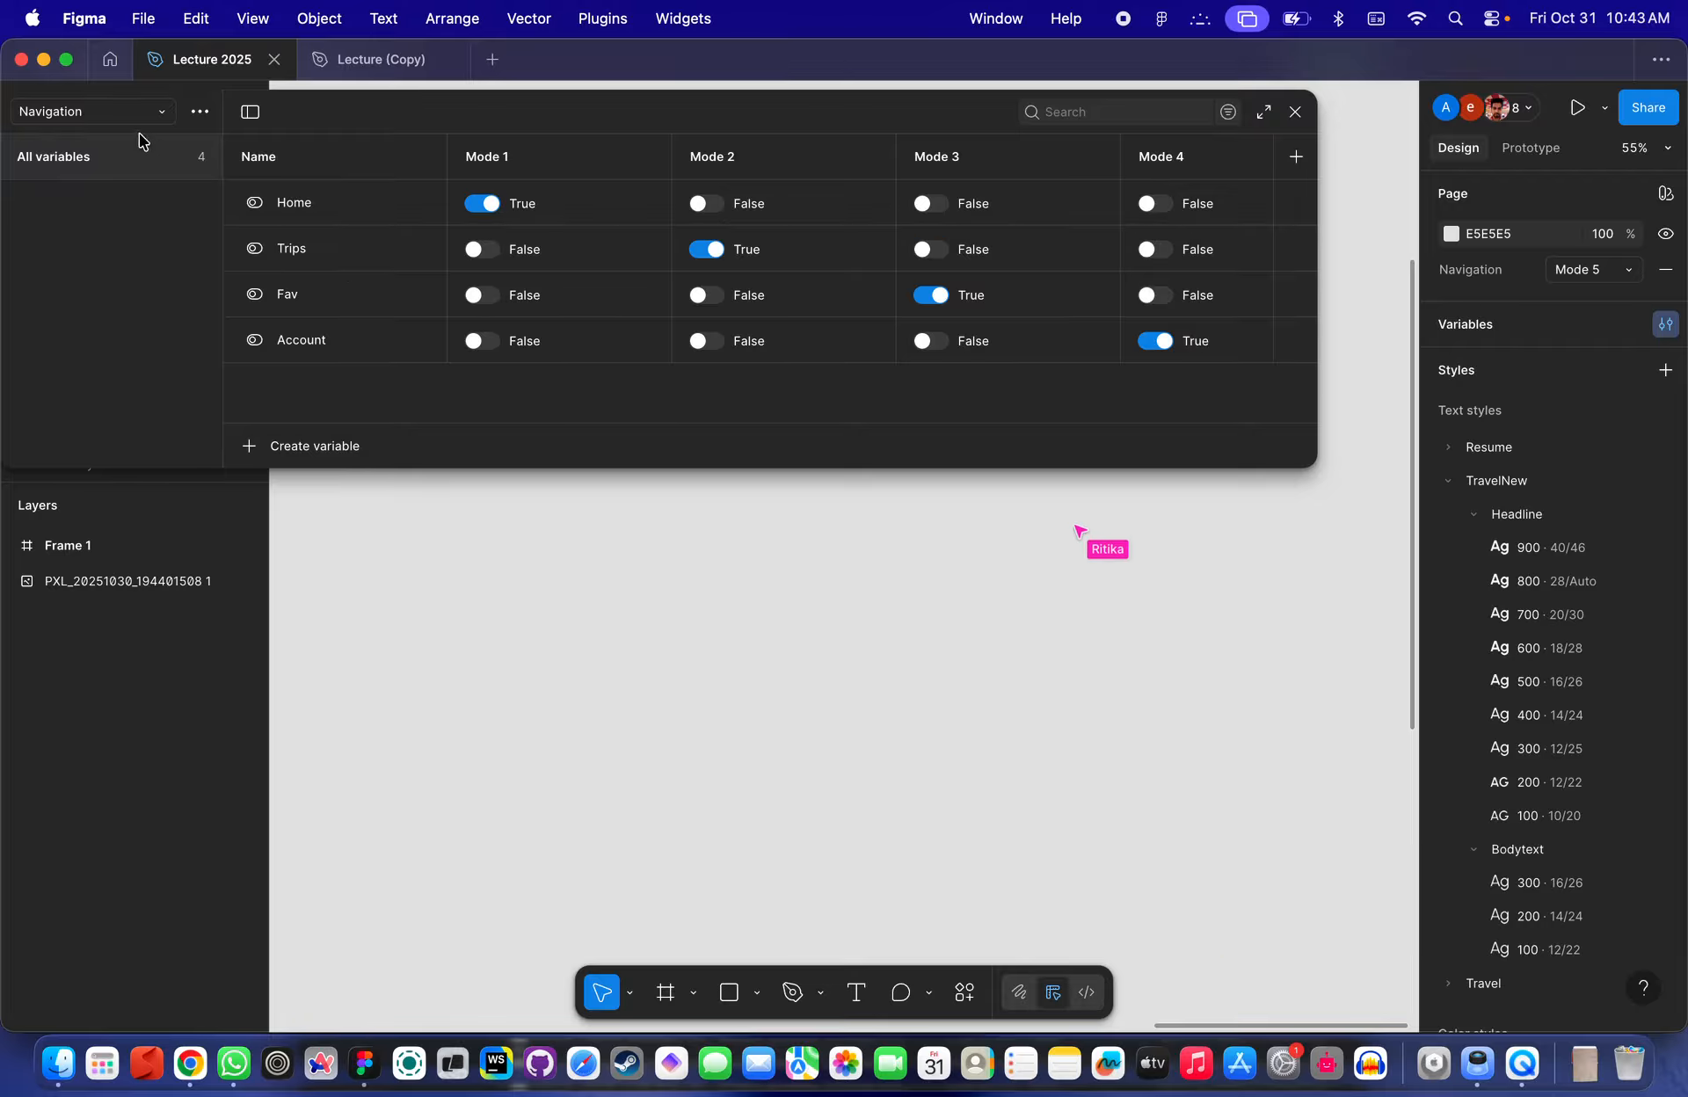
- Create a new variable collection
{"action": "left_click", "coordinate": [113, 115]}
{"action": "left_click", "coordinate": [112, 274]}
{"action": "left_click", "coordinate": [113, 114]}
{"action": "left_click", "coordinate": [118, 112]}
{"action": "left_click", "coordinate": [199, 111]}
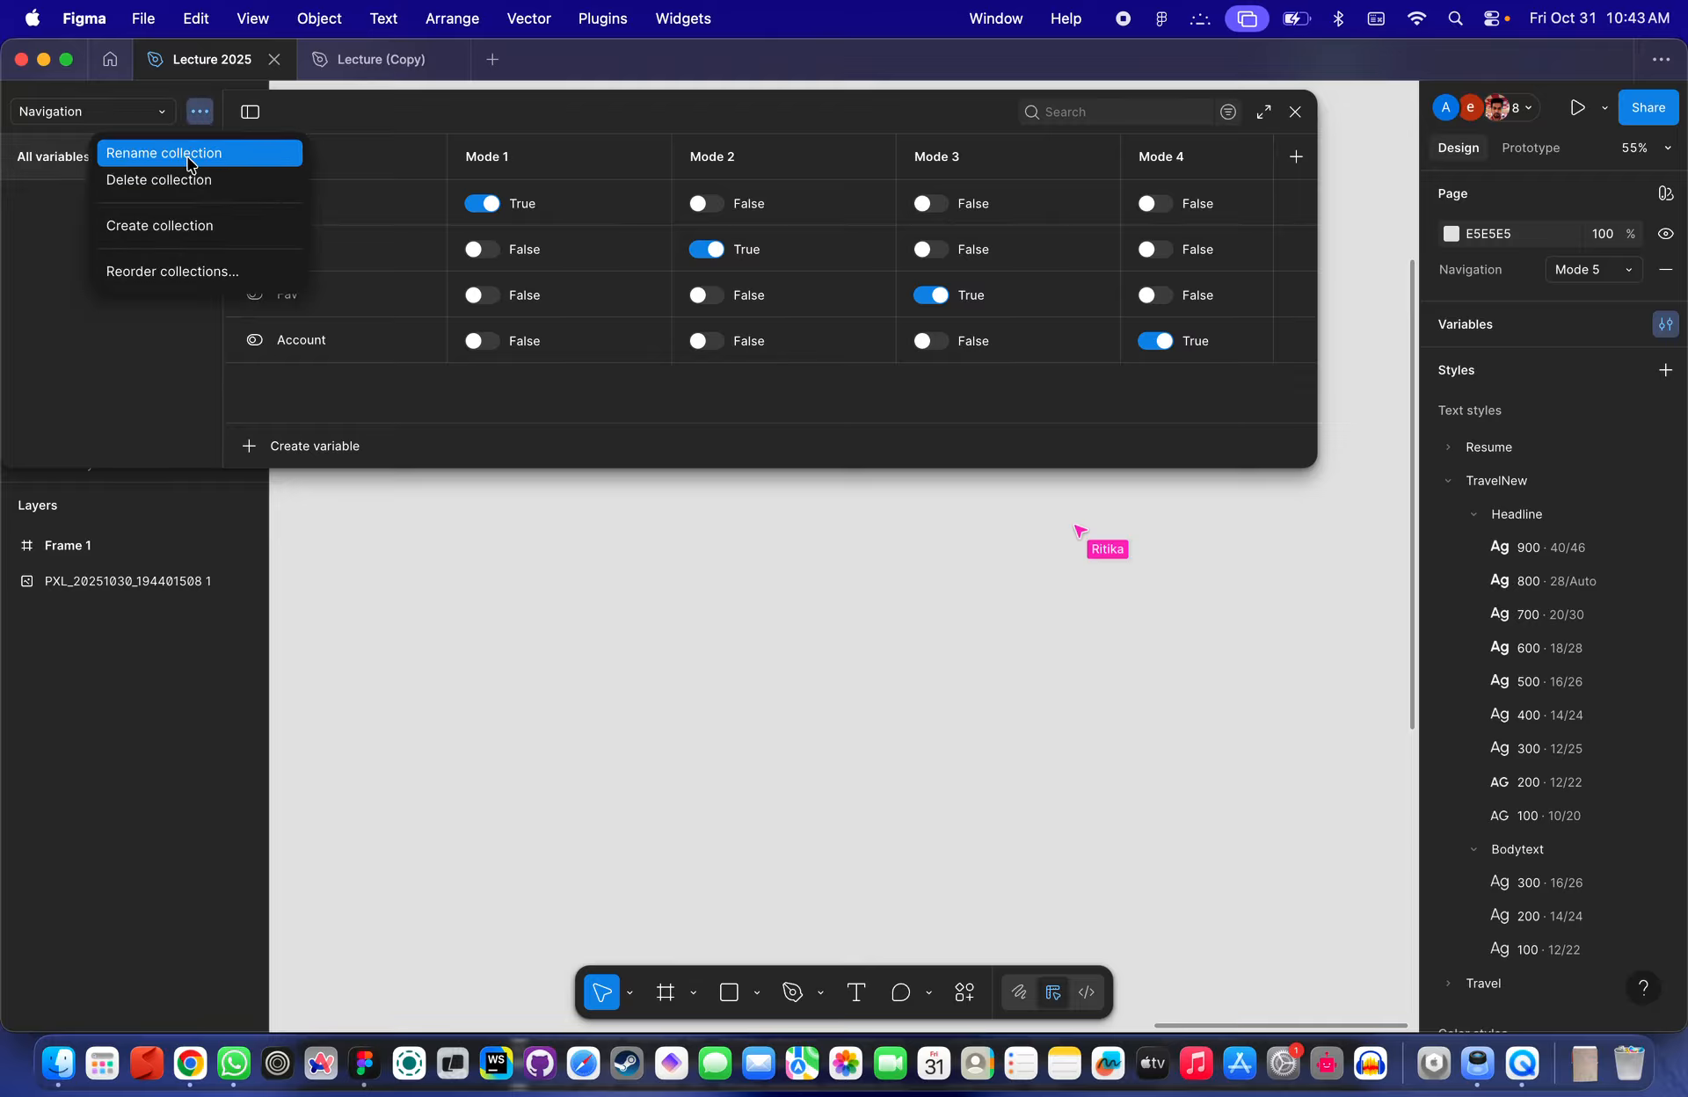
{"action": "left_click", "coordinate": [207, 225]}
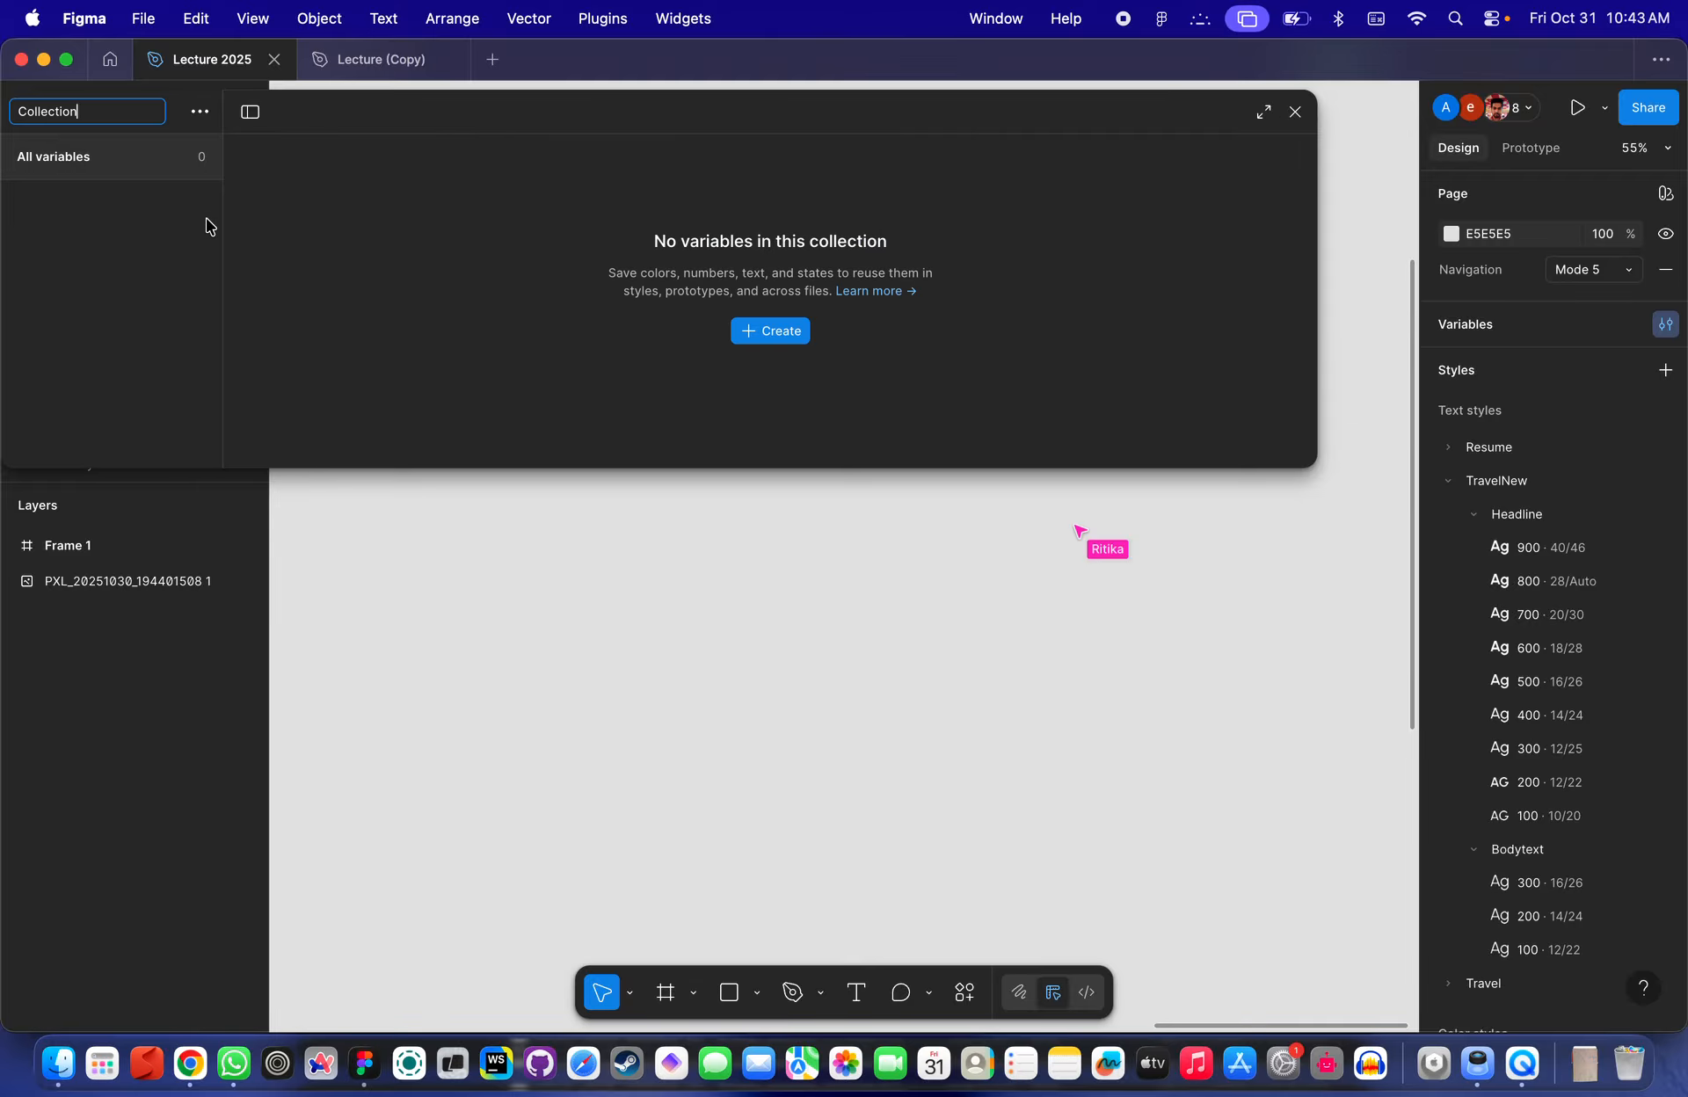
- Rename the new collection to Class
{"action": "double_click", "coordinate": [104, 108]}
{"action": "type", "text": "Class"}
{"action": "key", "text": "Return"}
- Create a Boolean variable in the Class collection
{"action": "left_click", "coordinate": [779, 330]}
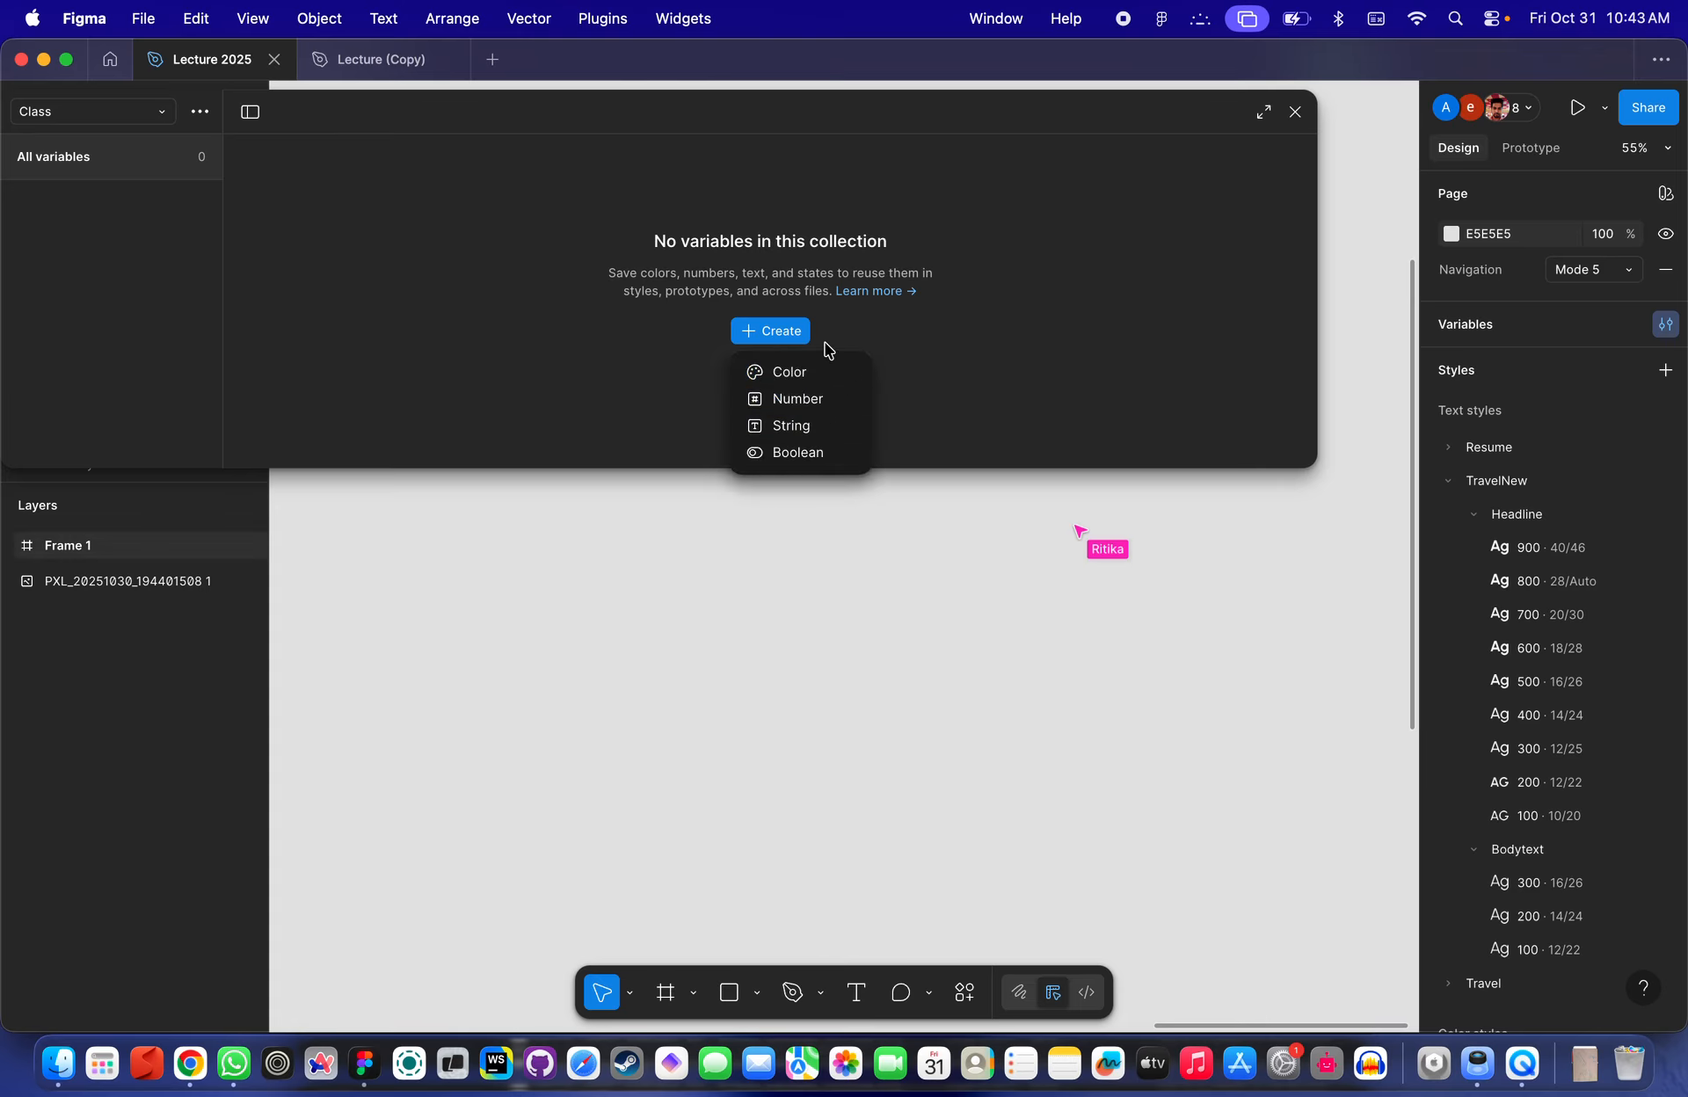
{"action": "left_click", "coordinate": [912, 318]}
{"action": "left_click", "coordinate": [785, 337]}
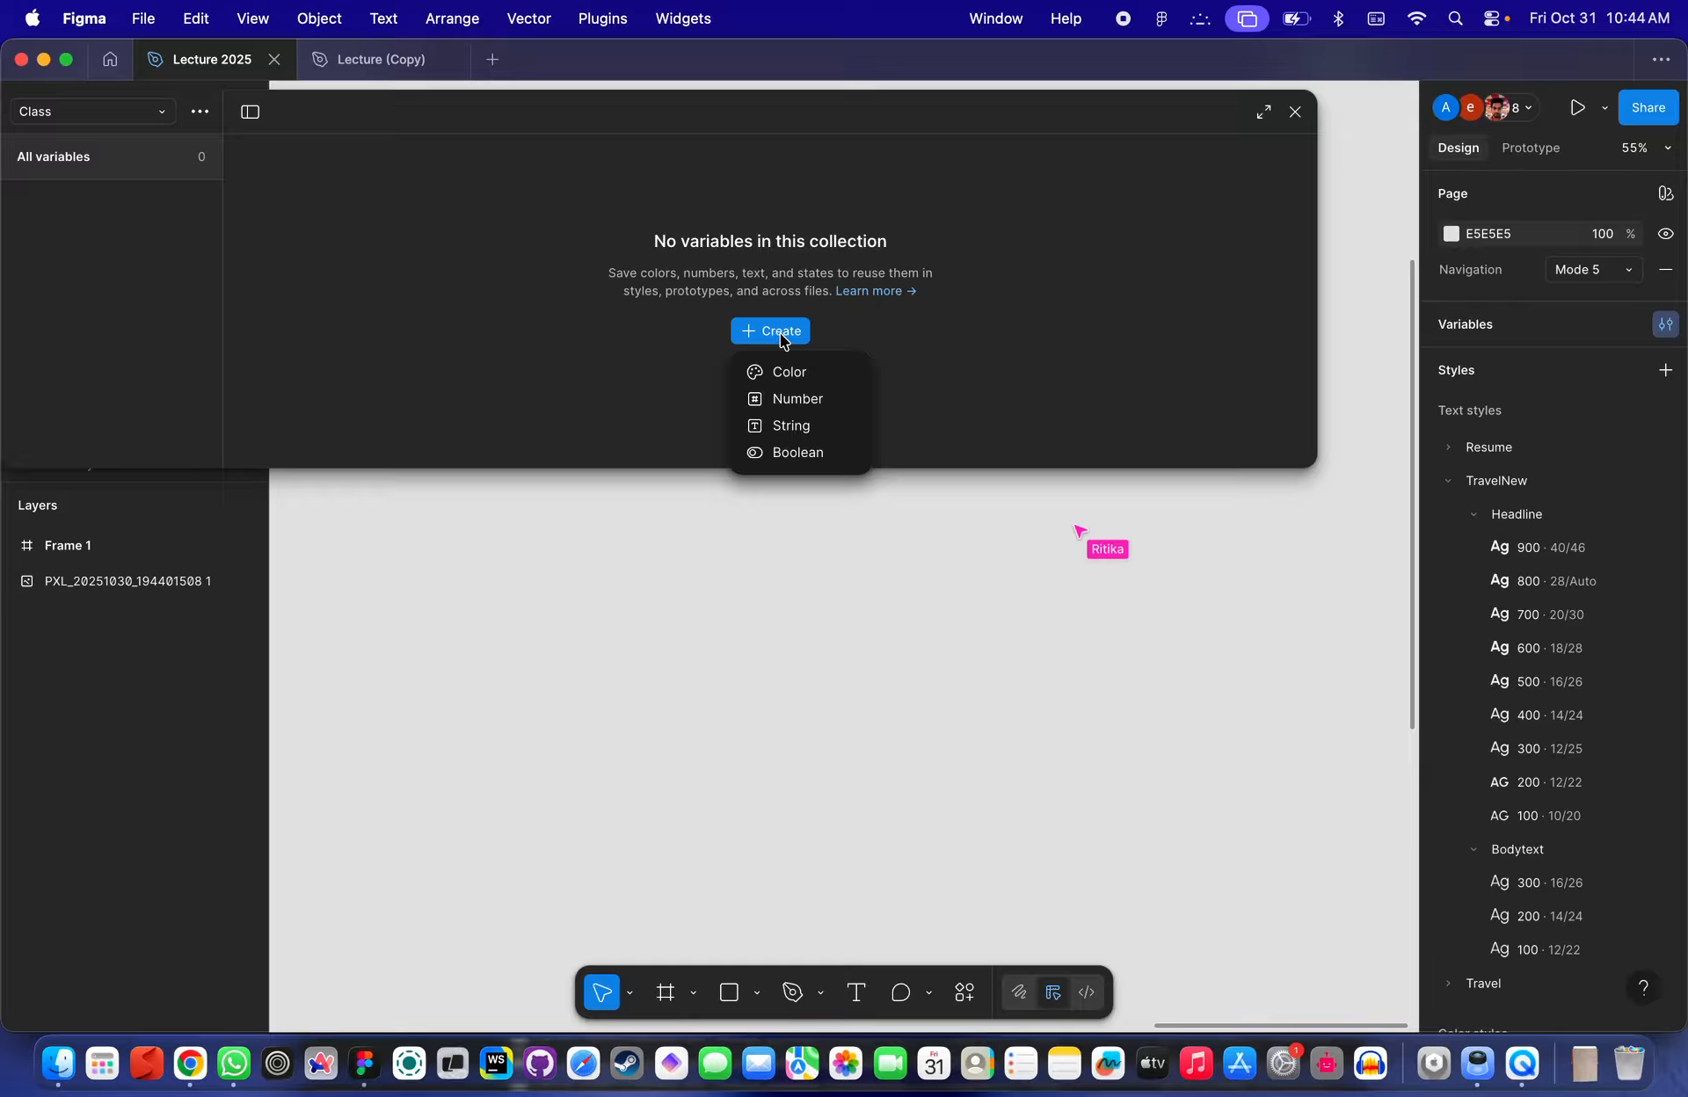
{"action": "left_click", "coordinate": [782, 450]}
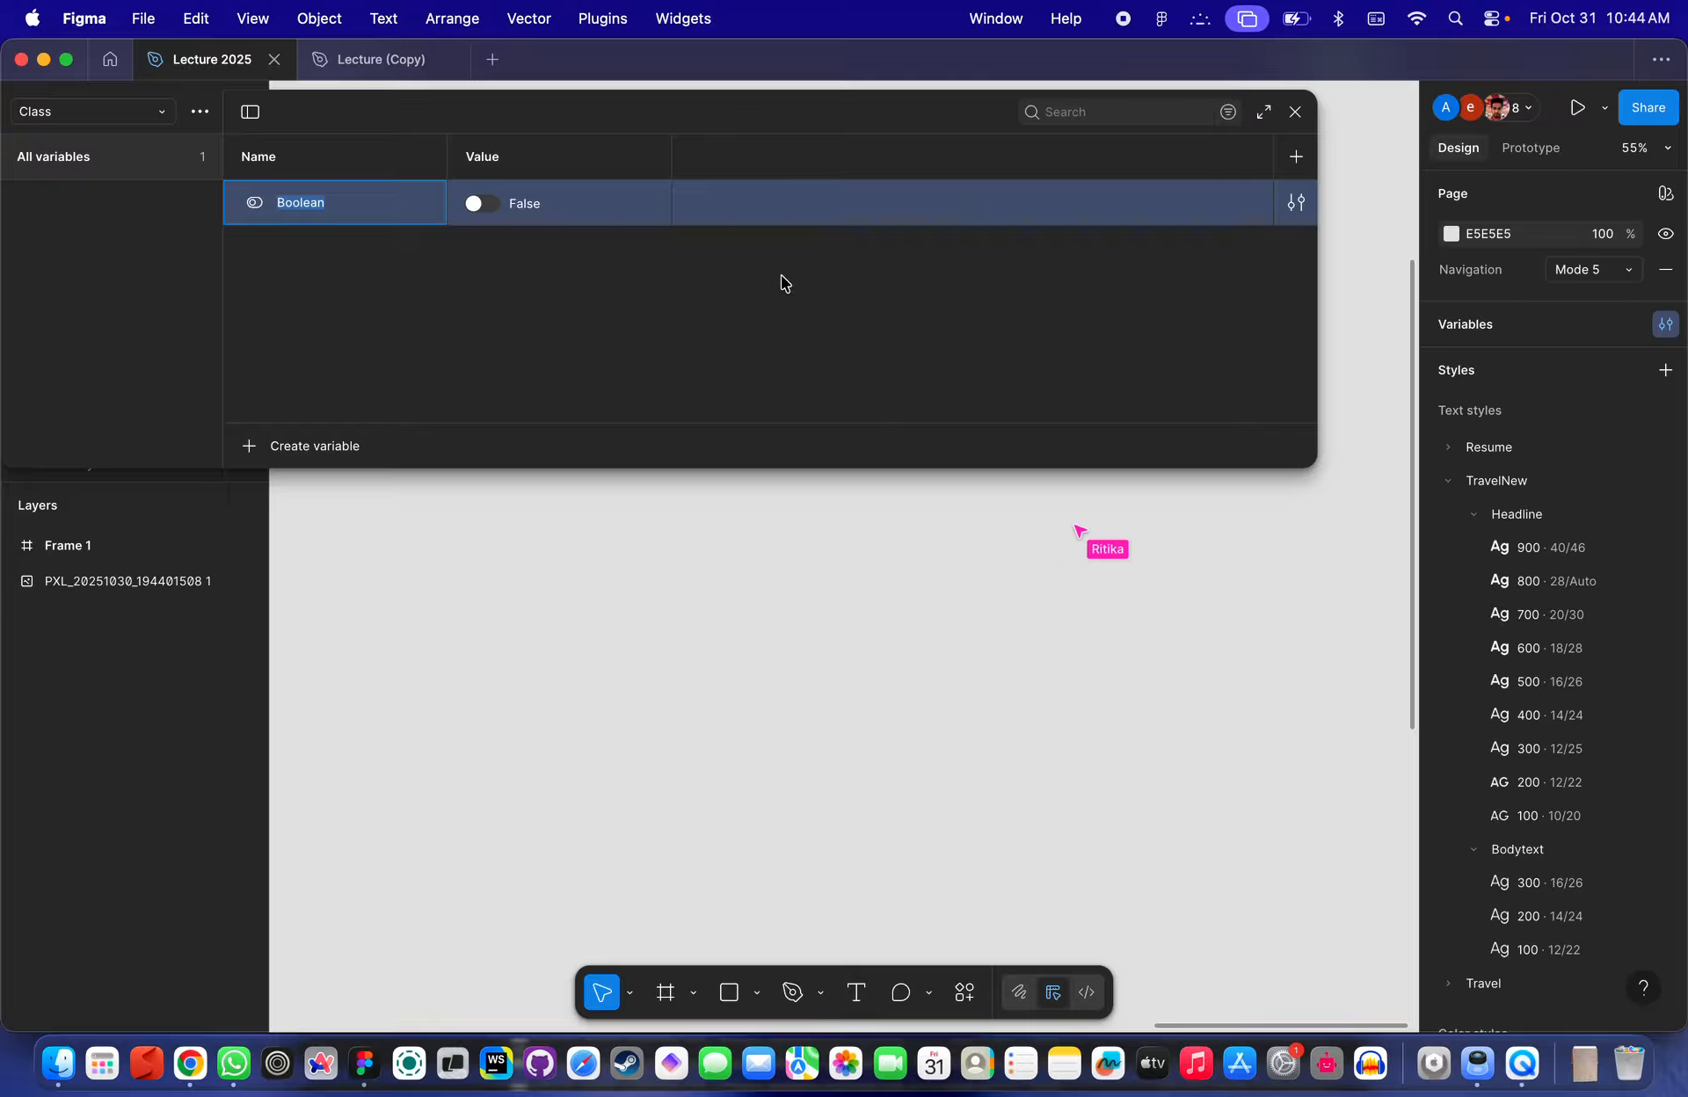
- Rename the Boolean variable to Test
{"action": "left_click", "coordinate": [304, 235]}
{"action": "double_click", "coordinate": [301, 204]}
{"action": "type", "text": "Test"}
{"action": "left_click", "coordinate": [437, 261]}
- Toggle the Test variable's value on and back off
{"action": "left_click", "coordinate": [482, 206]}
{"action": "left_click", "coordinate": [483, 207]}
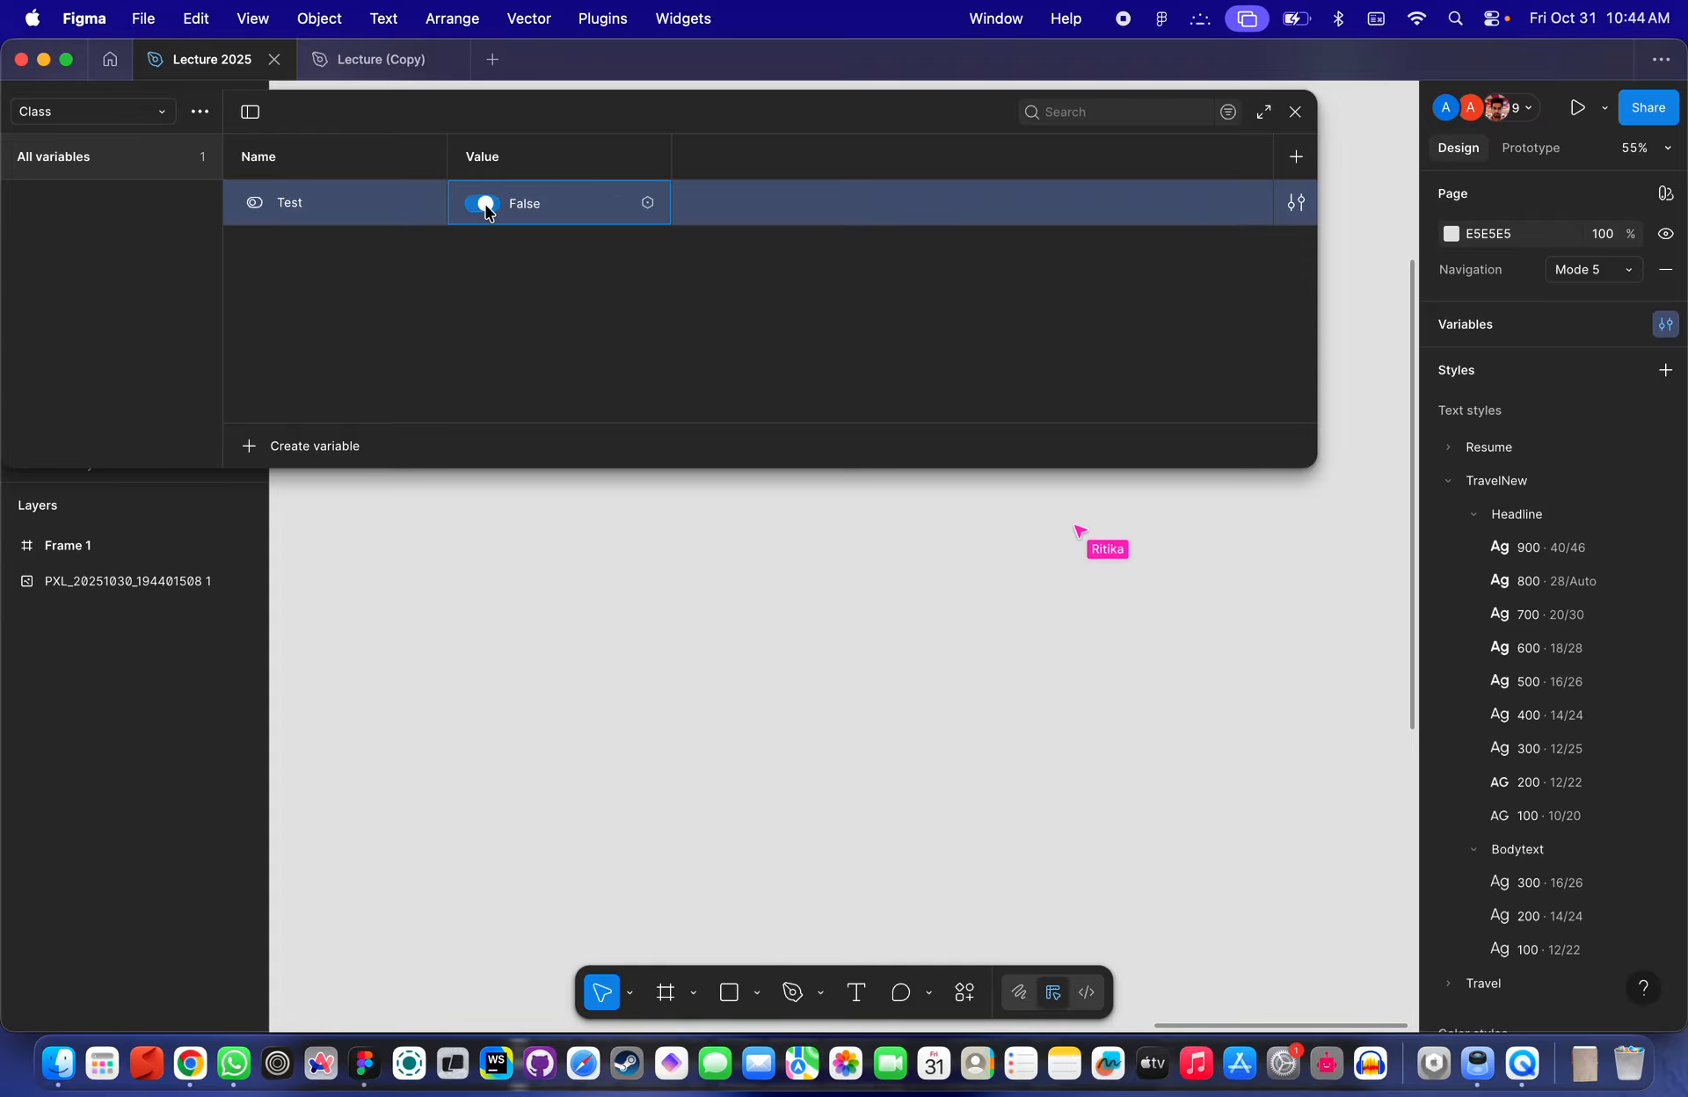
{"action": "left_click", "coordinate": [485, 206]}
{"action": "left_click", "coordinate": [485, 208]}
- Move the variables window aside and close it
{"action": "left_click_drag", "start_coordinate": [577, 105], "coordinate": [738, 256]}
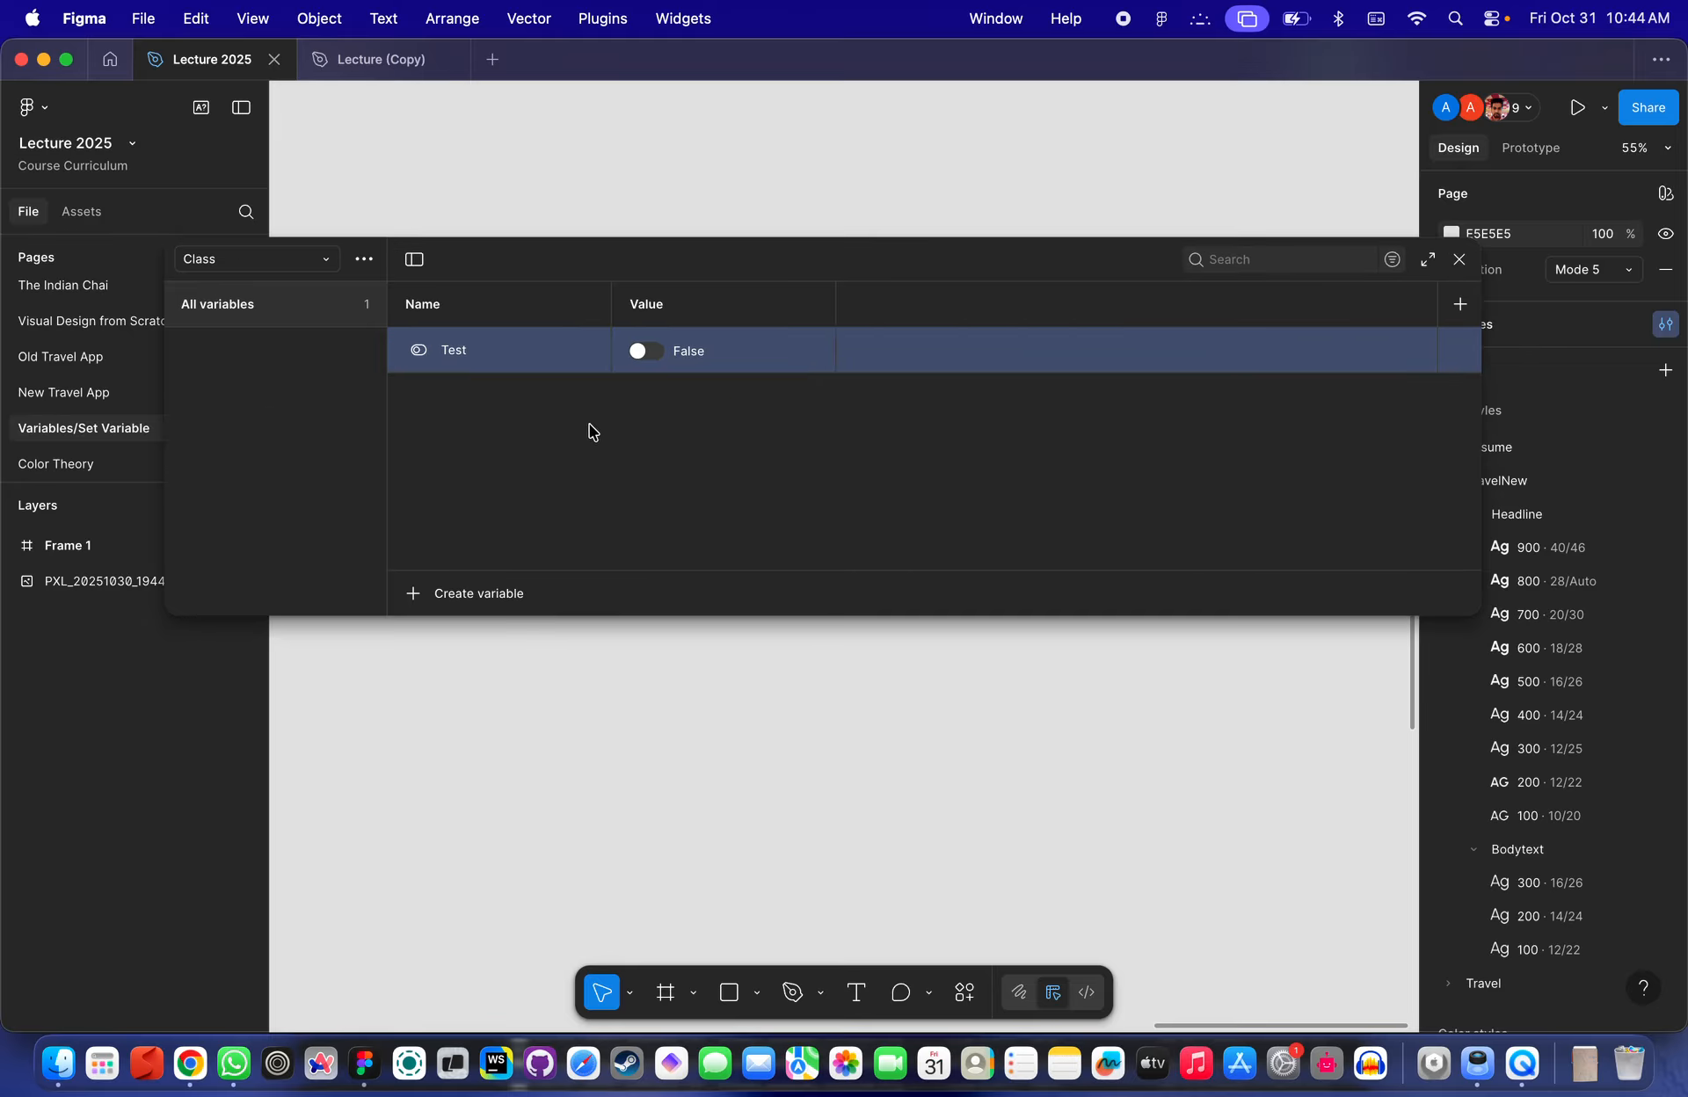
{"action": "left_click", "coordinate": [1459, 259]}
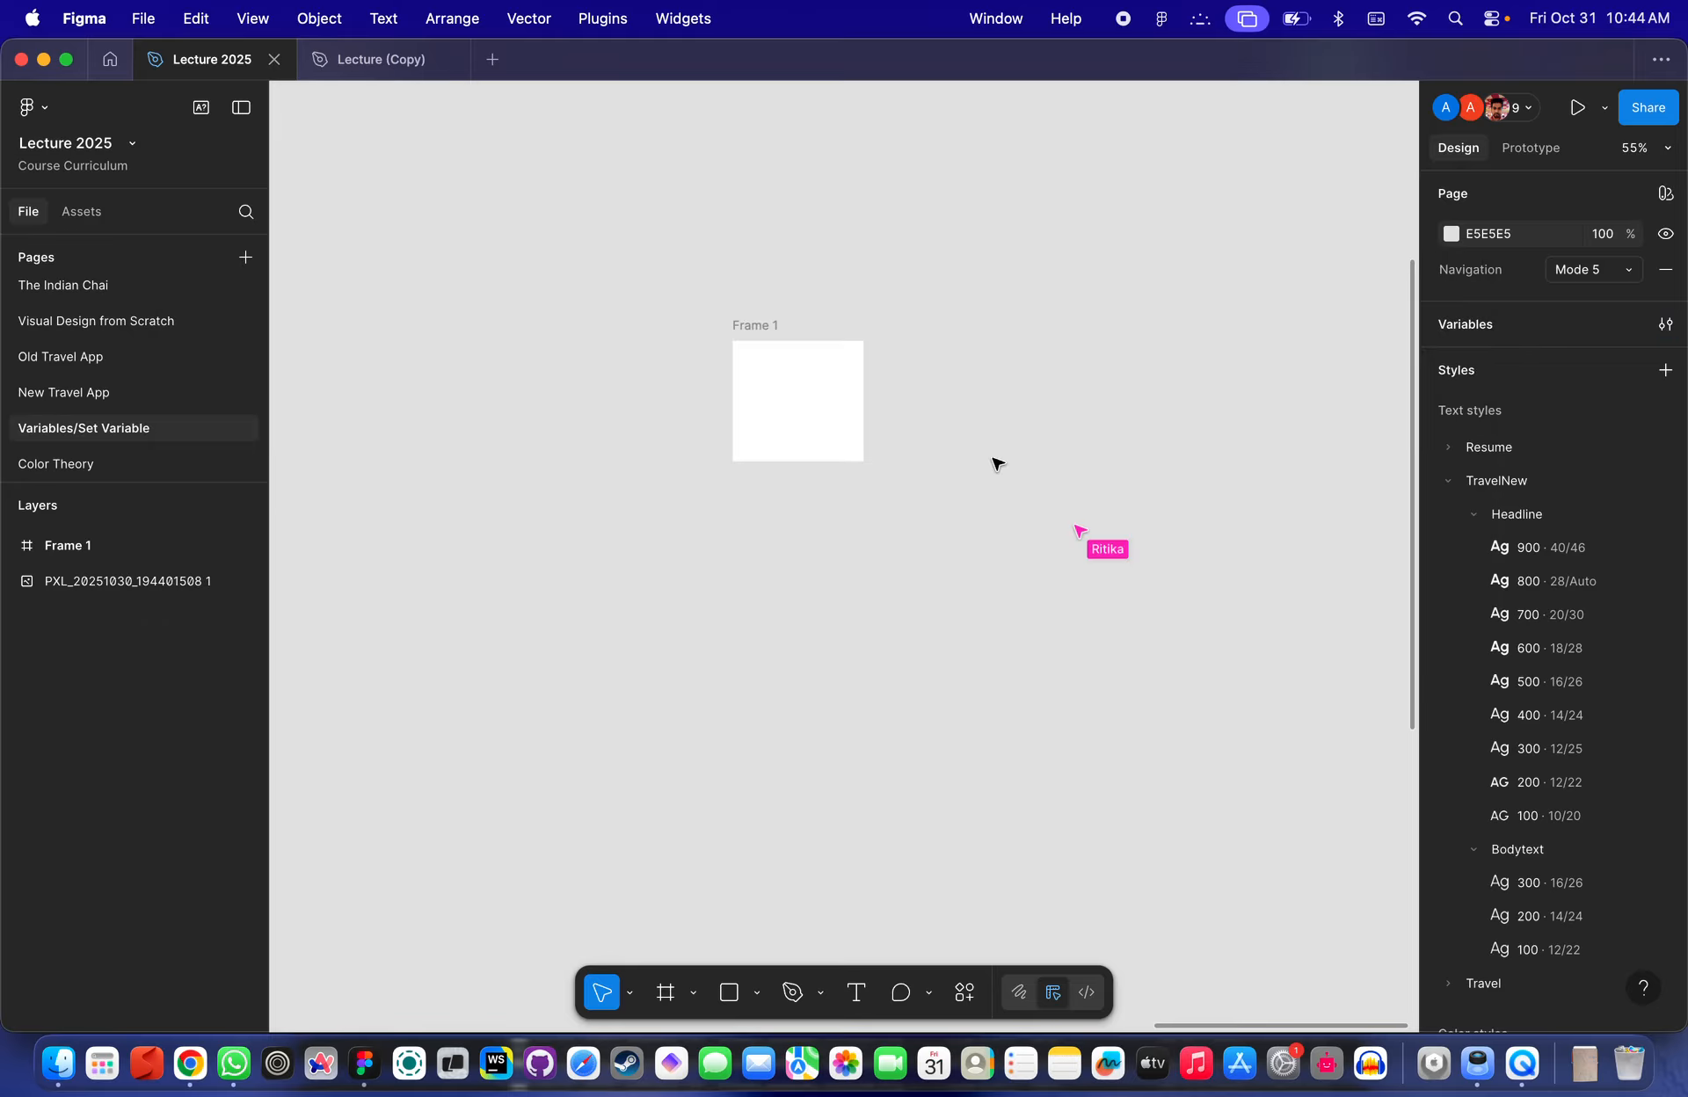
- Draw a second frame about 514 × 507 to the right of Frame 1
{"action": "scroll", "coordinate": [893, 366], "scroll_direction": "up", "scroll_amount": 5}
{"action": "scroll", "coordinate": [893, 366], "scroll_direction": "right", "scroll_amount": 3}
{"action": "key", "text": "f"}
{"action": "left_click_drag", "start_coordinate": [705, 244], "coordinate": [1225, 758]}
{"action": "left_click", "coordinate": [797, 165]}
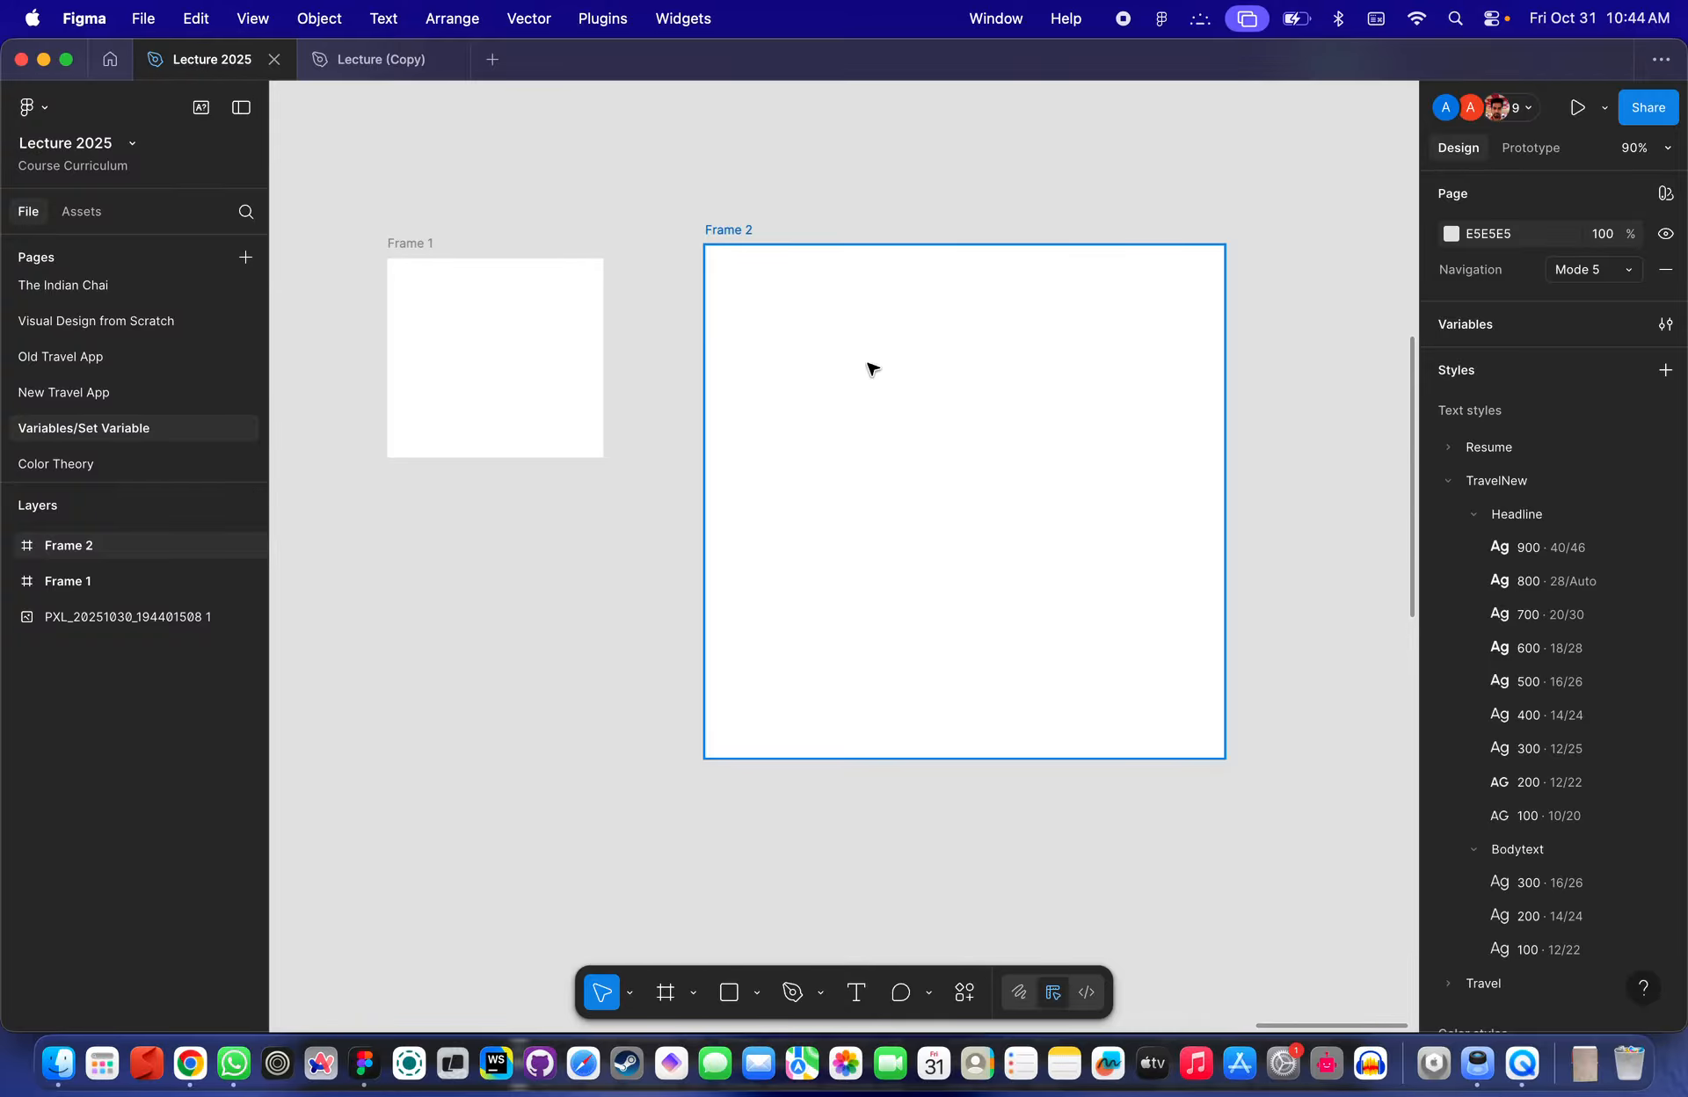
- On the New Travel App page, select and copy the three Popular Card instances from the Popular Places section
{"action": "scroll", "coordinate": [934, 361], "scroll_direction": "down", "scroll_amount": 5}
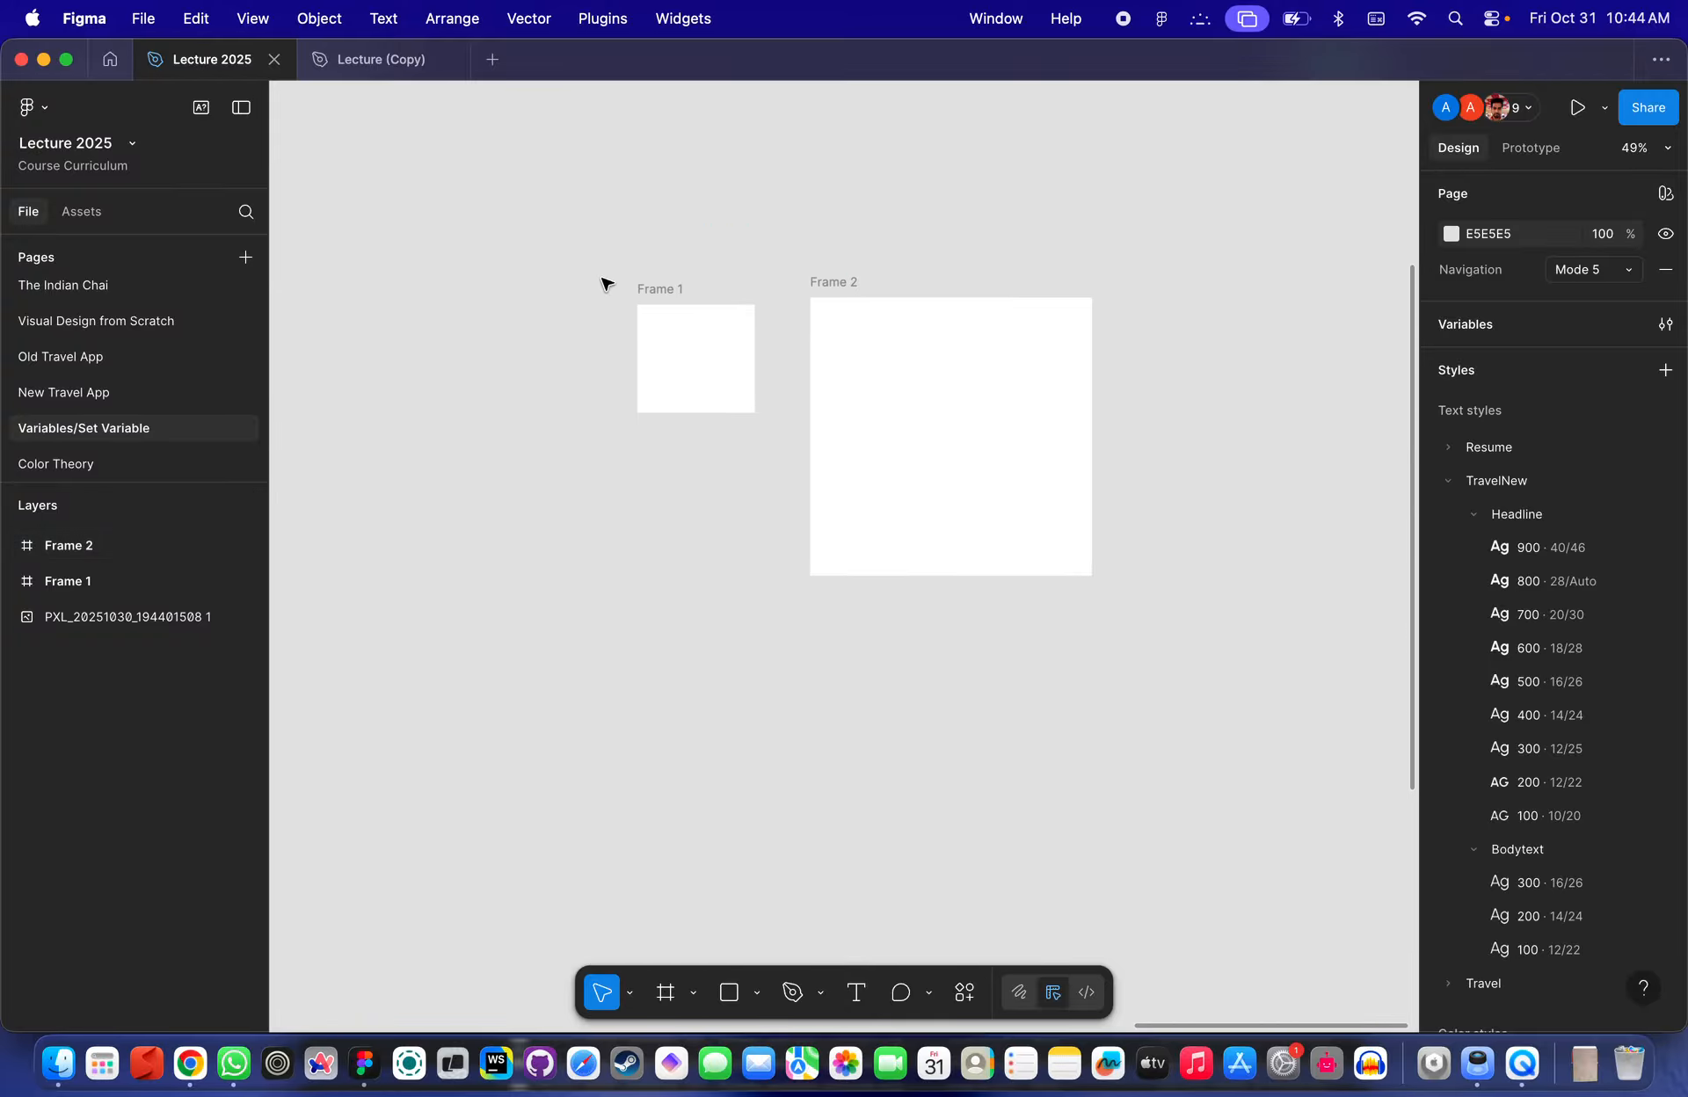
{"action": "left_click", "coordinate": [75, 392]}
{"action": "scroll", "coordinate": [826, 417], "scroll_direction": "up", "scroll_amount": 8}
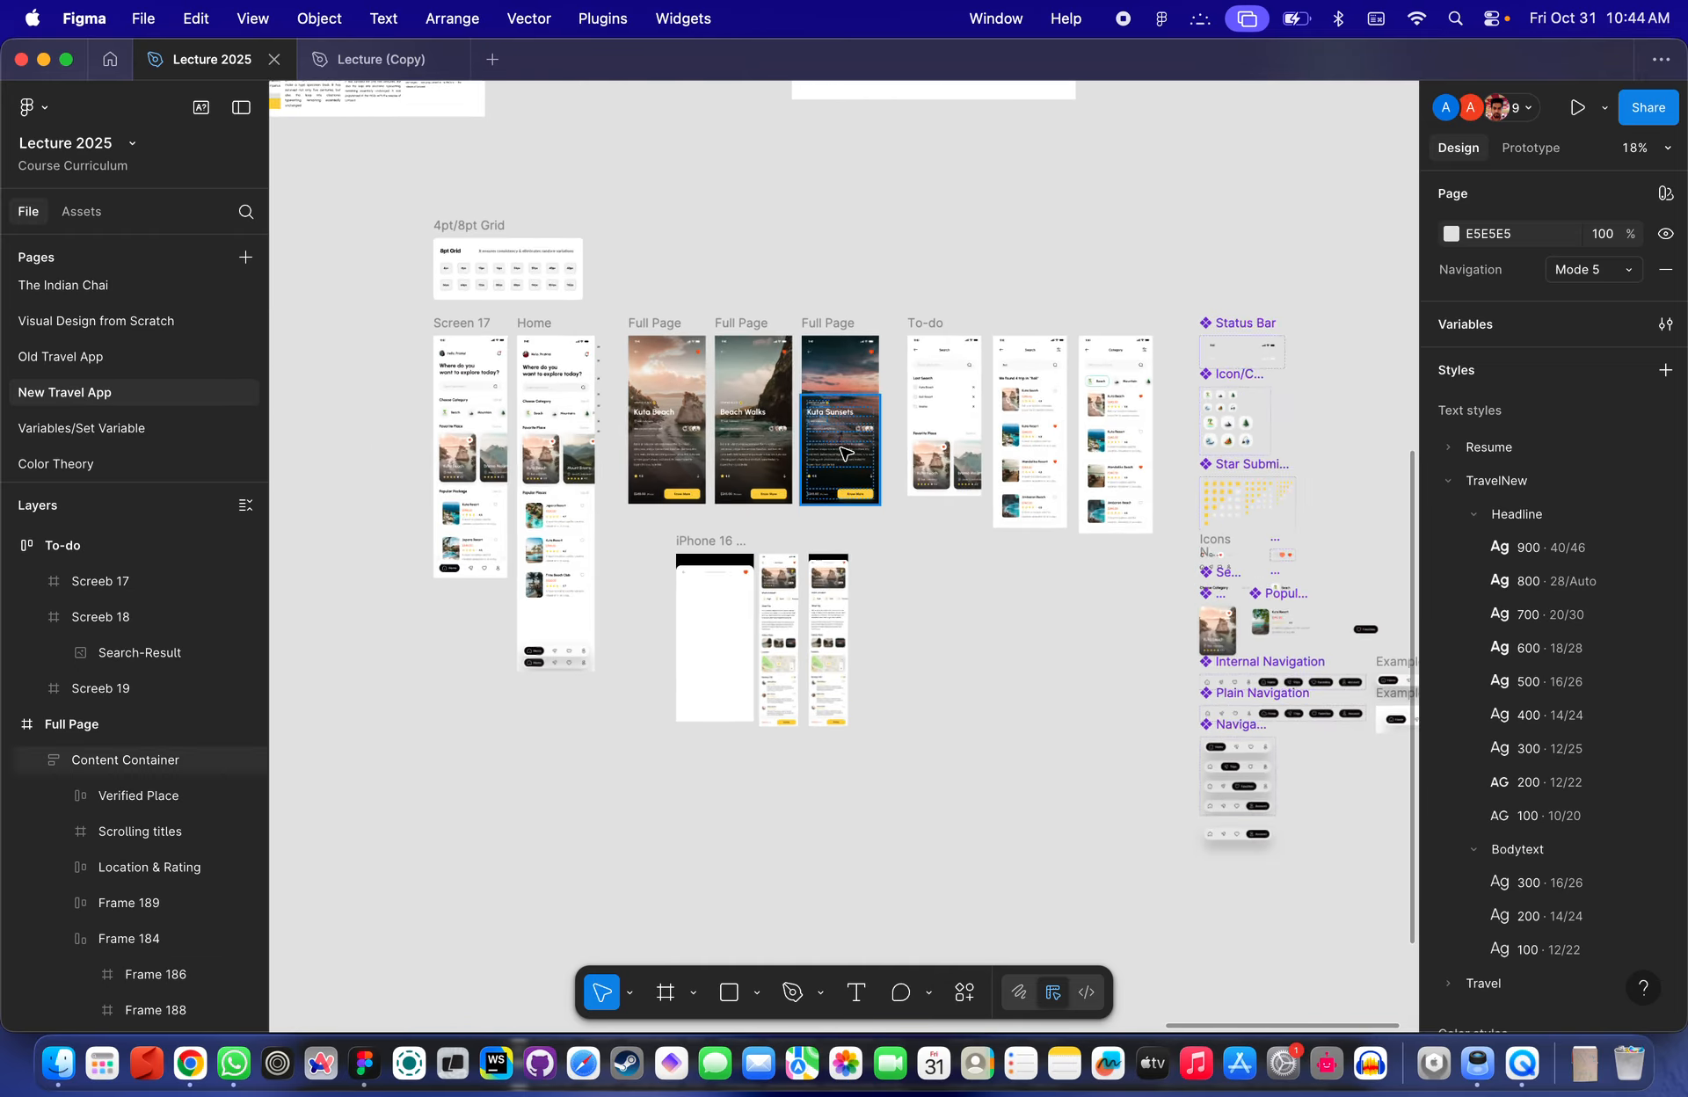
{"action": "scroll", "coordinate": [591, 492], "scroll_direction": "up", "scroll_amount": 8}
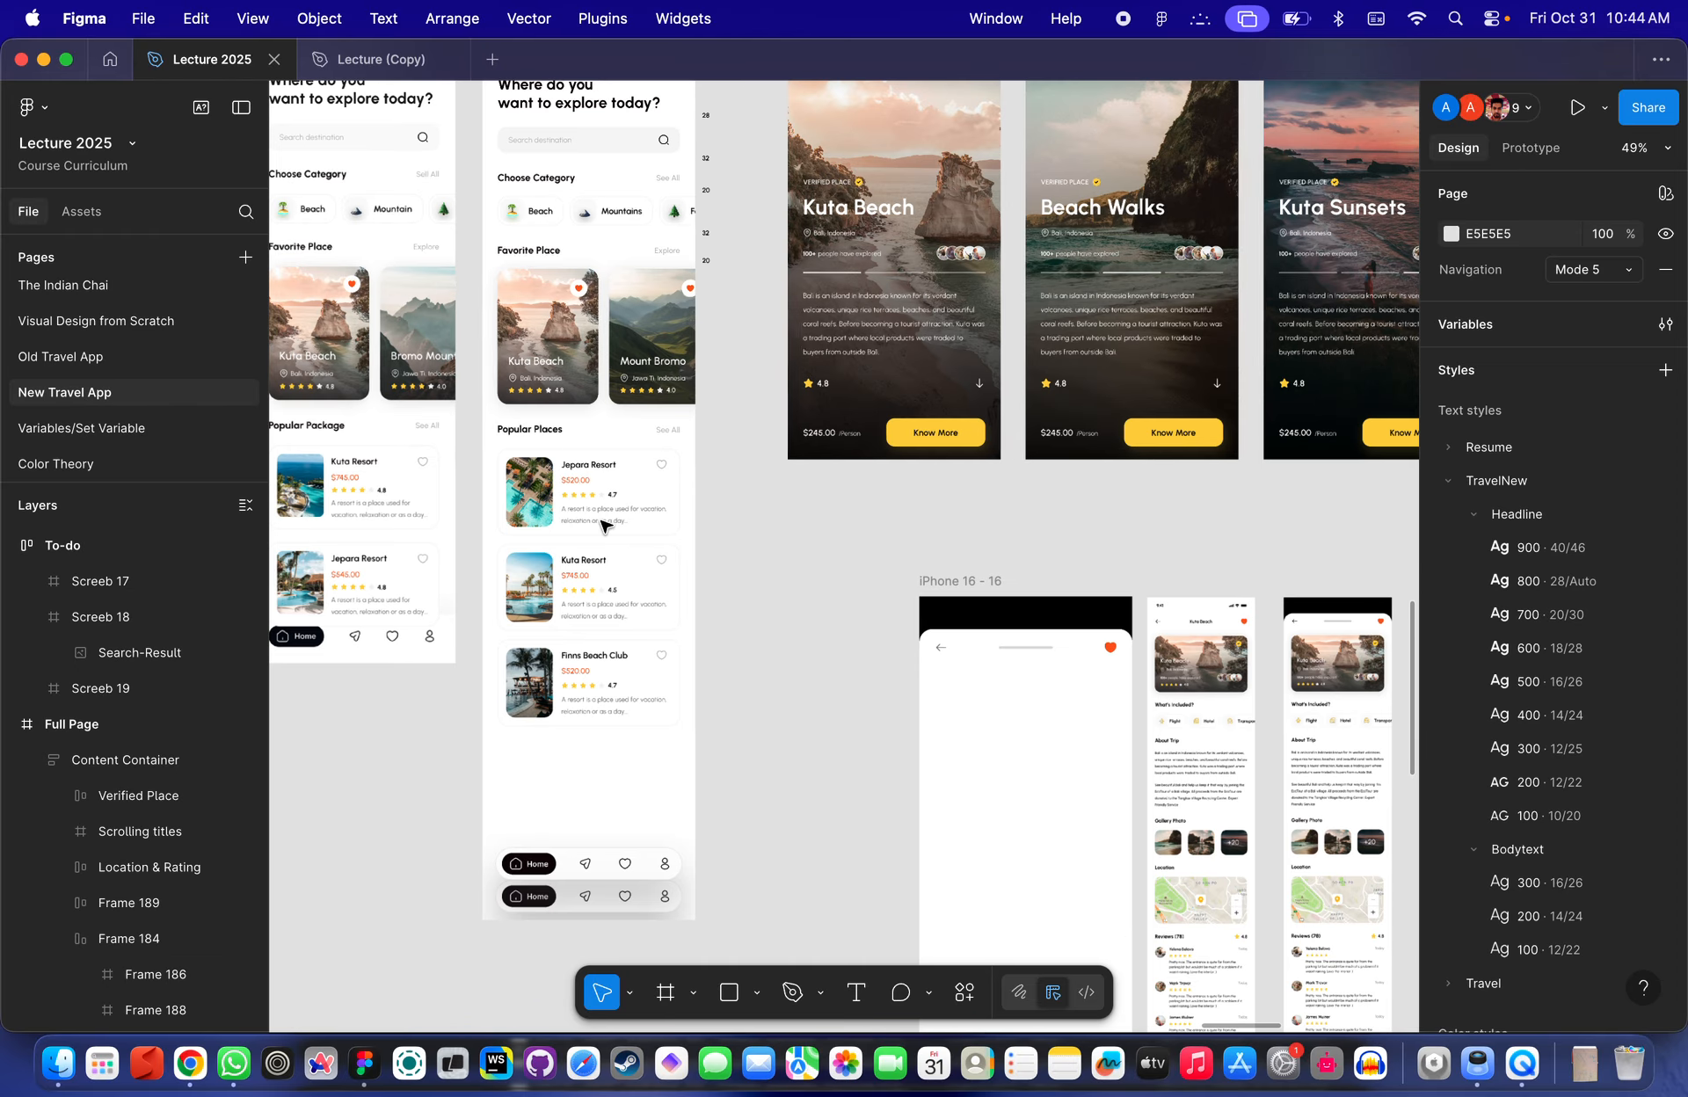
{"action": "scroll", "coordinate": [601, 369], "scroll_direction": "down", "scroll_amount": 4}
{"action": "scroll", "coordinate": [593, 180], "scroll_direction": "up", "scroll_amount": 2}
{"action": "scroll", "coordinate": [615, 211], "scroll_direction": "down", "scroll_amount": 3}
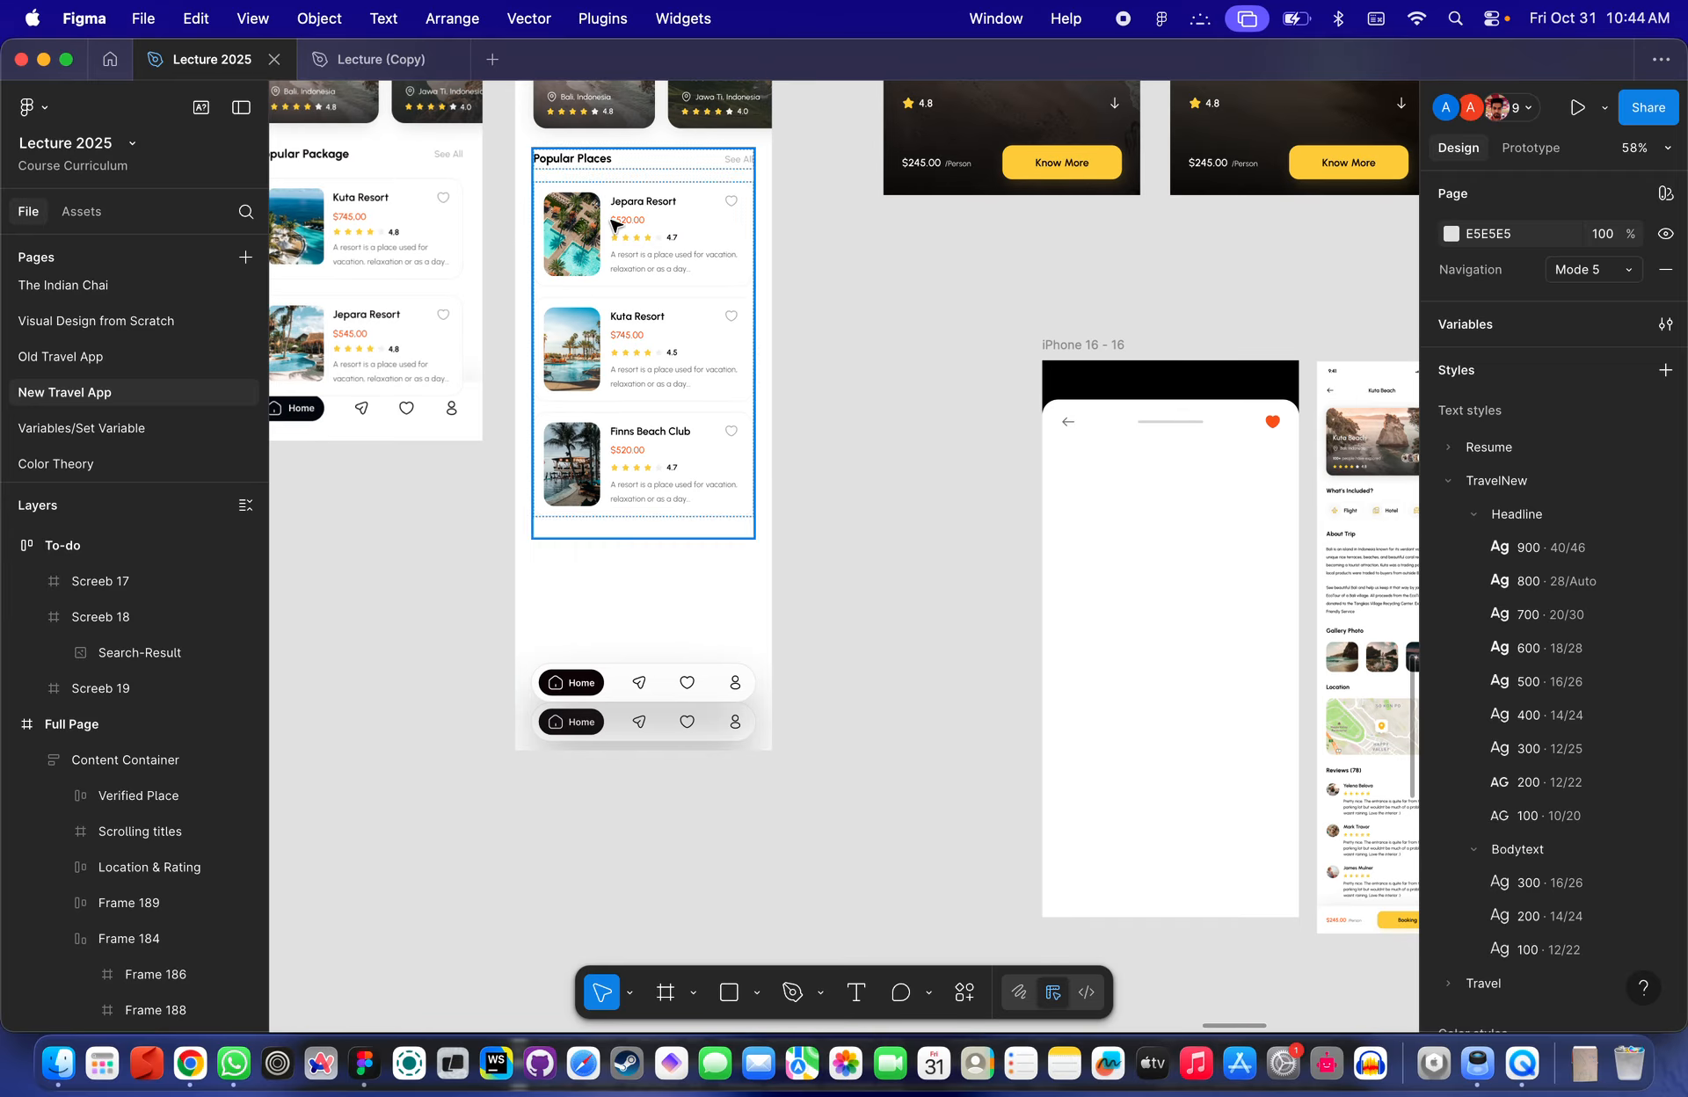
{"action": "left_click", "coordinate": [676, 250]}
{"action": "key", "text": "Escape"}
{"action": "left_click", "coordinate": [703, 237]}
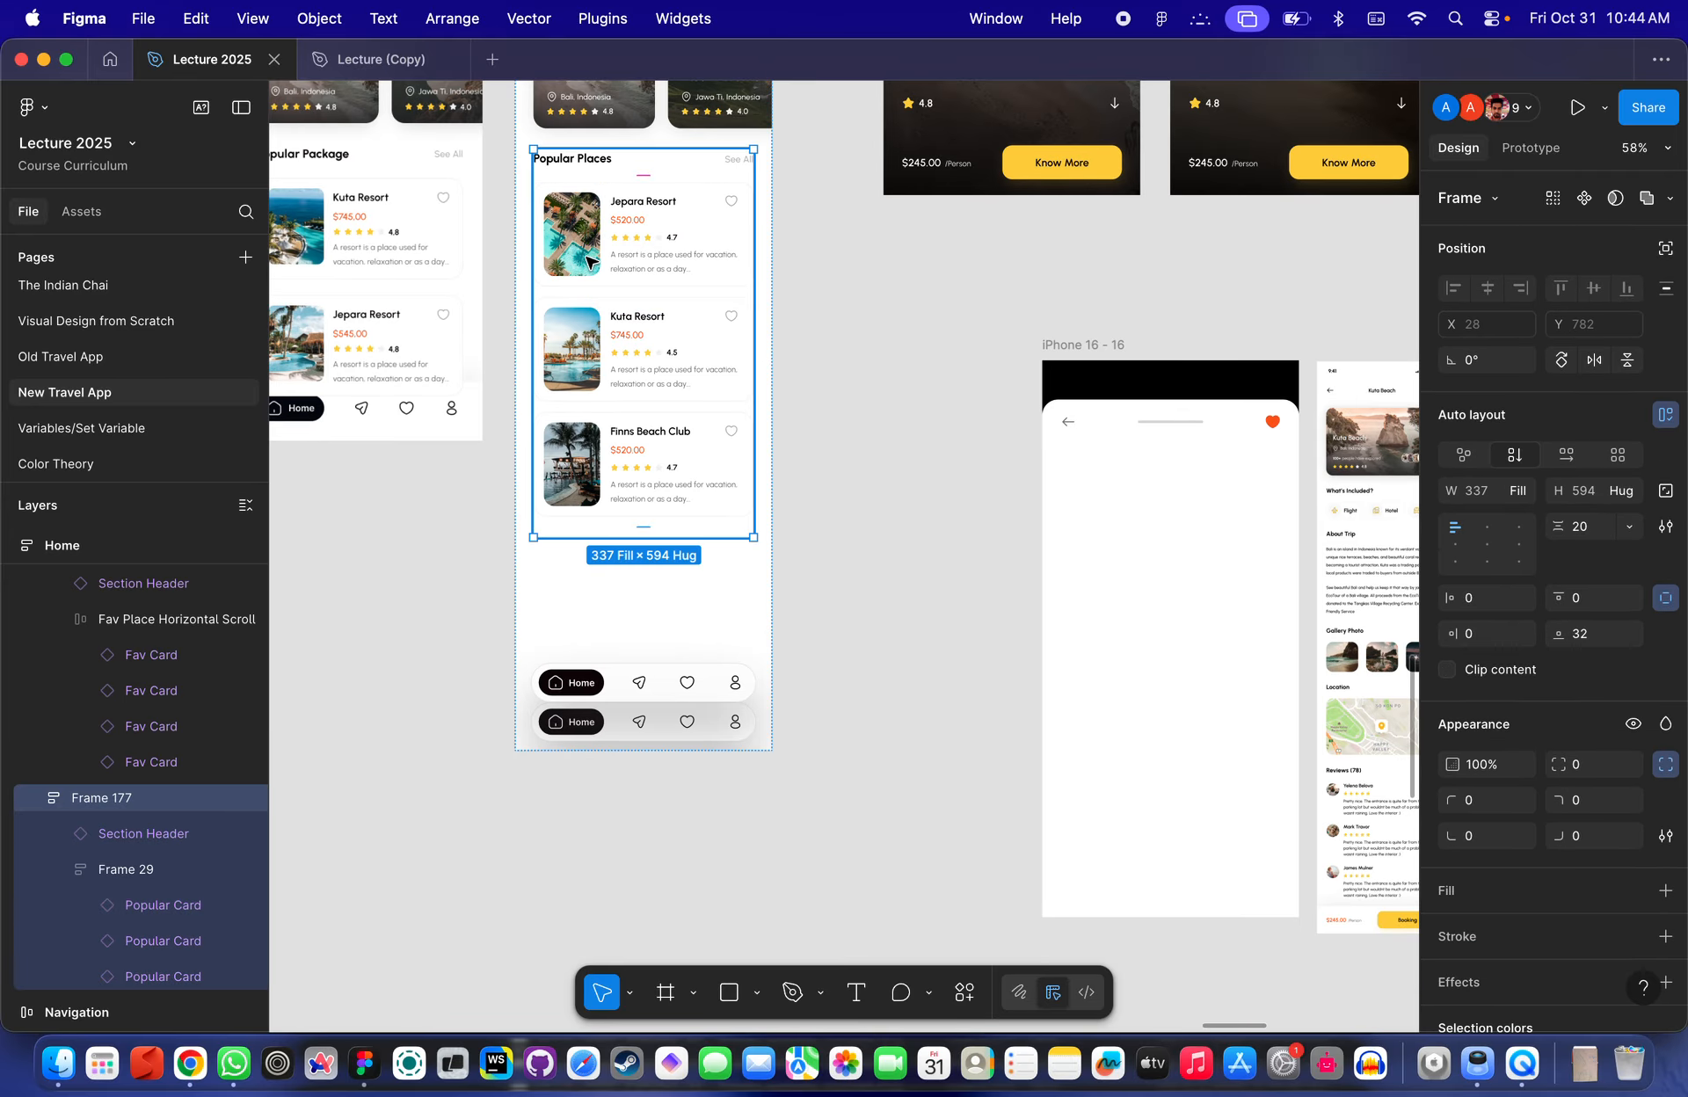
{"action": "double_click", "coordinate": [707, 235]}
{"action": "scroll", "coordinate": [708, 235], "scroll_direction": "up", "scroll_amount": 3}
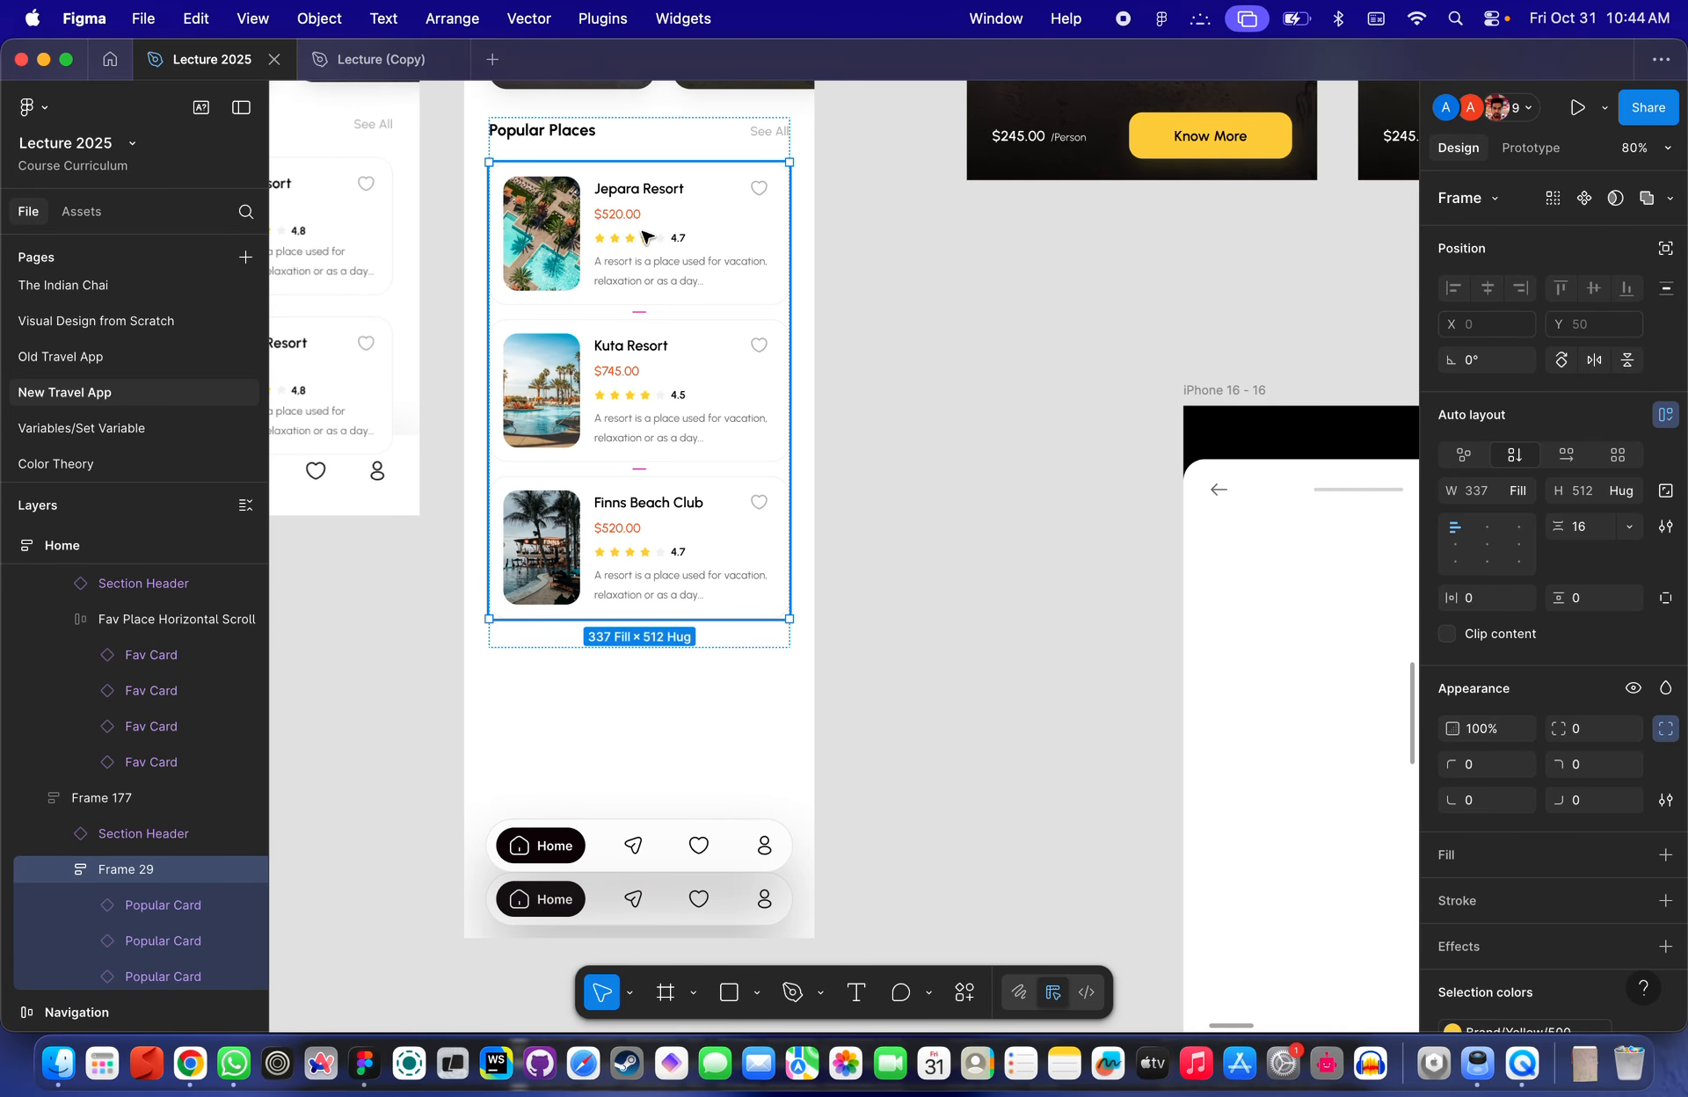
{"action": "key", "text": "Return"}
{"action": "key", "text": "super+c"}
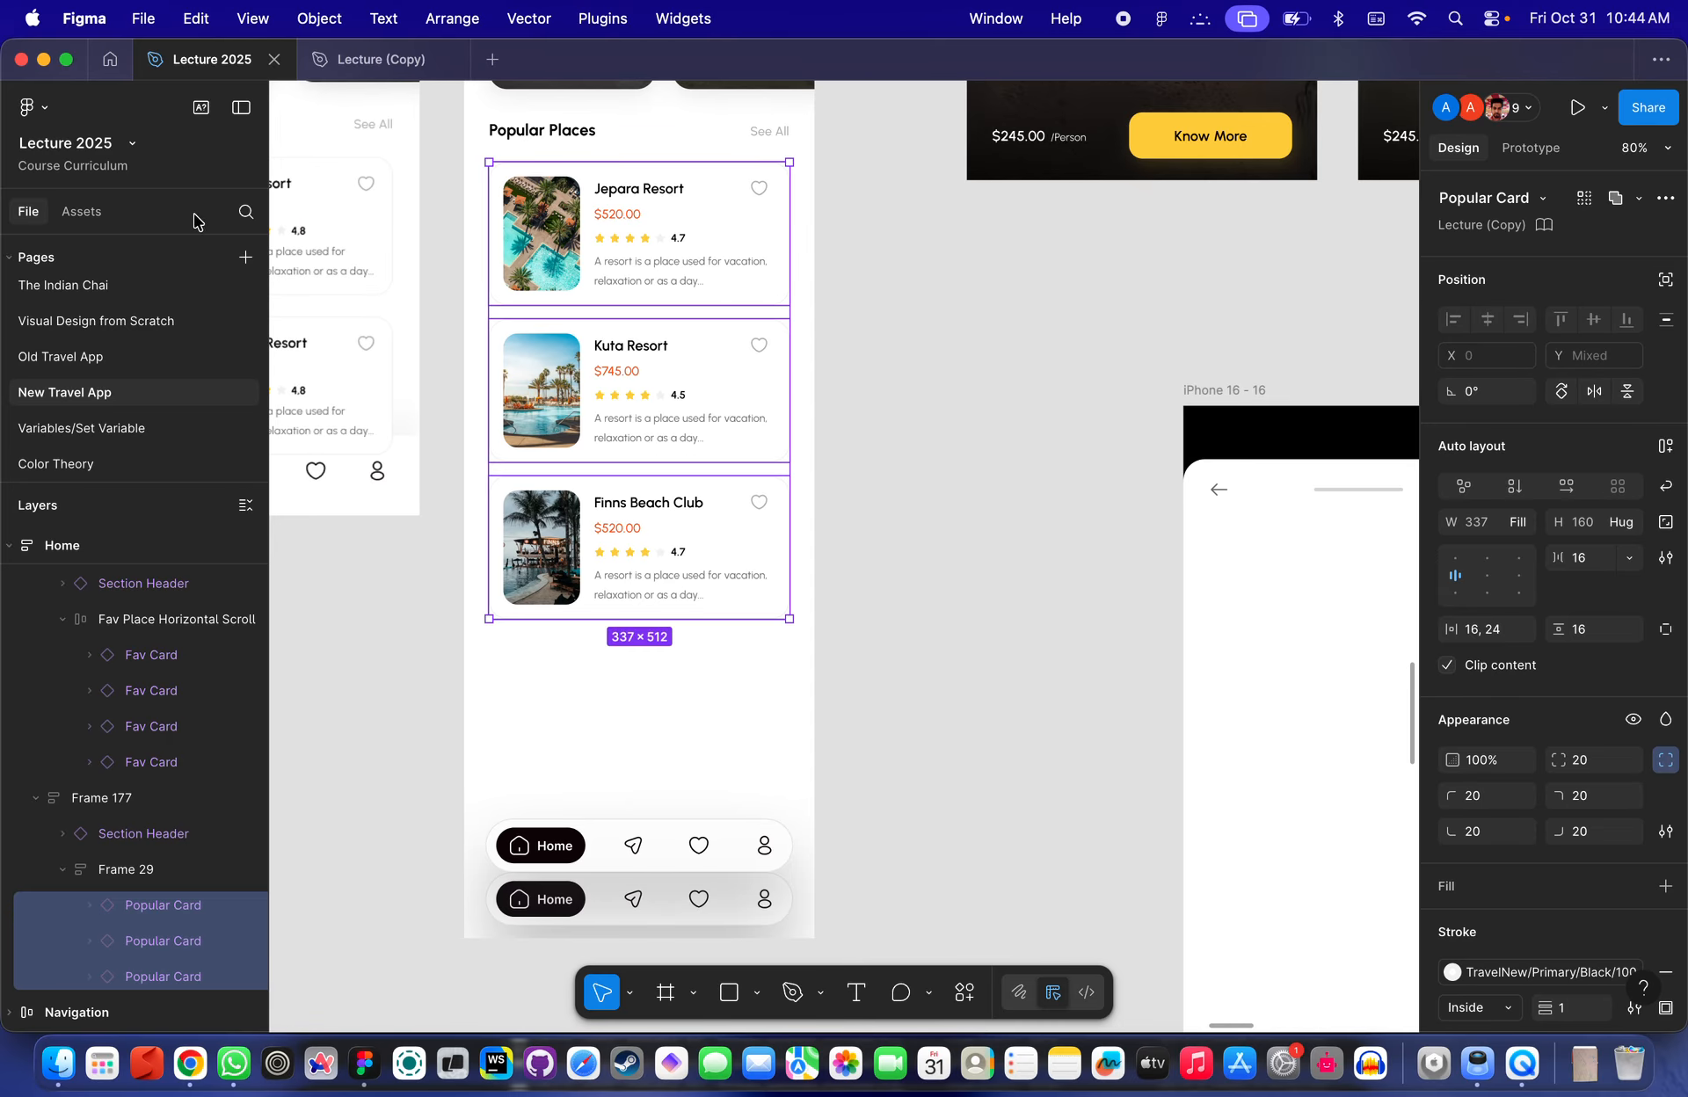
- Paste the three Popular Cards onto the Variables/Set Variable page
{"action": "left_click", "coordinate": [337, 60]}
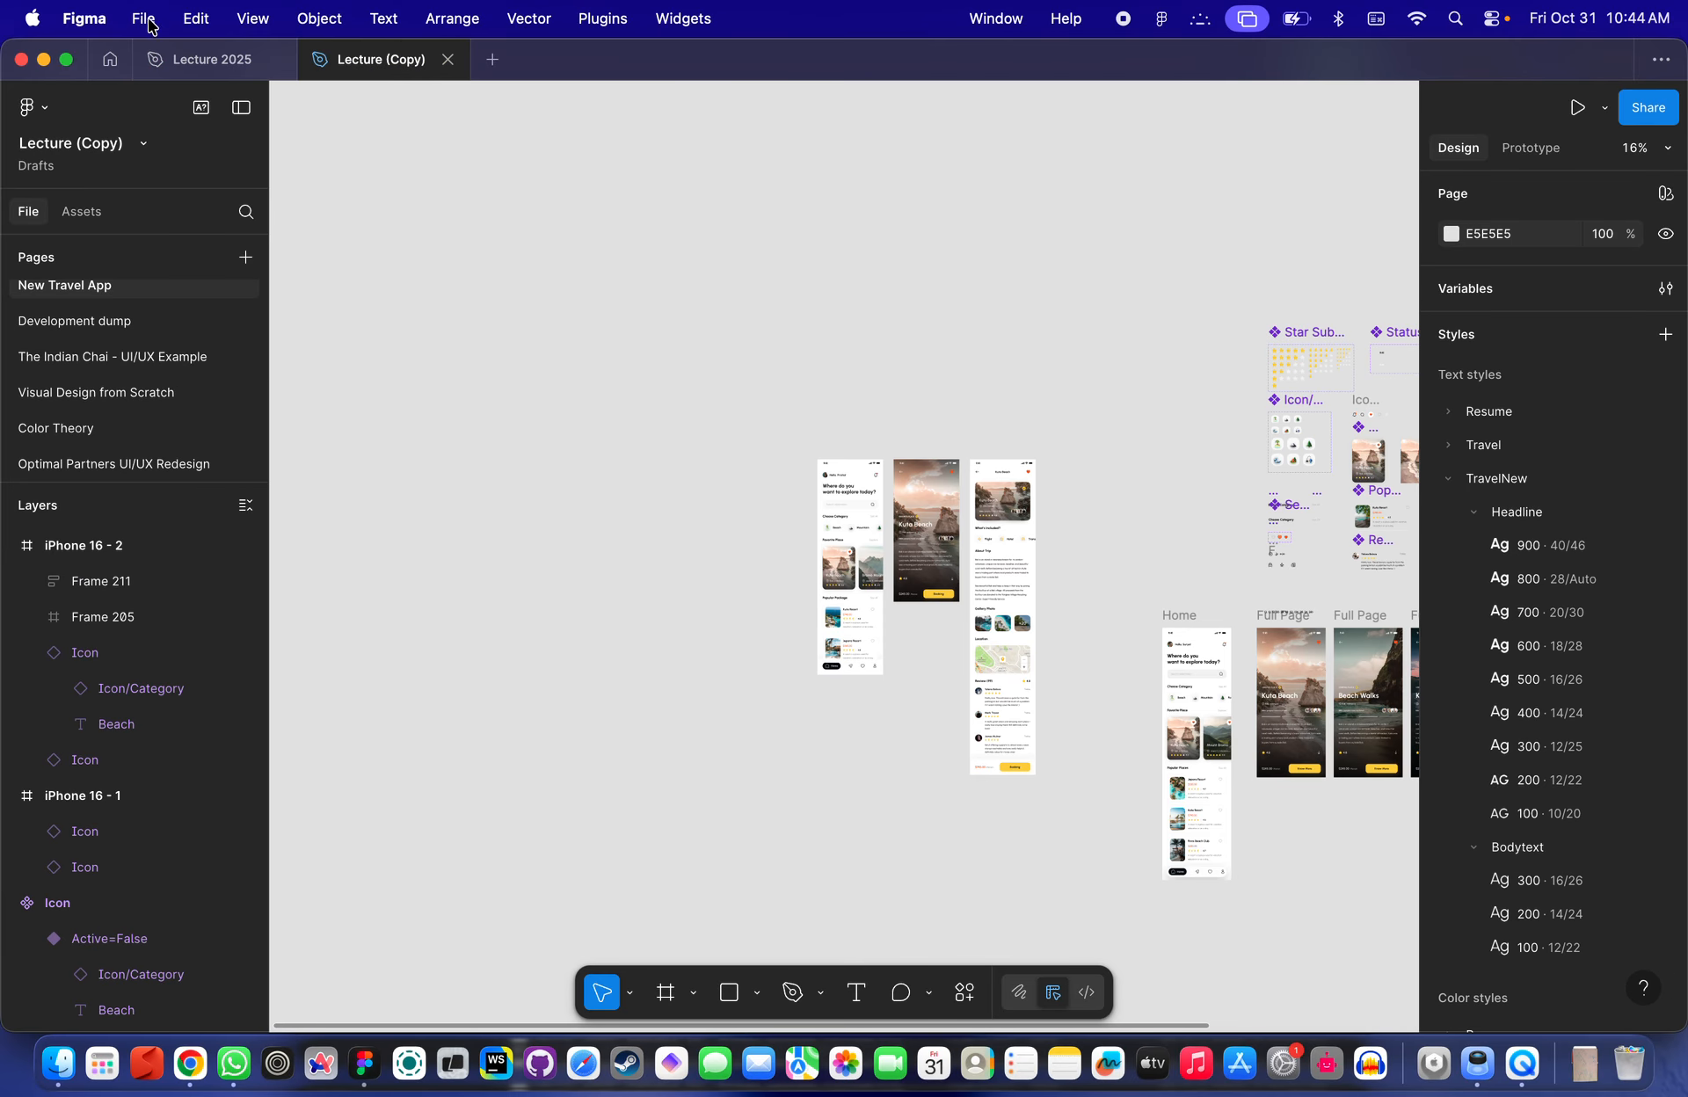
{"action": "left_click", "coordinate": [198, 60]}
{"action": "left_click", "coordinate": [97, 428]}
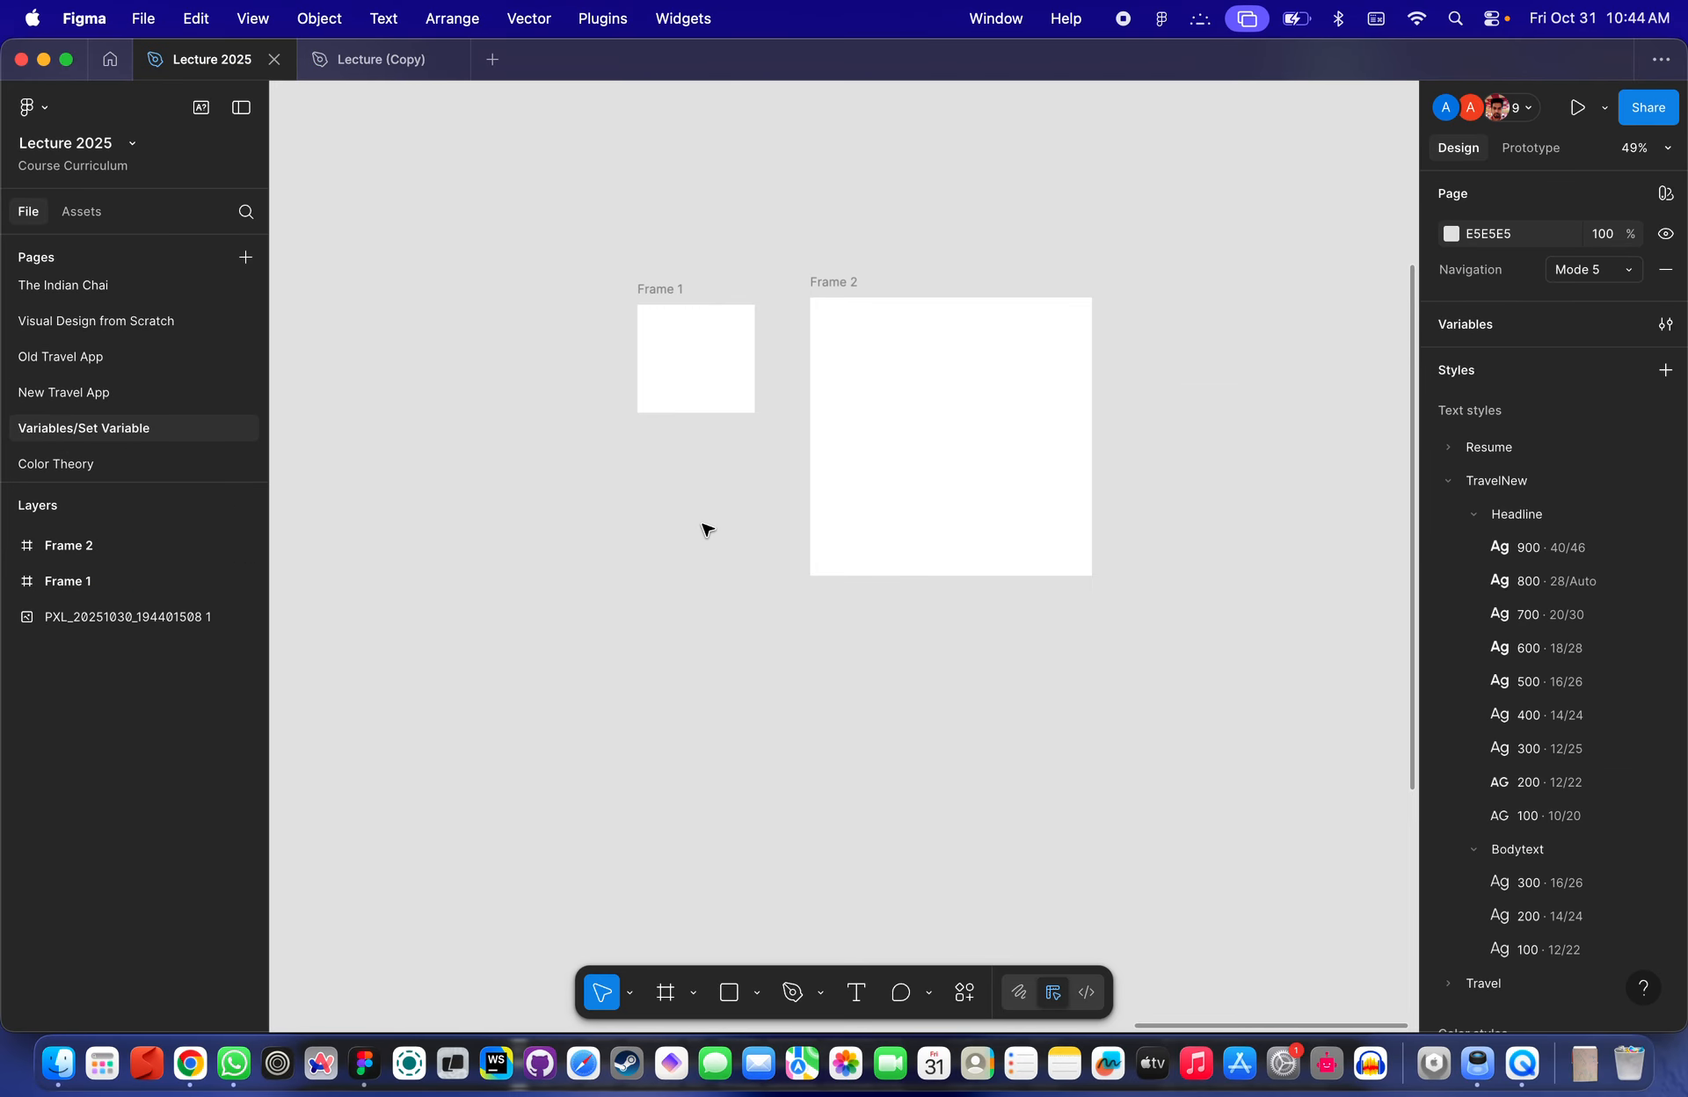
{"action": "scroll", "coordinate": [701, 528], "scroll_direction": "down", "scroll_amount": 5}
{"action": "key", "text": "super+v"}
{"action": "scroll", "coordinate": [750, 403], "scroll_direction": "up", "scroll_amount": 5}
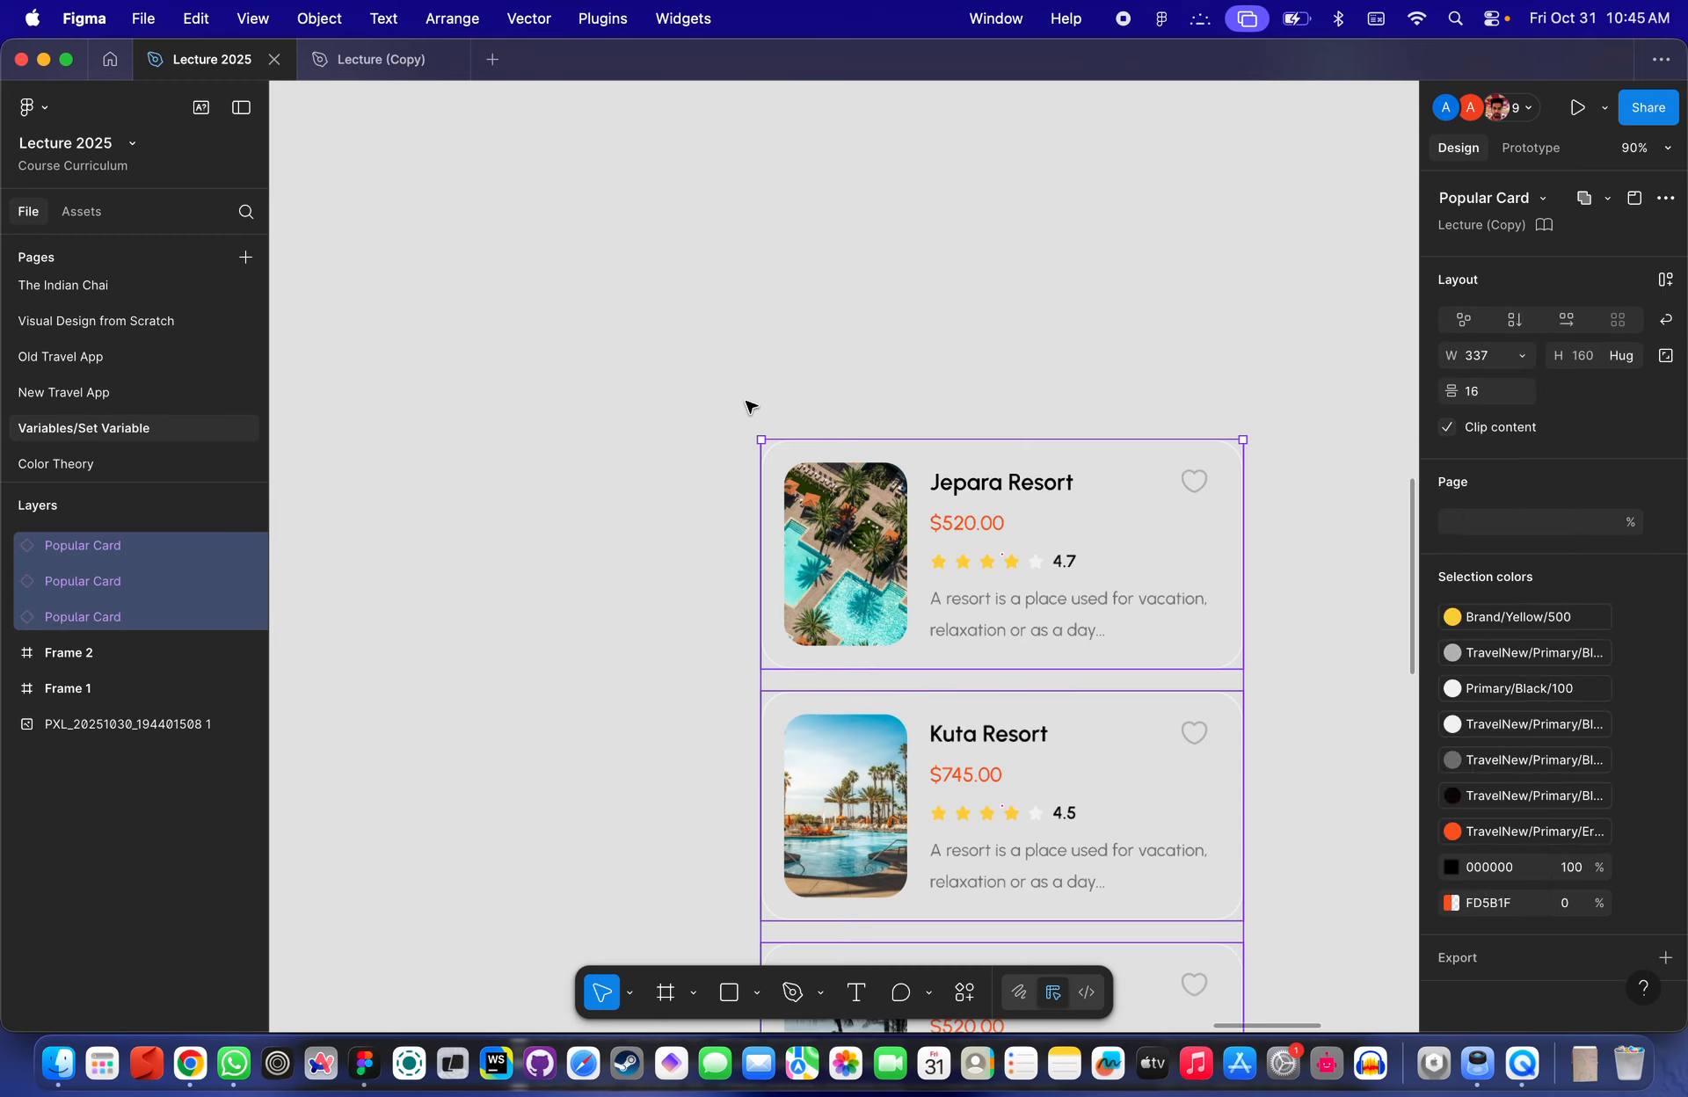
- Examine the pasted cards and the two frames on the canvas
{"action": "left_click", "coordinate": [908, 335]}
{"action": "scroll", "coordinate": [910, 338], "scroll_direction": "down", "scroll_amount": 3}
{"action": "scroll", "coordinate": [908, 339], "scroll_direction": "down", "scroll_amount": 3}
{"action": "left_click", "coordinate": [901, 305]}
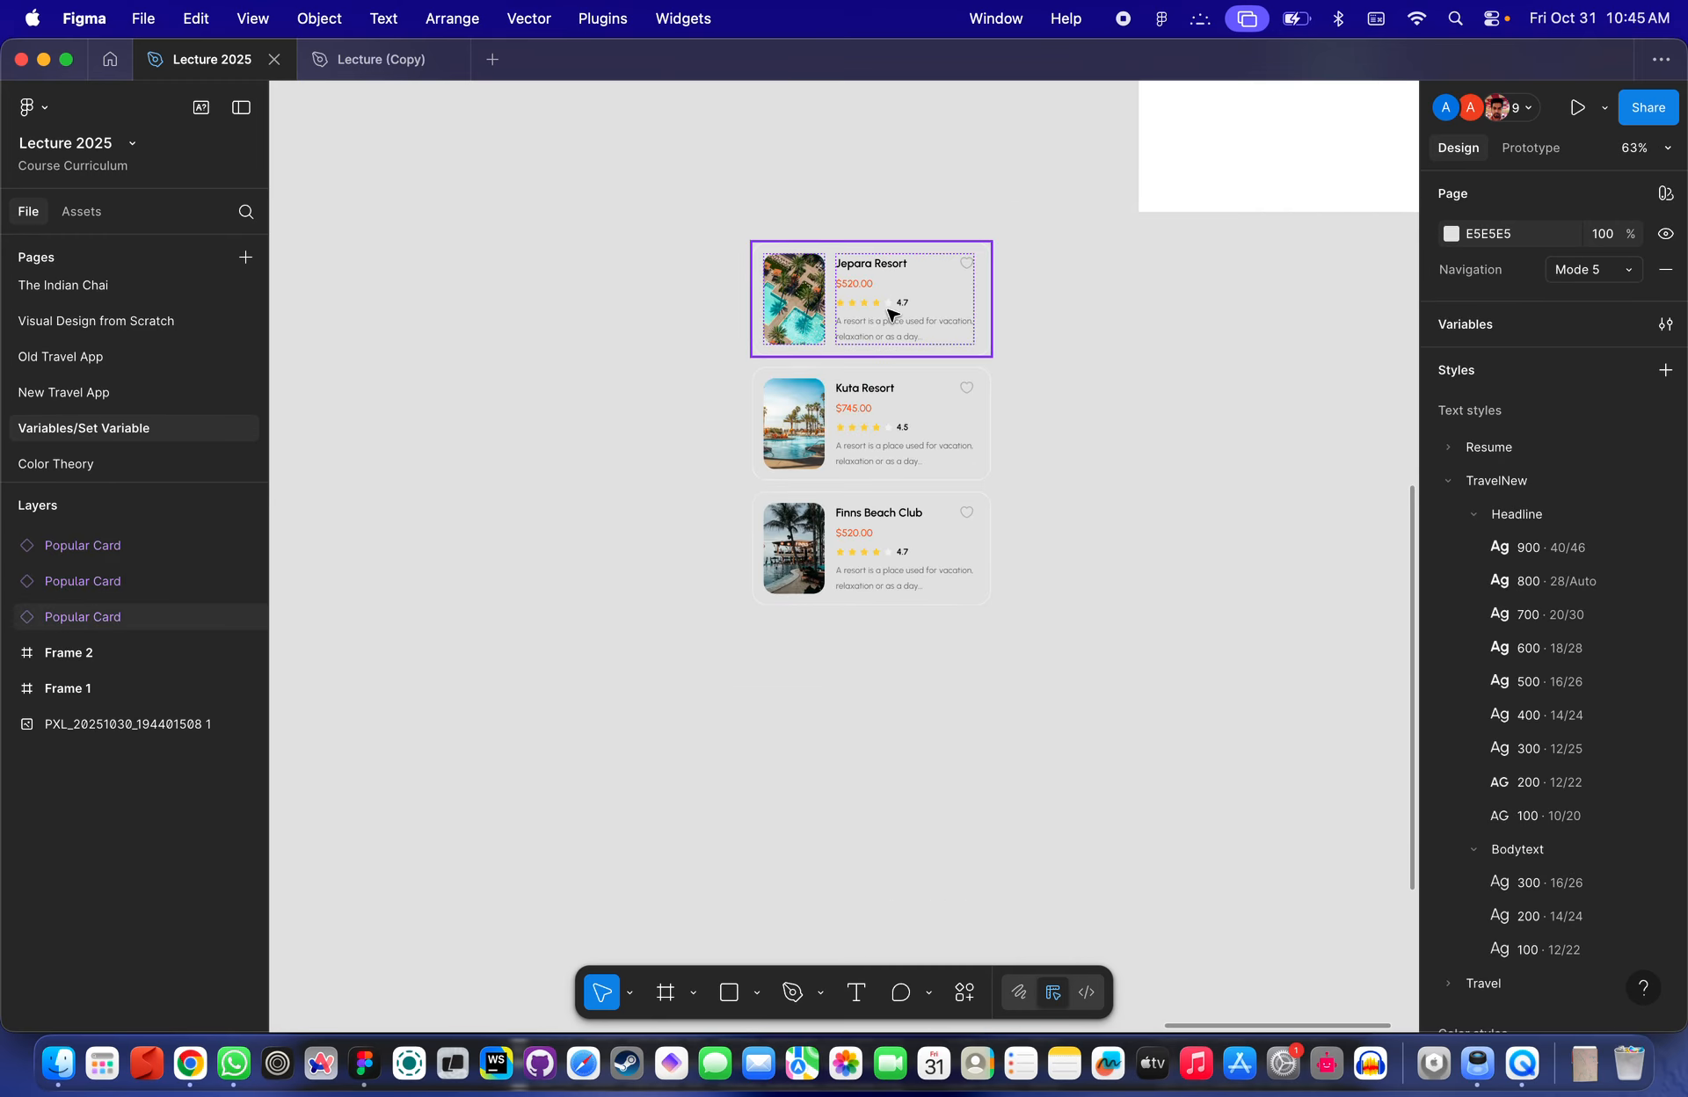
{"action": "scroll", "coordinate": [893, 315], "scroll_direction": "up", "scroll_amount": 5}
{"action": "scroll", "coordinate": [893, 316], "scroll_direction": "right", "scroll_amount": 2}
{"action": "scroll", "coordinate": [849, 588], "scroll_direction": "down", "scroll_amount": 1}
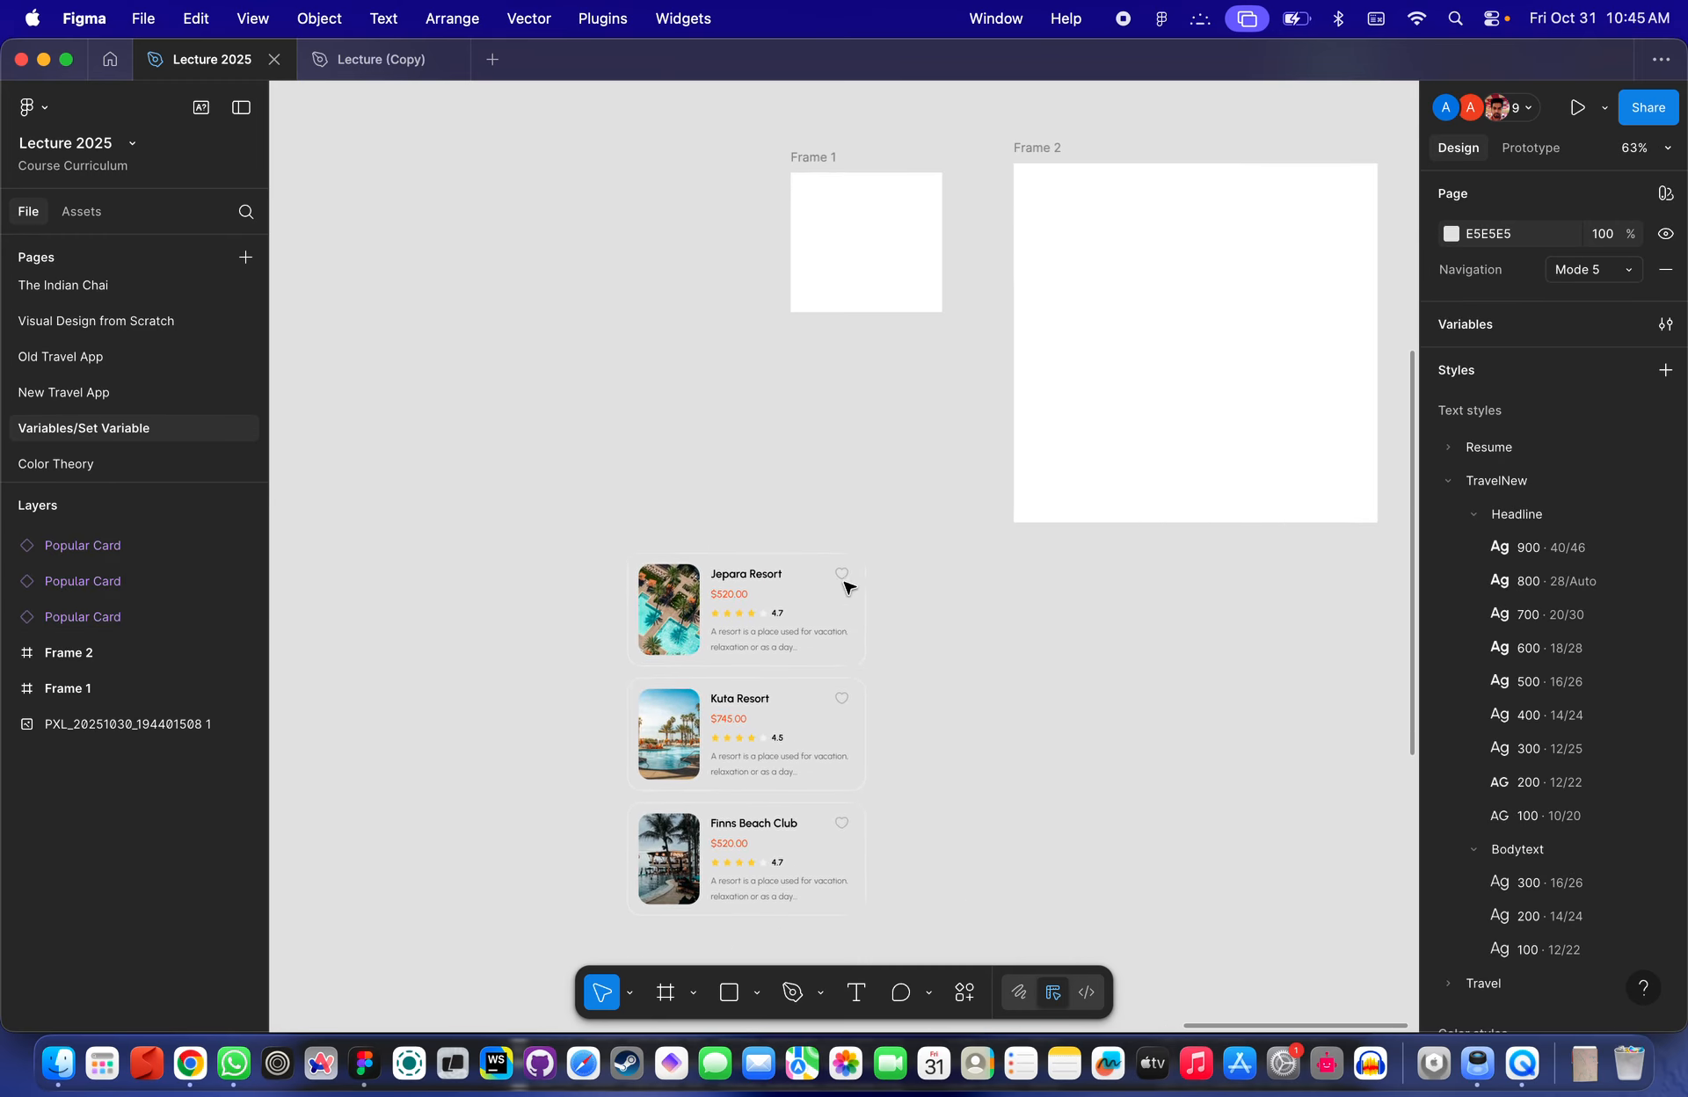
{"action": "scroll", "coordinate": [870, 832], "scroll_direction": "down", "scroll_amount": 2}
{"action": "scroll", "coordinate": [872, 832], "scroll_direction": "up", "scroll_amount": 5}
{"action": "scroll", "coordinate": [750, 494], "scroll_direction": "up", "scroll_amount": 8}
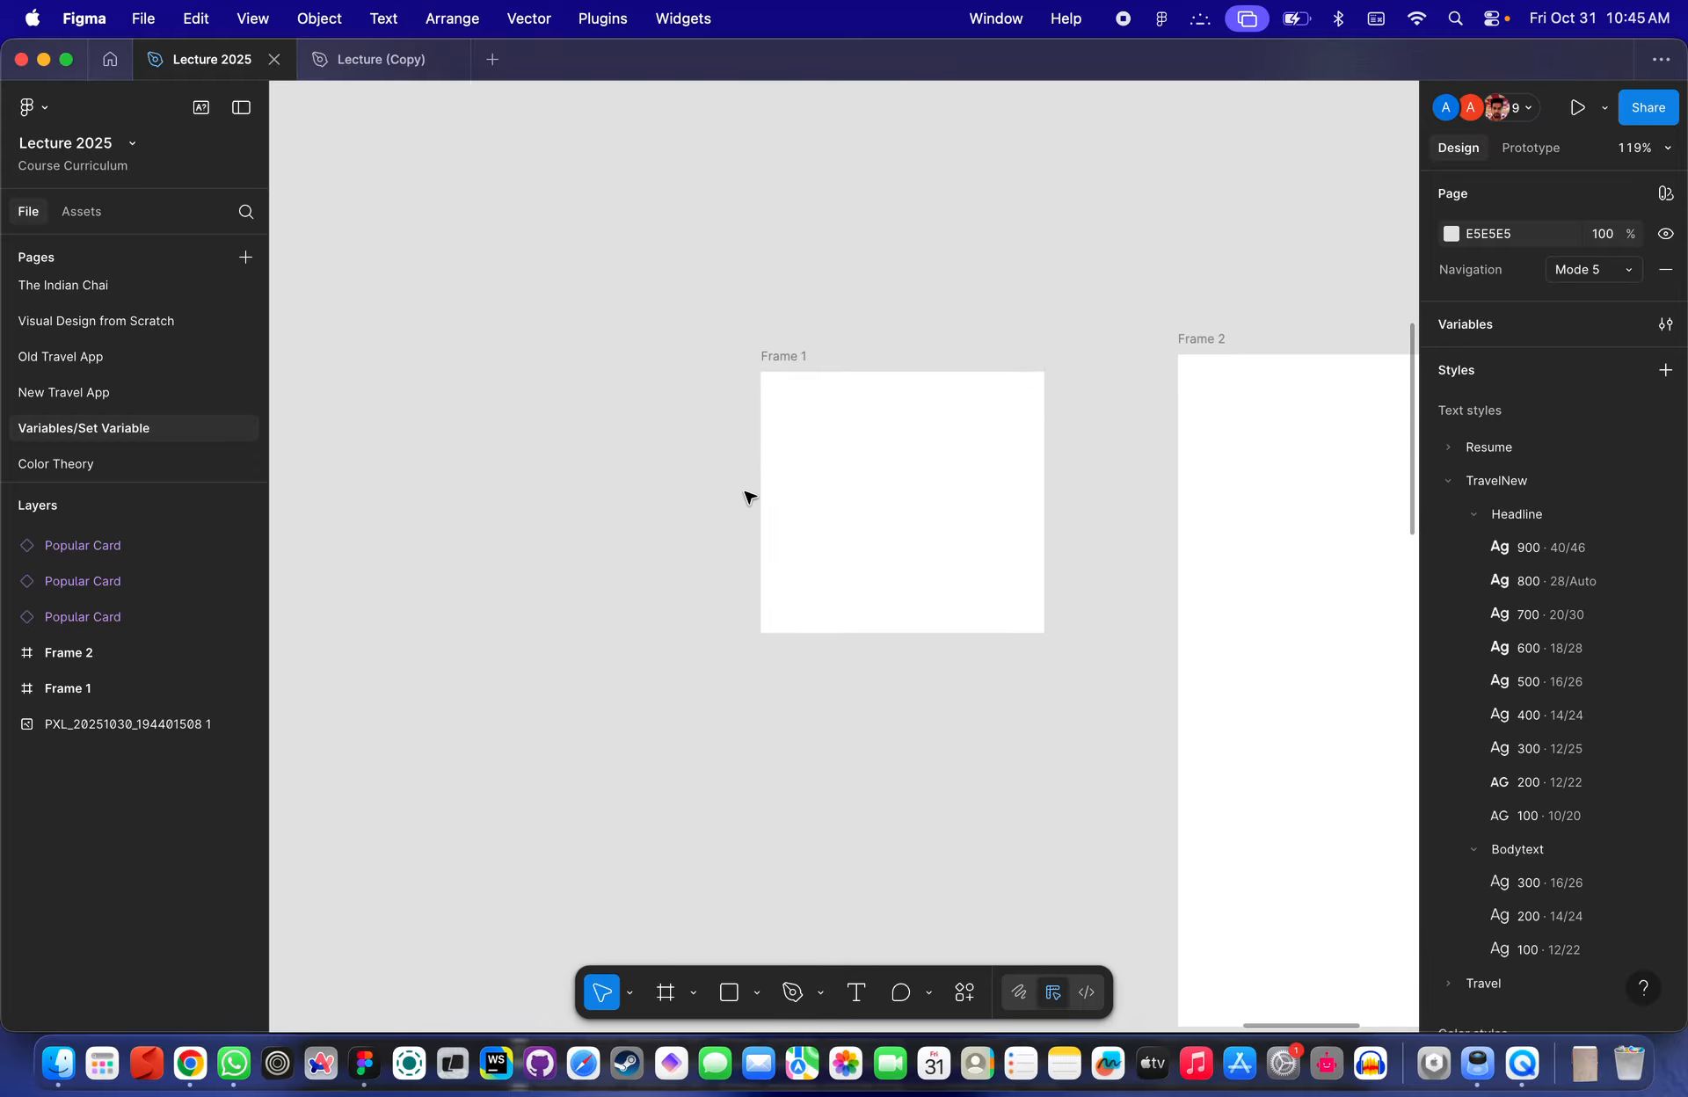
{"action": "scroll", "coordinate": [919, 478], "scroll_direction": "right", "scroll_amount": 3}
- Resize Frame 1 to about 286 × 301
{"action": "left_click", "coordinate": [633, 440]}
{"action": "scroll", "coordinate": [633, 441], "scroll_direction": "up", "scroll_amount": 3}
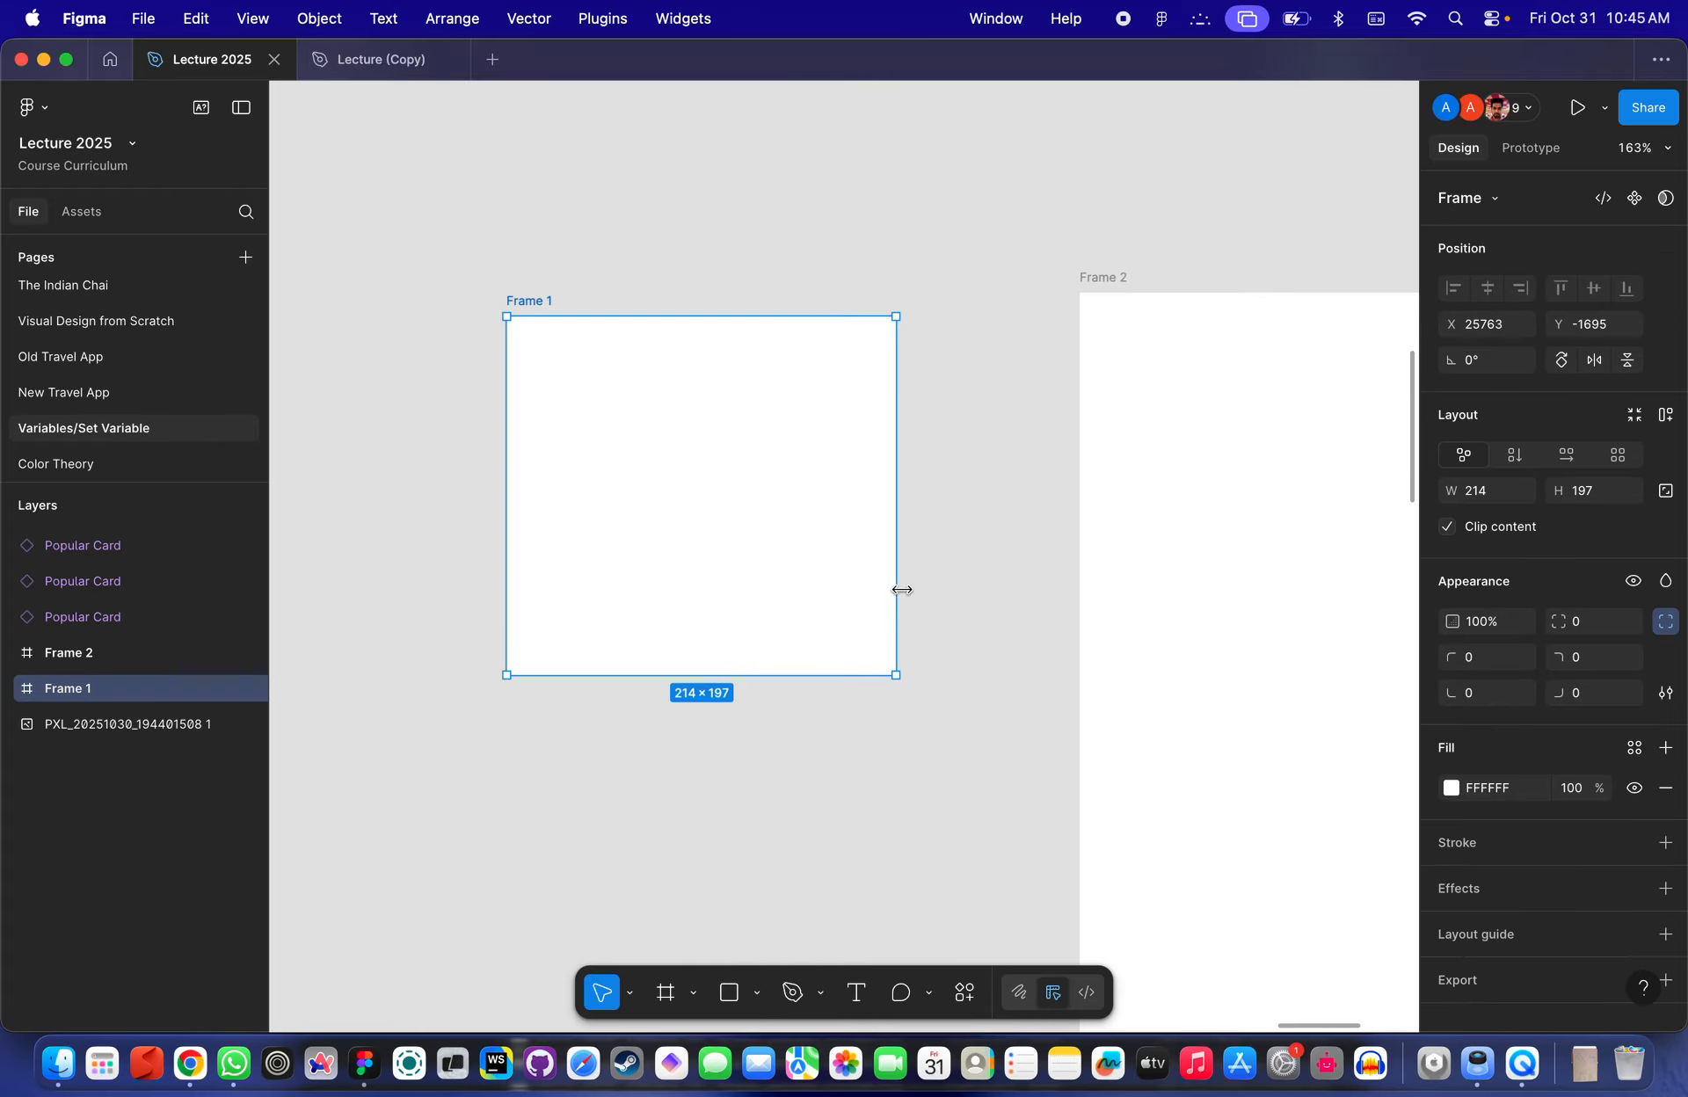
{"action": "left_click_drag", "start_coordinate": [896, 675], "coordinate": [1026, 864]}
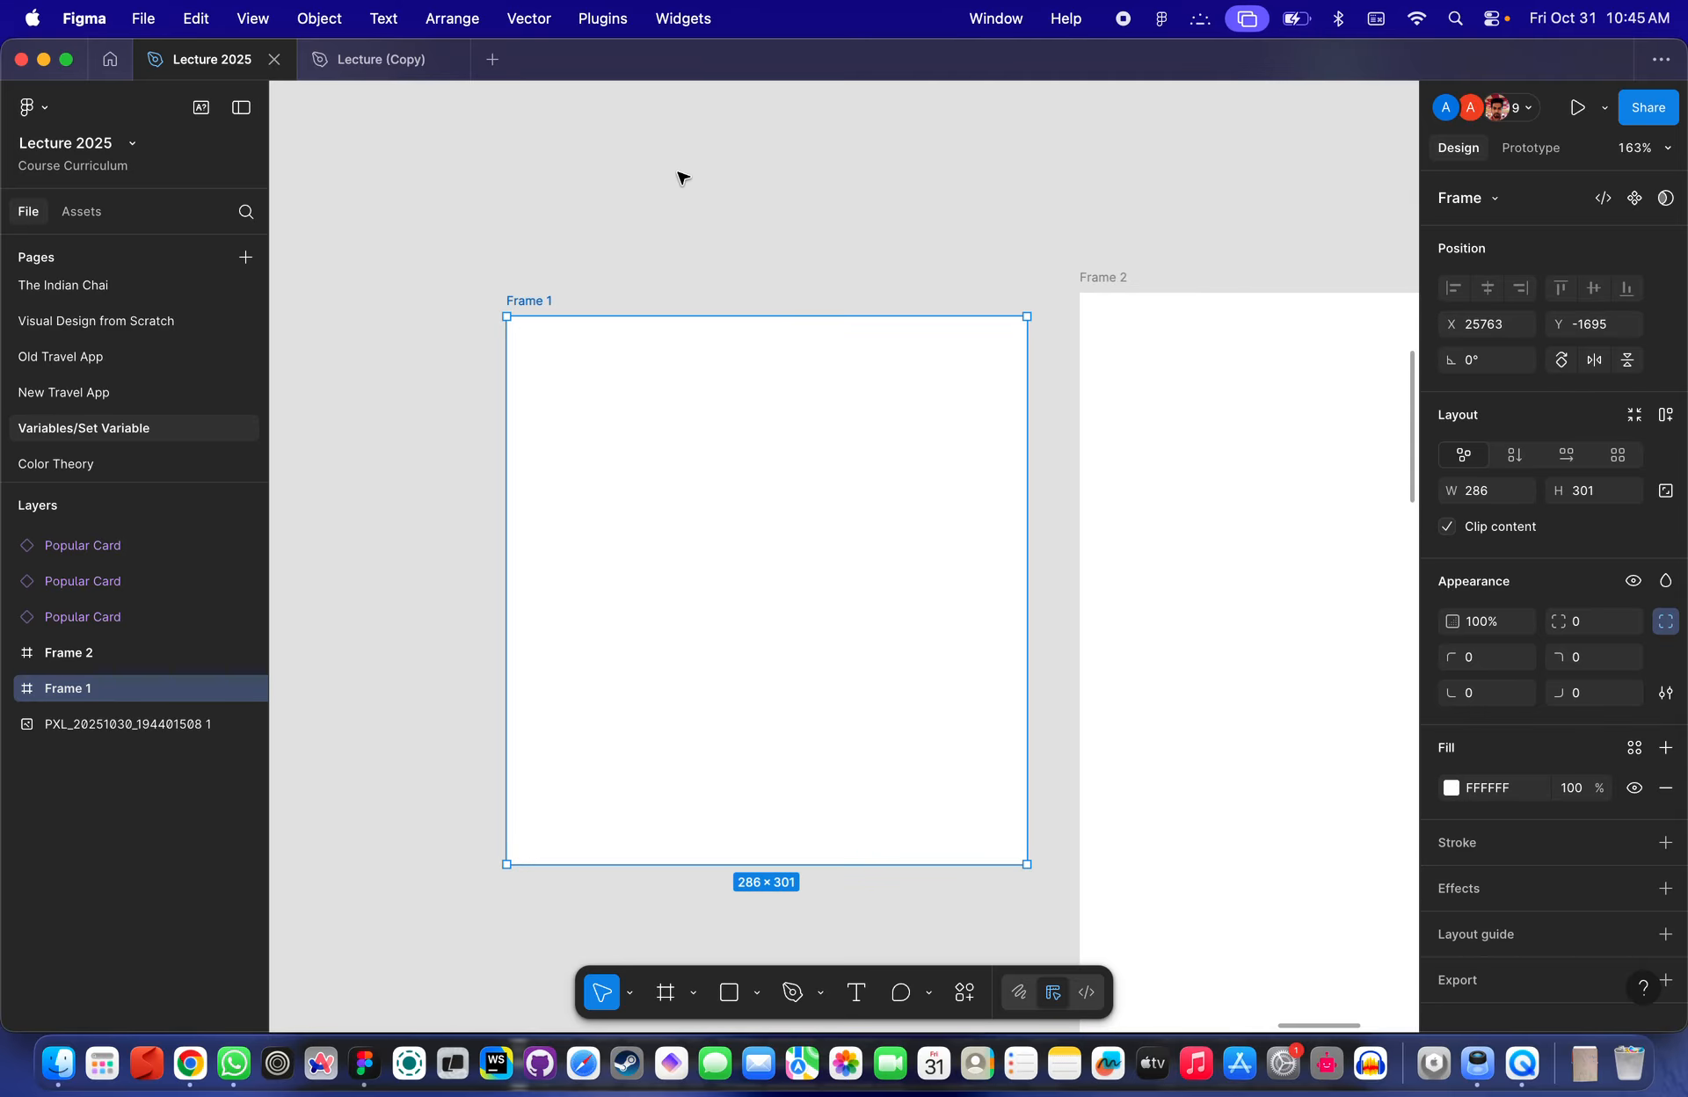
- Move Frame 1 slightly to the left
{"action": "left_click_drag", "start_coordinate": [553, 301], "coordinate": [414, 301]}
{"action": "left_click", "coordinate": [554, 249]}
{"action": "scroll", "coordinate": [573, 369], "scroll_direction": "down", "scroll_amount": 2}
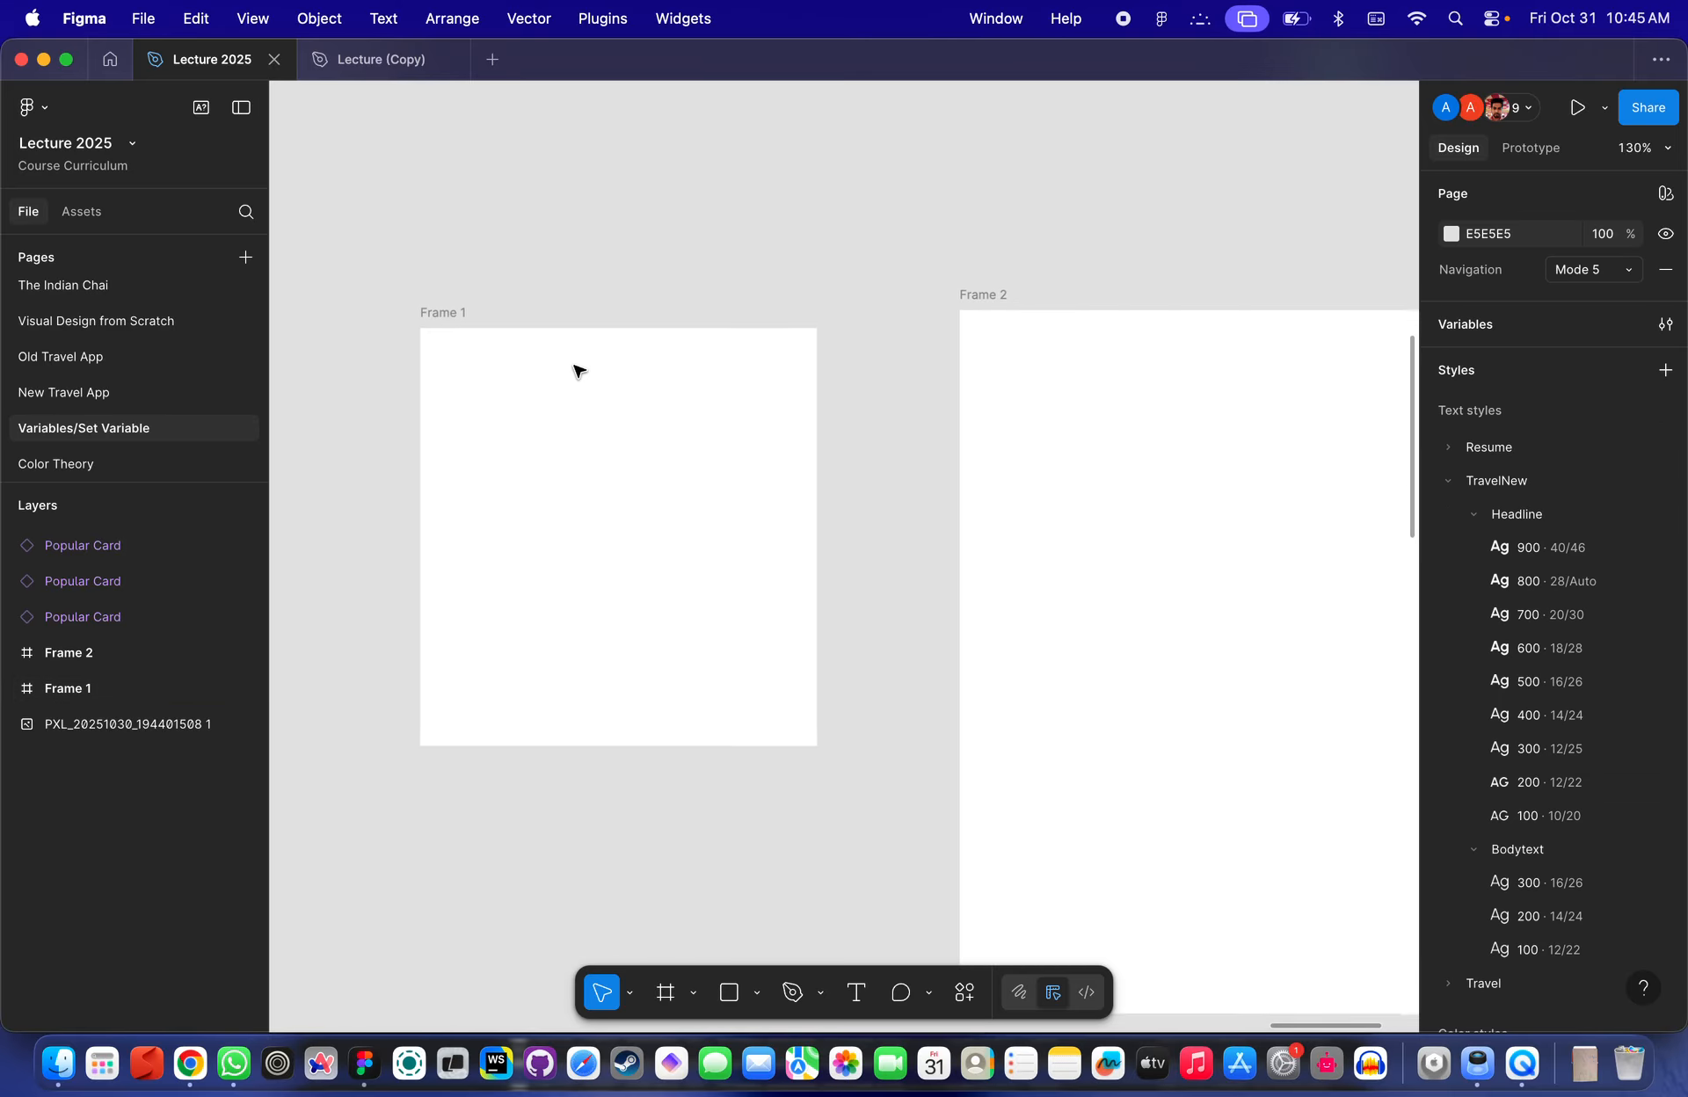
- Resize Frame 1 to about 100 × 100
{"action": "scroll", "coordinate": [591, 374], "scroll_direction": "down", "scroll_amount": 5}
{"action": "scroll", "coordinate": [565, 315], "scroll_direction": "up", "scroll_amount": 3}
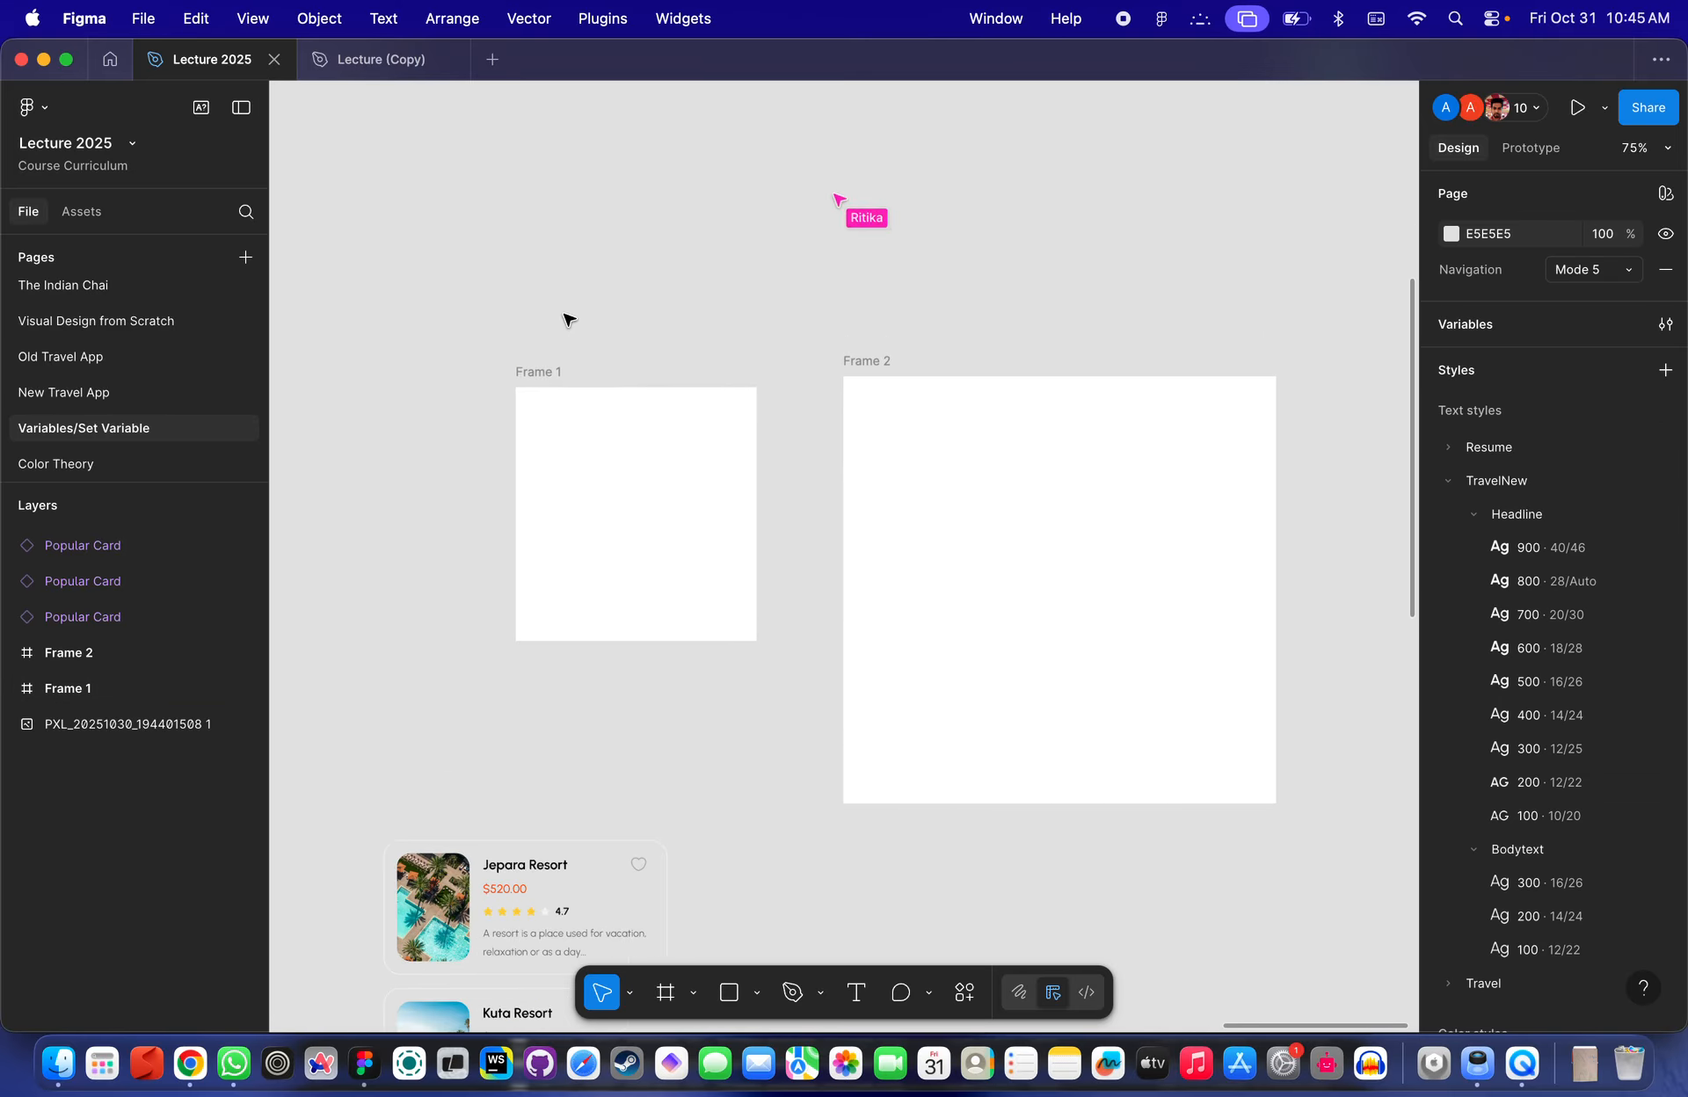
{"action": "left_click", "coordinate": [754, 638]}
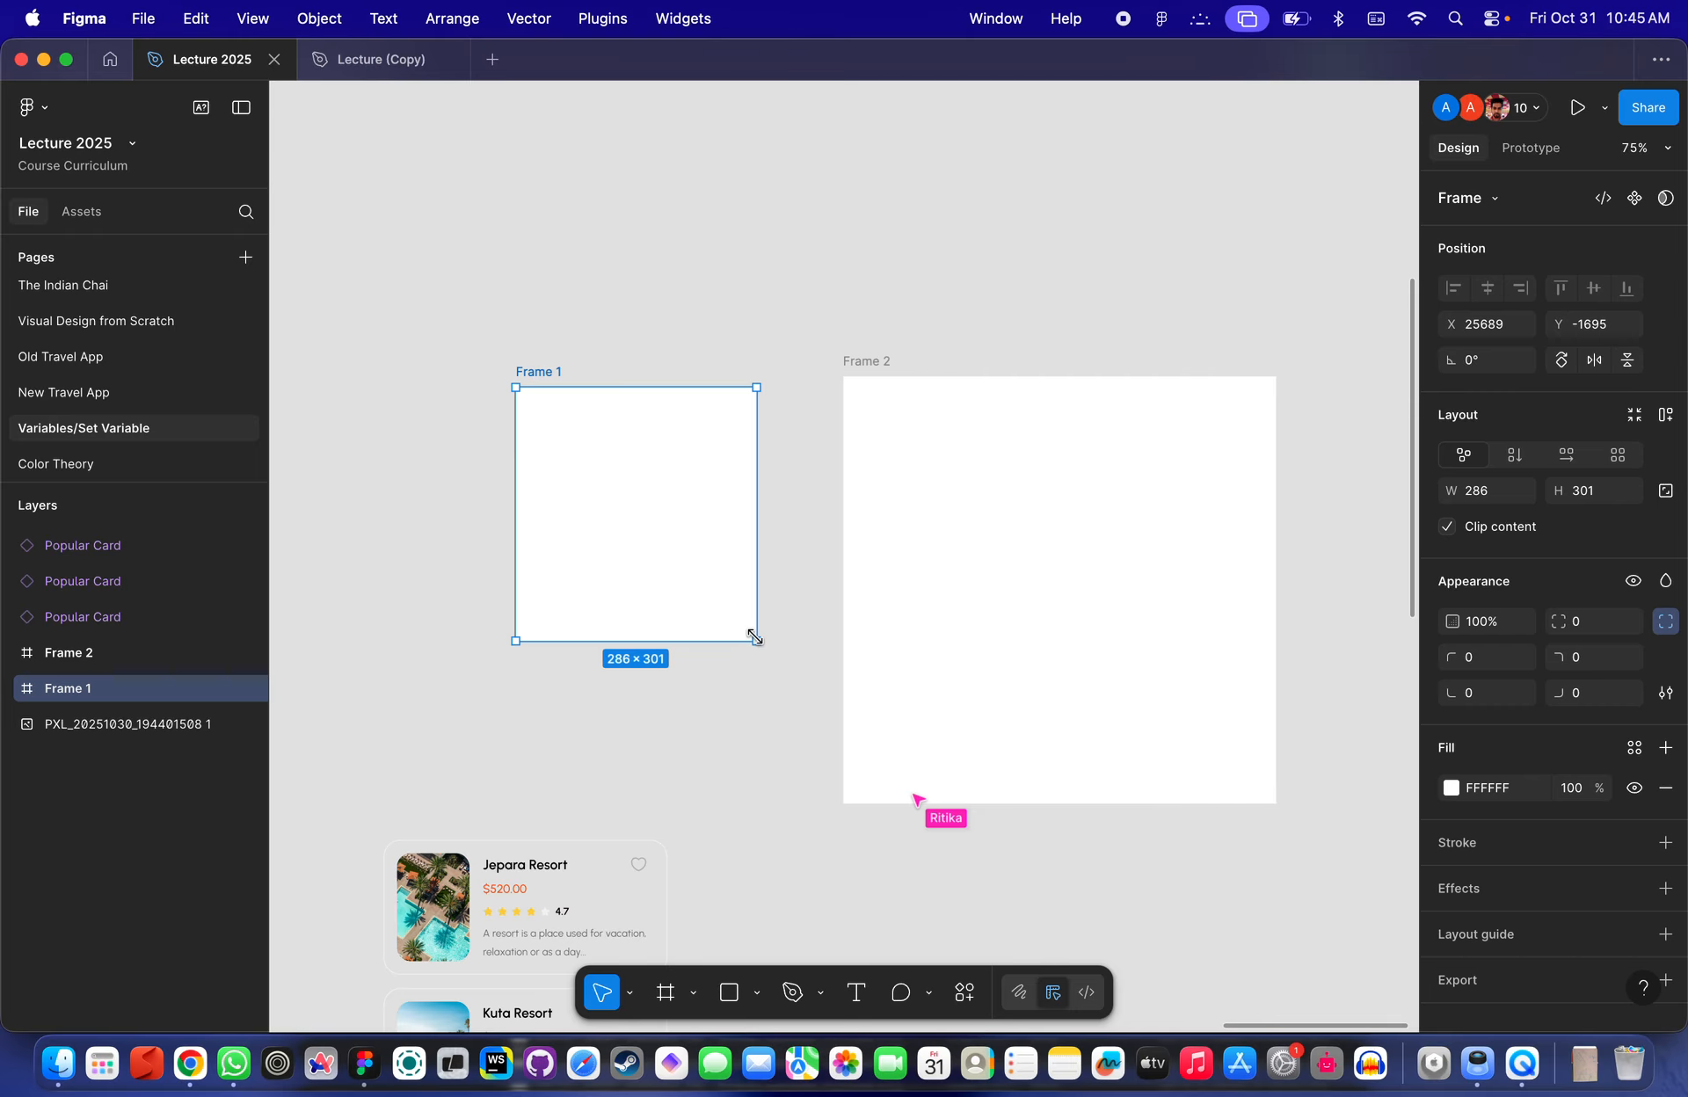
{"action": "left_click_drag", "start_coordinate": [755, 640], "coordinate": [616, 492]}
- Duplicate Frame 1 three times, stacking the copies in a column below it
{"action": "left_click", "coordinate": [1066, 483]}
{"action": "scroll", "coordinate": [1066, 483], "scroll_direction": "up", "scroll_amount": 3}
{"action": "scroll", "coordinate": [1066, 483], "scroll_direction": "down", "scroll_amount": 3}
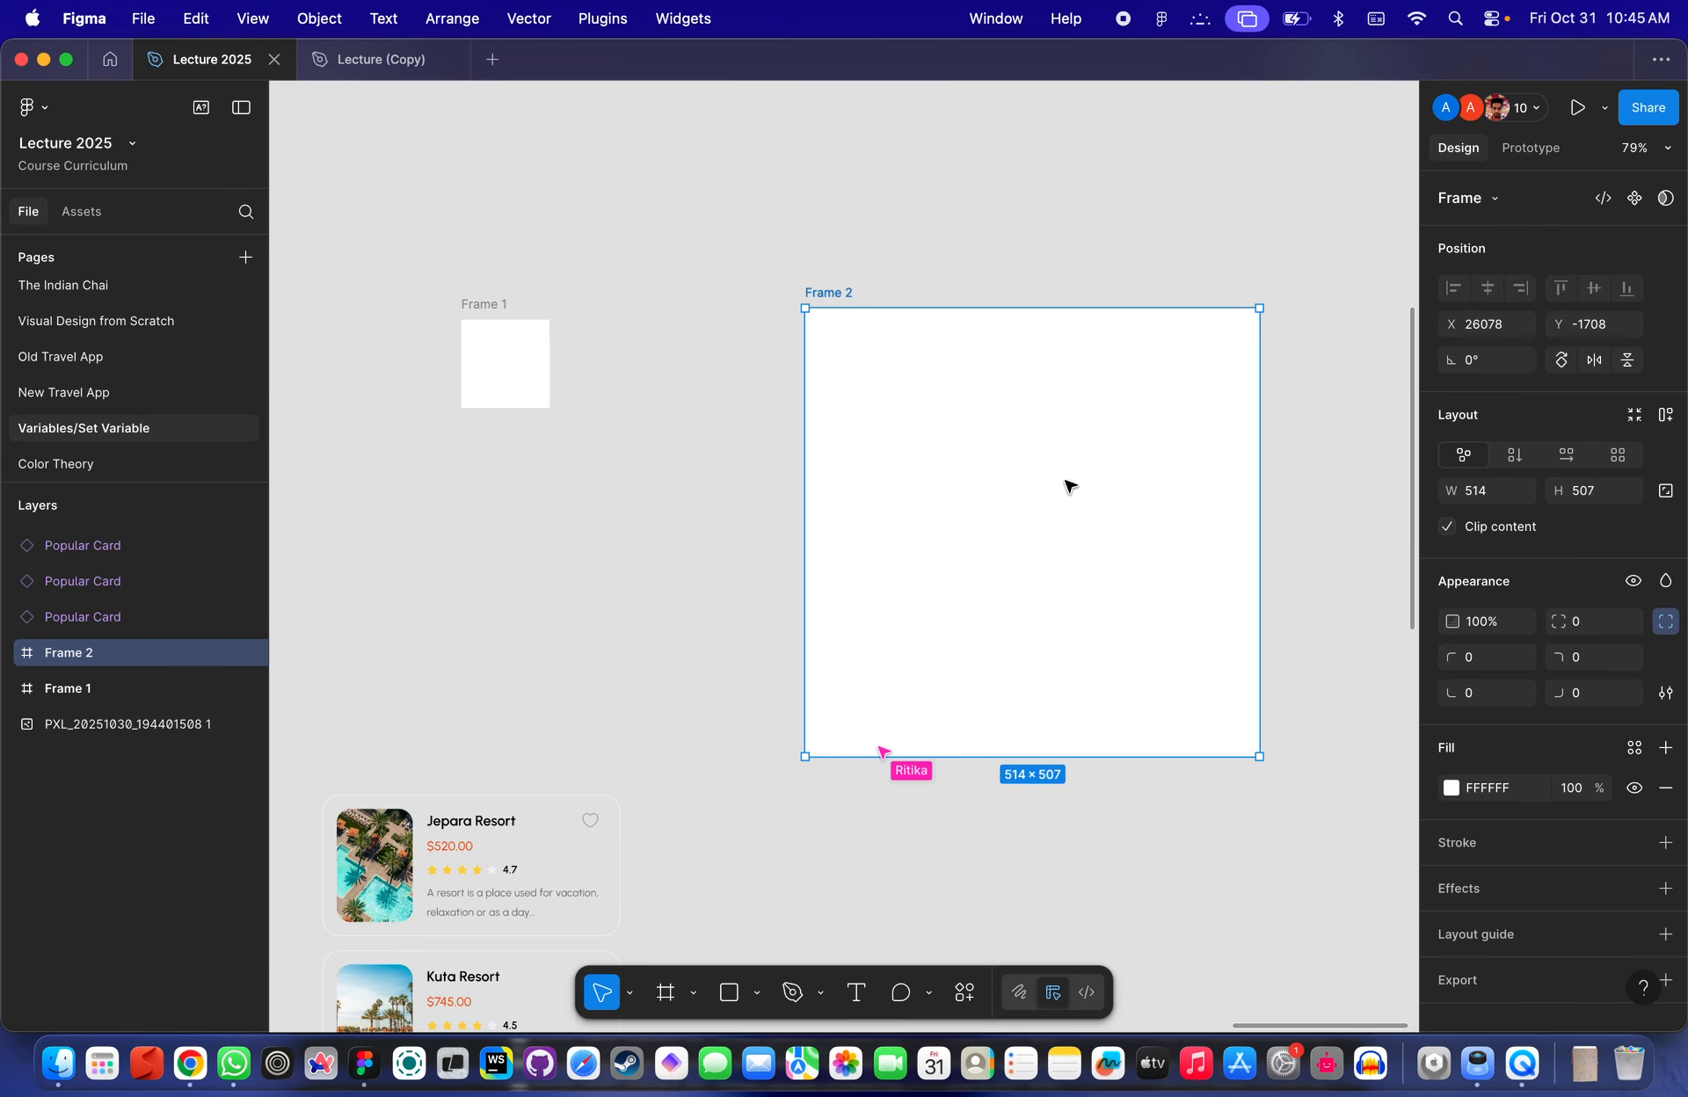
{"action": "left_click", "coordinate": [514, 357]}
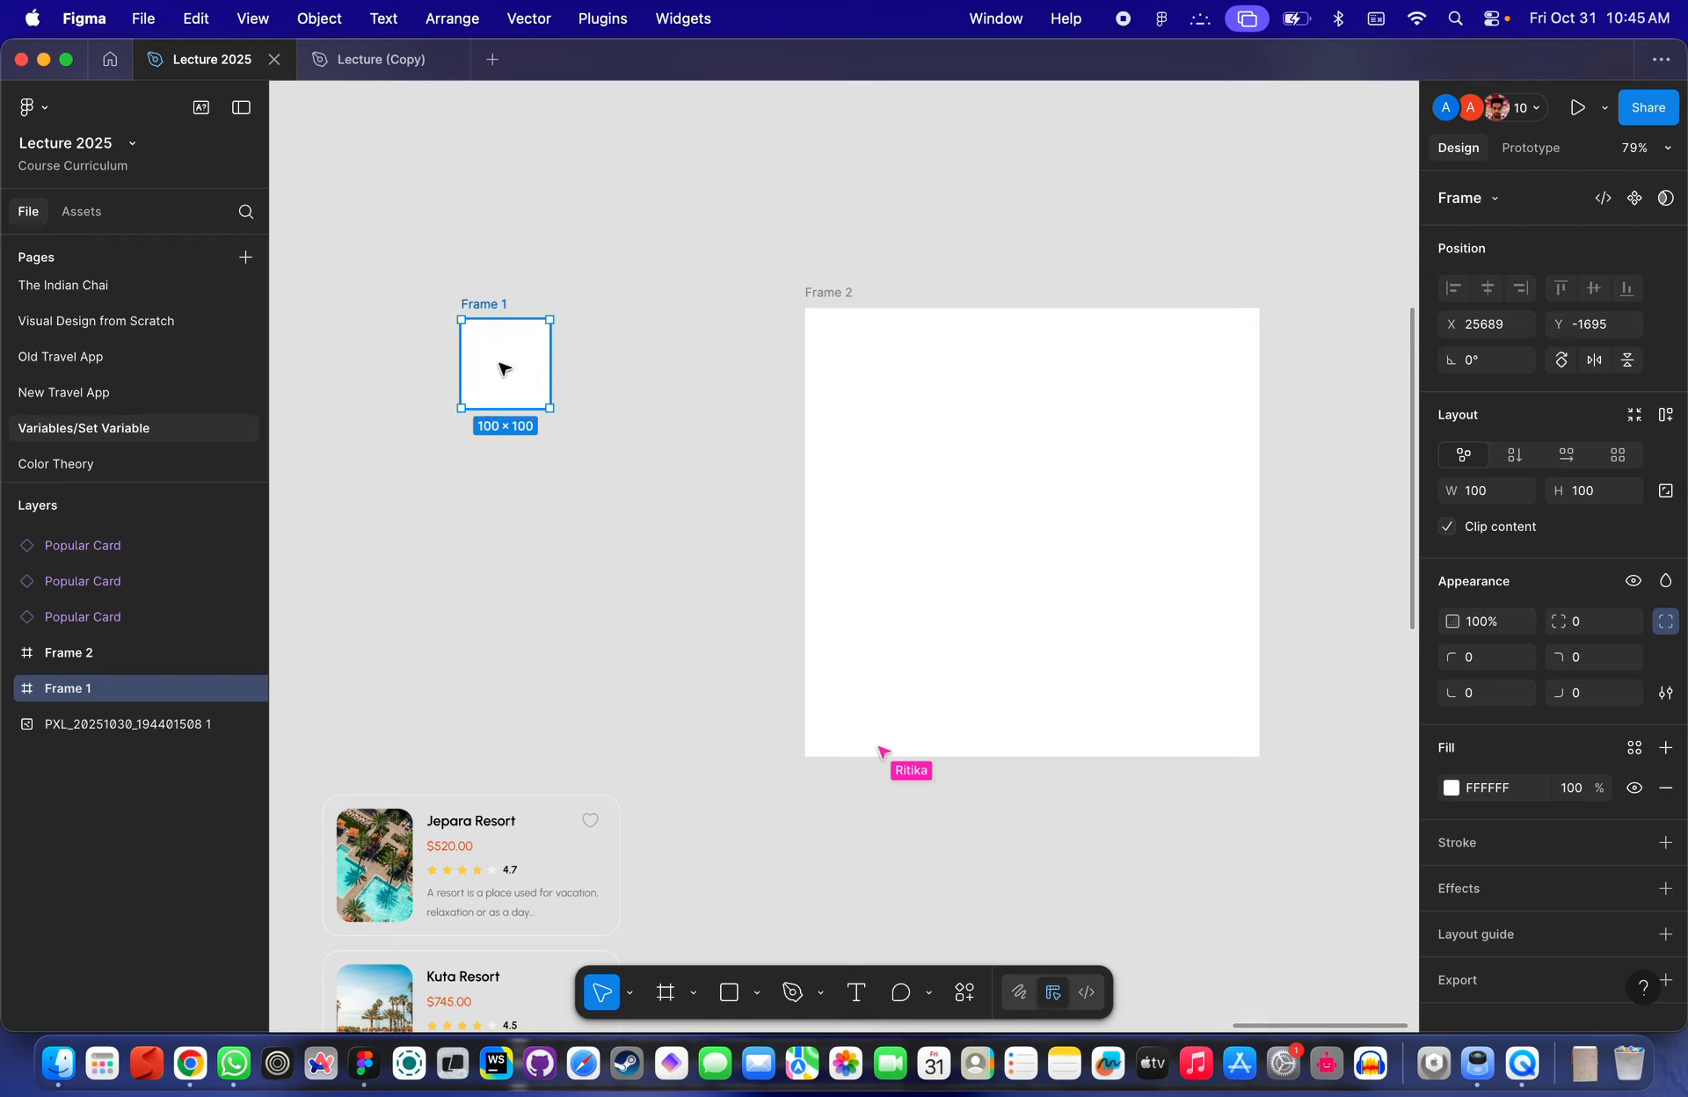
{"action": "left_click_drag", "start_coordinate": [506, 347], "coordinate": [513, 392]}
{"action": "key", "text": "super+d"}
{"action": "key", "text": "super+d"}
{"action": "left_click", "coordinate": [655, 448]}
{"action": "left_click_drag", "start_coordinate": [632, 712], "coordinate": [456, 173]}
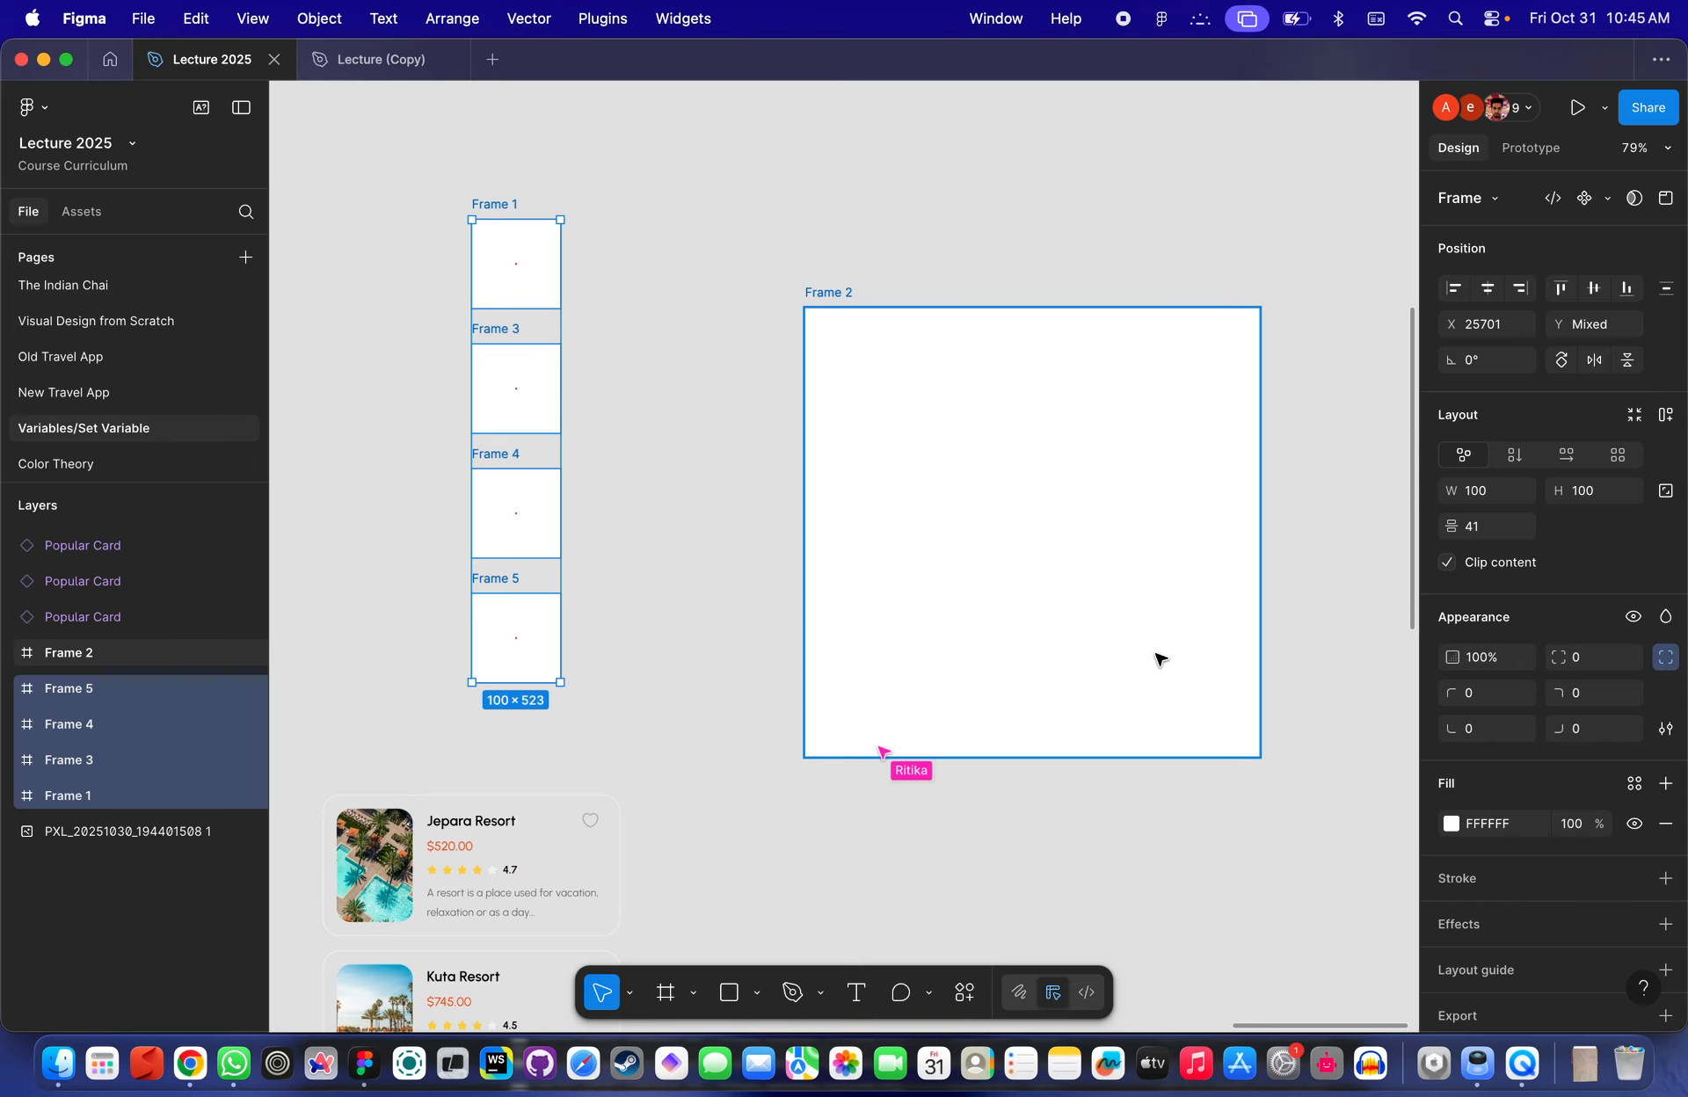
{"action": "scroll", "coordinate": [1157, 656], "scroll_direction": "up", "scroll_amount": 5}
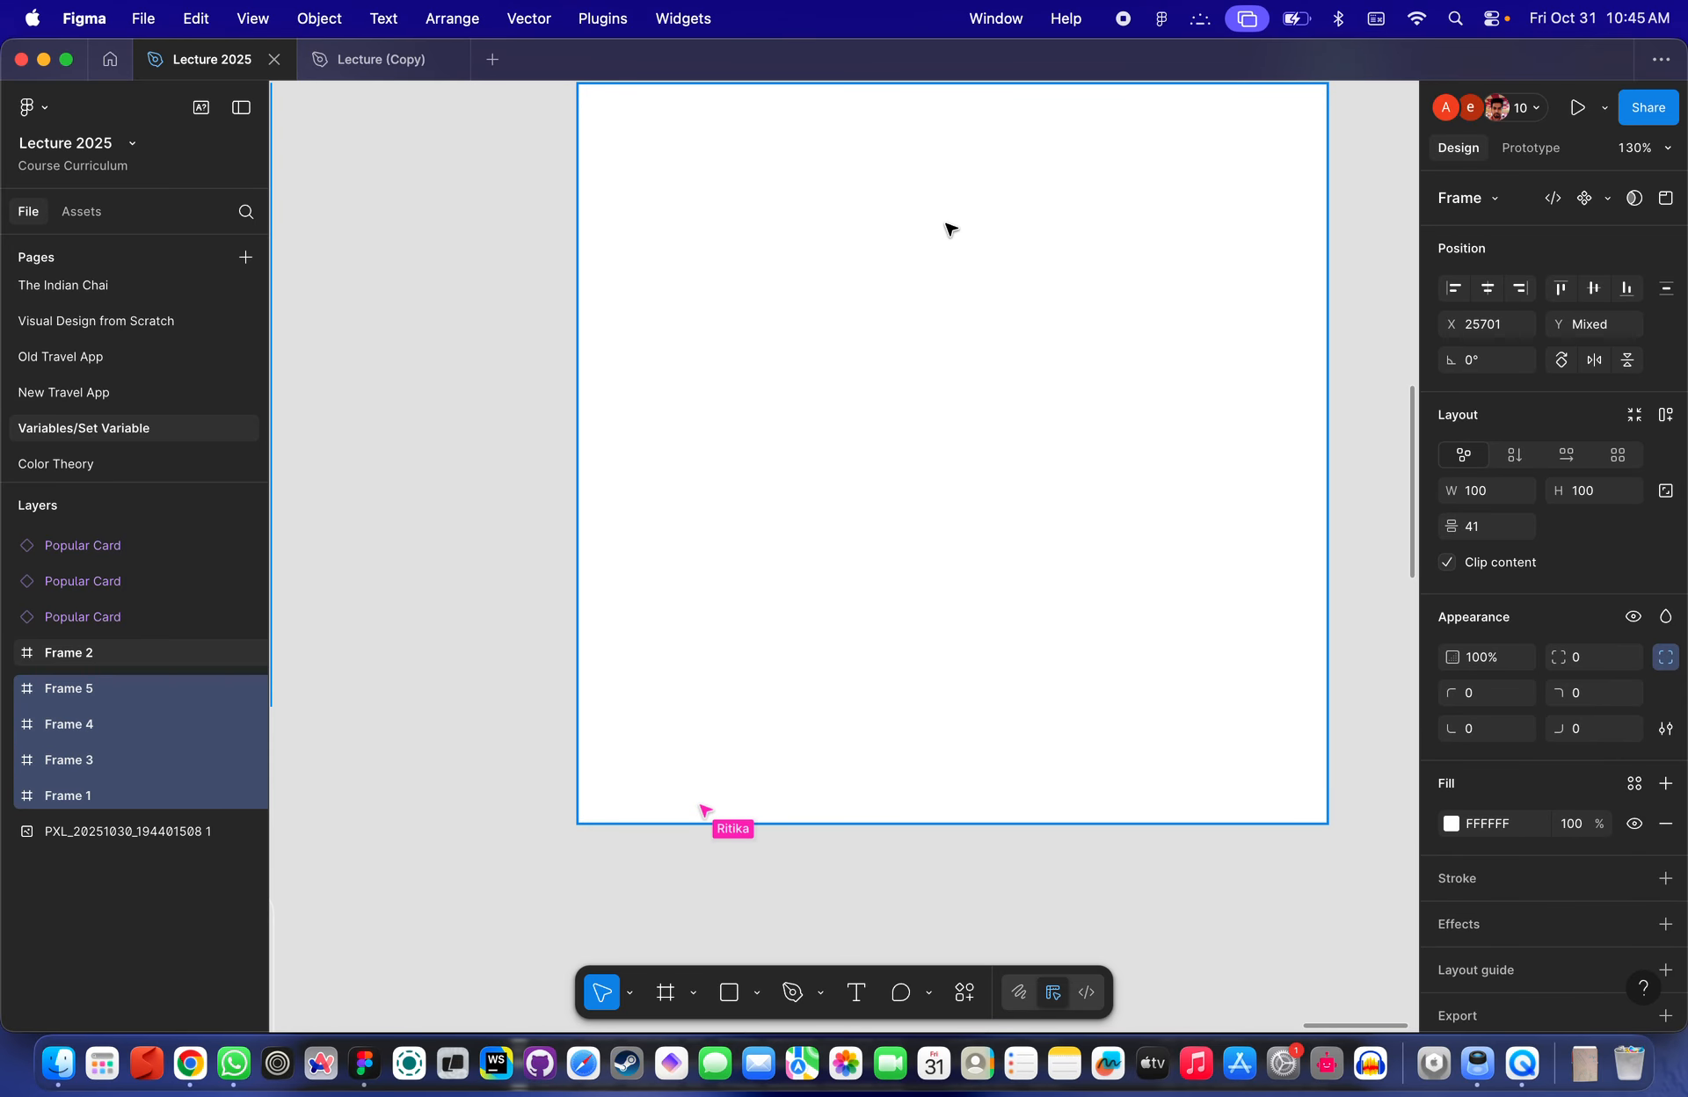
{"action": "scroll", "coordinate": [950, 230], "scroll_direction": "down", "scroll_amount": 6}
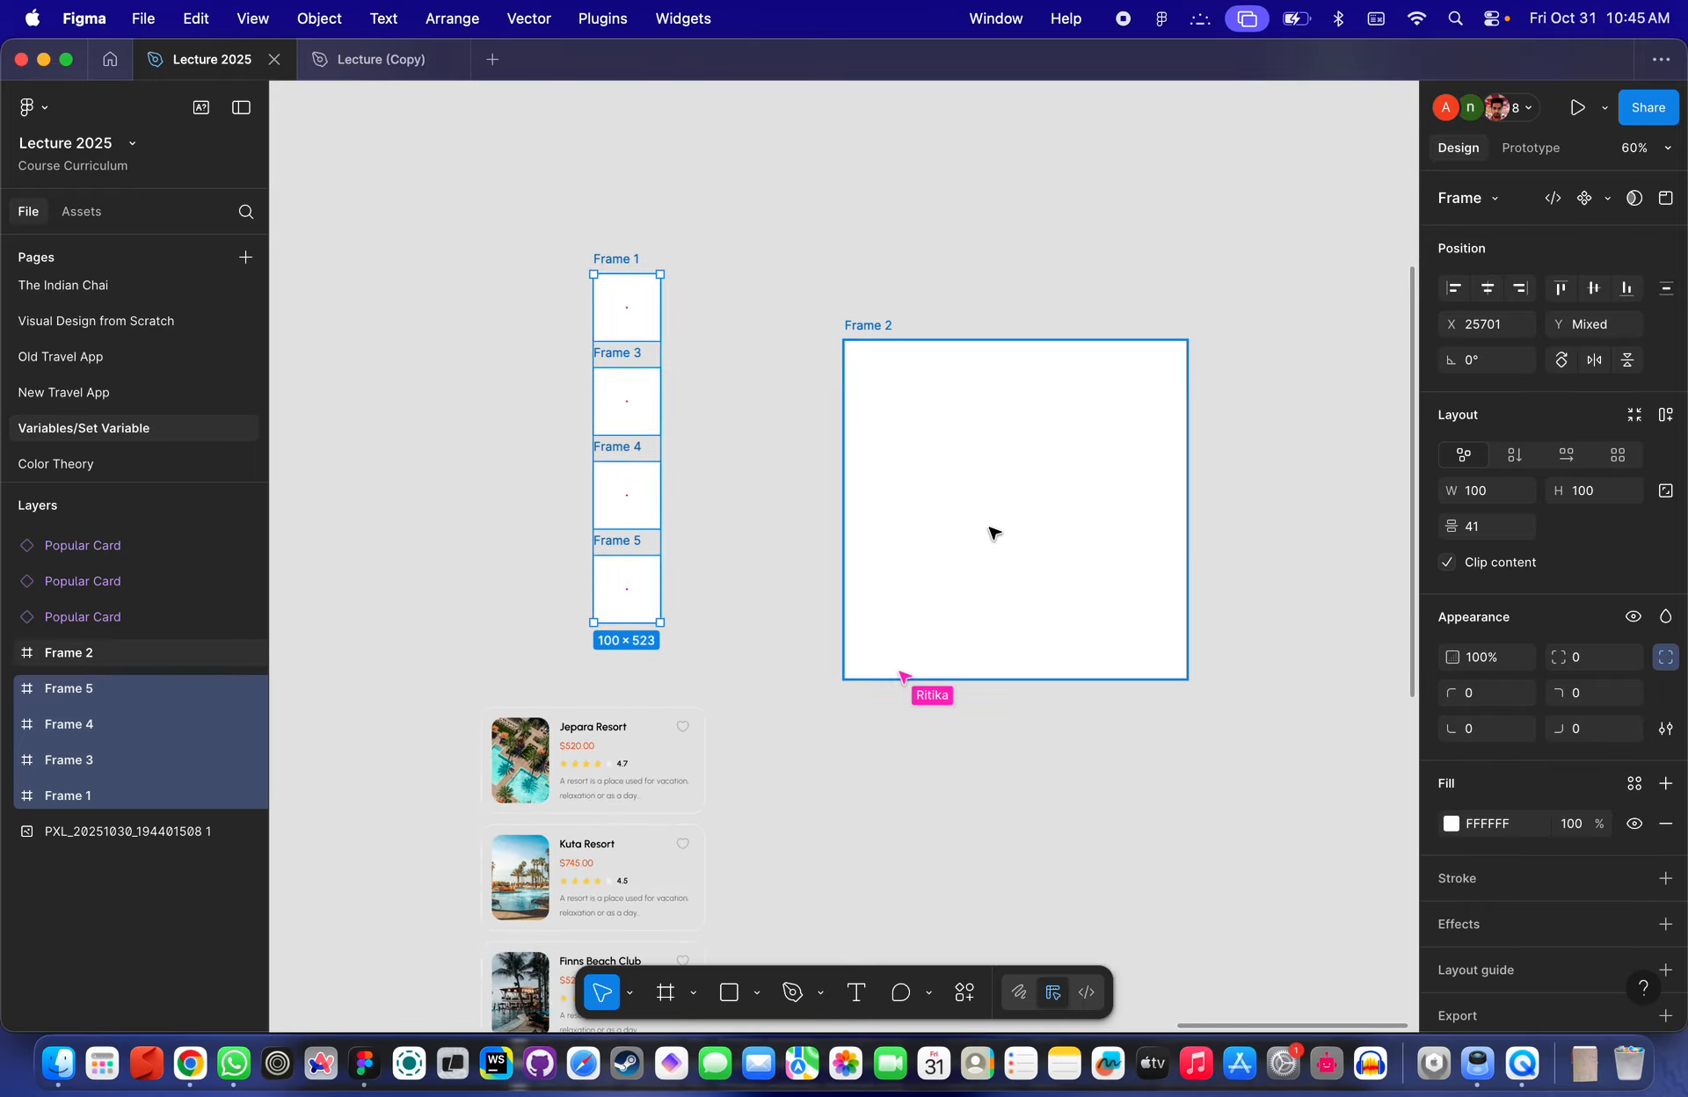
{"action": "scroll", "coordinate": [914, 387], "scroll_direction": "up", "scroll_amount": 2}
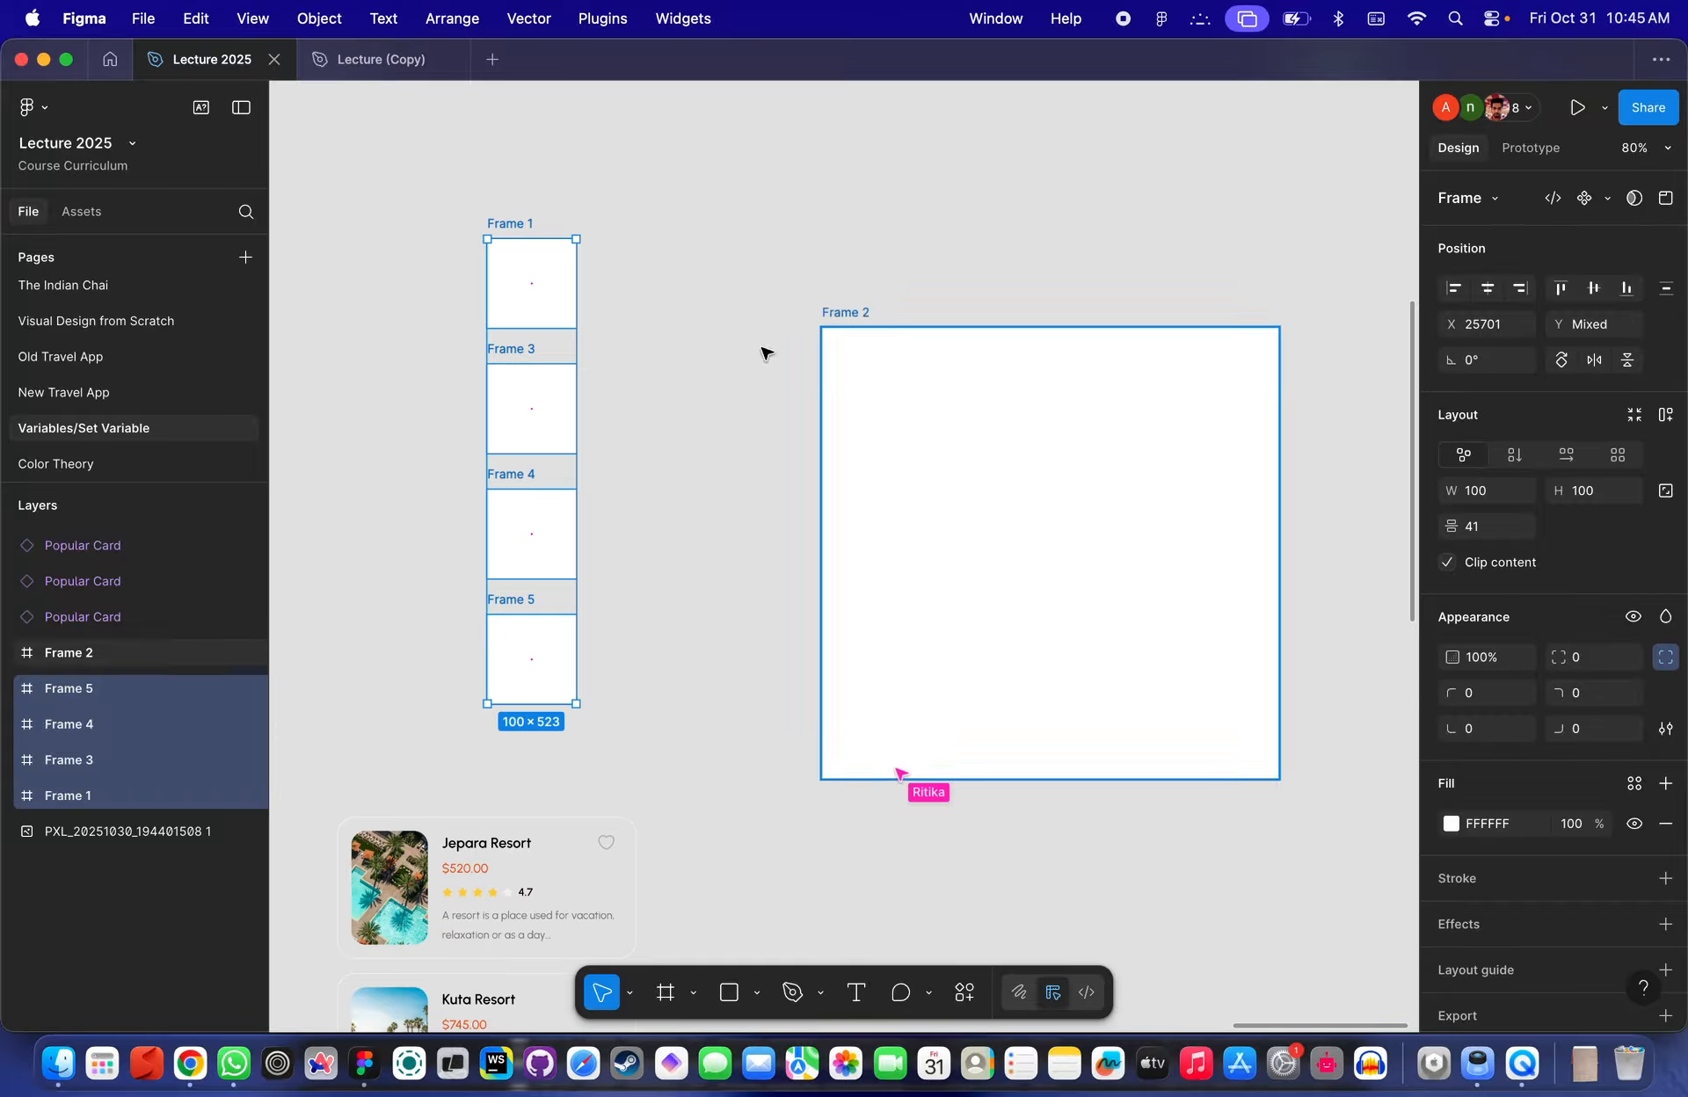
- Select Frame 1 and open the Unsplash plugin from the quick actions
{"action": "left_click", "coordinate": [526, 292]}
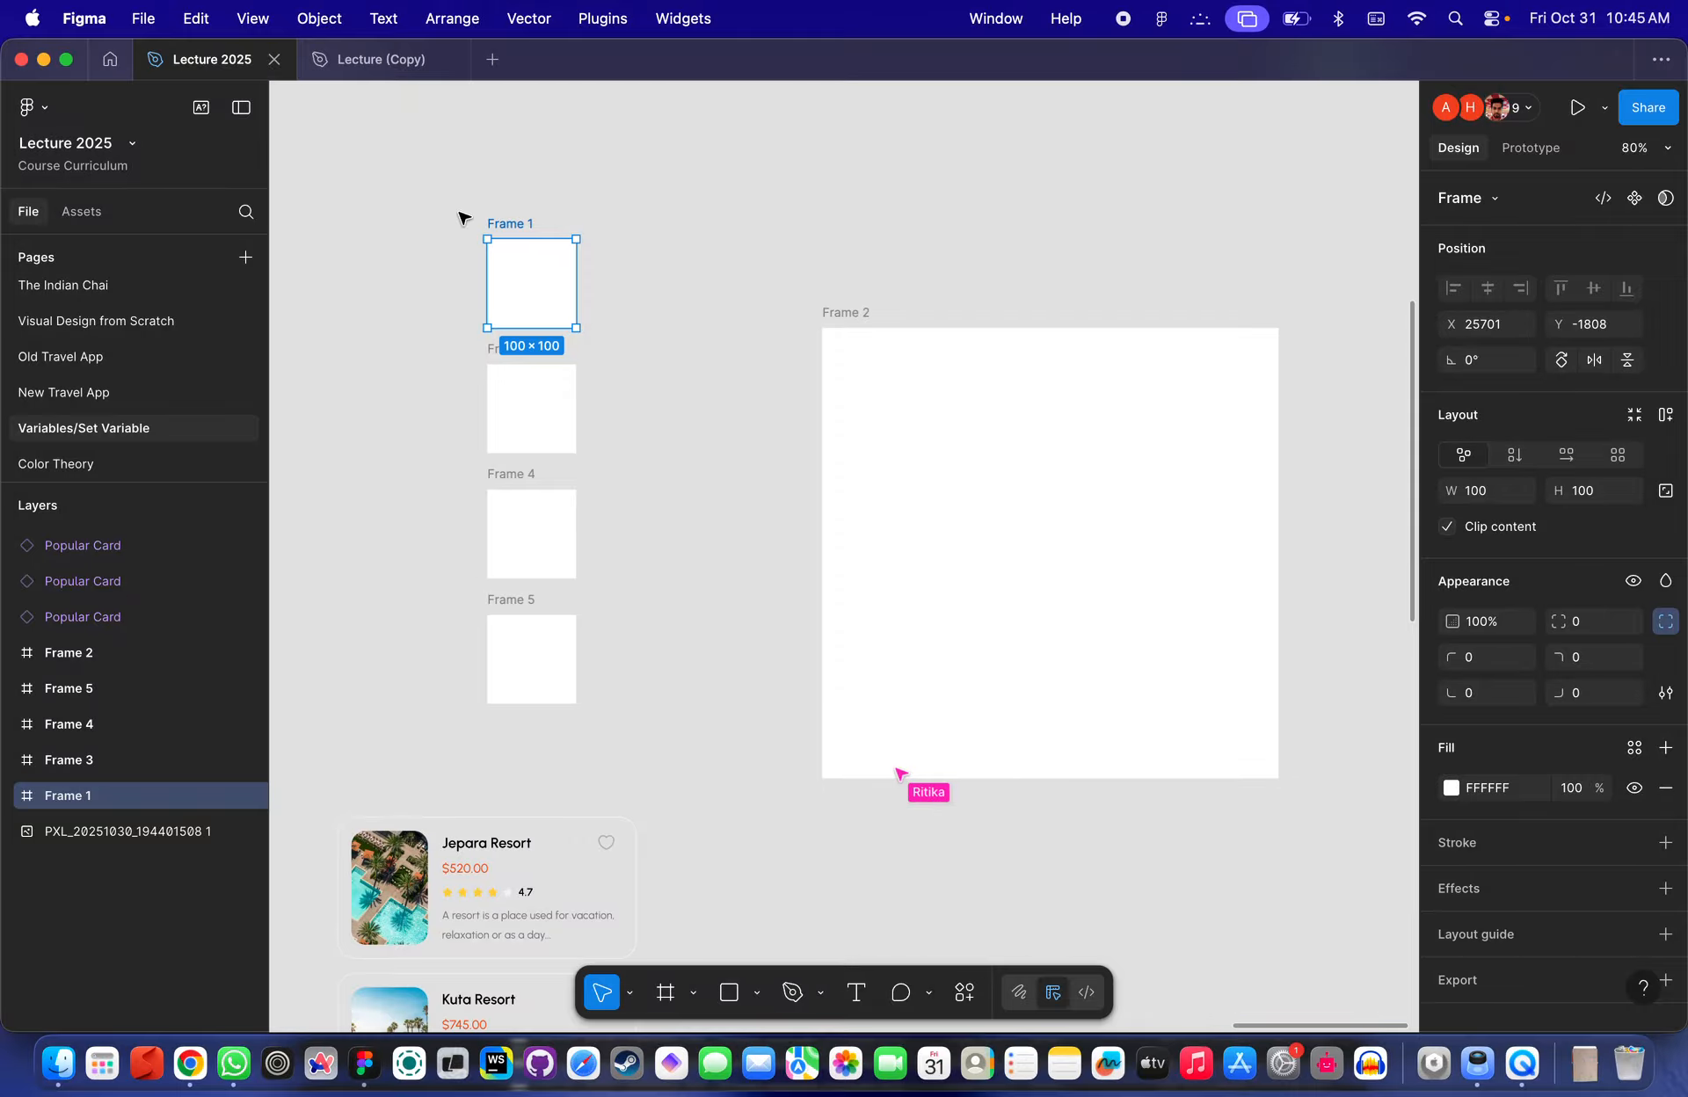
{"action": "left_click", "coordinate": [539, 216]}
{"action": "left_click", "coordinate": [531, 290]}
{"action": "left_click", "coordinate": [967, 993]}
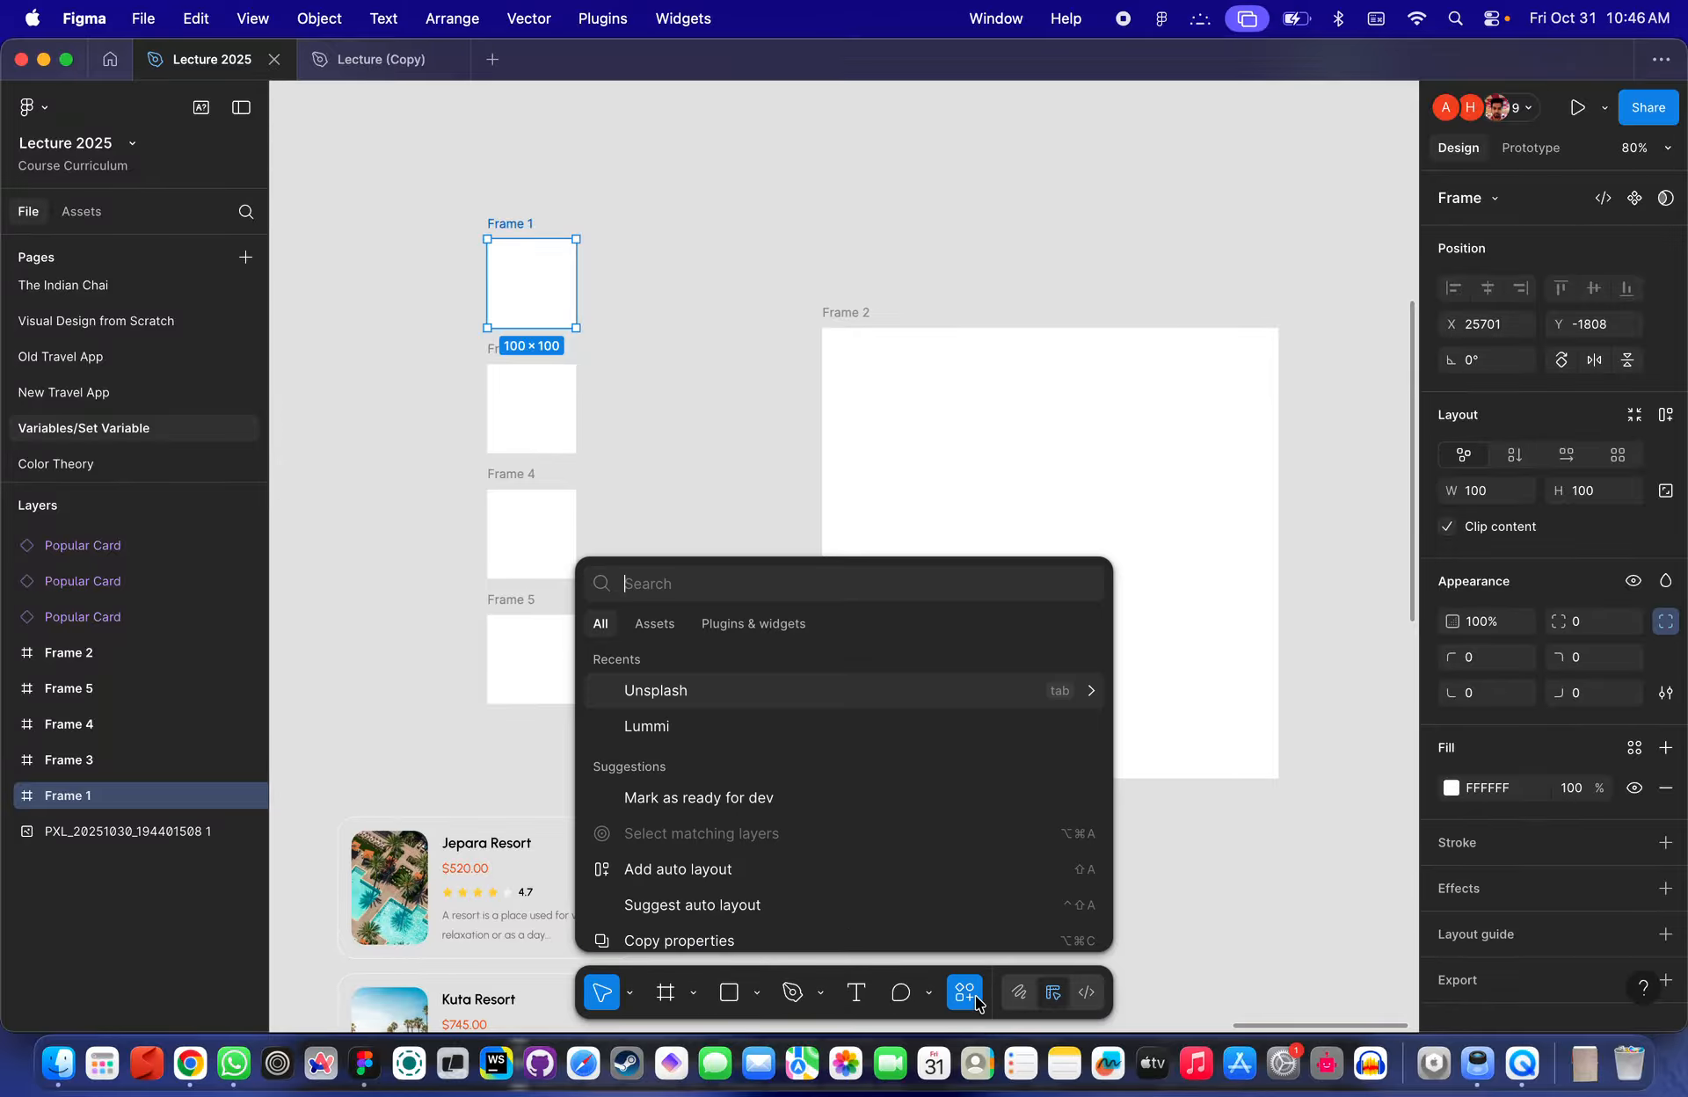
{"action": "left_click", "coordinate": [666, 691]}
{"action": "scroll", "coordinate": [648, 335], "scroll_direction": "up", "scroll_amount": 2}
{"action": "scroll", "coordinate": [647, 335], "scroll_direction": "left", "scroll_amount": 1}
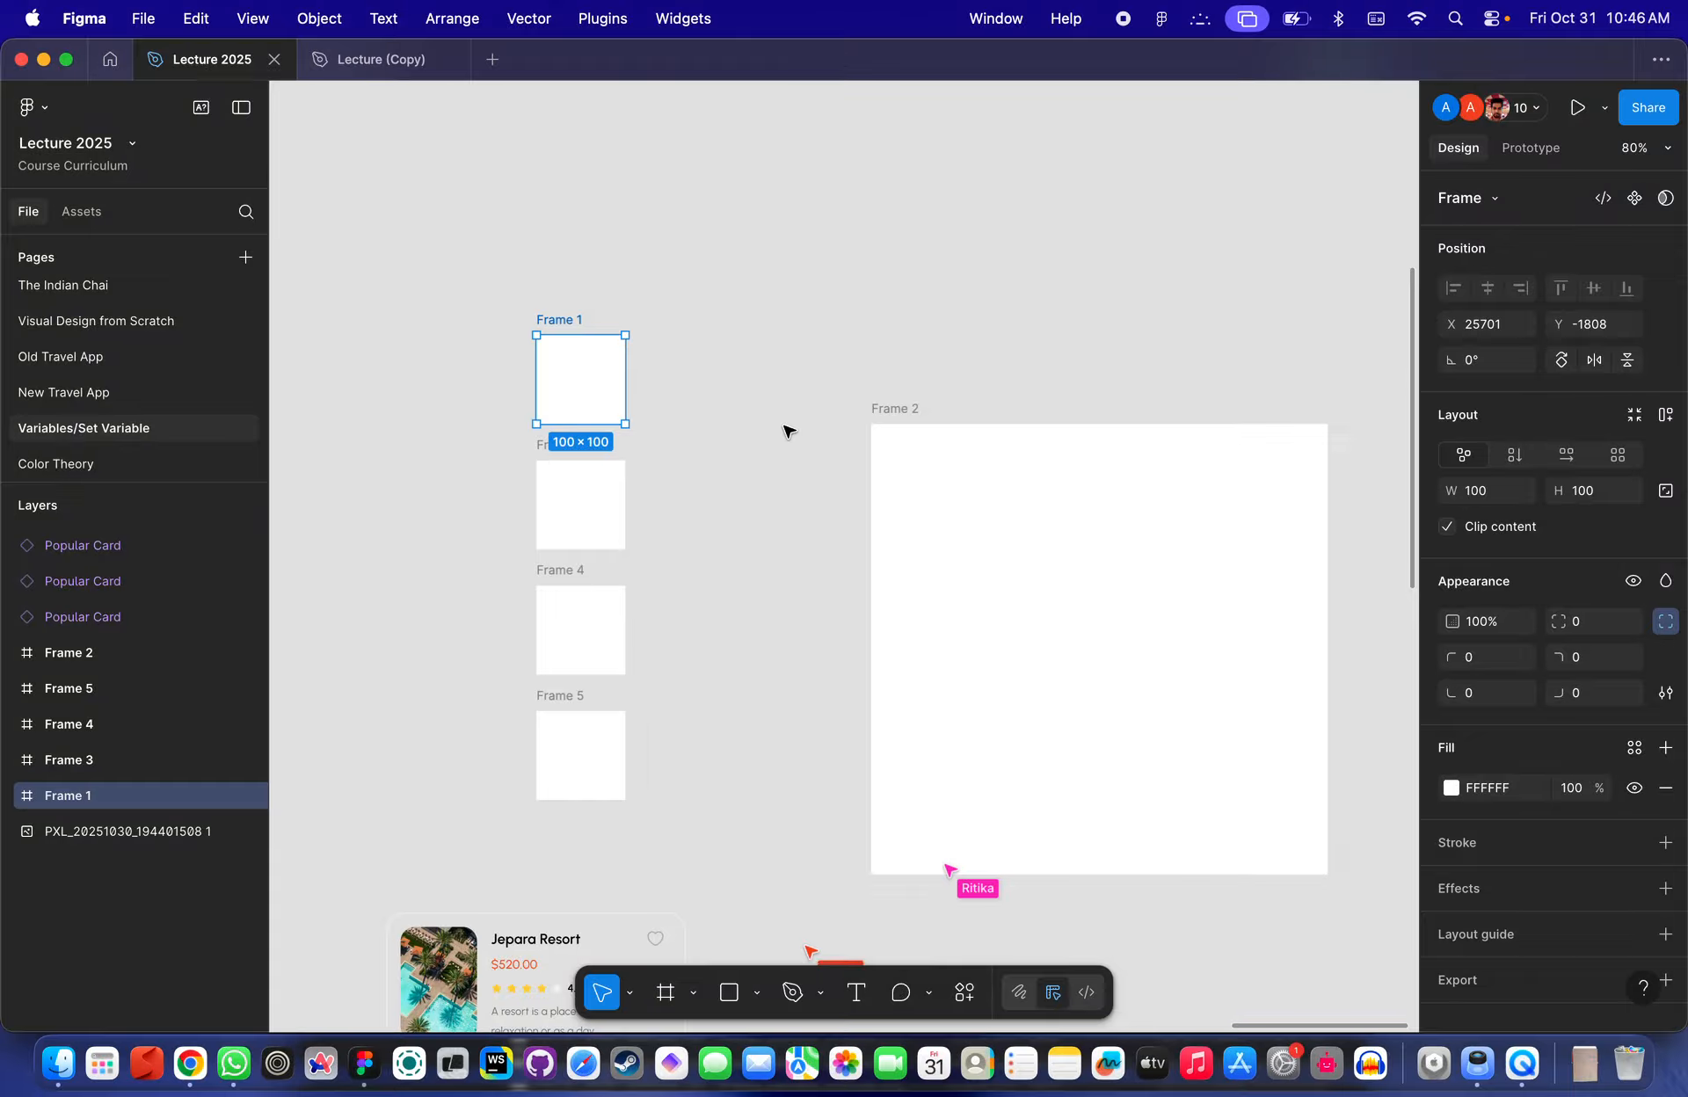
{"action": "scroll", "coordinate": [756, 460], "scroll_direction": "down", "scroll_amount": 3}
{"action": "scroll", "coordinate": [780, 469], "scroll_direction": "up", "scroll_amount": 4}
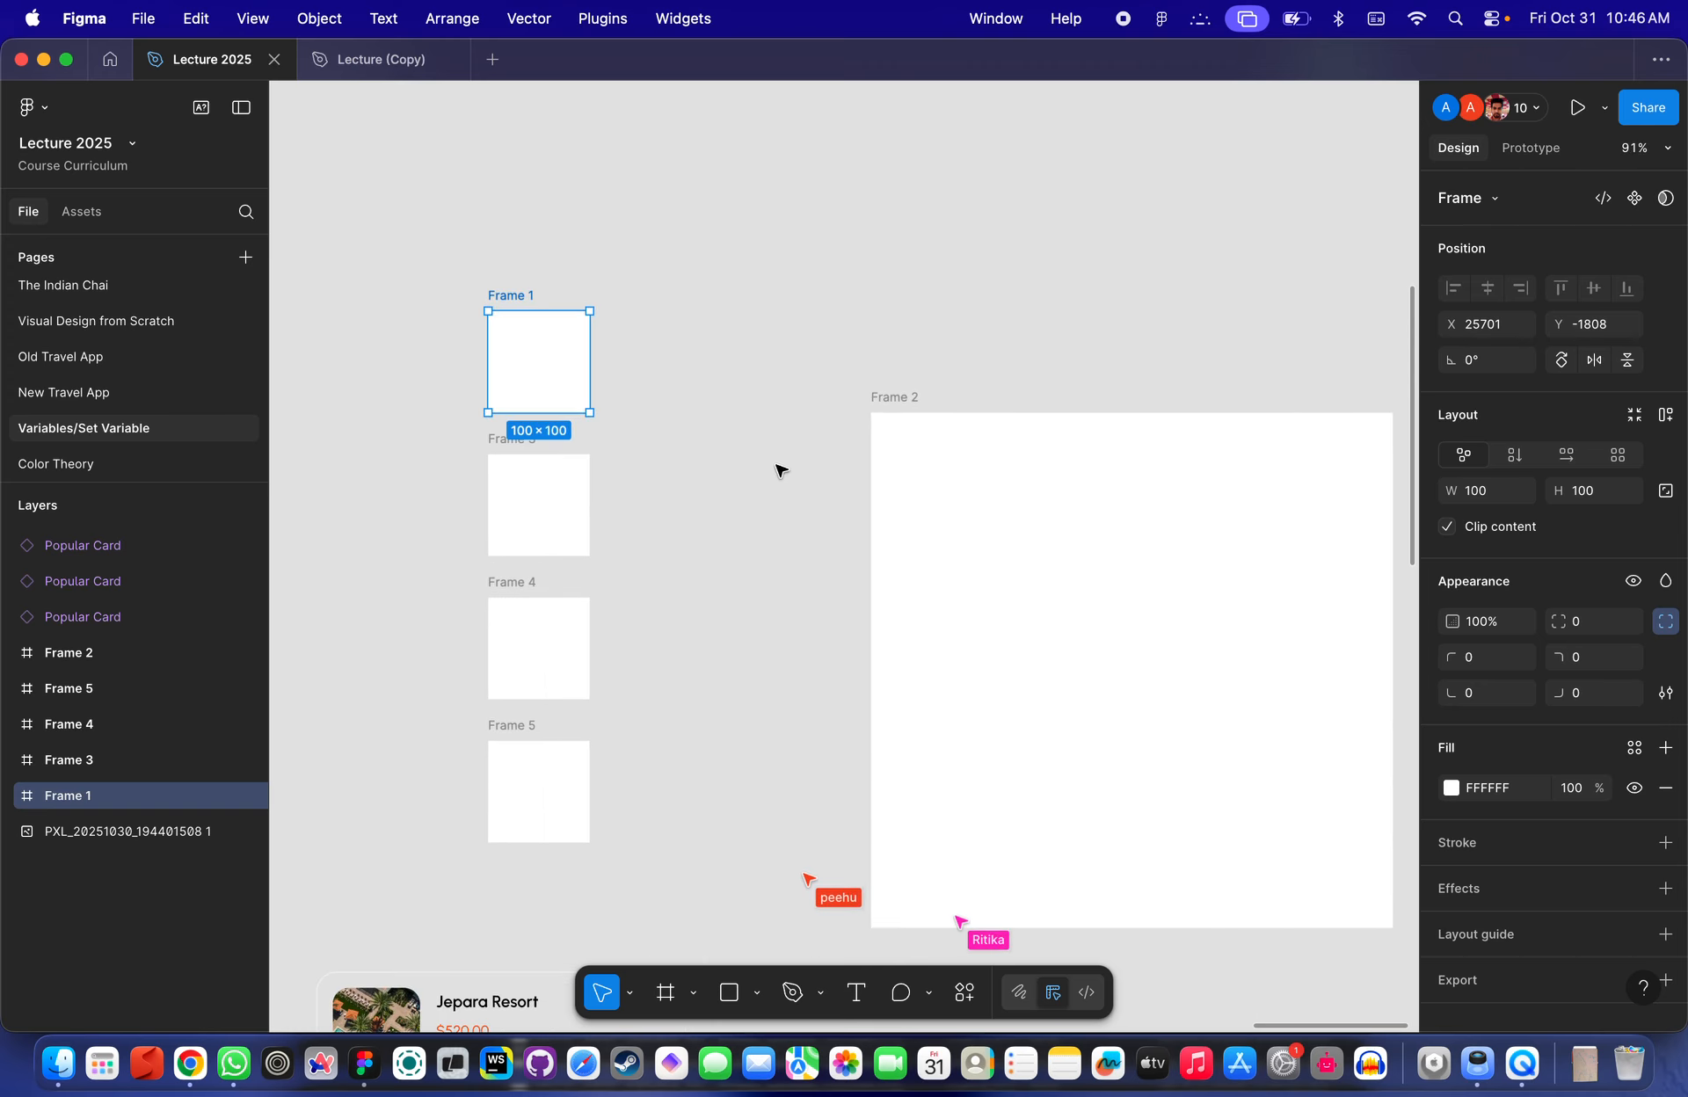
{"action": "left_click", "coordinate": [735, 431]}
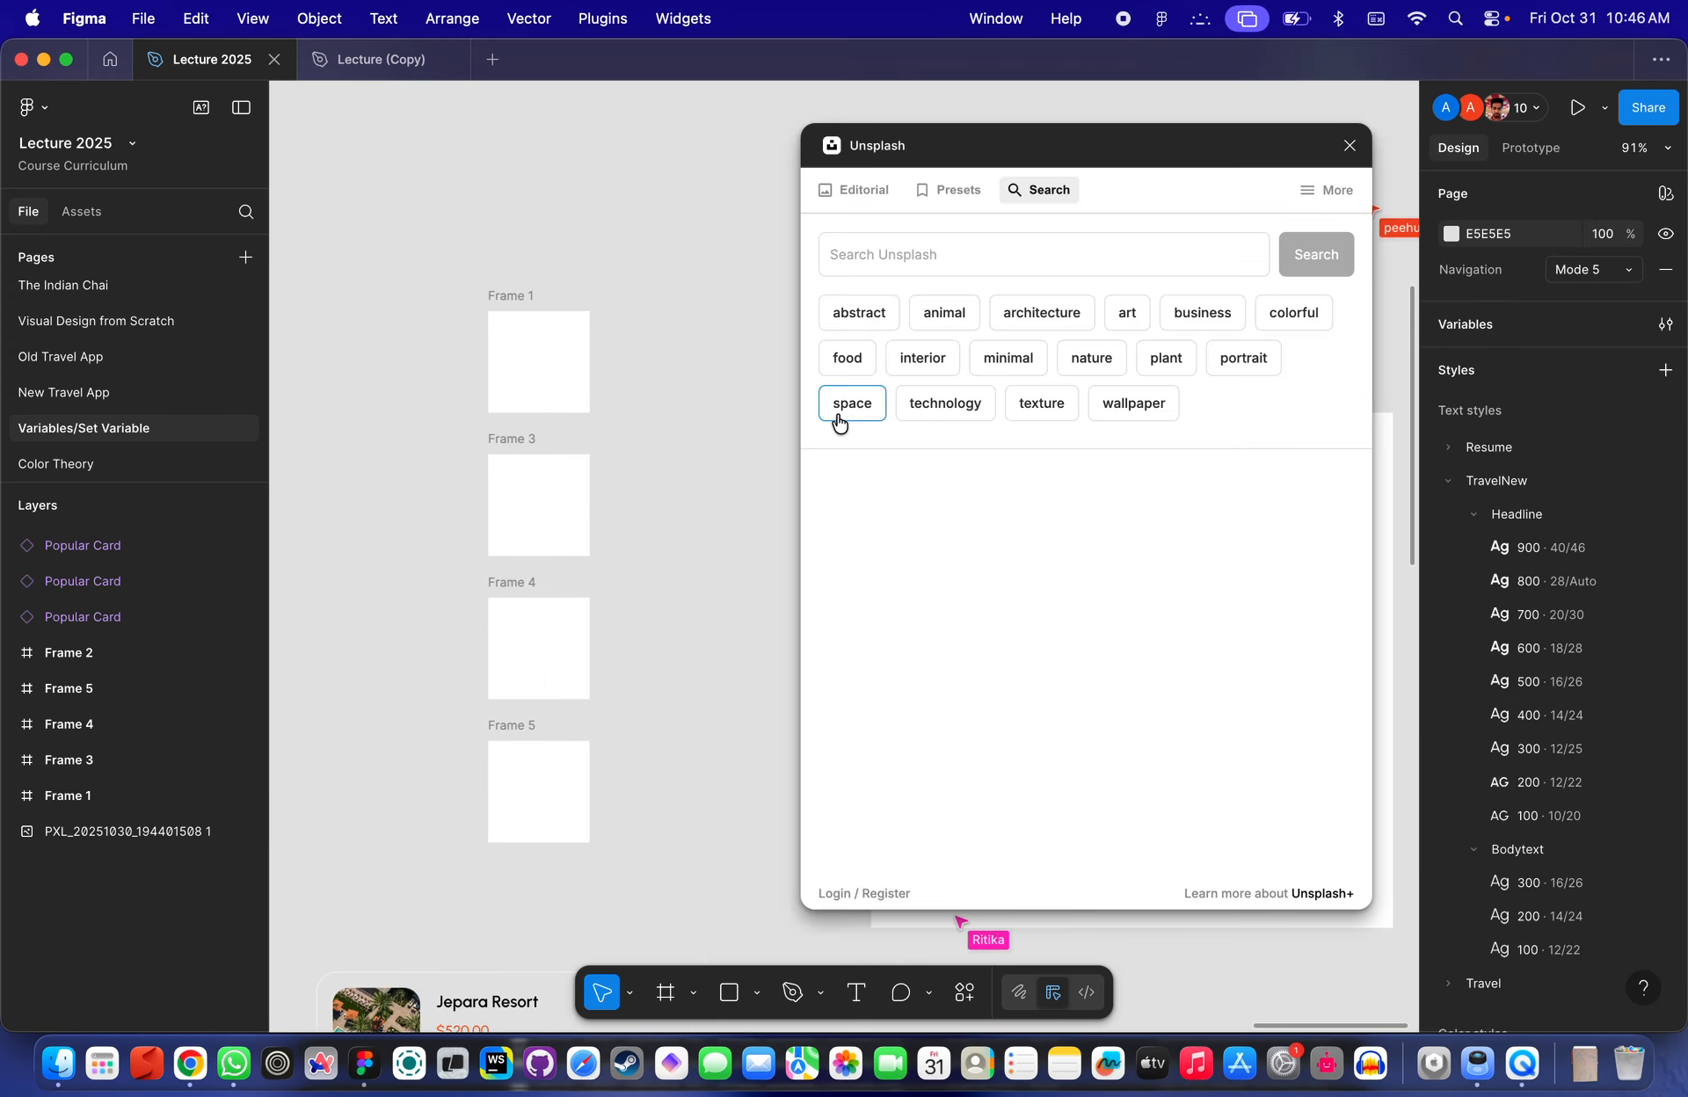
{"action": "left_click", "coordinate": [839, 418]}
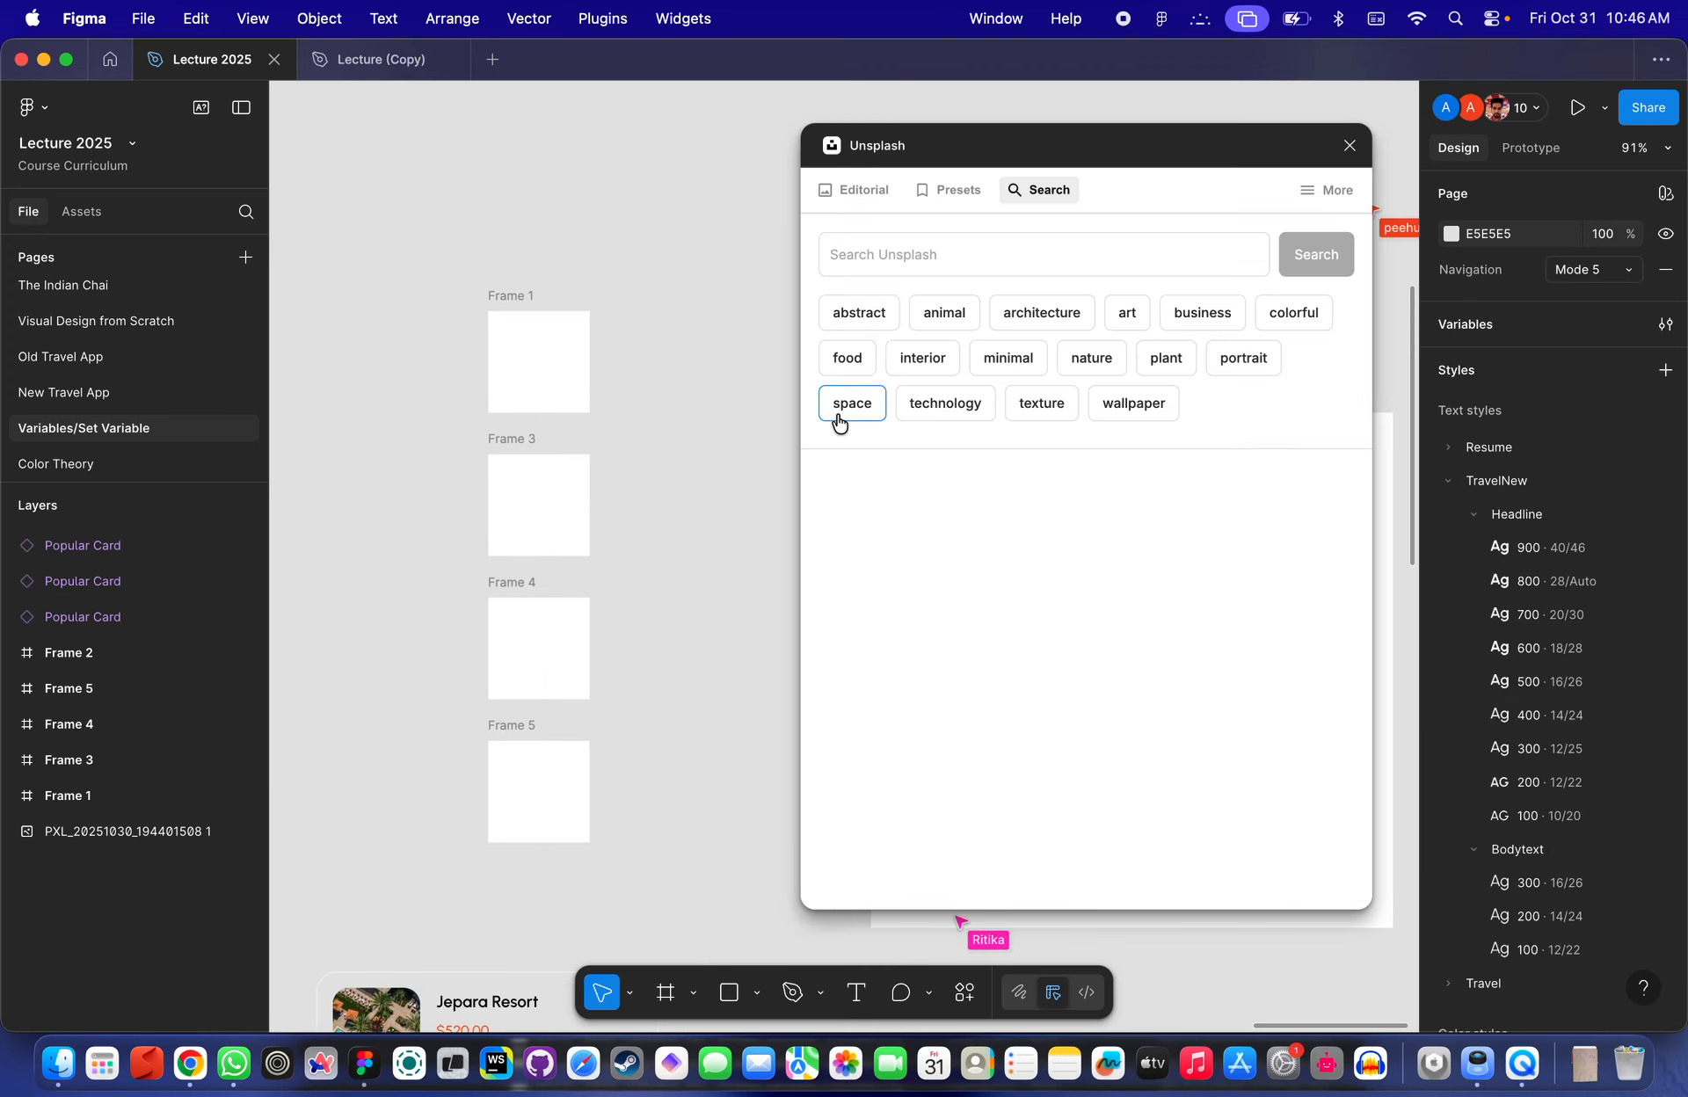
- Search Unsplash for beach and fill Frame 1 with a sunset beach photo
{"action": "left_click", "coordinate": [563, 377]}
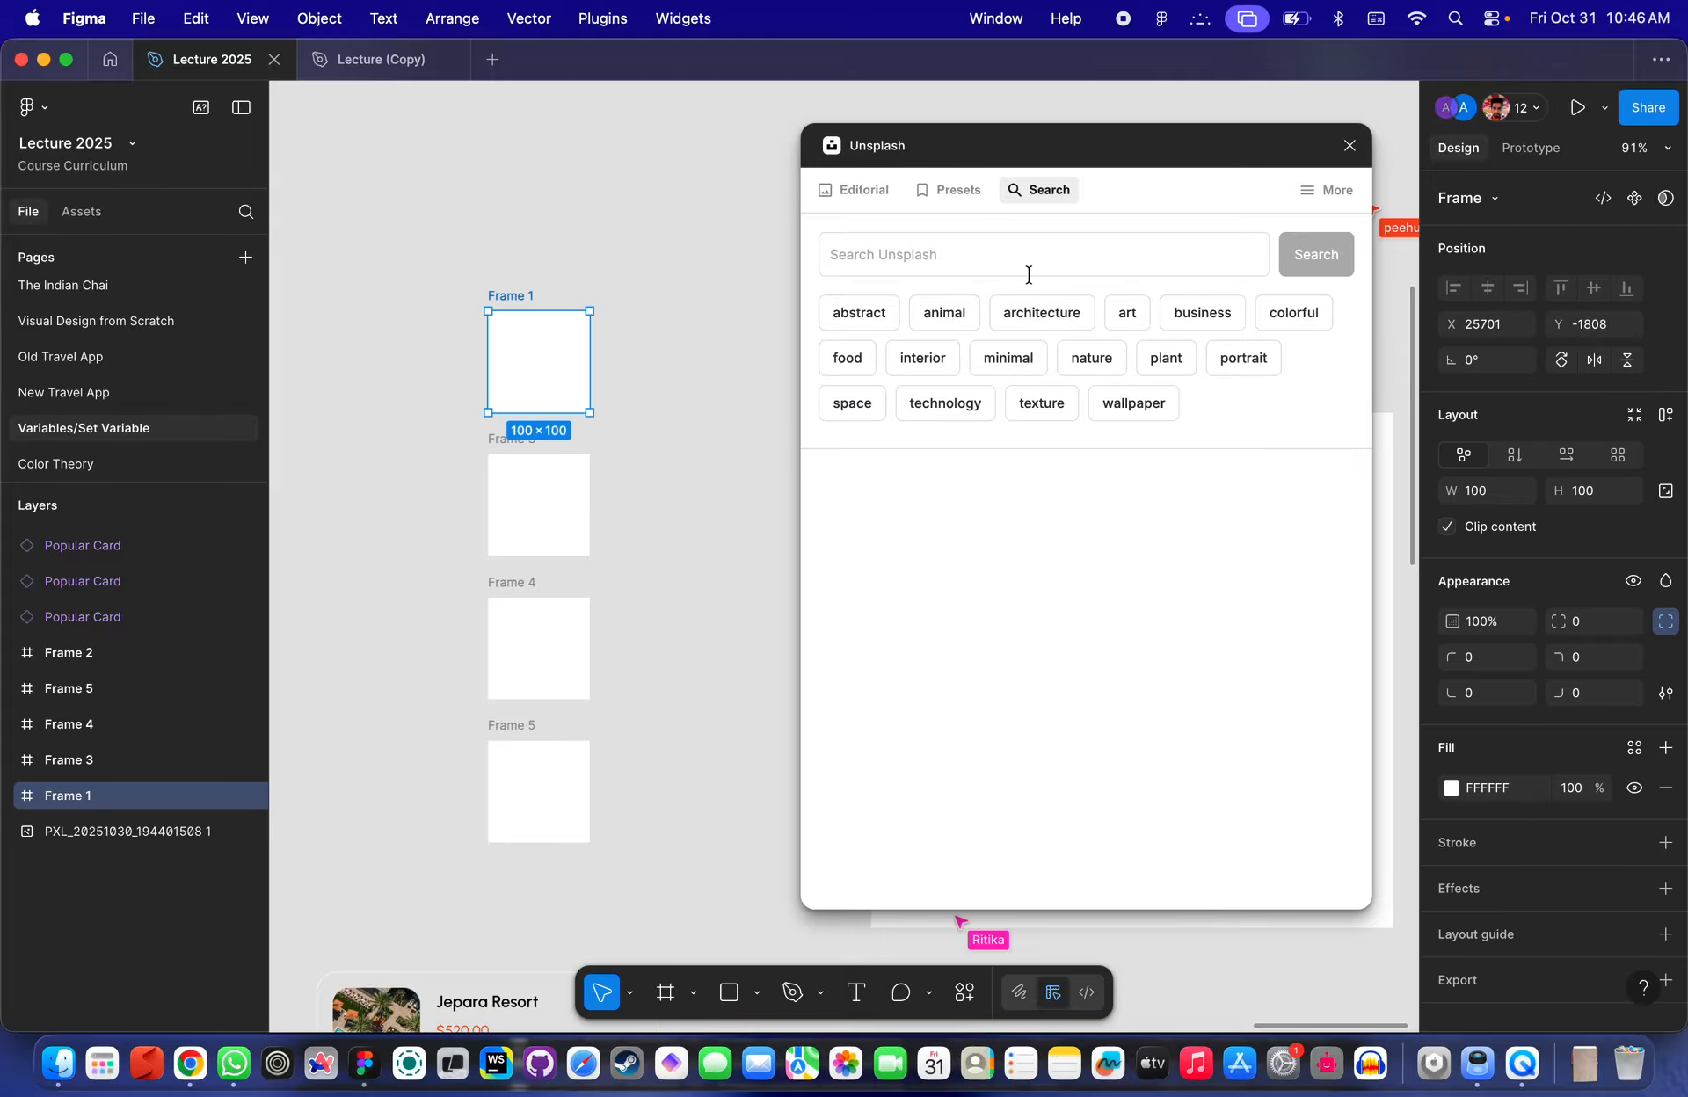
{"action": "left_click", "coordinate": [954, 245]}
{"action": "type", "text": "beach"}
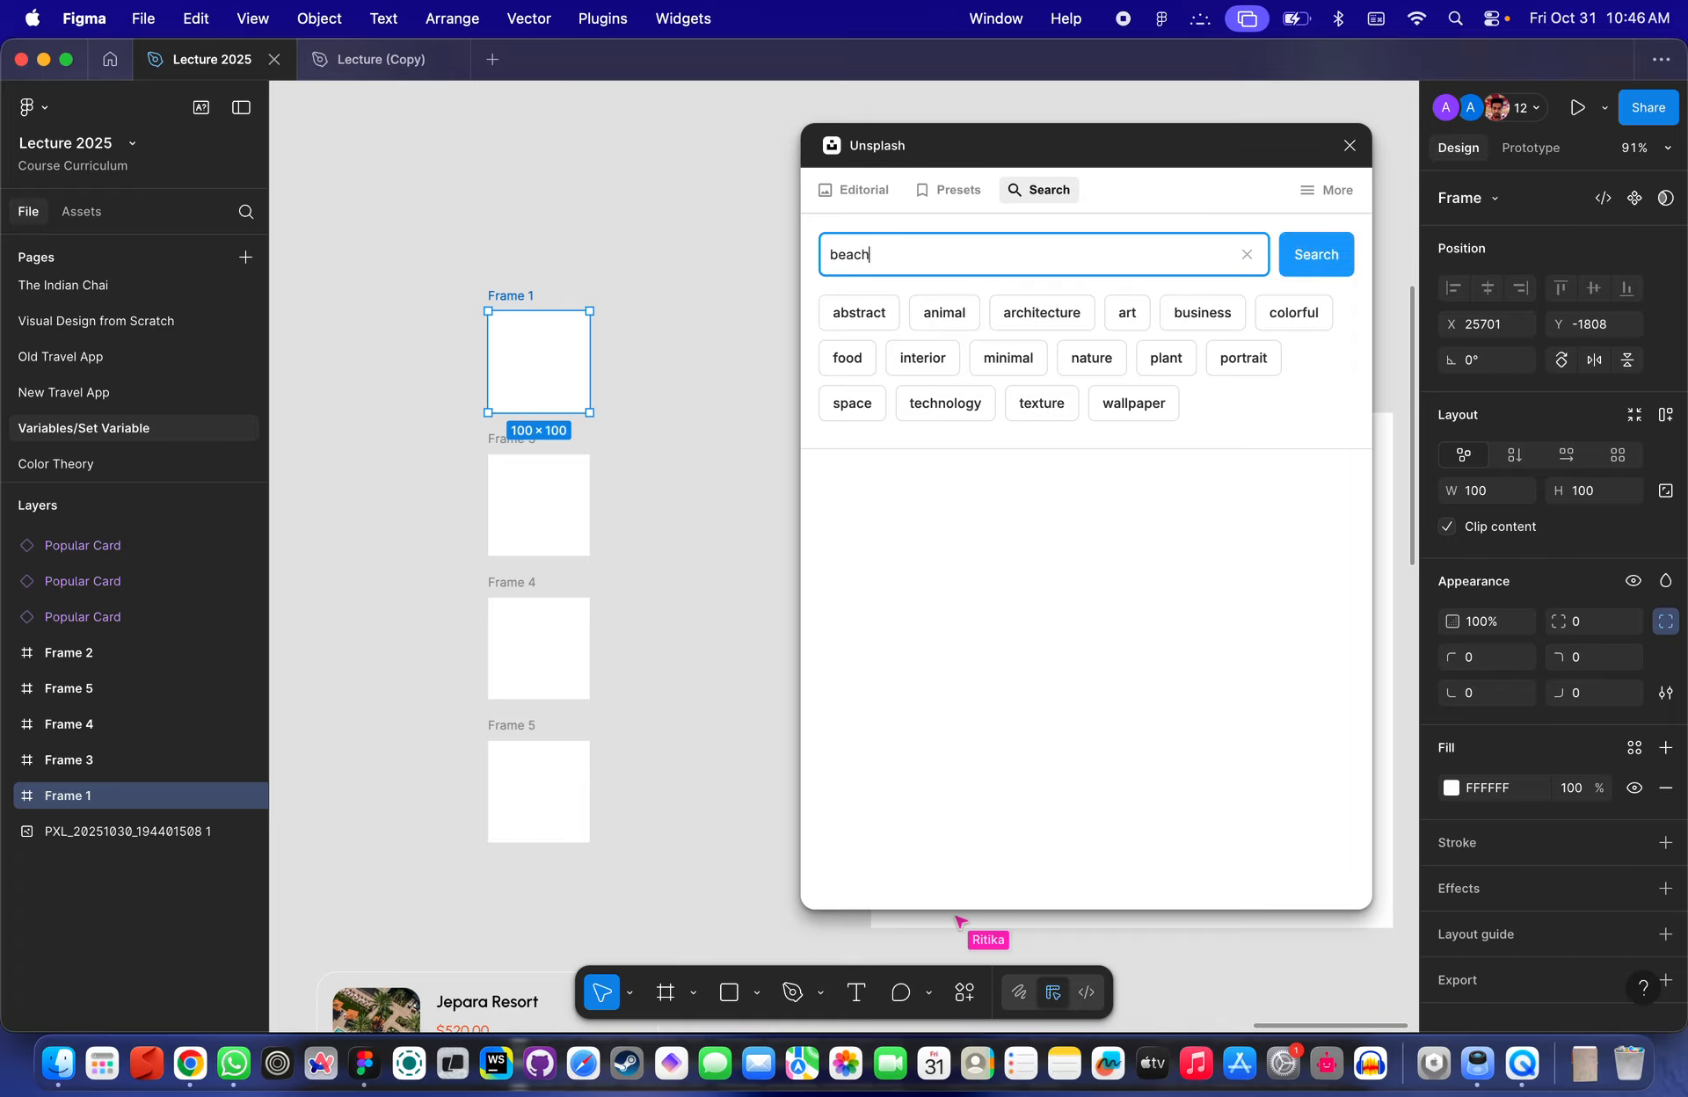
{"action": "key", "text": "Return"}
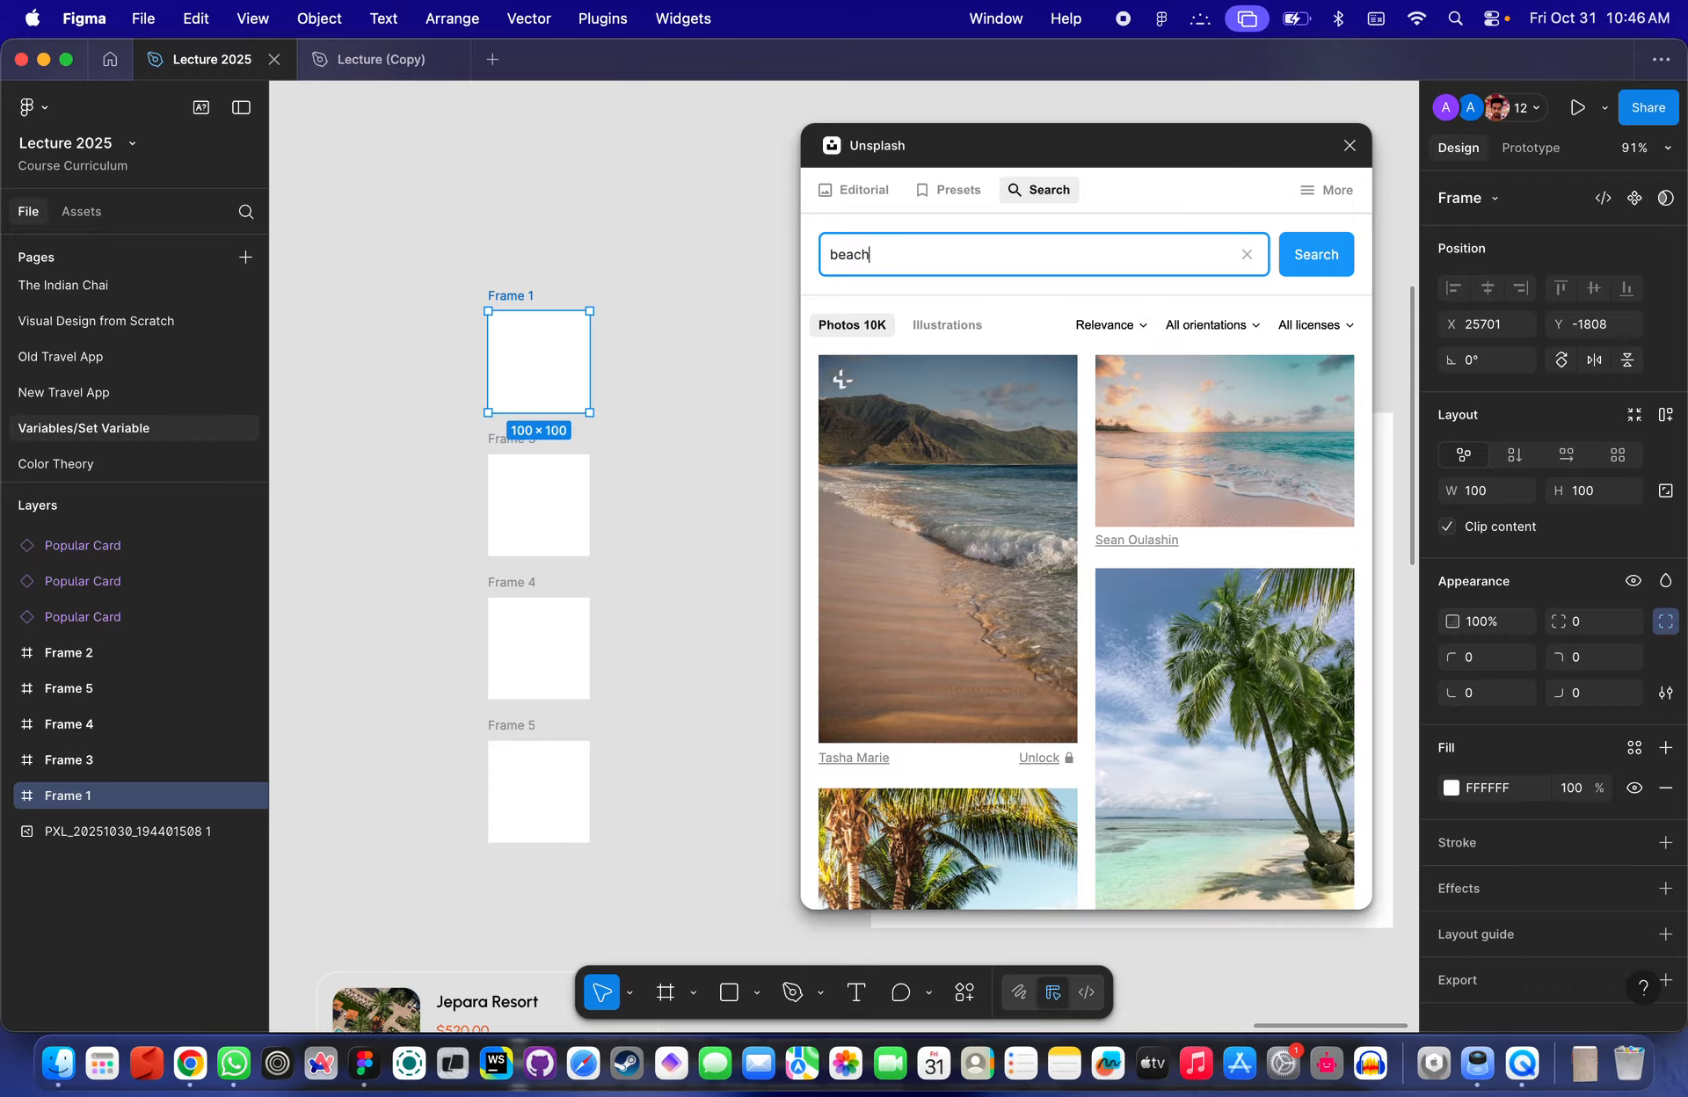
{"action": "left_click", "coordinate": [1231, 453]}
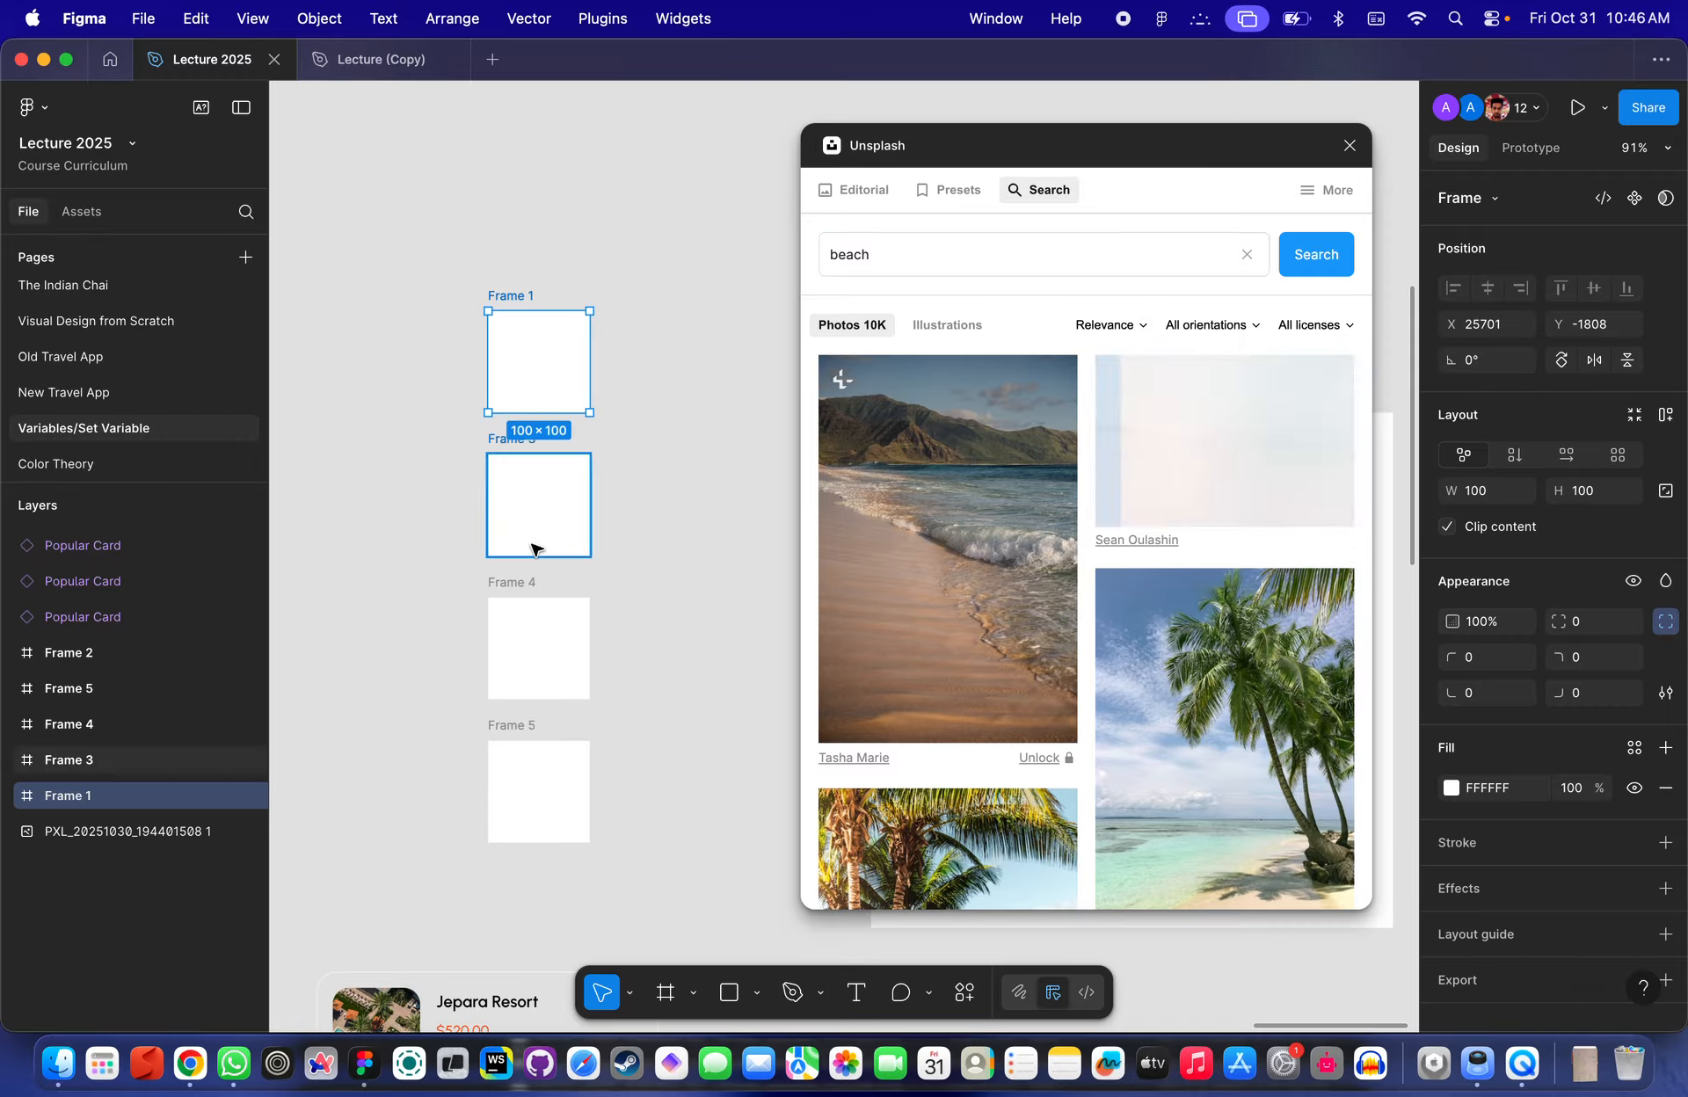
- Search Unsplash for mountain and place a mountain peak photo into Frame 4
{"action": "left_click", "coordinate": [573, 524]}
{"action": "left_click", "coordinate": [960, 254]}
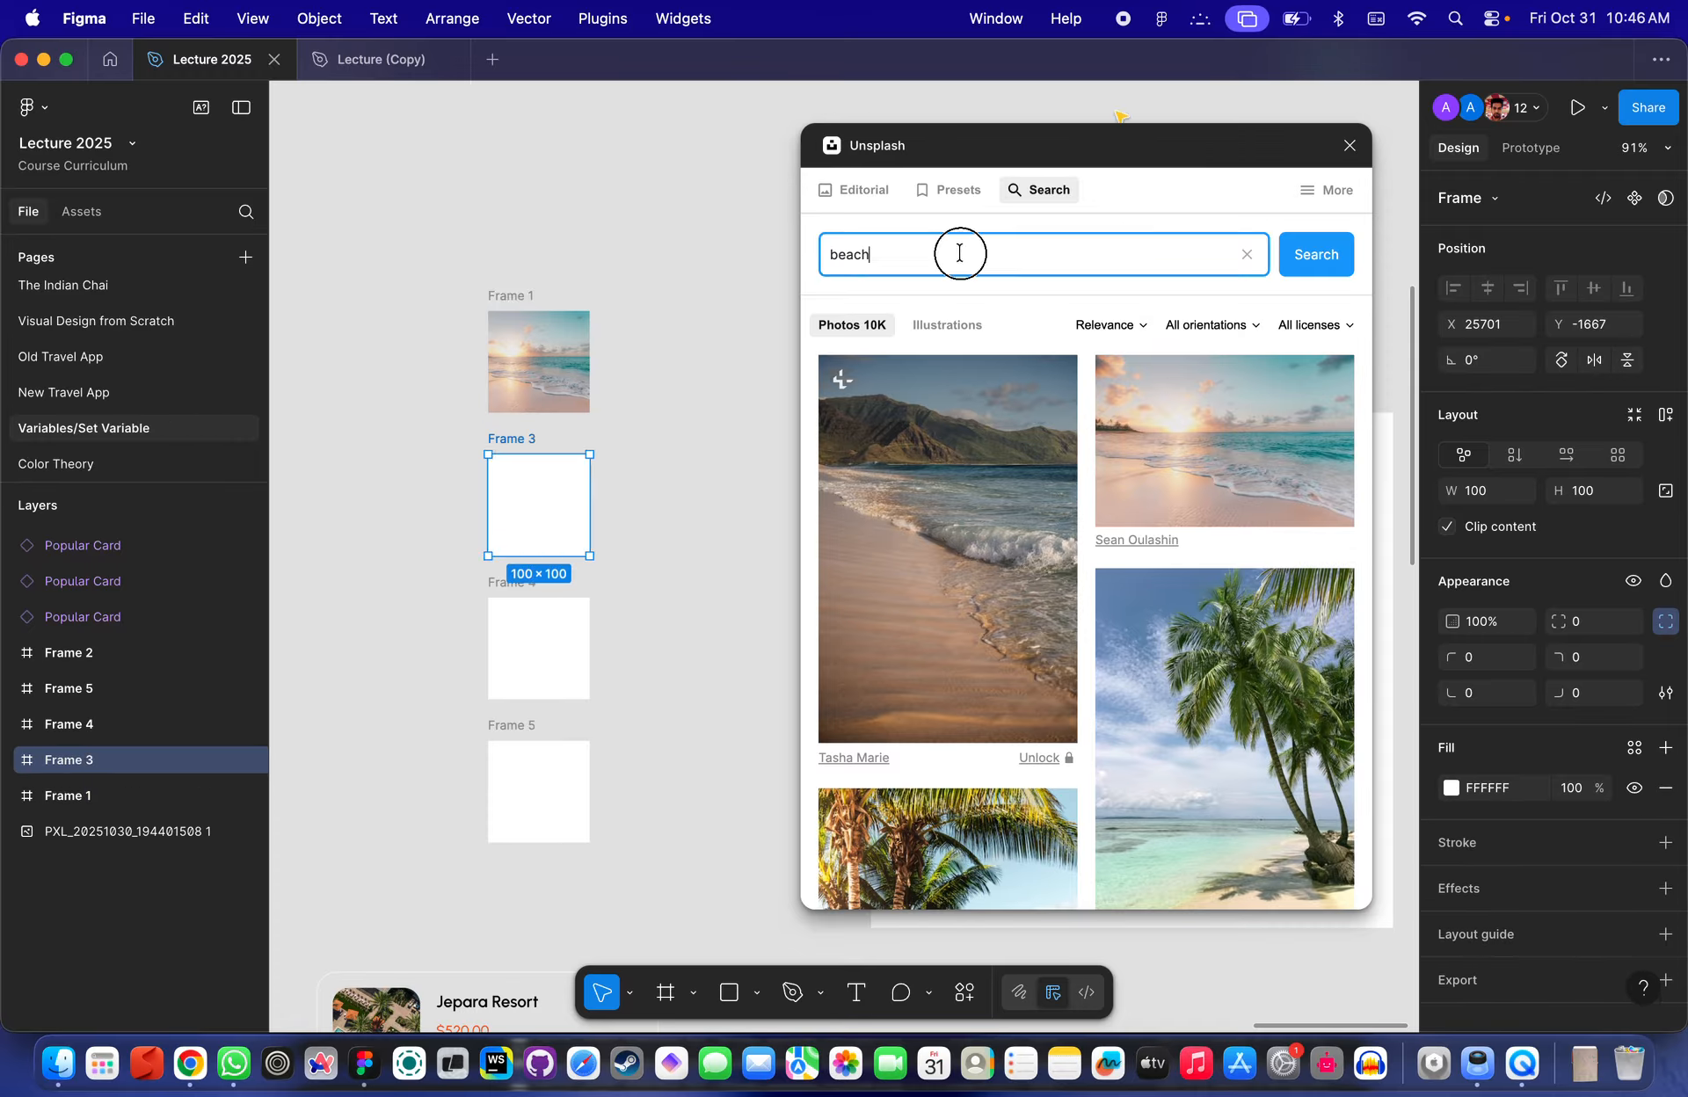
{"action": "key", "text": "super+a"}
{"action": "type", "text": "mountain"}
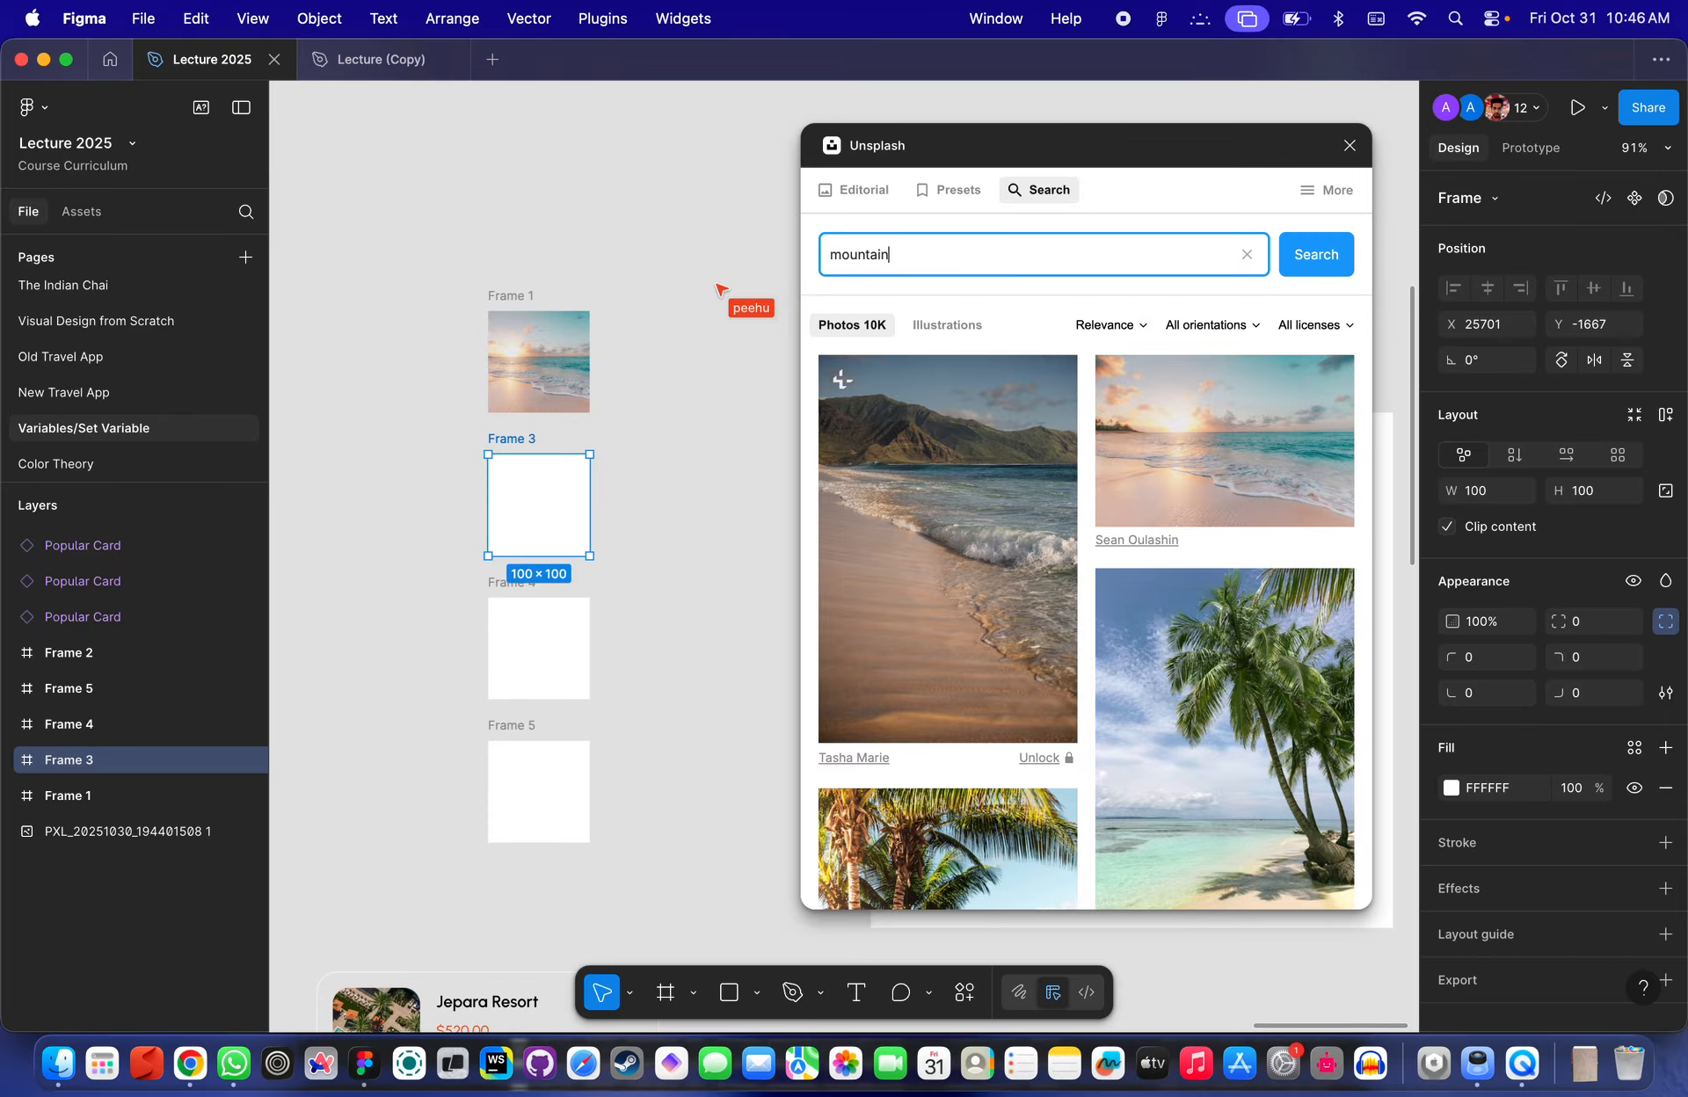
{"action": "left_click_drag", "start_coordinate": [1195, 558], "coordinate": [536, 651]}
- Search Unsplash for fishing and place a fishing rod photo into Frame 5
{"action": "left_click", "coordinate": [557, 491]}
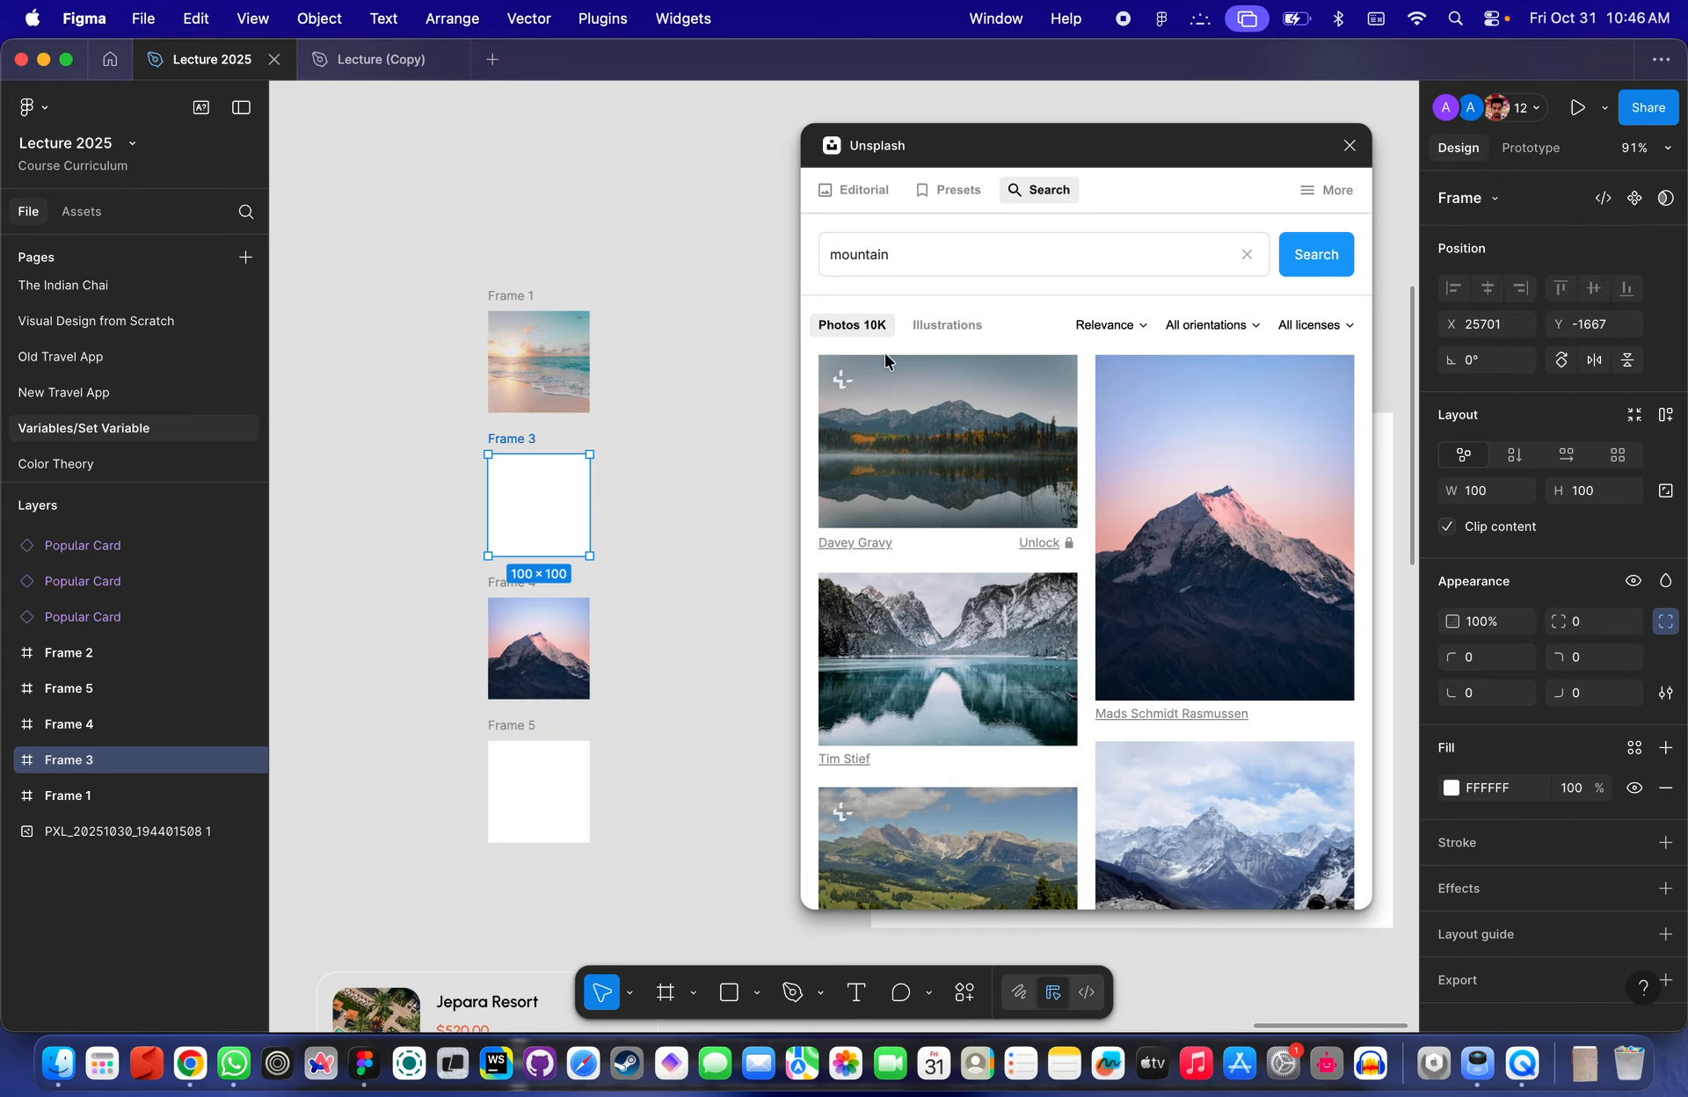
{"action": "left_click", "coordinate": [946, 266]}
{"action": "double_click", "coordinate": [946, 265]}
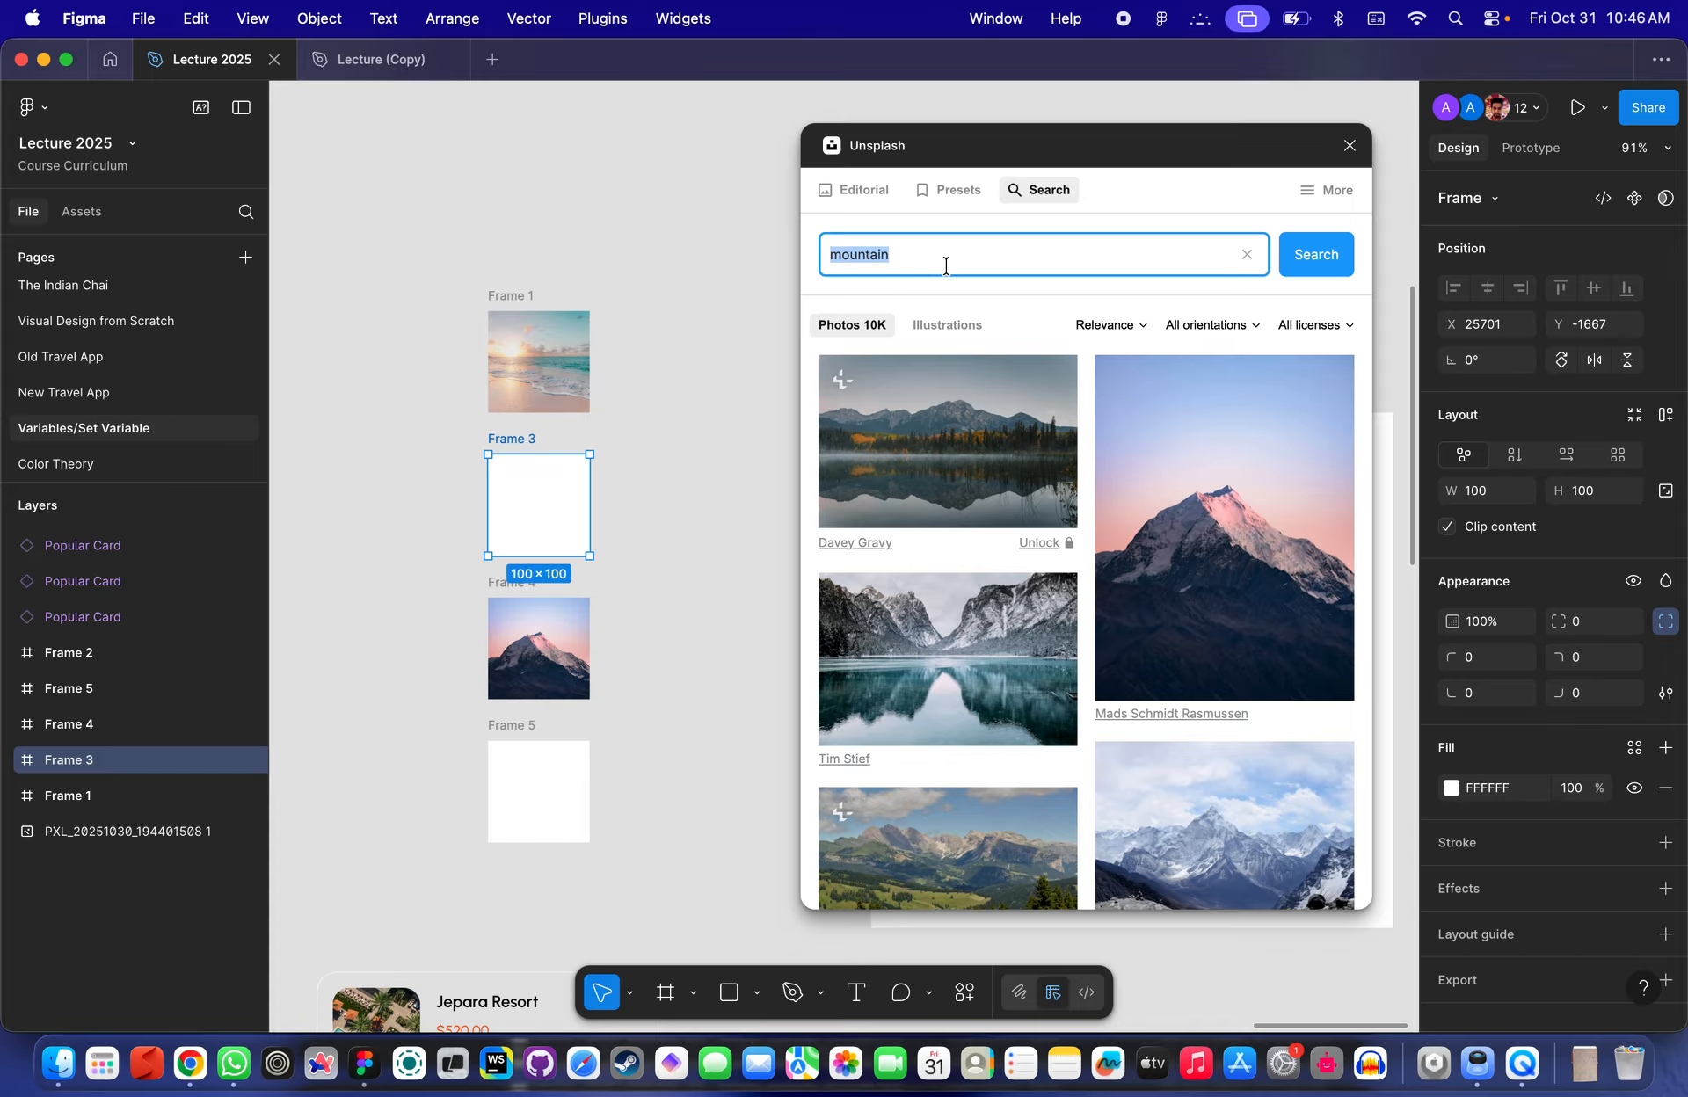
{"action": "key", "text": "BackSpace"}
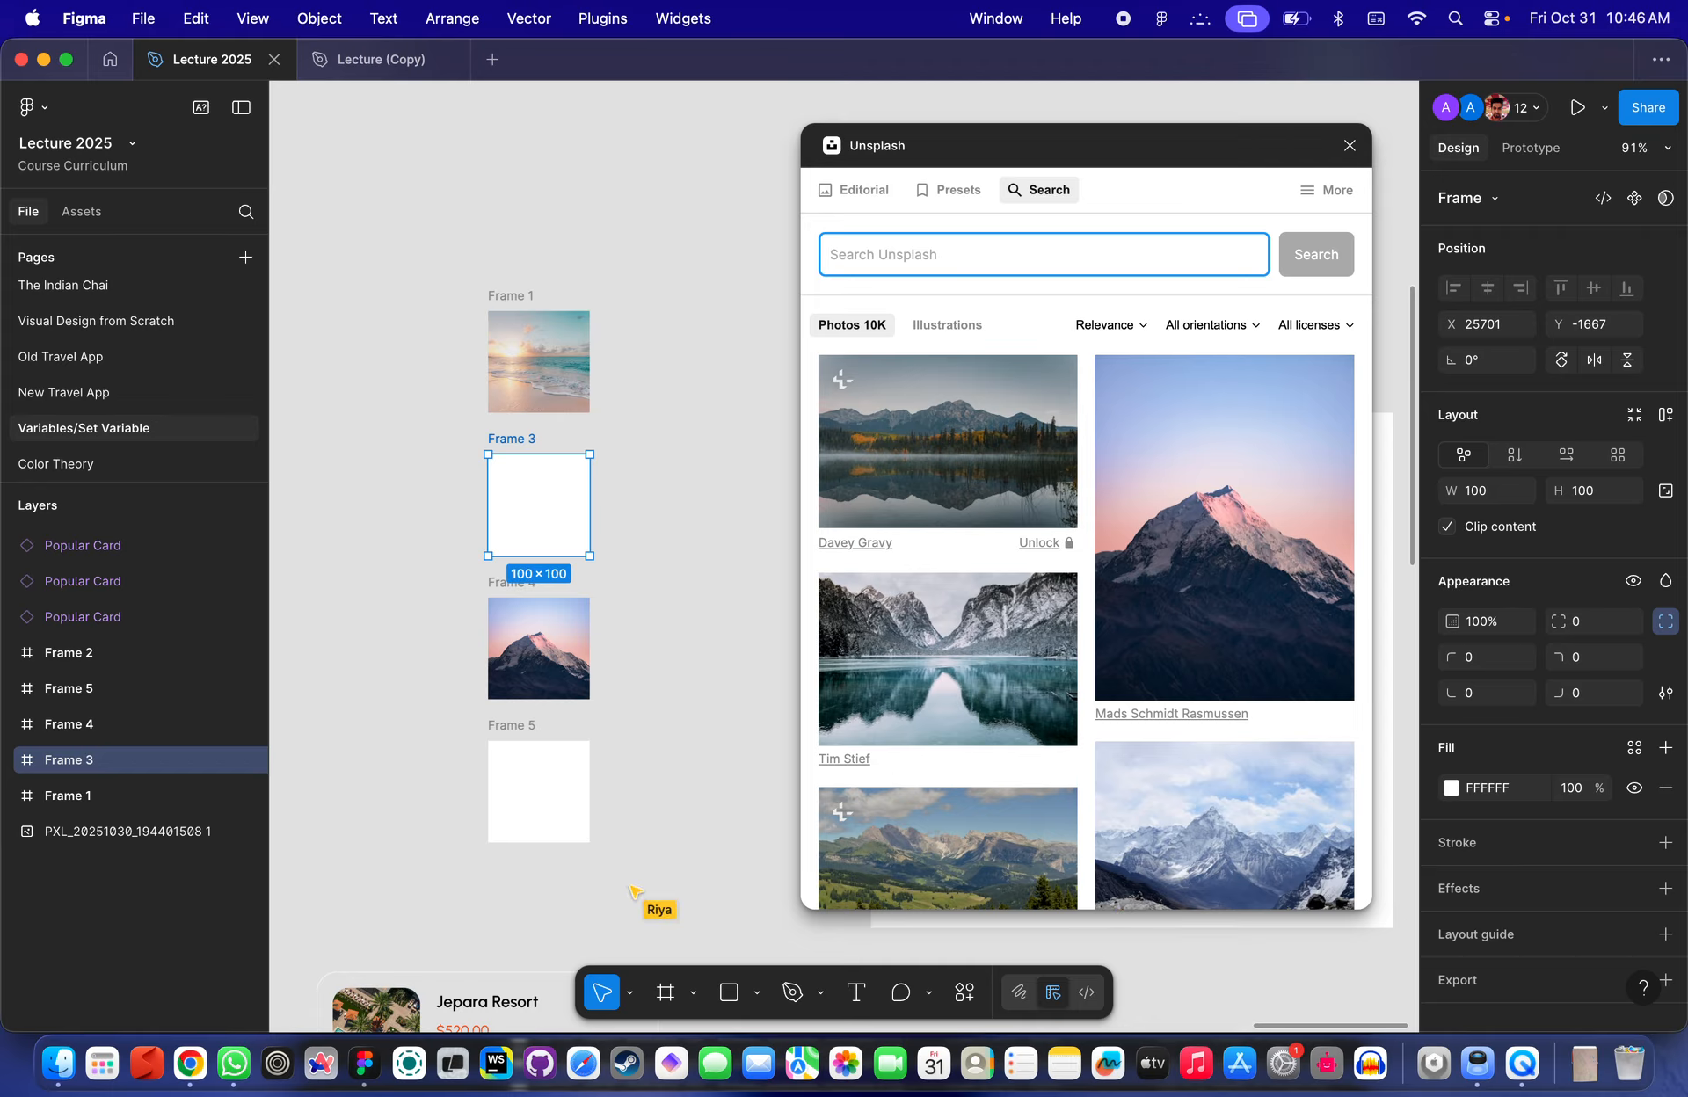
{"action": "type", "text": "fishing"}
{"action": "key", "text": "Return"}
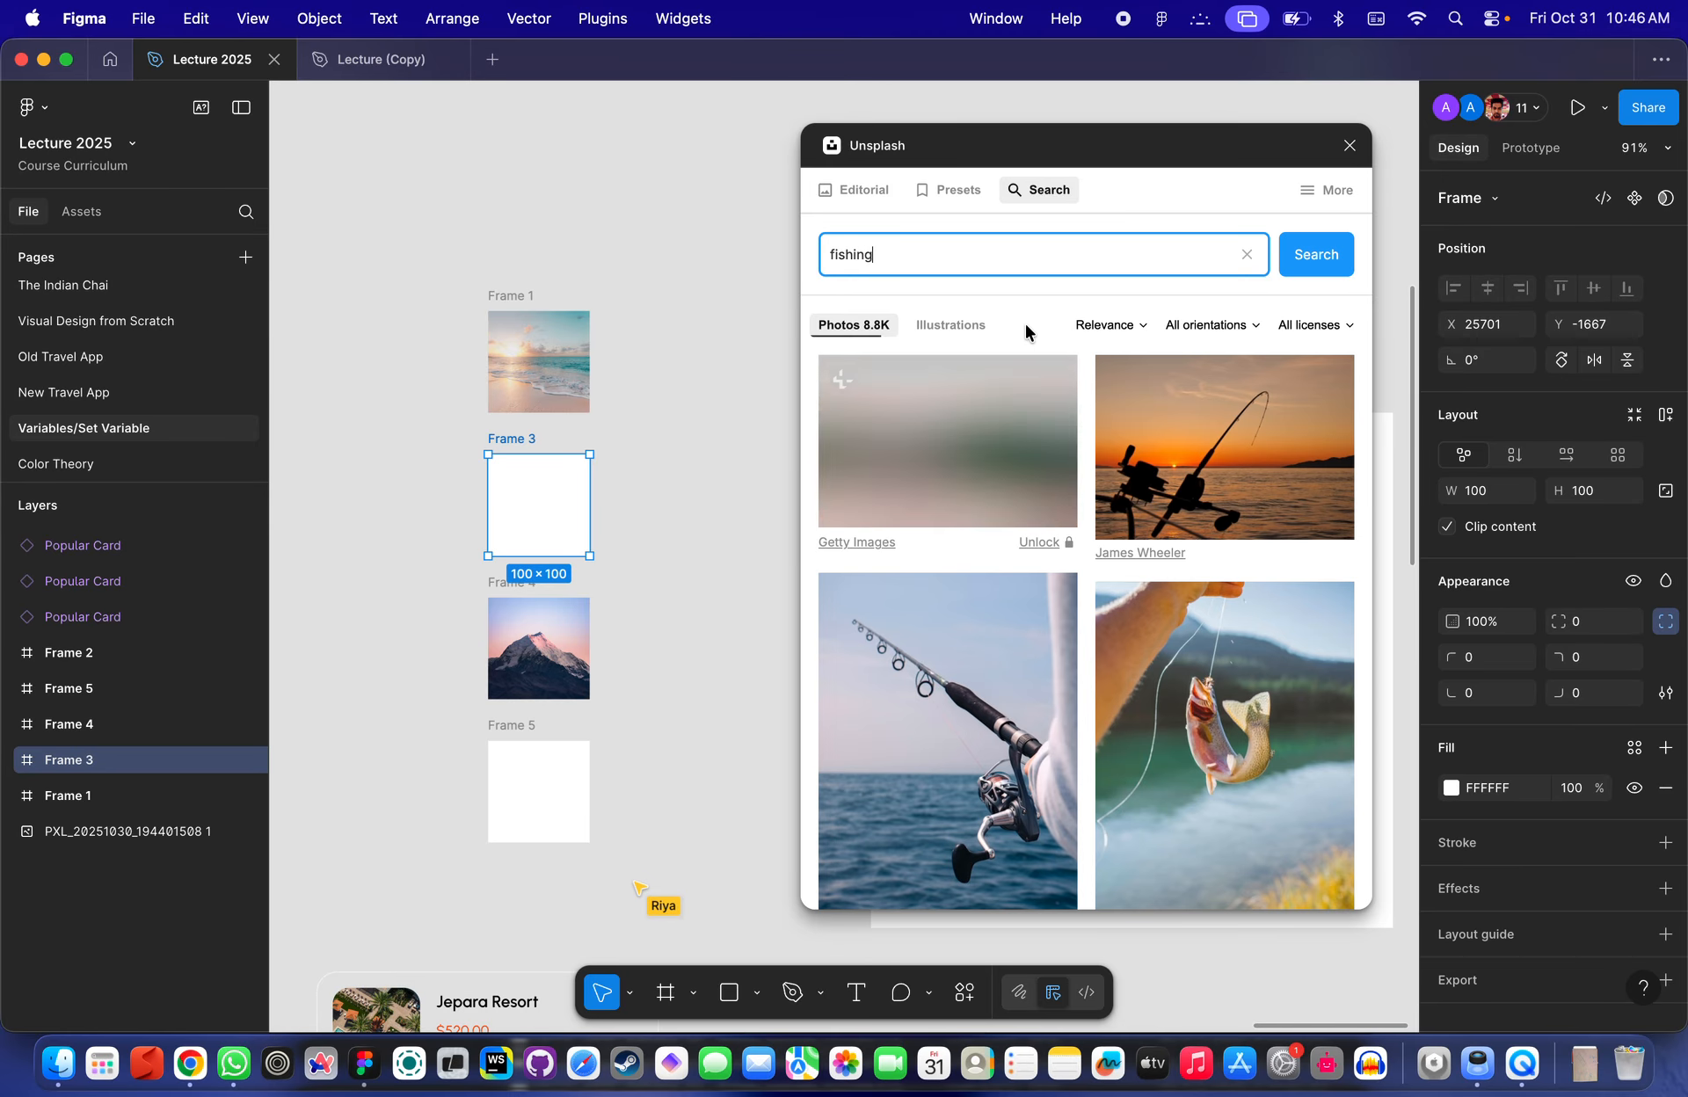
{"action": "left_click", "coordinate": [1204, 457]}
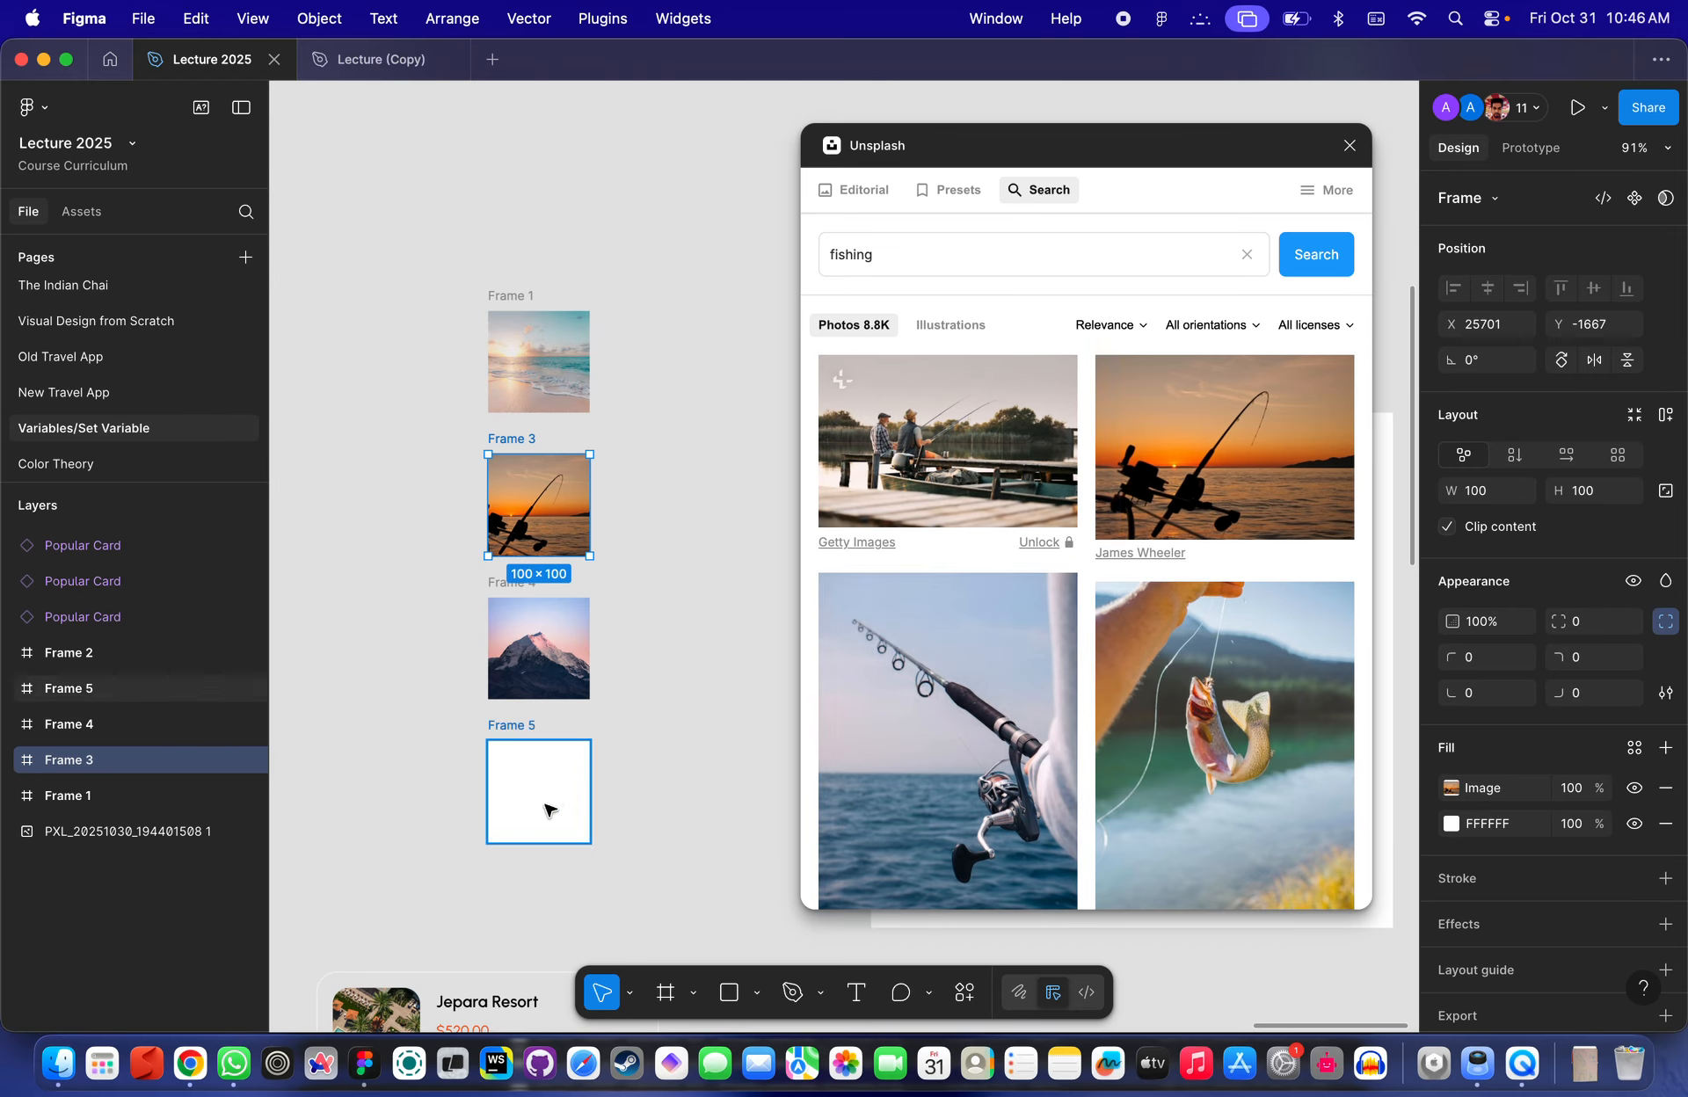
{"action": "left_click_drag", "start_coordinate": [905, 661], "coordinate": [514, 830]}
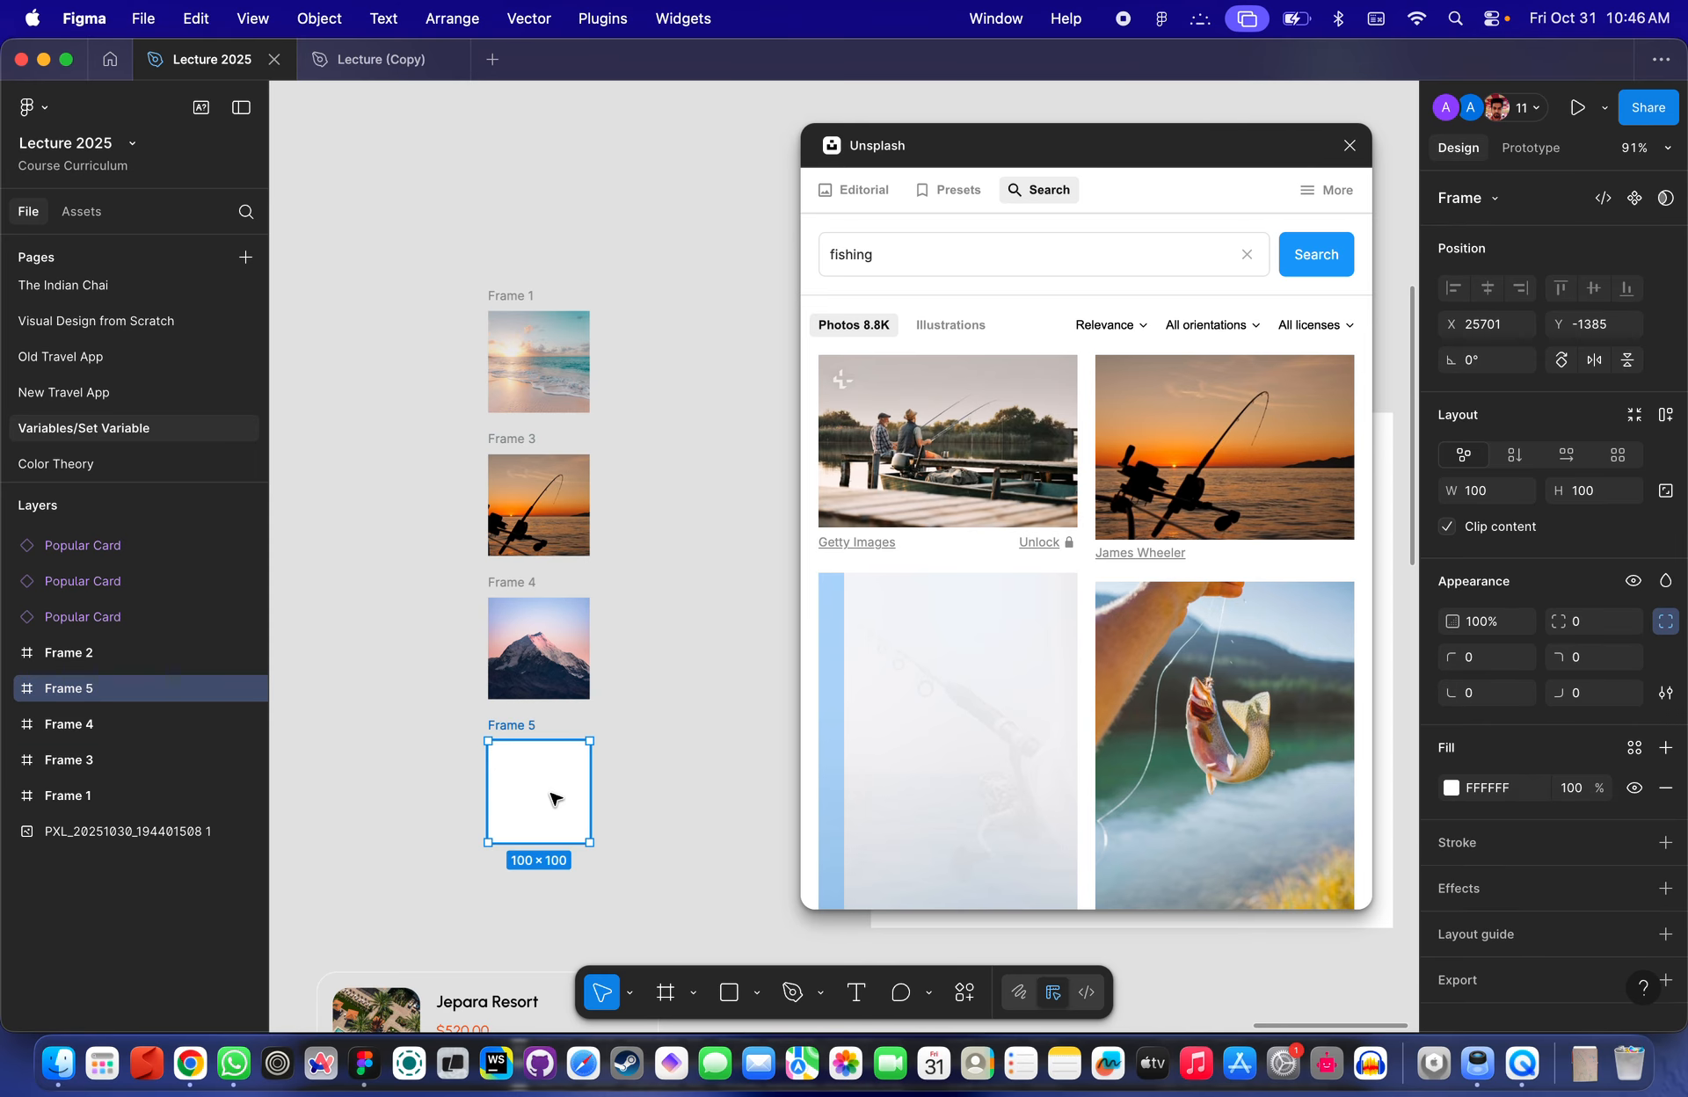
- Search Unsplash for city, fill Frame 3 with a city skyline photo, and close the plugin
{"action": "double_click", "coordinate": [1074, 266]}
{"action": "key", "text": "BackSpace"}
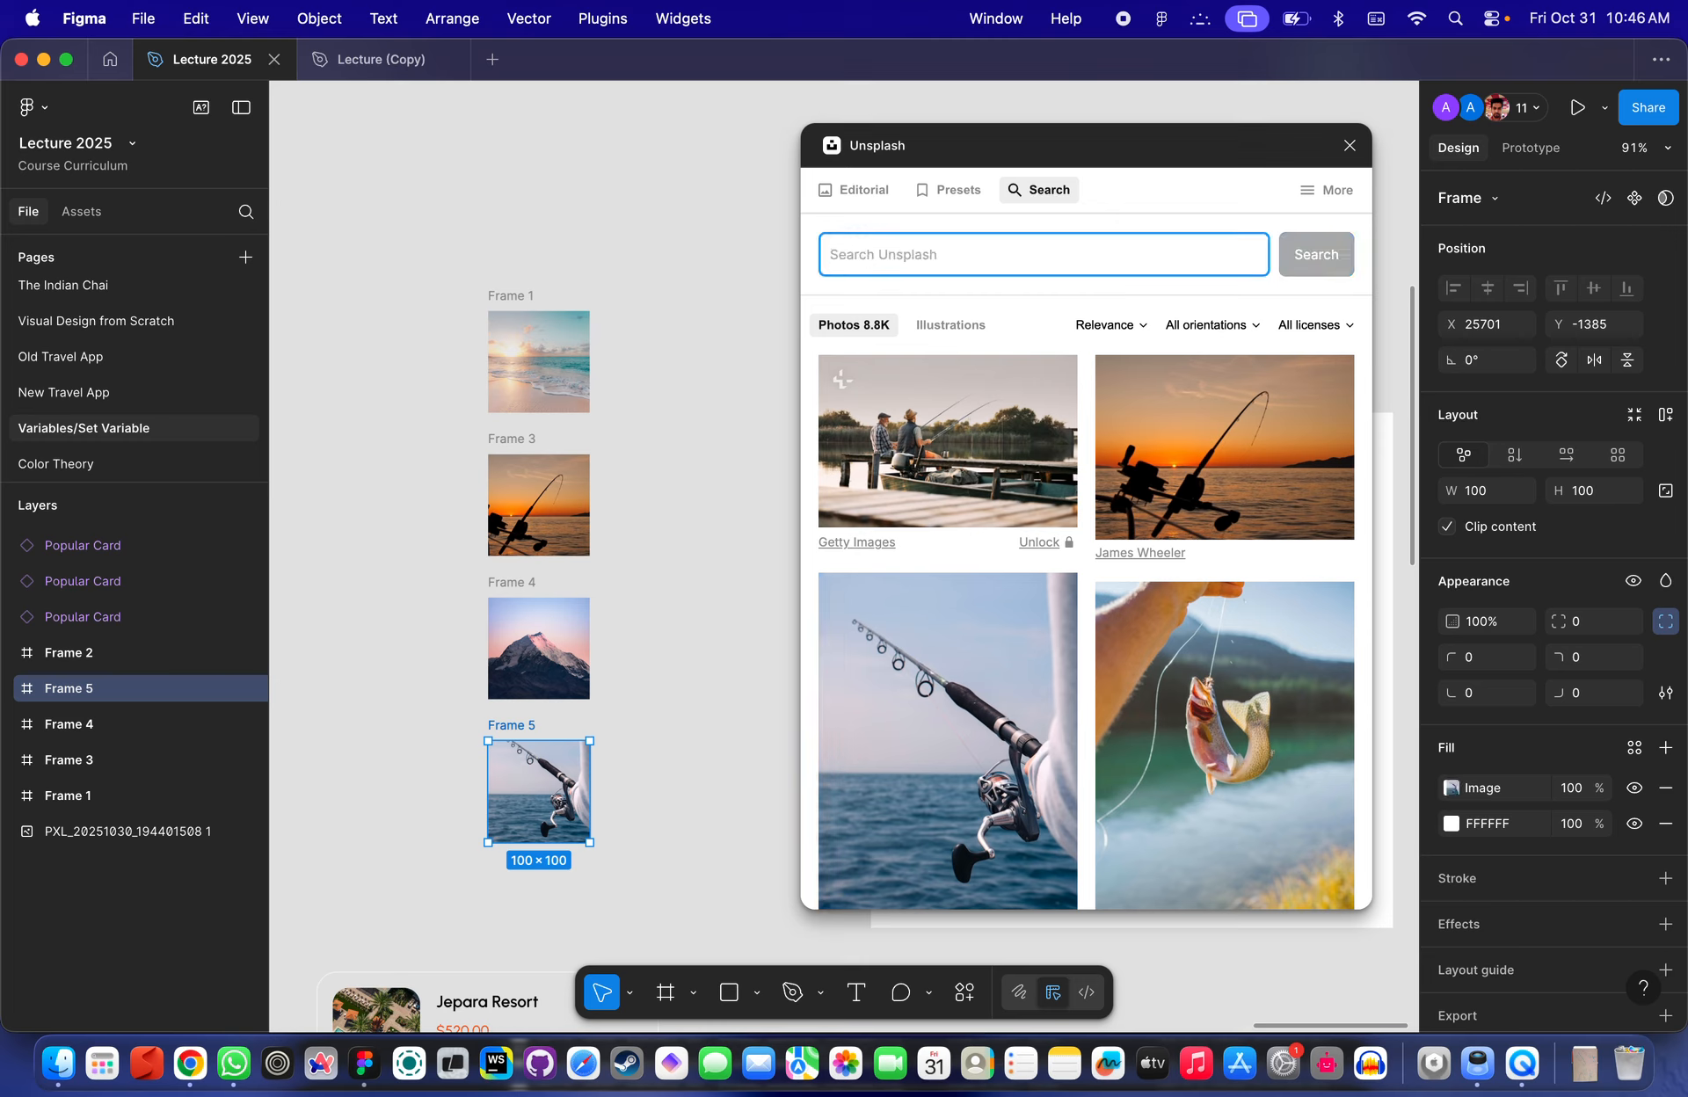
{"action": "type", "text": "ci"}
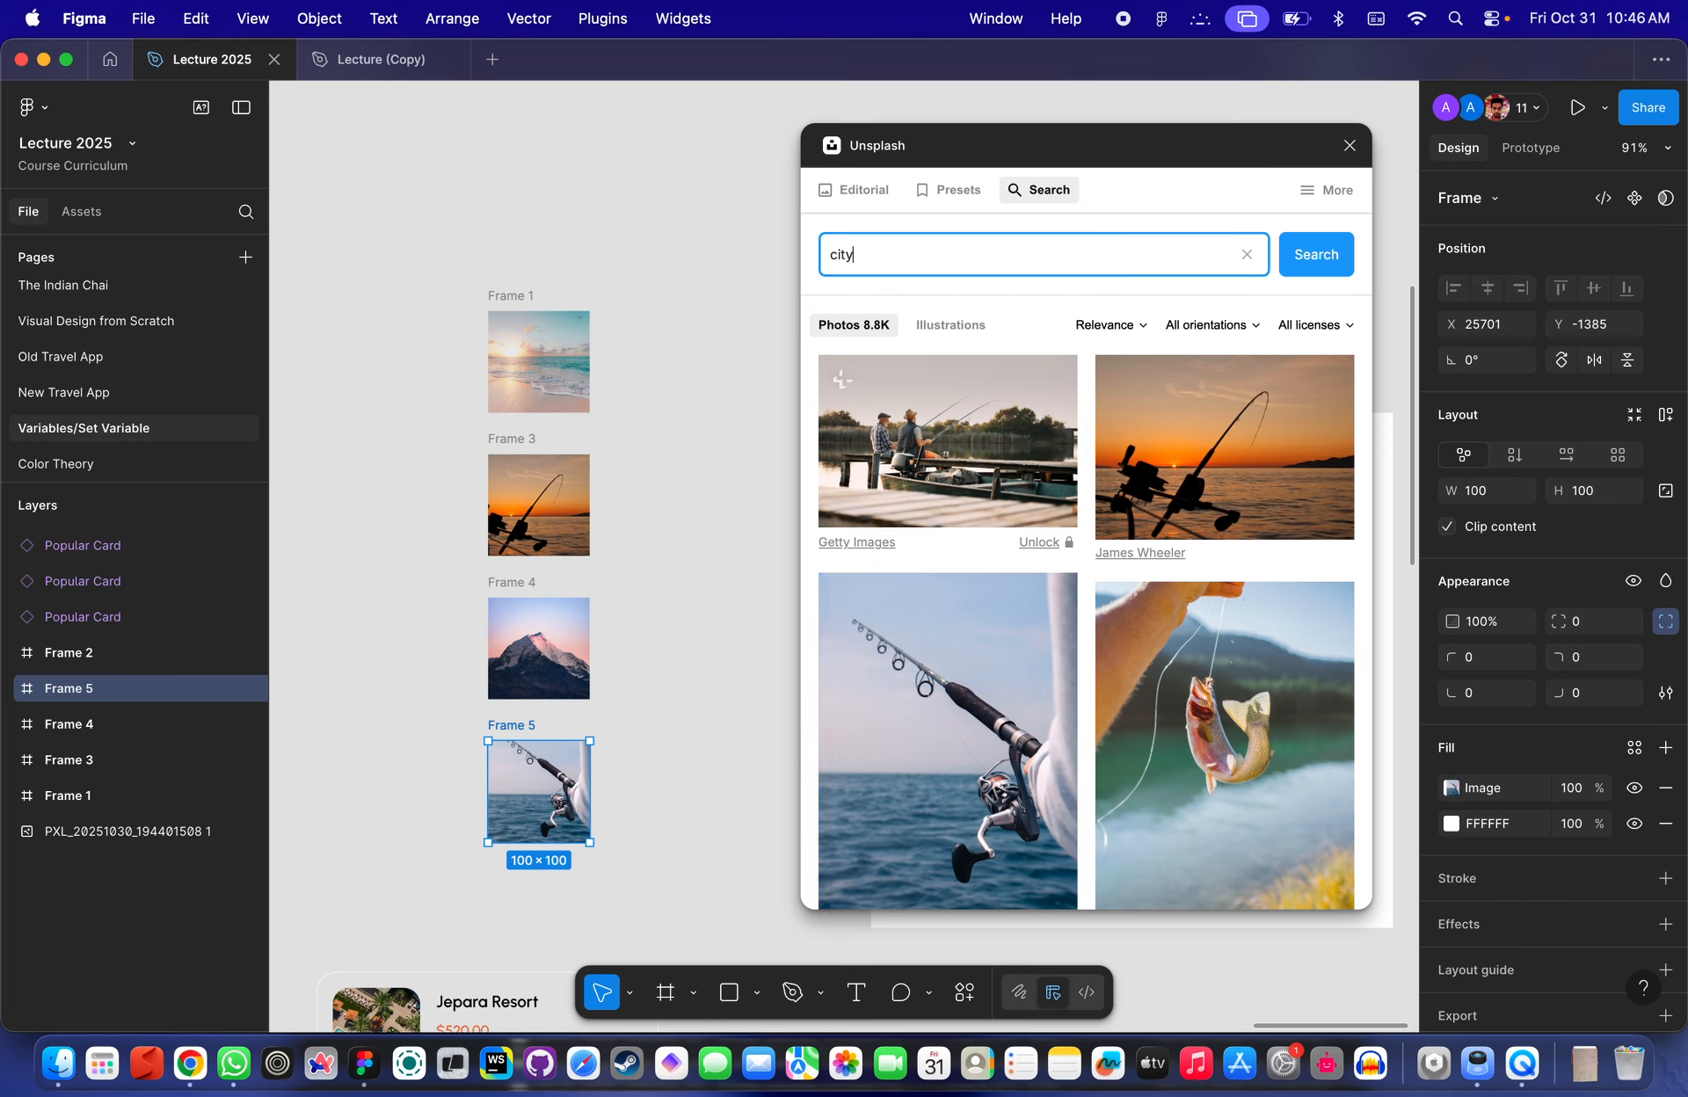
{"action": "type", "text": "ty"}
{"action": "key", "text": "Return"}
{"action": "left_click", "coordinate": [614, 471]}
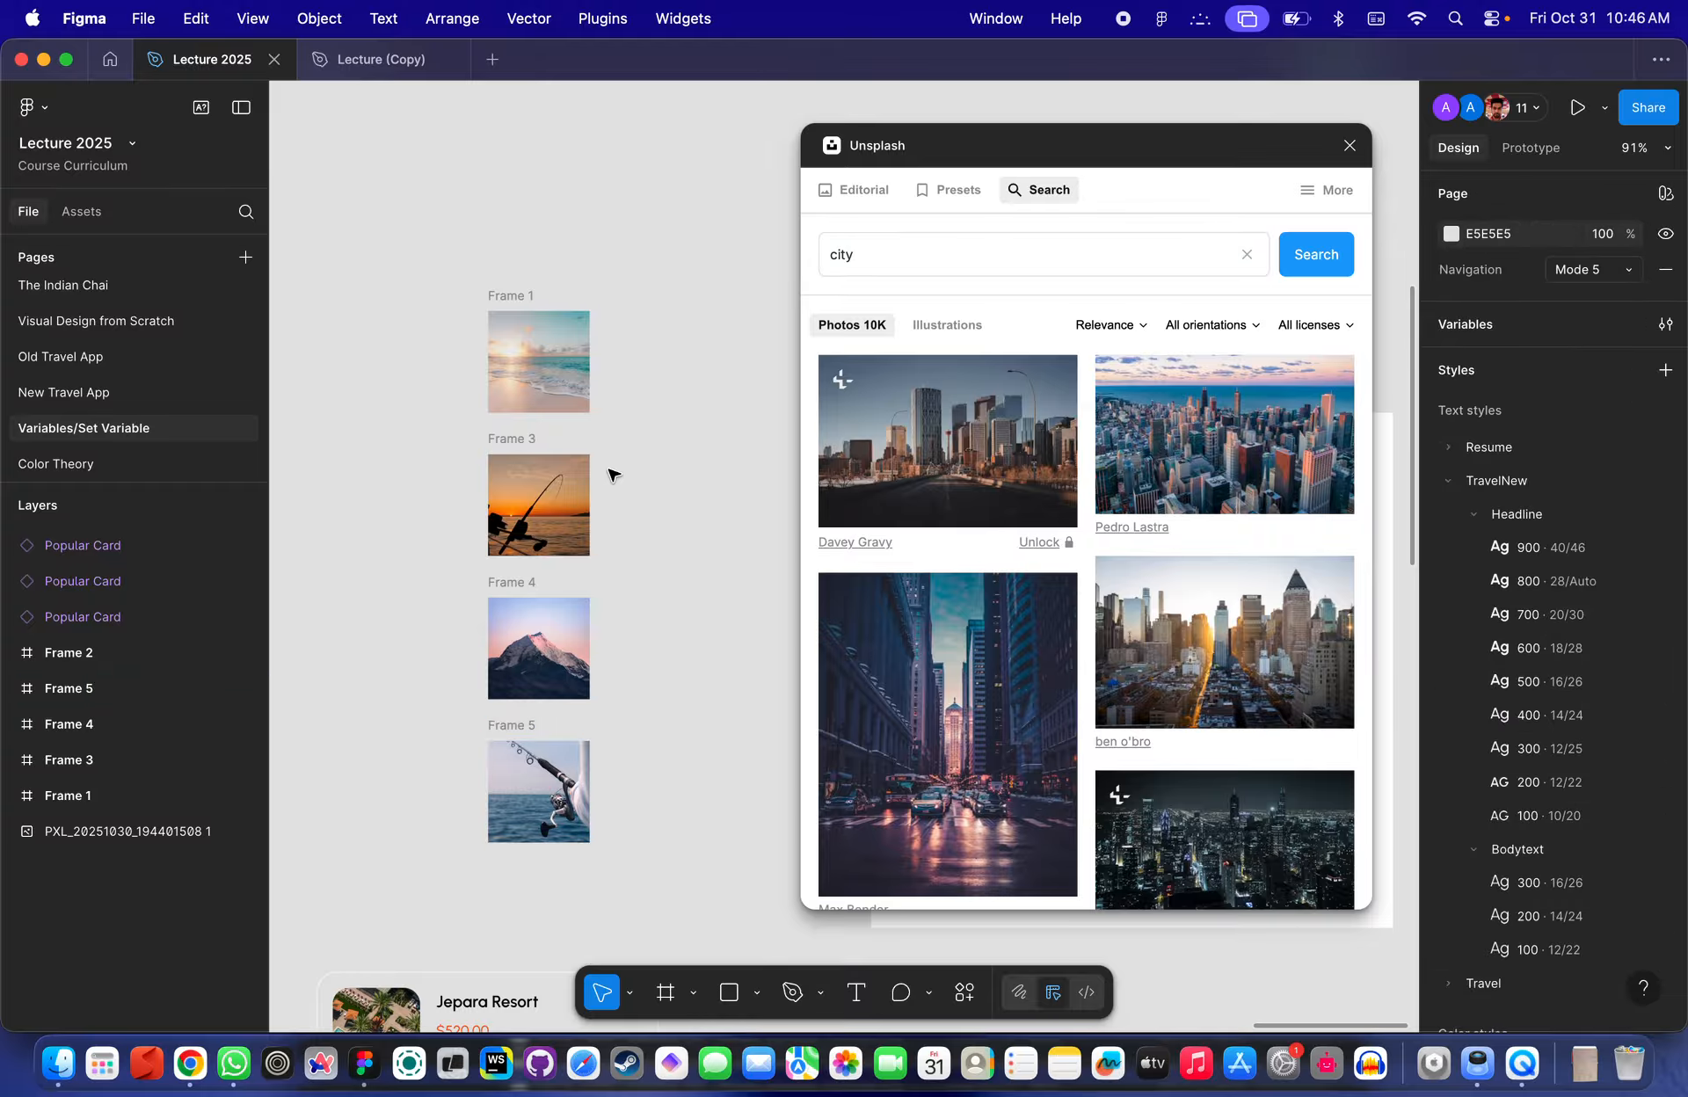
{"action": "left_click", "coordinate": [572, 484]}
{"action": "left_click", "coordinate": [1112, 410]}
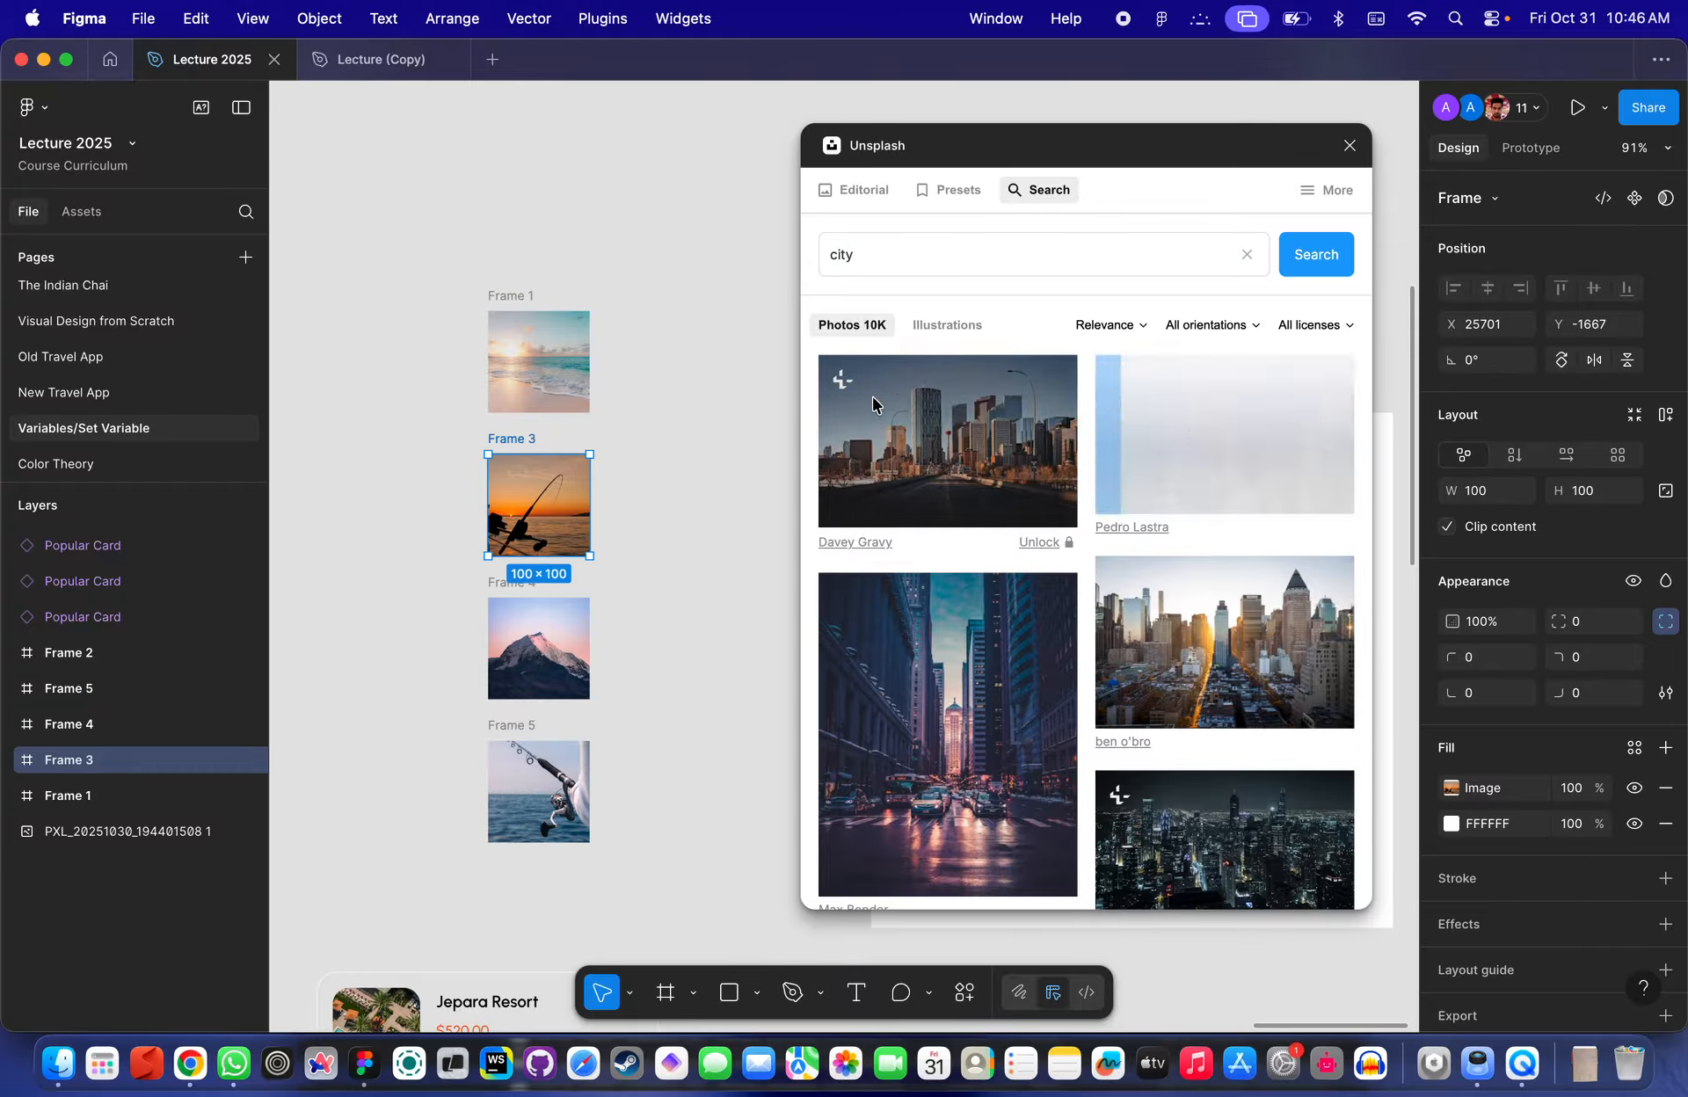
{"action": "left_click", "coordinate": [677, 418]}
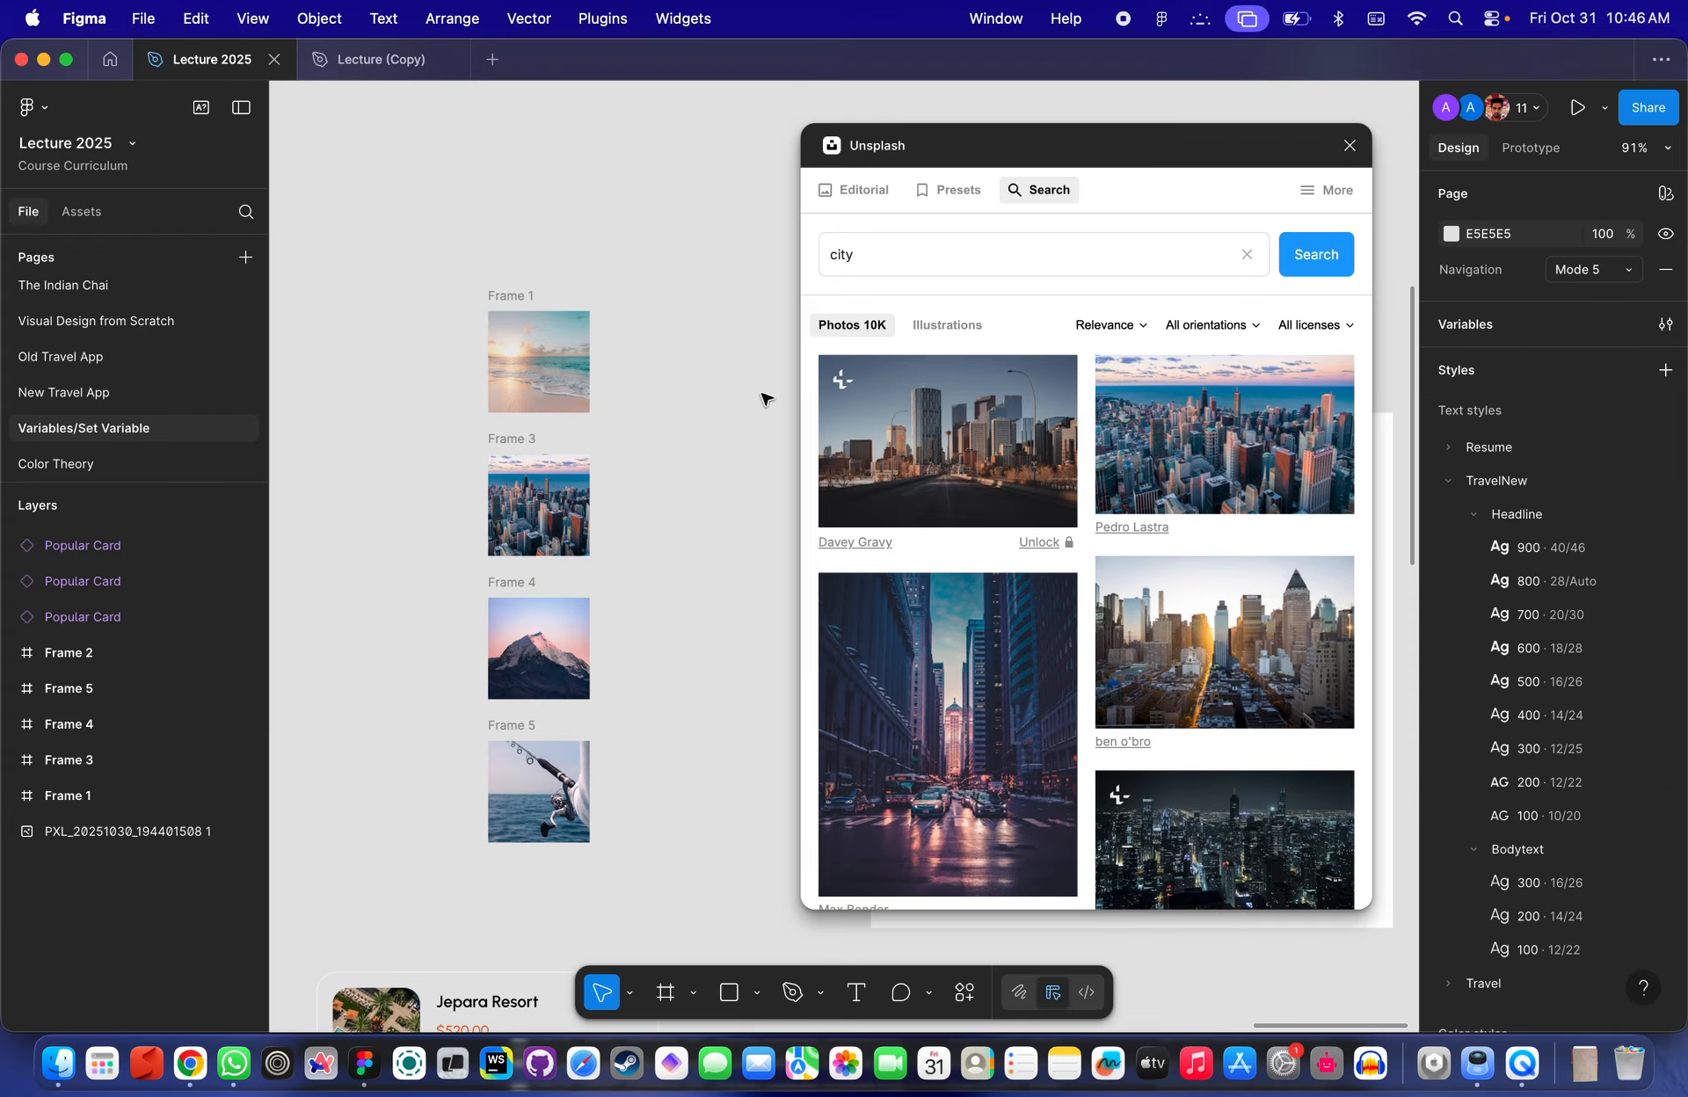
{"action": "left_click", "coordinate": [1349, 145]}
- Move Frame 2 closer to the column of image frames
{"action": "scroll", "coordinate": [630, 471], "scroll_direction": "down", "scroll_amount": 3}
{"action": "scroll", "coordinate": [629, 471], "scroll_direction": "right", "scroll_amount": 2}
{"action": "left_click", "coordinate": [809, 285]}
{"action": "left_click_drag", "start_coordinate": [809, 285], "coordinate": [672, 178]}
{"action": "scroll", "coordinate": [510, 241], "scroll_direction": "up", "scroll_amount": 5}
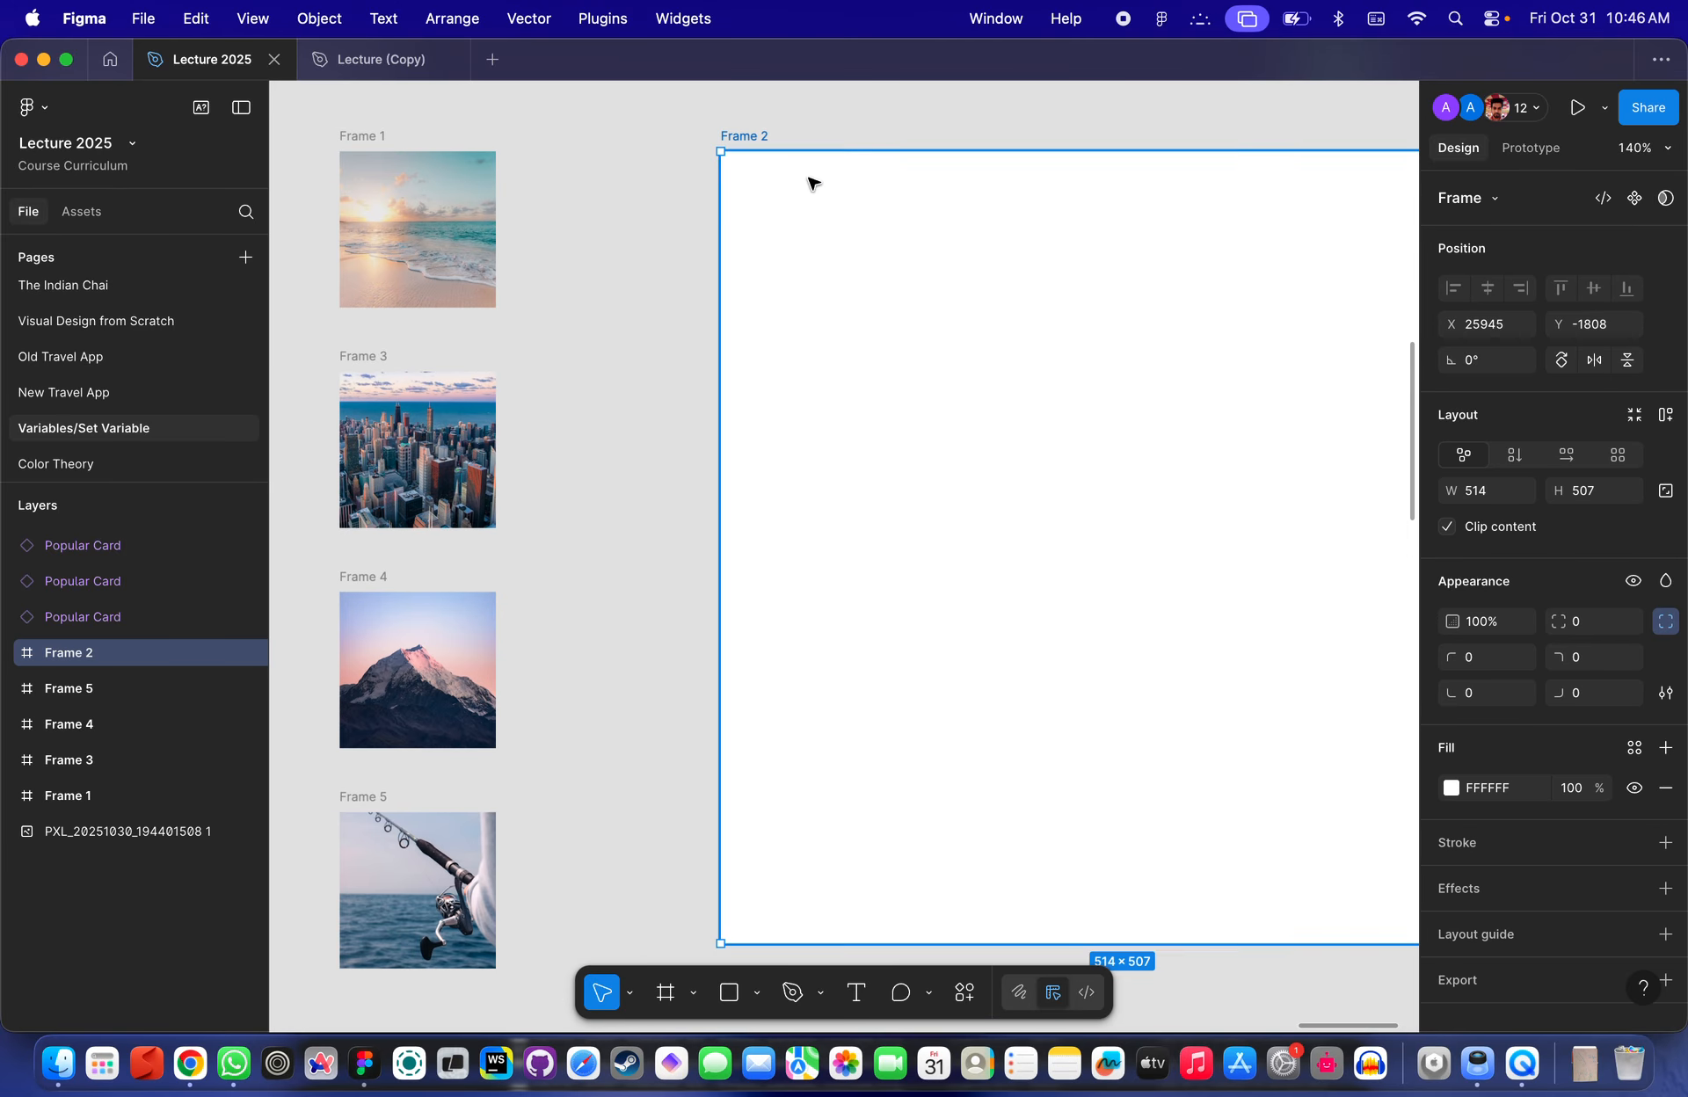
{"action": "scroll", "coordinate": [809, 181], "scroll_direction": "down", "scroll_amount": 5}
{"action": "scroll", "coordinate": [889, 237], "scroll_direction": "up", "scroll_amount": 3}
{"action": "scroll", "coordinate": [889, 237], "scroll_direction": "down", "scroll_amount": 3}
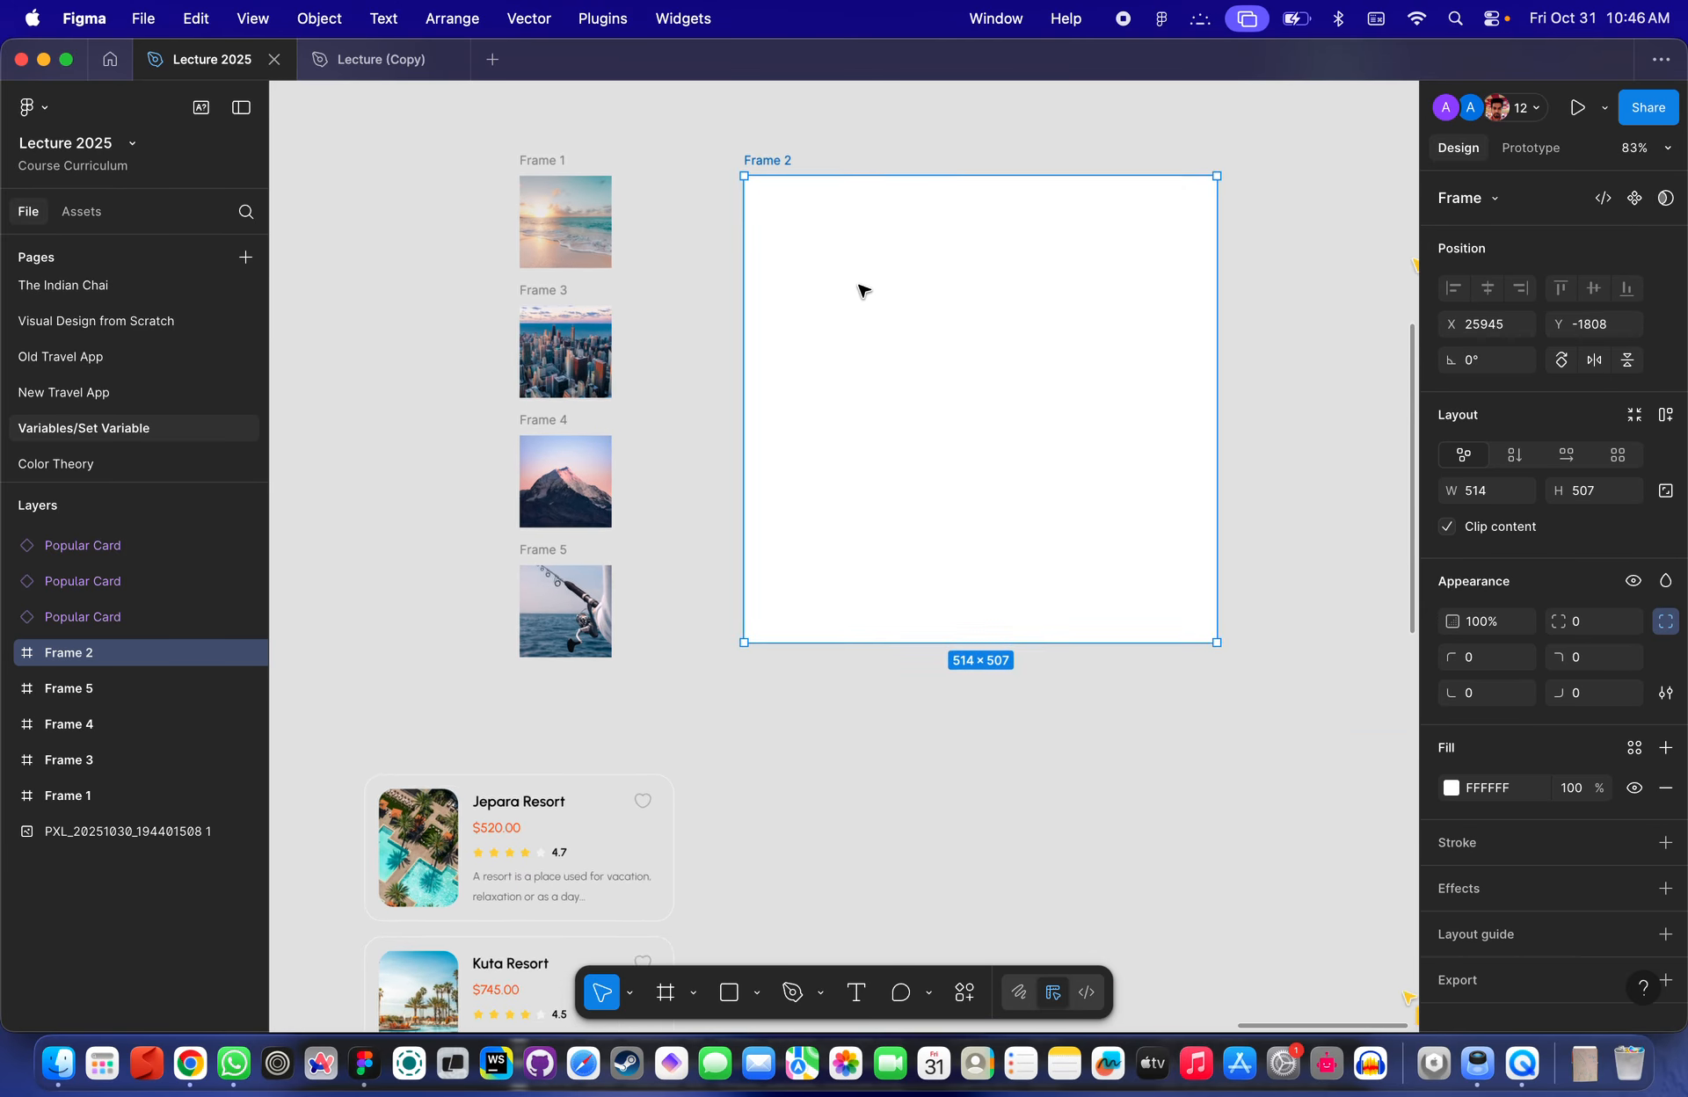
{"action": "key", "text": "f"}
{"action": "left_click", "coordinate": [829, 278]}
{"action": "scroll", "coordinate": [835, 246], "scroll_direction": "up", "scroll_amount": 3}
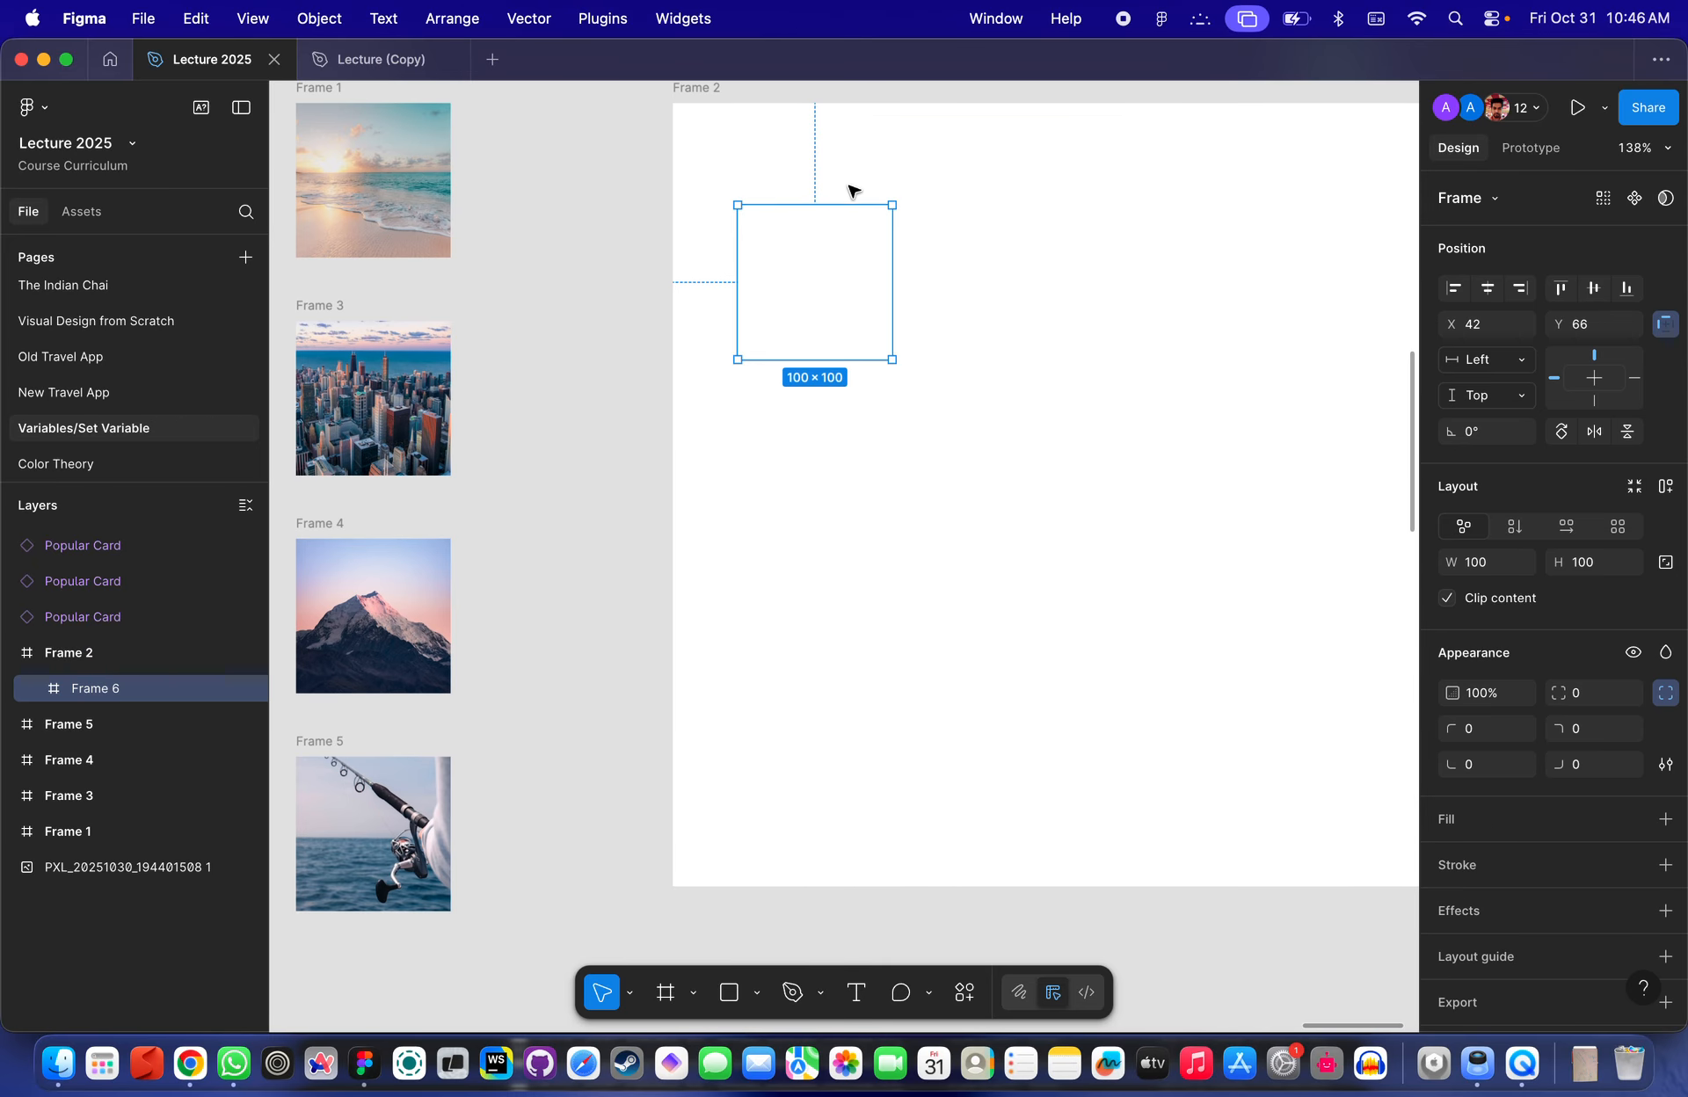
{"action": "left_click_drag", "start_coordinate": [865, 364], "coordinate": [865, 222]}
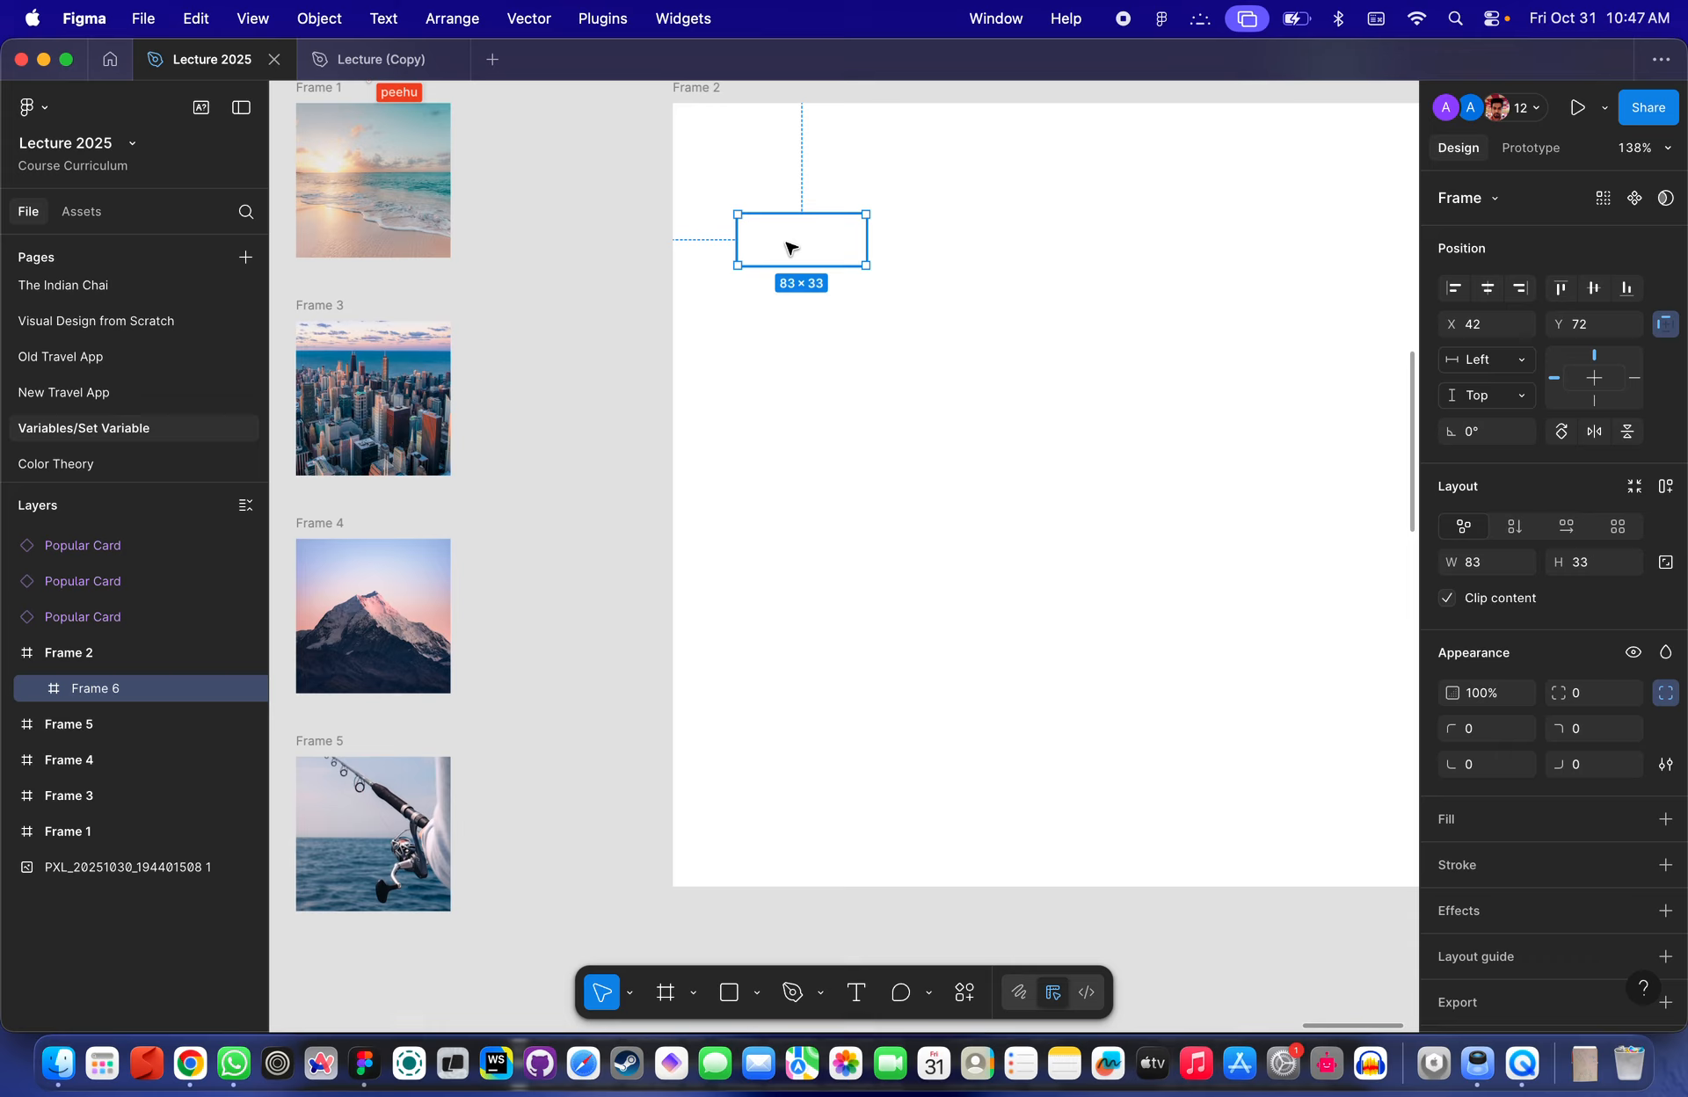
{"action": "scroll", "coordinate": [792, 244], "scroll_direction": "up", "scroll_amount": 3}
{"action": "key", "text": "Delete"}
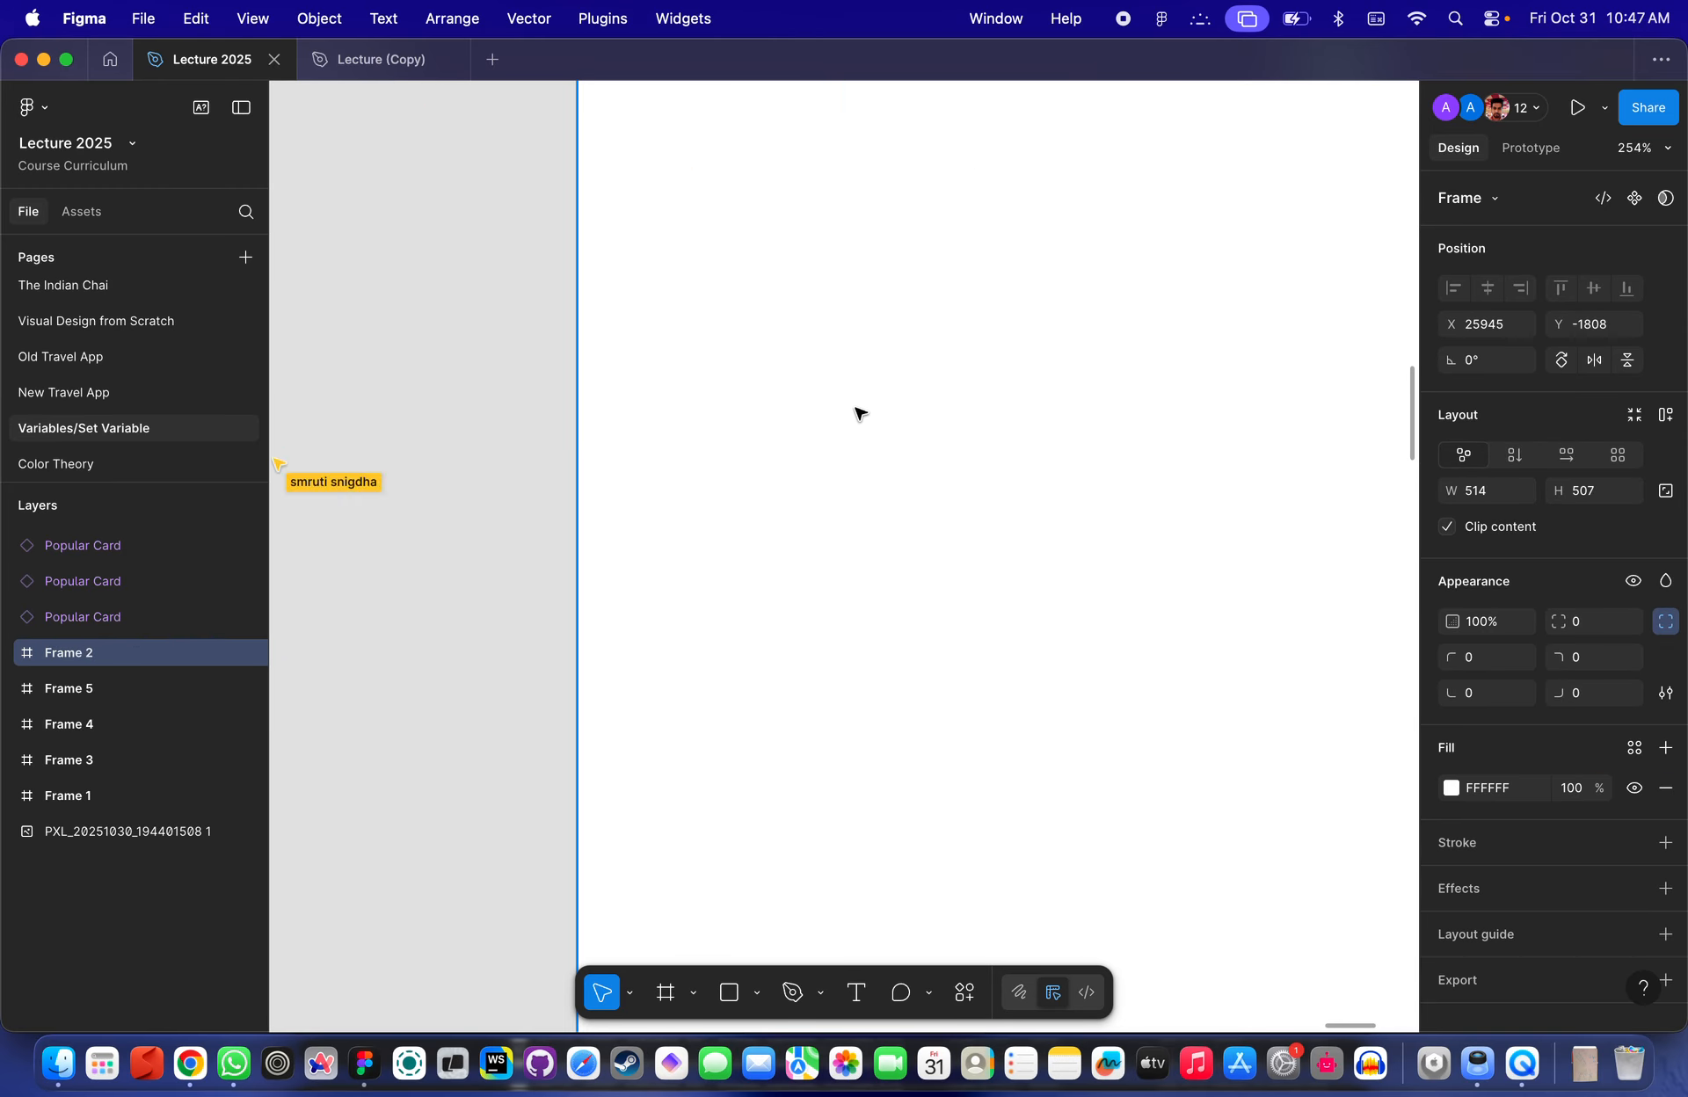
- Add a text layer reading Beach near the upper left of Frame 2
{"action": "key", "text": "t"}
{"action": "left_click", "coordinate": [735, 418]}
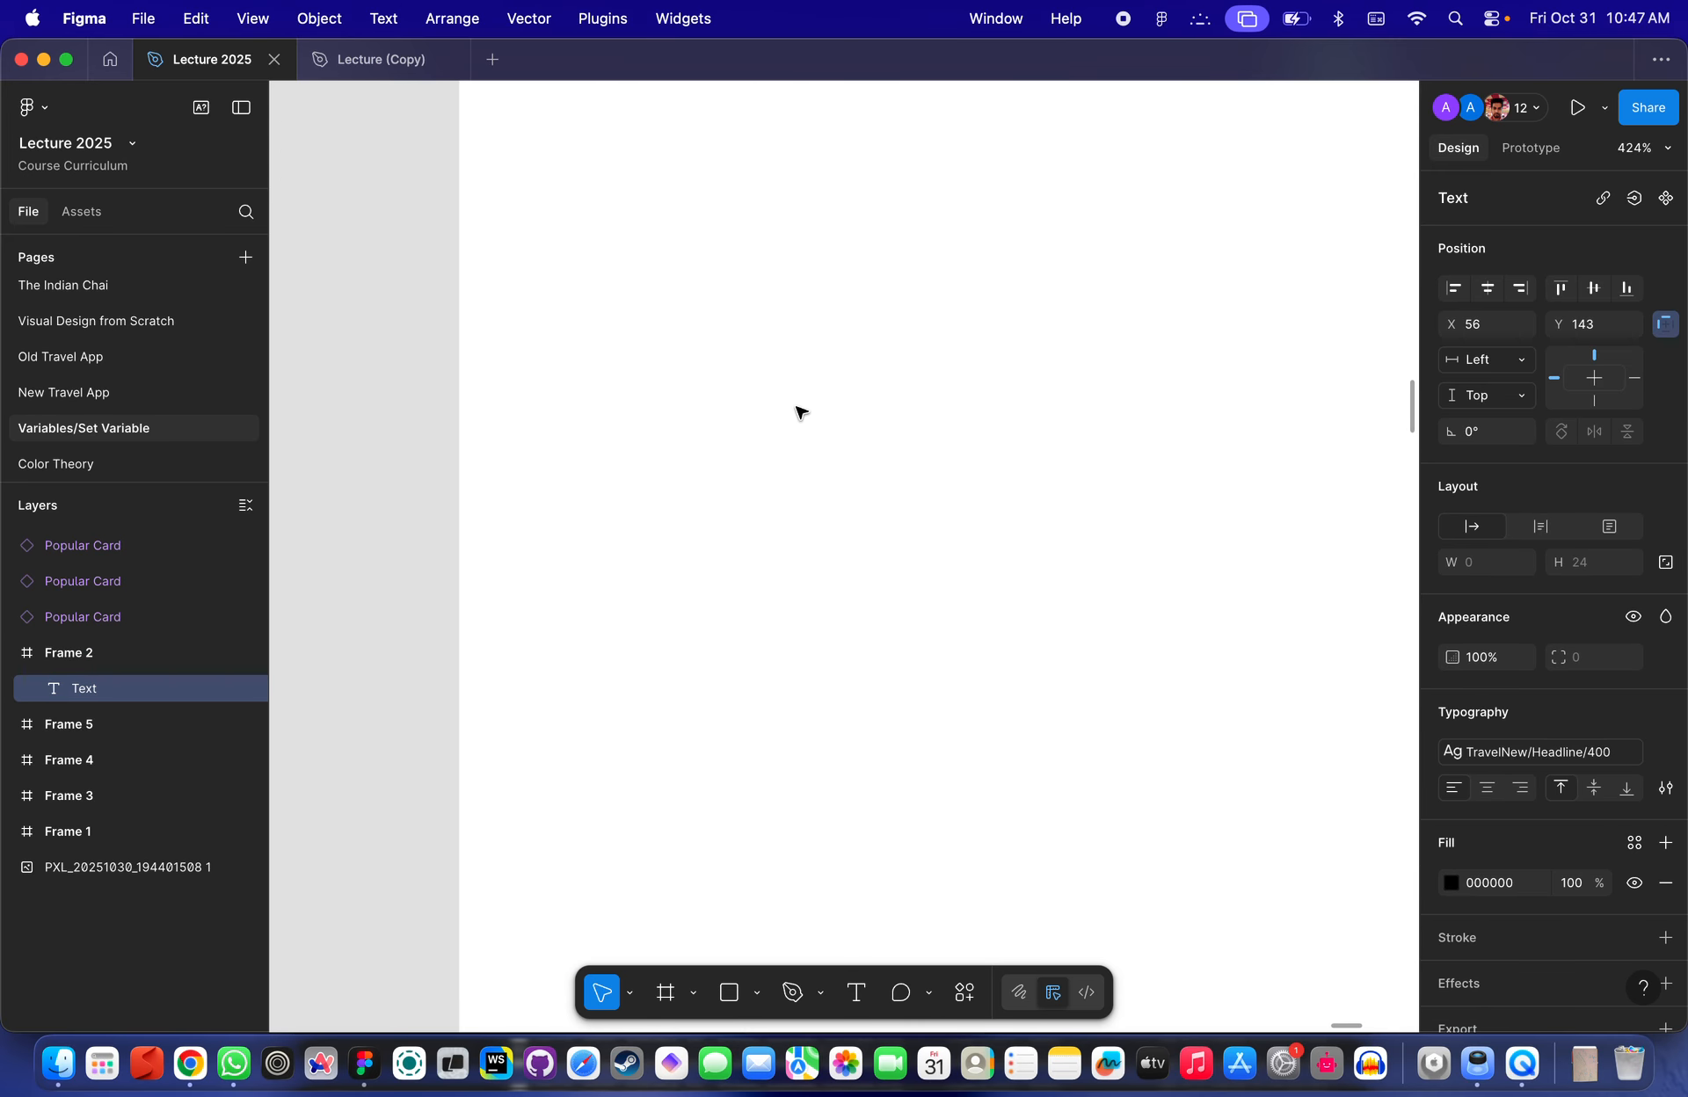
{"action": "scroll", "coordinate": [818, 418], "scroll_direction": "down", "scroll_amount": 5}
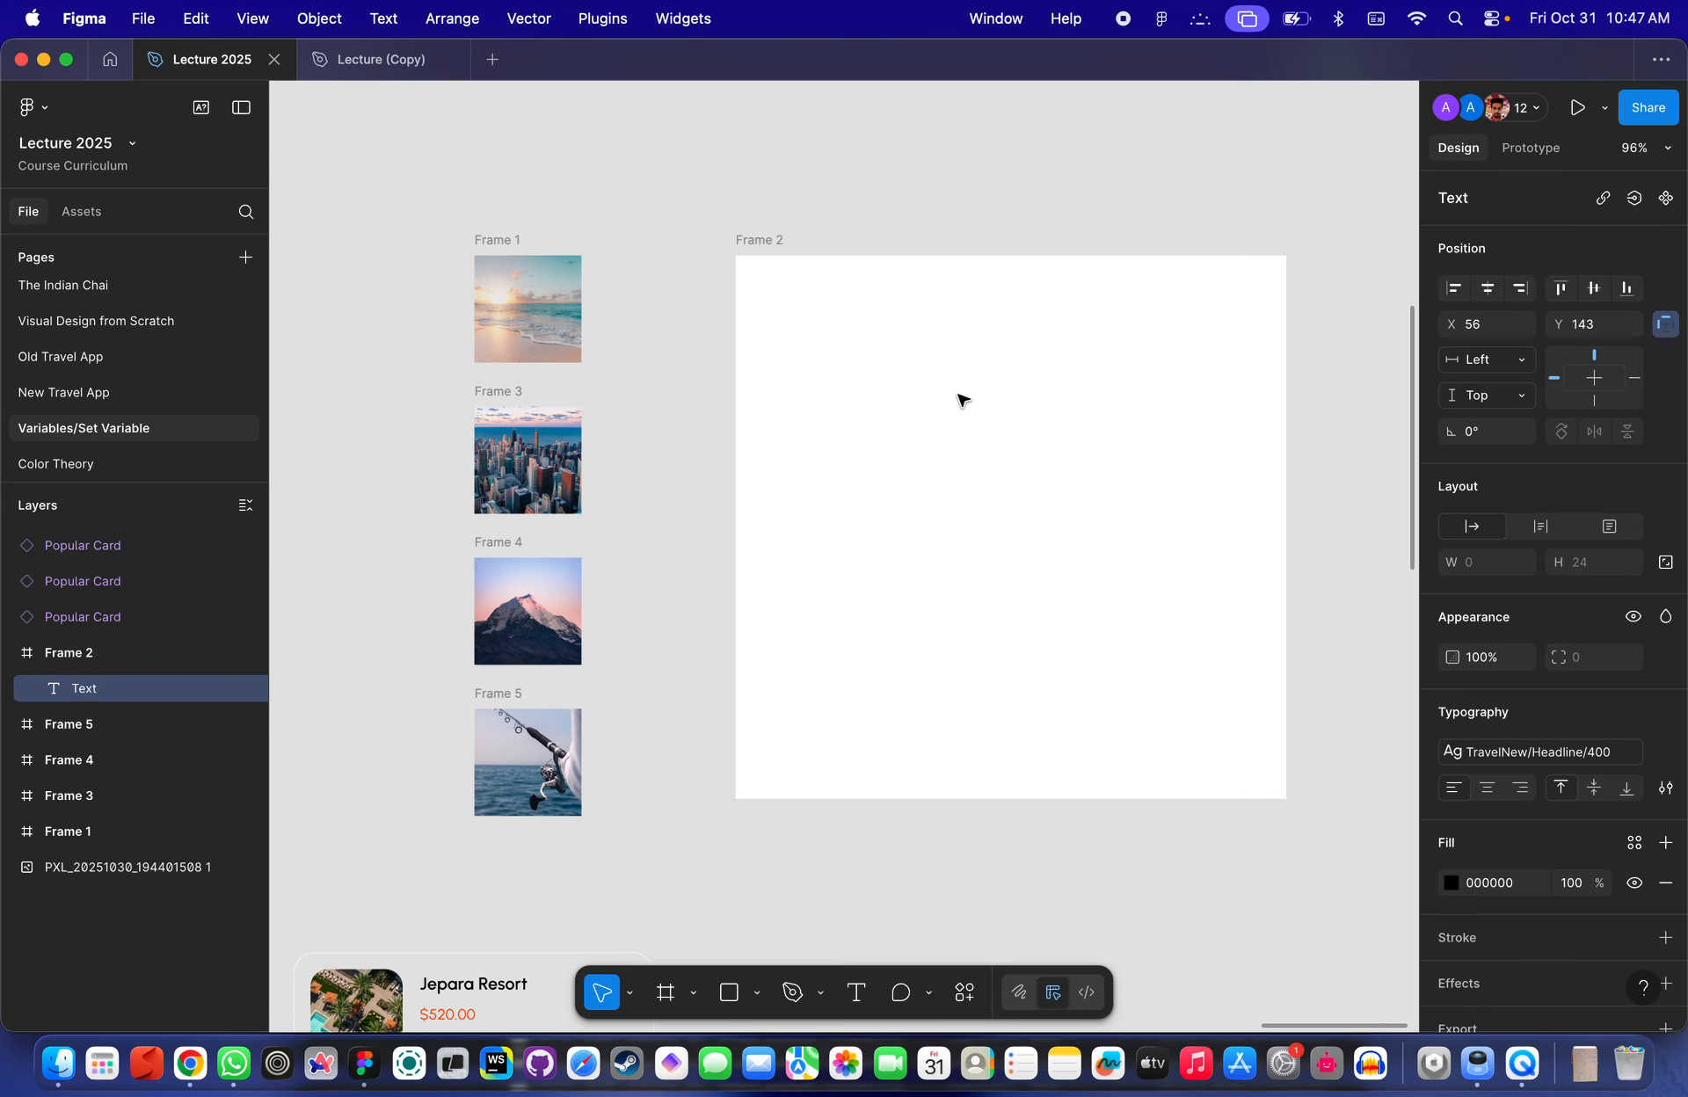
{"action": "type", "text": "Beach"}
{"action": "key", "text": "Escape"}
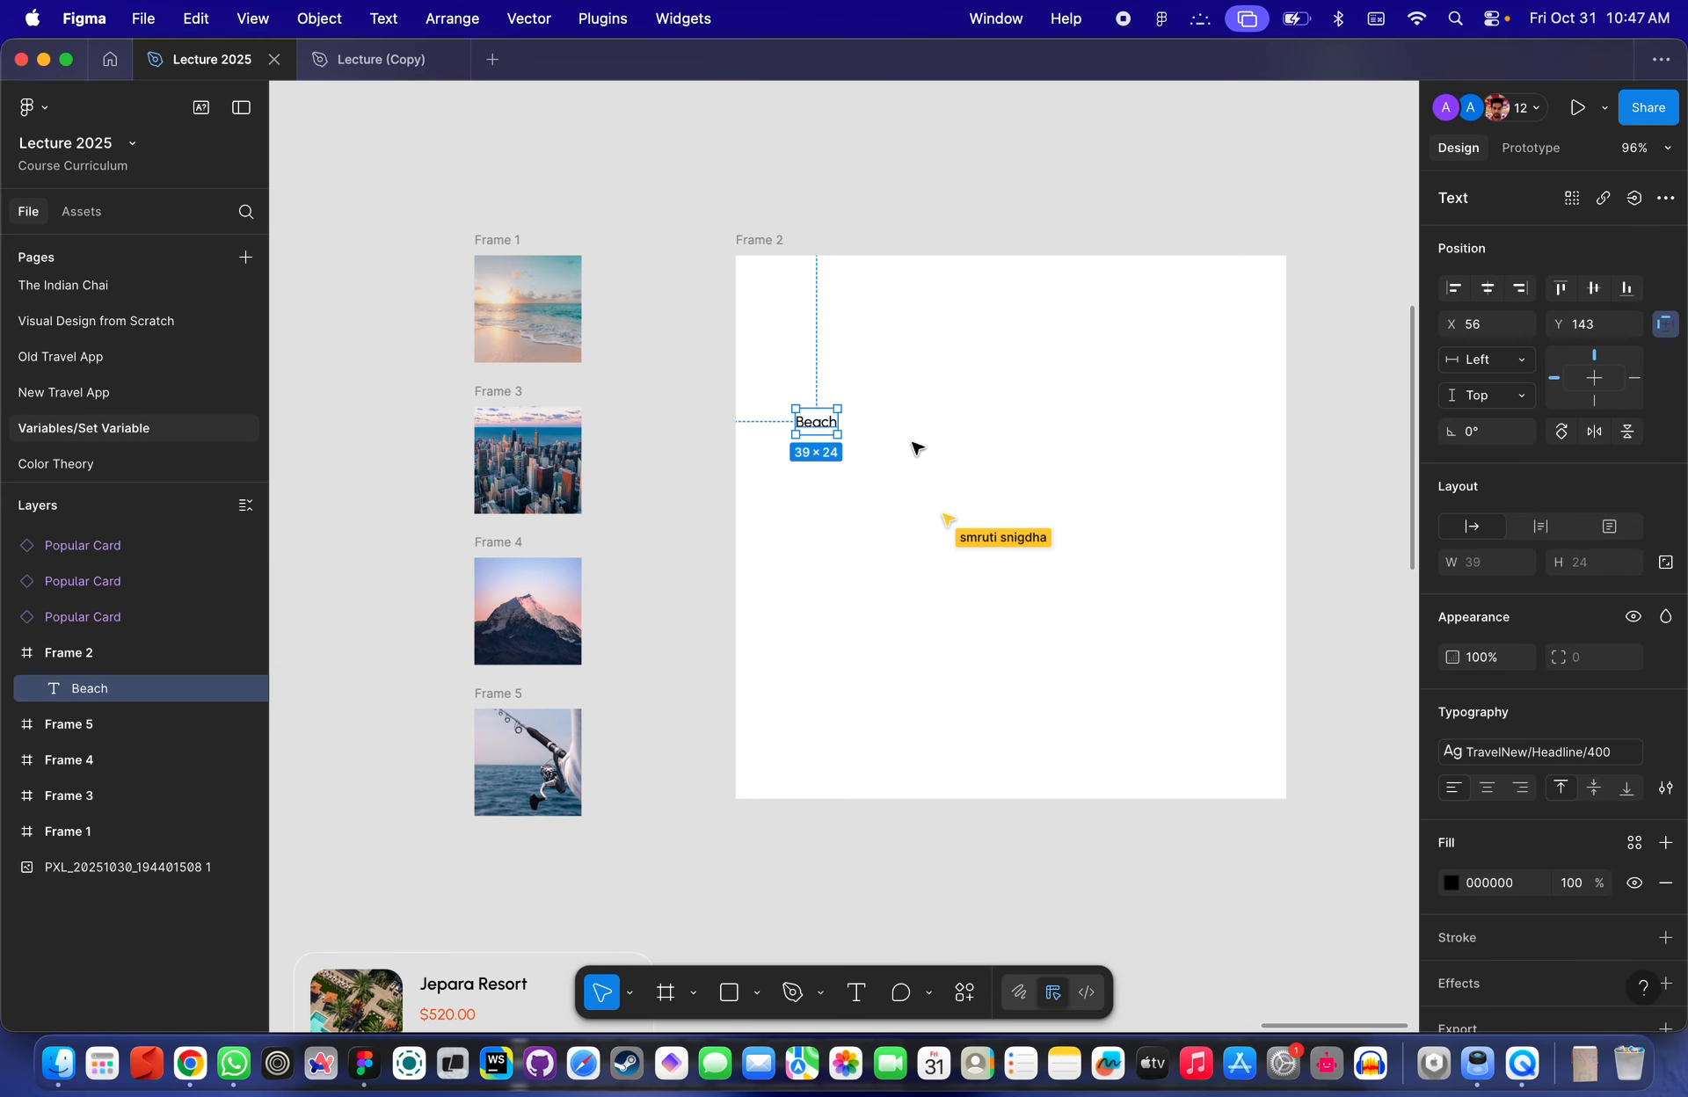
- Wrap the Beach text in an auto layout frame
{"action": "scroll", "coordinate": [829, 377], "scroll_direction": "up", "scroll_amount": 3}
{"action": "left_click", "coordinate": [906, 459]}
{"action": "left_click", "coordinate": [809, 454]}
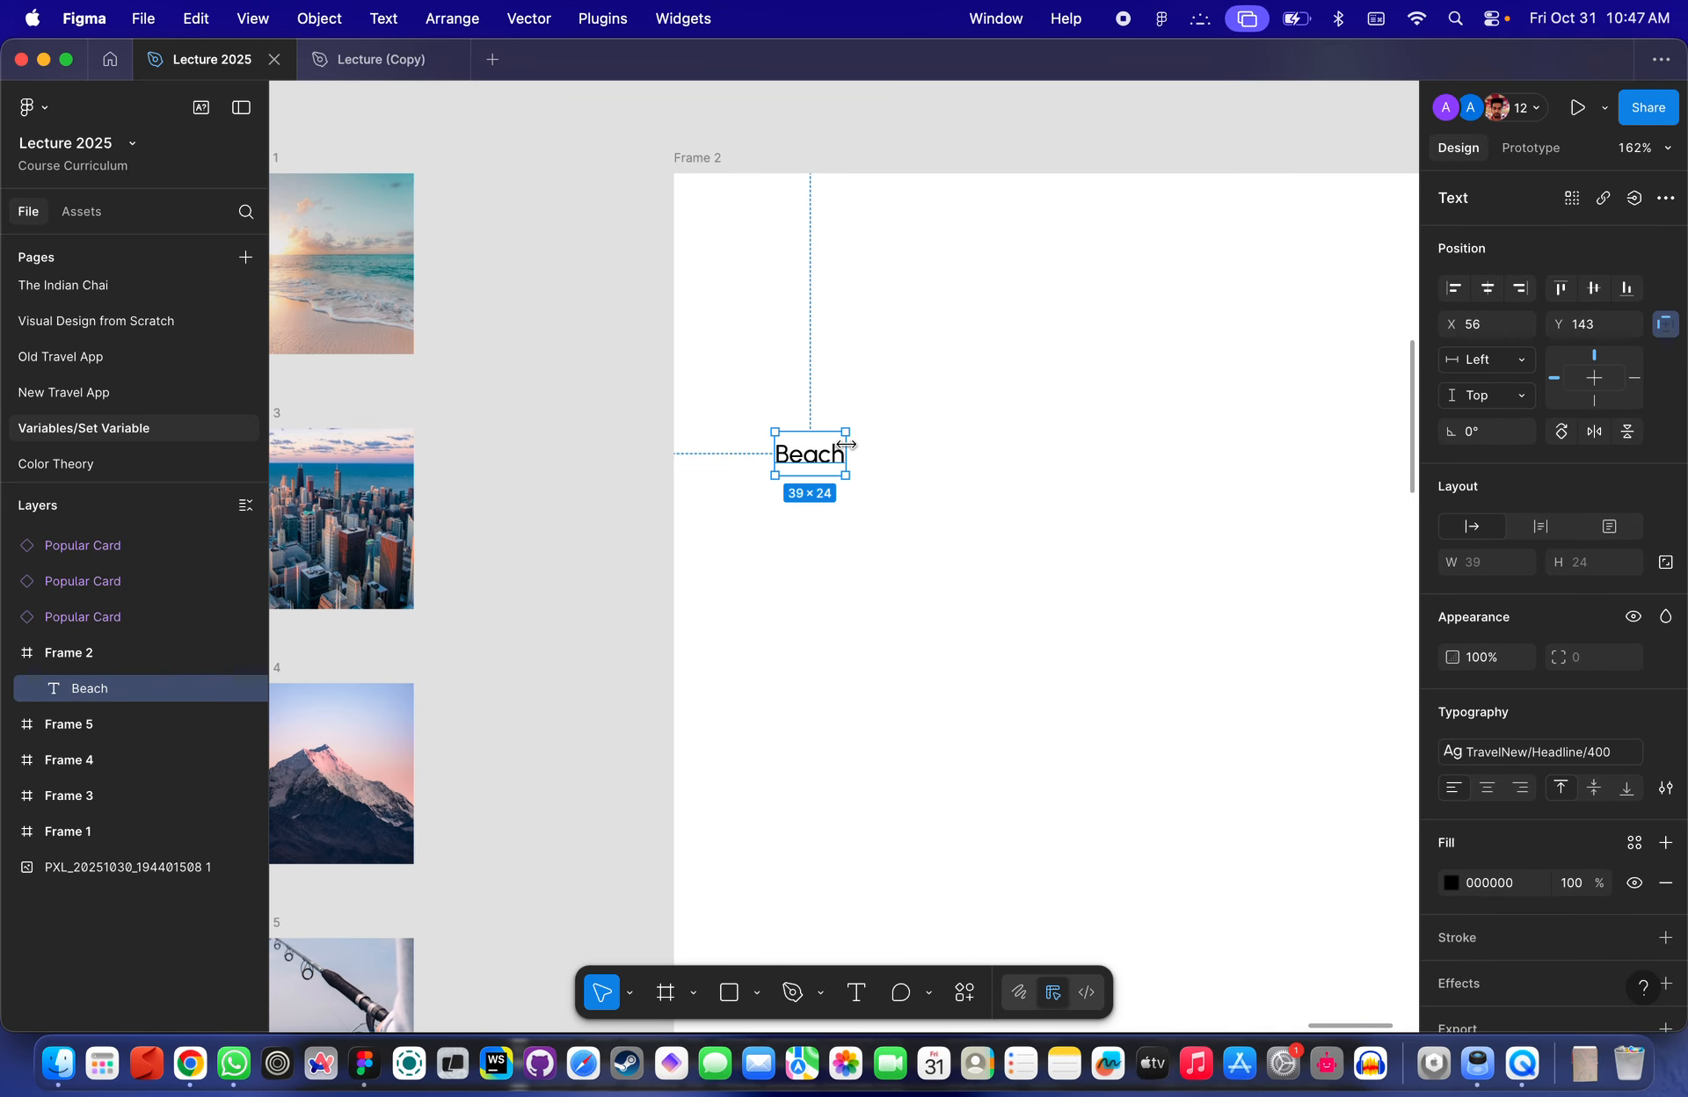
{"action": "key", "text": "shift+a"}
{"action": "left_click", "coordinate": [873, 414]}
{"action": "left_click", "coordinate": [853, 456]}
{"action": "scroll", "coordinate": [826, 476], "scroll_direction": "down", "scroll_amount": 4}
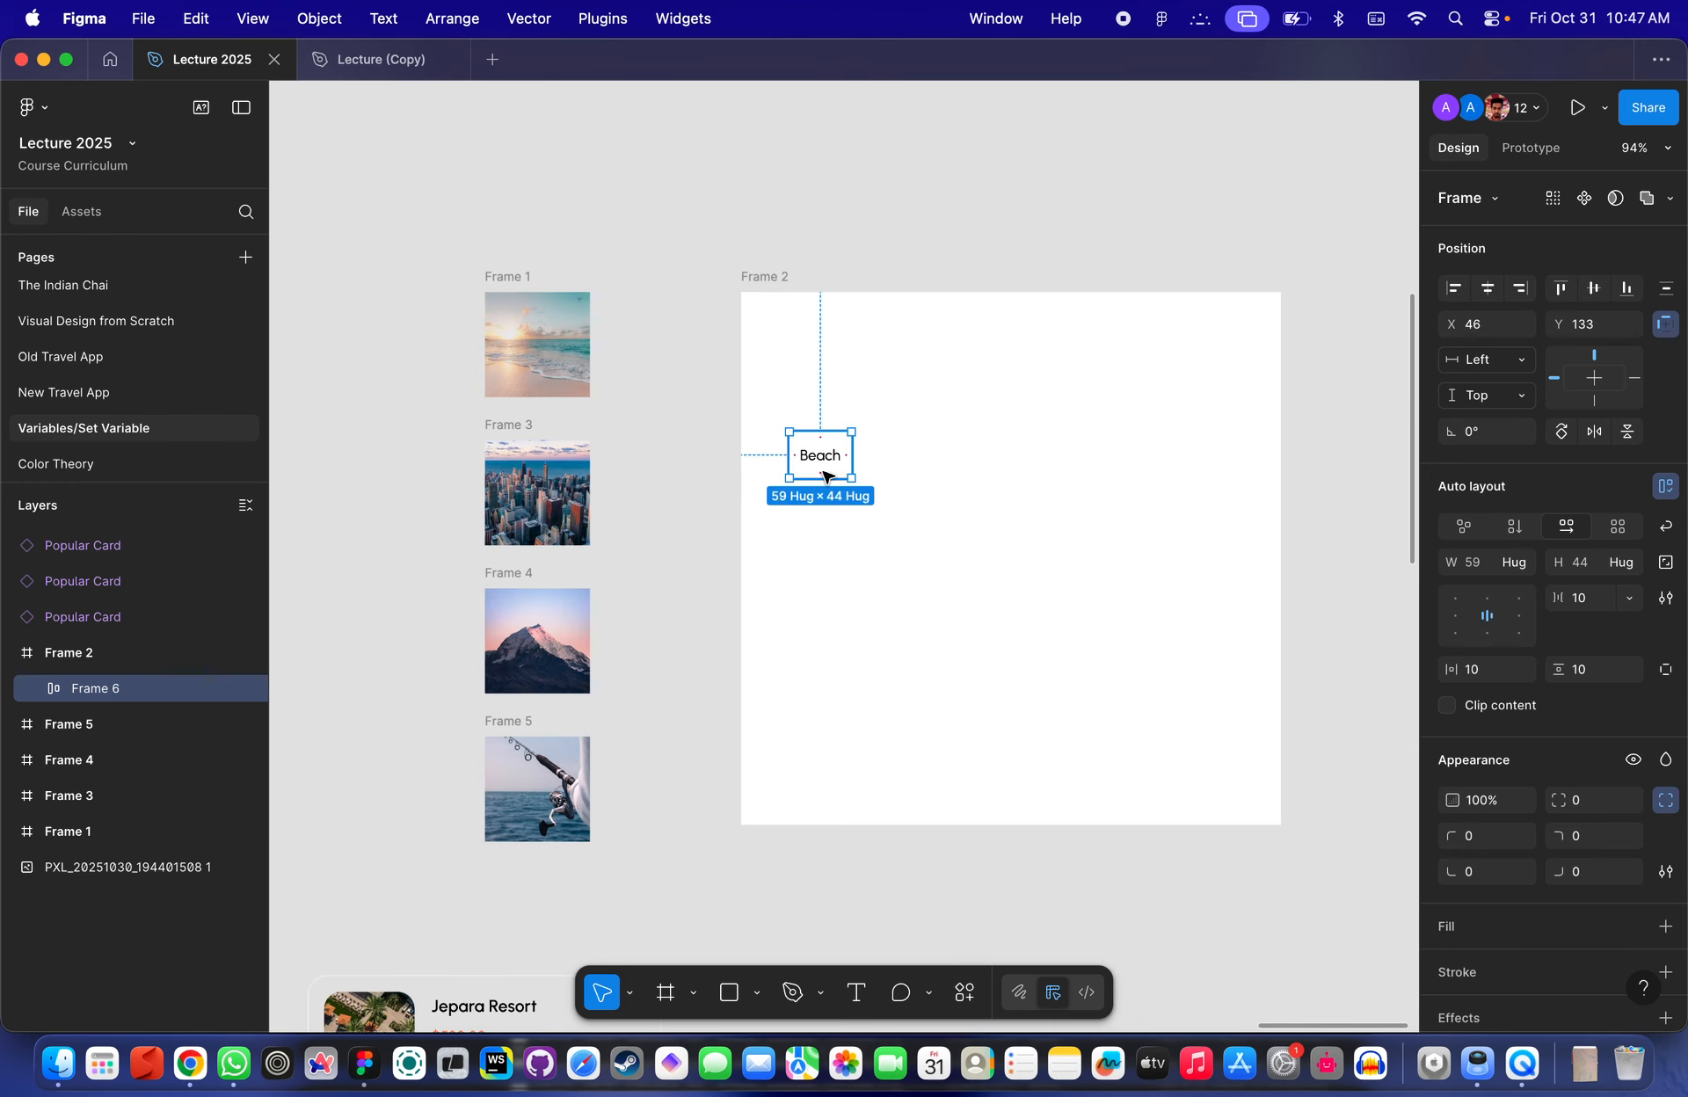
- Add a light grey fill to the Beach auto layout frame
{"action": "left_click", "coordinate": [1447, 923]}
{"action": "left_click", "coordinate": [1450, 966]}
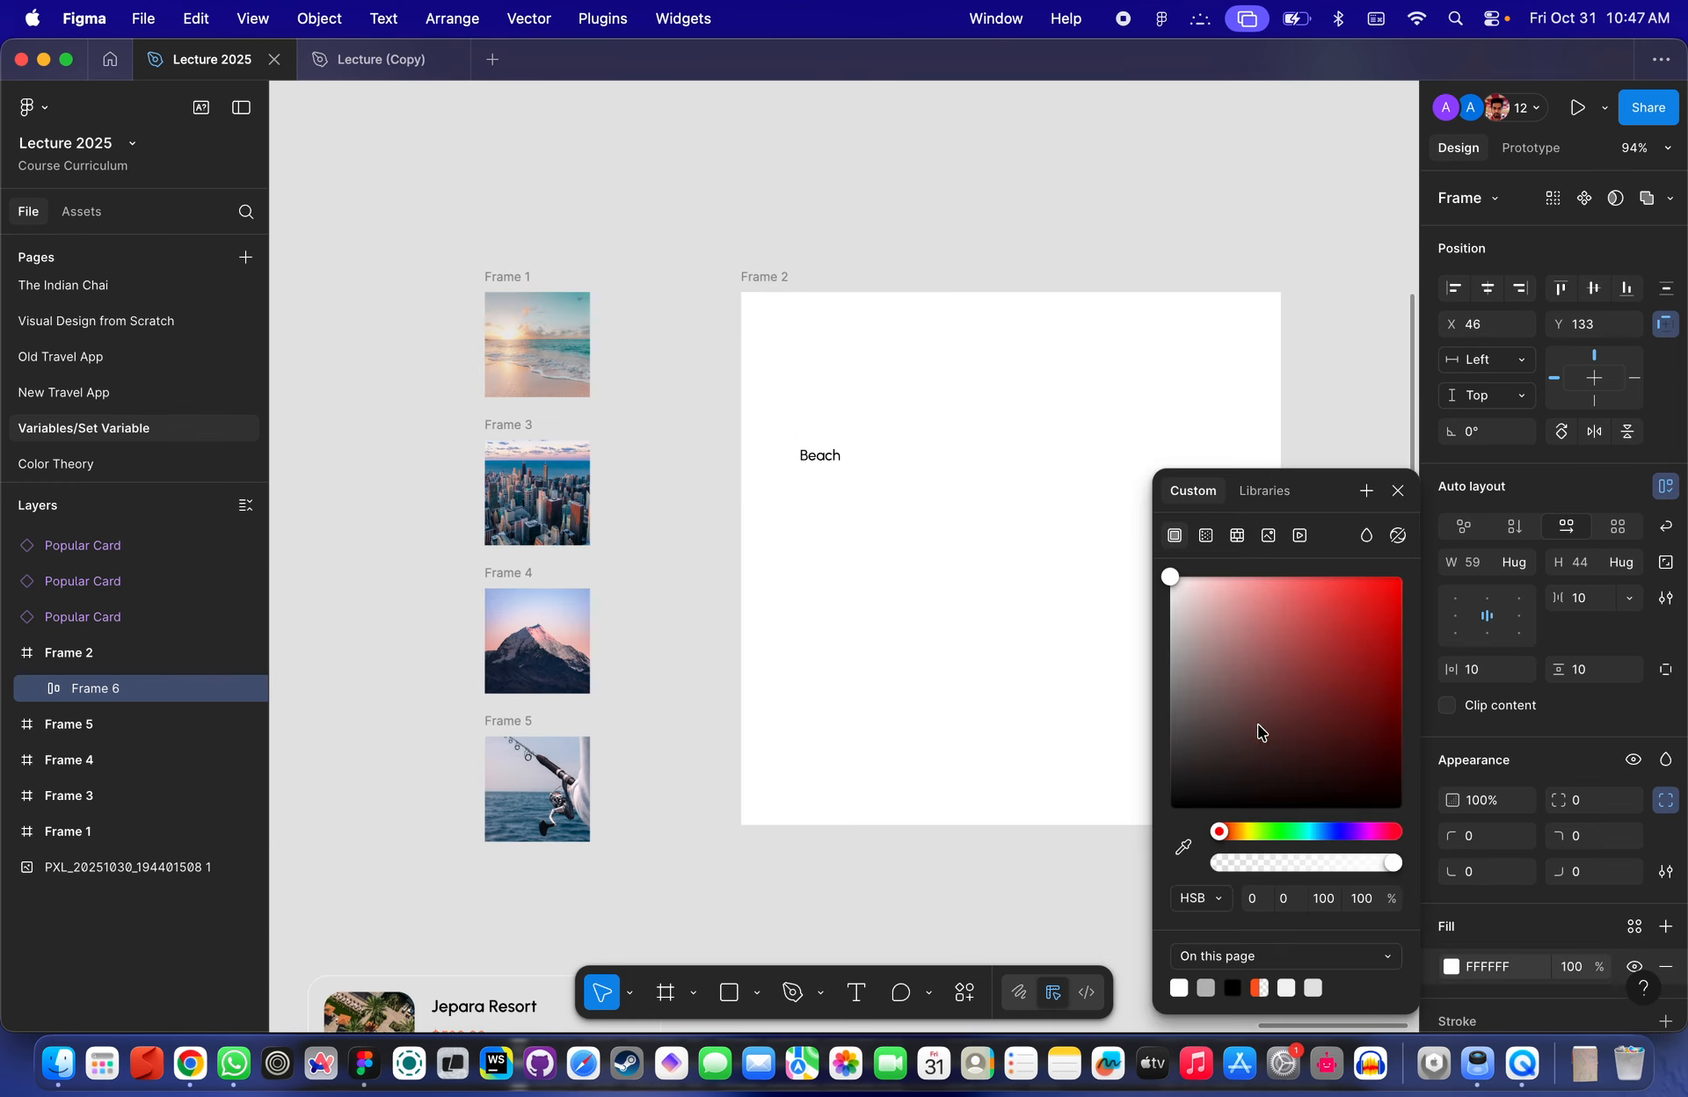
{"action": "left_click", "coordinate": [1194, 578]}
{"action": "left_click_drag", "start_coordinate": [1194, 577], "coordinate": [1170, 603]}
{"action": "left_click", "coordinate": [888, 512]}
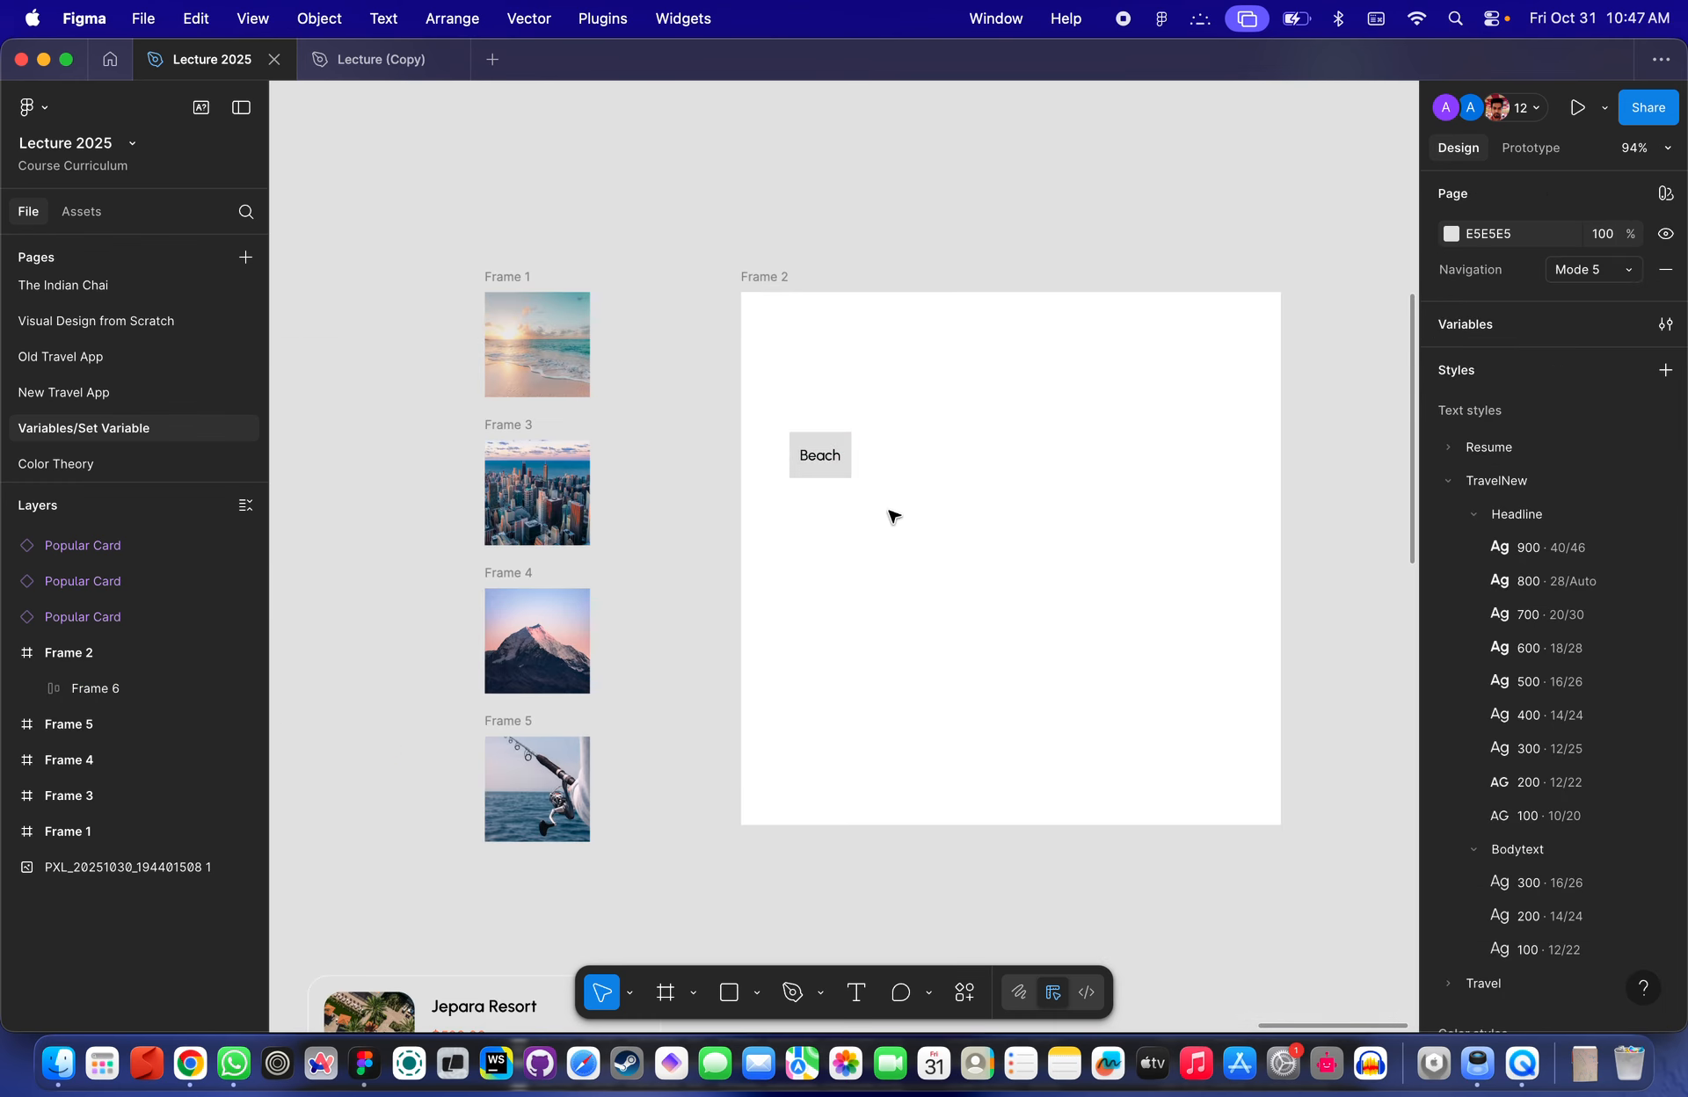
- Set the Beach frame's padding to 8 horizontal and 4 vertical, with an 8 corner radius
{"action": "left_click", "coordinate": [1588, 670]}
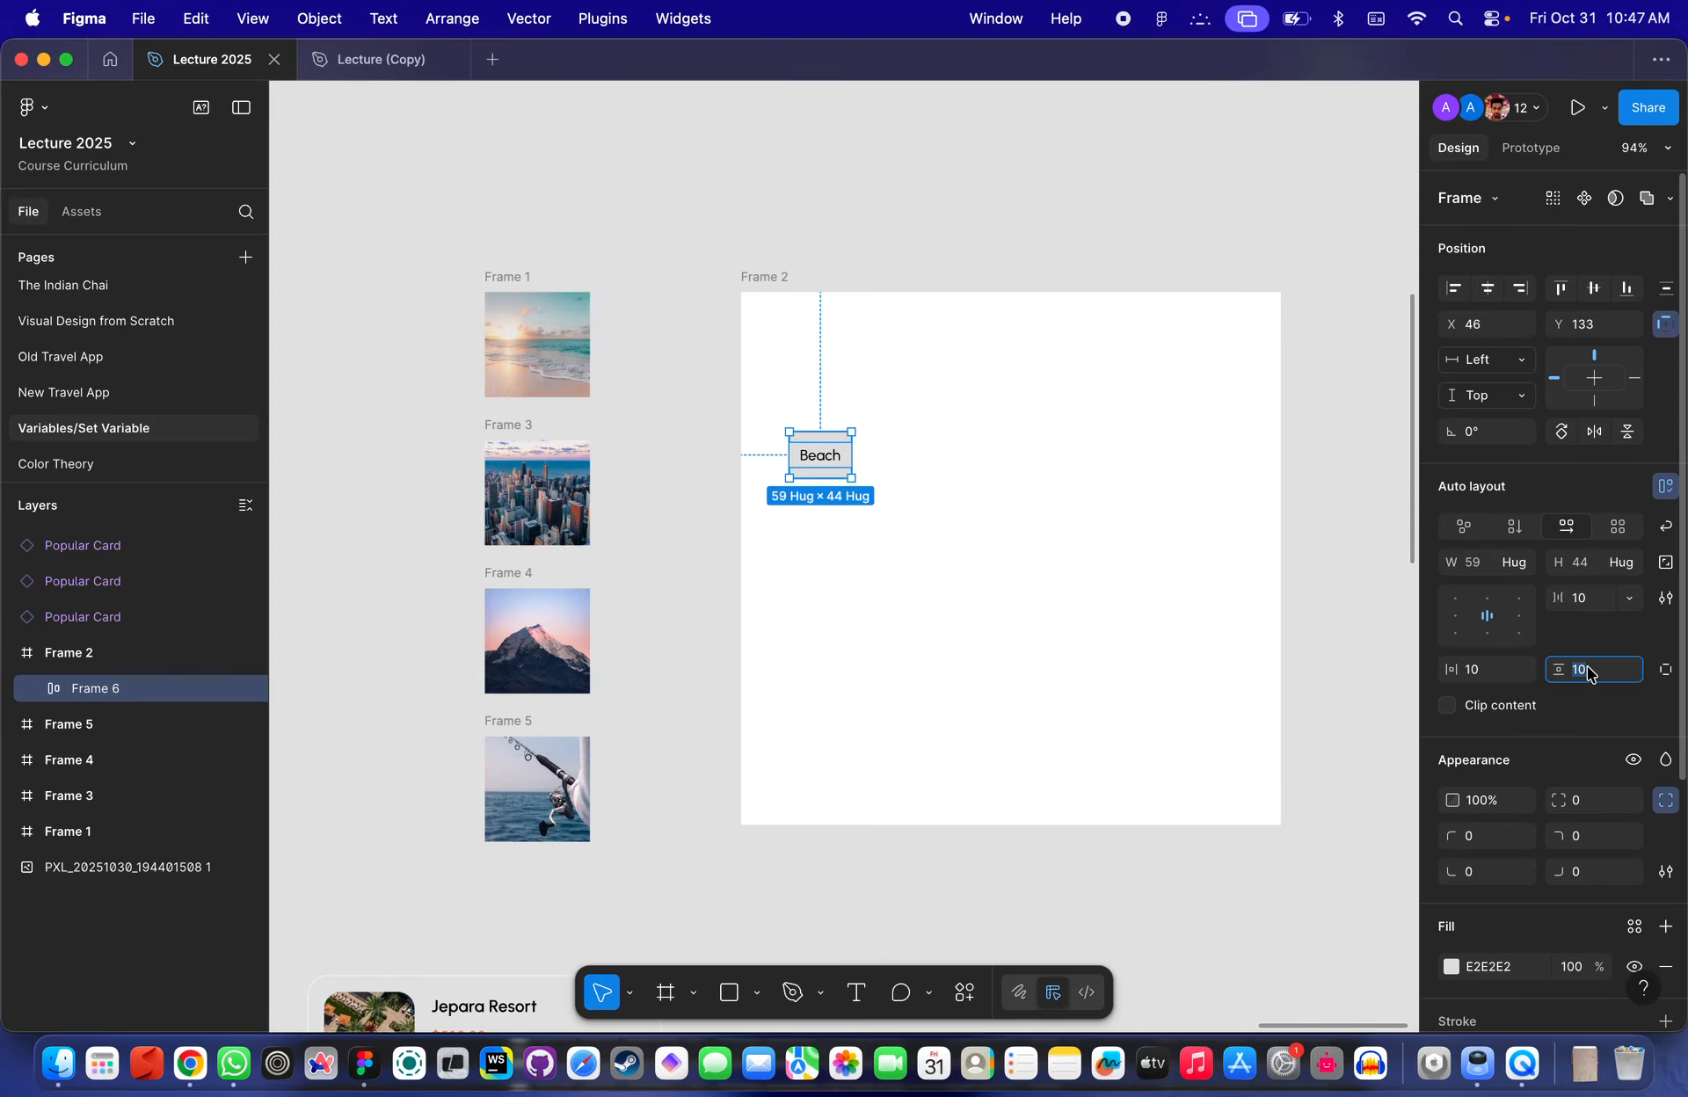
{"action": "type", "text": "4"}
{"action": "key", "text": "Return"}
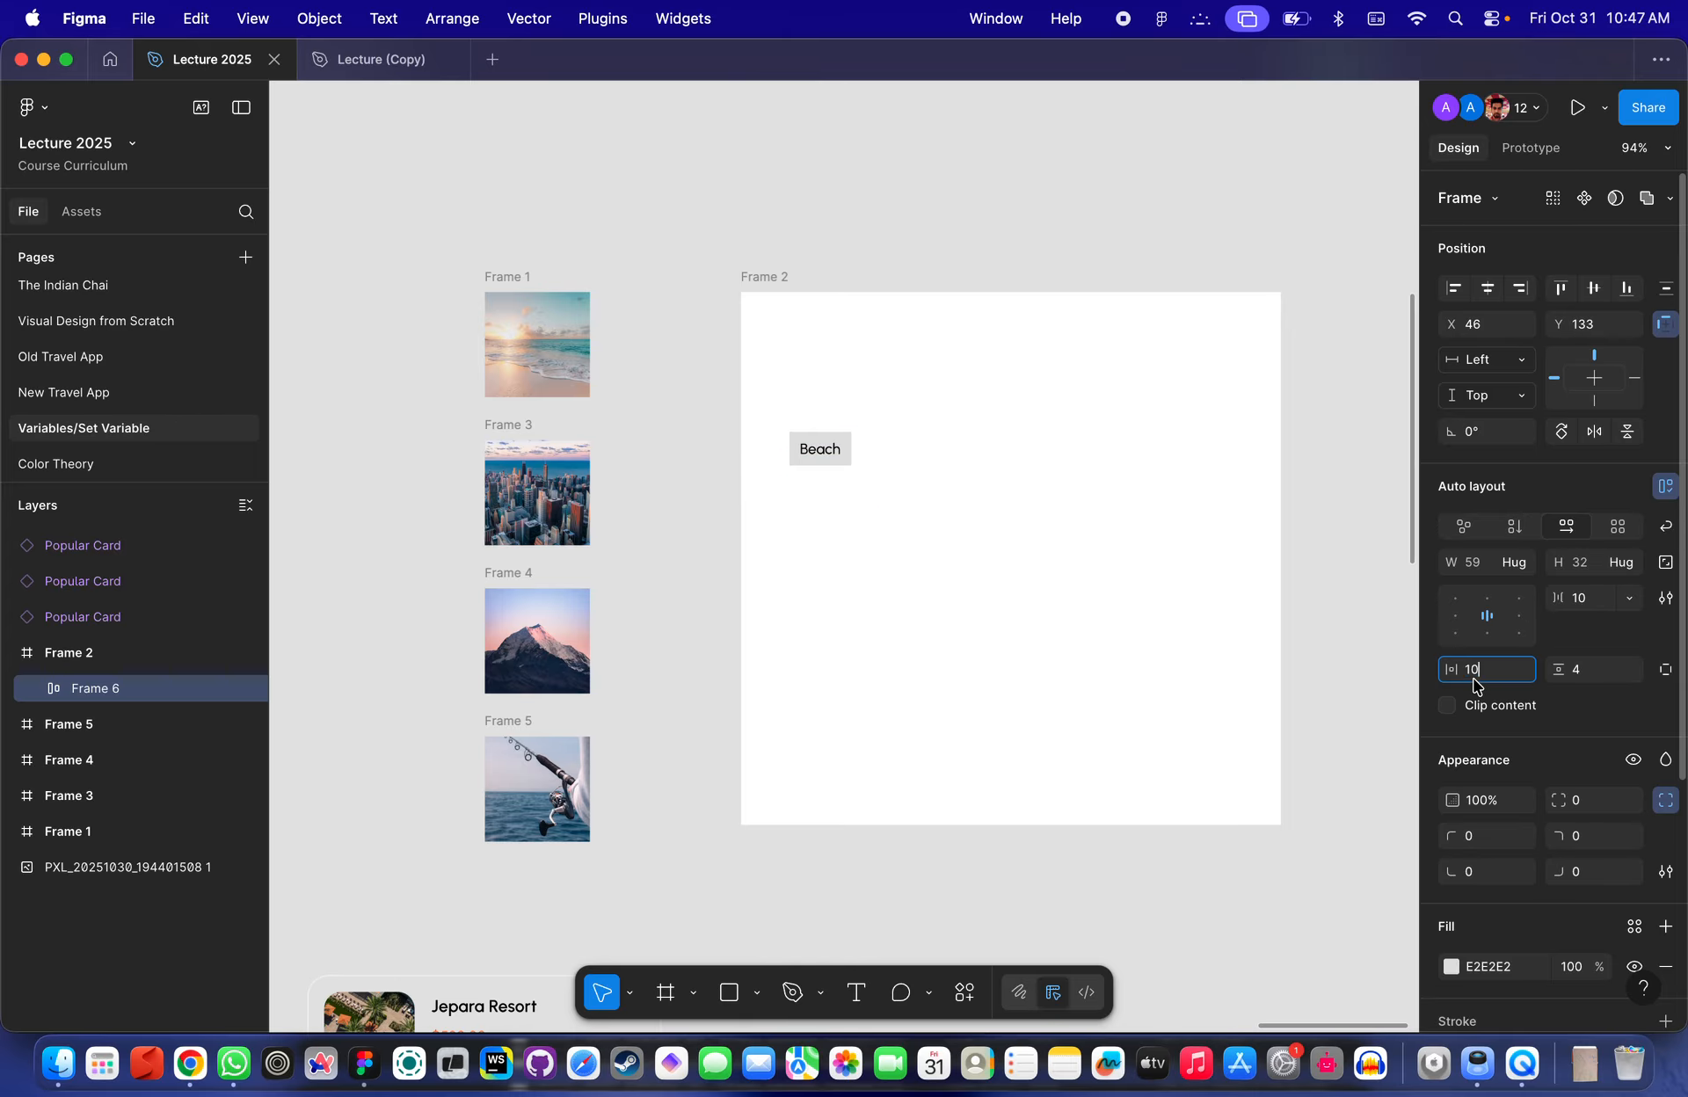
{"action": "type", "text": "8"}
{"action": "key", "text": "Return"}
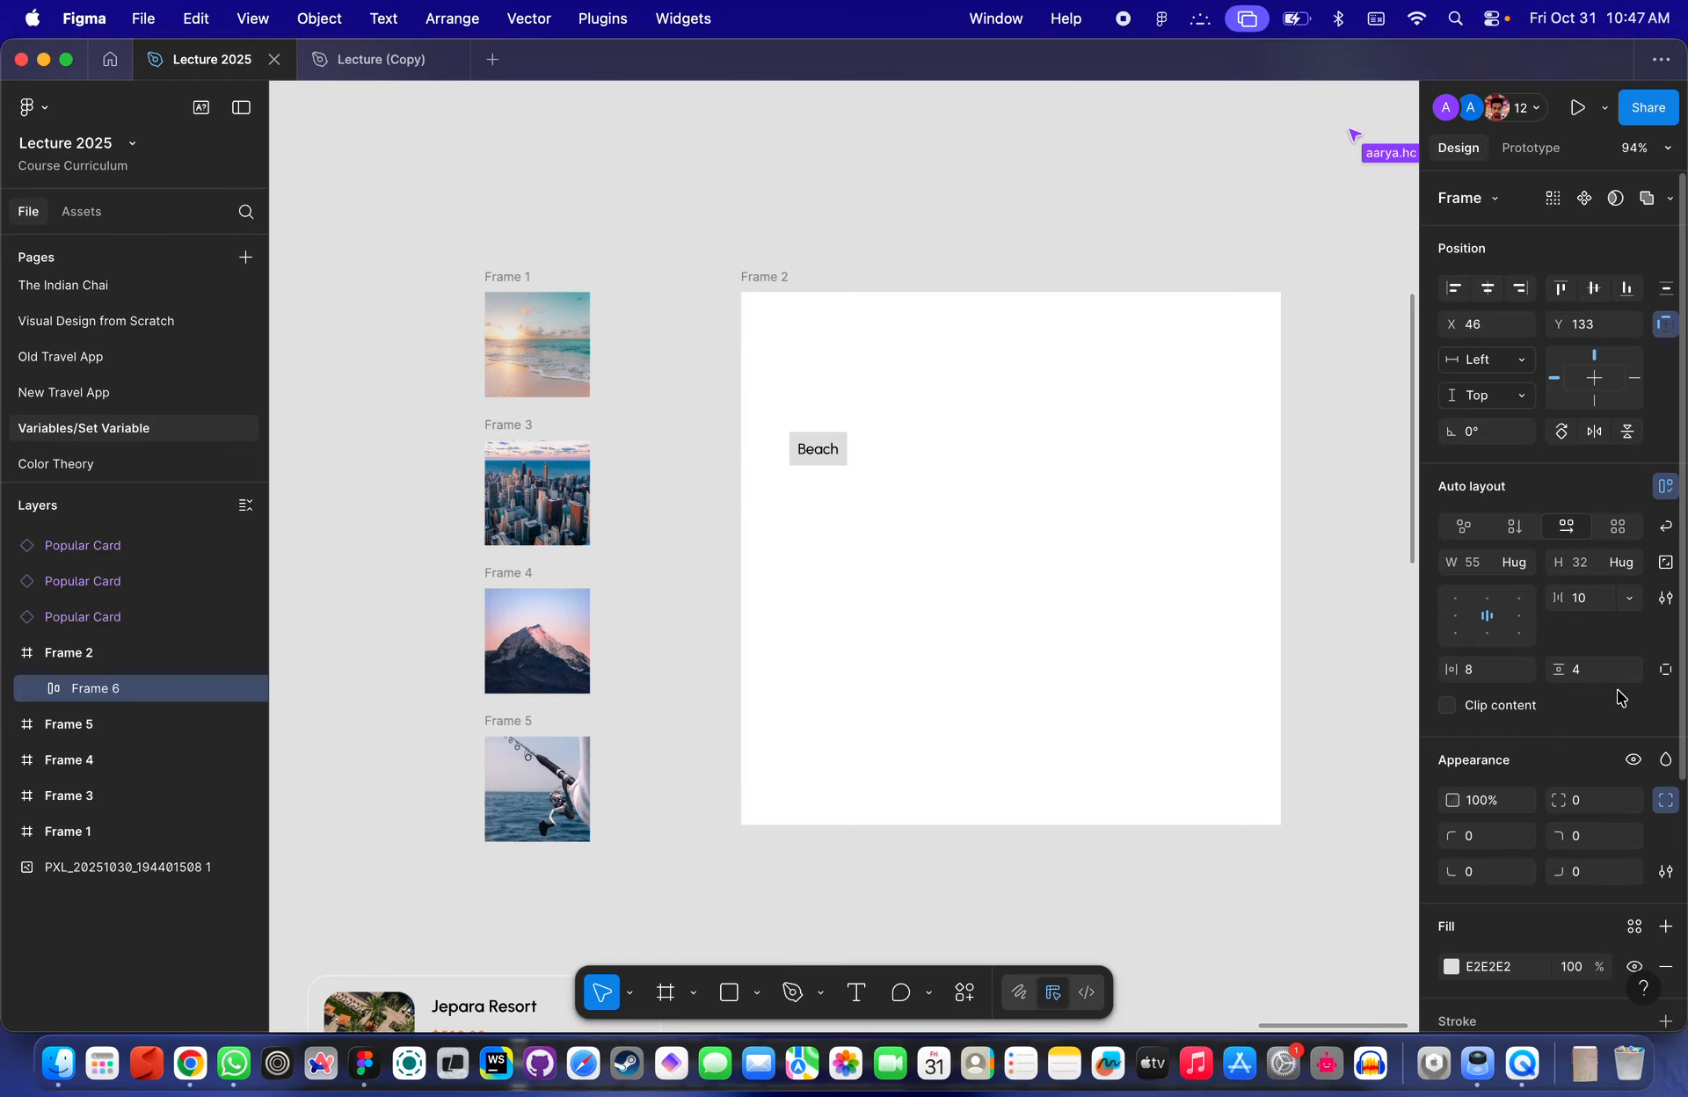
{"action": "type", "text": "9"}
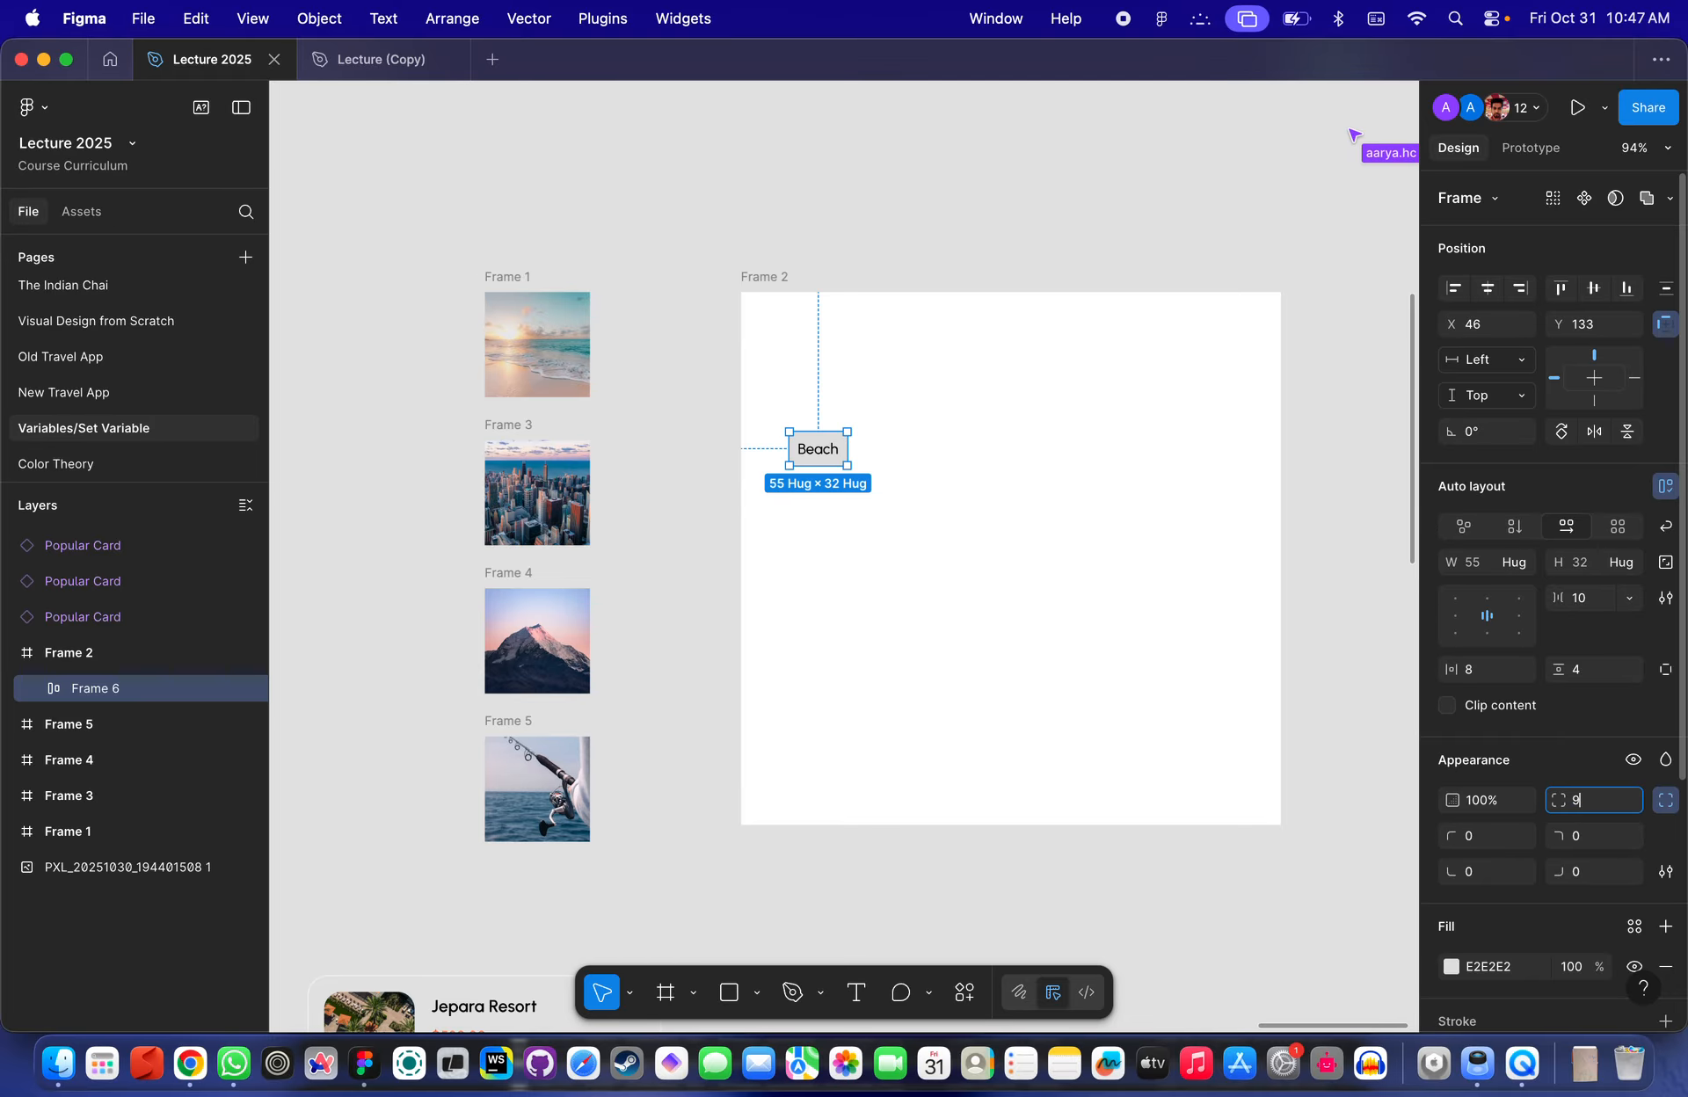
{"action": "key", "text": "Return"}
- Increase the Beach frame's horizontal padding to 12
{"action": "scroll", "coordinate": [1196, 680], "scroll_direction": "up", "scroll_amount": 5}
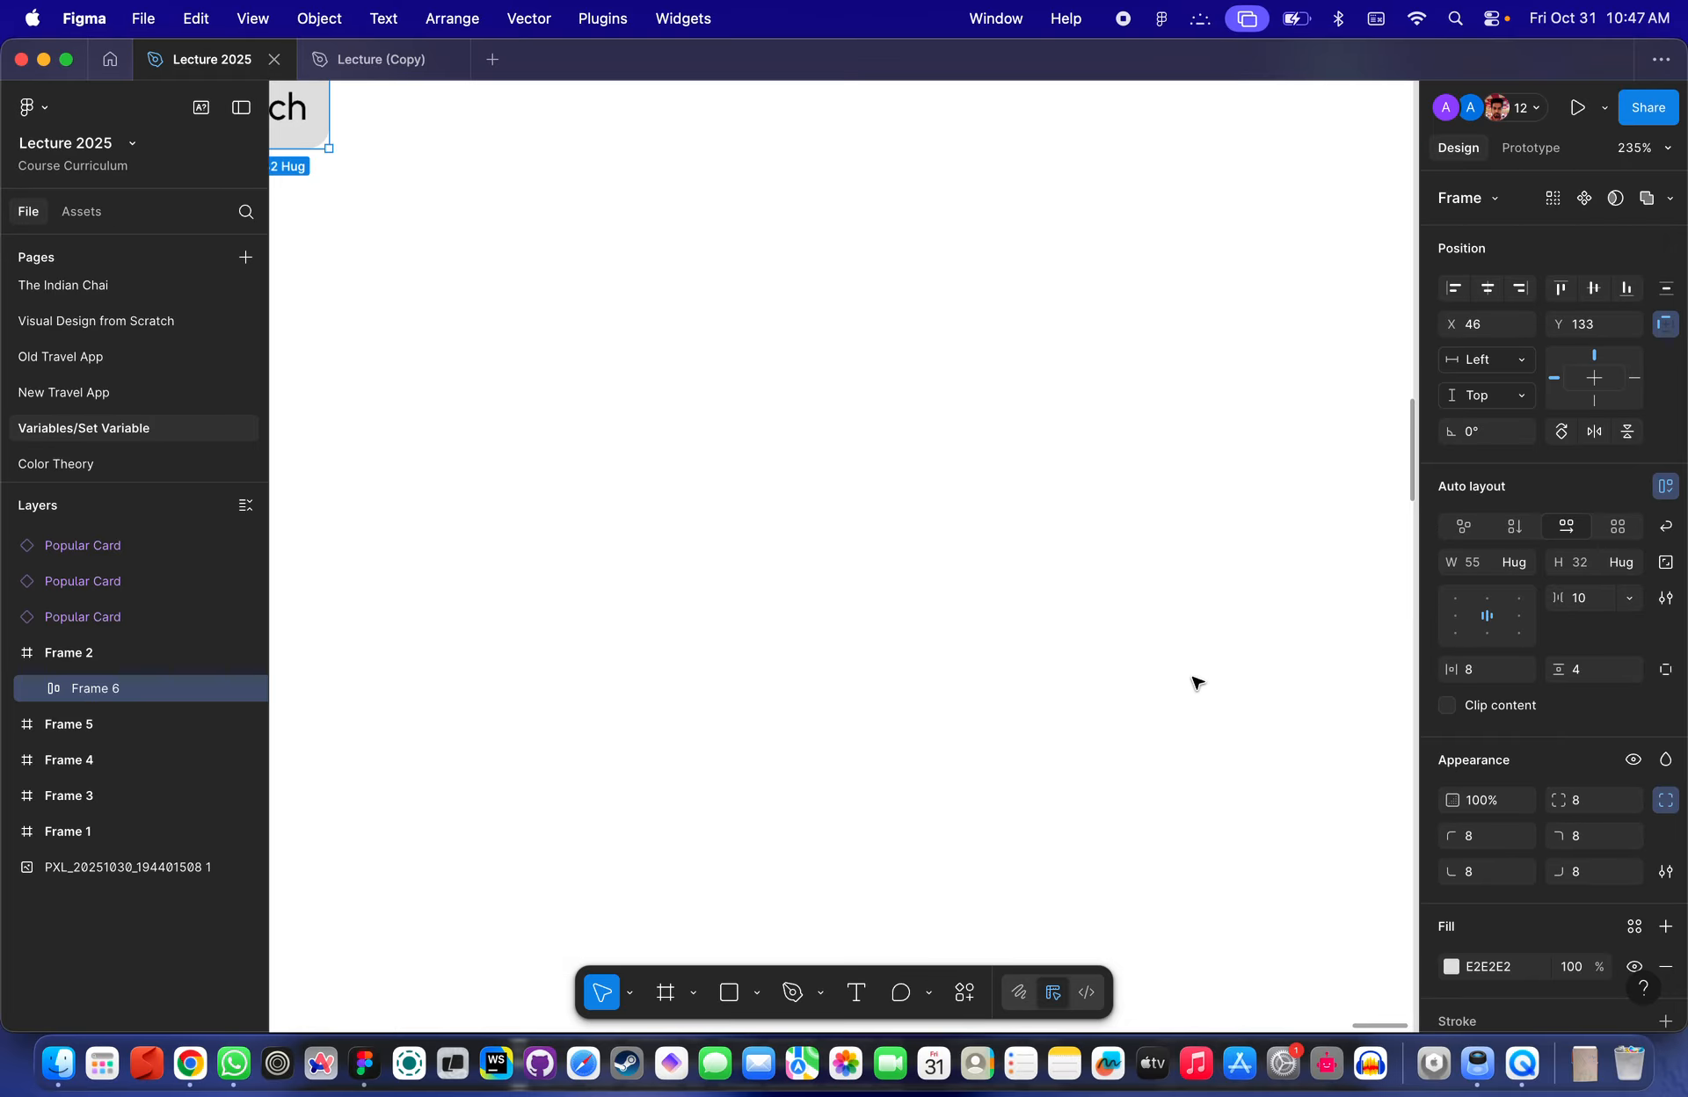
{"action": "scroll", "coordinate": [989, 555], "scroll_direction": "left", "scroll_amount": 6}
{"action": "scroll", "coordinate": [988, 555], "scroll_direction": "up", "scroll_amount": 2}
{"action": "left_click", "coordinate": [959, 426]}
{"action": "scroll", "coordinate": [960, 426], "scroll_direction": "down", "scroll_amount": 5}
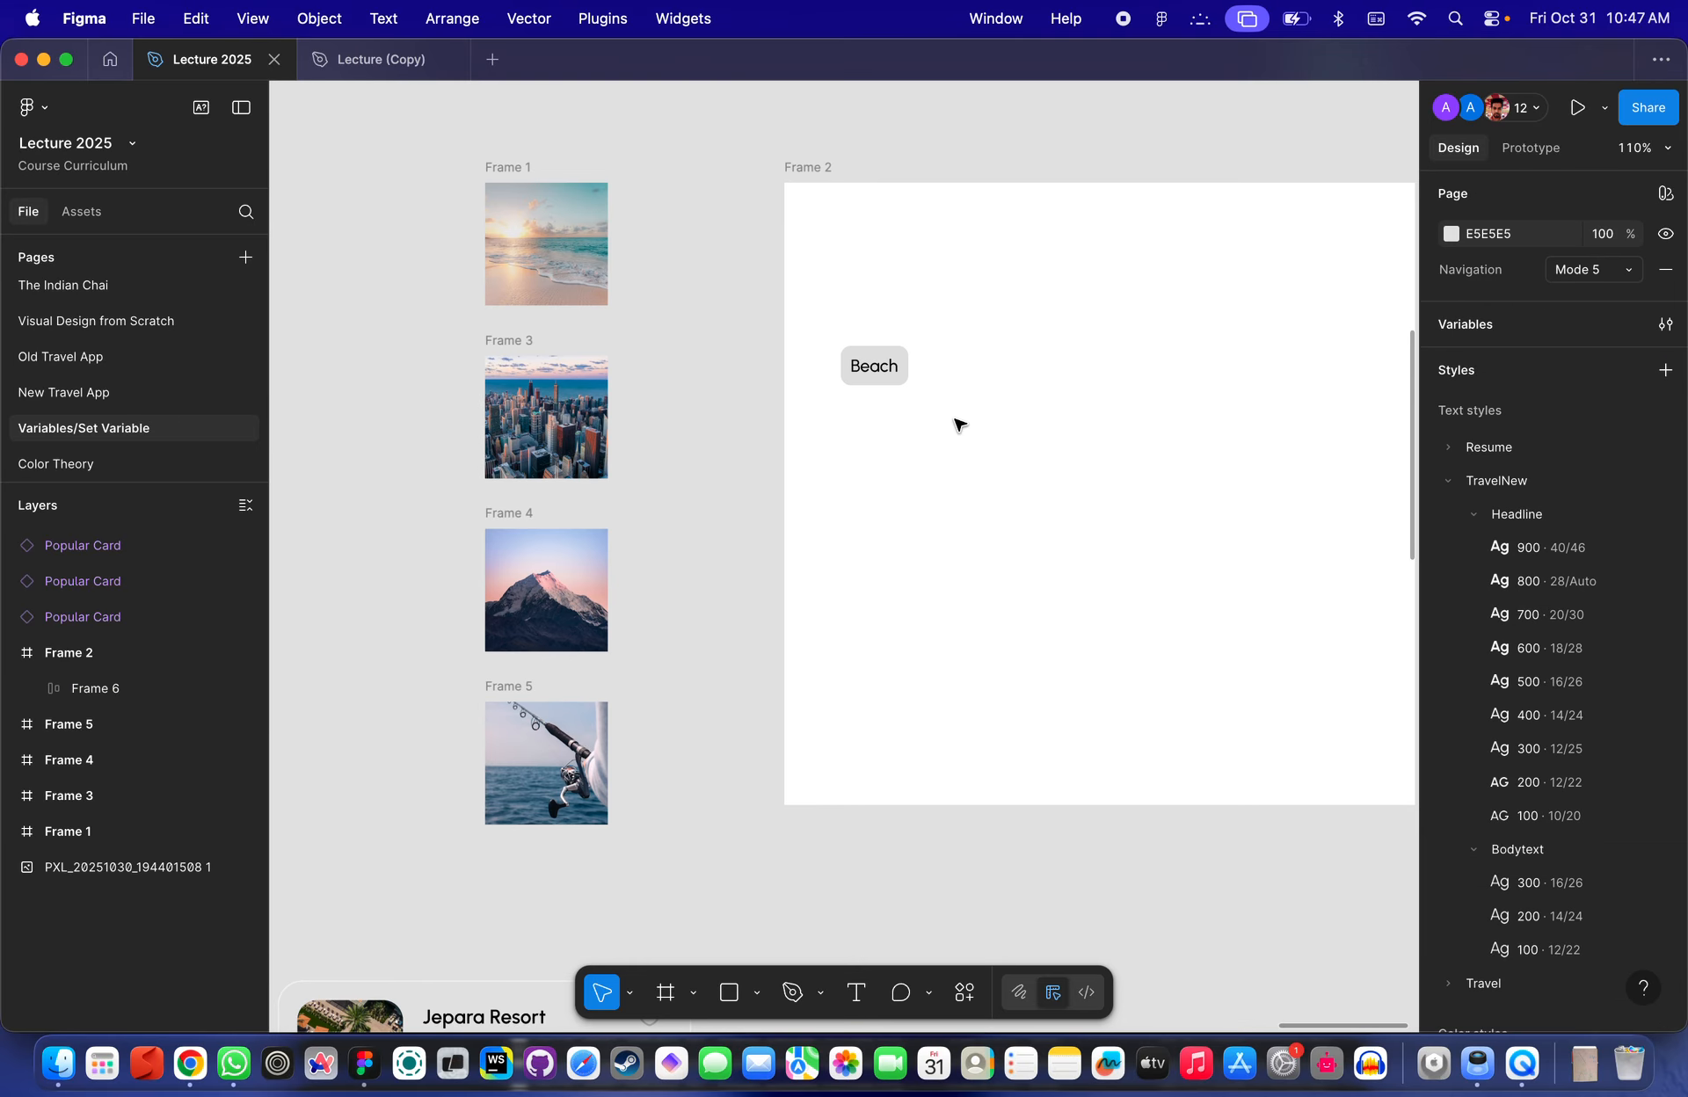
{"action": "scroll", "coordinate": [960, 426], "scroll_direction": "up", "scroll_amount": 2}
{"action": "scroll", "coordinate": [960, 427], "scroll_direction": "right", "scroll_amount": 2}
{"action": "left_click", "coordinate": [809, 390]}
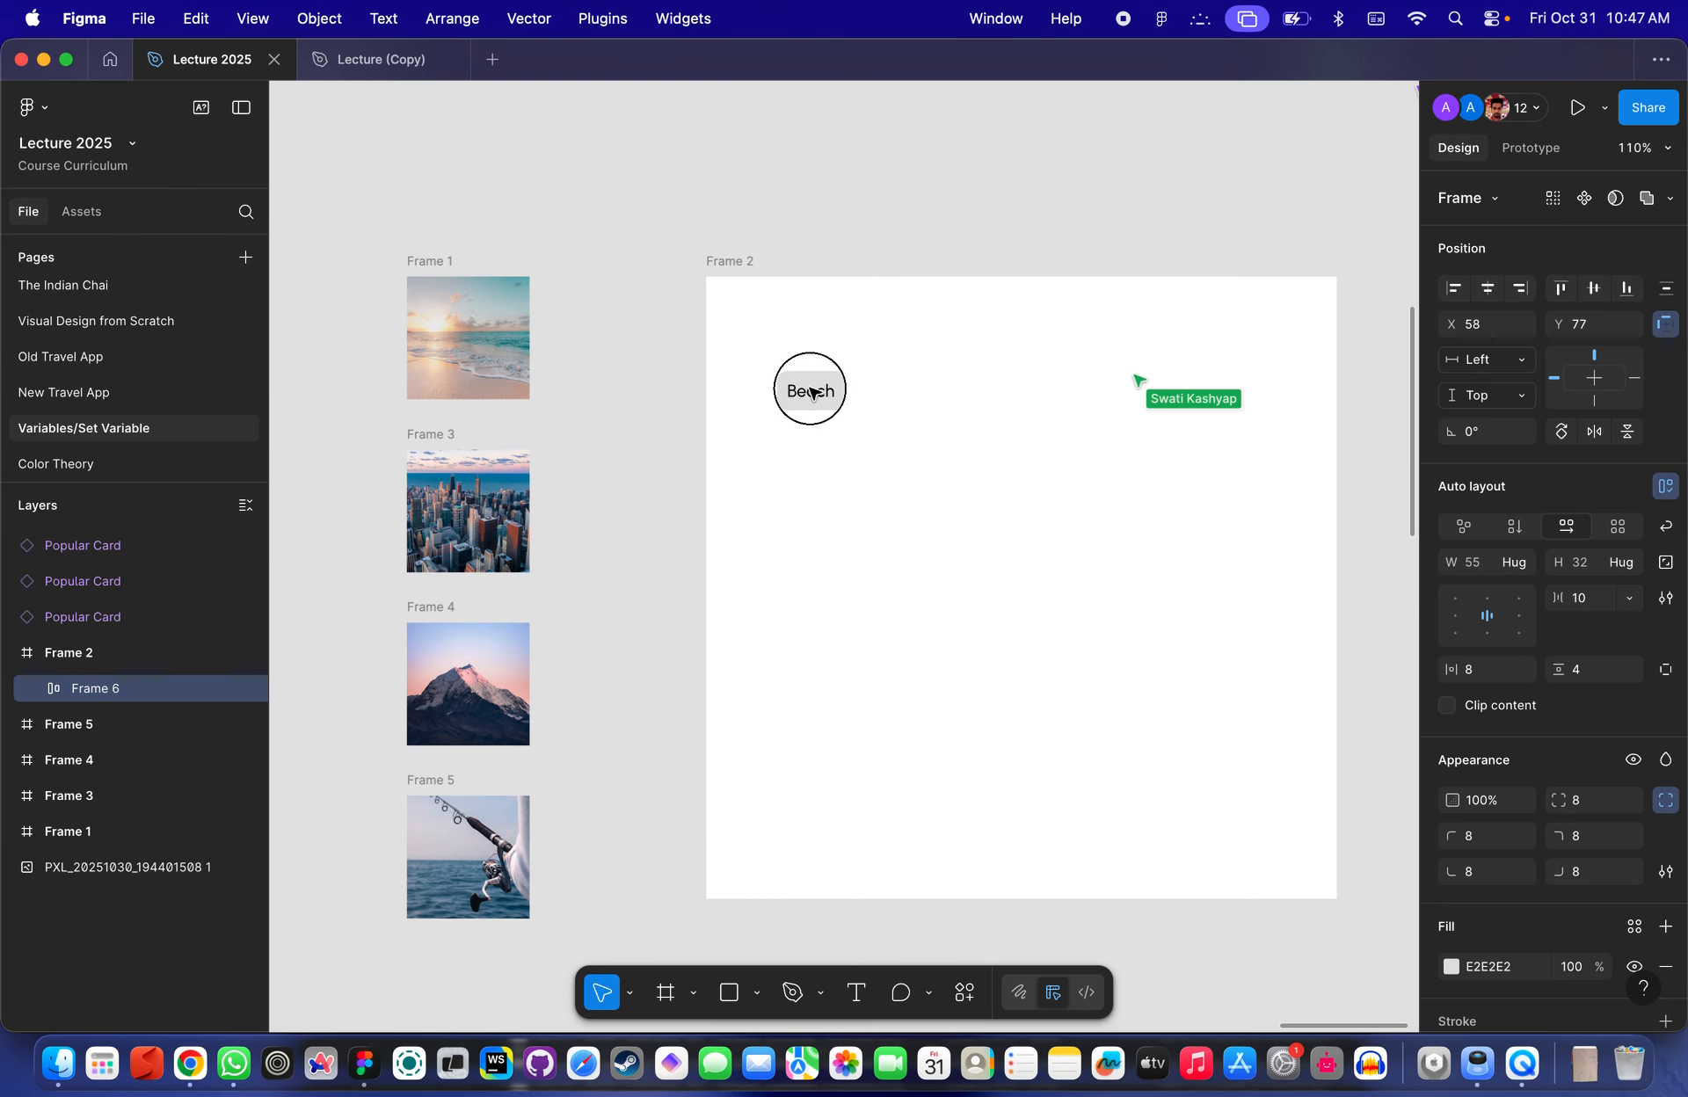
{"action": "left_click_drag", "start_coordinate": [810, 392], "coordinate": [810, 390]}
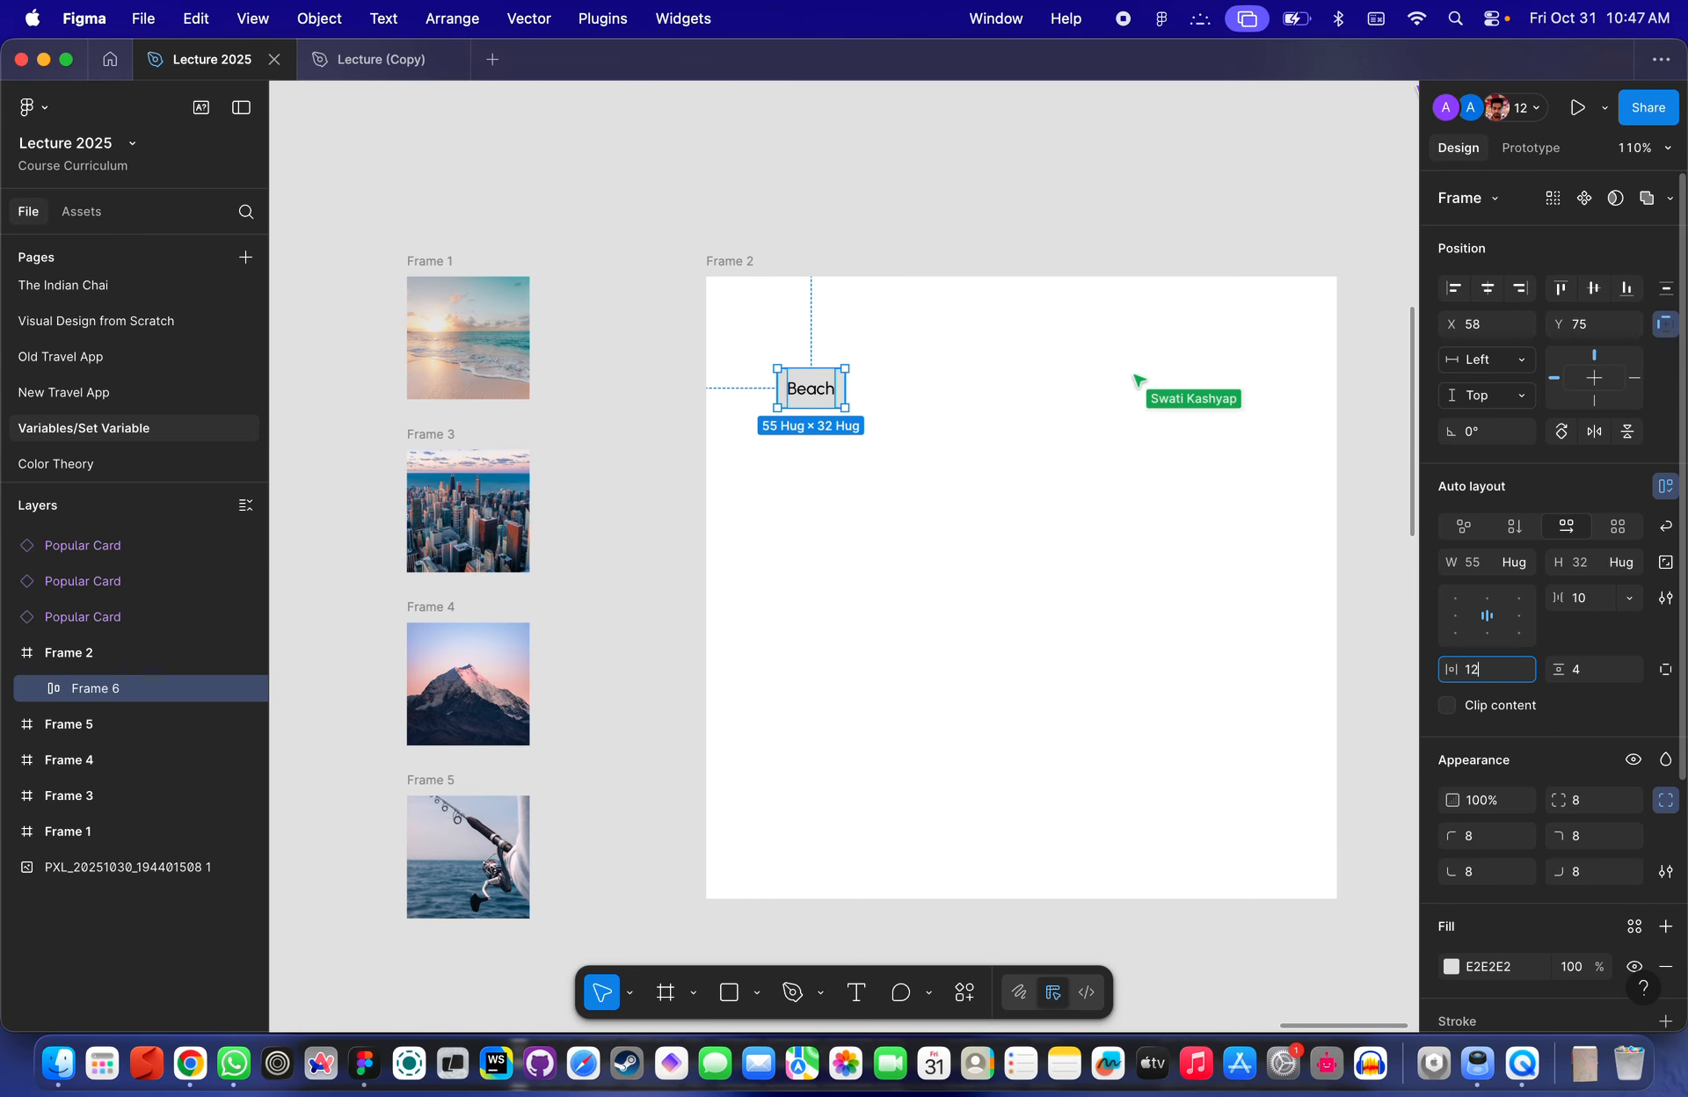
{"action": "key", "text": "Return"}
- Duplicate the Beach button three times to form a row of four buttons
{"action": "left_click", "coordinate": [1205, 702]}
{"action": "scroll", "coordinate": [867, 458], "scroll_direction": "down", "scroll_amount": 3}
{"action": "left_click", "coordinate": [830, 407]}
{"action": "scroll", "coordinate": [830, 408], "scroll_direction": "up", "scroll_amount": 4}
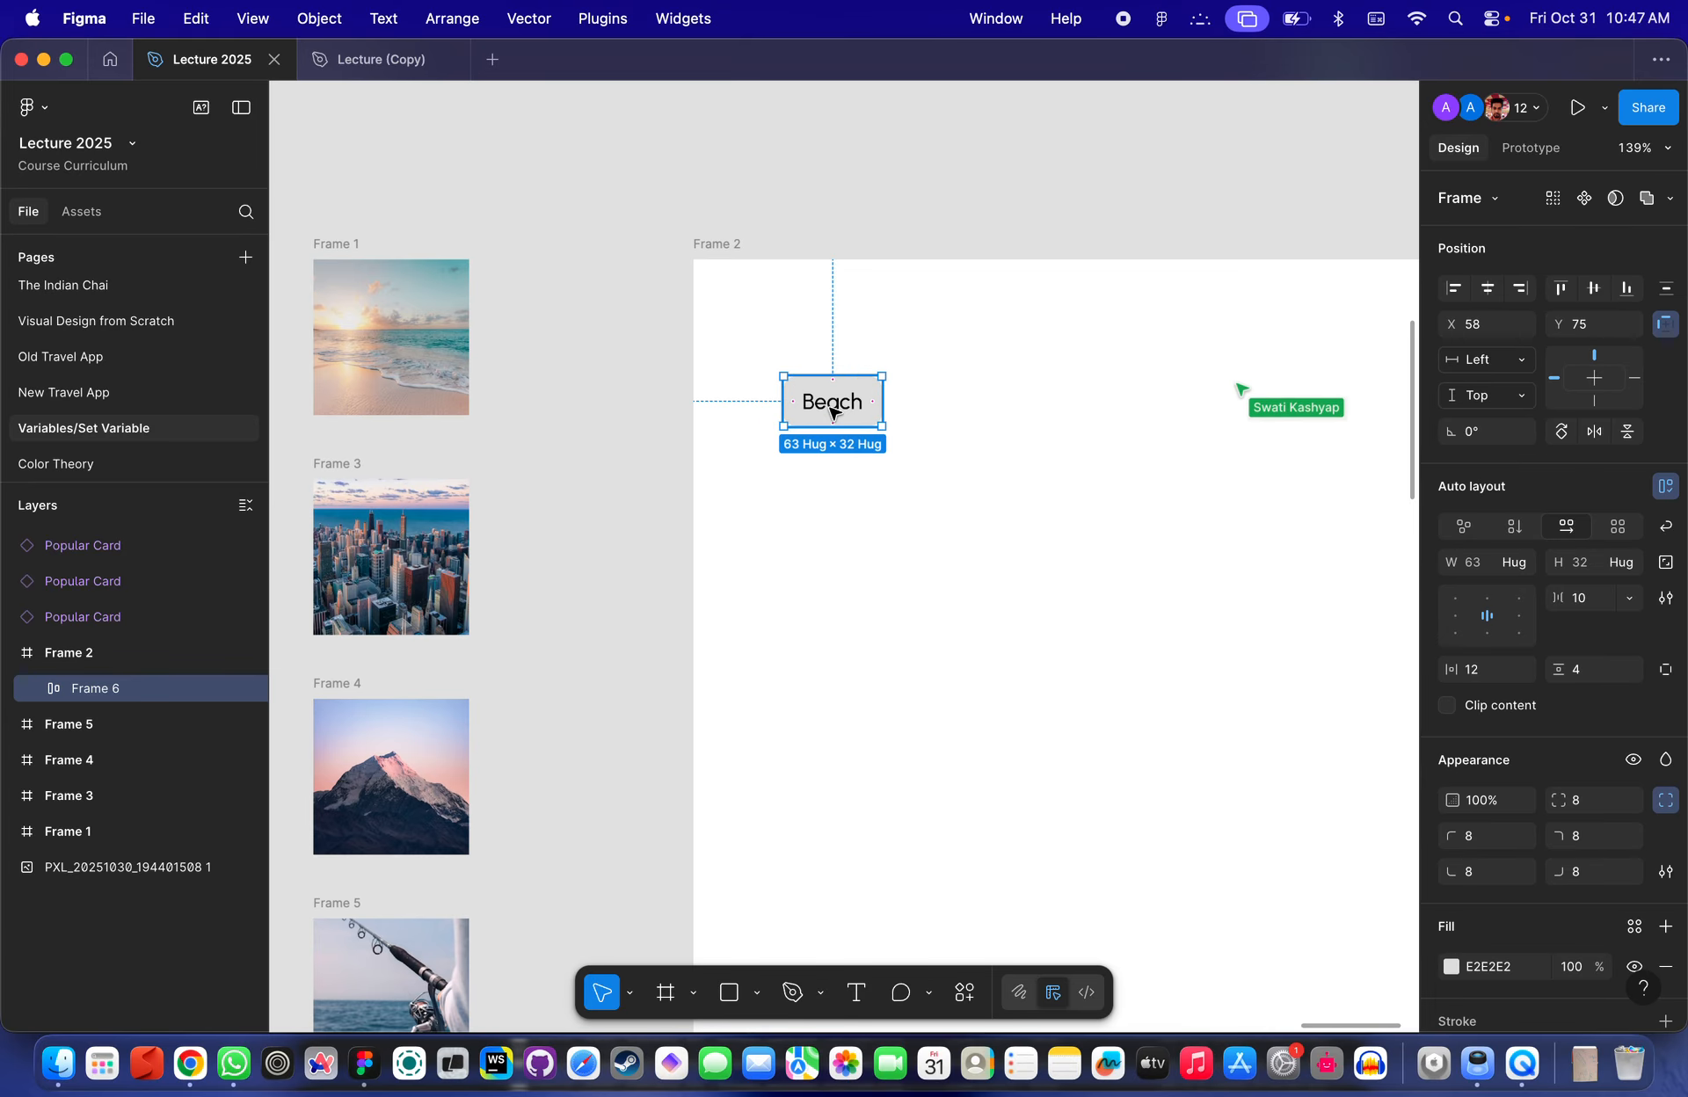
{"action": "left_click_drag", "start_coordinate": [837, 402], "coordinate": [955, 395]}
{"action": "key", "text": "super+d"}
{"action": "key", "text": "super+d"}
{"action": "scroll", "coordinate": [1231, 493], "scroll_direction": "down", "scroll_amount": 3}
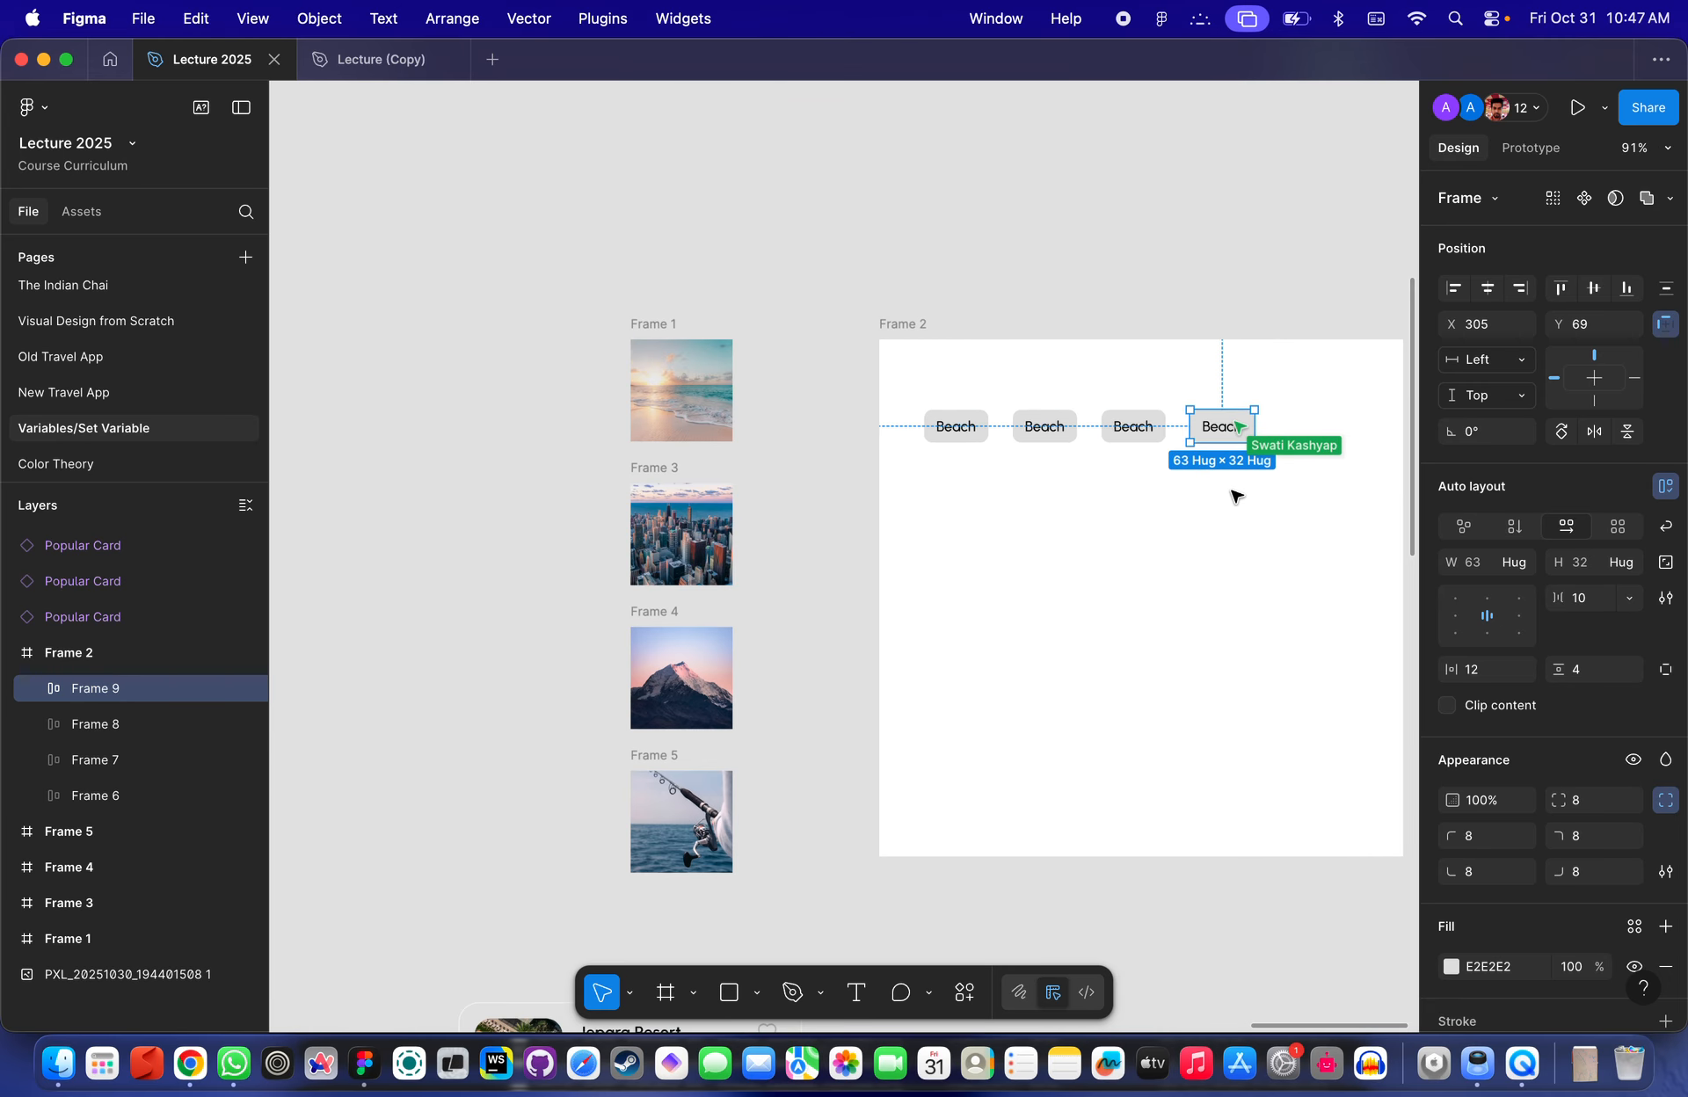
- Change the second button's label to City
{"action": "left_click", "coordinate": [1129, 515]}
{"action": "scroll", "coordinate": [990, 466], "scroll_direction": "right", "scroll_amount": 5}
{"action": "left_click_drag", "start_coordinate": [1086, 479], "coordinate": [853, 419]}
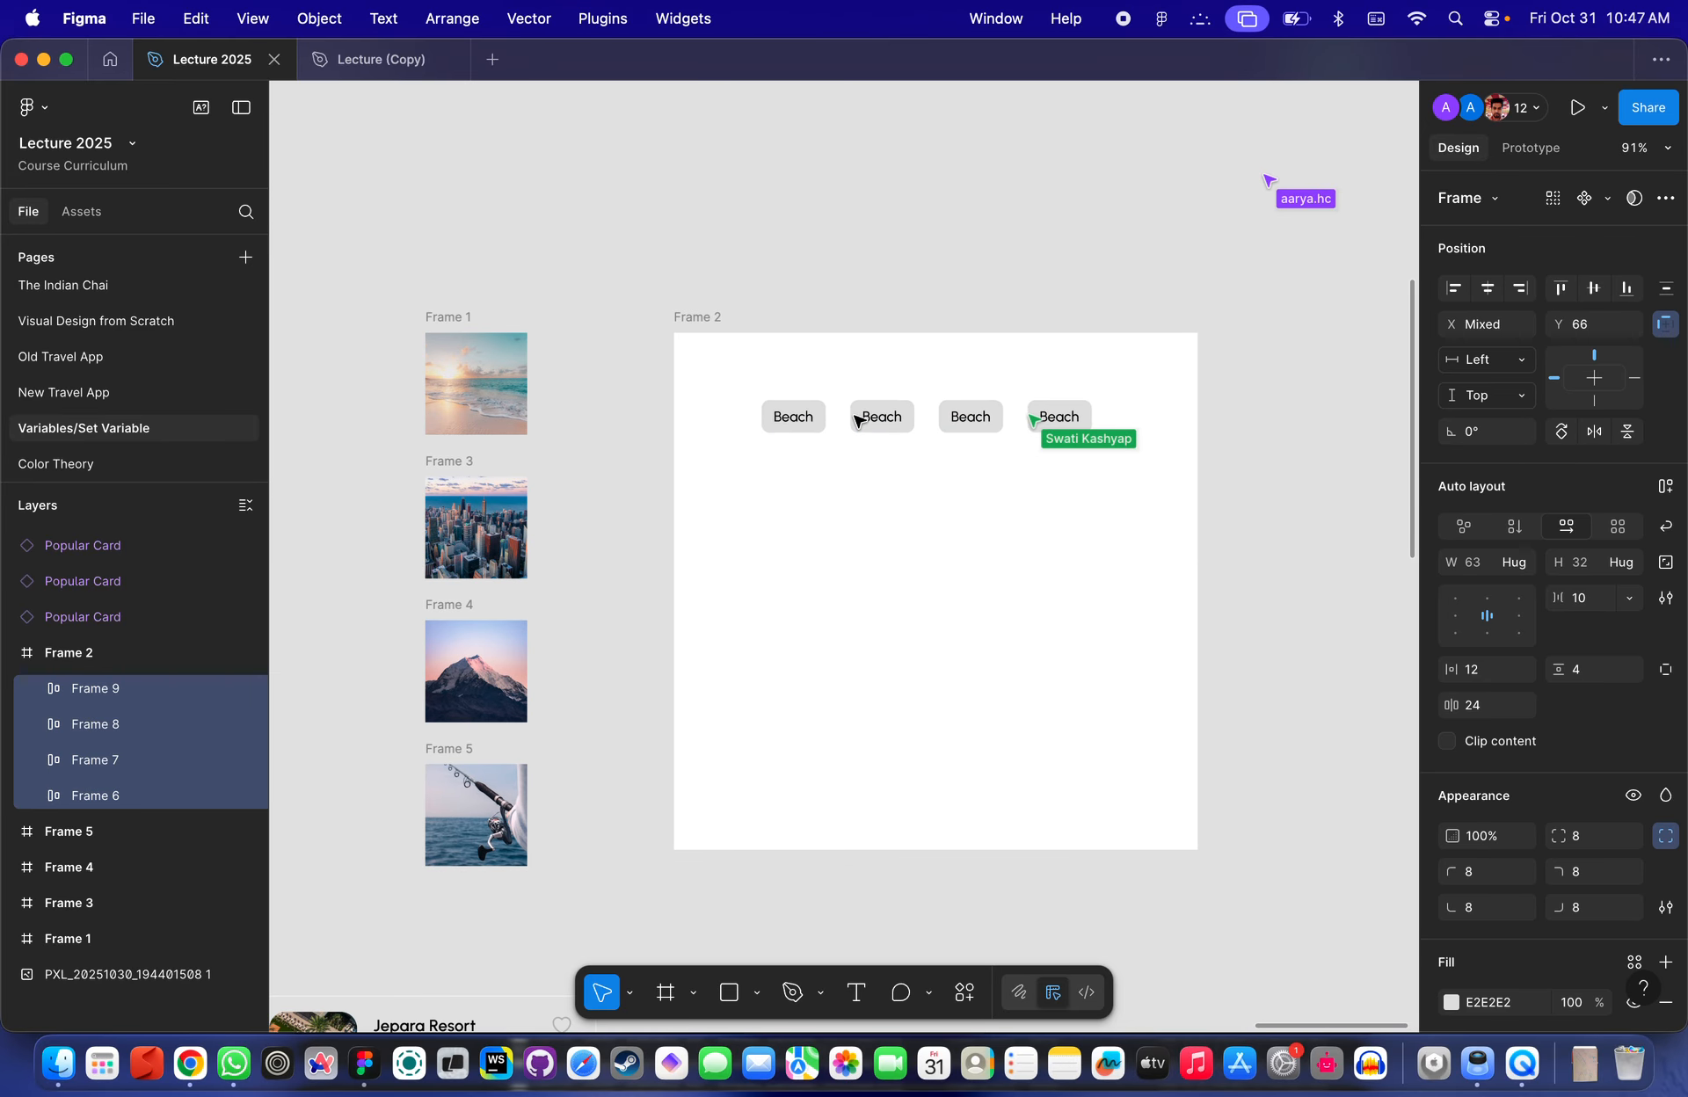
{"action": "key", "text": "Escape"}
{"action": "scroll", "coordinate": [879, 403], "scroll_direction": "up", "scroll_amount": 3}
{"action": "double_click", "coordinate": [896, 463]}
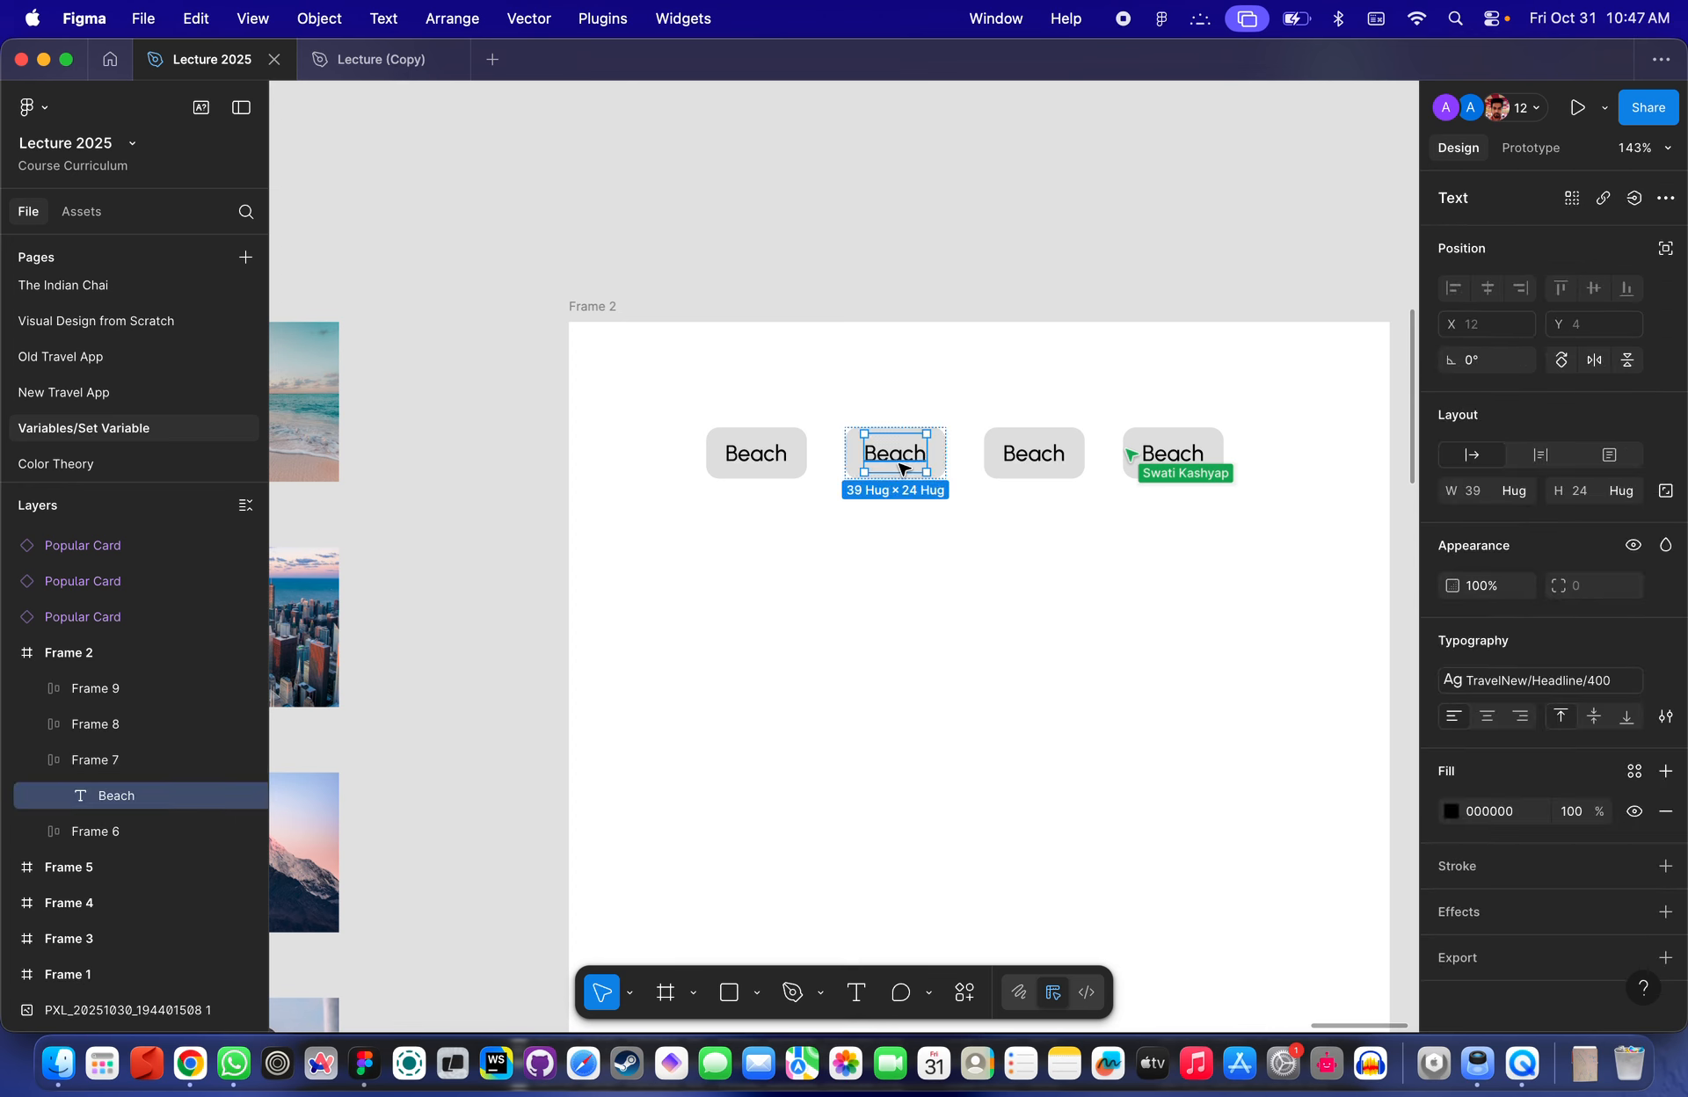
{"action": "scroll", "coordinate": [901, 467], "scroll_direction": "down", "scroll_amount": 4}
{"action": "double_click", "coordinate": [899, 462]}
{"action": "scroll", "coordinate": [899, 466], "scroll_direction": "up", "scroll_amount": 2}
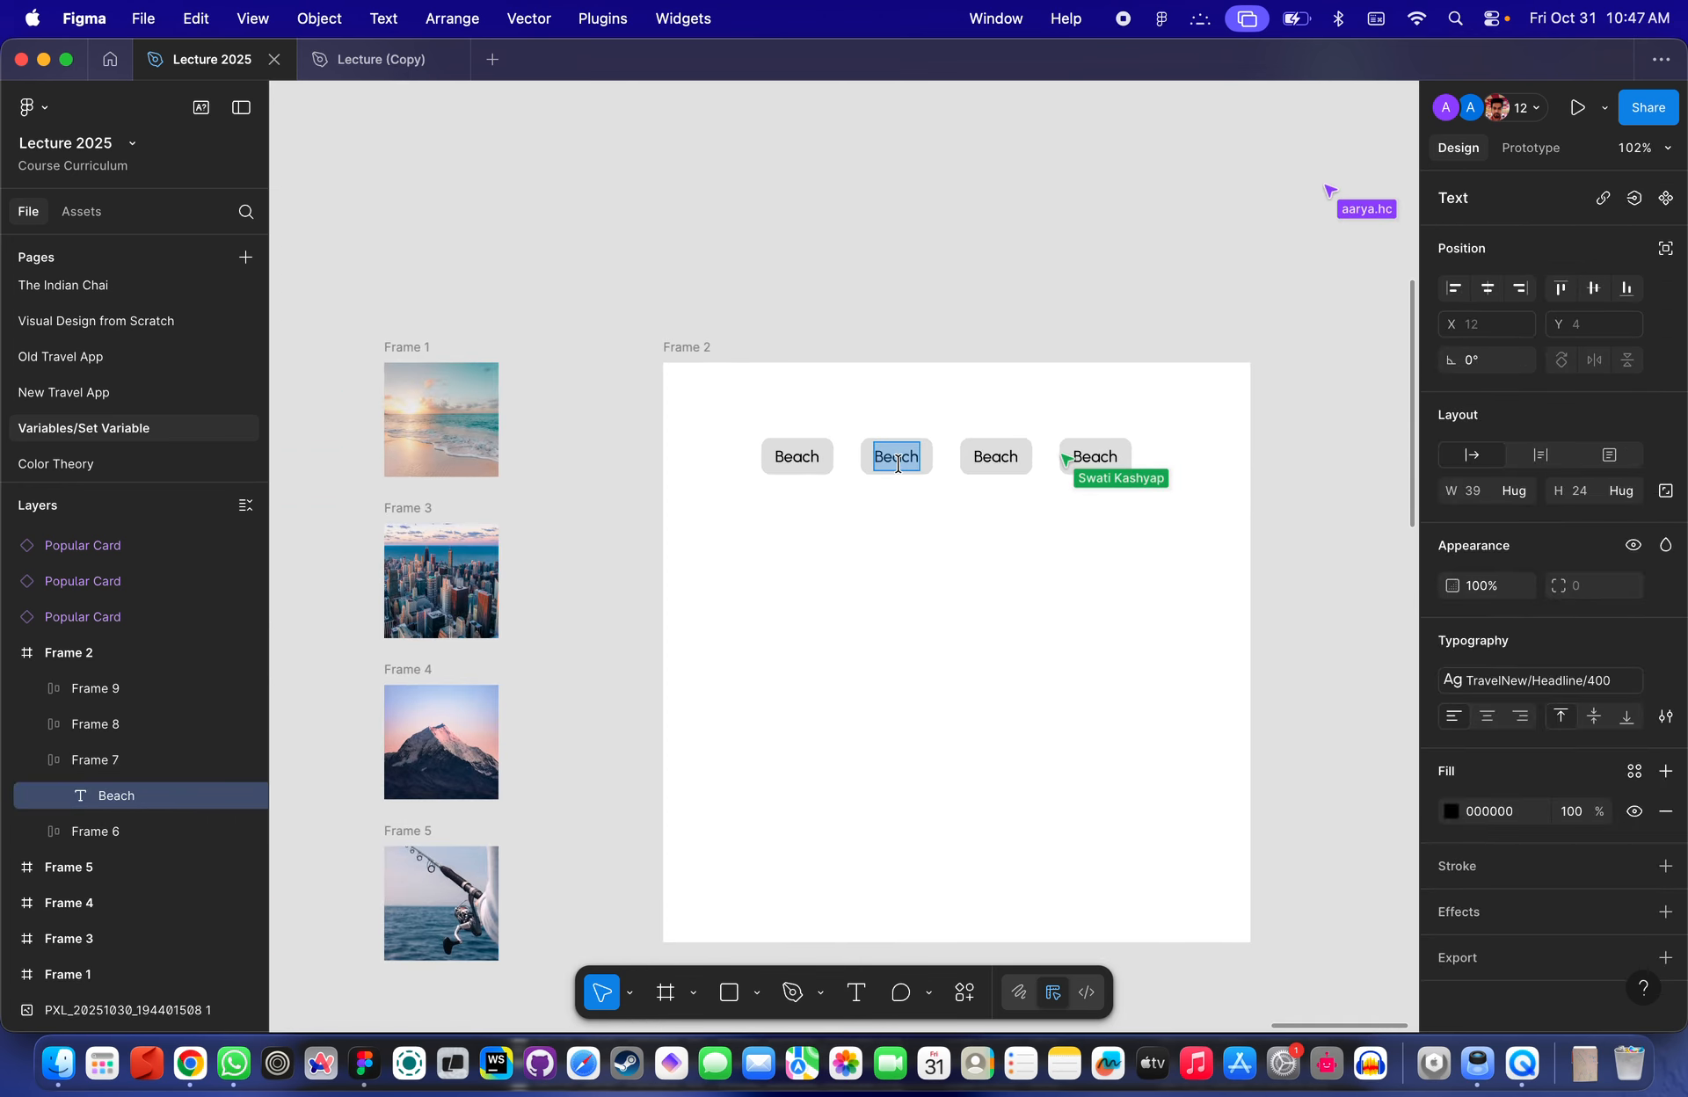
{"action": "type", "text": "City"}
- Change the third button's label to Mountains
{"action": "left_click", "coordinate": [995, 456]}
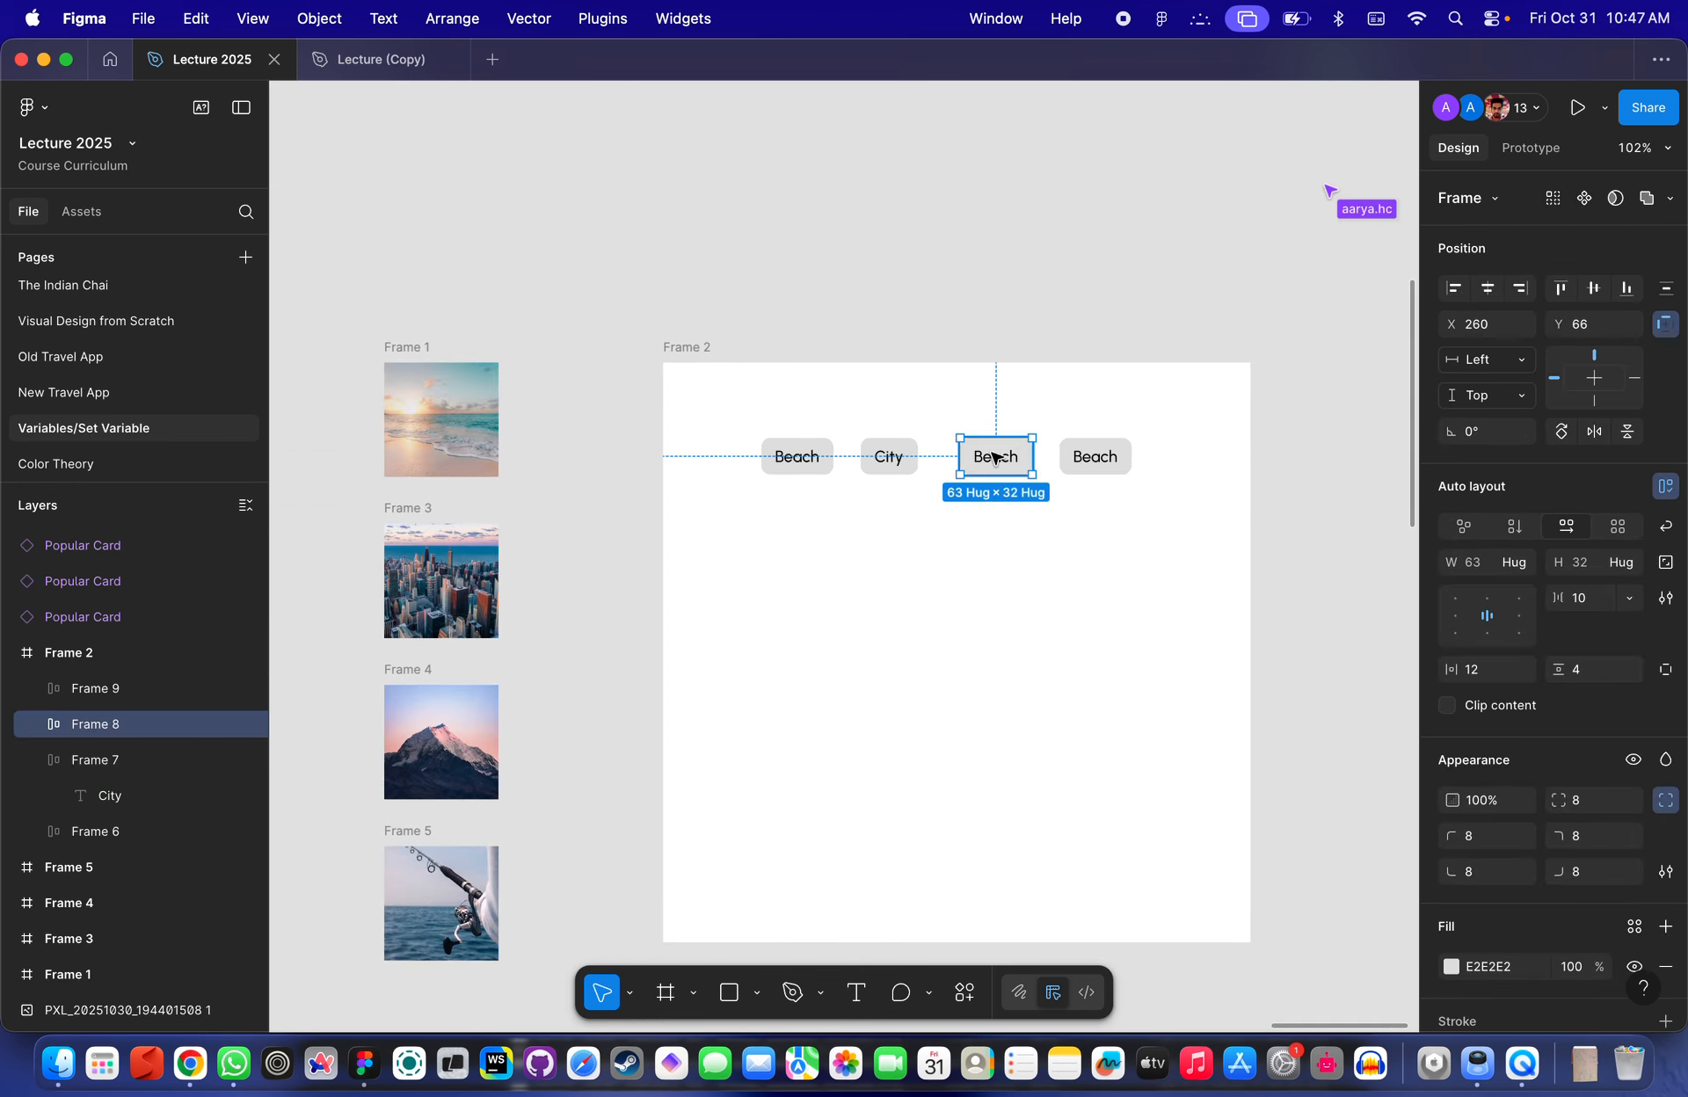
{"action": "double_click", "coordinate": [995, 456]}
{"action": "double_click", "coordinate": [995, 455]}
{"action": "double_click", "coordinate": [993, 464]}
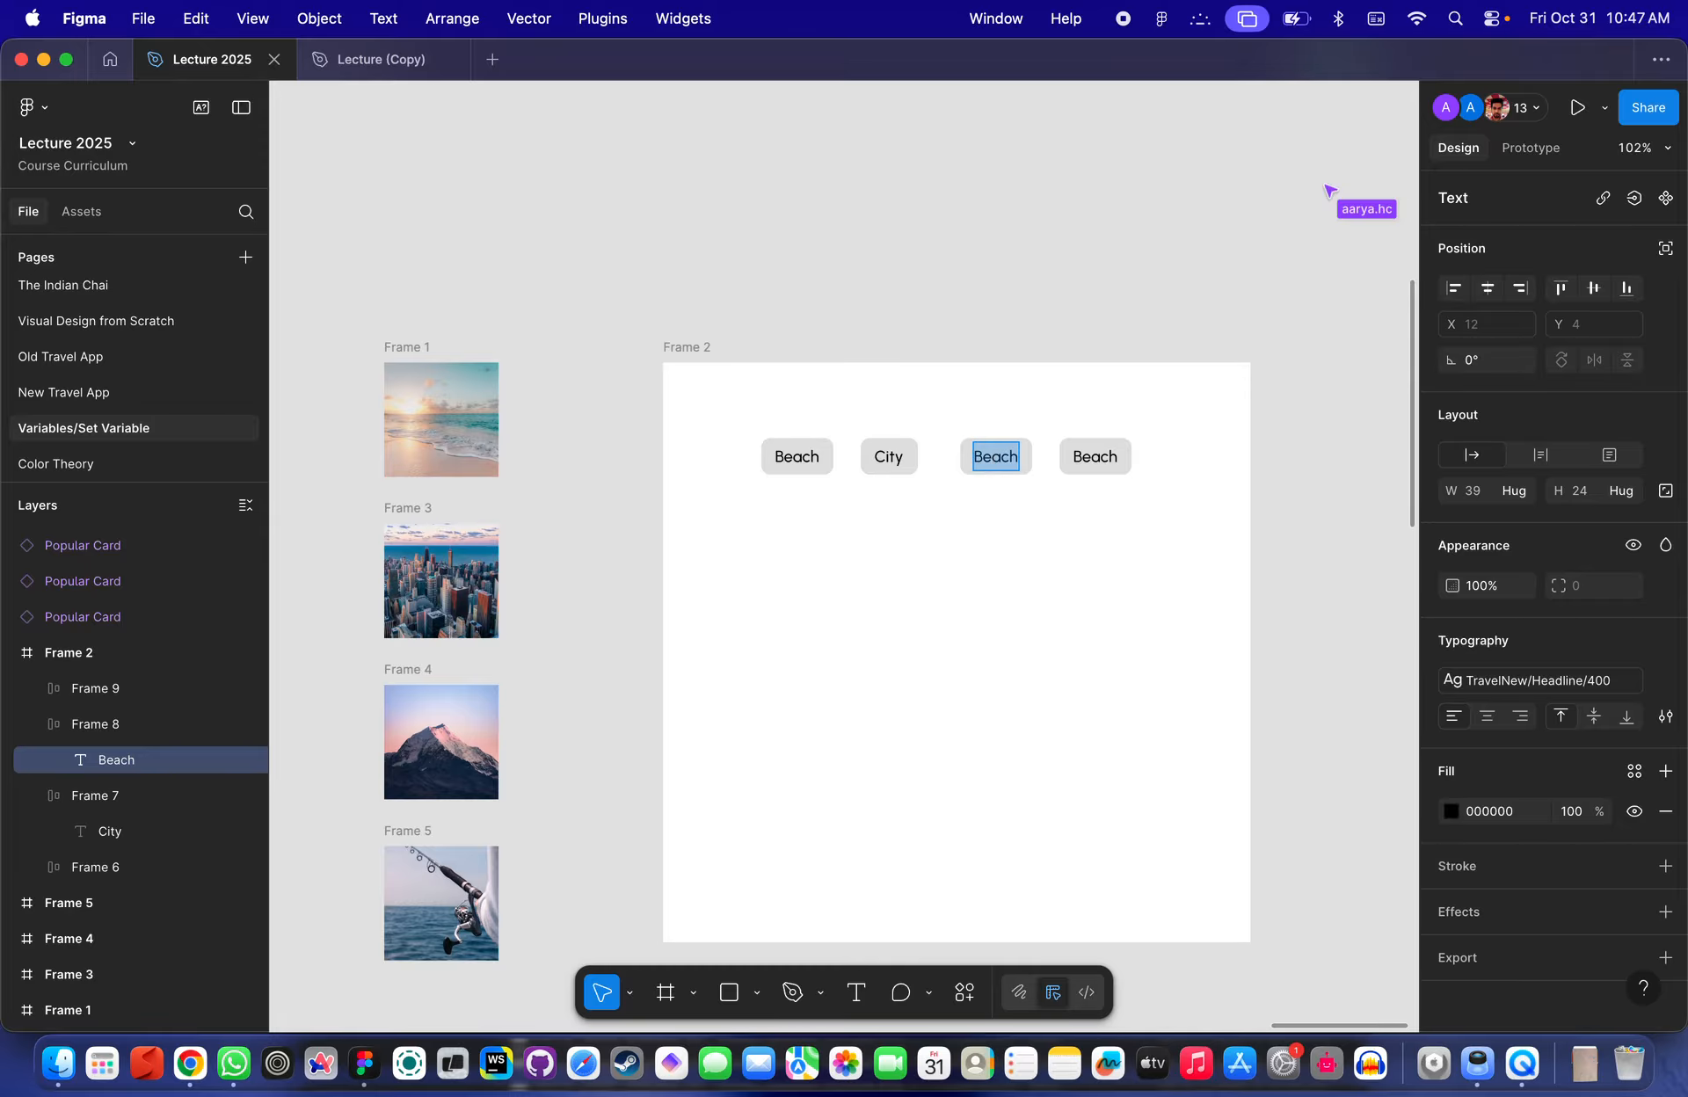
{"action": "type", "text": "Mountains"}
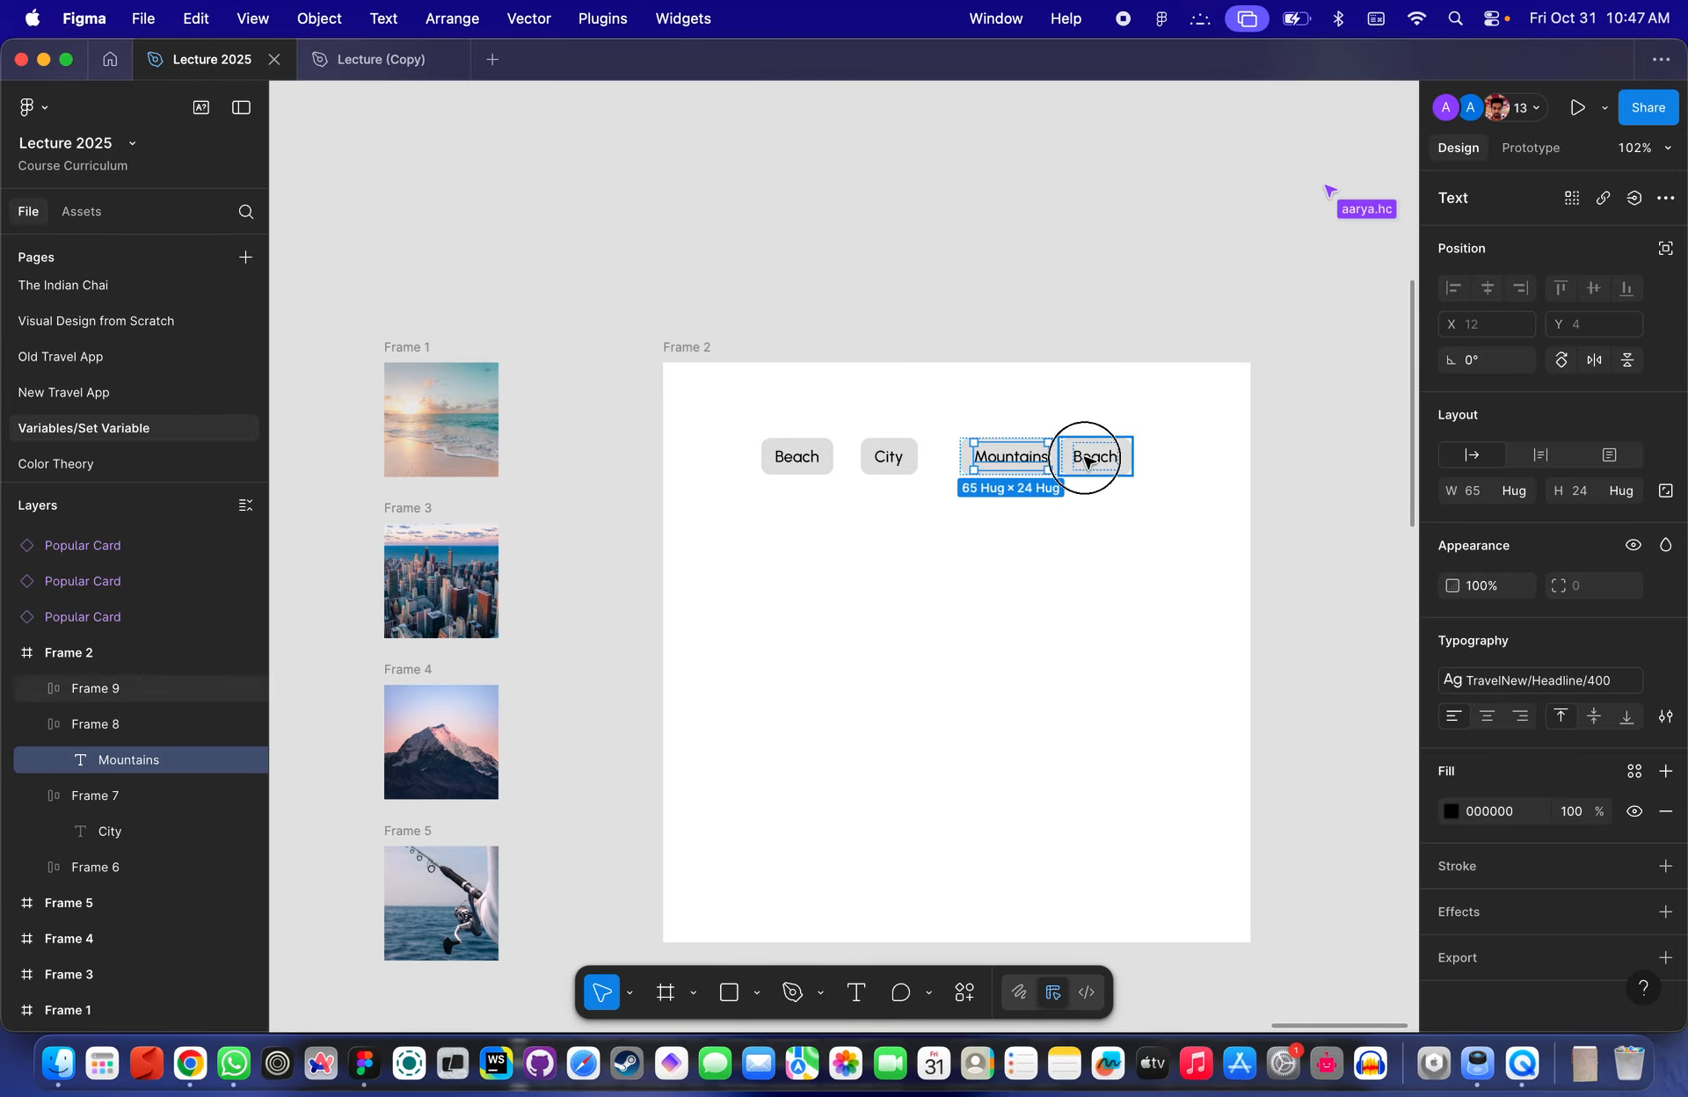
- Change the fourth button's label to Fishing
{"action": "left_click", "coordinate": [1095, 459]}
{"action": "double_click", "coordinate": [1103, 463]}
{"action": "double_click", "coordinate": [1100, 463]}
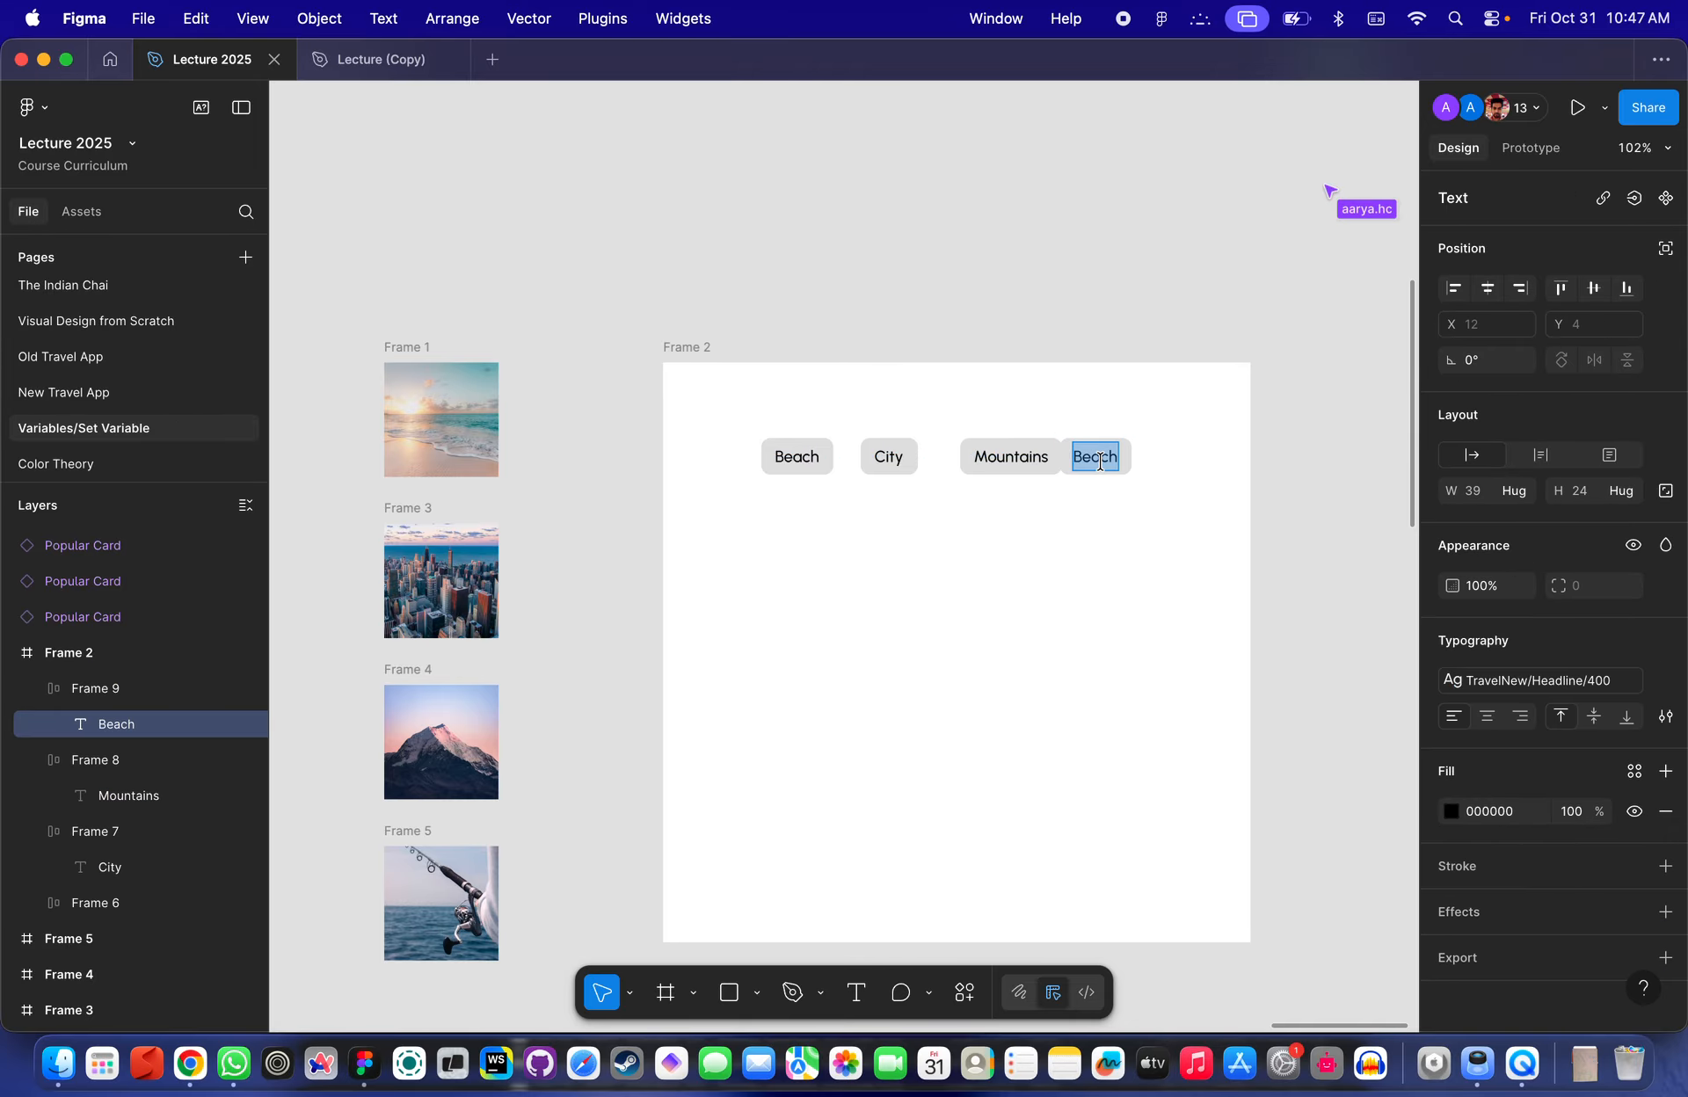
{"action": "type", "text": "Fishing"}
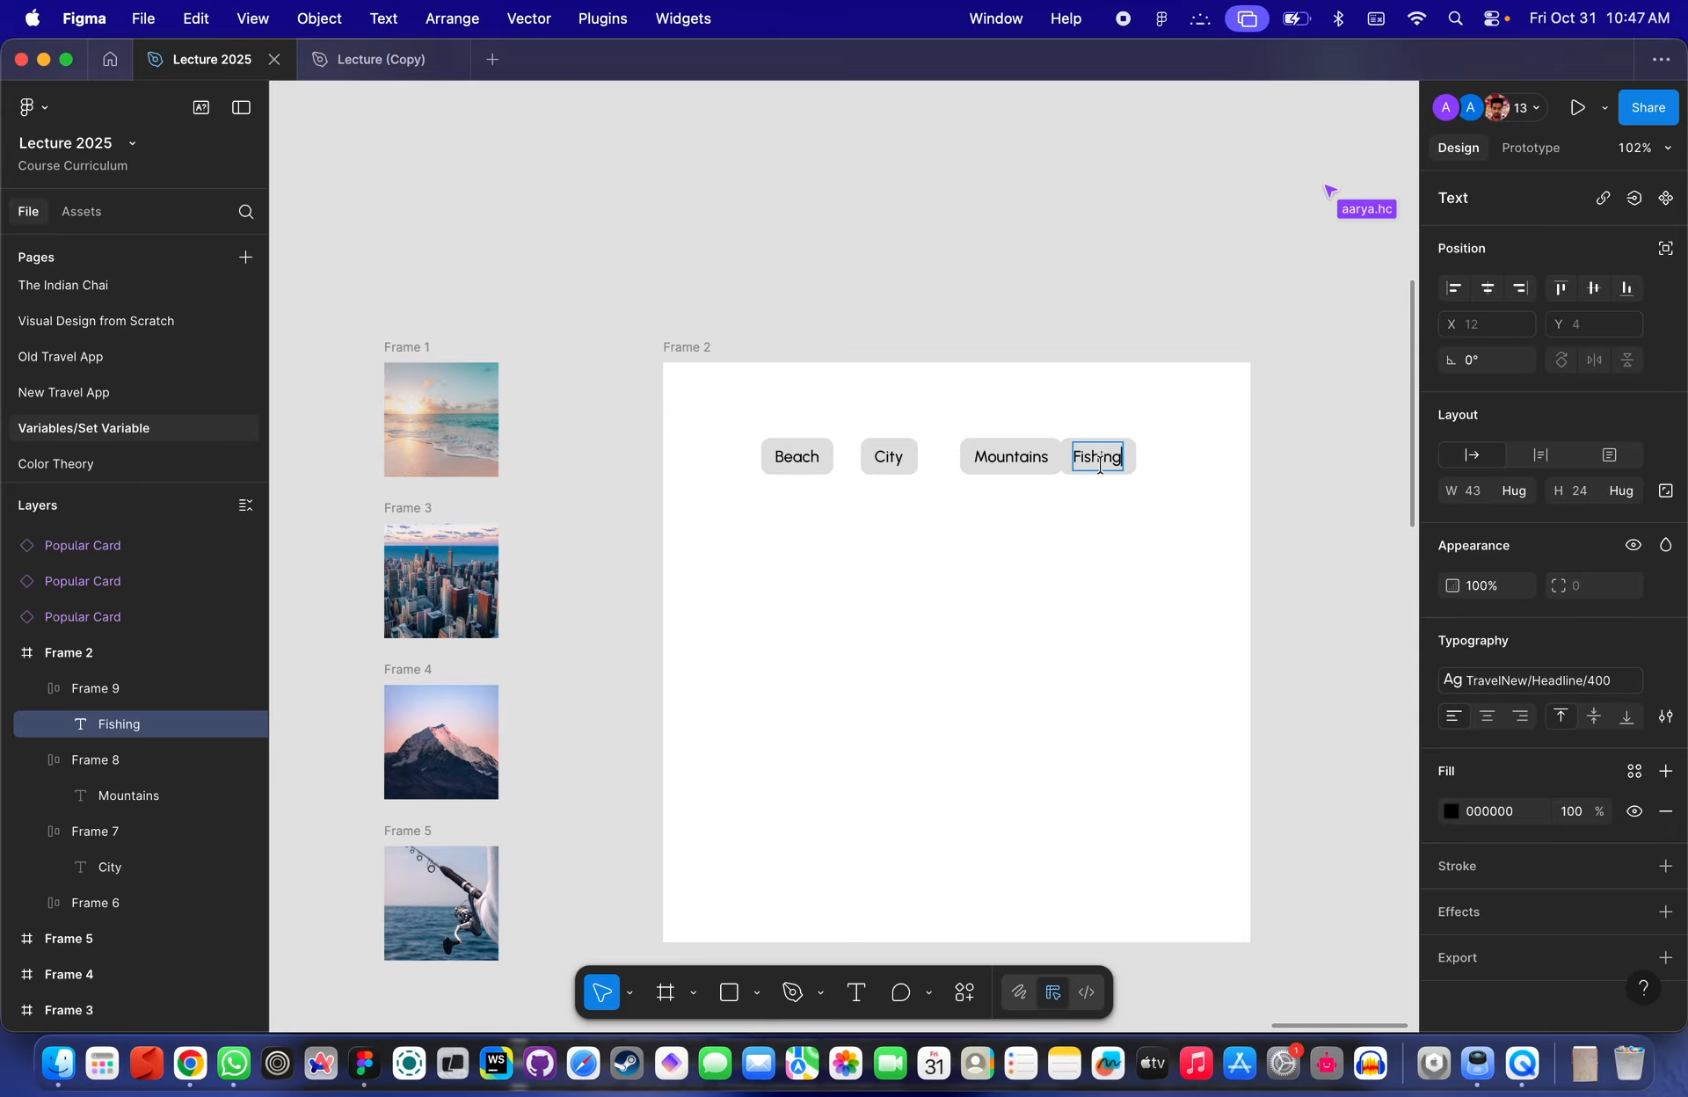
{"action": "key", "text": "Escape"}
- Wrap all four category buttons in an auto layout frame to space them evenly
{"action": "left_click", "coordinate": [1176, 484]}
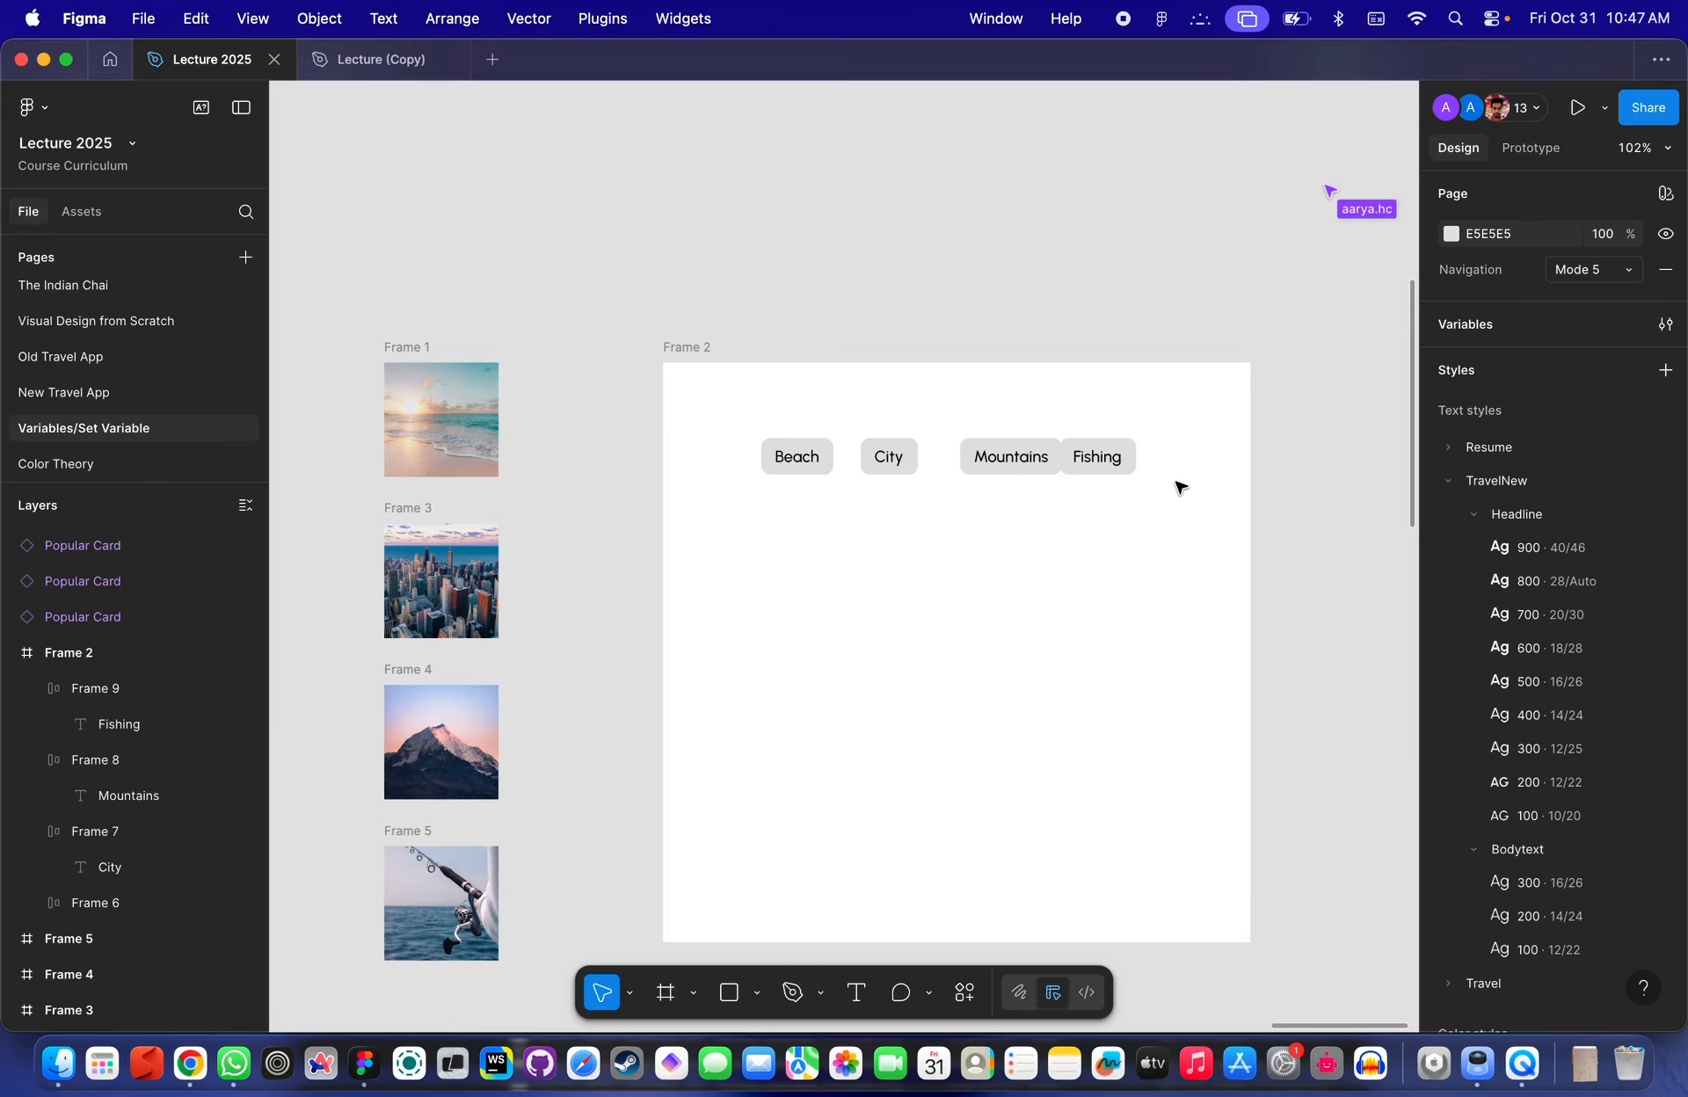
{"action": "left_click_drag", "start_coordinate": [1176, 484], "coordinate": [762, 421]}
{"action": "key", "text": "shift+a"}
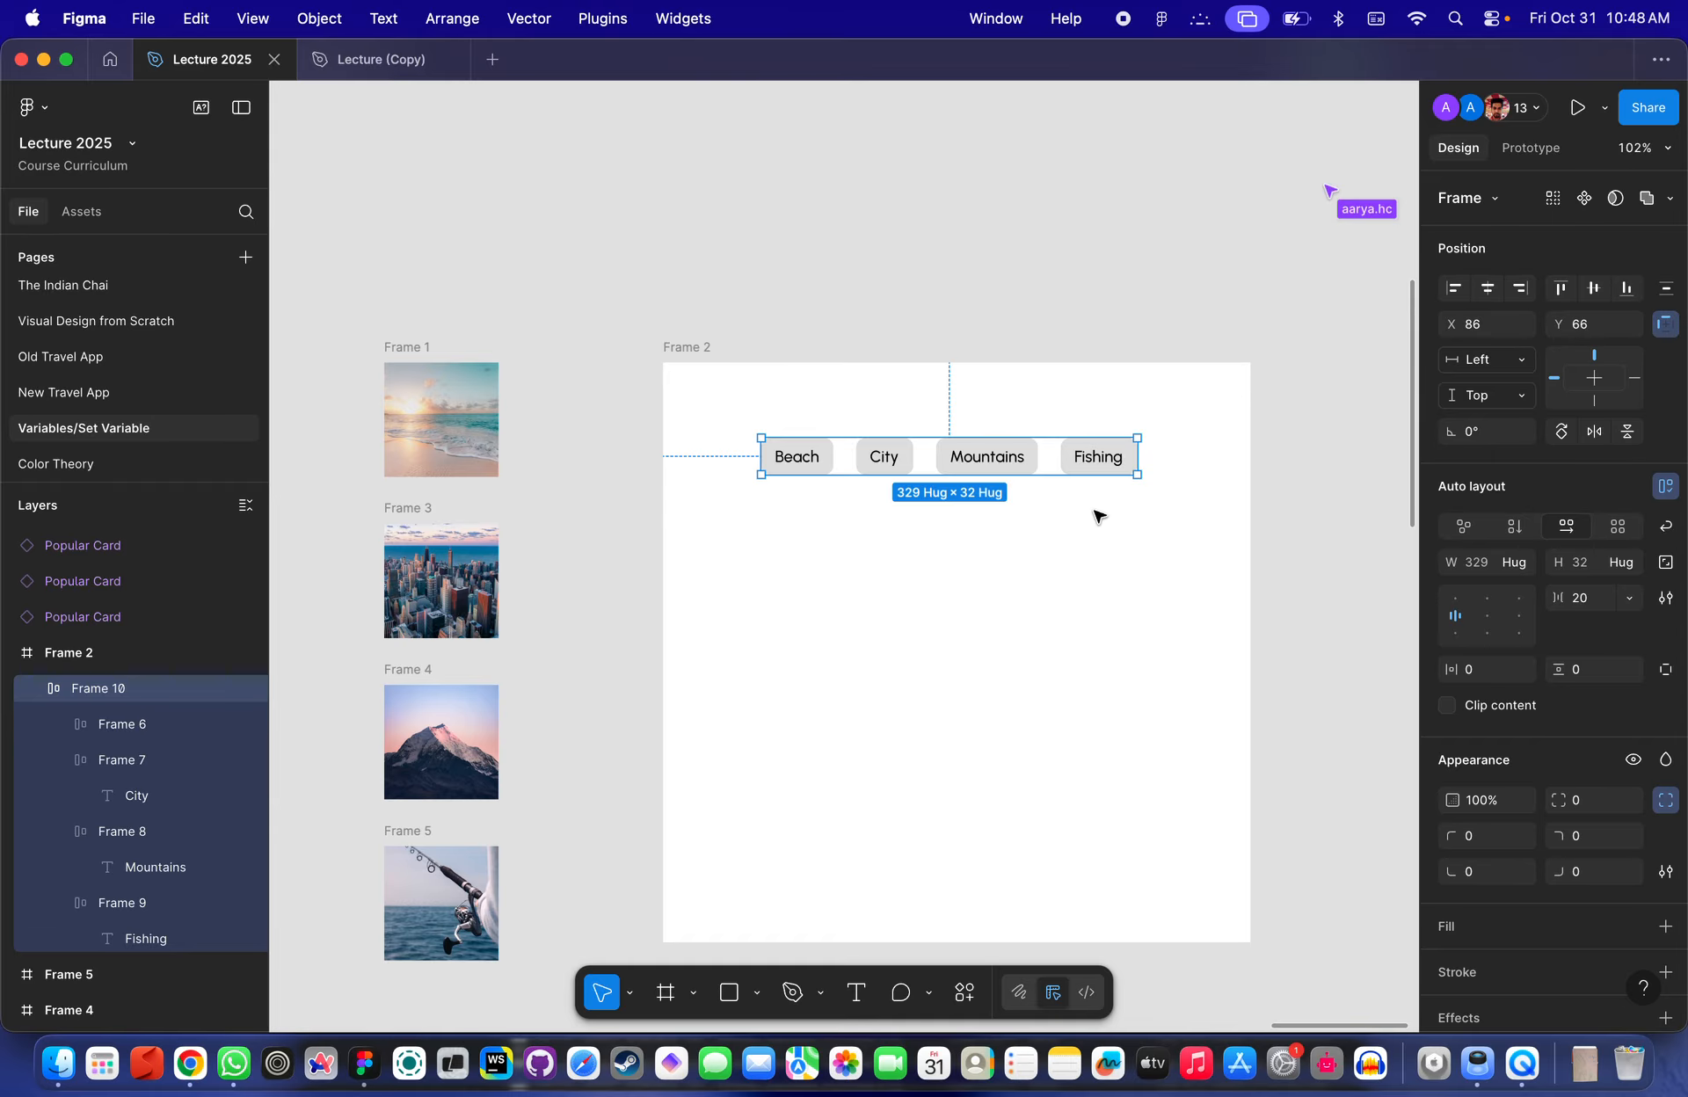
{"action": "left_click", "coordinate": [1070, 539]}
{"action": "right_click", "coordinate": [977, 462]}
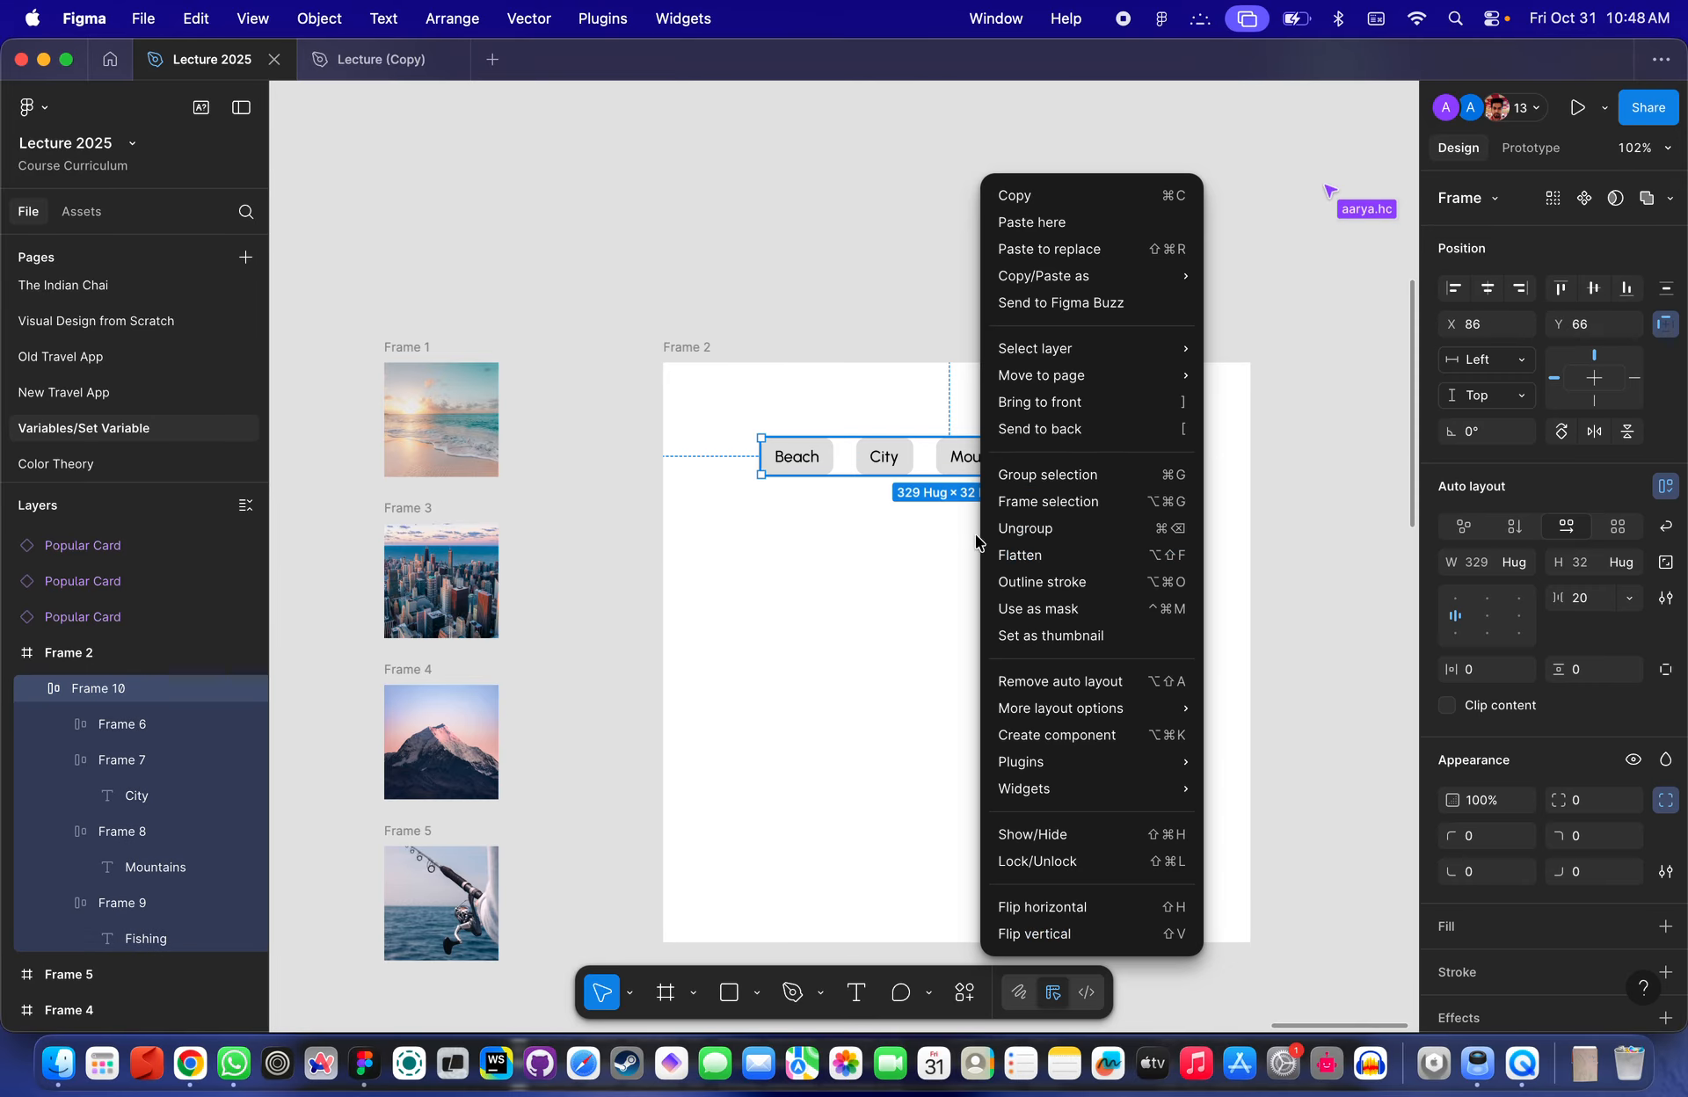
{"action": "left_click", "coordinate": [1073, 509]}
{"action": "key", "text": "super+z"}
- Ungroup the auto layout frame so the four buttons sit directly in Frame 2
{"action": "right_click", "coordinate": [1074, 465]}
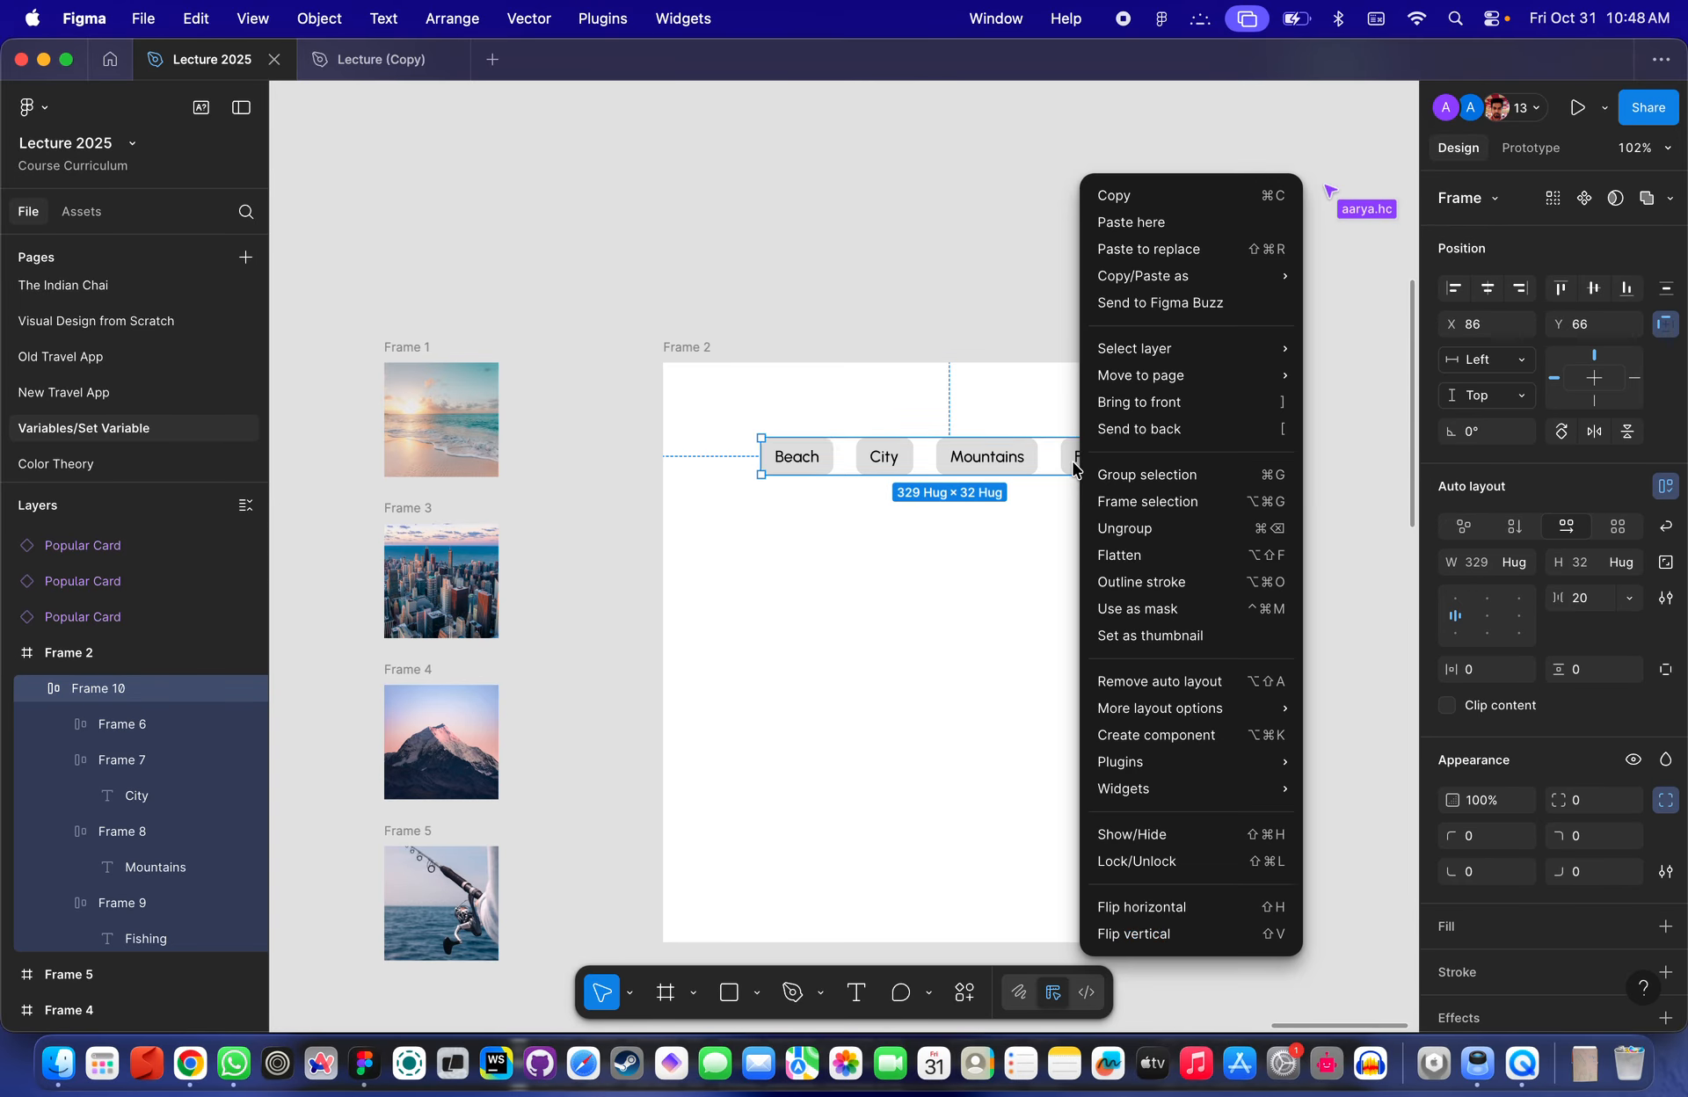
{"action": "left_click", "coordinate": [1112, 530]}
{"action": "left_click", "coordinate": [927, 497]}
{"action": "left_click", "coordinate": [880, 457]}
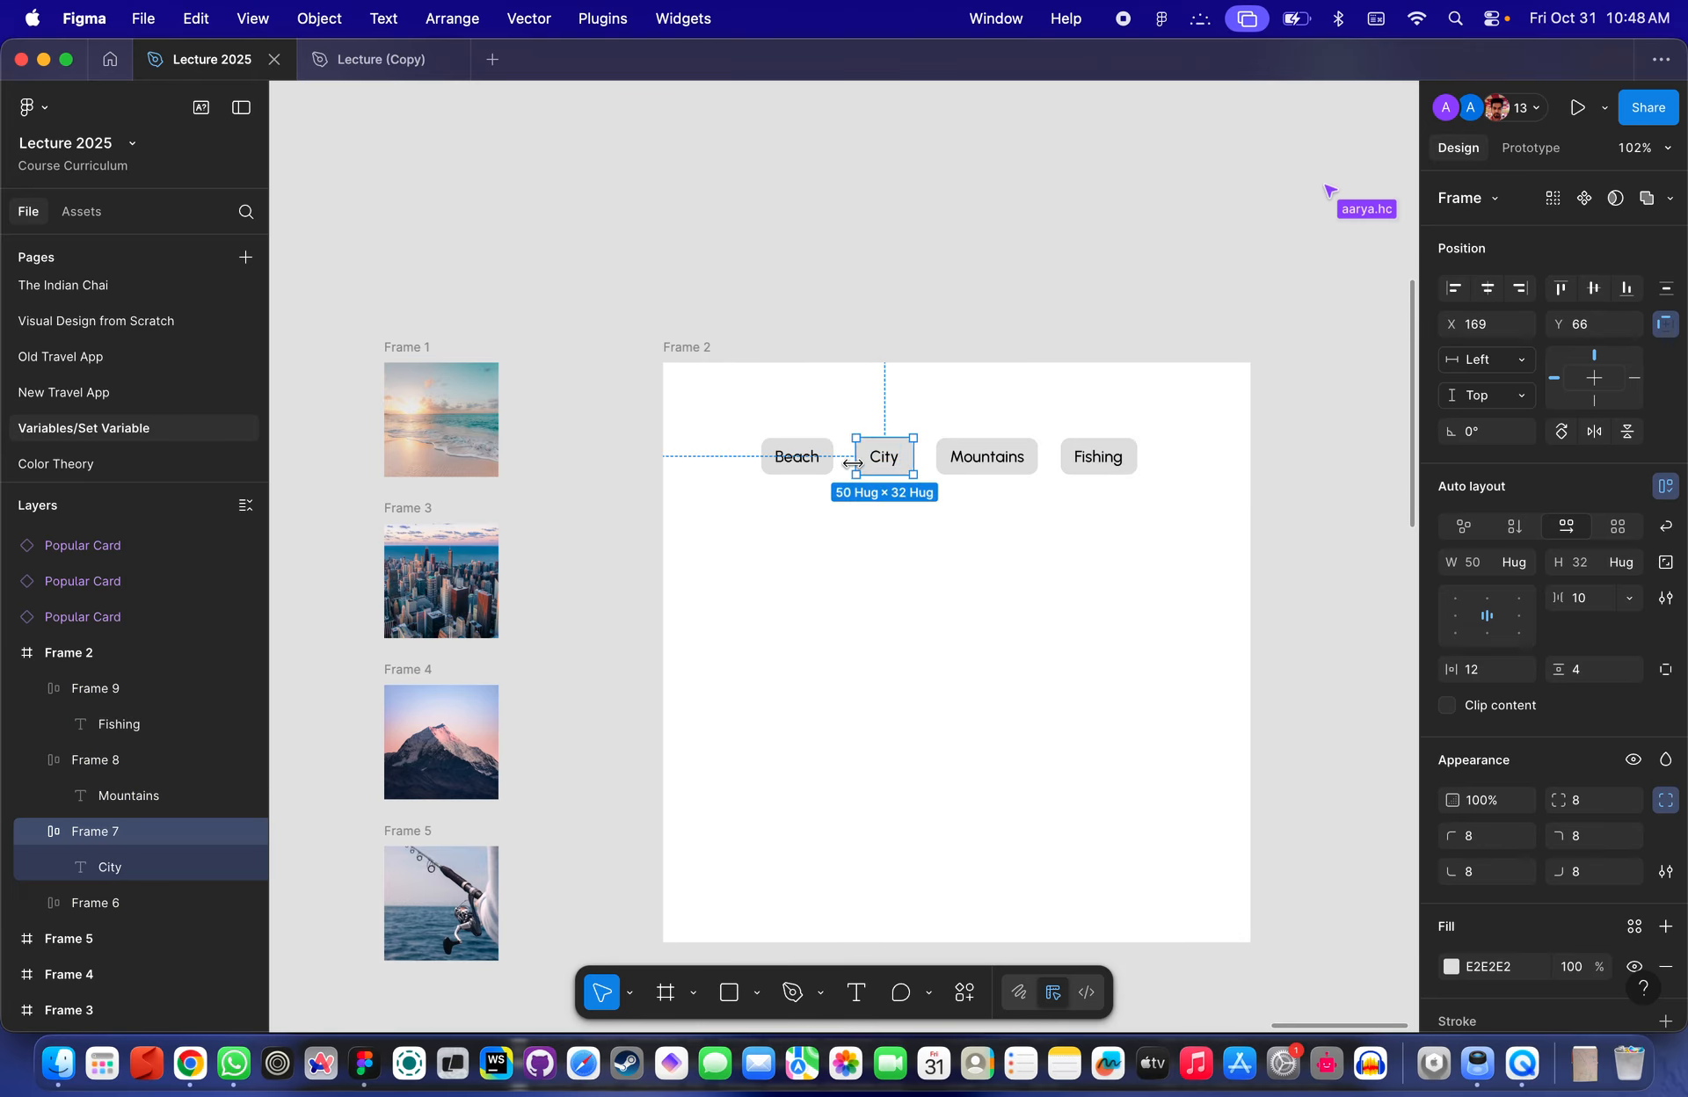
- Check the spacing and layout of the four category buttons inside Frame 2
{"action": "scroll", "coordinate": [854, 446], "scroll_direction": "down", "scroll_amount": 5}
{"action": "left_click", "coordinate": [772, 387]}
{"action": "left_click_drag", "start_coordinate": [772, 386], "coordinate": [746, 391]}
{"action": "scroll", "coordinate": [746, 397], "scroll_direction": "up", "scroll_amount": 5}
{"action": "scroll", "coordinate": [746, 398], "scroll_direction": "down", "scroll_amount": 2}
{"action": "scroll", "coordinate": [745, 398], "scroll_direction": "right", "scroll_amount": 1}
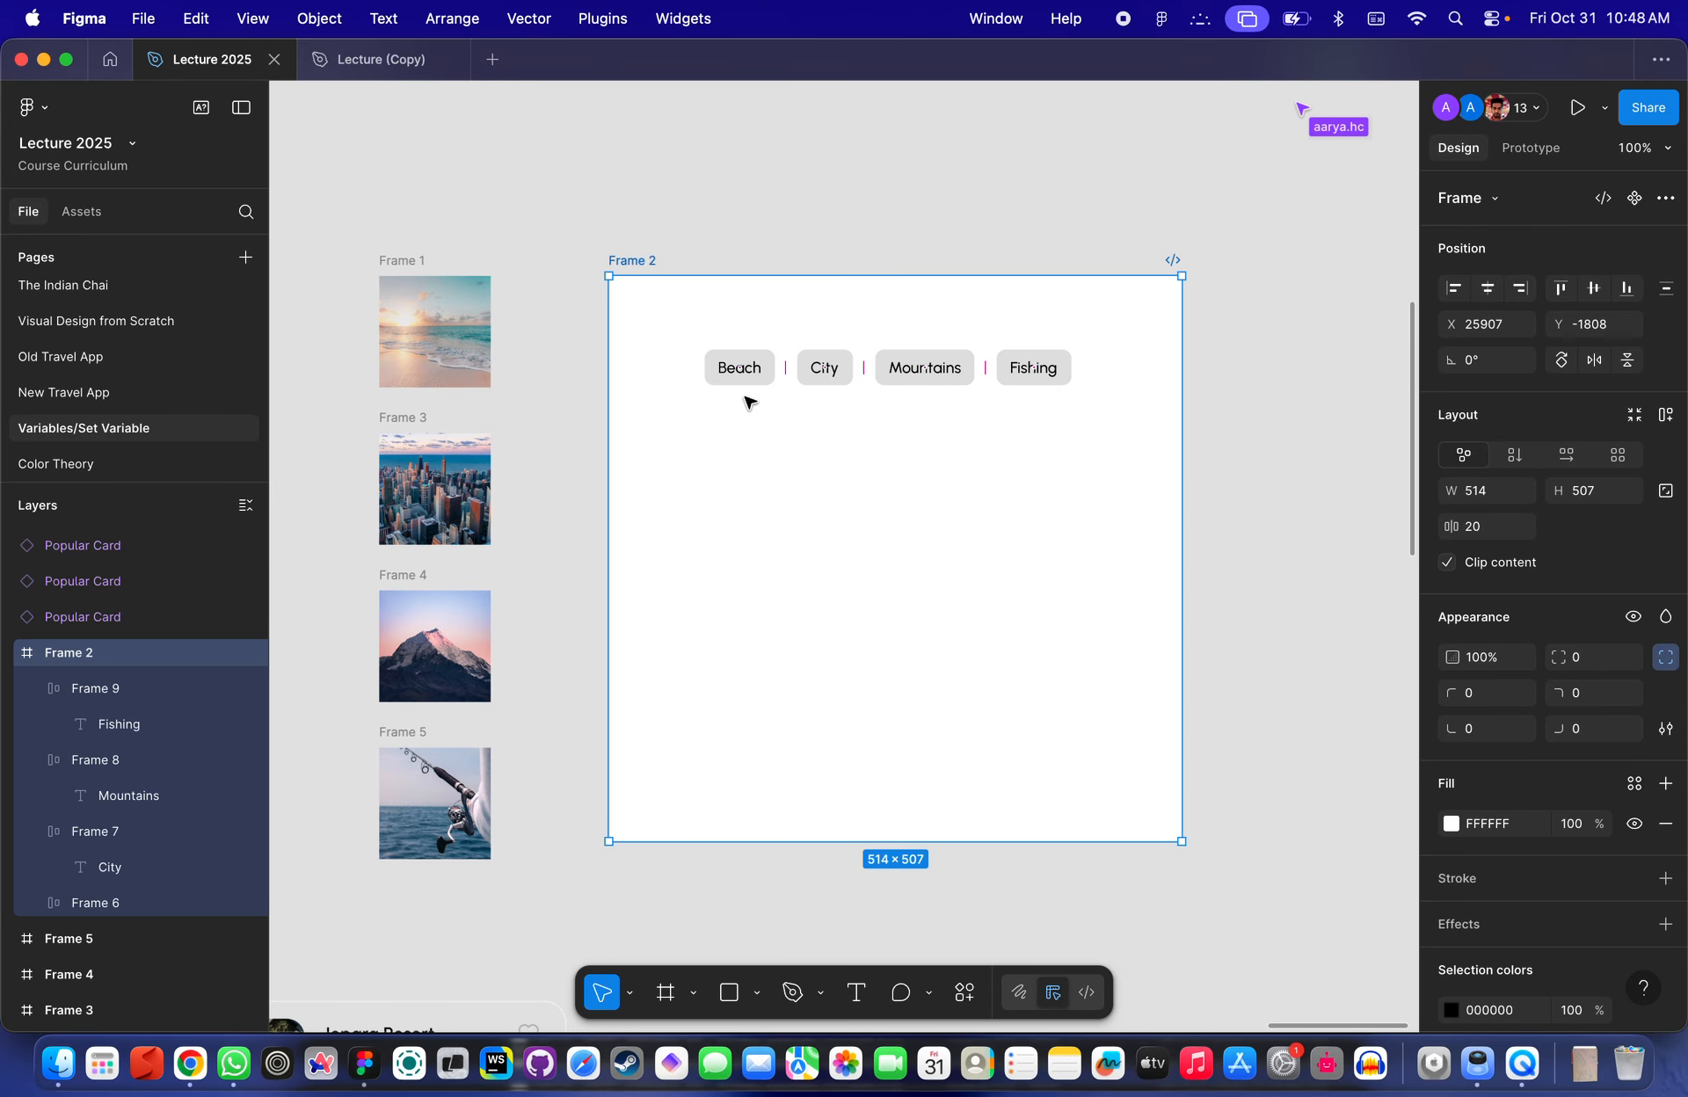
{"action": "scroll", "coordinate": [744, 402], "scroll_direction": "down", "scroll_amount": 1}
{"action": "scroll", "coordinate": [745, 401], "scroll_direction": "left", "scroll_amount": 2}
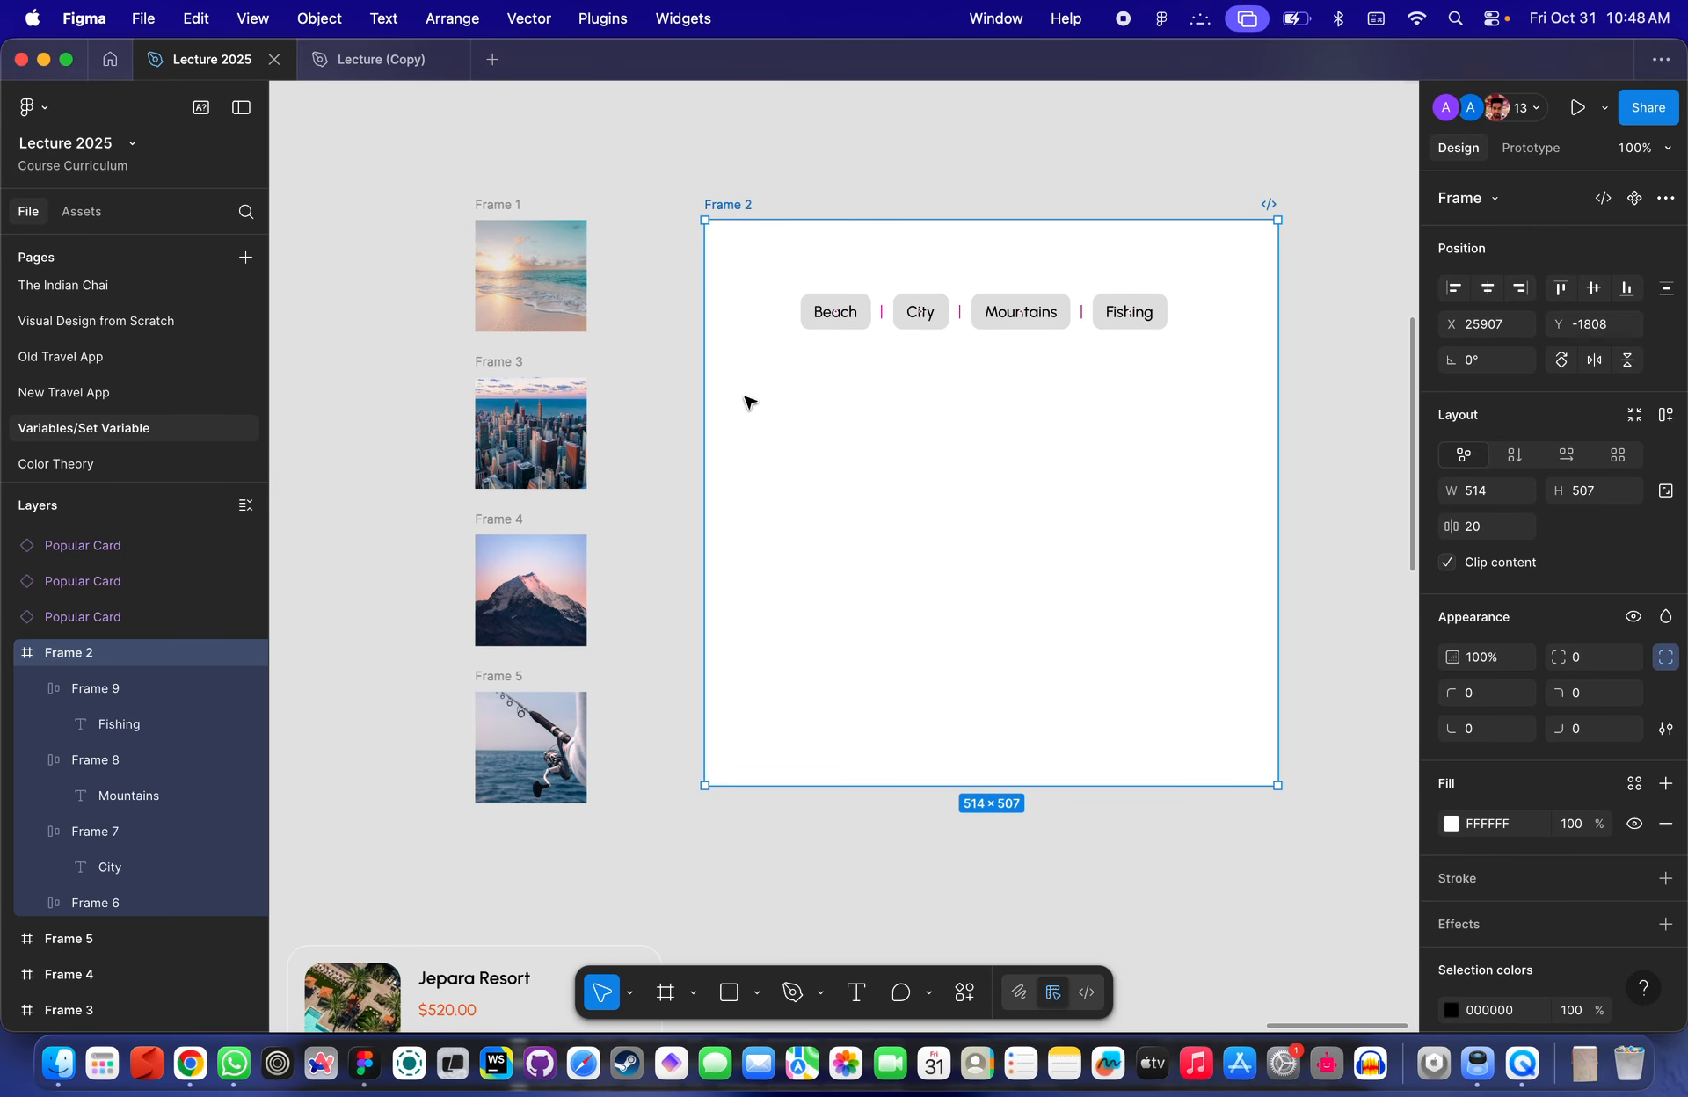
{"action": "scroll", "coordinate": [744, 402], "scroll_direction": "left", "scroll_amount": 1}
{"action": "scroll", "coordinate": [745, 402], "scroll_direction": "down", "scroll_amount": 1}
{"action": "left_click", "coordinate": [895, 371]}
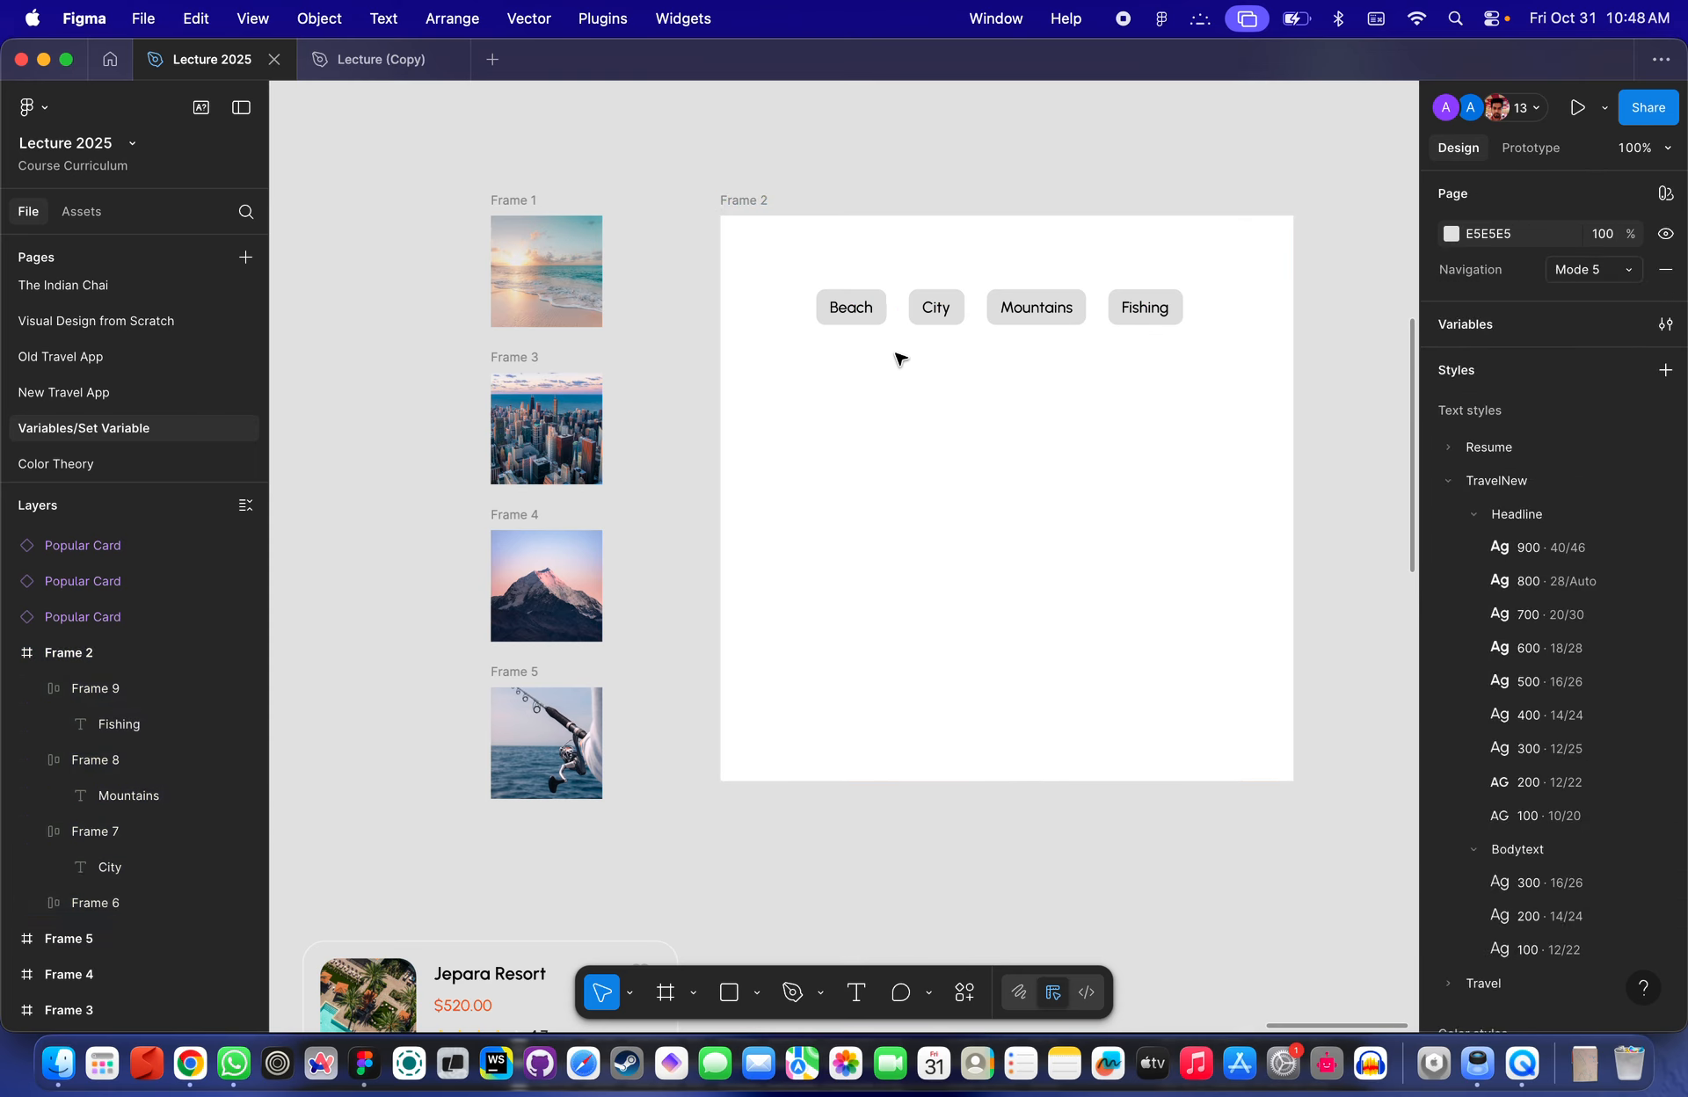
{"action": "left_click", "coordinate": [861, 309]}
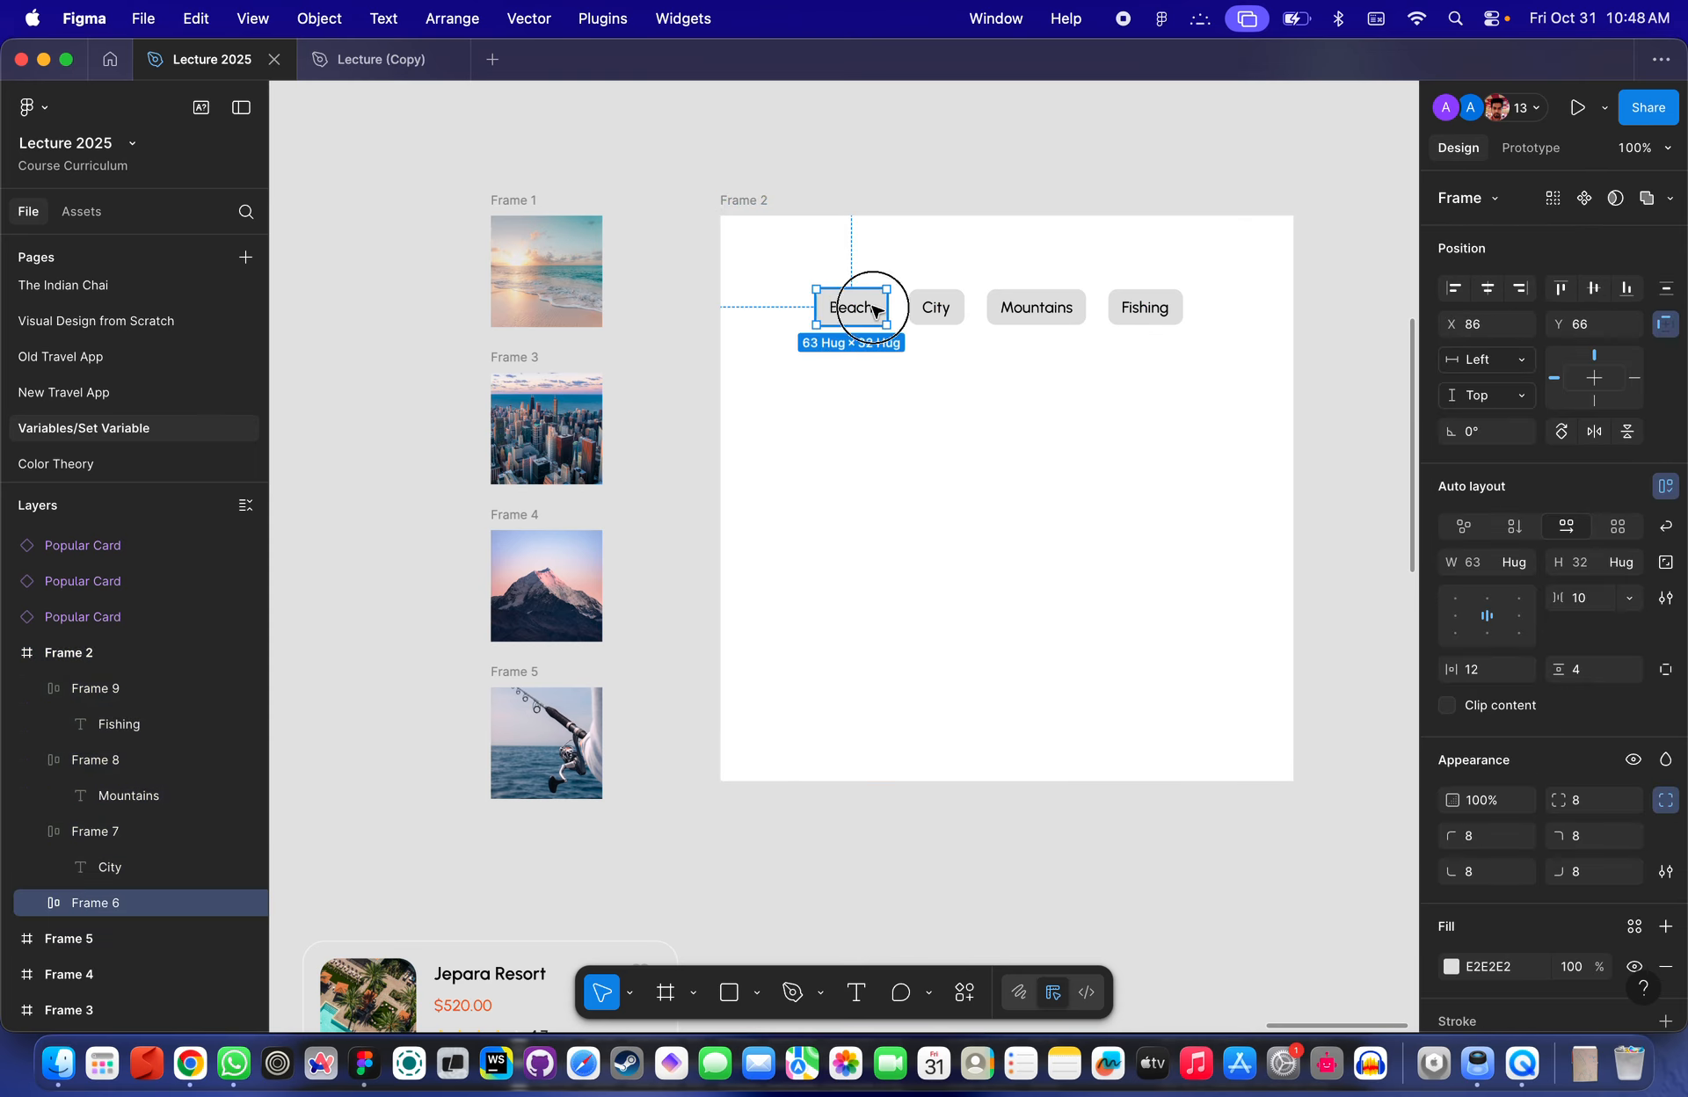
{"action": "left_click", "coordinate": [934, 308]}
{"action": "left_click", "coordinate": [1036, 310]}
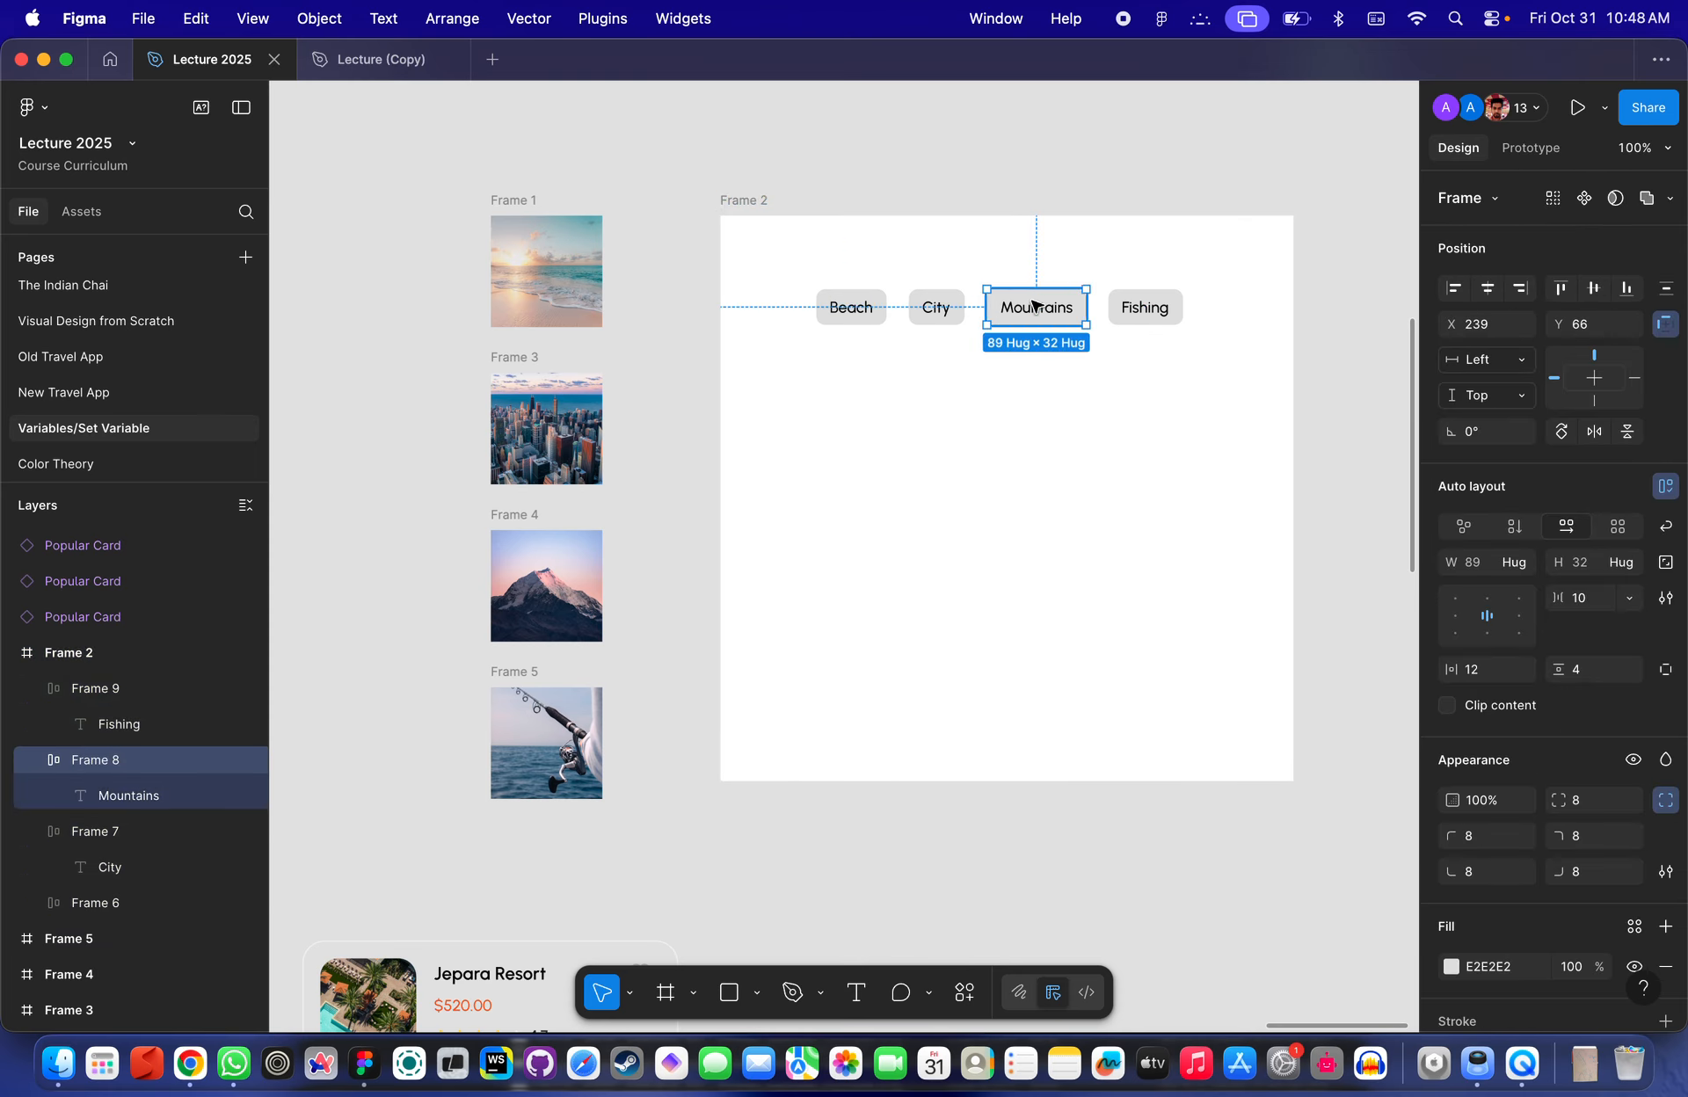
- Select the four image frames and combine them into a component set with four variants
{"action": "left_click", "coordinate": [565, 226]}
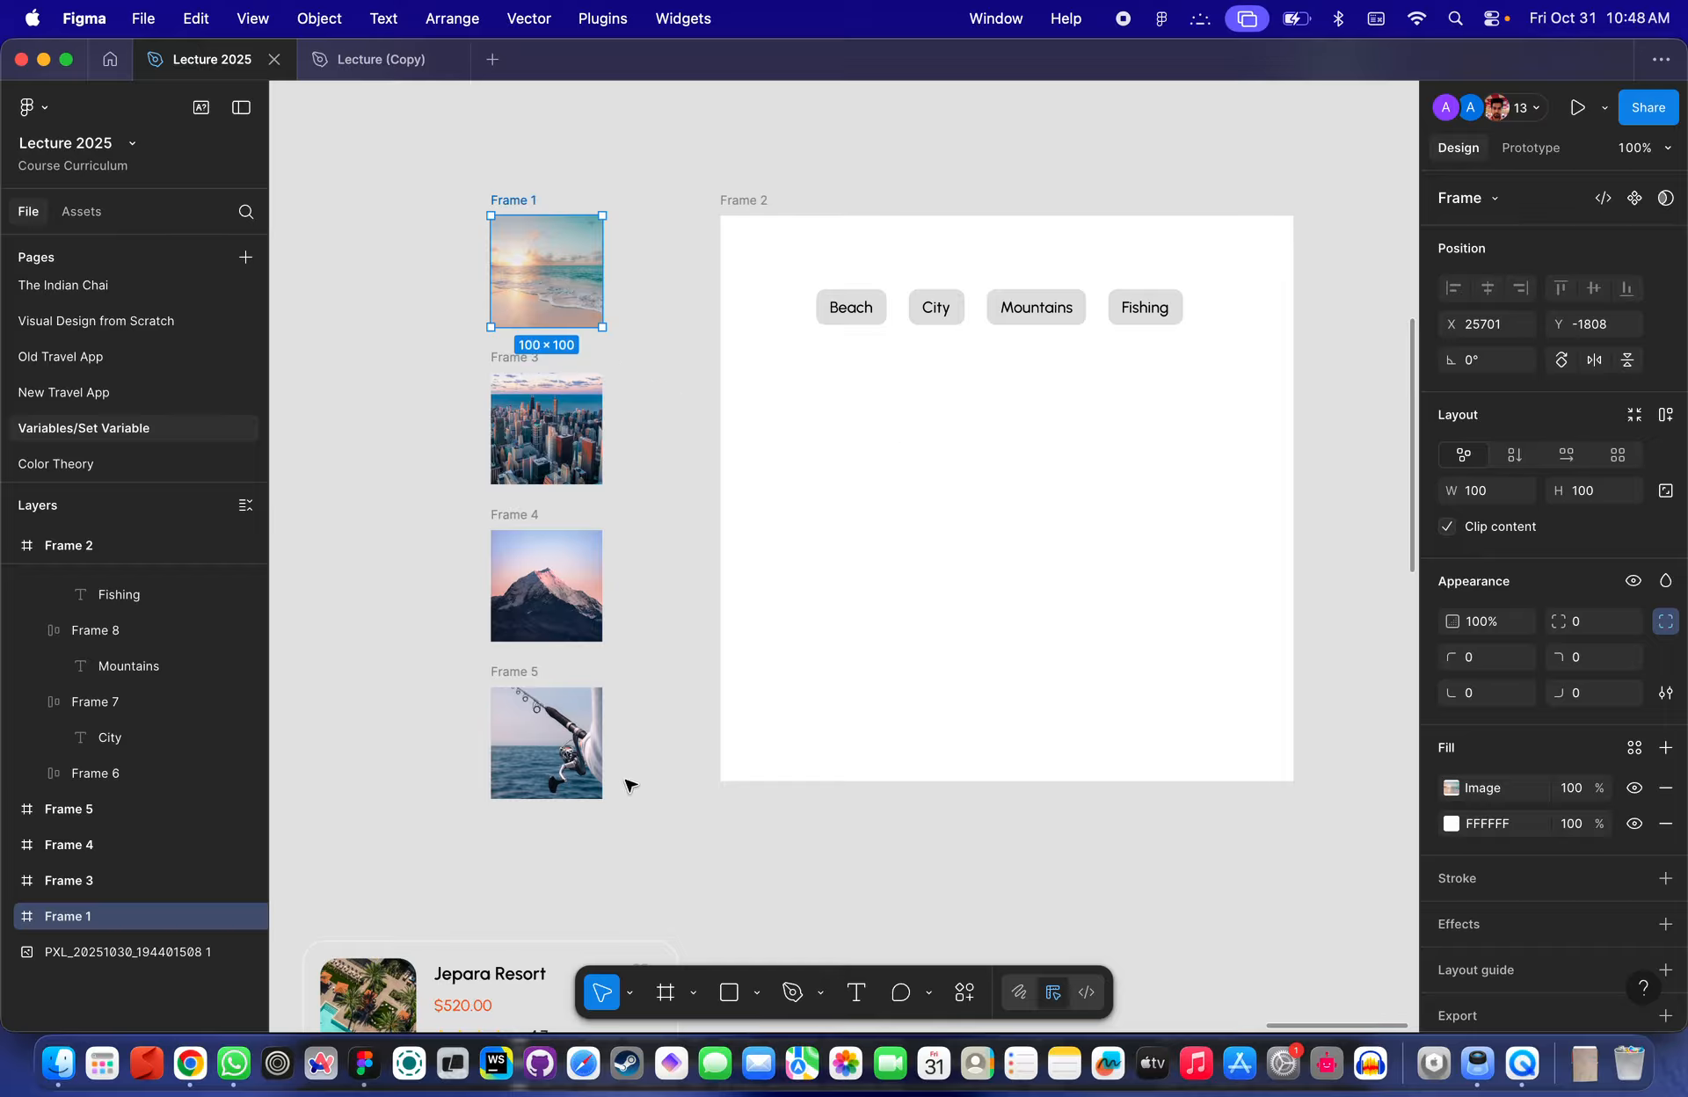
{"action": "left_click_drag", "start_coordinate": [629, 785], "coordinate": [511, 221]}
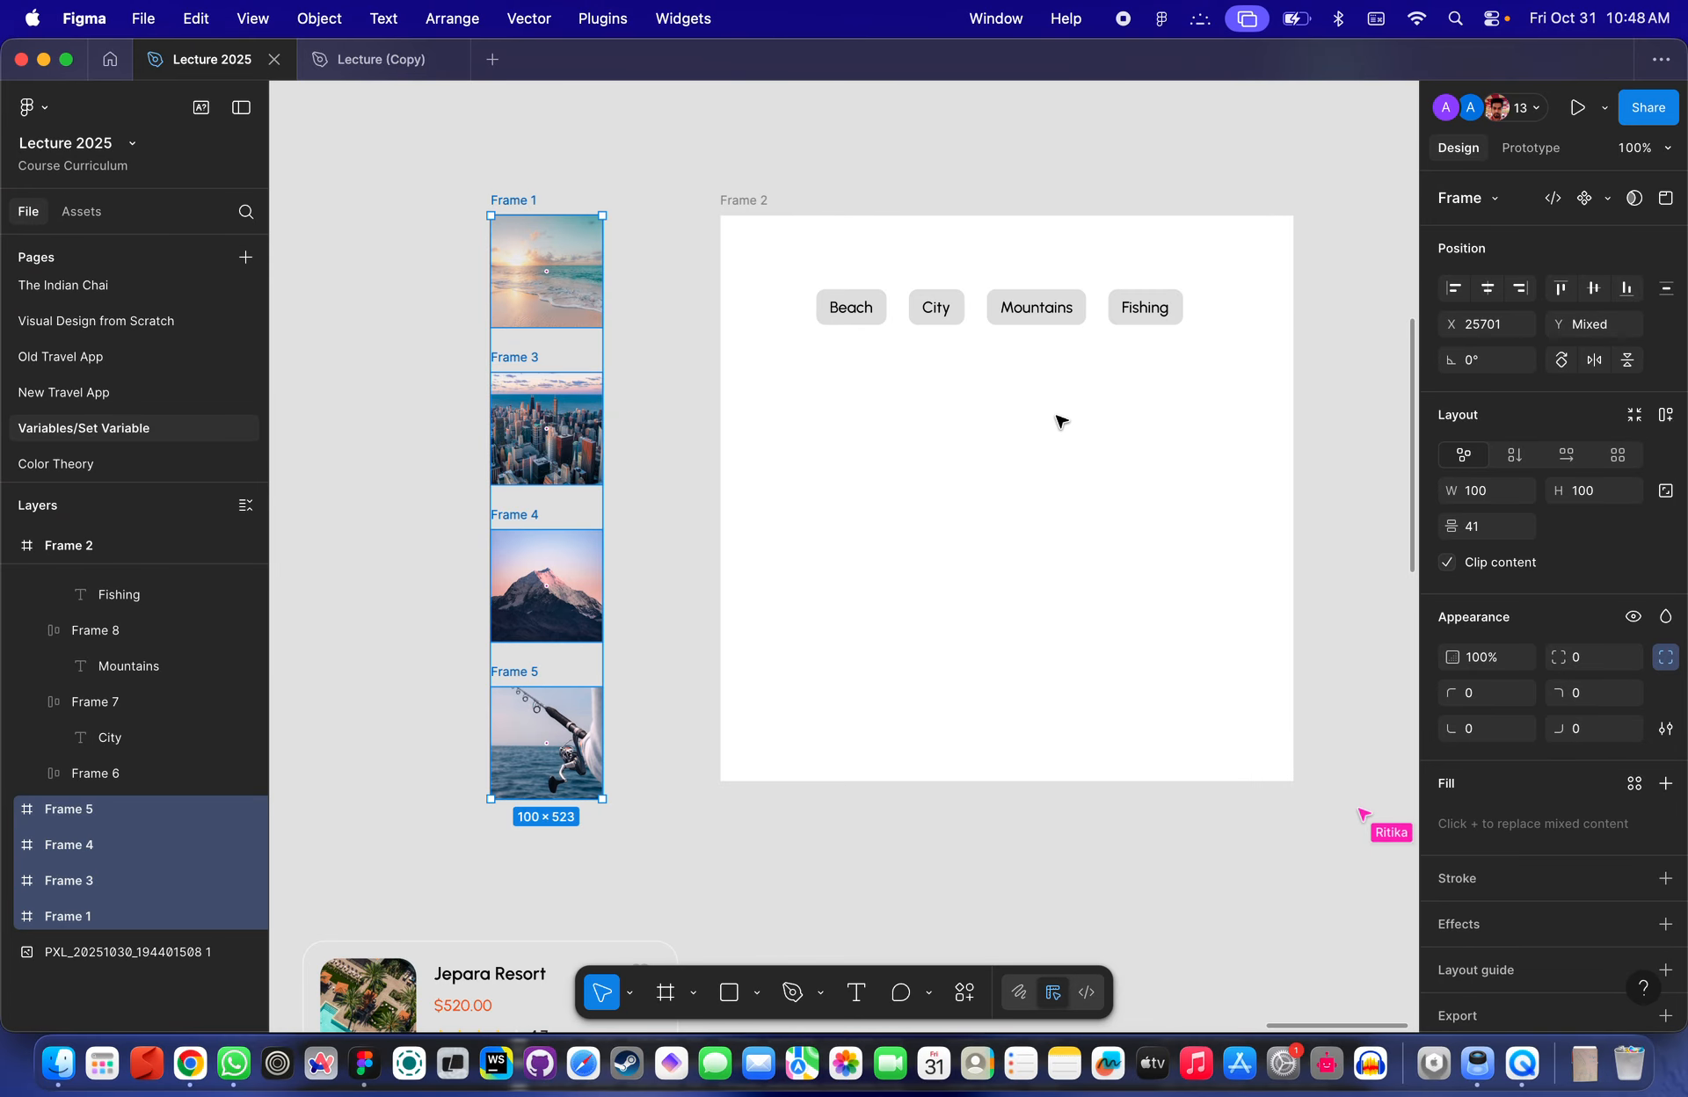
{"action": "left_click", "coordinate": [684, 531]}
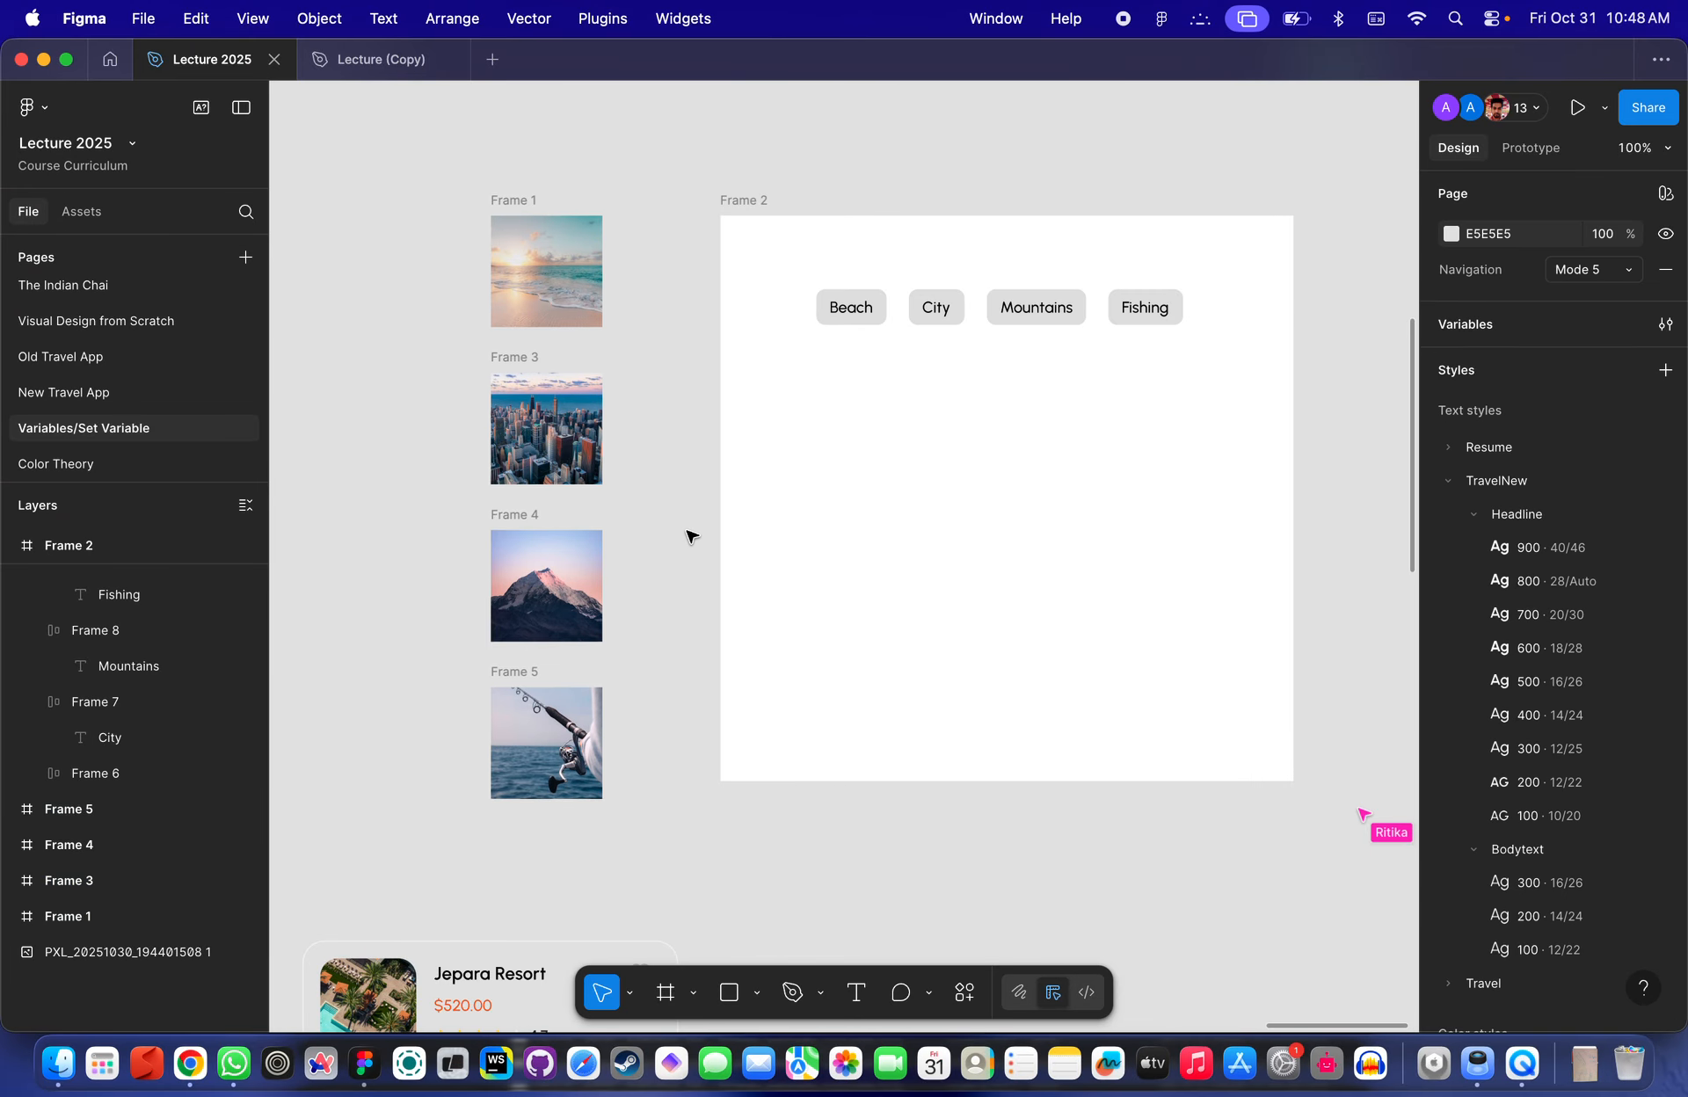
{"action": "scroll", "coordinate": [683, 531], "scroll_direction": "up", "scroll_amount": 2}
{"action": "scroll", "coordinate": [684, 531], "scroll_direction": "left", "scroll_amount": 2}
{"action": "scroll", "coordinate": [684, 530], "scroll_direction": "down", "scroll_amount": 4}
{"action": "scroll", "coordinate": [709, 364], "scroll_direction": "up", "scroll_amount": 5}
{"action": "scroll", "coordinate": [671, 458], "scroll_direction": "down", "scroll_amount": 5}
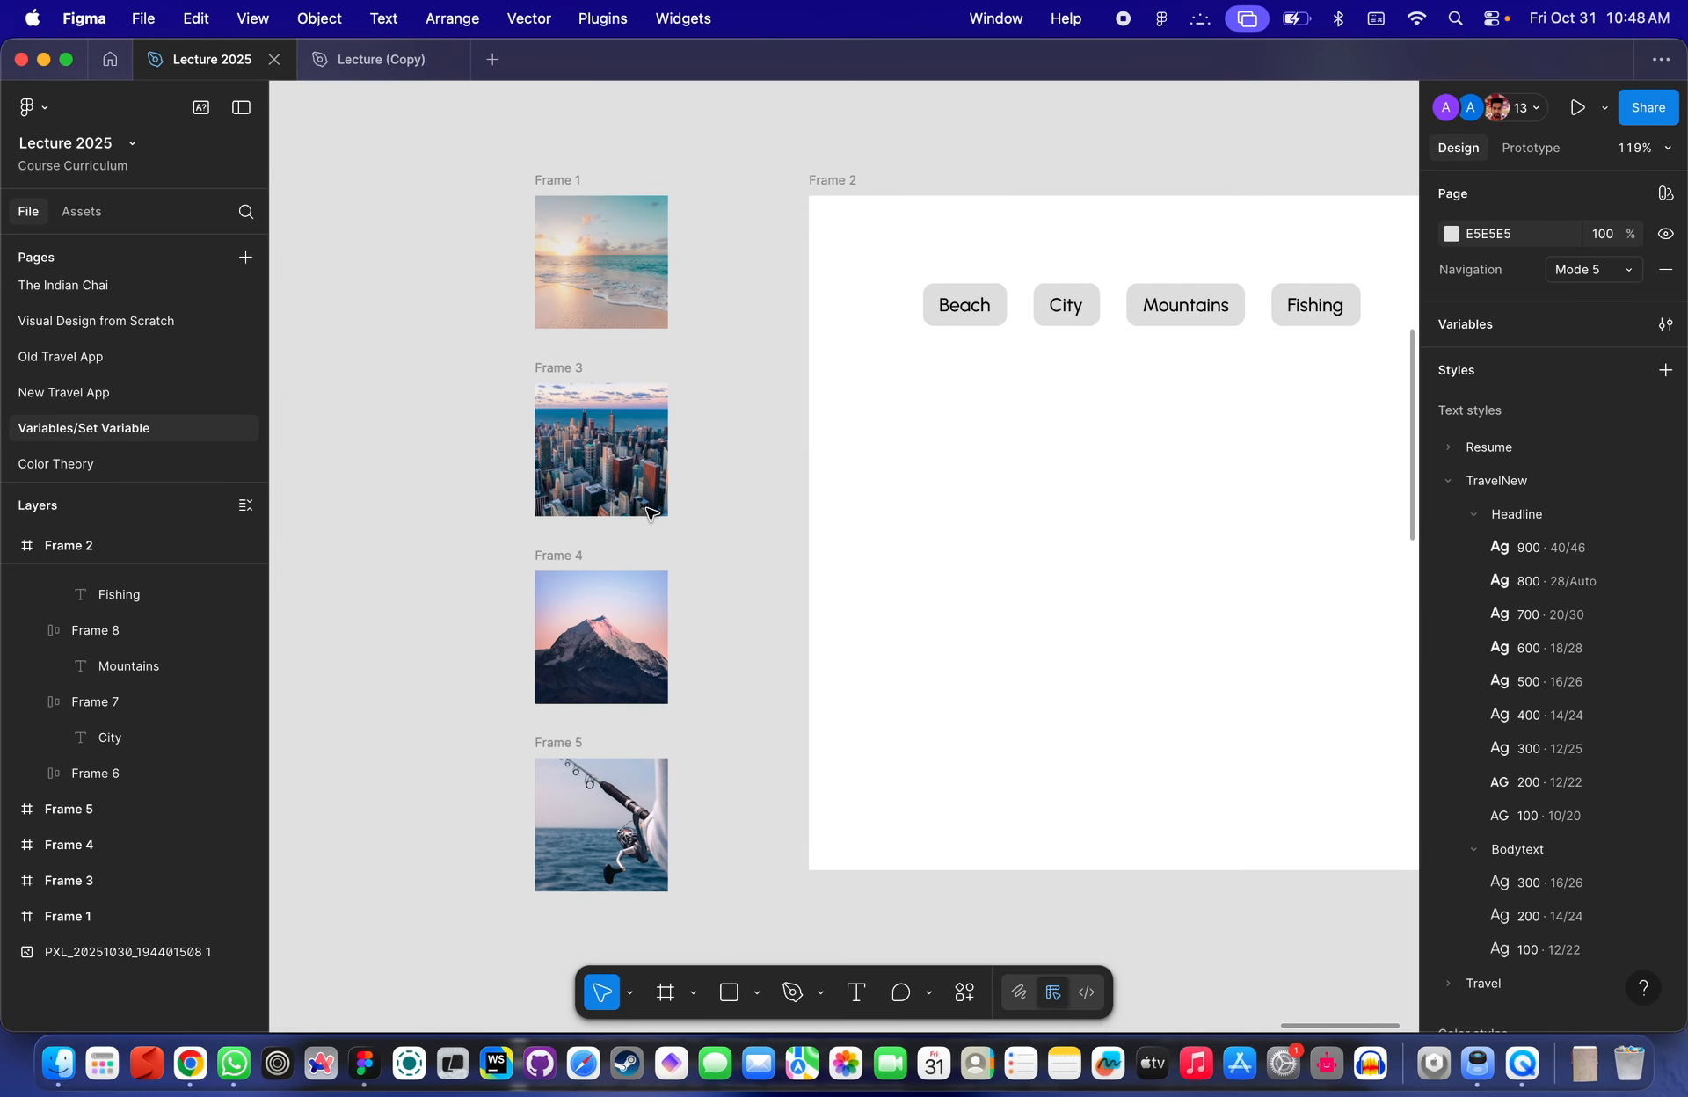
{"action": "scroll", "coordinate": [671, 458], "scroll_direction": "down", "scroll_amount": 3}
{"action": "left_click", "coordinate": [713, 847]}
{"action": "left_click_drag", "start_coordinate": [714, 846], "coordinate": [509, 190]}
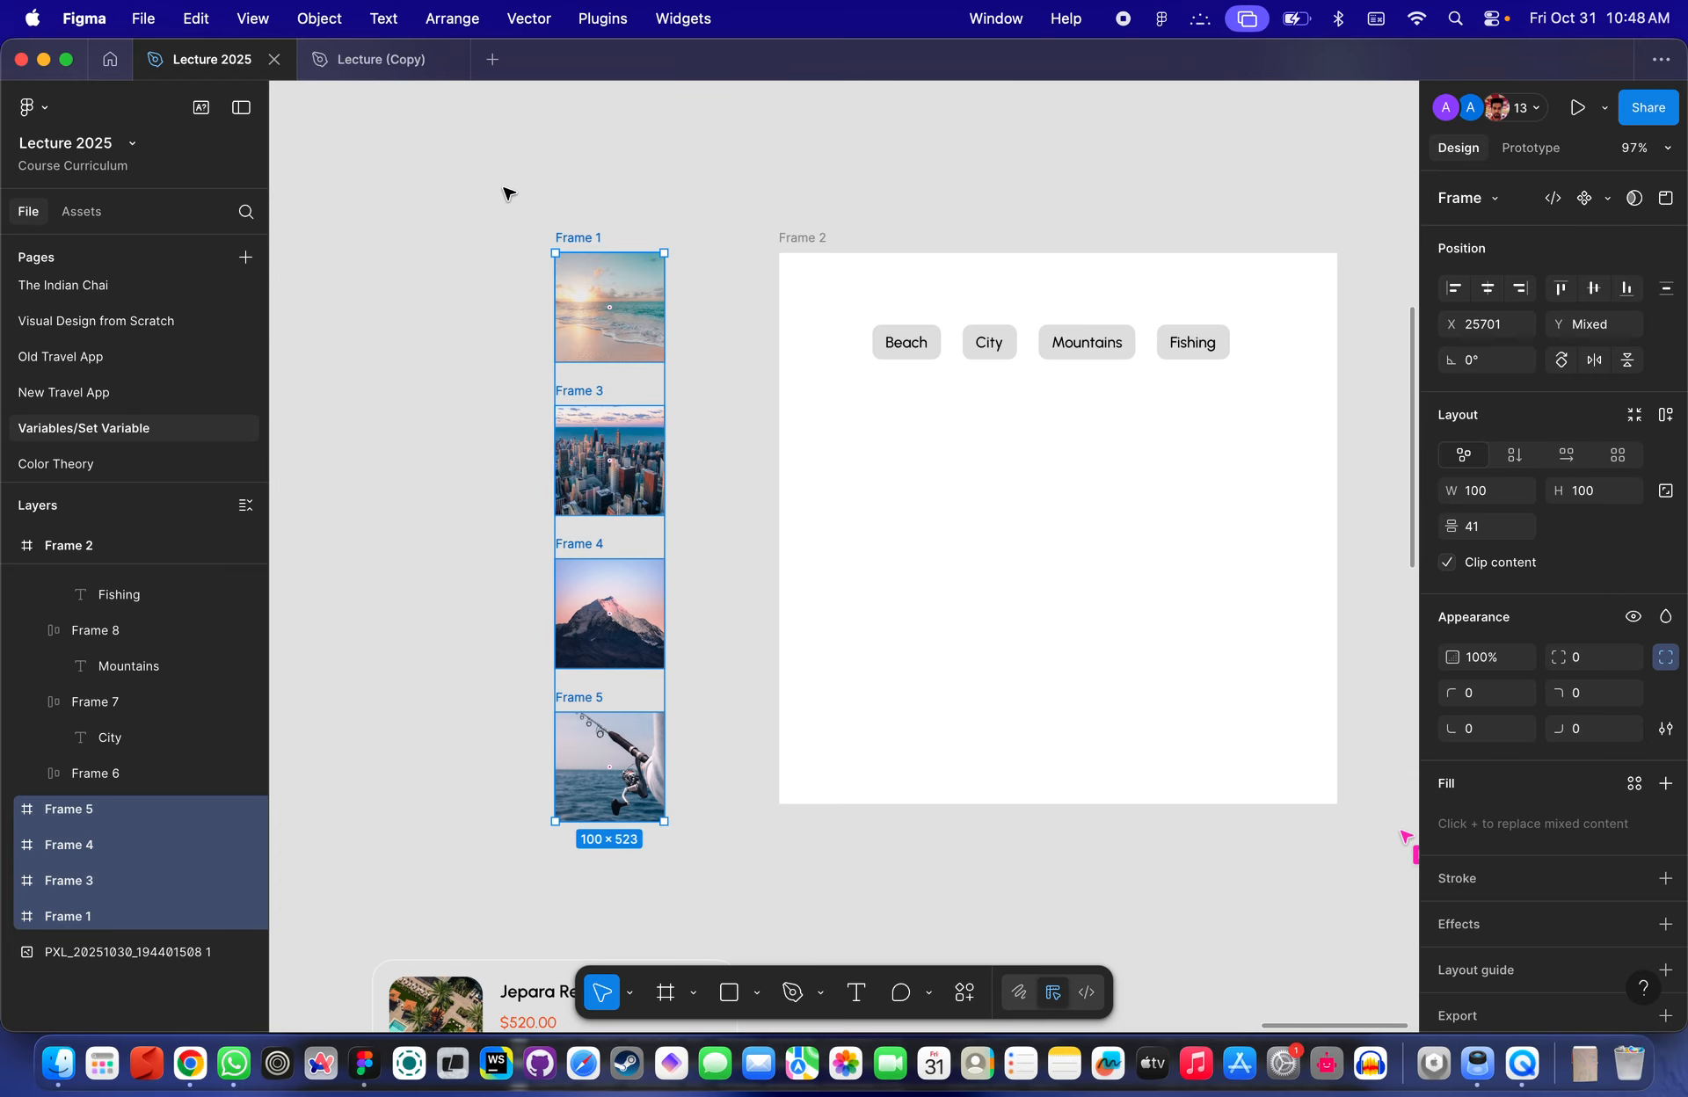
{"action": "left_click", "coordinate": [1608, 200]}
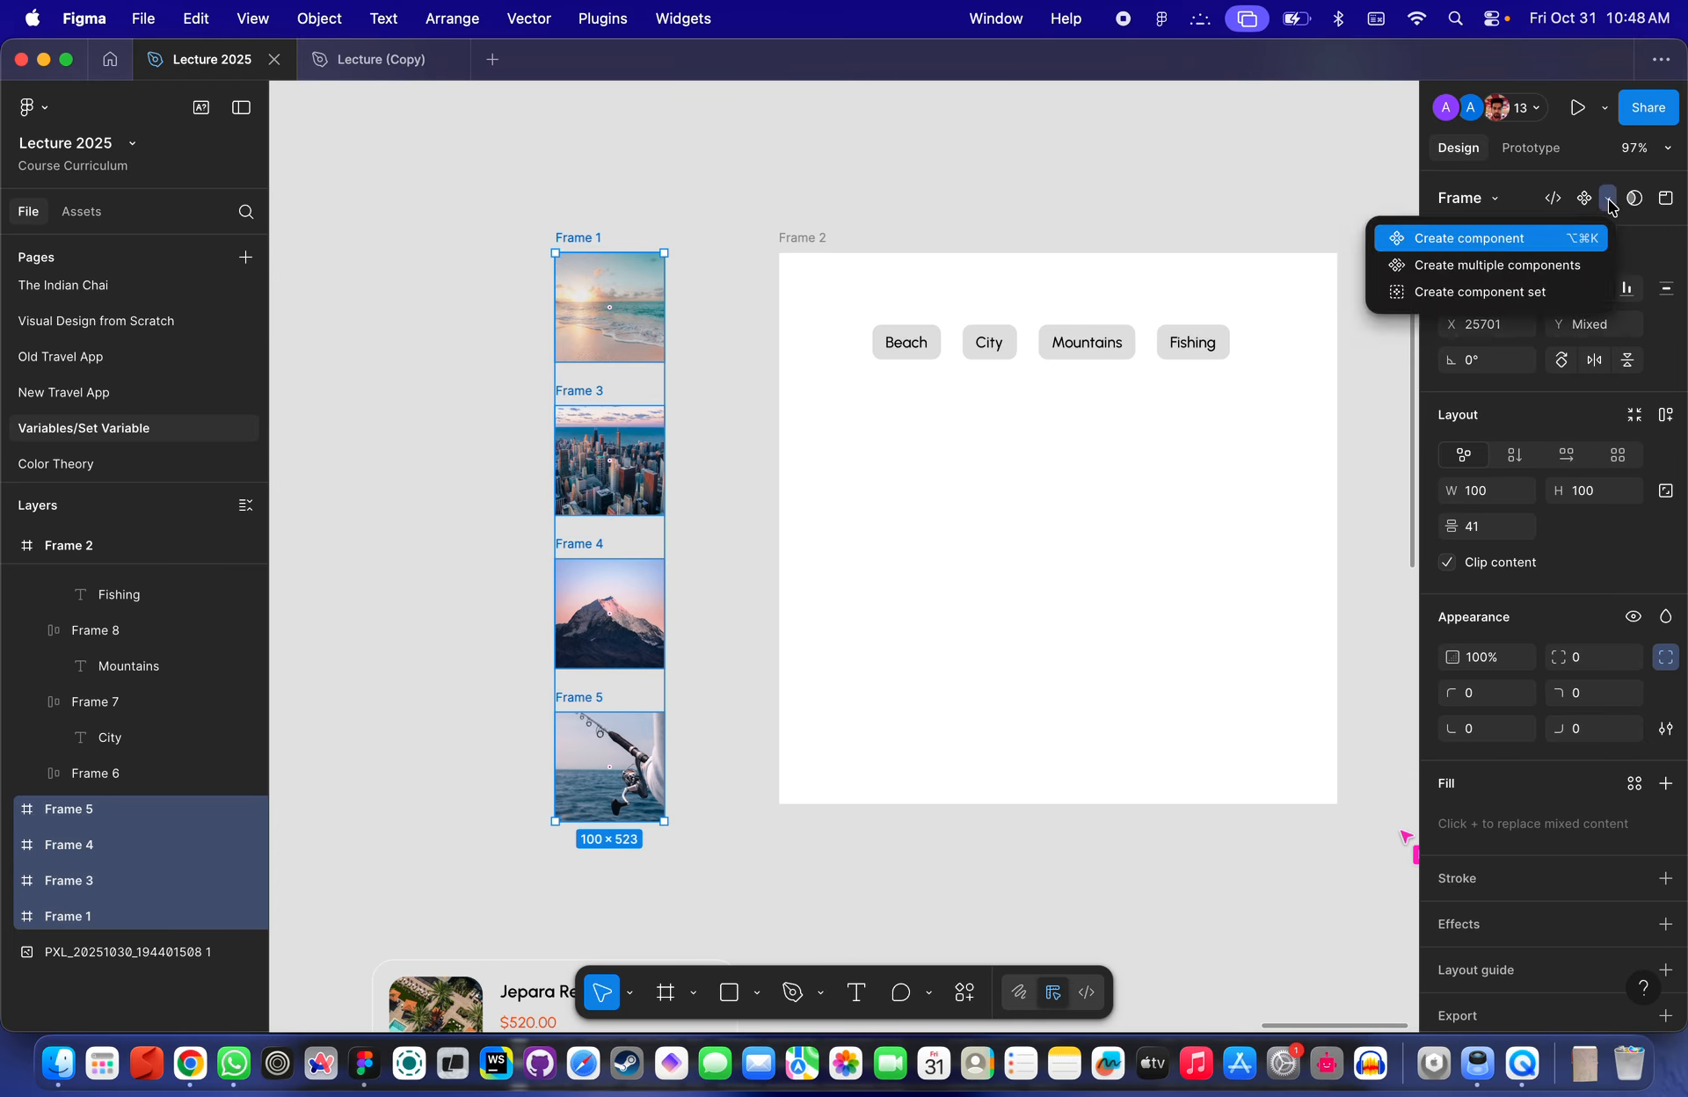
{"action": "left_click", "coordinate": [1483, 295]}
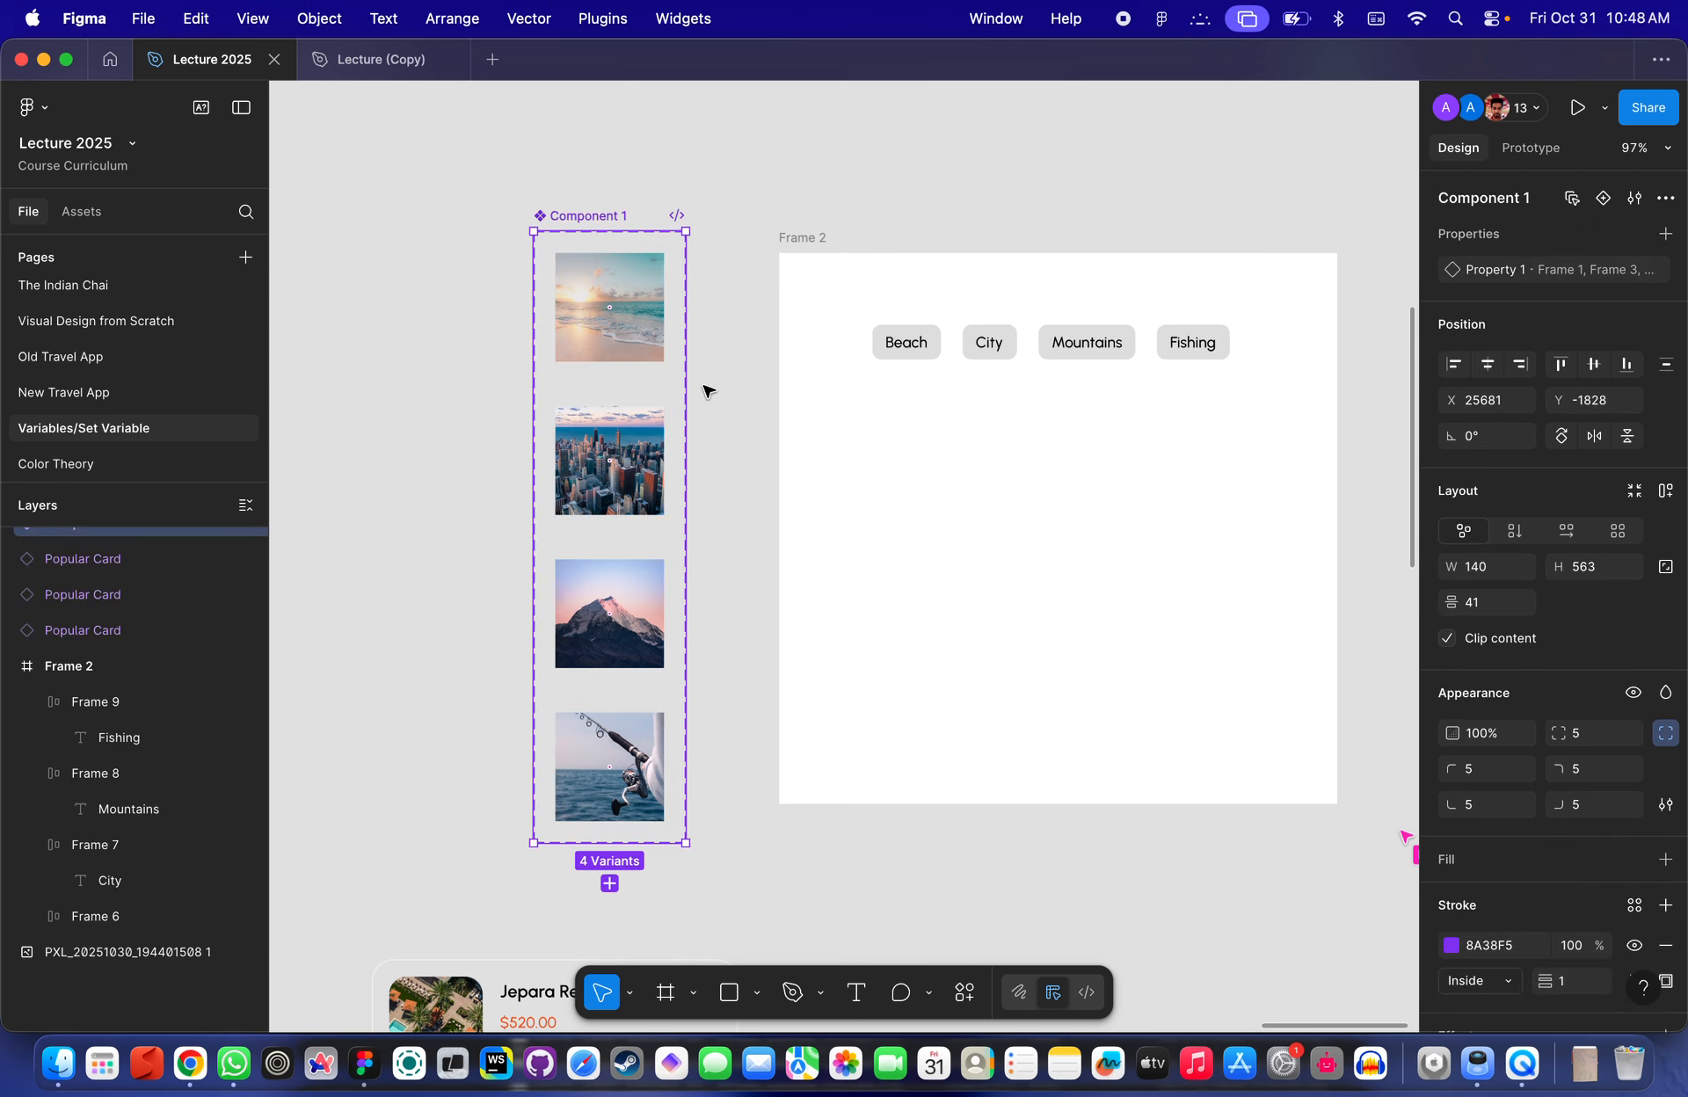
- Create an instance of the image component by dragging its first variant out onto the canvas beside the set
{"action": "left_click", "coordinate": [704, 384]}
{"action": "left_click", "coordinate": [614, 293]}
{"action": "left_click", "coordinate": [628, 489]}
{"action": "left_click", "coordinate": [615, 603]}
{"action": "left_click", "coordinate": [616, 747]}
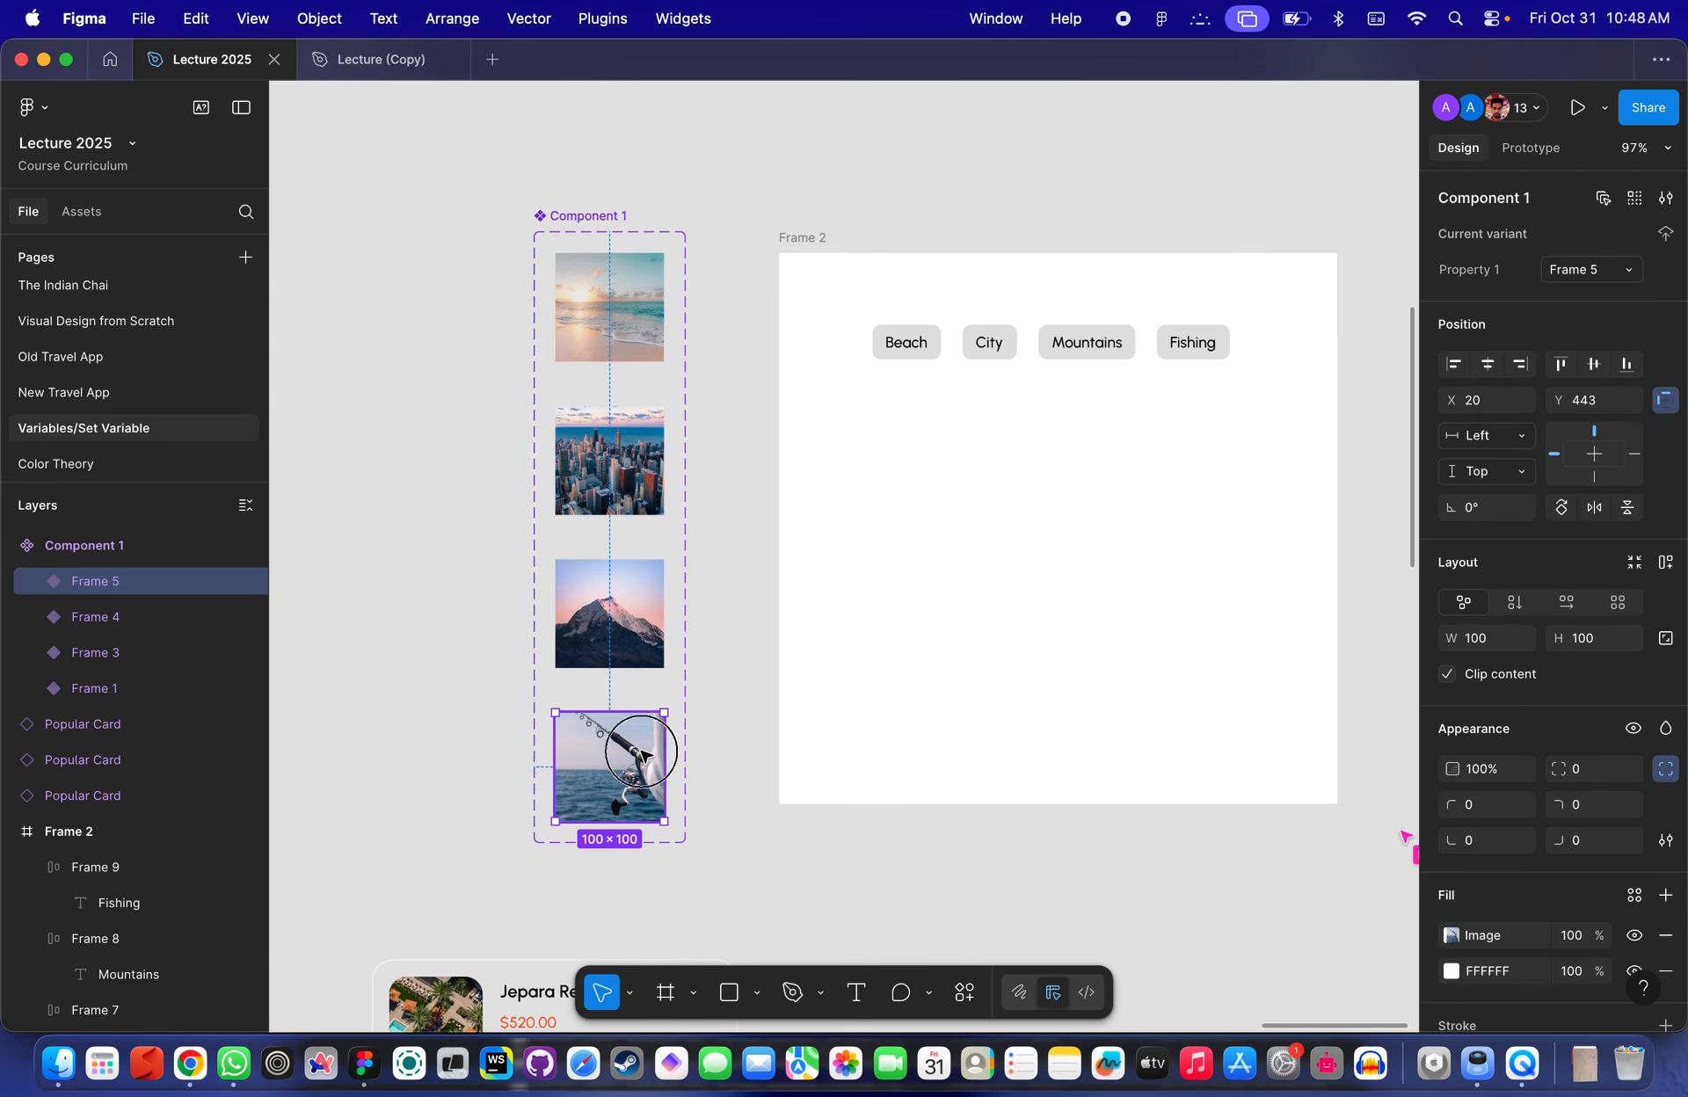
{"action": "scroll", "coordinate": [594, 390], "scroll_direction": "down", "scroll_amount": 3}
{"action": "scroll", "coordinate": [656, 305], "scroll_direction": "up", "scroll_amount": 5}
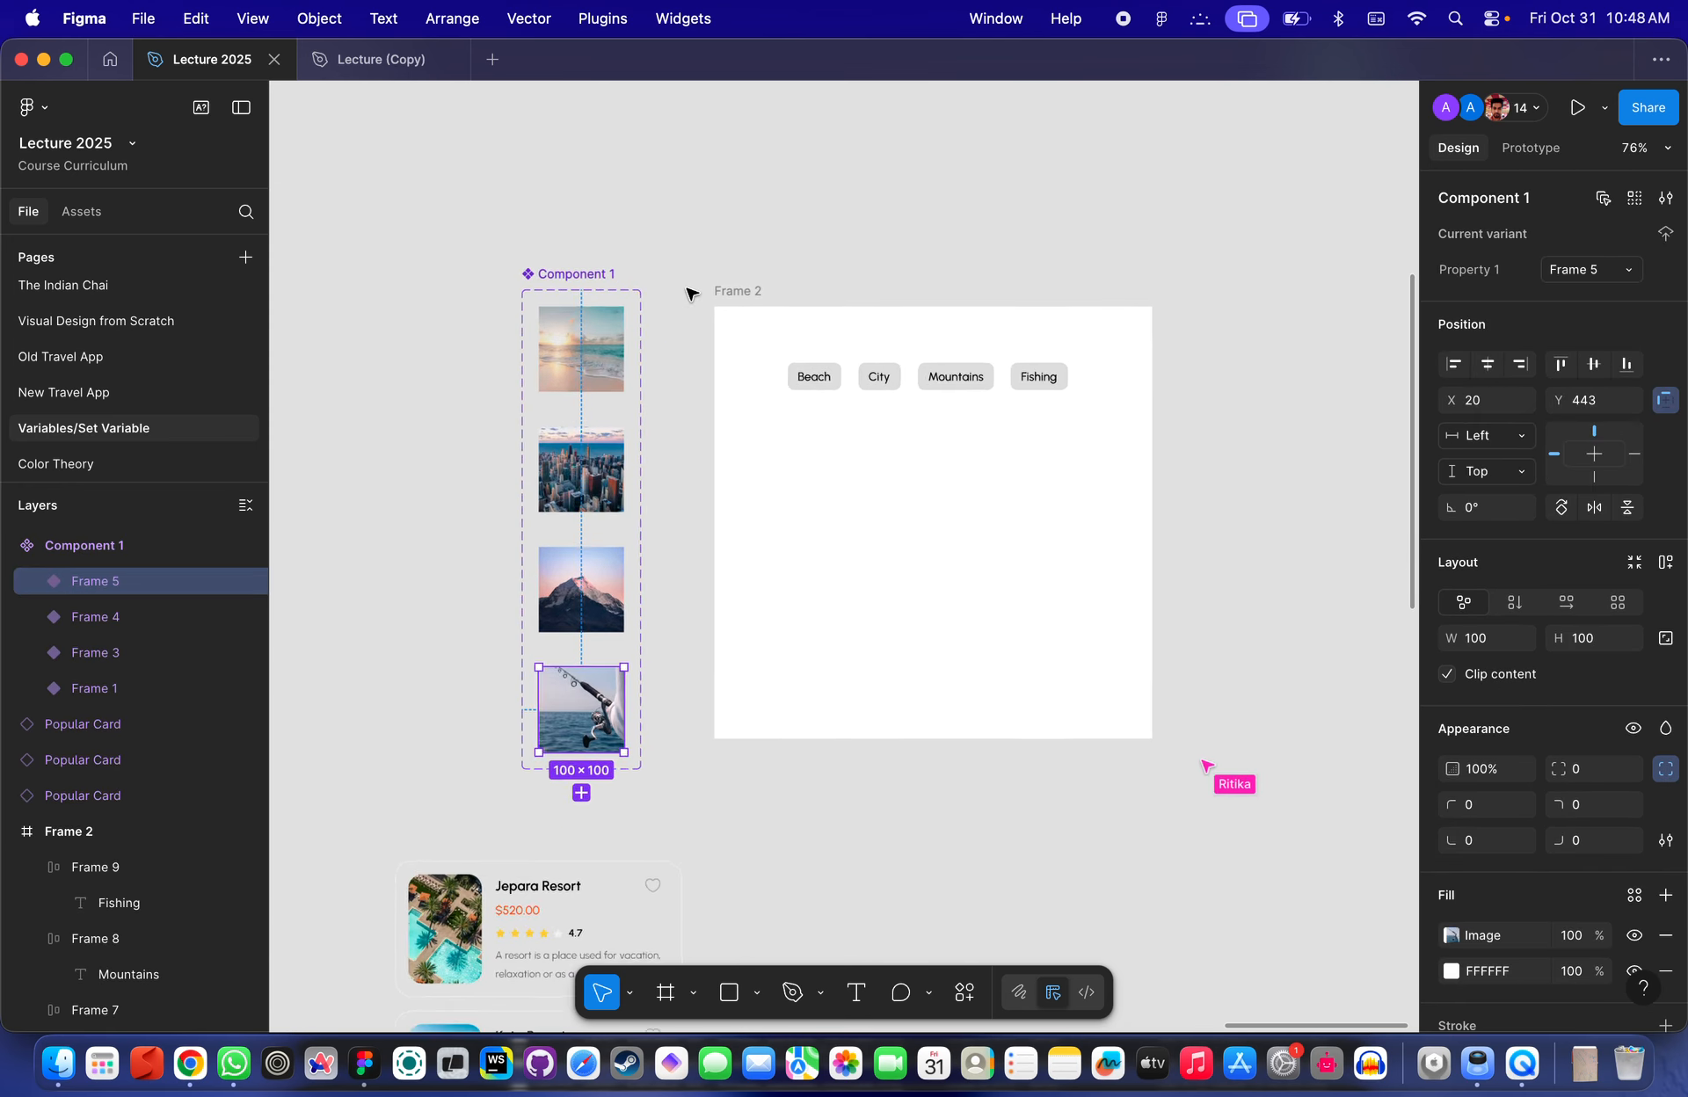
{"action": "left_click", "coordinate": [787, 291]}
{"action": "scroll", "coordinate": [785, 290], "scroll_direction": "left", "scroll_amount": 4}
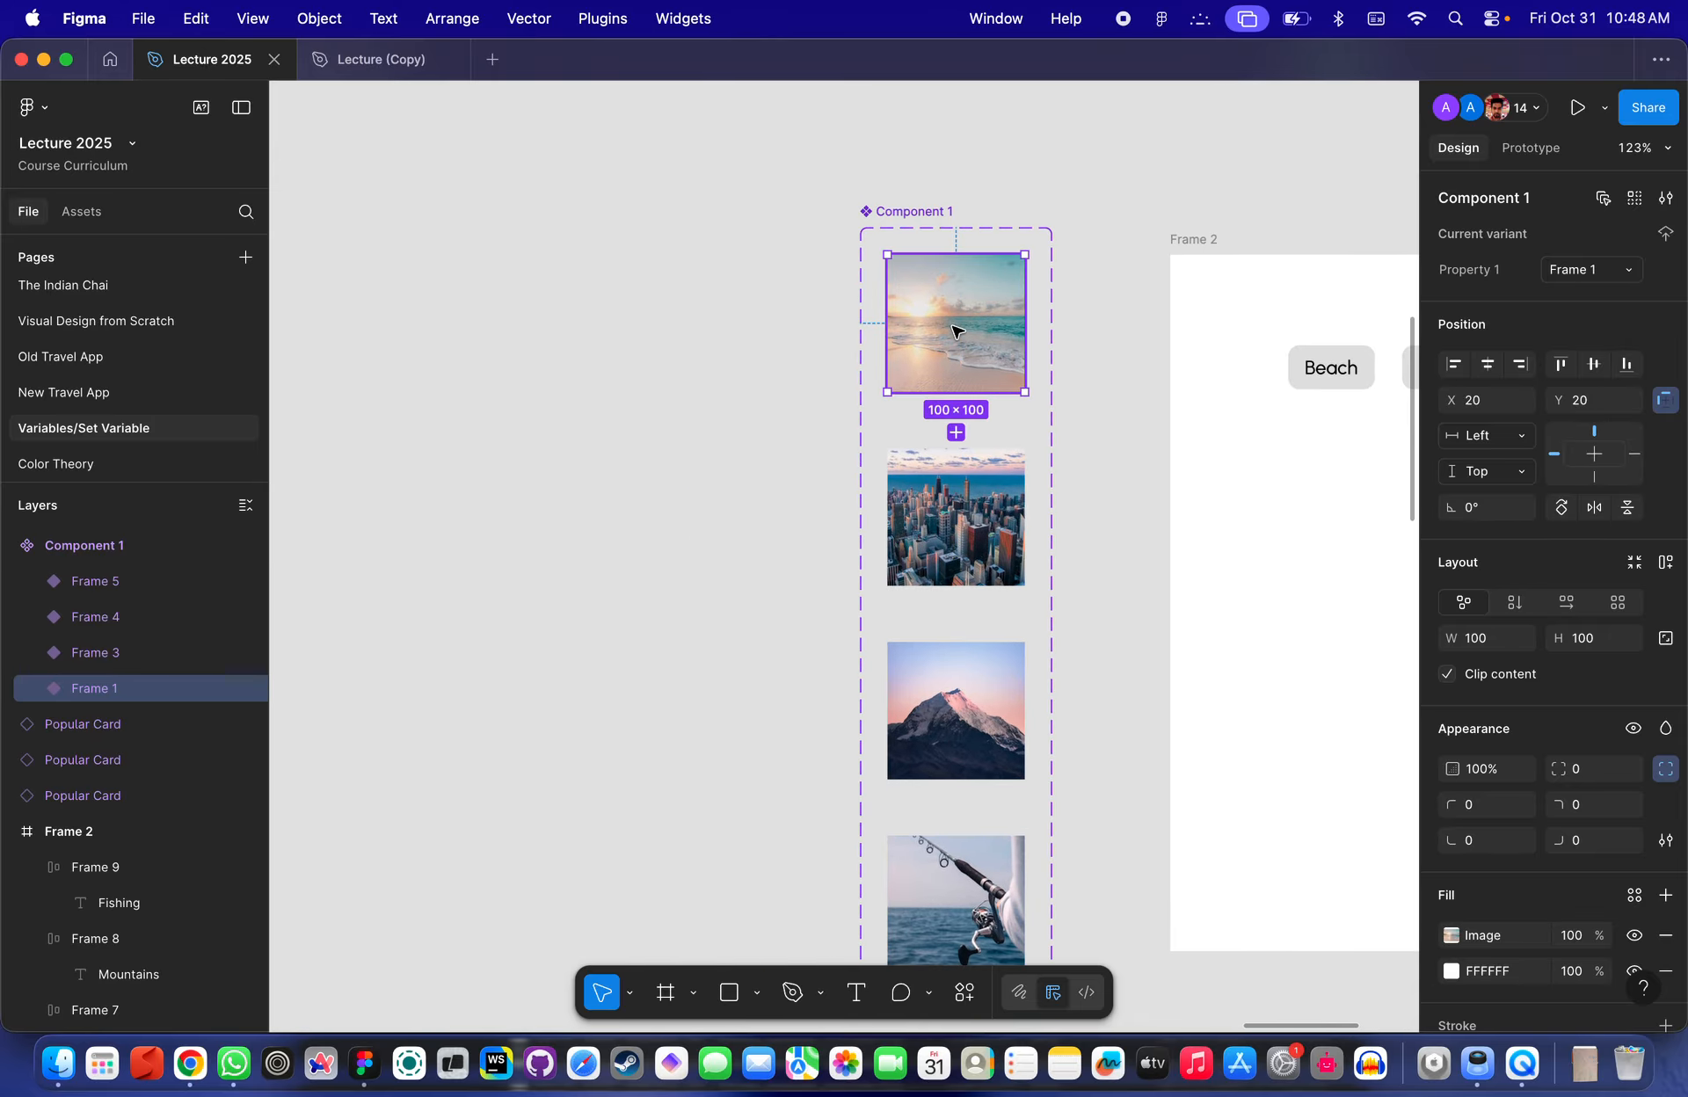
{"action": "left_click_drag", "start_coordinate": [959, 330], "coordinate": [513, 331], "text": "alt"}
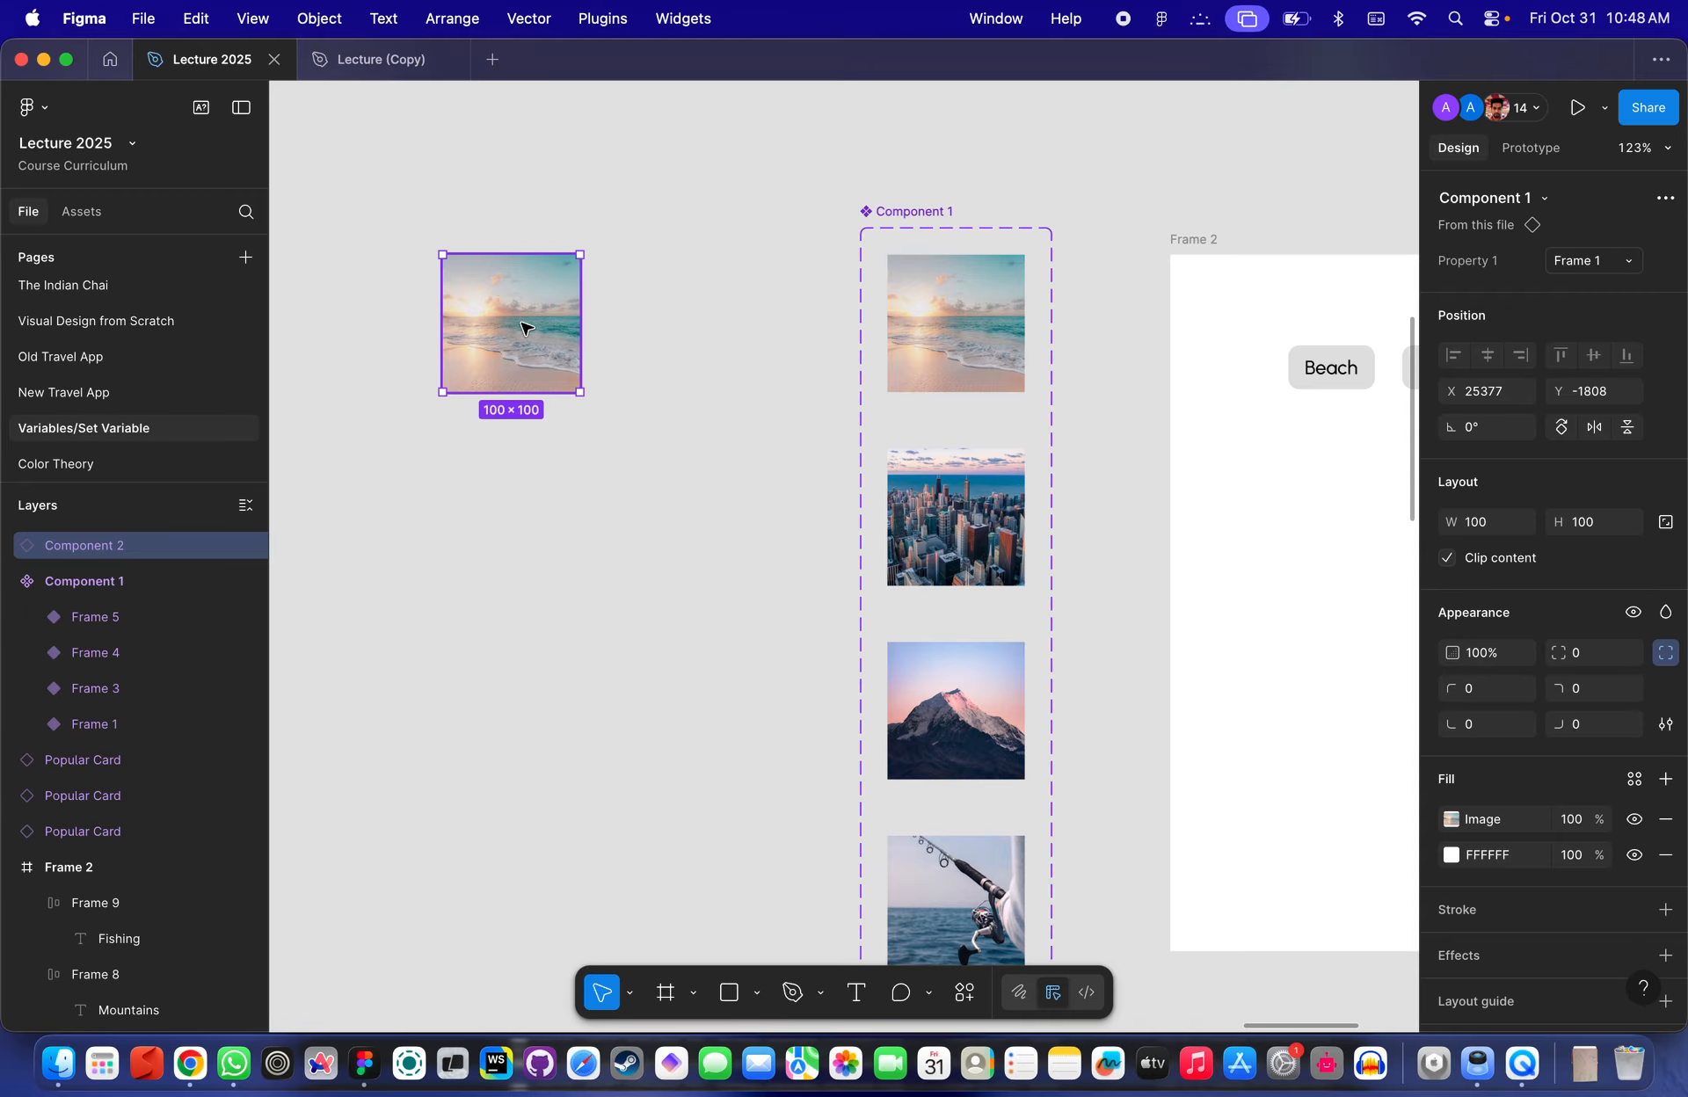
- Rename the component set's variant property to Type
{"action": "scroll", "coordinate": [506, 337], "scroll_direction": "down", "scroll_amount": 2}
{"action": "scroll", "coordinate": [506, 337], "scroll_direction": "right", "scroll_amount": 1}
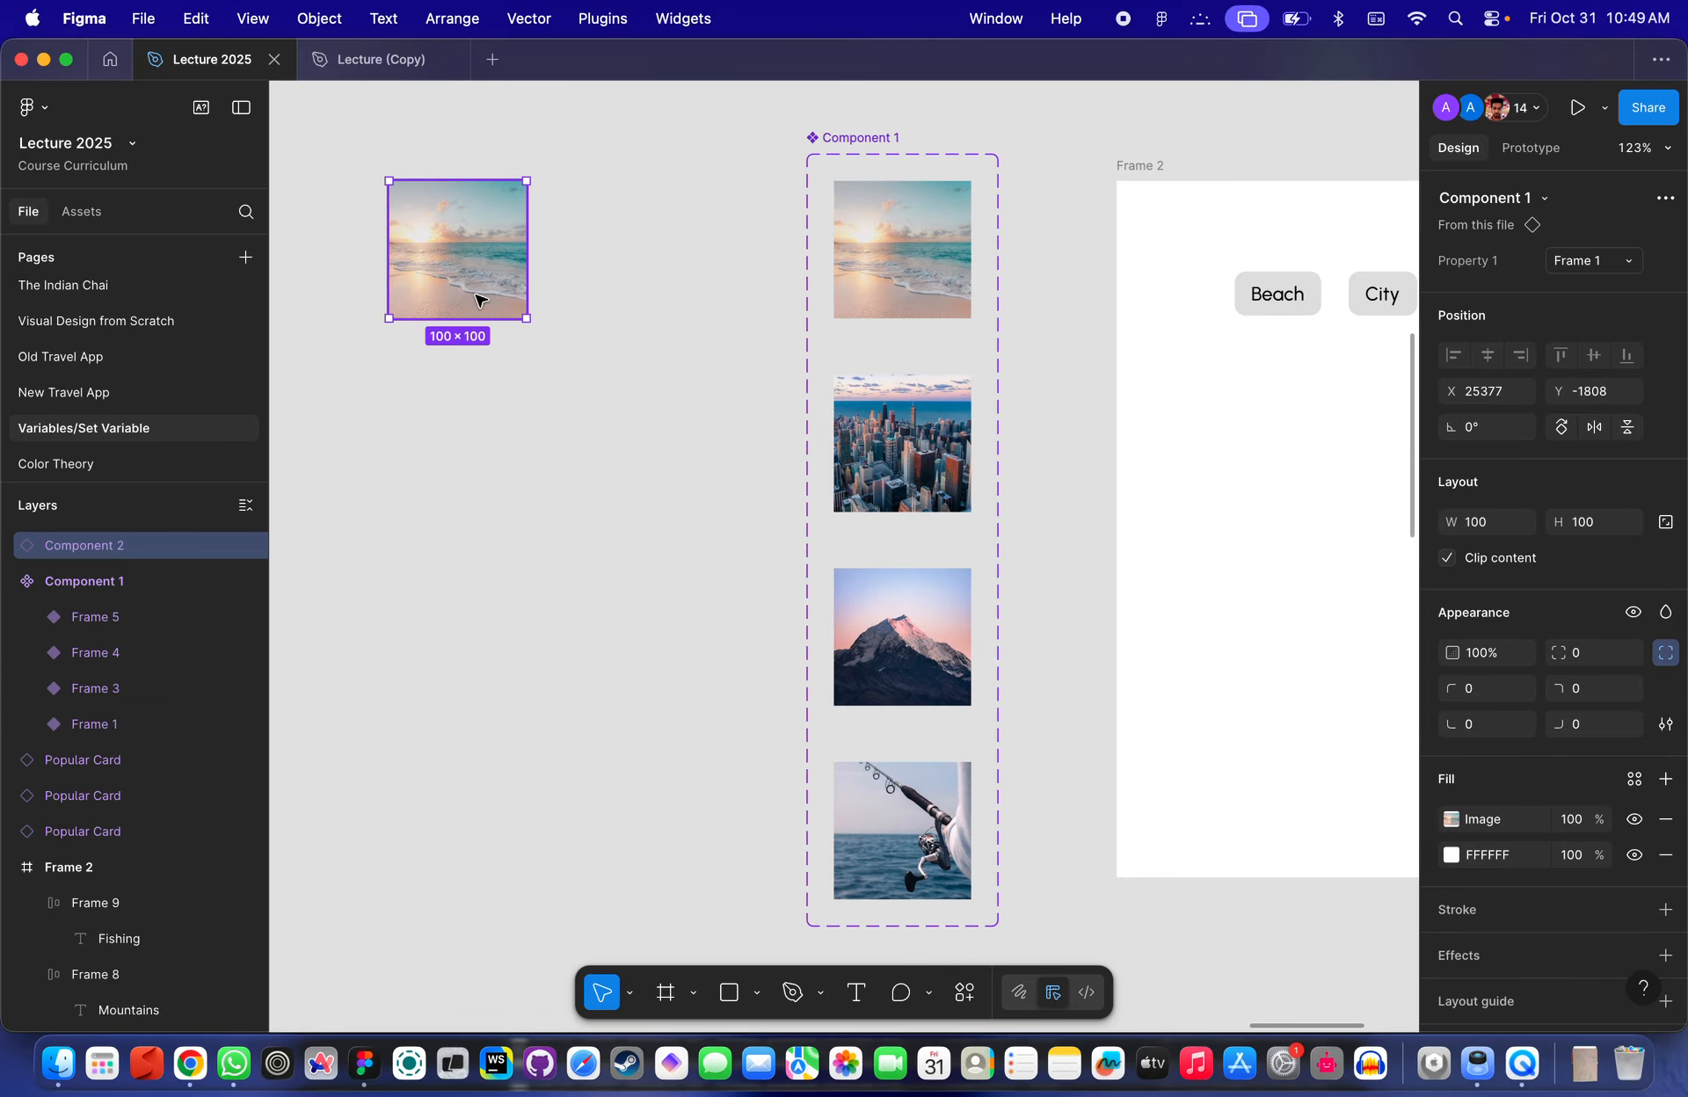
{"action": "scroll", "coordinate": [506, 249], "scroll_direction": "up", "scroll_amount": 1}
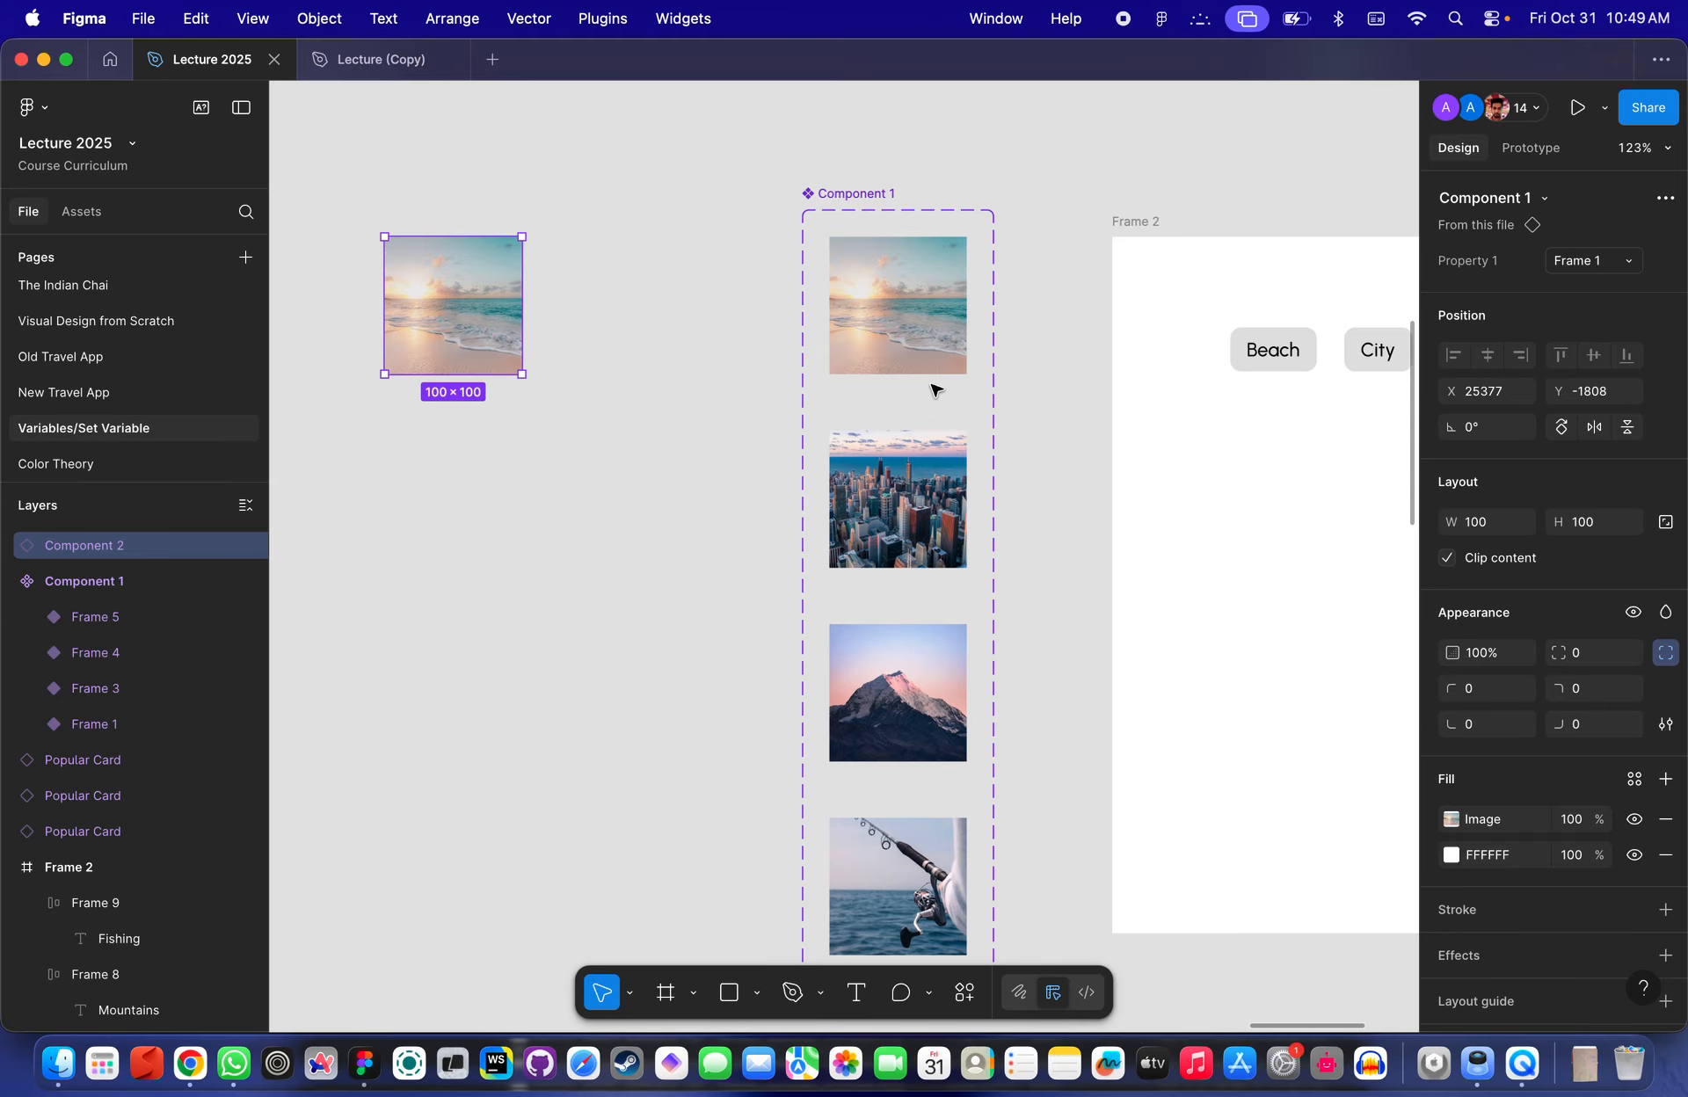
{"action": "left_click", "coordinate": [857, 194]}
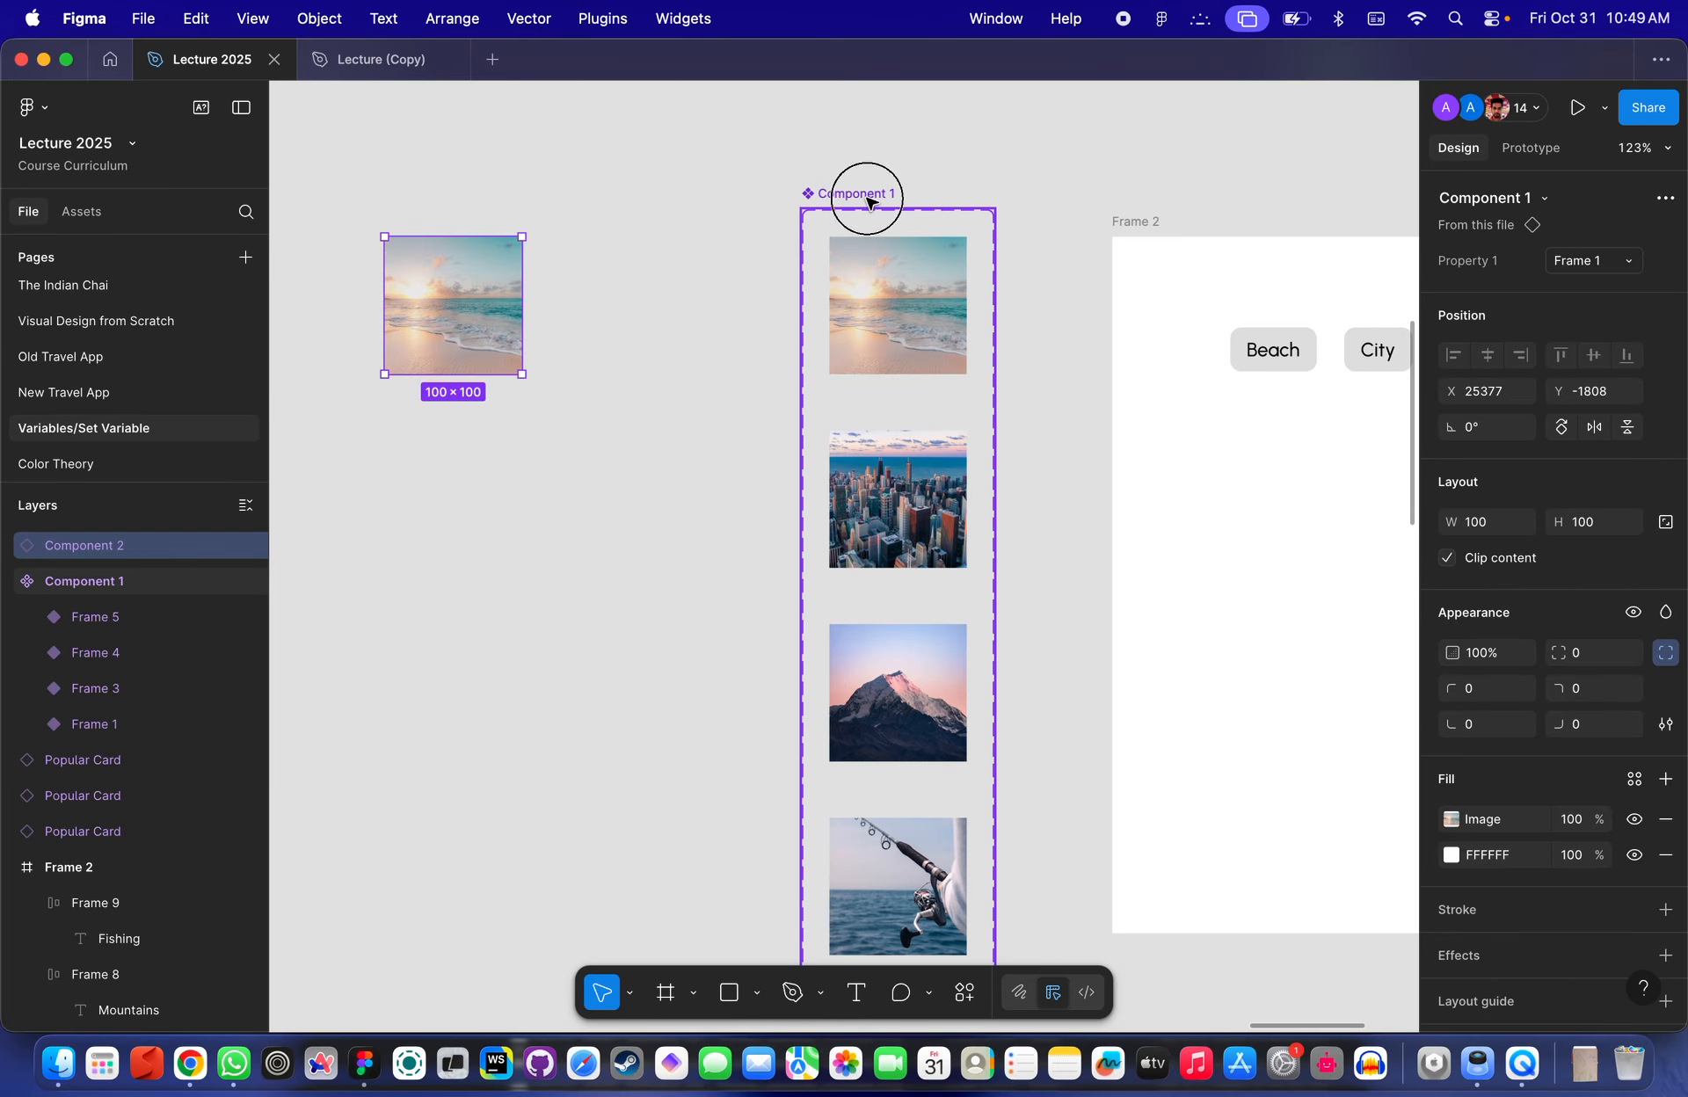
{"action": "scroll", "coordinate": [1226, 286], "scroll_direction": "right", "scroll_amount": 2}
{"action": "scroll", "coordinate": [1226, 286], "scroll_direction": "up", "scroll_amount": 1}
{"action": "left_click", "coordinate": [798, 325]}
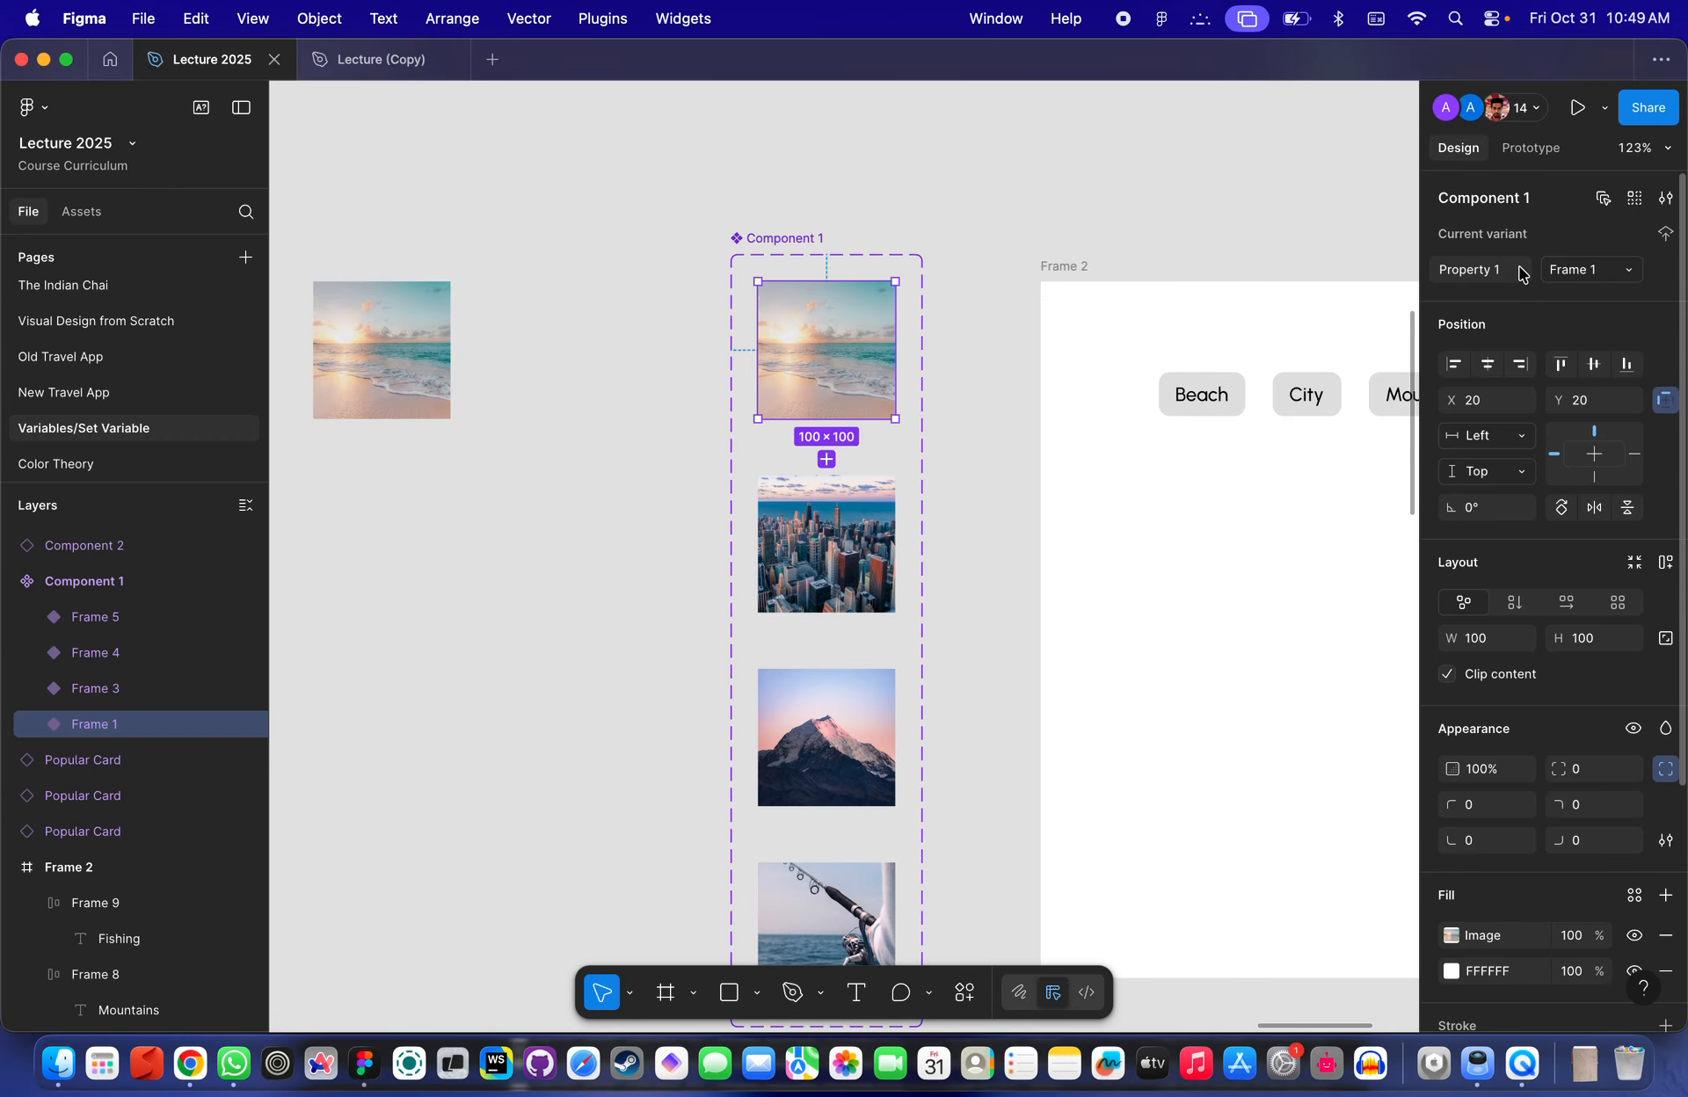
{"action": "left_click", "coordinate": [1005, 381]}
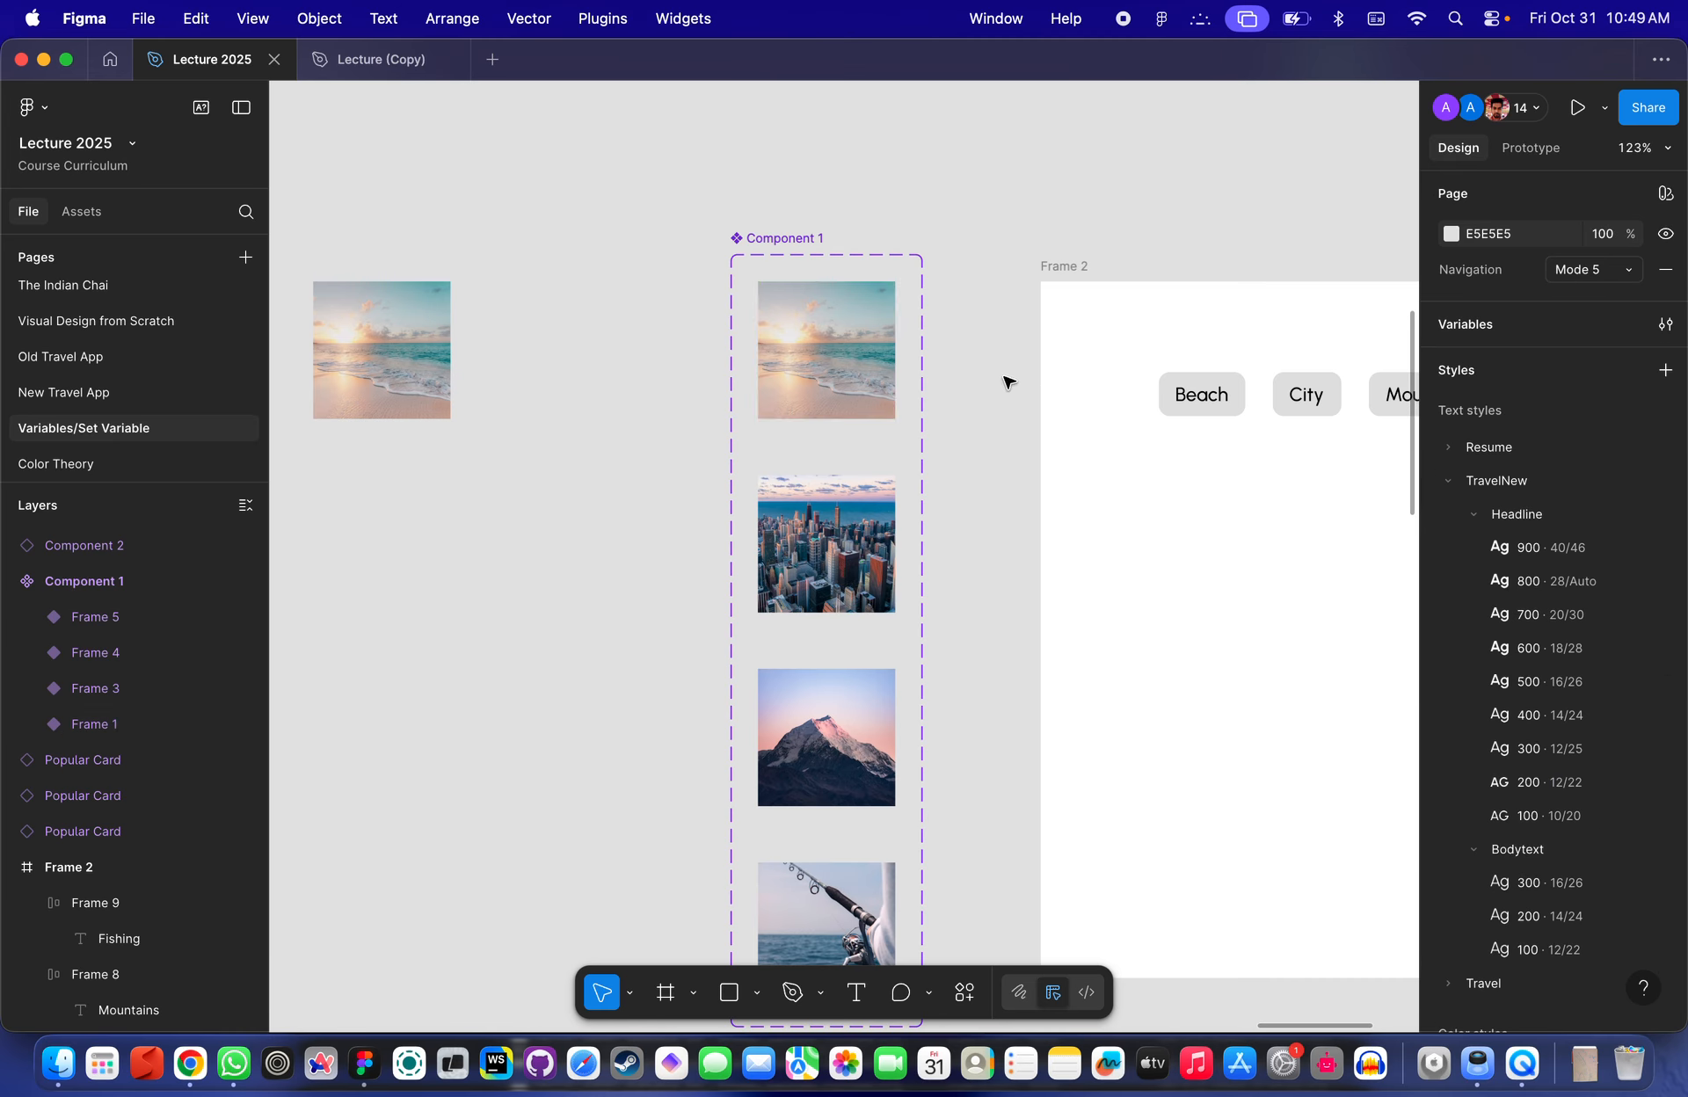
{"action": "left_click", "coordinate": [801, 322]}
{"action": "left_click", "coordinate": [1484, 271]}
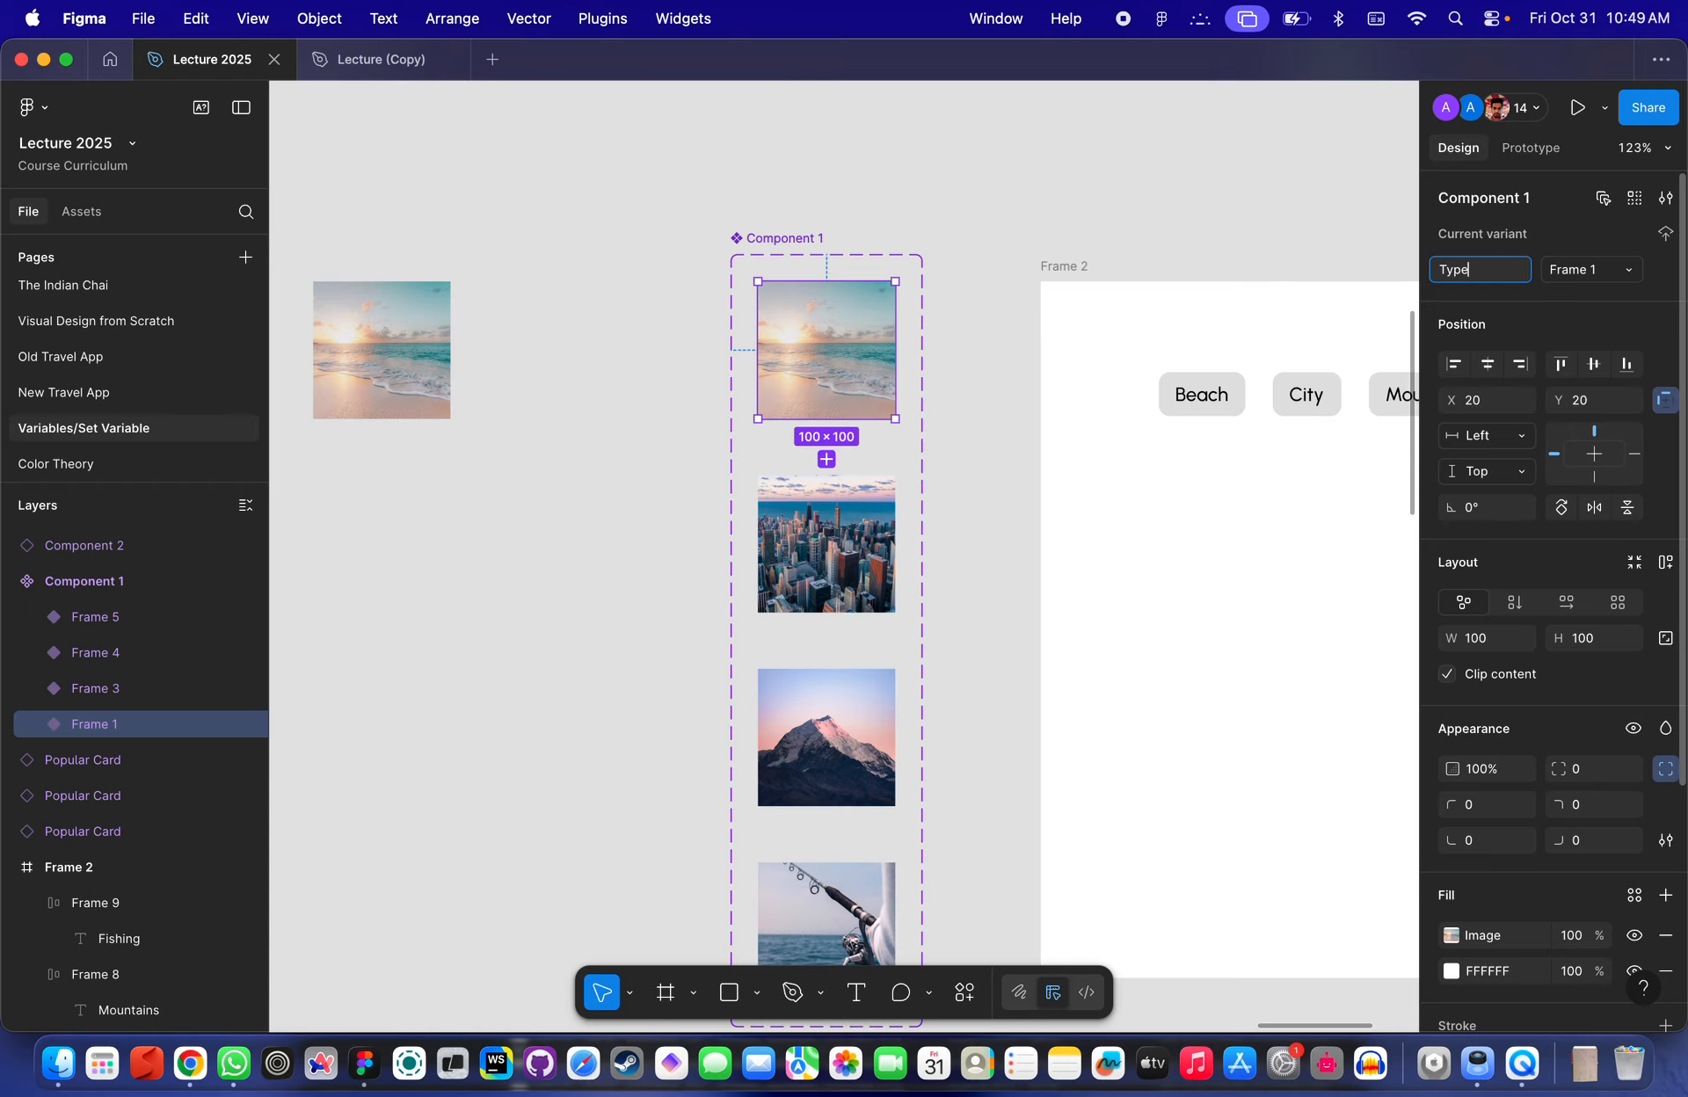
{"action": "key", "text": "Return"}
- Rename the four variants Beach, City, Mountains and Fishing
{"action": "left_click", "coordinate": [1598, 280]}
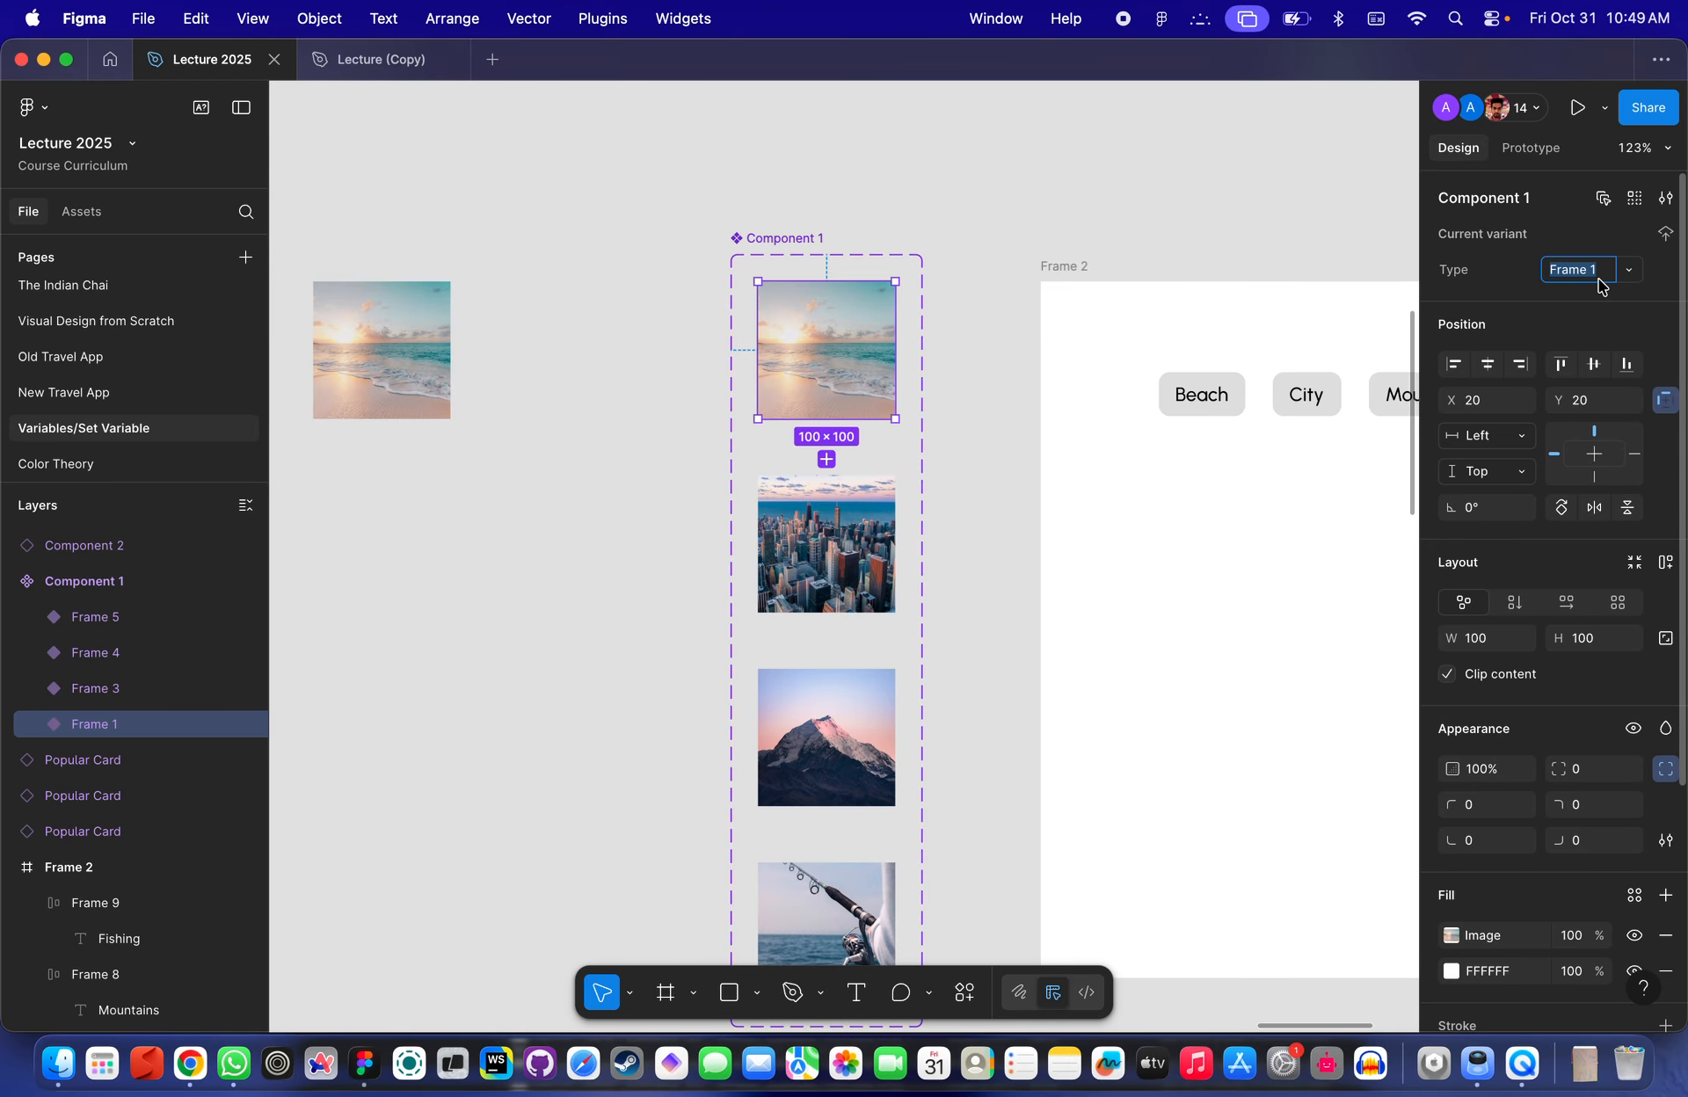
{"action": "key", "text": "Return"}
{"action": "left_click", "coordinate": [870, 545]}
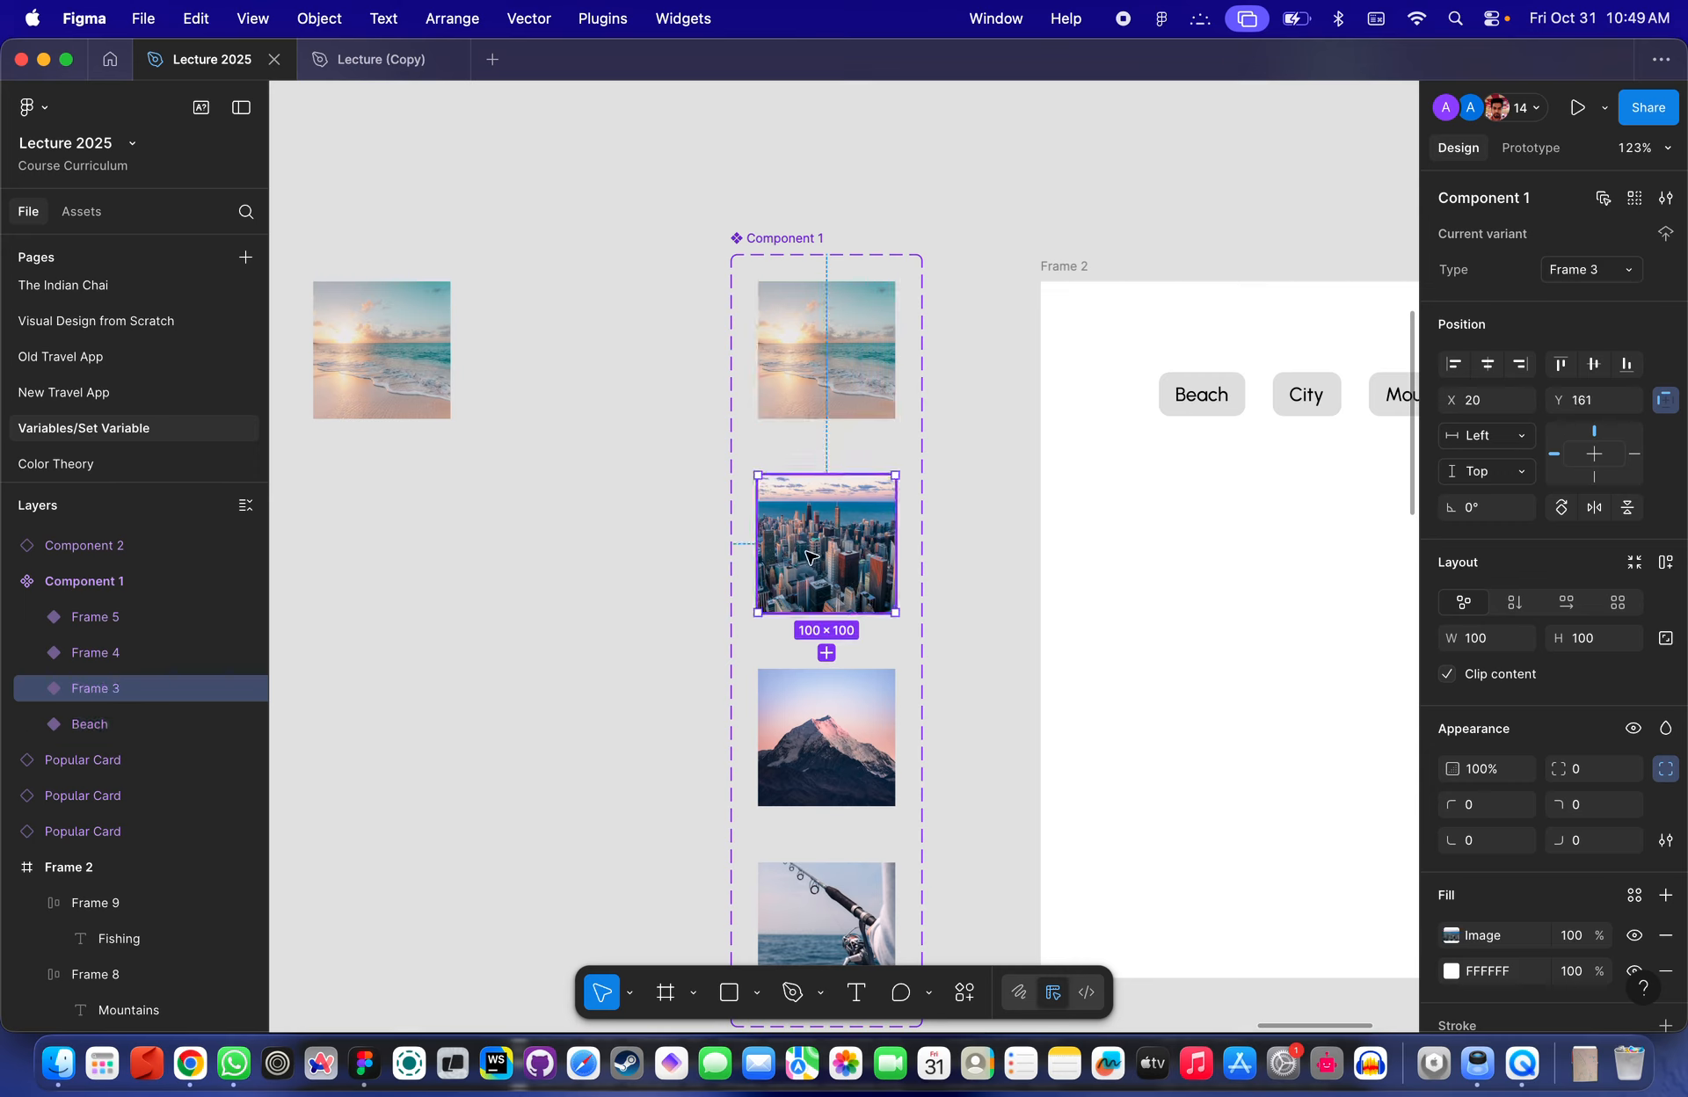
{"action": "left_click", "coordinate": [1591, 277]}
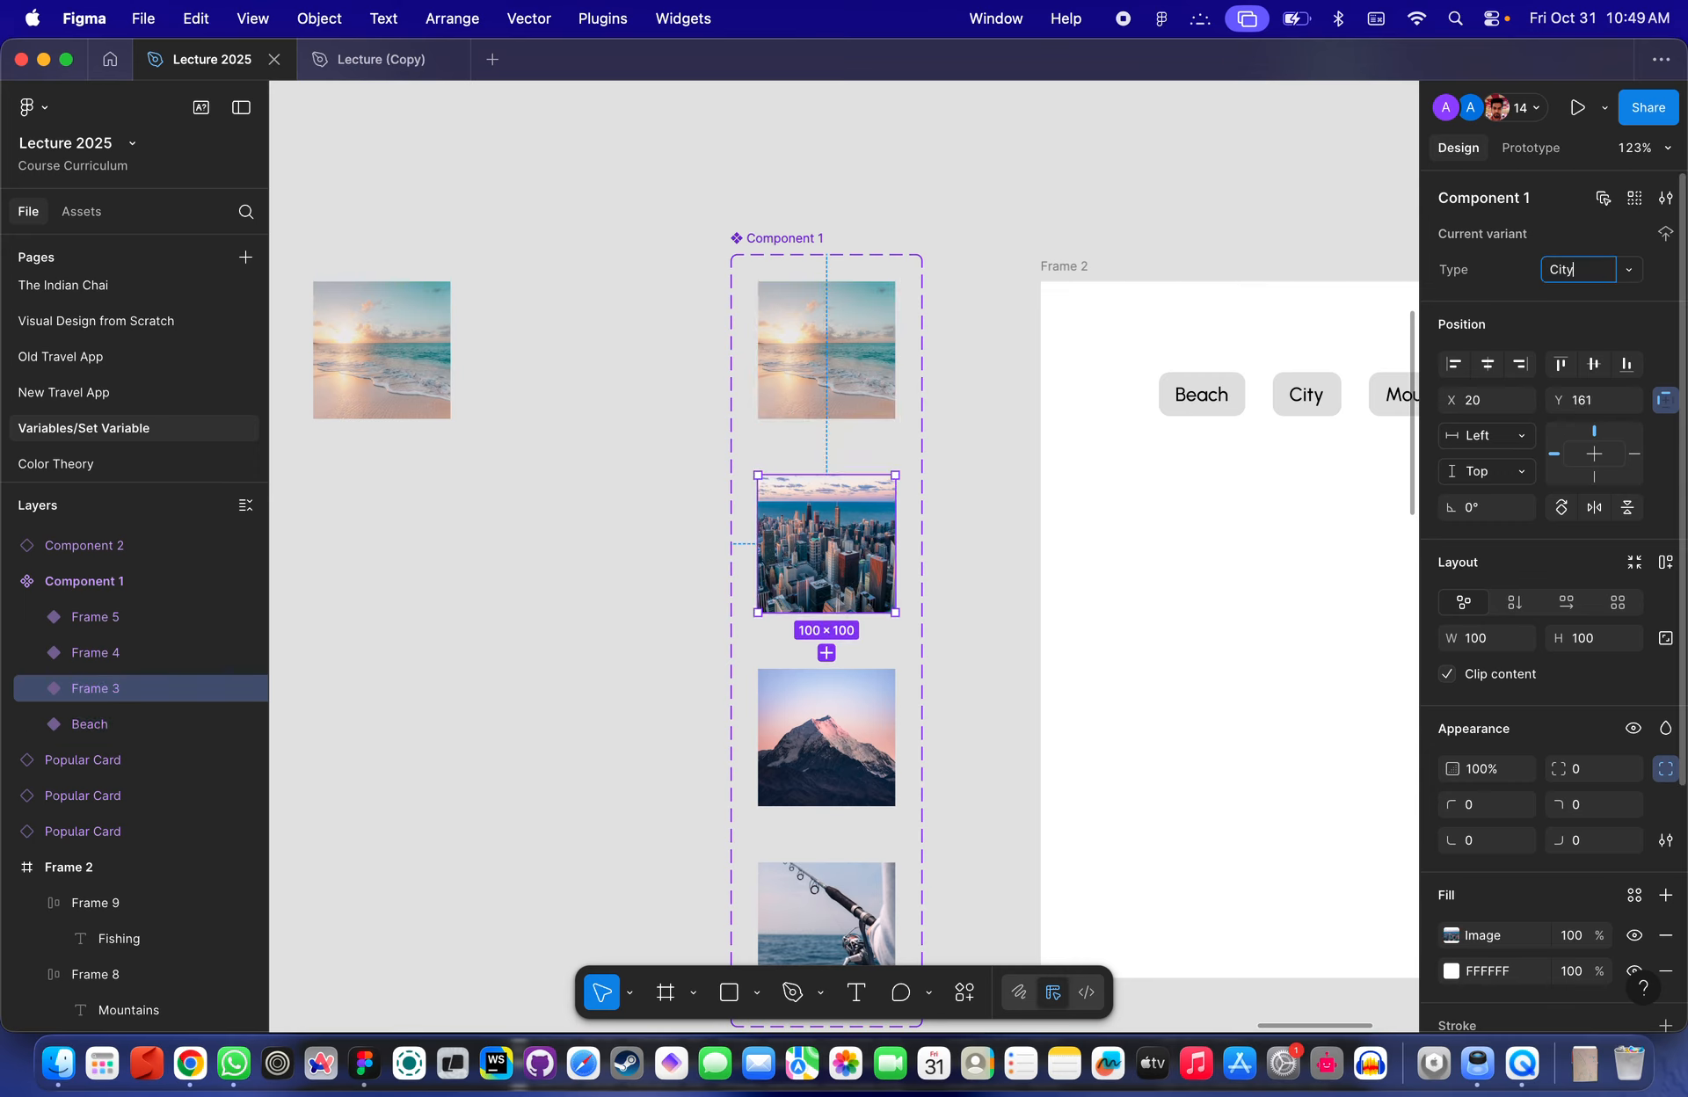
{"action": "key", "text": "Return"}
{"action": "left_click", "coordinate": [866, 704]}
{"action": "left_click", "coordinate": [1590, 266]}
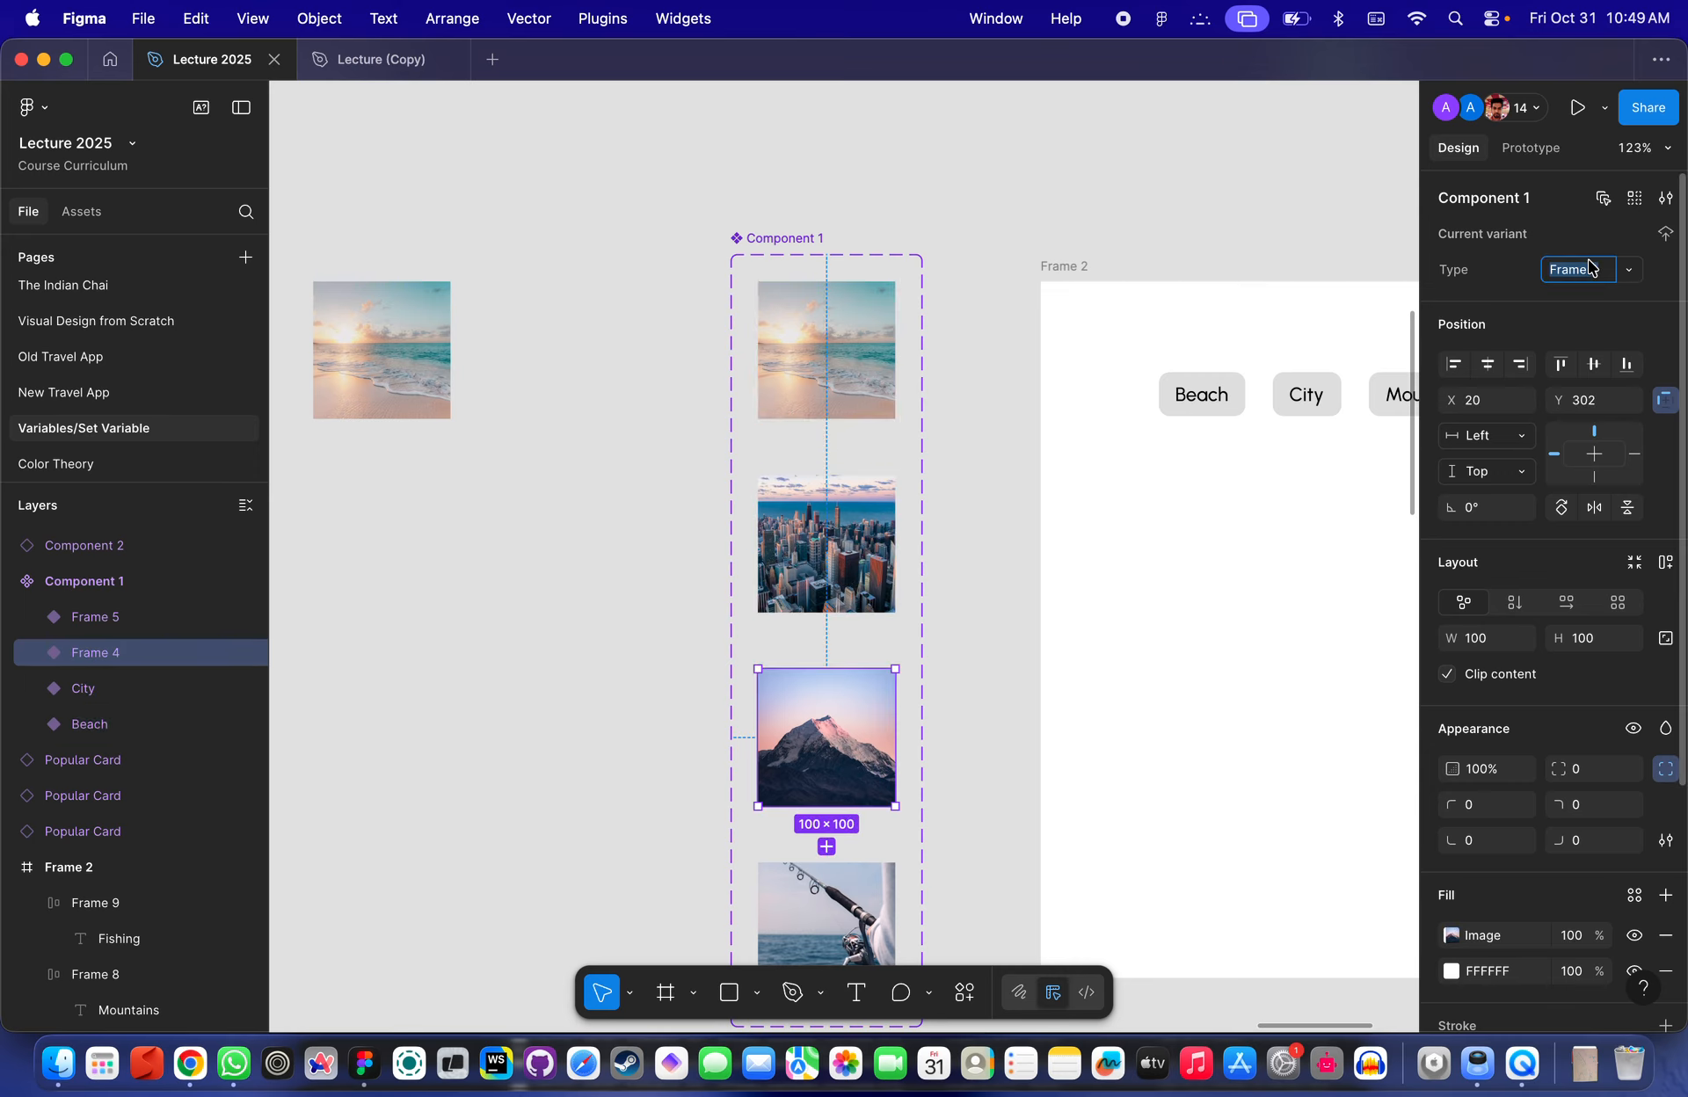
{"action": "key", "text": "Return"}
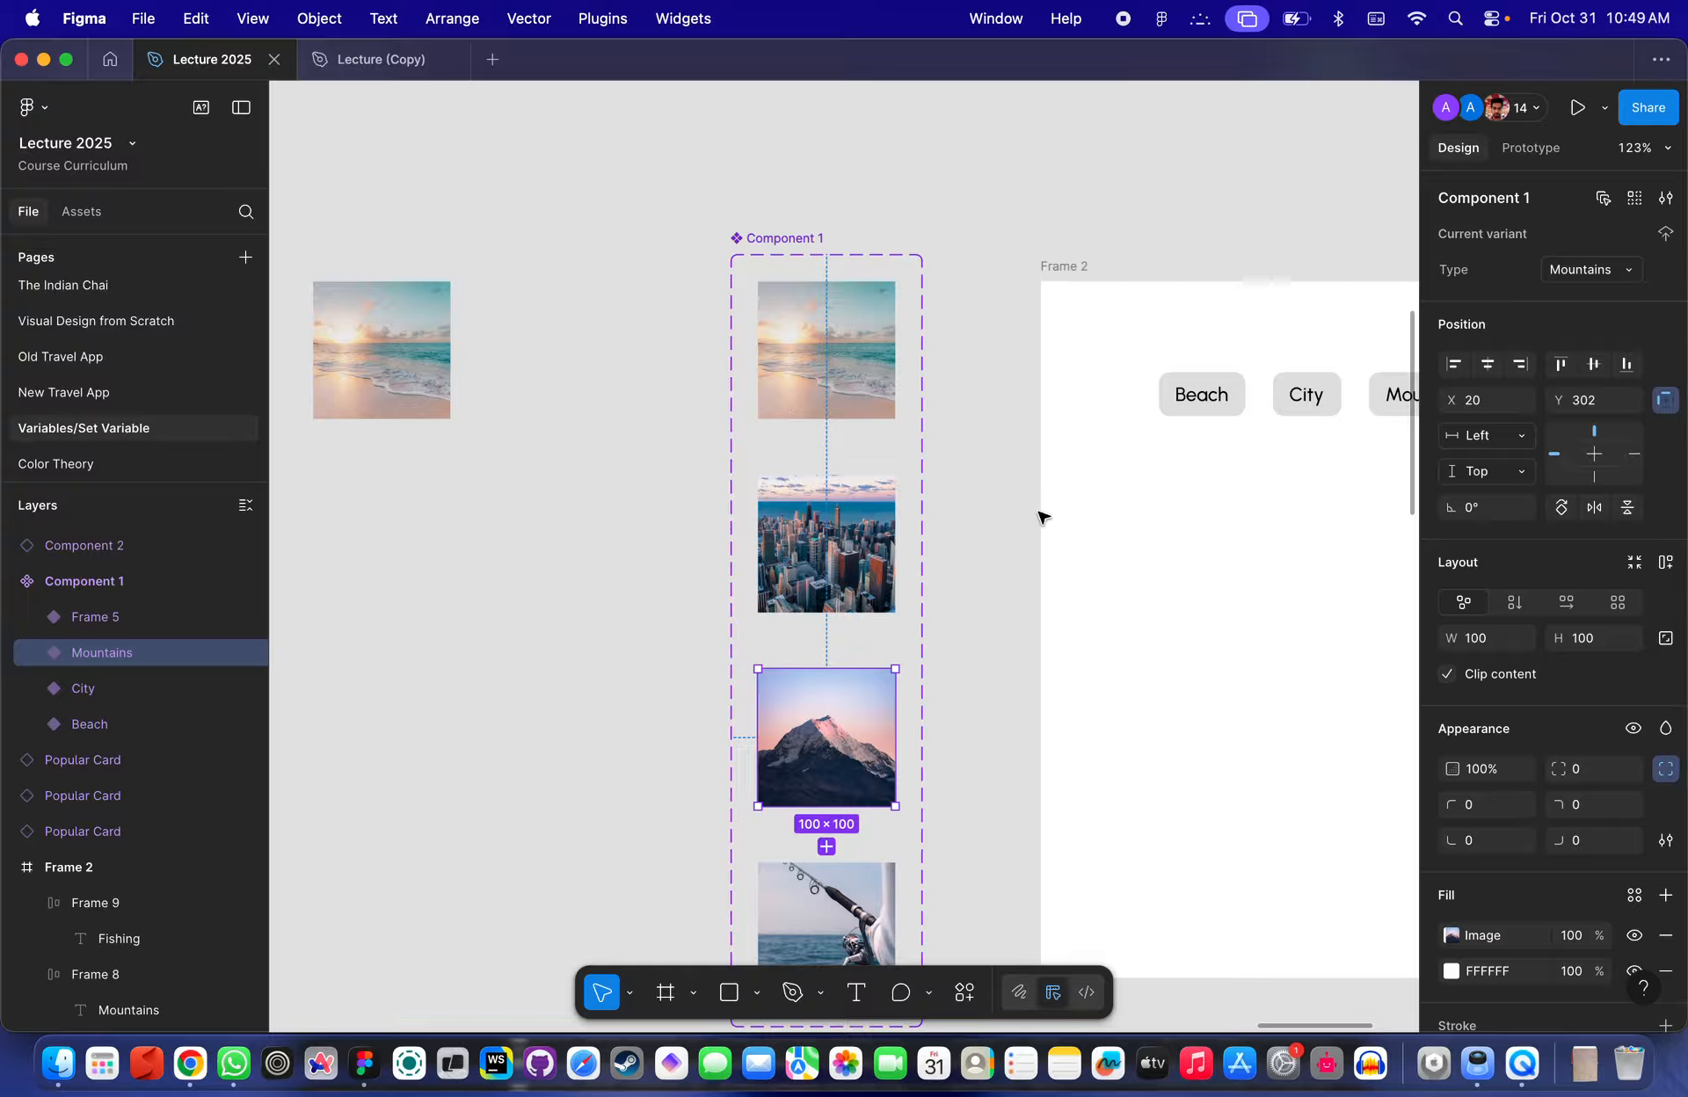
{"action": "scroll", "coordinate": [1040, 516], "scroll_direction": "down", "scroll_amount": 3}
{"action": "left_click", "coordinate": [795, 774]}
{"action": "left_click", "coordinate": [1585, 271]}
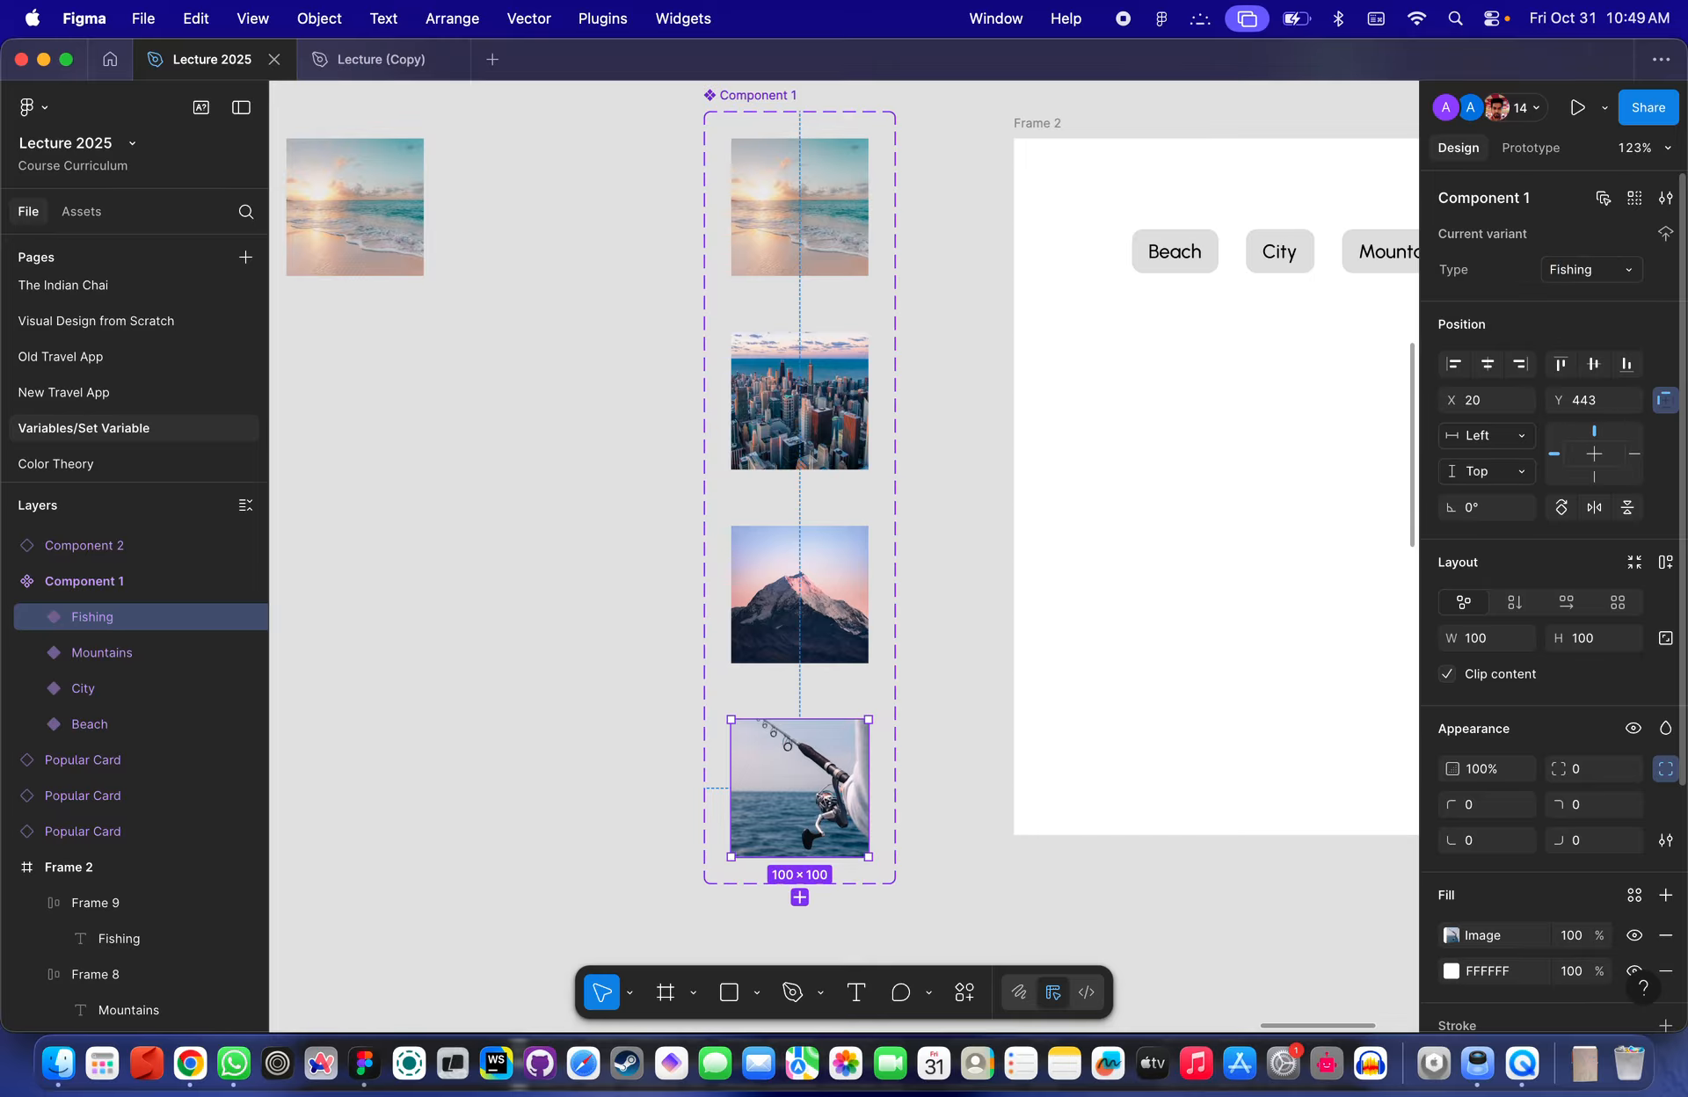
- Switch the instance's Type through City, Fishing and Mountains, then back to Beach
{"action": "scroll", "coordinate": [1239, 300], "scroll_direction": "down", "scroll_amount": 5}
{"action": "left_click", "coordinate": [1100, 400]}
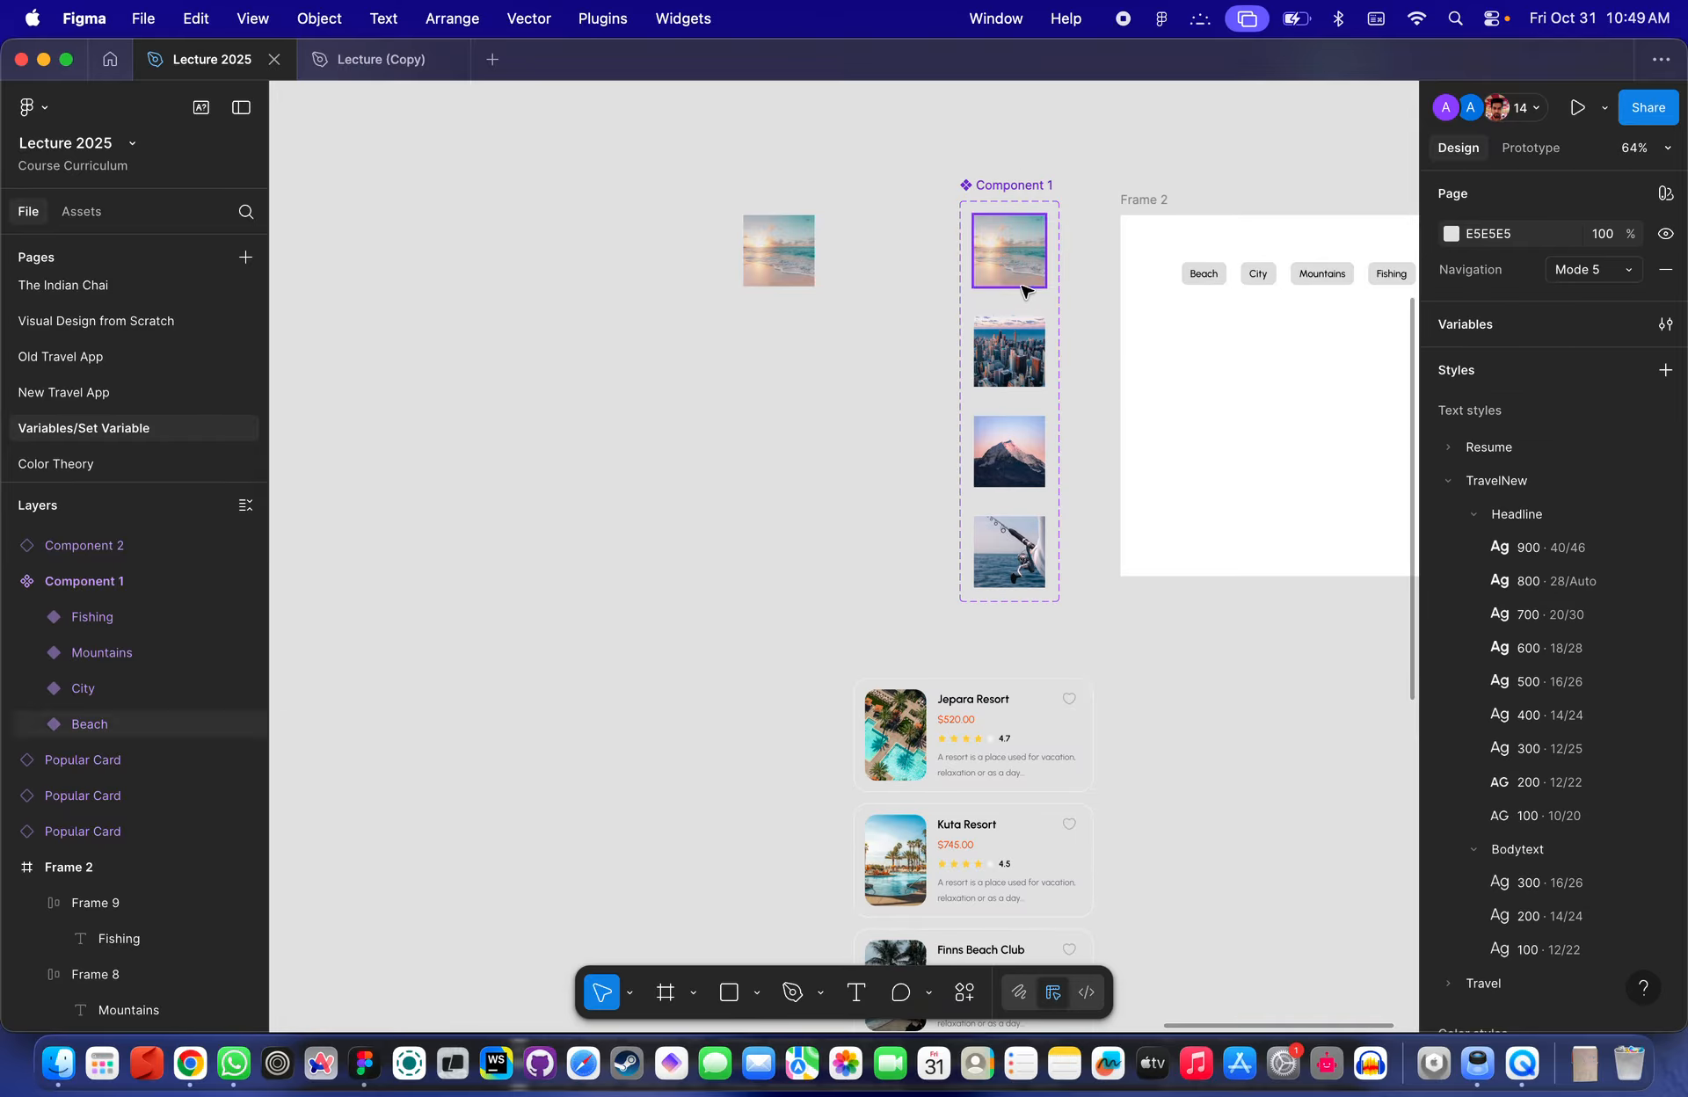
{"action": "left_click", "coordinate": [794, 255]}
{"action": "scroll", "coordinate": [801, 256], "scroll_direction": "up", "scroll_amount": 5}
{"action": "scroll", "coordinate": [732, 343], "scroll_direction": "up", "scroll_amount": 2}
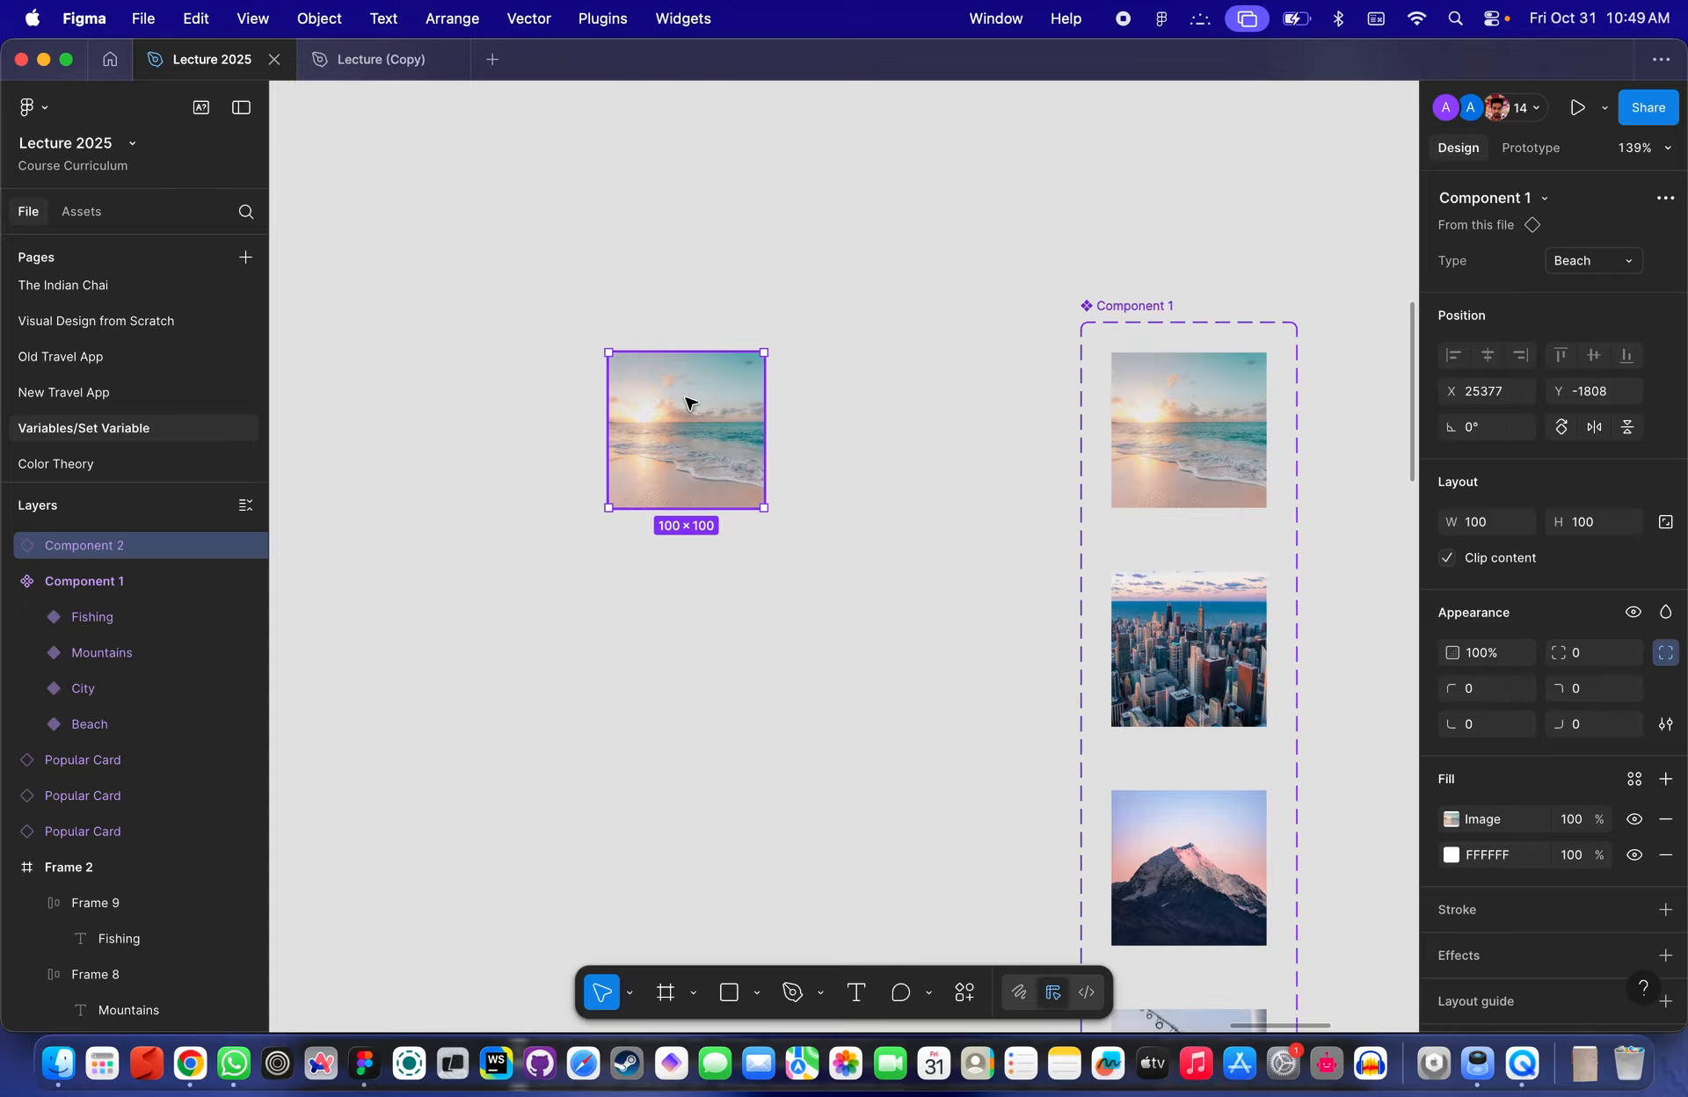
{"action": "left_click", "coordinate": [1609, 262]}
{"action": "left_click", "coordinate": [1557, 295]}
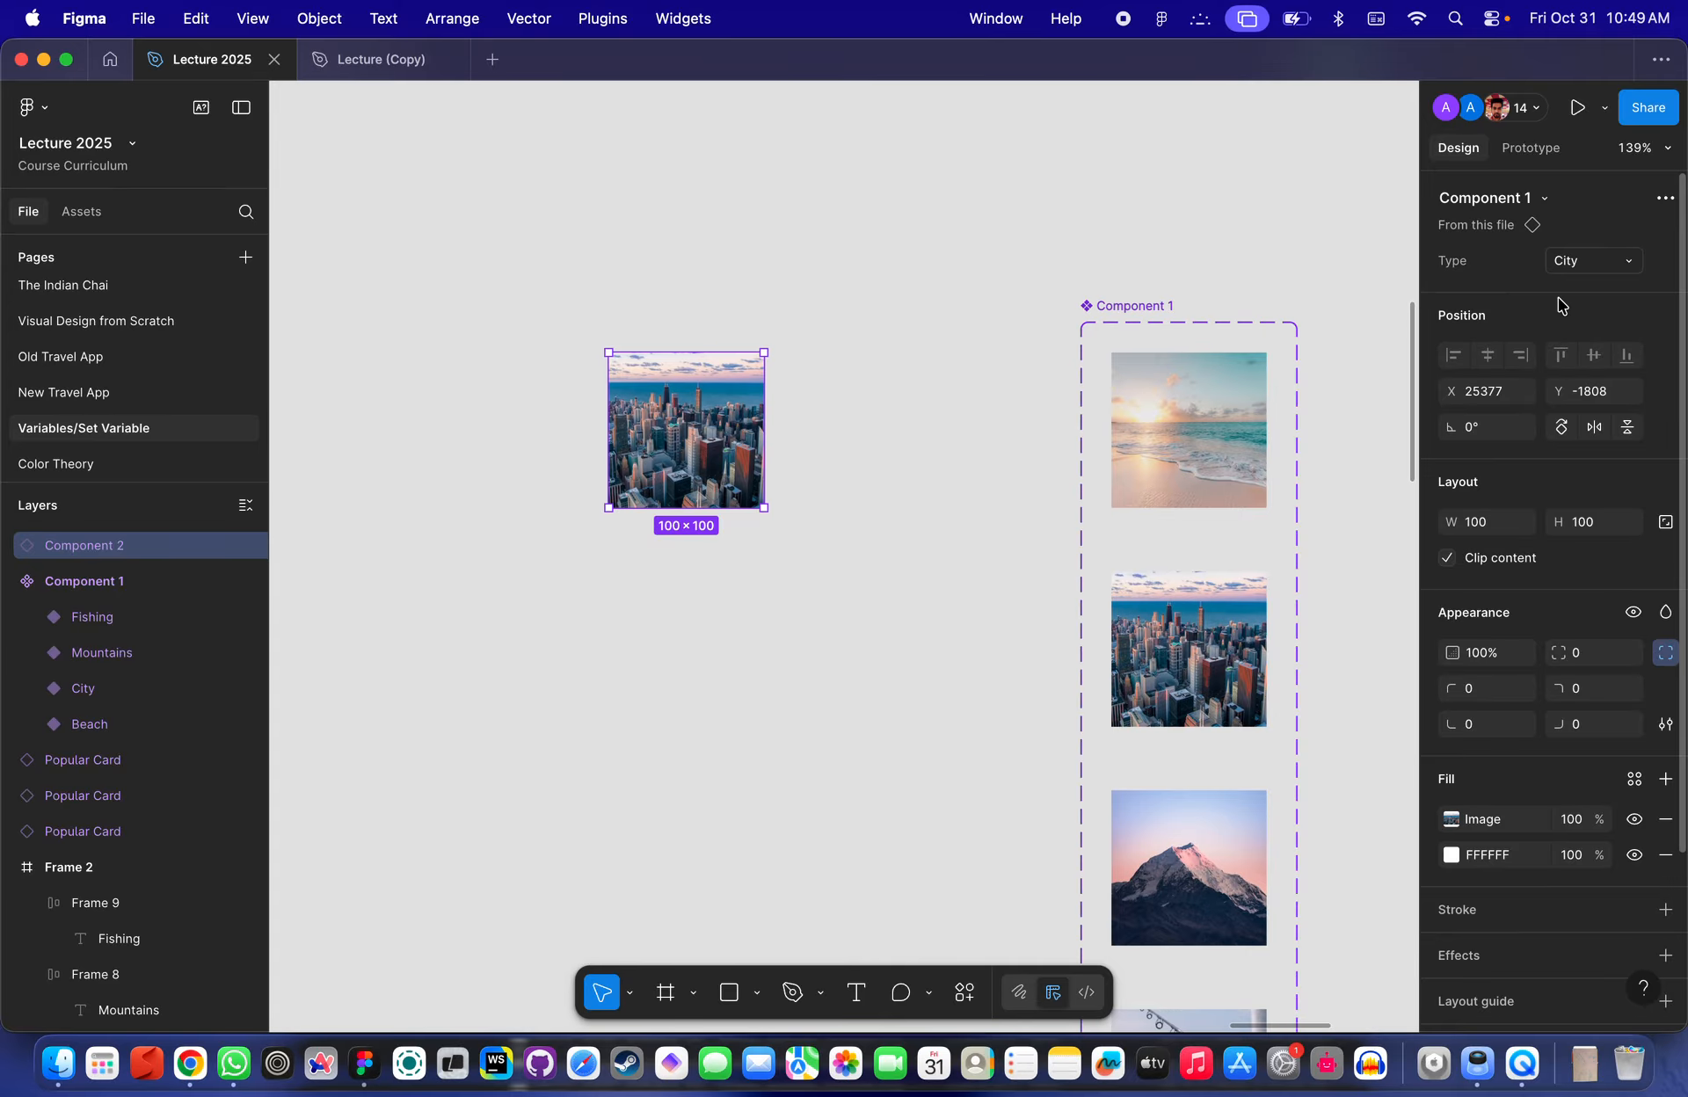
{"action": "left_click", "coordinate": [1587, 262]}
{"action": "left_click", "coordinate": [1573, 314]}
{"action": "left_click", "coordinate": [1613, 262]}
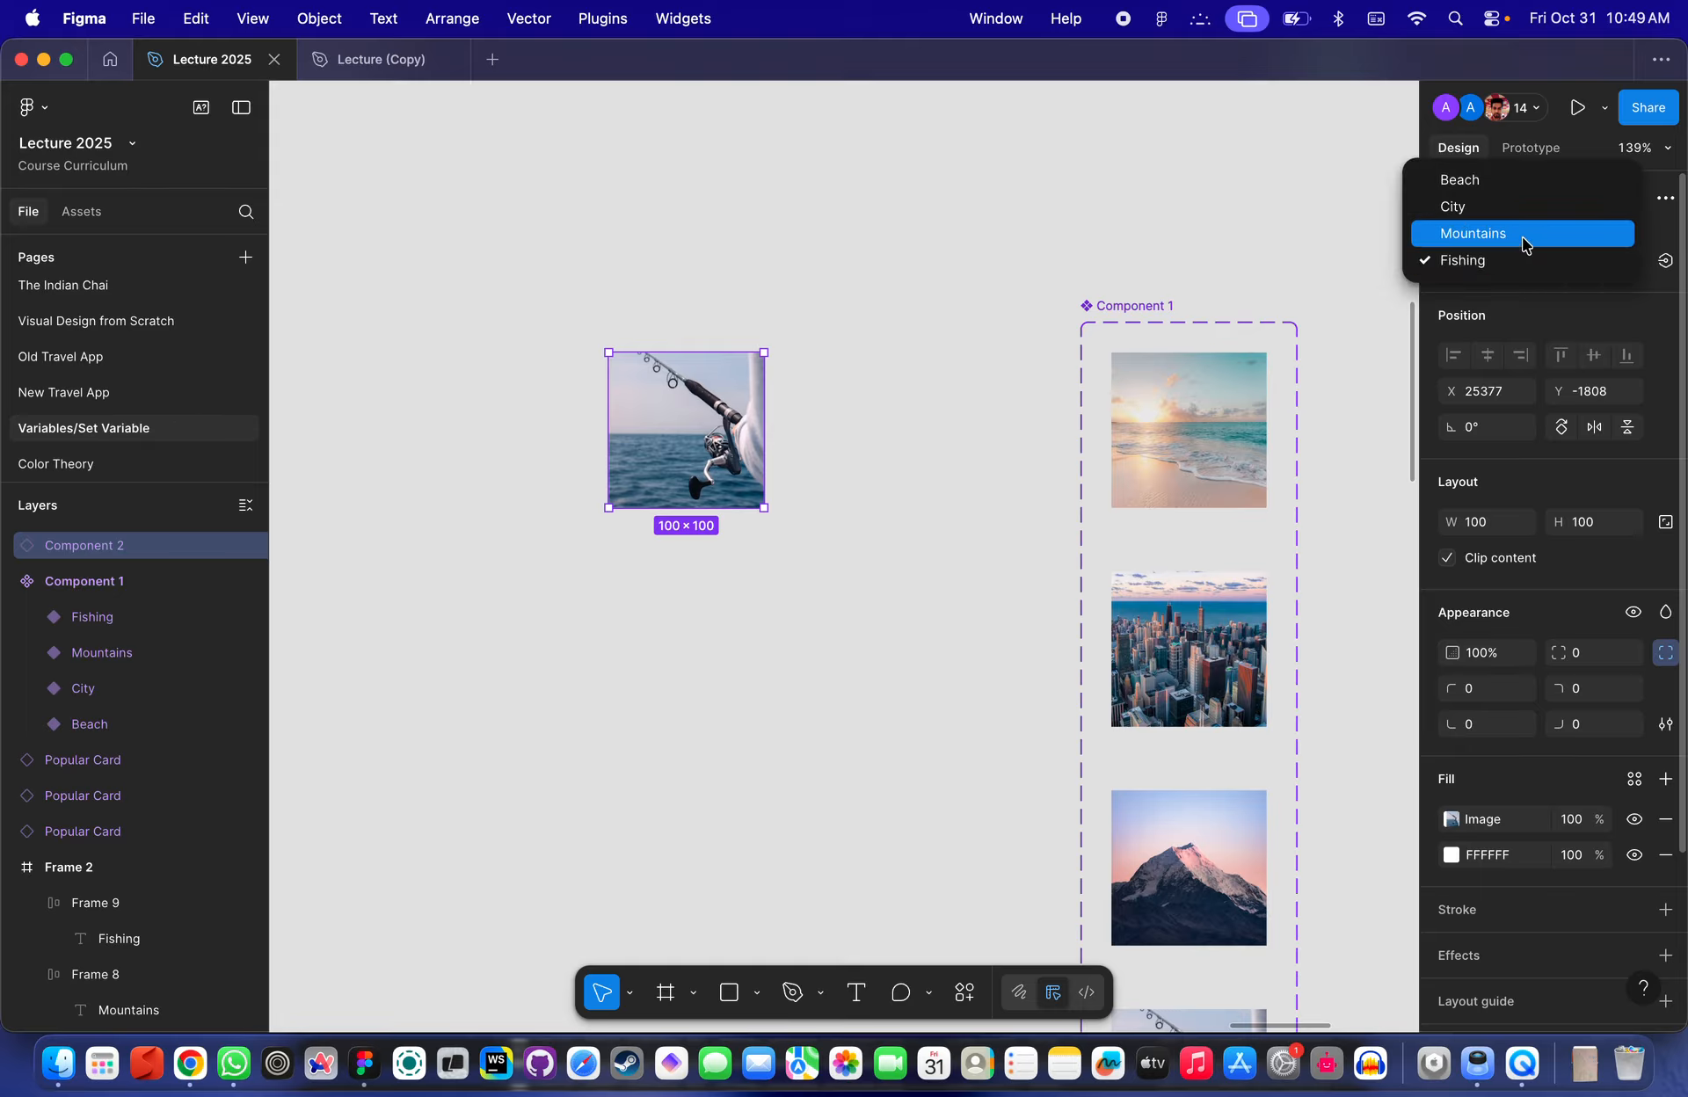
{"action": "left_click", "coordinate": [1521, 234]}
{"action": "left_click", "coordinate": [1047, 366]}
{"action": "scroll", "coordinate": [1047, 366], "scroll_direction": "down", "scroll_amount": 3}
{"action": "left_click", "coordinate": [806, 424]}
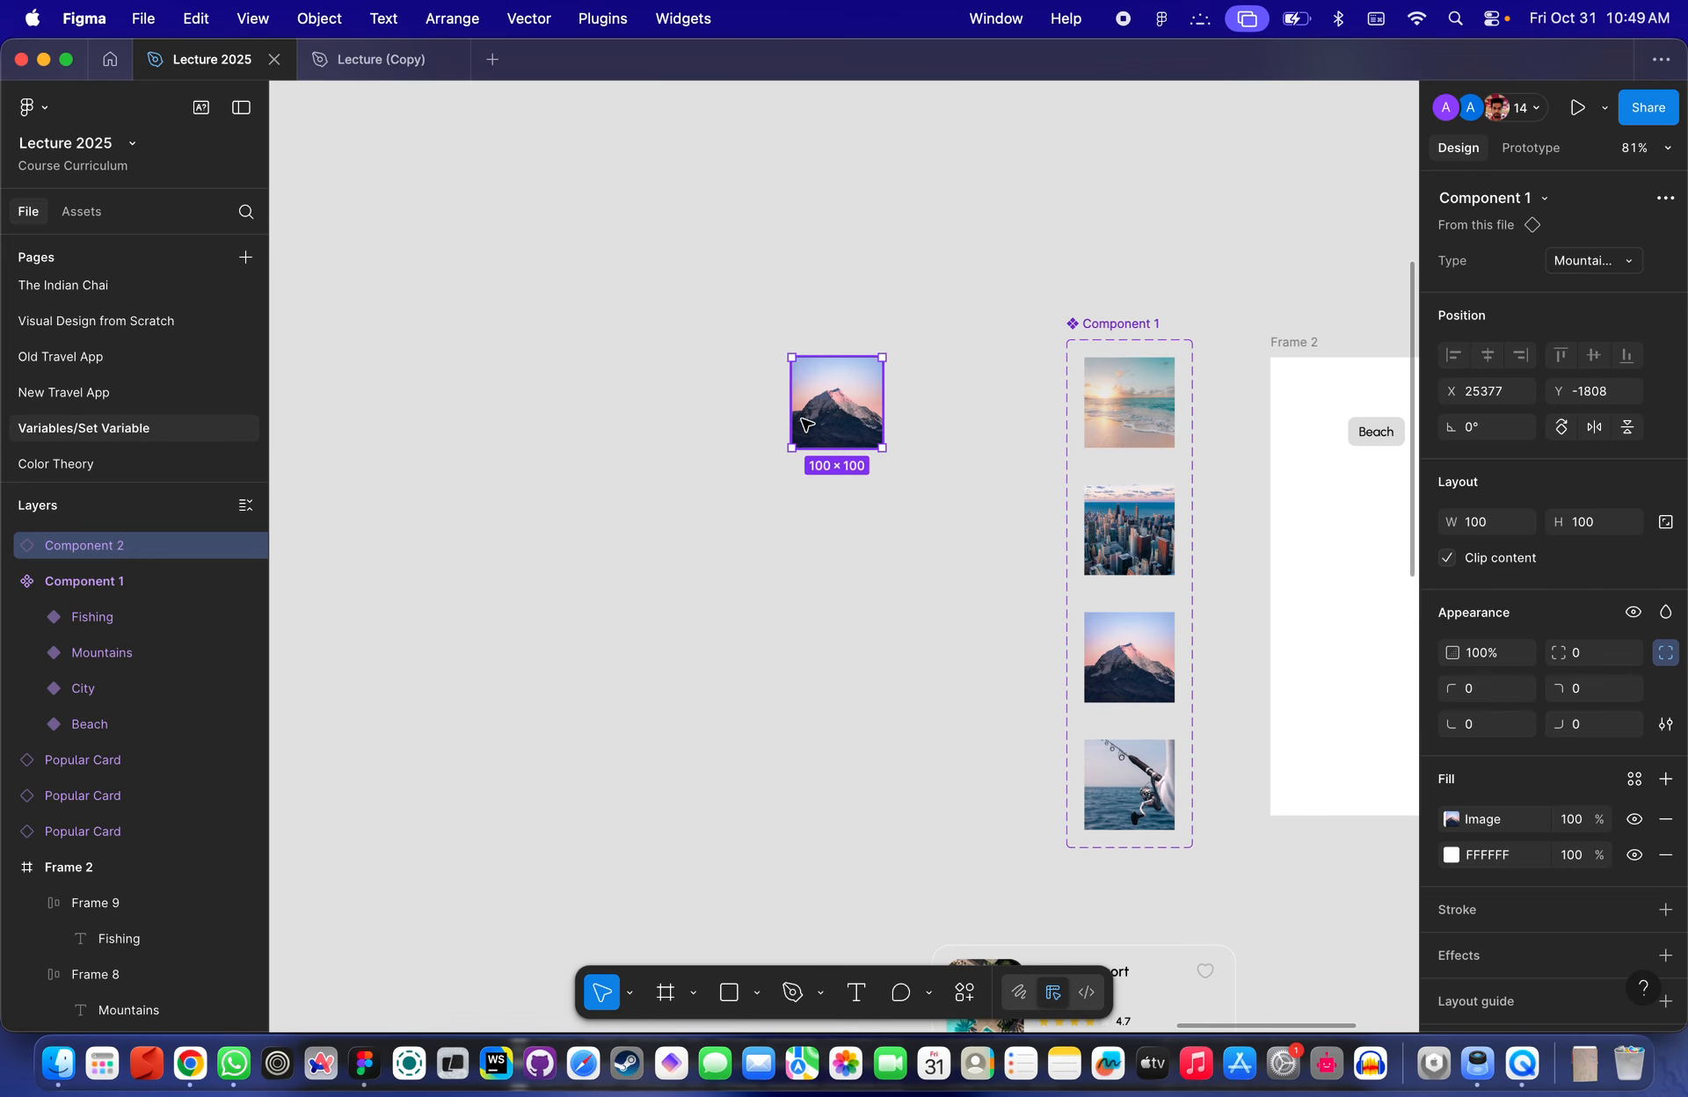
{"action": "left_click", "coordinate": [1577, 260]}
{"action": "left_click", "coordinate": [1484, 204]}
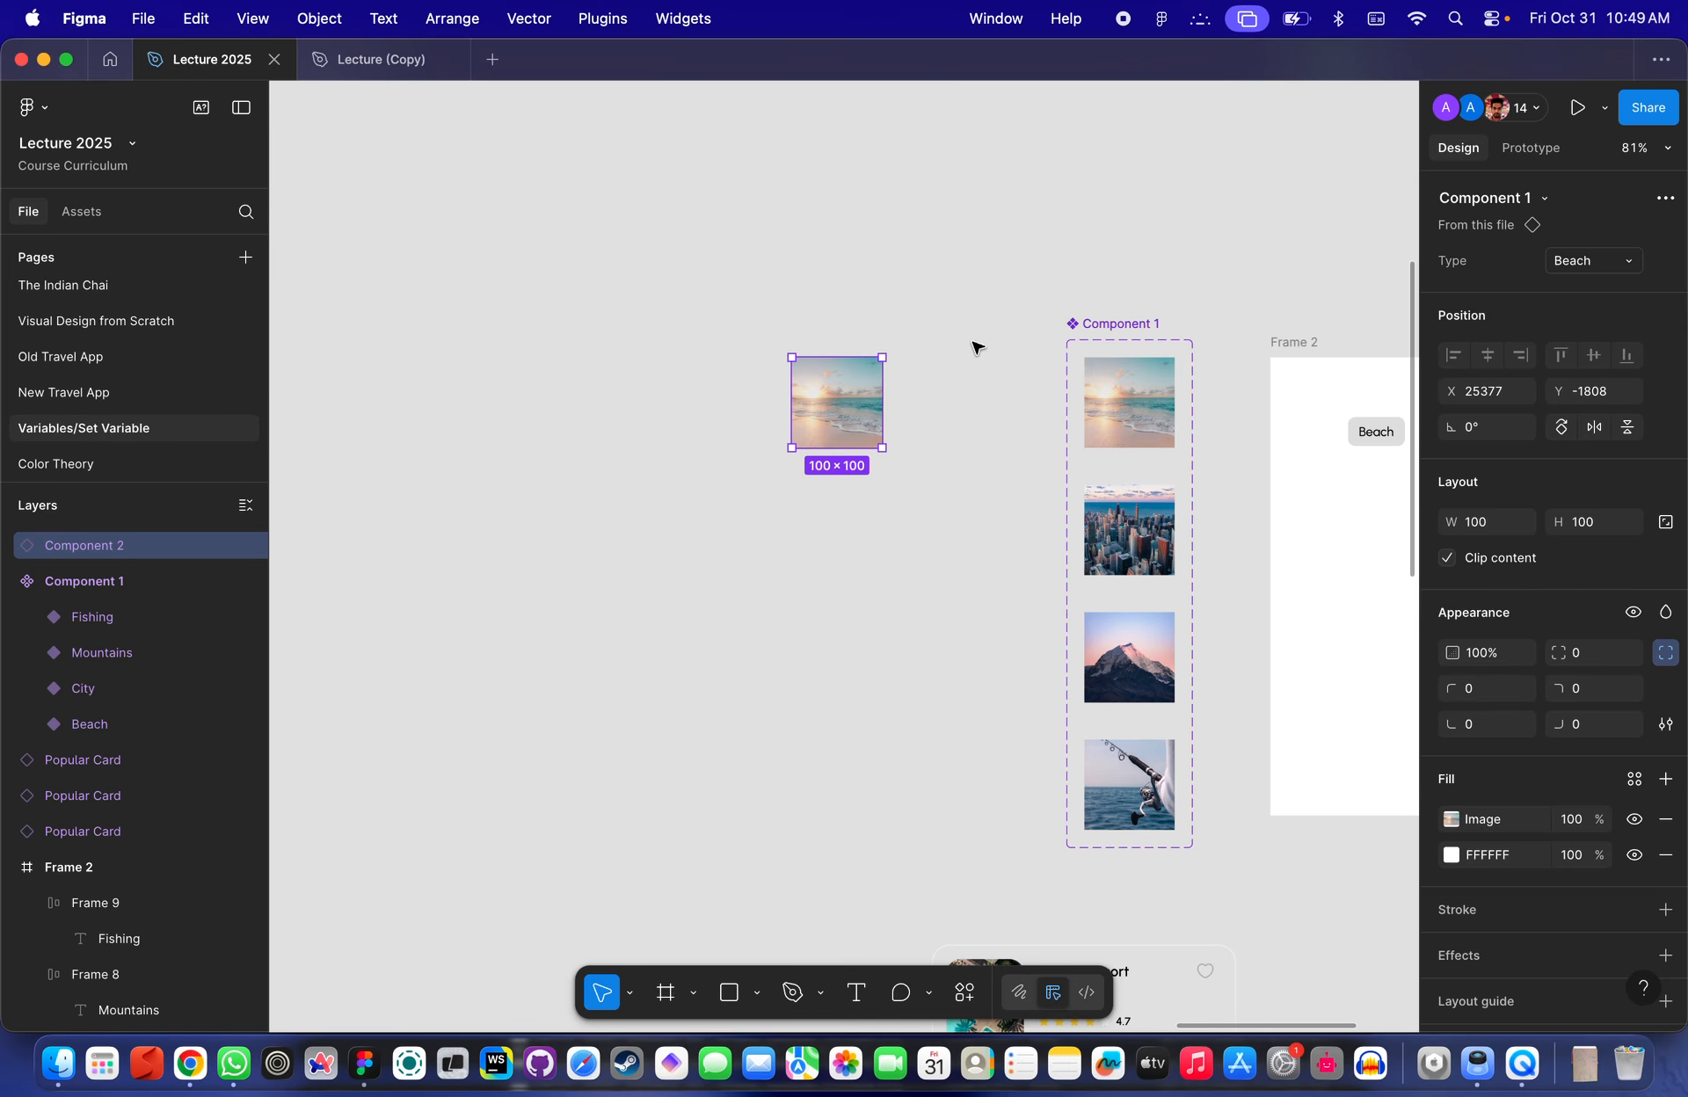
- Move the image instance into Frame 2 below the category buttons and center it horizontally
{"action": "left_click", "coordinate": [976, 347]}
{"action": "scroll", "coordinate": [976, 348], "scroll_direction": "right", "scroll_amount": 3}
{"action": "left_click_drag", "start_coordinate": [714, 331], "coordinate": [1346, 487]}
{"action": "scroll", "coordinate": [1345, 486], "scroll_direction": "right", "scroll_amount": 4}
{"action": "scroll", "coordinate": [1020, 389], "scroll_direction": "up", "scroll_amount": 4}
{"action": "scroll", "coordinate": [983, 401], "scroll_direction": "right", "scroll_amount": 2}
{"action": "mouse_move", "coordinate": [802, 490]}
{"action": "left_mouse_down"}
{"action": "mouse_move", "coordinate": [865, 493]}
{"action": "mouse_move", "coordinate": [806, 509]}
{"action": "left_mouse_up"}
{"action": "scroll", "coordinate": [809, 511], "scroll_direction": "up", "scroll_amount": 3}
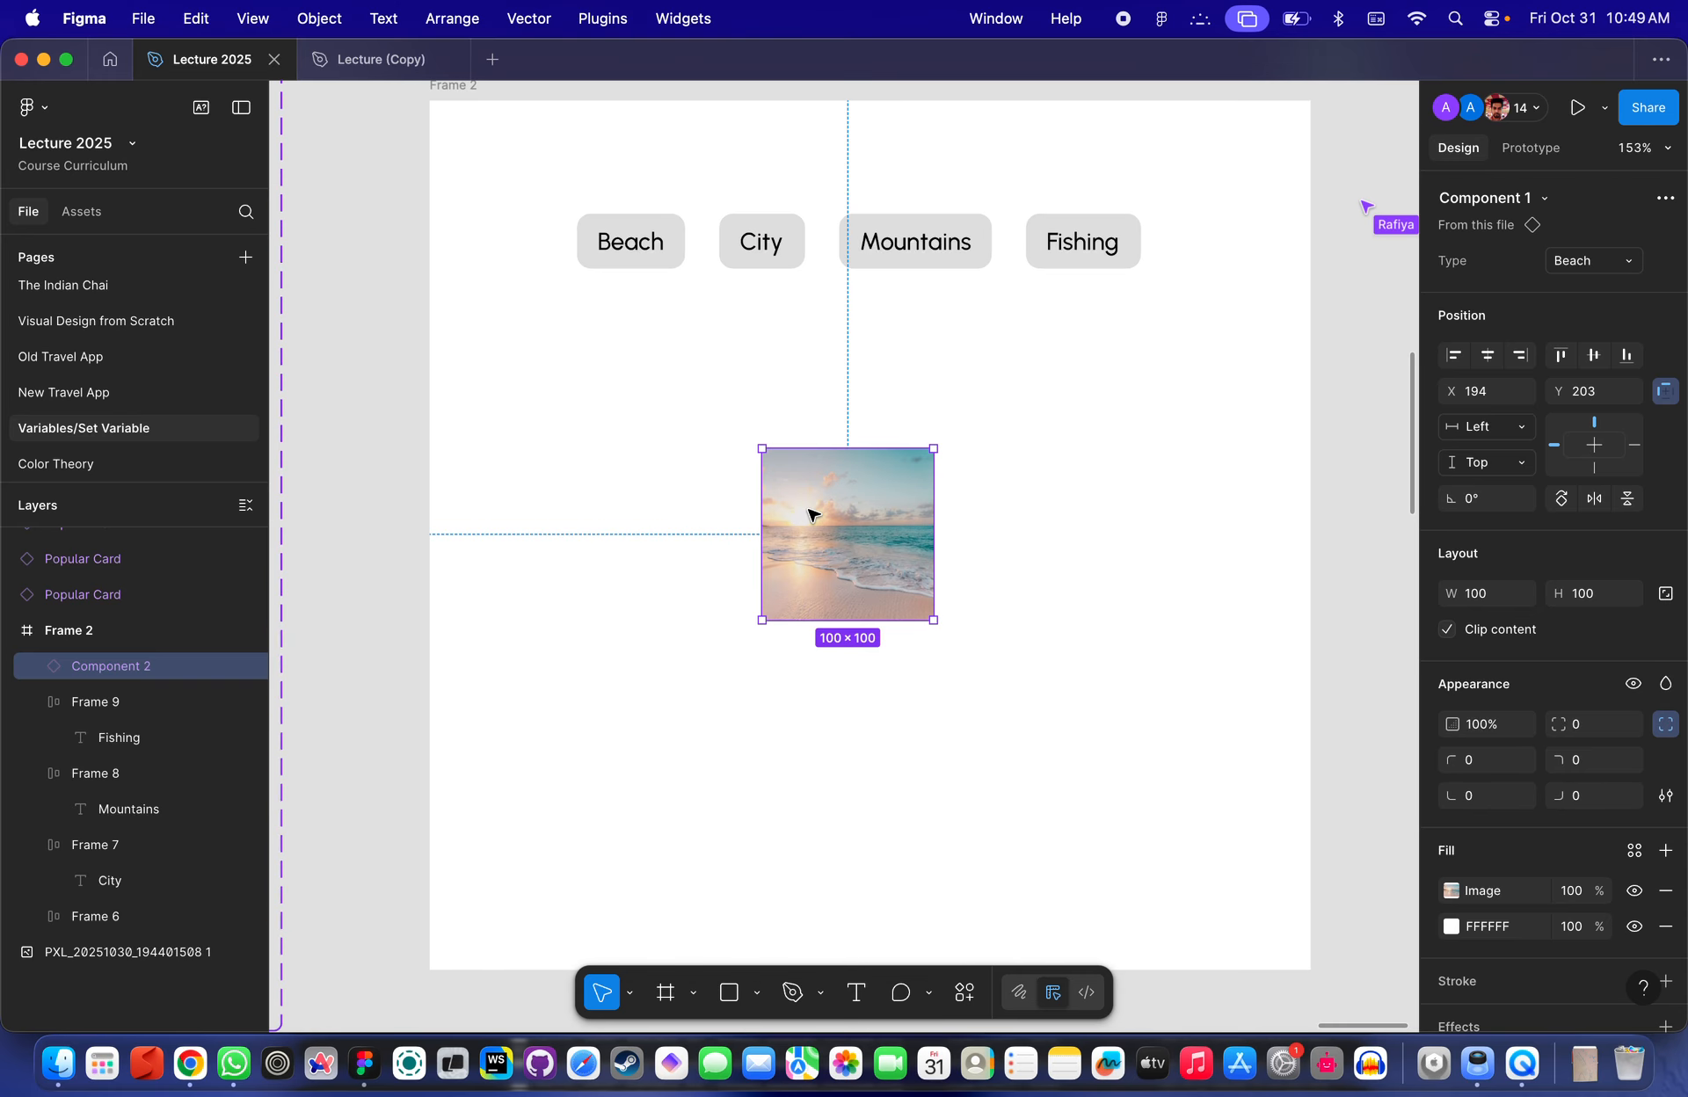
{"action": "scroll", "coordinate": [809, 516], "scroll_direction": "up", "scroll_amount": 2}
{"action": "scroll", "coordinate": [804, 519], "scroll_direction": "down", "scroll_amount": 4}
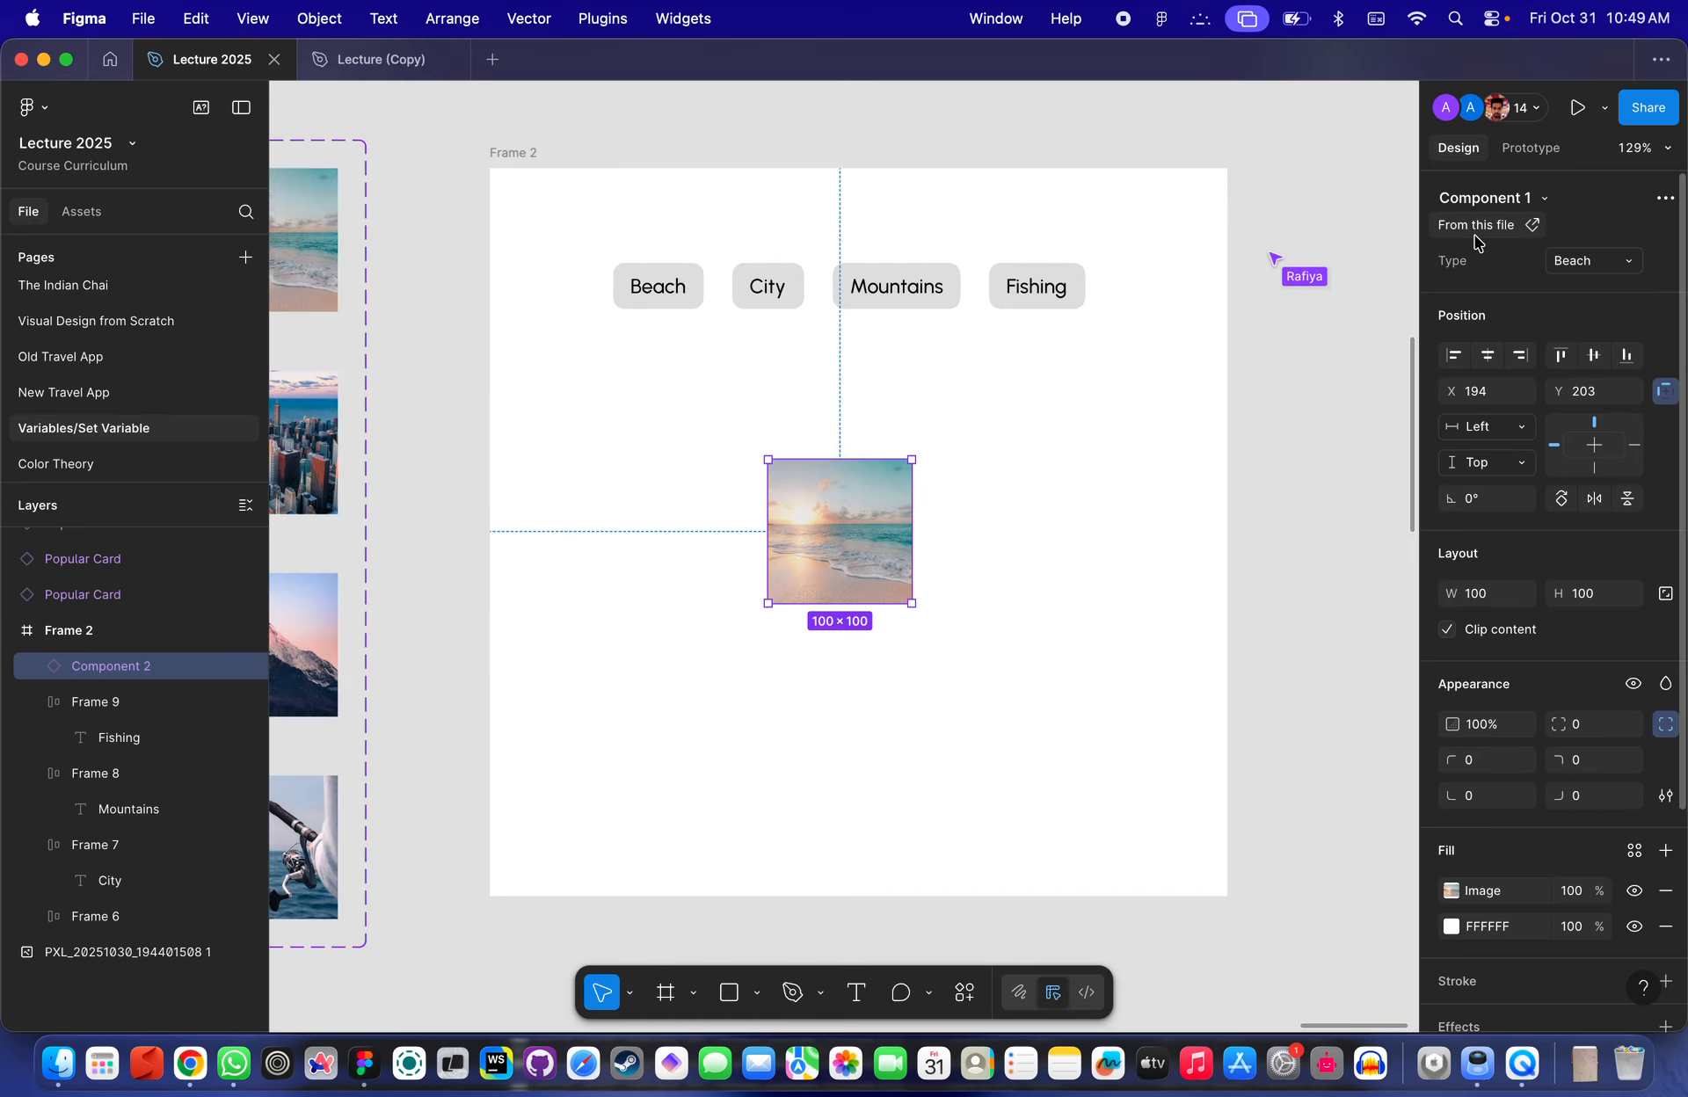
{"action": "left_click", "coordinate": [1484, 368]}
{"action": "left_click", "coordinate": [930, 414]}
- Examine the category buttons and the image instance inside Frame 2
{"action": "scroll", "coordinate": [930, 415], "scroll_direction": "down", "scroll_amount": 5}
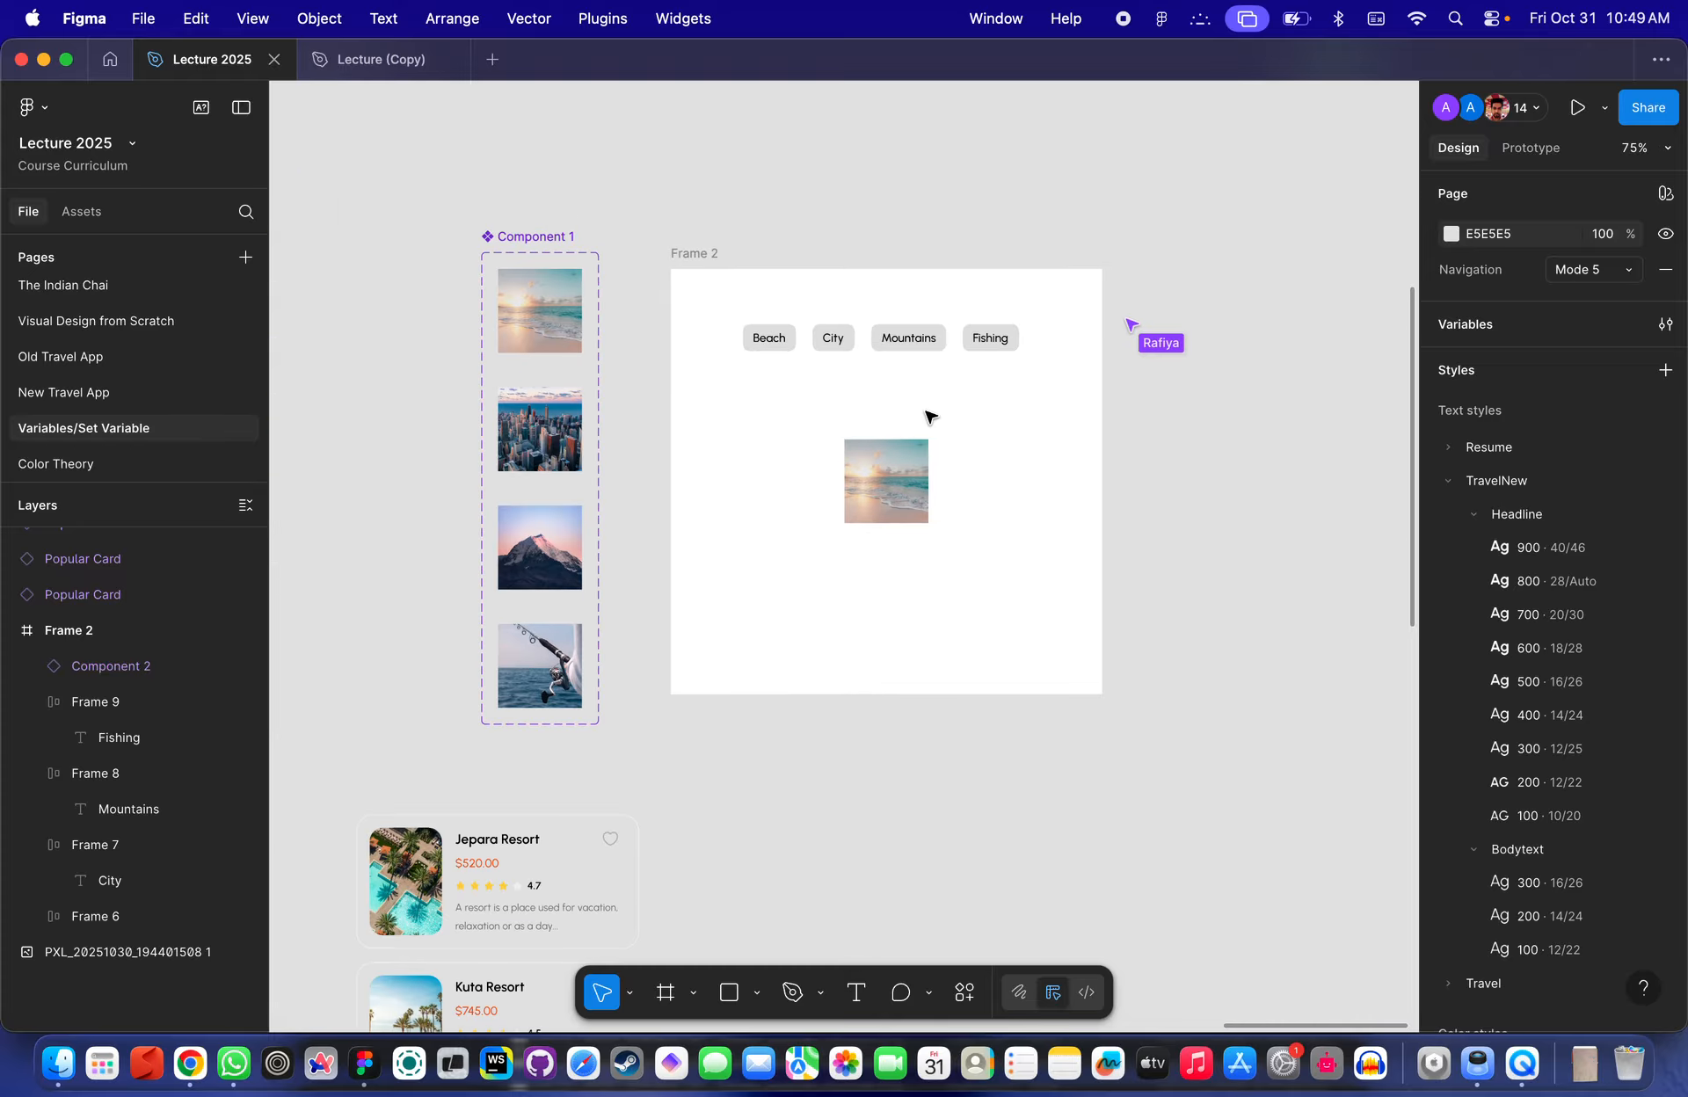
{"action": "scroll", "coordinate": [930, 417], "scroll_direction": "up", "scroll_amount": 5}
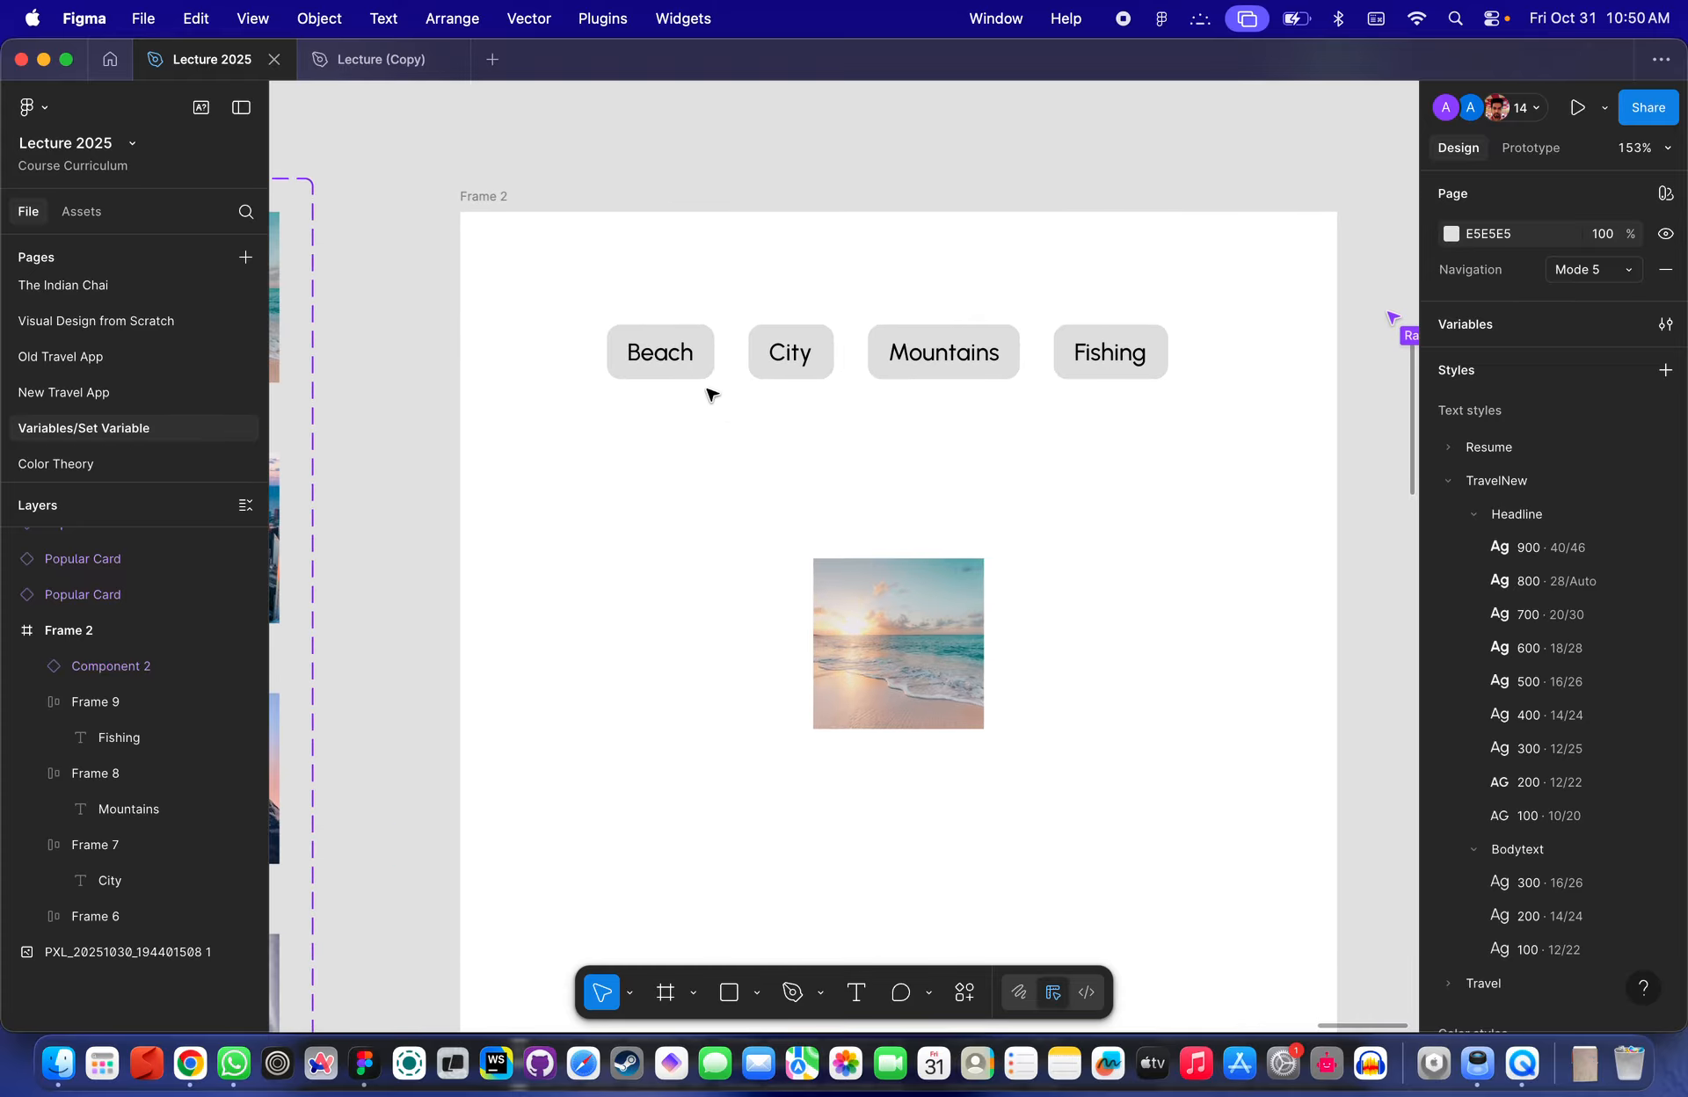
{"action": "left_click", "coordinate": [673, 364]}
{"action": "left_click", "coordinate": [763, 348]}
{"action": "left_click", "coordinate": [933, 358]}
{"action": "left_click", "coordinate": [1139, 356]}
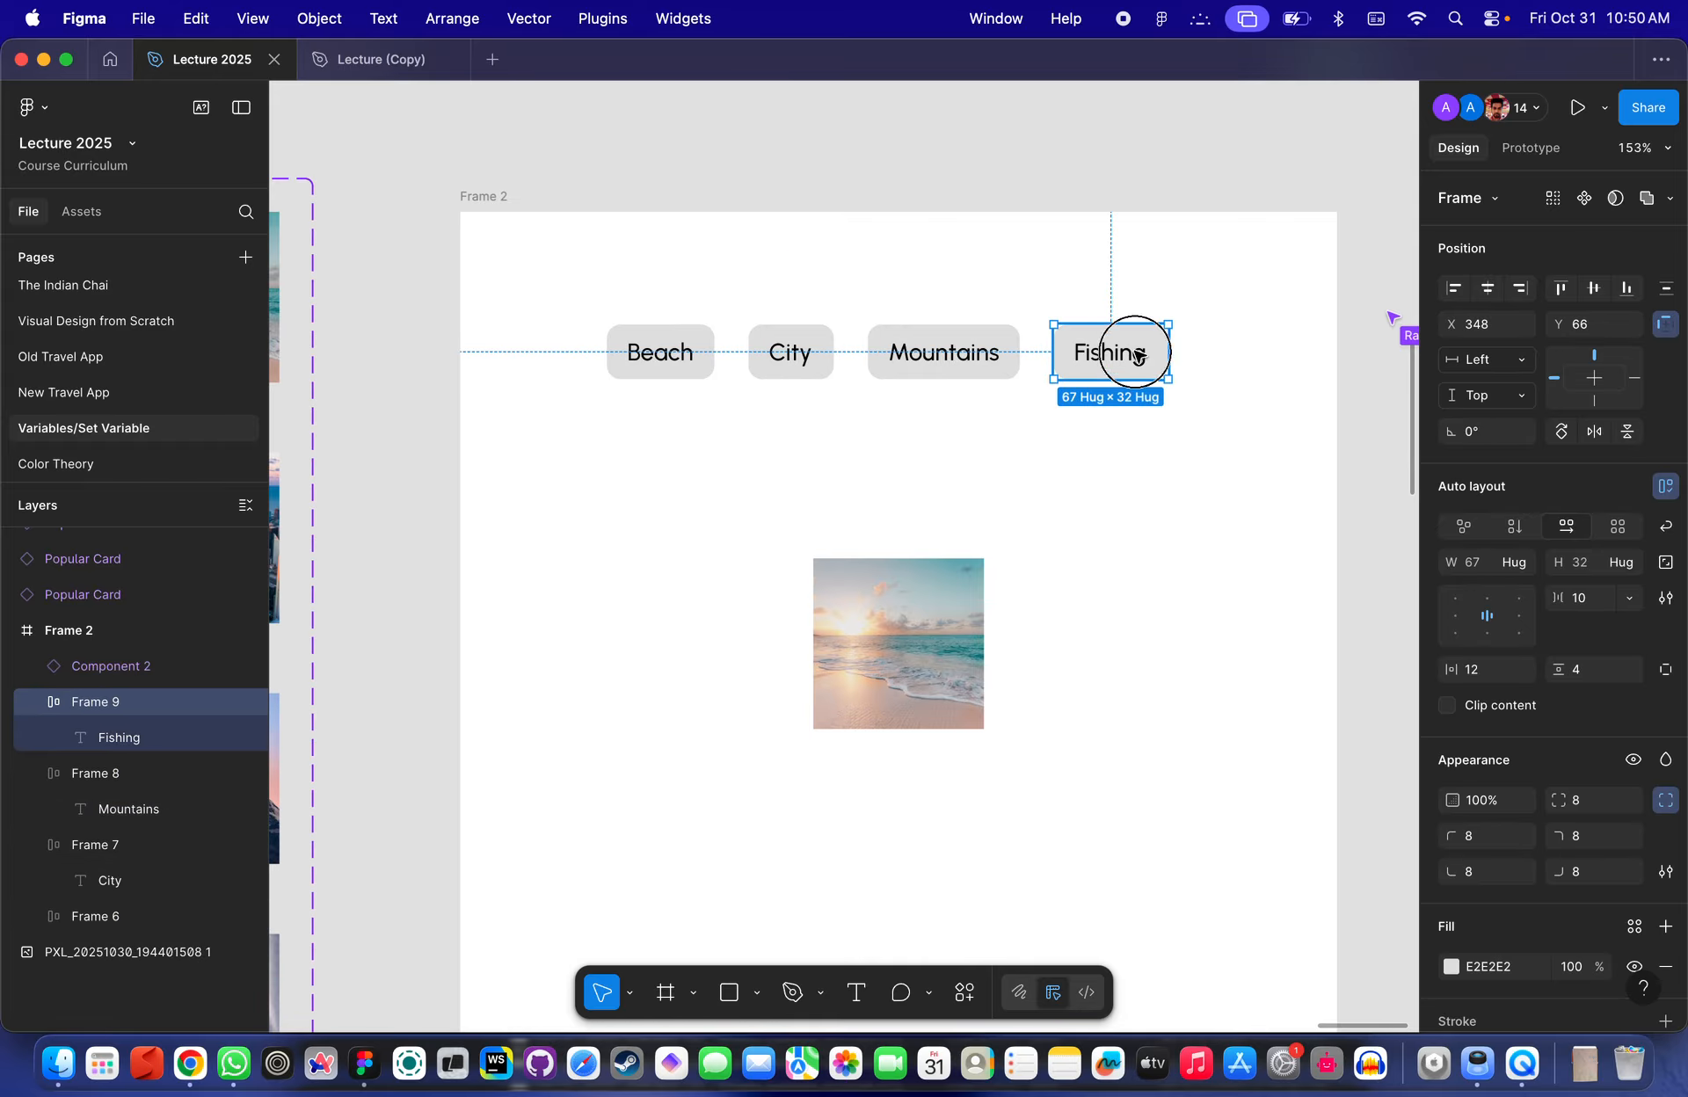
{"action": "scroll", "coordinate": [925, 592], "scroll_direction": "down", "scroll_amount": 3}
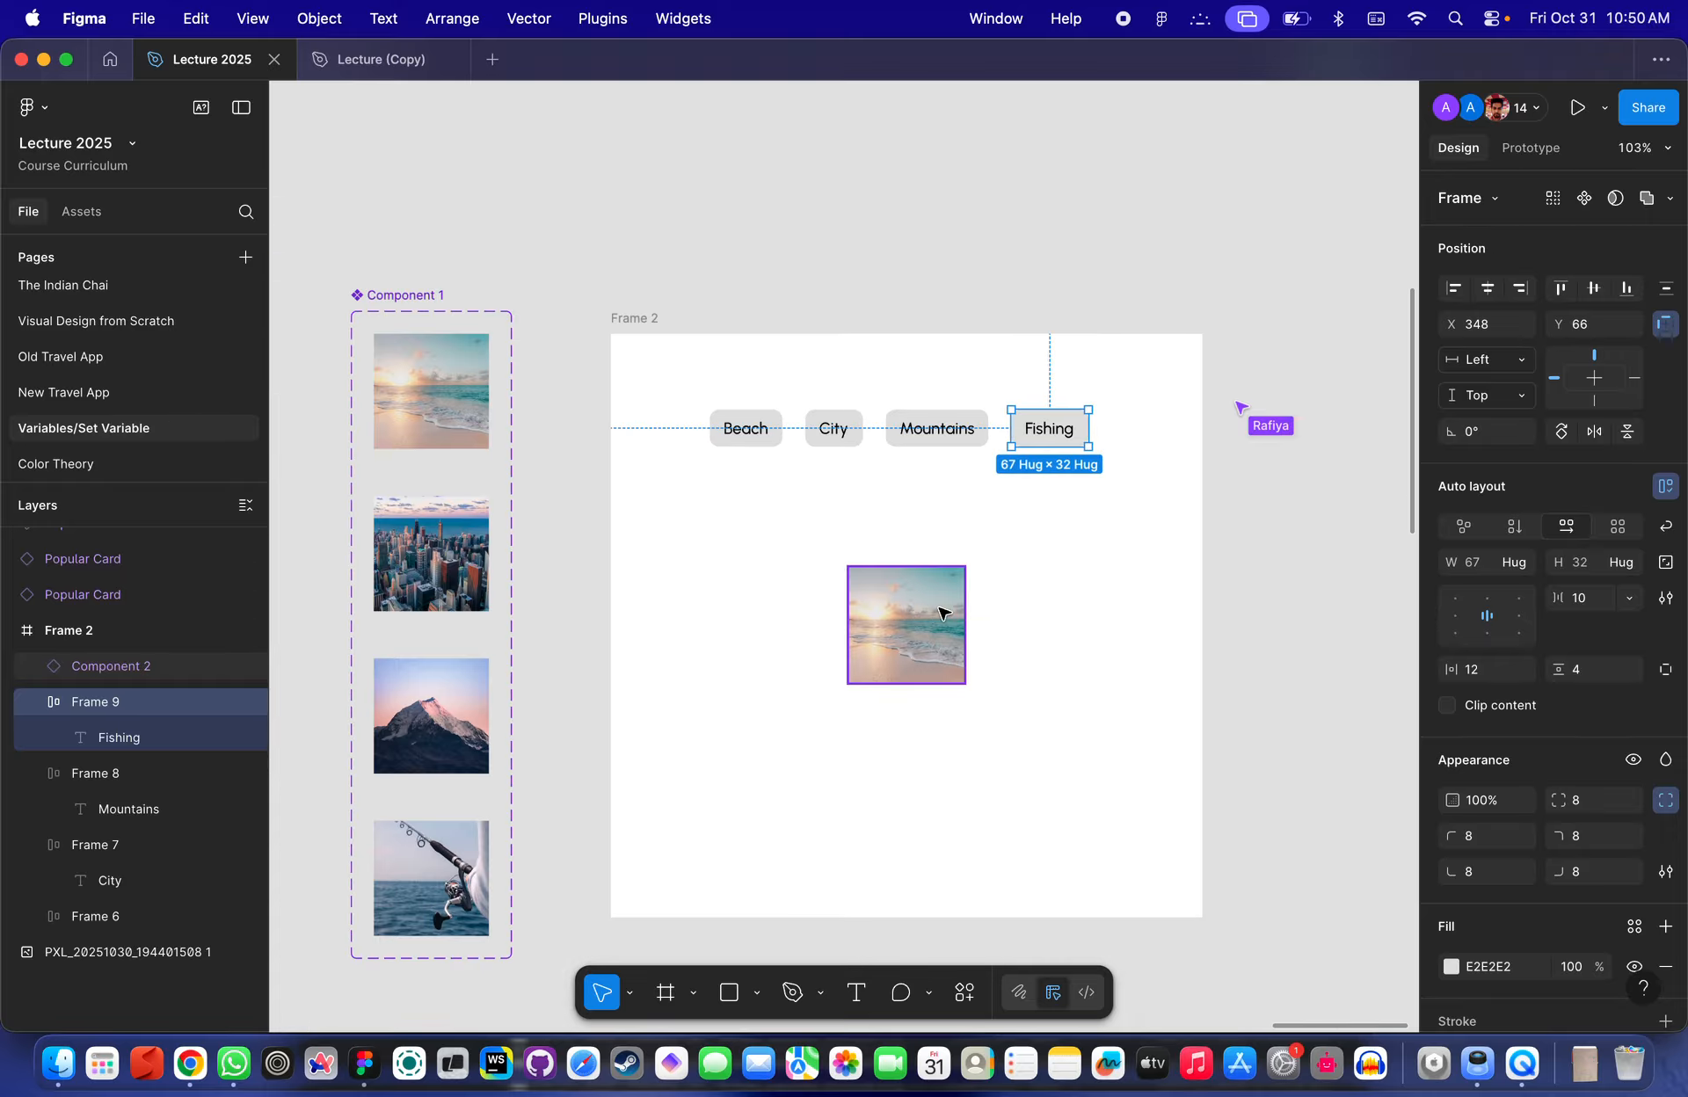
{"action": "left_click", "coordinate": [937, 631]}
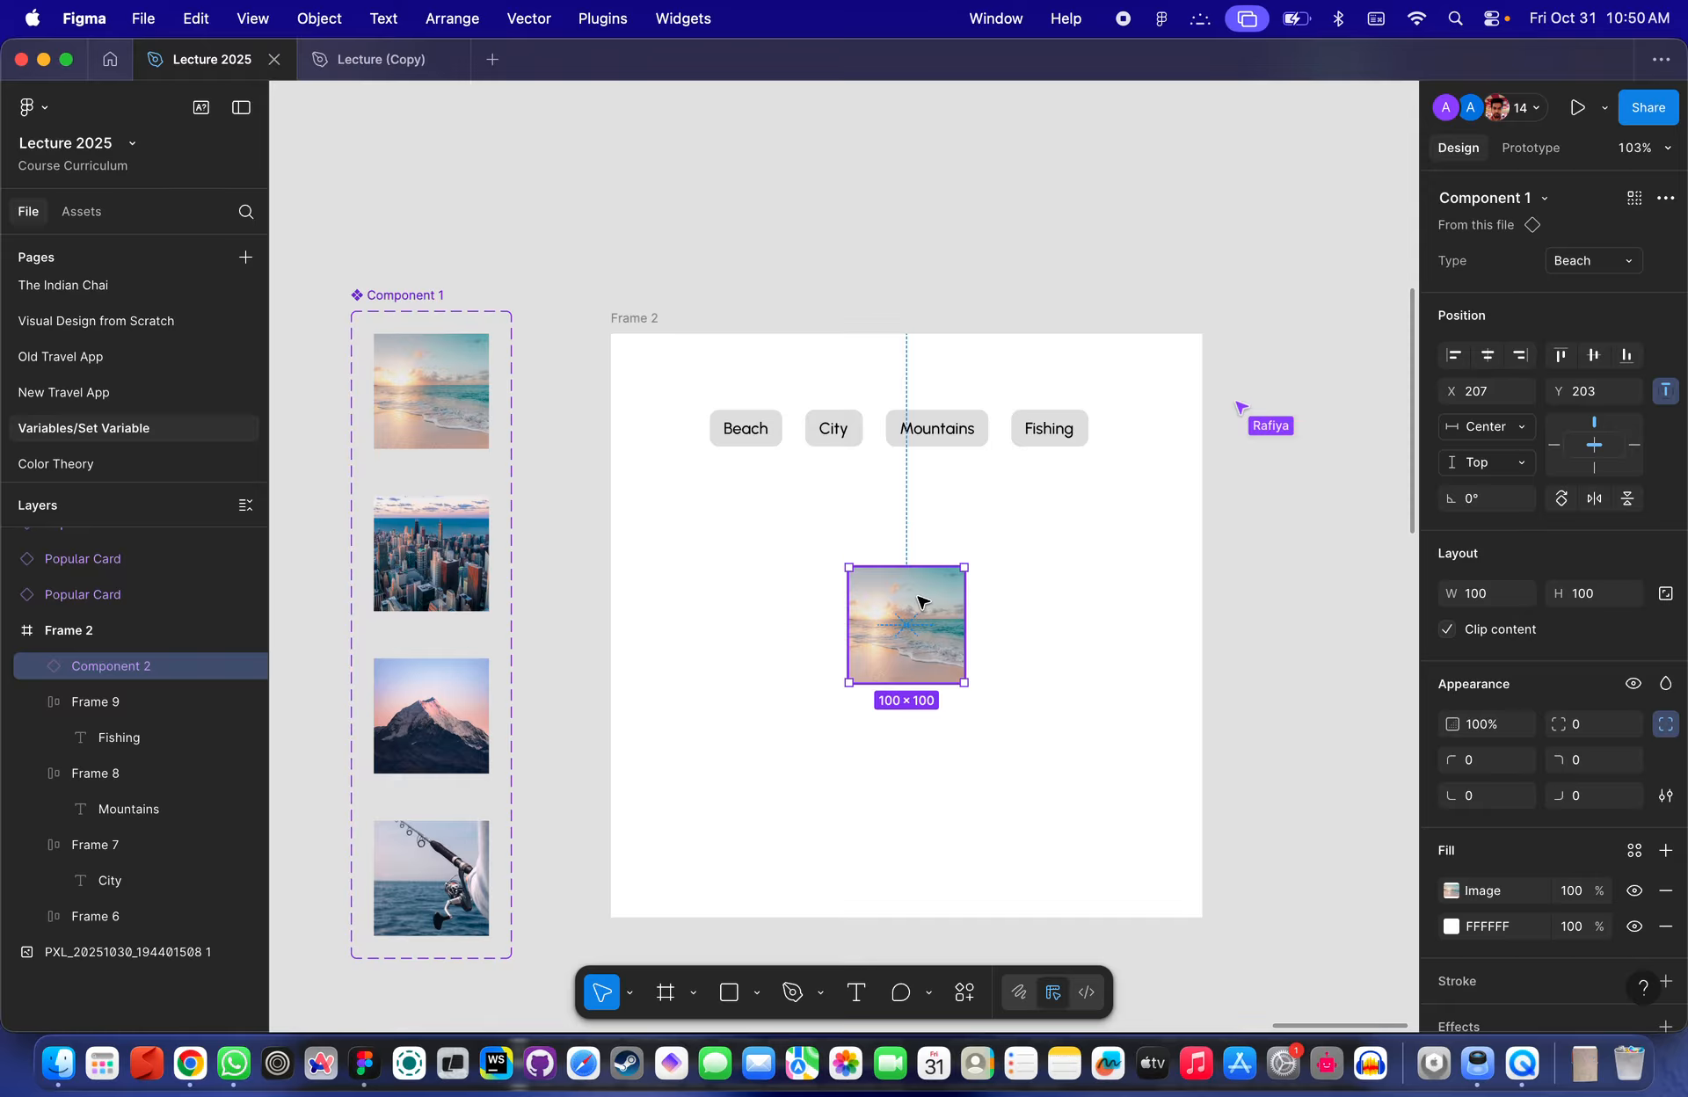
{"action": "left_click", "coordinate": [940, 440]}
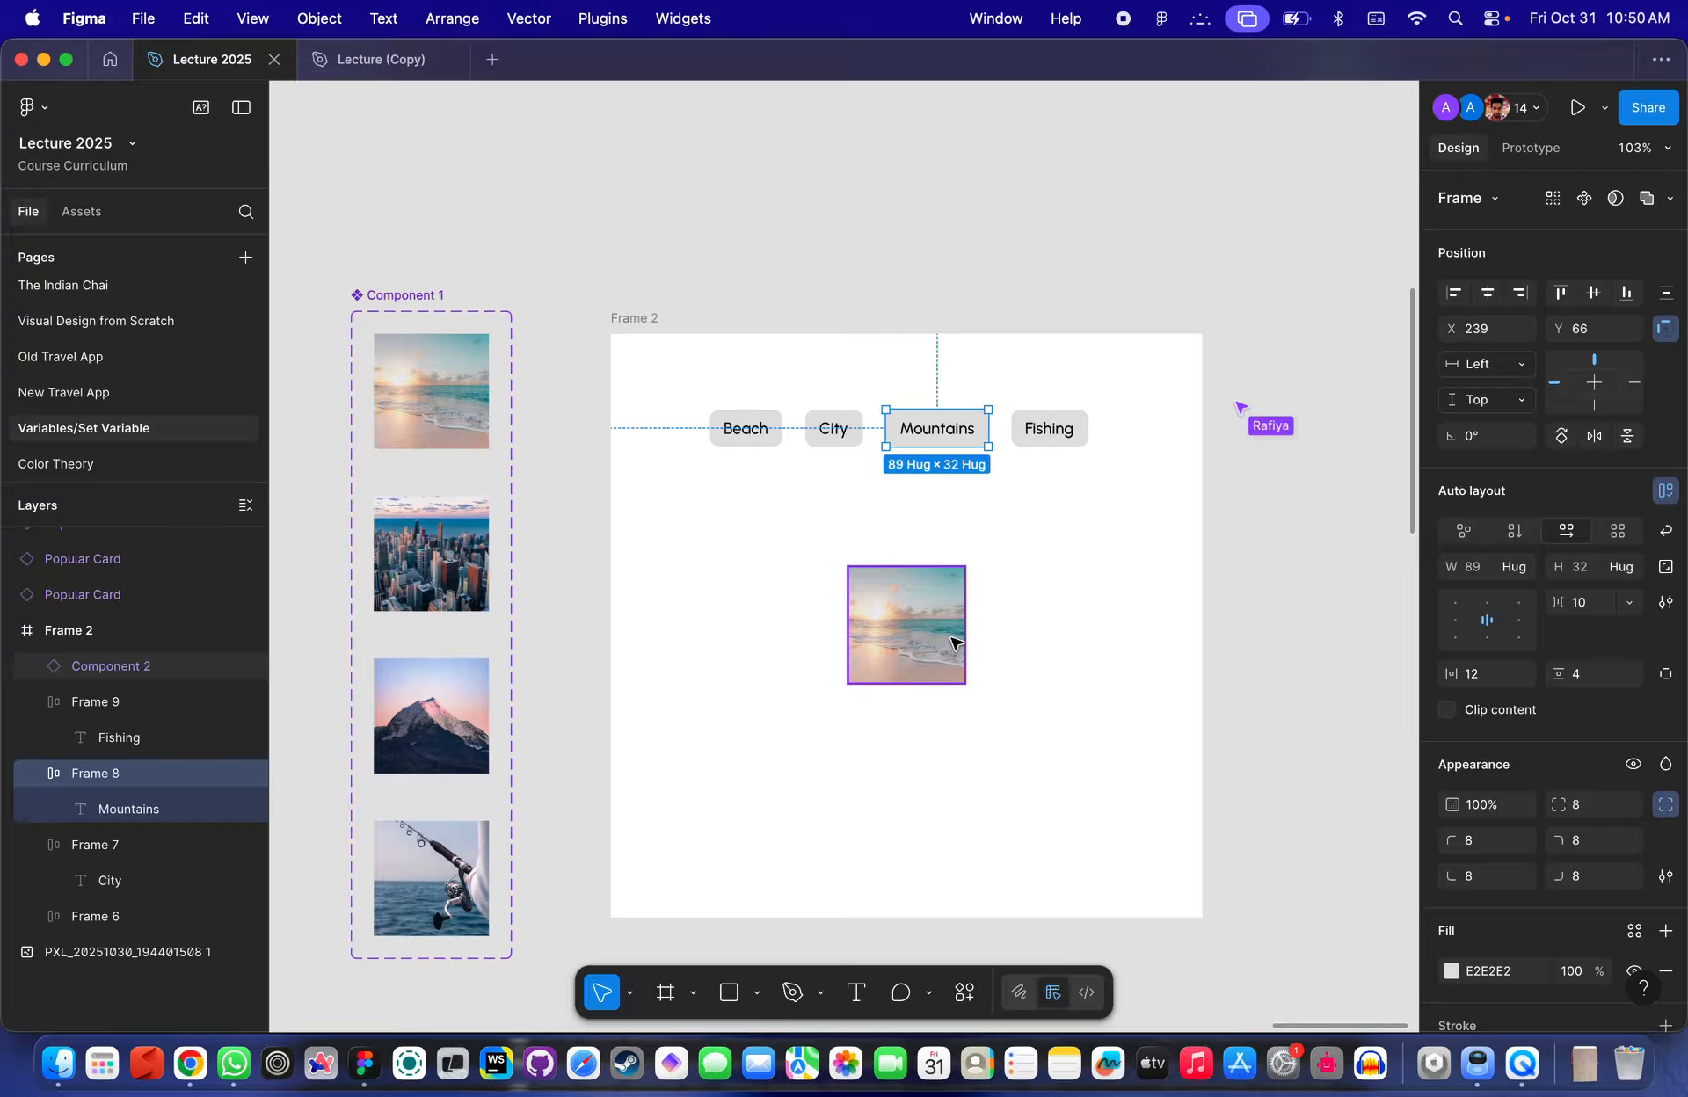
{"action": "left_click", "coordinate": [1081, 528]}
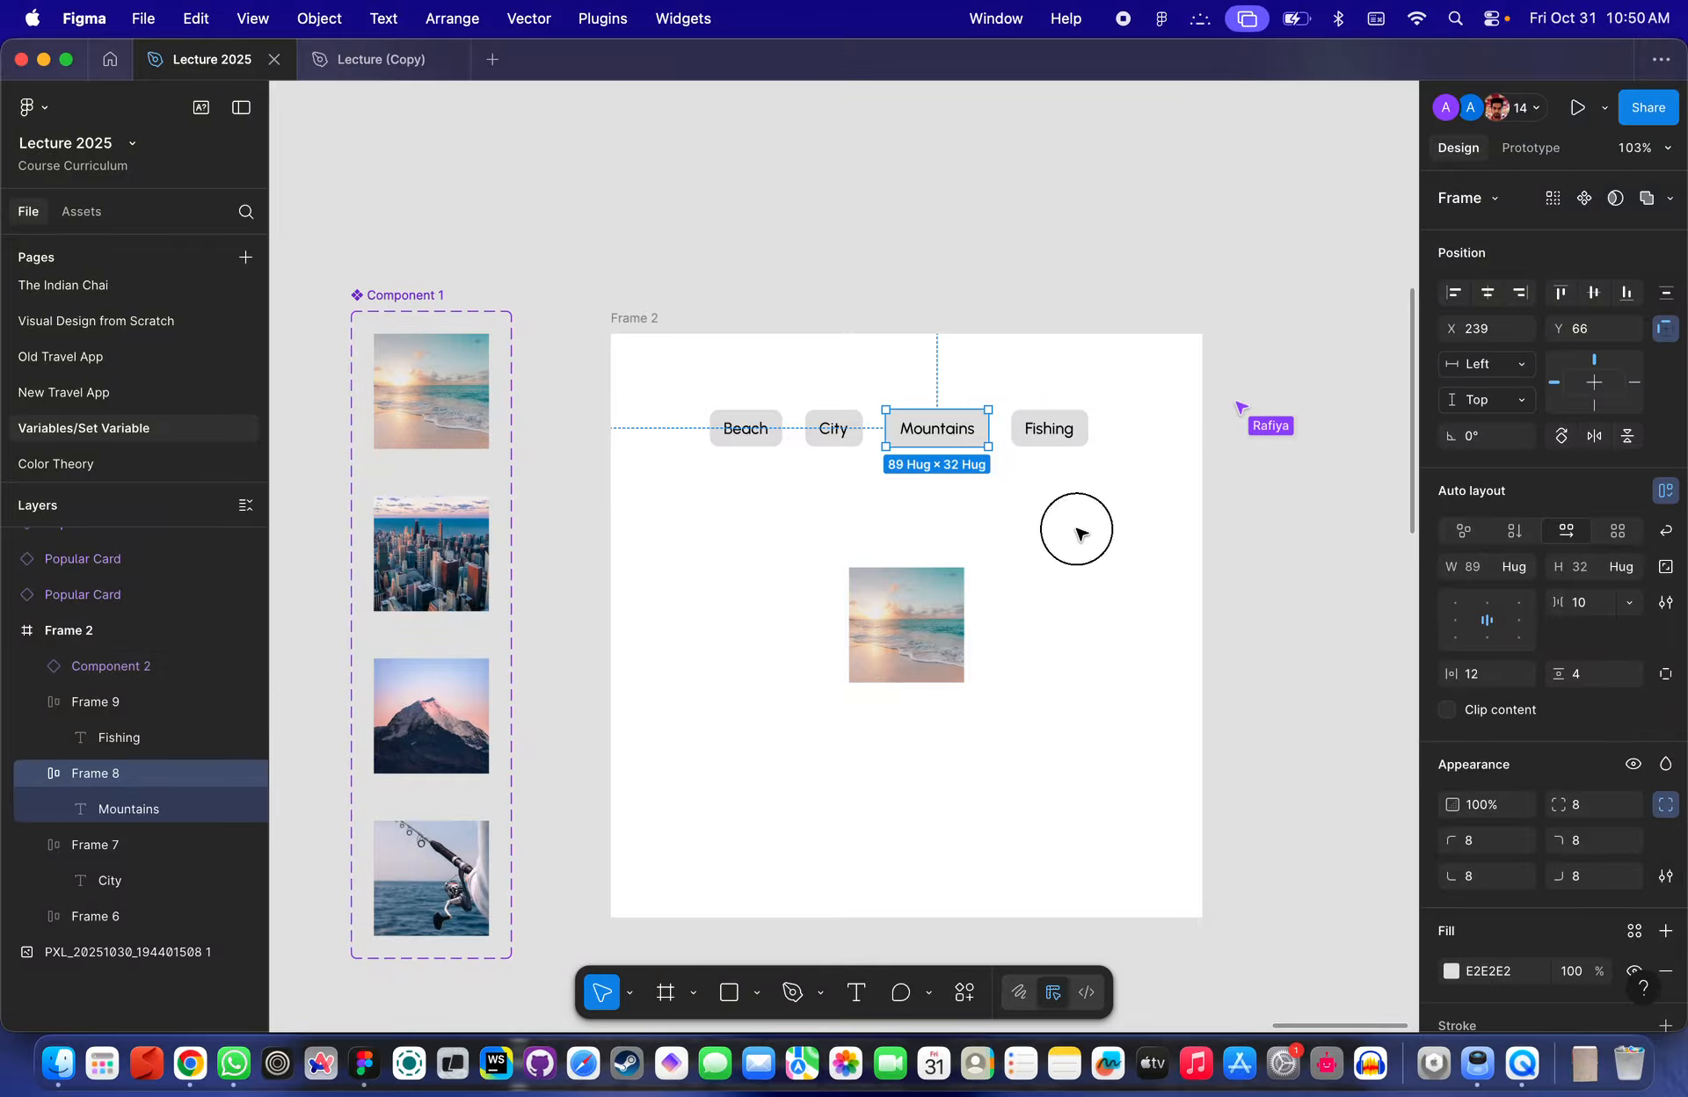
{"action": "scroll", "coordinate": [766, 423], "scroll_direction": "up", "scroll_amount": 3}
{"action": "scroll", "coordinate": [652, 428], "scroll_direction": "down", "scroll_amount": 2}
{"action": "scroll", "coordinate": [651, 427], "scroll_direction": "right", "scroll_amount": 2}
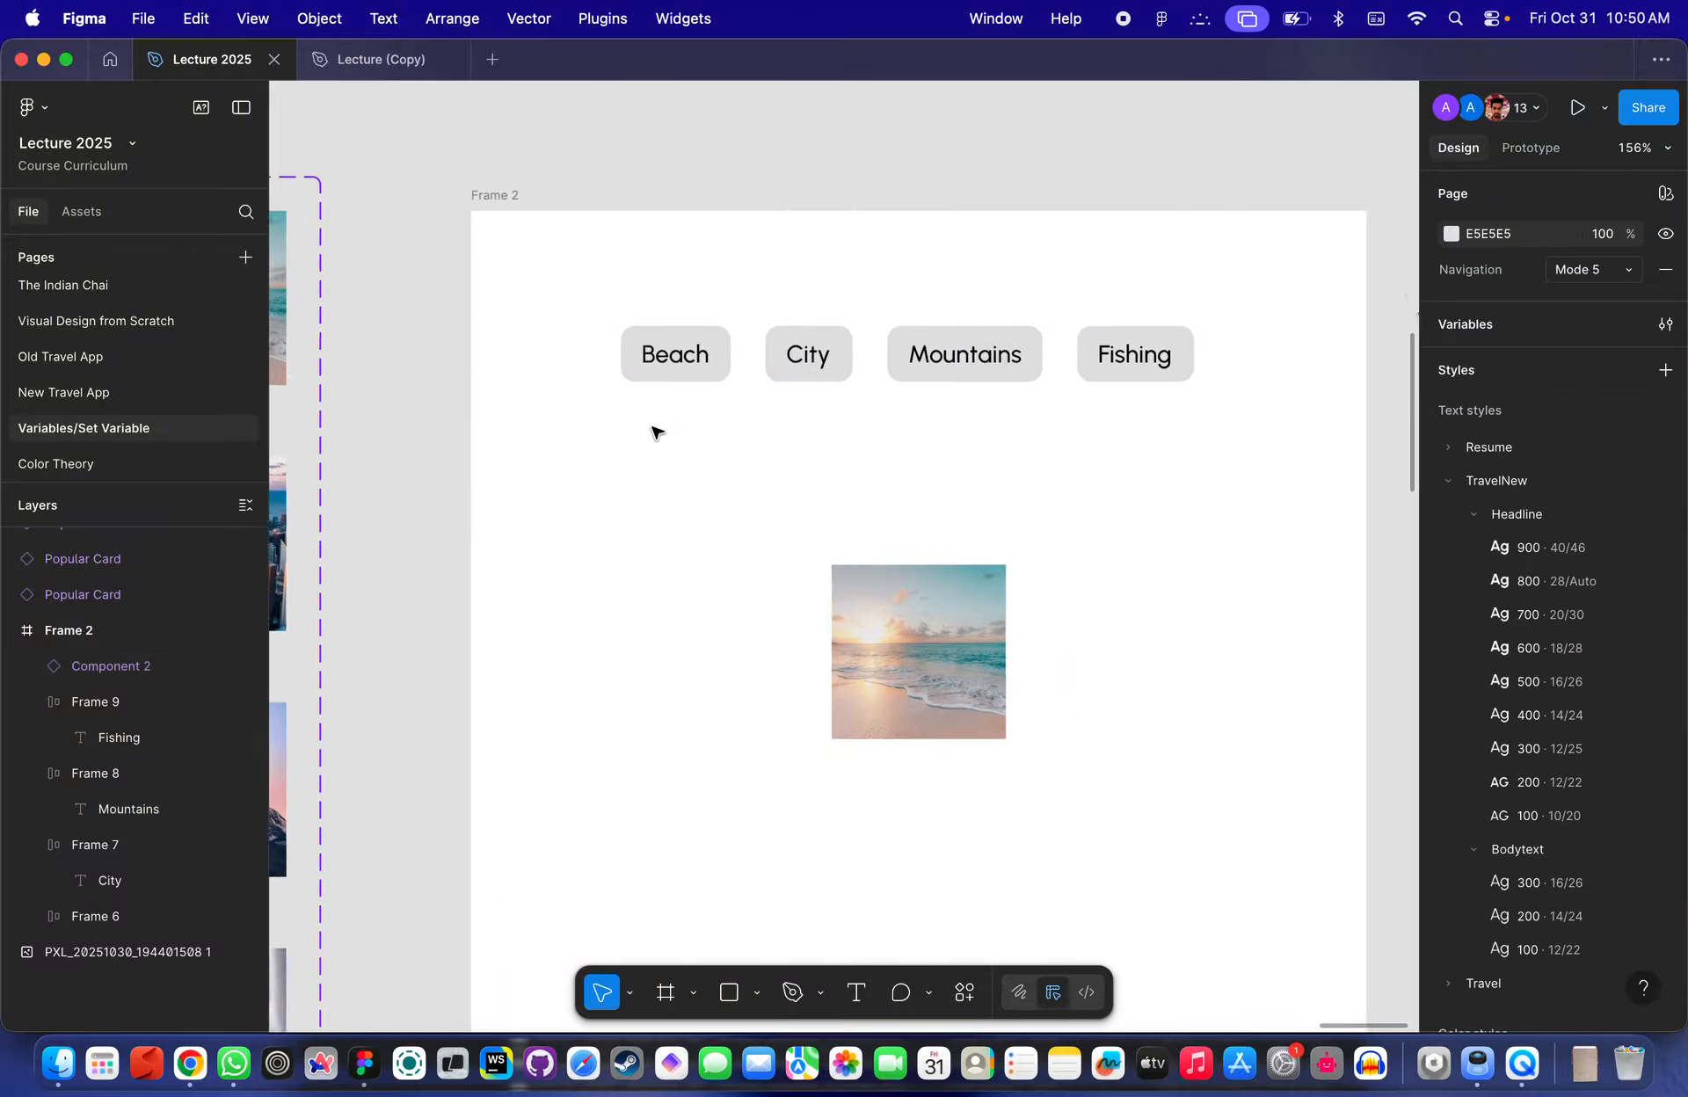
{"action": "scroll", "coordinate": [651, 427], "scroll_direction": "down", "scroll_amount": 3}
{"action": "scroll", "coordinate": [785, 354], "scroll_direction": "up", "scroll_amount": 2}
{"action": "left_click", "coordinate": [761, 414]}
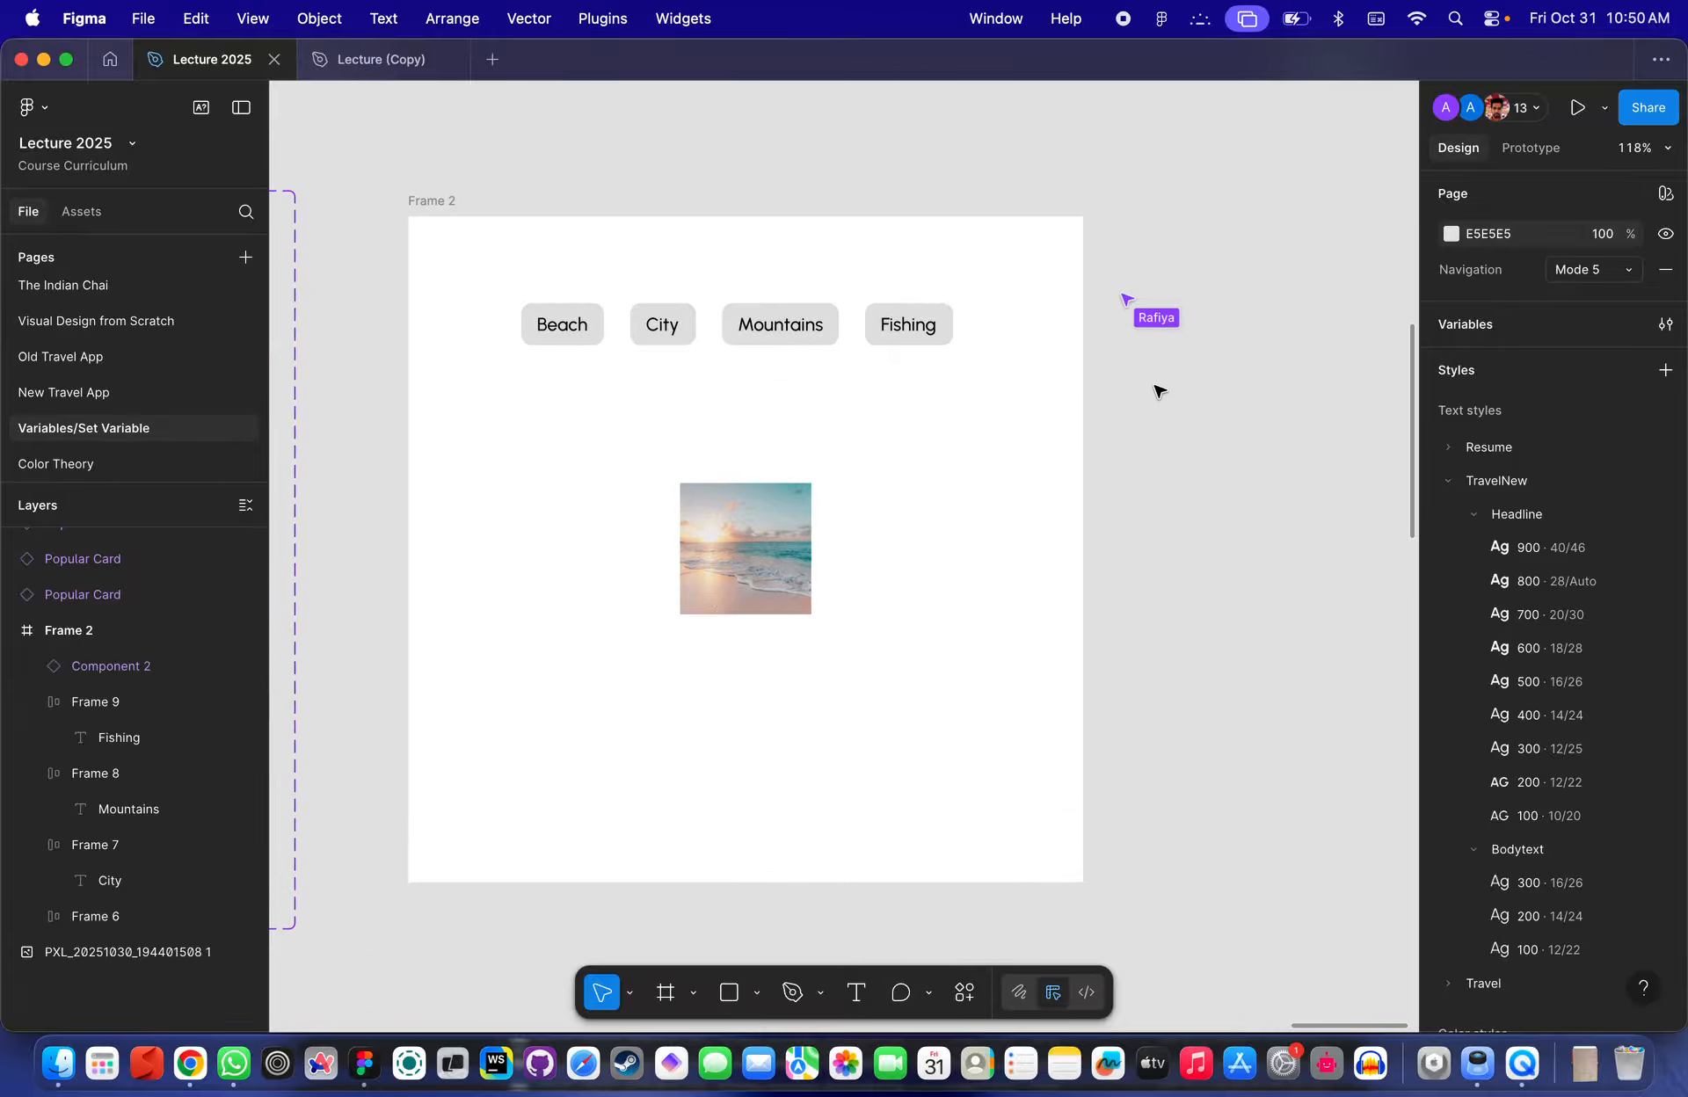
{"action": "left_click", "coordinate": [641, 342]}
{"action": "scroll", "coordinate": [640, 347], "scroll_direction": "up", "scroll_amount": 3}
{"action": "left_click", "coordinate": [537, 338]}
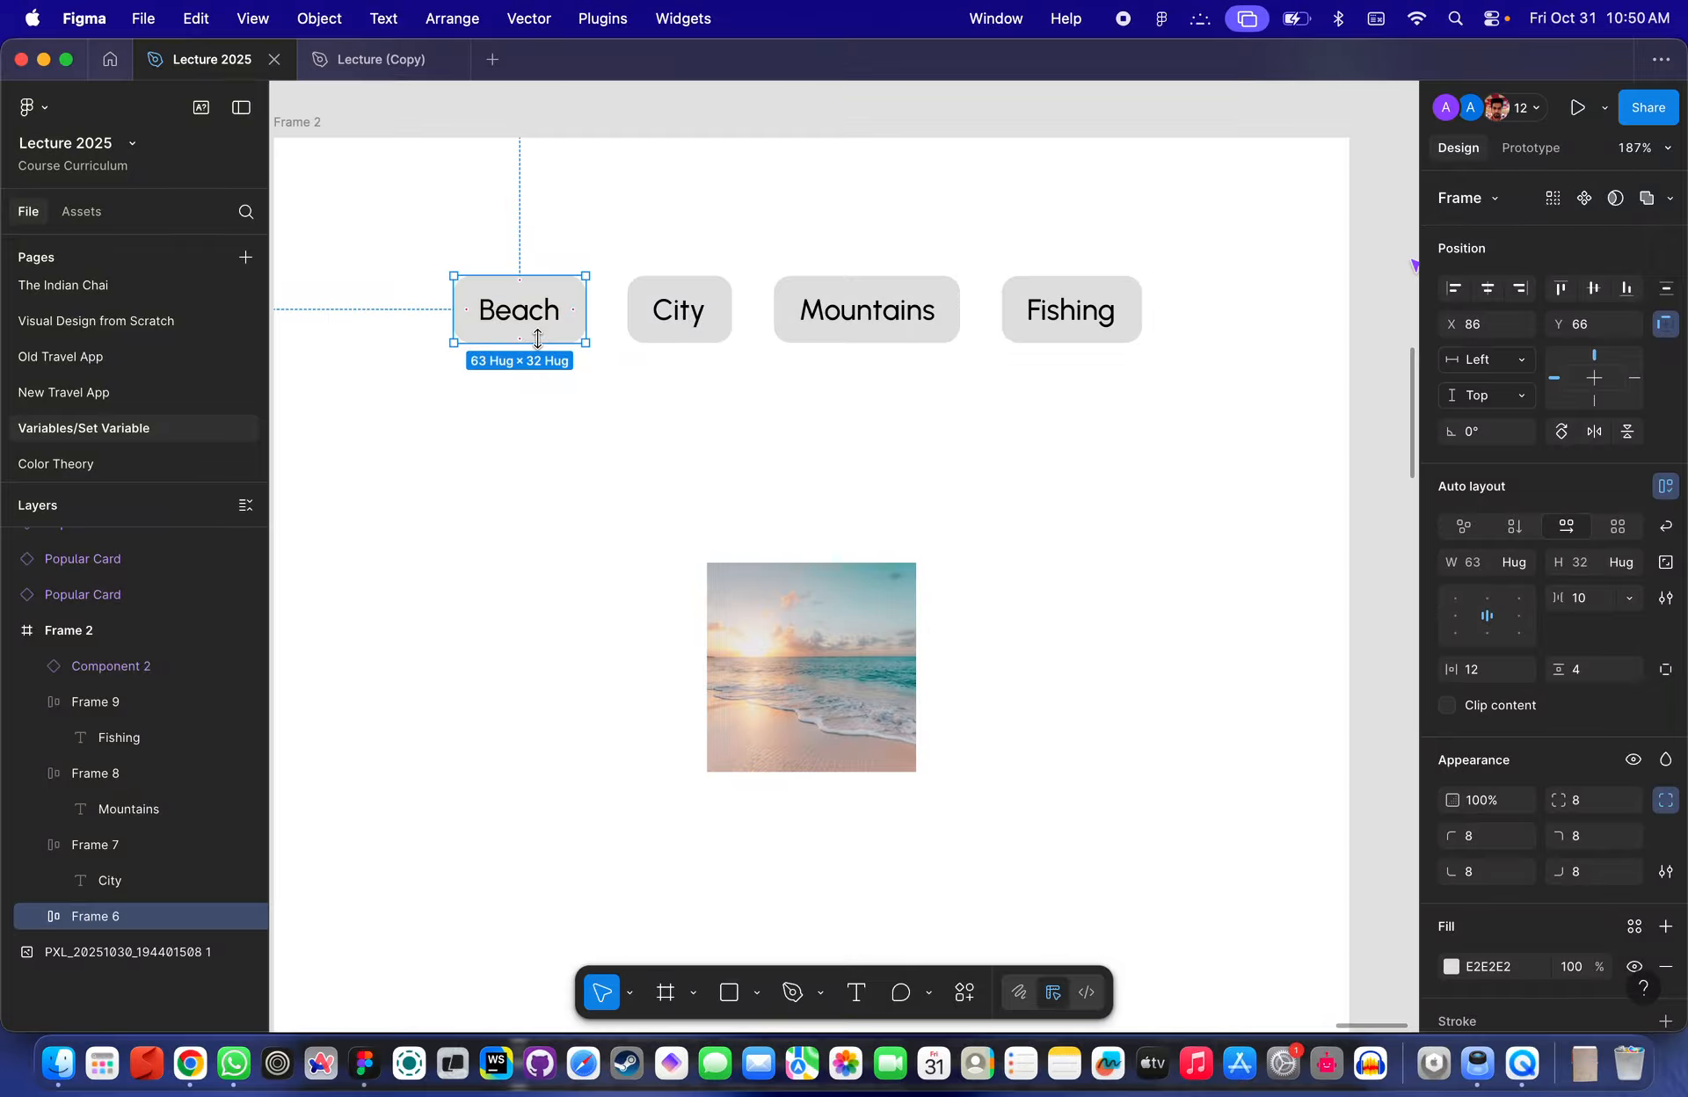
{"action": "left_click", "coordinate": [637, 374]}
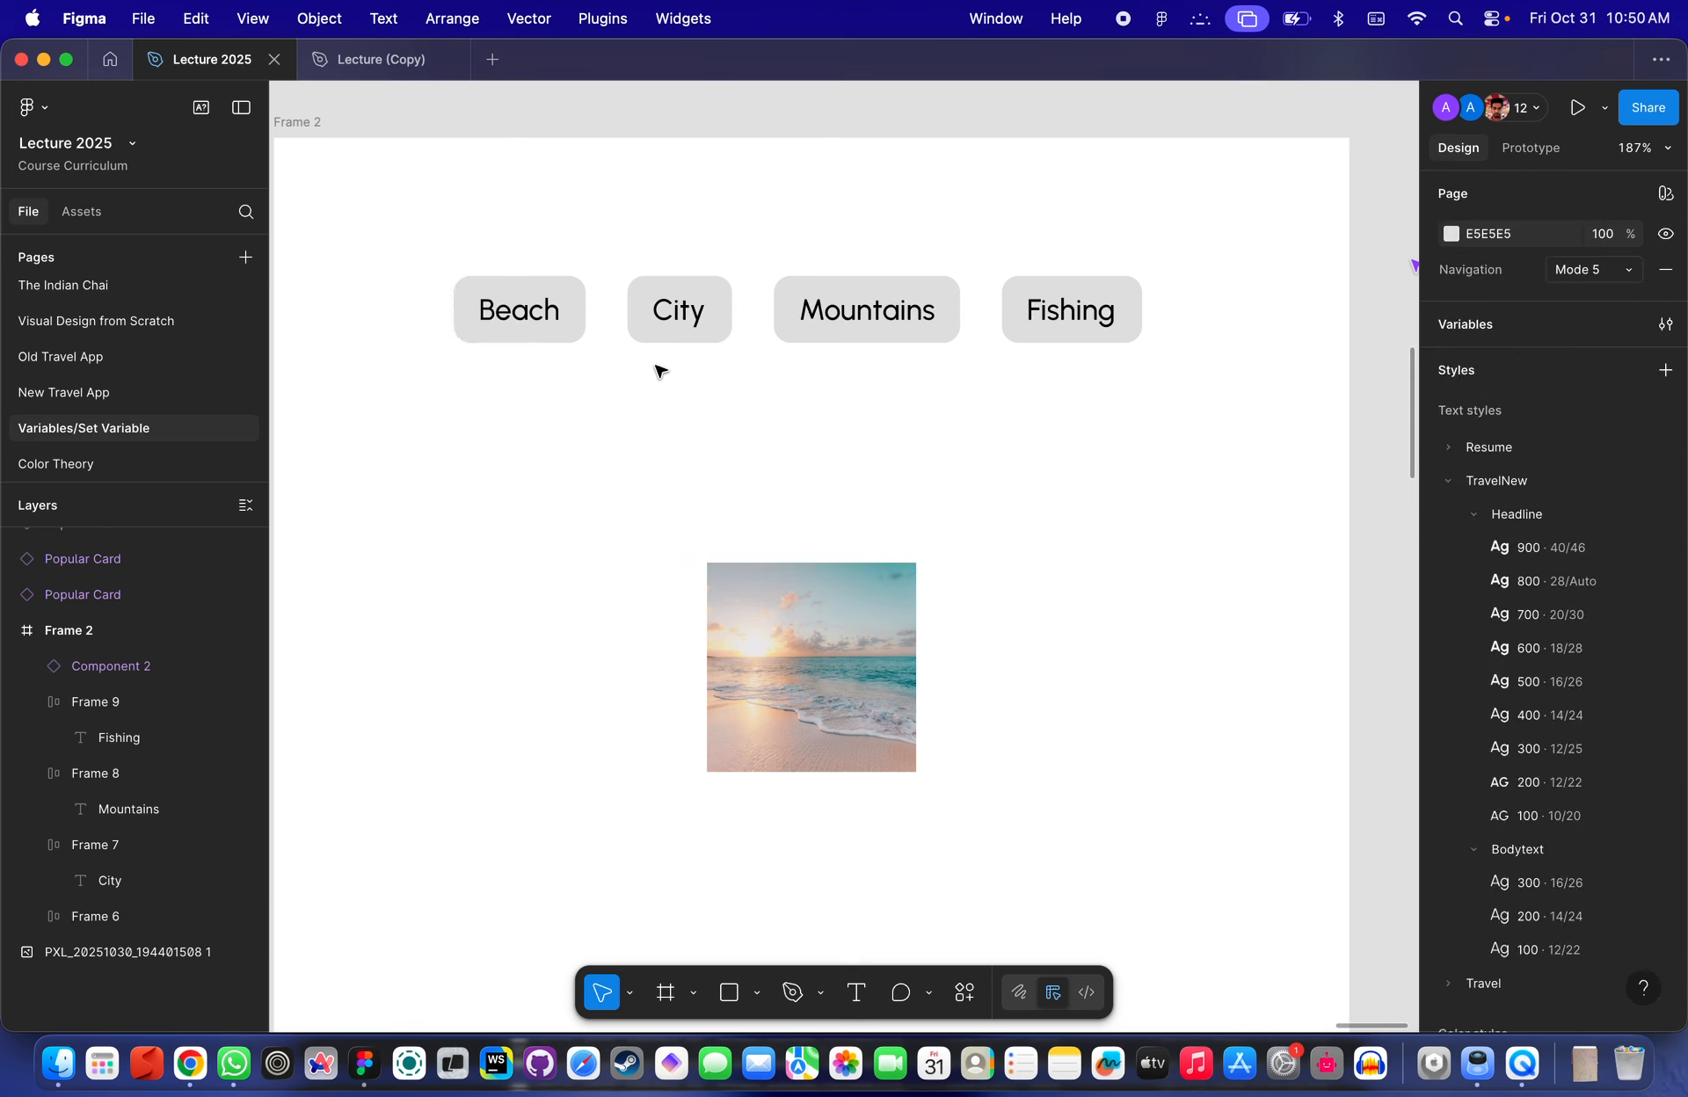
- Inspect the Beach button's auto layout settings and the image instance's position properties within Frame 2
{"action": "scroll", "coordinate": [606, 361], "scroll_direction": "down", "scroll_amount": 3}
{"action": "scroll", "coordinate": [532, 337], "scroll_direction": "up", "scroll_amount": 5}
{"action": "left_click", "coordinate": [532, 336]}
{"action": "scroll", "coordinate": [554, 330], "scroll_direction": "down", "scroll_amount": 3}
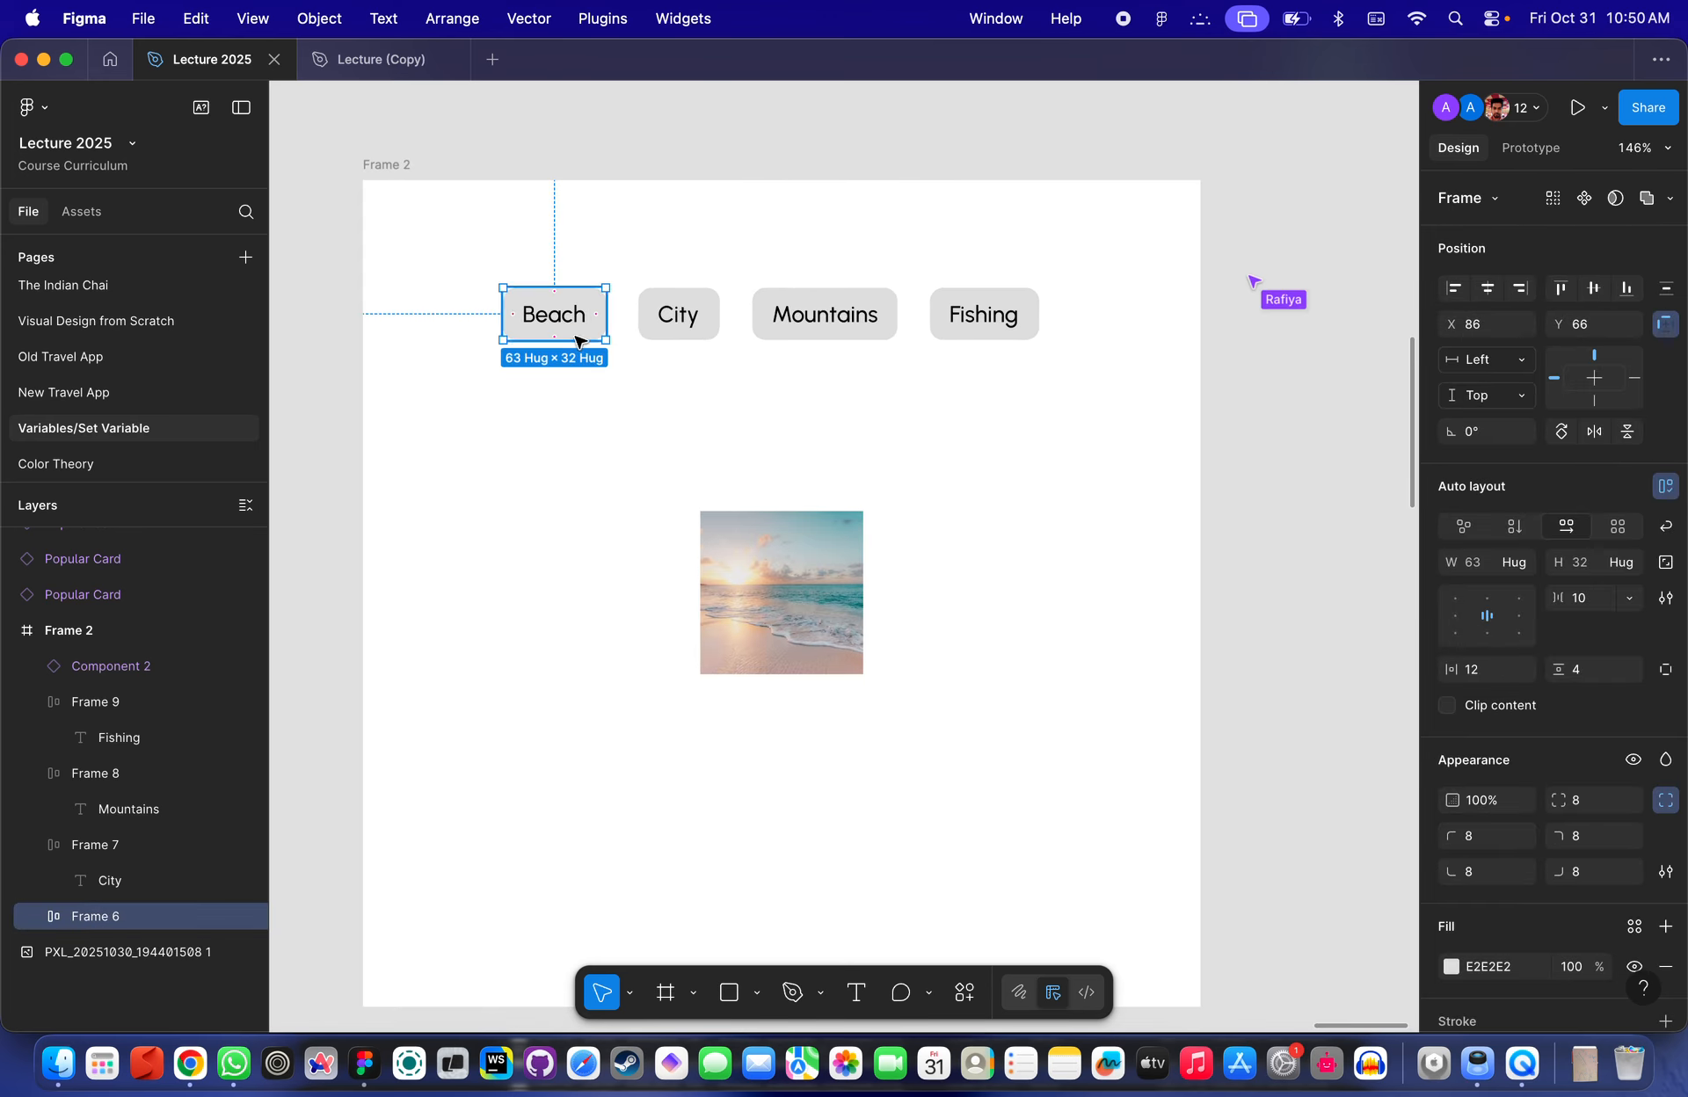
{"action": "left_click", "coordinate": [1263, 439]}
{"action": "left_click", "coordinate": [780, 591]}
{"action": "scroll", "coordinate": [779, 592], "scroll_direction": "down", "scroll_amount": 3}
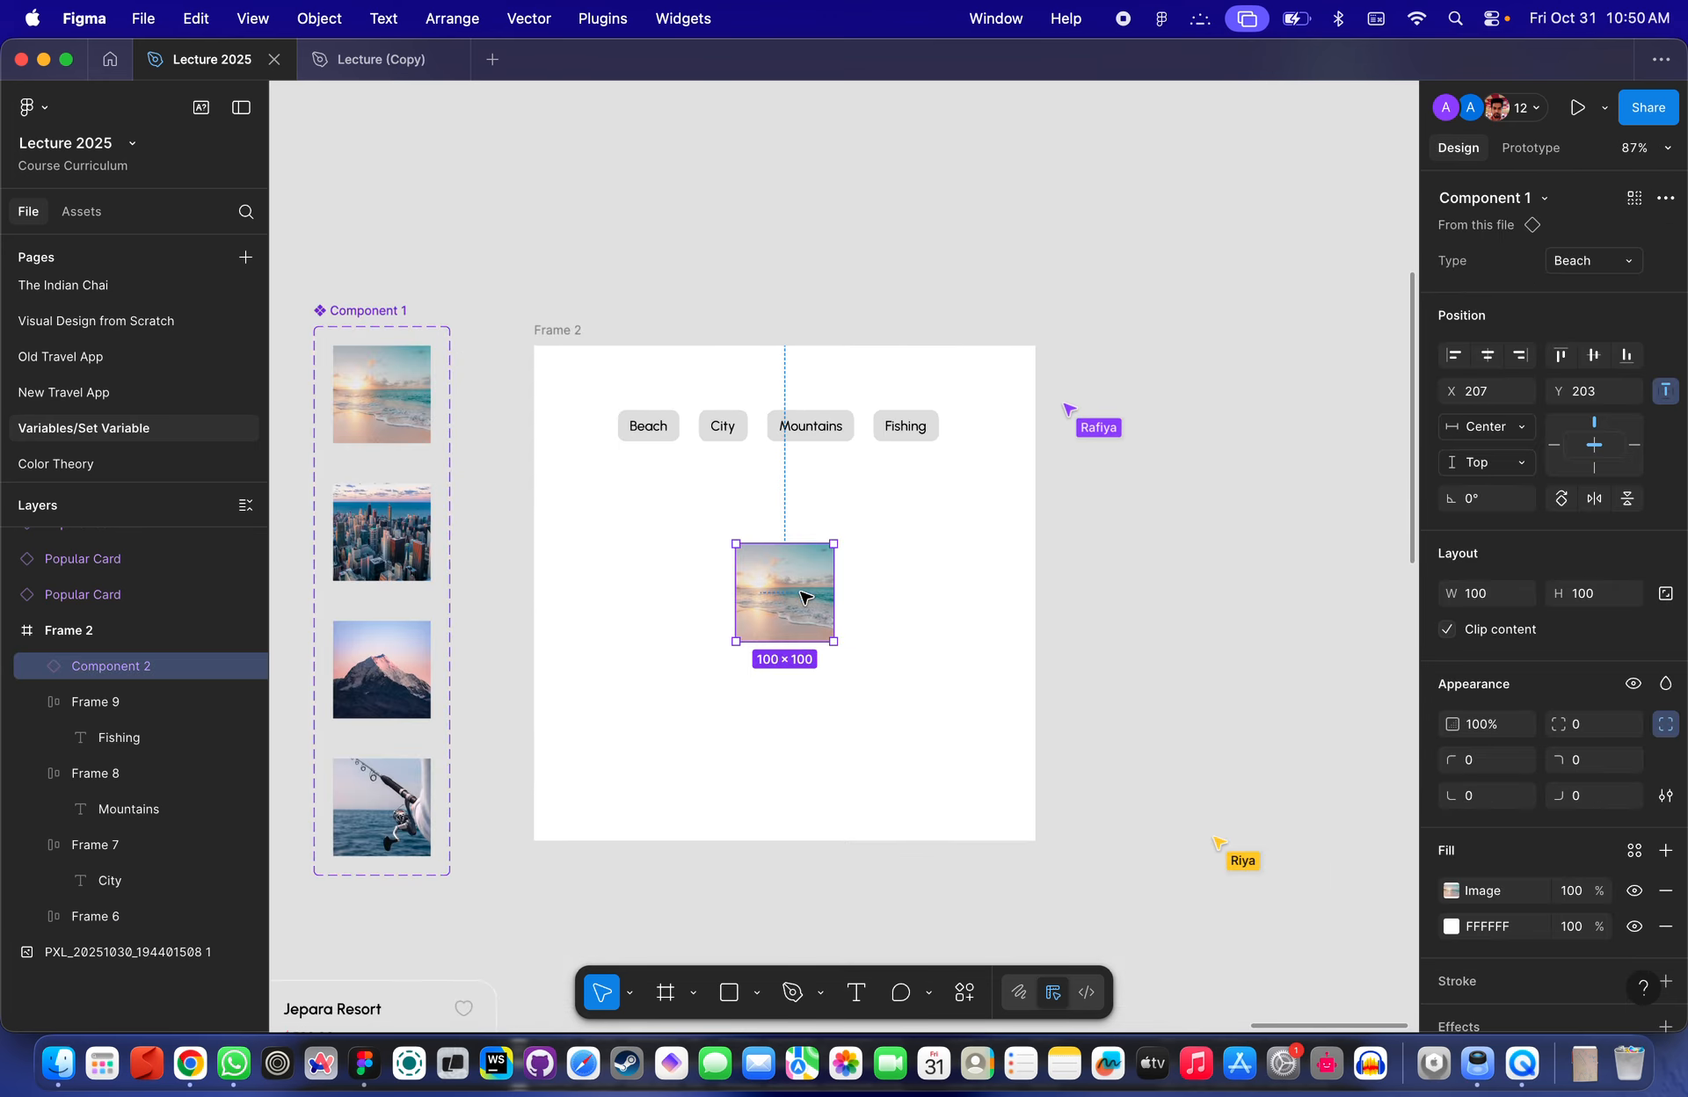
{"action": "left_click", "coordinate": [1100, 527]}
{"action": "left_click", "coordinate": [746, 606]}
{"action": "scroll", "coordinate": [782, 598], "scroll_direction": "up", "scroll_amount": 4}
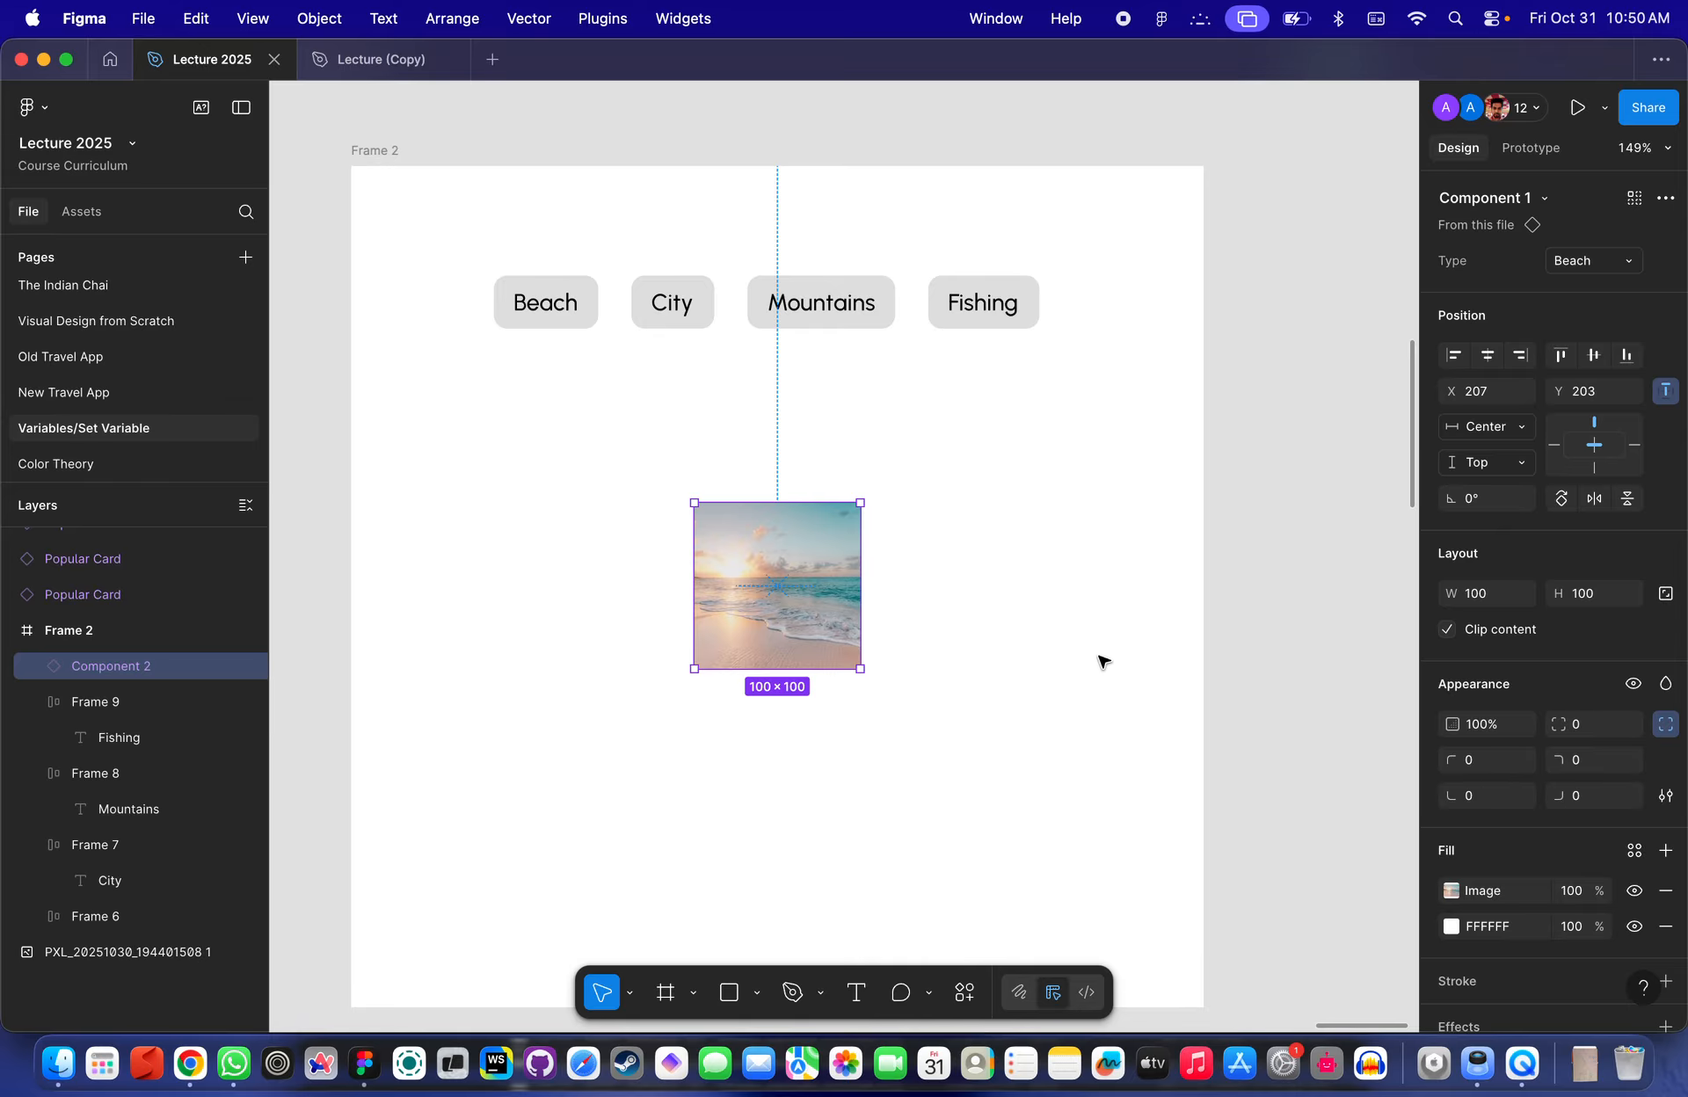
{"action": "scroll", "coordinate": [1032, 674], "scroll_direction": "down", "scroll_amount": 2}
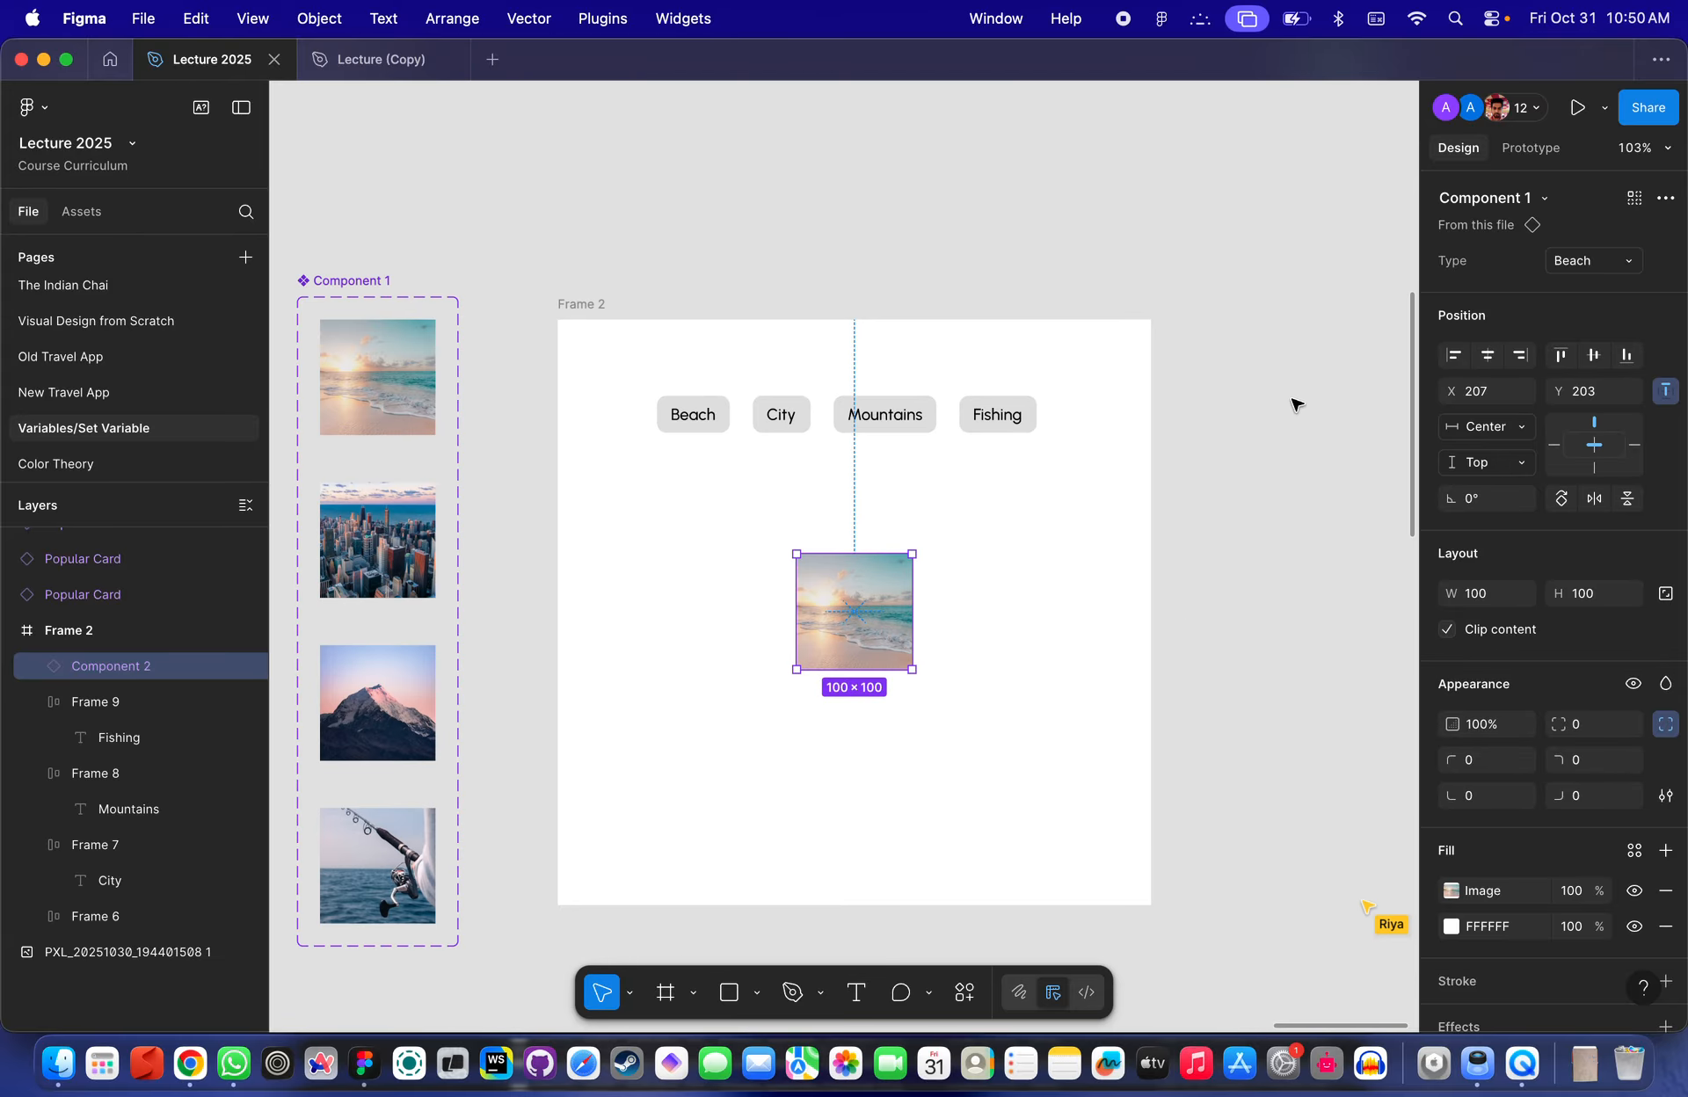
{"action": "scroll", "coordinate": [1505, 434], "scroll_direction": "down", "scroll_amount": 3}
{"action": "scroll", "coordinate": [1505, 434], "scroll_direction": "up", "scroll_amount": 2}
{"action": "left_click", "coordinate": [1383, 373]}
- Open the local variables and rename the boolean variable Test to Selected
{"action": "left_click", "coordinate": [1486, 322]}
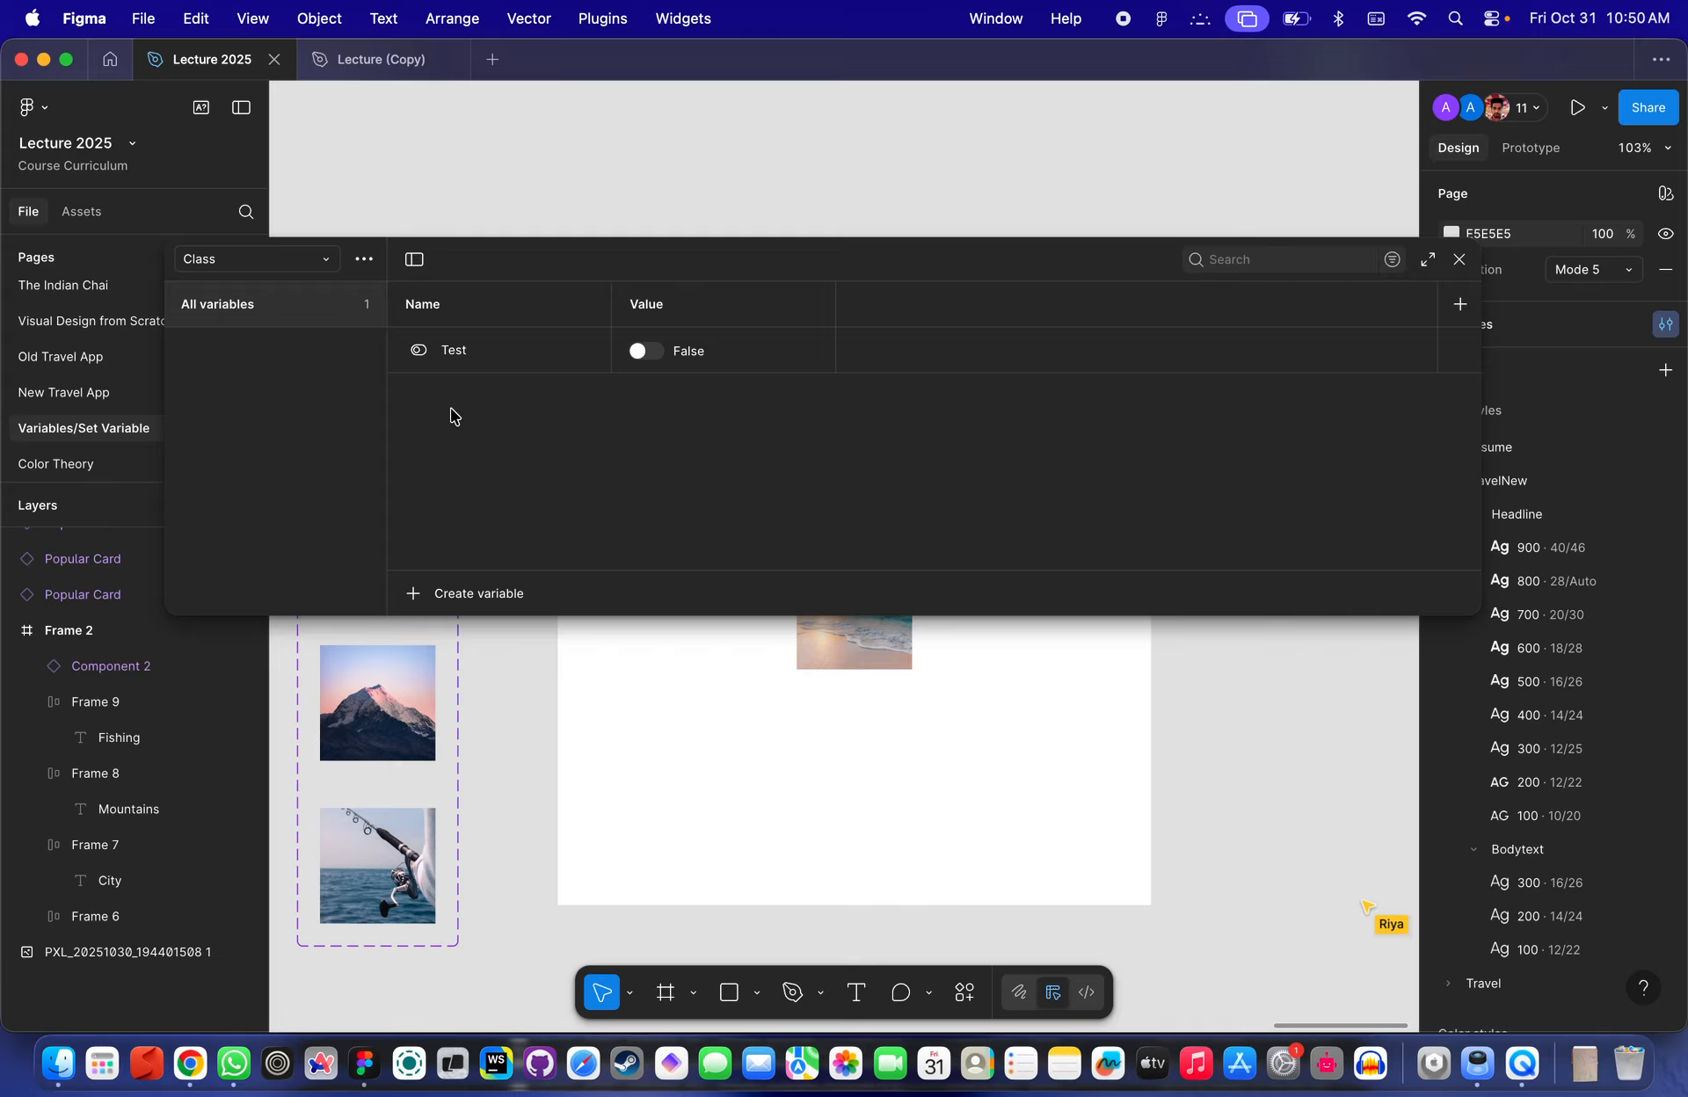
{"action": "double_click", "coordinate": [467, 348]}
{"action": "scroll", "coordinate": [606, 780], "scroll_direction": "up", "scroll_amount": 5}
{"action": "scroll", "coordinate": [607, 780], "scroll_direction": "left", "scroll_amount": 3}
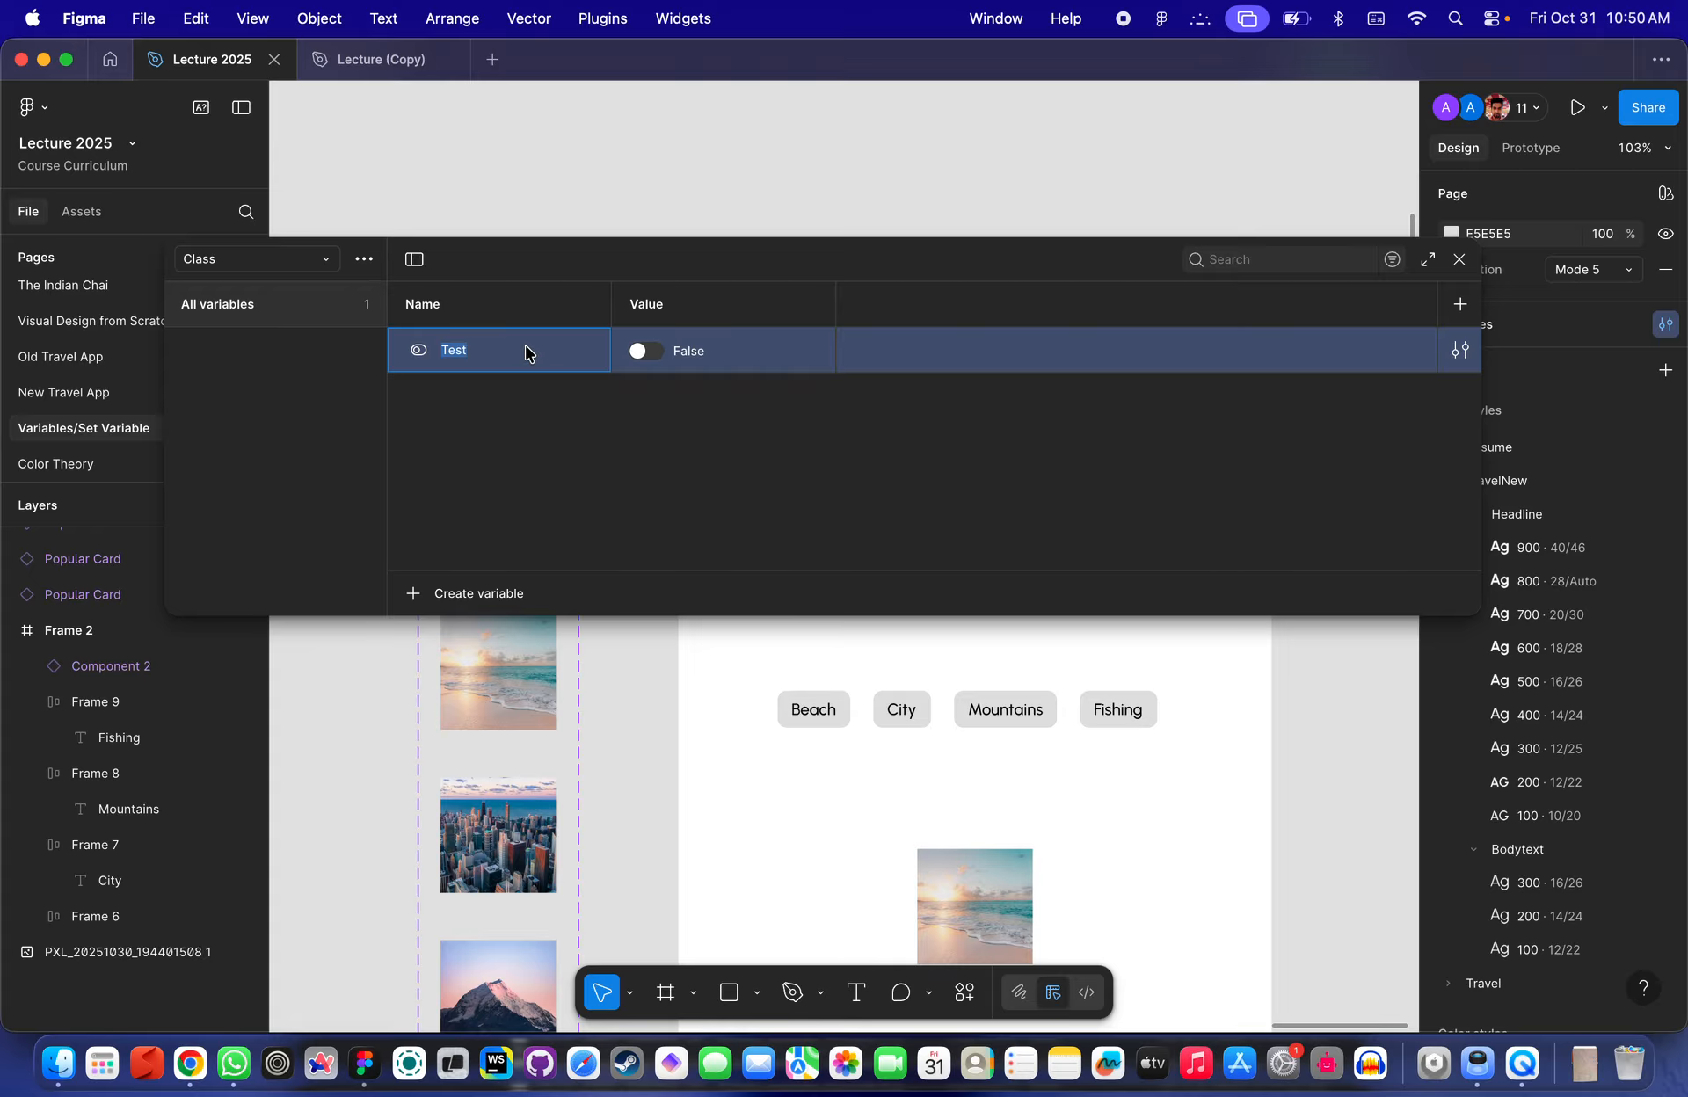
{"action": "type", "text": "Selected"}
{"action": "key", "text": "Return"}
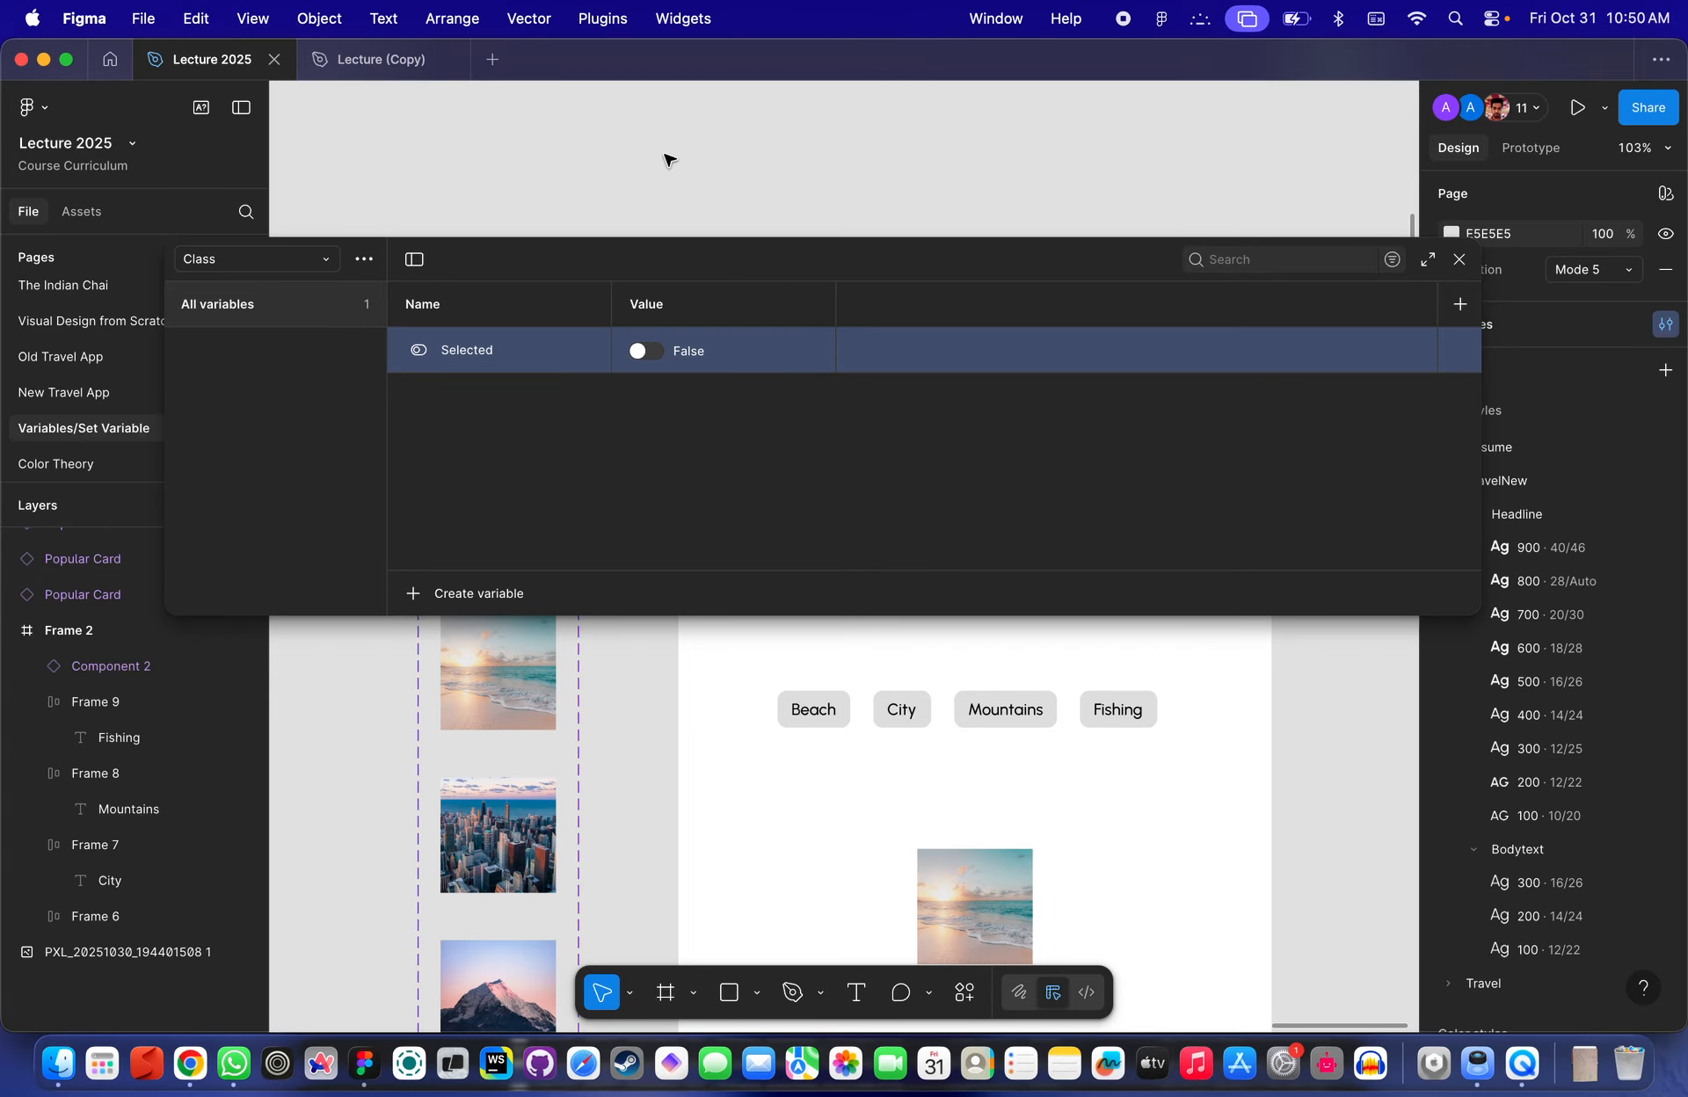
{"action": "left_click_drag", "start_coordinate": [725, 253], "coordinate": [732, 96]}
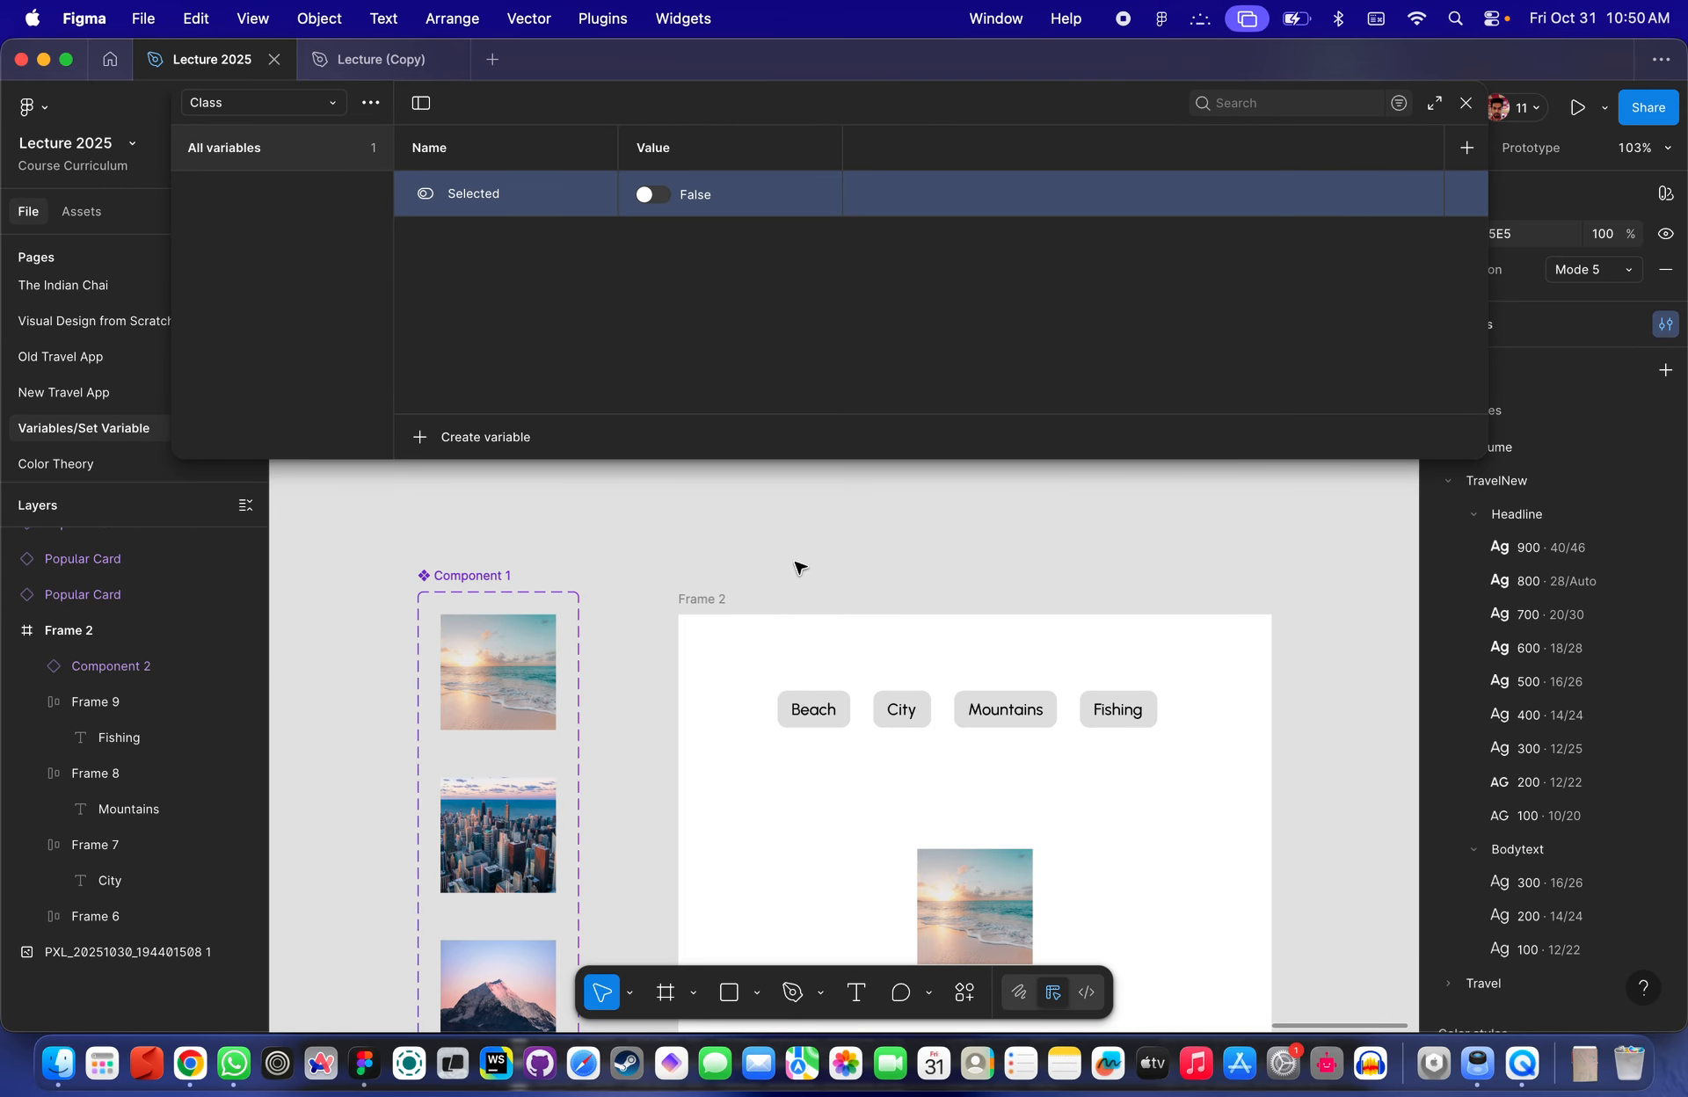
{"action": "scroll", "coordinate": [797, 566], "scroll_direction": "down", "scroll_amount": 2}
{"action": "scroll", "coordinate": [796, 565], "scroll_direction": "right", "scroll_amount": 2}
{"action": "scroll", "coordinate": [906, 503], "scroll_direction": "down", "scroll_amount": 5}
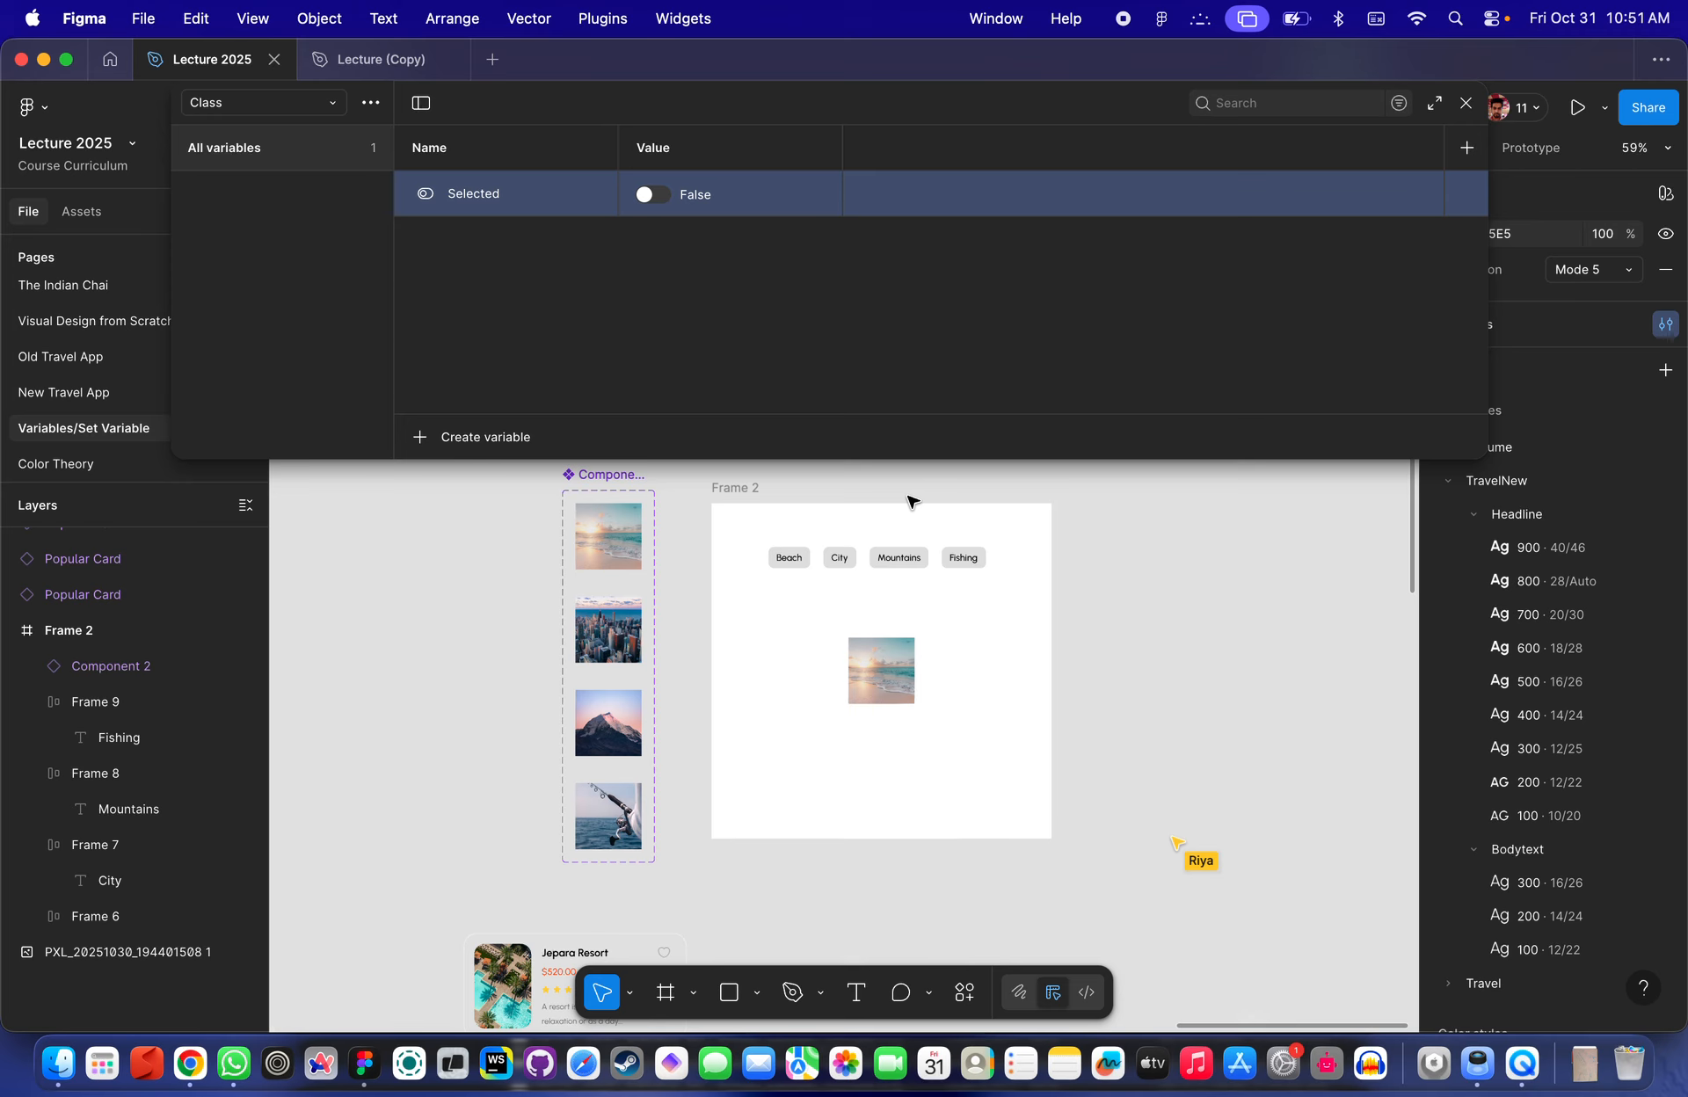
{"action": "scroll", "coordinate": [928, 634], "scroll_direction": "up", "scroll_amount": 3}
{"action": "scroll", "coordinate": [926, 633], "scroll_direction": "down", "scroll_amount": 2}
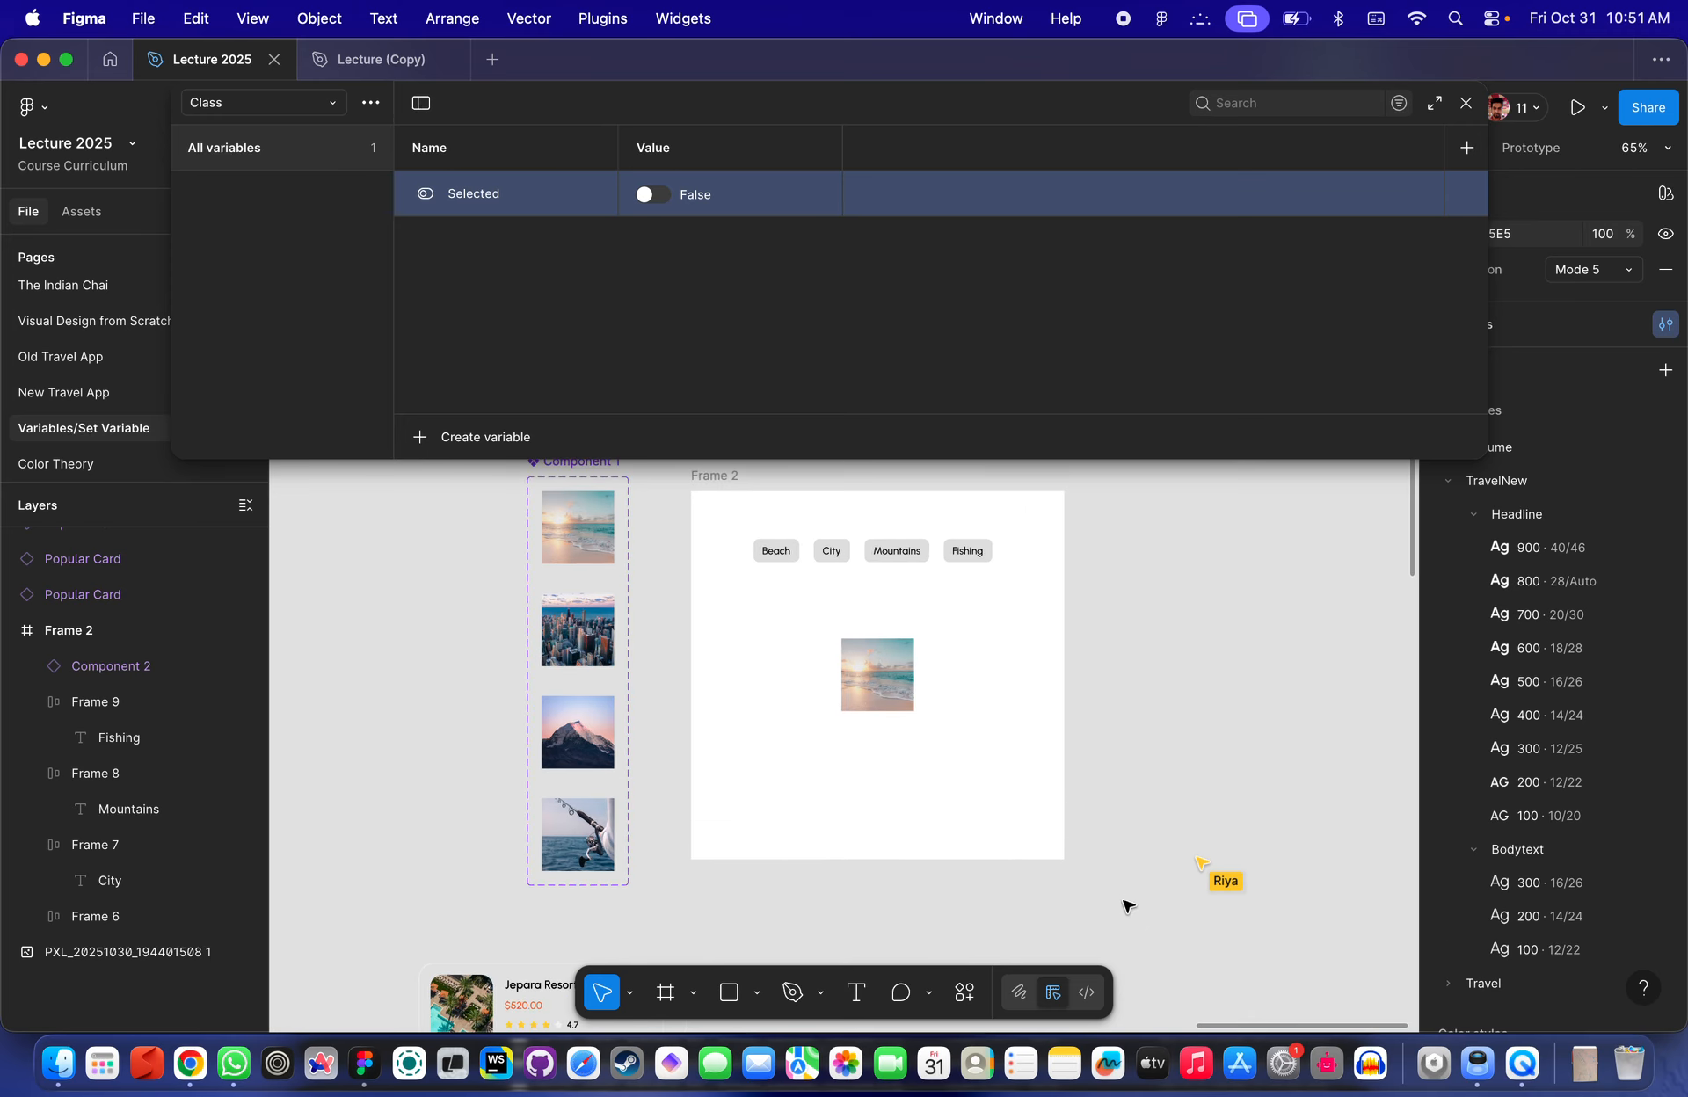
{"action": "left_click_drag", "start_coordinate": [1123, 904], "coordinate": [485, 449]}
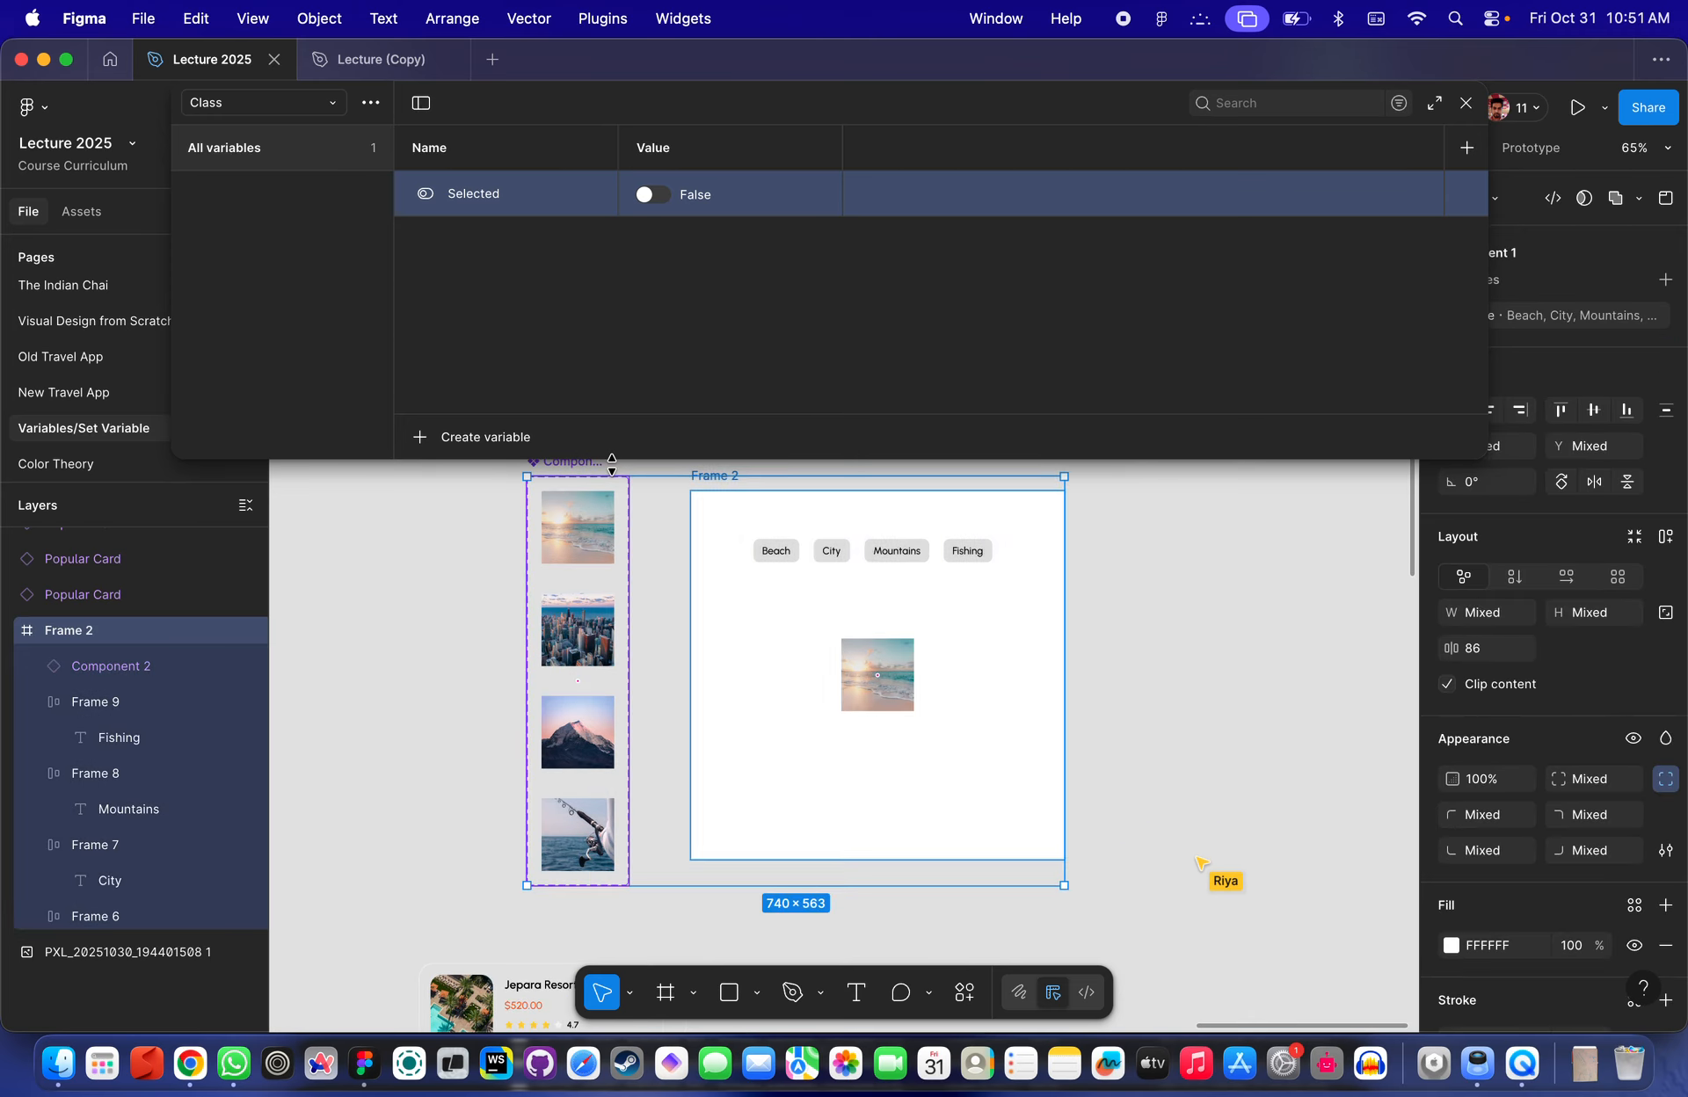
{"action": "scroll", "coordinate": [975, 519], "scroll_direction": "up", "scroll_amount": 3}
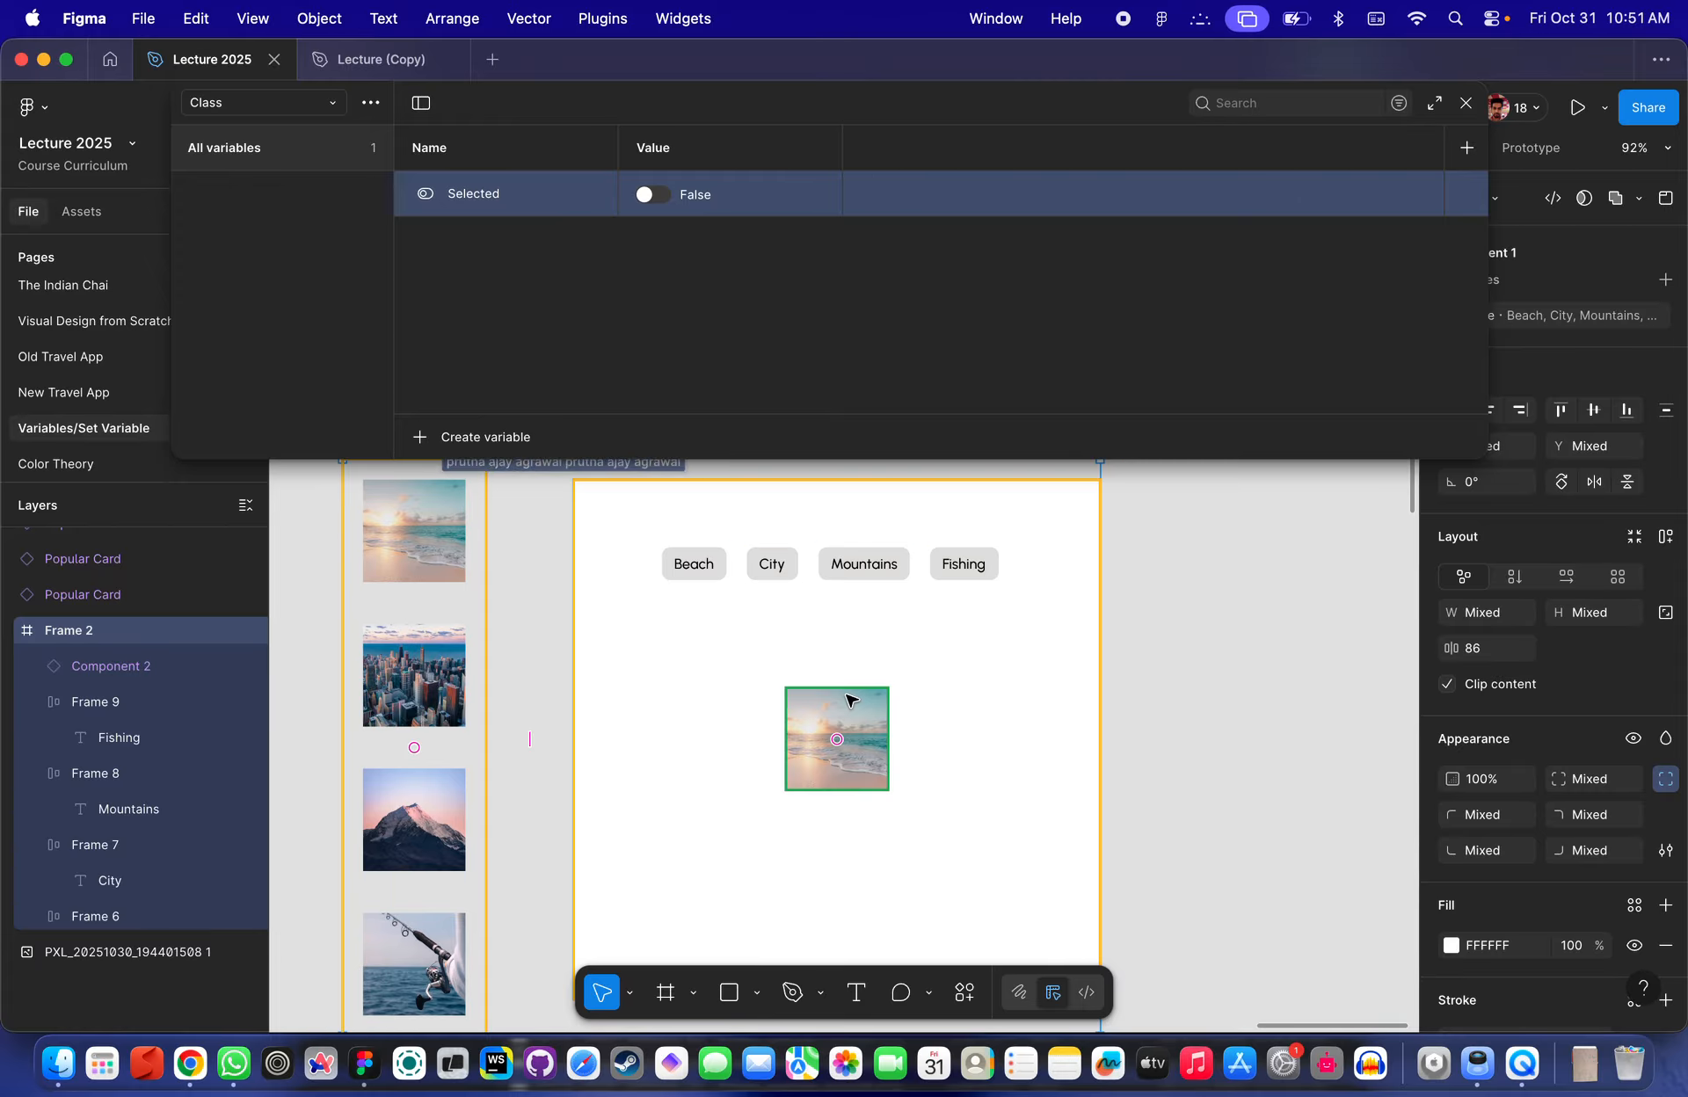
{"action": "scroll", "coordinate": [1070, 557], "scroll_direction": "up", "scroll_amount": 5}
{"action": "scroll", "coordinate": [1069, 557], "scroll_direction": "left", "scroll_amount": 3}
{"action": "scroll", "coordinate": [1040, 543], "scroll_direction": "up", "scroll_amount": 2}
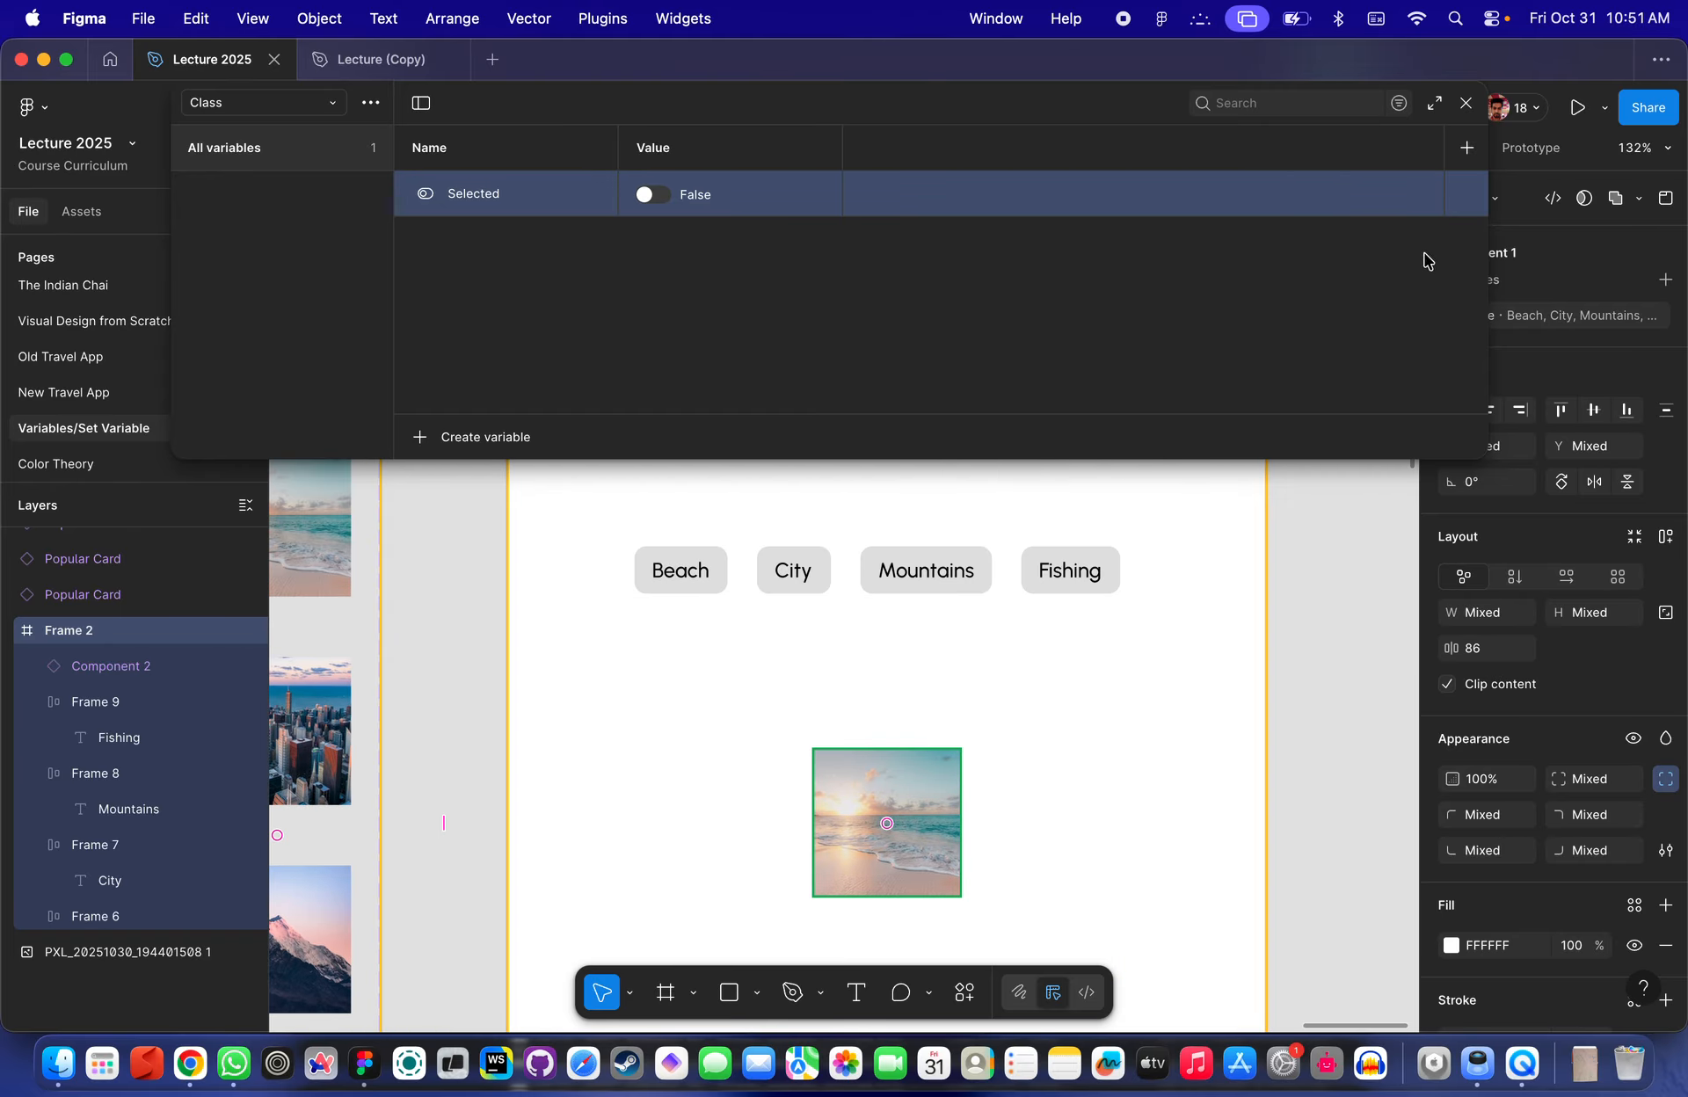
{"action": "left_click", "coordinate": [1465, 103]}
- Select the image instance, then the Beach, City and Mountains buttons in turn
{"action": "scroll", "coordinate": [953, 498], "scroll_direction": "down", "scroll_amount": 5}
{"action": "scroll", "coordinate": [953, 498], "scroll_direction": "left", "scroll_amount": 2}
{"action": "left_click", "coordinate": [991, 666]}
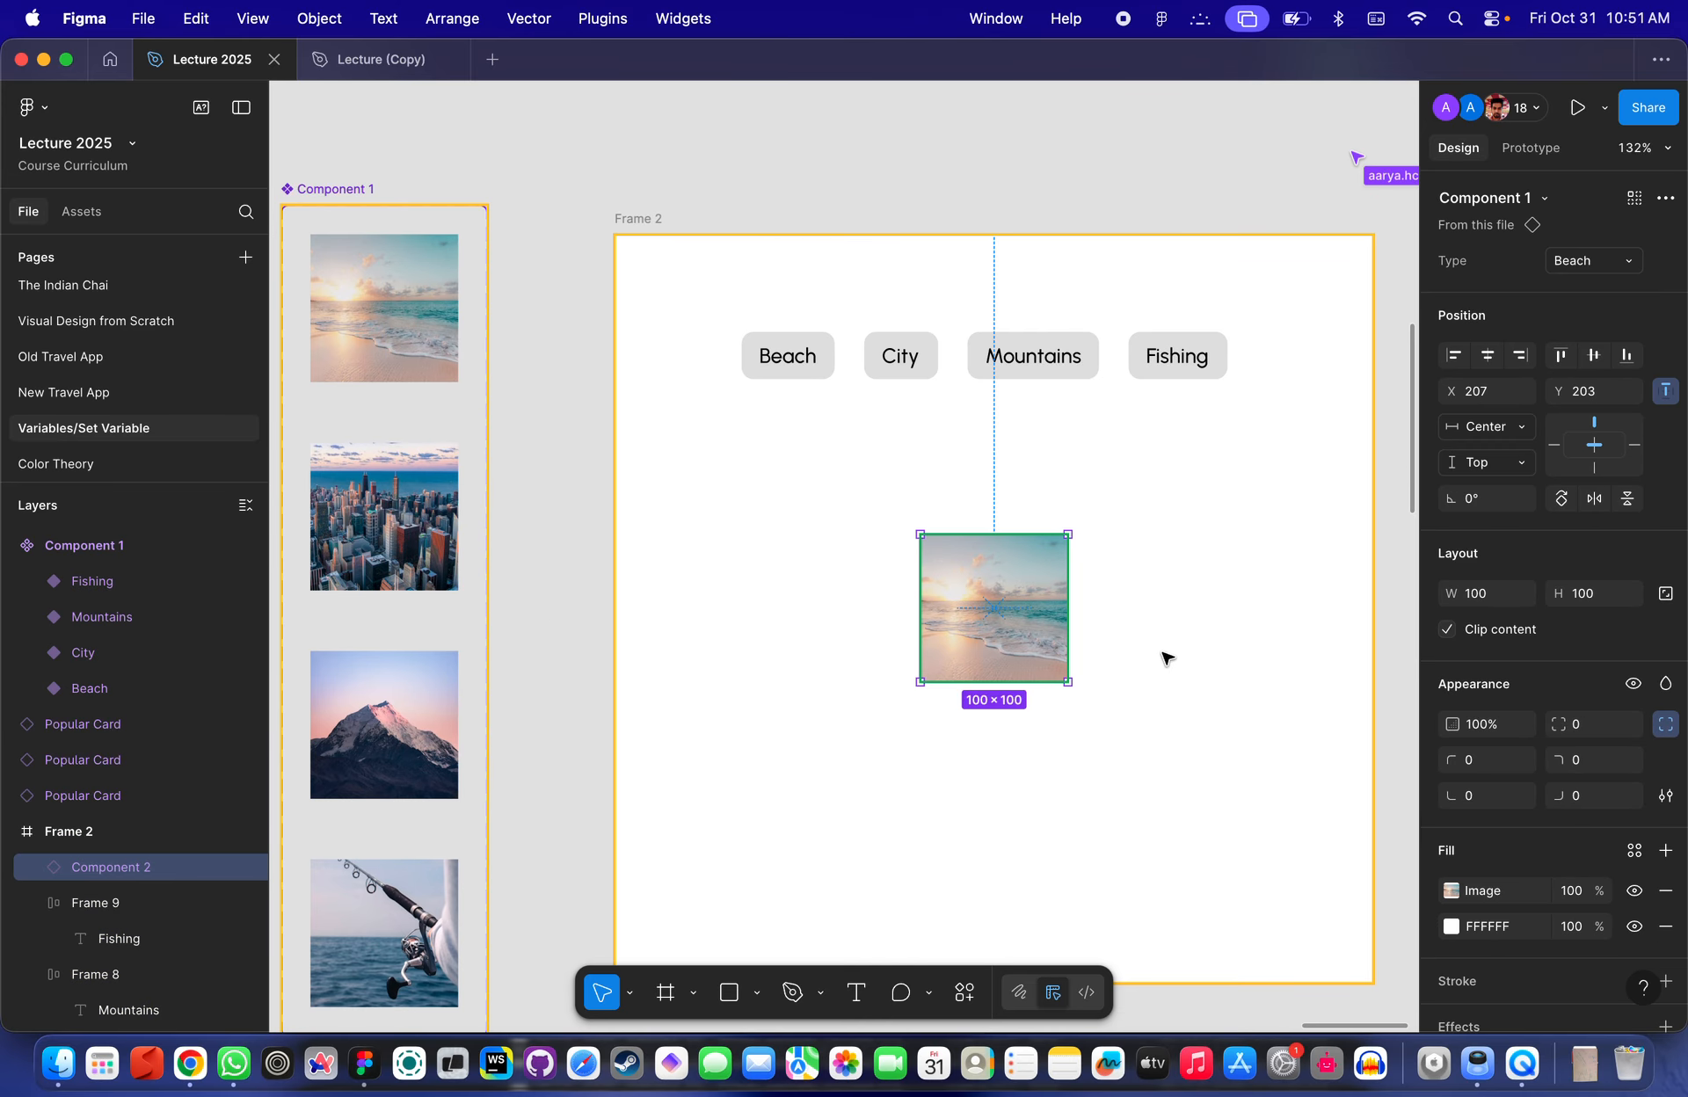
{"action": "scroll", "coordinate": [1054, 670], "scroll_direction": "up", "scroll_amount": 4}
{"action": "scroll", "coordinate": [946, 671], "scroll_direction": "right", "scroll_amount": 4}
{"action": "scroll", "coordinate": [946, 670], "scroll_direction": "down", "scroll_amount": 1}
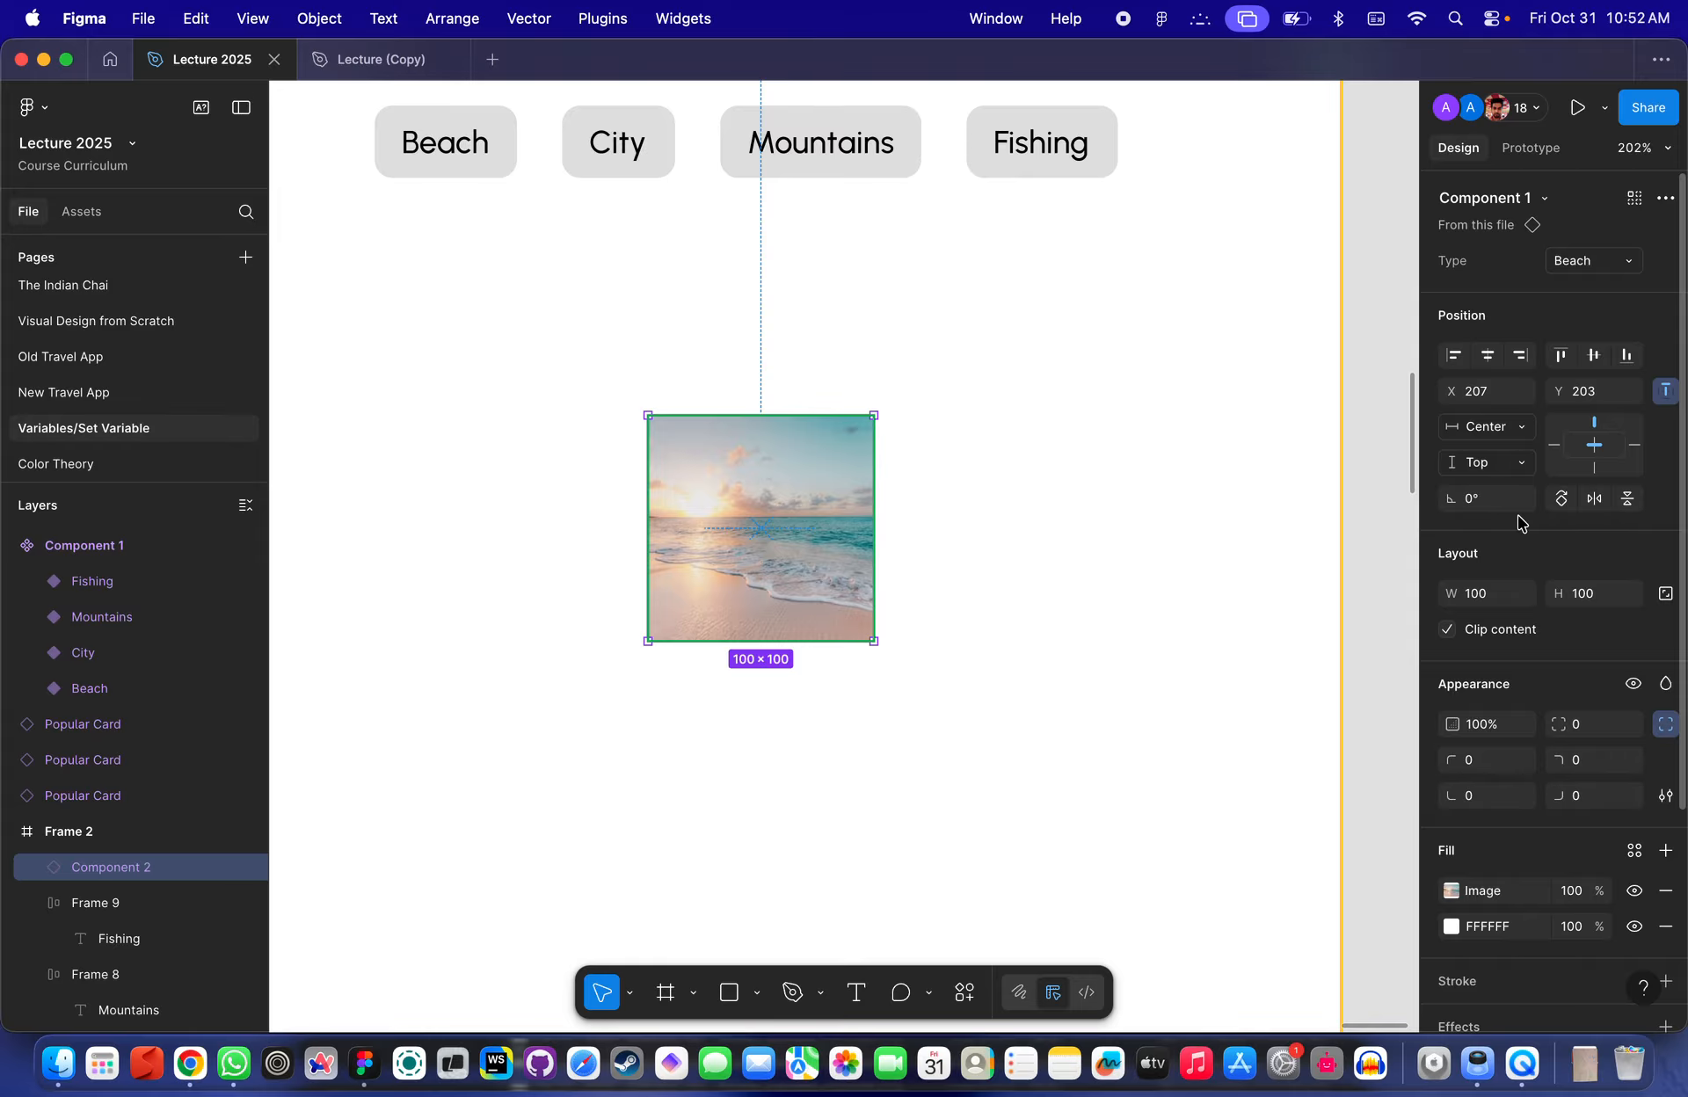
{"action": "scroll", "coordinate": [1131, 214], "scroll_direction": "up", "scroll_amount": 3}
{"action": "left_click", "coordinate": [545, 306]}
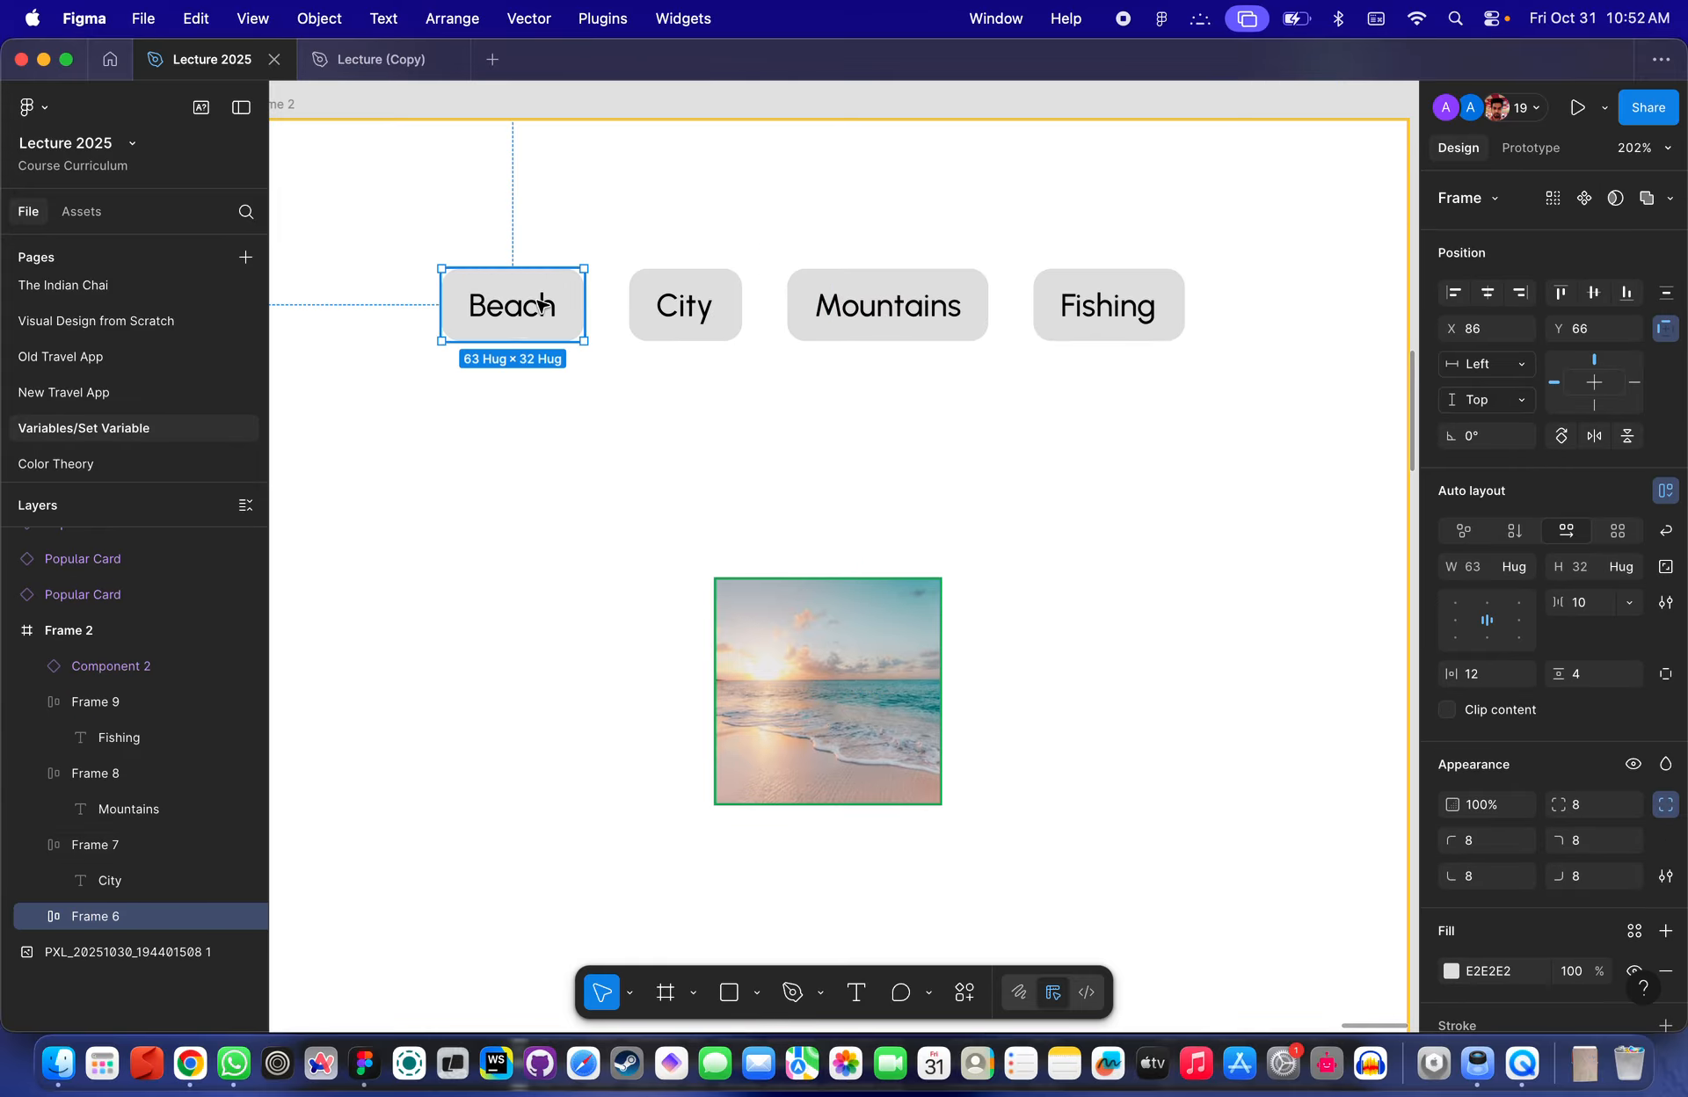
{"action": "left_click", "coordinate": [685, 306]}
{"action": "left_click", "coordinate": [826, 315]}
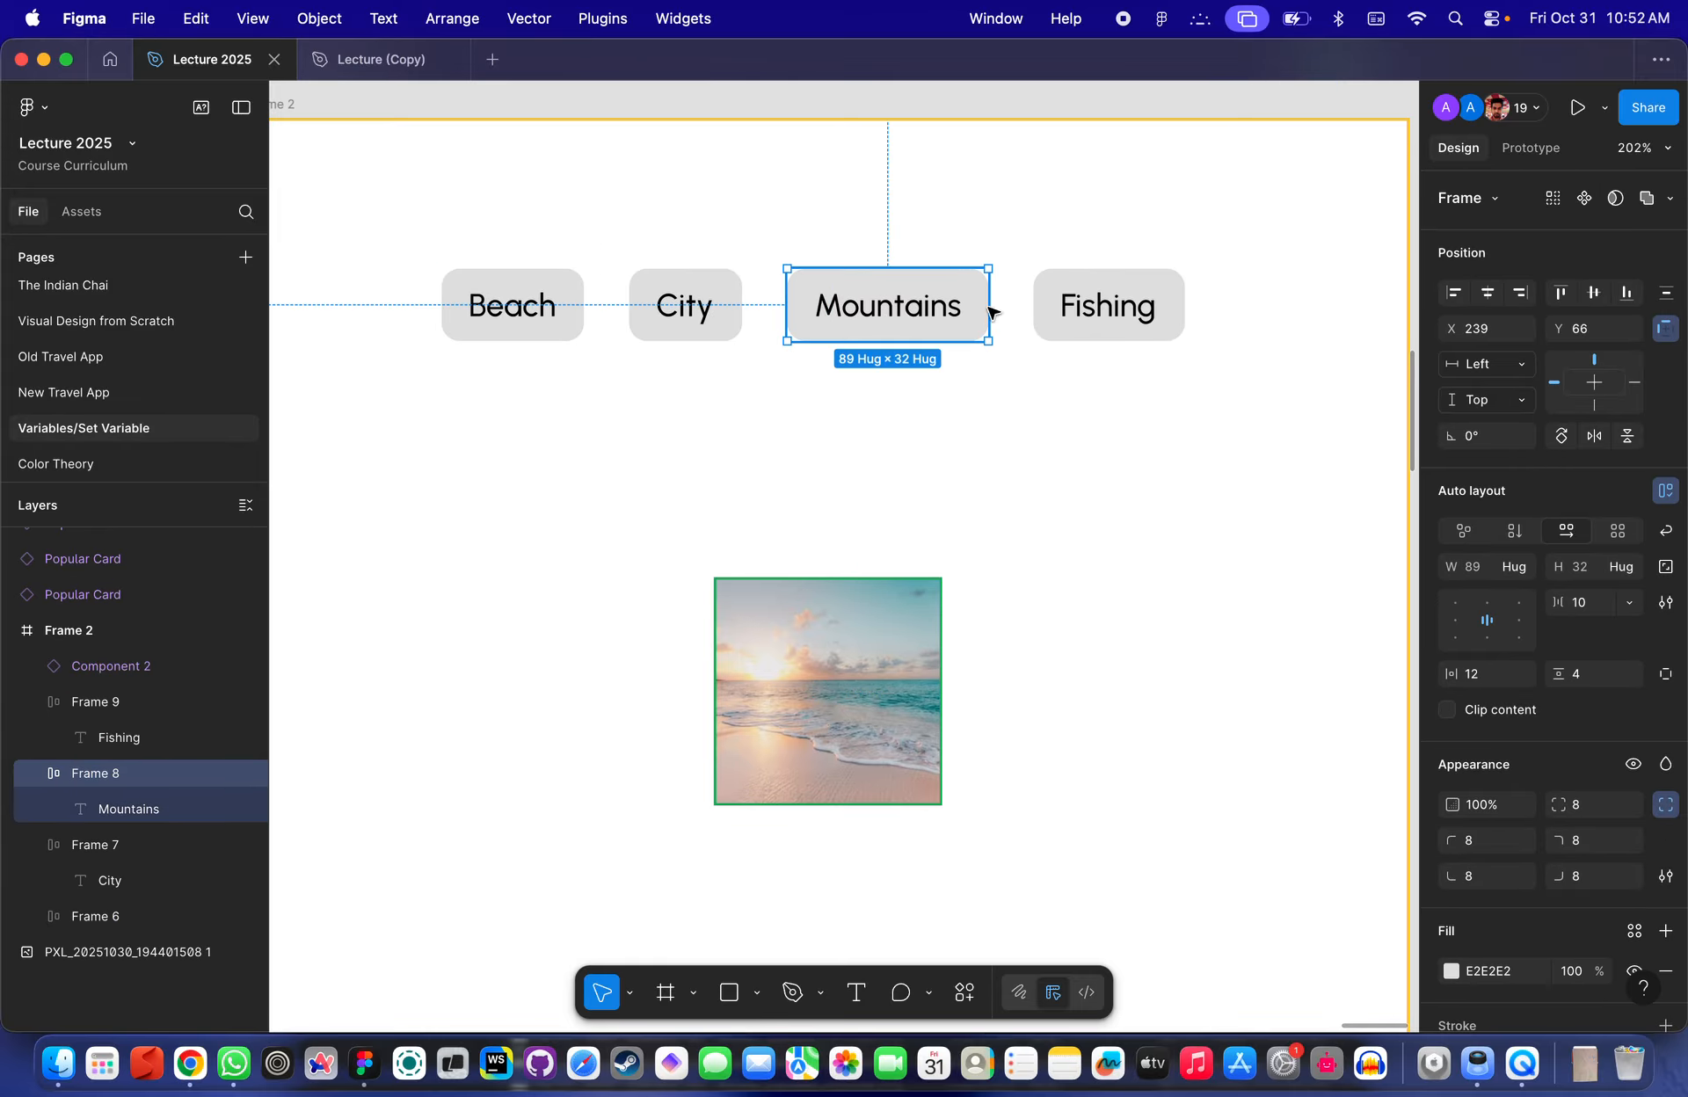
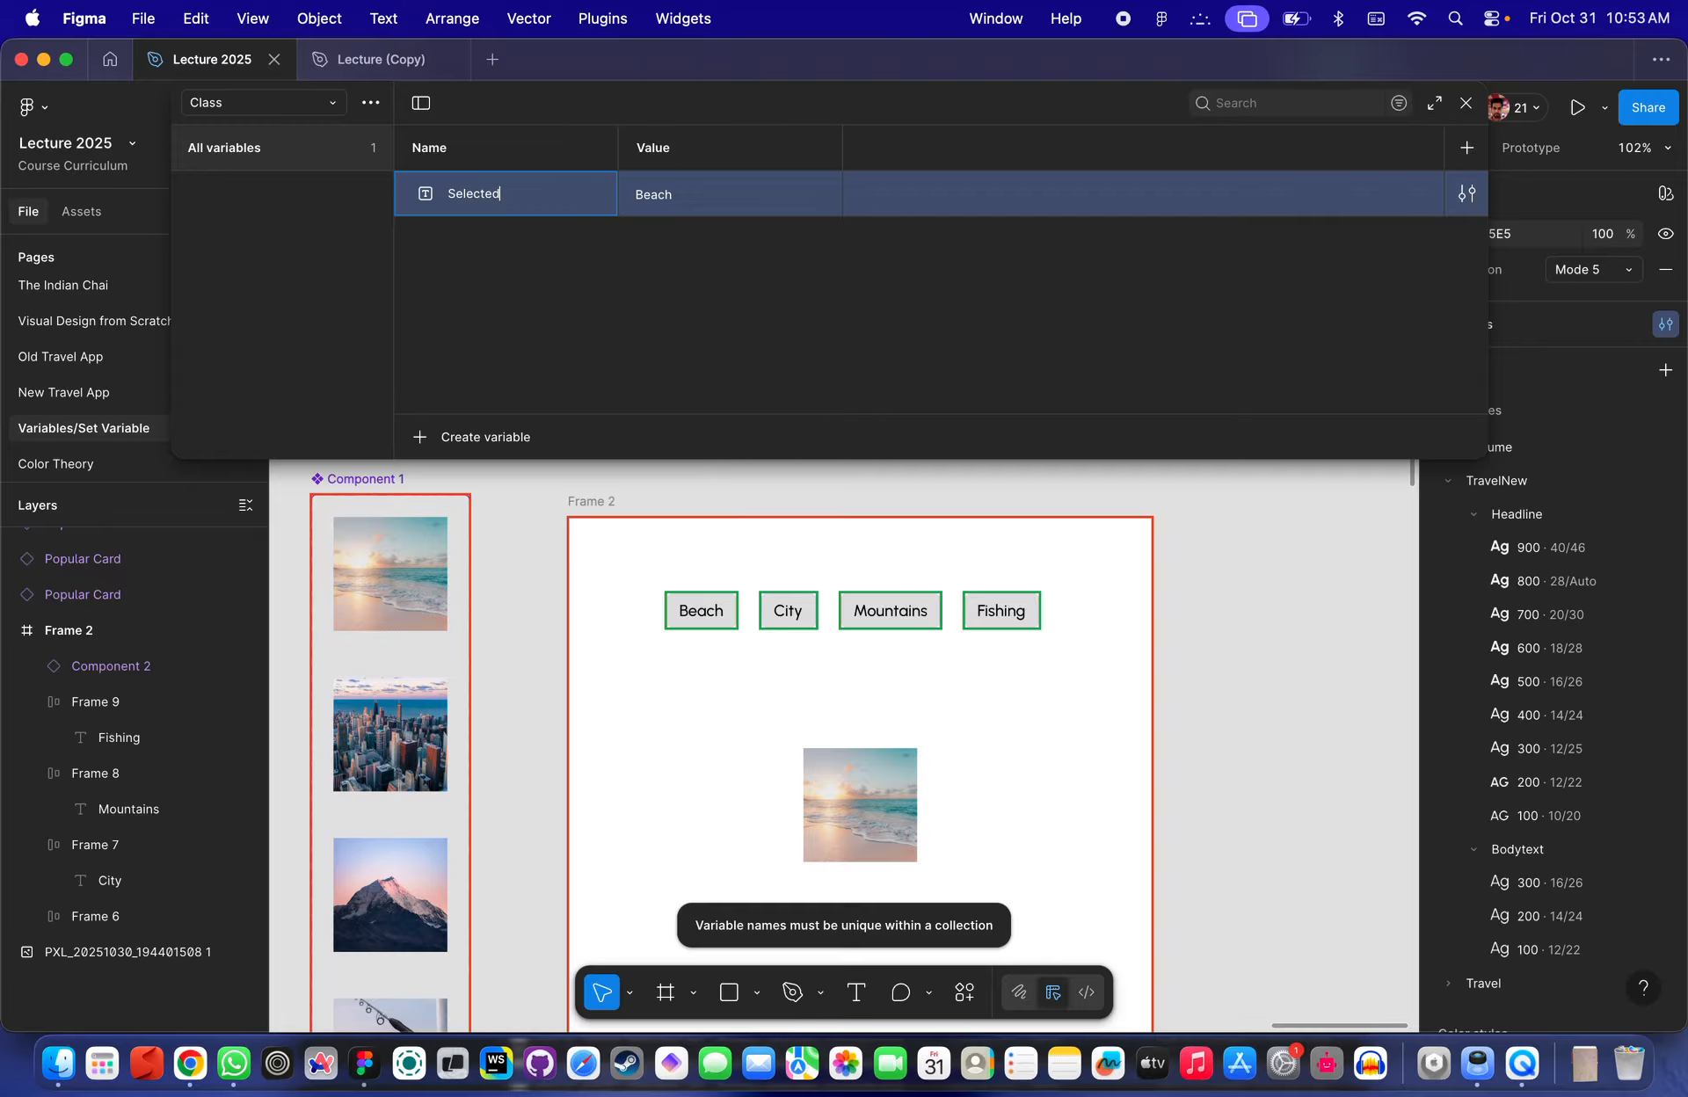
- Confirm the Selected variable name and resize the variables window narrower
{"action": "key", "text": "Return"}
{"action": "left_click", "coordinate": [508, 233]}
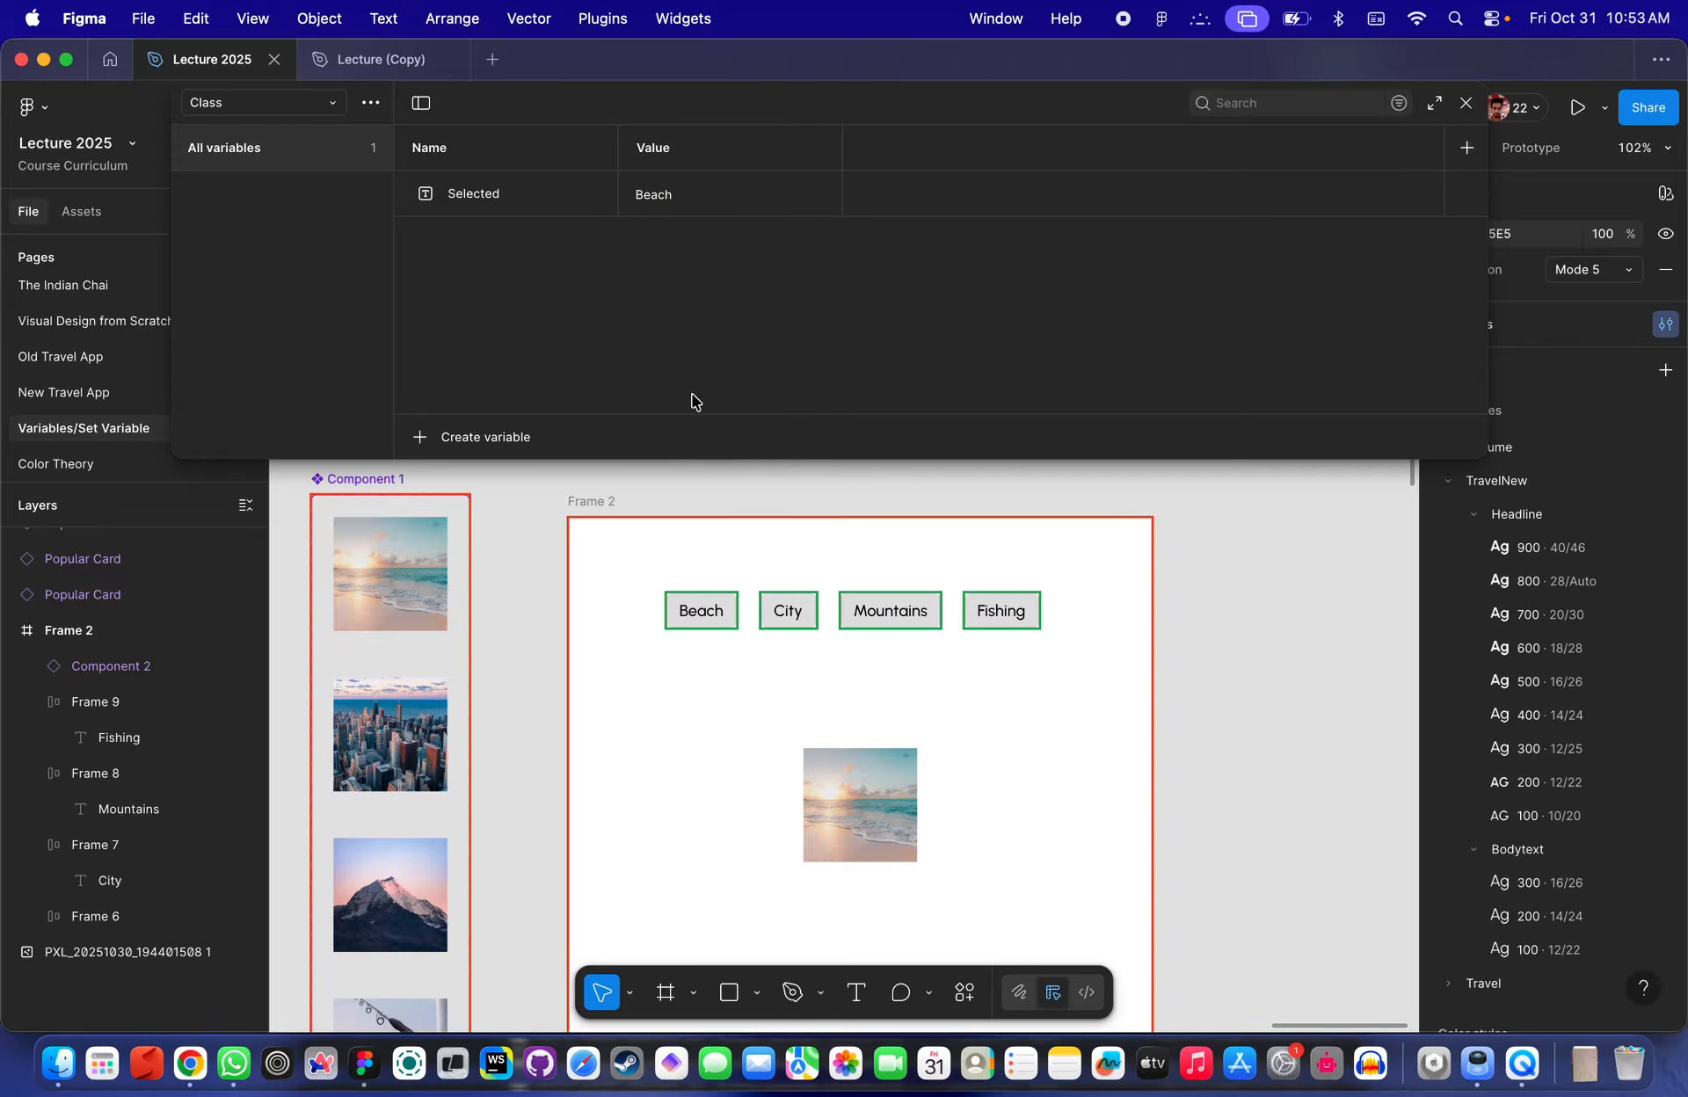
{"action": "left_click_drag", "start_coordinate": [1486, 458], "coordinate": [920, 412]}
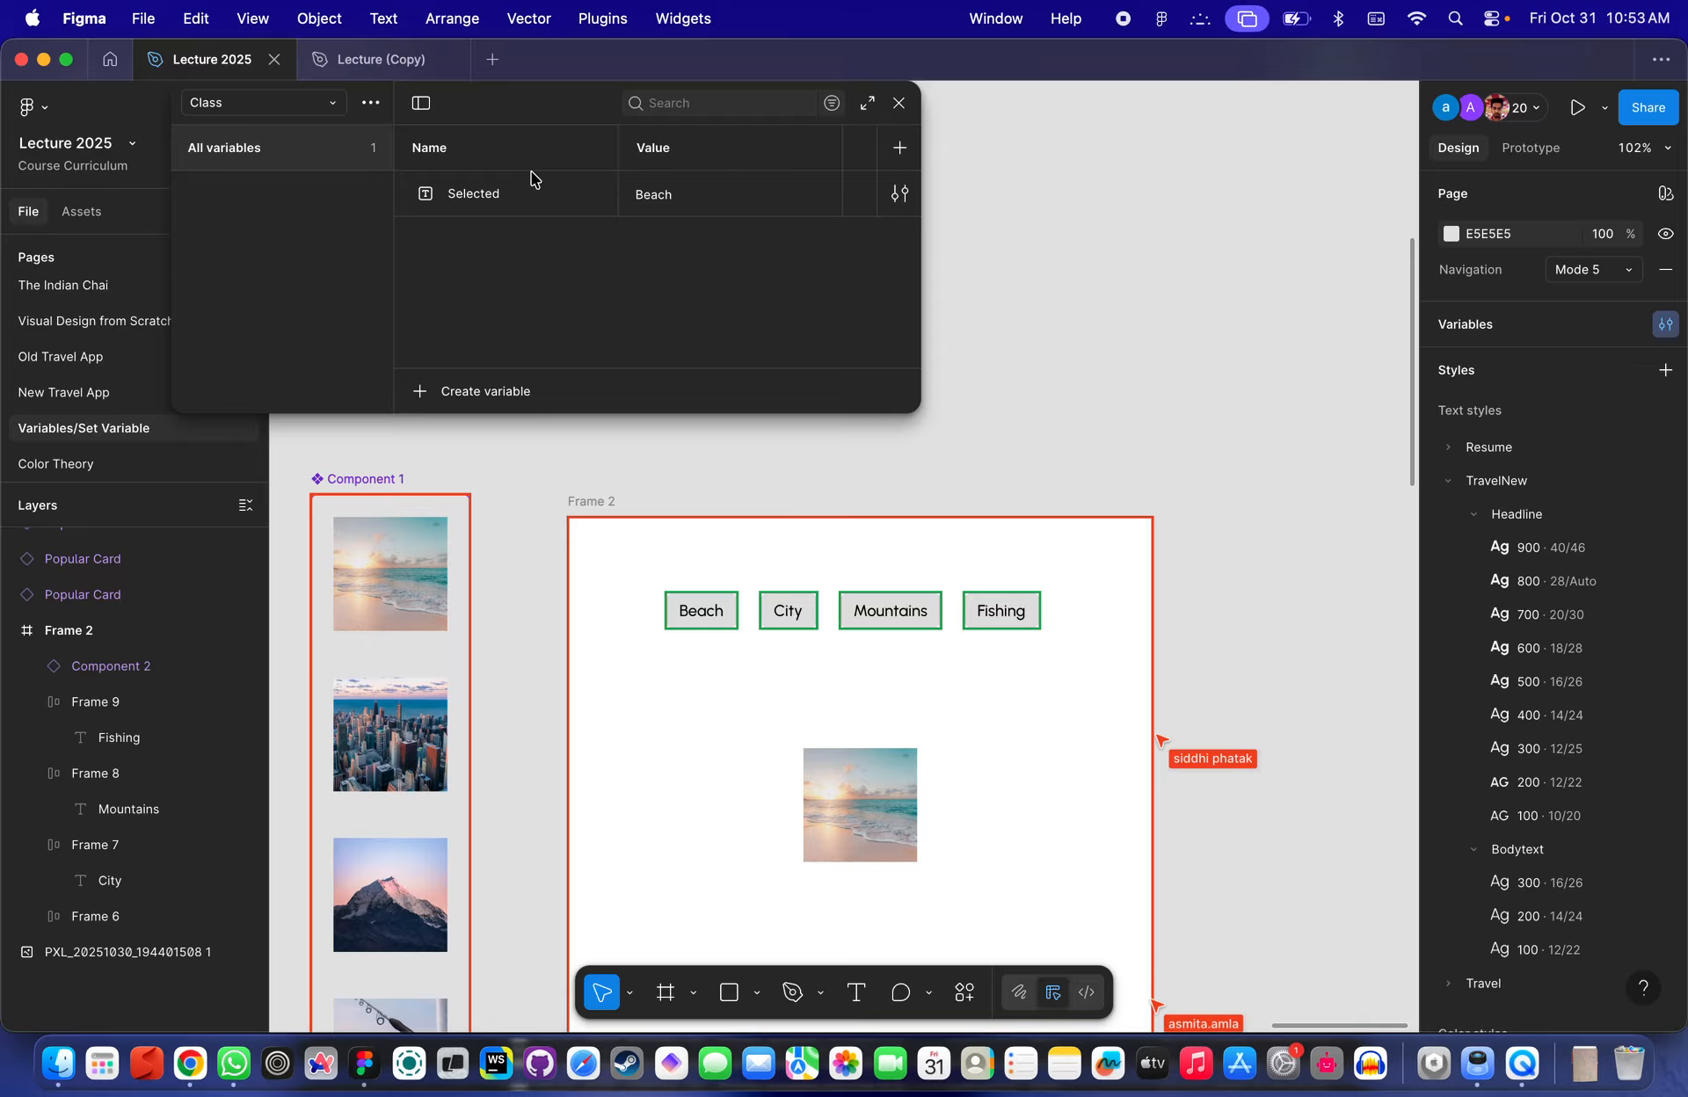
{"action": "left_click", "coordinate": [331, 104]}
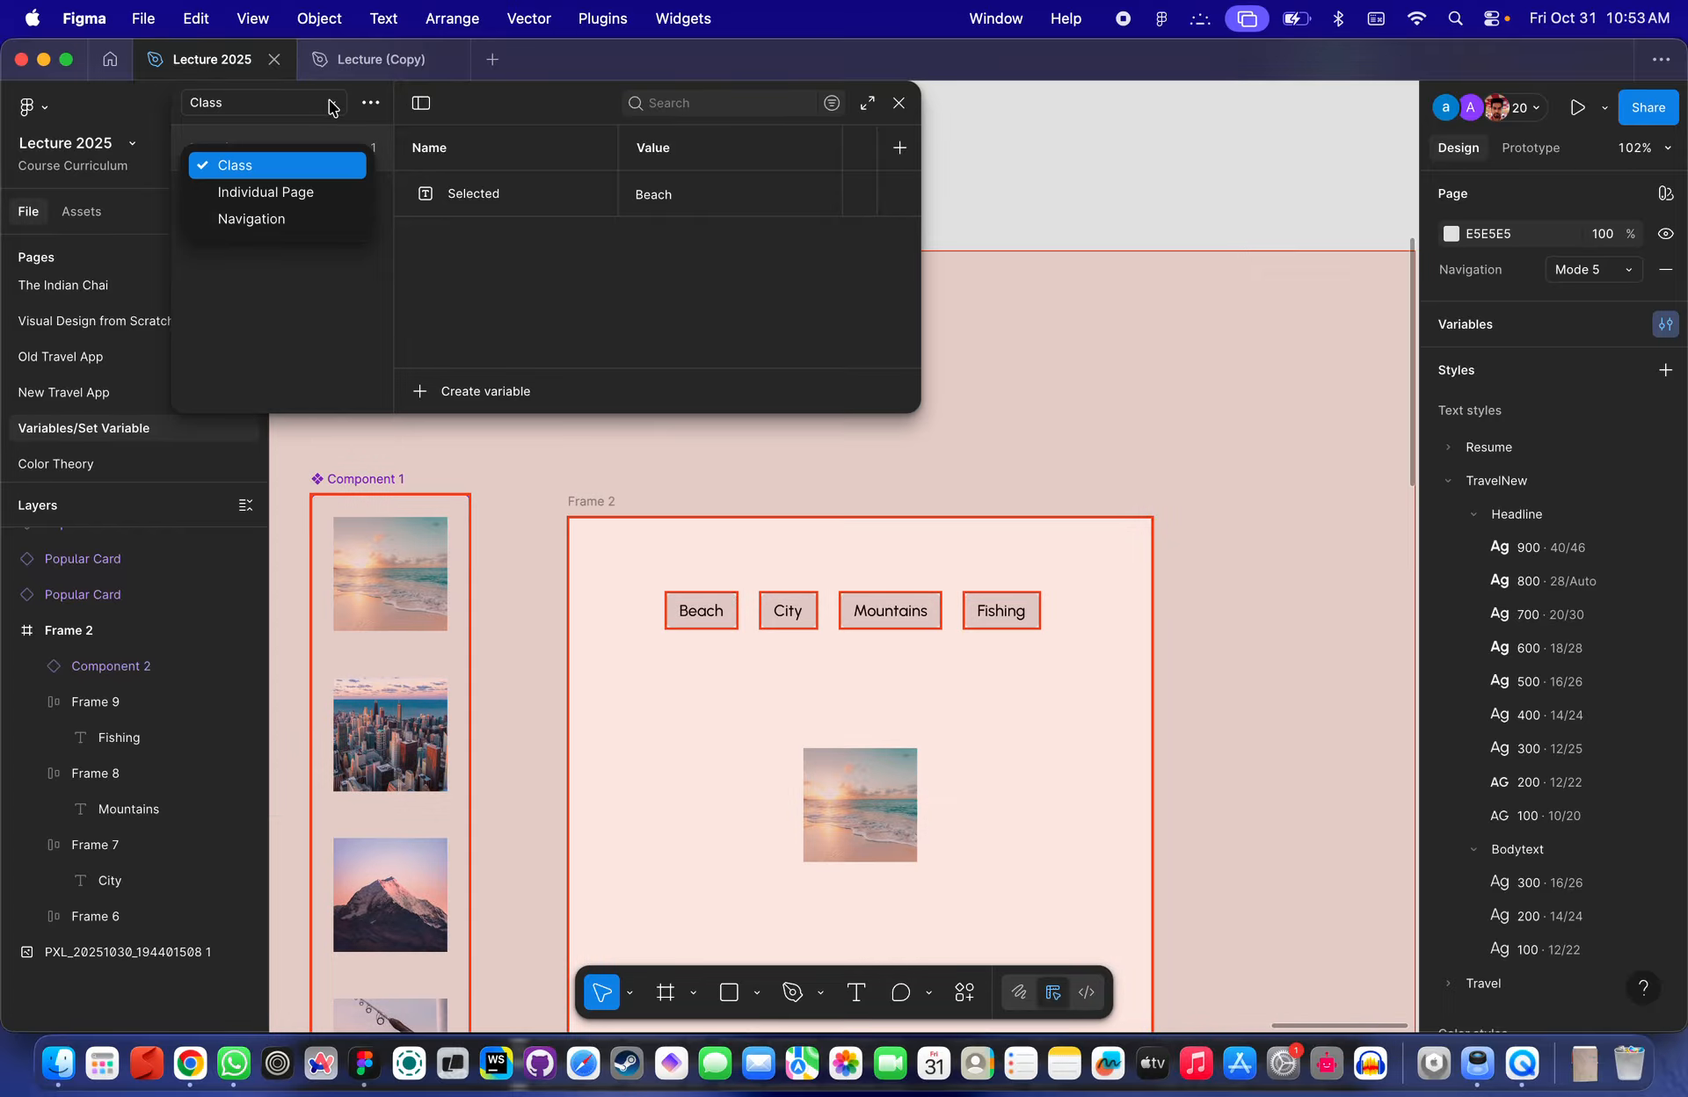
{"action": "left_click", "coordinate": [331, 104]}
{"action": "left_click", "coordinate": [371, 103]}
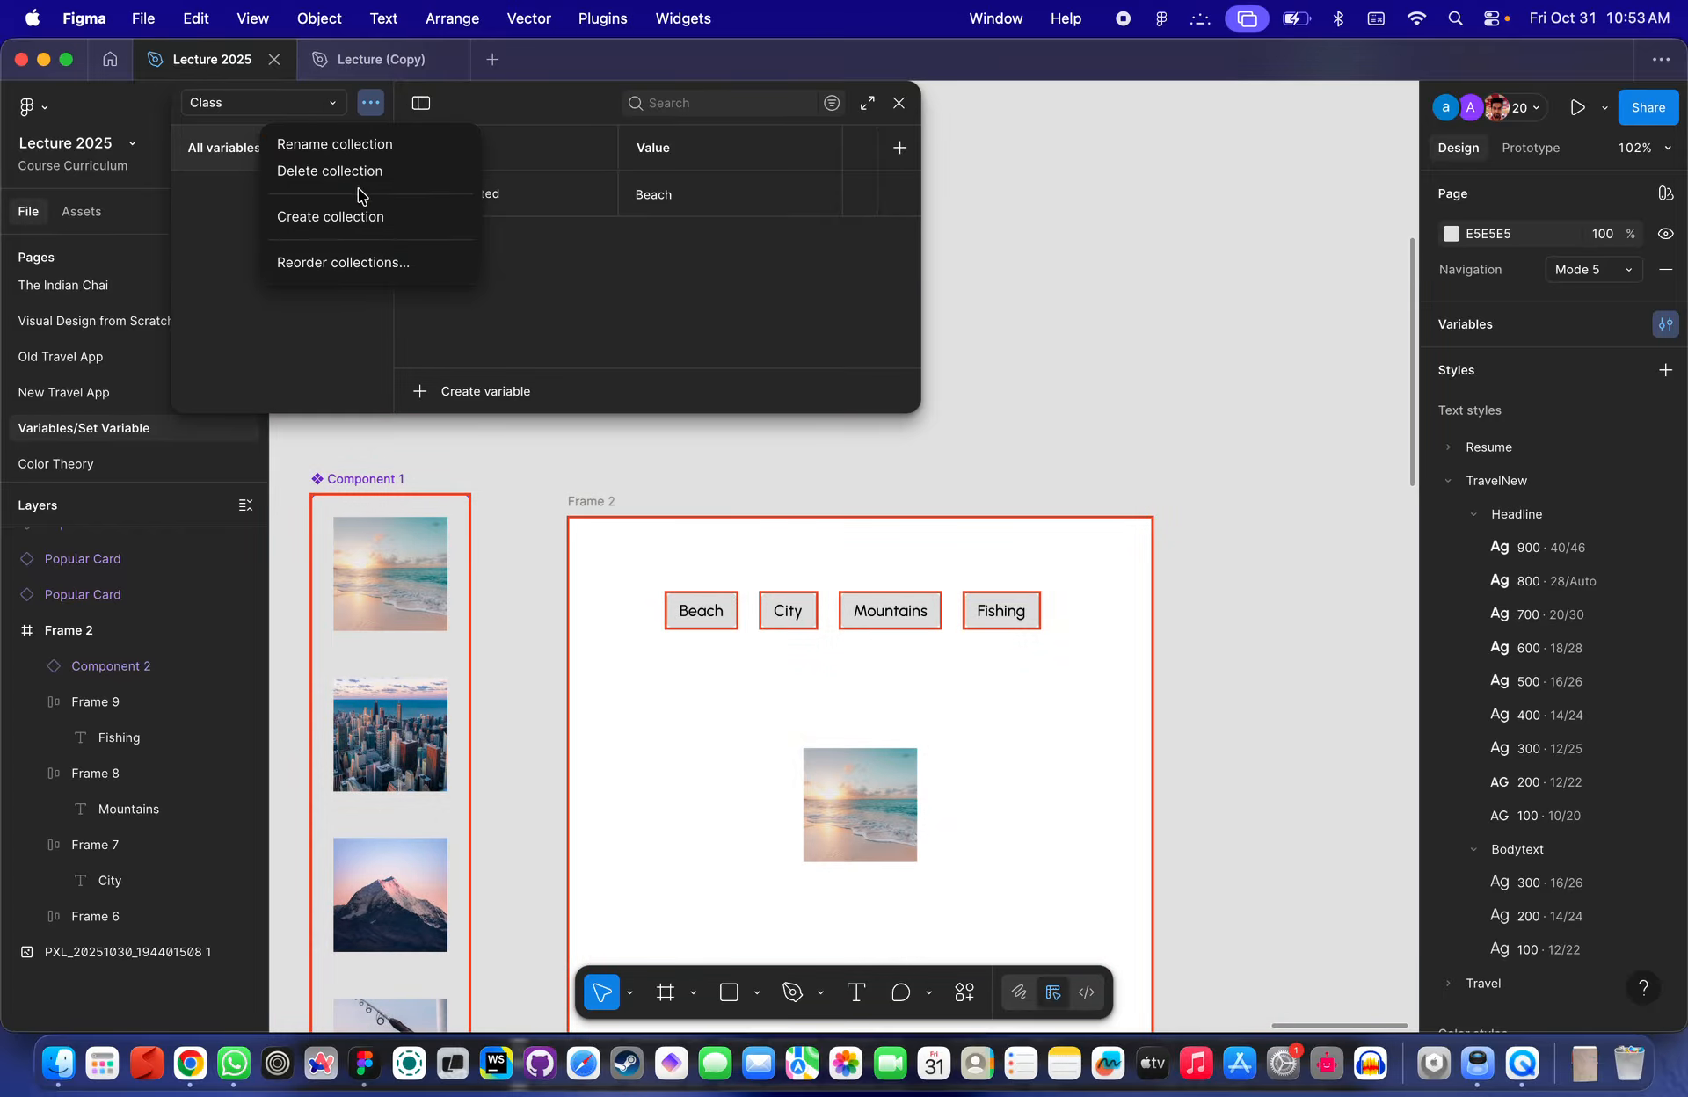
{"action": "left_click", "coordinate": [580, 273]}
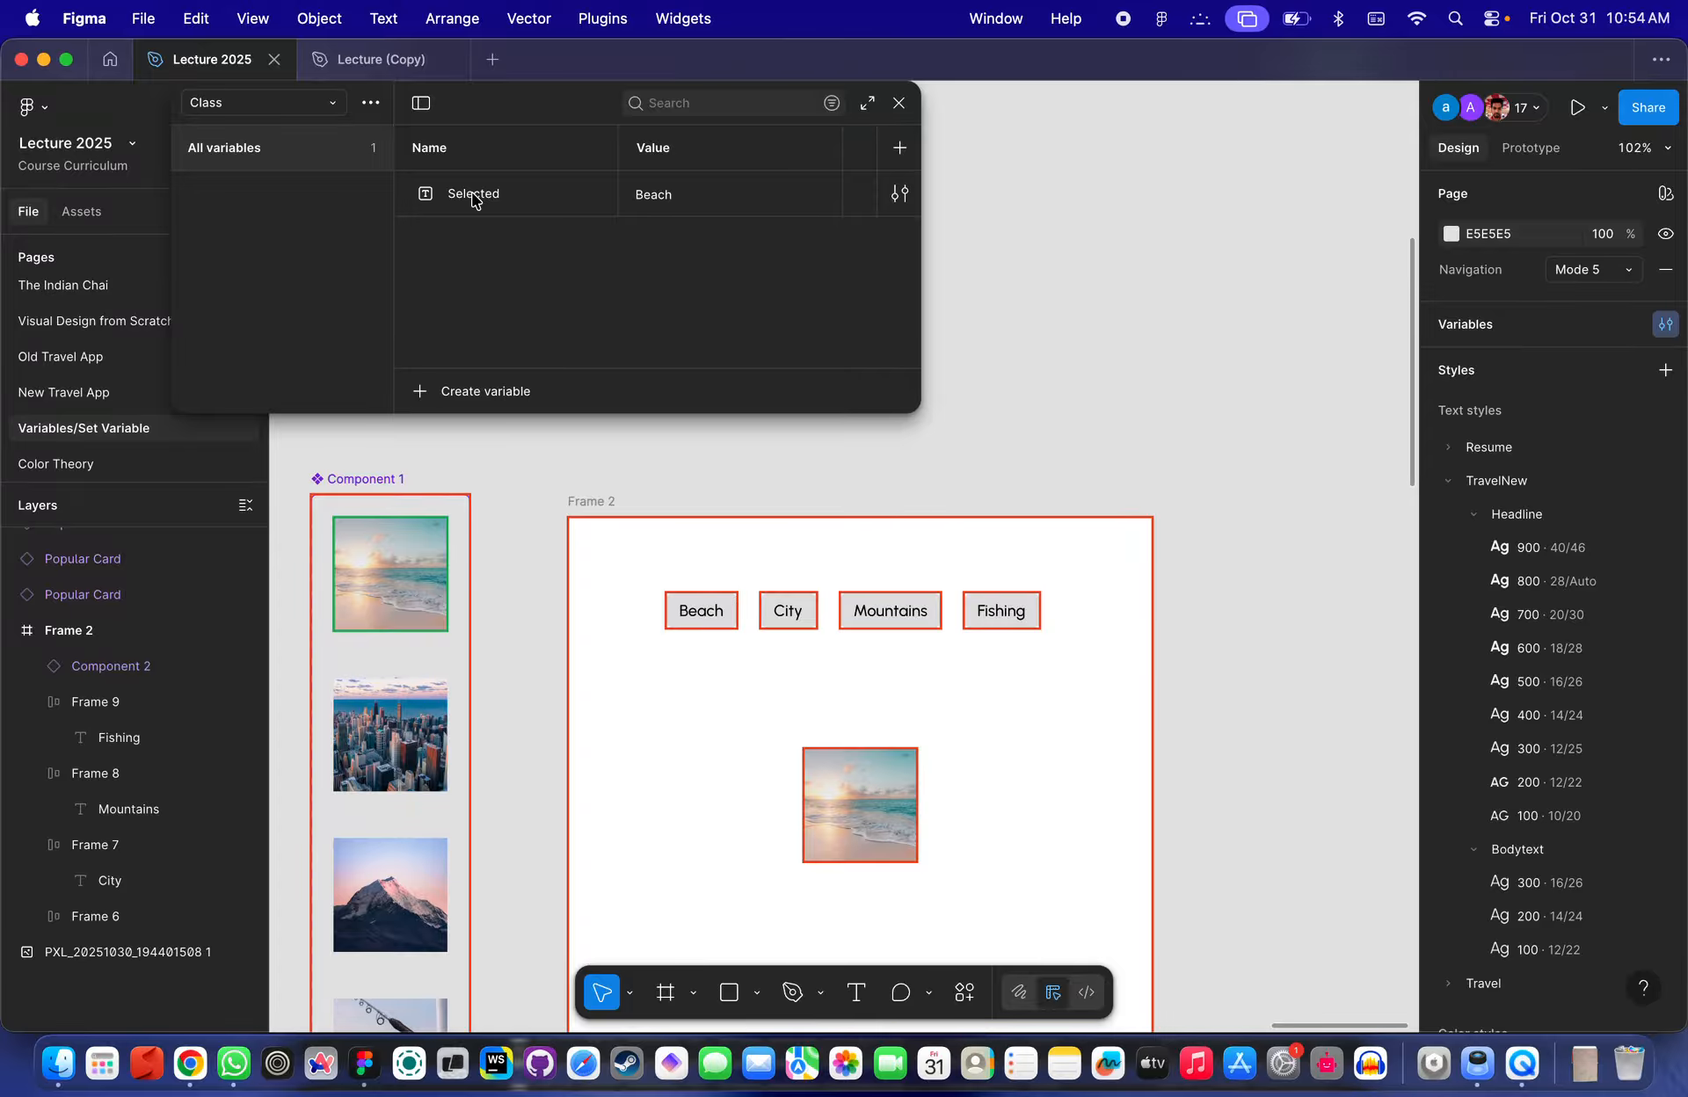
- Examine the image instance inside Frame 2, then close the variables window
{"action": "scroll", "coordinate": [651, 545], "scroll_direction": "up", "scroll_amount": 1}
{"action": "scroll", "coordinate": [655, 562], "scroll_direction": "down", "scroll_amount": 1}
{"action": "scroll", "coordinate": [655, 563], "scroll_direction": "right", "scroll_amount": 1}
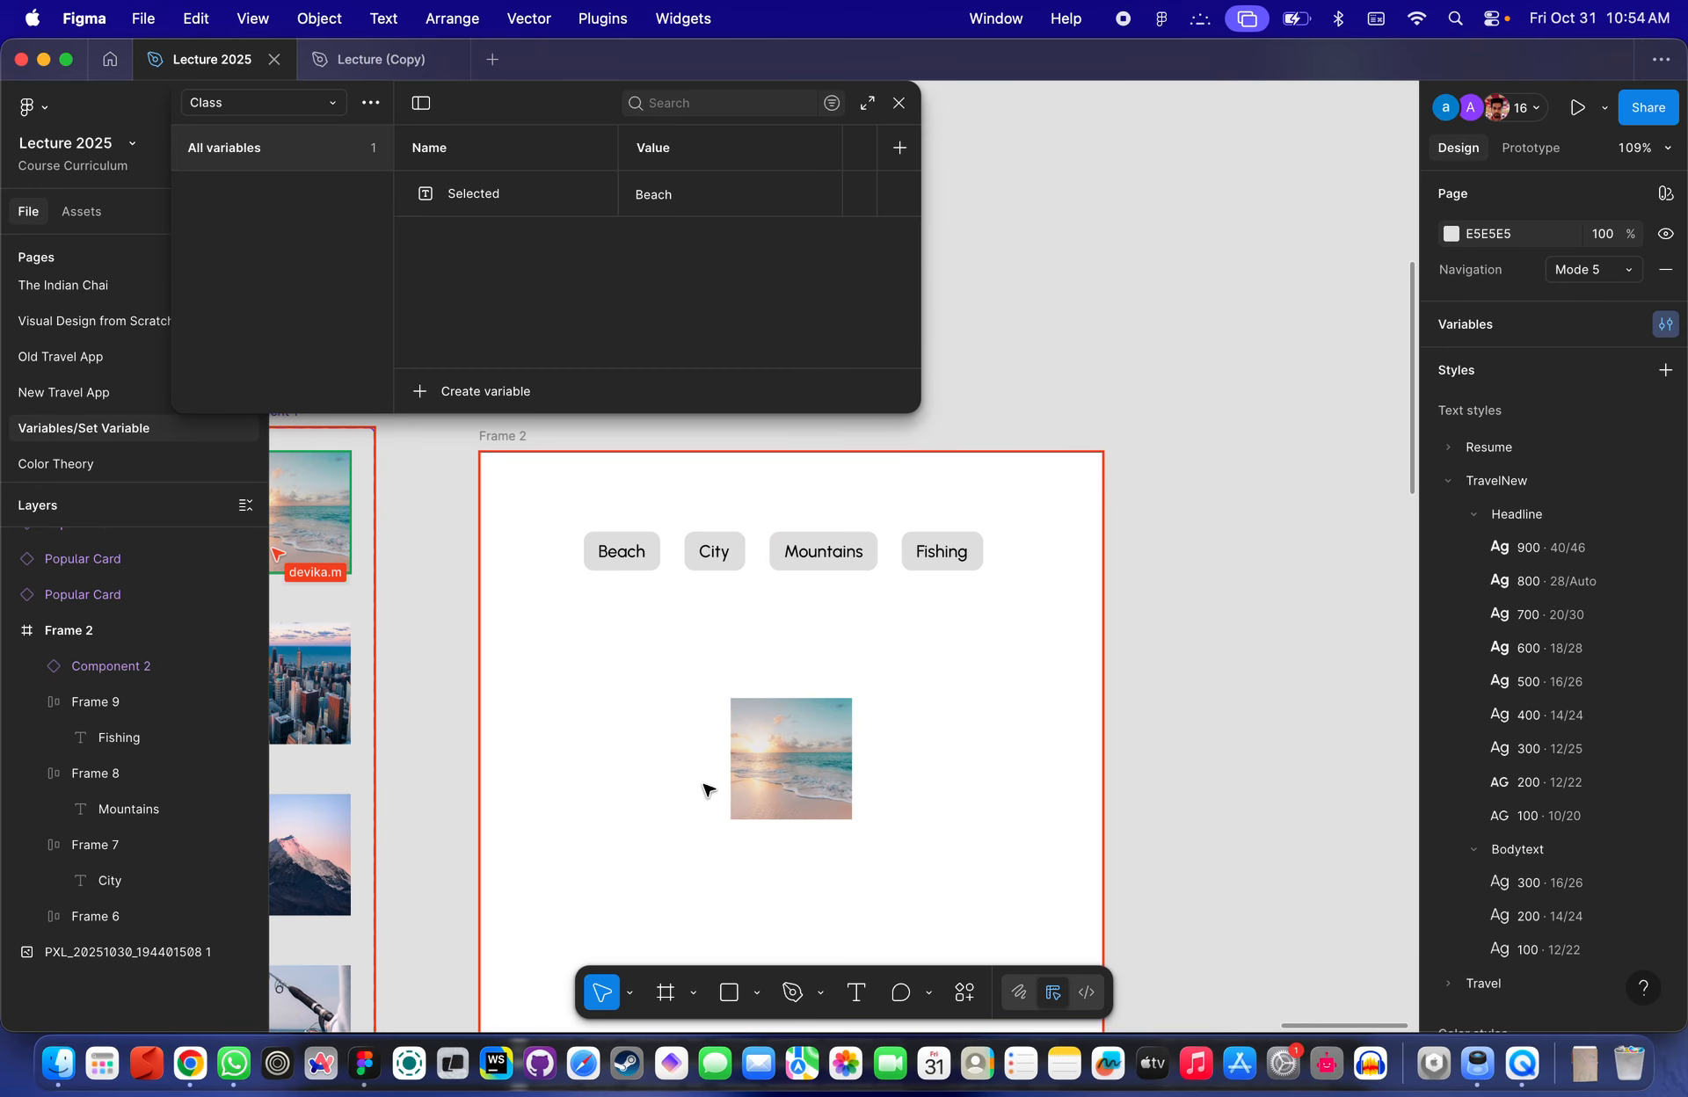
{"action": "left_click", "coordinate": [774, 747]}
{"action": "scroll", "coordinate": [809, 743], "scroll_direction": "up", "scroll_amount": 5}
{"action": "scroll", "coordinate": [804, 727], "scroll_direction": "down", "scroll_amount": 5}
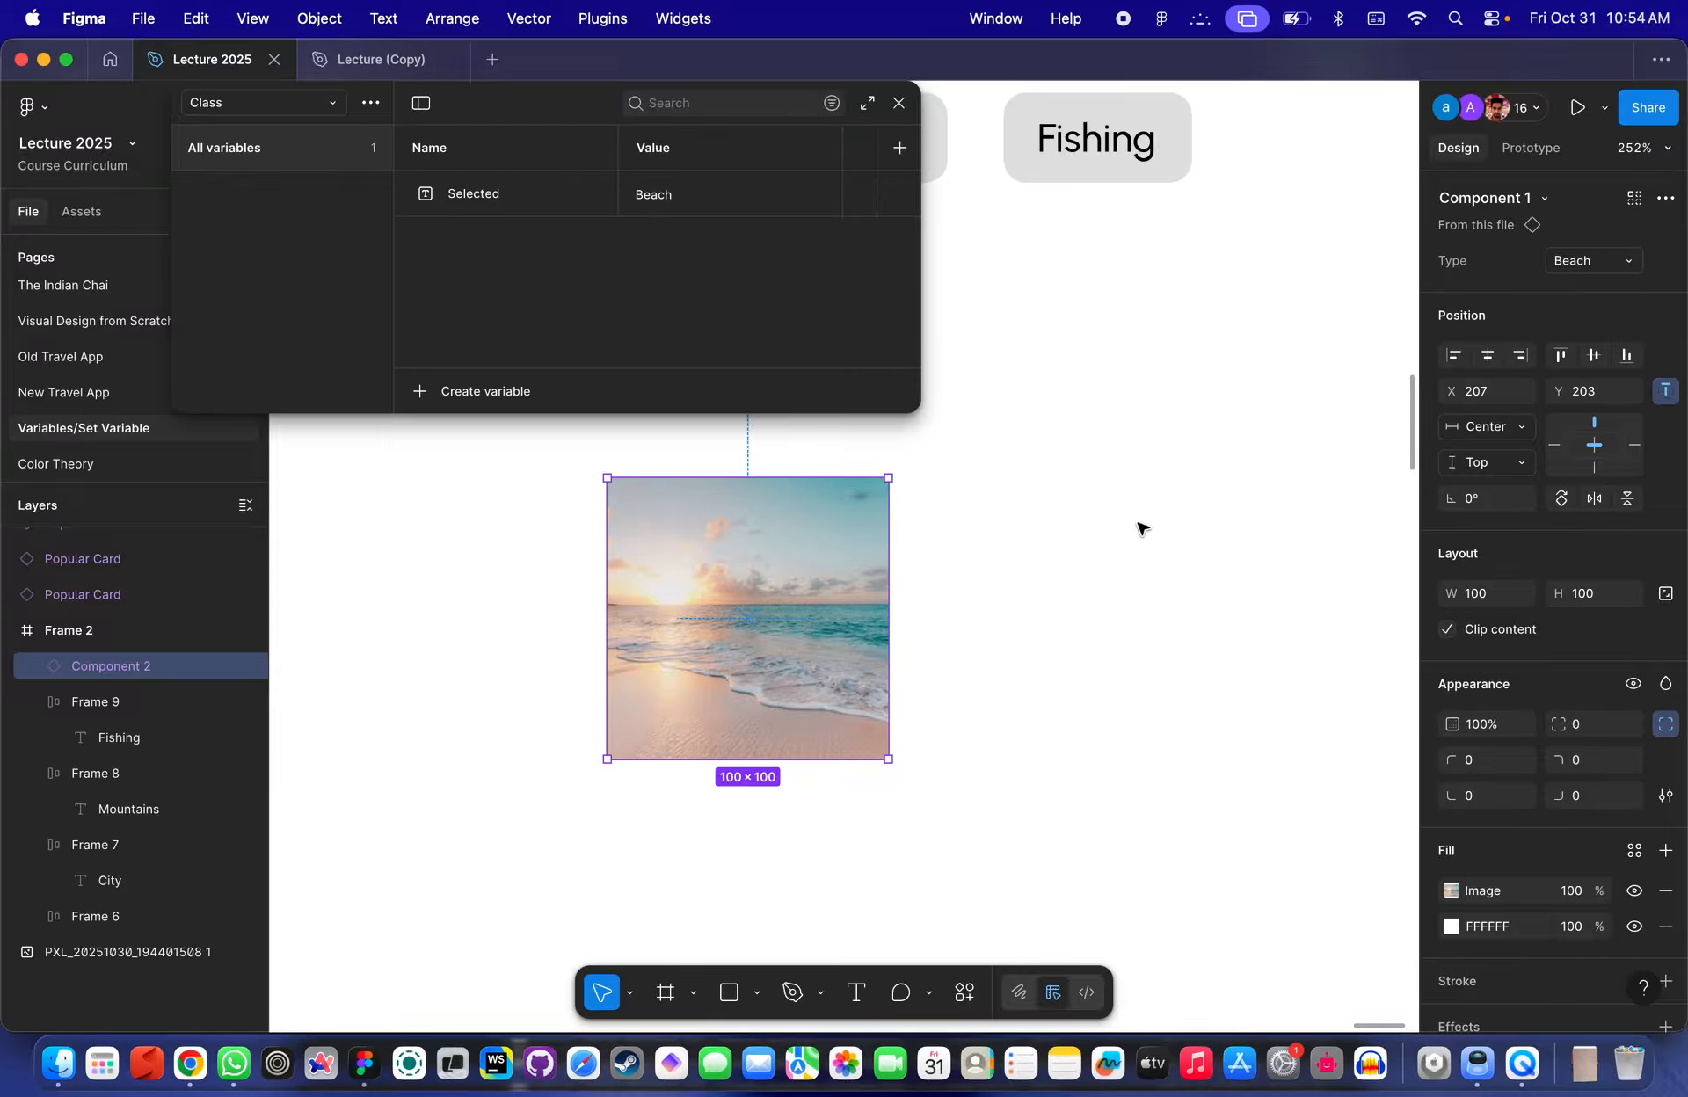
{"action": "scroll", "coordinate": [1141, 529], "scroll_direction": "up", "scroll_amount": 2}
{"action": "scroll", "coordinate": [1141, 529], "scroll_direction": "left", "scroll_amount": 2}
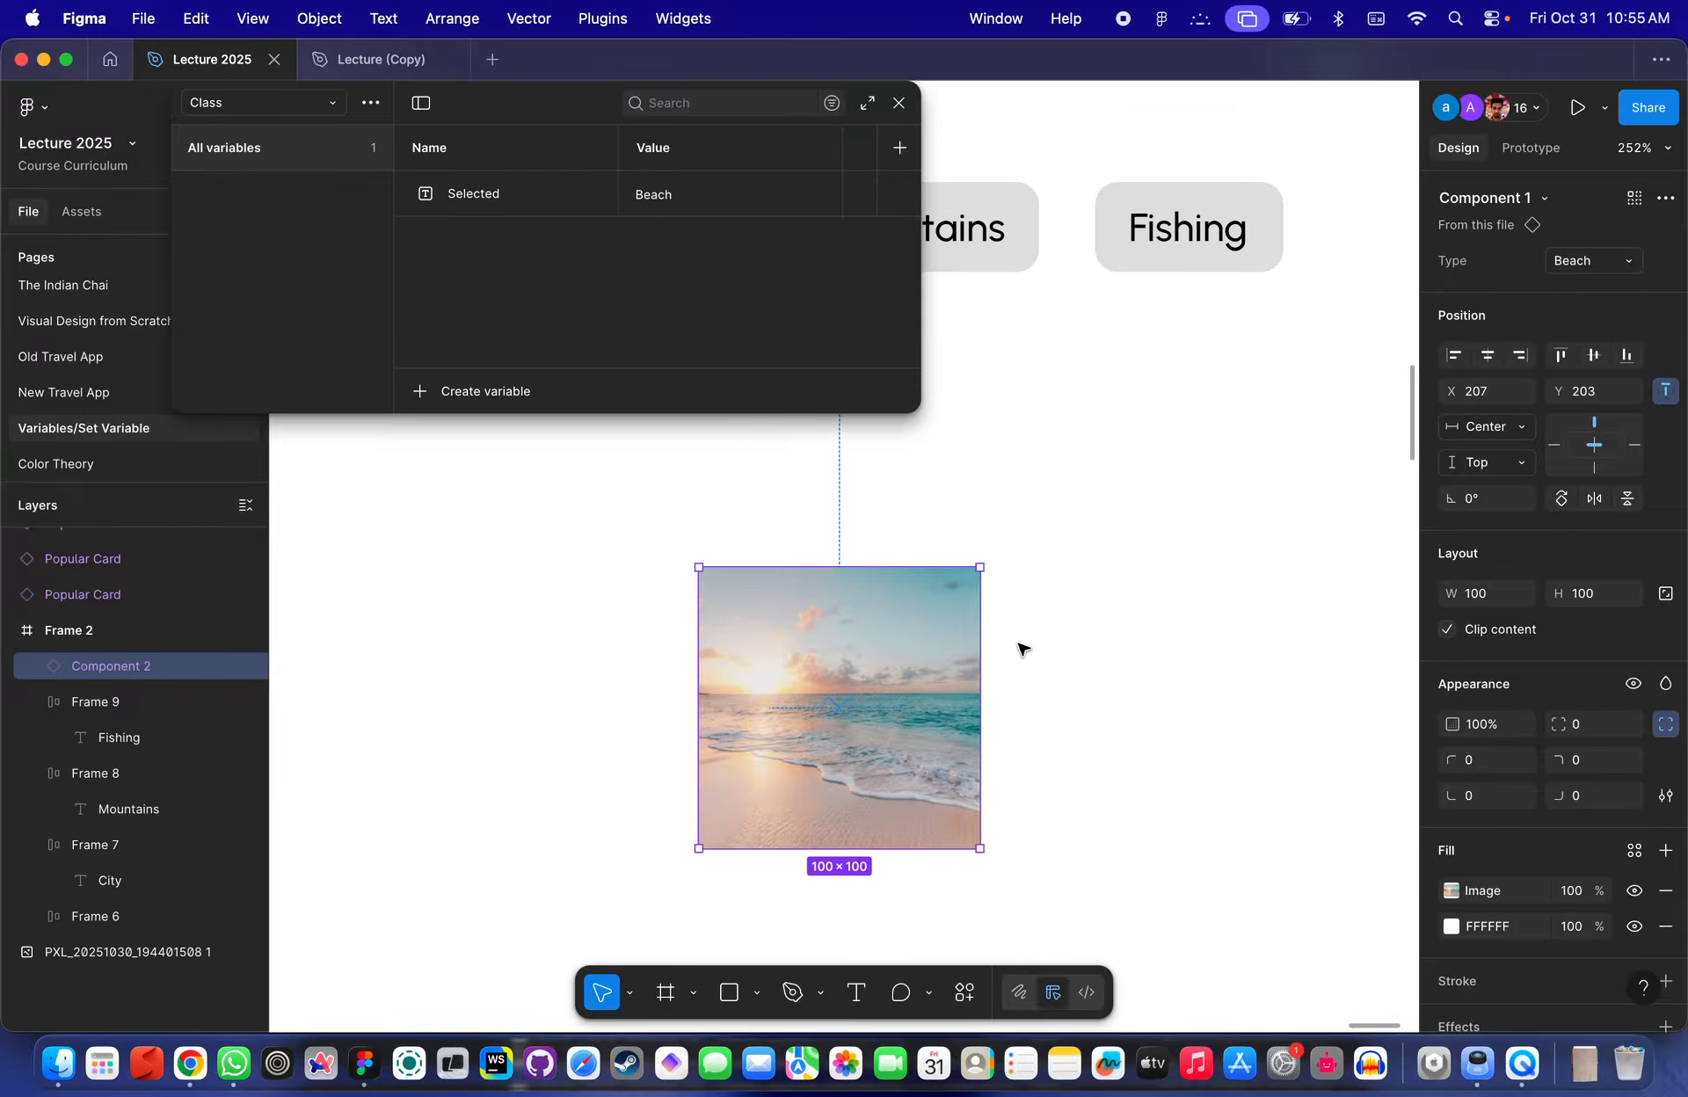
{"action": "scroll", "coordinate": [1018, 649], "scroll_direction": "down", "scroll_amount": 5}
{"action": "scroll", "coordinate": [882, 554], "scroll_direction": "up", "scroll_amount": 2}
{"action": "scroll", "coordinate": [893, 562], "scroll_direction": "down", "scroll_amount": 4}
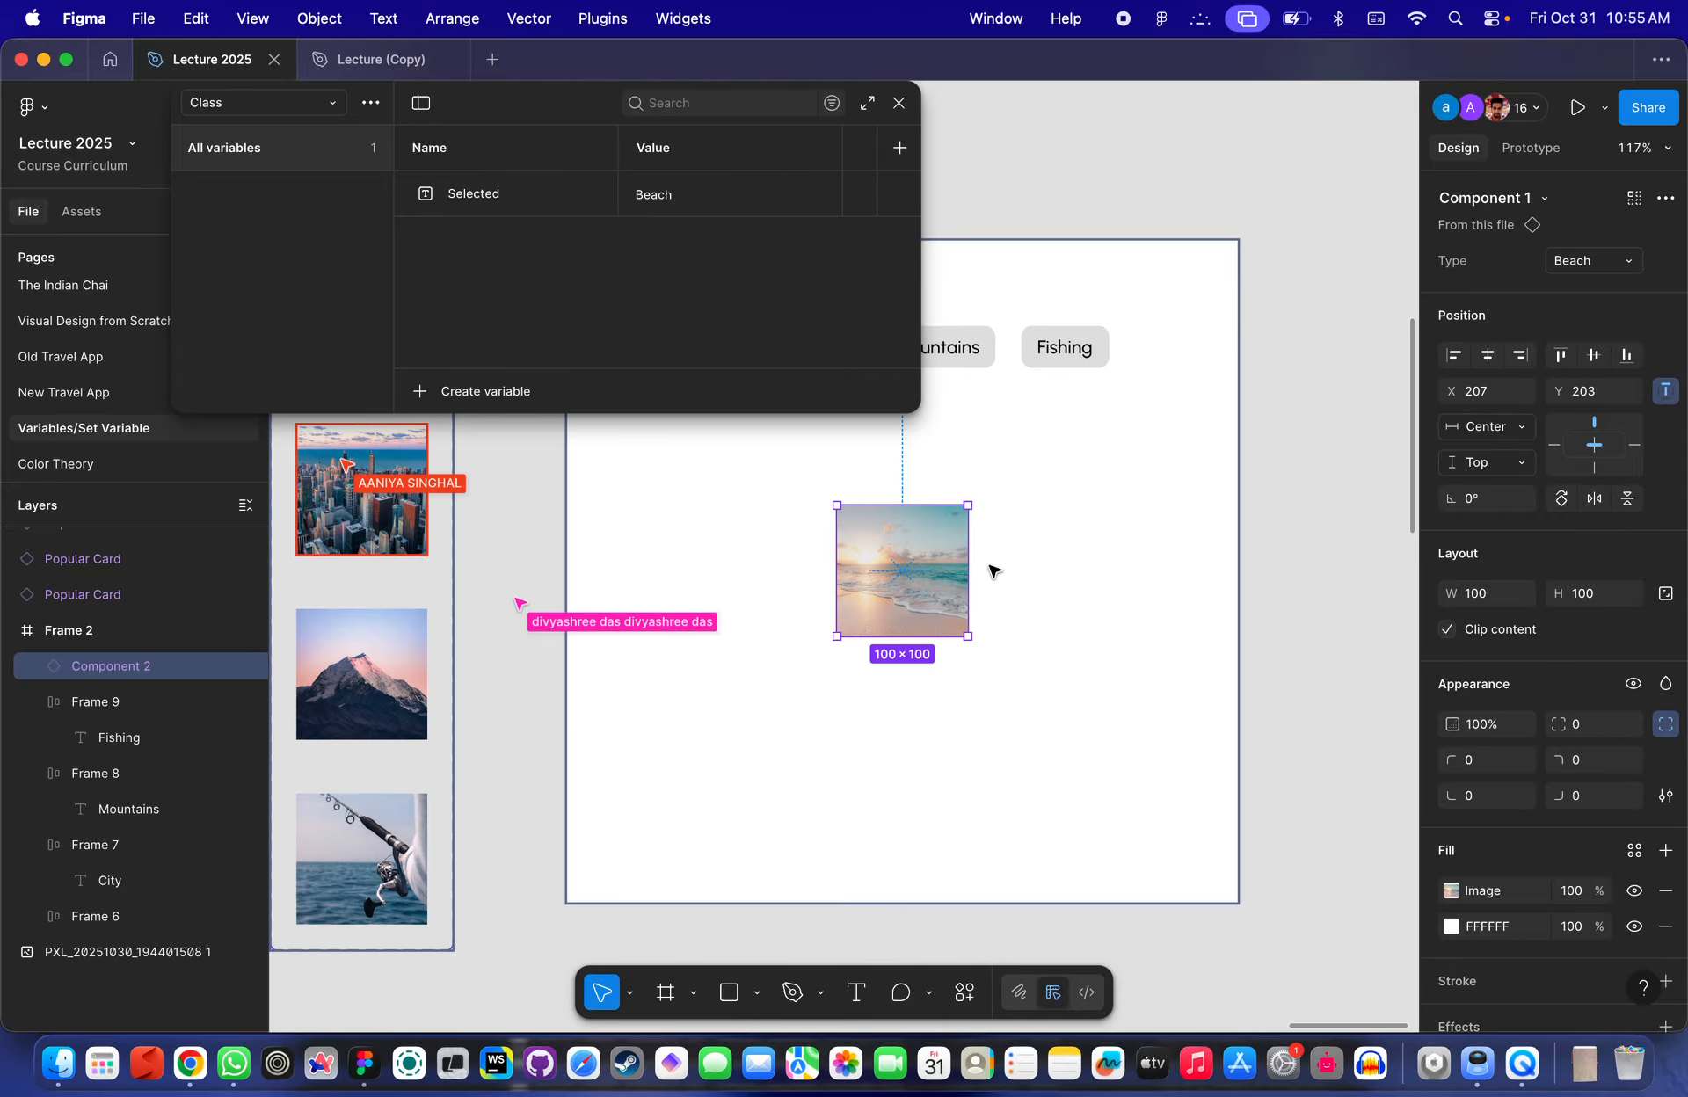
{"action": "left_click", "coordinate": [1300, 569]}
{"action": "scroll", "coordinate": [1300, 568], "scroll_direction": "up", "scroll_amount": 3}
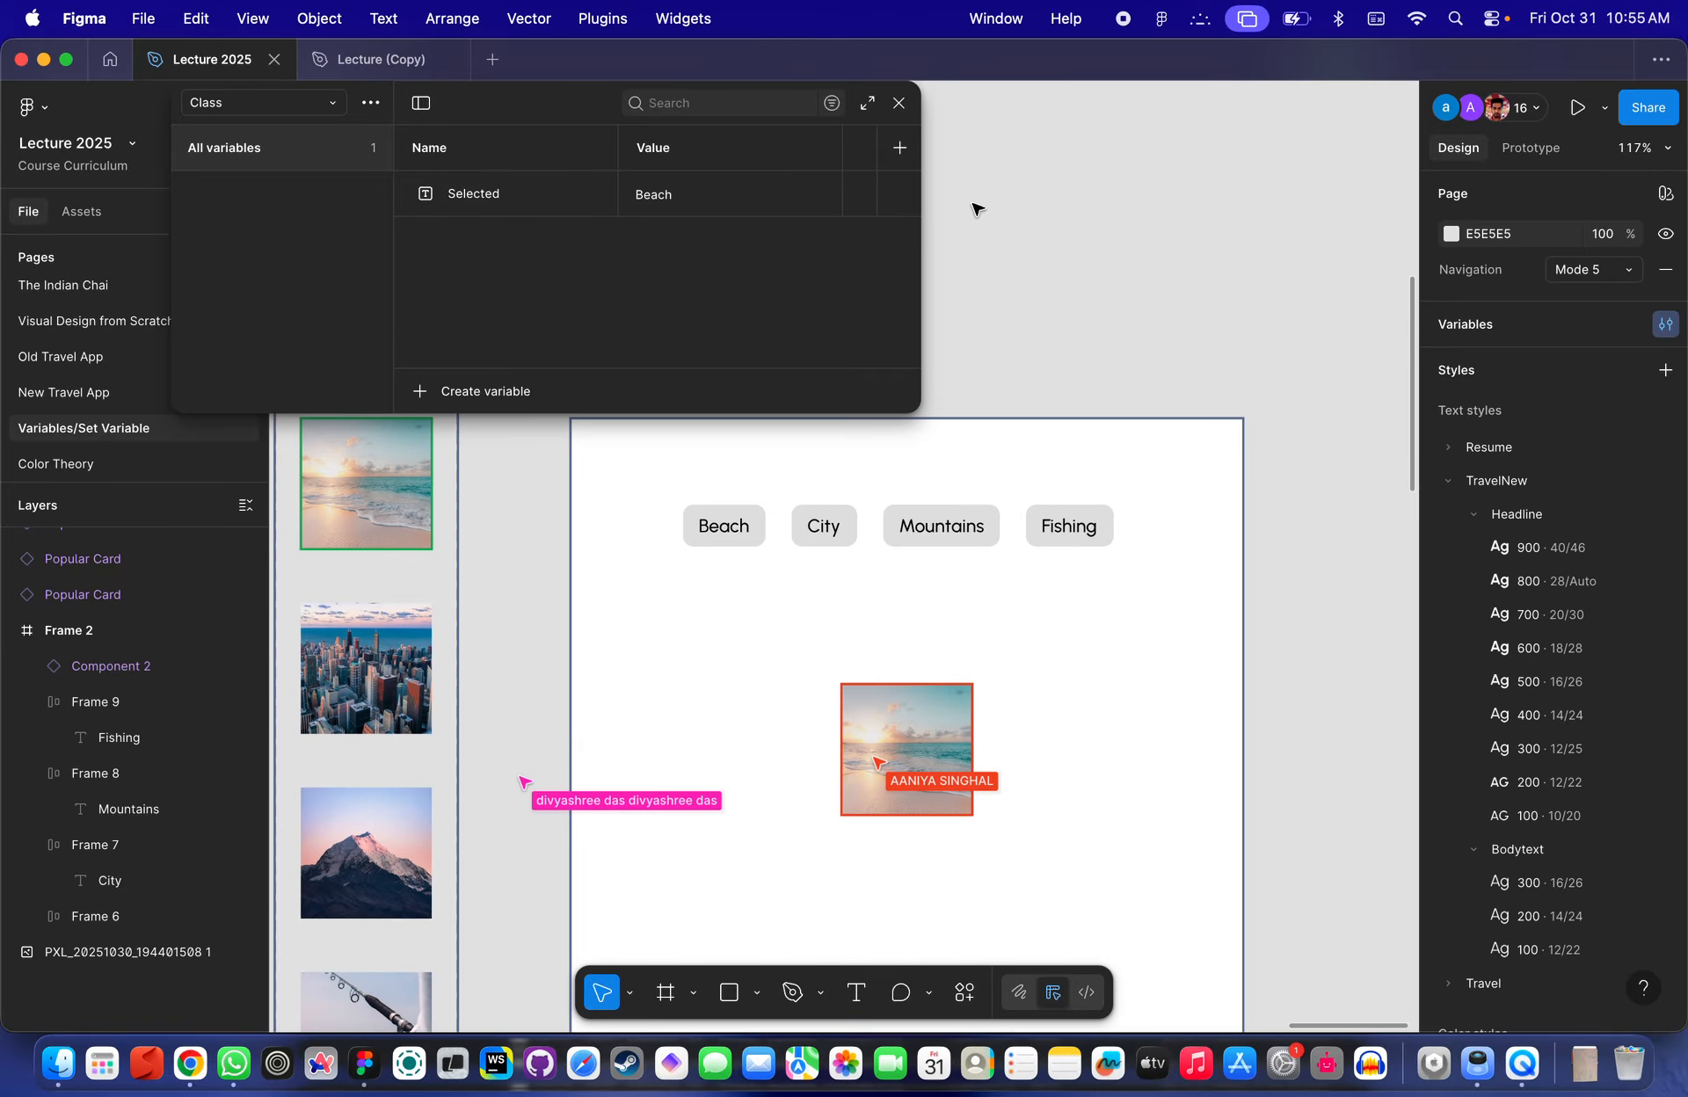
{"action": "left_click", "coordinate": [900, 106]}
- Select the image instance and preview its Type variants by switching to City and back to Beach
{"action": "scroll", "coordinate": [857, 608], "scroll_direction": "up", "scroll_amount": 5}
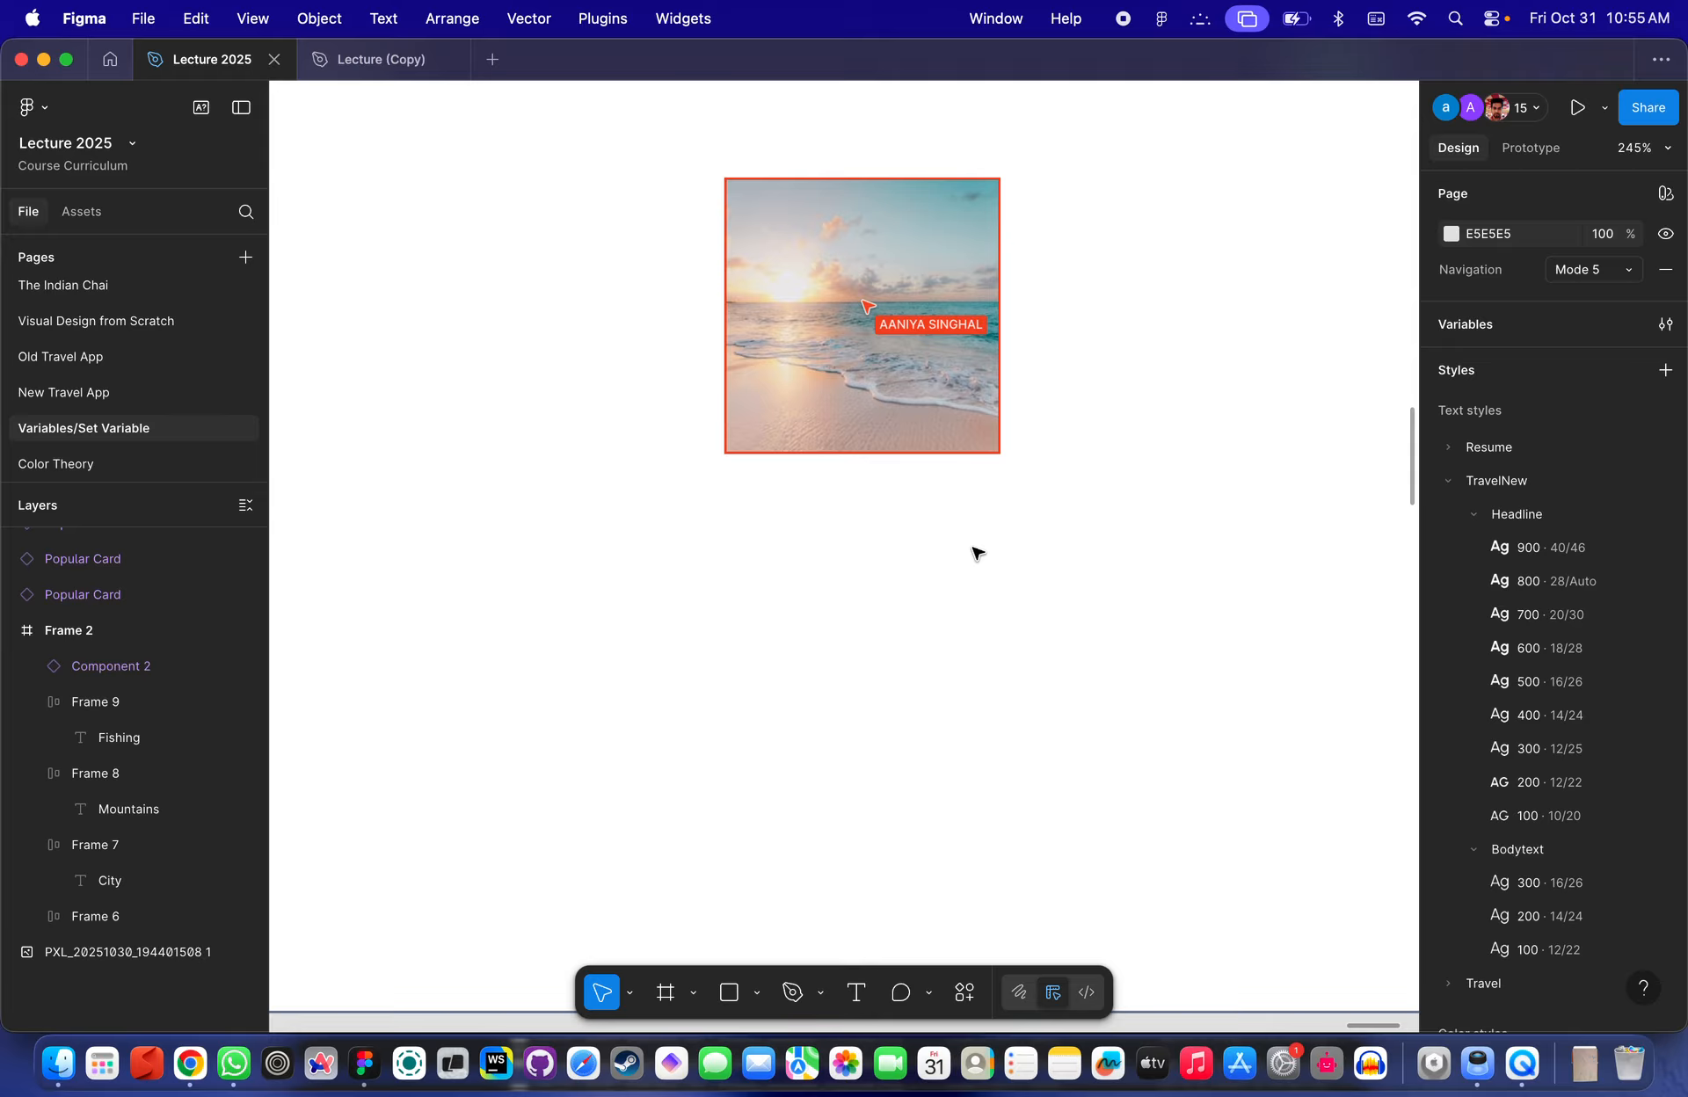
{"action": "scroll", "coordinate": [996, 569], "scroll_direction": "down", "scroll_amount": 4}
{"action": "left_click", "coordinate": [892, 435]}
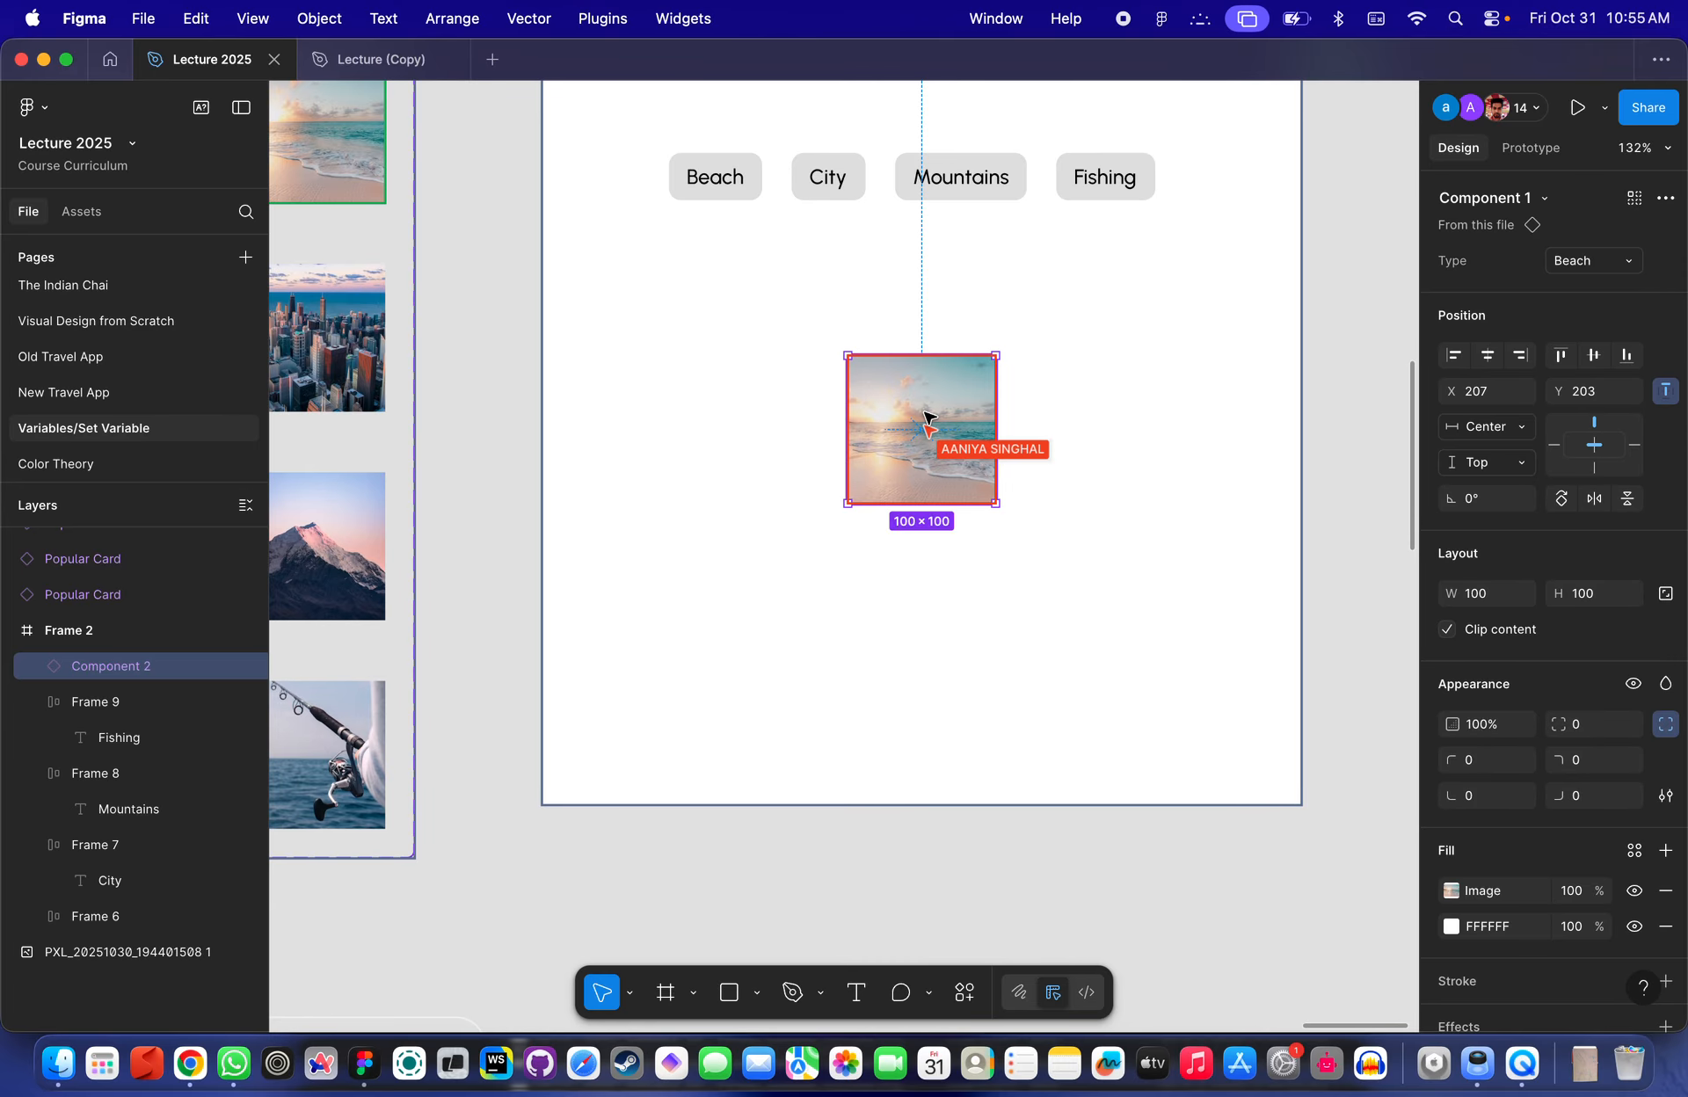
{"action": "scroll", "coordinate": [927, 420], "scroll_direction": "up", "scroll_amount": 5}
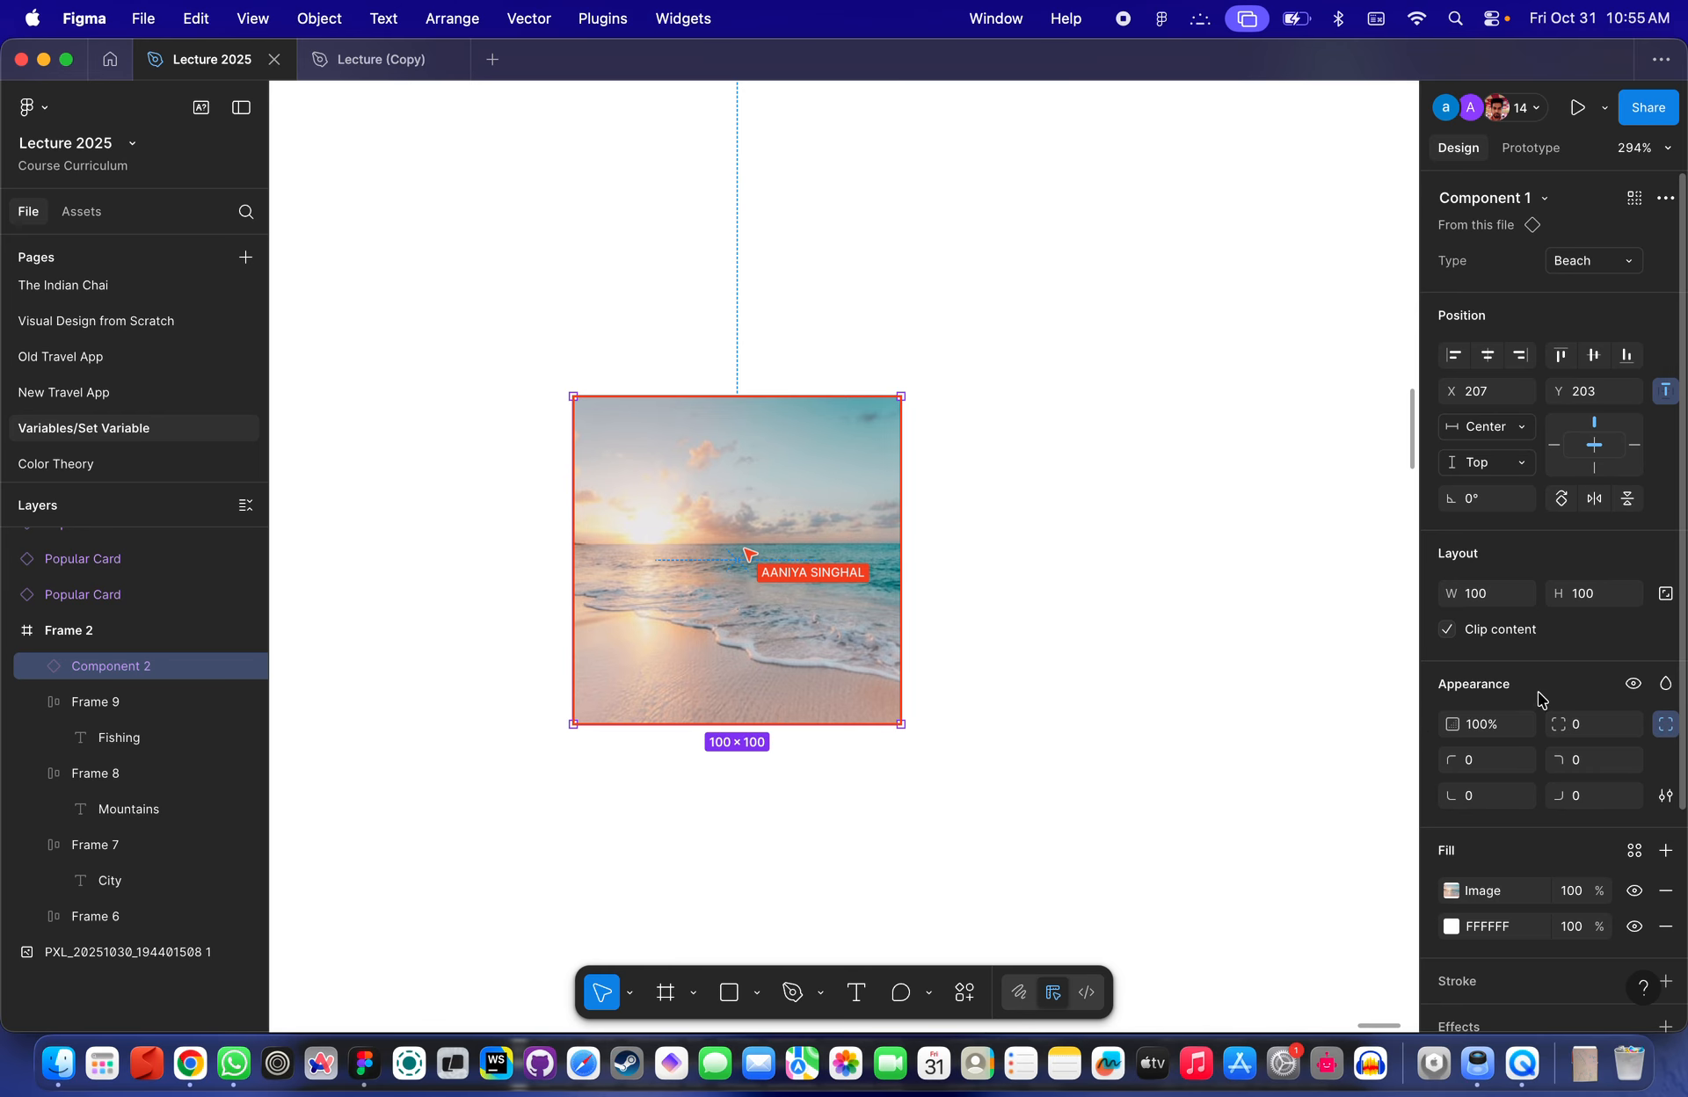
{"action": "left_click", "coordinate": [1596, 264]}
{"action": "left_click", "coordinate": [1545, 290]}
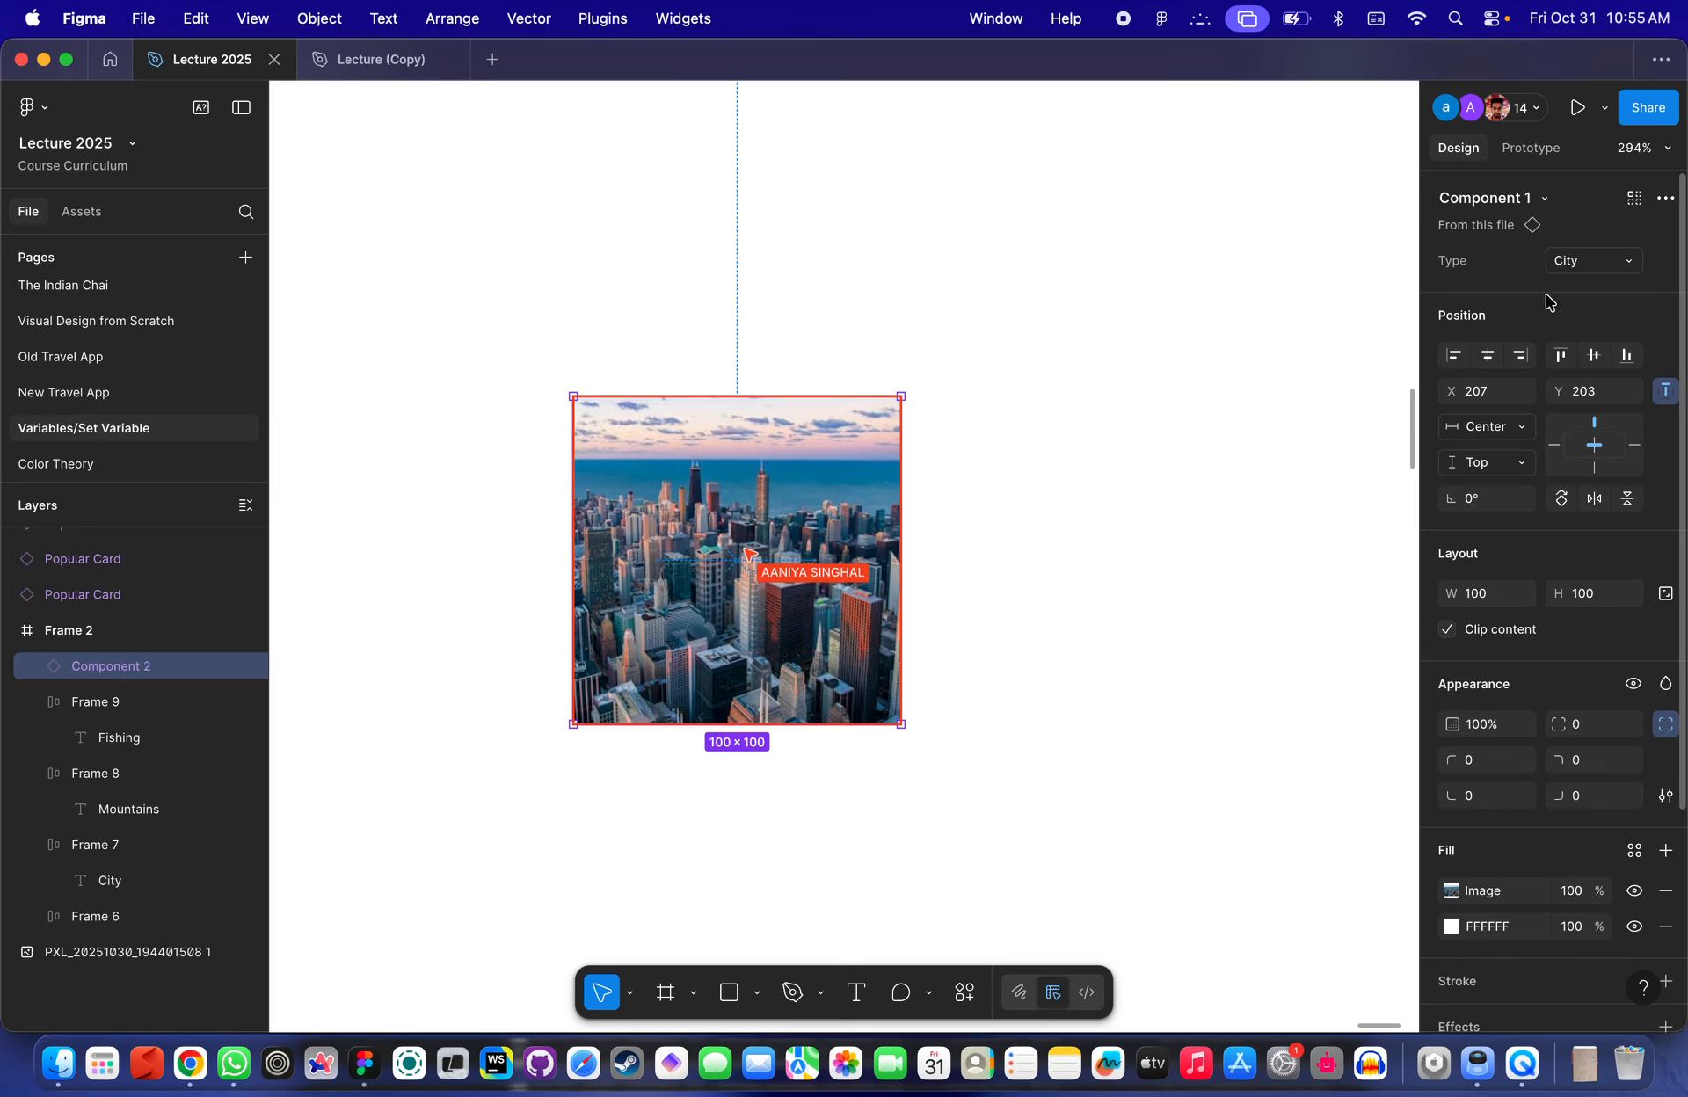
{"action": "left_click", "coordinate": [1594, 263]}
{"action": "left_click", "coordinate": [1555, 243]}
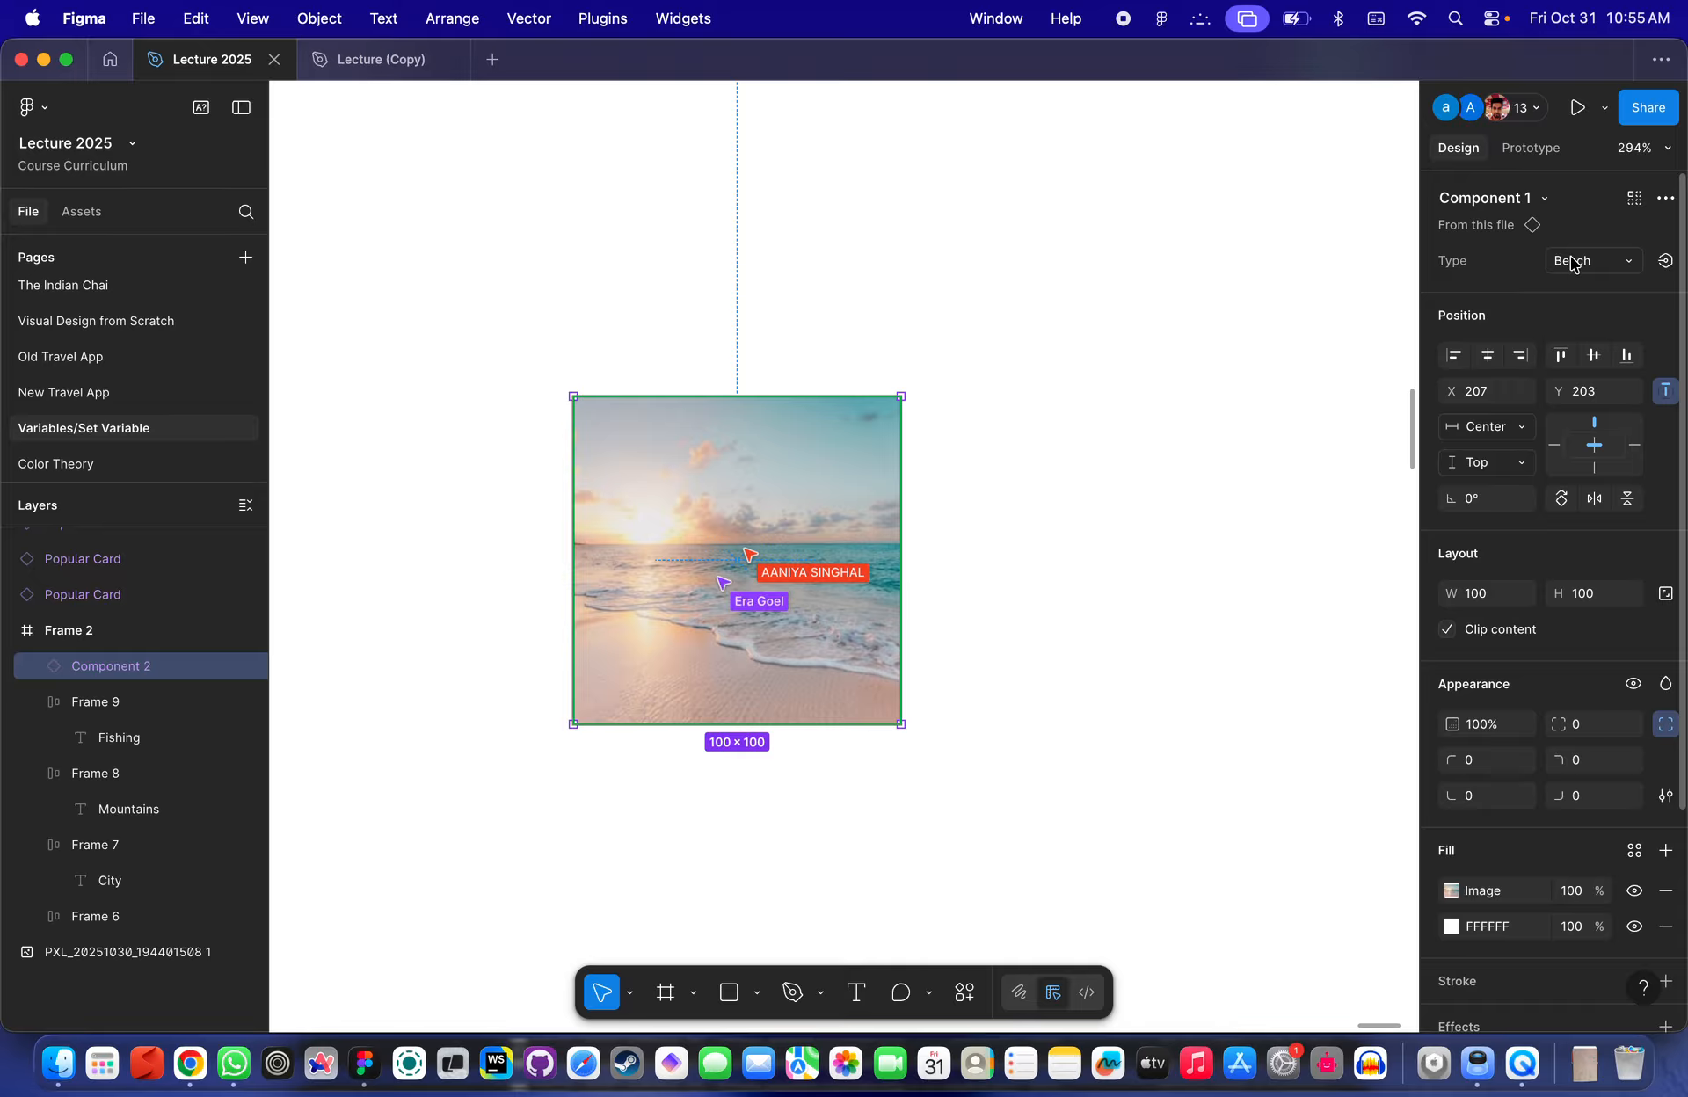
- Bind the image instance's Type property to the Selected variable
{"action": "left_click", "coordinate": [1666, 262]}
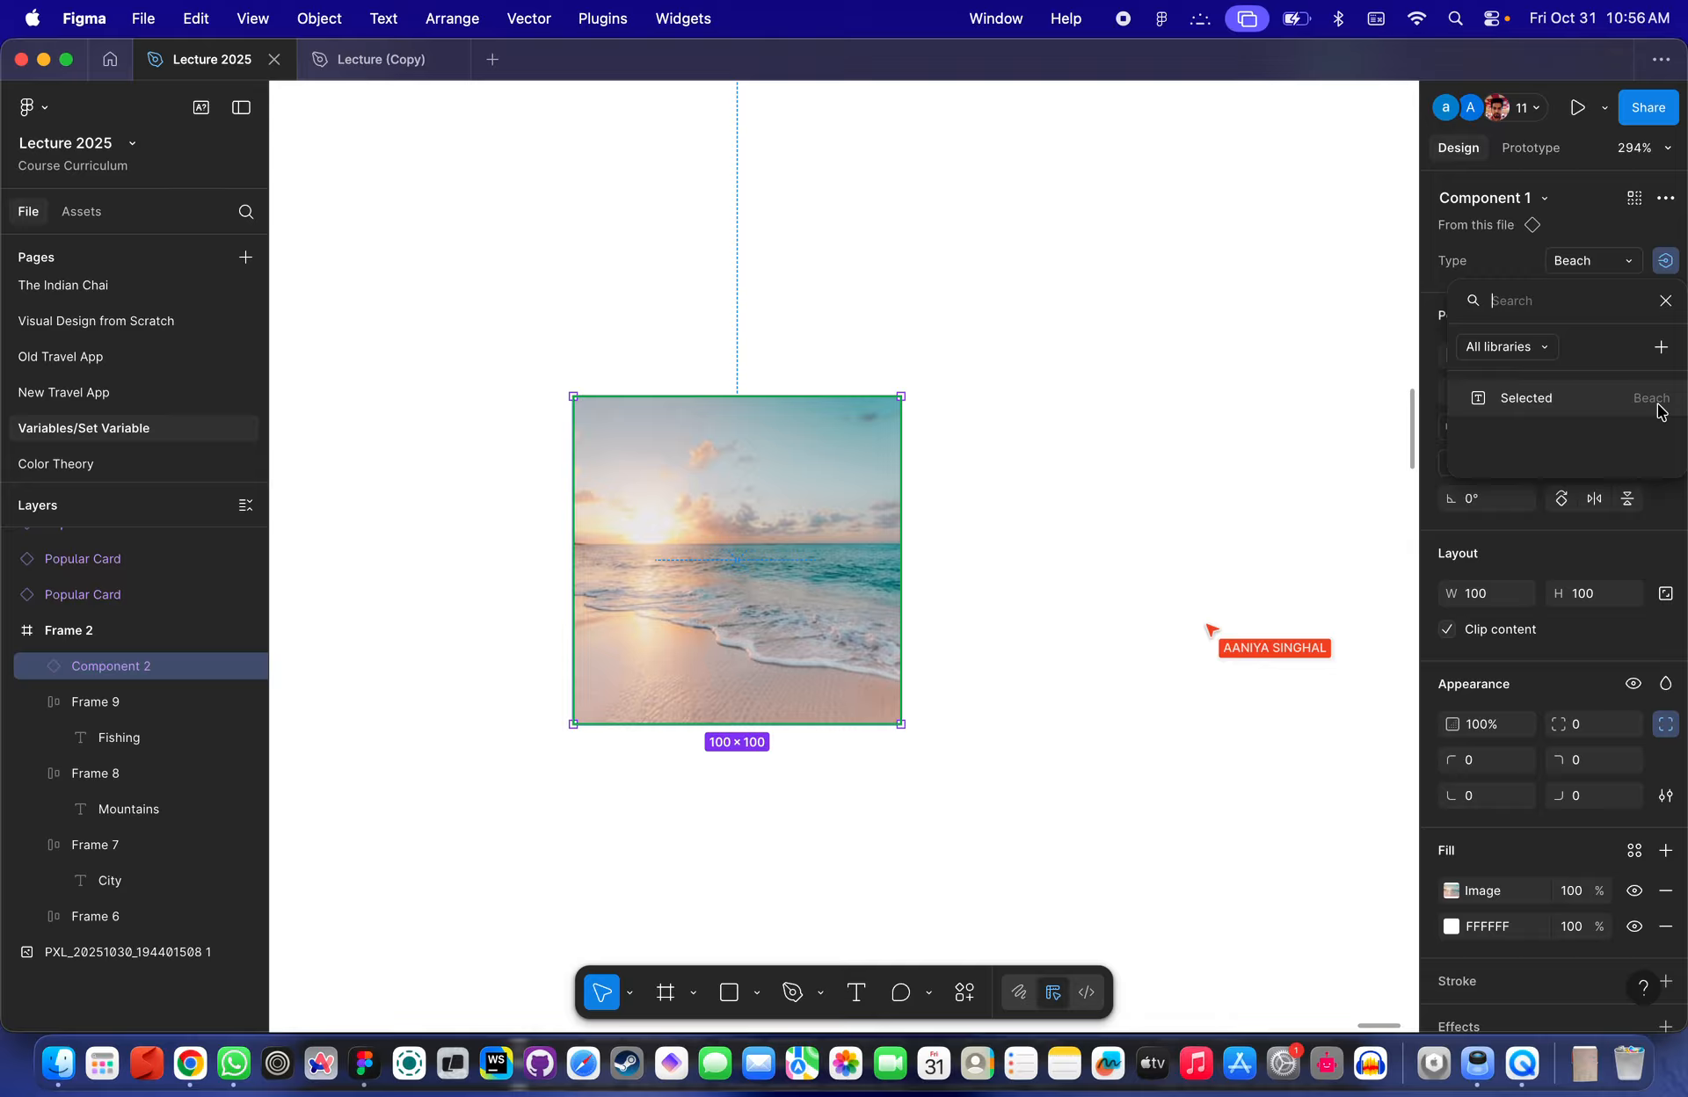
{"action": "left_click", "coordinate": [1591, 400]}
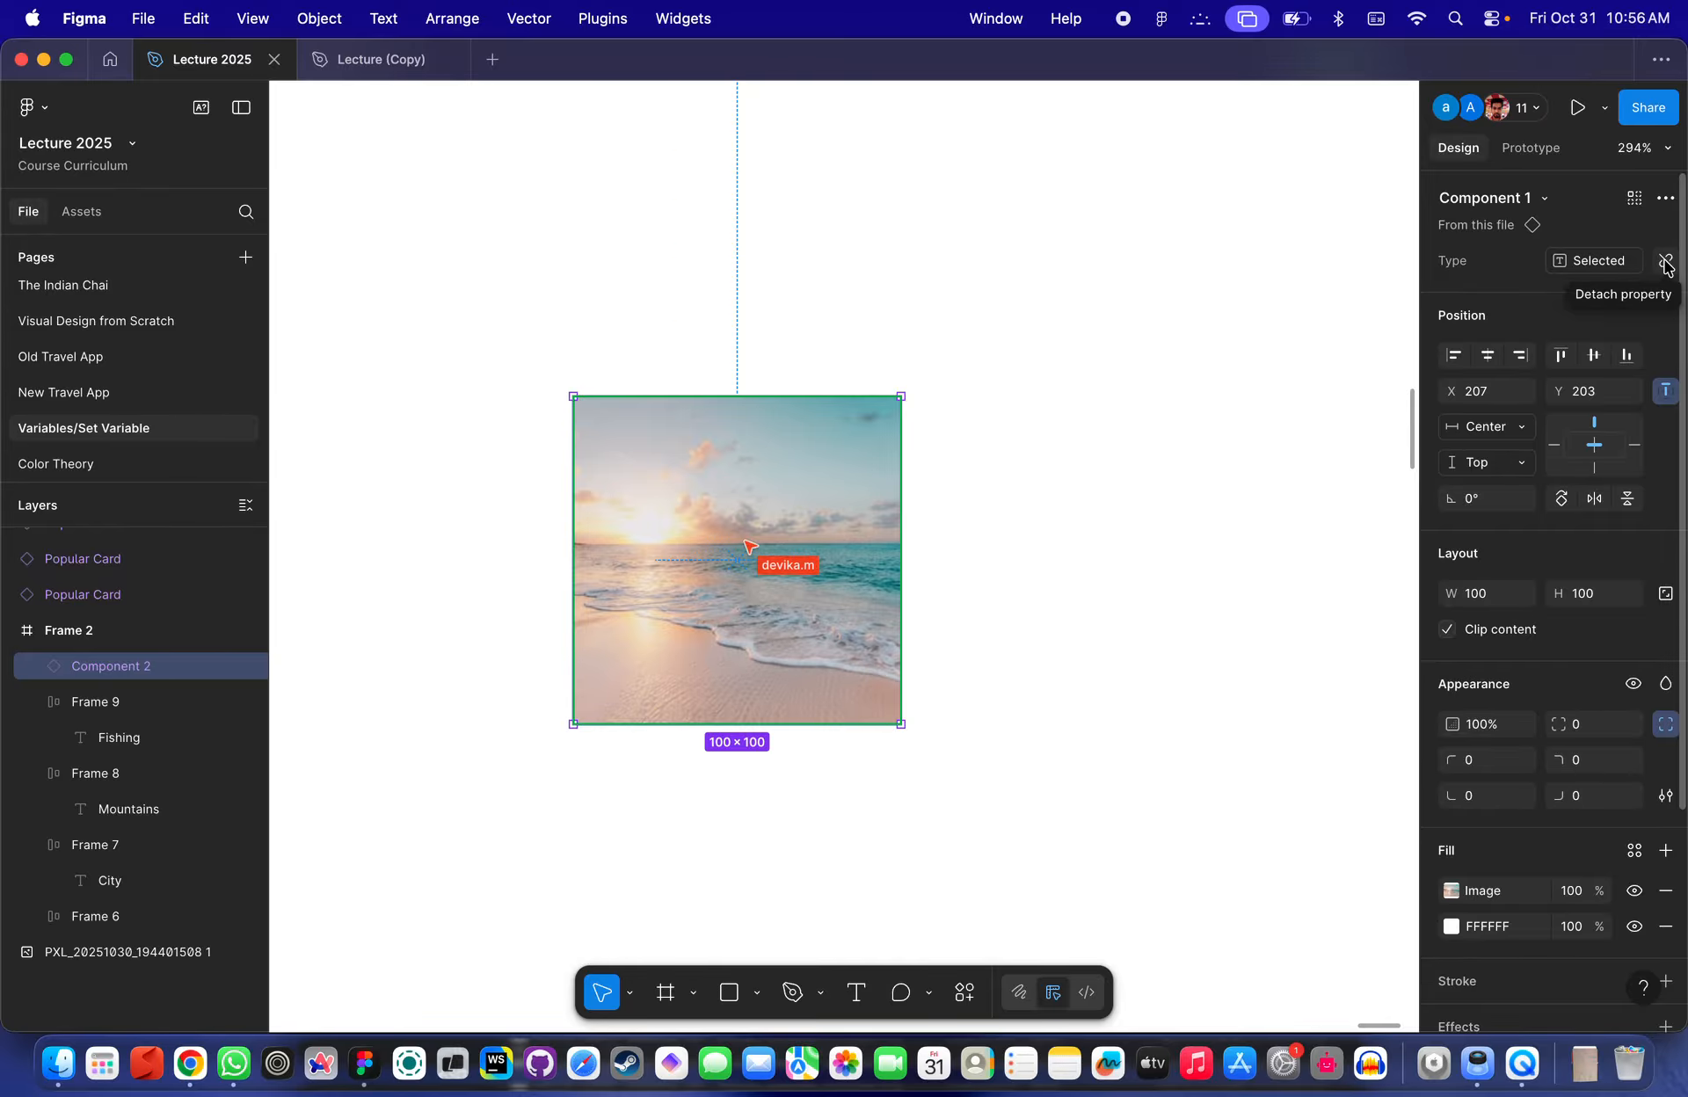
{"action": "left_click", "coordinate": [769, 758]}
{"action": "scroll", "coordinate": [1031, 687], "scroll_direction": "down", "scroll_amount": 2}
{"action": "scroll", "coordinate": [1031, 688], "scroll_direction": "down", "scroll_amount": 3}
{"action": "left_click", "coordinate": [863, 576]}
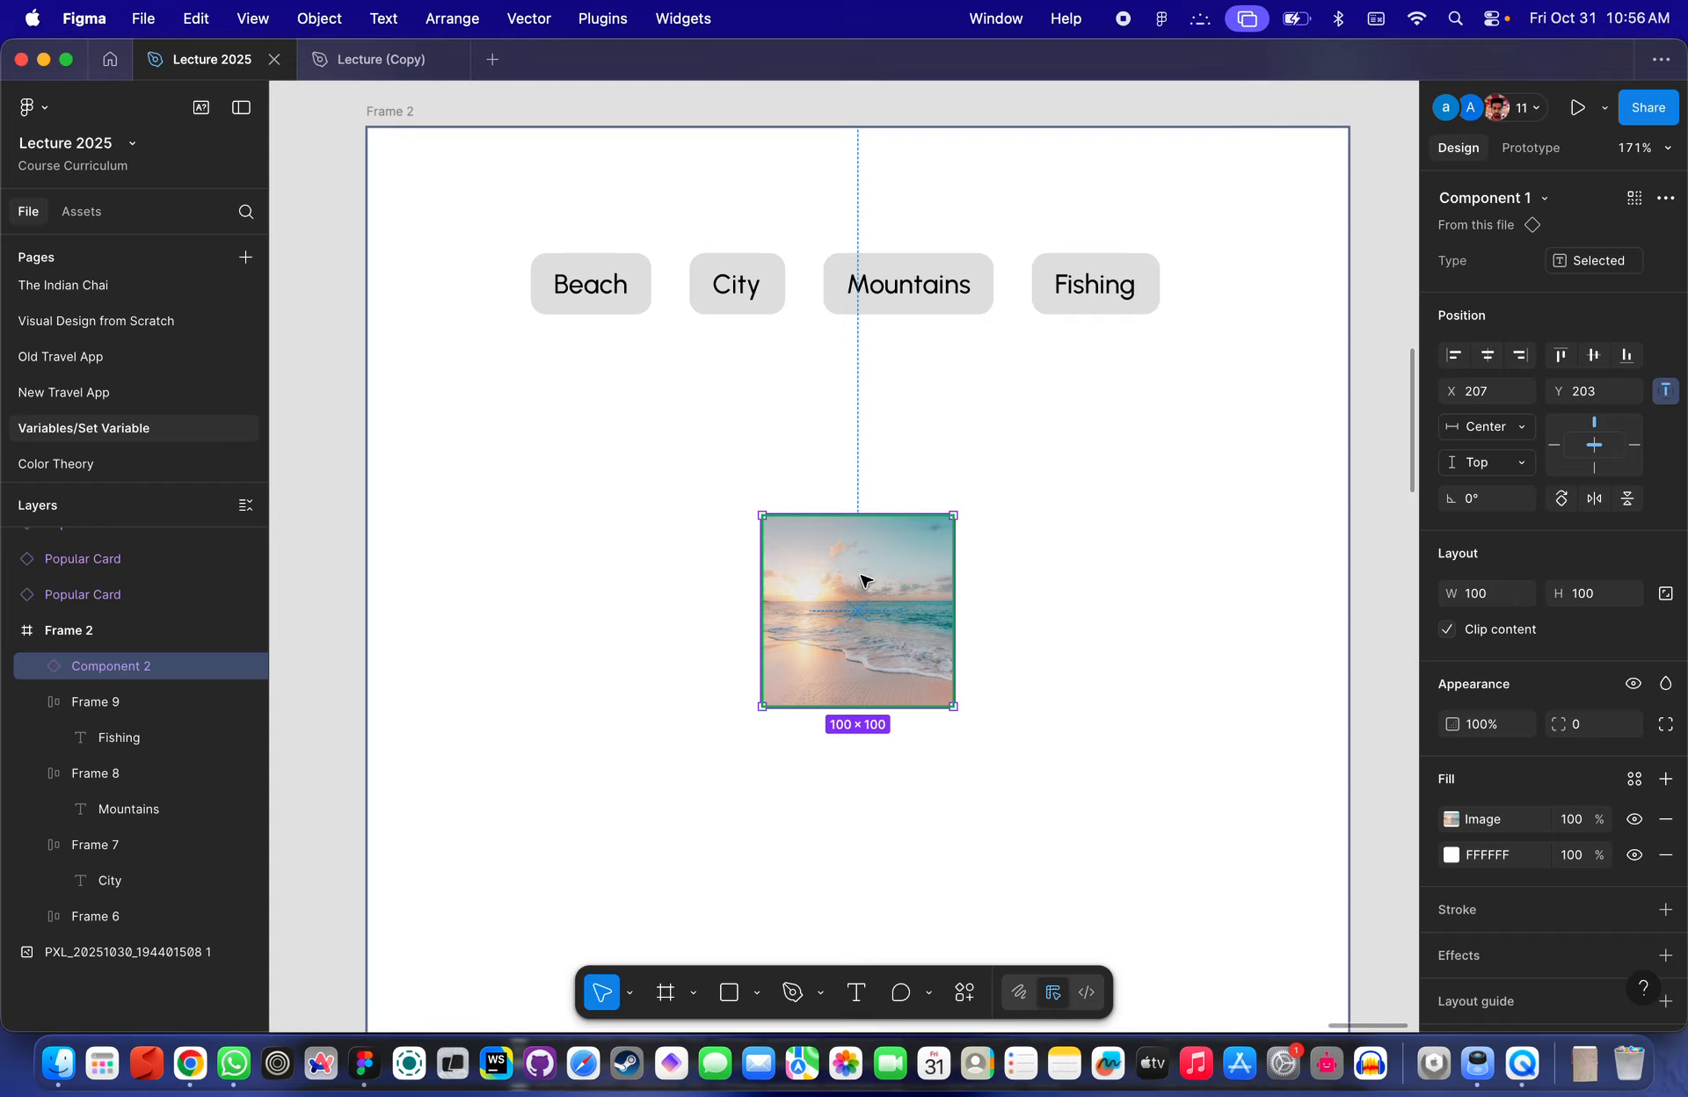
- Reopen the local variables window and inspect the Selected variable's value
{"action": "scroll", "coordinate": [862, 580], "scroll_direction": "up", "scroll_amount": 3}
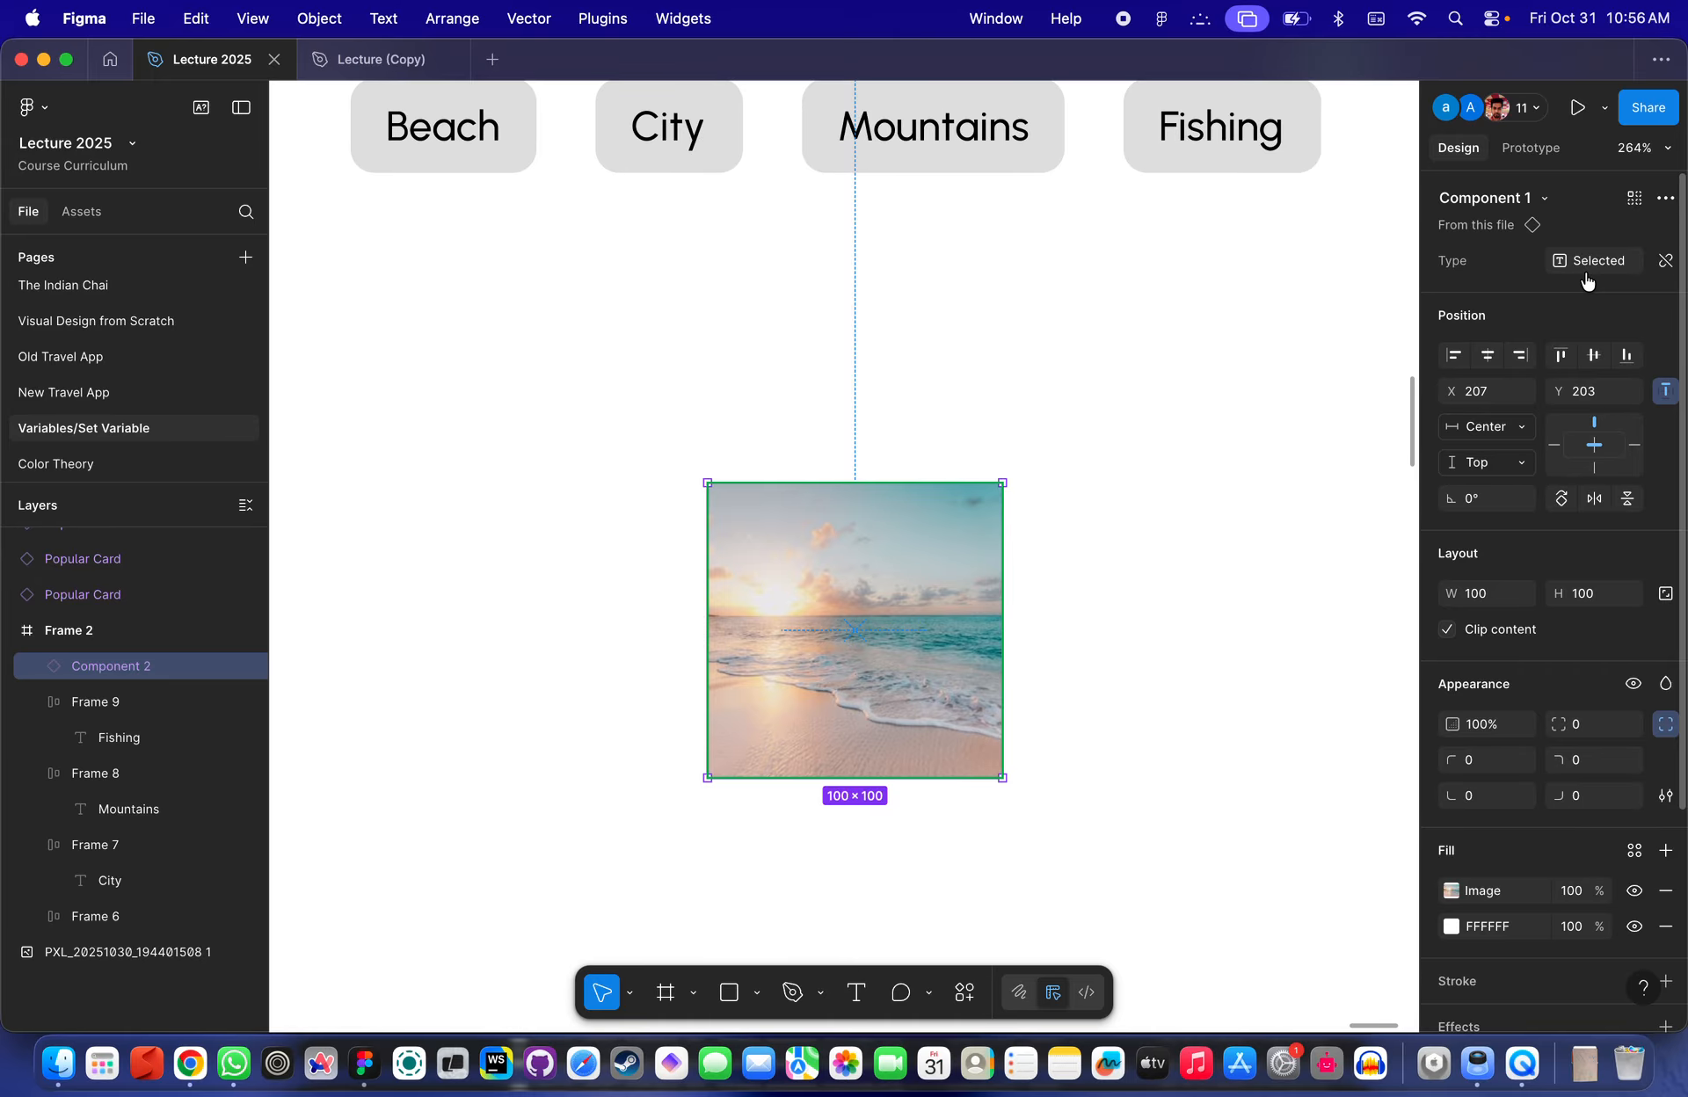
{"action": "scroll", "coordinate": [1292, 381], "scroll_direction": "down", "scroll_amount": 5}
{"action": "scroll", "coordinate": [1281, 387], "scroll_direction": "right", "scroll_amount": 5}
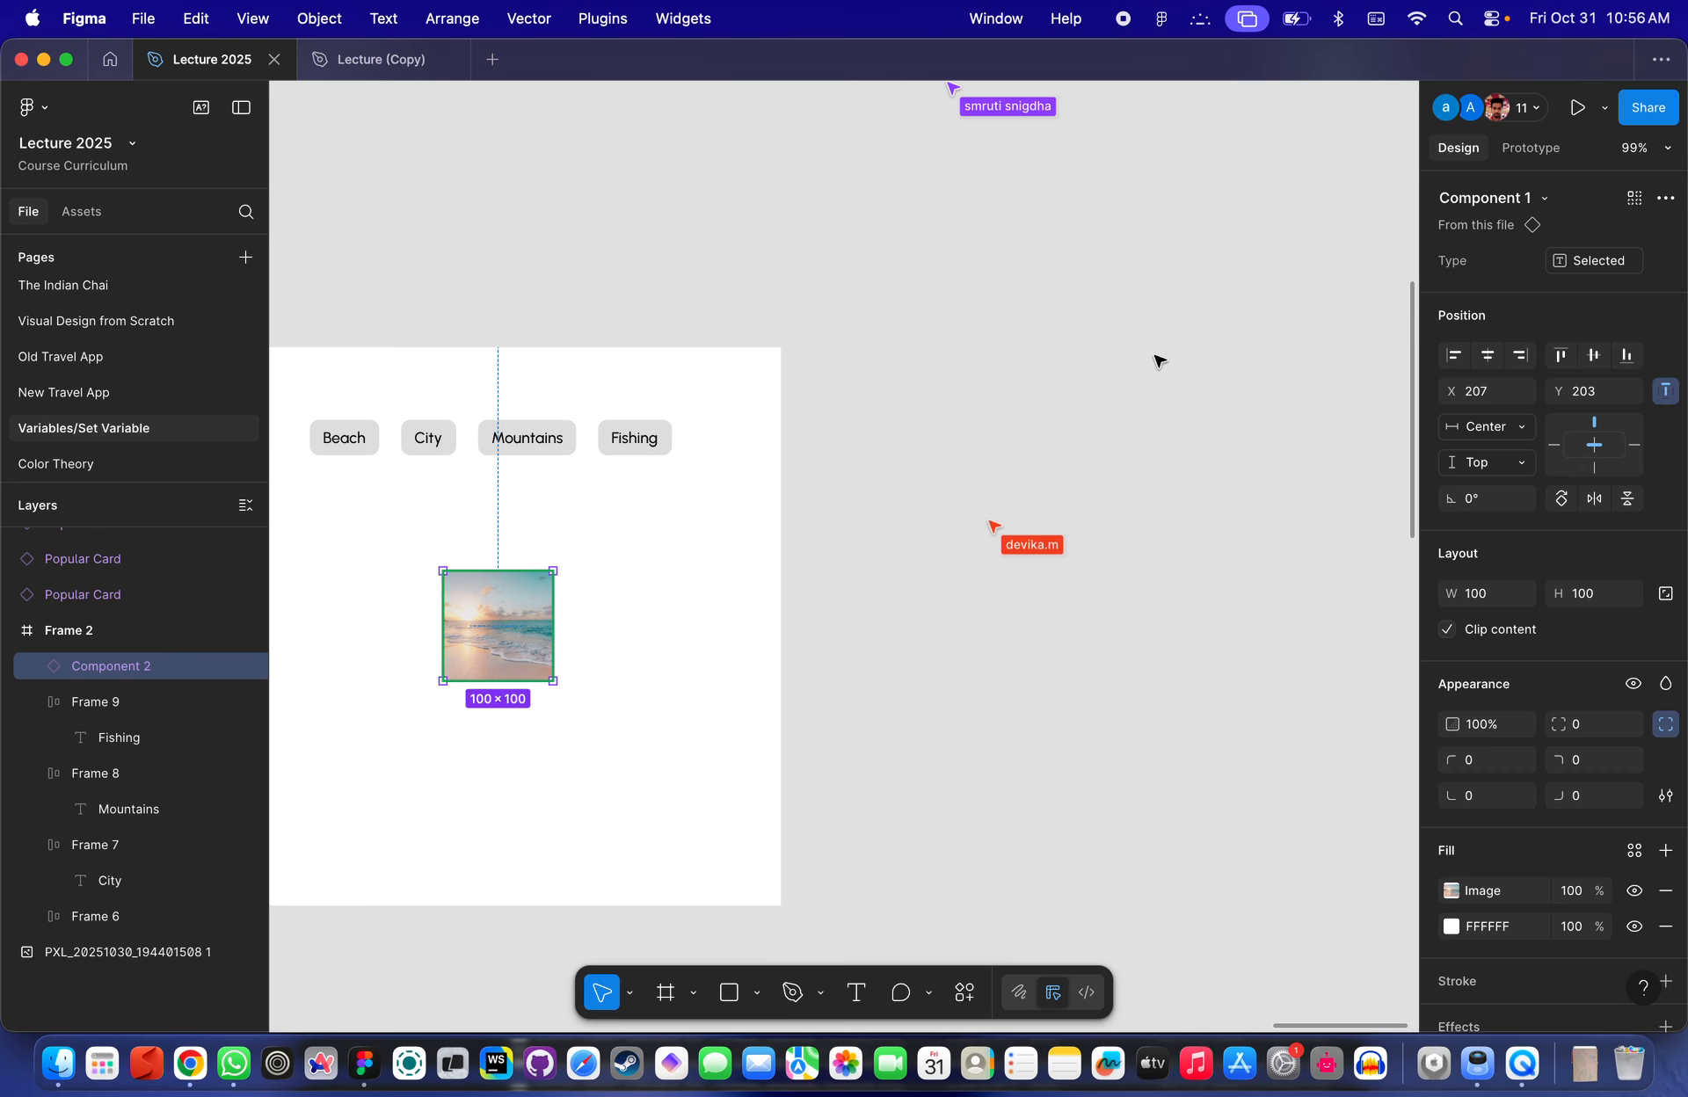
{"action": "left_click", "coordinate": [1150, 361]}
{"action": "scroll", "coordinate": [1150, 361], "scroll_direction": "up", "scroll_amount": 1}
{"action": "scroll", "coordinate": [1150, 360], "scroll_direction": "left", "scroll_amount": 1}
{"action": "left_click", "coordinate": [1665, 324]}
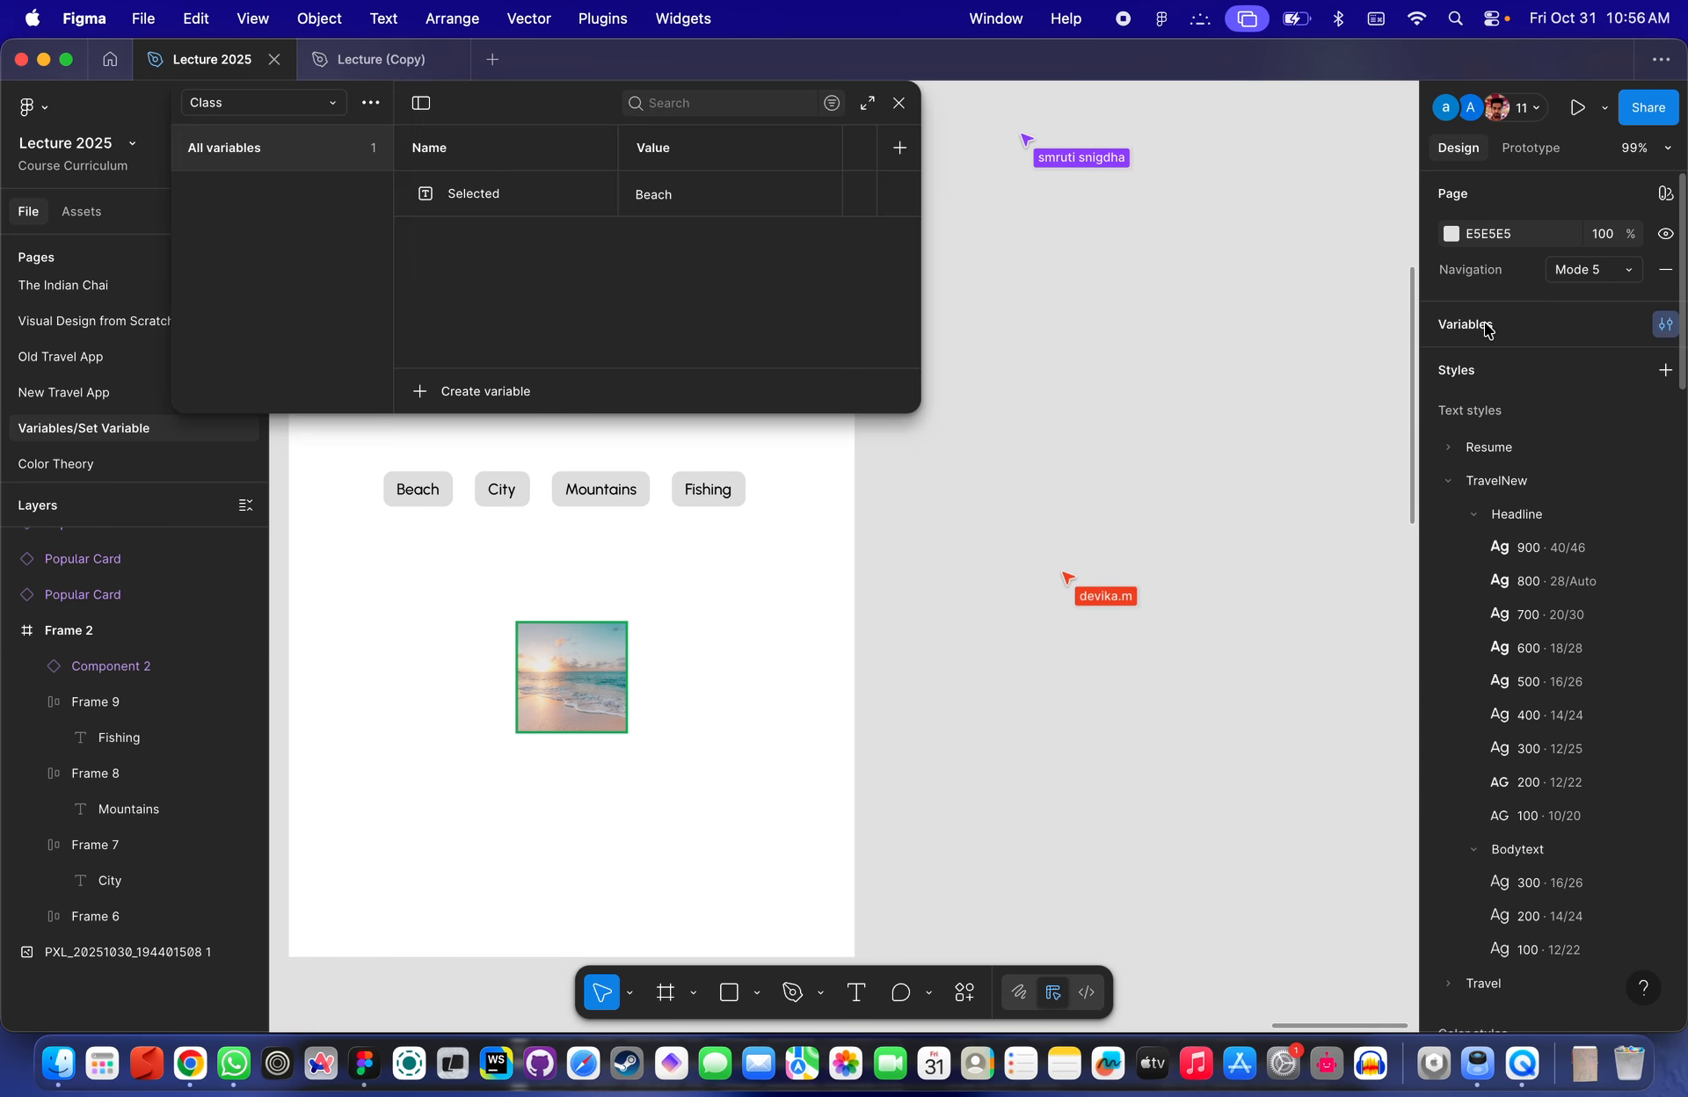
{"action": "scroll", "coordinate": [809, 591], "scroll_direction": "left", "scroll_amount": 5}
{"action": "scroll", "coordinate": [809, 592], "scroll_direction": "down", "scroll_amount": 1}
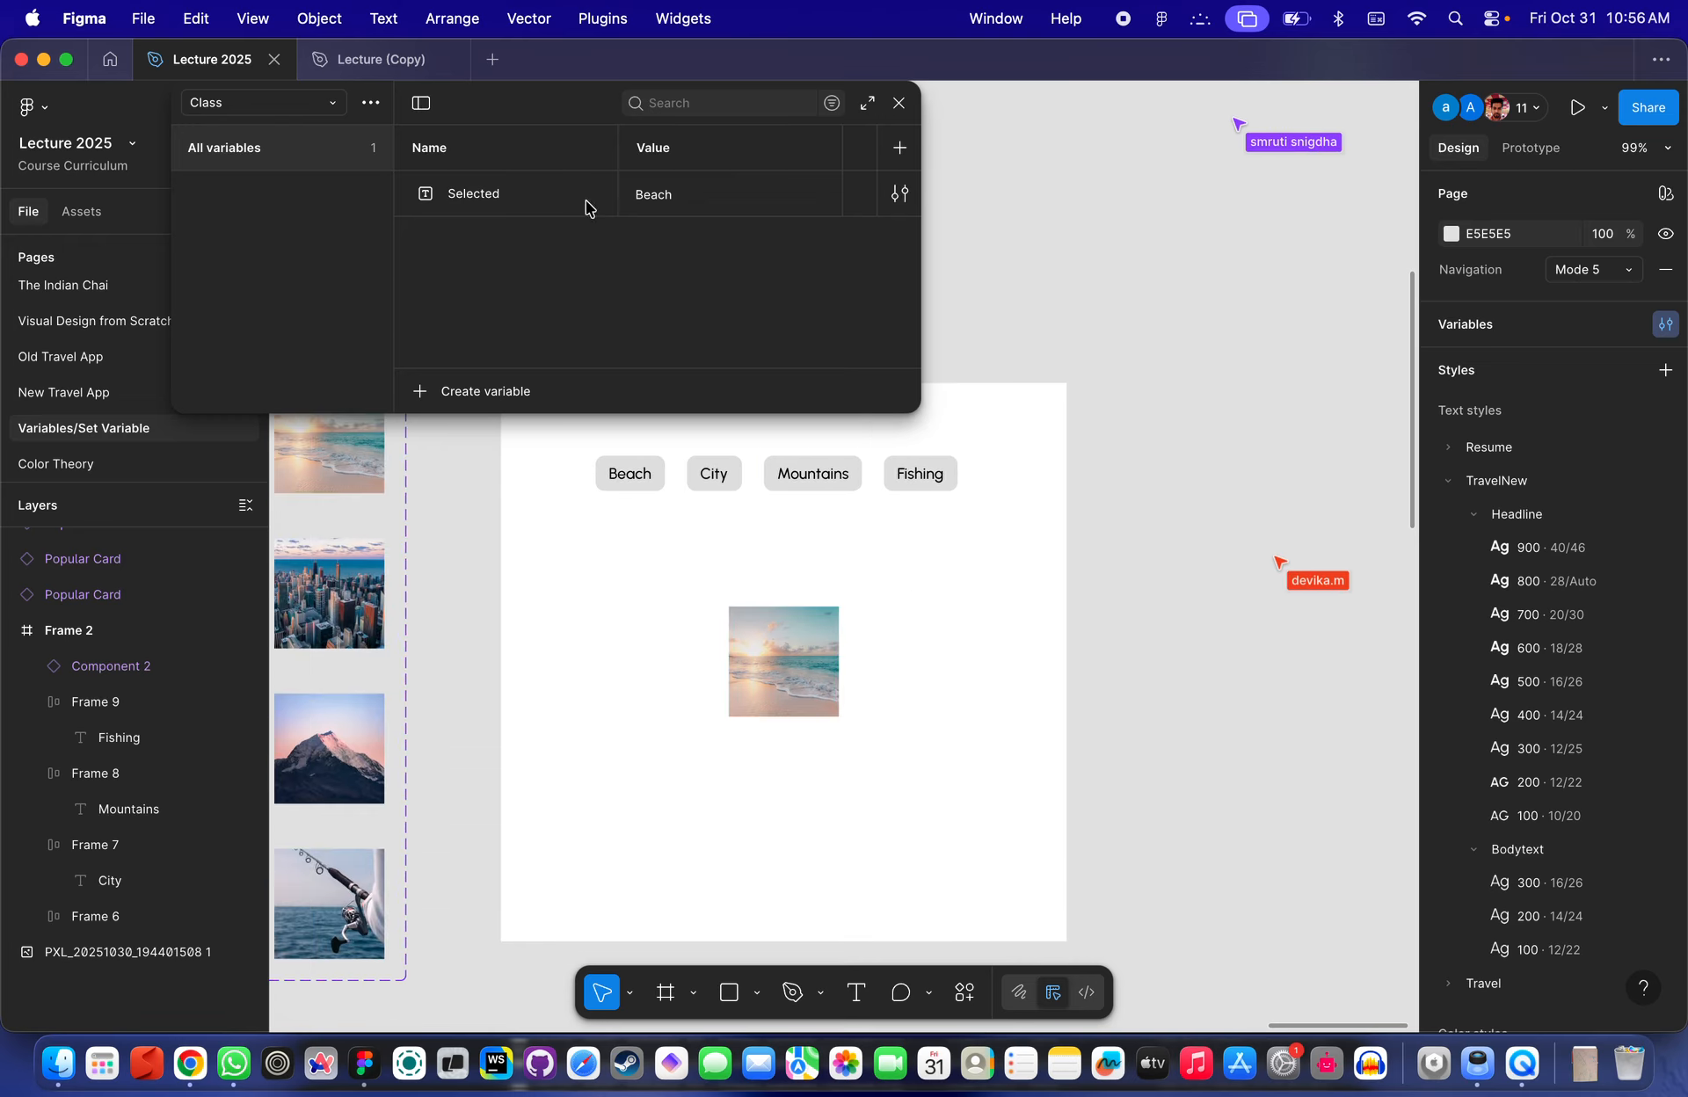
{"action": "double_click", "coordinate": [661, 198]}
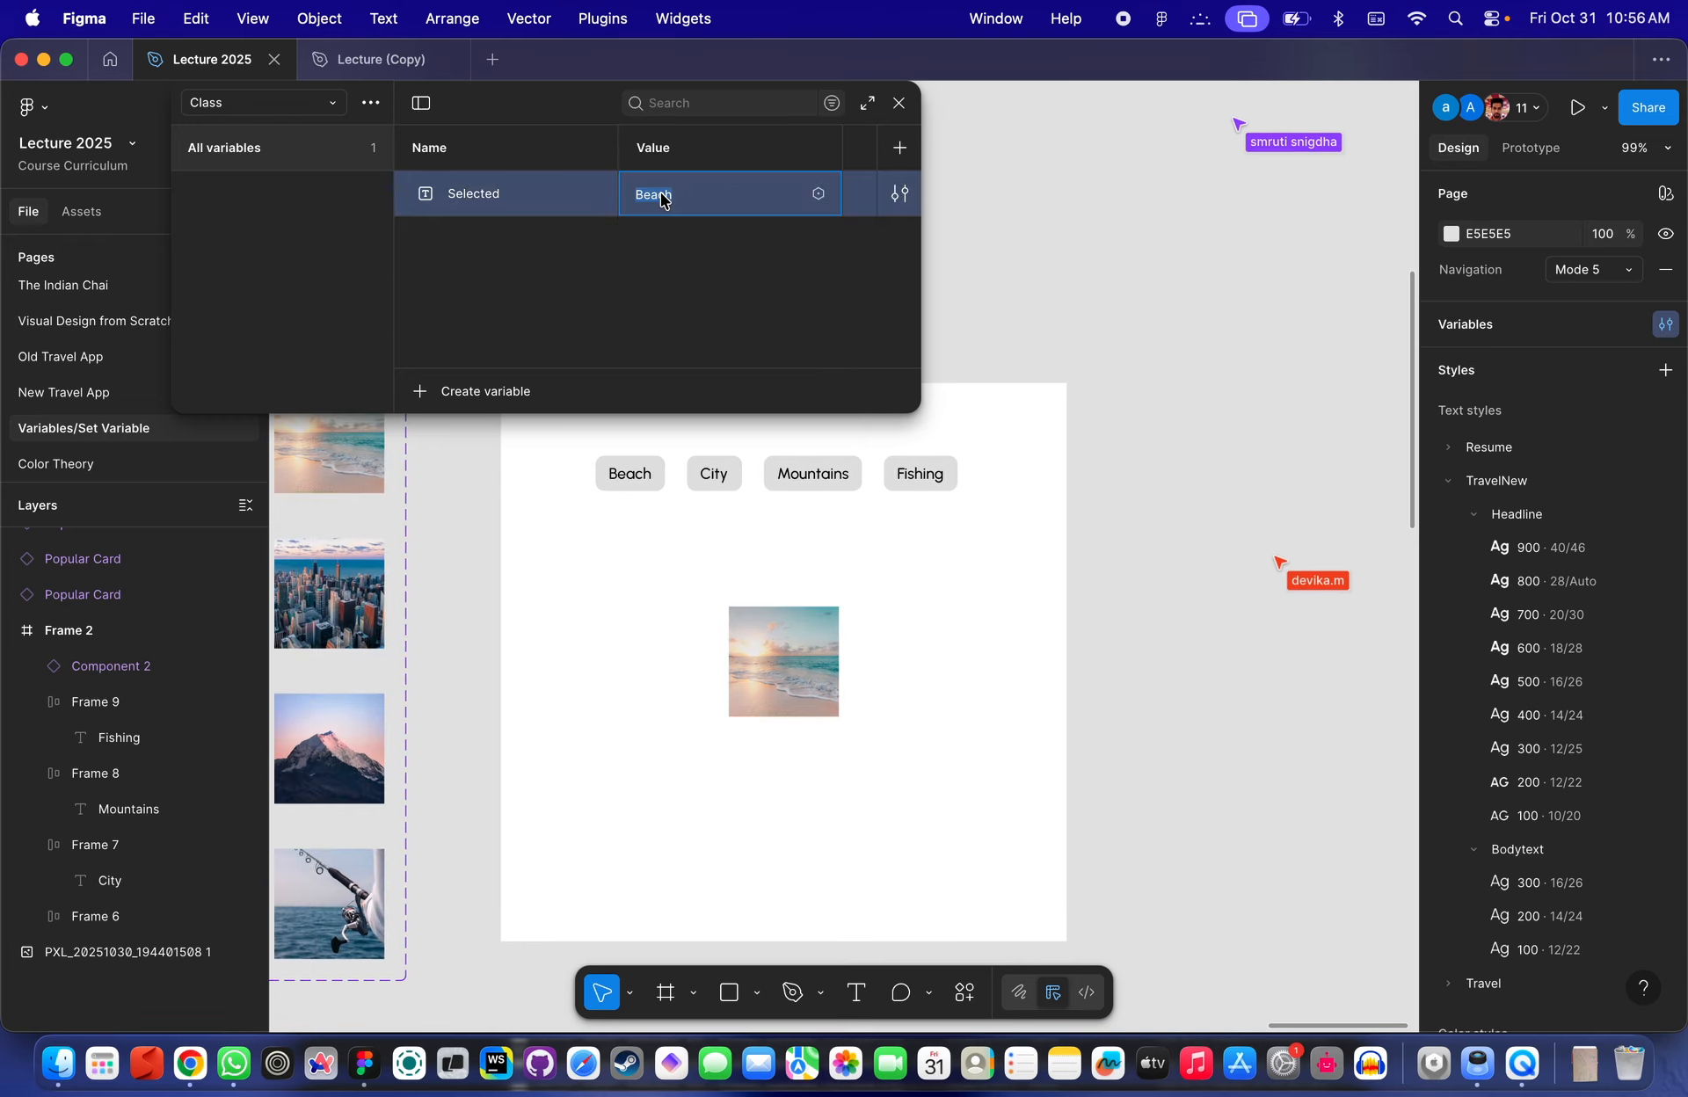
{"action": "left_click", "coordinate": [1085, 614]}
- Drag a copy of the Beach variant out as a separate instance above Frame 2
{"action": "scroll", "coordinate": [749, 691], "scroll_direction": "down", "scroll_amount": 3}
{"action": "scroll", "coordinate": [771, 654], "scroll_direction": "left", "scroll_amount": 5}
{"action": "left_click", "coordinate": [814, 461]}
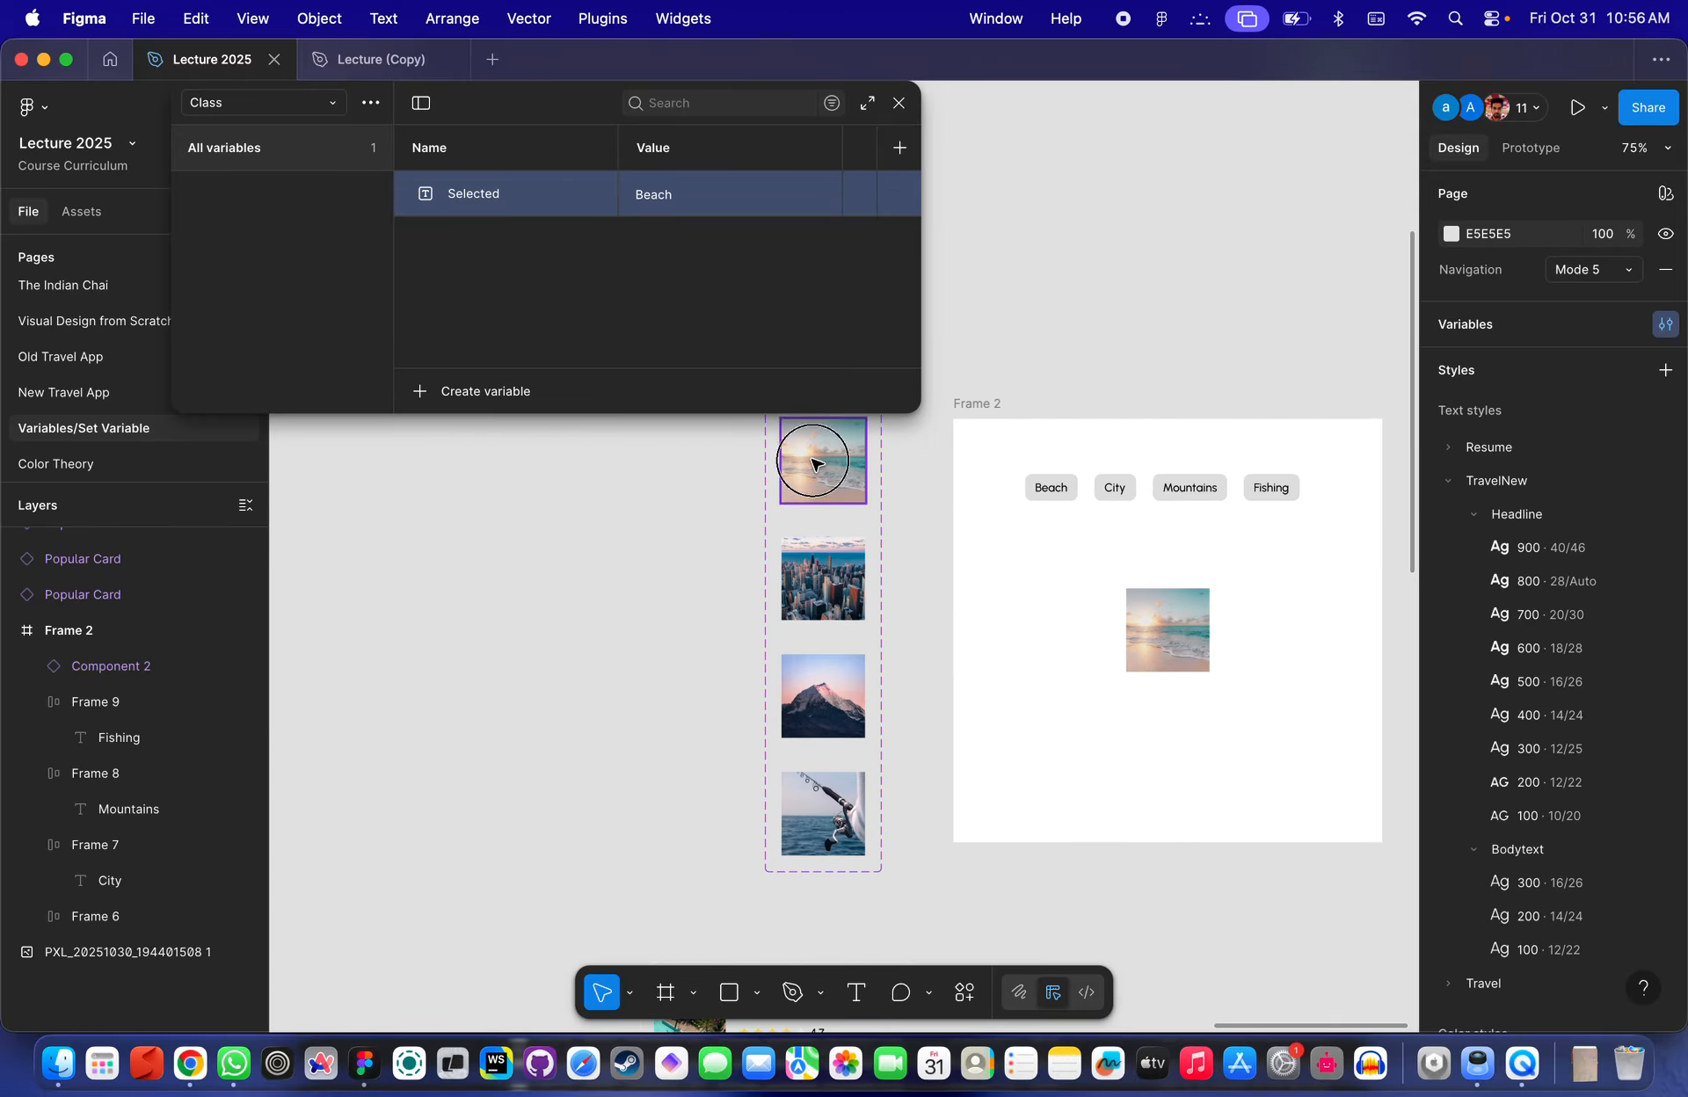
{"action": "left_click_drag", "start_coordinate": [813, 461], "coordinate": [1279, 256]}
{"action": "scroll", "coordinate": [1165, 424], "scroll_direction": "up", "scroll_amount": 5}
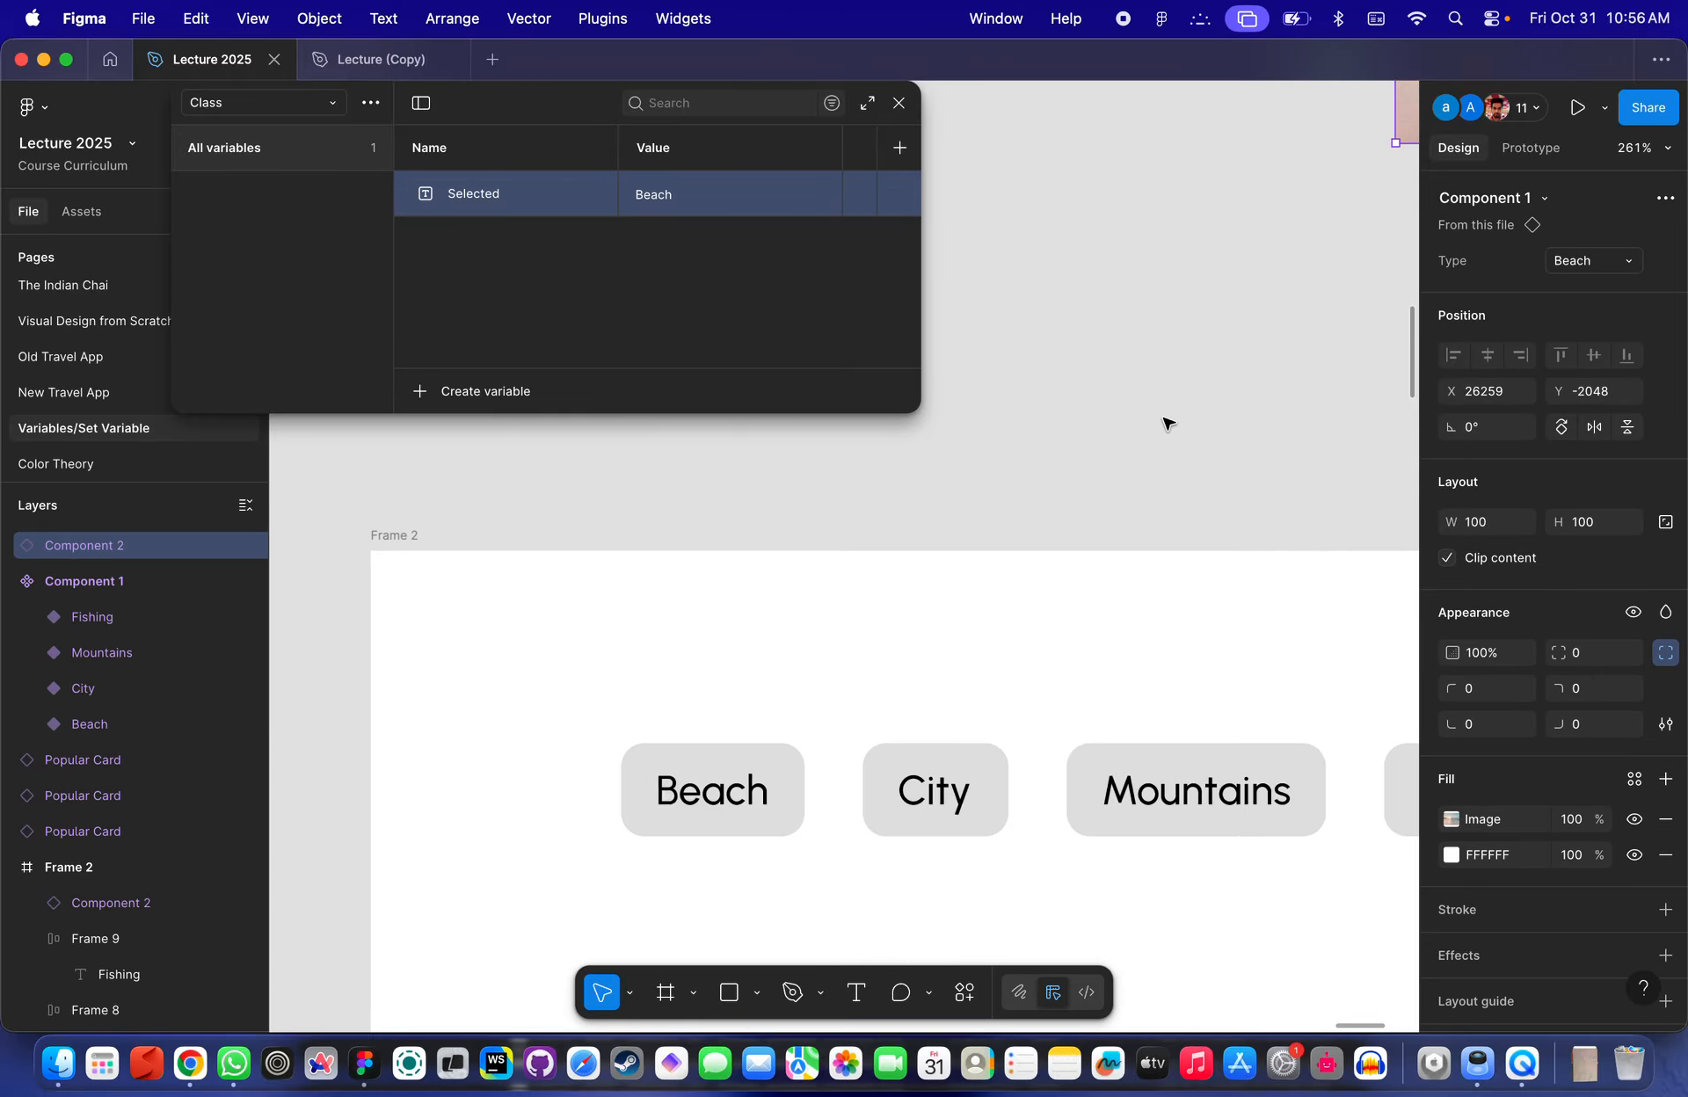
{"action": "scroll", "coordinate": [1165, 425], "scroll_direction": "down", "scroll_amount": 5}
{"action": "scroll", "coordinate": [881, 577], "scroll_direction": "left", "scroll_amount": 2}
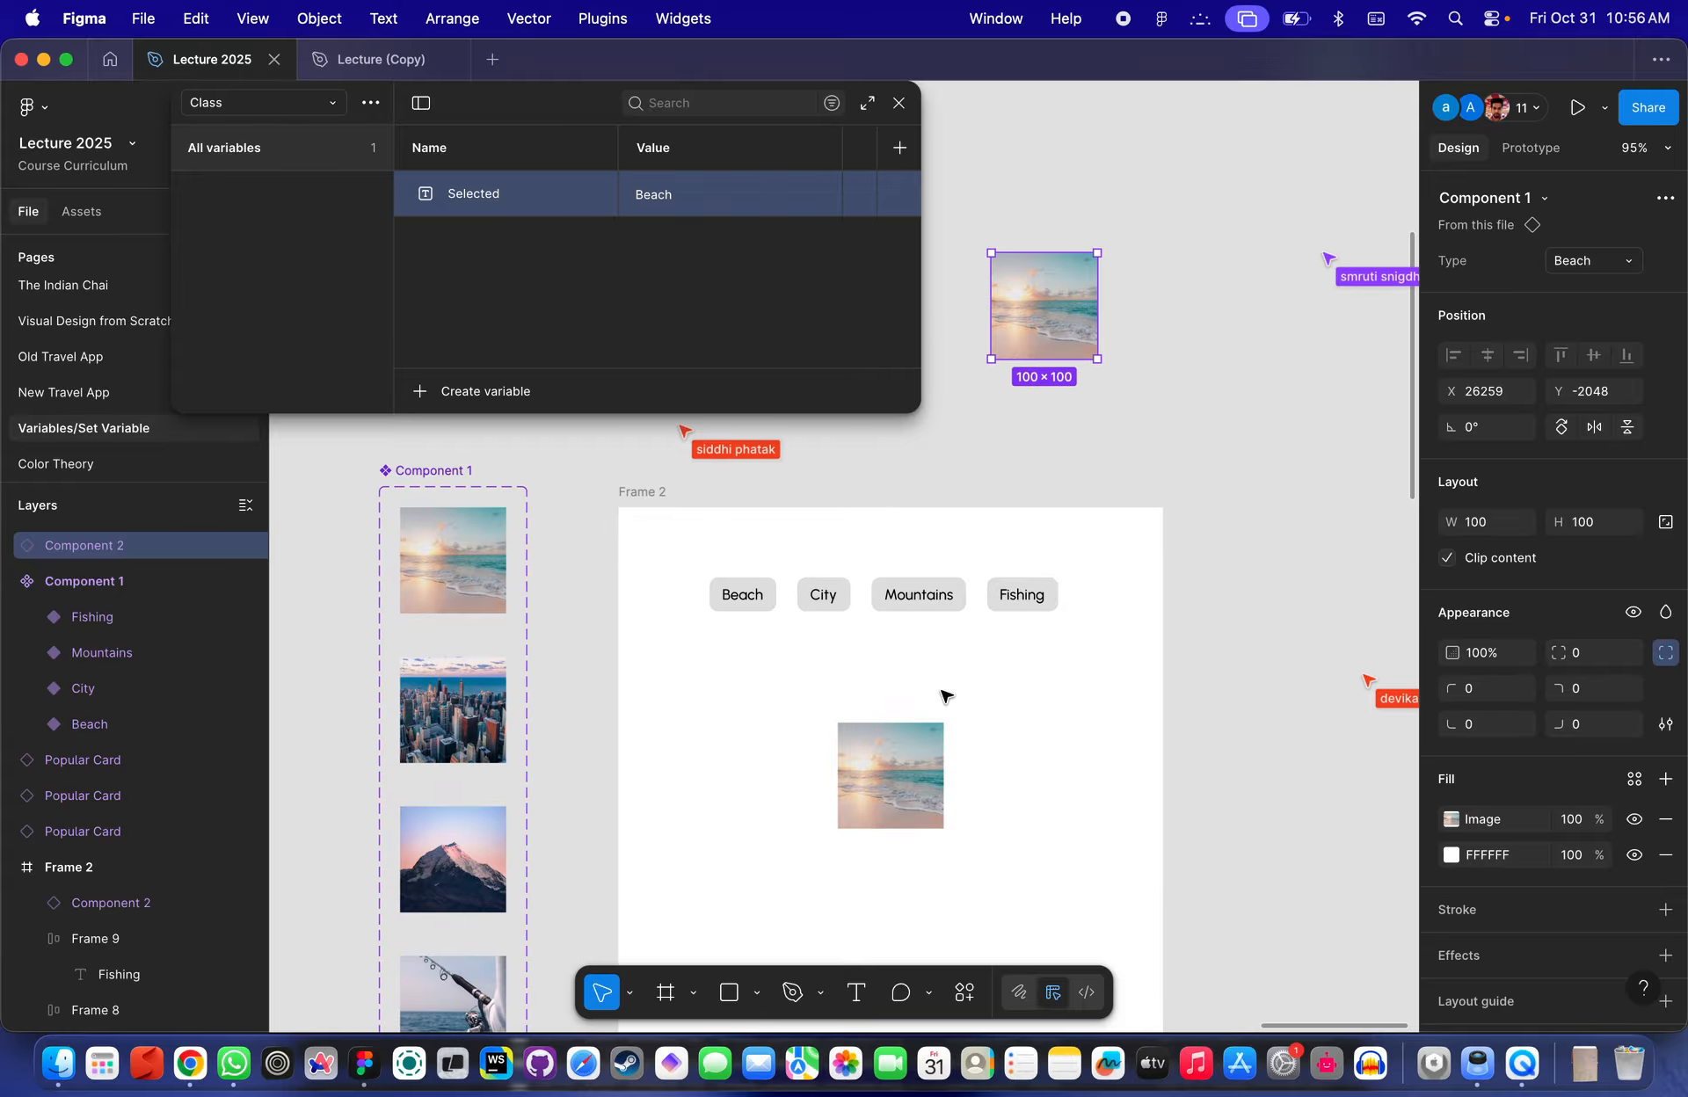
- Select the image instance in Frame 2 and set the Selected variable's value to City
{"action": "left_click", "coordinate": [914, 742]}
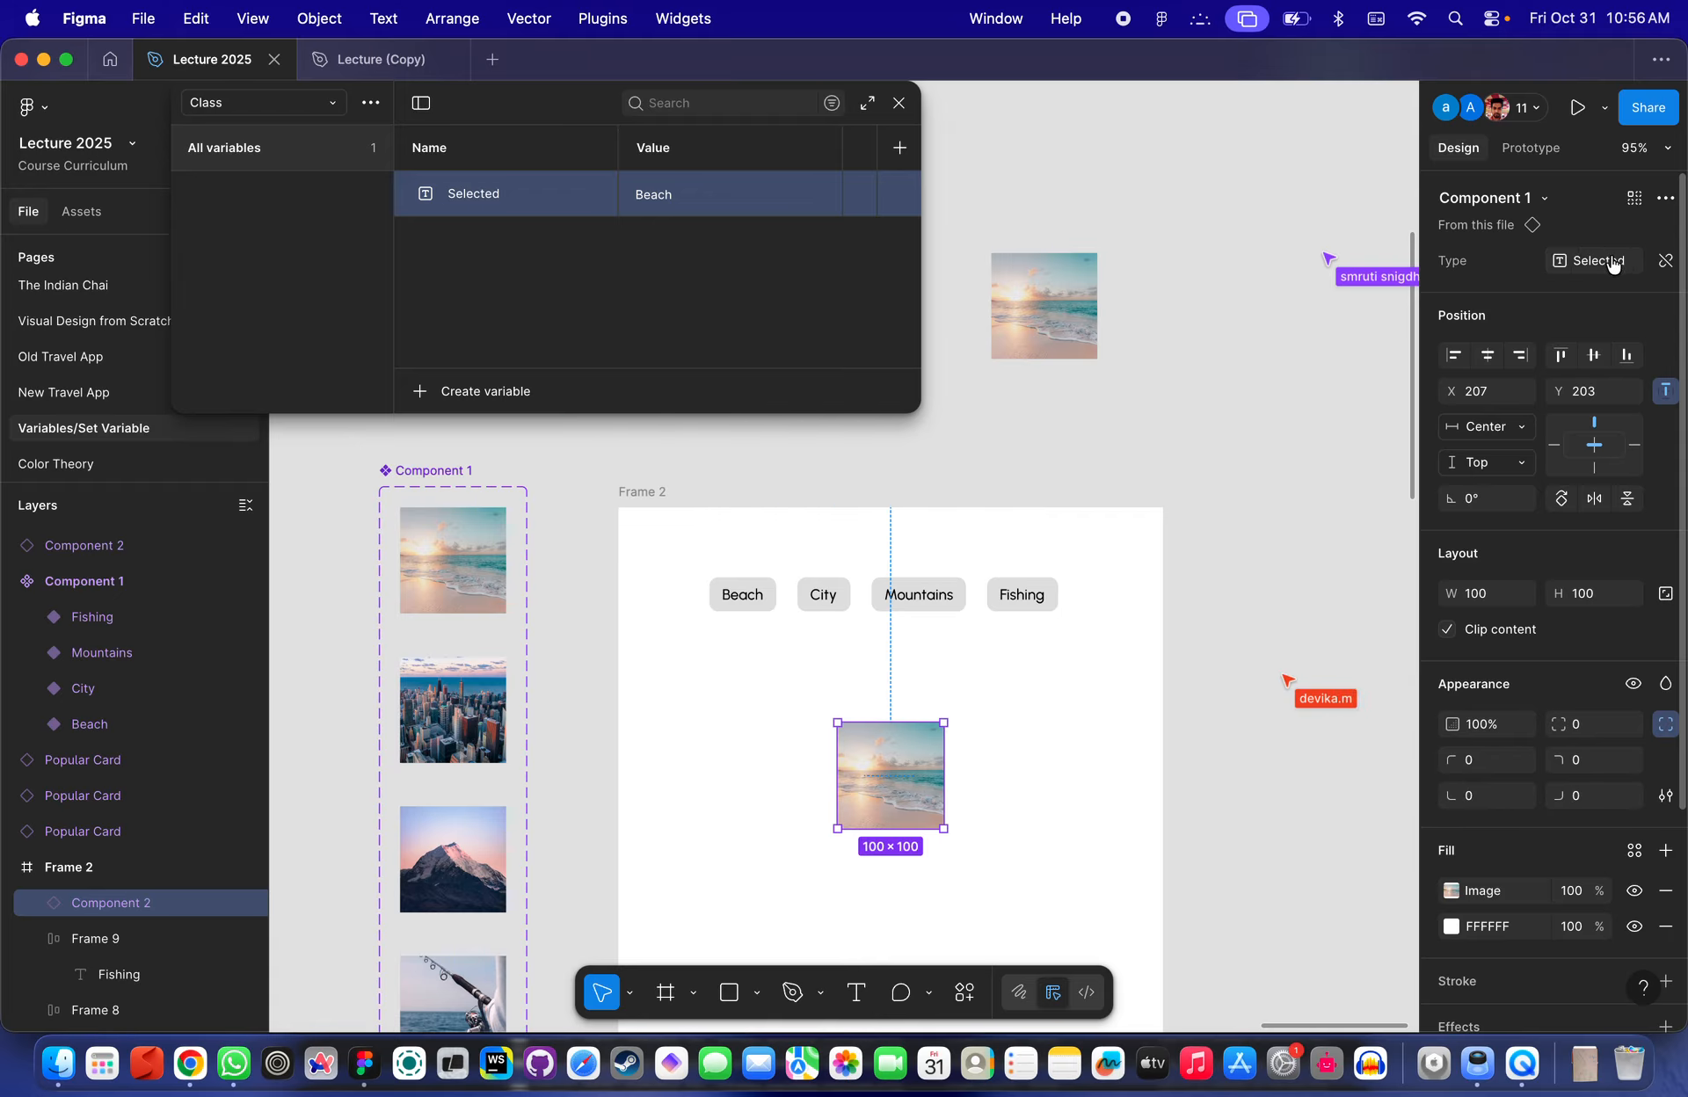
{"action": "mouse_move", "coordinate": [1613, 265]}
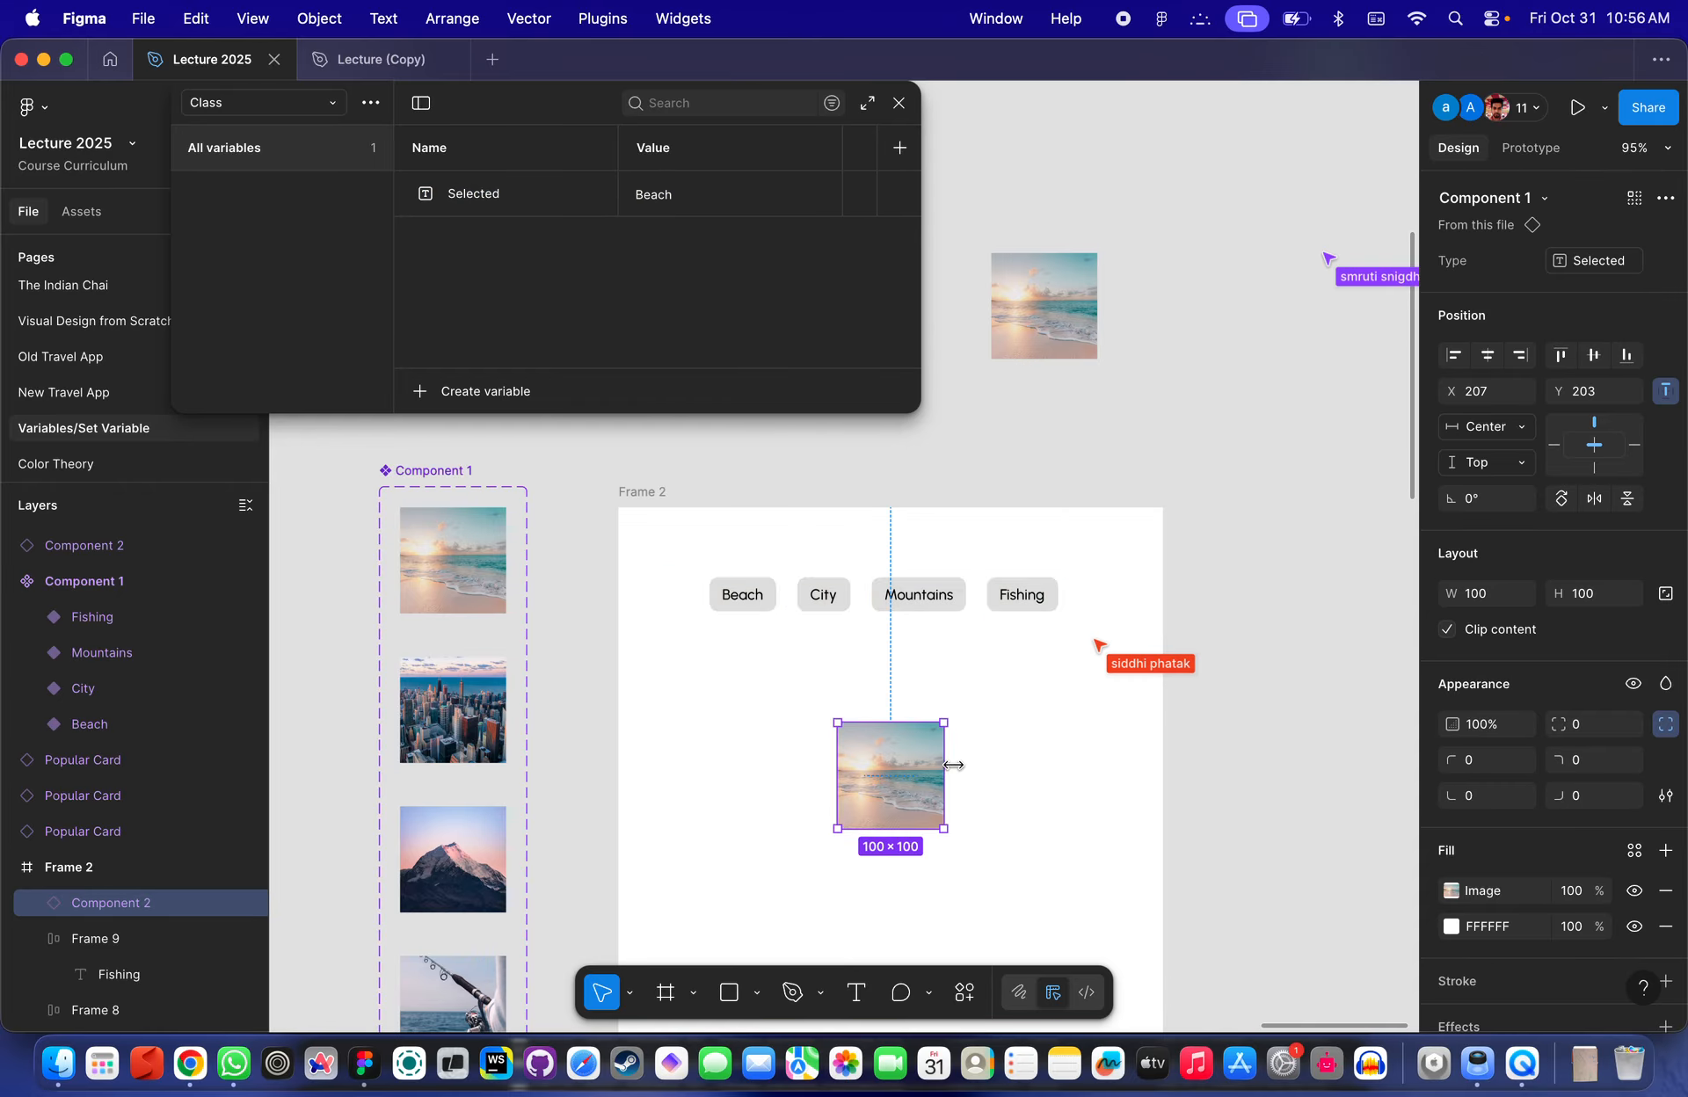
{"action": "scroll", "coordinate": [893, 754], "scroll_direction": "down", "scroll_amount": 2}
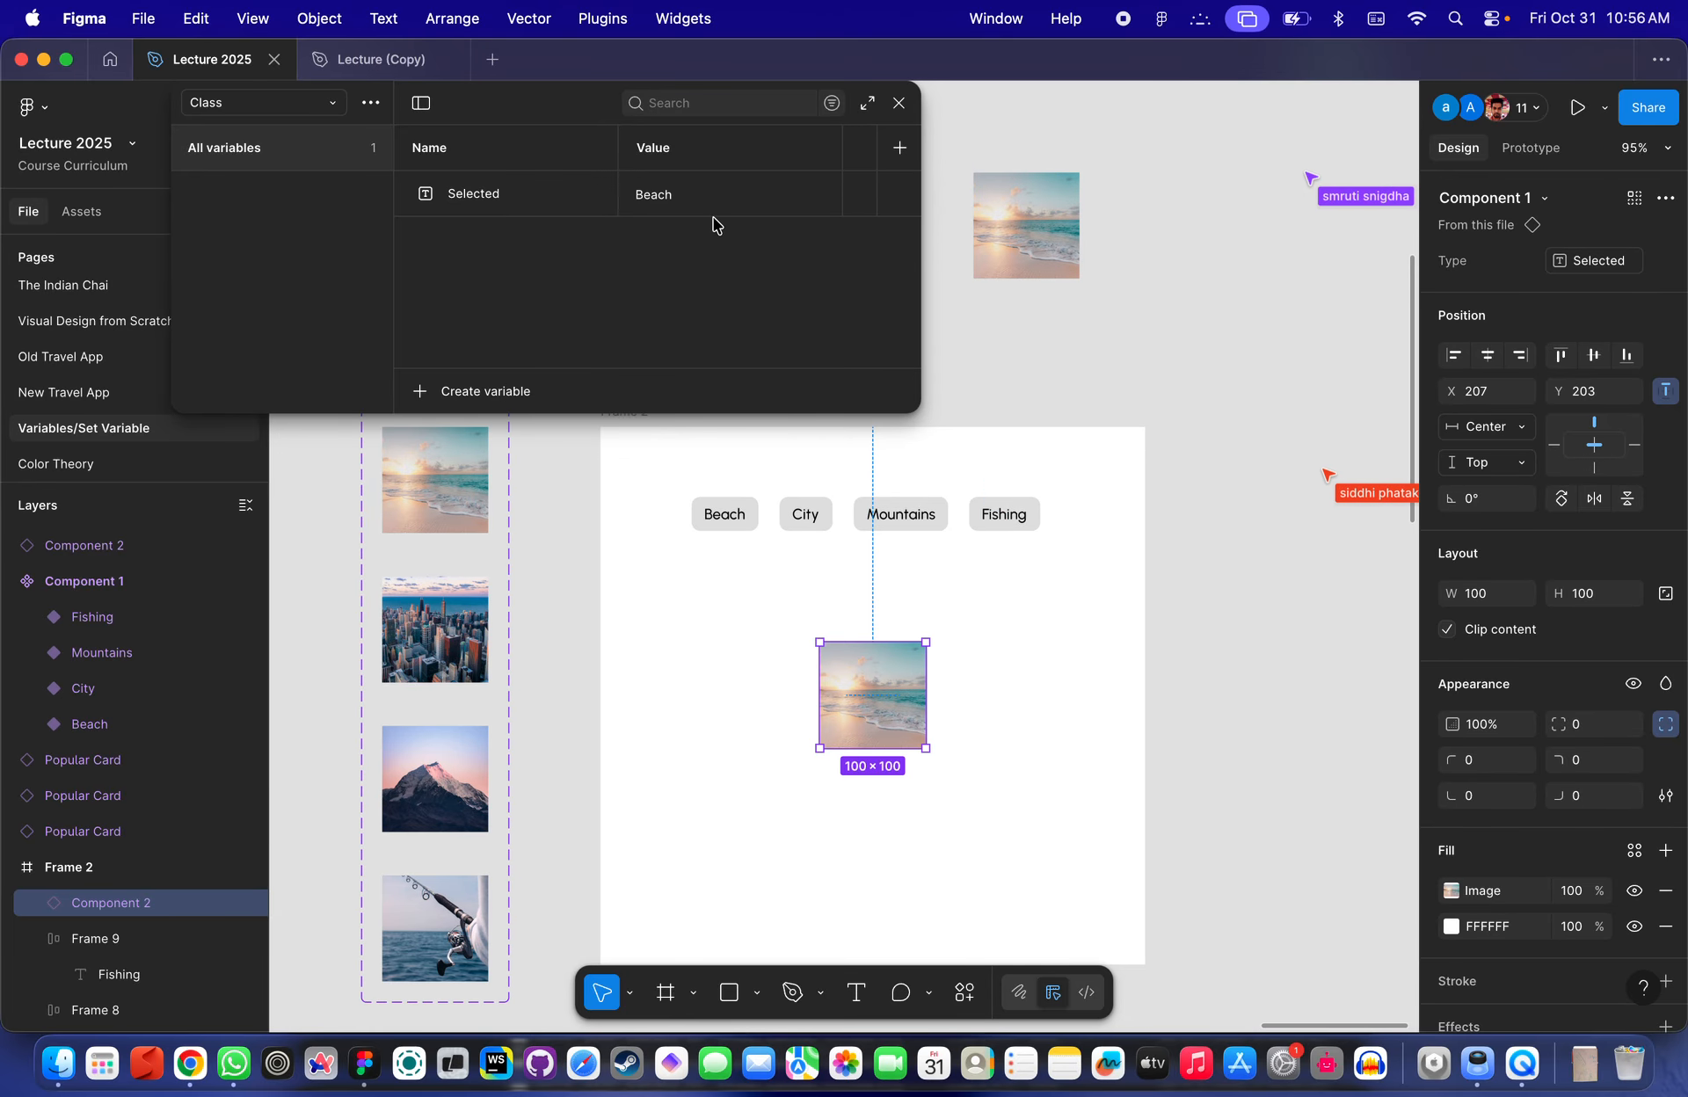
{"action": "double_click", "coordinate": [663, 203]}
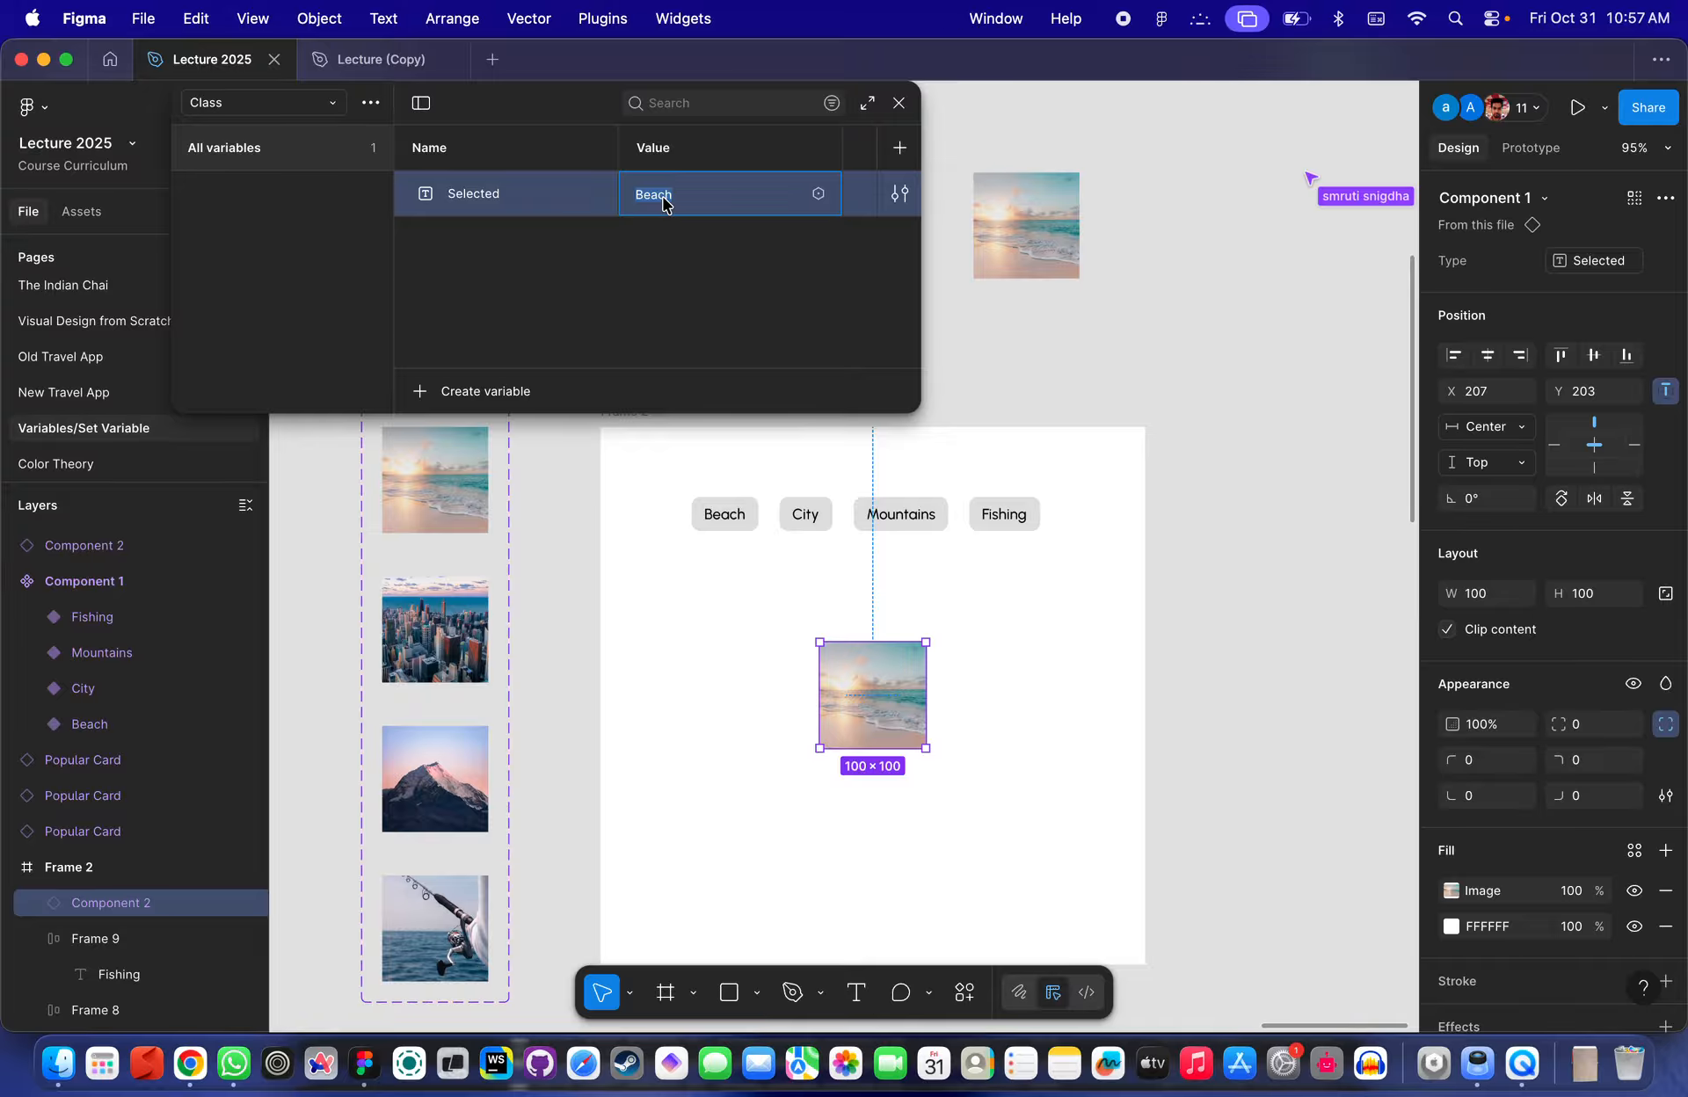
{"action": "type", "text": "City"}
{"action": "key", "text": "Return"}
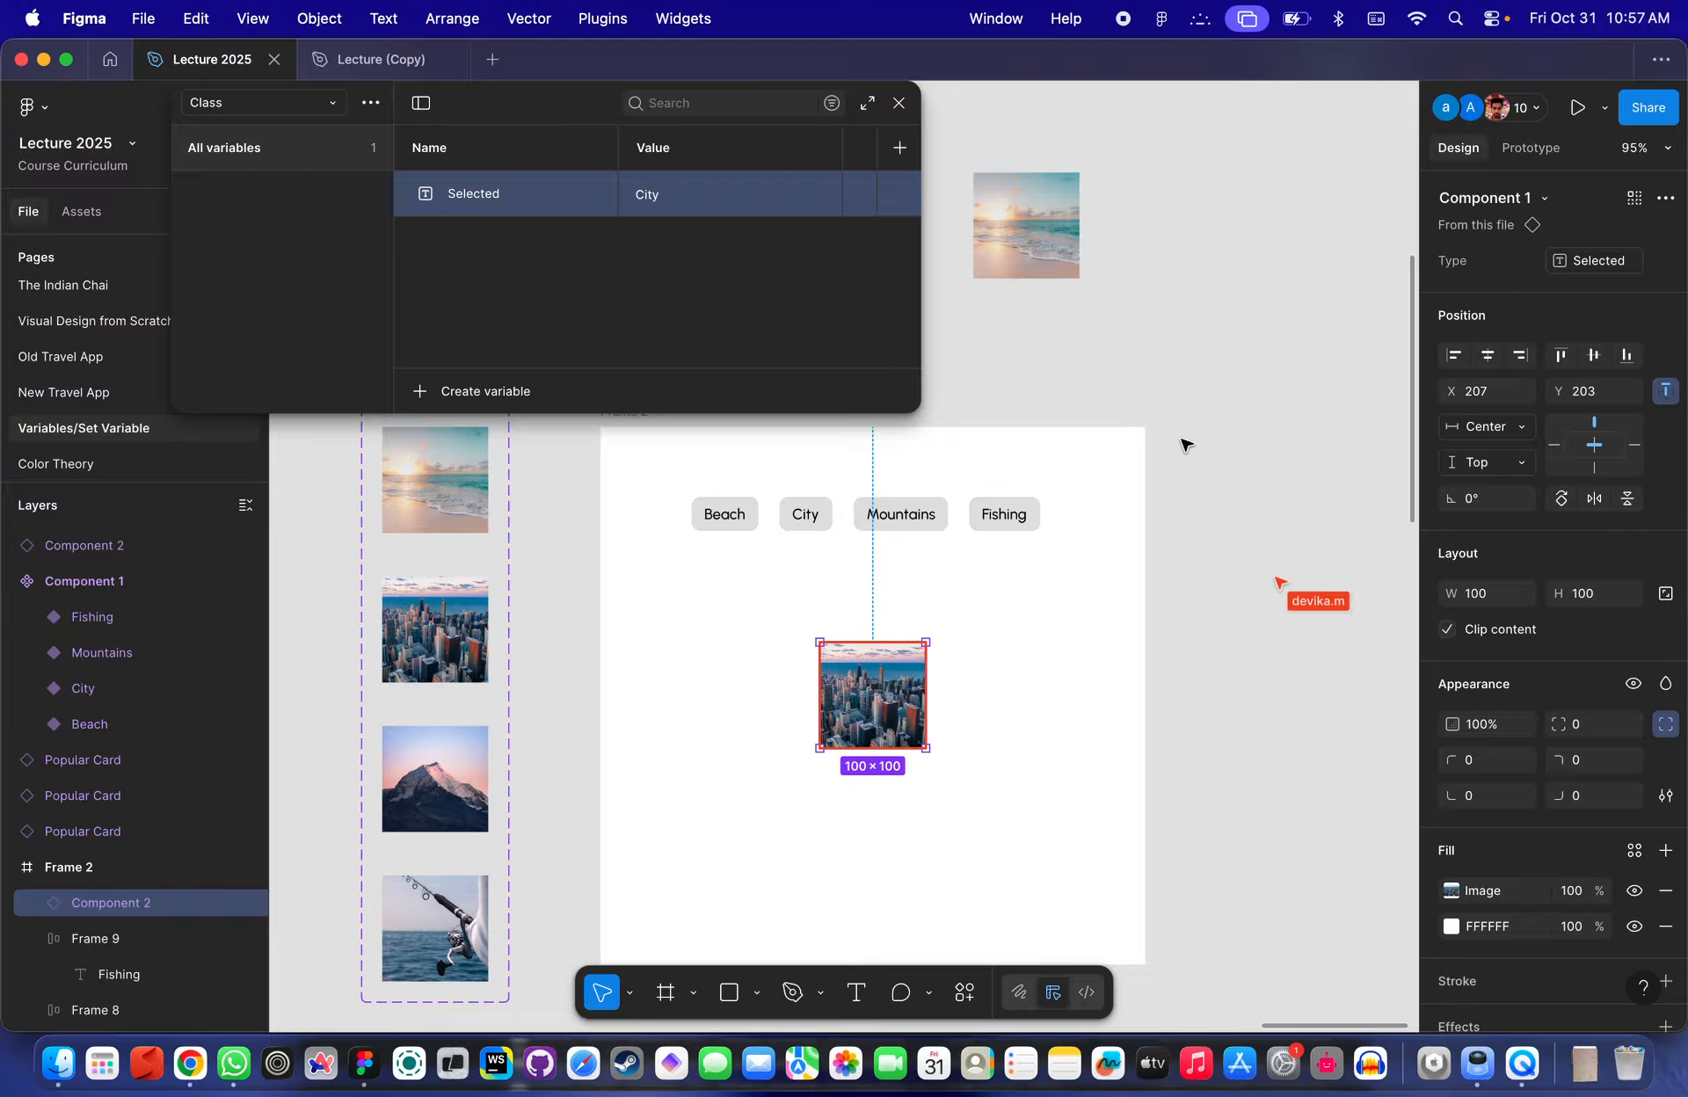
- Zoom in and out on Frame 2 to view the image instance and category buttons
{"action": "scroll", "coordinate": [1011, 545], "scroll_direction": "up", "scroll_amount": 3}
{"action": "scroll", "coordinate": [1013, 547], "scroll_direction": "down", "scroll_amount": 3}
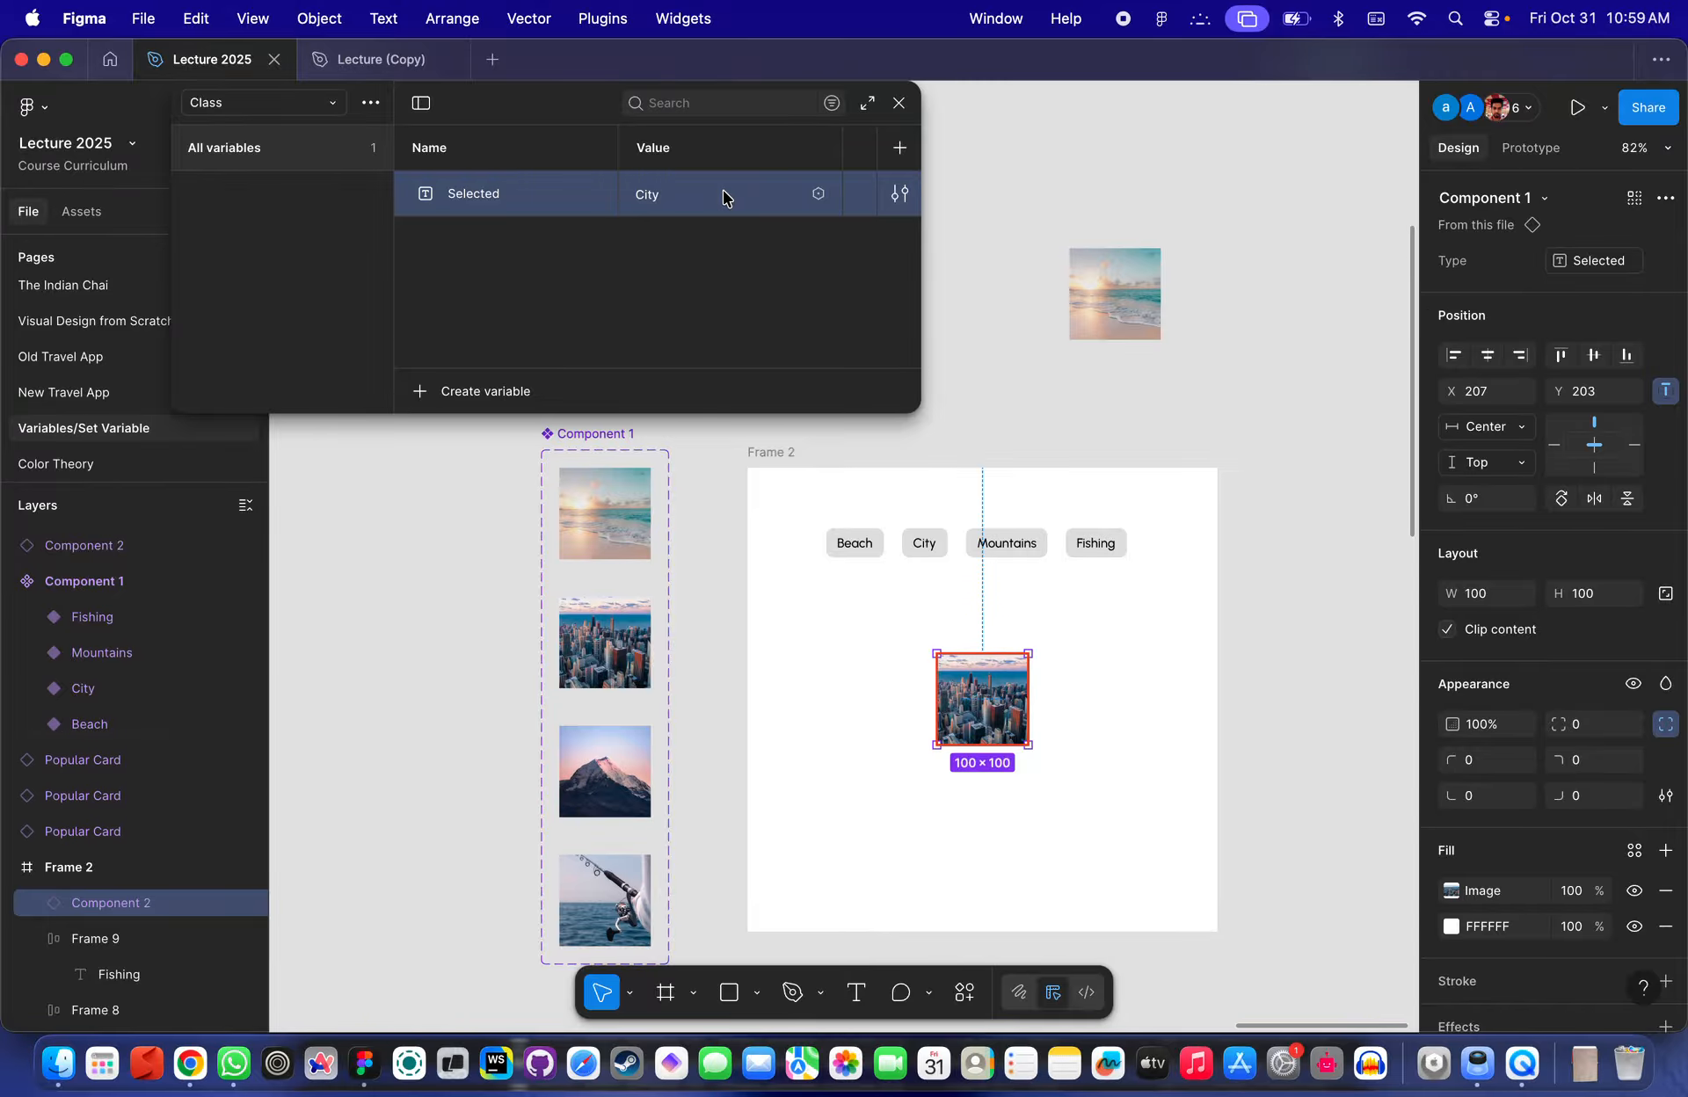
{"action": "scroll", "coordinate": [860, 547], "scroll_direction": "up", "scroll_amount": 5}
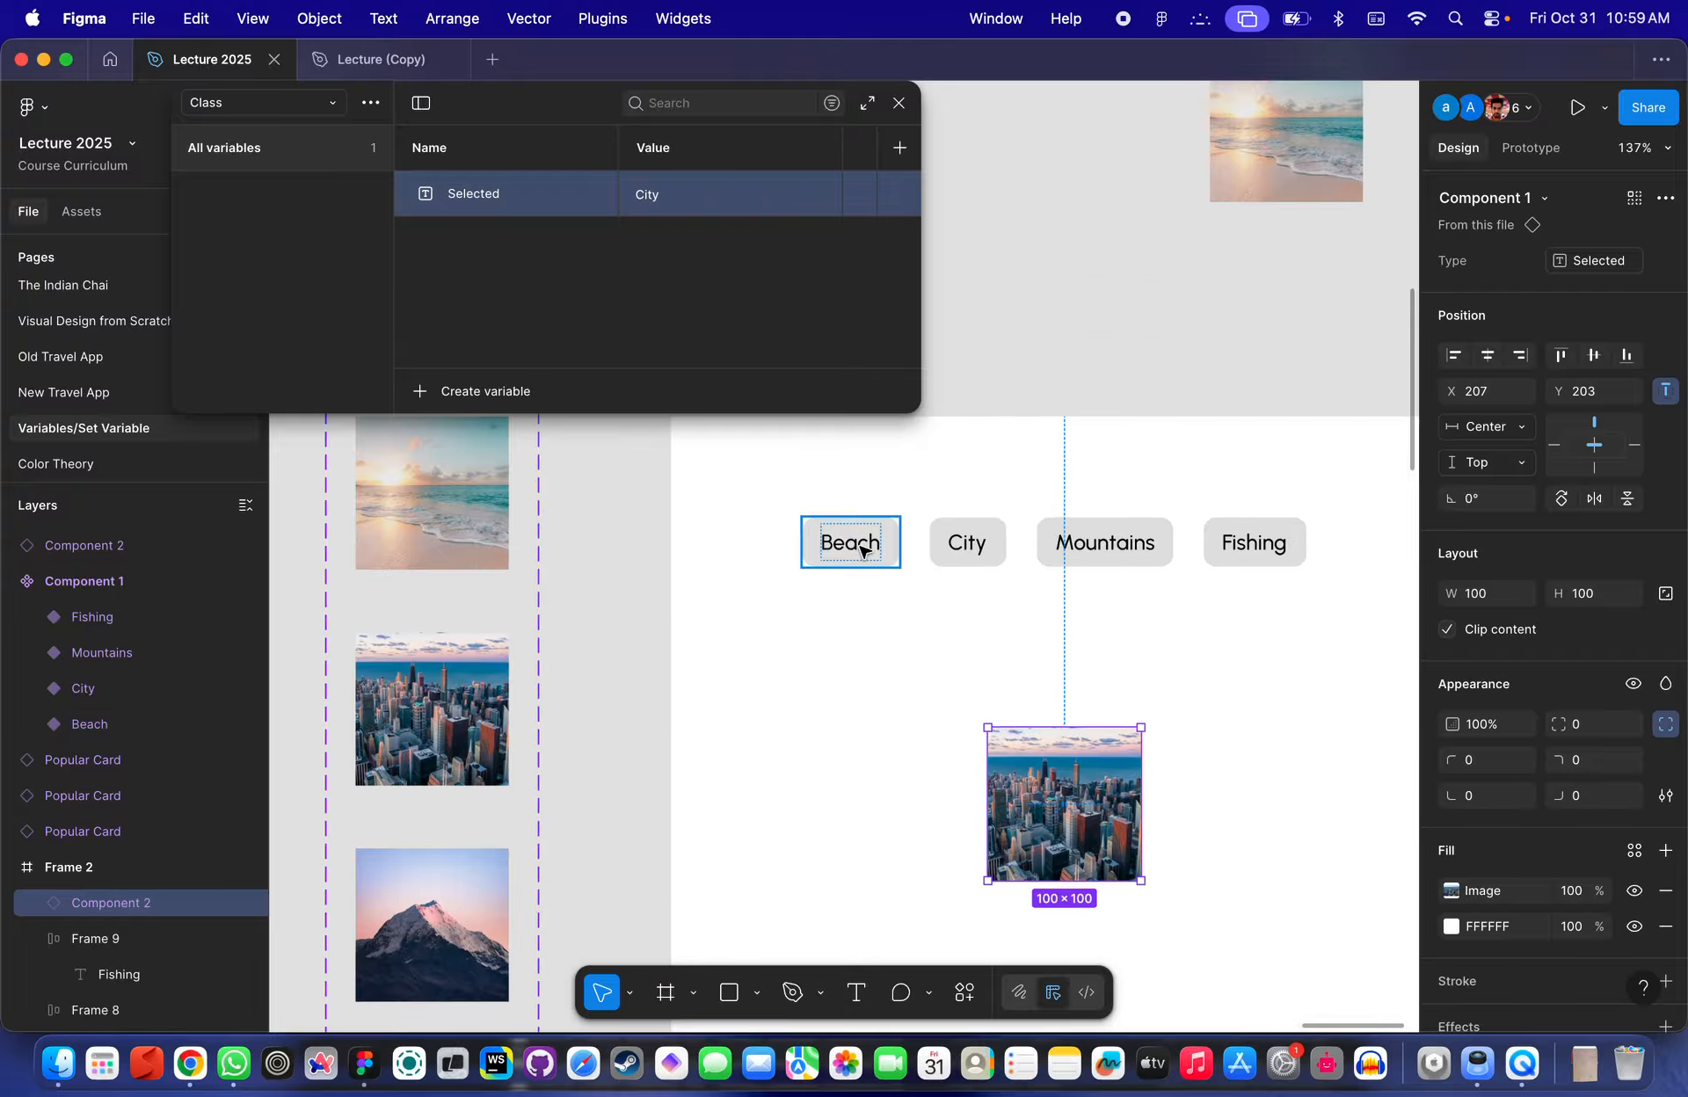
{"action": "scroll", "coordinate": [862, 550], "scroll_direction": "down", "scroll_amount": 3}
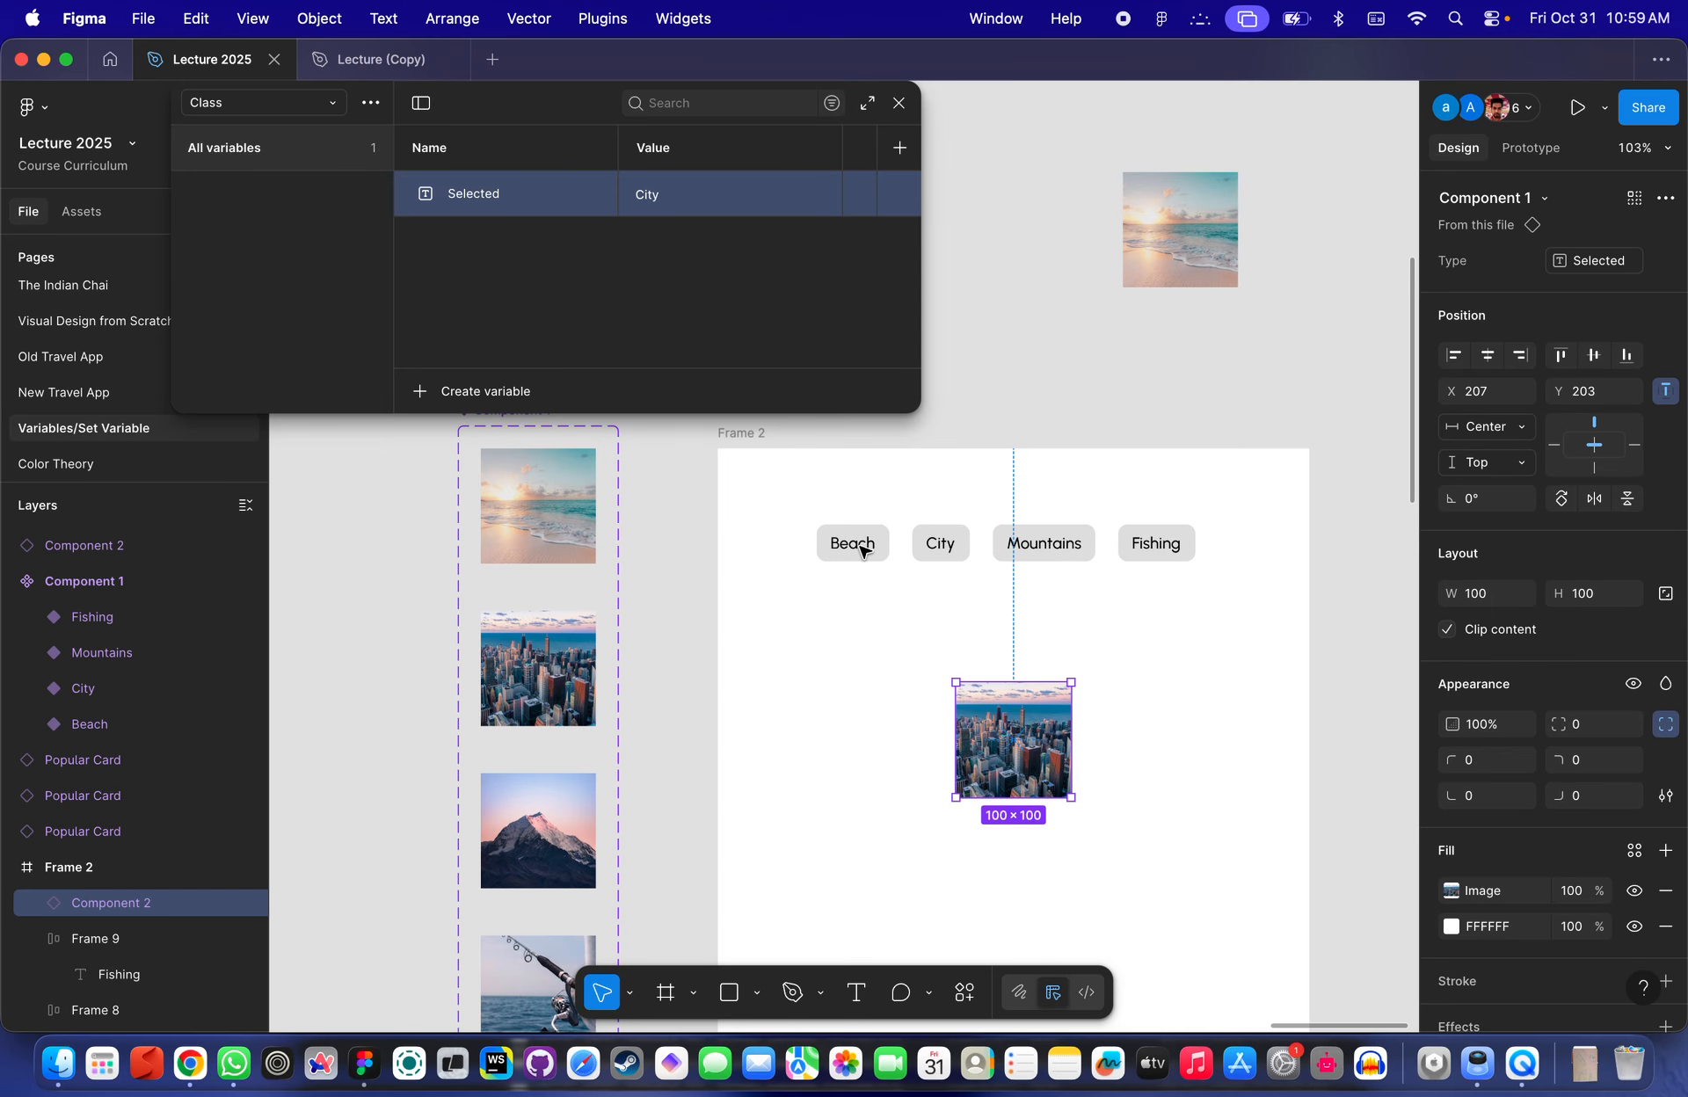
{"action": "scroll", "coordinate": [965, 556], "scroll_direction": "up", "scroll_amount": 3}
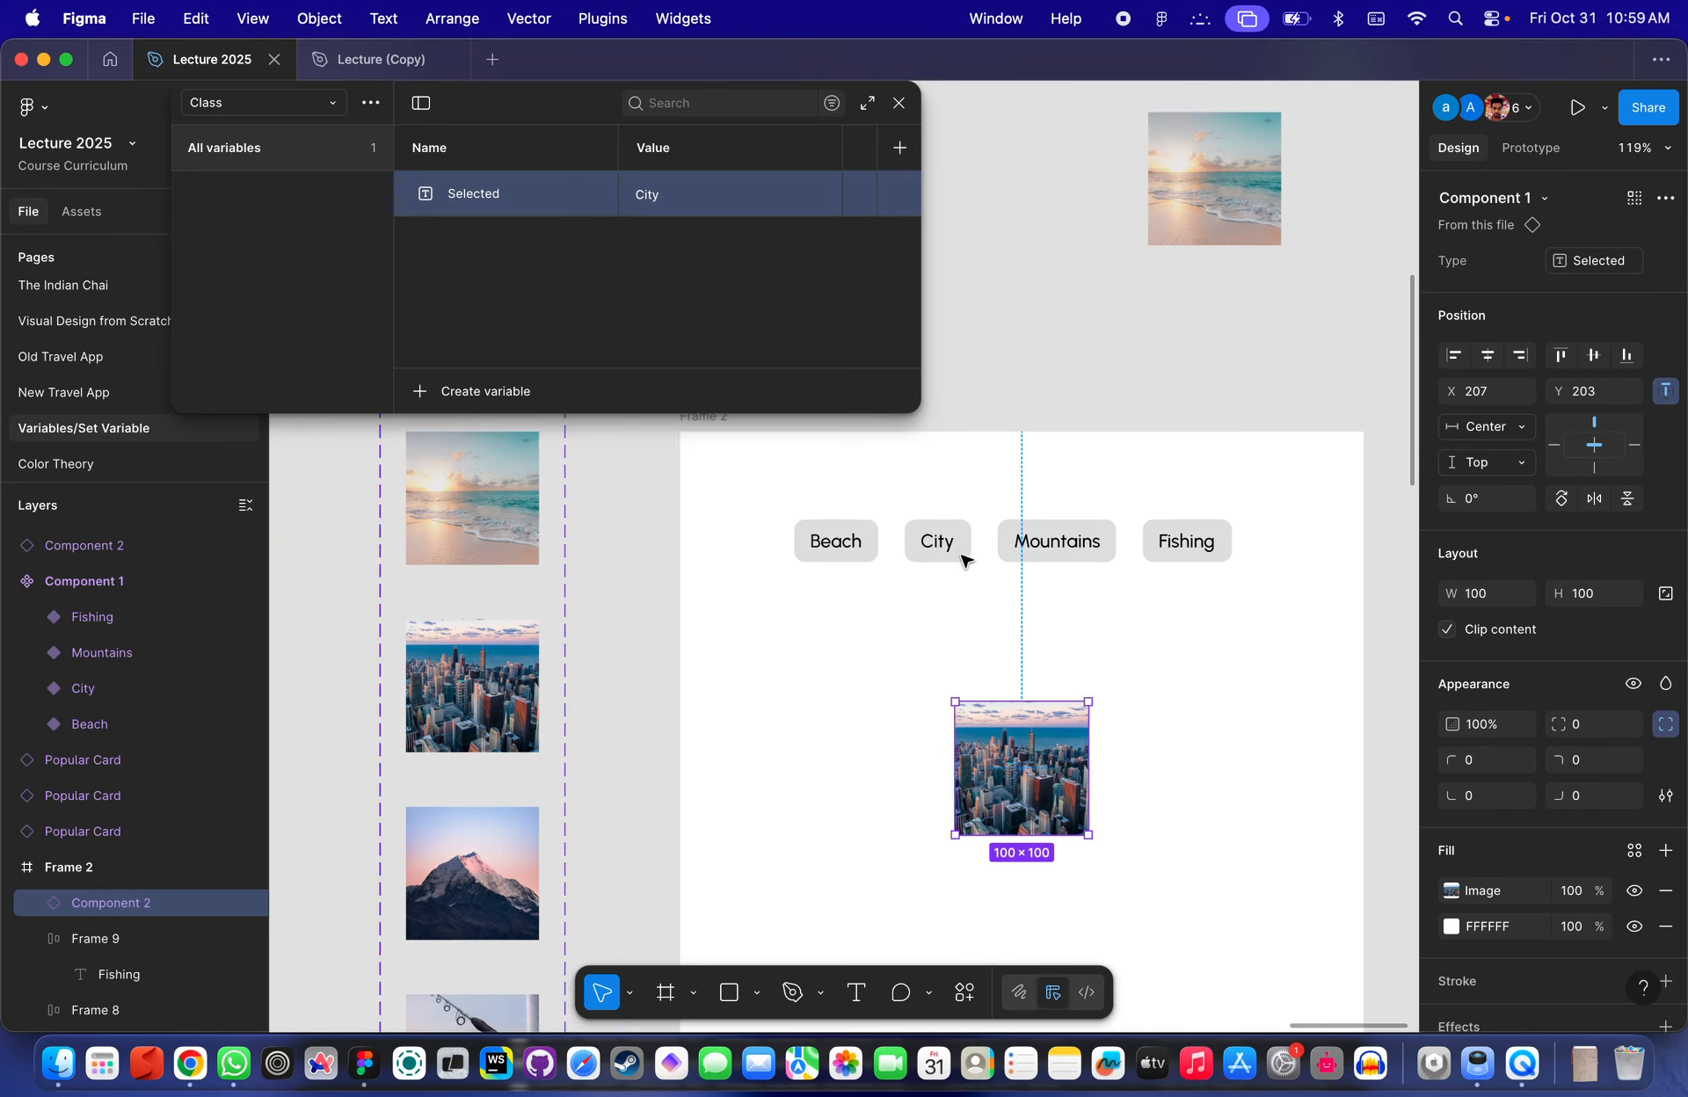
{"action": "left_click", "coordinate": [822, 476]}
{"action": "scroll", "coordinate": [749, 595], "scroll_direction": "down", "scroll_amount": 1}
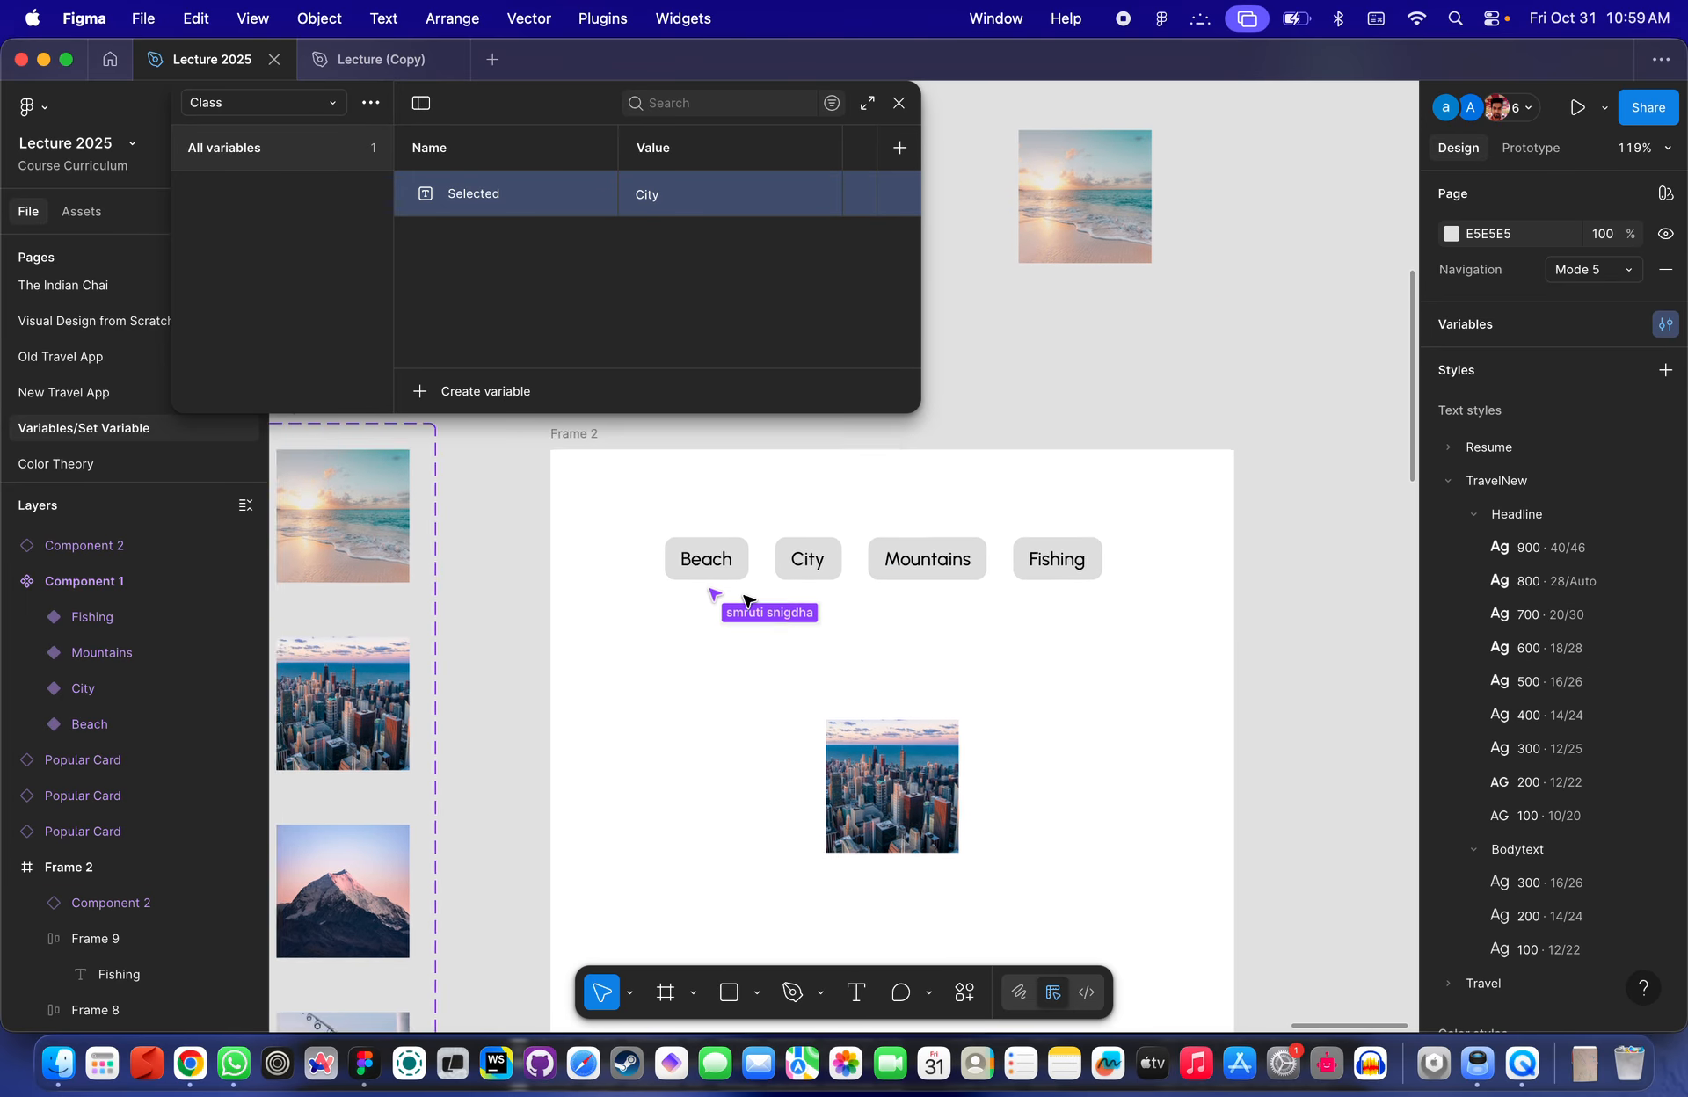
{"action": "scroll", "coordinate": [750, 596], "scroll_direction": "left", "scroll_amount": 1}
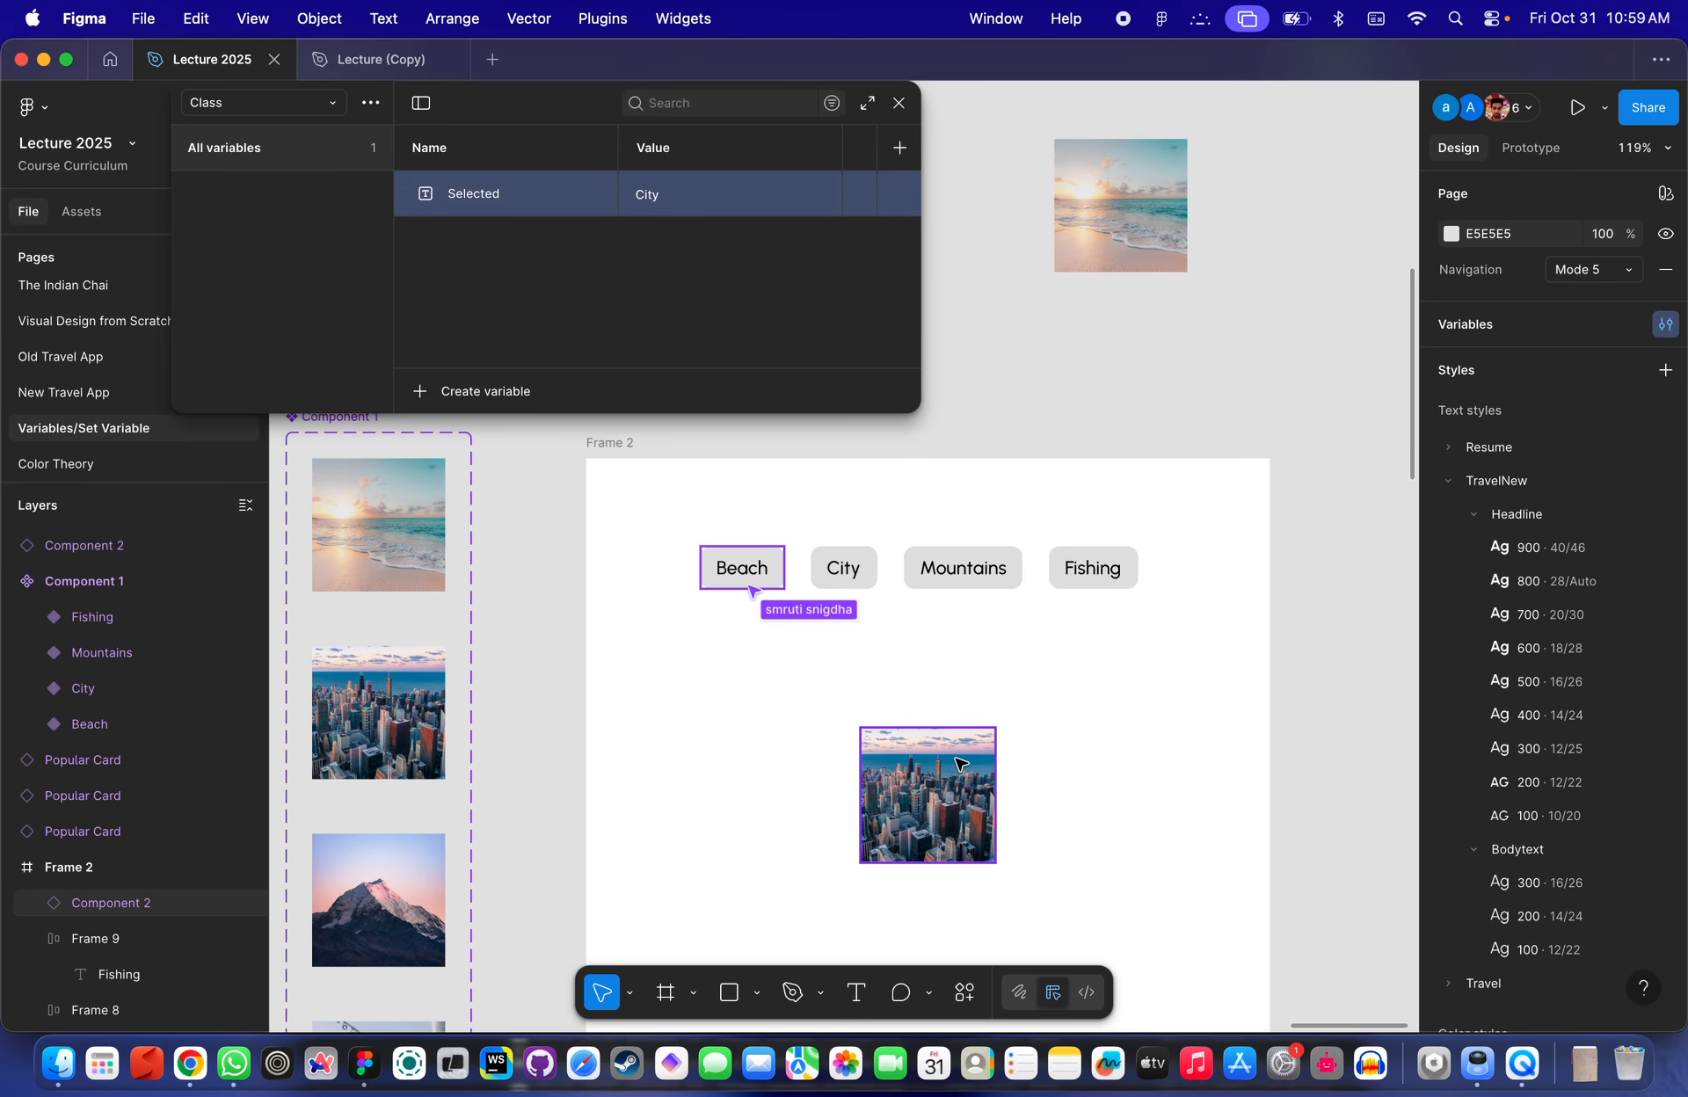
{"action": "scroll", "coordinate": [1007, 776], "scroll_direction": "up", "scroll_amount": 3}
{"action": "scroll", "coordinate": [1029, 795], "scroll_direction": "down", "scroll_amount": 5}
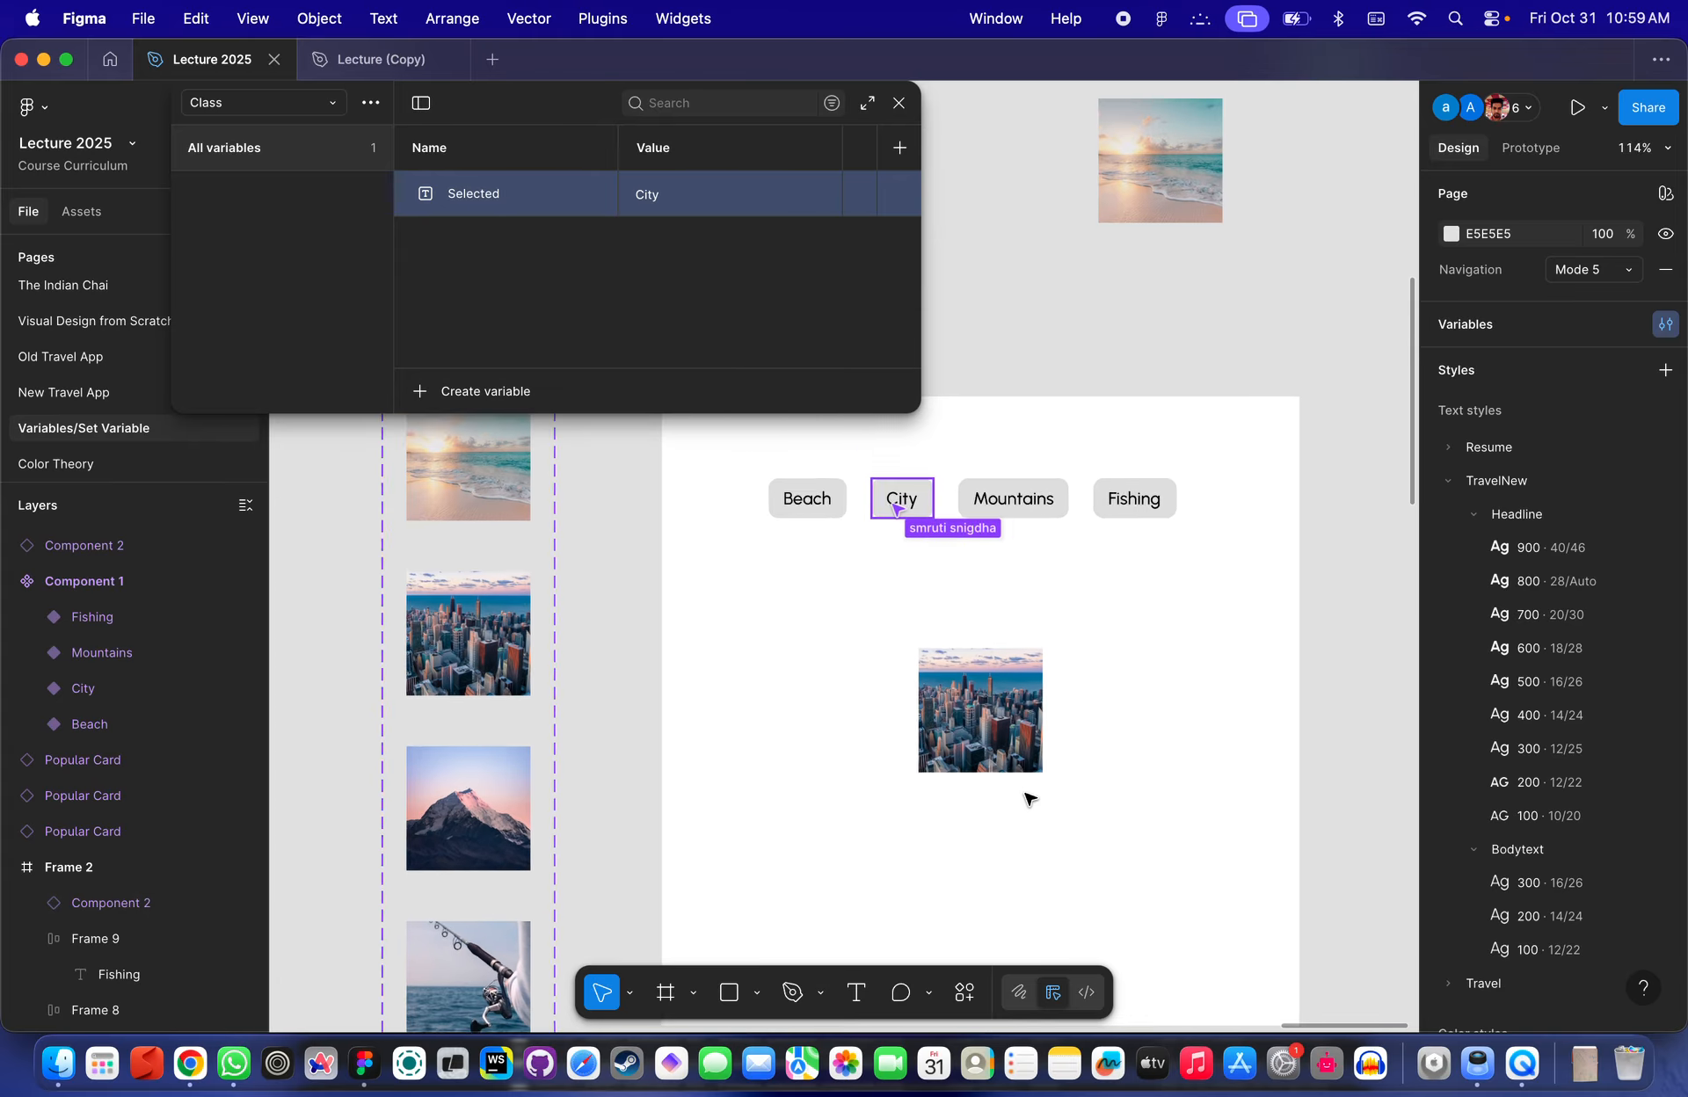
{"action": "left_click", "coordinate": [1014, 741]}
{"action": "scroll", "coordinate": [958, 695], "scroll_direction": "down", "scroll_amount": 3}
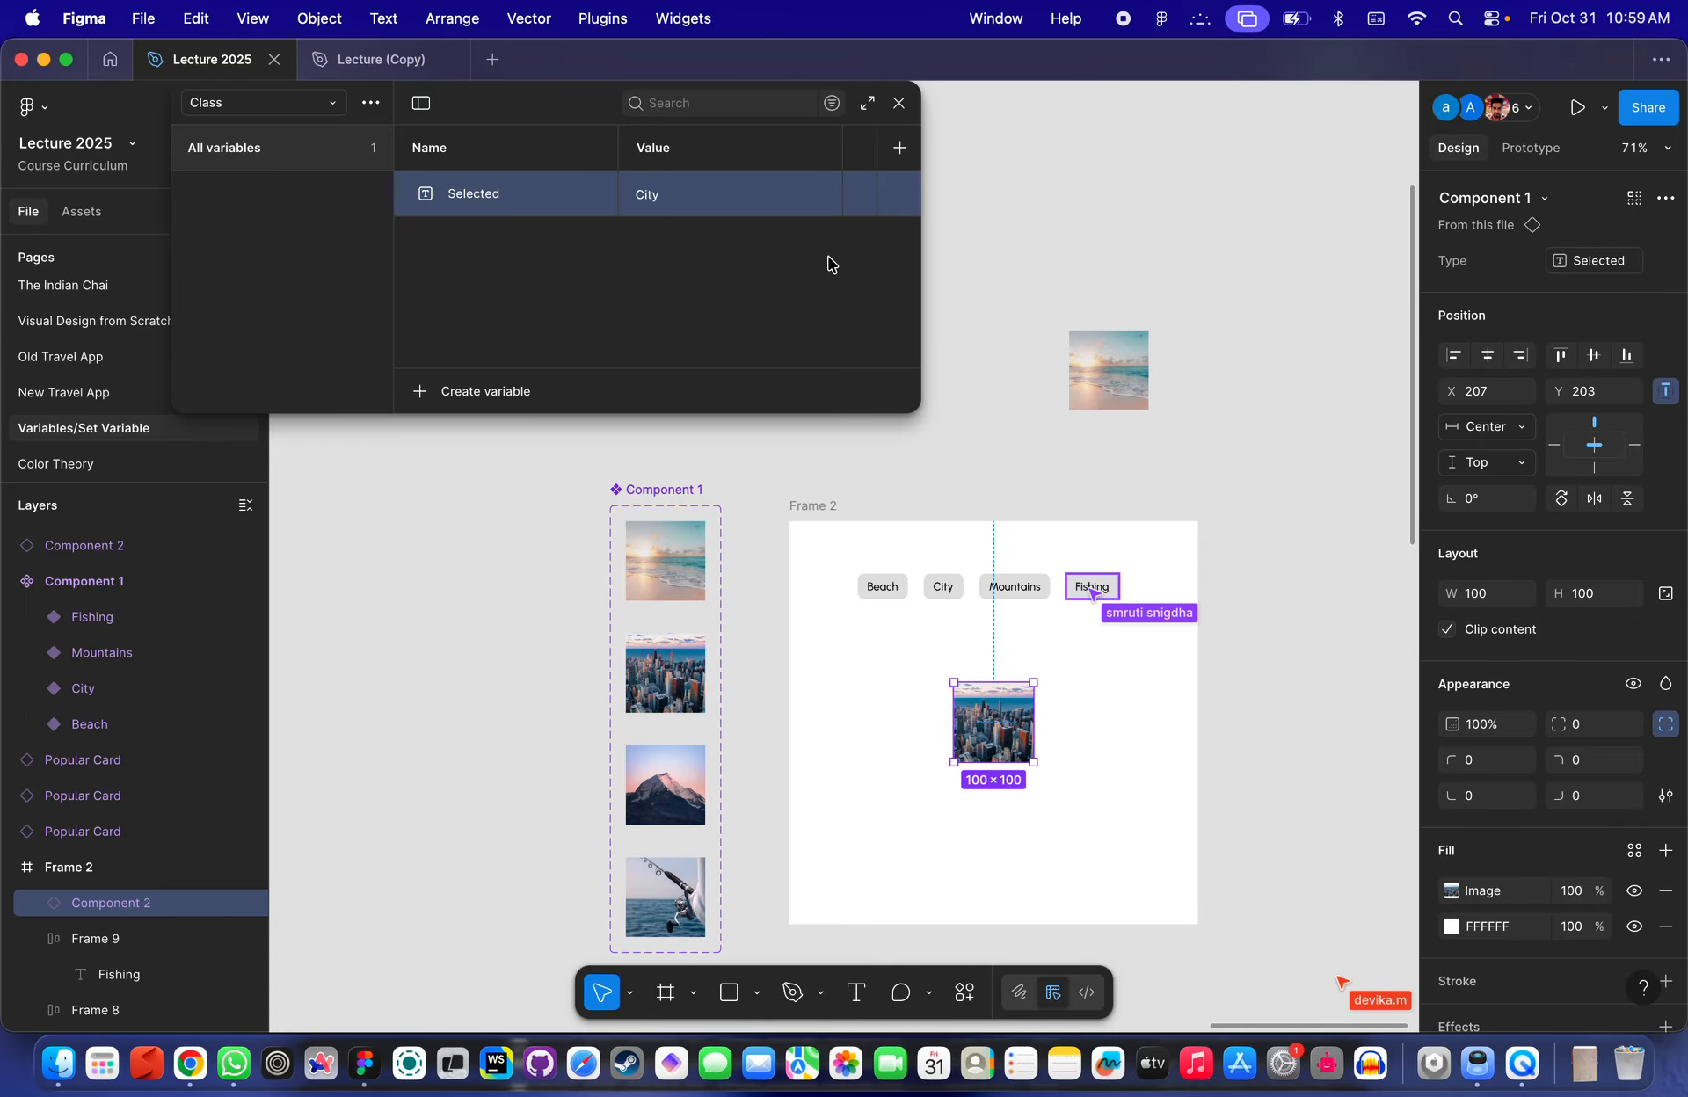
{"action": "scroll", "coordinate": [891, 613], "scroll_direction": "up", "scroll_amount": 8}
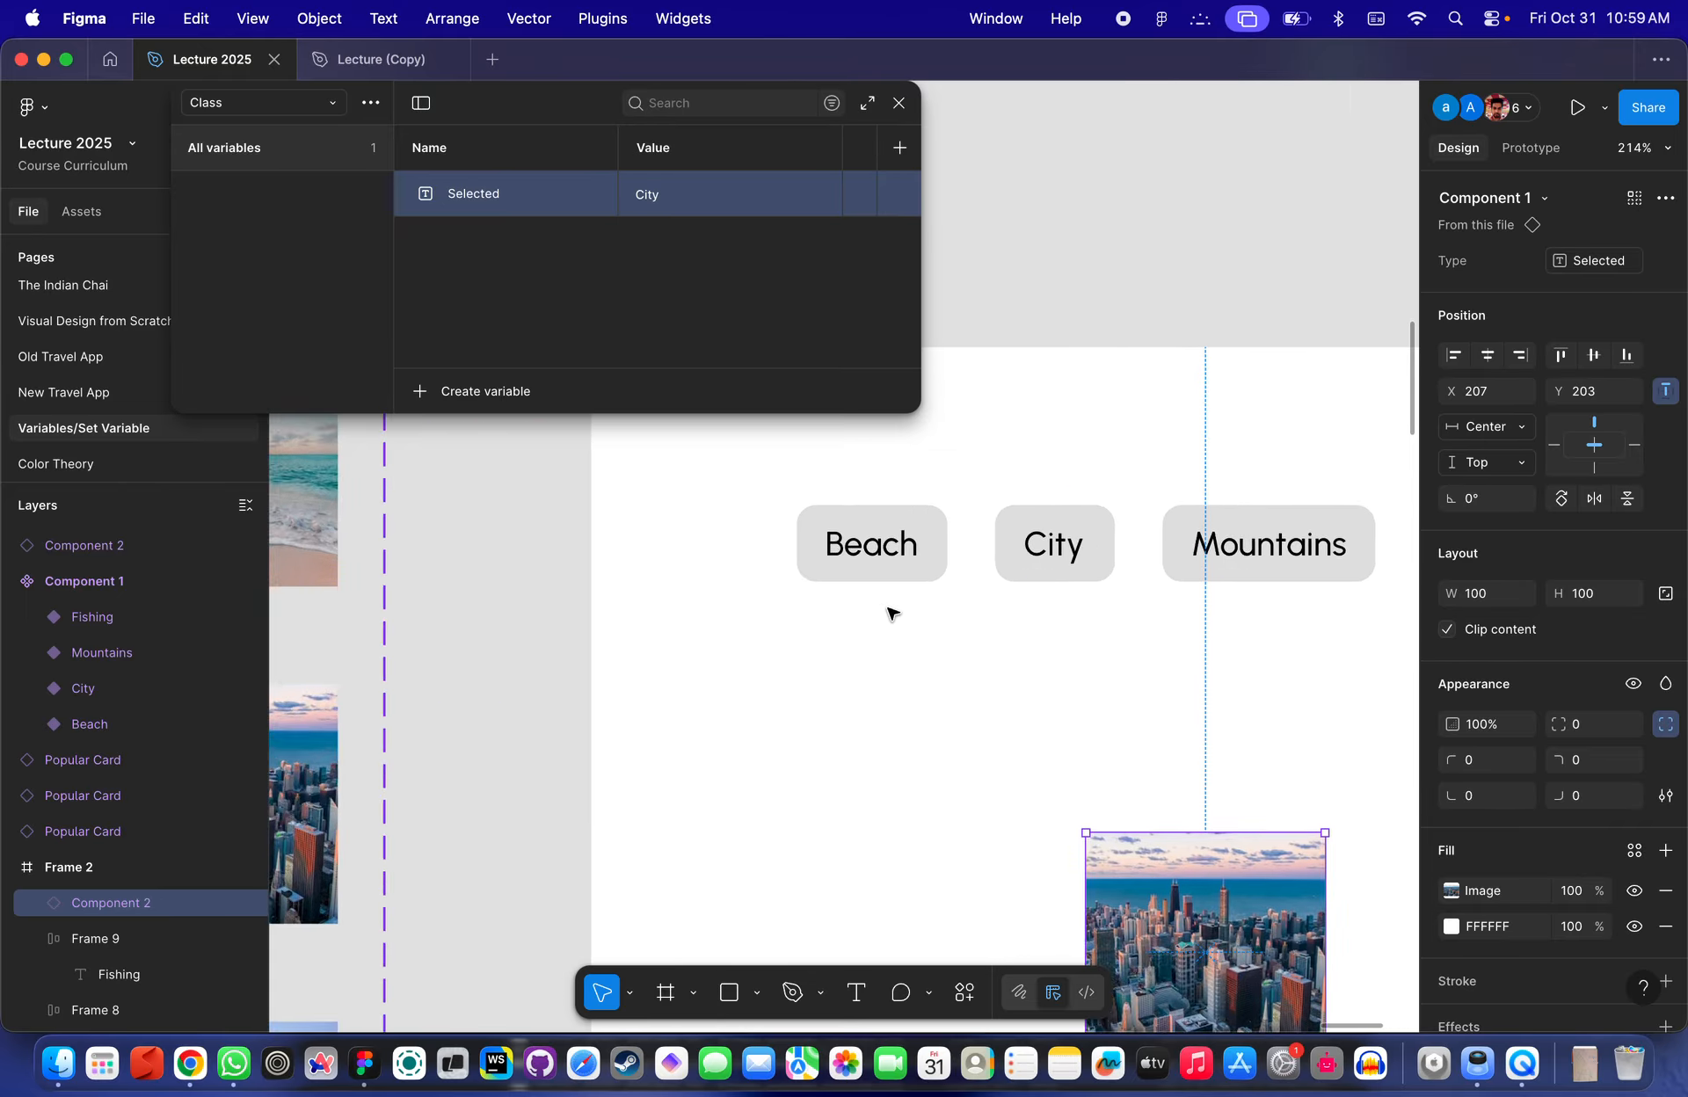
{"action": "scroll", "coordinate": [892, 612], "scroll_direction": "right", "scroll_amount": 5}
{"action": "scroll", "coordinate": [891, 612], "scroll_direction": "up", "scroll_amount": 1}
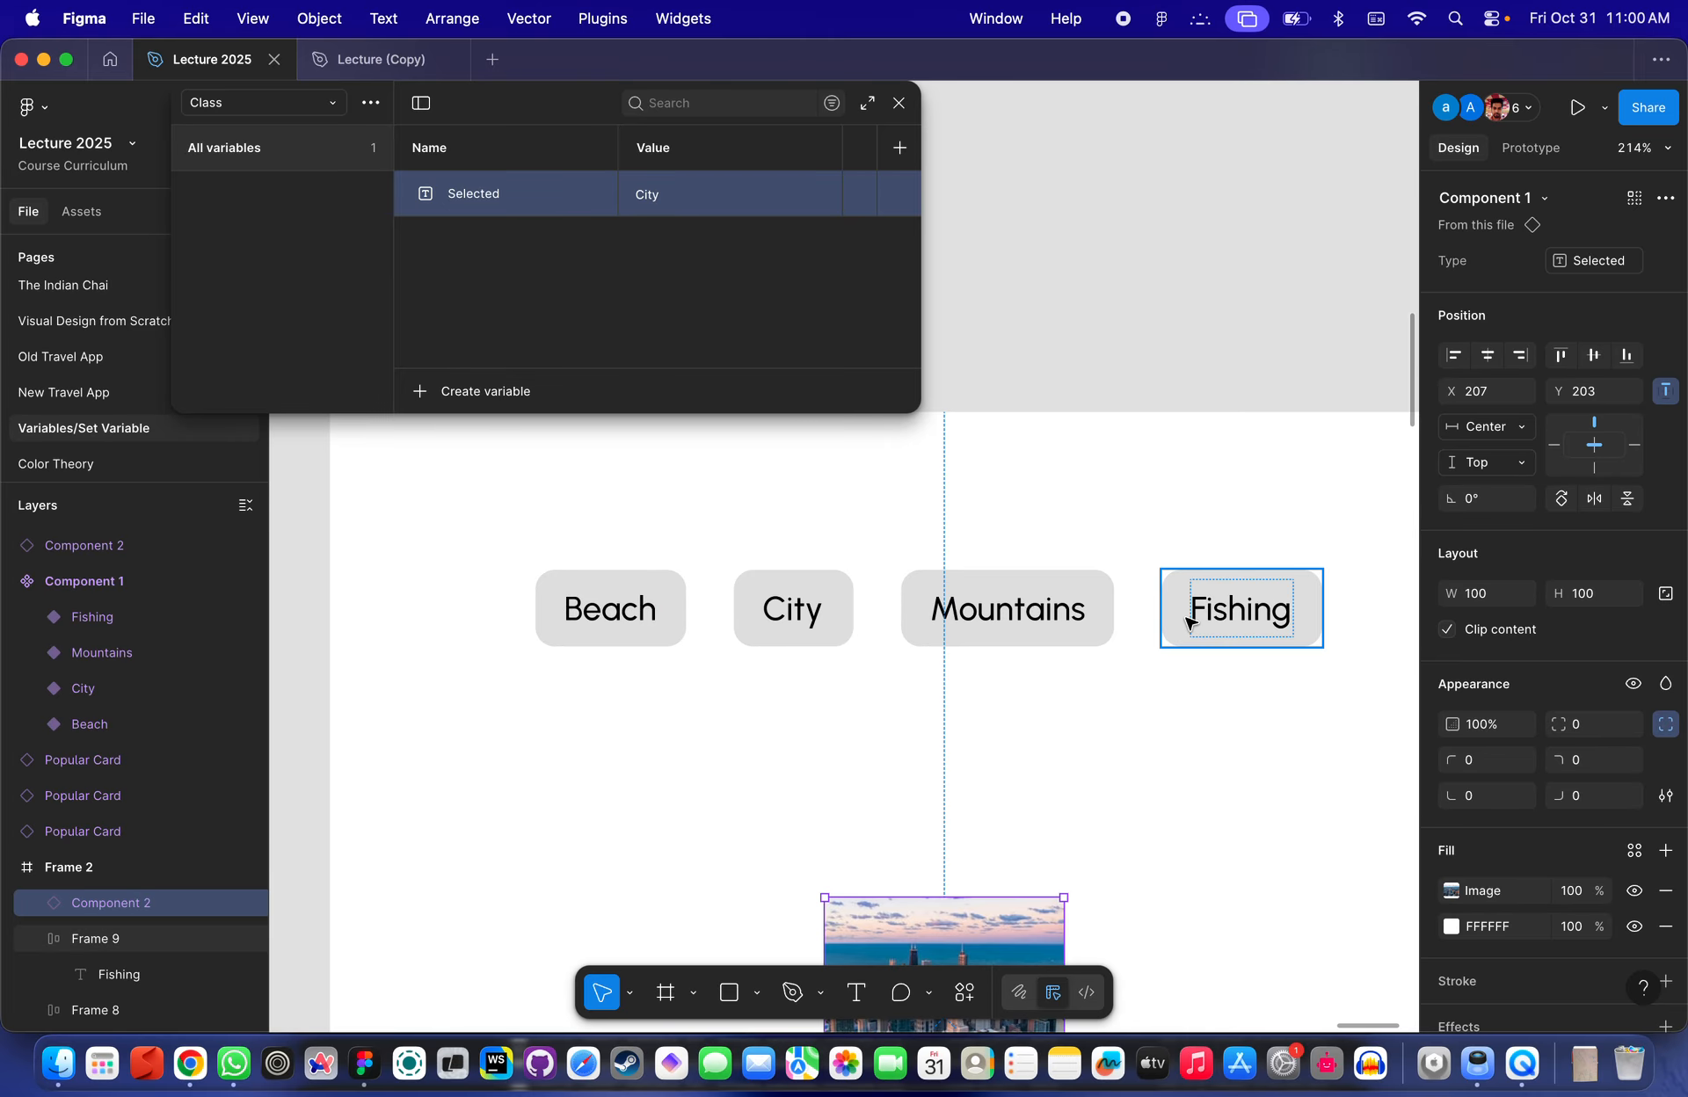
{"action": "scroll", "coordinate": [1186, 622], "scroll_direction": "down", "scroll_amount": 6}
{"action": "scroll", "coordinate": [1183, 652], "scroll_direction": "up", "scroll_amount": 3}
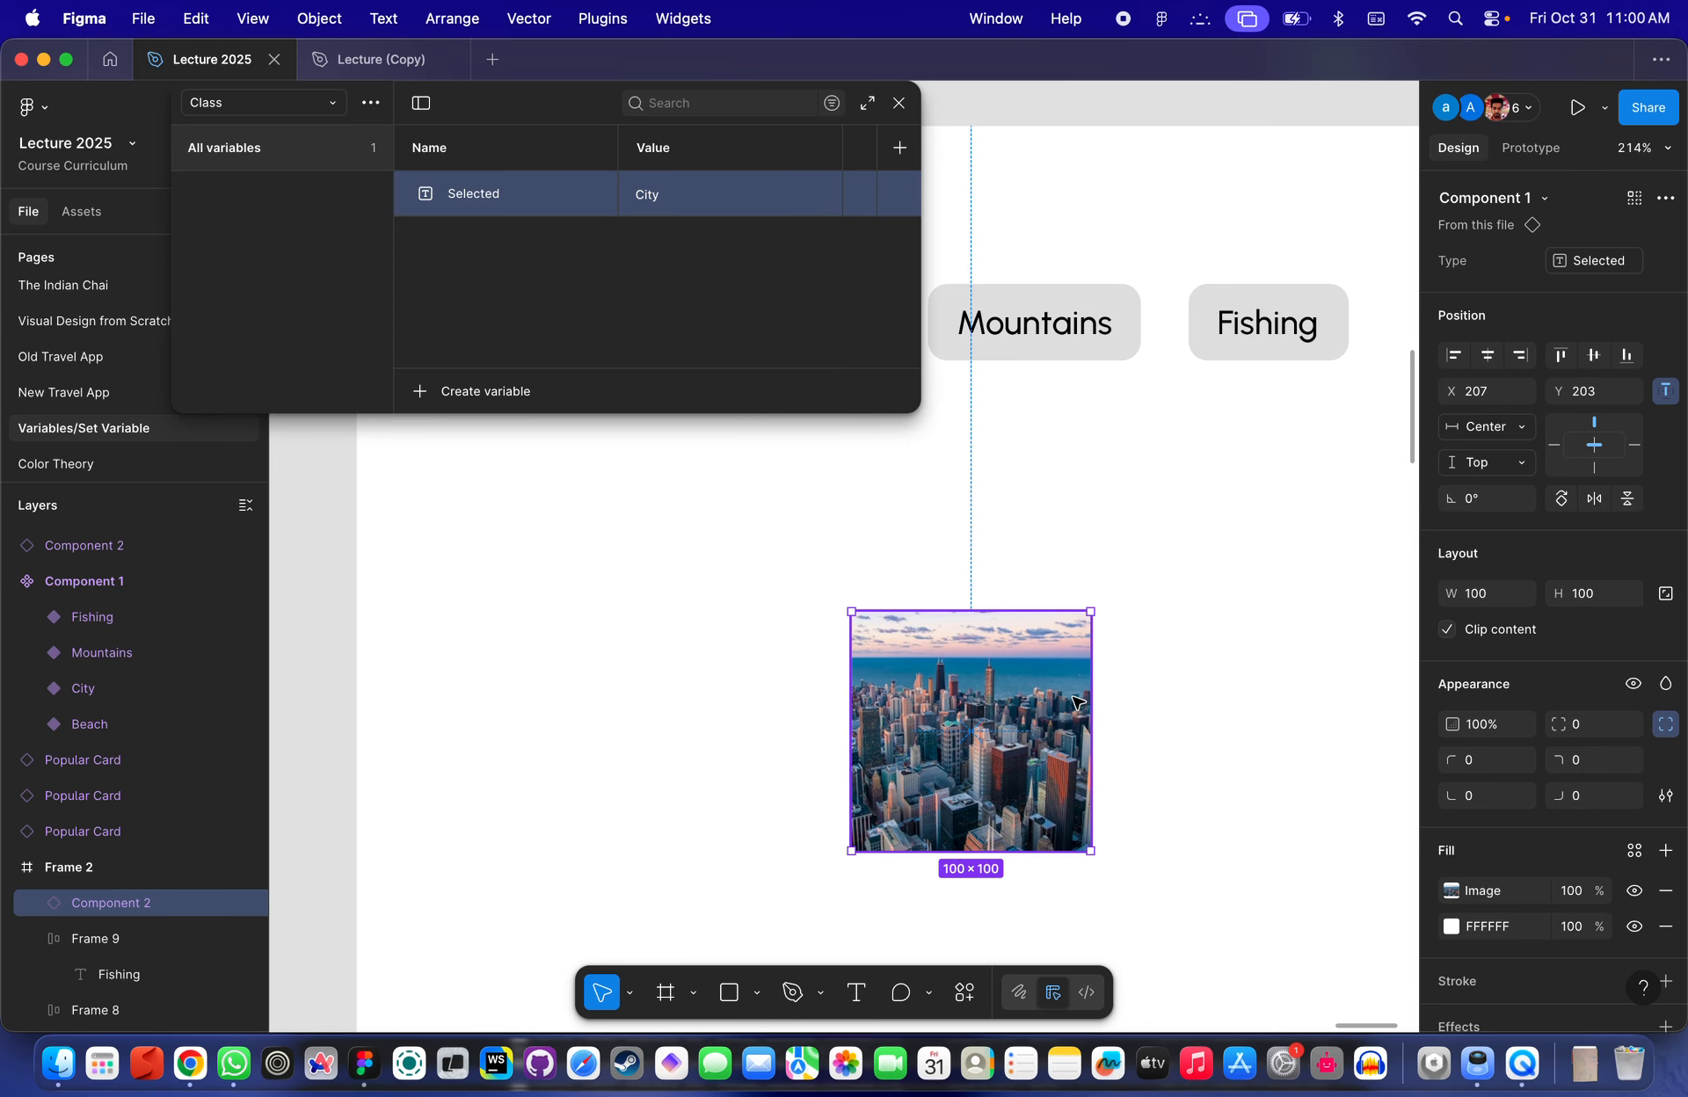
{"action": "scroll", "coordinate": [1077, 701], "scroll_direction": "up", "scroll_amount": 3}
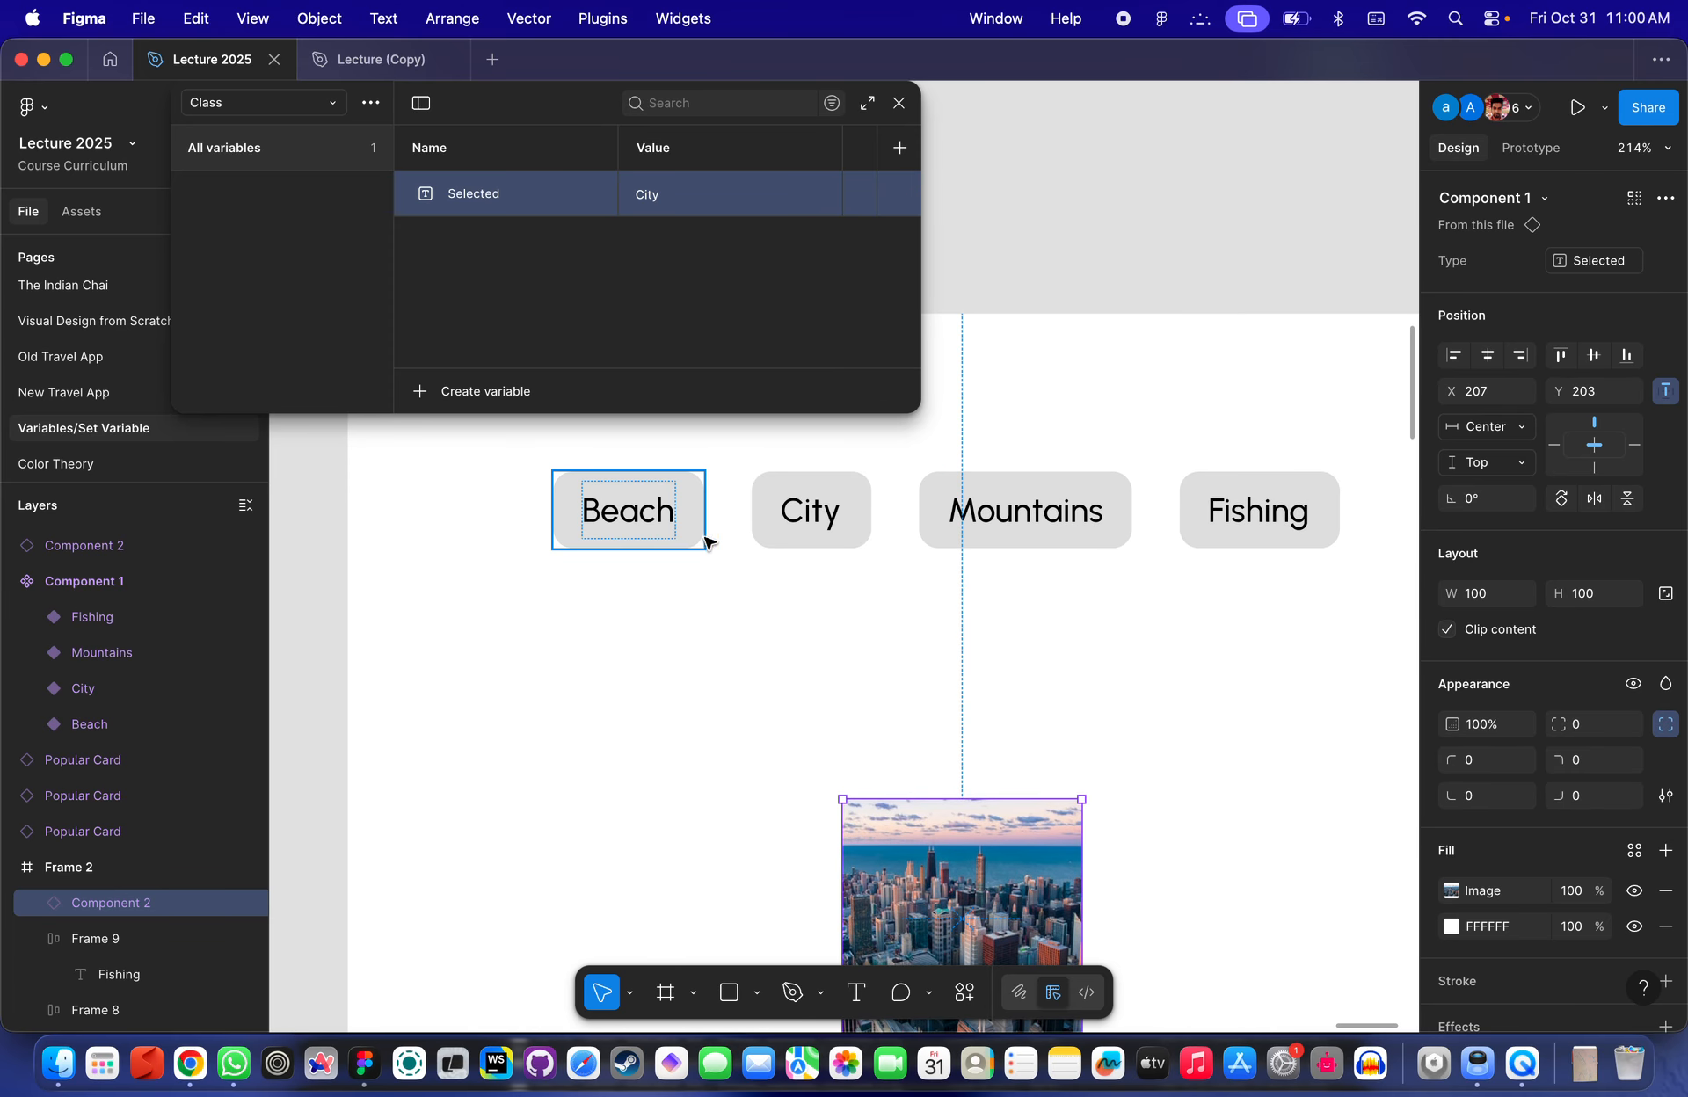
- Select the Beach button, close the variables window, and switch to prototype mode
{"action": "left_click", "coordinate": [669, 537]}
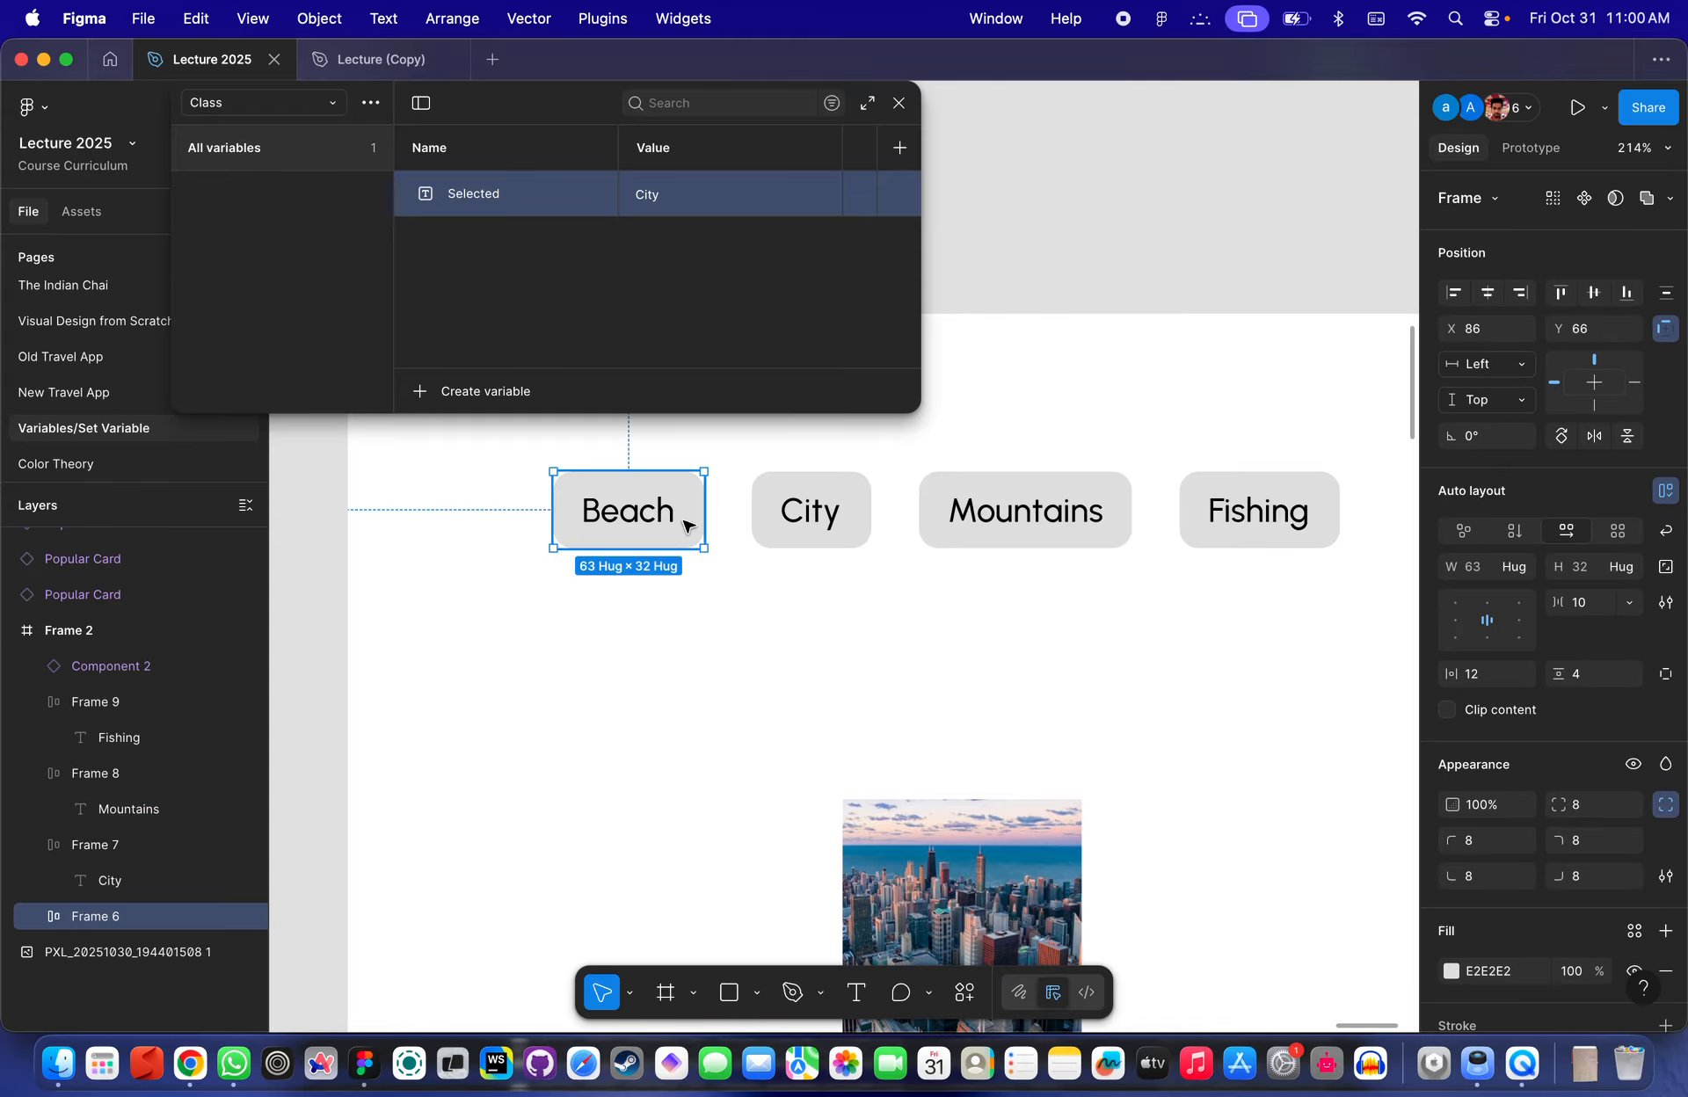
{"action": "left_click", "coordinate": [902, 106]}
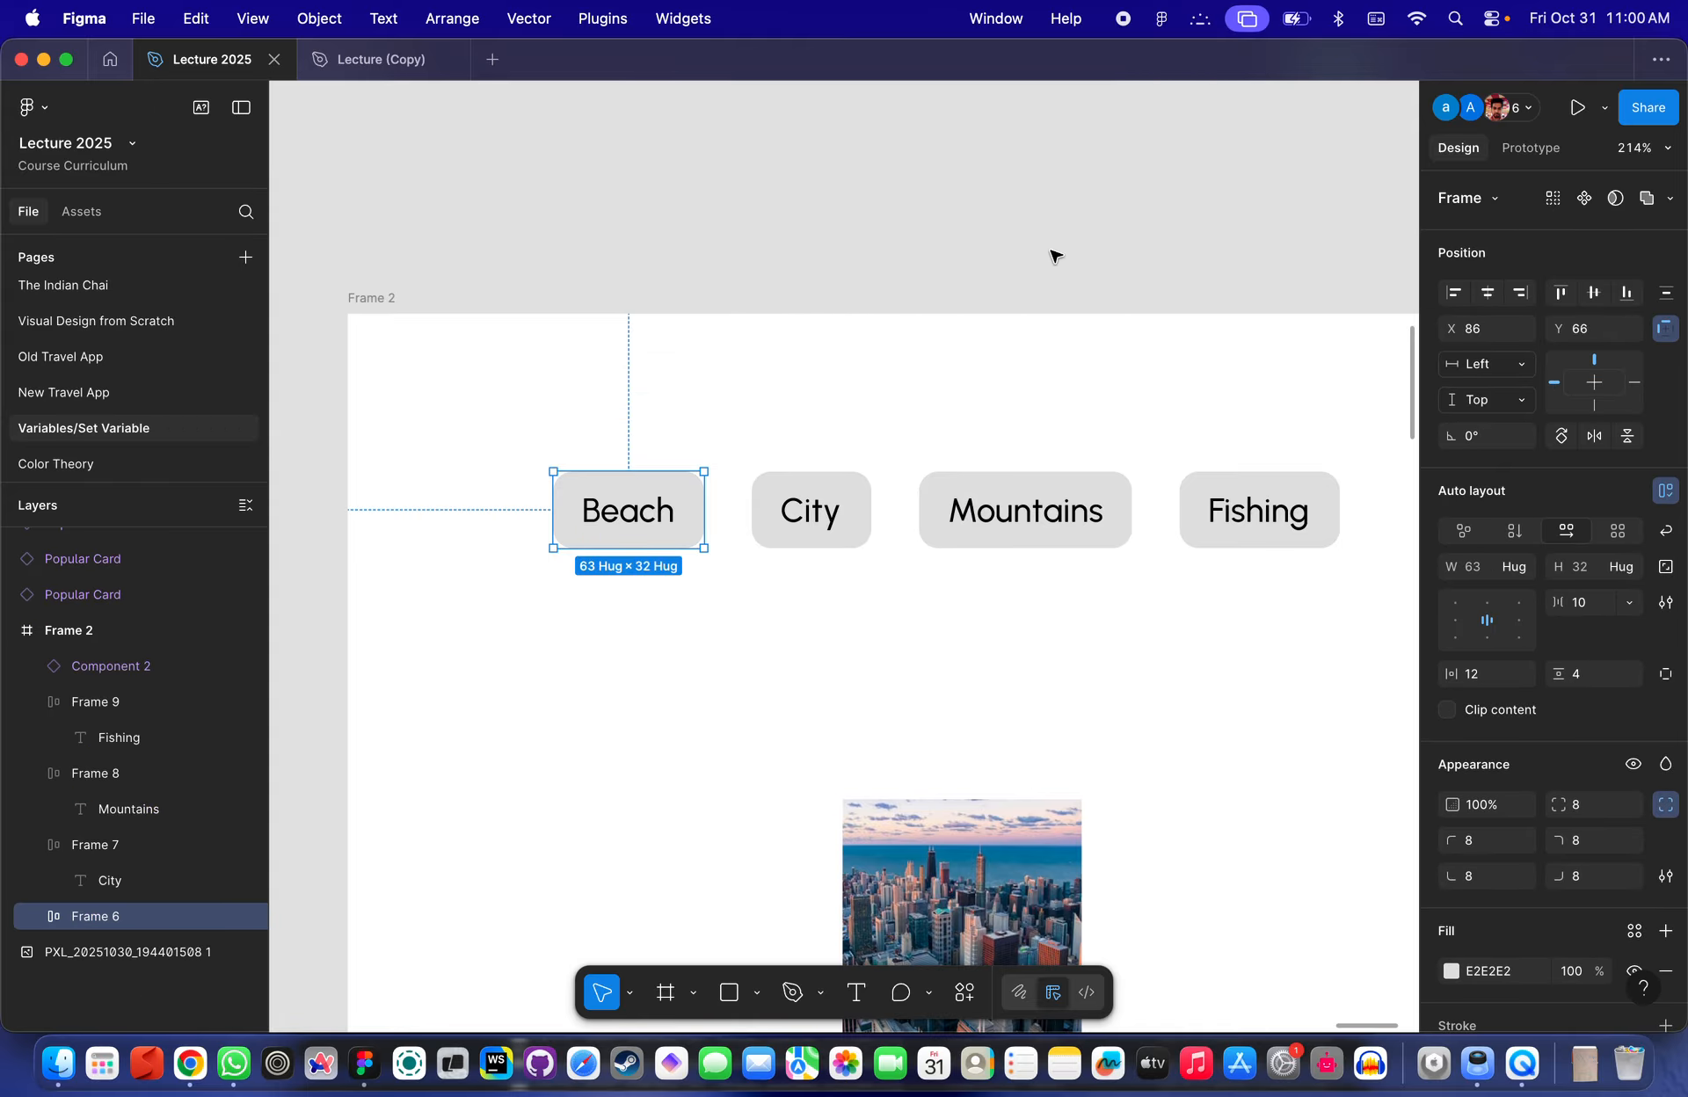
{"action": "left_click", "coordinate": [1055, 256]}
{"action": "left_click", "coordinate": [660, 528]}
{"action": "scroll", "coordinate": [659, 531], "scroll_direction": "down", "scroll_amount": 1}
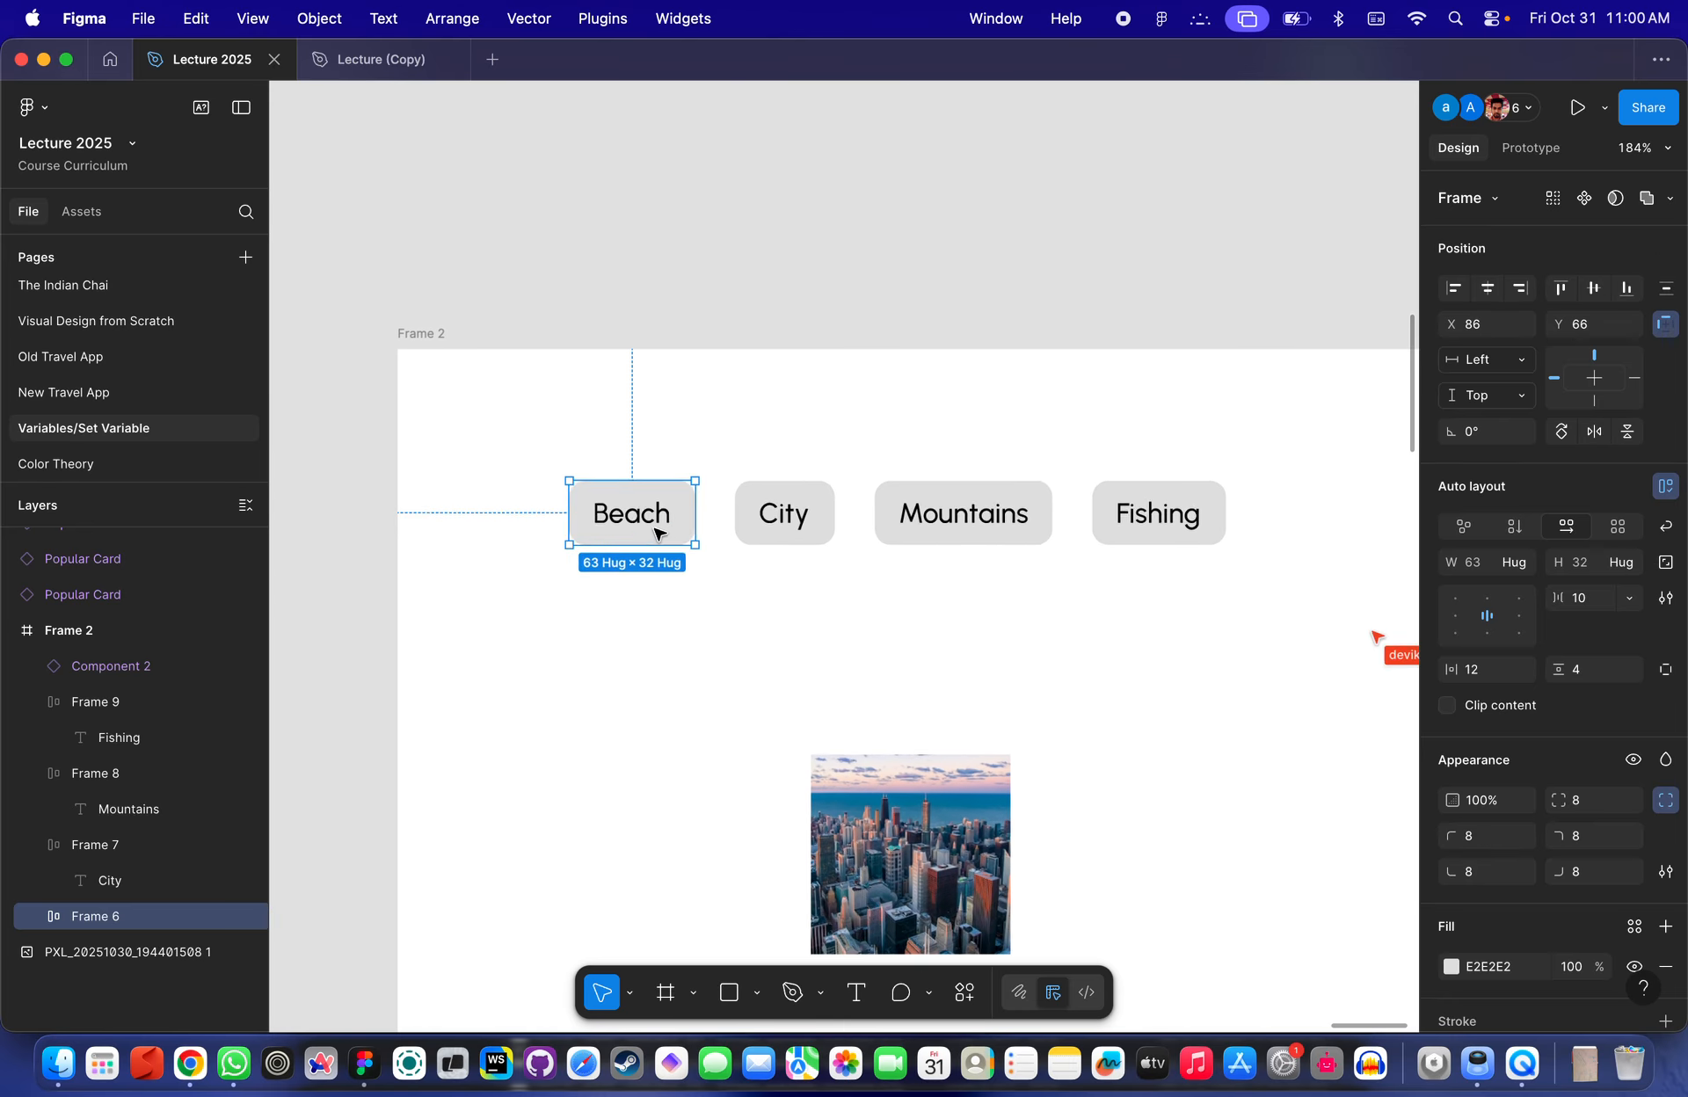
{"action": "scroll", "coordinate": [659, 531], "scroll_direction": "up", "scroll_amount": 1}
{"action": "left_click", "coordinate": [1528, 148]}
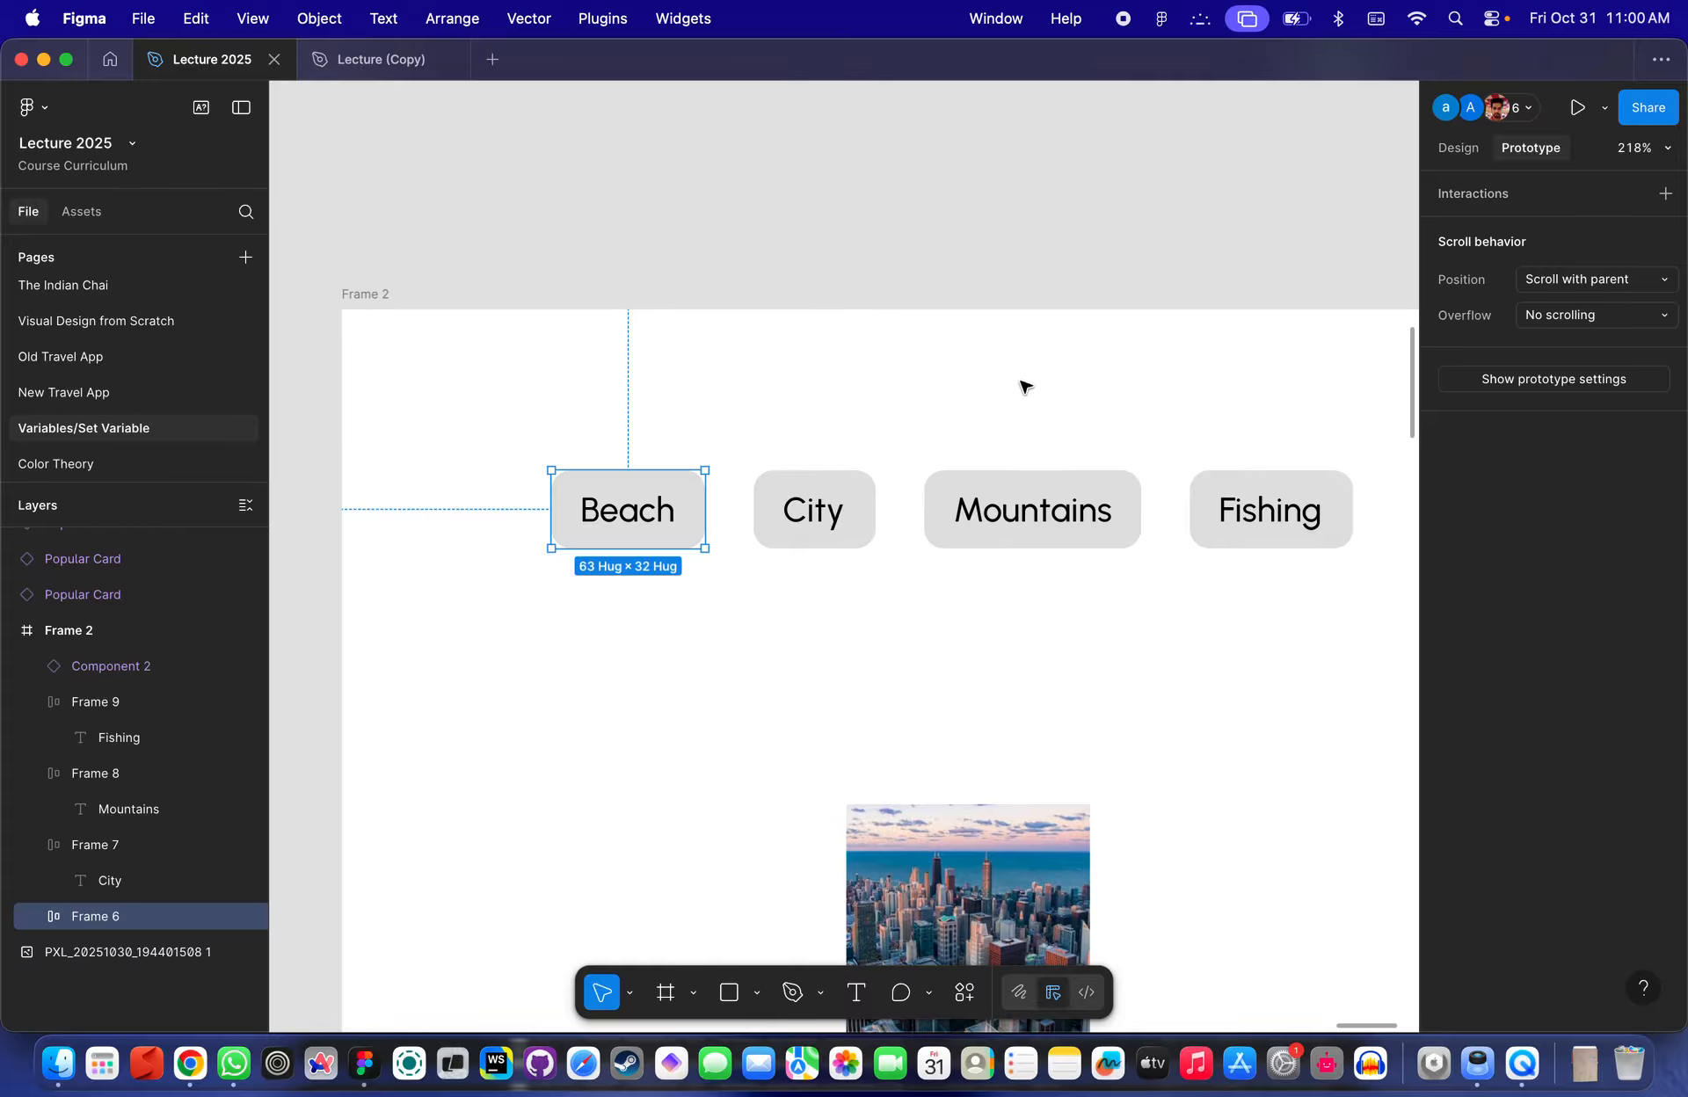
- Draw a frame above Frame 2 and link the Beach button to it with a navigate interaction
{"action": "scroll", "coordinate": [664, 466], "scroll_direction": "down", "scroll_amount": 5}
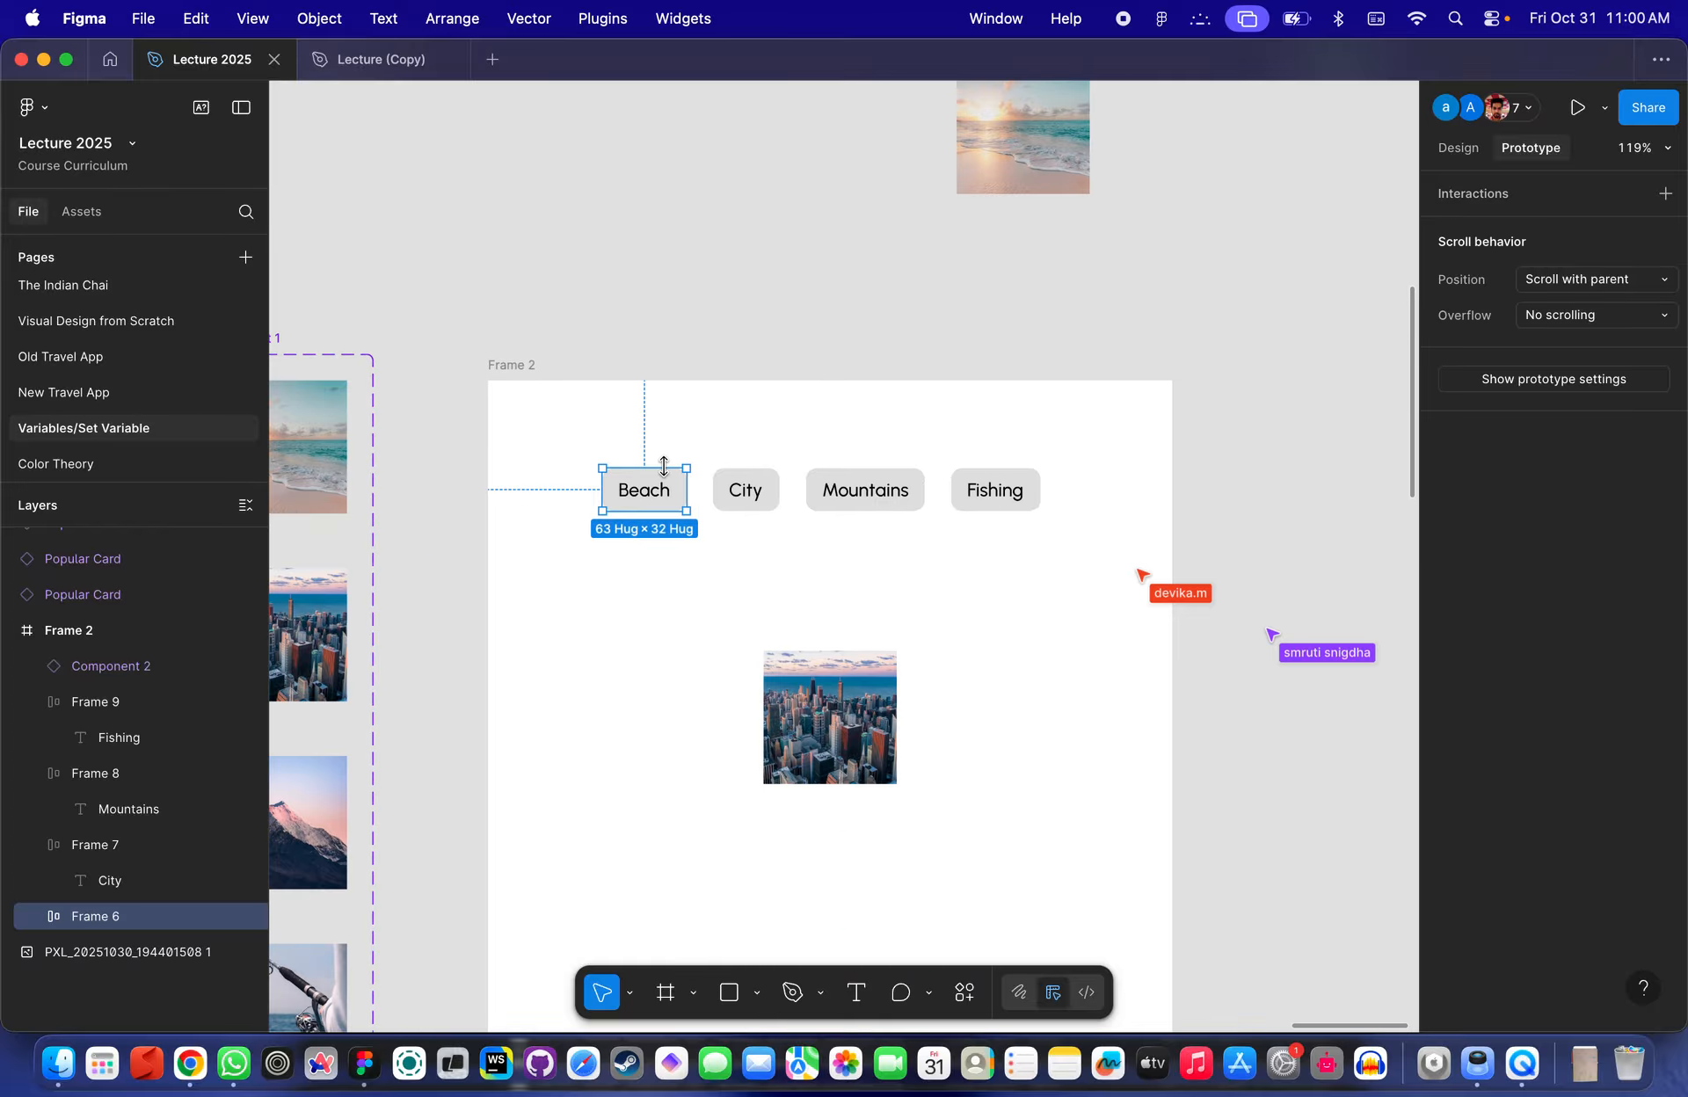
{"action": "scroll", "coordinate": [686, 488], "scroll_direction": "up", "scroll_amount": 5}
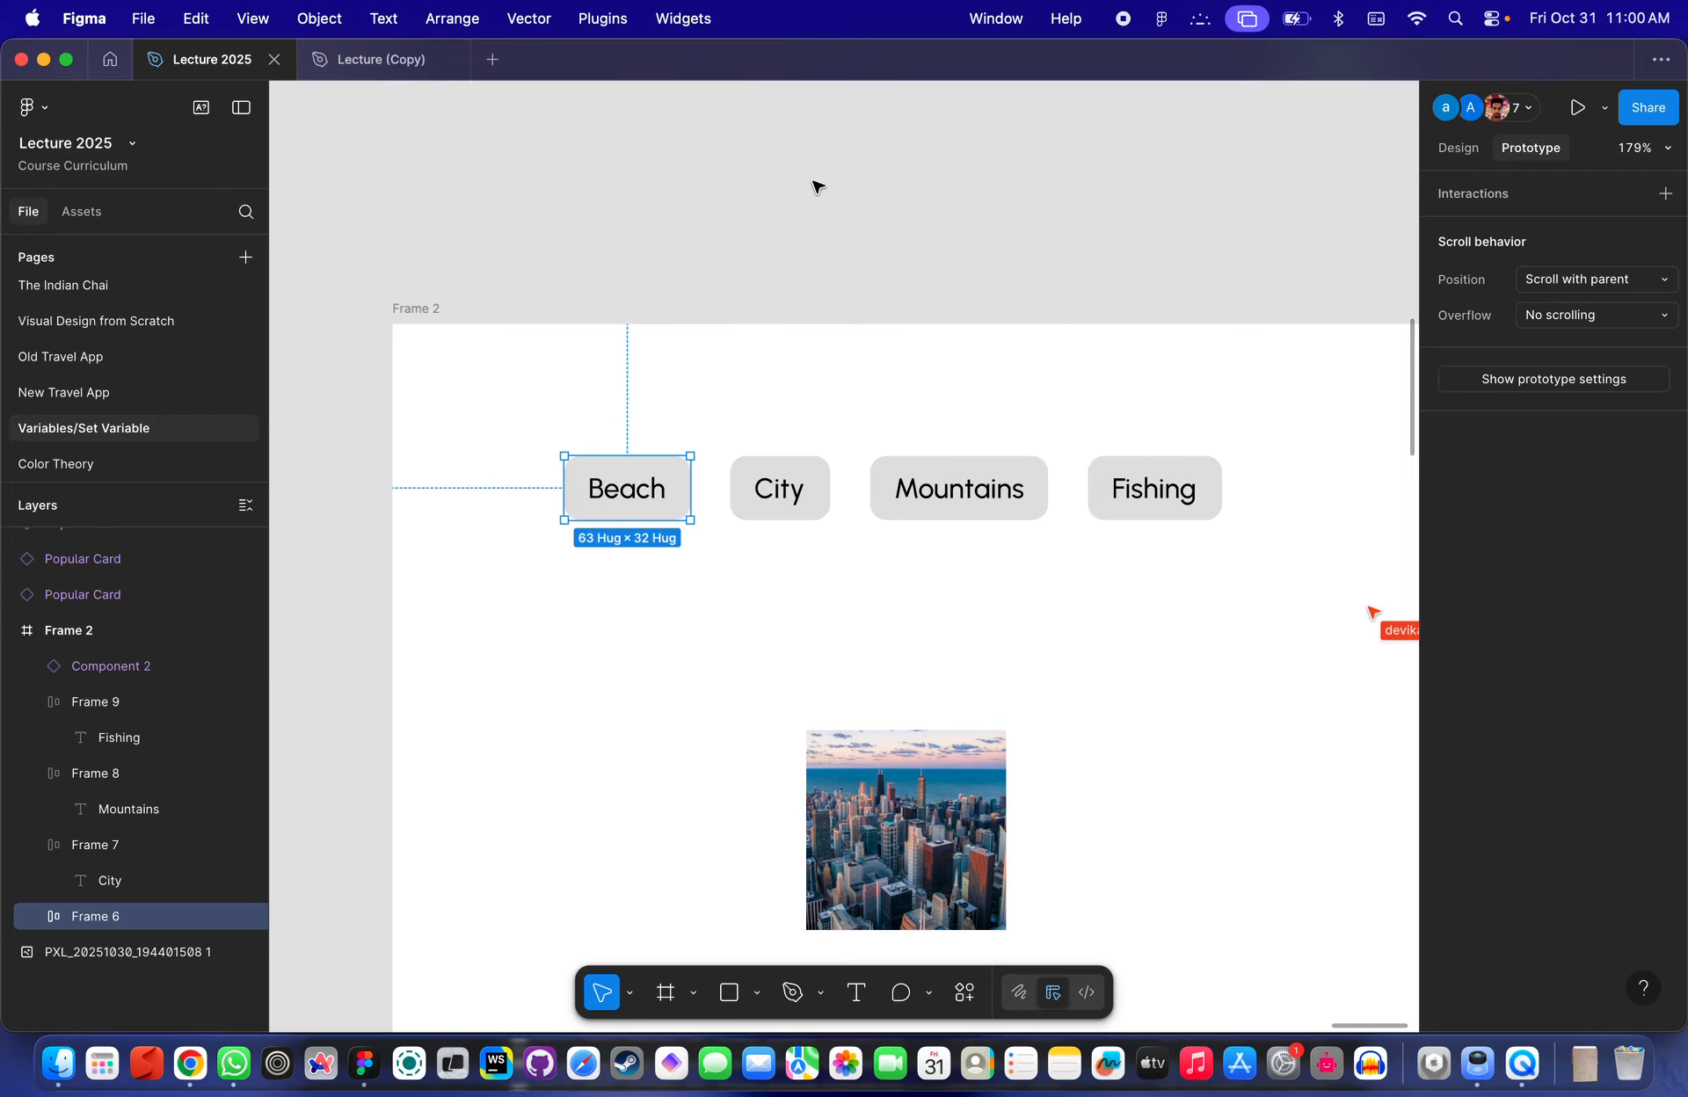
{"action": "scroll", "coordinate": [817, 264], "scroll_direction": "up", "scroll_amount": 5}
{"action": "key", "text": "f"}
{"action": "mouse_move", "coordinate": [700, 222]}
{"action": "left_mouse_down"}
{"action": "mouse_move", "coordinate": [950, 339]}
{"action": "mouse_move", "coordinate": [999, 388]}
{"action": "left_mouse_up"}
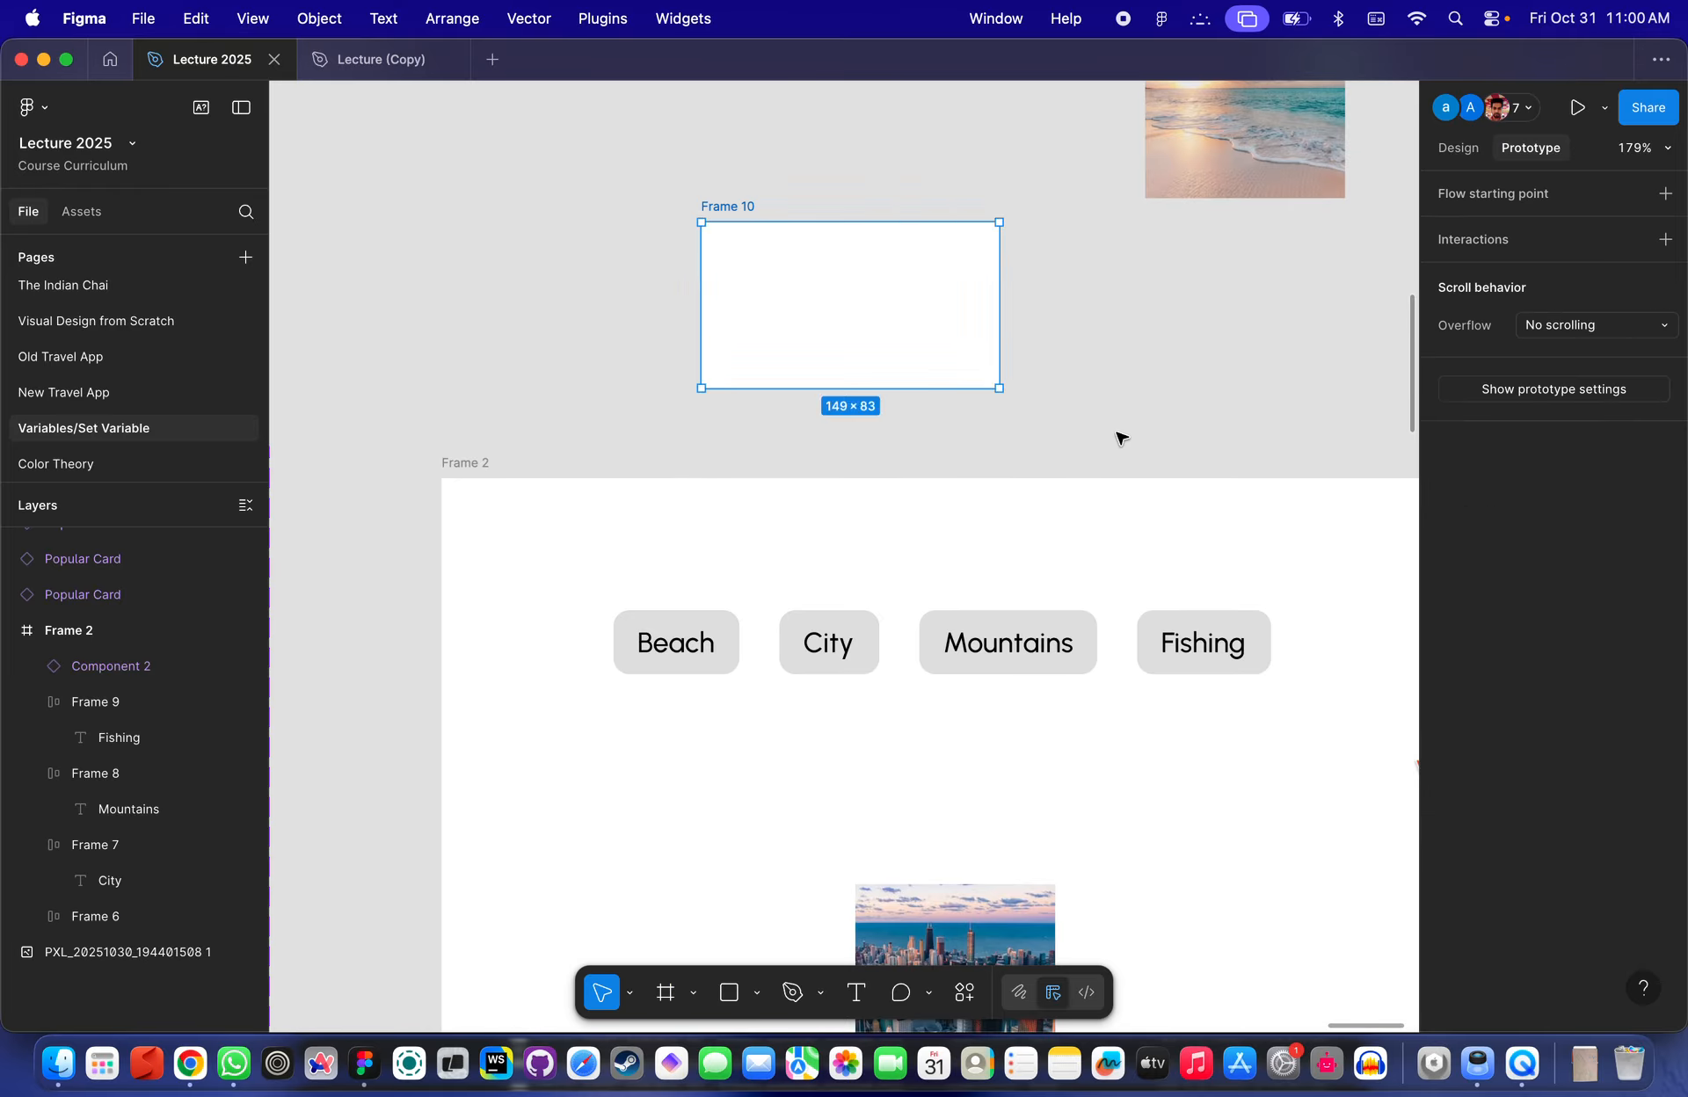
{"action": "left_click", "coordinate": [1118, 437]}
{"action": "left_click", "coordinate": [707, 620]}
{"action": "left_click_drag", "start_coordinate": [739, 641], "coordinate": [888, 364]}
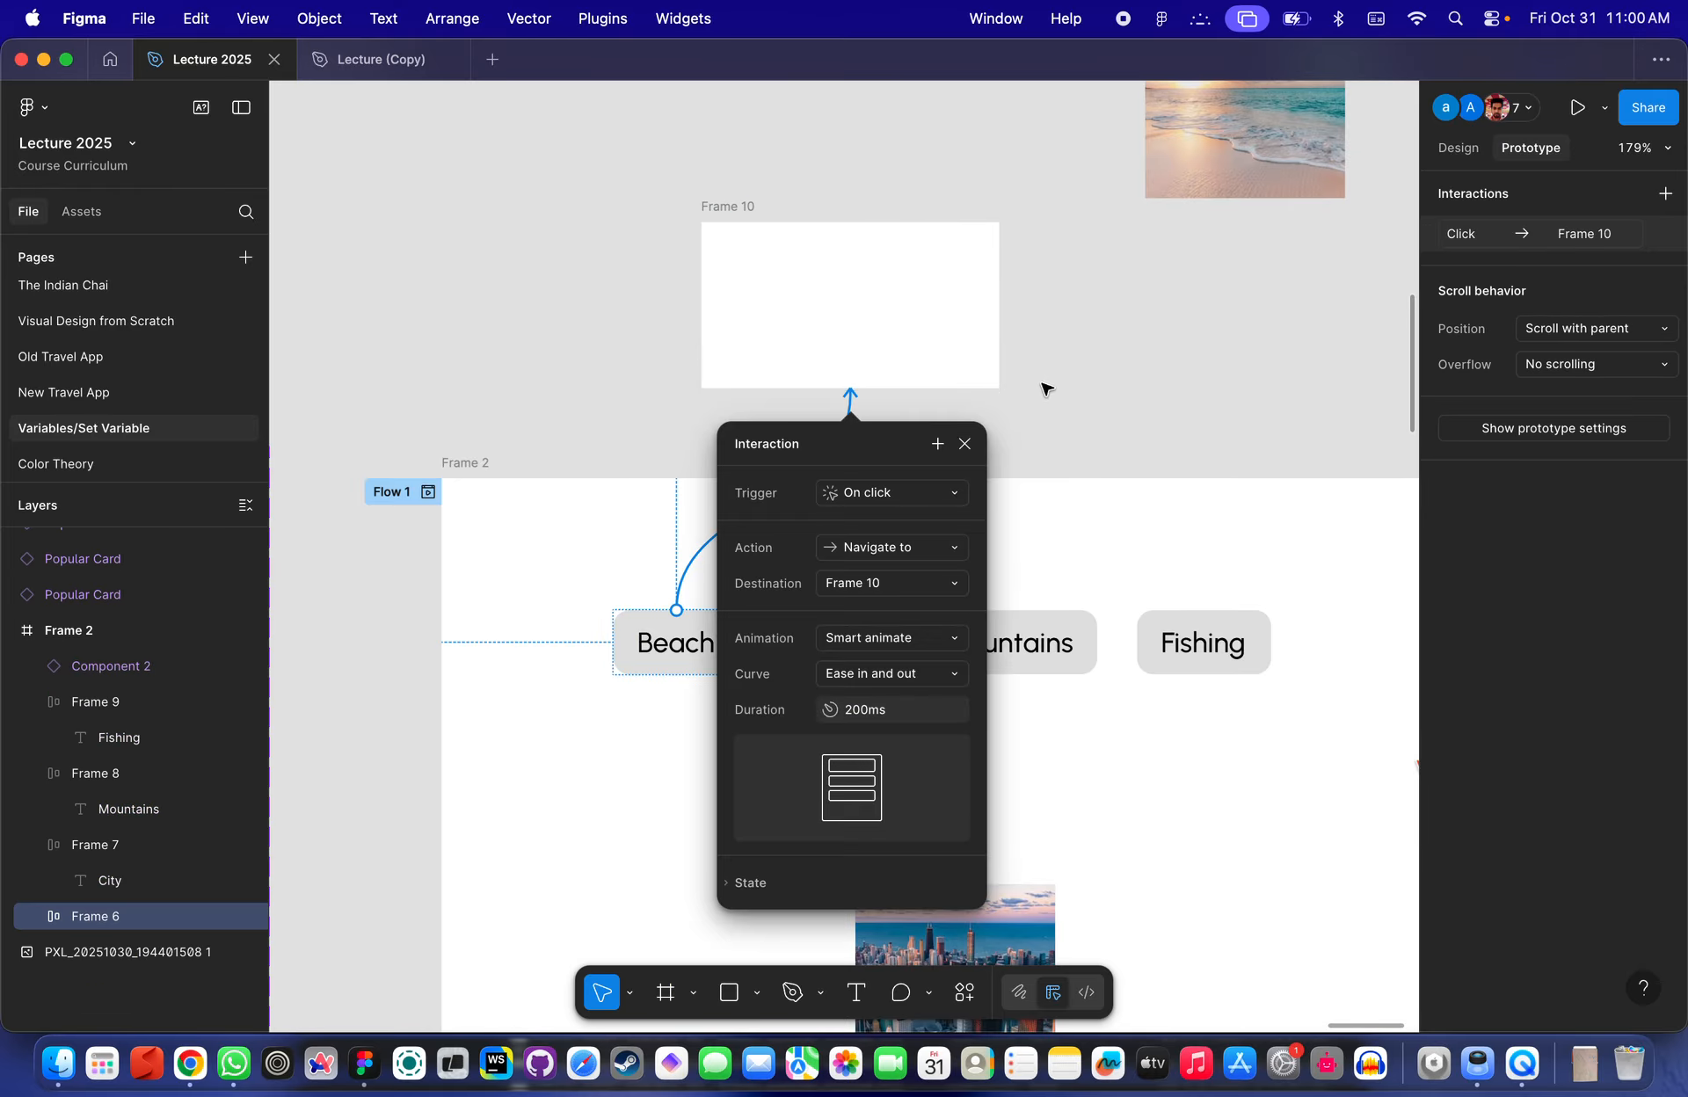
- Delete the temporary Frame 10 above Frame 2
{"action": "key", "text": "Escape"}
{"action": "left_click", "coordinate": [839, 330]}
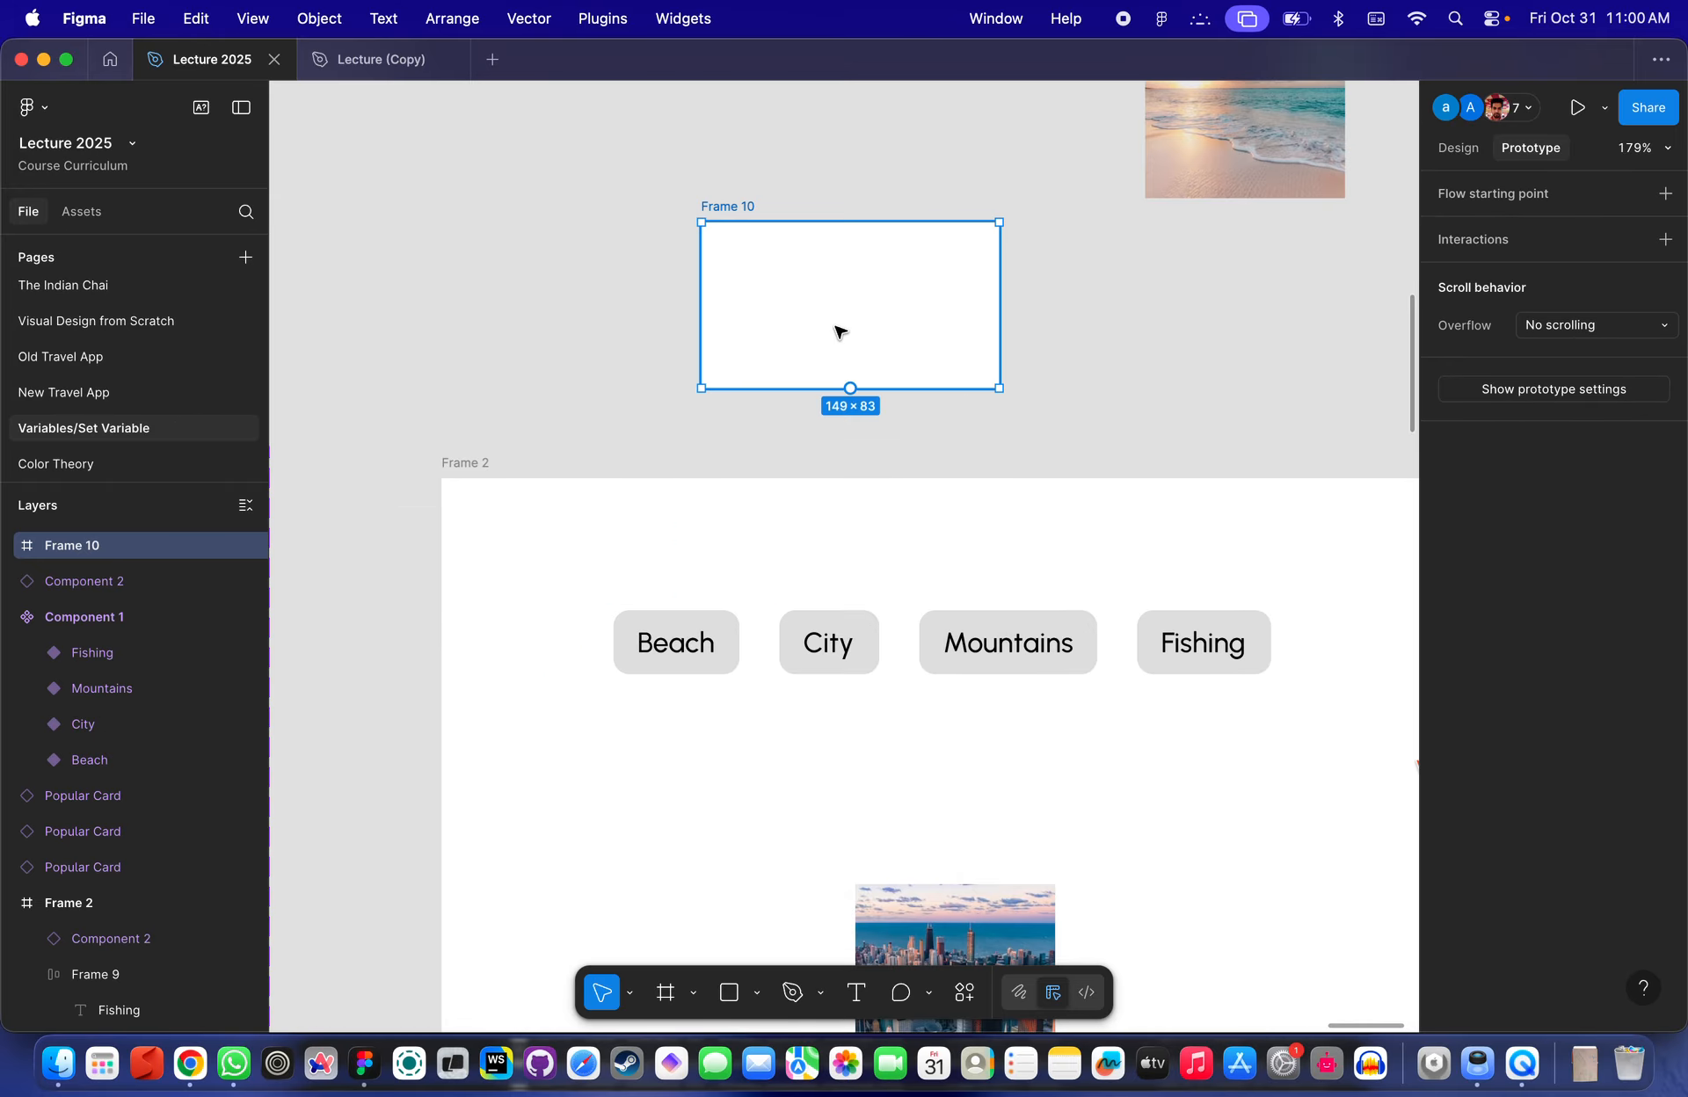
{"action": "key", "text": "Delete"}
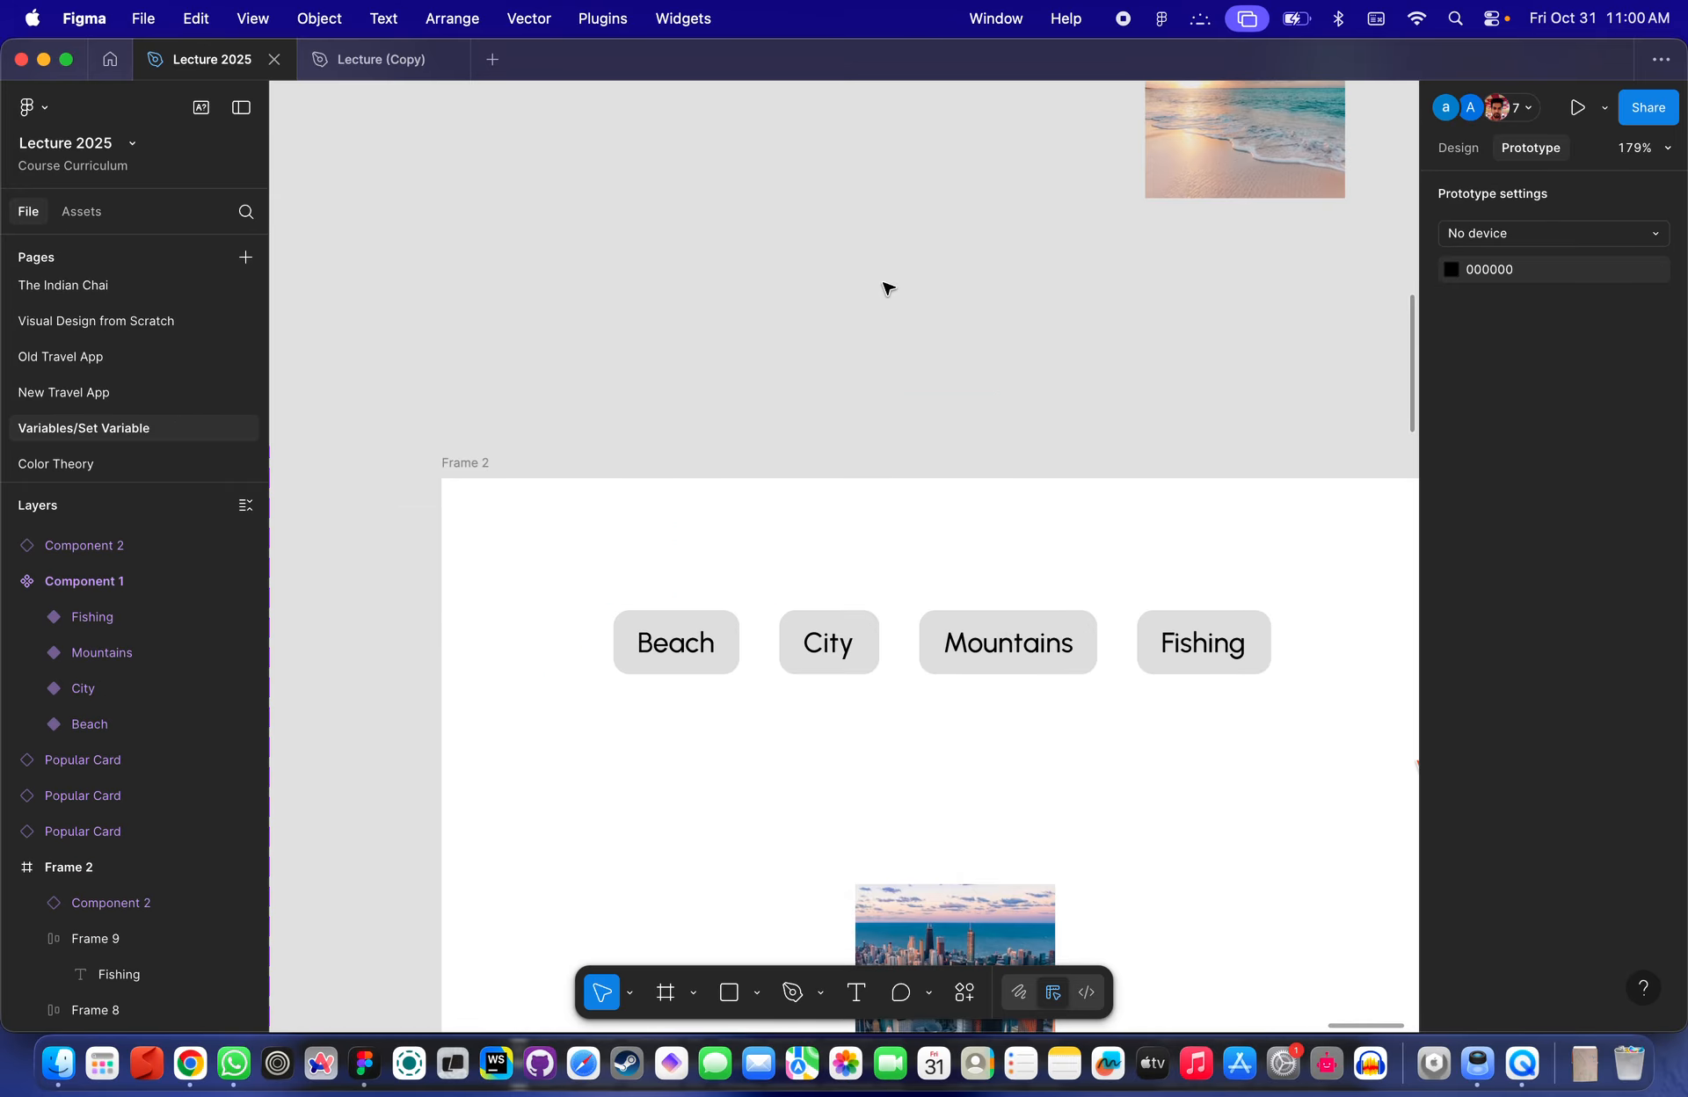
- Add an On click interaction to the Beach button with a Set variable action targeting the Selected variable
{"action": "left_click", "coordinate": [711, 629]}
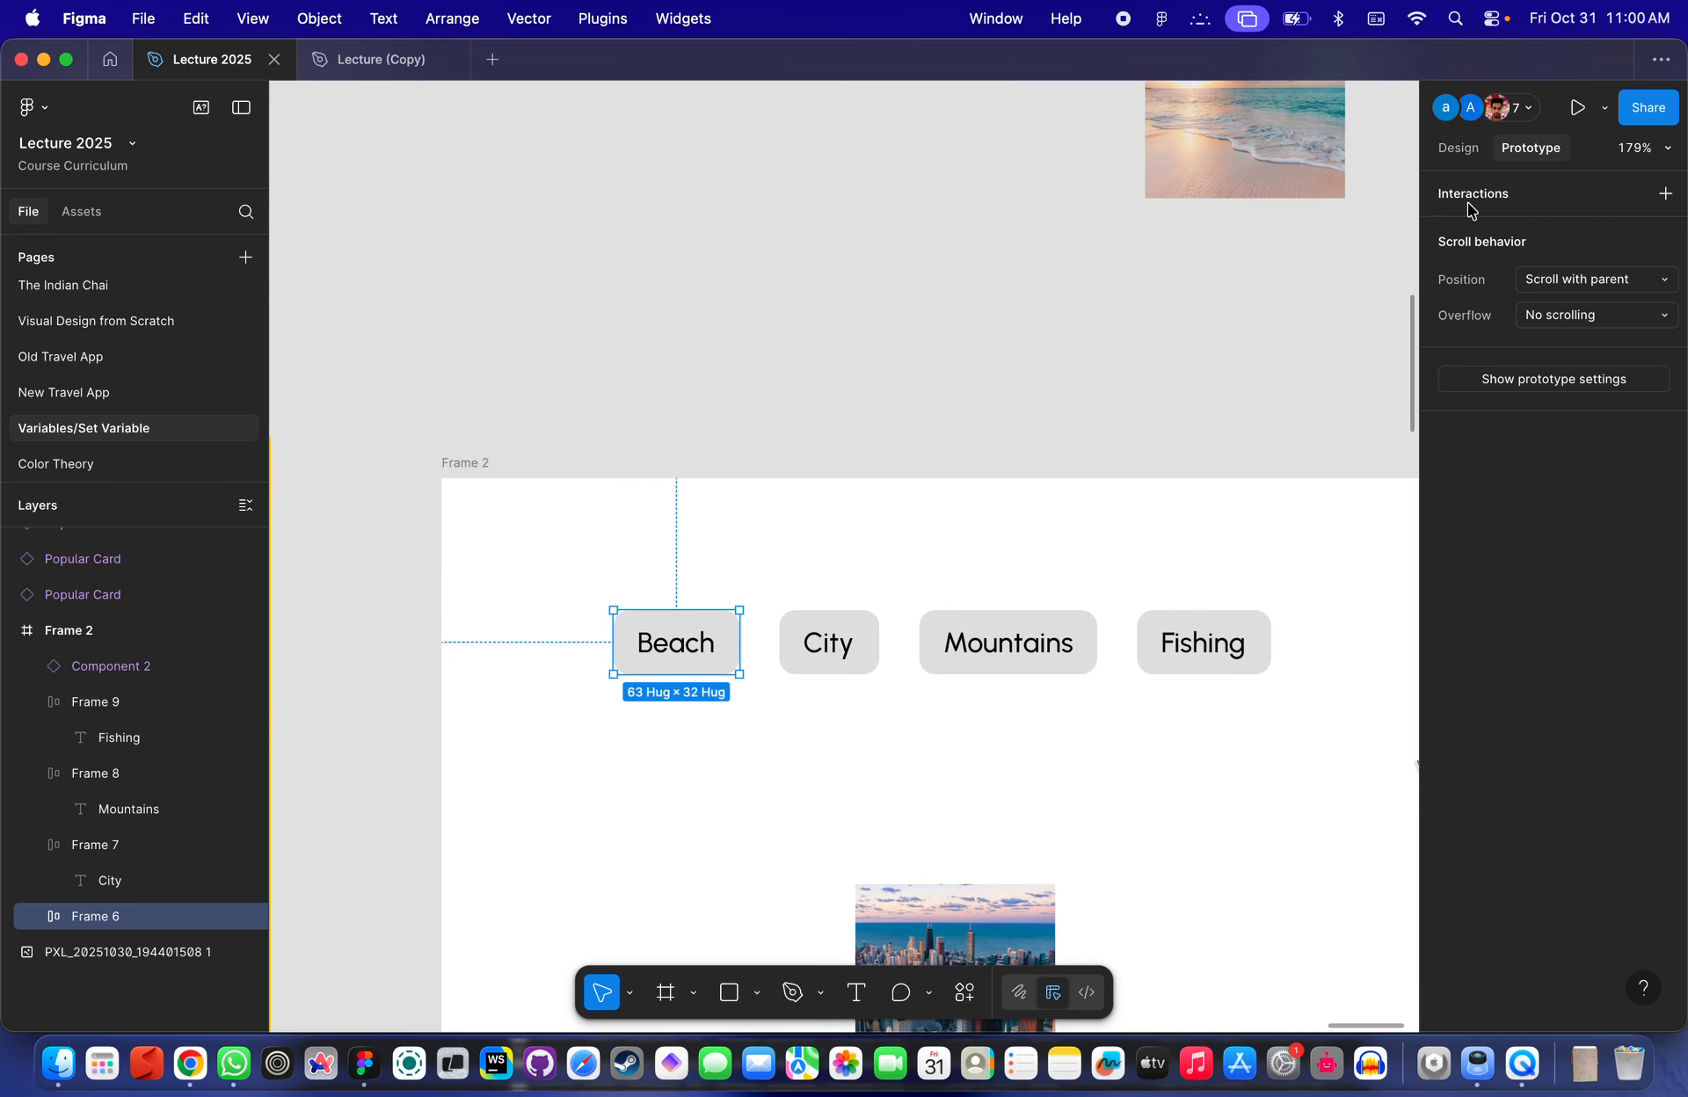
{"action": "left_click", "coordinate": [1666, 195]}
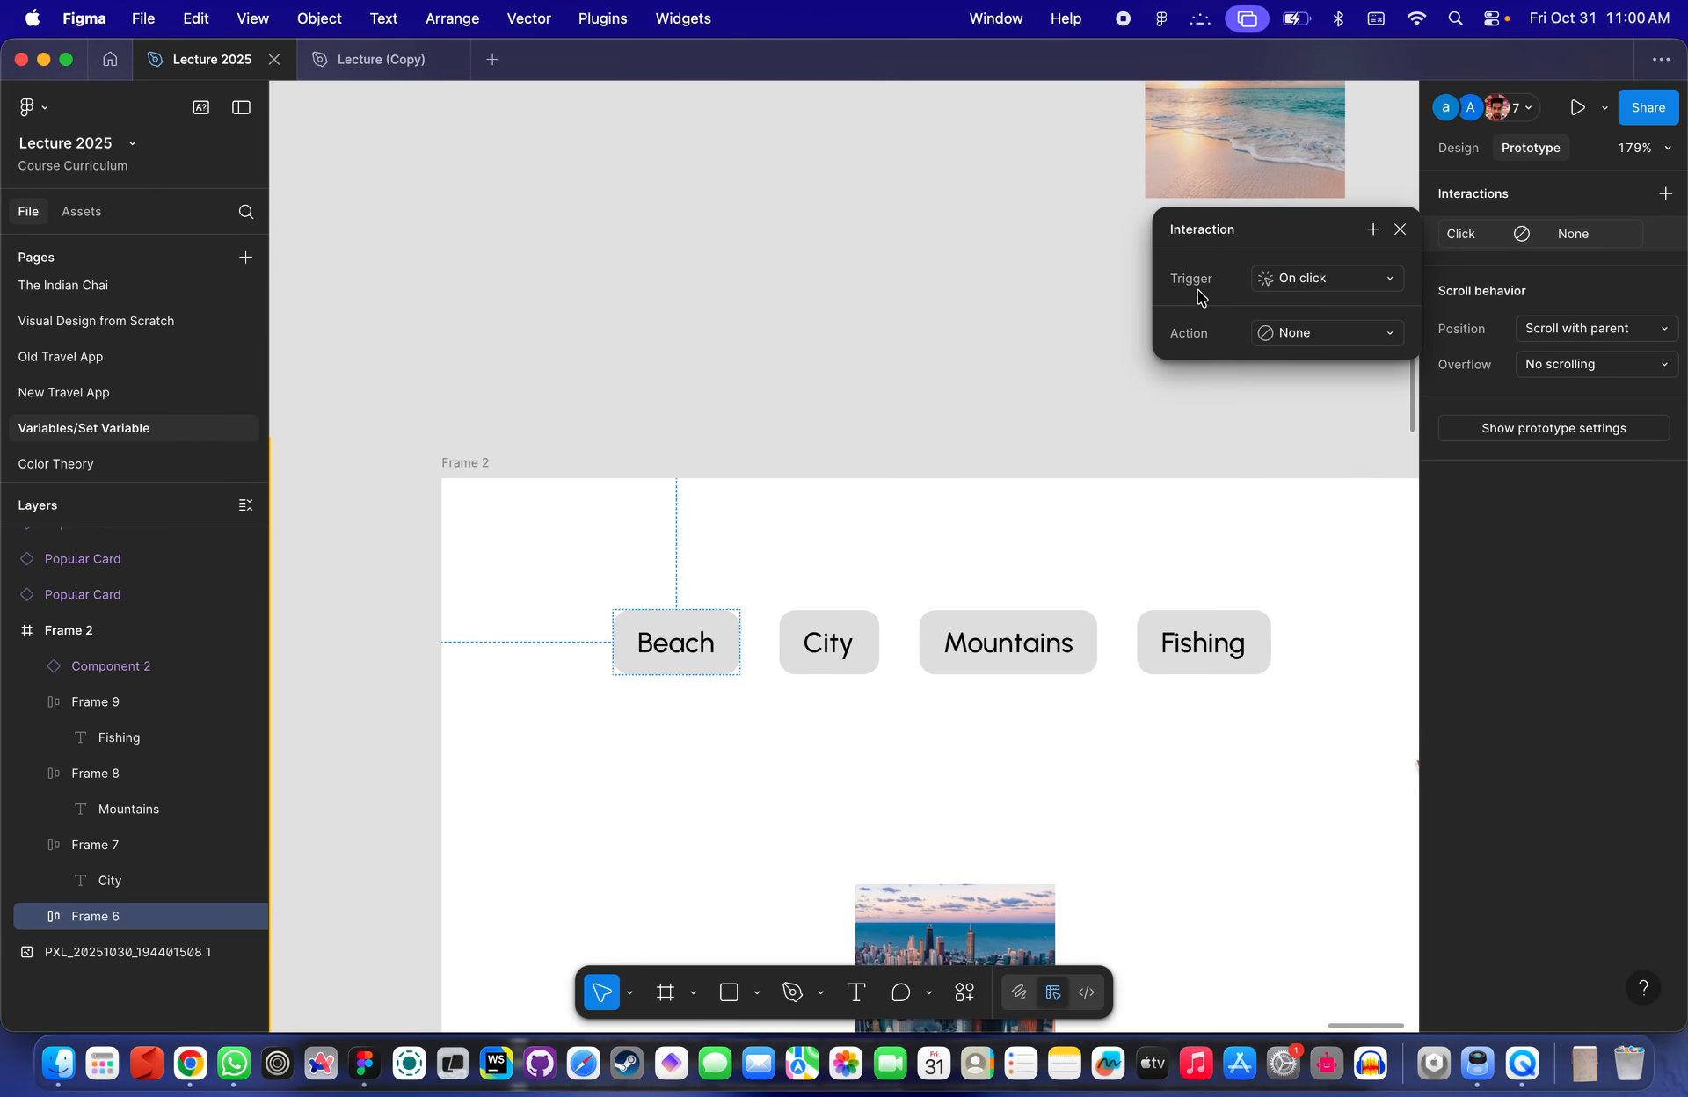
{"action": "left_click", "coordinate": [1318, 279]}
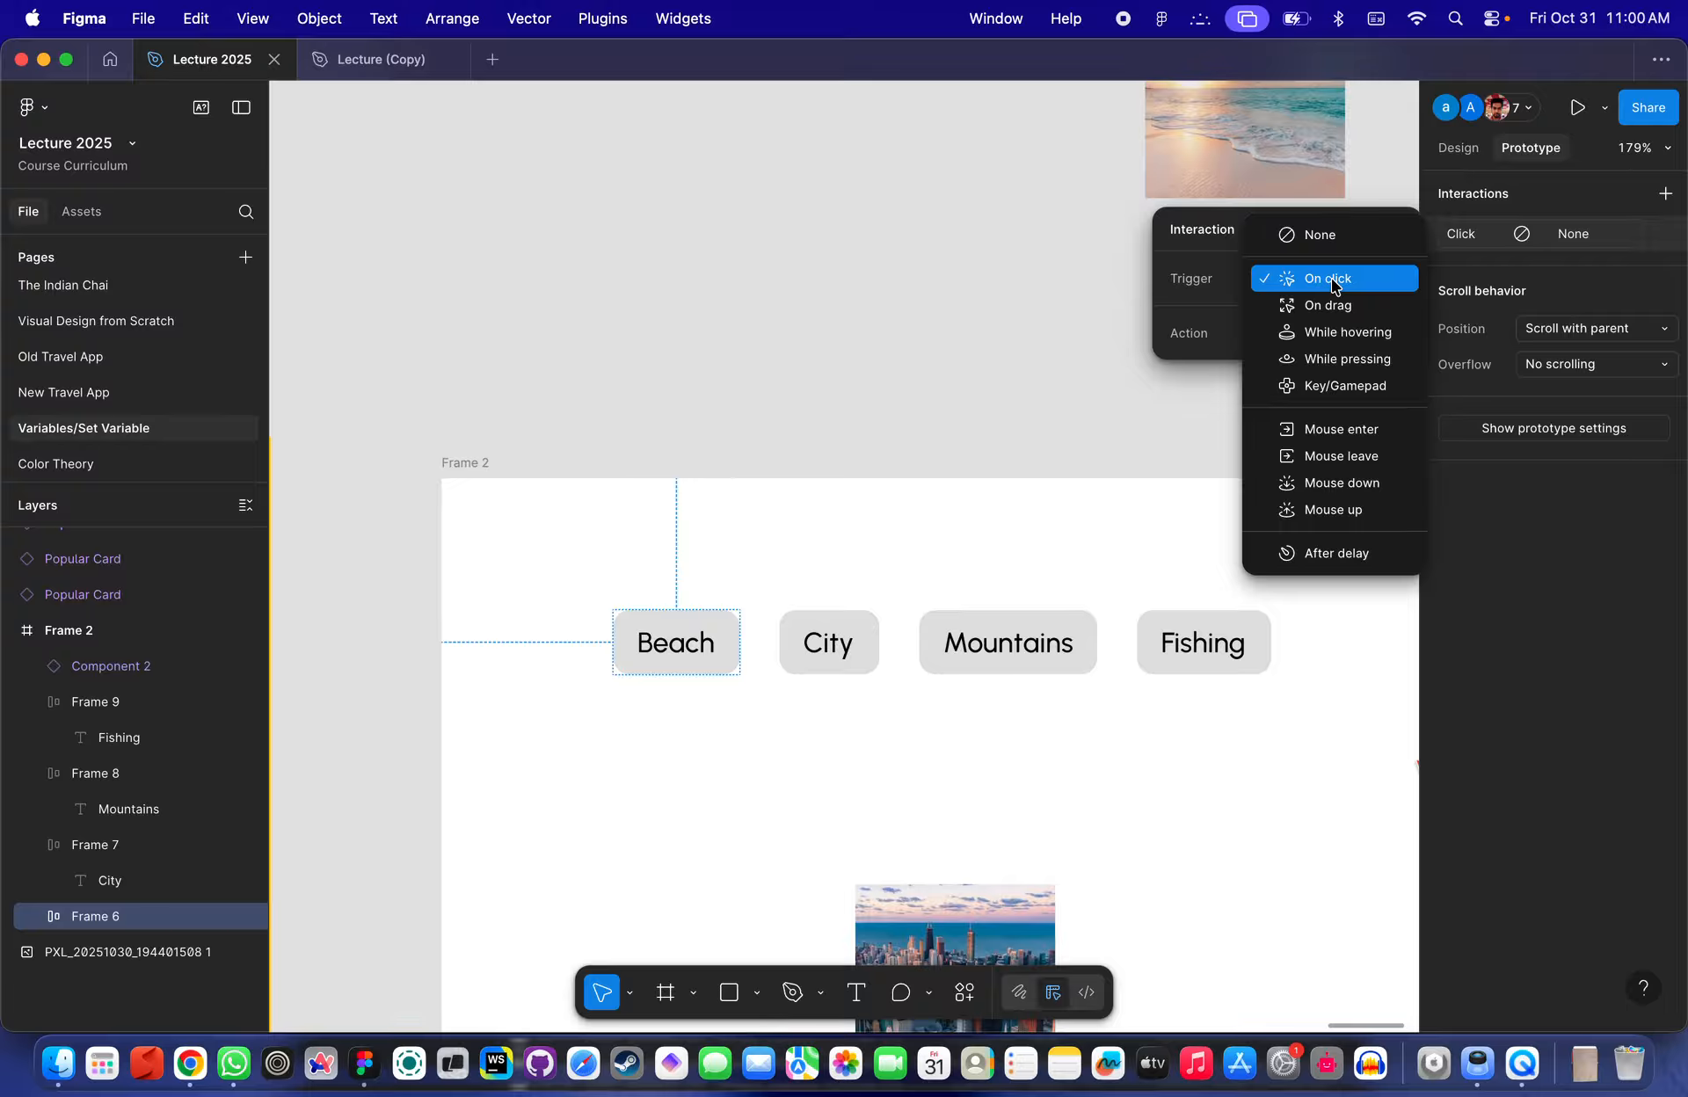
{"action": "left_click", "coordinate": [1353, 276]}
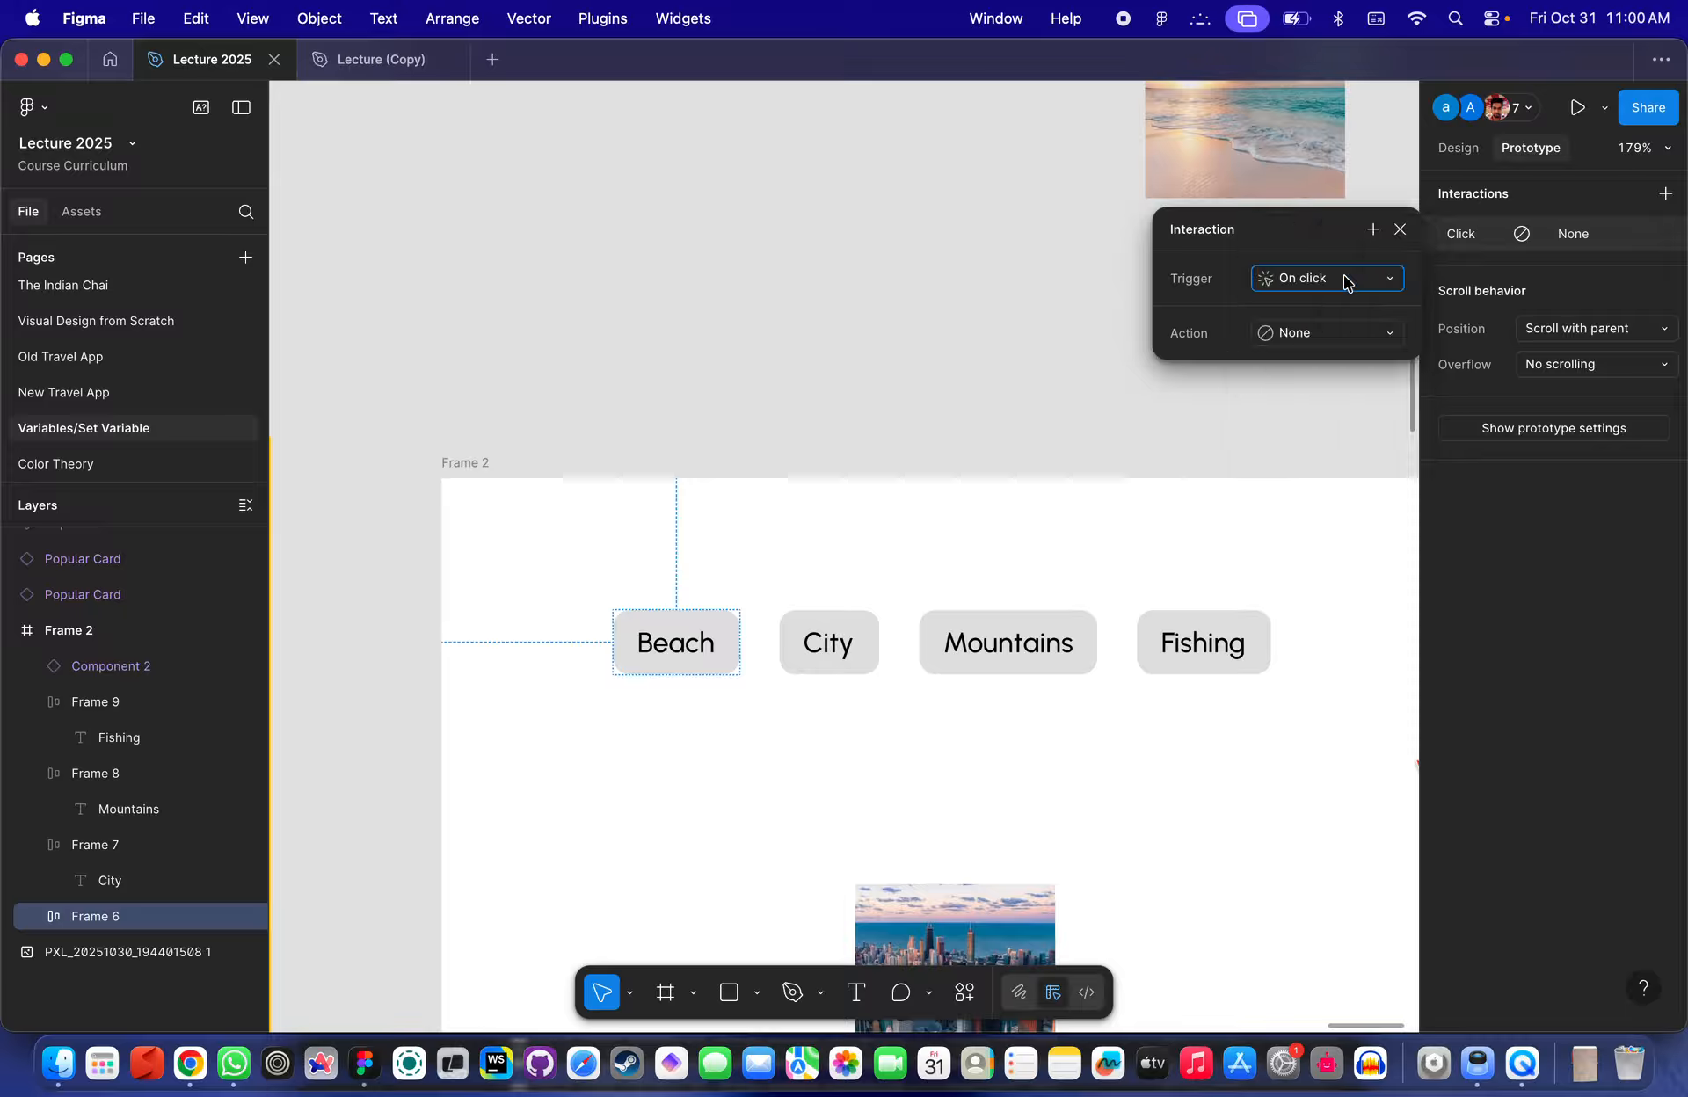
{"action": "left_click", "coordinate": [1319, 336]}
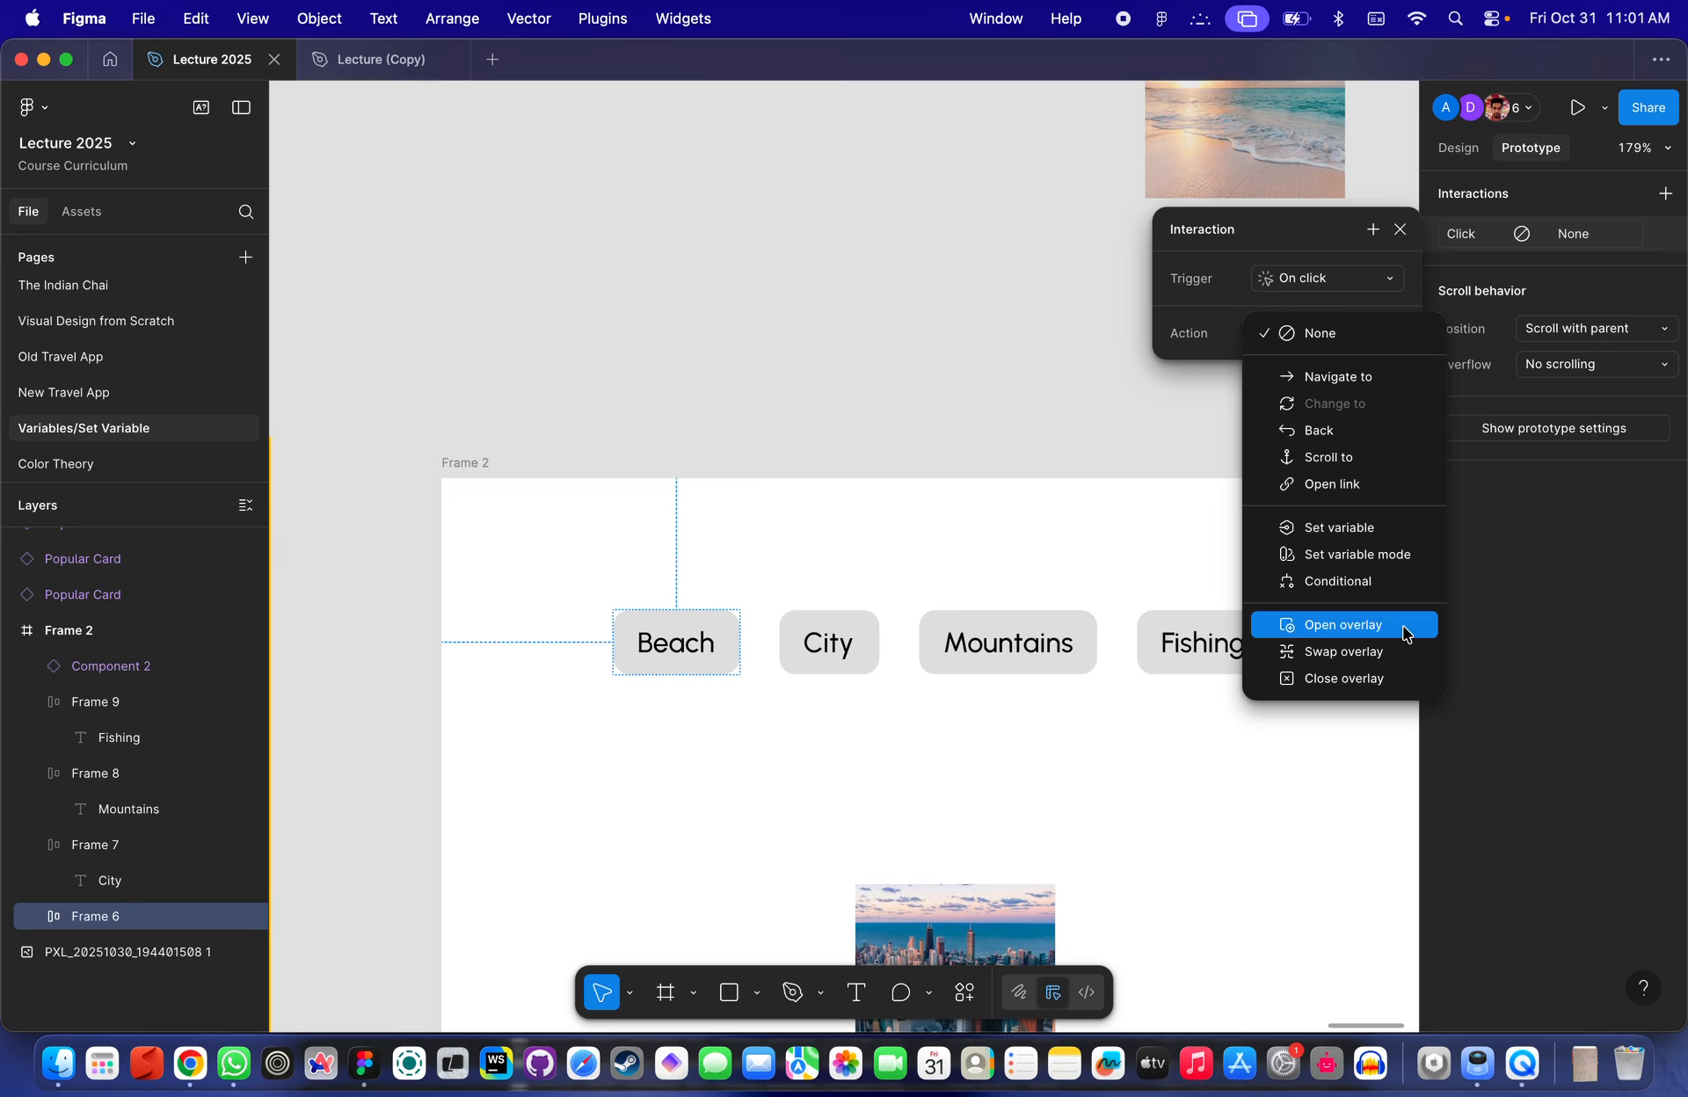
{"action": "left_click", "coordinate": [1354, 528]}
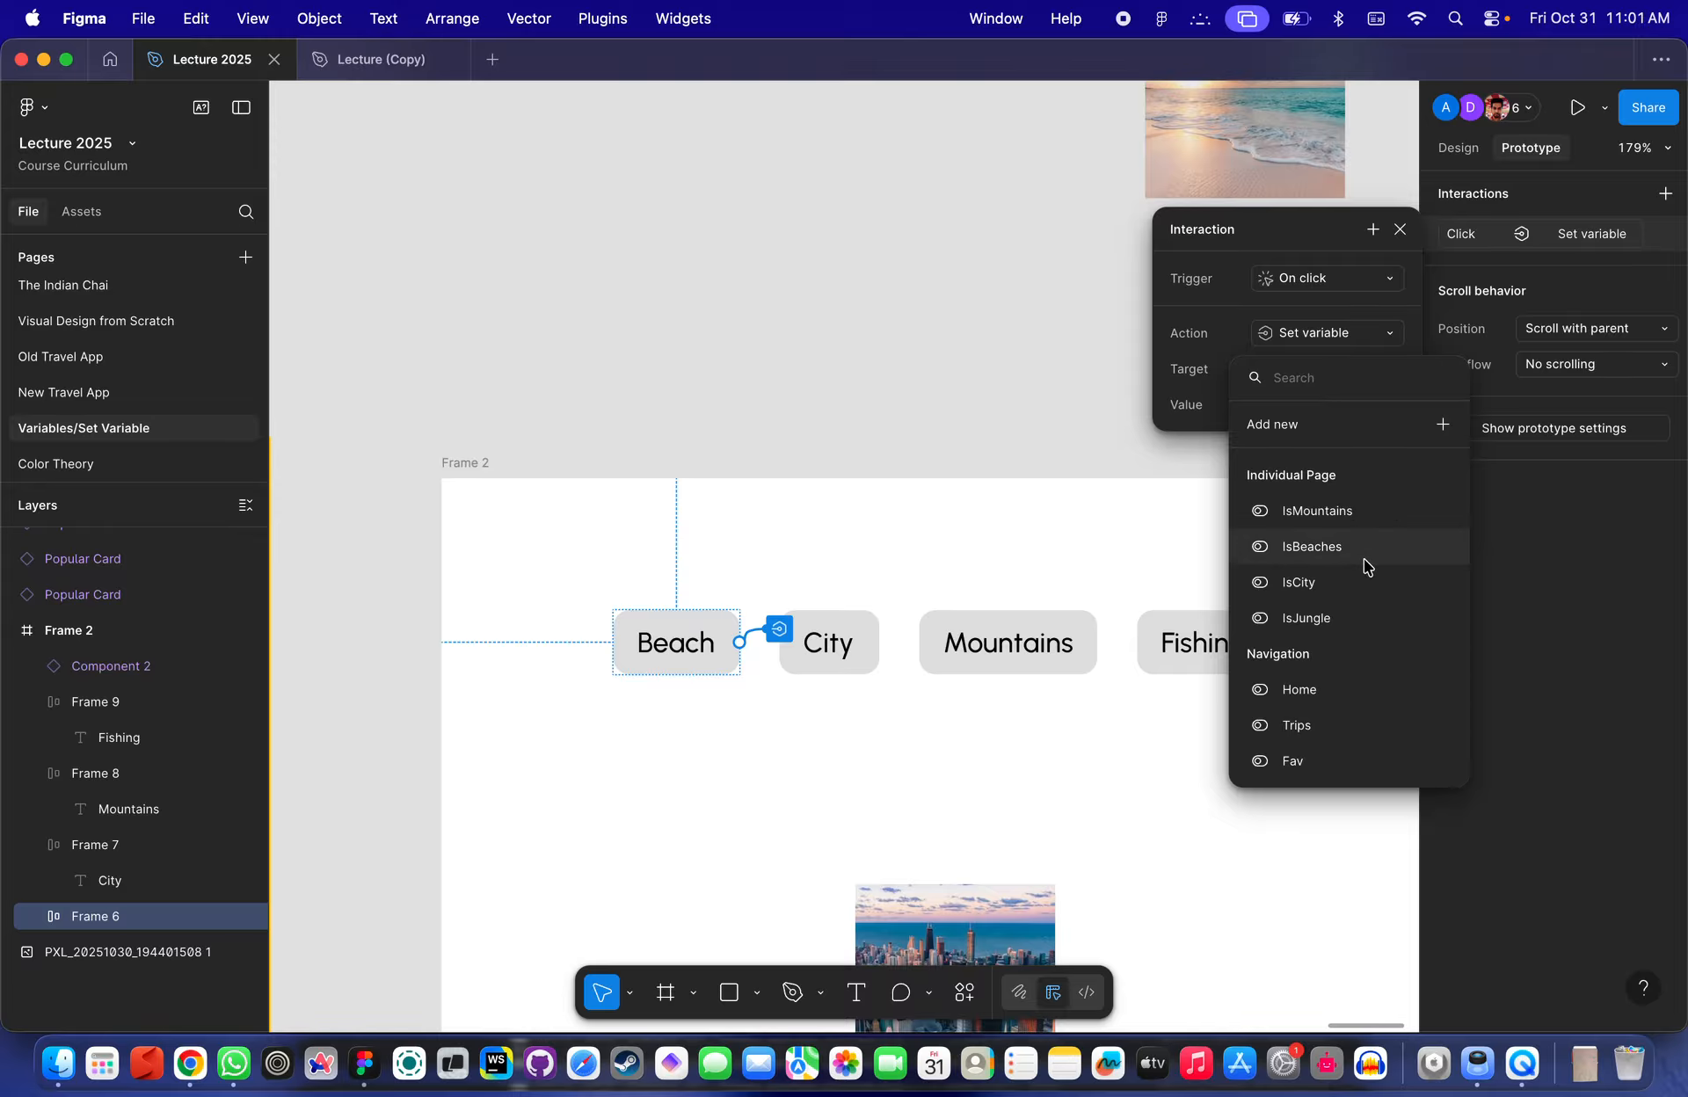
{"action": "scroll", "coordinate": [1361, 578], "scroll_direction": "down", "scroll_amount": 2}
{"action": "scroll", "coordinate": [1360, 578], "scroll_direction": "up", "scroll_amount": 2}
{"action": "scroll", "coordinate": [1338, 545], "scroll_direction": "down", "scroll_amount": 2}
{"action": "scroll", "coordinate": [1337, 544], "scroll_direction": "up", "scroll_amount": 2}
{"action": "scroll", "coordinate": [1335, 616], "scroll_direction": "down", "scroll_amount": 2}
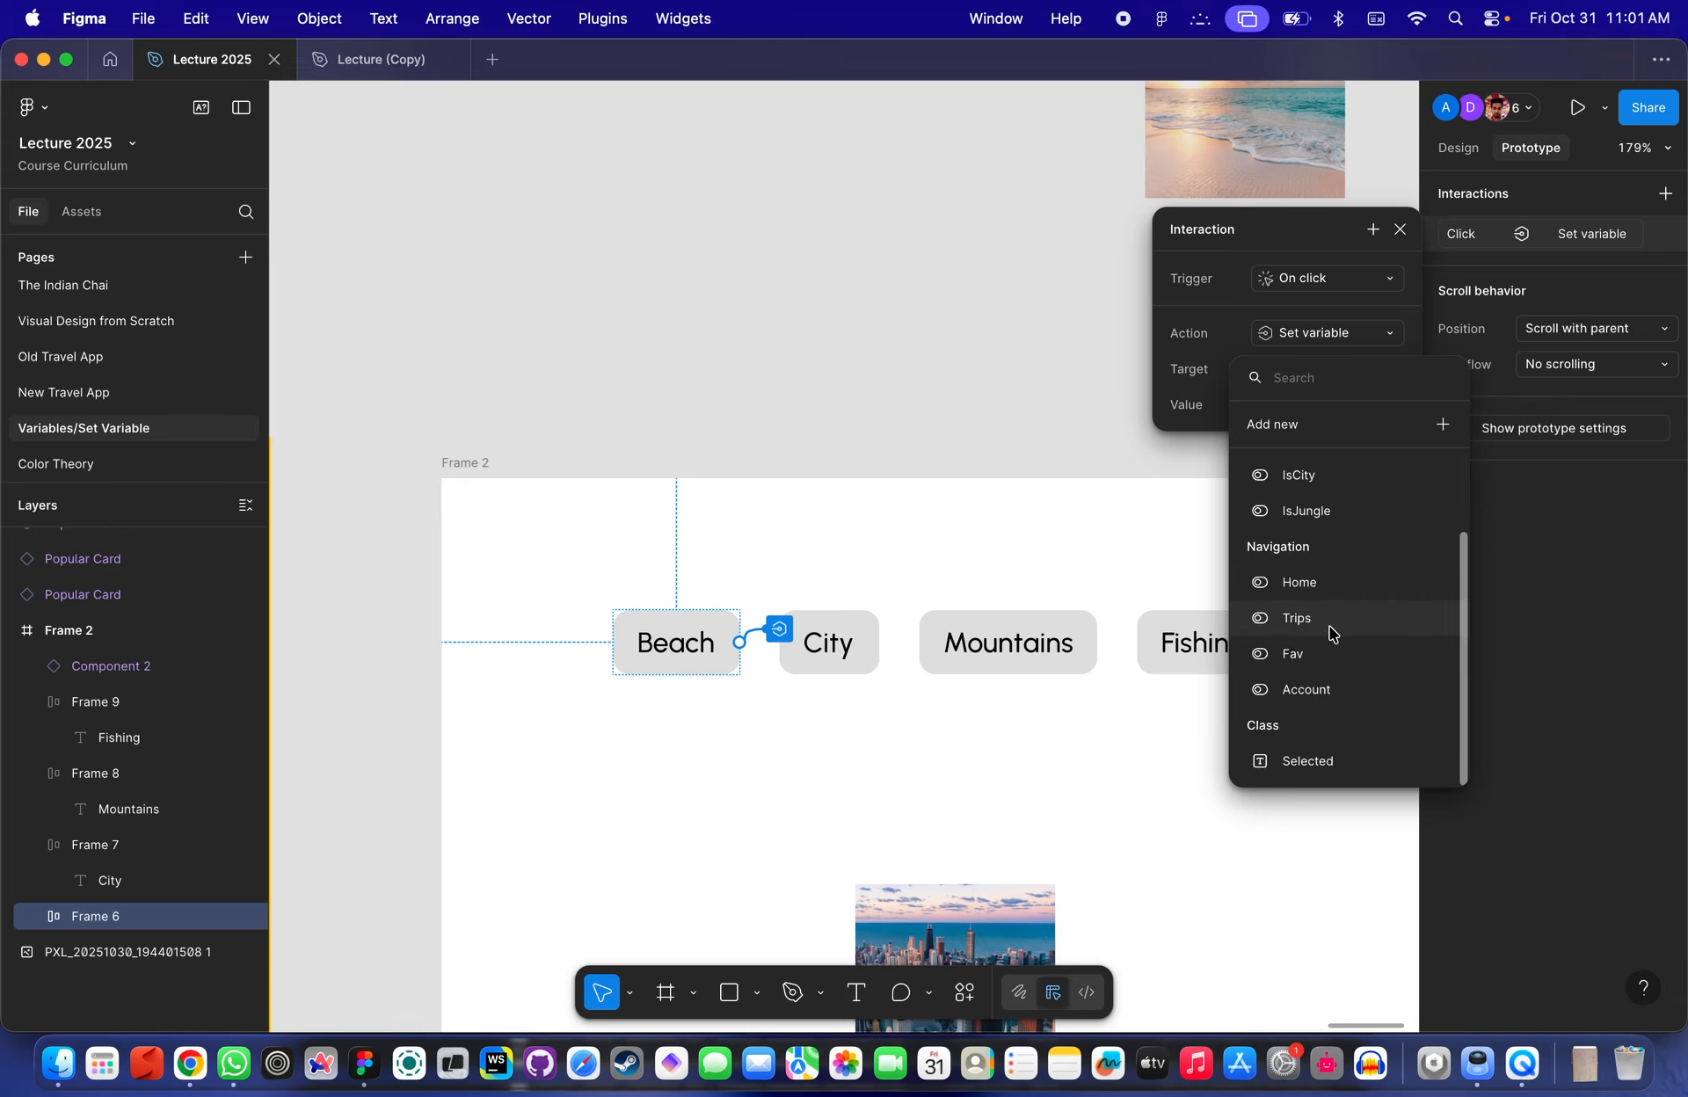
{"action": "left_click", "coordinate": [1303, 762]}
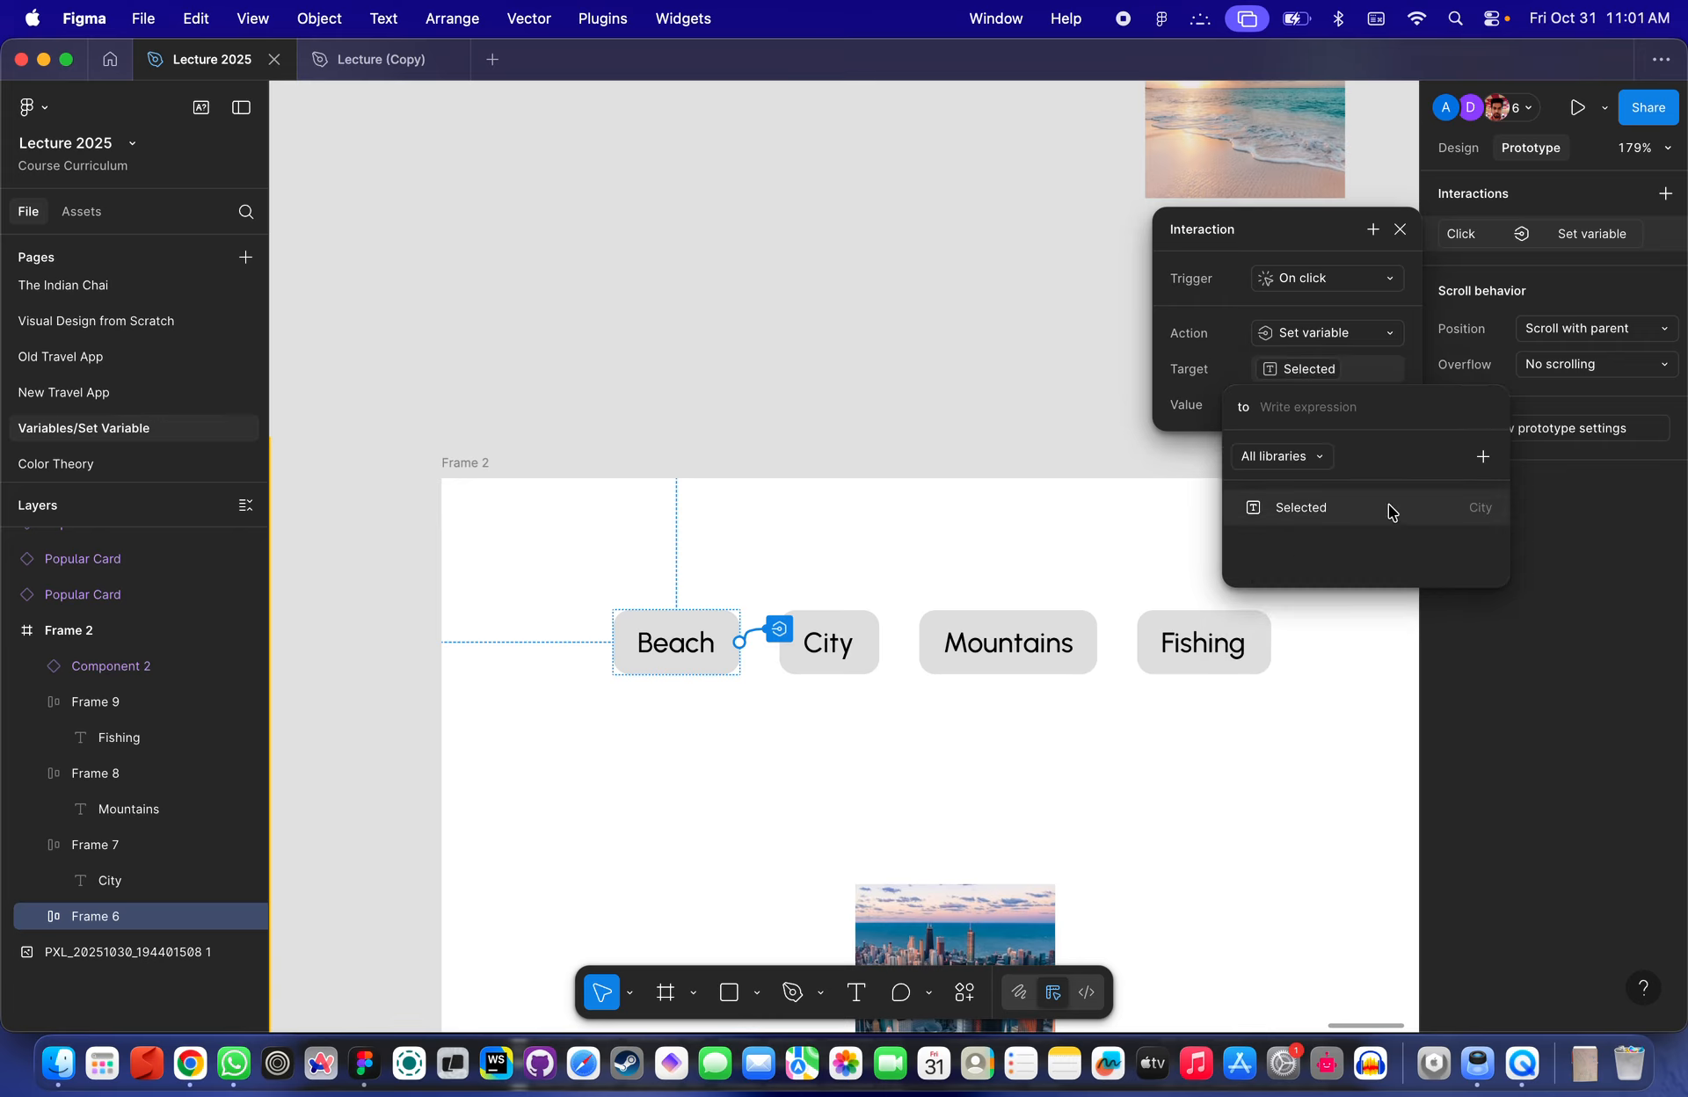
- Inspect the Beach variant's Type property in Component 1, then reselect the Beach button in prototype mode
{"action": "scroll", "coordinate": [970, 513], "scroll_direction": "down", "scroll_amount": 3}
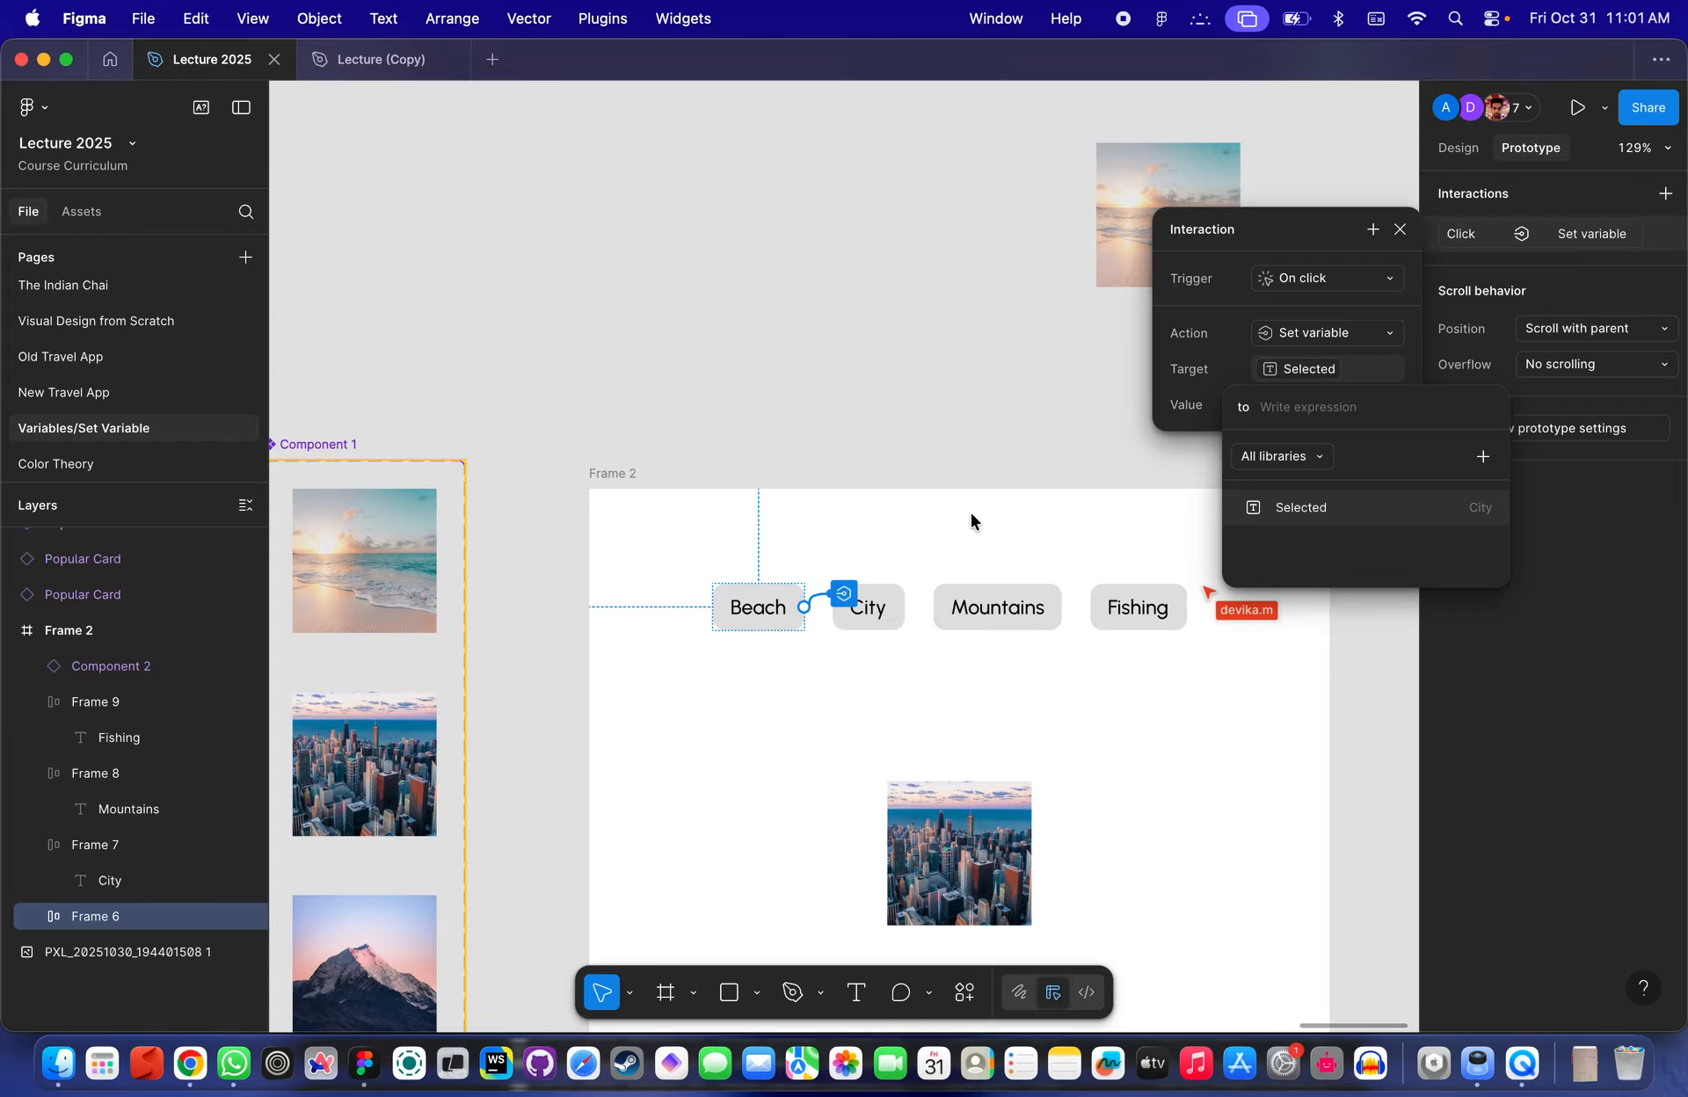
{"action": "scroll", "coordinate": [798, 611], "scroll_direction": "up", "scroll_amount": 3}
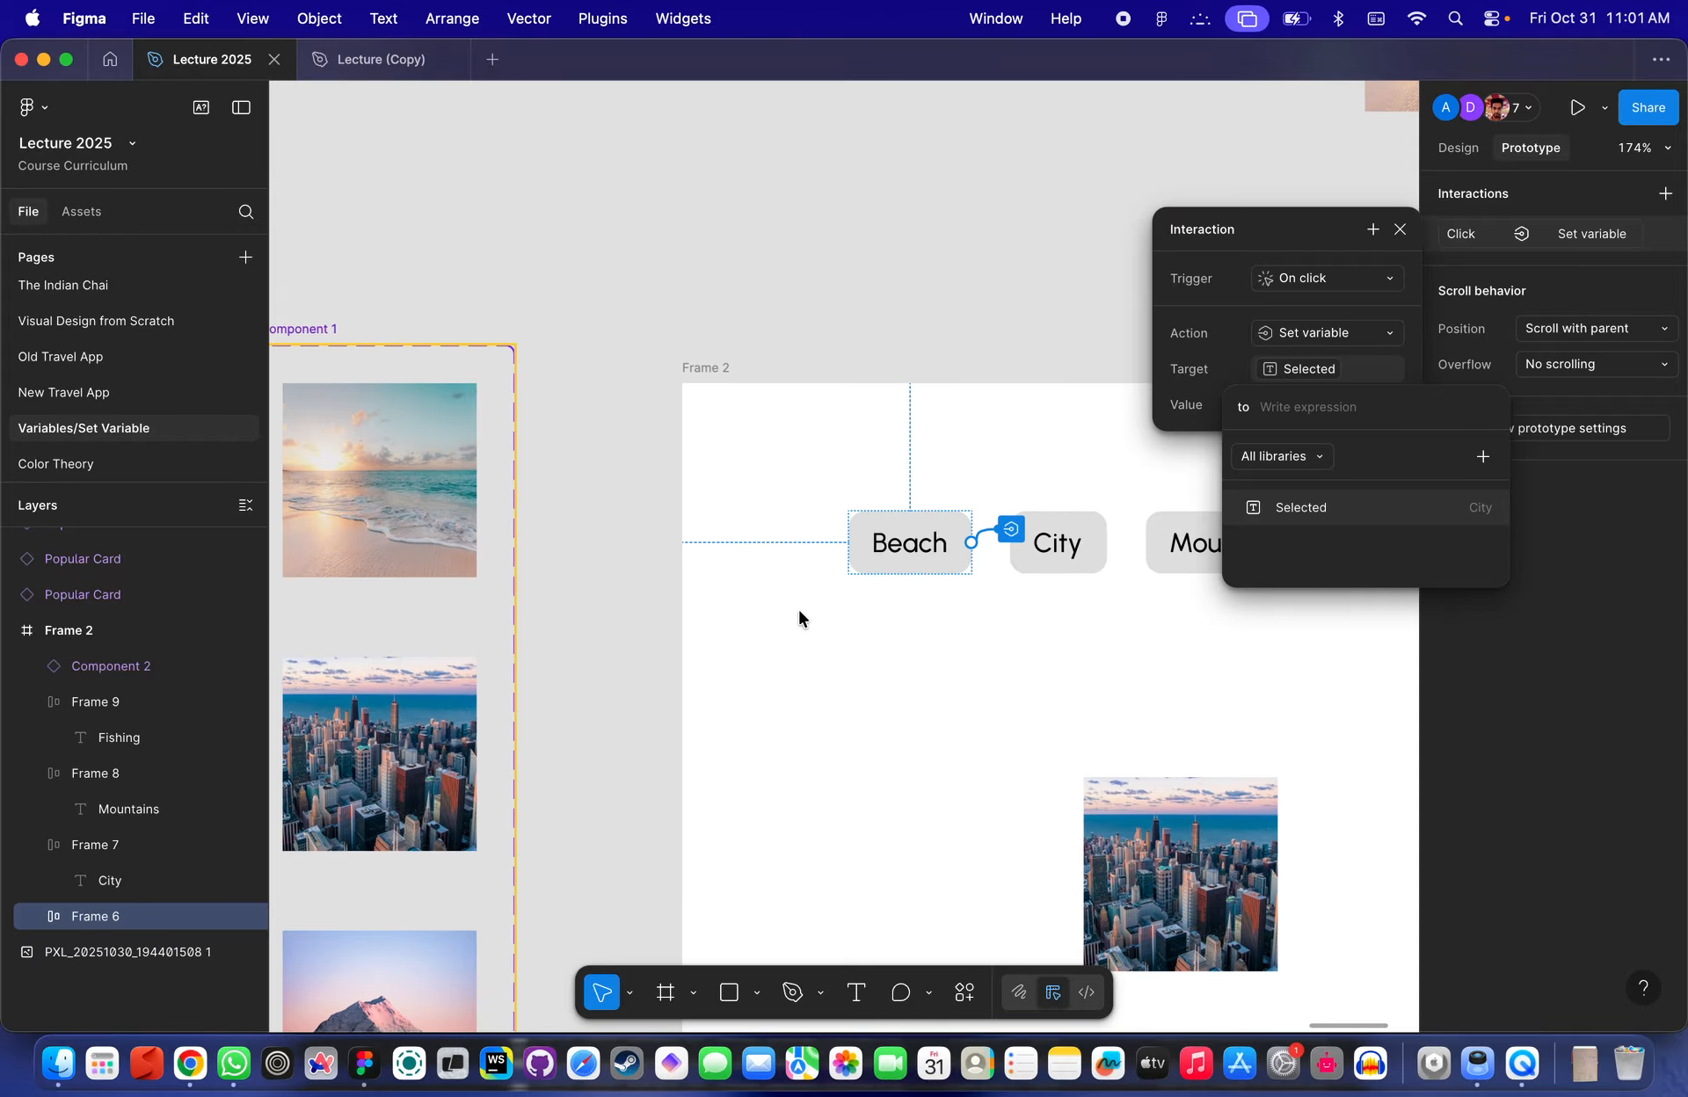
{"action": "left_click", "coordinate": [451, 494]}
{"action": "scroll", "coordinate": [445, 486], "scroll_direction": "left", "scroll_amount": 5}
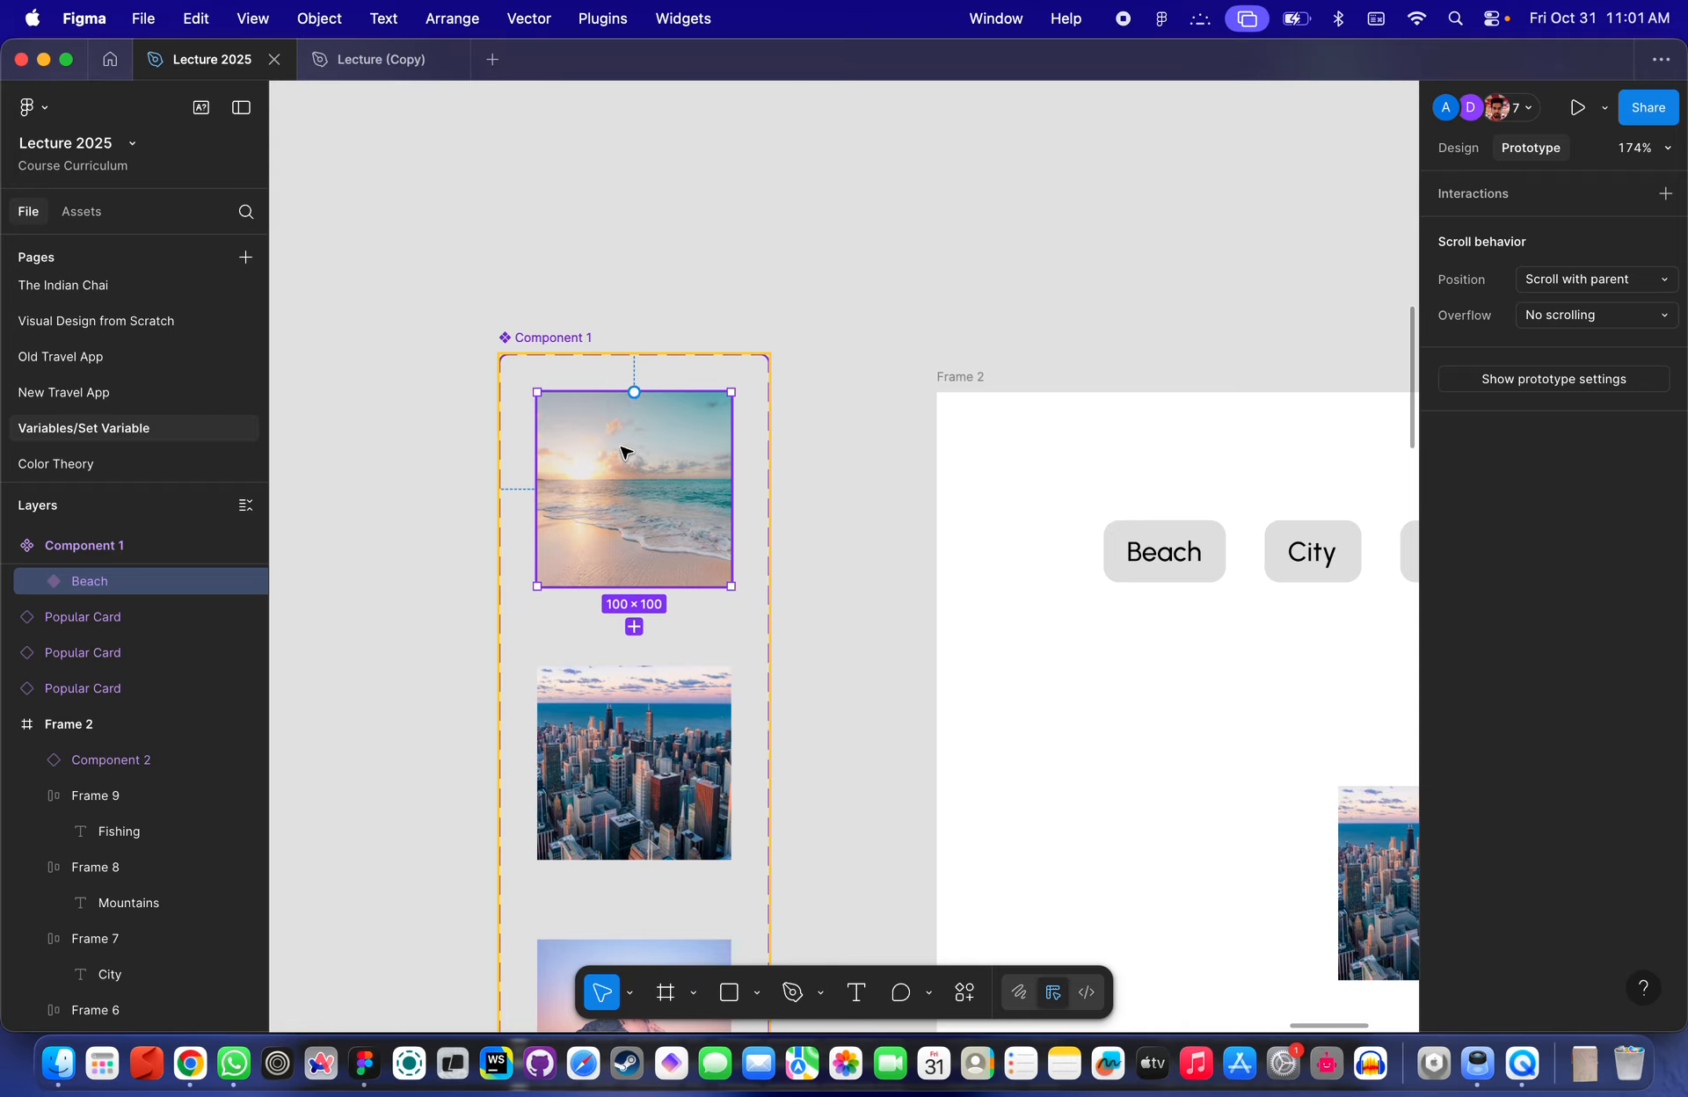
{"action": "left_click", "coordinate": [1464, 149]}
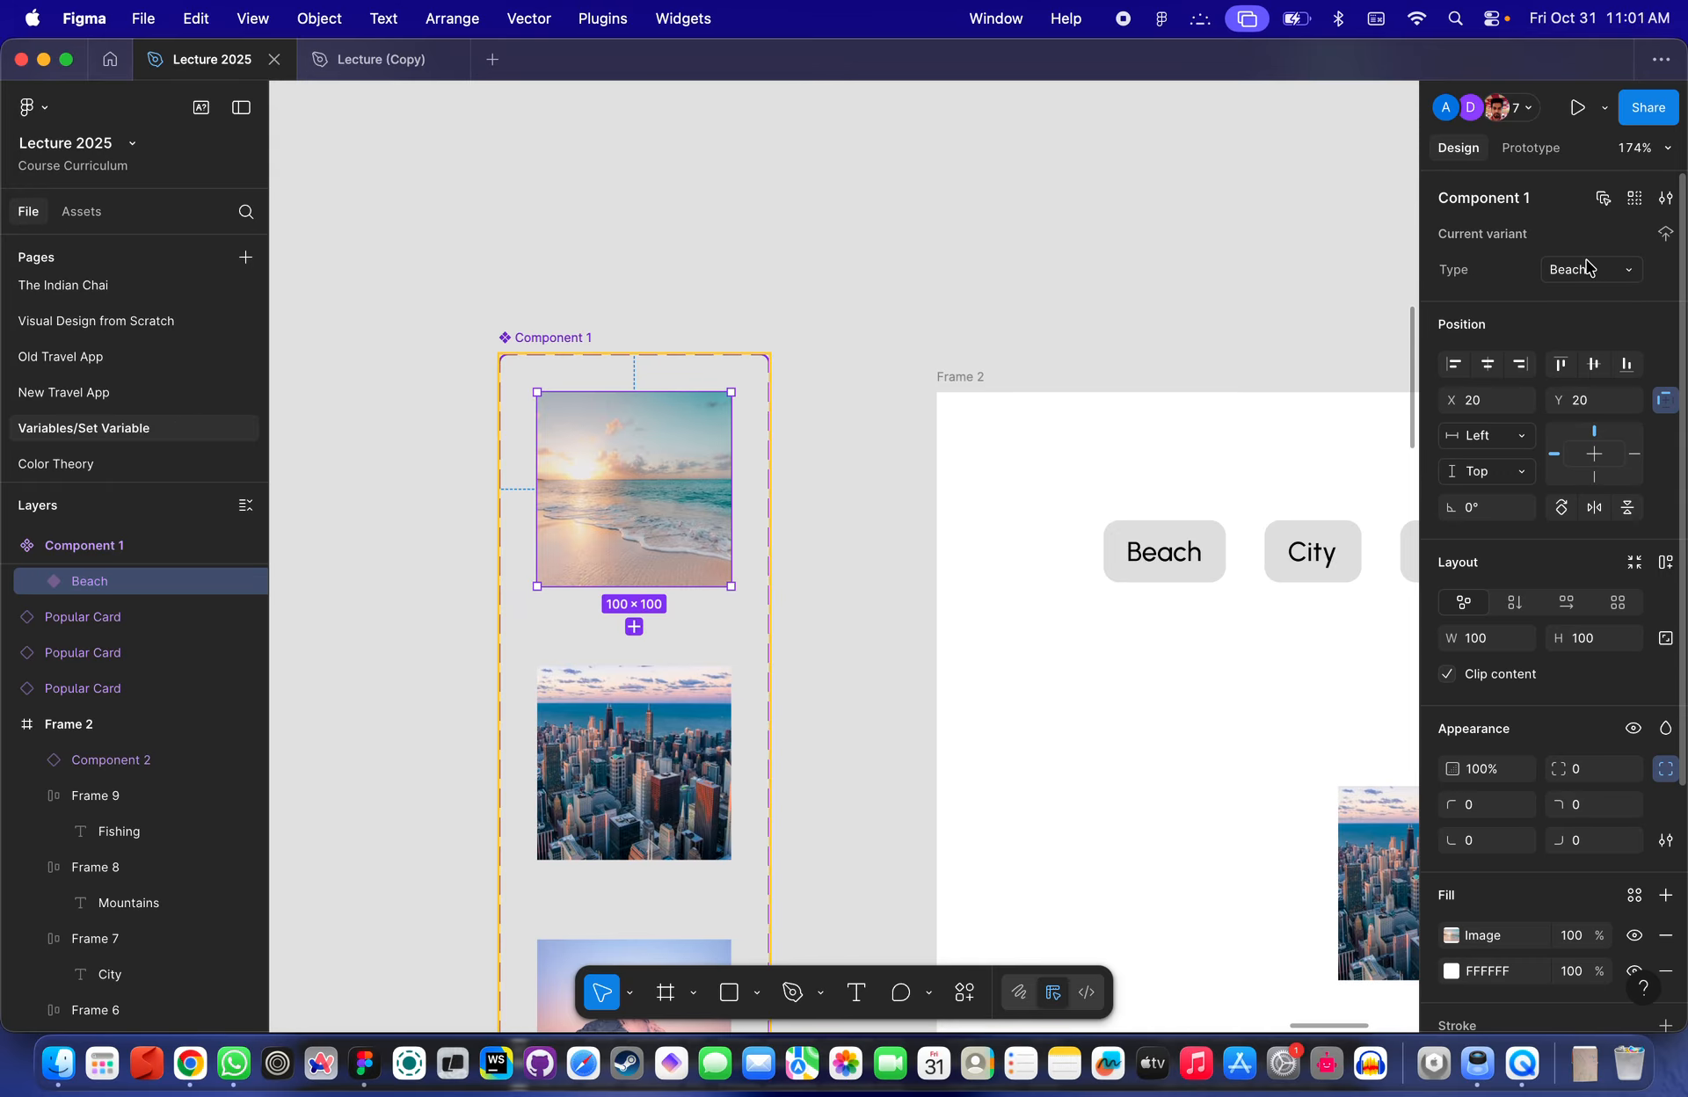
{"action": "left_click", "coordinate": [1206, 553]}
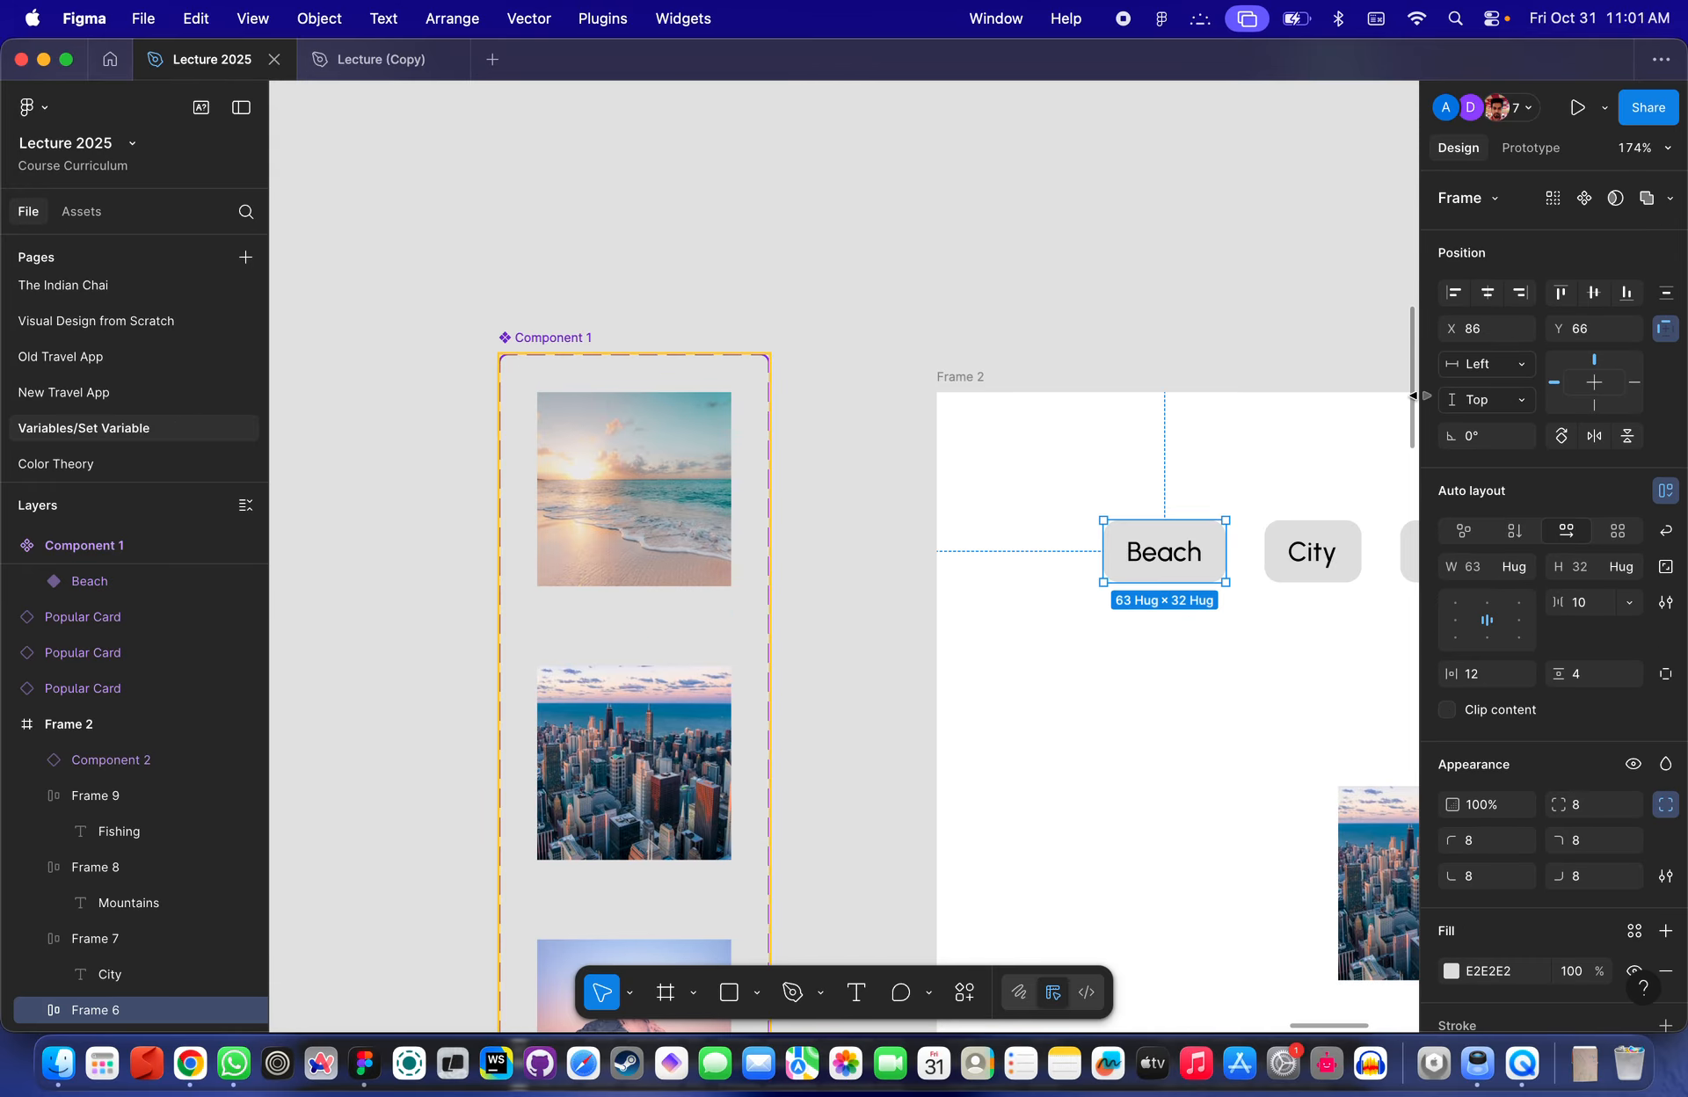
{"action": "scroll", "coordinate": [1178, 359], "scroll_direction": "right", "scroll_amount": 8}
{"action": "left_click", "coordinate": [1531, 148]}
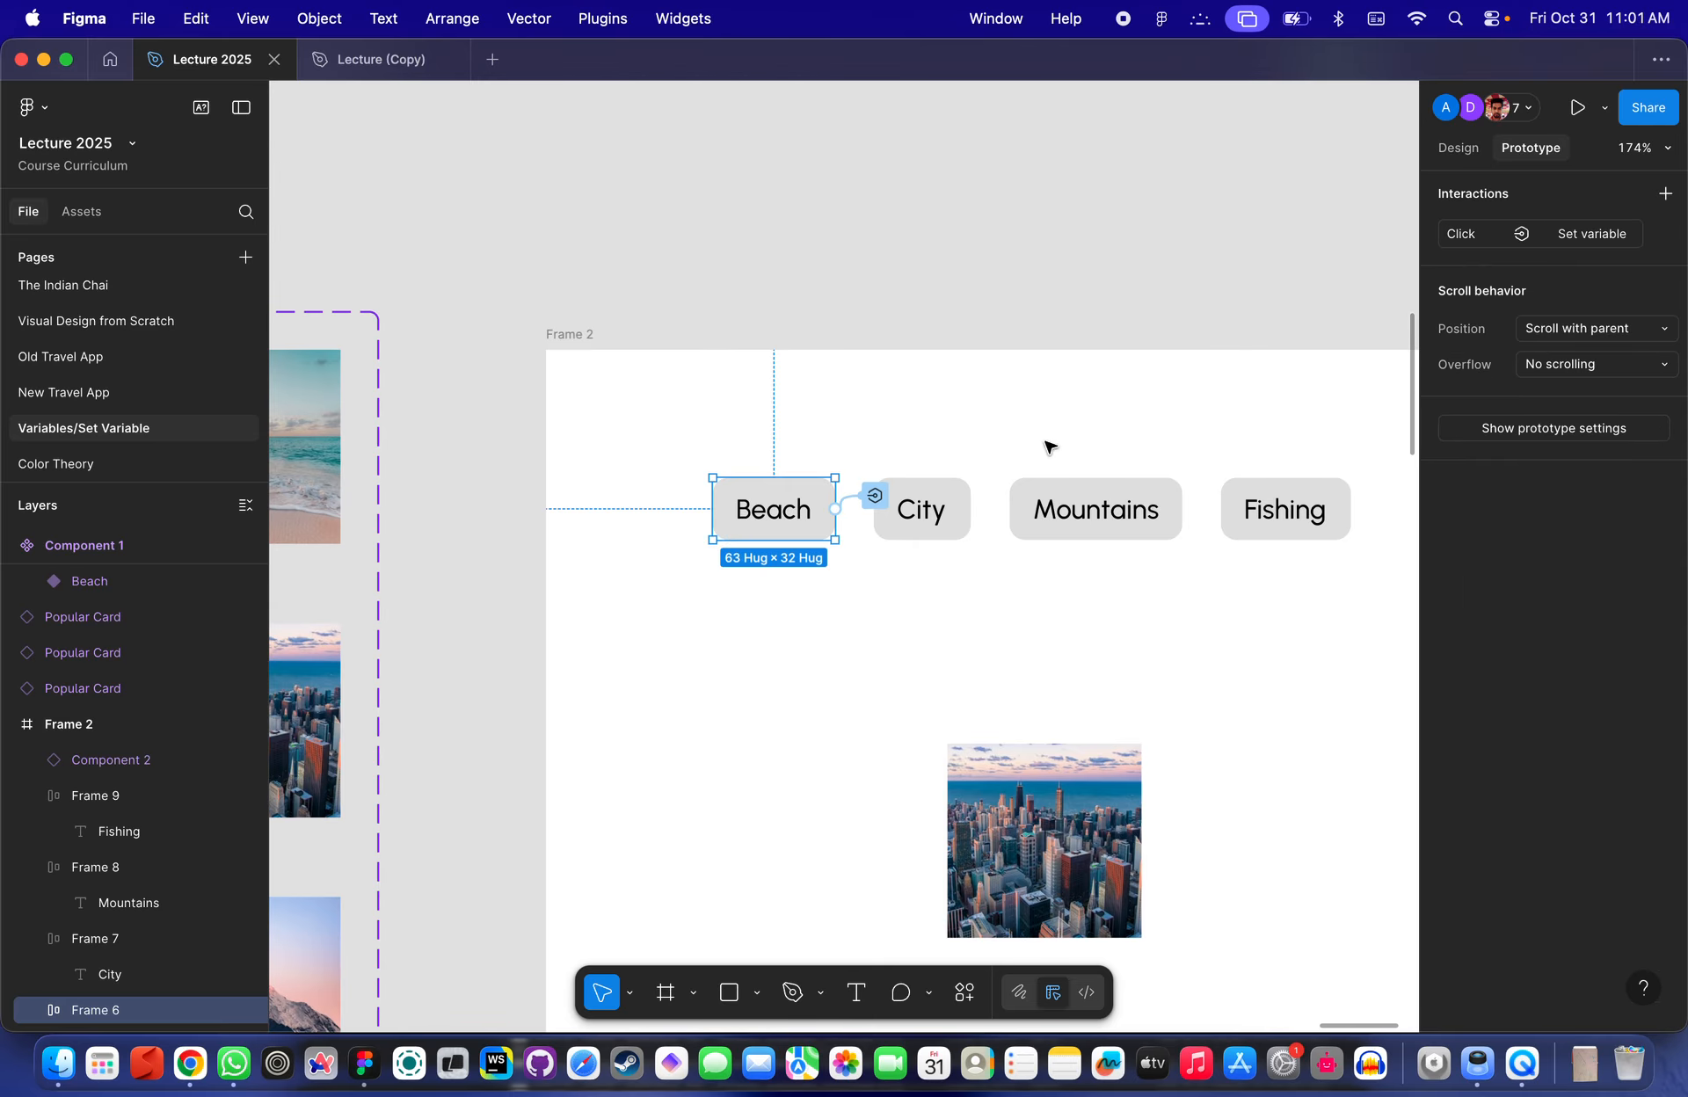
- Set the Beach button interaction's variable value to "Beach"
{"action": "left_click", "coordinate": [870, 499]}
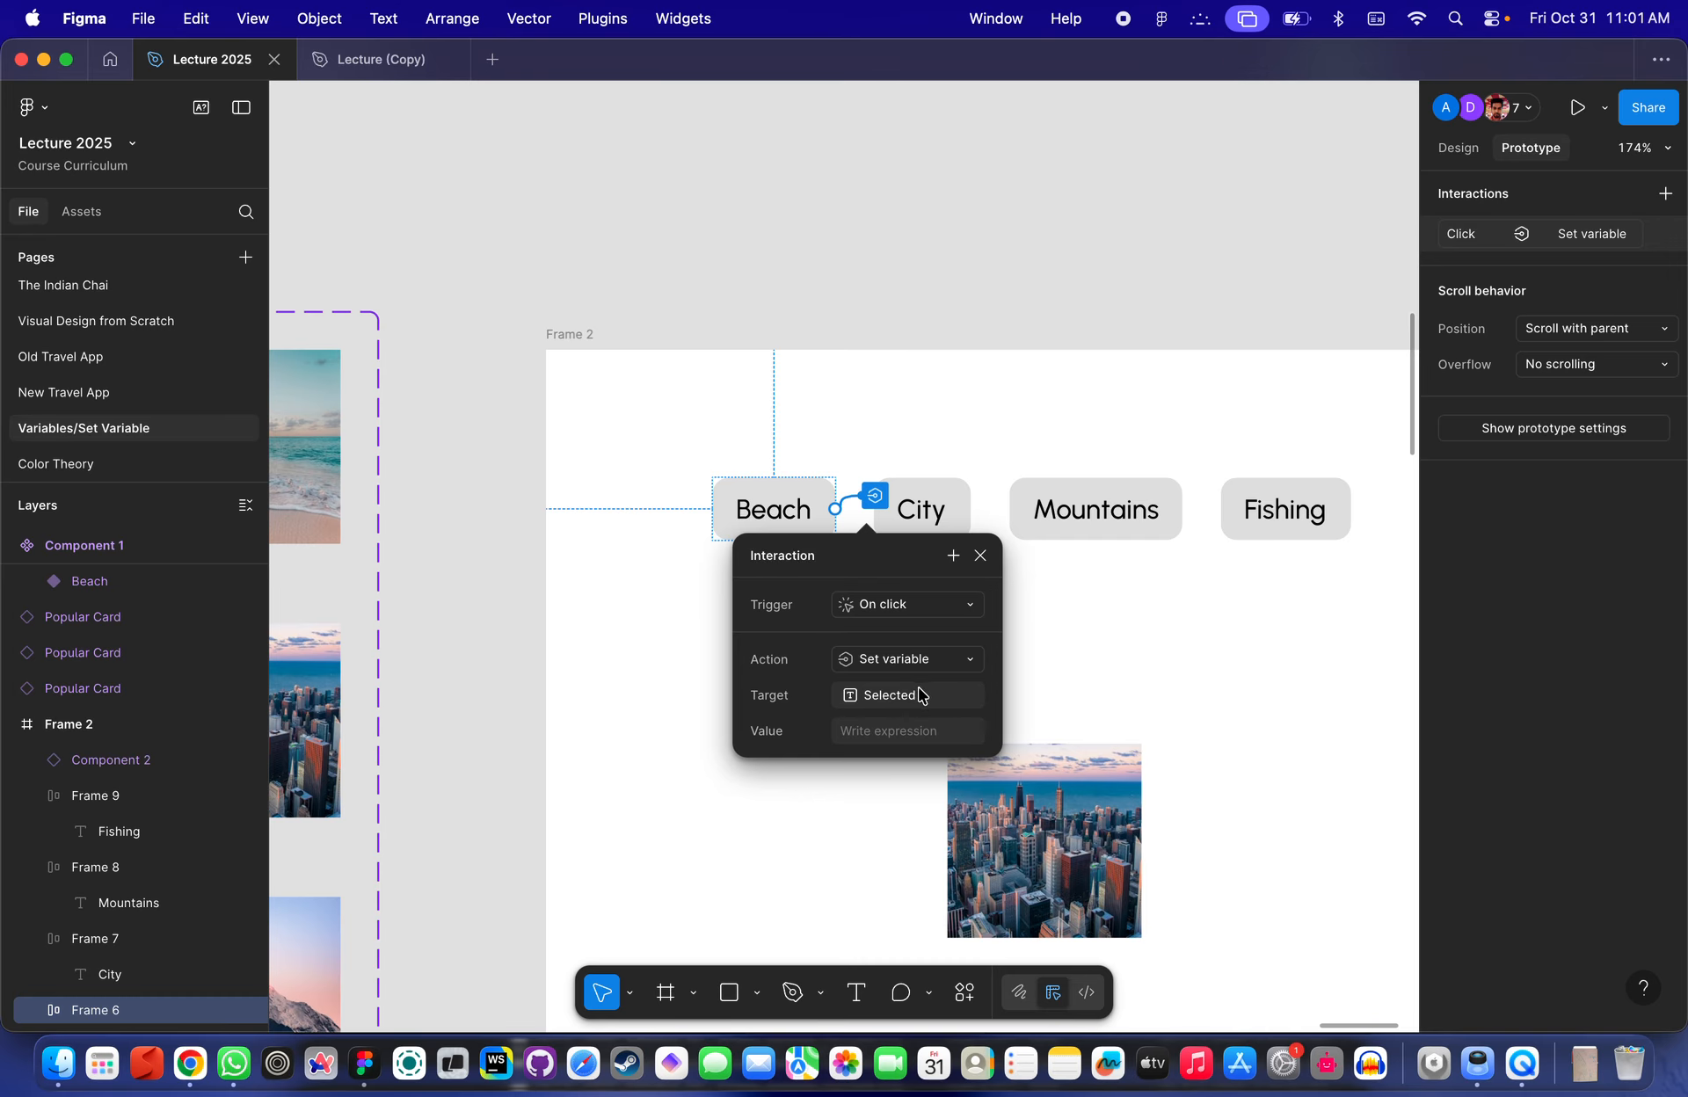
{"action": "left_click", "coordinate": [915, 693]}
{"action": "left_click", "coordinate": [754, 703]}
{"action": "left_click", "coordinate": [866, 731]}
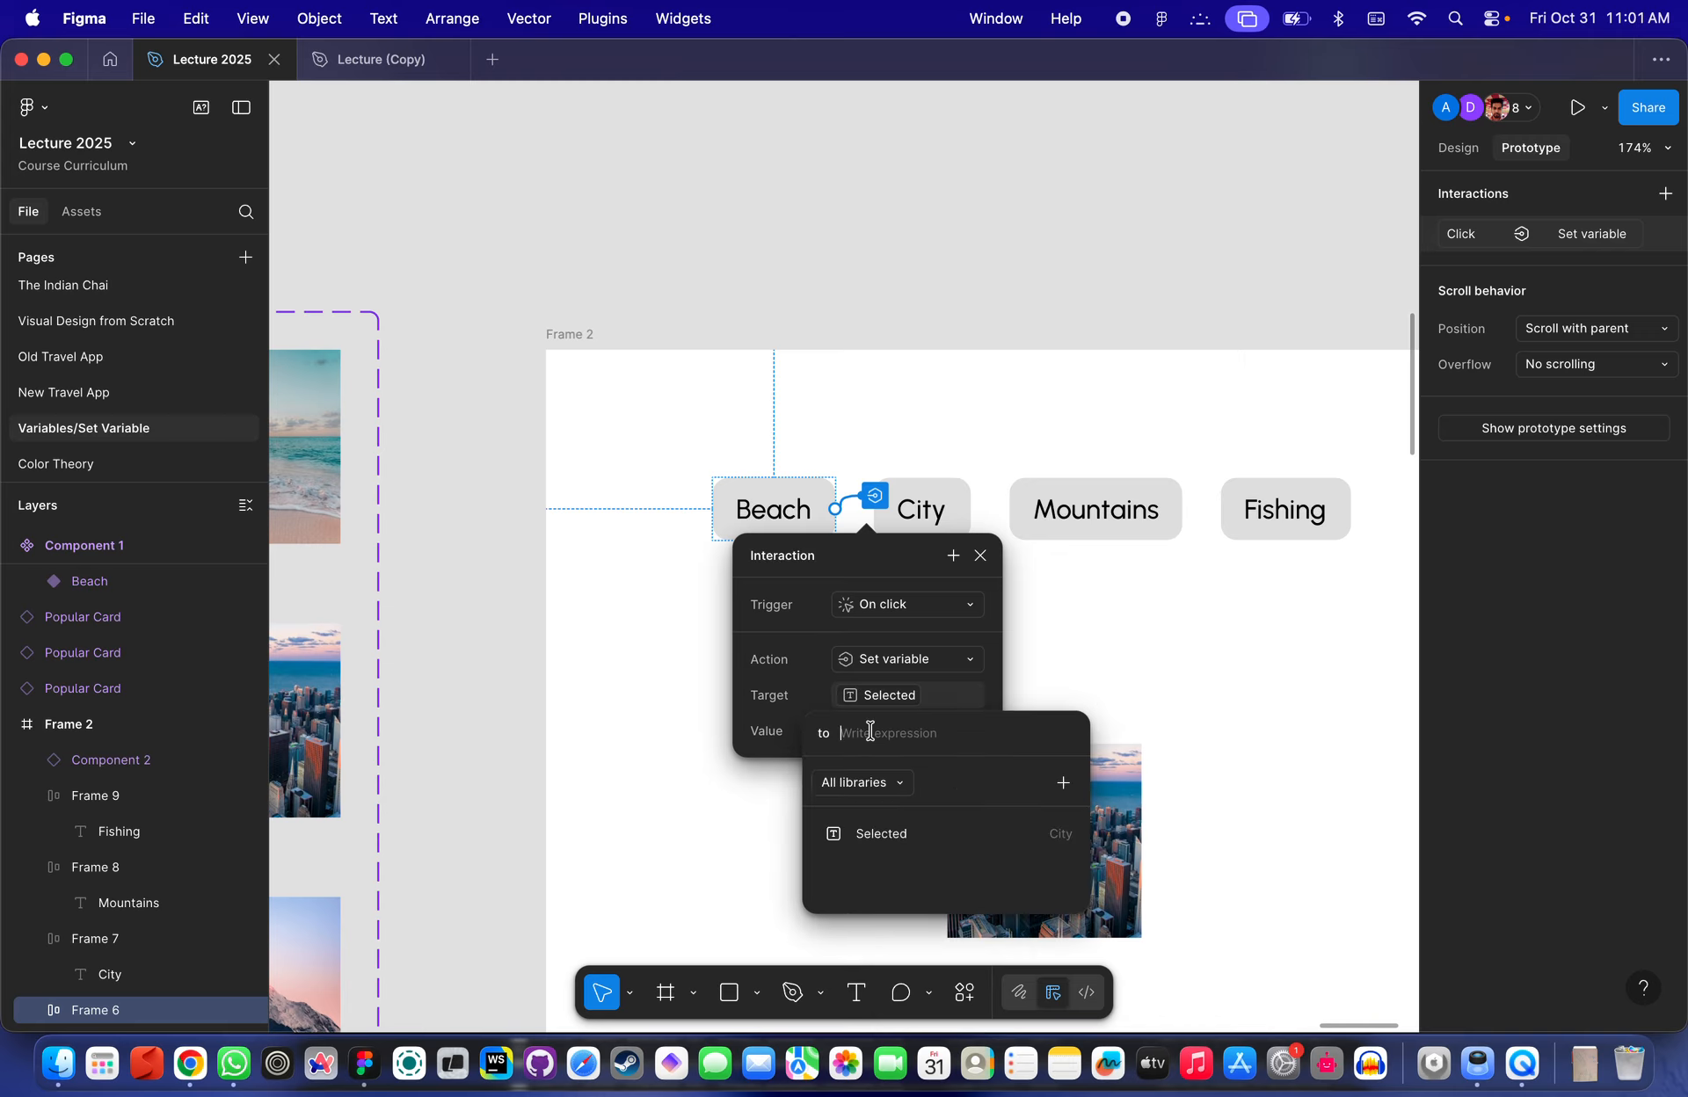
{"action": "type", "text": "\"Beach"}
{"action": "key", "text": "Return"}
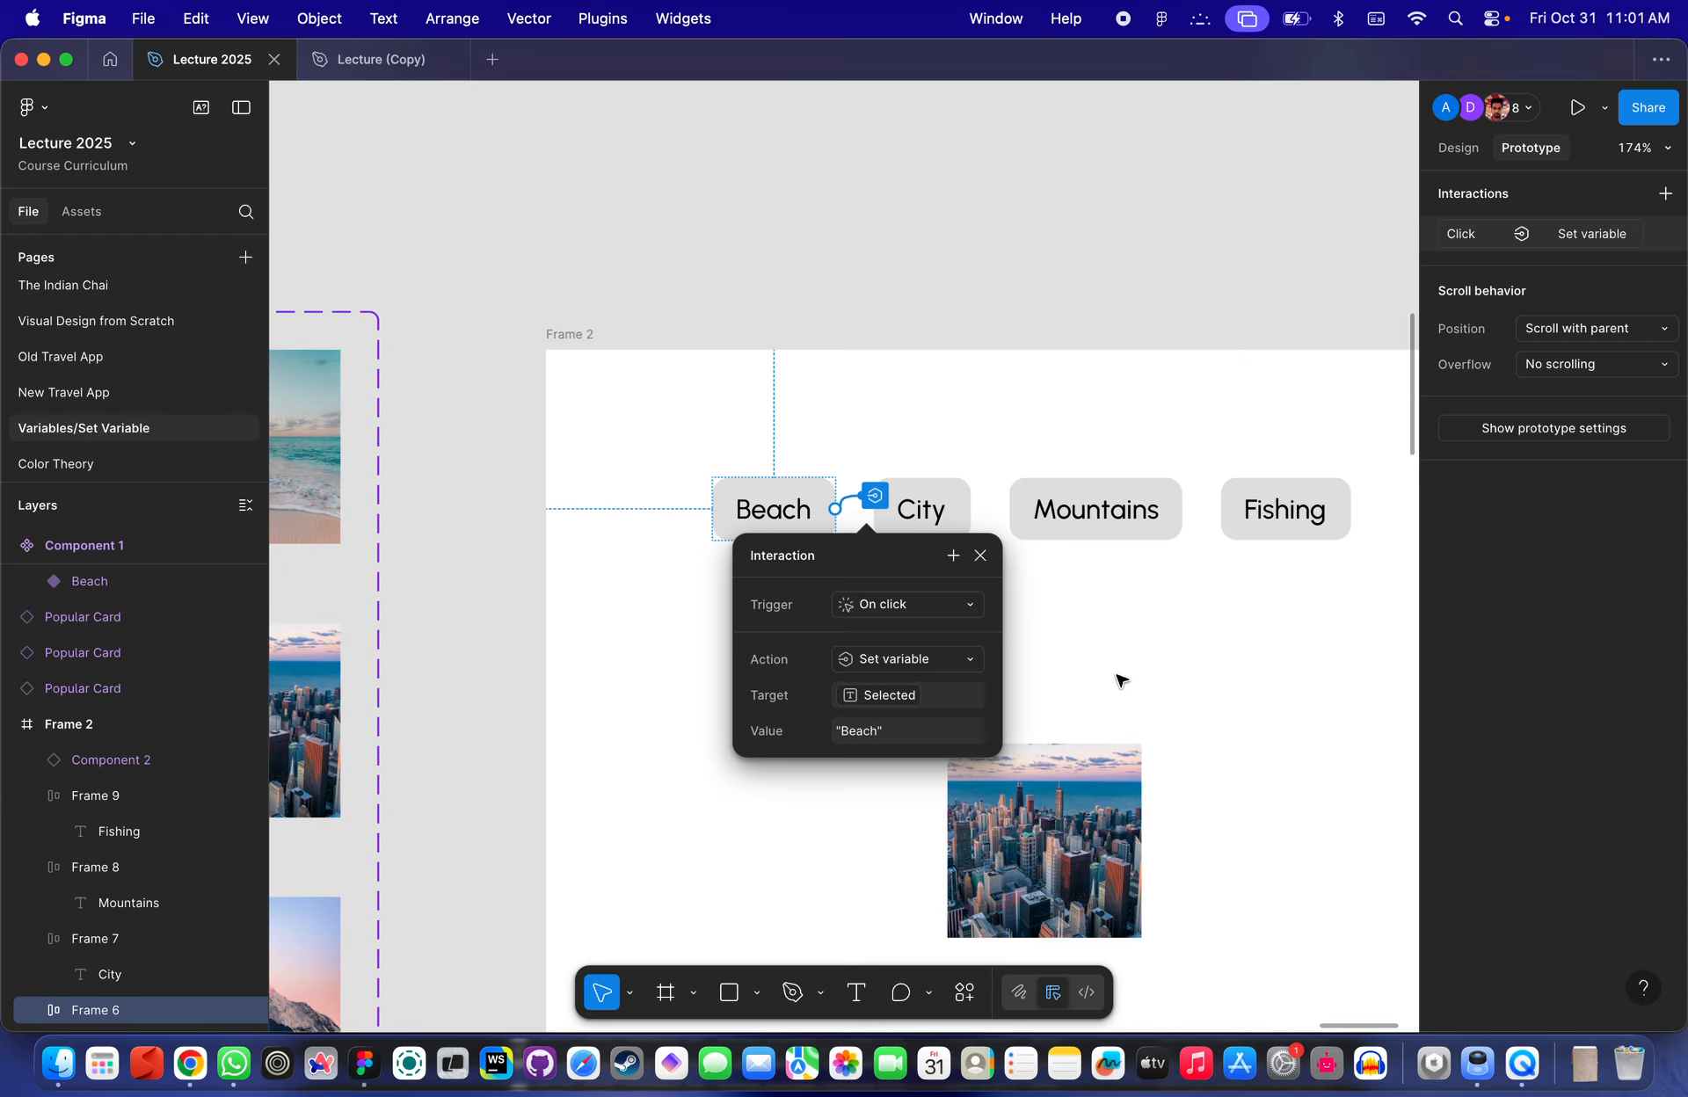
- Open the local variables table to inspect the Selected variable
{"action": "left_click", "coordinate": [1129, 698]}
{"action": "scroll", "coordinate": [1074, 600], "scroll_direction": "down", "scroll_amount": 5}
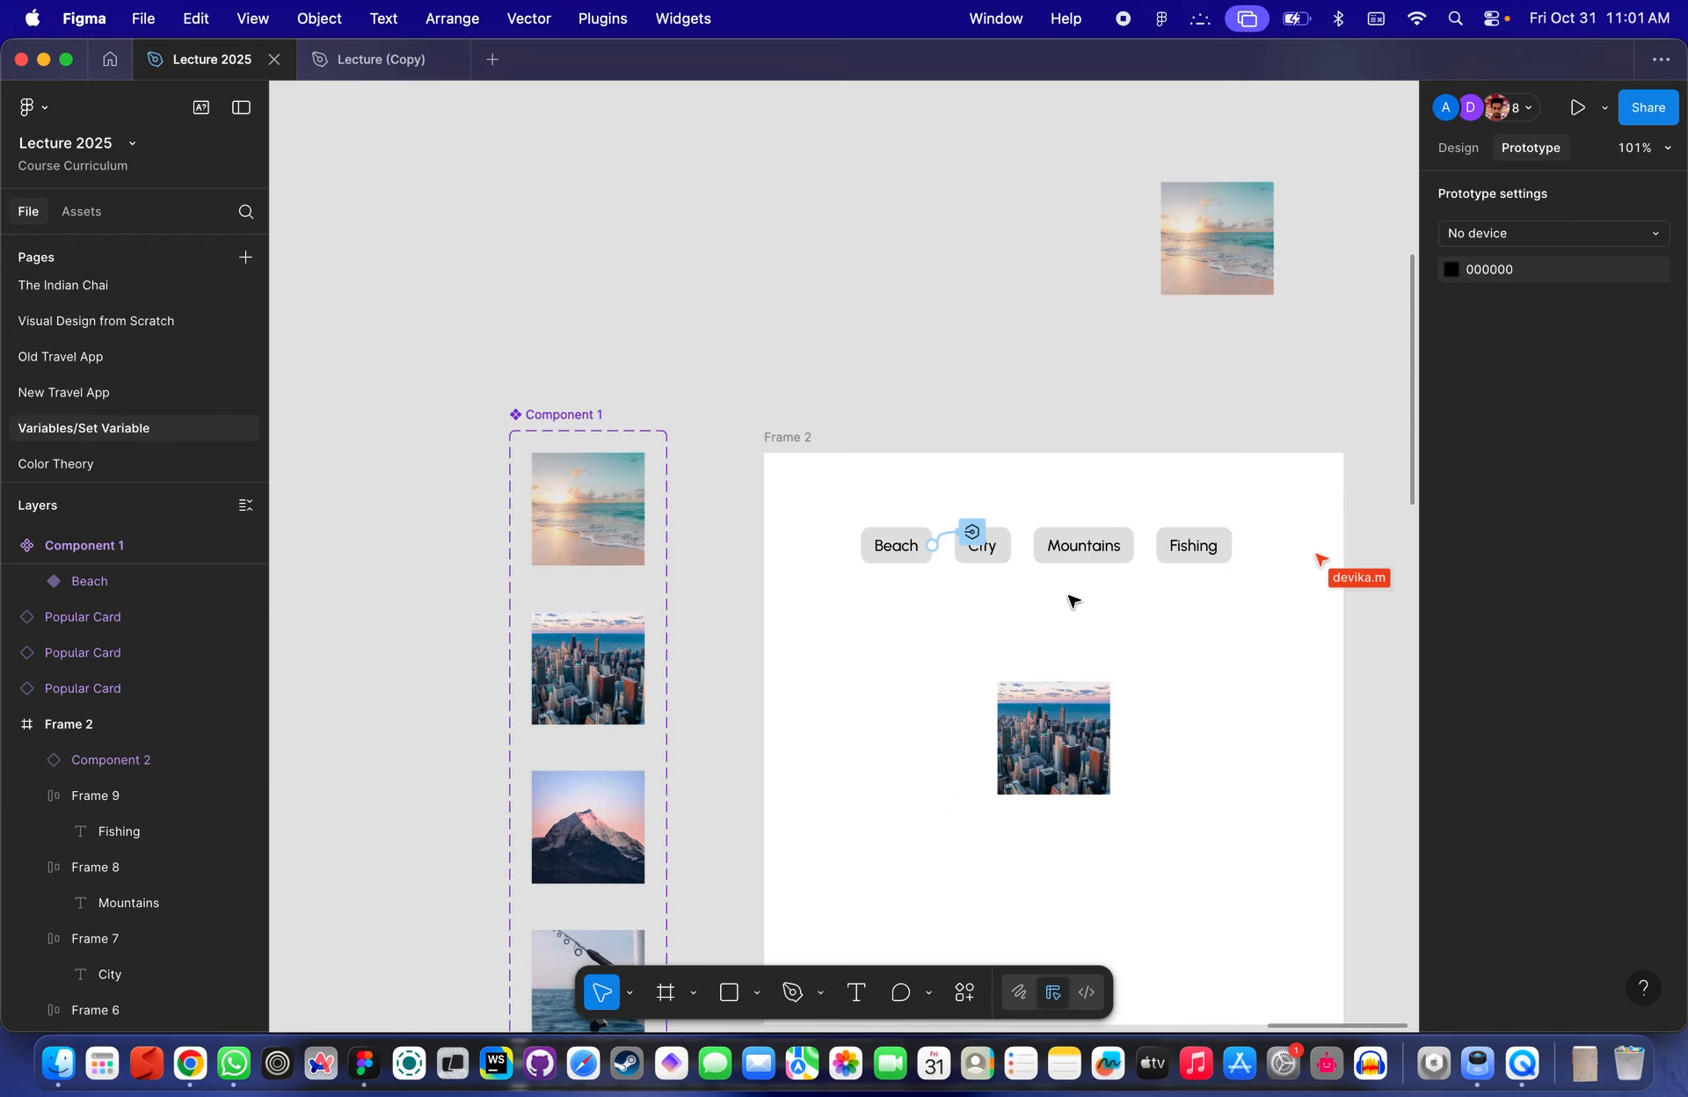
{"action": "scroll", "coordinate": [697, 332], "scroll_direction": "right", "scroll_amount": 4}
{"action": "scroll", "coordinate": [697, 331], "scroll_direction": "down", "scroll_amount": 2}
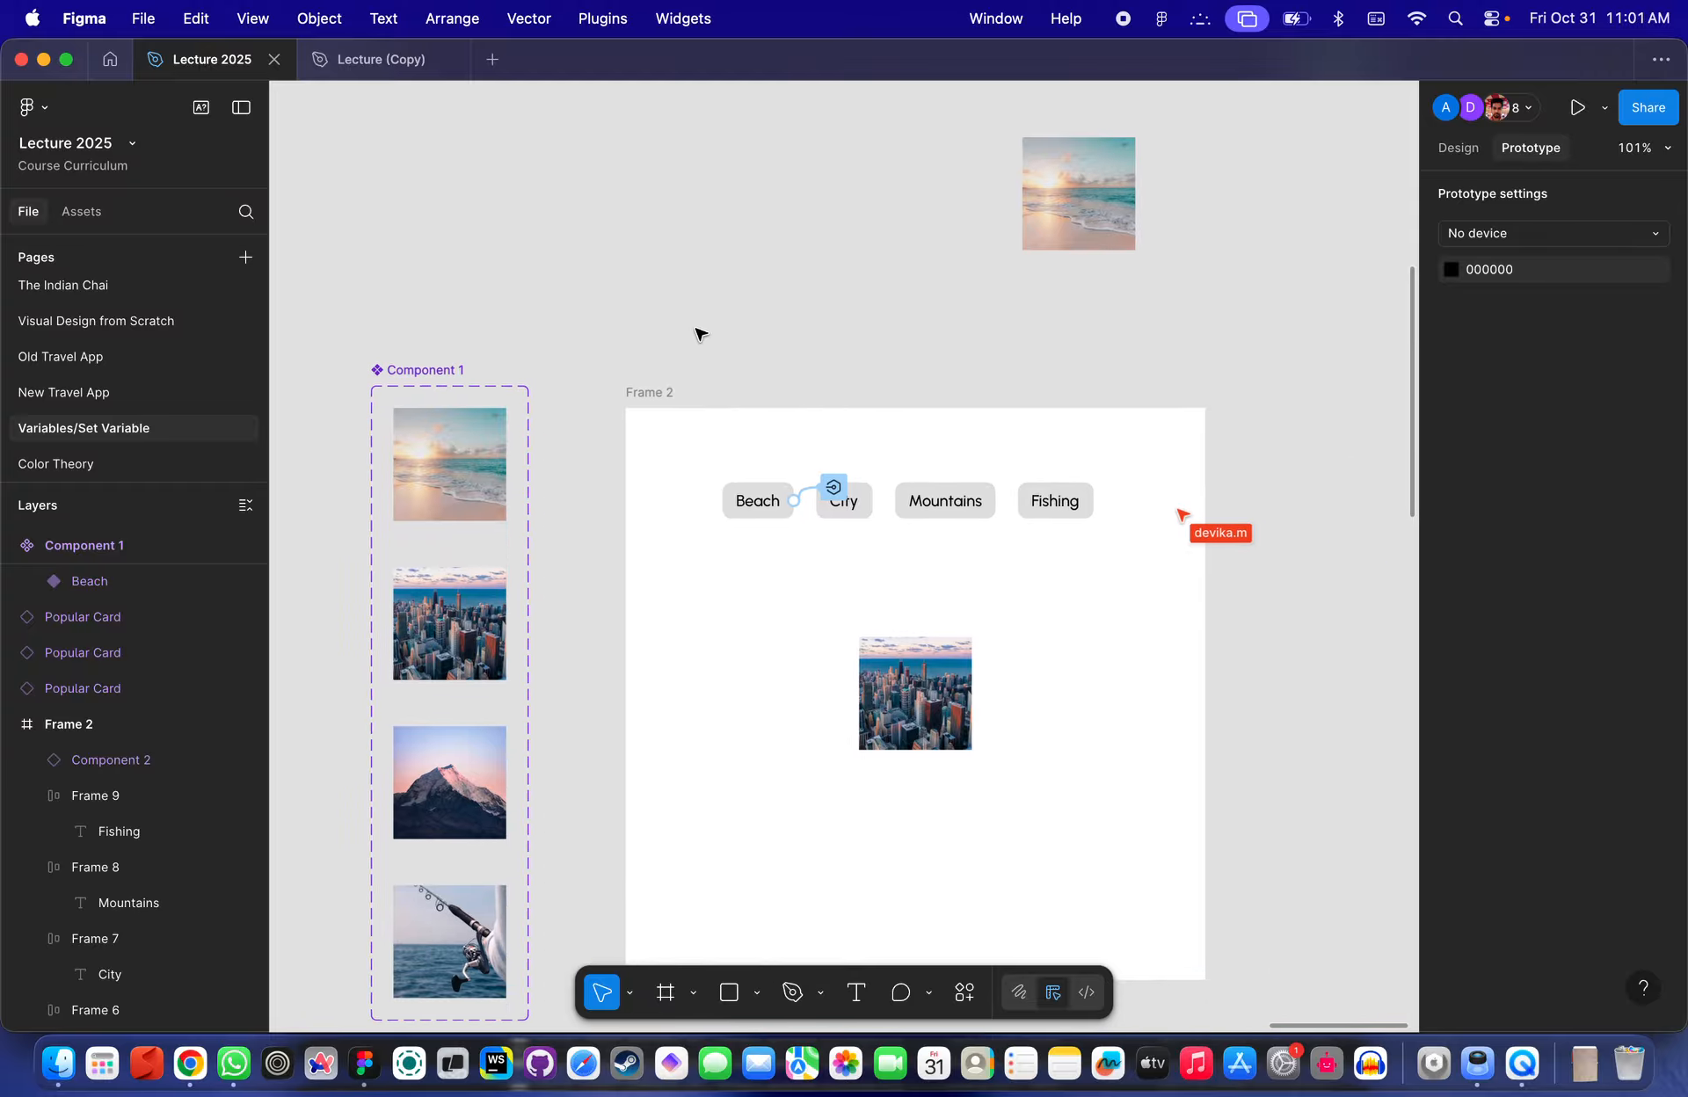
{"action": "scroll", "coordinate": [865, 545], "scroll_direction": "up", "scroll_amount": 5}
{"action": "scroll", "coordinate": [859, 249], "scroll_direction": "down", "scroll_amount": 6}
{"action": "scroll", "coordinate": [844, 202], "scroll_direction": "up", "scroll_amount": 3}
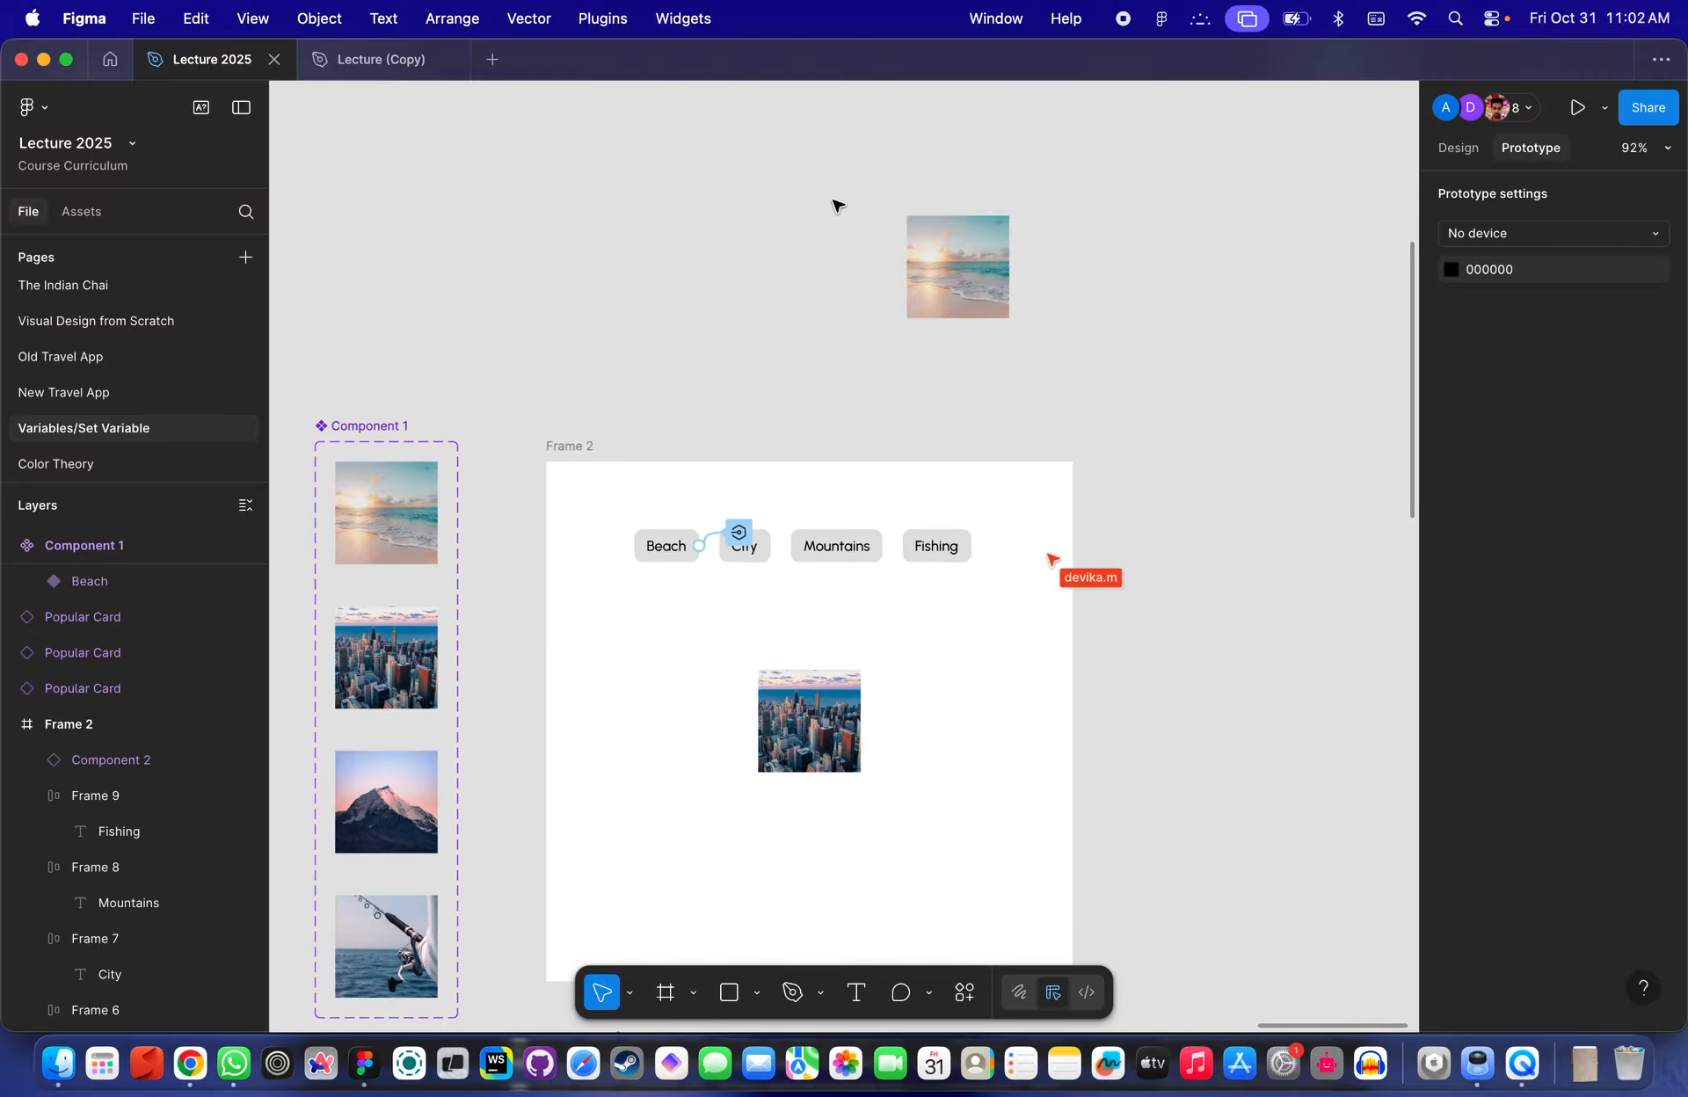
{"action": "left_click", "coordinate": [1456, 148]}
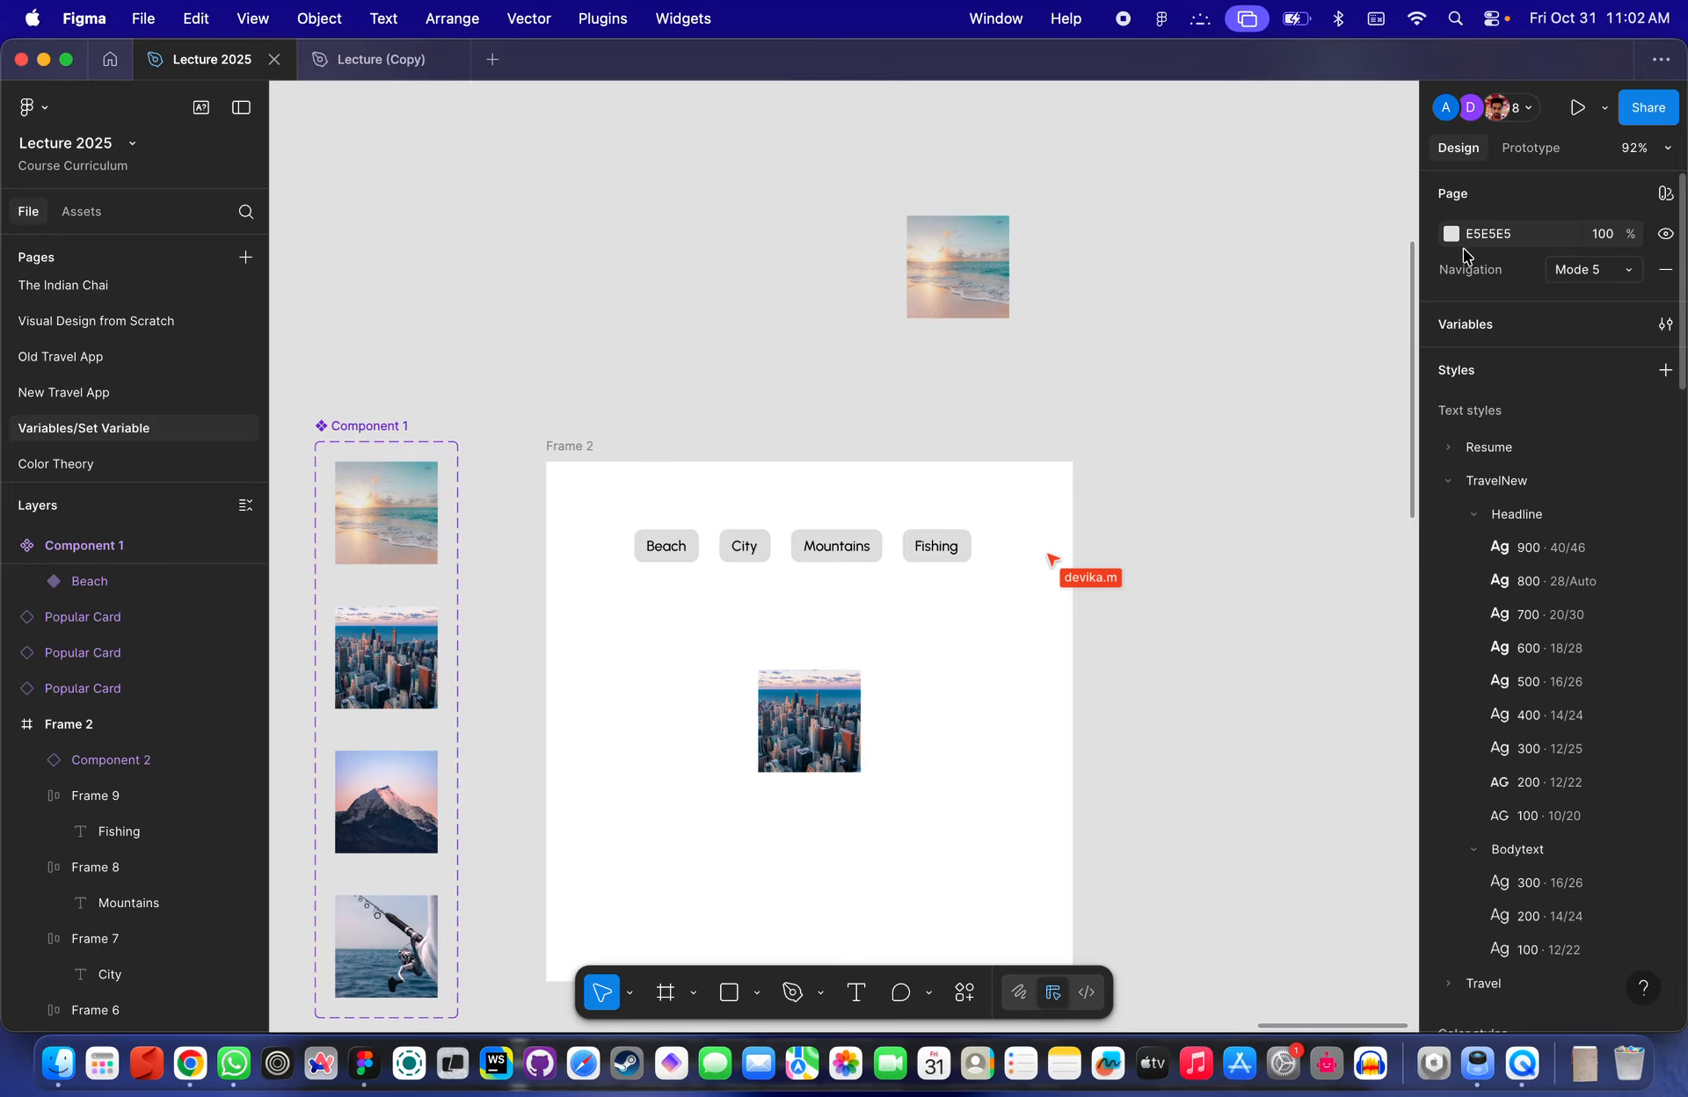
{"action": "left_click", "coordinate": [1466, 331]}
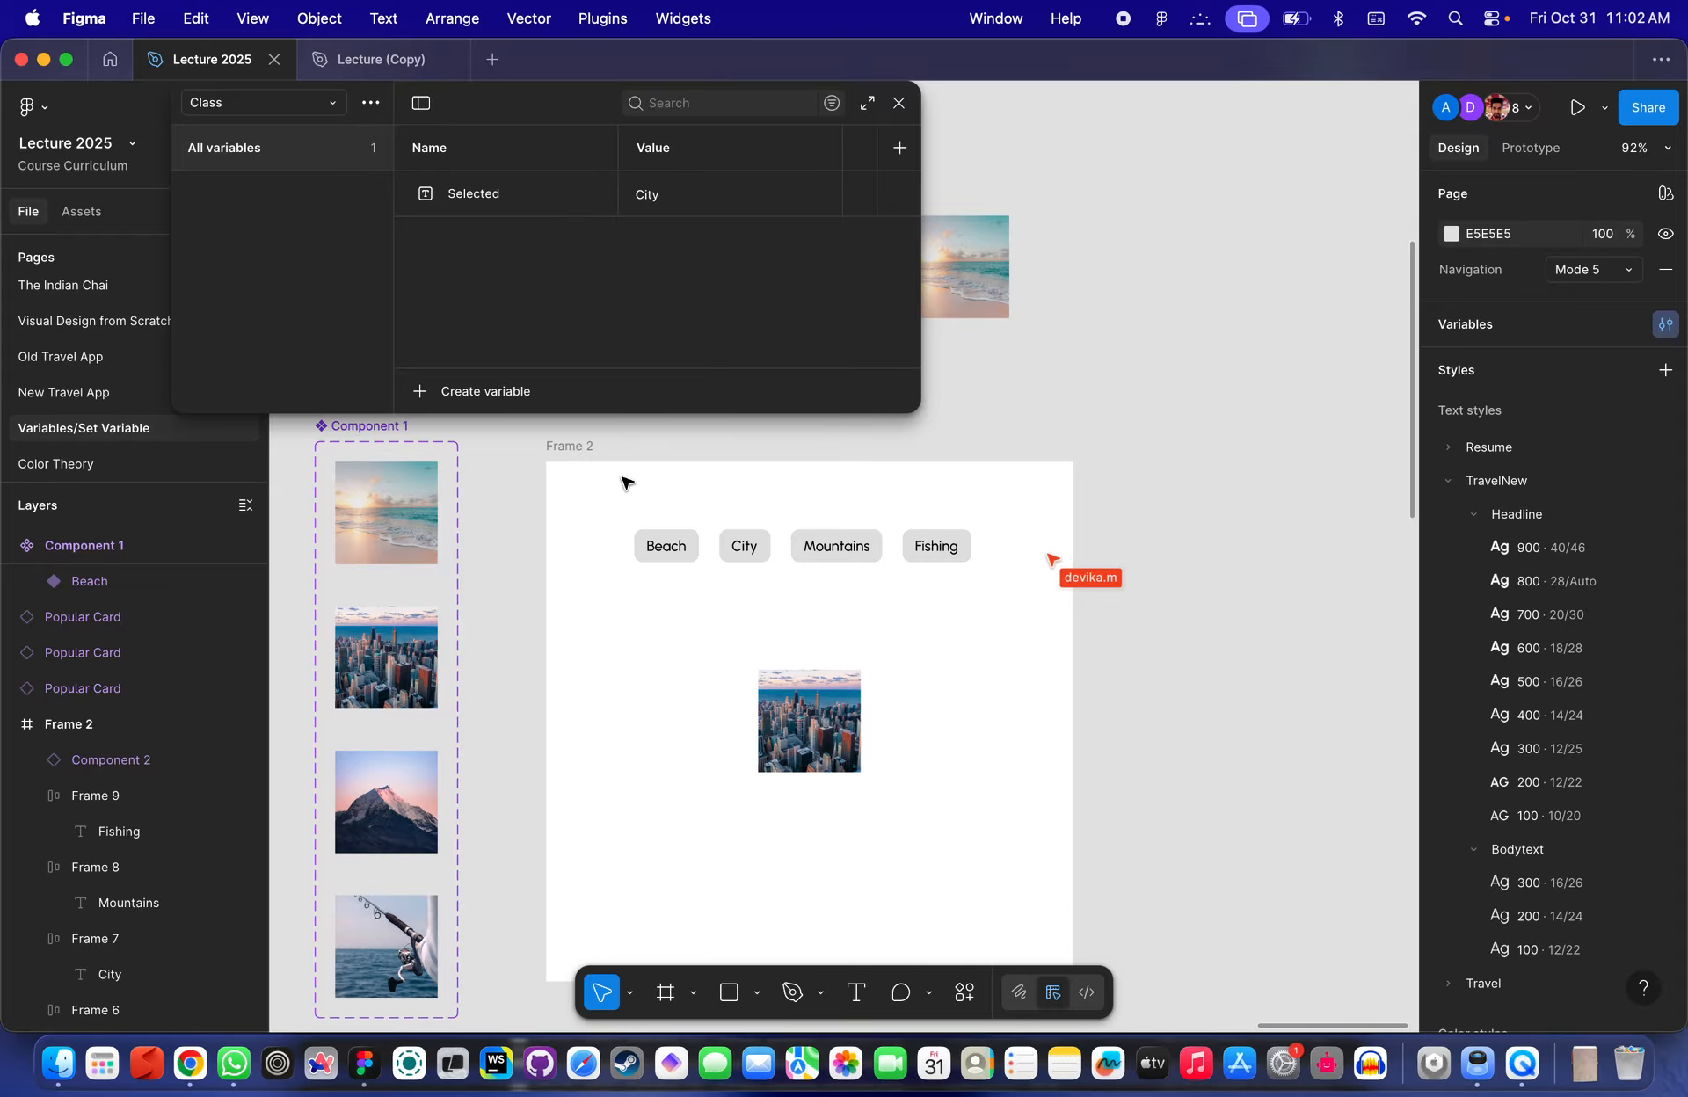
- Preview Frame 2 and test that the Beach button switches the displayed image
{"action": "scroll", "coordinate": [633, 492], "scroll_direction": "up", "scroll_amount": 3}
{"action": "scroll", "coordinate": [633, 492], "scroll_direction": "left", "scroll_amount": 4}
{"action": "left_click", "coordinate": [747, 606]}
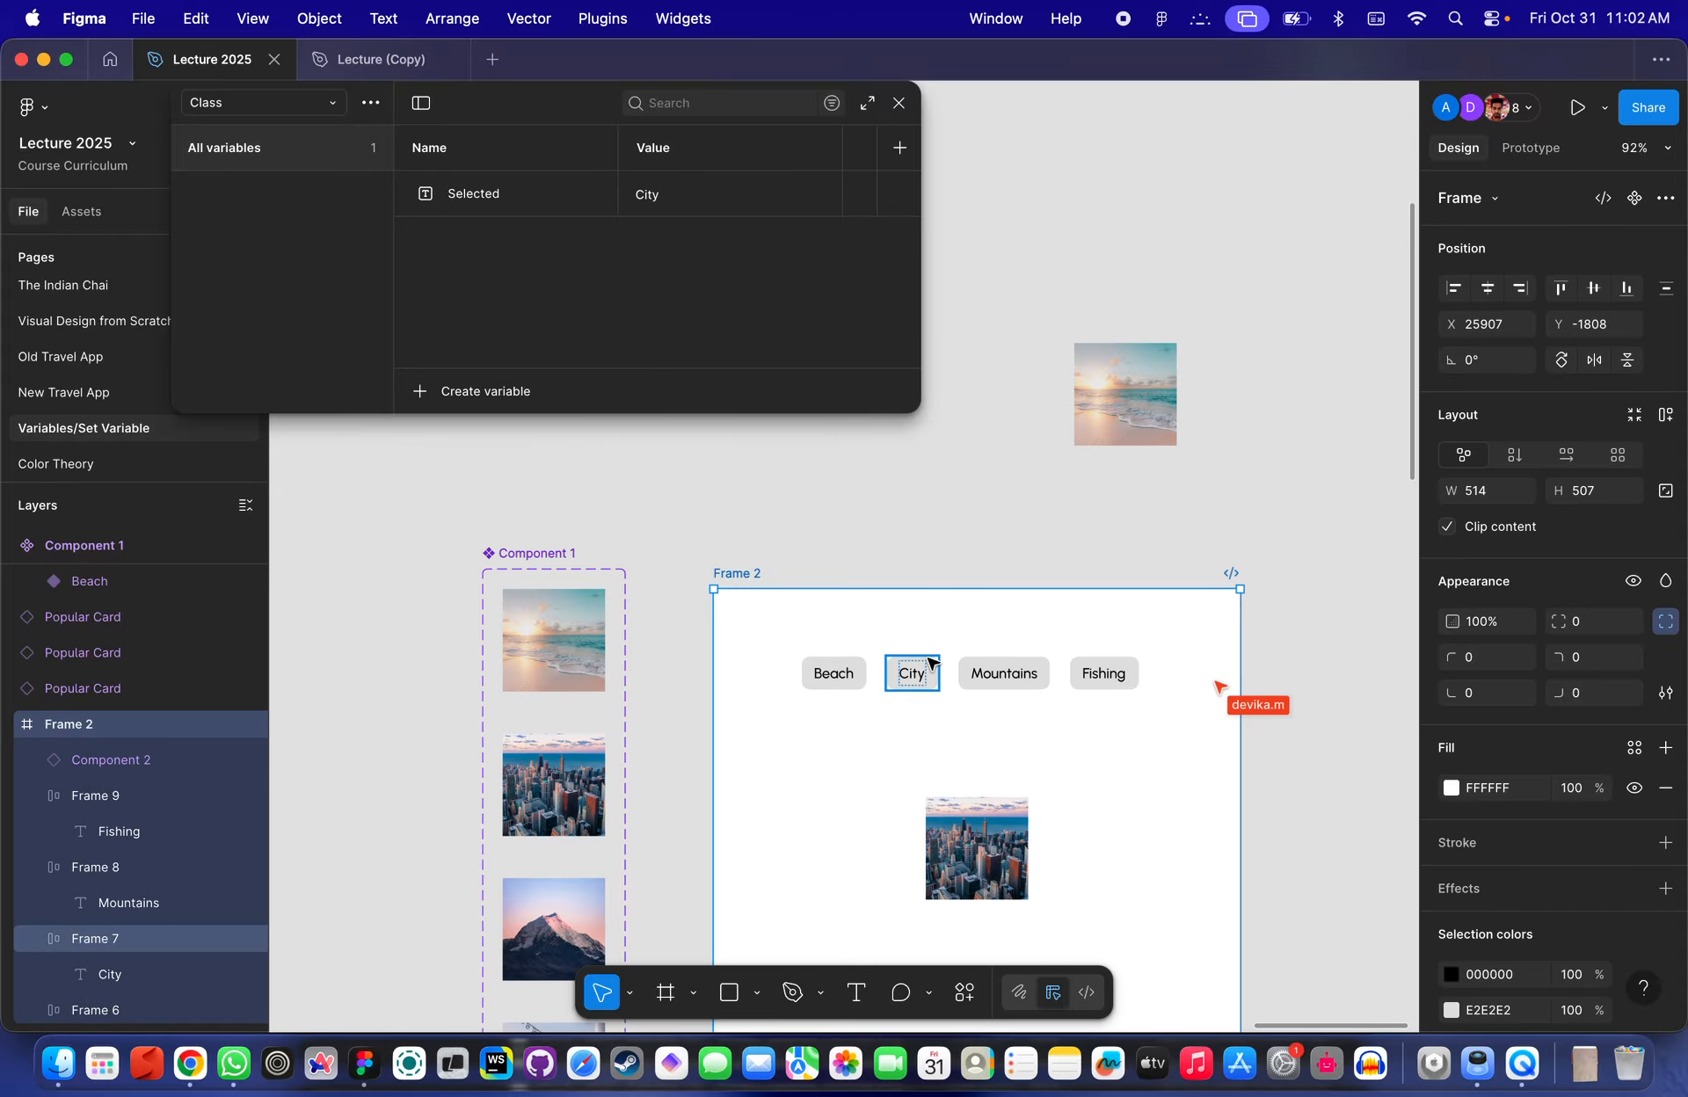
{"action": "key", "text": "shift+space"}
{"action": "left_click", "coordinate": [899, 102]}
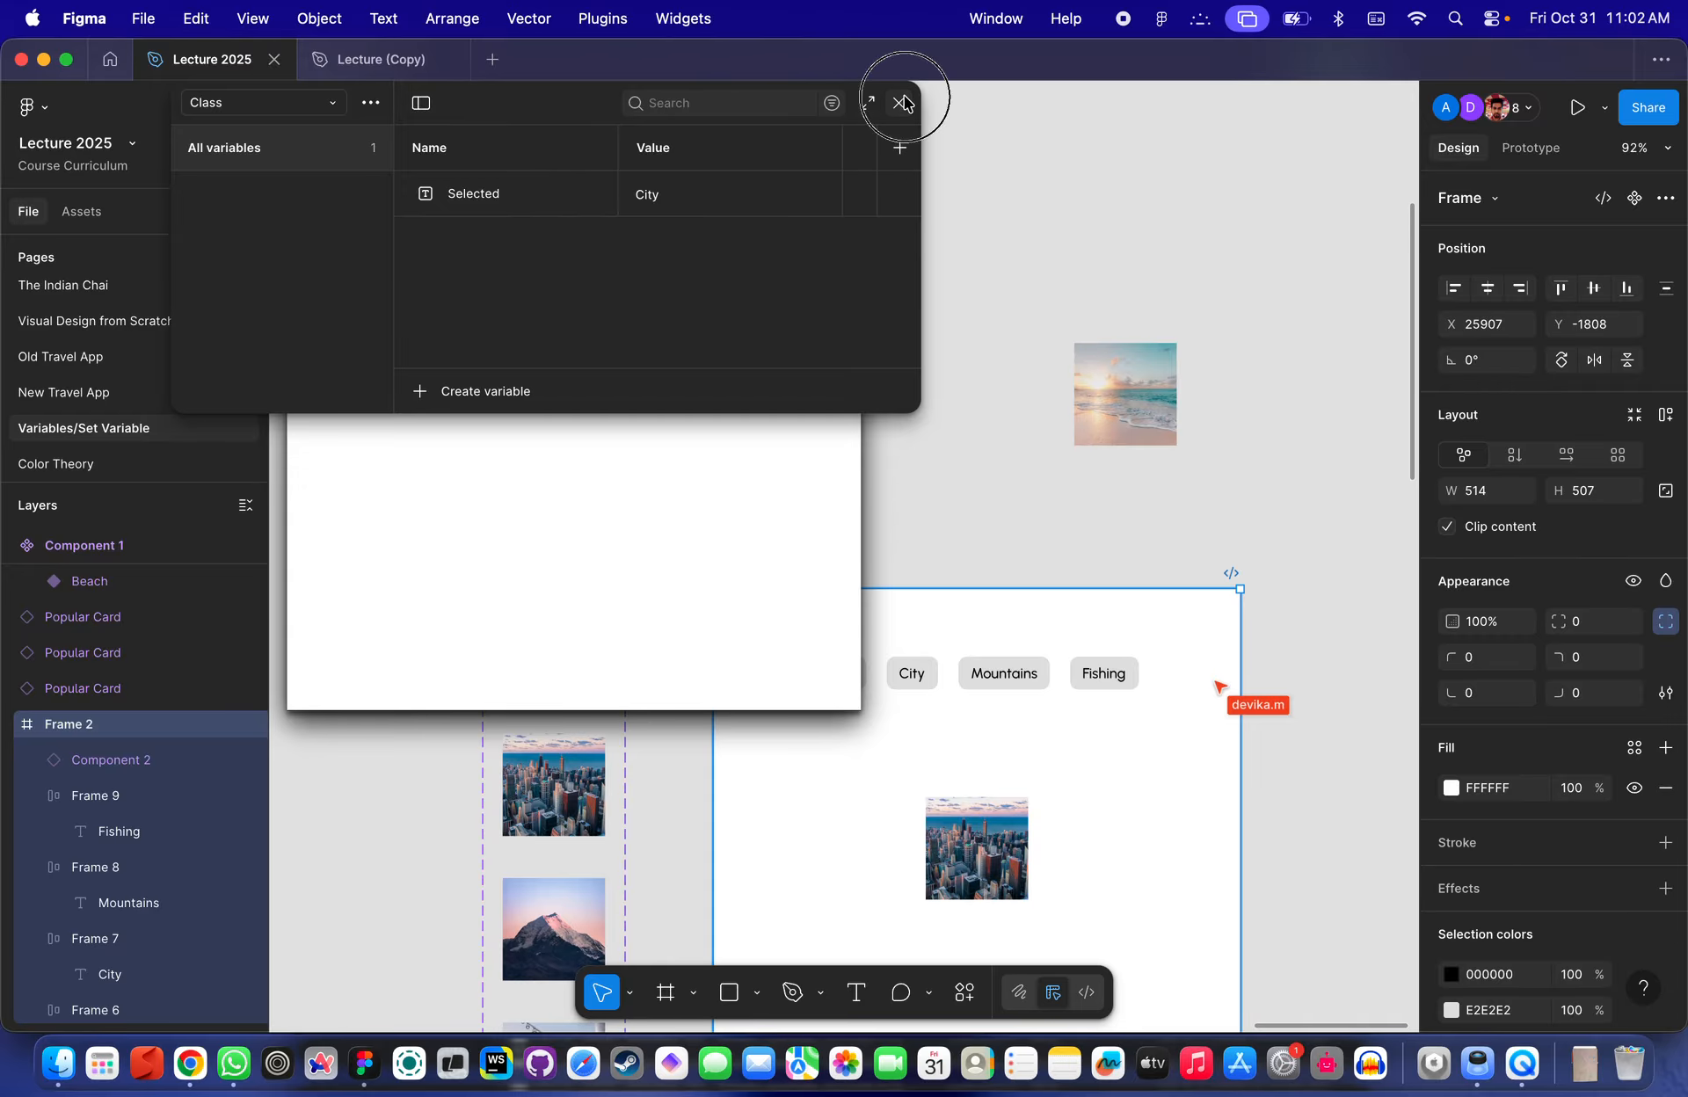
{"action": "left_click", "coordinate": [421, 241]}
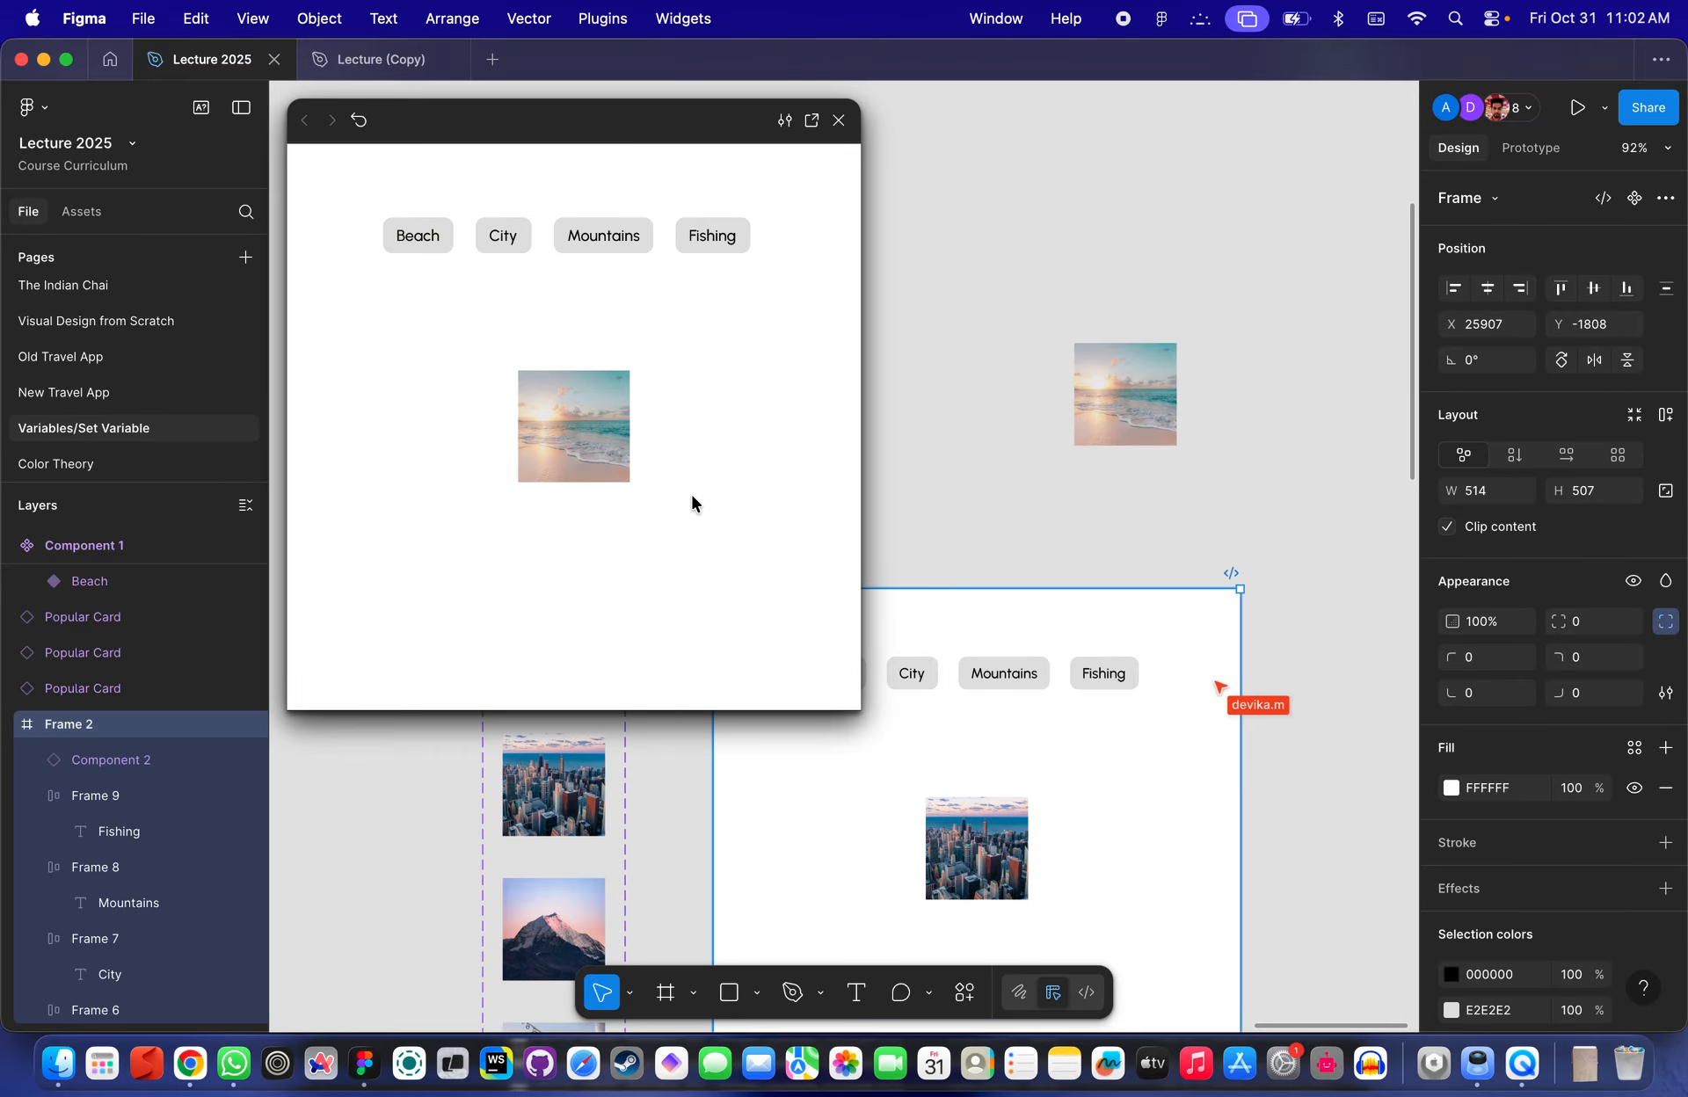
{"action": "key", "text": "r"}
{"action": "left_click", "coordinate": [753, 458]}
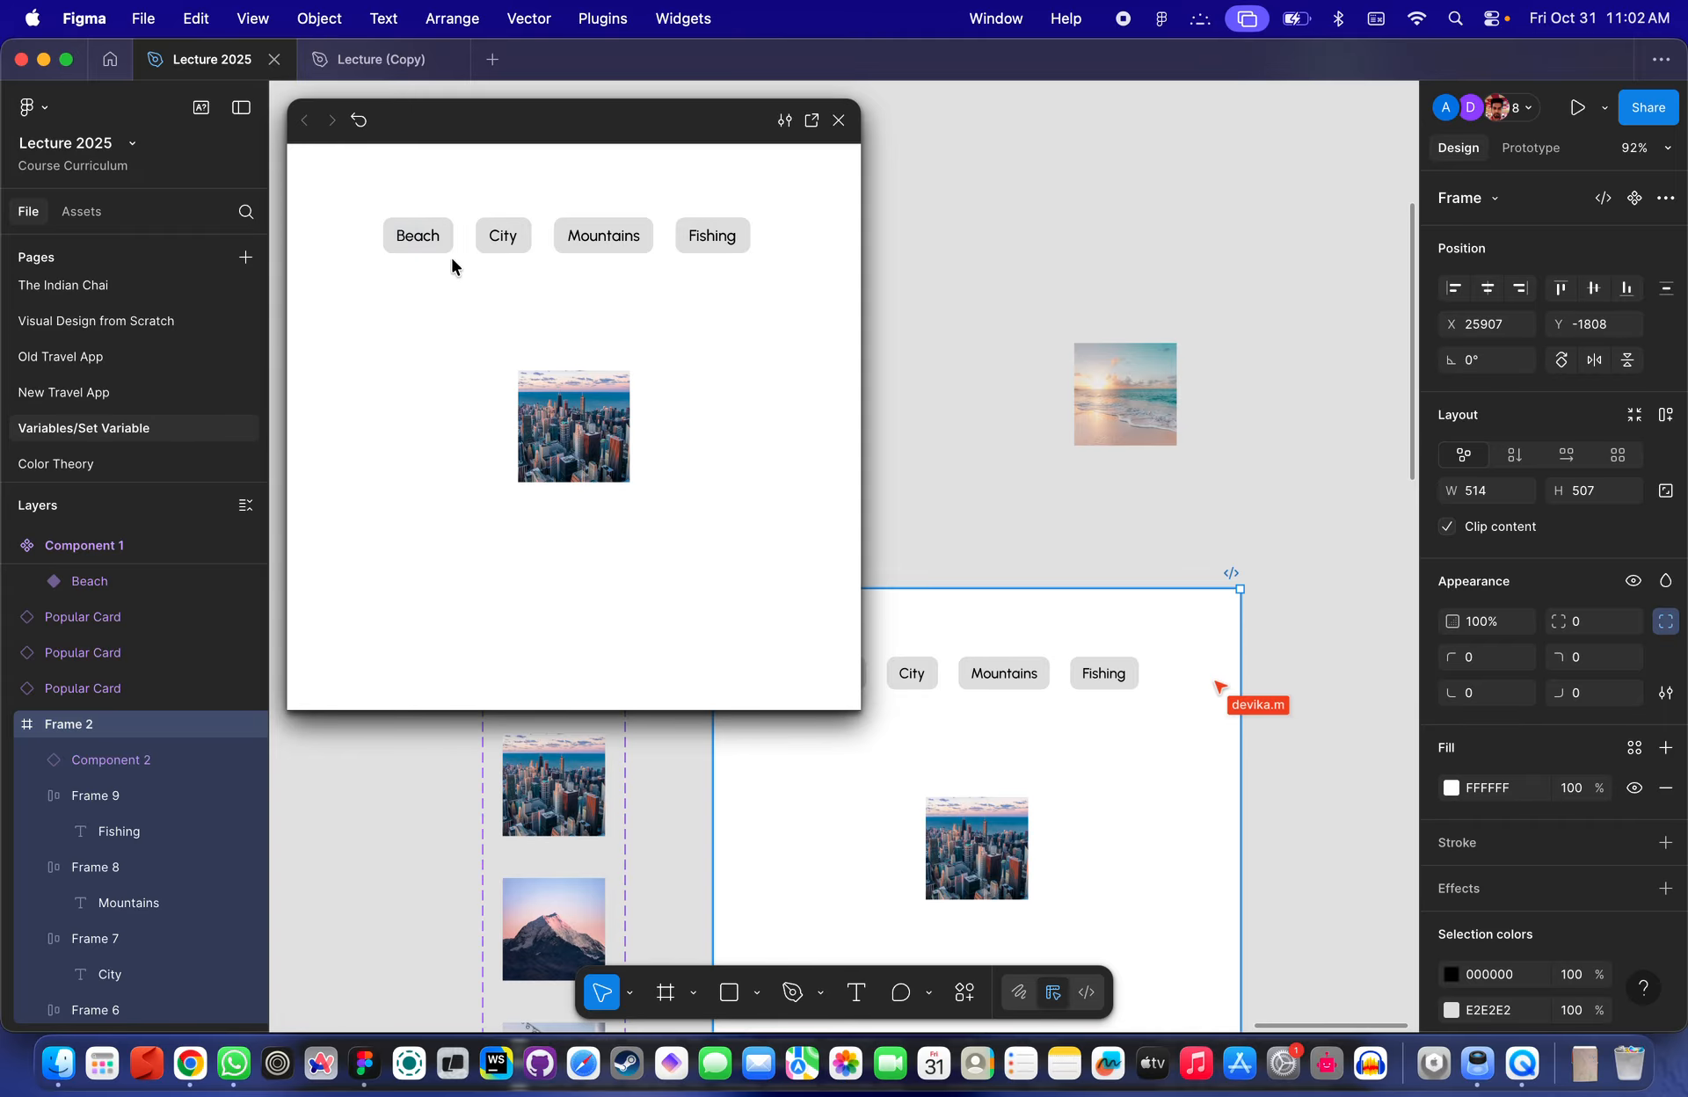
{"action": "left_click", "coordinate": [414, 252]}
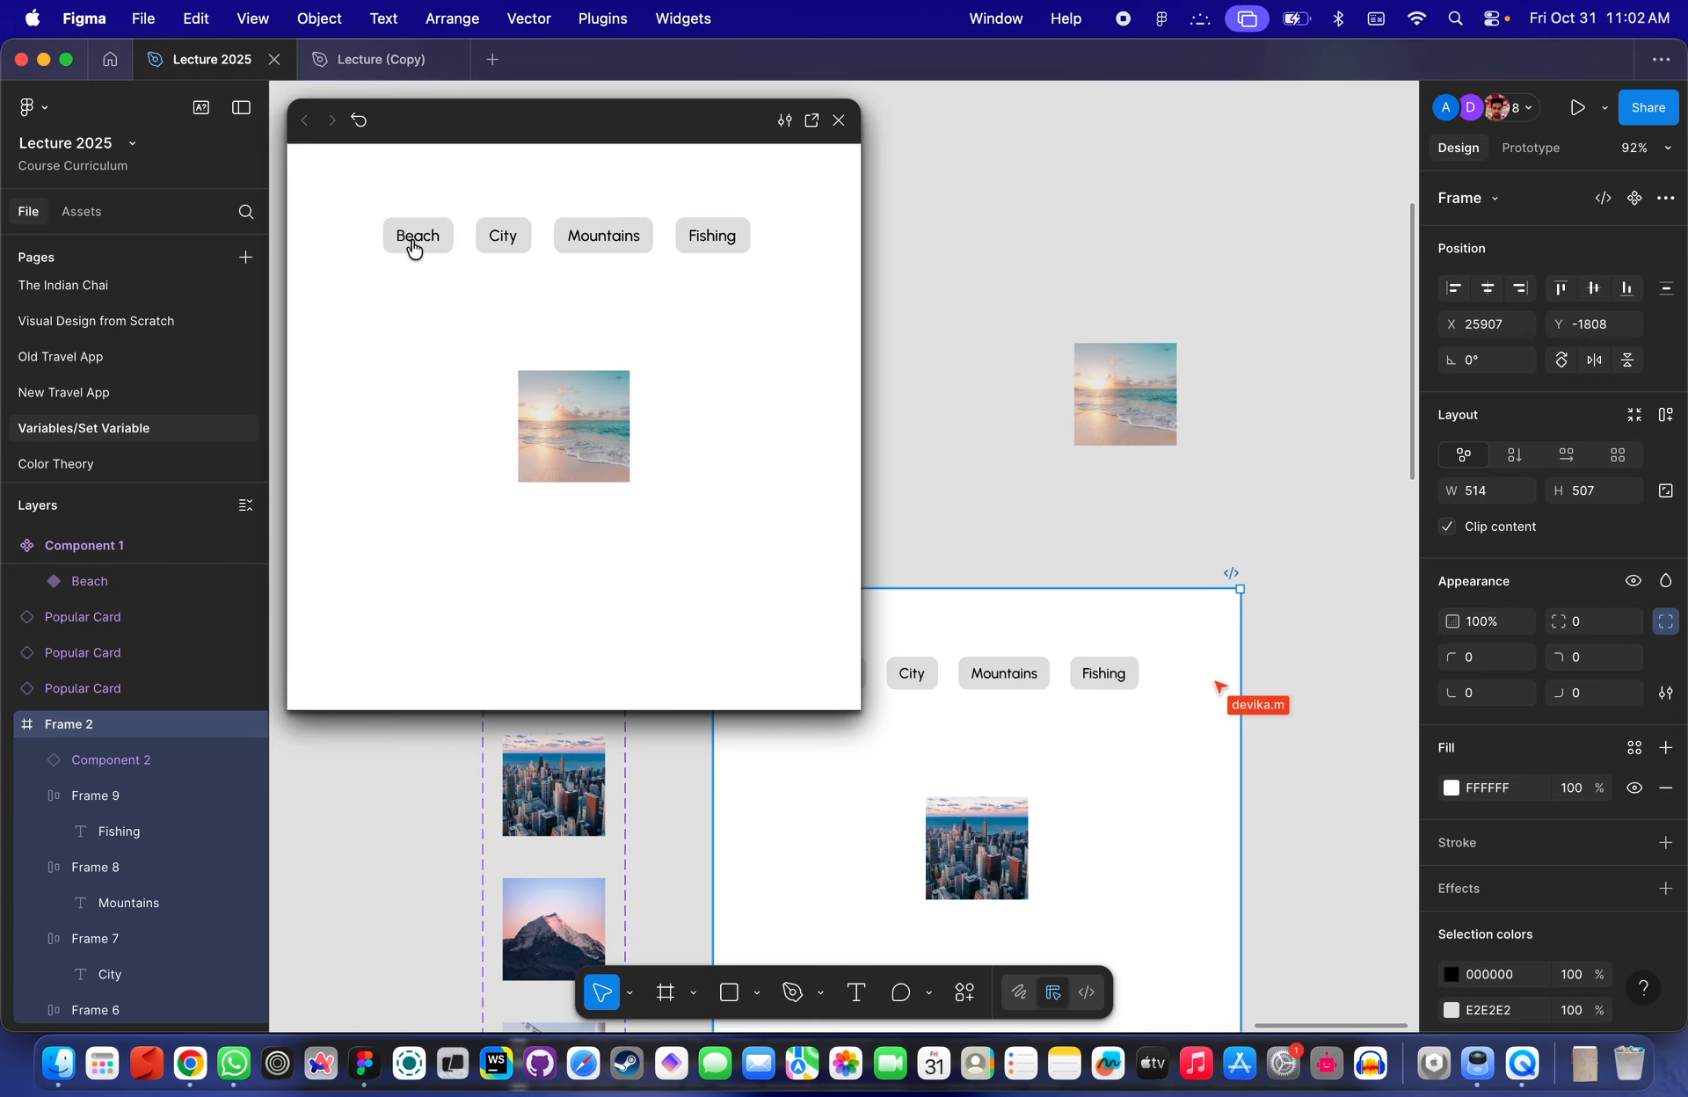
- Check the variables table again, then close the prototype preview
{"action": "left_click", "coordinate": [1254, 150]}
{"action": "left_click", "coordinate": [1665, 324]}
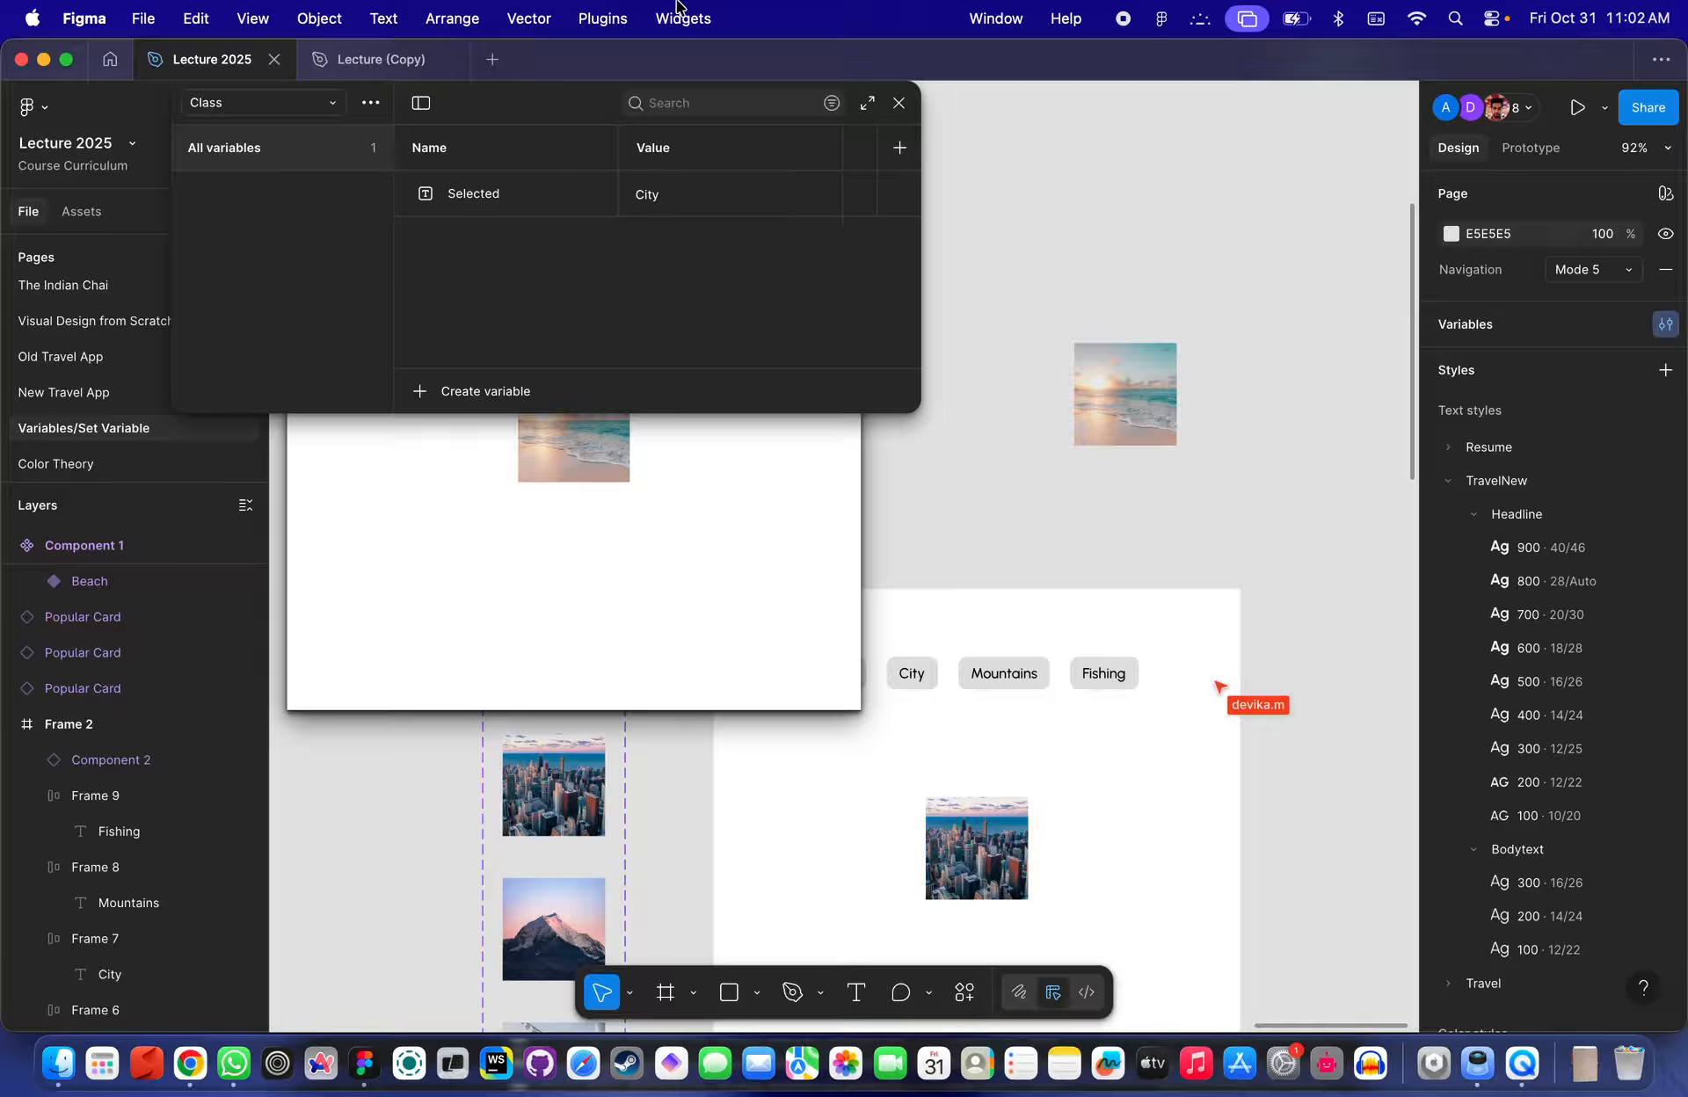
{"action": "left_click", "coordinate": [899, 103]}
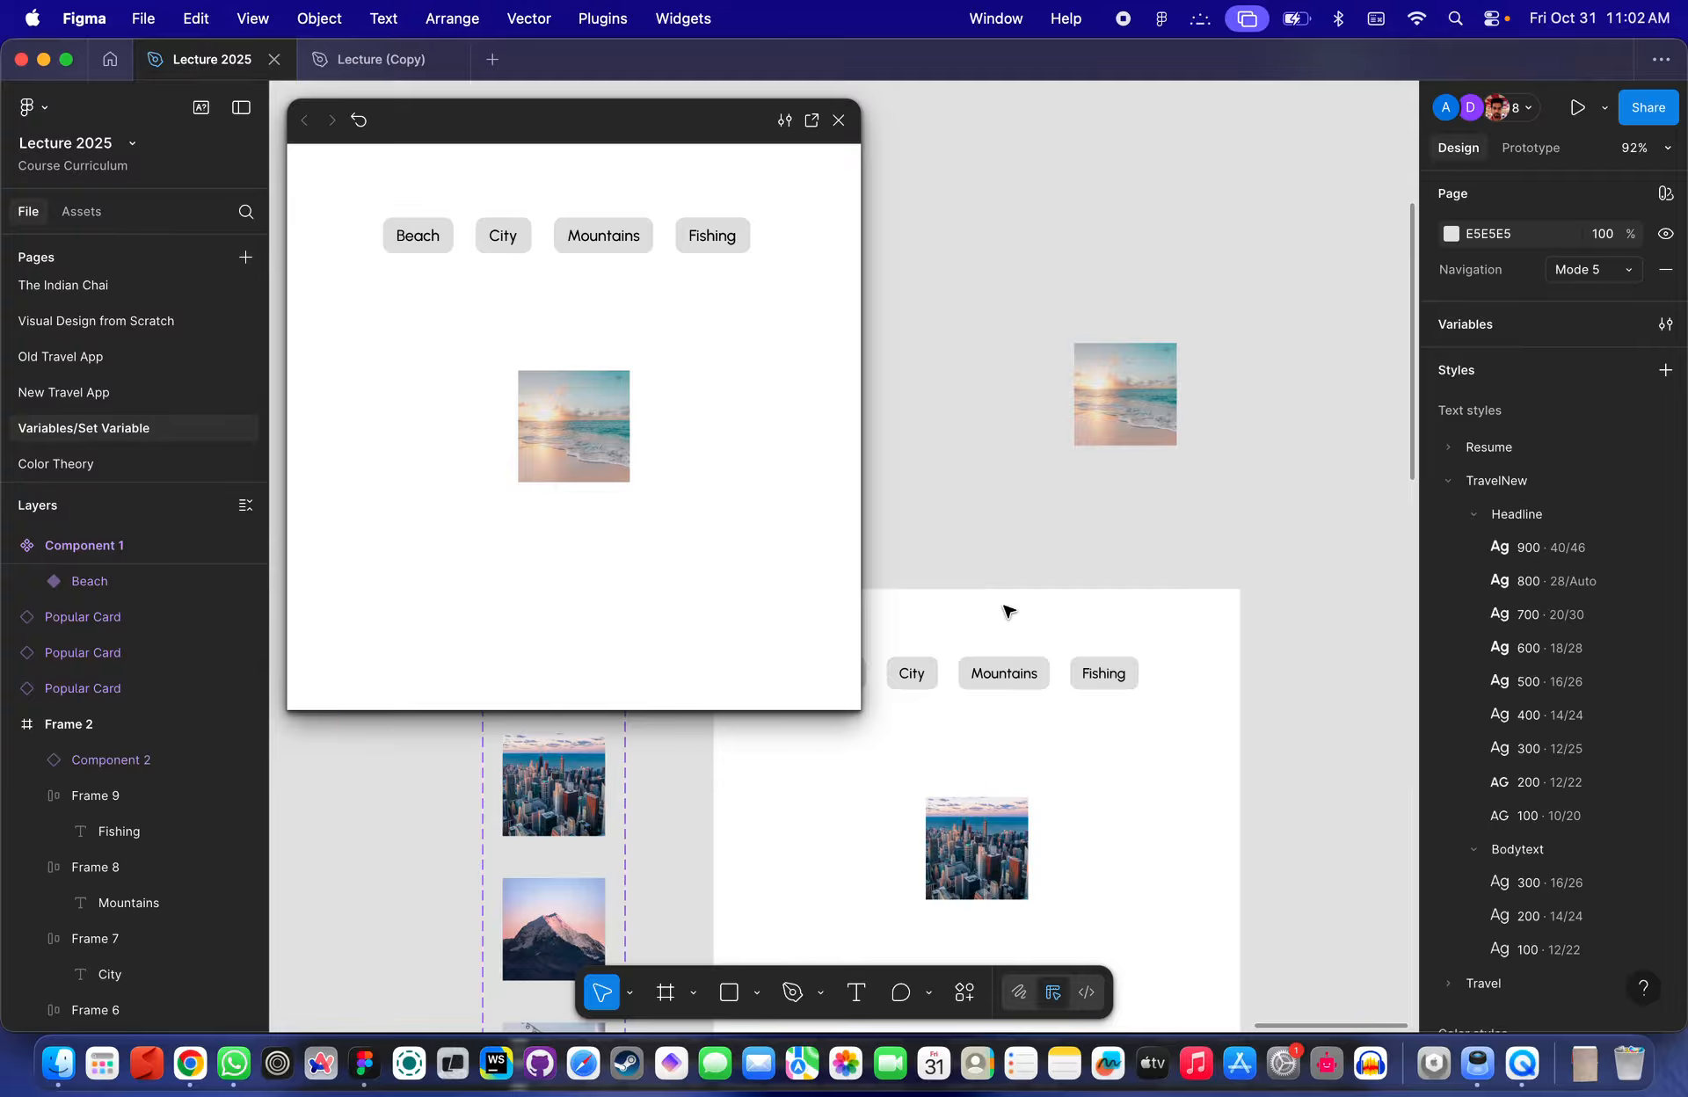
{"action": "scroll", "coordinate": [1006, 610], "scroll_direction": "up", "scroll_amount": 5}
{"action": "scroll", "coordinate": [1175, 495], "scroll_direction": "right", "scroll_amount": 5}
{"action": "scroll", "coordinate": [1175, 495], "scroll_direction": "down", "scroll_amount": 3}
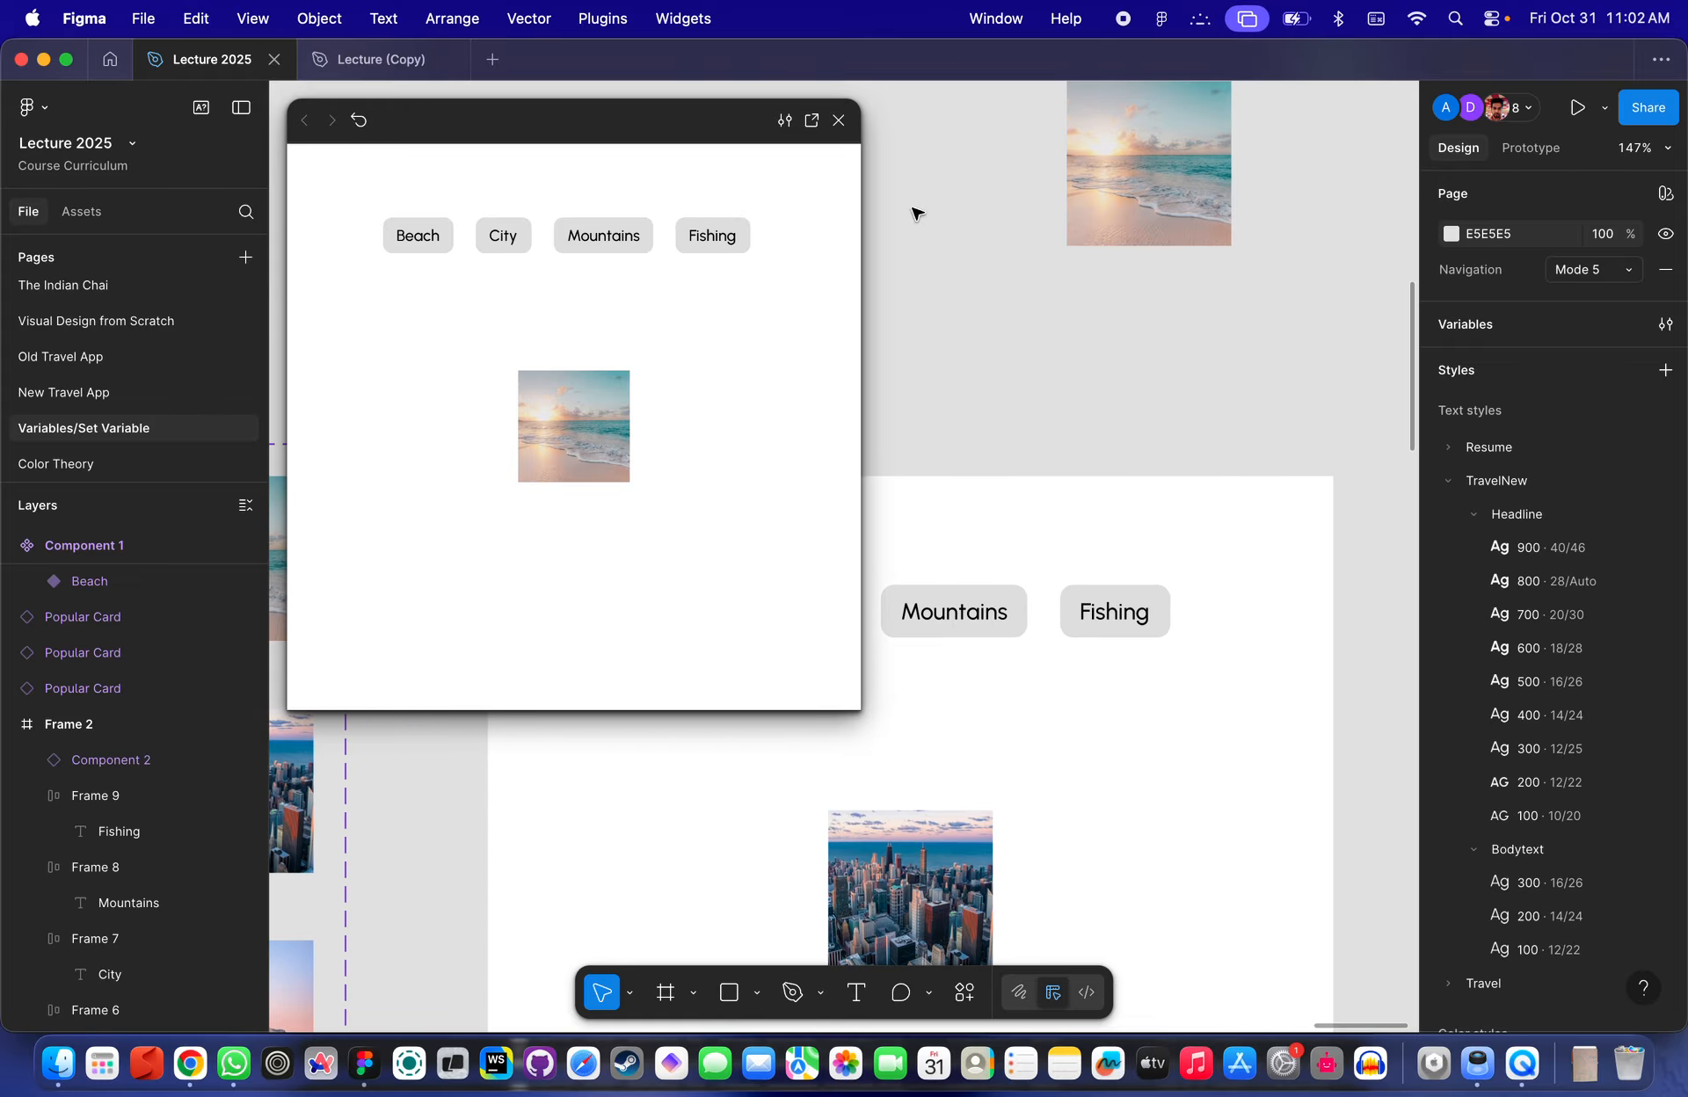
{"action": "left_click", "coordinate": [839, 119]}
- Inspect the Beach button's Set variable interaction in prototype mode
{"action": "left_click", "coordinate": [1531, 146]}
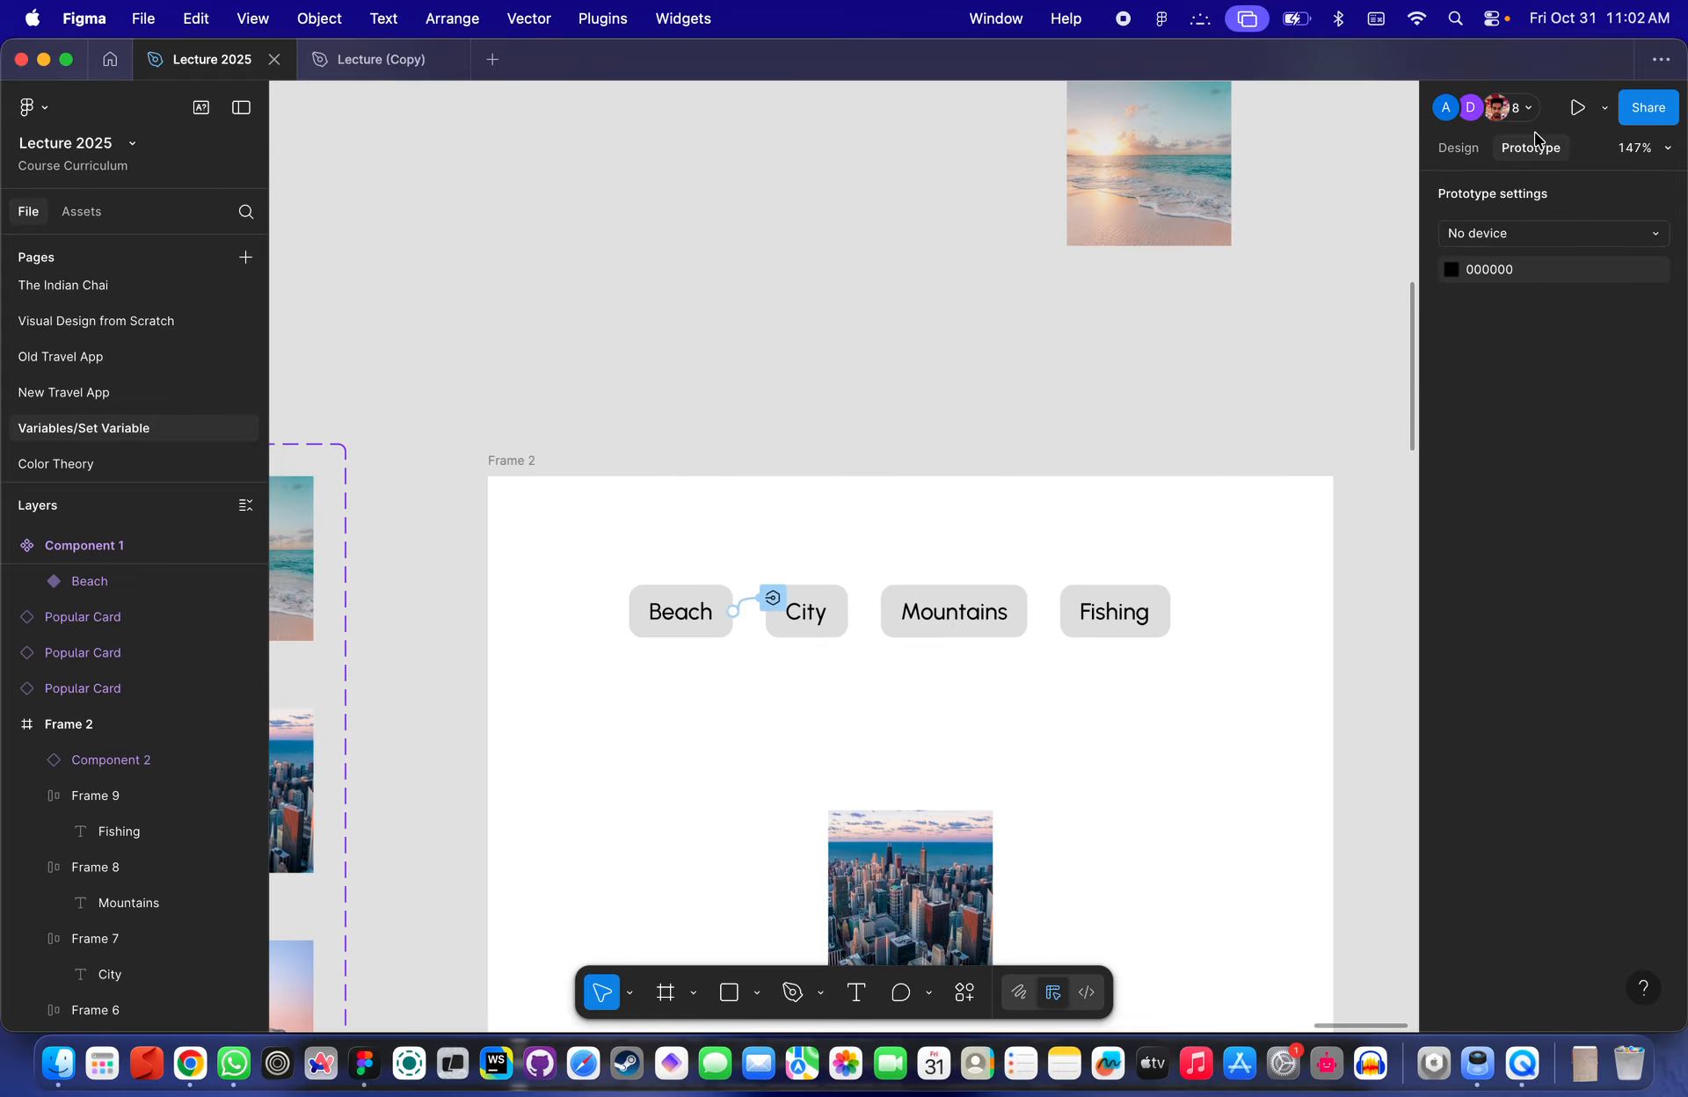
{"action": "scroll", "coordinate": [761, 591], "scroll_direction": "up", "scroll_amount": 5}
{"action": "scroll", "coordinate": [1090, 559], "scroll_direction": "right", "scroll_amount": 2}
{"action": "scroll", "coordinate": [1090, 559], "scroll_direction": "down", "scroll_amount": 1}
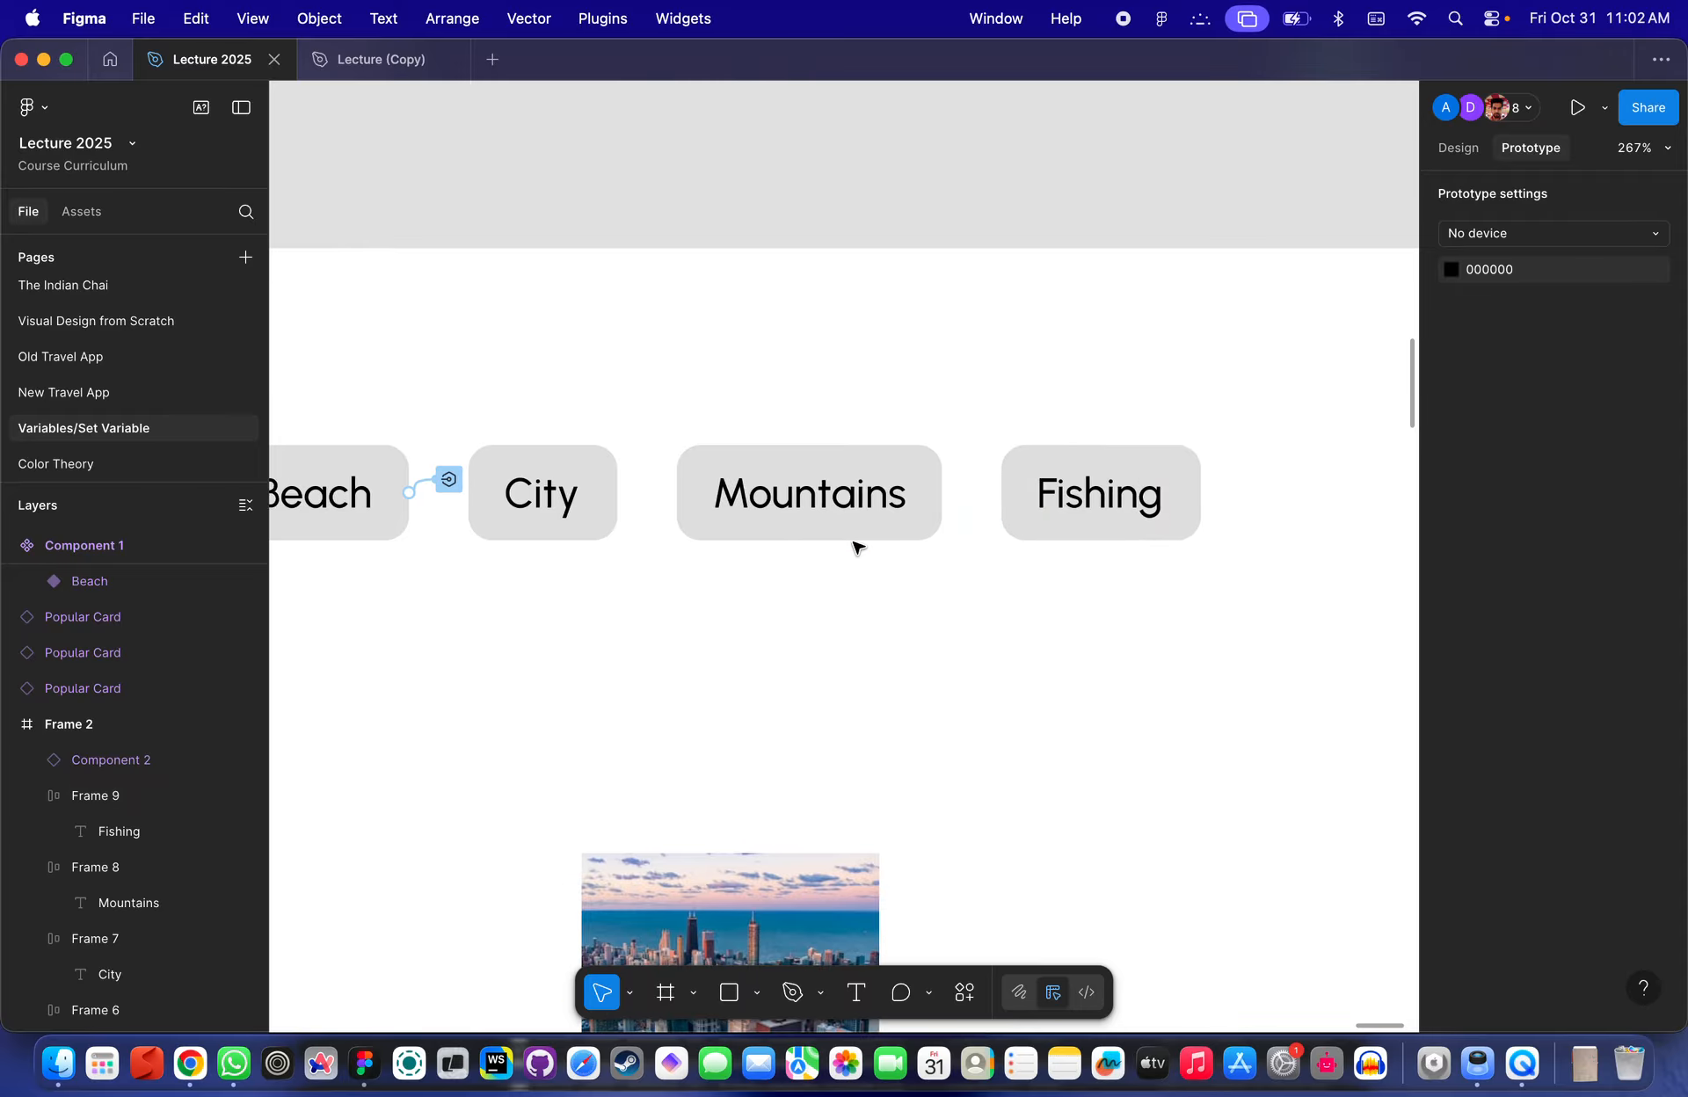
{"action": "scroll", "coordinate": [855, 545], "scroll_direction": "left", "scroll_amount": 3}
{"action": "scroll", "coordinate": [855, 545], "scroll_direction": "up", "scroll_amount": 1}
{"action": "left_click", "coordinate": [630, 501]}
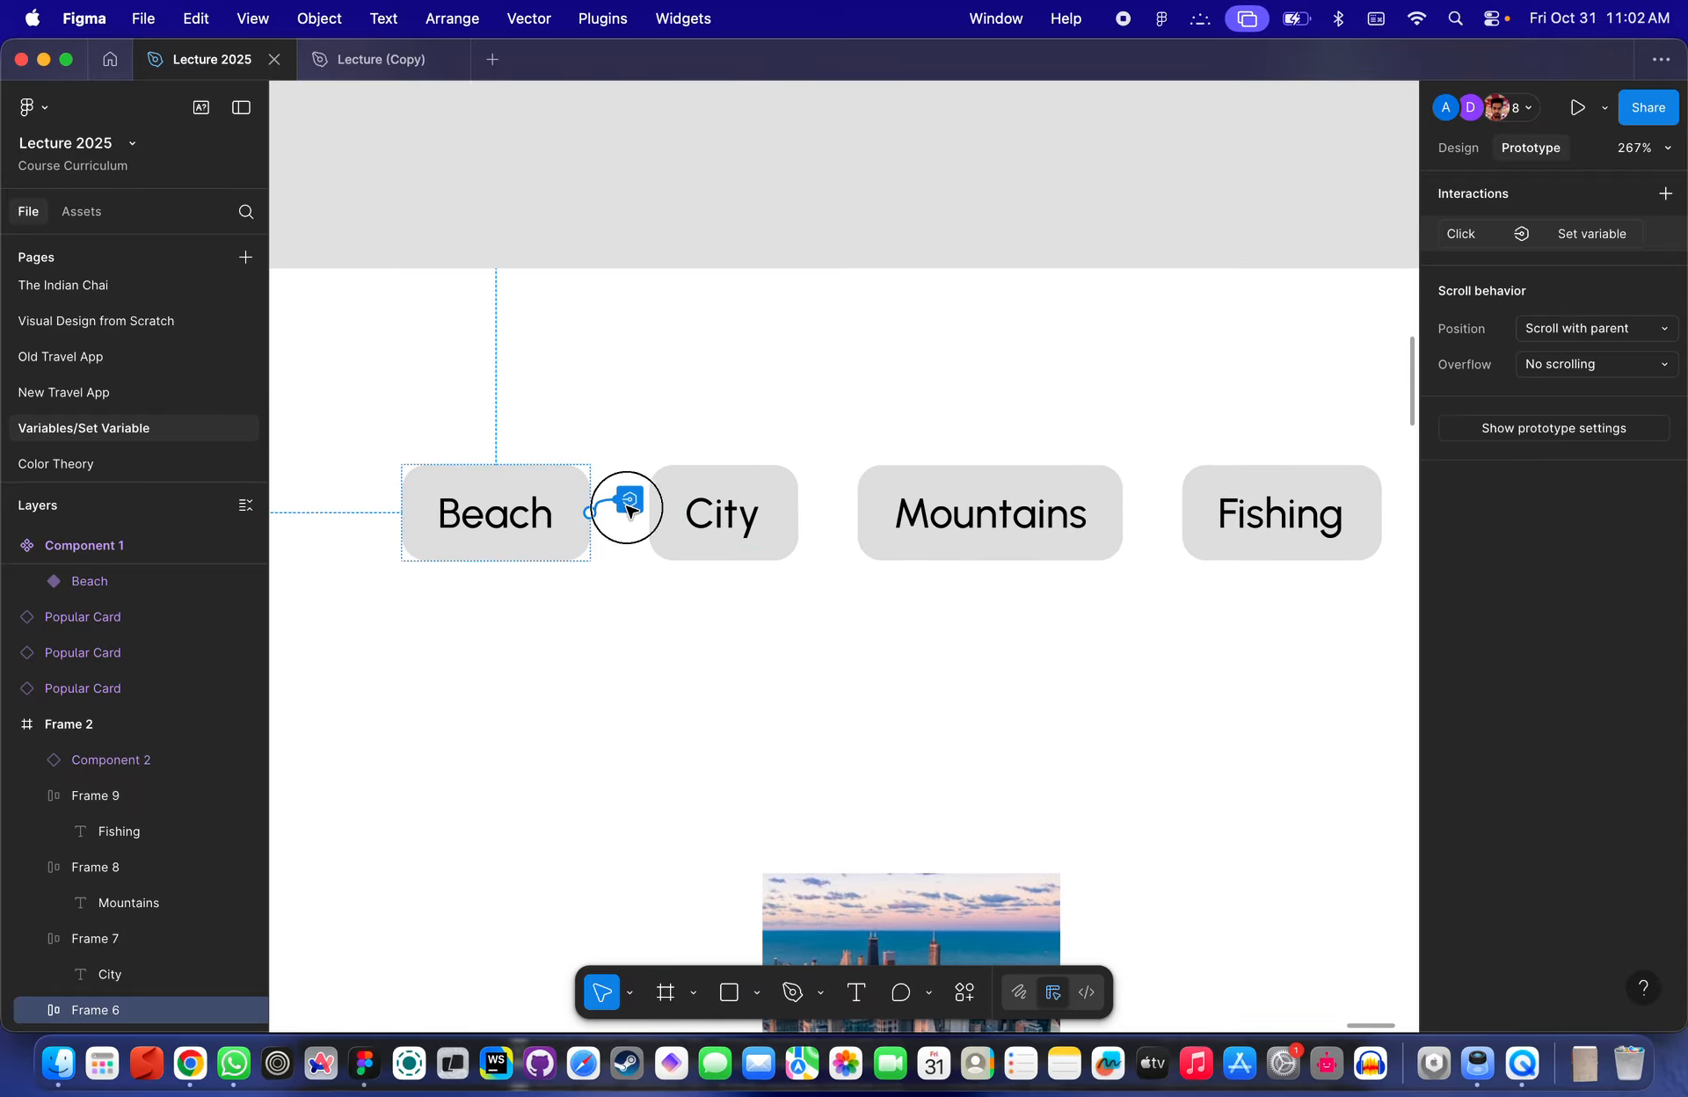
{"action": "left_click", "coordinate": [630, 501]}
{"action": "left_click", "coordinate": [1040, 395]}
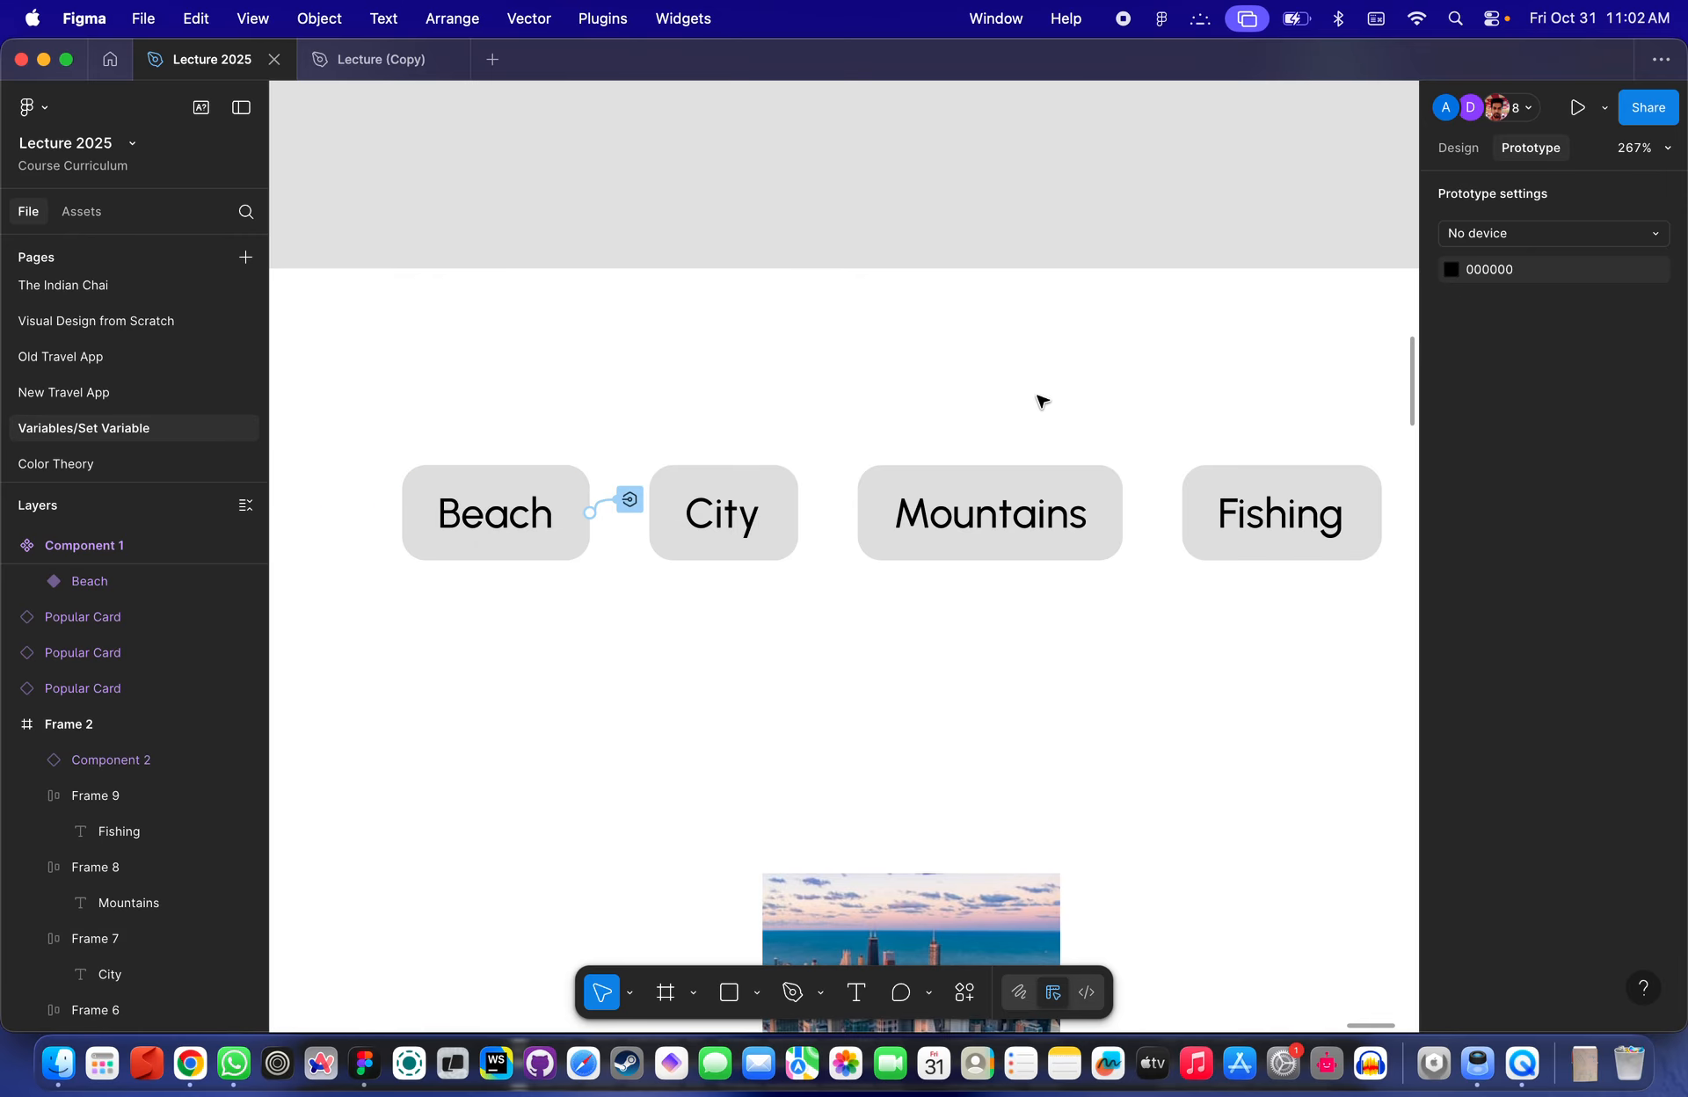
- Copy the Beach button's Set variable interaction onto the City, Mountains and Fishing buttons
{"action": "left_click", "coordinate": [738, 514]}
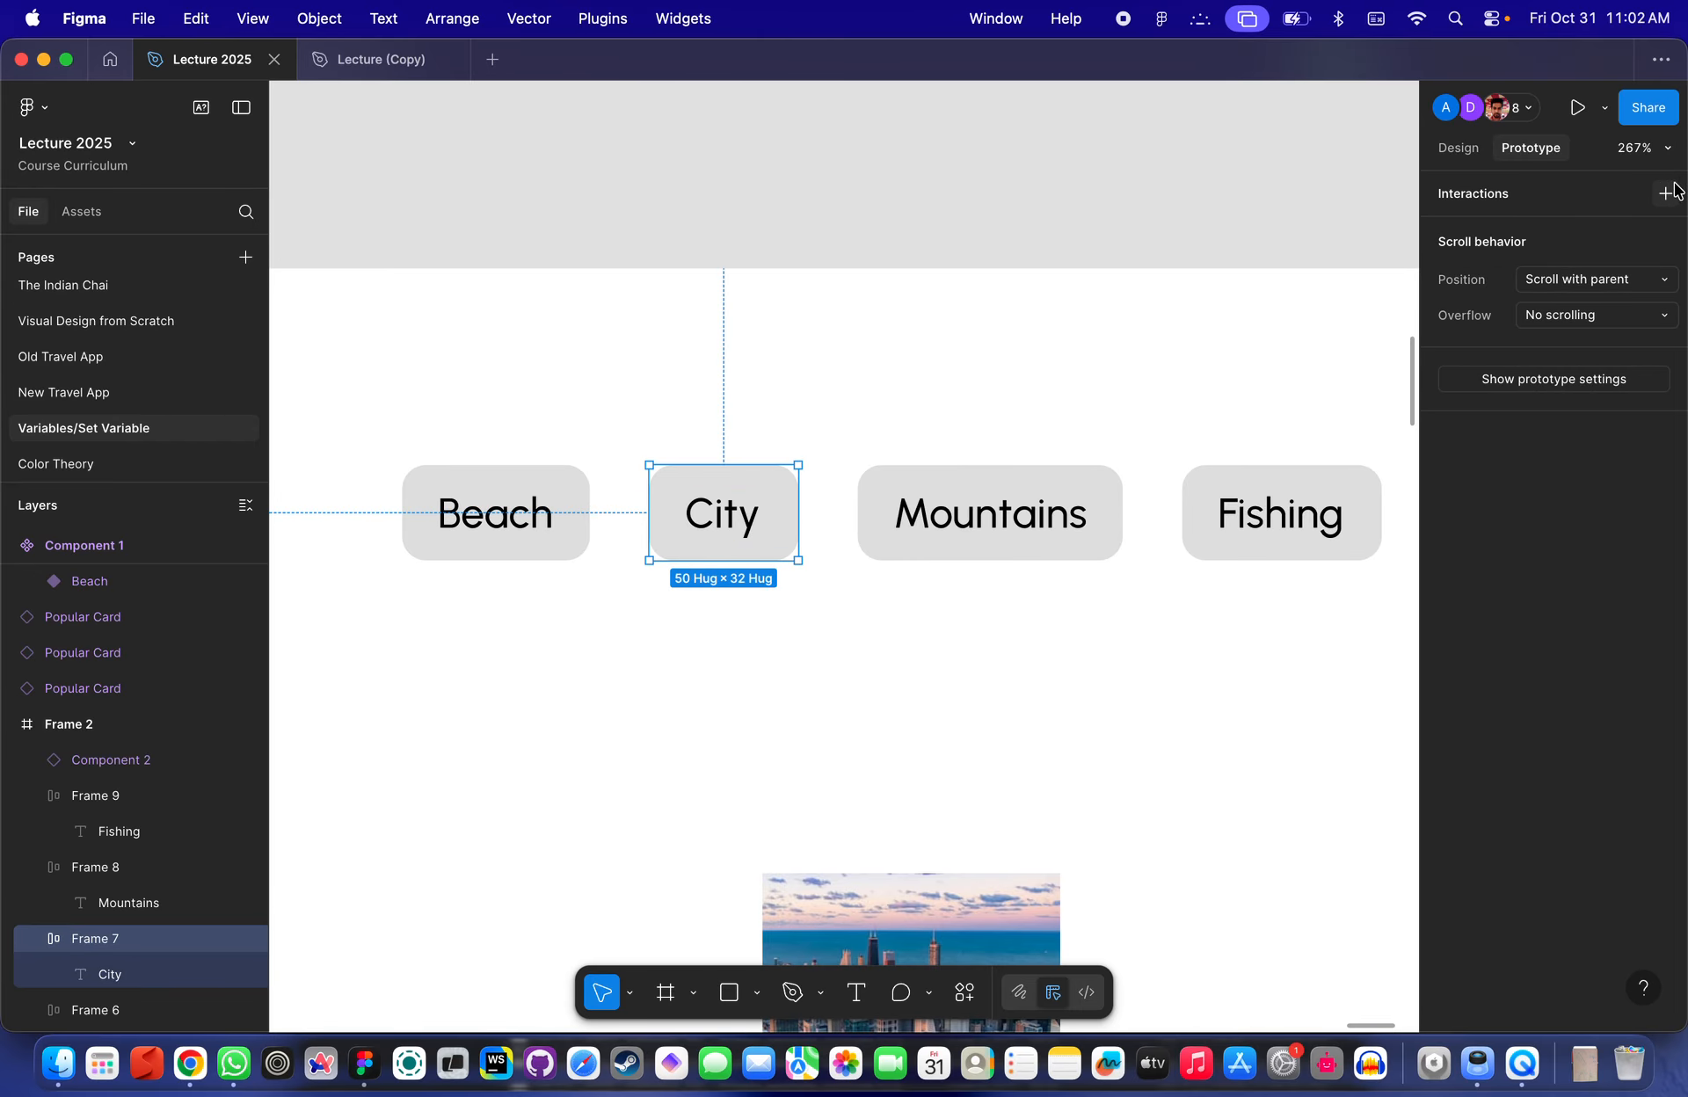
{"action": "left_click", "coordinate": [813, 322]}
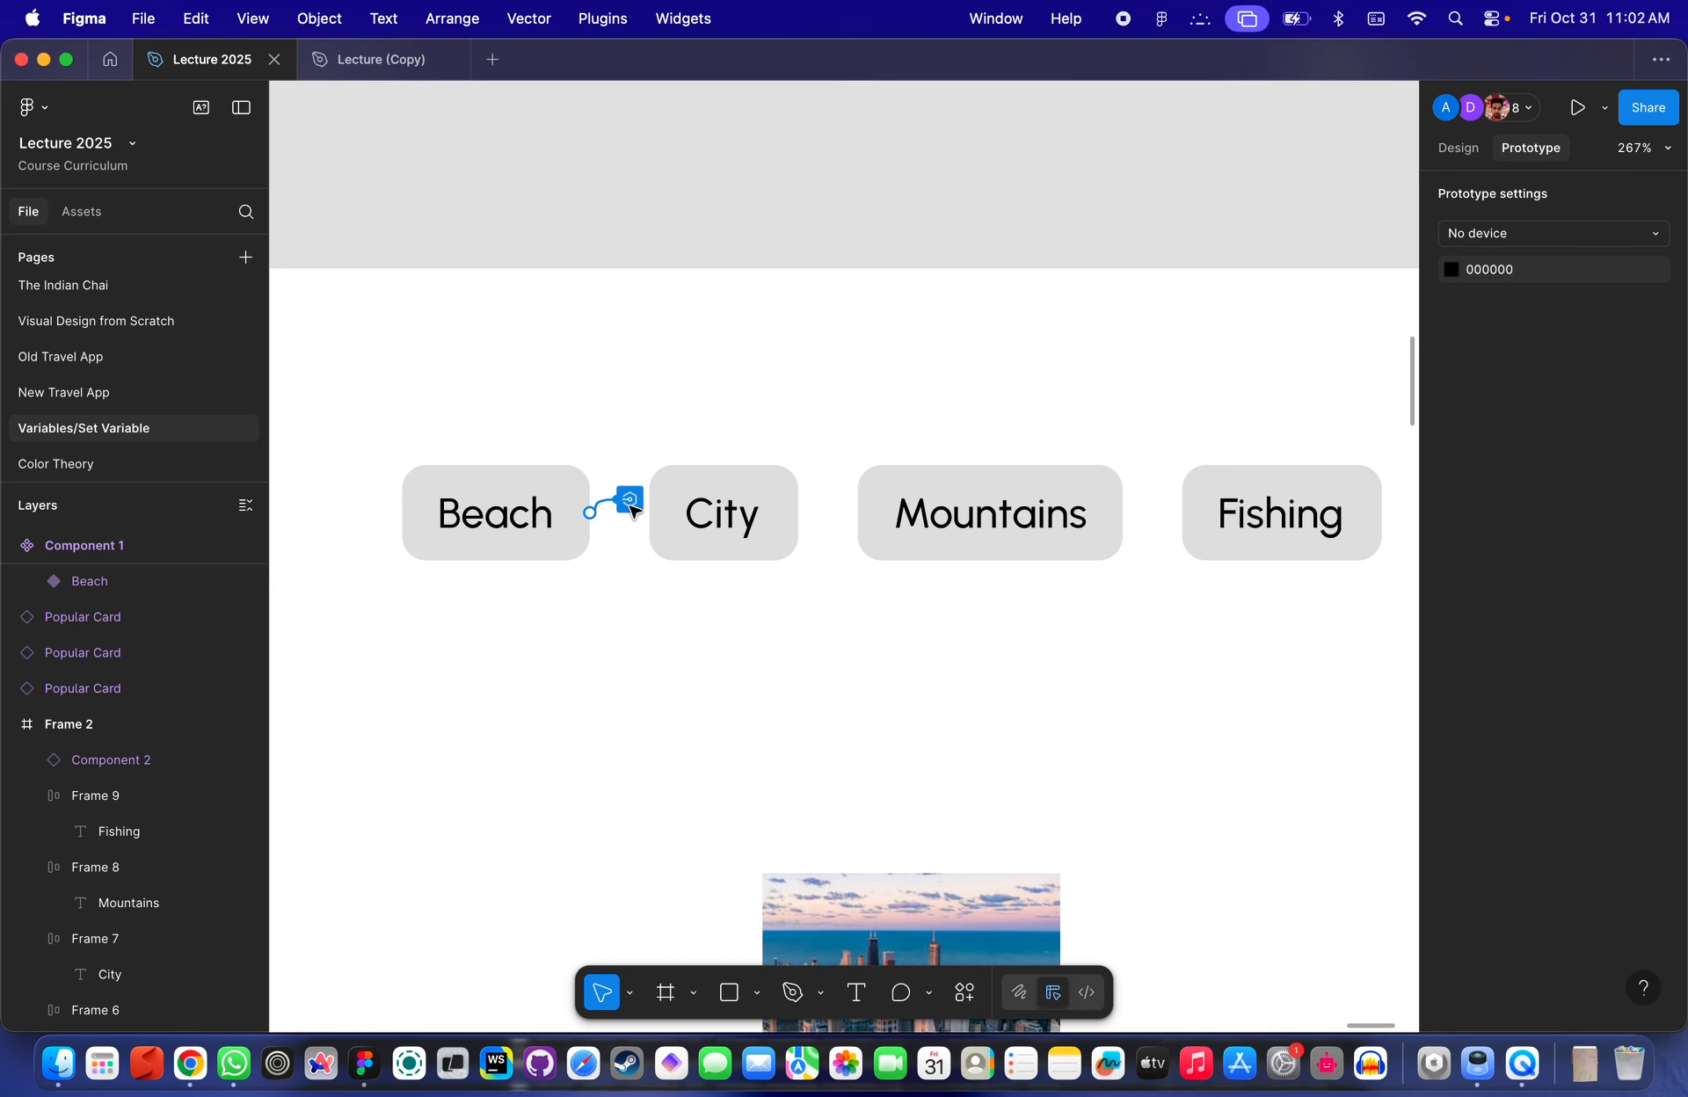
{"action": "left_click", "coordinate": [629, 500]}
{"action": "left_click", "coordinate": [1431, 229]}
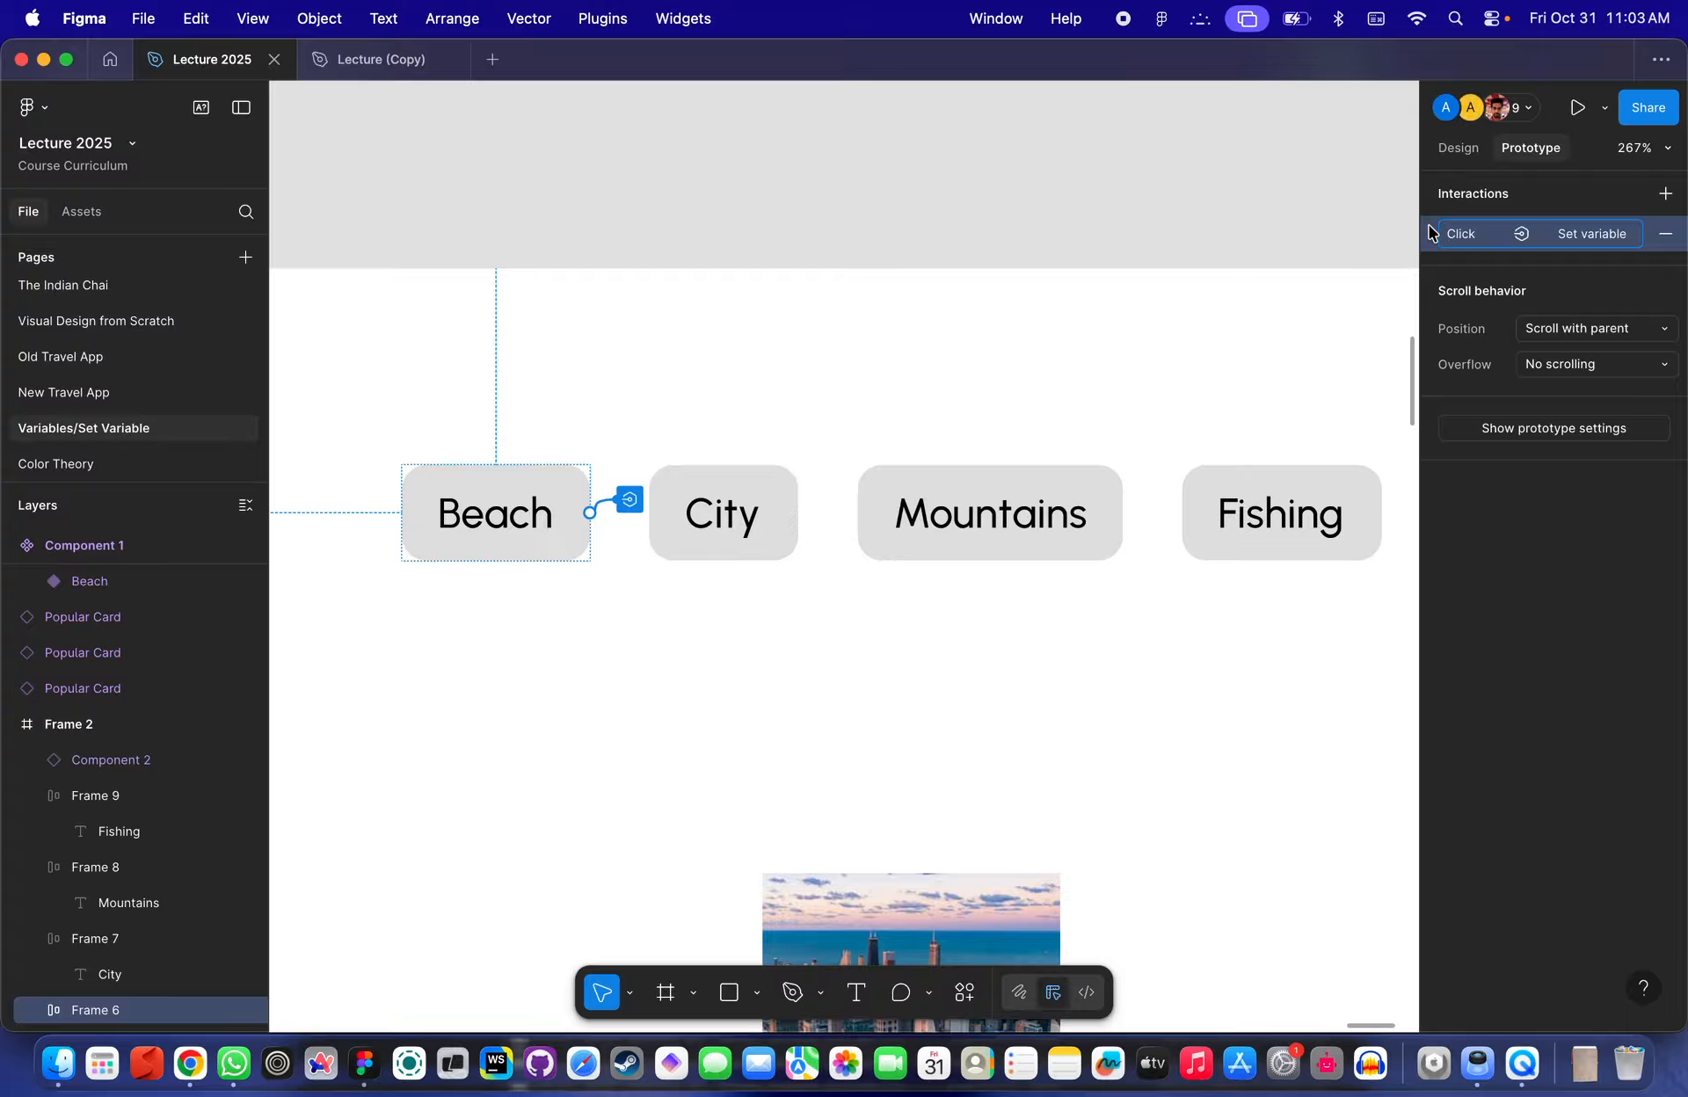
{"action": "left_click", "coordinate": [754, 506]}
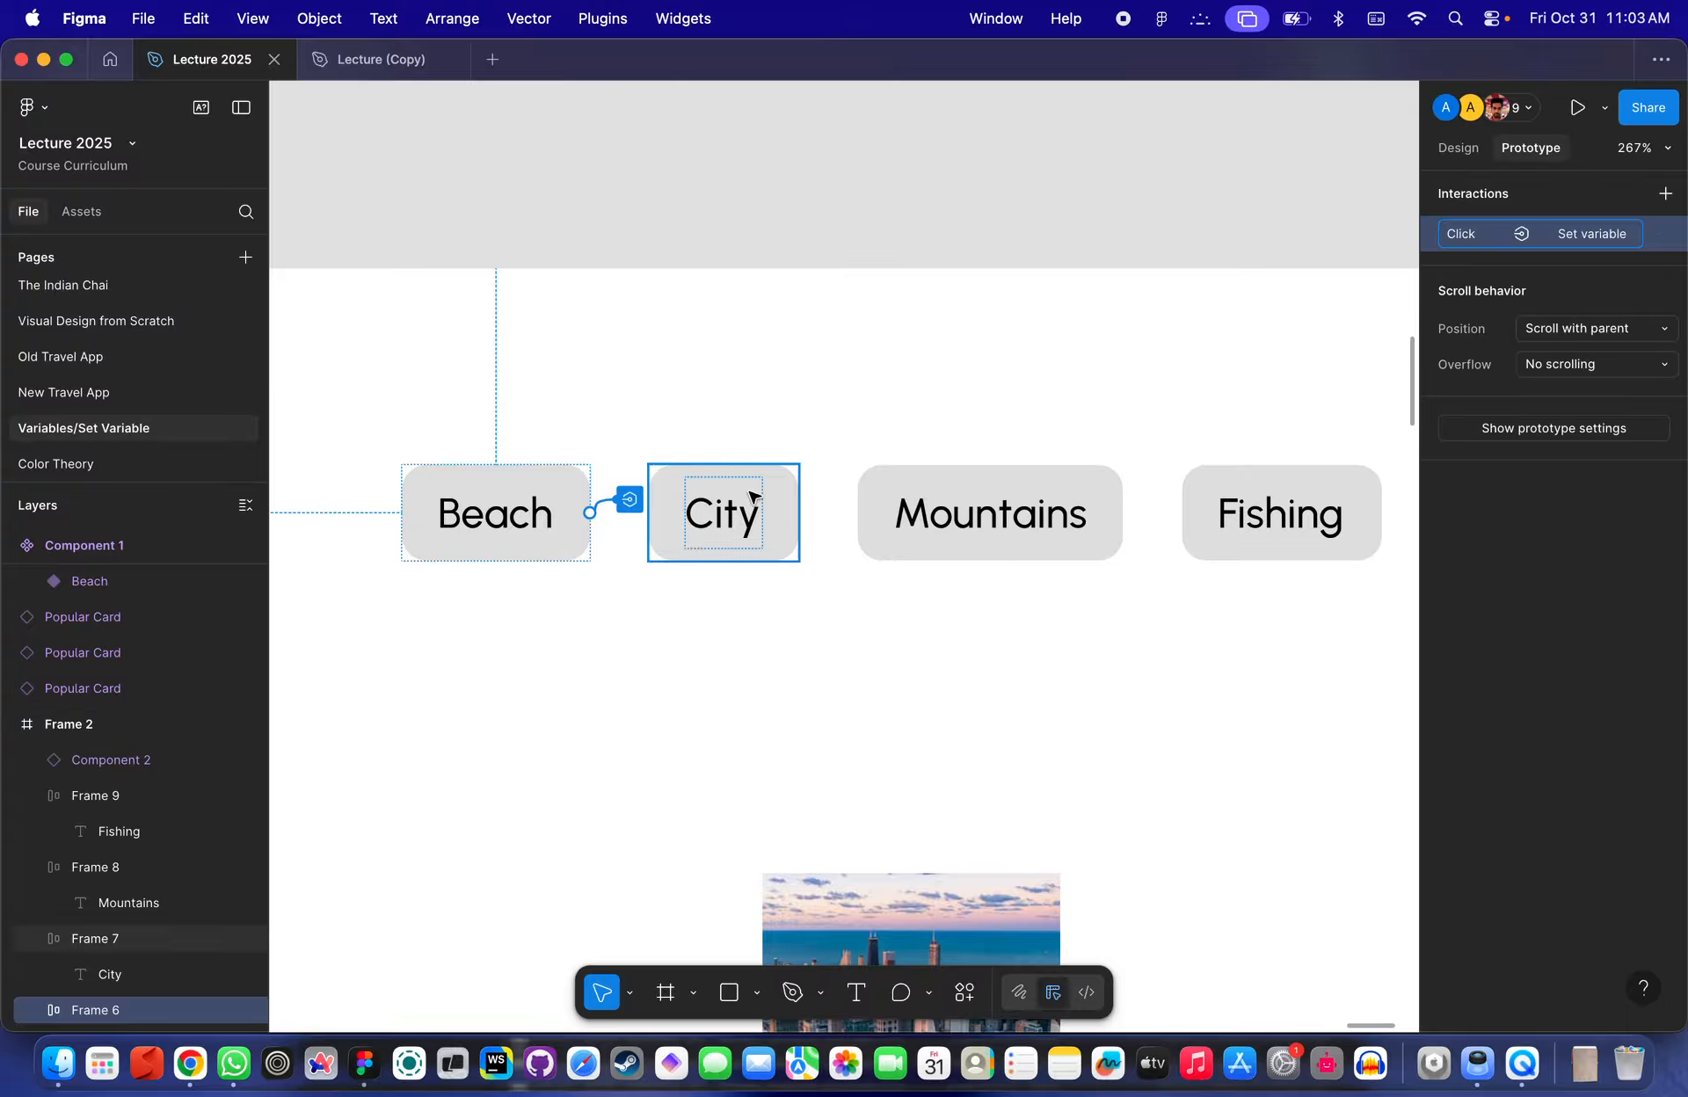
{"action": "left_click", "coordinate": [974, 519], "text": "shift"}
{"action": "left_click", "coordinate": [1275, 514], "text": "shift"}
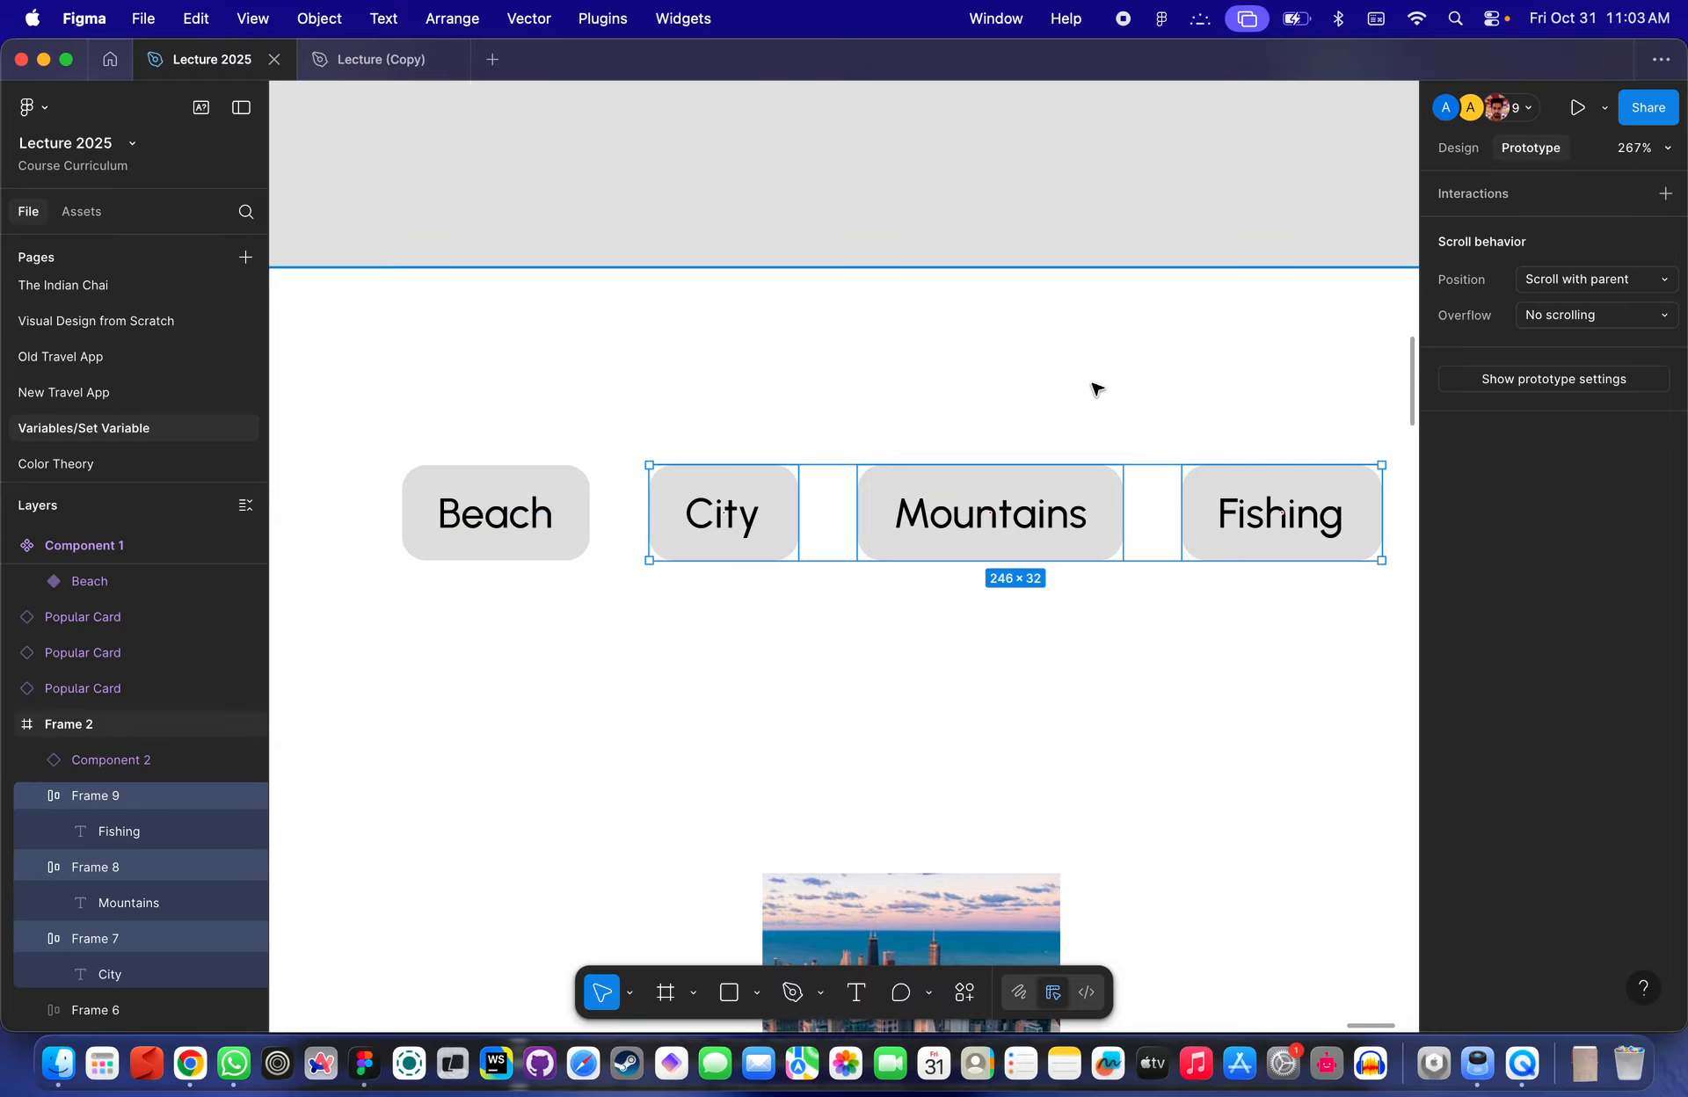
{"action": "scroll", "coordinate": [958, 347], "scroll_direction": "down", "scroll_amount": 5}
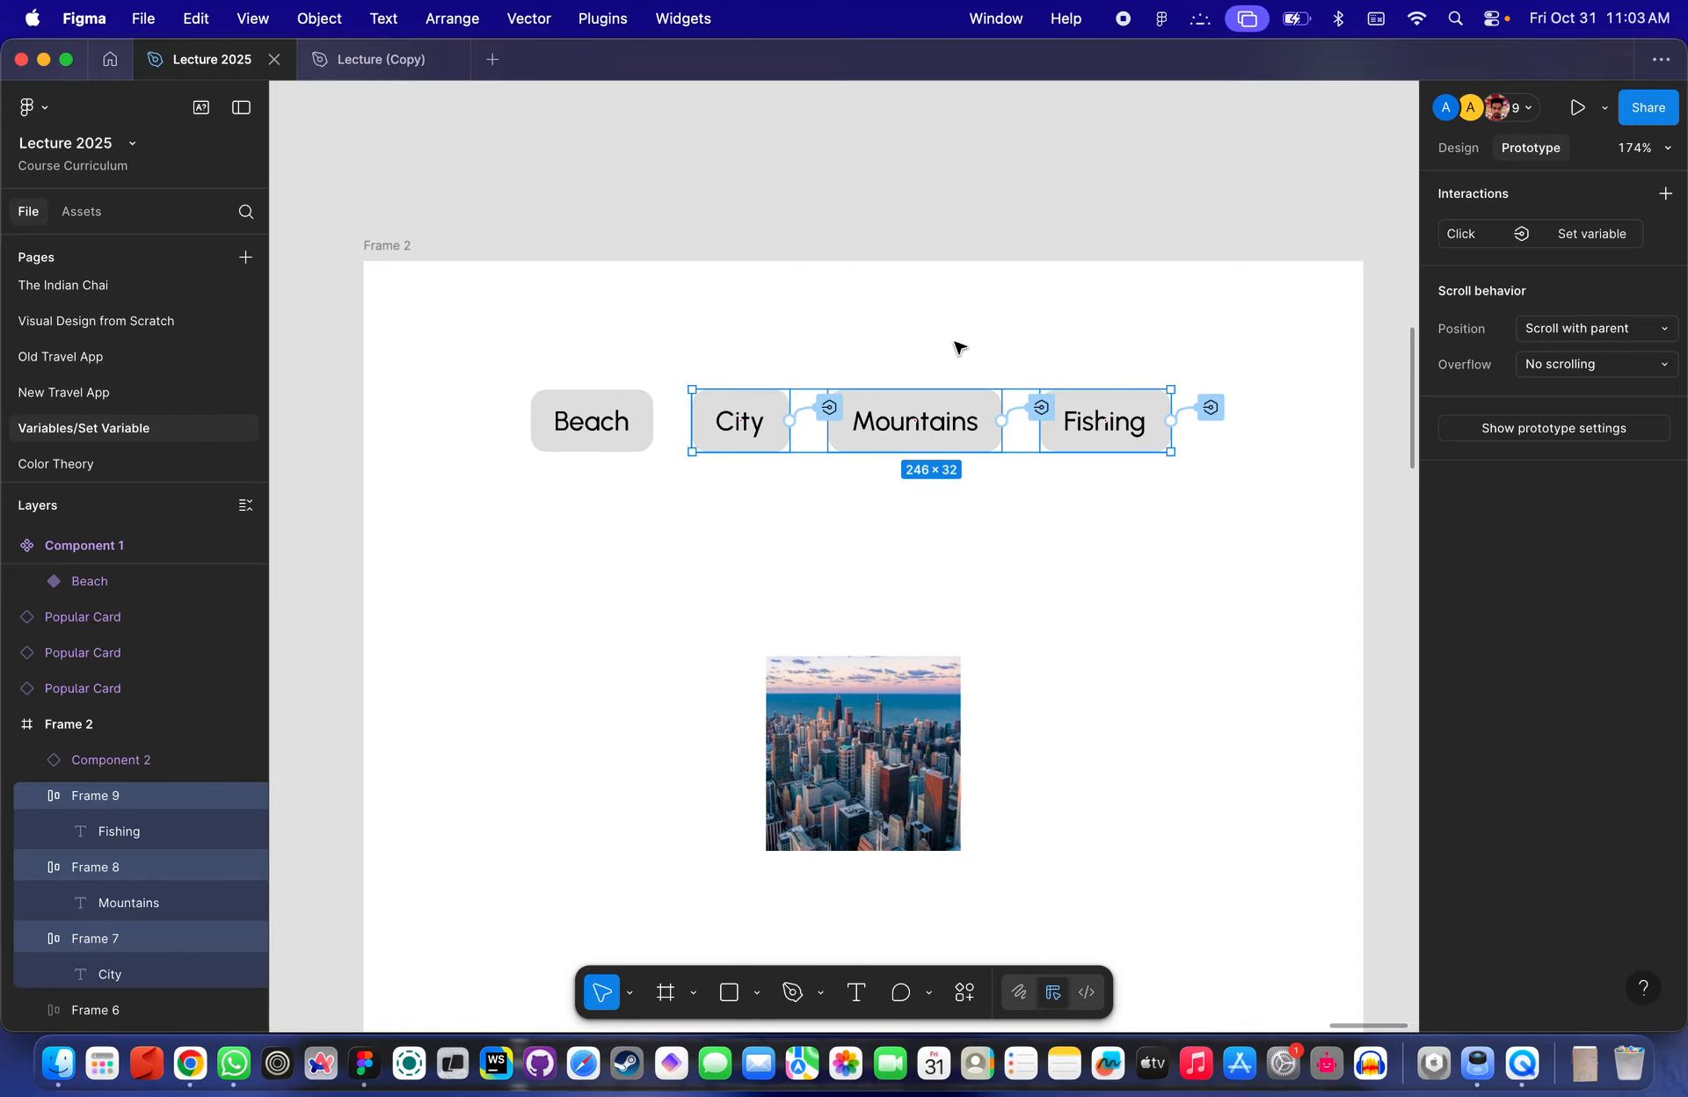
{"action": "left_click", "coordinate": [851, 337]}
- Set the City button interaction's variable value to "City"
{"action": "scroll", "coordinate": [851, 341], "scroll_direction": "up", "scroll_amount": 3}
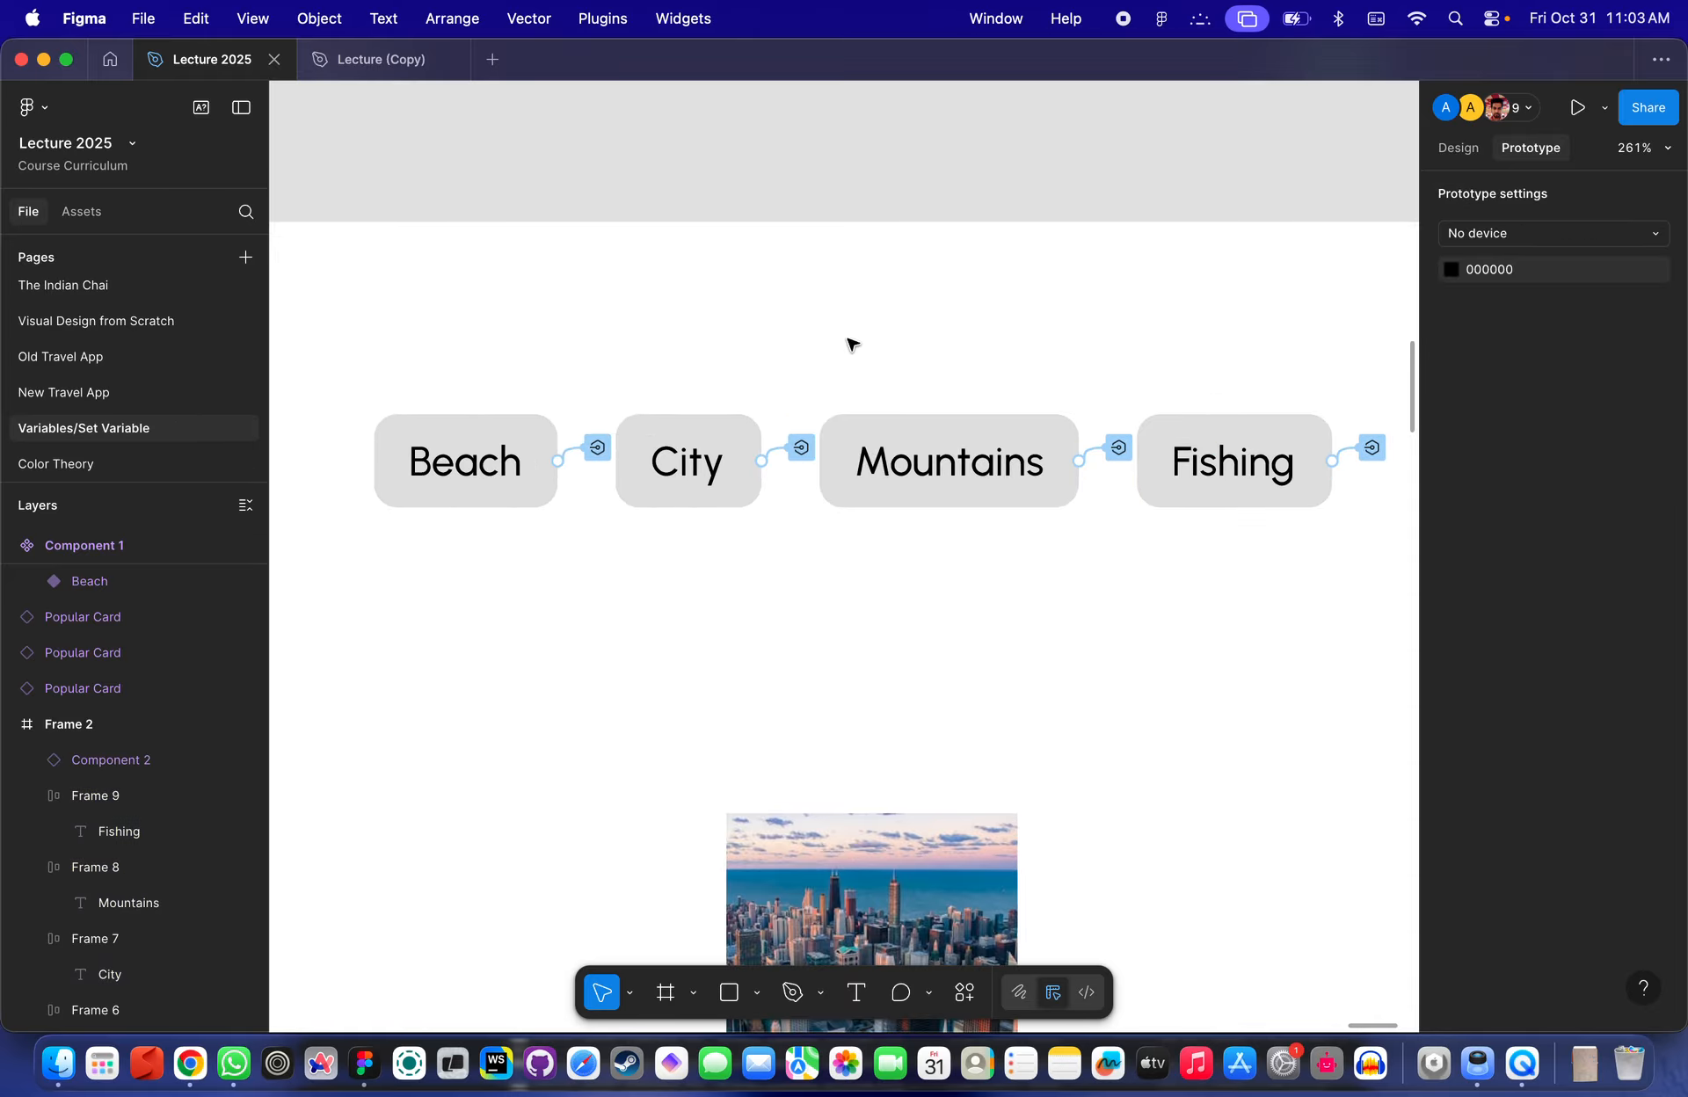
{"action": "left_click", "coordinate": [800, 447]}
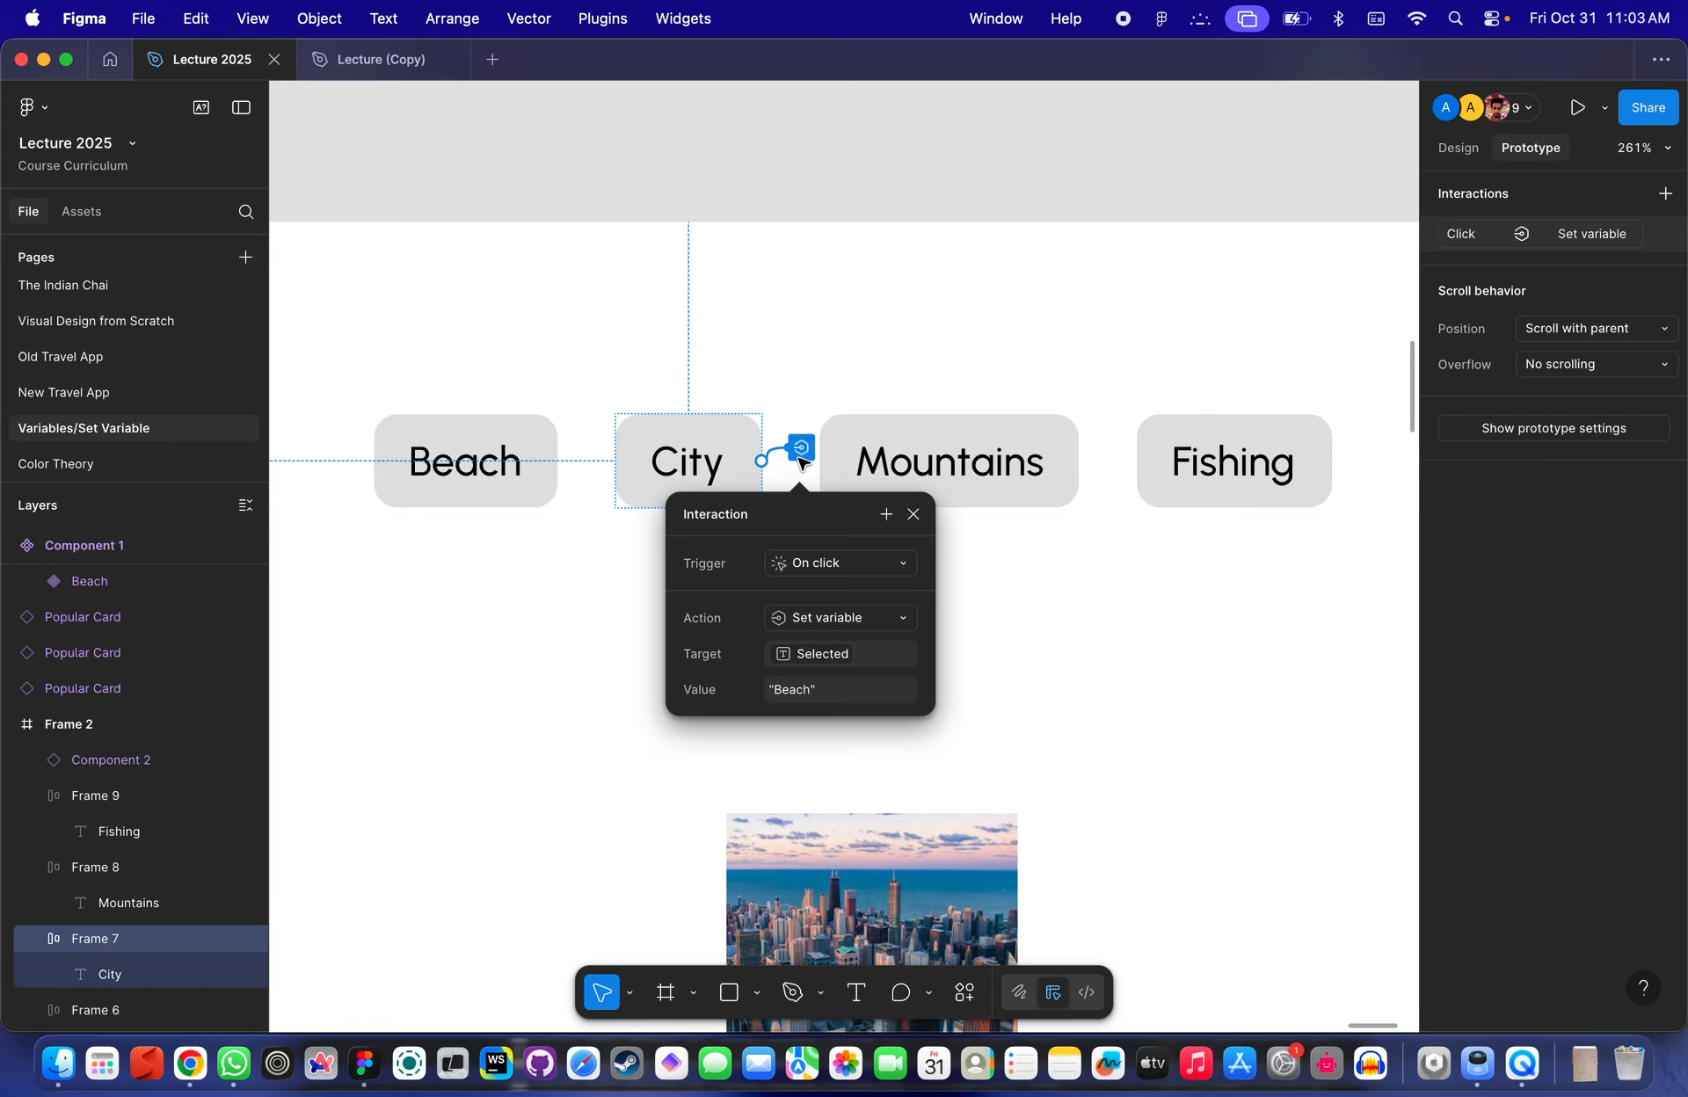
{"action": "left_click", "coordinate": [808, 691]}
{"action": "type", "text": "Ci"}
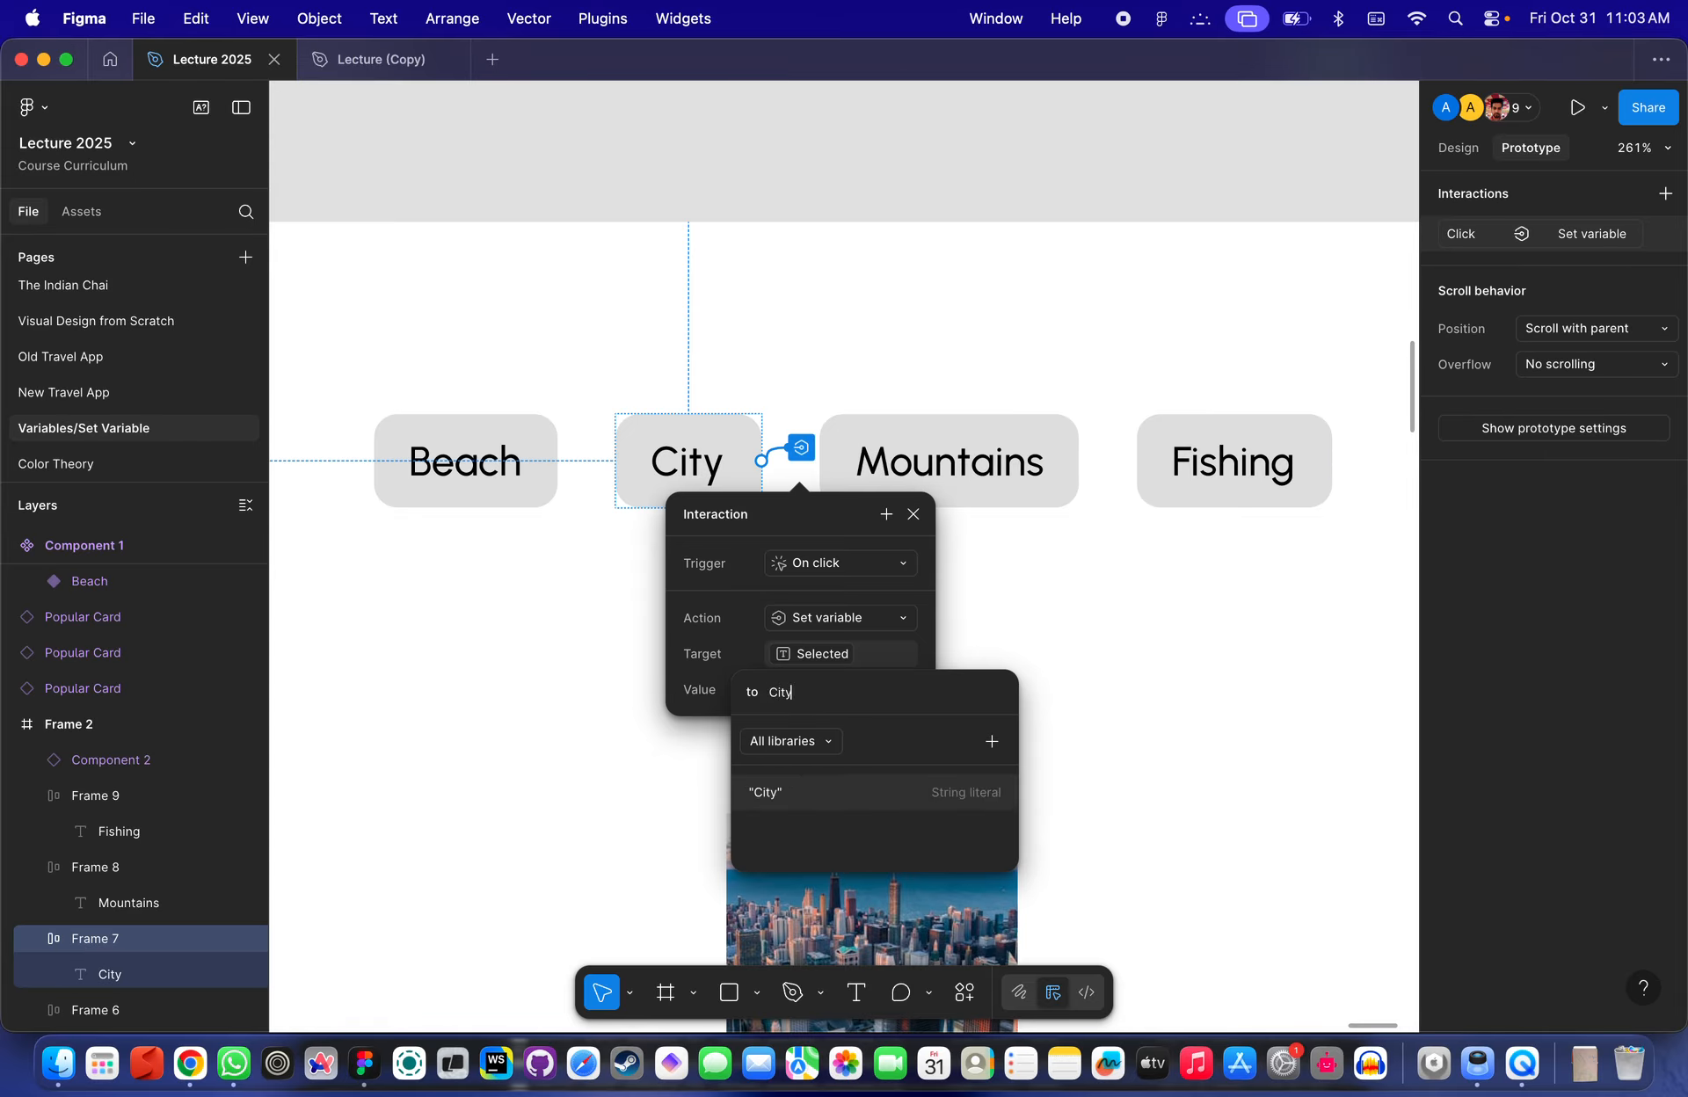
{"action": "type", "text": "ty"}
{"action": "key", "text": "Return"}
{"action": "left_click", "coordinate": [1046, 456]}
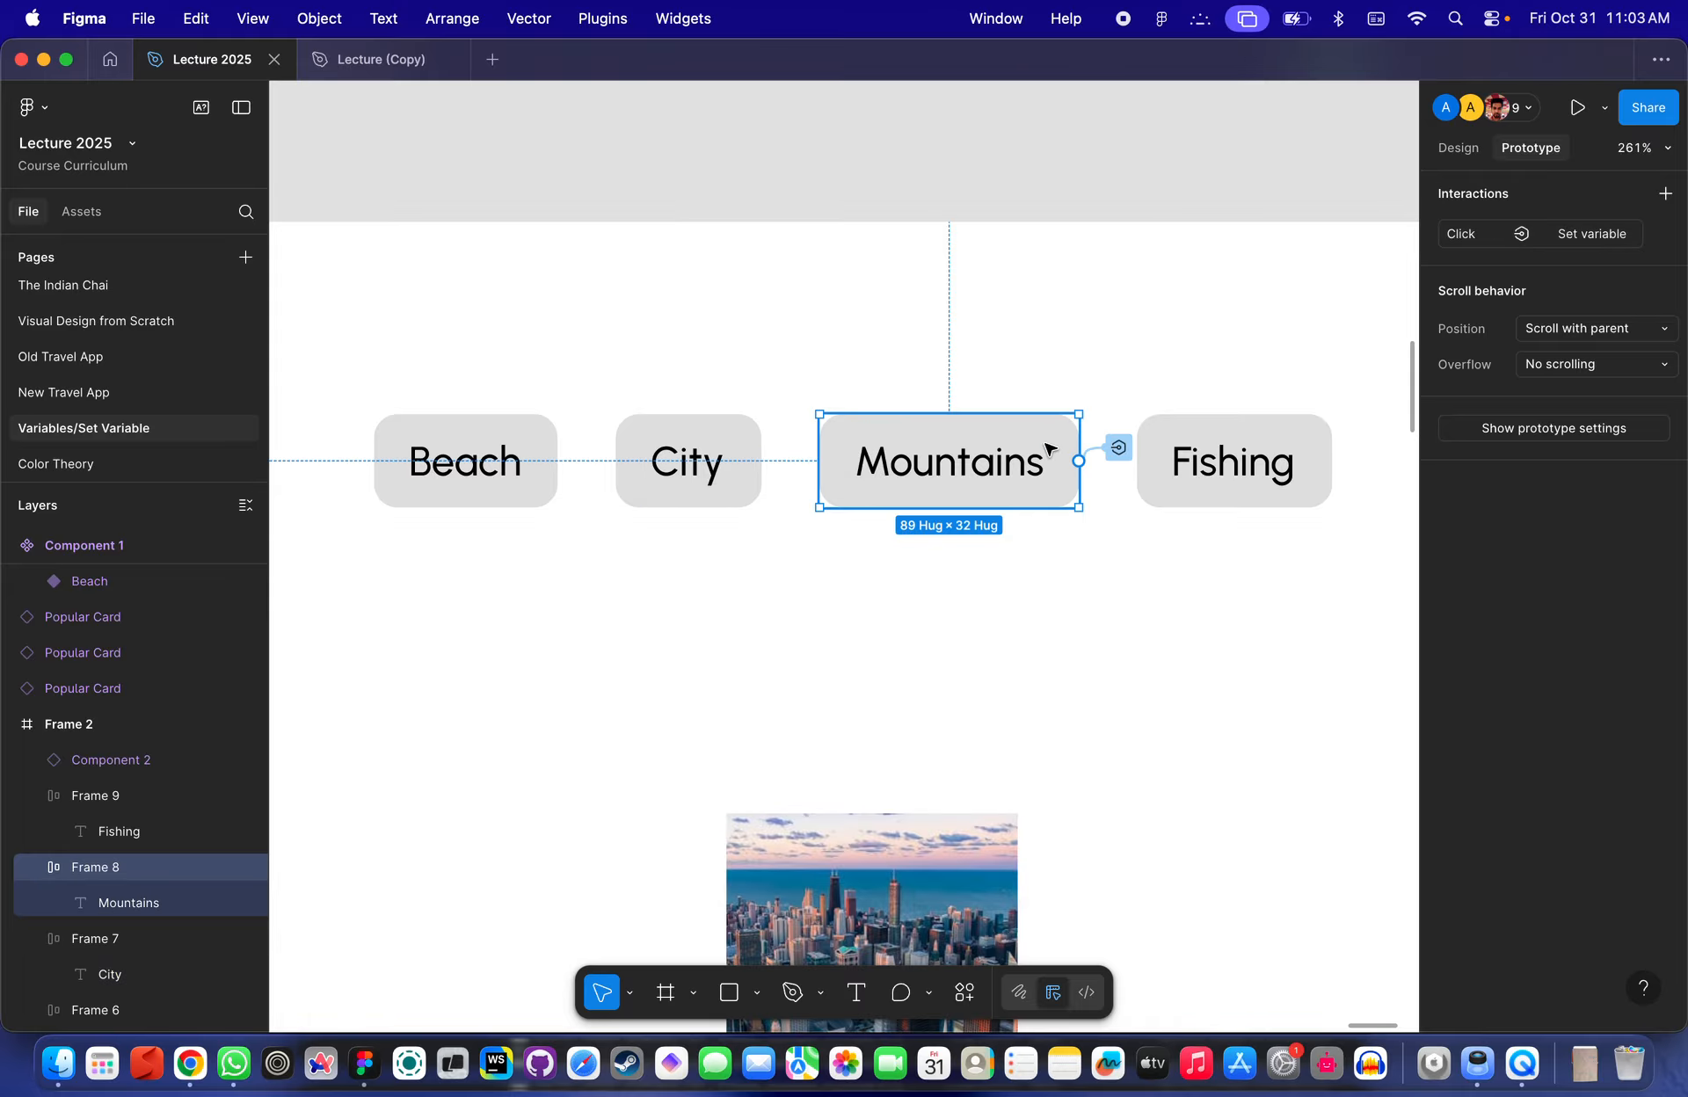
{"action": "left_click", "coordinate": [1132, 449]}
{"action": "left_click", "coordinate": [1127, 679]}
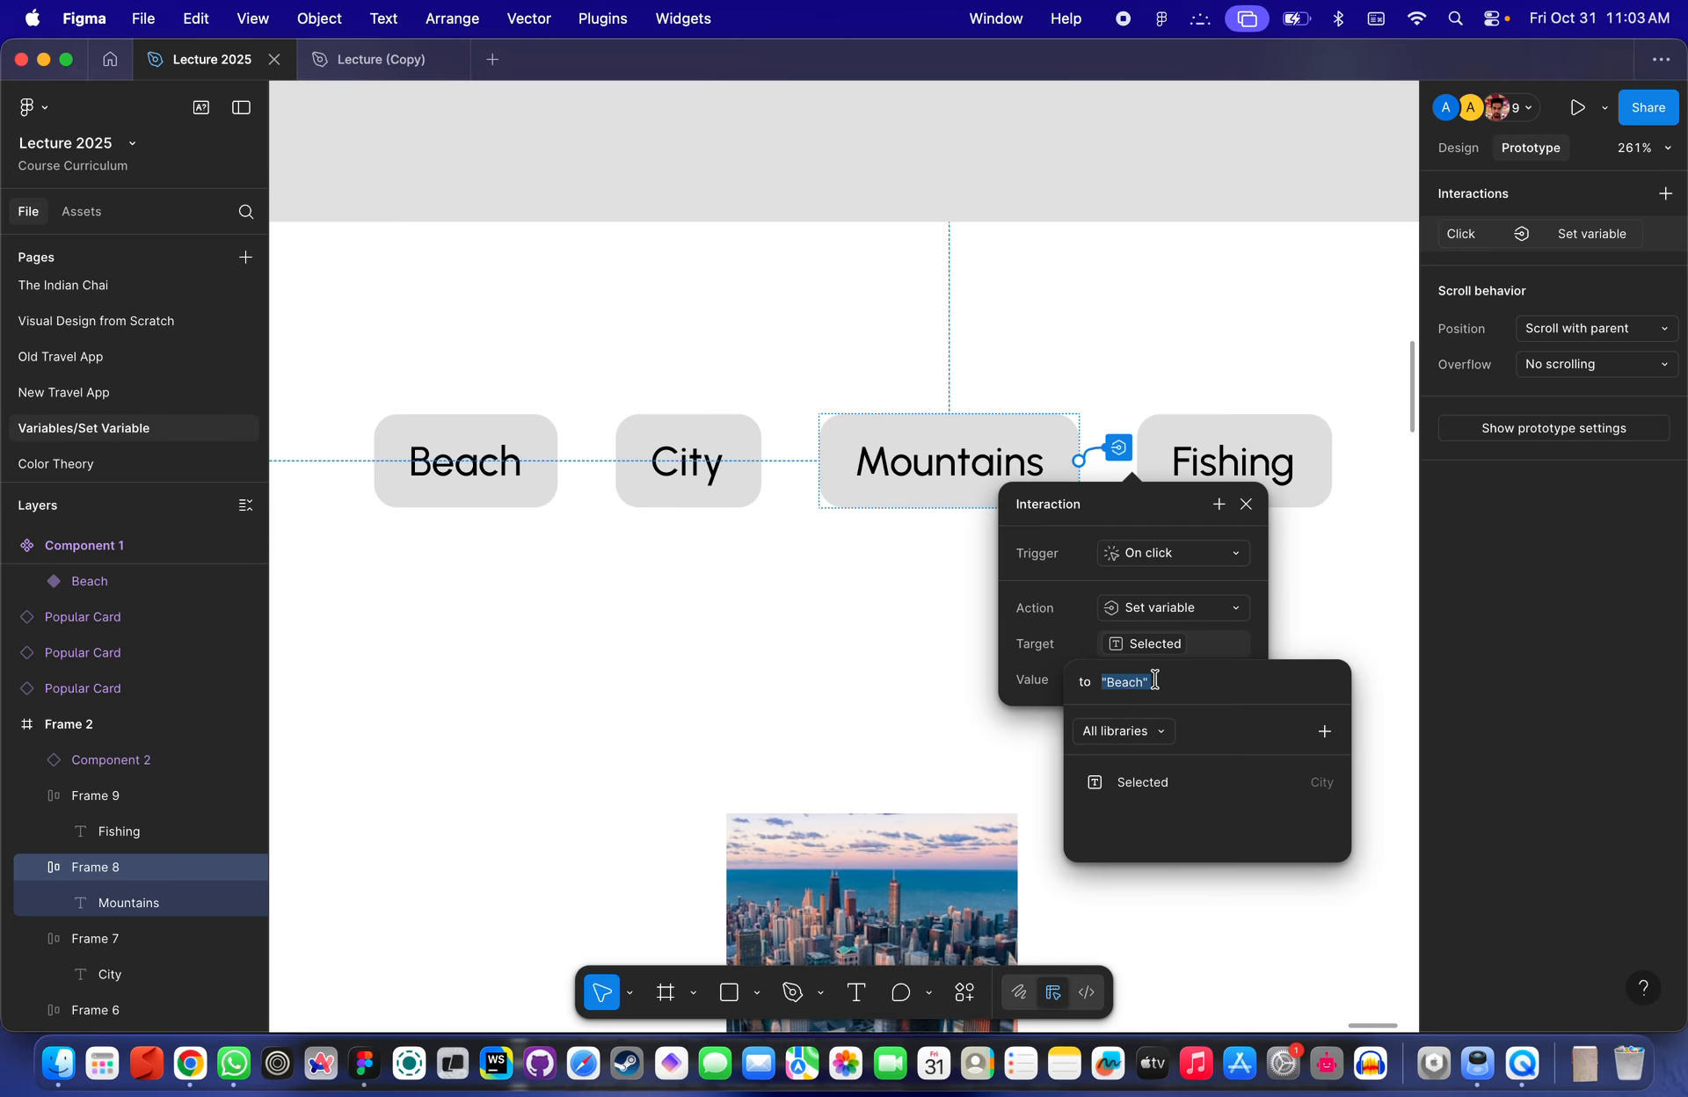
{"action": "double_click", "coordinate": [1130, 685]}
{"action": "scroll", "coordinate": [414, 765], "scroll_direction": "down", "scroll_amount": 5}
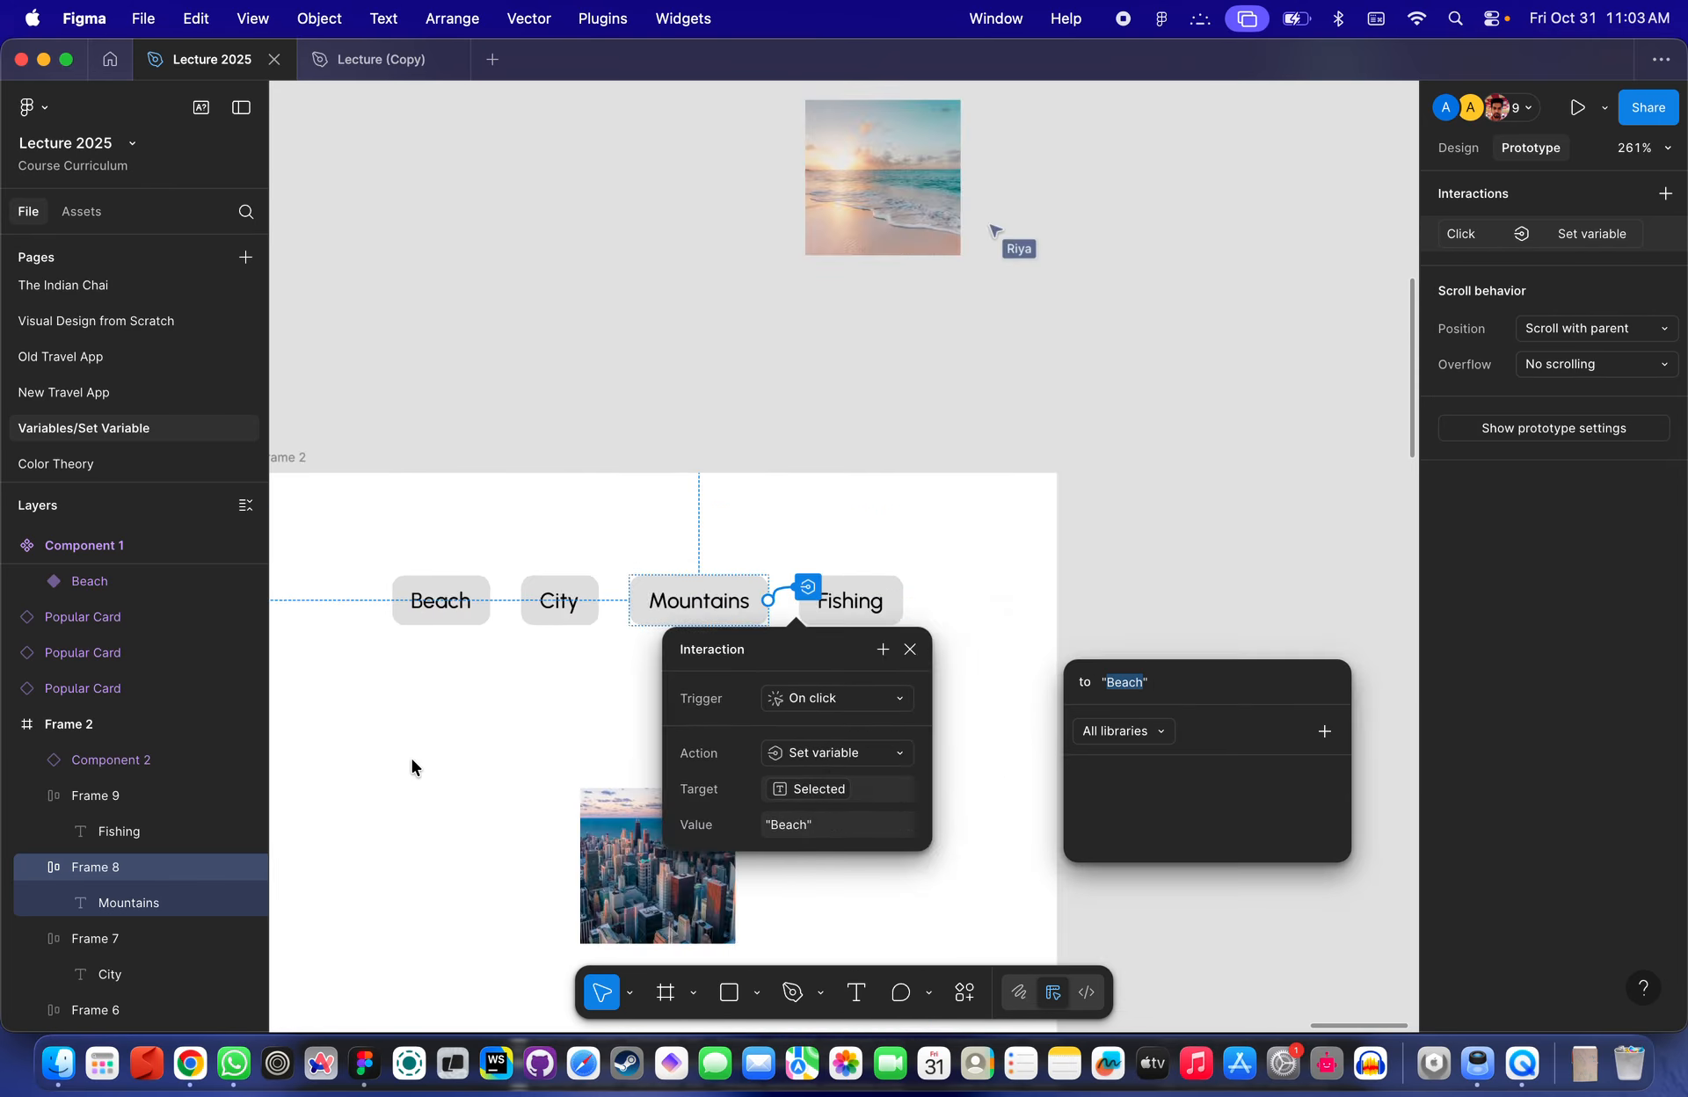
{"action": "scroll", "coordinate": [414, 764], "scroll_direction": "left", "scroll_amount": 6}
- Check the Type property options of Component 1's Beach variant
{"action": "left_click", "coordinate": [721, 431]}
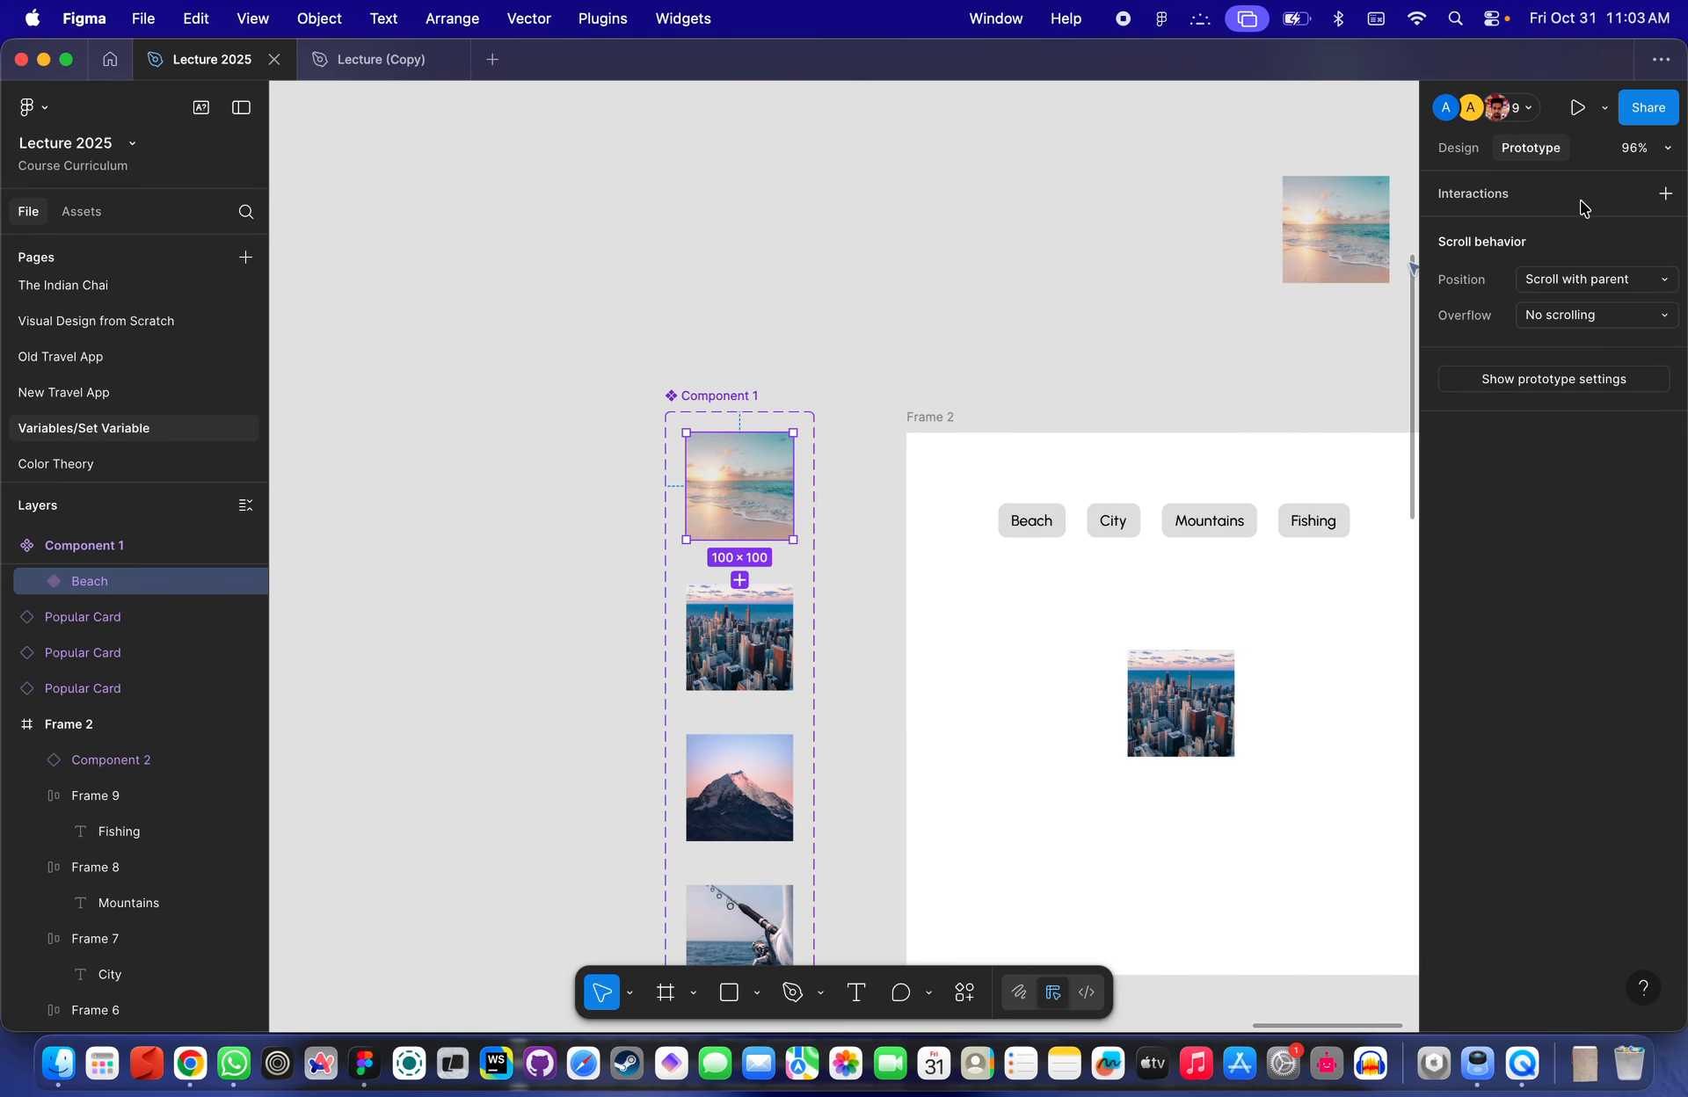
{"action": "left_click", "coordinate": [1461, 149]}
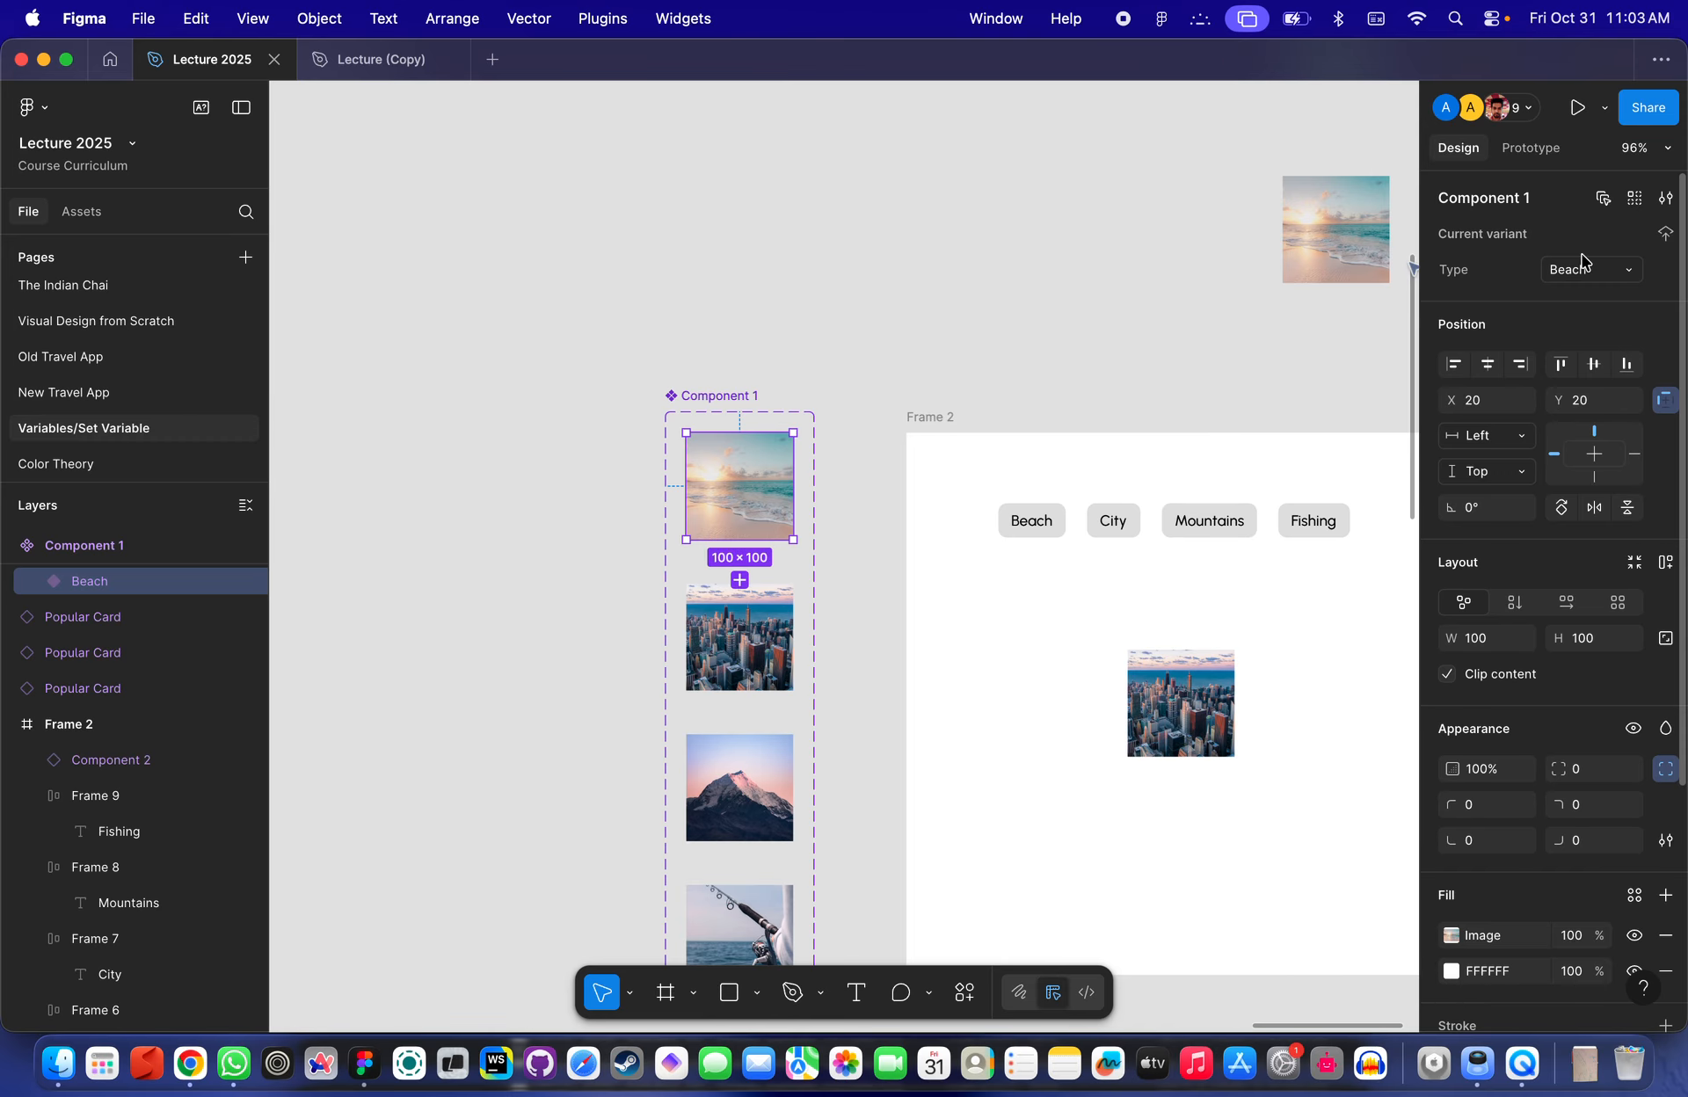
{"action": "left_click", "coordinate": [1634, 278]}
{"action": "key", "text": "Escape"}
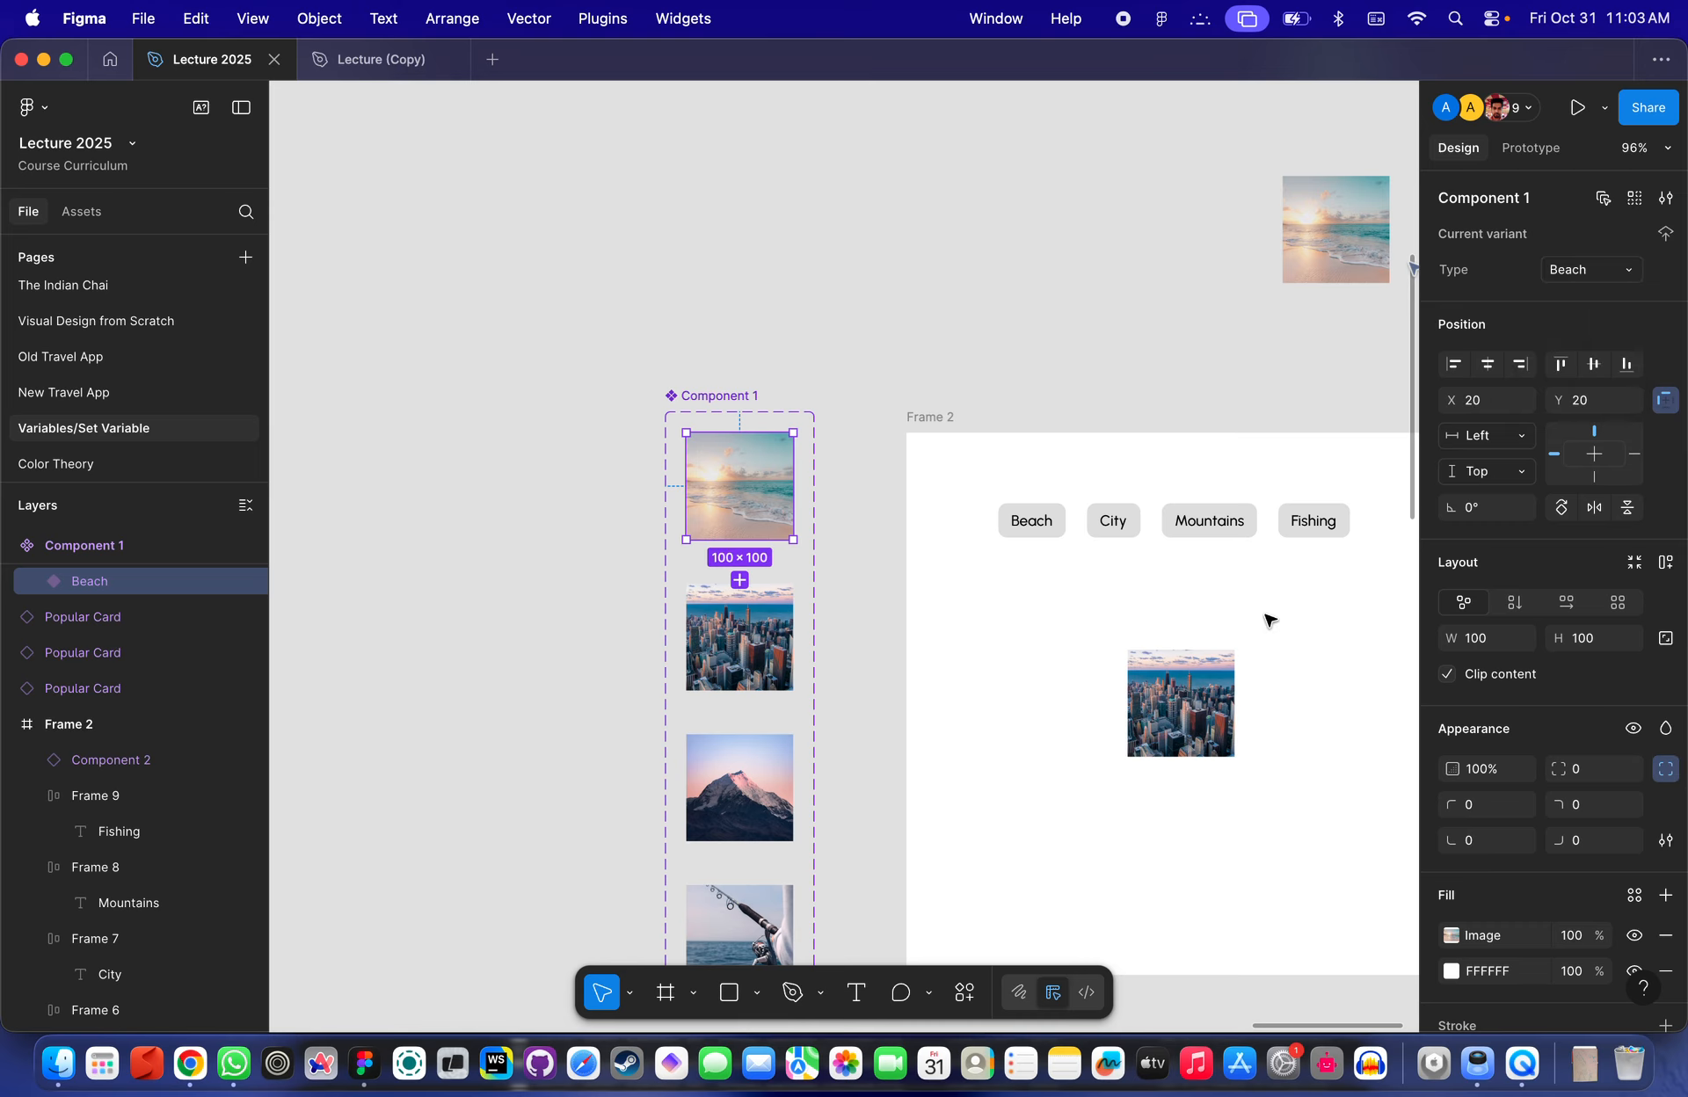
- Set the Mountains button interaction's variable value to "Mountains"
{"action": "left_click", "coordinate": [1215, 534]}
{"action": "left_click", "coordinate": [1561, 151]}
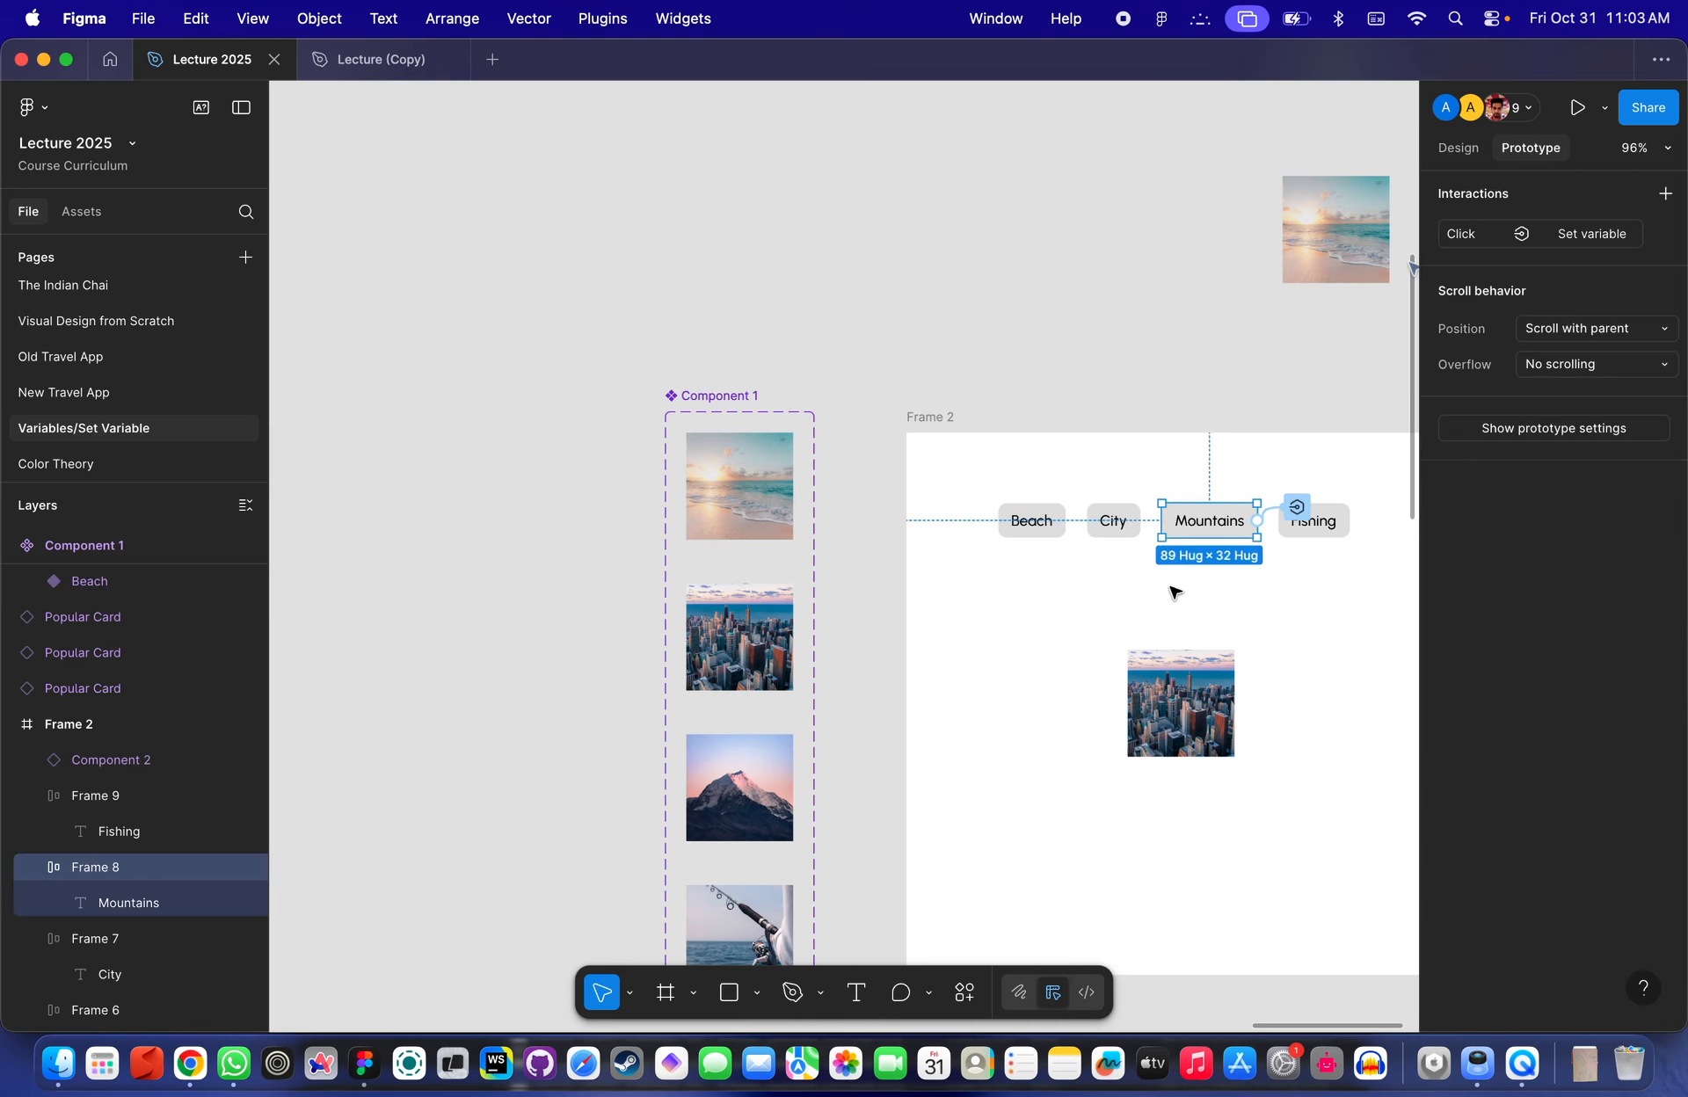
{"action": "scroll", "coordinate": [1172, 587], "scroll_direction": "up", "scroll_amount": 10}
{"action": "left_click", "coordinate": [1113, 452]}
{"action": "double_click", "coordinate": [1103, 692]}
{"action": "type", "text": "Mountains"}
{"action": "key", "text": "Return"}
- Set the Fishing button interaction's variable value to "Fishing"
{"action": "left_click", "coordinate": [1248, 466]}
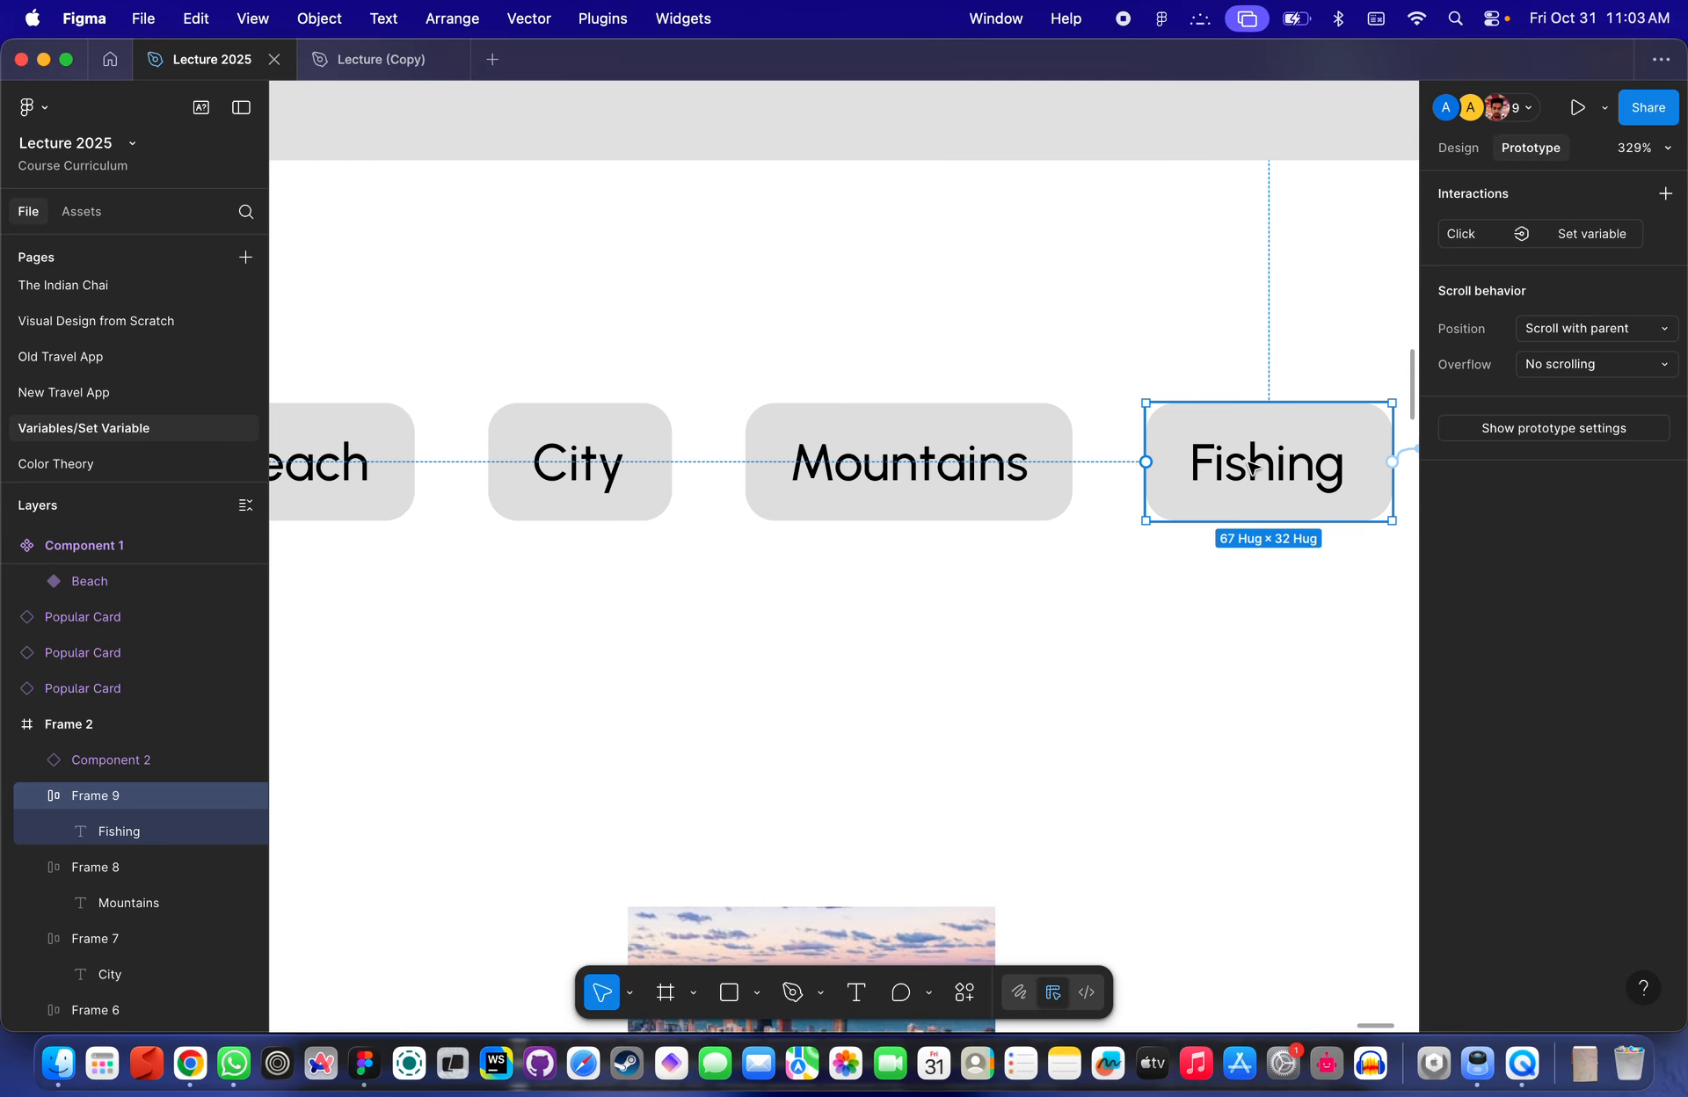
{"action": "scroll", "coordinate": [1263, 516], "scroll_direction": "right", "scroll_amount": 3}
{"action": "left_click", "coordinate": [1124, 469]}
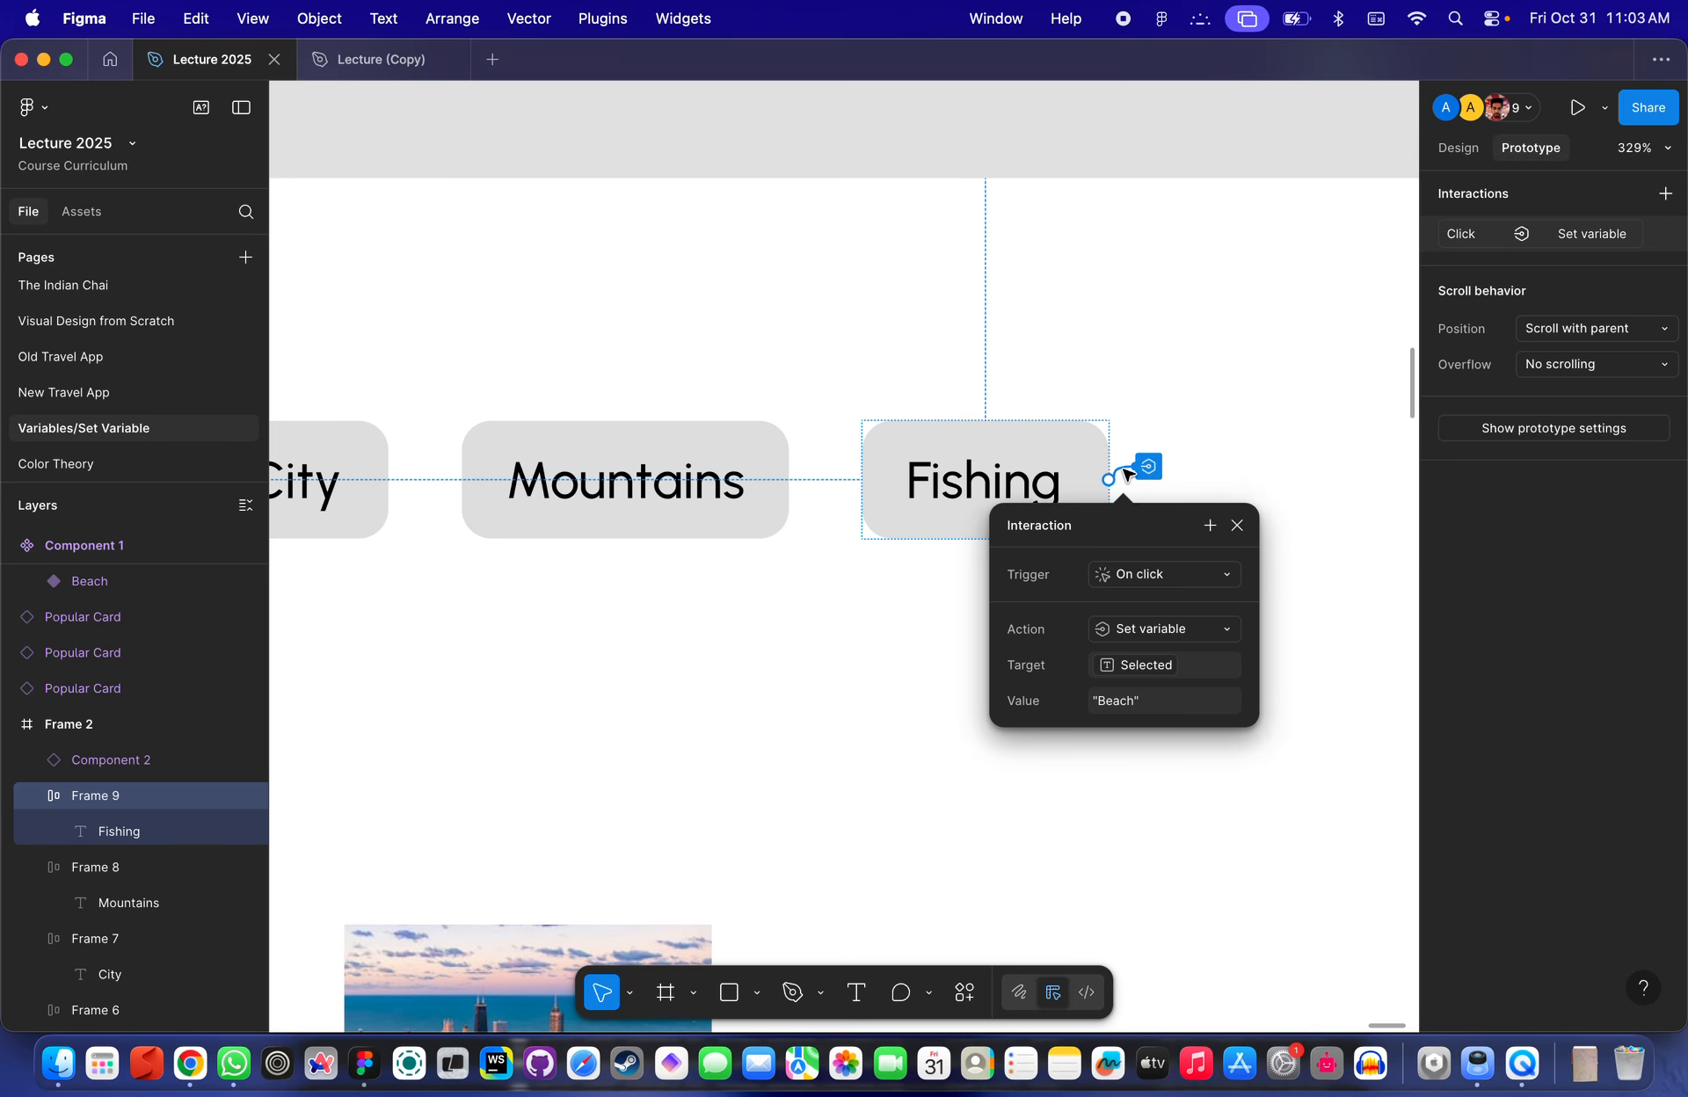
{"action": "left_click", "coordinate": [1120, 703]}
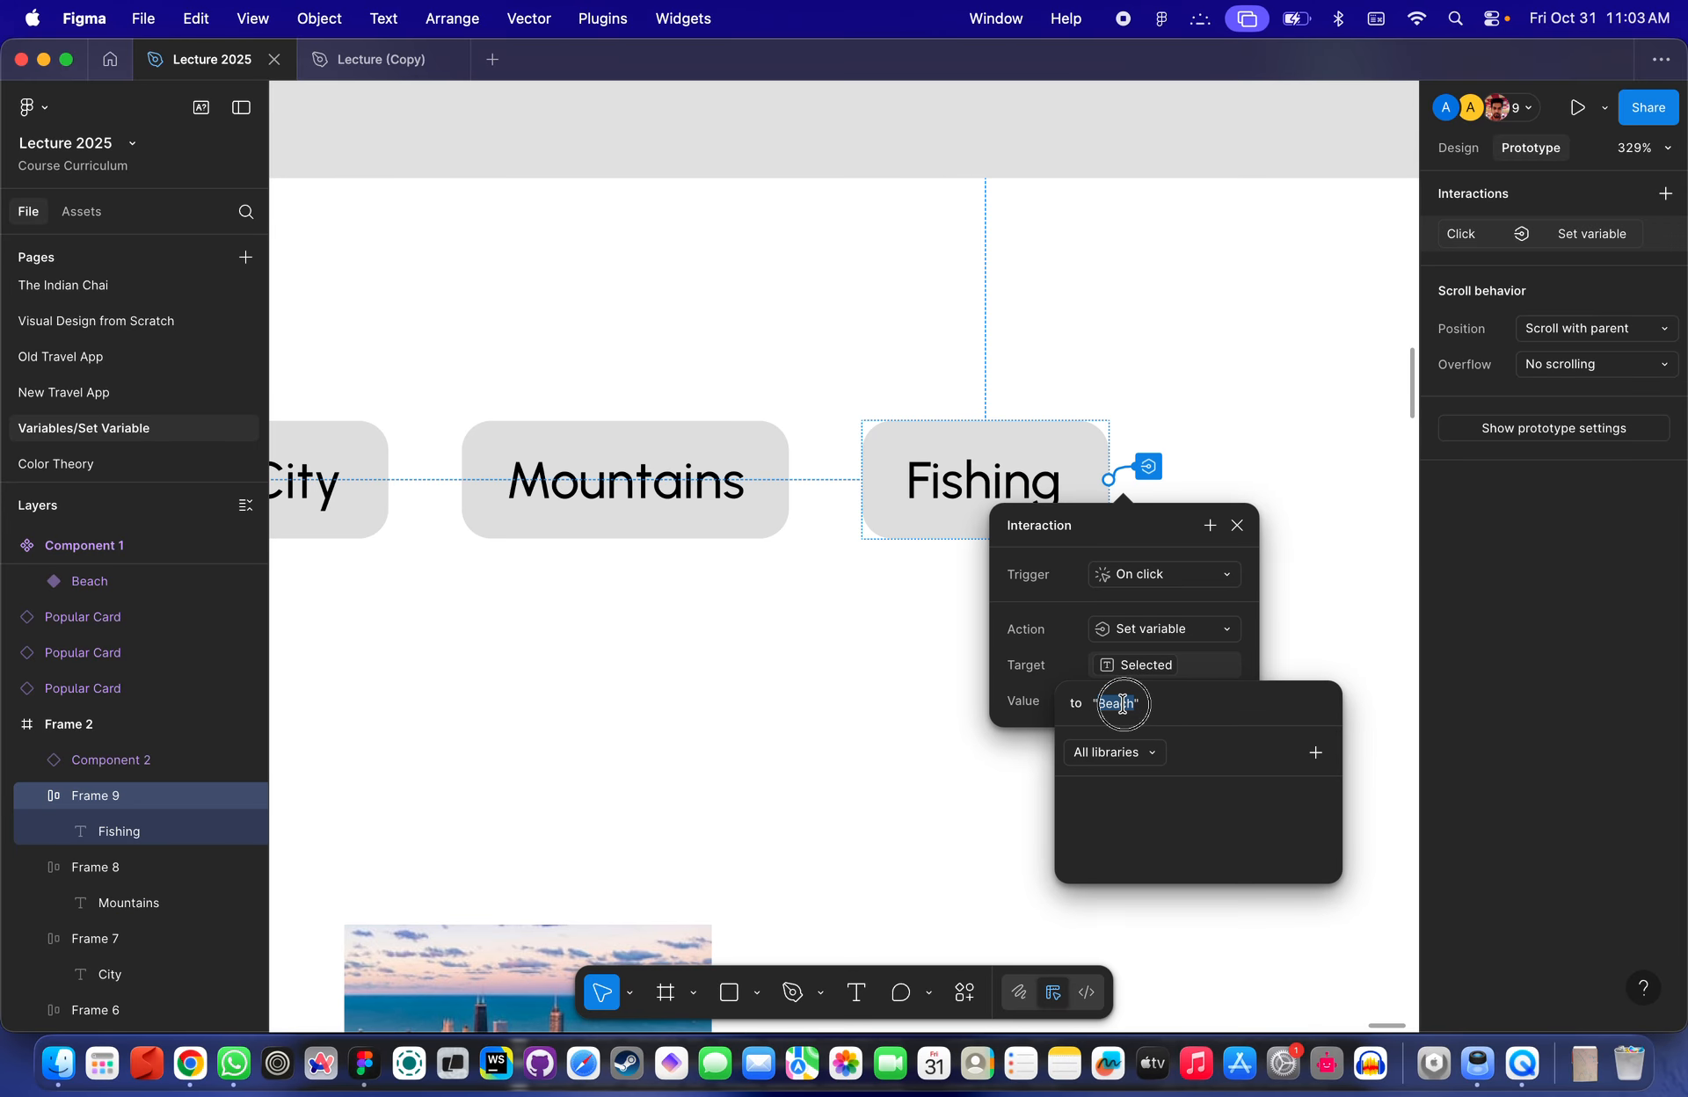
{"action": "type", "text": "Fishing"}
{"action": "key", "text": "Return"}
{"action": "left_click", "coordinate": [867, 243]}
- Nudge the loose beach image left and open a prototype preview of Frame 2
{"action": "scroll", "coordinate": [867, 244], "scroll_direction": "down", "scroll_amount": 5}
{"action": "scroll", "coordinate": [868, 243], "scroll_direction": "left", "scroll_amount": 2}
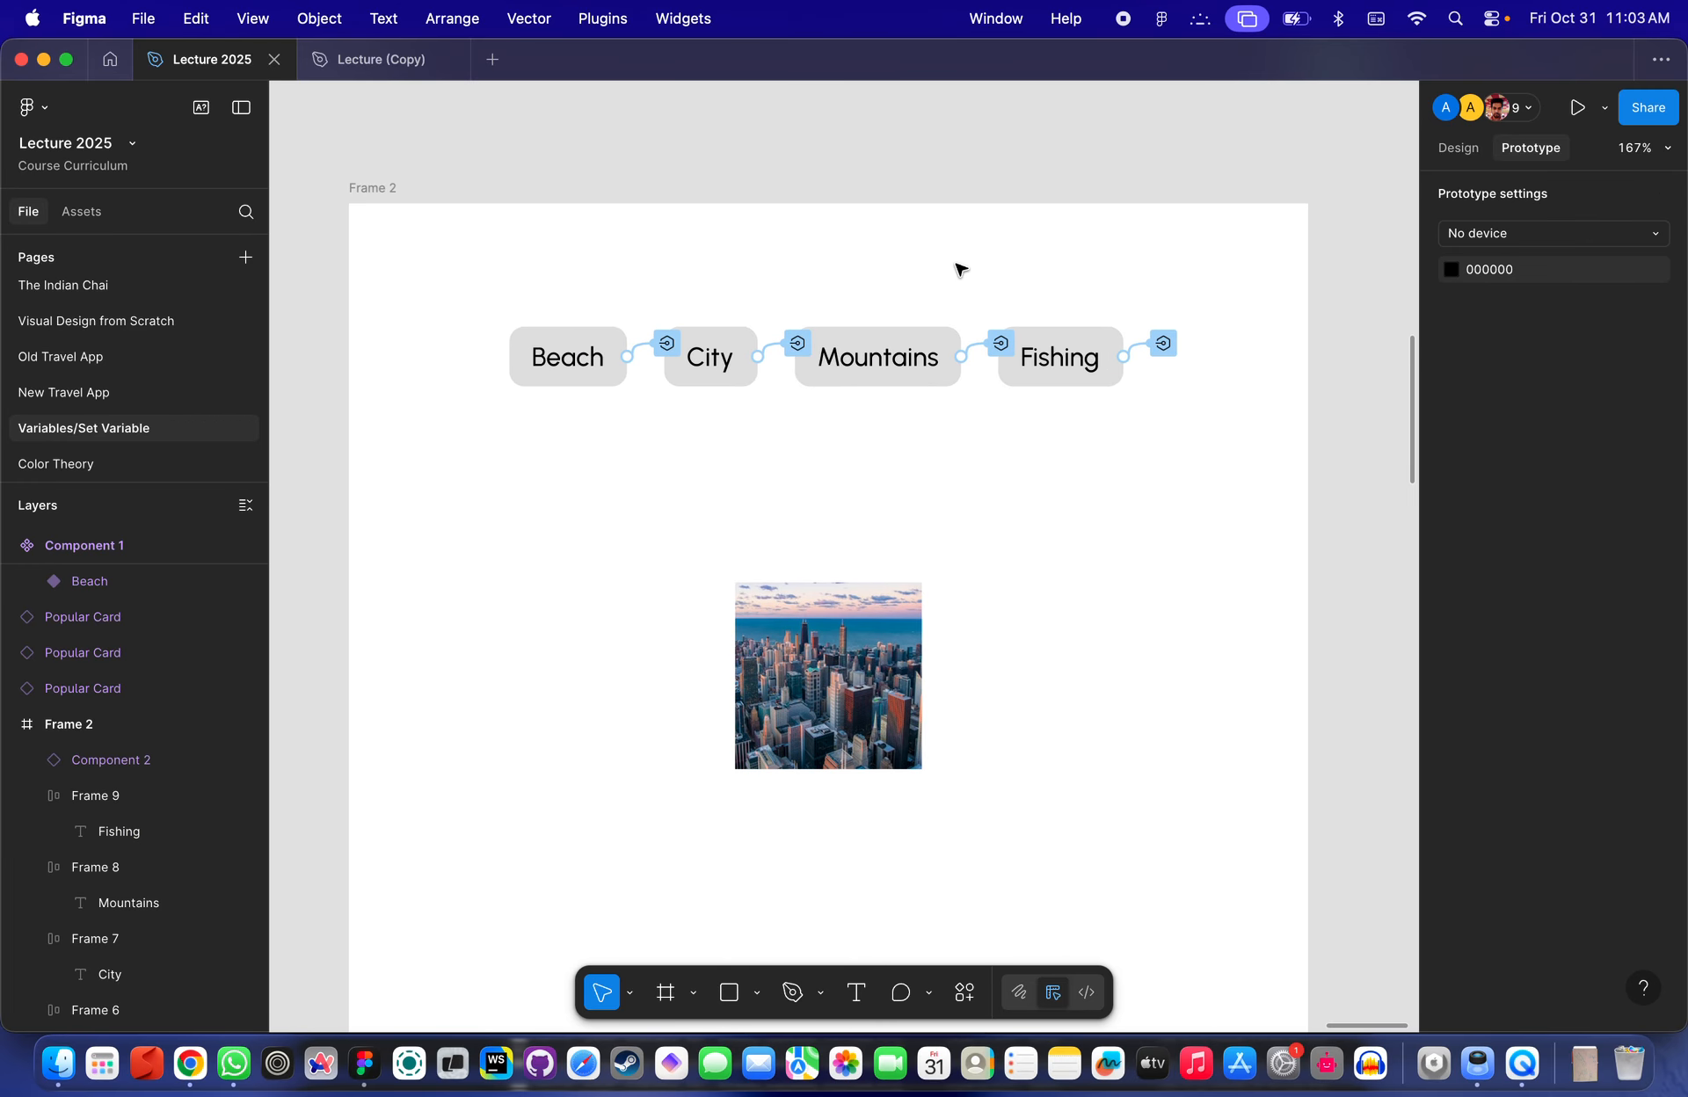
{"action": "scroll", "coordinate": [958, 268], "scroll_direction": "down", "scroll_amount": 5}
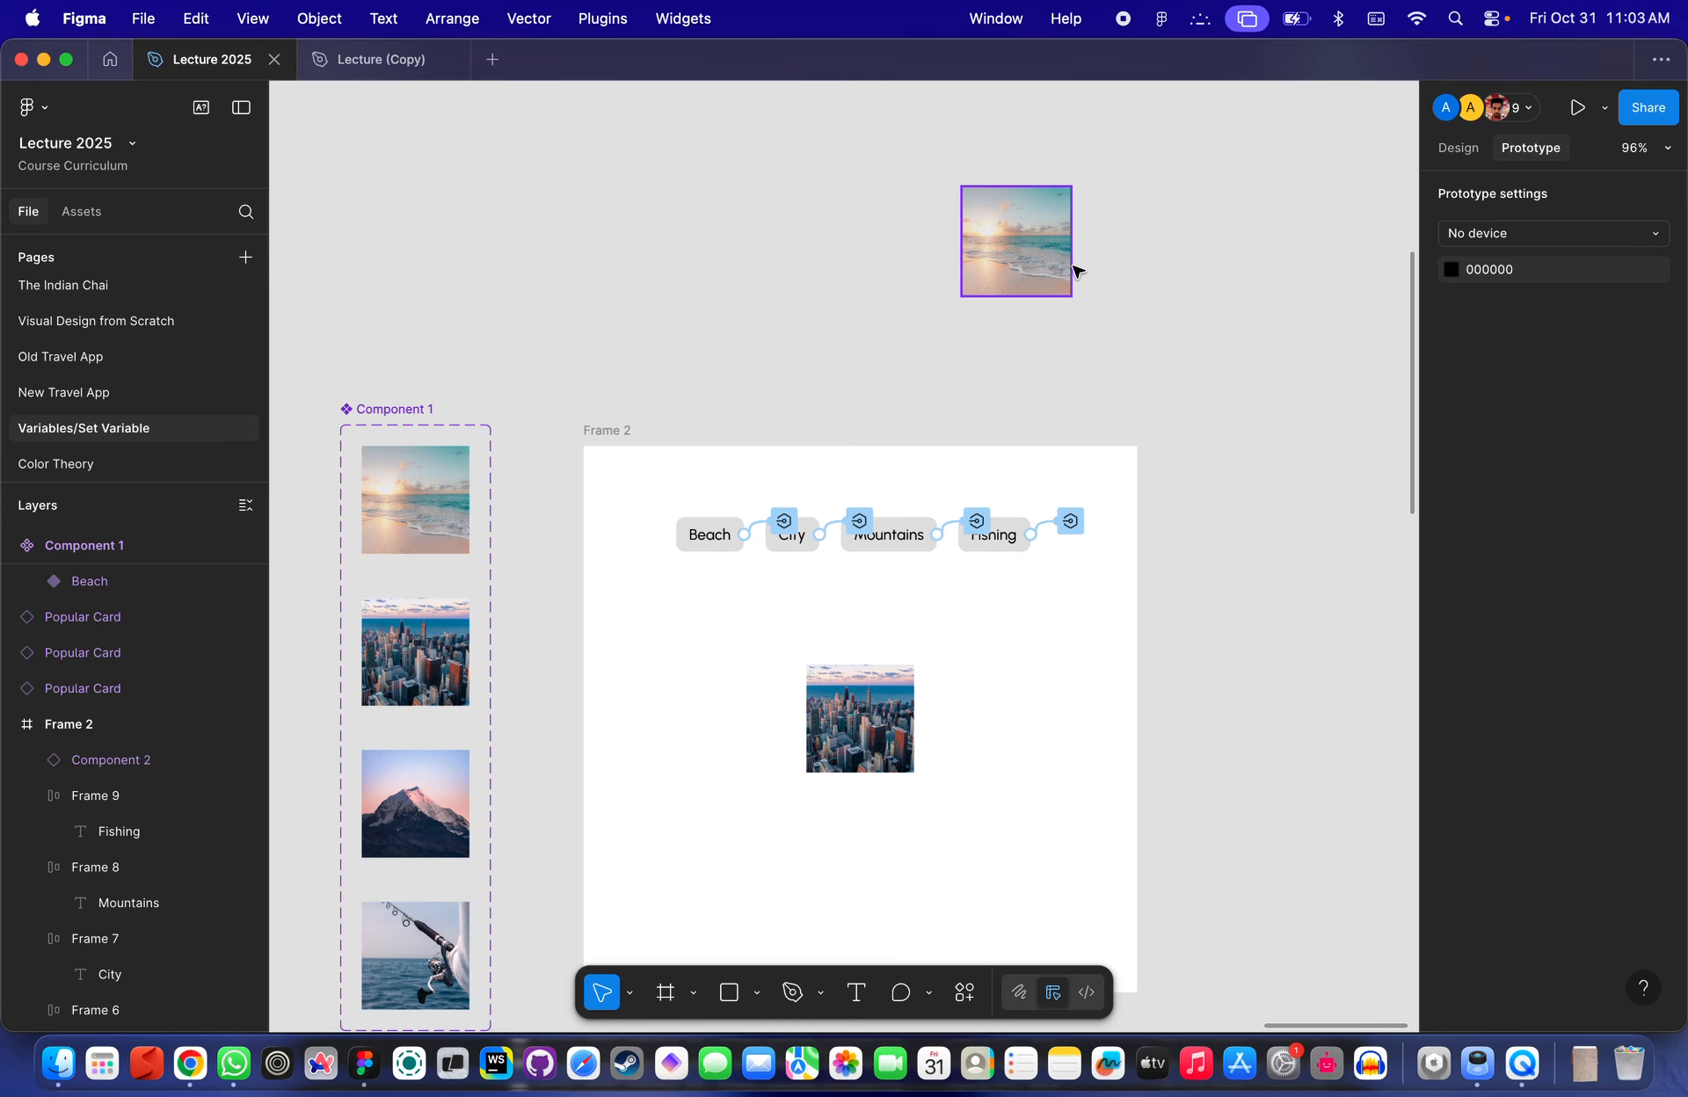
{"action": "left_click_drag", "start_coordinate": [1006, 254], "coordinate": [902, 254]}
{"action": "left_click", "coordinate": [729, 298]}
{"action": "key", "text": "shift+space"}
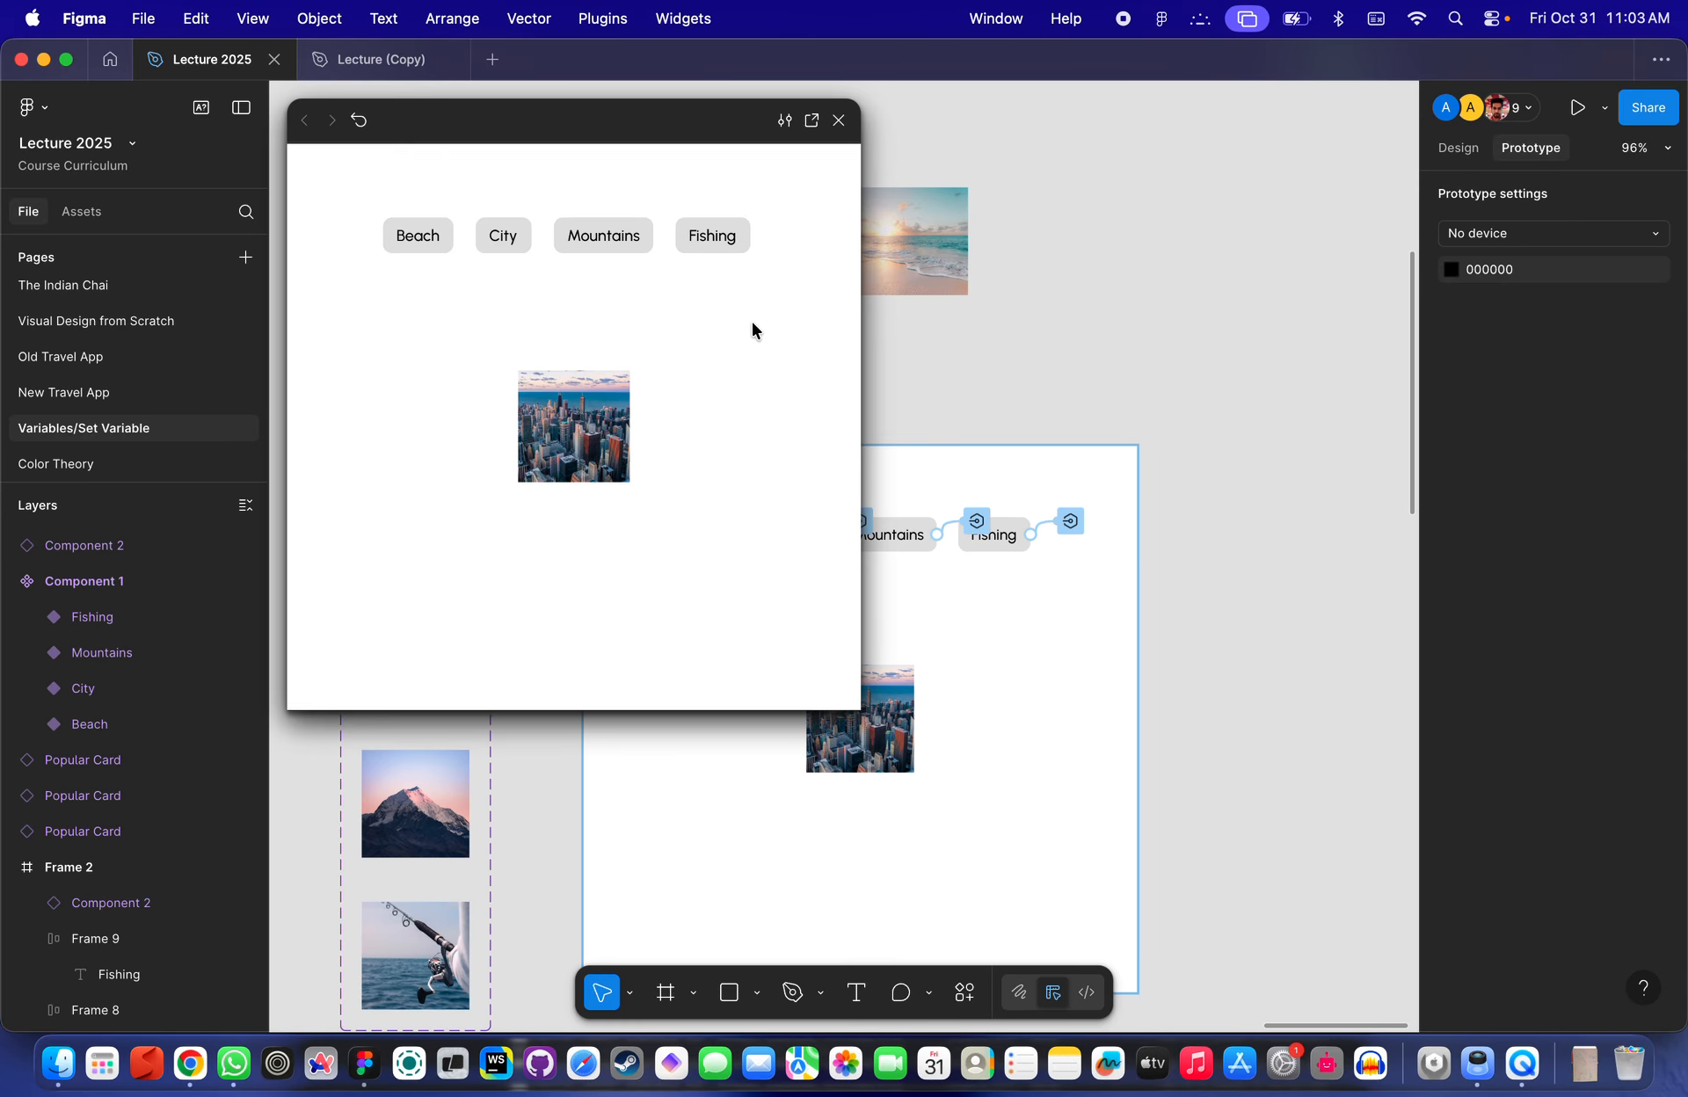
- Test the preview by switching between the Beach, City, Mountains and Fishing buttons
{"action": "left_click", "coordinate": [712, 274]}
{"action": "left_click", "coordinate": [666, 338]}
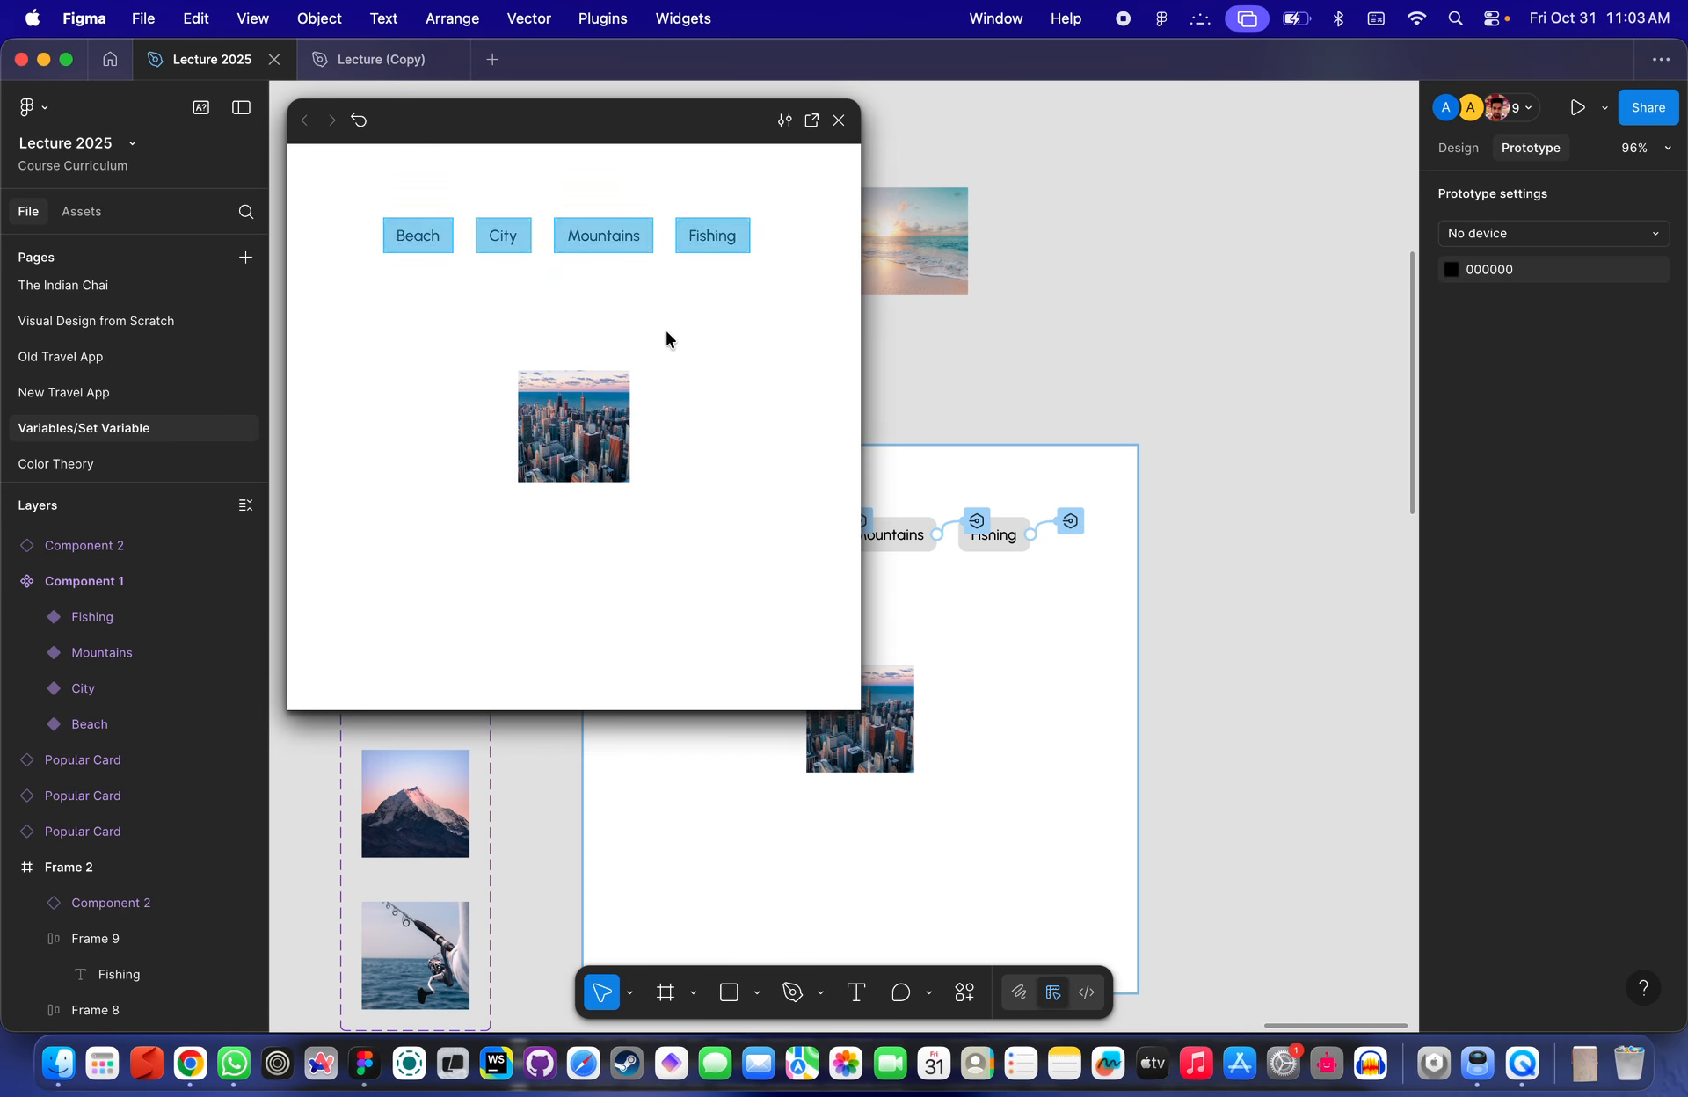
{"action": "left_click", "coordinate": [415, 248]}
{"action": "left_click", "coordinate": [512, 252]}
{"action": "left_click", "coordinate": [605, 250]}
{"action": "left_click", "coordinate": [726, 249]}
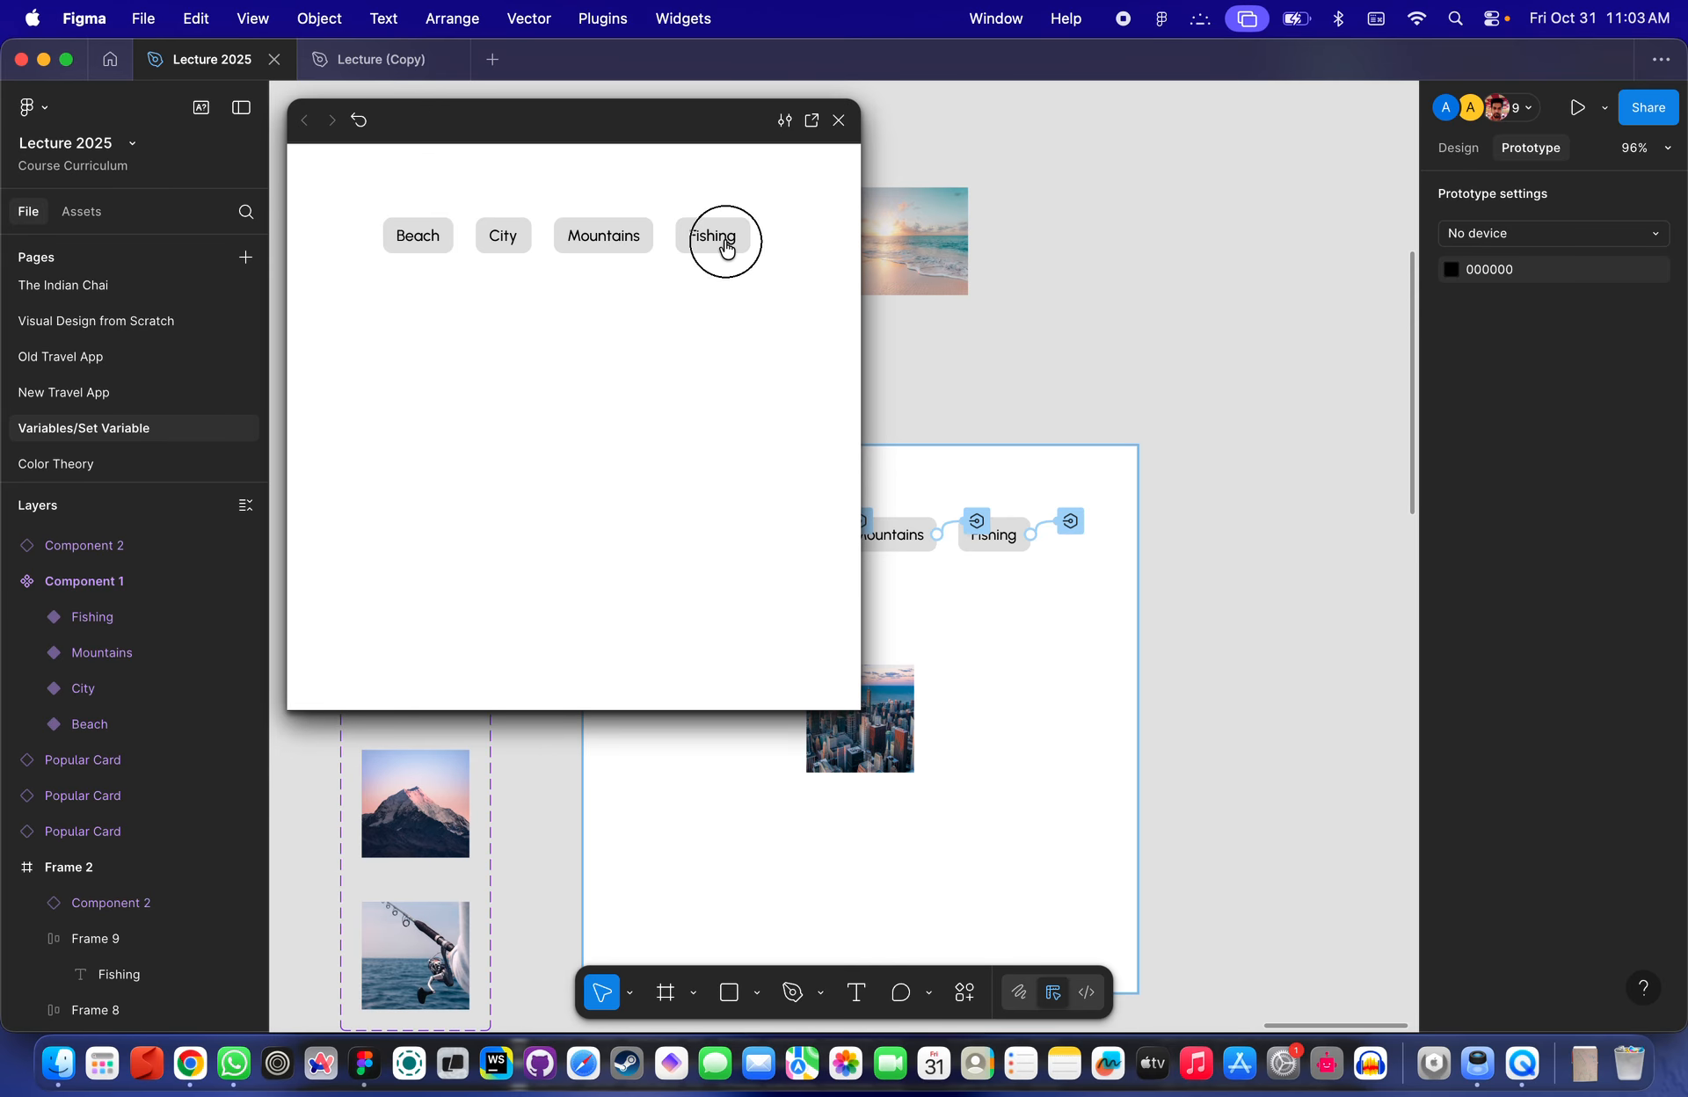
{"action": "left_click", "coordinate": [749, 233]}
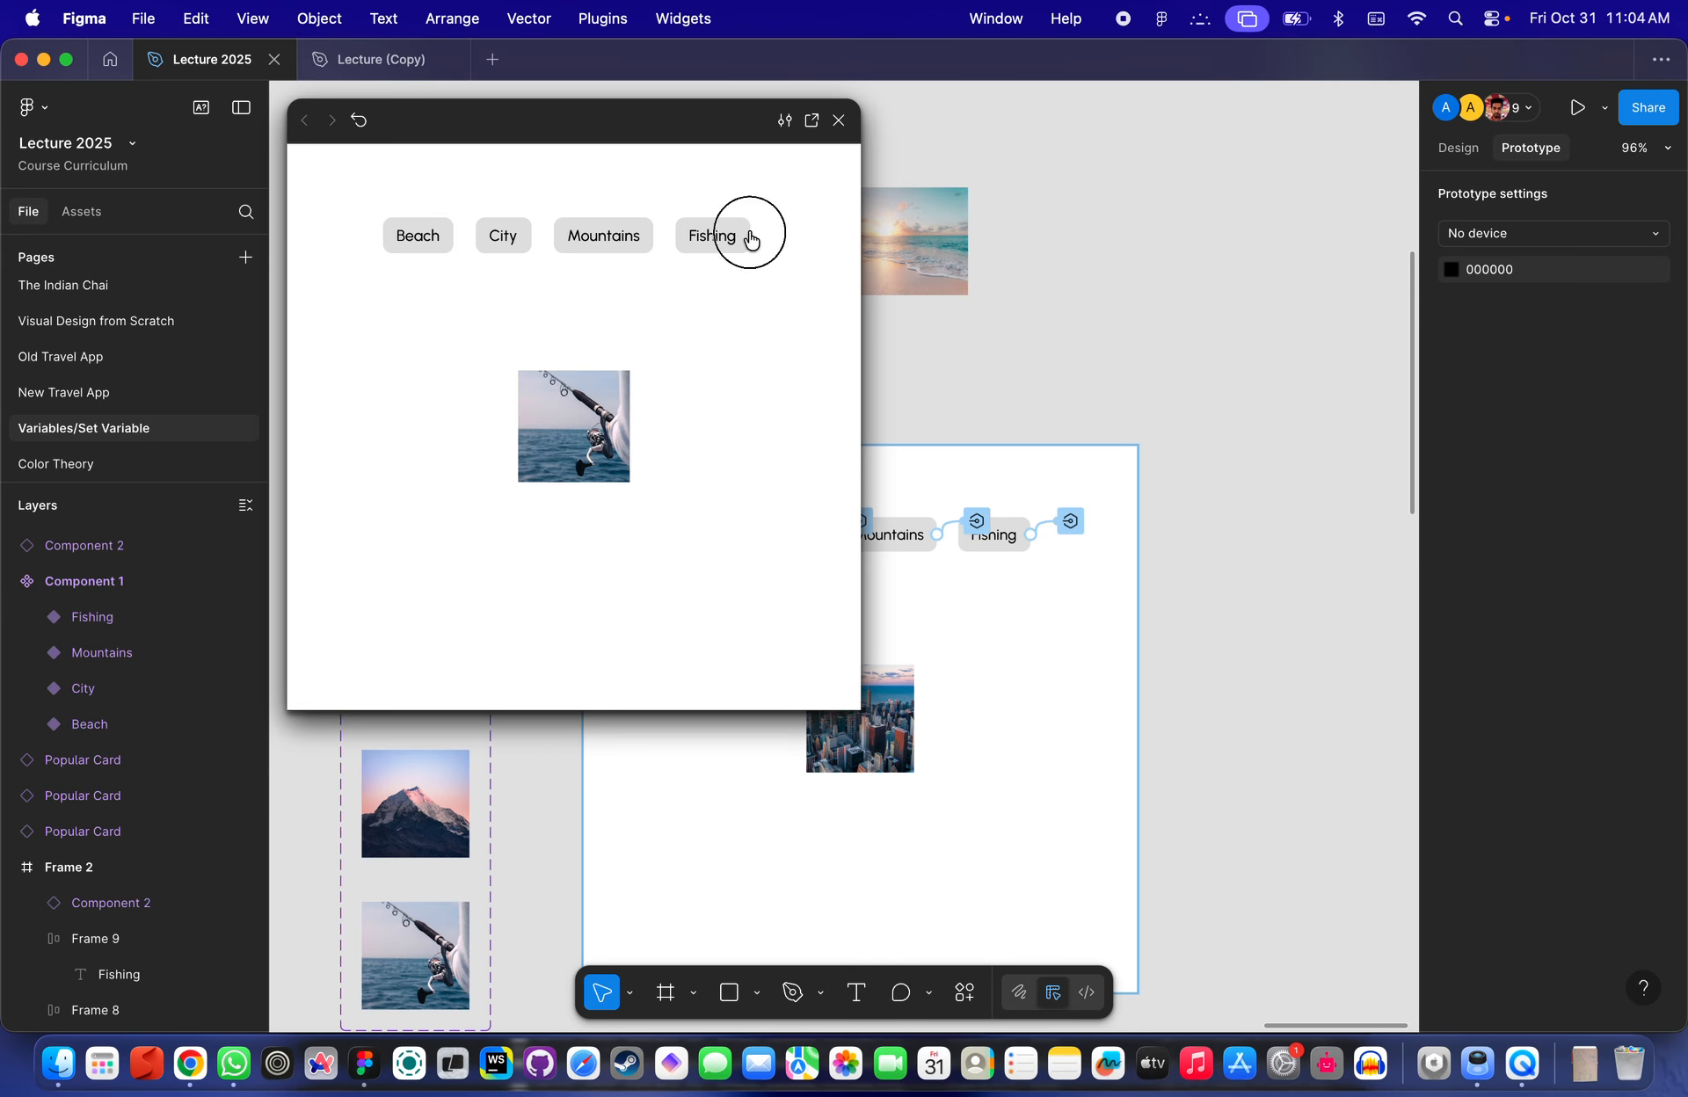
{"action": "left_click", "coordinate": [648, 236]}
{"action": "left_click", "coordinate": [464, 237]}
{"action": "left_click", "coordinate": [437, 247]}
{"action": "left_click", "coordinate": [521, 249]}
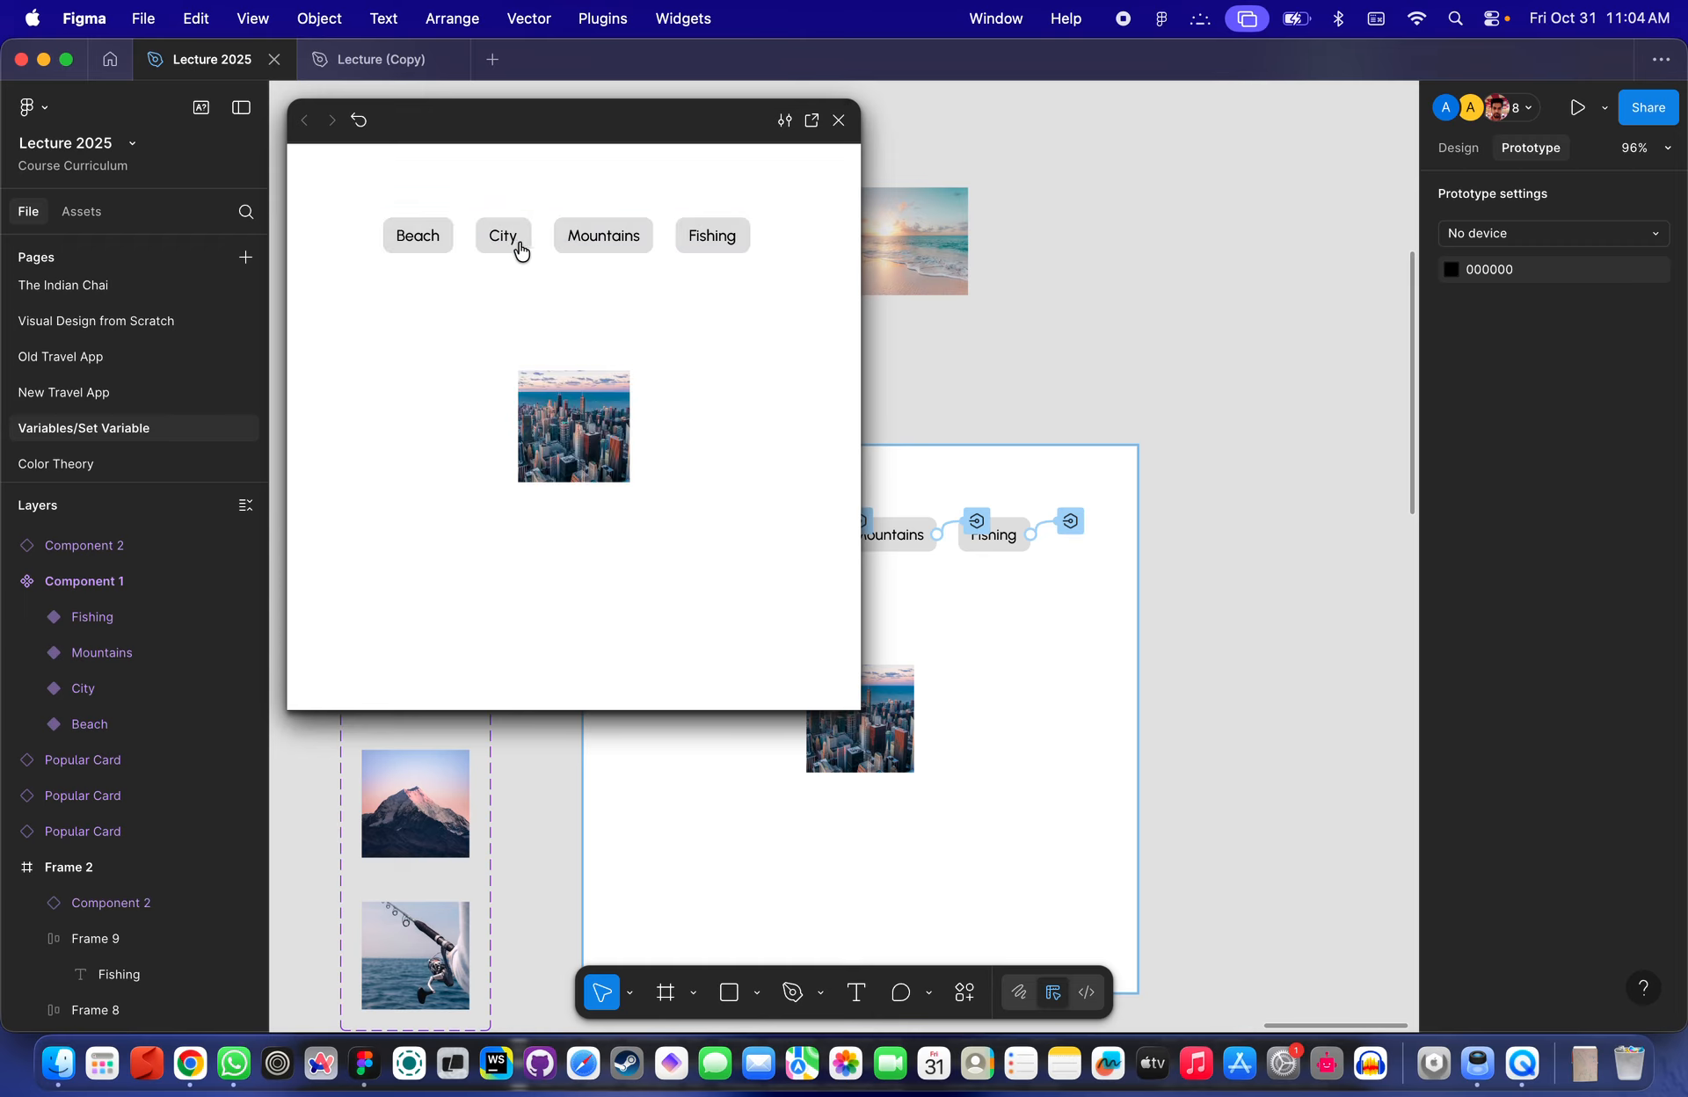
{"action": "left_click", "coordinate": [616, 249]}
{"action": "left_click", "coordinate": [708, 253]}
{"action": "left_click", "coordinate": [596, 235]}
{"action": "left_click", "coordinate": [521, 243]}
{"action": "left_click", "coordinate": [376, 251]}
- Inspect the image instance's Type property binding to the Selected variable
{"action": "scroll", "coordinate": [1034, 279], "scroll_direction": "down", "scroll_amount": 4}
{"action": "scroll", "coordinate": [1035, 280], "scroll_direction": "left", "scroll_amount": 6}
{"action": "scroll", "coordinate": [1034, 280], "scroll_direction": "down", "scroll_amount": 2}
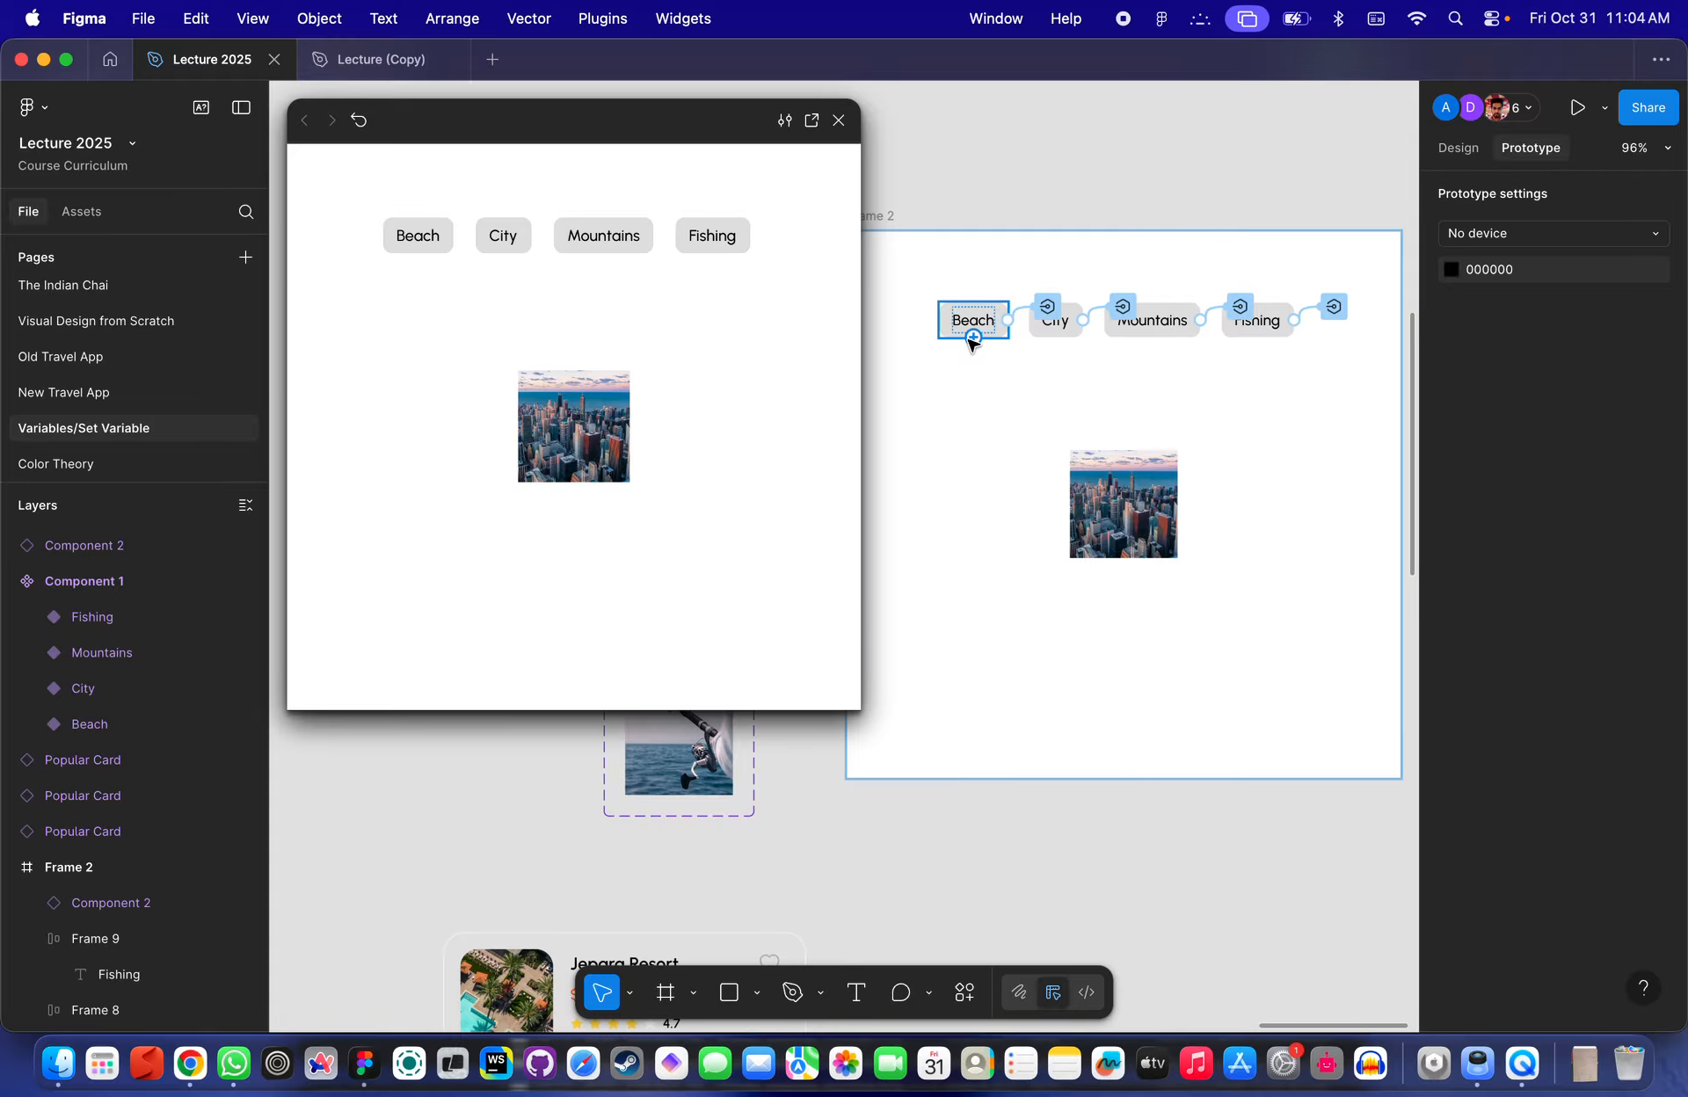
{"action": "scroll", "coordinate": [1037, 378], "scroll_direction": "up", "scroll_amount": 5}
{"action": "left_click", "coordinate": [1159, 556]}
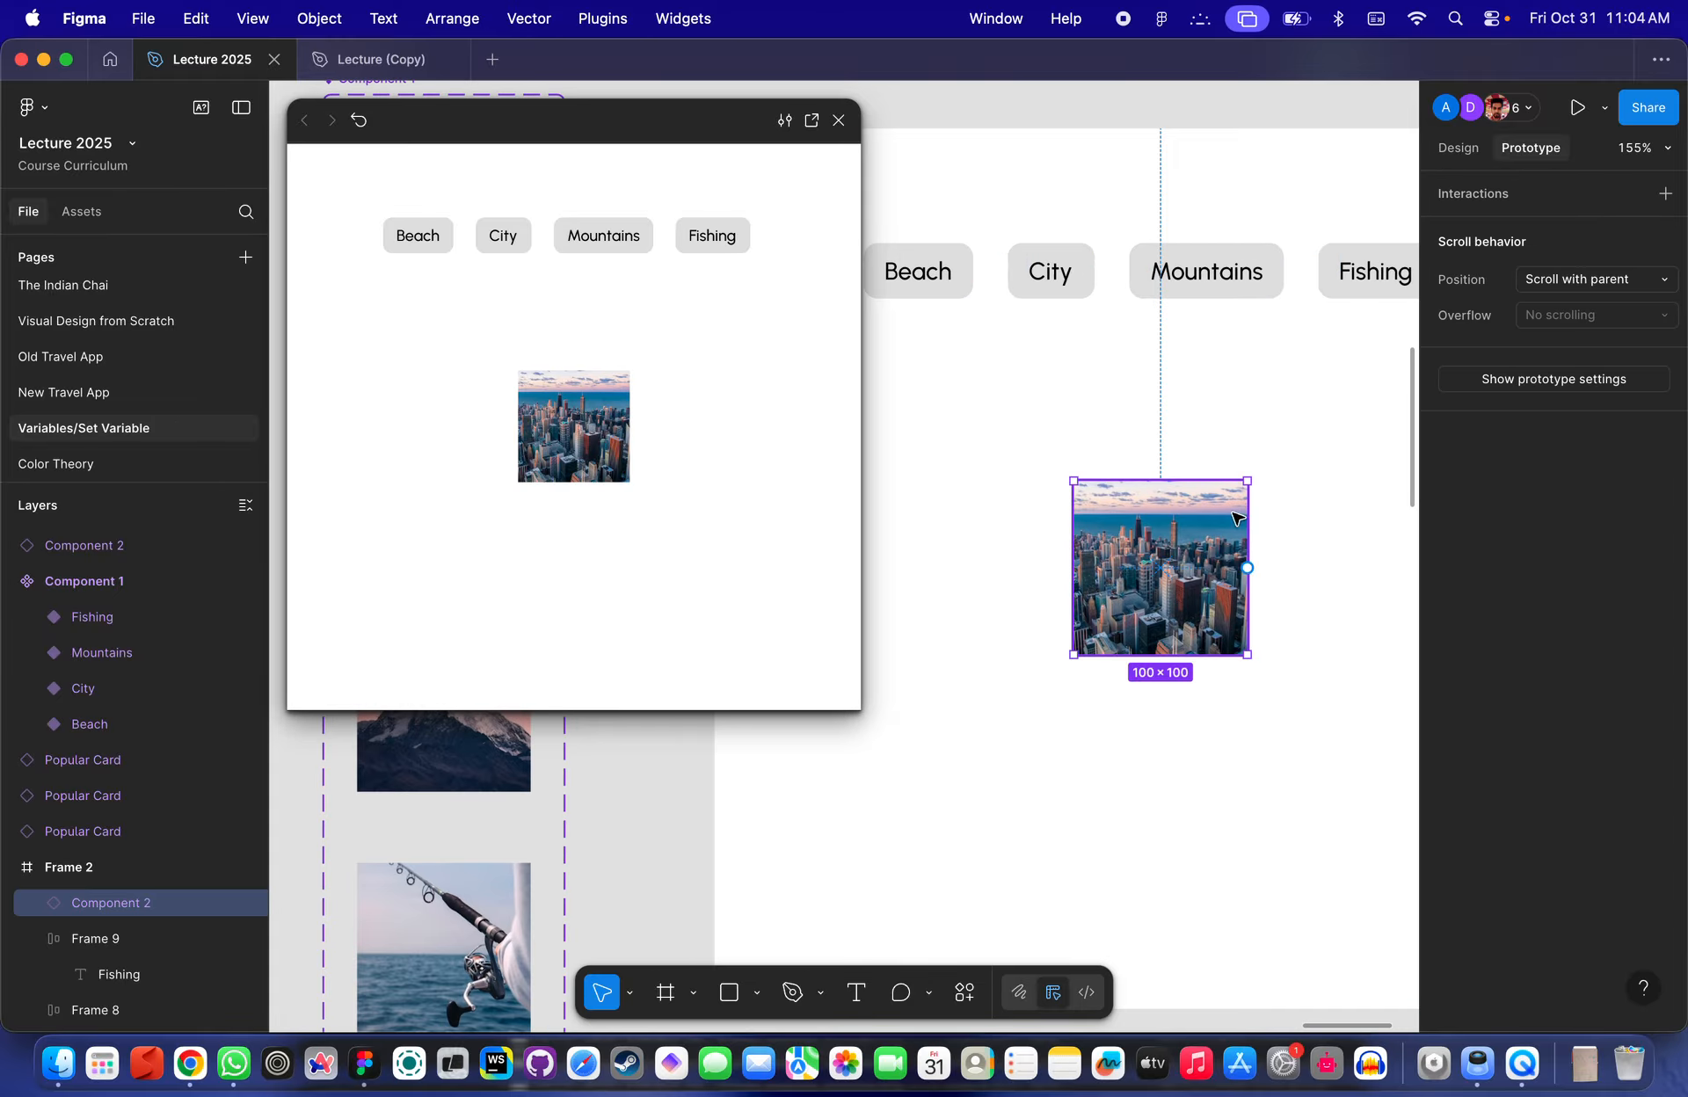
{"action": "left_click", "coordinate": [1457, 148]}
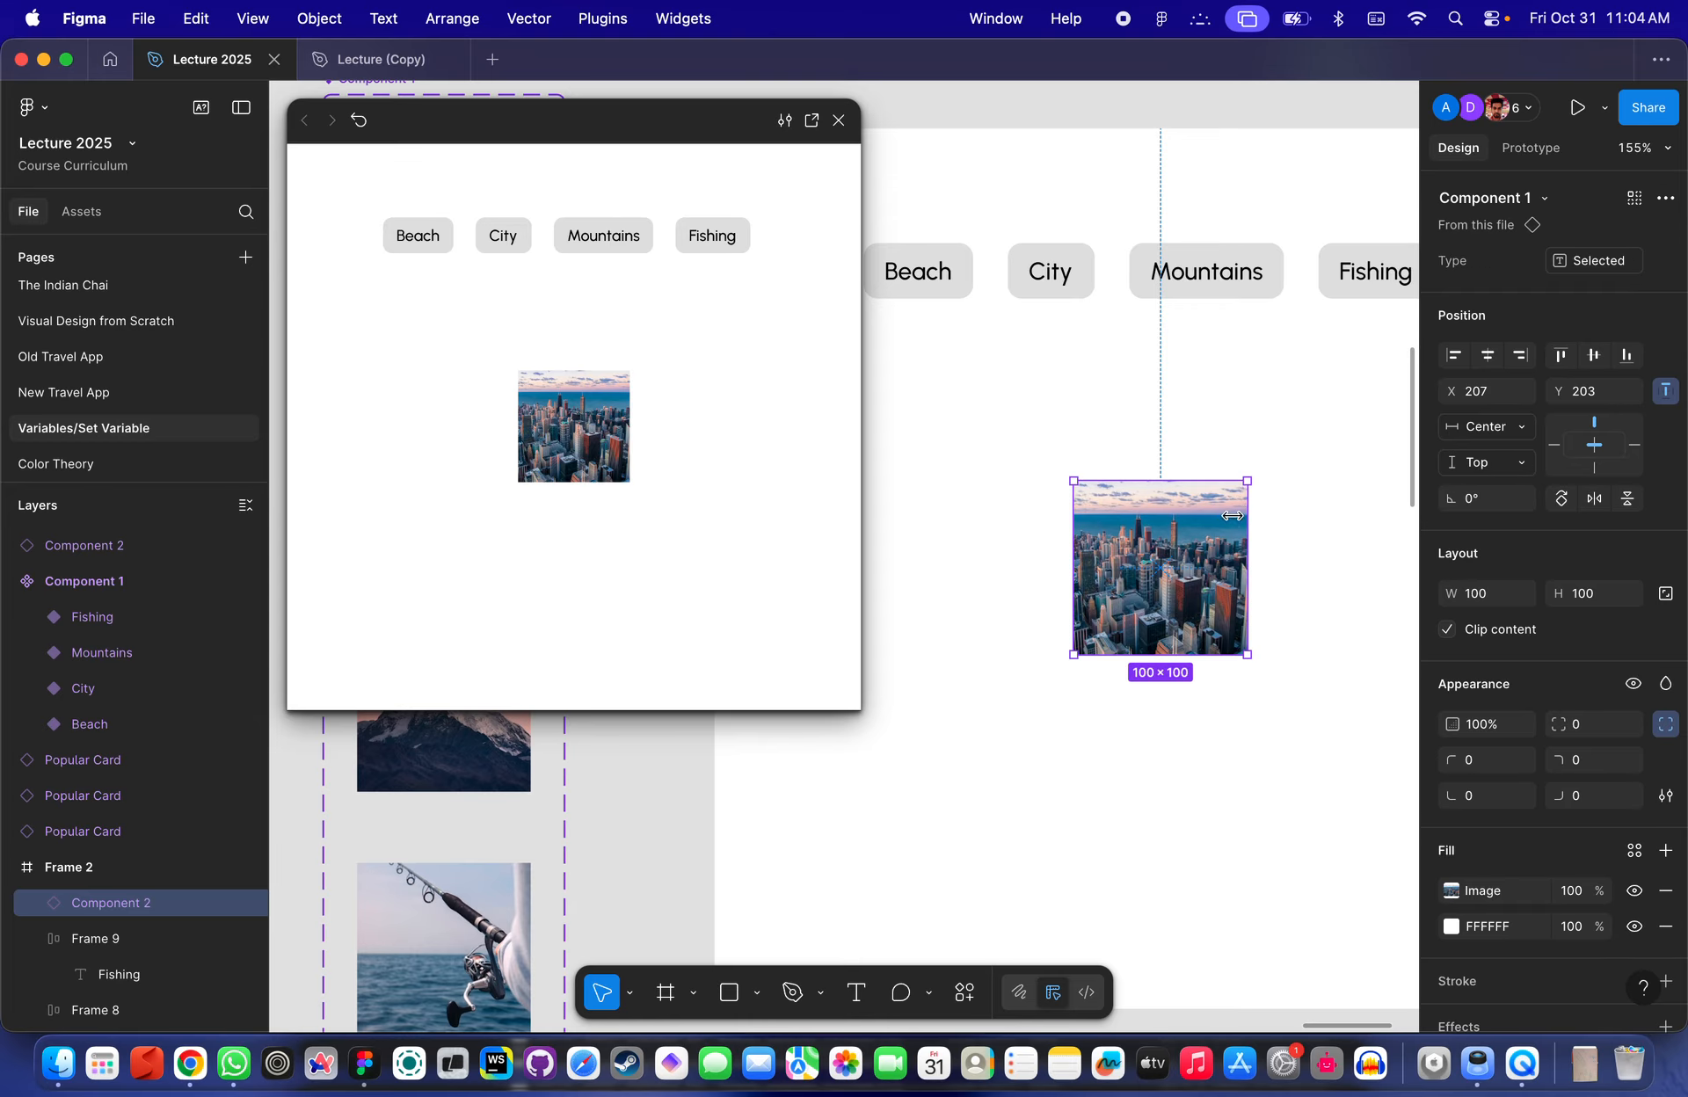
{"action": "scroll", "coordinate": [1183, 524], "scroll_direction": "down", "scroll_amount": 2}
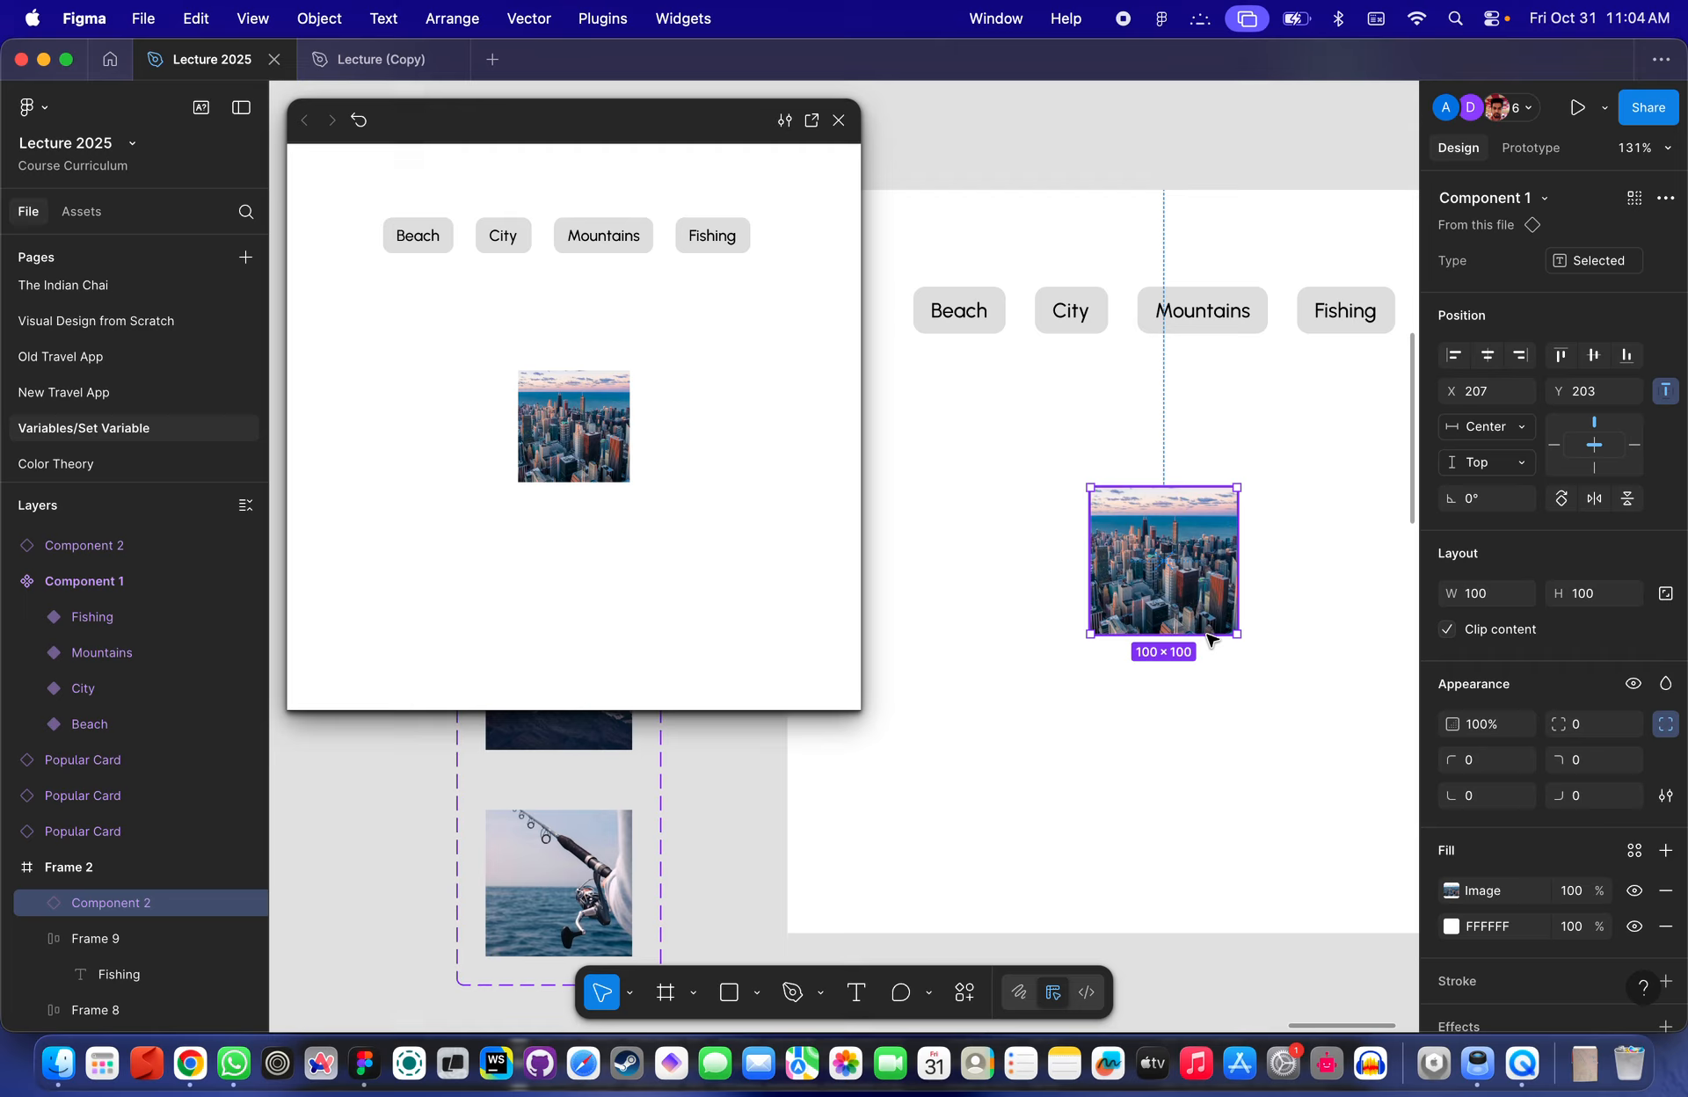
{"action": "left_click", "coordinate": [1607, 262]}
{"action": "scroll", "coordinate": [1181, 587], "scroll_direction": "left", "scroll_amount": 6}
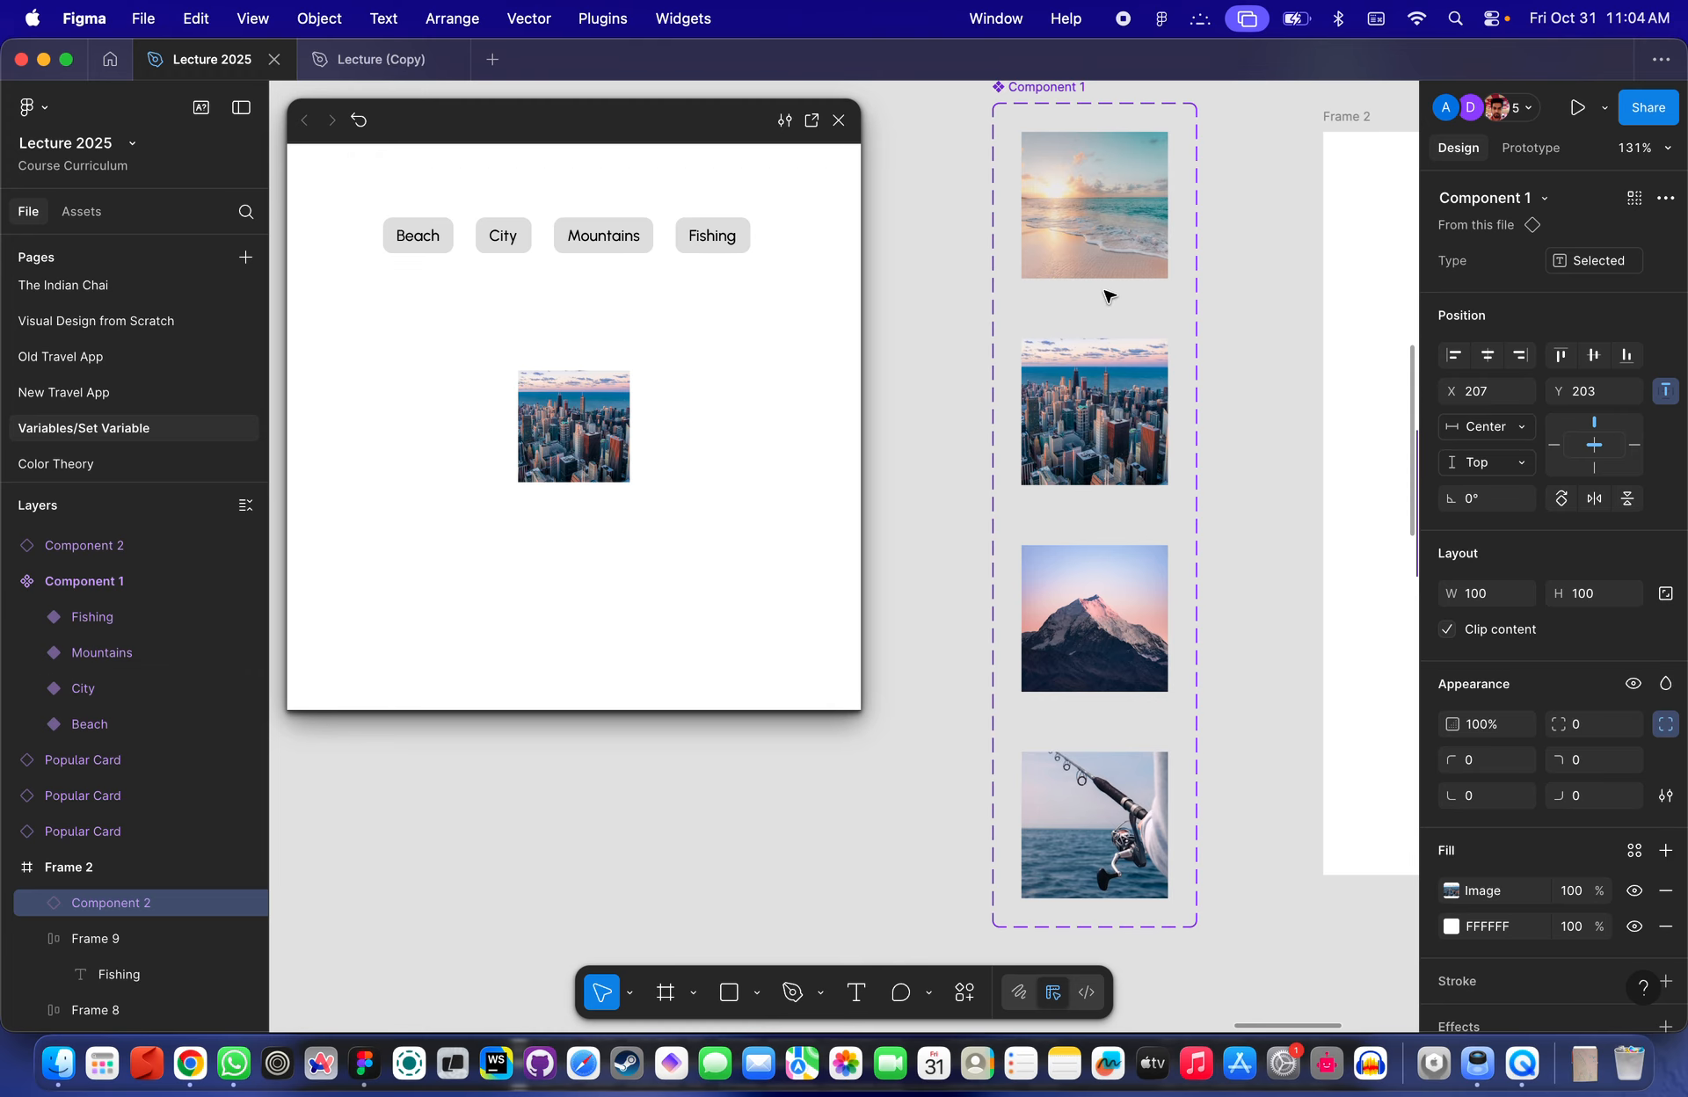
- Close the prototype preview
{"action": "scroll", "coordinate": [980, 479], "scroll_direction": "down", "scroll_amount": 5}
{"action": "scroll", "coordinate": [974, 486], "scroll_direction": "right", "scroll_amount": 6}
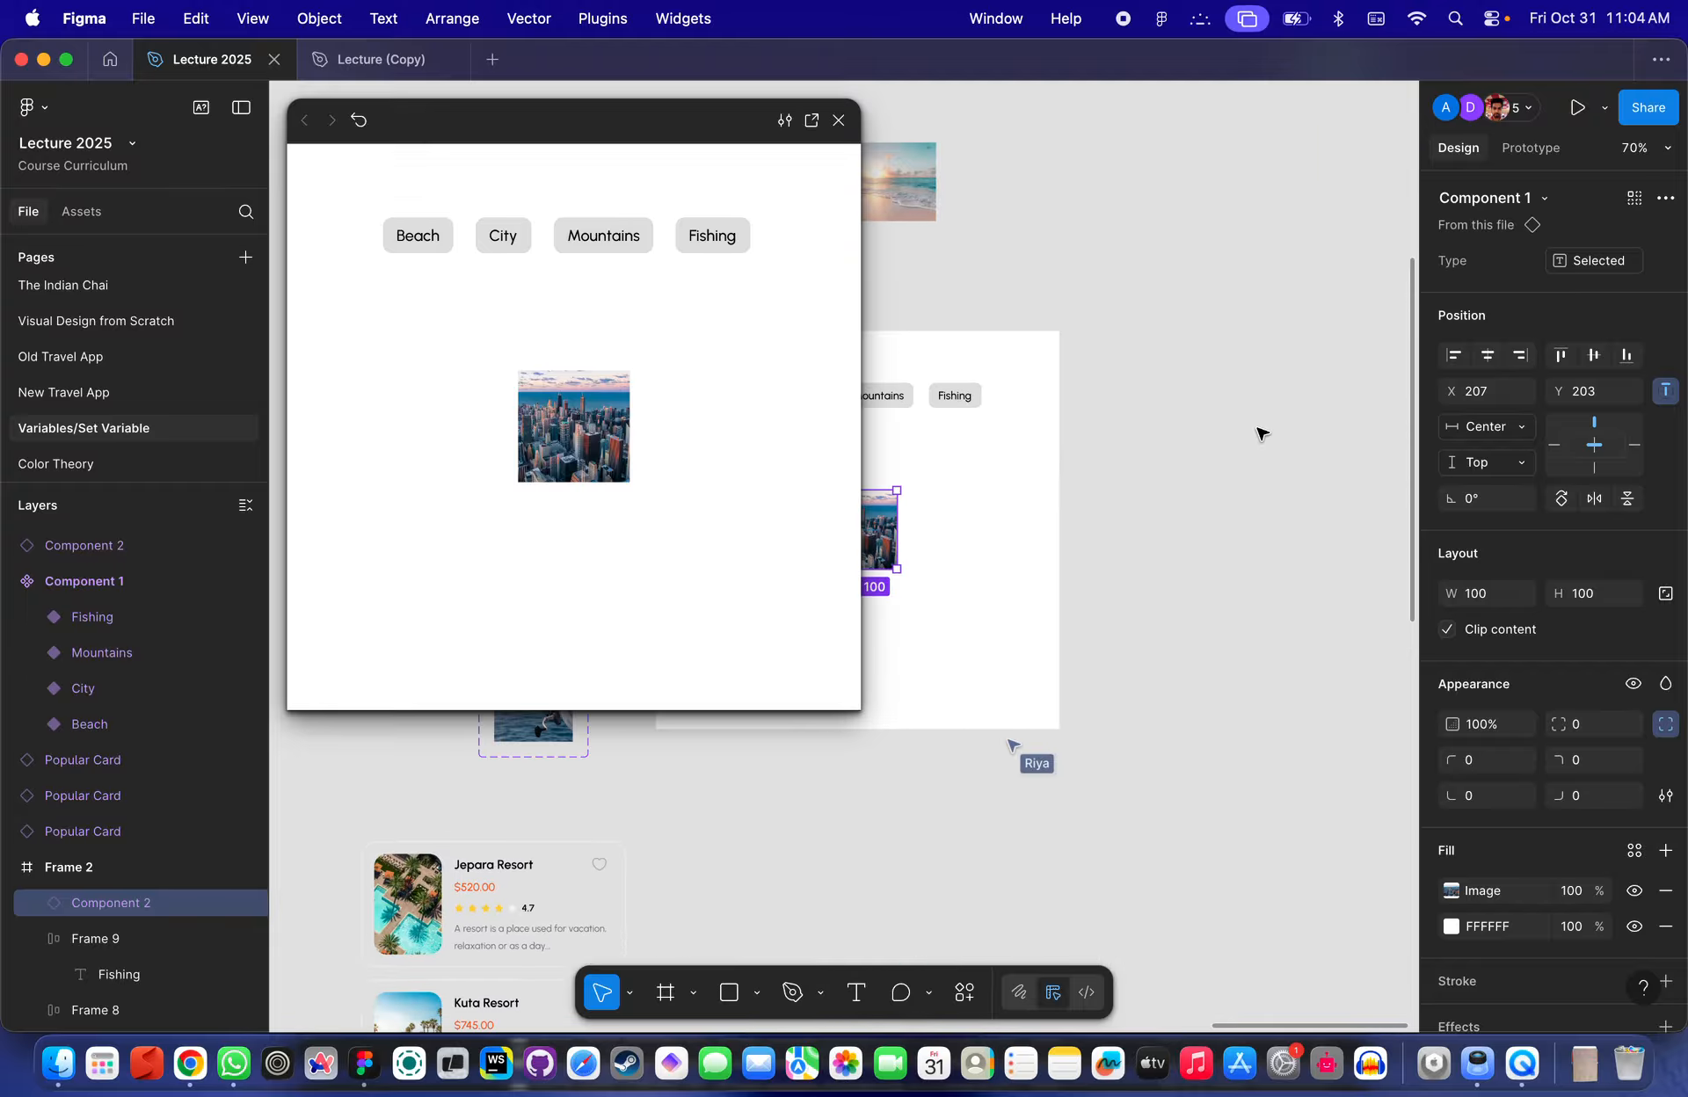
{"action": "scroll", "coordinate": [1272, 415], "scroll_direction": "left", "scroll_amount": 4}
{"action": "scroll", "coordinate": [1276, 412], "scroll_direction": "left", "scroll_amount": 4}
{"action": "scroll", "coordinate": [1276, 411], "scroll_direction": "down", "scroll_amount": 1}
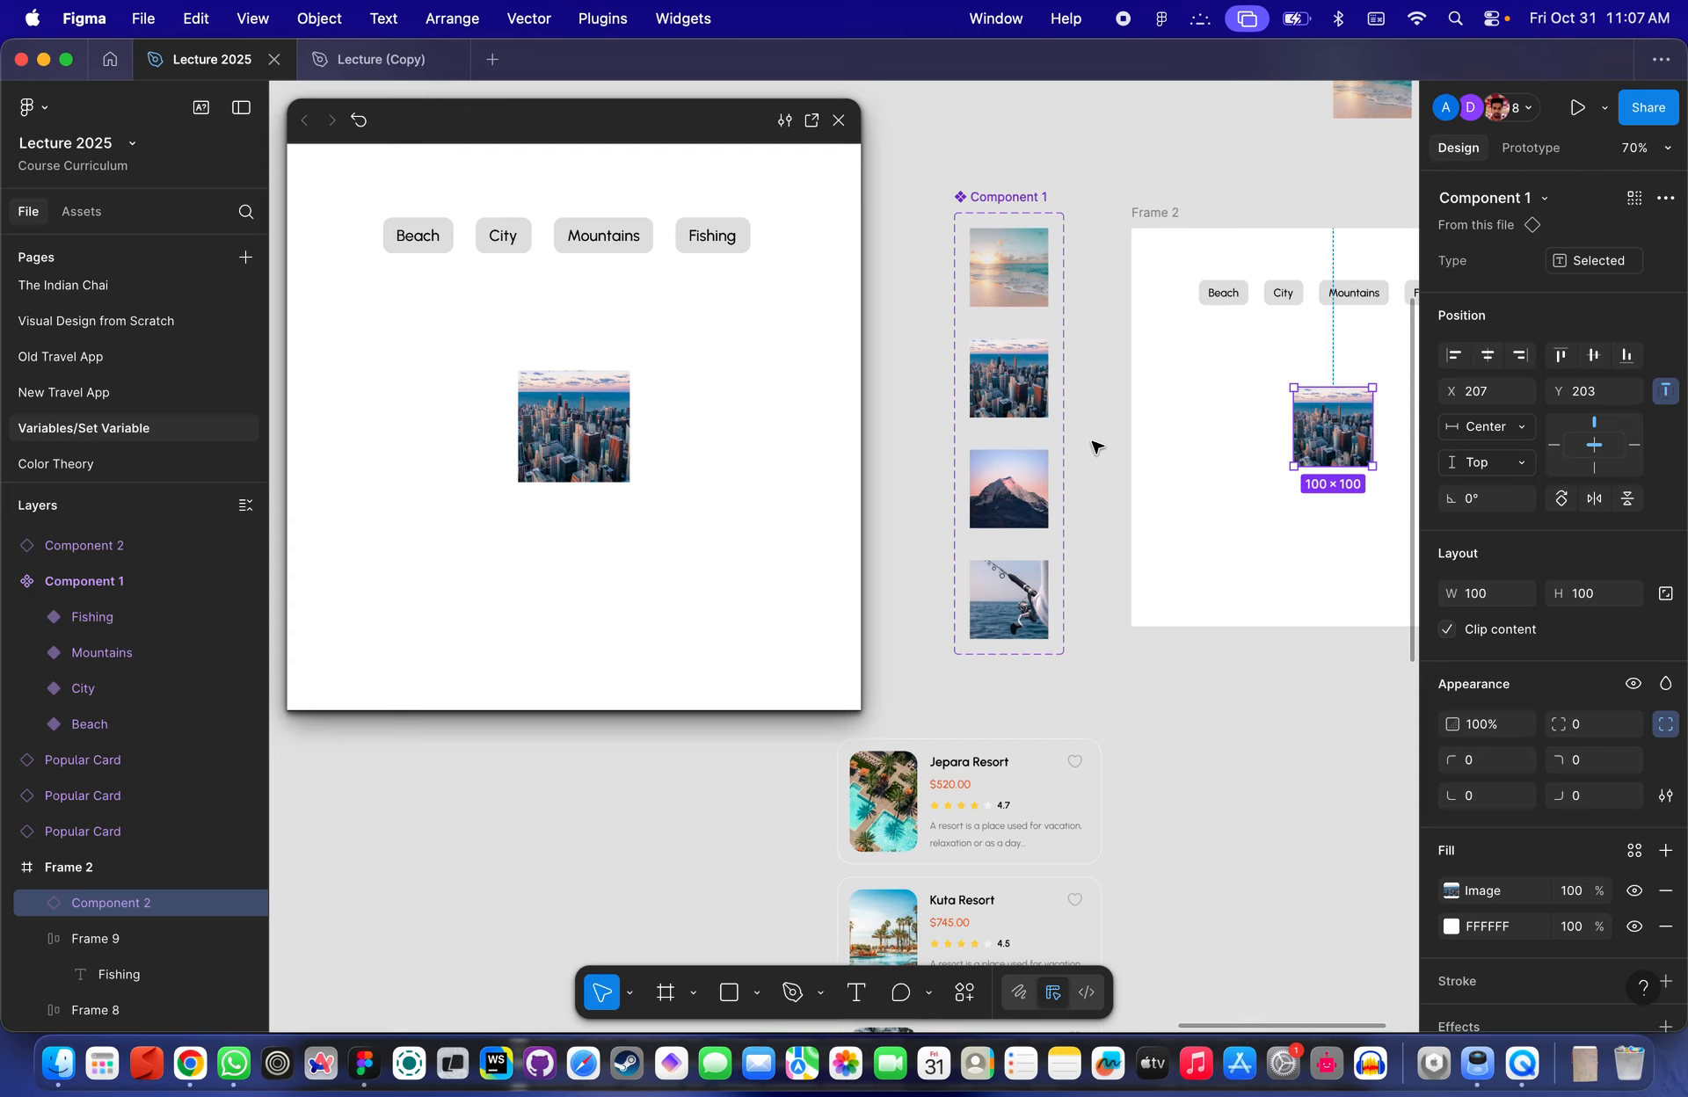
{"action": "scroll", "coordinate": [1129, 312], "scroll_direction": "up", "scroll_amount": 3}
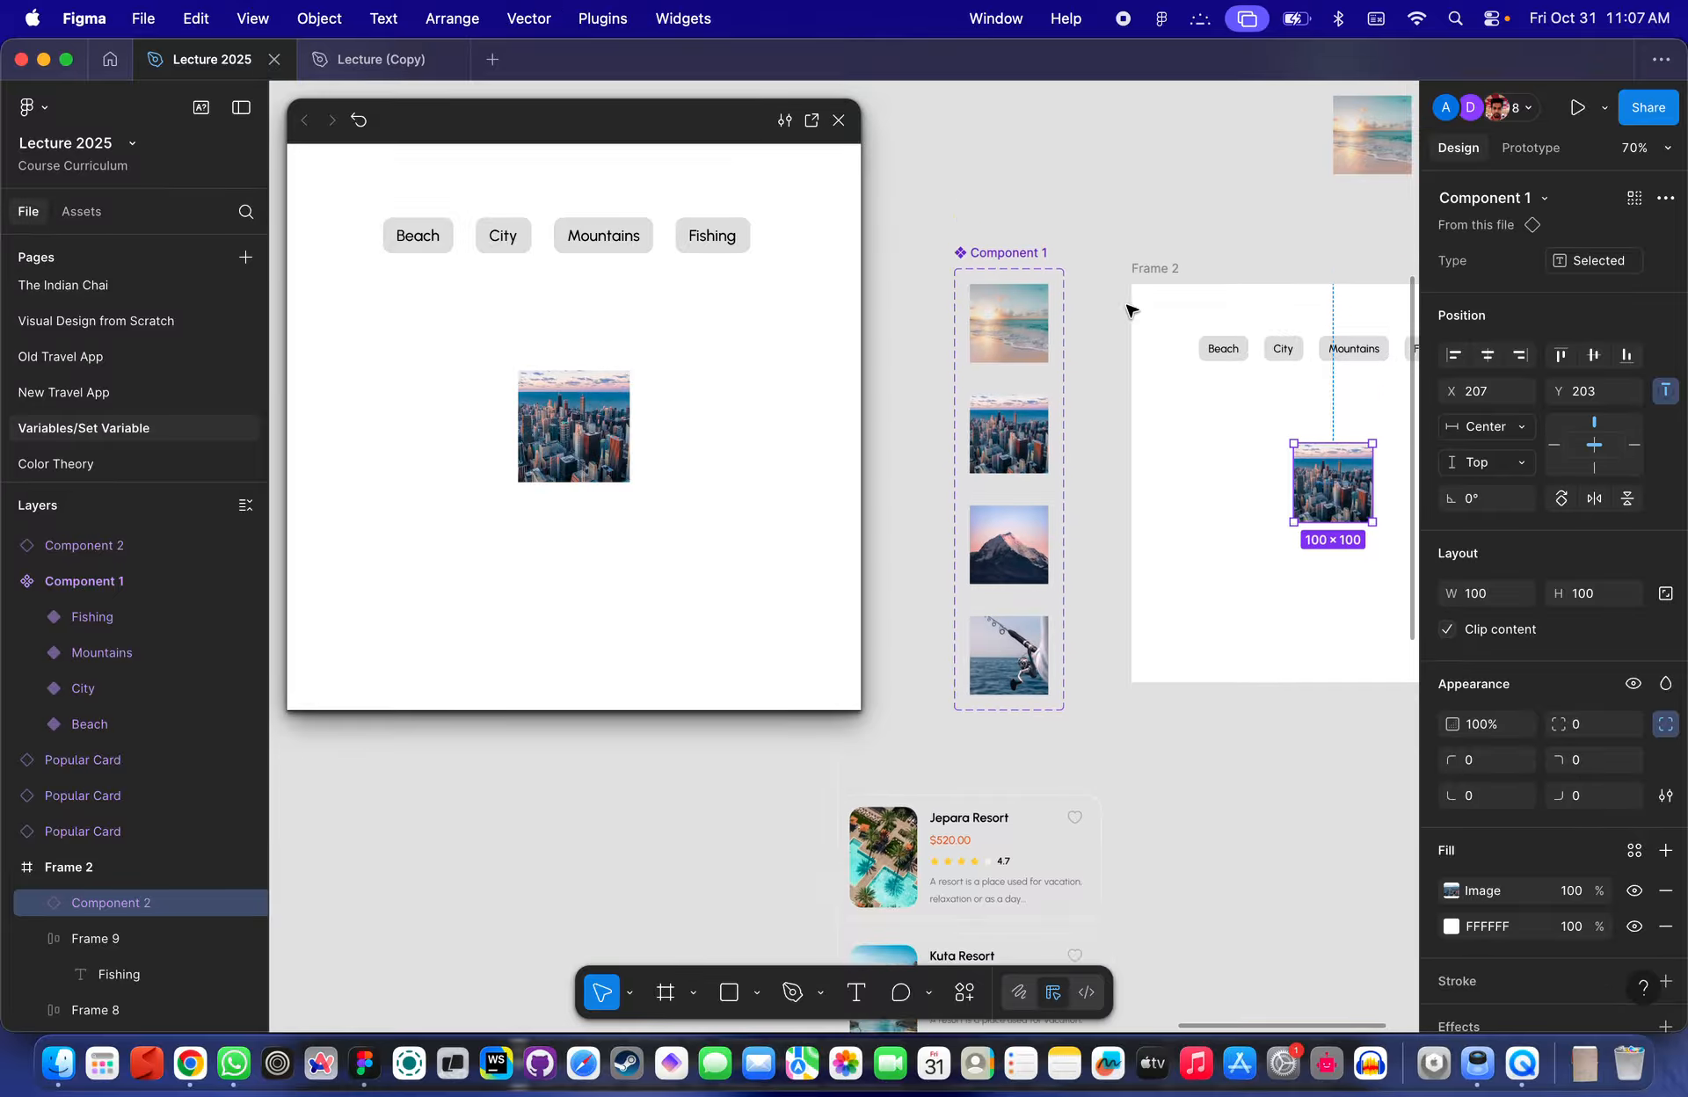
{"action": "scroll", "coordinate": [1059, 516], "scroll_direction": "up", "scroll_amount": 3}
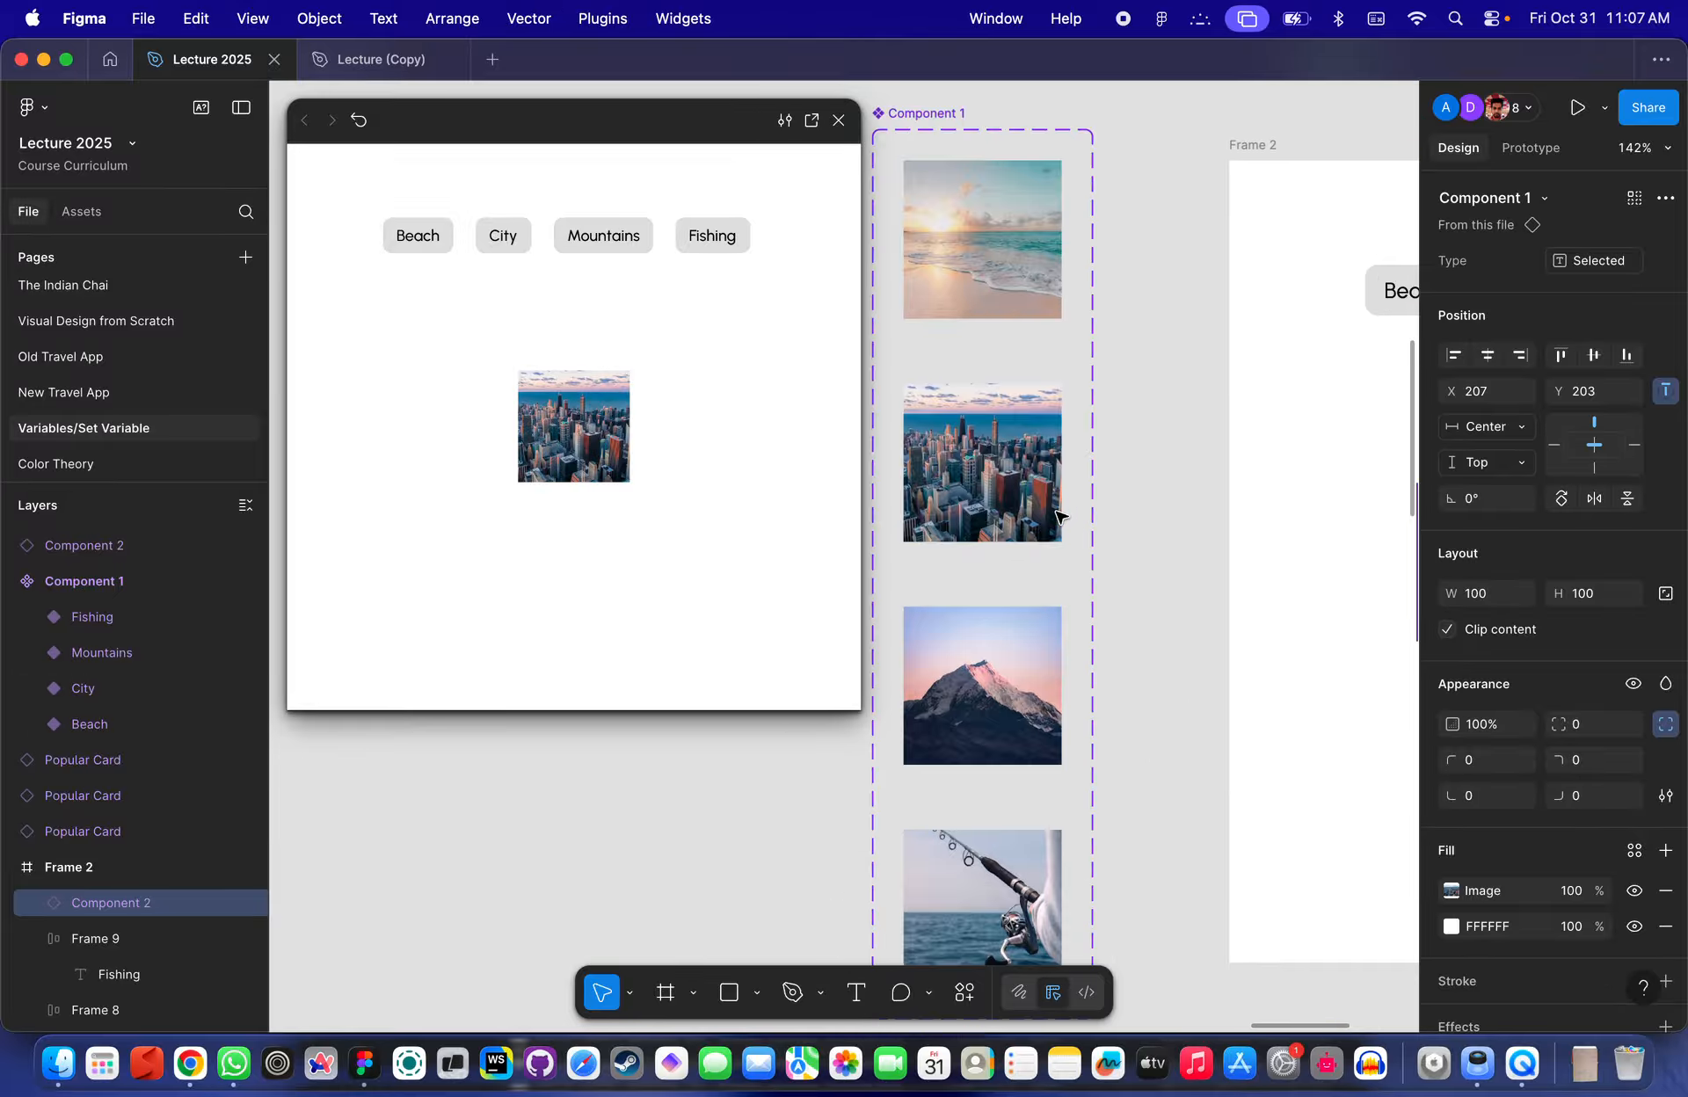
{"action": "scroll", "coordinate": [1060, 517], "scroll_direction": "down", "scroll_amount": 5}
{"action": "scroll", "coordinate": [1059, 516], "scroll_direction": "left", "scroll_amount": 5}
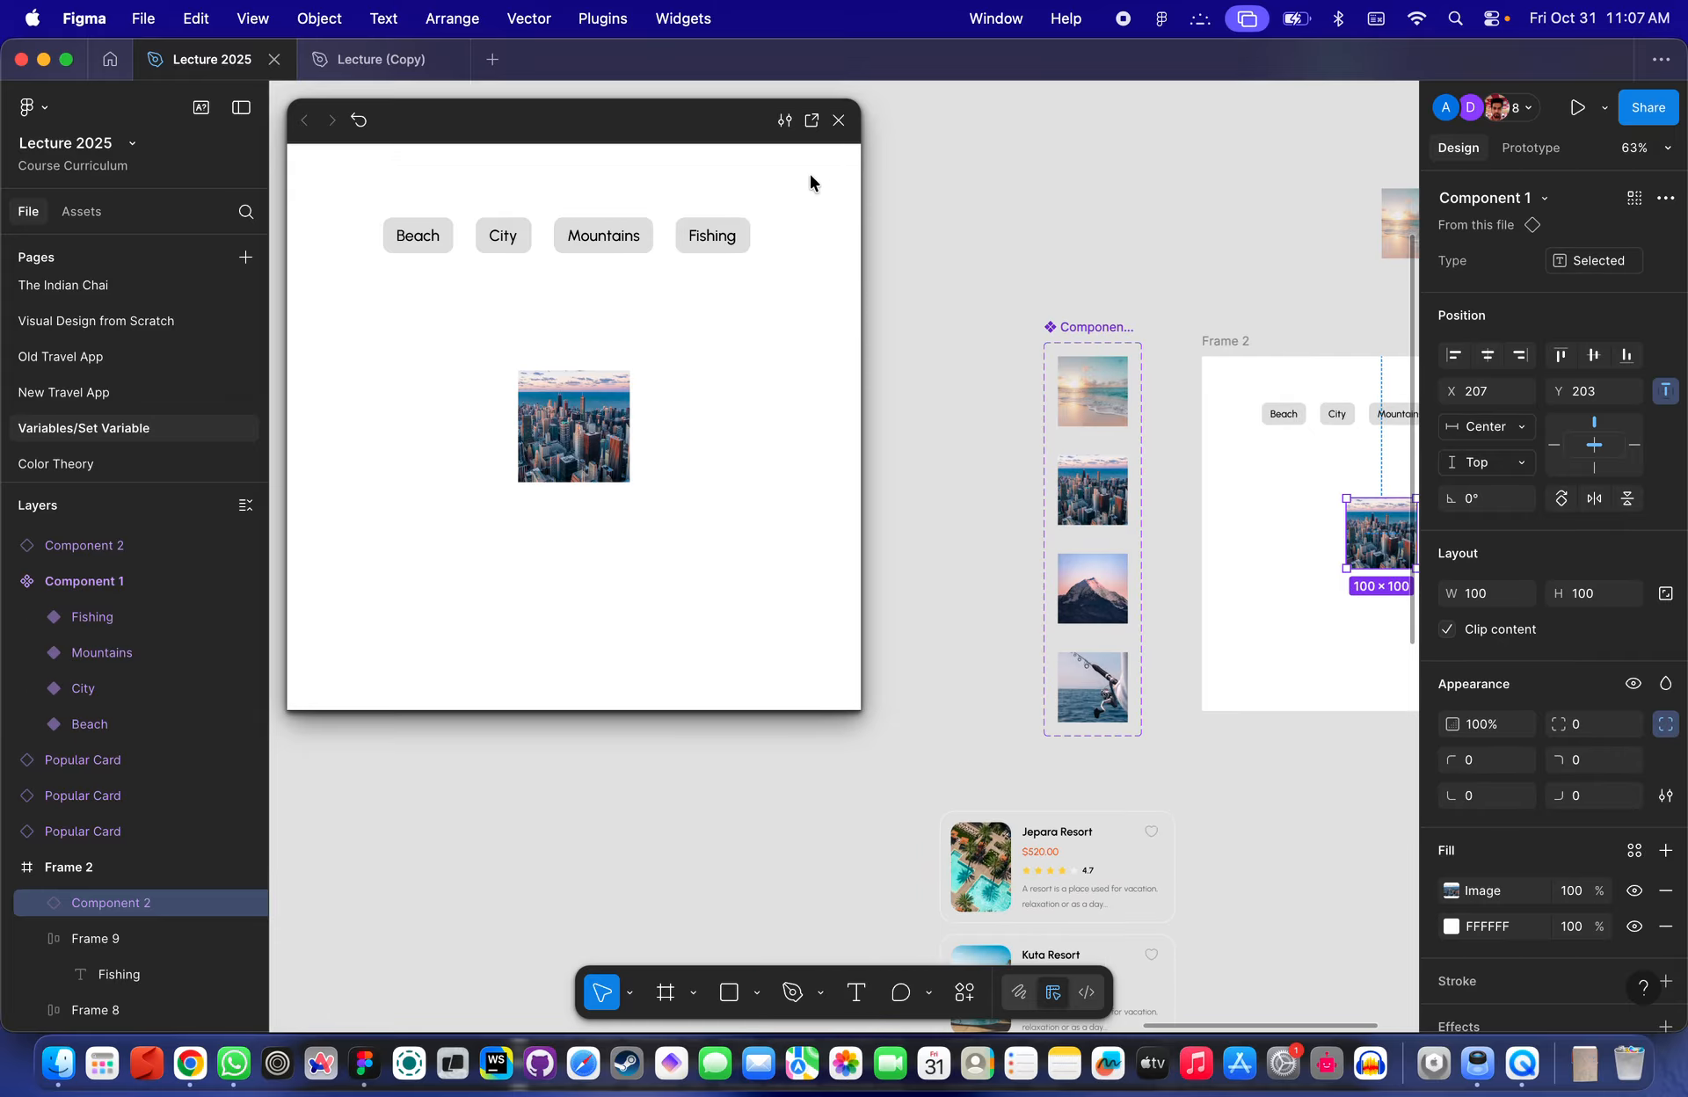
{"action": "left_click", "coordinate": [838, 120]}
{"action": "left_click", "coordinate": [864, 279]}
- Examine the category buttons and the image instance in Frame 2
{"action": "scroll", "coordinate": [864, 281], "scroll_direction": "down", "scroll_amount": 5}
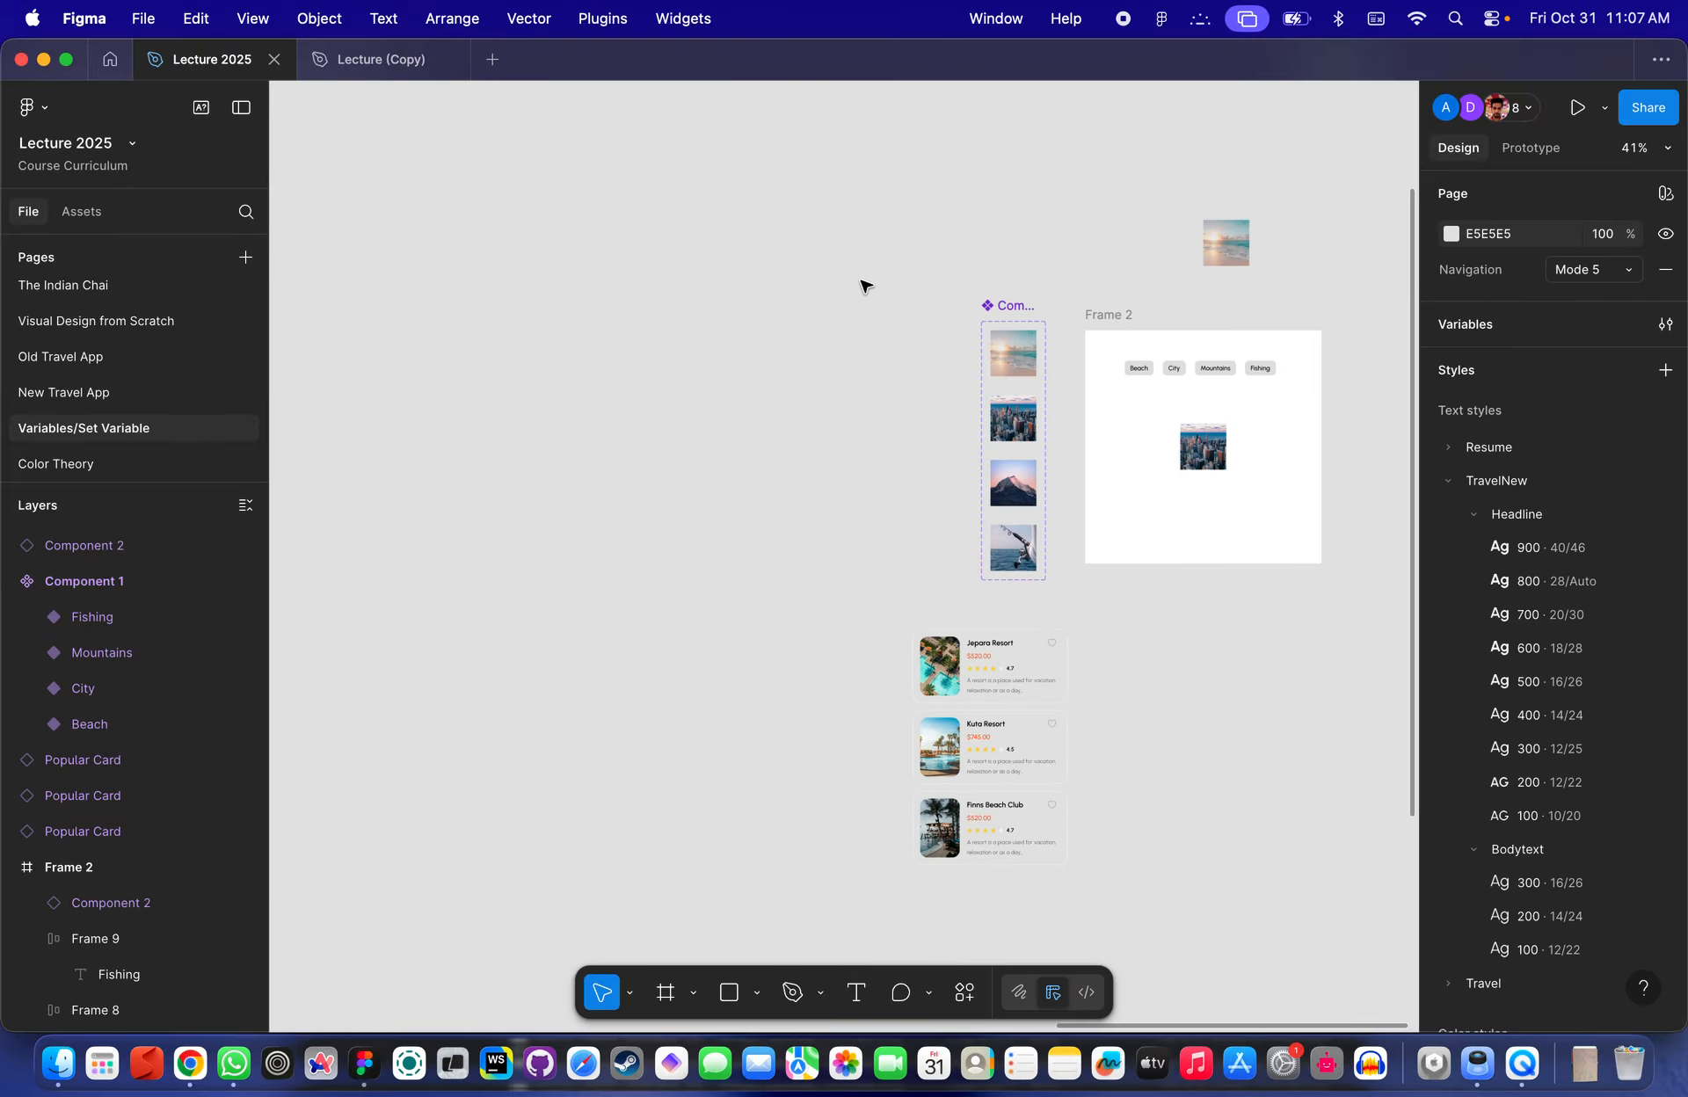
{"action": "scroll", "coordinate": [906, 303], "scroll_direction": "left", "scroll_amount": 2}
{"action": "scroll", "coordinate": [905, 303], "scroll_direction": "up", "scroll_amount": 1}
{"action": "scroll", "coordinate": [945, 461], "scroll_direction": "up", "scroll_amount": 5}
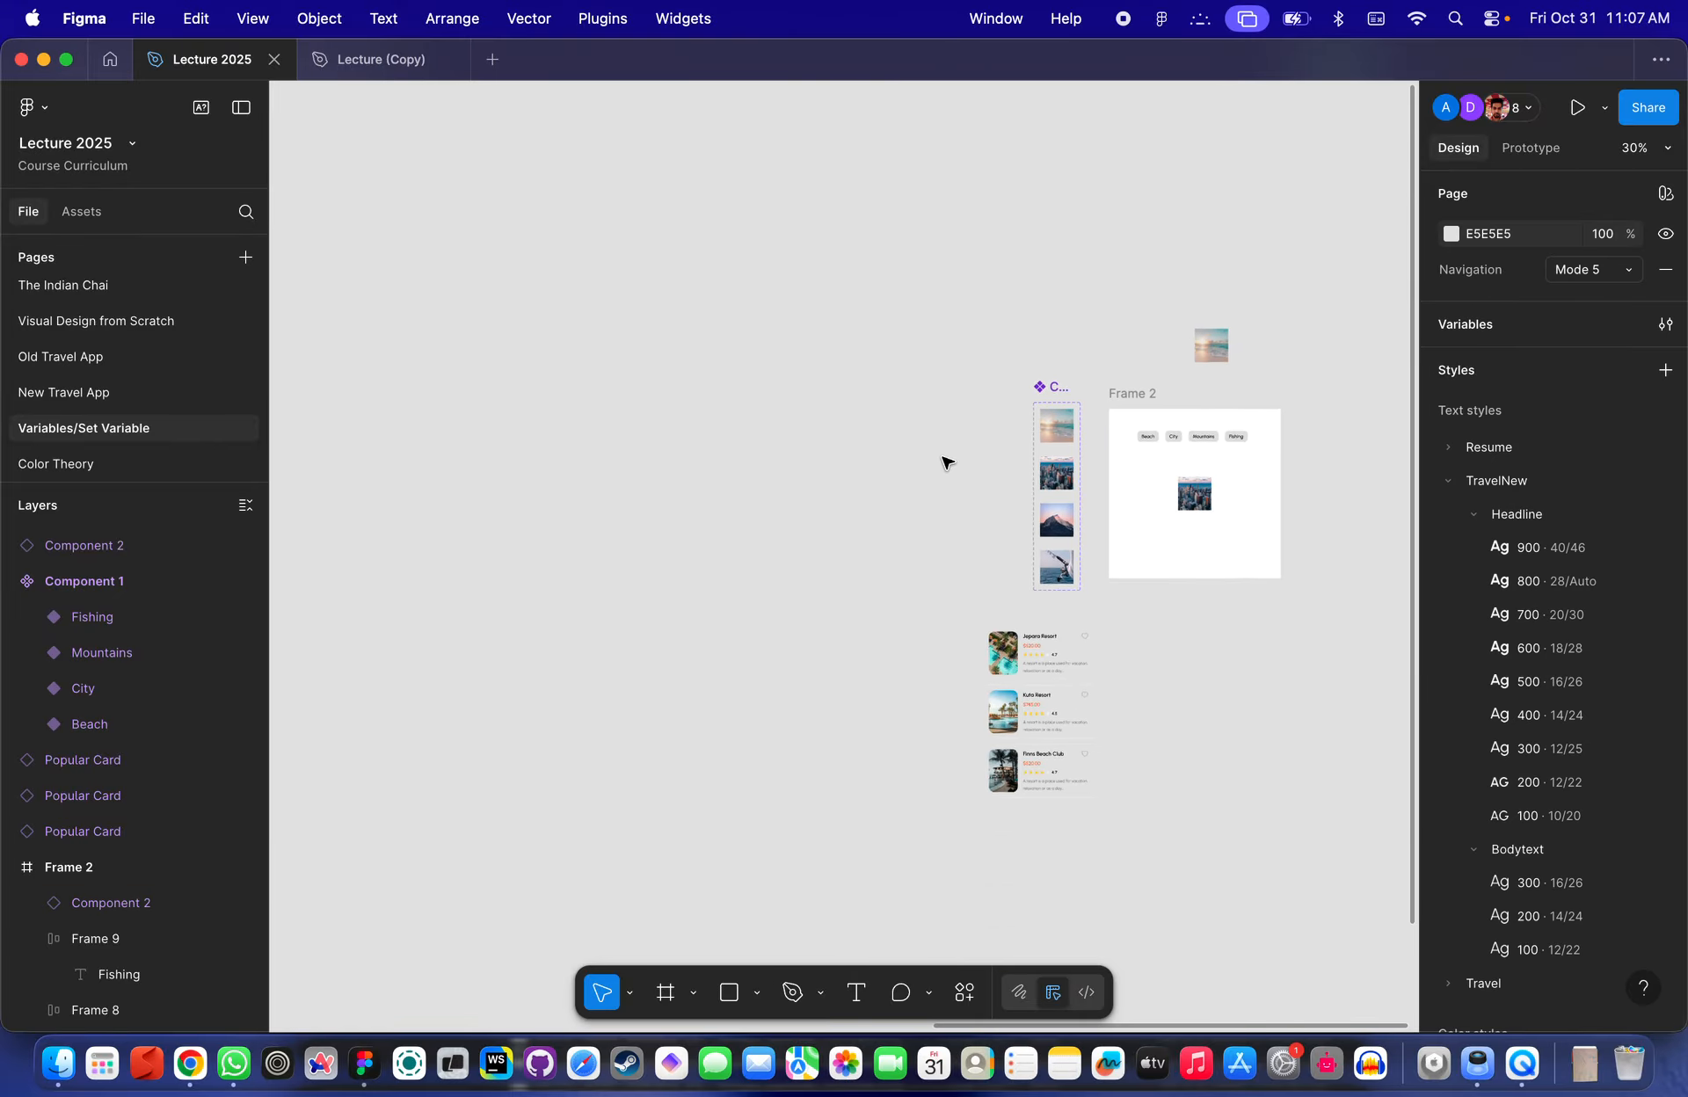
{"action": "scroll", "coordinate": [944, 462], "scroll_direction": "up", "scroll_amount": 1}
{"action": "scroll", "coordinate": [945, 462], "scroll_direction": "right", "scroll_amount": 1}
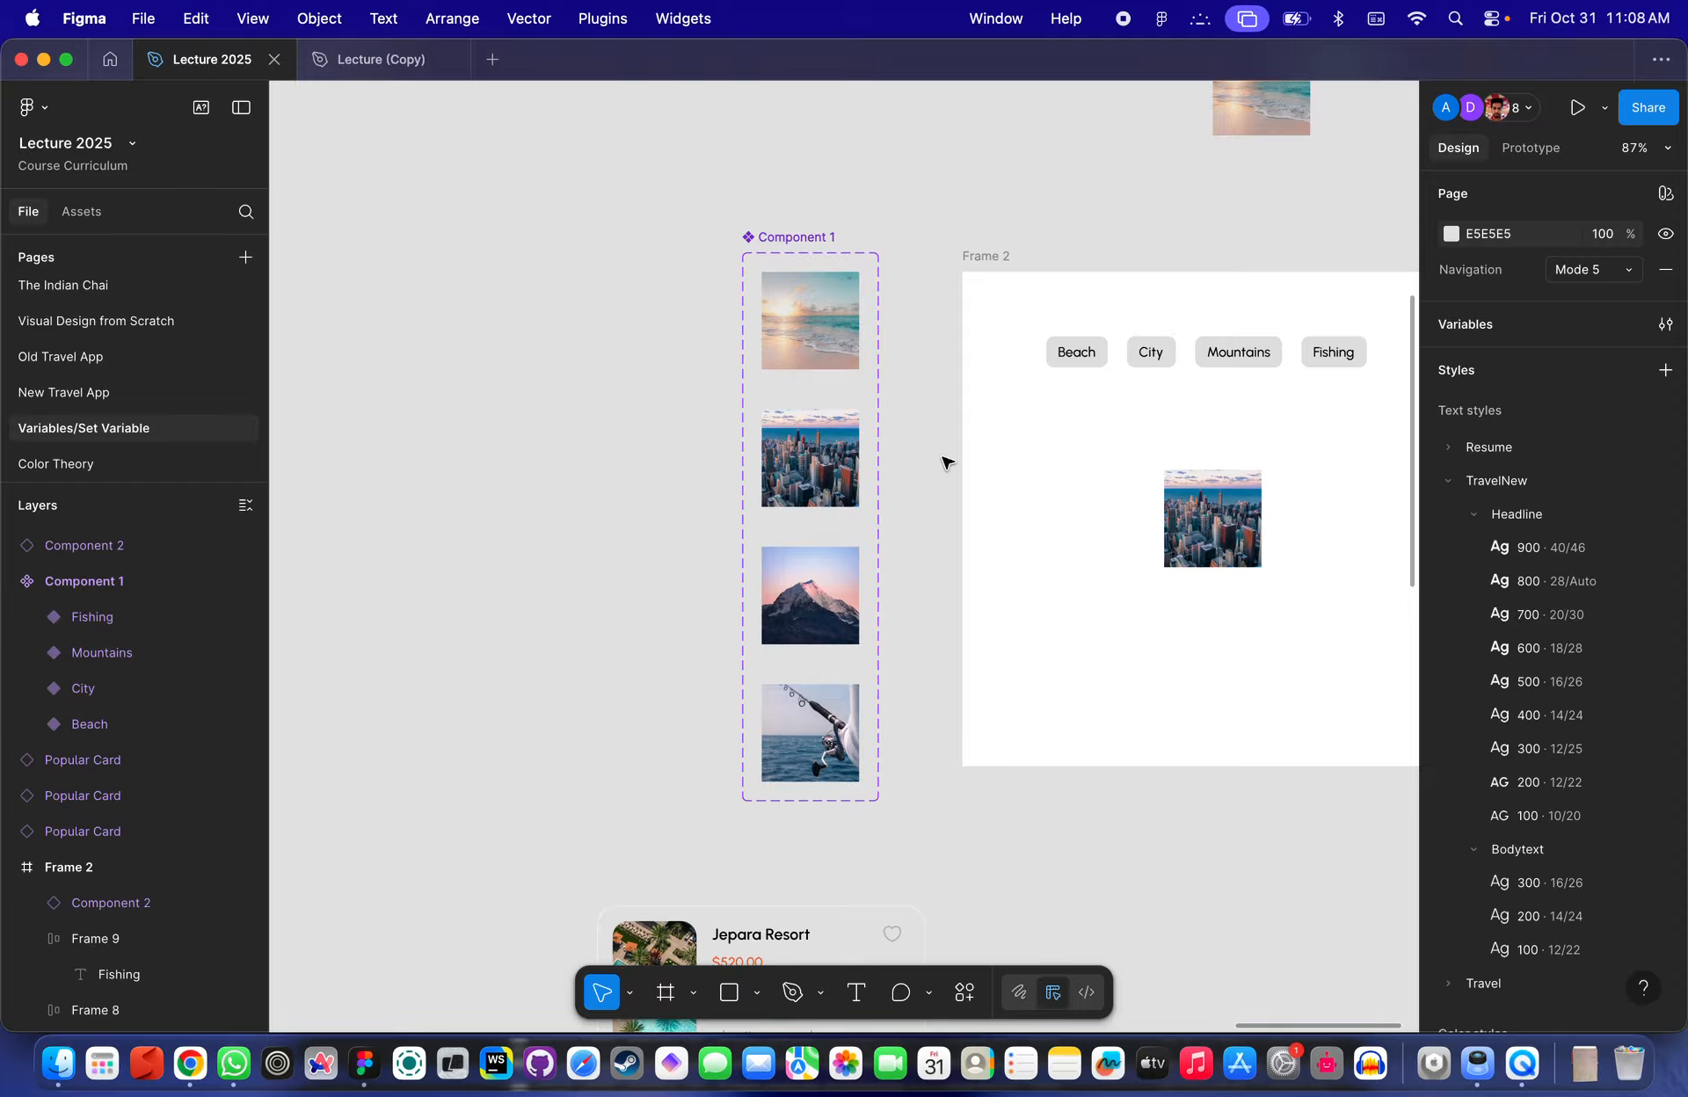
{"action": "scroll", "coordinate": [944, 464], "scroll_direction": "down", "scroll_amount": 8}
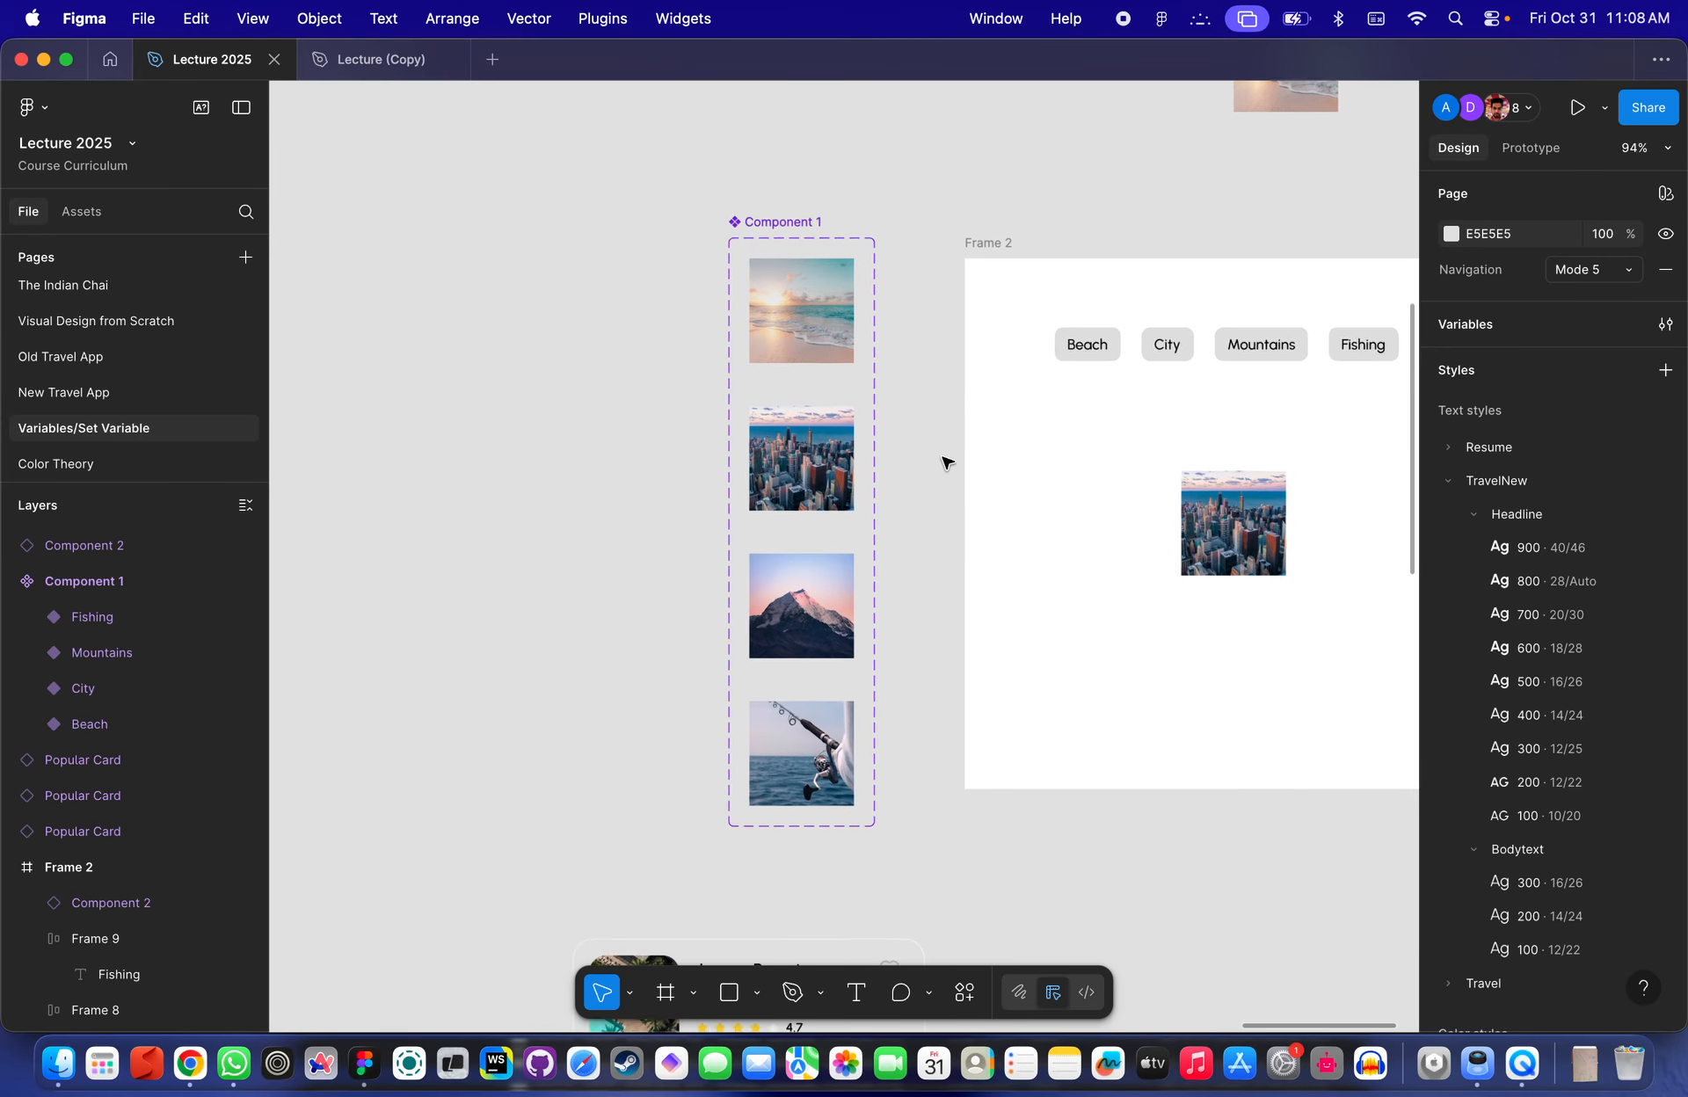
{"action": "scroll", "coordinate": [811, 400], "scroll_direction": "up", "scroll_amount": 10}
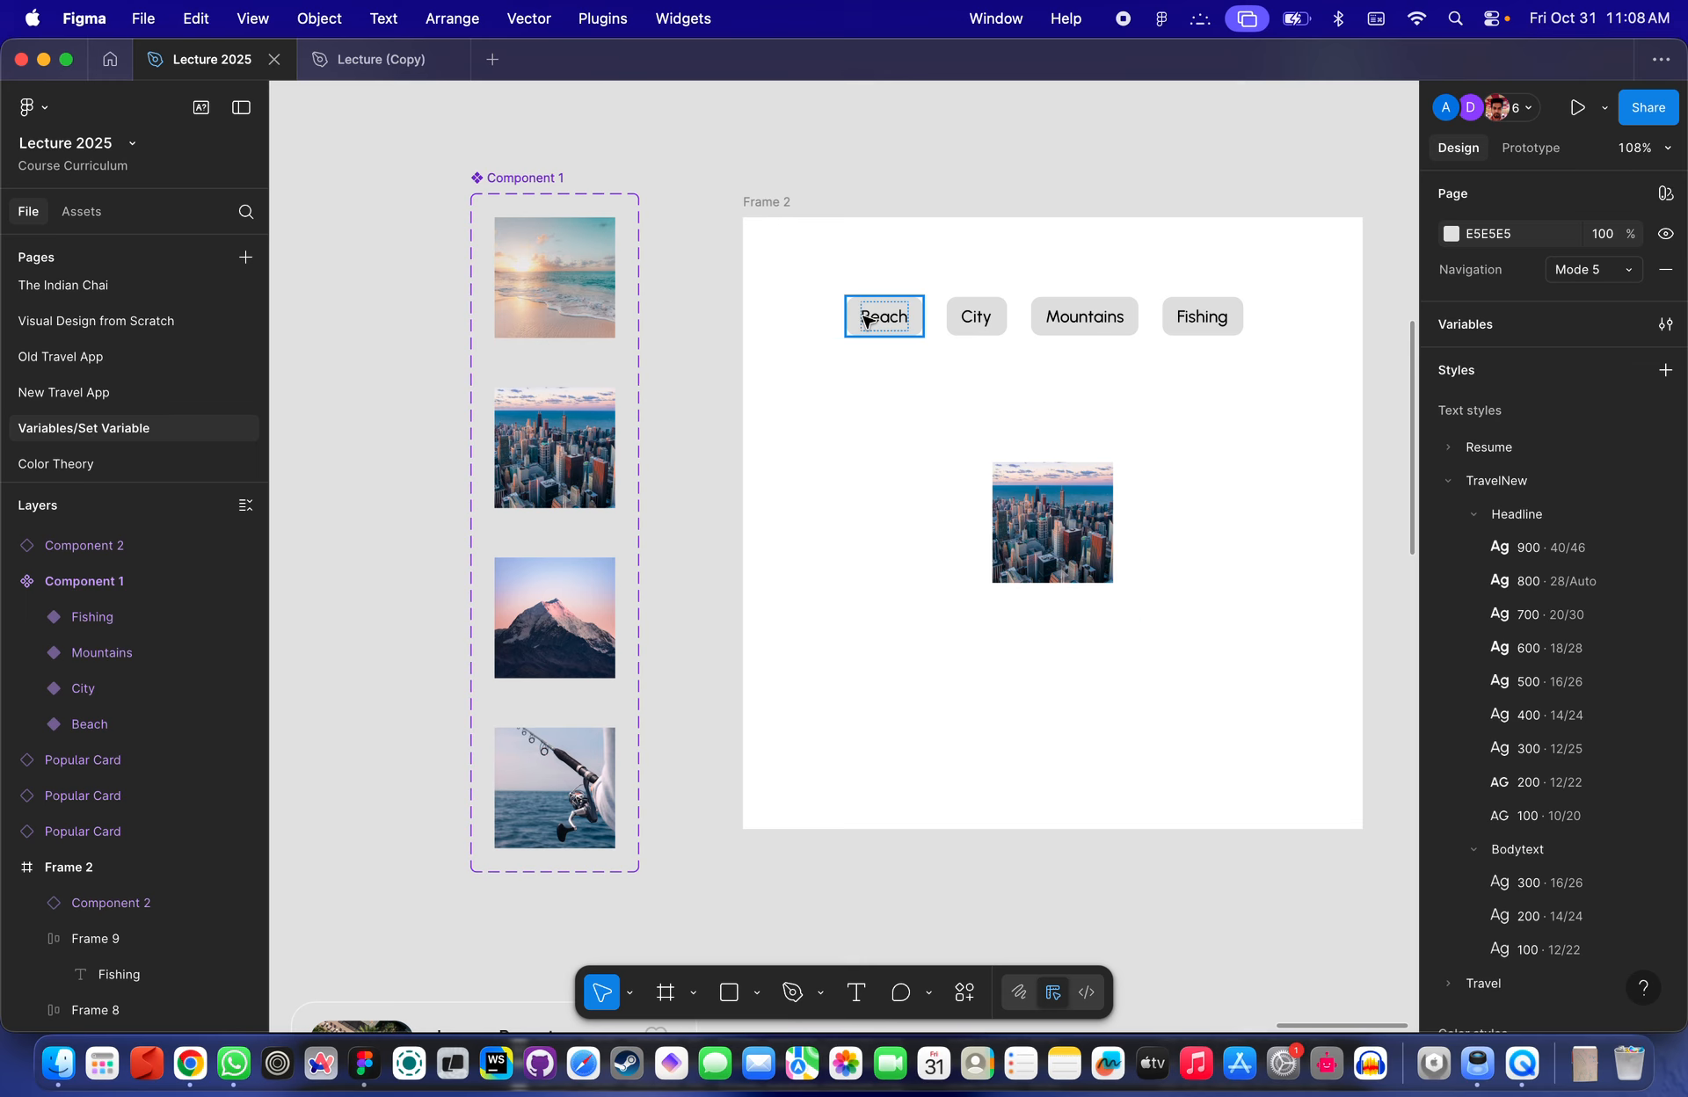
{"action": "scroll", "coordinate": [866, 321], "scroll_direction": "up", "scroll_amount": 3}
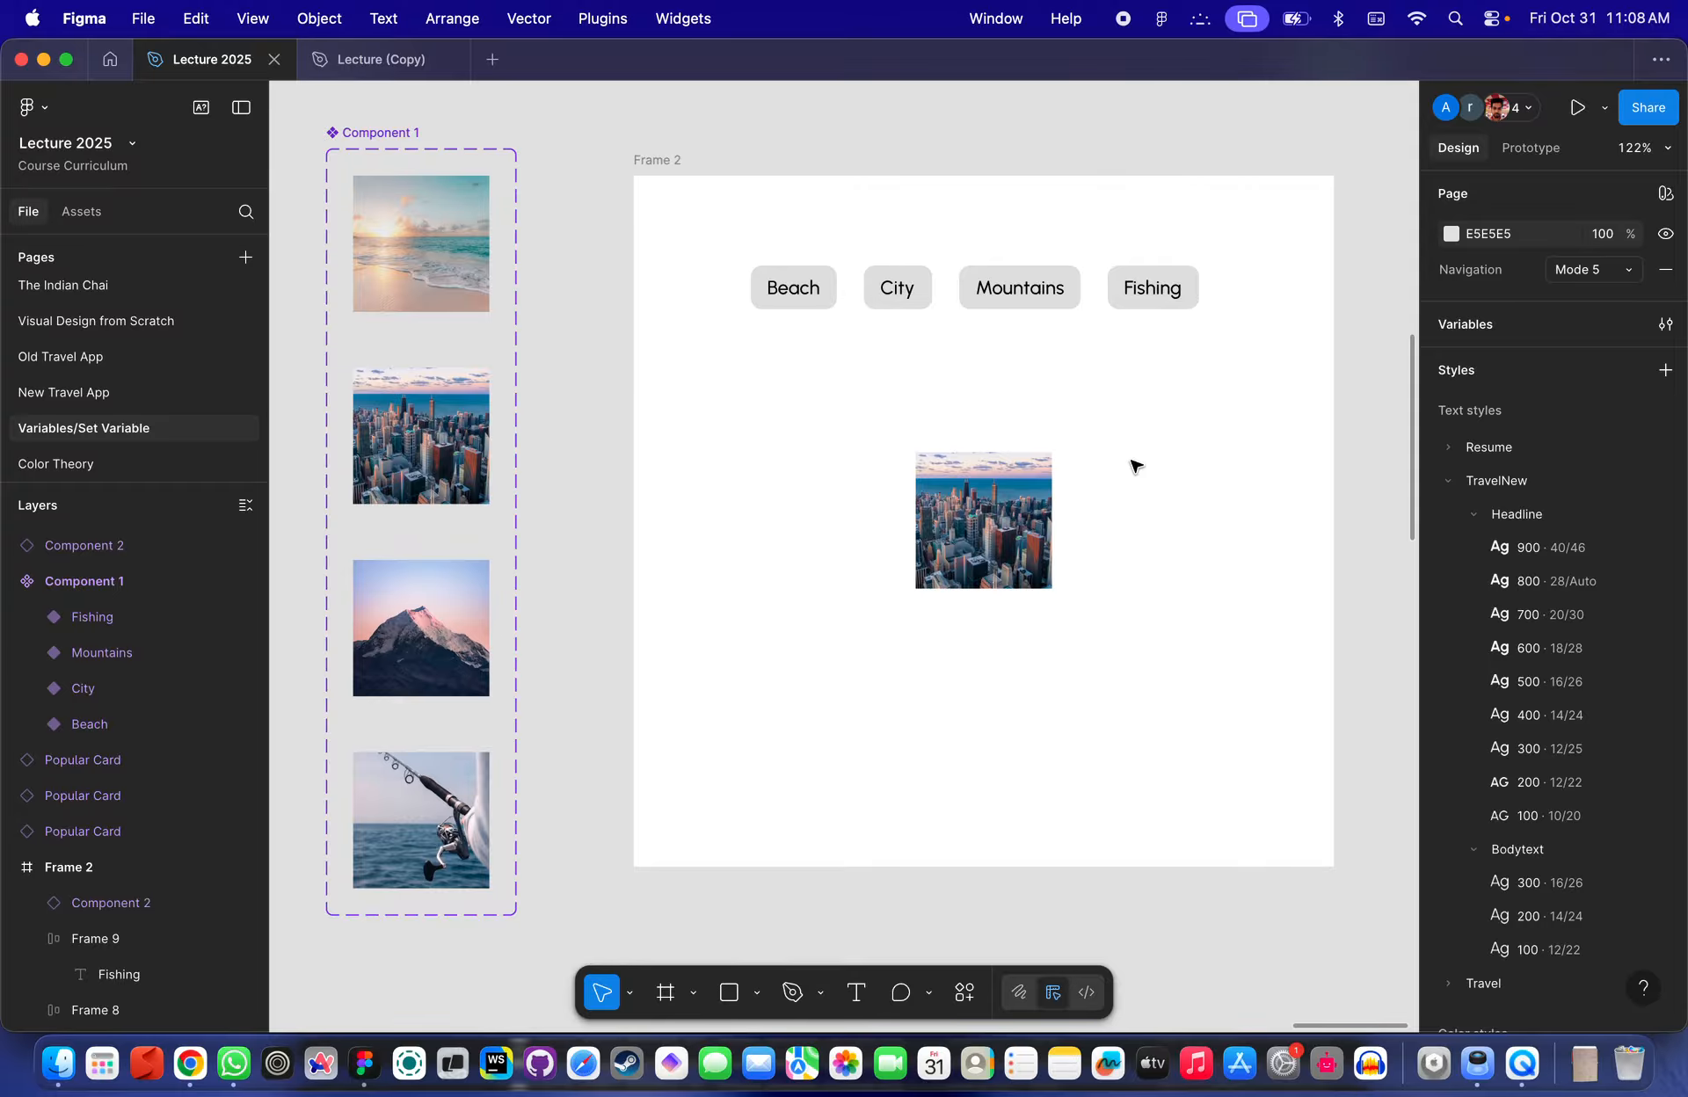
{"action": "left_click", "coordinate": [794, 300]}
{"action": "left_click", "coordinate": [896, 298]}
{"action": "left_click", "coordinate": [1070, 295]}
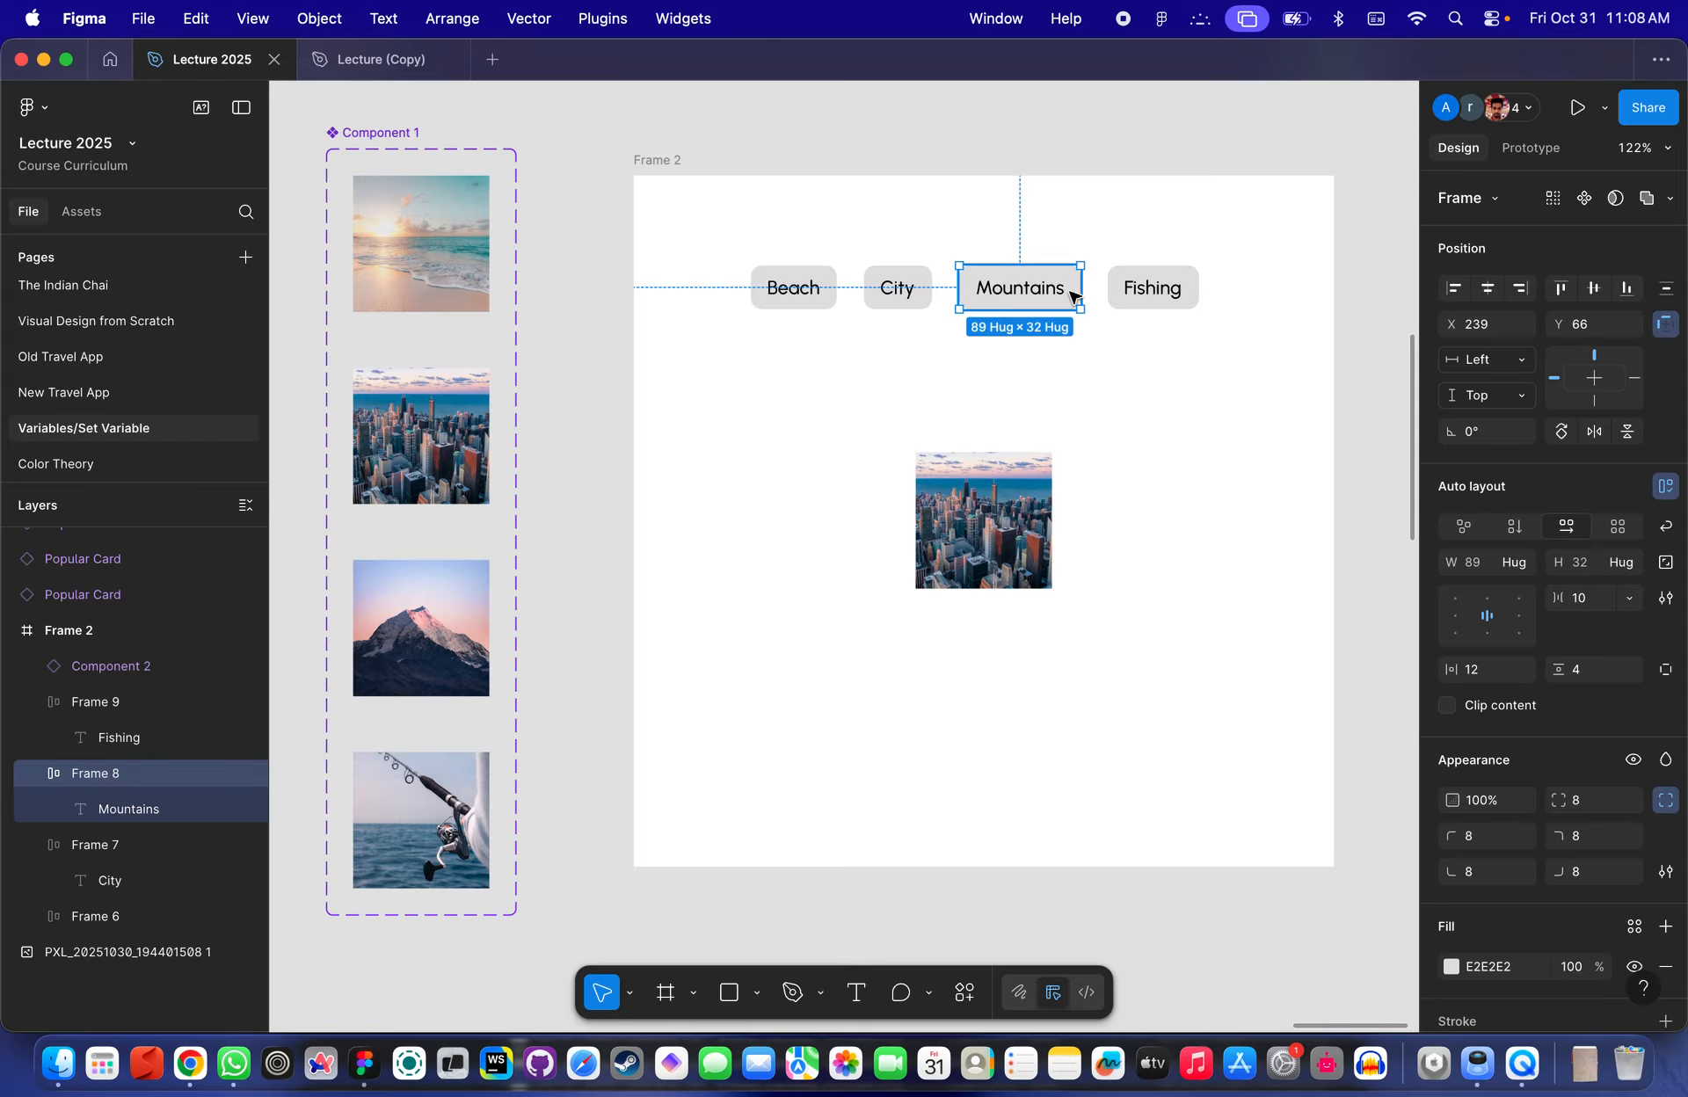
{"action": "left_click", "coordinate": [1115, 293]}
{"action": "left_click", "coordinate": [807, 295]}
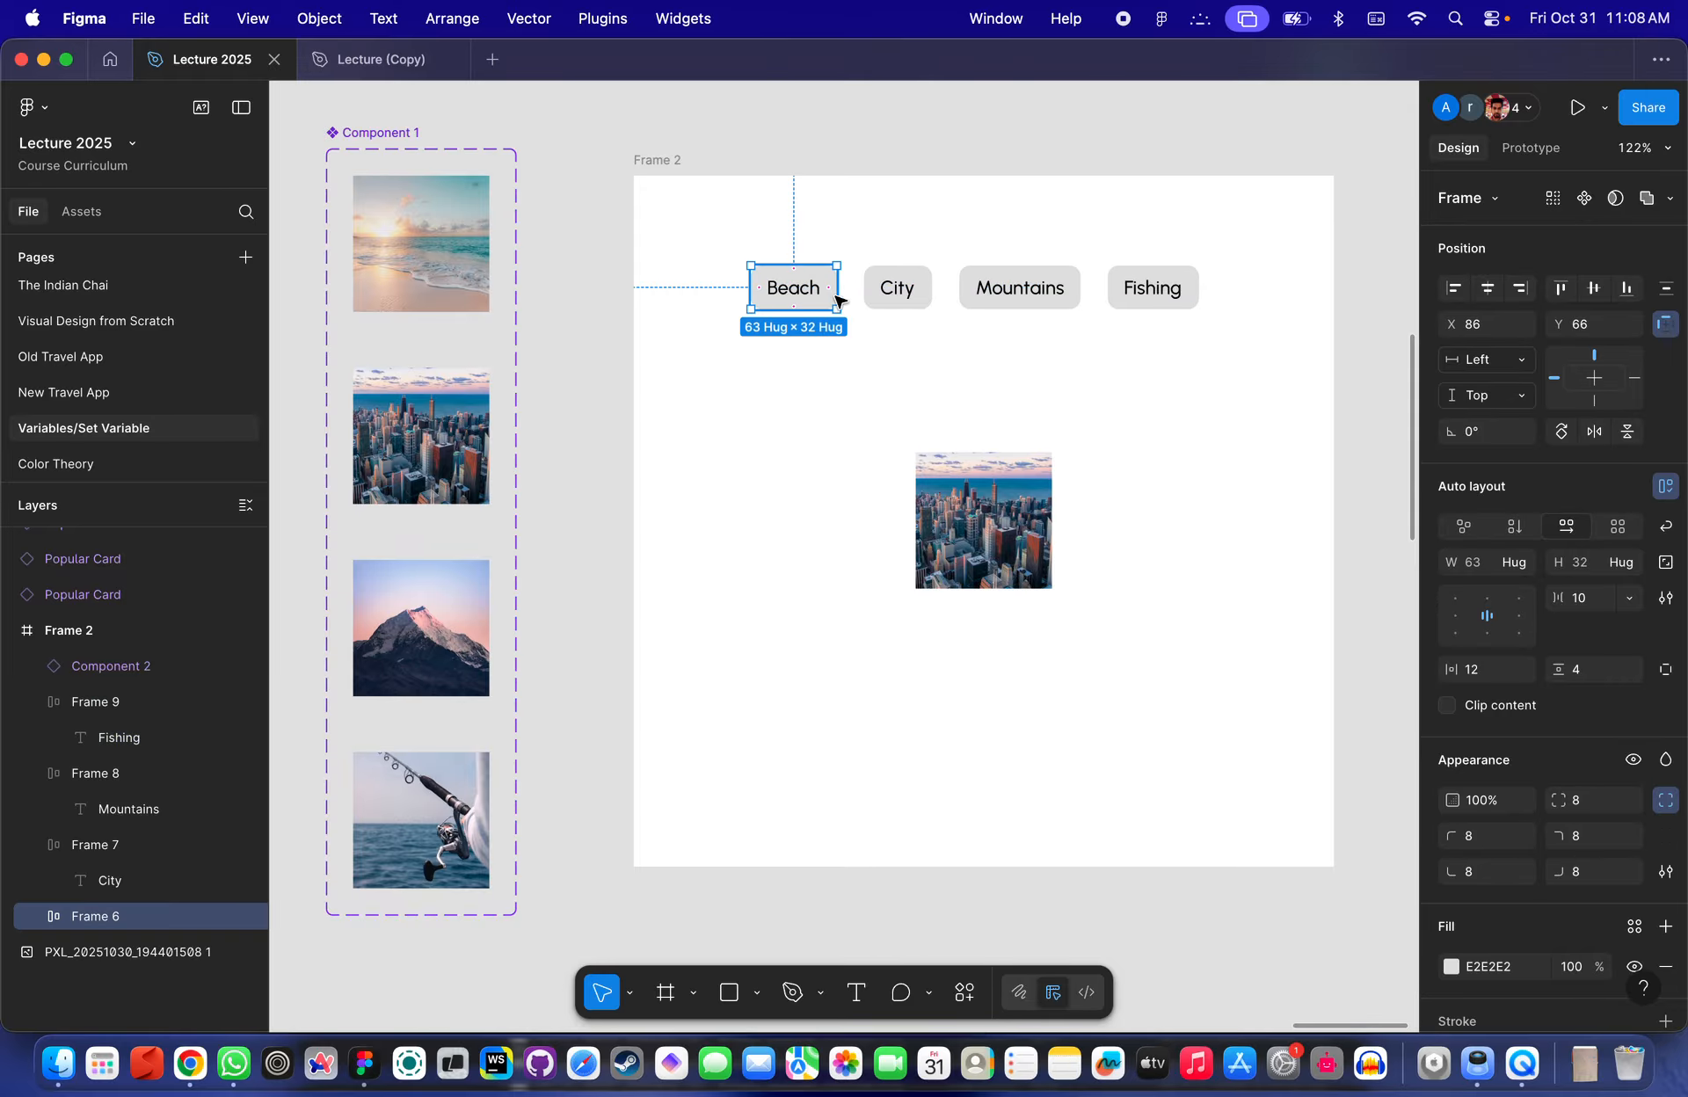
{"action": "left_click", "coordinate": [919, 299]}
{"action": "left_click", "coordinate": [982, 303]}
{"action": "left_click", "coordinate": [996, 558]}
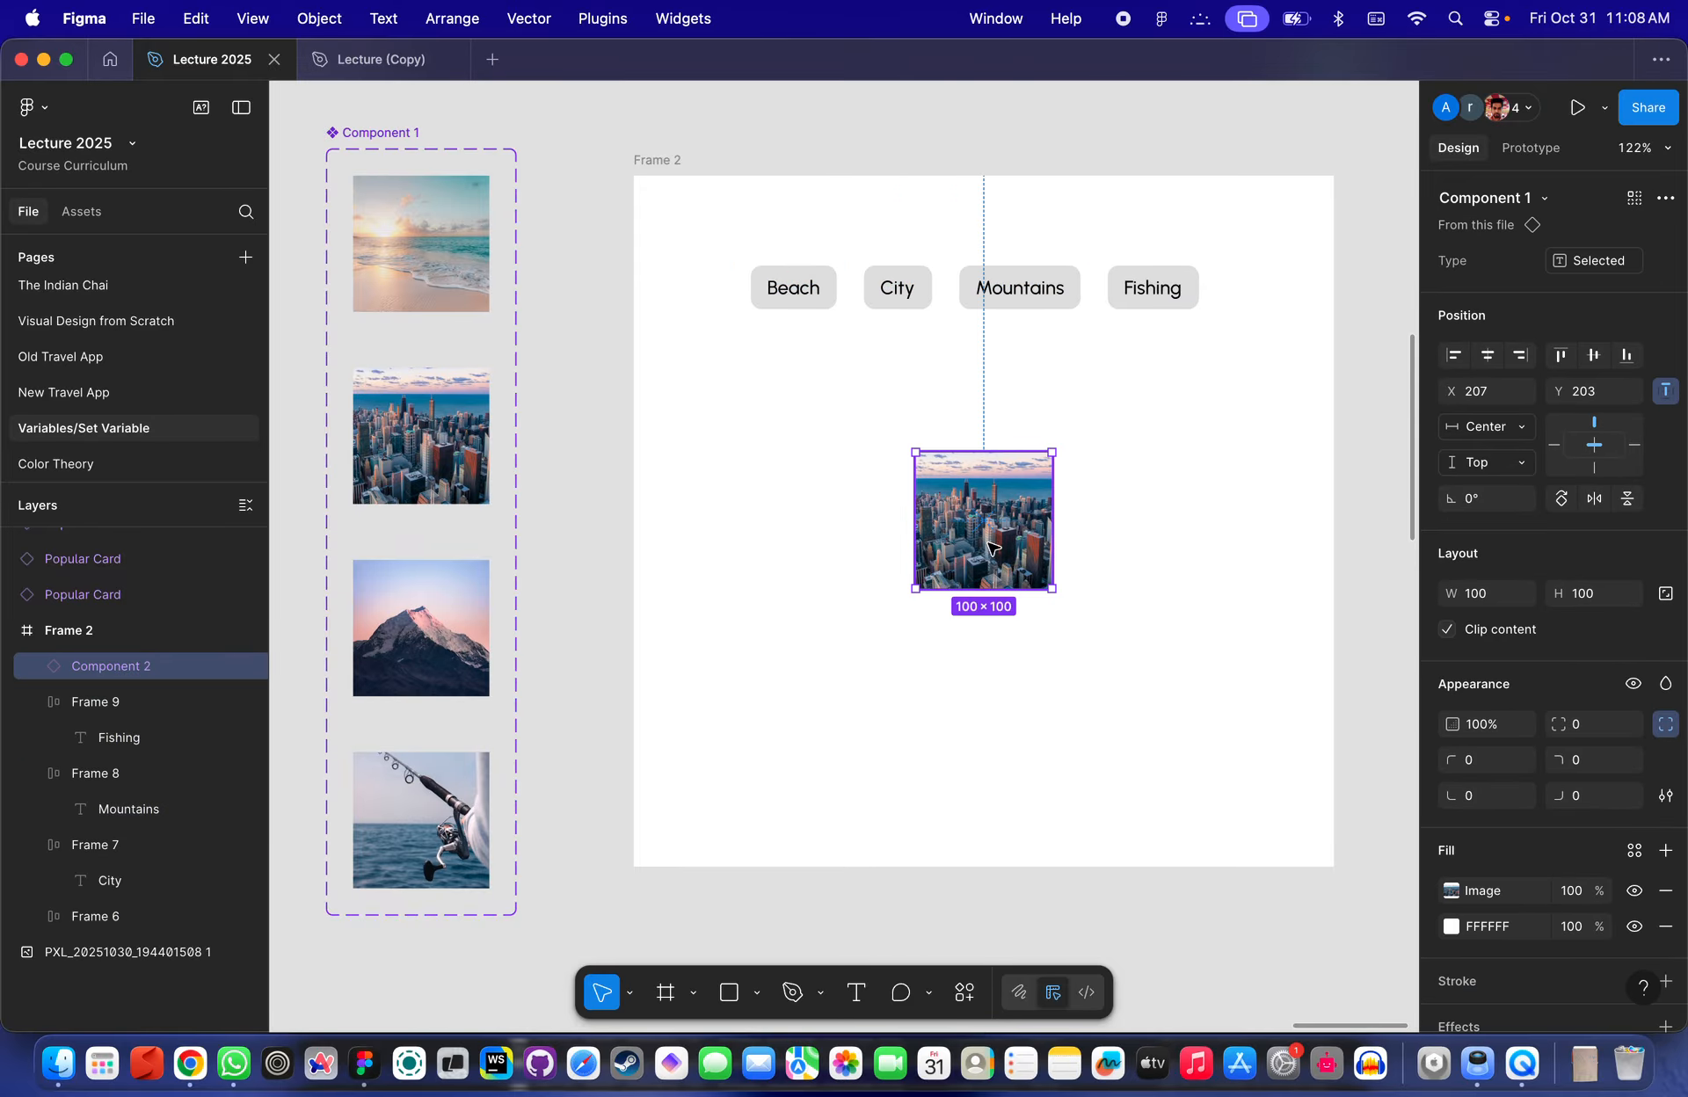
{"action": "left_click", "coordinate": [793, 293]}
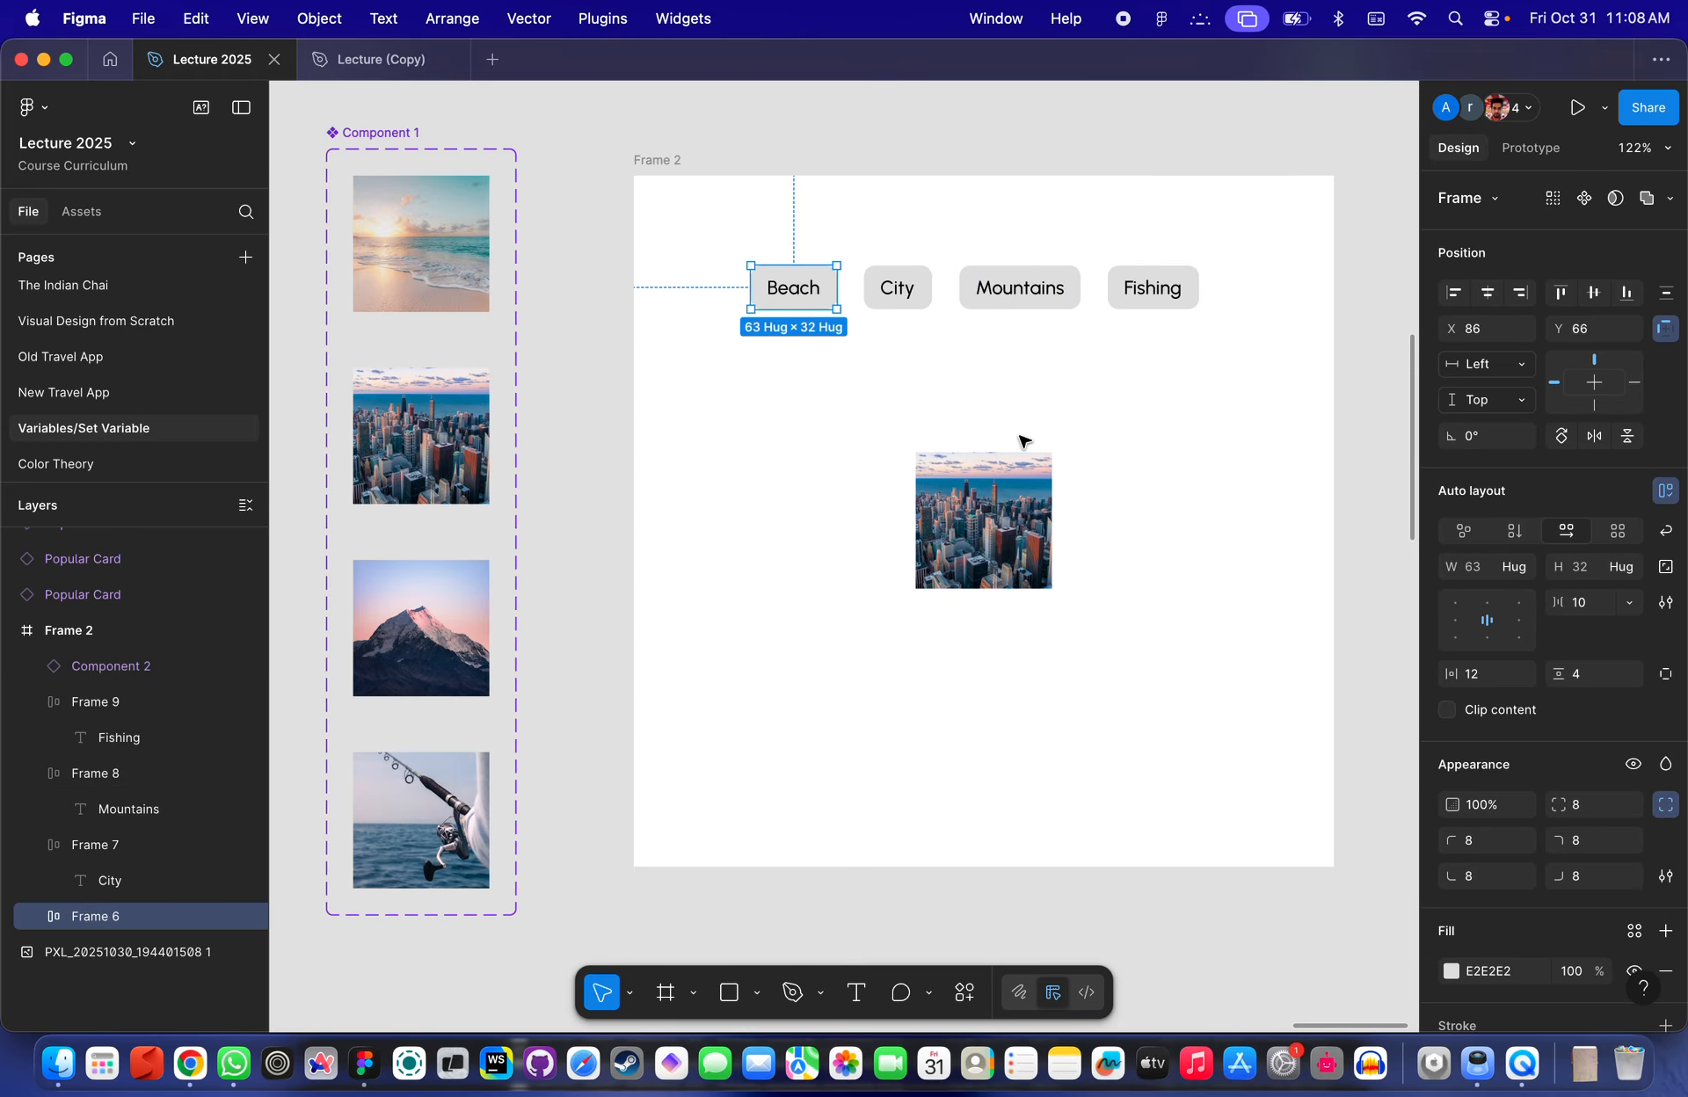
- Review the Type property options of Component 1's Beach variant
{"action": "scroll", "coordinate": [1020, 441], "scroll_direction": "left", "scroll_amount": 5}
{"action": "scroll", "coordinate": [1020, 441], "scroll_direction": "up", "scroll_amount": 3}
{"action": "scroll", "coordinate": [699, 414], "scroll_direction": "down", "scroll_amount": 3}
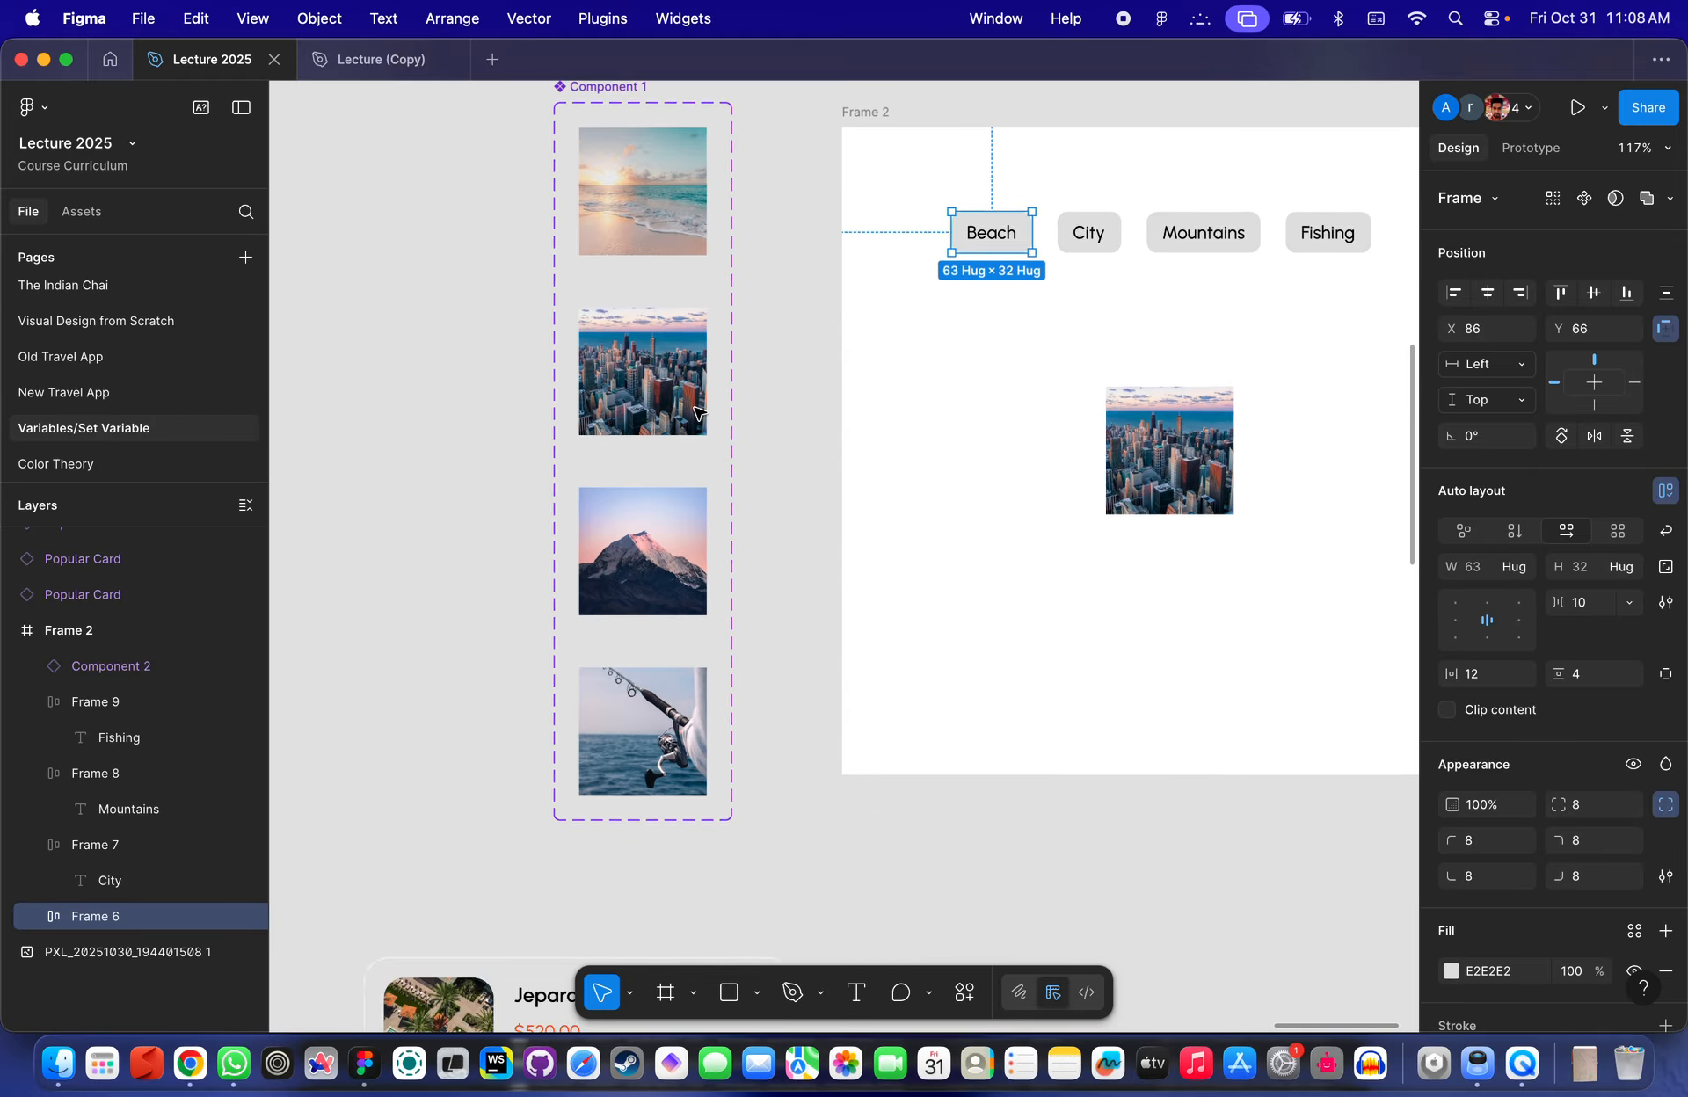
{"action": "scroll", "coordinate": [699, 413], "scroll_direction": "down", "scroll_amount": 3}
{"action": "scroll", "coordinate": [699, 413], "scroll_direction": "right", "scroll_amount": 1}
{"action": "scroll", "coordinate": [1026, 402], "scroll_direction": "up", "scroll_amount": 5}
{"action": "scroll", "coordinate": [882, 199], "scroll_direction": "left", "scroll_amount": 3}
{"action": "scroll", "coordinate": [882, 200], "scroll_direction": "up", "scroll_amount": 3}
{"action": "scroll", "coordinate": [884, 186], "scroll_direction": "down", "scroll_amount": 4}
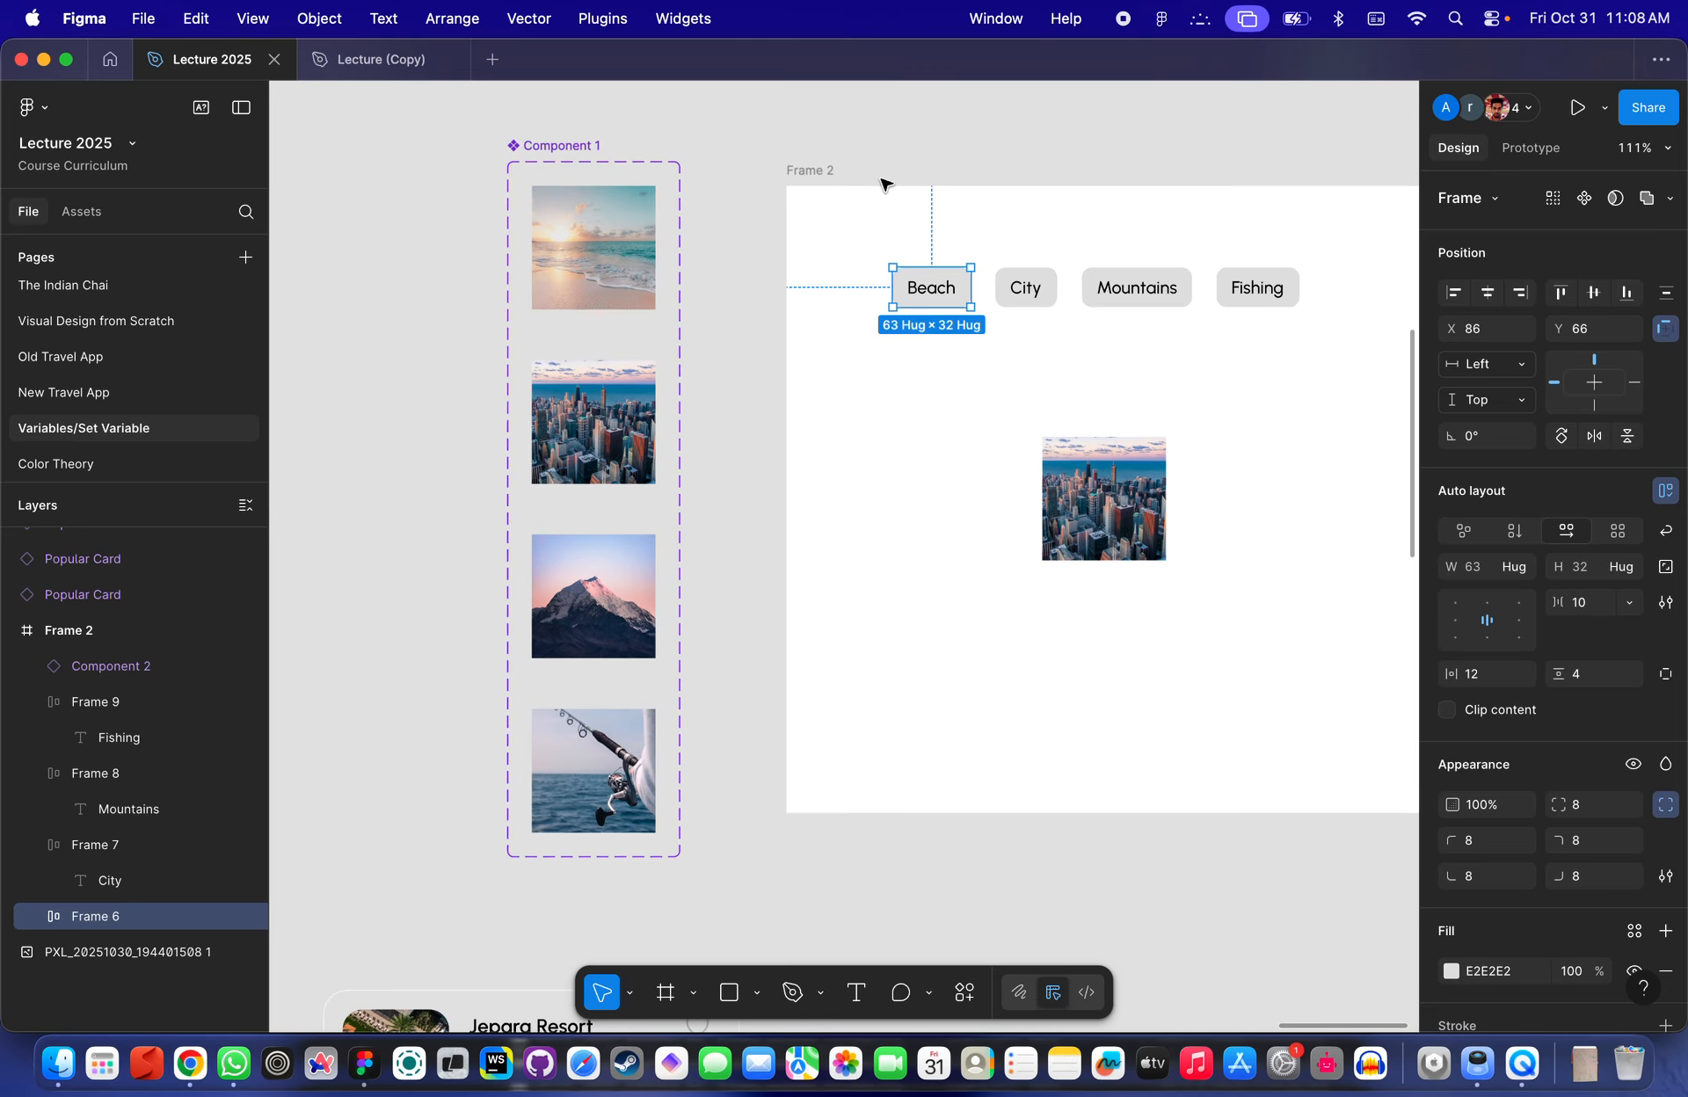
{"action": "scroll", "coordinate": [604, 222], "scroll_direction": "up", "scroll_amount": 6}
{"action": "left_click", "coordinate": [605, 223]}
{"action": "scroll", "coordinate": [586, 321], "scroll_direction": "down", "scroll_amount": 6}
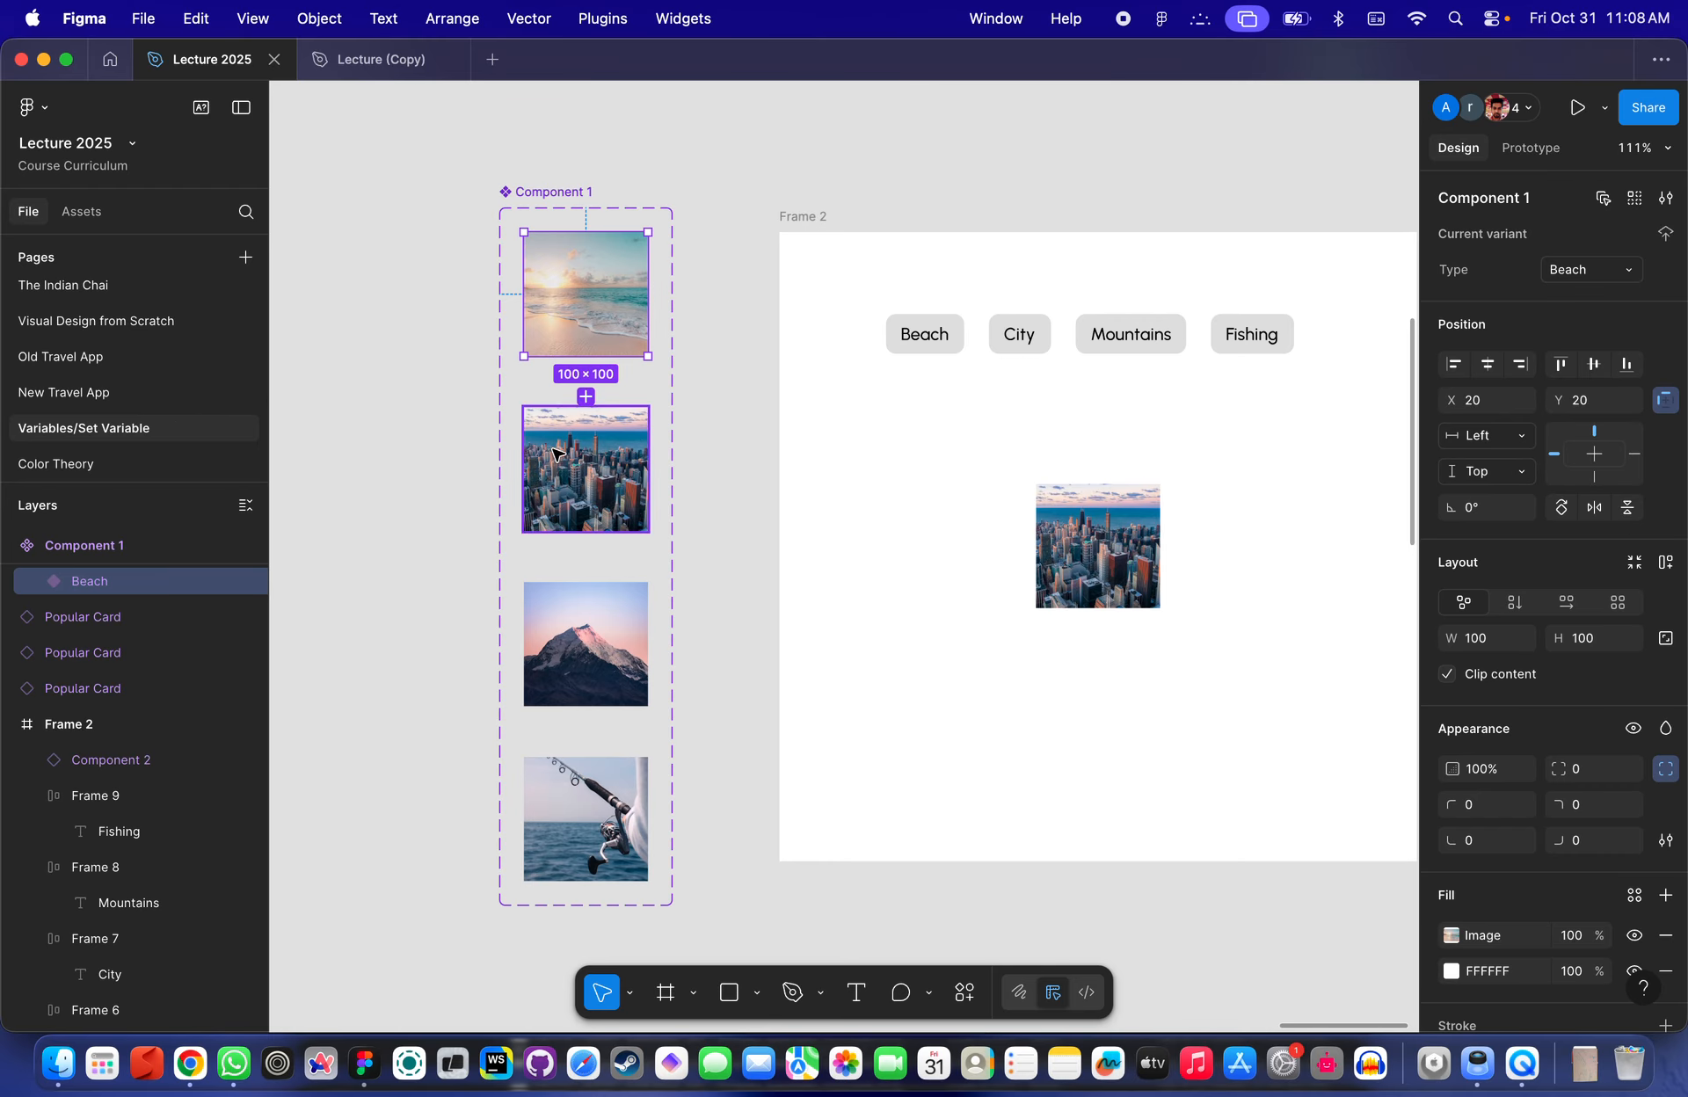
{"action": "left_click", "coordinate": [718, 177]}
{"action": "left_click", "coordinate": [622, 295]}
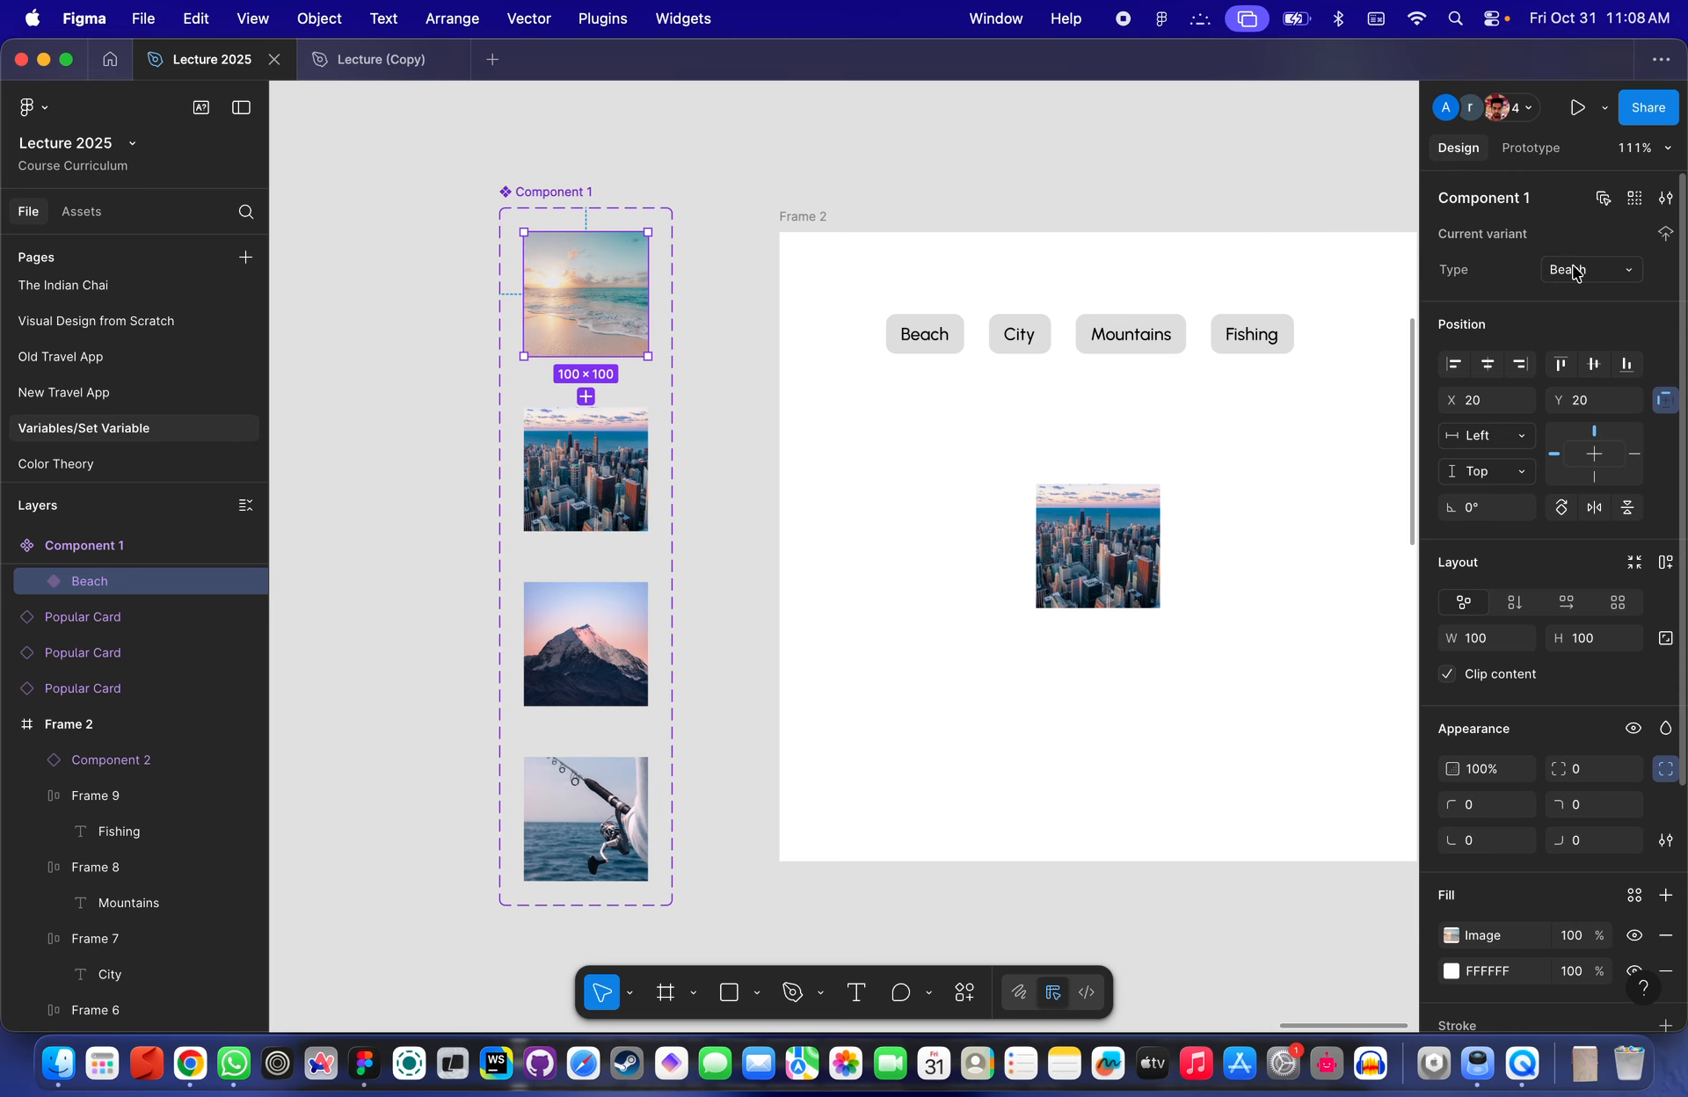
{"action": "left_click", "coordinate": [1622, 276]}
{"action": "key", "text": "Escape"}
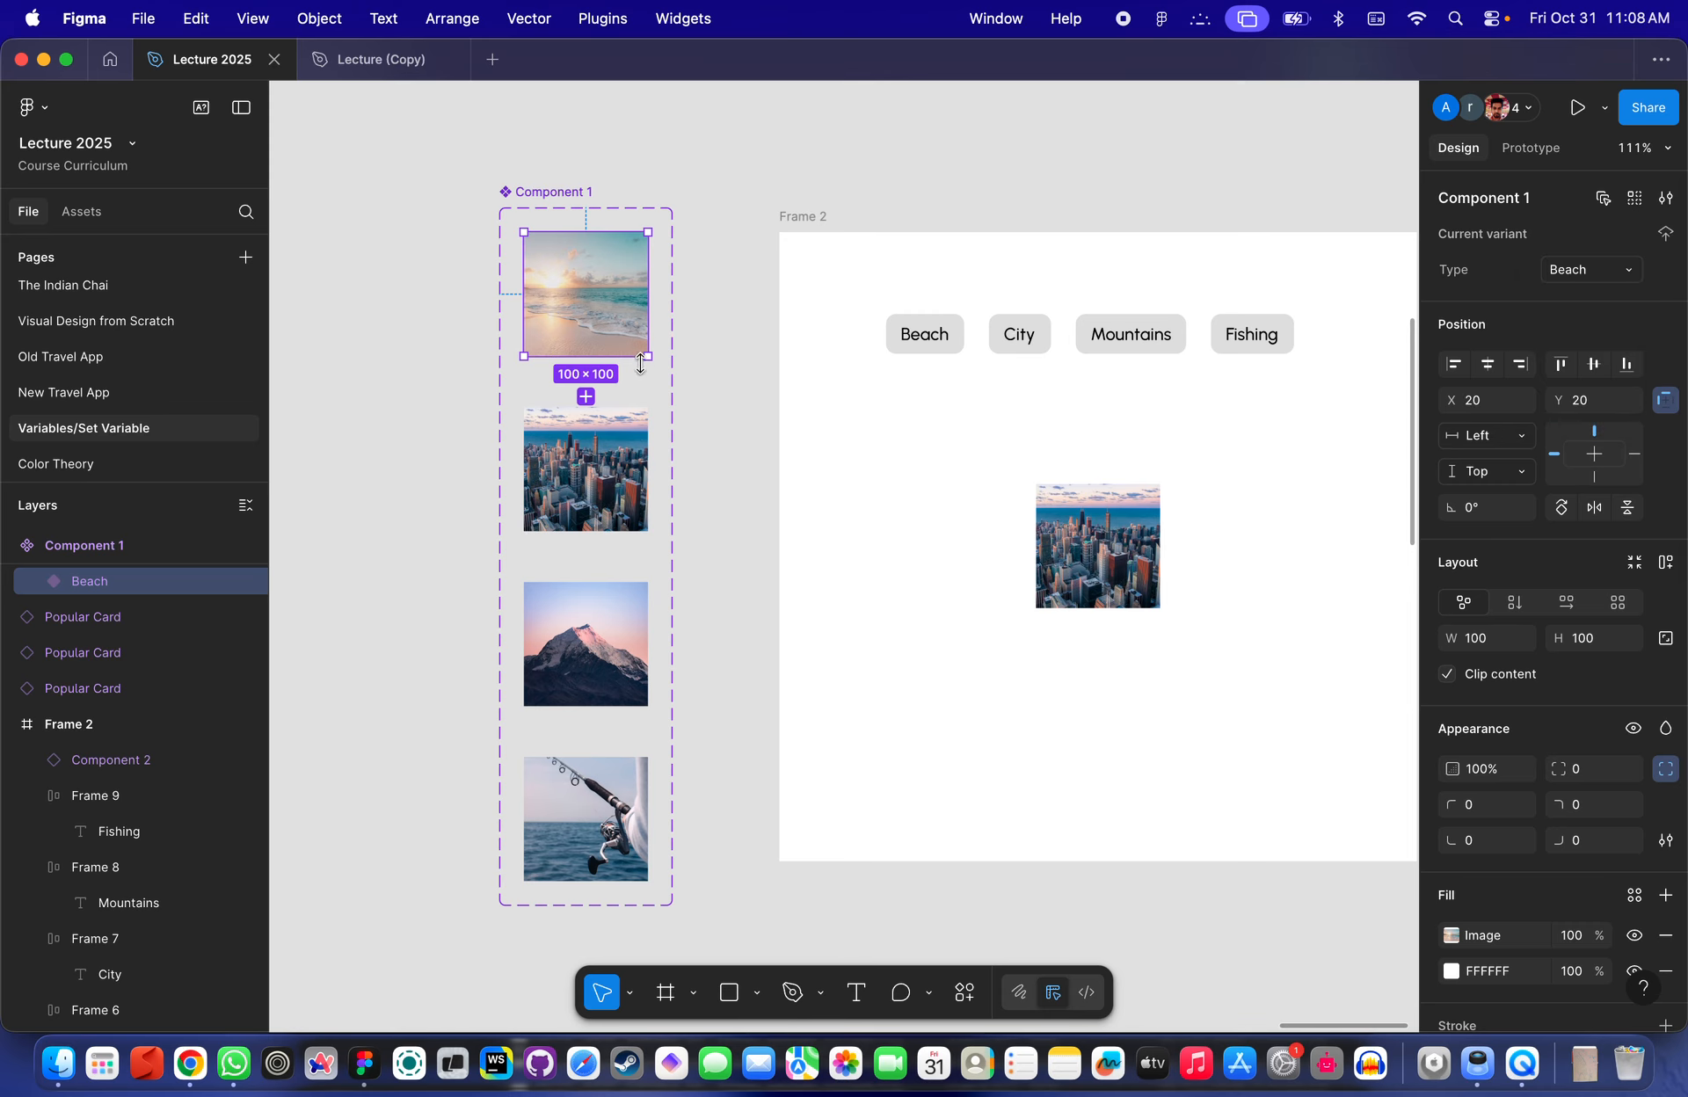
- Examine Component 1's variant set, its Beach variant, and the image instance's Type property in Frame 2
{"action": "left_click_drag", "start_coordinate": [448, 154], "coordinate": [715, 971]}
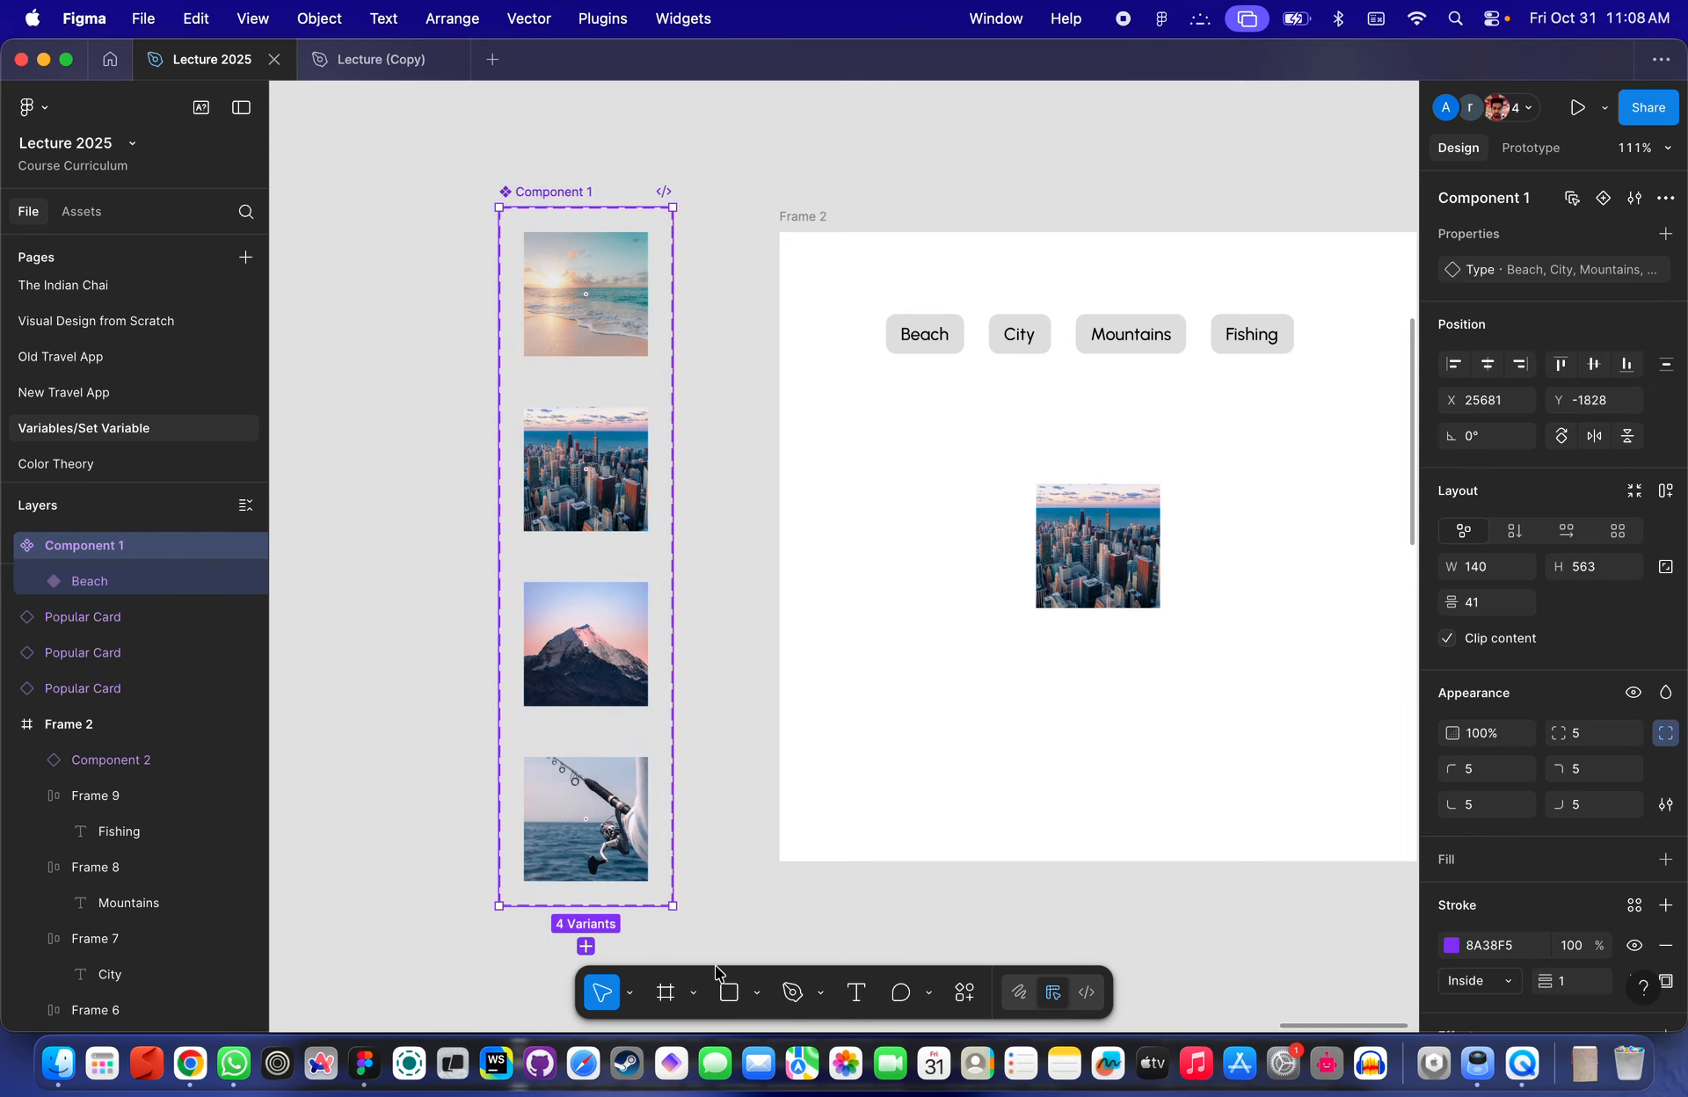
{"action": "left_click", "coordinate": [776, 331]}
{"action": "left_click", "coordinate": [583, 290]}
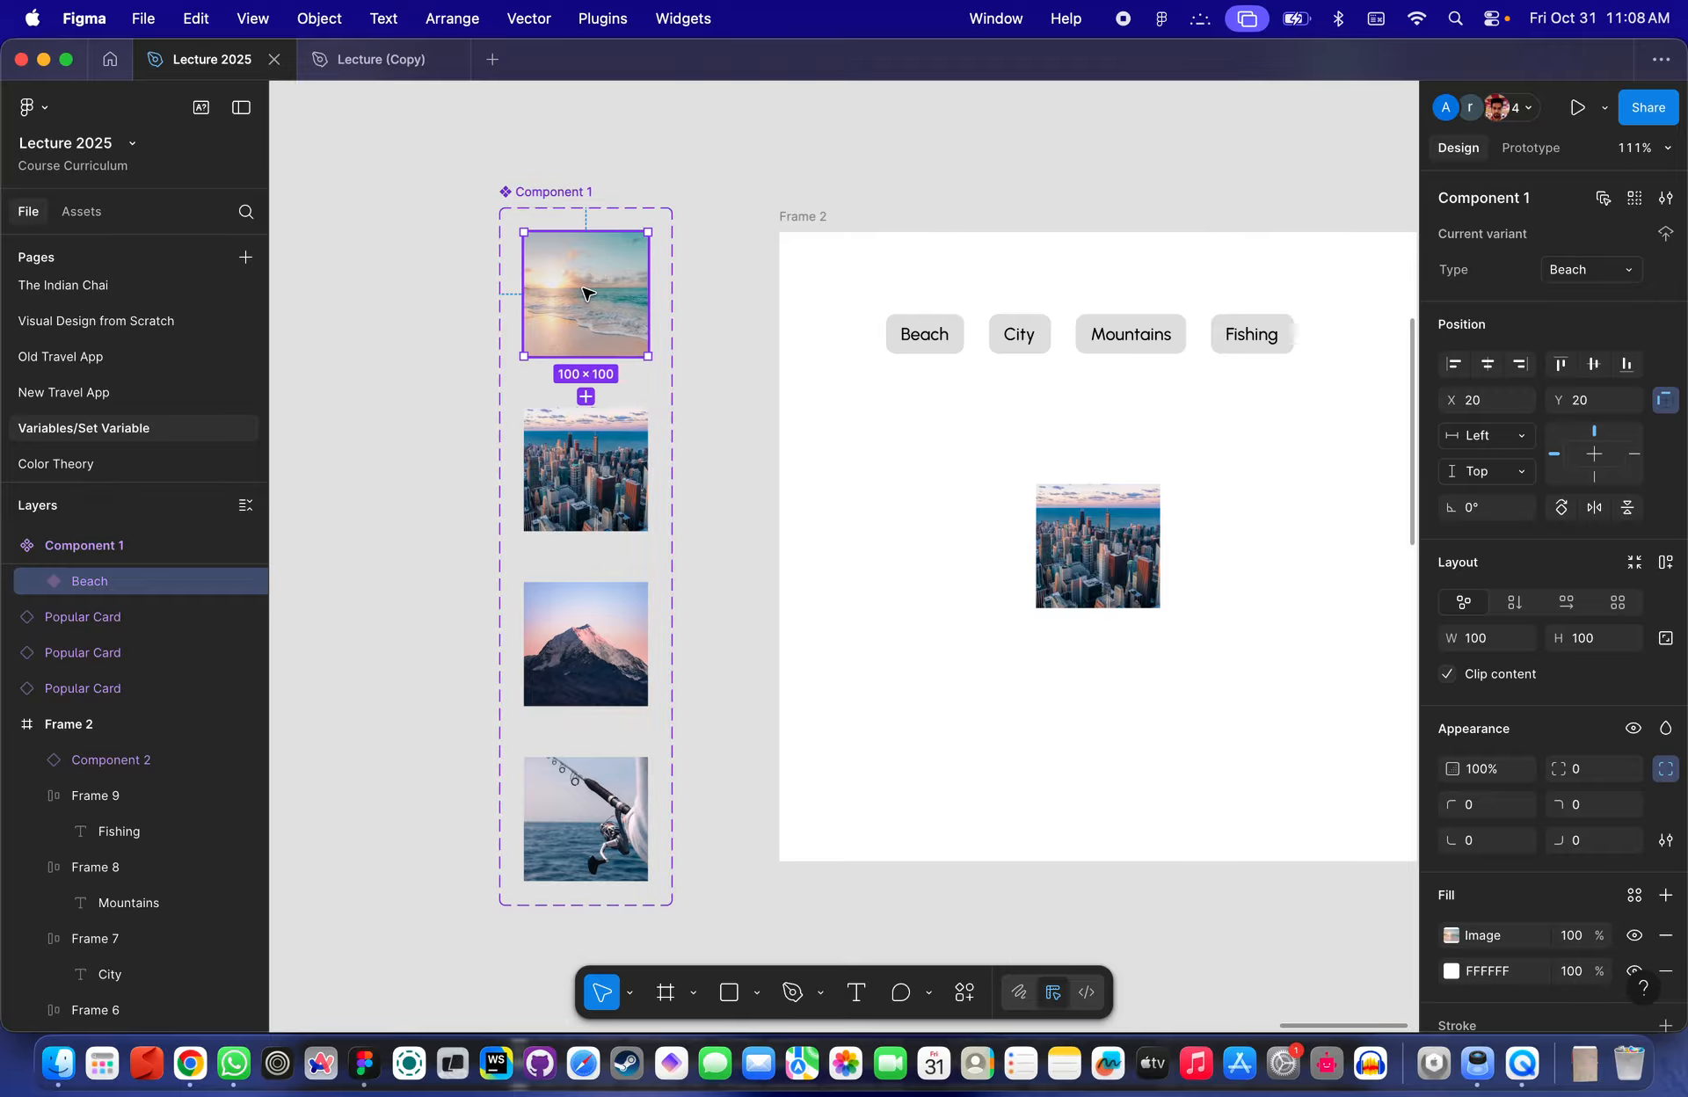
{"action": "left_click", "coordinate": [1112, 519]}
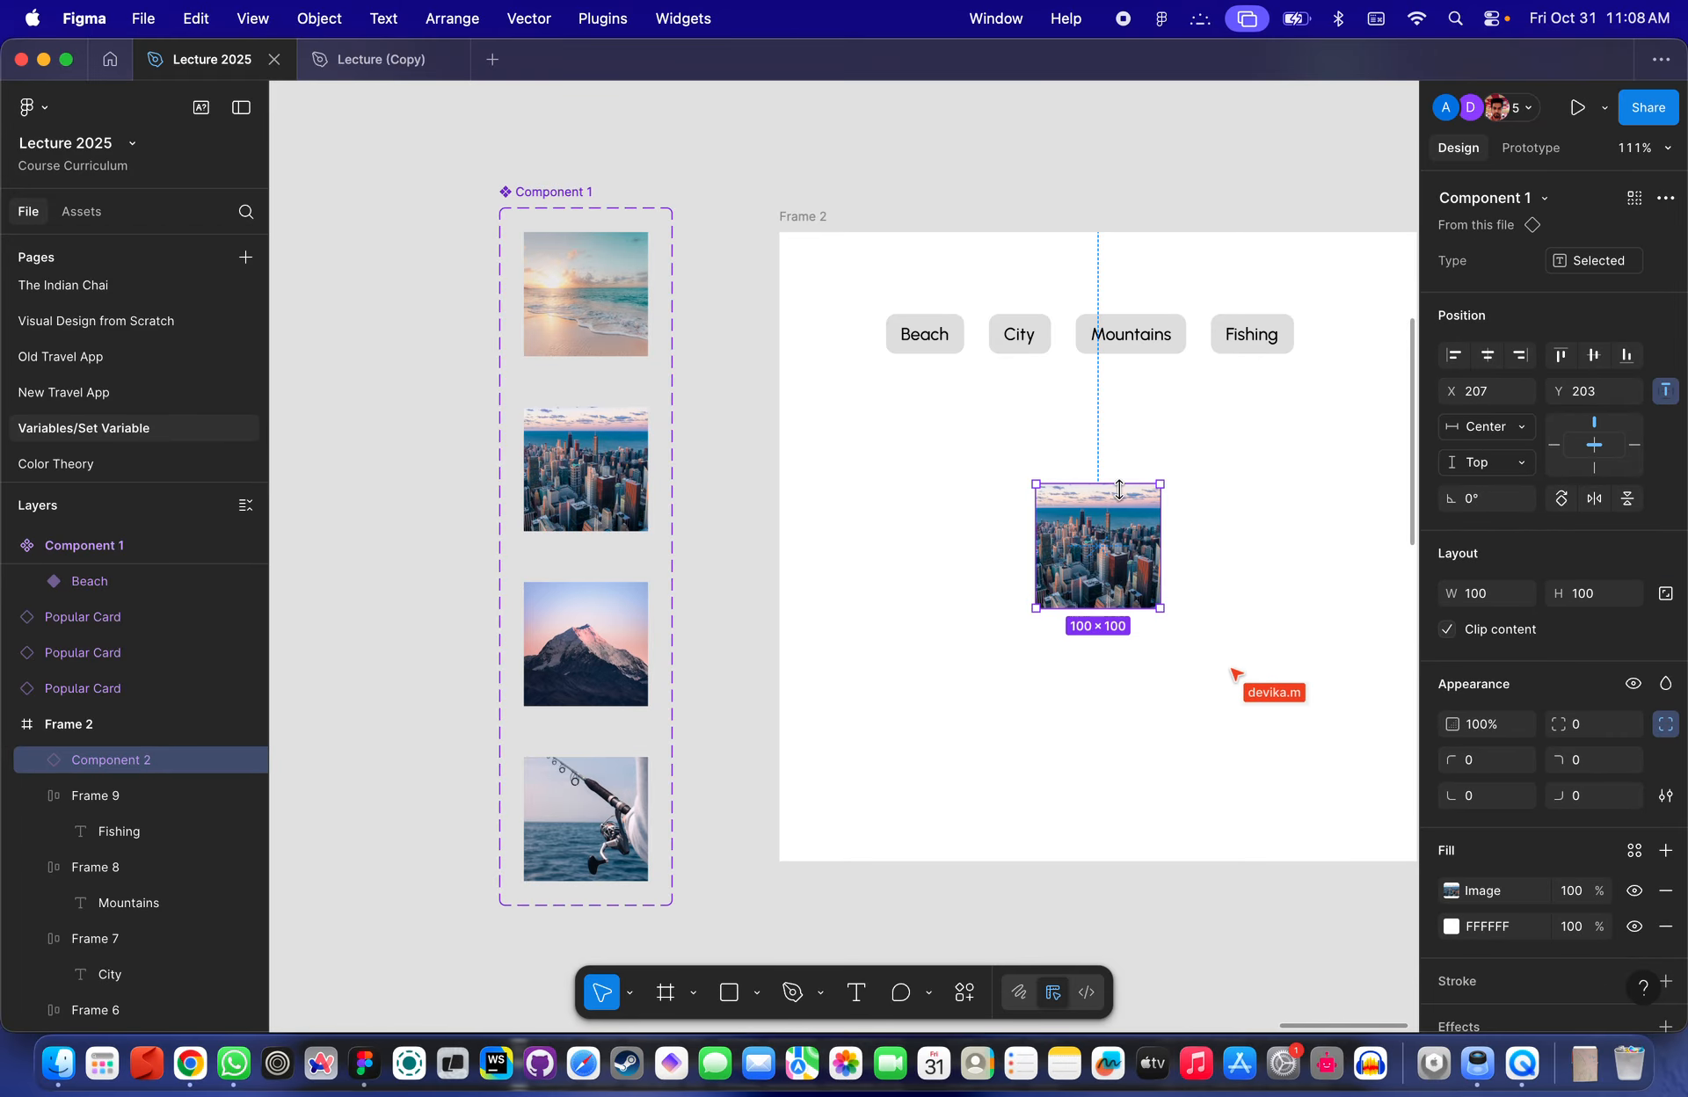
{"action": "left_click", "coordinate": [594, 290]}
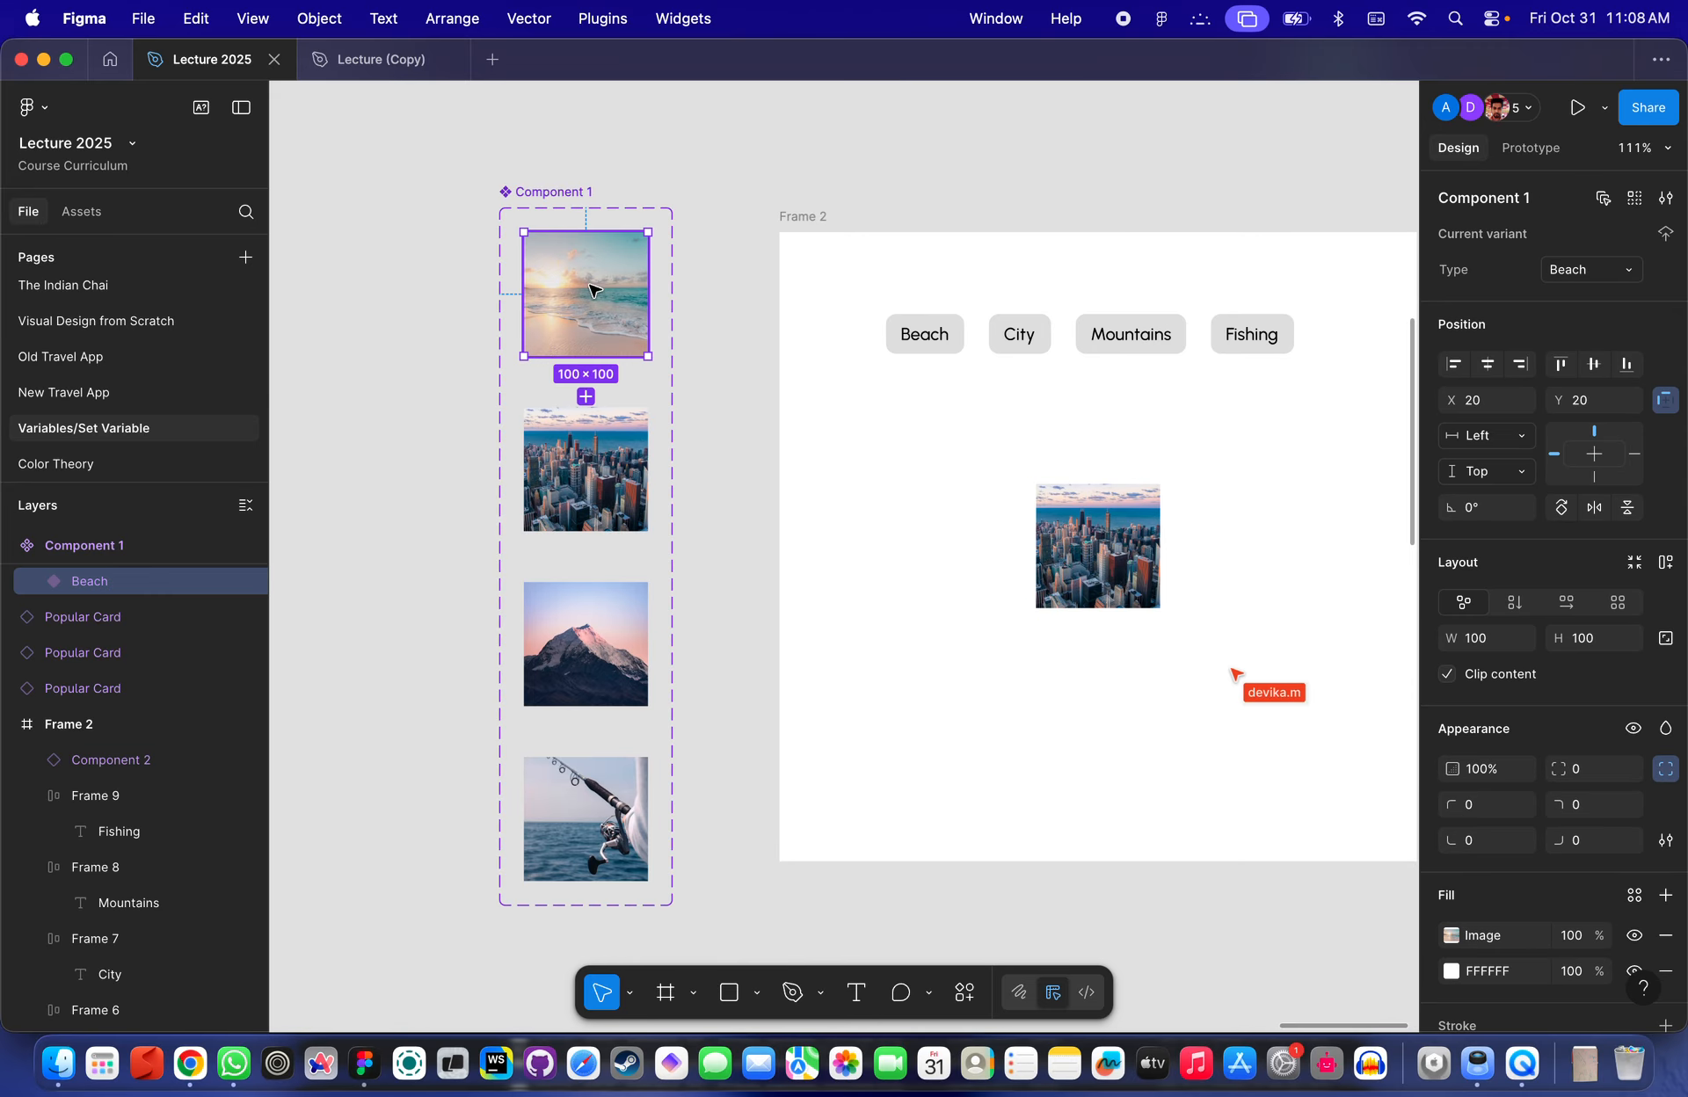
- Place an instance of Component 1's Beach variant on the canvas above Frame 2
{"action": "left_click_drag", "start_coordinate": [593, 290], "coordinate": [939, 245]}
{"action": "left_click", "coordinate": [1622, 268]}
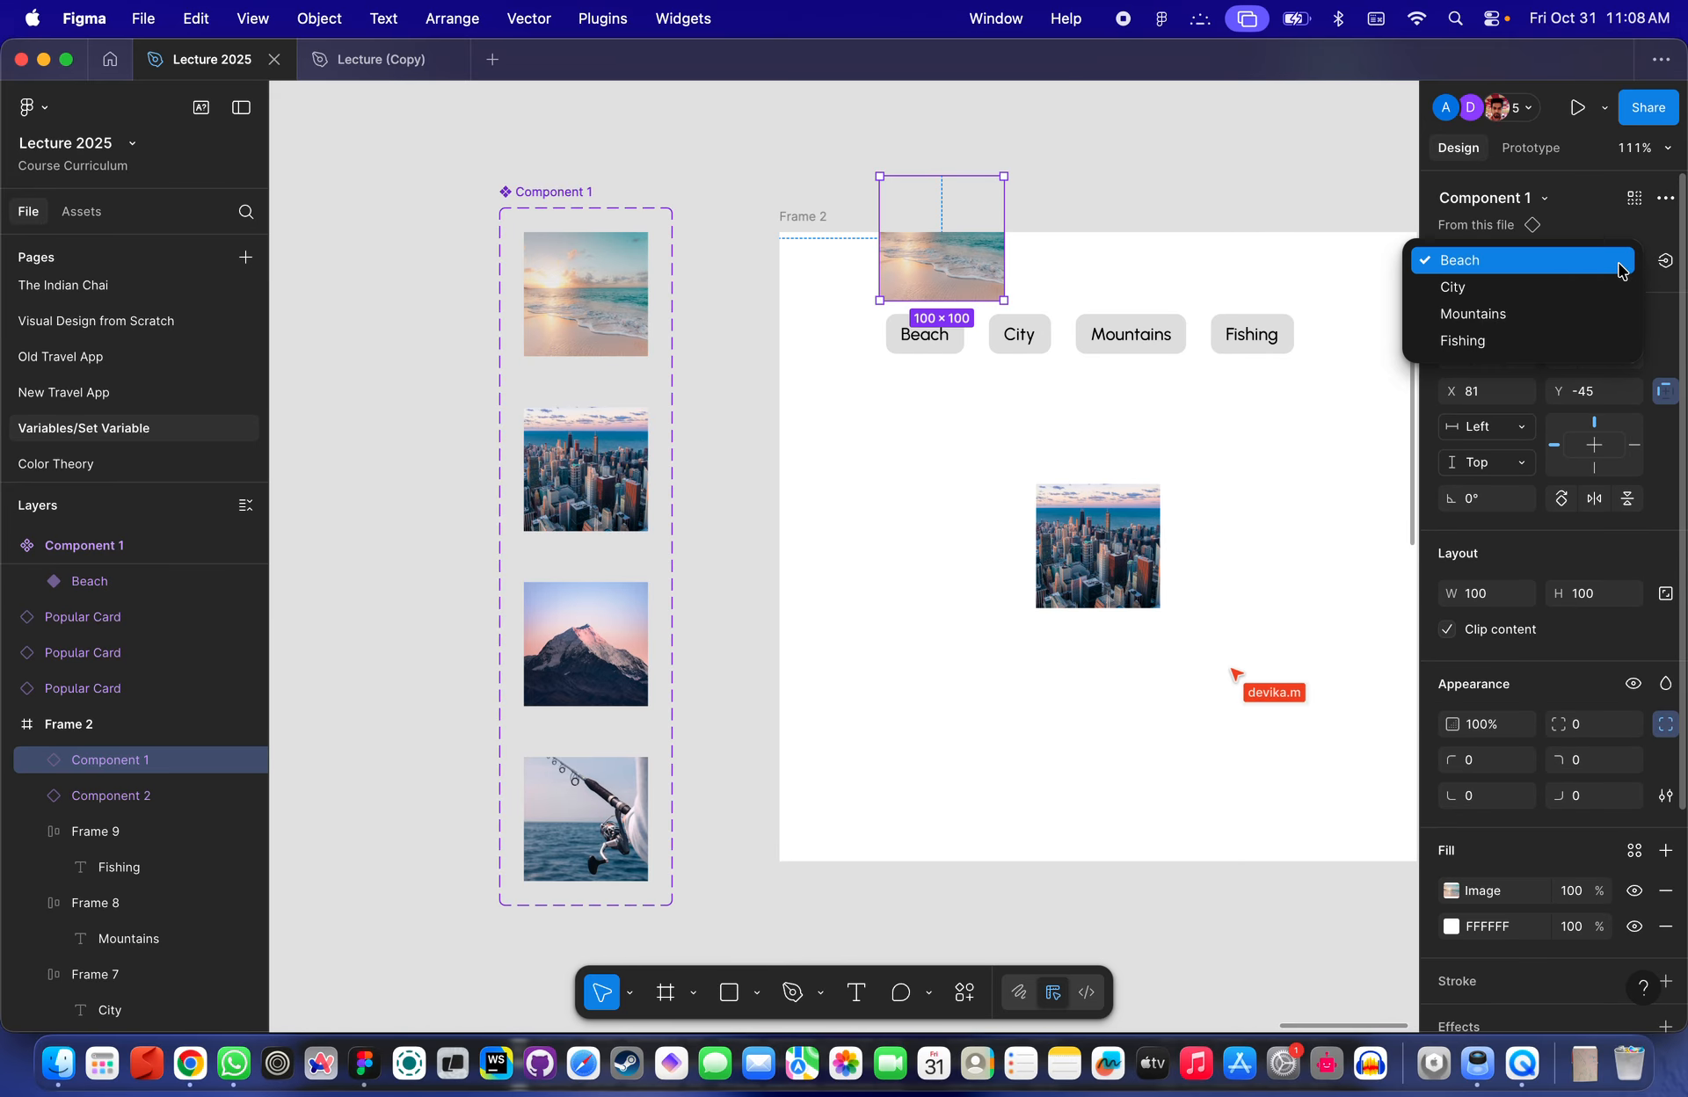
{"action": "left_click", "coordinate": [1566, 290]}
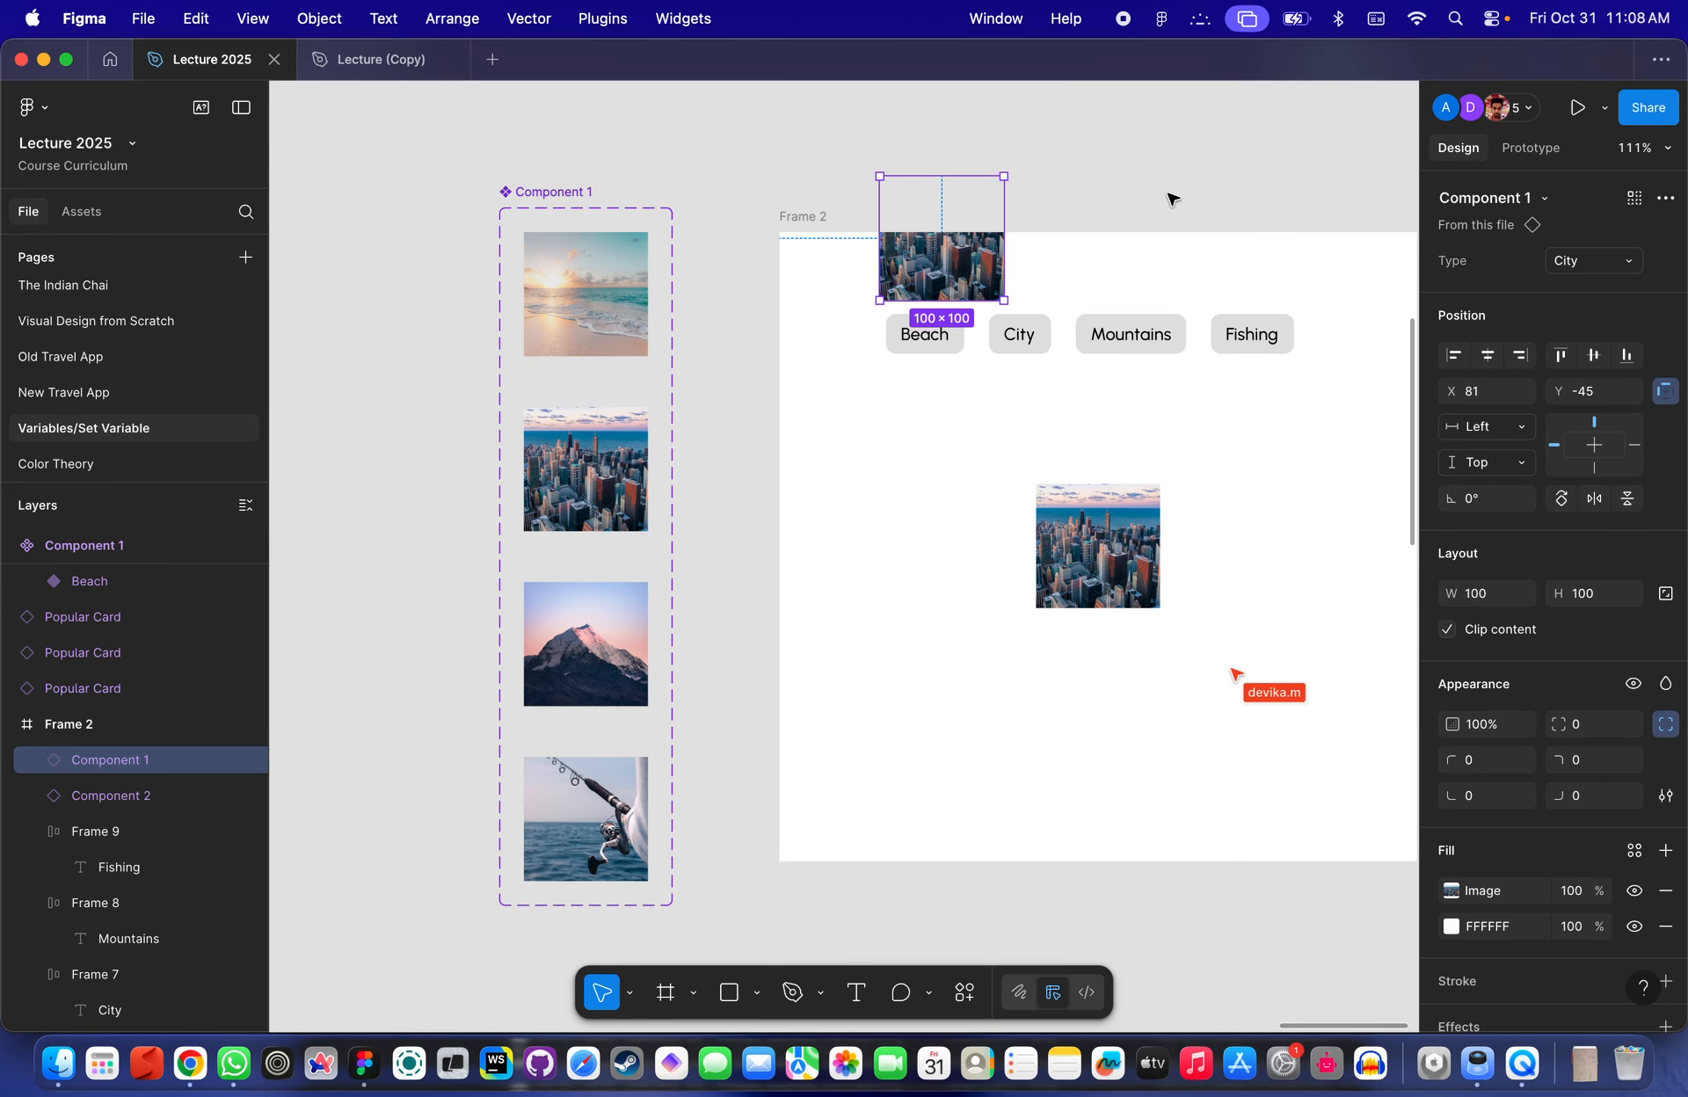
{"action": "key", "text": "super+z"}
{"action": "scroll", "coordinate": [1115, 210], "scroll_direction": "up", "scroll_amount": 4}
{"action": "left_click_drag", "start_coordinate": [863, 403], "coordinate": [879, 303]}
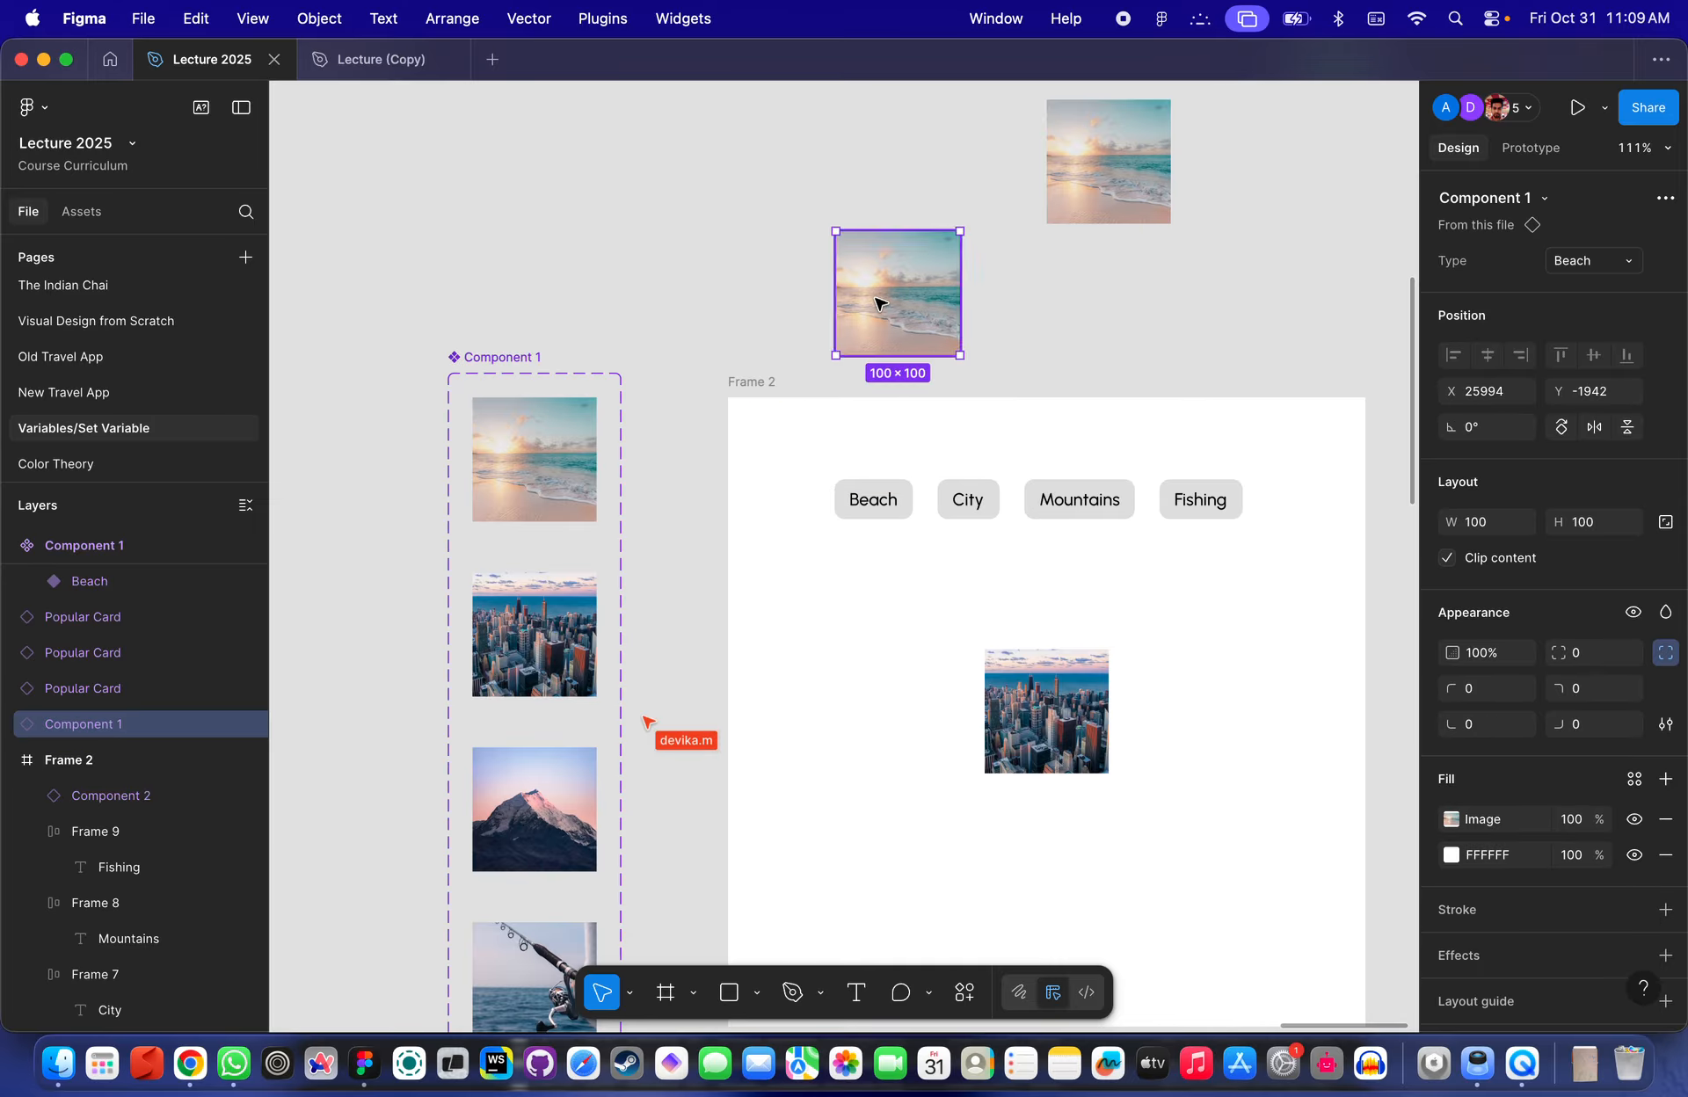
- Switch the new instance's Type variant to City
{"action": "left_click", "coordinate": [1591, 262]}
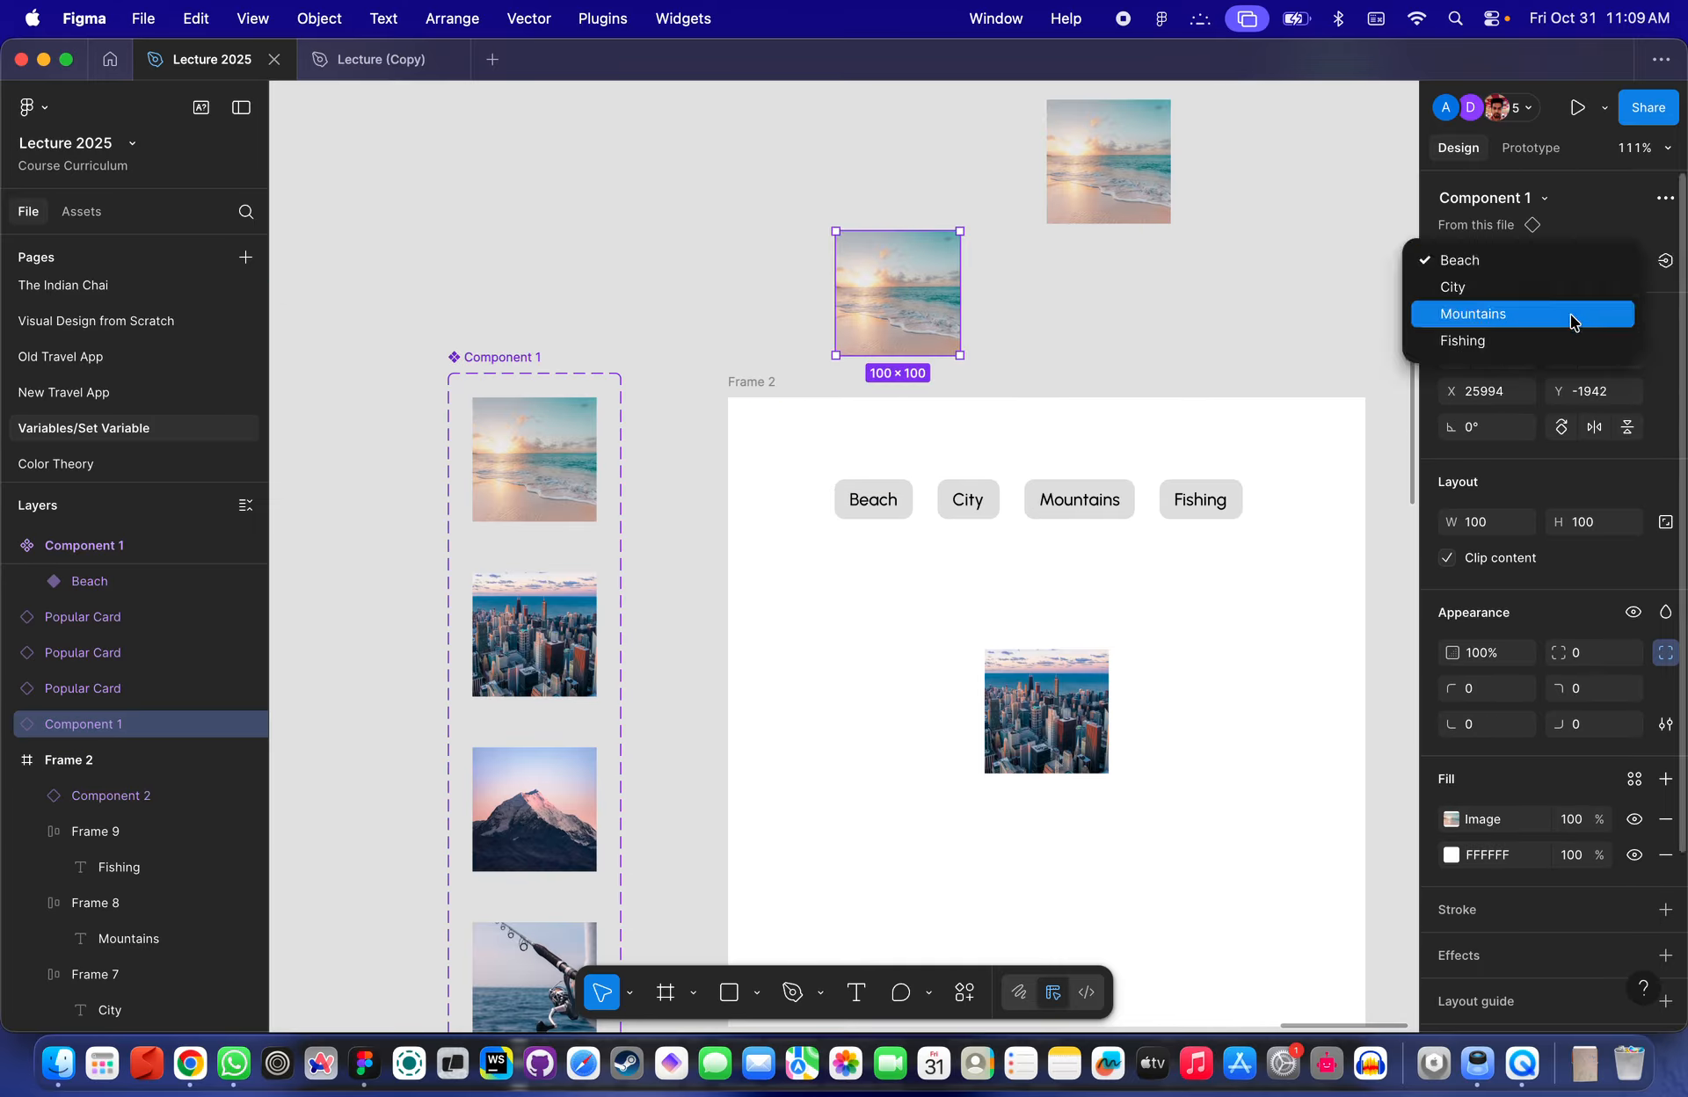
{"action": "left_click", "coordinate": [1607, 214]}
{"action": "left_click", "coordinate": [1598, 260]}
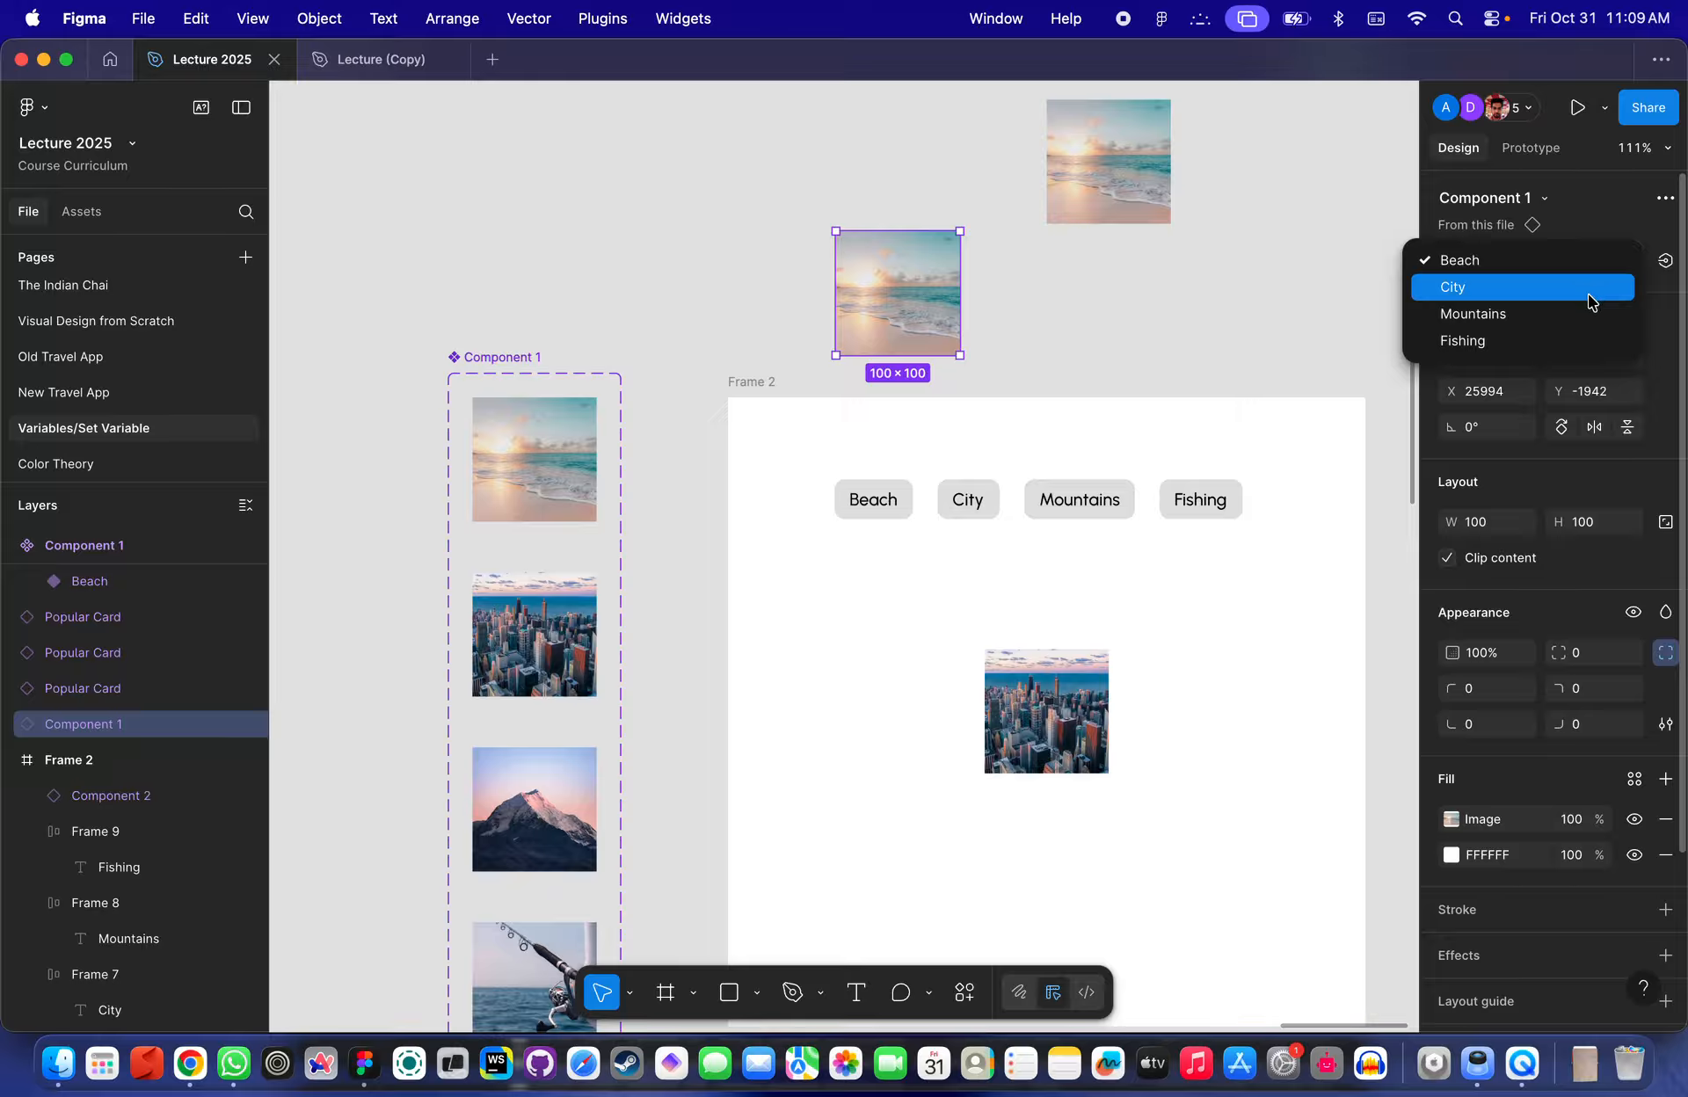
{"action": "left_click", "coordinate": [1527, 288]}
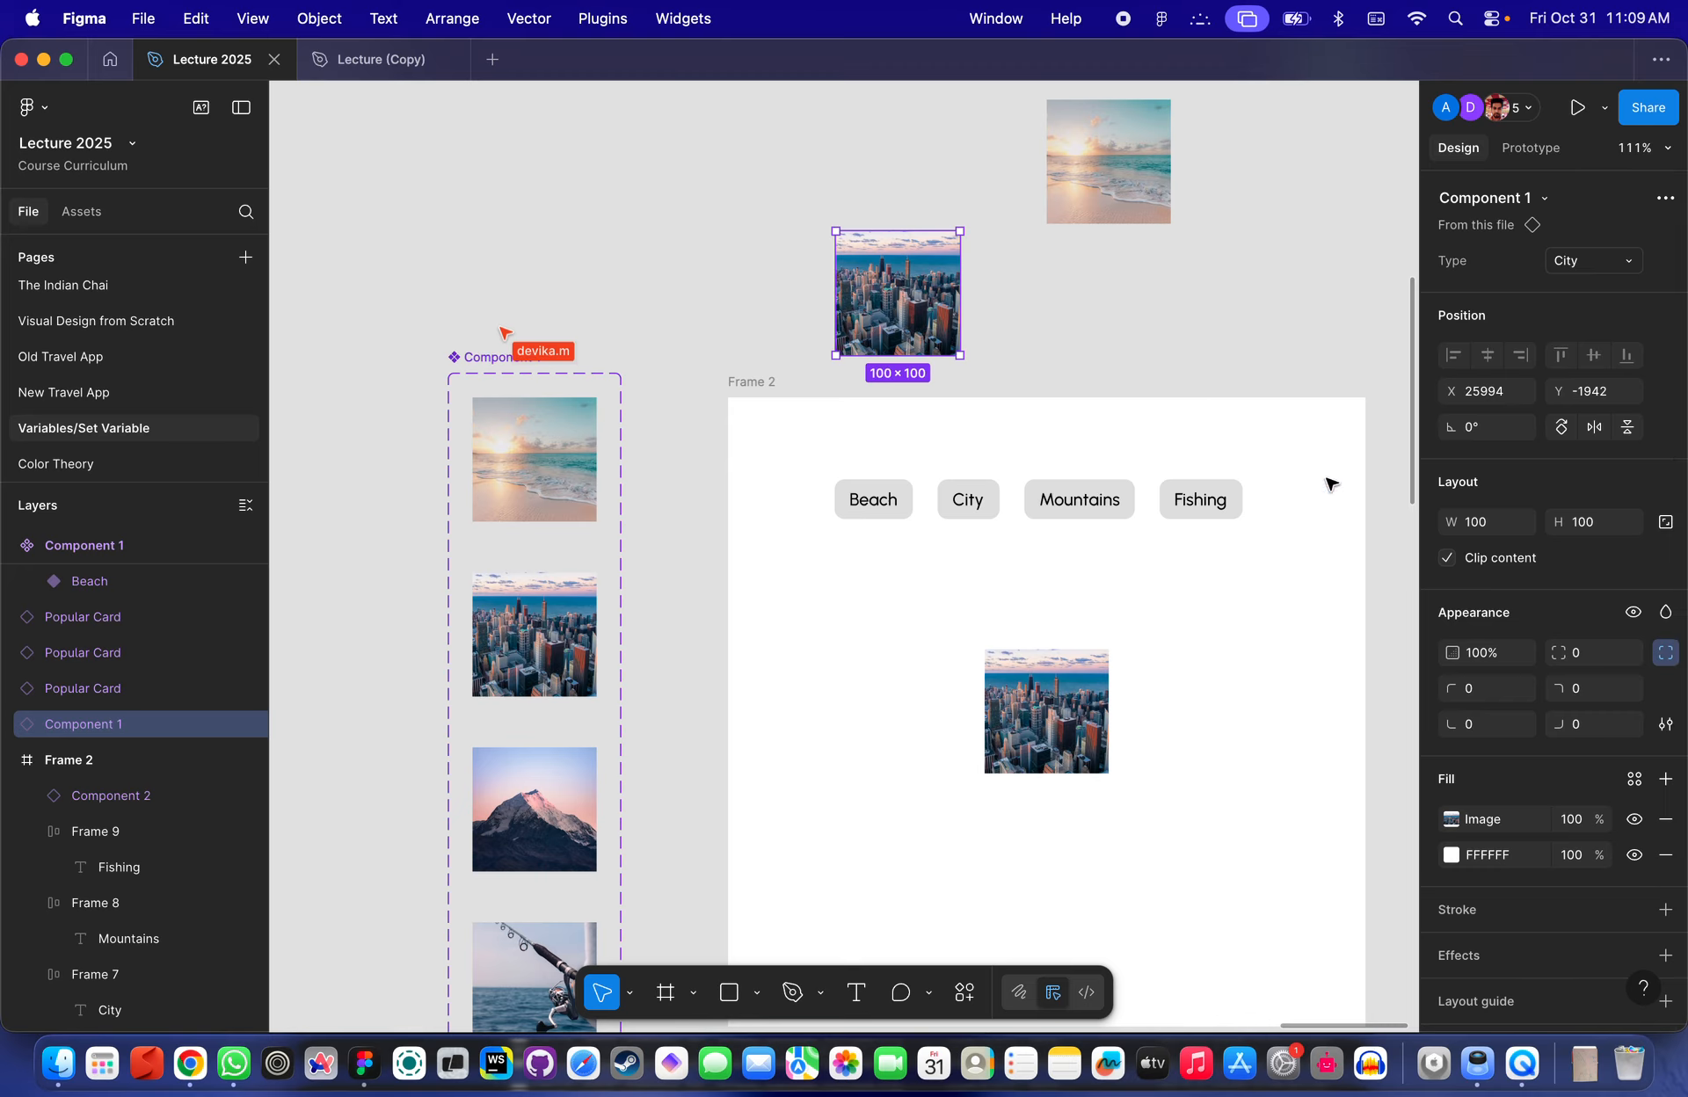
- Examine the Frame 2 category buttons and the new City instance
{"action": "scroll", "coordinate": [1243, 510], "scroll_direction": "up", "scroll_amount": 5}
{"action": "scroll", "coordinate": [1244, 510], "scroll_direction": "left", "scroll_amount": 2}
{"action": "scroll", "coordinate": [1244, 509], "scroll_direction": "up", "scroll_amount": 1}
{"action": "left_click", "coordinate": [915, 585]}
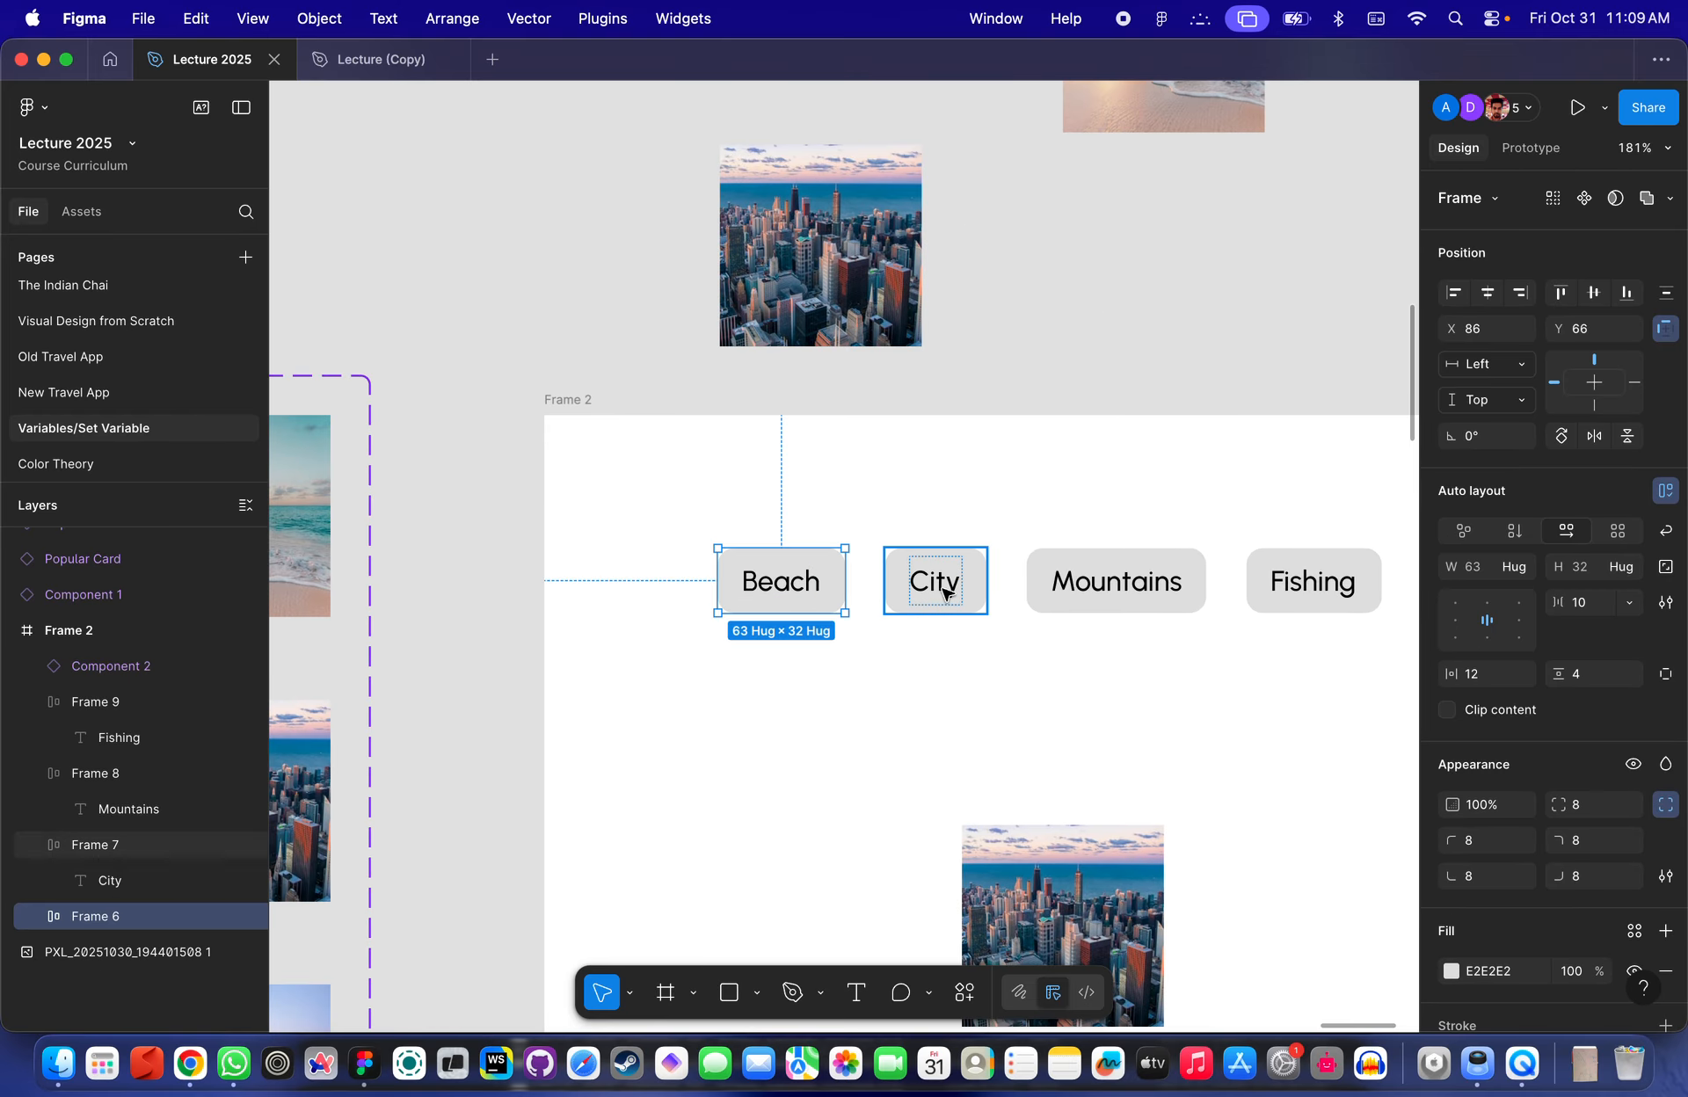
{"action": "left_click", "coordinate": [896, 337]}
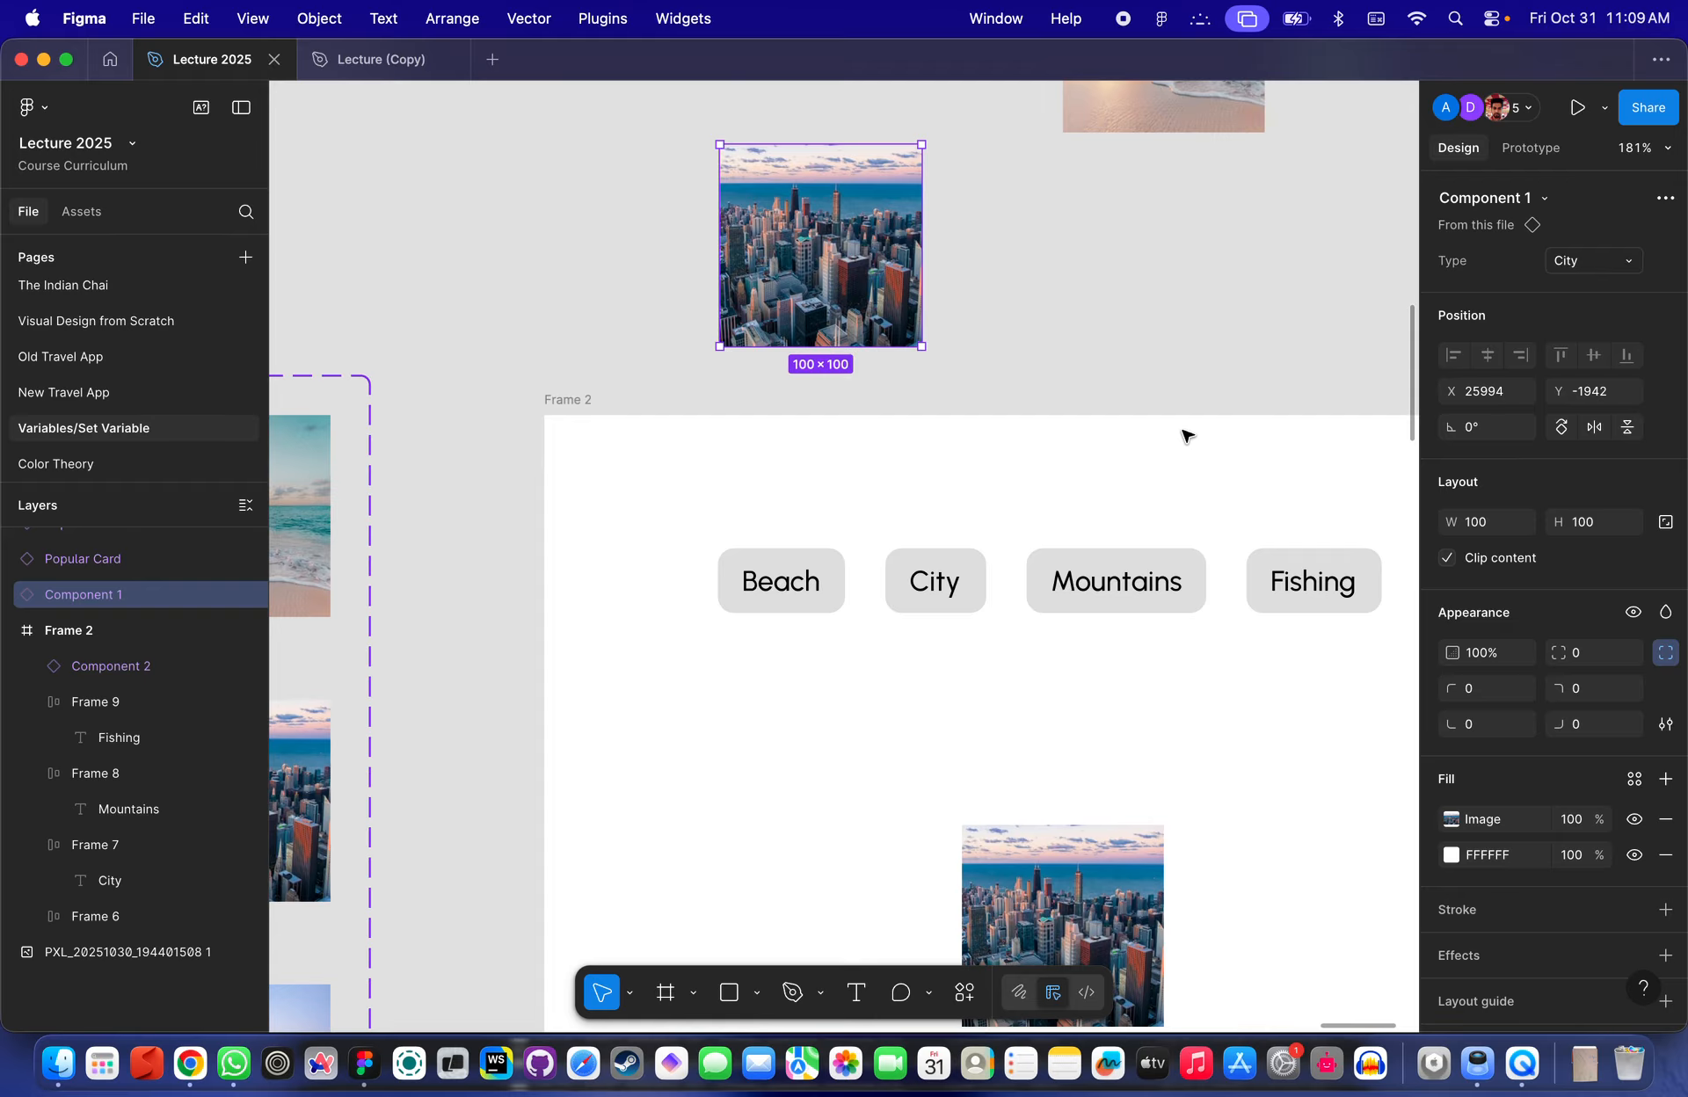
{"action": "scroll", "coordinate": [1074, 381], "scroll_direction": "down", "scroll_amount": 3}
{"action": "left_click", "coordinate": [1189, 343]}
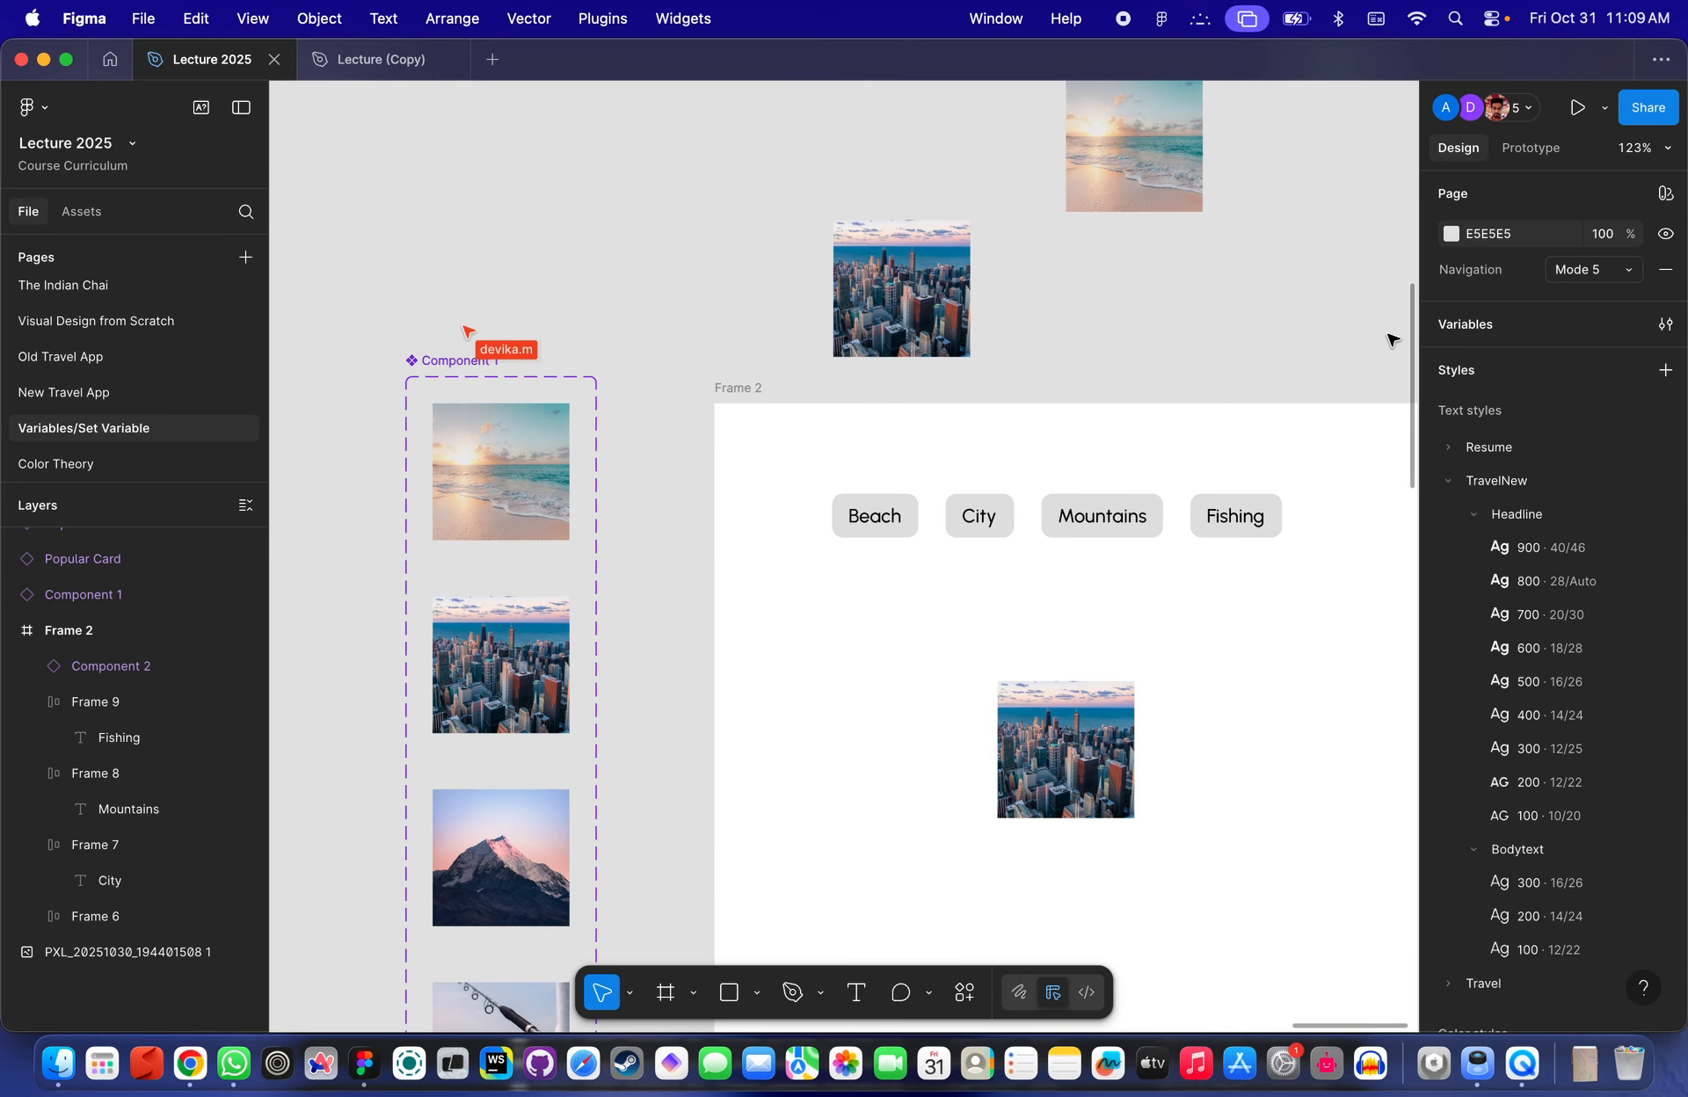
- Open the local variables and rename the Selected variable to Category
{"action": "left_click", "coordinate": [1468, 327]}
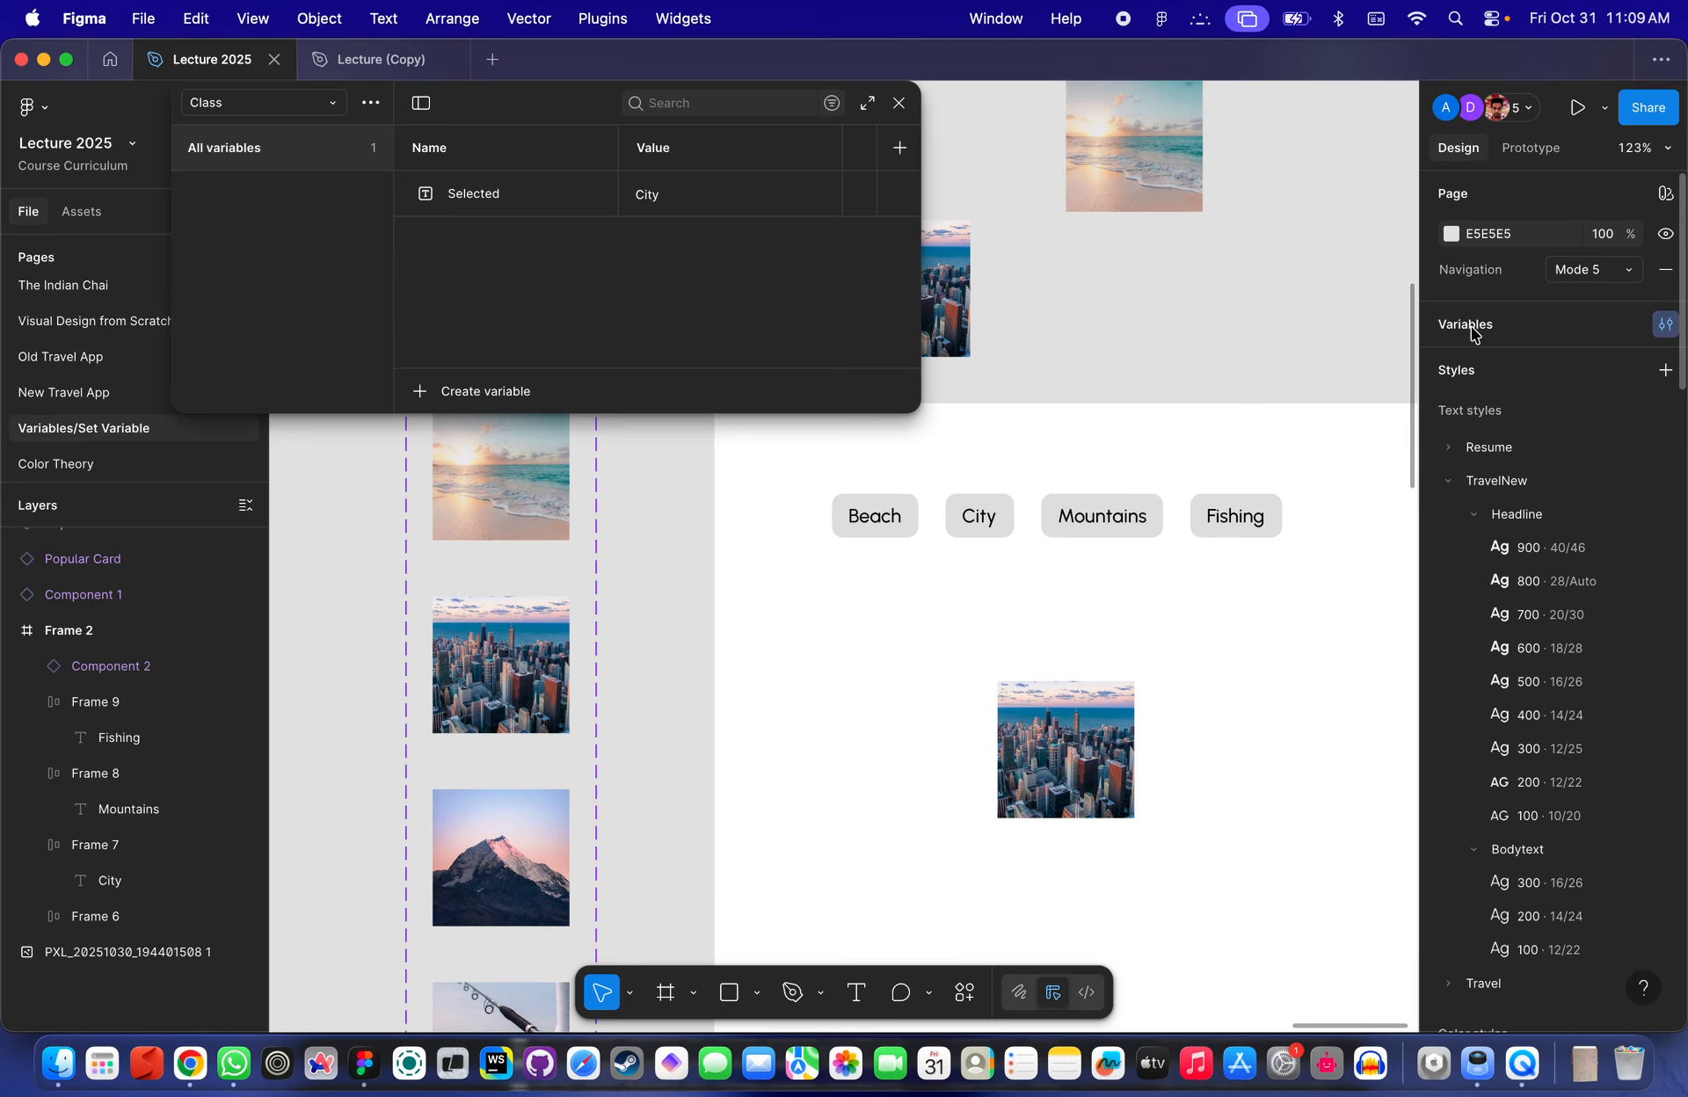
{"action": "double_click", "coordinate": [482, 194]}
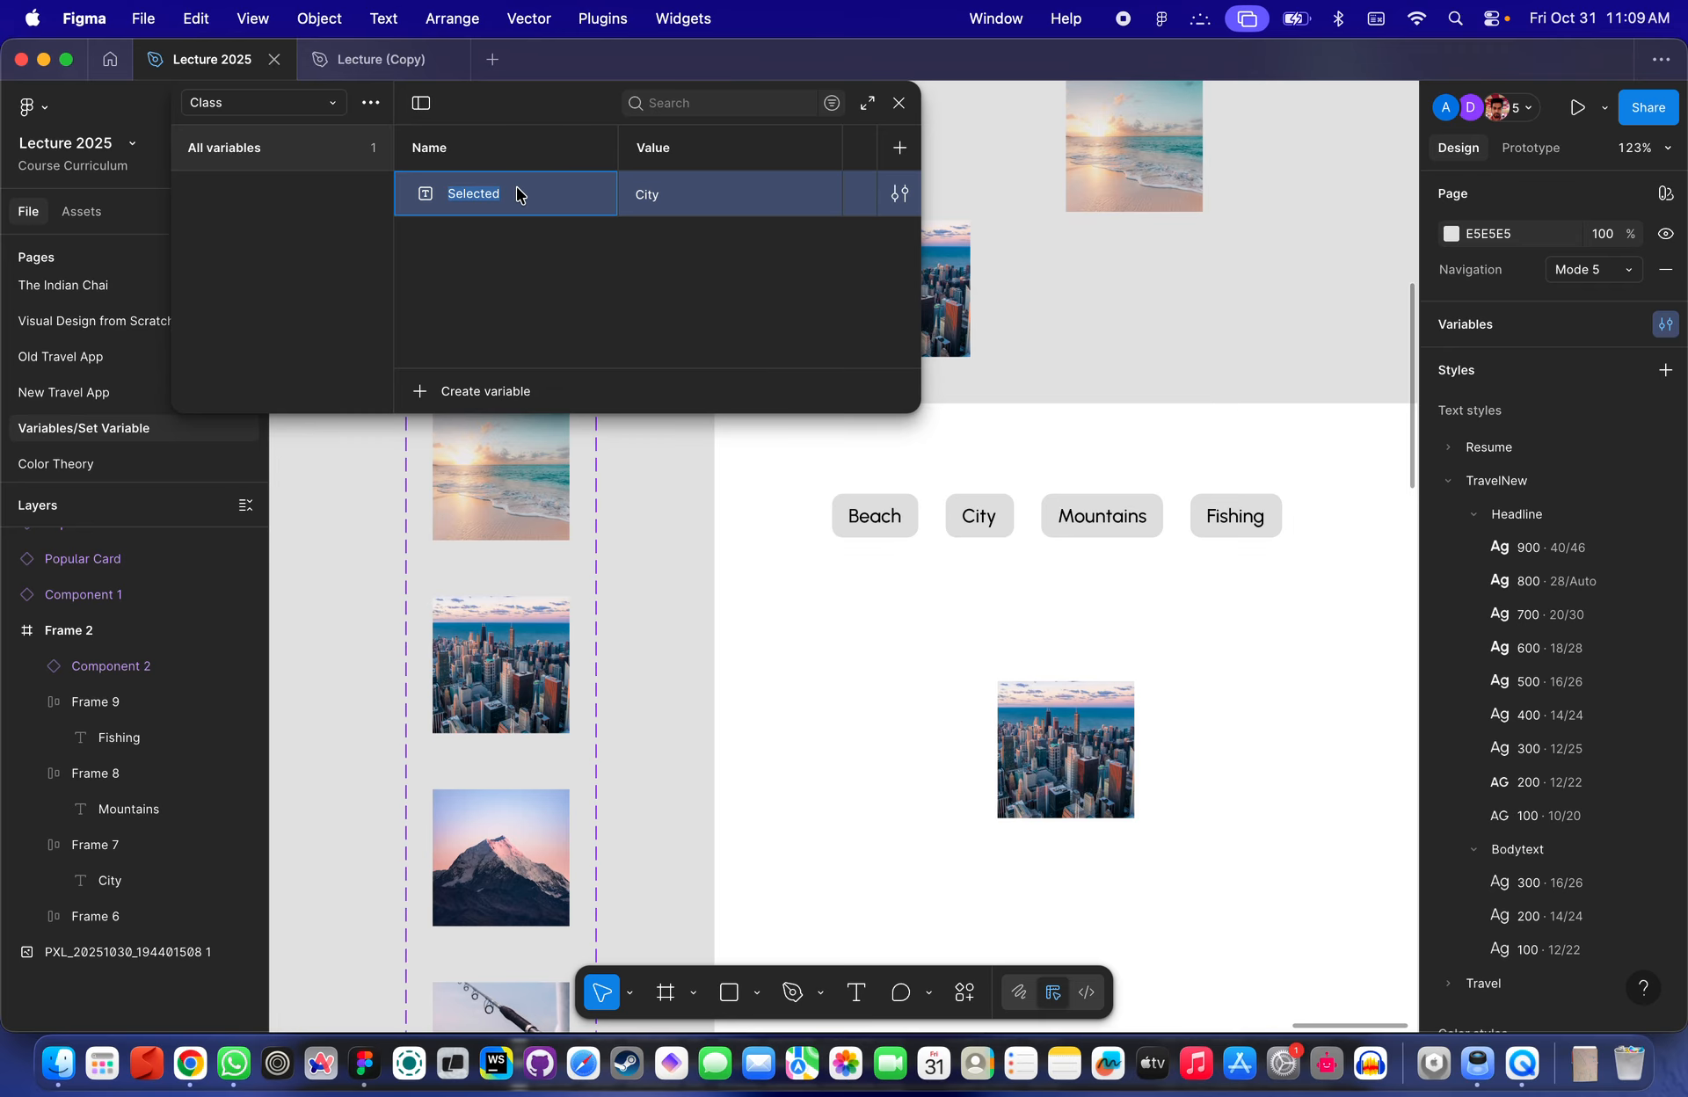
{"action": "type", "text": "Category"}
{"action": "key", "text": "Return"}
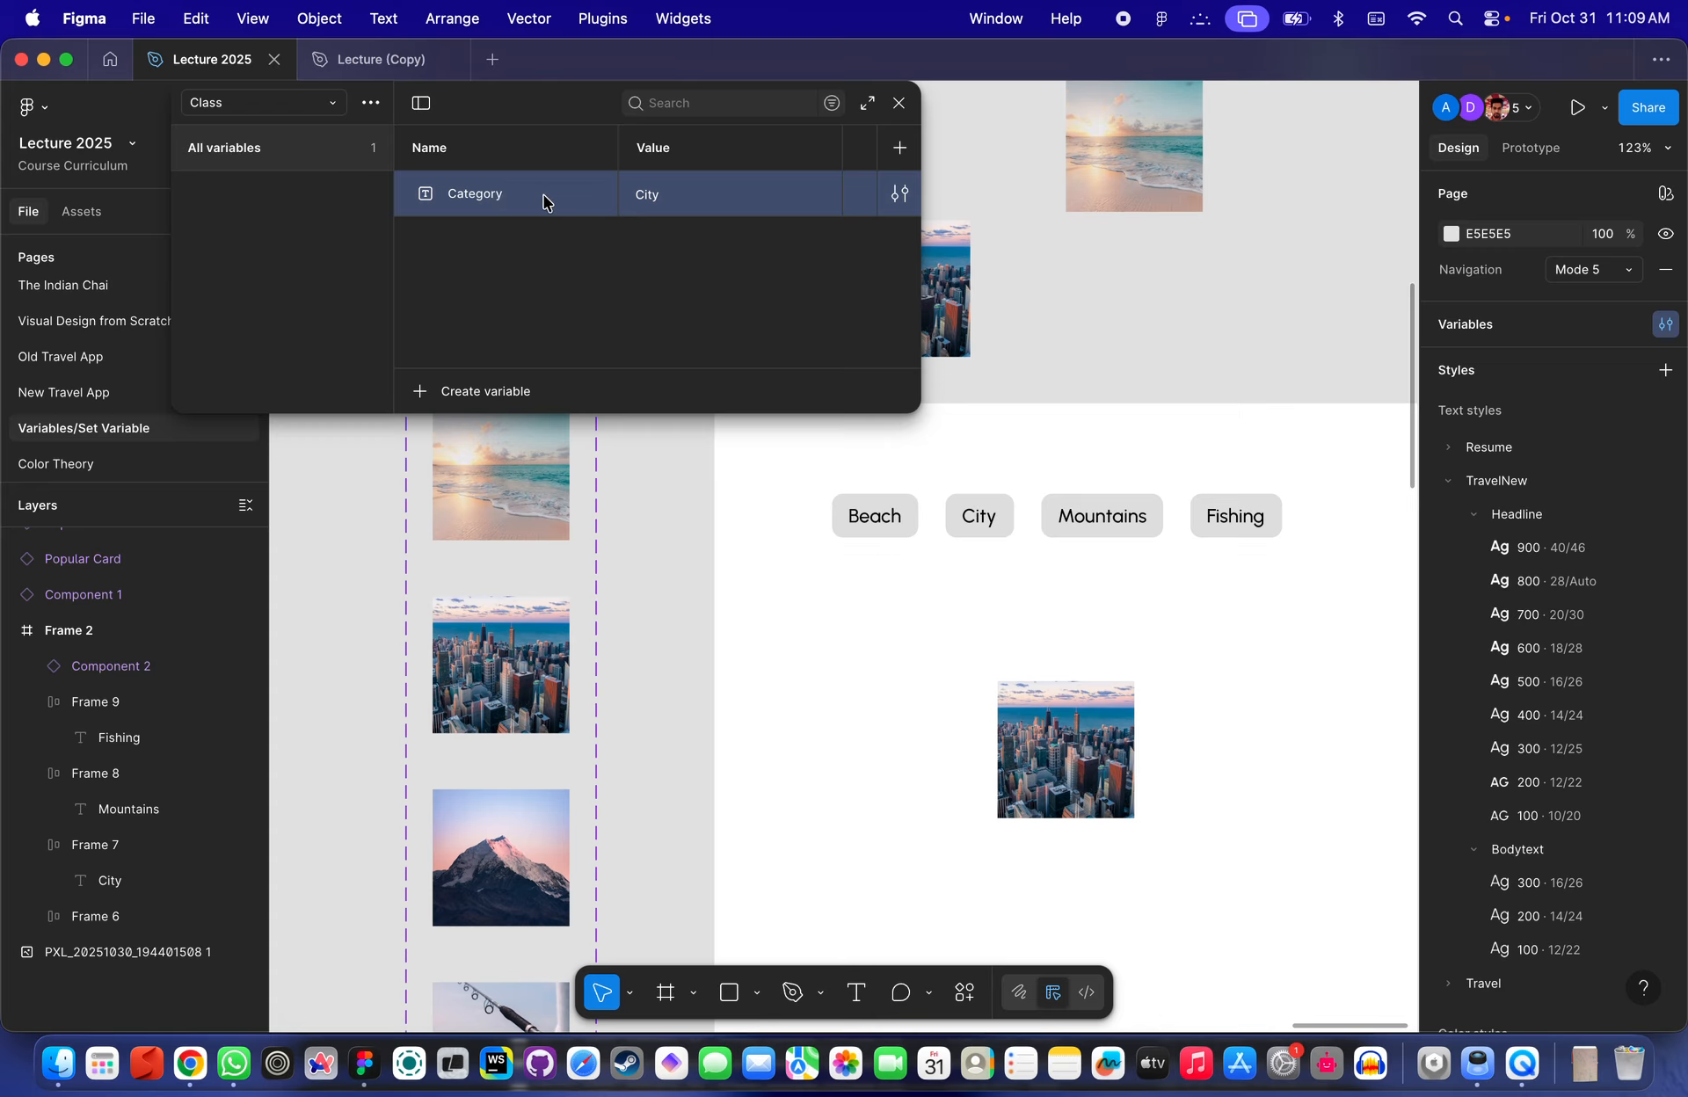
- Set the Category variable's value to Beach
{"action": "double_click", "coordinate": [661, 202]}
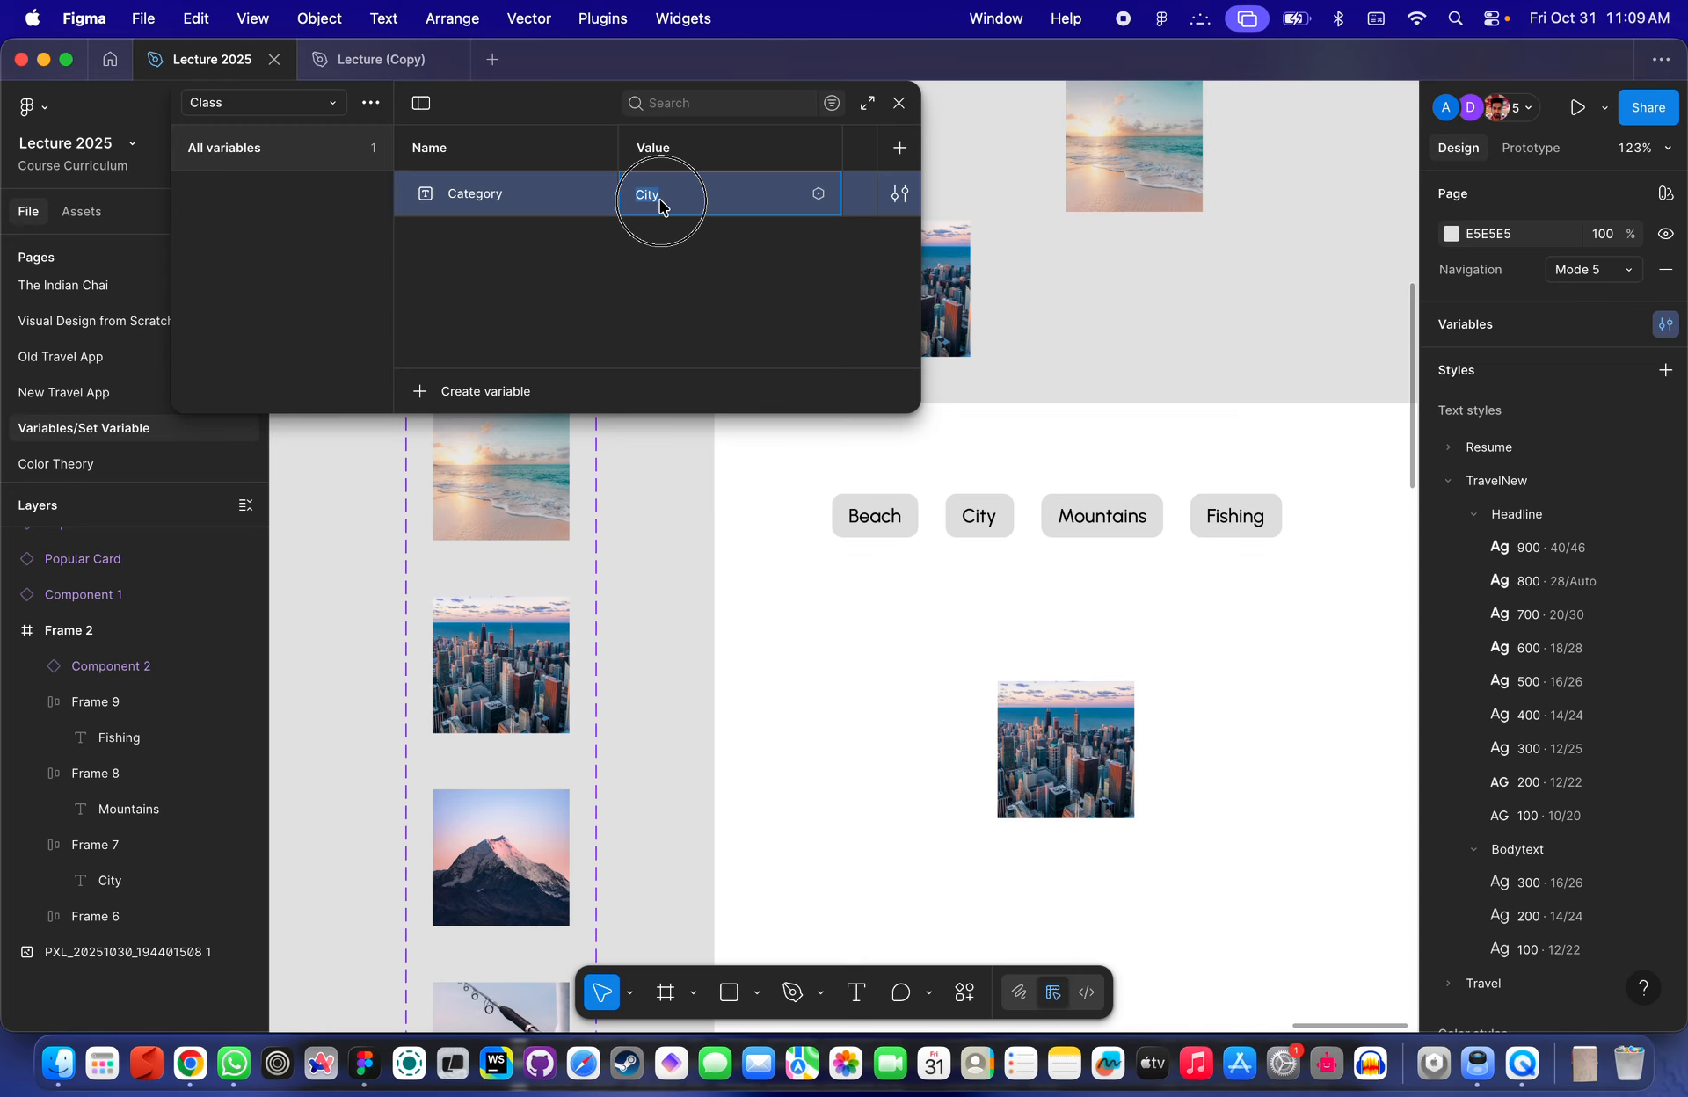
{"action": "type", "text": "Beach"}
{"action": "key", "text": "Return"}
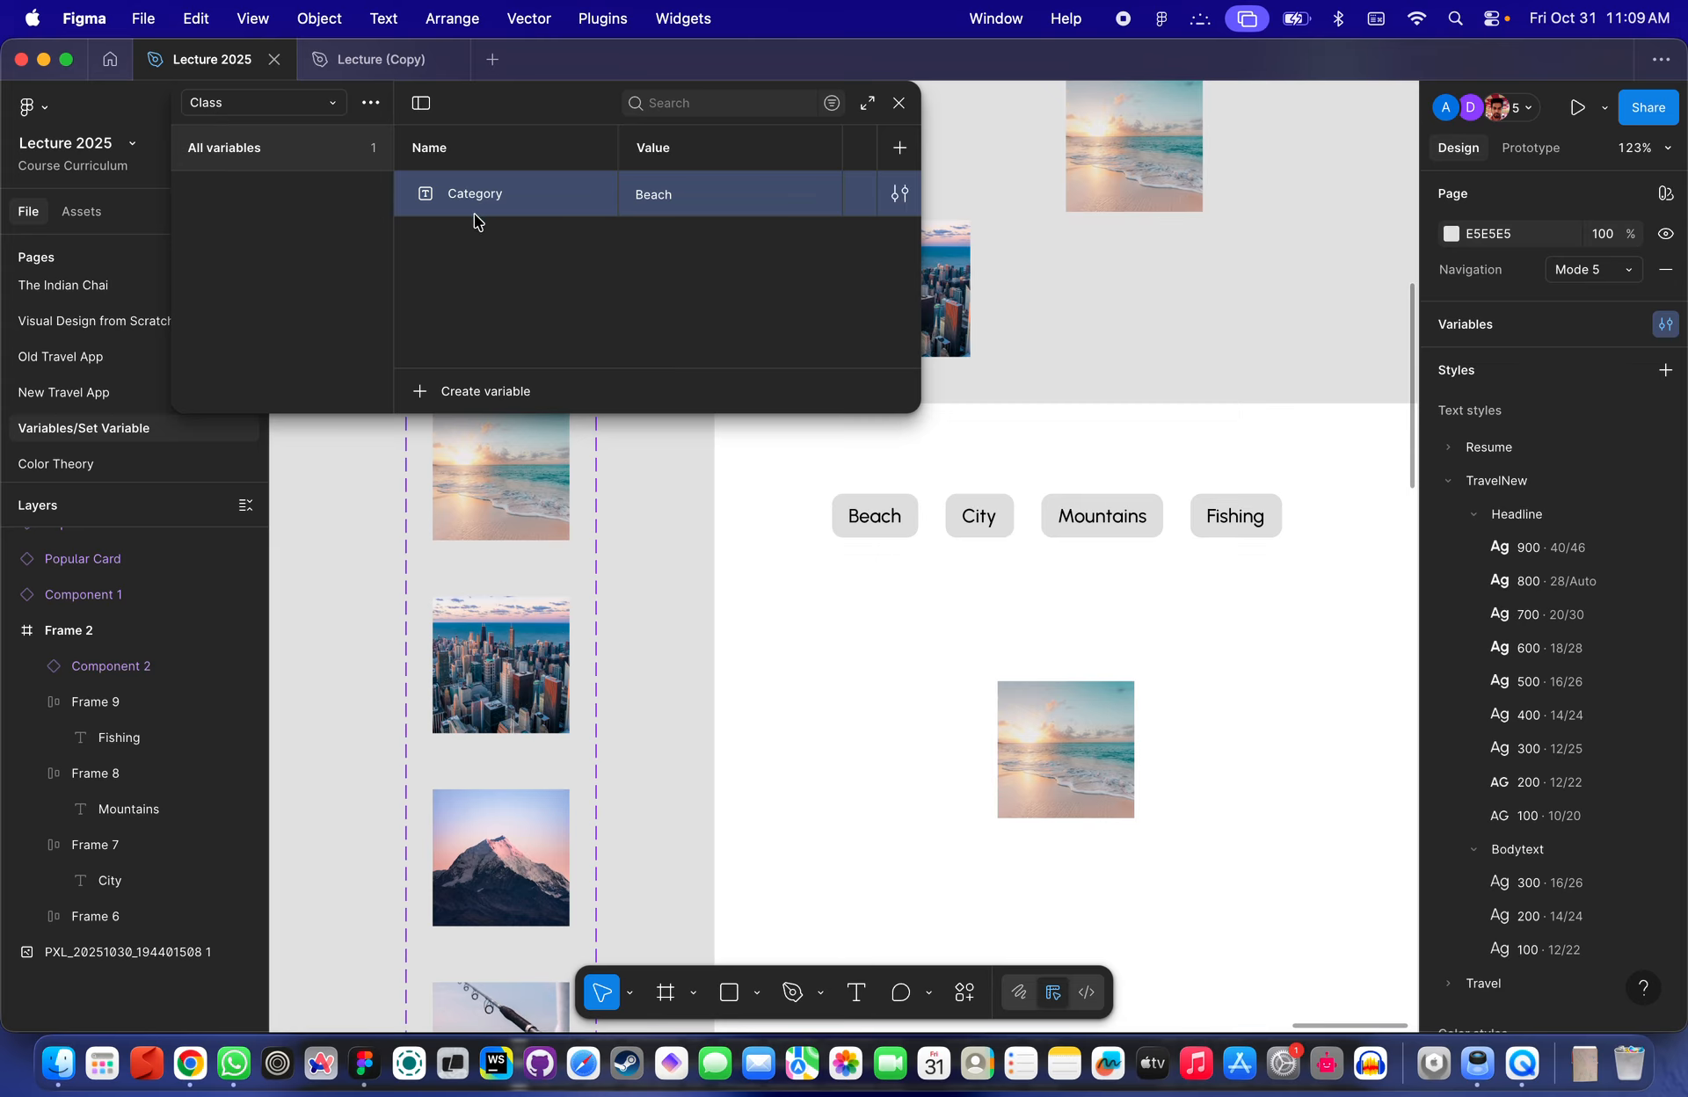
- Detach the Category variable from the image instance's Type property
{"action": "left_click", "coordinate": [1289, 364]}
{"action": "left_click", "coordinate": [1068, 745]}
{"action": "scroll", "coordinate": [1118, 633], "scroll_direction": "up", "scroll_amount": 5}
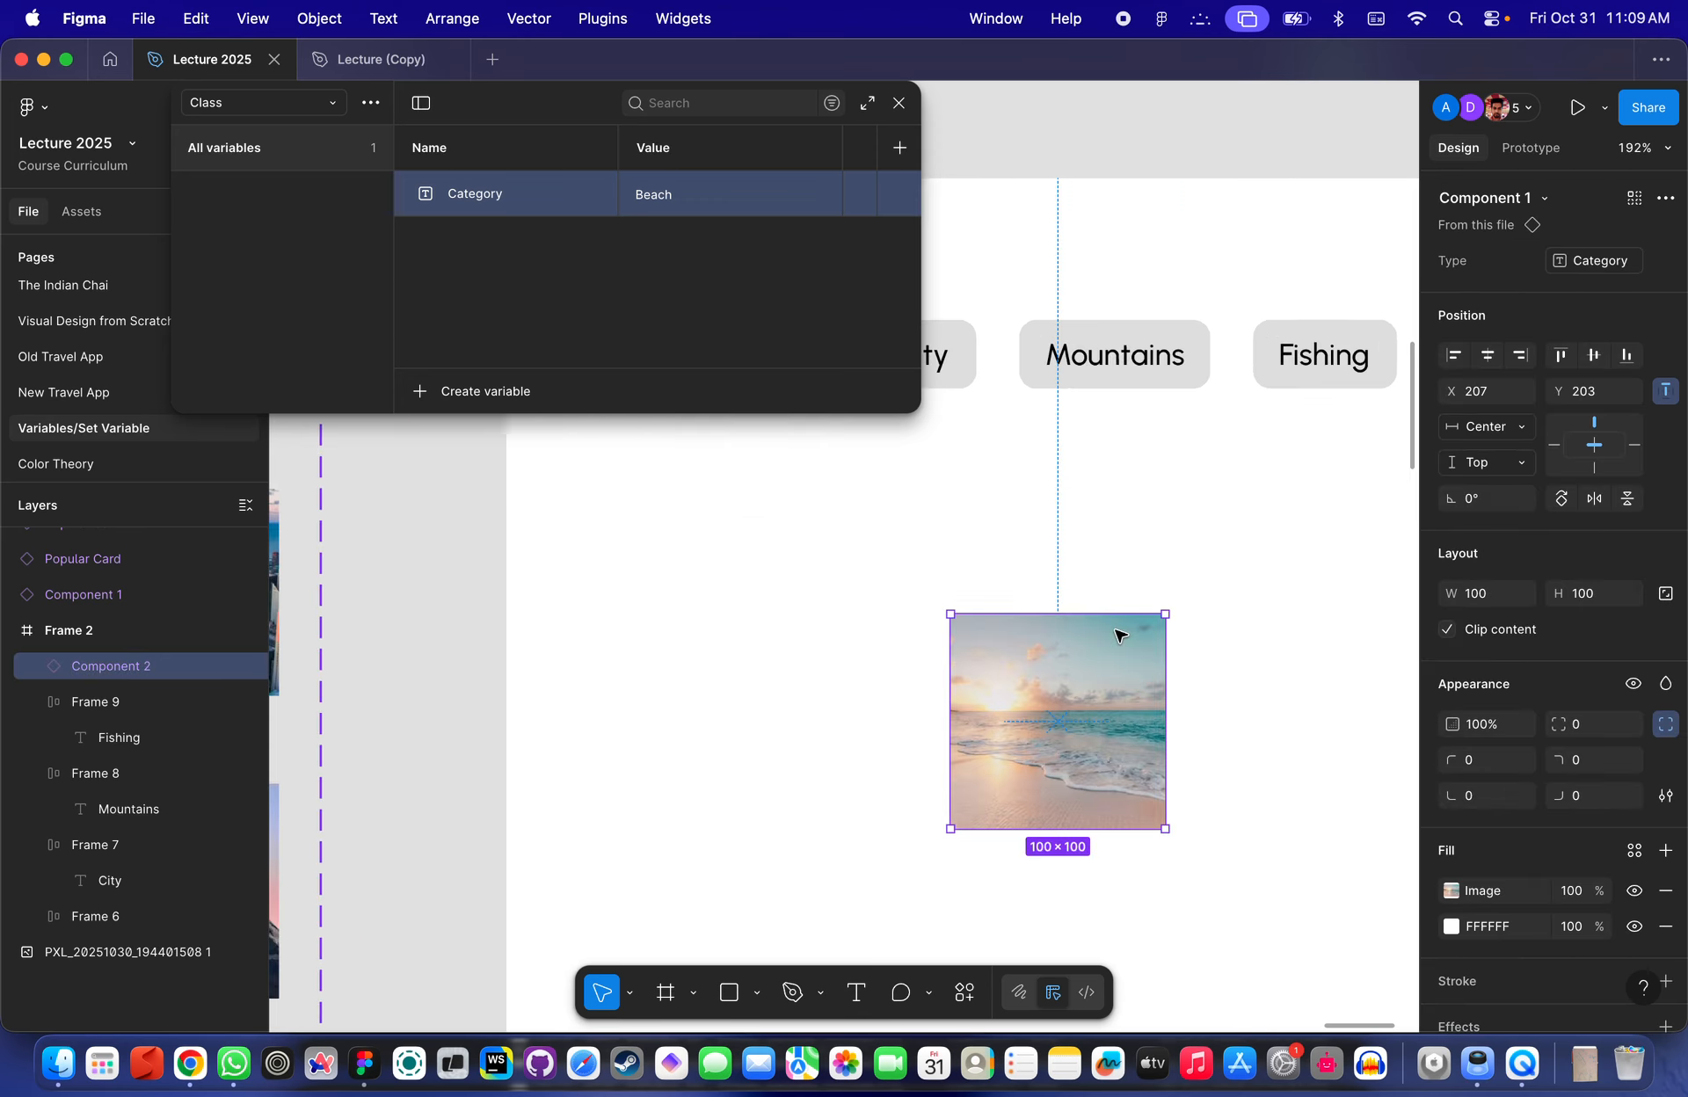
{"action": "left_click", "coordinate": [1667, 261]}
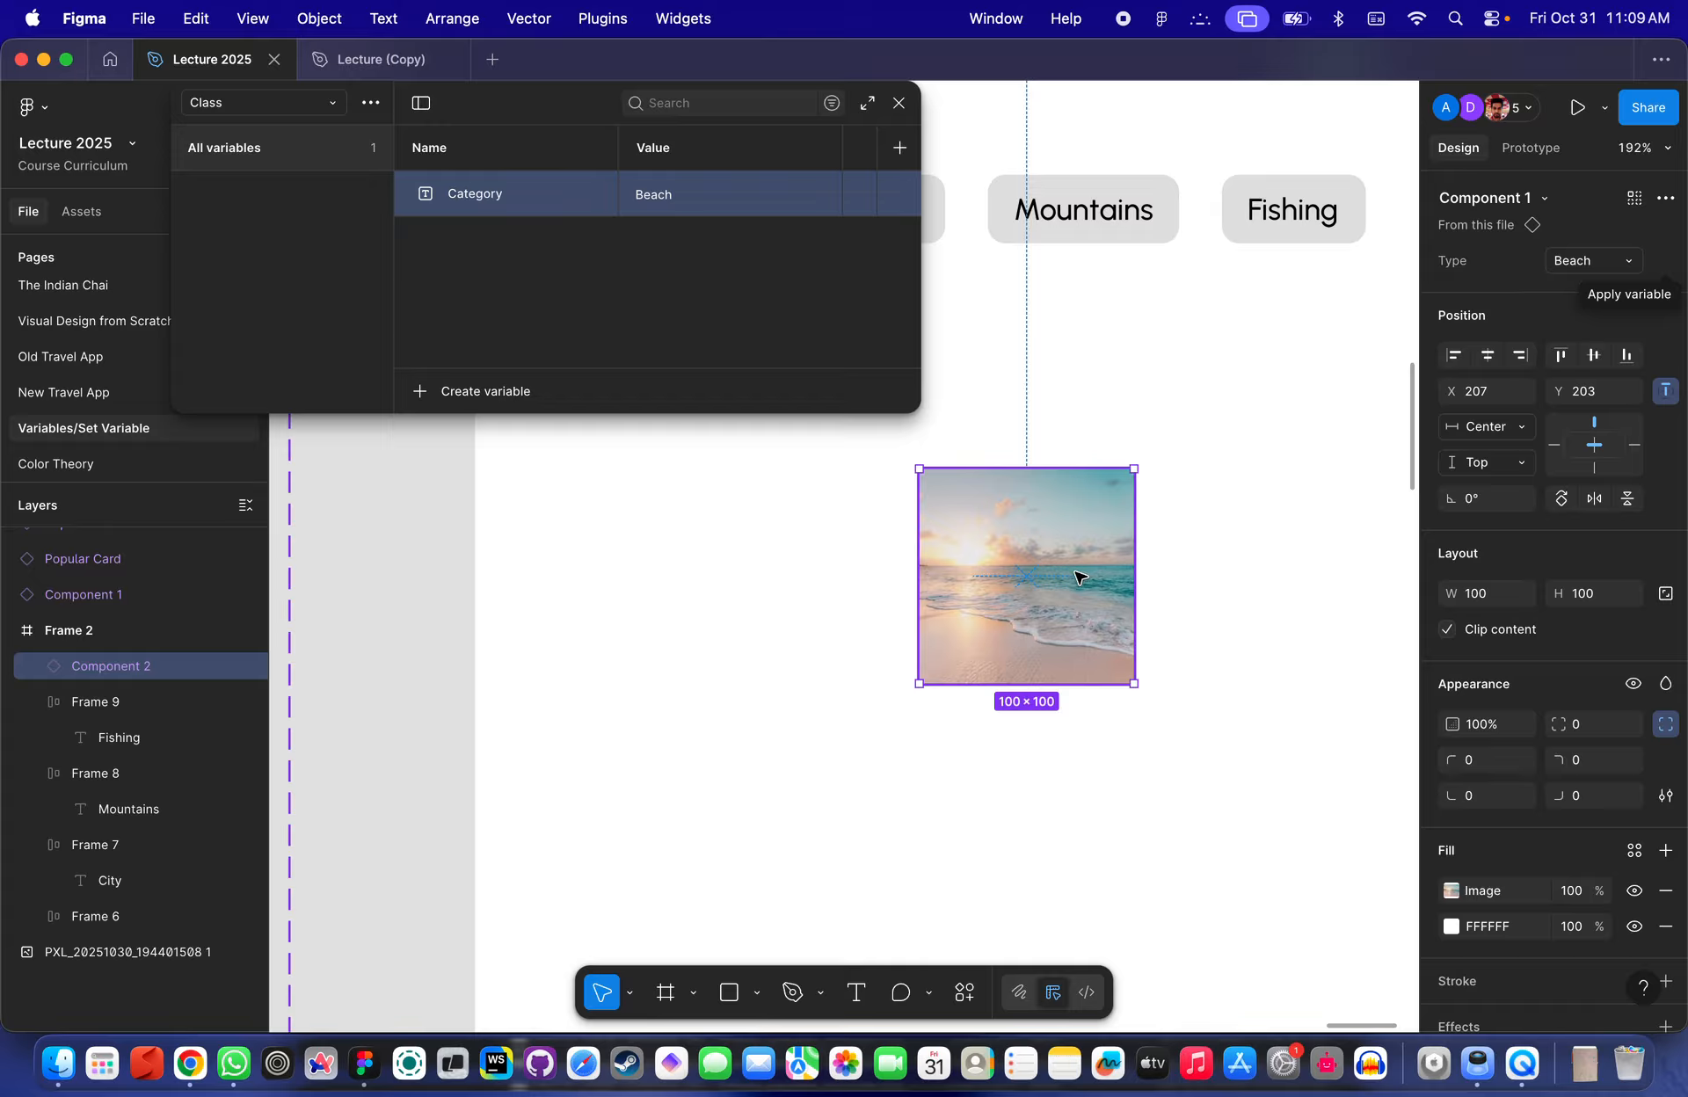
- Bind the image instance's Type property to the Category variable again
{"action": "left_click", "coordinate": [1162, 487]}
{"action": "left_click", "coordinate": [1024, 522]}
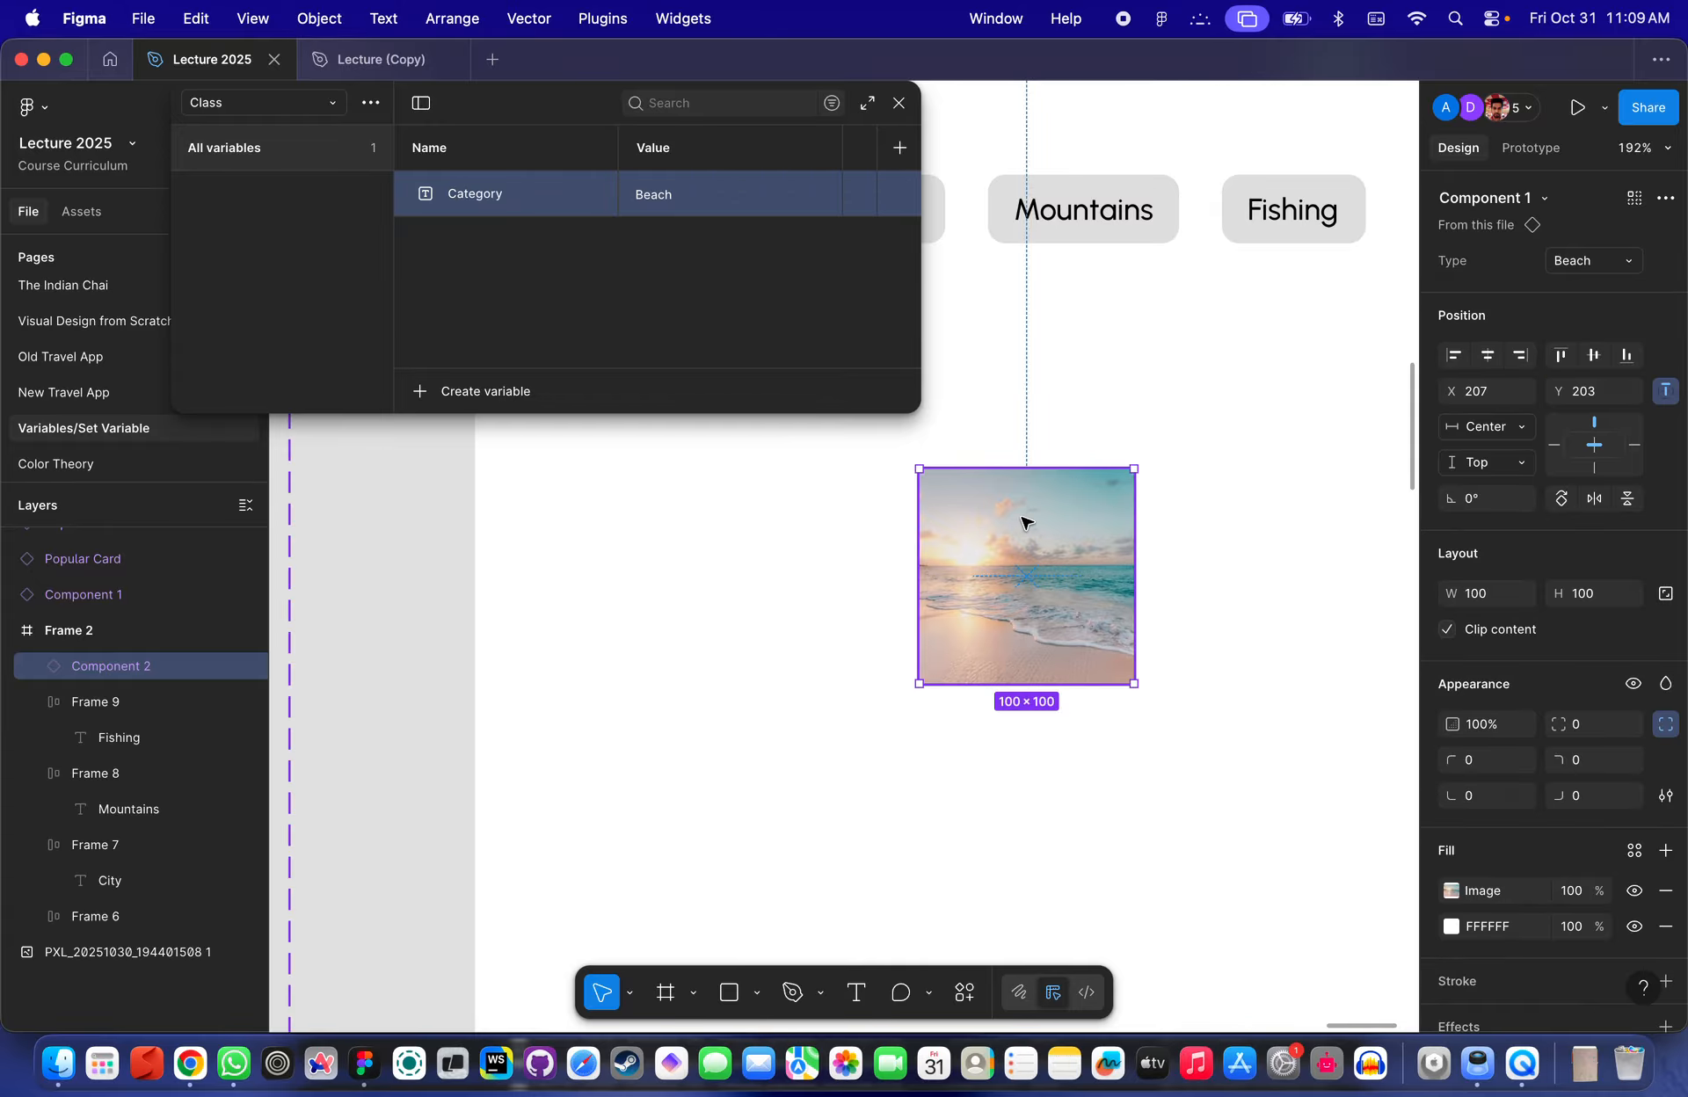
{"action": "mouse_move", "coordinate": [1666, 268]}
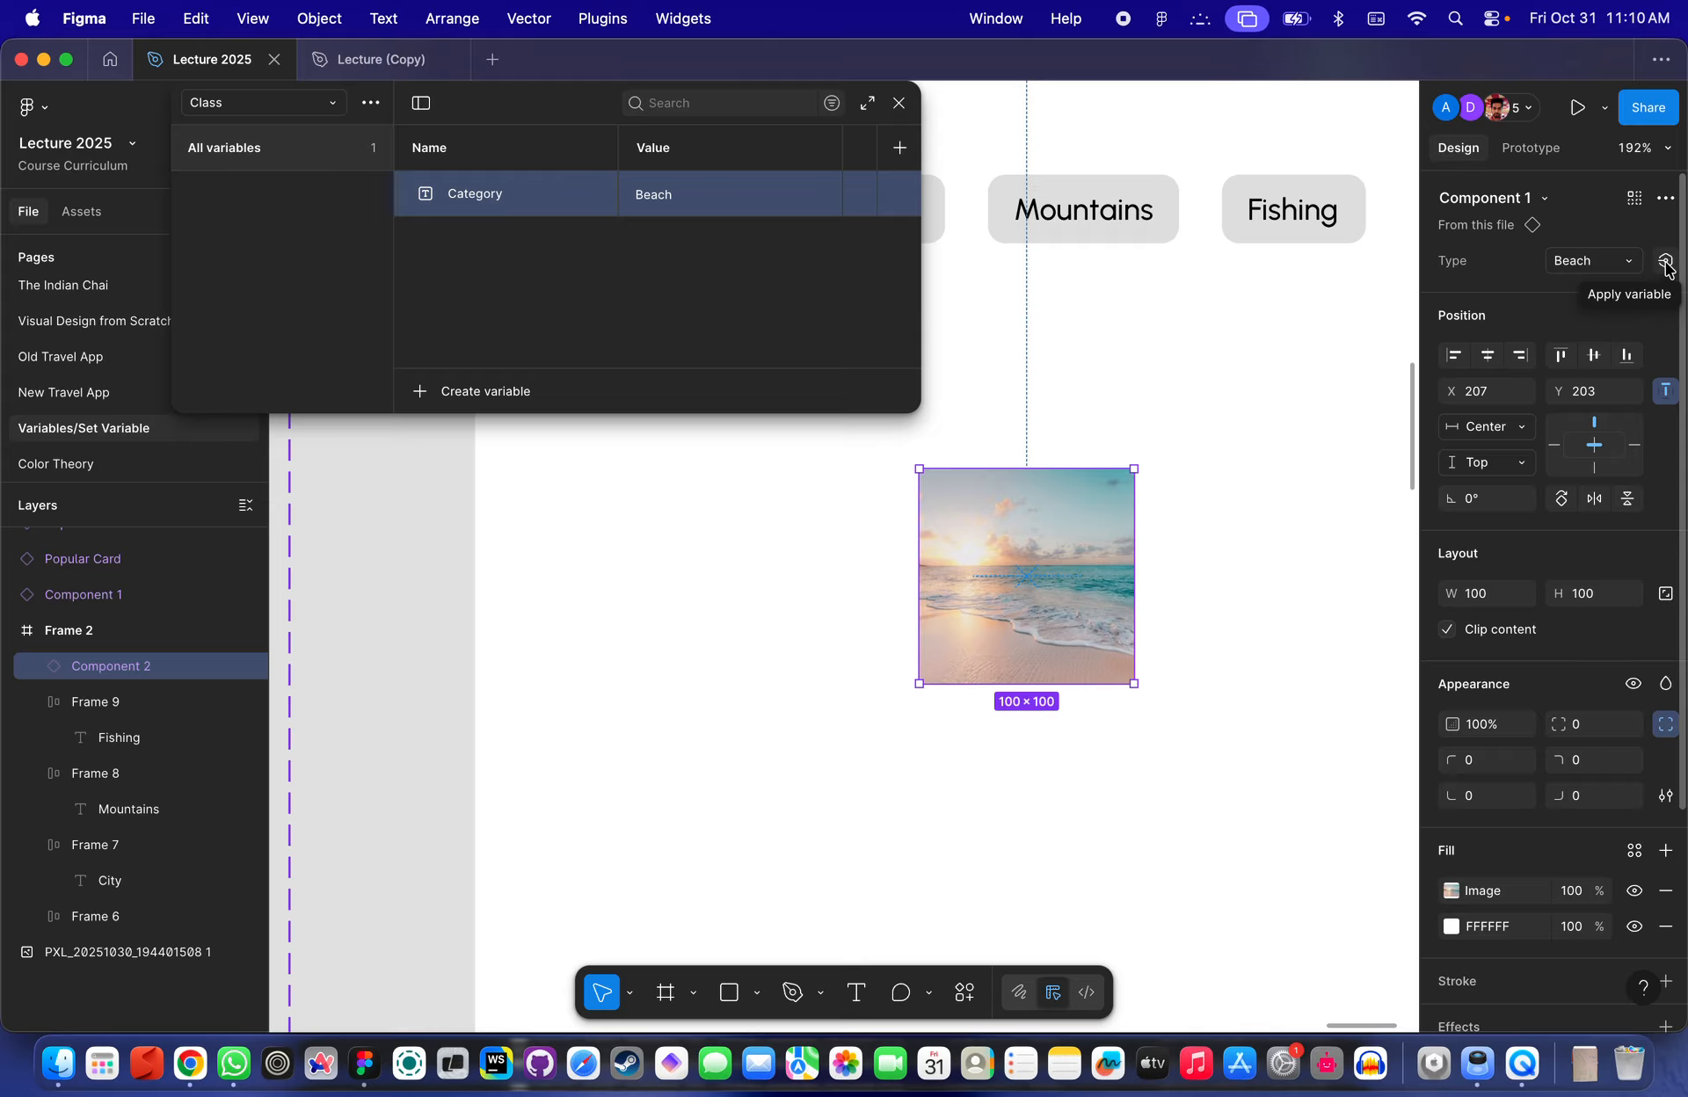
{"action": "left_click", "coordinate": [1665, 262]}
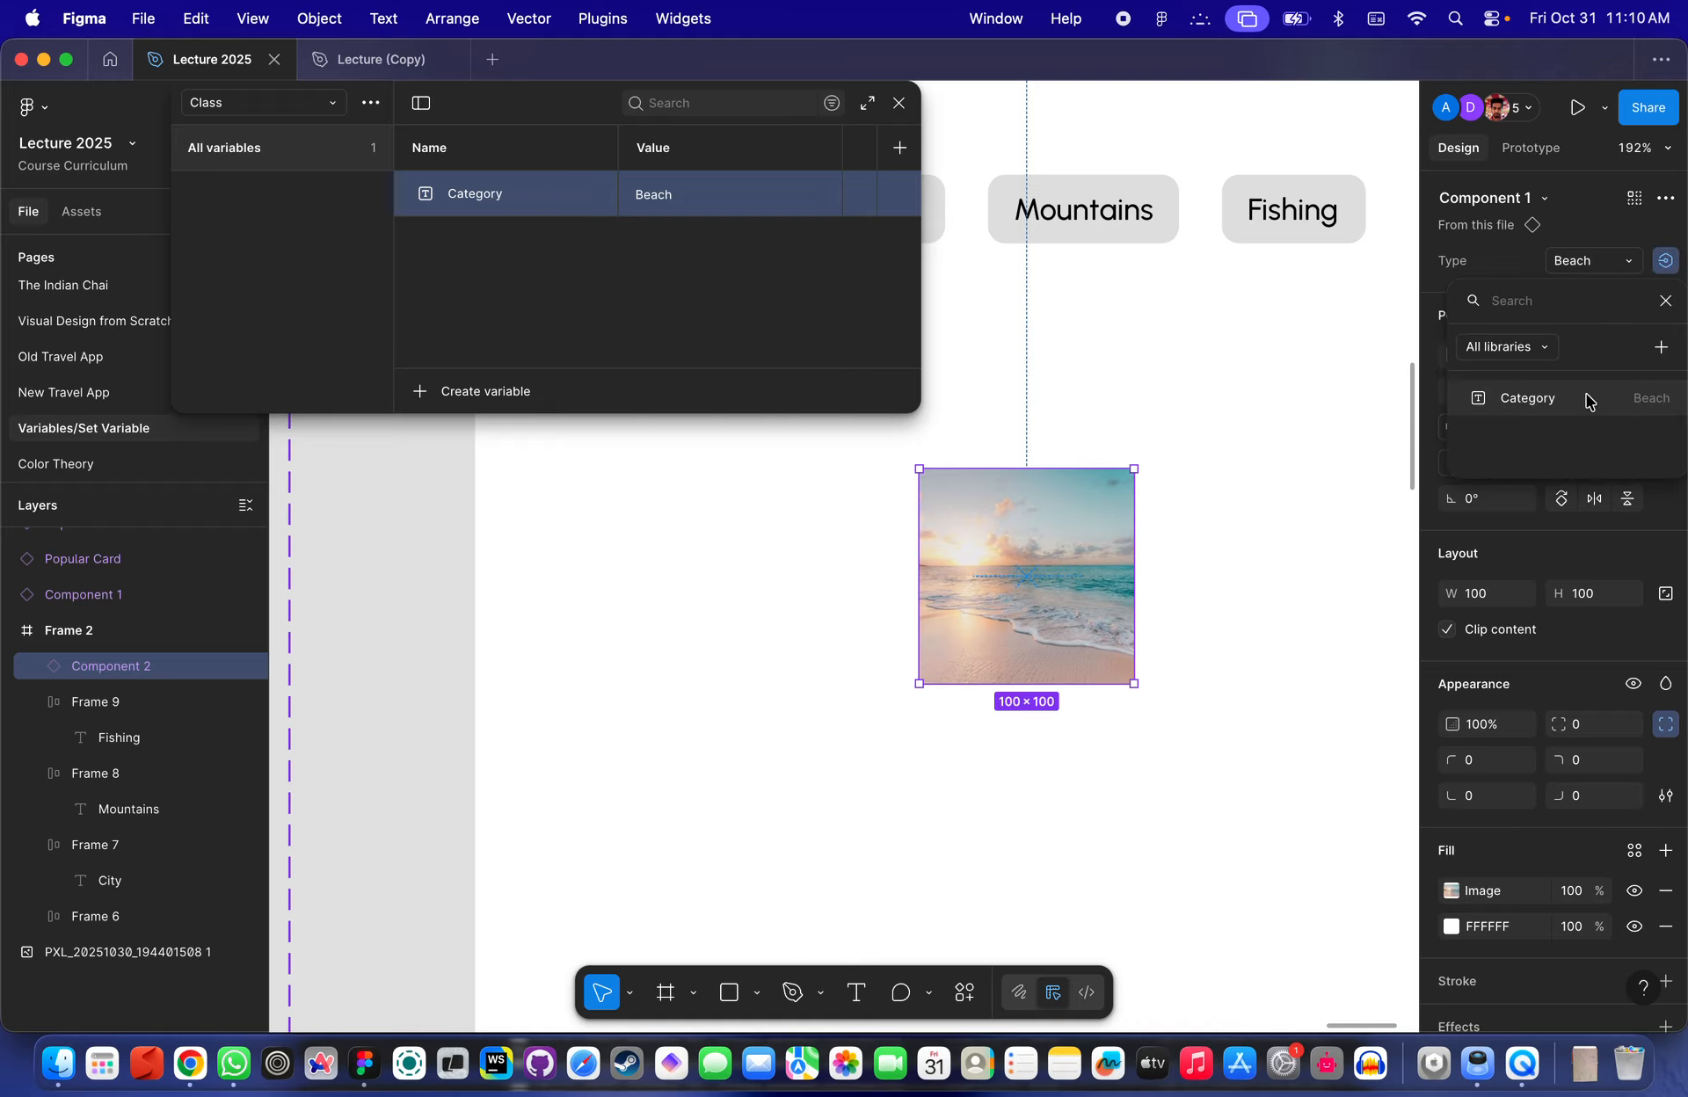
{"action": "left_click", "coordinate": [1527, 400]}
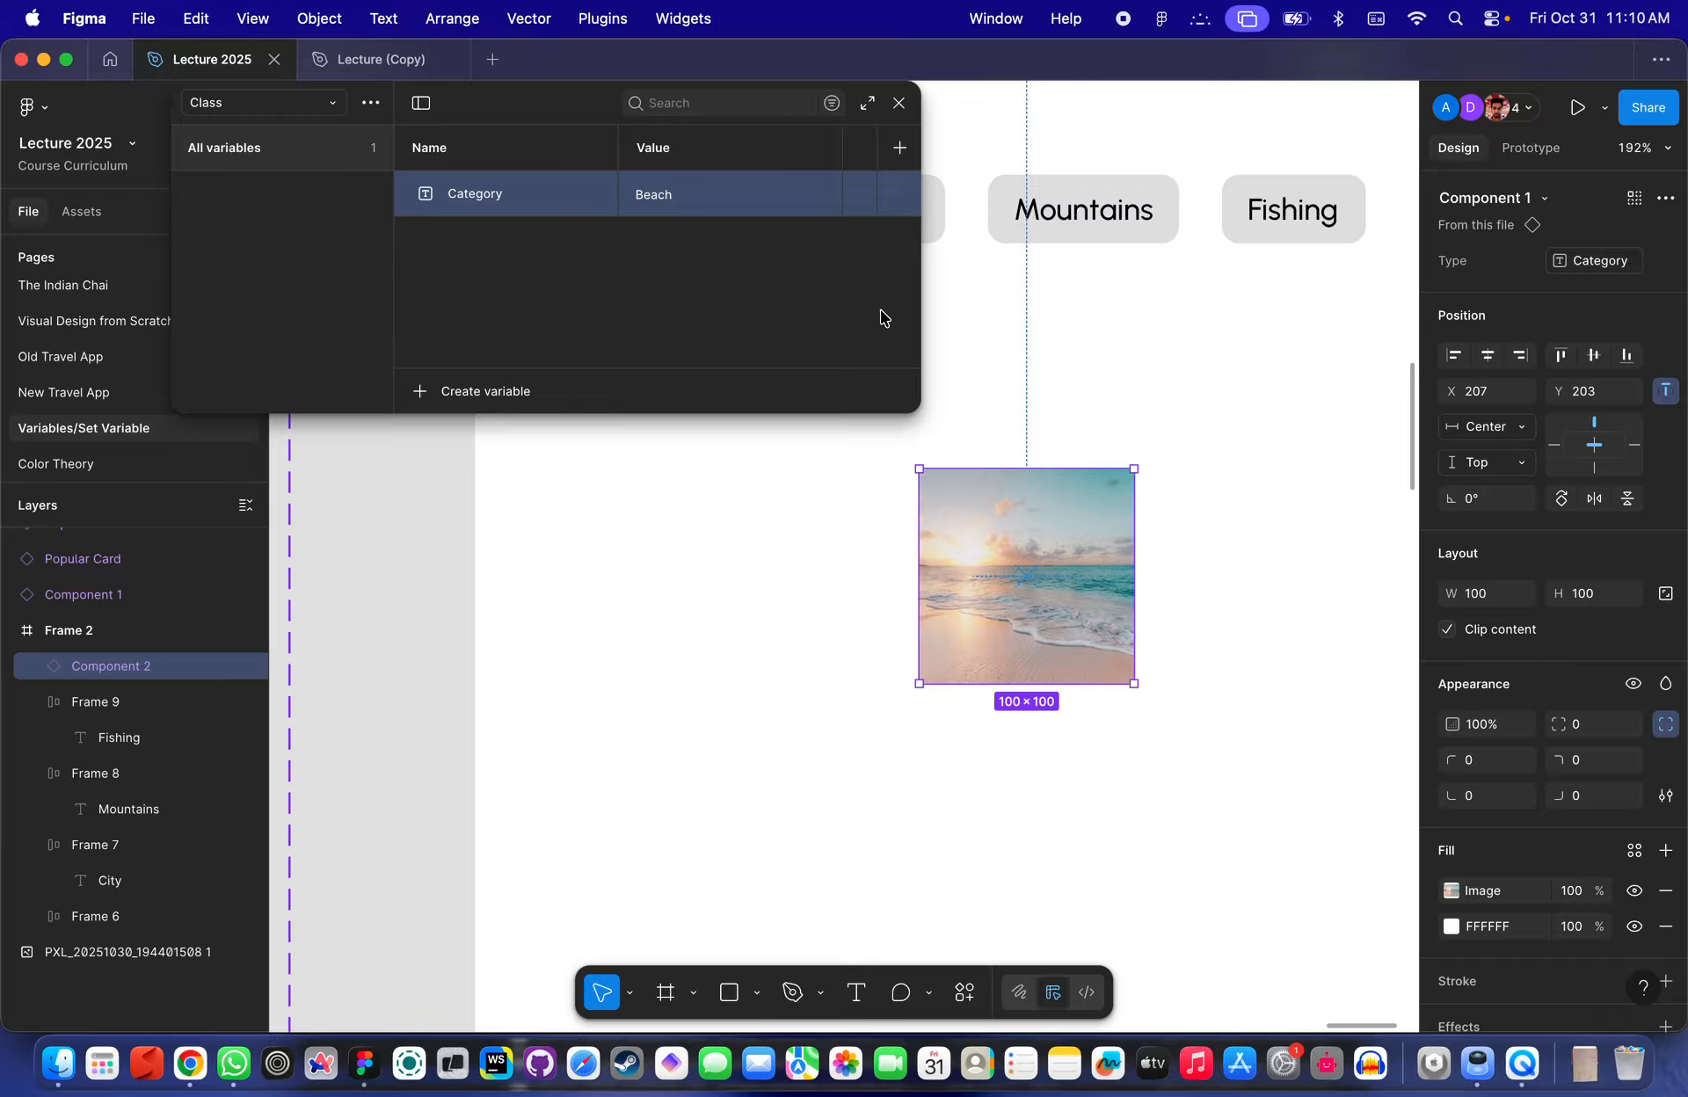
- Set the Category variable's value to Fishing
{"action": "double_click", "coordinate": [651, 193]}
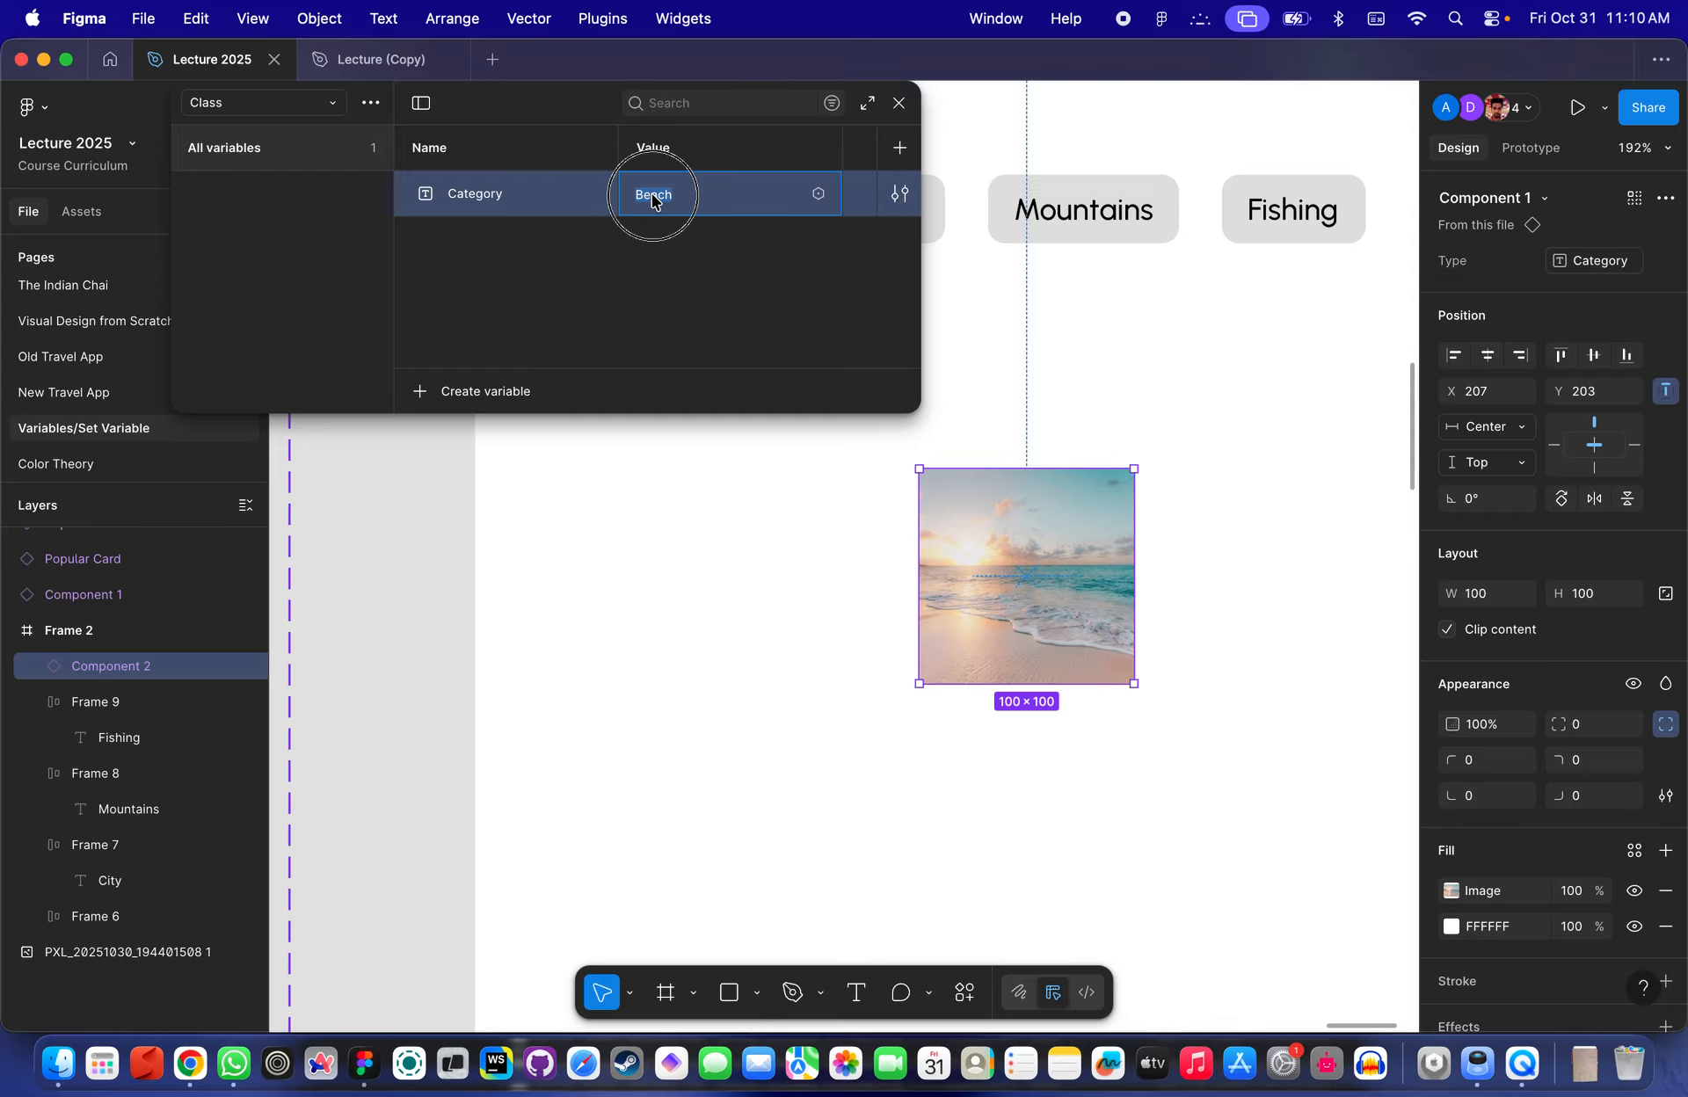
{"action": "type", "text": "Fishing"}
{"action": "key", "text": "Return"}
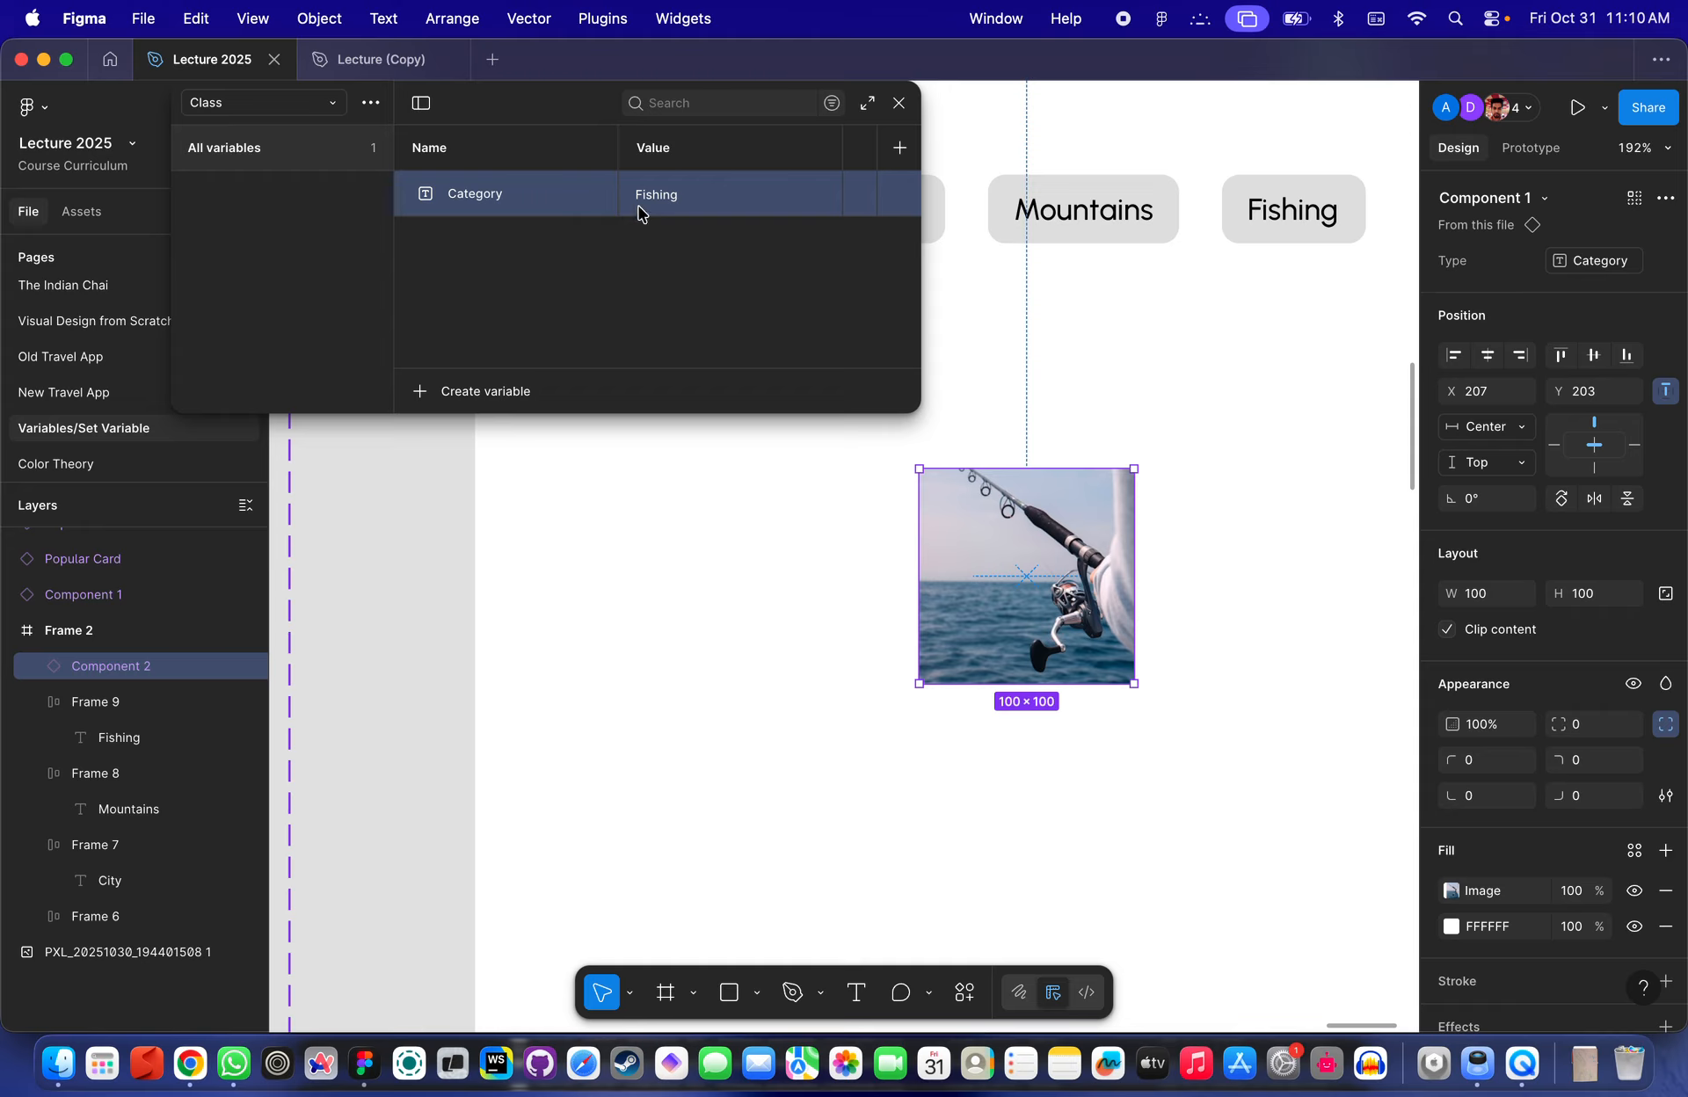
- Try the value anything for the Category variable, then set it back to Beach
{"action": "double_click", "coordinate": [666, 193]}
{"action": "type", "text": "anything"}
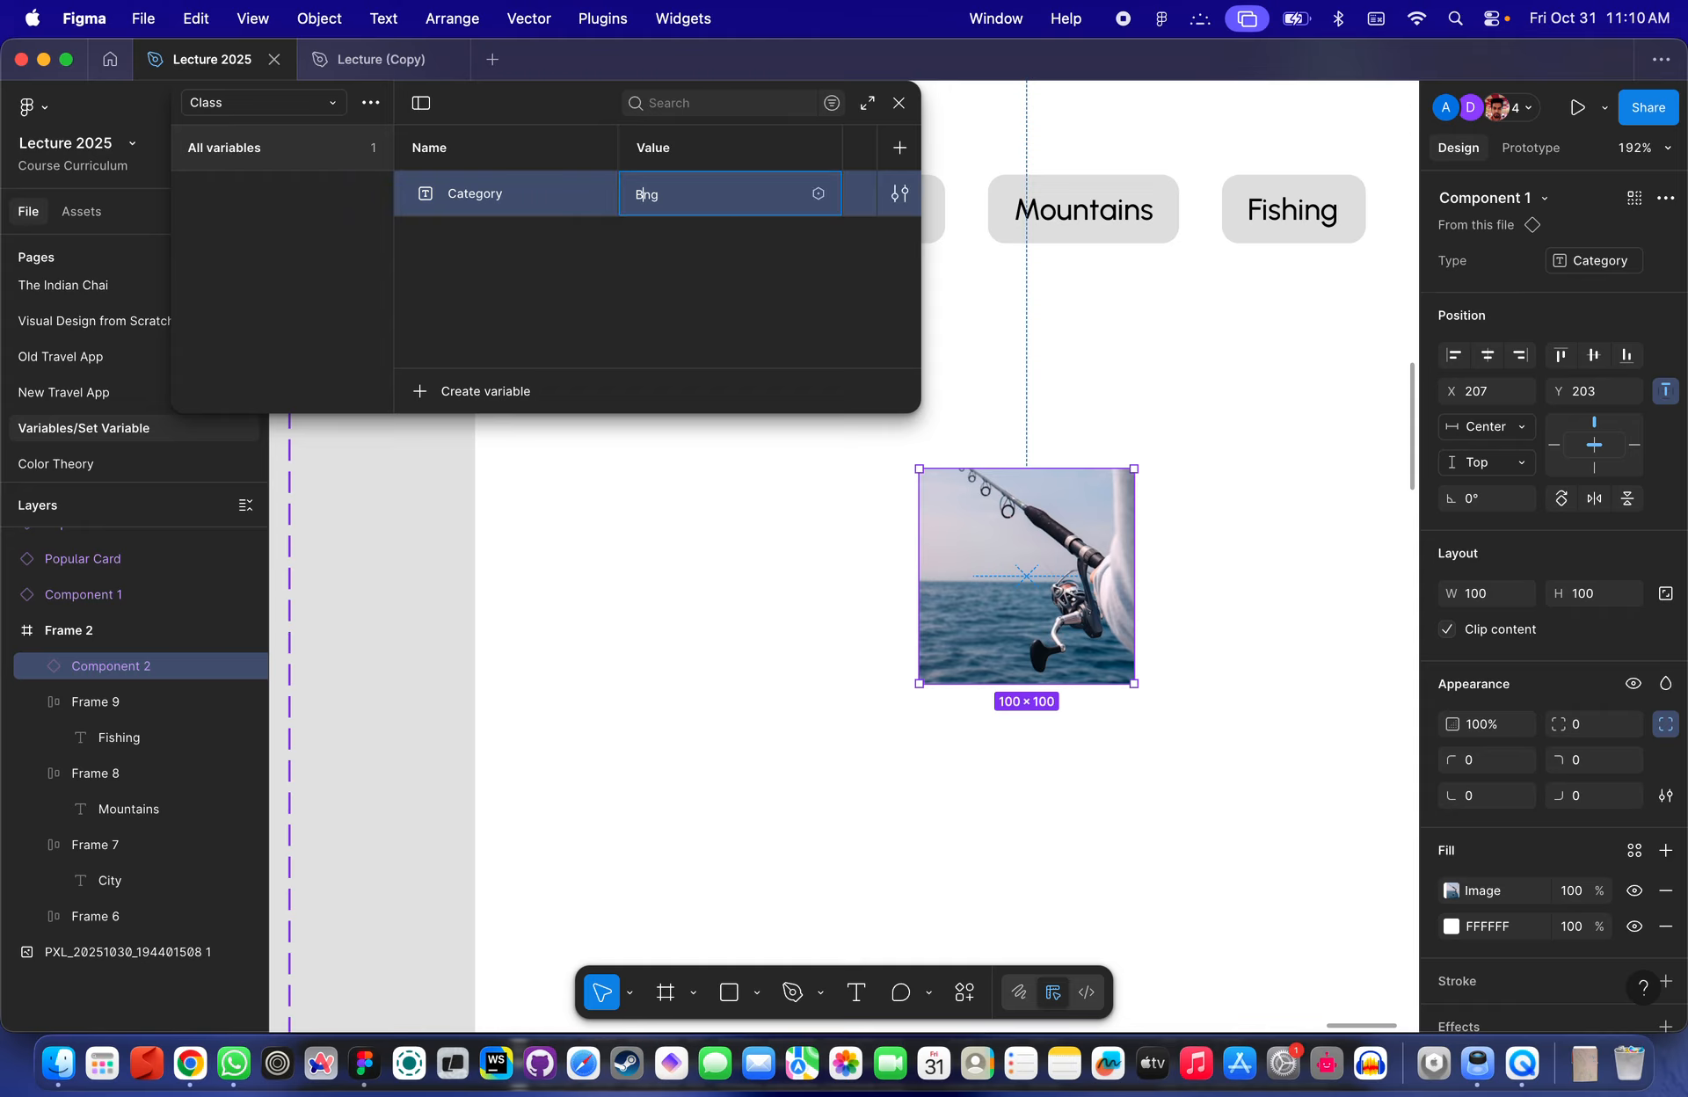
{"action": "key", "text": "super+a"}
{"action": "key", "text": "BackSpace"}
{"action": "type", "text": "Beach"}
{"action": "key", "text": "Return"}
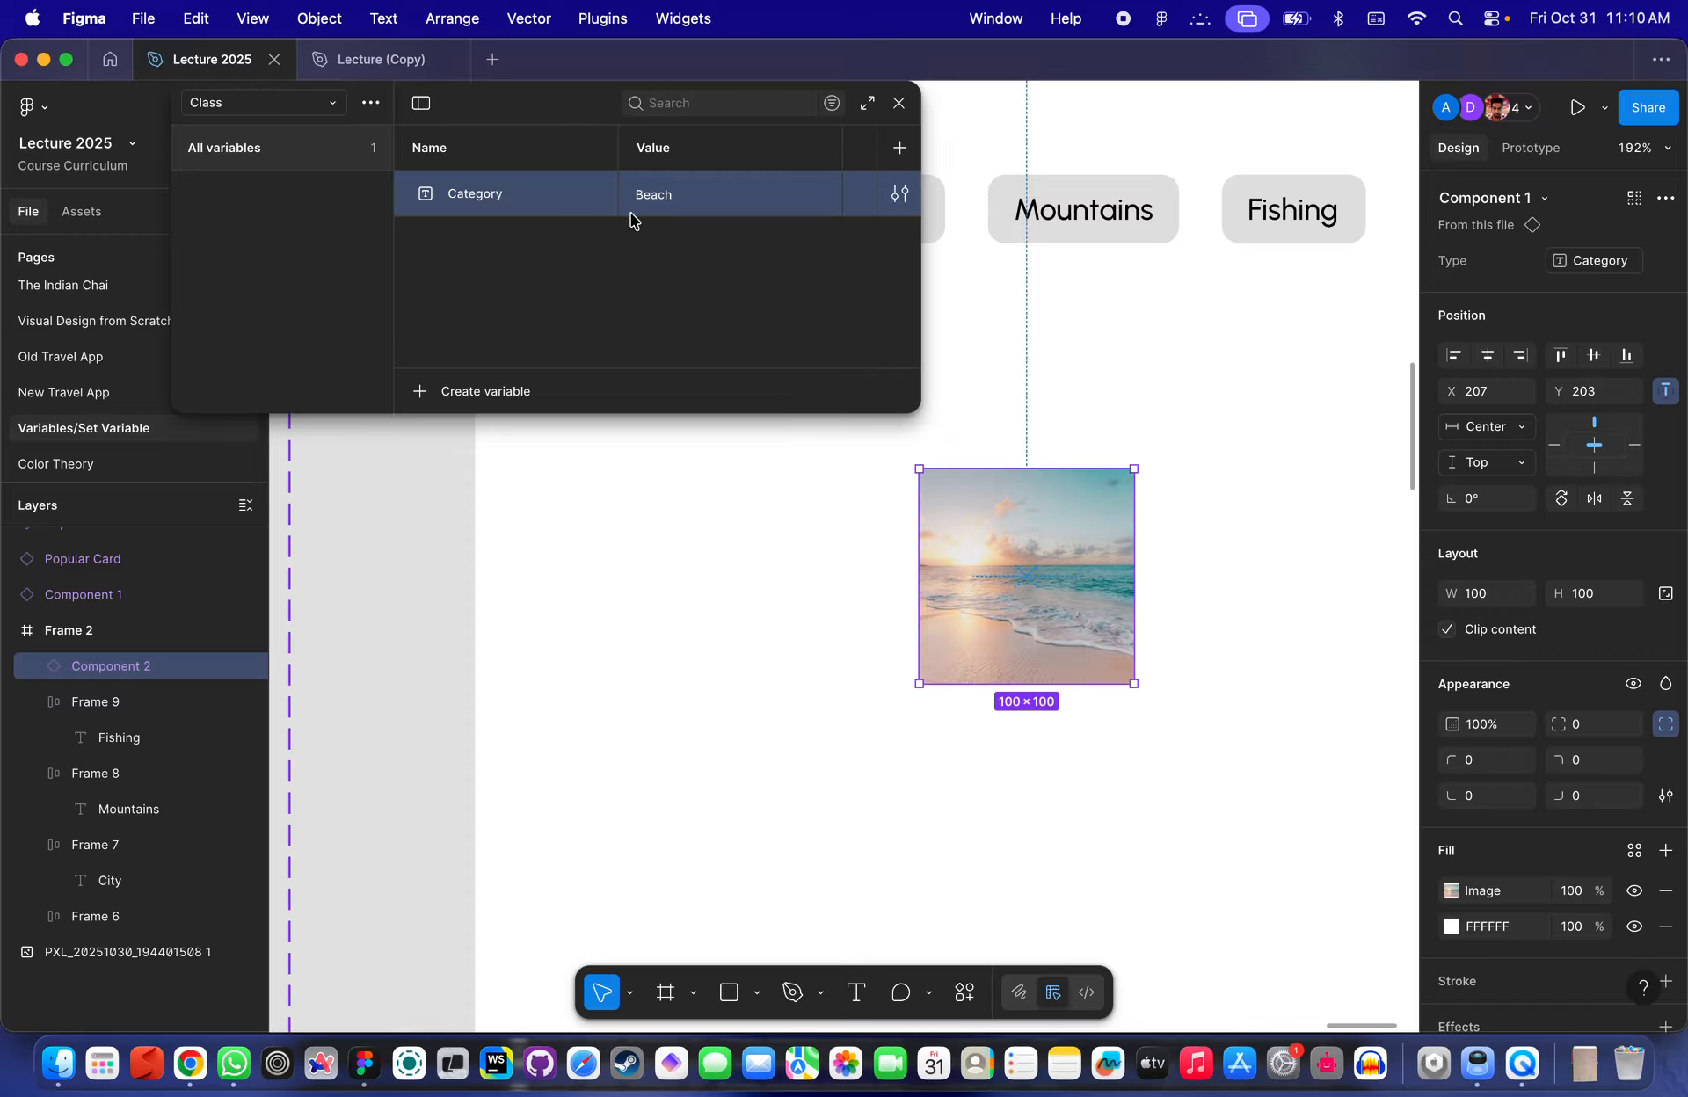
- Open the Fishing button's Set variable interaction in prototype mode
{"action": "scroll", "coordinate": [914, 313], "scroll_direction": "left", "scroll_amount": 5}
{"action": "scroll", "coordinate": [914, 313], "scroll_direction": "up", "scroll_amount": 2}
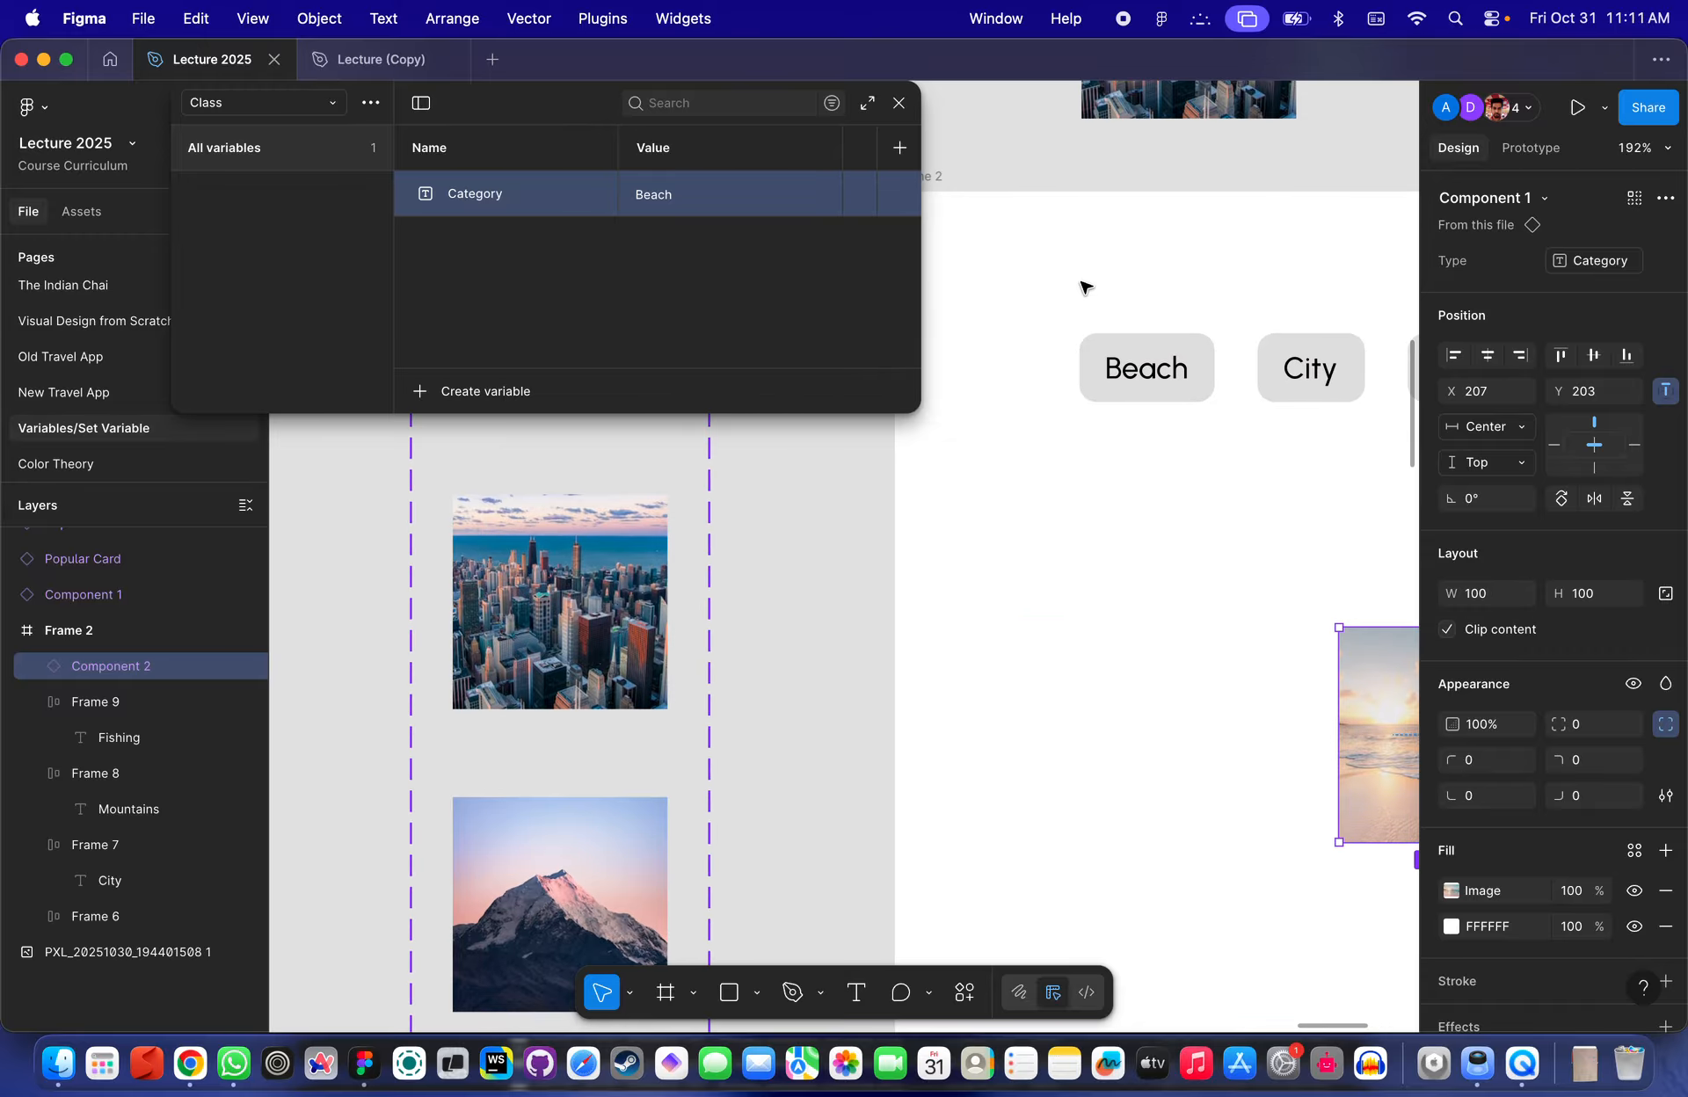
{"action": "left_click", "coordinate": [1194, 324]}
{"action": "left_click", "coordinate": [1141, 368]}
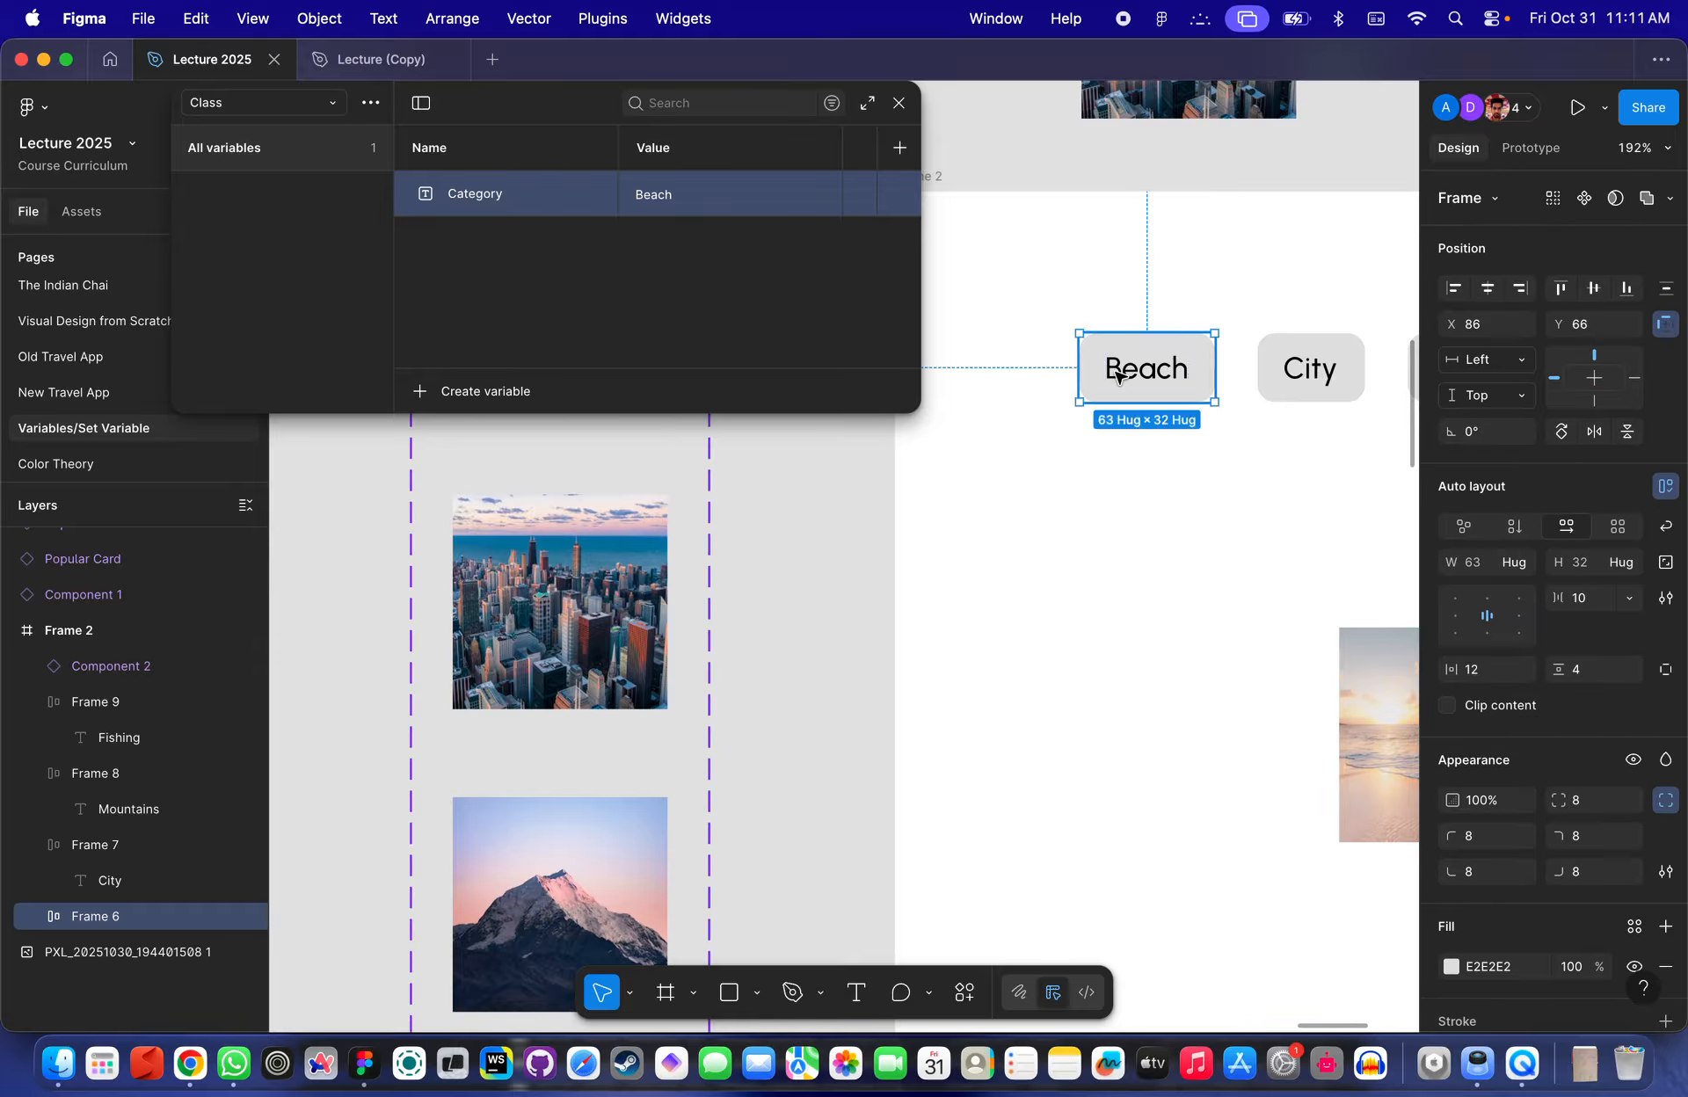
{"action": "scroll", "coordinate": [1176, 369], "scroll_direction": "right", "scroll_amount": 4}
{"action": "left_click", "coordinate": [1228, 389]}
{"action": "scroll", "coordinate": [1228, 390], "scroll_direction": "right", "scroll_amount": 4}
{"action": "scroll", "coordinate": [1228, 390], "scroll_direction": "up", "scroll_amount": 1}
{"action": "left_click", "coordinate": [1168, 483]}
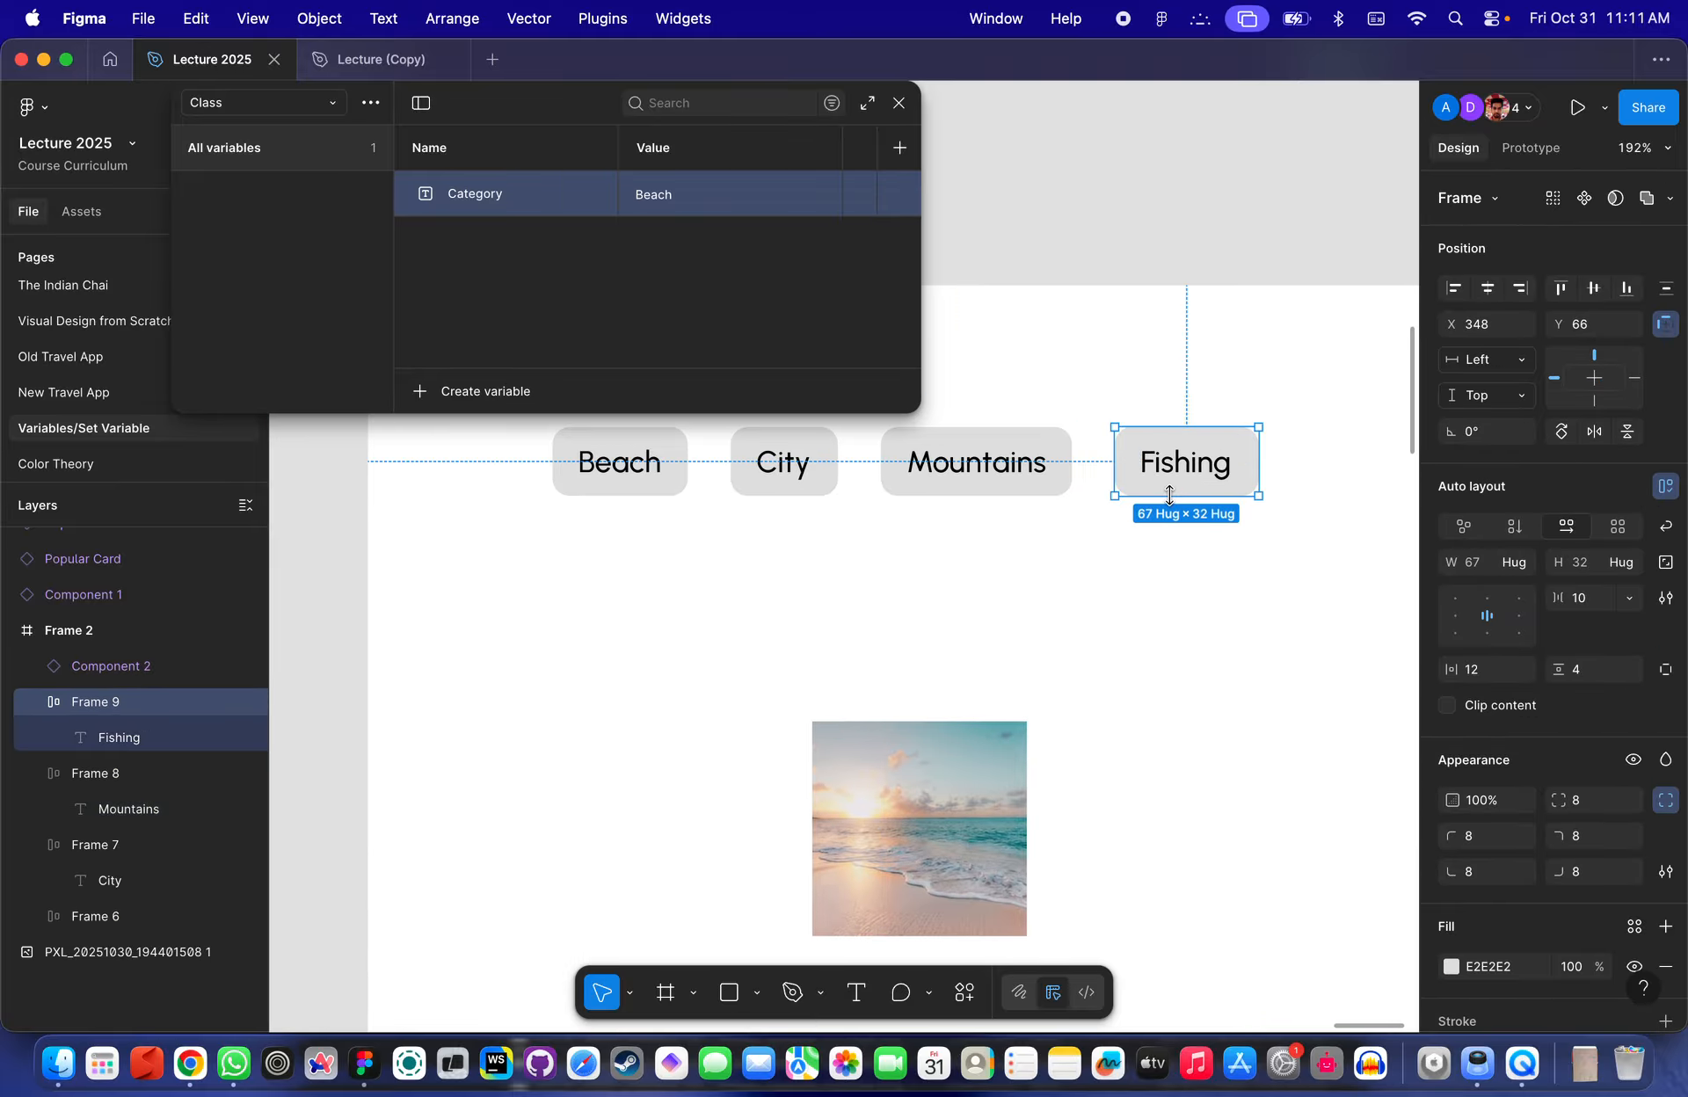
{"action": "left_click", "coordinate": [1531, 148]}
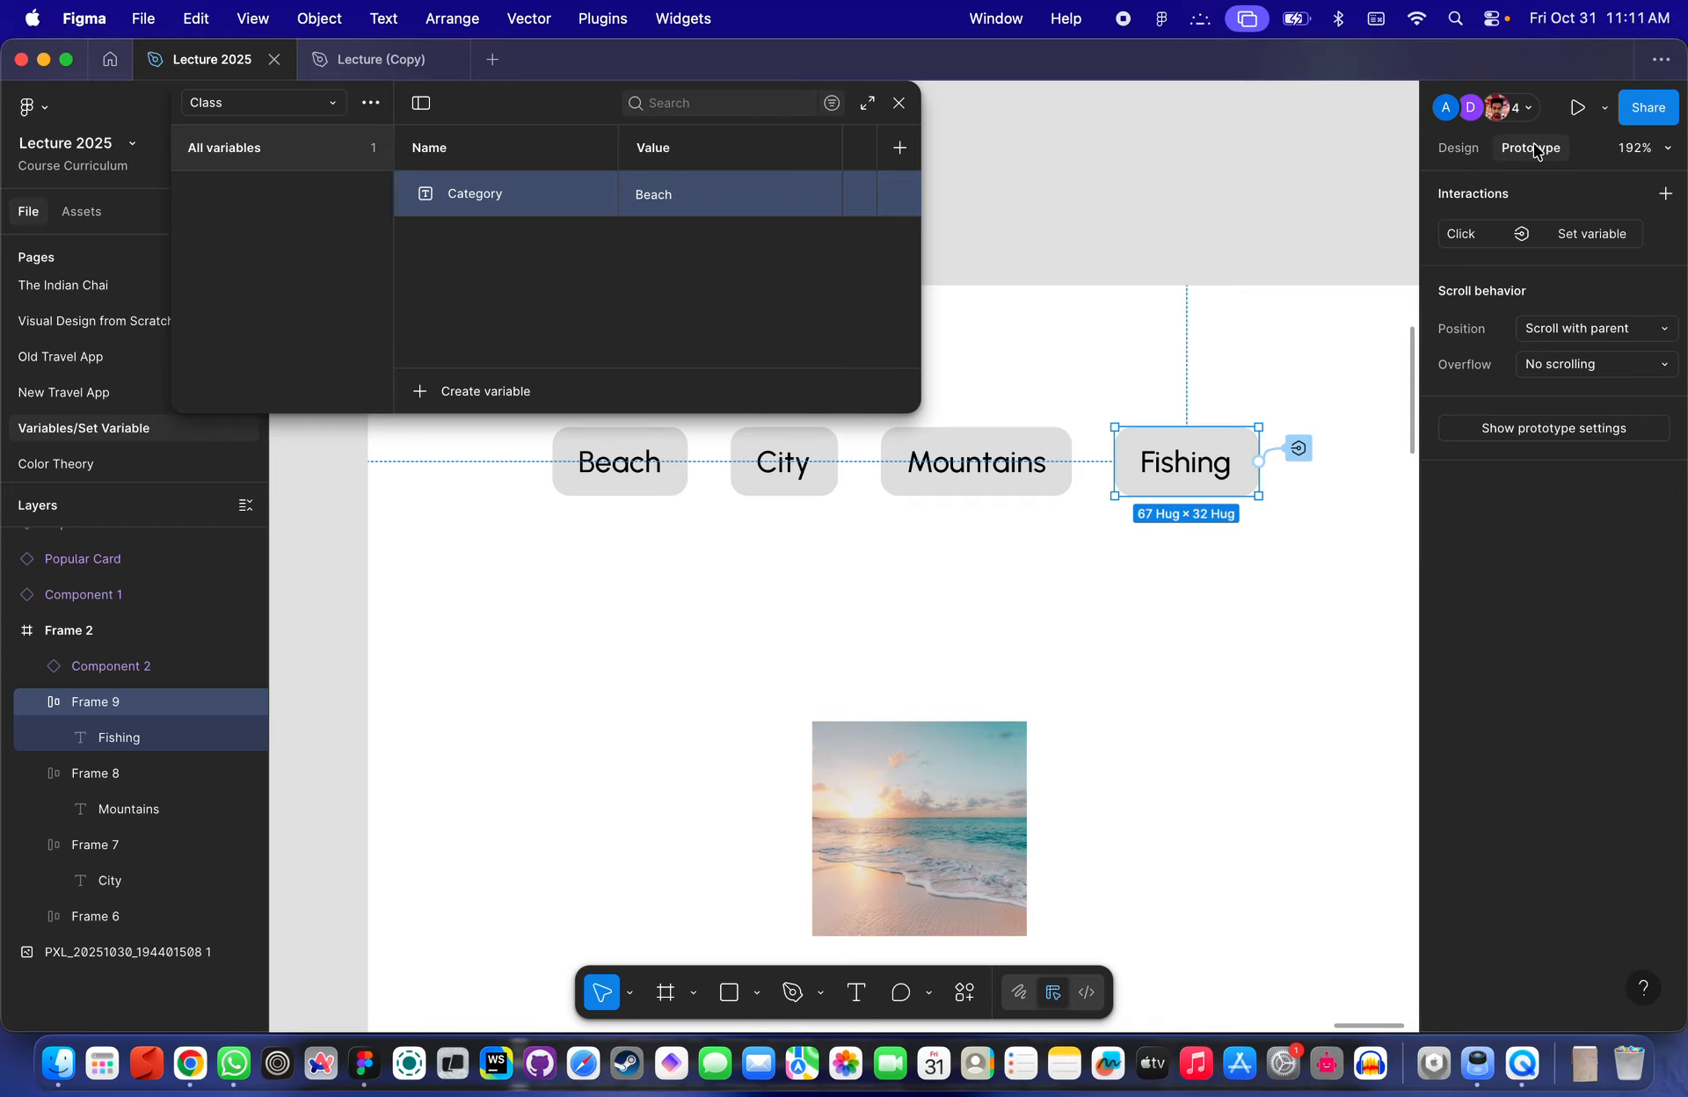
{"action": "left_click", "coordinate": [1289, 451]}
- Review the Fishing interaction's target and value, then select the City button
{"action": "scroll", "coordinate": [1291, 454], "scroll_direction": "up", "scroll_amount": 2}
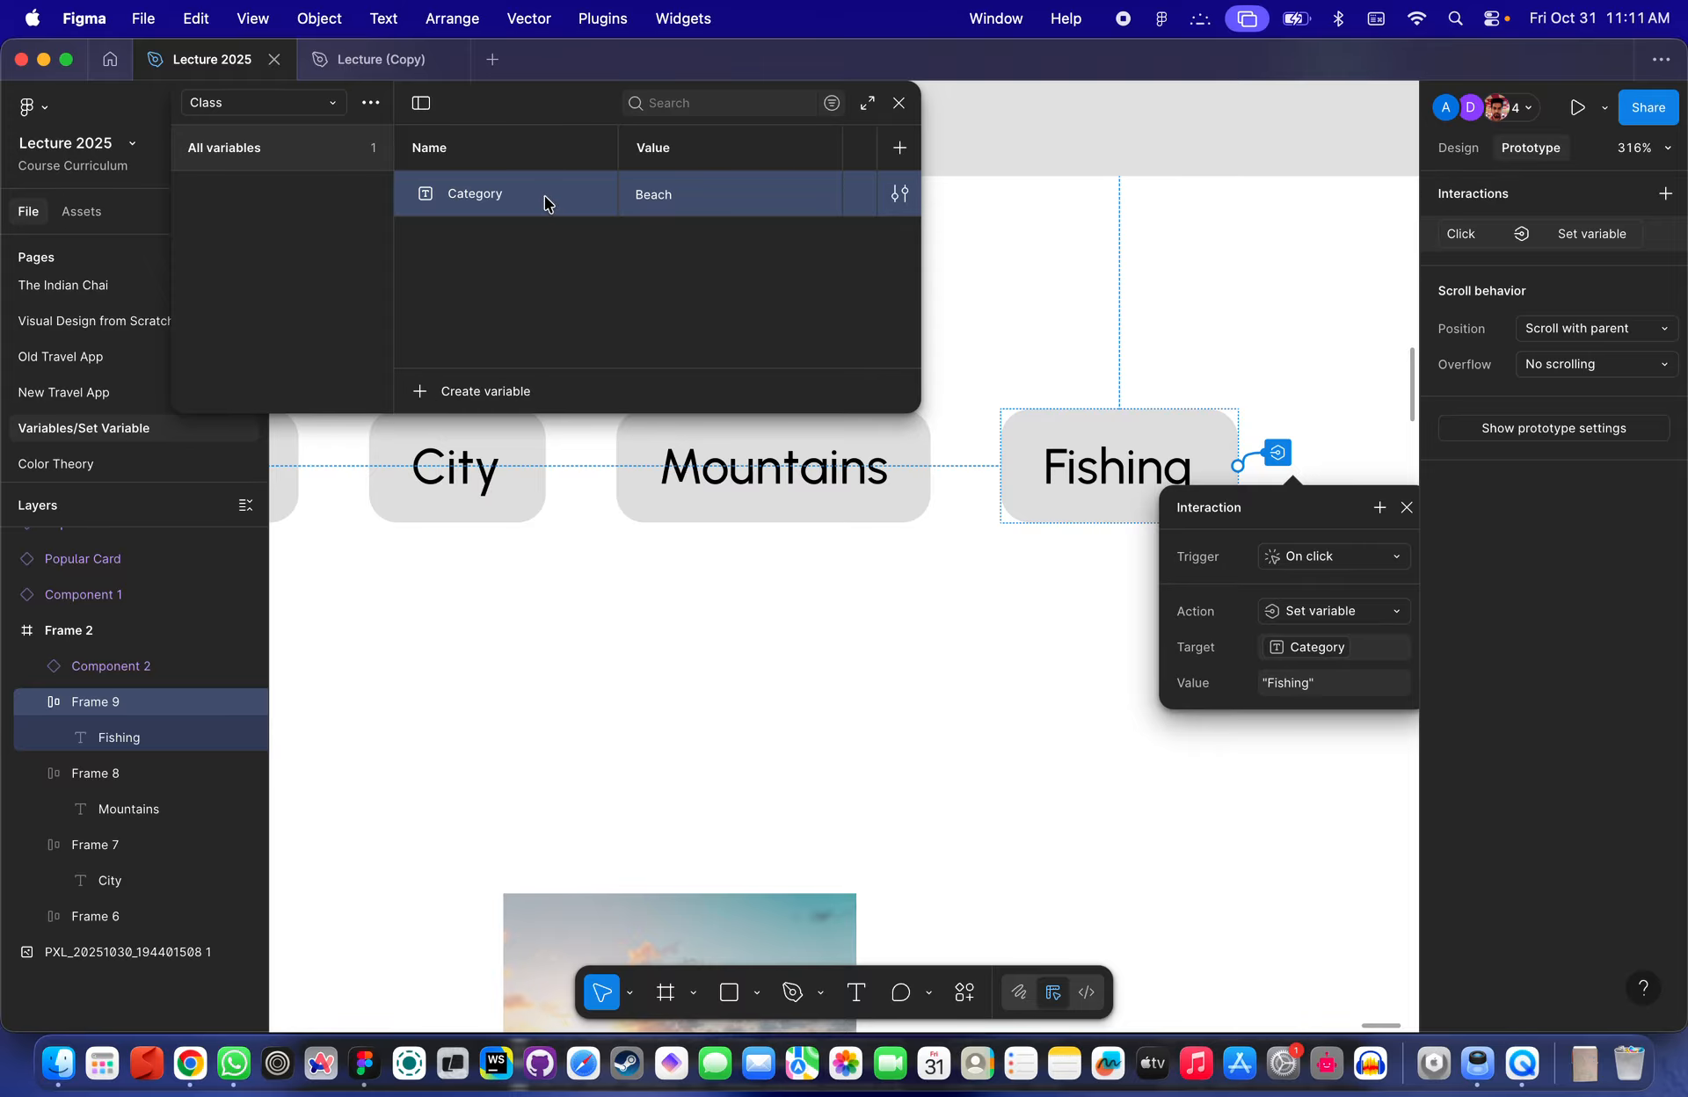
{"action": "scroll", "coordinate": [1099, 457], "scroll_direction": "down", "scroll_amount": 3}
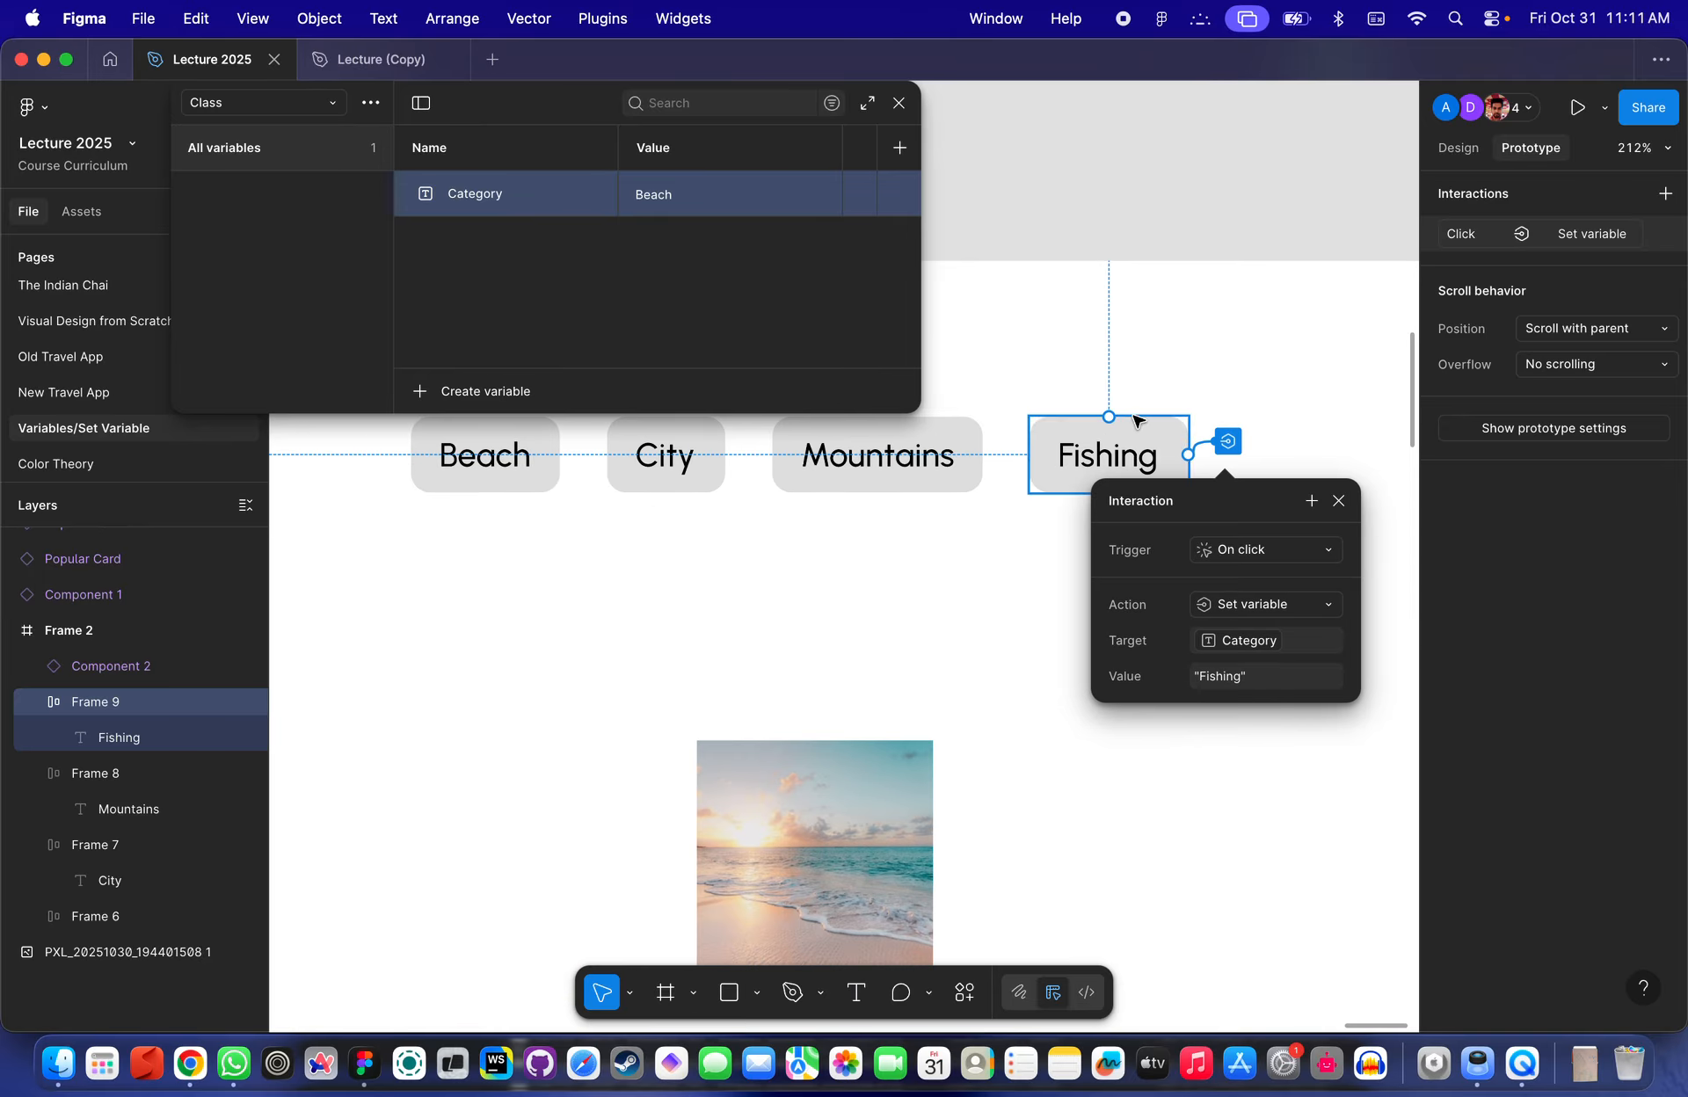
{"action": "scroll", "coordinate": [1158, 395], "scroll_direction": "left", "scroll_amount": 3}
{"action": "left_click", "coordinate": [1159, 395]}
{"action": "scroll", "coordinate": [1158, 396], "scroll_direction": "left", "scroll_amount": 5}
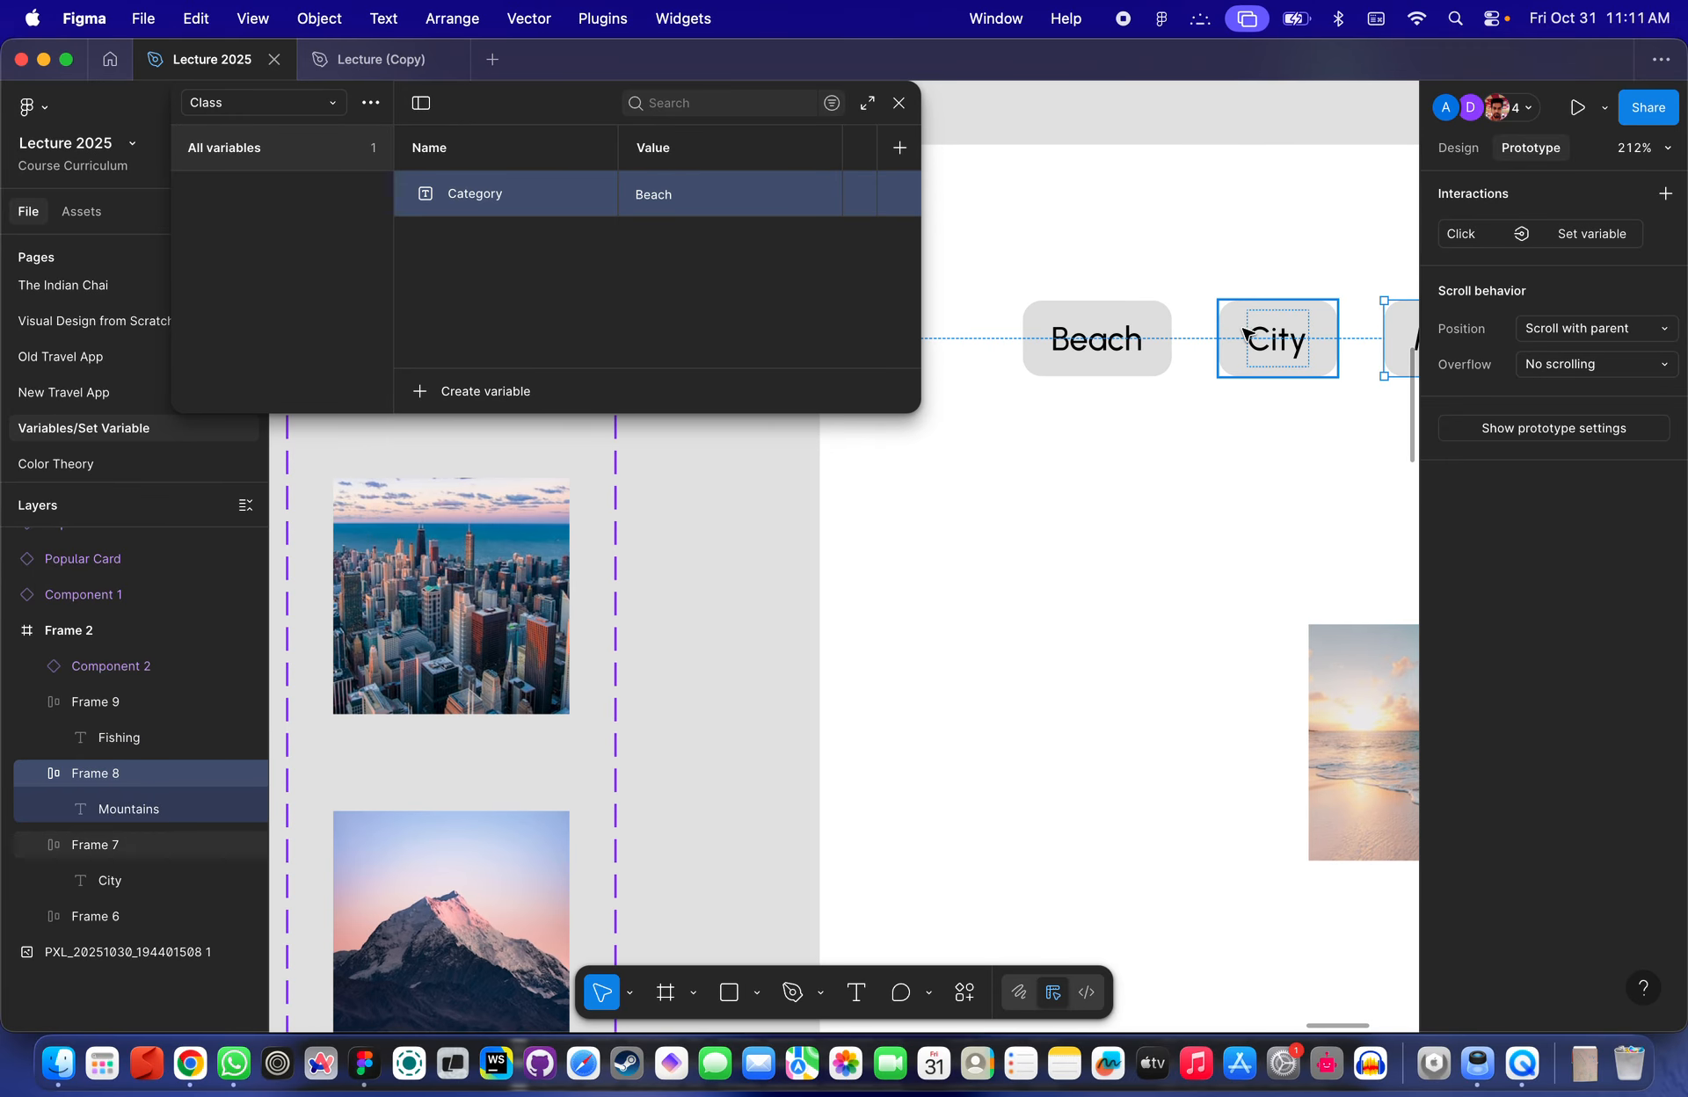
- Close the variables window and look over the frame with the four category buttons and their interactions
{"action": "left_click", "coordinate": [1266, 339]}
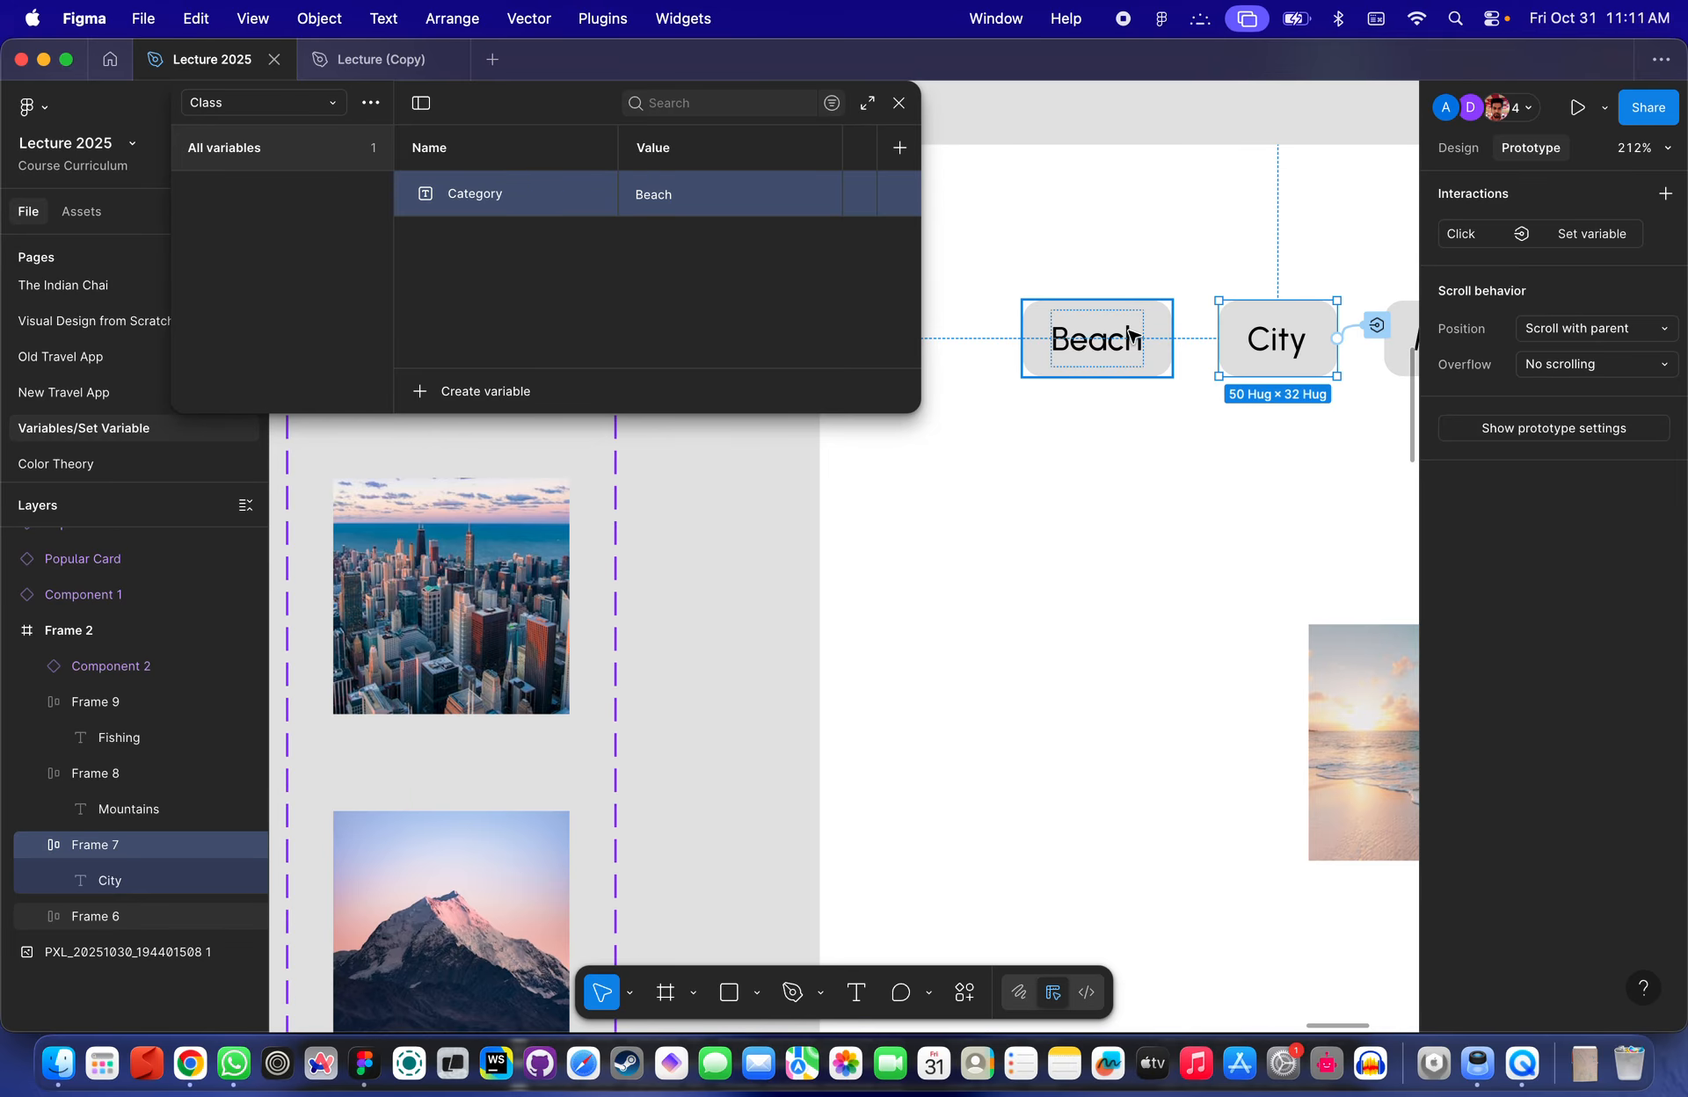
{"action": "left_click", "coordinate": [898, 103]}
{"action": "scroll", "coordinate": [932, 171], "scroll_direction": "up", "scroll_amount": 2}
{"action": "scroll", "coordinate": [931, 172], "scroll_direction": "right", "scroll_amount": 2}
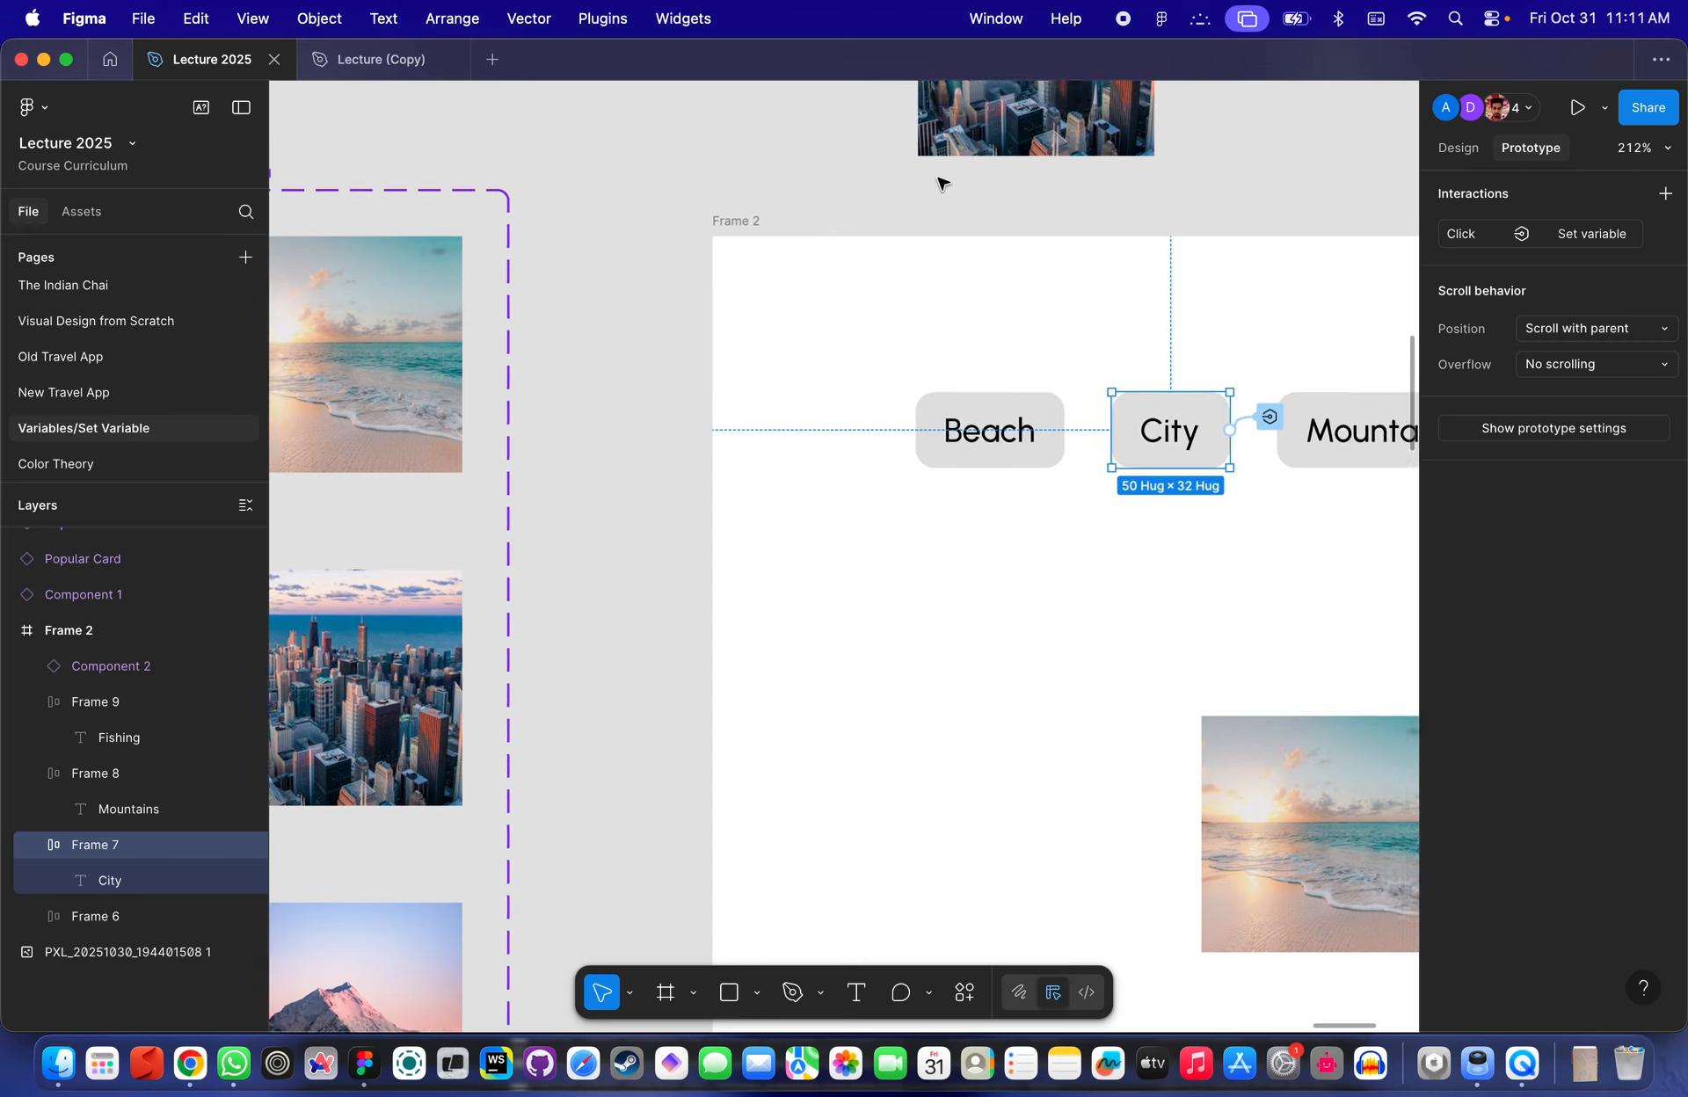
{"action": "scroll", "coordinate": [941, 182], "scroll_direction": "down", "scroll_amount": 3}
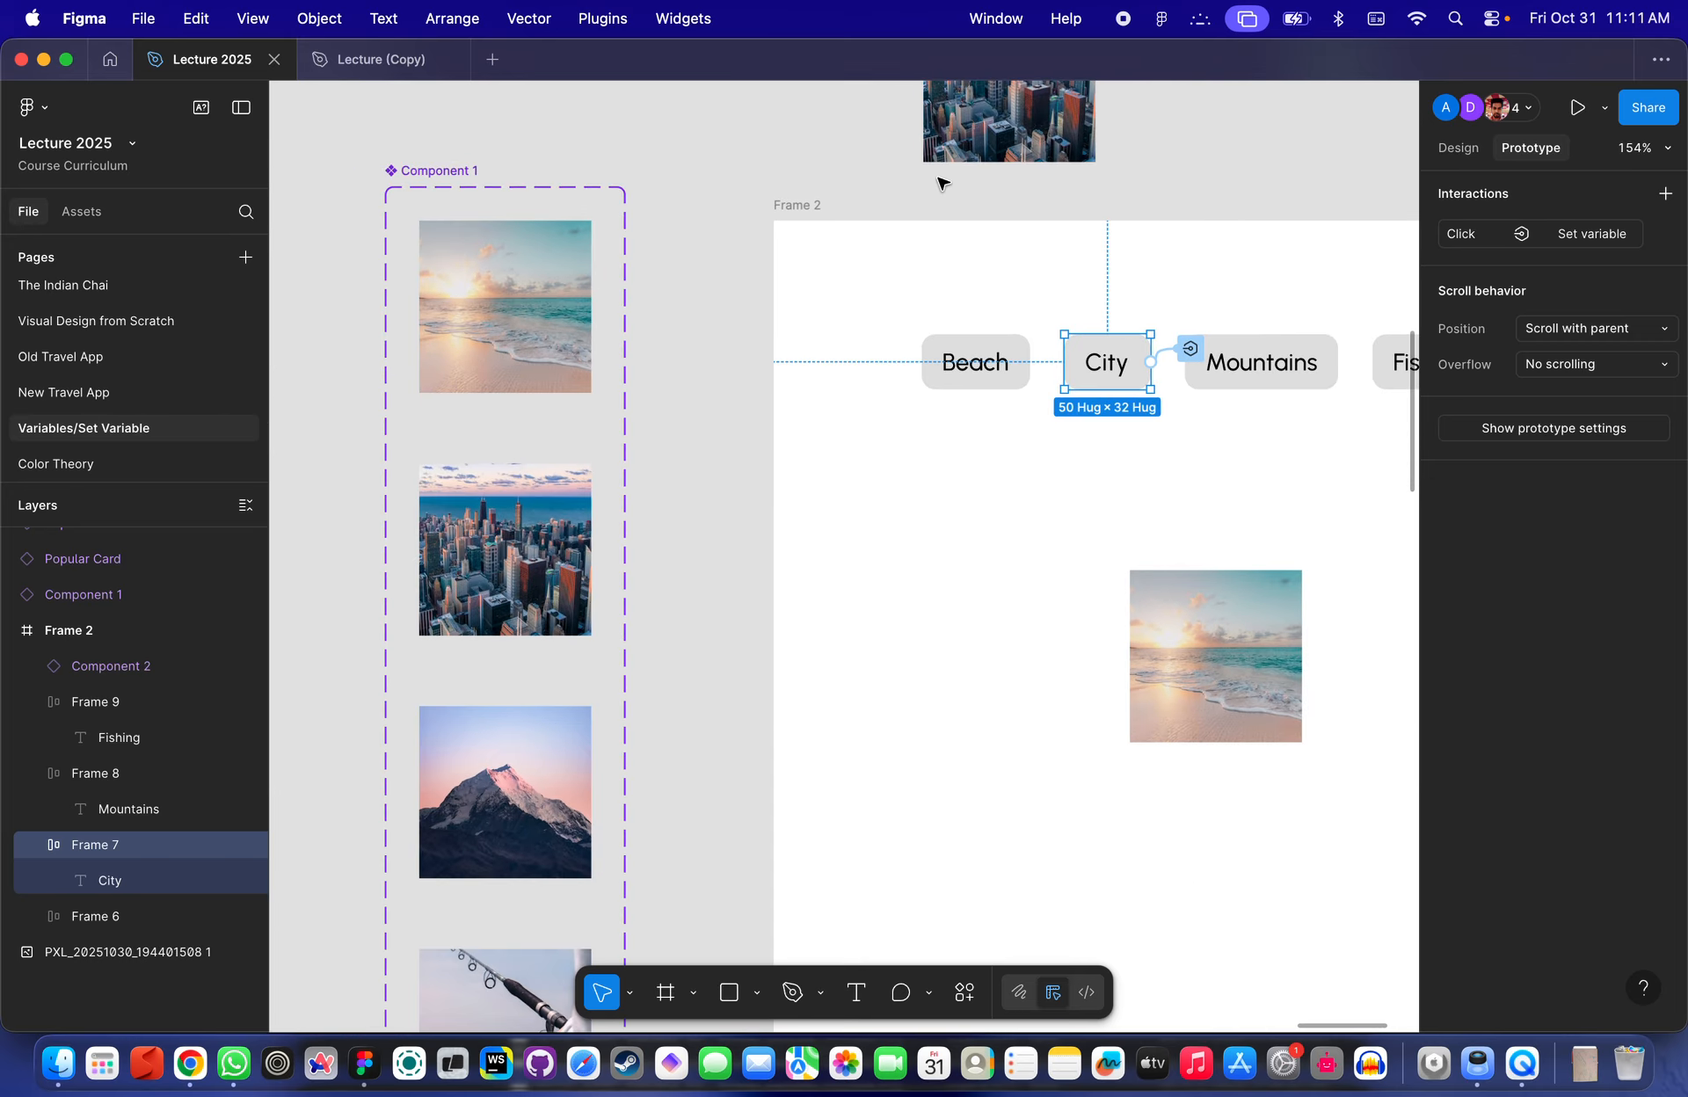
{"action": "scroll", "coordinate": [967, 211], "scroll_direction": "right", "scroll_amount": 5}
{"action": "scroll", "coordinate": [967, 211], "scroll_direction": "up", "scroll_amount": 1}
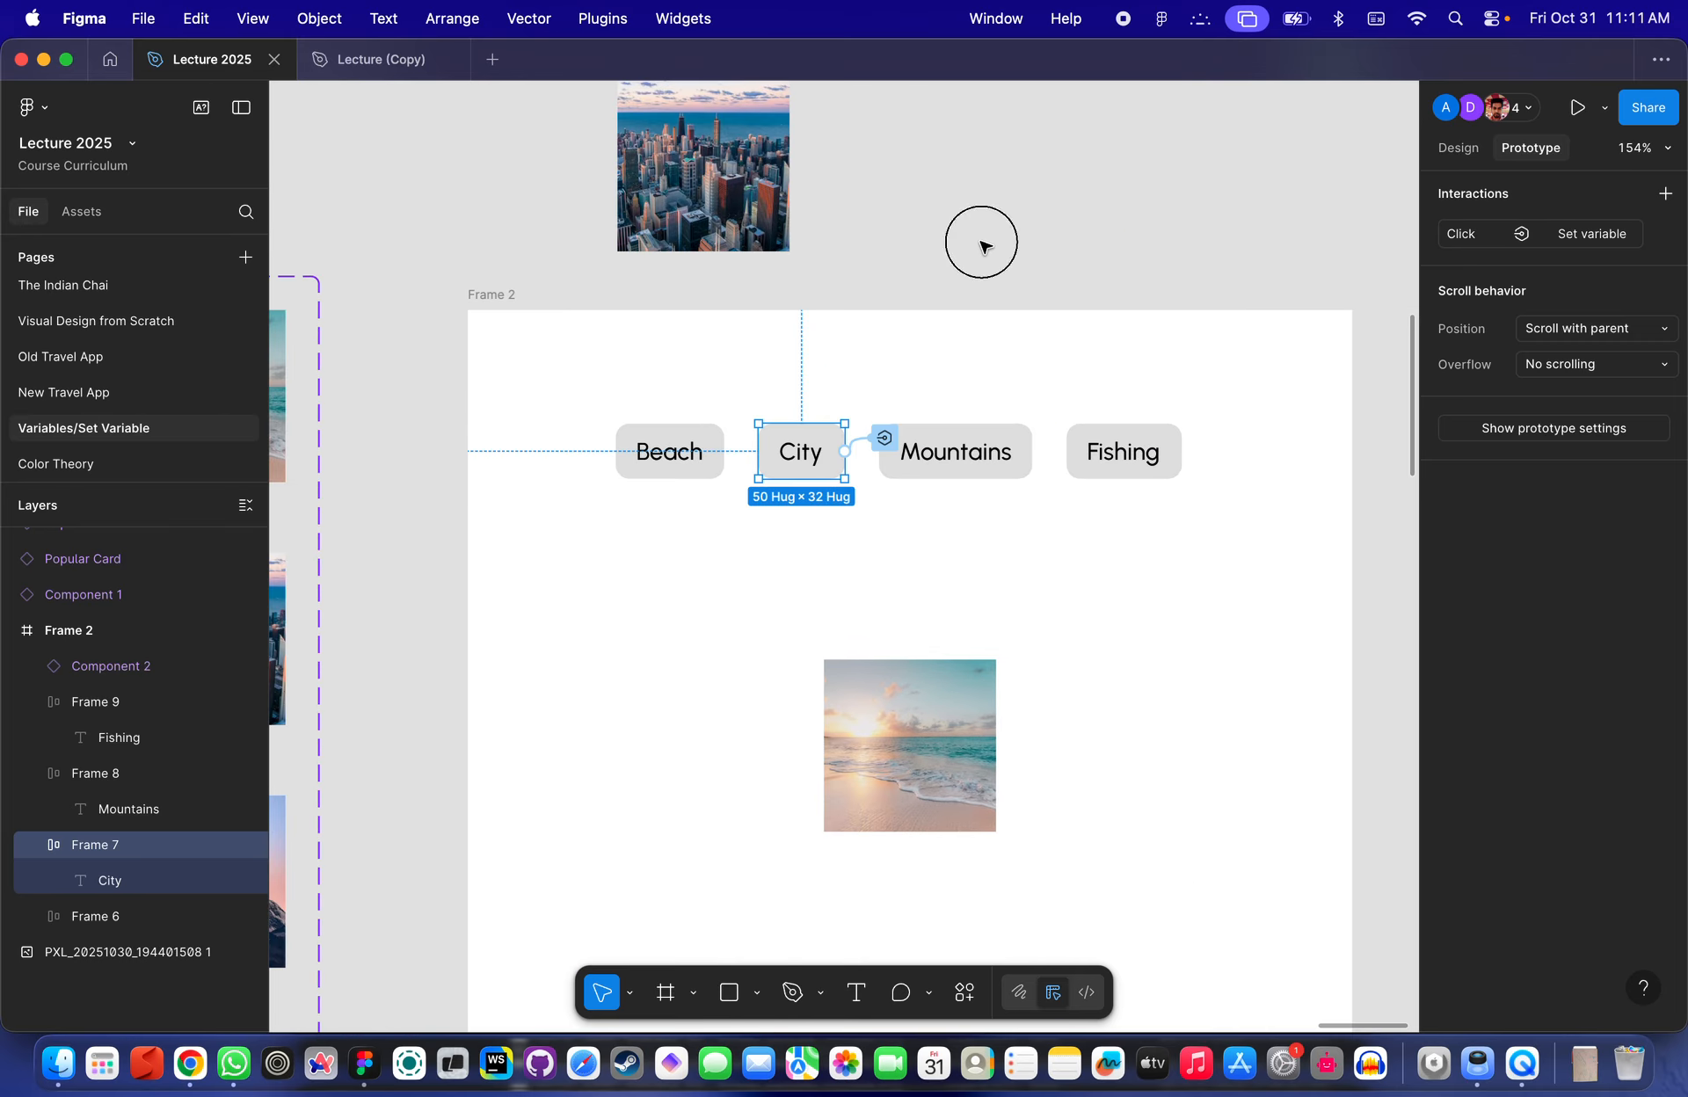
{"action": "left_click", "coordinate": [979, 238]}
{"action": "scroll", "coordinate": [979, 245], "scroll_direction": "down", "scroll_amount": 3}
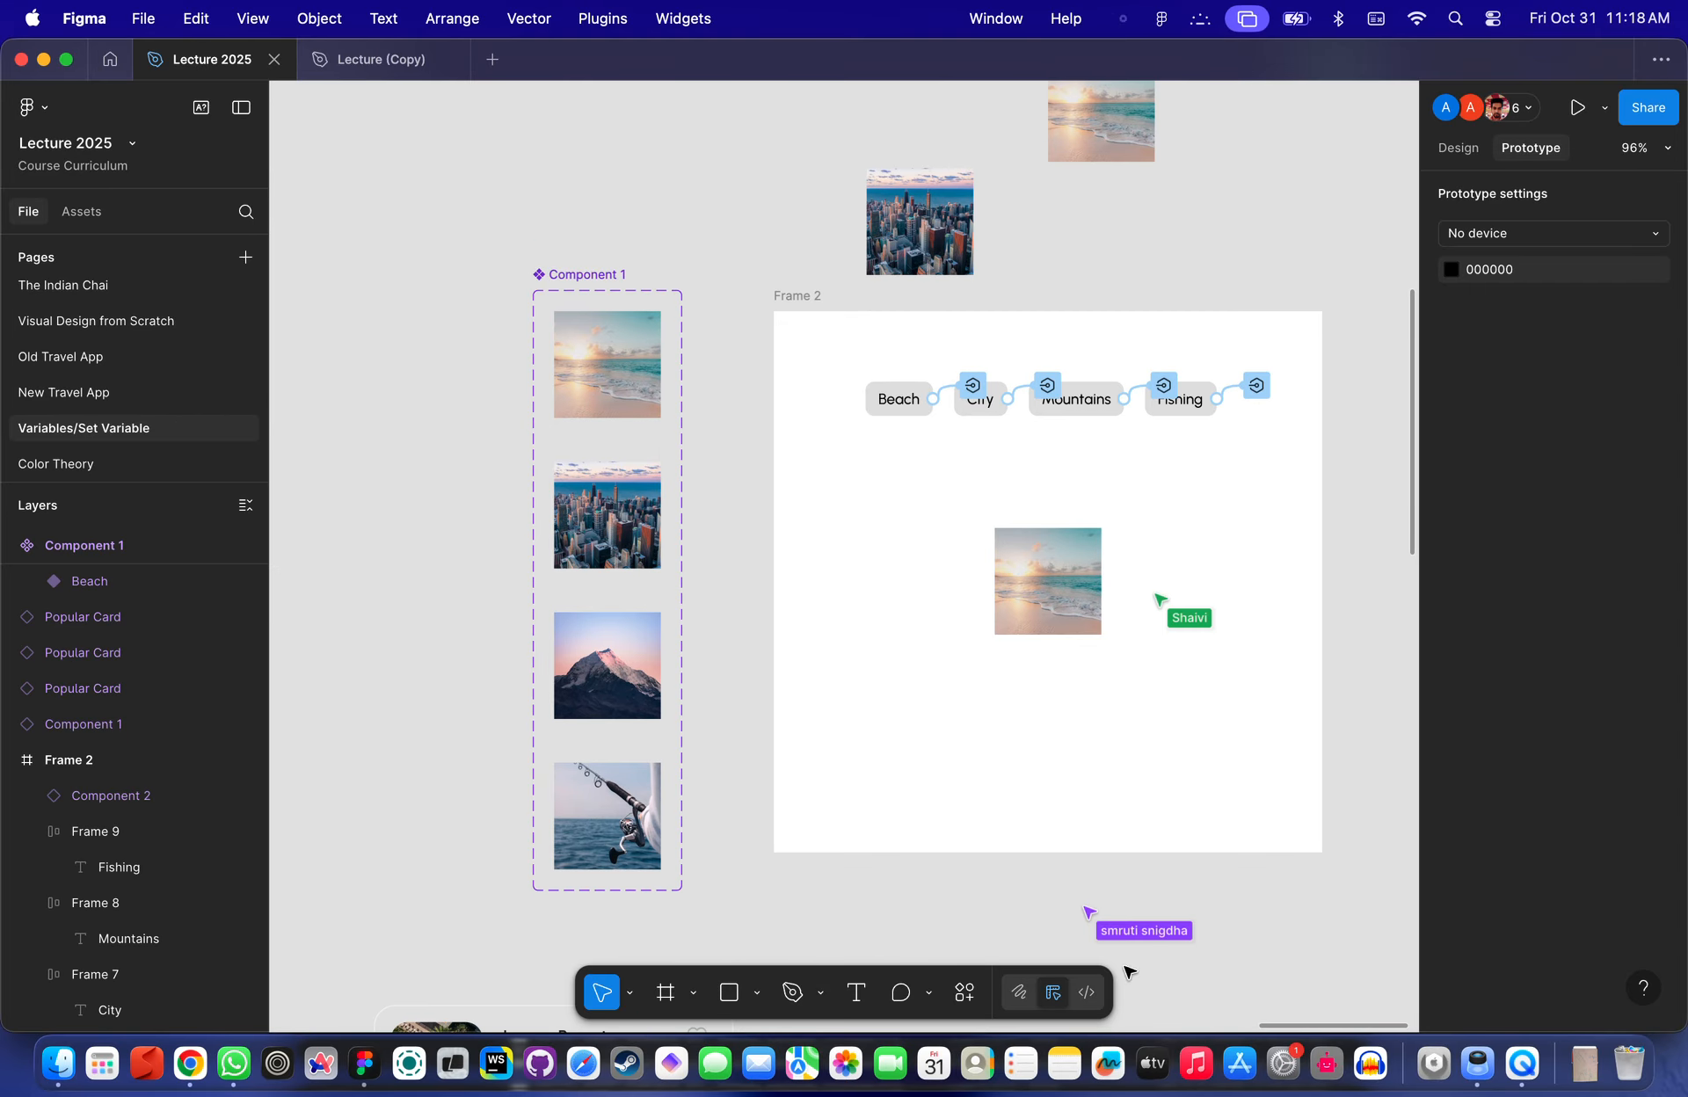
{"action": "scroll", "coordinate": [789, 233], "scroll_direction": "down", "scroll_amount": 2}
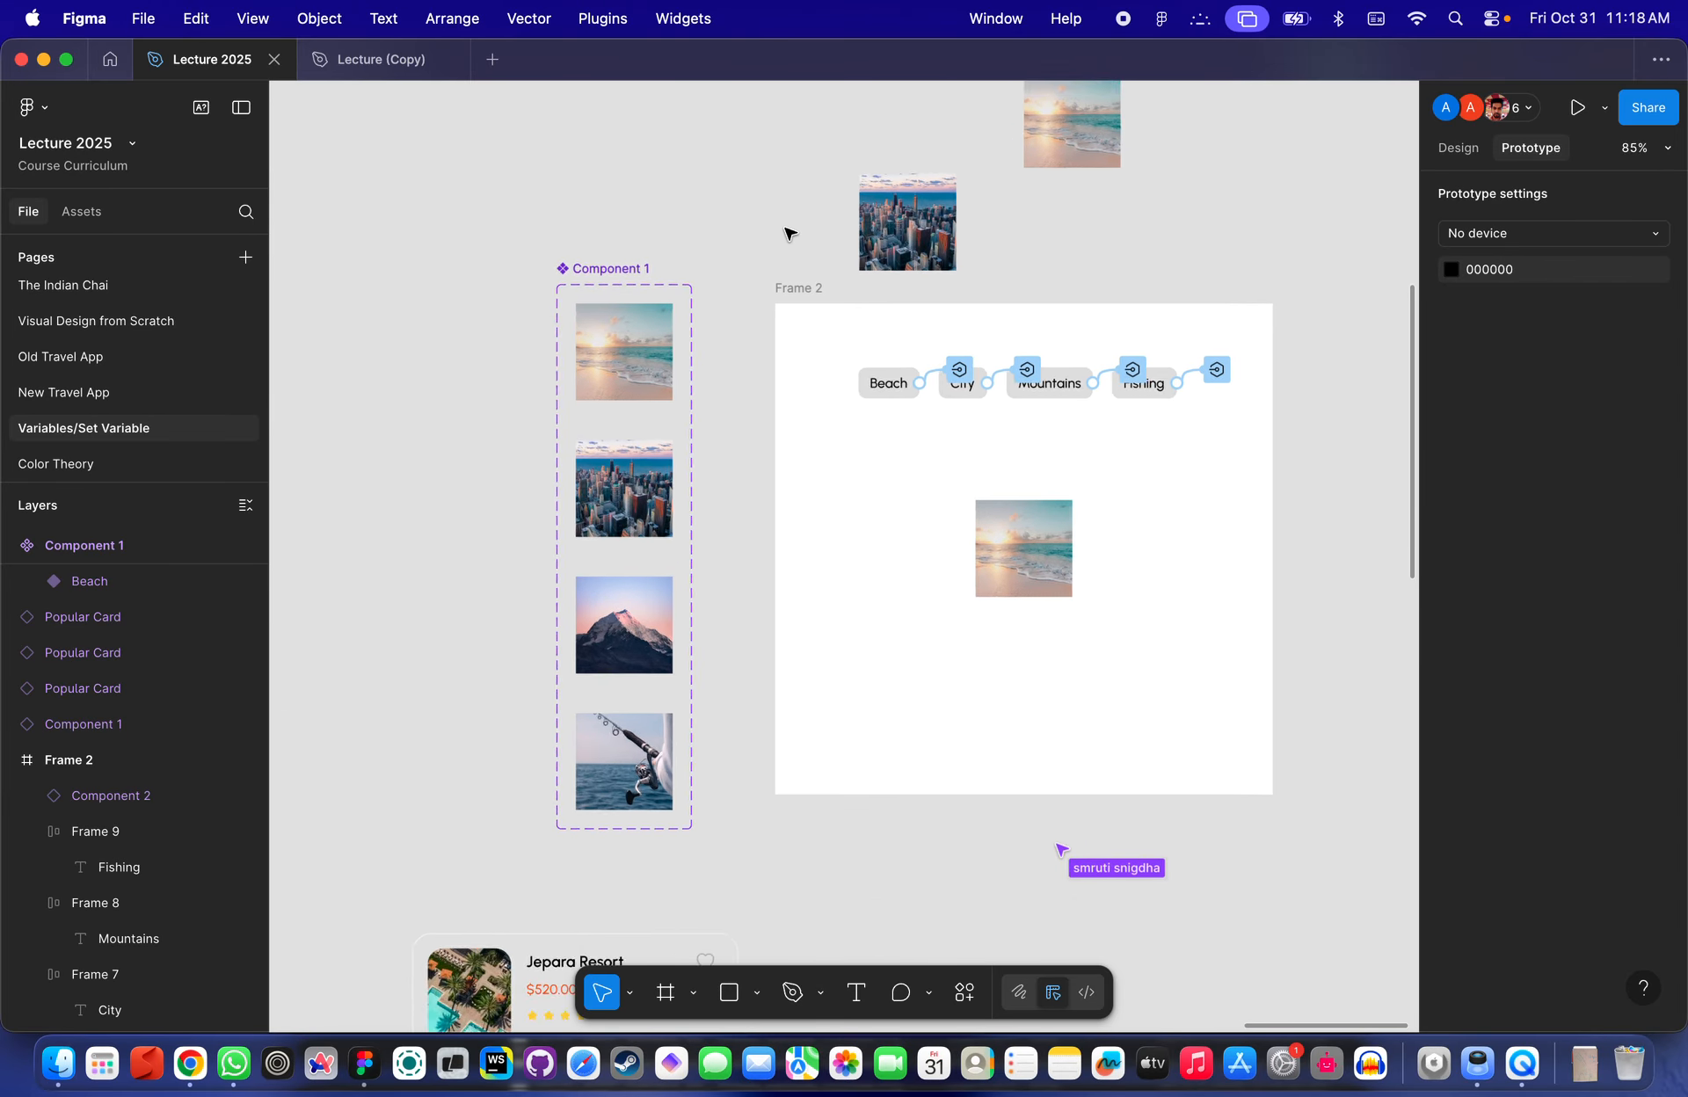
{"action": "scroll", "coordinate": [788, 233], "scroll_direction": "up", "scroll_amount": 5}
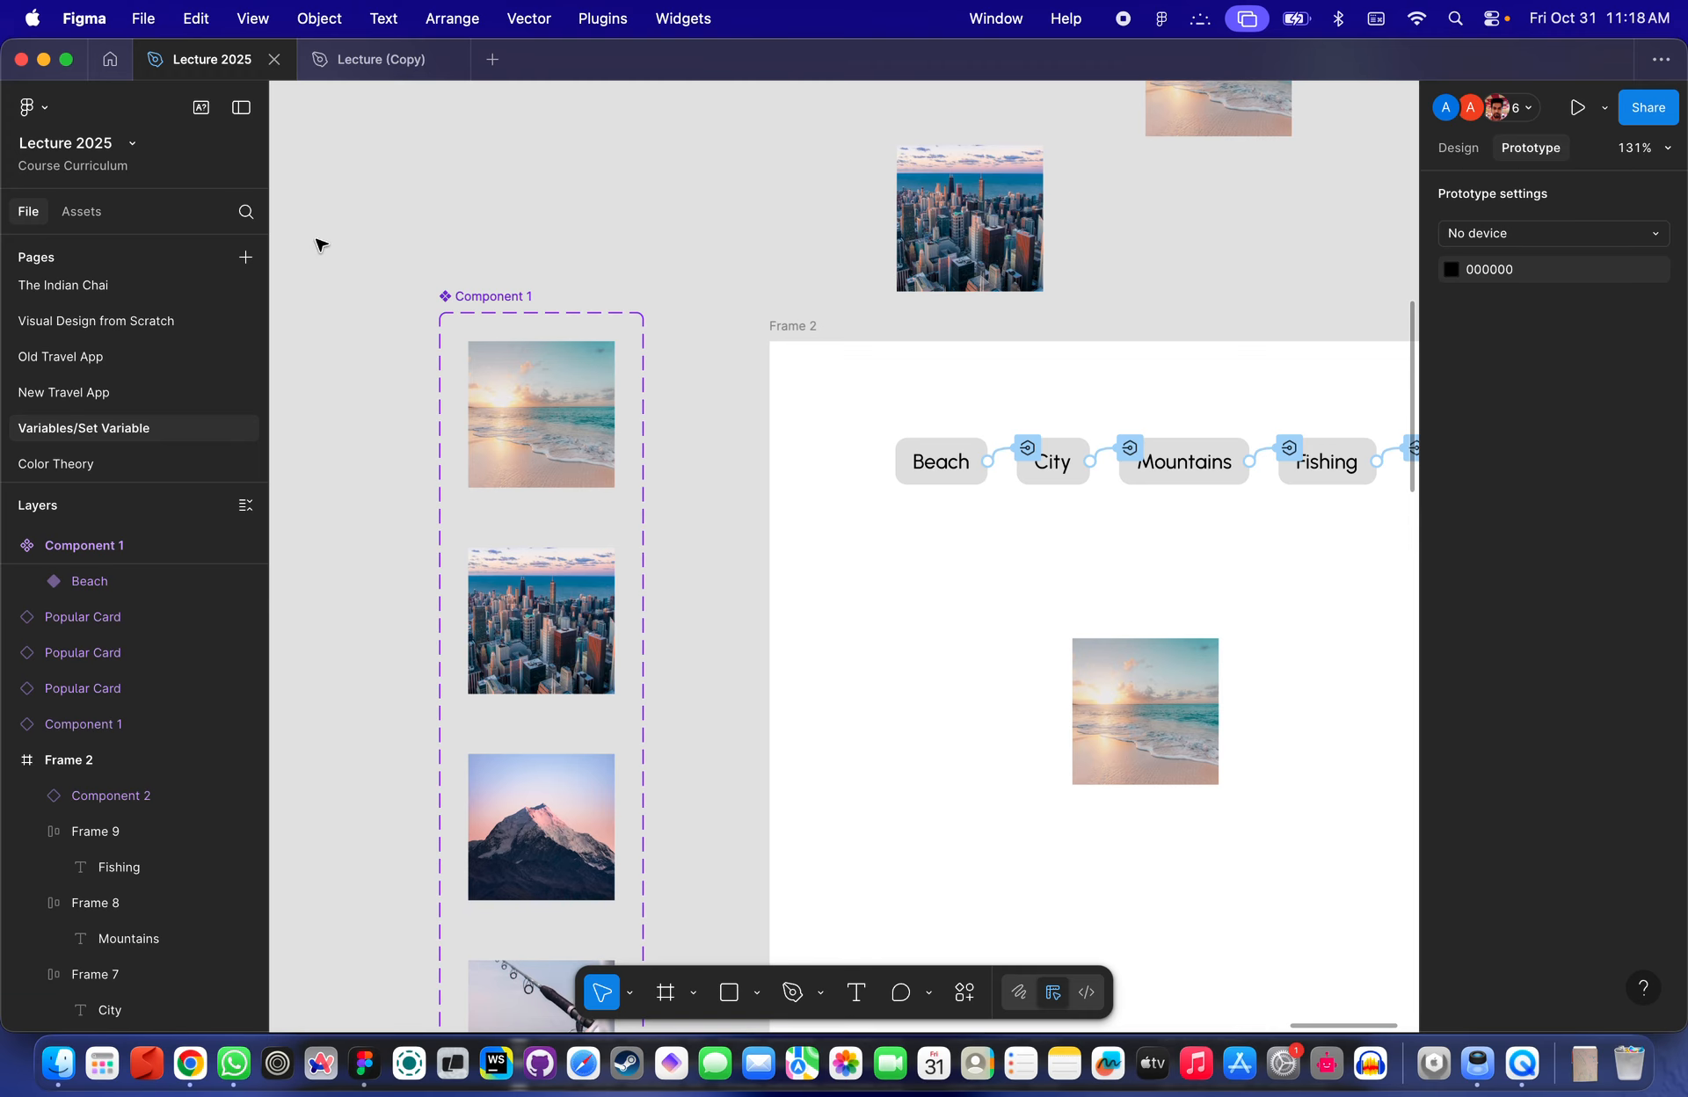
{"action": "scroll", "coordinate": [158, 352], "scroll_direction": "up", "scroll_amount": 5}
- Open a student's assignment file from the Assignments project by searching for it
{"action": "left_click", "coordinate": [116, 57]}
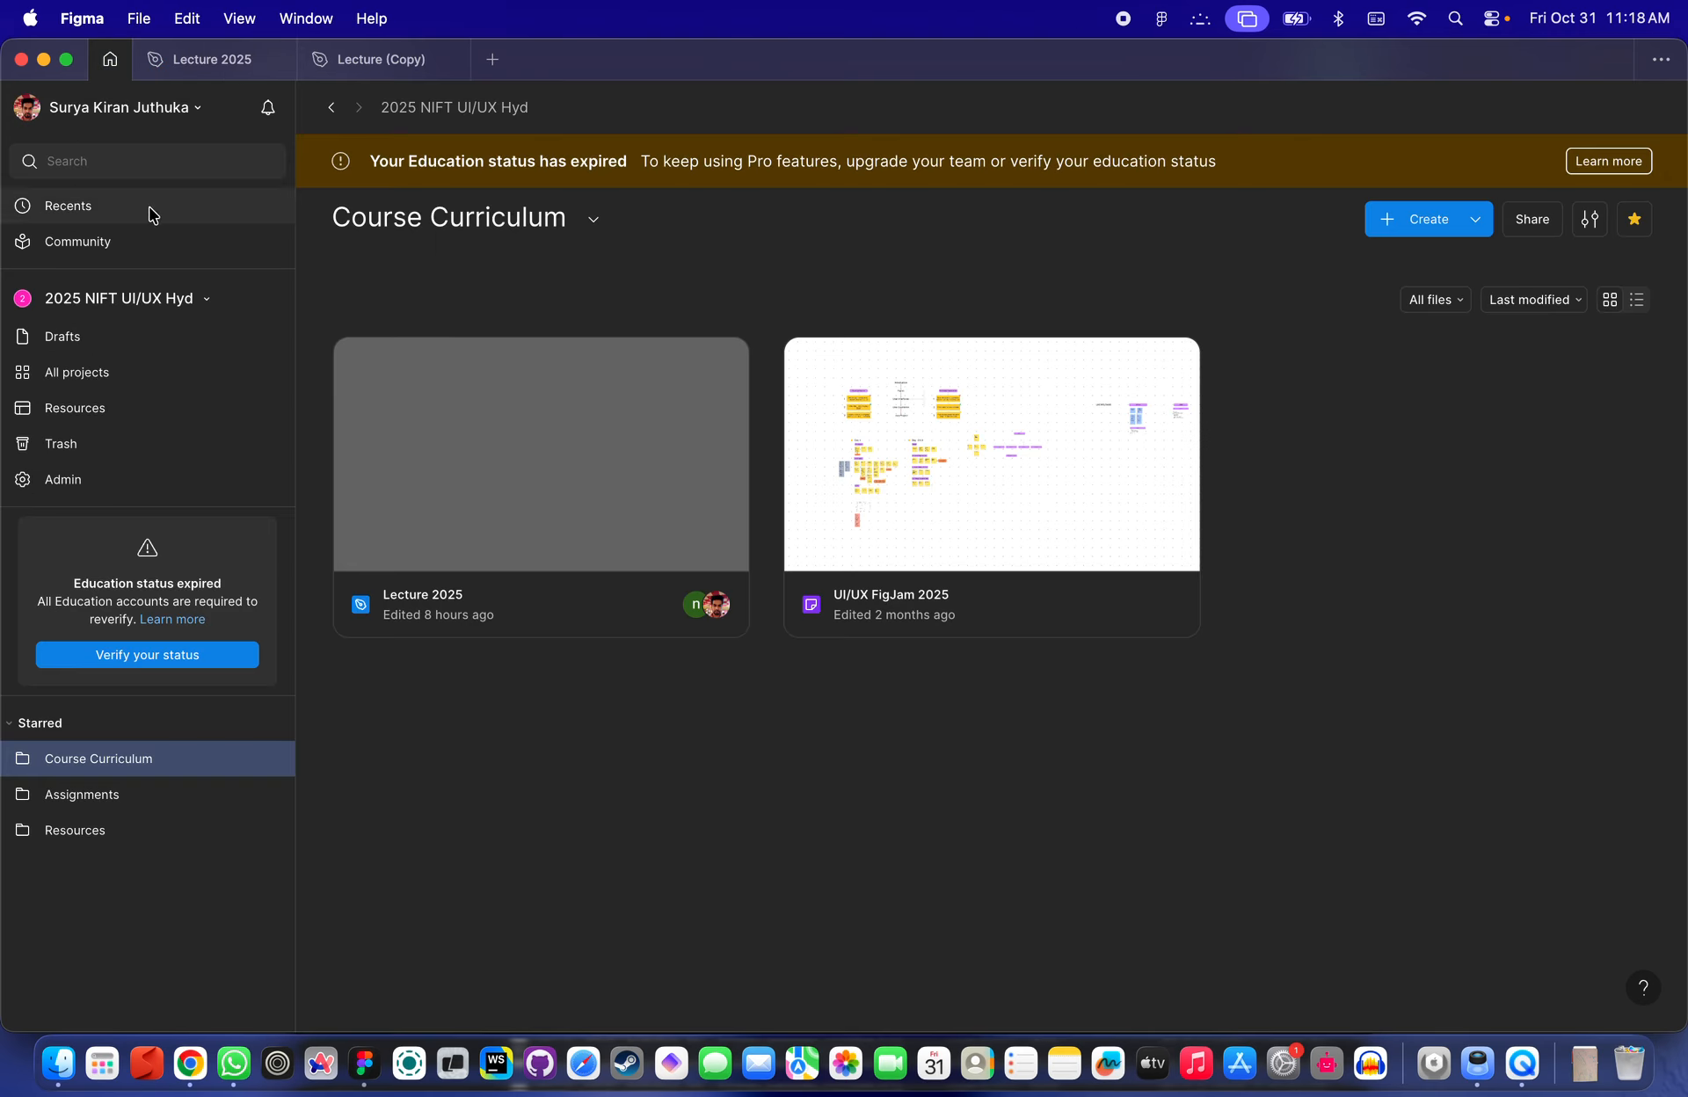
{"action": "left_click", "coordinate": [91, 380]}
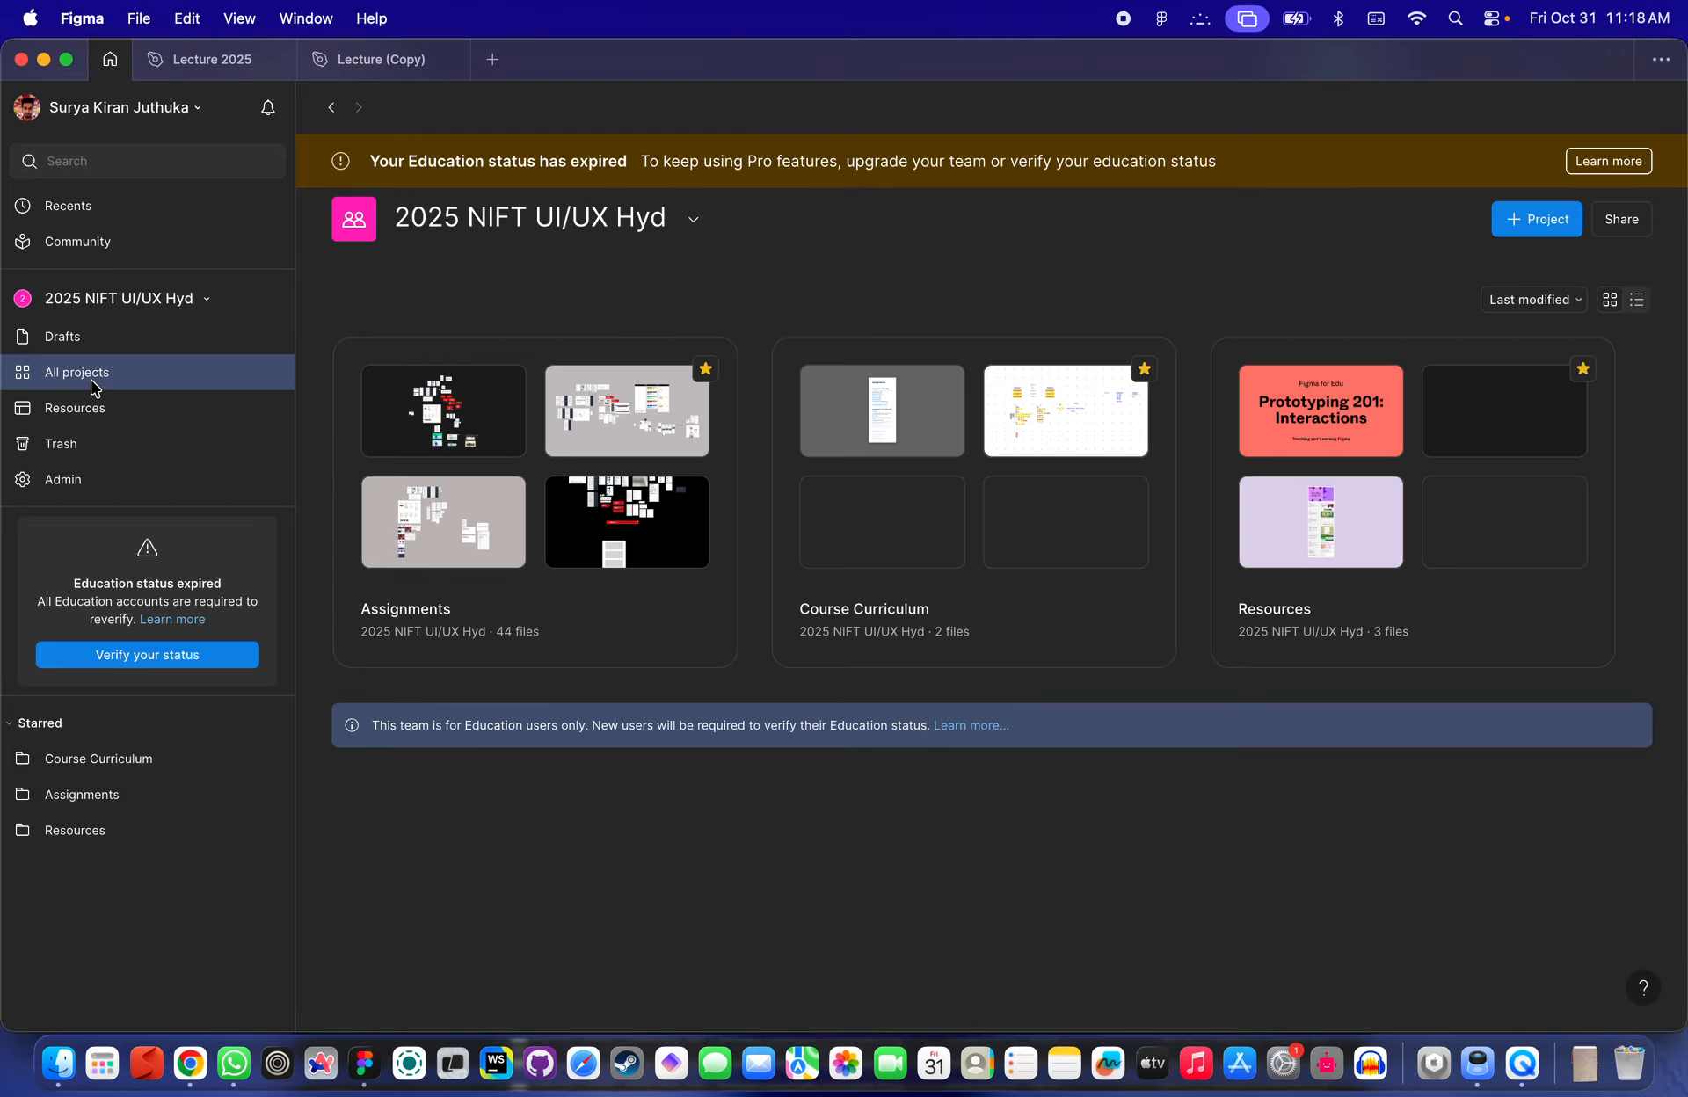
{"action": "left_click", "coordinate": [589, 610]}
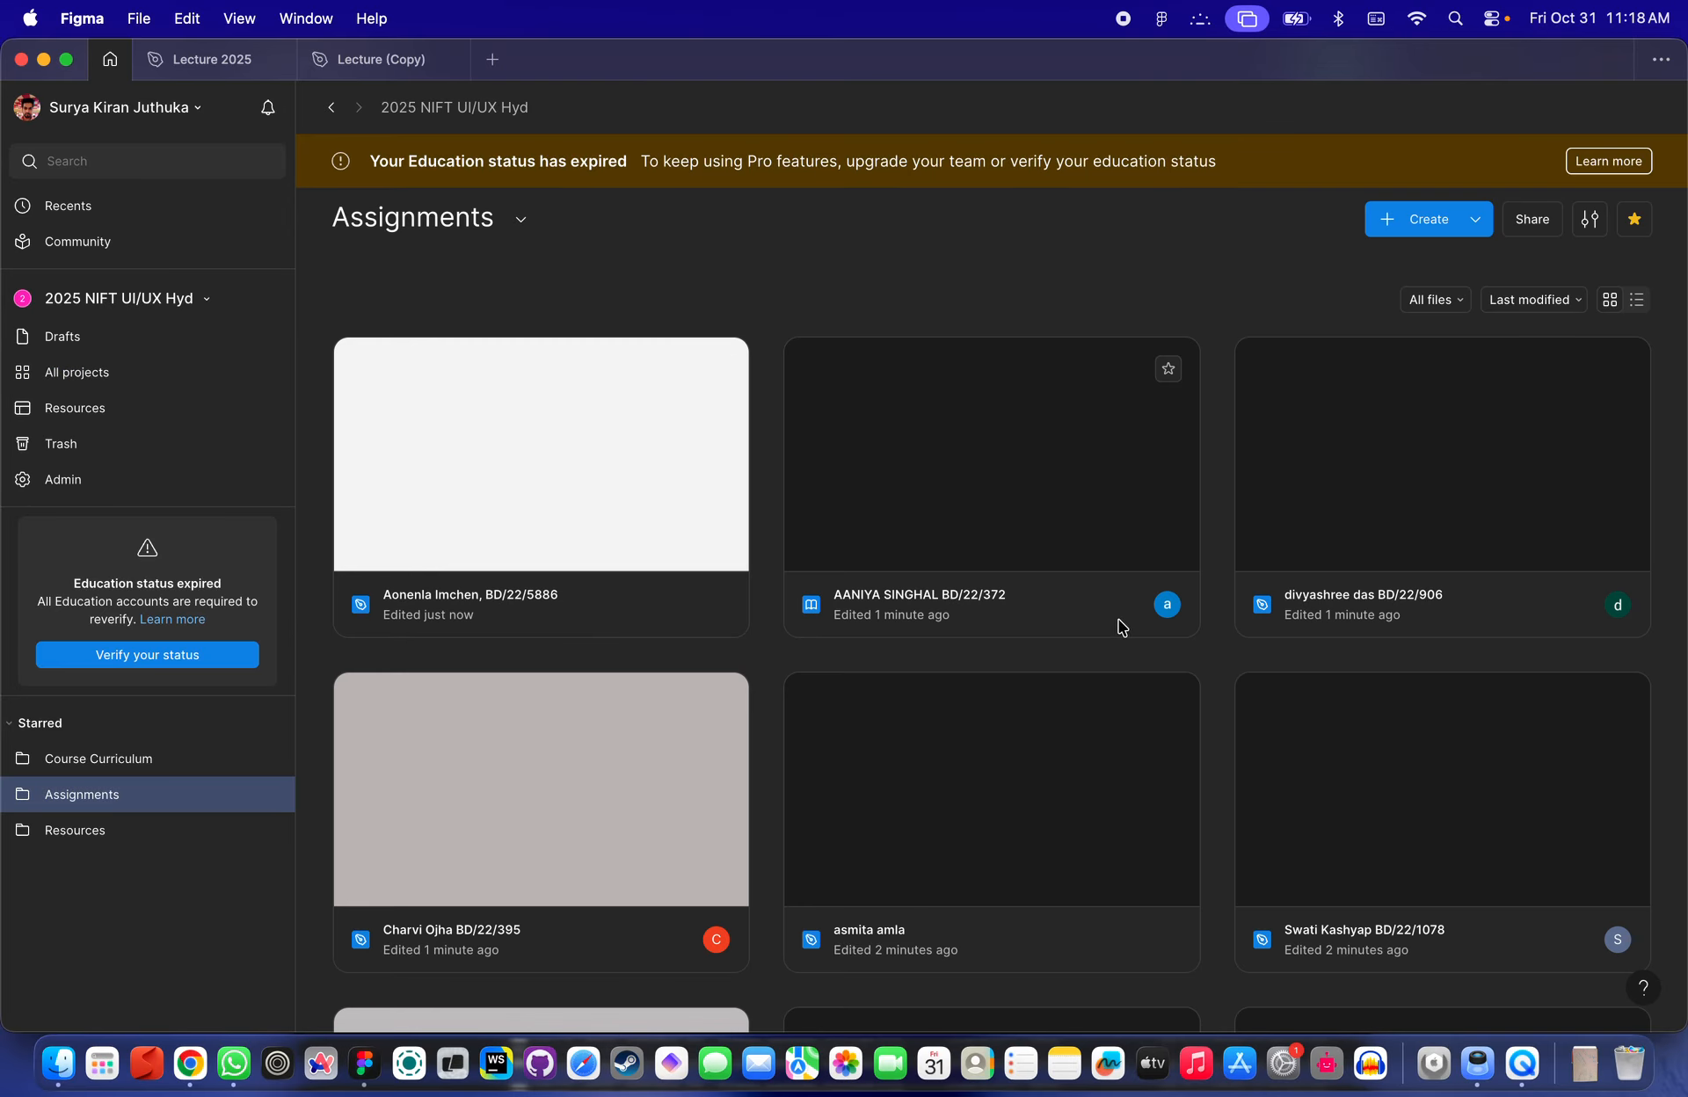
{"action": "scroll", "coordinate": [942, 609], "scroll_direction": "down", "scroll_amount": 5}
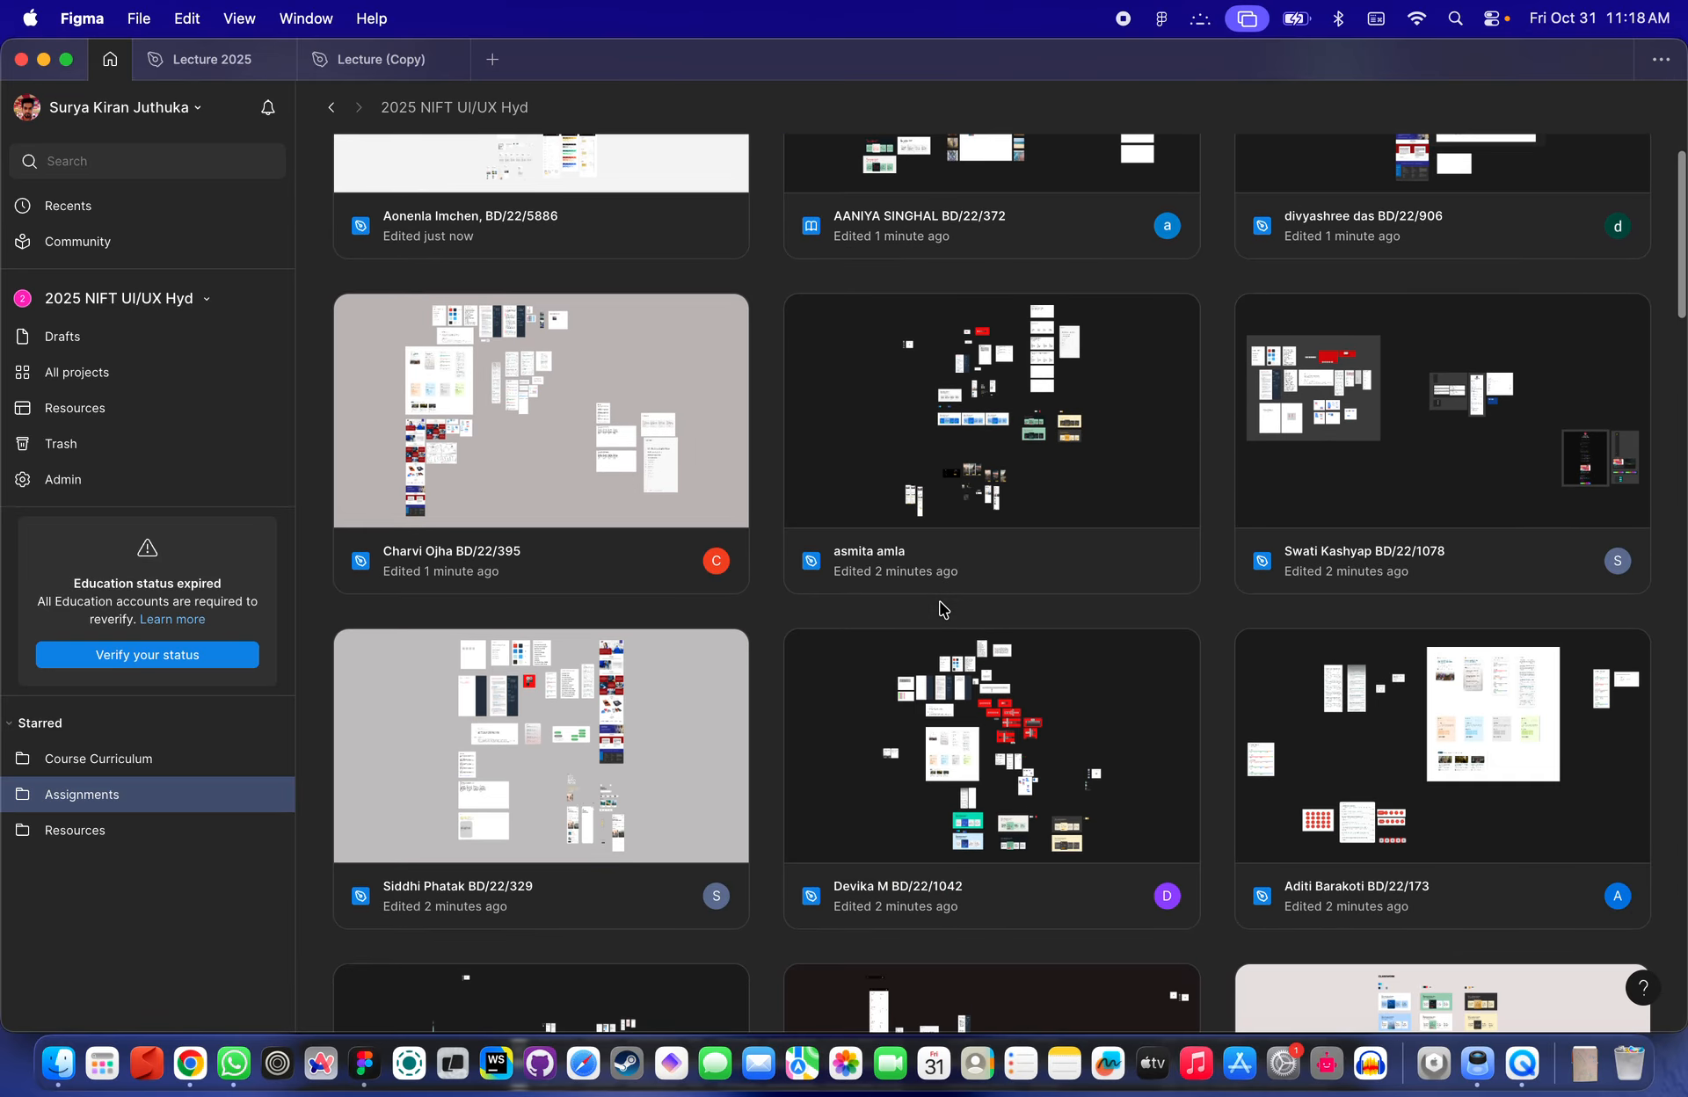
{"action": "scroll", "coordinate": [942, 608], "scroll_direction": "up", "scroll_amount": 5}
{"action": "left_click", "coordinate": [187, 155]}
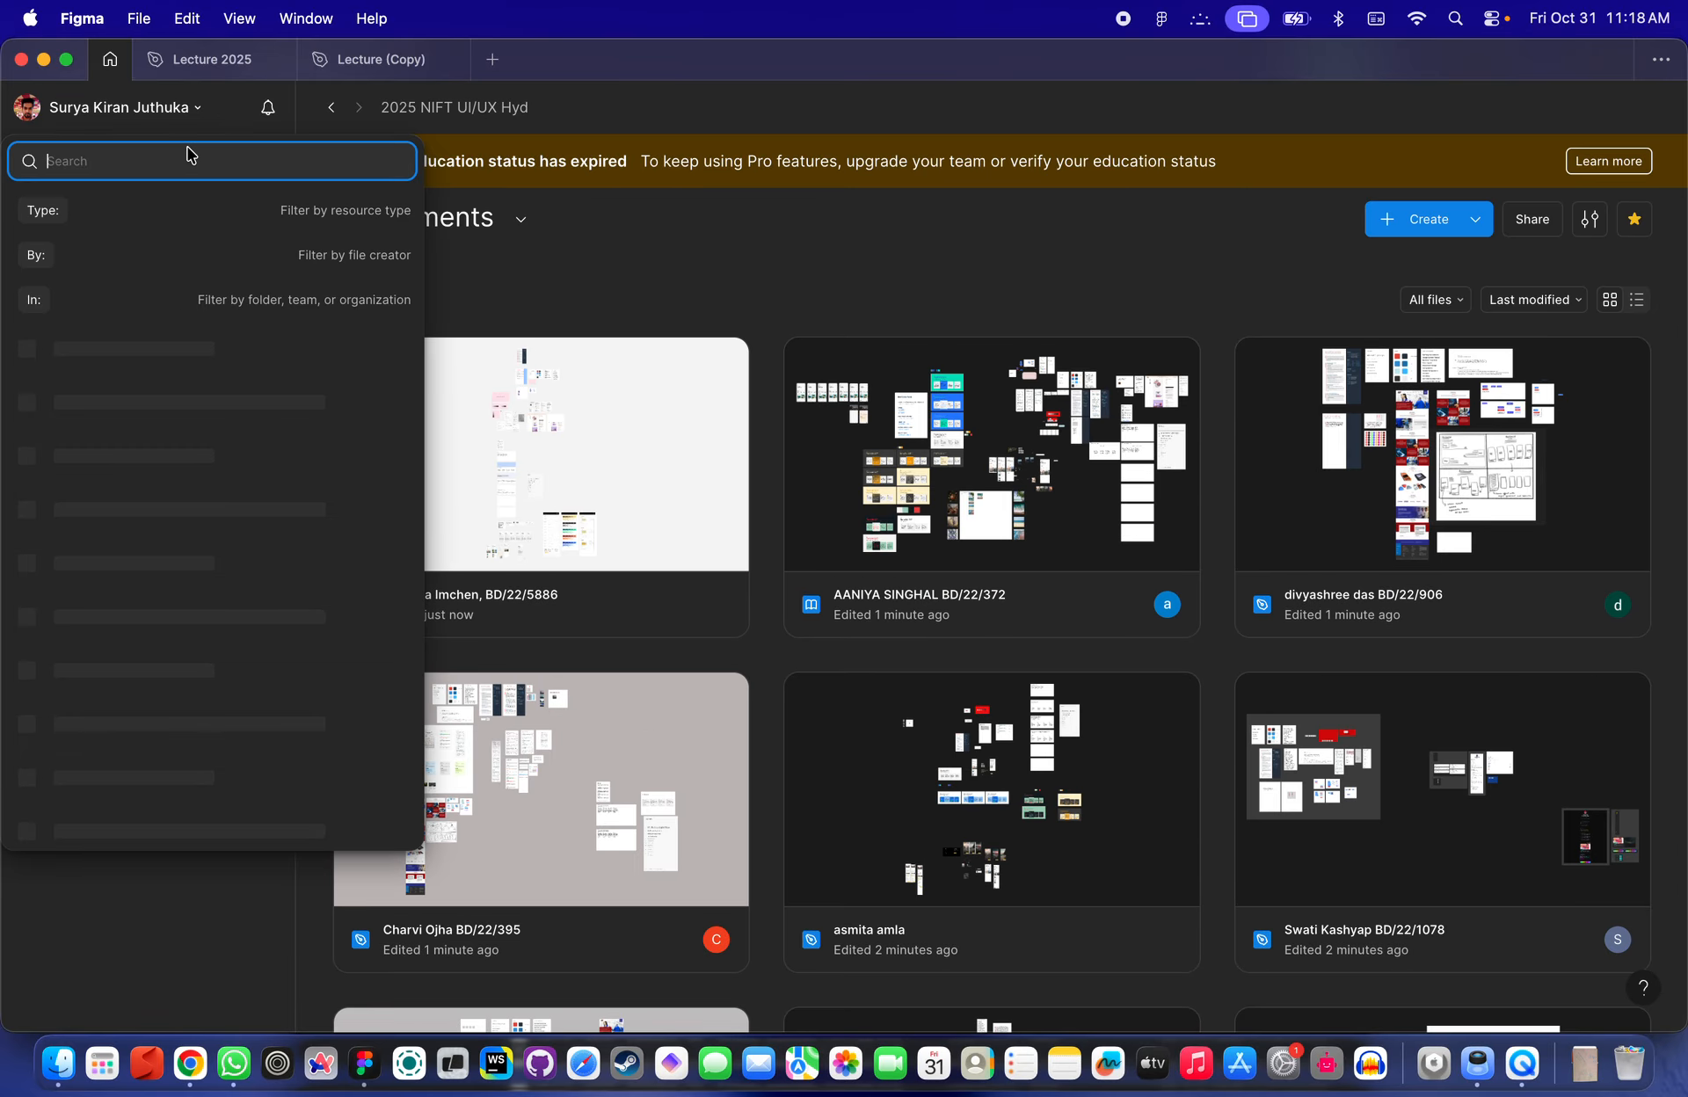
{"action": "type", "text": "aan"}
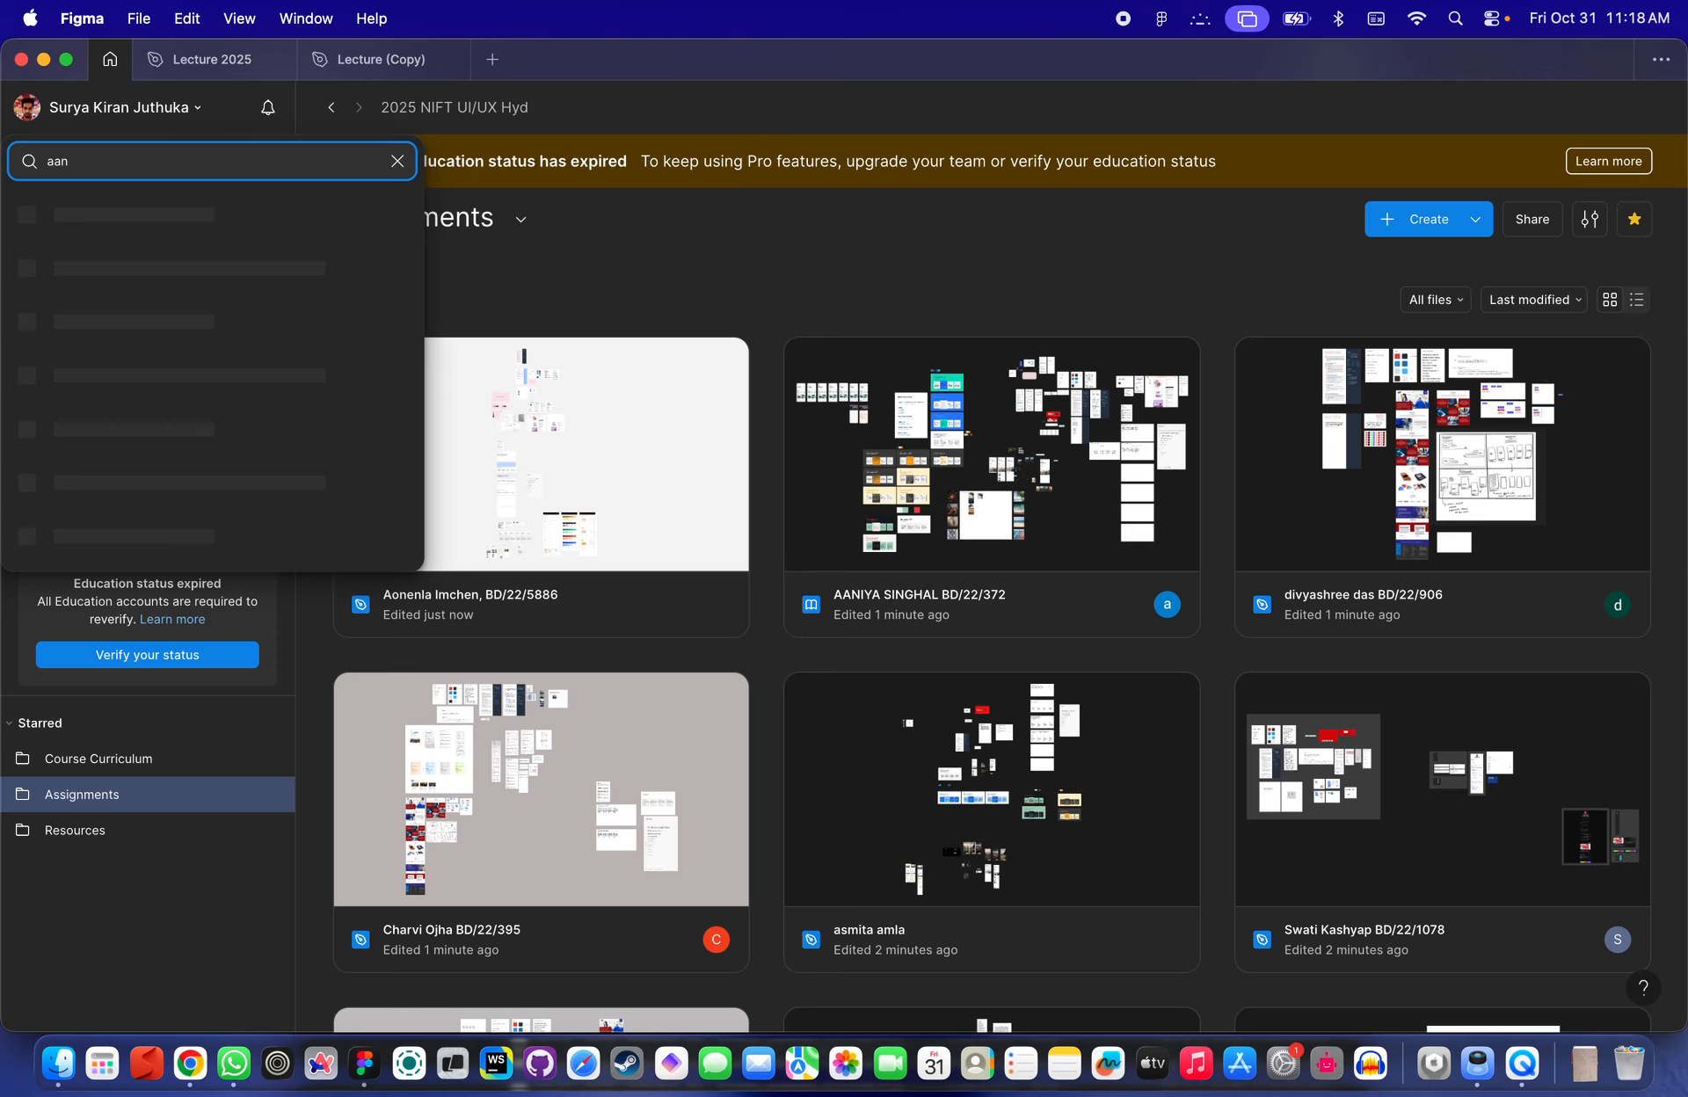
{"action": "left_click", "coordinate": [53, 239]}
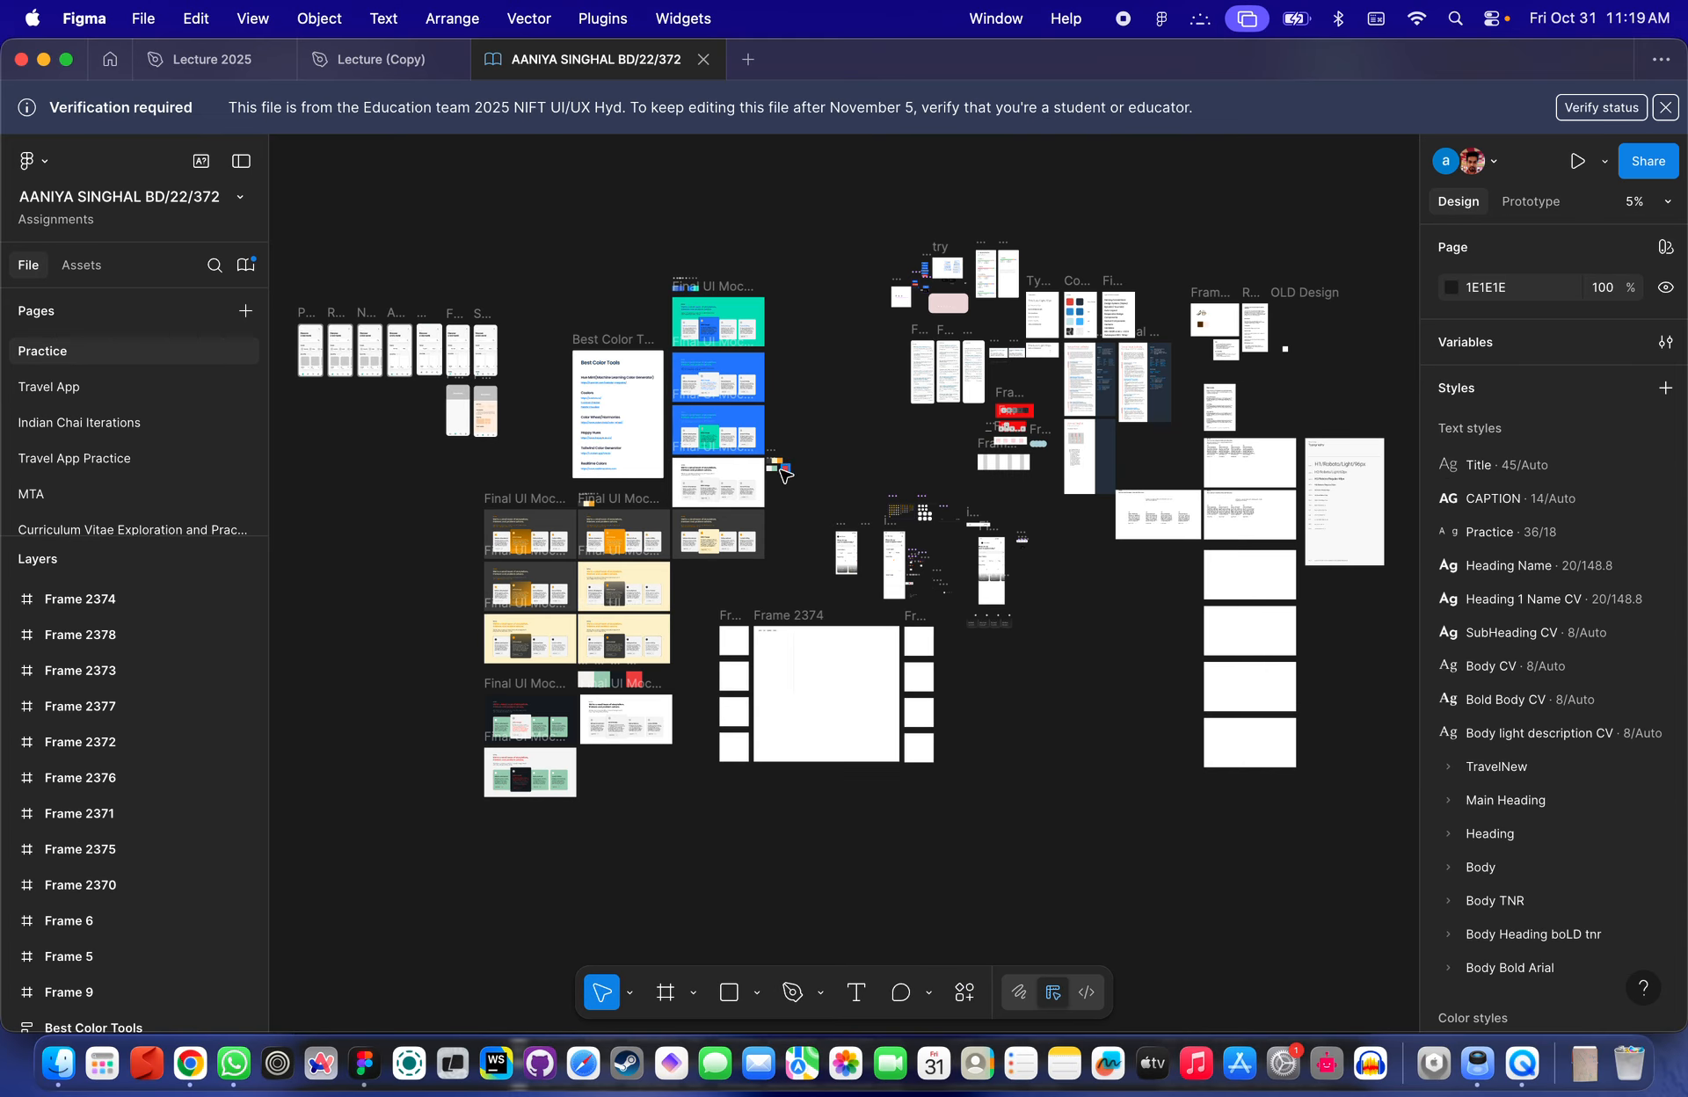
- Browse the file's pages to find the frame with the category buttons and image variants
{"action": "scroll", "coordinate": [222, 373], "scroll_direction": "down", "scroll_amount": 2}
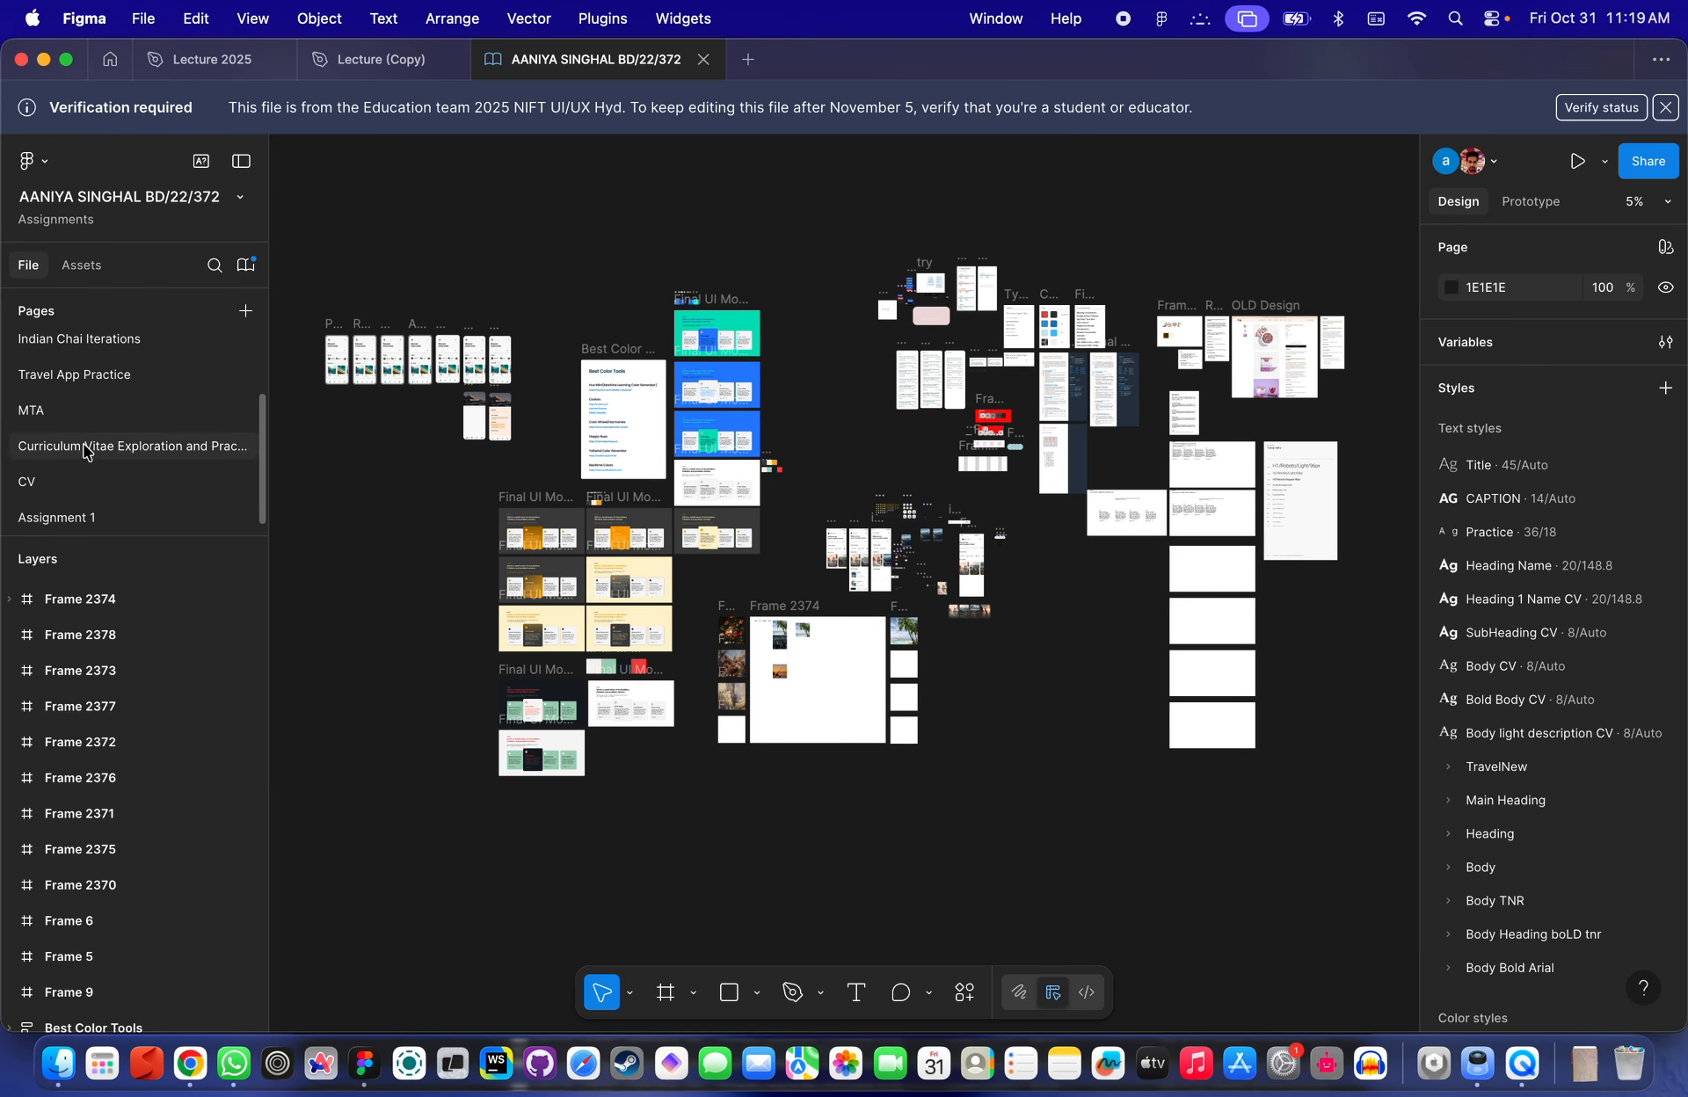
{"action": "left_click", "coordinate": [74, 518]}
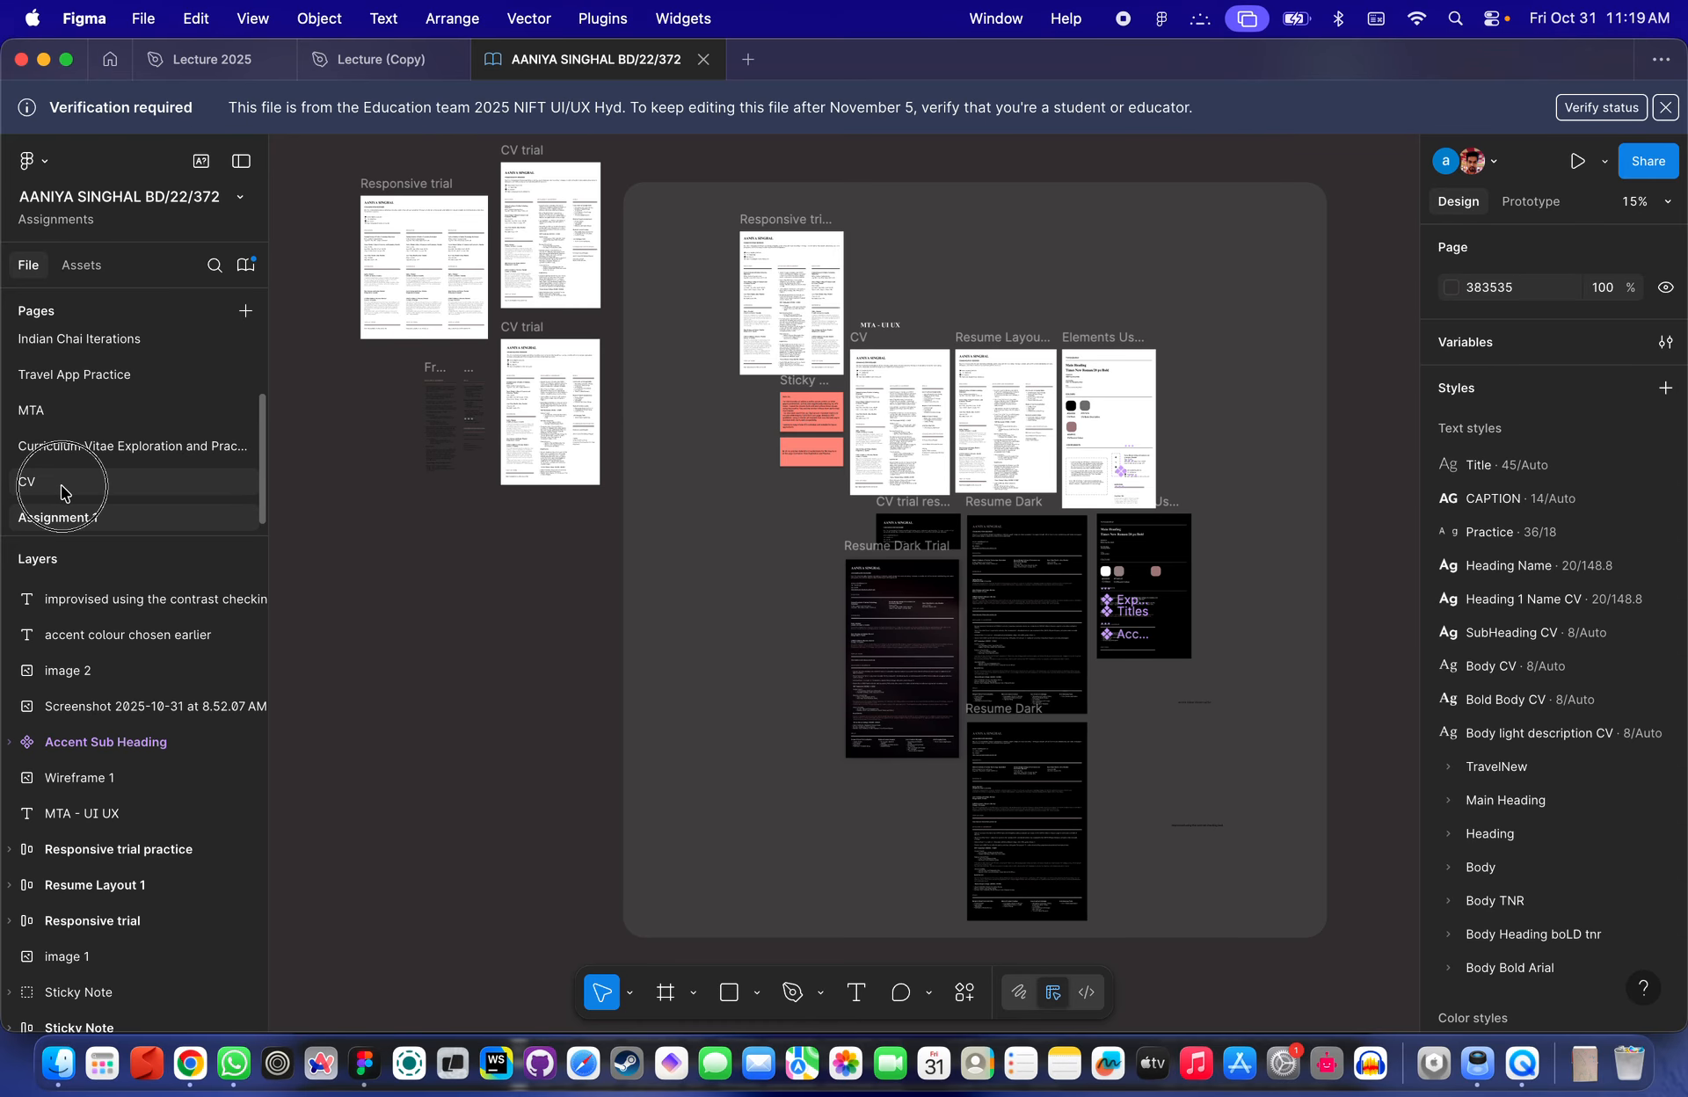
{"action": "left_click", "coordinate": [61, 482]}
{"action": "left_click", "coordinate": [85, 446]}
{"action": "left_click", "coordinate": [94, 372]}
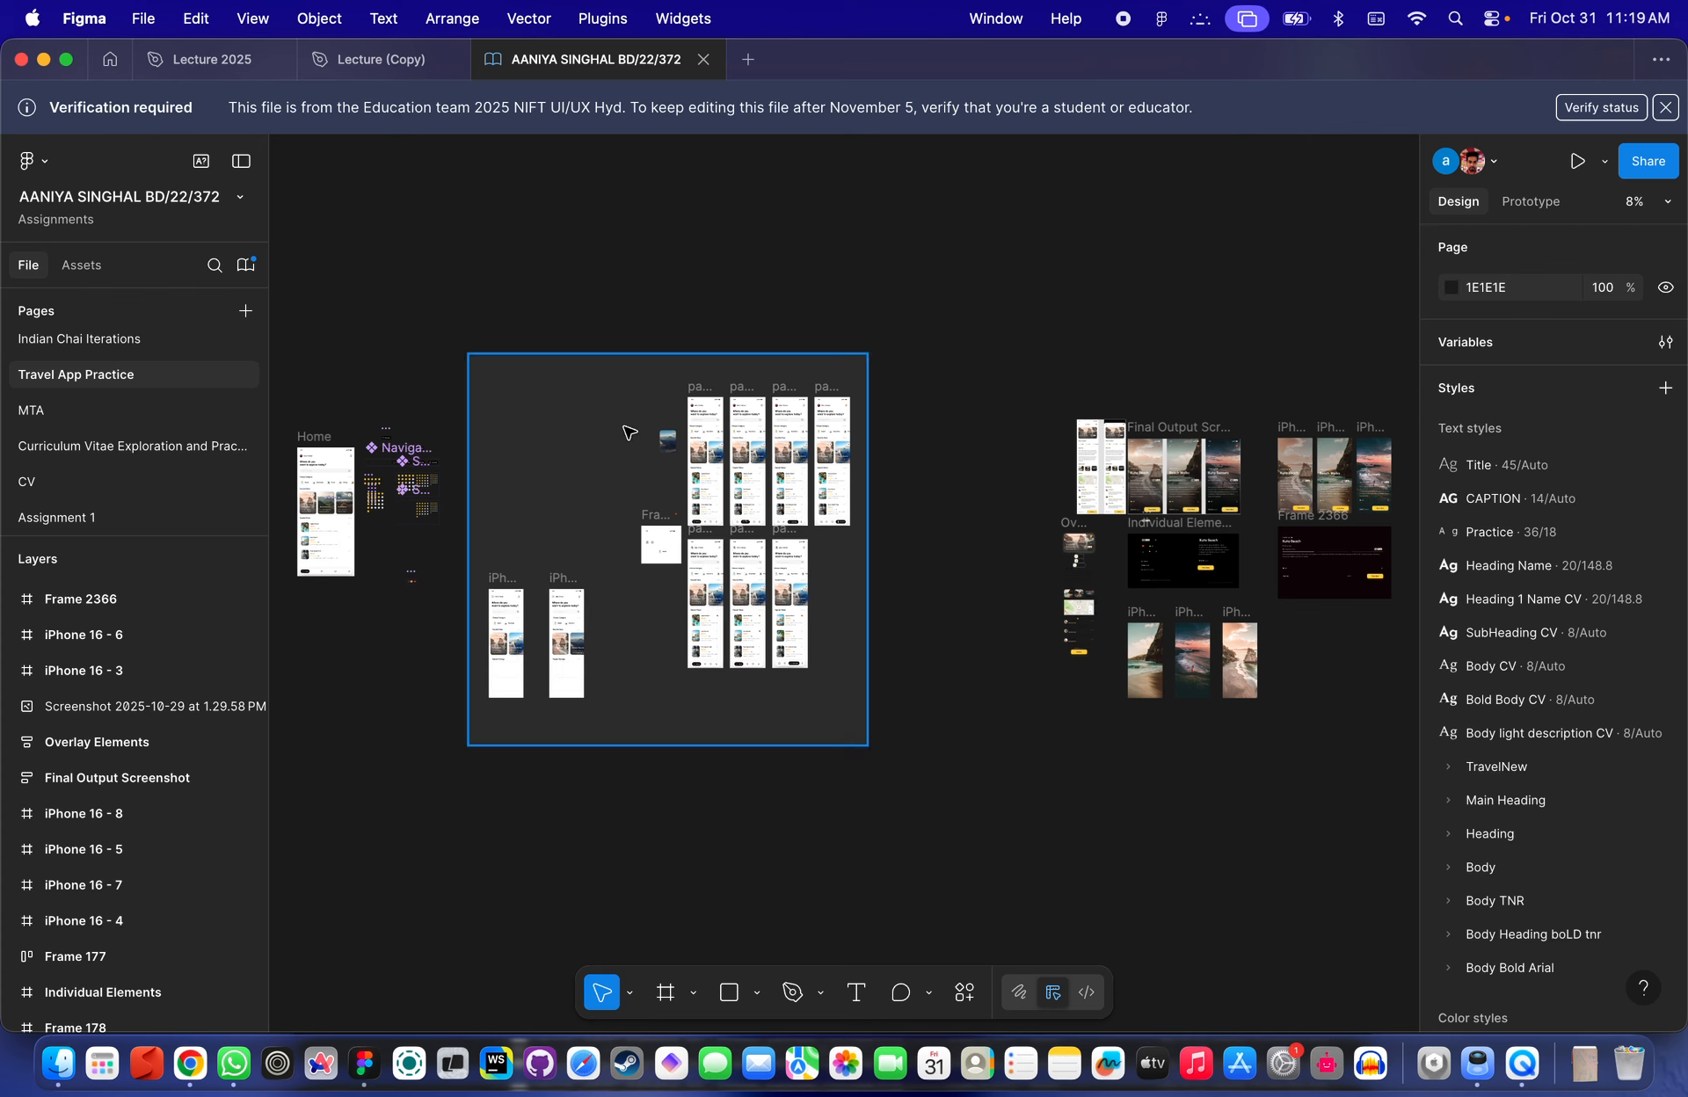
{"action": "scroll", "coordinate": [608, 501], "scroll_direction": "left", "scroll_amount": 3}
{"action": "scroll", "coordinate": [85, 353], "scroll_direction": "up", "scroll_amount": 2}
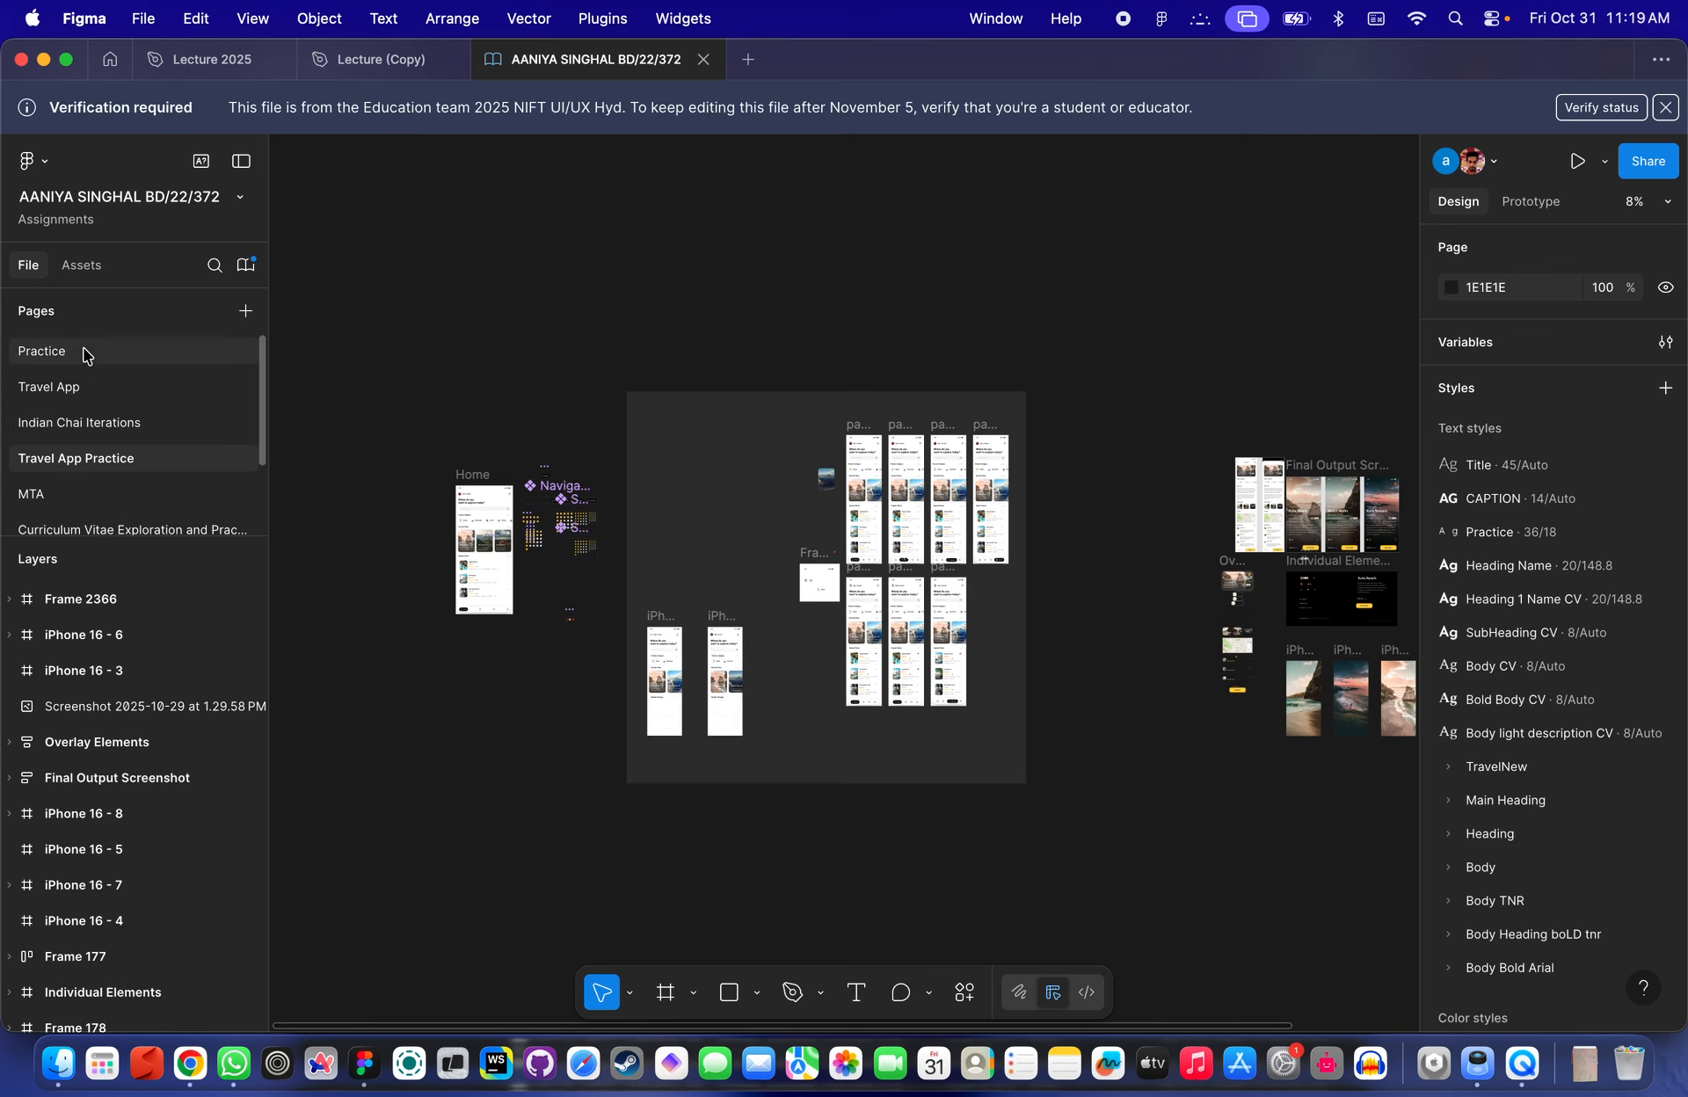
{"action": "left_click", "coordinate": [75, 354]}
{"action": "scroll", "coordinate": [796, 537], "scroll_direction": "up", "scroll_amount": 5}
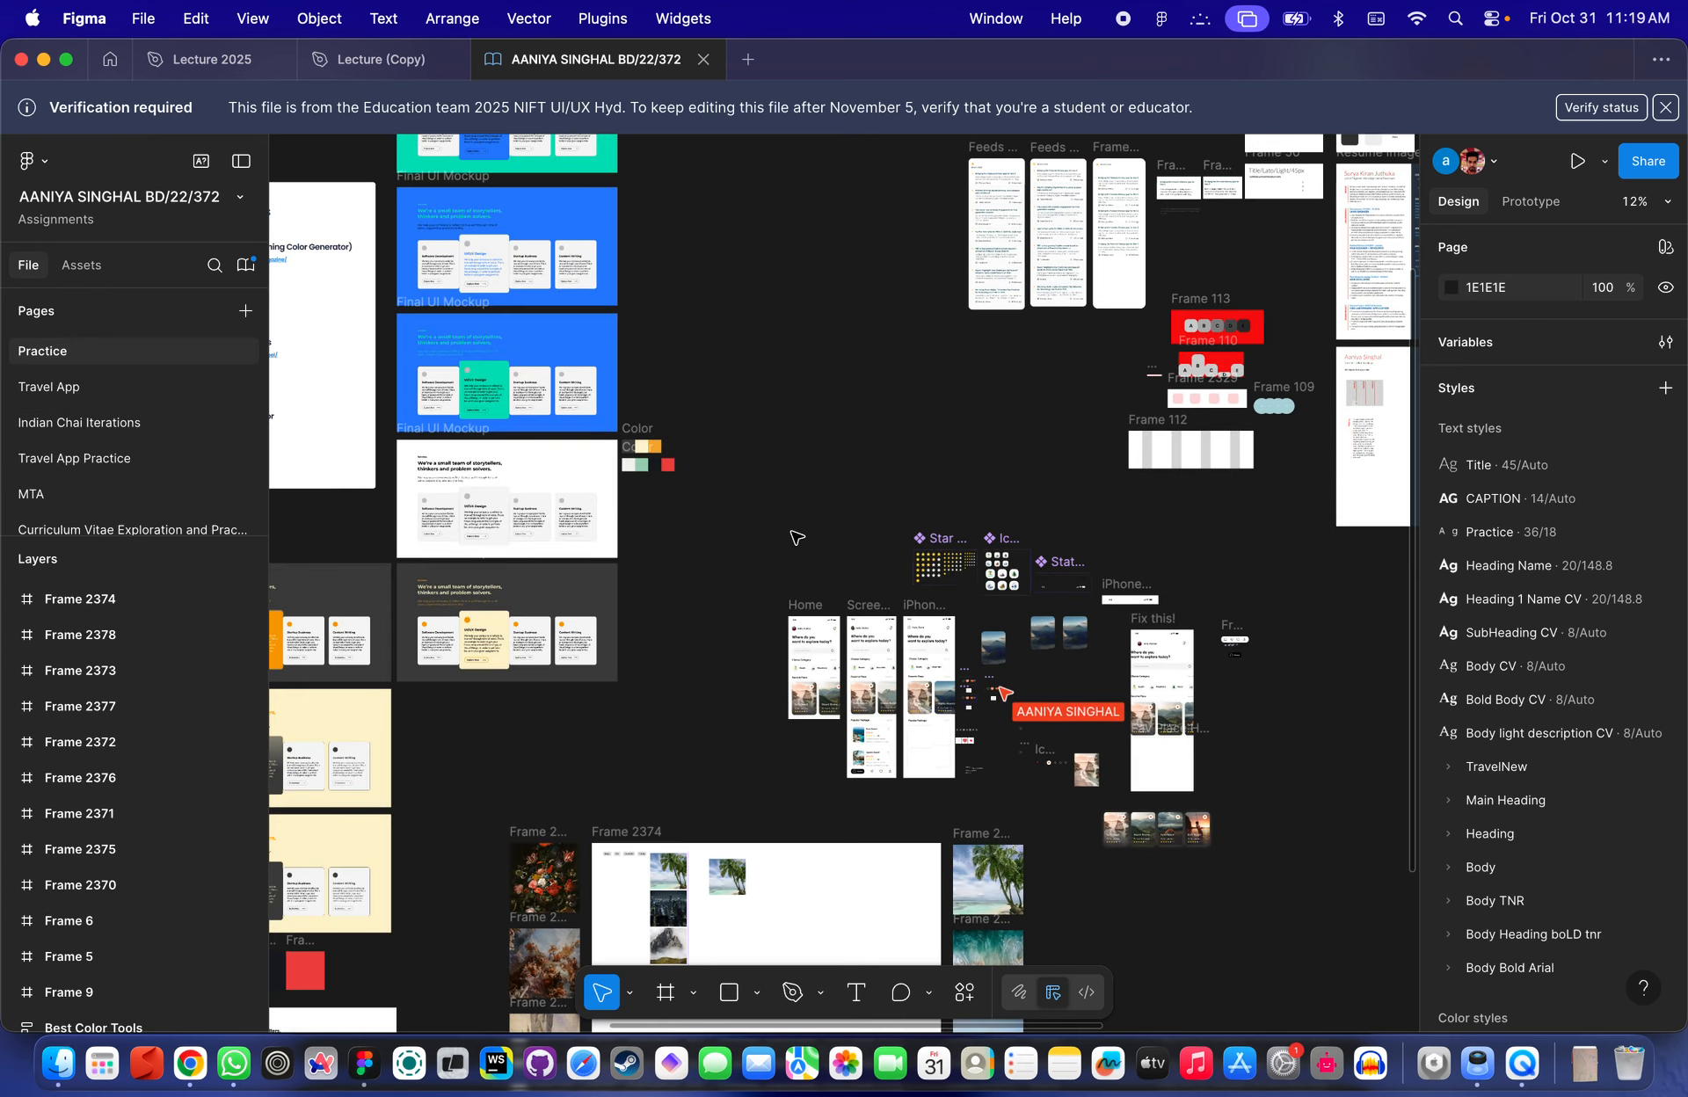
{"action": "scroll", "coordinate": [846, 587], "scroll_direction": "down", "scroll_amount": 5}
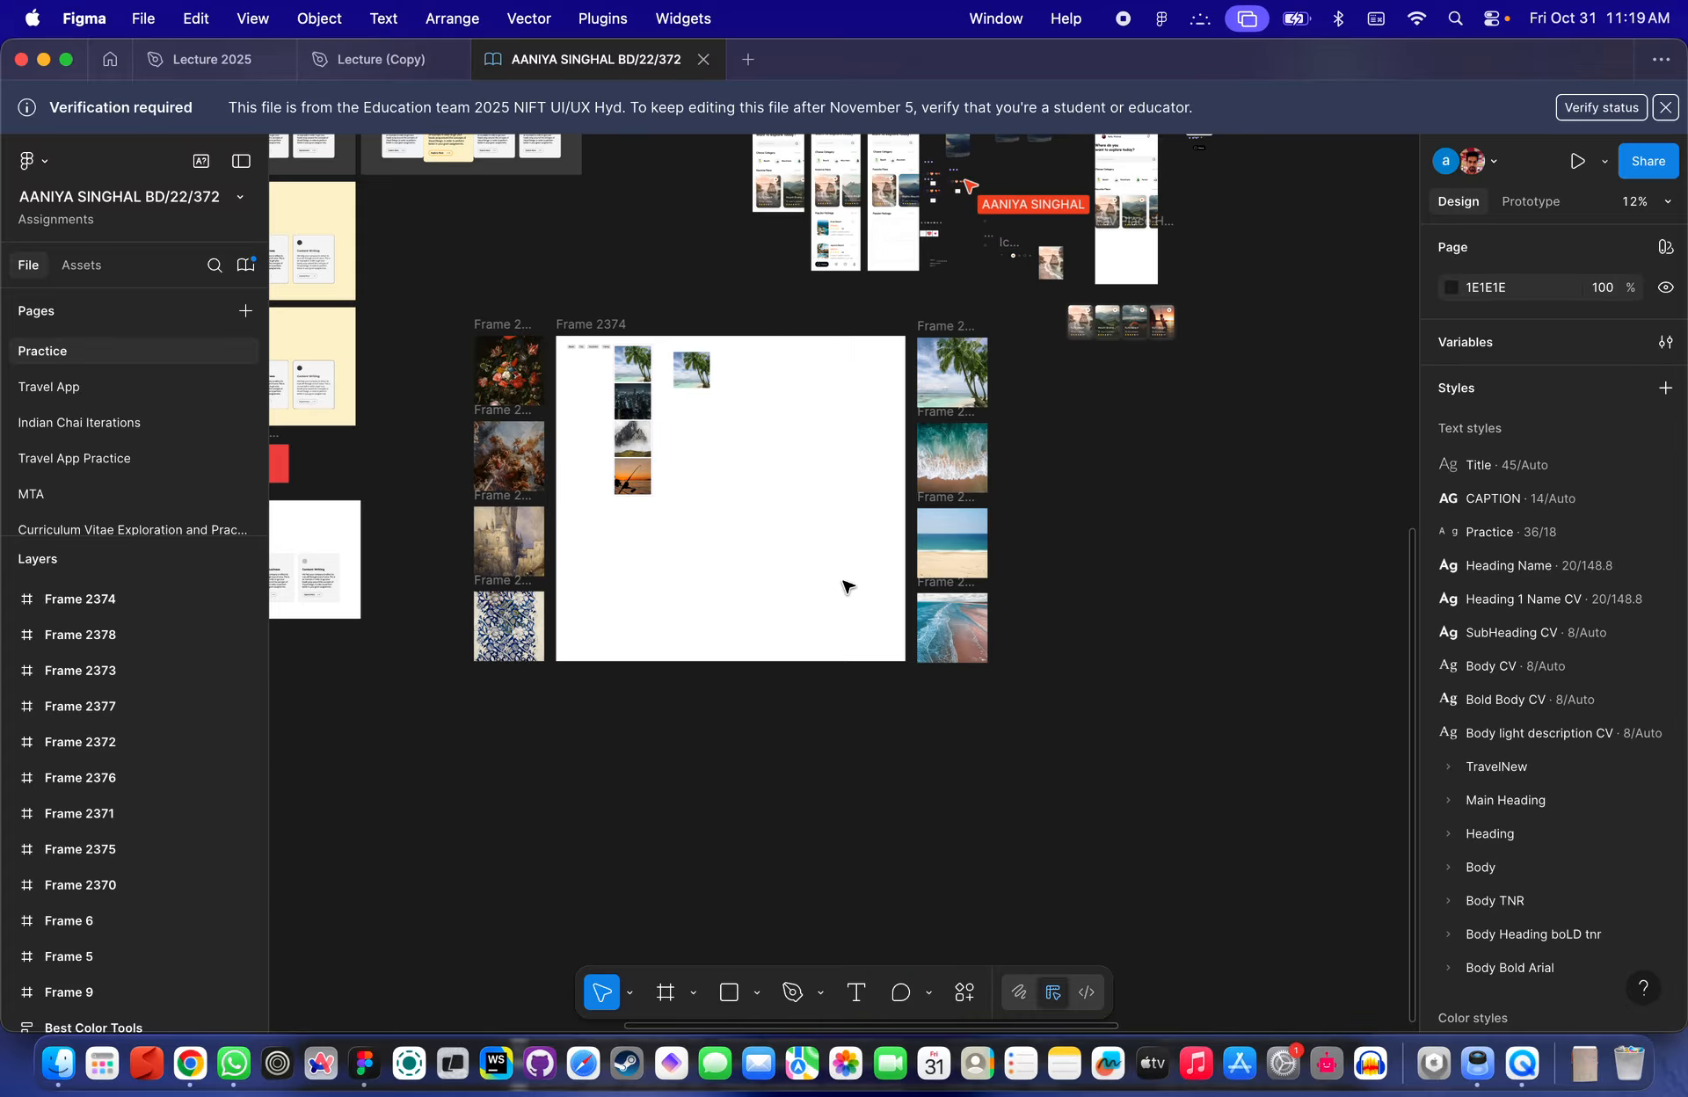
{"action": "scroll", "coordinate": [845, 586], "scroll_direction": "up", "scroll_amount": 3}
{"action": "scroll", "coordinate": [845, 586], "scroll_direction": "up", "scroll_amount": 5}
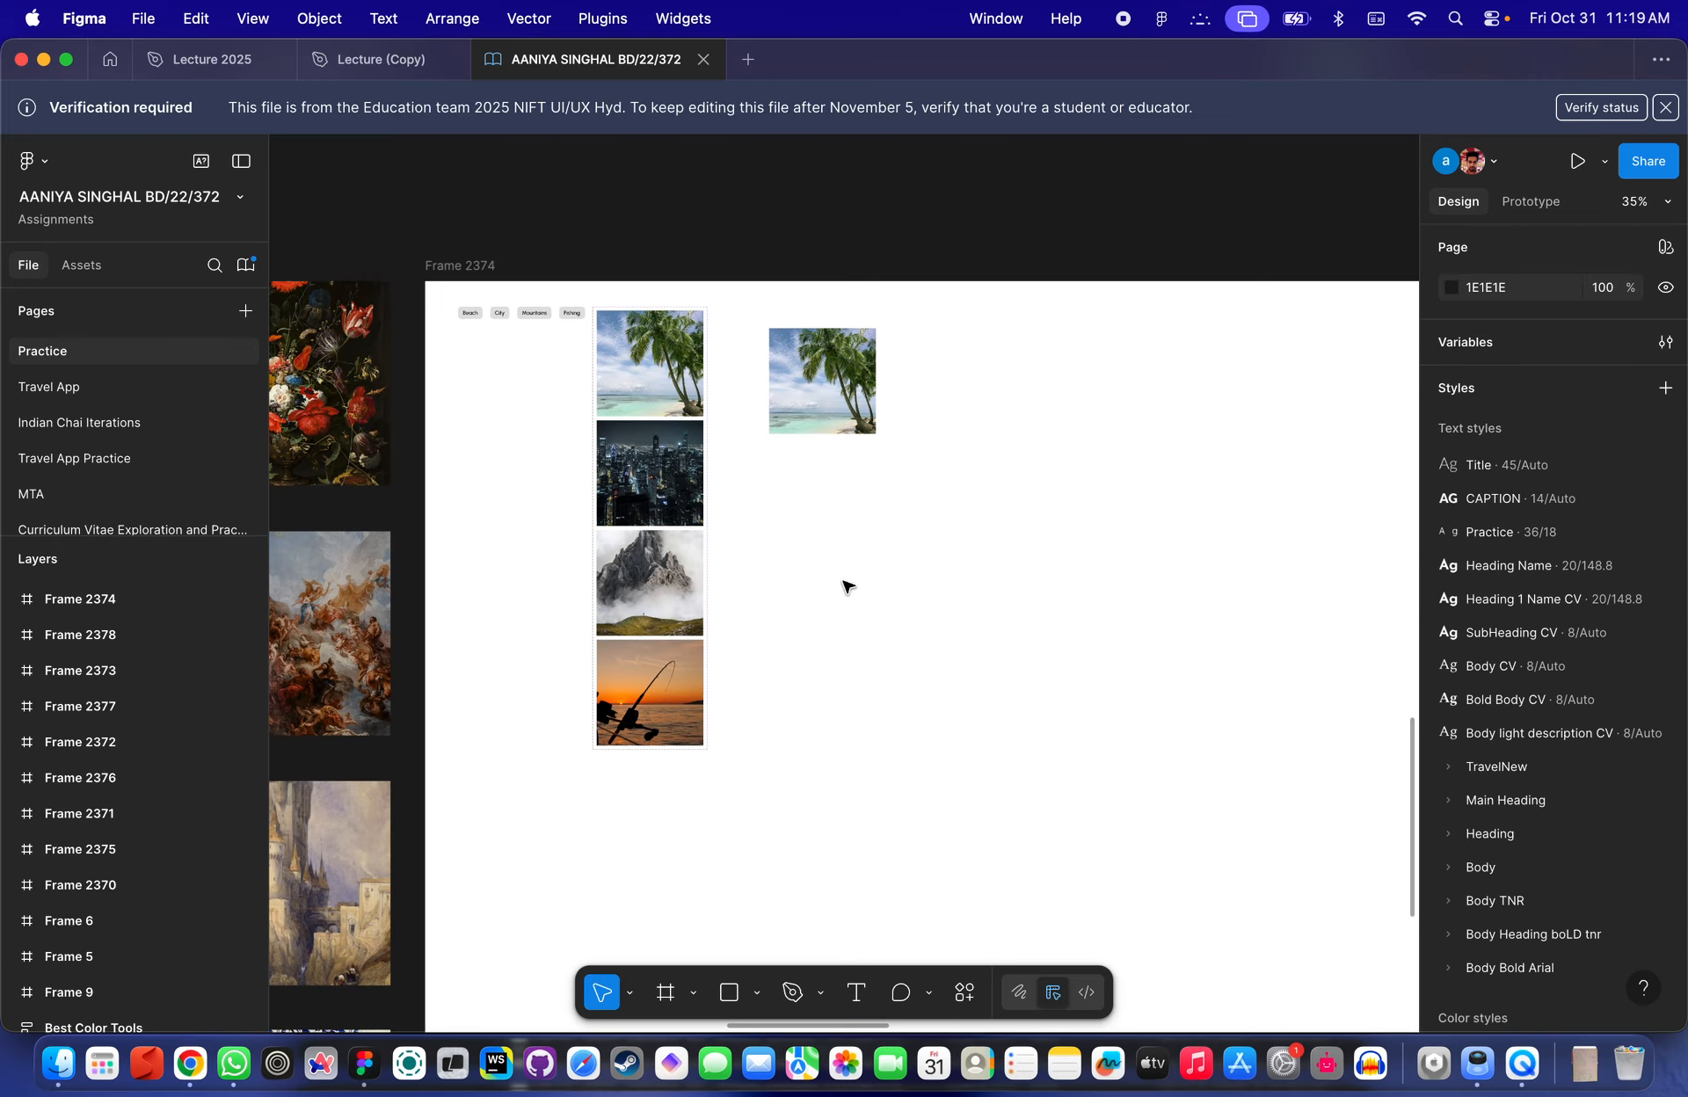
{"action": "scroll", "coordinate": [778, 318], "scroll_direction": "up", "scroll_amount": 5}
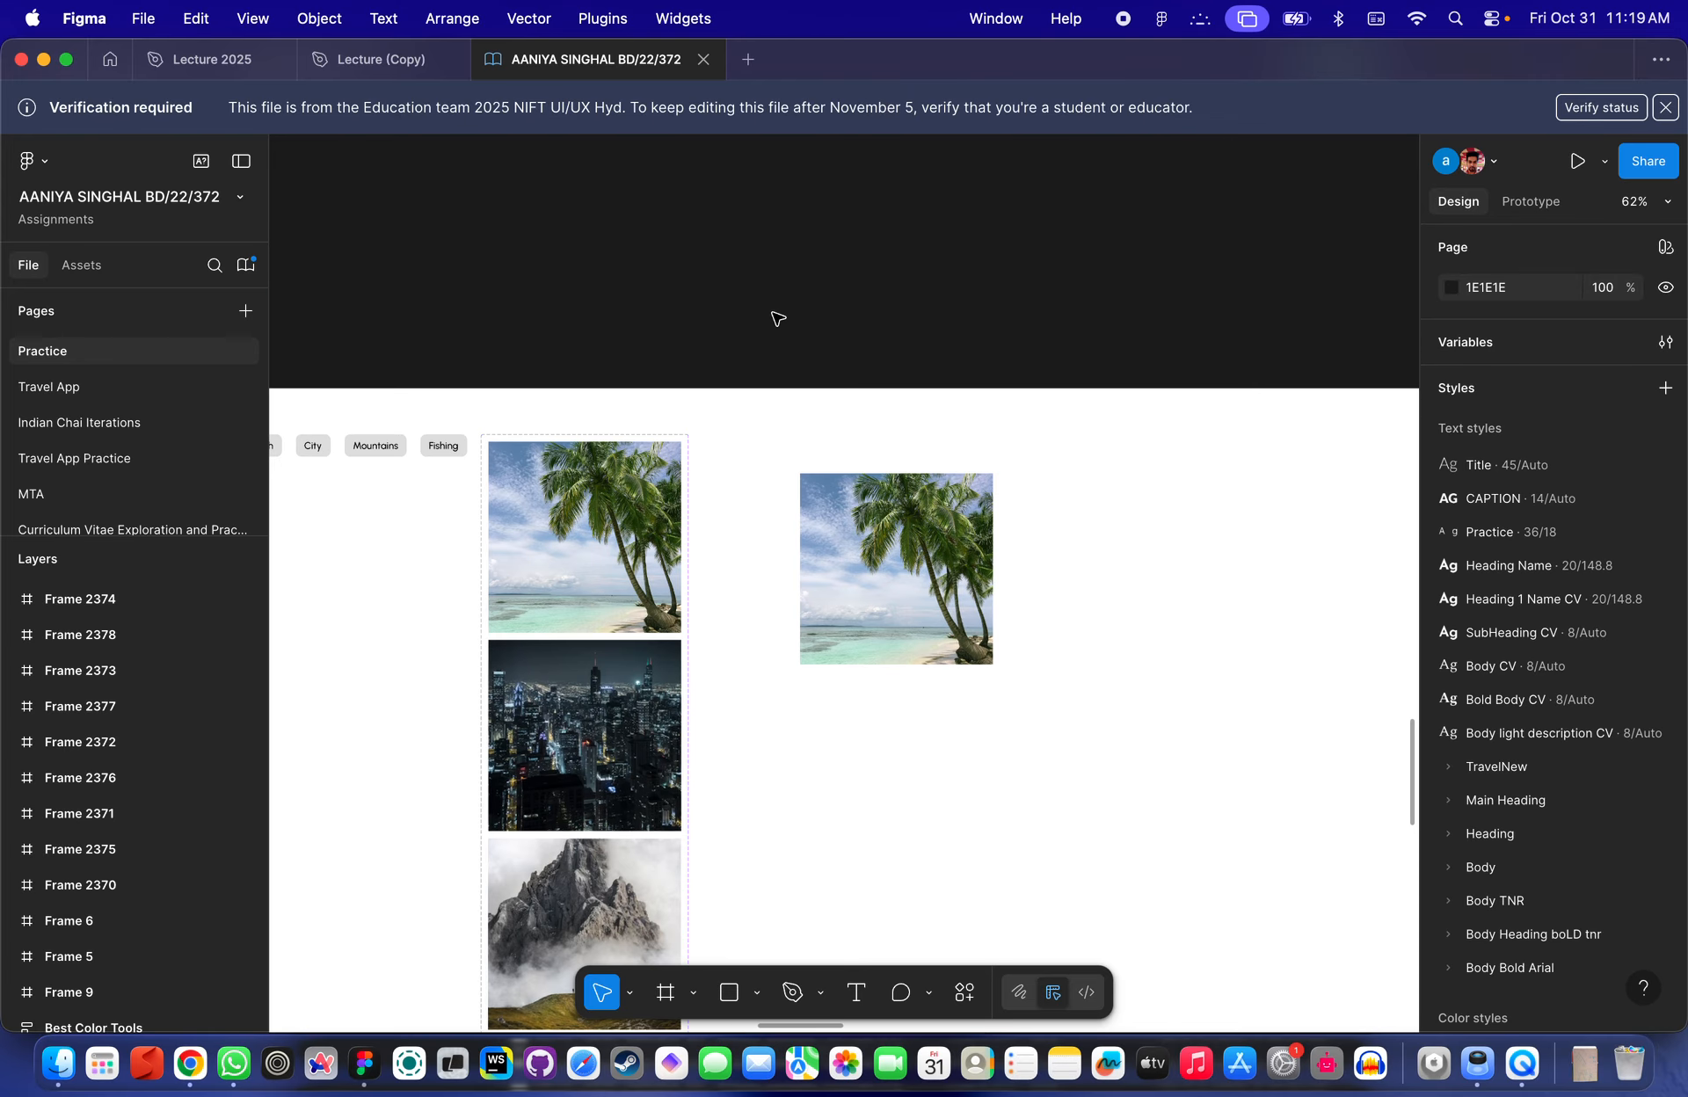
{"action": "scroll", "coordinate": [778, 318], "scroll_direction": "down", "scroll_amount": 3}
- Delete the existing image instance and place a new instance of the beaches component's Default variant in the frame
{"action": "left_click", "coordinate": [846, 464]}
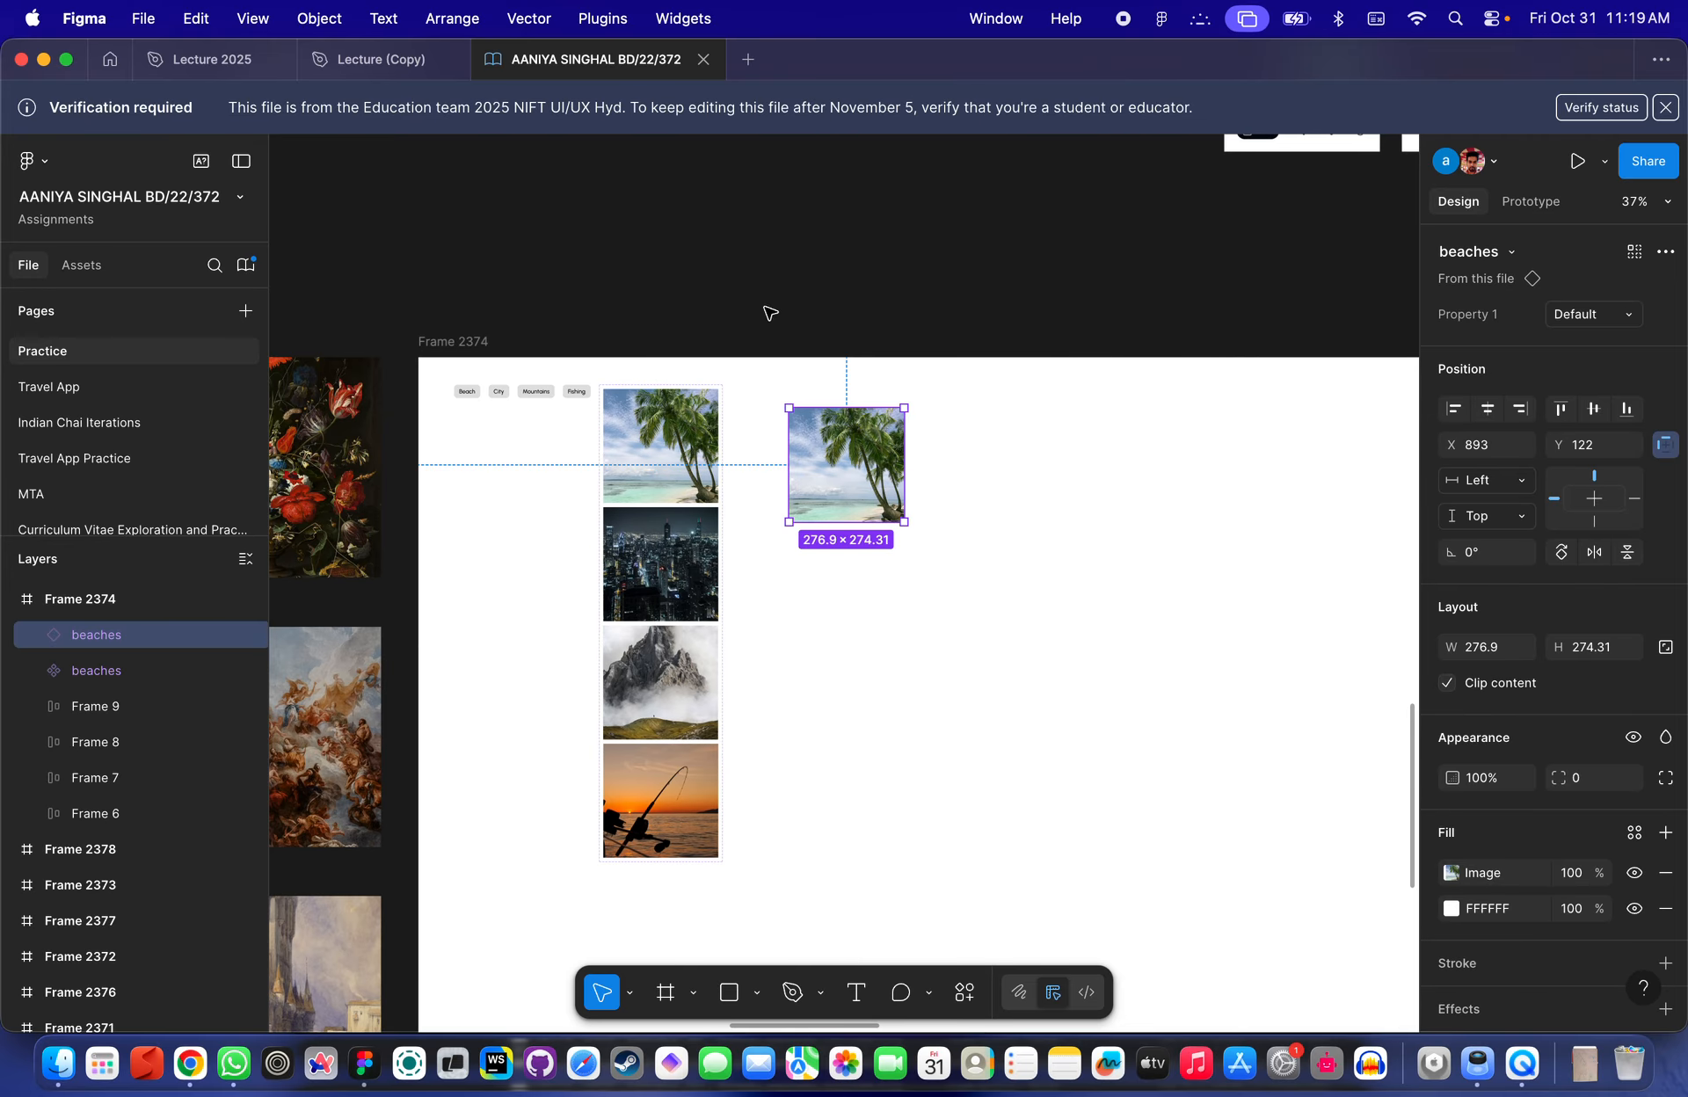
{"action": "key", "text": "Delete"}
{"action": "left_click", "coordinate": [679, 447]}
{"action": "left_click", "coordinate": [684, 448]}
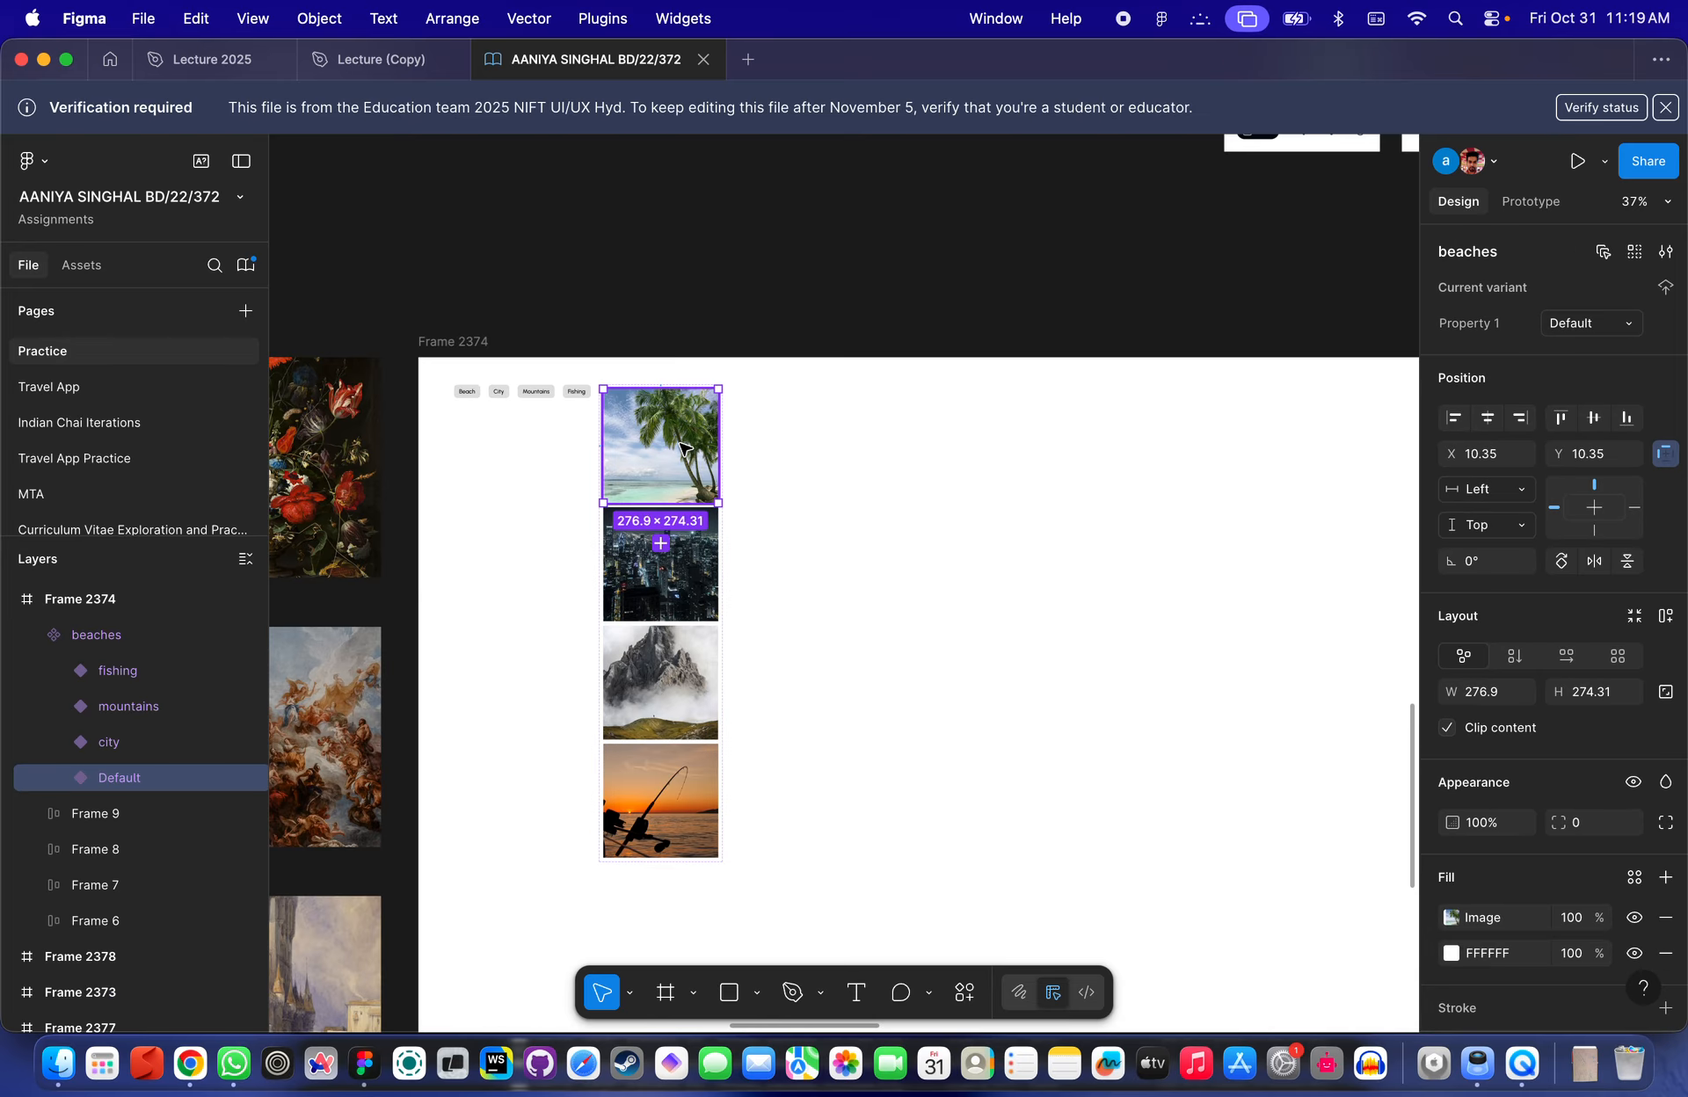
{"action": "left_click_drag", "start_coordinate": [670, 448], "coordinate": [1140, 478]}
- Inspect the beaches component set and its variants, dismissing the verification banner
{"action": "left_click", "coordinate": [746, 448]}
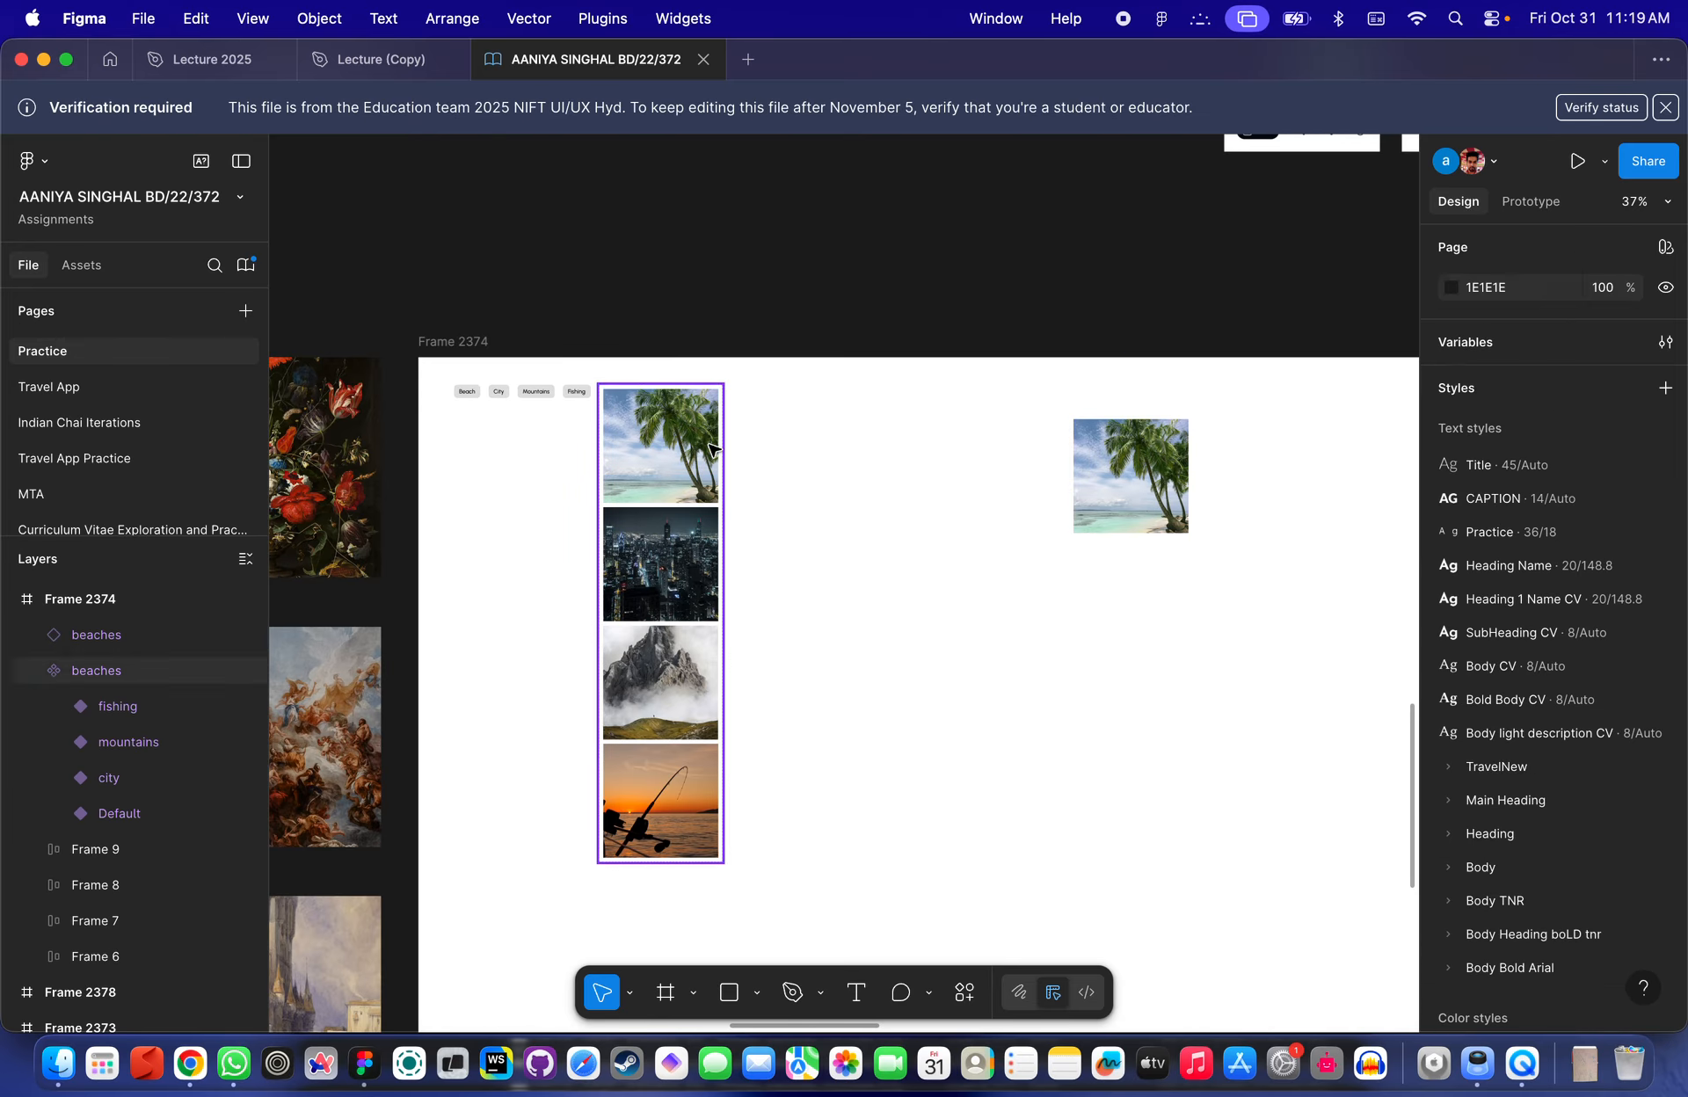
{"action": "left_click", "coordinate": [688, 441]}
{"action": "scroll", "coordinate": [665, 420], "scroll_direction": "up", "scroll_amount": 3, "text": "ctrl"}
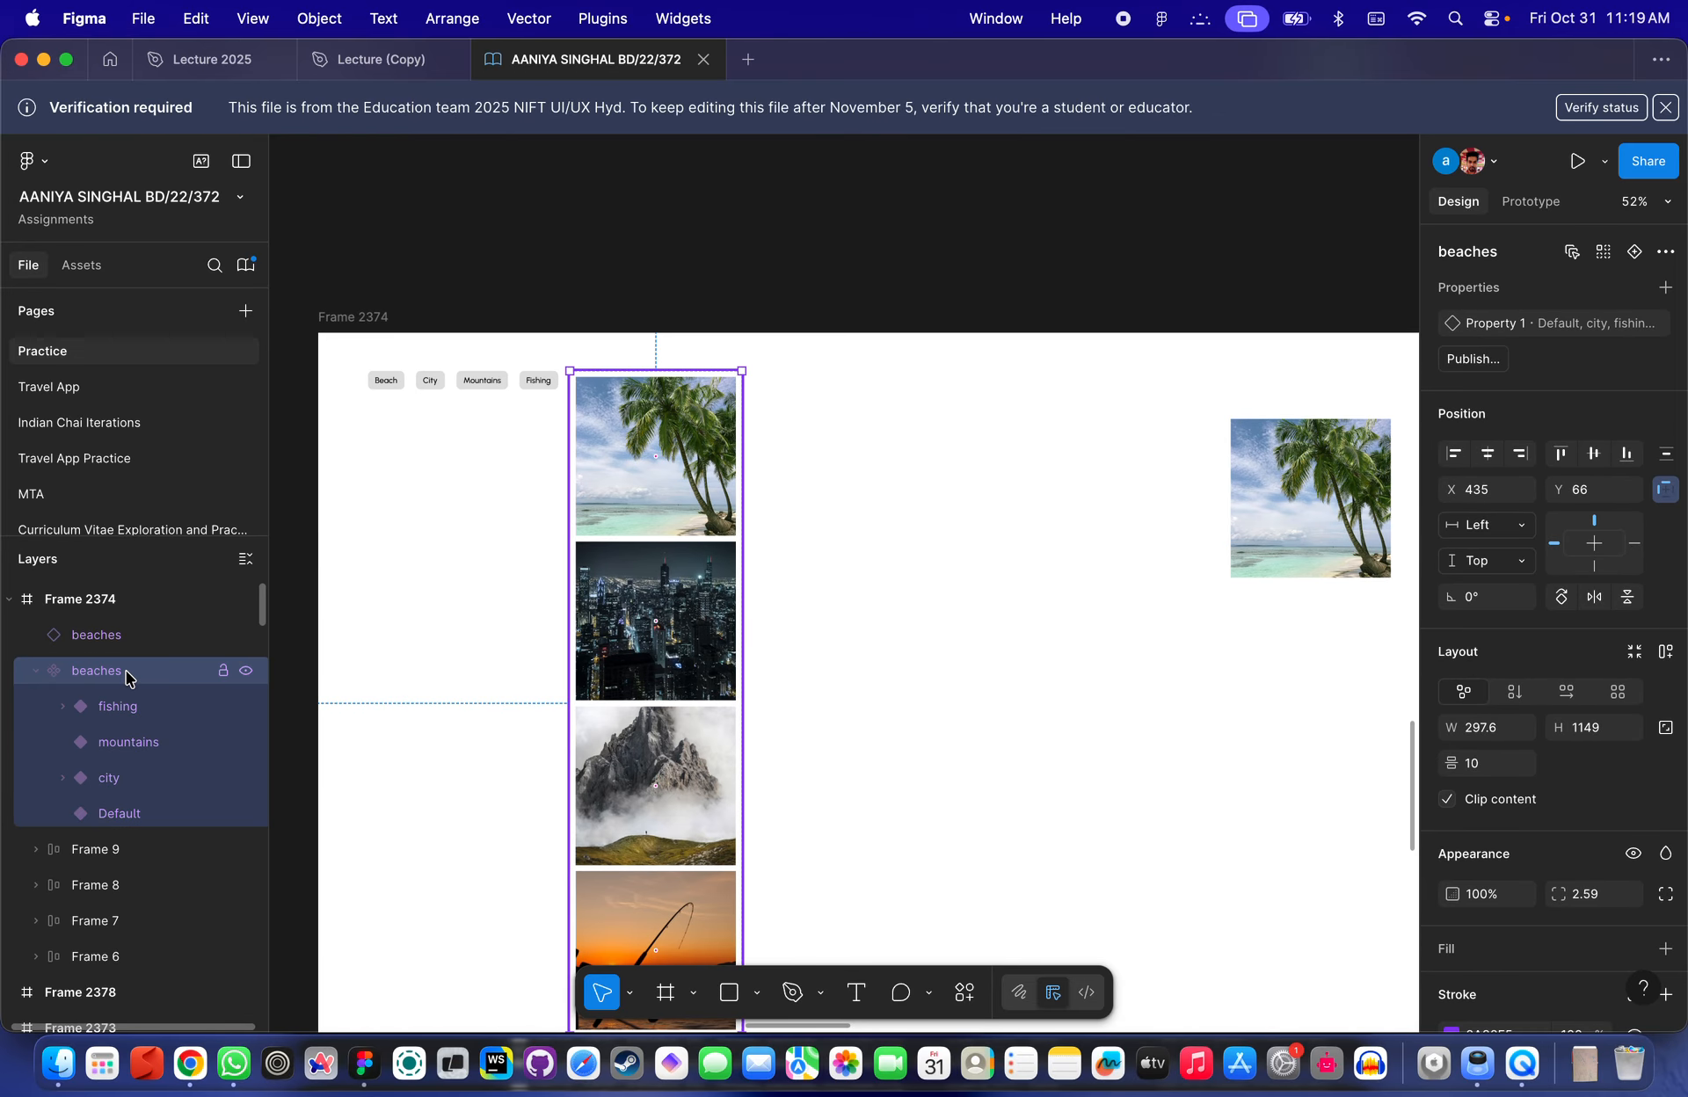
{"action": "scroll", "coordinate": [577, 491], "scroll_direction": "up", "scroll_amount": 6}
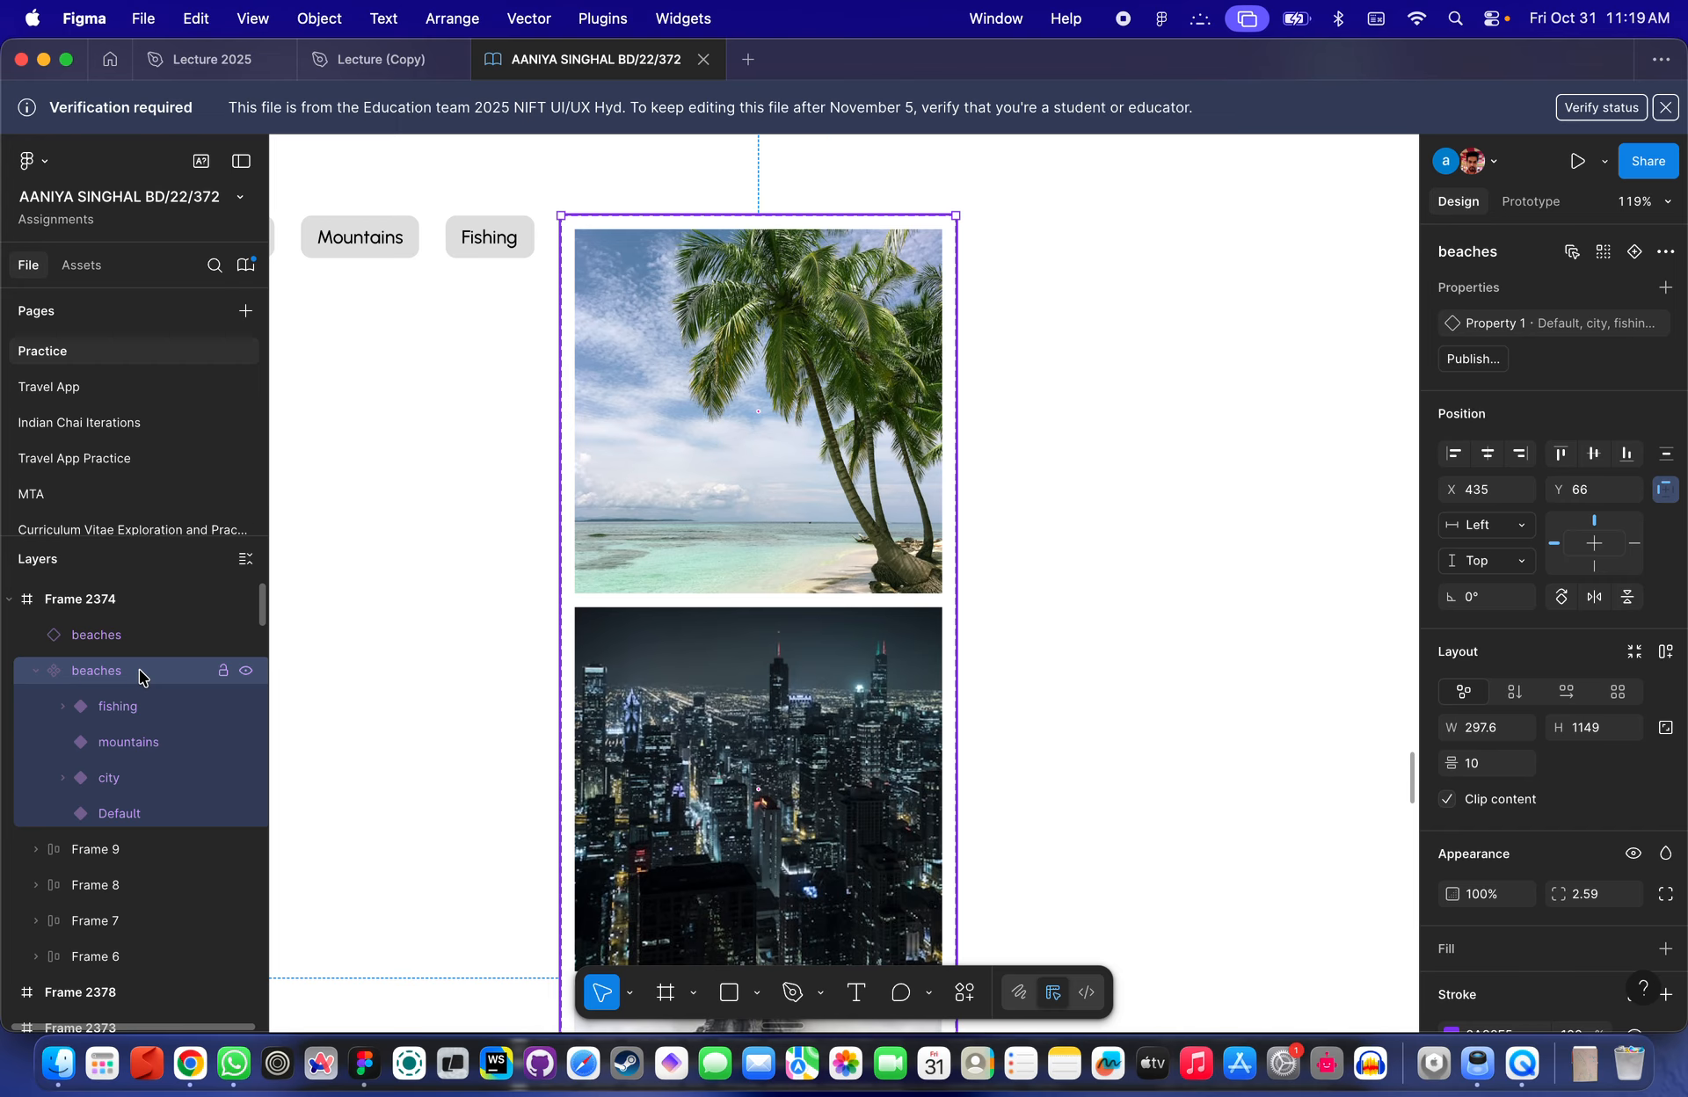
{"action": "left_click", "coordinate": [1666, 108]}
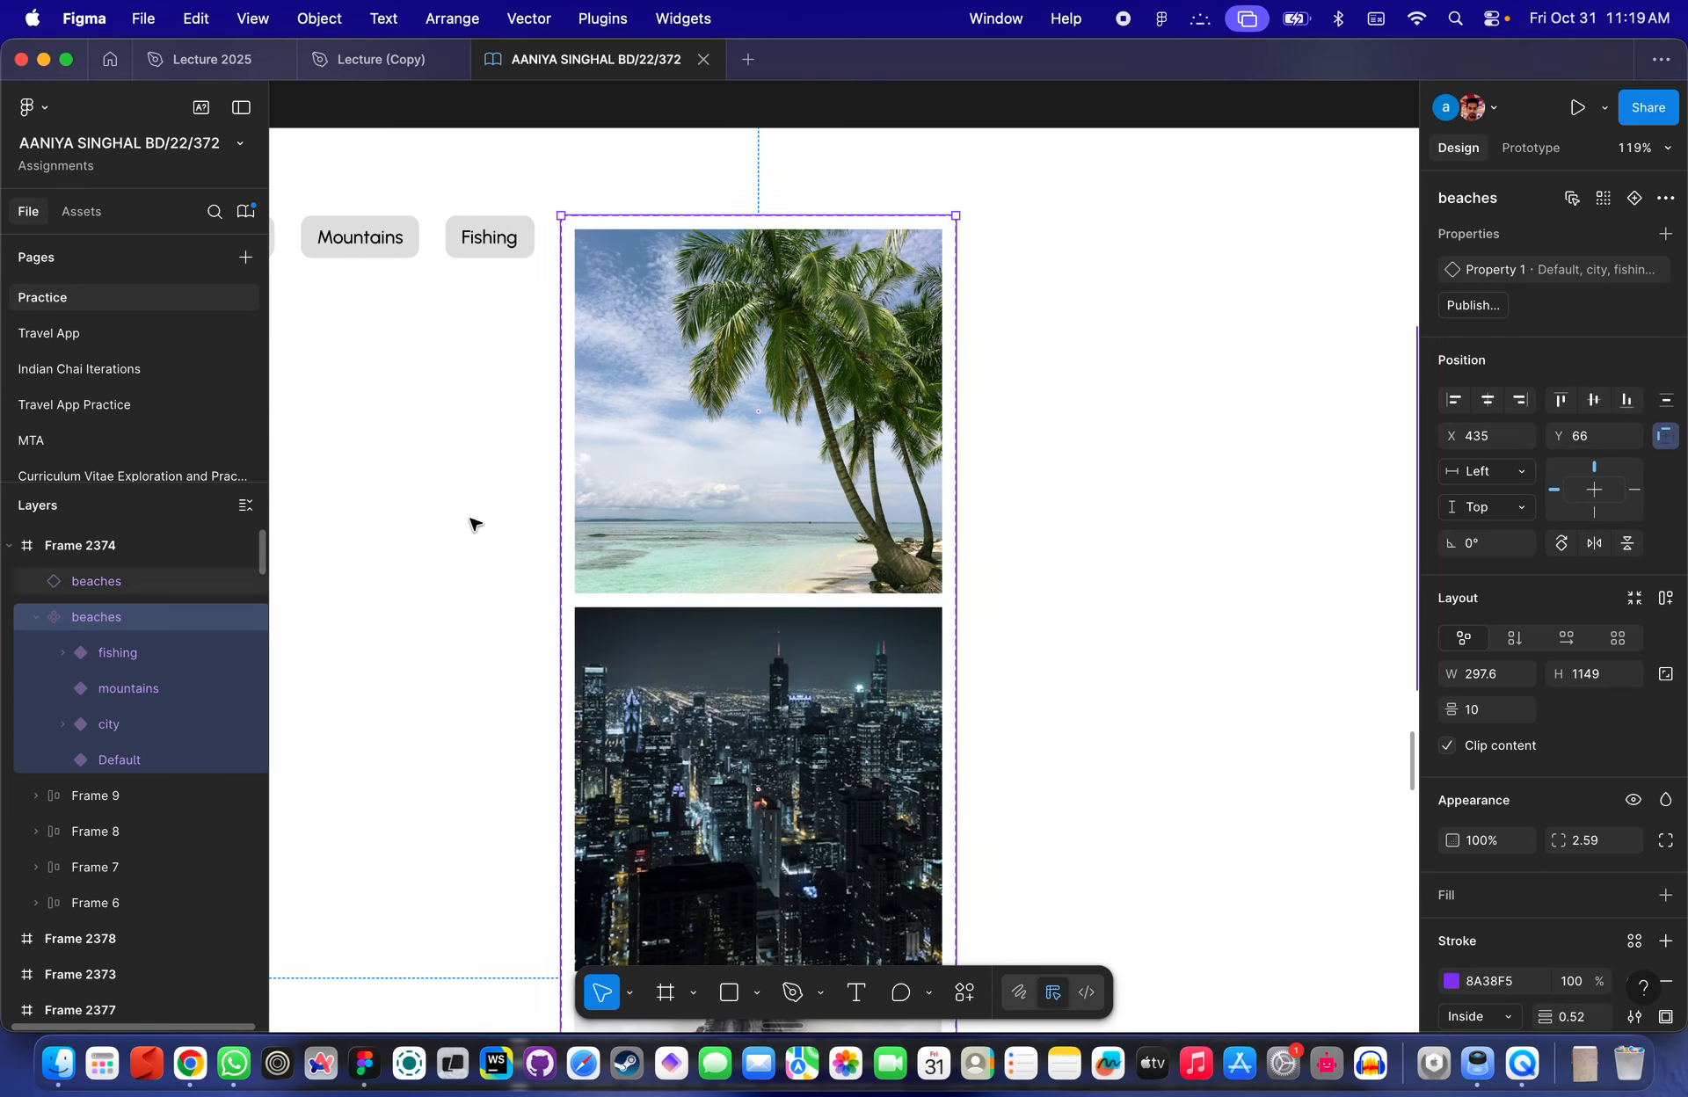
{"action": "scroll", "coordinate": [817, 458], "scroll_direction": "down", "scroll_amount": 6}
{"action": "scroll", "coordinate": [905, 452], "scroll_direction": "right", "scroll_amount": 5}
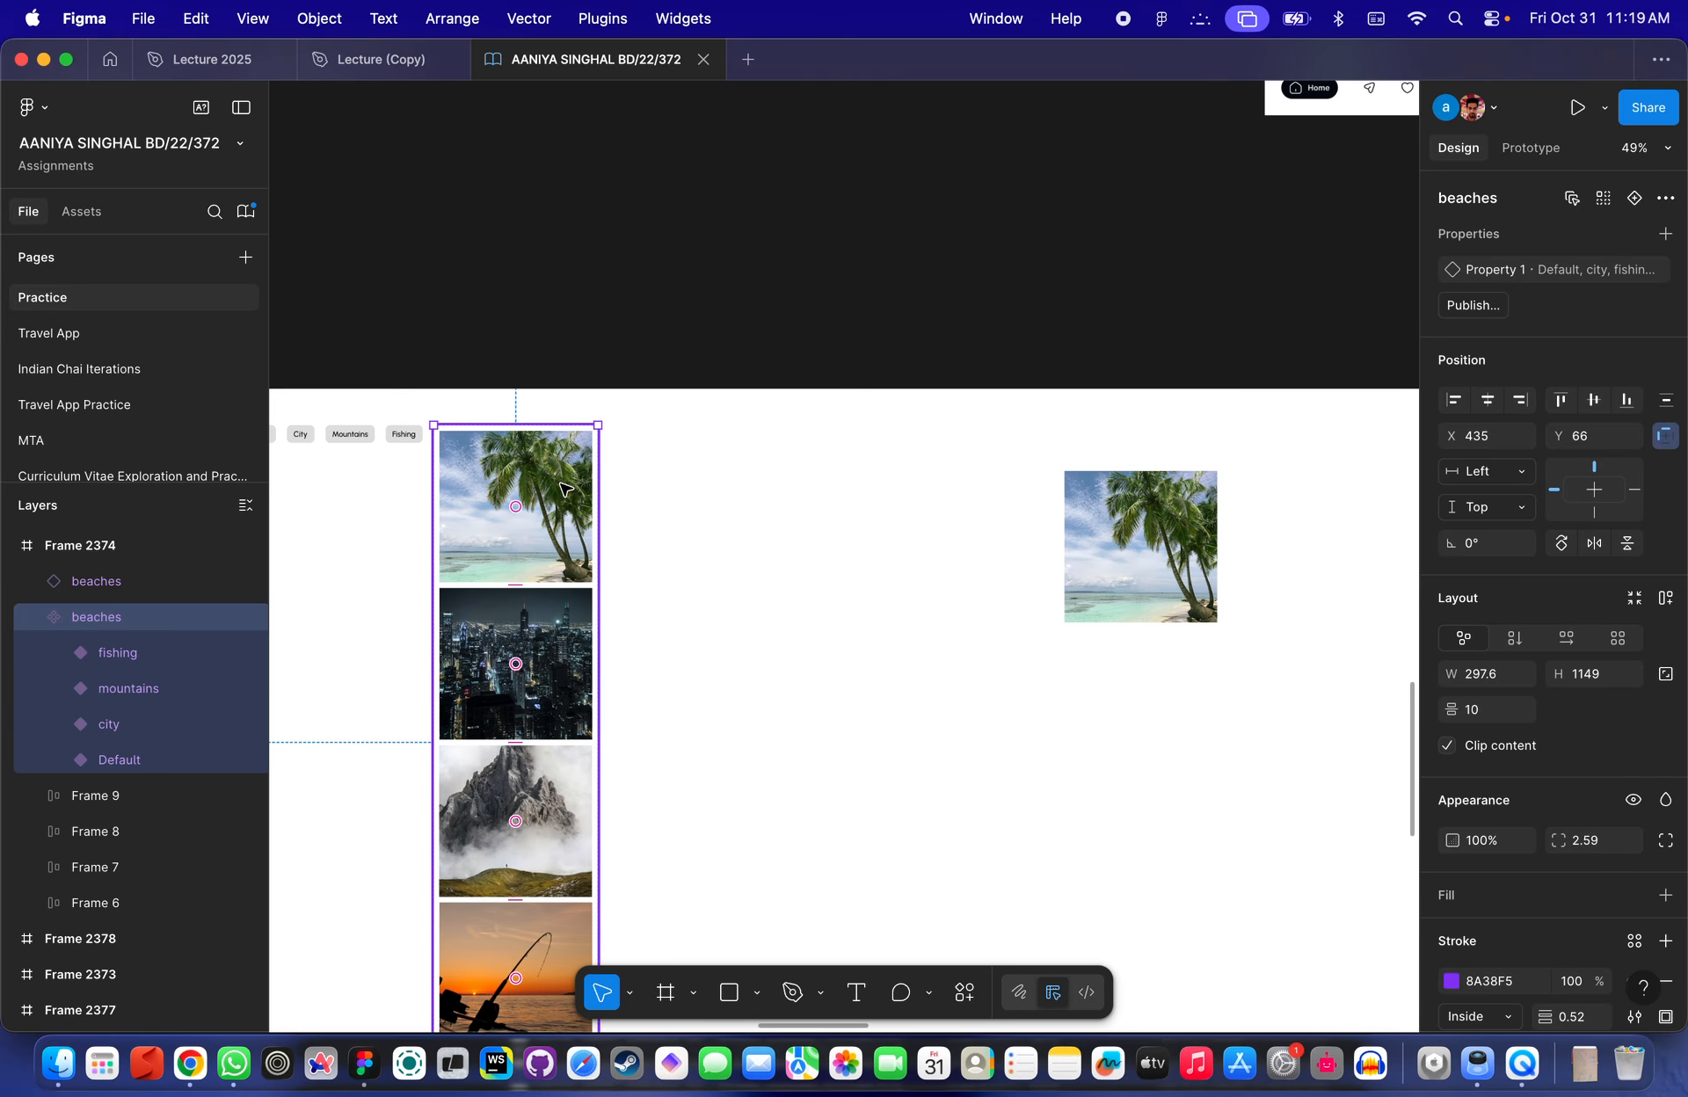
{"action": "scroll", "coordinate": [835, 448], "scroll_direction": "down", "scroll_amount": 2}
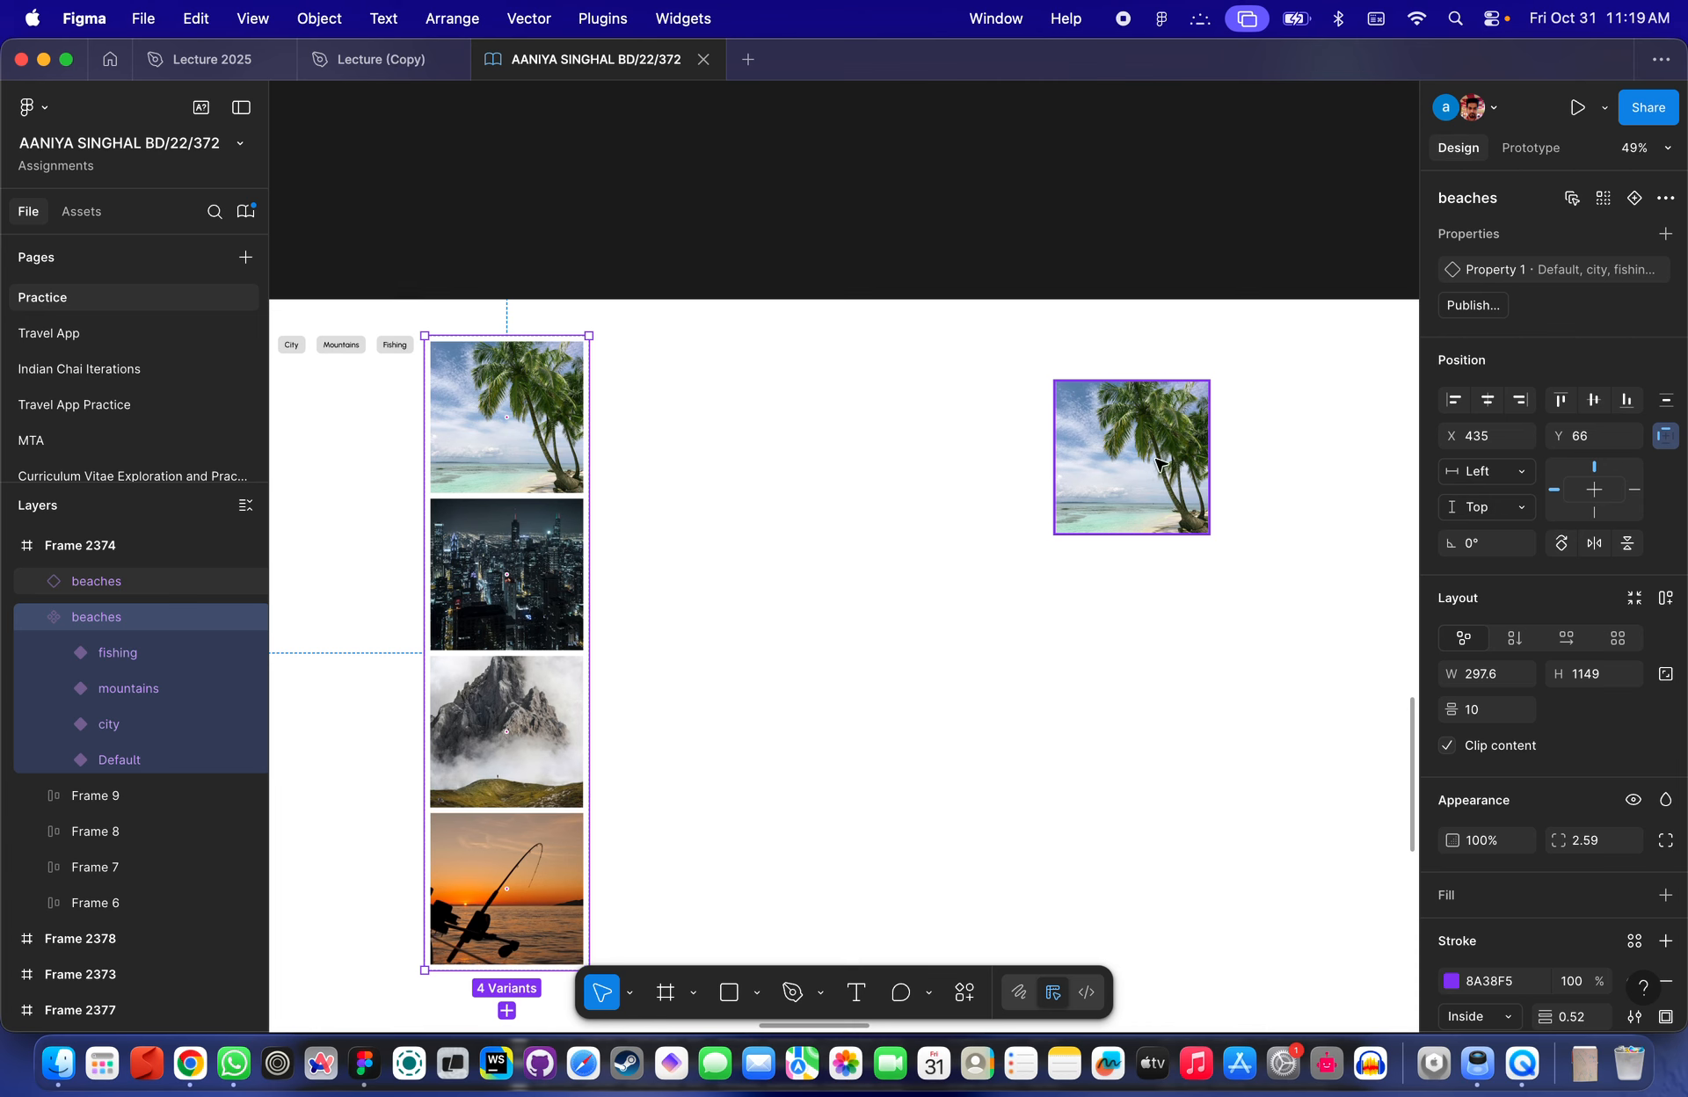
- Move the beaches instance closer to the images and bind its Property 1 variant to the Category variable
{"action": "left_click_drag", "start_coordinate": [1161, 466], "coordinate": [937, 476]}
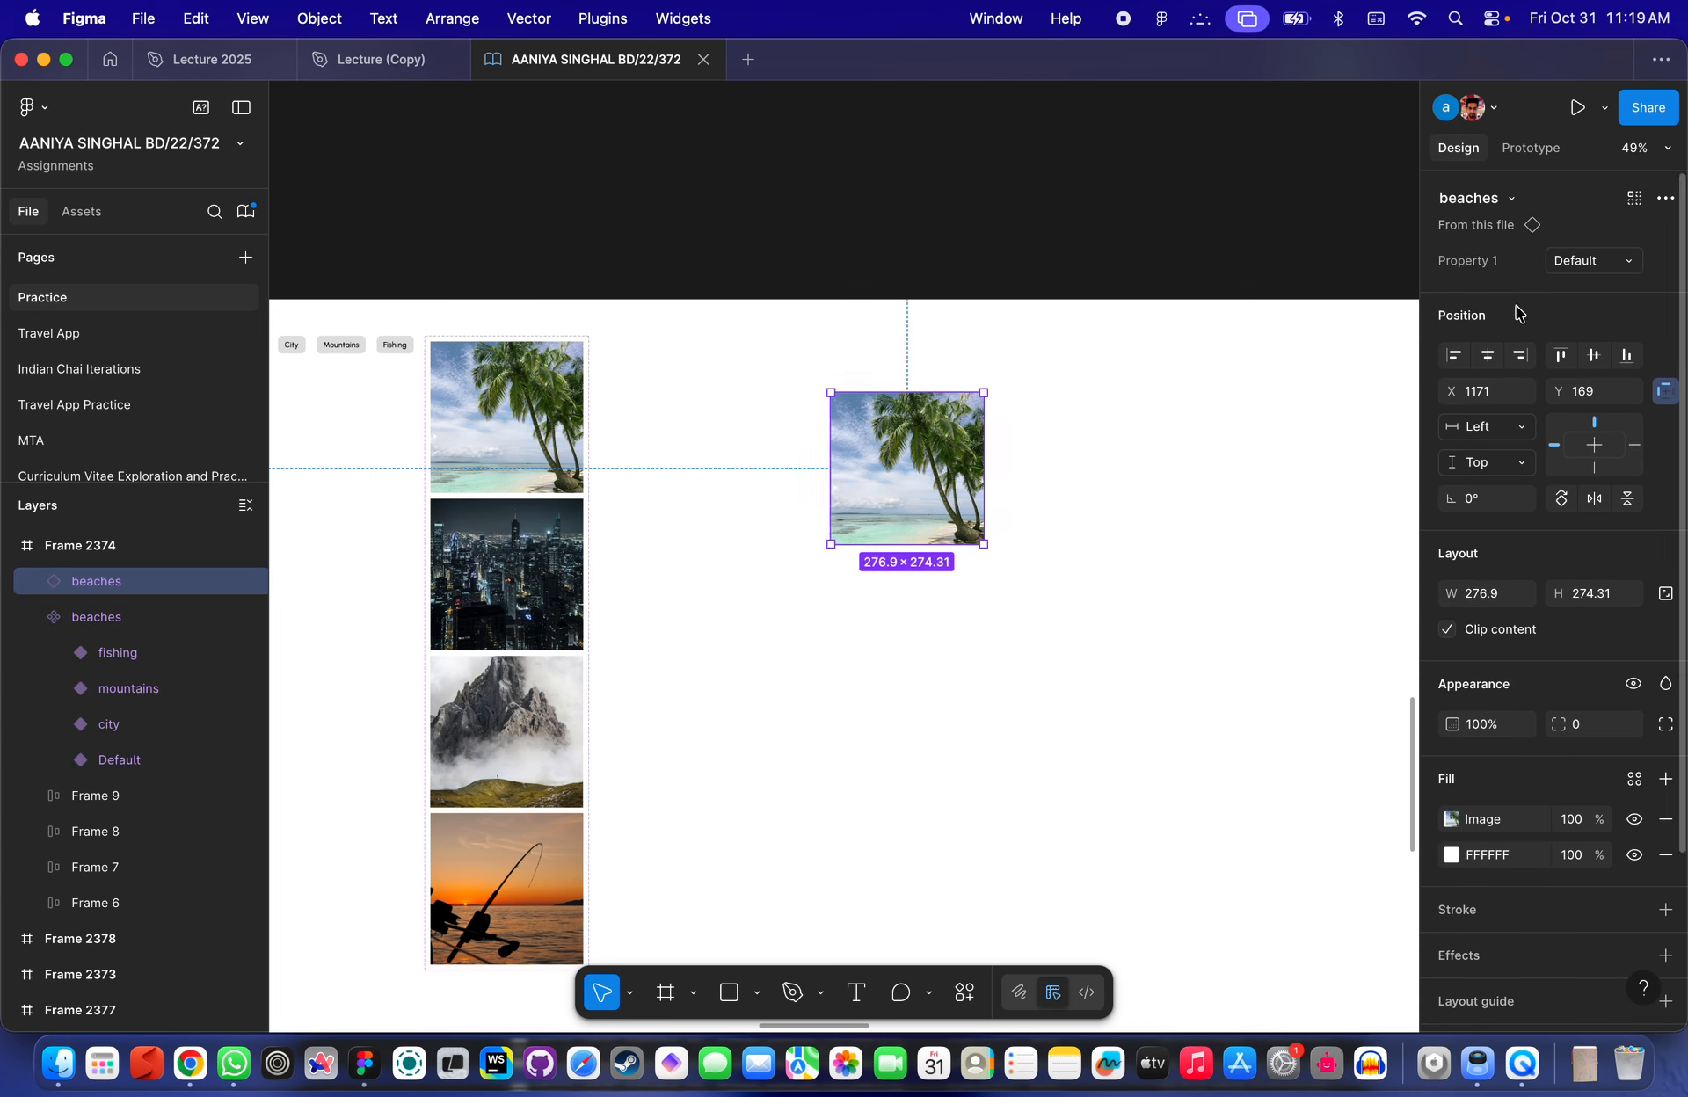
{"action": "left_click", "coordinate": [1622, 262]}
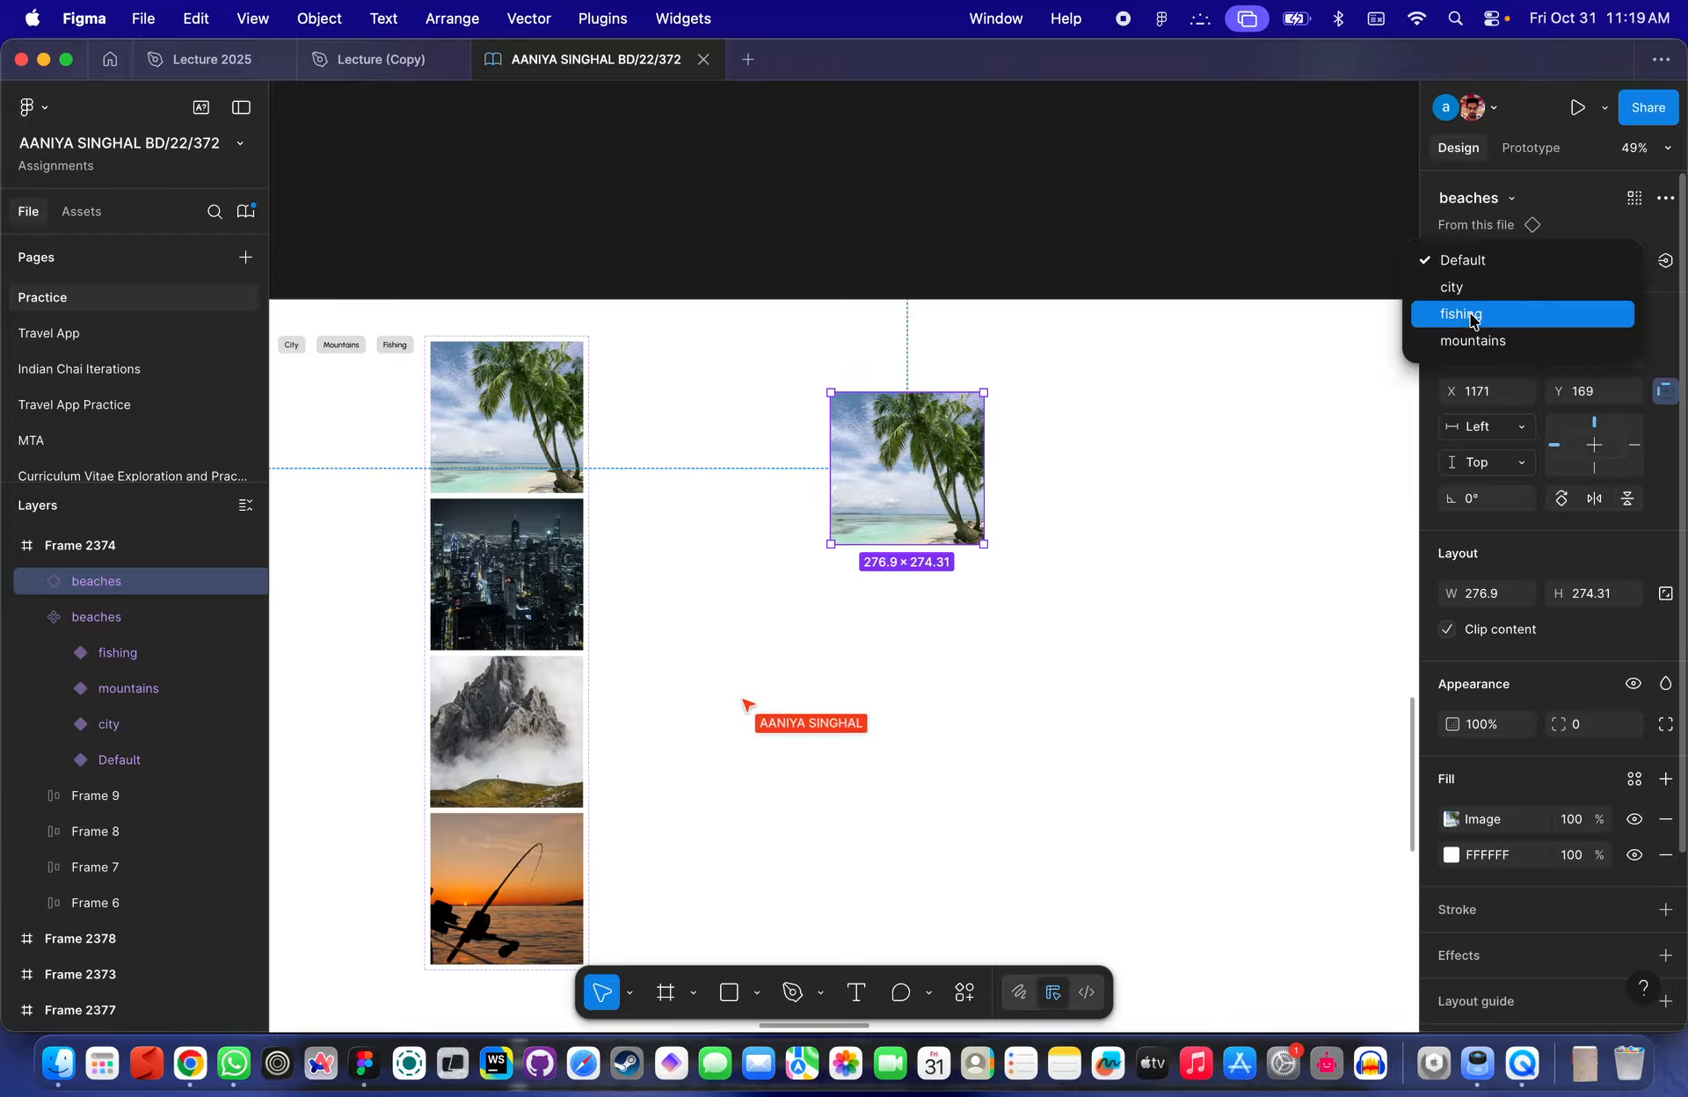
{"action": "left_click", "coordinate": [1509, 261]}
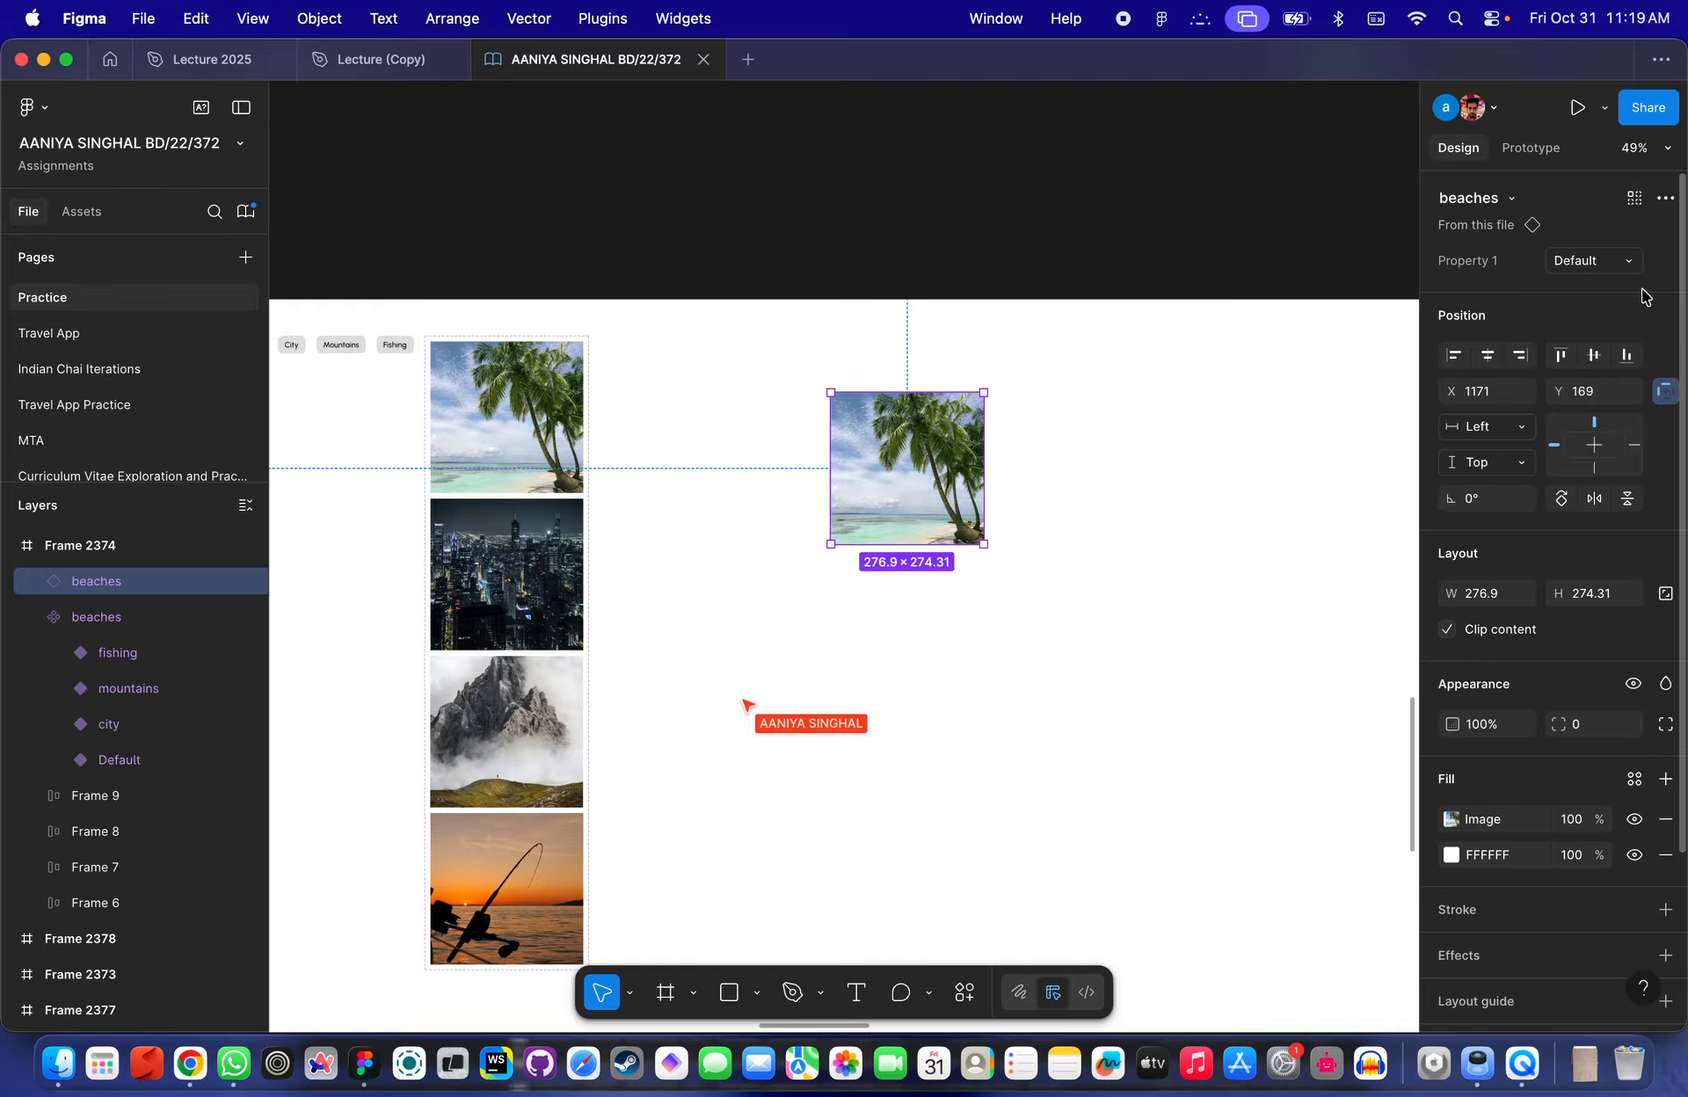
{"action": "left_click", "coordinate": [1665, 262]}
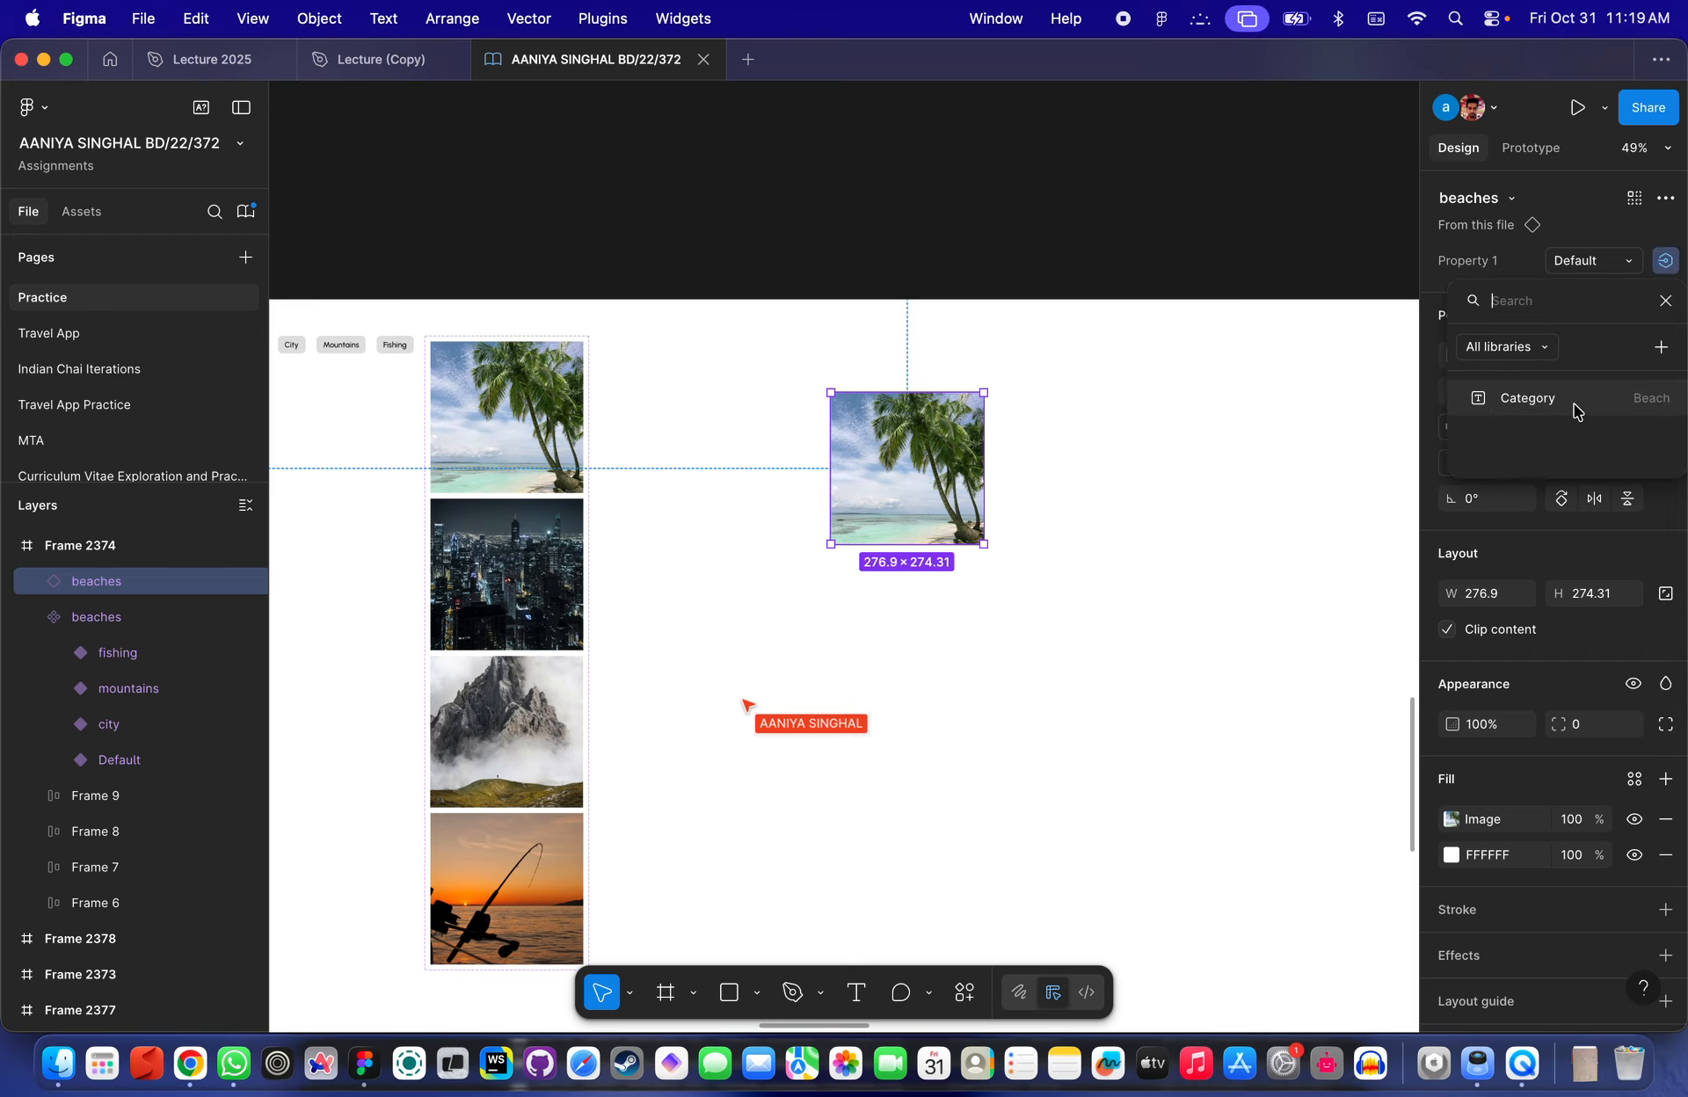
{"action": "left_click", "coordinate": [1528, 398]}
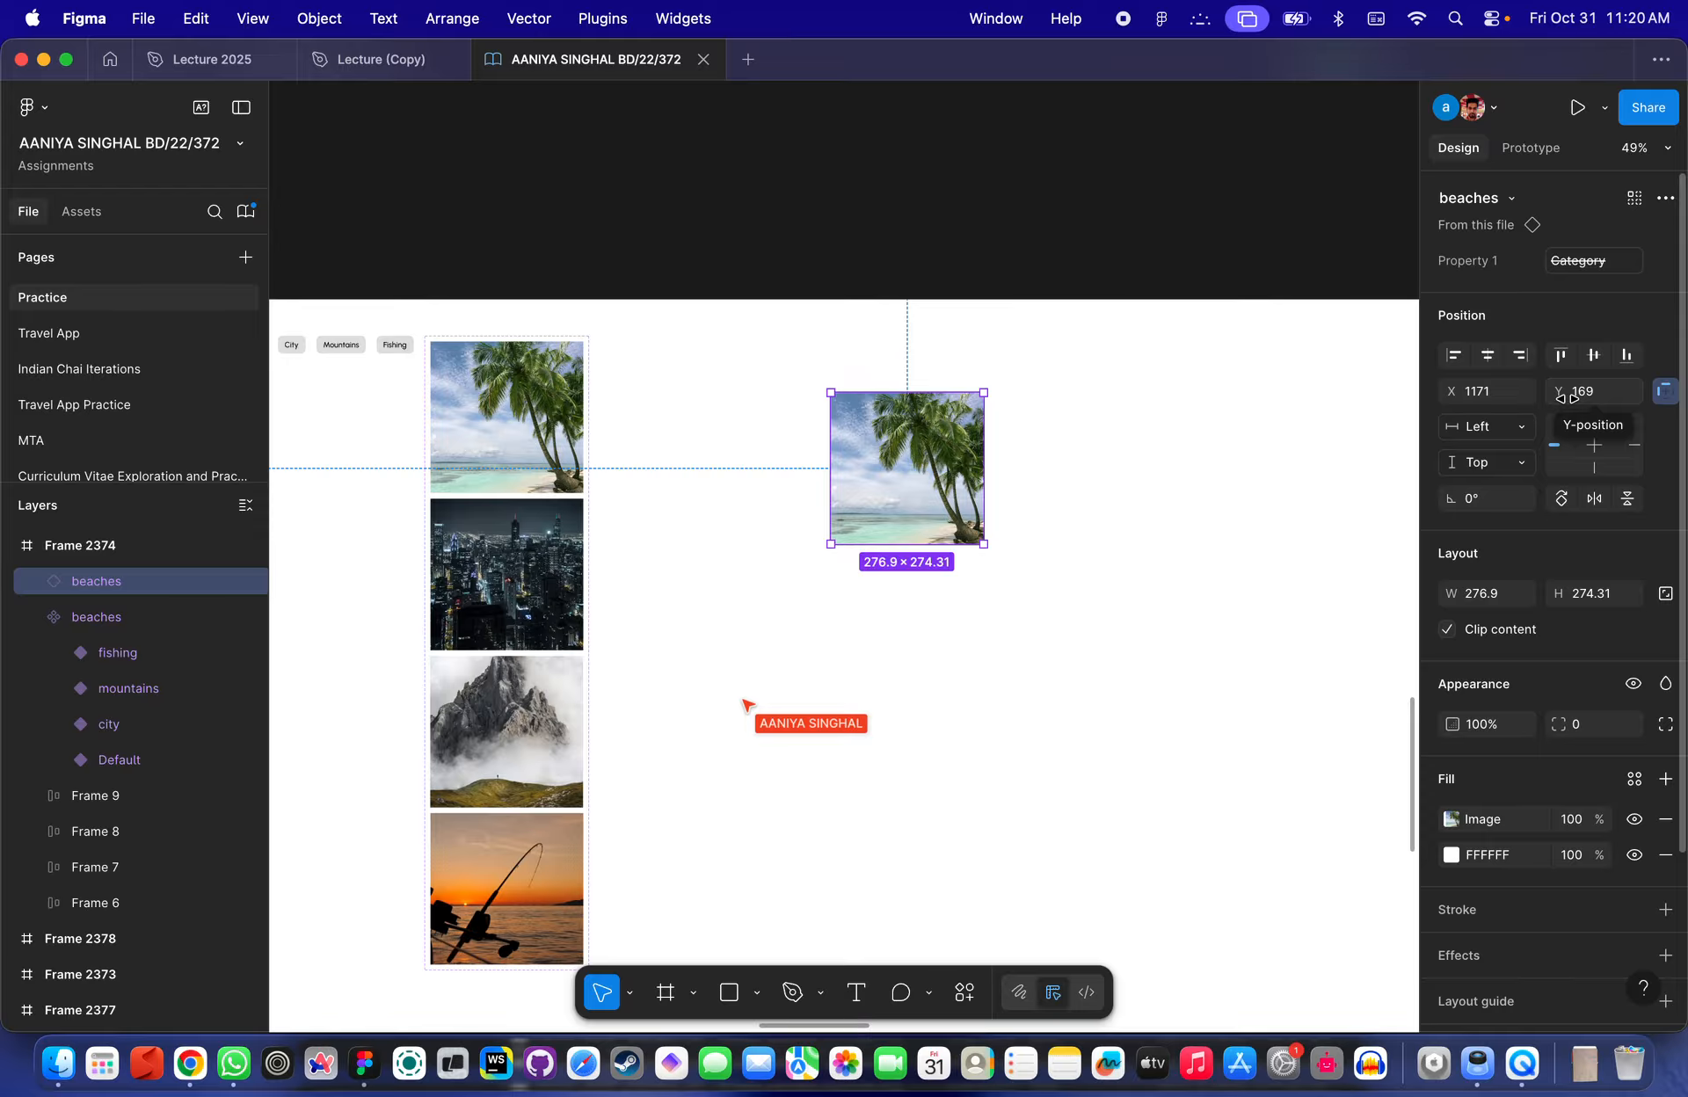
- Rename the beaches component set's Property 1 property to Type
{"action": "mouse_move", "coordinate": [1587, 274]}
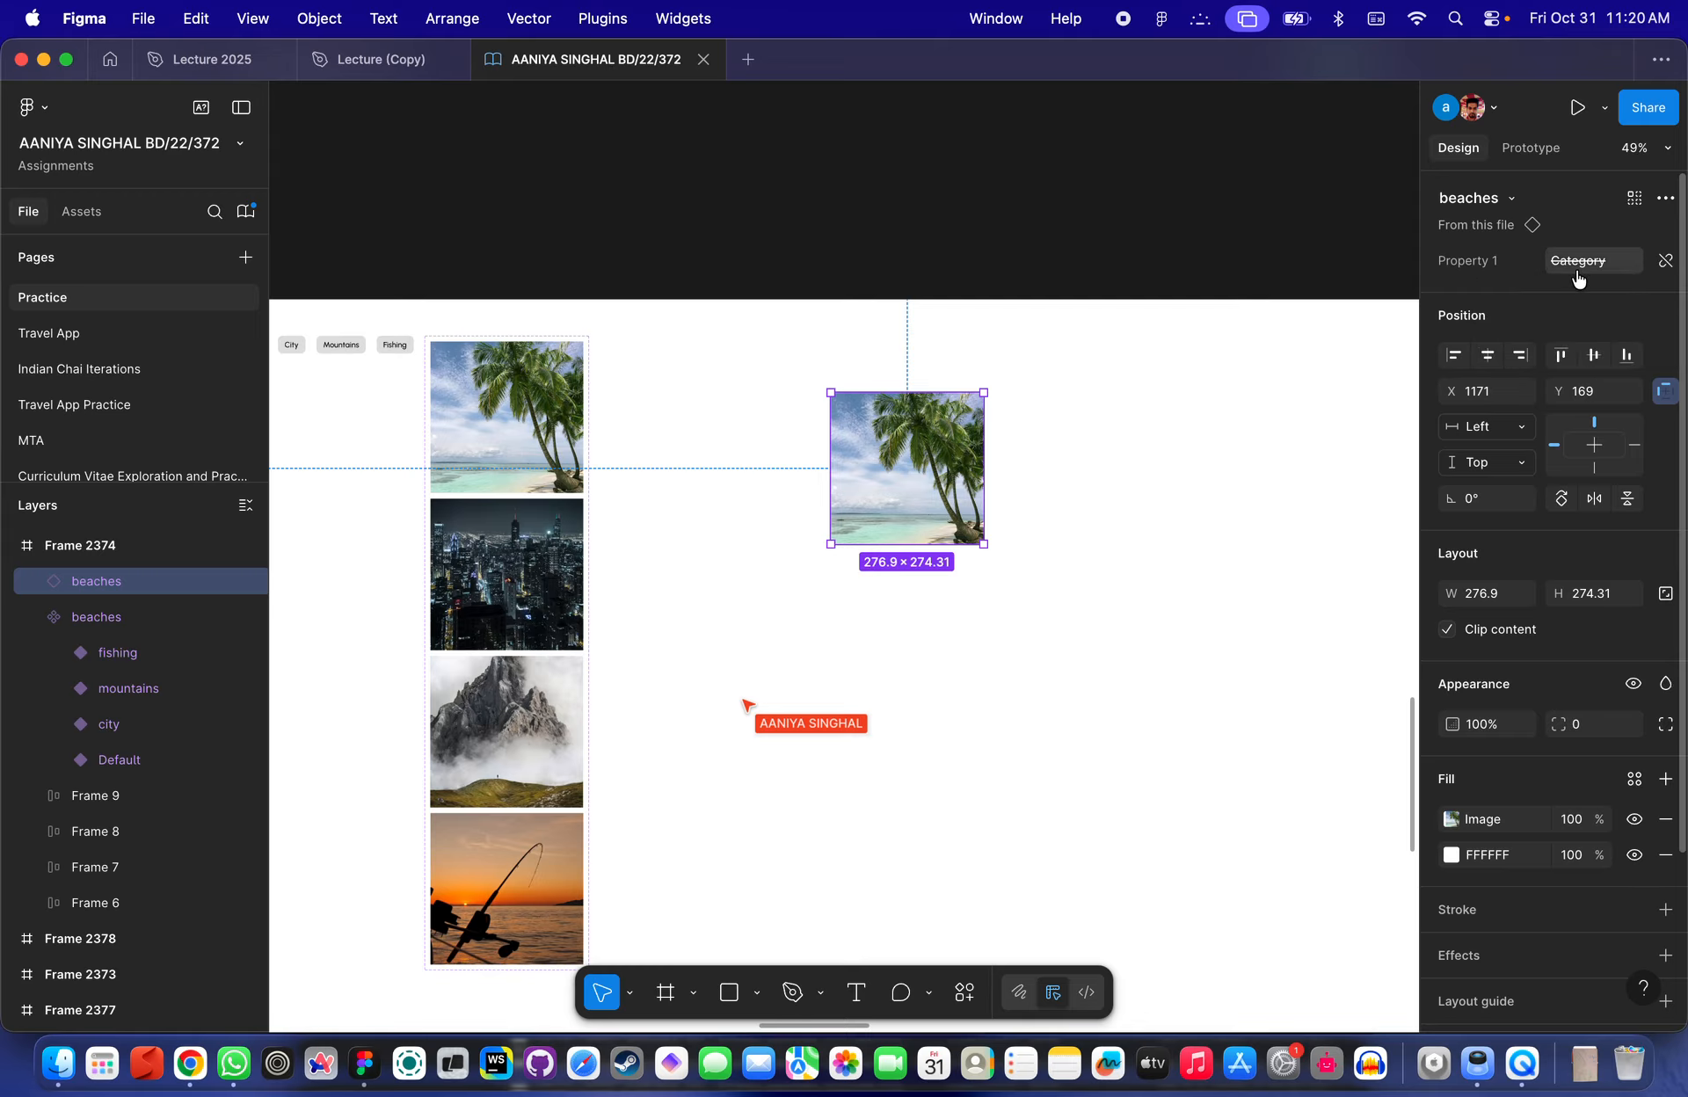
{"action": "left_click", "coordinate": [523, 400]}
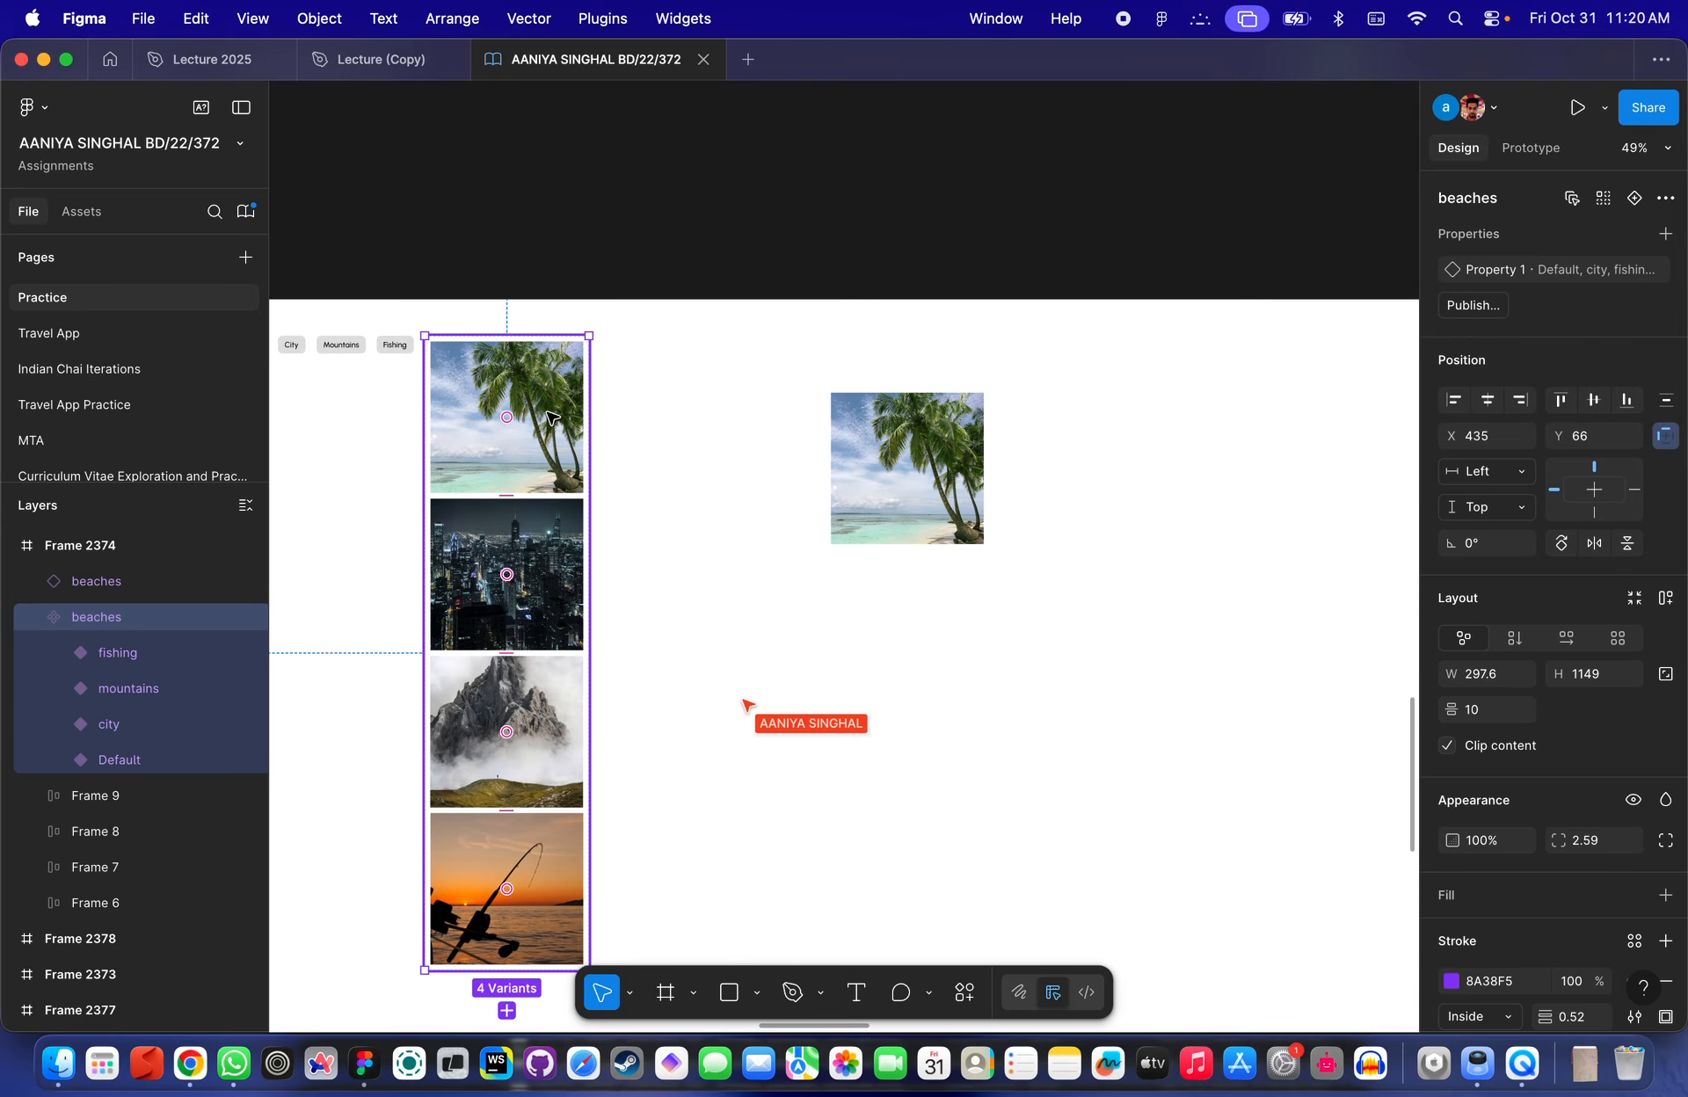
{"action": "double_click", "coordinate": [1497, 275]}
{"action": "type", "text": "Ty"}
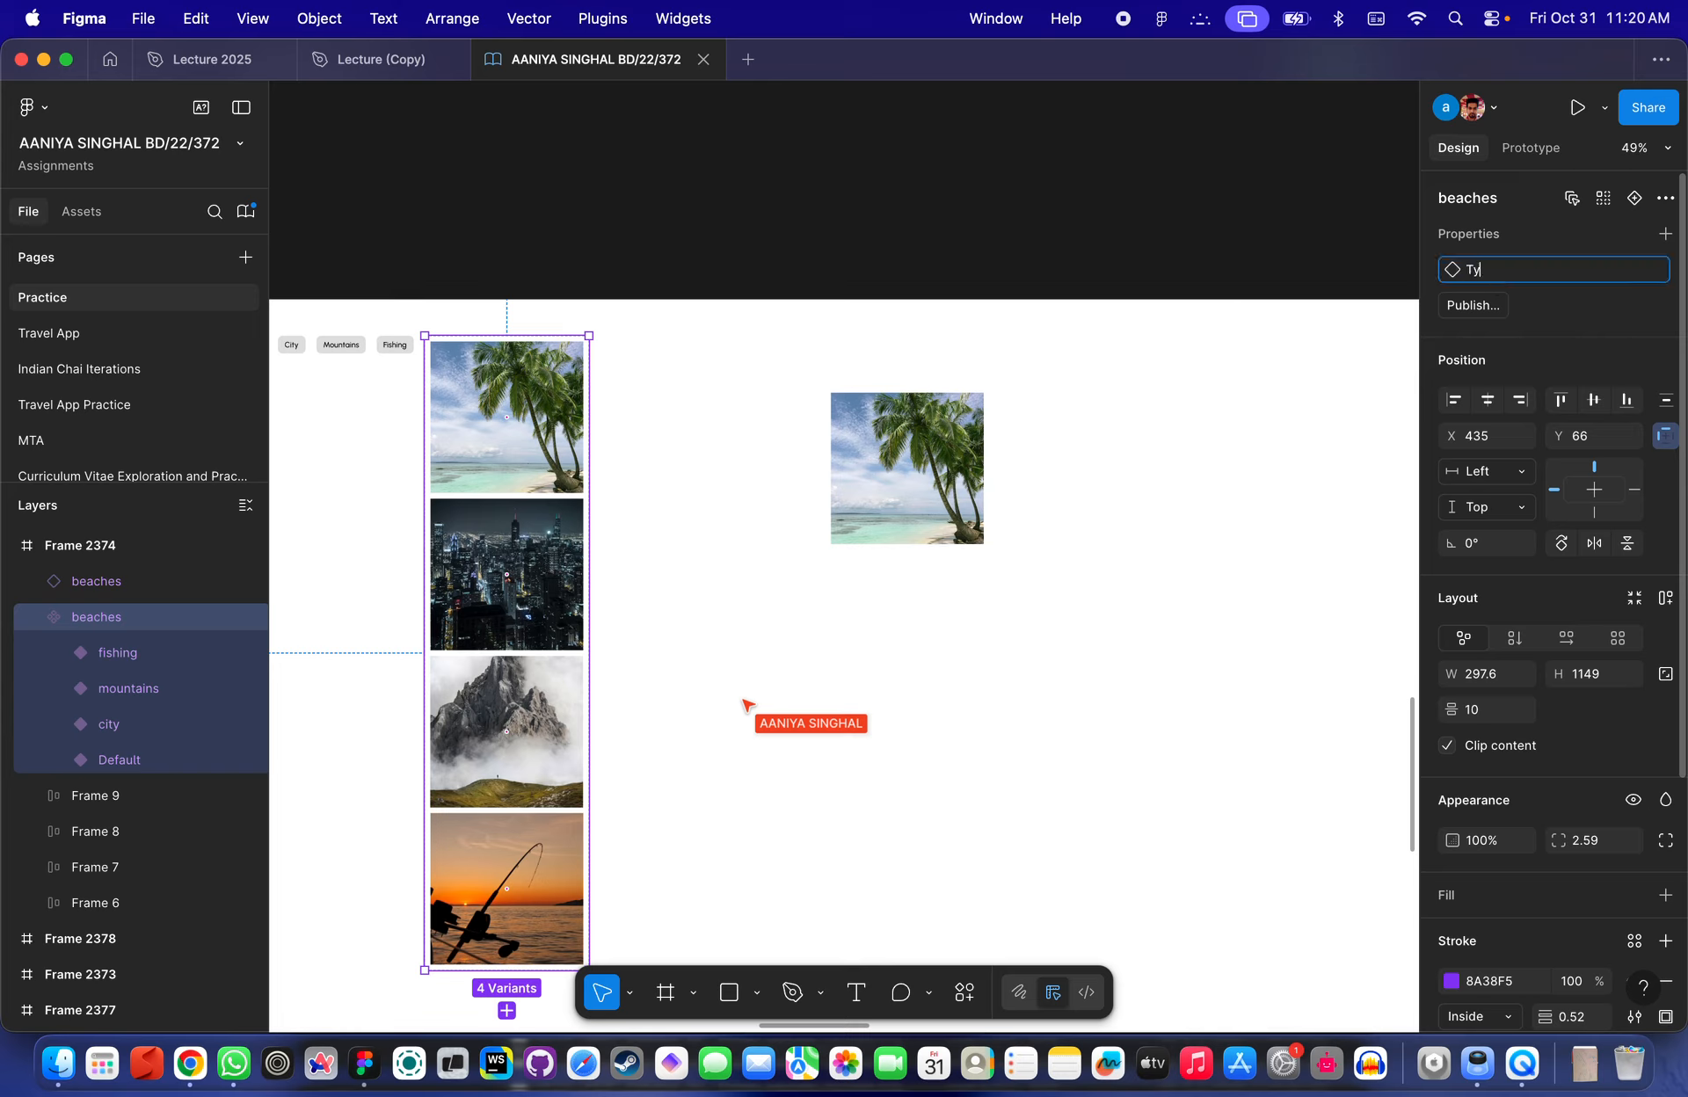
{"action": "type", "text": "pe"}
{"action": "key", "text": "Return"}
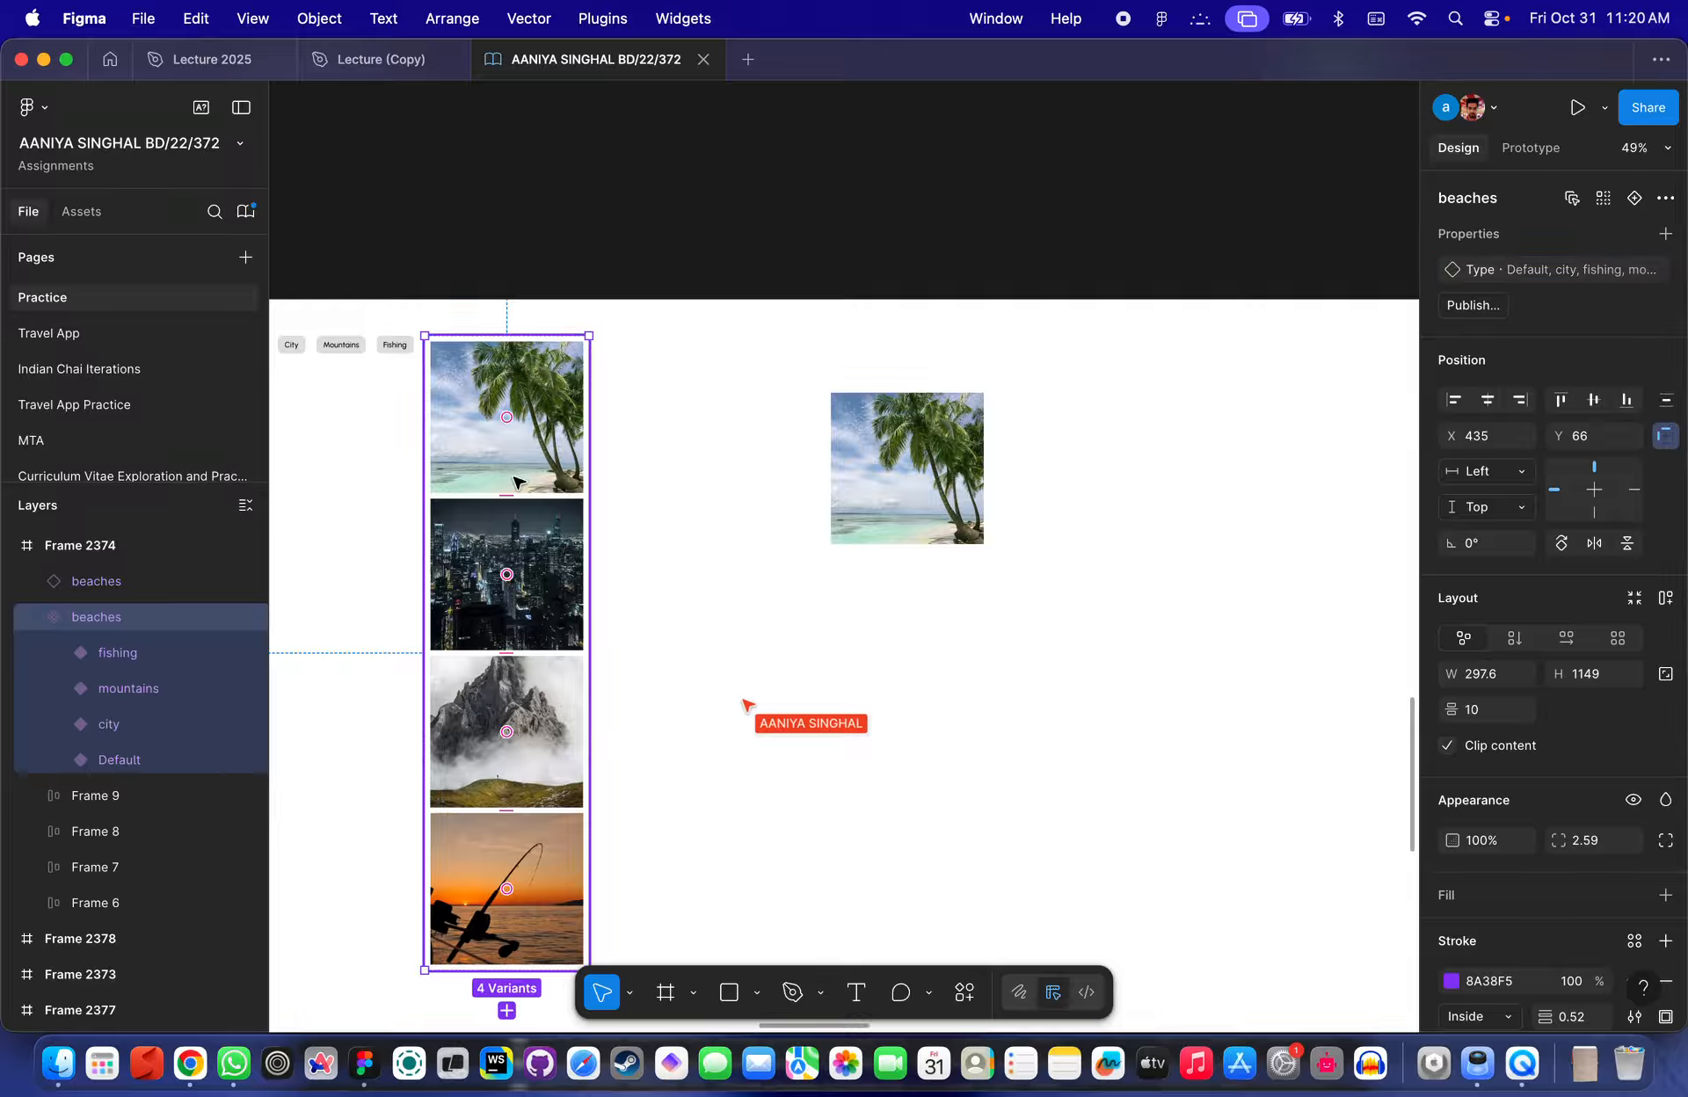
- Change the Default variant's Type value to Beach
{"action": "double_click", "coordinate": [537, 446]}
{"action": "left_click", "coordinate": [540, 591]}
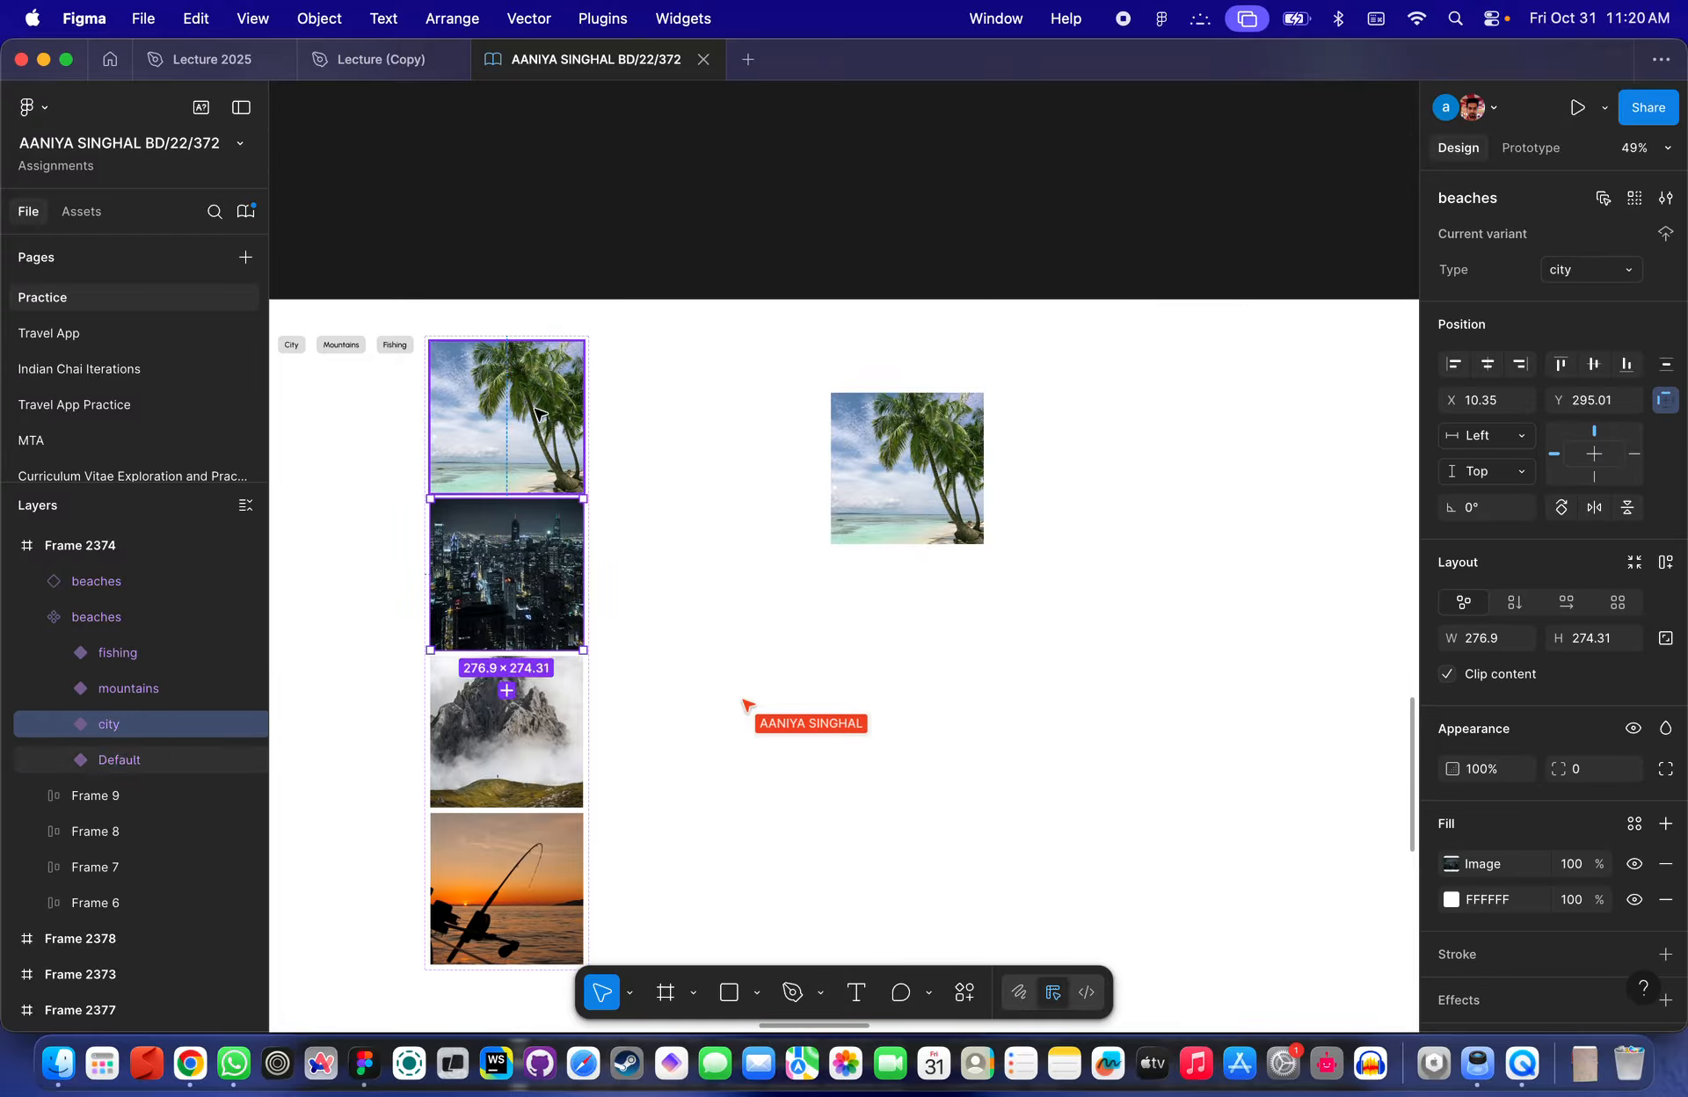
{"action": "left_click", "coordinate": [543, 439]}
{"action": "left_click", "coordinate": [1583, 273]}
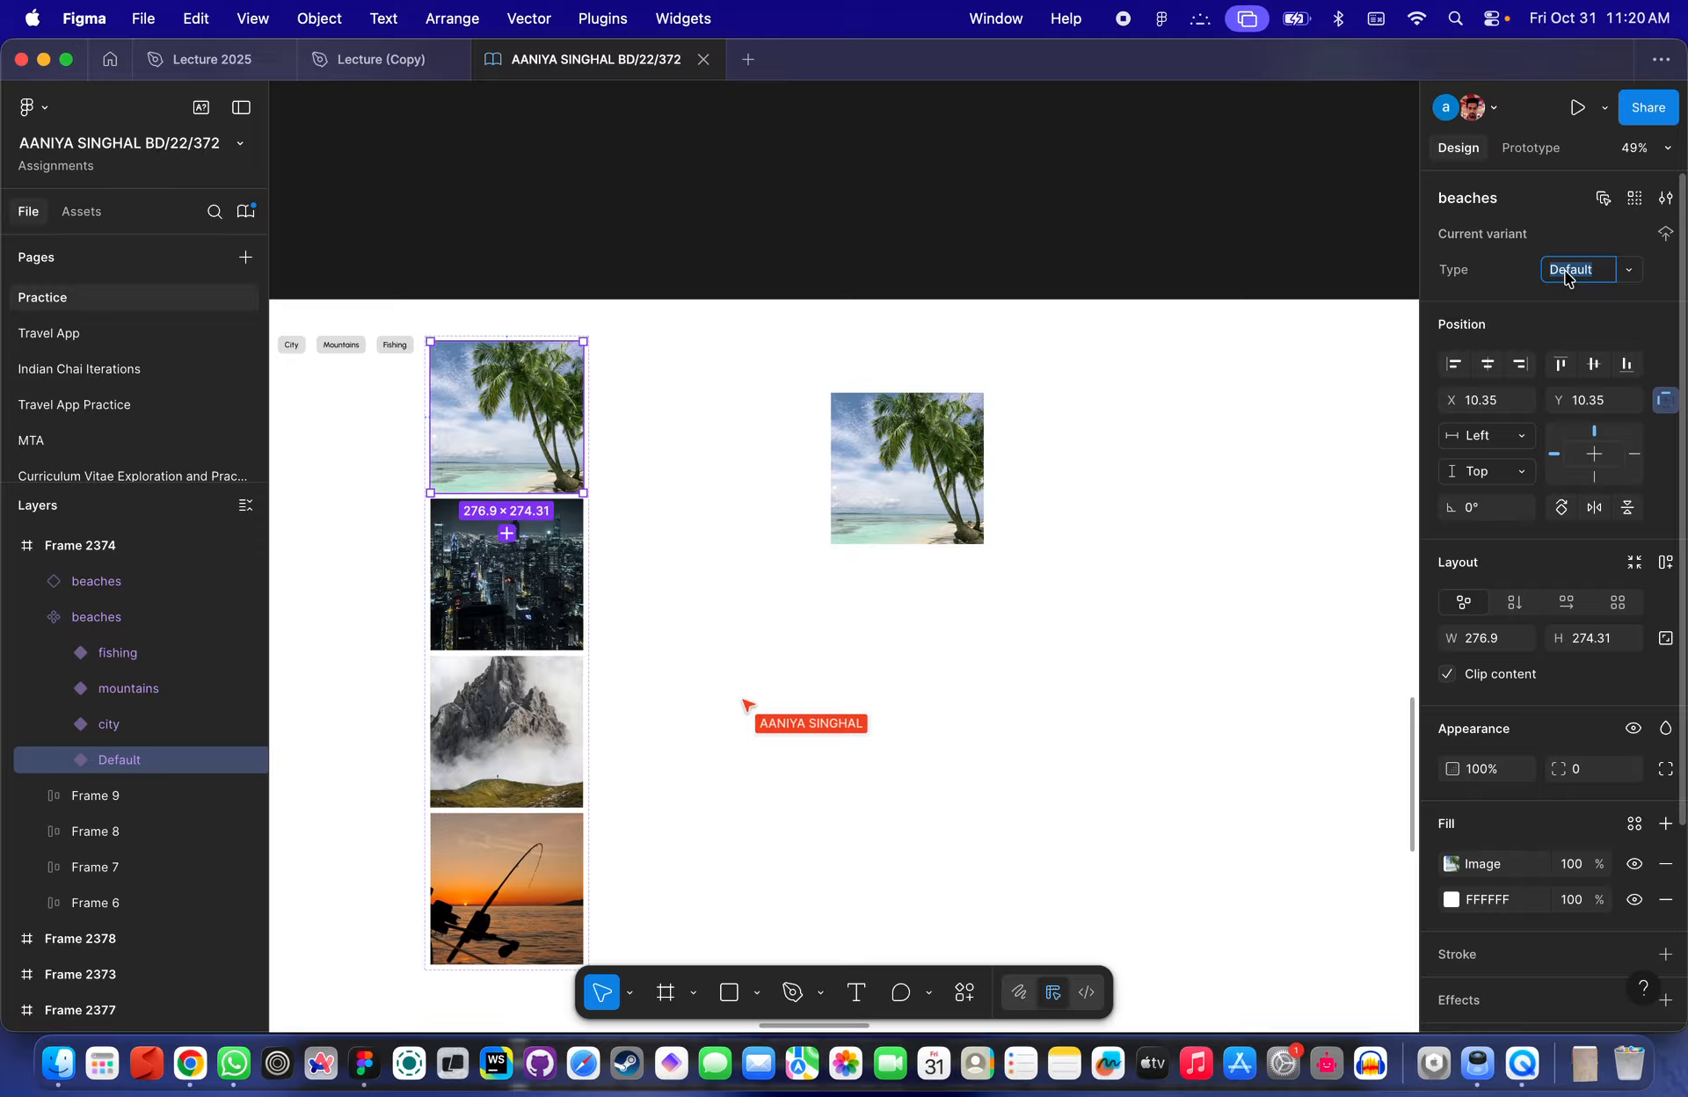
{"action": "type", "text": "Beach"}
{"action": "key", "text": "Return"}
- Bind the beaches instance's Type property to the Category variable
{"action": "left_click", "coordinate": [1072, 502]}
{"action": "left_click", "coordinate": [963, 492]}
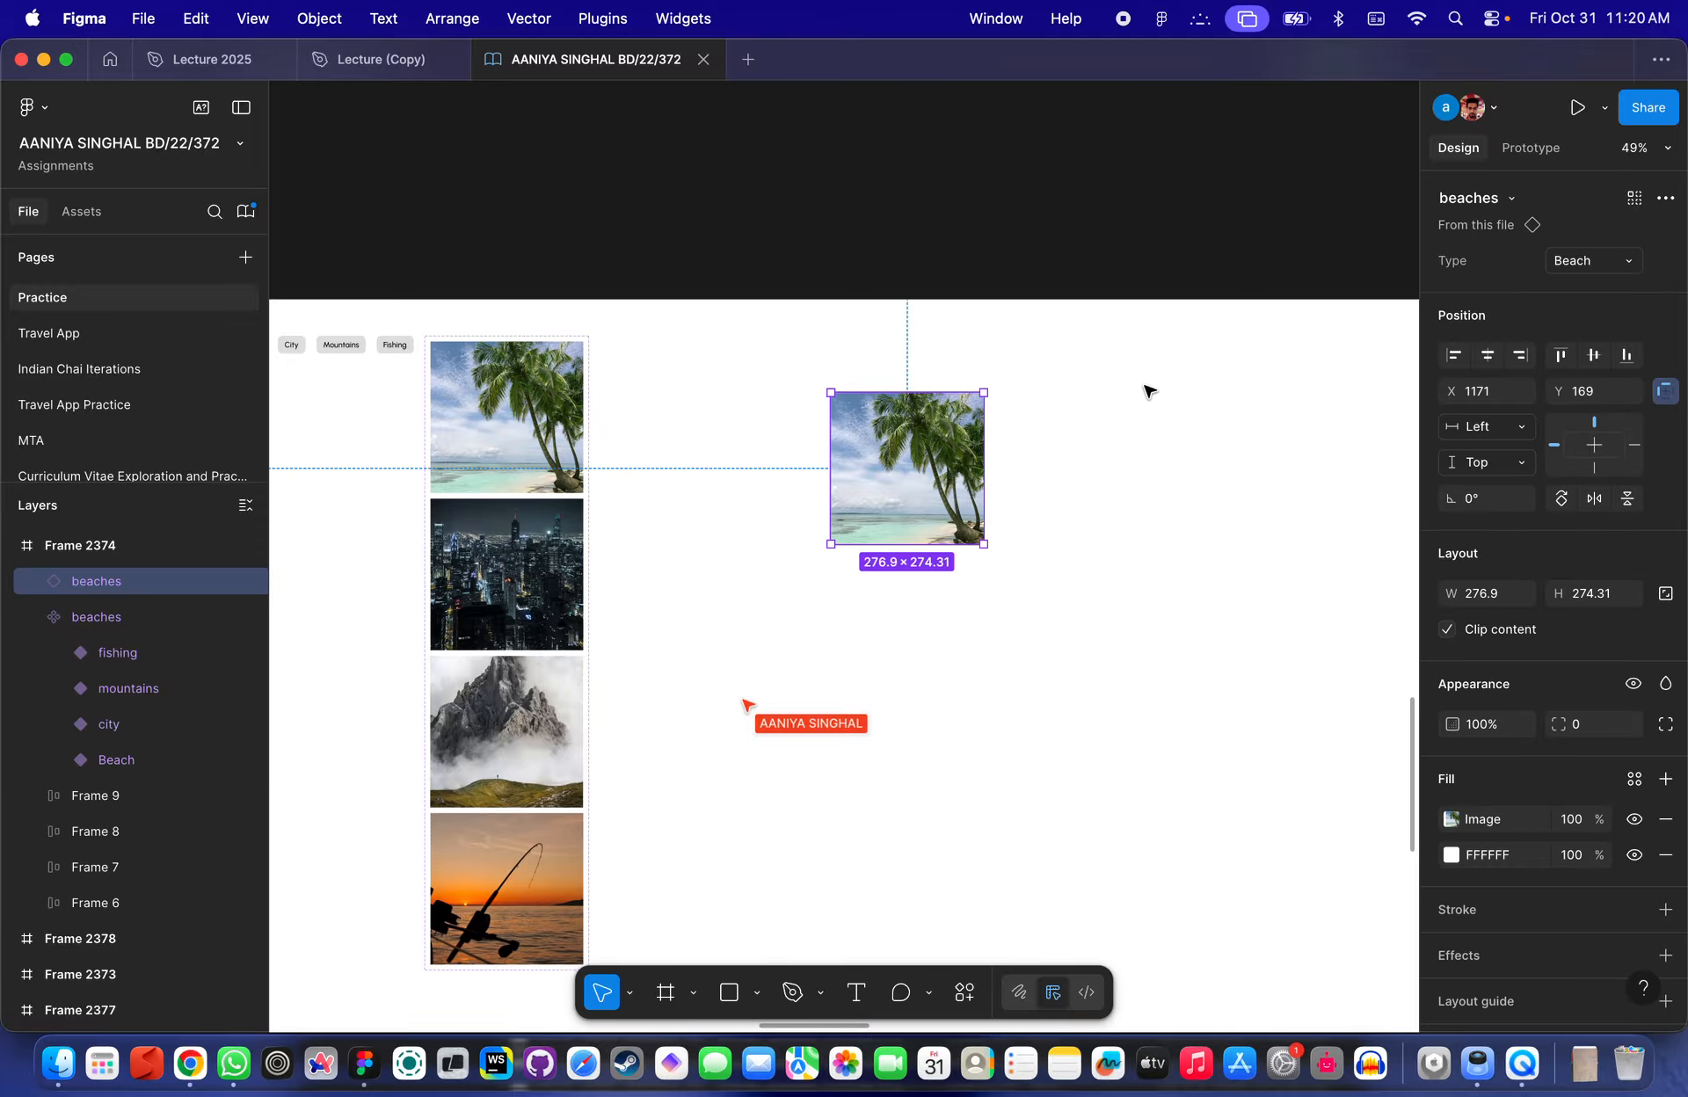
{"action": "left_click", "coordinate": [1664, 260]}
{"action": "left_click", "coordinate": [1551, 398]}
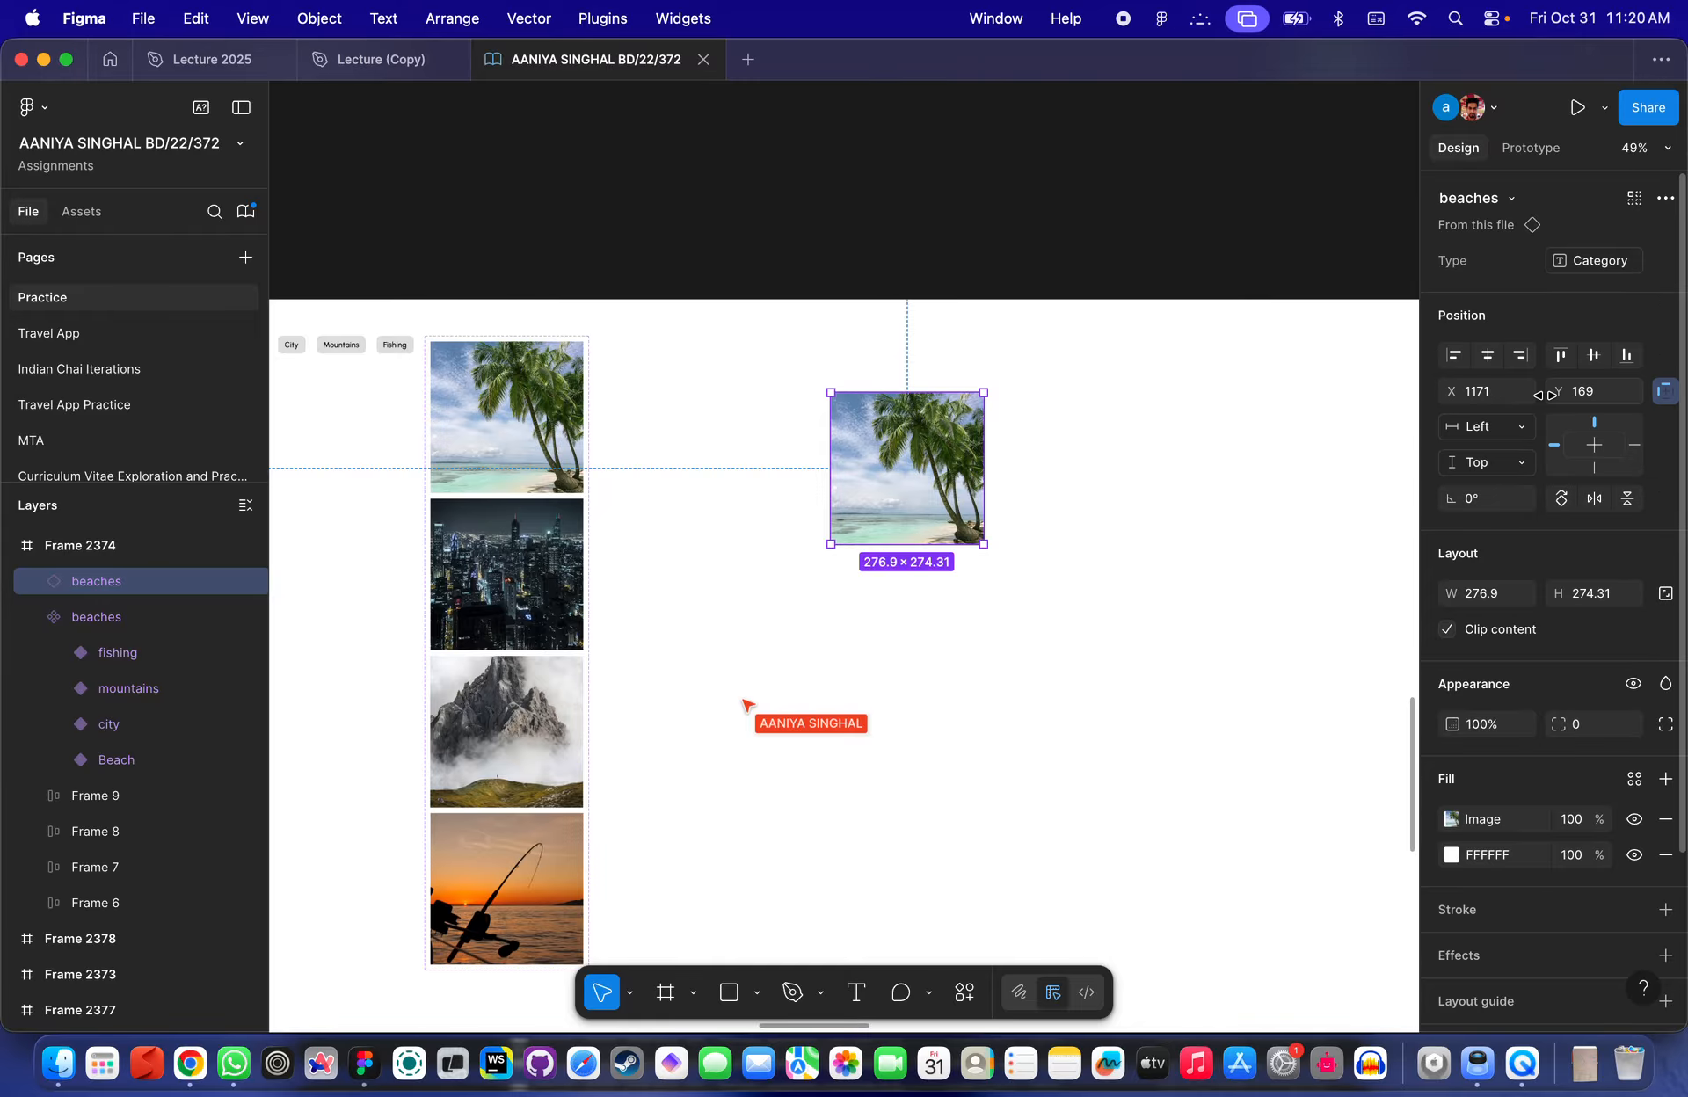
{"action": "left_click", "coordinate": [1573, 273]}
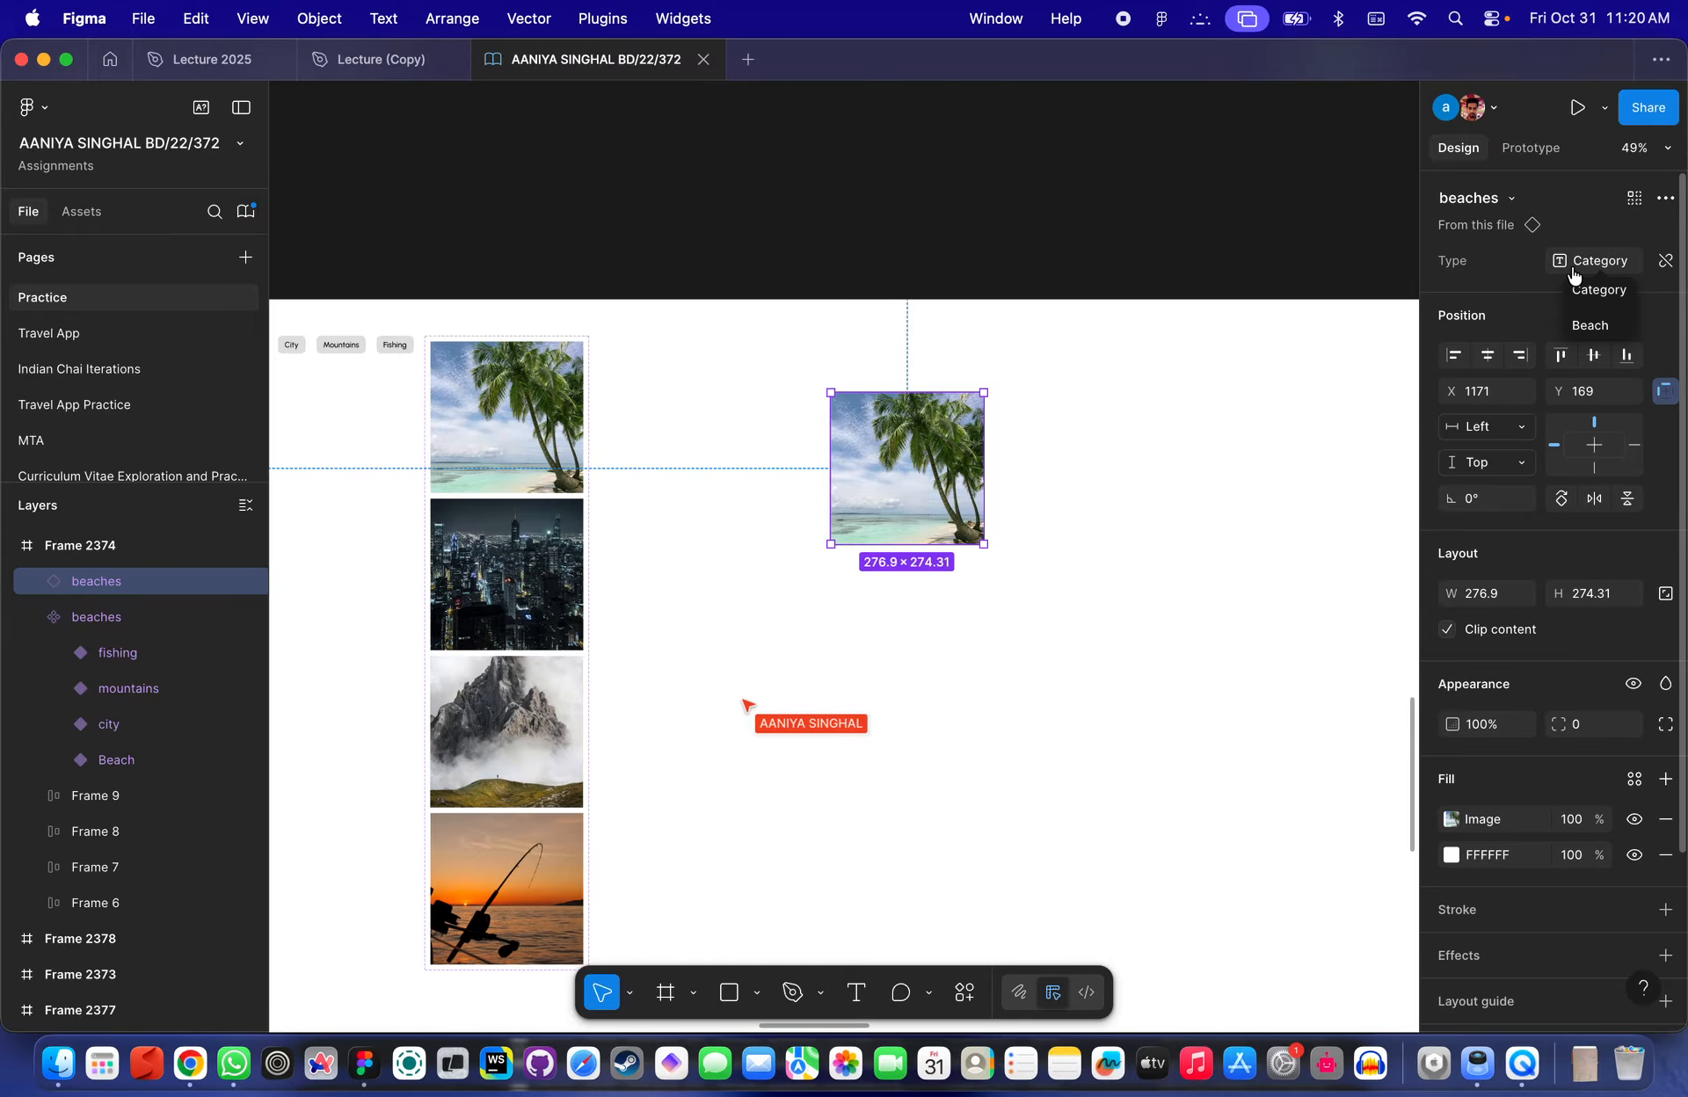
{"action": "left_click", "coordinate": [910, 385]}
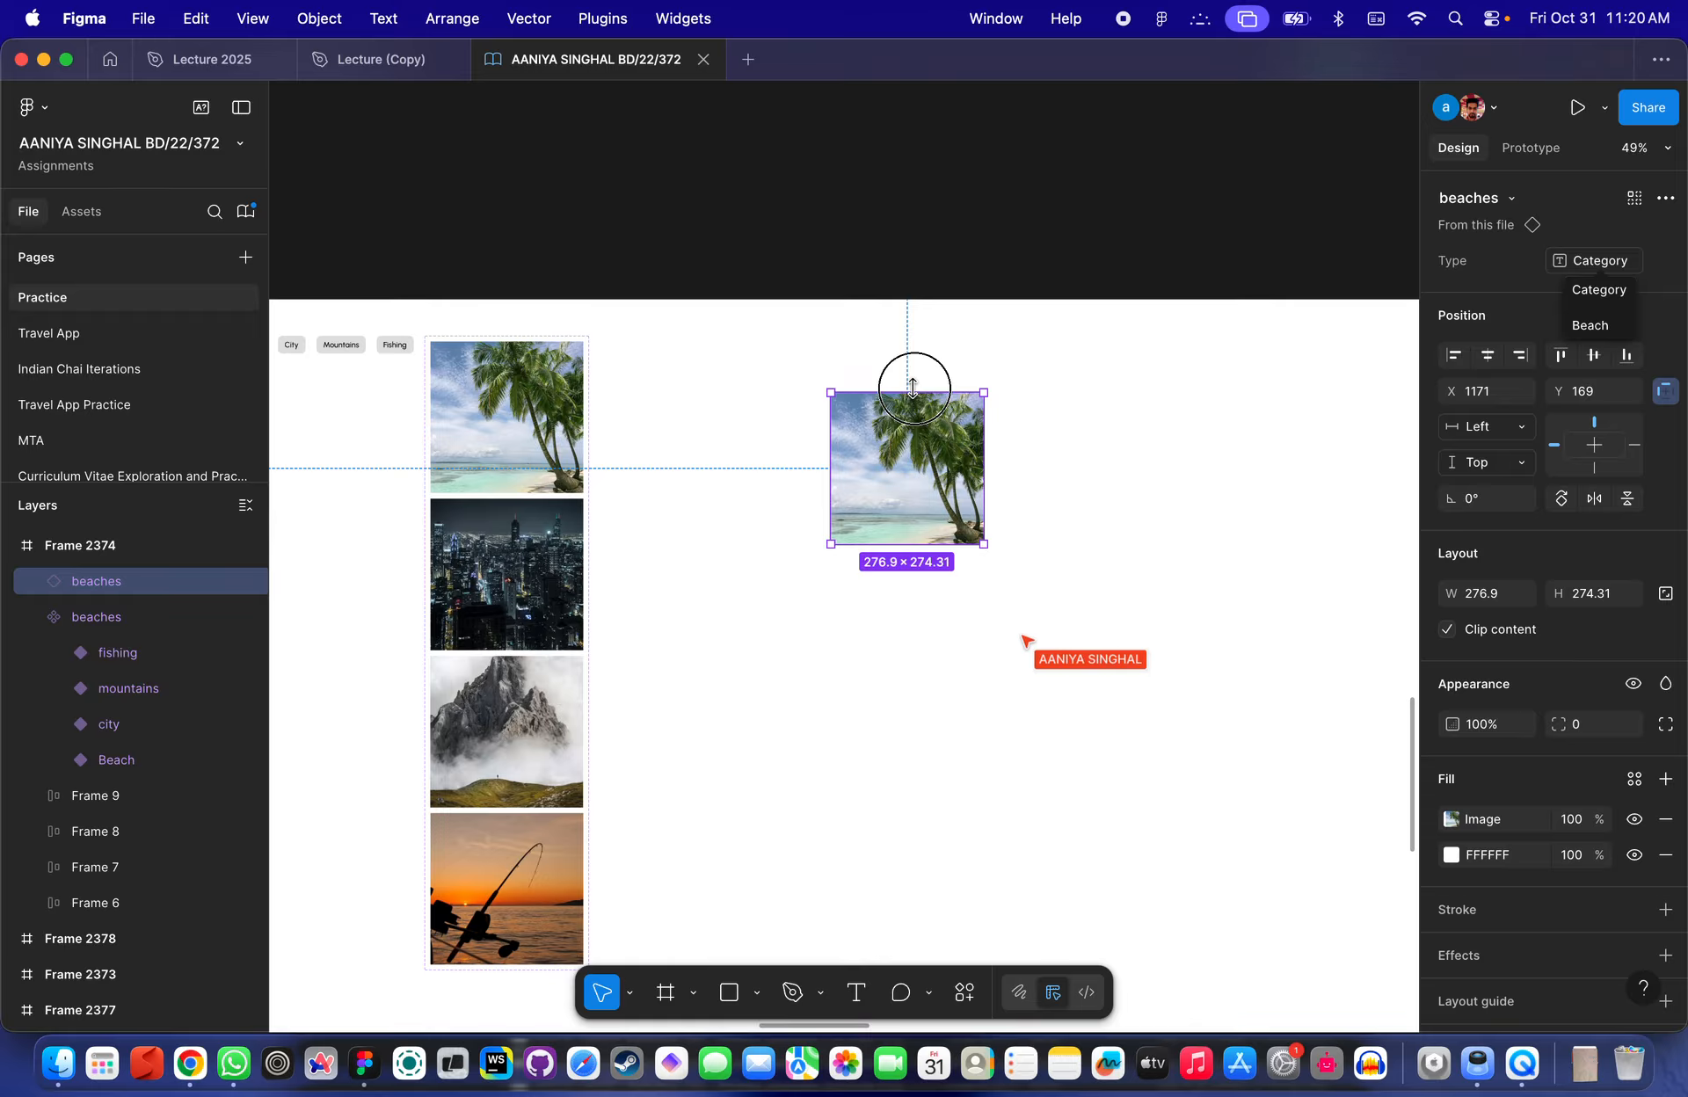
- Open the local variables to examine the Category variable
{"action": "scroll", "coordinate": [908, 383], "scroll_direction": "down", "scroll_amount": 5}
{"action": "left_click", "coordinate": [804, 373]}
{"action": "scroll", "coordinate": [791, 378], "scroll_direction": "up", "scroll_amount": 5}
{"action": "scroll", "coordinate": [817, 396], "scroll_direction": "left", "scroll_amount": 3}
{"action": "scroll", "coordinate": [817, 396], "scroll_direction": "up", "scroll_amount": 1}
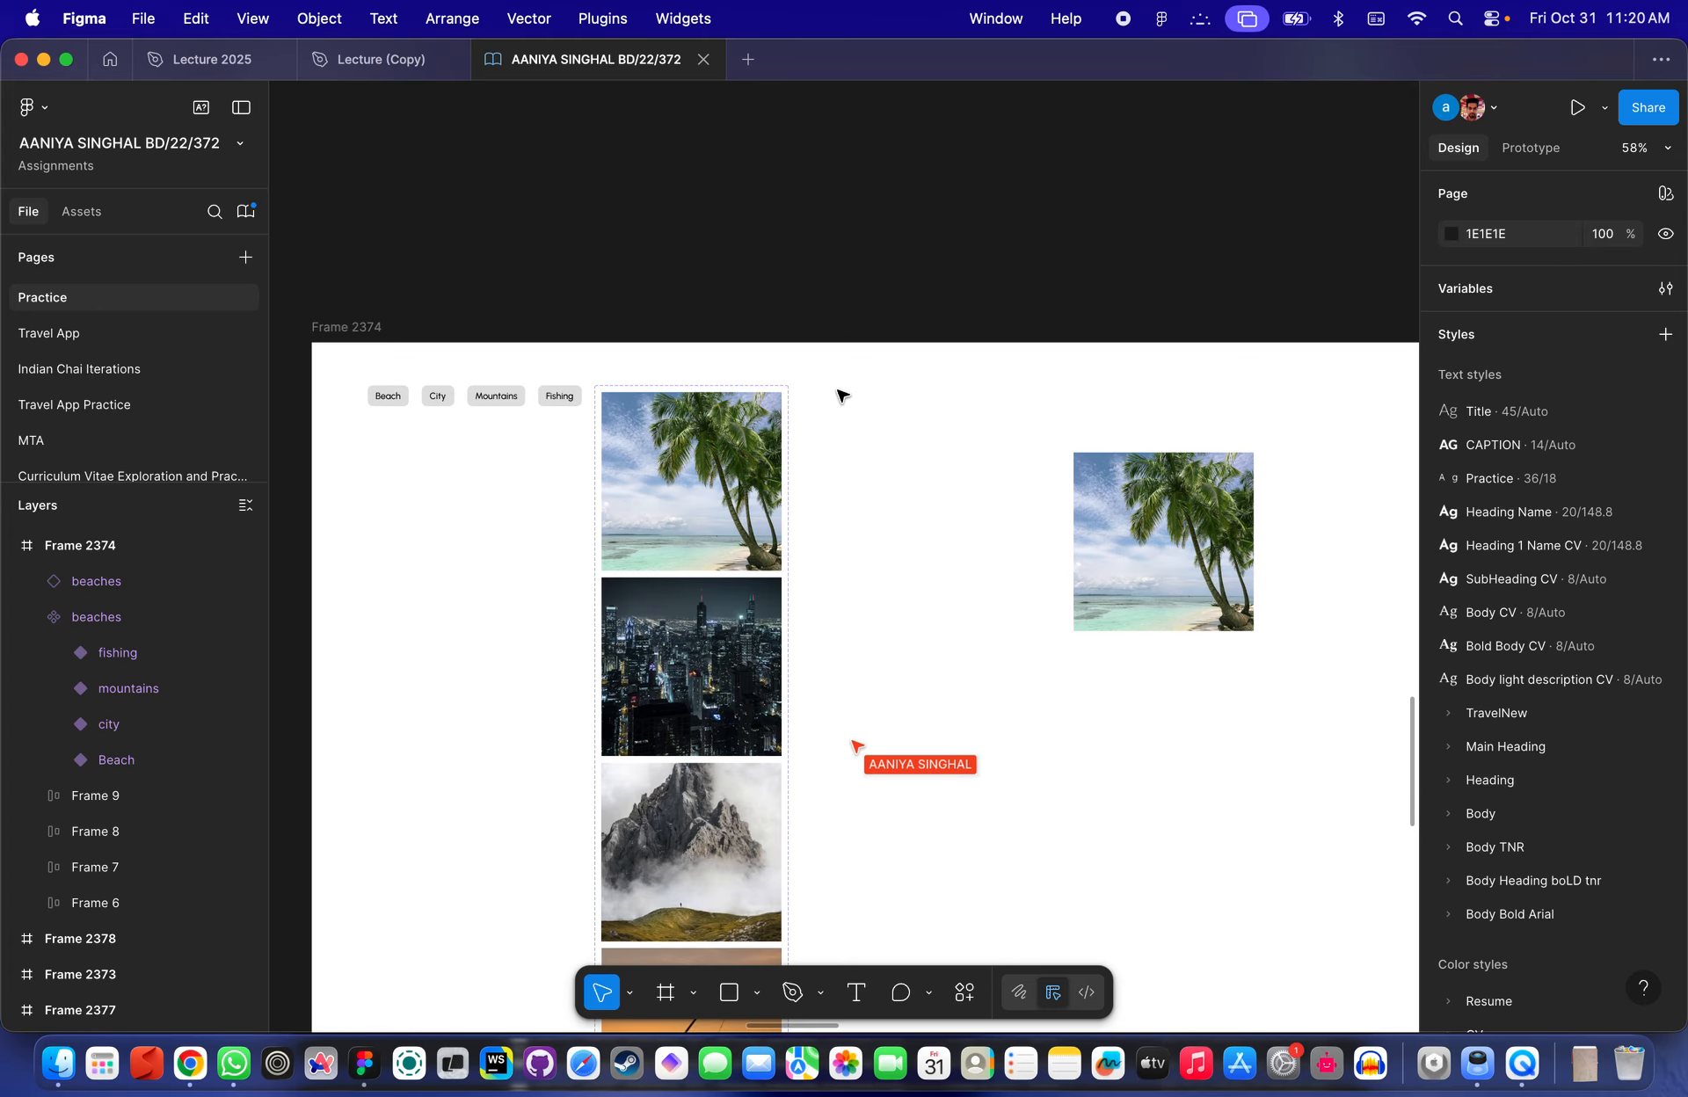
{"action": "left_click", "coordinate": [1484, 294]}
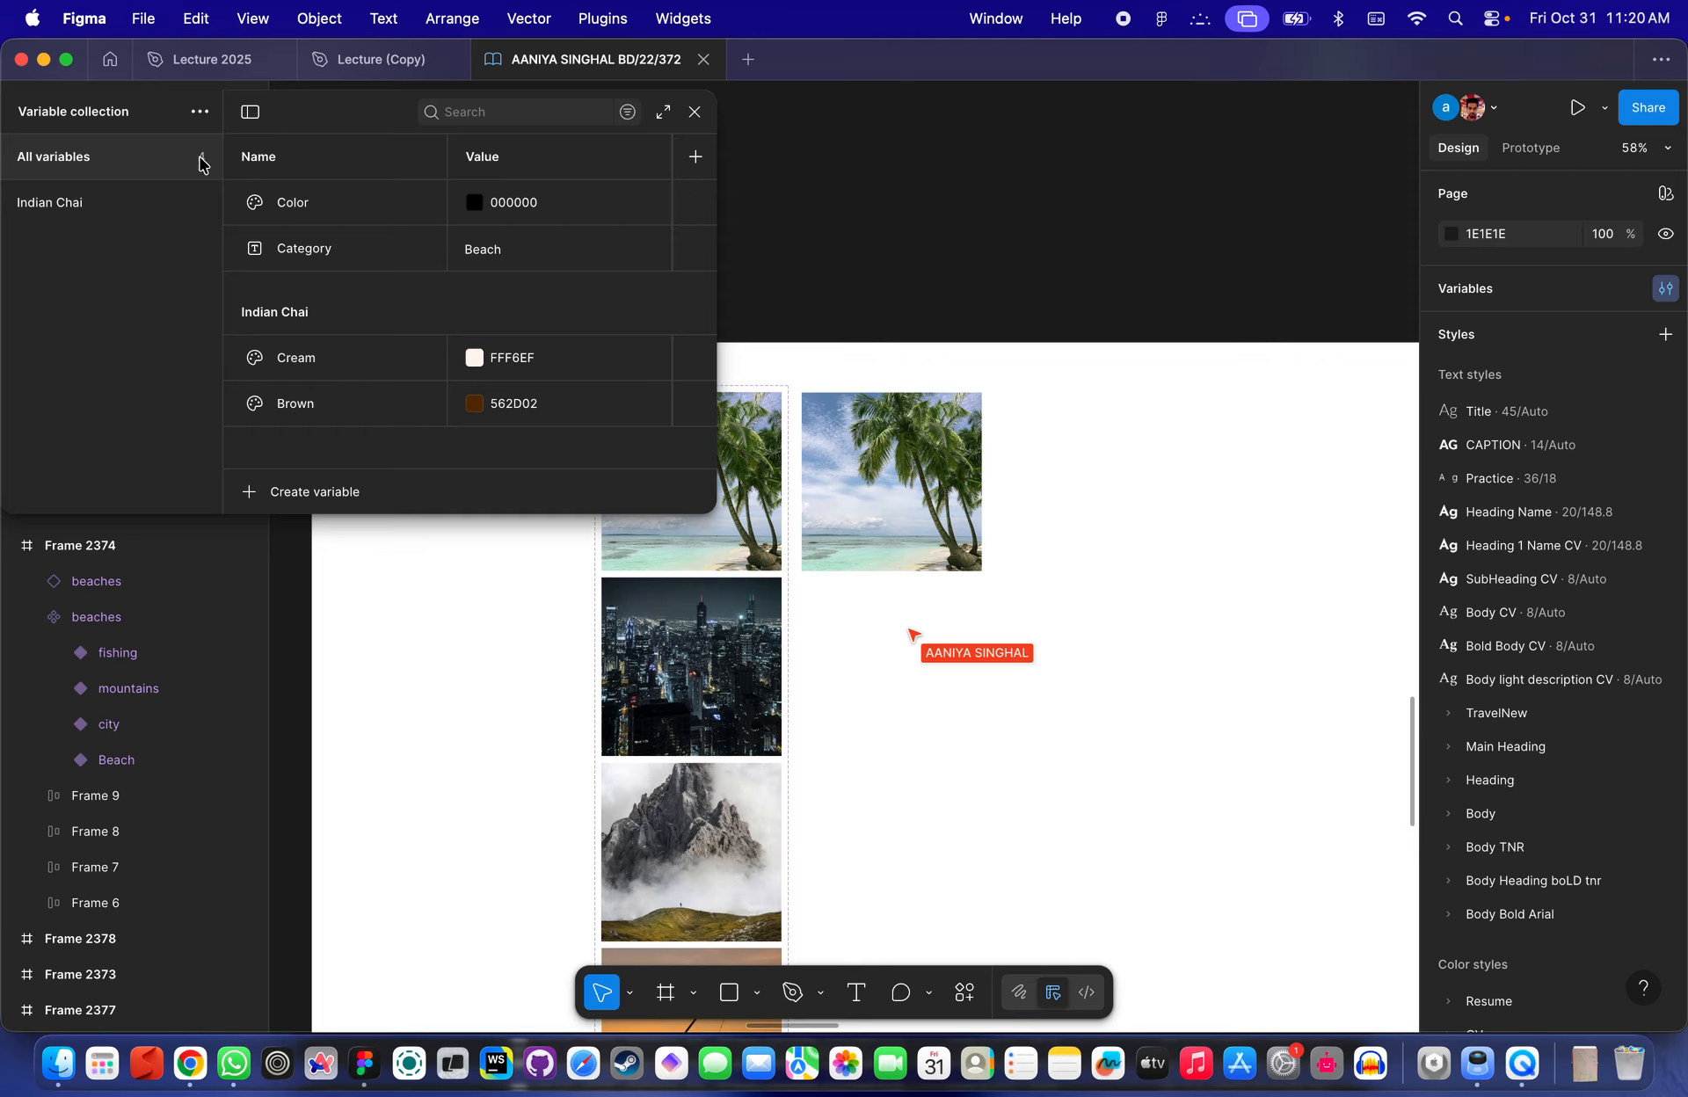
{"action": "left_click", "coordinate": [320, 253]}
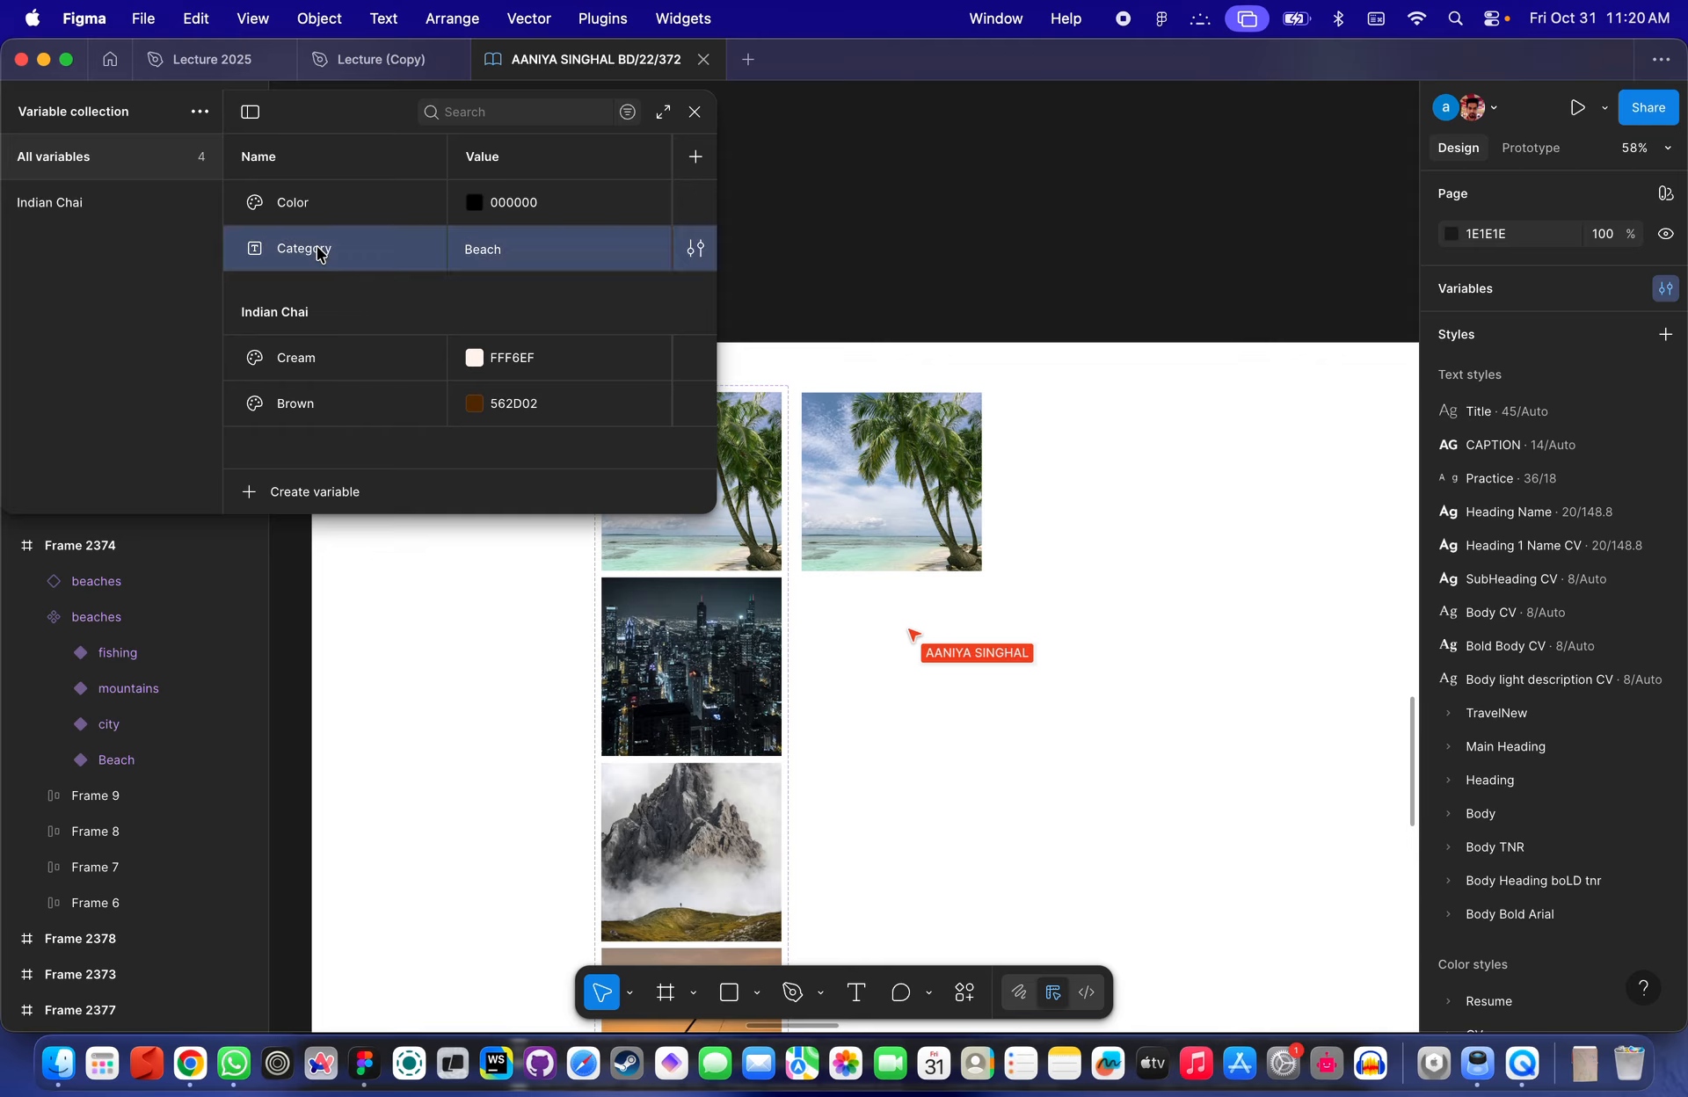
{"action": "left_click", "coordinate": [695, 112]}
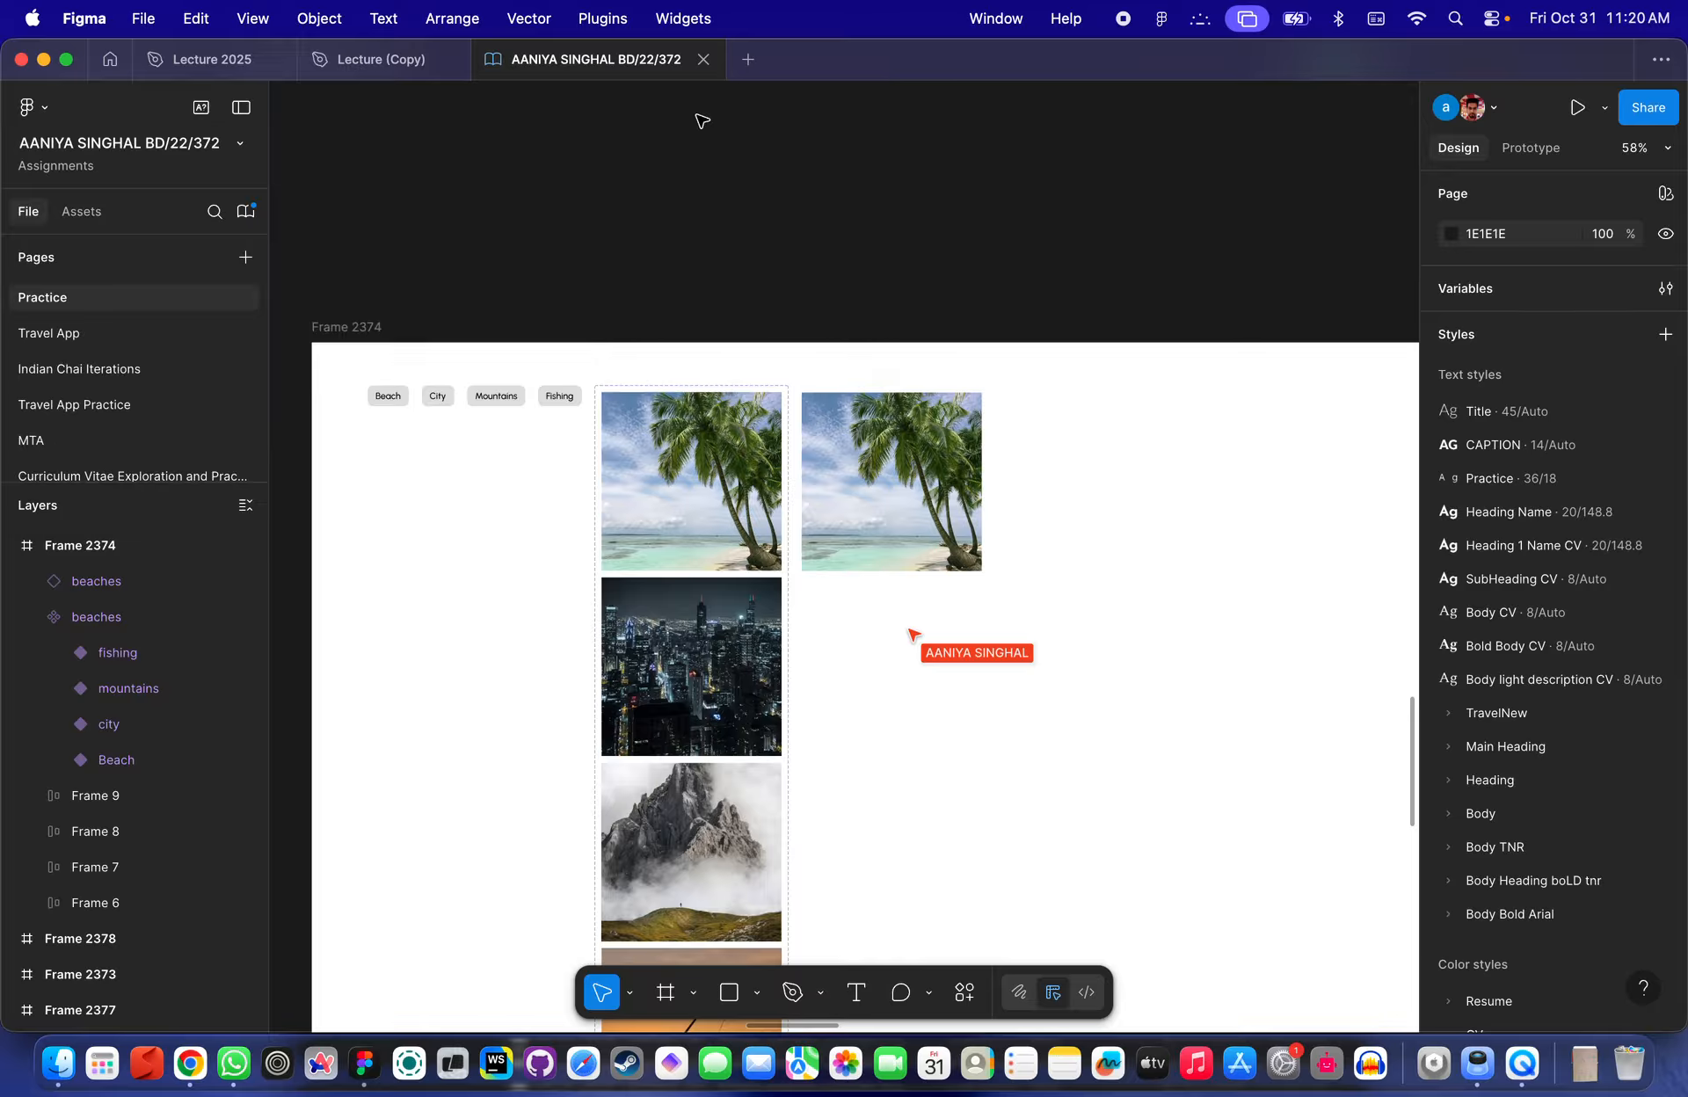
- Move the beaches component set out of the frame to a spot above it
{"action": "scroll", "coordinate": [892, 290], "scroll_direction": "up", "scroll_amount": 3}
{"action": "scroll", "coordinate": [765, 333], "scroll_direction": "up", "scroll_amount": 2}
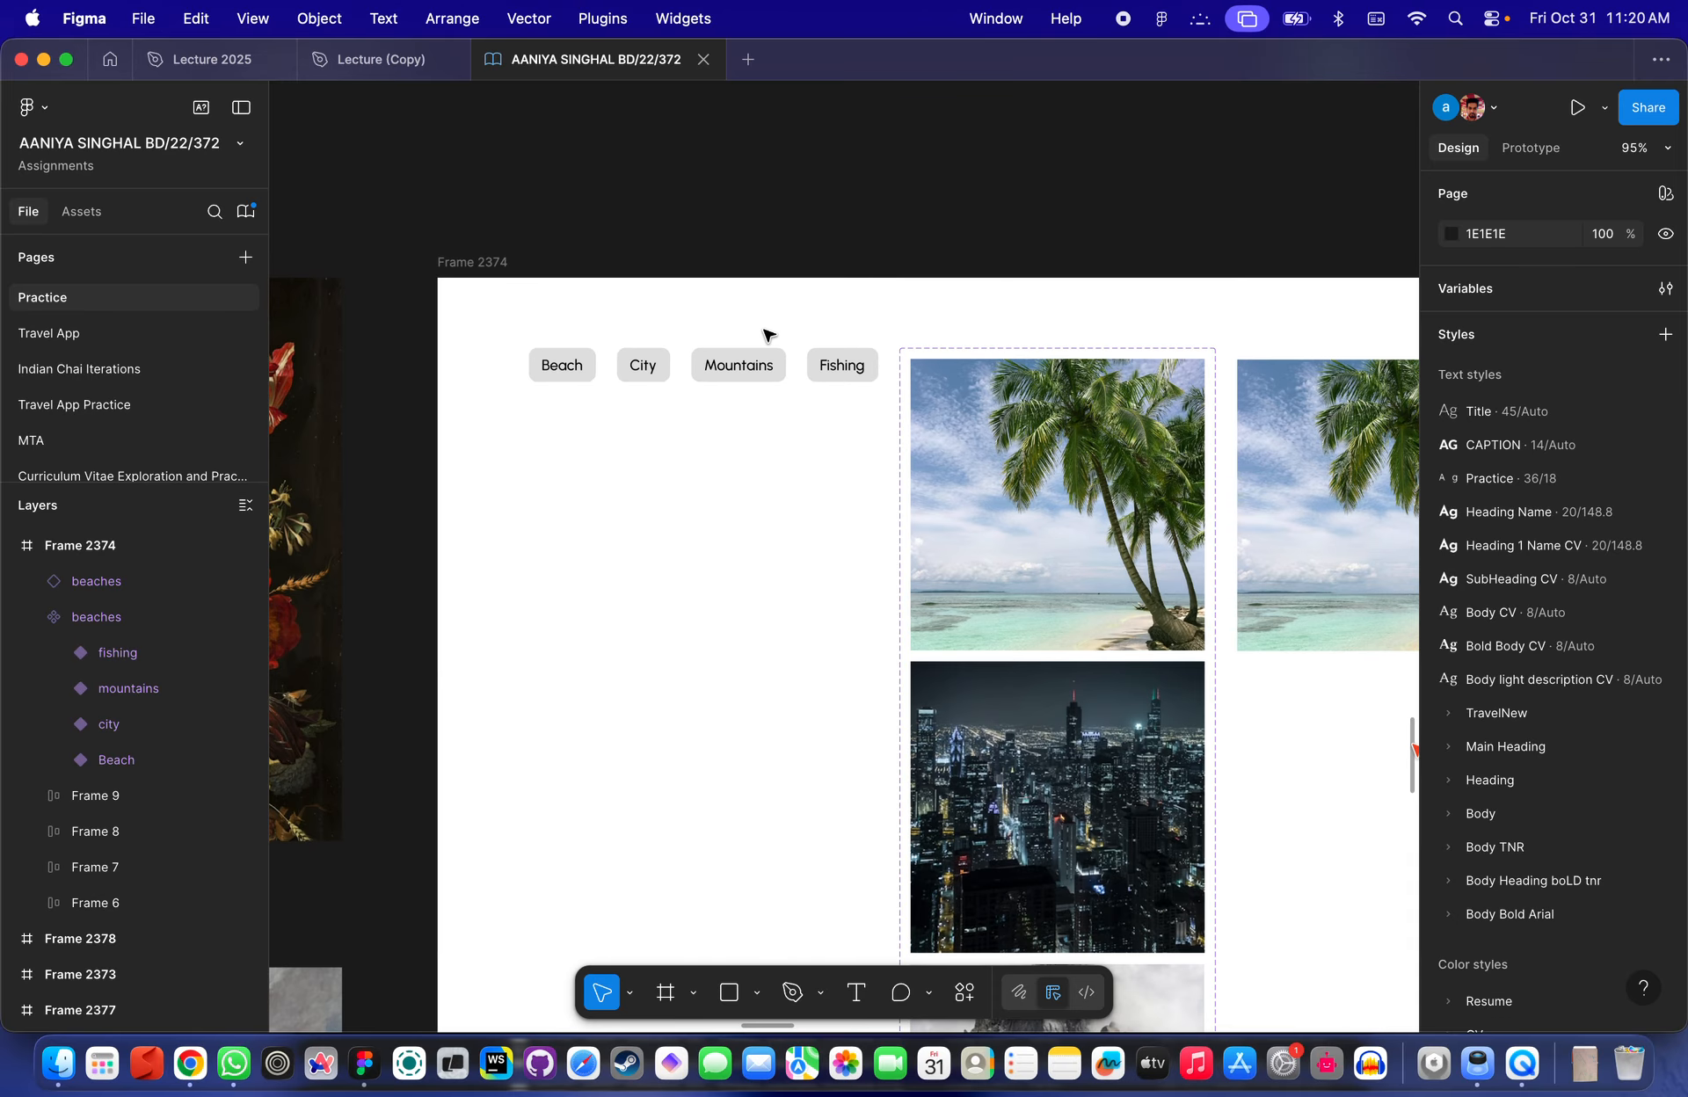
{"action": "scroll", "coordinate": [774, 330], "scroll_direction": "down", "scroll_amount": 4}
{"action": "left_click", "coordinate": [1057, 373]}
{"action": "left_click", "coordinate": [1159, 427]}
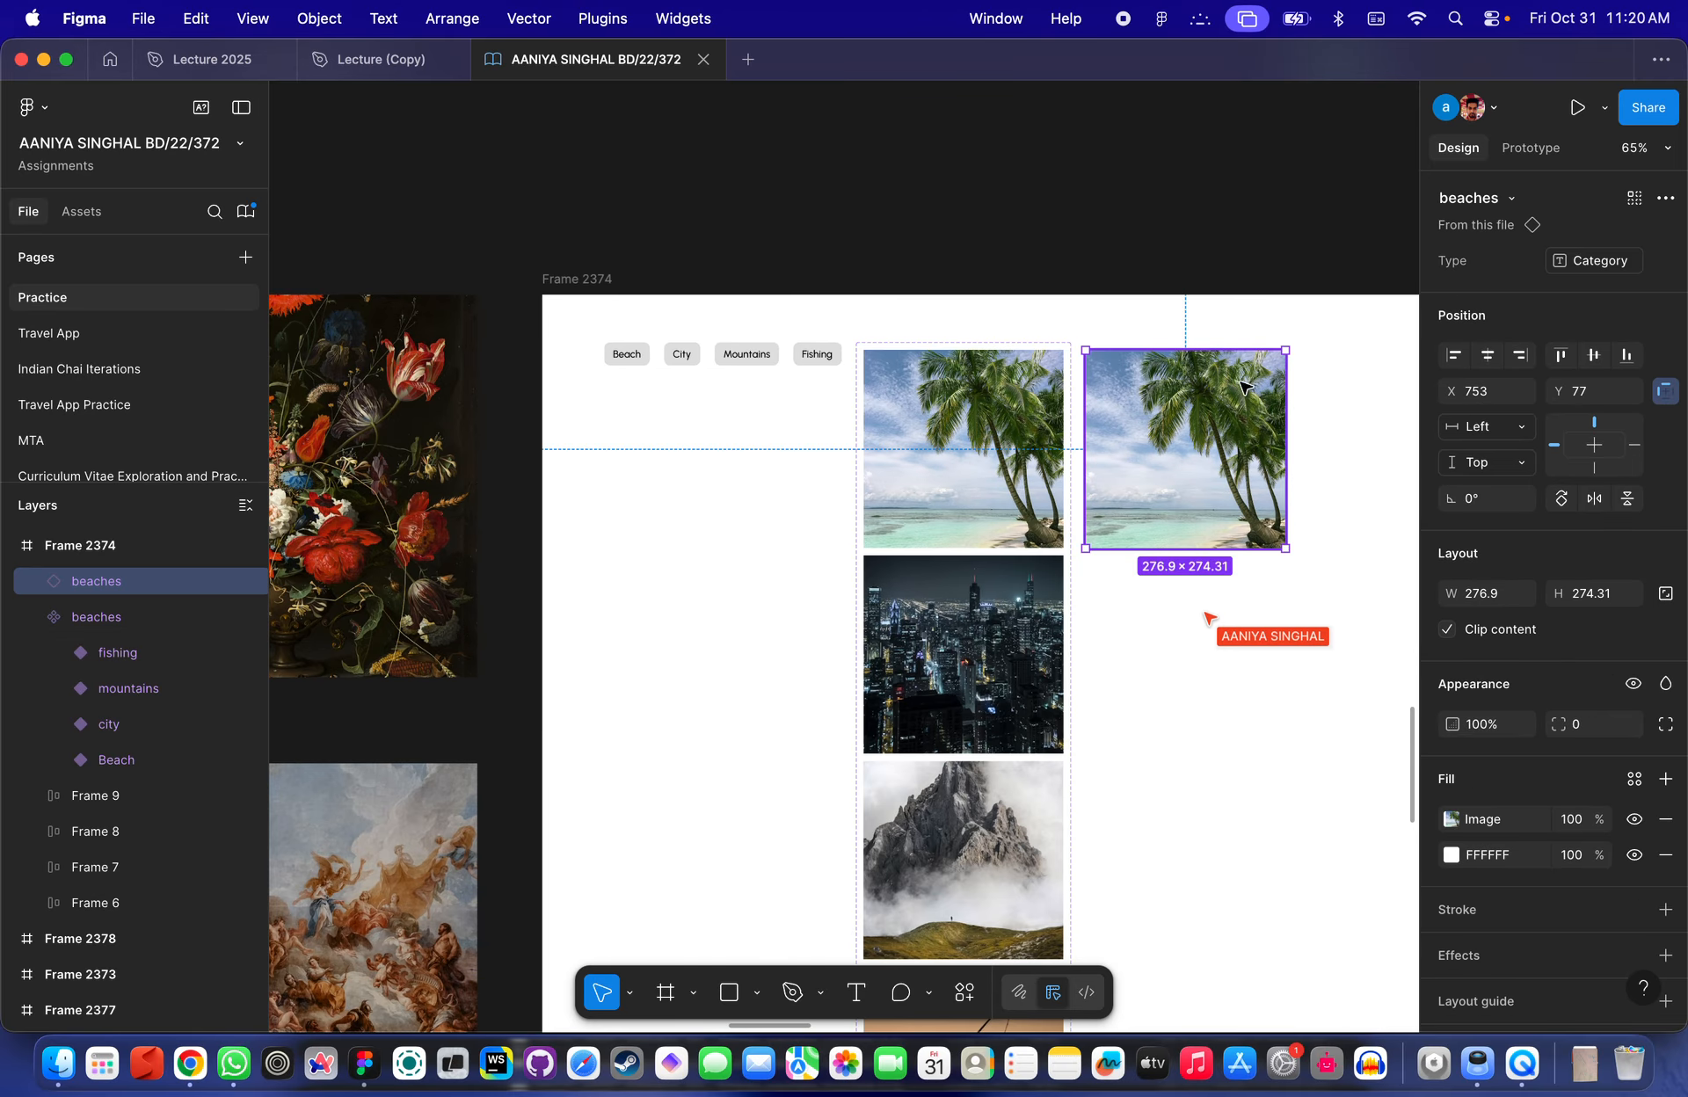
{"action": "scroll", "coordinate": [763, 180], "scroll_direction": "up", "scroll_amount": 3}
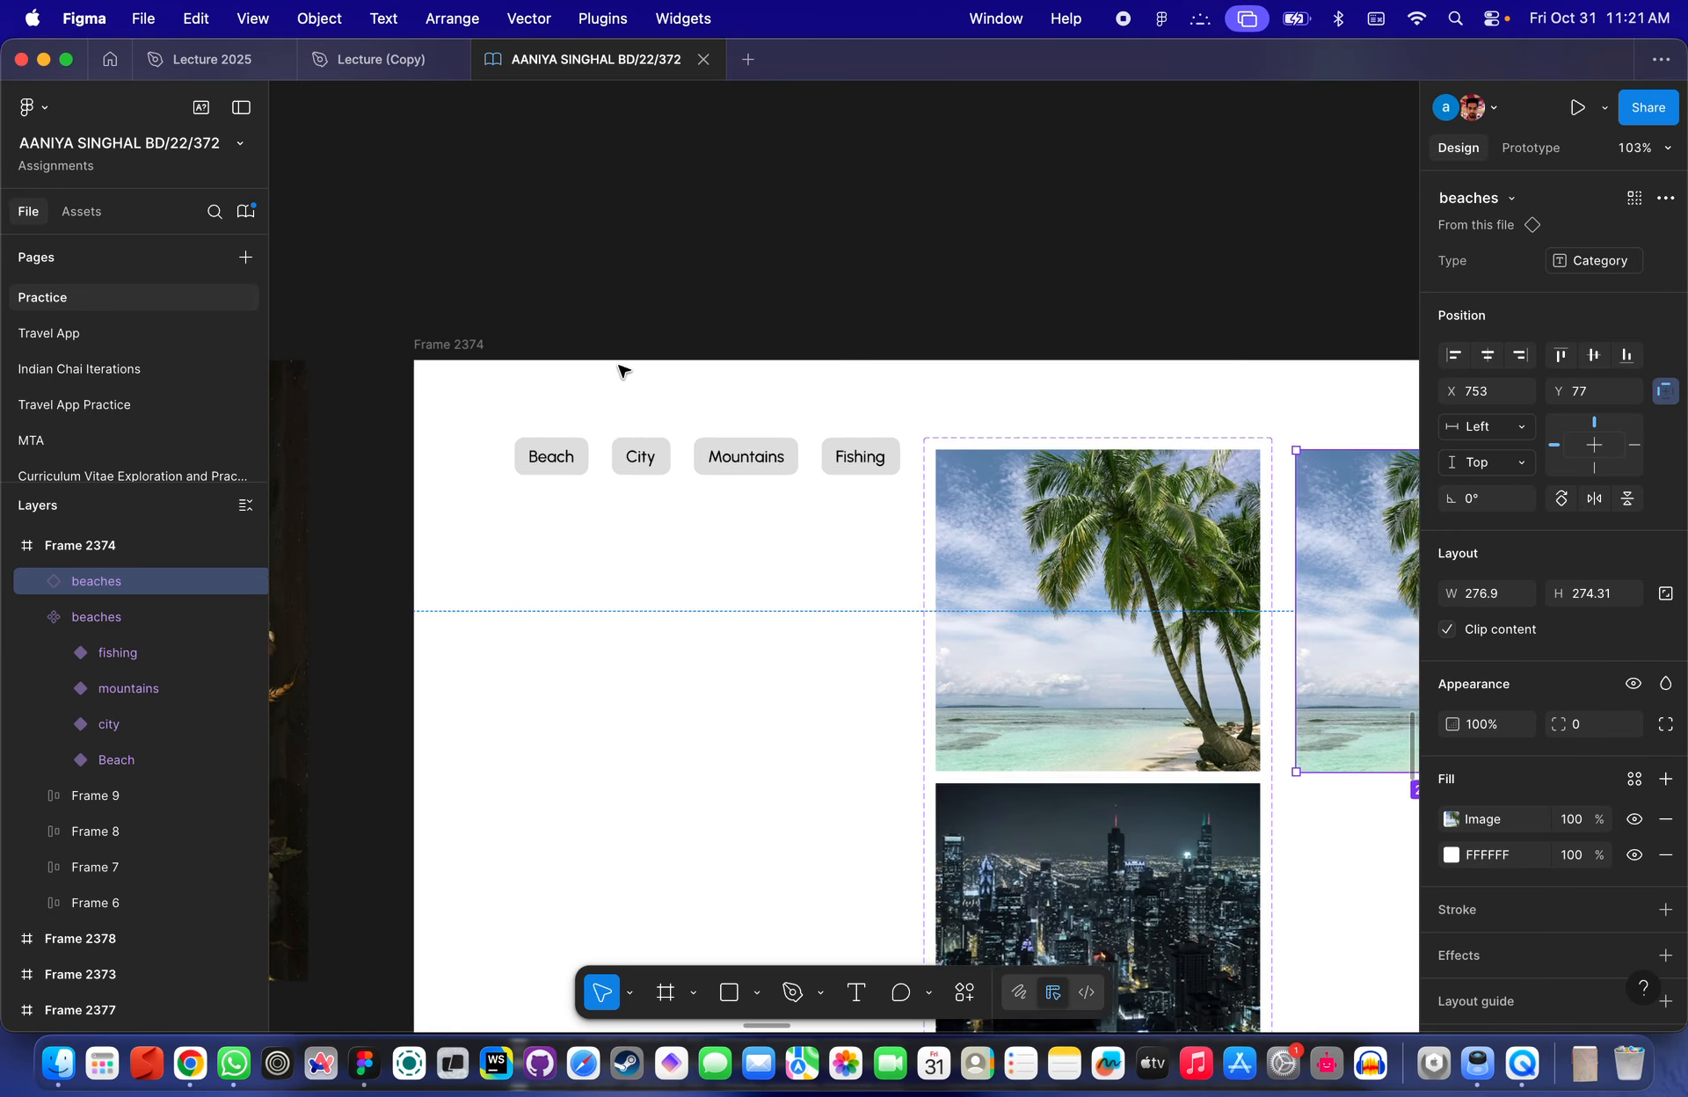
{"action": "scroll", "coordinate": [620, 371], "scroll_direction": "down", "scroll_amount": 5}
{"action": "left_click_drag", "start_coordinate": [802, 388], "coordinate": [680, 197]}
{"action": "scroll", "coordinate": [635, 600], "scroll_direction": "down", "scroll_amount": 3}
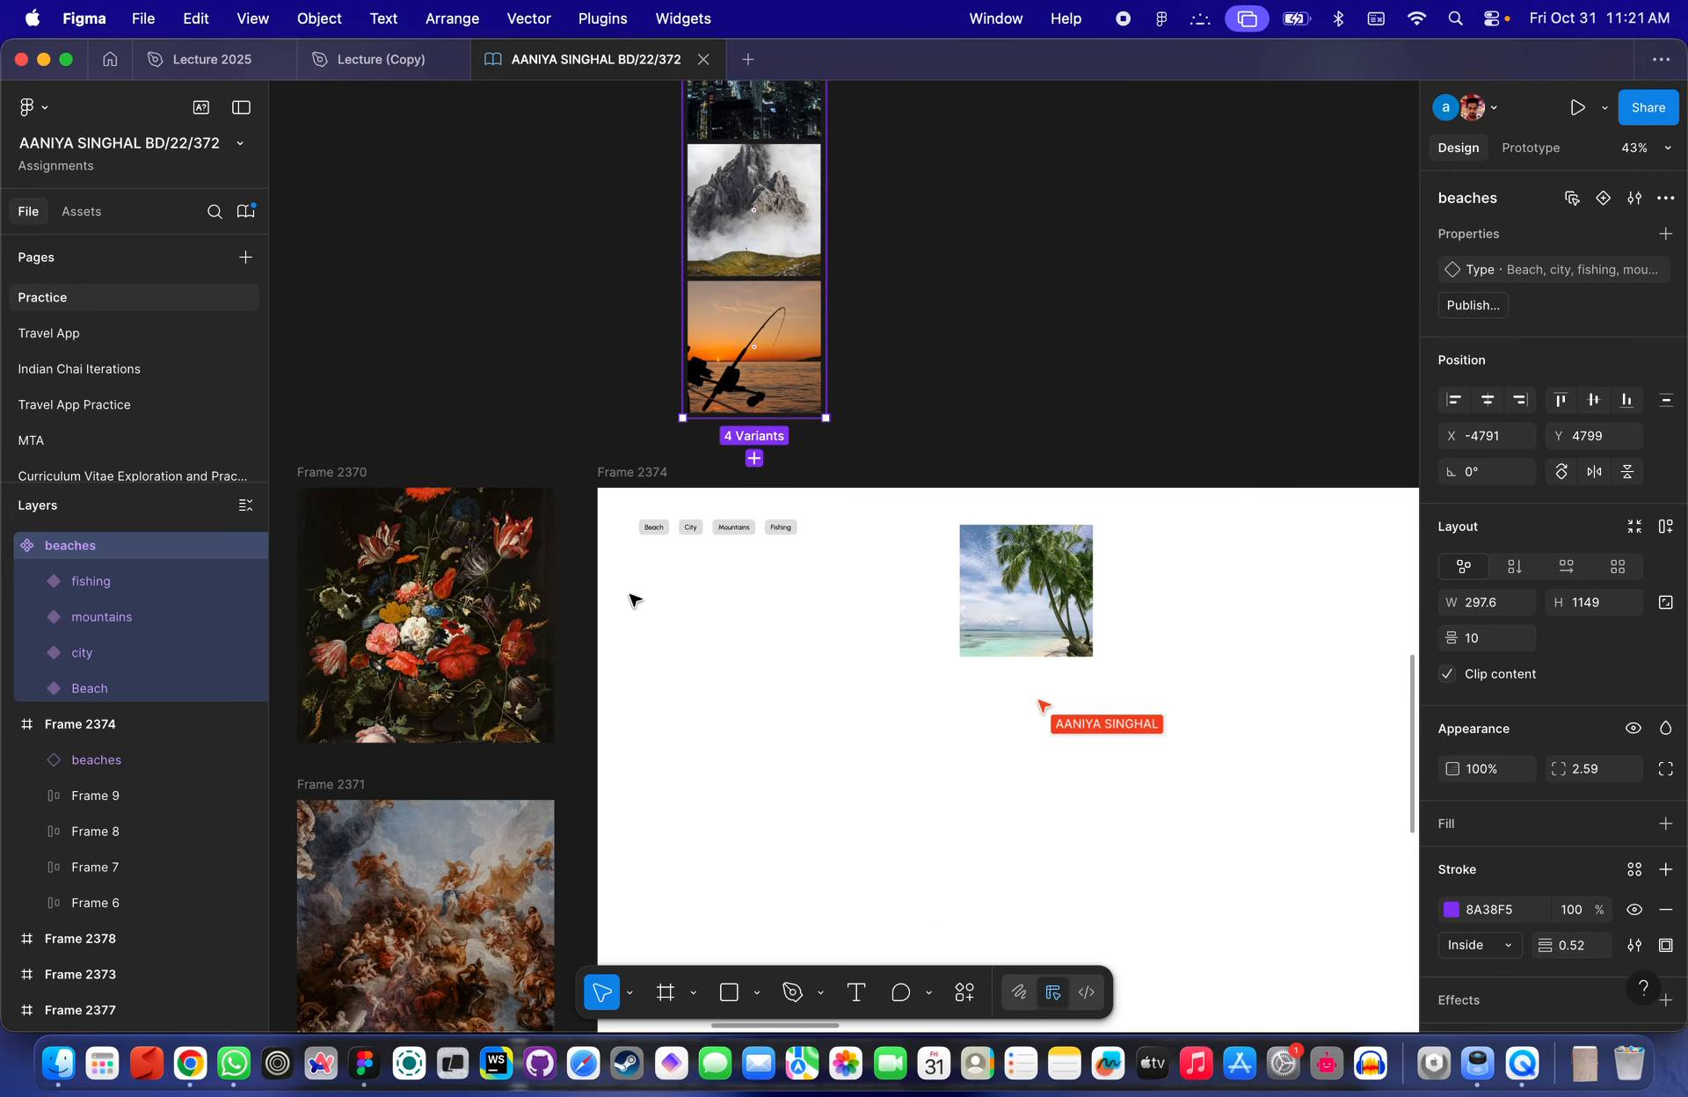
- Add an on-tap interaction to the Beach button that sets the Category variable to "Beach"
{"action": "scroll", "coordinate": [634, 601], "scroll_direction": "up", "scroll_amount": 5}
{"action": "scroll", "coordinate": [669, 686], "scroll_direction": "up", "scroll_amount": 3}
{"action": "left_click", "coordinate": [733, 495]}
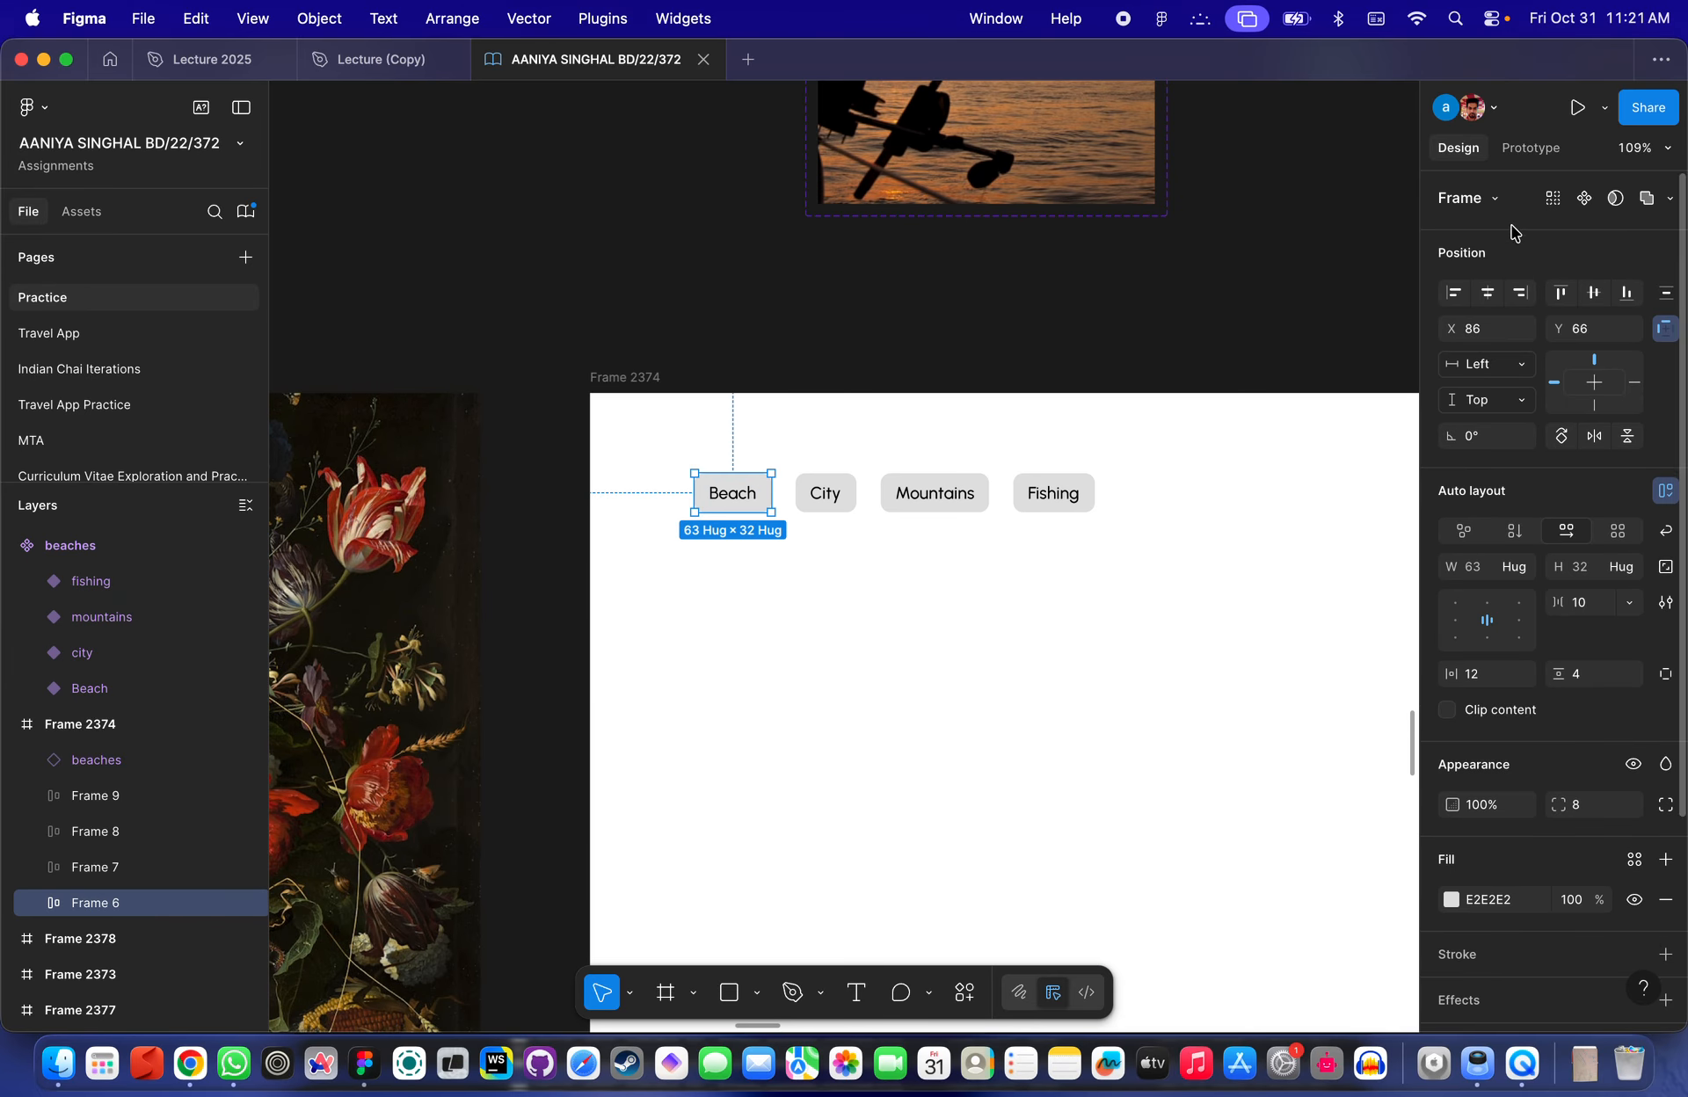
{"action": "left_click", "coordinate": [1530, 147]}
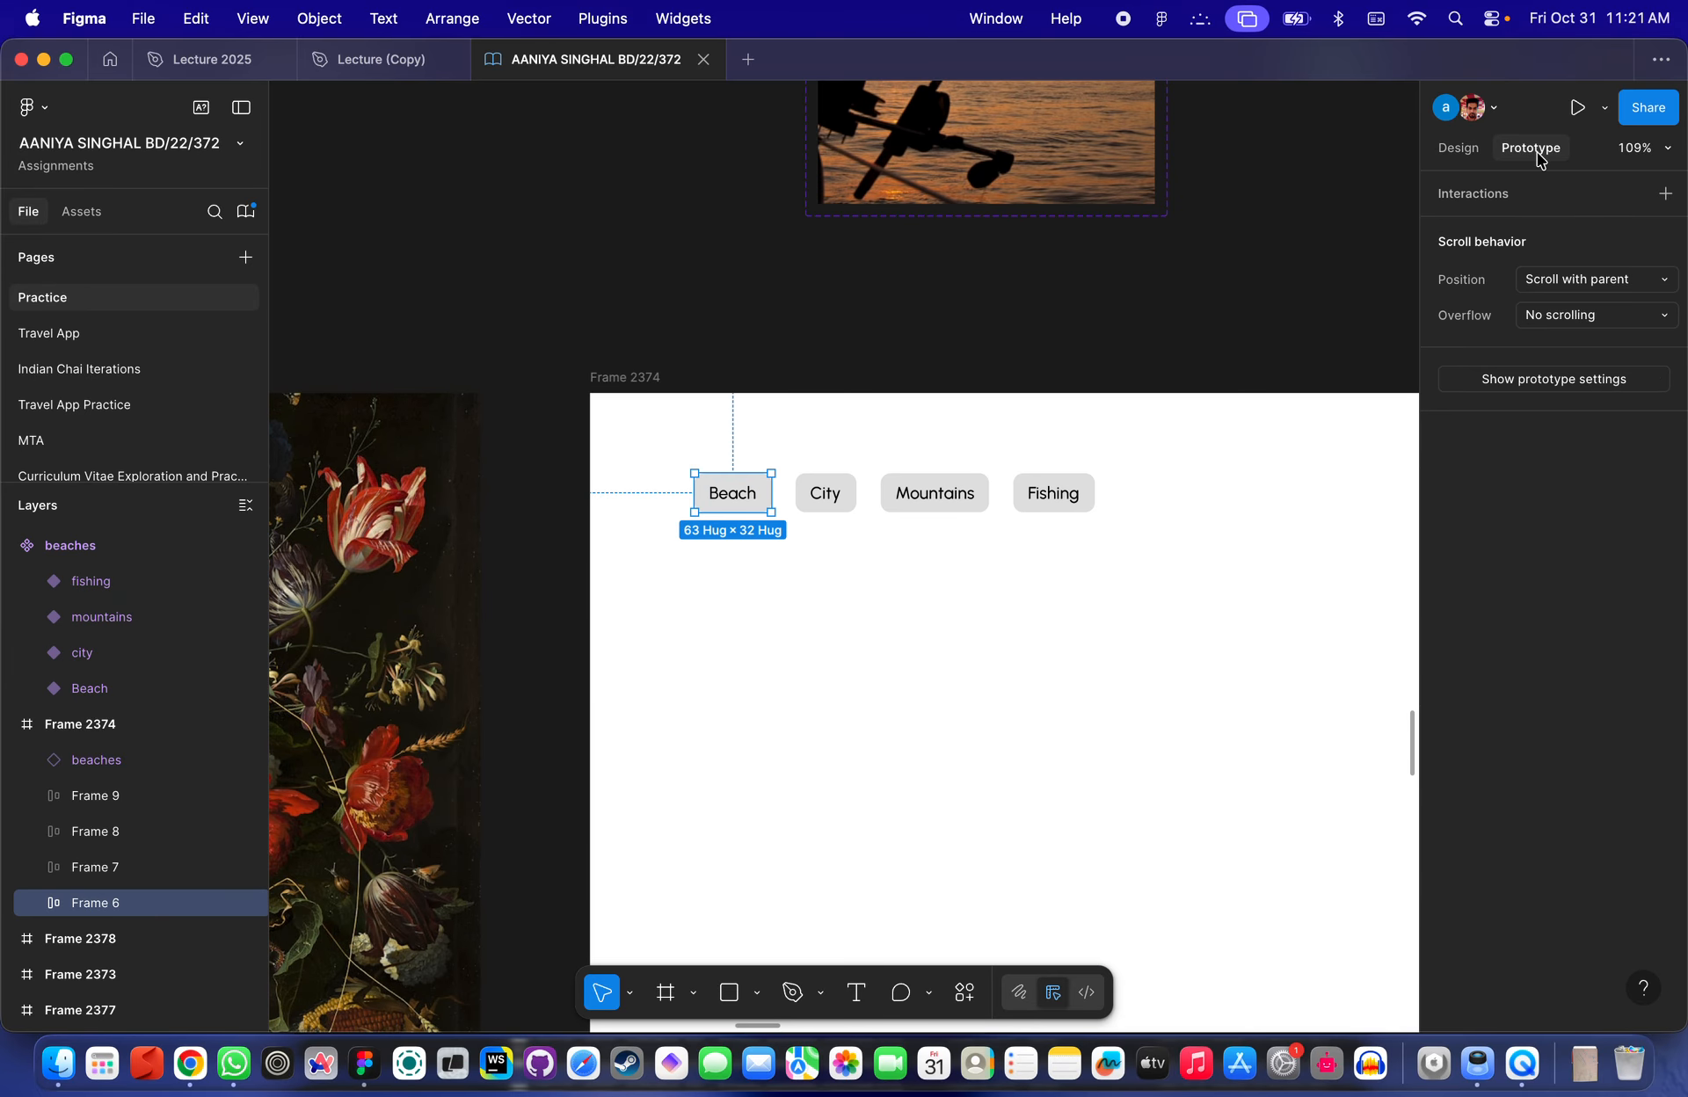
{"action": "left_click", "coordinate": [1665, 195]}
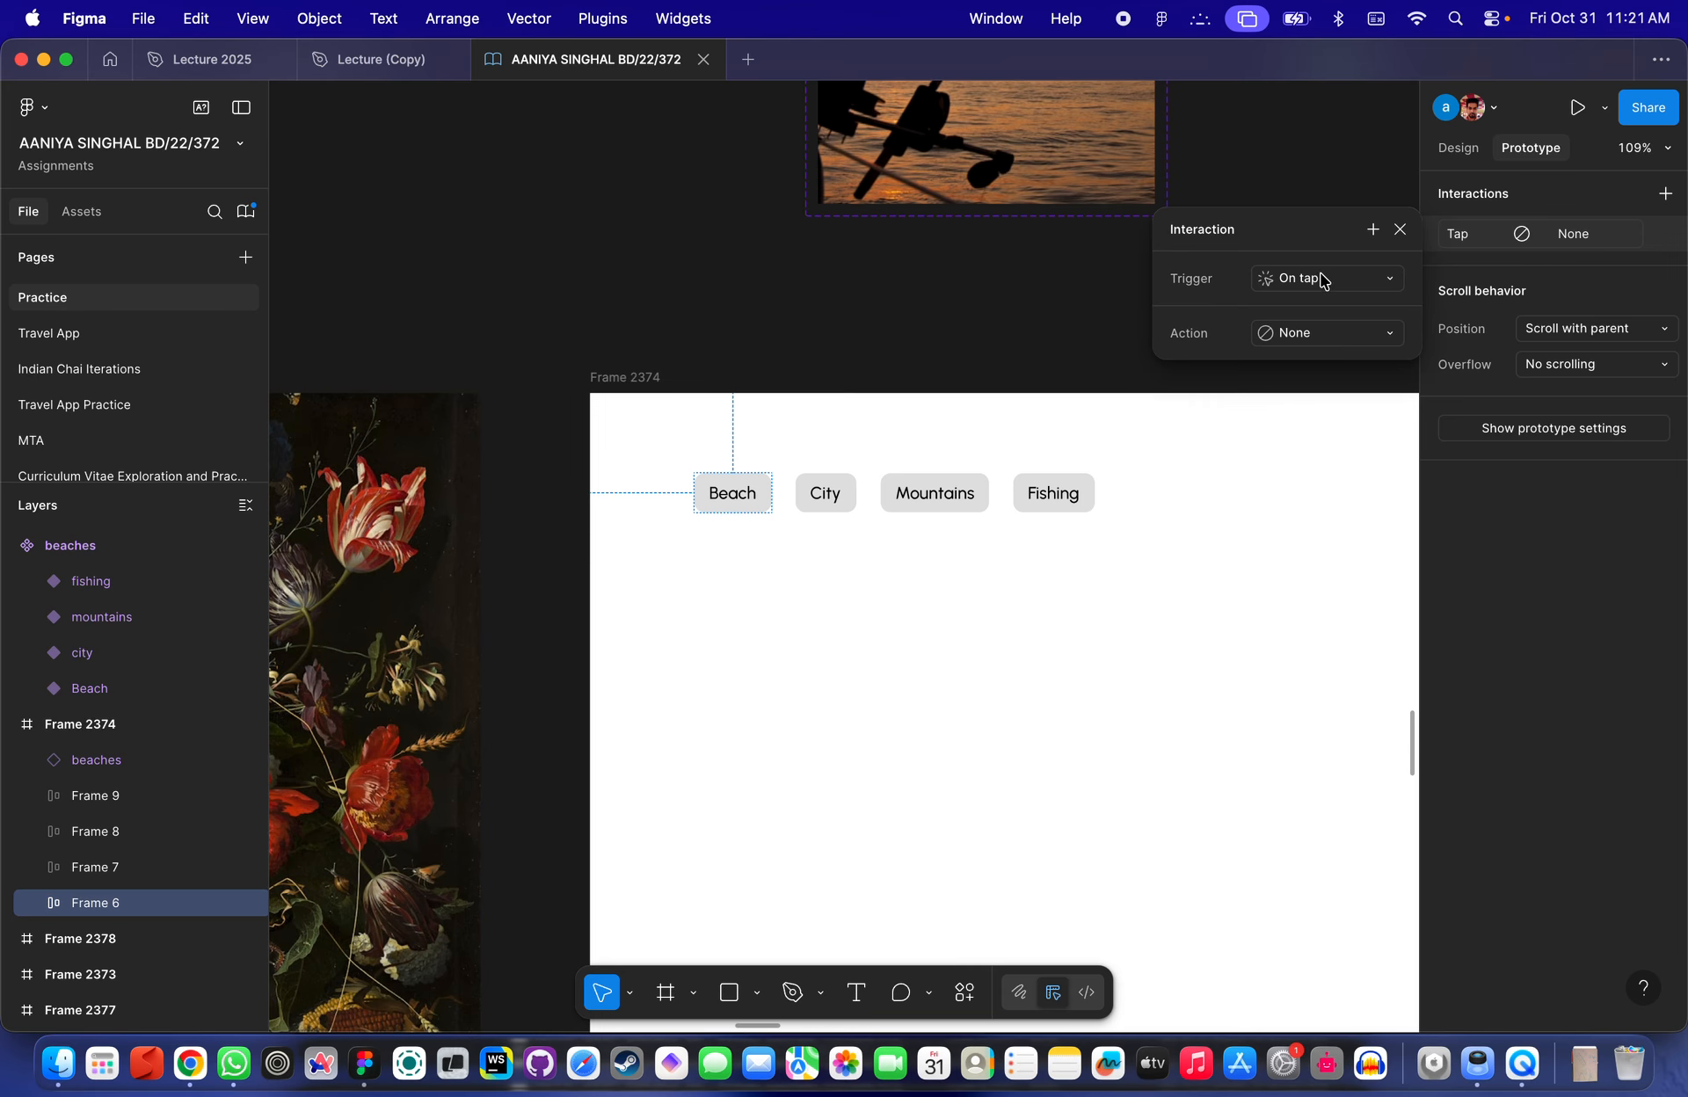
{"action": "left_click", "coordinate": [1308, 338]}
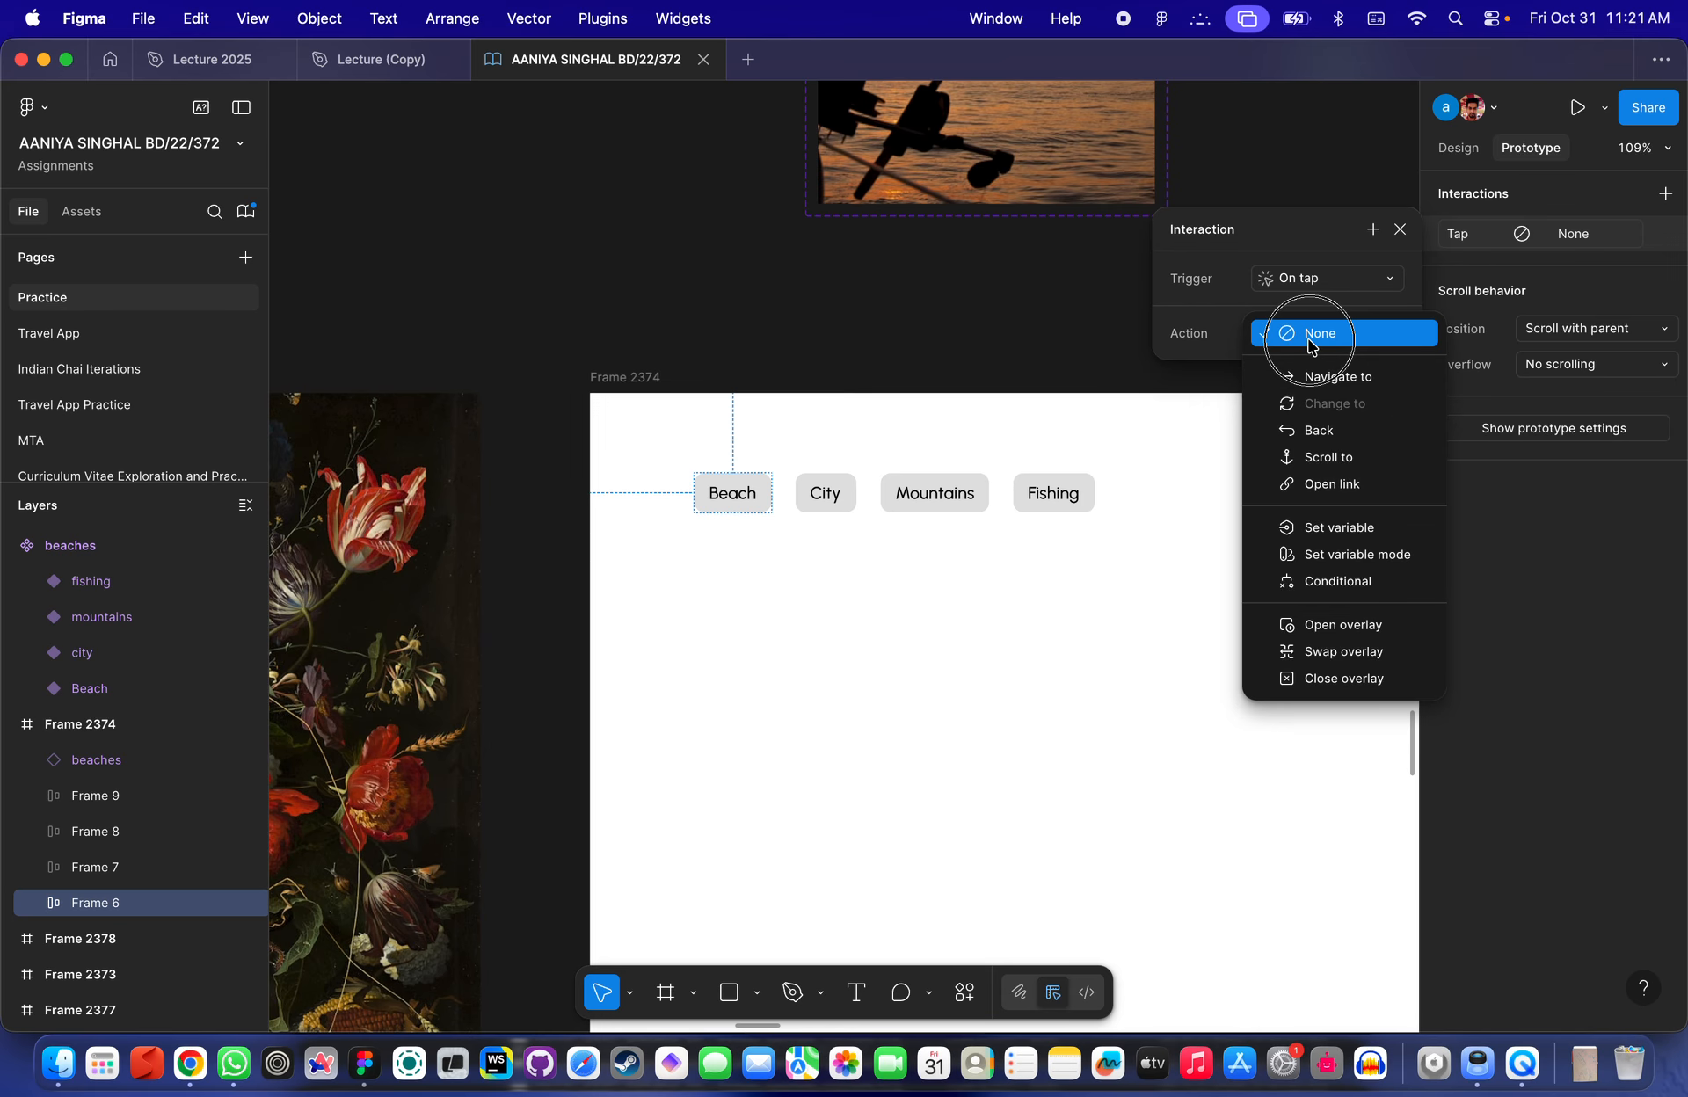
{"action": "left_click", "coordinate": [1353, 530]}
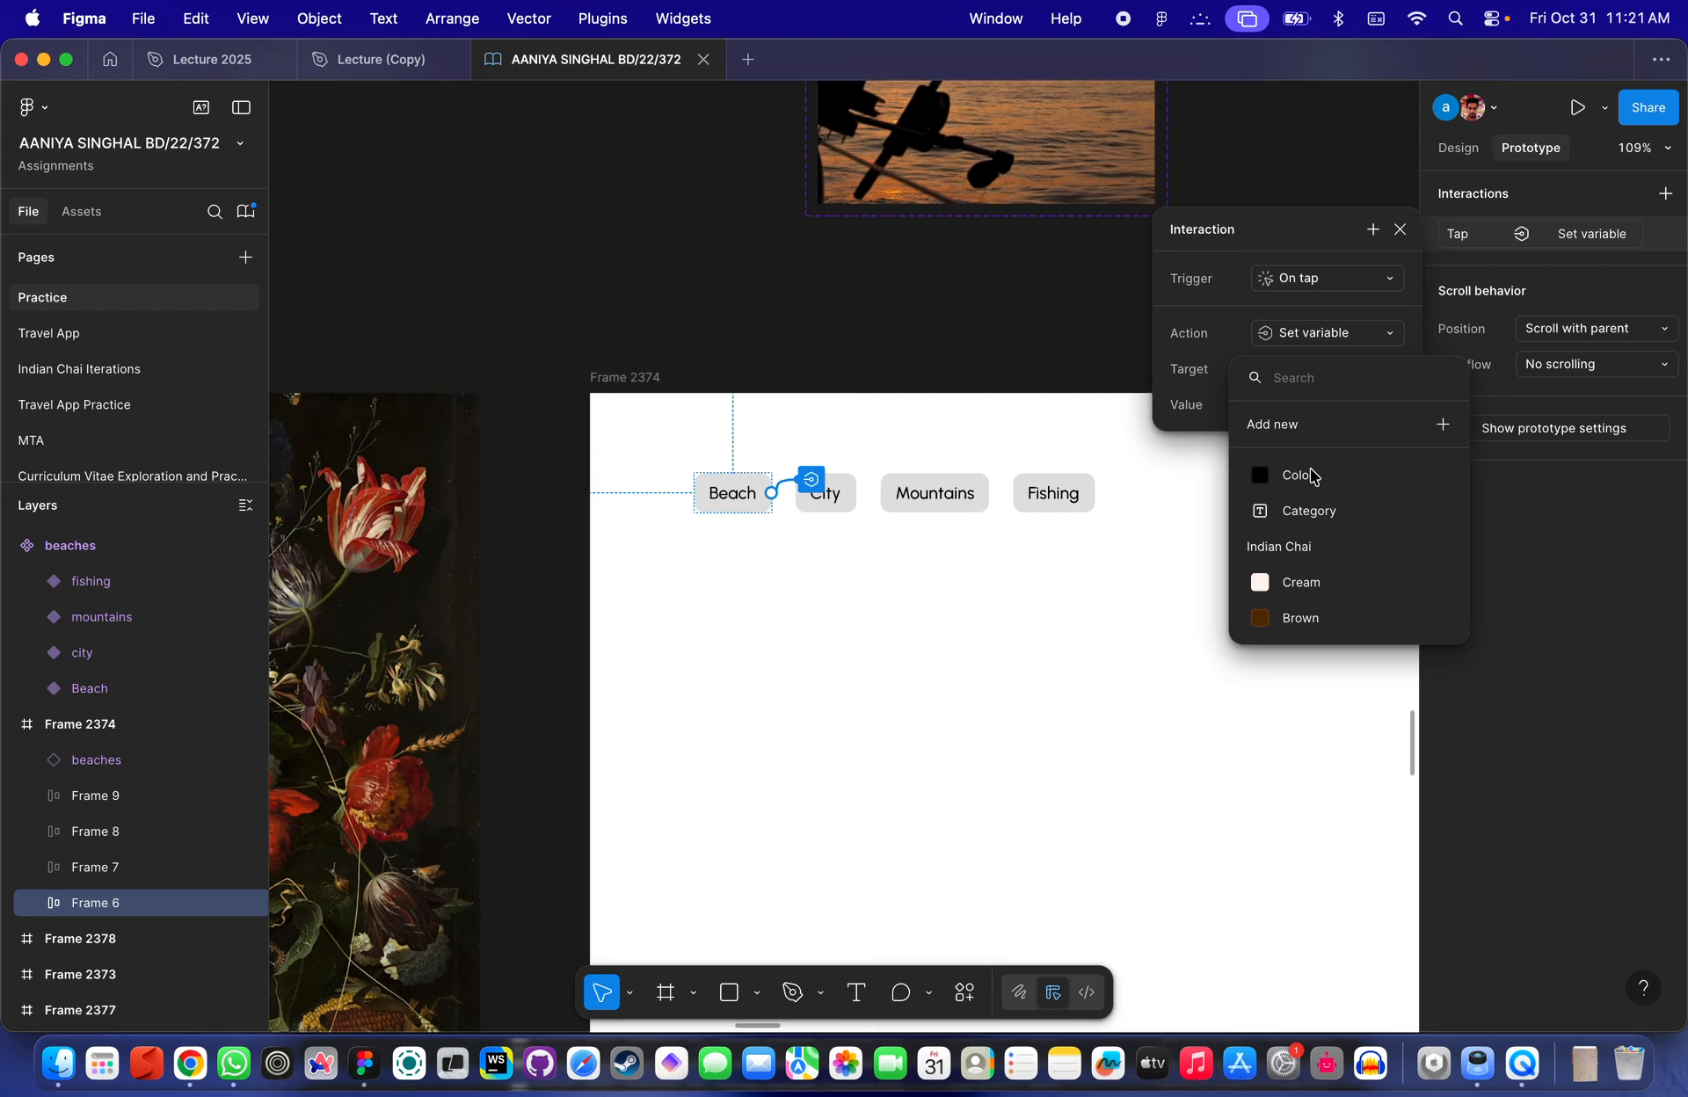
{"action": "left_click", "coordinate": [1309, 515]}
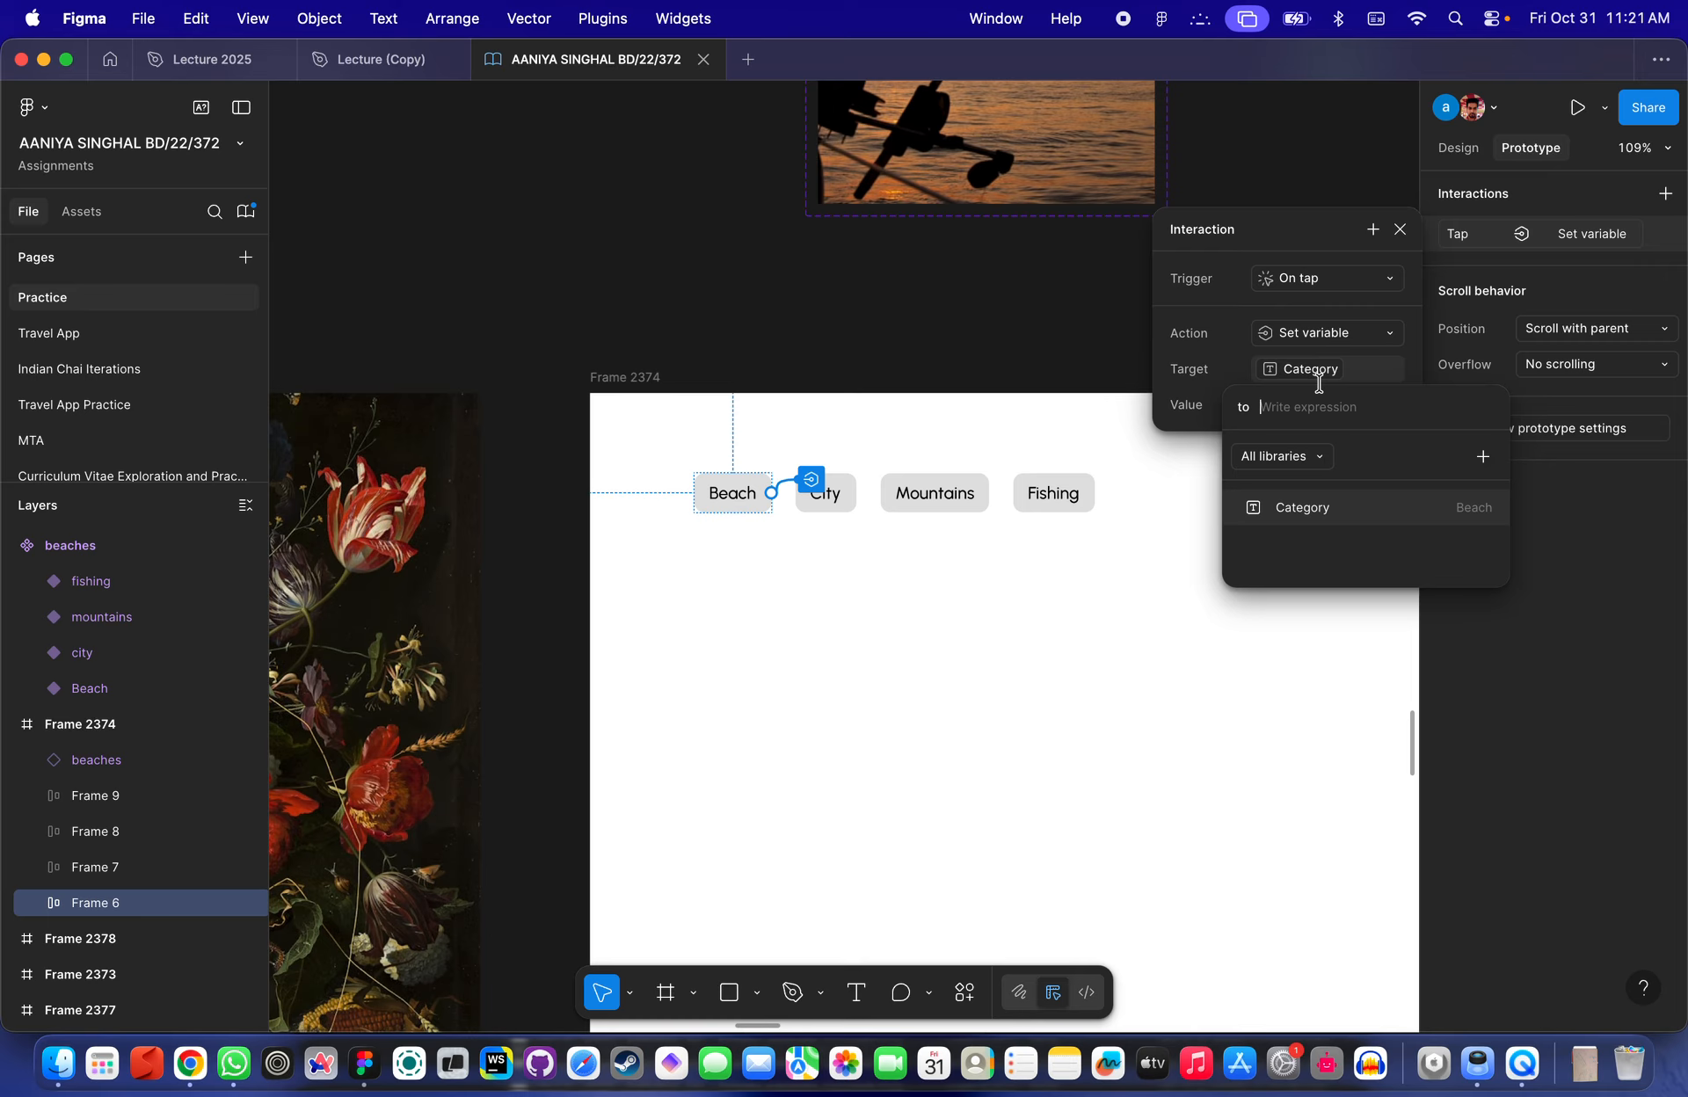
{"action": "type", "text": "\""}
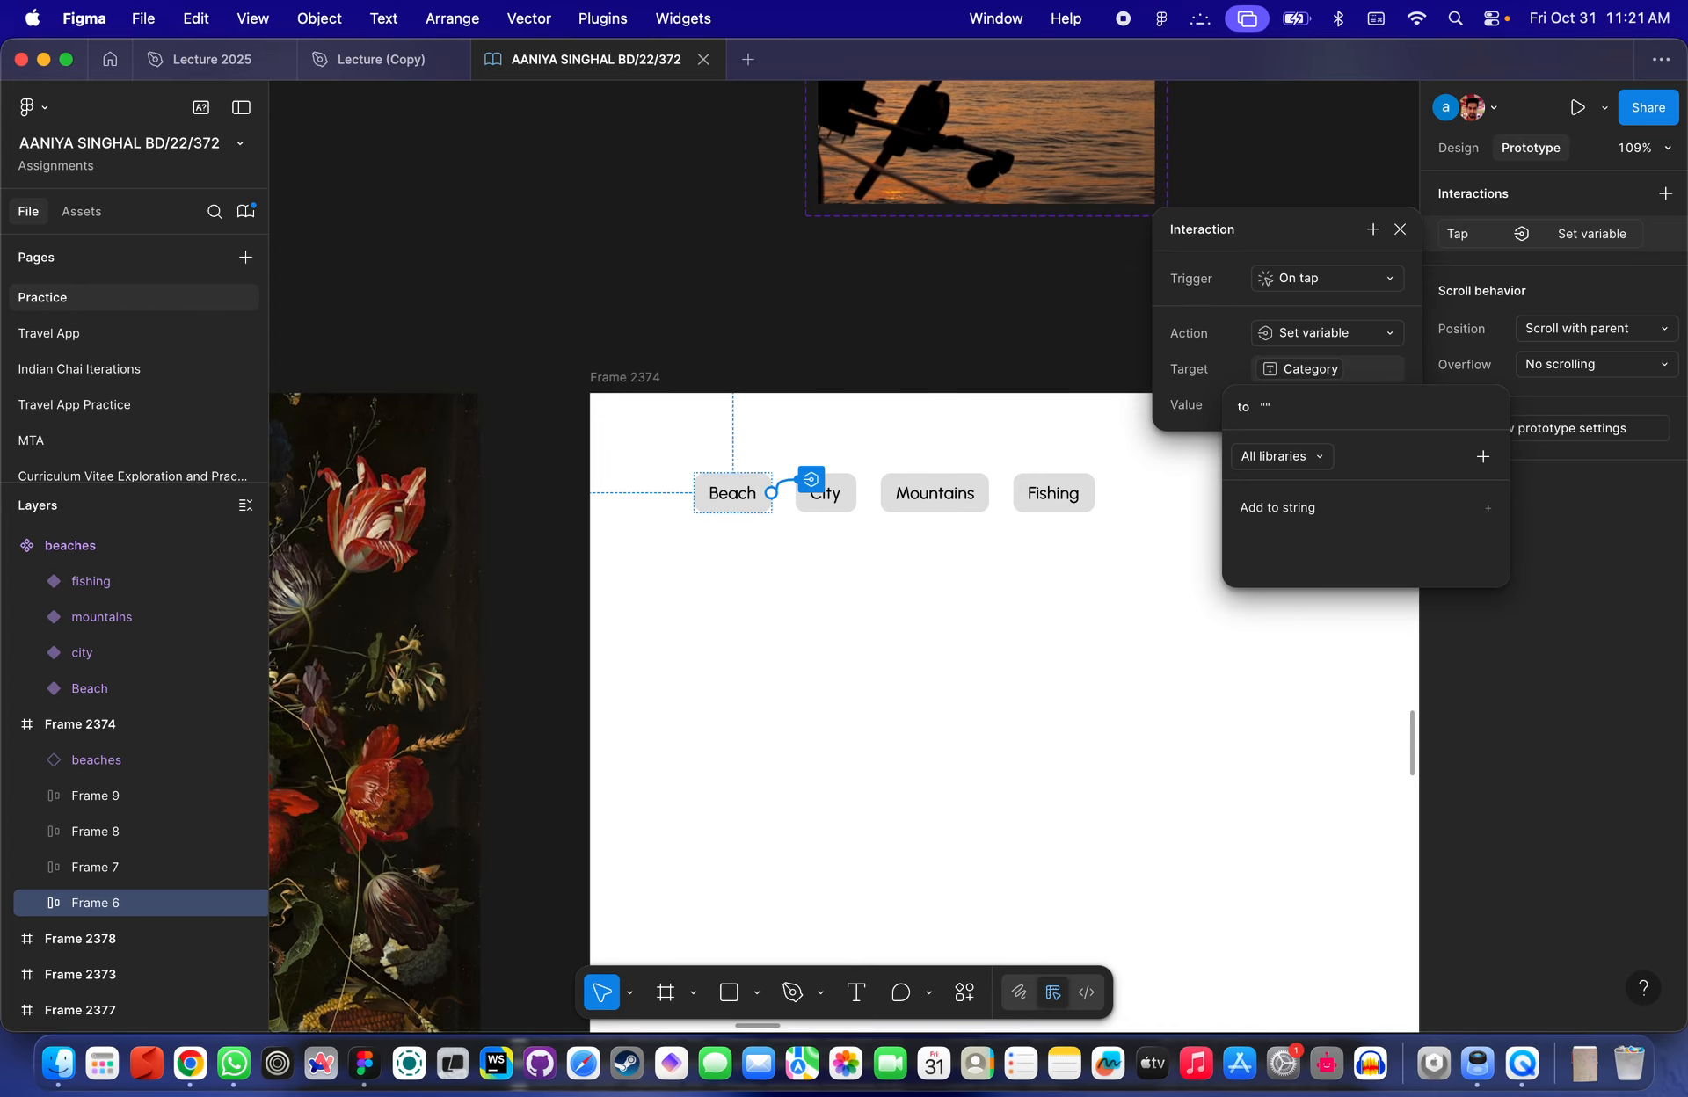
{"action": "key", "text": "Left"}
{"action": "key", "text": "Return"}
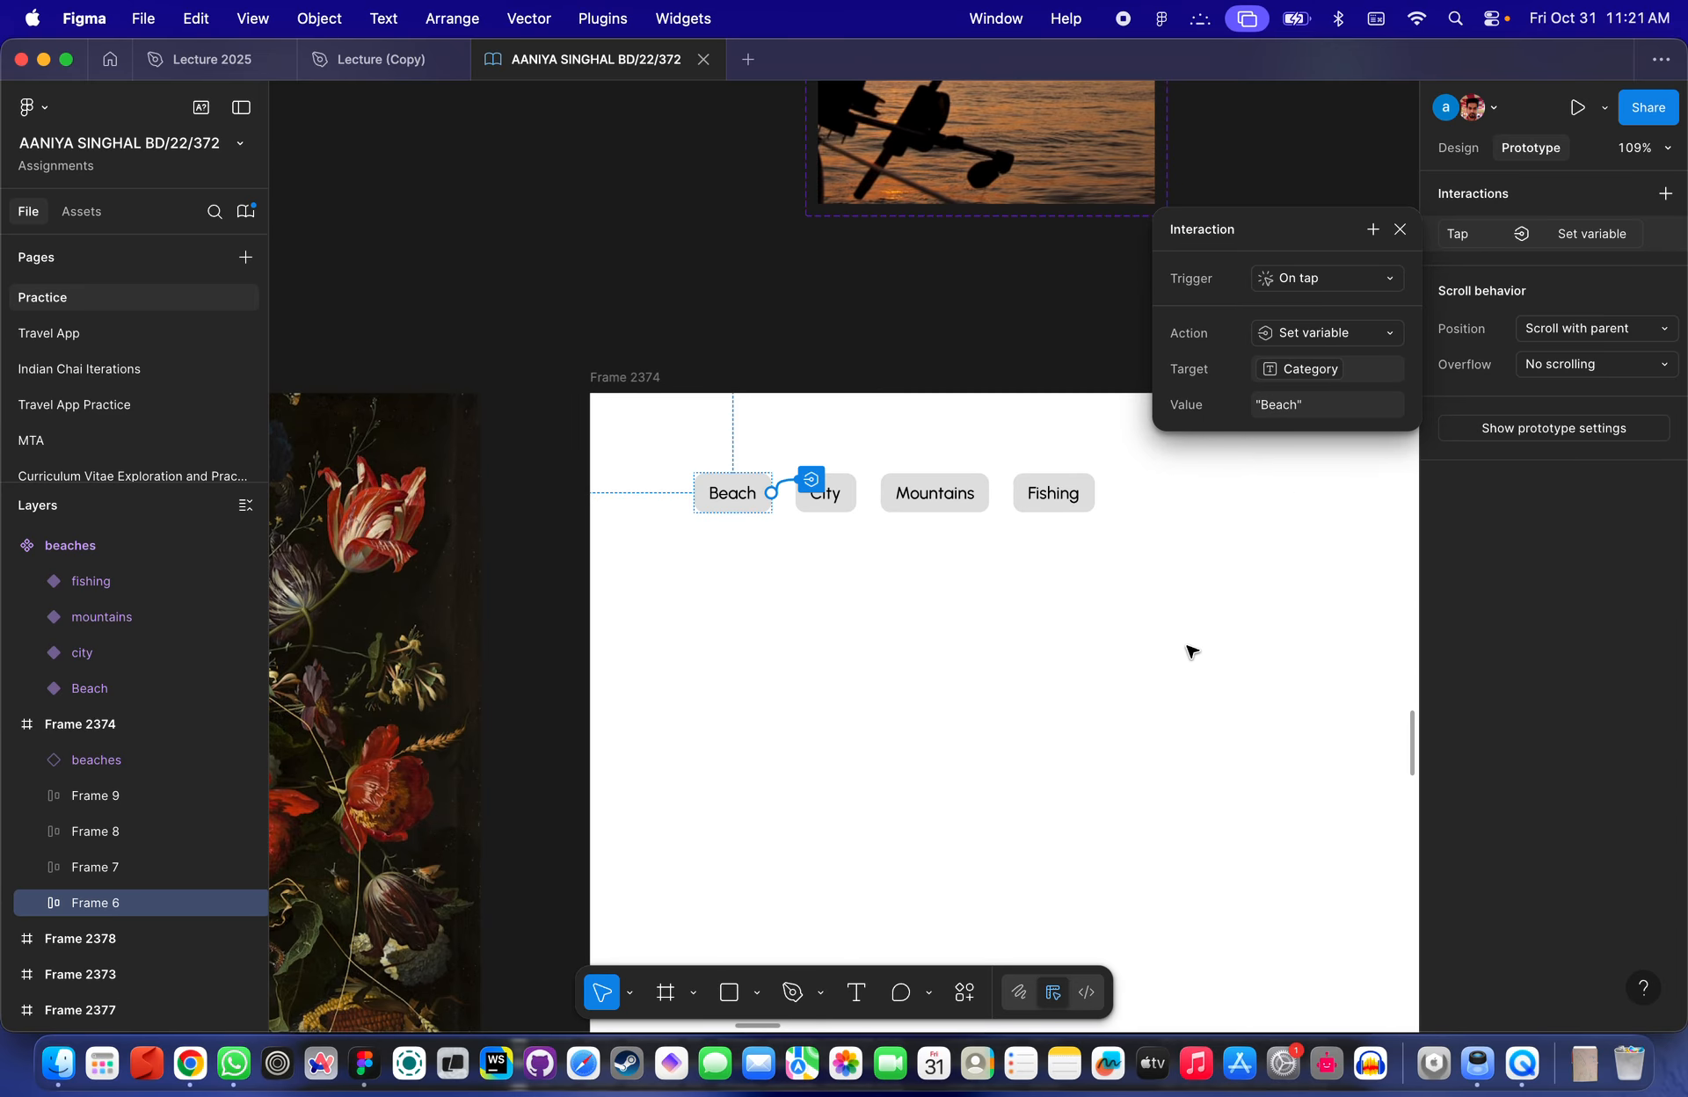
{"action": "left_click", "coordinate": [1046, 686]}
- Select the Beach button's Set variable interaction
{"action": "left_click", "coordinate": [725, 491]}
{"action": "scroll", "coordinate": [791, 491], "scroll_direction": "up", "scroll_amount": 5}
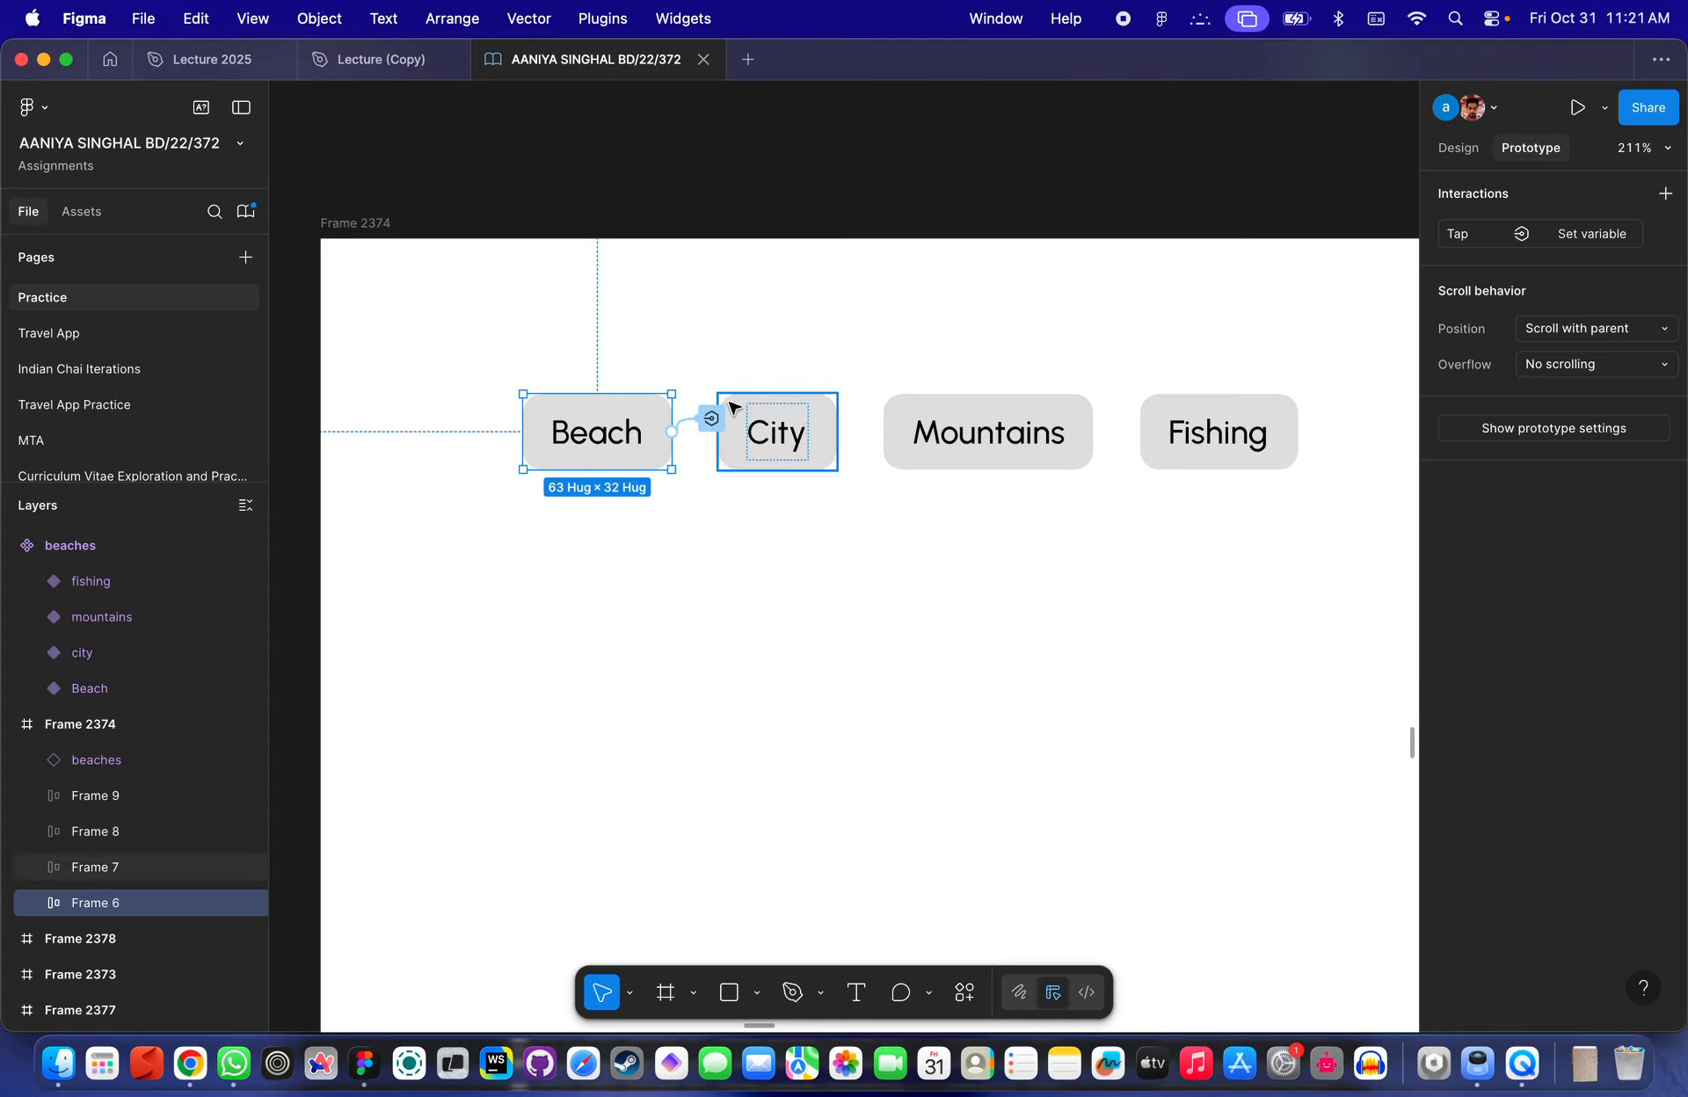
{"action": "left_click", "coordinate": [711, 418]}
{"action": "left_click", "coordinate": [1436, 235]}
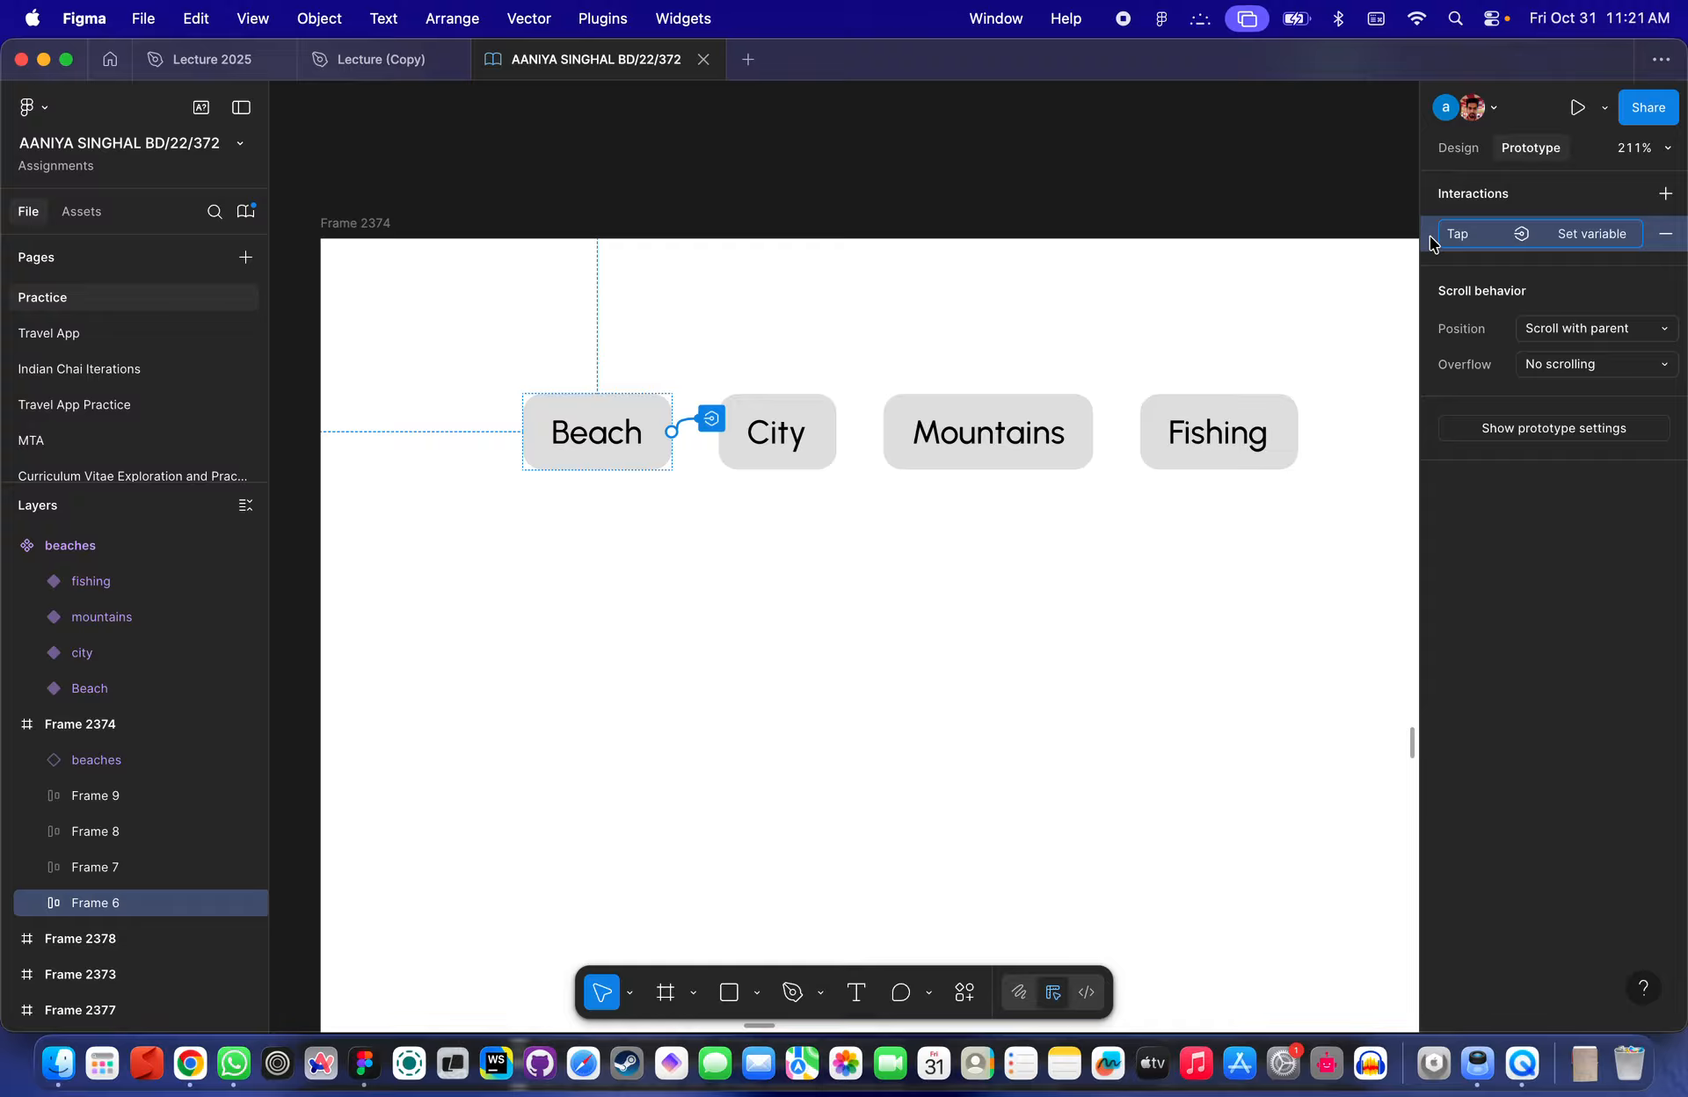
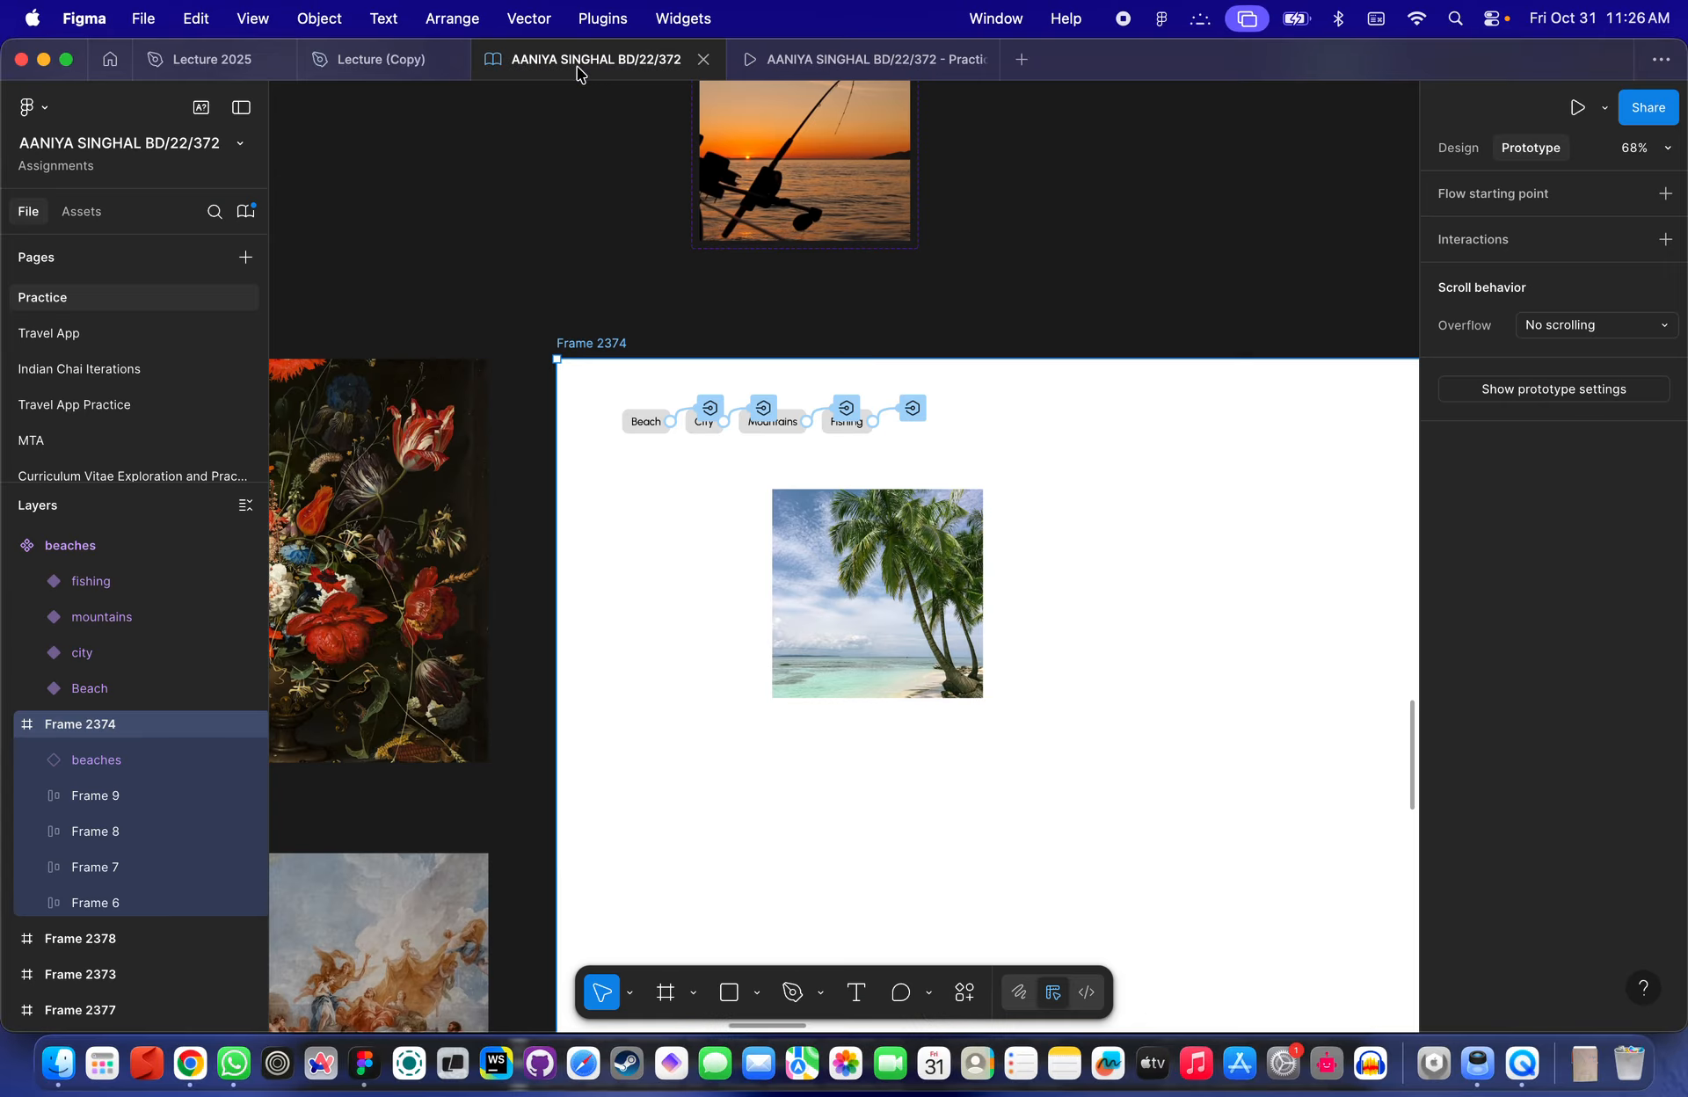
- Switch to the Lecture 2025 file and open its local variables panel
{"action": "left_click", "coordinate": [313, 61]}
{"action": "left_click", "coordinate": [211, 59]}
{"action": "scroll", "coordinate": [708, 317], "scroll_direction": "up", "scroll_amount": 10}
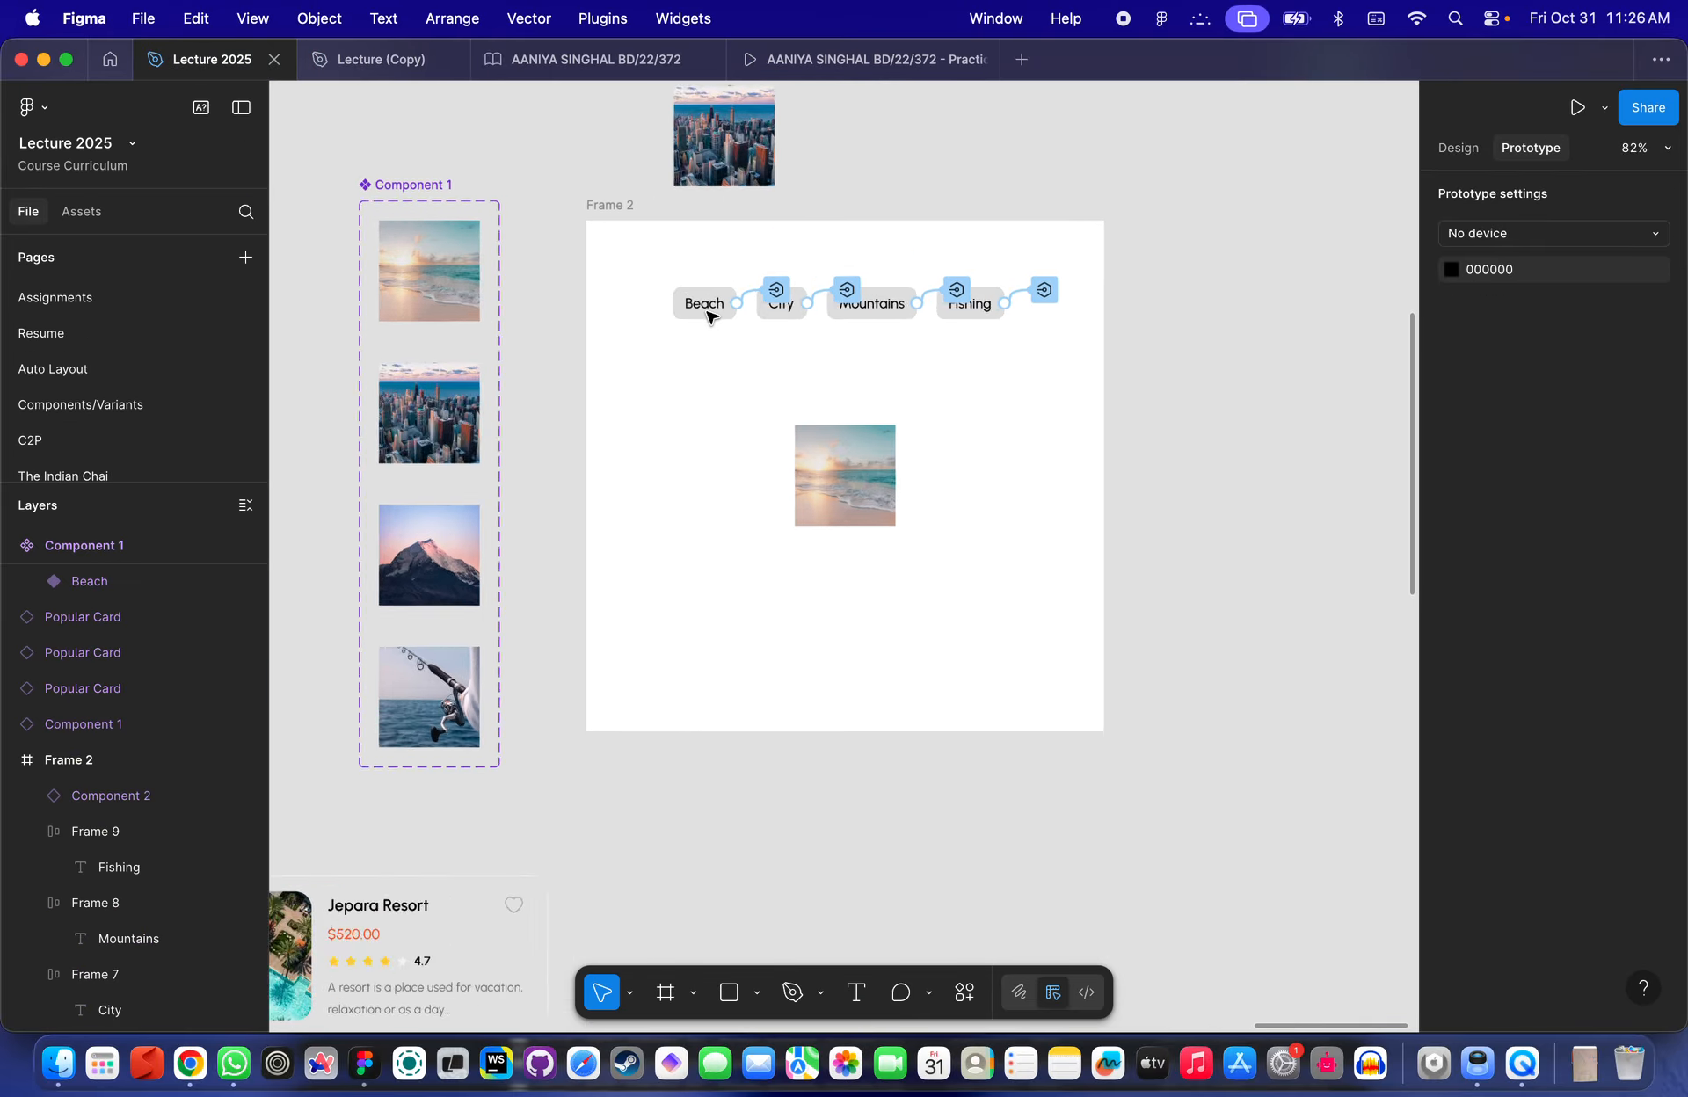
{"action": "scroll", "coordinate": [712, 317], "scroll_direction": "right", "scroll_amount": 1}
{"action": "scroll", "coordinate": [712, 317], "scroll_direction": "up", "scroll_amount": 1}
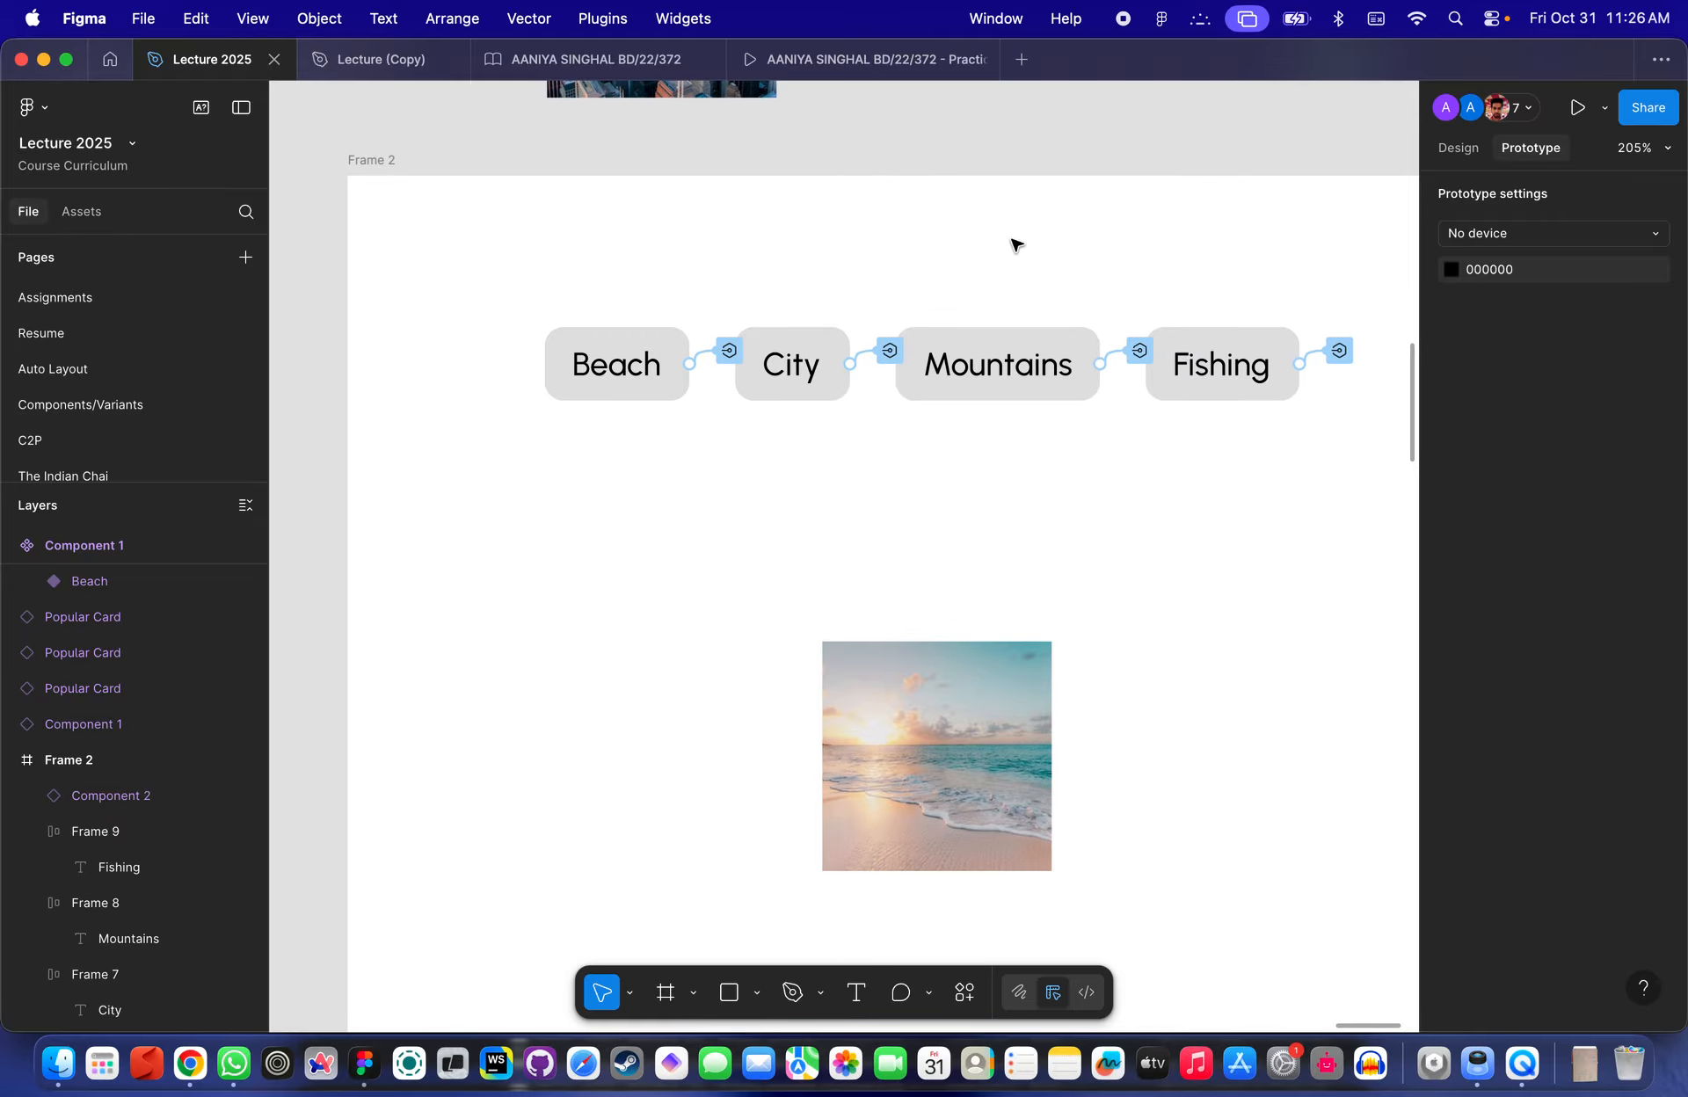
{"action": "left_click", "coordinate": [1459, 150]}
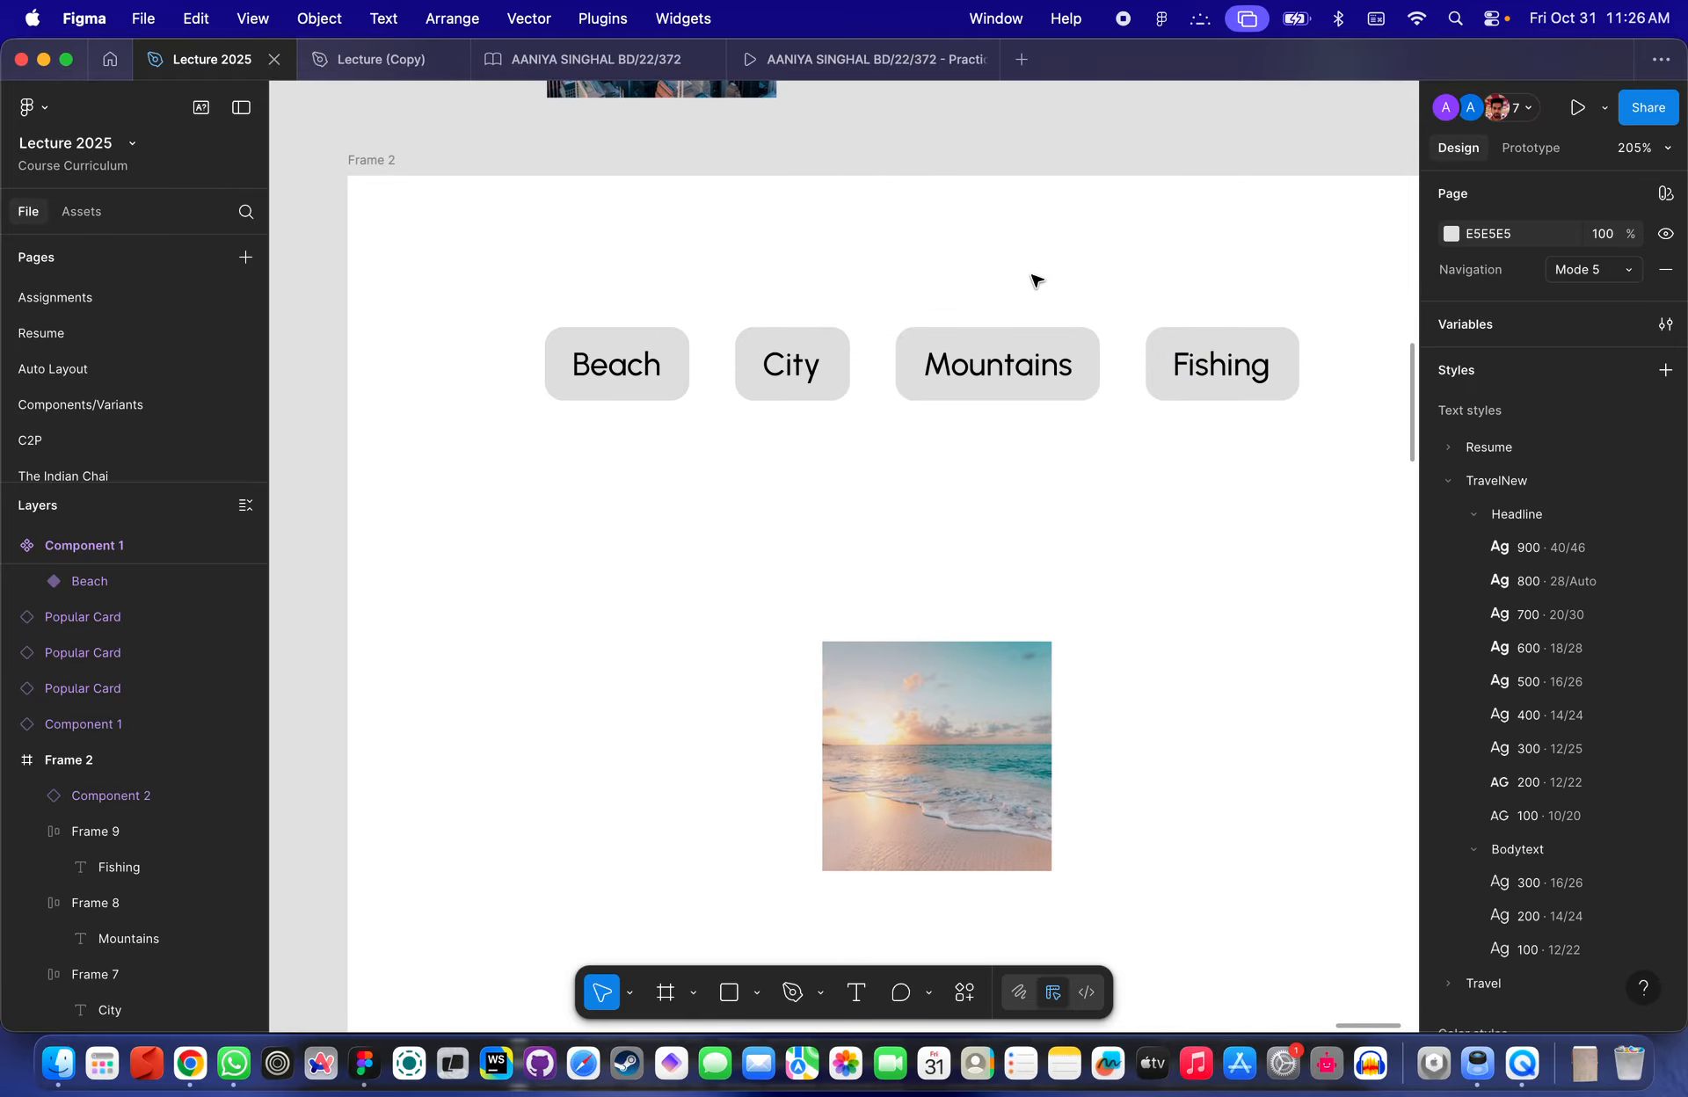
{"action": "left_click", "coordinate": [1532, 149]}
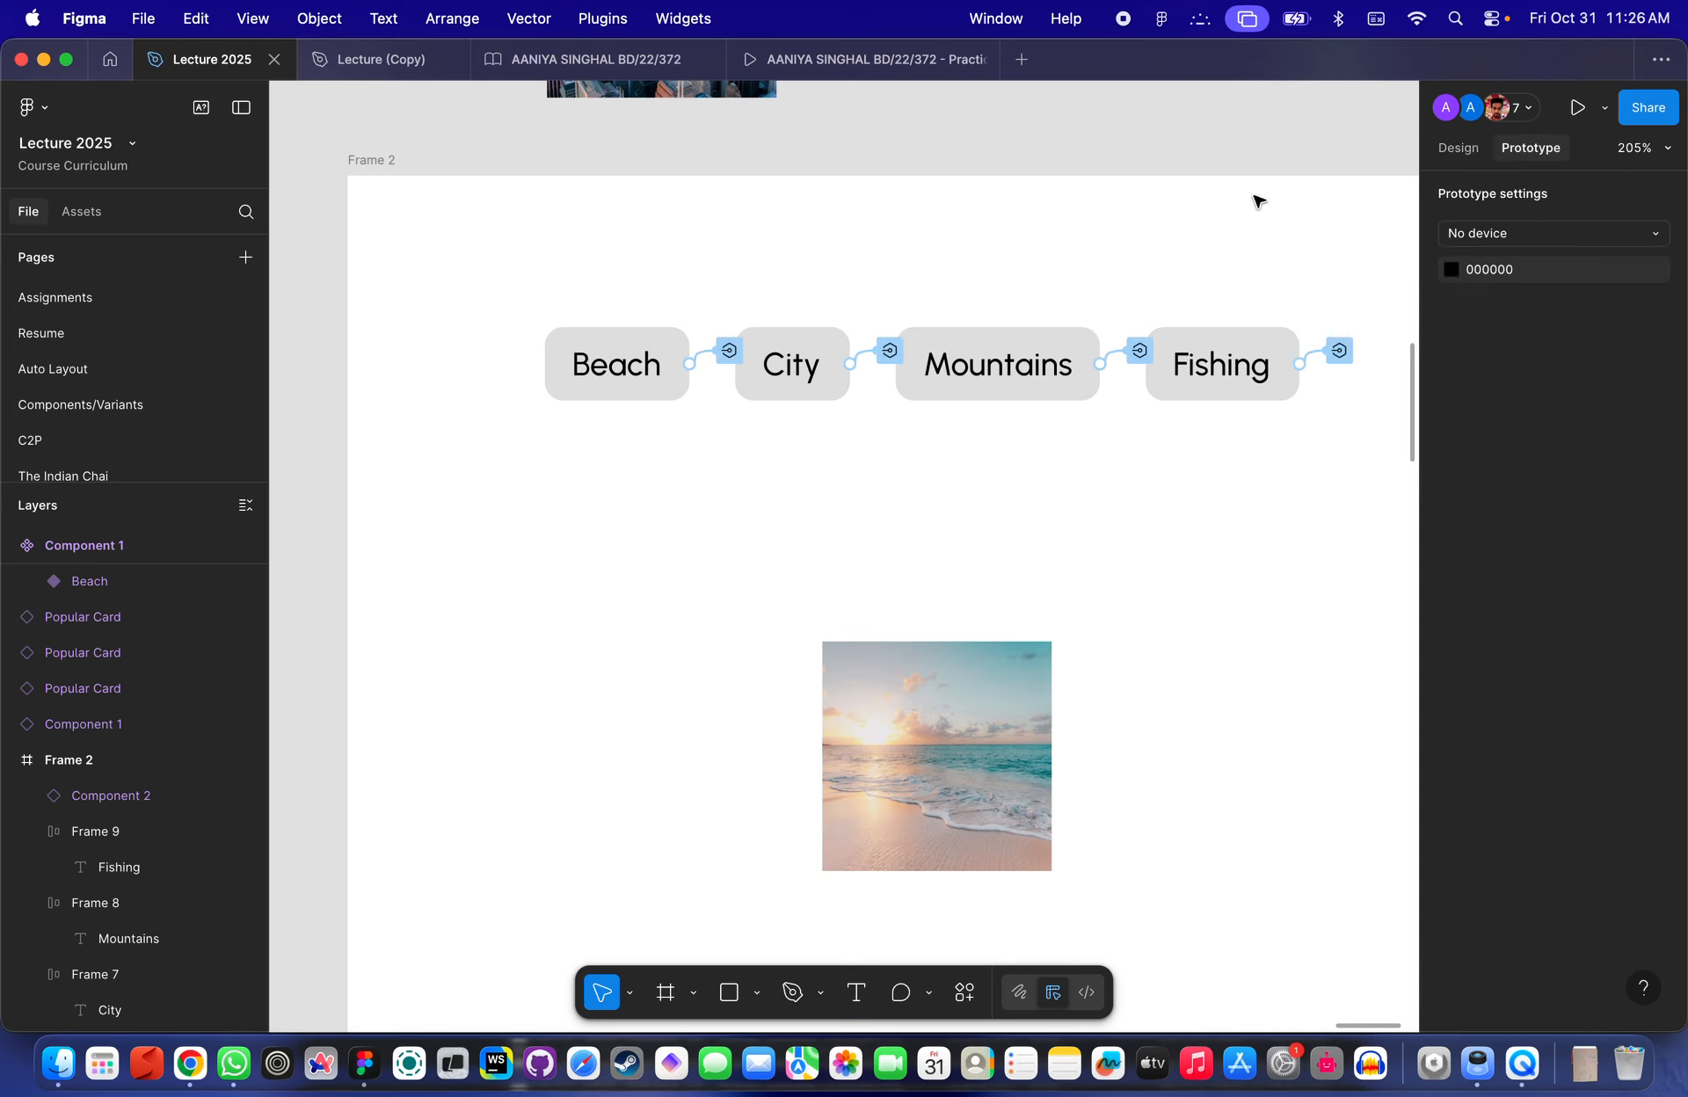
{"action": "left_click", "coordinate": [1458, 150]}
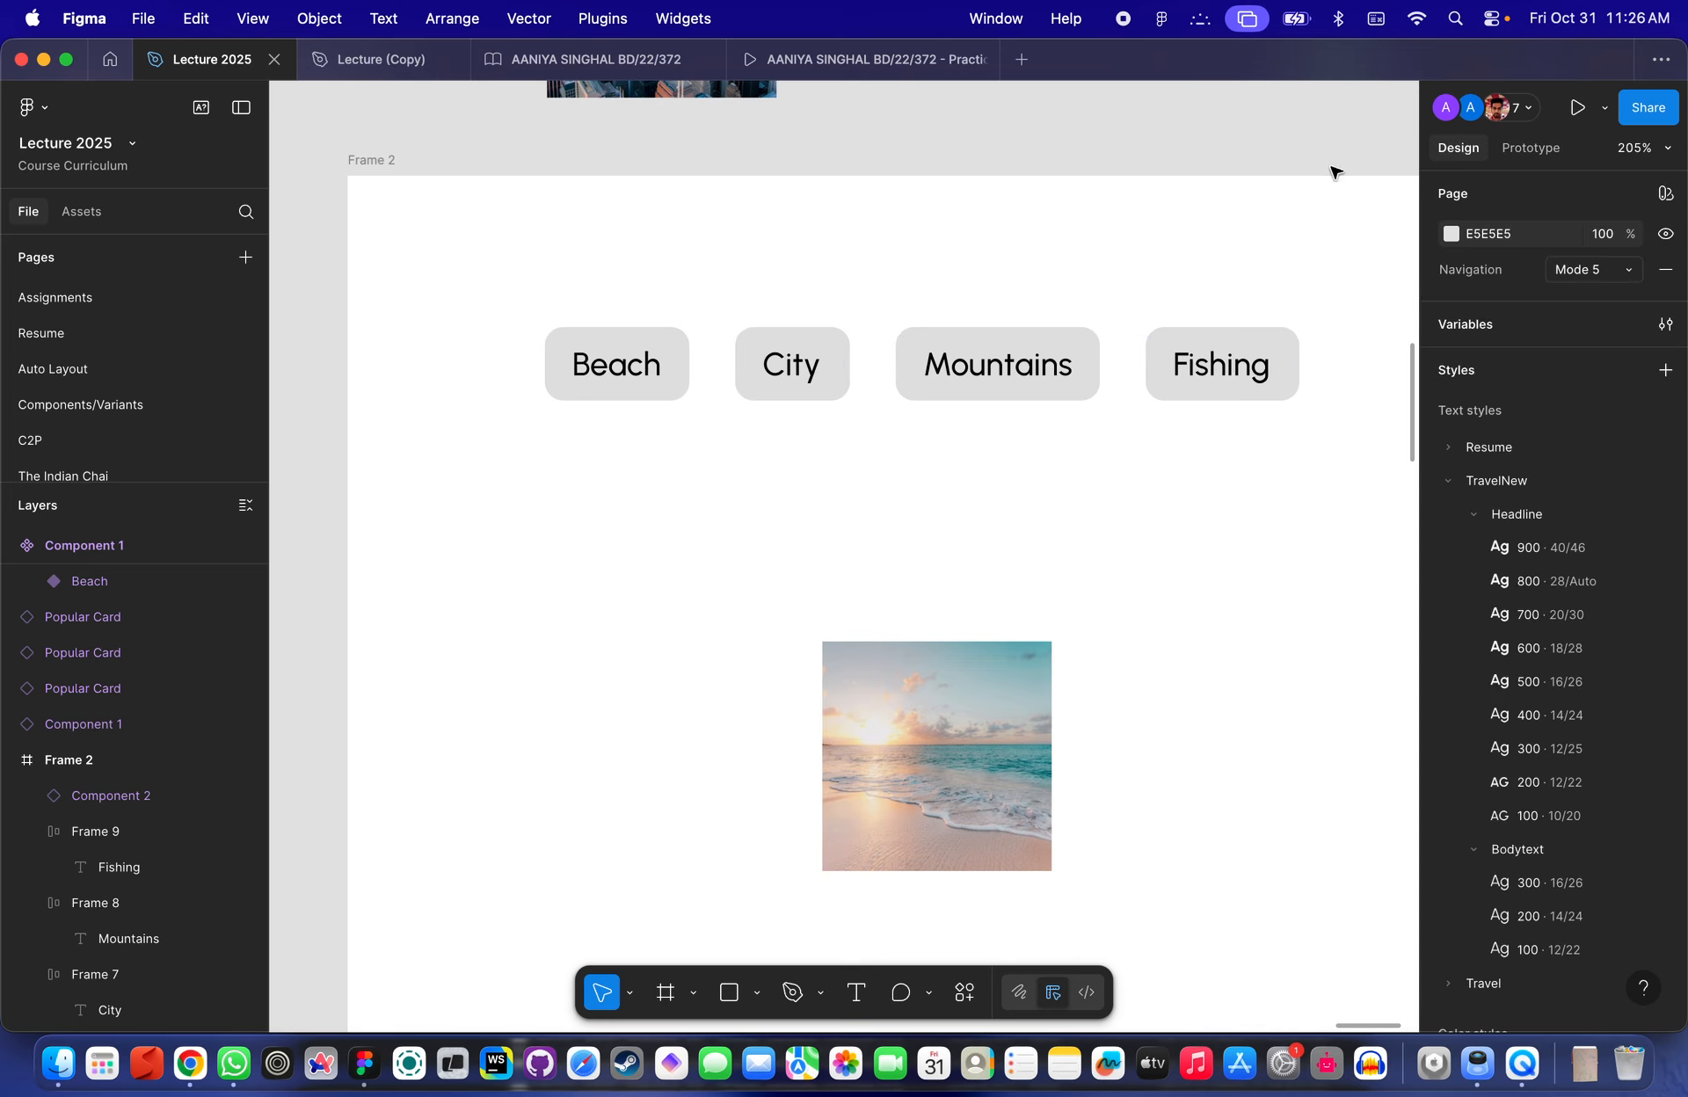
{"action": "left_click", "coordinate": [1467, 327]}
- Inspect the Set variable interactions on the Beach and City buttons
{"action": "scroll", "coordinate": [987, 409], "scroll_direction": "up", "scroll_amount": 5}
{"action": "scroll", "coordinate": [987, 408], "scroll_direction": "left", "scroll_amount": 3}
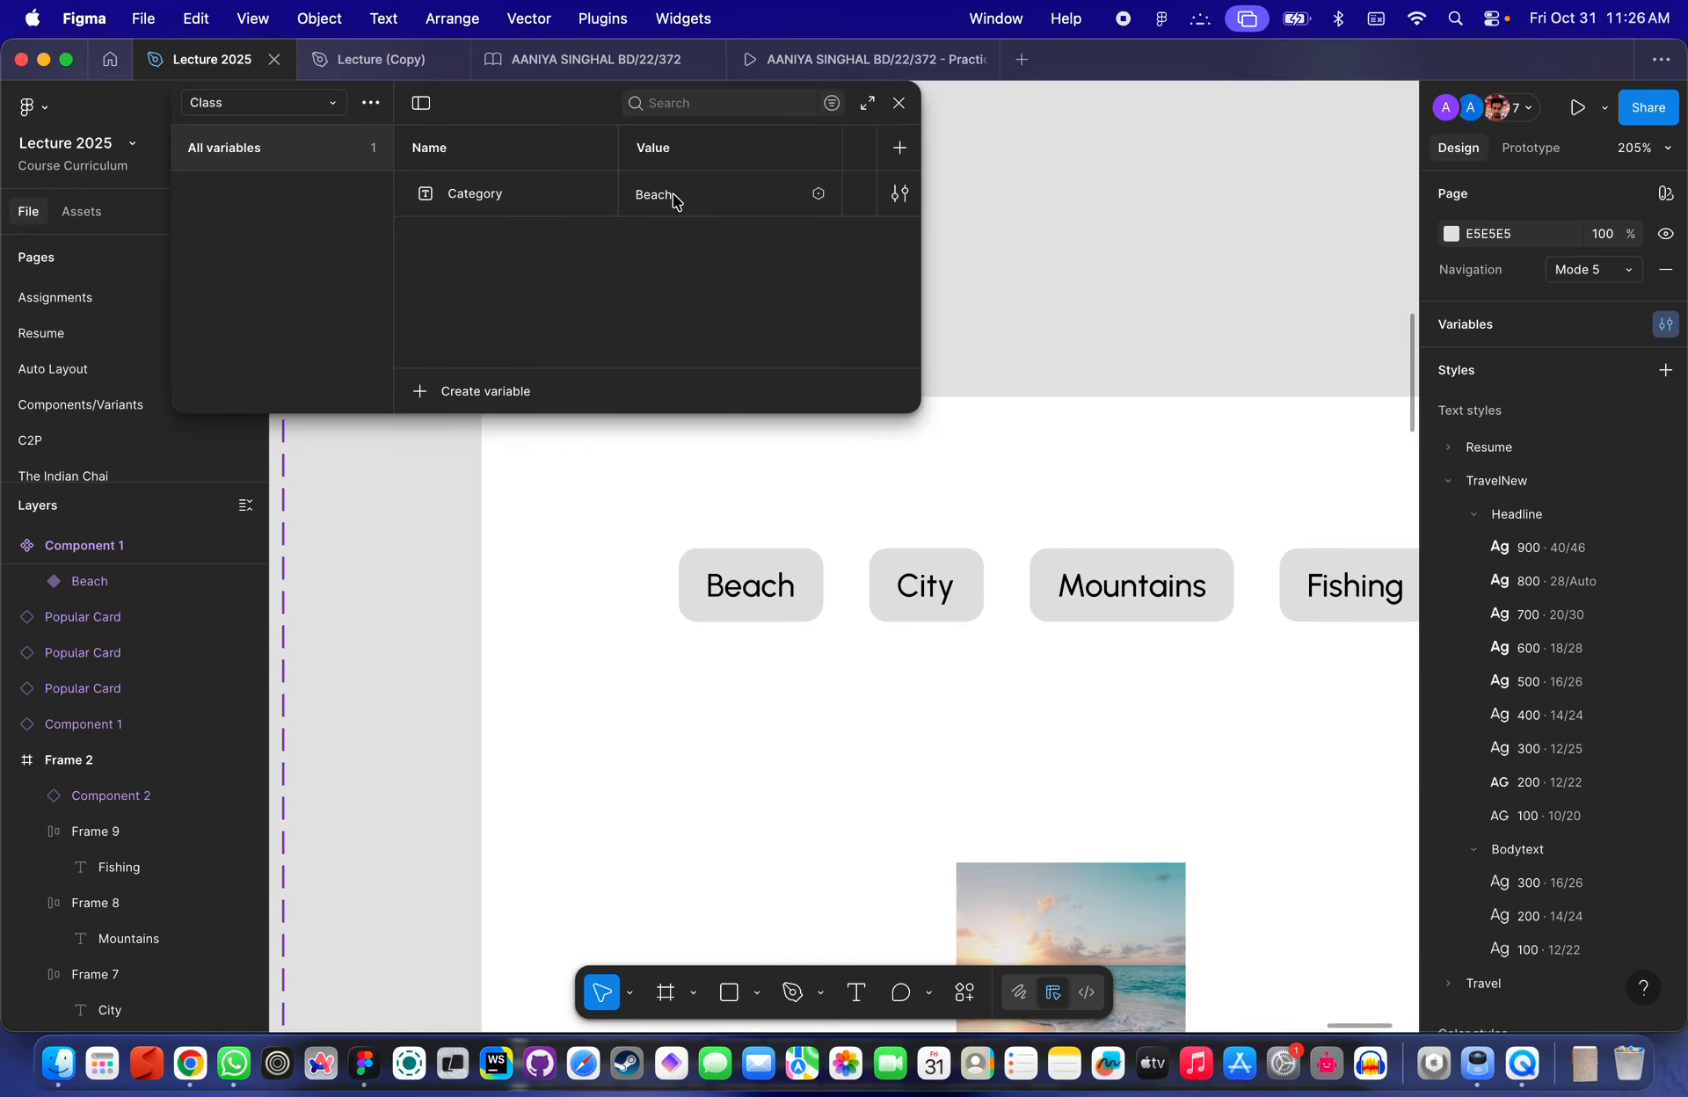
{"action": "scroll", "coordinate": [721, 439], "scroll_direction": "right", "scroll_amount": 5}
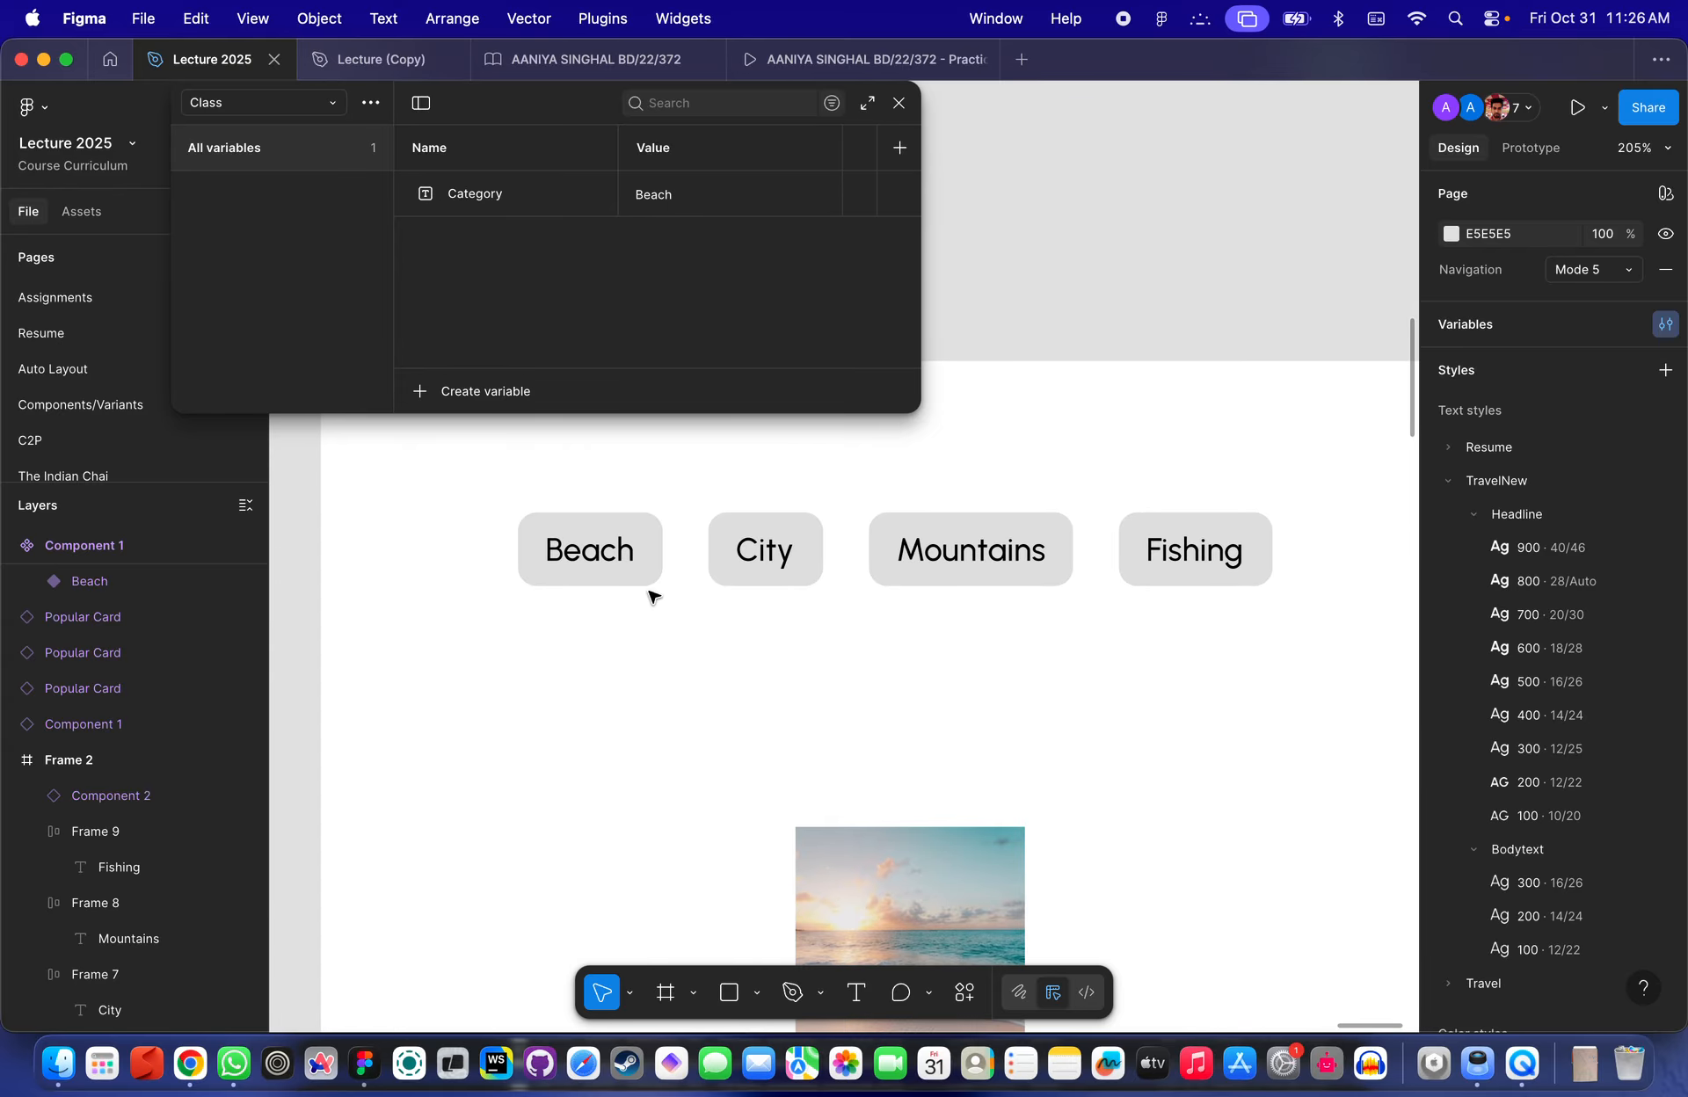
{"action": "left_click", "coordinate": [534, 619]}
{"action": "left_click", "coordinate": [1528, 148]}
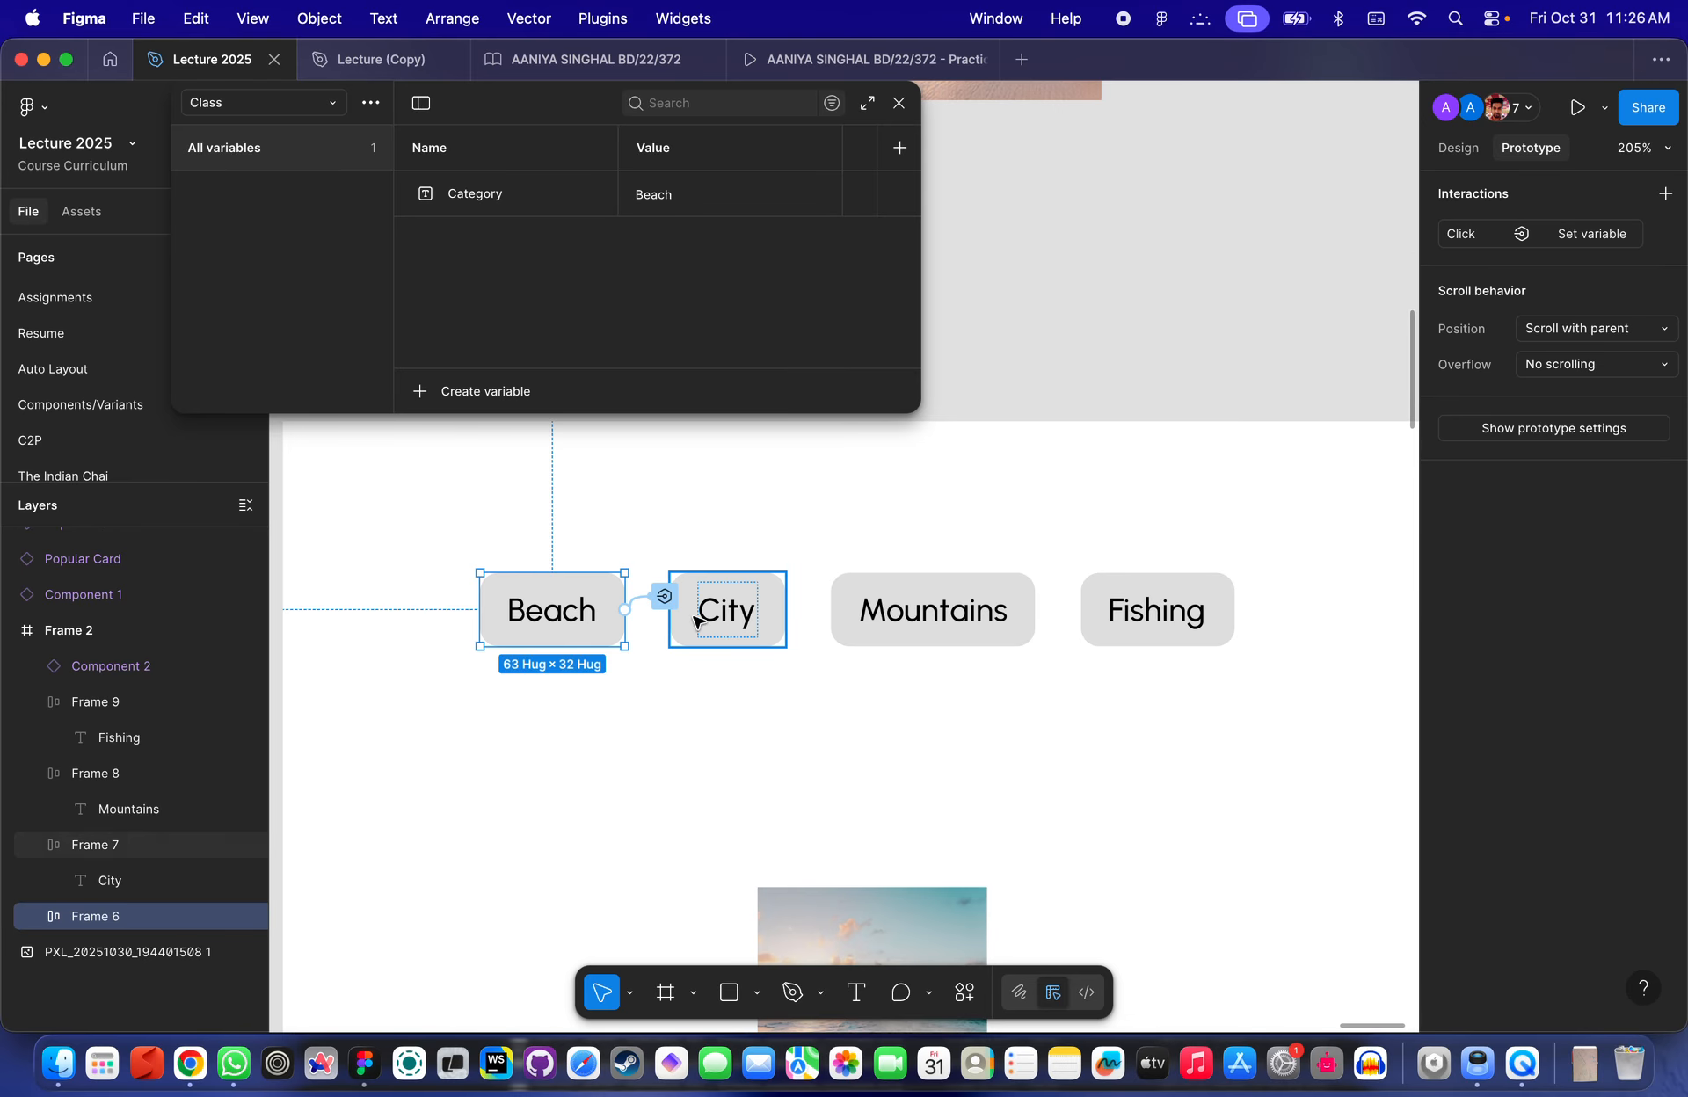
{"action": "left_click", "coordinate": [665, 599]}
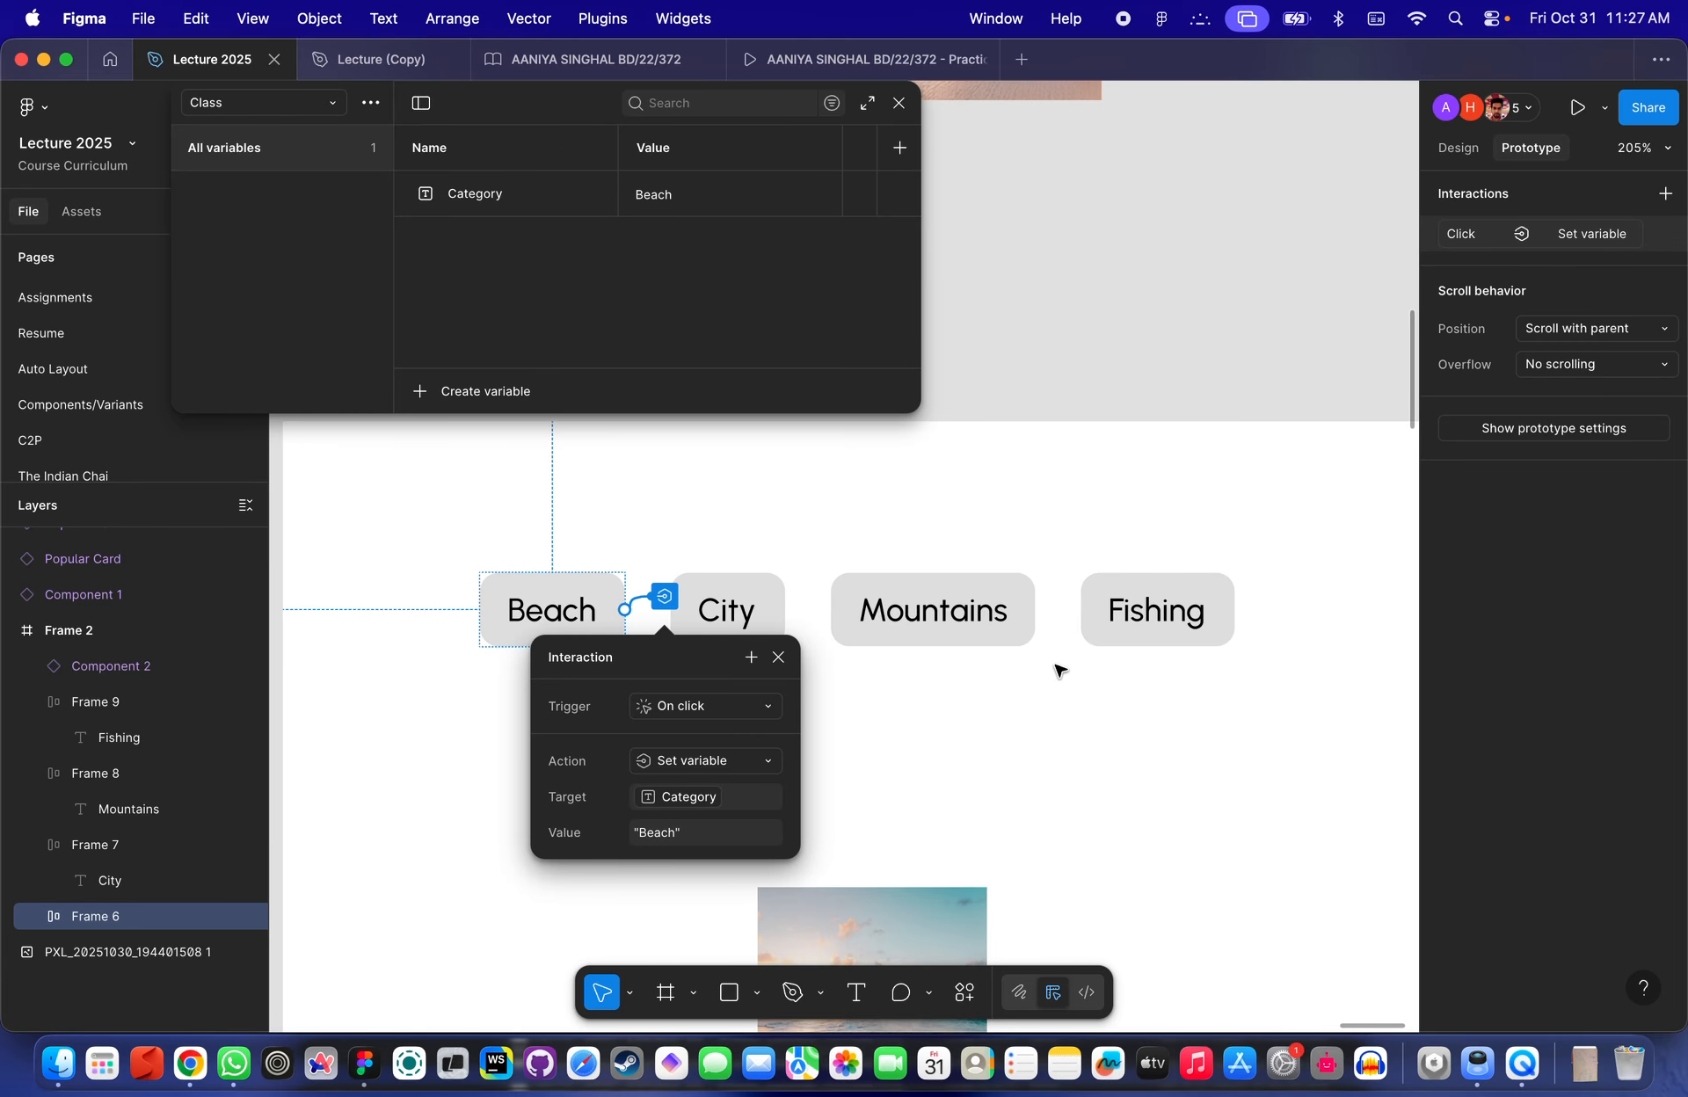
{"action": "left_click", "coordinate": [1051, 728]}
{"action": "scroll", "coordinate": [1052, 727], "scroll_direction": "right", "scroll_amount": 2}
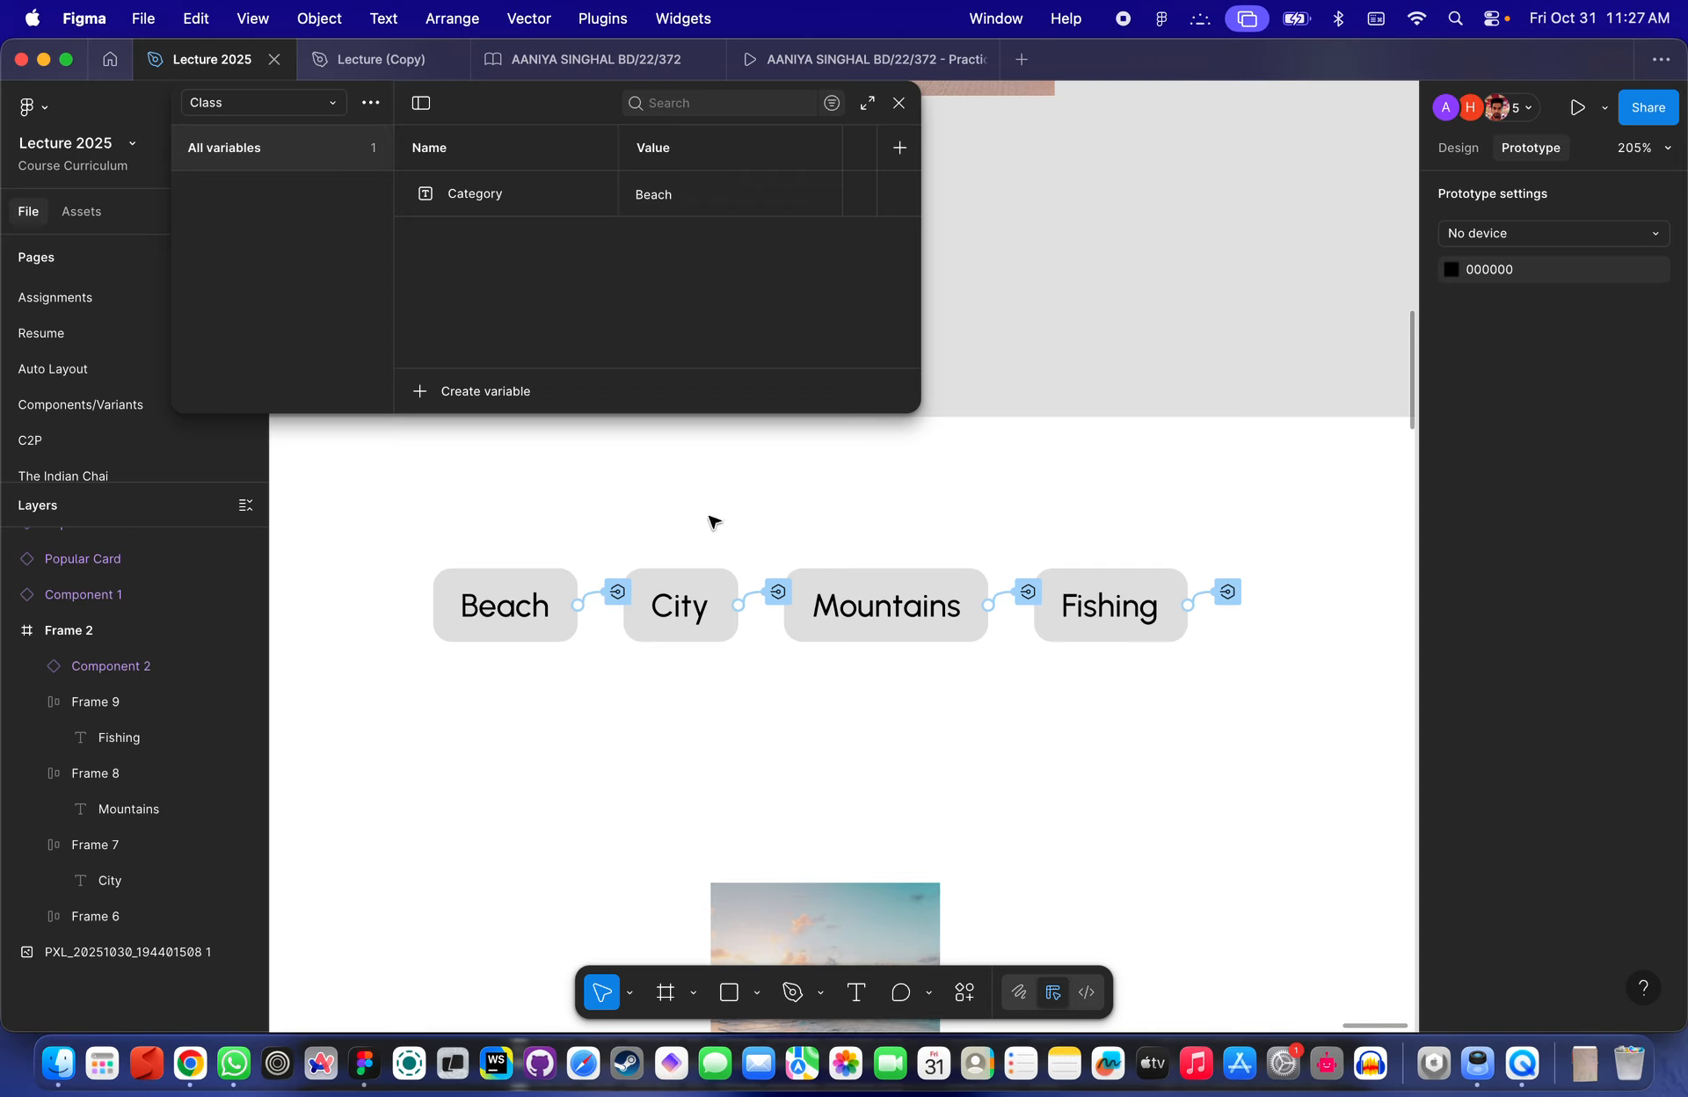
{"action": "left_click", "coordinate": [716, 619]}
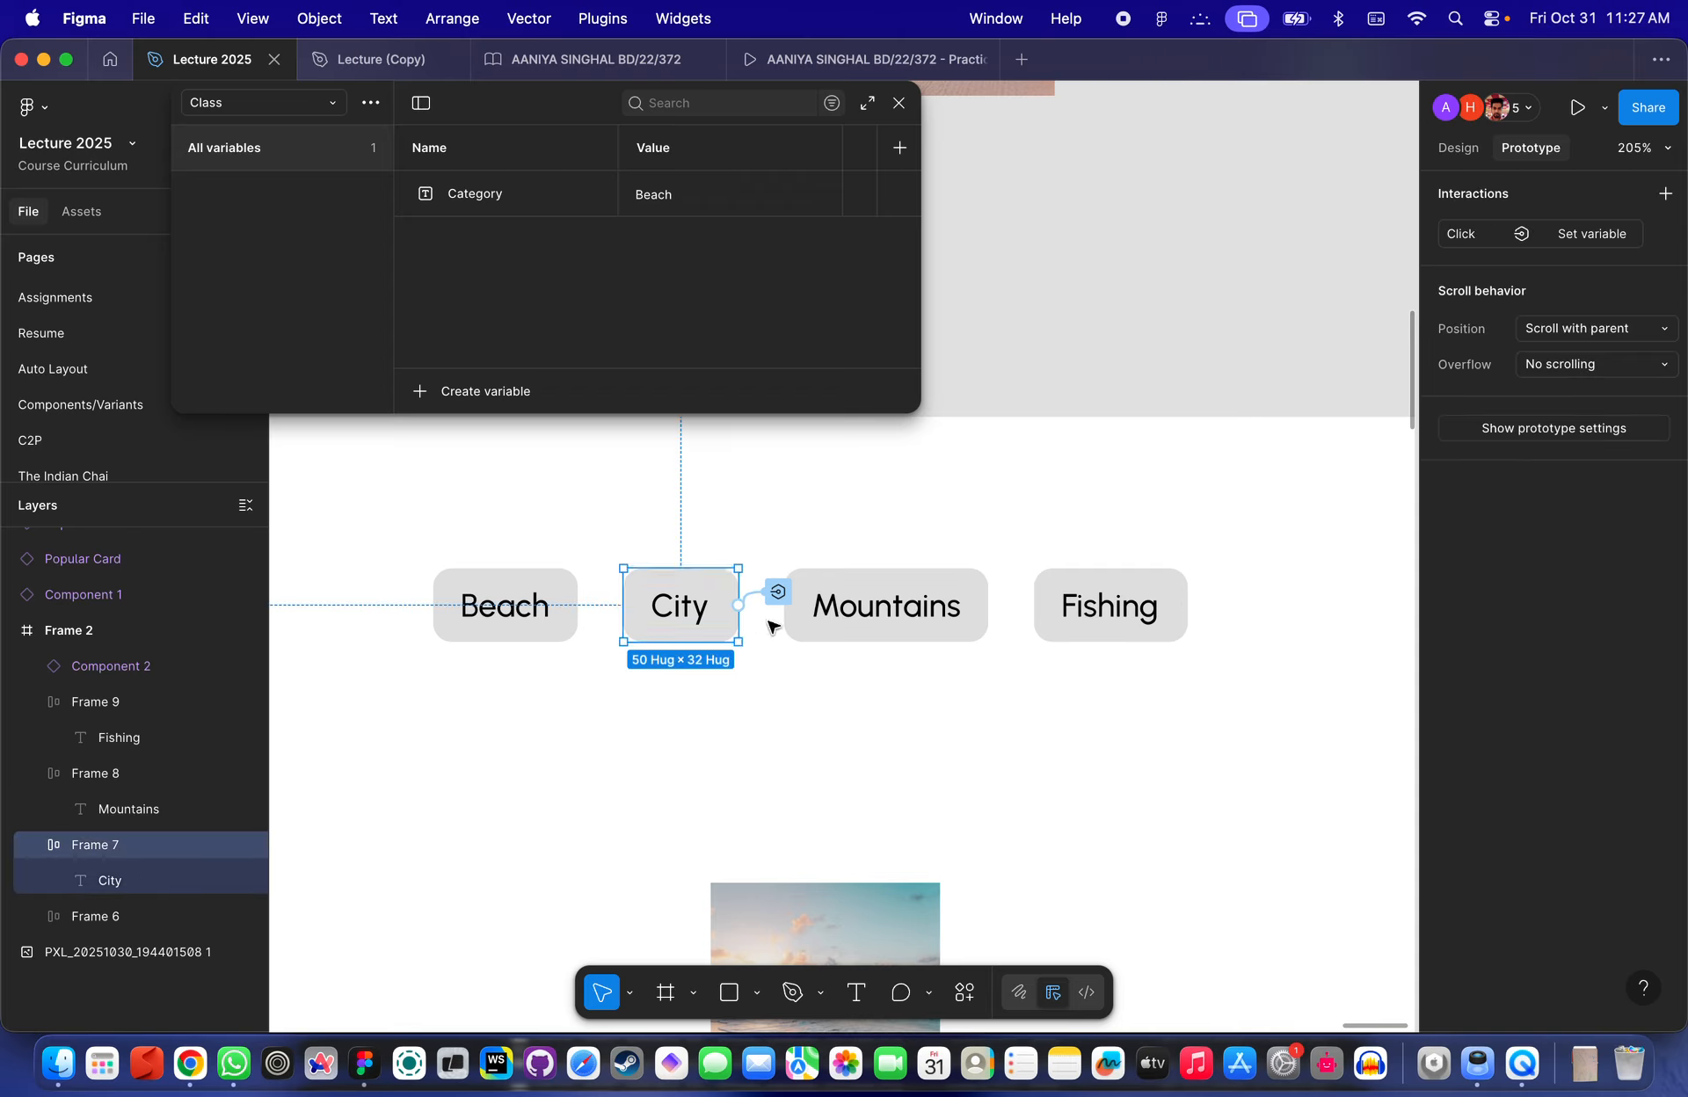
{"action": "left_click", "coordinate": [777, 593]}
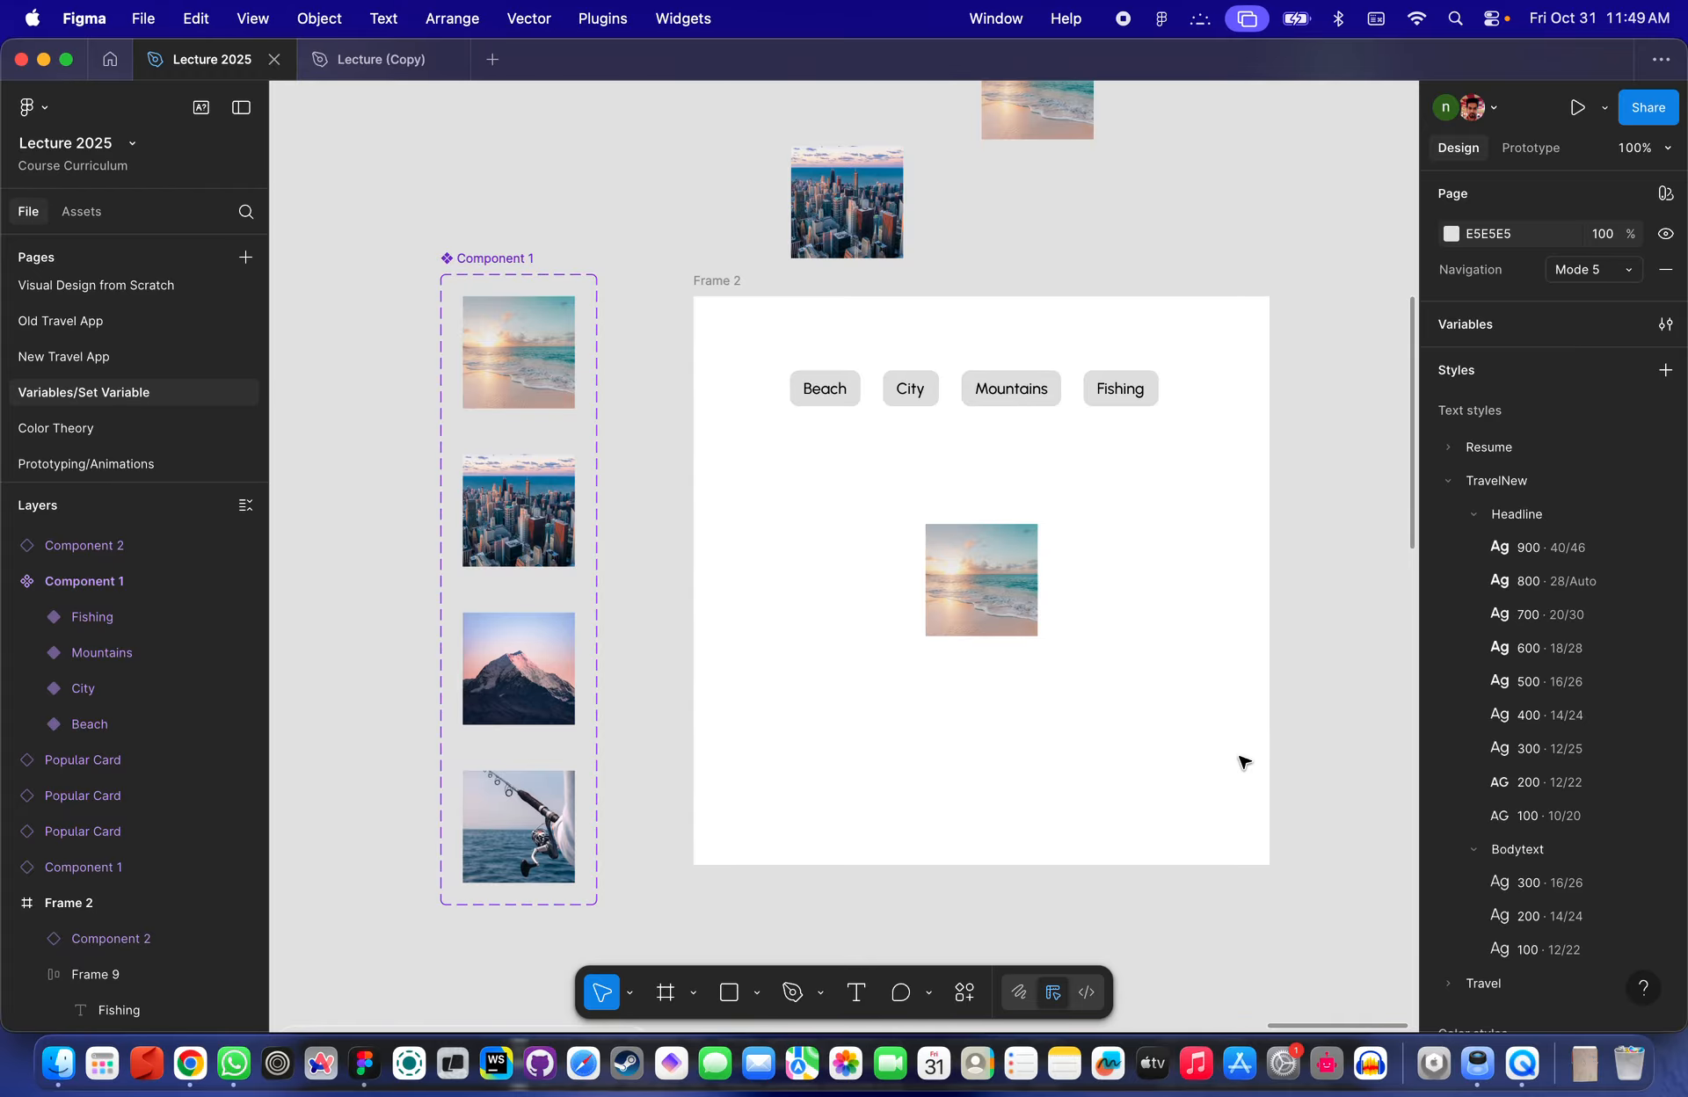
- Examine the category buttons and the image instance's properties in Frame 2
{"action": "scroll", "coordinate": [939, 368], "scroll_direction": "up", "scroll_amount": 5}
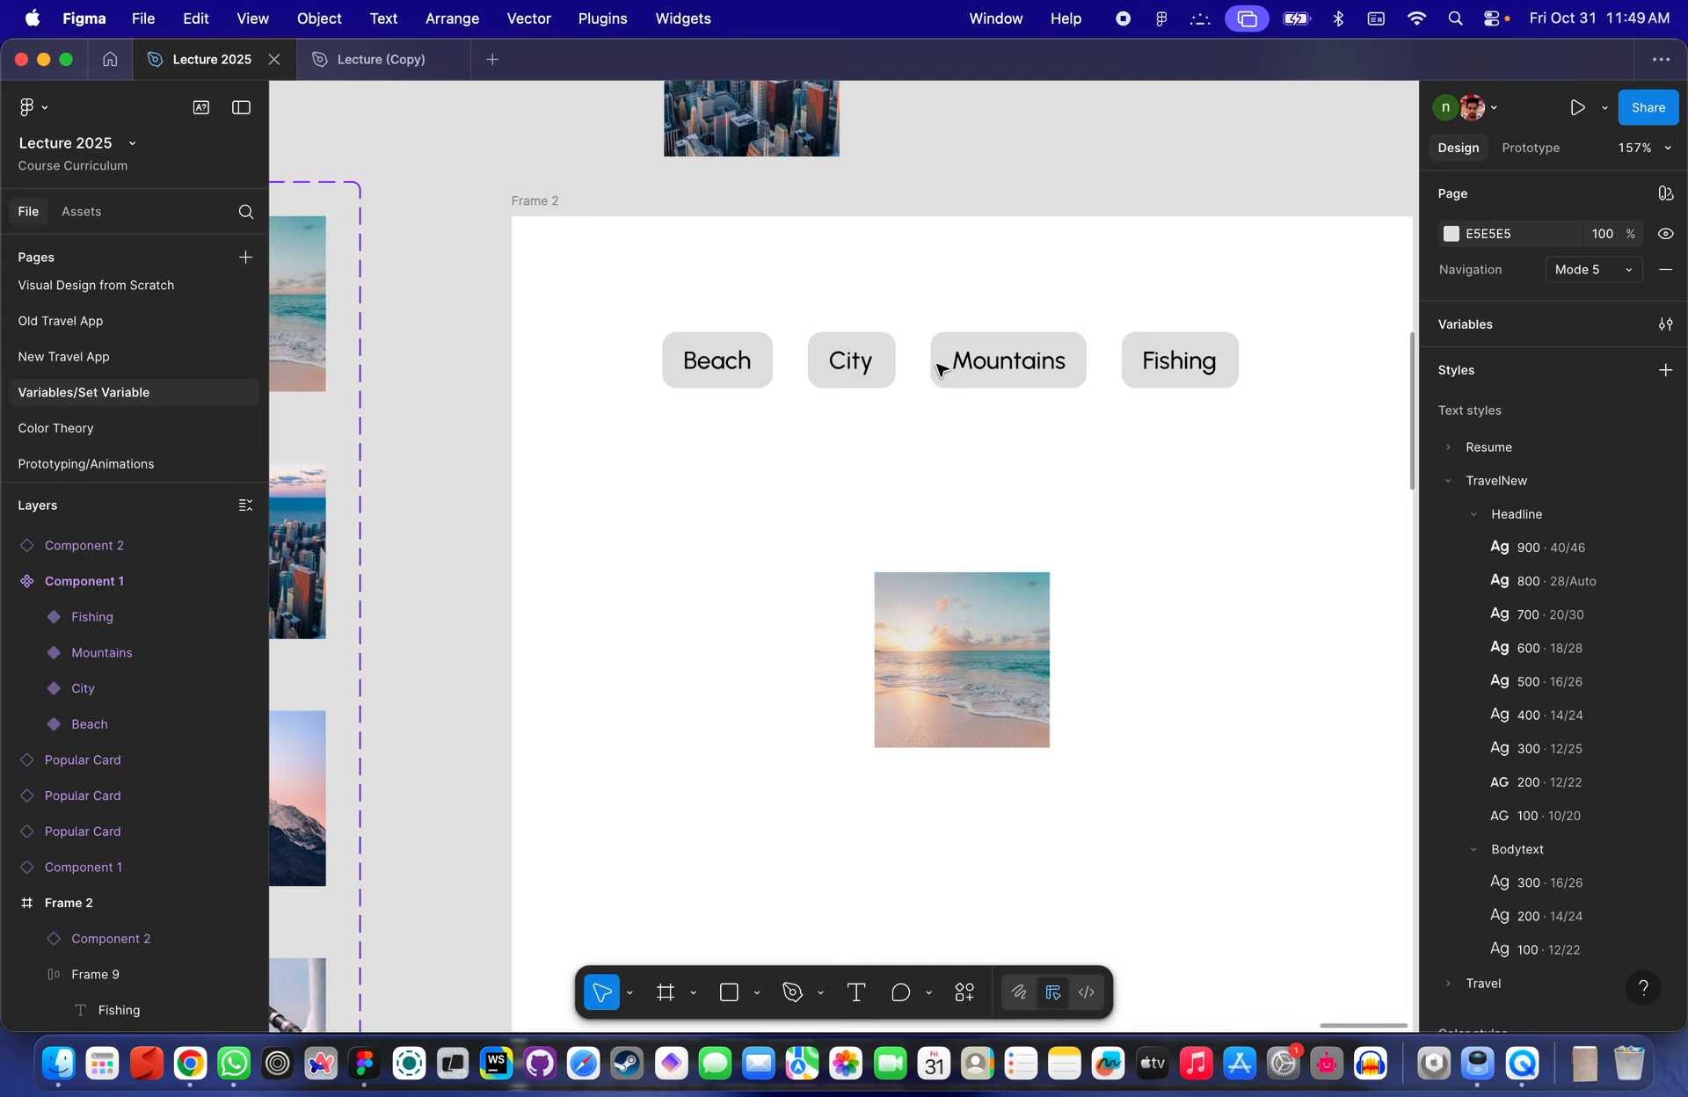
{"action": "scroll", "coordinate": [939, 368], "scroll_direction": "right", "scroll_amount": 3}
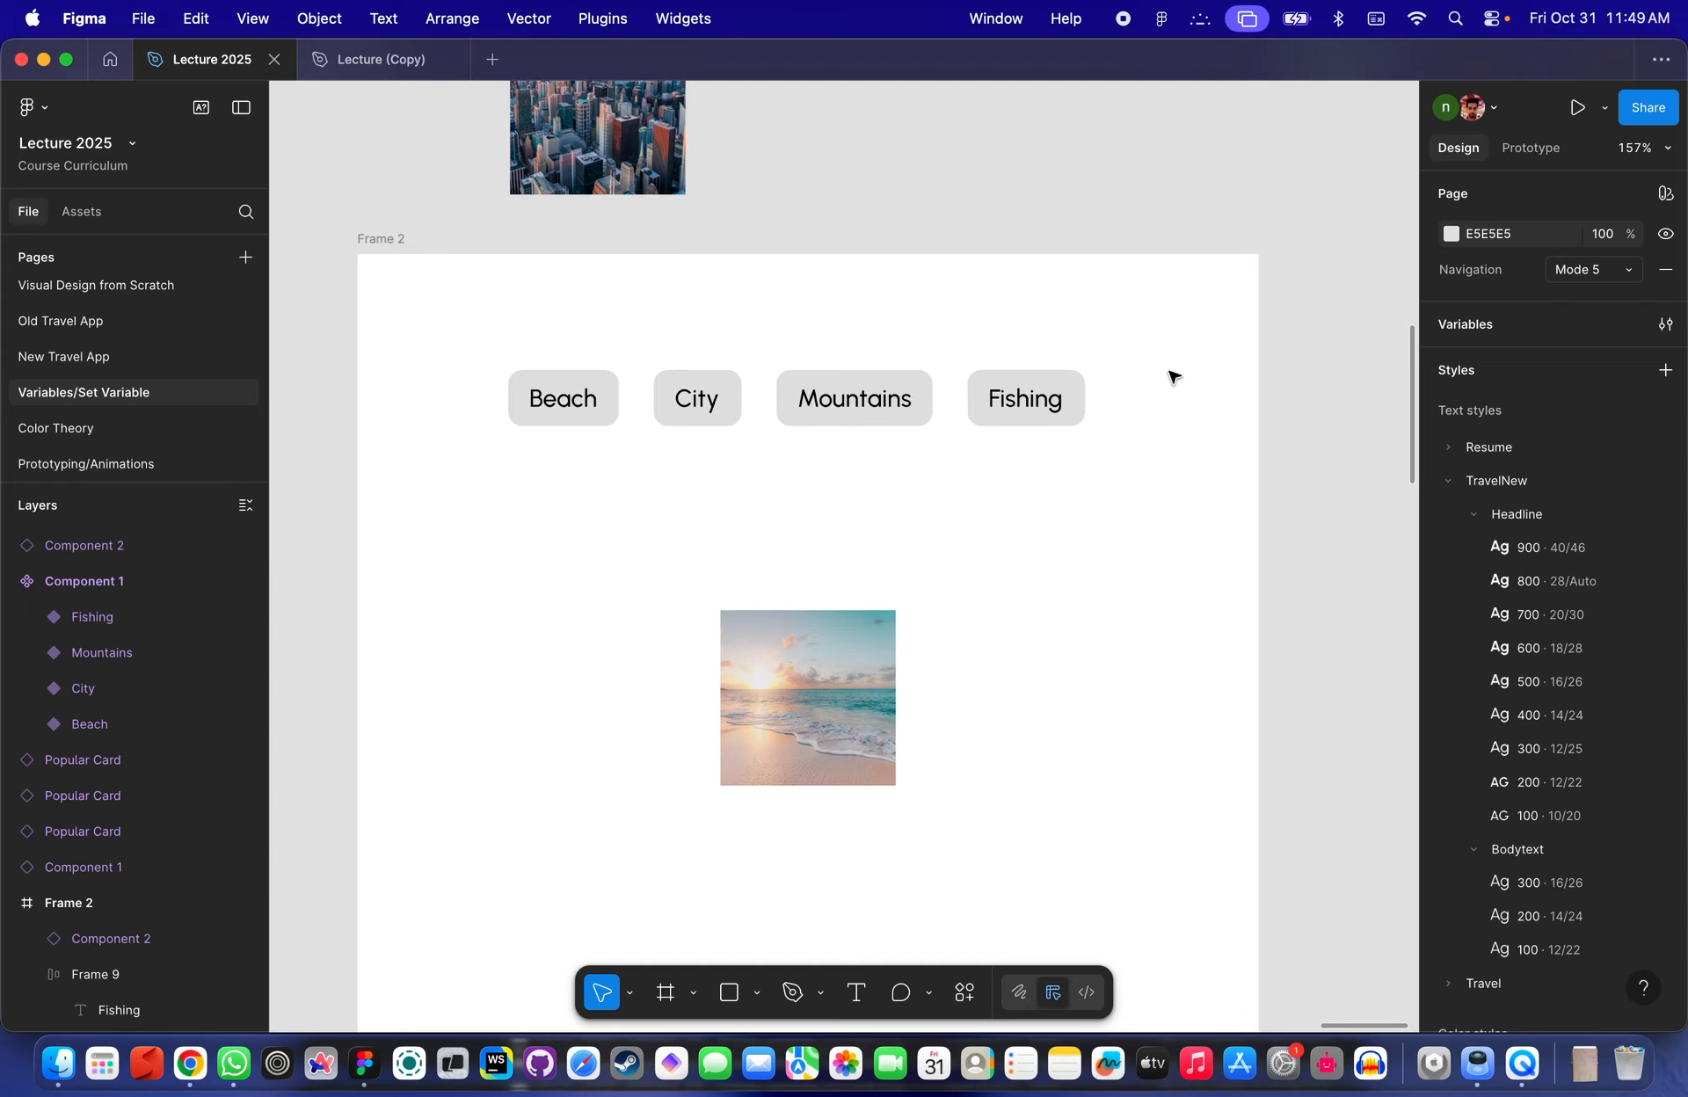
{"action": "left_click", "coordinate": [1530, 148]}
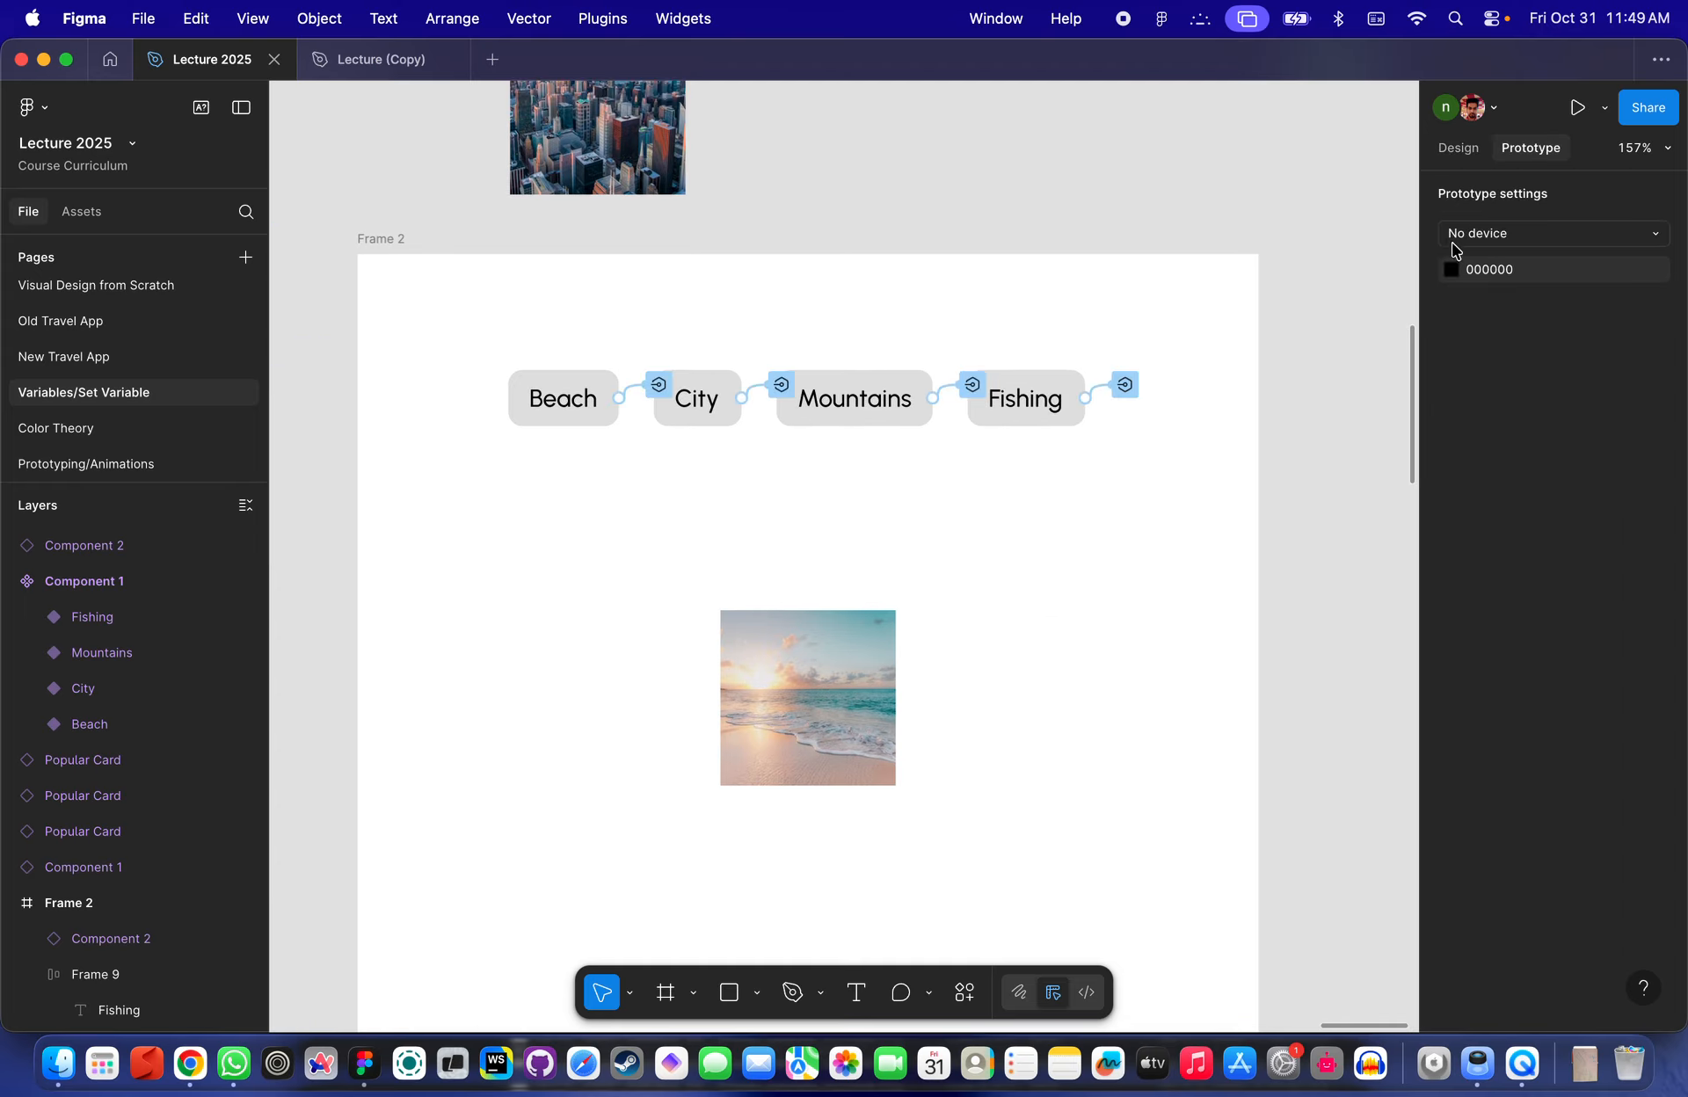
{"action": "left_click", "coordinate": [1458, 147]}
{"action": "scroll", "coordinate": [1096, 414], "scroll_direction": "left", "scroll_amount": 4}
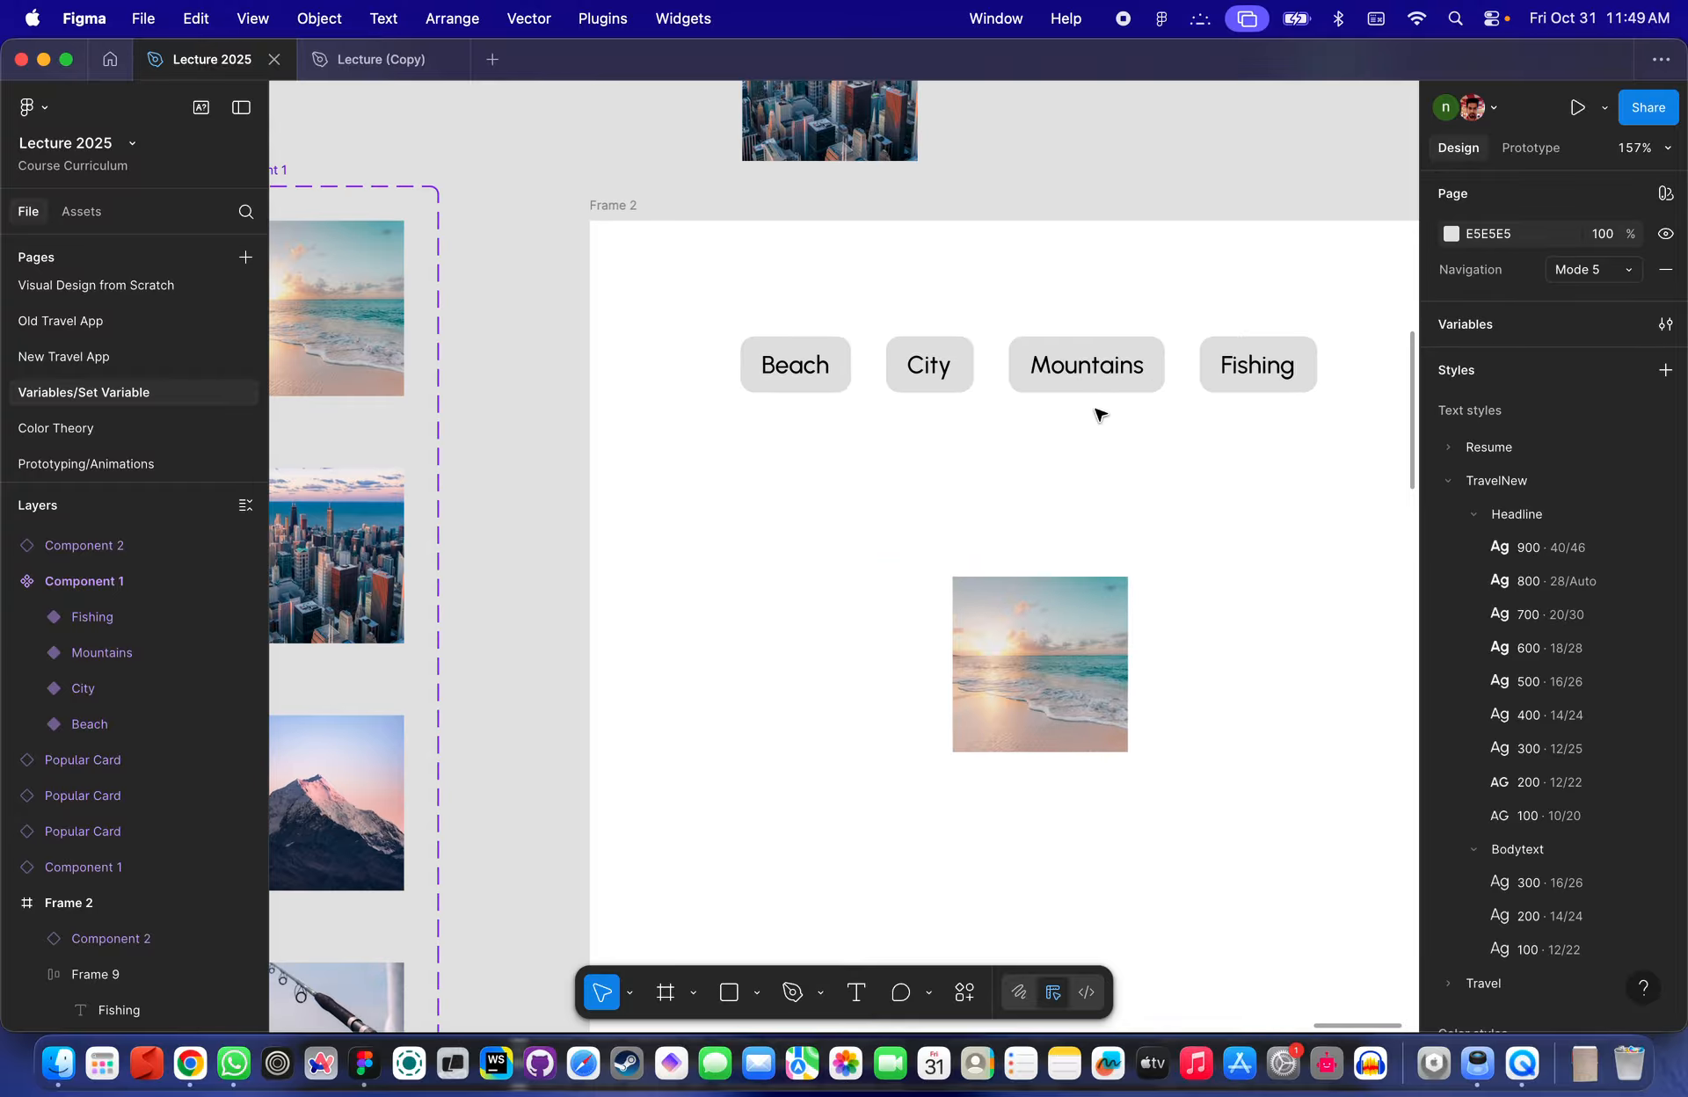
{"action": "left_click", "coordinate": [822, 376]}
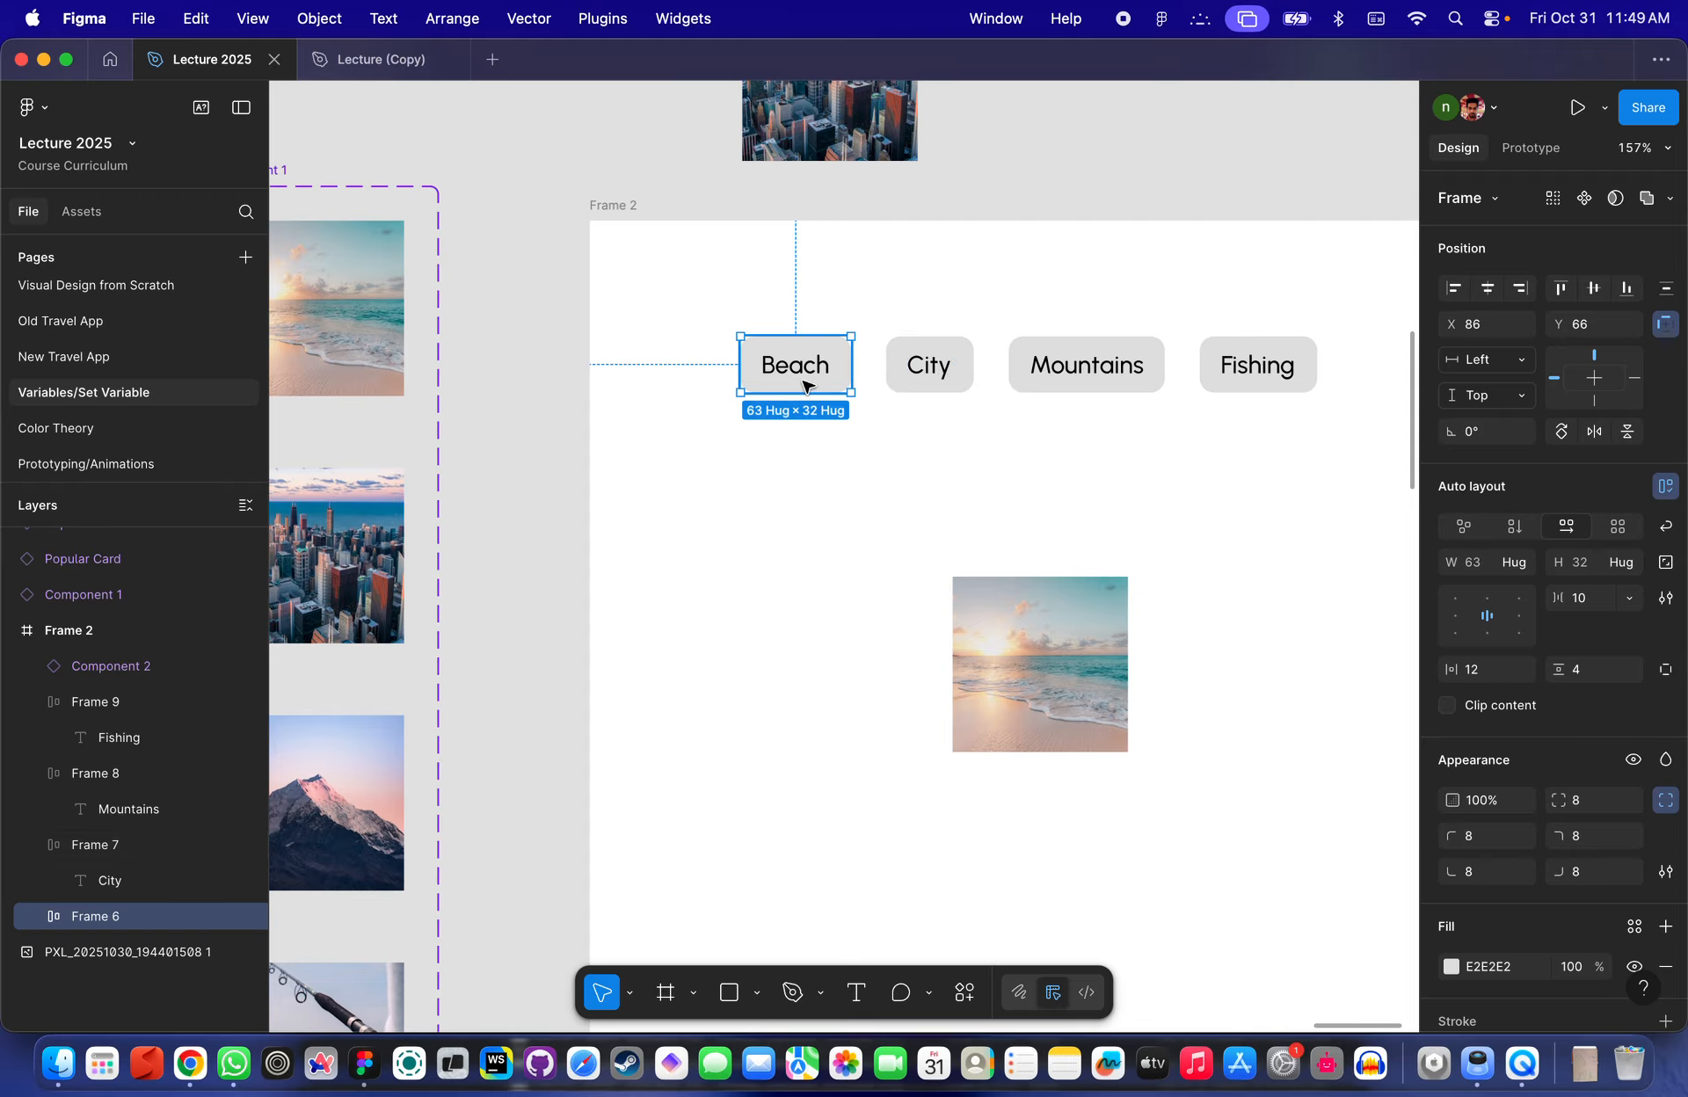
{"action": "left_click", "coordinate": [928, 356]}
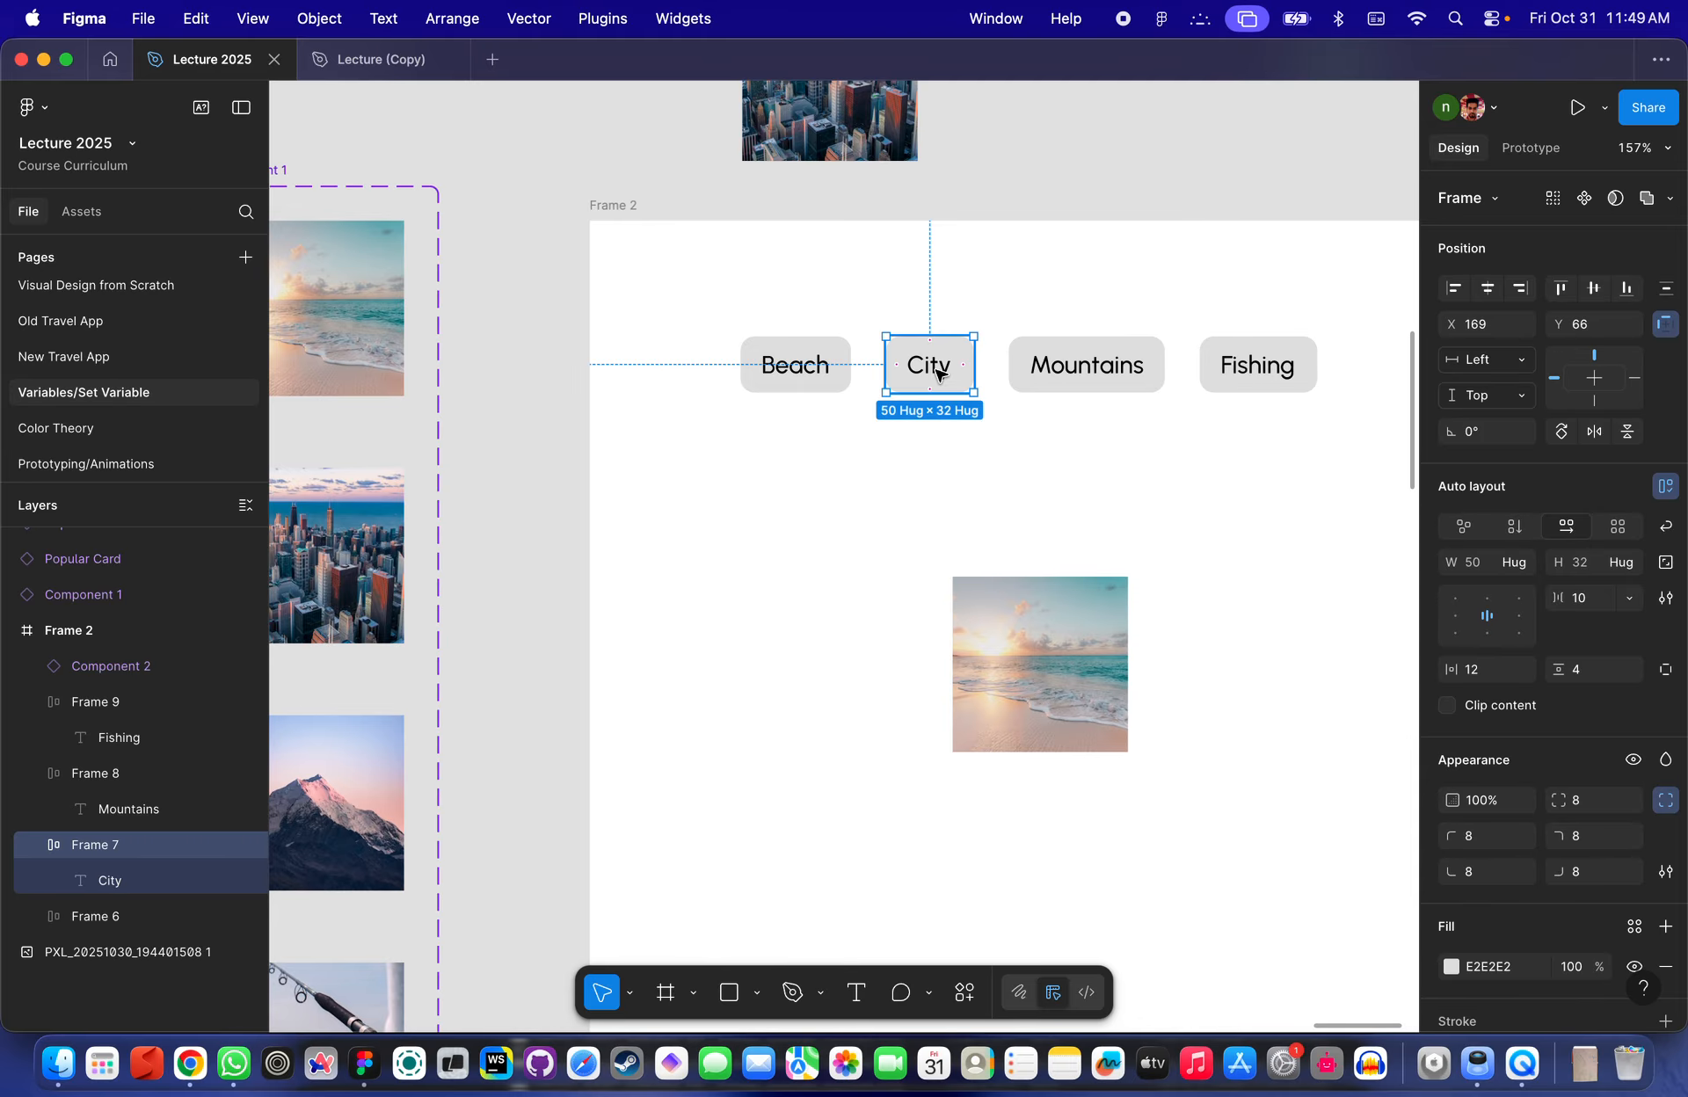
{"action": "scroll", "coordinate": [987, 486], "scroll_direction": "down", "scroll_amount": 5}
{"action": "scroll", "coordinate": [987, 486], "scroll_direction": "right", "scroll_amount": 3}
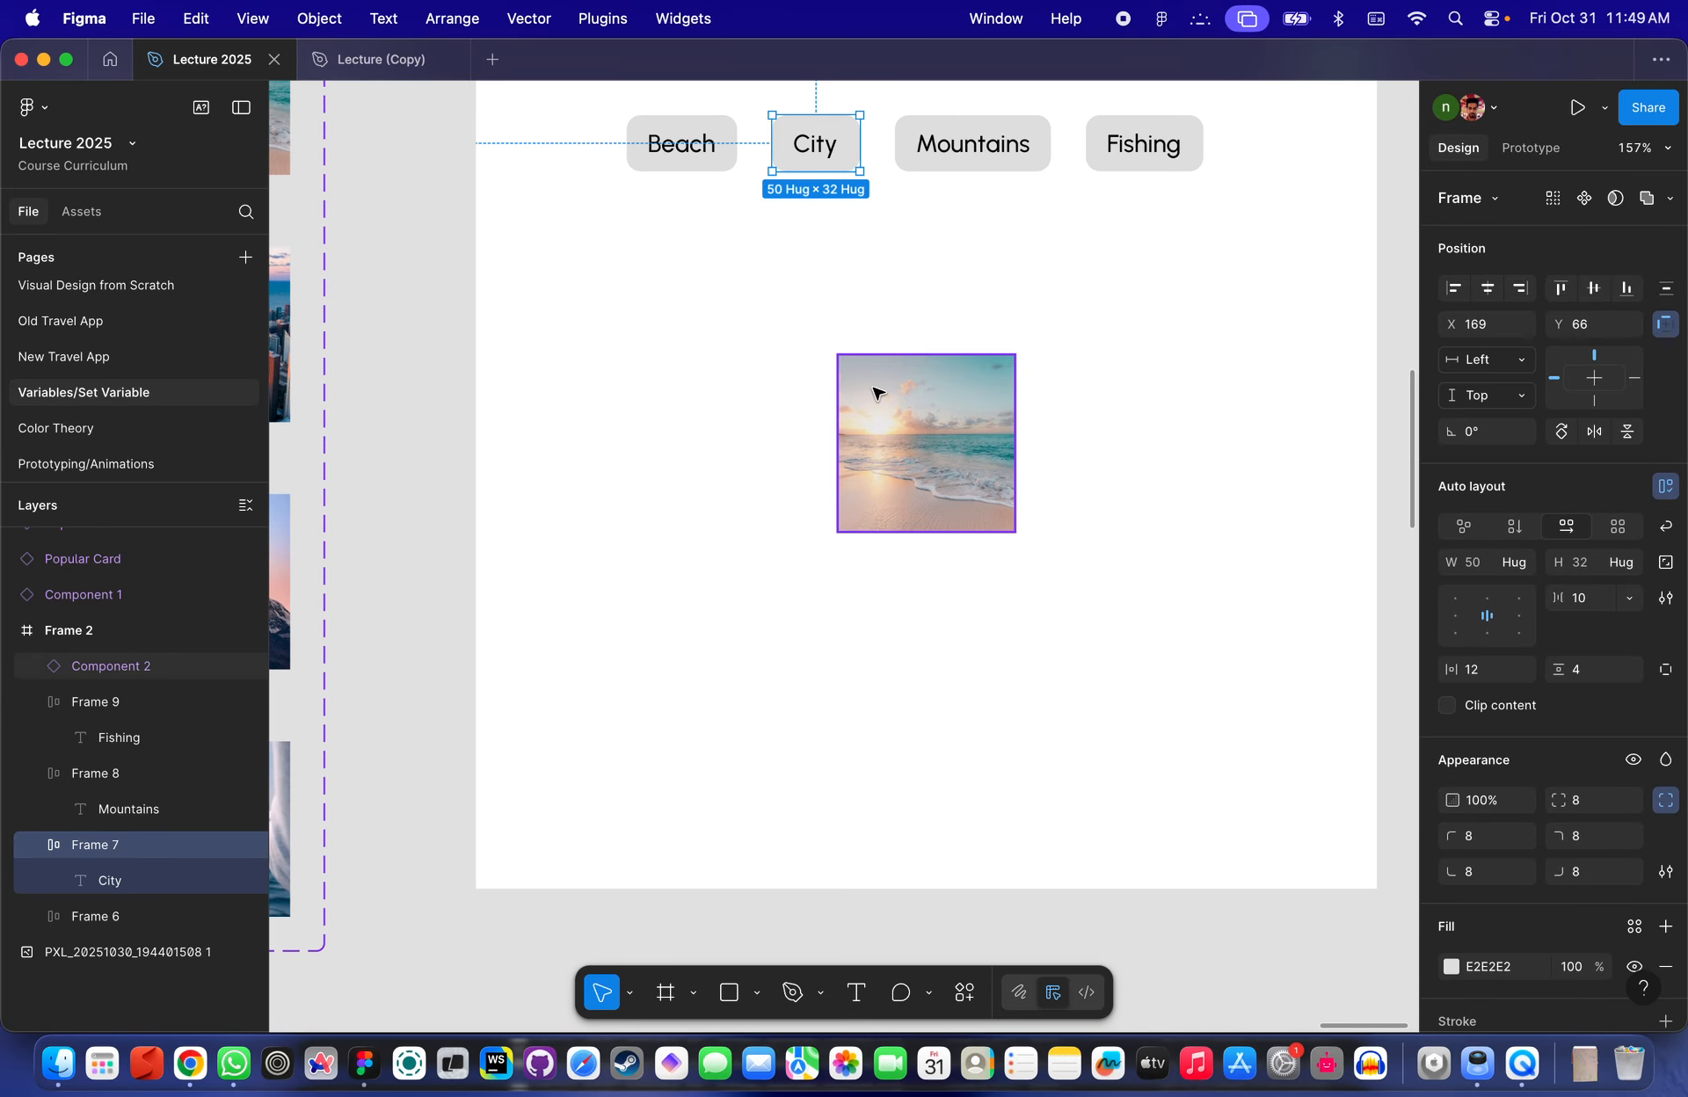
{"action": "left_click", "coordinate": [874, 392]}
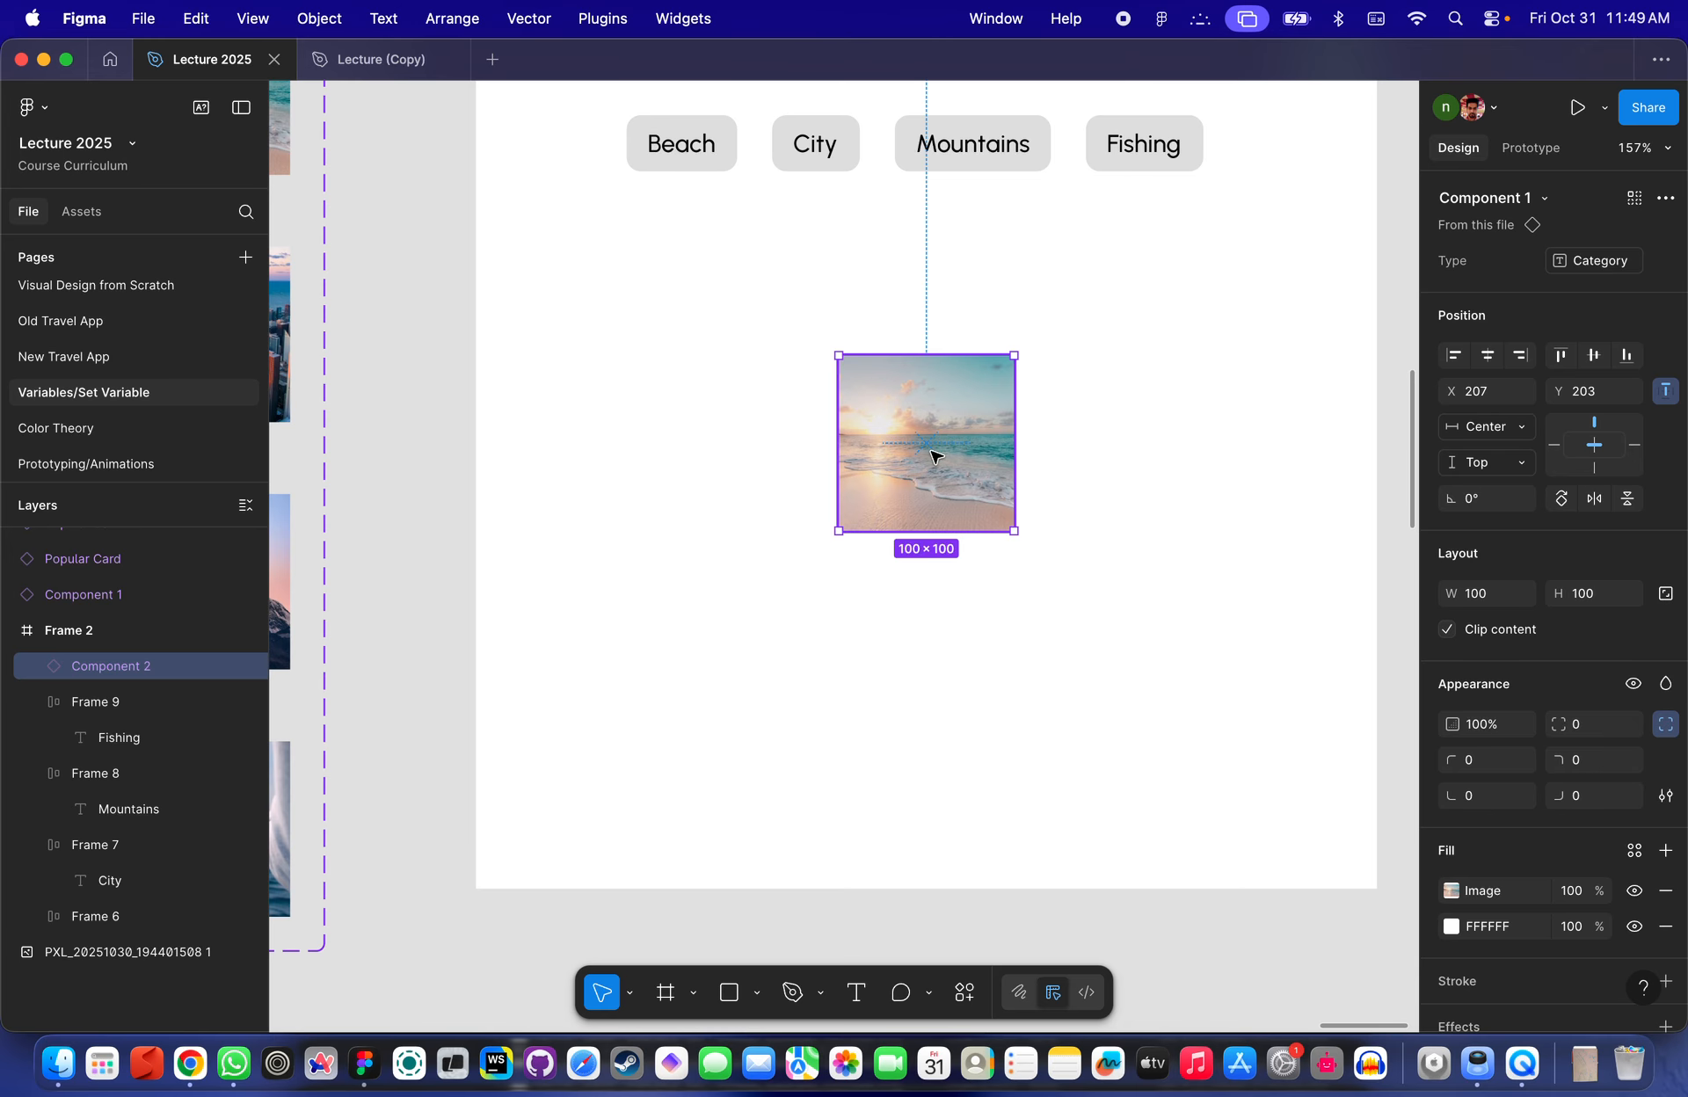
{"action": "scroll", "coordinate": [938, 377], "scroll_direction": "up", "scroll_amount": 5}
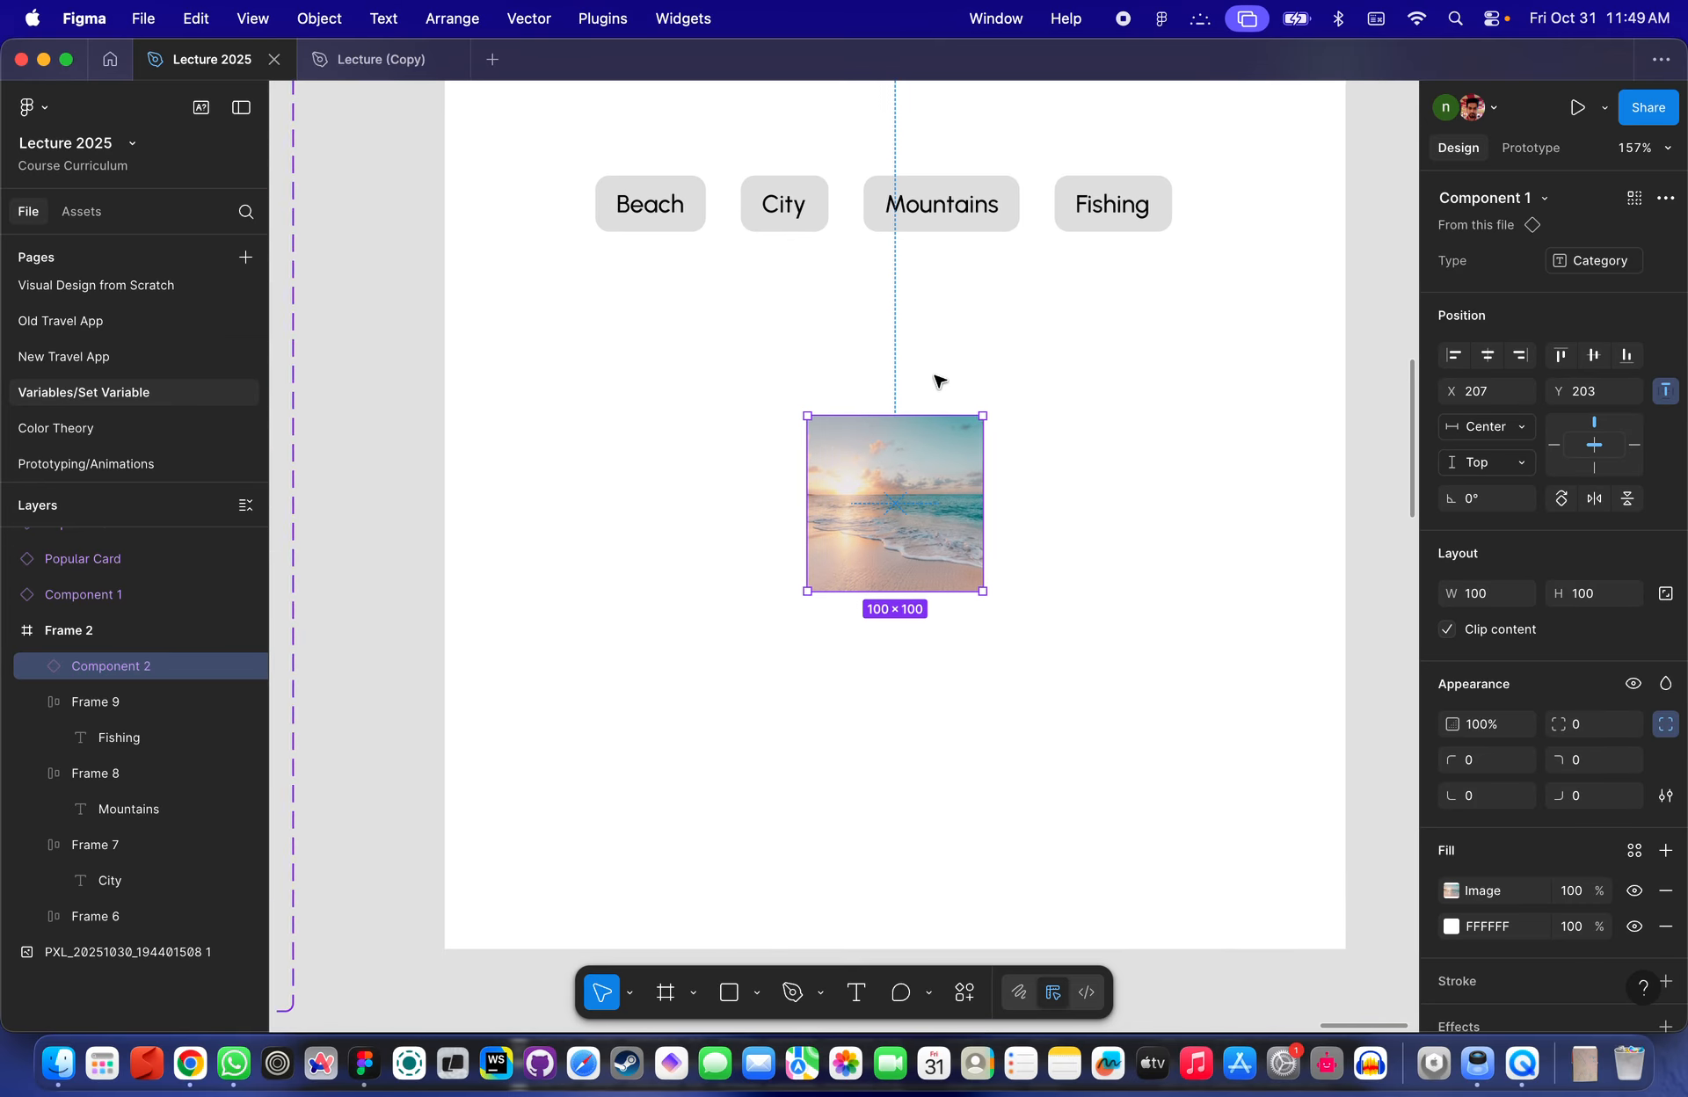
{"action": "left_click", "coordinate": [1043, 339]}
{"action": "scroll", "coordinate": [849, 405], "scroll_direction": "left", "scroll_amount": 2}
{"action": "scroll", "coordinate": [849, 404], "scroll_direction": "down", "scroll_amount": 1}
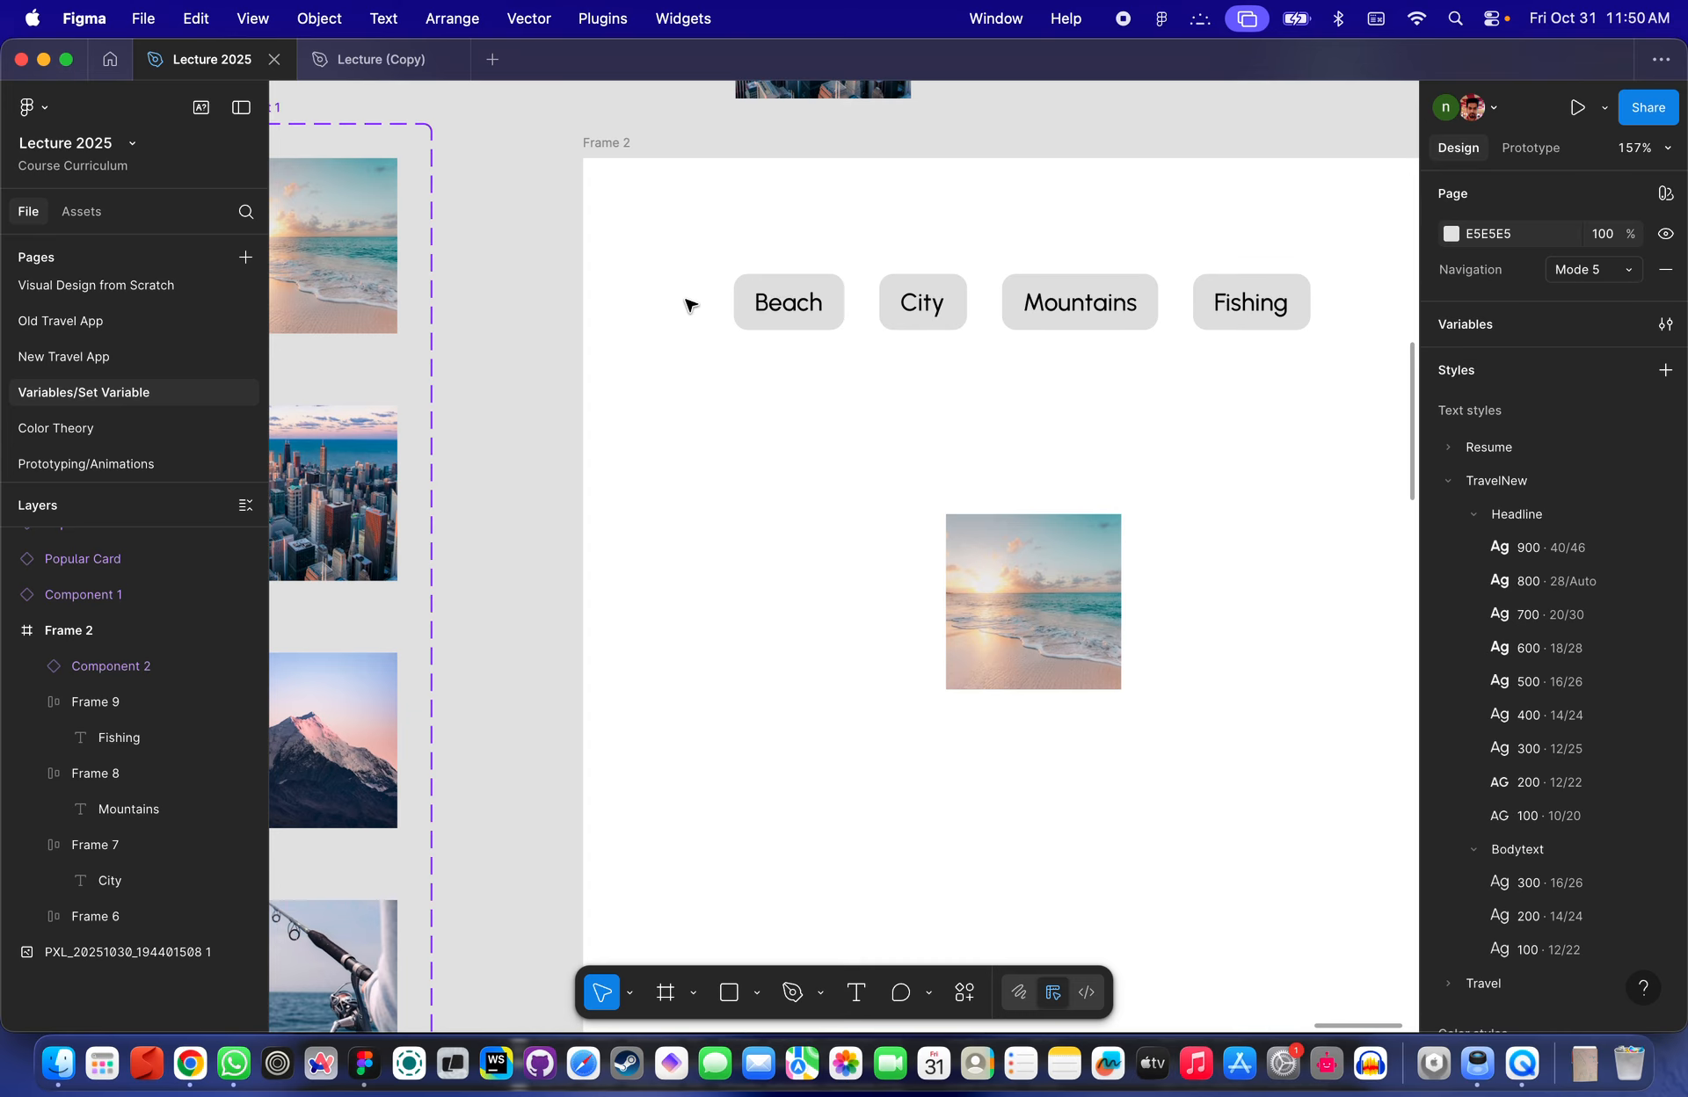
{"action": "left_click", "coordinate": [1066, 620]}
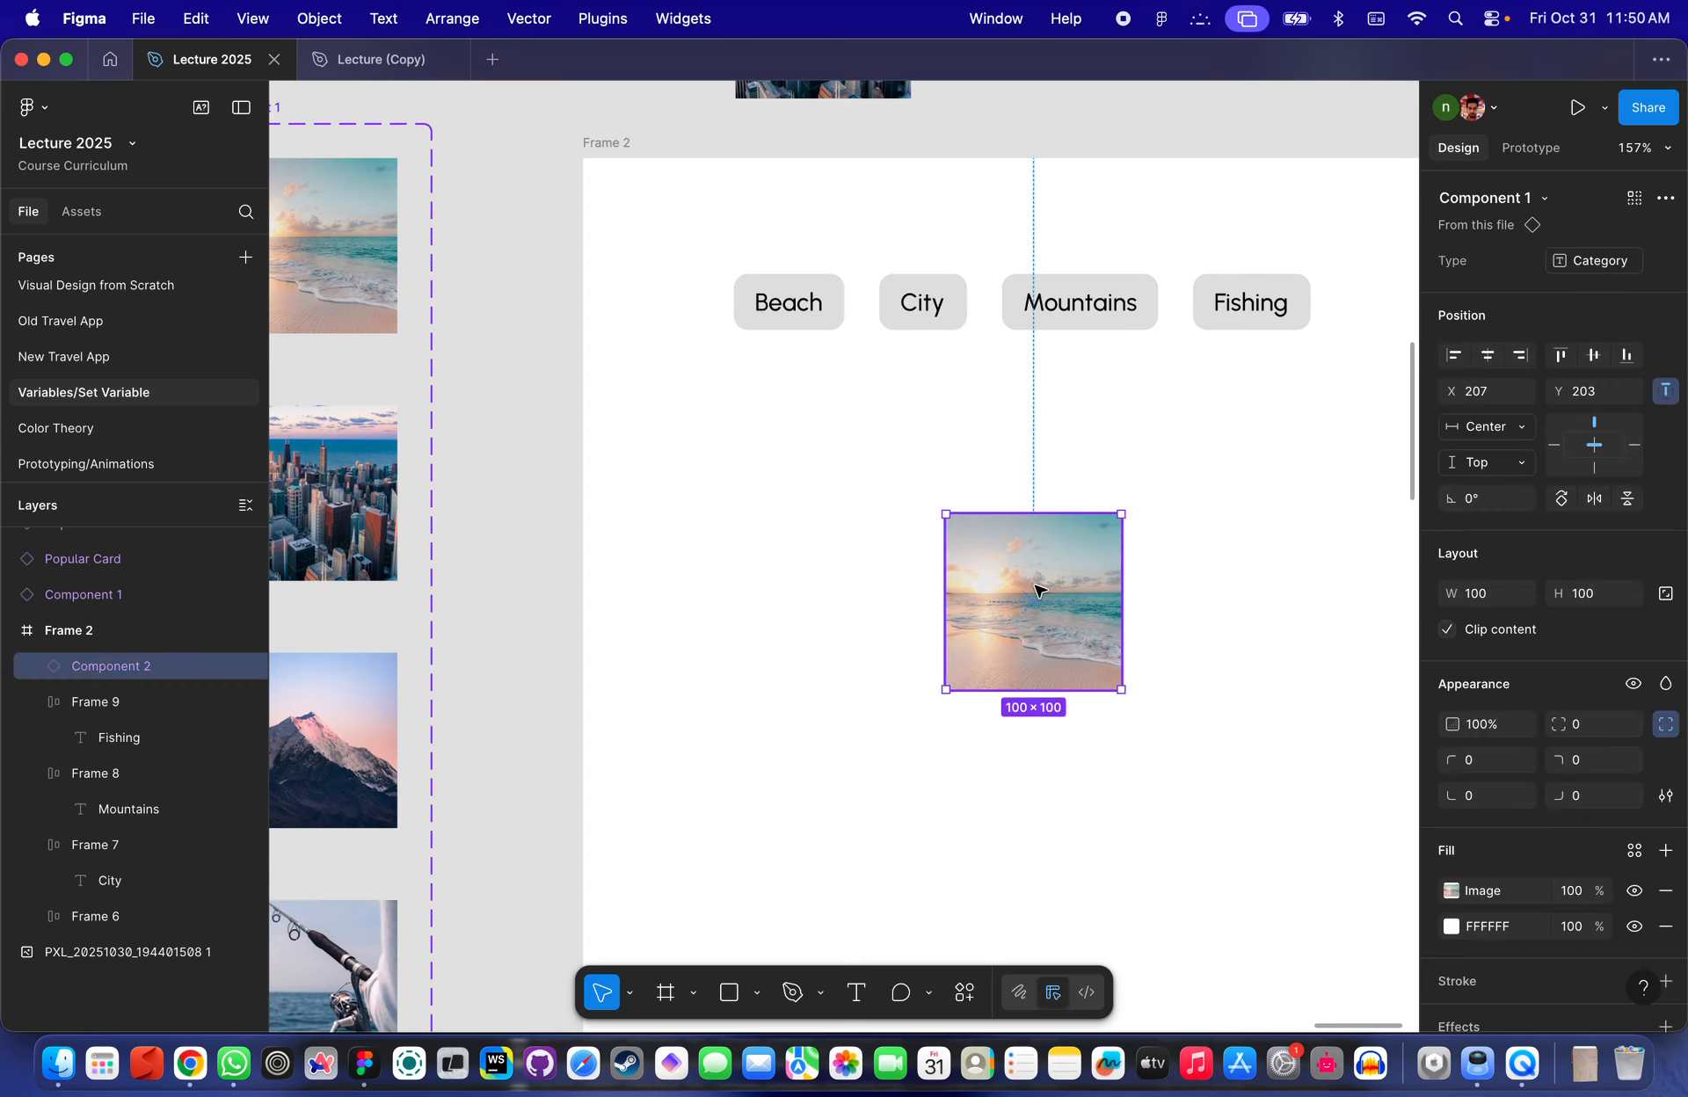
{"action": "scroll", "coordinate": [1037, 590], "scroll_direction": "down", "scroll_amount": 3}
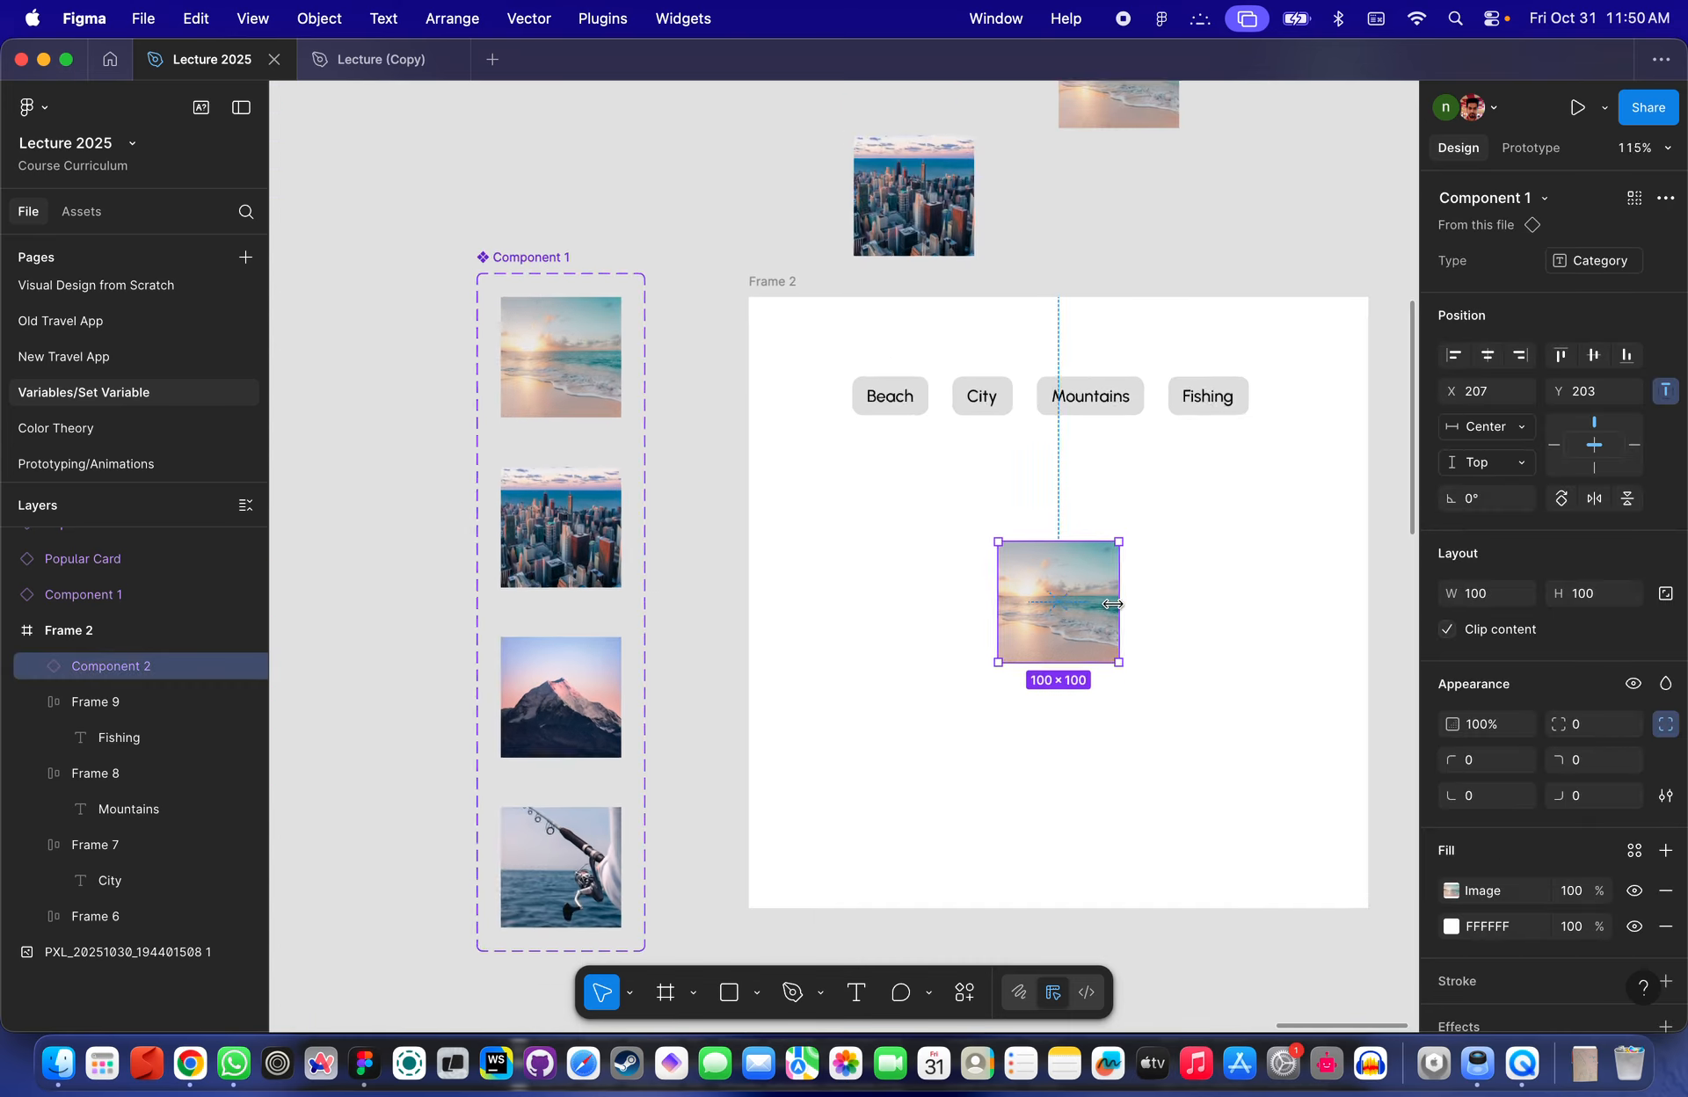
{"action": "scroll", "coordinate": [892, 456], "scroll_direction": "up", "scroll_amount": 4}
{"action": "scroll", "coordinate": [826, 412], "scroll_direction": "up", "scroll_amount": 3}
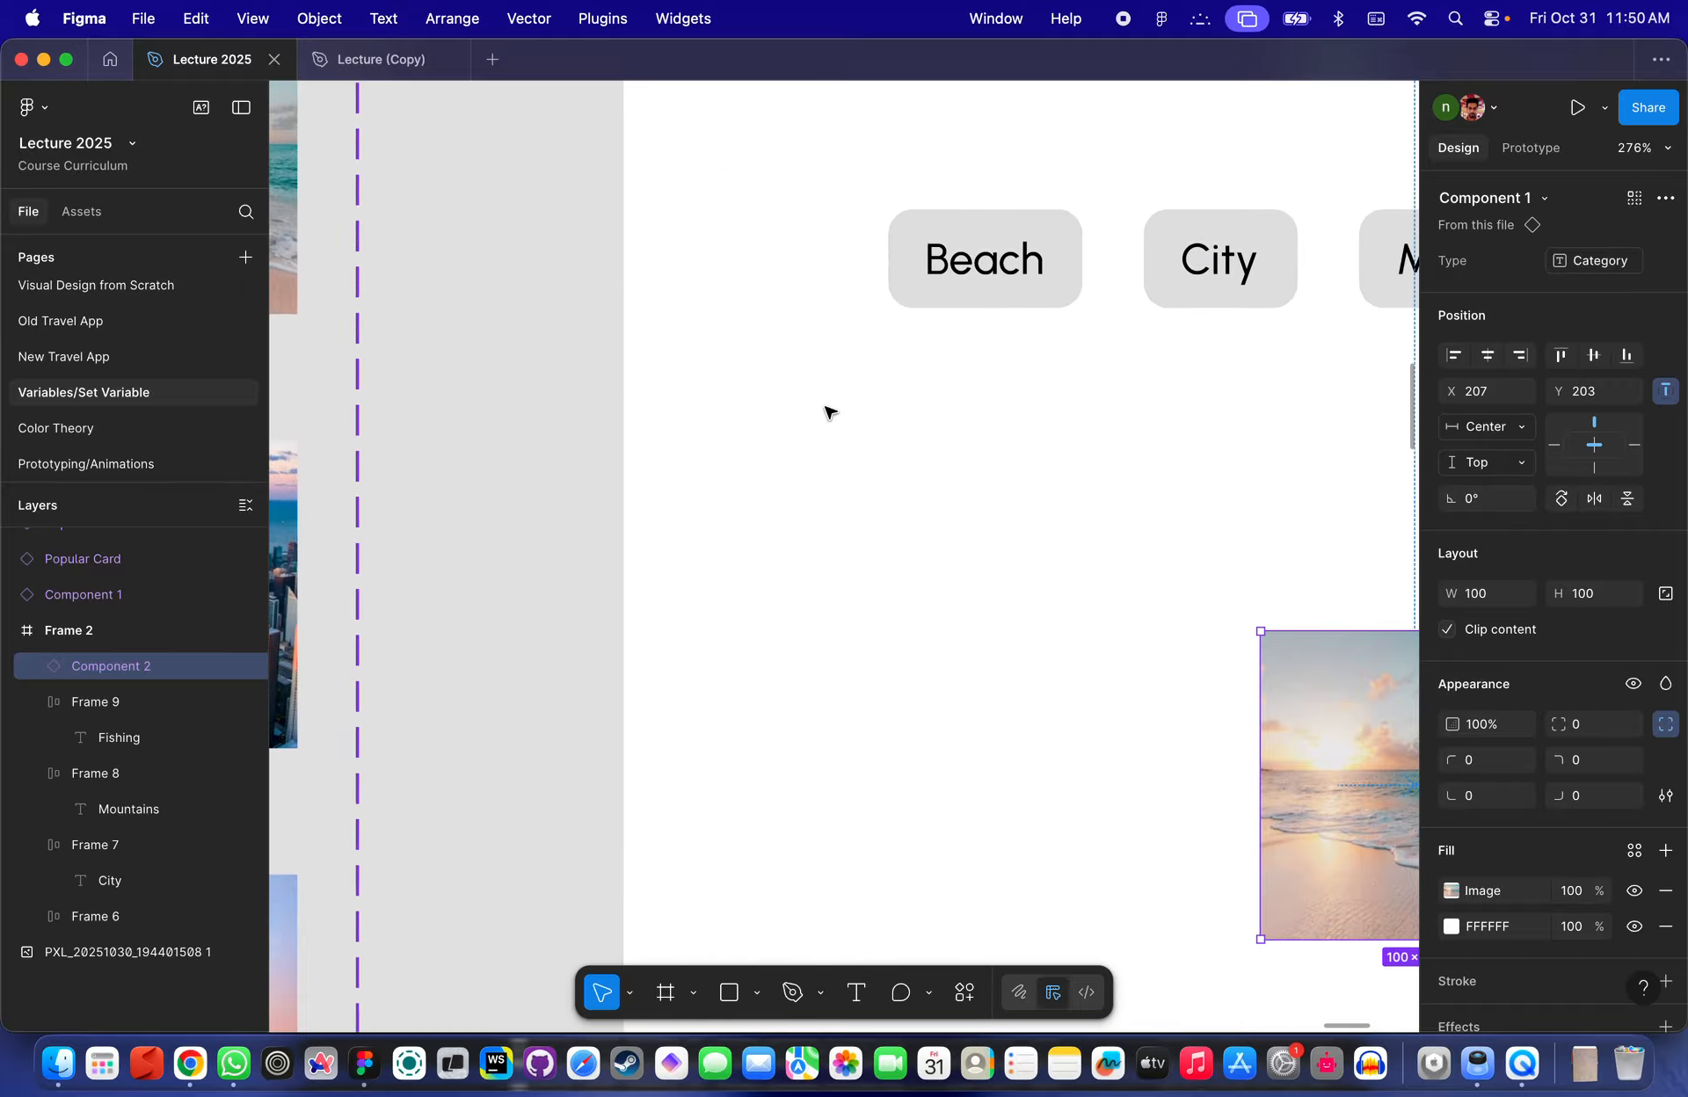
{"action": "scroll", "coordinate": [1068, 267], "scroll_direction": "down", "scroll_amount": 3}
{"action": "scroll", "coordinate": [932, 398], "scroll_direction": "up", "scroll_amount": 4}
{"action": "scroll", "coordinate": [932, 398], "scroll_direction": "right", "scroll_amount": 2}
{"action": "left_click", "coordinate": [932, 398]}
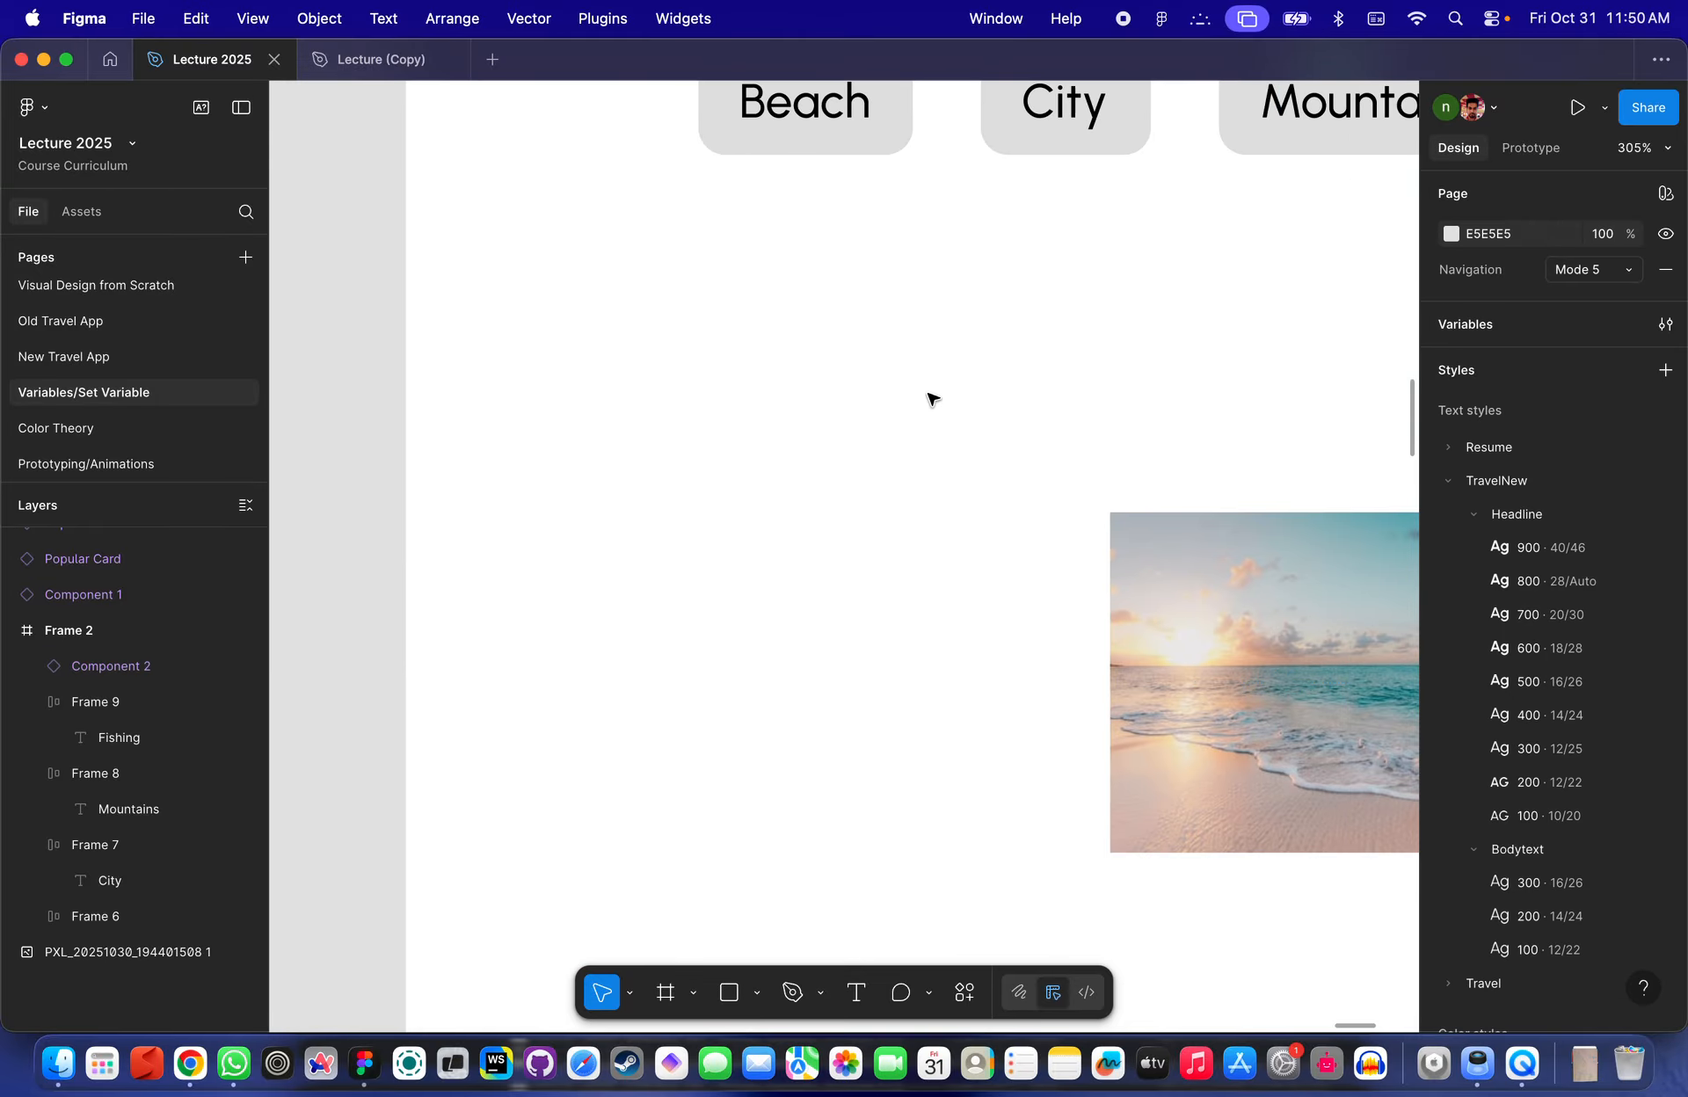
- Draw a thin frame about 100 × 19 px below-left of the Beach button
{"action": "scroll", "coordinate": [719, 352], "scroll_direction": "up", "scroll_amount": 2}
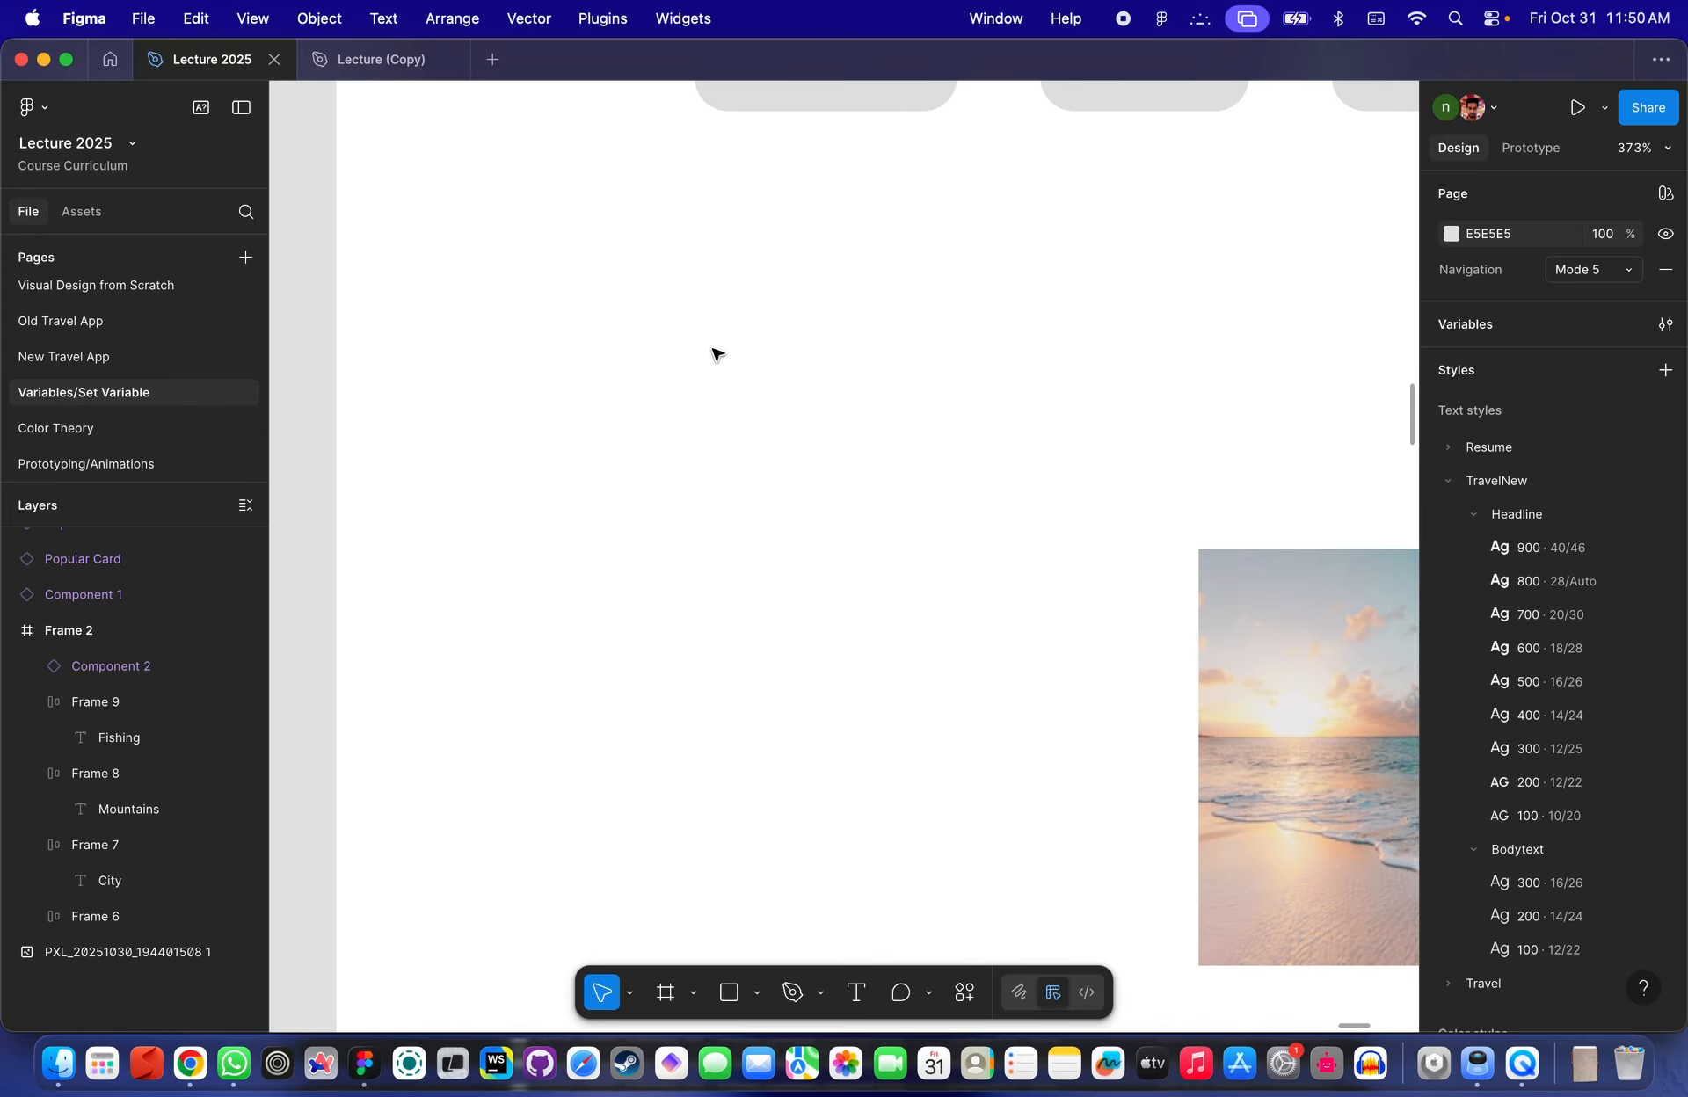
{"action": "key", "text": "f"}
{"action": "left_click", "coordinate": [644, 407]}
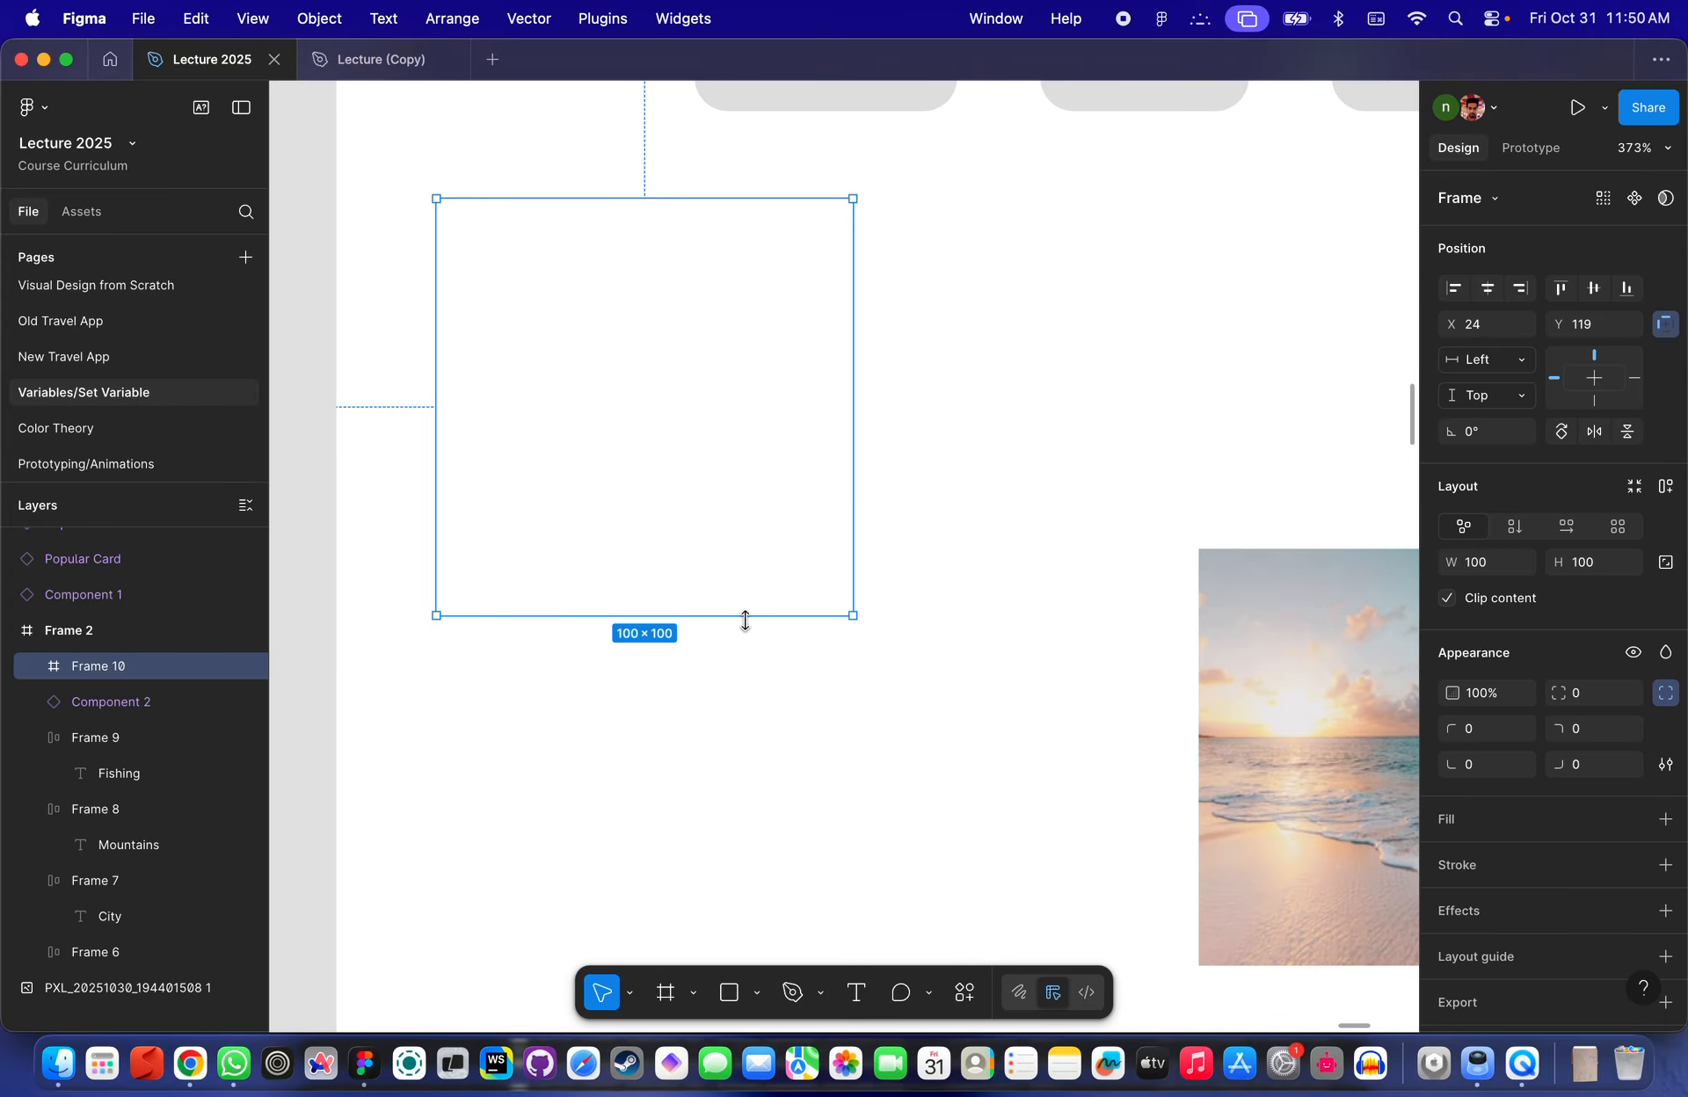
{"action": "left_click_drag", "start_coordinate": [742, 616], "coordinate": [758, 277]}
{"action": "scroll", "coordinate": [762, 279], "scroll_direction": "up", "scroll_amount": 3}
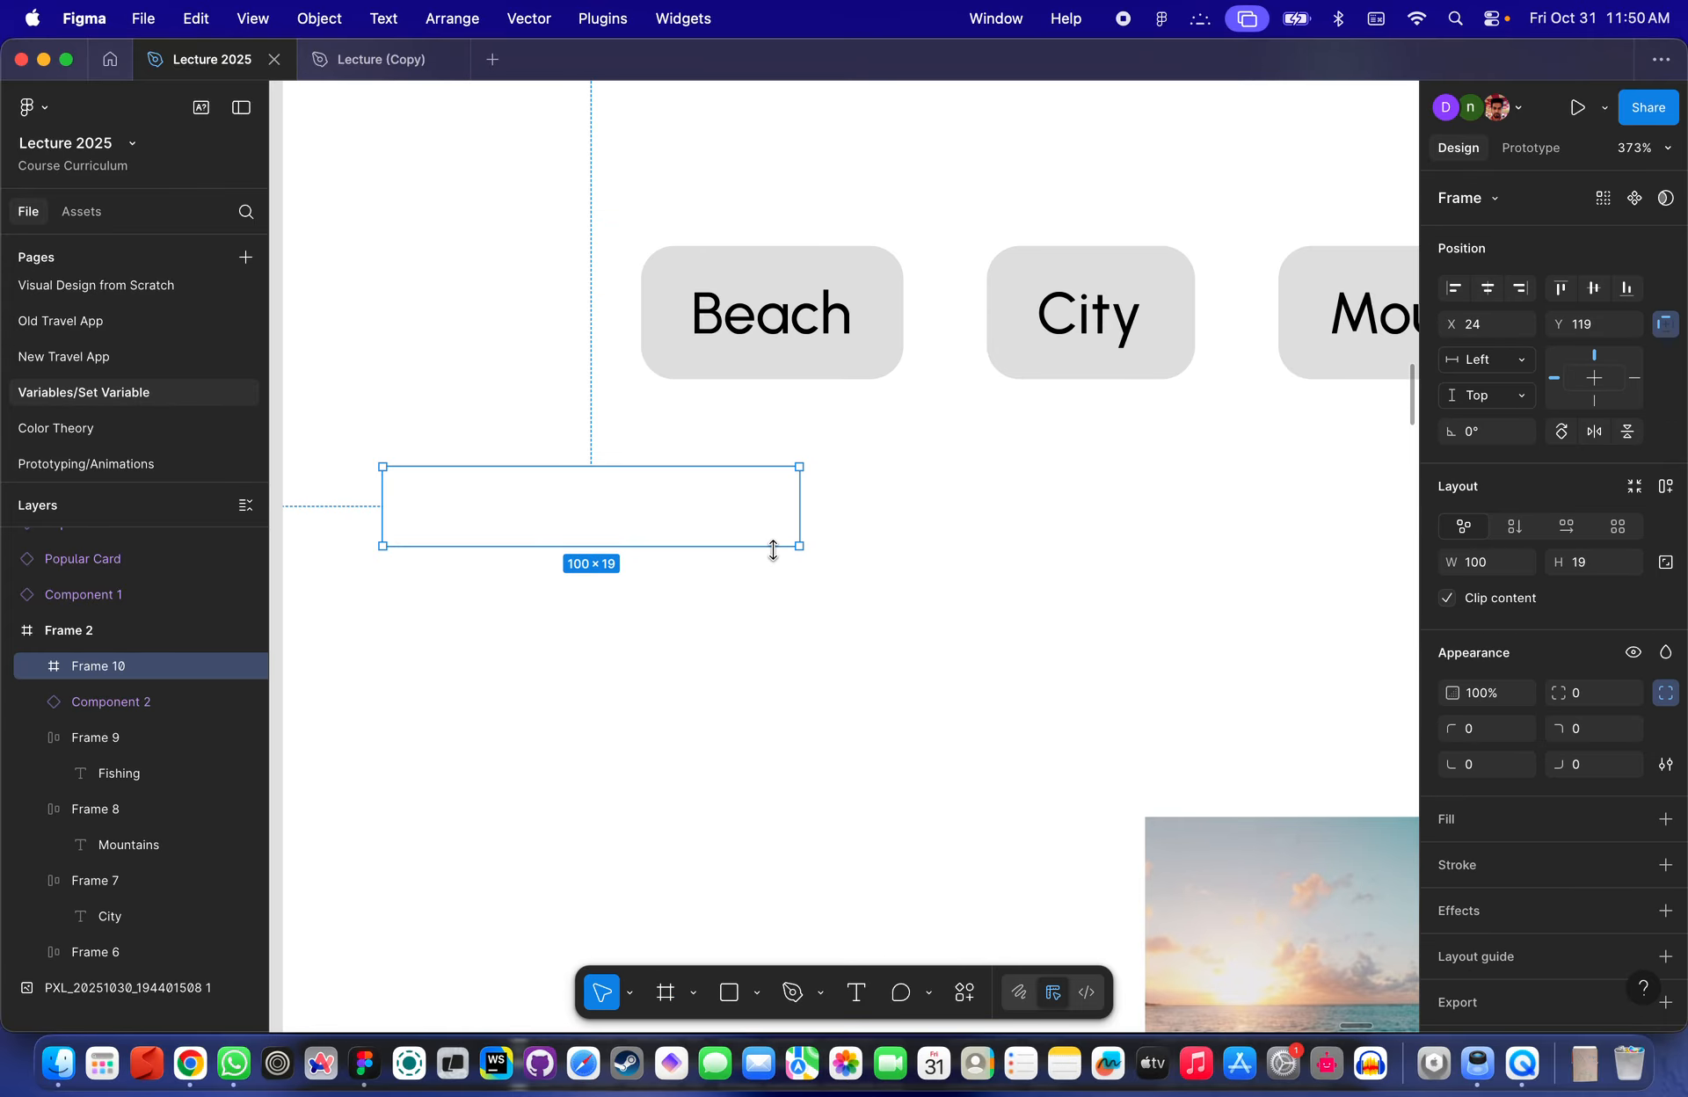
{"action": "scroll", "coordinate": [659, 542], "scroll_direction": "down", "scroll_amount": 3}
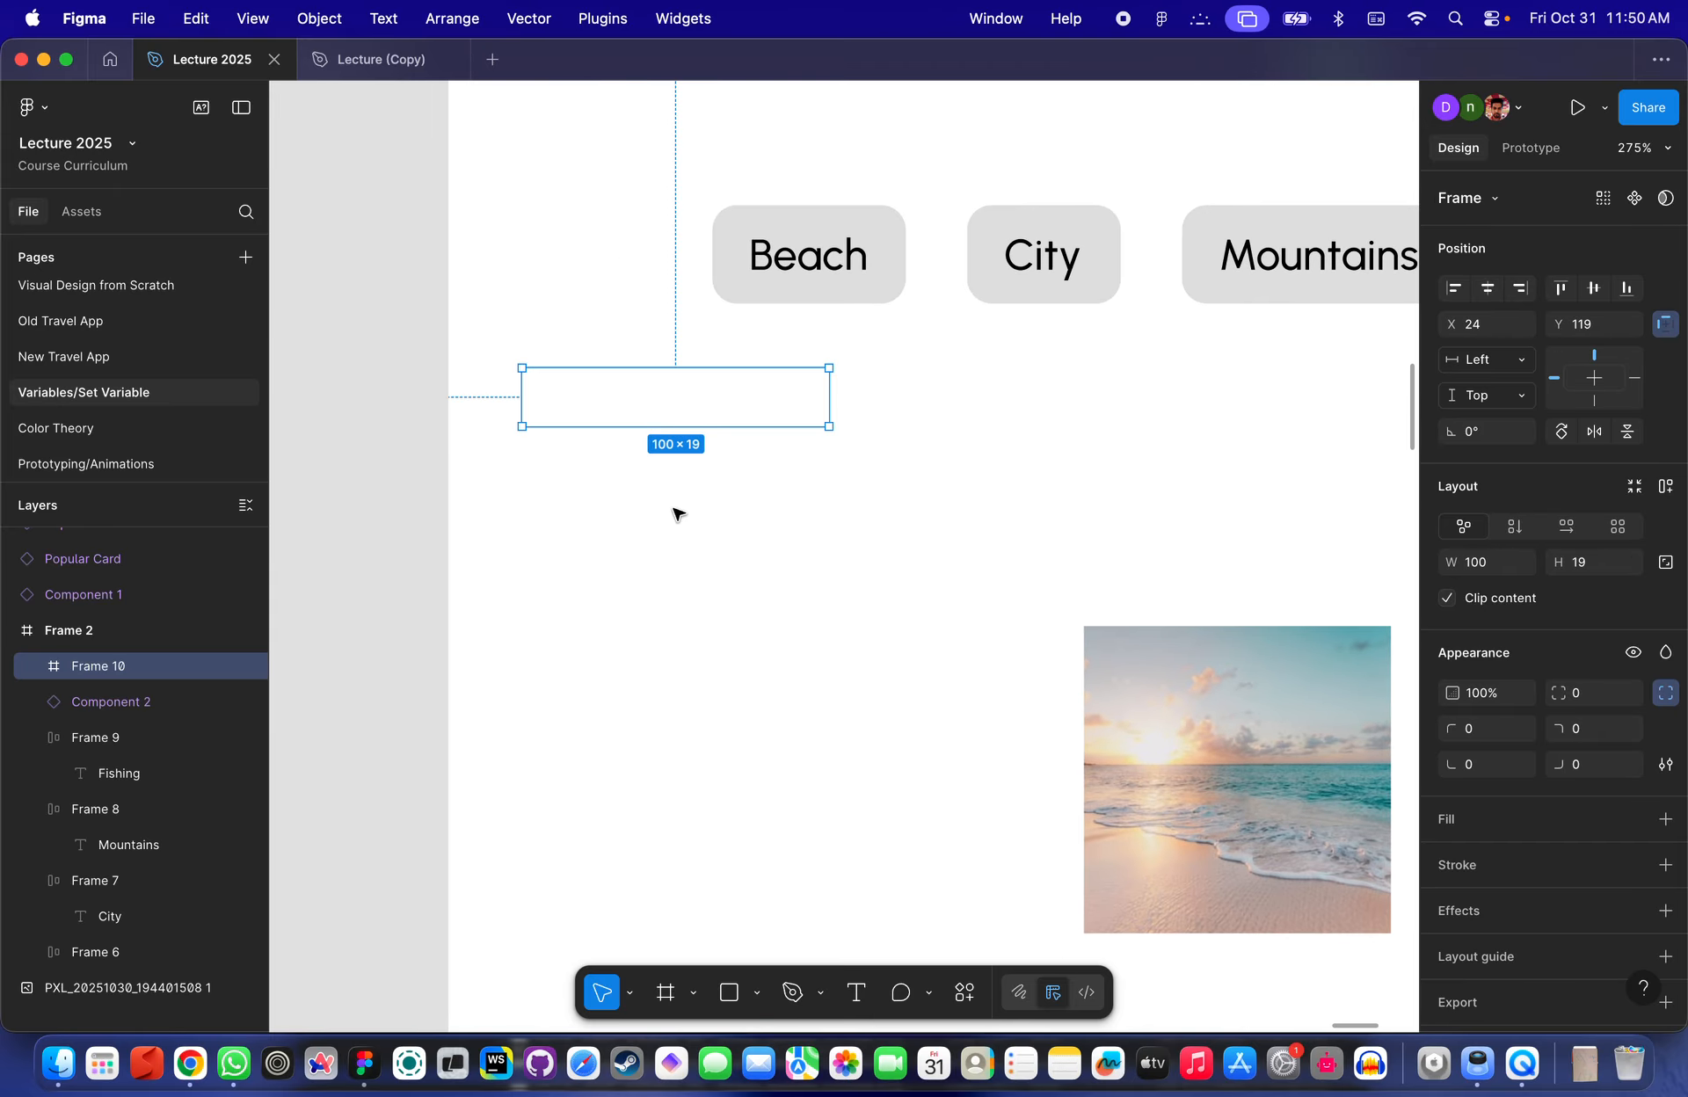
- Add a 100 × 100 frame left of the beach image and delete the thin frame
{"action": "key", "text": "f"}
{"action": "left_click", "coordinate": [691, 566]}
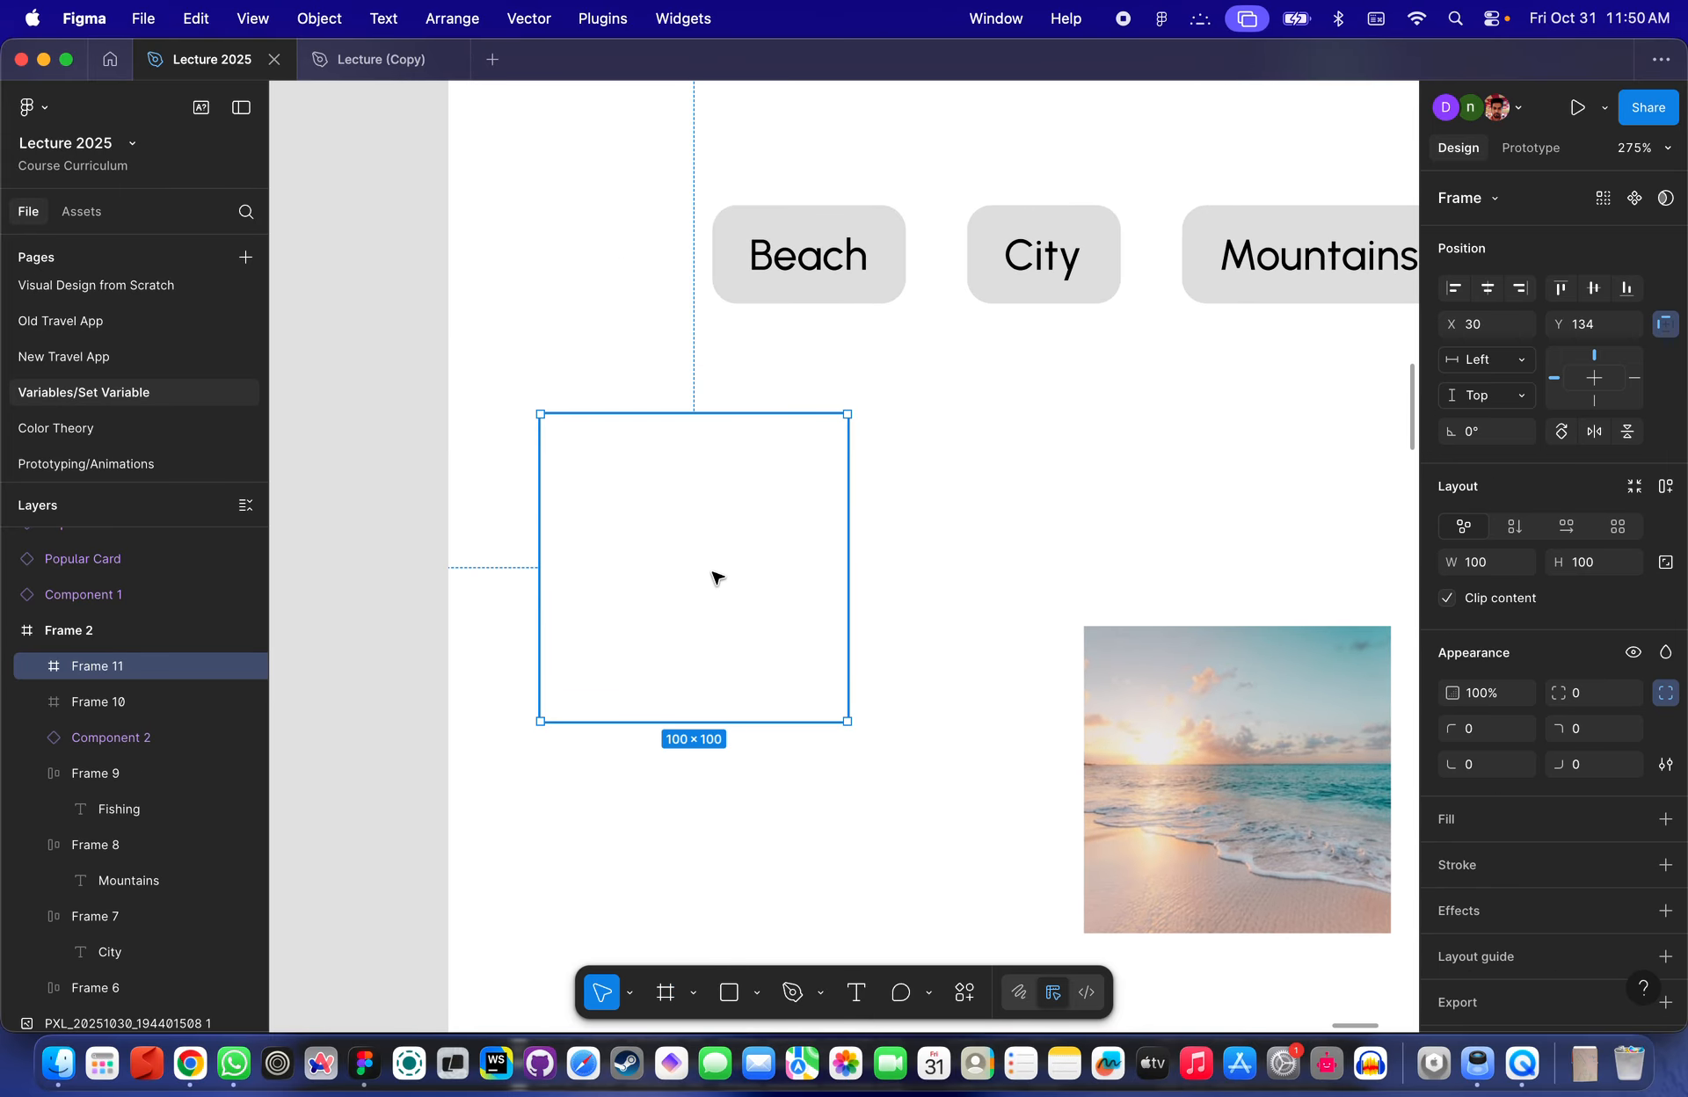
{"action": "left_click", "coordinate": [646, 335]}
{"action": "left_click", "coordinate": [671, 410]}
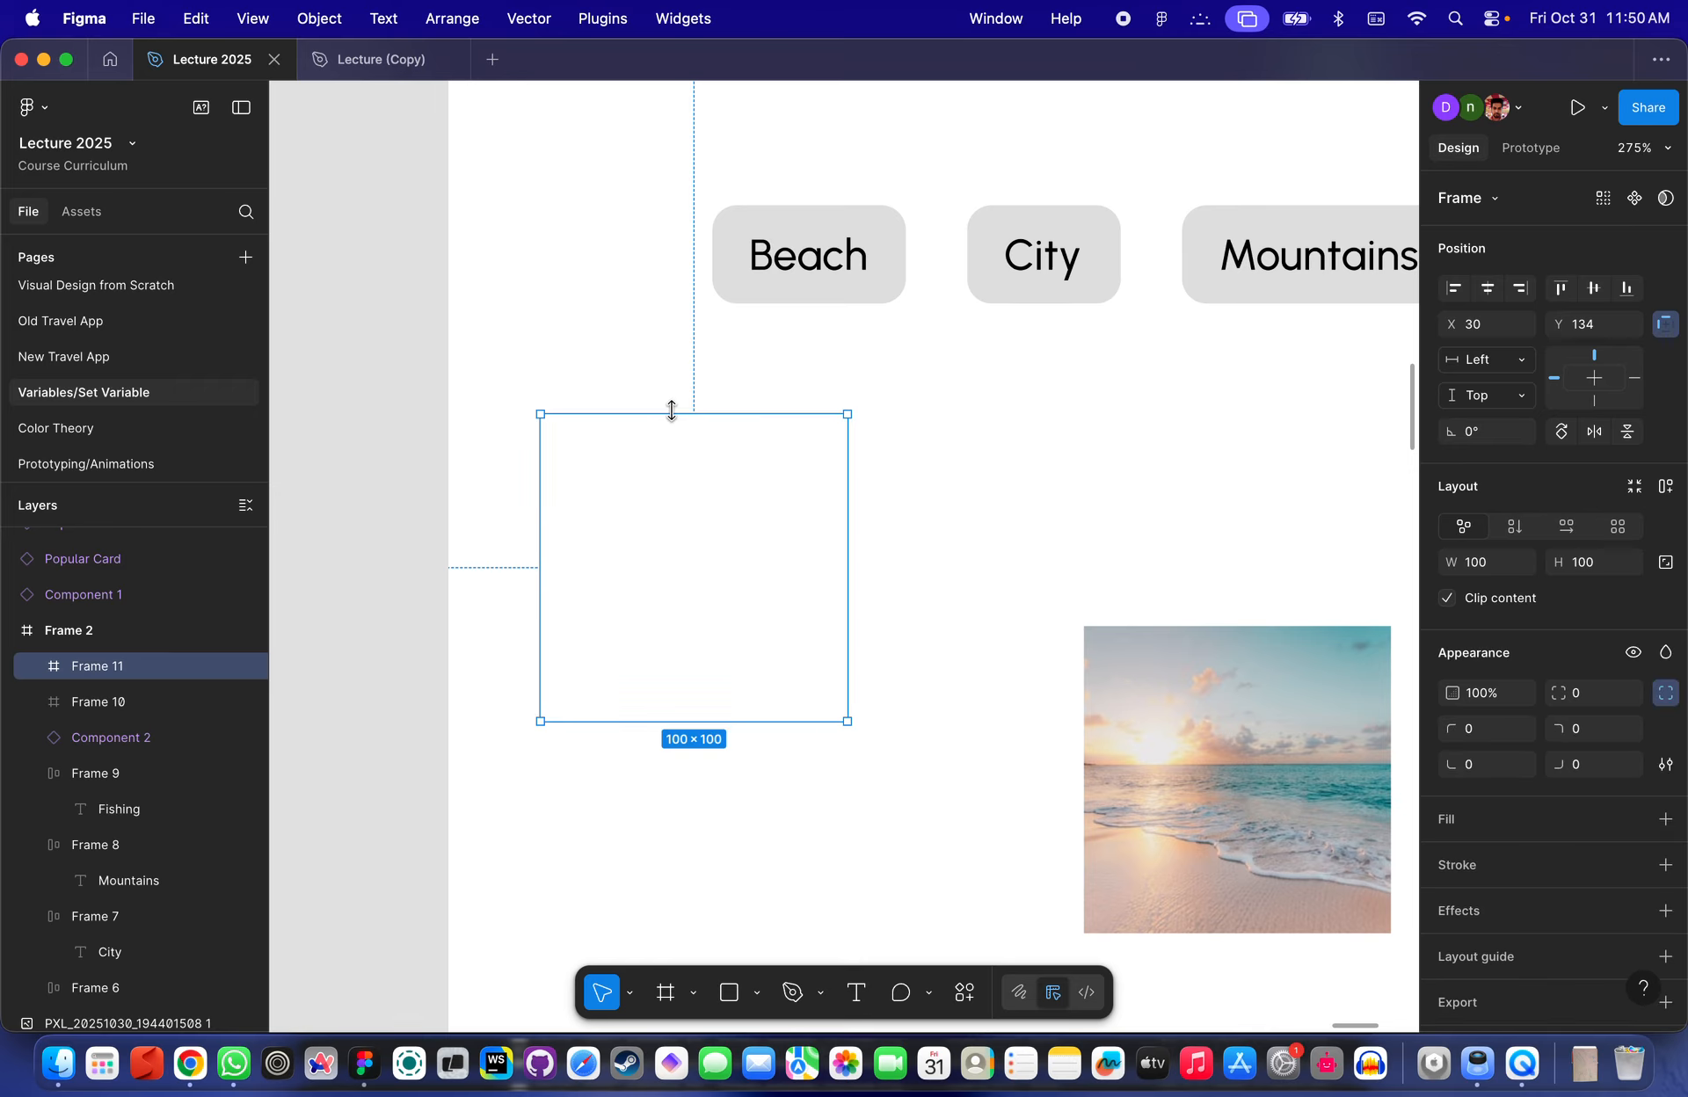
{"action": "left_click", "coordinate": [686, 384]}
{"action": "key", "text": "Delete"}
{"action": "left_click", "coordinate": [703, 558]}
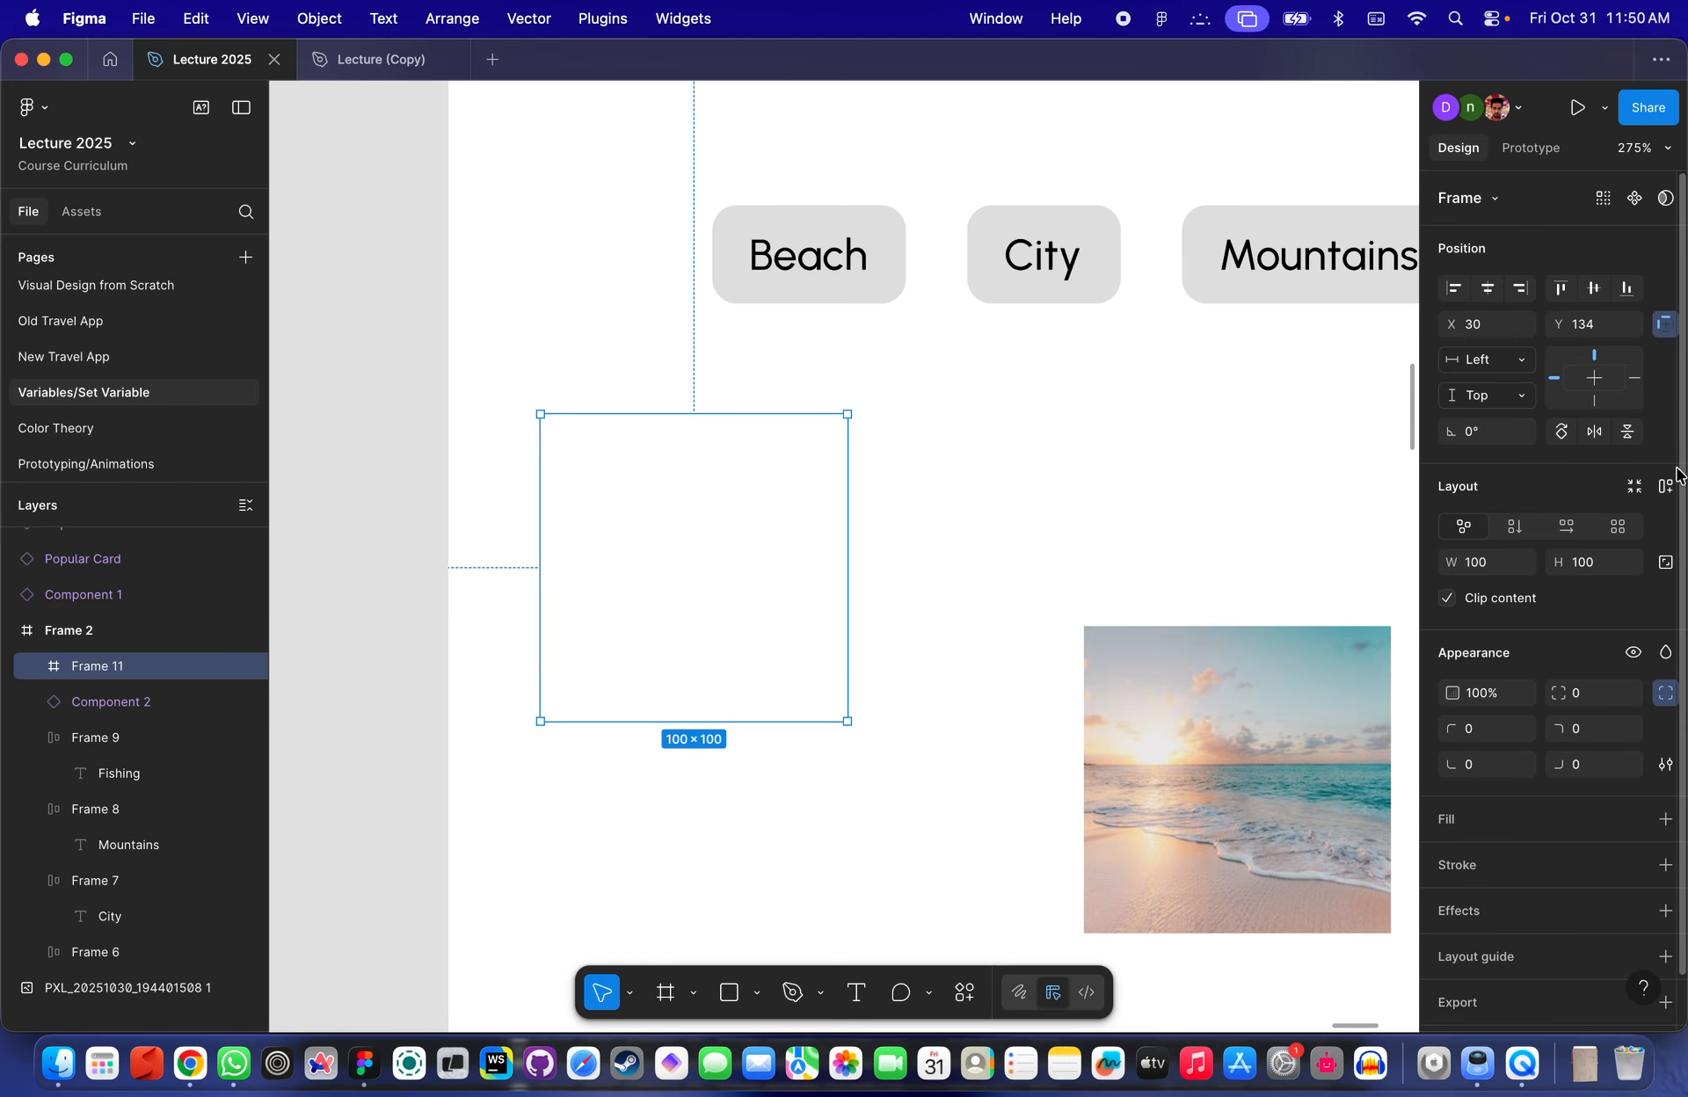
- Give the new frame a 474747 fill and a corner radius of 100 to make it a circle
{"action": "left_click", "coordinate": [1446, 818]}
{"action": "left_click_drag", "start_coordinate": [1195, 724], "coordinate": [1098, 755]}
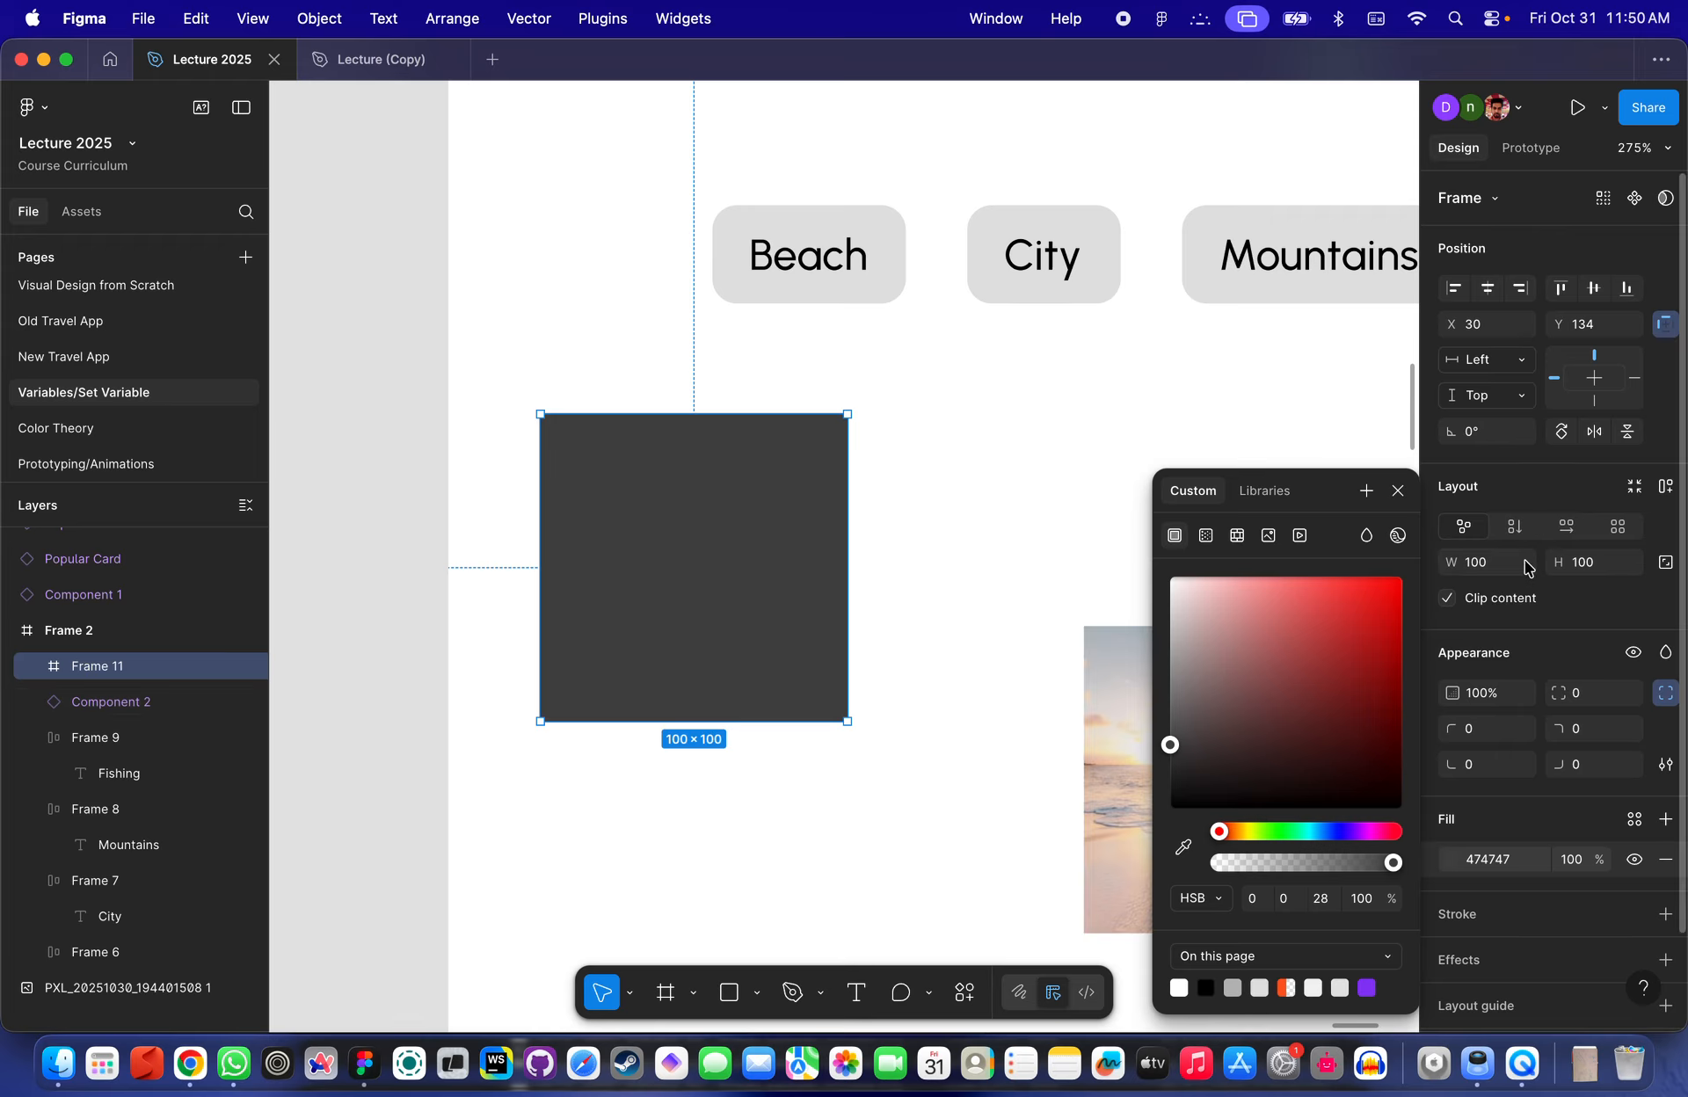
{"action": "left_click", "coordinate": [1598, 695]}
{"action": "type", "text": "100"}
{"action": "key", "text": "Return"}
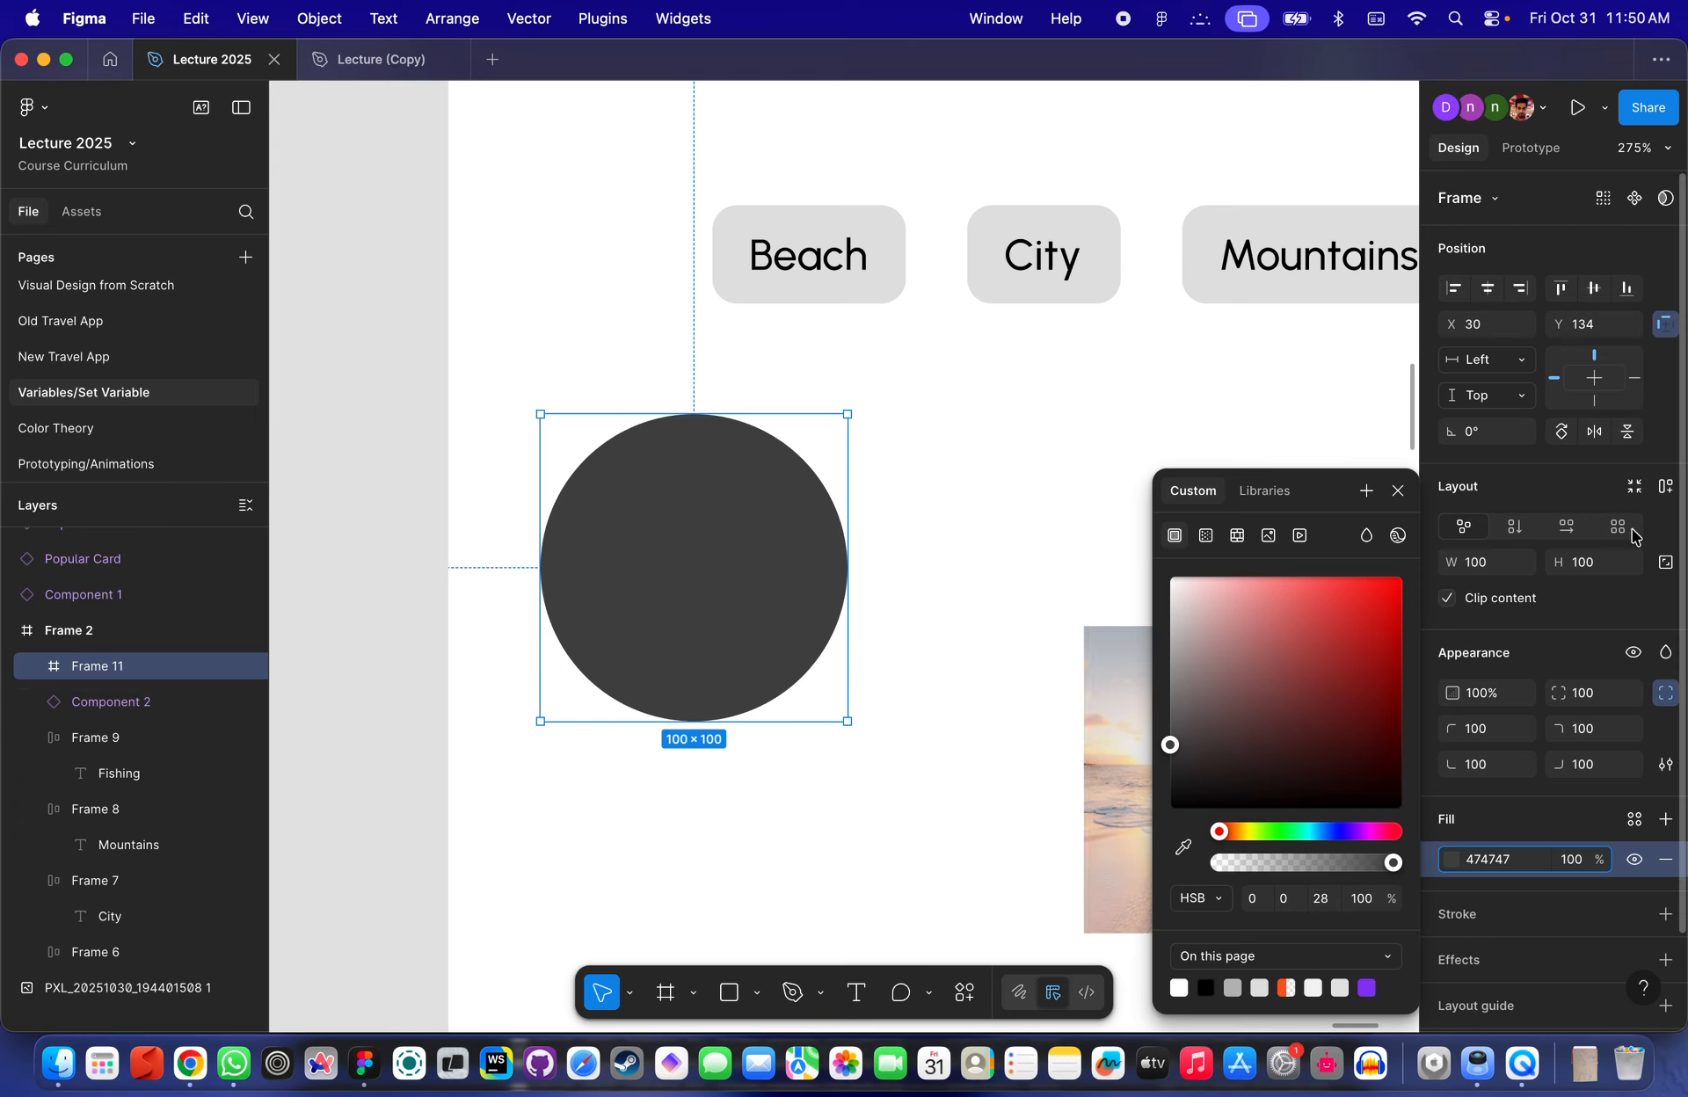
- Lock the circle's proportions and resize it to 12 × 12 px
{"action": "left_click", "coordinate": [1665, 562]}
{"action": "left_click", "coordinate": [1494, 565]}
{"action": "type", "text": "24"}
{"action": "key", "text": "Return"}
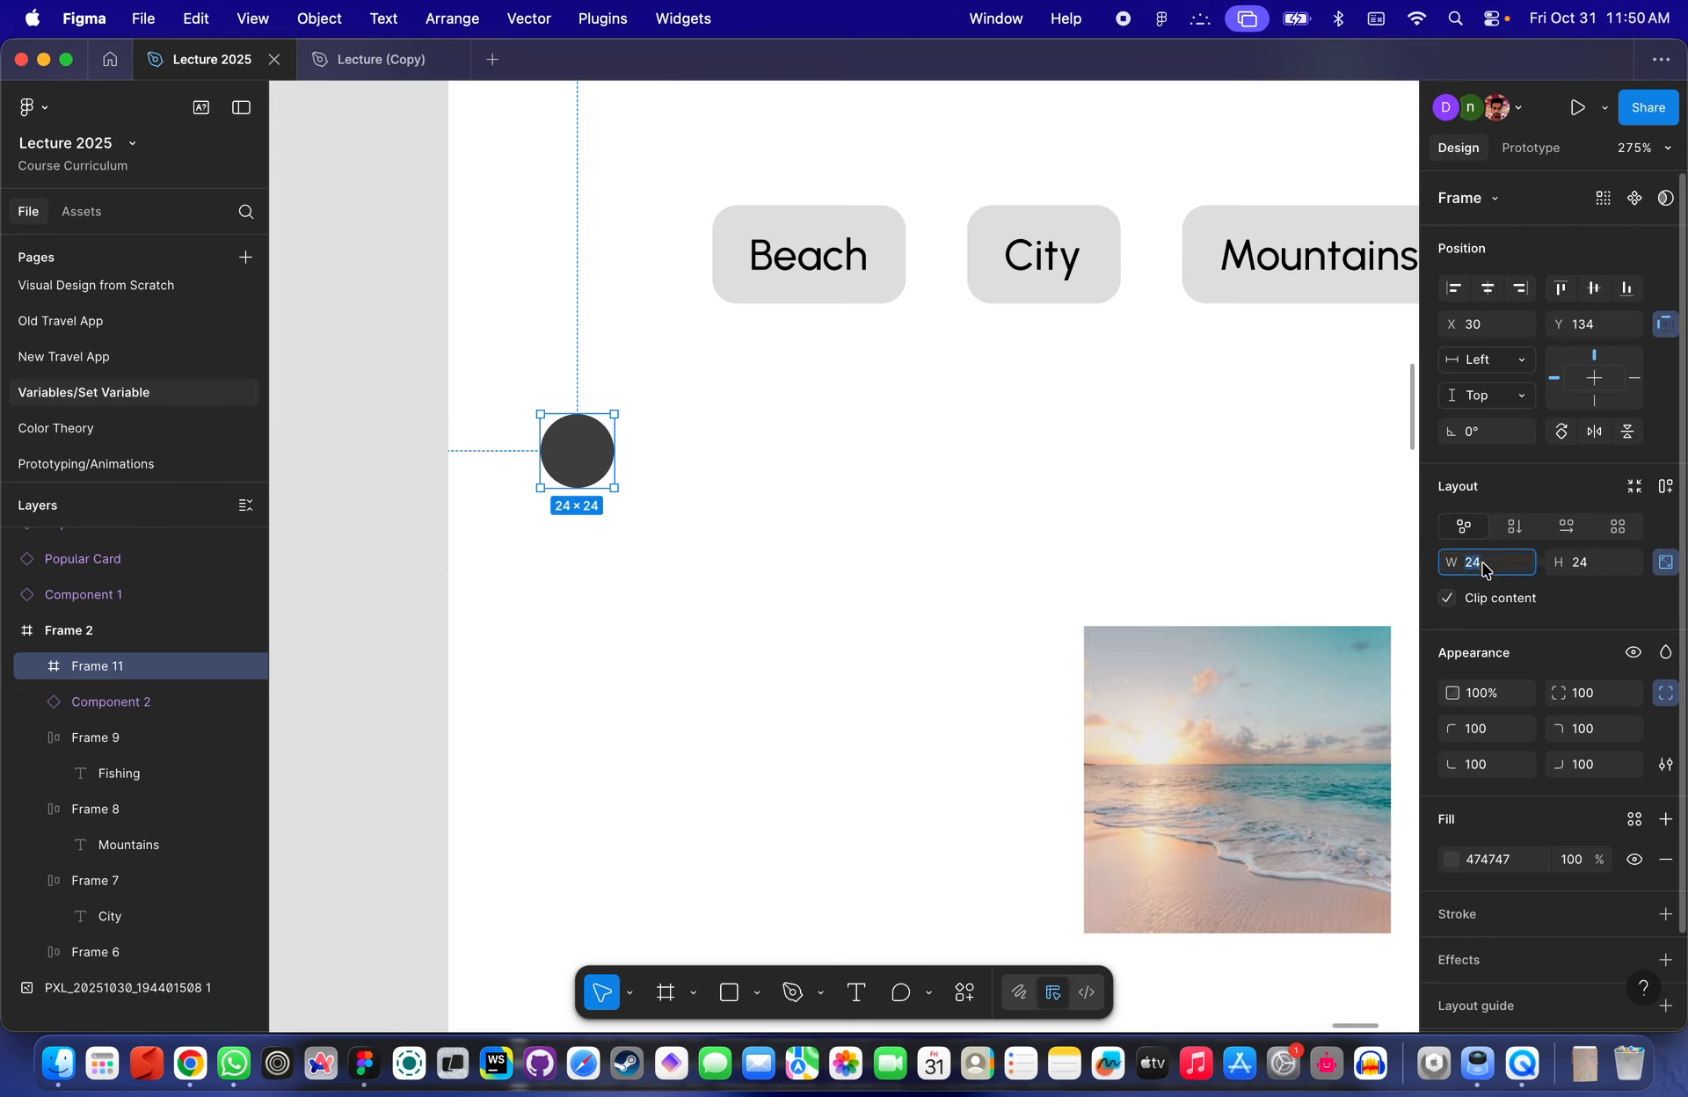
{"action": "type", "text": "12"}
{"action": "key", "text": "Return"}
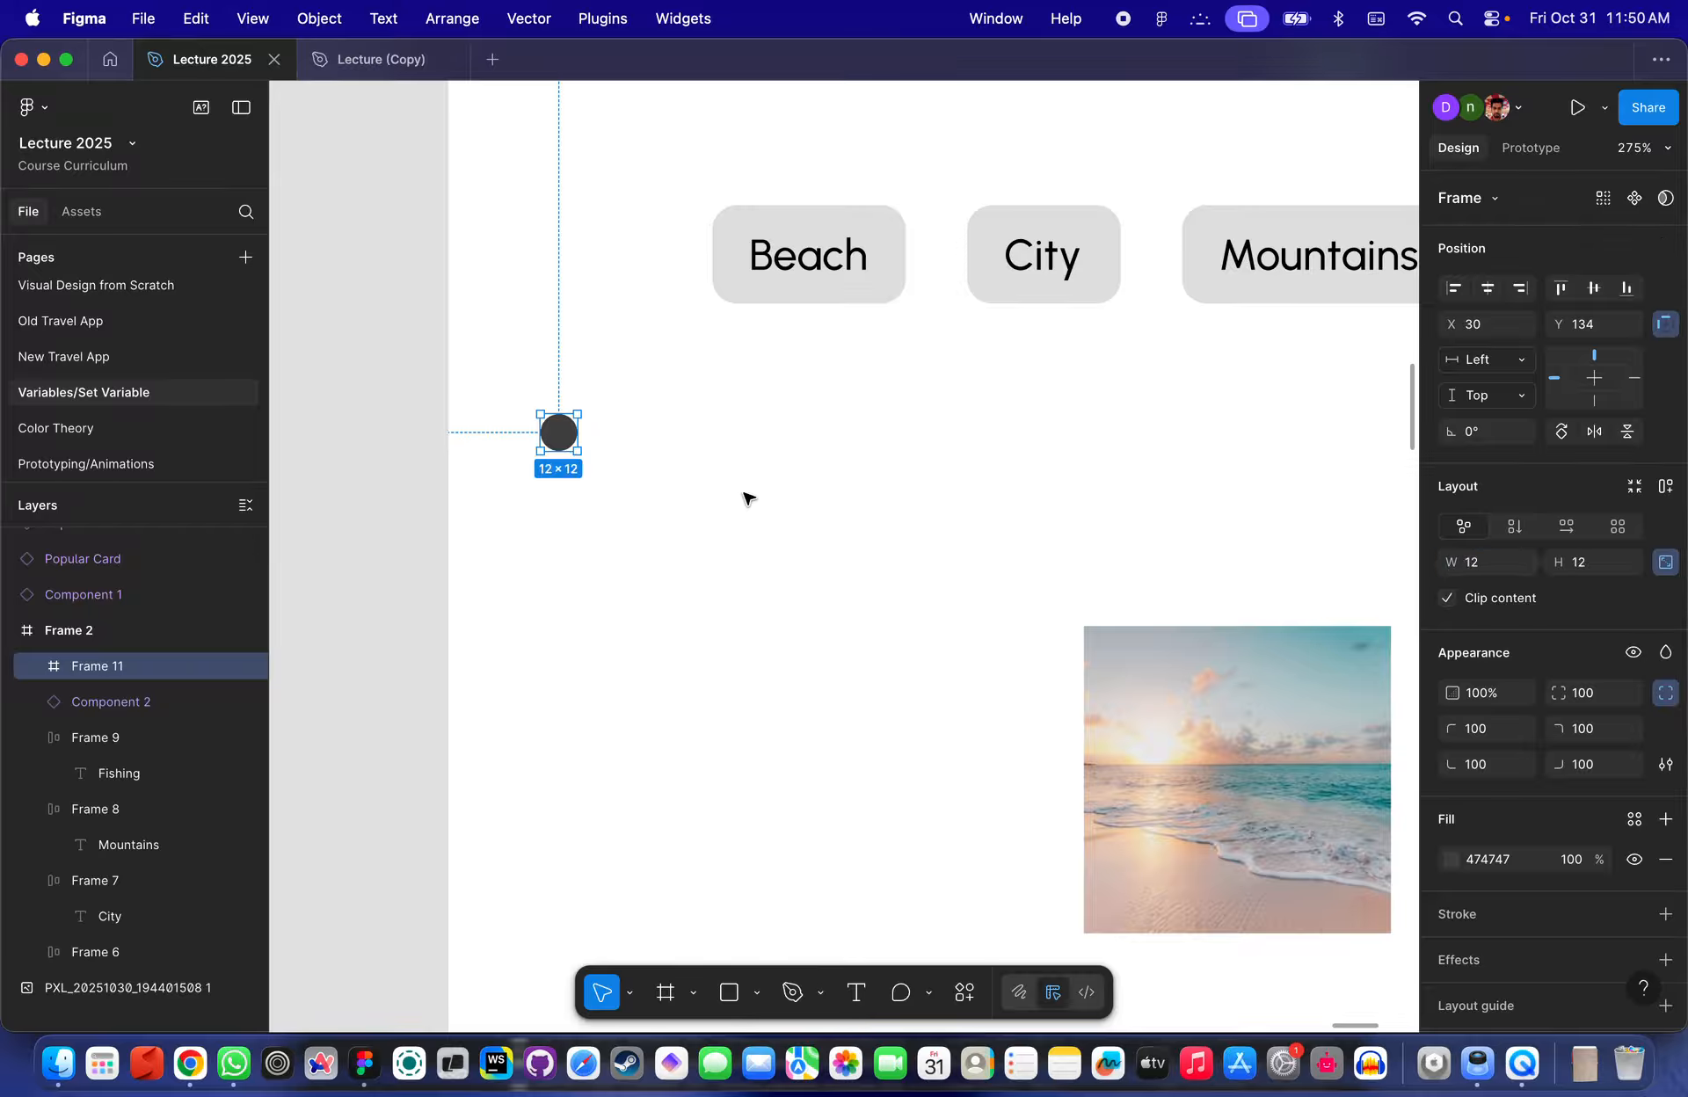
- Move the circle to X 59, Y 134 below the Beach button
{"action": "left_click", "coordinate": [746, 494]}
{"action": "left_click", "coordinate": [572, 439]}
{"action": "scroll", "coordinate": [564, 439], "scroll_direction": "up", "scroll_amount": 4}
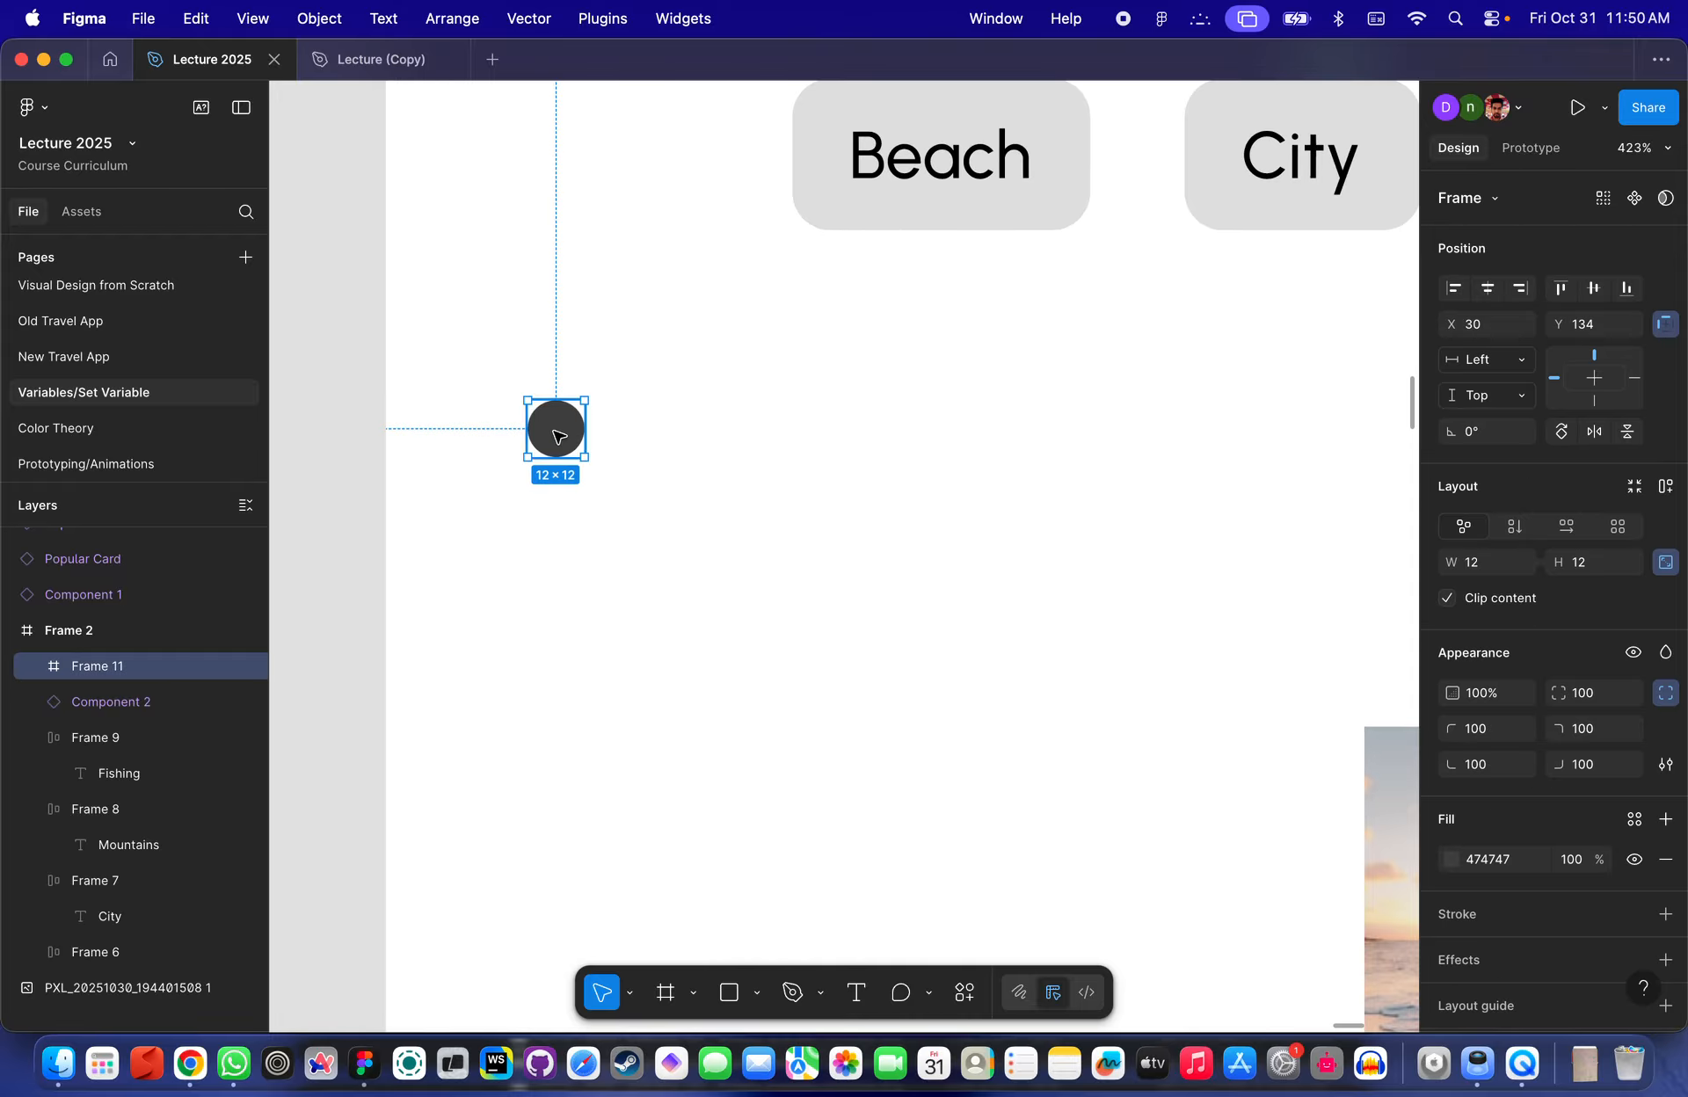
{"action": "left_click_drag", "start_coordinate": [559, 433], "coordinate": [671, 432]}
{"action": "scroll", "coordinate": [671, 432], "scroll_direction": "up", "scroll_amount": 4}
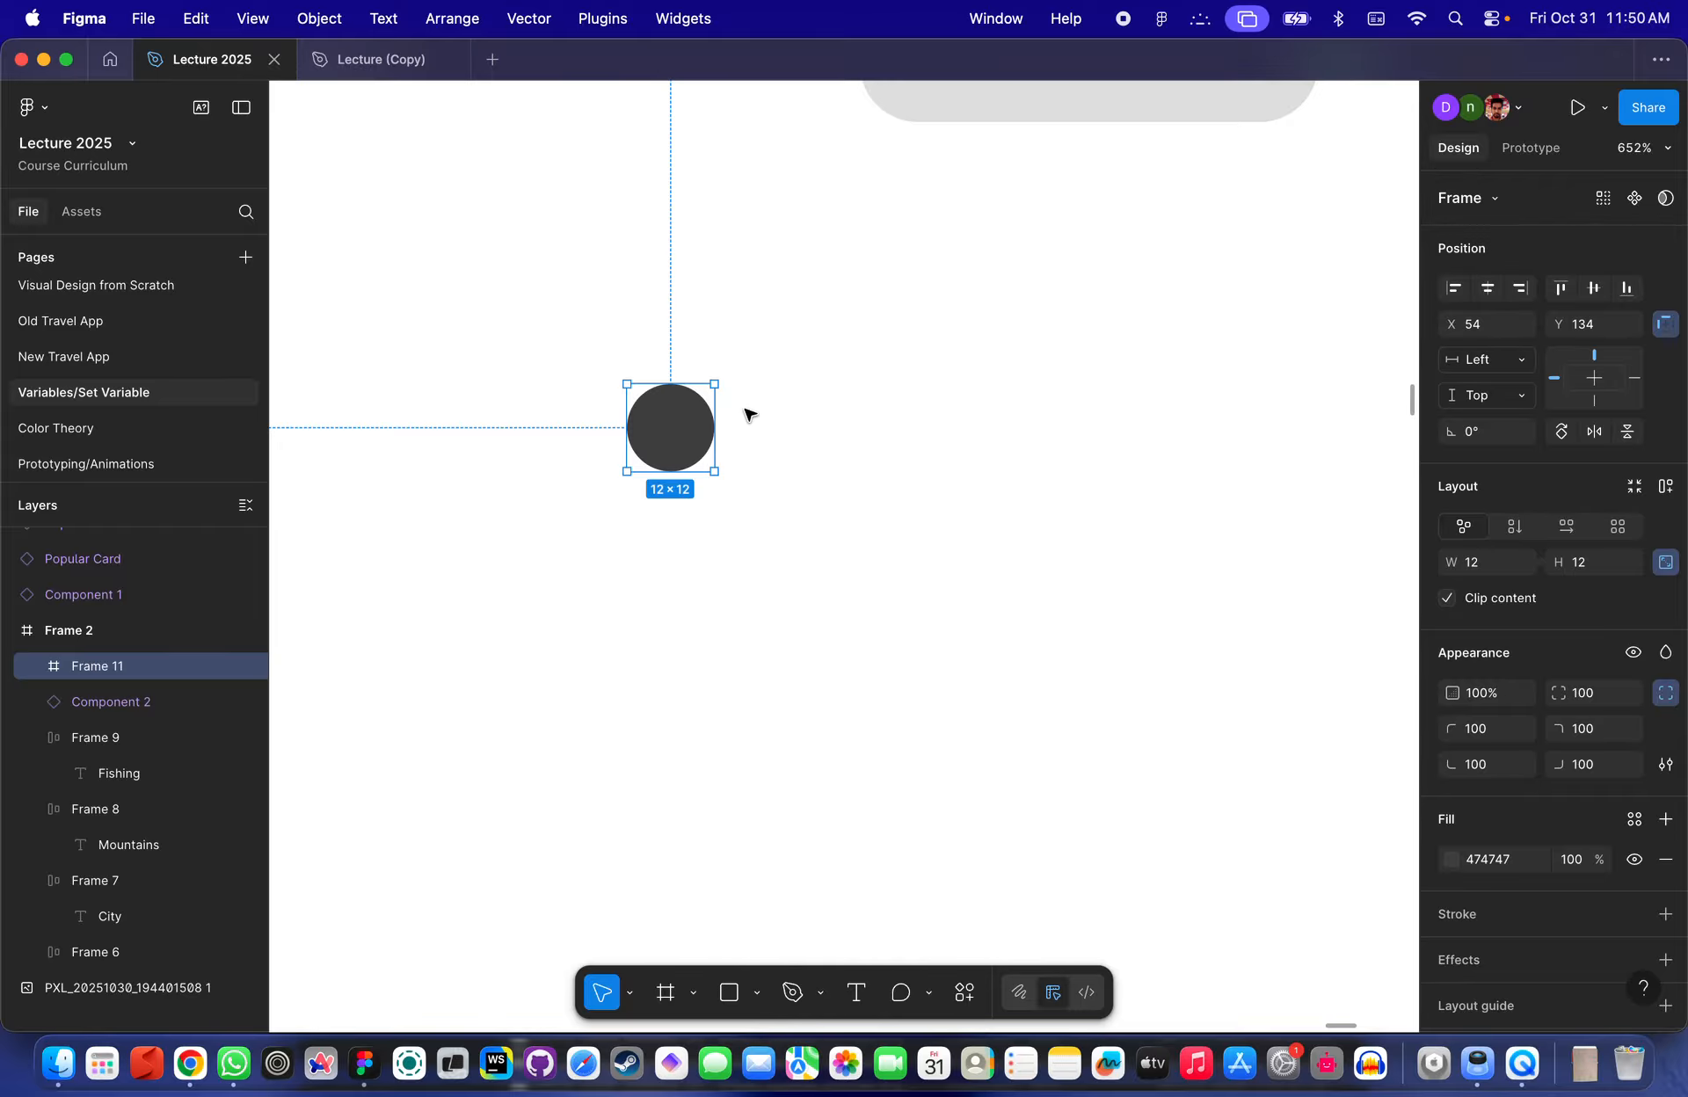
{"action": "scroll", "coordinate": [670, 417], "scroll_direction": "down", "scroll_amount": 2}
{"action": "left_click_drag", "start_coordinate": [666, 424], "coordinate": [698, 426]}
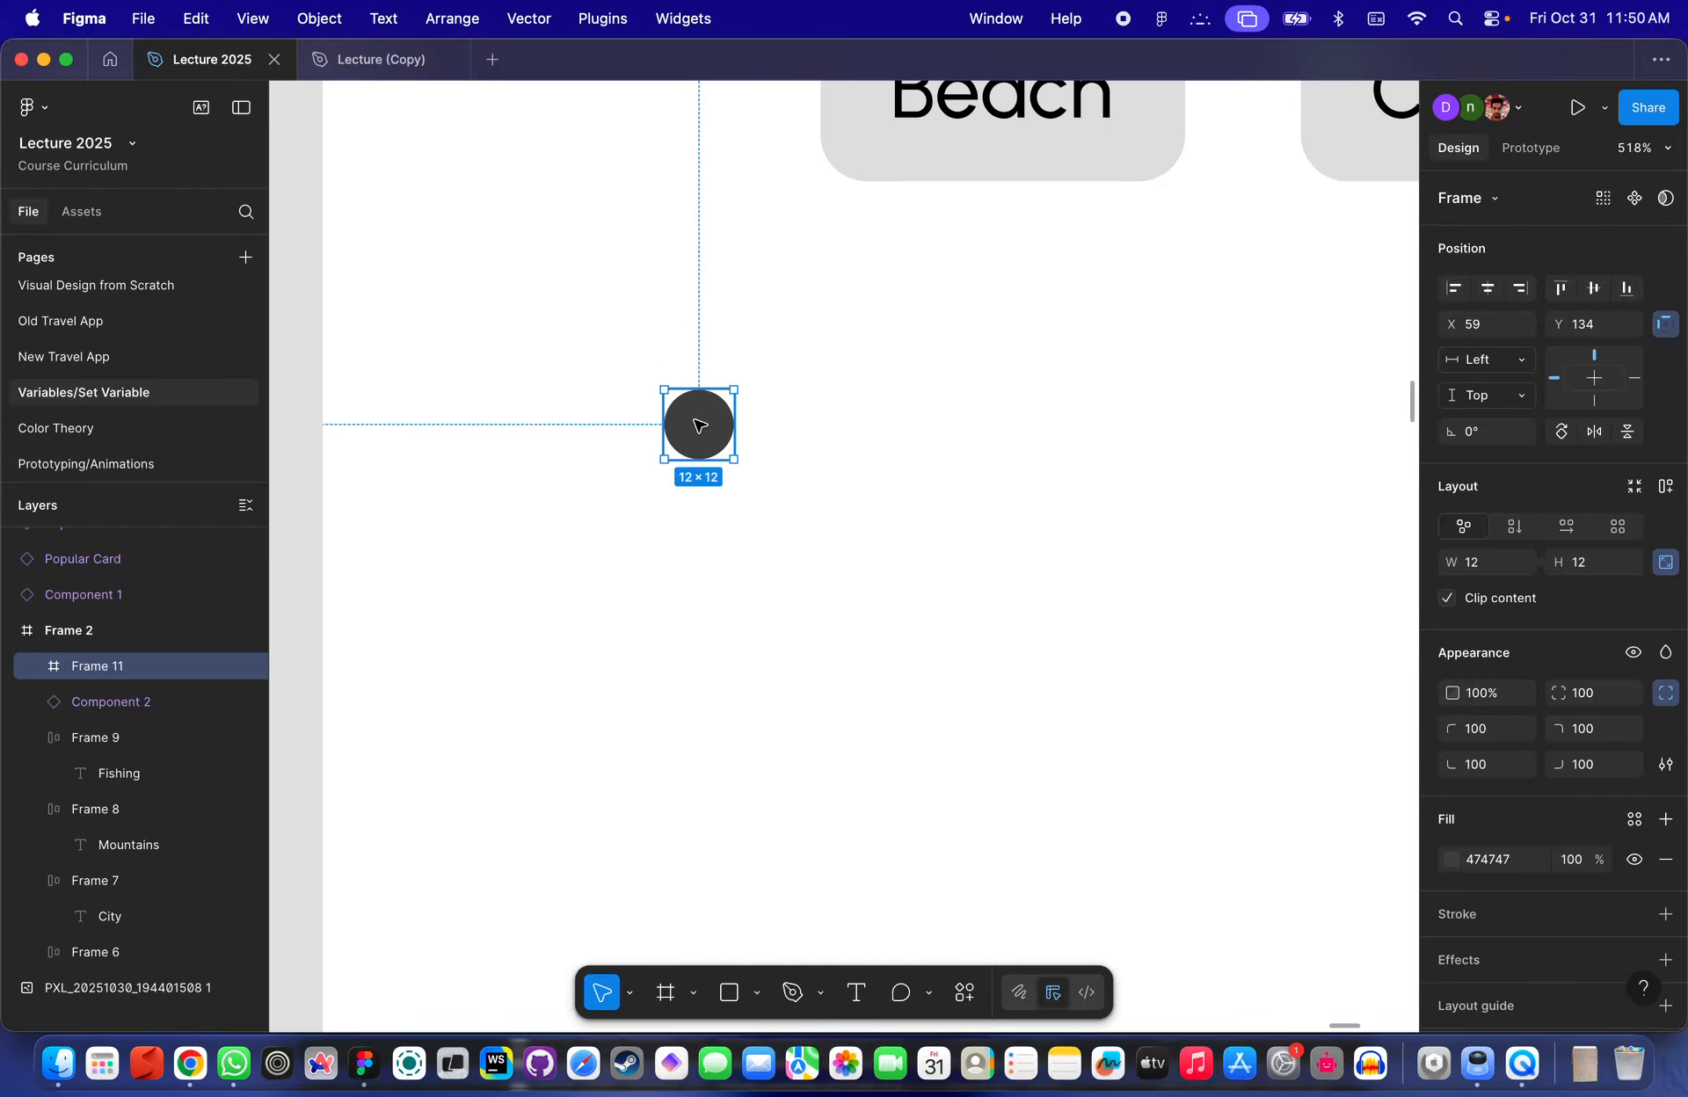
{"action": "scroll", "coordinate": [699, 426], "scroll_direction": "up", "scroll_amount": 2}
{"action": "left_click", "coordinate": [767, 514]}
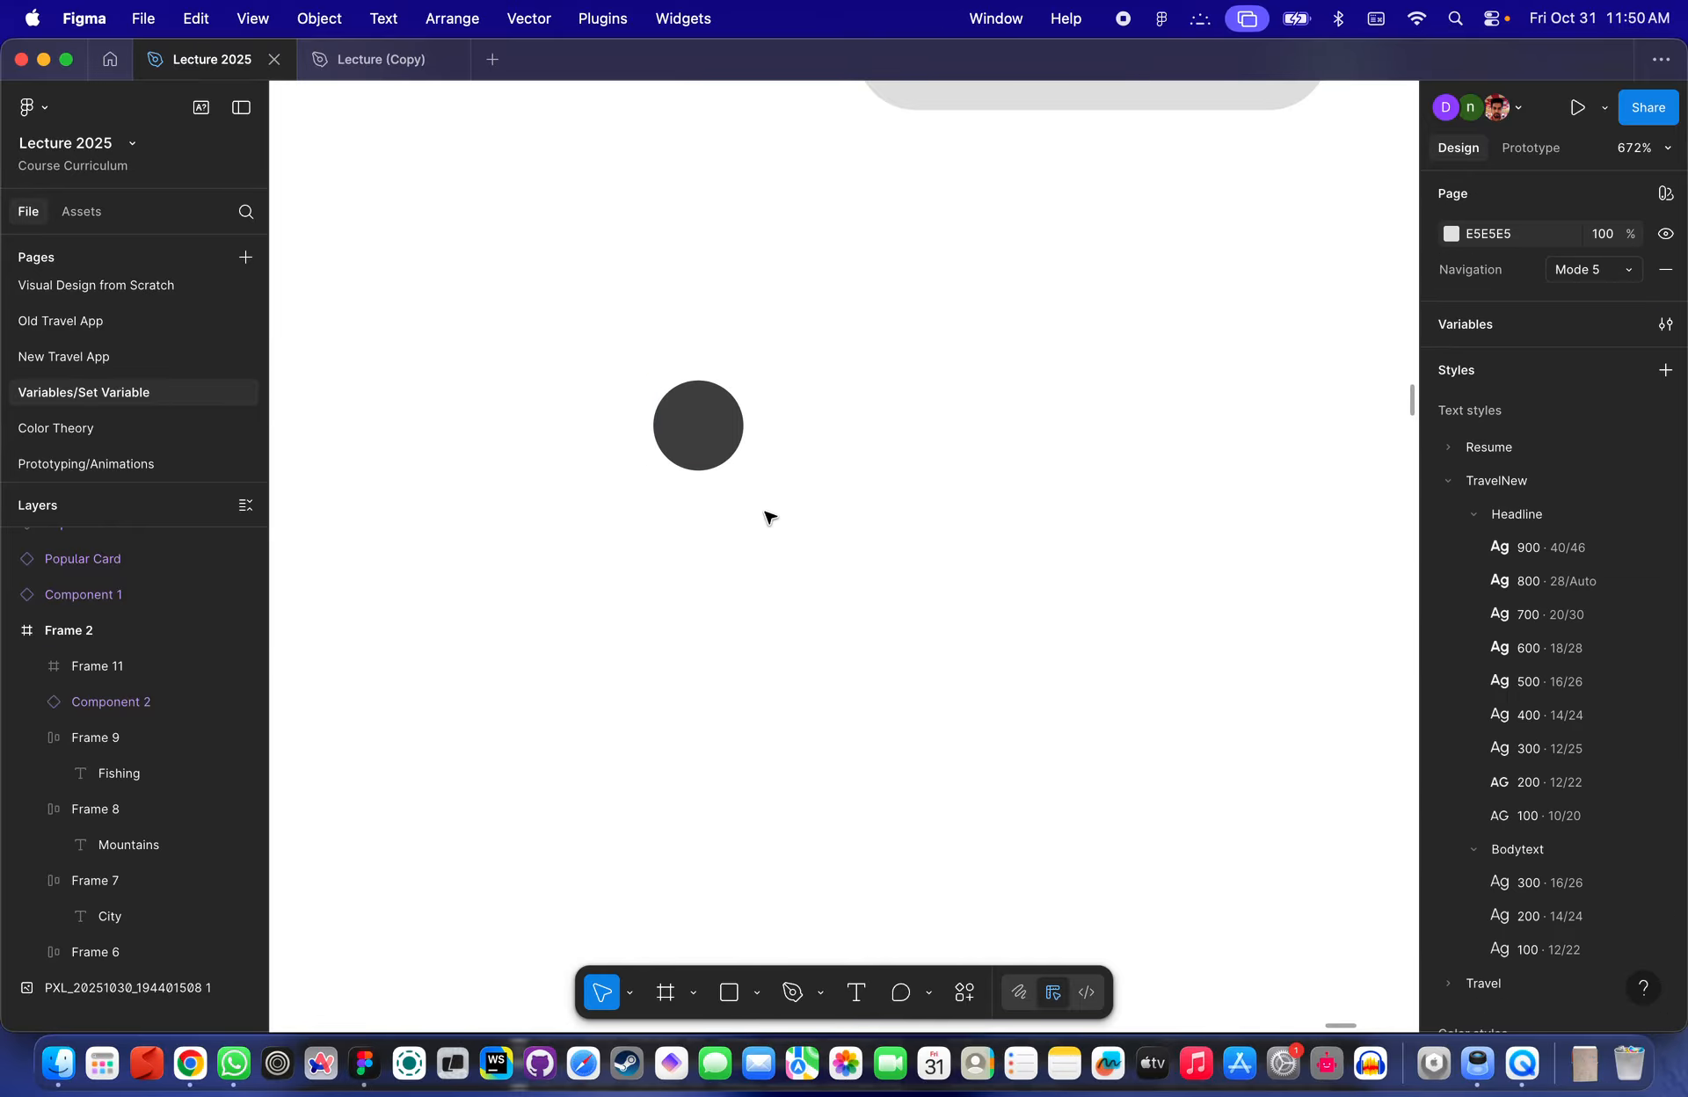
{"action": "scroll", "coordinate": [748, 528], "scroll_direction": "down", "scroll_amount": 2}
{"action": "left_click", "coordinate": [760, 347]}
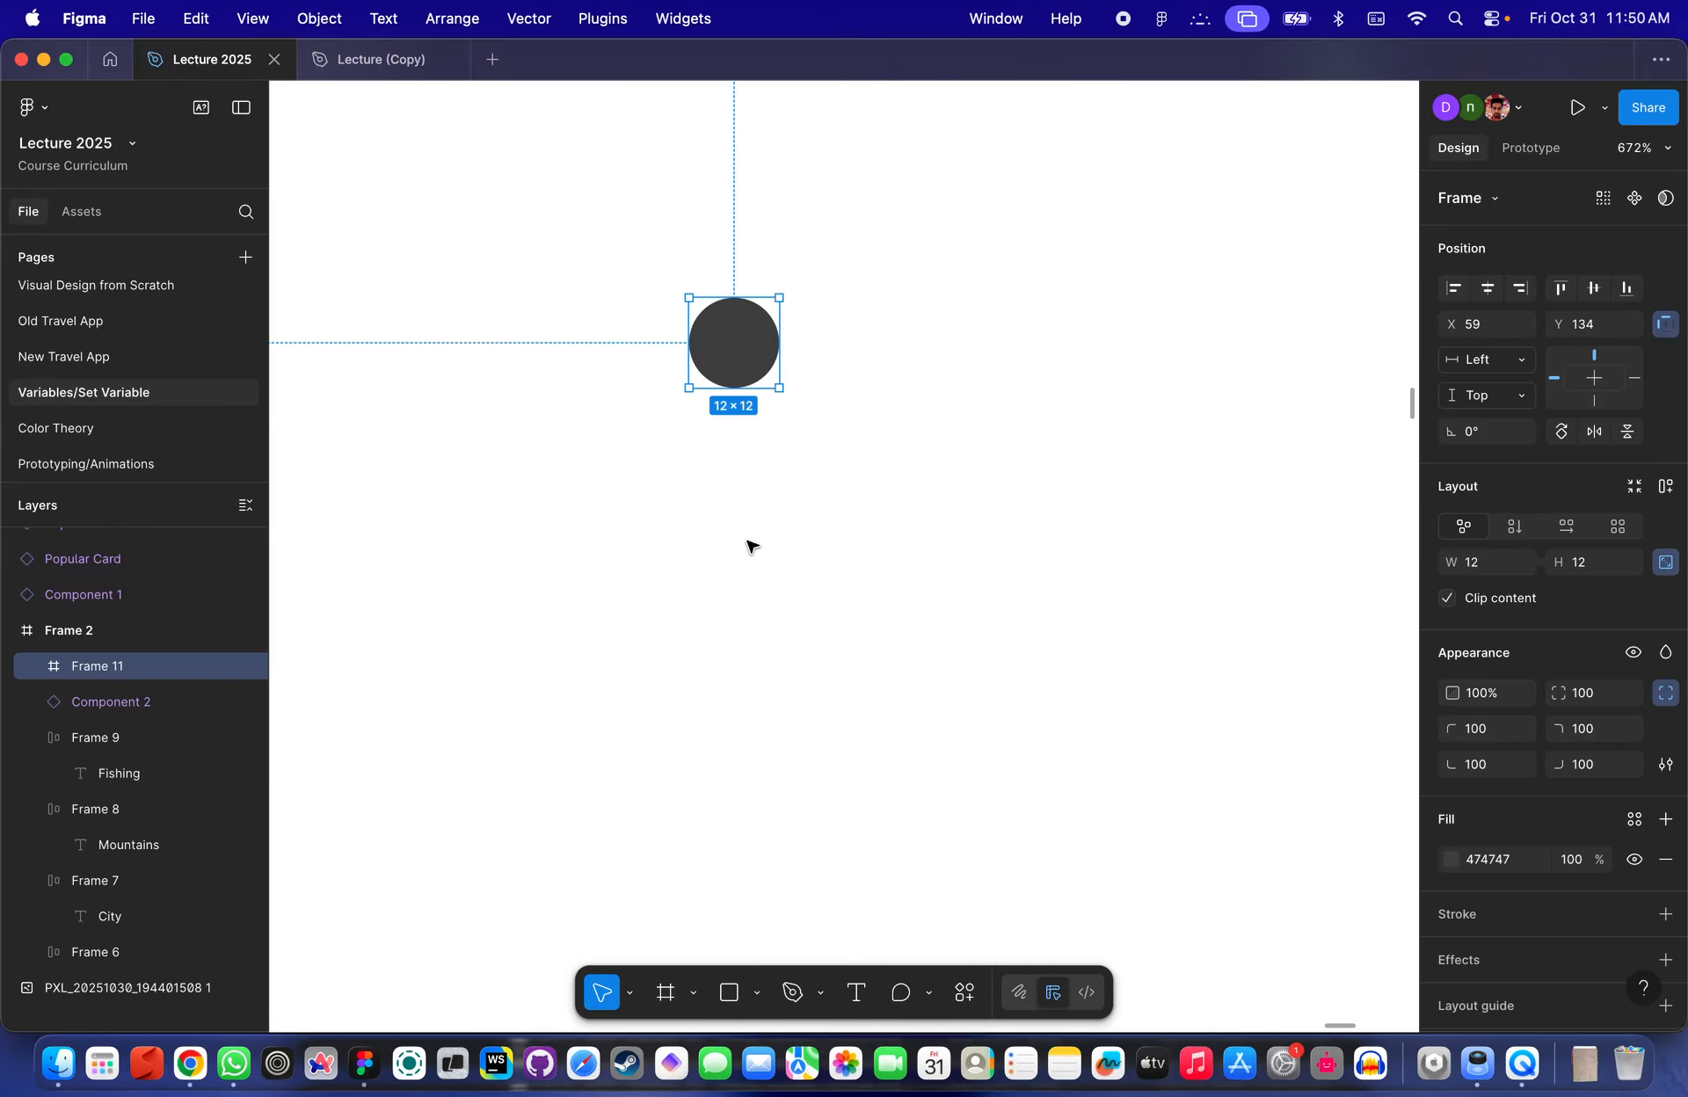
- Draw a new frame about 38 × 17 px below the circle and give it a fill
{"action": "key", "text": "f"}
{"action": "mouse_move", "coordinate": [633, 501]}
{"action": "left_mouse_down"}
{"action": "mouse_move", "coordinate": [802, 557]}
{"action": "mouse_move", "coordinate": [909, 635]}
{"action": "left_mouse_up"}
{"action": "left_click", "coordinate": [857, 317]}
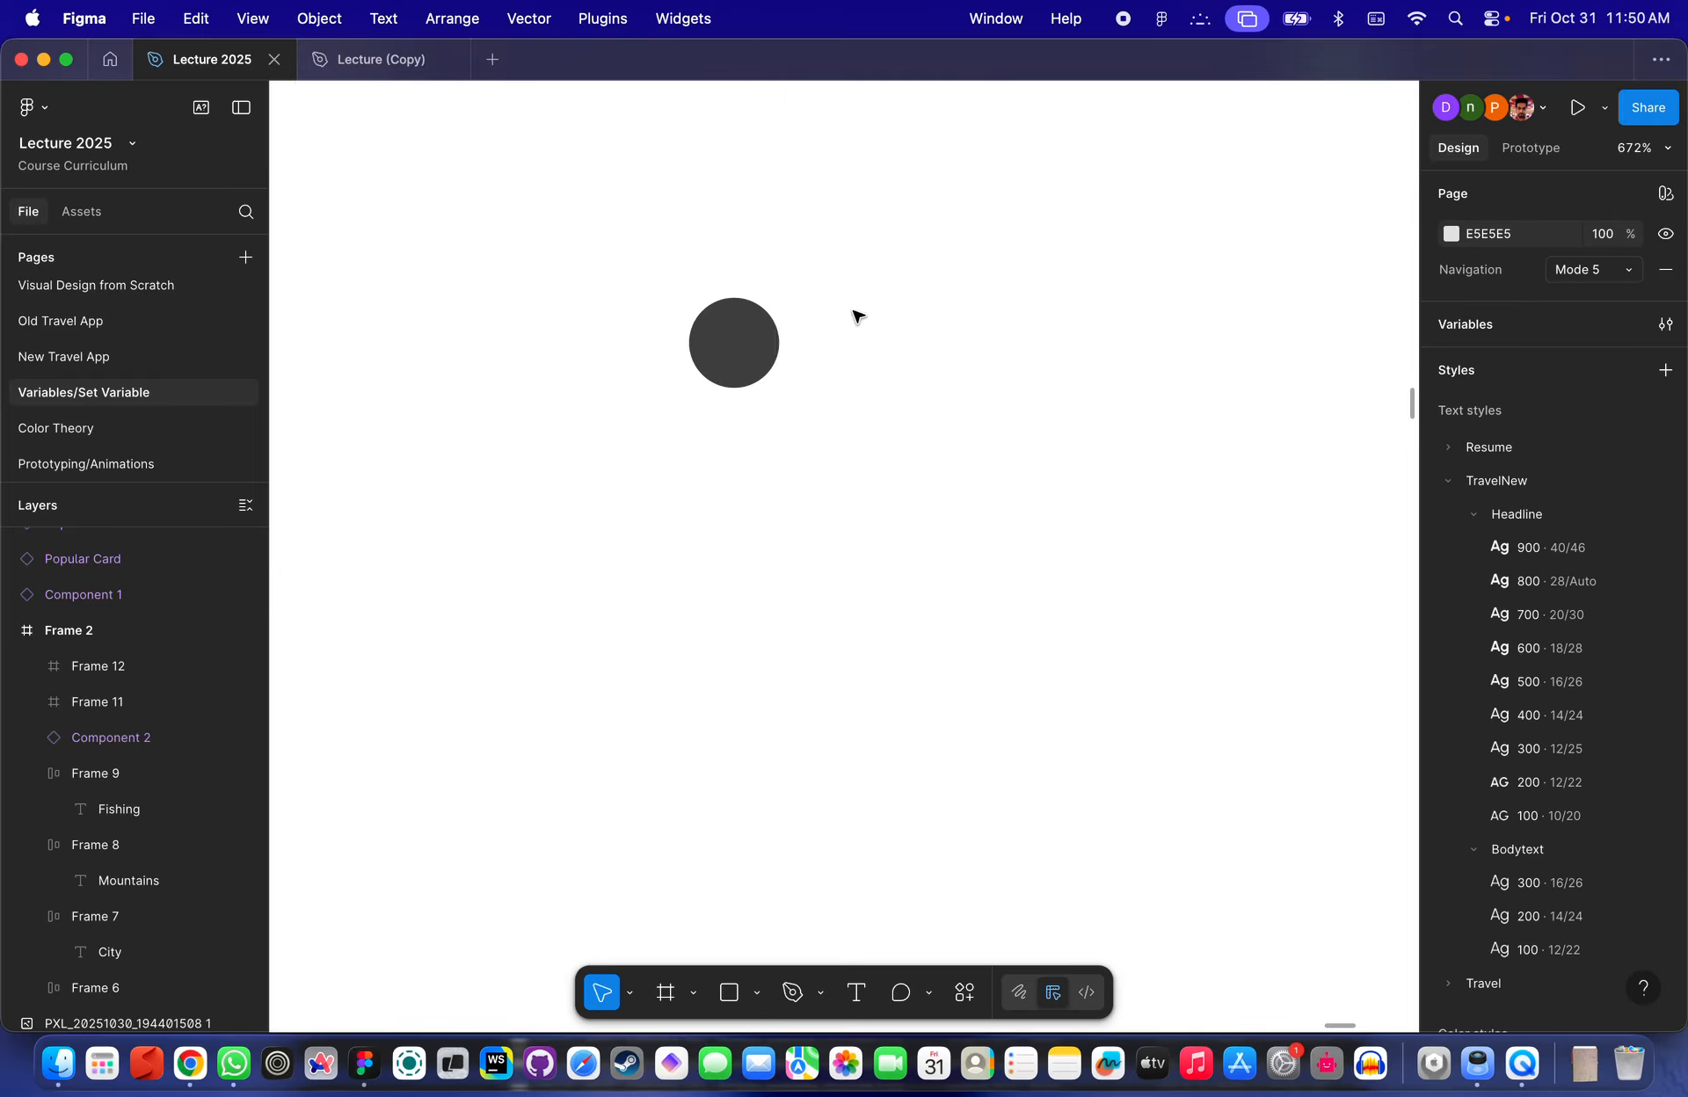
{"action": "left_click", "coordinate": [761, 339]}
{"action": "left_click", "coordinate": [761, 580]}
{"action": "left_click", "coordinate": [1446, 819]}
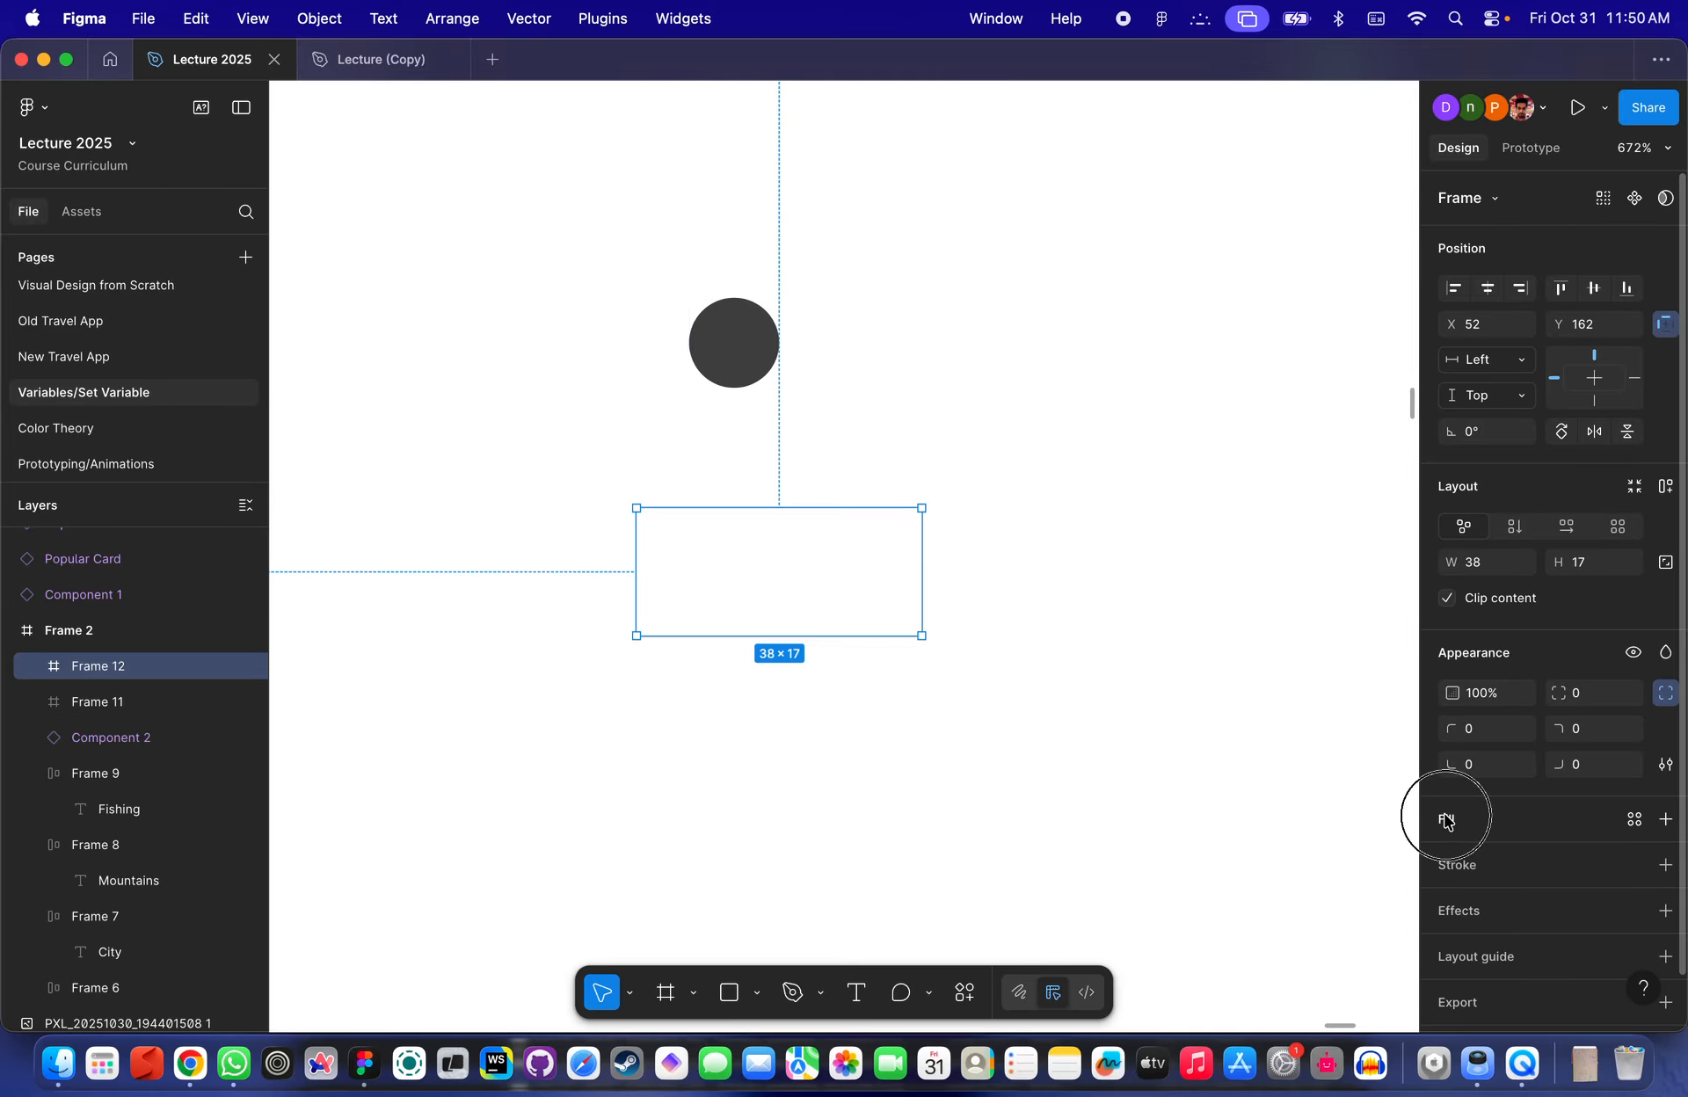
{"action": "left_click_drag", "start_coordinate": [1253, 659], "coordinate": [1136, 620]}
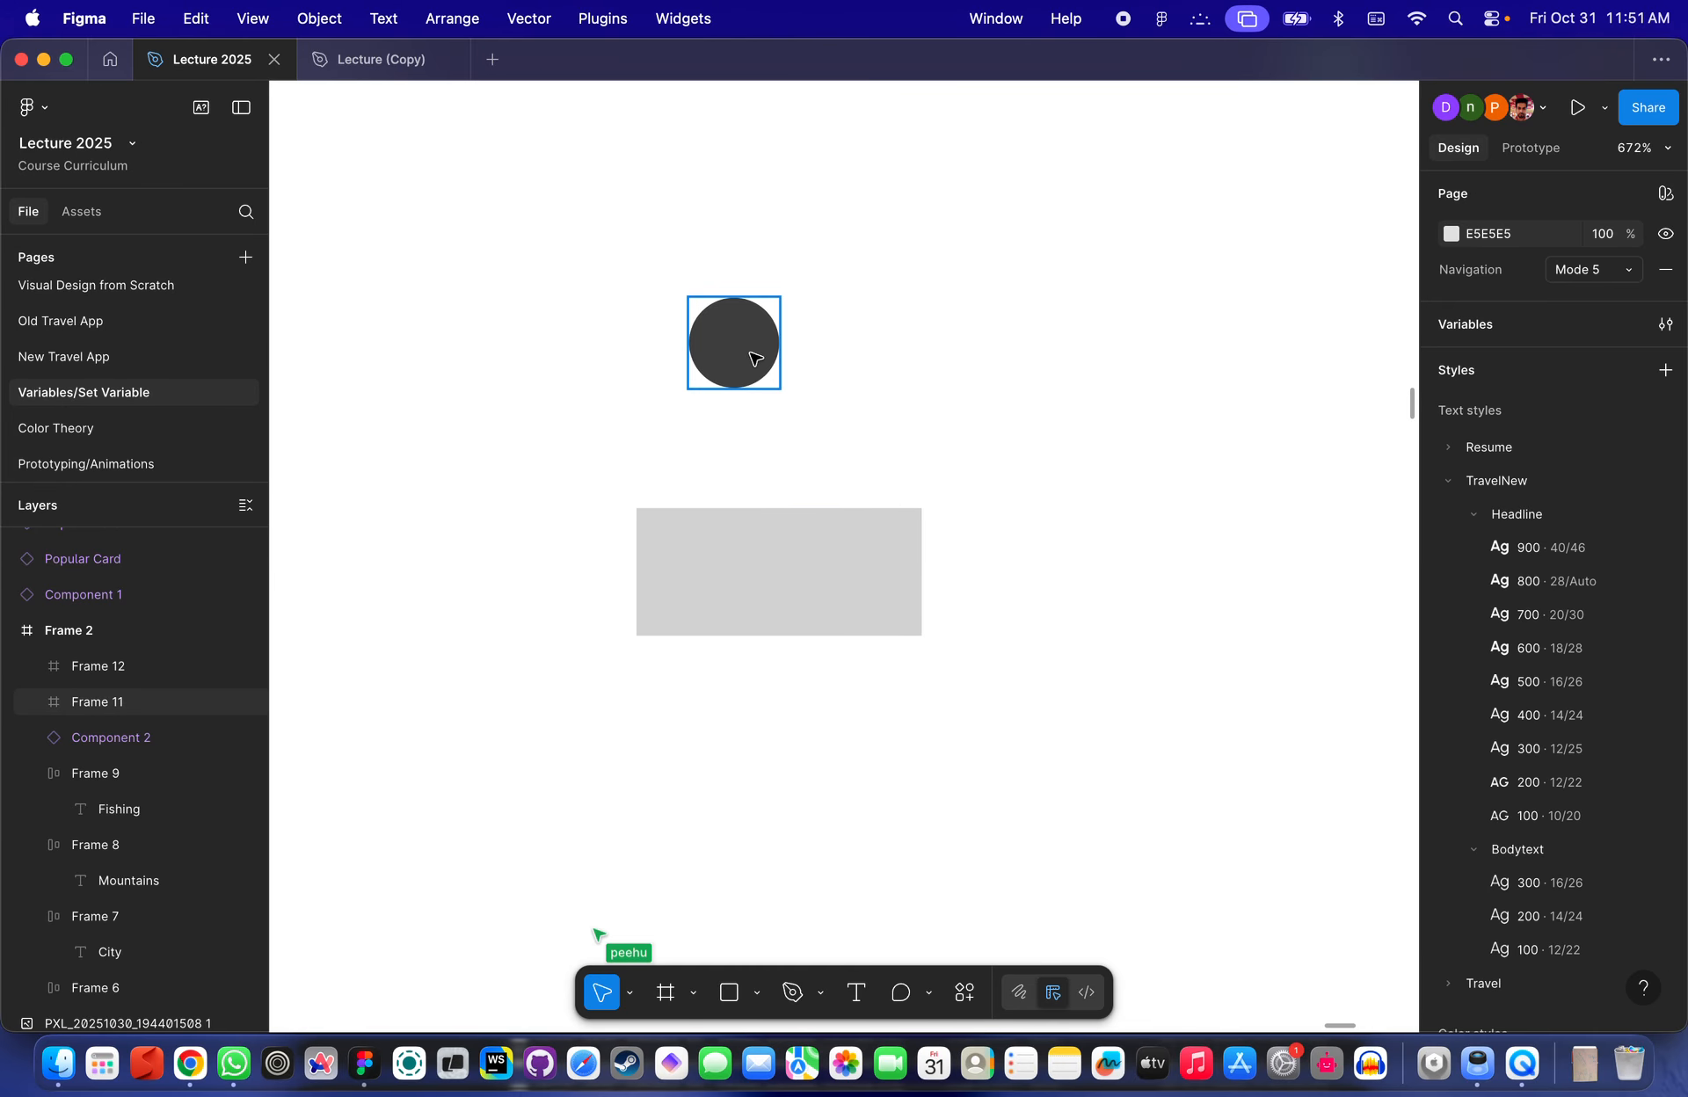
- Move the circle frame inside the new frame
{"action": "left_click_drag", "start_coordinate": [749, 352], "coordinate": [708, 561]}
{"action": "scroll", "coordinate": [704, 554], "scroll_direction": "up", "scroll_amount": 5}
{"action": "left_click", "coordinate": [783, 310]}
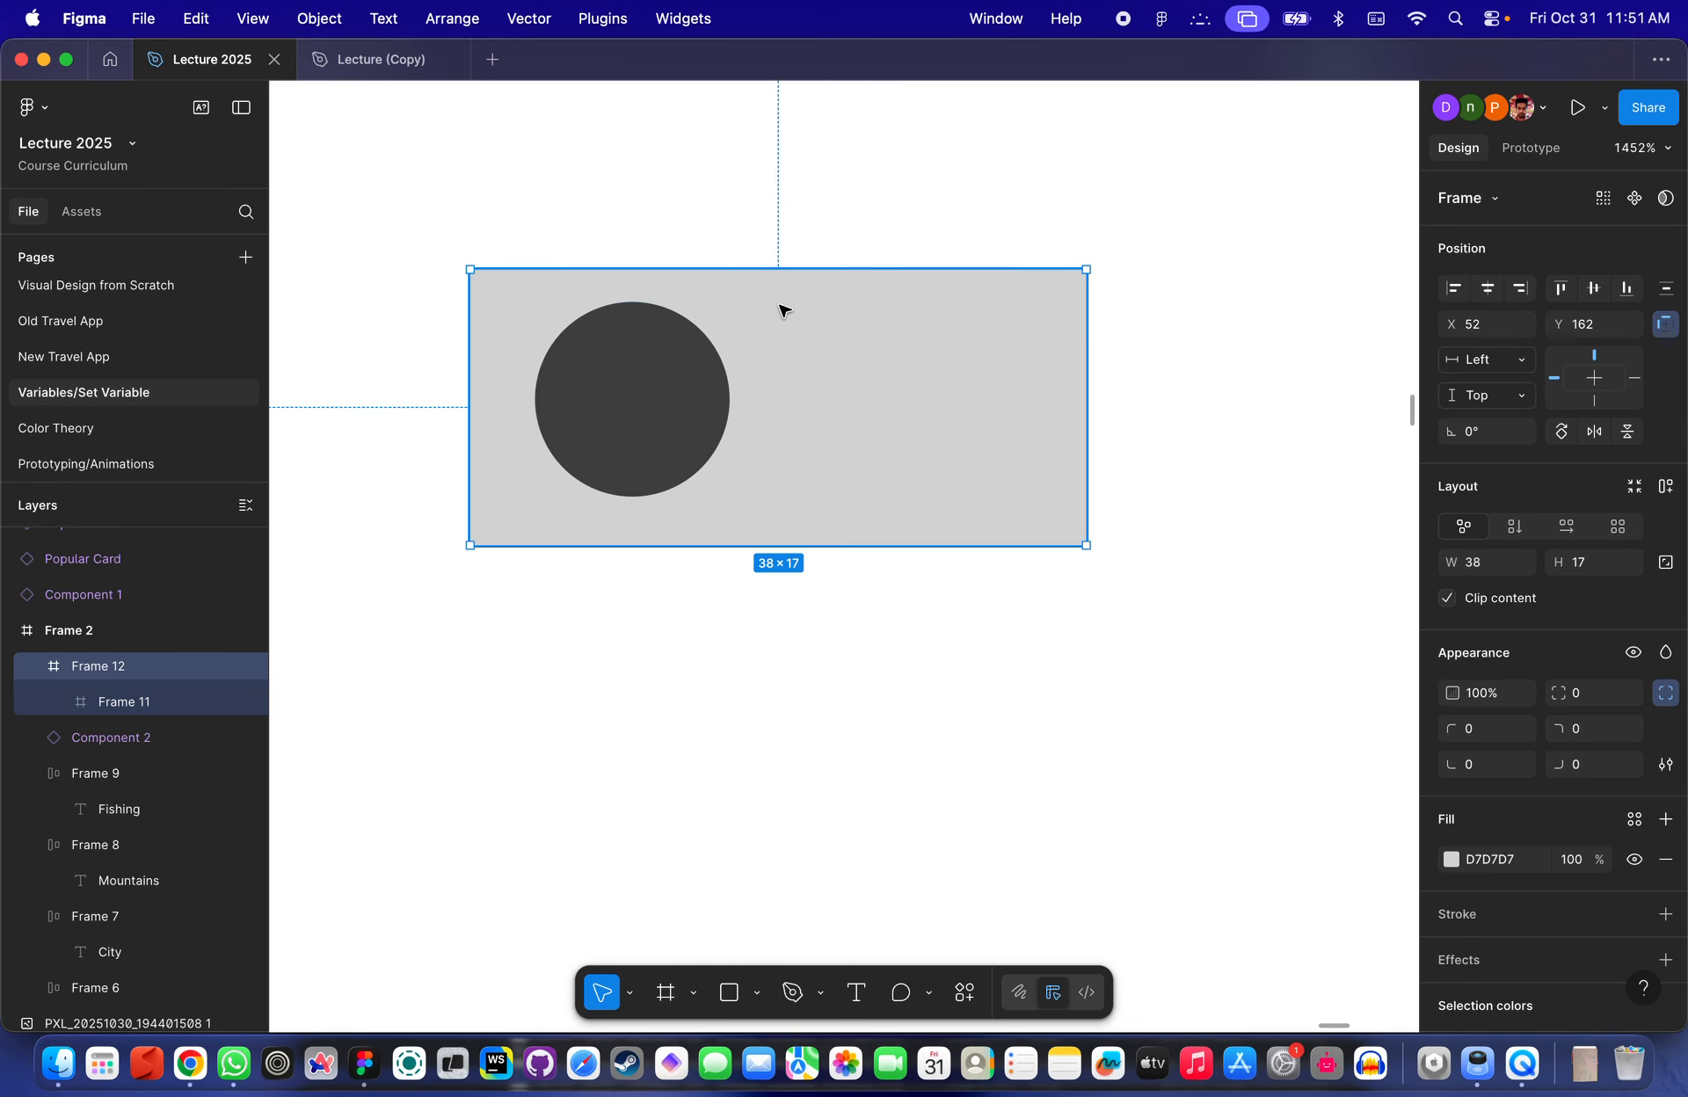
- Apply auto layout to the outer frame and set its horizontal and vertical padding to 1
{"action": "left_click", "coordinate": [1666, 489]}
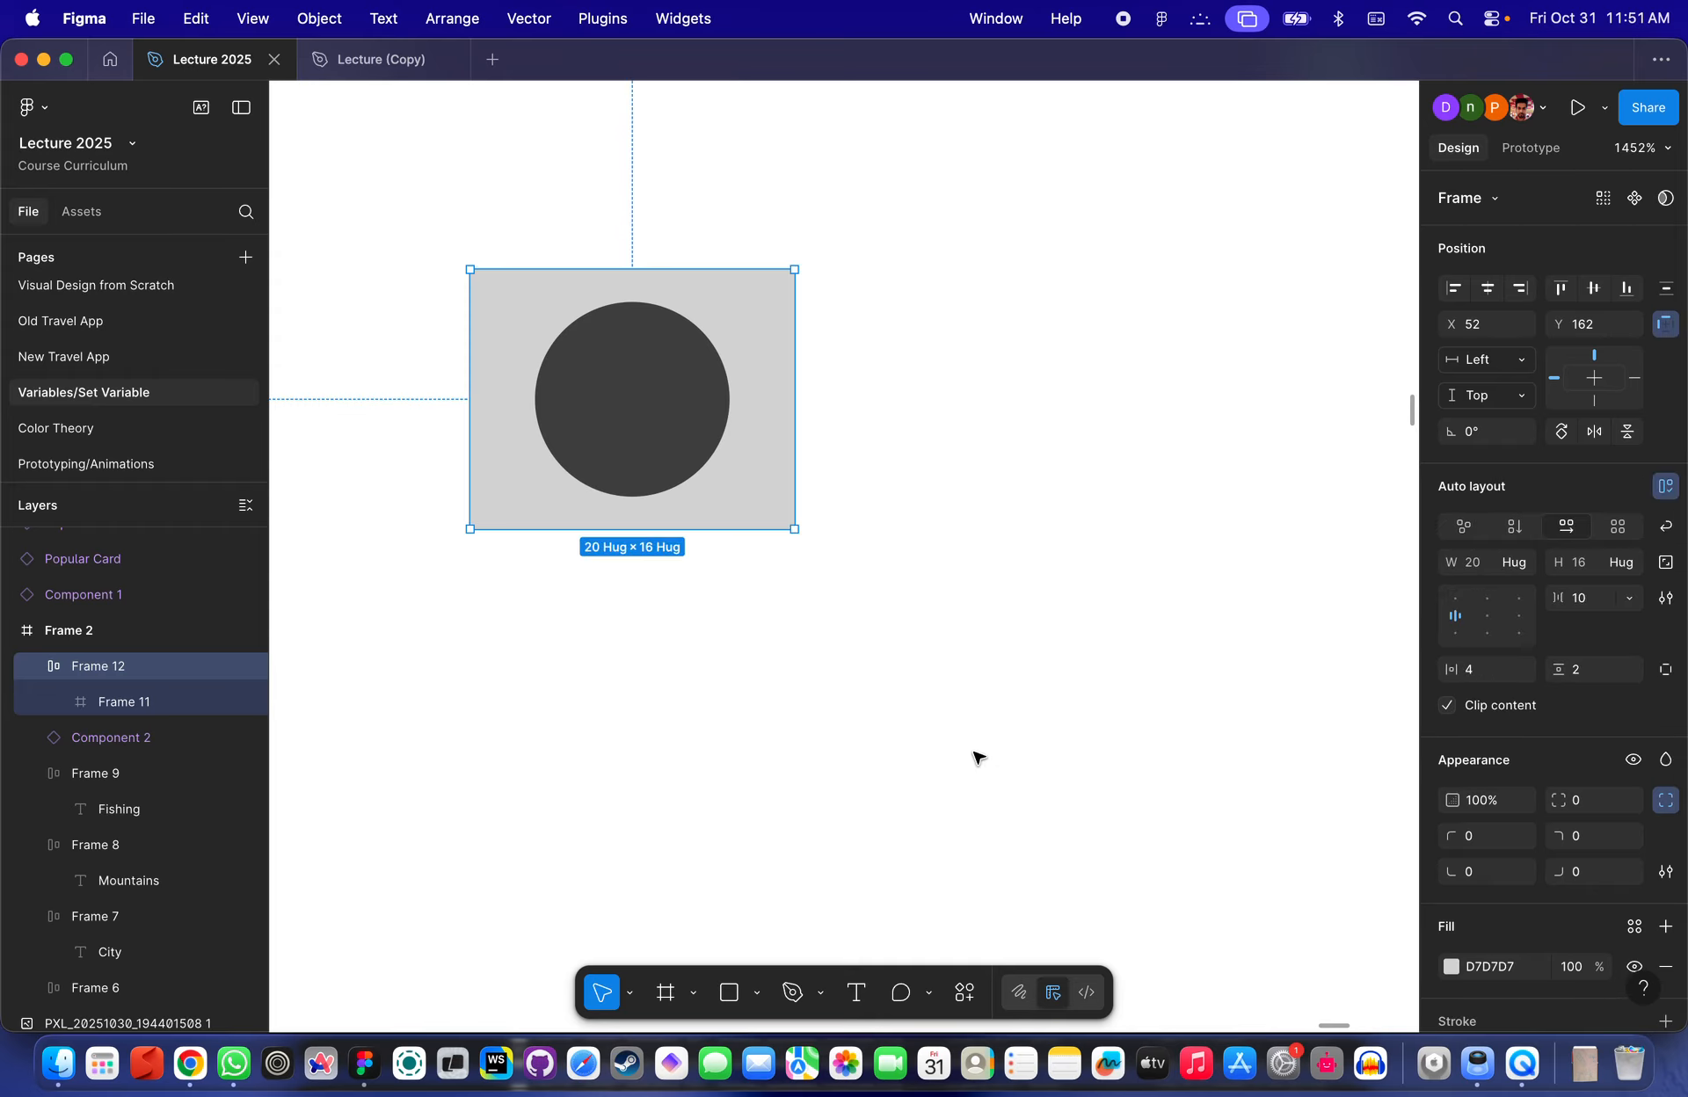
{"action": "left_click", "coordinate": [1495, 670]}
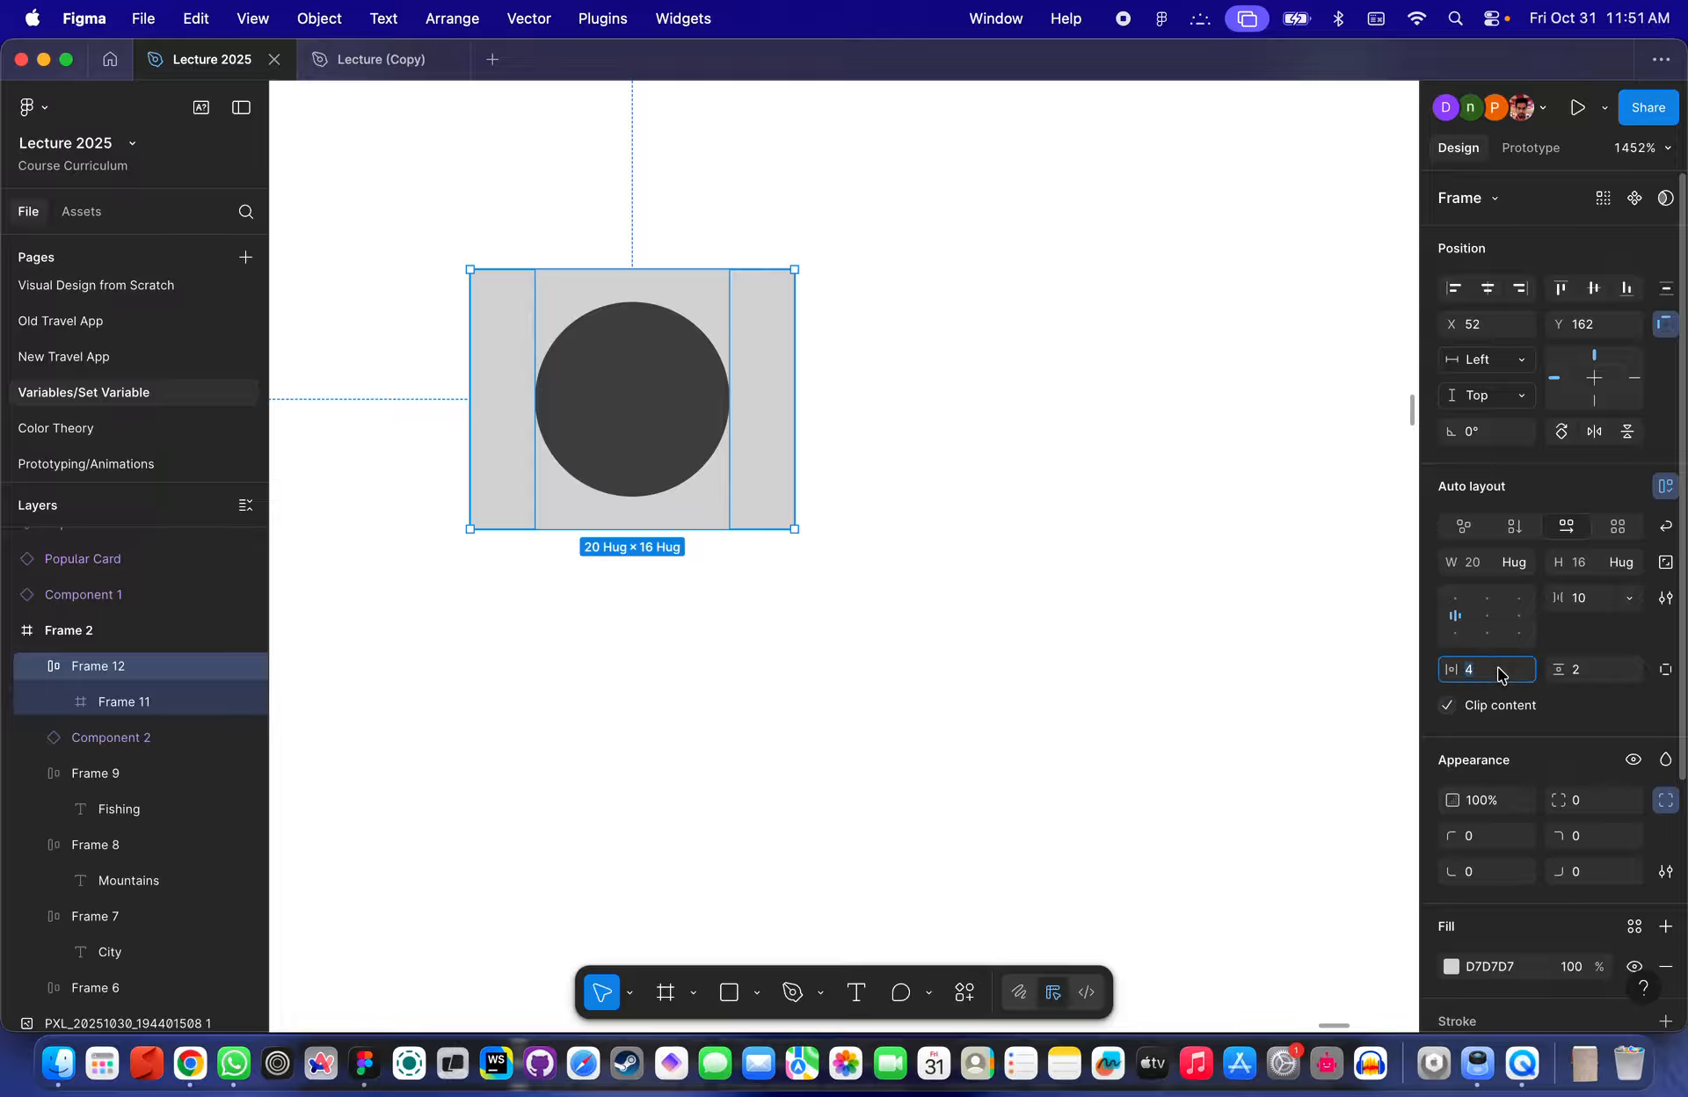
{"action": "left_click", "coordinate": [1612, 674]}
{"action": "type", "text": "1"}
{"action": "key", "text": "Return"}
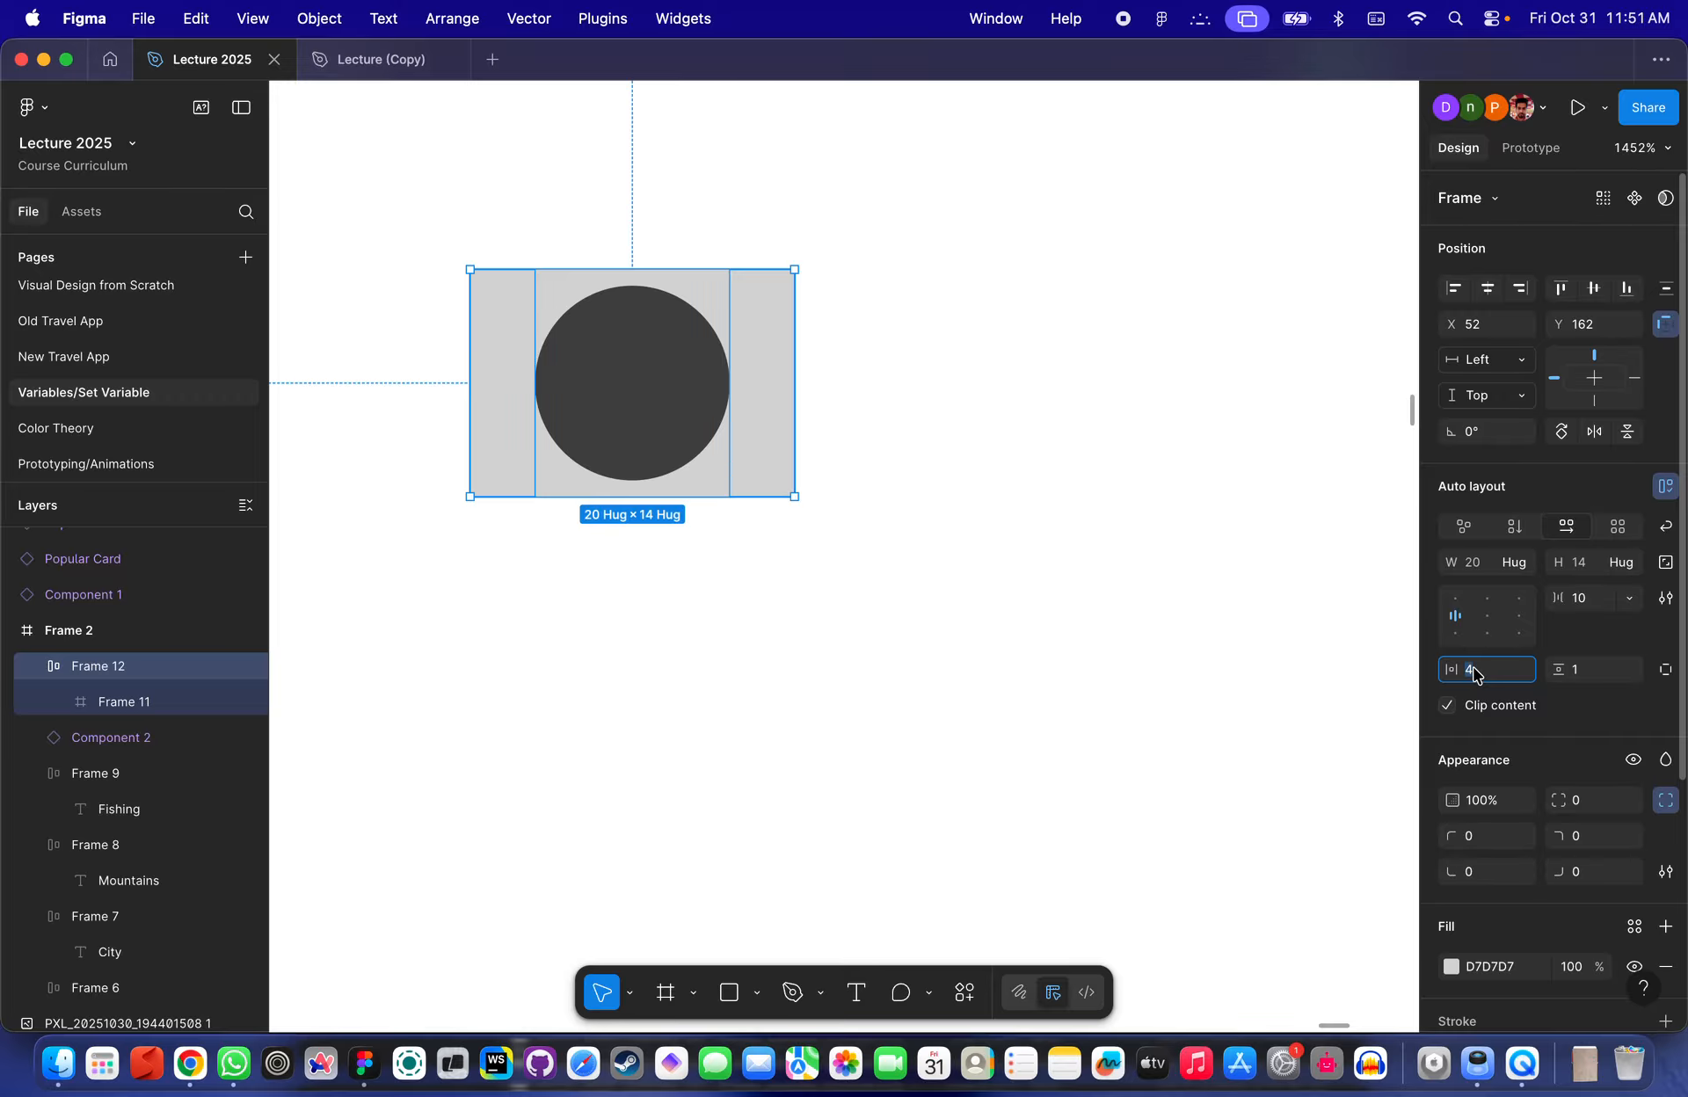
{"action": "type", "text": "1"}
{"action": "key", "text": "Return"}
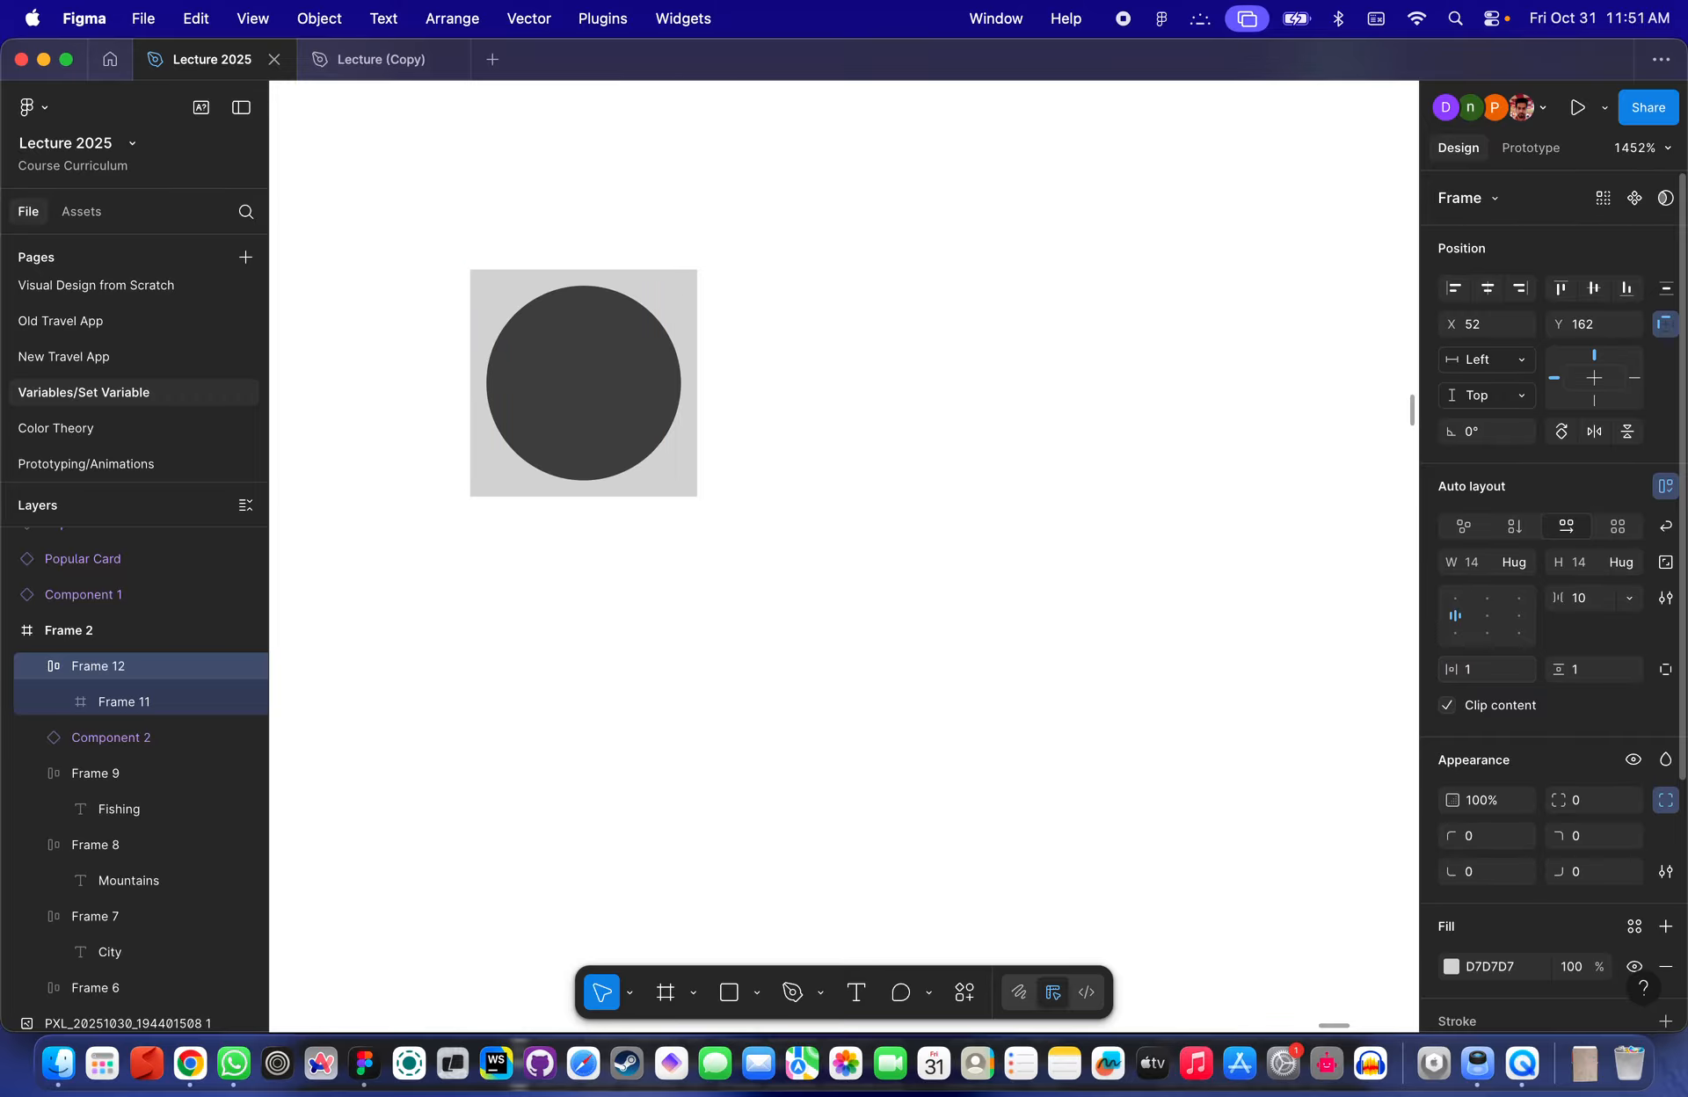
- Remove the auto layout and widen the outer frame to about 30 × 14 px
{"action": "left_click", "coordinate": [727, 577]}
{"action": "scroll", "coordinate": [809, 463], "scroll_direction": "down", "scroll_amount": 5}
{"action": "left_click", "coordinate": [640, 460]}
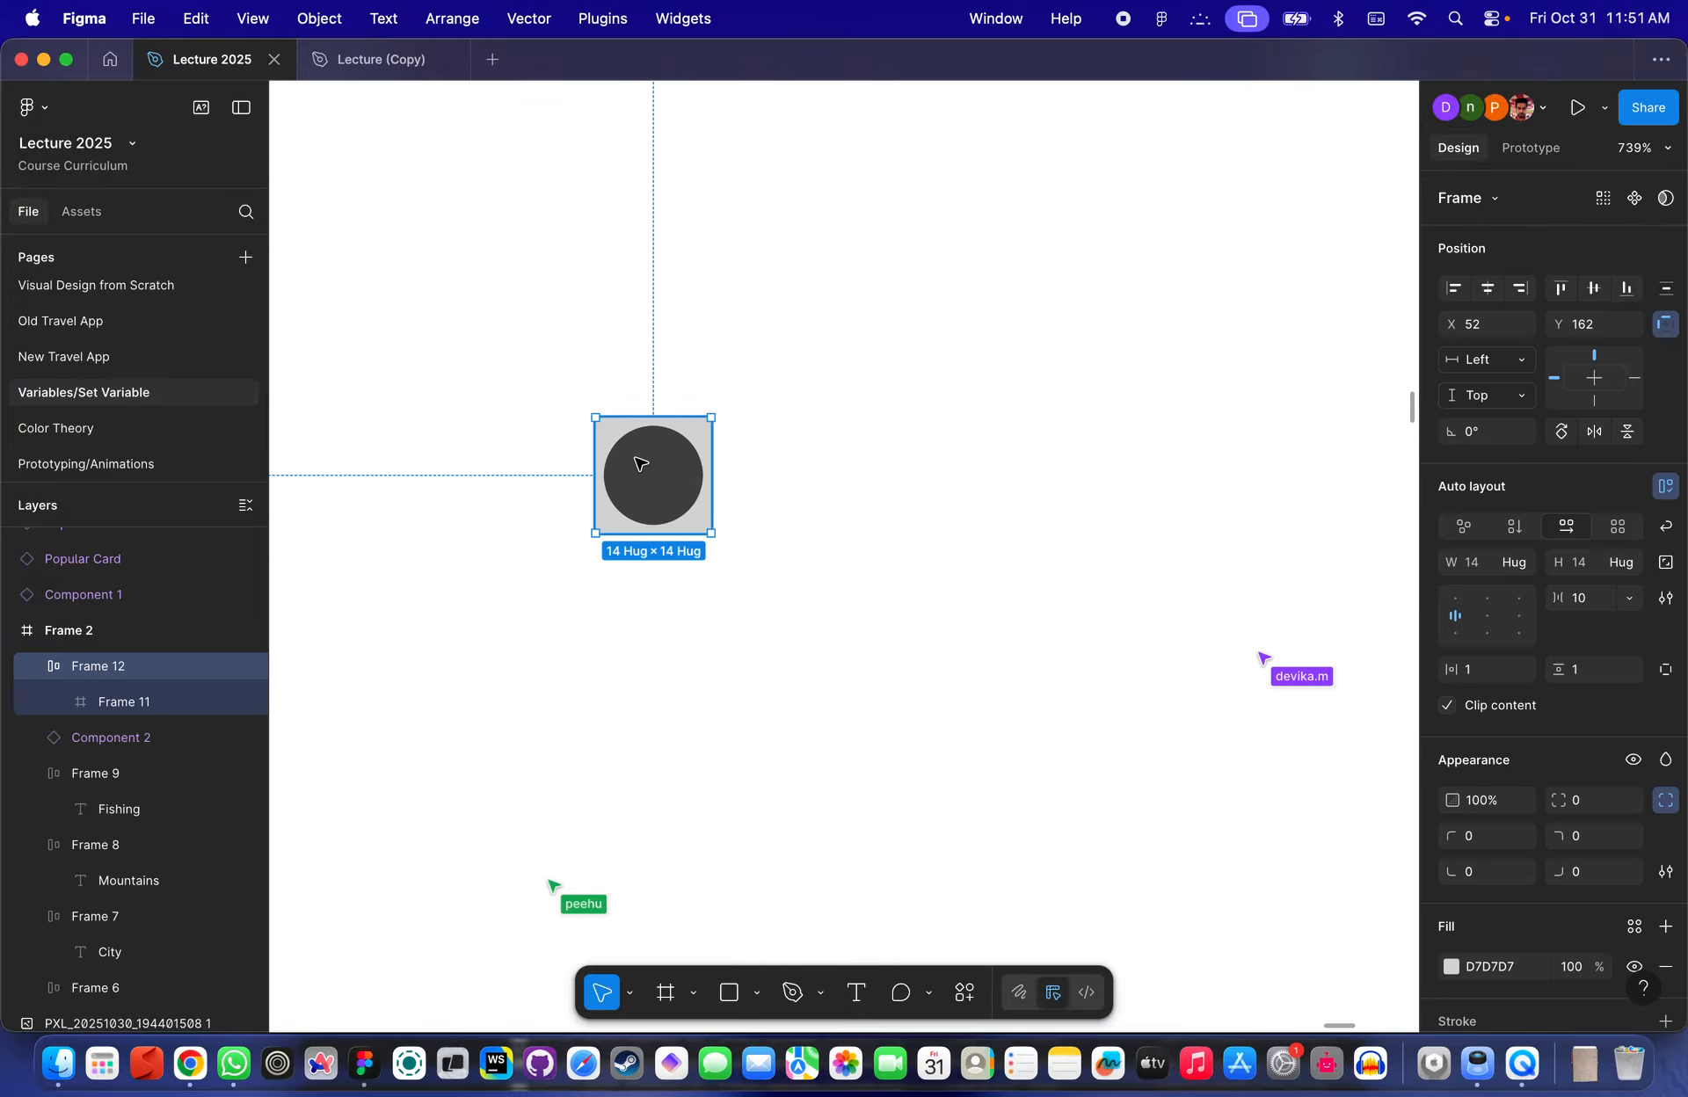
{"action": "left_click", "coordinate": [1664, 486]}
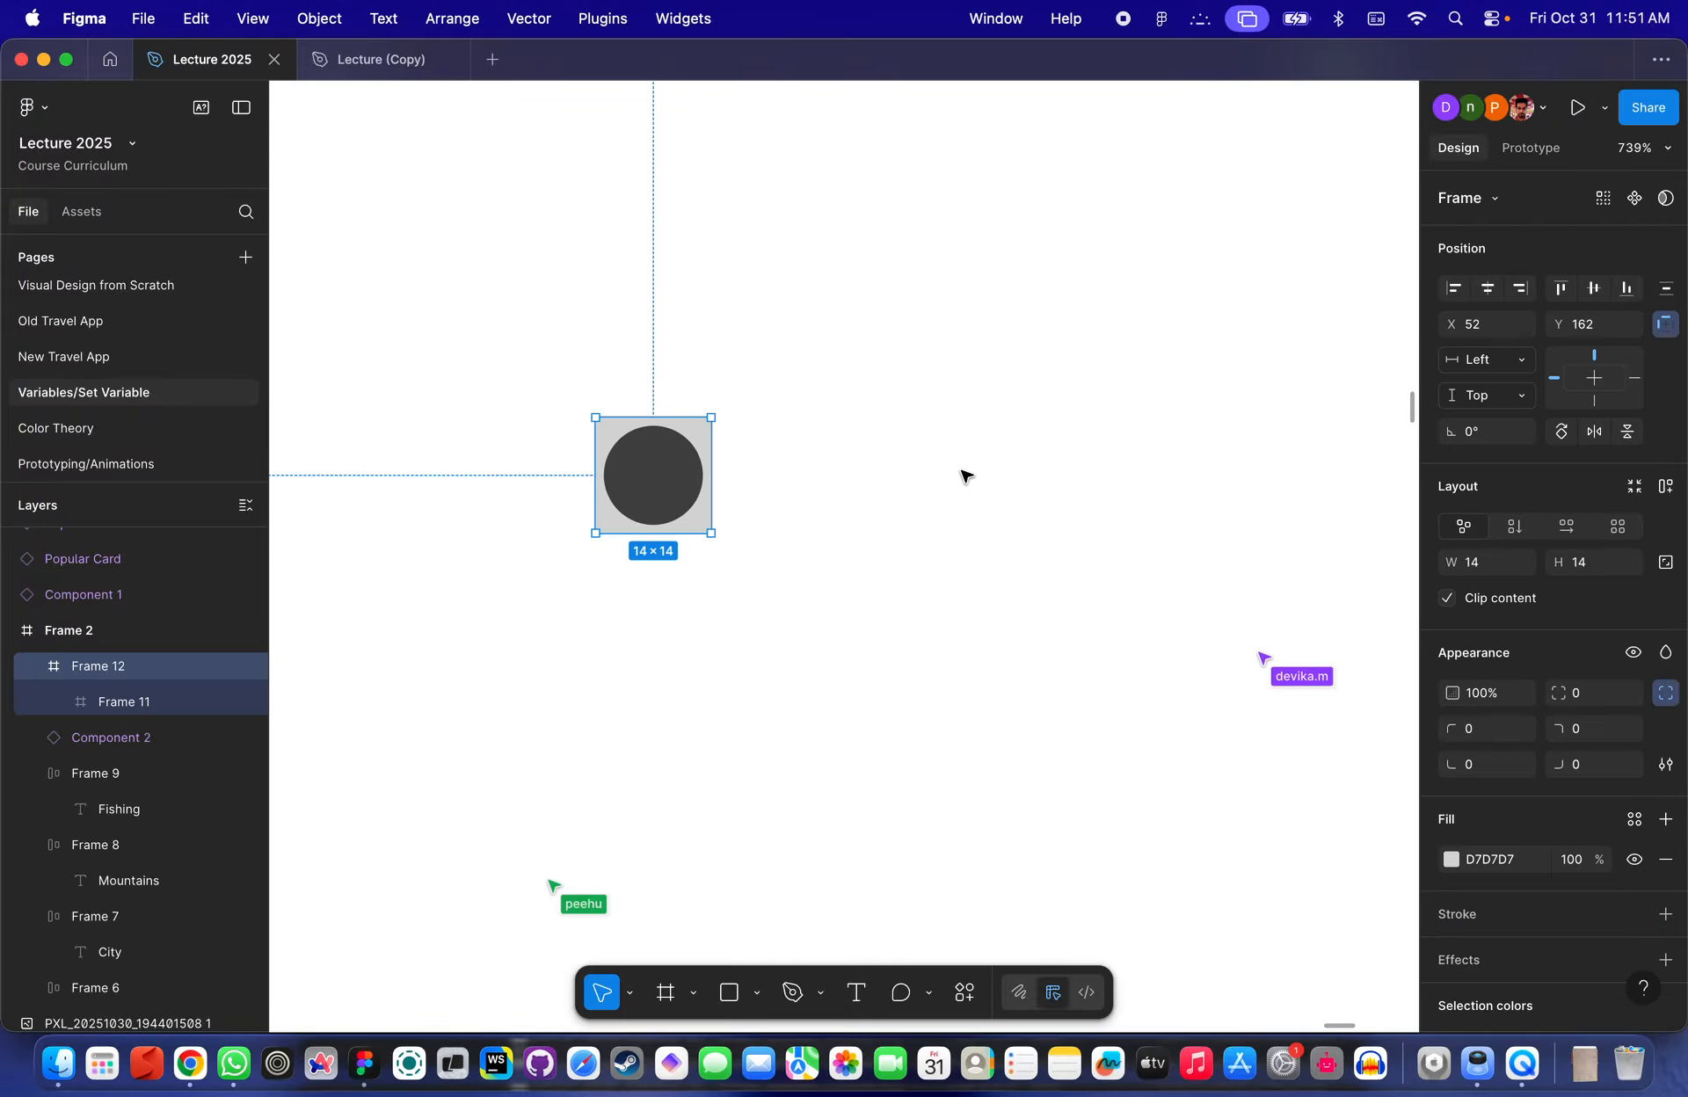
{"action": "left_click_drag", "start_coordinate": [709, 480], "coordinate": [843, 478]}
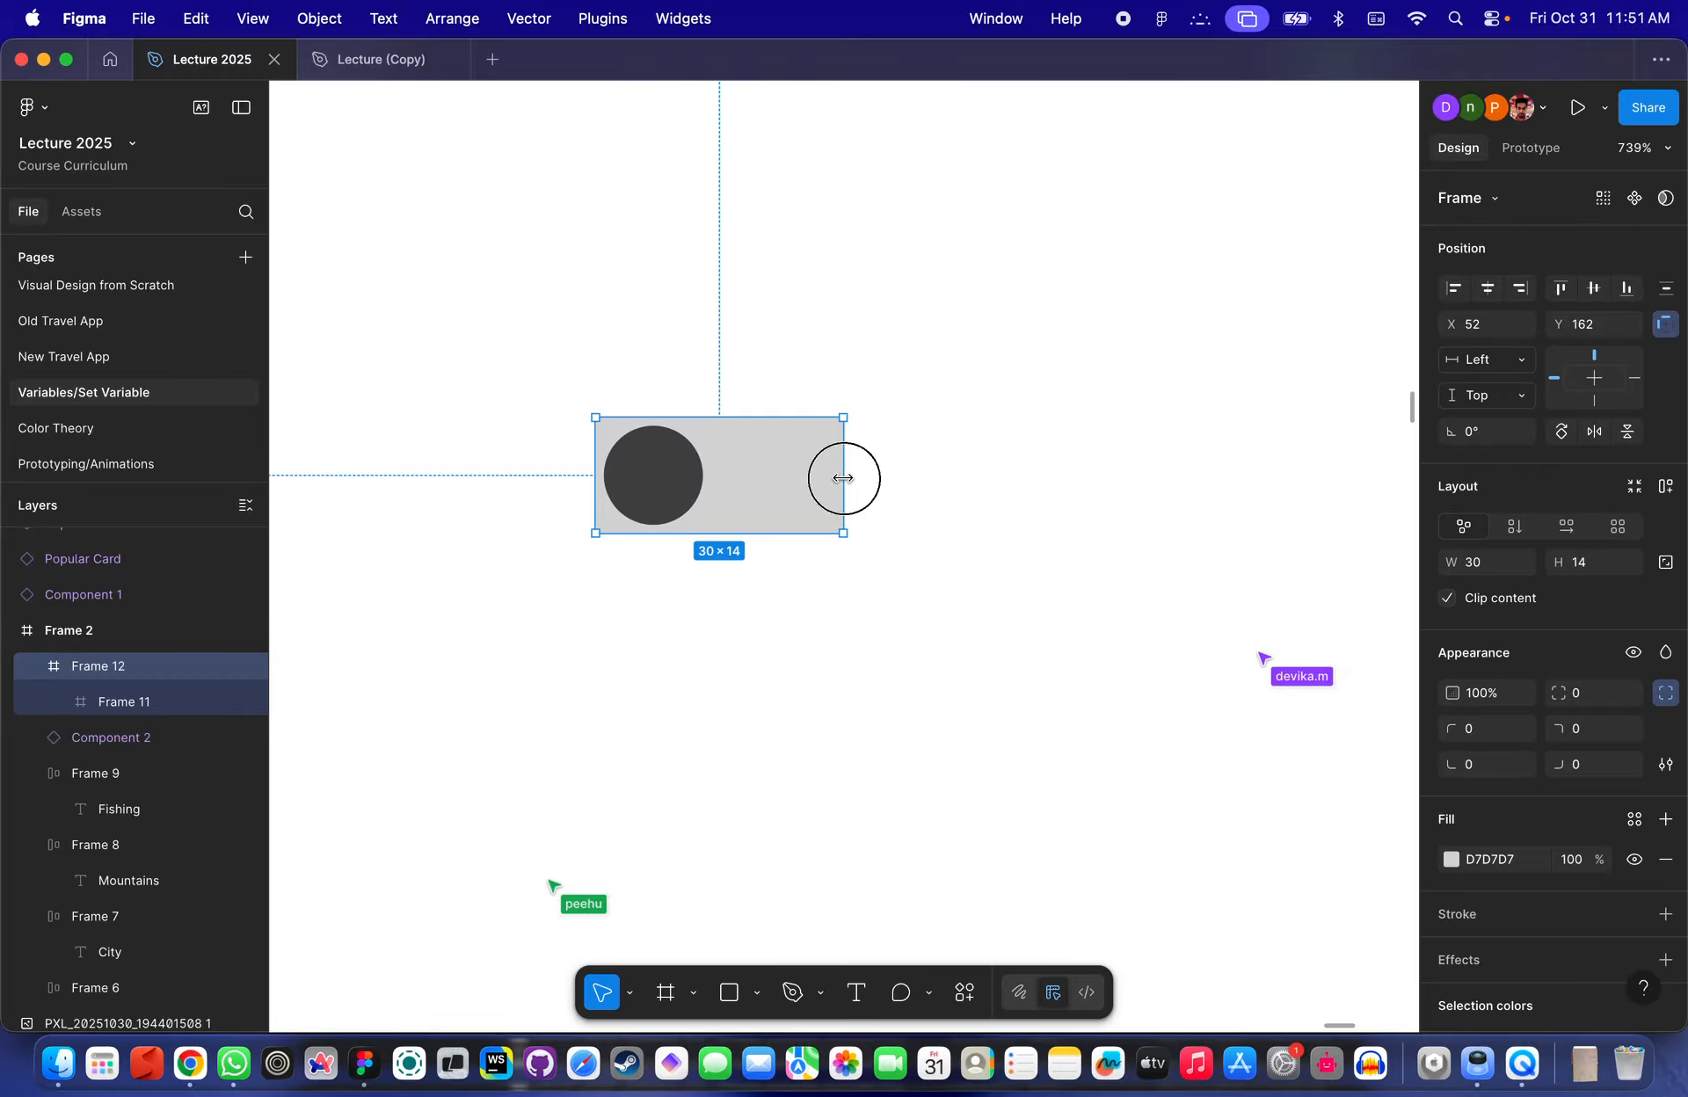
{"action": "left_click", "coordinate": [879, 485]}
- Set the outer frame's corner radius to 100 to make it a pill shape
{"action": "left_click", "coordinate": [750, 471]}
{"action": "scroll", "coordinate": [750, 471], "scroll_direction": "up", "scroll_amount": 3}
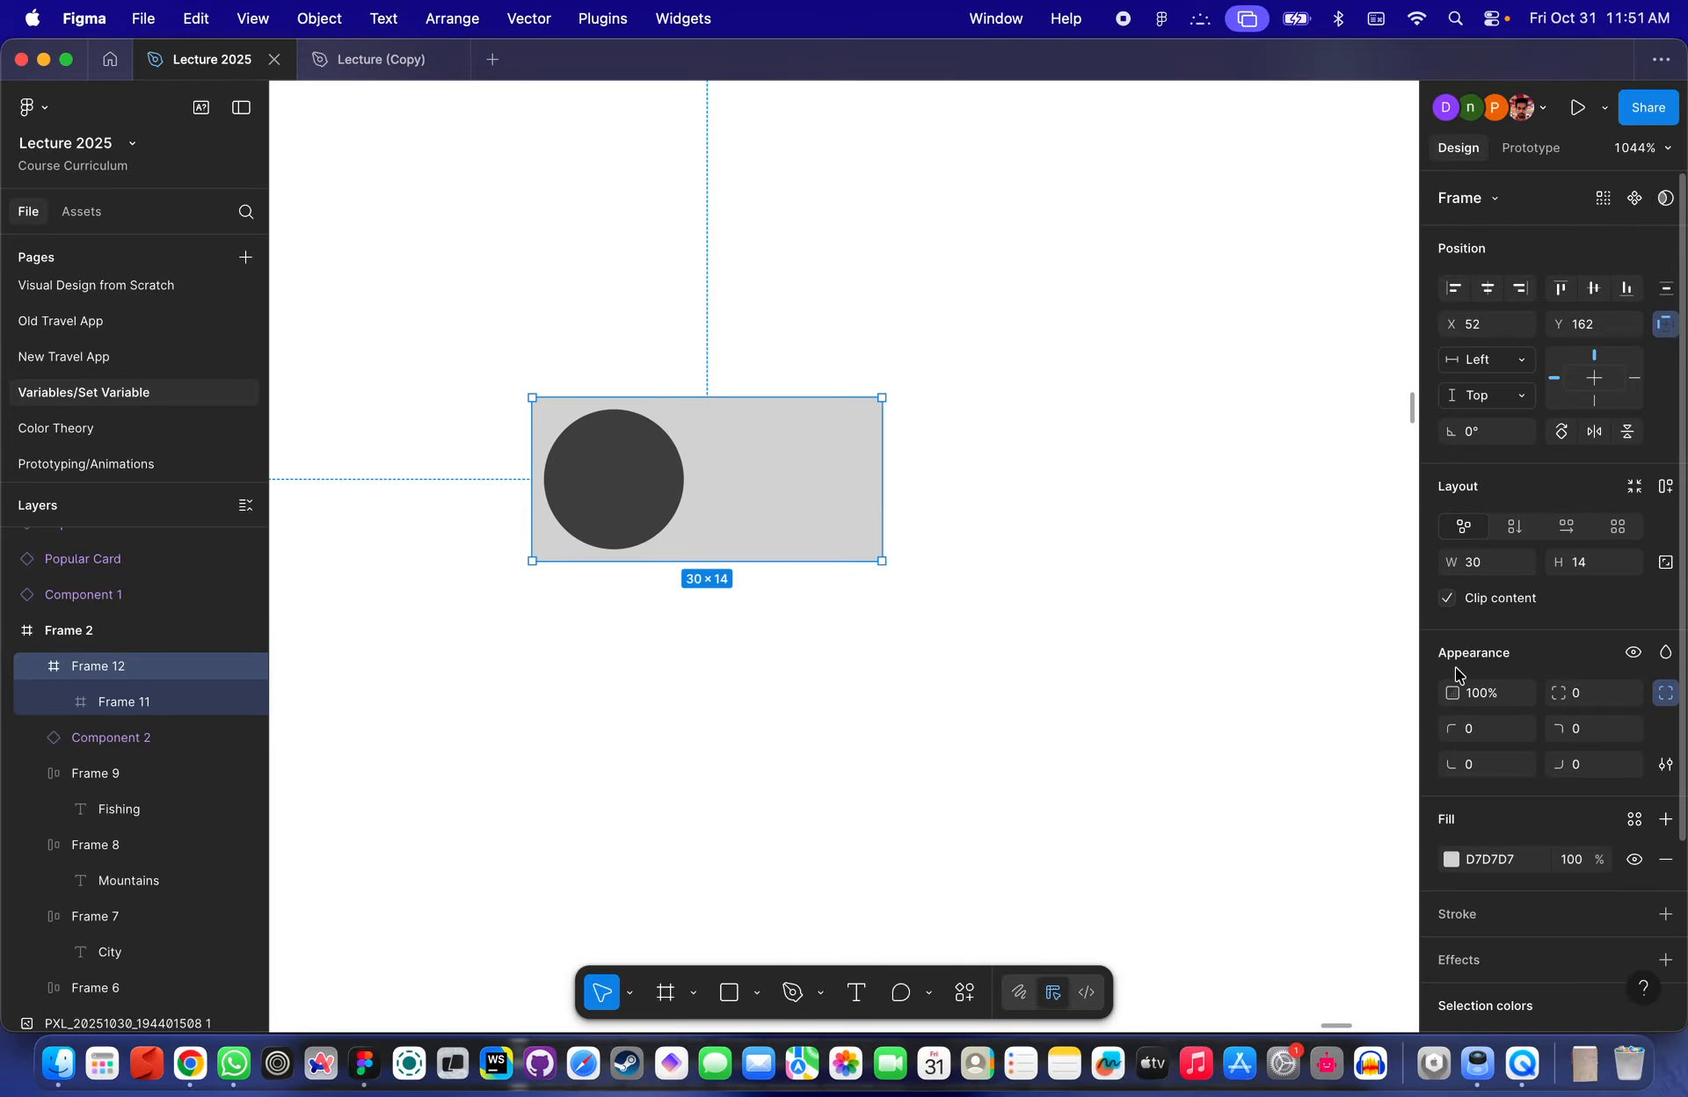
{"action": "type", "text": "00"}
{"action": "key", "text": "Return"}
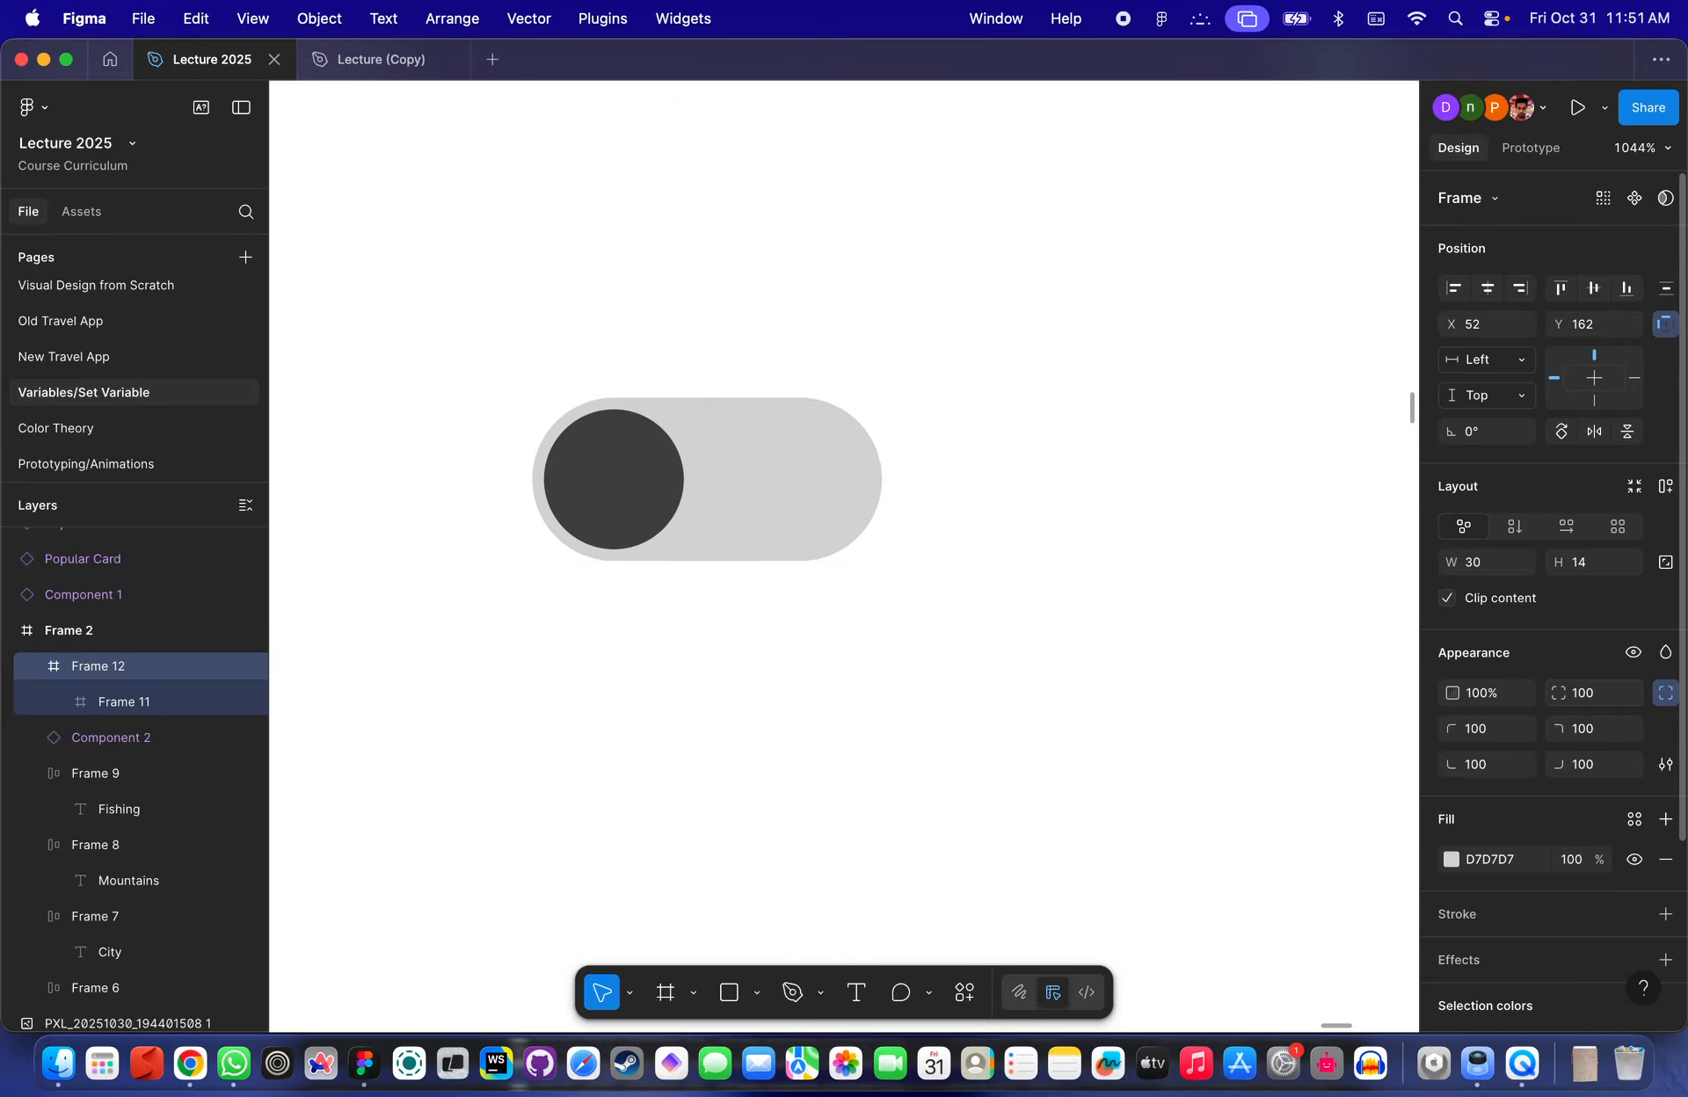
- Add a drop shadow with a blur of 8 to the inner circle
{"action": "left_click", "coordinate": [1043, 648]}
{"action": "scroll", "coordinate": [1043, 648], "scroll_direction": "down", "scroll_amount": 5}
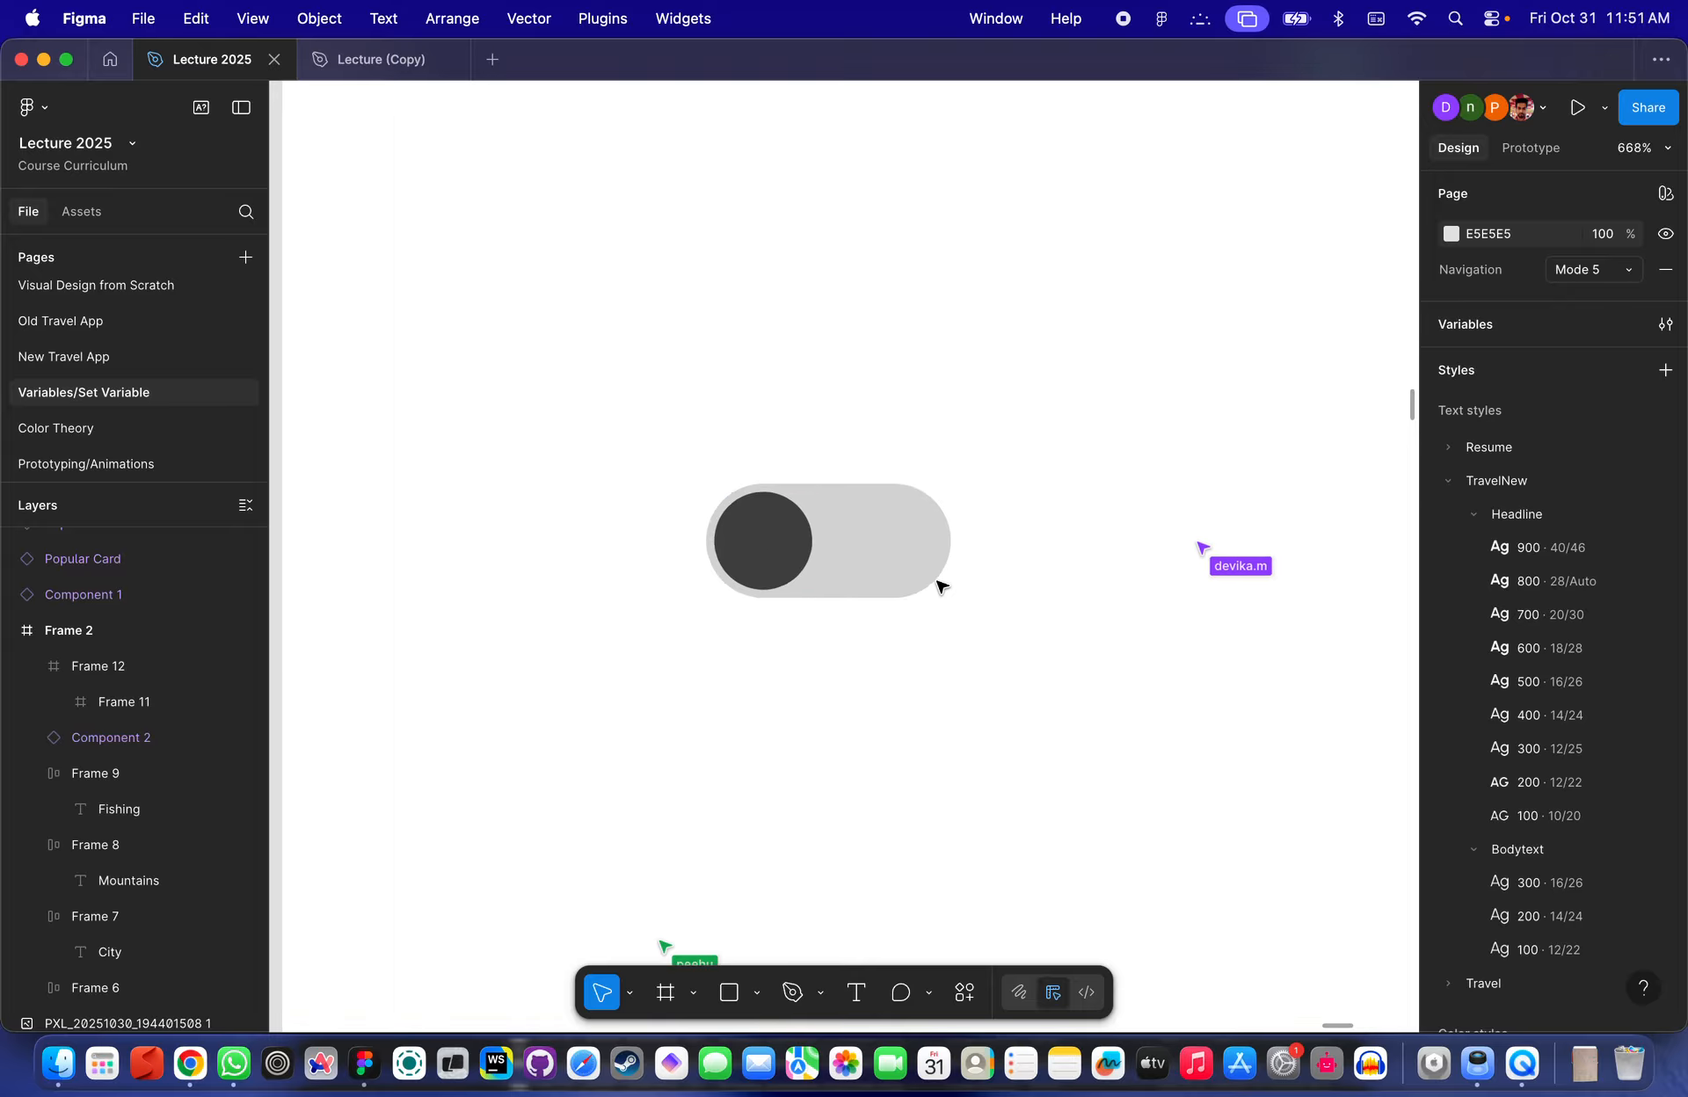
{"action": "scroll", "coordinate": [938, 584], "scroll_direction": "up", "scroll_amount": 3}
{"action": "left_click", "coordinate": [841, 569]}
{"action": "scroll", "coordinate": [841, 569], "scroll_direction": "up", "scroll_amount": 2}
{"action": "scroll", "coordinate": [761, 463], "scroll_direction": "down", "scroll_amount": 4}
{"action": "scroll", "coordinate": [751, 501], "scroll_direction": "down", "scroll_amount": 4}
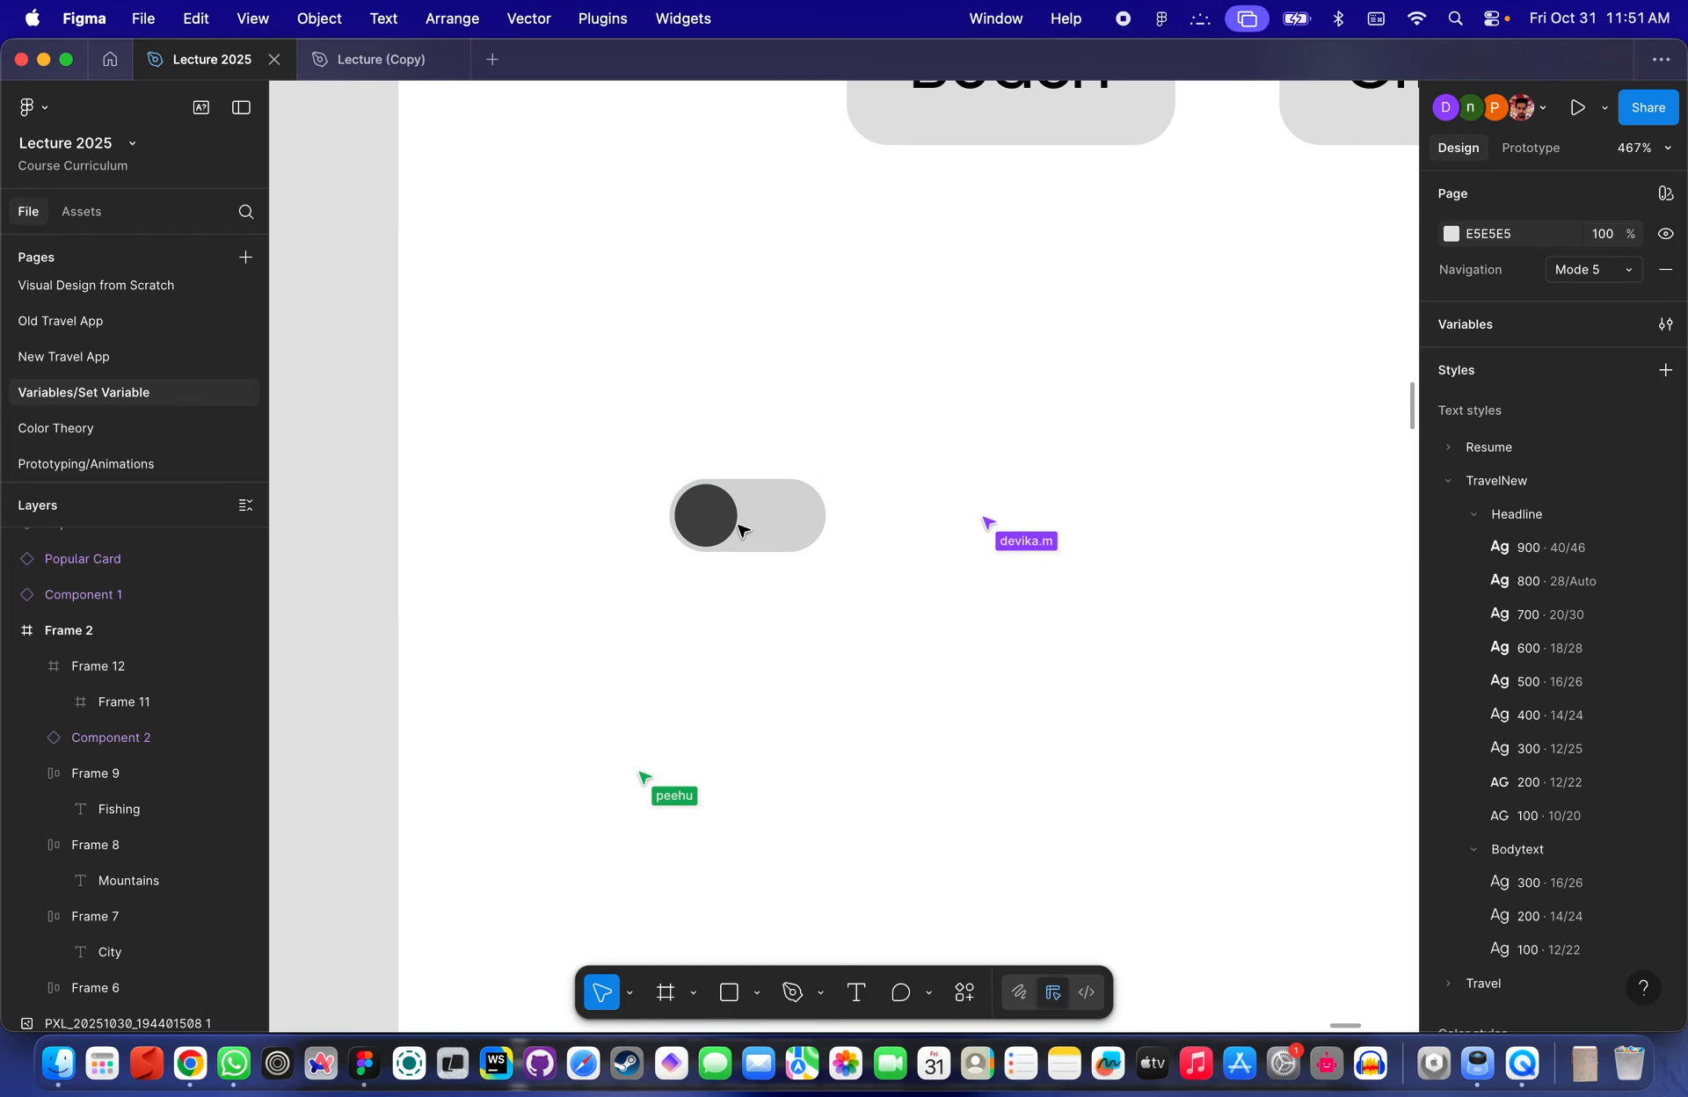
{"action": "scroll", "coordinate": [715, 478], "scroll_direction": "up", "scroll_amount": 5}
{"action": "left_click", "coordinate": [773, 519]}
{"action": "left_click", "coordinate": [738, 573]}
{"action": "scroll", "coordinate": [739, 571], "scroll_direction": "up", "scroll_amount": 3}
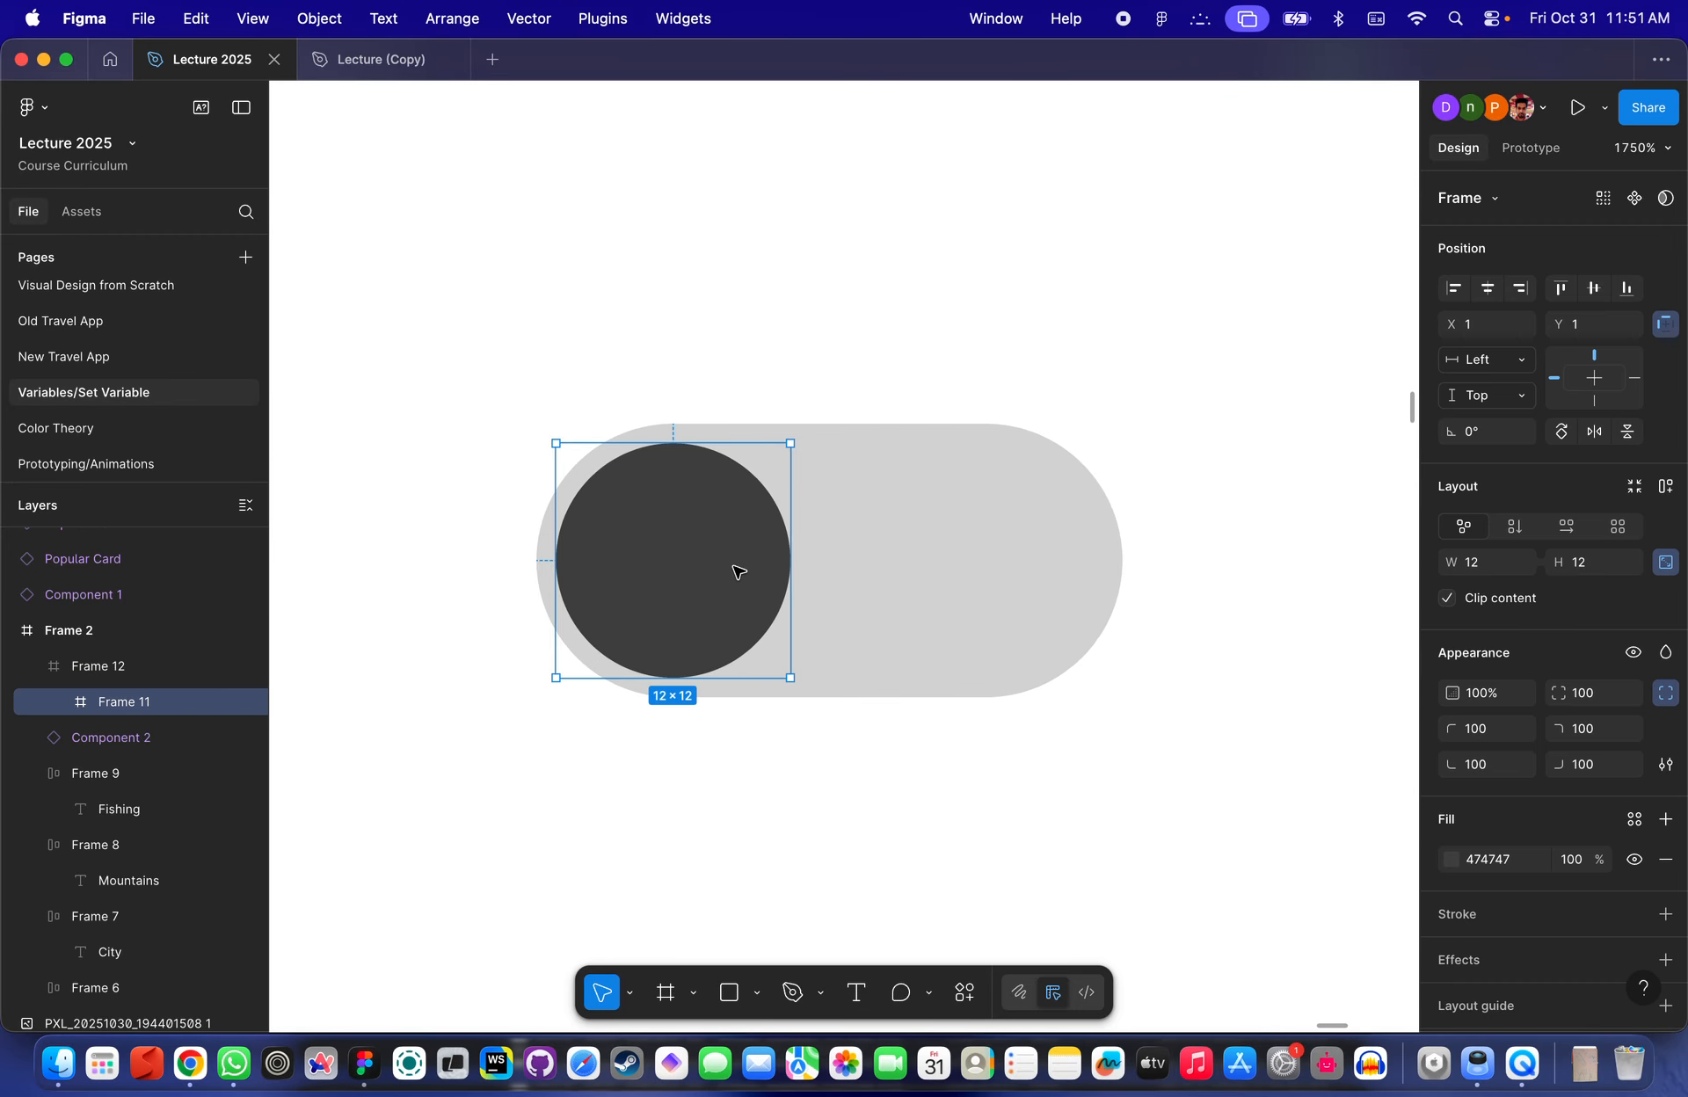
{"action": "scroll", "coordinate": [1498, 784], "scroll_direction": "down", "scroll_amount": 2}
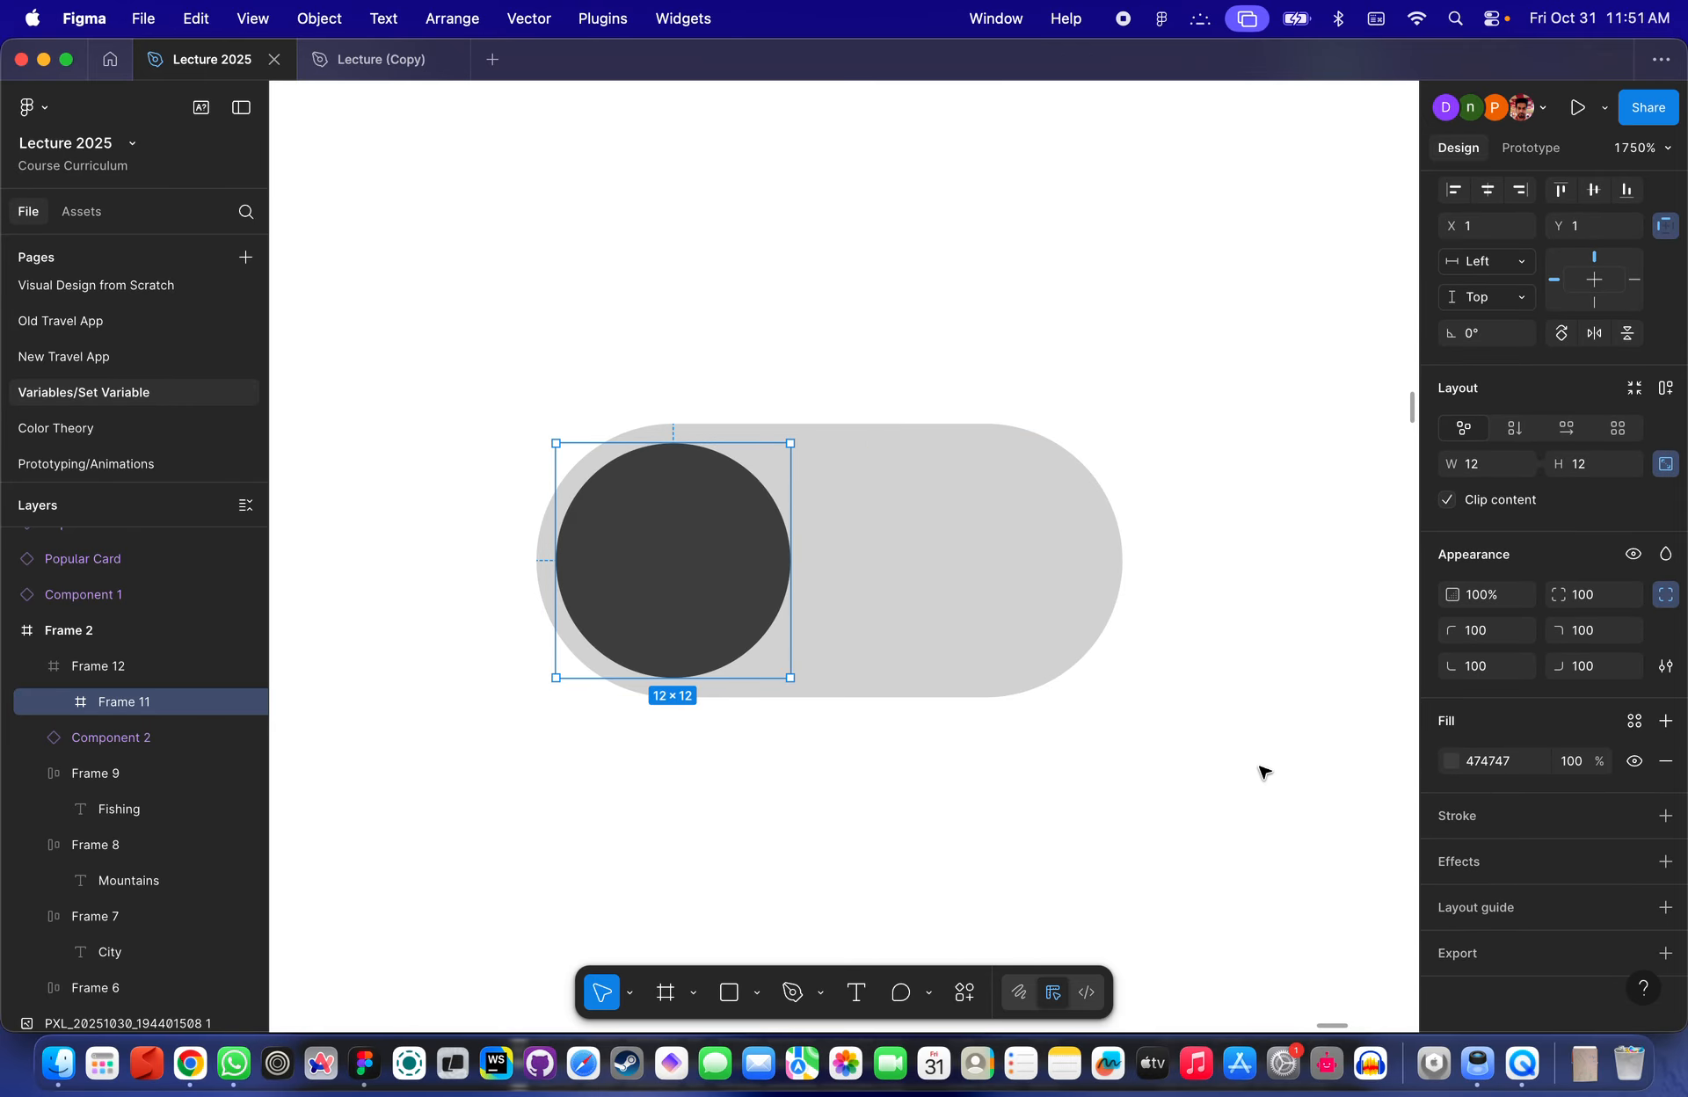
{"action": "left_click", "coordinate": [1461, 863]}
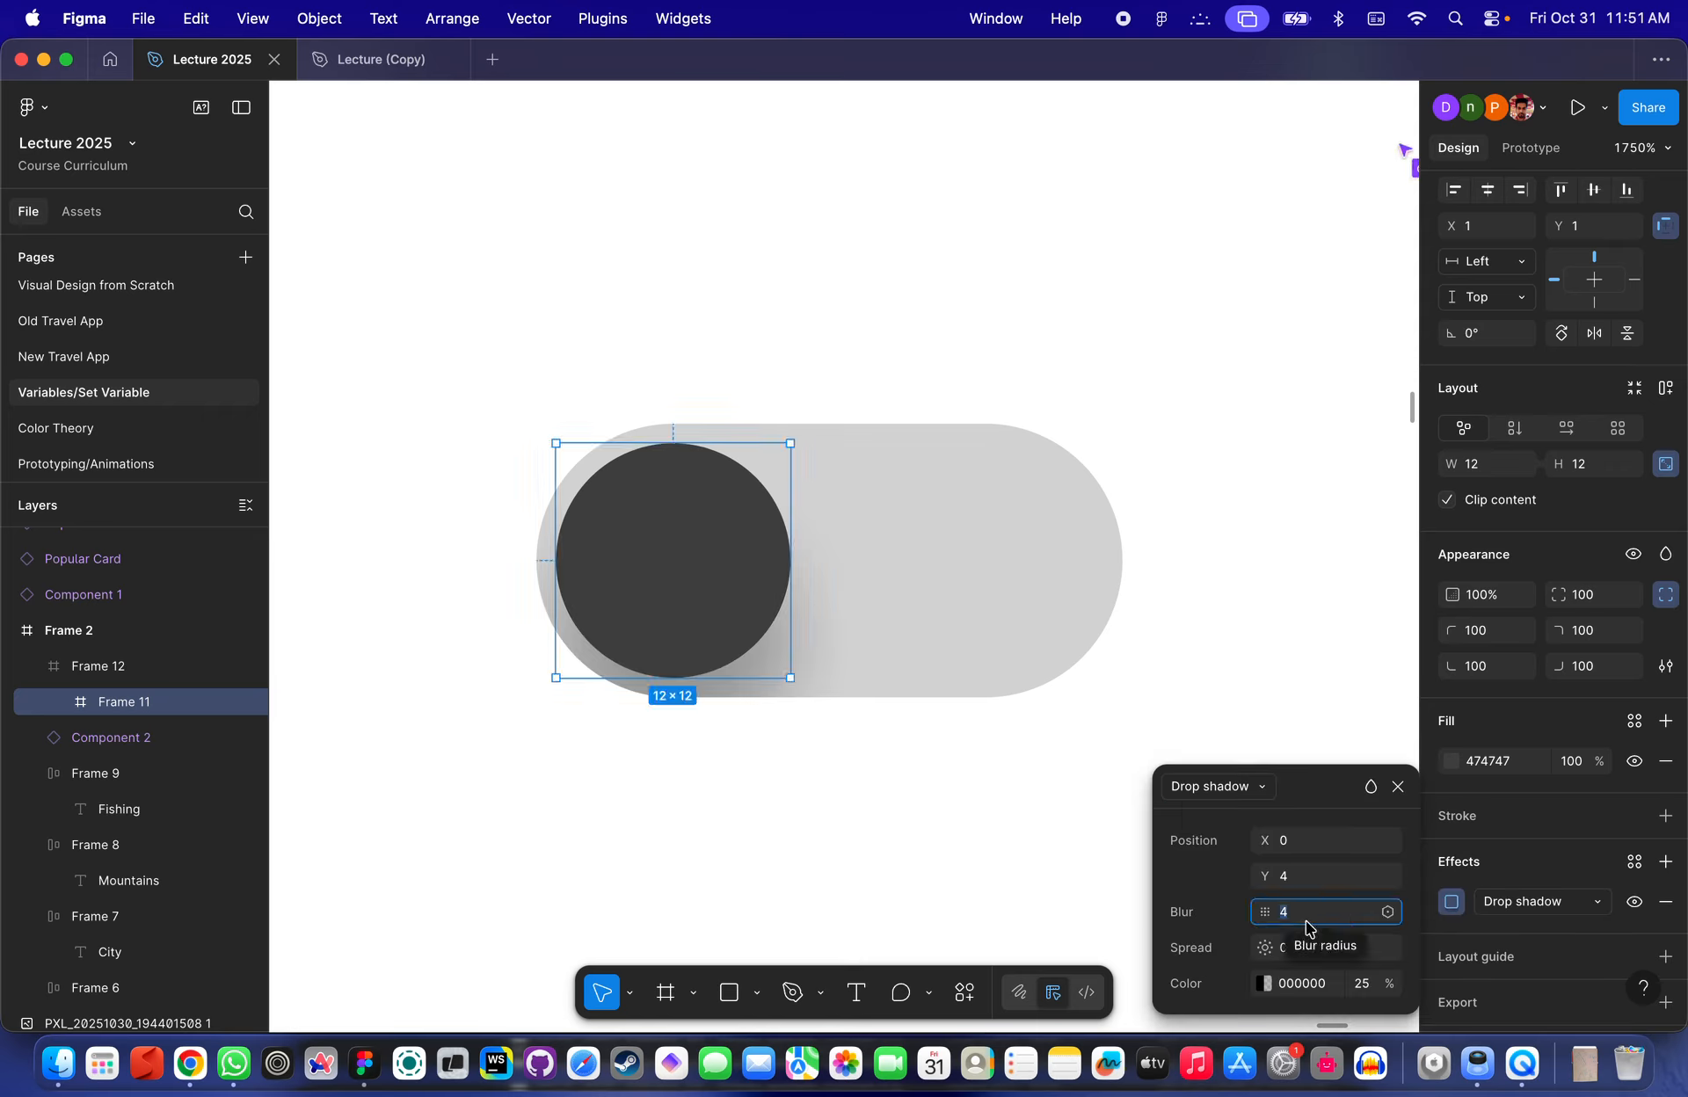
{"action": "type", "text": "8"}
{"action": "key", "text": "Return"}
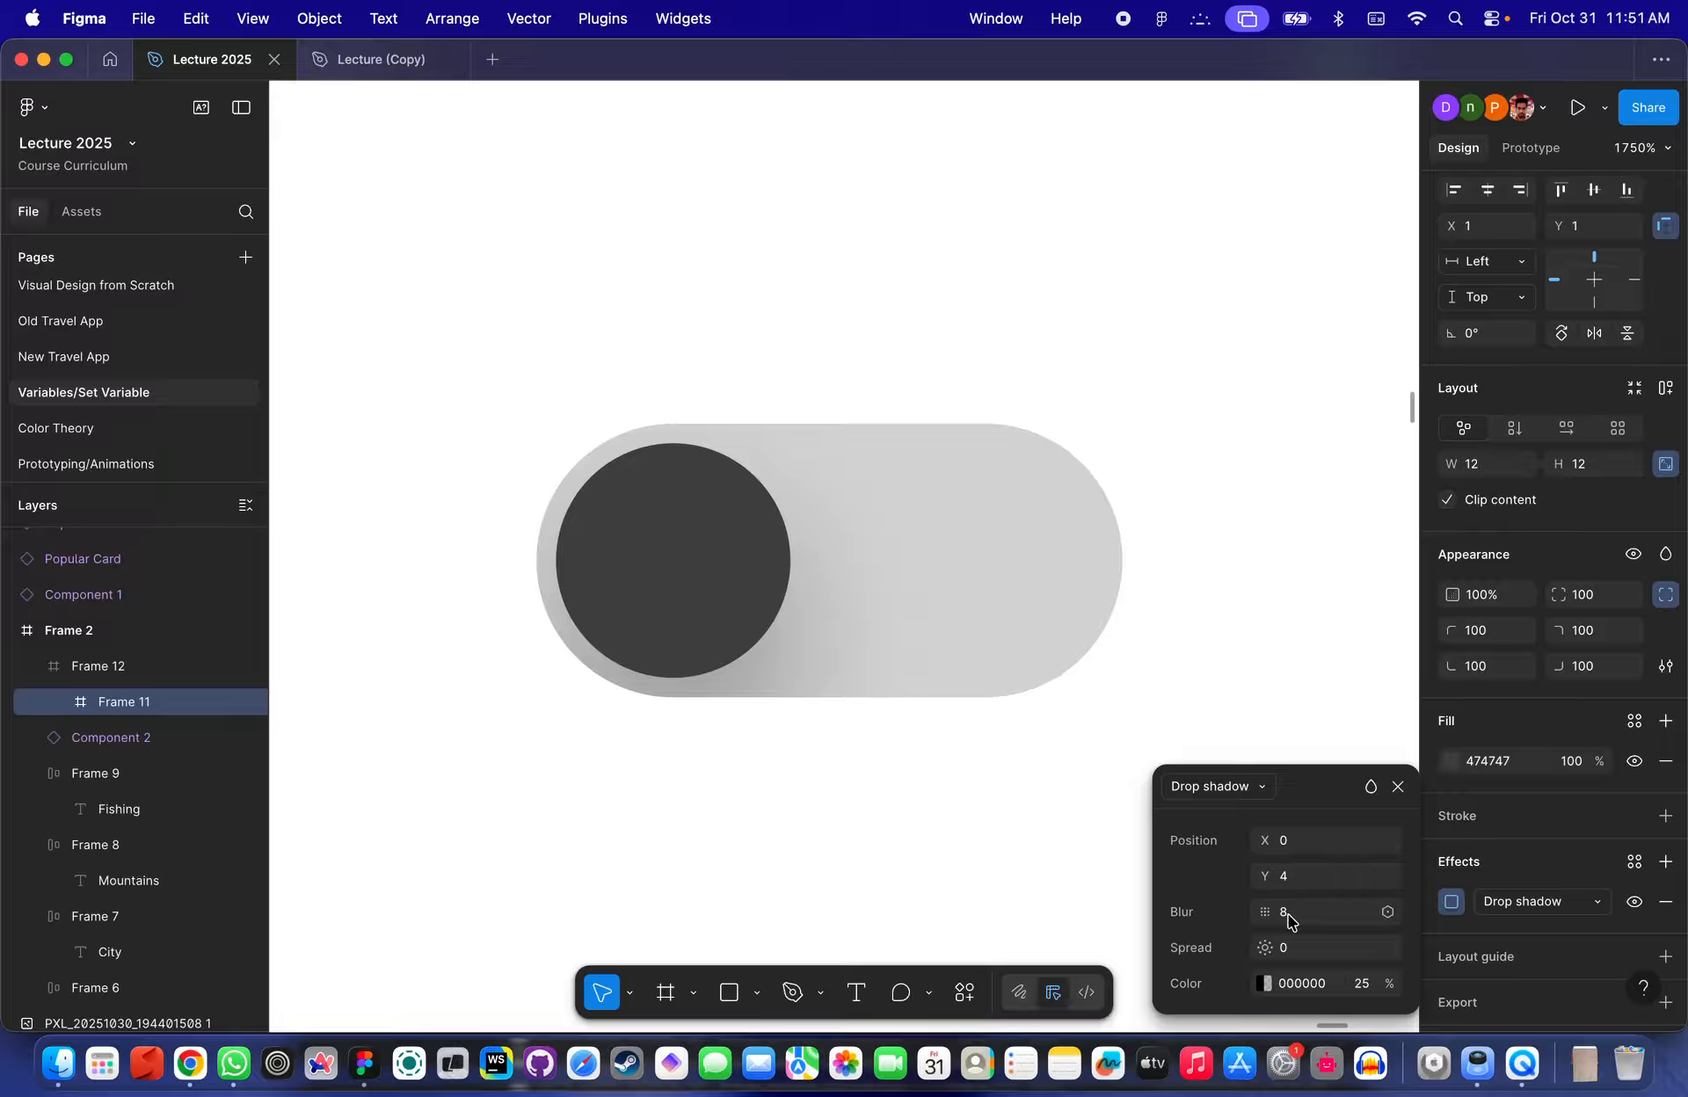
- Change the outer frame's fill to white FFFFFF
{"action": "left_click", "coordinate": [1202, 528]}
{"action": "scroll", "coordinate": [1202, 529], "scroll_direction": "down", "scroll_amount": 3}
{"action": "left_click", "coordinate": [1028, 556]}
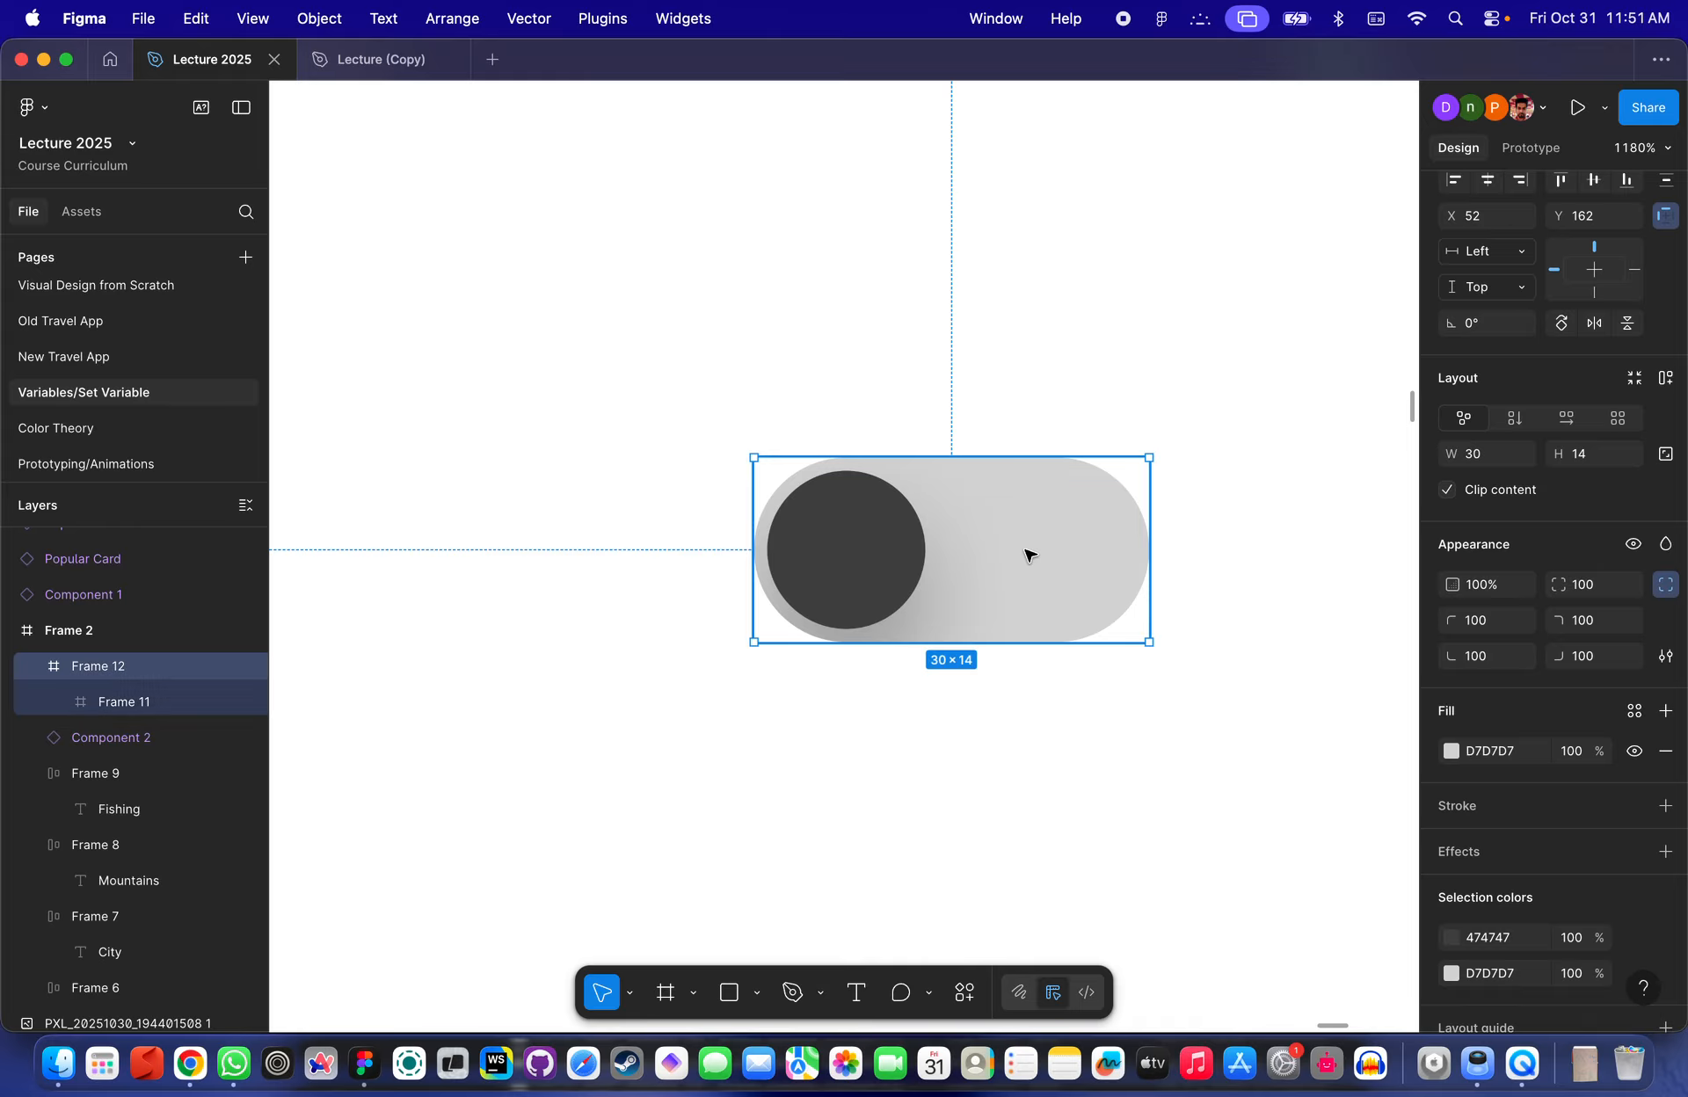
{"action": "scroll", "coordinate": [1027, 555], "scroll_direction": "down", "scroll_amount": 2}
{"action": "scroll", "coordinate": [1010, 554], "scroll_direction": "up", "scroll_amount": 4}
{"action": "left_click", "coordinate": [799, 545]}
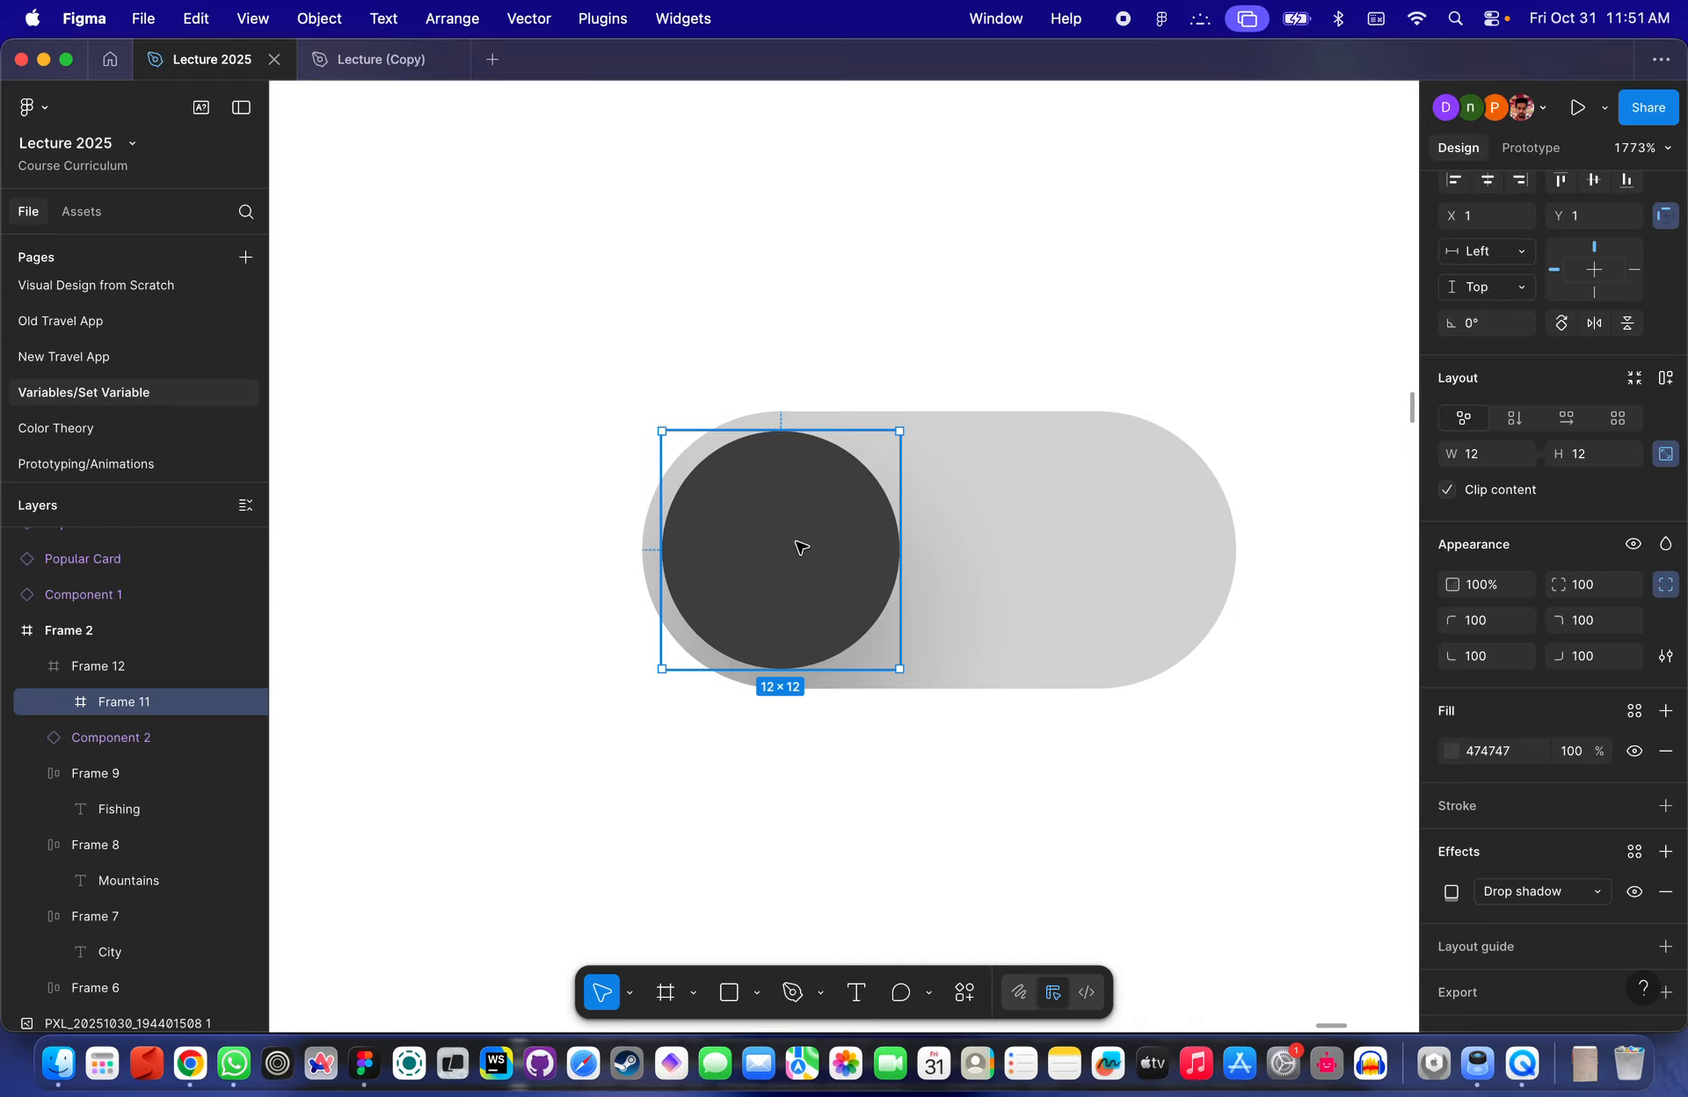
{"action": "scroll", "coordinate": [799, 547], "scroll_direction": "down", "scroll_amount": 1}
{"action": "scroll", "coordinate": [908, 546], "scroll_direction": "up", "scroll_amount": 3}
{"action": "left_click", "coordinate": [1099, 516]}
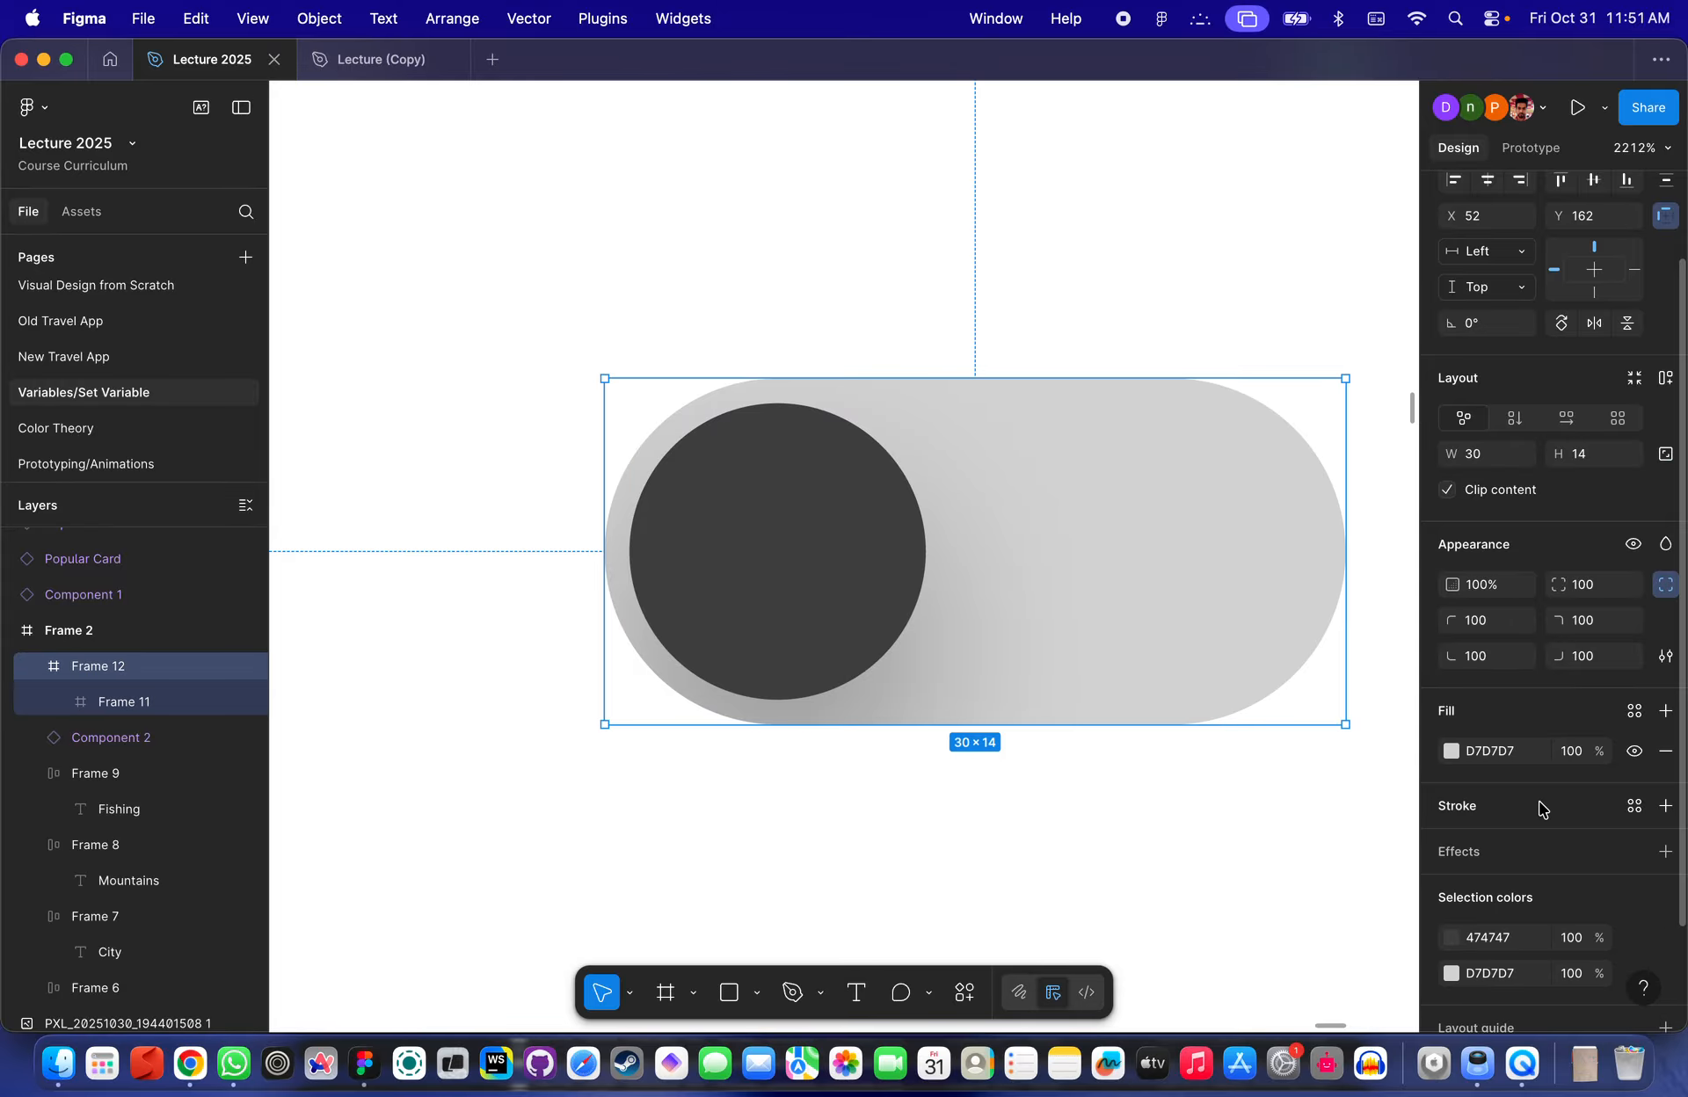
{"action": "left_click", "coordinate": [1449, 752]}
{"action": "left_click_drag", "start_coordinate": [1205, 598], "coordinate": [1088, 530]}
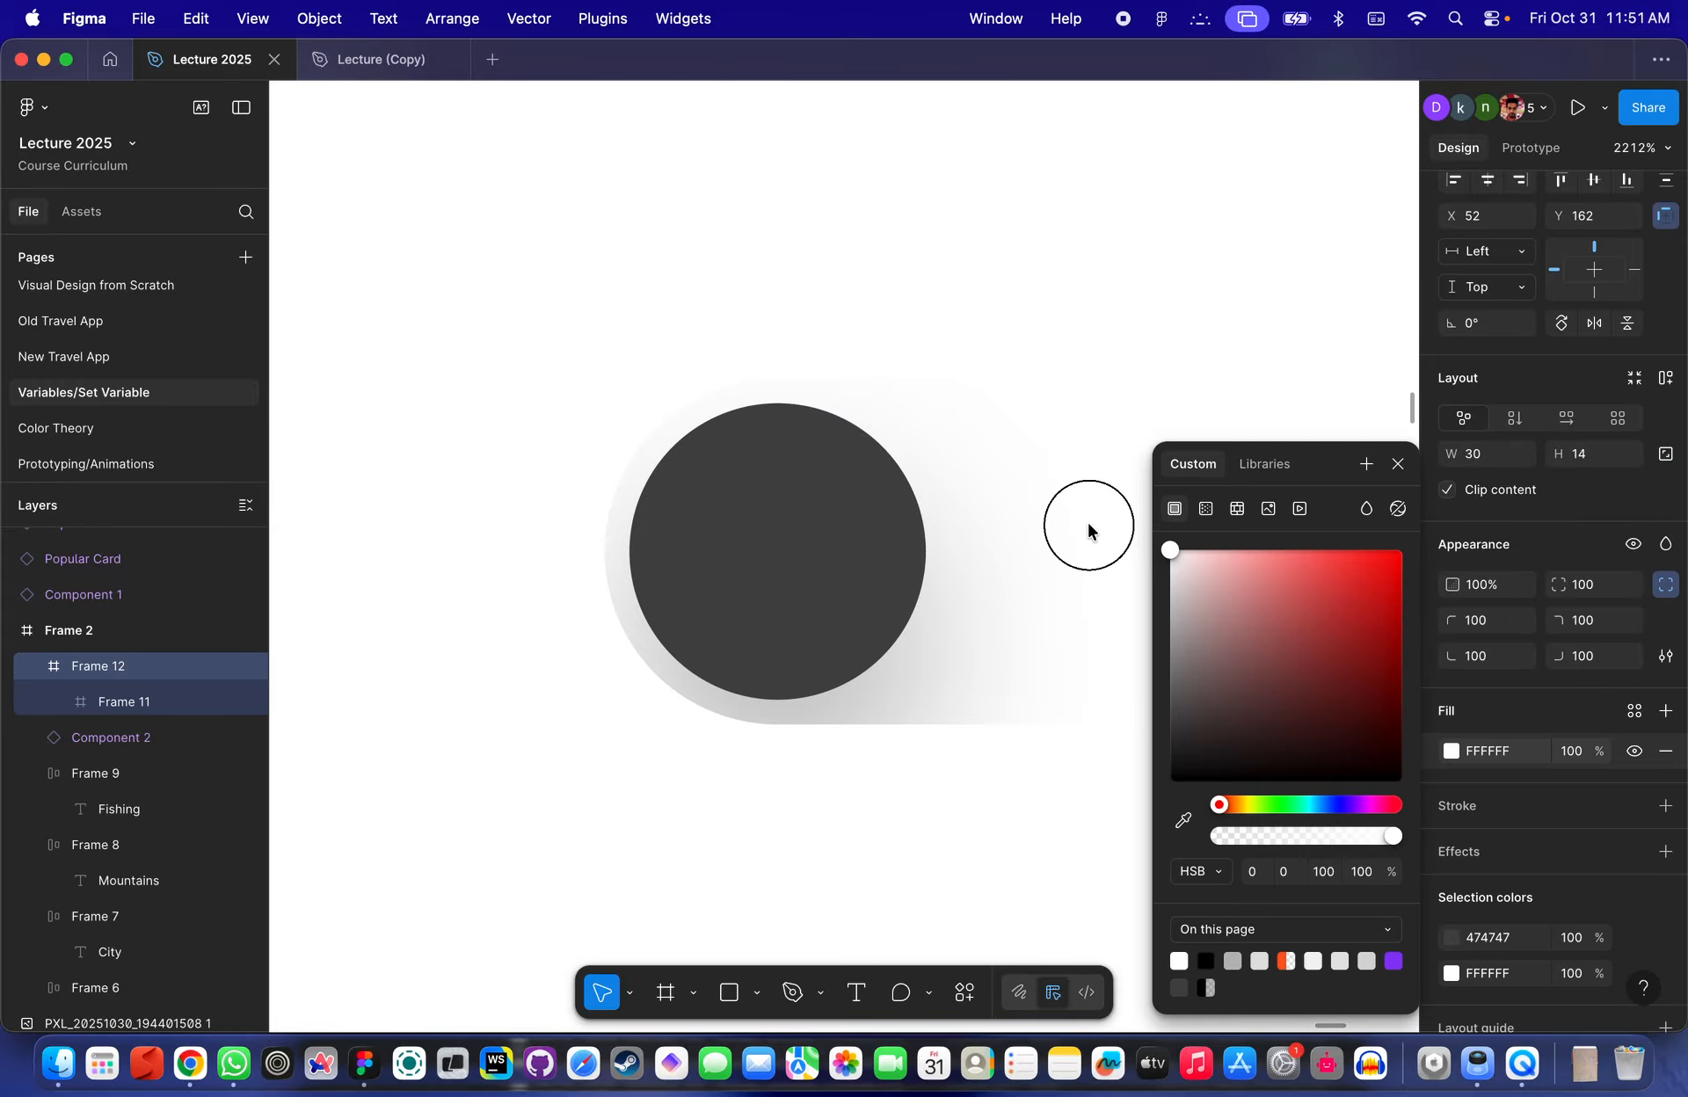
- Add a black 000000 stroke of 1 to the outer frame, positioned outside
{"action": "left_click", "coordinate": [991, 252]}
{"action": "scroll", "coordinate": [991, 252], "scroll_direction": "down", "scroll_amount": 3}
{"action": "left_click", "coordinate": [1032, 433]}
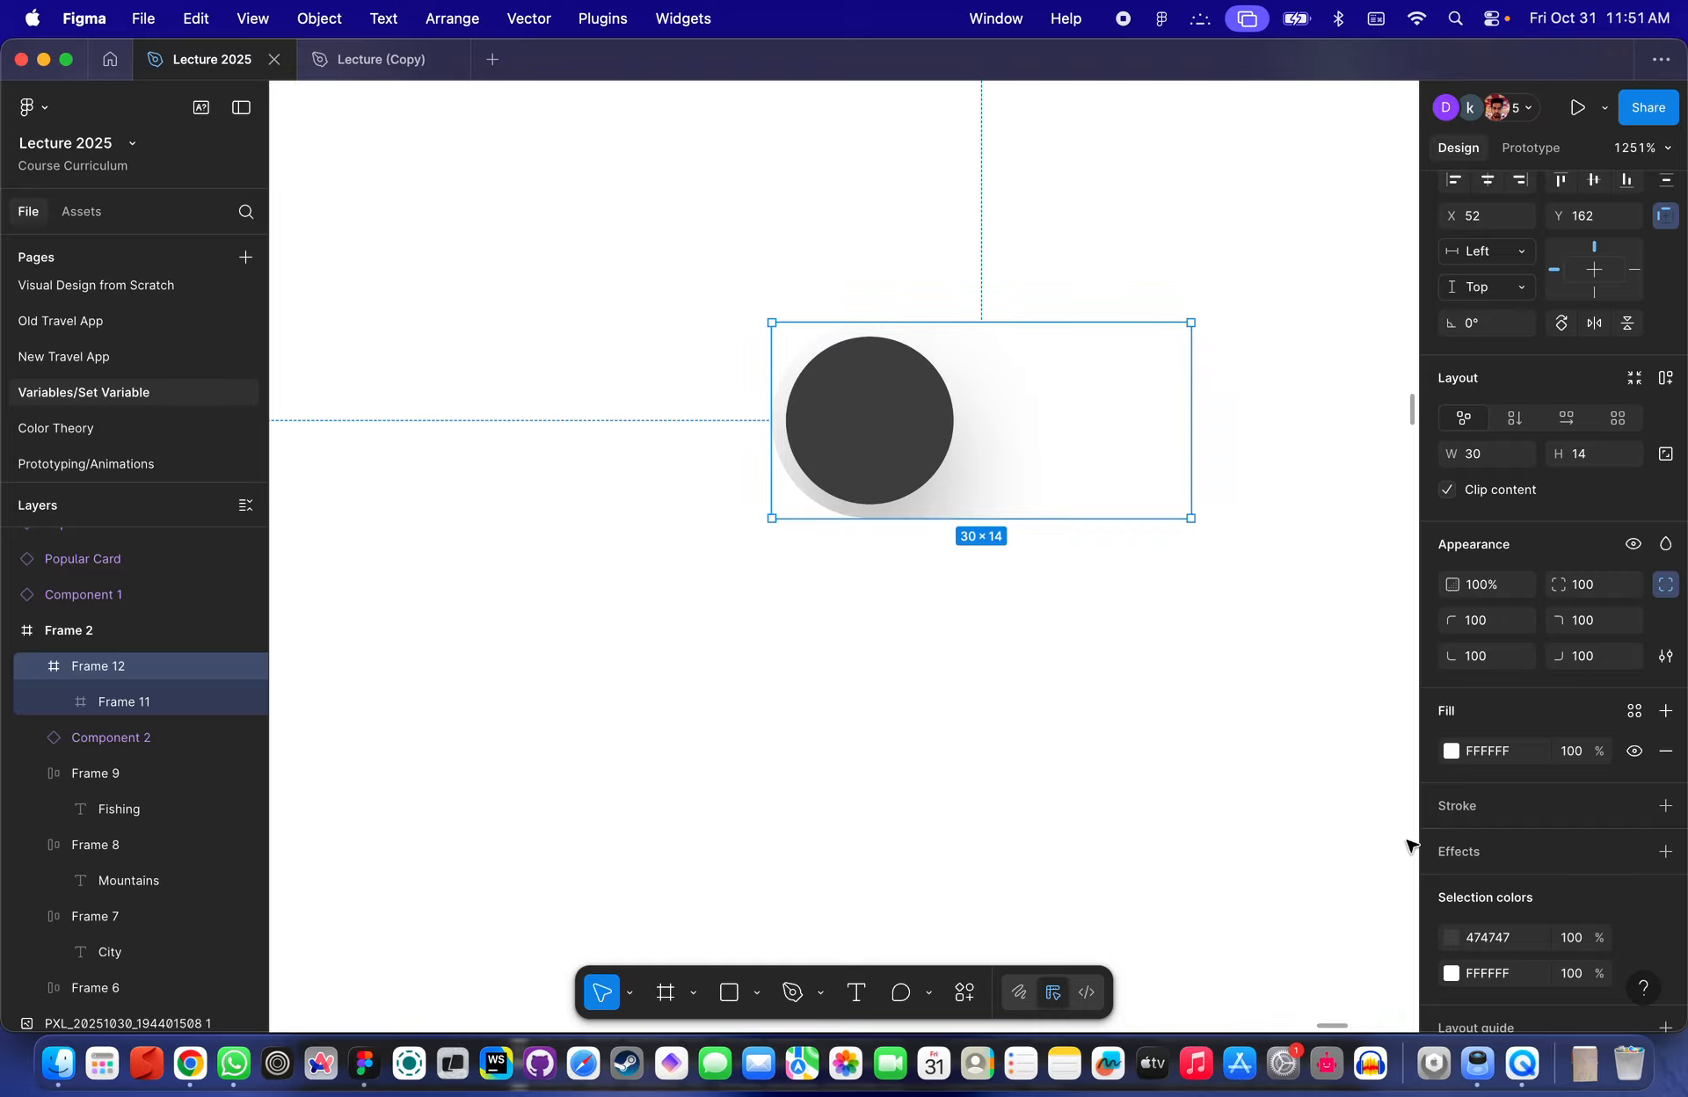
{"action": "scroll", "coordinate": [1576, 848], "scroll_direction": "down", "scroll_amount": 1}
{"action": "left_click", "coordinate": [1447, 758]}
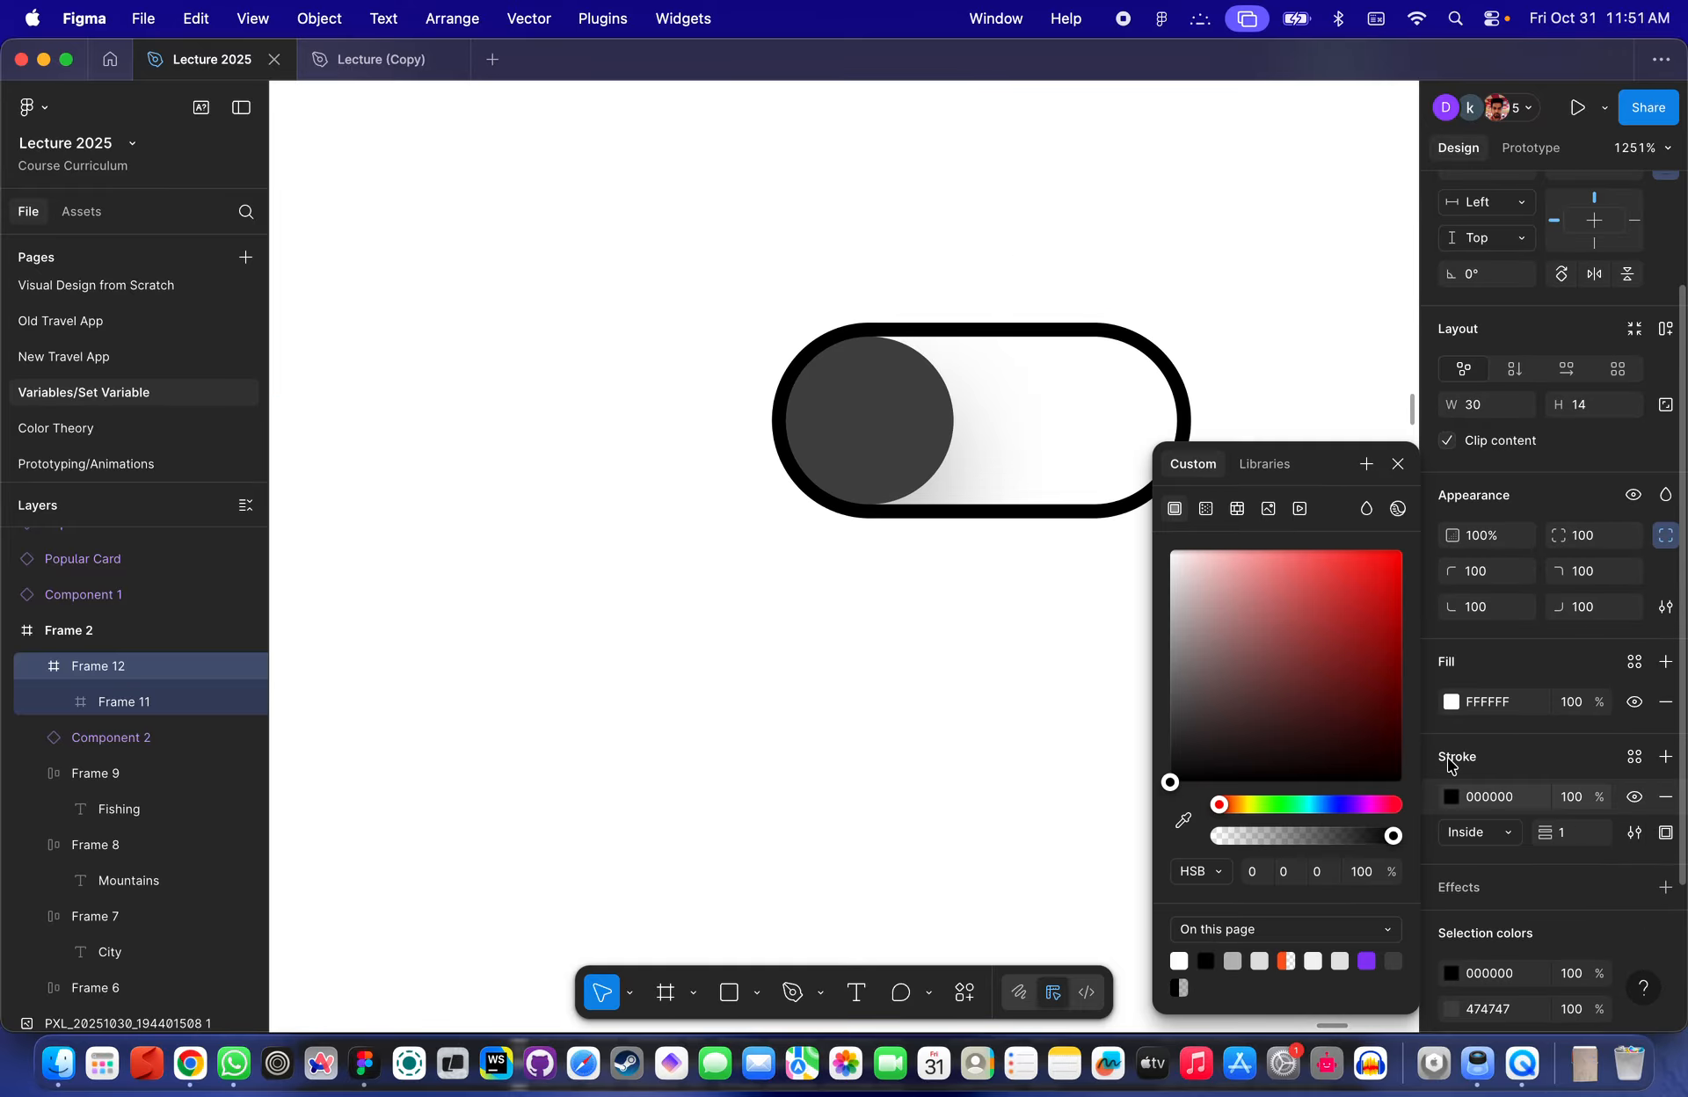
{"action": "key", "text": "super+z"}
{"action": "left_click", "coordinate": [1459, 762]}
{"action": "left_click", "coordinate": [1516, 842]}
{"action": "left_click", "coordinate": [1496, 857]}
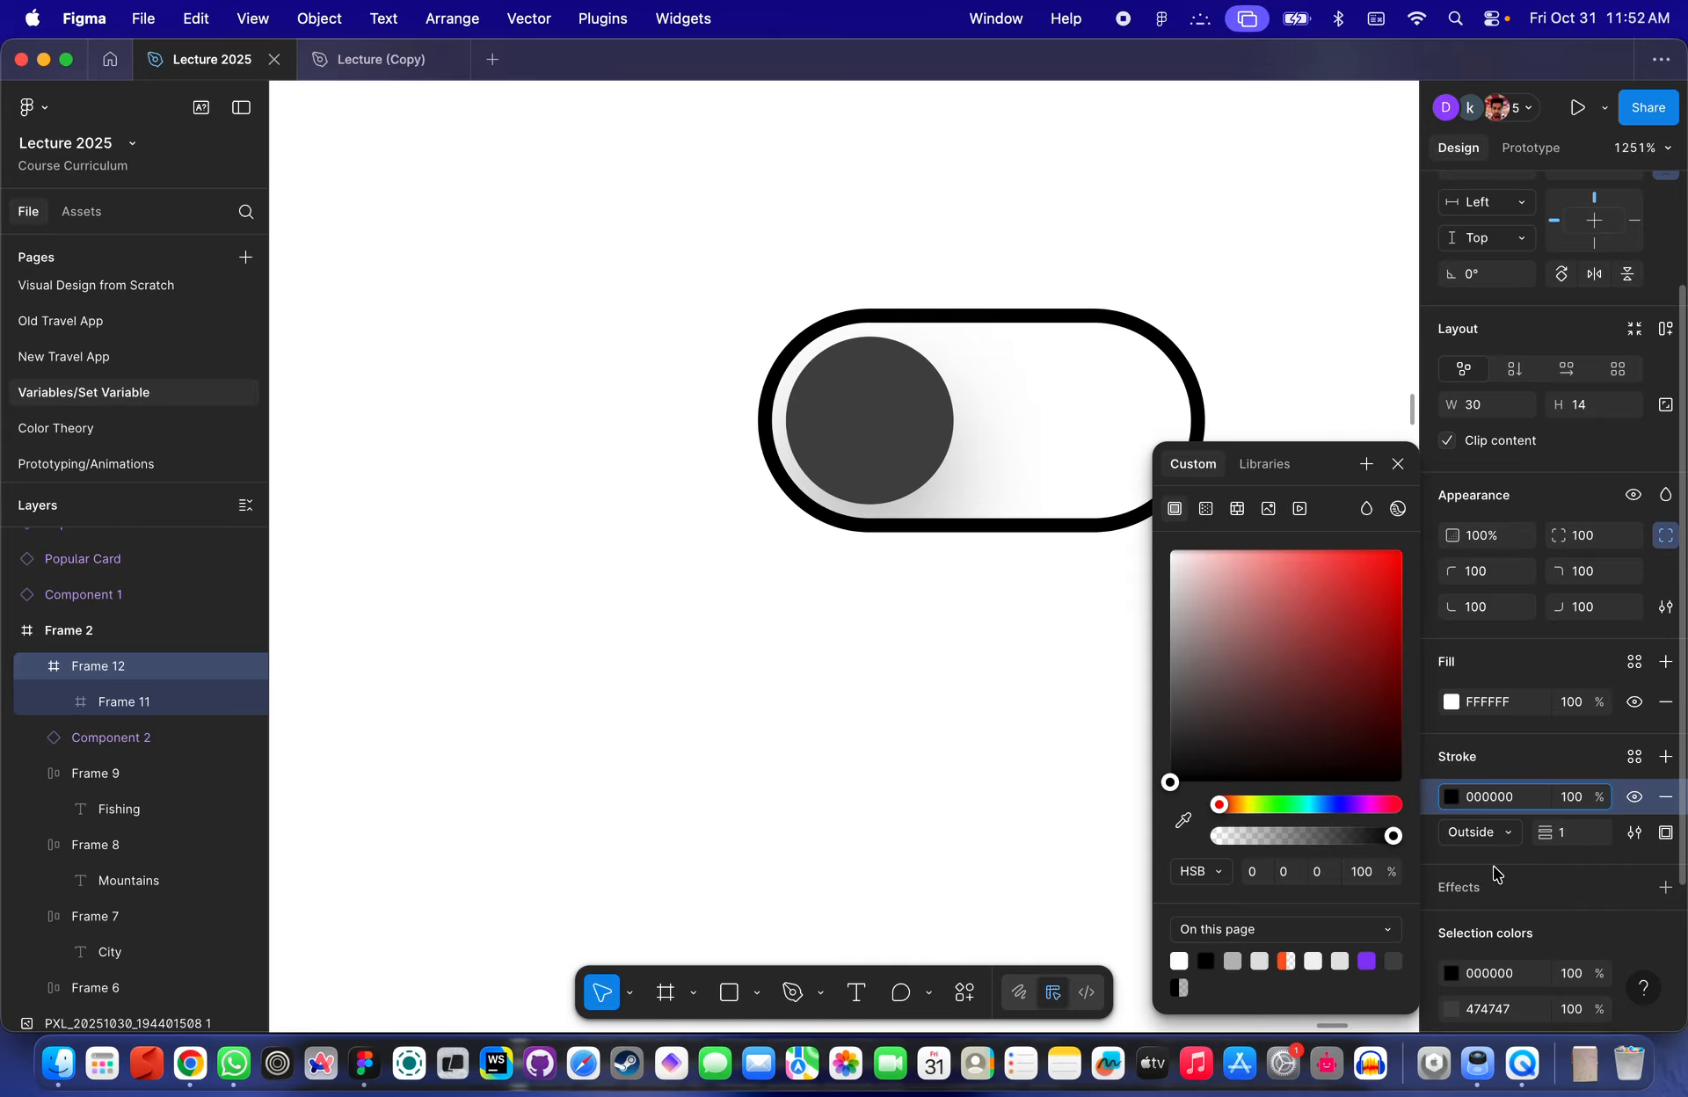
- Zoom in and inspect the toggle's outer frame and its stroke
{"action": "left_click", "coordinate": [901, 671]}
{"action": "scroll", "coordinate": [864, 711], "scroll_direction": "down", "scroll_amount": 2}
{"action": "scroll", "coordinate": [879, 650], "scroll_direction": "right", "scroll_amount": 2}
{"action": "scroll", "coordinate": [910, 535], "scroll_direction": "up", "scroll_amount": 5}
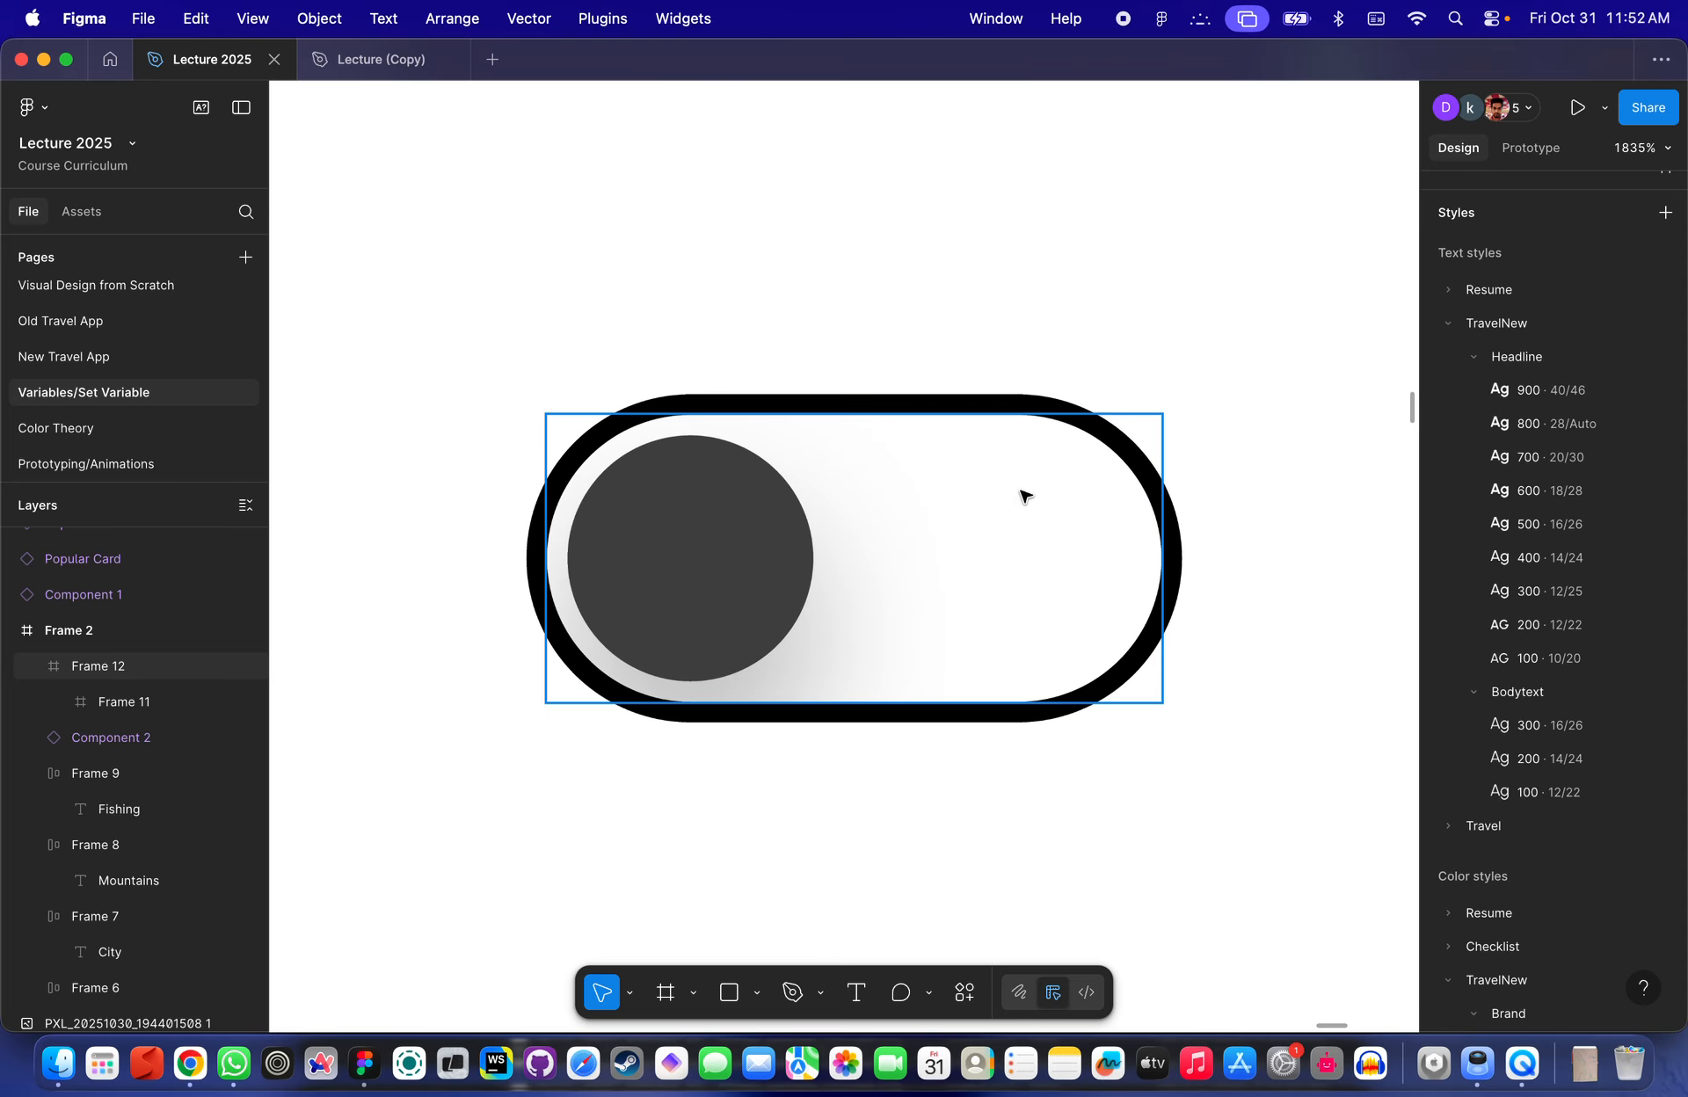
{"action": "left_click", "coordinate": [1028, 495]}
{"action": "left_click", "coordinate": [713, 533]}
{"action": "left_click", "coordinate": [972, 572]}
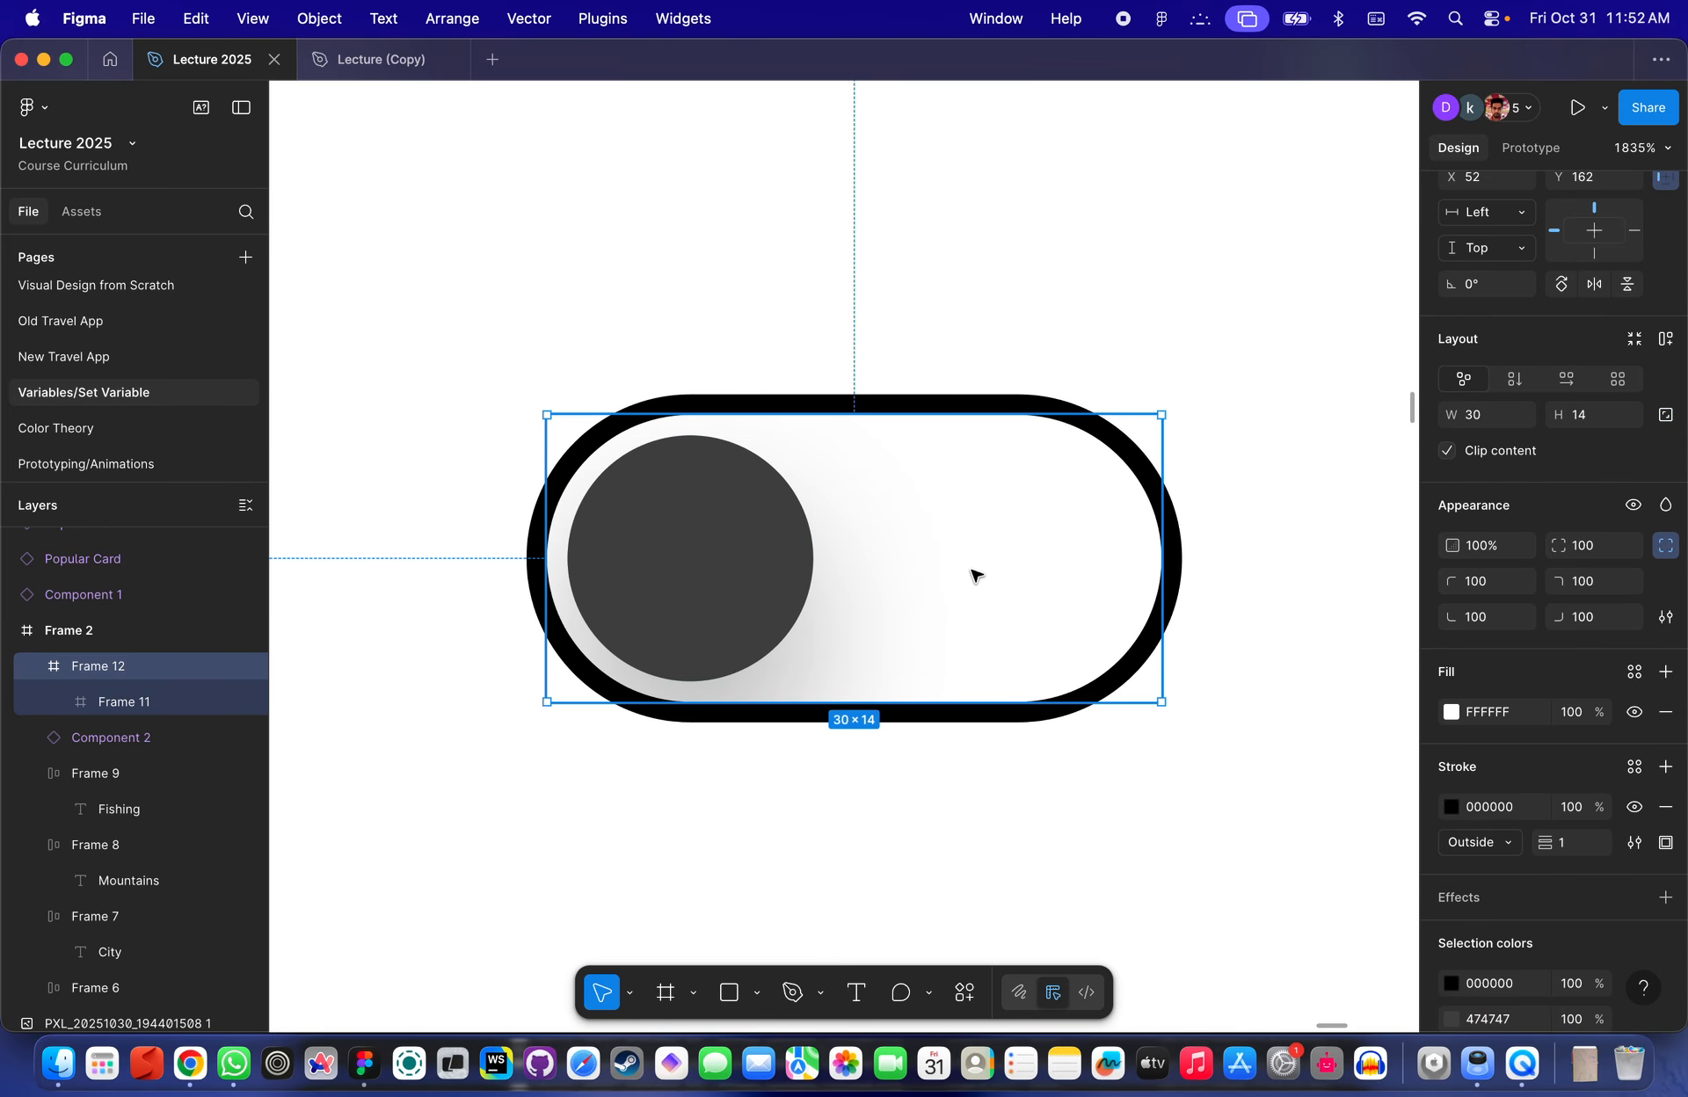
- Change the toggle's outer frame stroke to grey 5C5C5C with a weight of 0.5
{"action": "scroll", "coordinate": [1176, 461], "scroll_direction": "down", "scroll_amount": 5}
{"action": "scroll", "coordinate": [1176, 461], "scroll_direction": "down", "scroll_amount": 2}
{"action": "left_click", "coordinate": [1137, 651]}
{"action": "scroll", "coordinate": [1152, 460], "scroll_direction": "up", "scroll_amount": 3}
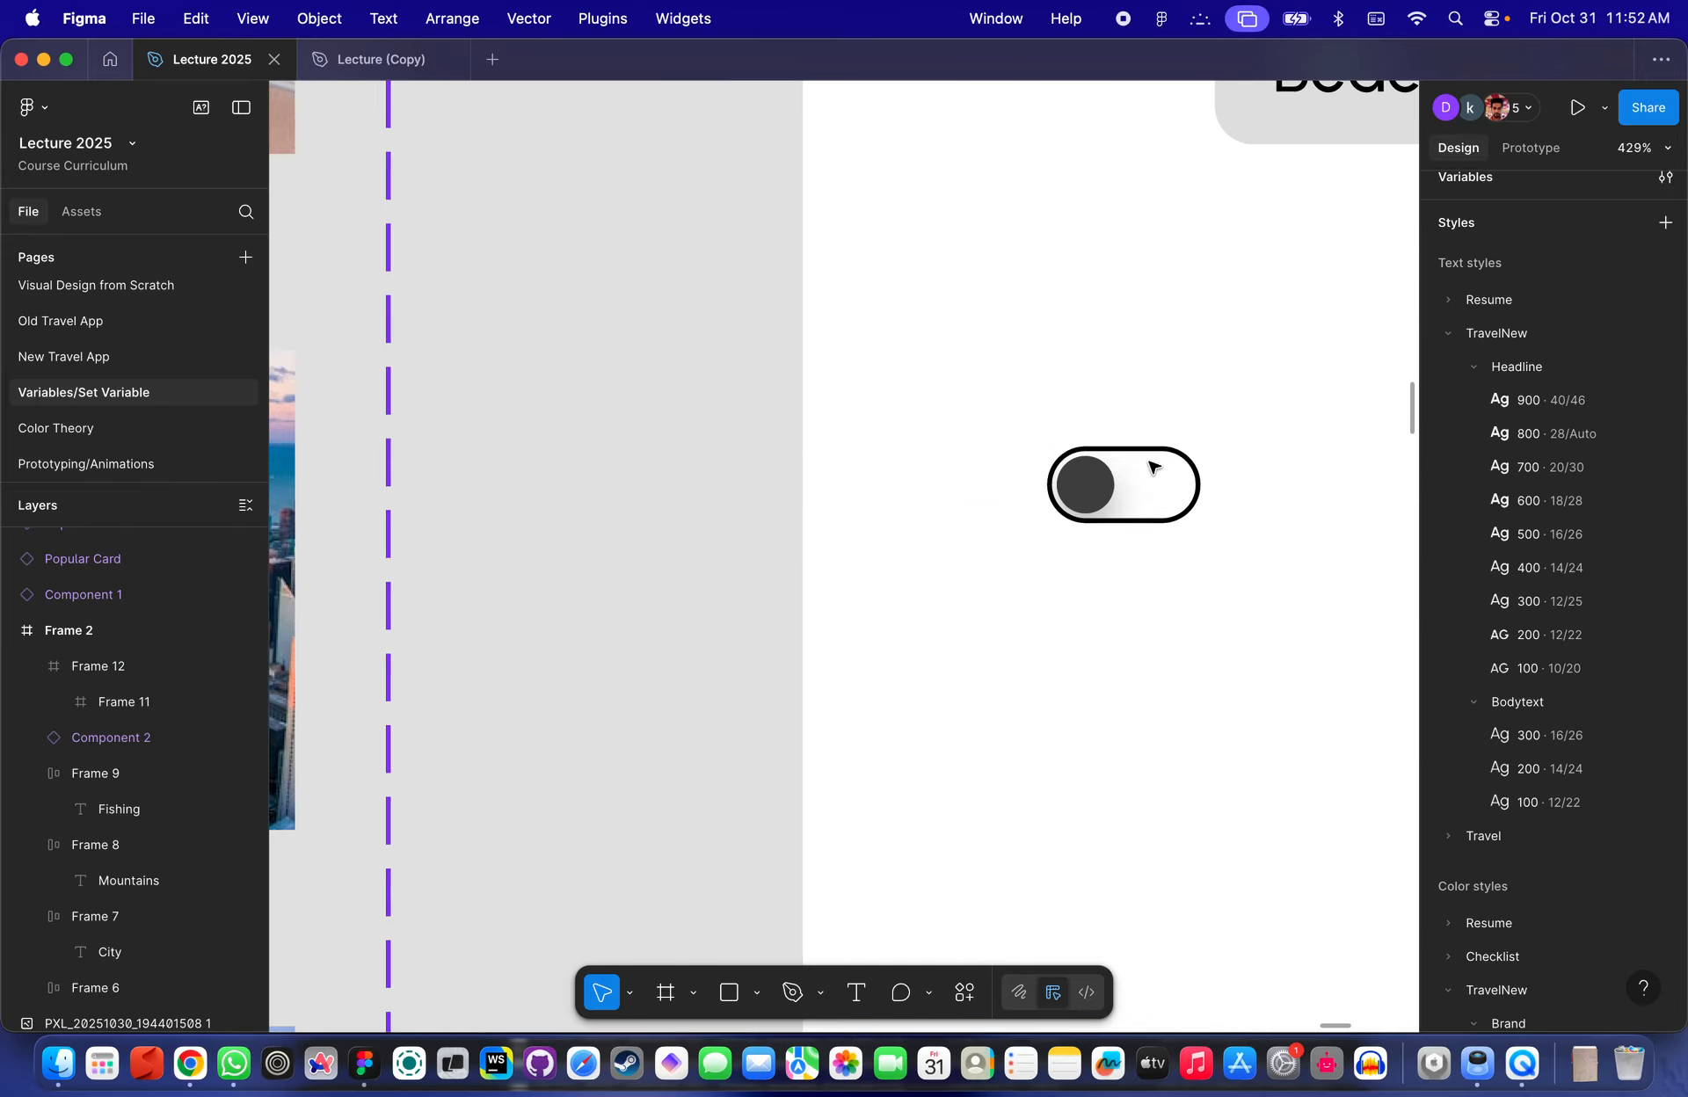
{"action": "left_click", "coordinate": [1152, 460]}
{"action": "scroll", "coordinate": [1250, 769], "scroll_direction": "right", "scroll_amount": 3}
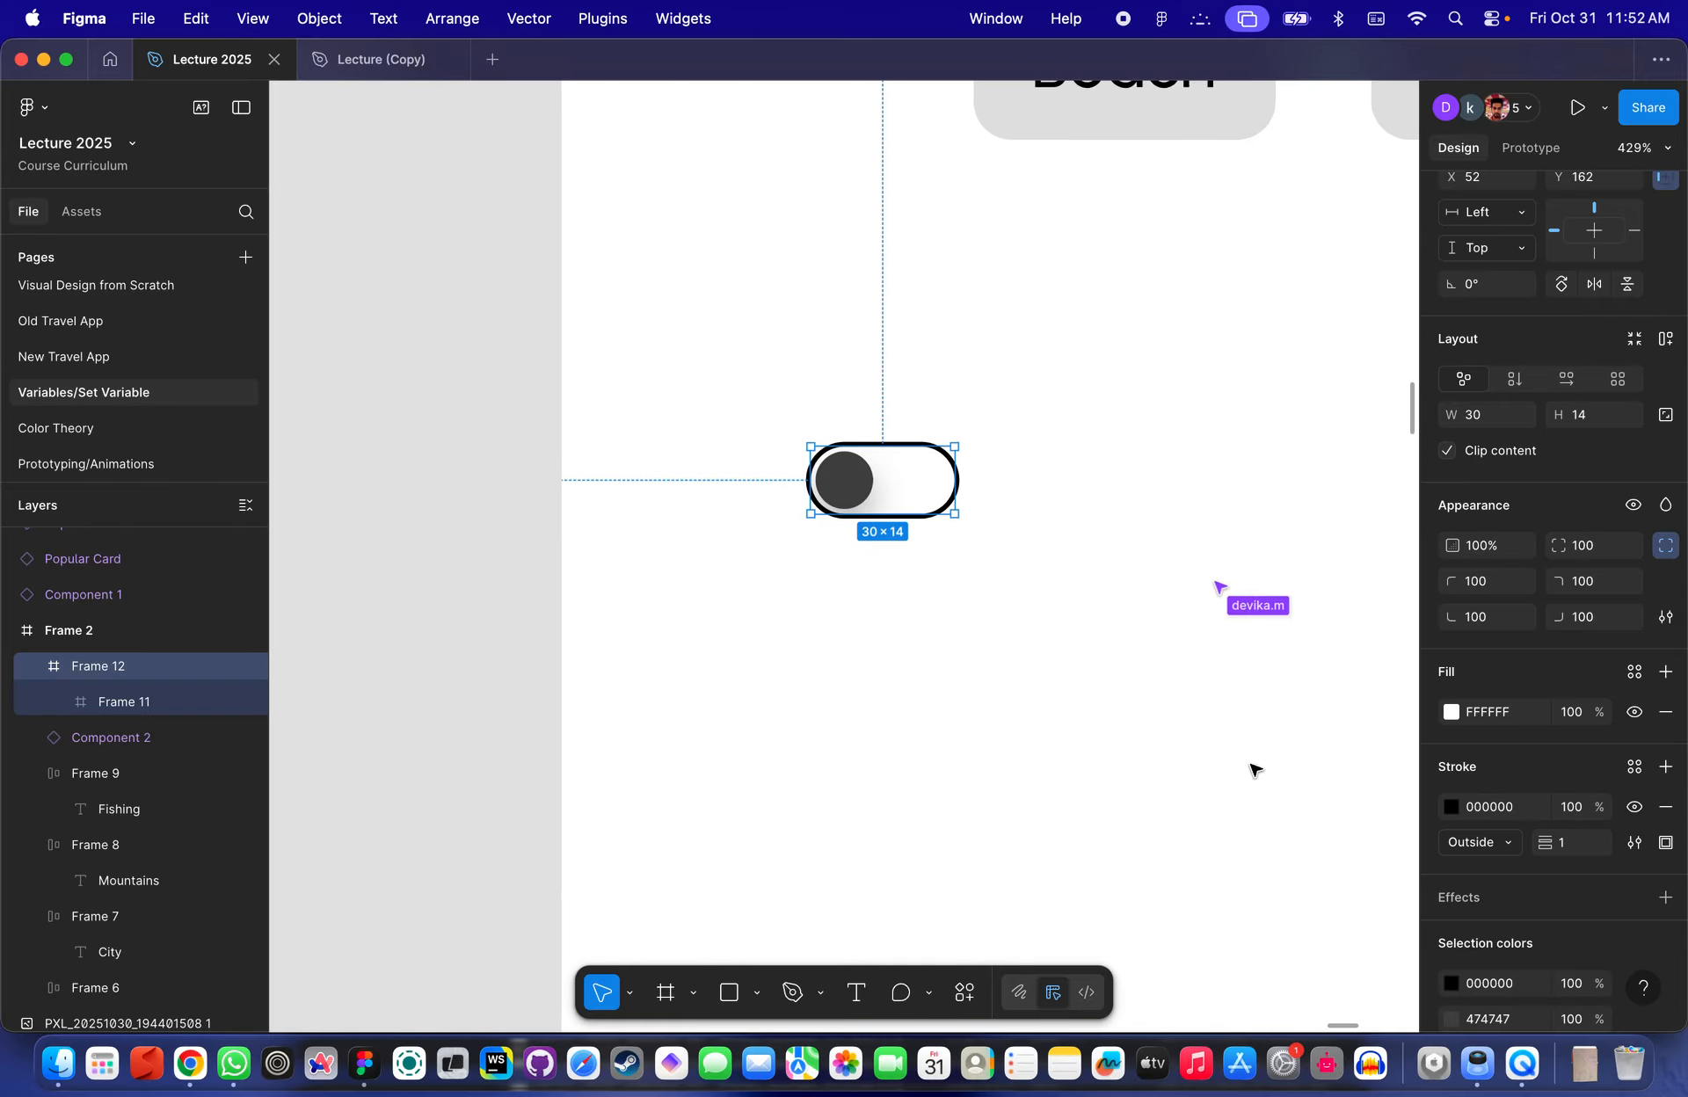
{"action": "scroll", "coordinate": [1525, 915], "scroll_direction": "down", "scroll_amount": 2}
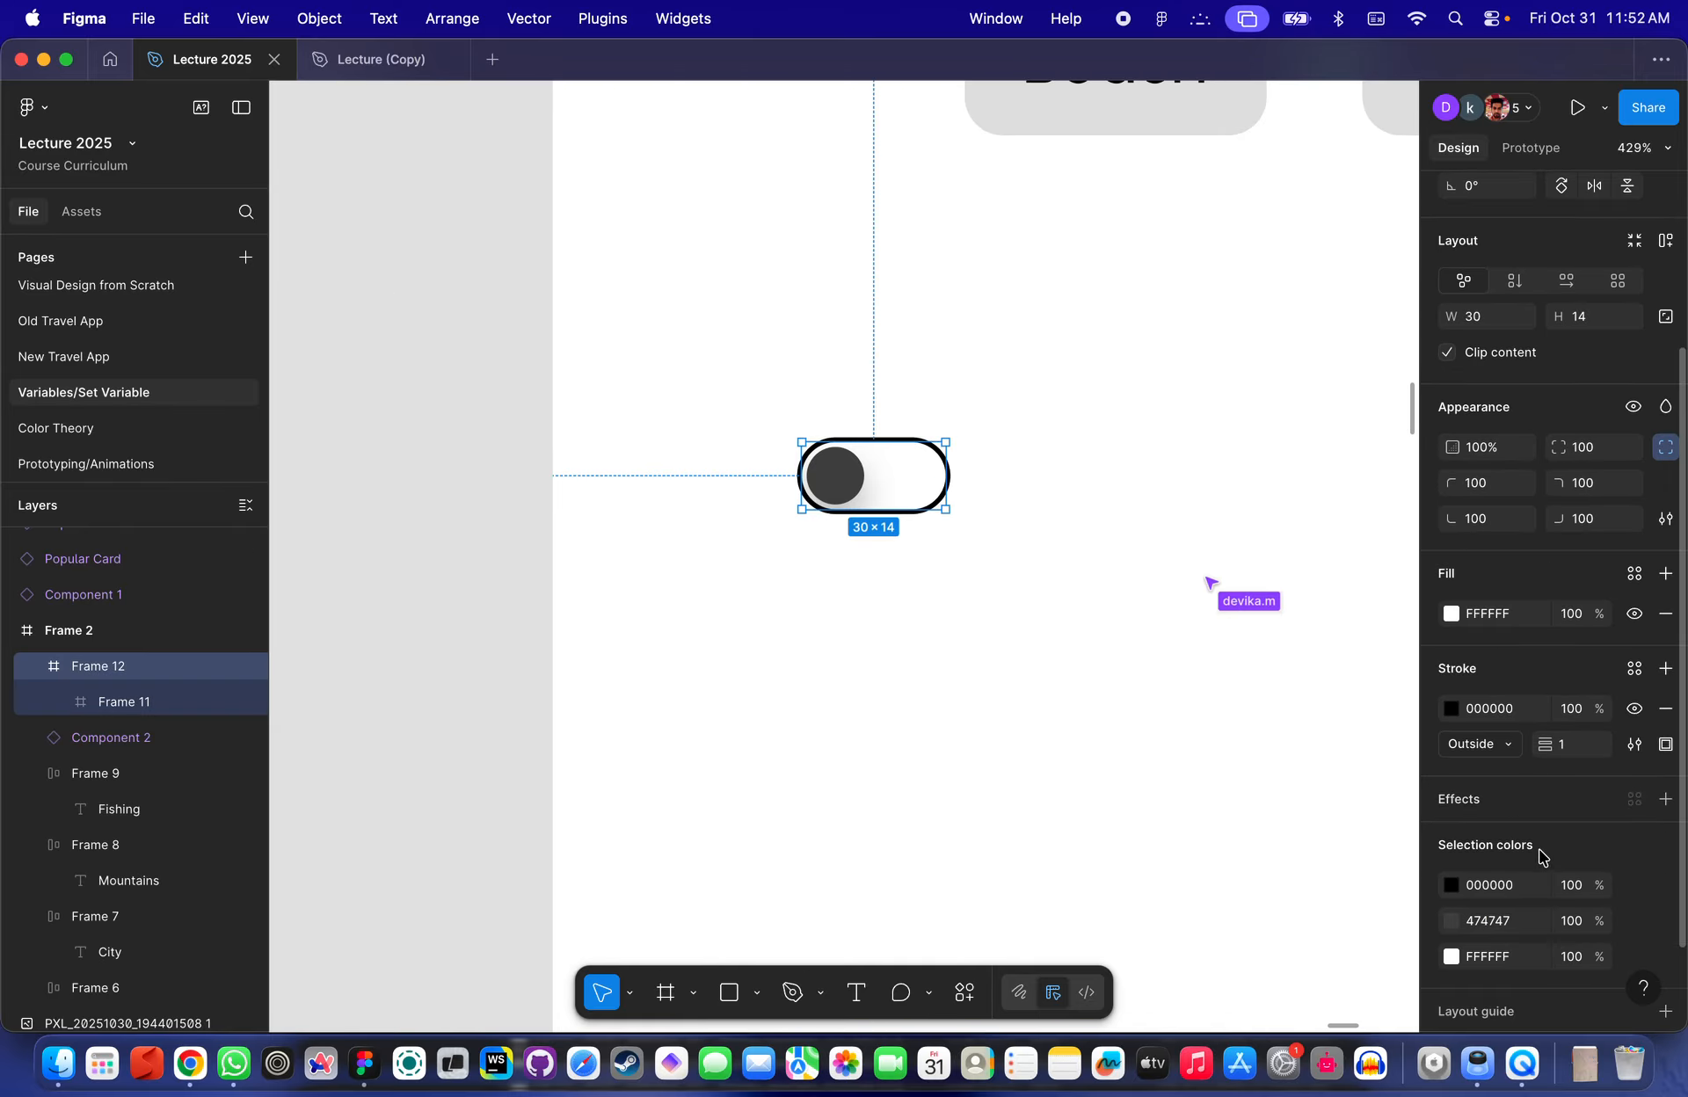
{"action": "left_click", "coordinate": [1451, 709]}
{"action": "mouse_move", "coordinate": [1236, 608]}
{"action": "left_mouse_down"}
{"action": "mouse_move", "coordinate": [1107, 594]}
{"action": "mouse_move", "coordinate": [1121, 657]}
{"action": "left_mouse_up"}
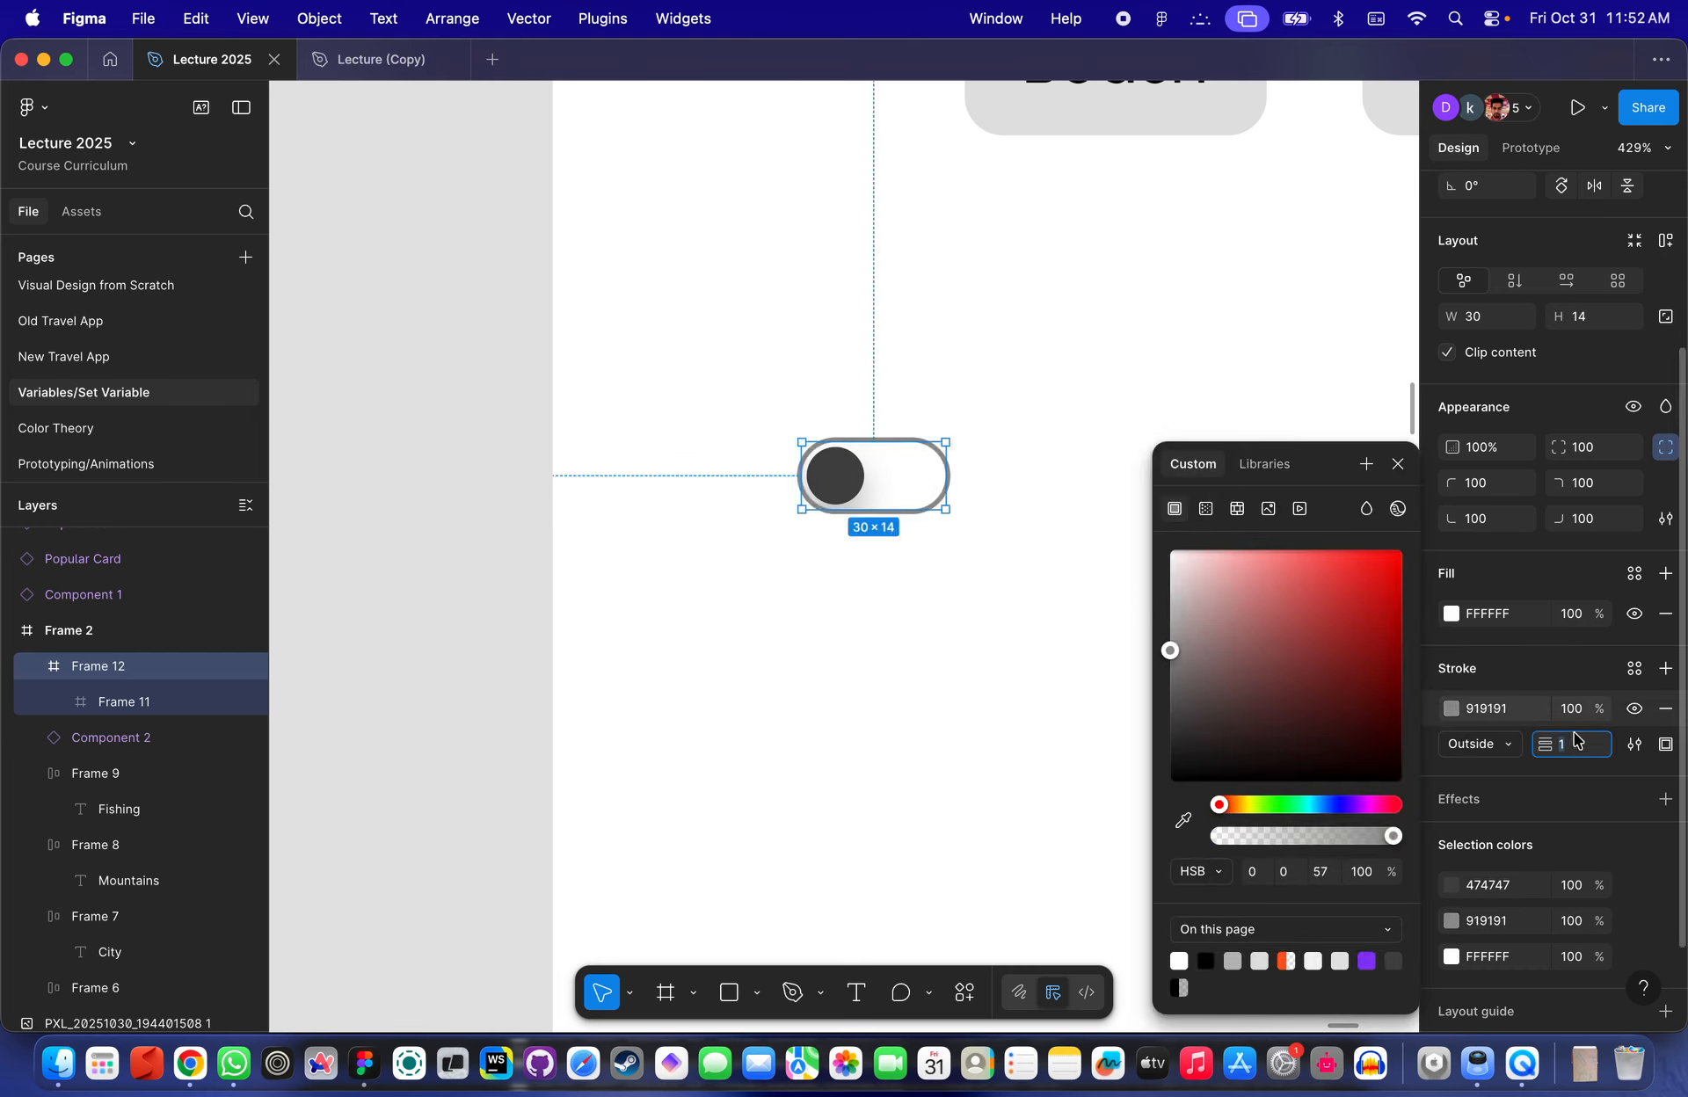
{"action": "type", "text": ".5"}
{"action": "key", "text": "Return"}
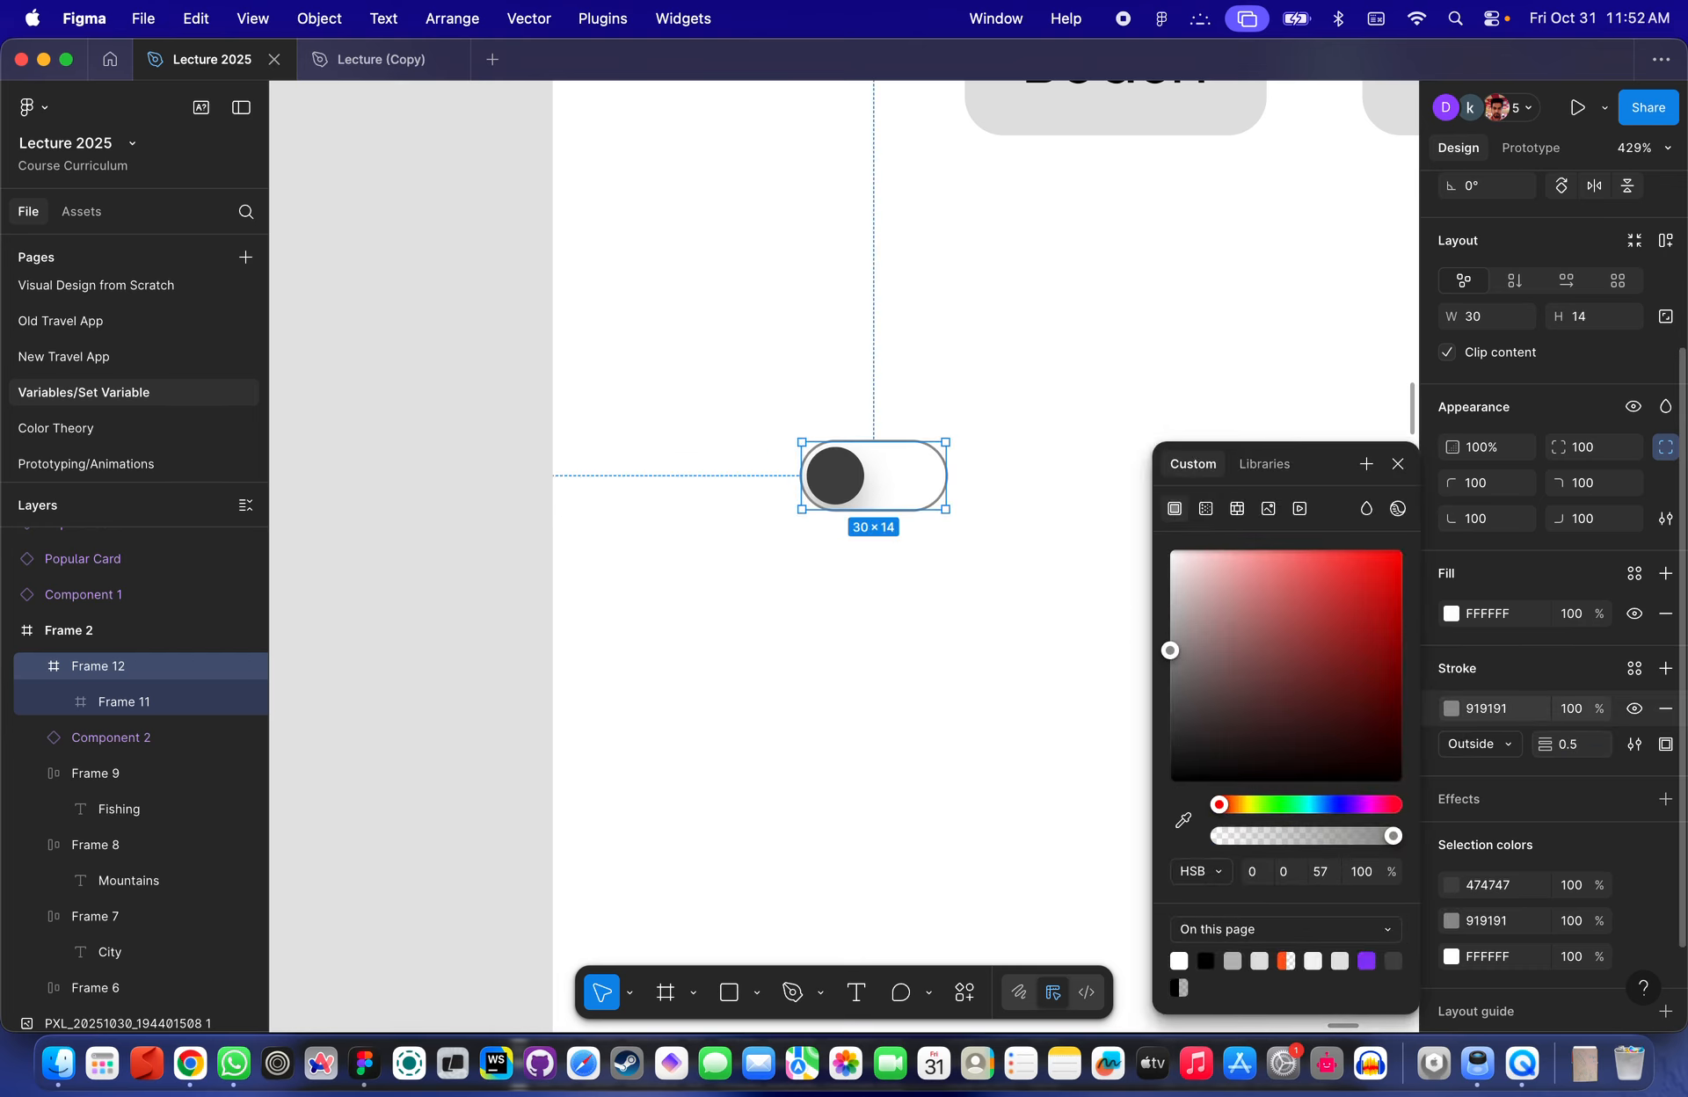
{"action": "mouse_move", "coordinate": [1169, 651]}
{"action": "left_mouse_down"}
{"action": "mouse_move", "coordinate": [1227, 658]}
{"action": "mouse_move", "coordinate": [1135, 521]}
{"action": "mouse_move", "coordinate": [1074, 754]}
{"action": "mouse_move", "coordinate": [1051, 671]}
{"action": "mouse_move", "coordinate": [1051, 697]}
{"action": "left_mouse_up"}
{"action": "left_click", "coordinate": [1032, 478]}
- Set the inner circle's drop shadow blur to 4 and adjust its Y offset
{"action": "scroll", "coordinate": [1032, 478], "scroll_direction": "down", "scroll_amount": 3}
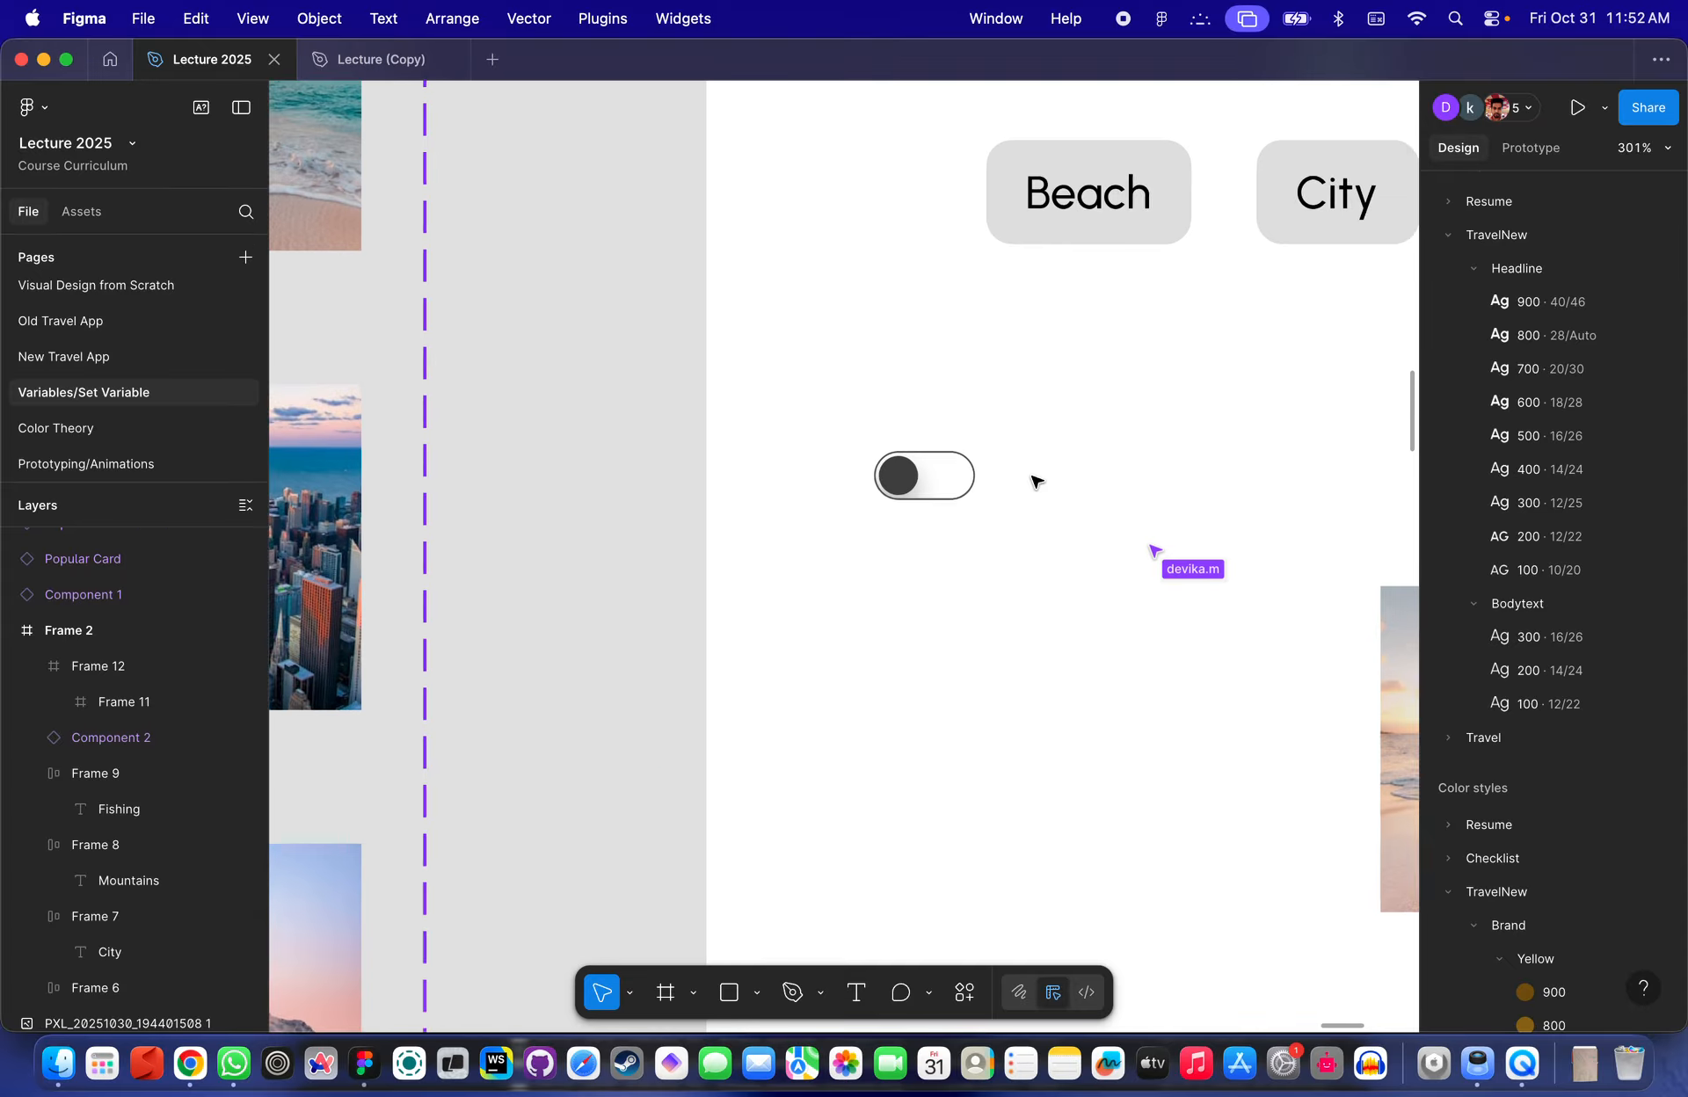
{"action": "scroll", "coordinate": [1032, 478], "scroll_direction": "up", "scroll_amount": 4}
{"action": "scroll", "coordinate": [803, 482], "scroll_direction": "up", "scroll_amount": 3}
{"action": "double_click", "coordinate": [803, 483]}
{"action": "scroll", "coordinate": [802, 483], "scroll_direction": "up", "scroll_amount": 3}
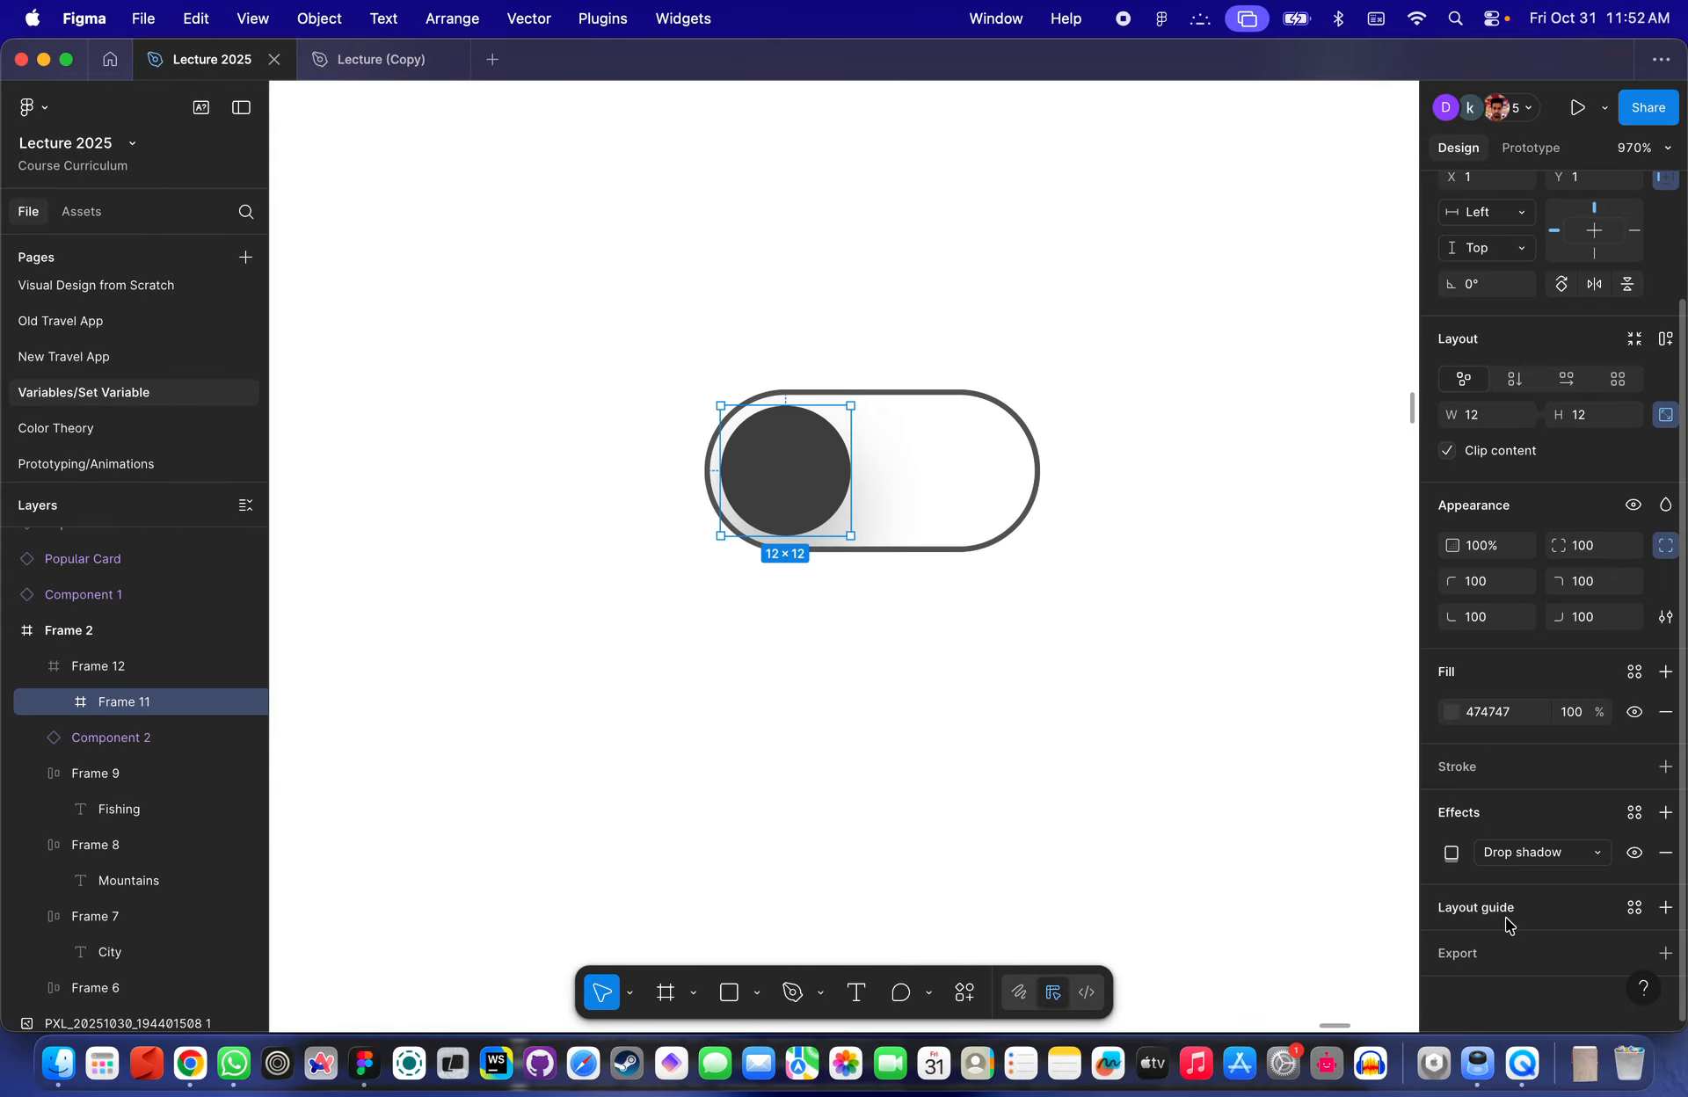
{"action": "left_click", "coordinate": [1450, 853]}
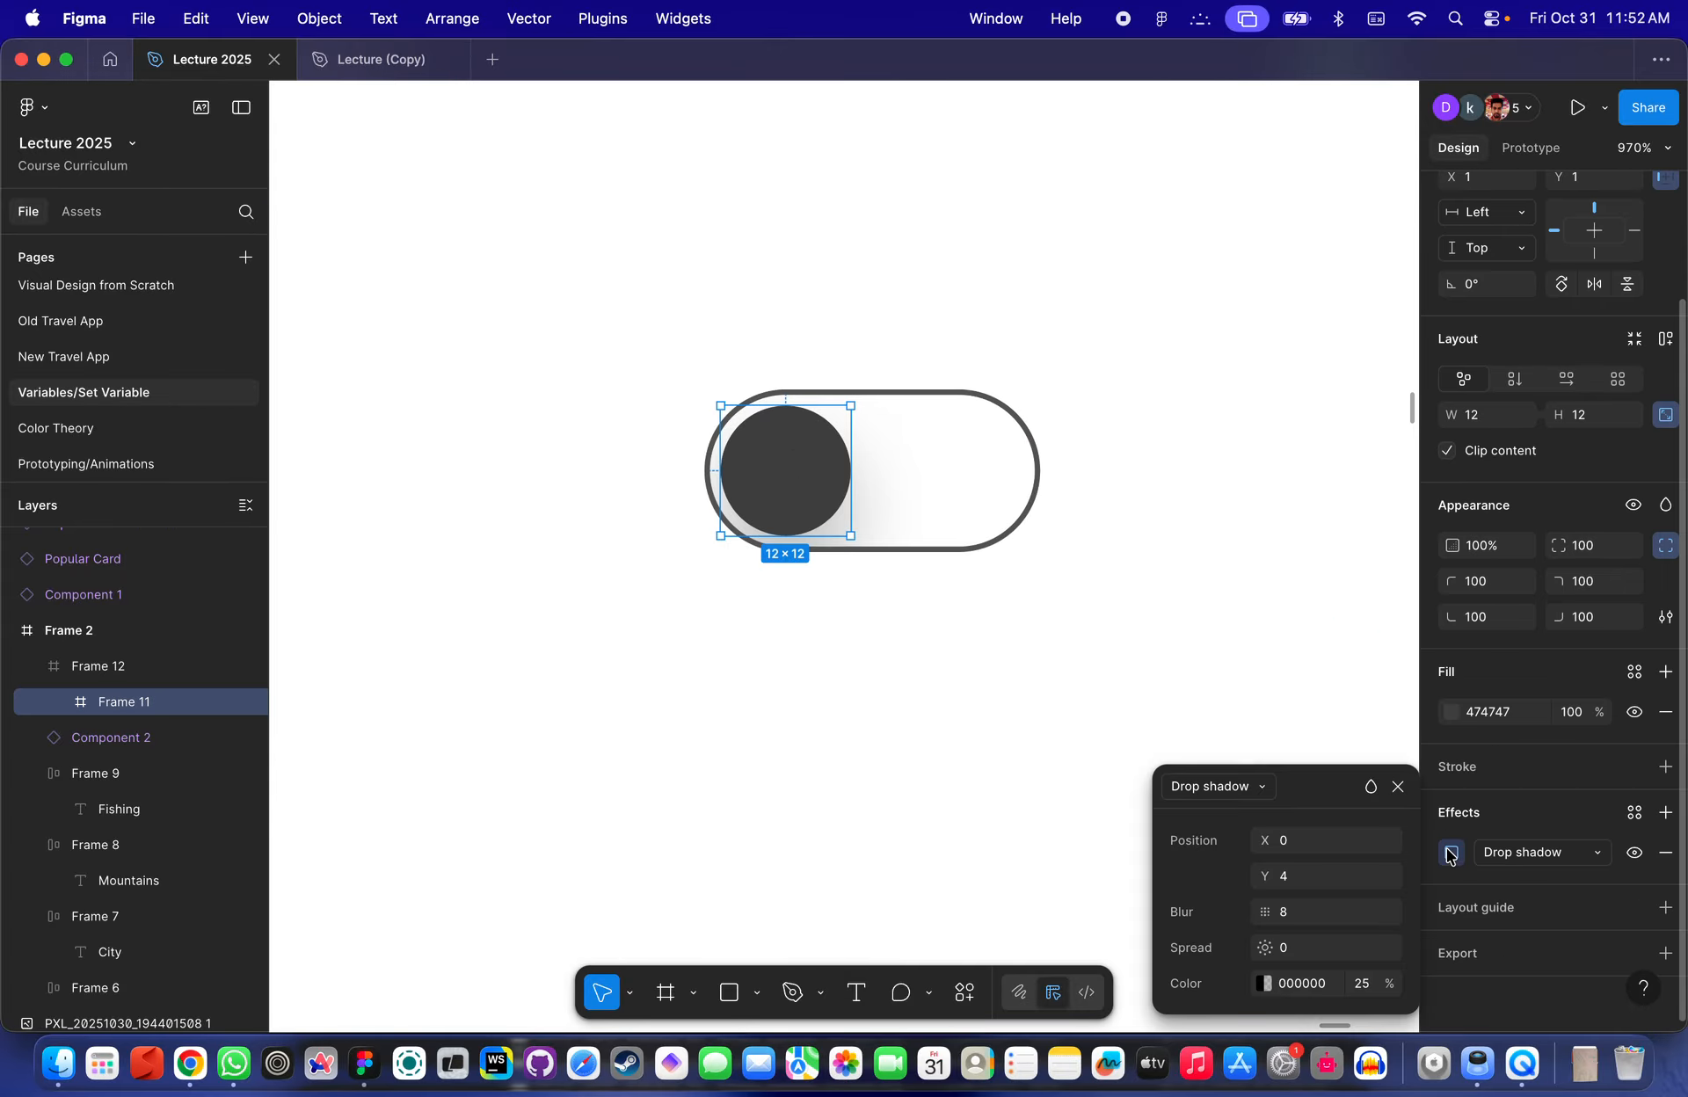
{"action": "left_click", "coordinate": [1305, 883]}
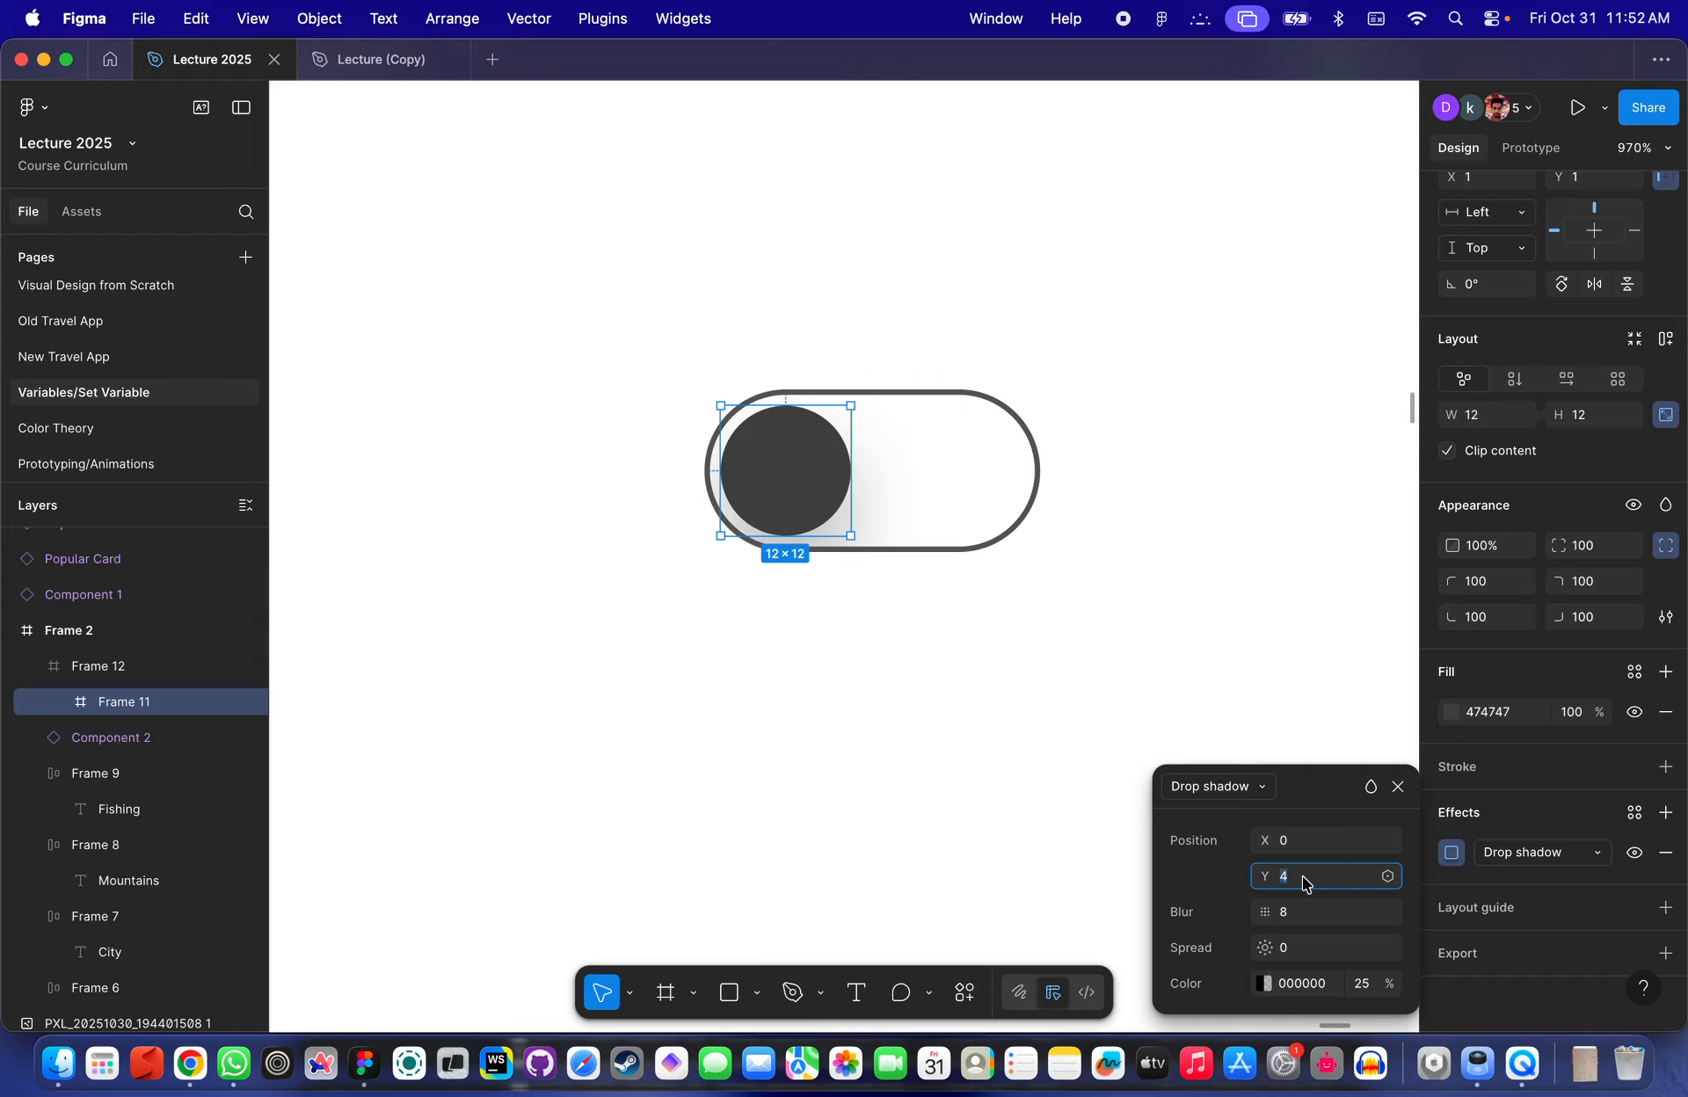
{"action": "type", "text": "2"}
{"action": "key", "text": "Return"}
{"action": "left_click", "coordinate": [1311, 914]}
{"action": "type", "text": "4"}
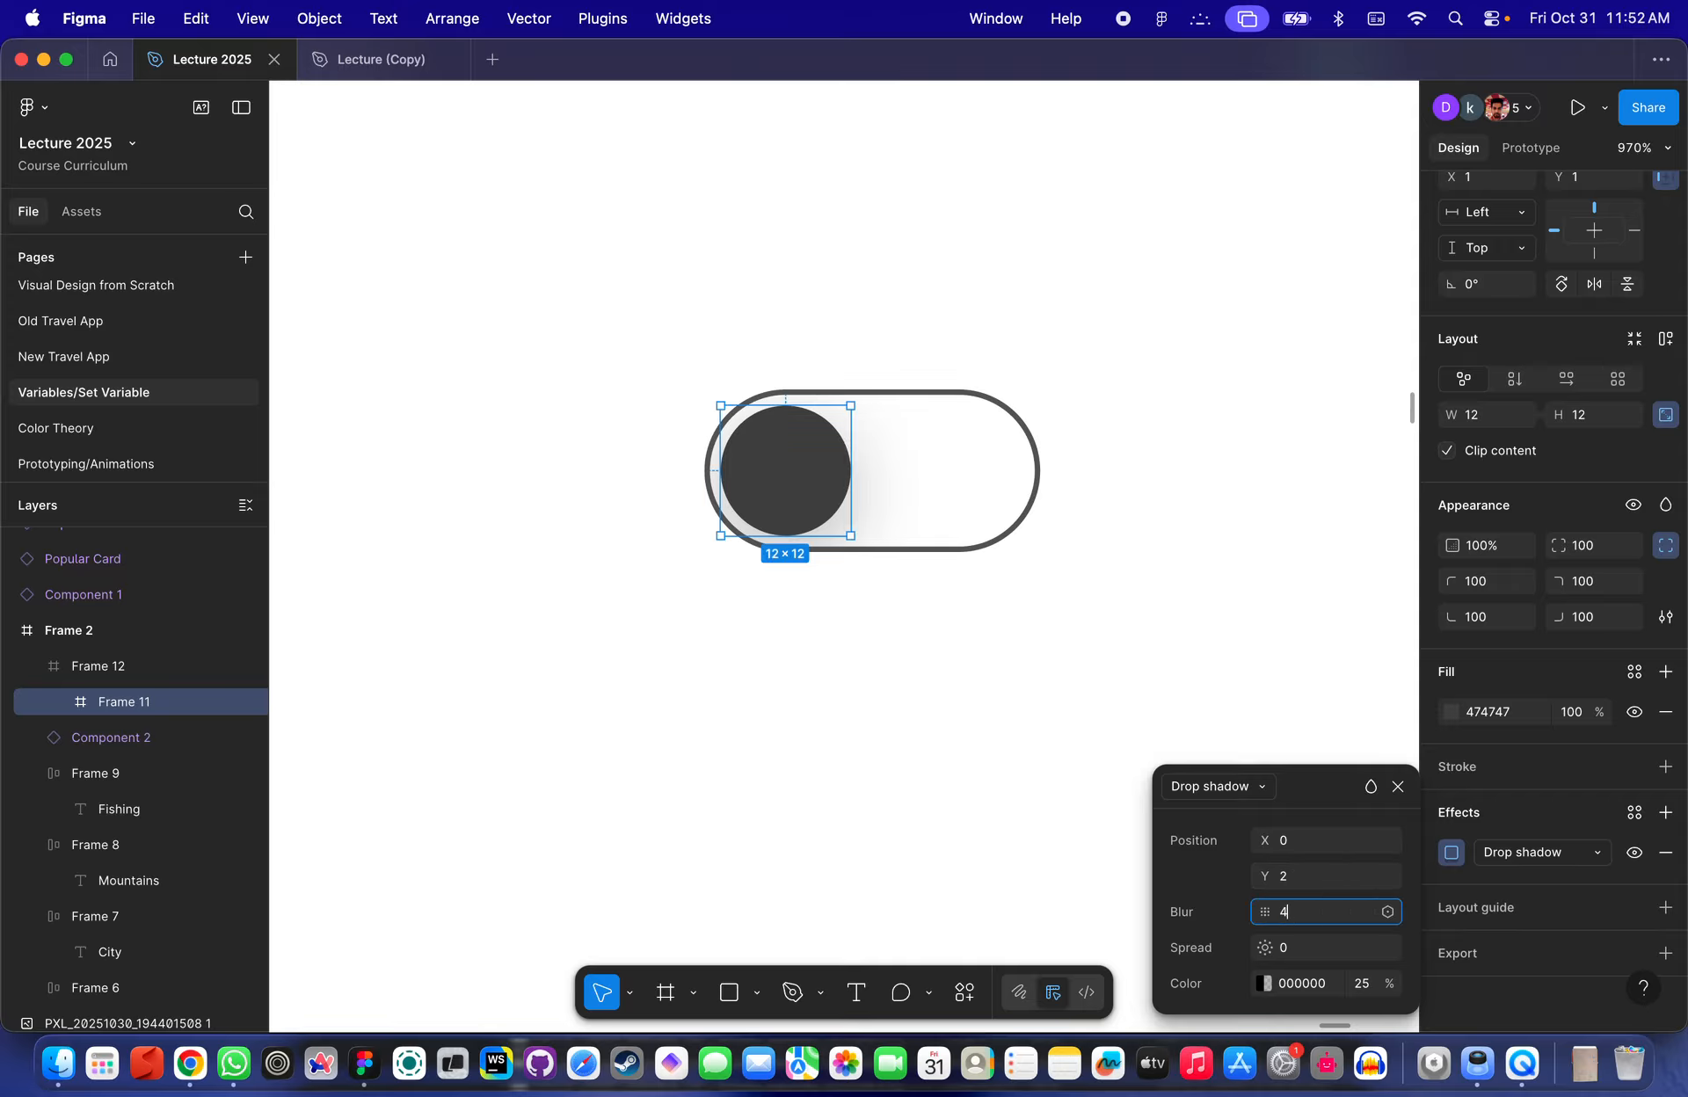
{"action": "key", "text": "Return"}
{"action": "left_click", "coordinate": [1306, 879]}
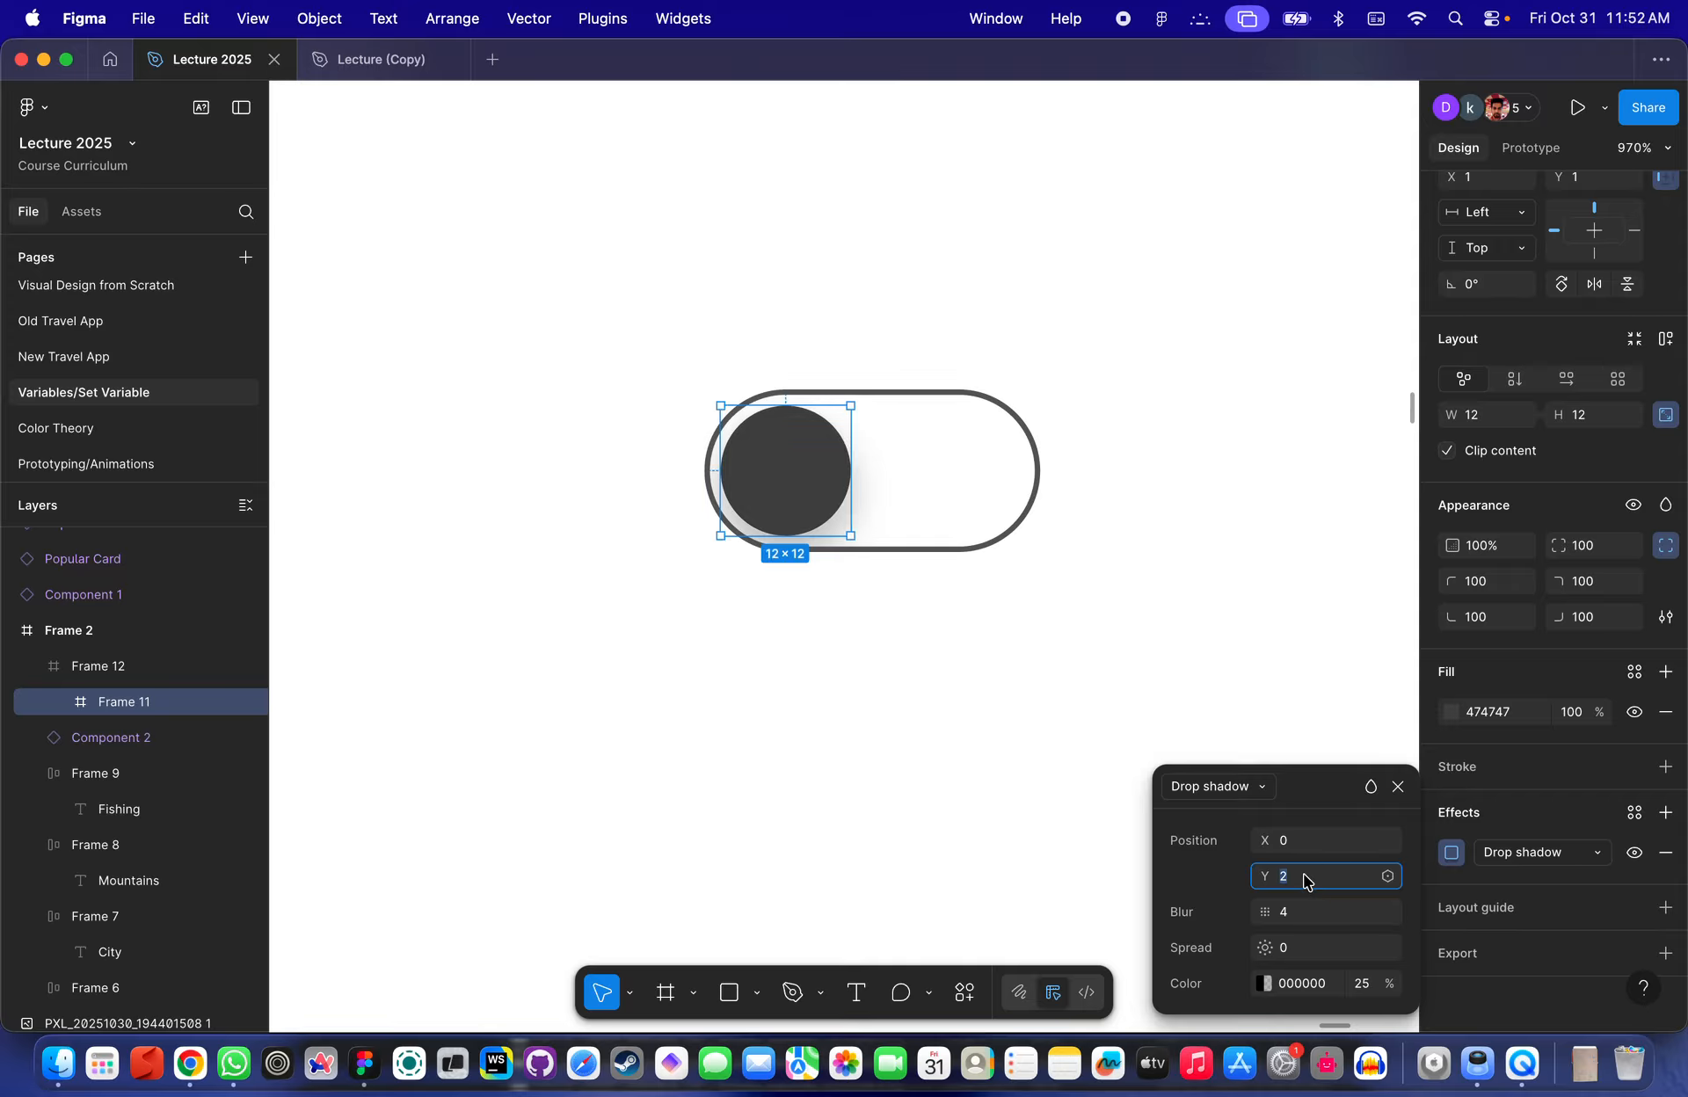
{"action": "left_click", "coordinate": [1302, 910]}
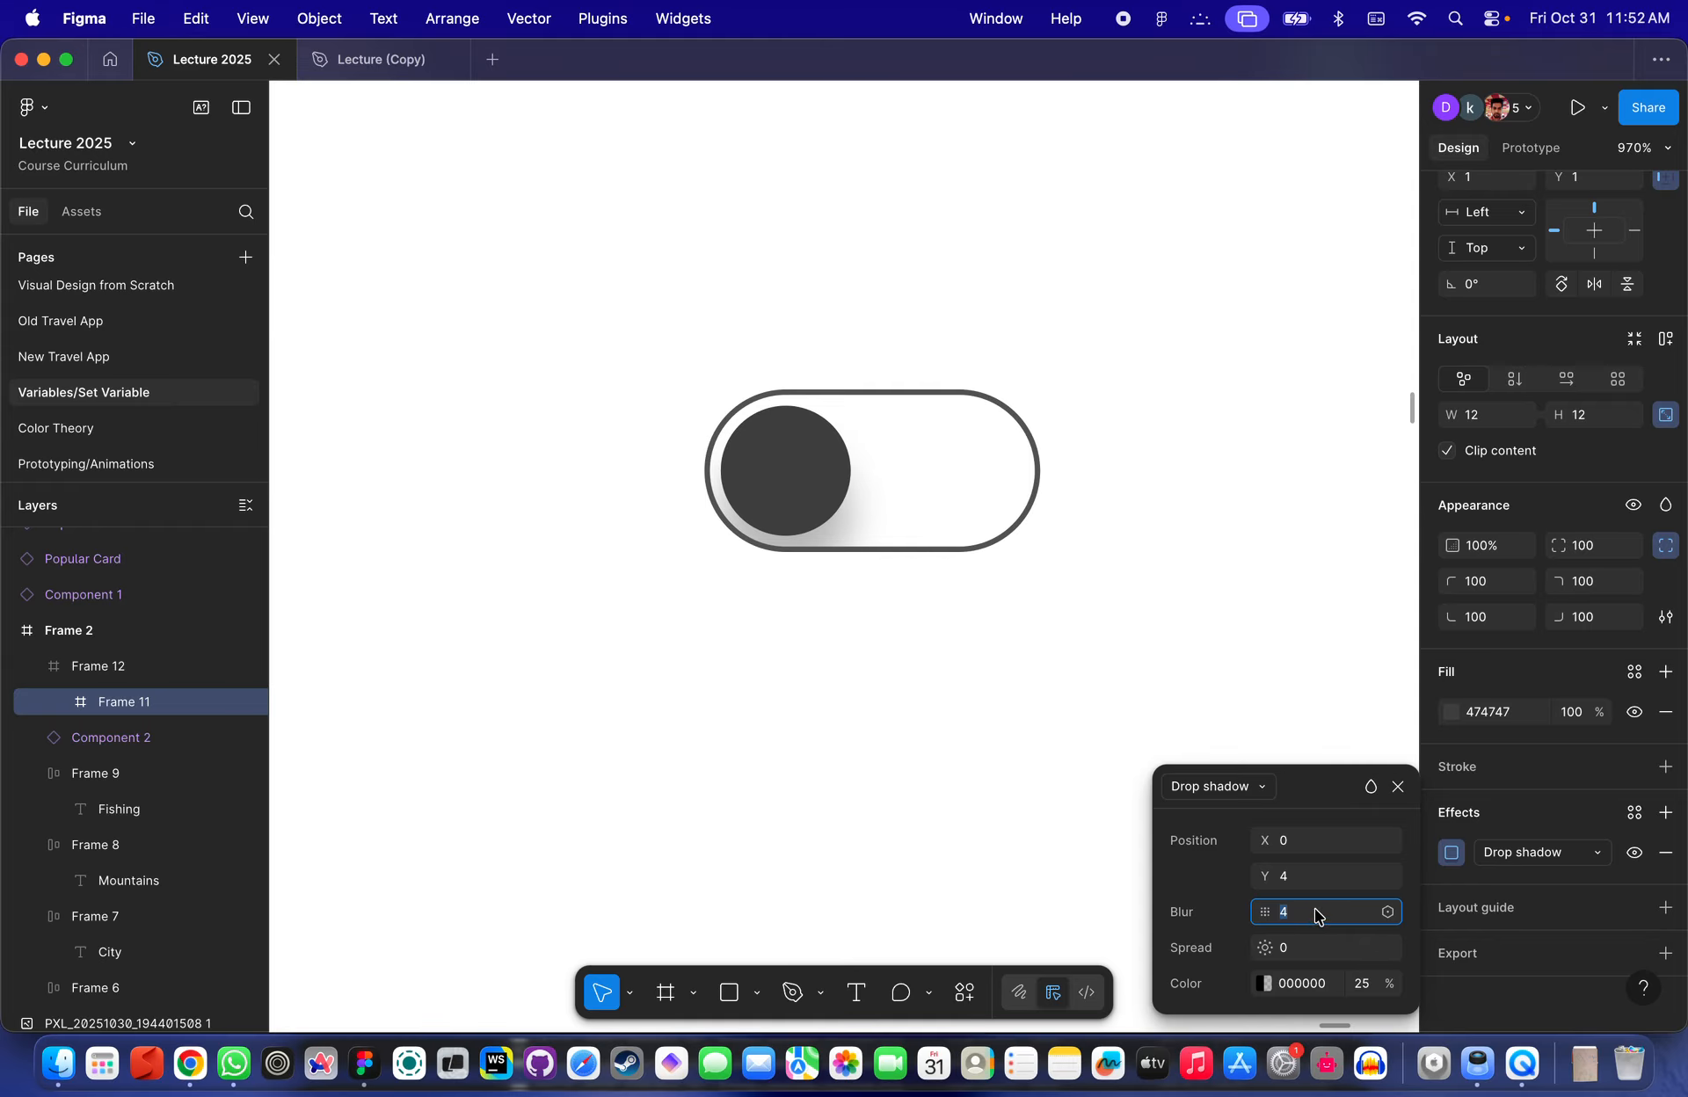
{"action": "left_click", "coordinate": [1079, 477]}
- Zoom in and inspect the toggle's knob shadow and outer stroke
{"action": "scroll", "coordinate": [1072, 466], "scroll_direction": "down", "scroll_amount": 10}
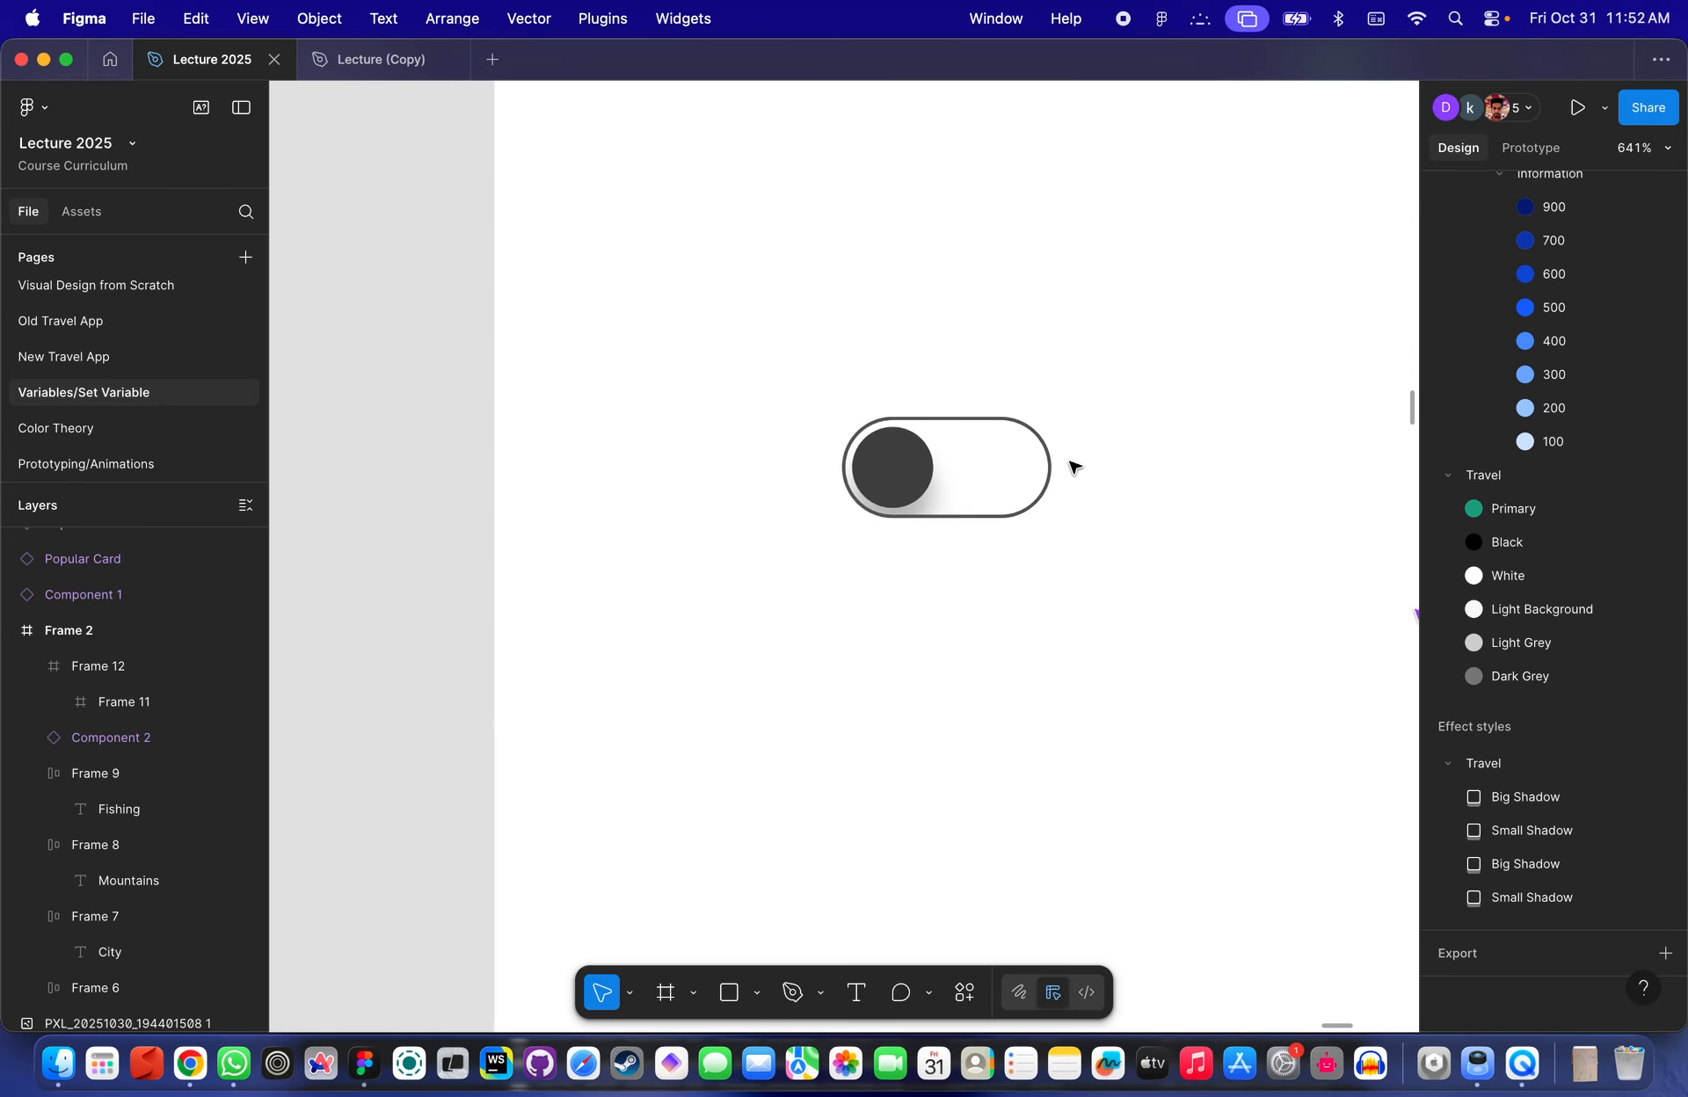
{"action": "scroll", "coordinate": [1046, 446], "scroll_direction": "up", "scroll_amount": 2}
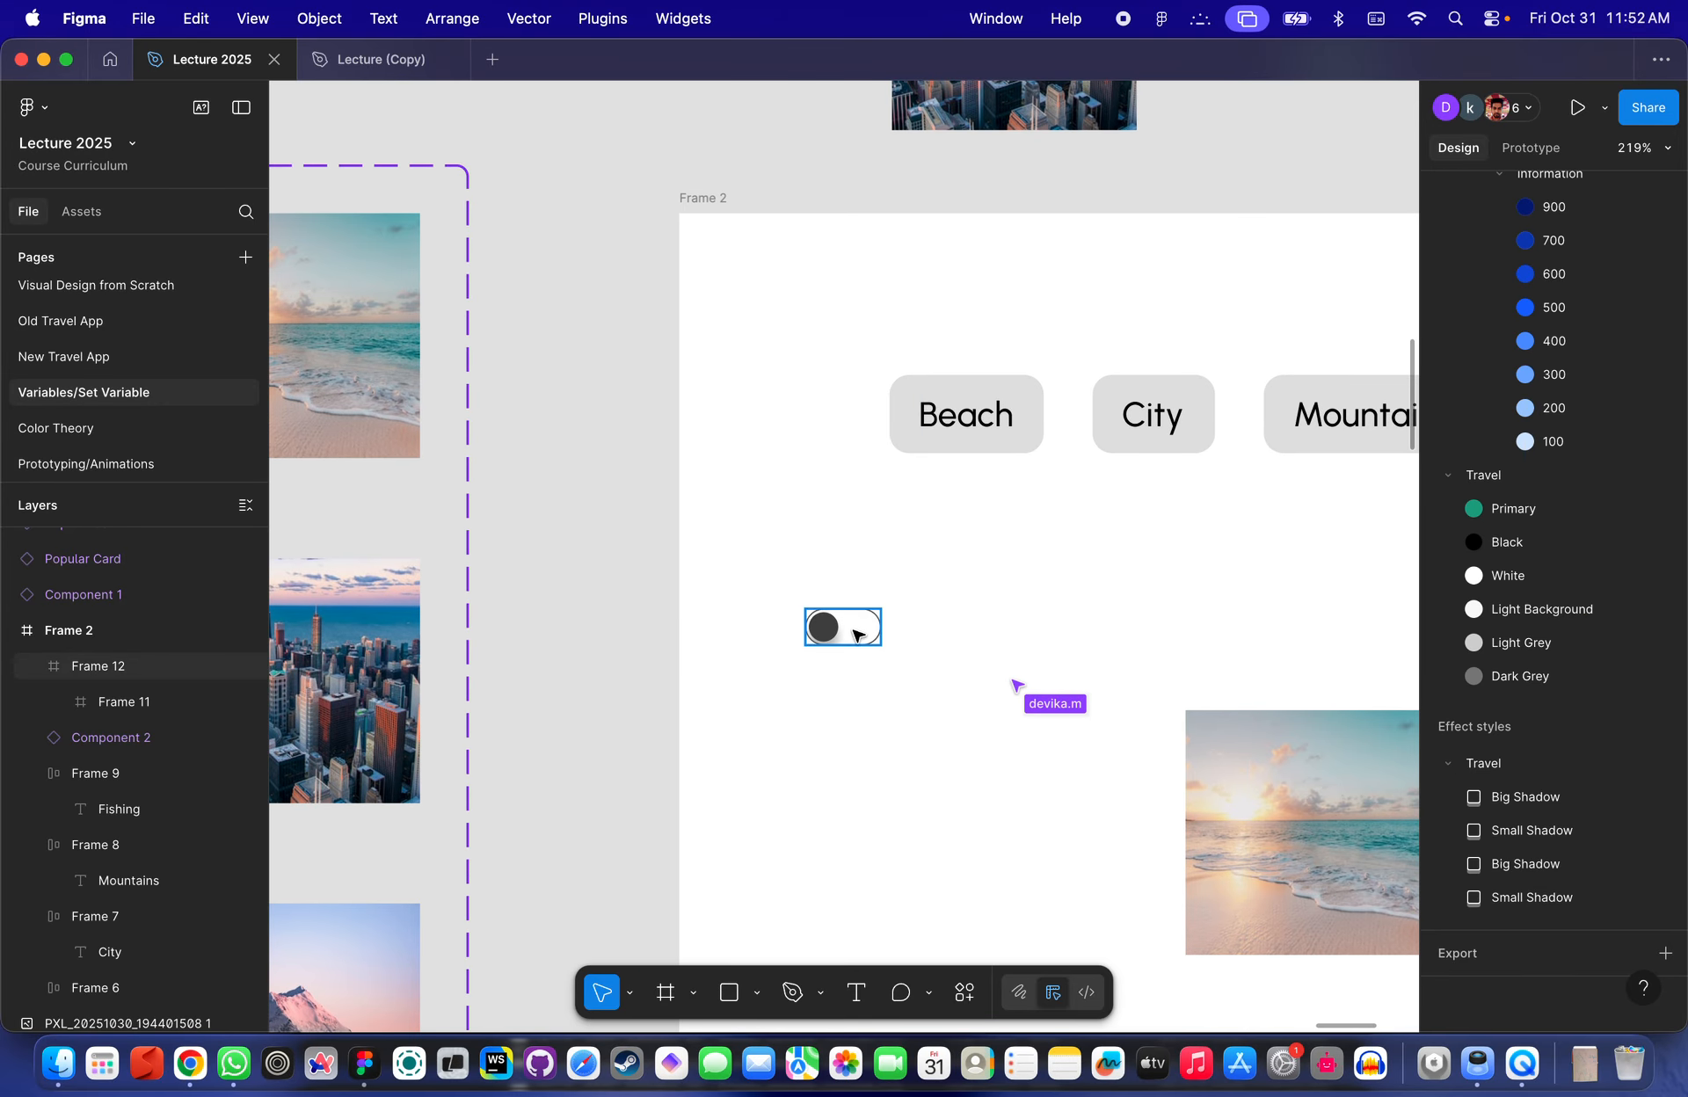
{"action": "left_click", "coordinate": [891, 602]}
{"action": "scroll", "coordinate": [891, 602], "scroll_direction": "up", "scroll_amount": 6}
{"action": "left_click", "coordinate": [887, 692]}
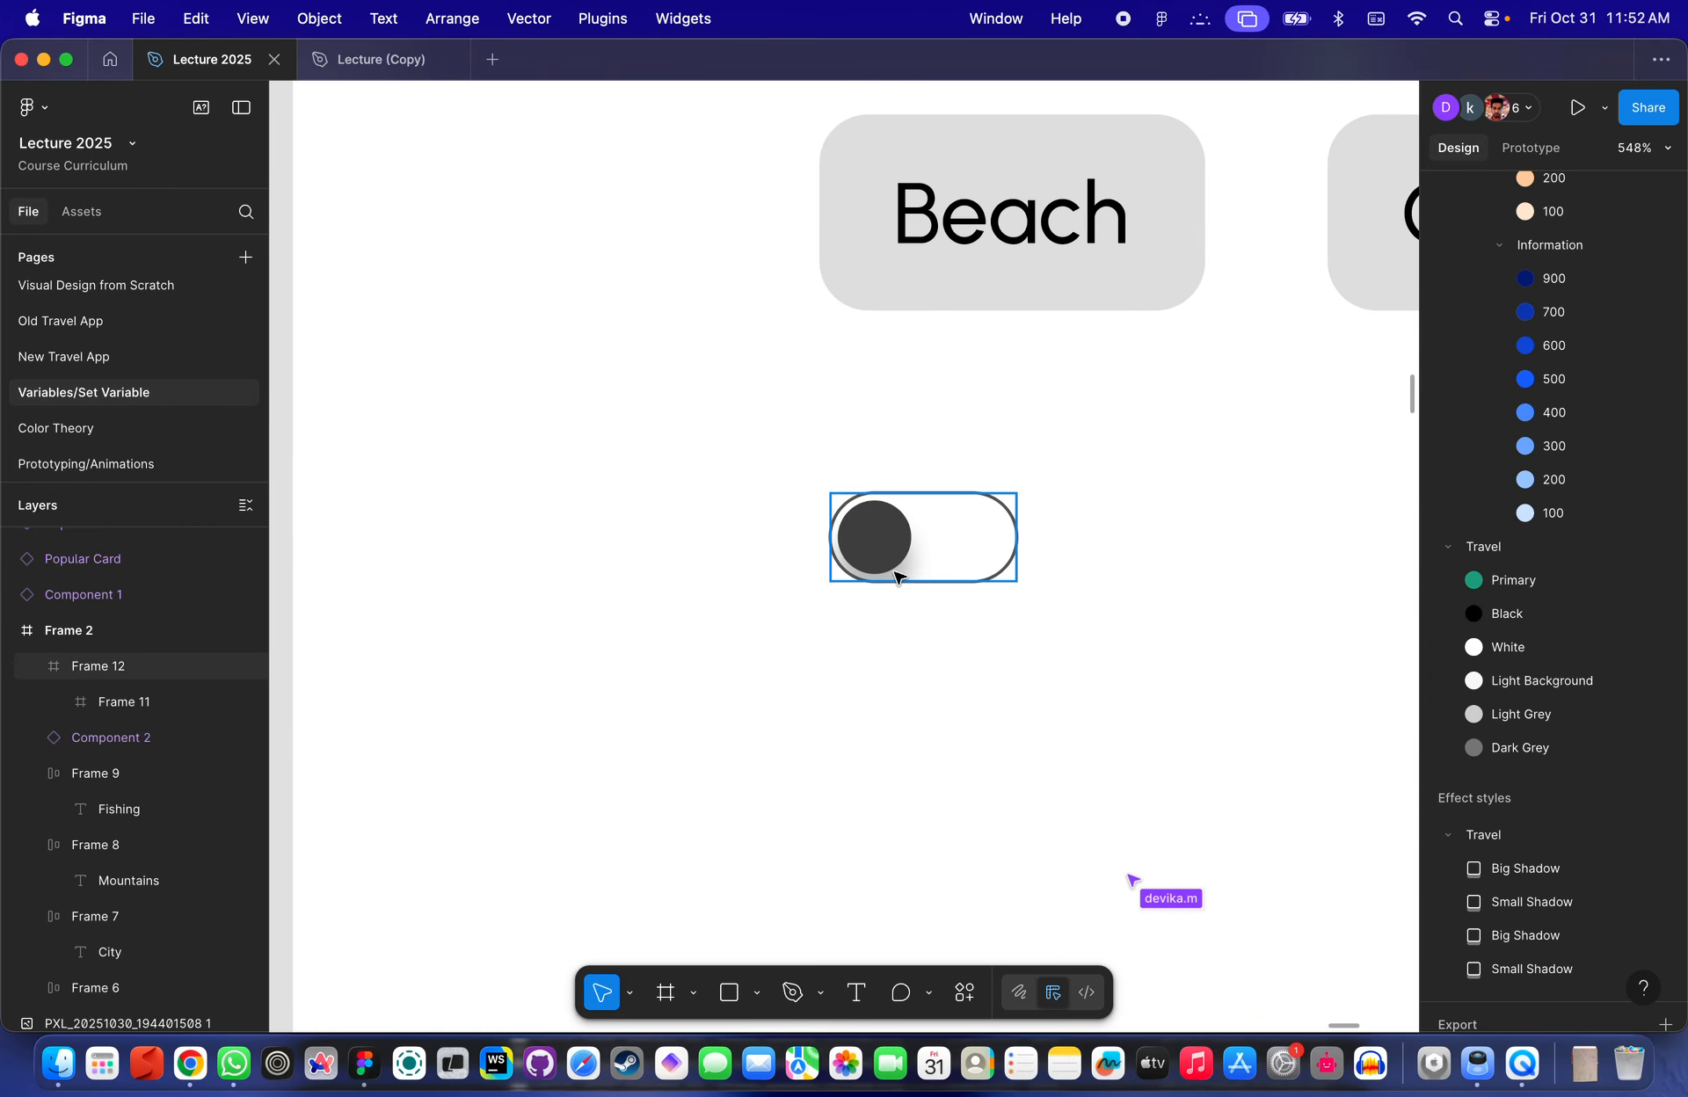
{"action": "scroll", "coordinate": [888, 552], "scroll_direction": "up", "scroll_amount": 2}
{"action": "left_click", "coordinate": [958, 538]}
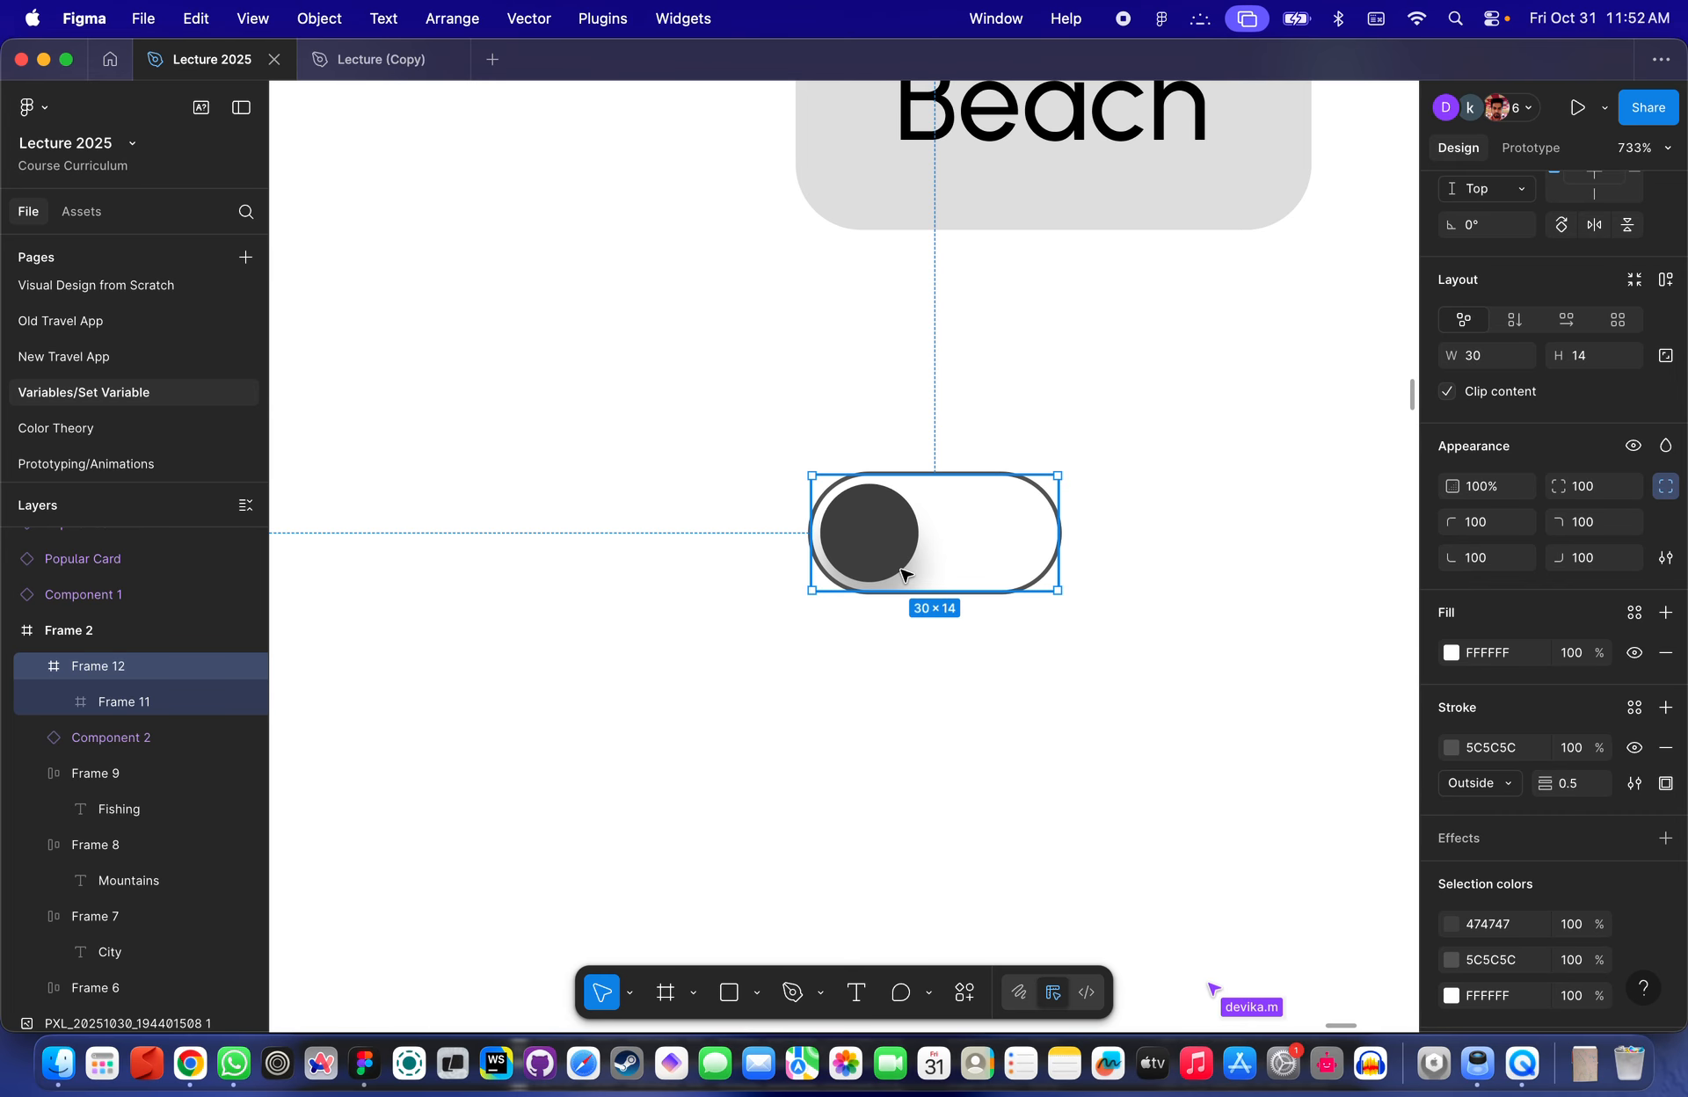
{"action": "scroll", "coordinate": [903, 575], "scroll_direction": "down", "scroll_amount": 8}
{"action": "scroll", "coordinate": [1024, 550], "scroll_direction": "up", "scroll_amount": 2}
{"action": "scroll", "coordinate": [956, 546], "scroll_direction": "up", "scroll_amount": 4}
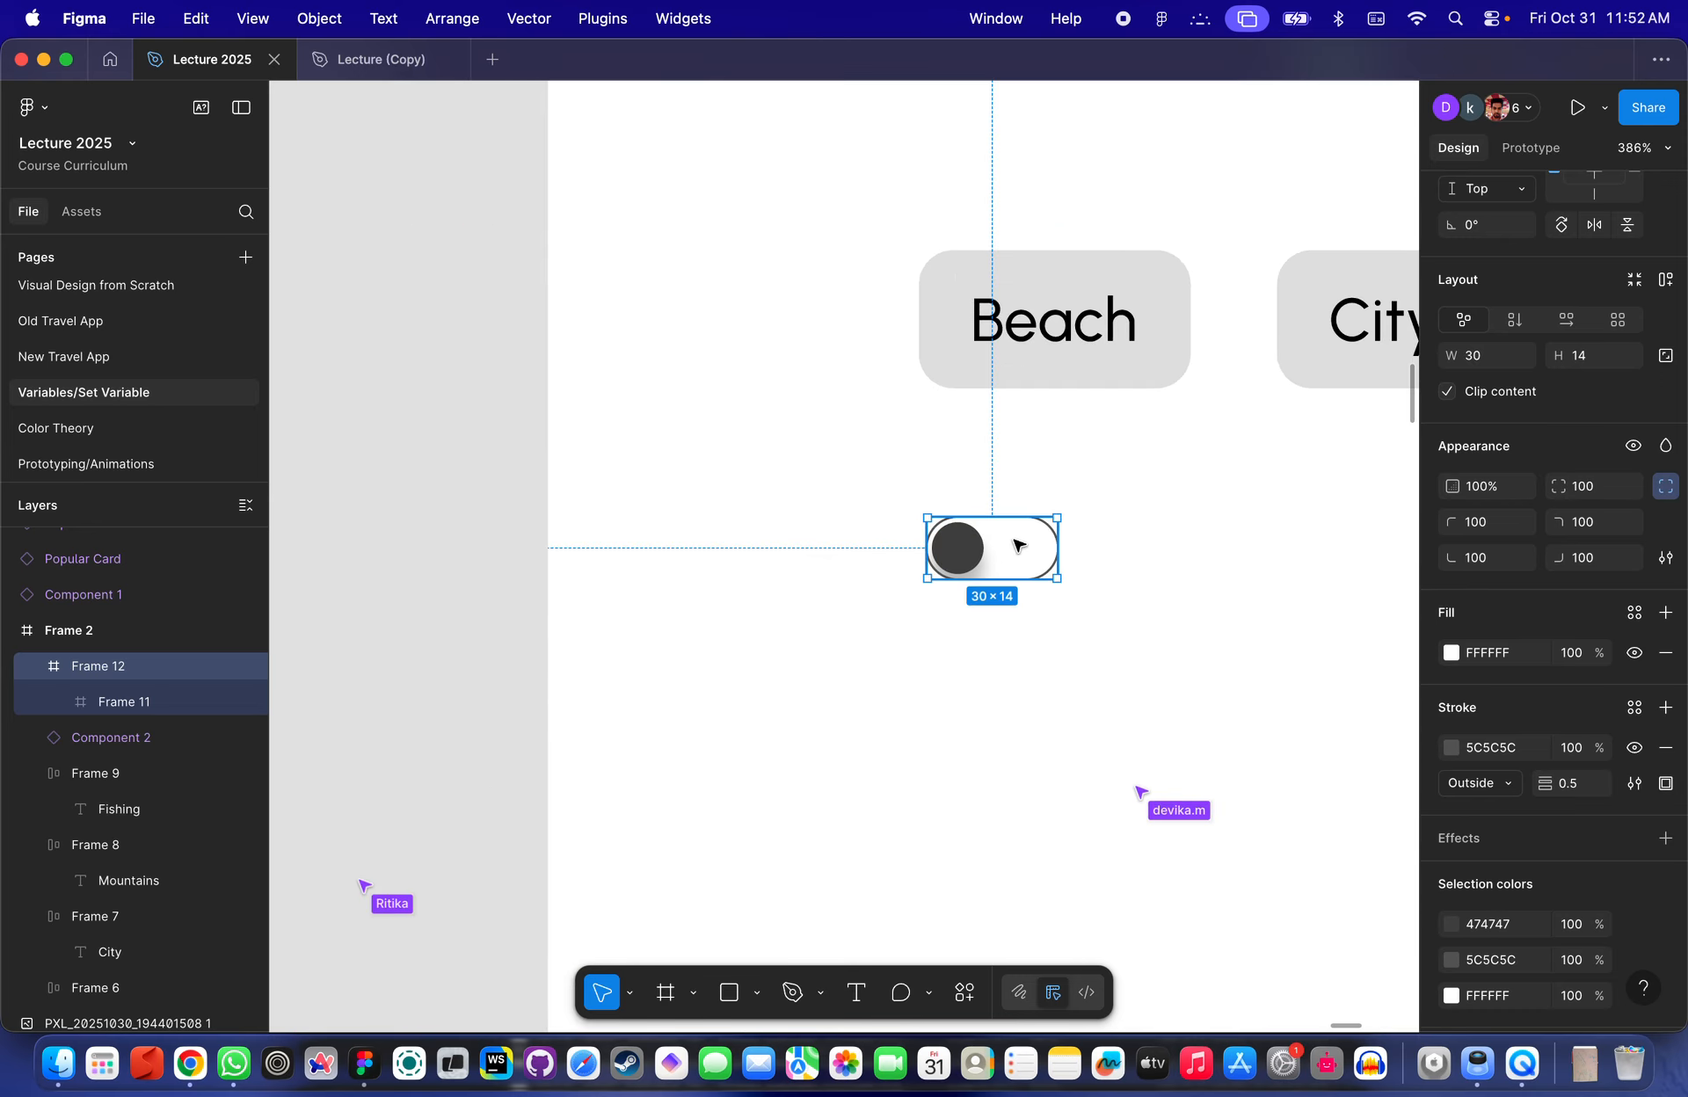
- Draw a new frame about 247 × 380 to the right of Frame 2
{"action": "scroll", "coordinate": [1015, 546], "scroll_direction": "down", "scroll_amount": 4}
{"action": "scroll", "coordinate": [1017, 546], "scroll_direction": "right", "scroll_amount": 6}
{"action": "scroll", "coordinate": [1017, 546], "scroll_direction": "down", "scroll_amount": 3}
{"action": "scroll", "coordinate": [1020, 550], "scroll_direction": "down", "scroll_amount": 2}
{"action": "scroll", "coordinate": [1019, 549], "scroll_direction": "right", "scroll_amount": 2}
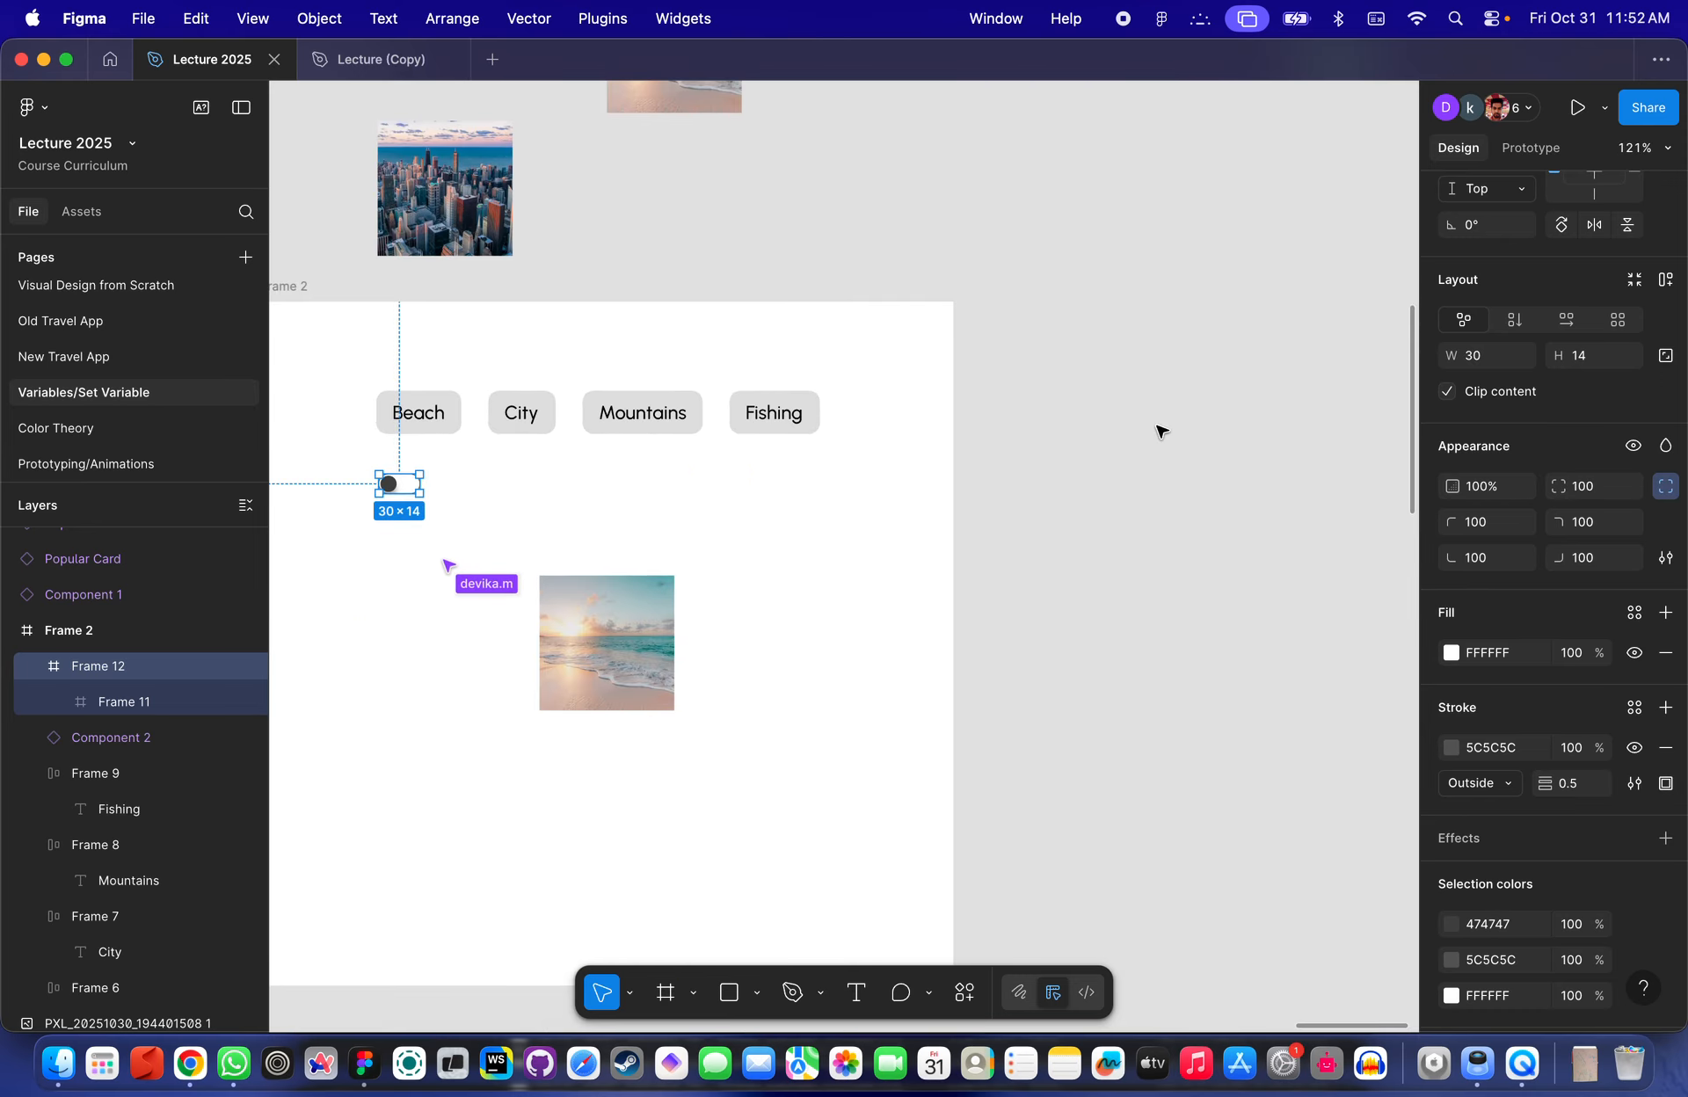
{"action": "key", "text": "f"}
{"action": "left_click_drag", "start_coordinate": [1029, 321], "coordinate": [1361, 833]}
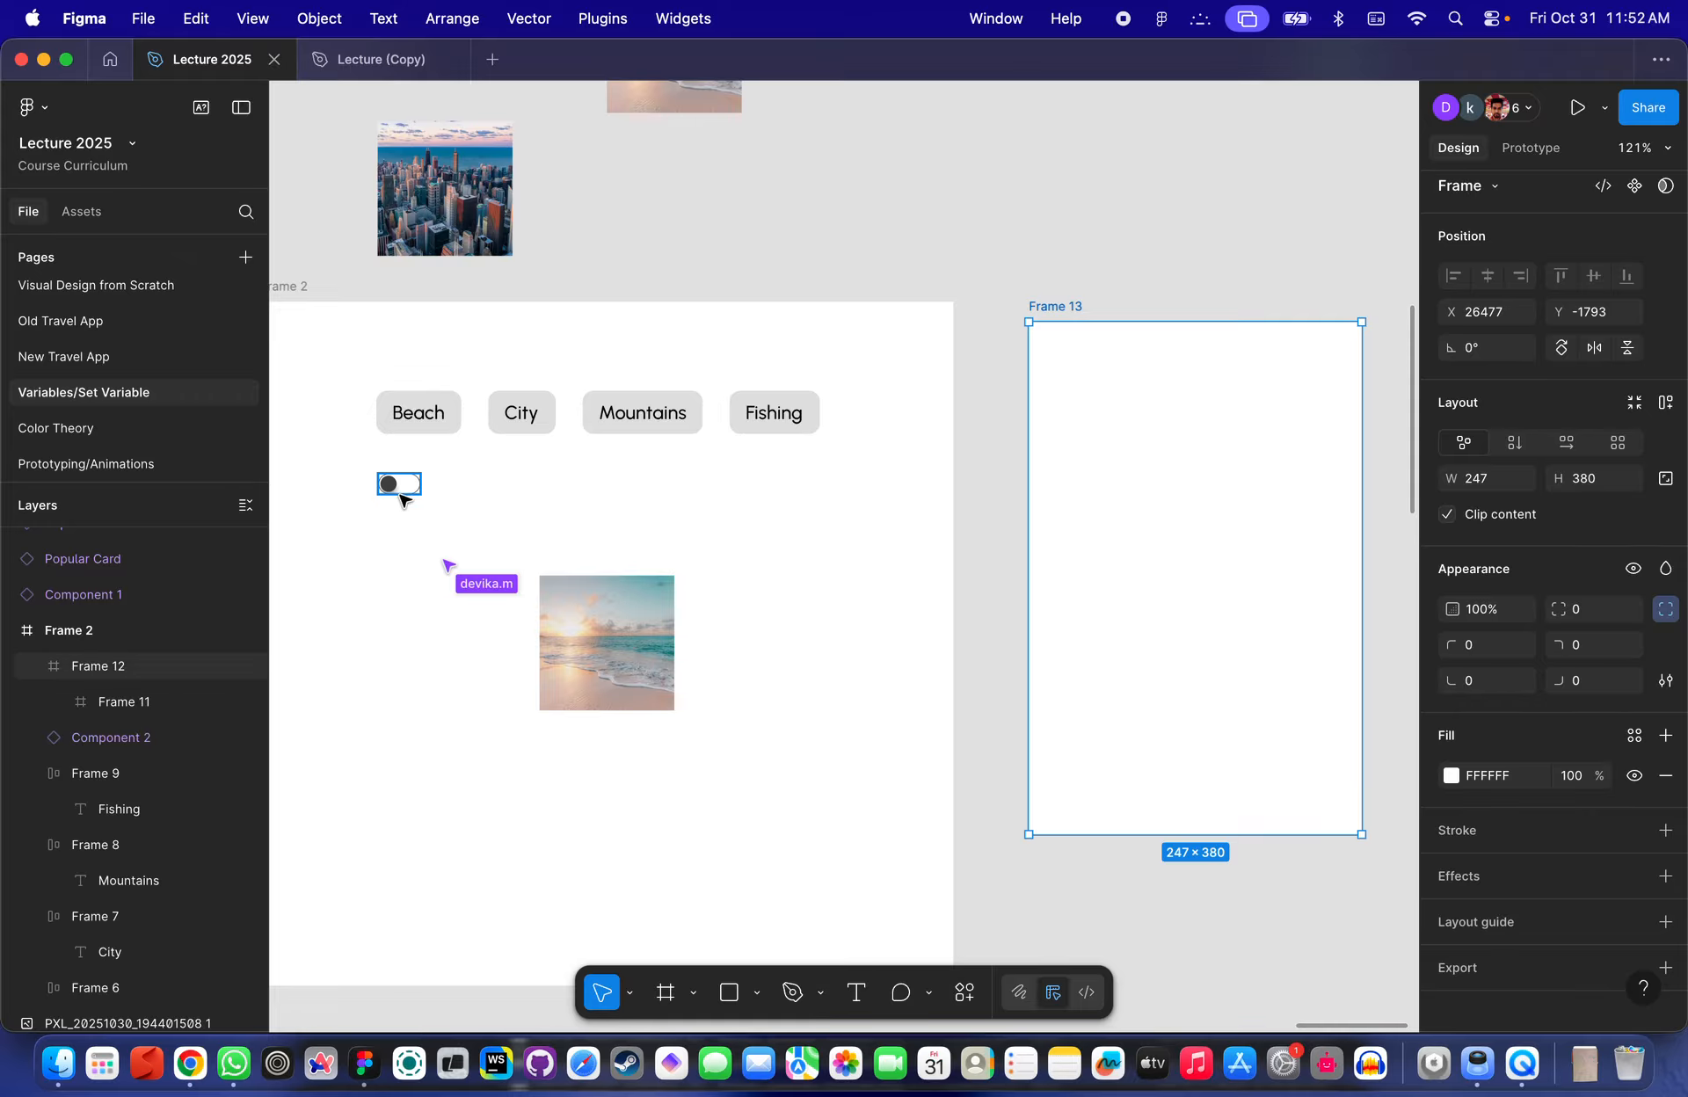
- Move the toggle switch from Frame 2 into the new frame
{"action": "left_click_drag", "start_coordinate": [397, 485], "coordinate": [1154, 393]}
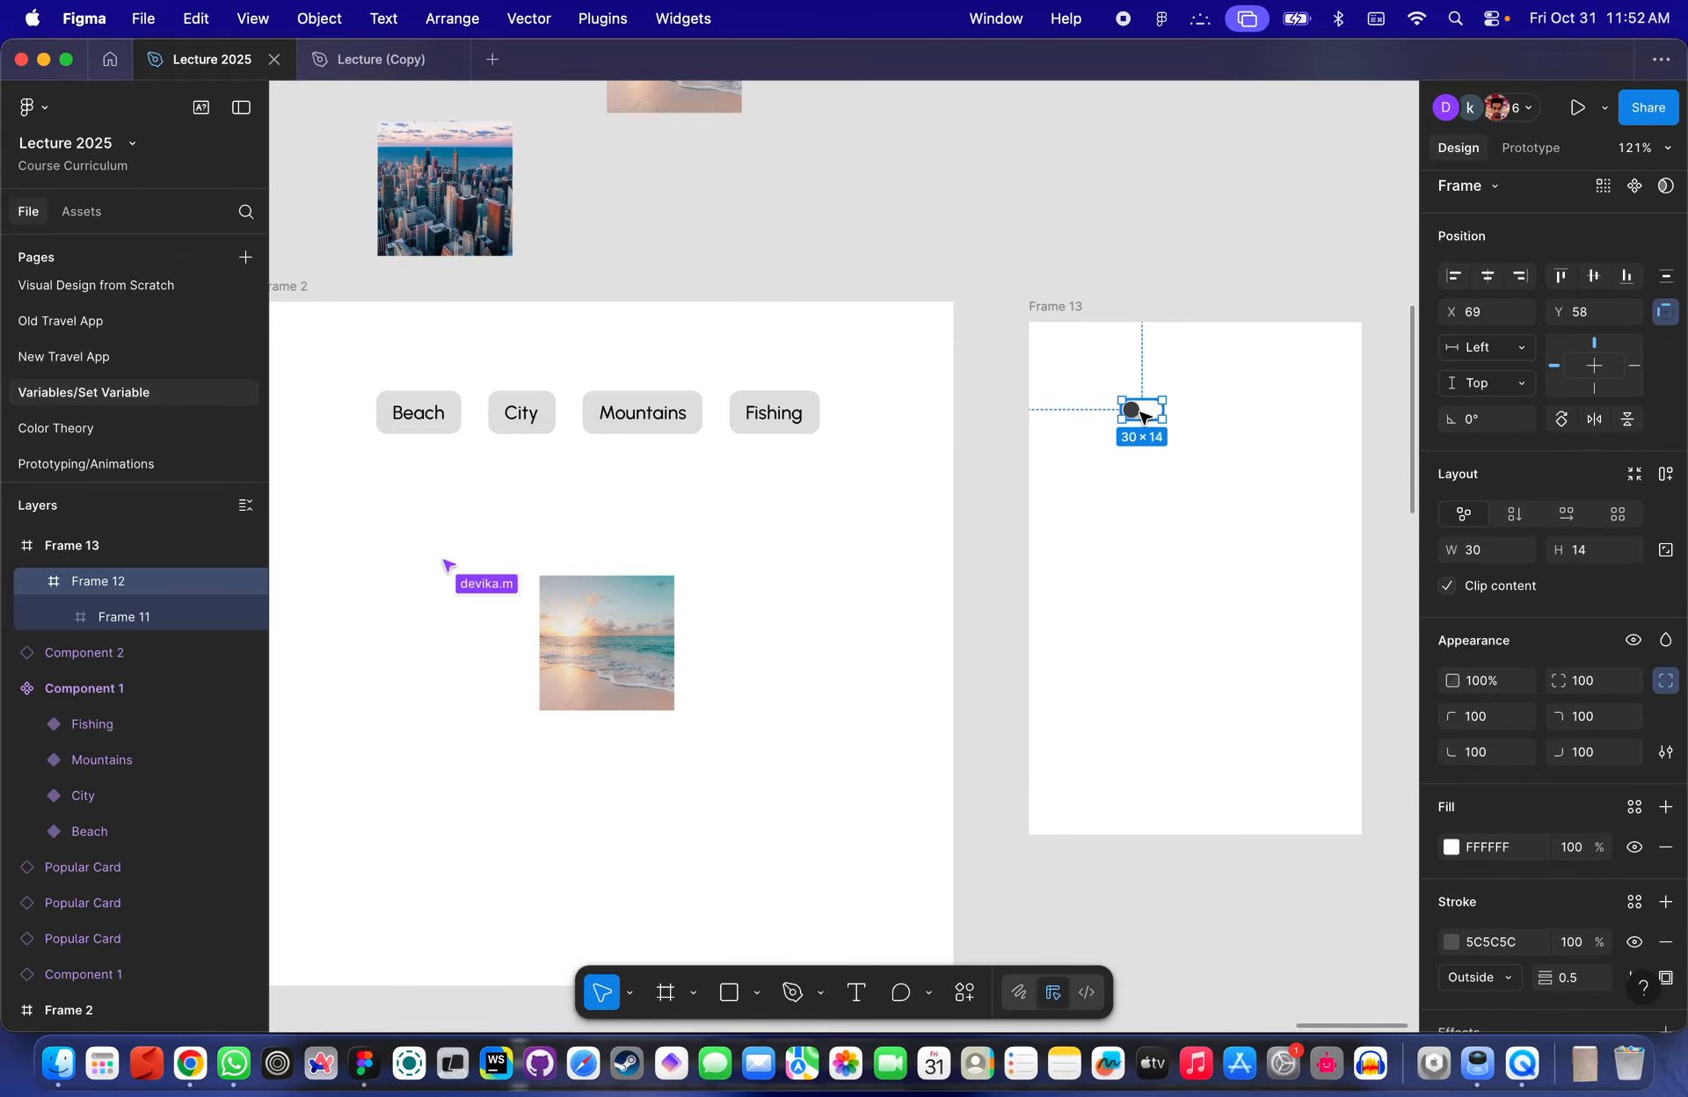
{"action": "scroll", "coordinate": [1131, 406], "scroll_direction": "up", "scroll_amount": 10}
{"action": "left_click", "coordinate": [970, 459]}
- Change the inner circle's drop shadow blur to 2 and Y offset to 2
{"action": "left_click", "coordinate": [976, 358]}
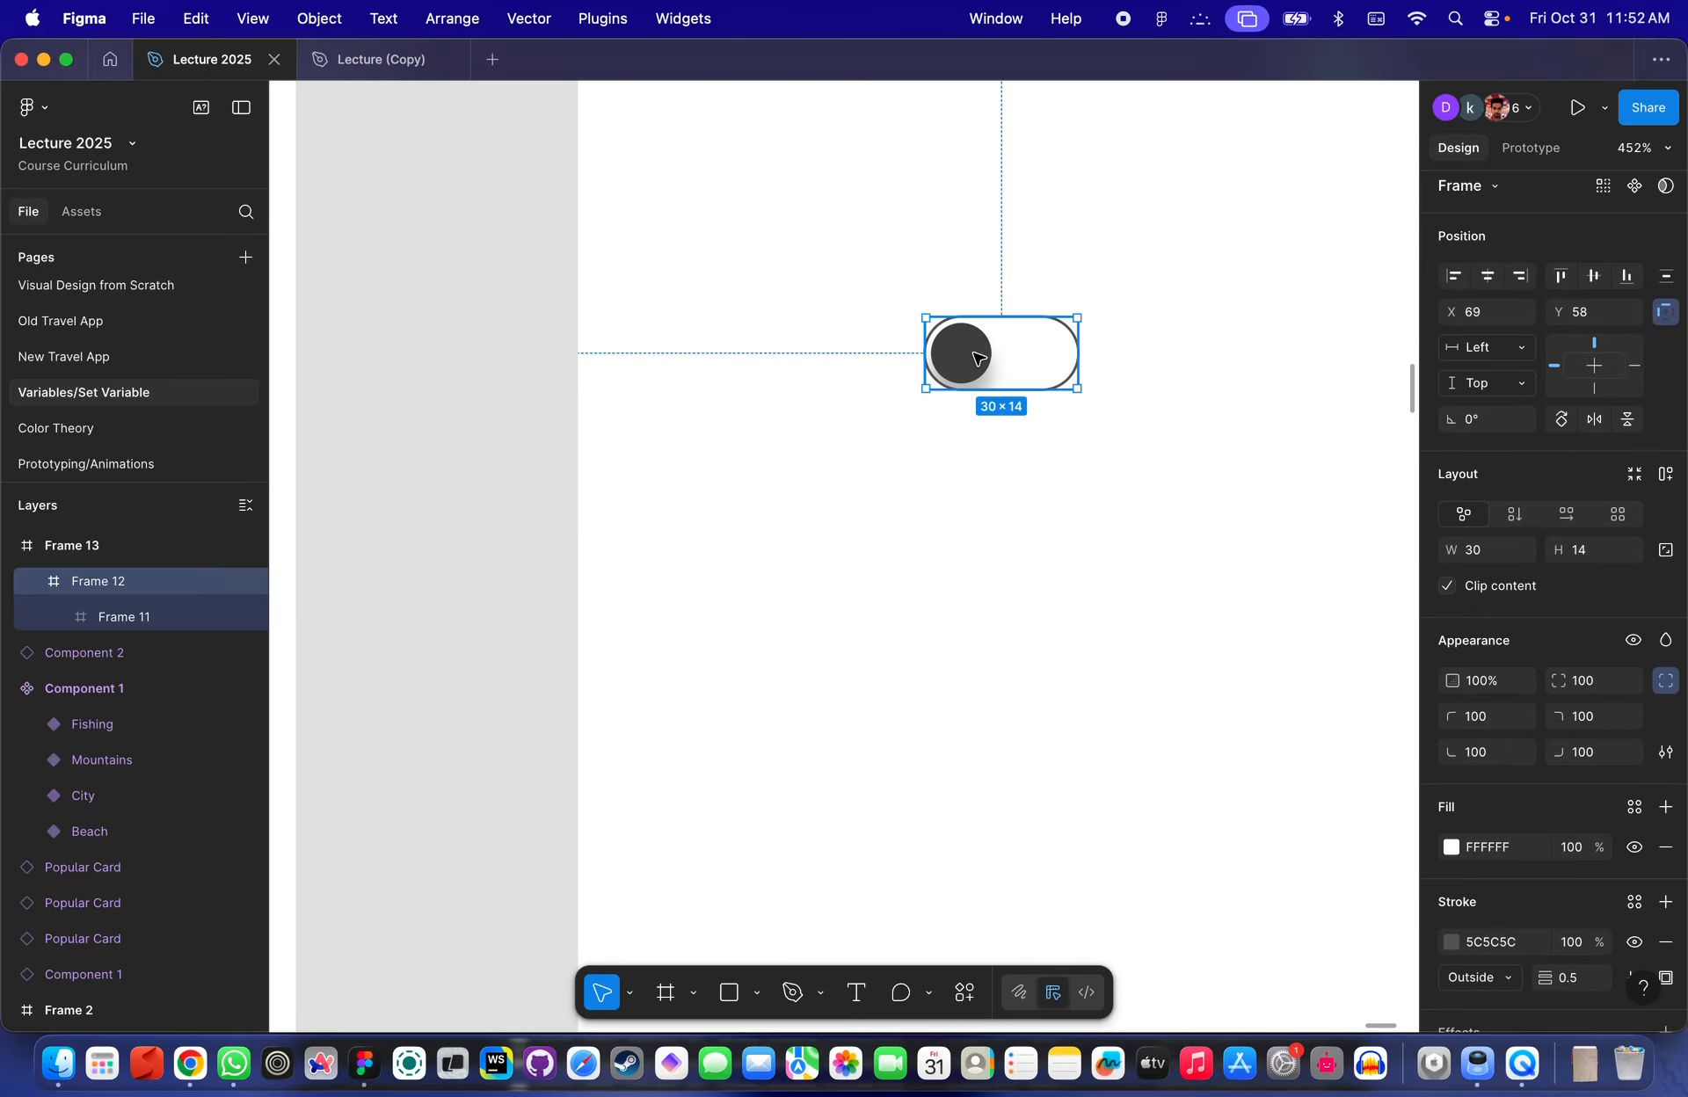
{"action": "scroll", "coordinate": [1047, 331], "scroll_direction": "up", "scroll_amount": 4}
{"action": "left_click", "coordinate": [960, 490]}
{"action": "scroll", "coordinate": [993, 359], "scroll_direction": "up", "scroll_amount": 4}
{"action": "left_click", "coordinate": [879, 358]}
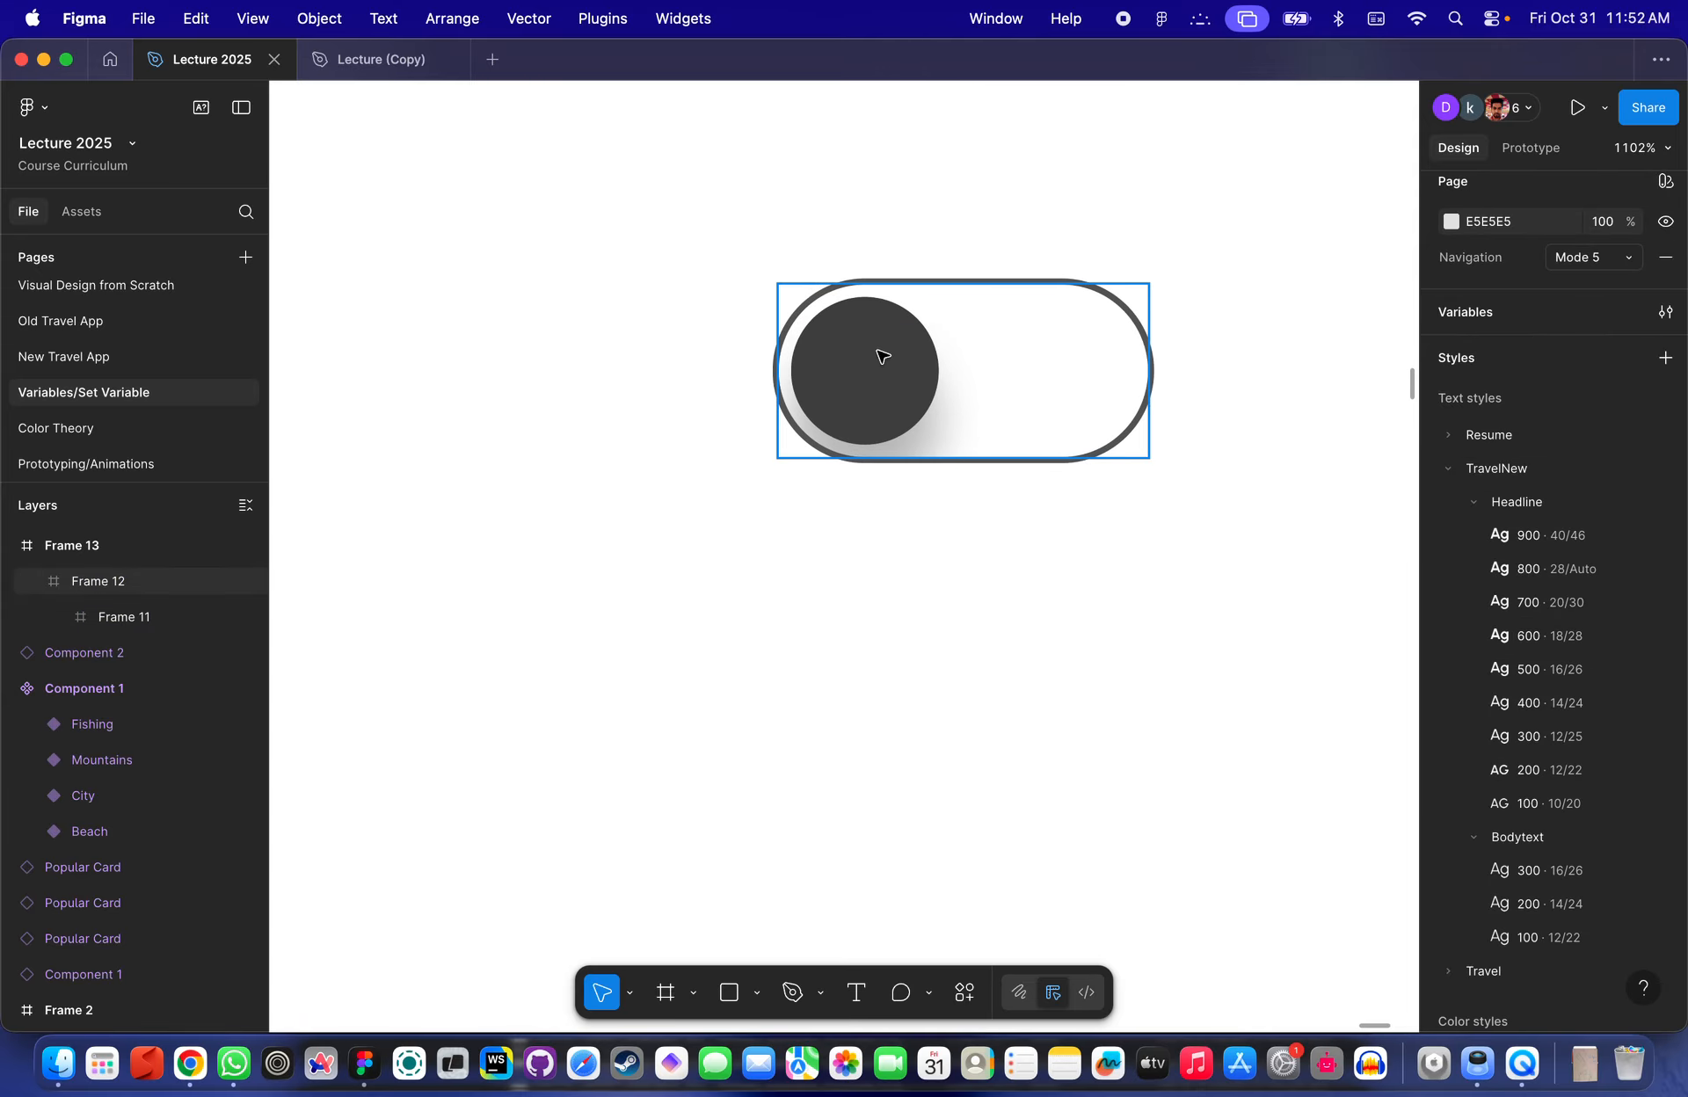
{"action": "left_click", "coordinate": [877, 355]}
{"action": "left_click", "coordinate": [1452, 987]}
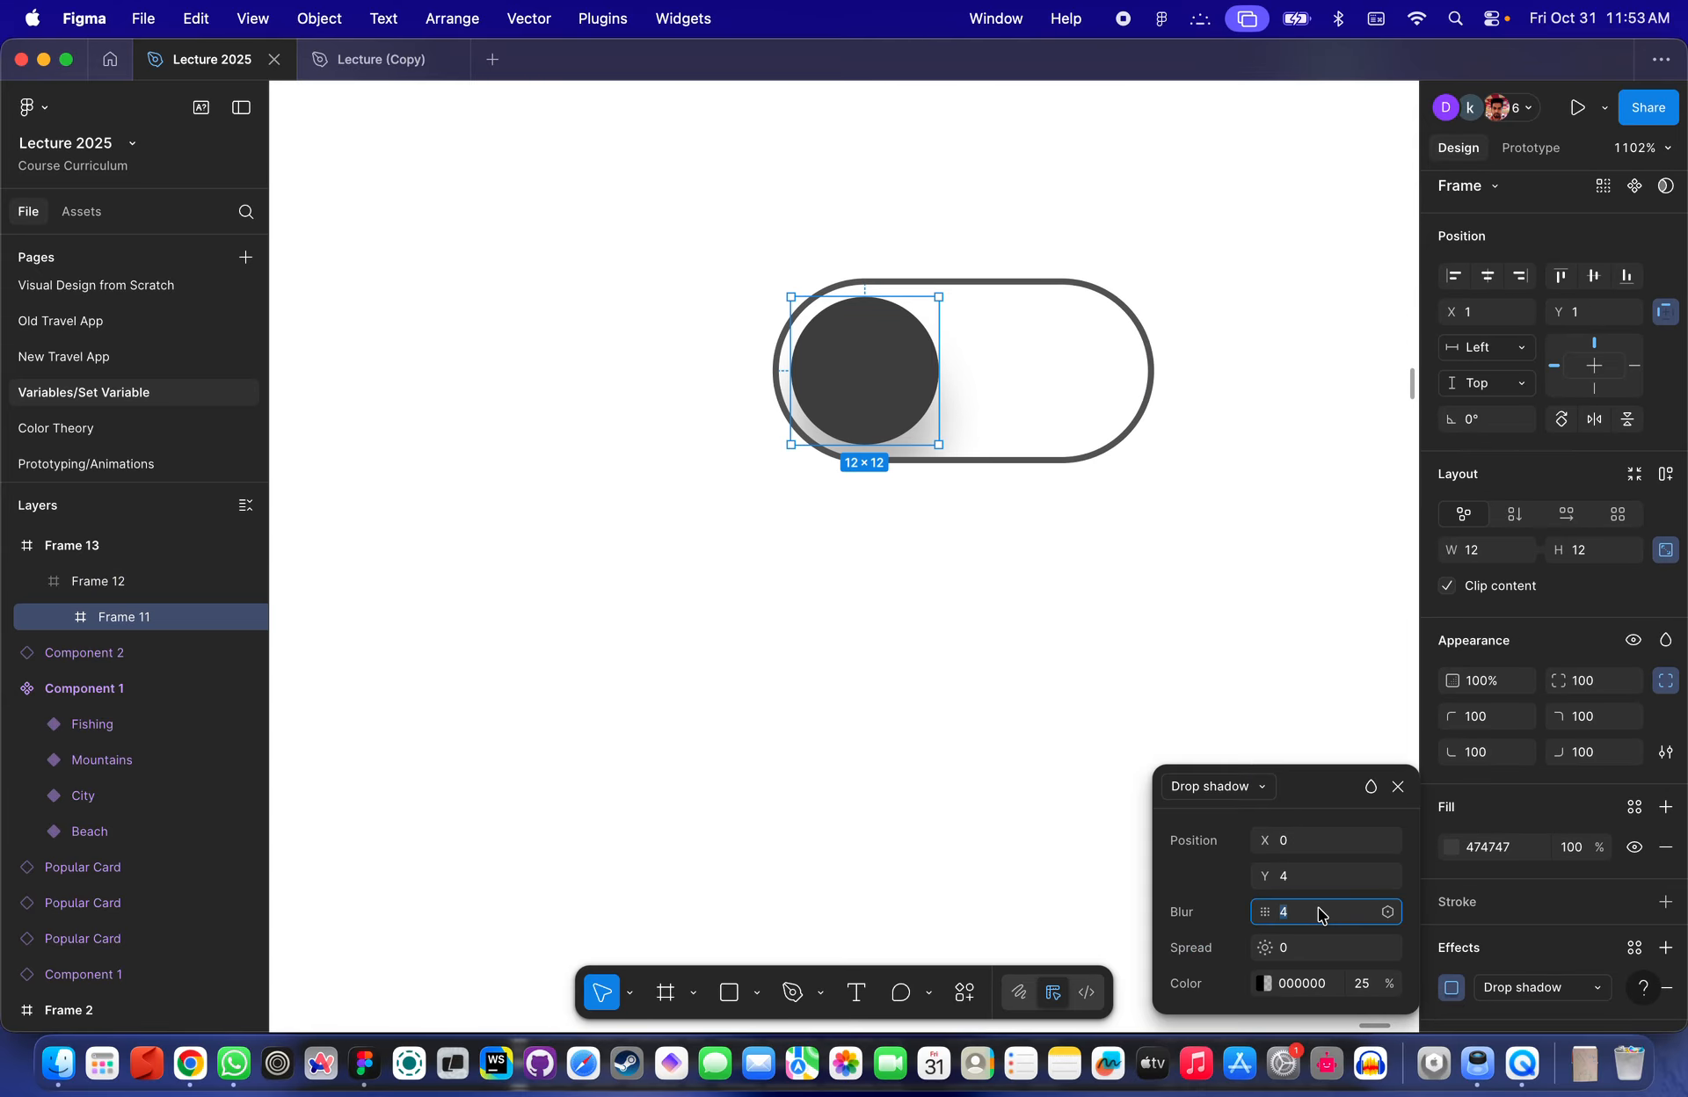
{"action": "type", "text": "2"}
{"action": "key", "text": "Return"}
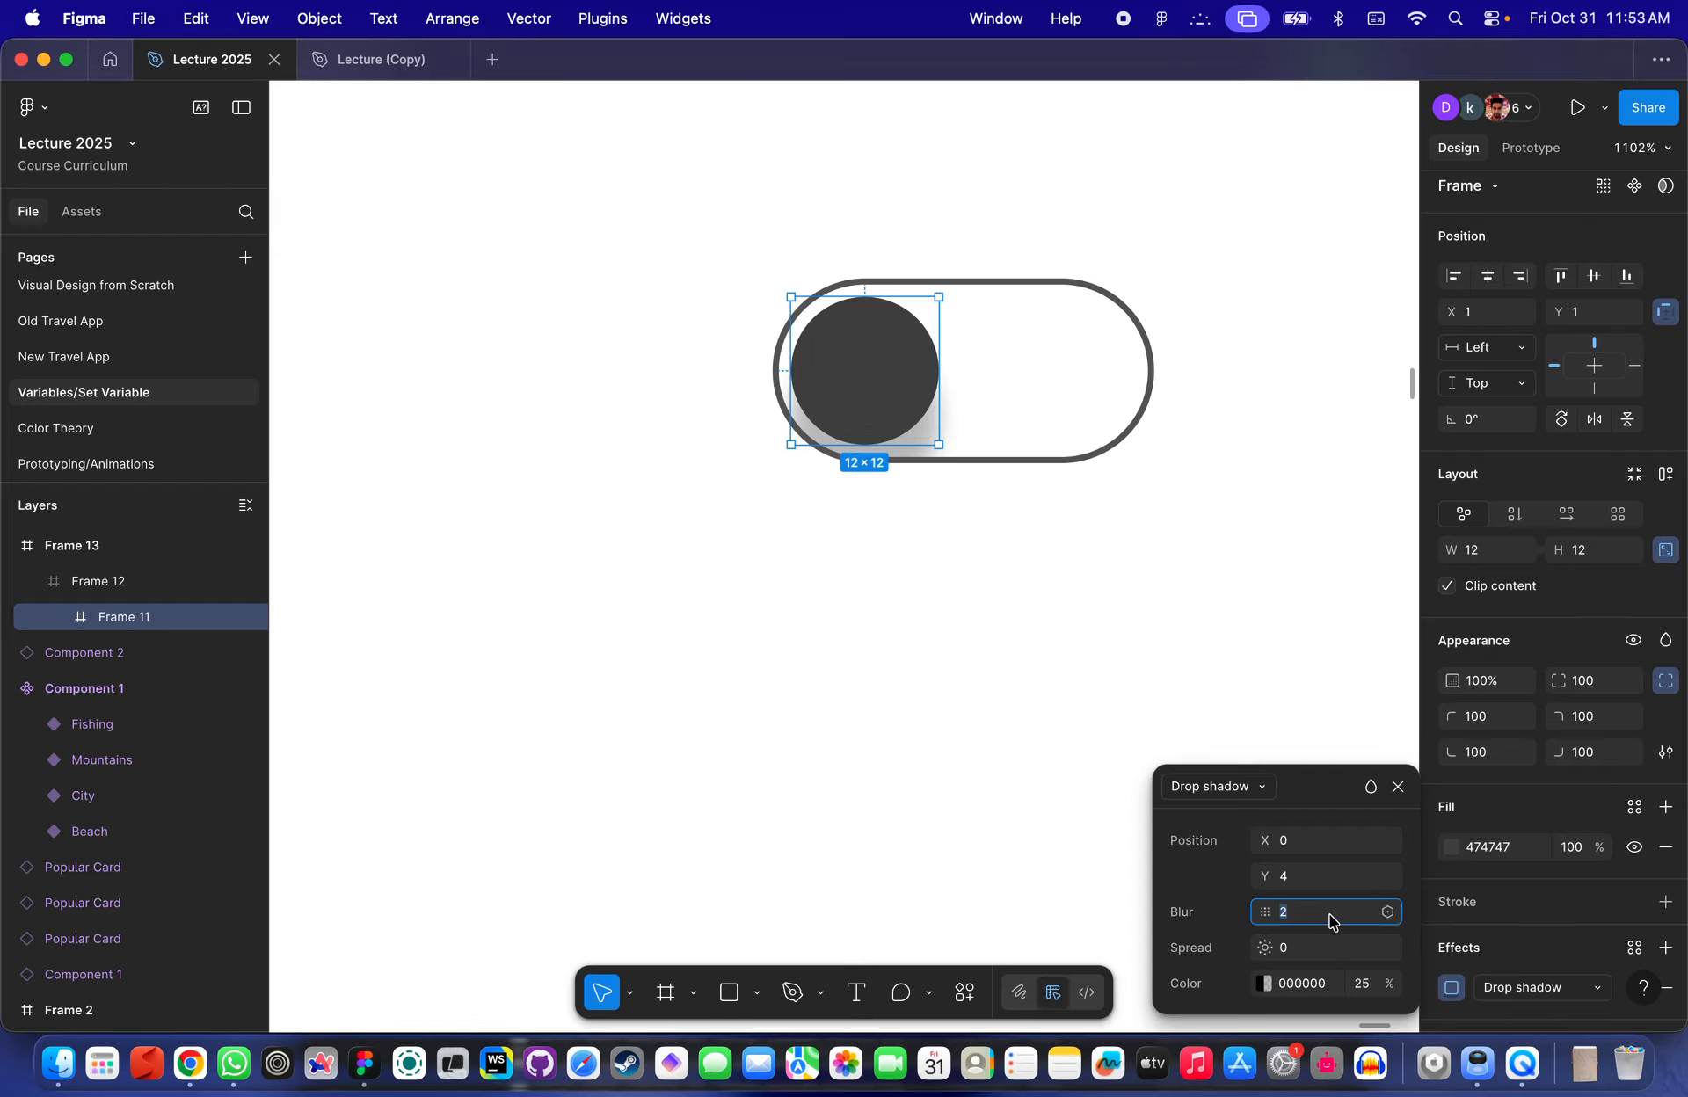
{"action": "left_click", "coordinate": [1315, 882]}
{"action": "type", "text": "2"}
{"action": "key", "text": "Return"}
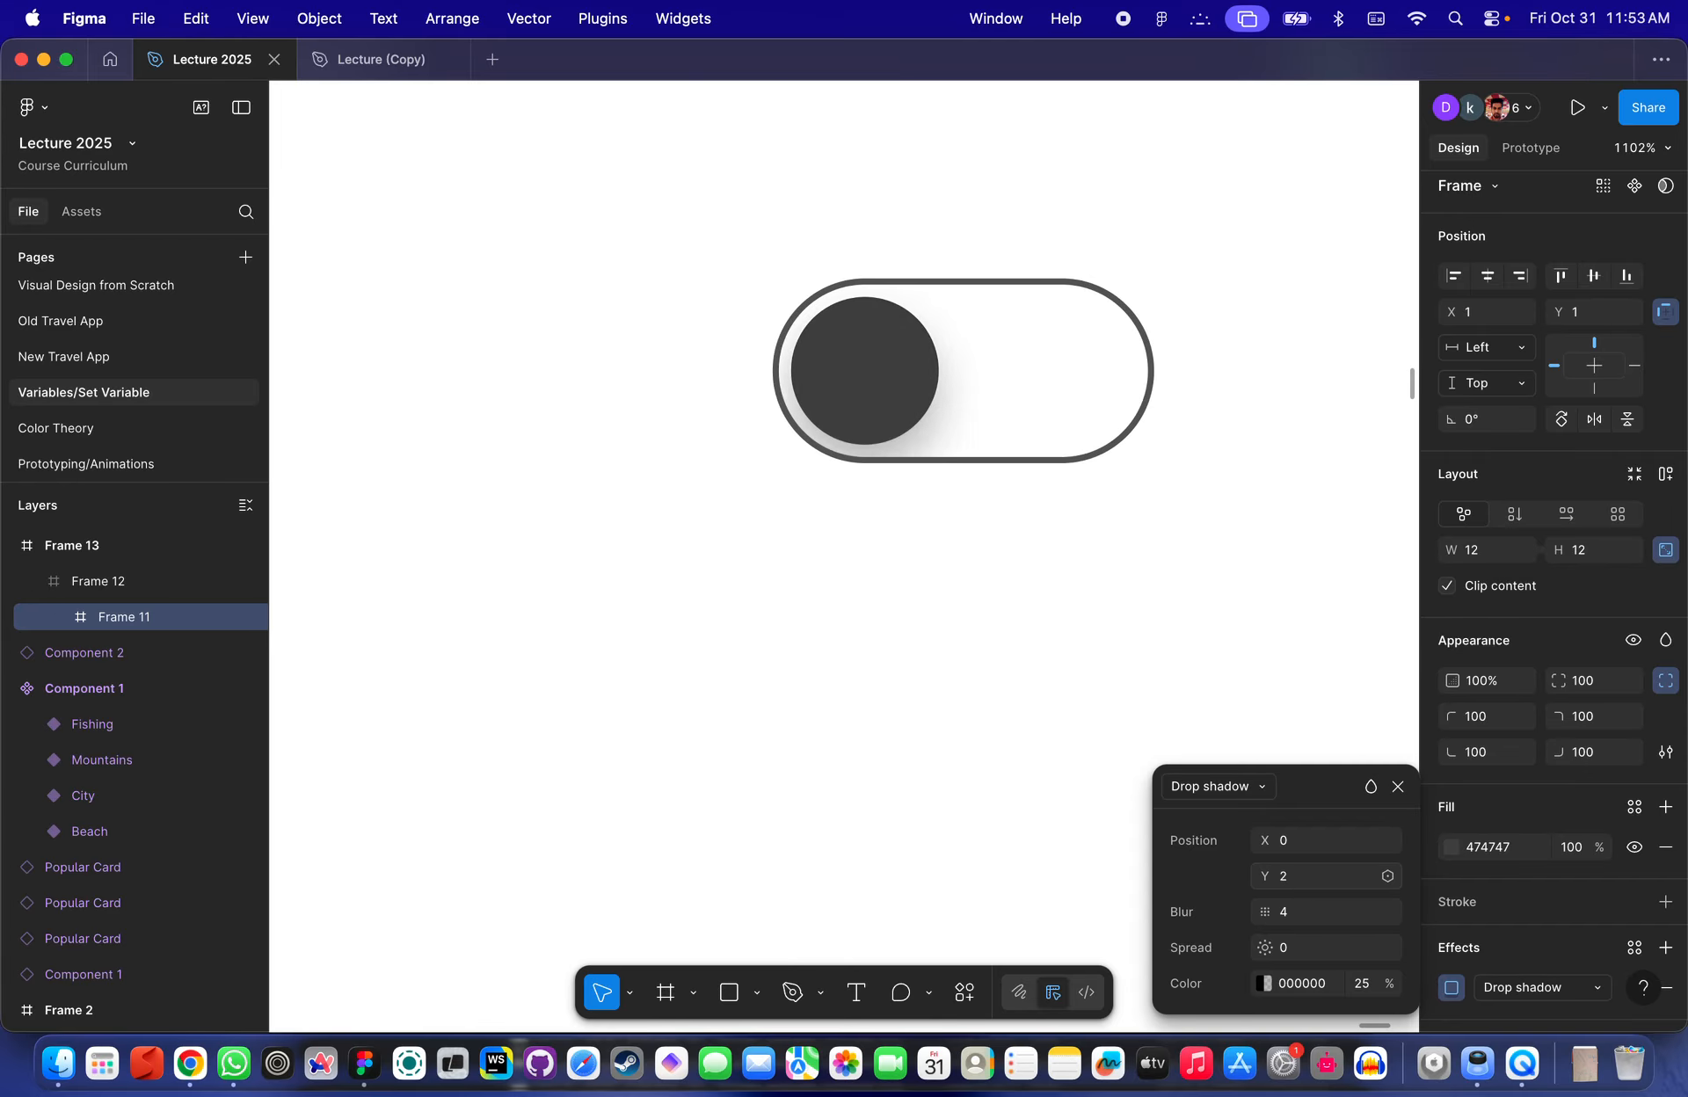
- Fine-tune the inner circle's drop shadow Y offset, finally setting it to 3
{"action": "left_click", "coordinate": [1302, 886]}
{"action": "type", "text": "1"}
{"action": "key", "text": "Return"}
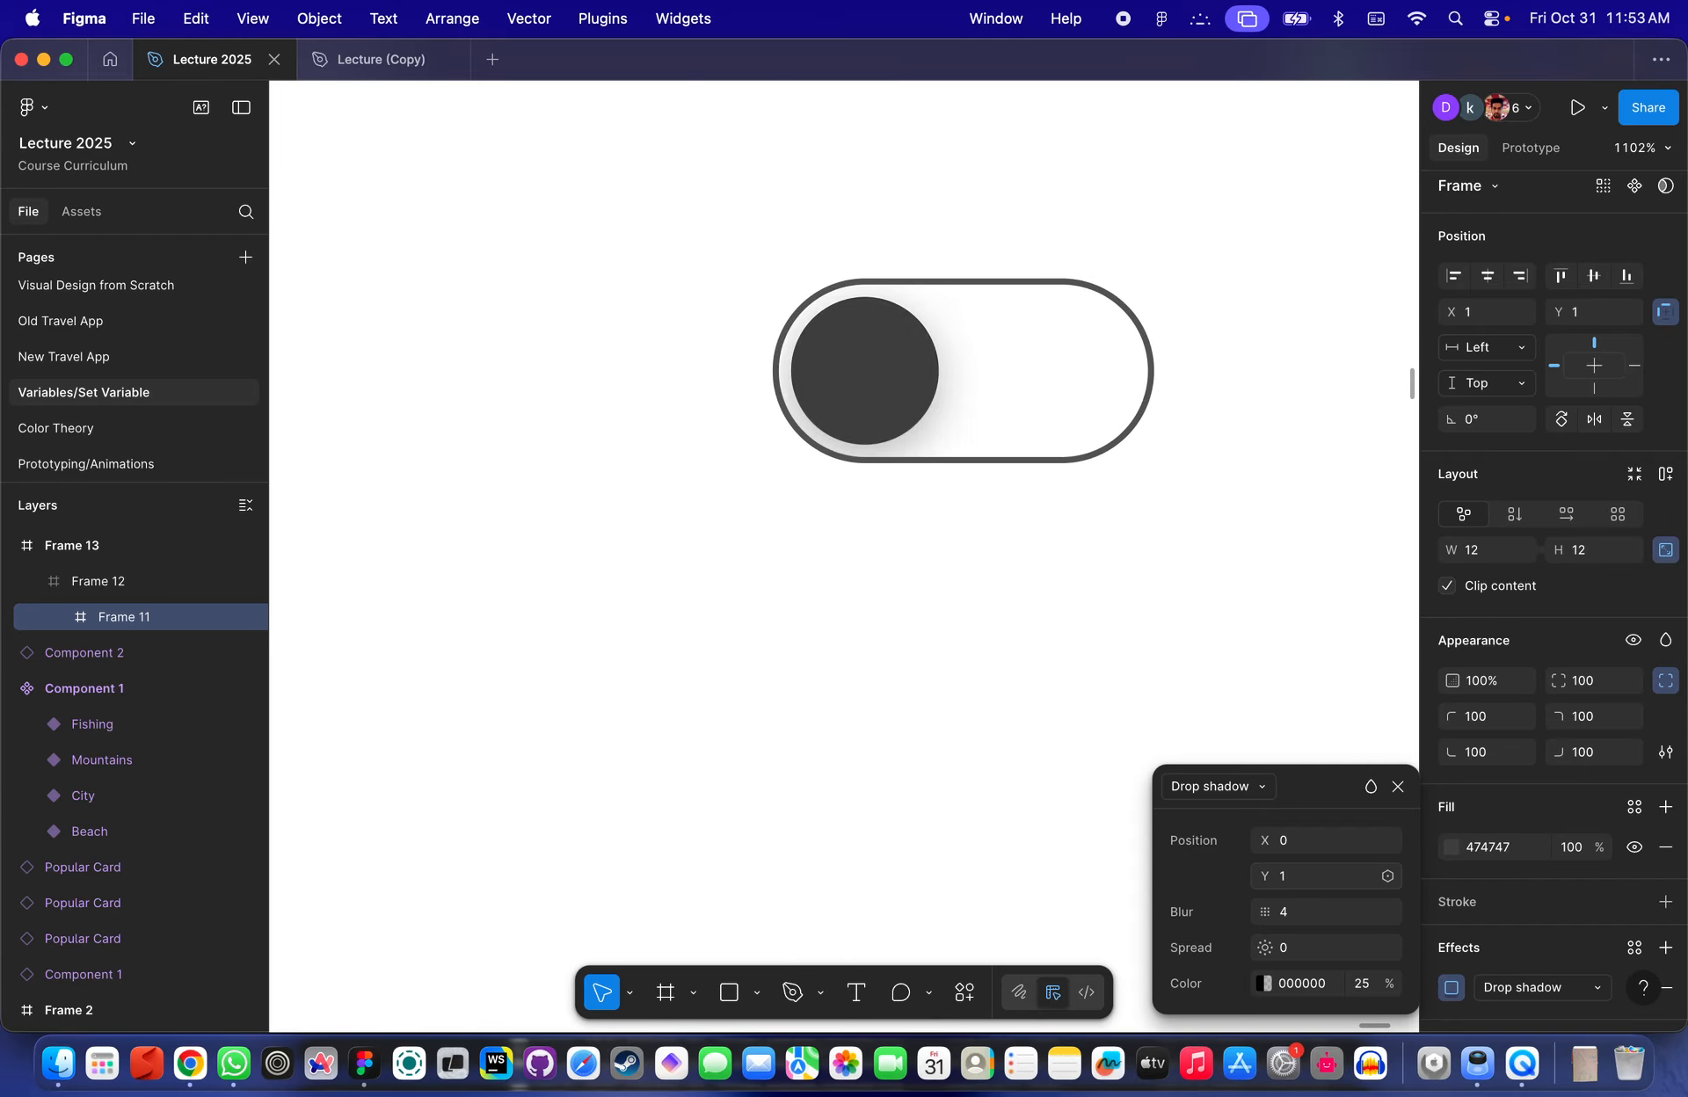
{"action": "left_click", "coordinate": [1315, 881]}
{"action": "type", "text": "4"}
{"action": "key", "text": "Return"}
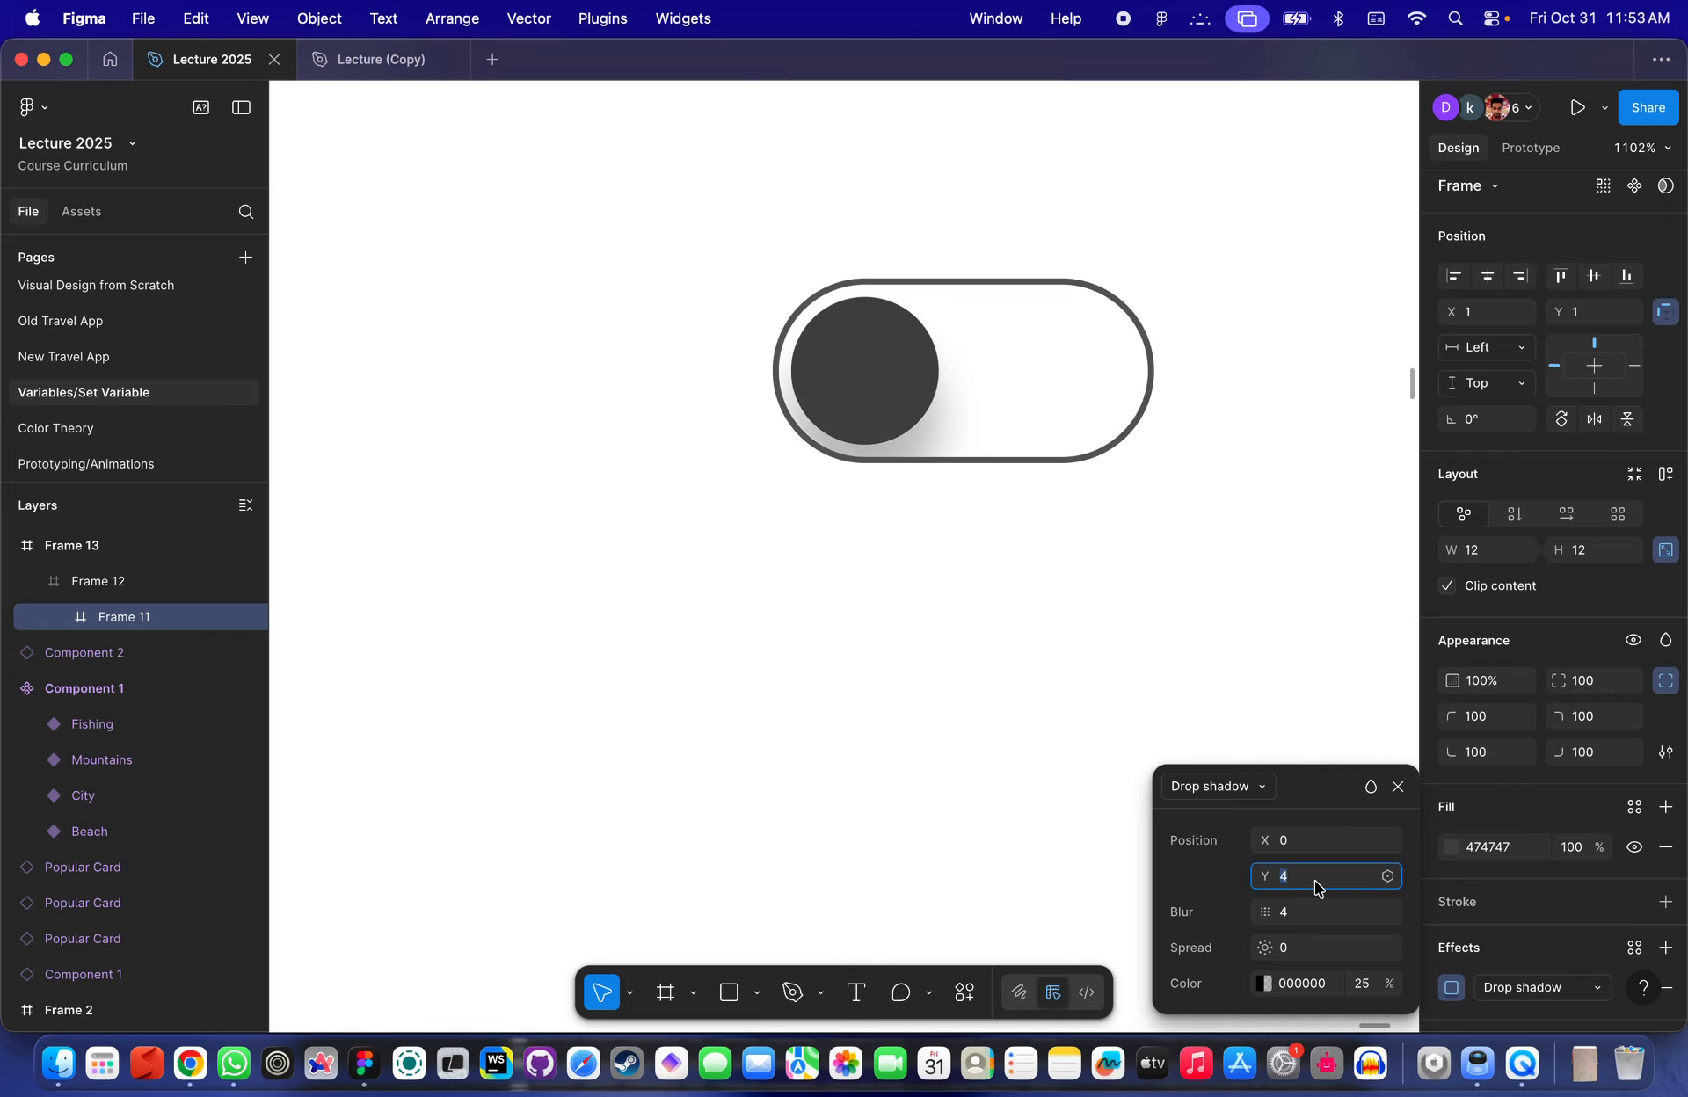
{"action": "type", "text": "2"}
{"action": "key", "text": "Return"}
{"action": "left_click", "coordinate": [1315, 882]}
{"action": "type", "text": "3"}
{"action": "key", "text": "Return"}
{"action": "left_click", "coordinate": [1037, 588]}
- Zoom in and out to inspect the toggle's knob shadow and frame
{"action": "scroll", "coordinate": [1044, 589], "scroll_direction": "down", "scroll_amount": 5}
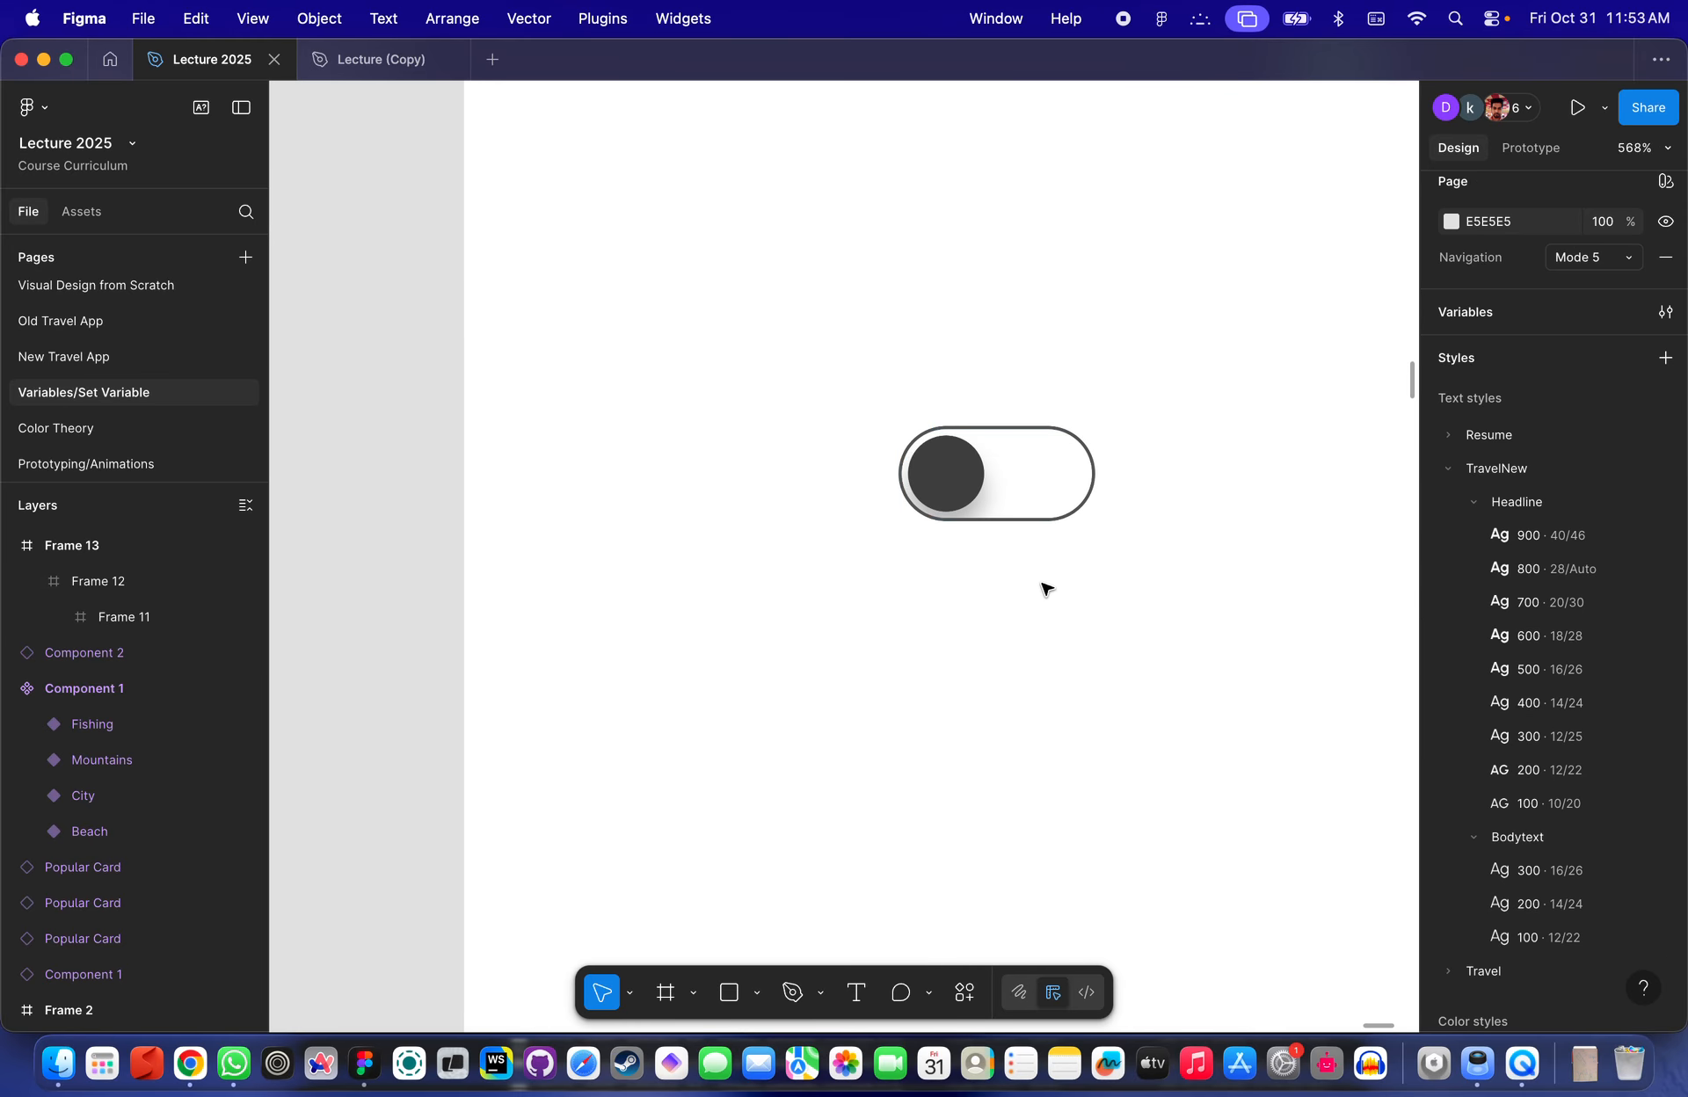
{"action": "scroll", "coordinate": [1034, 425], "scroll_direction": "down", "scroll_amount": 5}
{"action": "left_click", "coordinate": [1005, 481]}
{"action": "scroll", "coordinate": [1040, 452], "scroll_direction": "down", "scroll_amount": 2}
{"action": "scroll", "coordinate": [1040, 456], "scroll_direction": "up", "scroll_amount": 8}
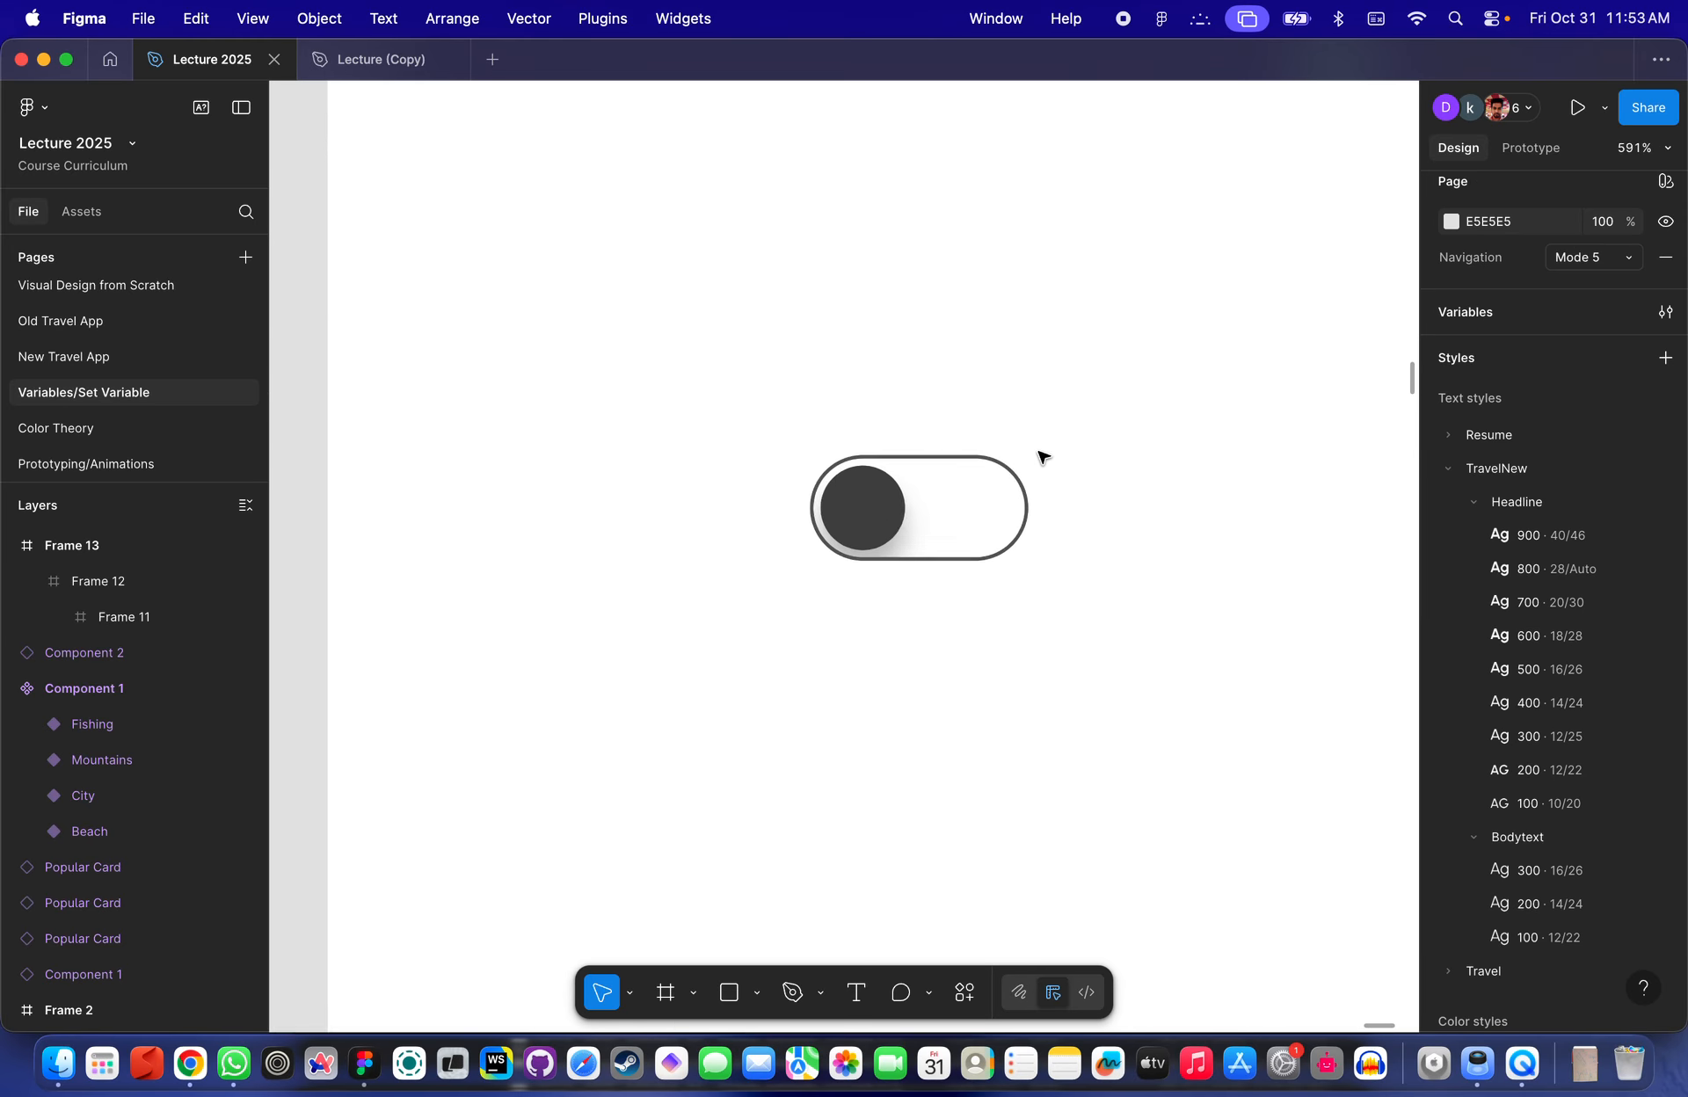
{"action": "scroll", "coordinate": [817, 516], "scroll_direction": "up", "scroll_amount": 4}
{"action": "left_click", "coordinate": [845, 546]}
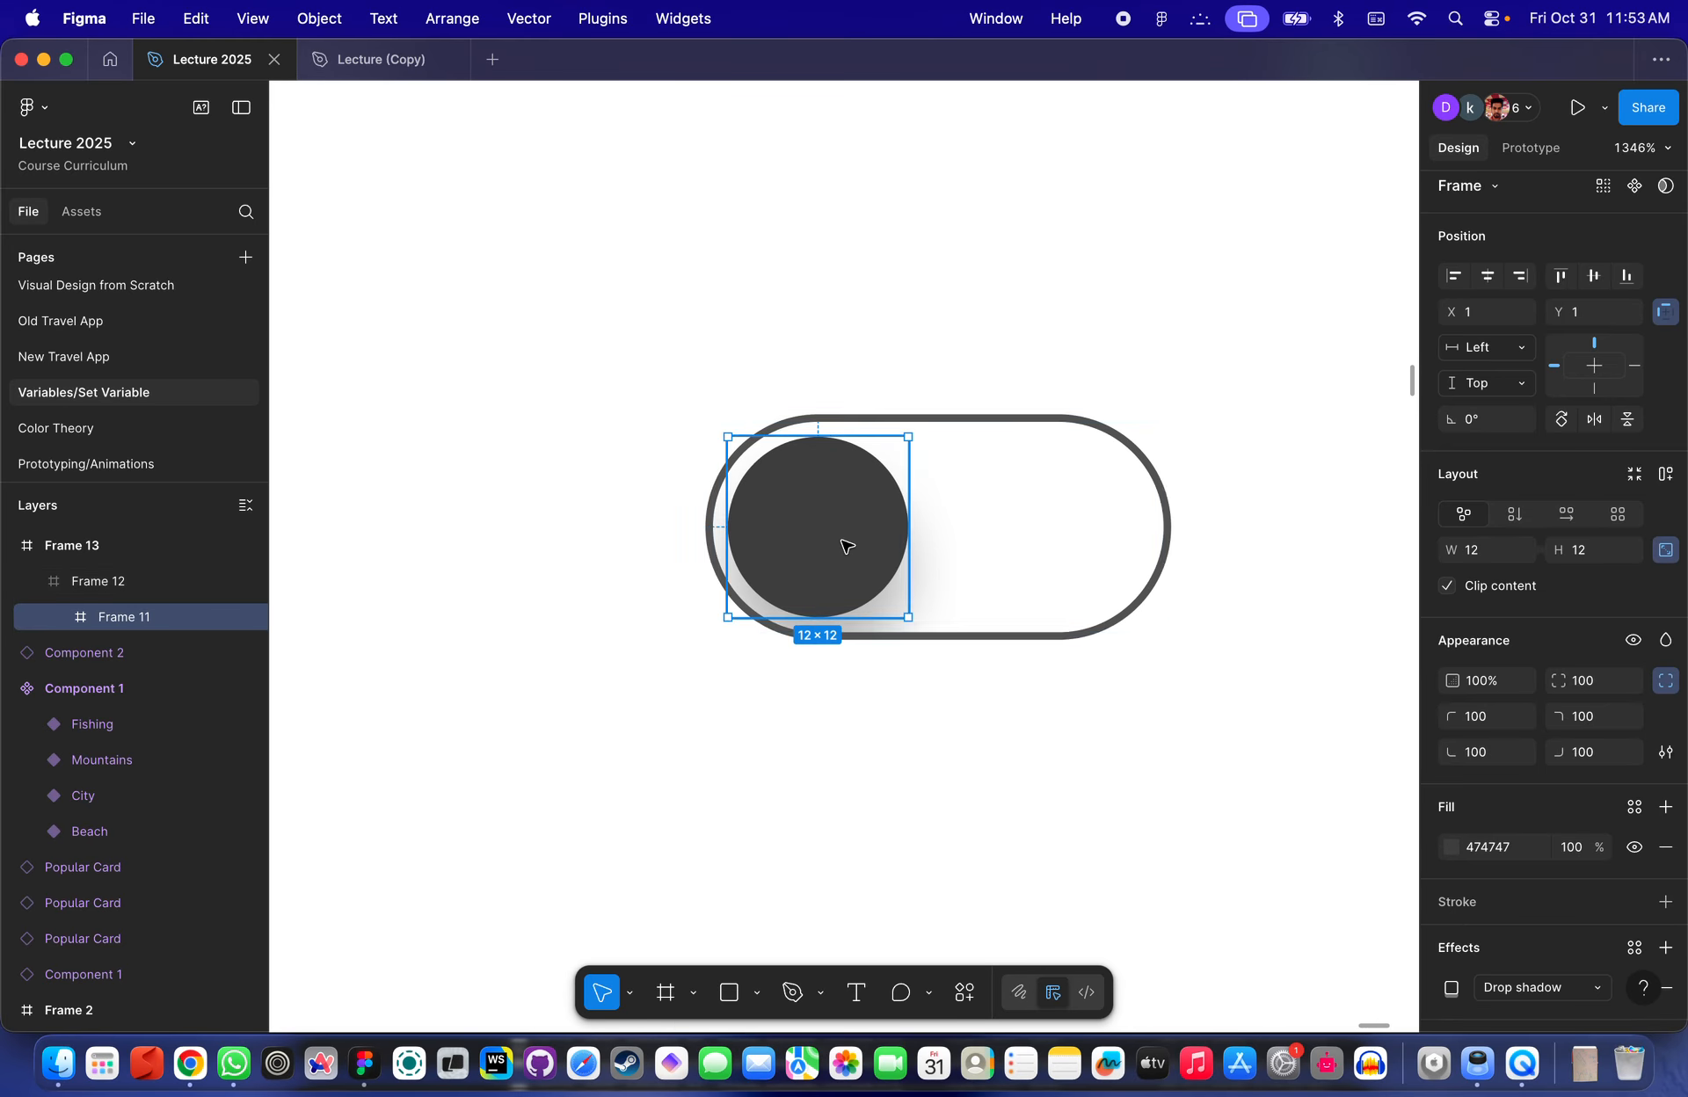
{"action": "scroll", "coordinate": [847, 547], "scroll_direction": "down", "scroll_amount": 5}
{"action": "scroll", "coordinate": [859, 673], "scroll_direction": "down", "scroll_amount": 5}
{"action": "left_click", "coordinate": [857, 671]}
{"action": "scroll", "coordinate": [858, 671], "scroll_direction": "down", "scroll_amount": 3}
{"action": "left_click", "coordinate": [853, 379]}
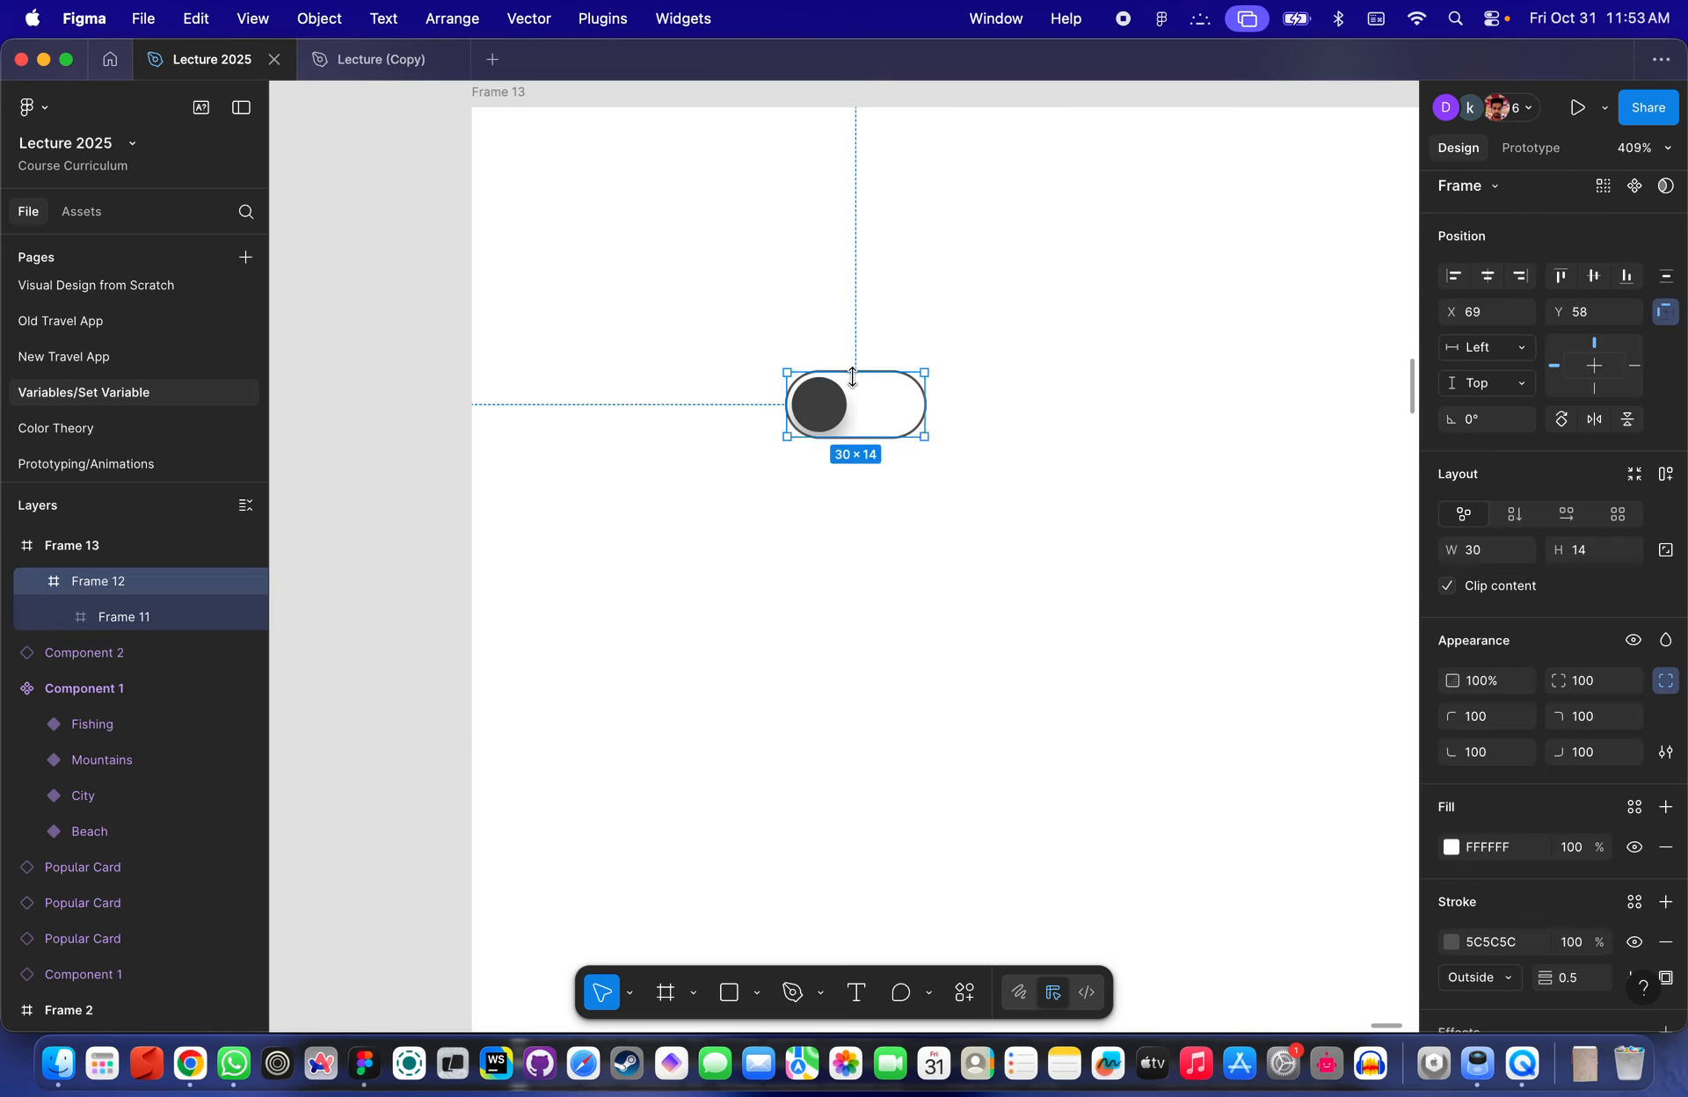
{"action": "scroll", "coordinate": [879, 400], "scroll_direction": "up", "scroll_amount": 2}
{"action": "scroll", "coordinate": [877, 400], "scroll_direction": "up", "scroll_amount": 1}
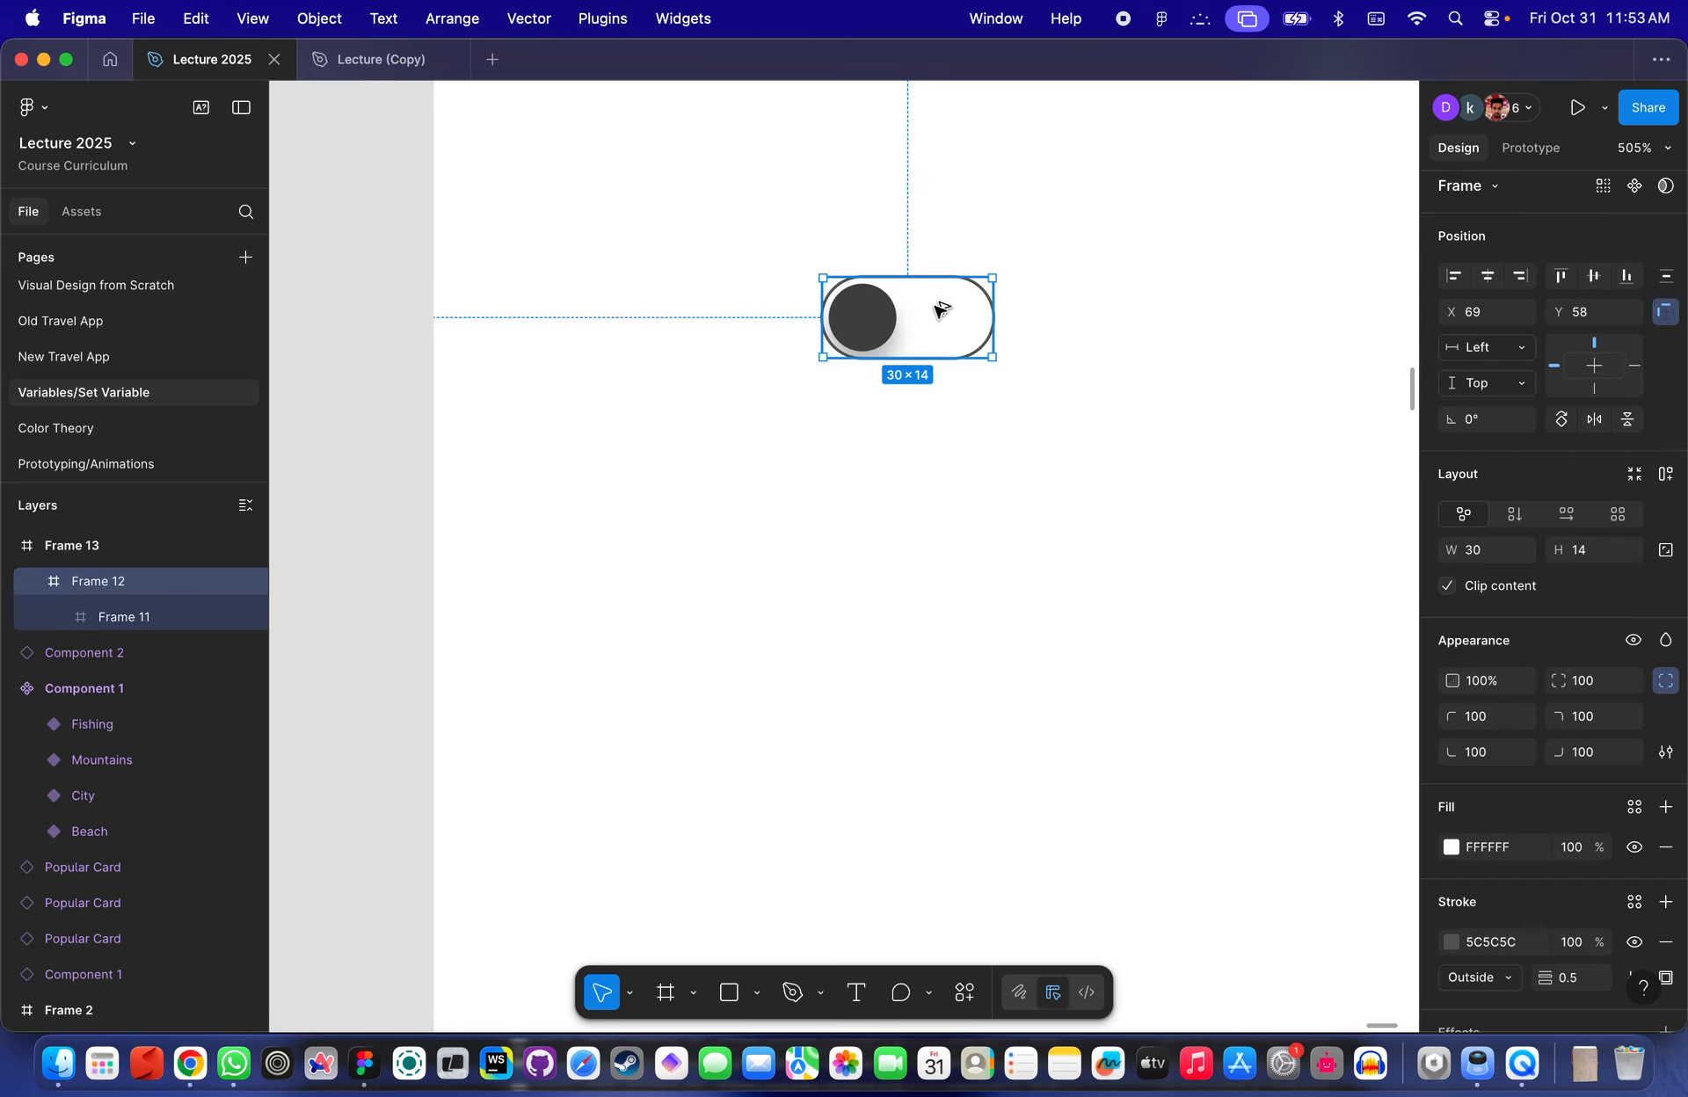
- Duplicate the toggle just below the original and slide the copy's knob to the right end
{"action": "left_click_drag", "start_coordinate": [936, 321], "coordinate": [937, 406]}
{"action": "scroll", "coordinate": [875, 417], "scroll_direction": "down", "scroll_amount": 3}
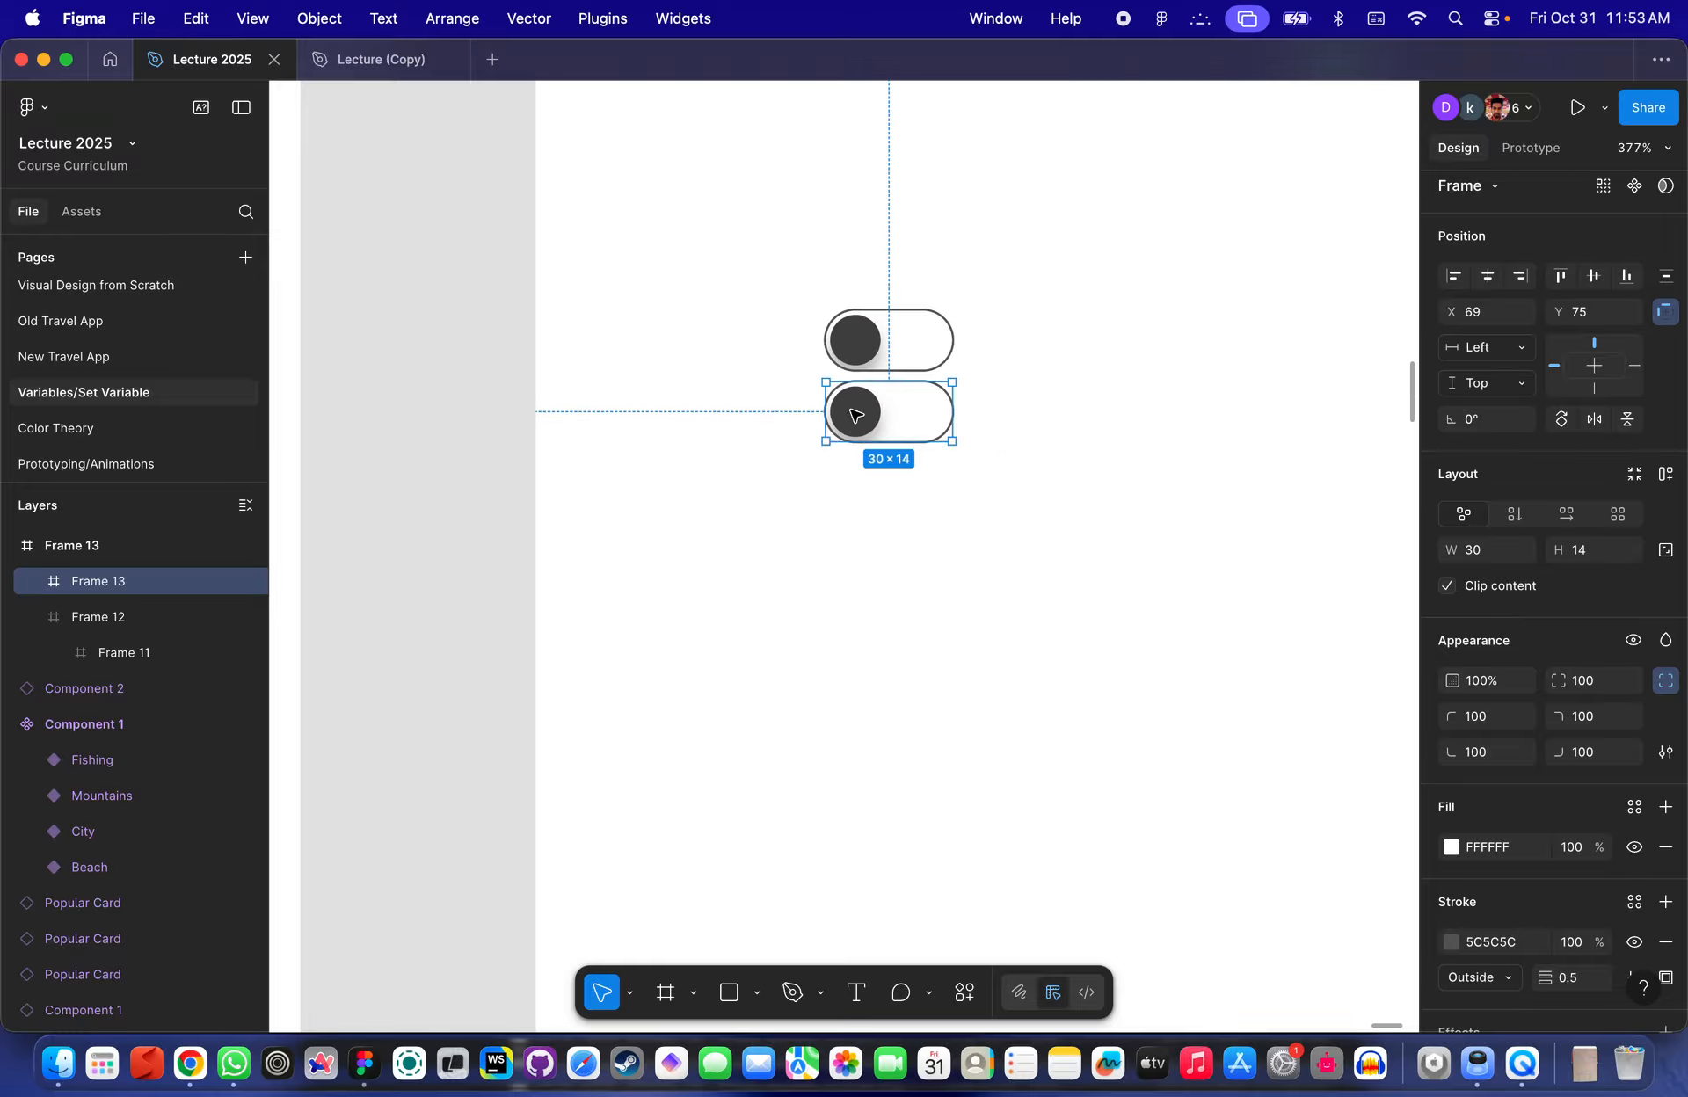
{"action": "double_click", "coordinate": [855, 414]}
{"action": "scroll", "coordinate": [866, 415], "scroll_direction": "up", "scroll_amount": 5}
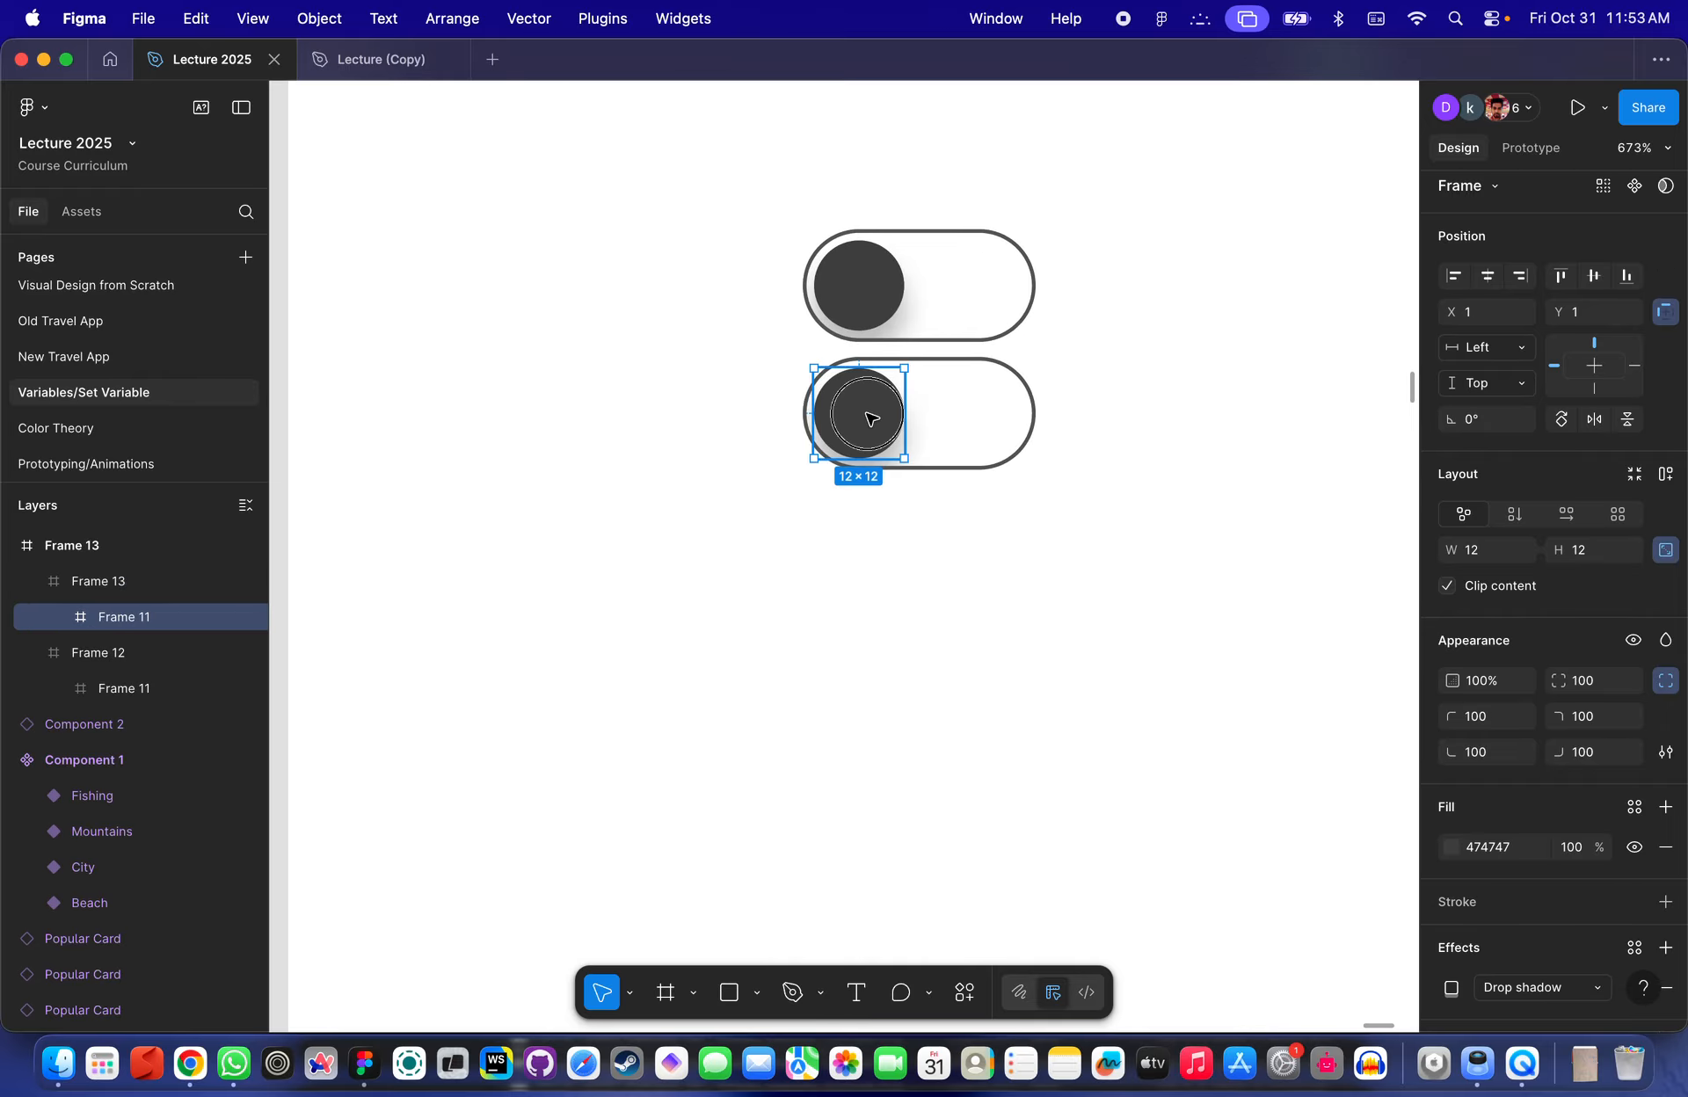
{"action": "left_click_drag", "start_coordinate": [870, 418], "coordinate": [993, 427]}
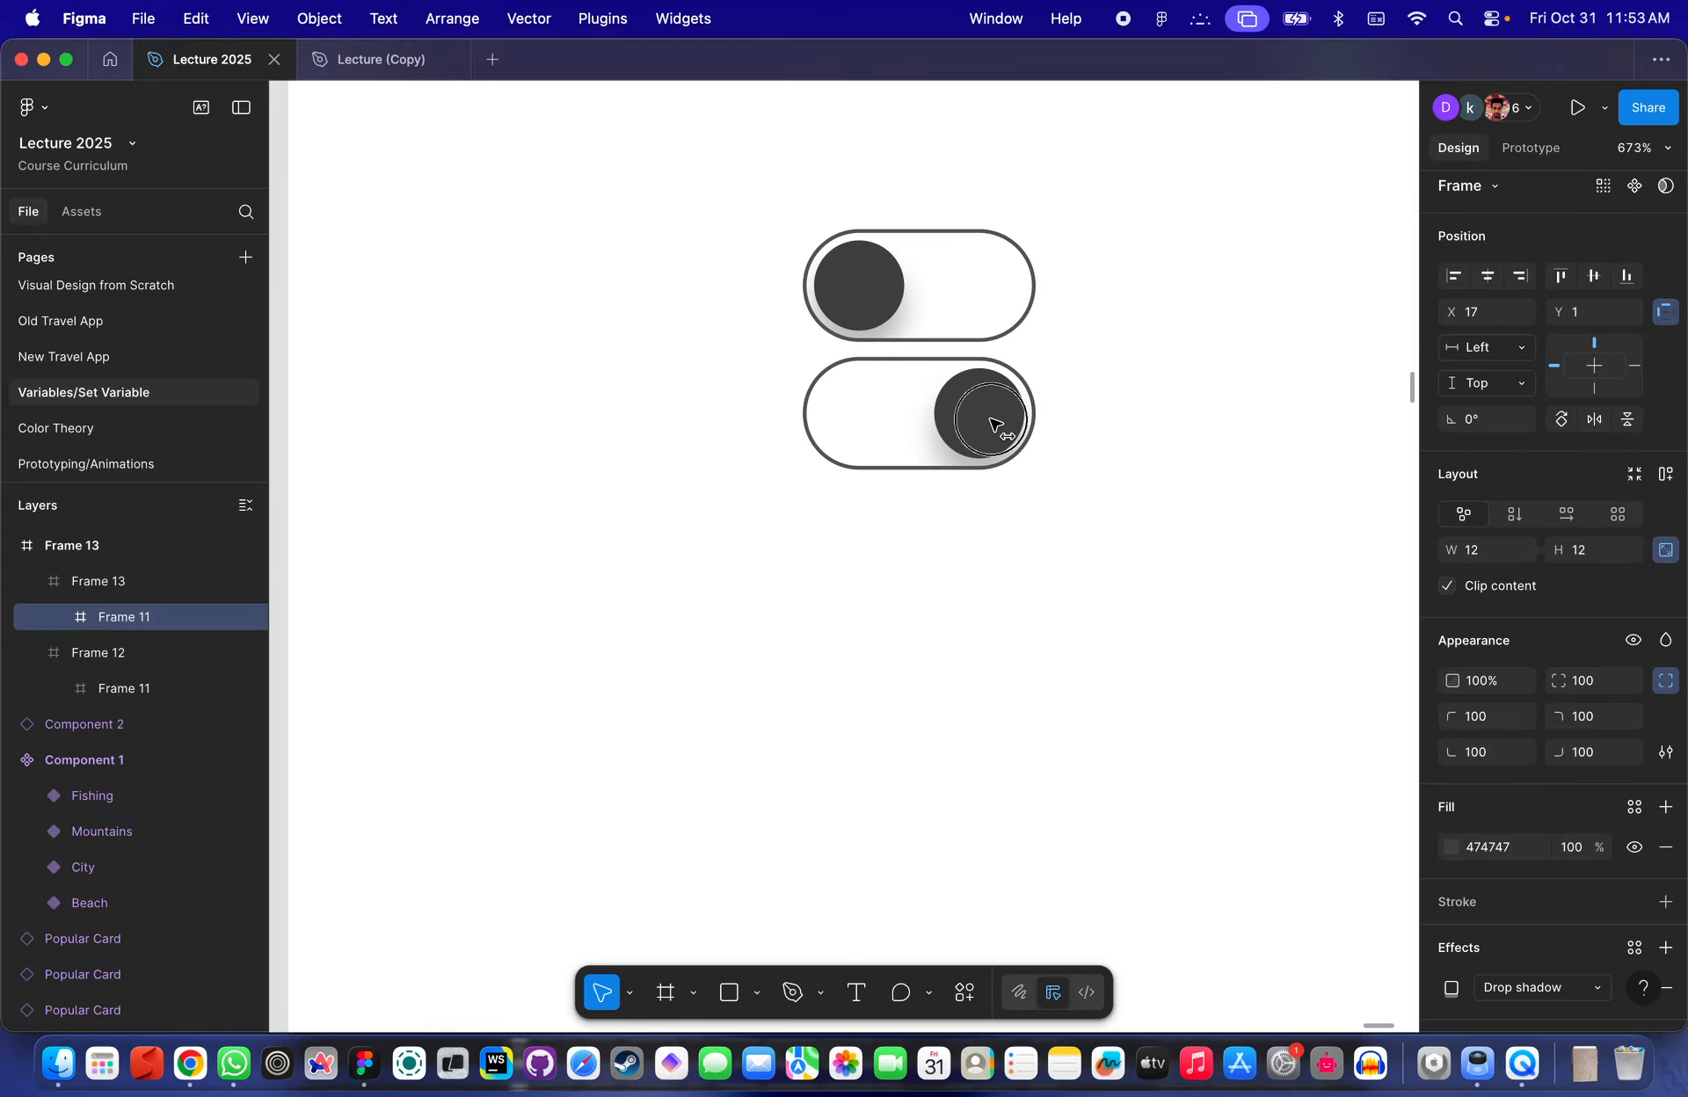
- Recolor the upper toggle's knob to a light gray by sampling a color with the eyedropper
{"action": "left_click", "coordinate": [1168, 387]}
{"action": "scroll", "coordinate": [1168, 388], "scroll_direction": "down", "scroll_amount": 6}
{"action": "left_click", "coordinate": [1076, 336]}
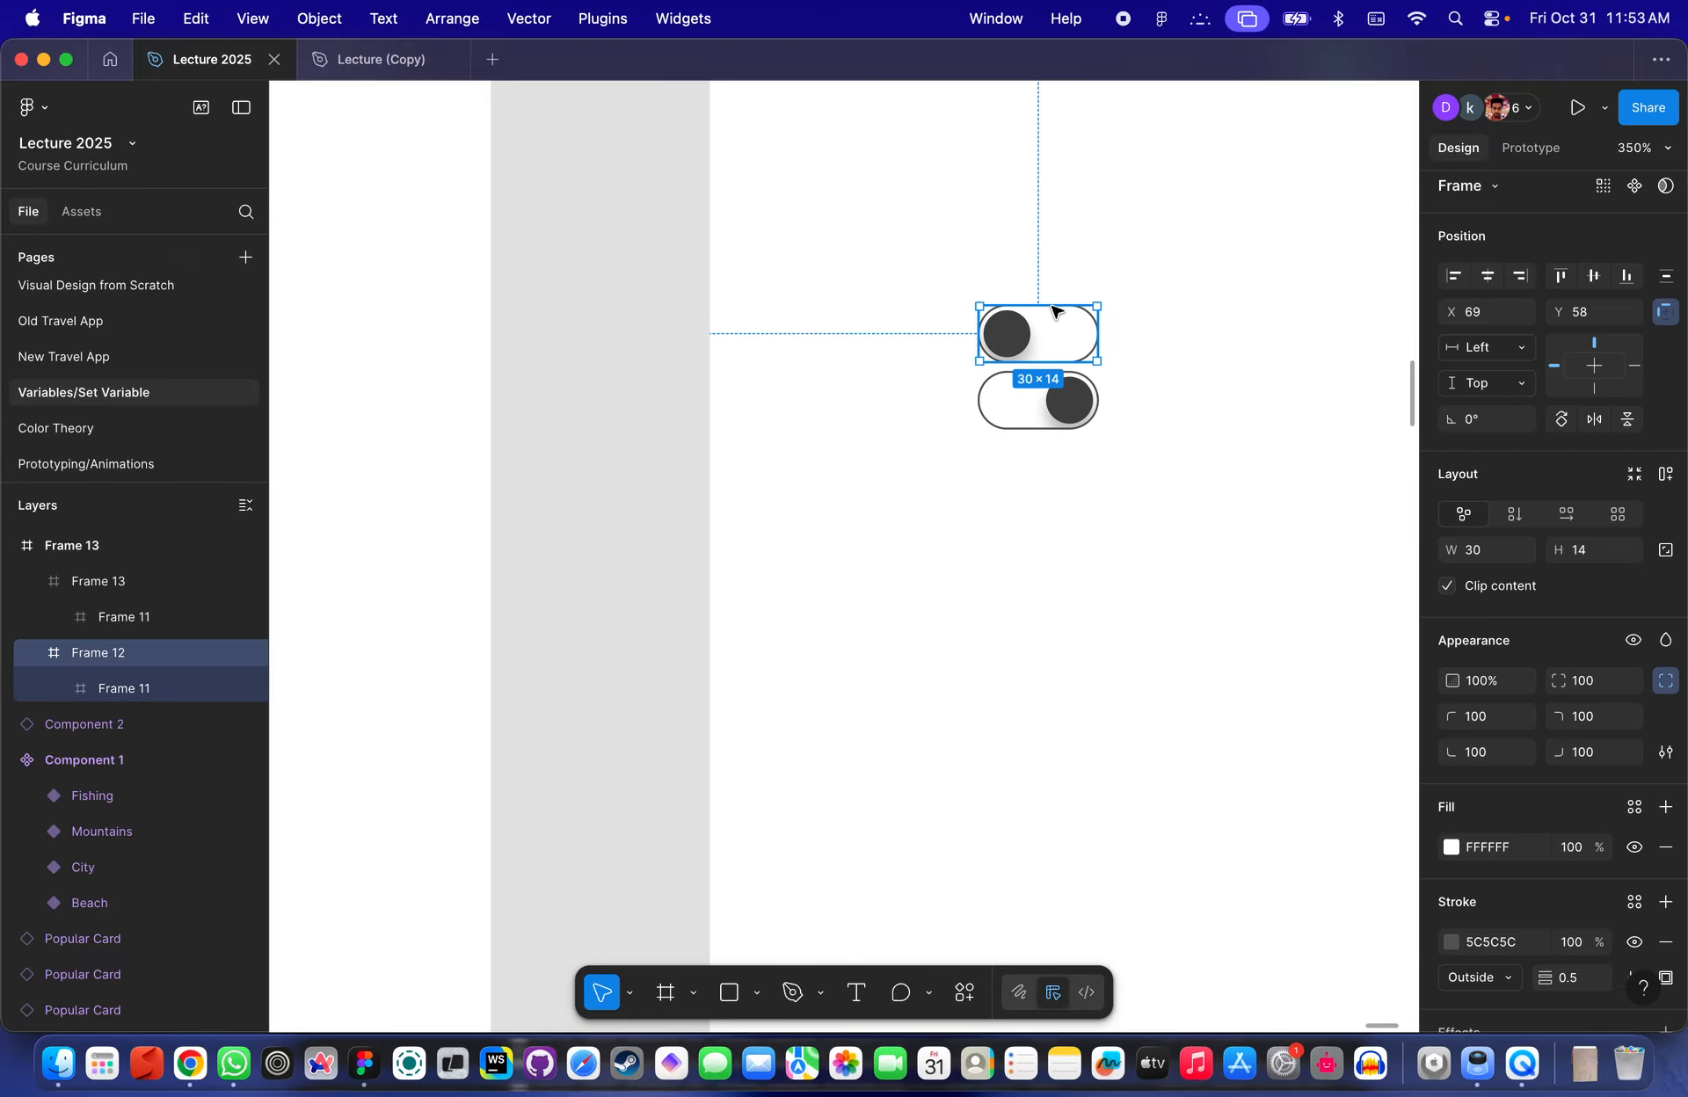
{"action": "scroll", "coordinate": [1029, 323], "scroll_direction": "up", "scroll_amount": 5}
{"action": "double_click", "coordinate": [989, 365]}
{"action": "scroll", "coordinate": [993, 374], "scroll_direction": "up", "scroll_amount": 7}
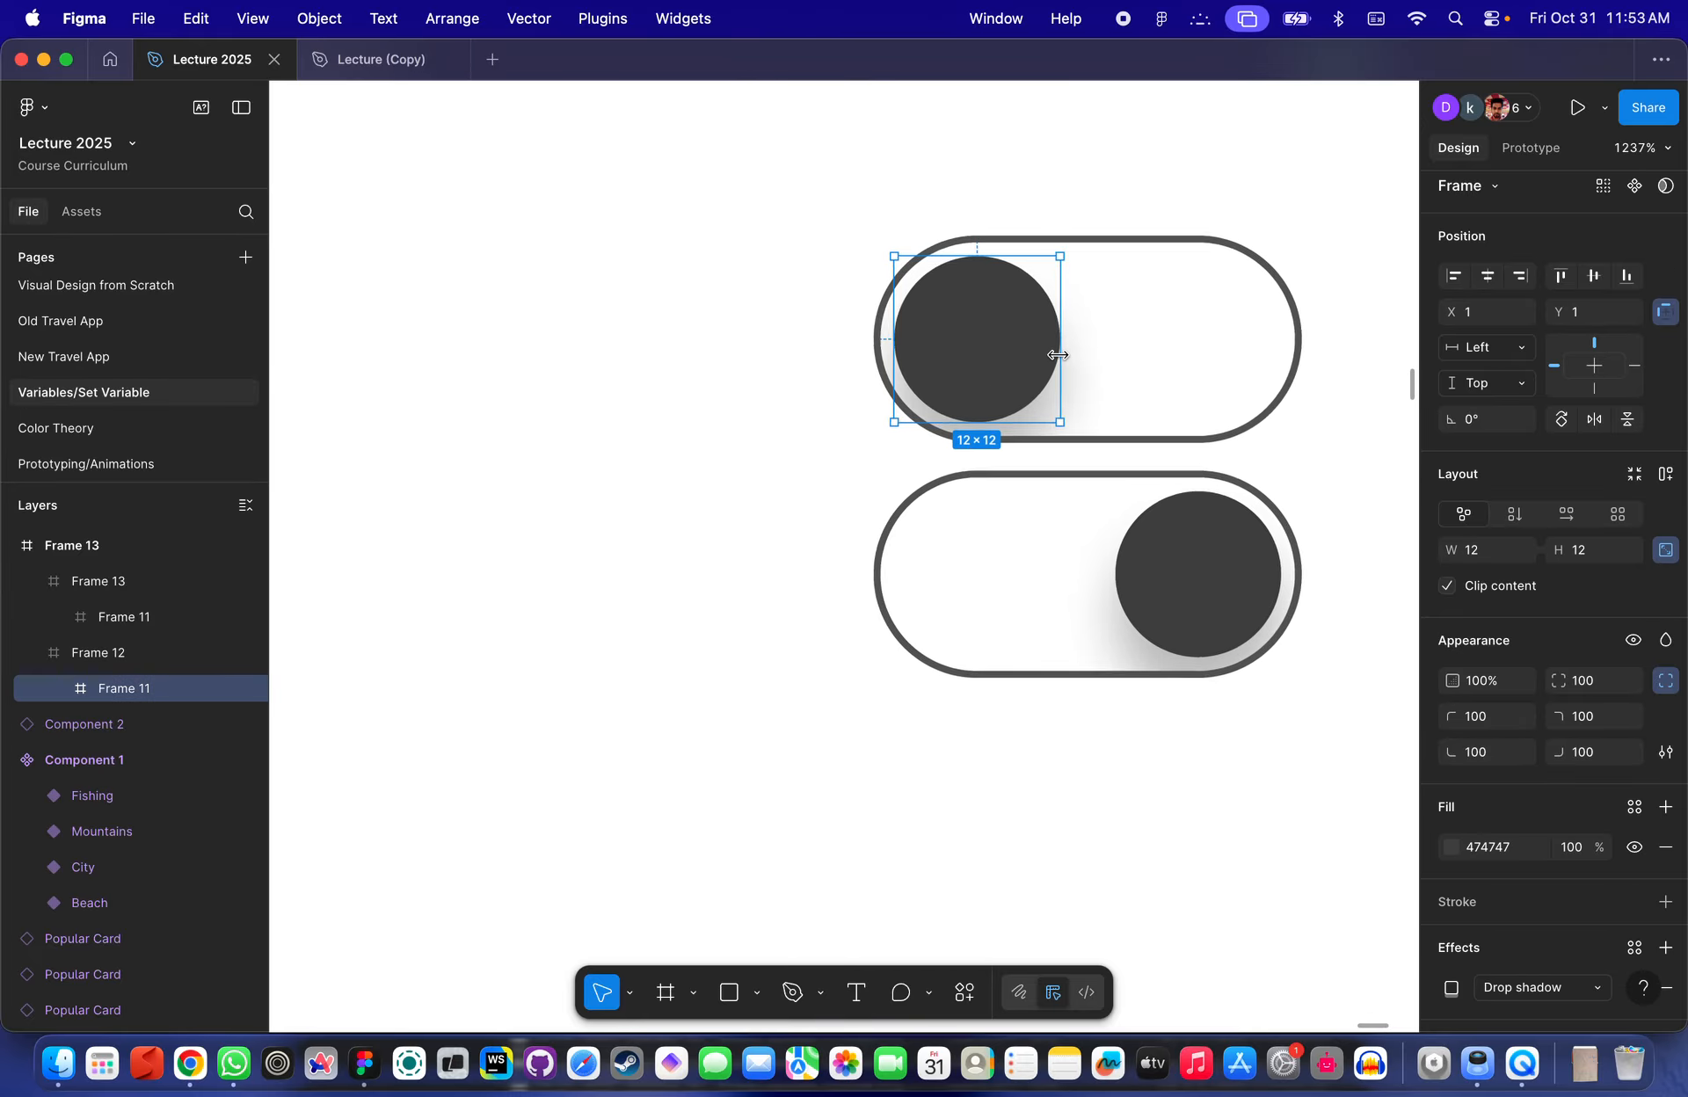
{"action": "scroll", "coordinate": [1057, 354], "scroll_direction": "right", "scroll_amount": 4}
{"action": "left_click", "coordinate": [1451, 846]}
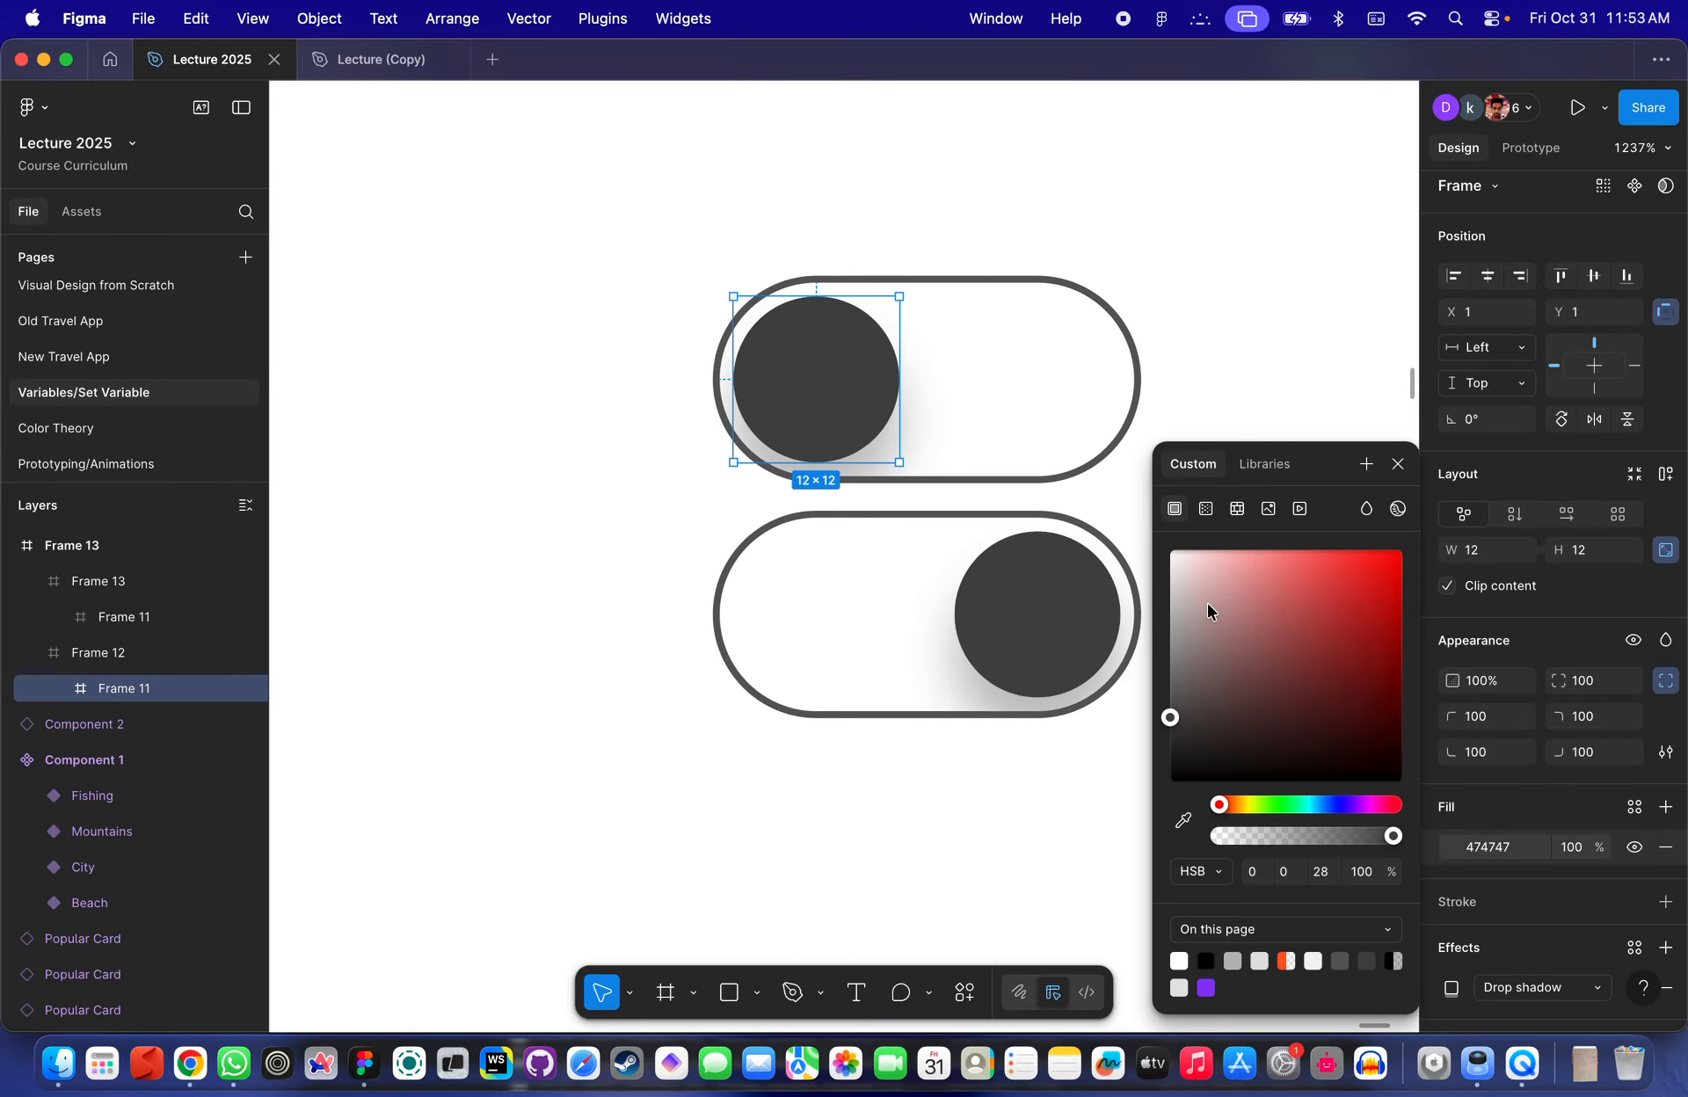
{"action": "key", "text": "i"}
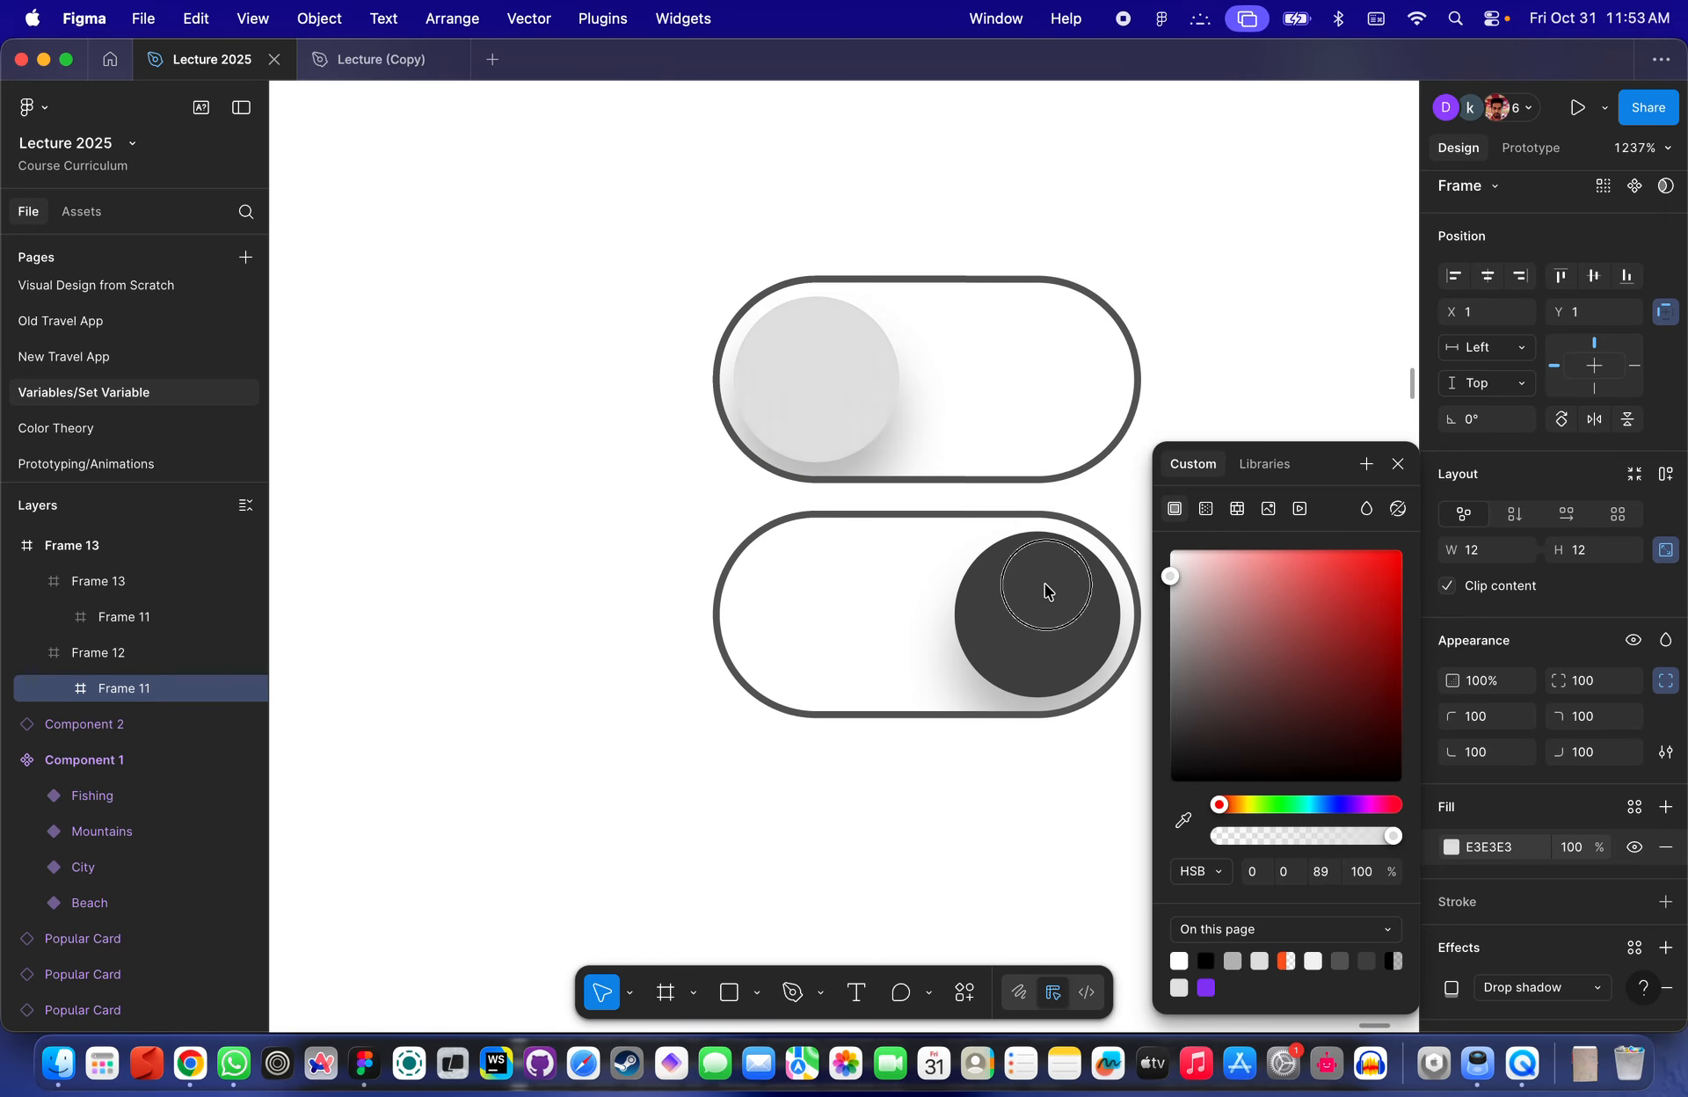
{"action": "left_click", "coordinate": [1043, 632]}
- Change the lower toggle's knob fill to a bright green
{"action": "left_click", "coordinate": [1112, 334]}
{"action": "scroll", "coordinate": [1112, 334], "scroll_direction": "down", "scroll_amount": 4, "text": "ctrl"}
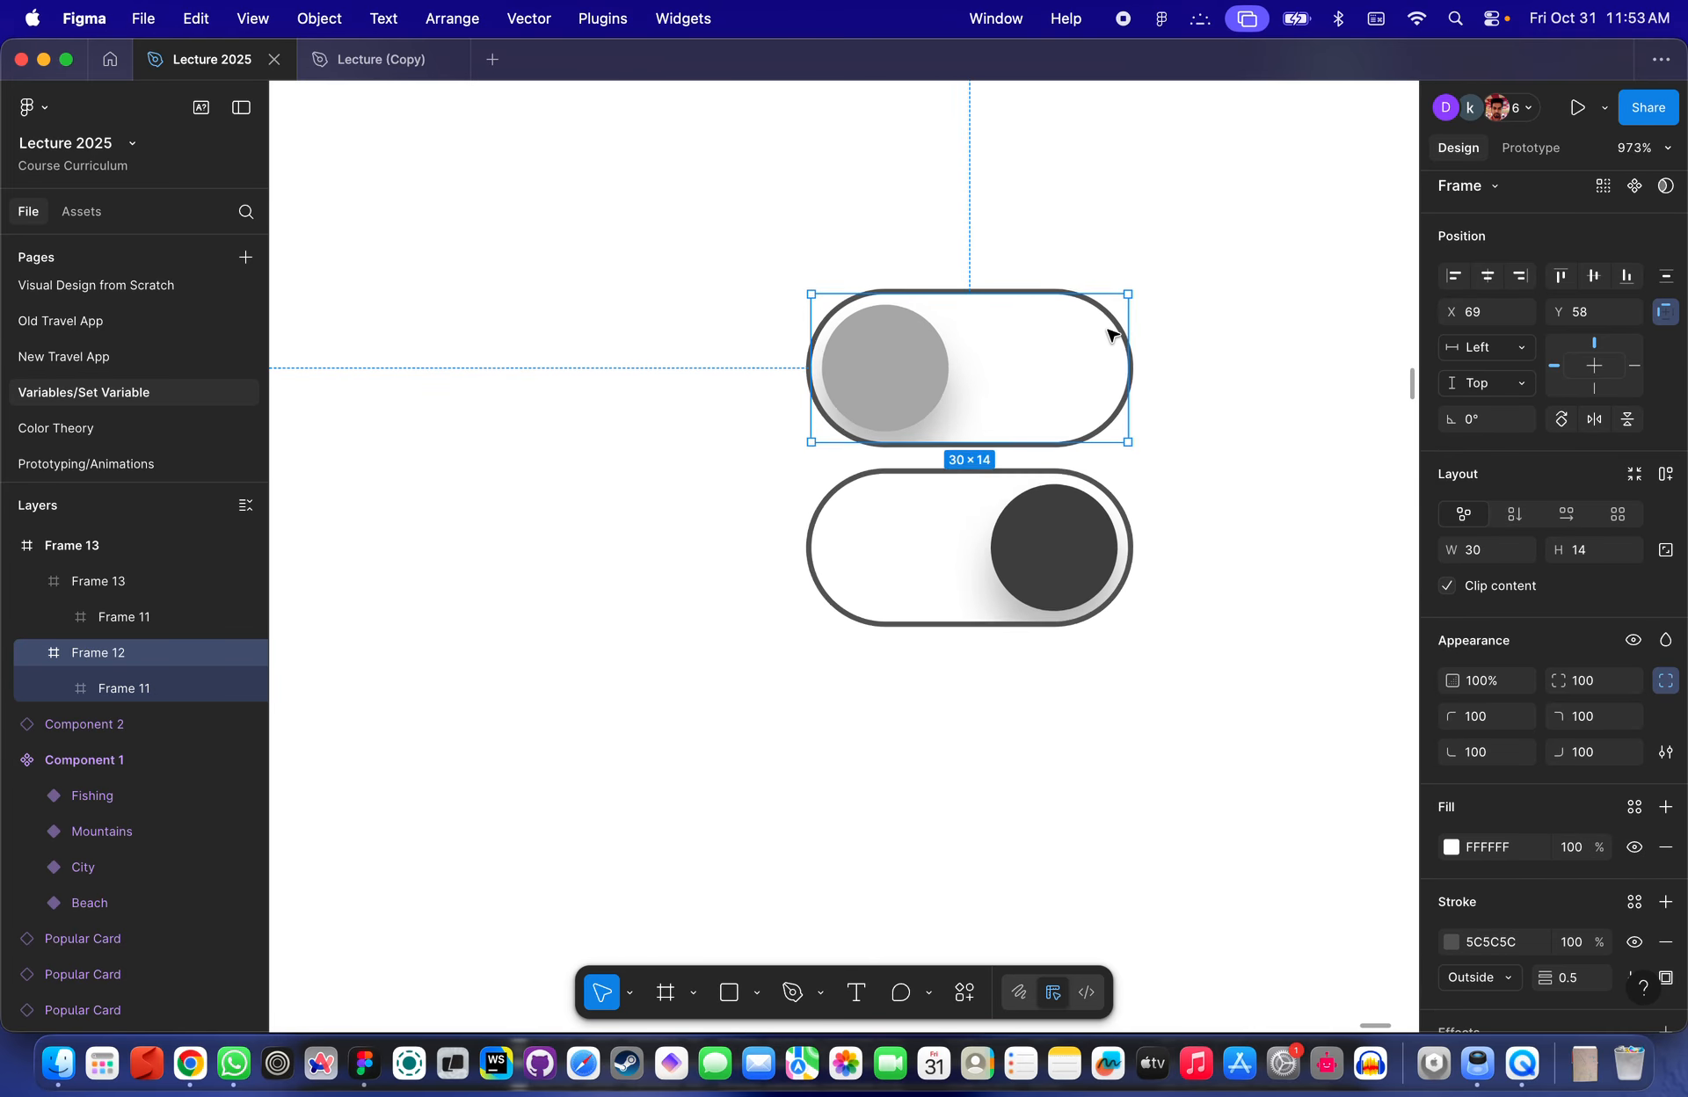
{"action": "scroll", "coordinate": [1112, 334], "scroll_direction": "right", "scroll_amount": 2}
{"action": "double_click", "coordinate": [910, 567]}
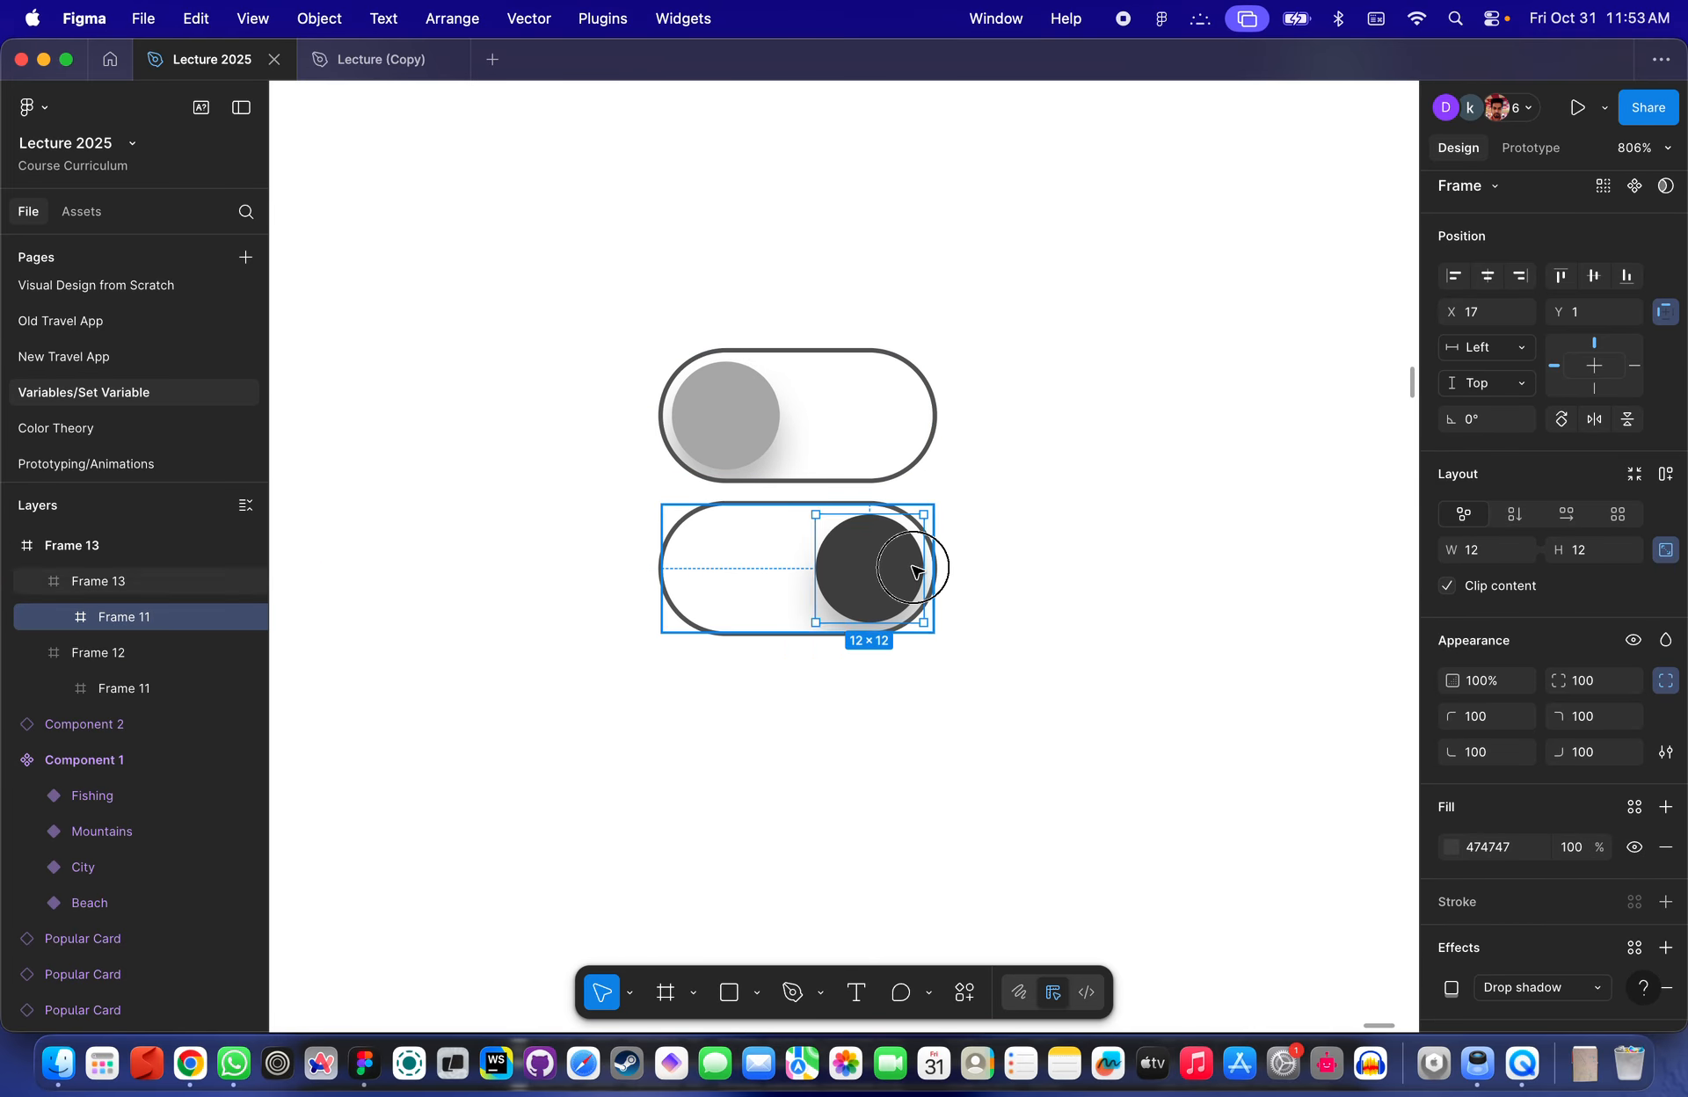
{"action": "left_click", "coordinate": [1451, 847]}
{"action": "left_click", "coordinate": [1283, 806]}
{"action": "mouse_move", "coordinate": [1319, 602]}
{"action": "left_mouse_down"}
{"action": "mouse_move", "coordinate": [1254, 606]}
{"action": "mouse_move", "coordinate": [1301, 637]}
{"action": "mouse_move", "coordinate": [1337, 587]}
{"action": "mouse_move", "coordinate": [1336, 608]}
{"action": "left_mouse_up"}
{"action": "left_click", "coordinate": [1044, 333]}
{"action": "scroll", "coordinate": [1044, 334], "scroll_direction": "down", "scroll_amount": 8}
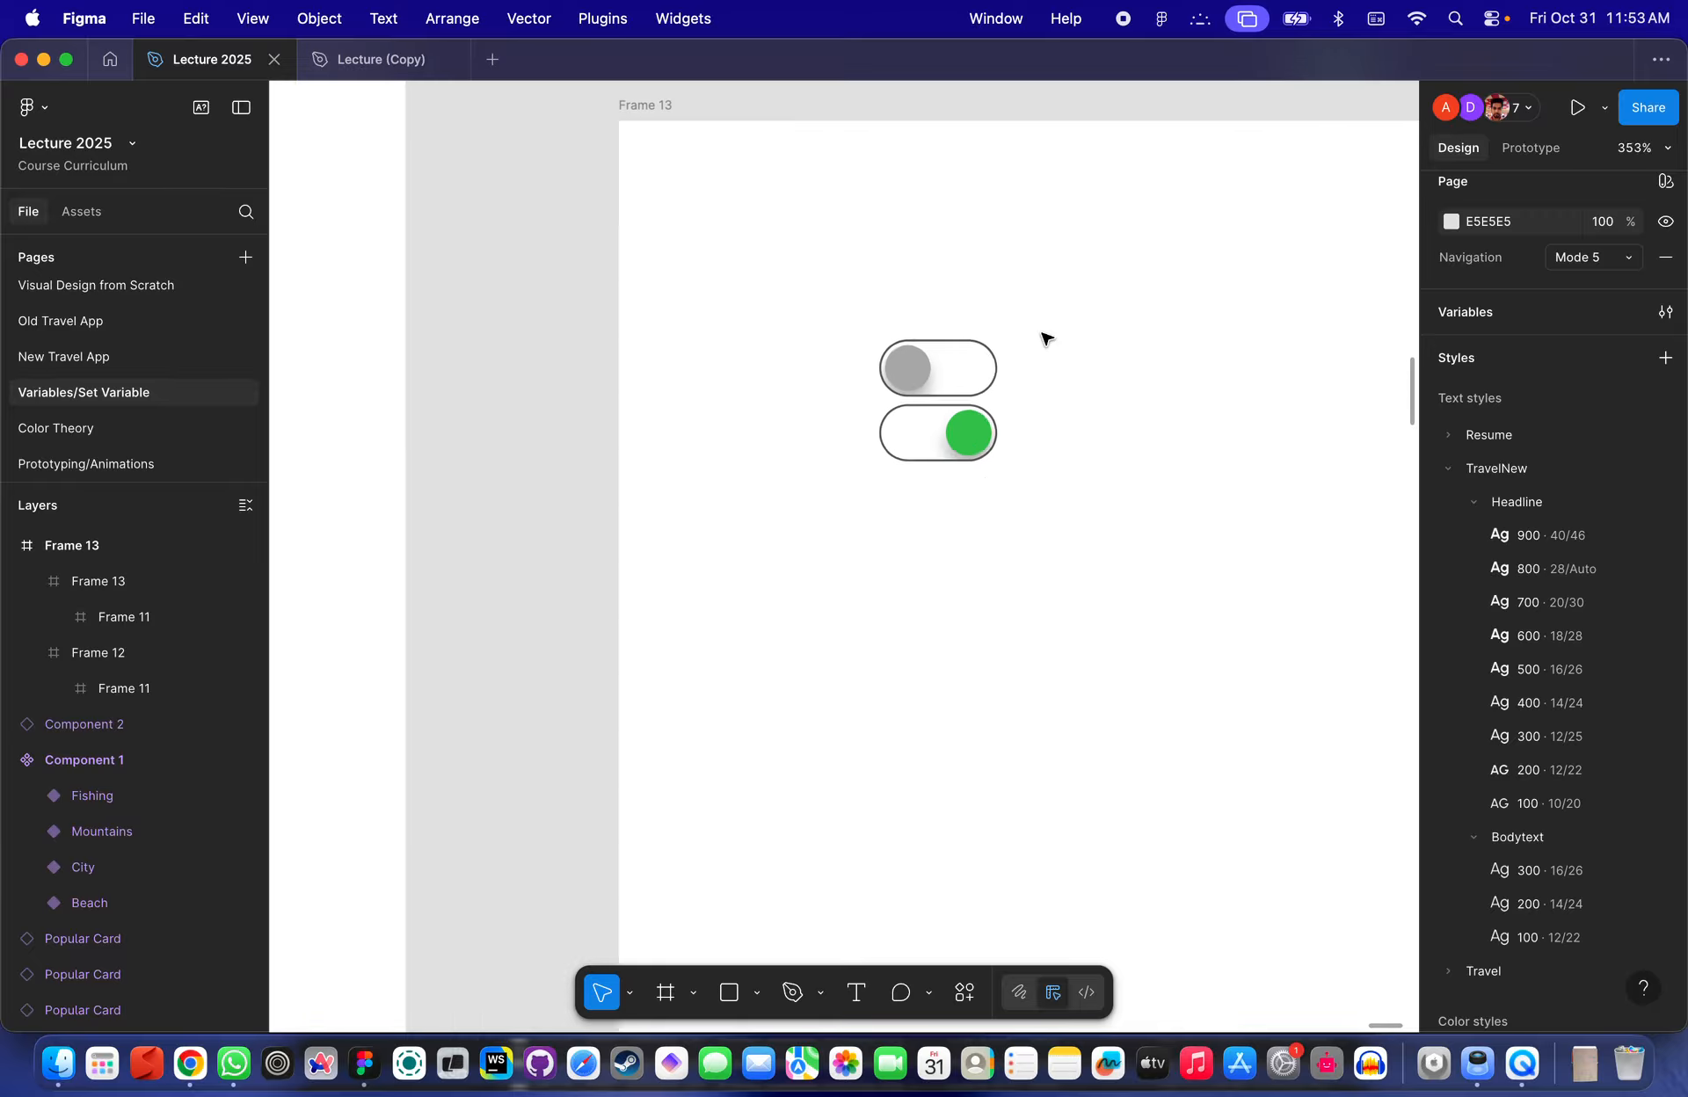
- Select both toggles and combine them into a component set with two variants
{"action": "scroll", "coordinate": [1051, 357], "scroll_direction": "up", "scroll_amount": 3}
{"action": "scroll", "coordinate": [1010, 365], "scroll_direction": "up", "scroll_amount": 5}
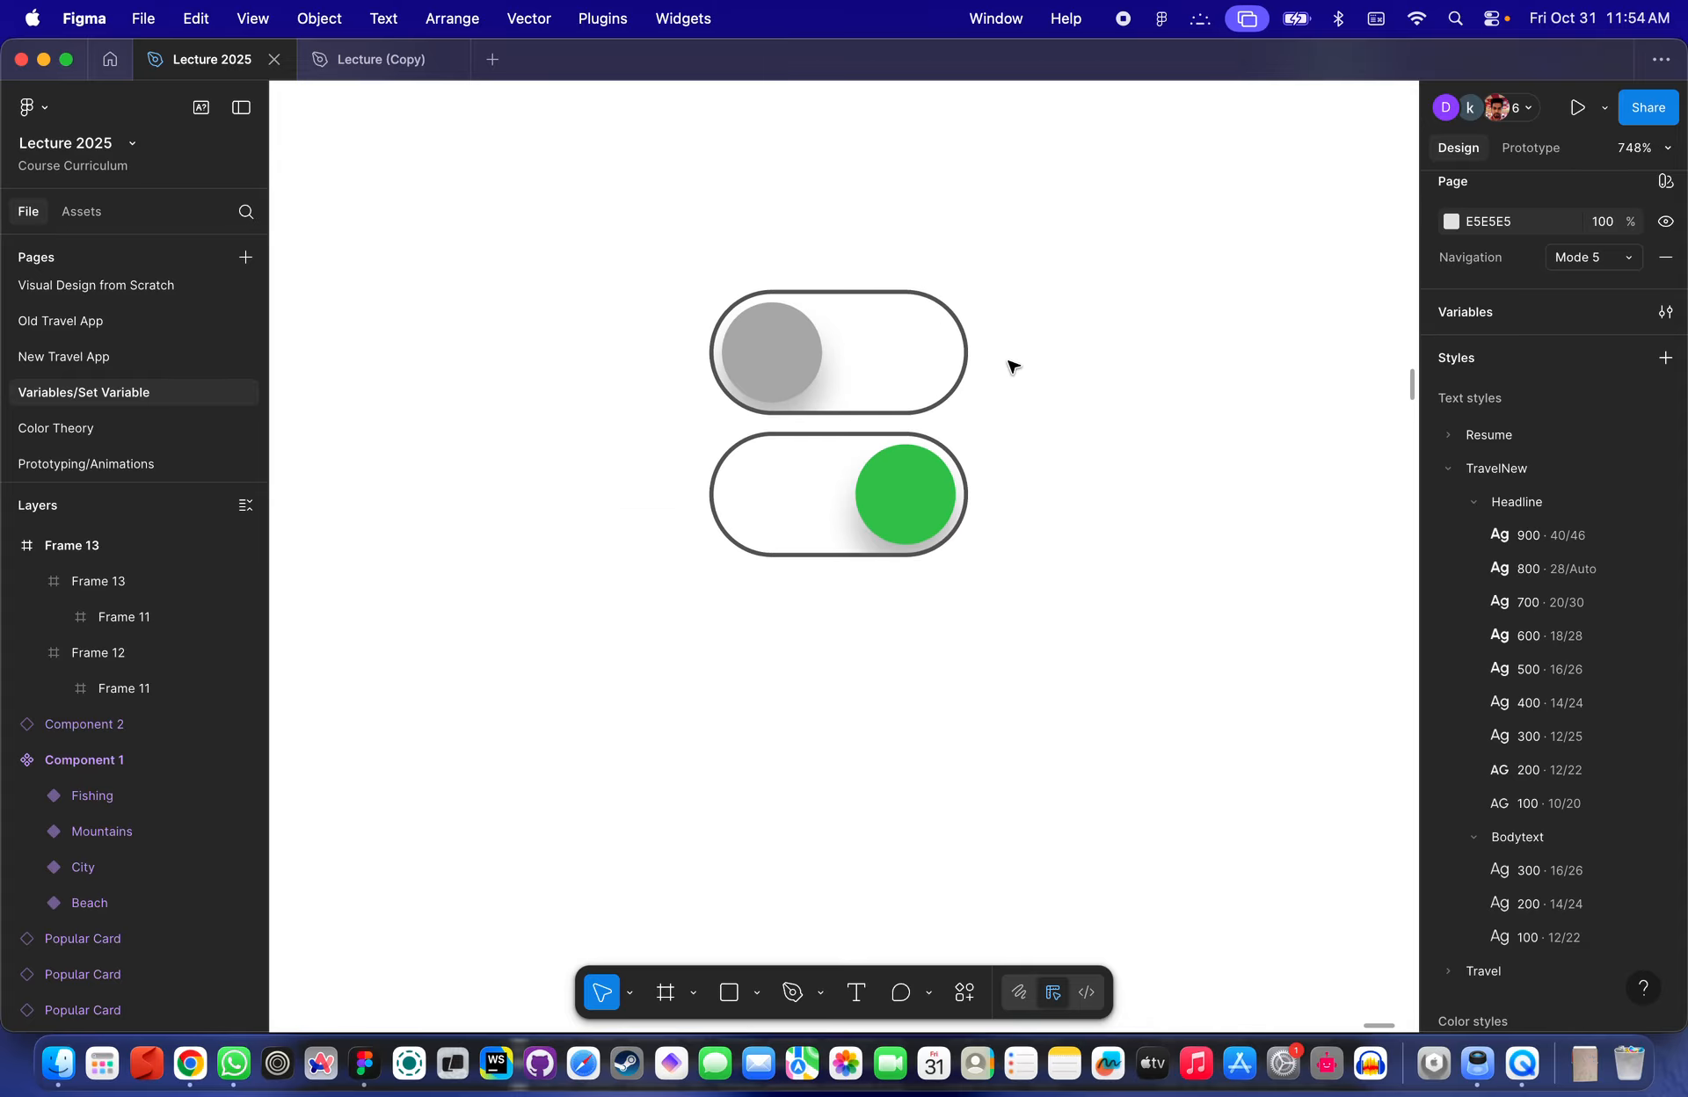
{"action": "scroll", "coordinate": [967, 378], "scroll_direction": "right", "scroll_amount": 2}
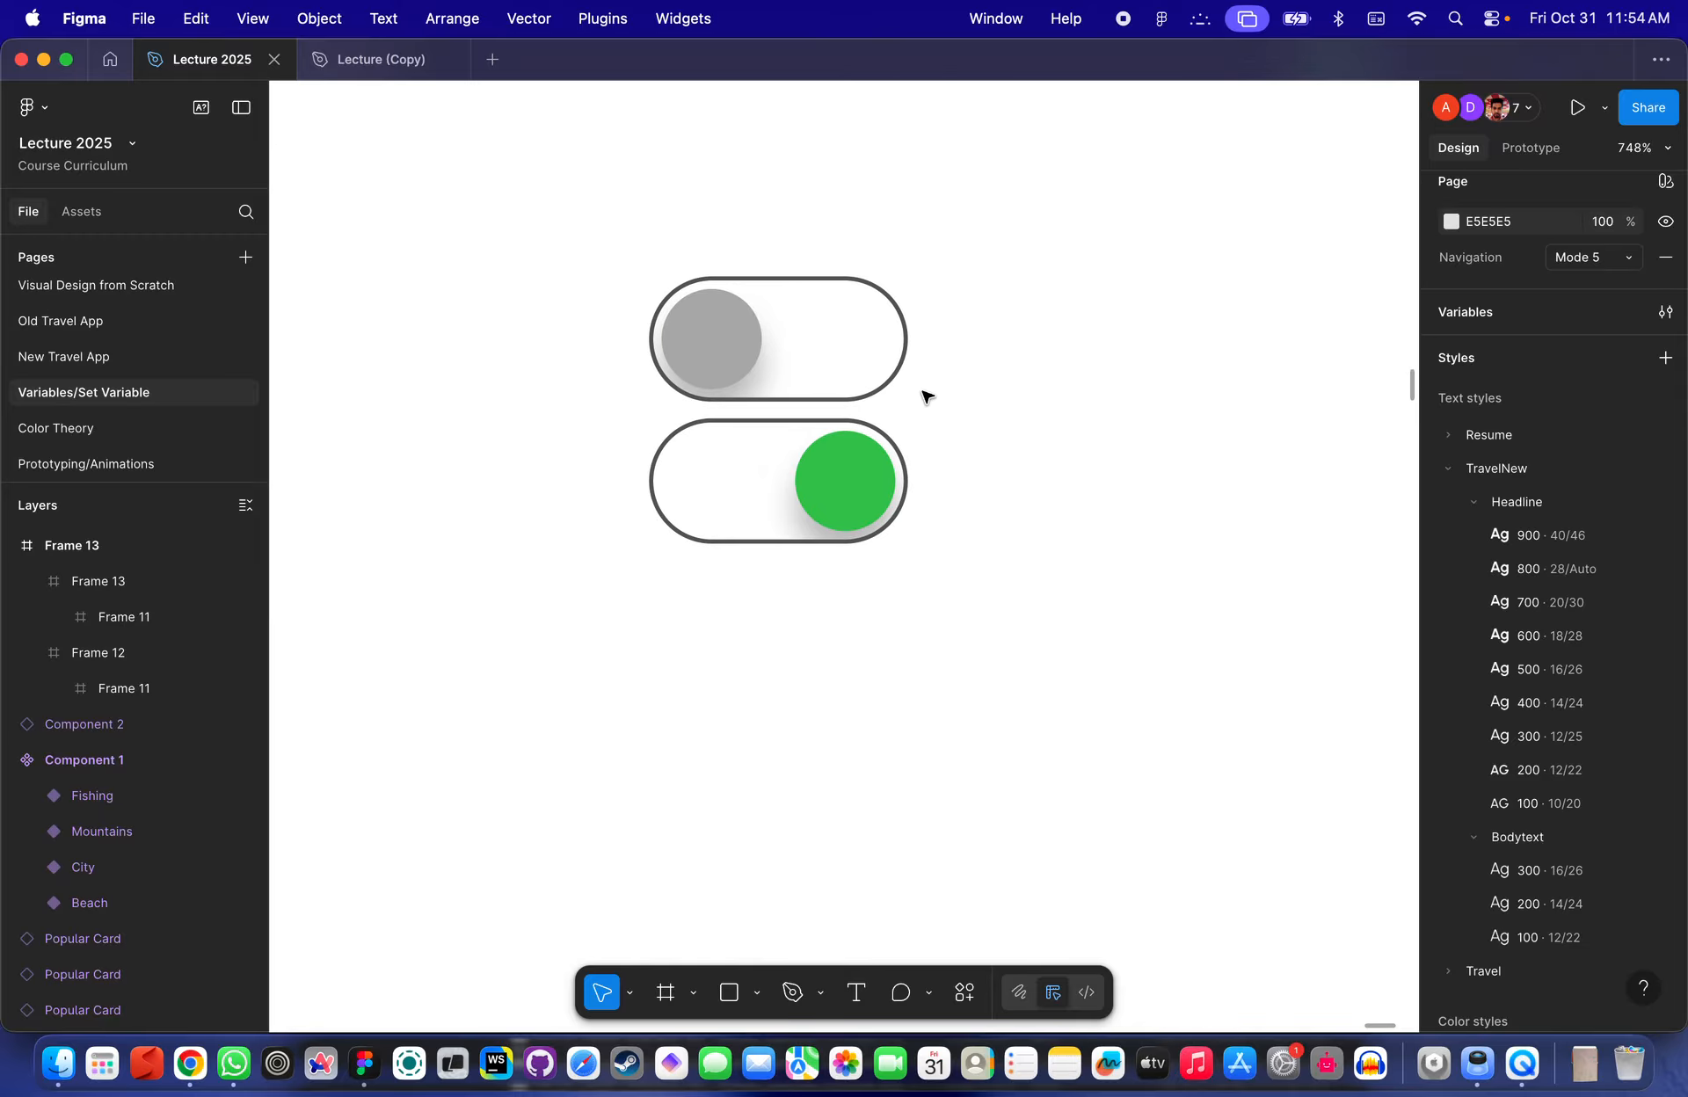
{"action": "left_click", "coordinate": [848, 362]}
{"action": "left_click", "coordinate": [976, 482]}
{"action": "scroll", "coordinate": [956, 531], "scroll_direction": "down", "scroll_amount": 2}
{"action": "left_click_drag", "start_coordinate": [1036, 585], "coordinate": [659, 248]}
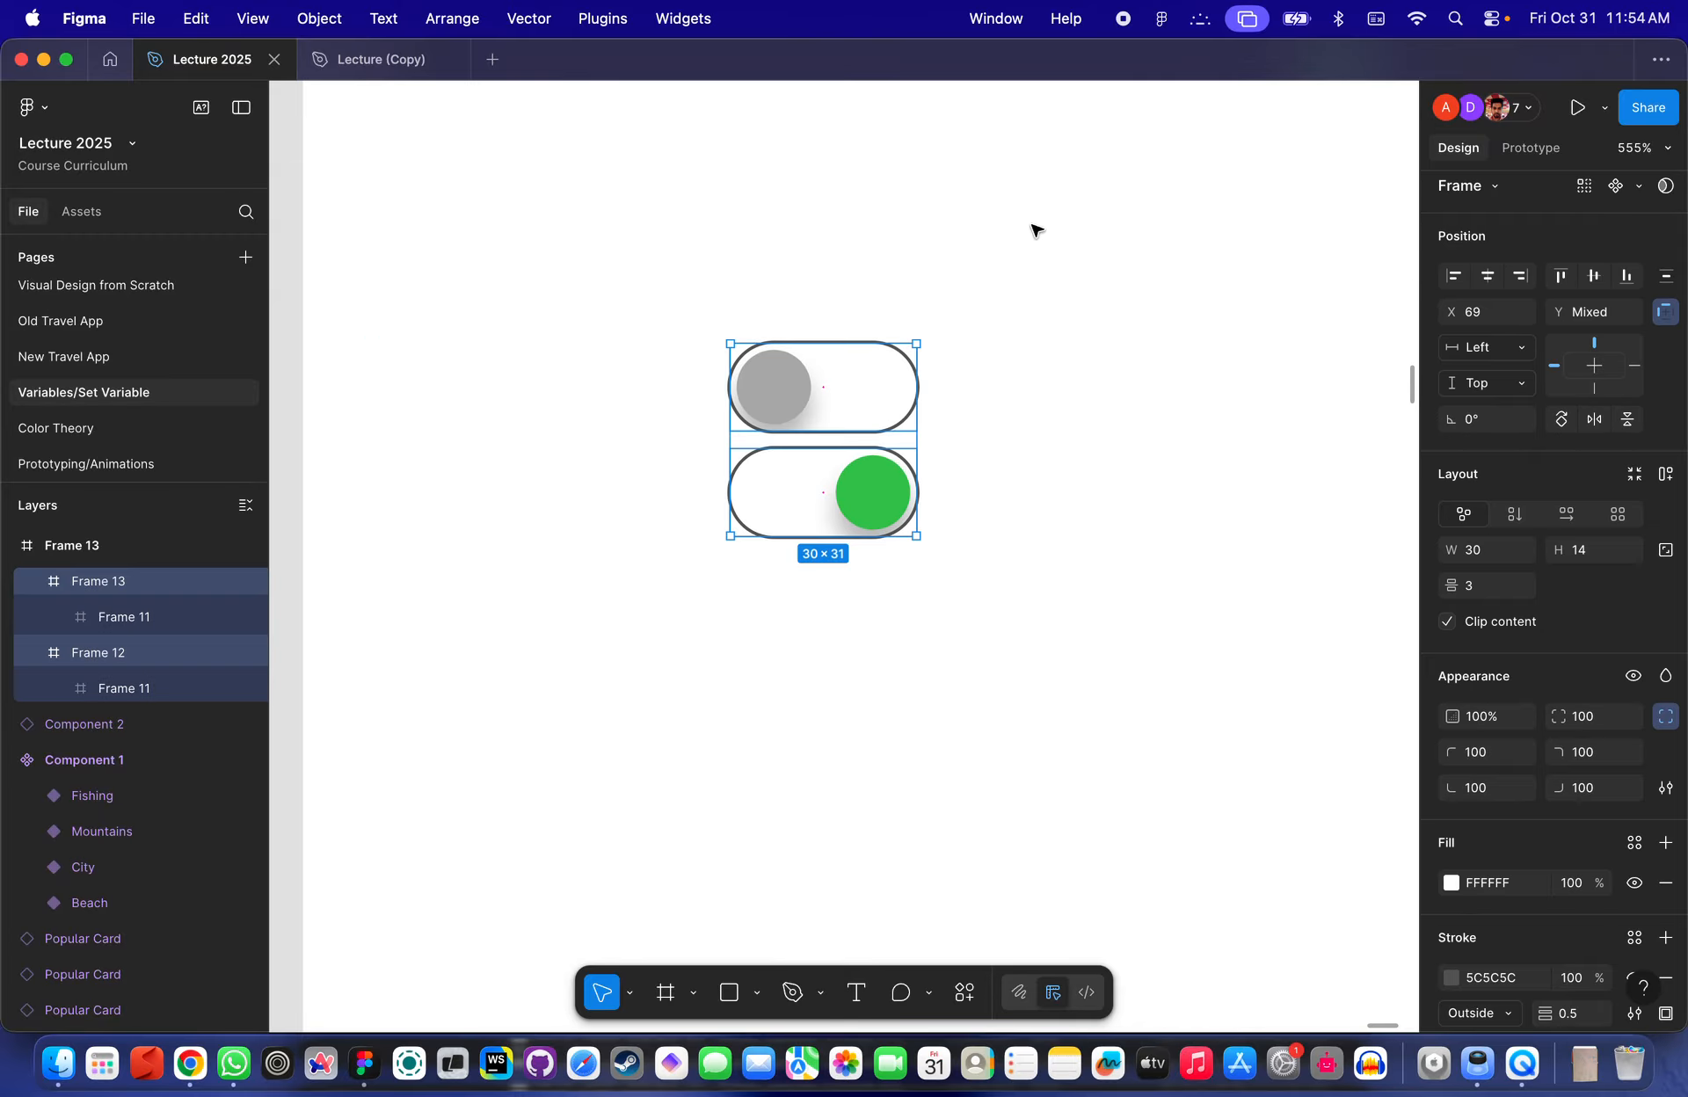
{"action": "left_click", "coordinate": [1638, 186]}
{"action": "left_click", "coordinate": [1529, 282]}
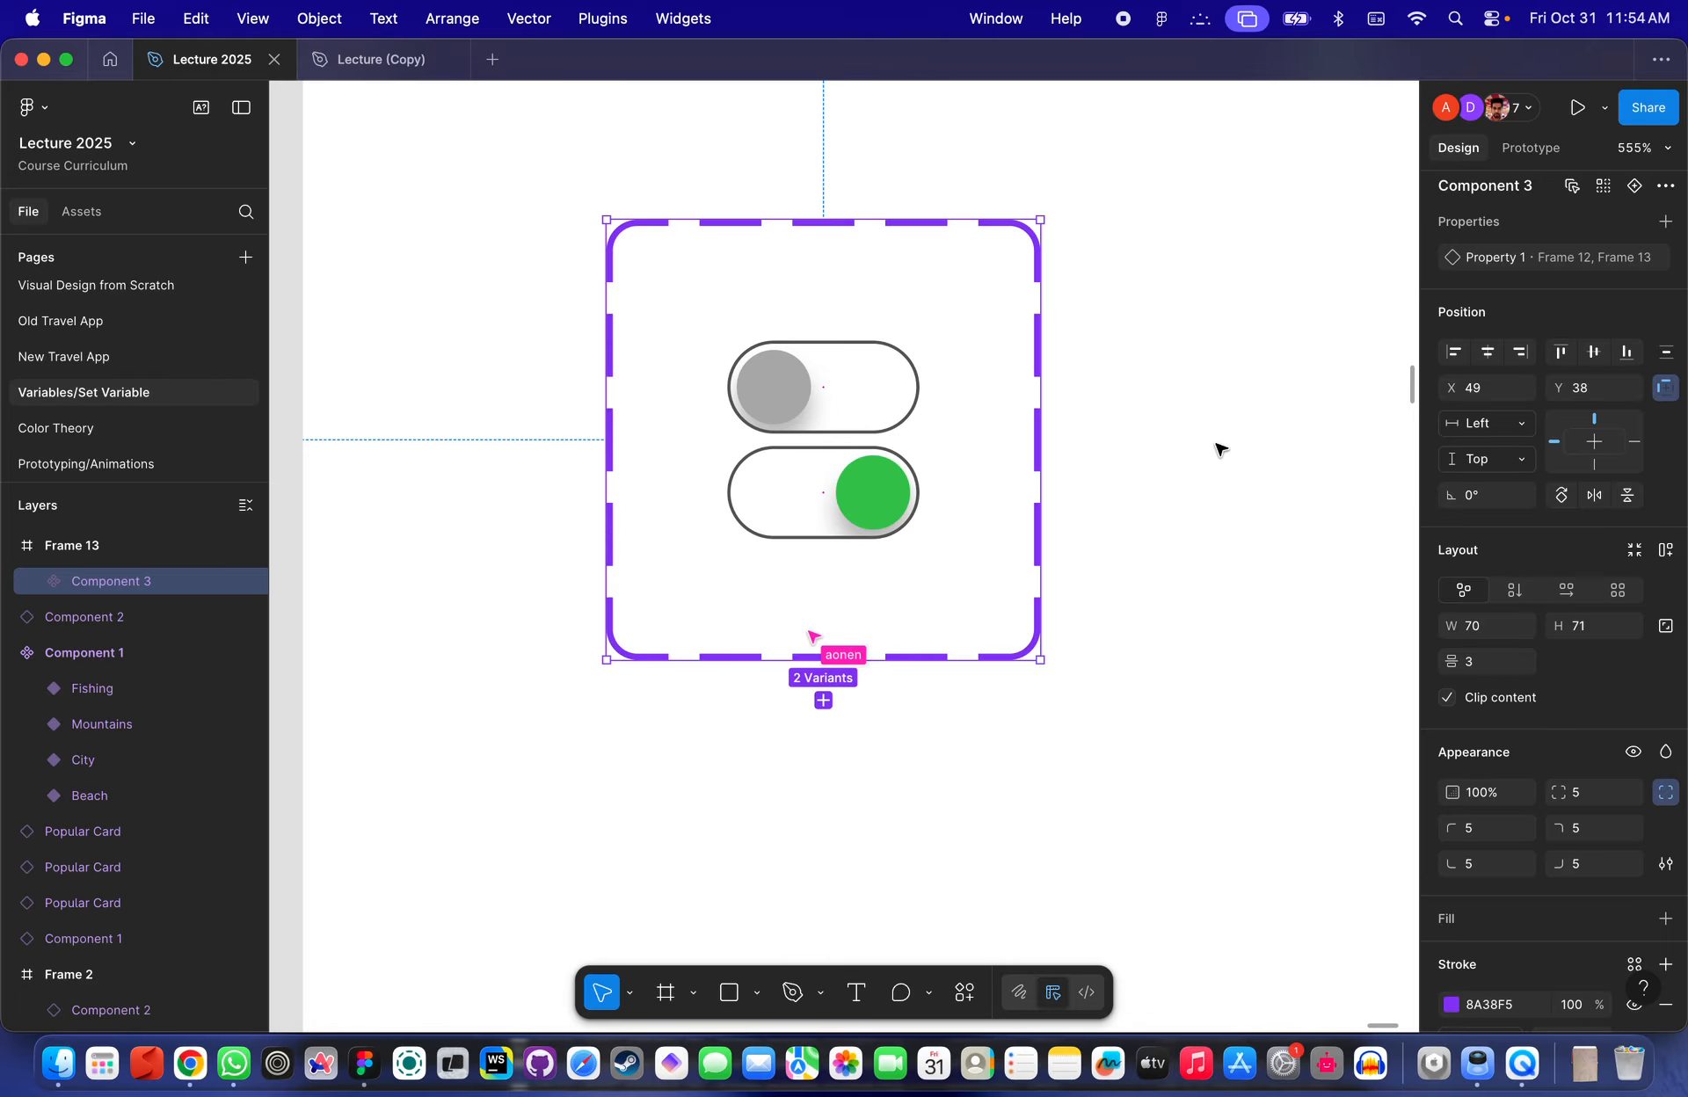
- Rename the variant property to Active
{"action": "left_click", "coordinate": [877, 384]}
{"action": "left_click", "coordinate": [1466, 262]}
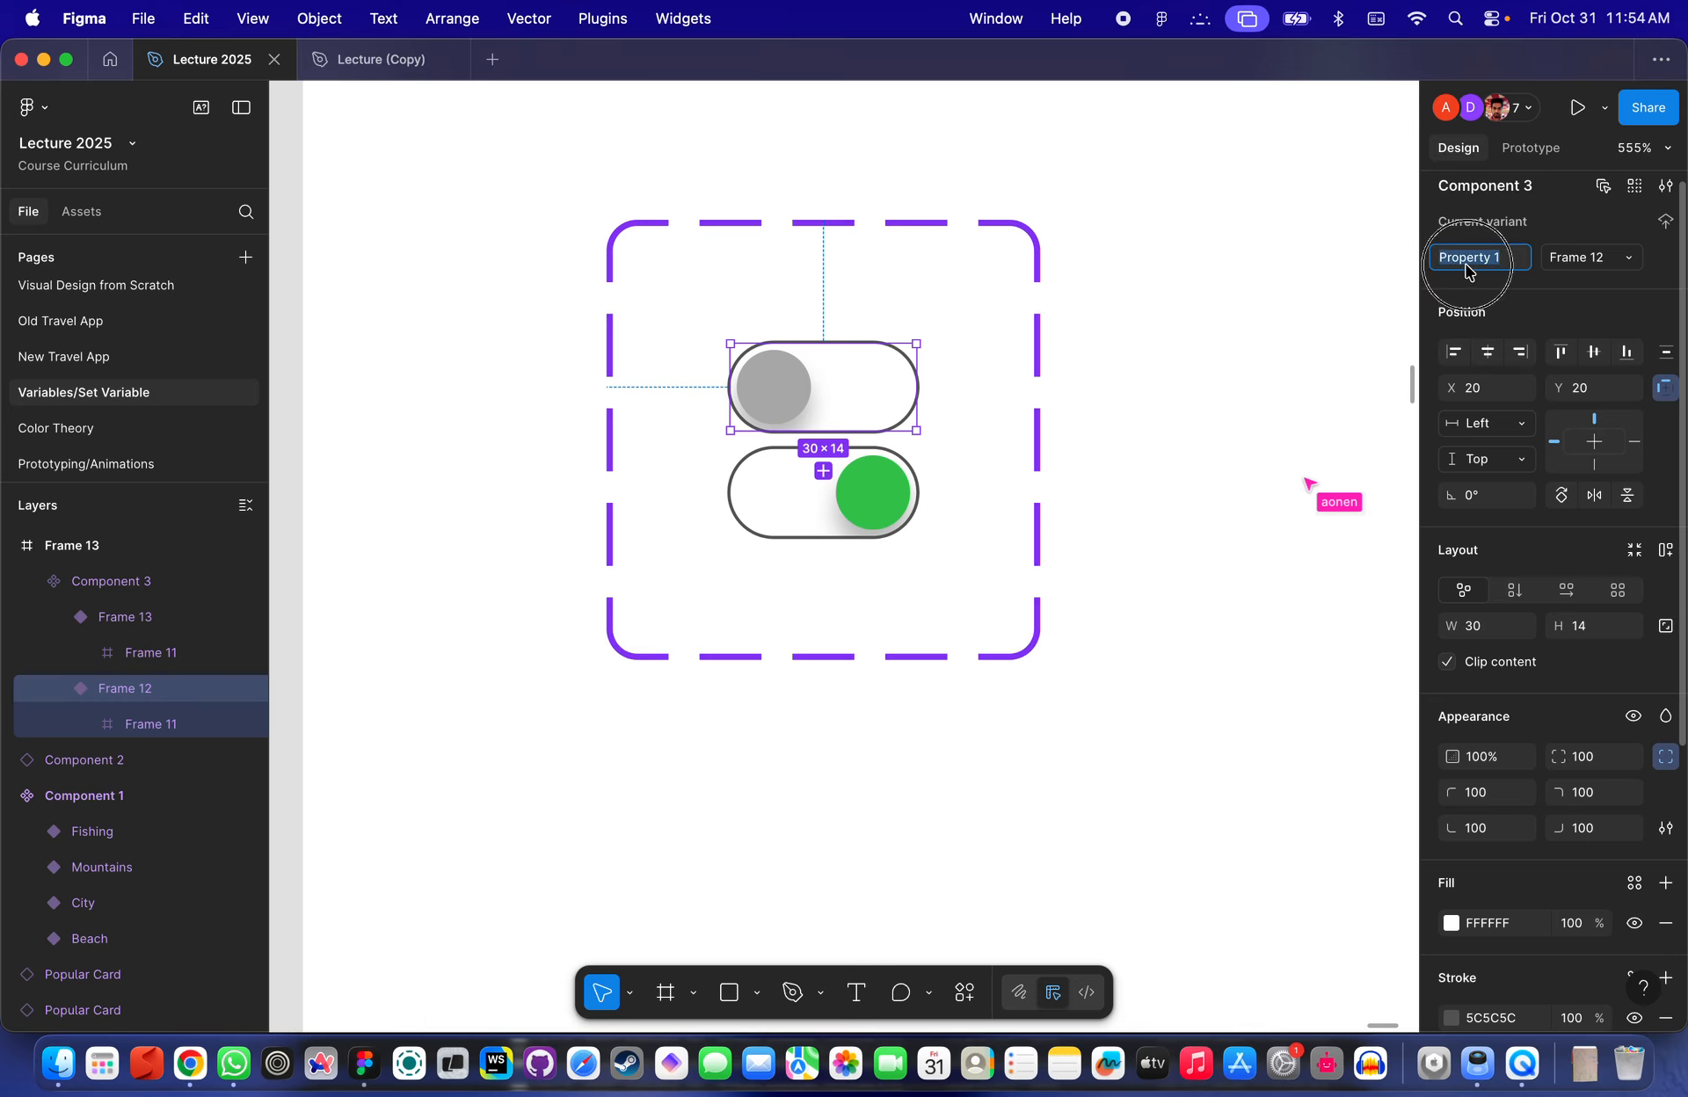
{"action": "type", "text": "Active"}
{"action": "key", "text": "Return"}
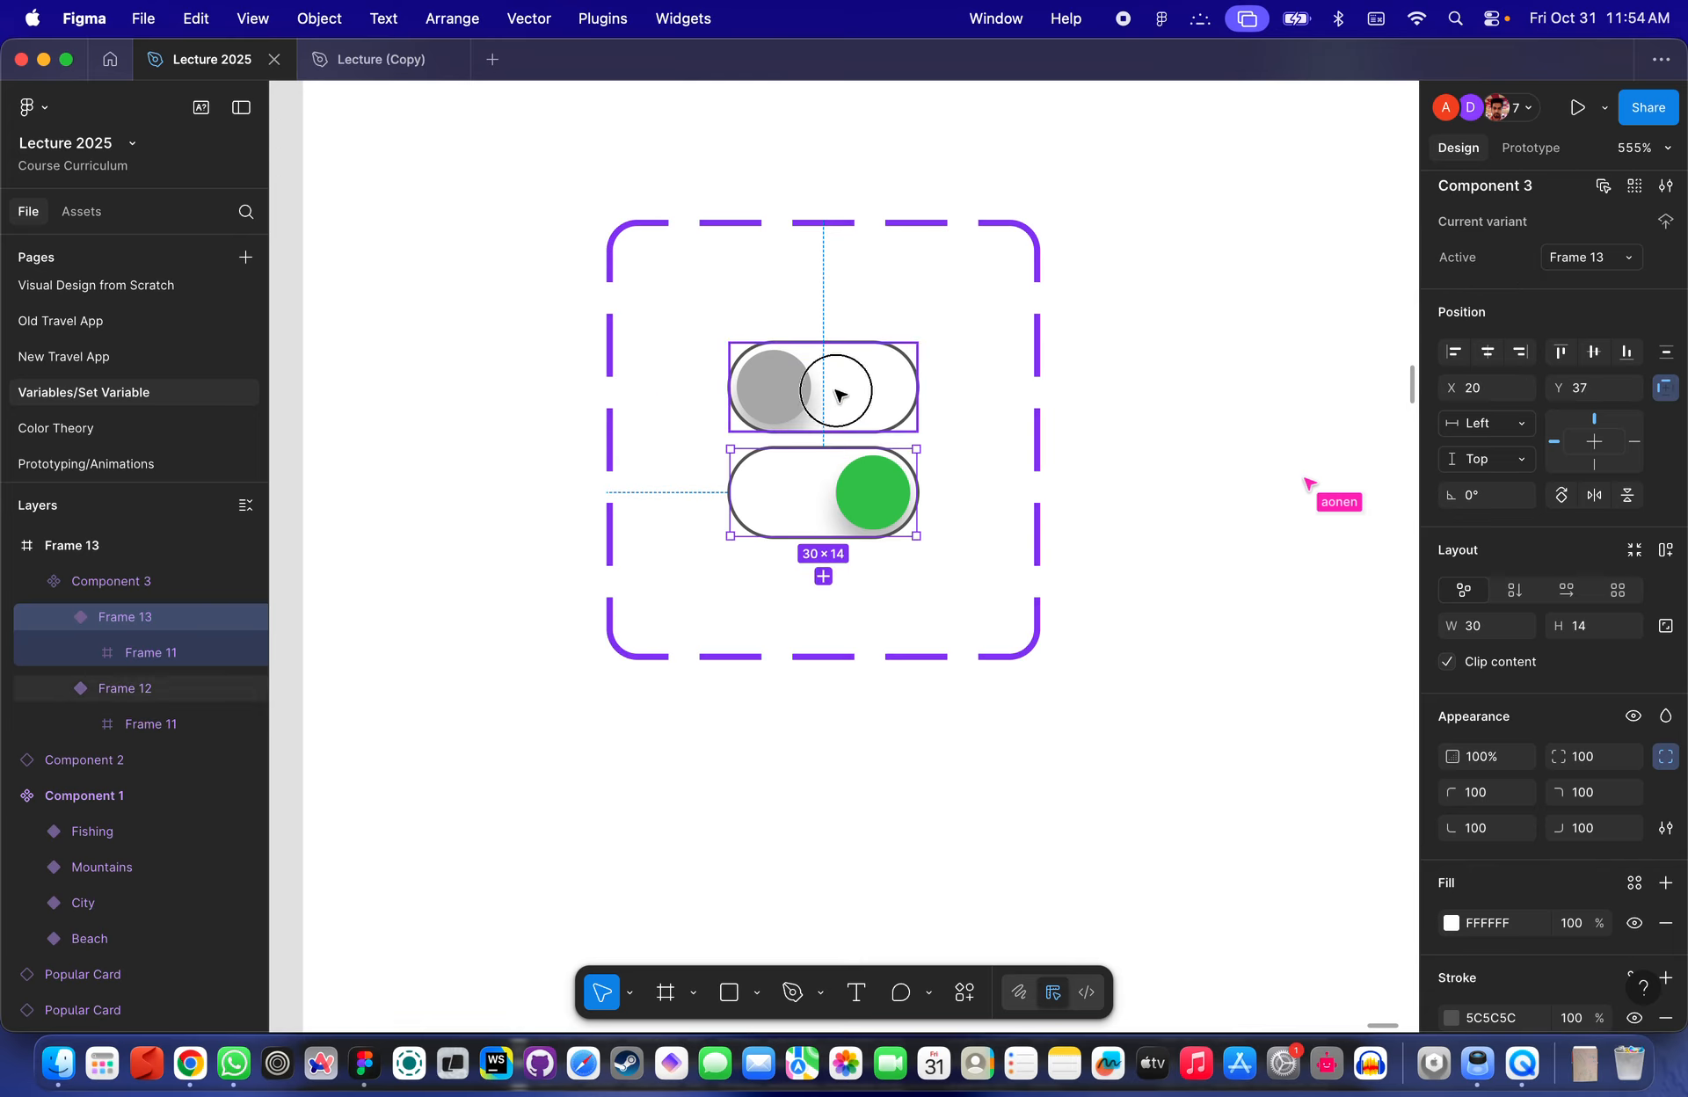
- Set the upper variant's Active value to Off, undoing an accidental duplicate
{"action": "left_click", "coordinate": [1597, 259]}
{"action": "type", "text": "Off"}
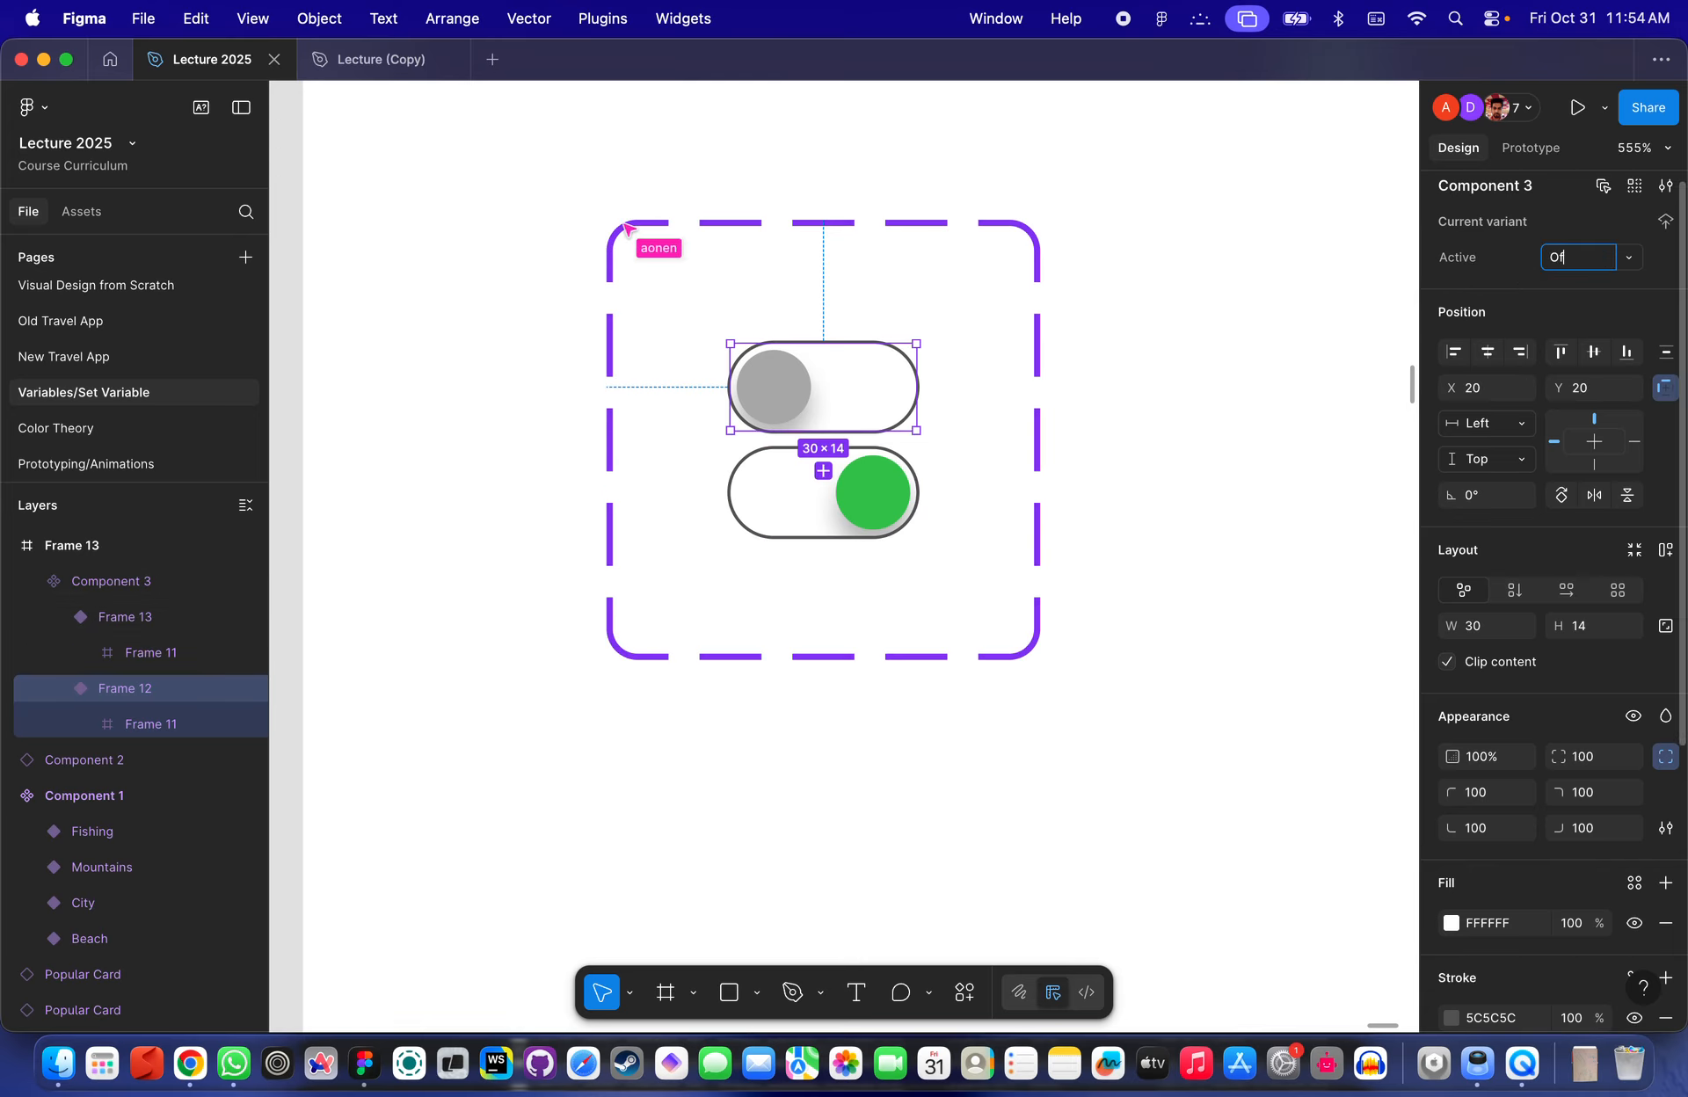
{"action": "key", "text": "Return"}
{"action": "key", "text": "super+d"}
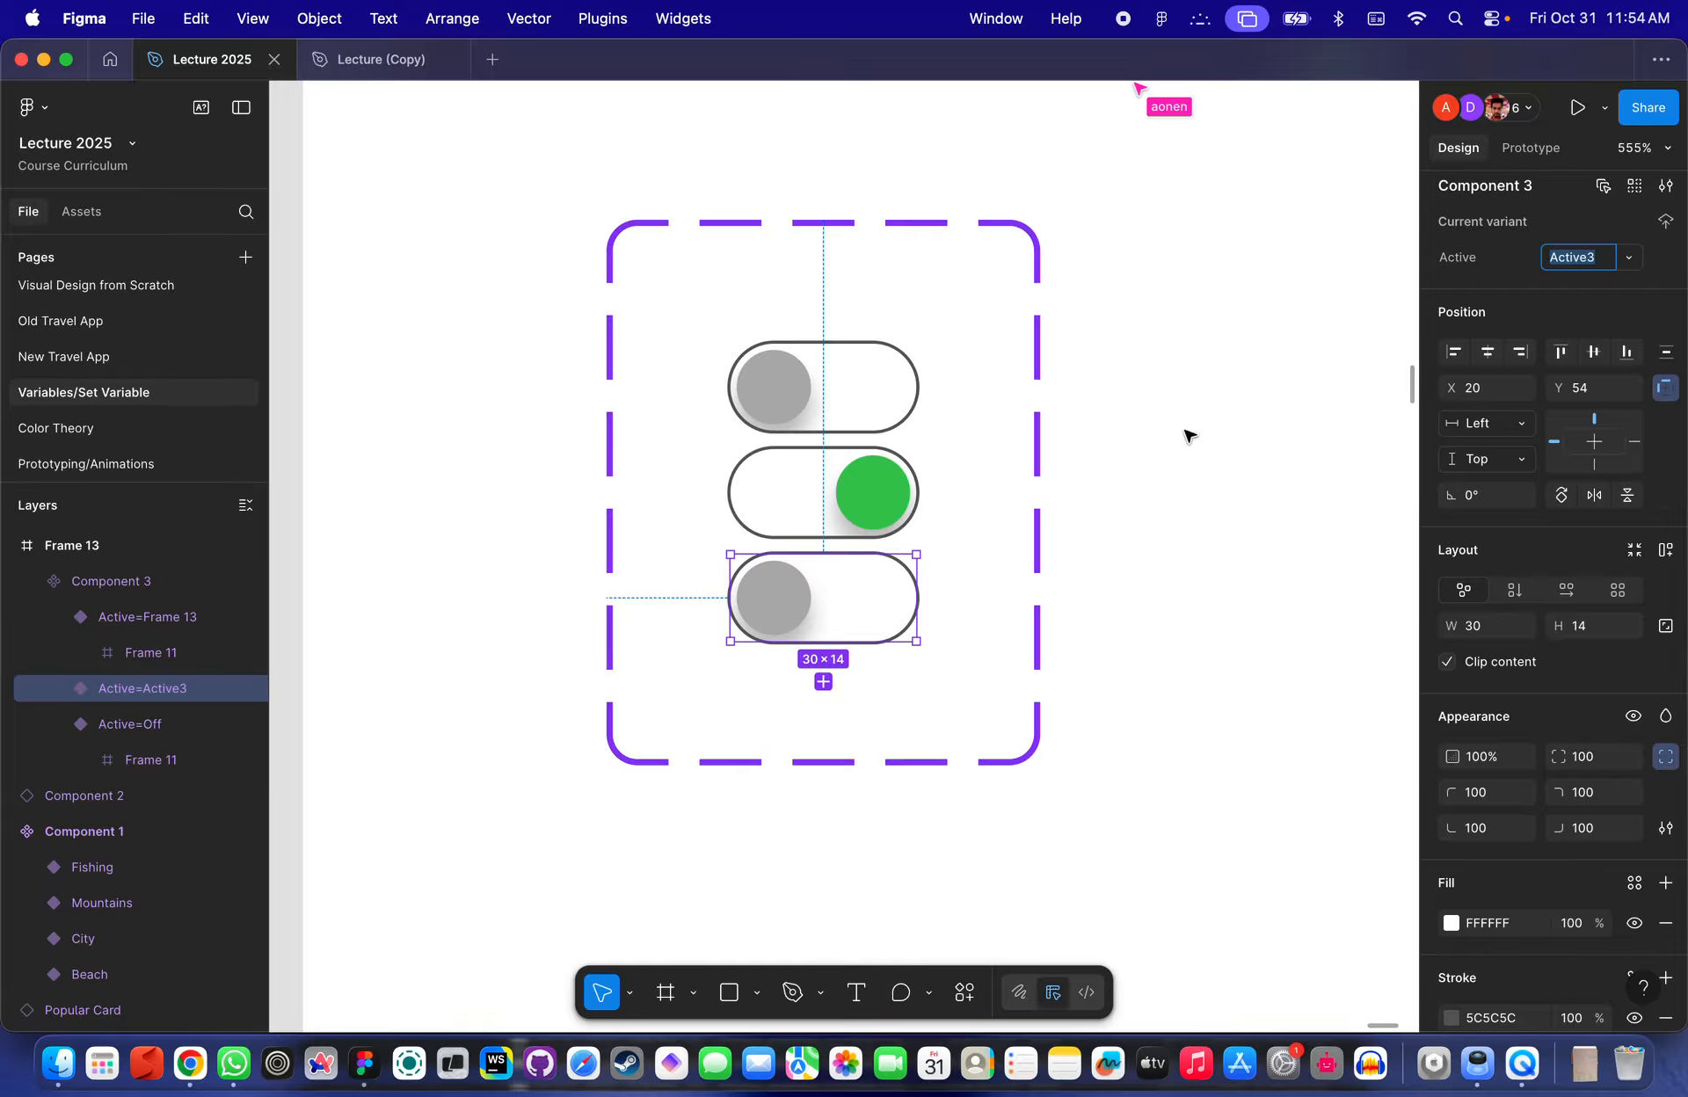
{"action": "key", "text": "super+z"}
- Set the lower variant's Active value to On
{"action": "left_click", "coordinate": [829, 504]}
{"action": "left_click", "coordinate": [1582, 258]}
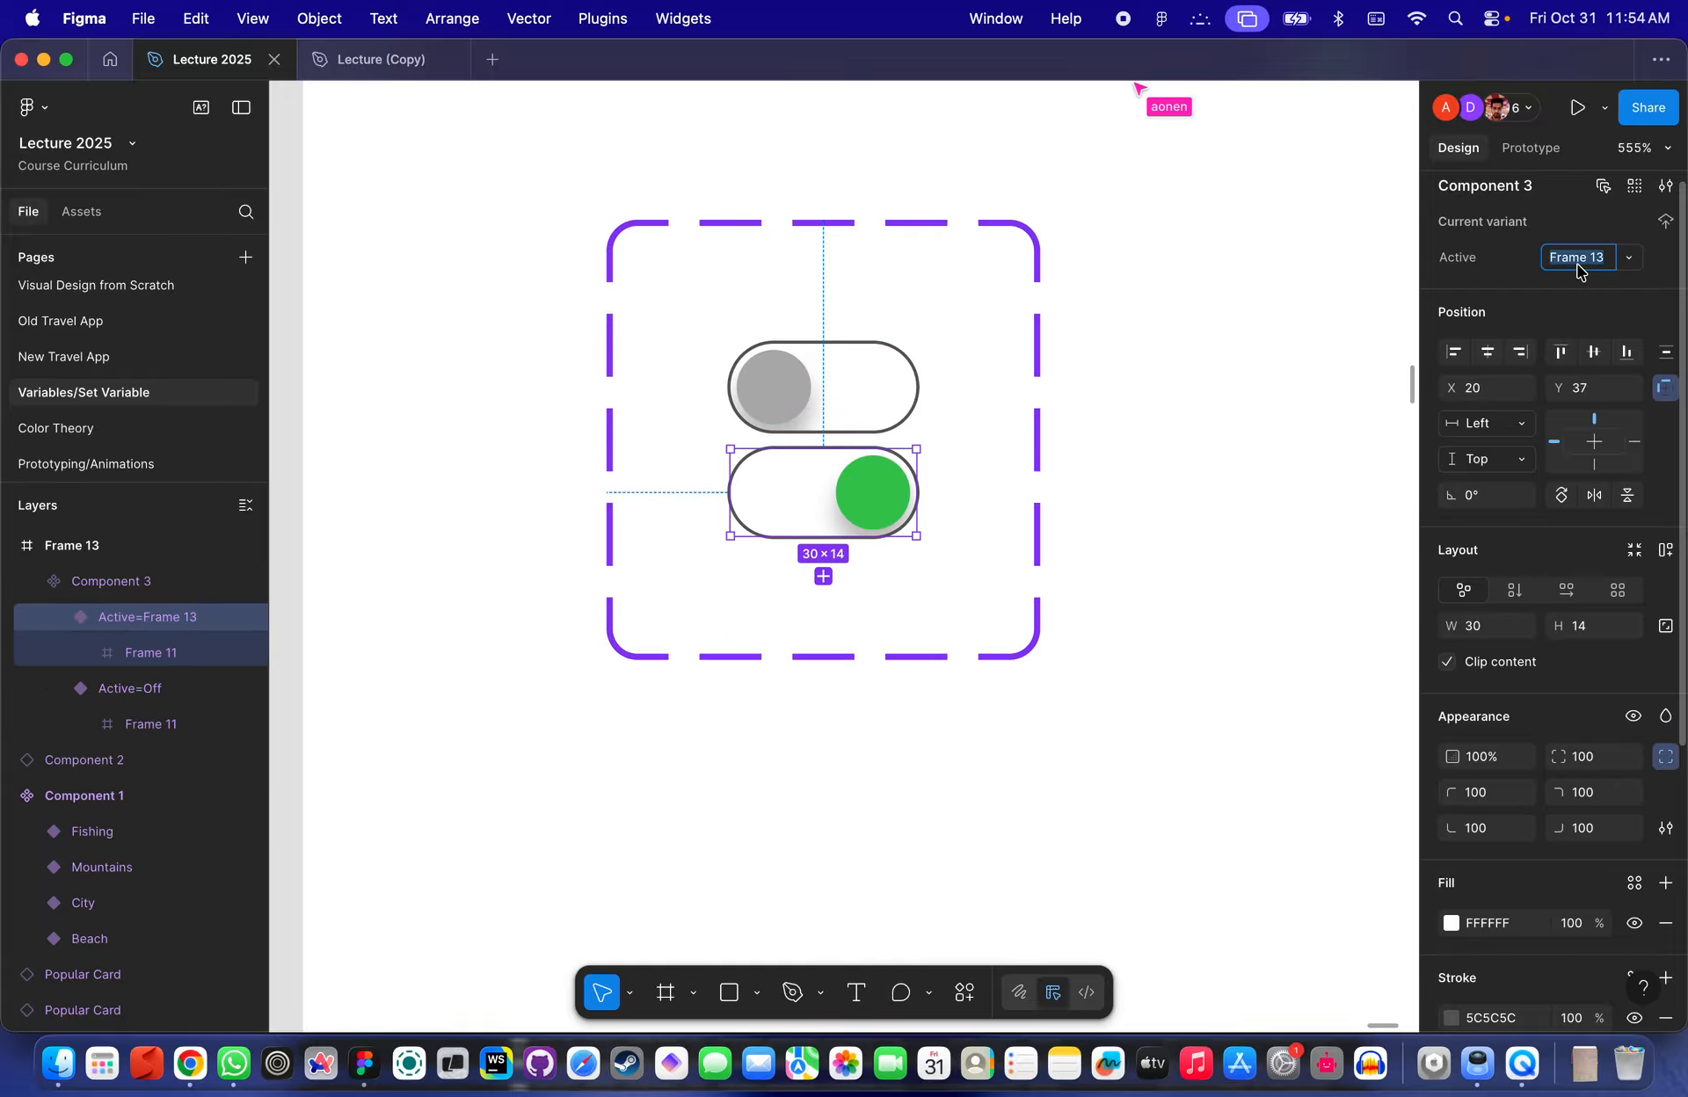
{"action": "type", "text": "Off"}
{"action": "key", "text": "Return"}
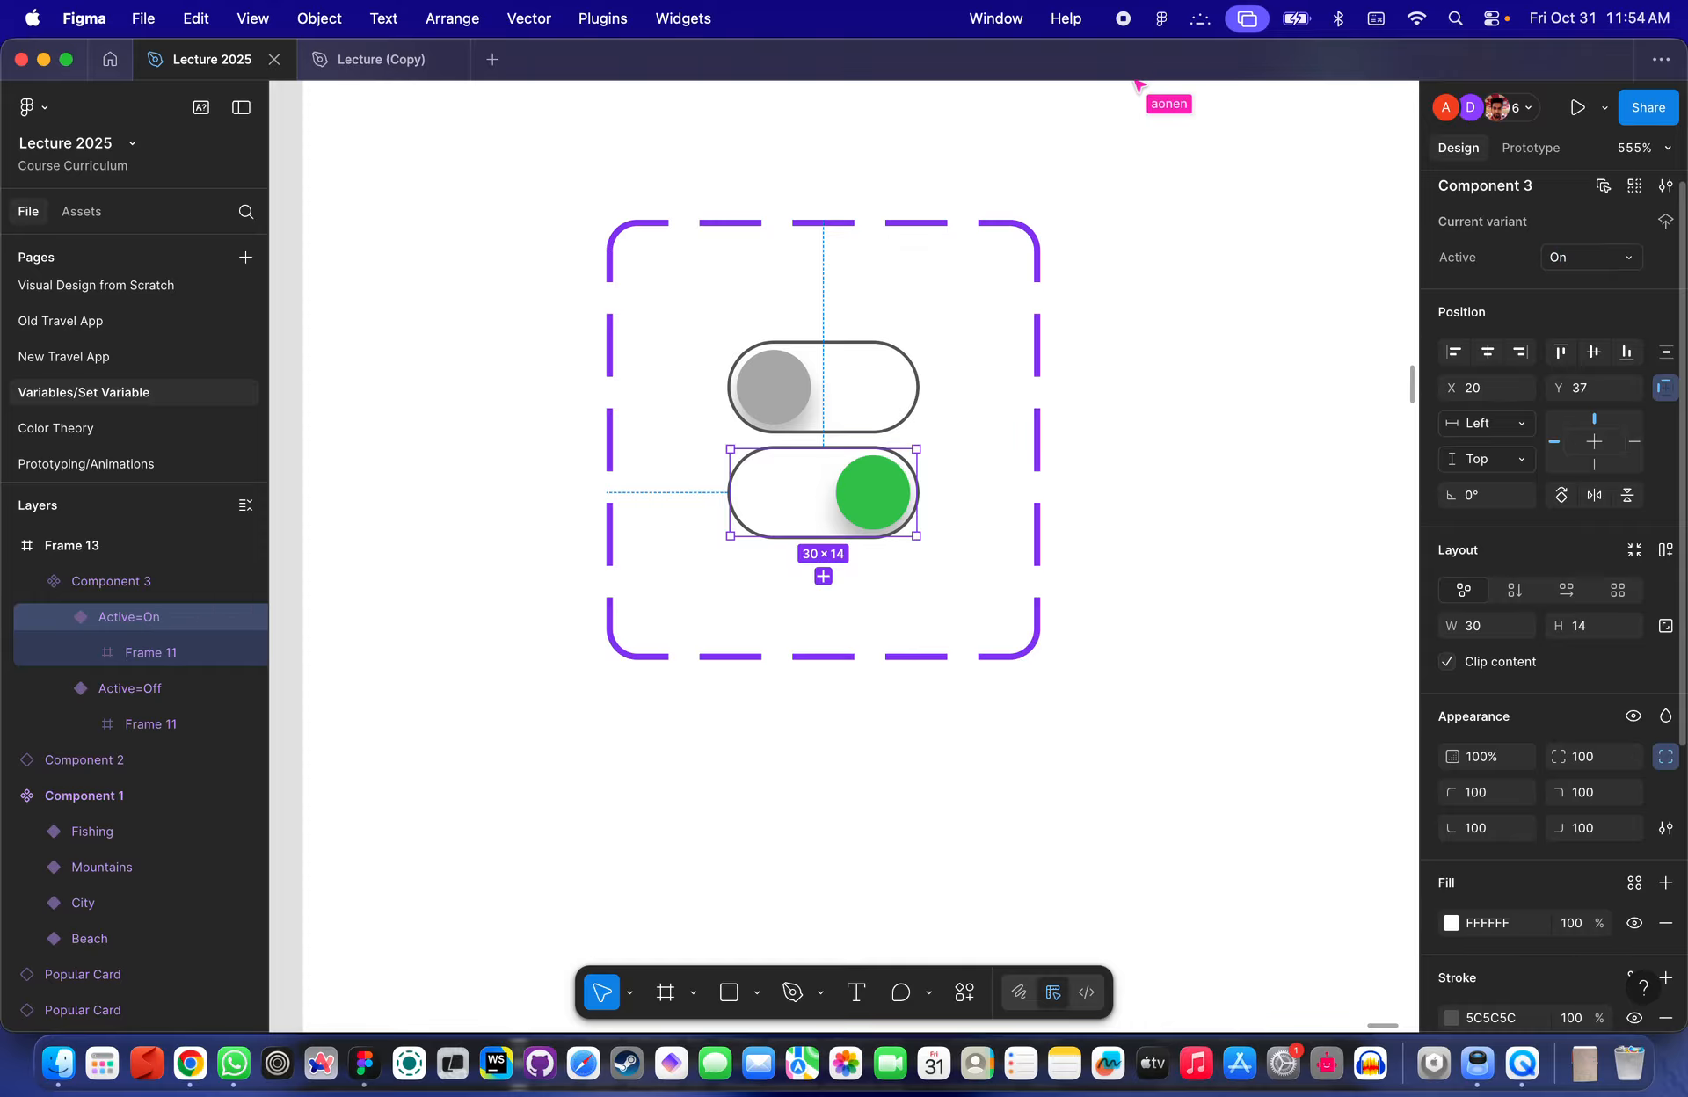
- Place an instance of the toggle component to the right of the component set
{"action": "left_click", "coordinate": [1066, 440]}
{"action": "scroll", "coordinate": [1066, 441], "scroll_direction": "down", "scroll_amount": 5}
{"action": "scroll", "coordinate": [879, 457], "scroll_direction": "right", "scroll_amount": 3}
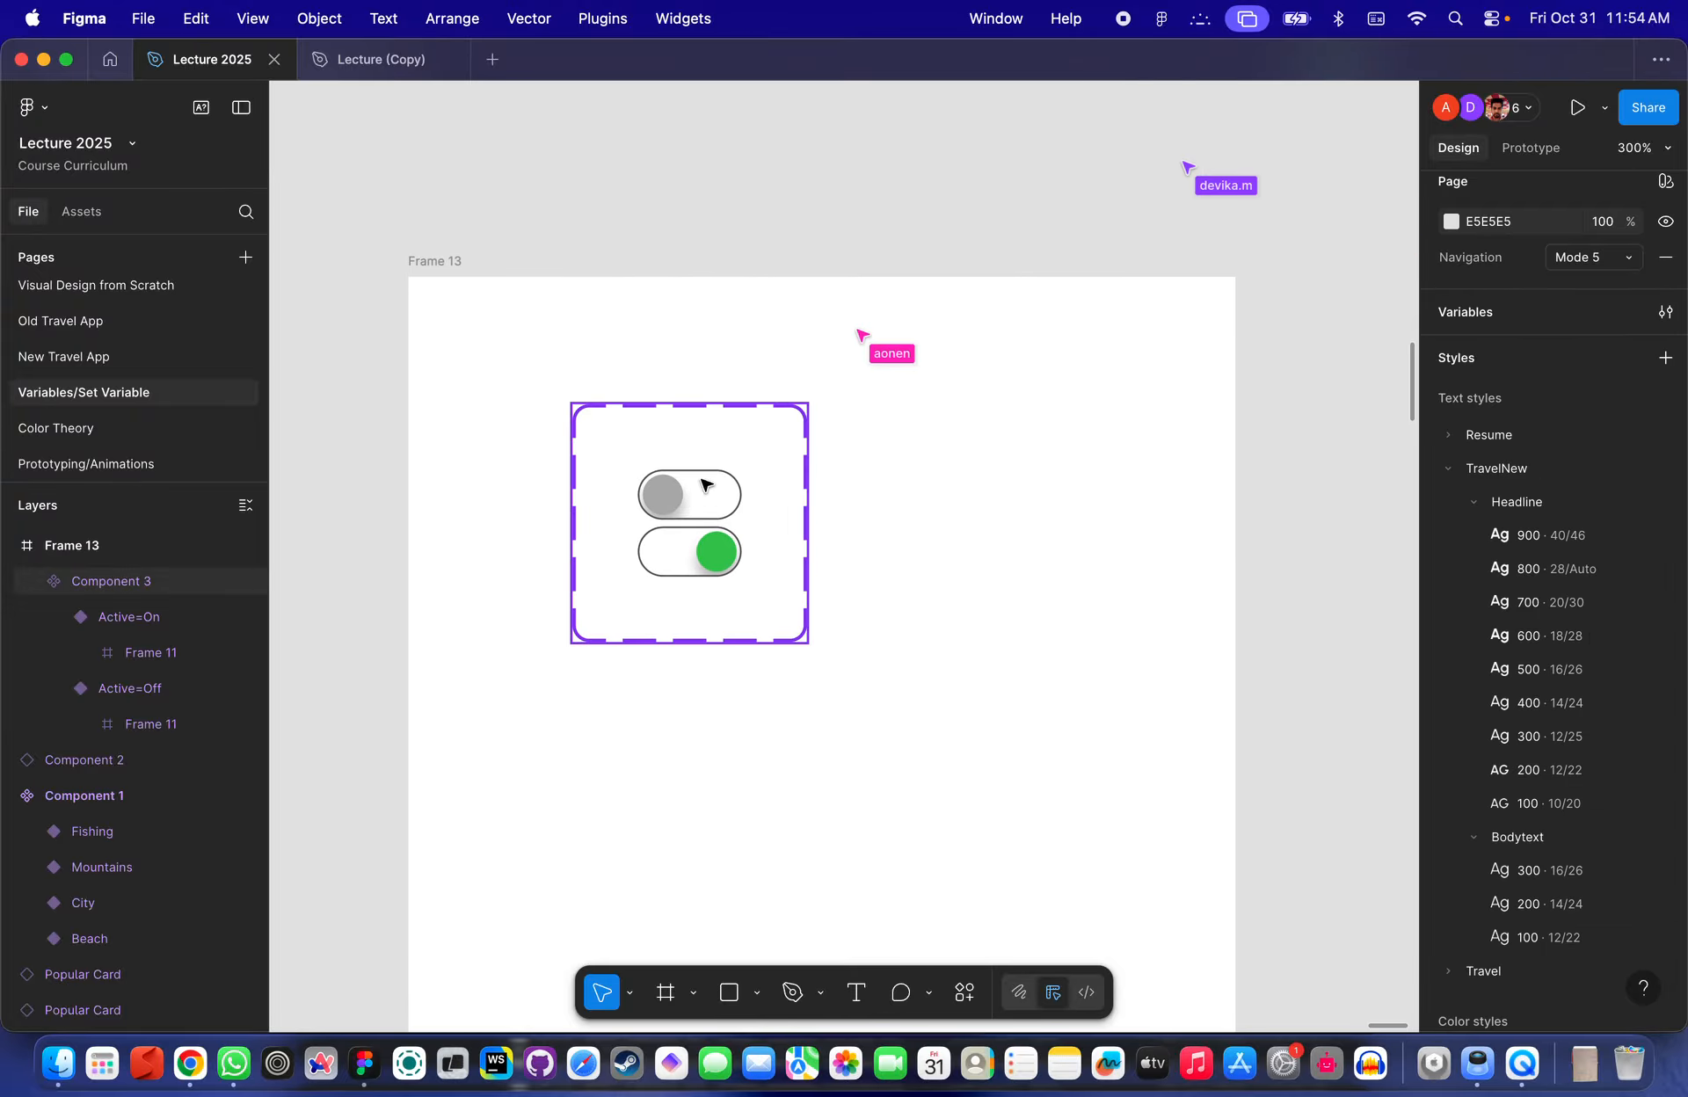
{"action": "left_click", "coordinate": [686, 503]}
{"action": "left_click_drag", "start_coordinate": [697, 501], "coordinate": [1010, 497], "text": "alt"}
{"action": "scroll", "coordinate": [1015, 499], "scroll_direction": "up", "scroll_amount": 5}
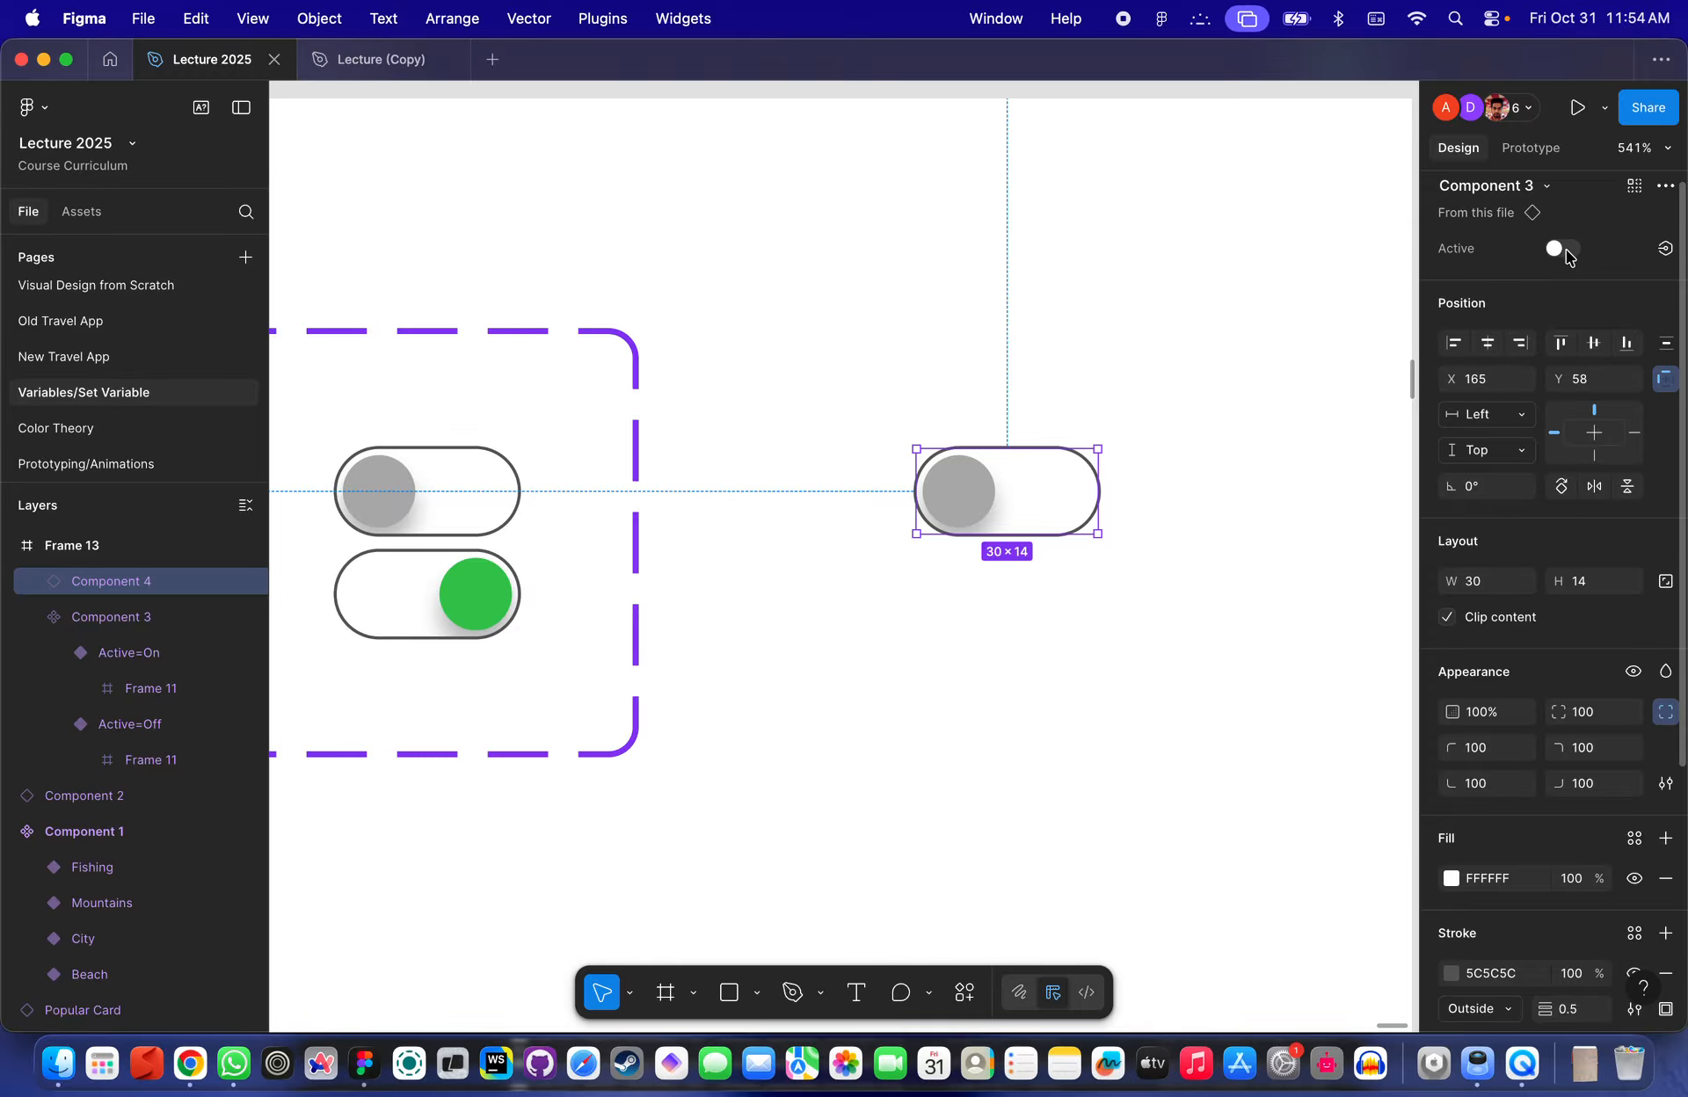
- Flip the instance's Active switch back and forth to test the variants
{"action": "left_click", "coordinate": [1563, 249]}
{"action": "left_click", "coordinate": [1563, 250]}
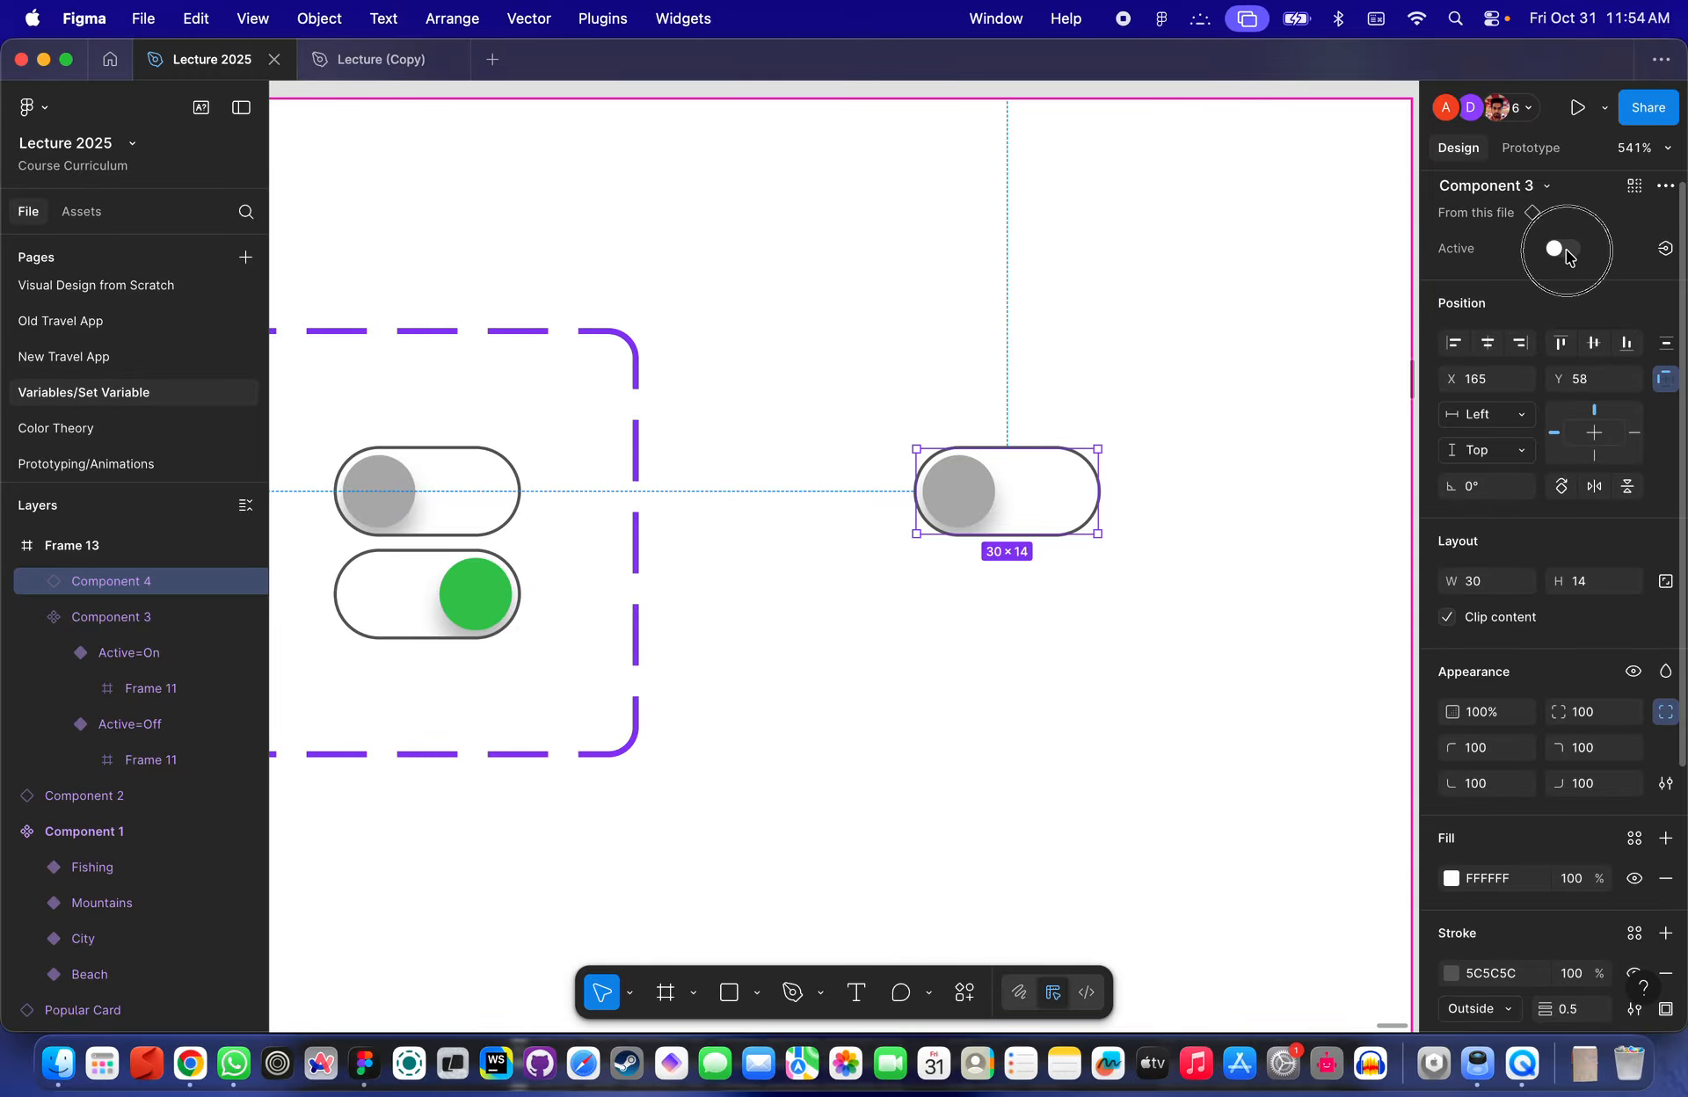
{"action": "left_click", "coordinate": [1563, 250]}
{"action": "left_click", "coordinate": [1563, 250]}
{"action": "left_click", "coordinate": [1563, 250]}
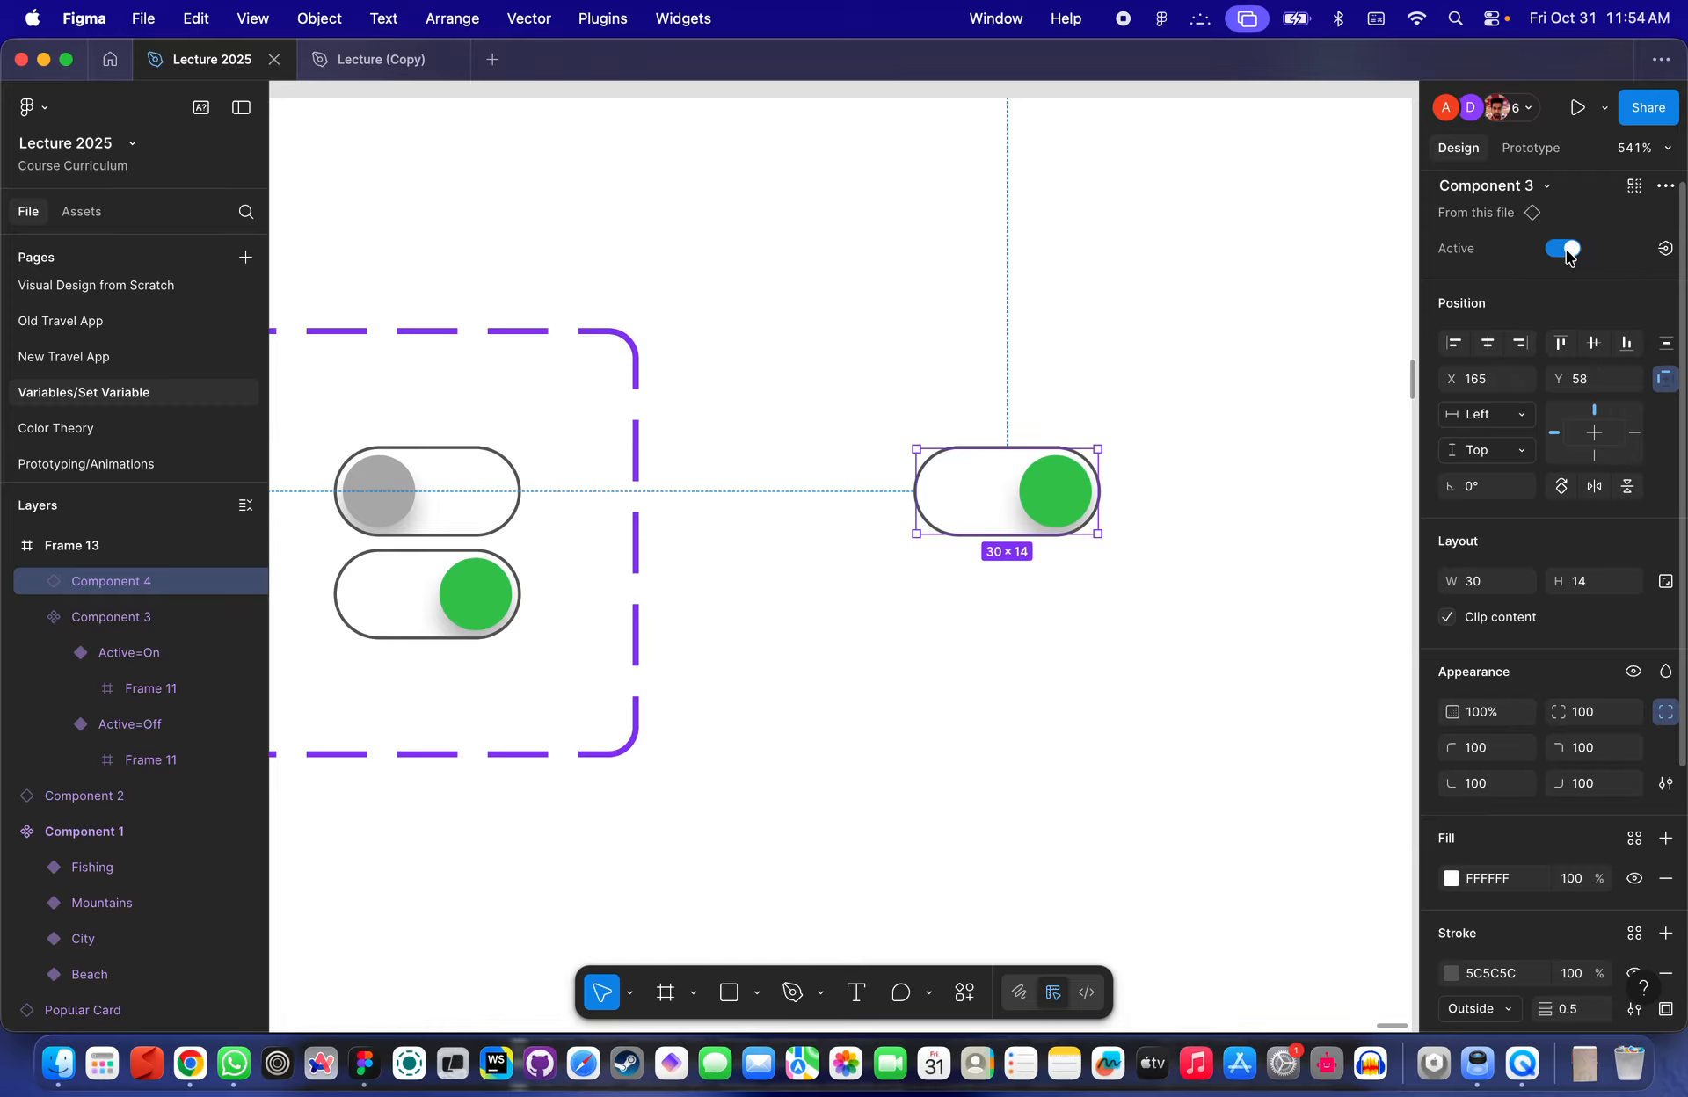
{"action": "left_click", "coordinate": [1565, 250]}
{"action": "left_click", "coordinate": [958, 415]}
{"action": "scroll", "coordinate": [957, 415], "scroll_direction": "up", "scroll_amount": 5}
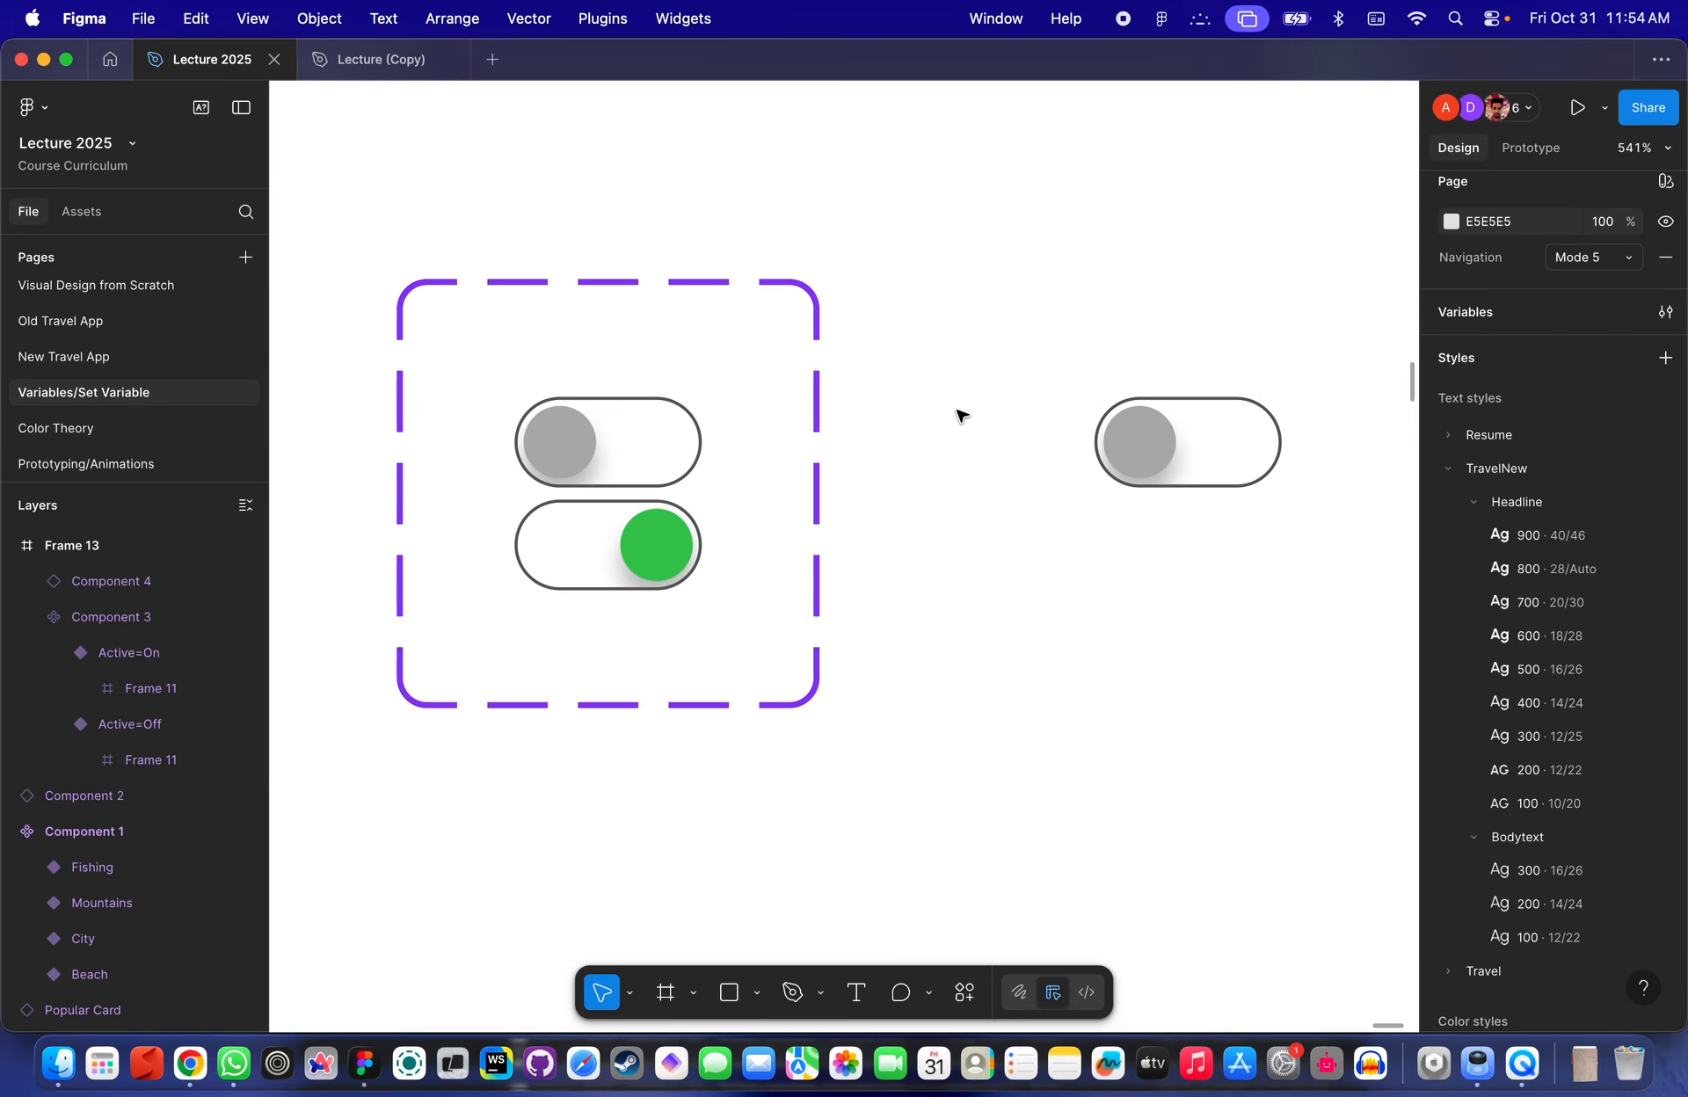
- Rename the off variant's Active value to False
{"action": "left_click", "coordinate": [620, 450]}
{"action": "scroll", "coordinate": [620, 449], "scroll_direction": "down", "scroll_amount": 5}
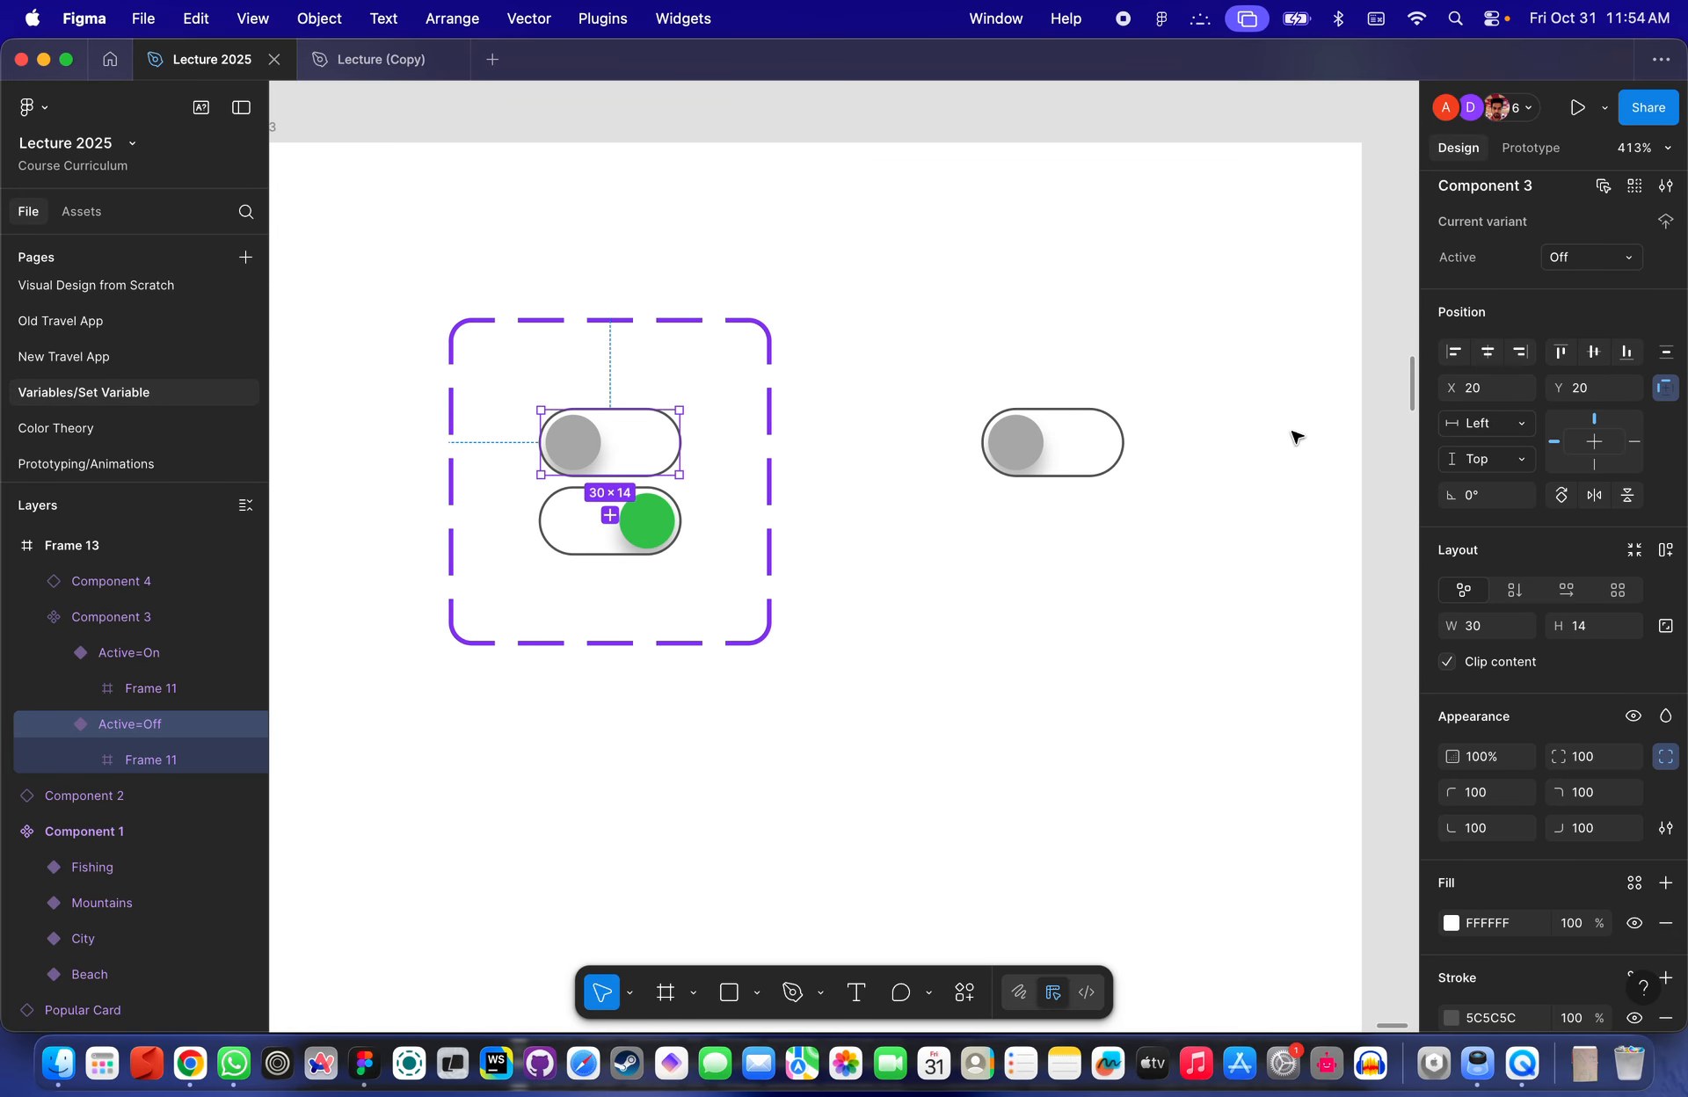
{"action": "left_click", "coordinate": [652, 502]}
{"action": "left_click", "coordinate": [648, 459]}
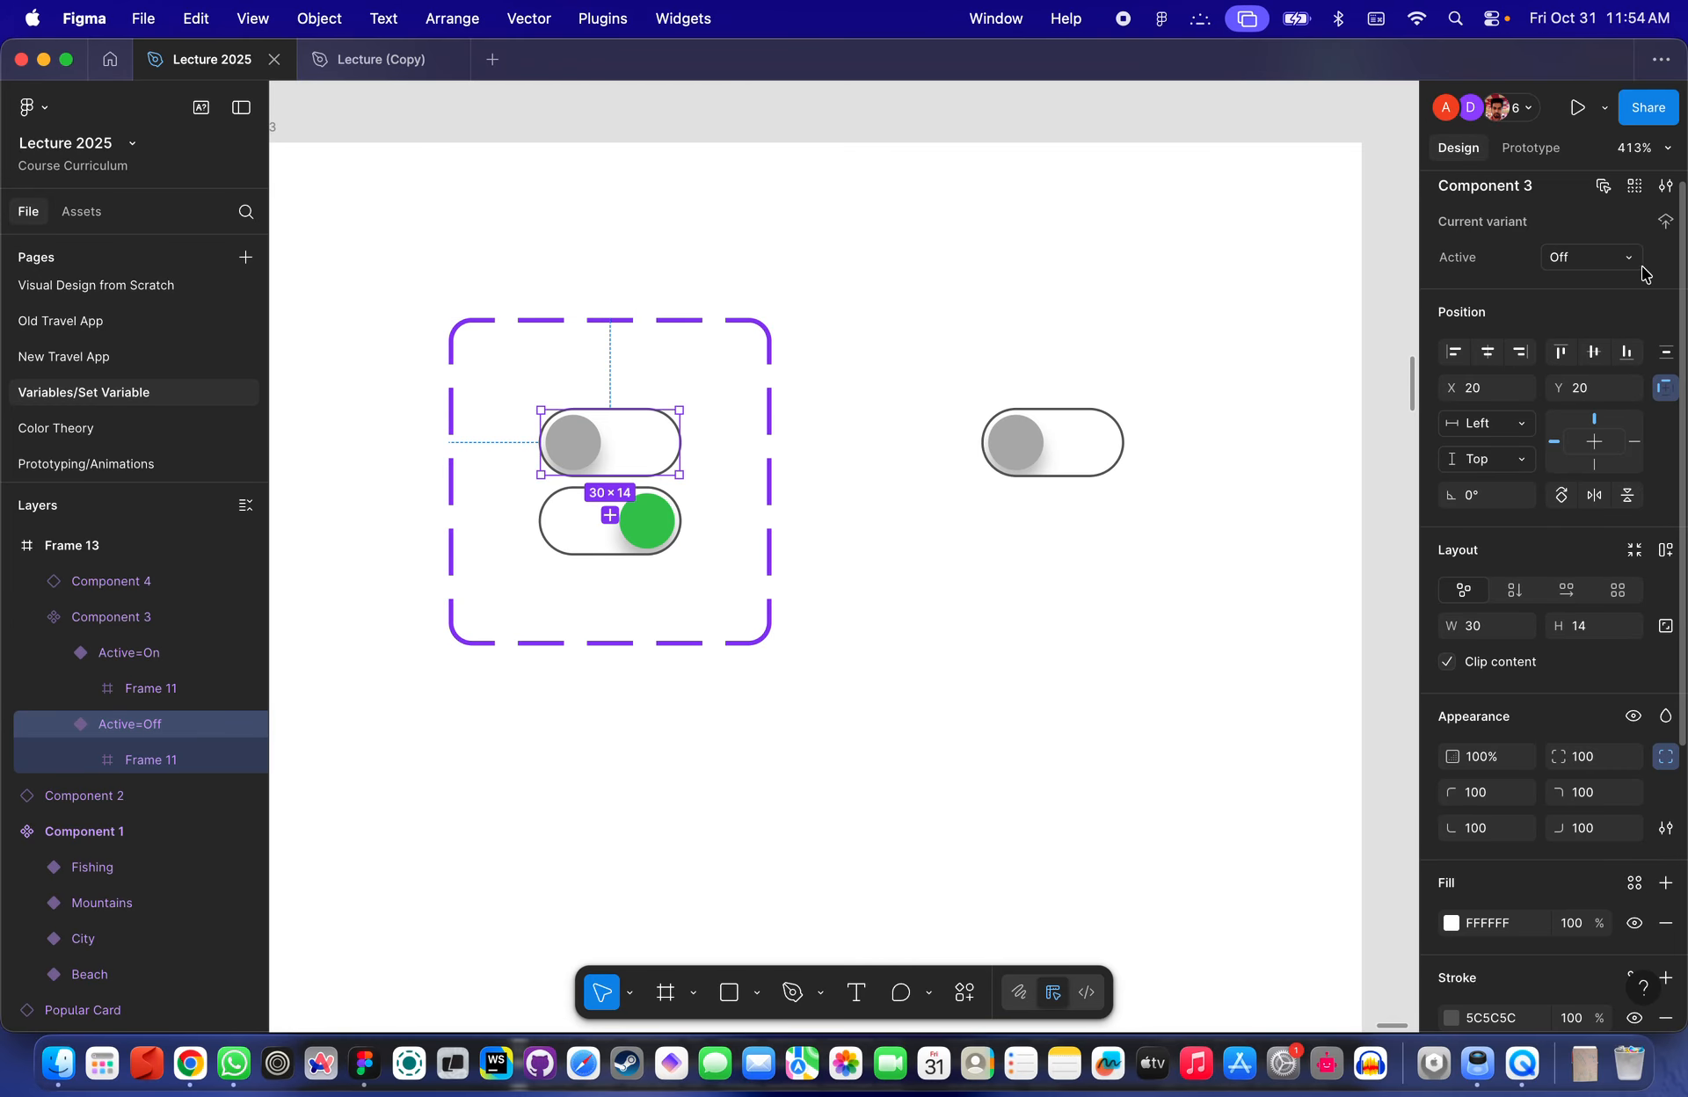
{"action": "left_click", "coordinate": [1572, 261]}
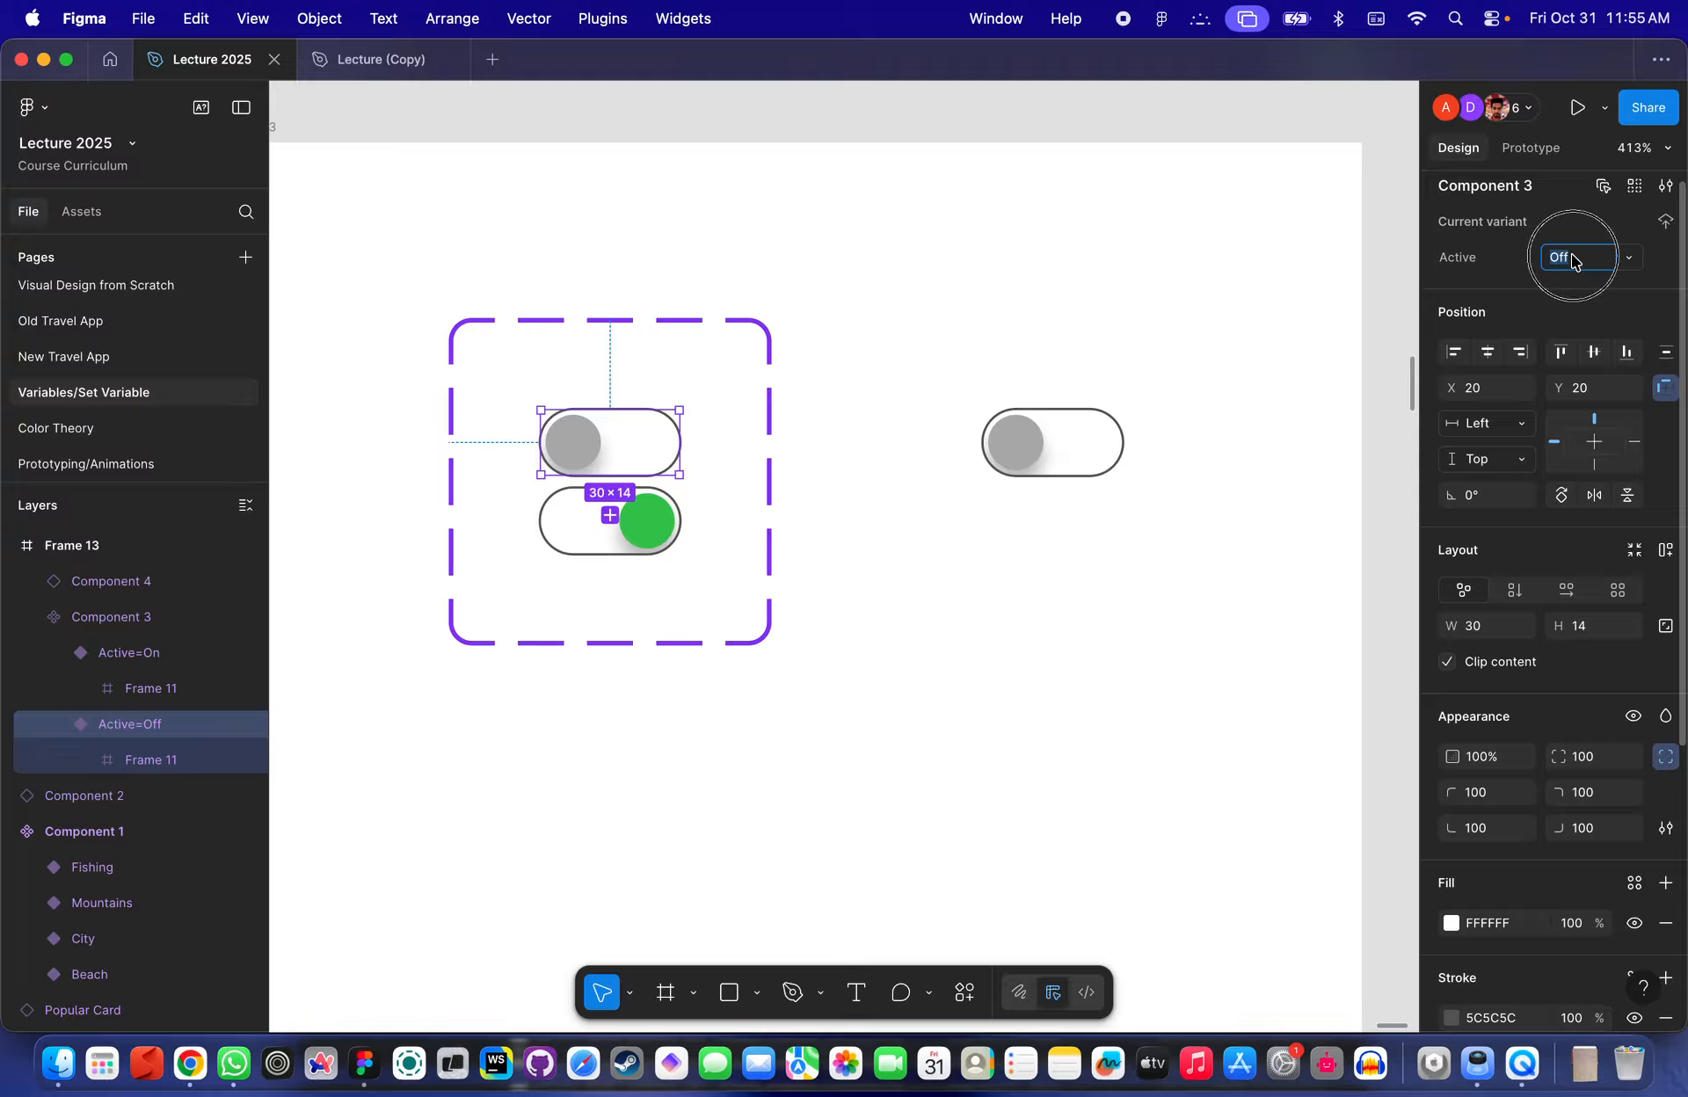
{"action": "type", "text": "False"}
{"action": "key", "text": "Return"}
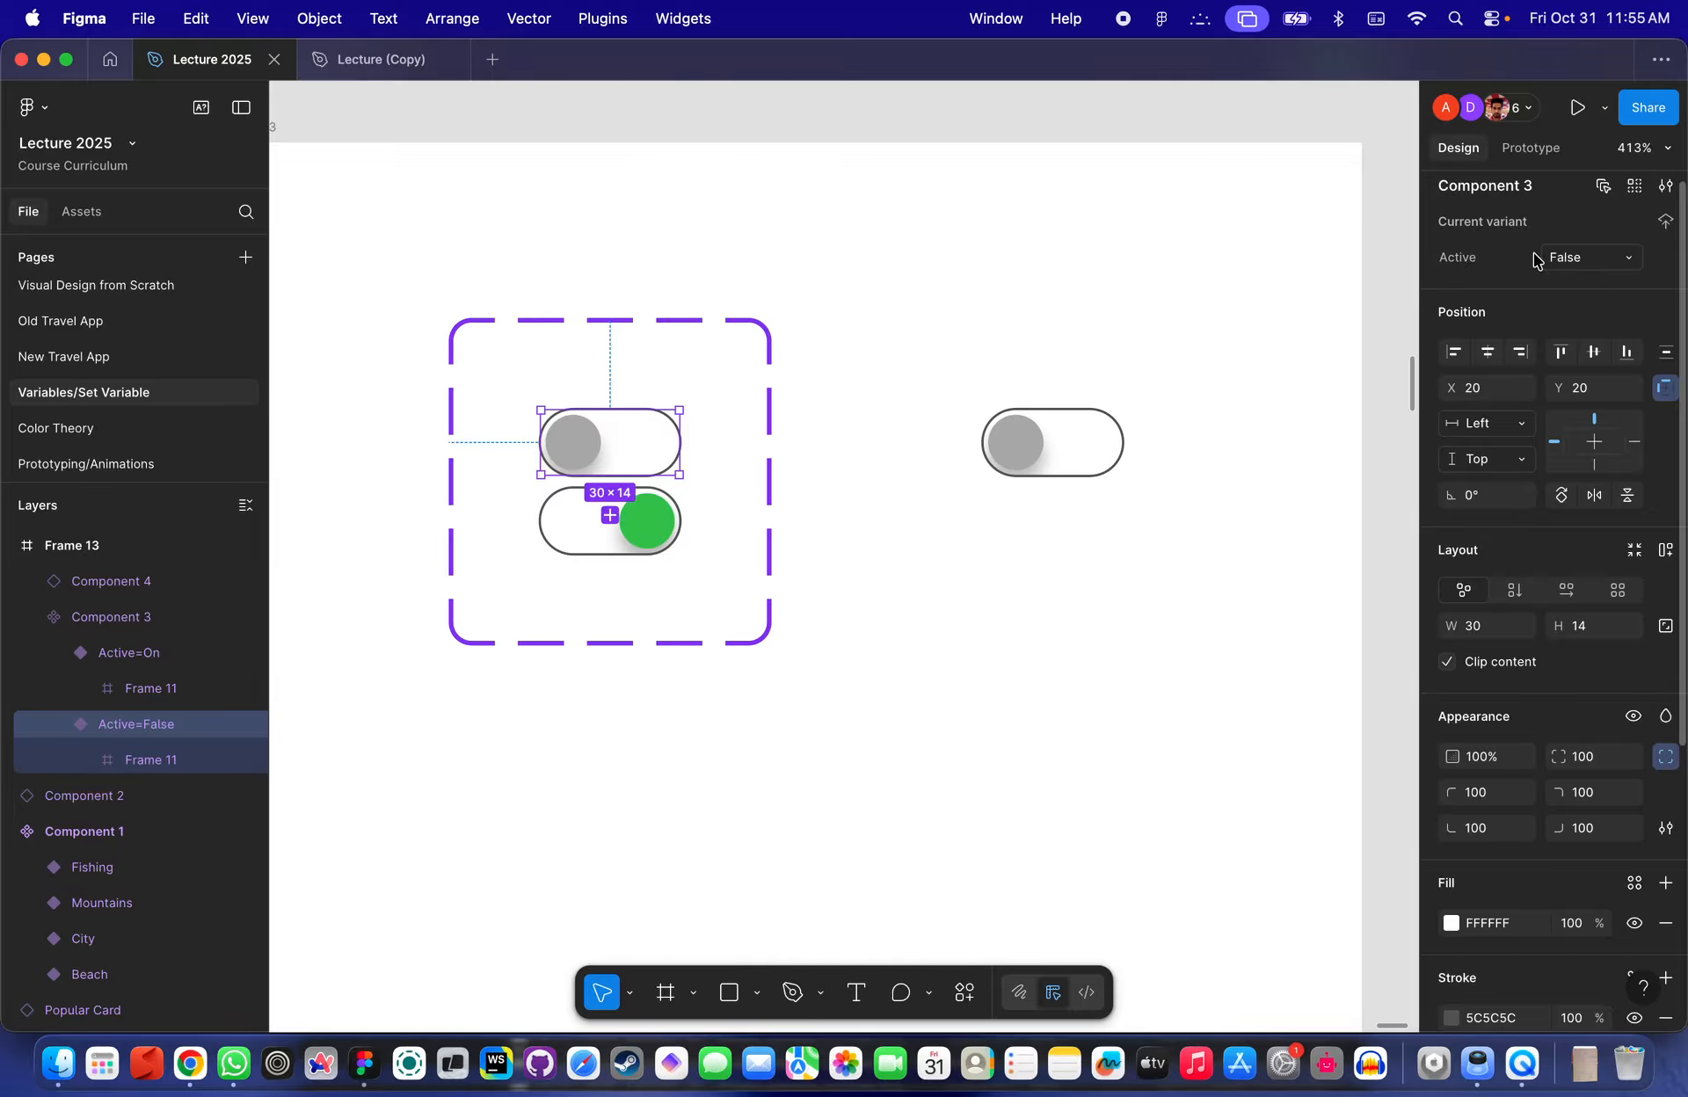
- Rename the on variant's Active value to True
{"action": "left_click", "coordinate": [599, 522]}
{"action": "left_click", "coordinate": [1573, 258]}
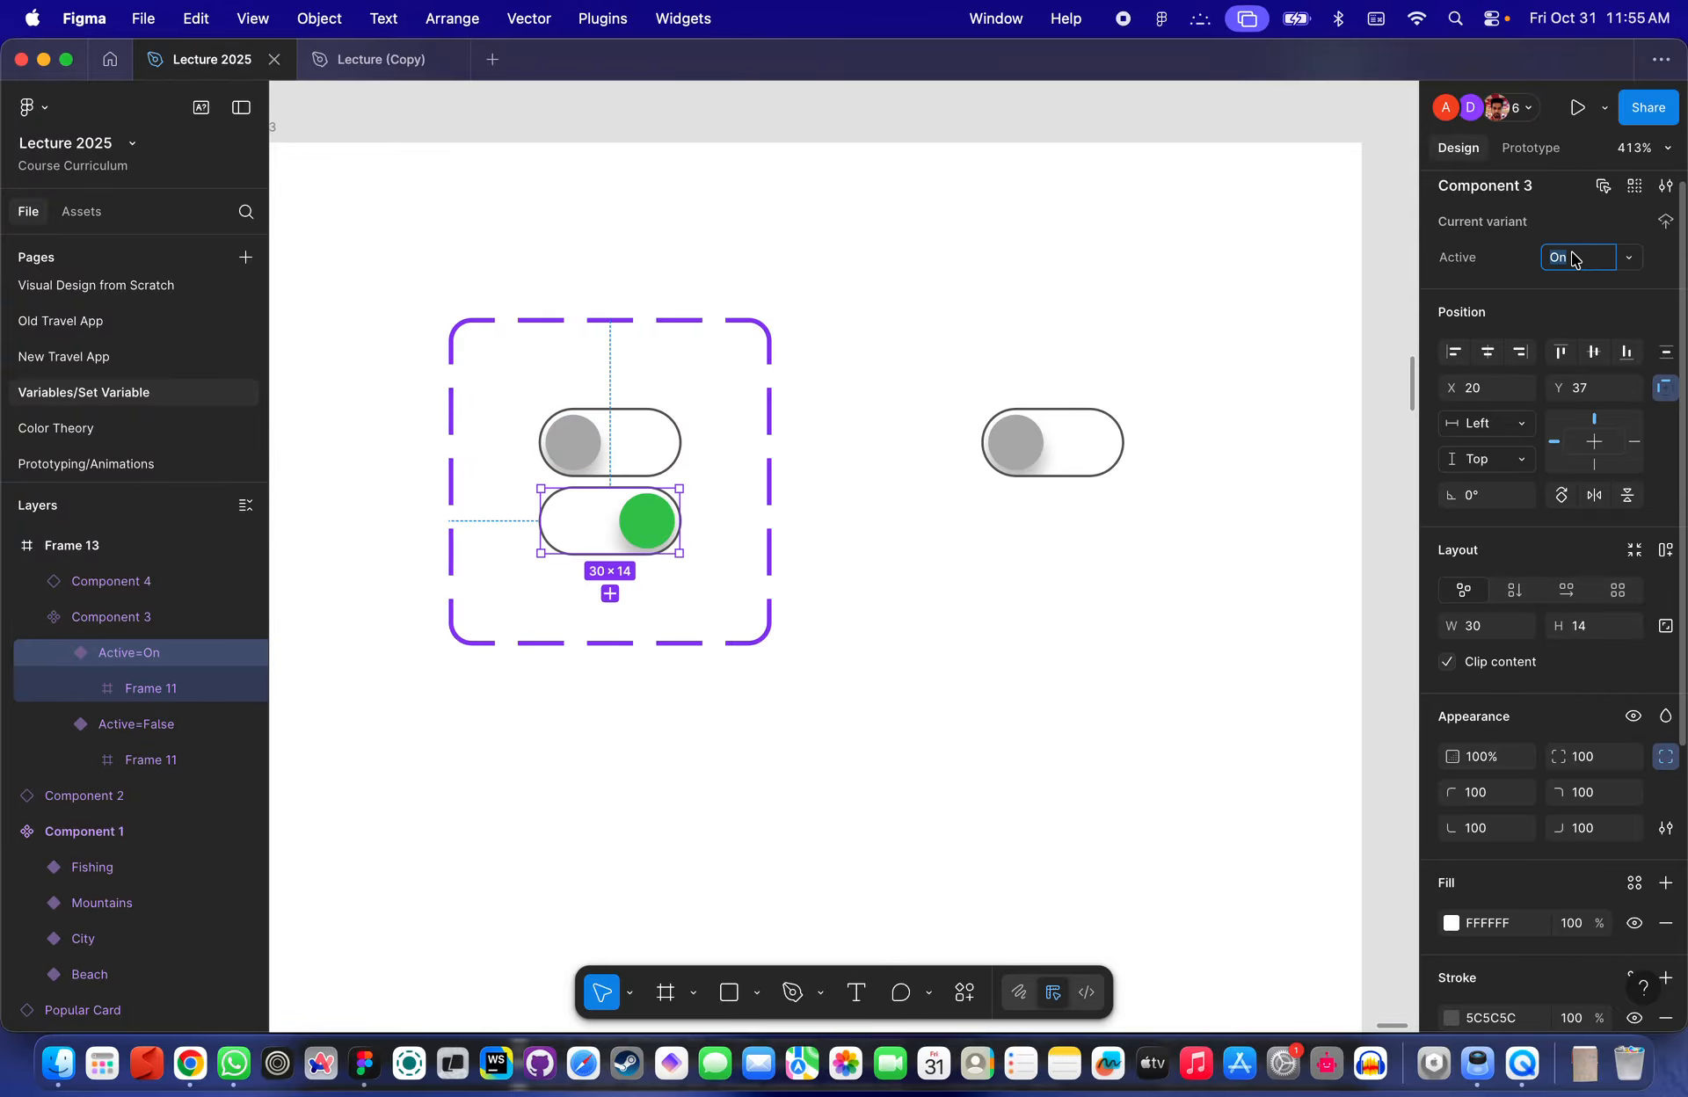
{"action": "type", "text": "True"}
{"action": "key", "text": "Return"}
- Switch the instance's Active property on to test the True variant
{"action": "left_click", "coordinate": [1045, 472]}
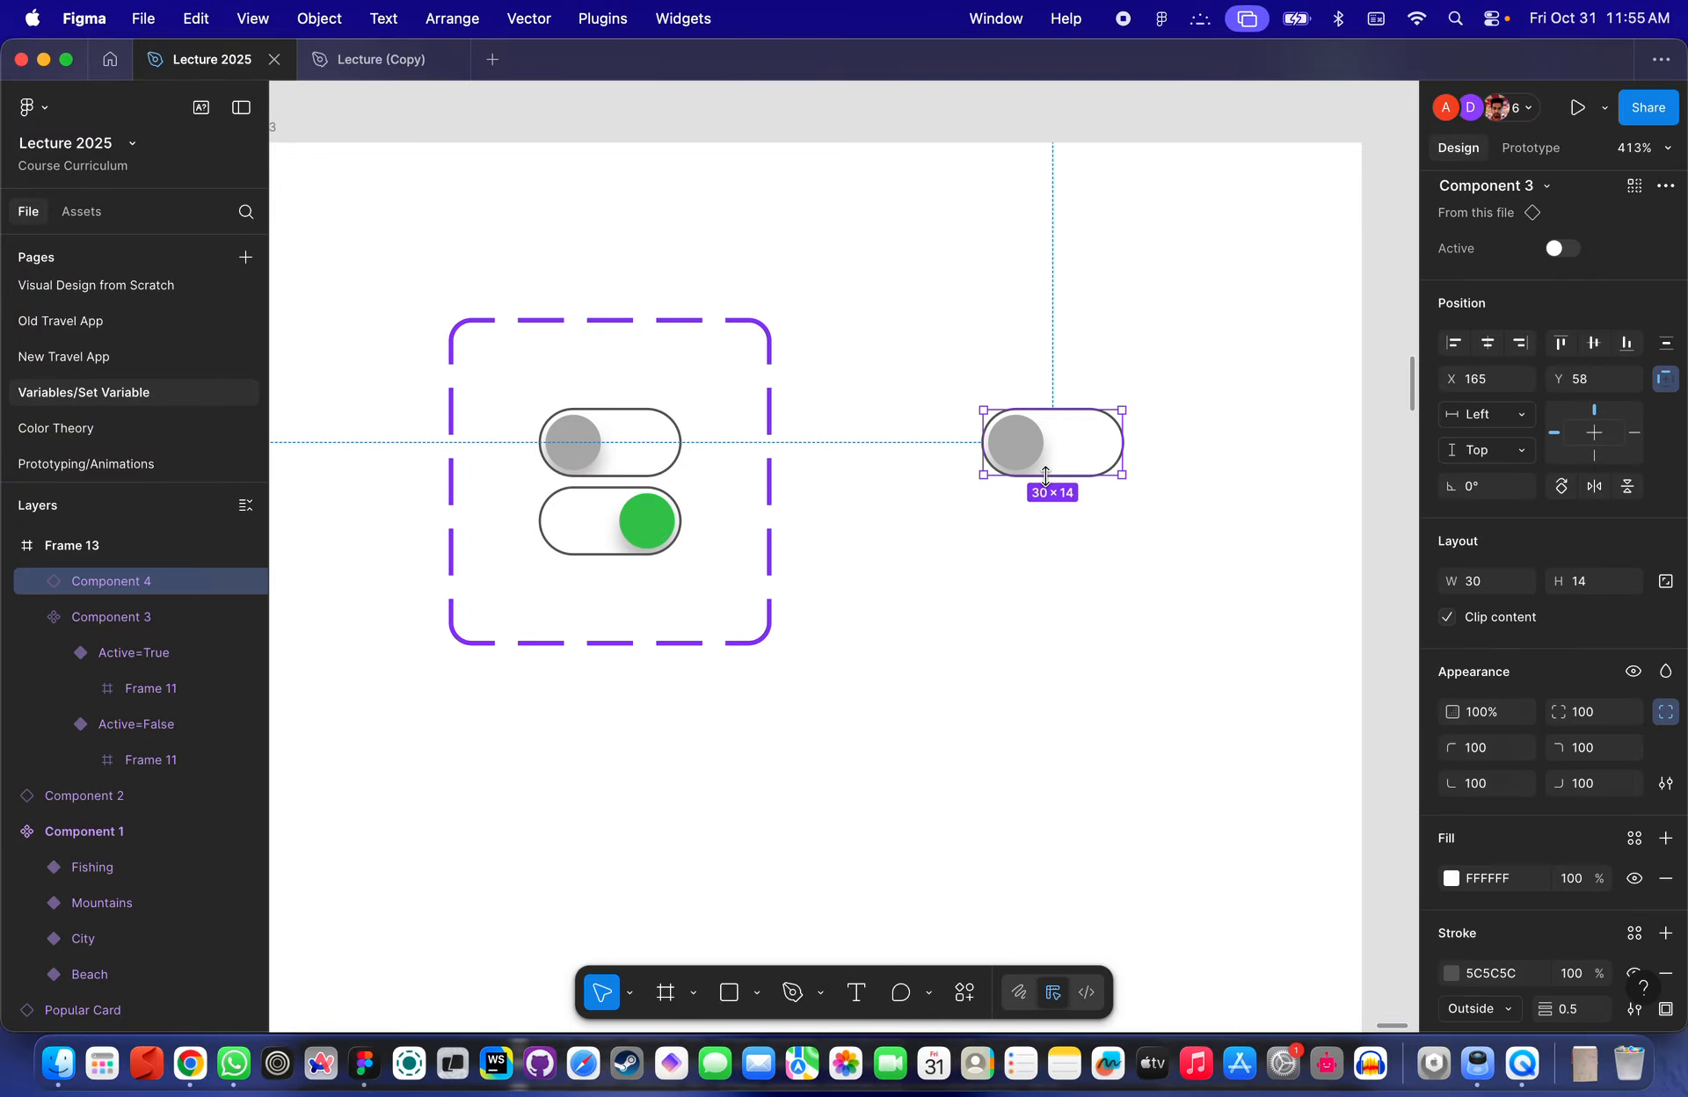
{"action": "left_click", "coordinate": [1560, 250]}
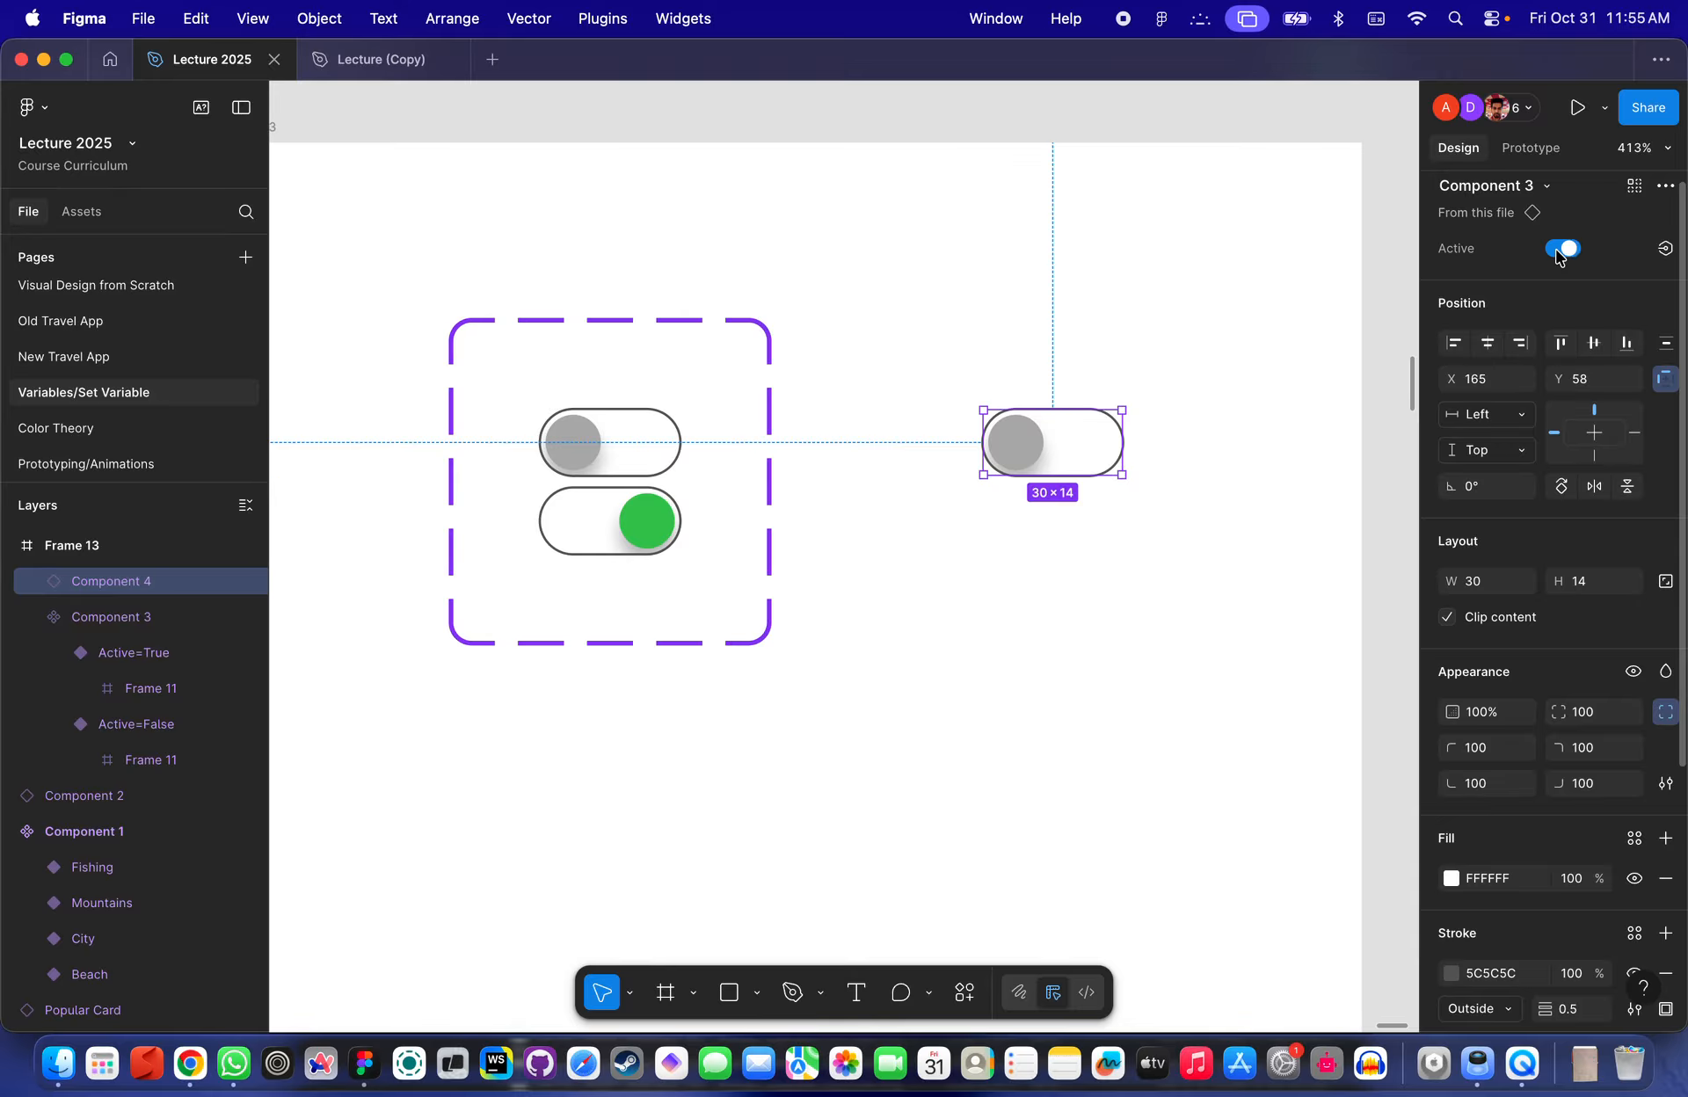
{"action": "left_click", "coordinate": [964, 402]}
{"action": "scroll", "coordinate": [980, 362], "scroll_direction": "down", "scroll_amount": 3}
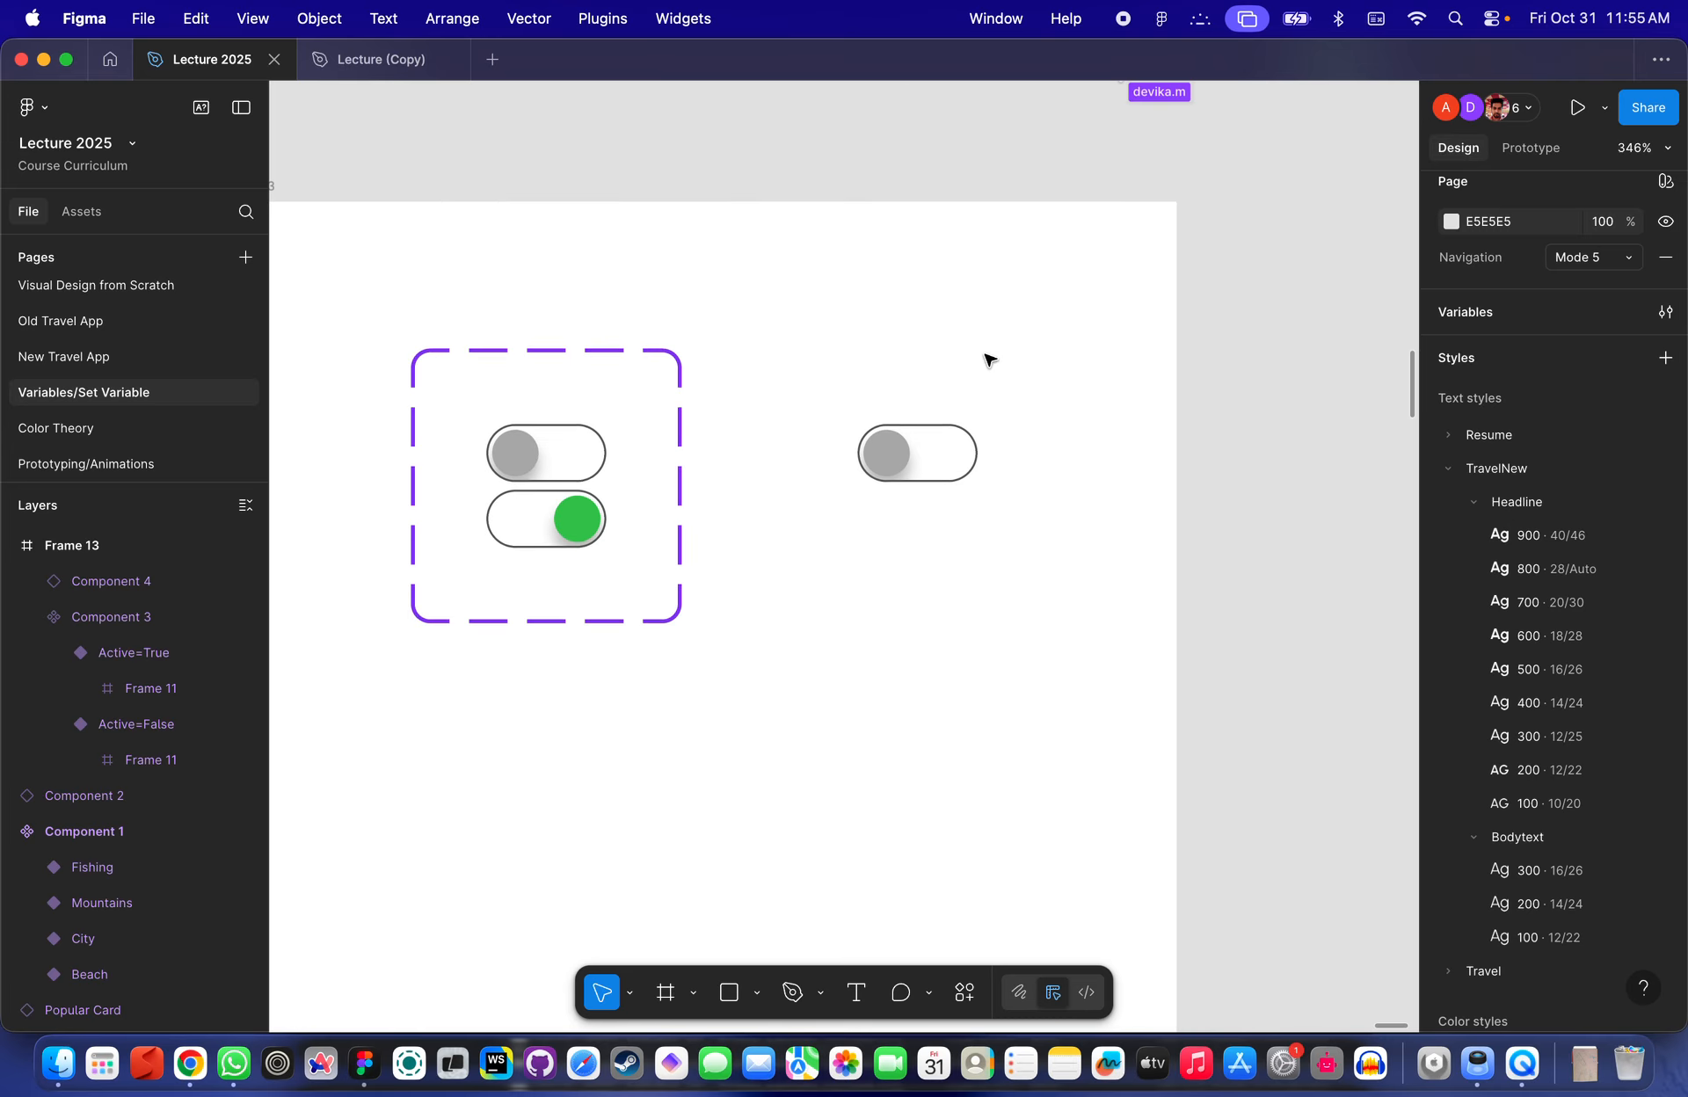
- Move the toggle component set out of Frame 13 to sit just above the frame
{"action": "scroll", "coordinate": [649, 469], "scroll_direction": "up", "scroll_amount": 3}
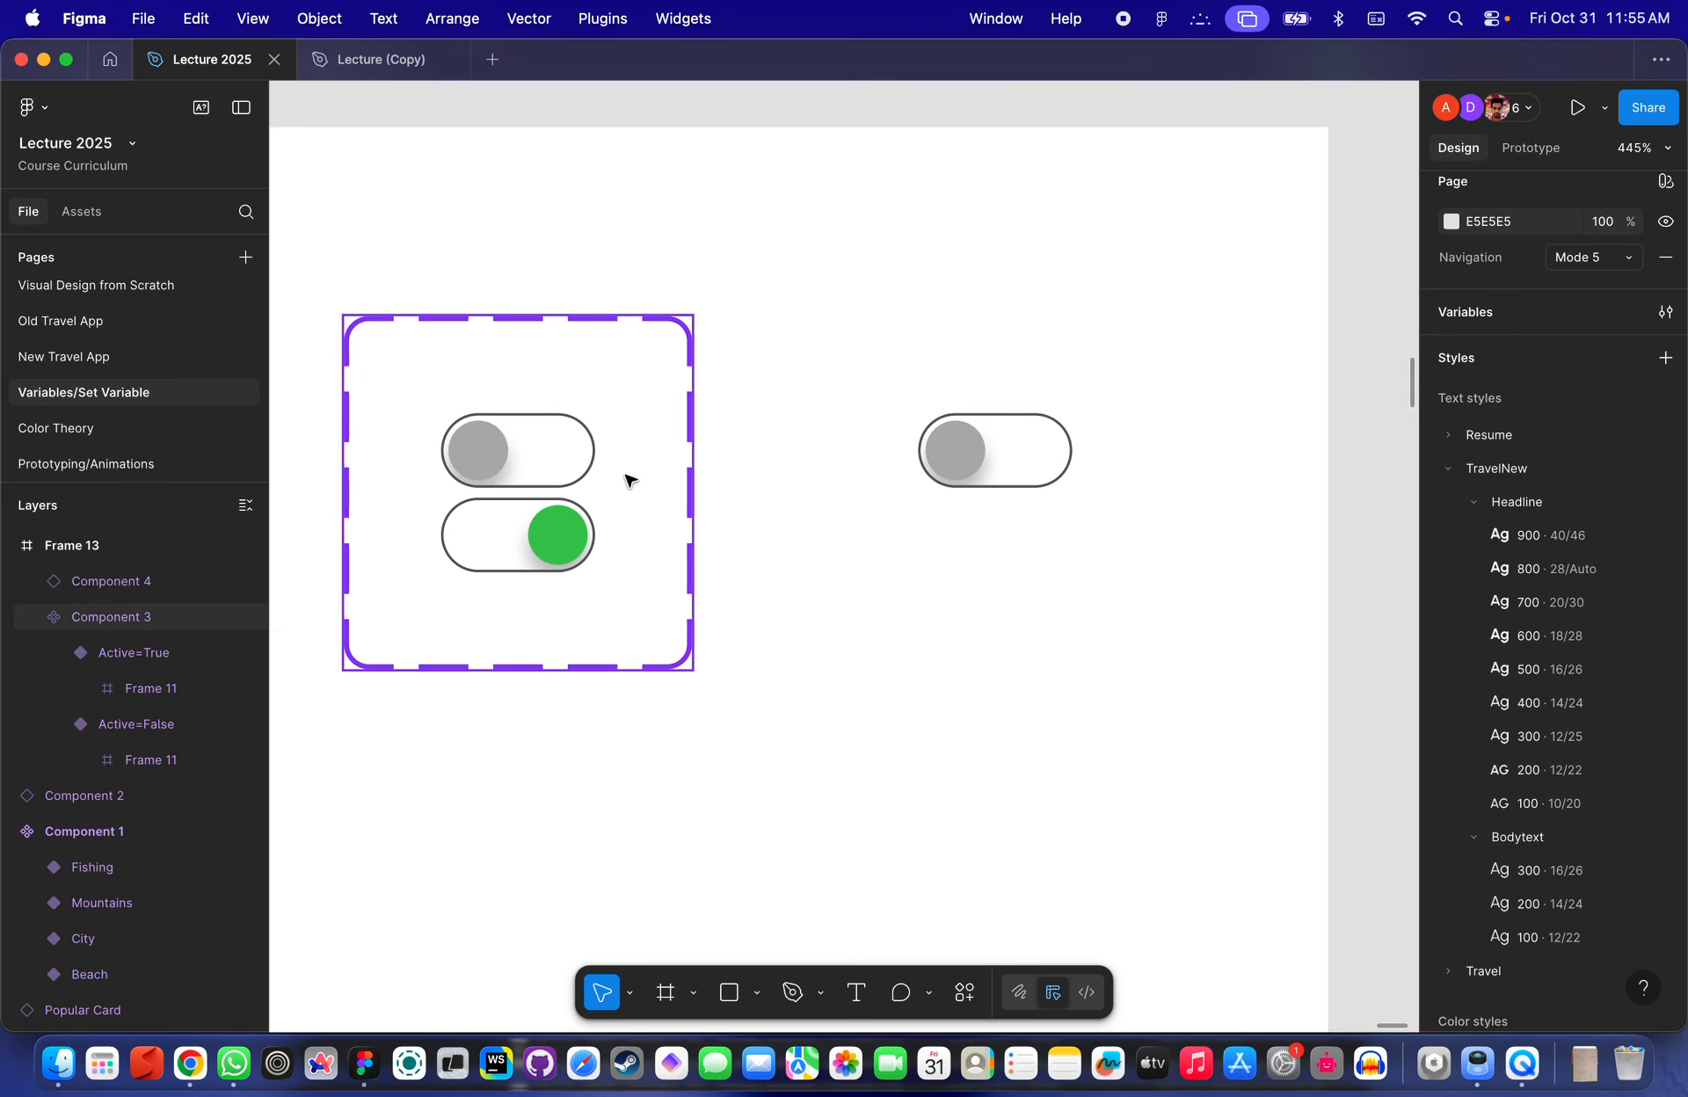
{"action": "scroll", "coordinate": [662, 486], "scroll_direction": "up", "scroll_amount": 3}
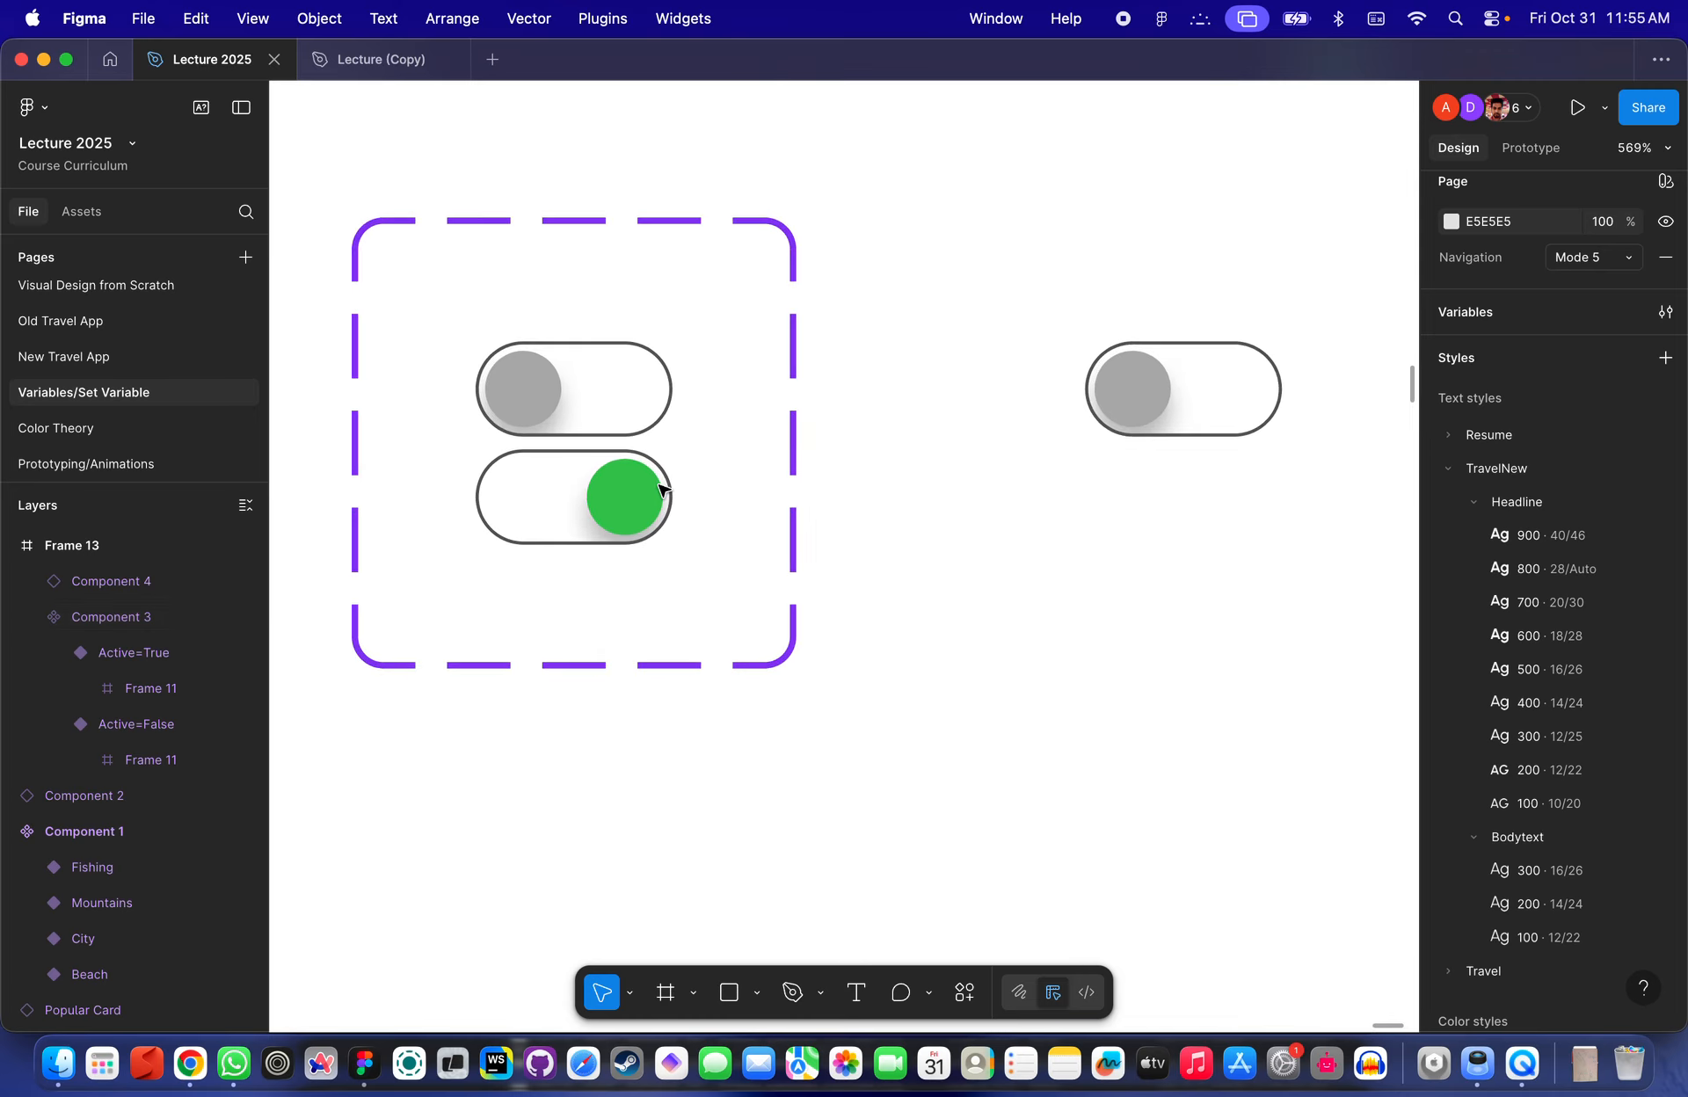
{"action": "left_click", "coordinate": [675, 404]}
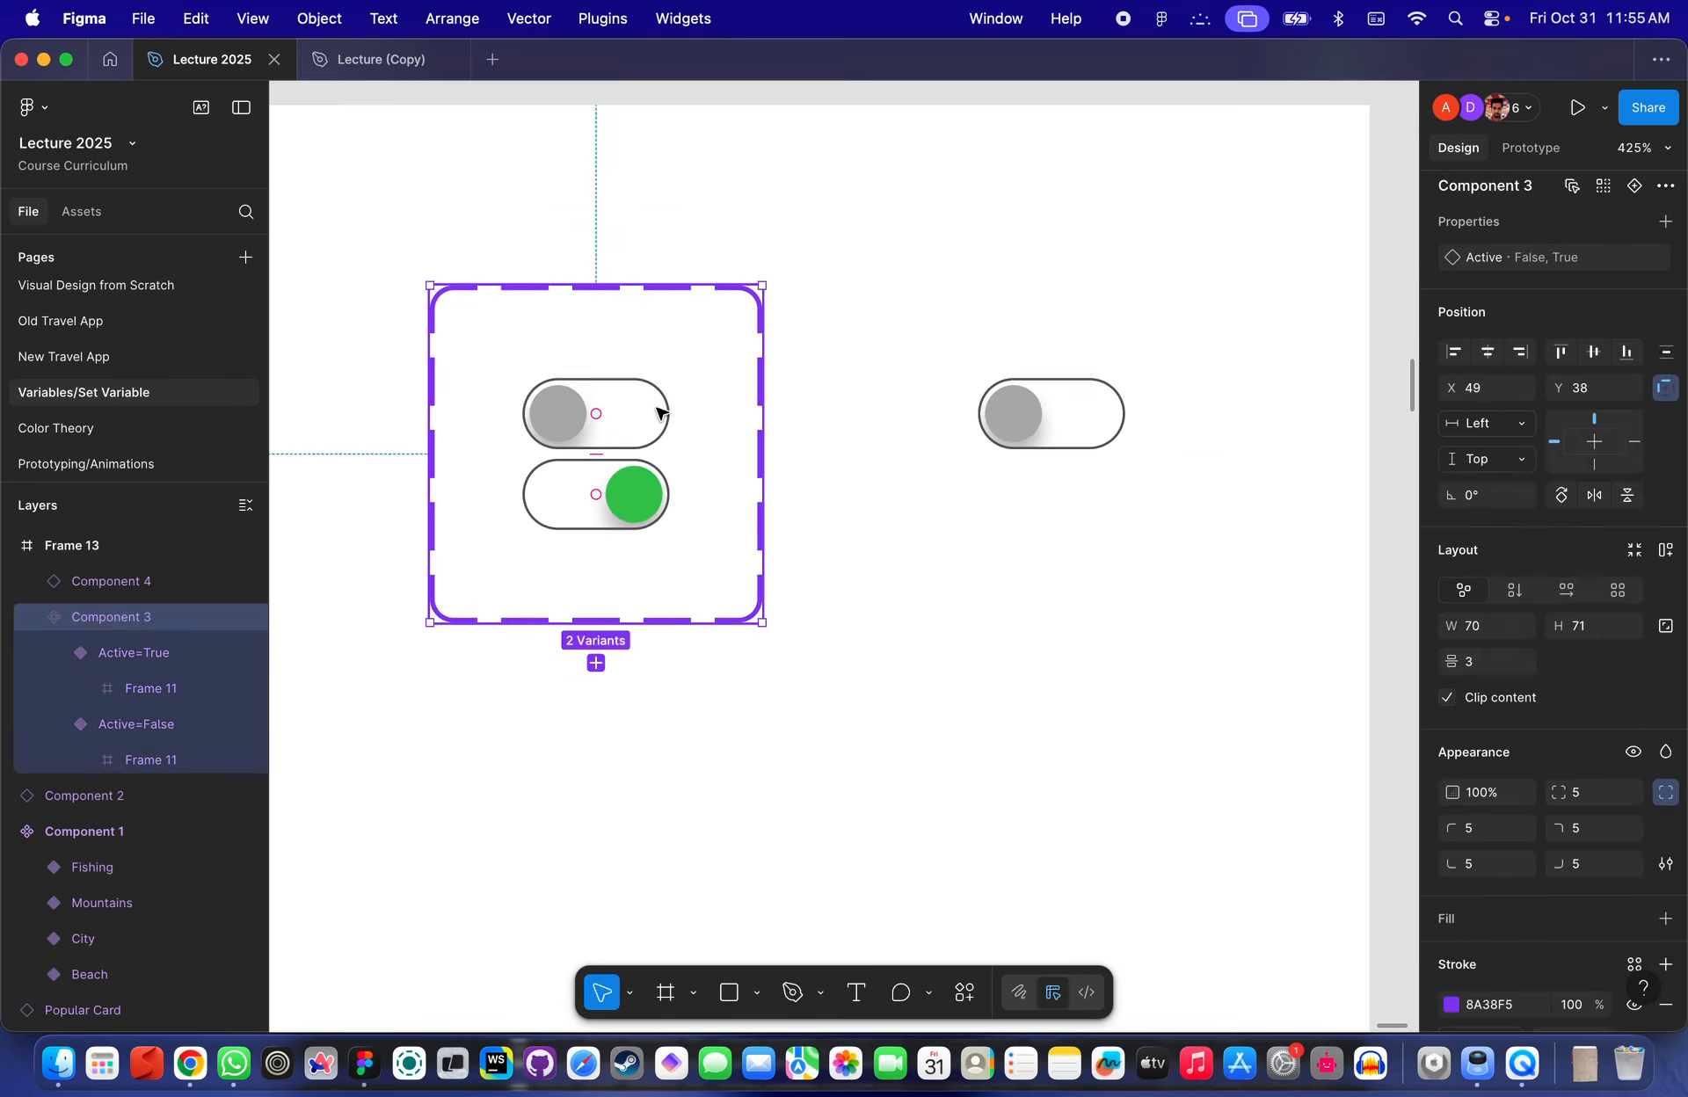
{"action": "scroll", "coordinate": [661, 413], "scroll_direction": "up", "scroll_amount": 1}
{"action": "left_click", "coordinate": [936, 414]}
{"action": "scroll", "coordinate": [936, 413], "scroll_direction": "down", "scroll_amount": 5}
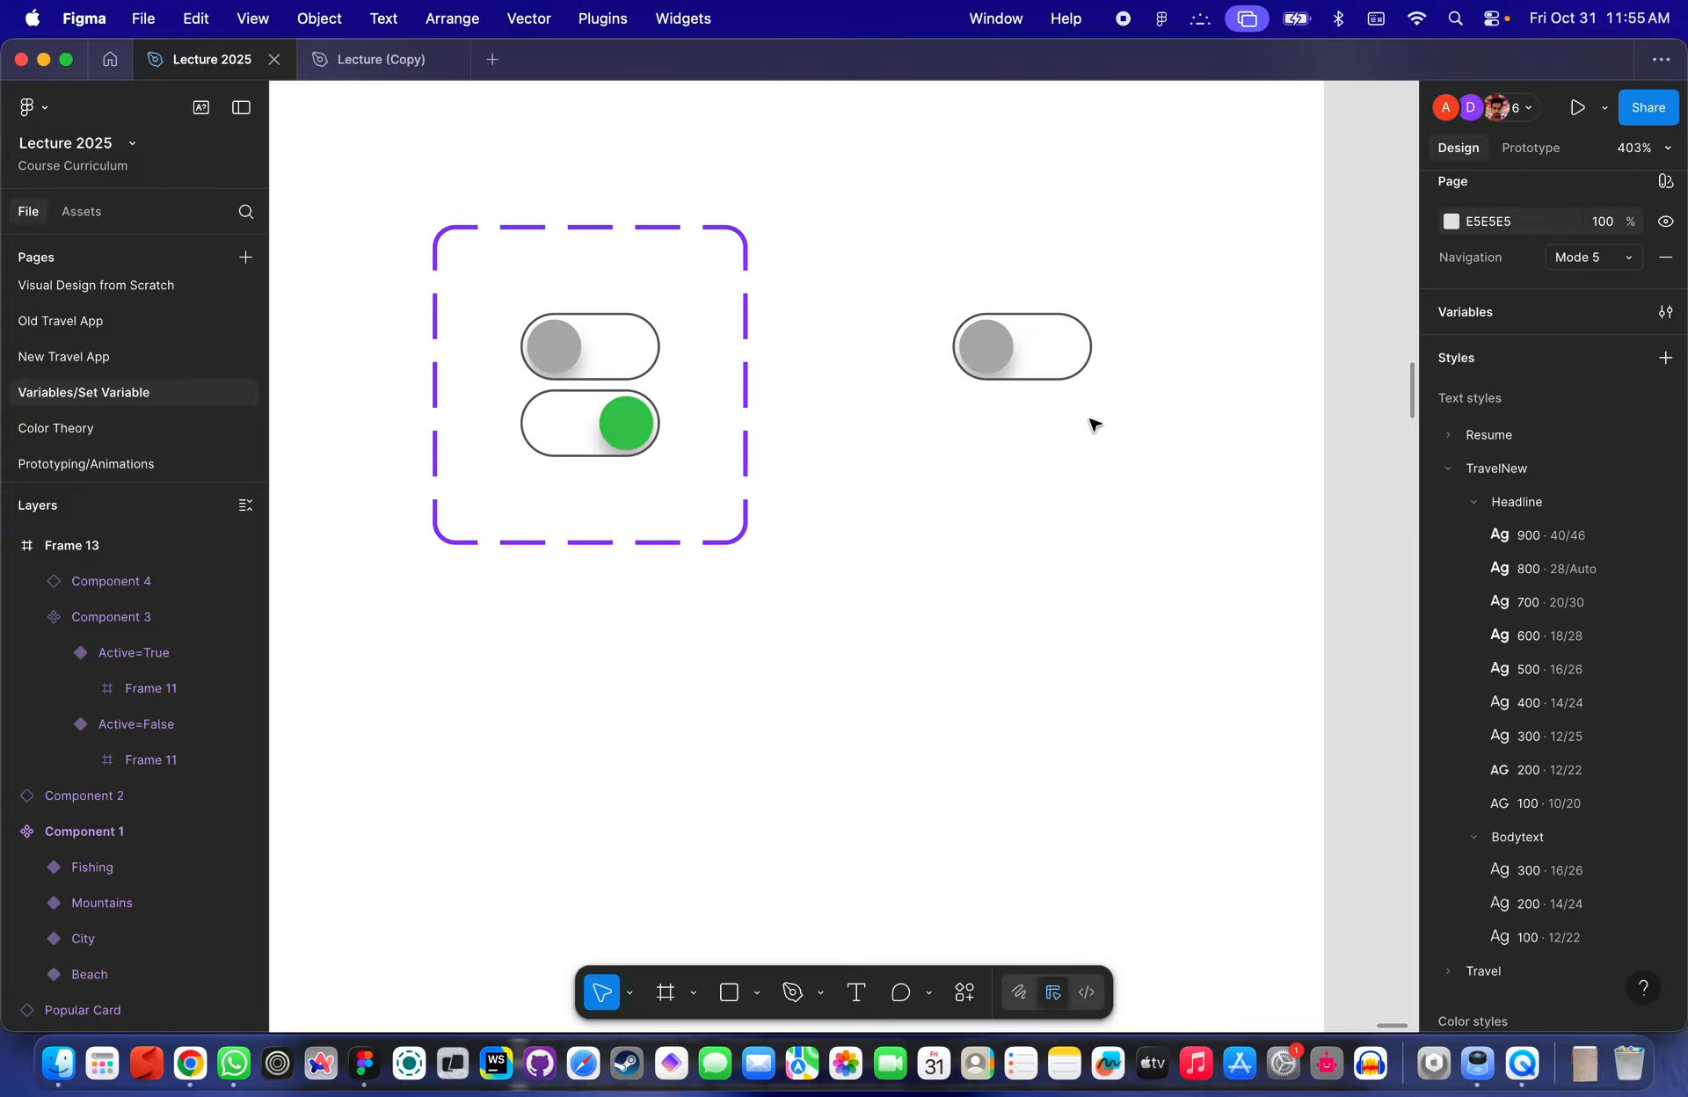
{"action": "left_click", "coordinate": [847, 509]}
{"action": "left_click_drag", "start_coordinate": [848, 509], "coordinate": [854, 204]}
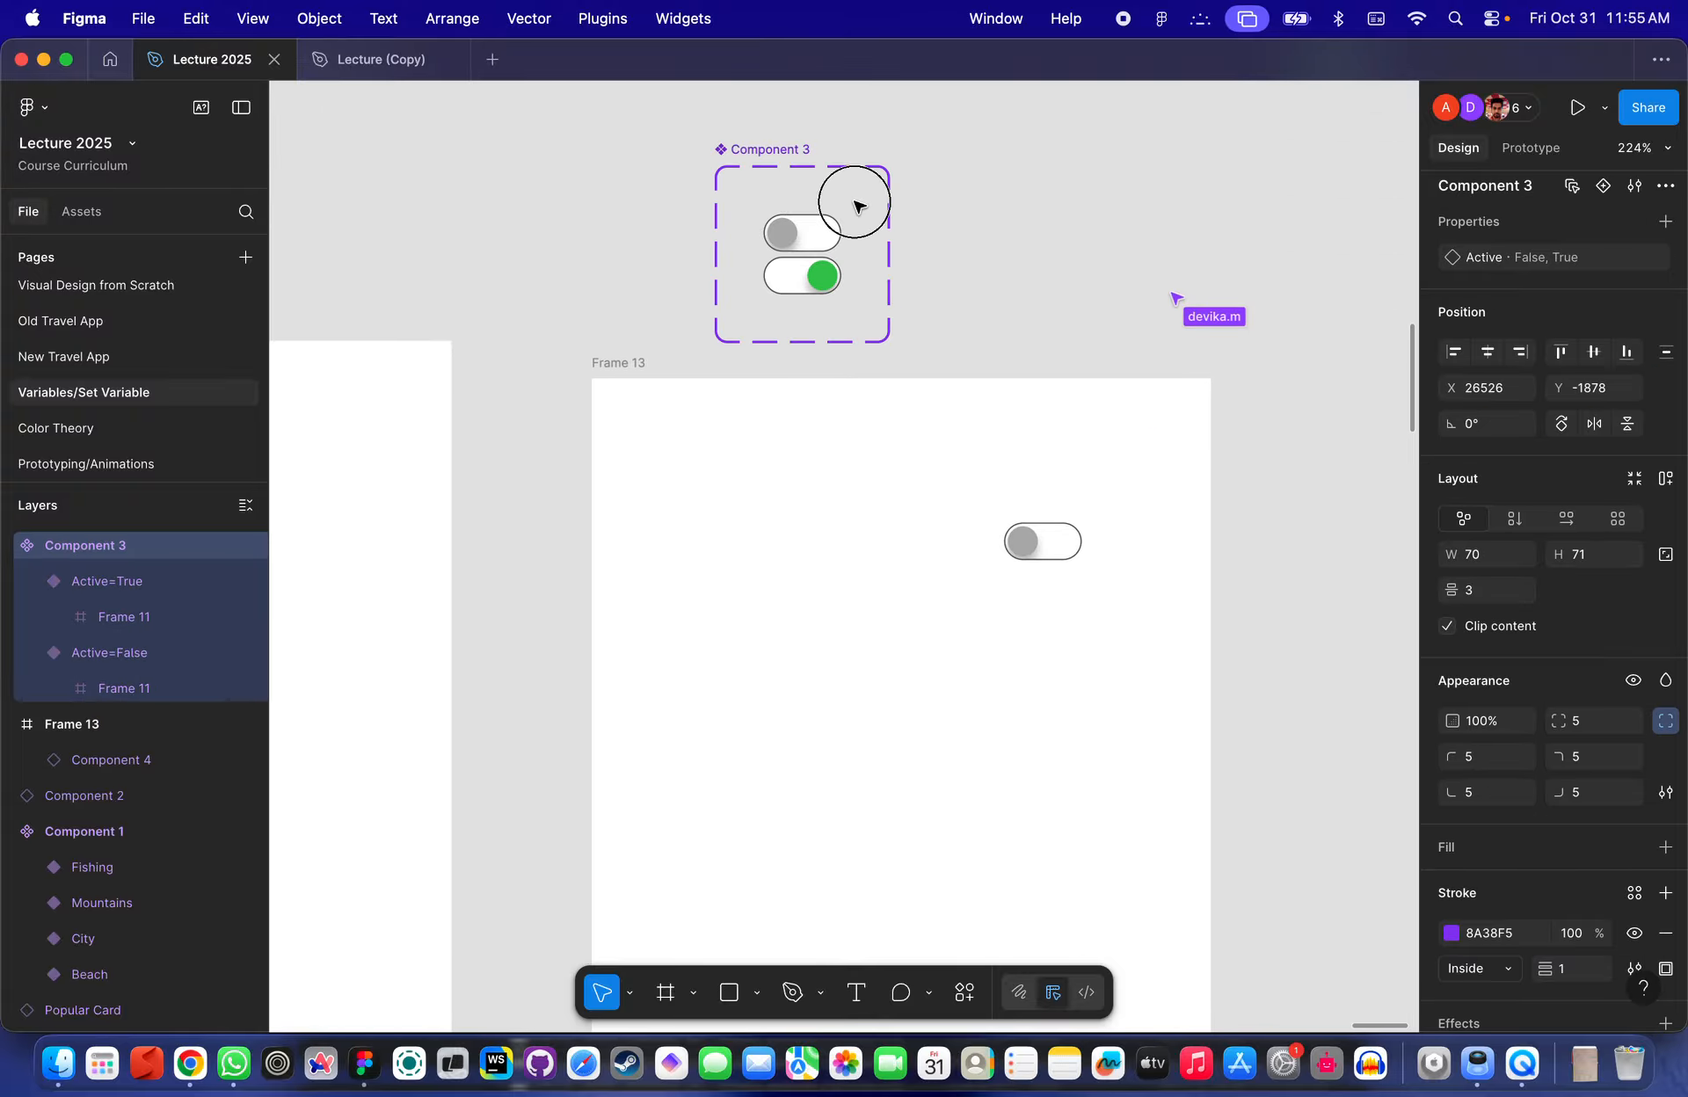
- Move the toggle instance to the upper-left area of Frame 13
{"action": "left_click_drag", "start_coordinate": [1028, 542], "coordinate": [747, 474]}
{"action": "scroll", "coordinate": [747, 475], "scroll_direction": "up", "scroll_amount": 3}
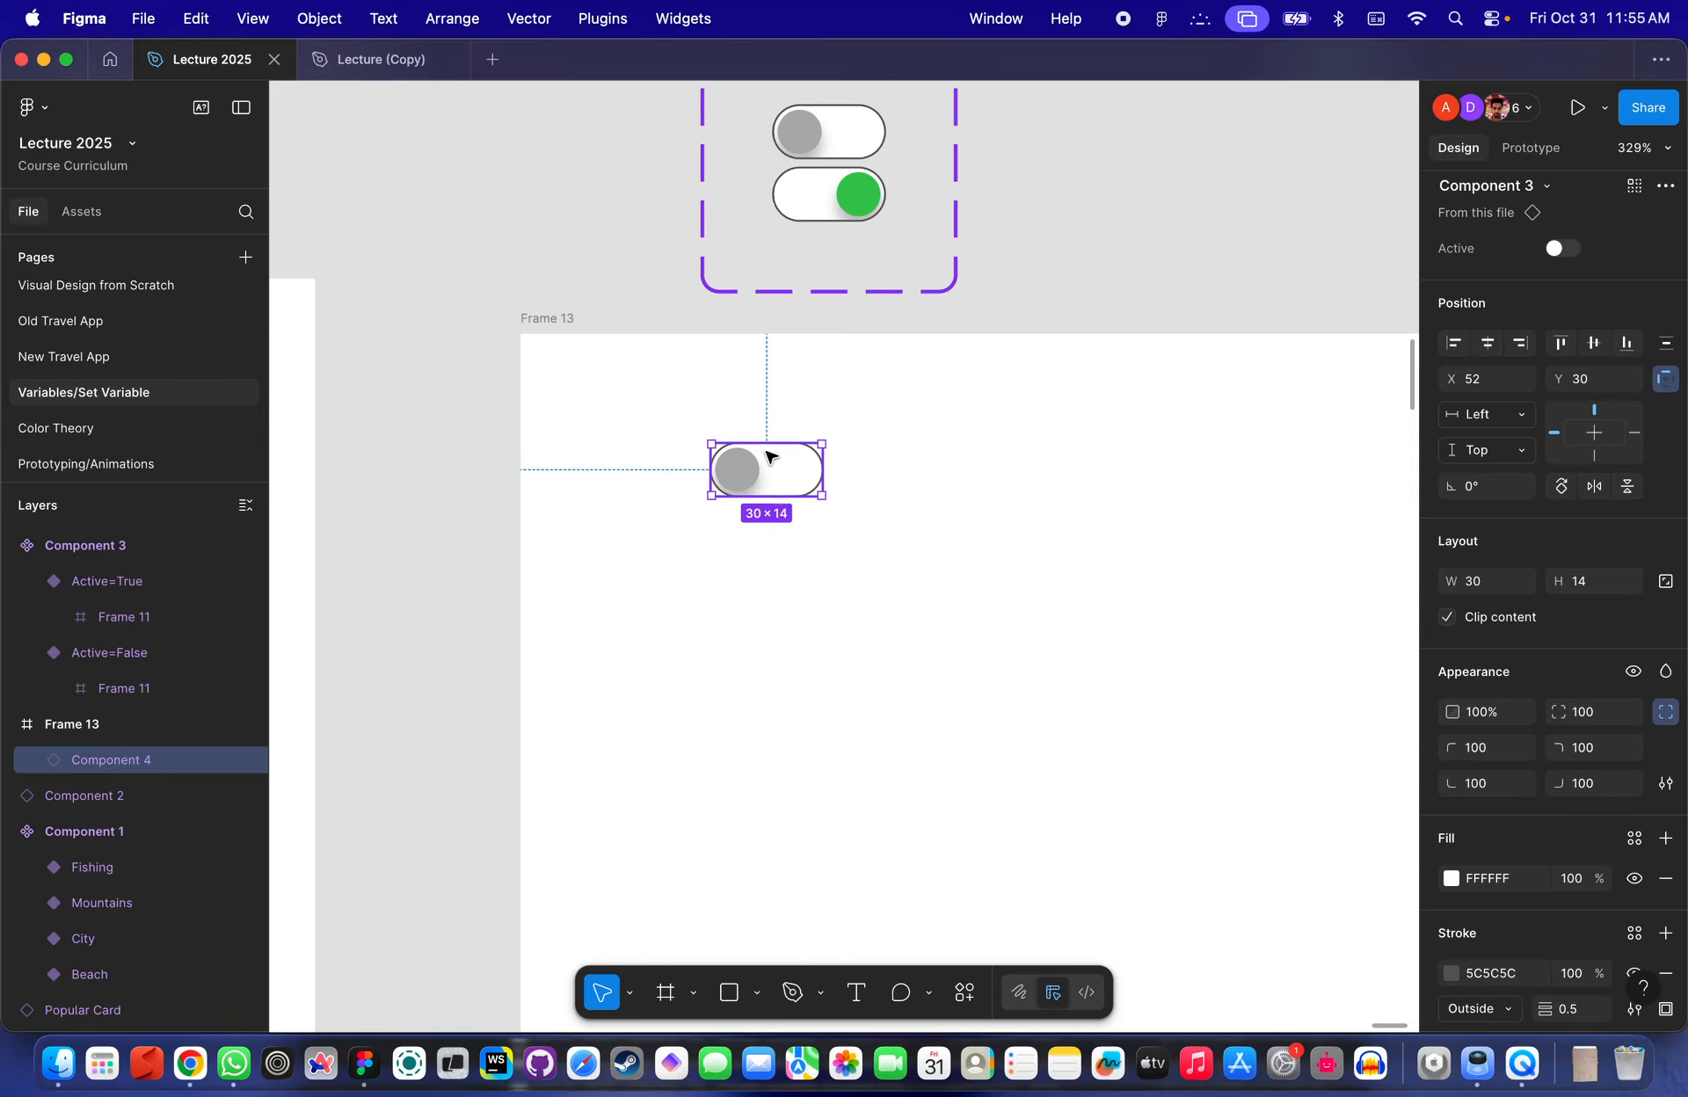
{"action": "scroll", "coordinate": [779, 521], "scroll_direction": "down", "scroll_amount": 3}
- Select Frame 13 and open its prototype preview
{"action": "left_click", "coordinate": [630, 375]}
{"action": "scroll", "coordinate": [641, 385], "scroll_direction": "down", "scroll_amount": 2}
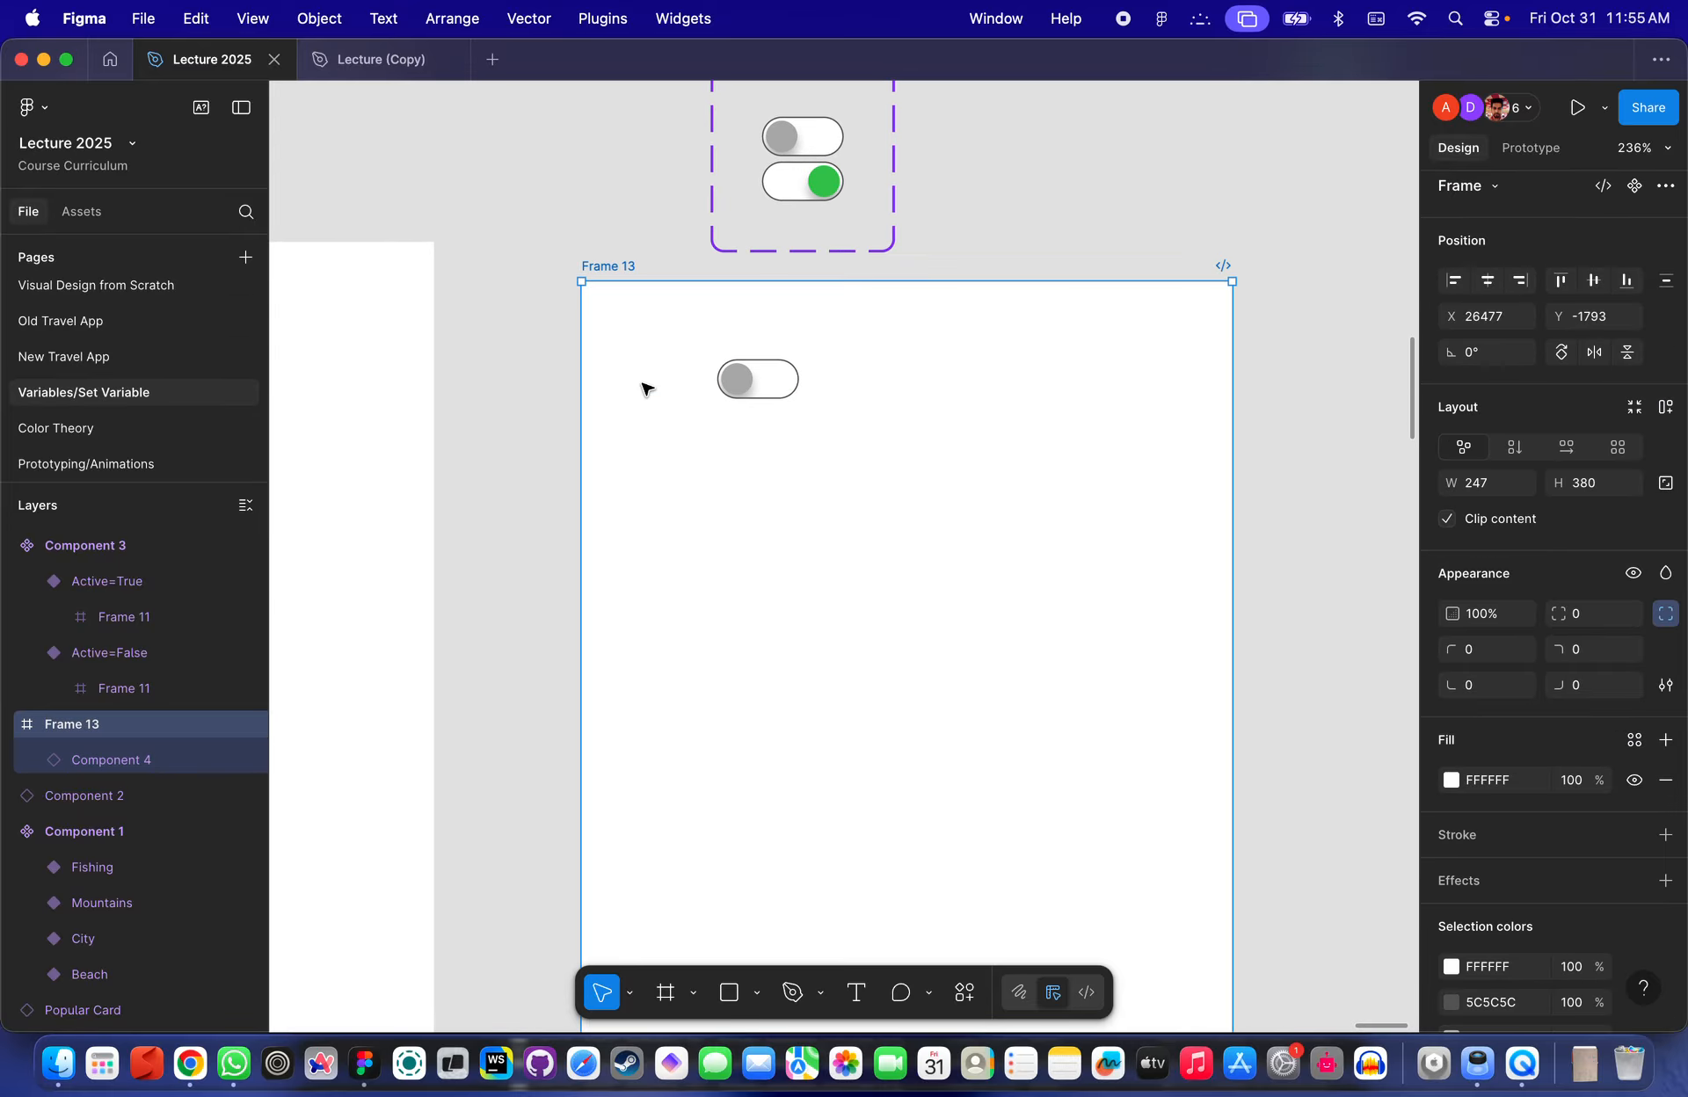
{"action": "key", "text": "shift+space"}
{"action": "scroll", "coordinate": [509, 325], "scroll_direction": "up", "scroll_amount": 3}
{"action": "scroll", "coordinate": [508, 325], "scroll_direction": "left", "scroll_amount": 2}
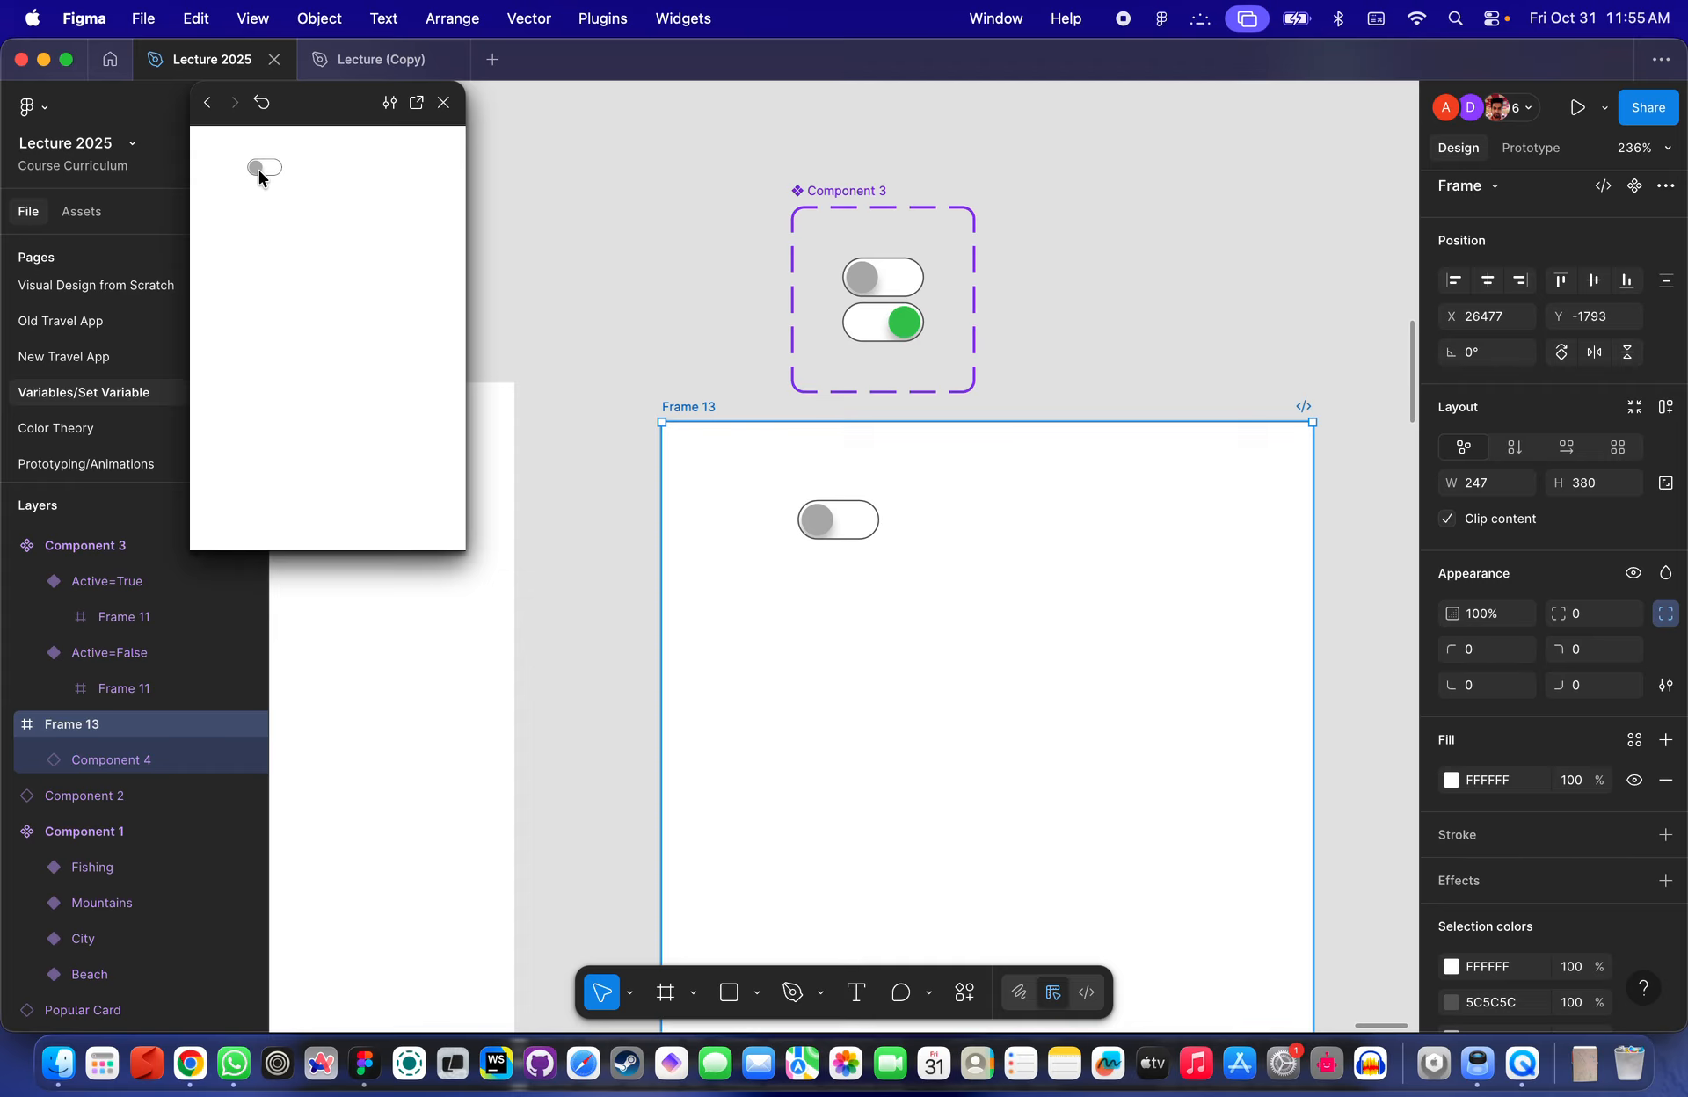
- Inspect the toggle variants and the instance in Prototype mode, moving the preview window aside
{"action": "scroll", "coordinate": [999, 282], "scroll_direction": "up", "scroll_amount": 5}
{"action": "left_click", "coordinate": [785, 273]}
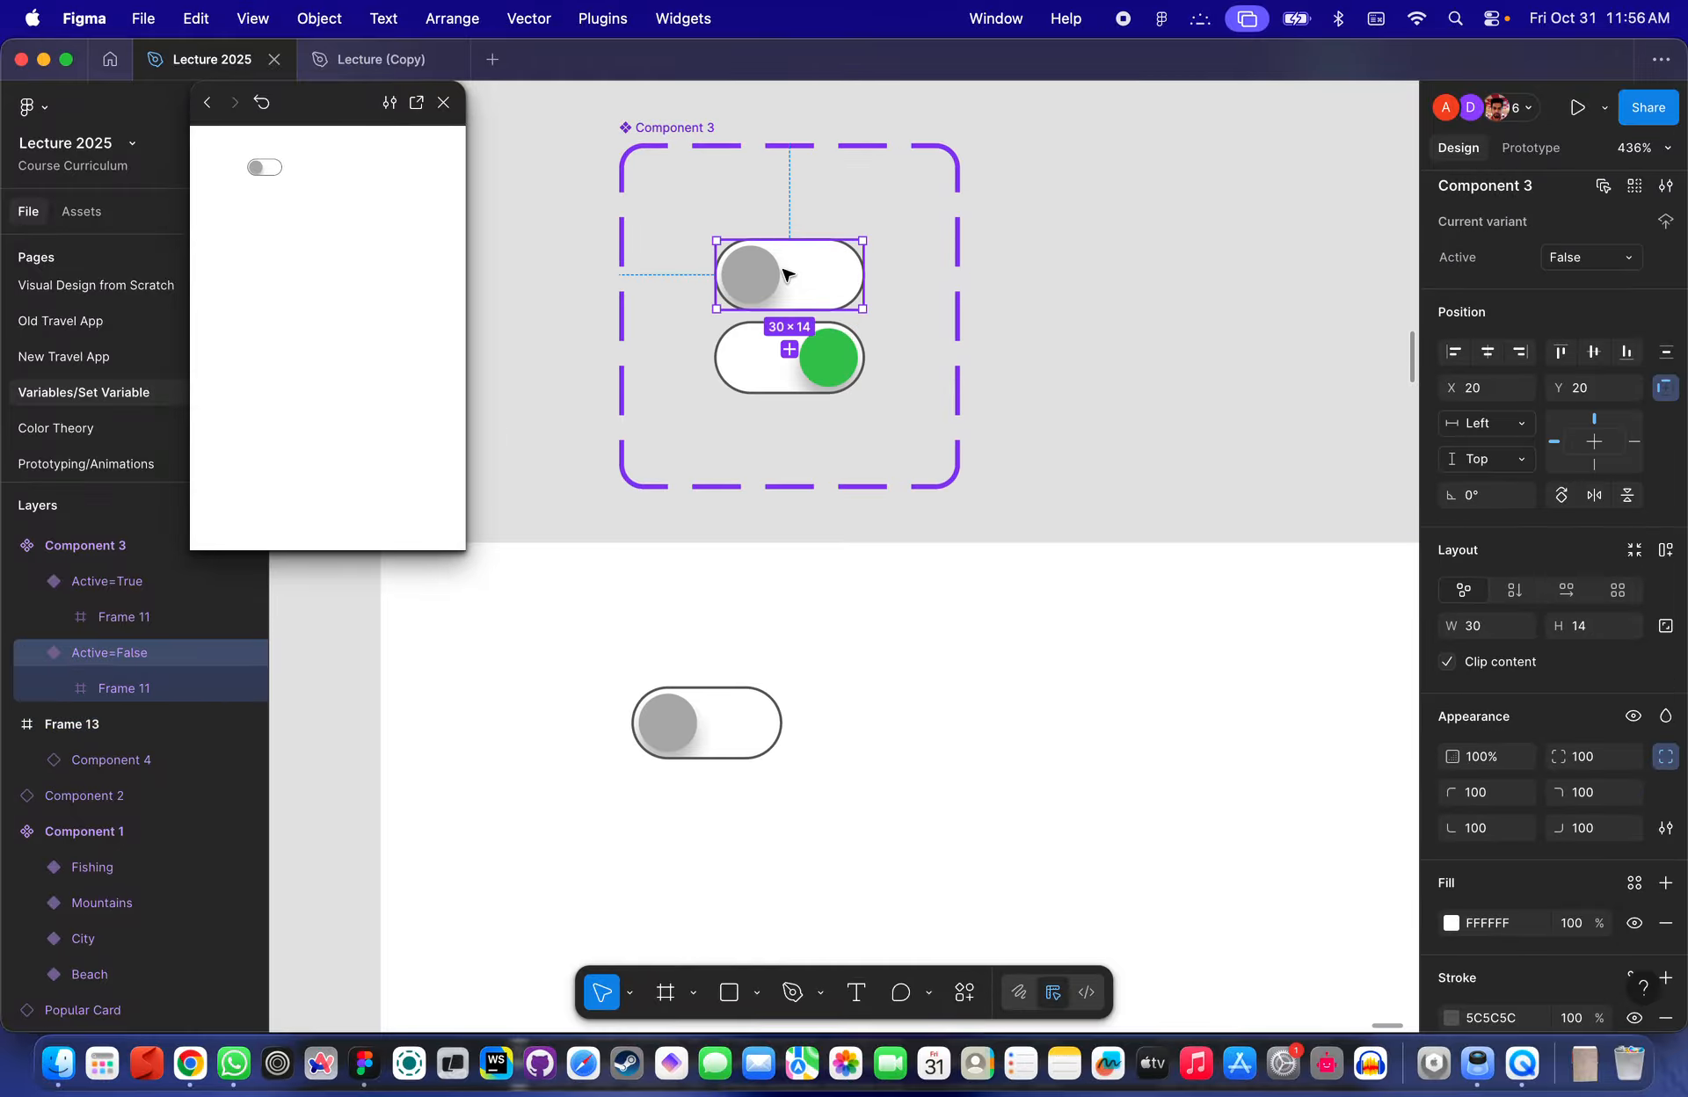
{"action": "scroll", "coordinate": [867, 618], "scroll_direction": "down", "scroll_amount": 3}
{"action": "left_click", "coordinate": [743, 571]}
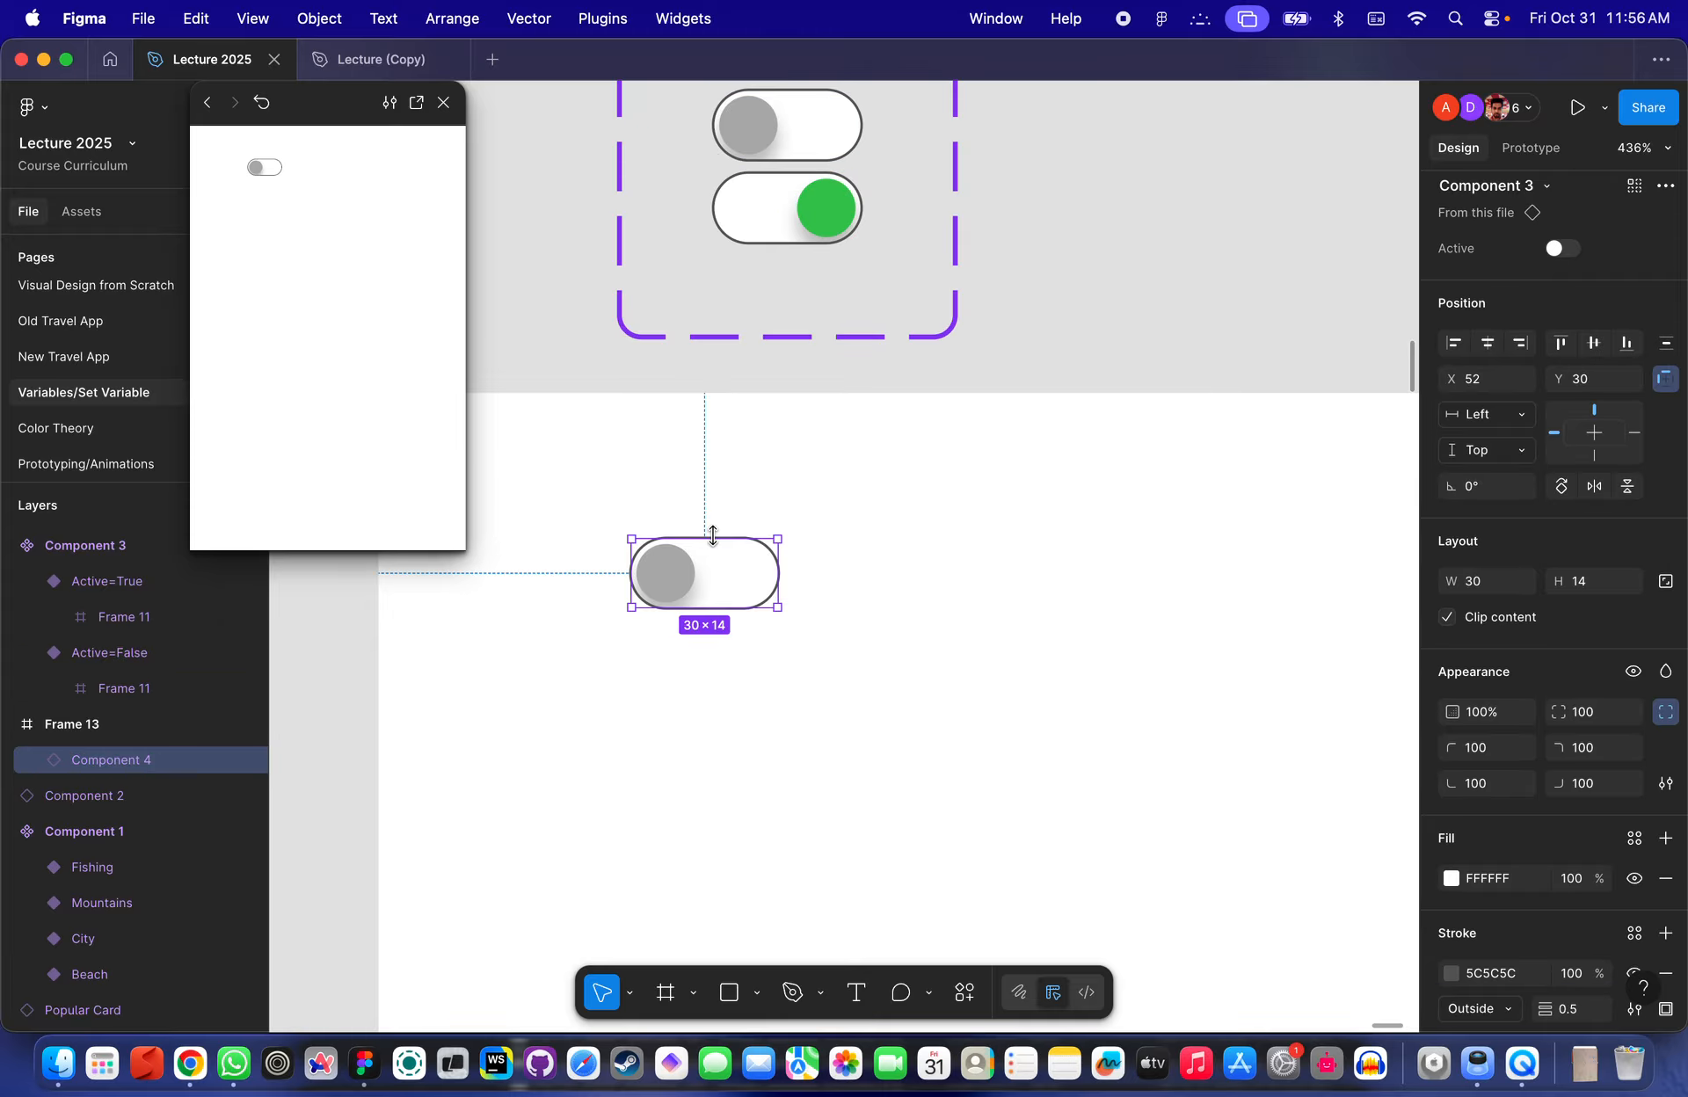
{"action": "scroll", "coordinate": [745, 564], "scroll_direction": "down", "scroll_amount": 3}
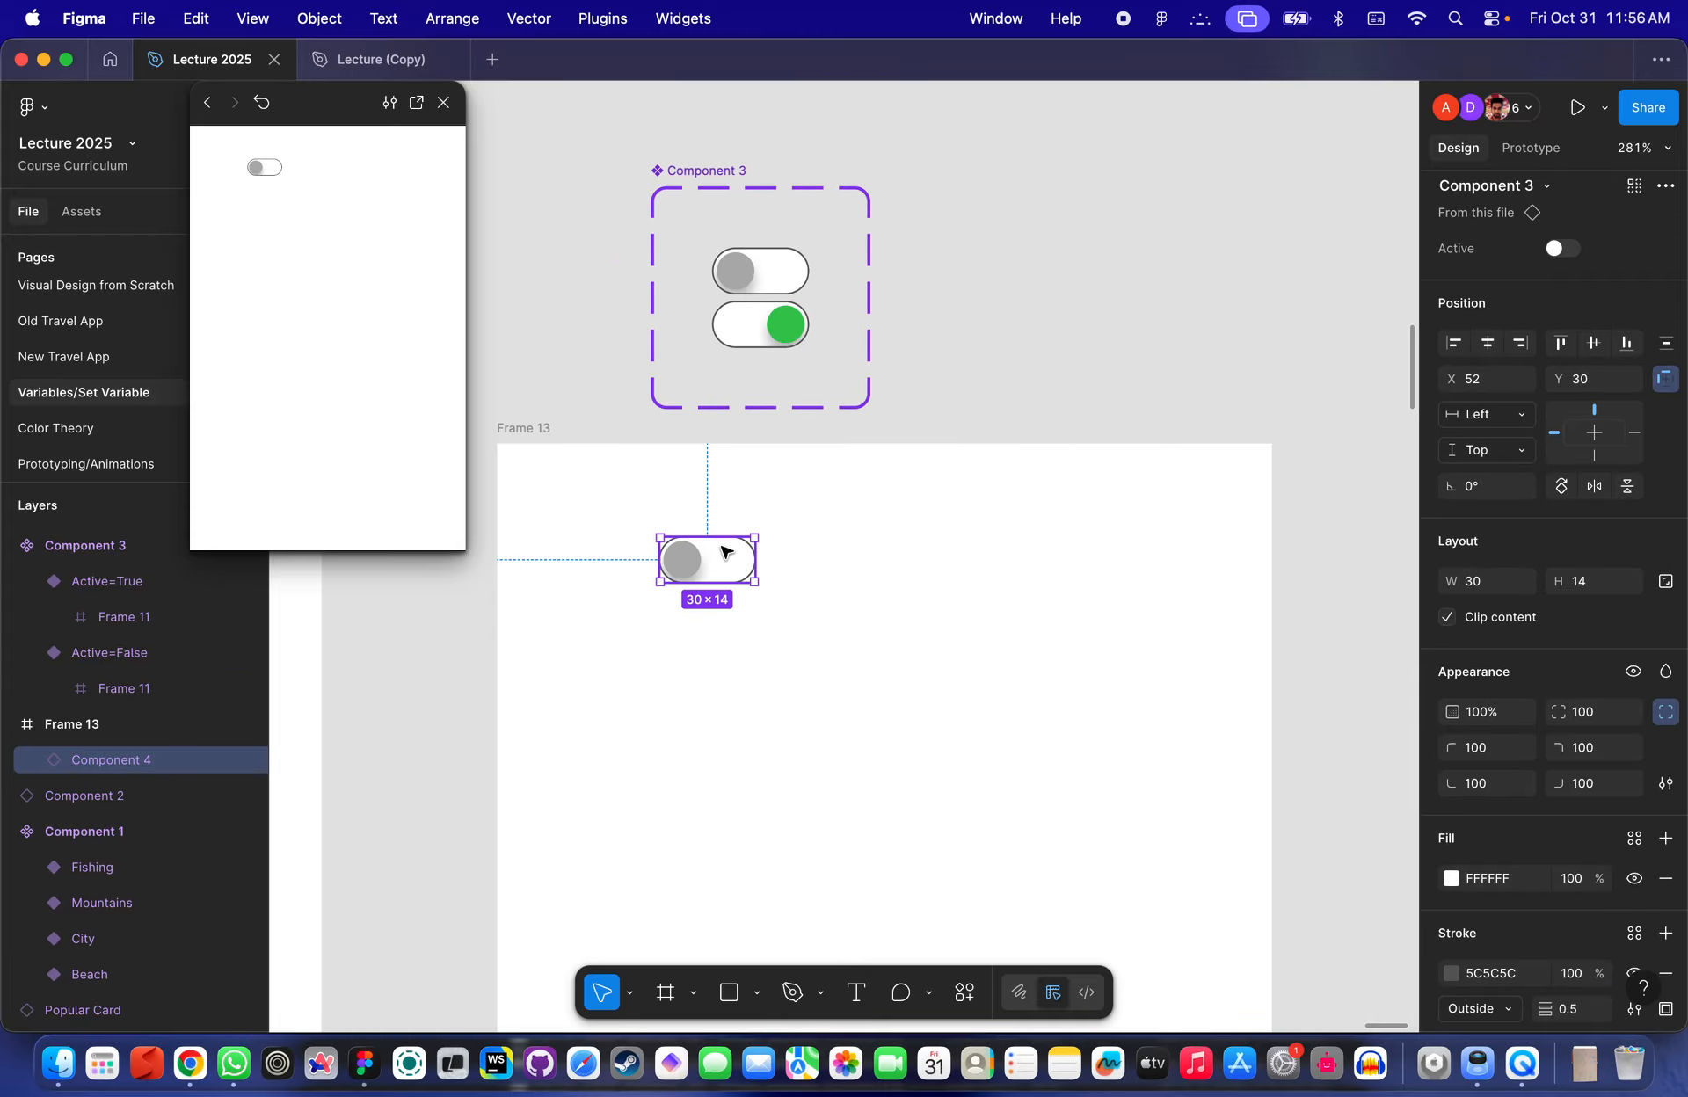
{"action": "left_click", "coordinate": [795, 535]}
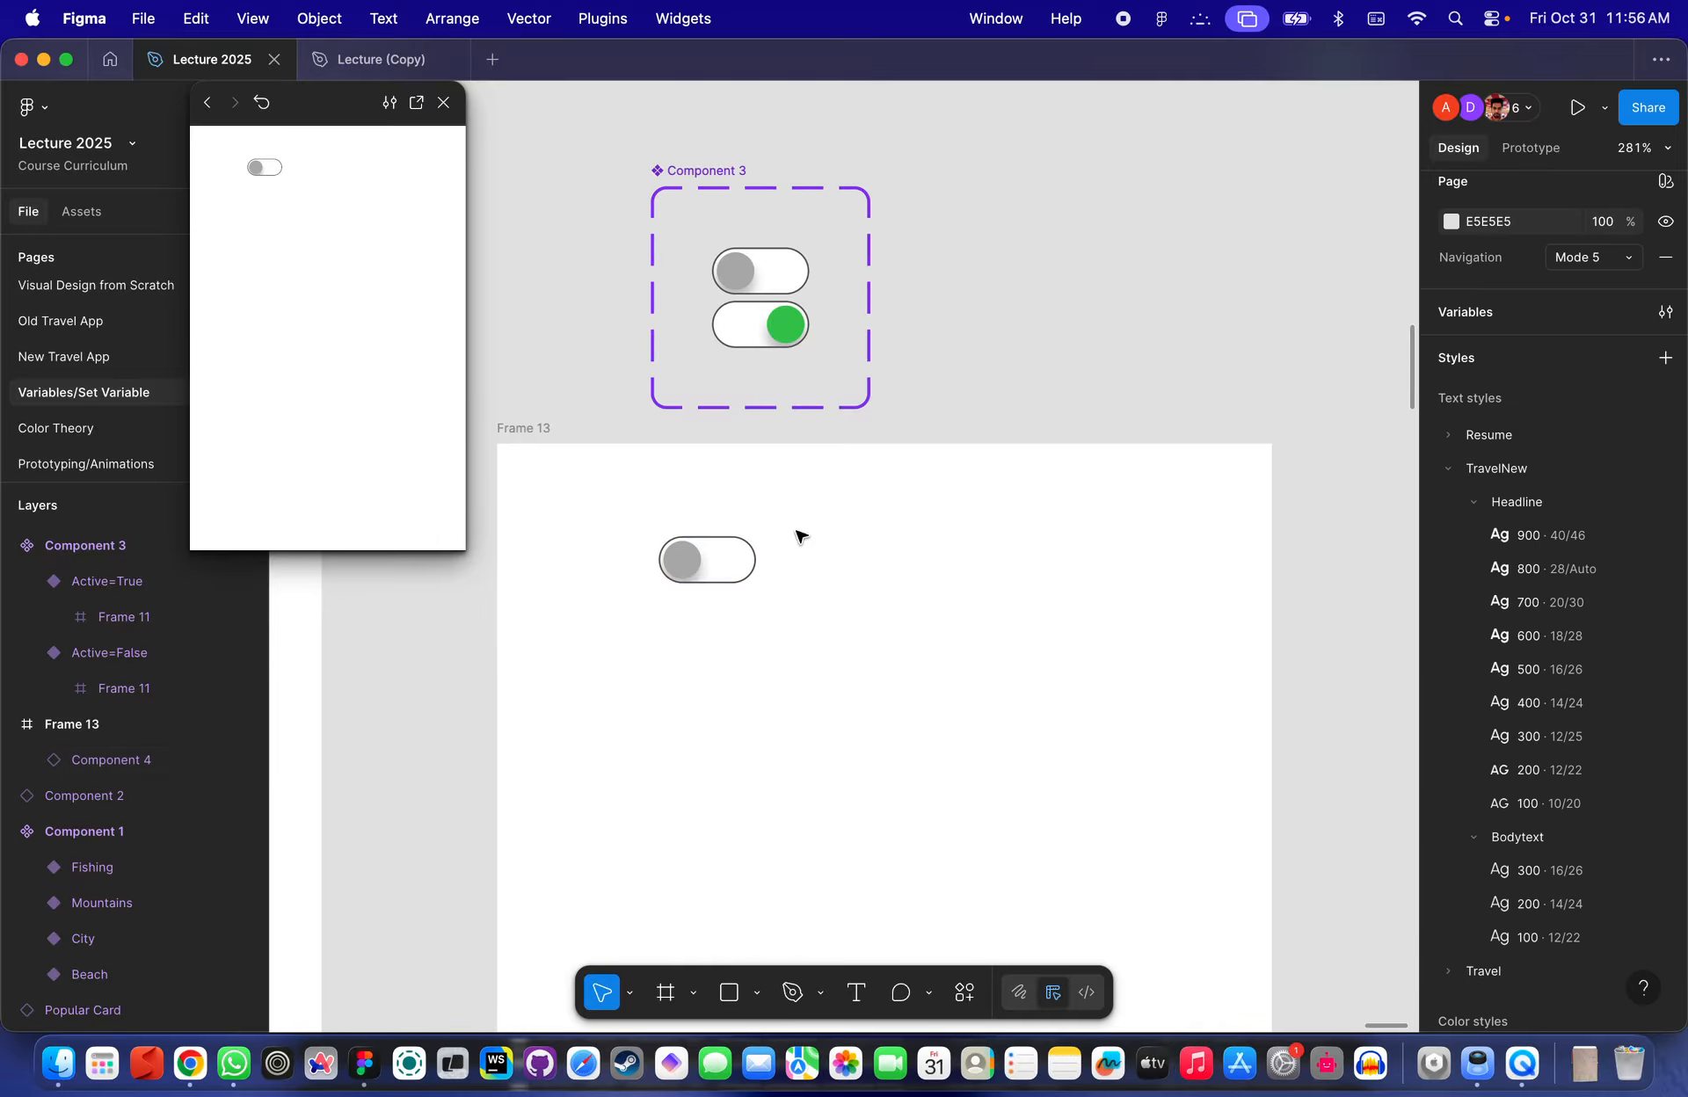
{"action": "left_click", "coordinate": [708, 562]}
{"action": "scroll", "coordinate": [742, 542], "scroll_direction": "up", "scroll_amount": 3}
{"action": "scroll", "coordinate": [696, 573], "scroll_direction": "down", "scroll_amount": 2}
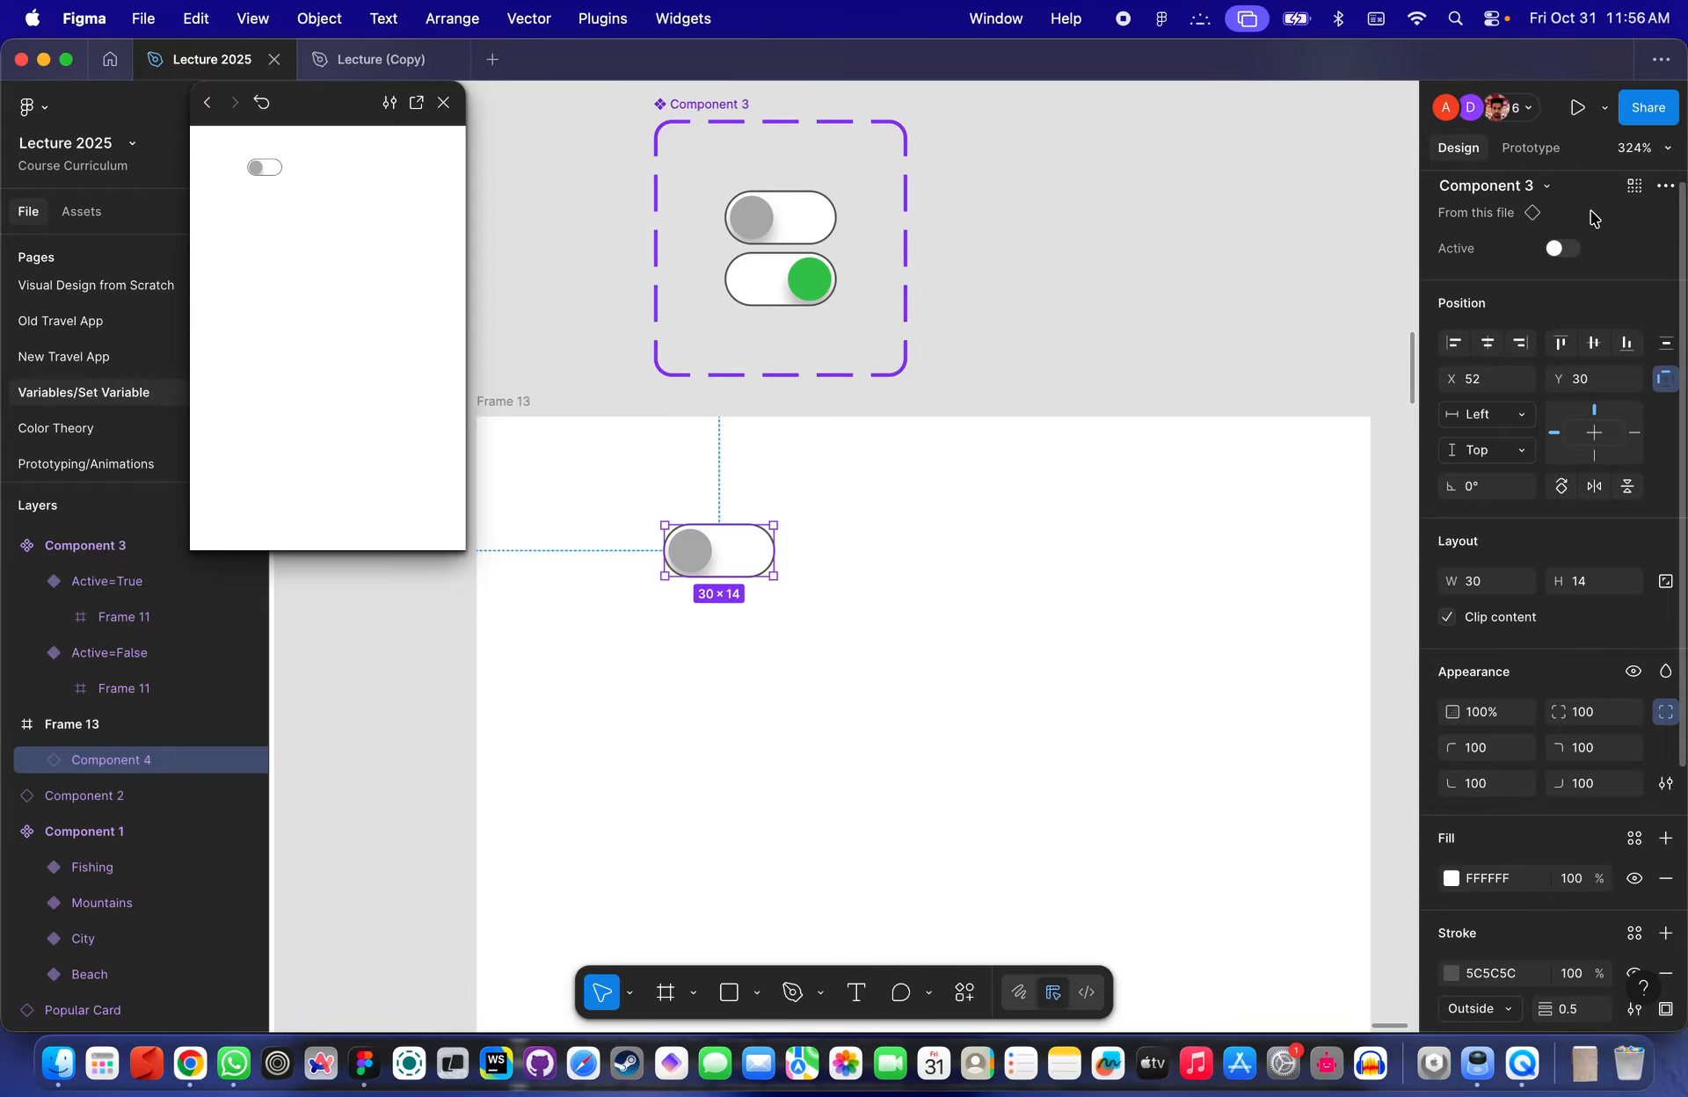
{"action": "left_click", "coordinate": [1532, 149]}
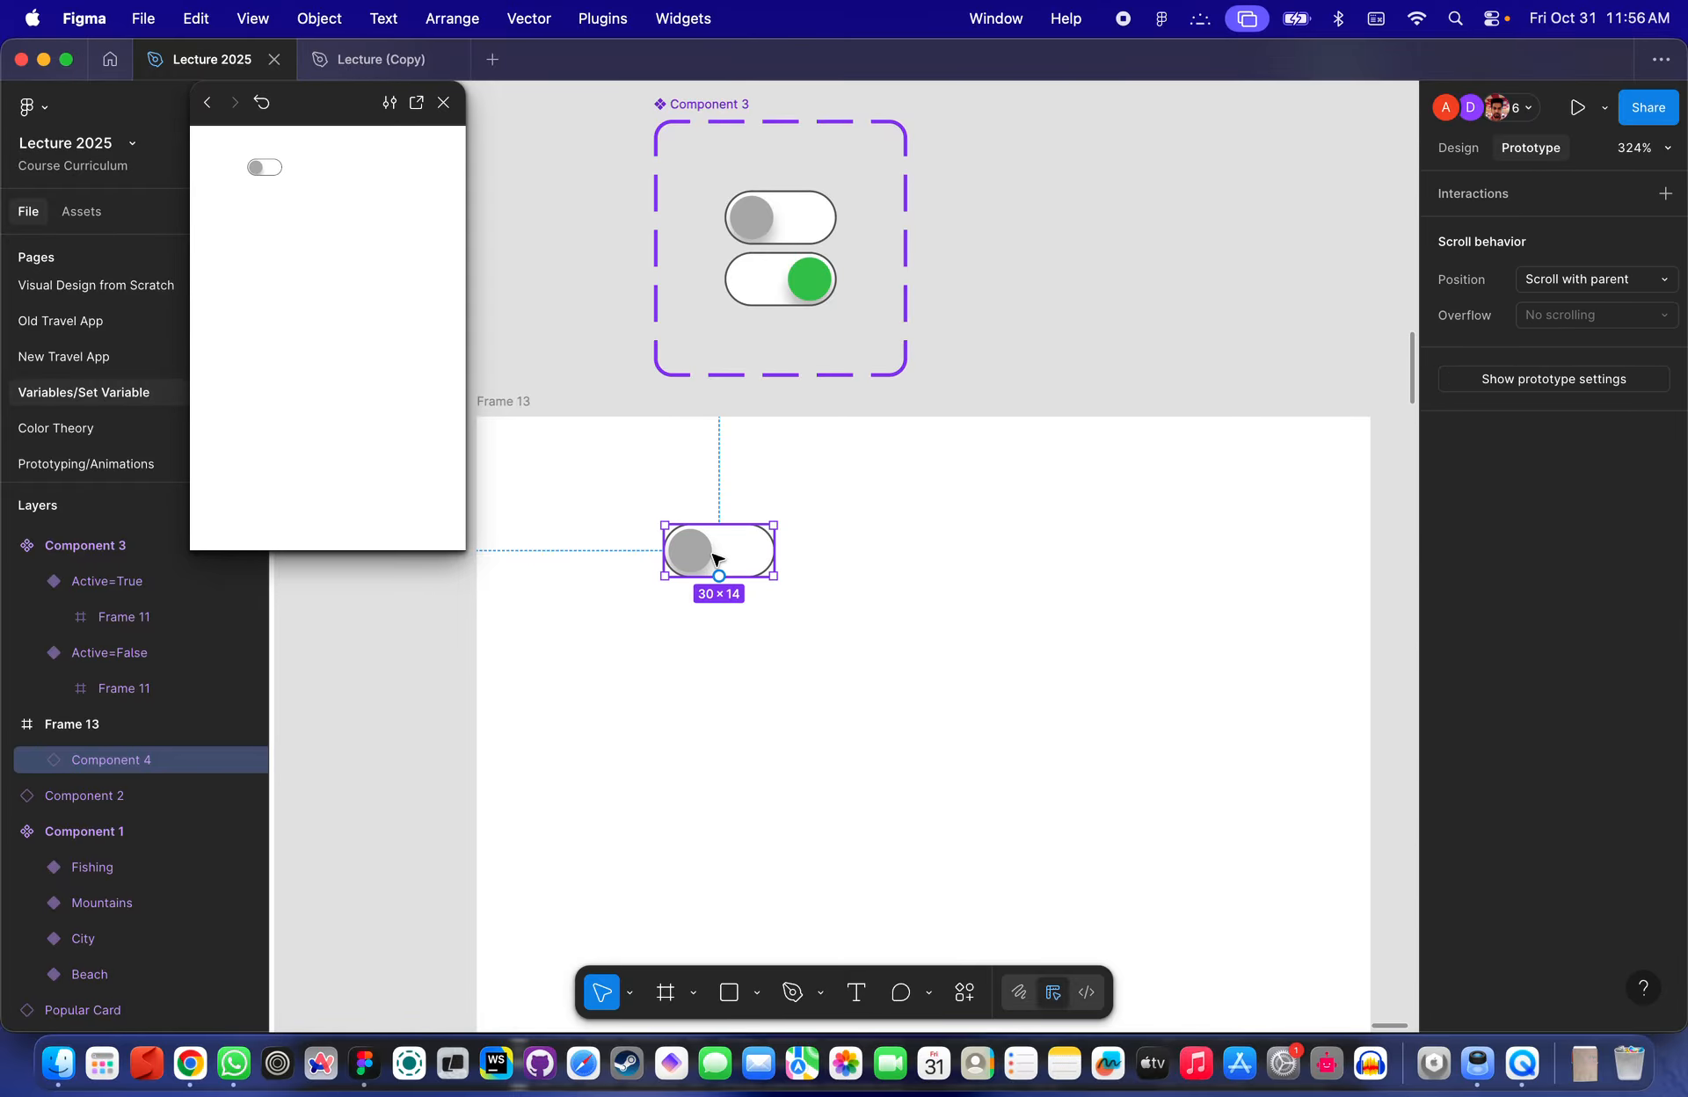
{"action": "scroll", "coordinate": [715, 558], "scroll_direction": "up", "scroll_amount": 3}
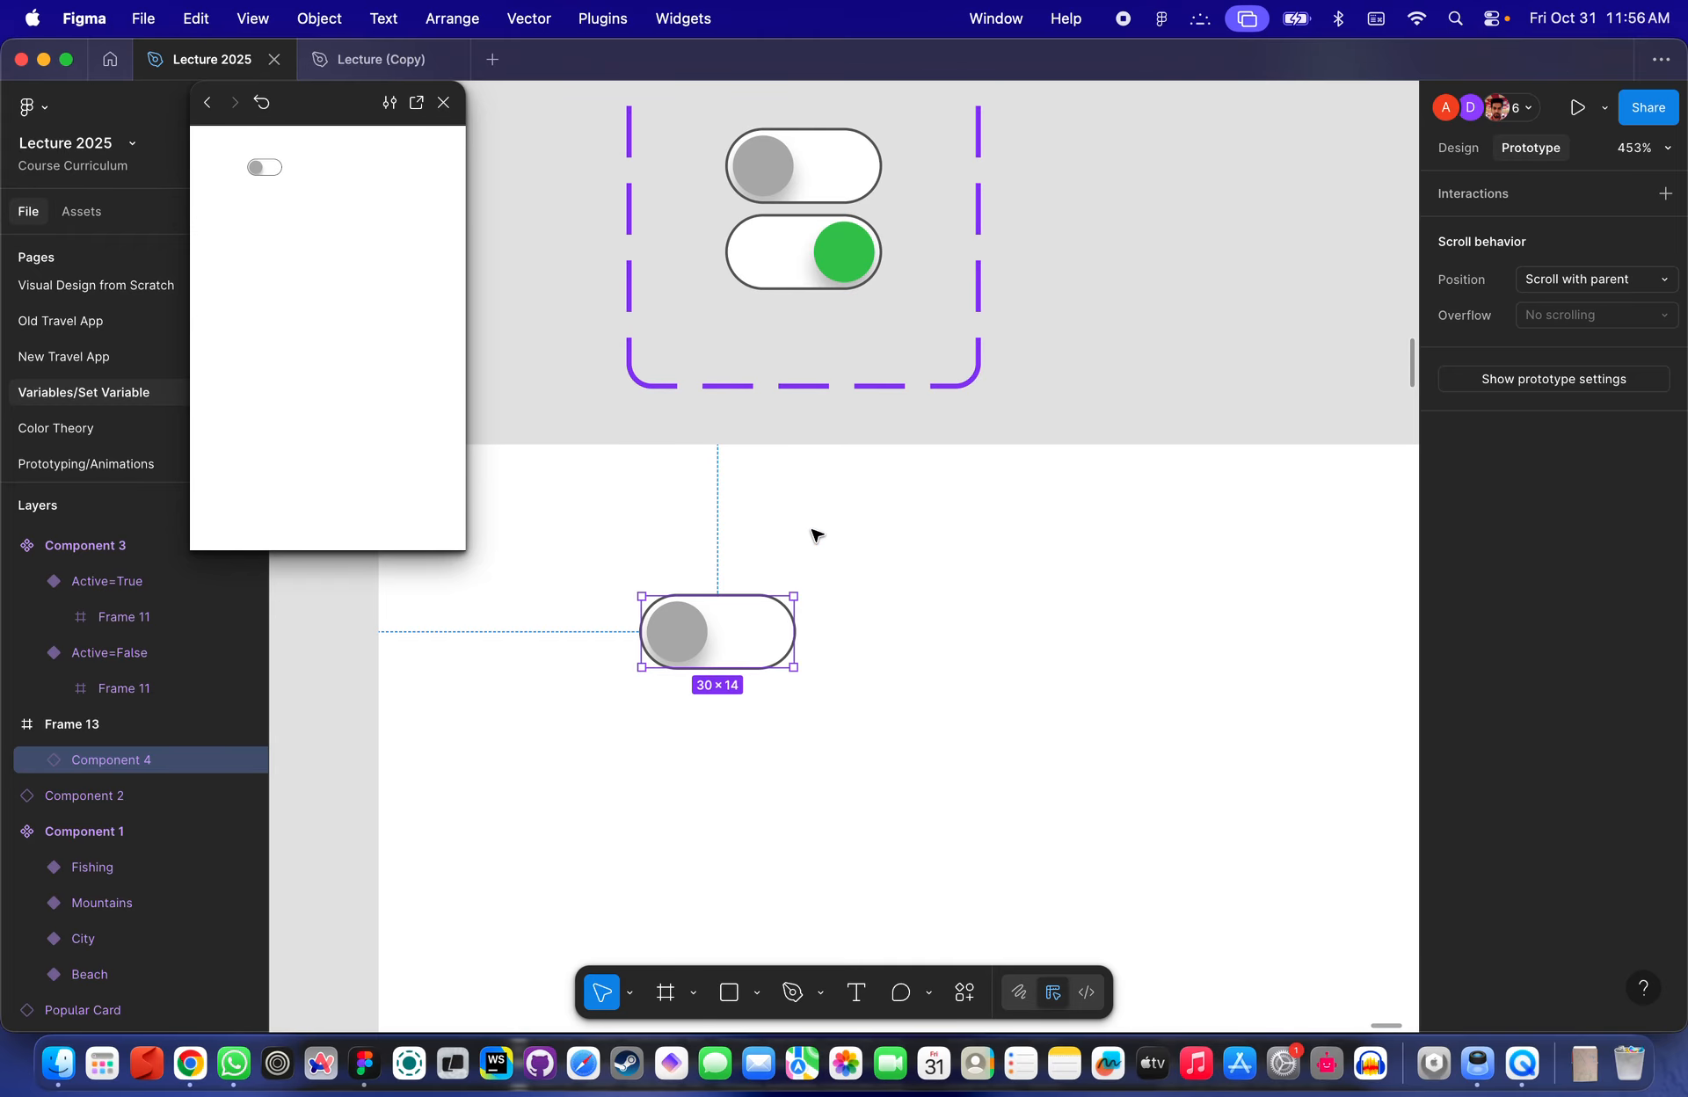
{"action": "left_click", "coordinate": [1105, 367]}
{"action": "scroll", "coordinate": [1114, 357], "scroll_direction": "up", "scroll_amount": 2}
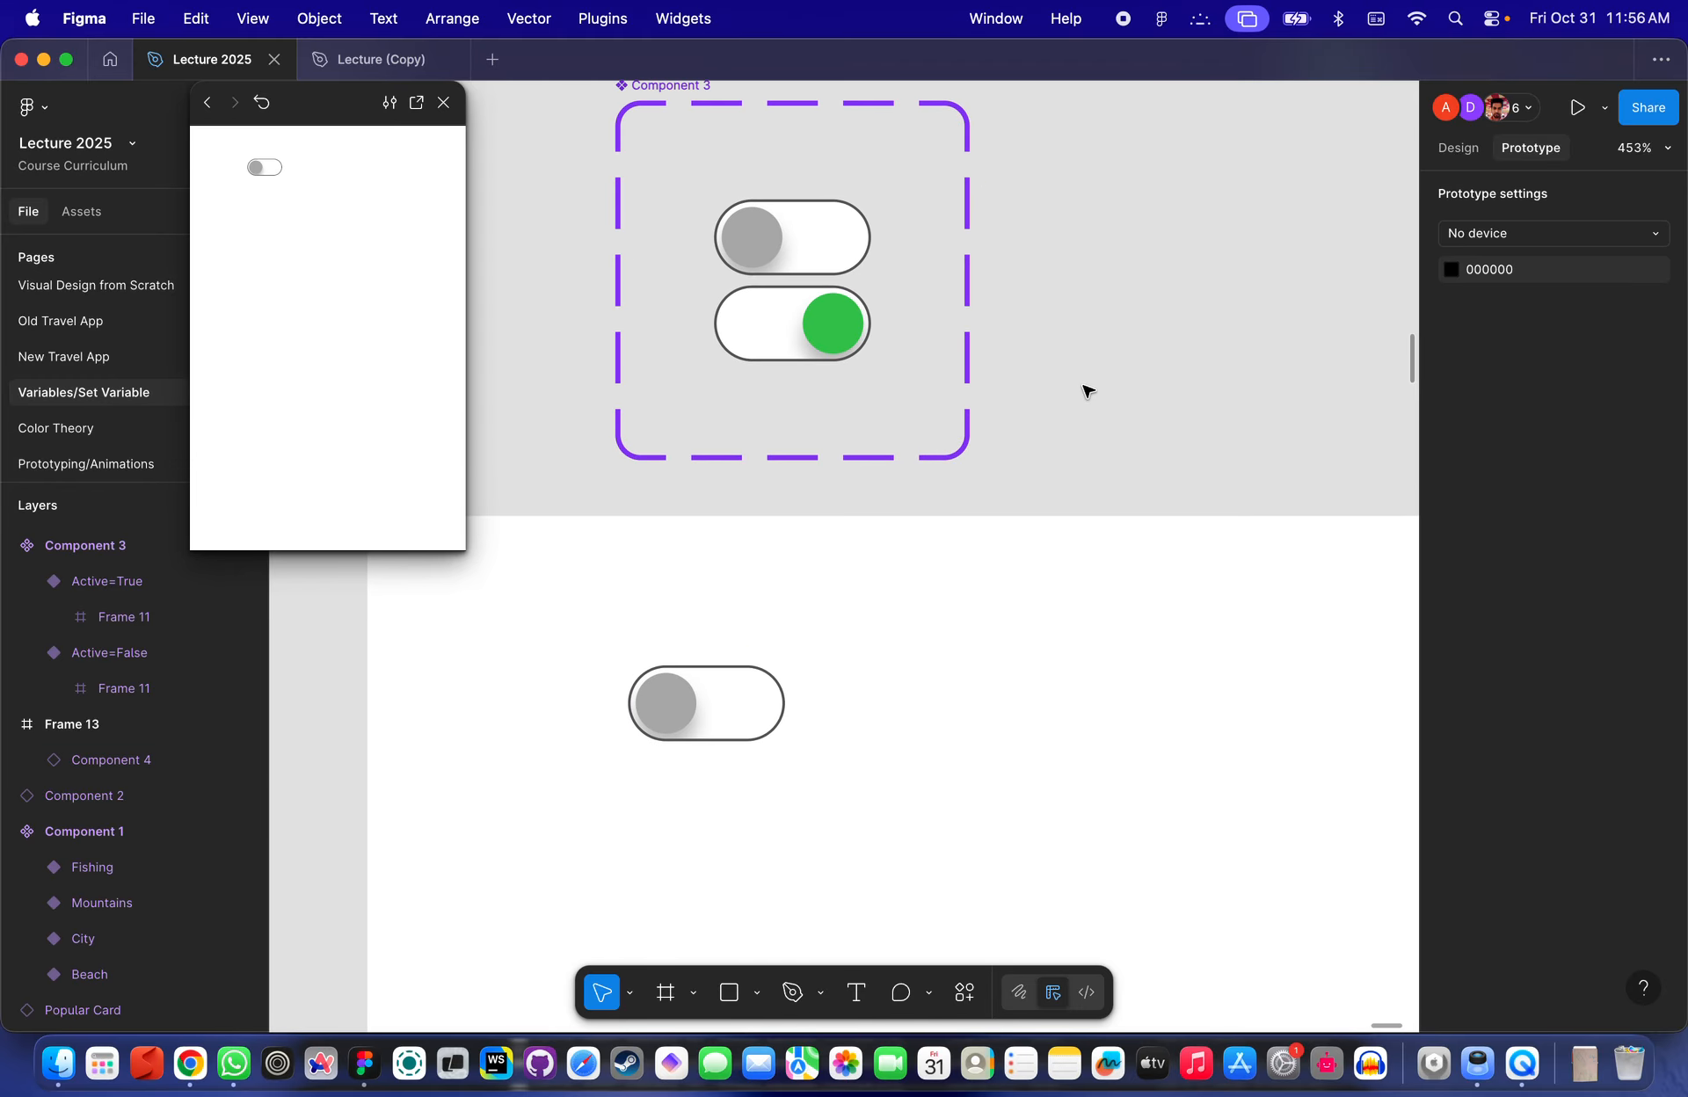
{"action": "scroll", "coordinate": [1088, 390], "scroll_direction": "down", "scroll_amount": 5}
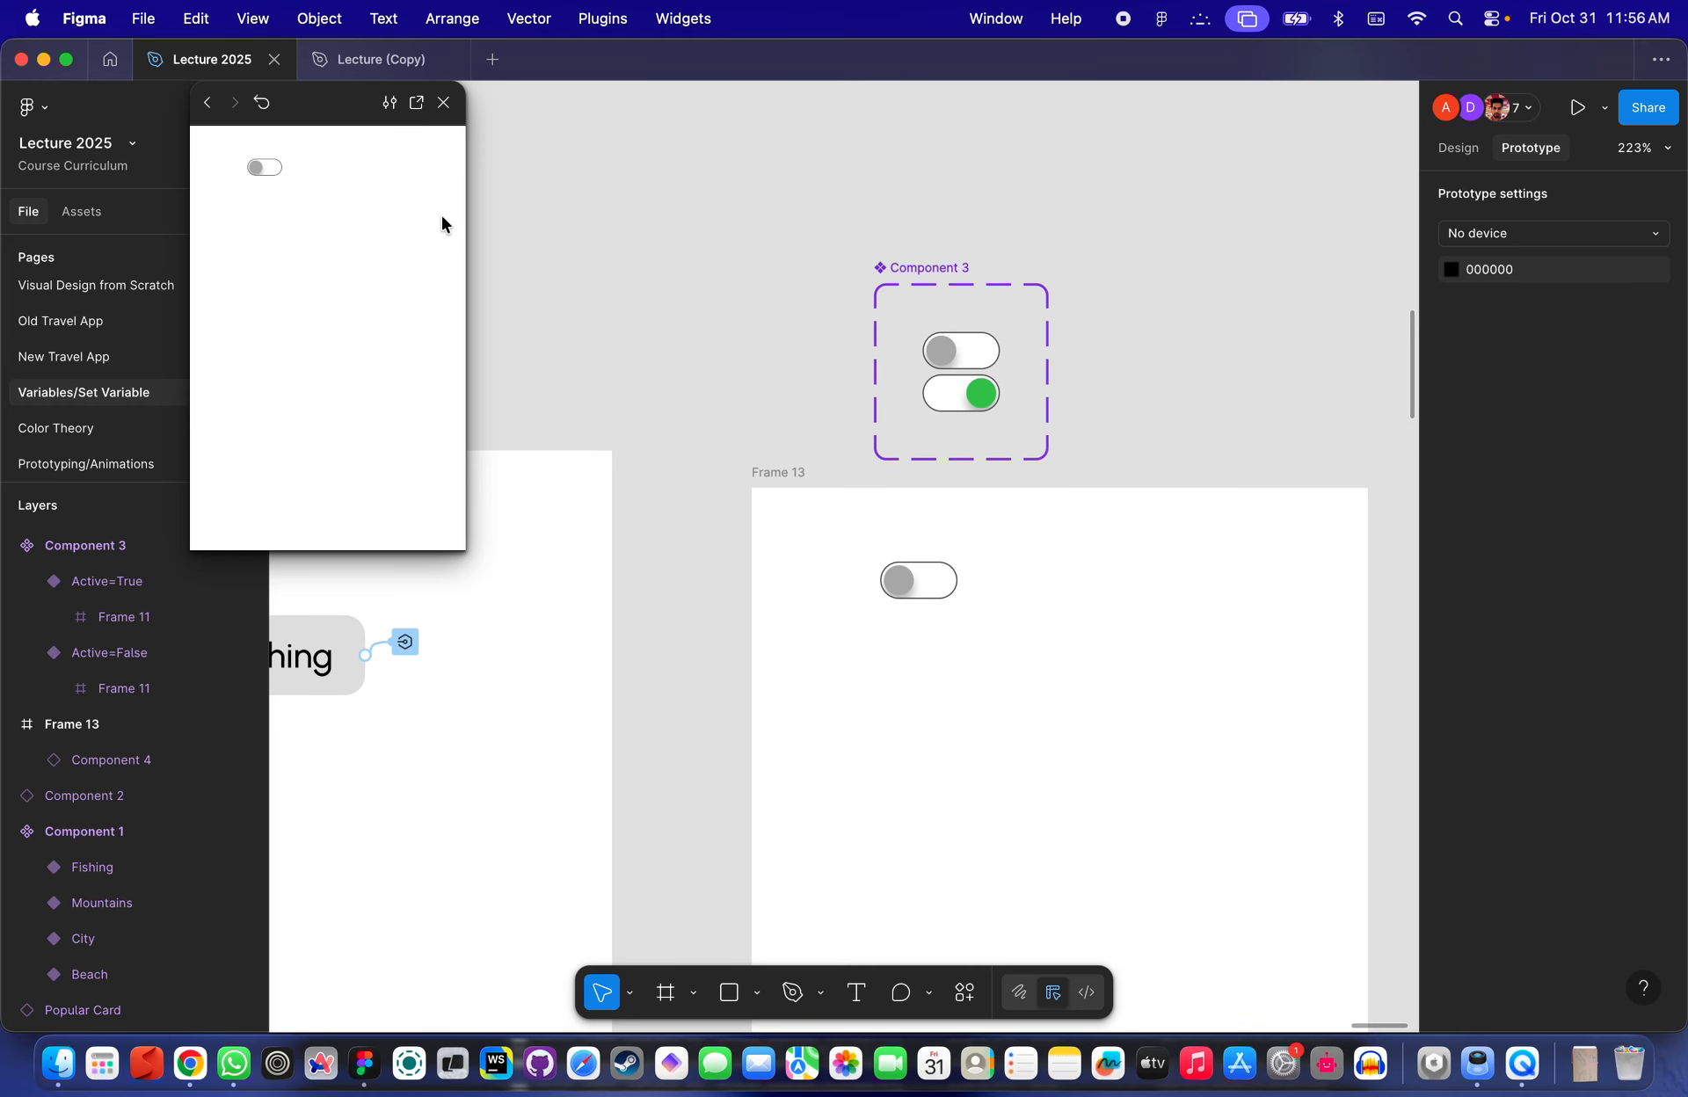
{"action": "left_click_drag", "start_coordinate": [294, 95], "coordinate": [1038, 218]}
{"action": "scroll", "coordinate": [651, 332], "scroll_direction": "down", "scroll_amount": 5}
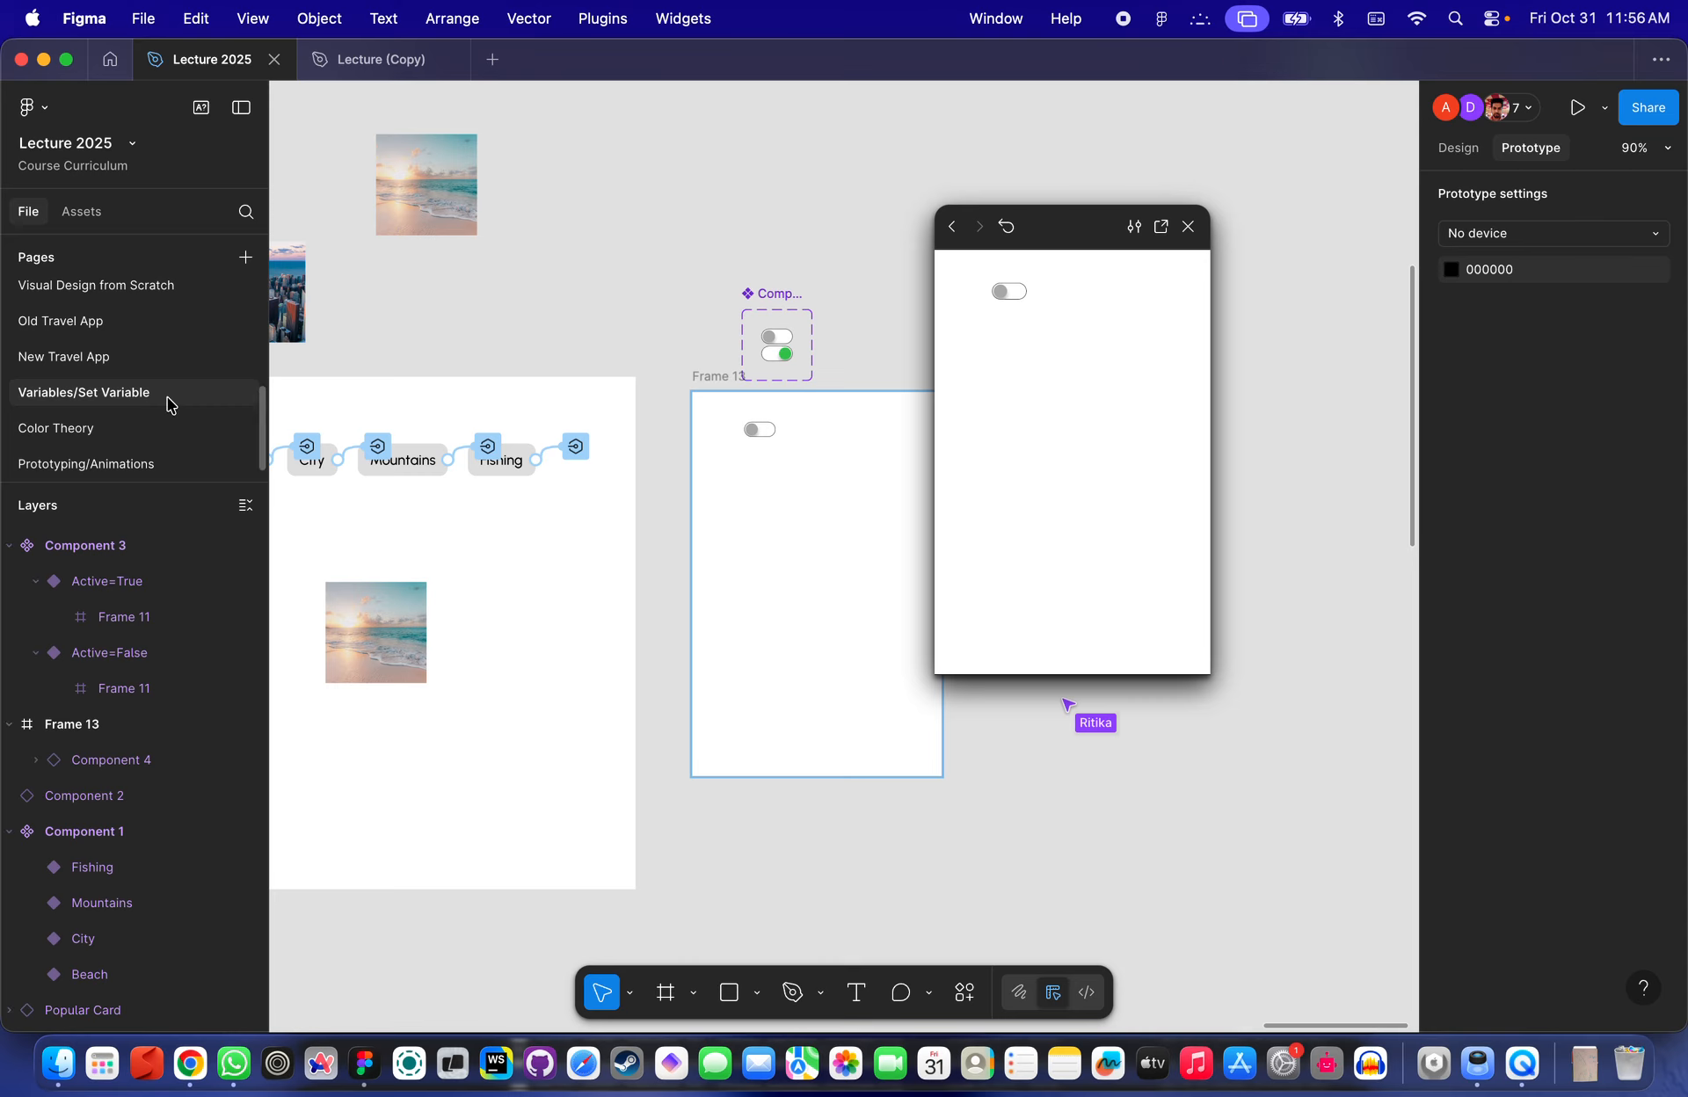
- Examine the navigation prototype on the New Travel App page, then return to the Variables/Set Variable page
{"action": "left_click", "coordinate": [66, 356]}
{"action": "scroll", "coordinate": [1010, 546], "scroll_direction": "up", "scroll_amount": 5}
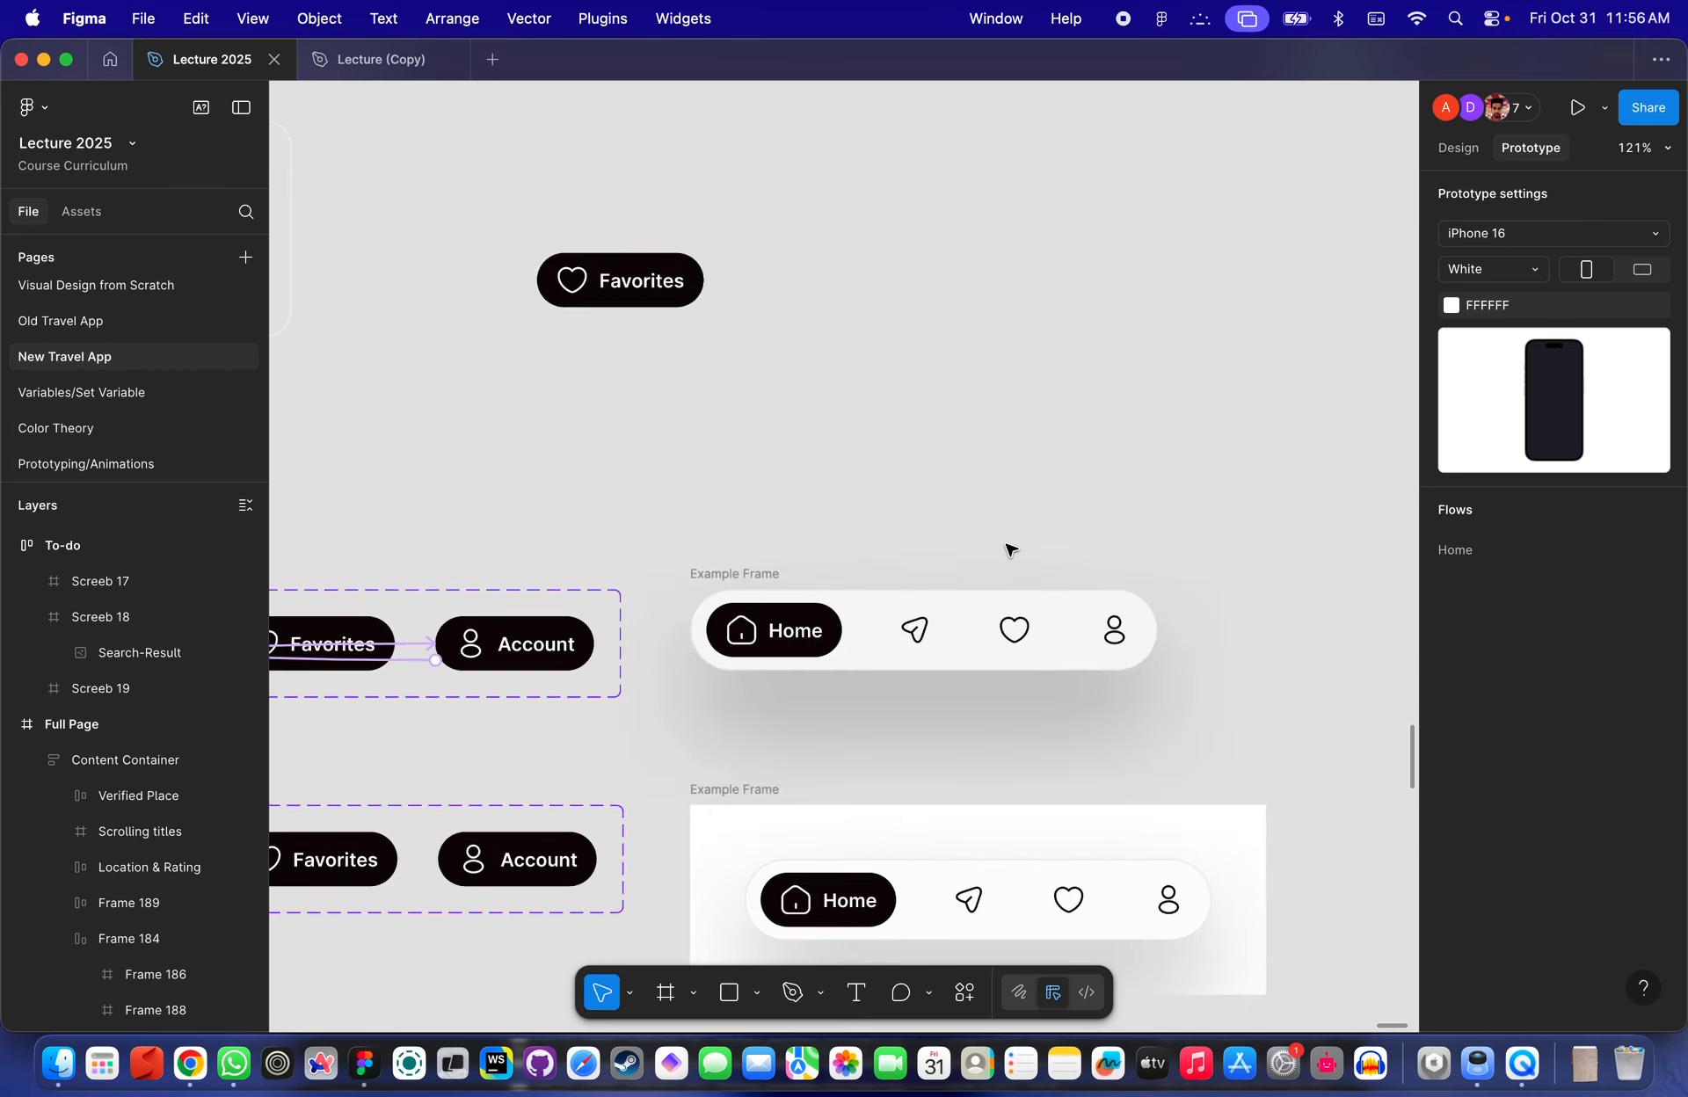
{"action": "scroll", "coordinate": [1010, 550], "scroll_direction": "up", "scroll_amount": 5}
{"action": "scroll", "coordinate": [501, 550], "scroll_direction": "left", "scroll_amount": 5}
{"action": "left_click", "coordinate": [584, 461]}
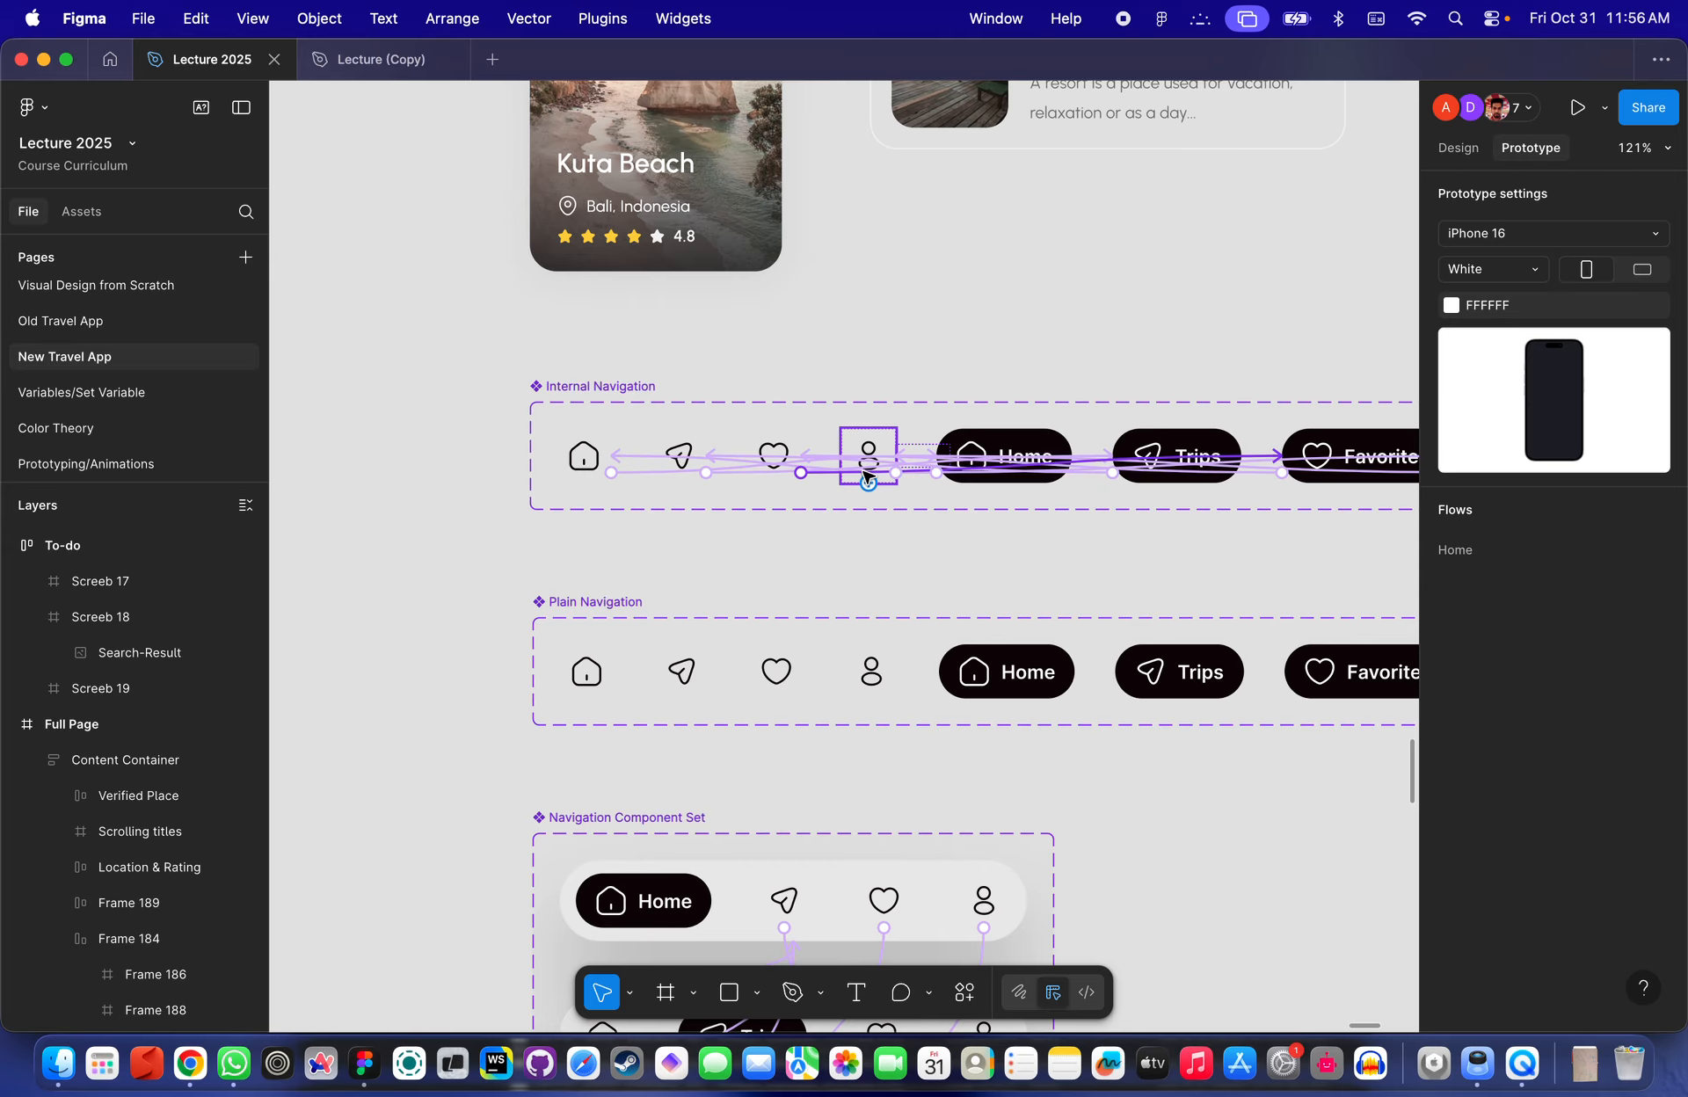
{"action": "left_click", "coordinate": [373, 62]}
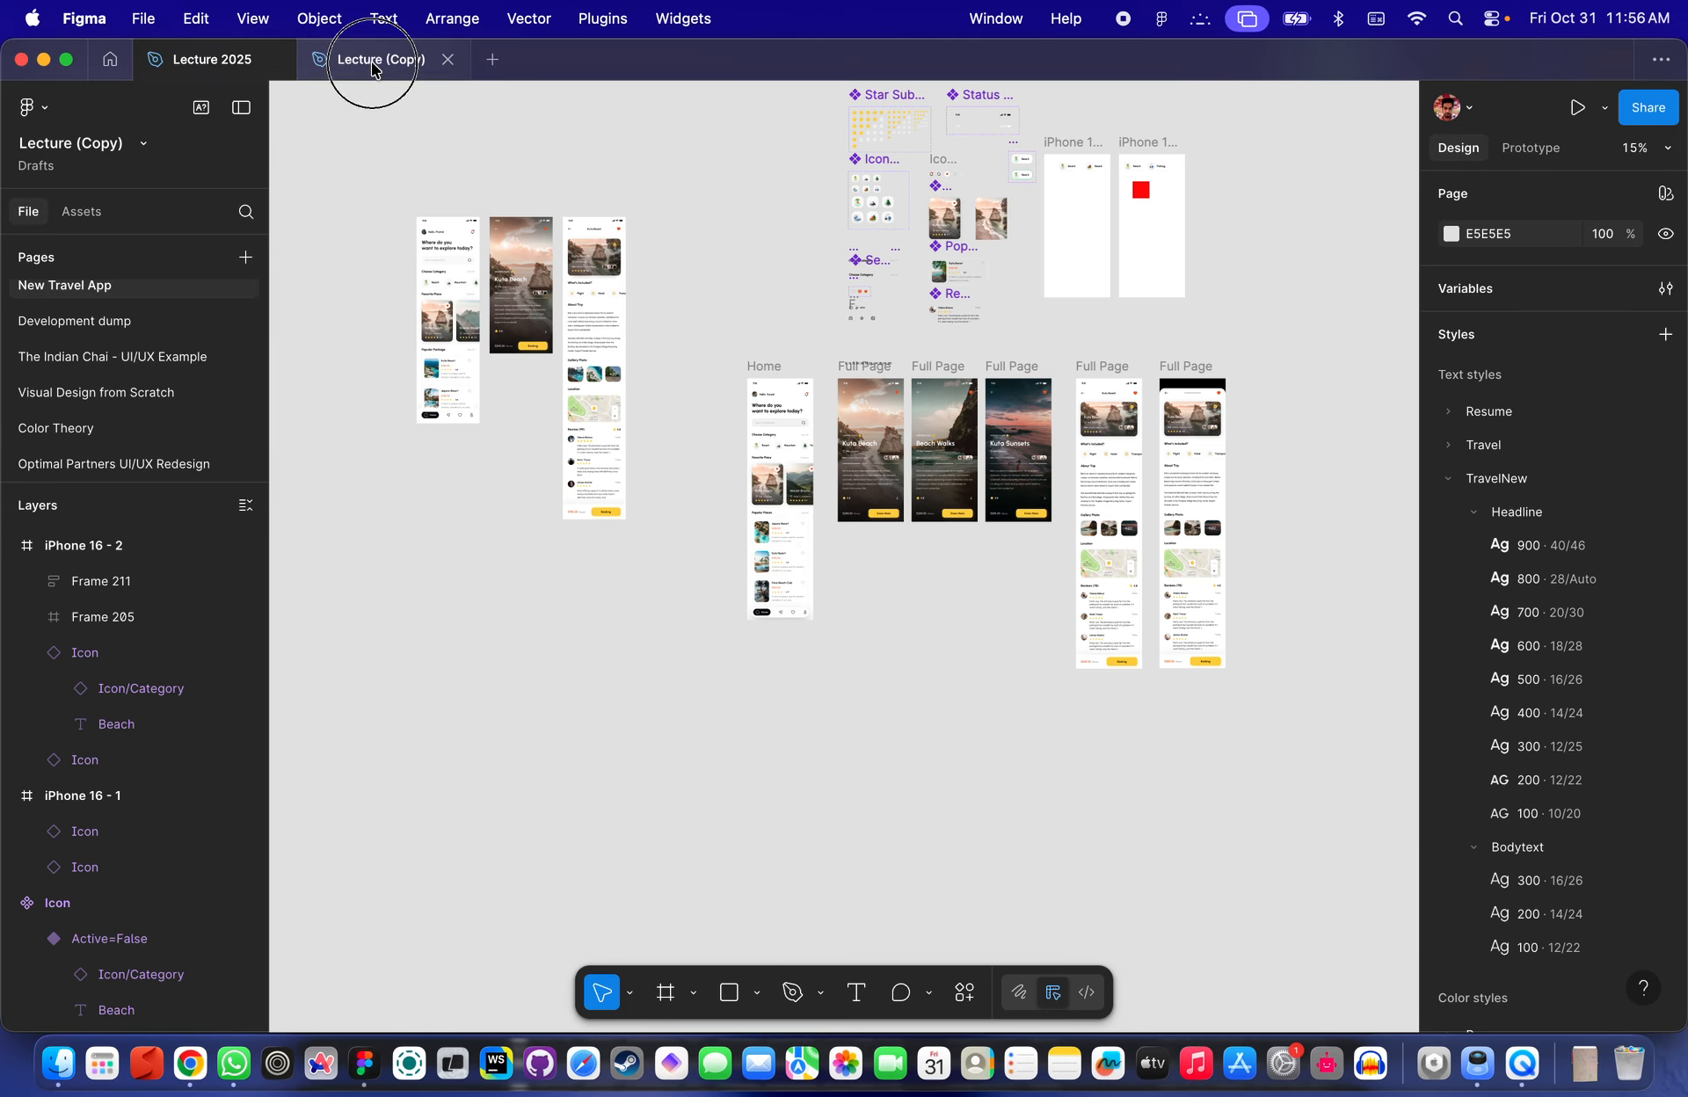
{"action": "left_click", "coordinate": [283, 72]}
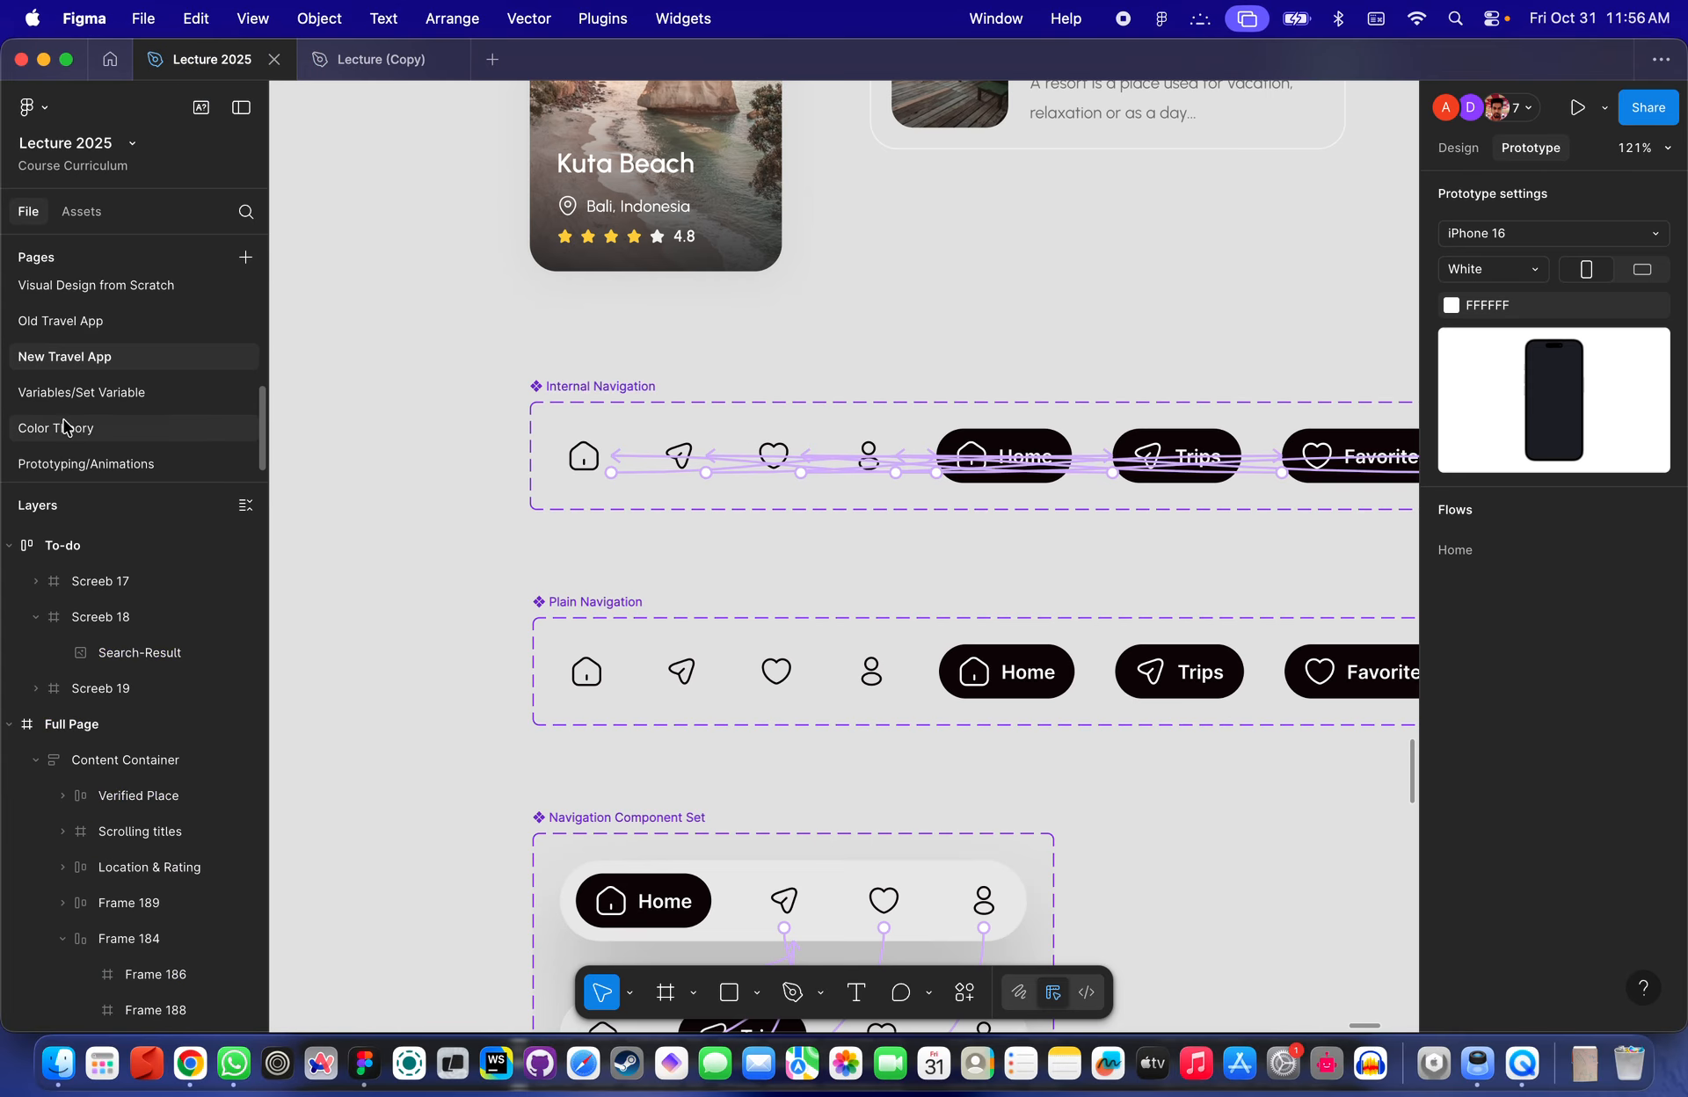
{"action": "left_click", "coordinate": [83, 392]}
- Connect the off variant to the on variant with an on-click Change to Active interaction using Smart animate, 300ms
{"action": "scroll", "coordinate": [795, 437], "scroll_direction": "up", "scroll_amount": 5}
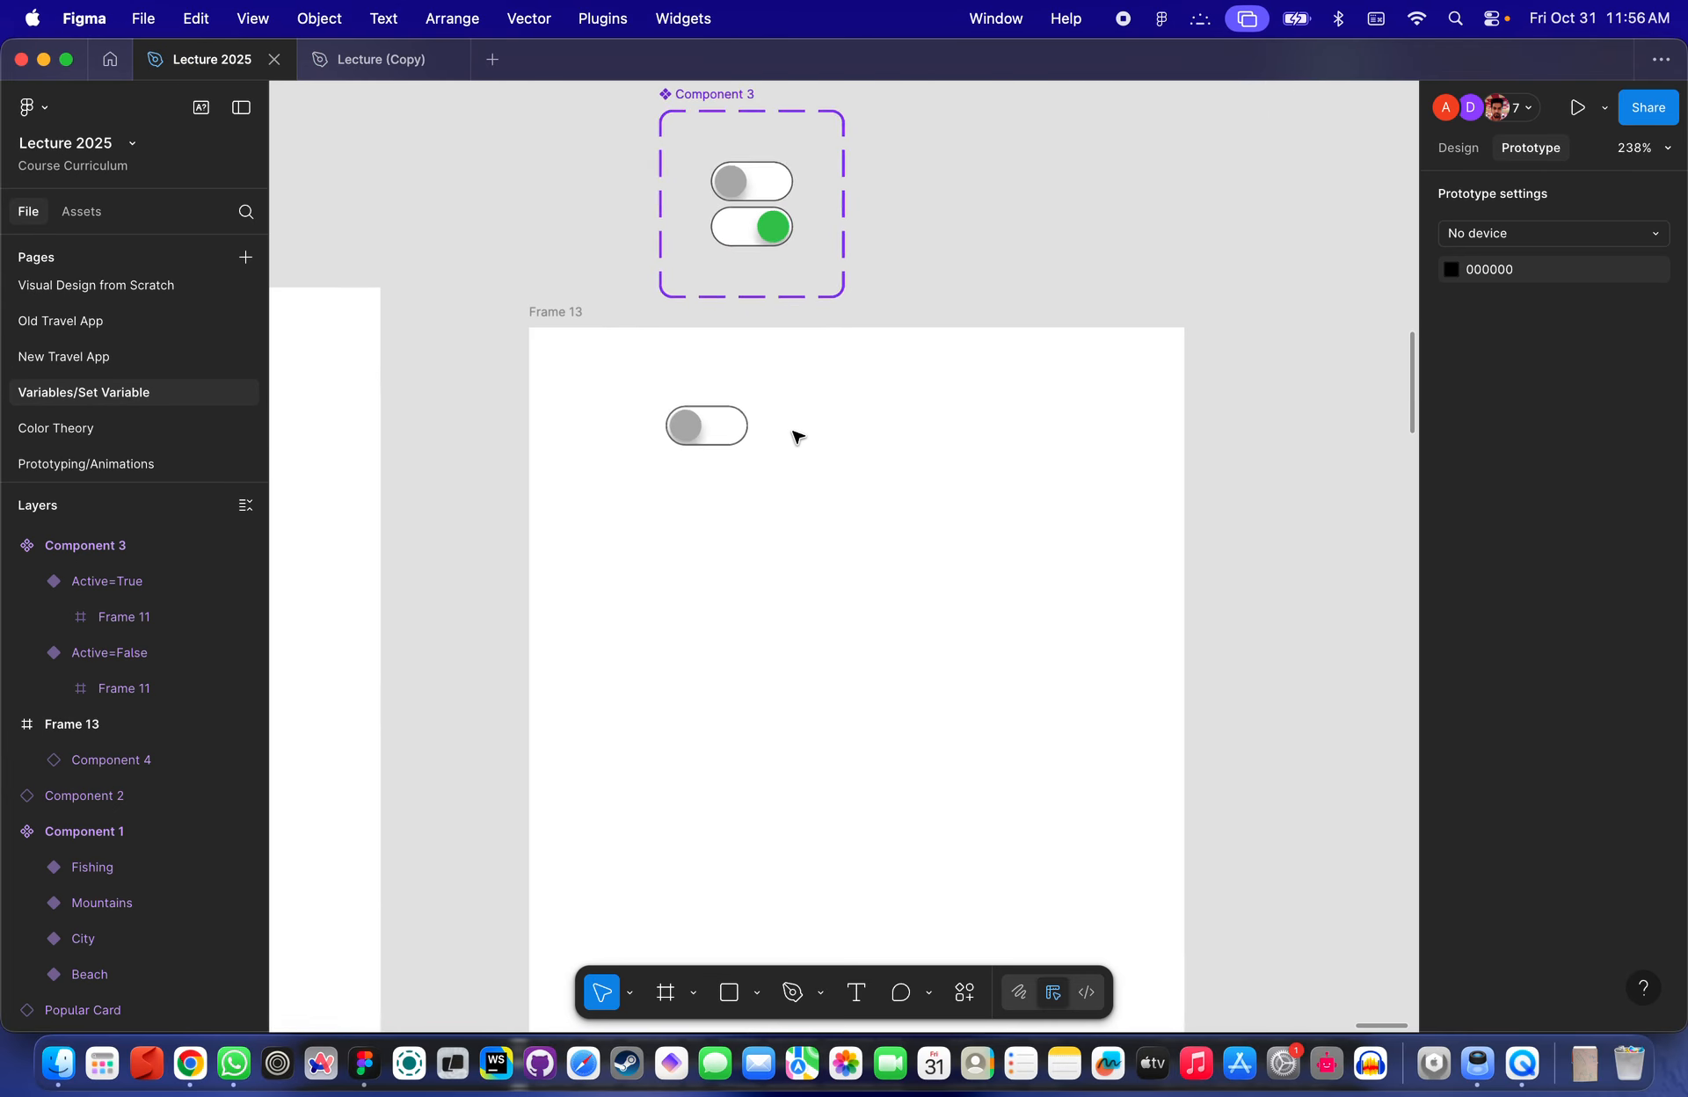
{"action": "scroll", "coordinate": [795, 434], "scroll_direction": "up", "scroll_amount": 4}
{"action": "scroll", "coordinate": [809, 272], "scroll_direction": "up", "scroll_amount": 10}
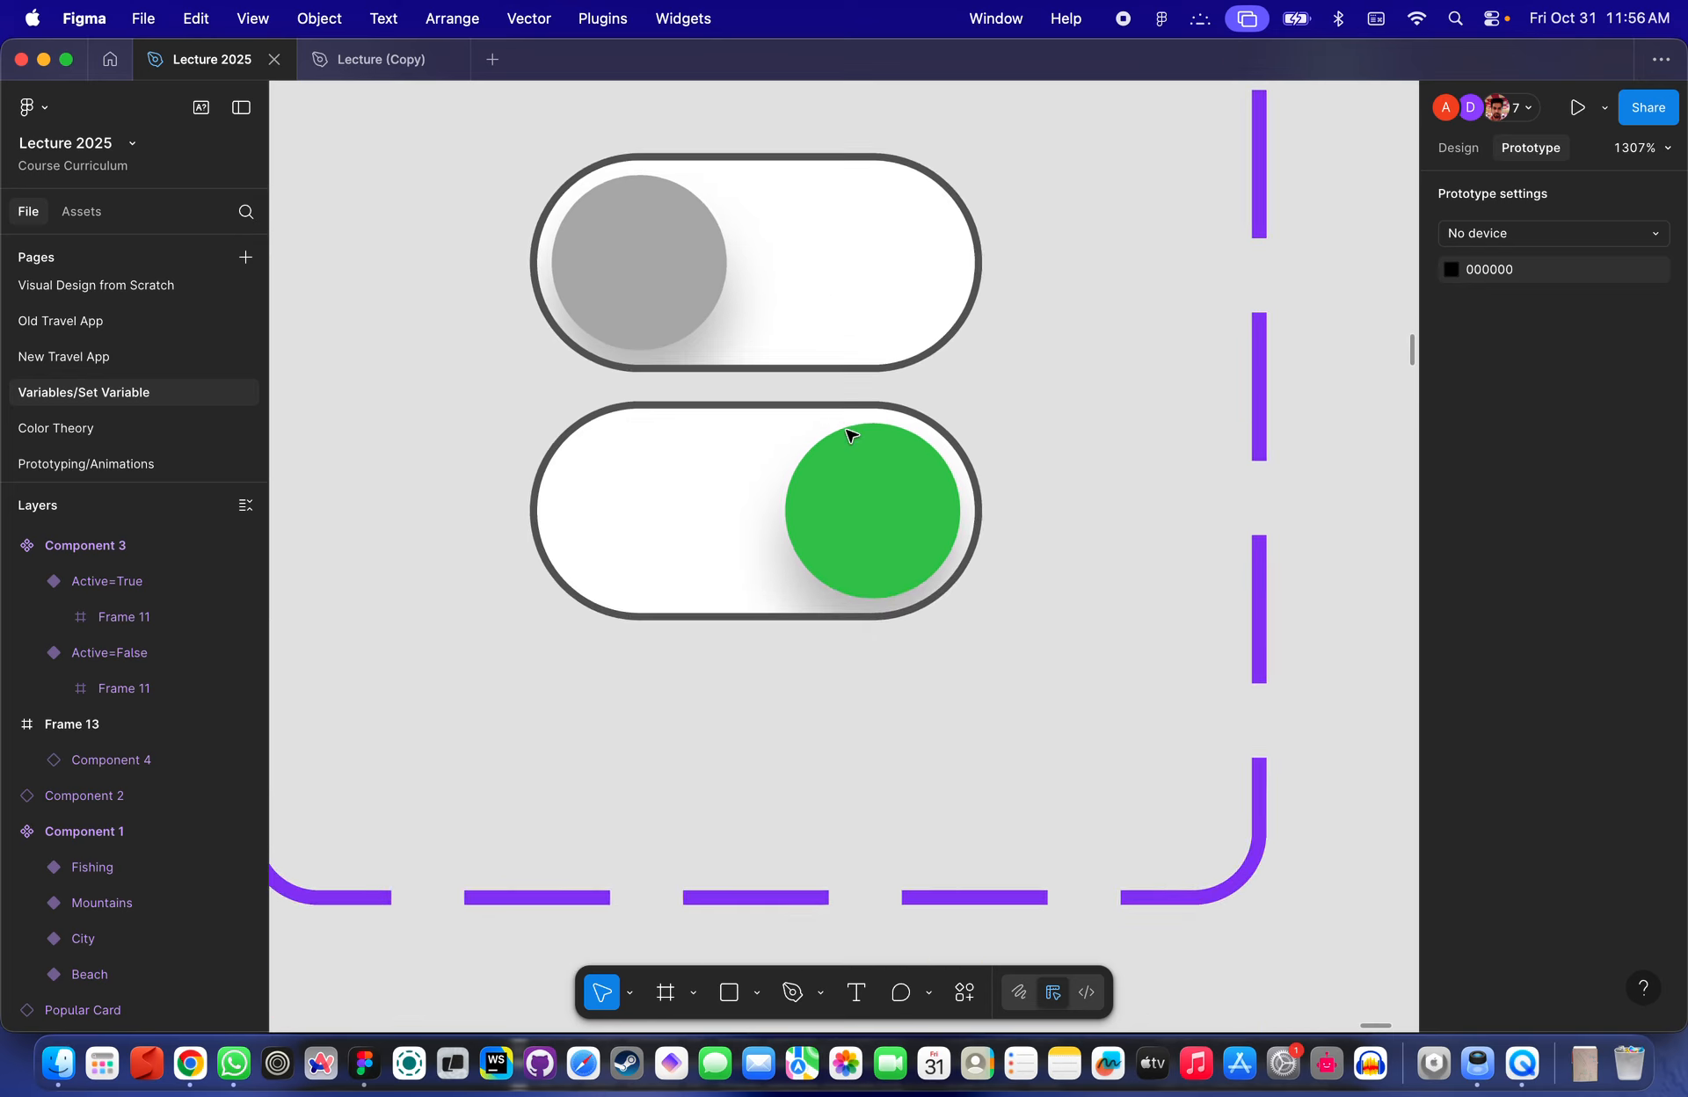
{"action": "scroll", "coordinate": [850, 436], "scroll_direction": "down", "scroll_amount": 4}
{"action": "left_click", "coordinate": [838, 342]}
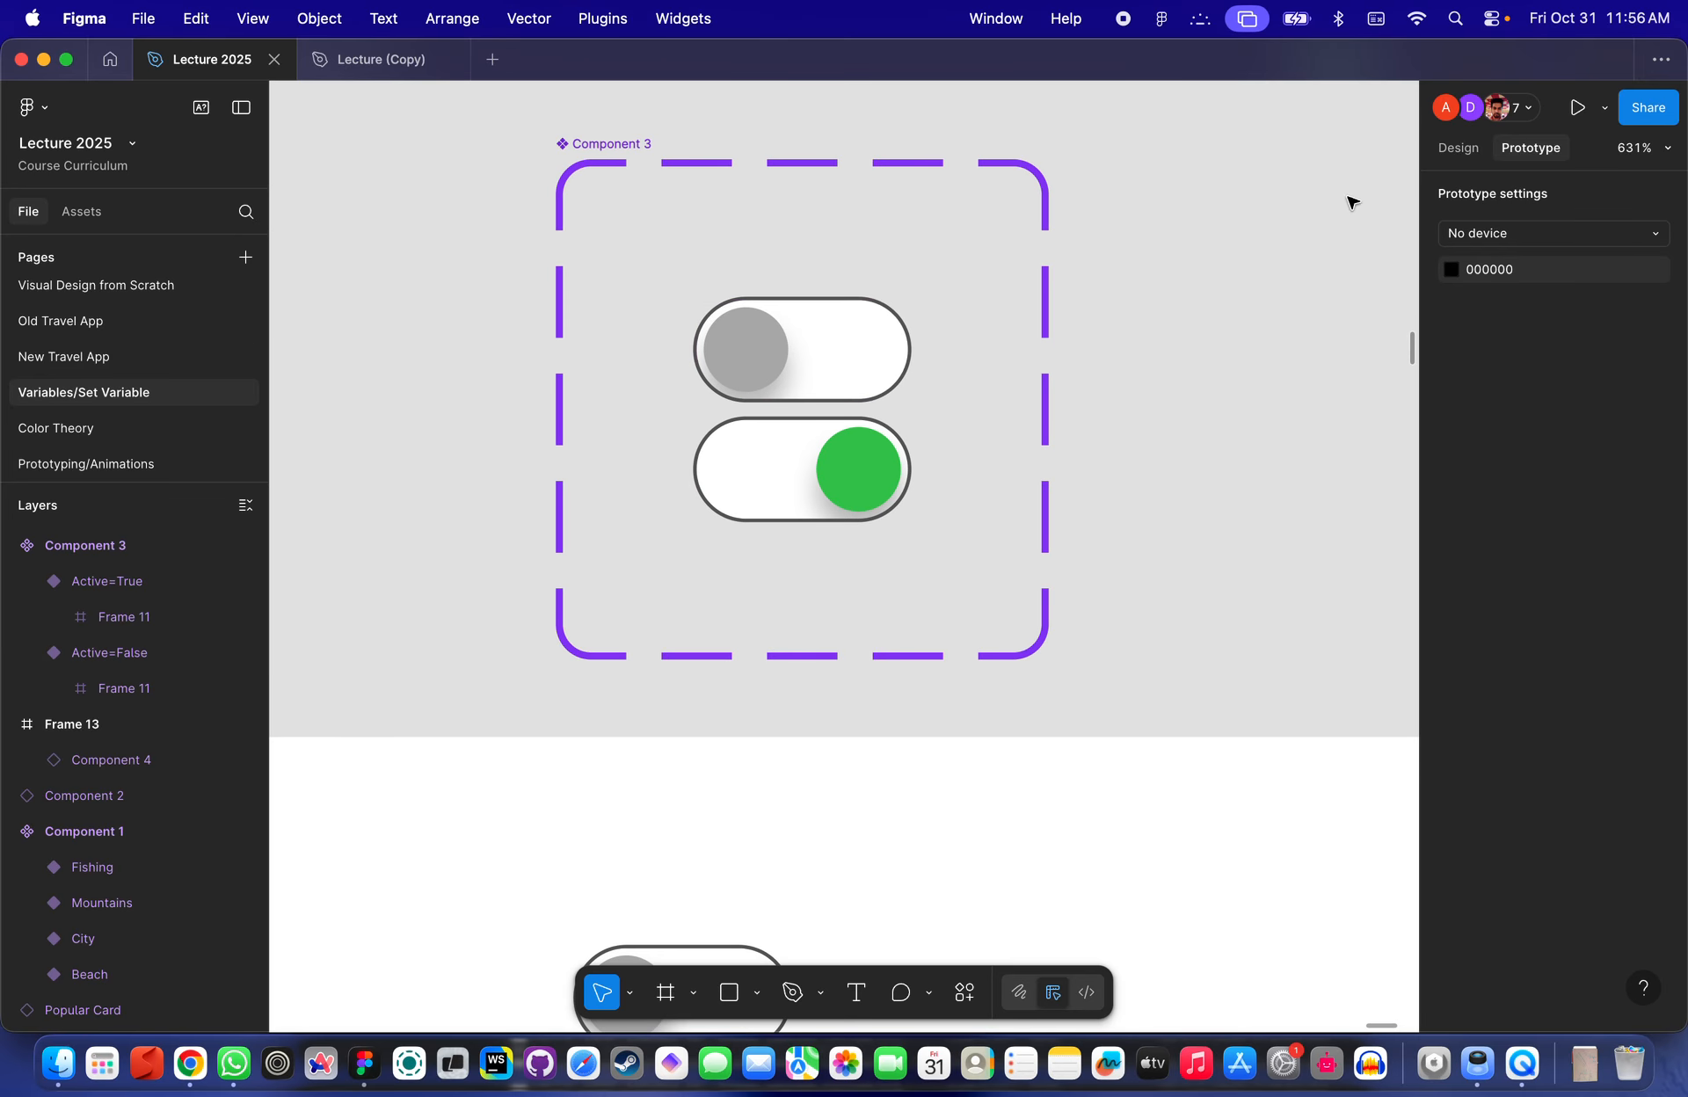
{"action": "left_click", "coordinate": [835, 371]}
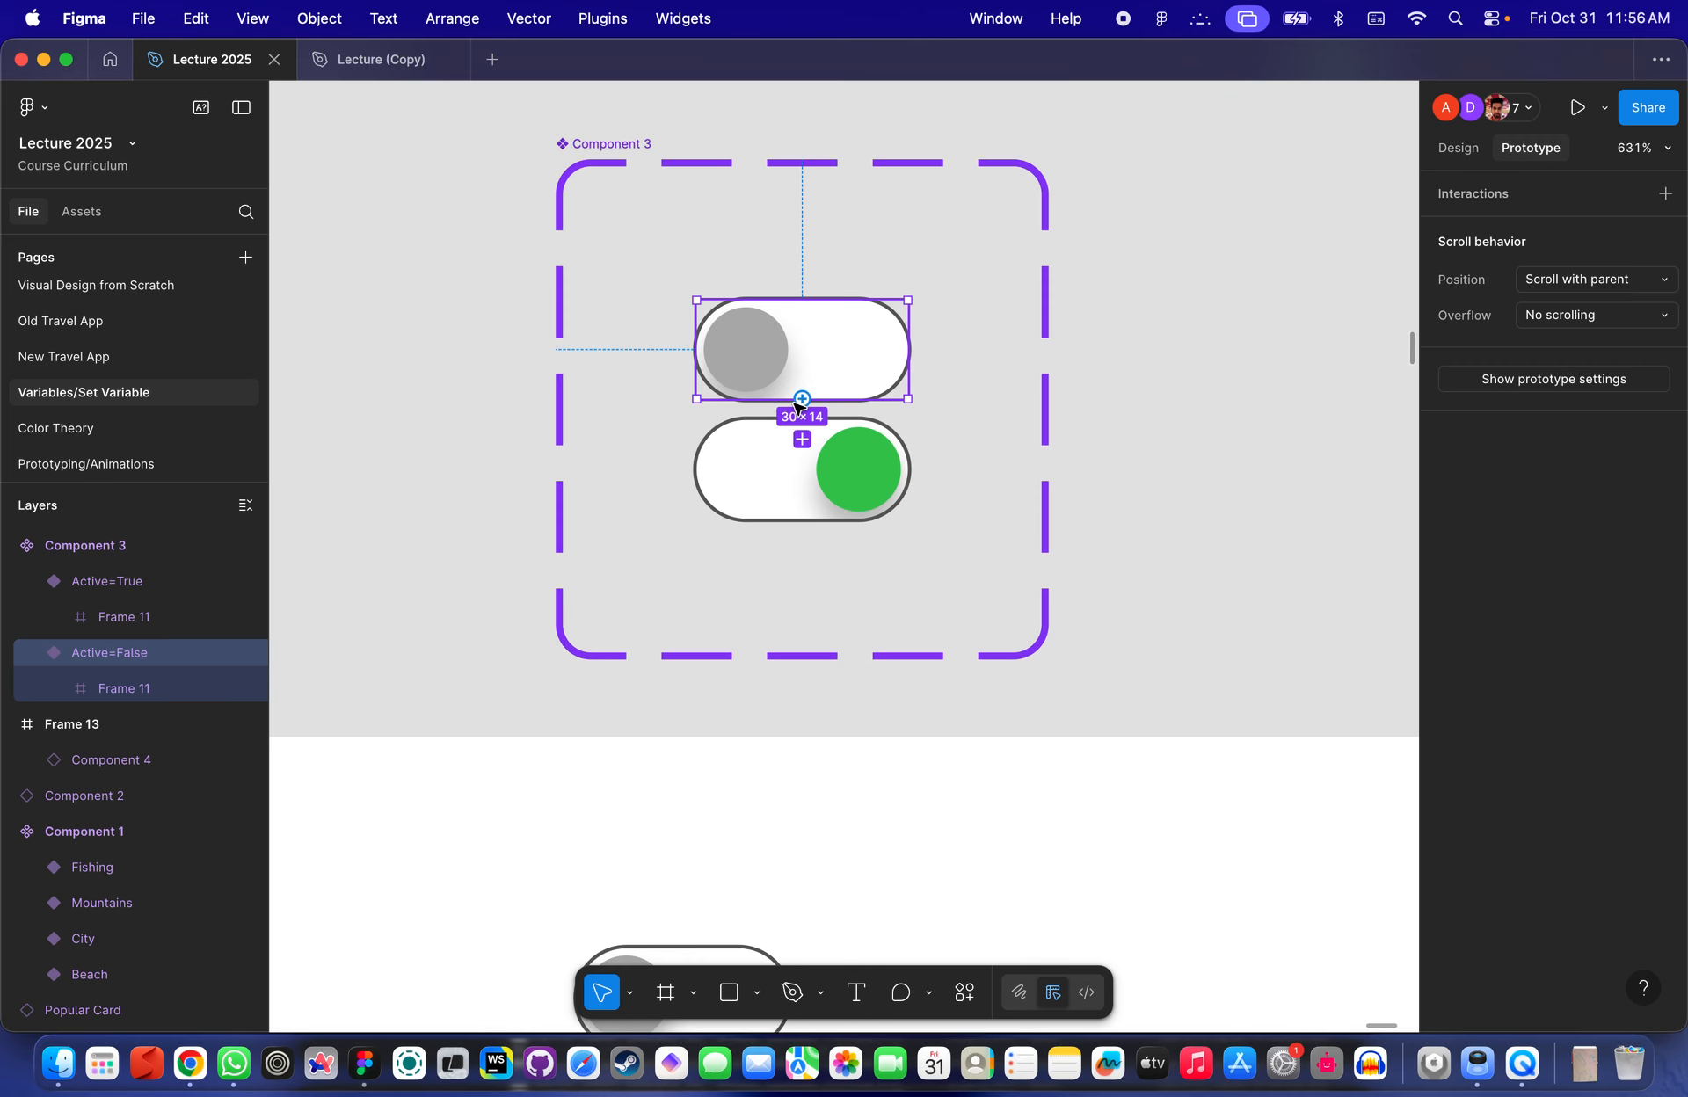
{"action": "left_click_drag", "start_coordinate": [802, 398], "coordinate": [837, 430]}
{"action": "scroll", "coordinate": [840, 413], "scroll_direction": "up", "scroll_amount": 5}
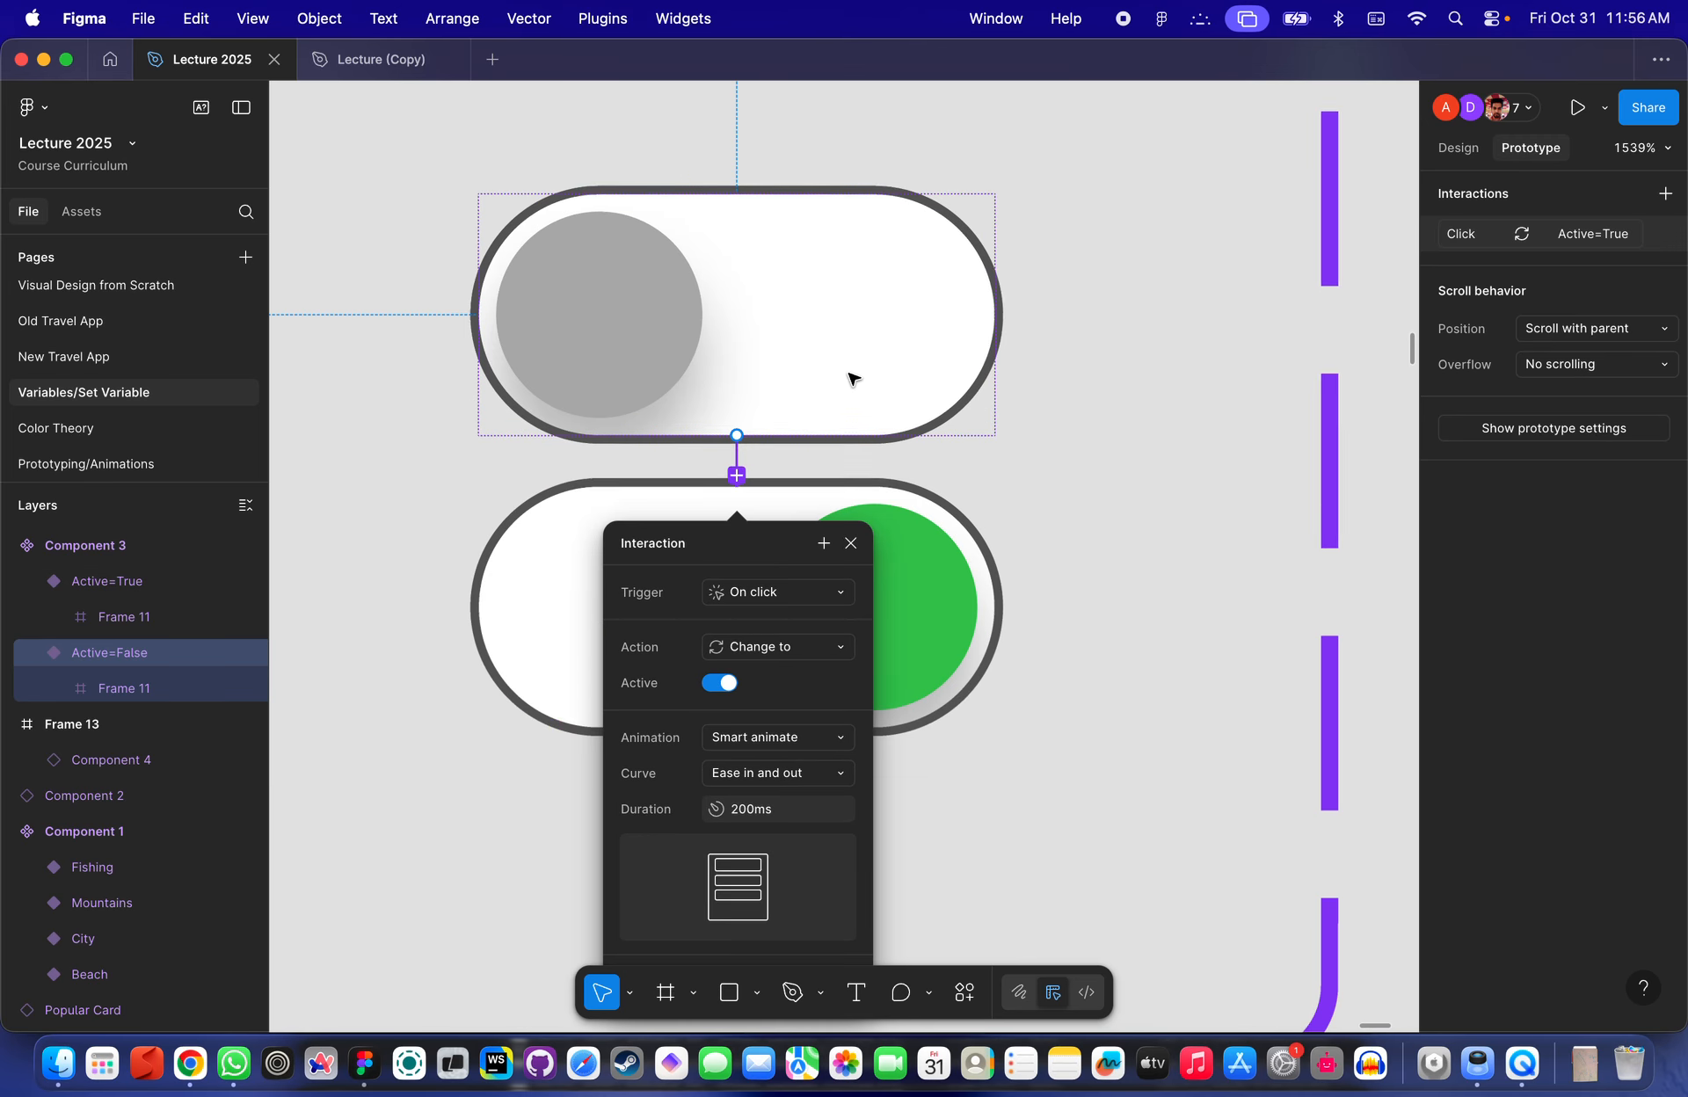
{"action": "scroll", "coordinate": [761, 578], "scroll_direction": "down", "scroll_amount": 3}
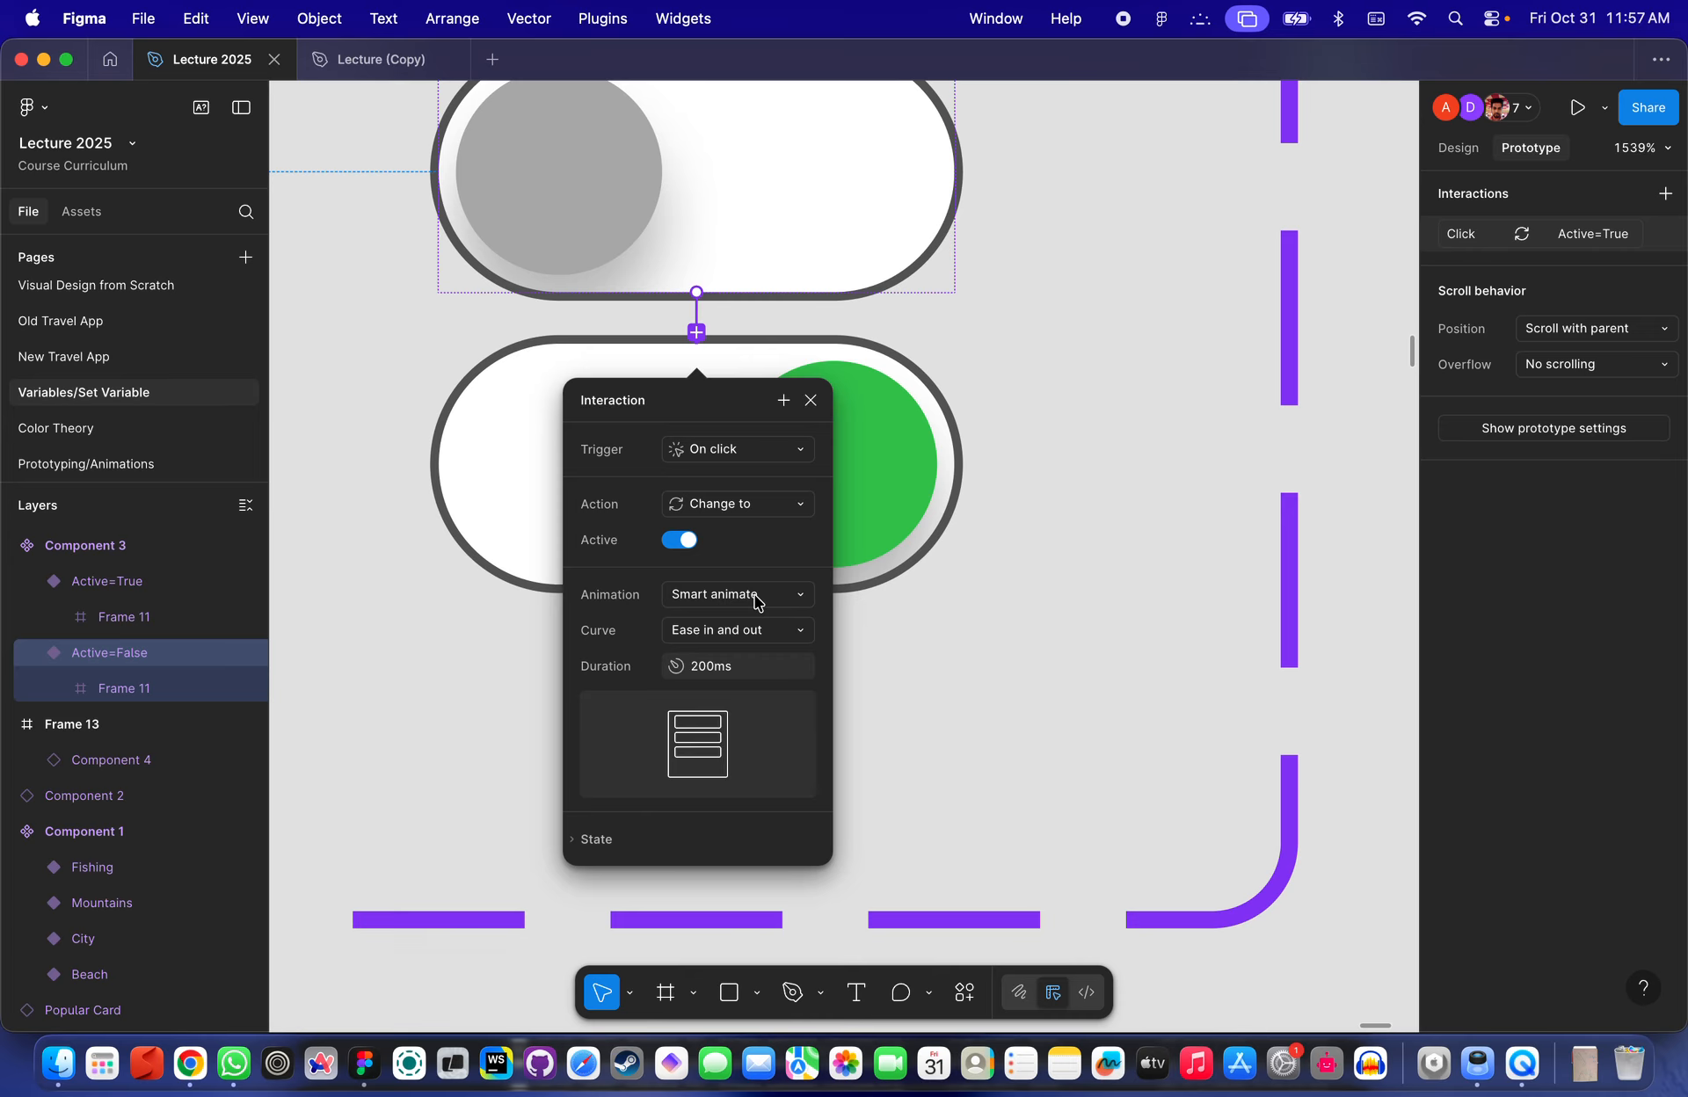
{"action": "left_click", "coordinate": [713, 665]}
{"action": "type", "text": "300"}
{"action": "key", "text": "Return"}
- Connect the on variant back to the off variant with an on-click Change to interaction, Active off
{"action": "left_click", "coordinate": [874, 427]}
{"action": "scroll", "coordinate": [874, 429], "scroll_direction": "down", "scroll_amount": 5}
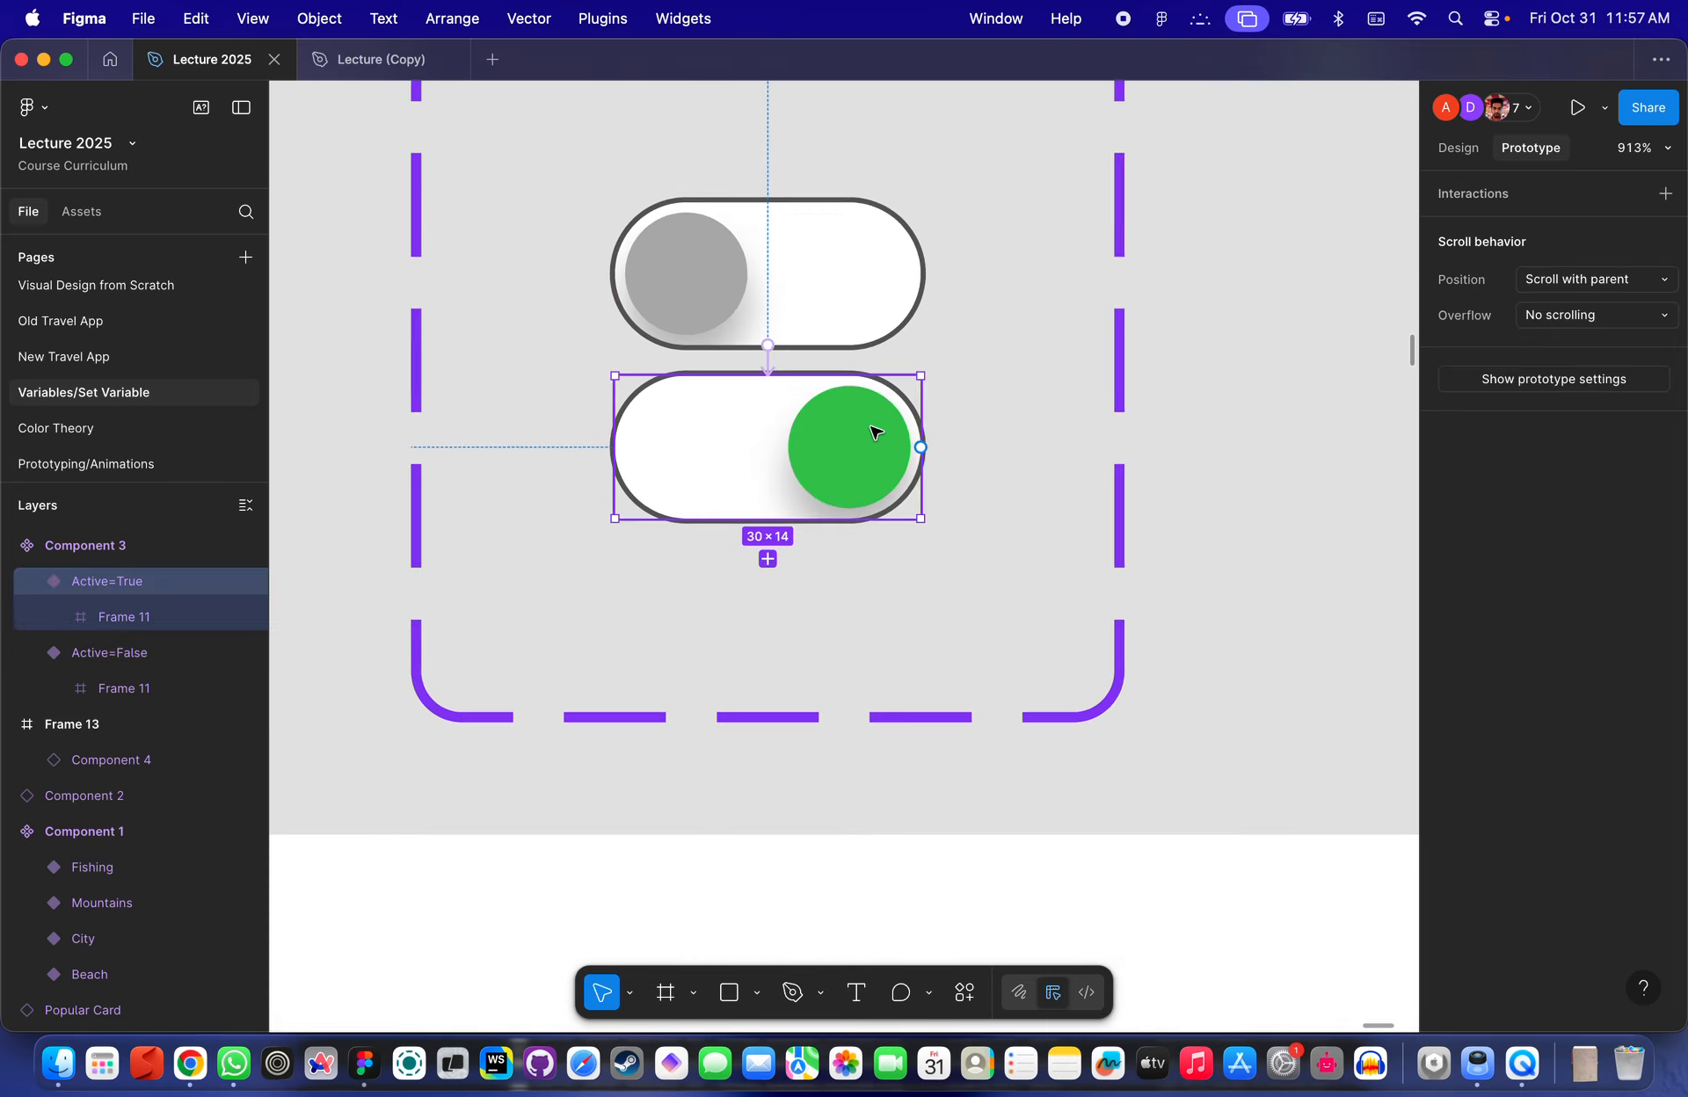
{"action": "left_click_drag", "start_coordinate": [921, 447], "coordinate": [896, 313]}
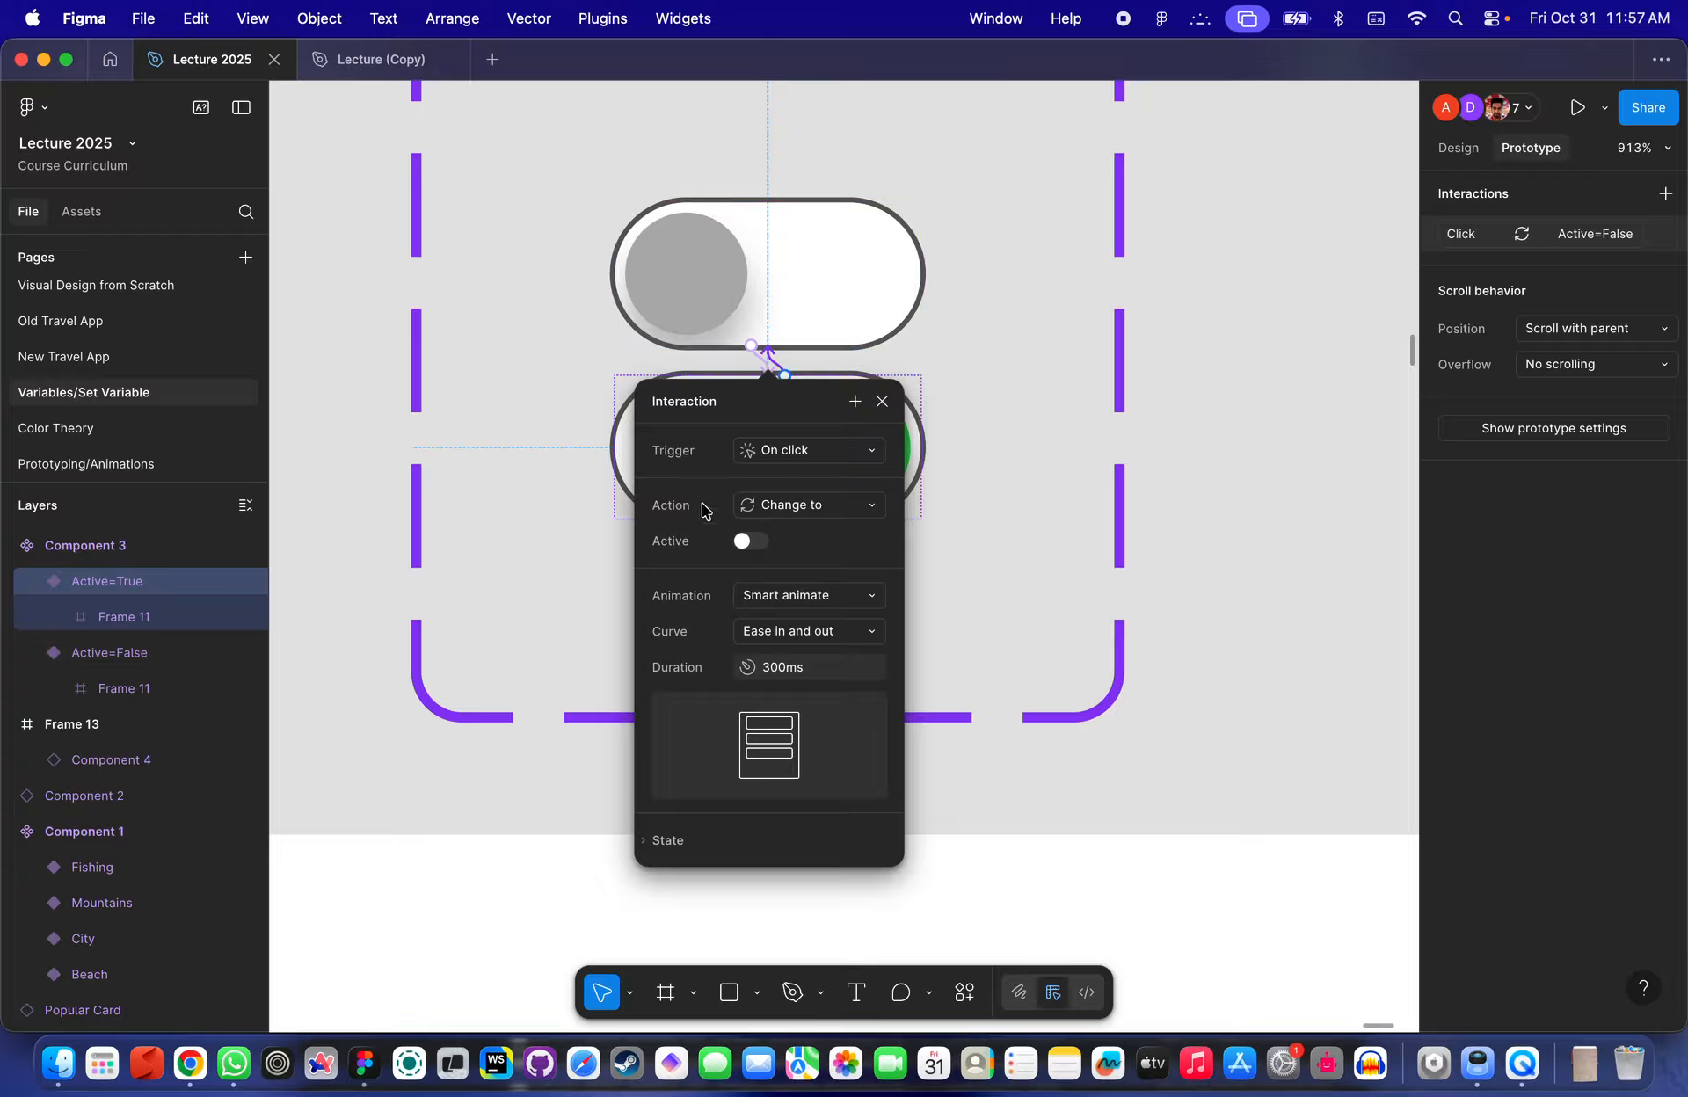
{"action": "scroll", "coordinate": [1224, 607], "scroll_direction": "down", "scroll_amount": 5}
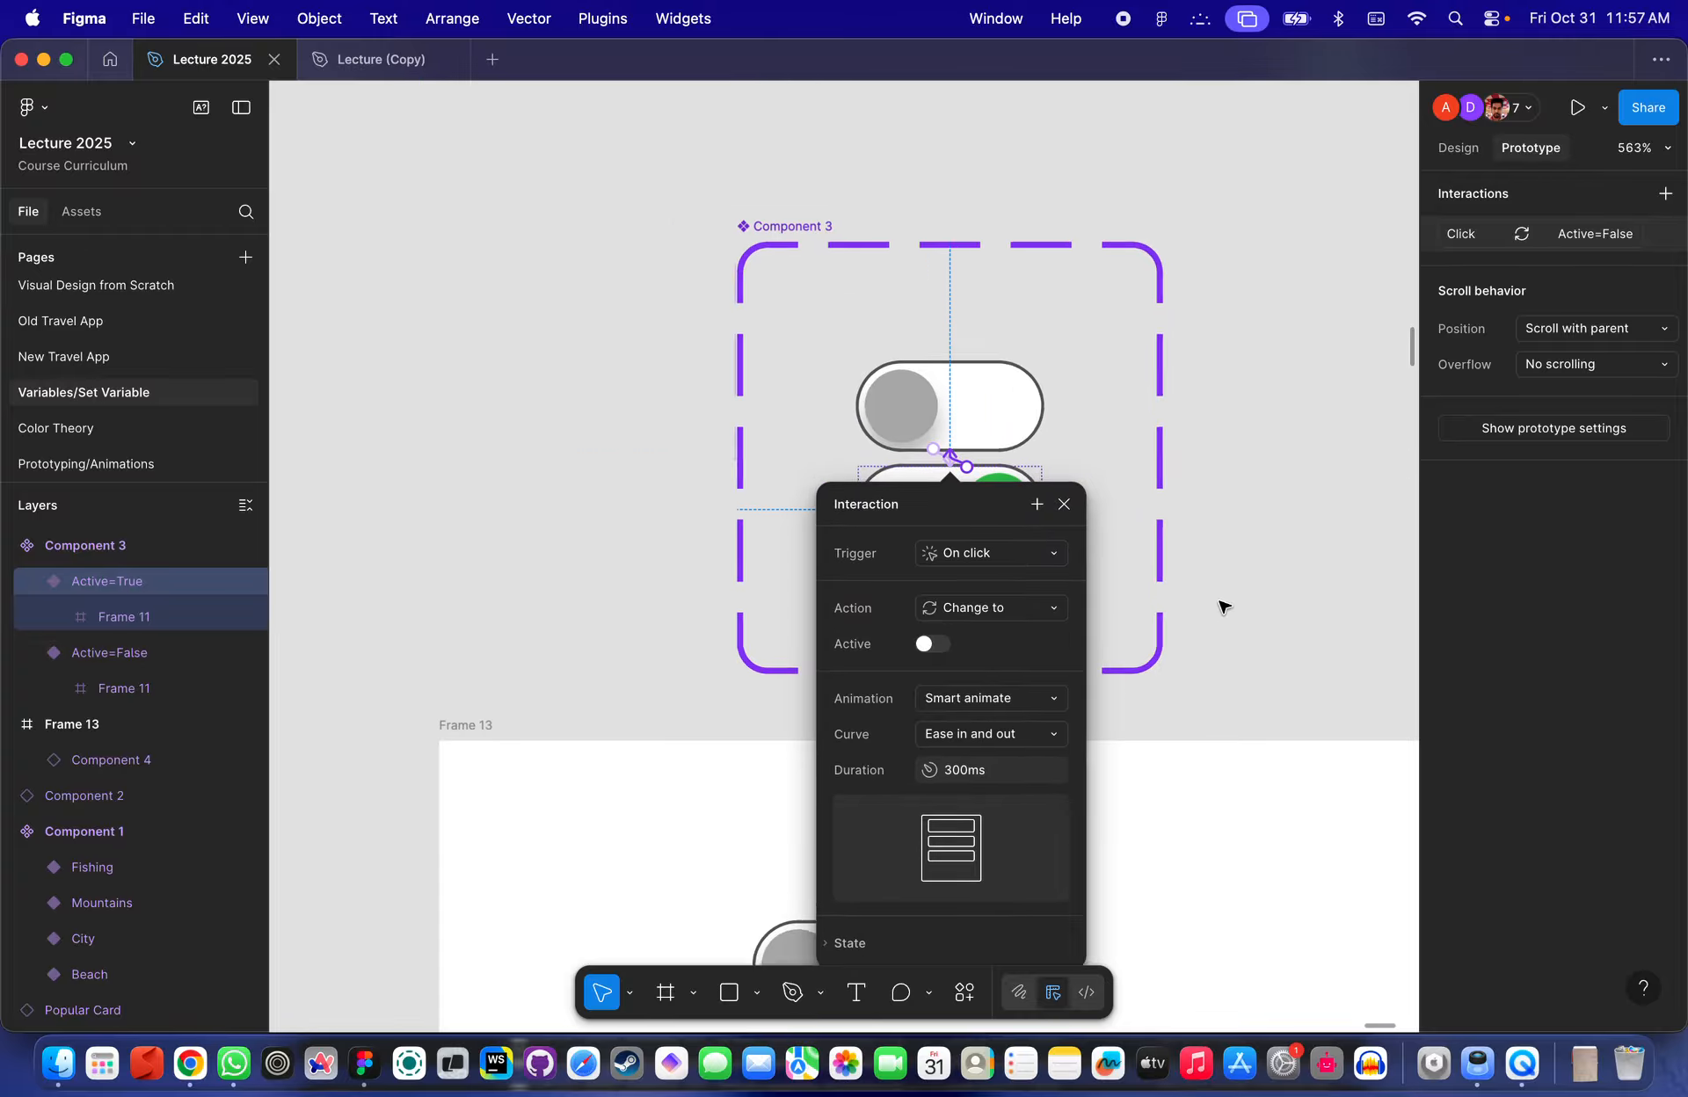
{"action": "left_click", "coordinate": [1224, 607]}
- Preview Frame 13 and toggle the switch on and off to test the interaction
{"action": "scroll", "coordinate": [1224, 607], "scroll_direction": "down", "scroll_amount": 5}
{"action": "scroll", "coordinate": [1224, 606], "scroll_direction": "down", "scroll_amount": 5}
{"action": "scroll", "coordinate": [705, 567], "scroll_direction": "left", "scroll_amount": 3}
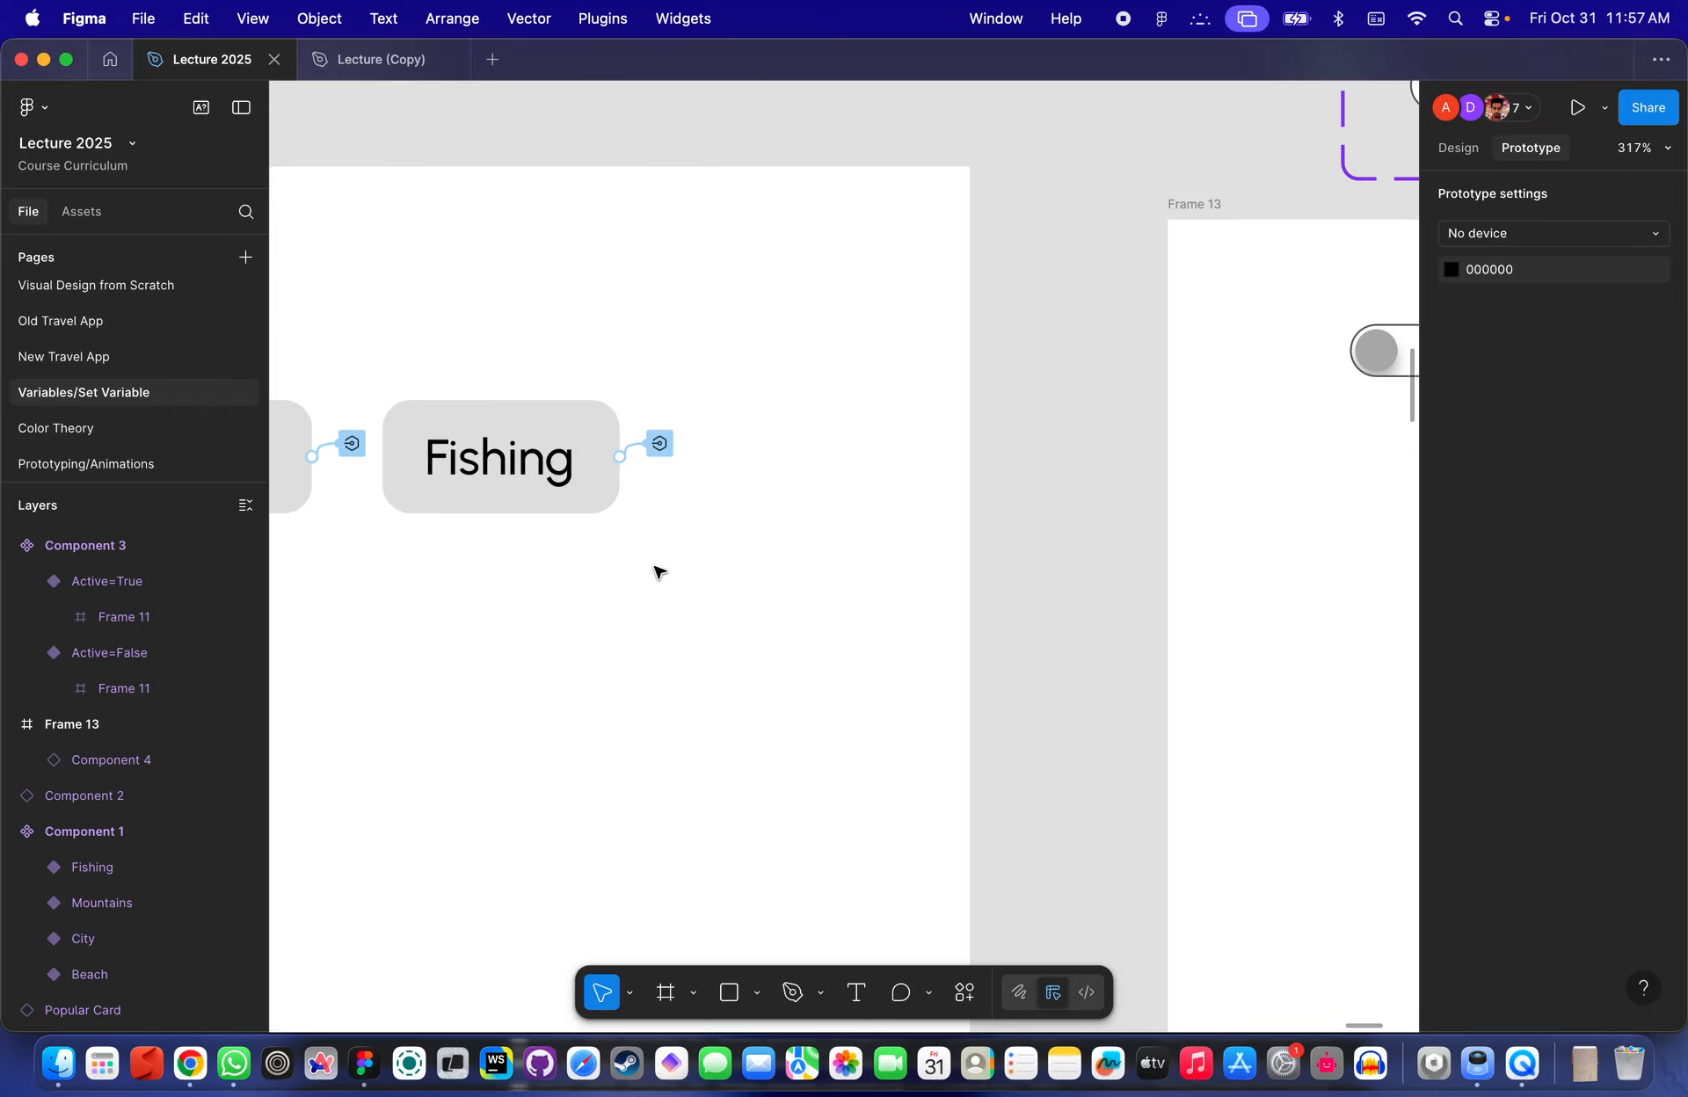
{"action": "scroll", "coordinate": [659, 572], "scroll_direction": "down", "scroll_amount": 3}
{"action": "scroll", "coordinate": [889, 505], "scroll_direction": "right", "scroll_amount": 4}
{"action": "left_click", "coordinate": [706, 285]}
{"action": "key", "text": "shift+space"}
{"action": "left_click", "coordinate": [1016, 302]}
{"action": "left_click", "coordinate": [1015, 302]}
{"action": "left_click", "coordinate": [1016, 301]}
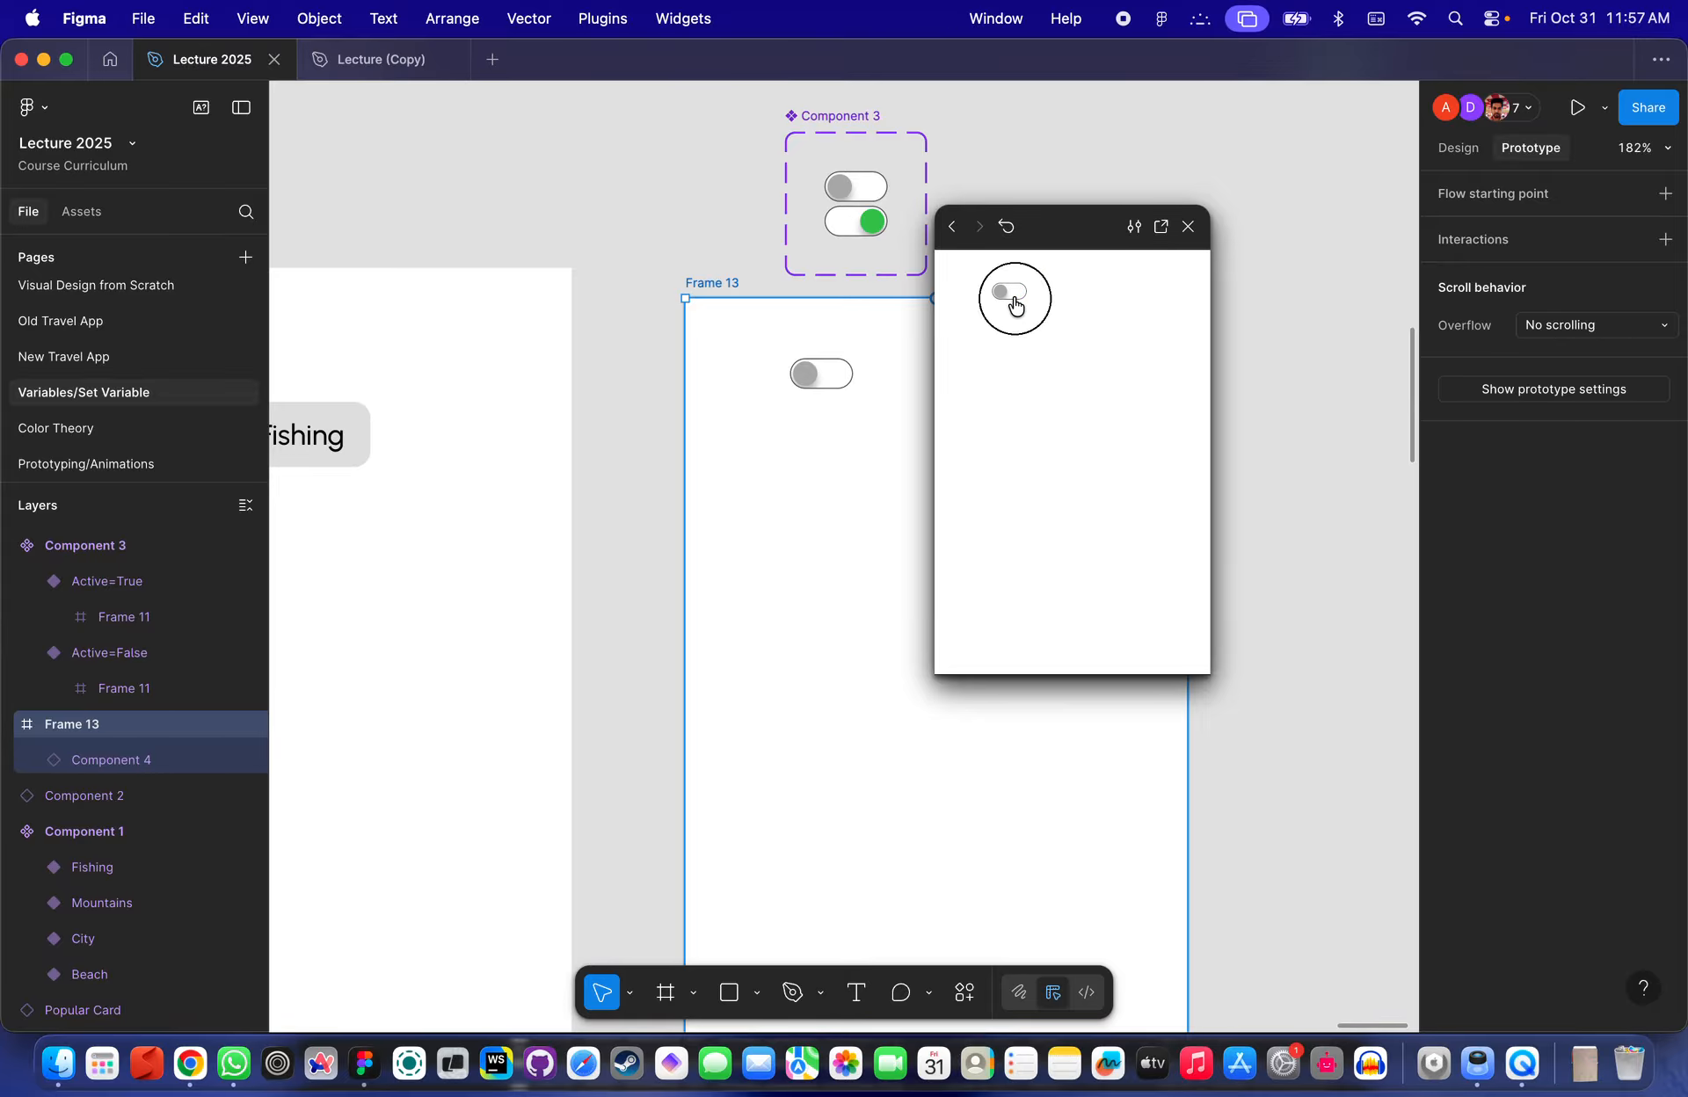
{"action": "left_click", "coordinate": [1016, 301]}
{"action": "left_click", "coordinate": [1015, 301]}
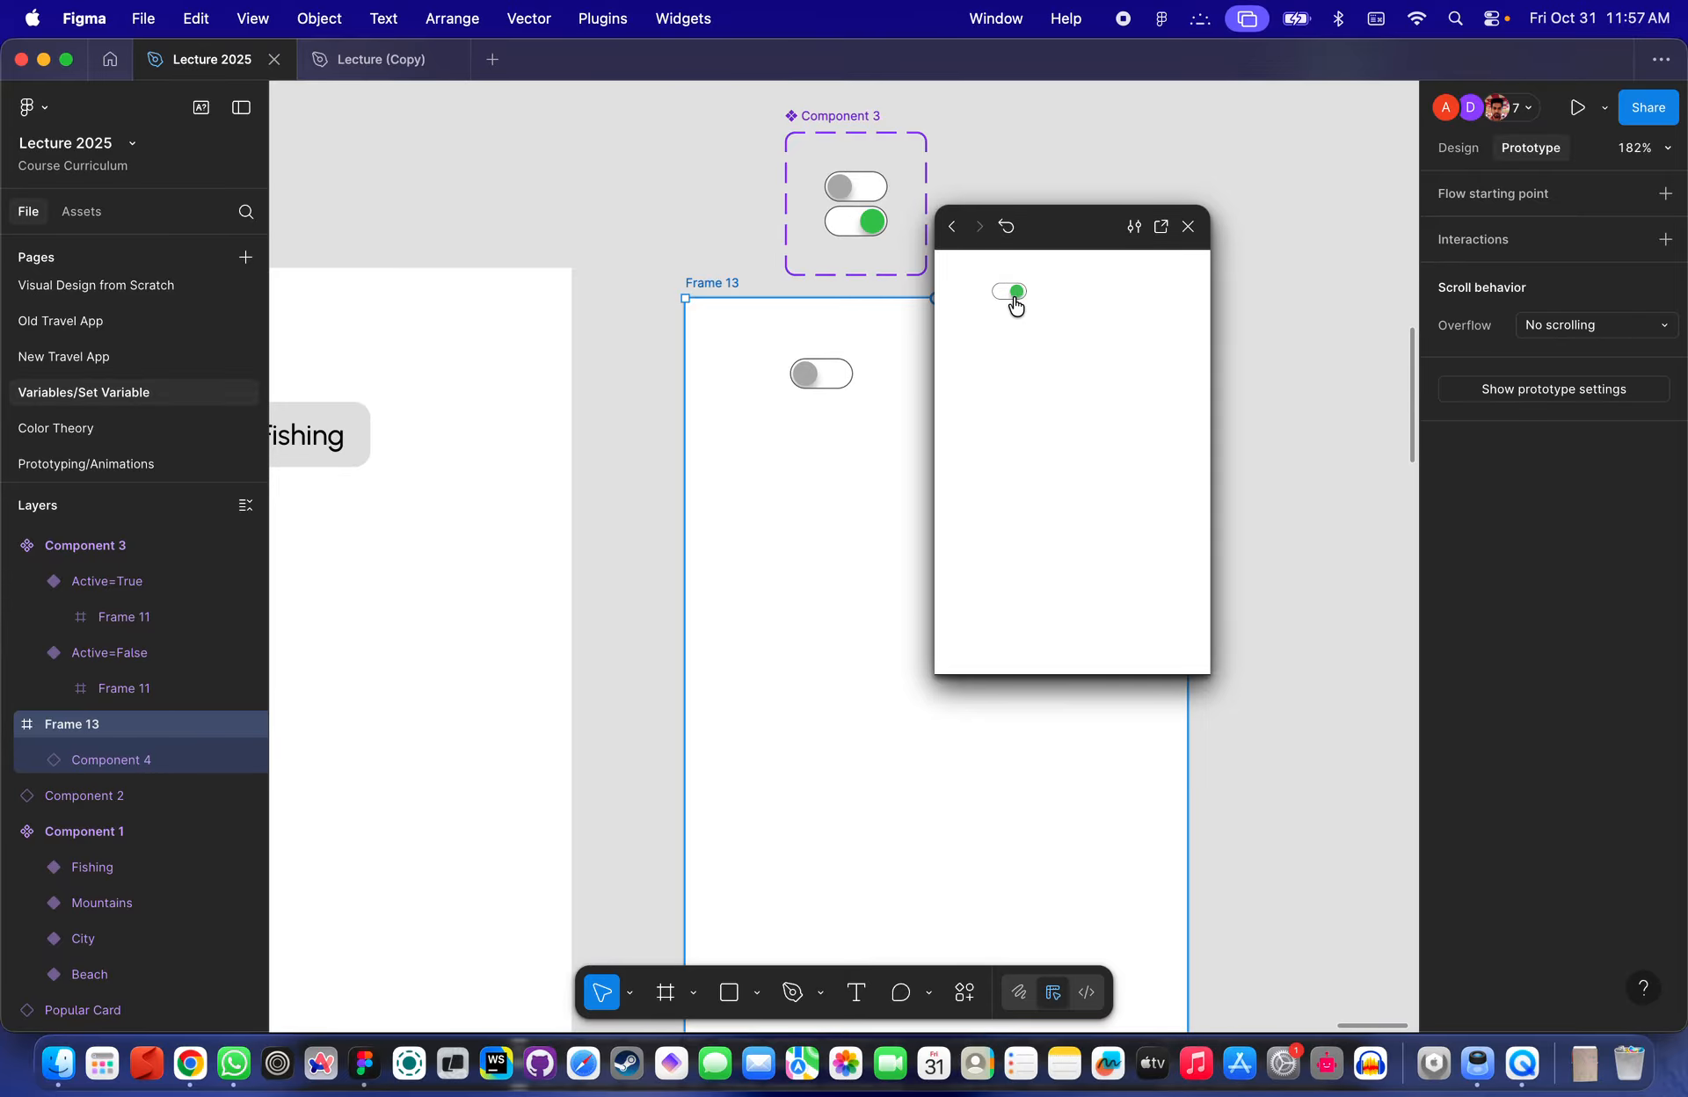
{"action": "left_click", "coordinate": [1187, 226]}
{"action": "left_click", "coordinate": [826, 426]}
{"action": "scroll", "coordinate": [827, 426], "scroll_direction": "up", "scroll_amount": 3}
{"action": "scroll", "coordinate": [826, 426], "scroll_direction": "down", "scroll_amount": 5}
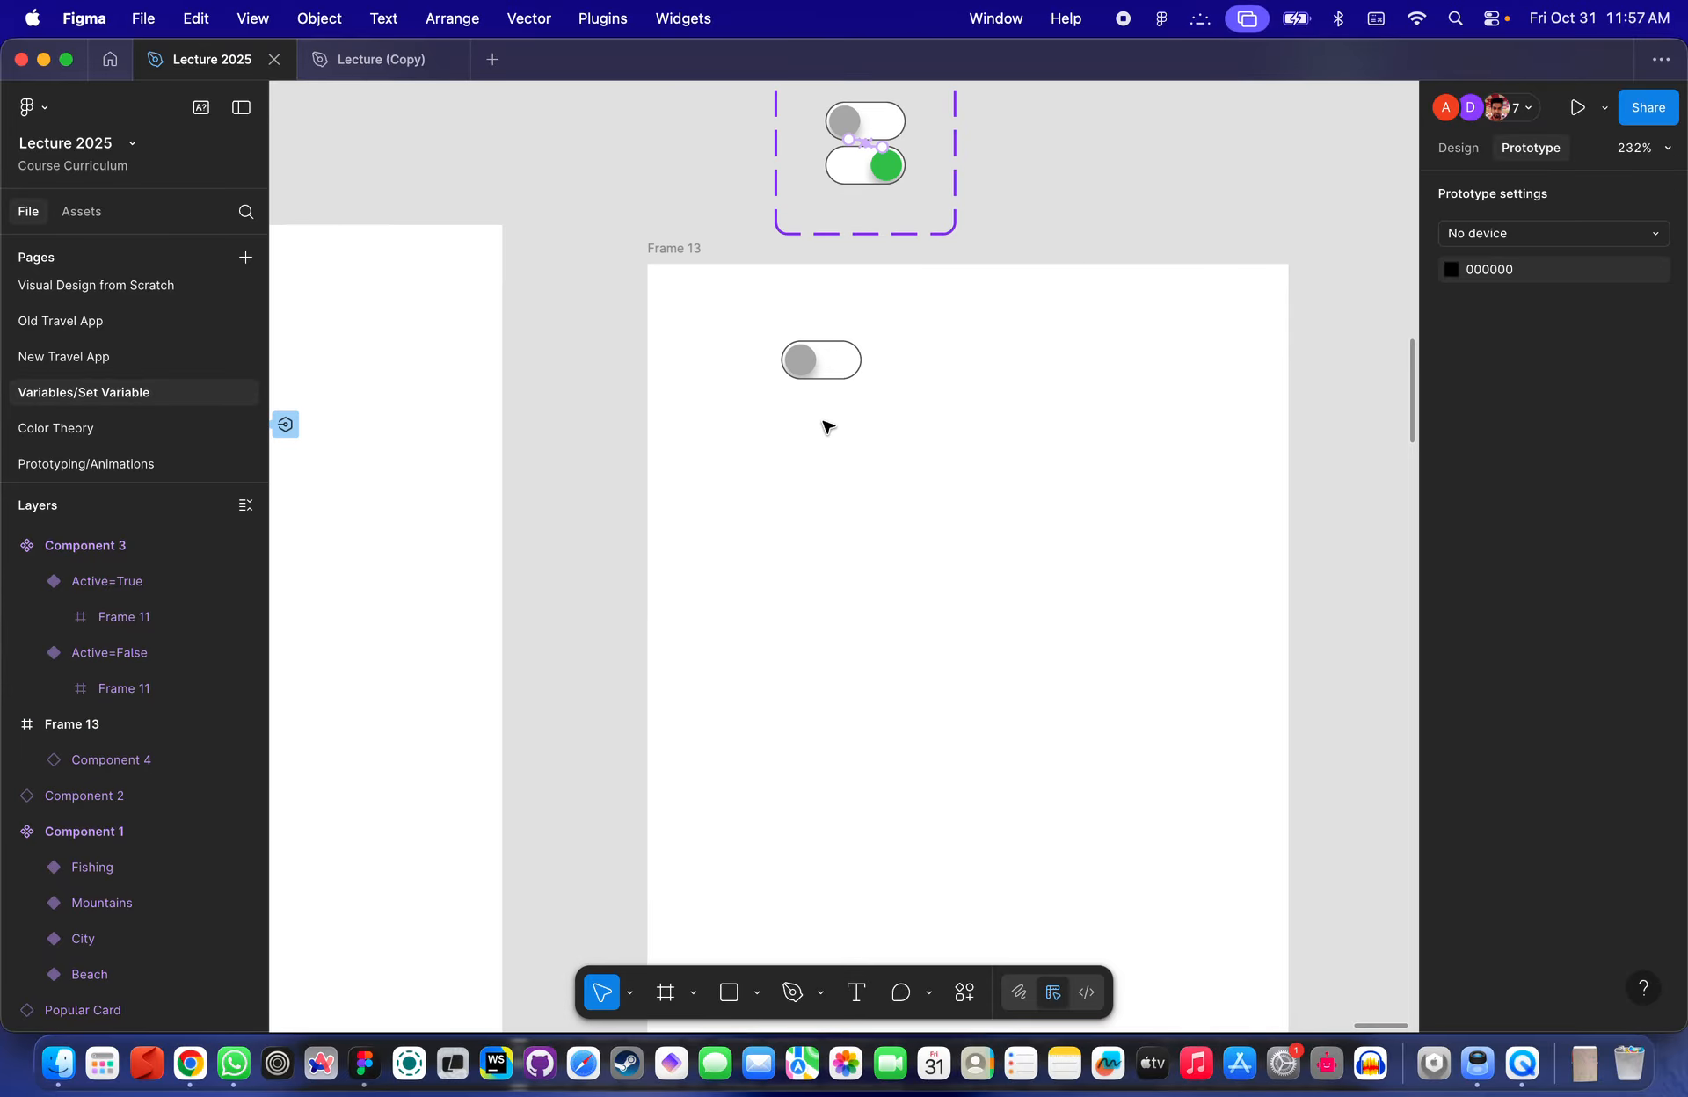
{"action": "scroll", "coordinate": [826, 426], "scroll_direction": "up", "scroll_amount": 3}
{"action": "scroll", "coordinate": [826, 426], "scroll_direction": "up", "scroll_amount": 1}
{"action": "left_click", "coordinate": [813, 376]}
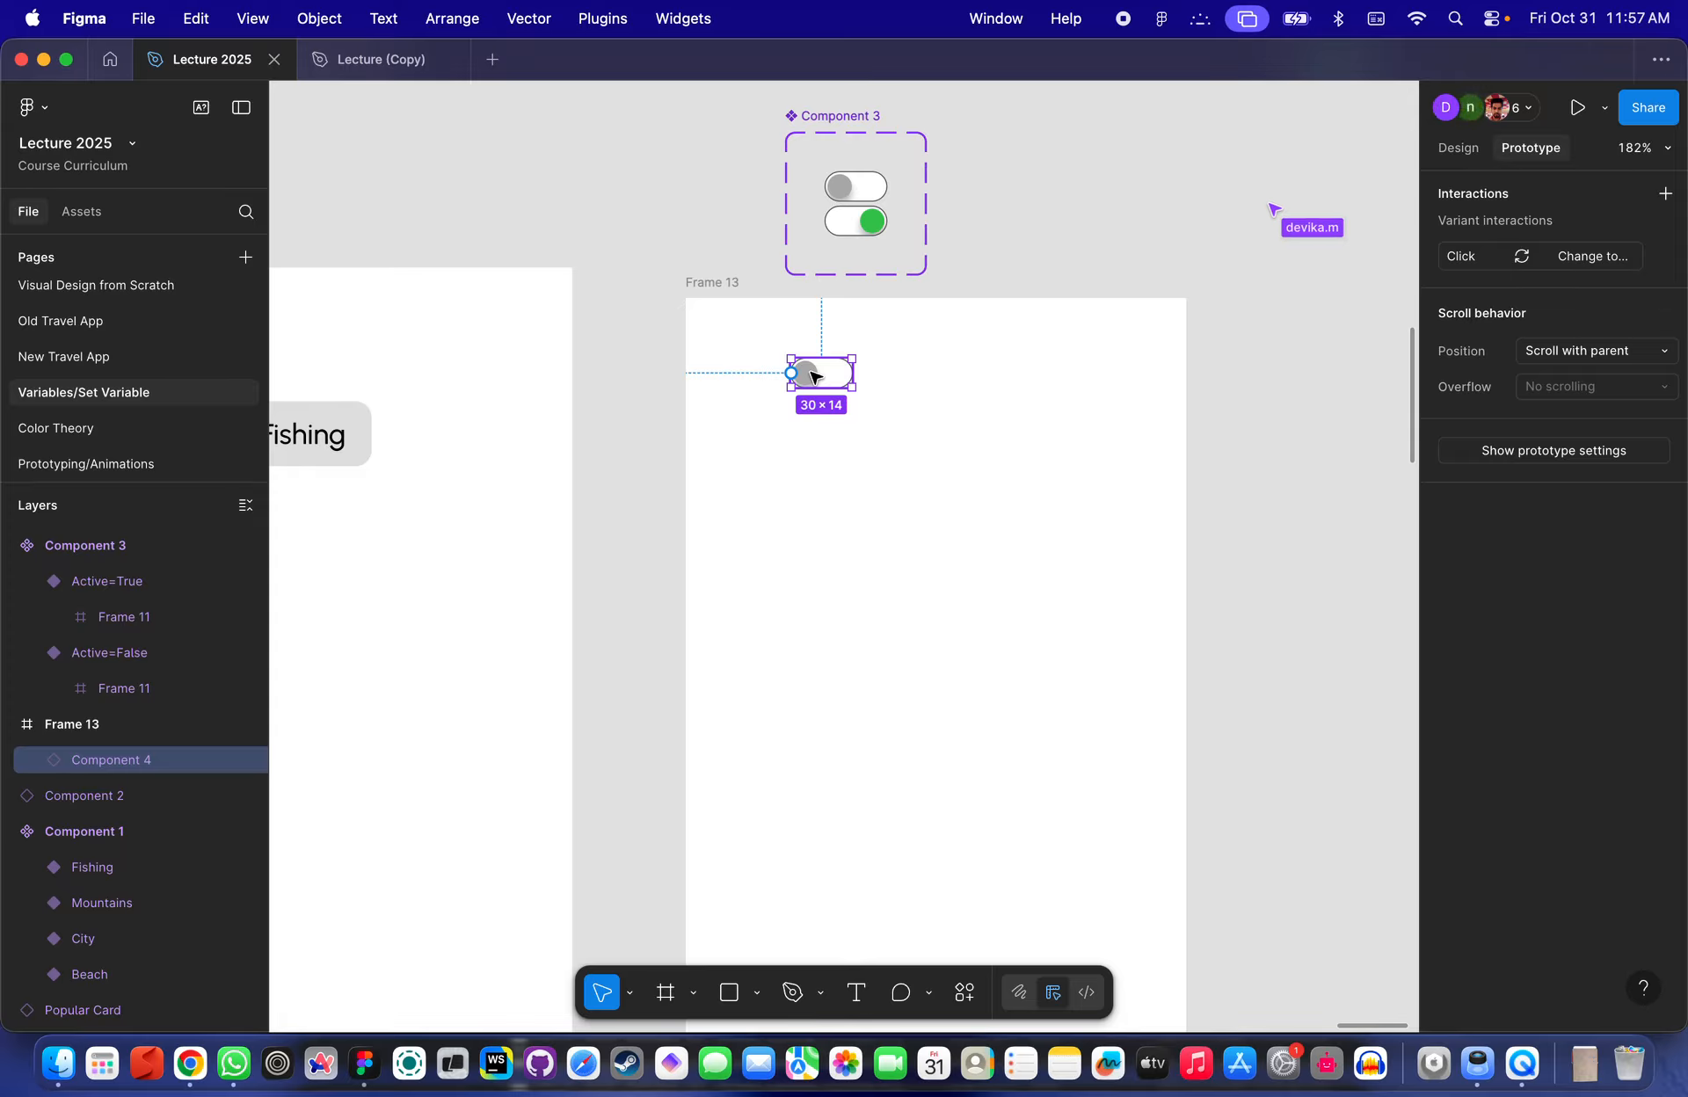
{"action": "scroll", "coordinate": [885, 404], "scroll_direction": "left", "scroll_amount": 4}
{"action": "scroll", "coordinate": [886, 405], "scroll_direction": "down", "scroll_amount": 2}
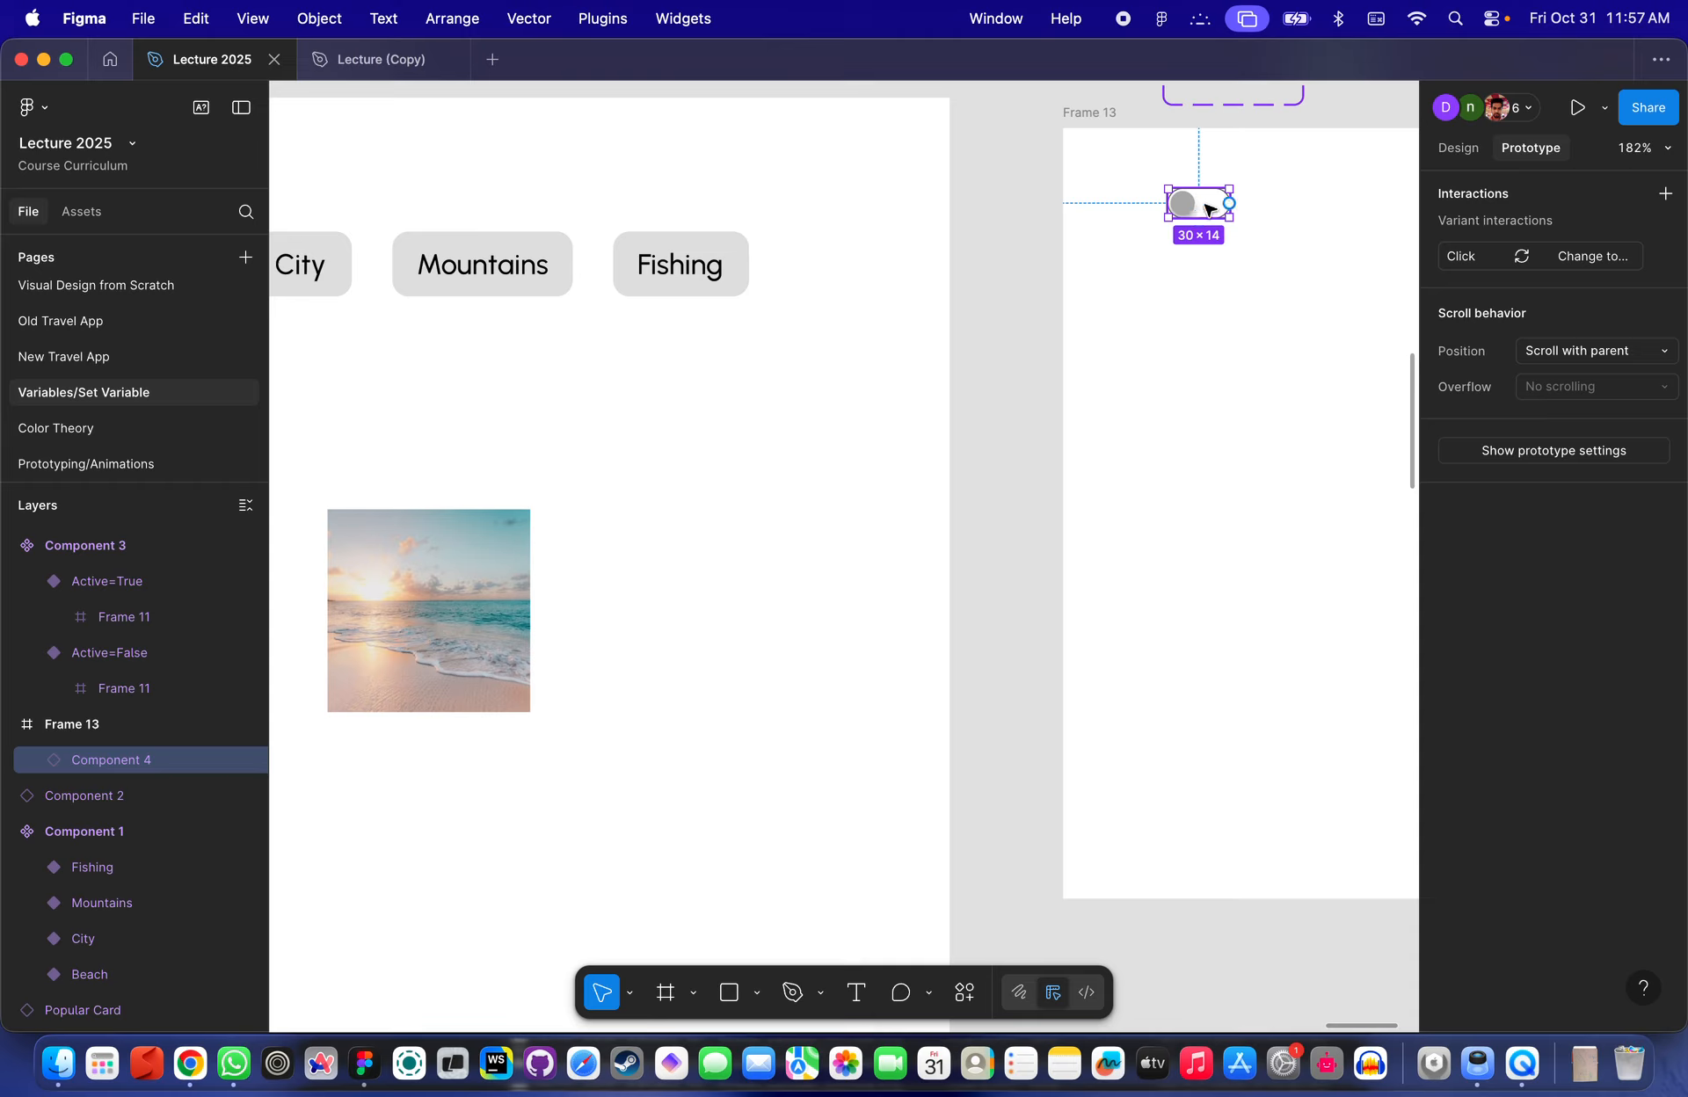
{"action": "scroll", "coordinate": [794, 361], "scroll_direction": "left", "scroll_amount": 3}
{"action": "scroll", "coordinate": [795, 361], "scroll_direction": "down", "scroll_amount": 2}
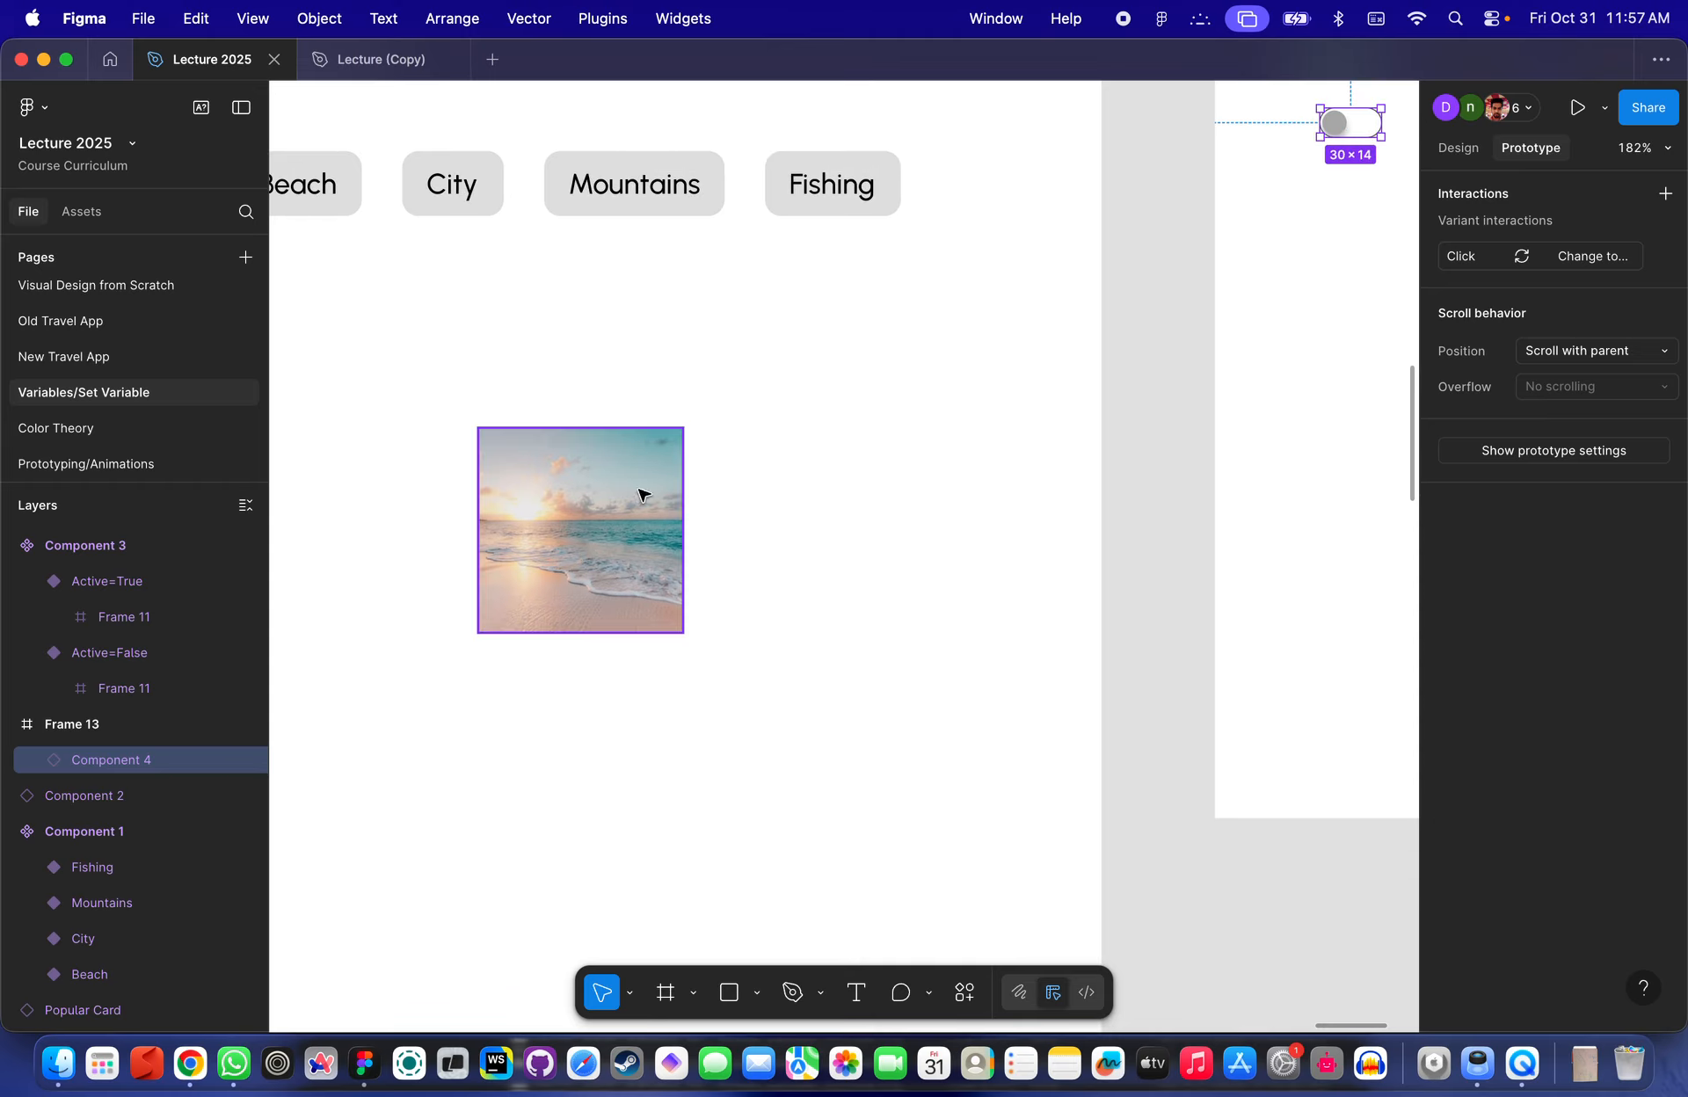
{"action": "scroll", "coordinate": [596, 489], "scroll_direction": "left", "scroll_amount": 5}
{"action": "scroll", "coordinate": [596, 489], "scroll_direction": "down", "scroll_amount": 2}
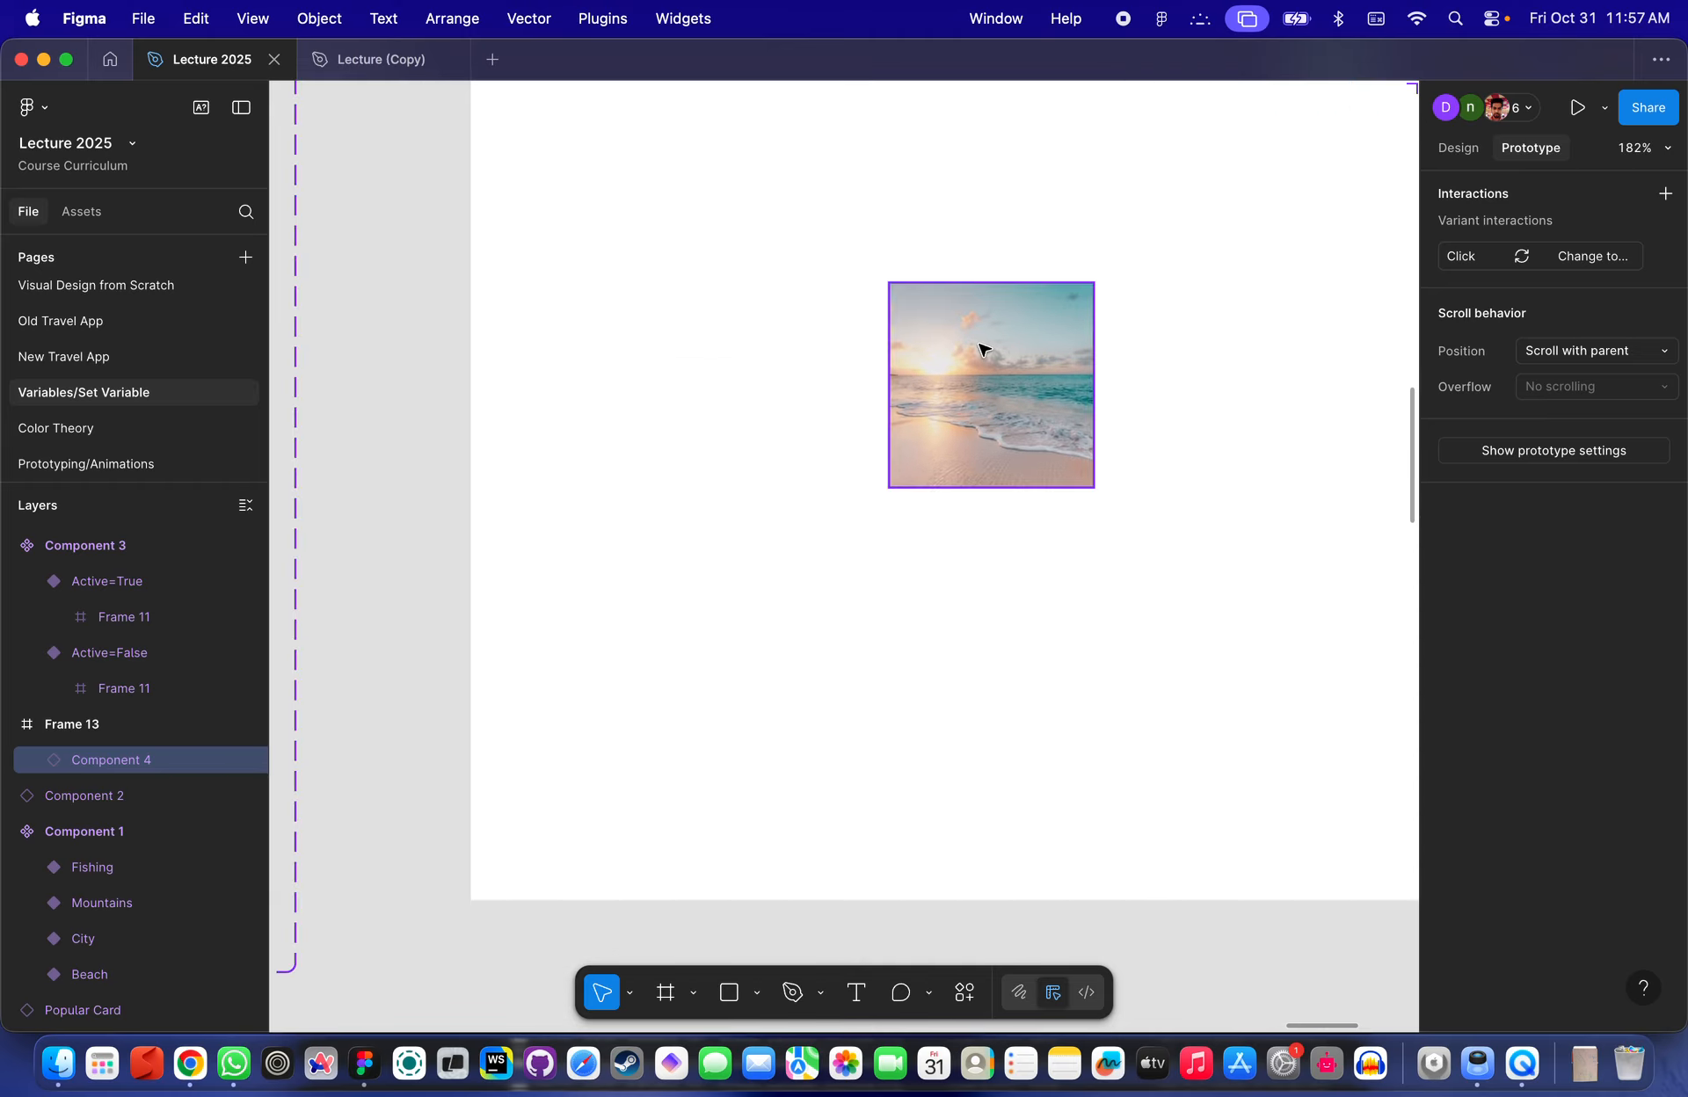
{"action": "scroll", "coordinate": [982, 349], "scroll_direction": "down", "scroll_amount": 5}
{"action": "scroll", "coordinate": [984, 350], "scroll_direction": "right", "scroll_amount": 3}
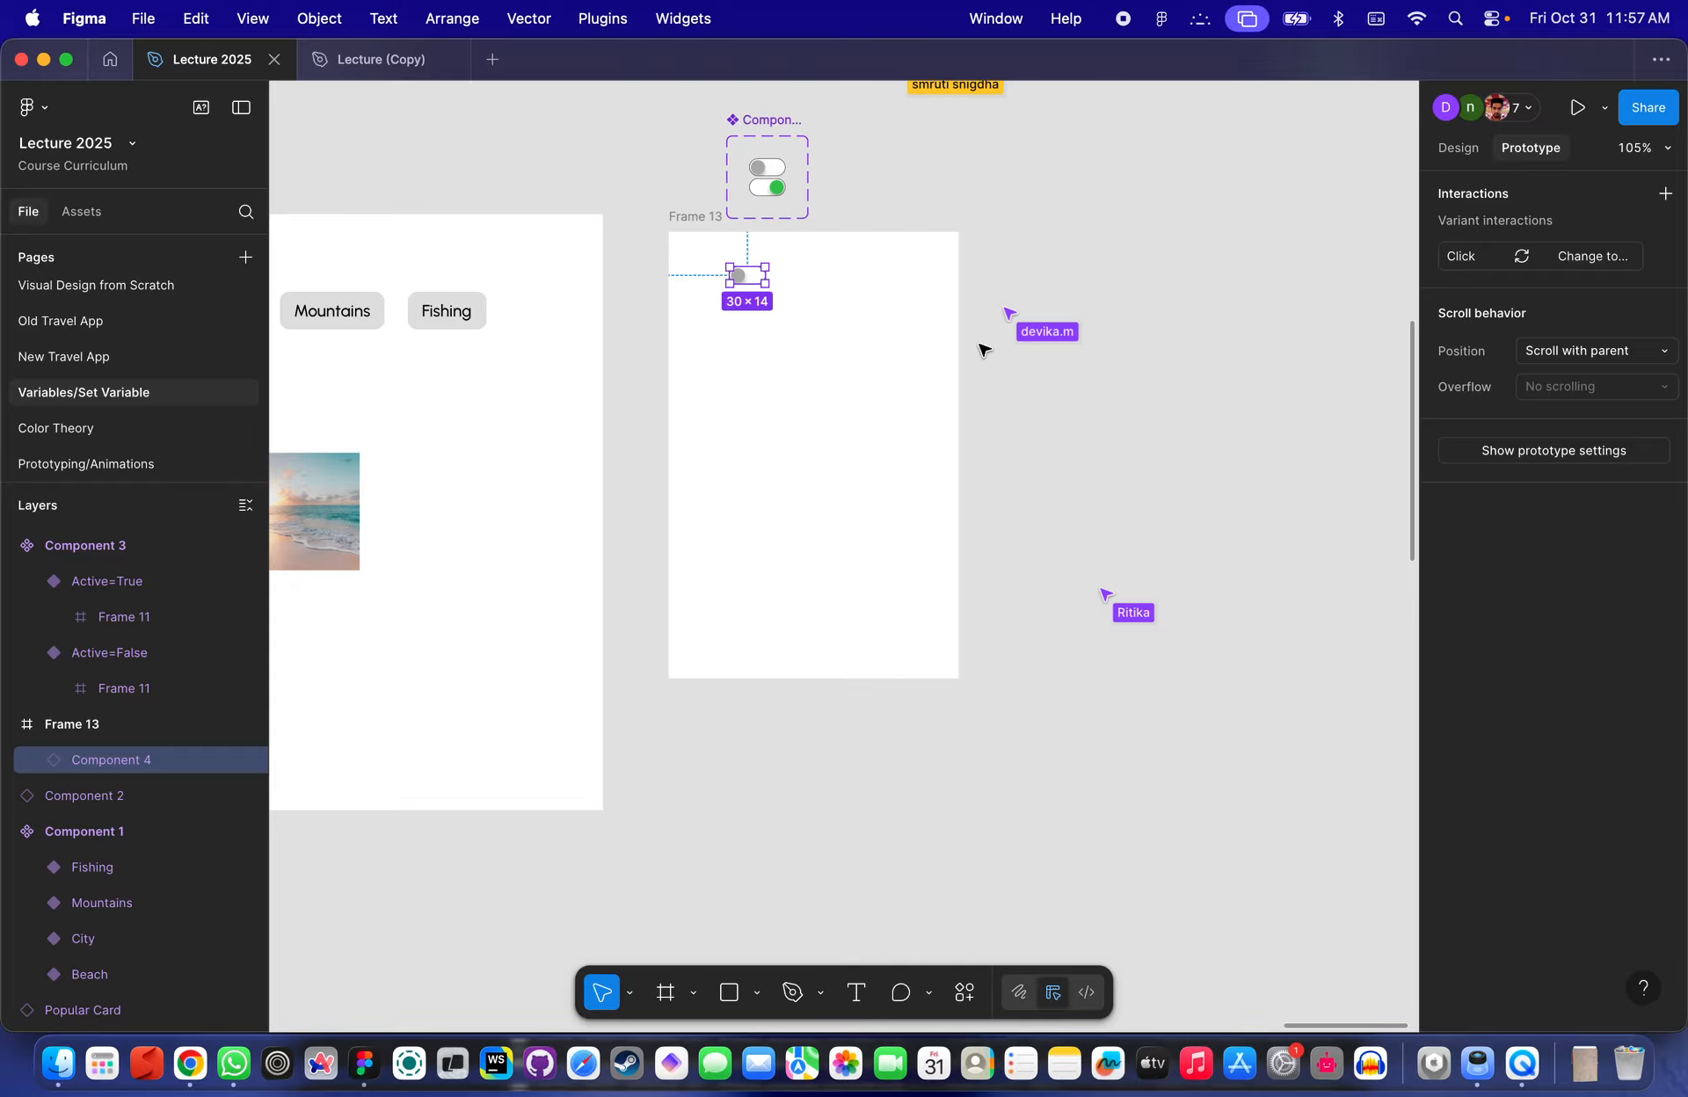
- Duplicate the Beach, City, Mountains and Fishing variants inside Component 1
{"action": "left_click", "coordinate": [934, 258]}
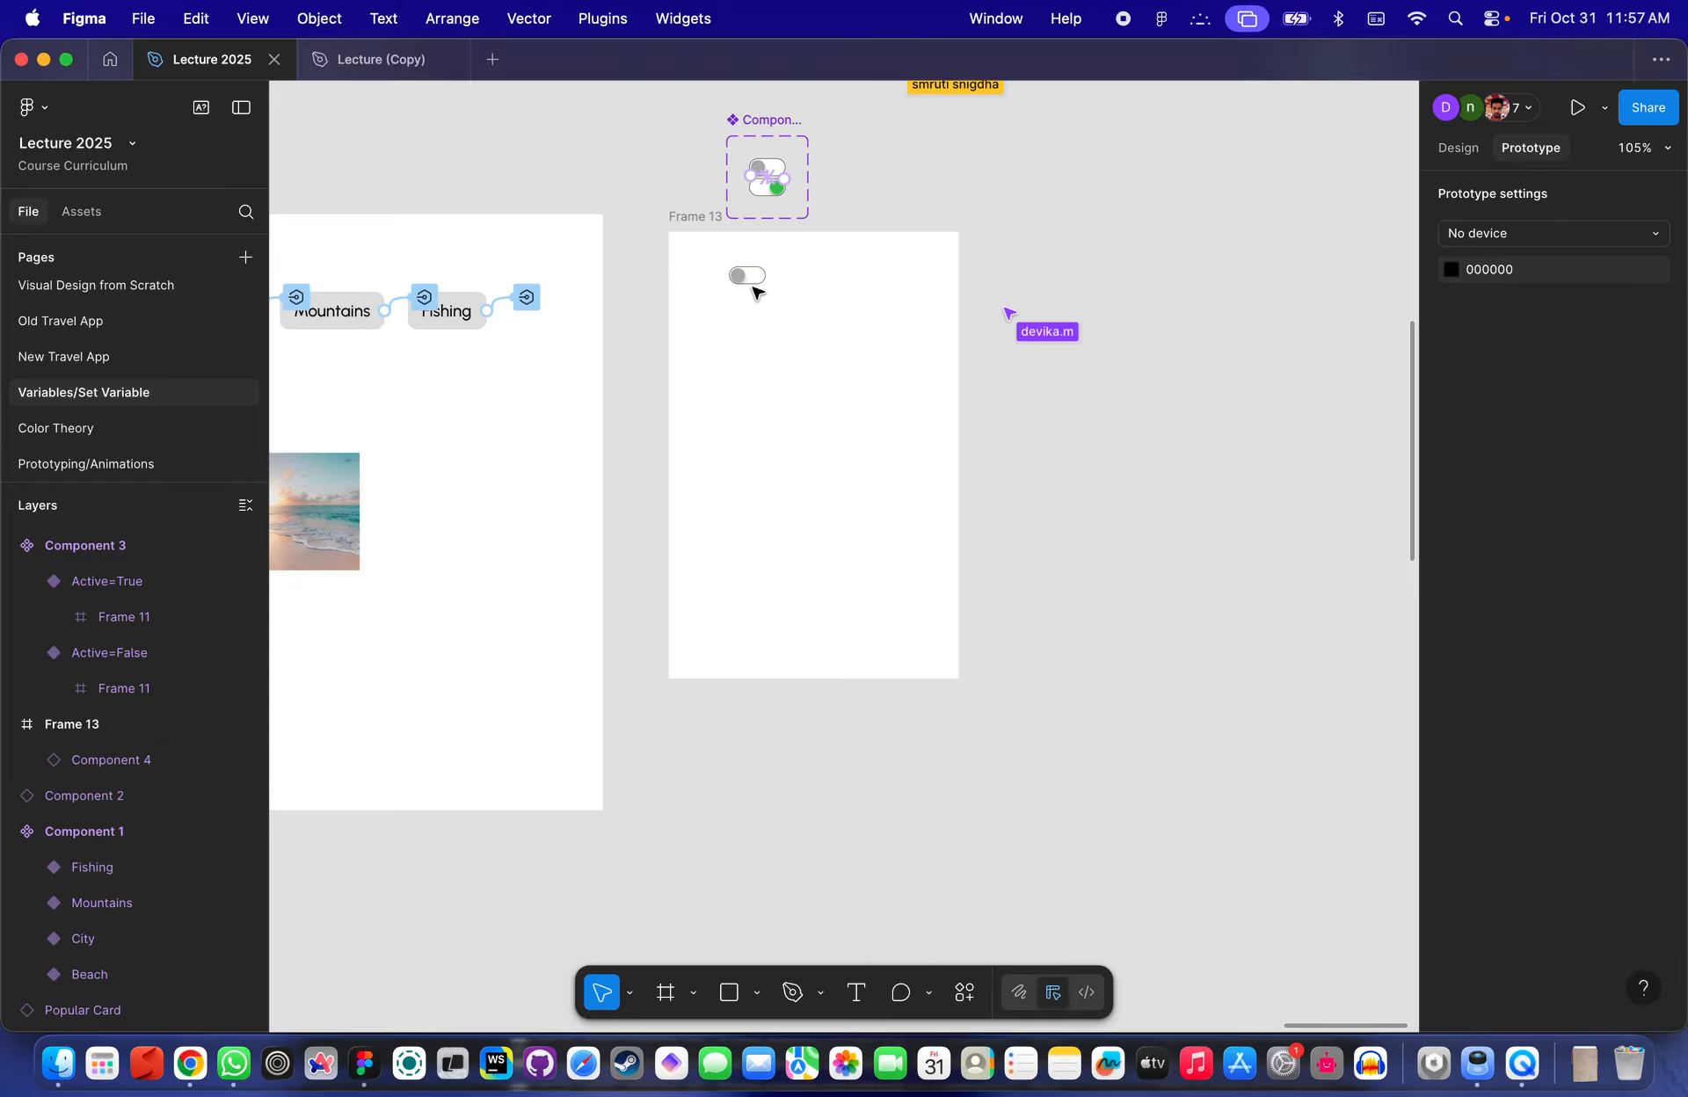
{"action": "scroll", "coordinate": [754, 290], "scroll_direction": "up", "scroll_amount": 5}
{"action": "scroll", "coordinate": [882, 327], "scroll_direction": "left", "scroll_amount": 10}
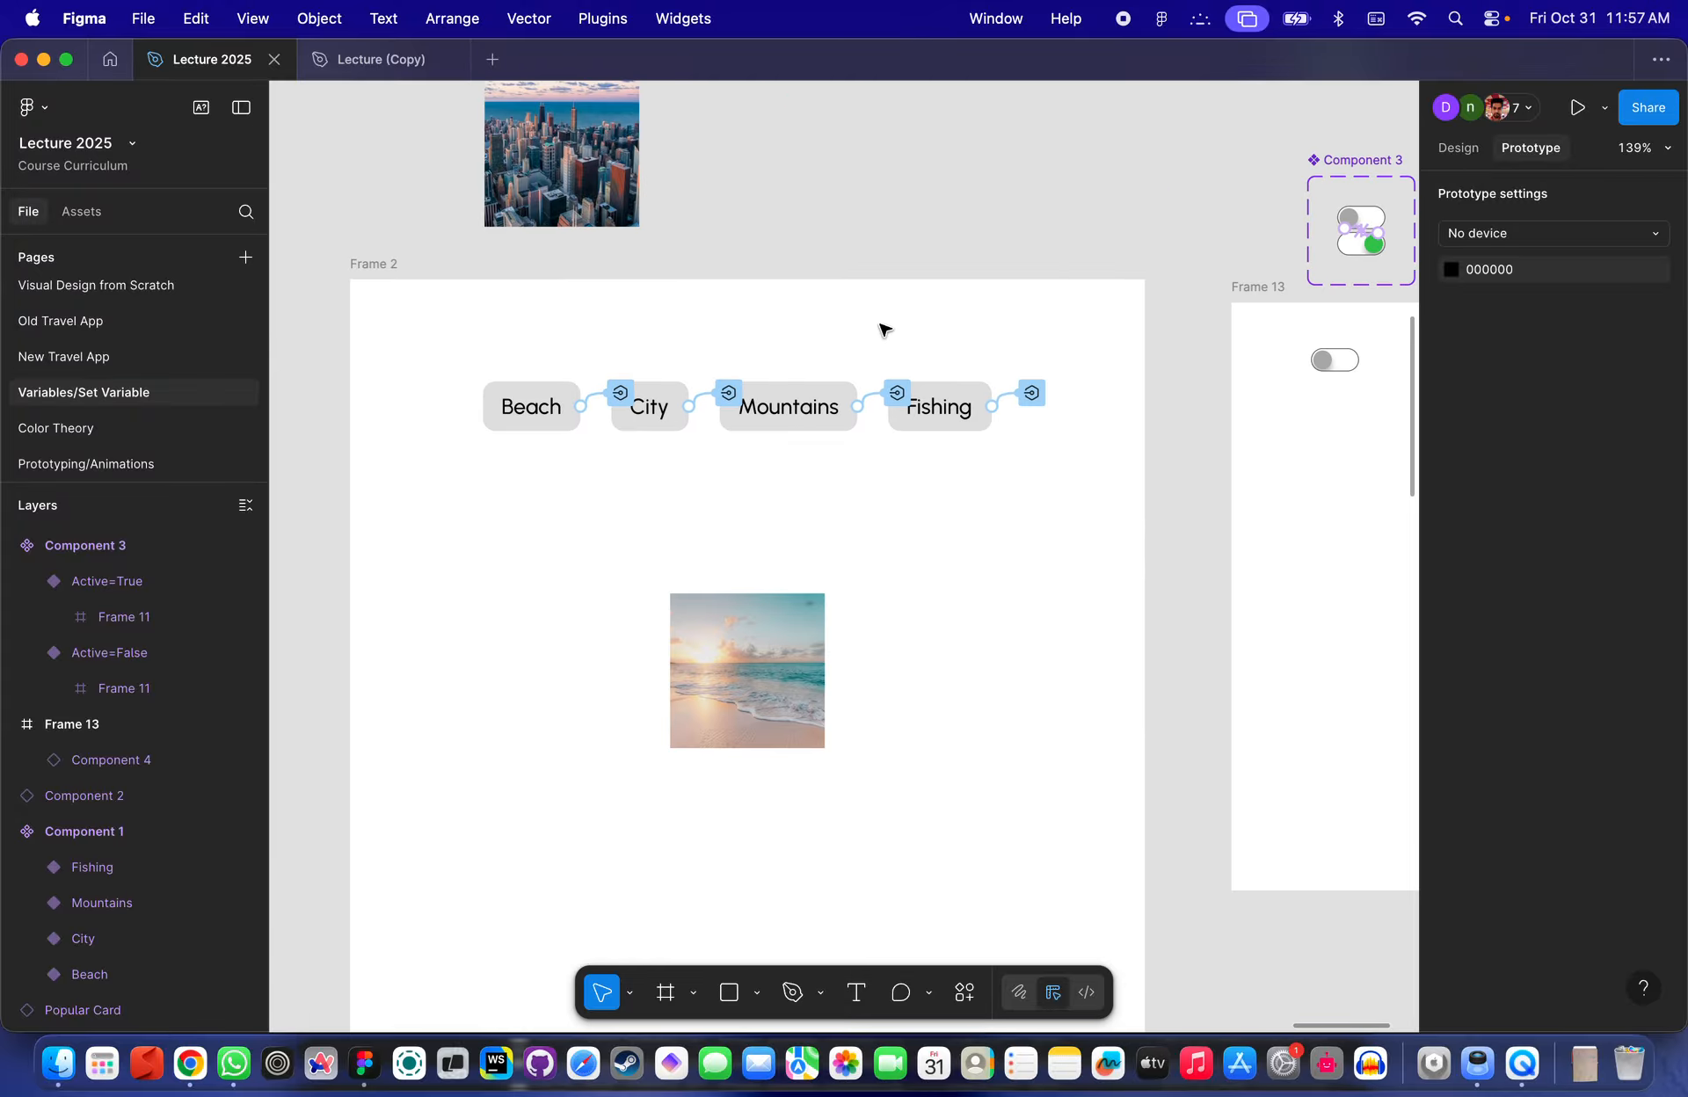
{"action": "scroll", "coordinate": [881, 328], "scroll_direction": "down", "scroll_amount": 5}
{"action": "scroll", "coordinate": [1010, 331], "scroll_direction": "left", "scroll_amount": 8}
{"action": "scroll", "coordinate": [705, 301], "scroll_direction": "up", "scroll_amount": 5}
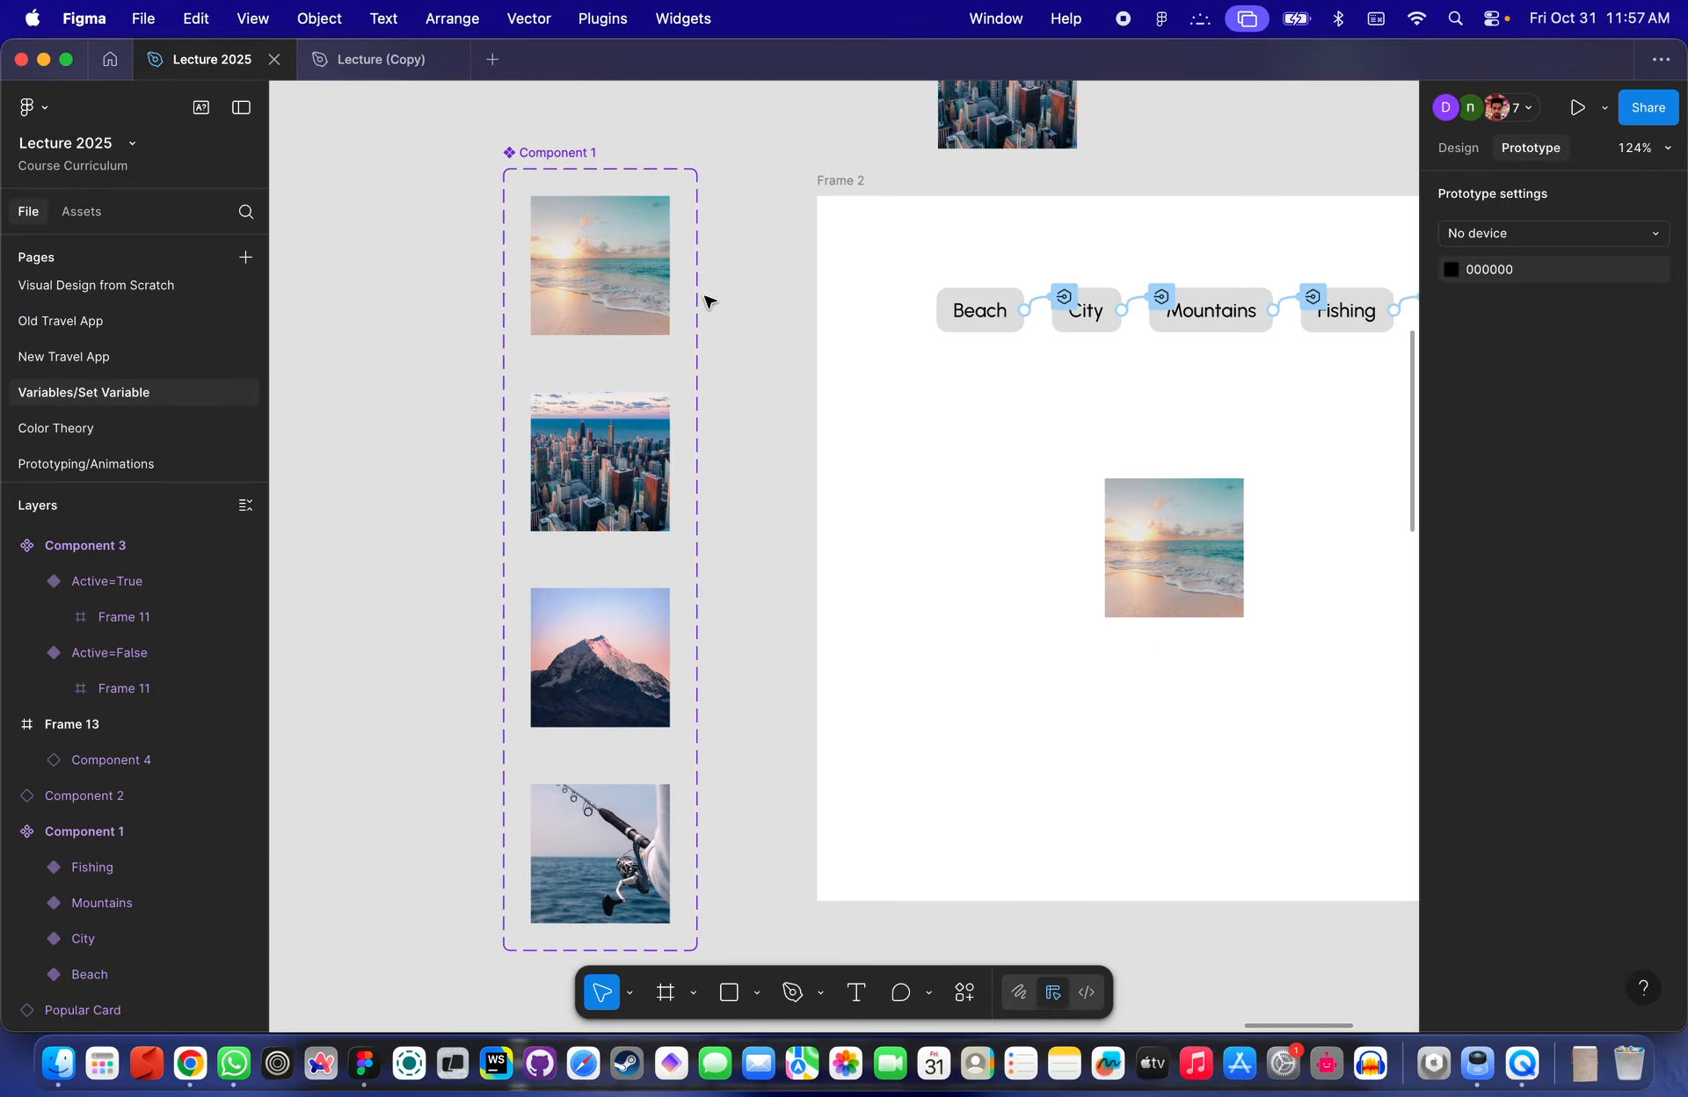
{"action": "scroll", "coordinate": [704, 301], "scroll_direction": "down", "scroll_amount": 3}
{"action": "scroll", "coordinate": [704, 301], "scroll_direction": "left", "scroll_amount": 3}
{"action": "scroll", "coordinate": [710, 290], "scroll_direction": "down", "scroll_amount": 5}
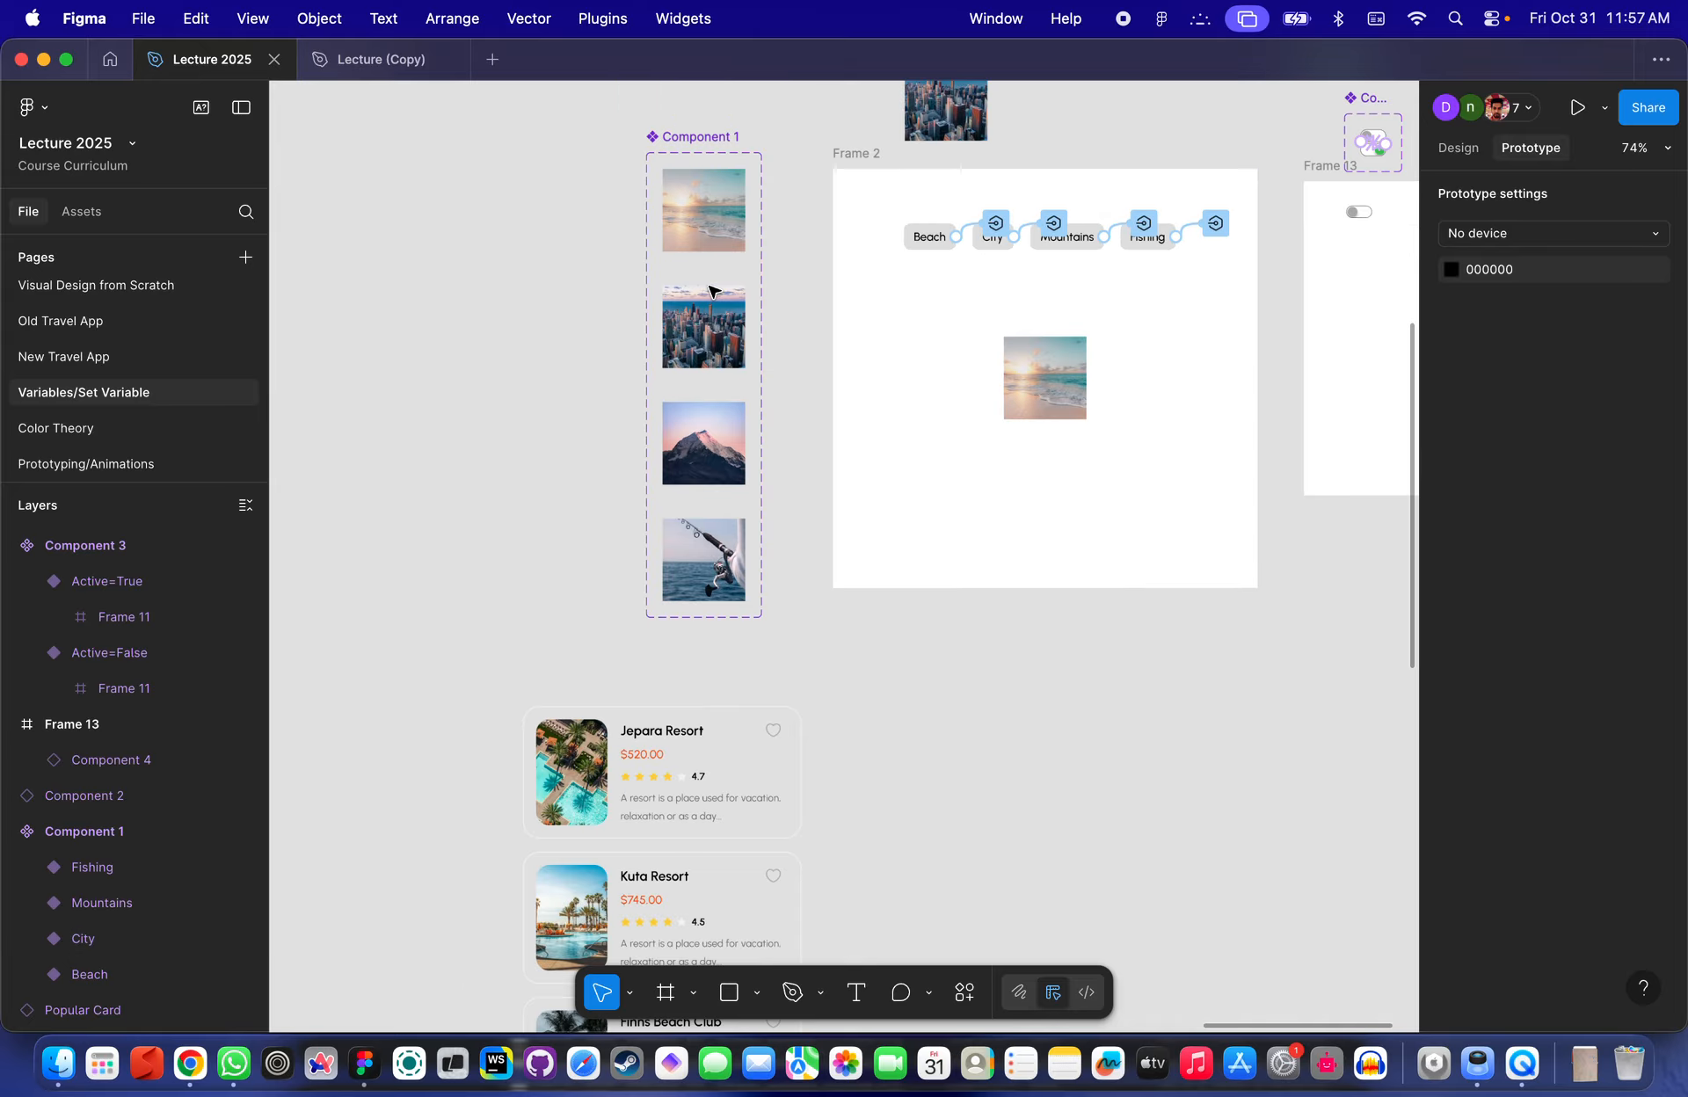
{"action": "left_click", "coordinate": [677, 215]}
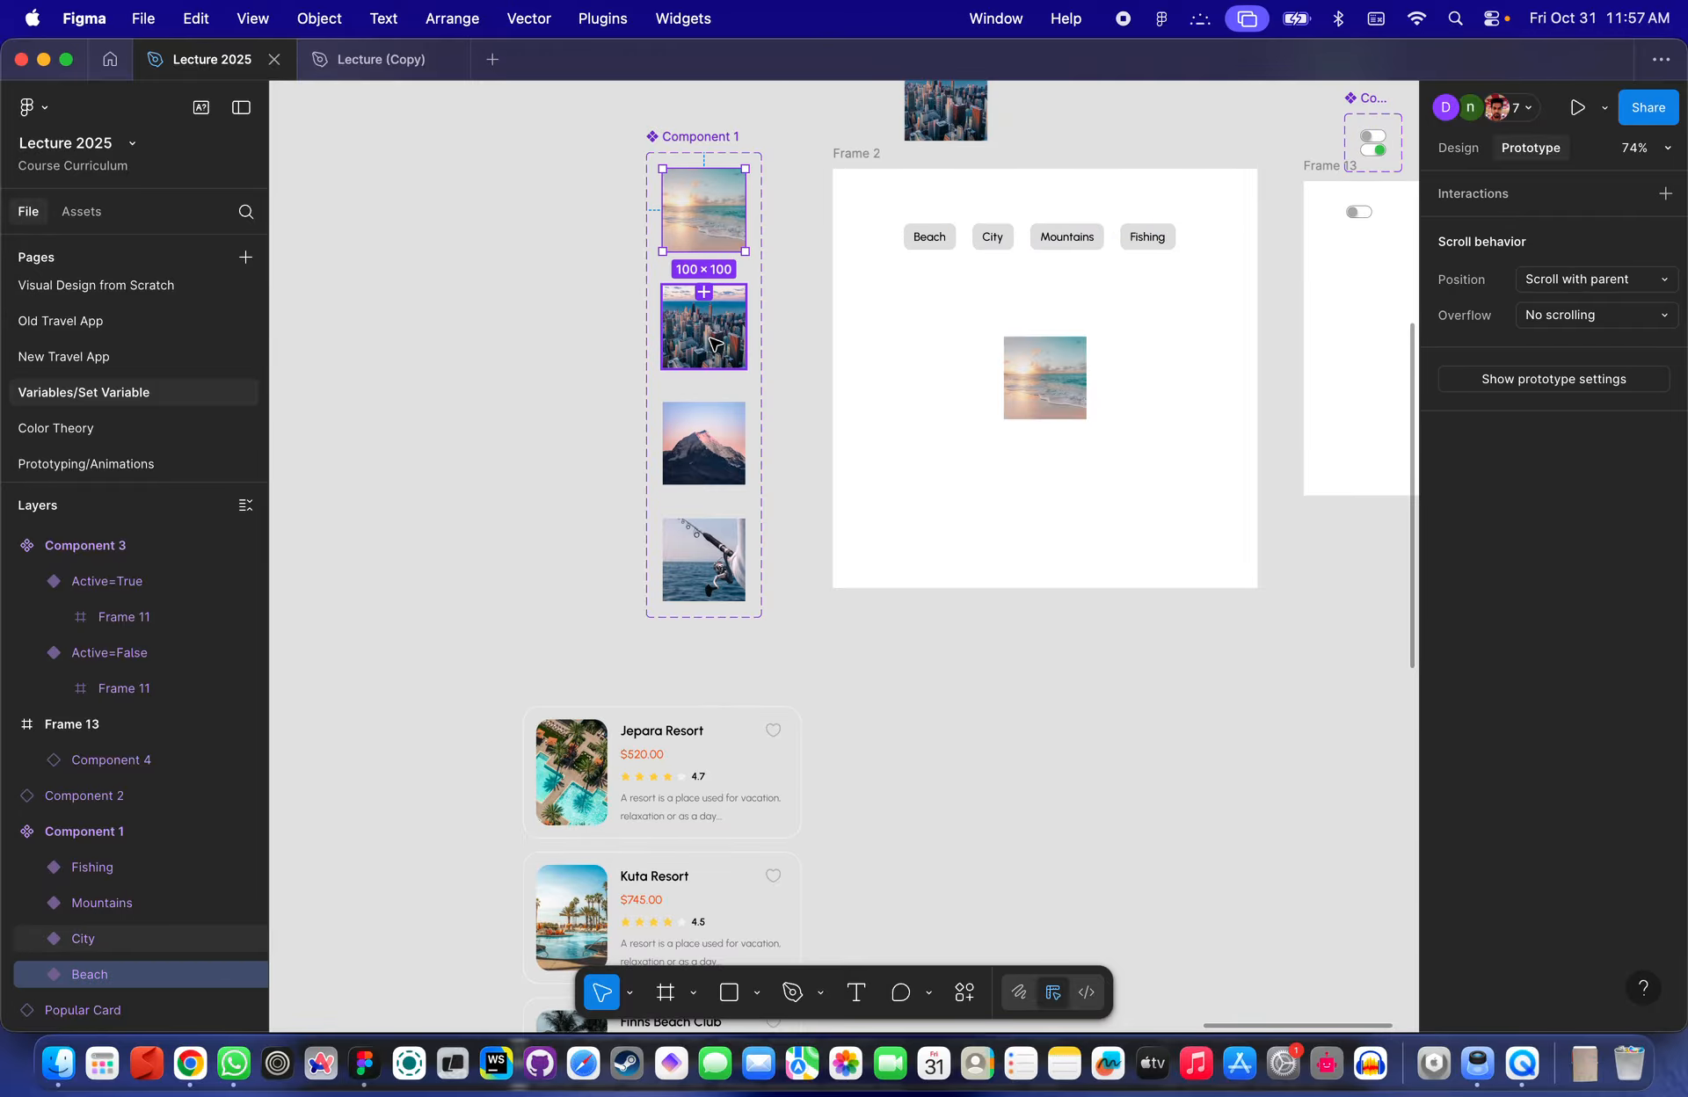
{"action": "left_click", "coordinate": [712, 334], "text": "shift"}
{"action": "left_click", "coordinate": [712, 444], "text": "shift"}
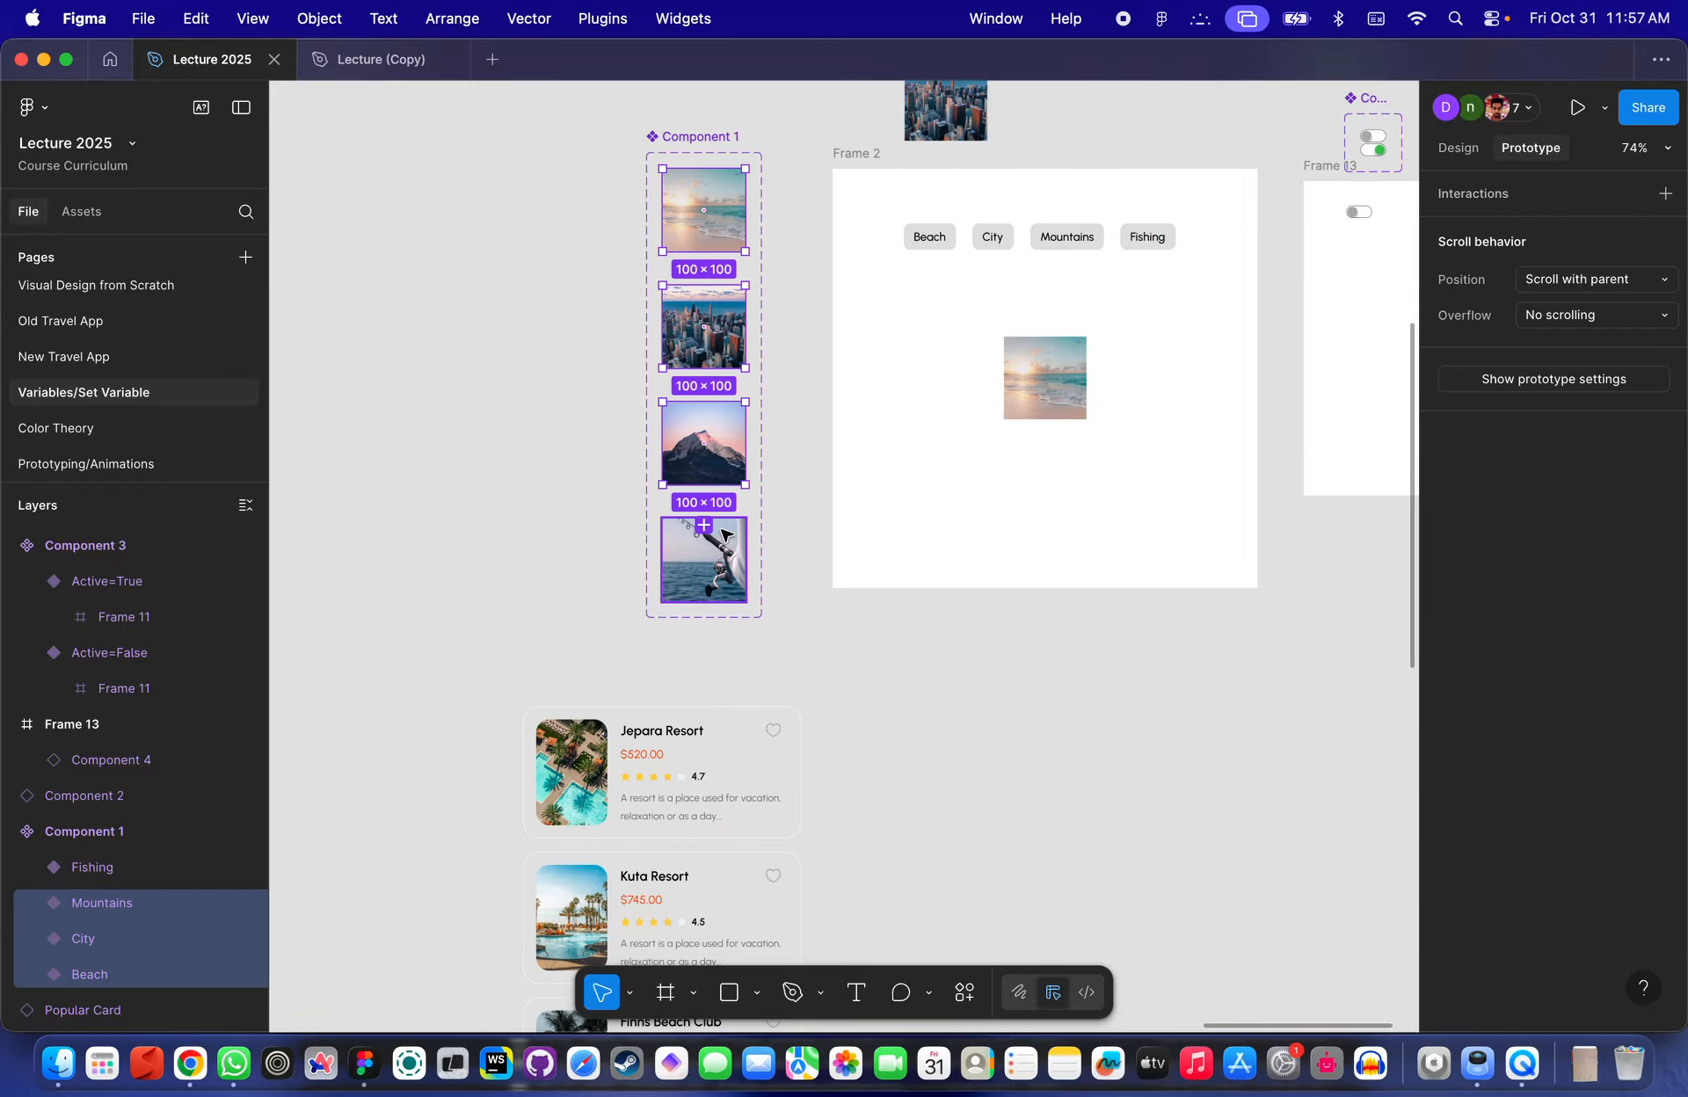
{"action": "scroll", "coordinate": [738, 559], "scroll_direction": "down", "scroll_amount": 3}
{"action": "key", "text": "super+d"}
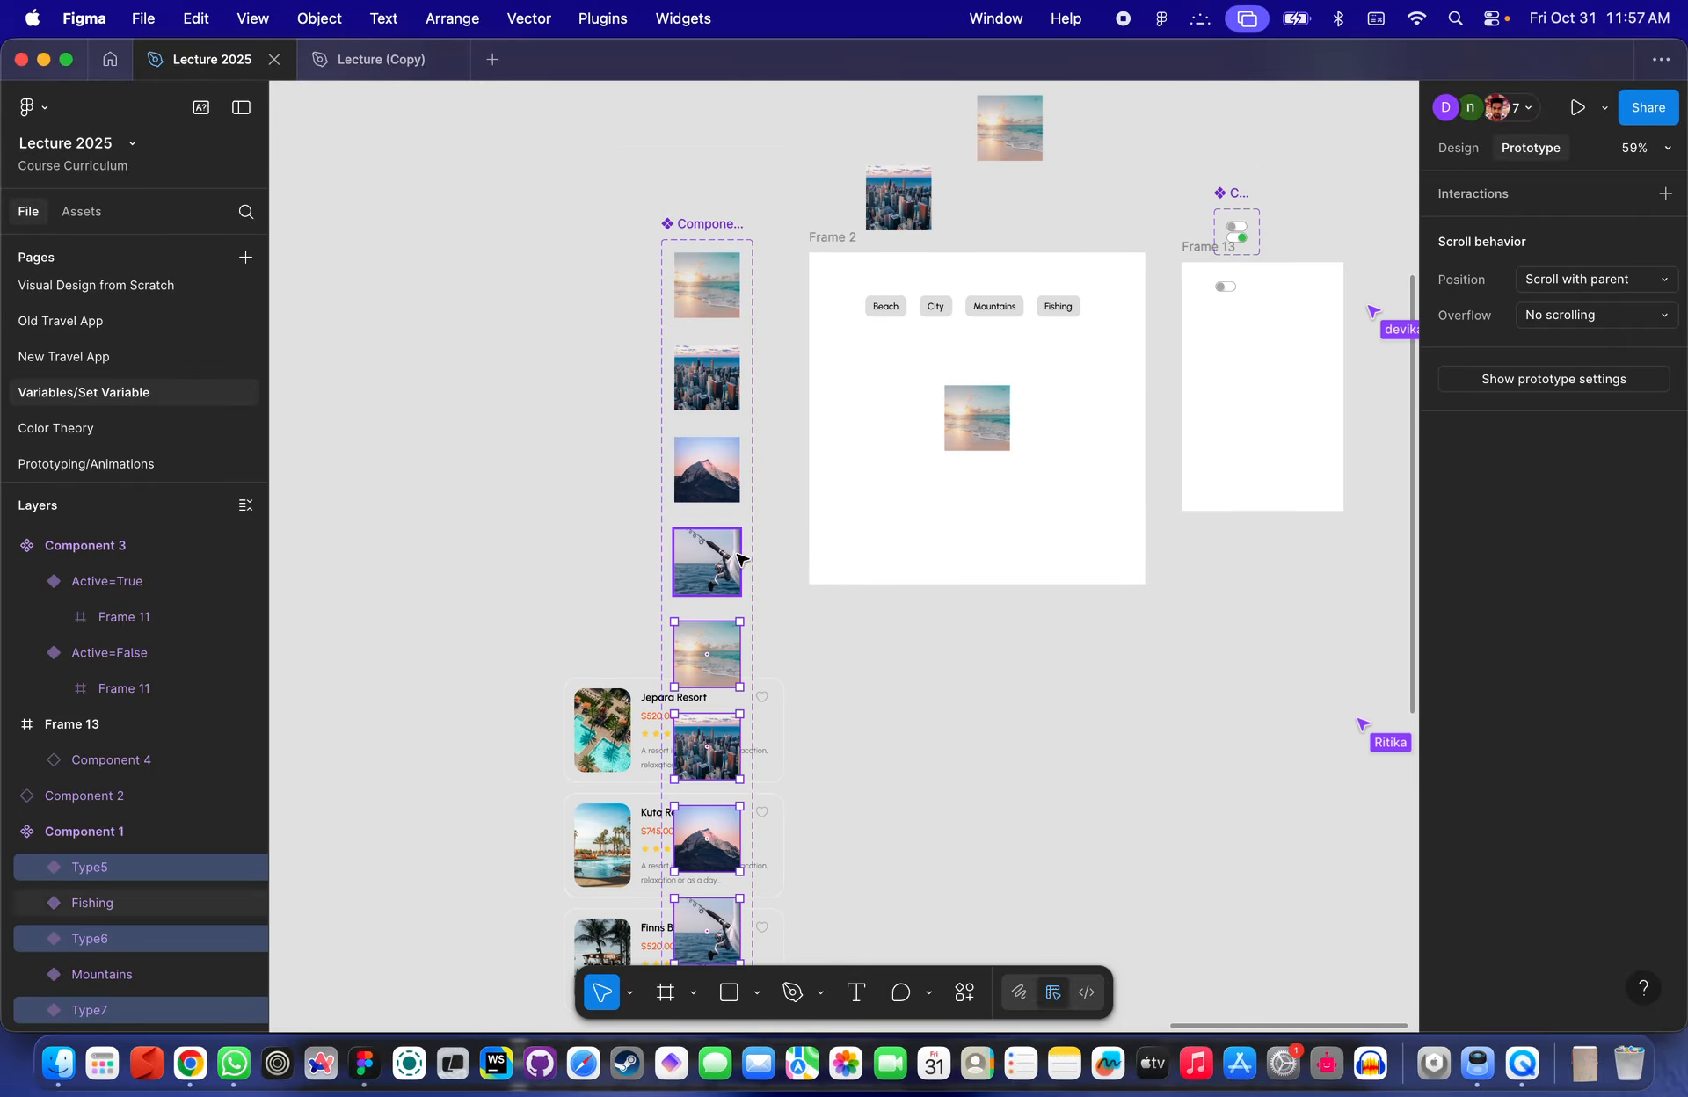
{"action": "scroll", "coordinate": [738, 558], "scroll_direction": "down", "scroll_amount": 5}
{"action": "left_click_drag", "start_coordinate": [728, 387], "coordinate": [636, 202]}
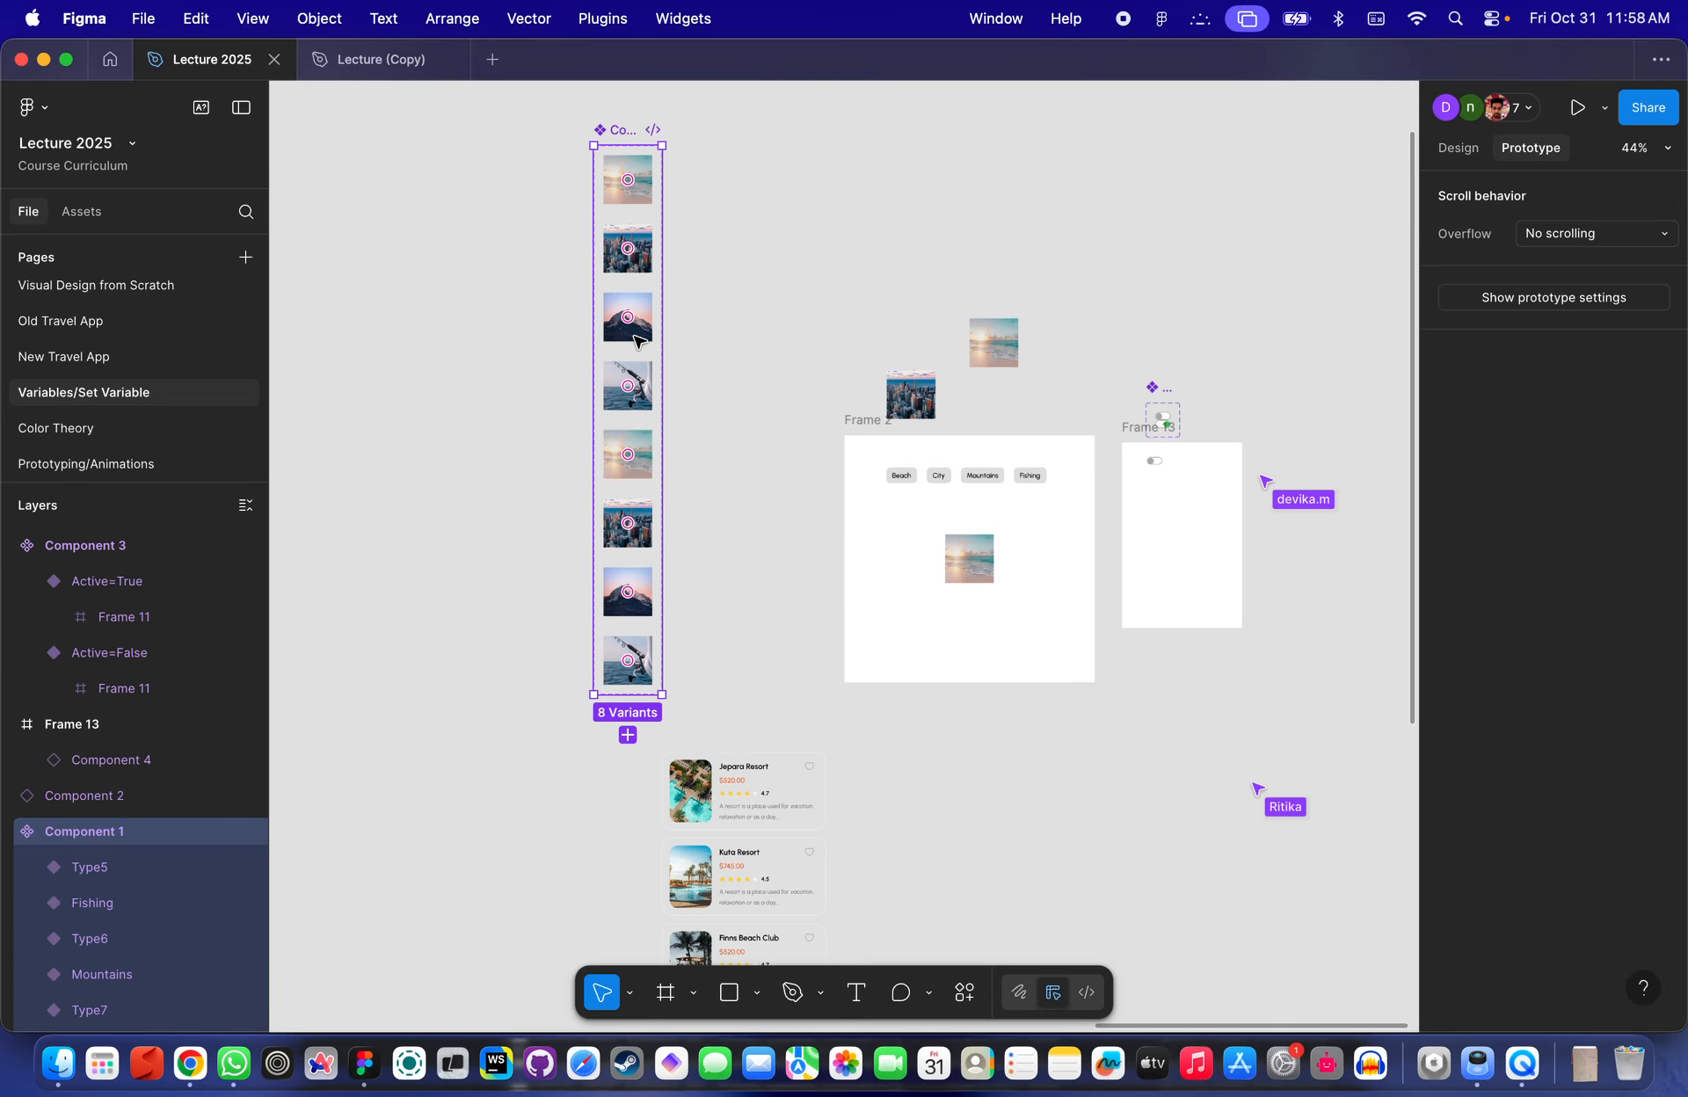
{"action": "scroll", "coordinate": [647, 483], "scroll_direction": "up", "scroll_amount": 5}
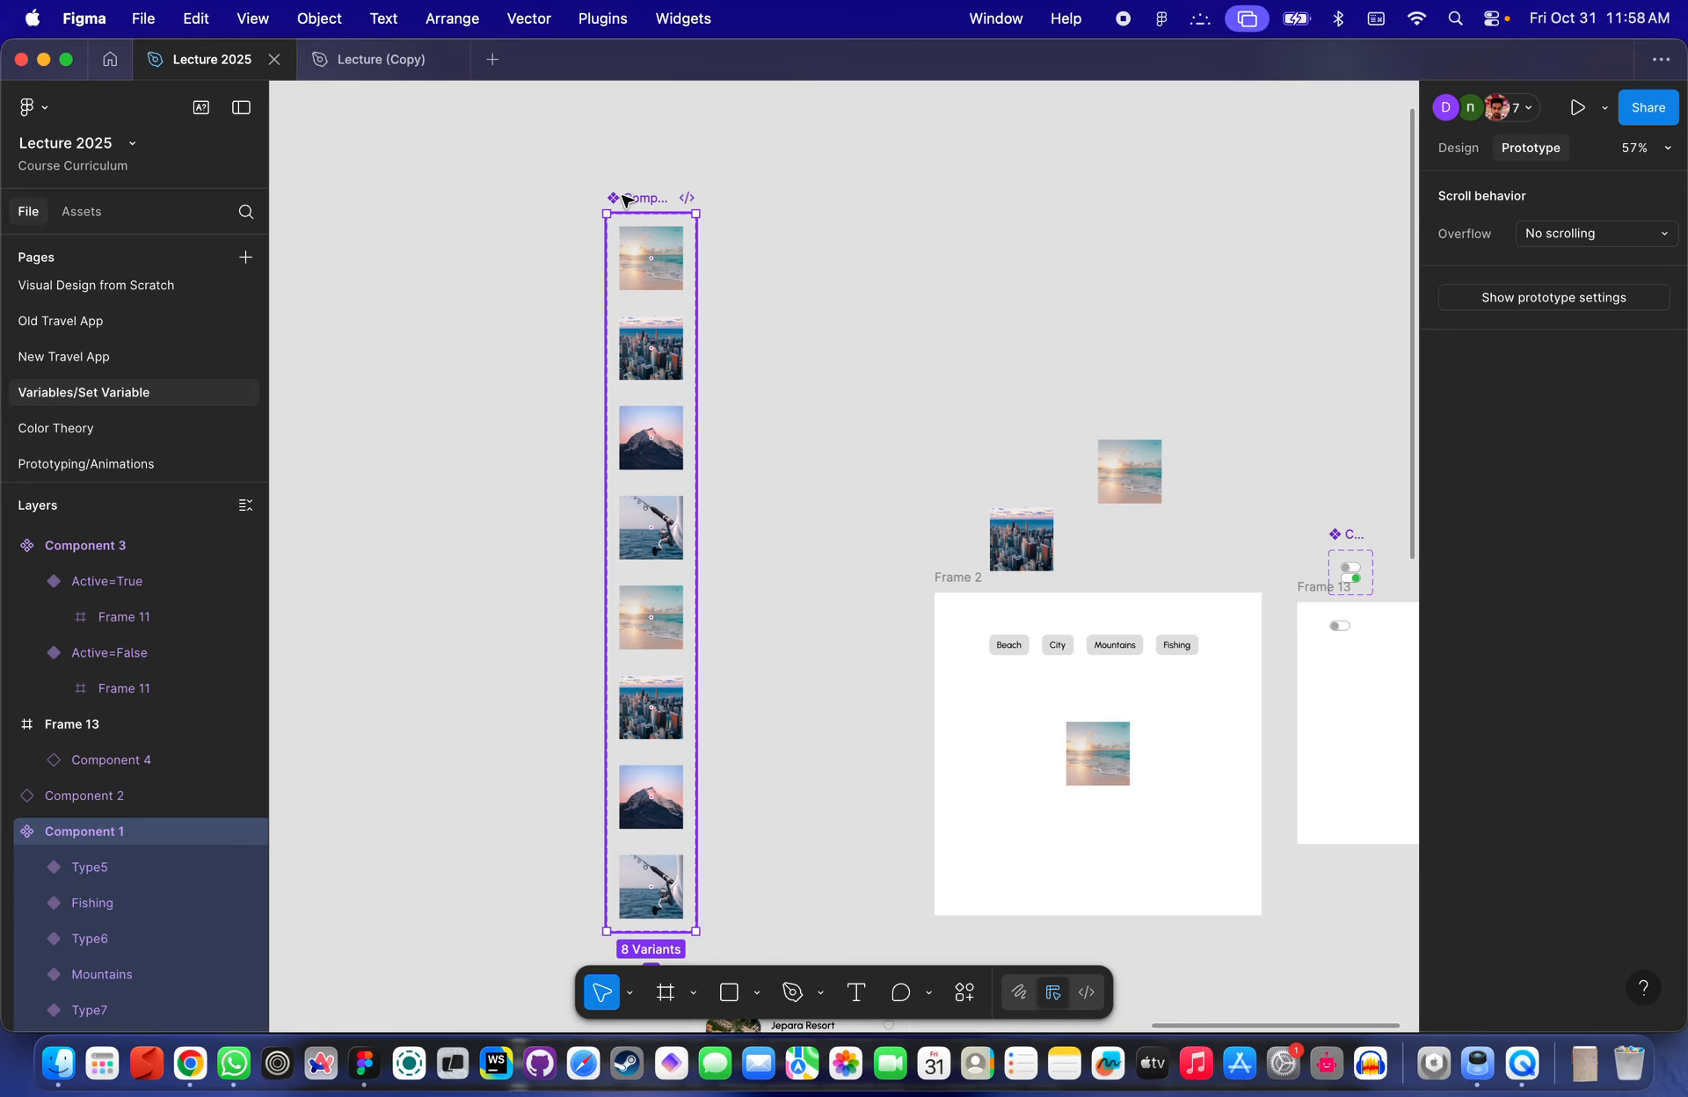
{"action": "left_click", "coordinate": [1456, 152]}
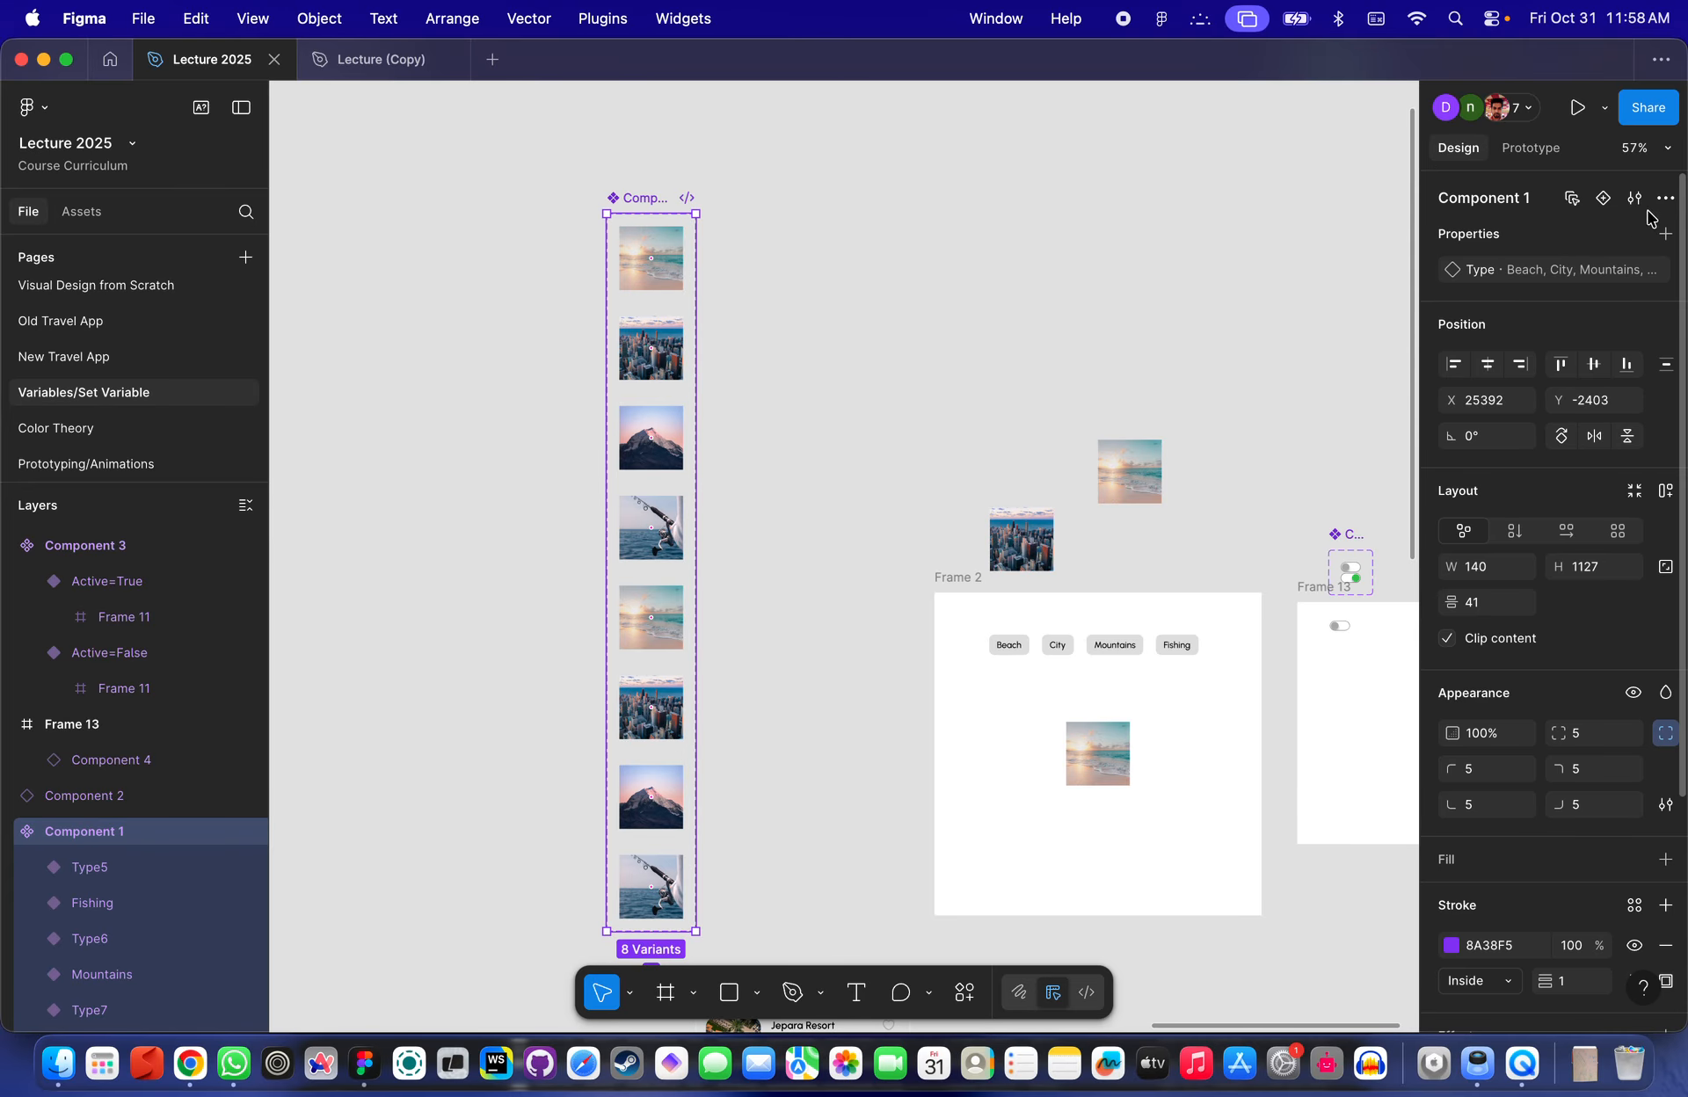
{"action": "left_click", "coordinate": [1665, 235]}
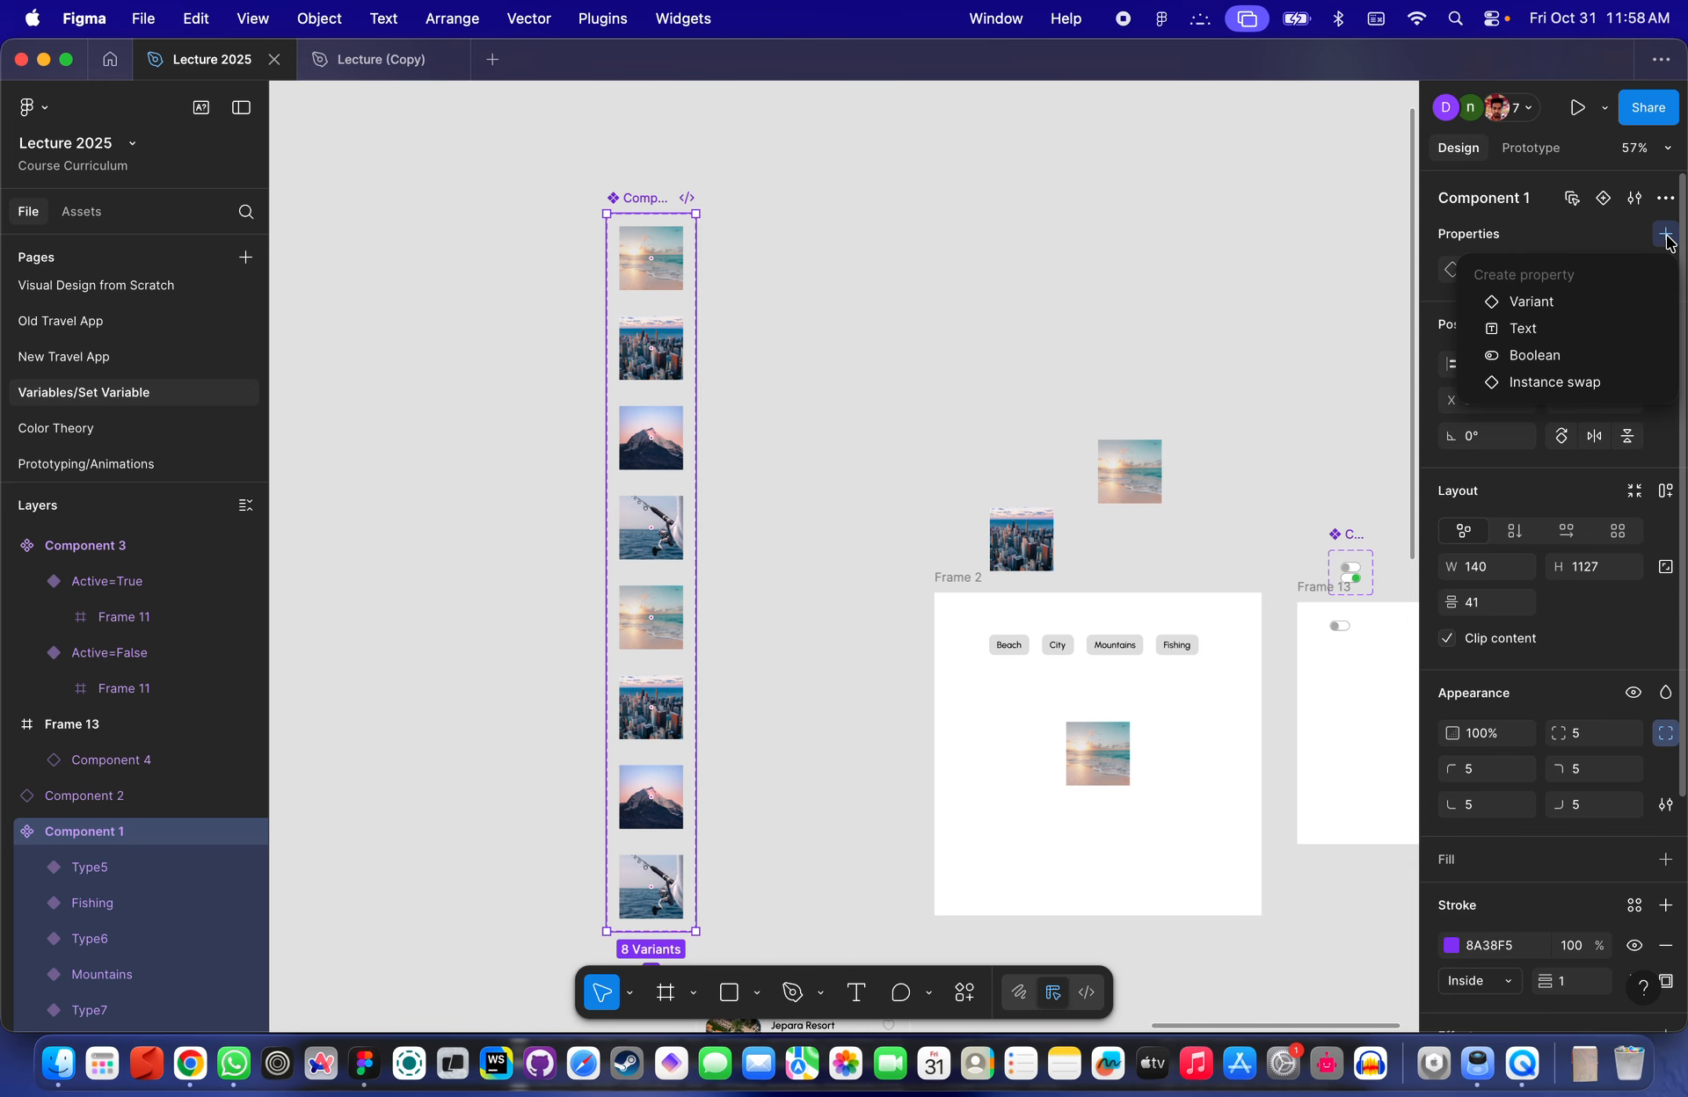
{"action": "left_click", "coordinate": [1543, 303]}
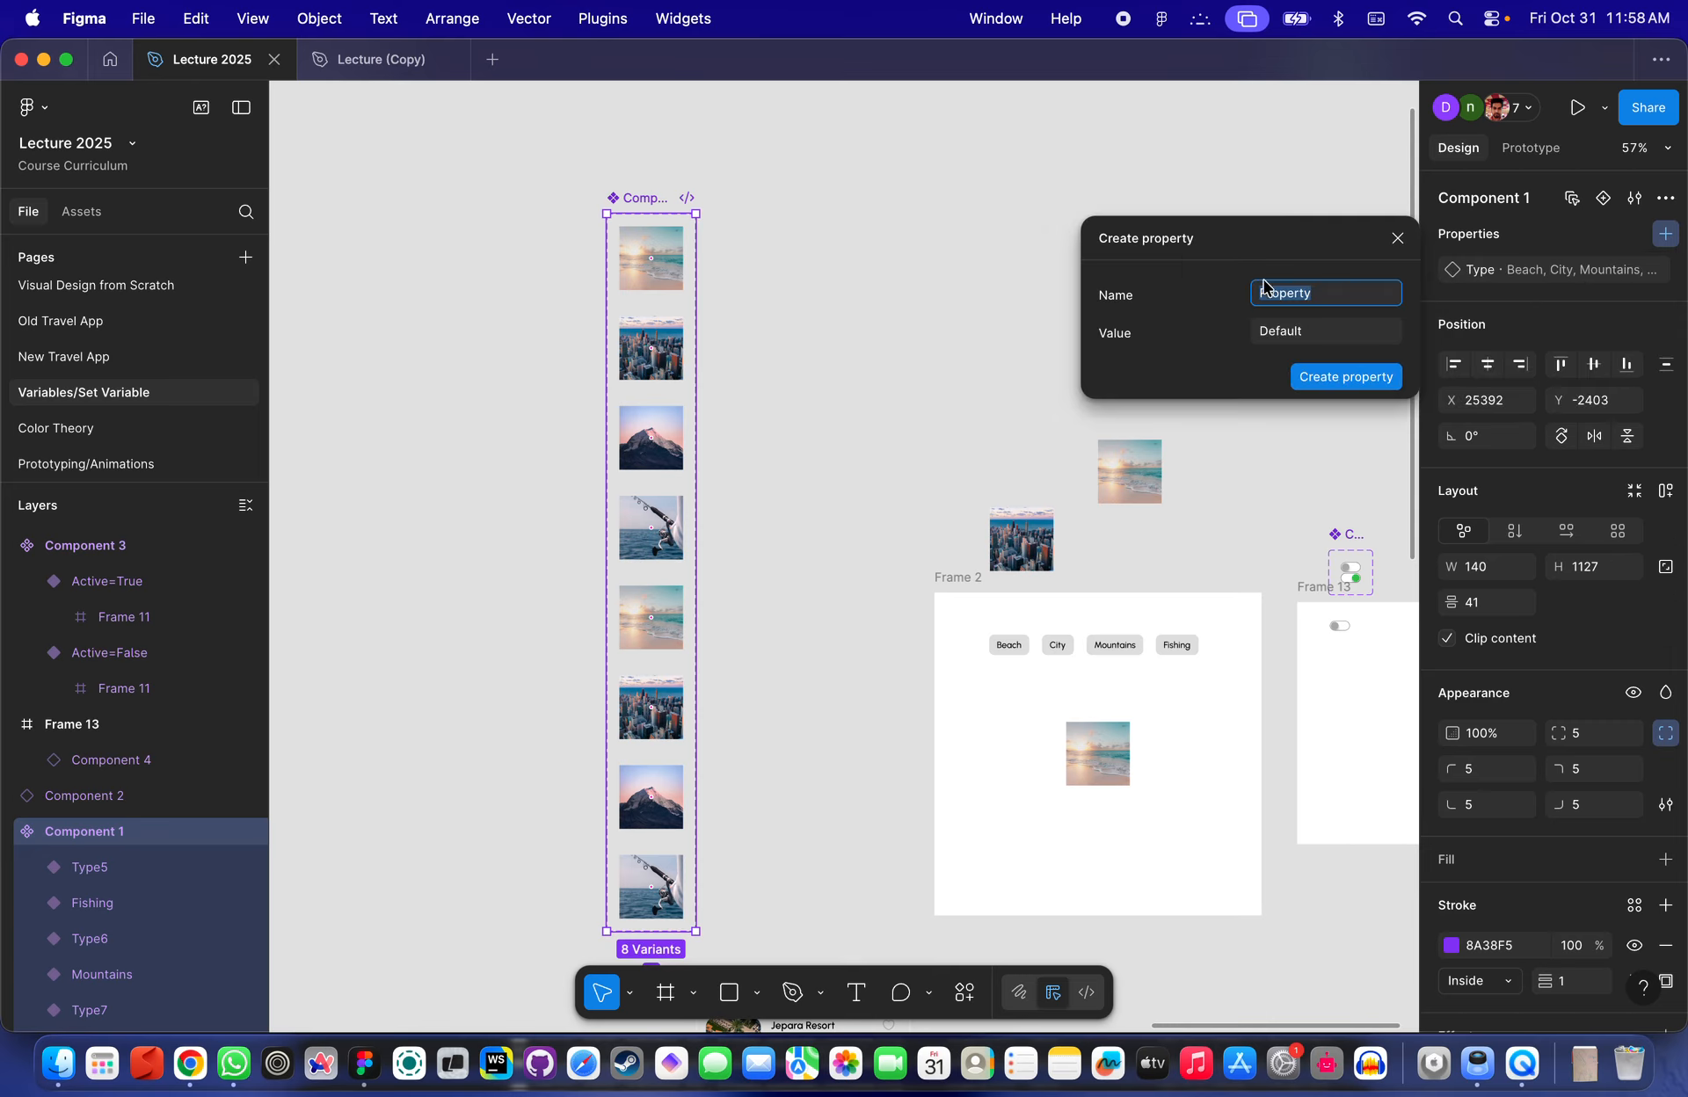
{"action": "key", "text": "Escape"}
- Add a Boolean component property named Dark with value True to Component 1
{"action": "left_click", "coordinate": [1556, 236]}
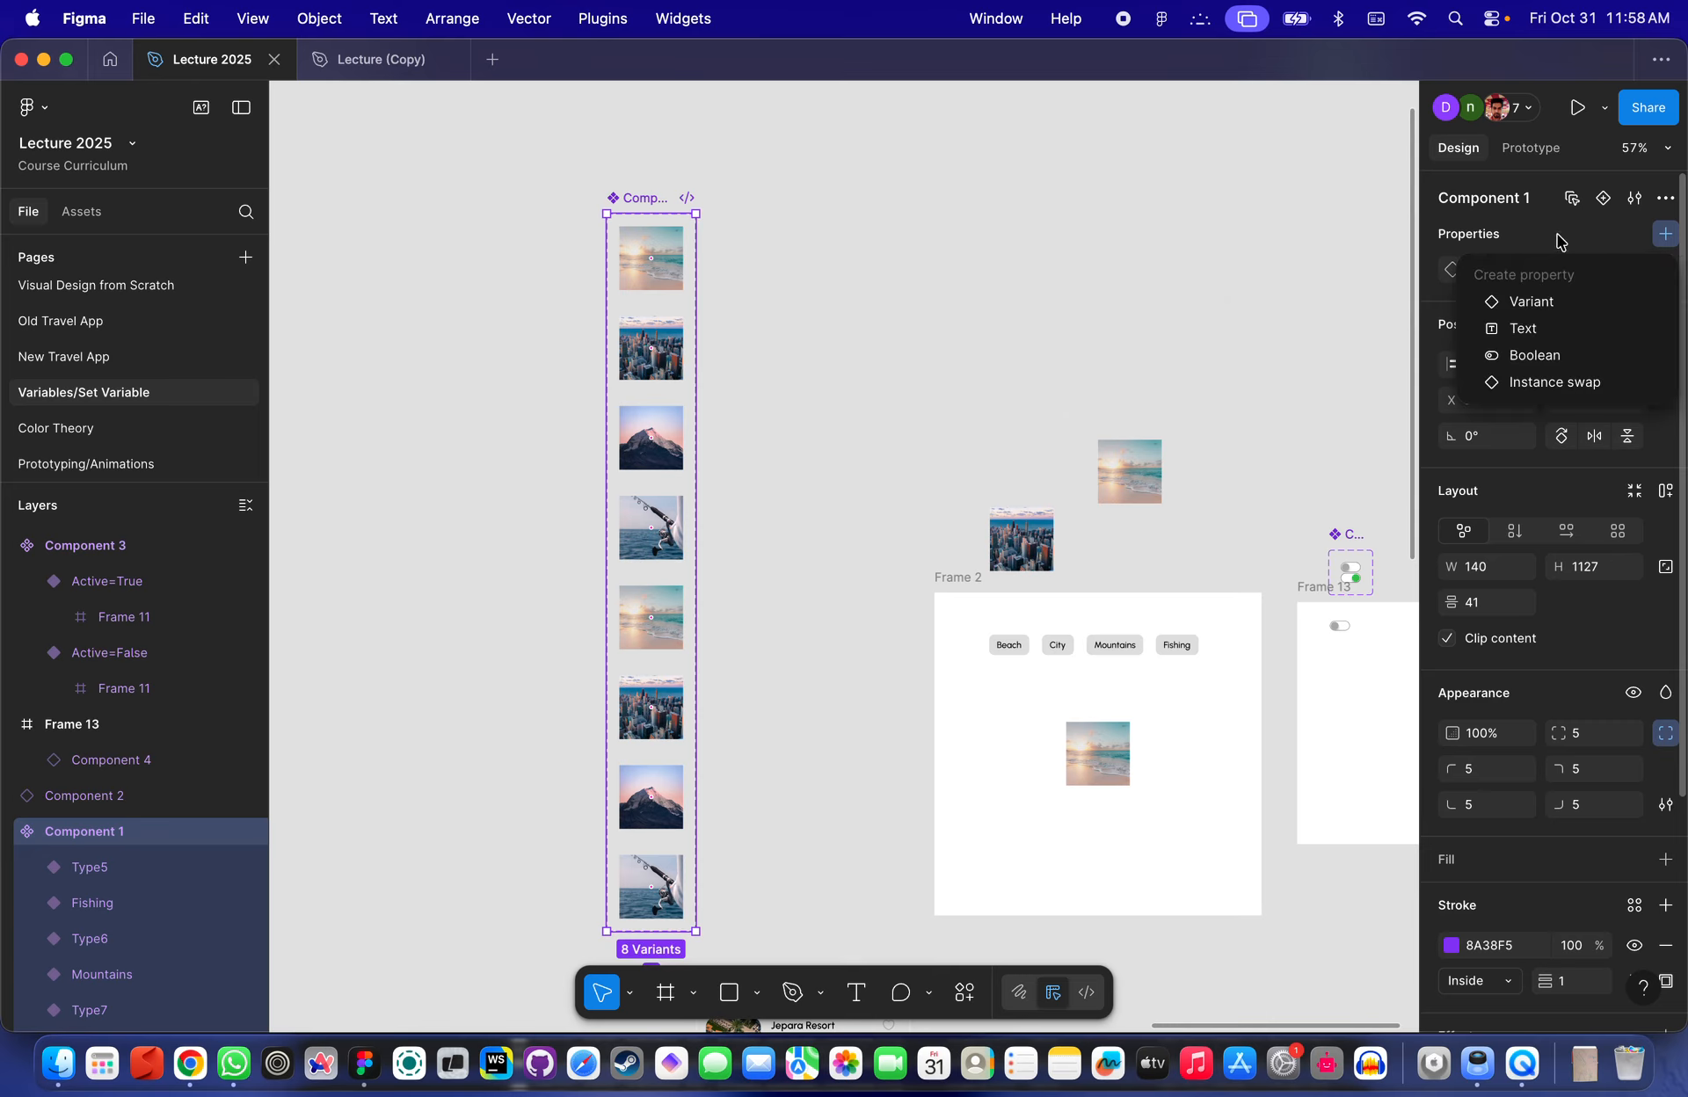
{"action": "left_click", "coordinate": [1557, 356]}
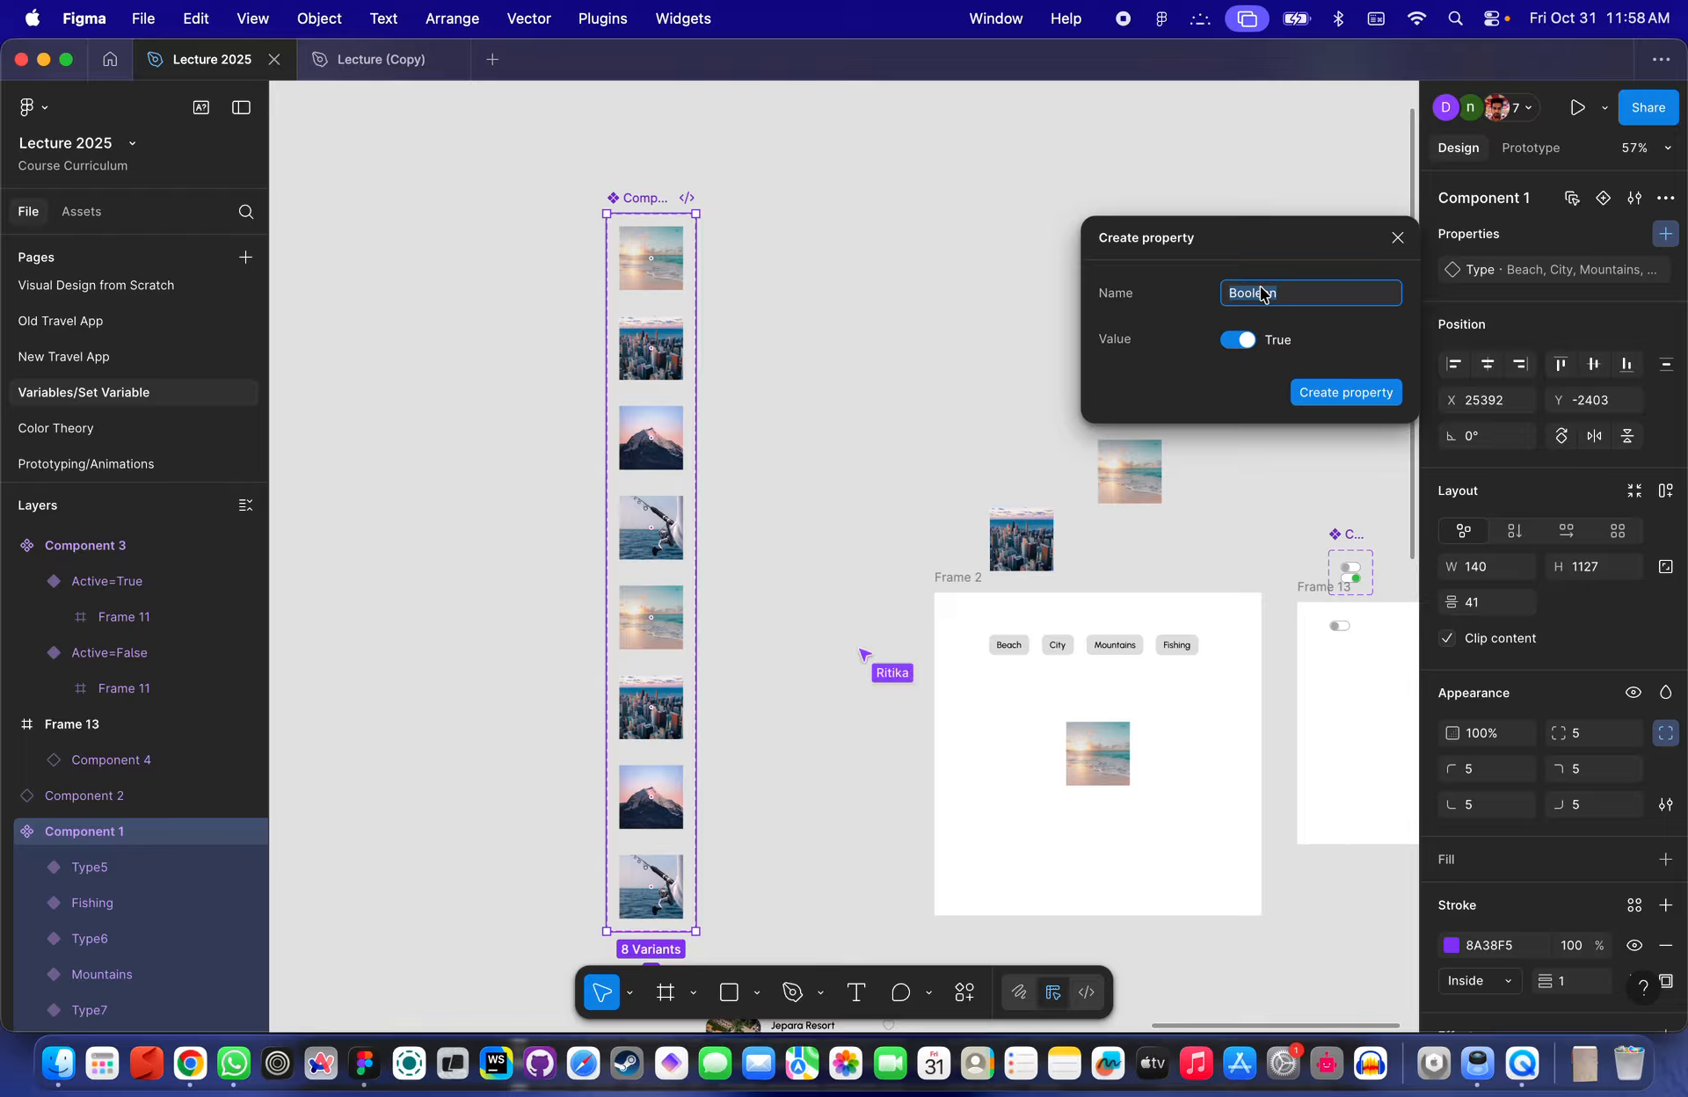
{"action": "type", "text": "Dark"}
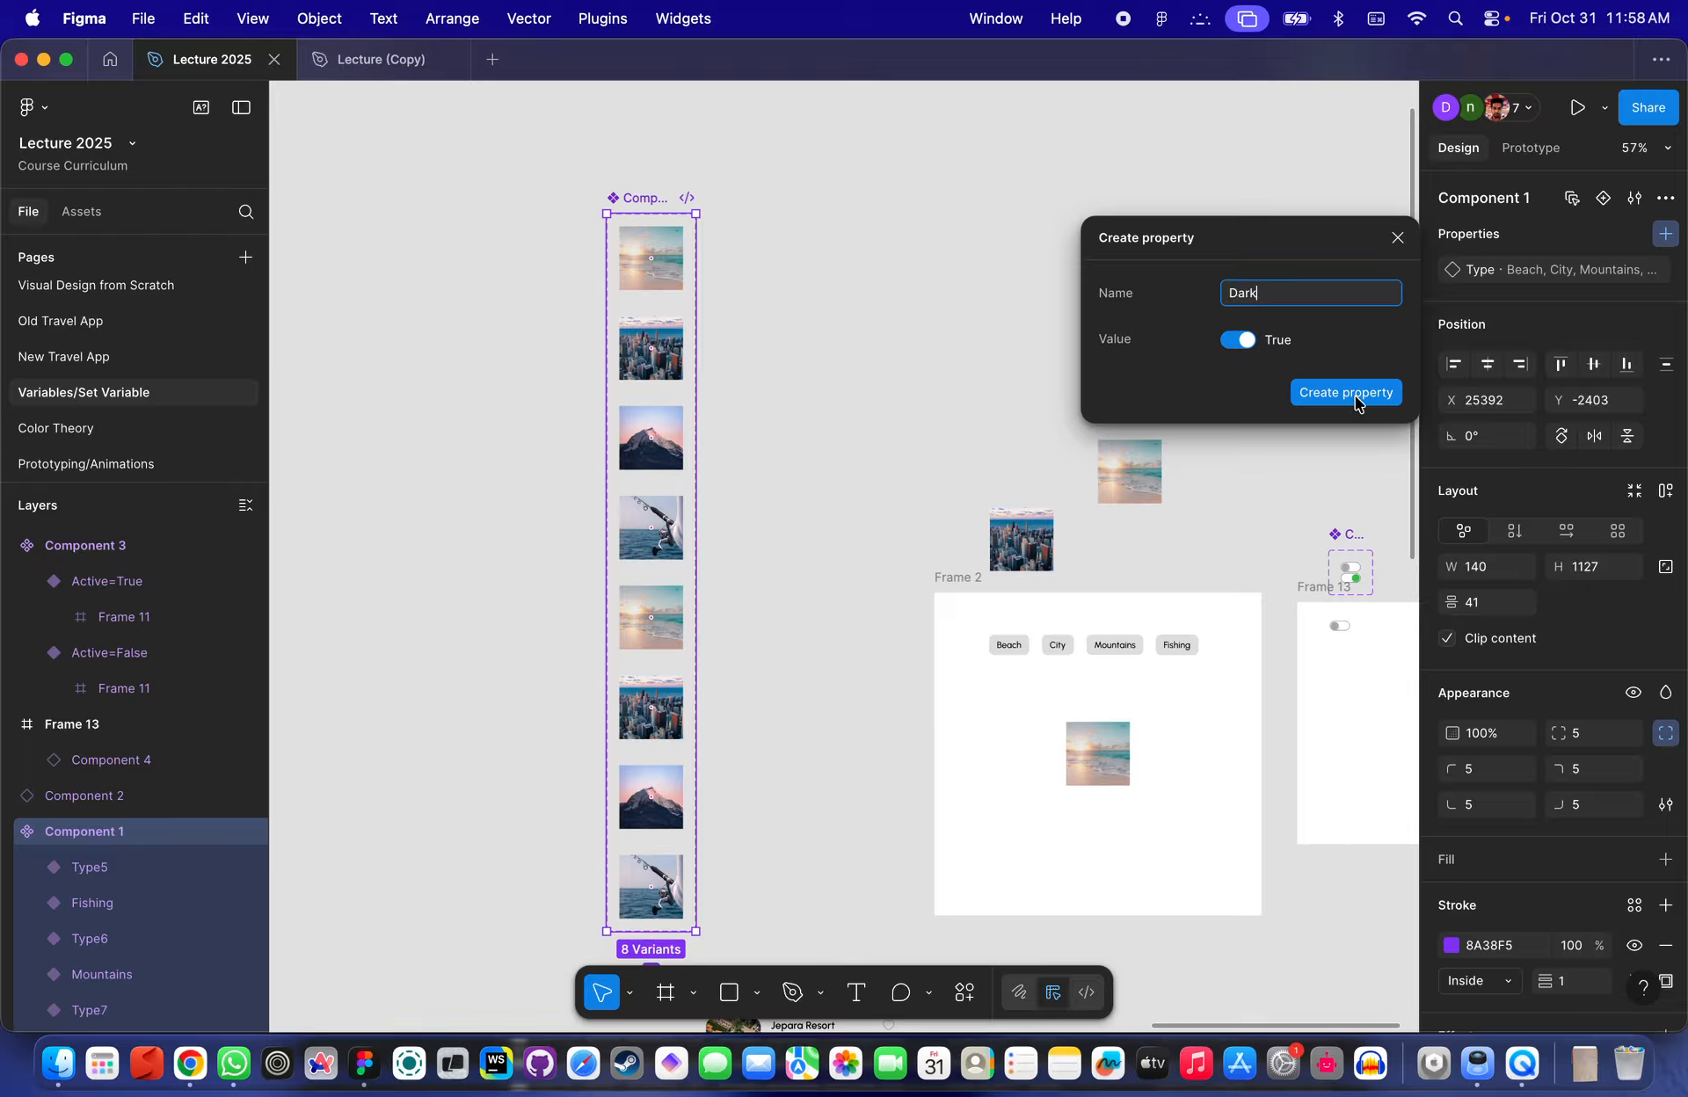
{"action": "left_click", "coordinate": [1332, 396]}
{"action": "left_click", "coordinate": [908, 370]}
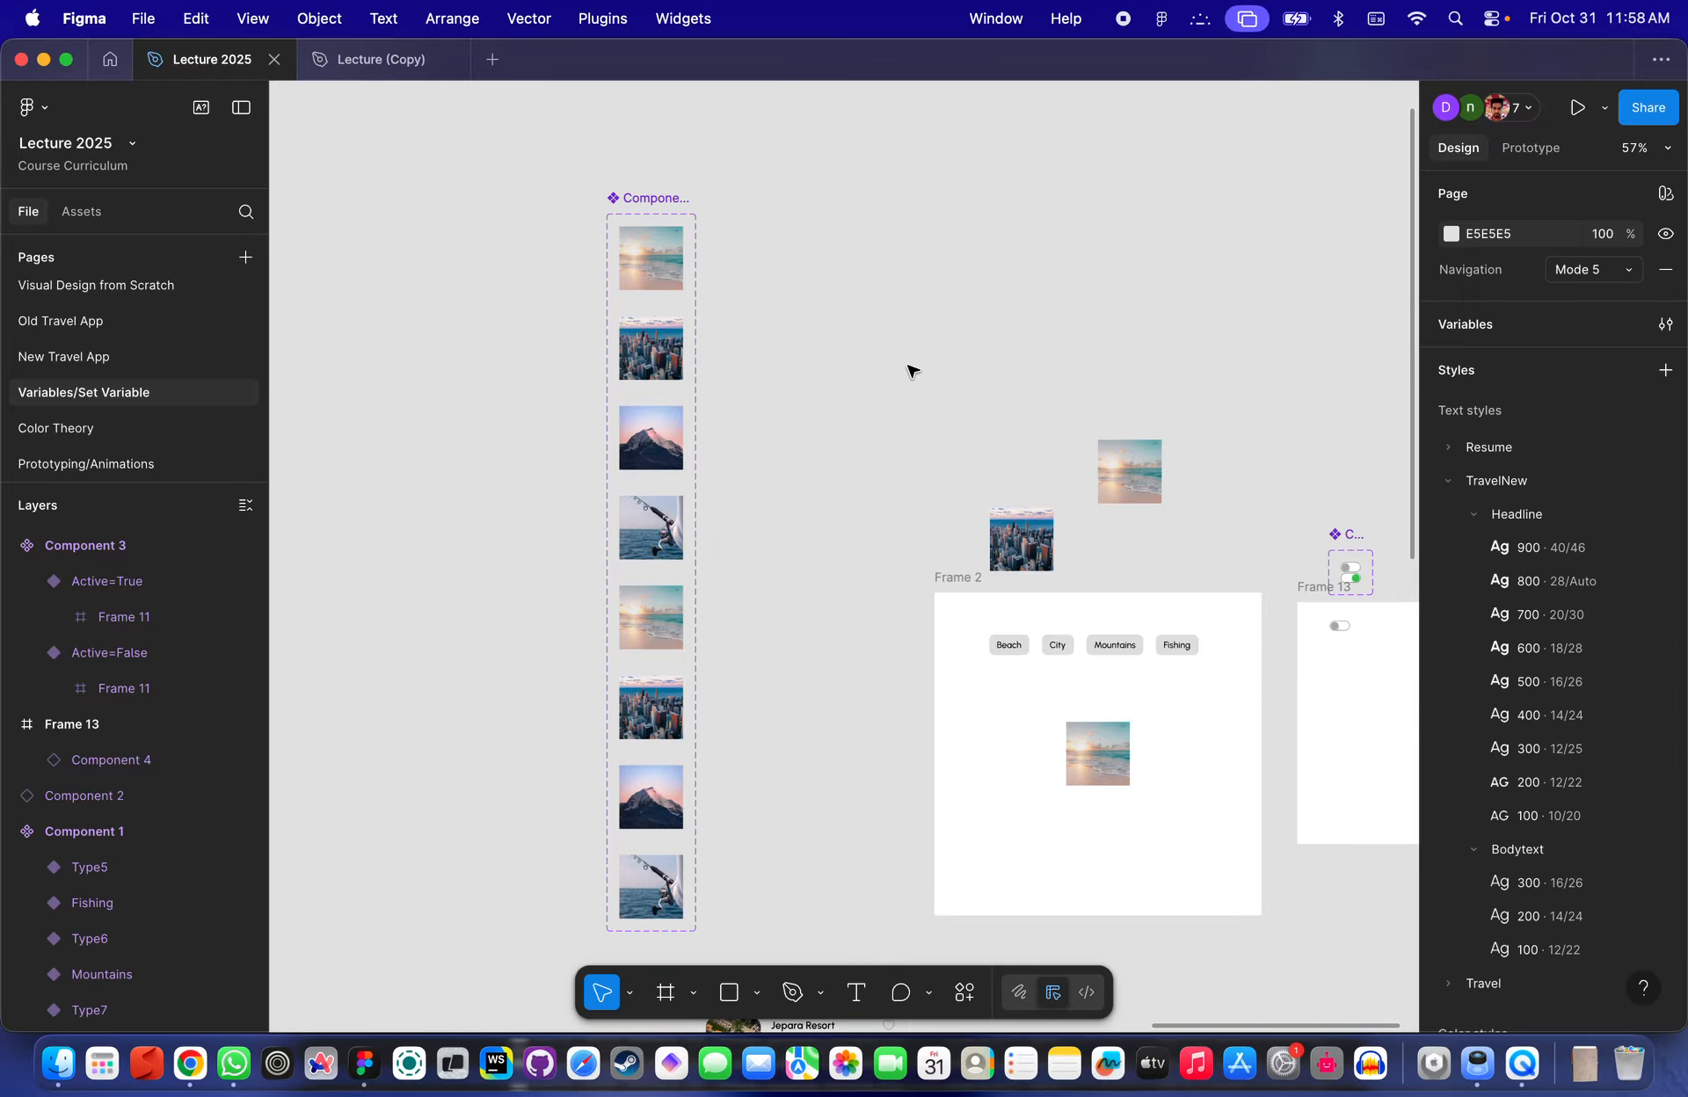
- Try adding a fill to all four duplicated variants at once, then undo it
{"action": "left_click", "coordinate": [676, 284]}
{"action": "scroll", "coordinate": [668, 369], "scroll_direction": "down", "scroll_amount": 5}
{"action": "left_click", "coordinate": [641, 431]}
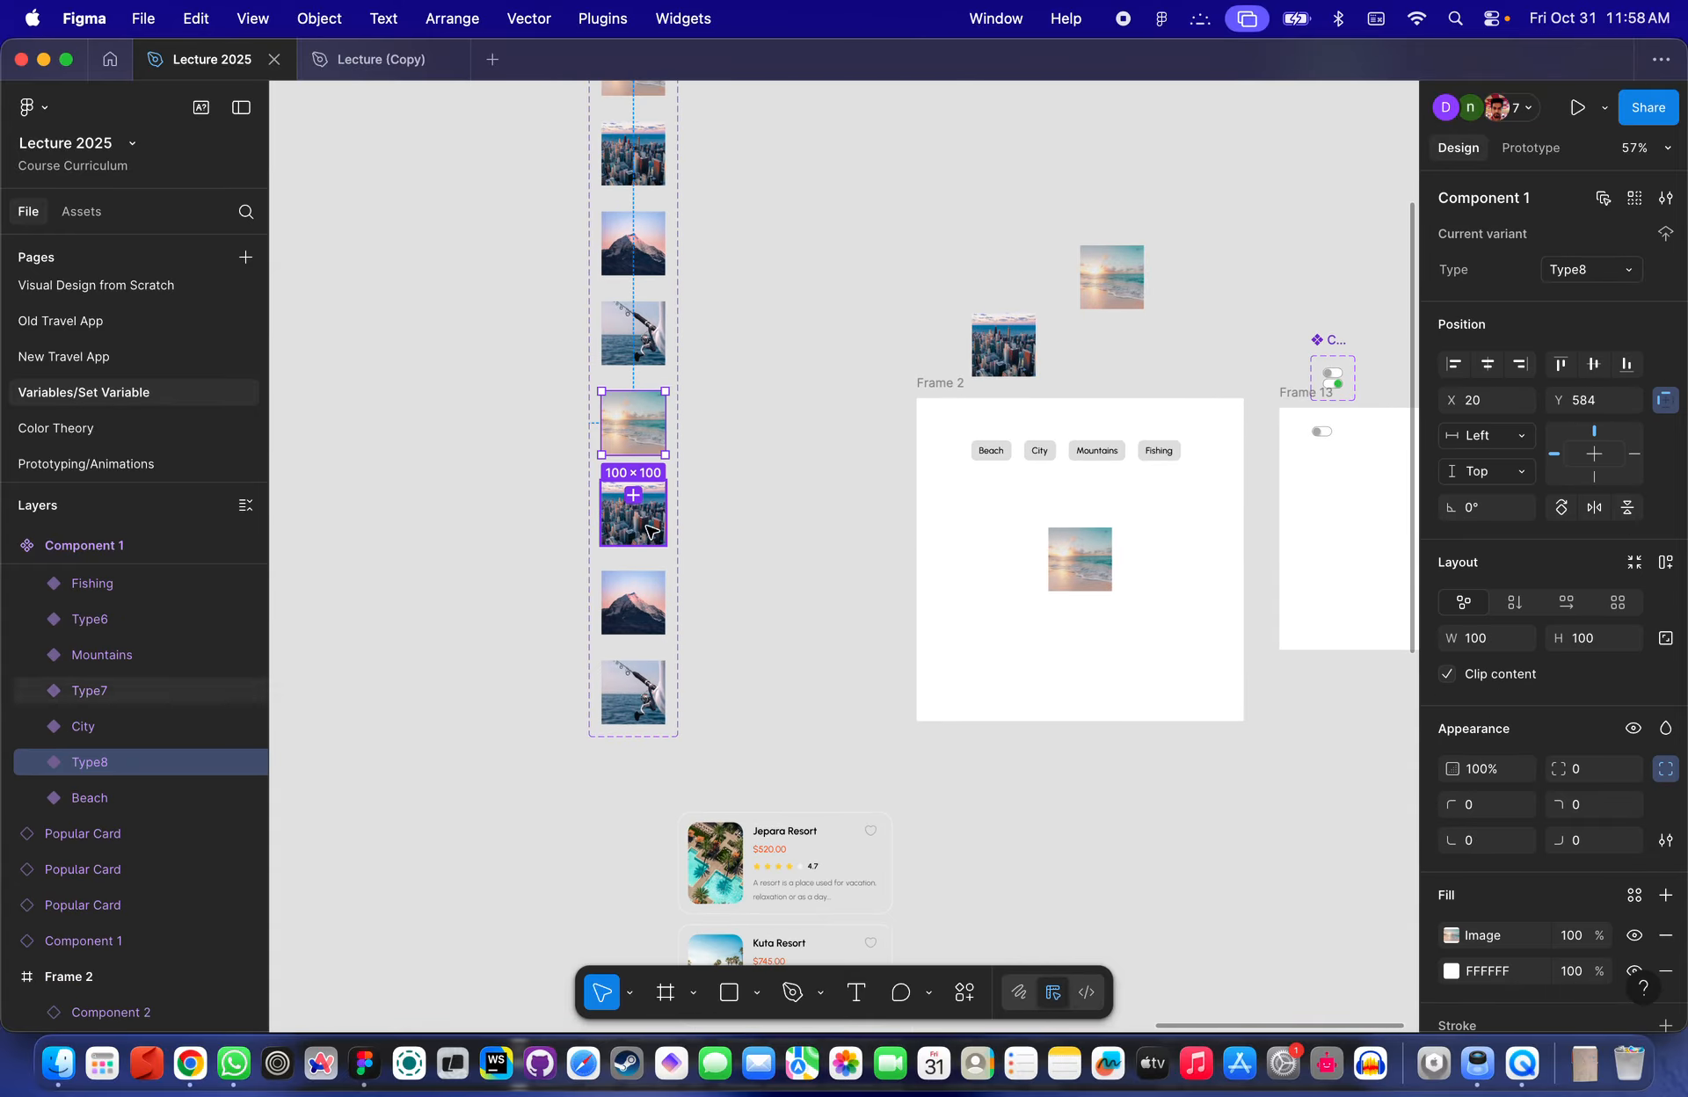
{"action": "left_click", "coordinate": [646, 540], "text": "shift"}
{"action": "left_click", "coordinate": [635, 605], "text": "shift"}
{"action": "left_click", "coordinate": [635, 695], "text": "shift"}
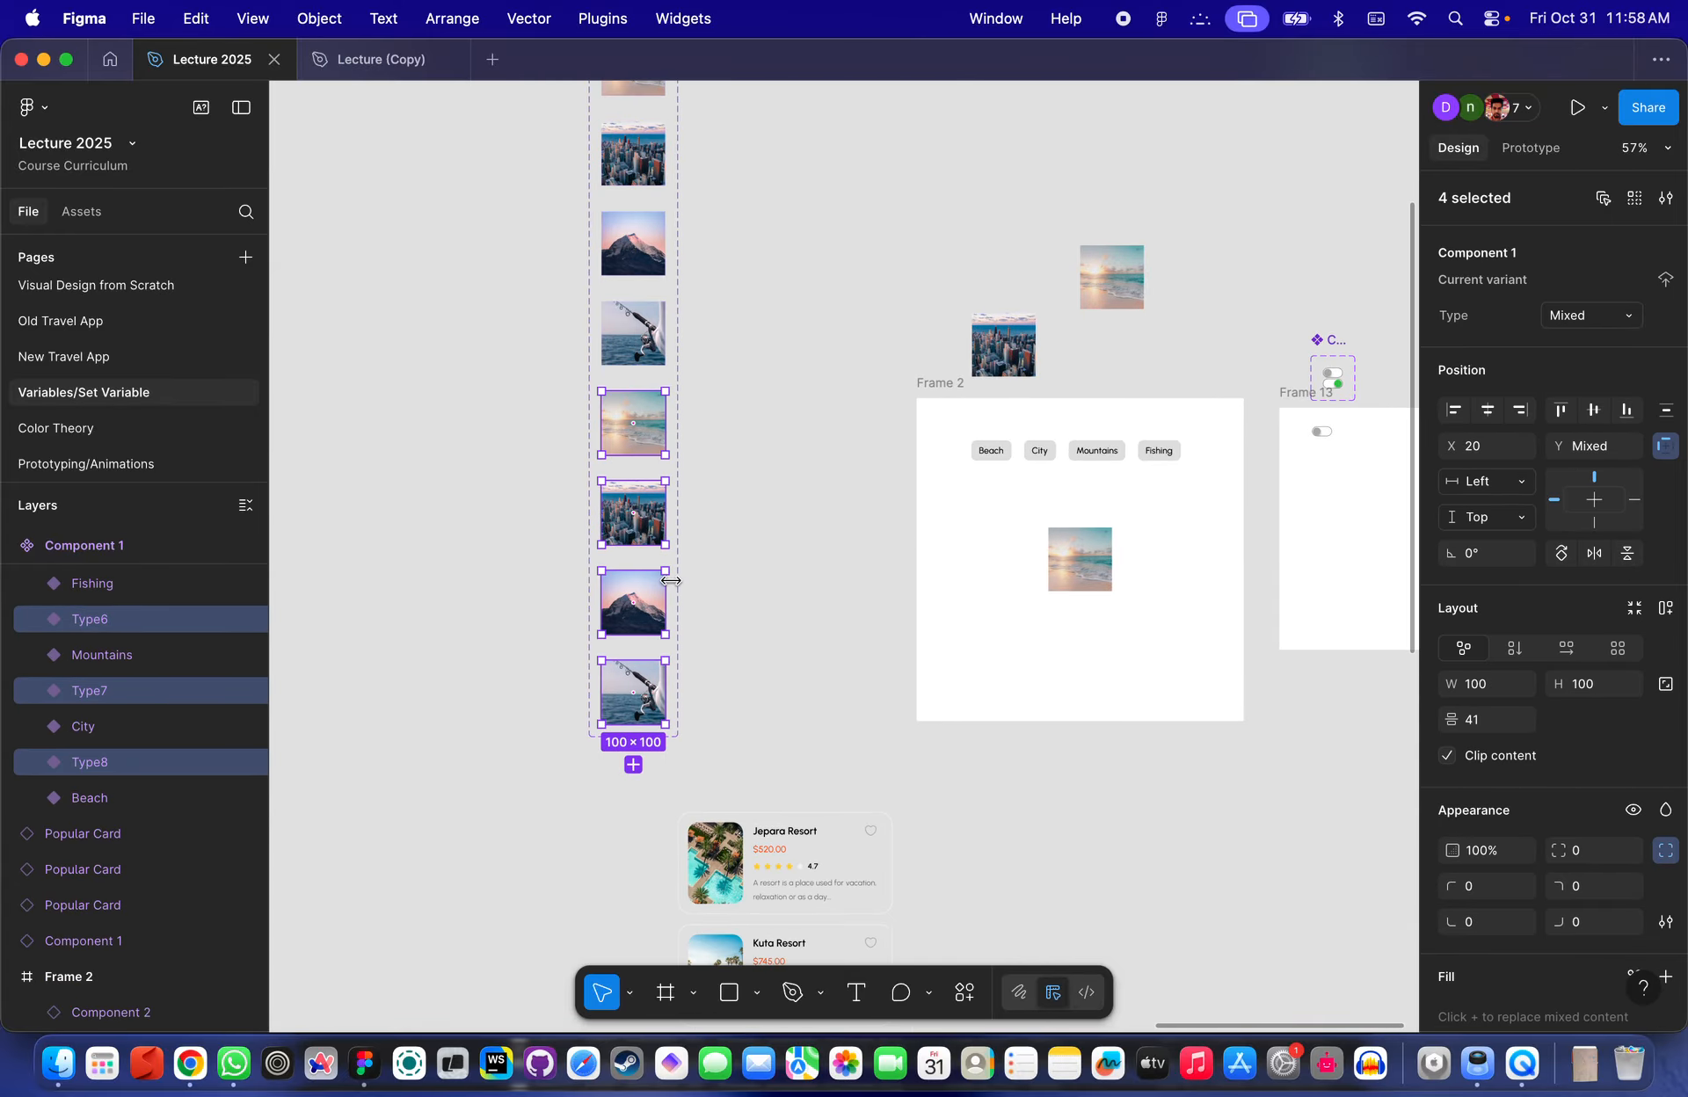
{"action": "scroll", "coordinate": [672, 583], "scroll_direction": "up", "scroll_amount": 4}
{"action": "scroll", "coordinate": [1595, 866], "scroll_direction": "down", "scroll_amount": 3}
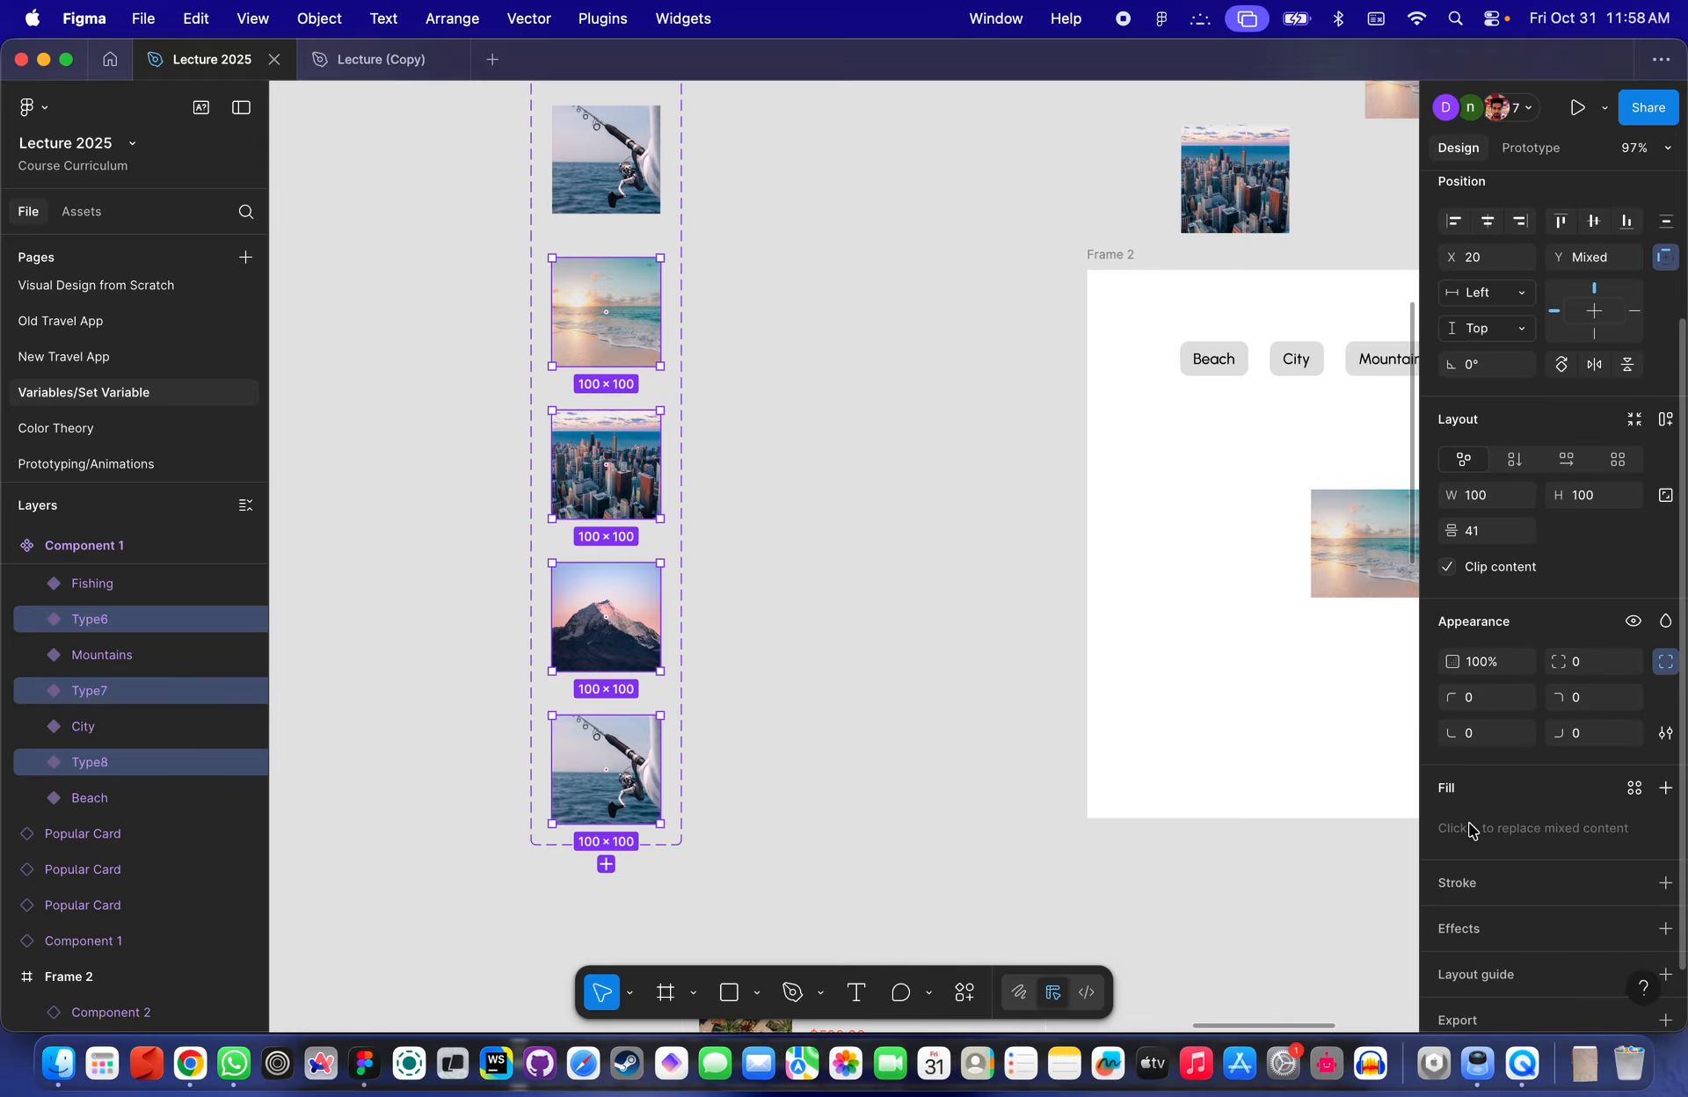
{"action": "left_click", "coordinate": [1665, 788]}
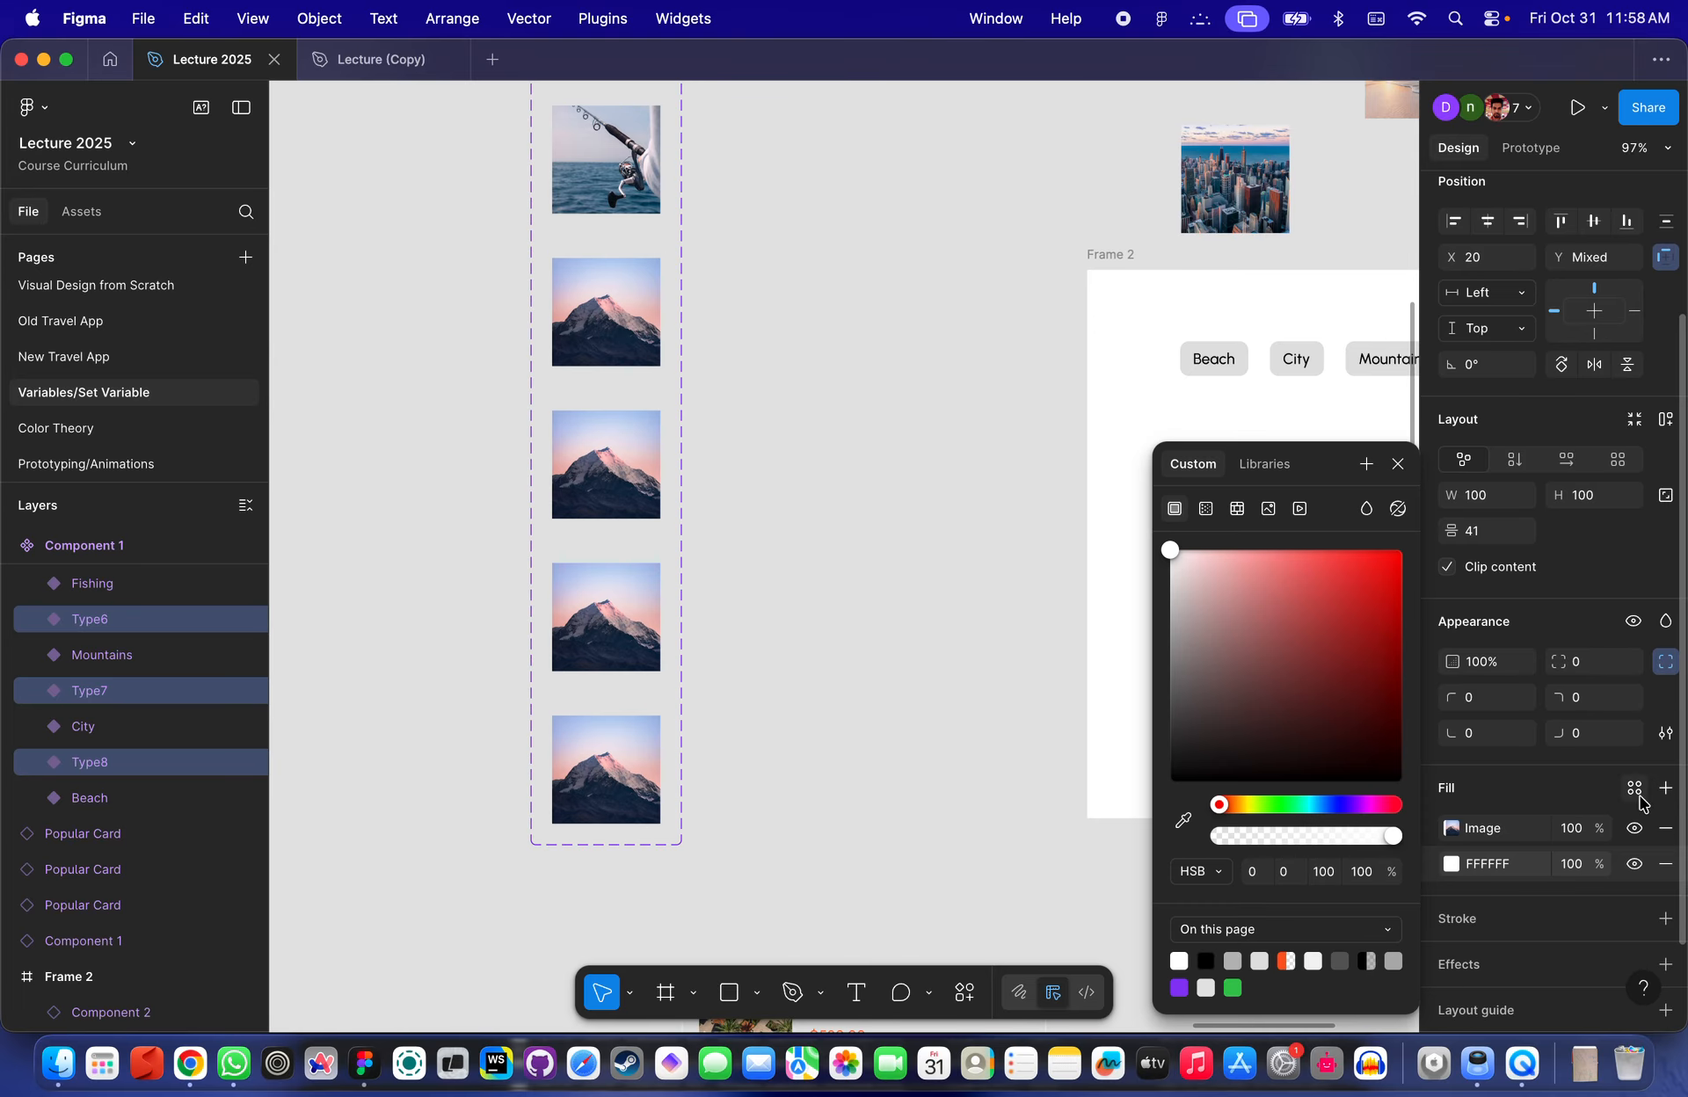
{"action": "scroll", "coordinate": [813, 747], "scroll_direction": "down", "scroll_amount": 5}
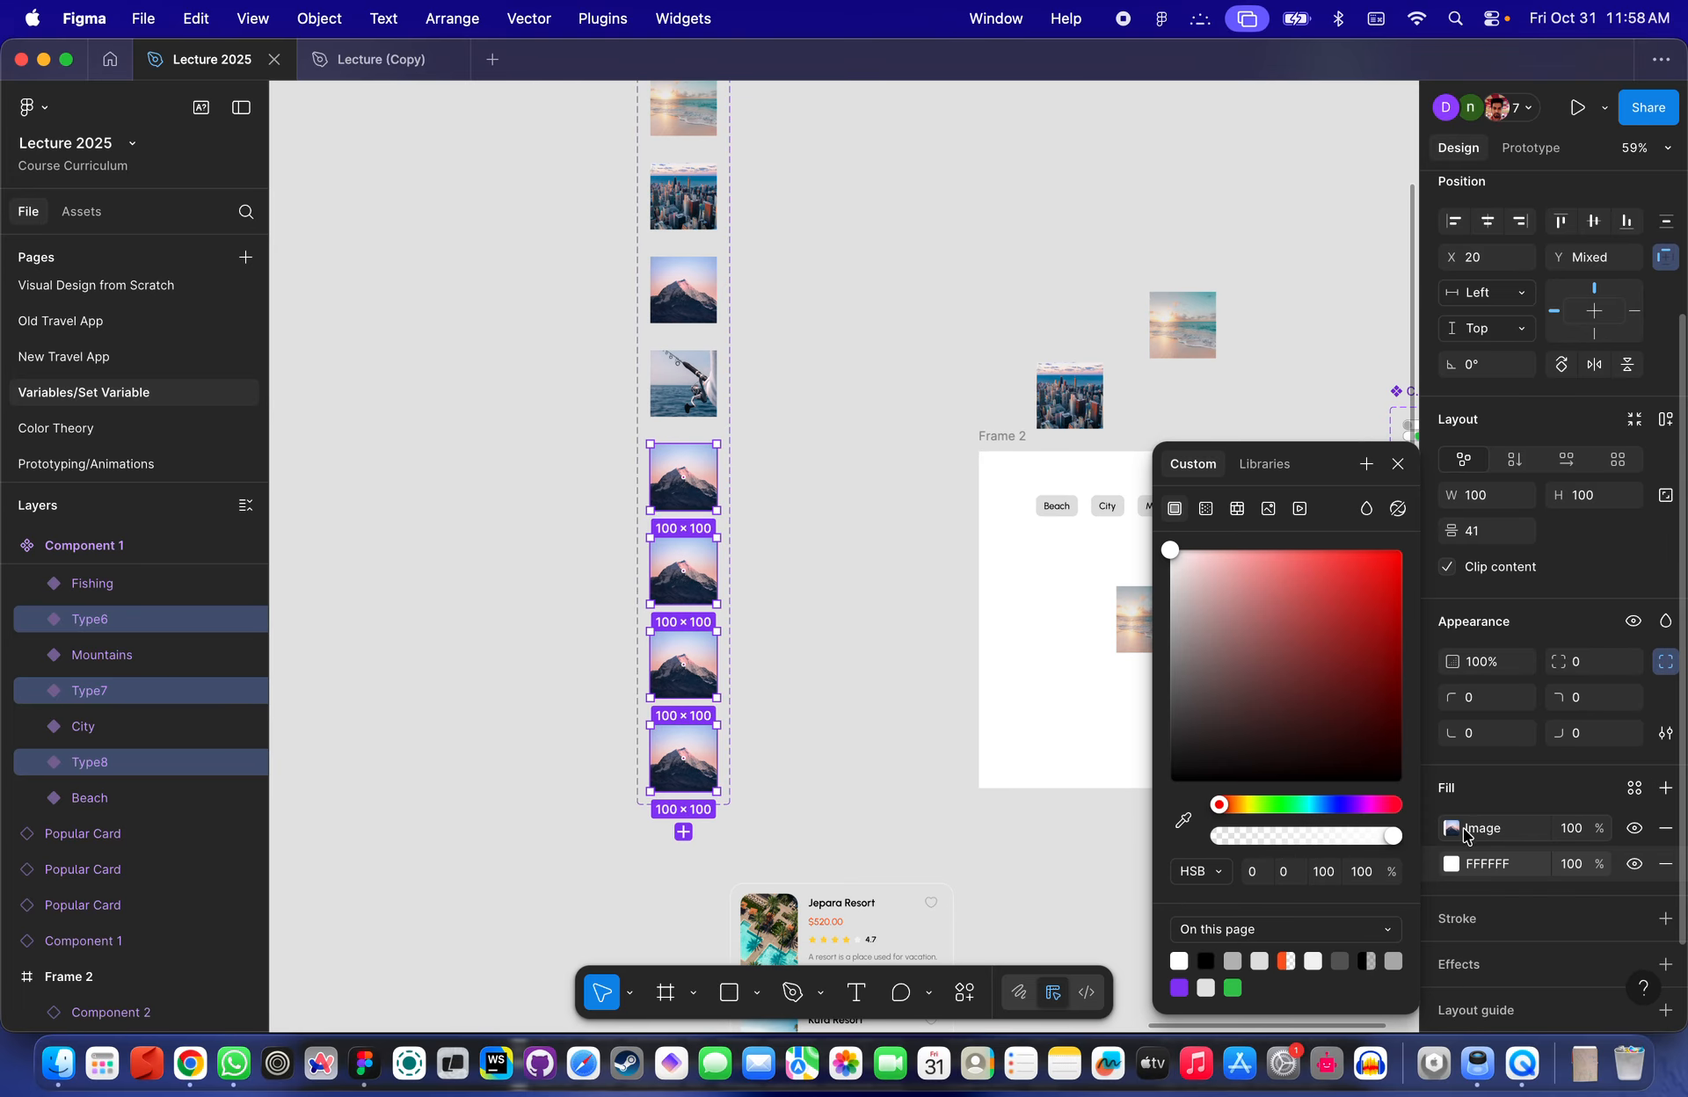
{"action": "key", "text": "super+z"}
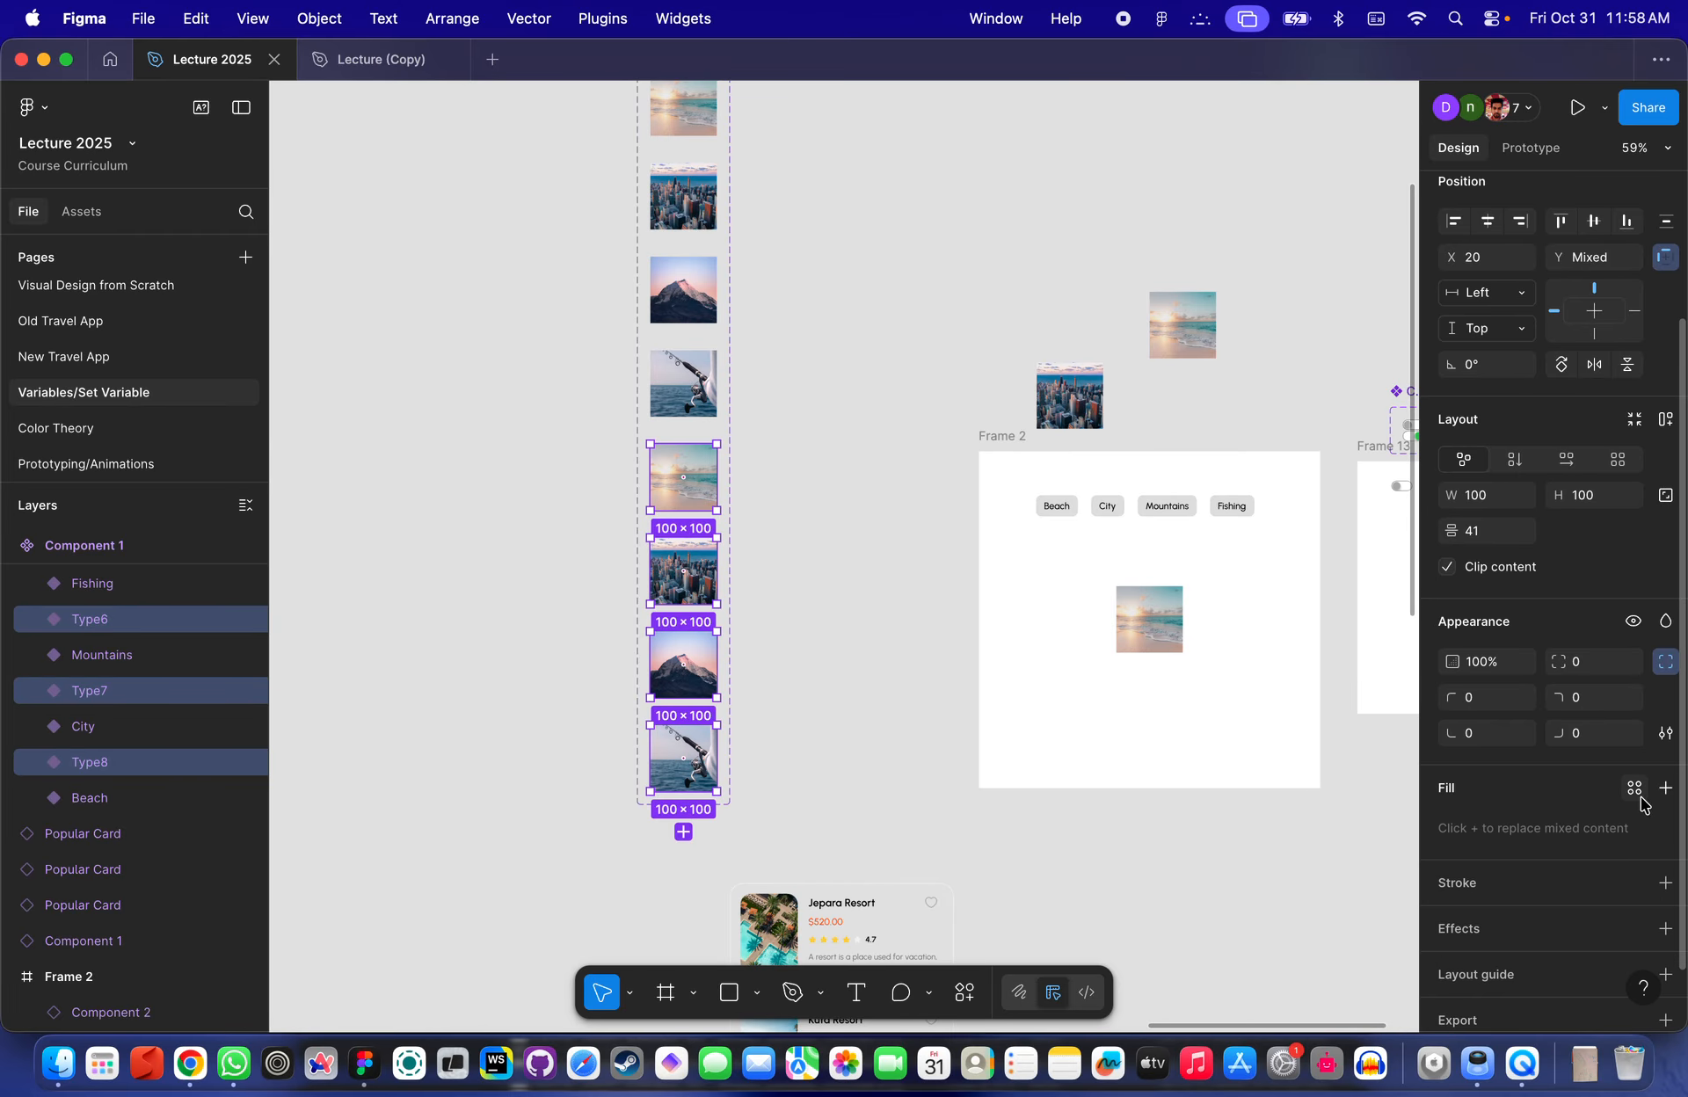
- Add a black 000000 fill at 40% opacity over the duplicated Beach variant's image
{"action": "scroll", "coordinate": [645, 528], "scroll_direction": "up", "scroll_amount": 4}
{"action": "key", "text": "Return"}
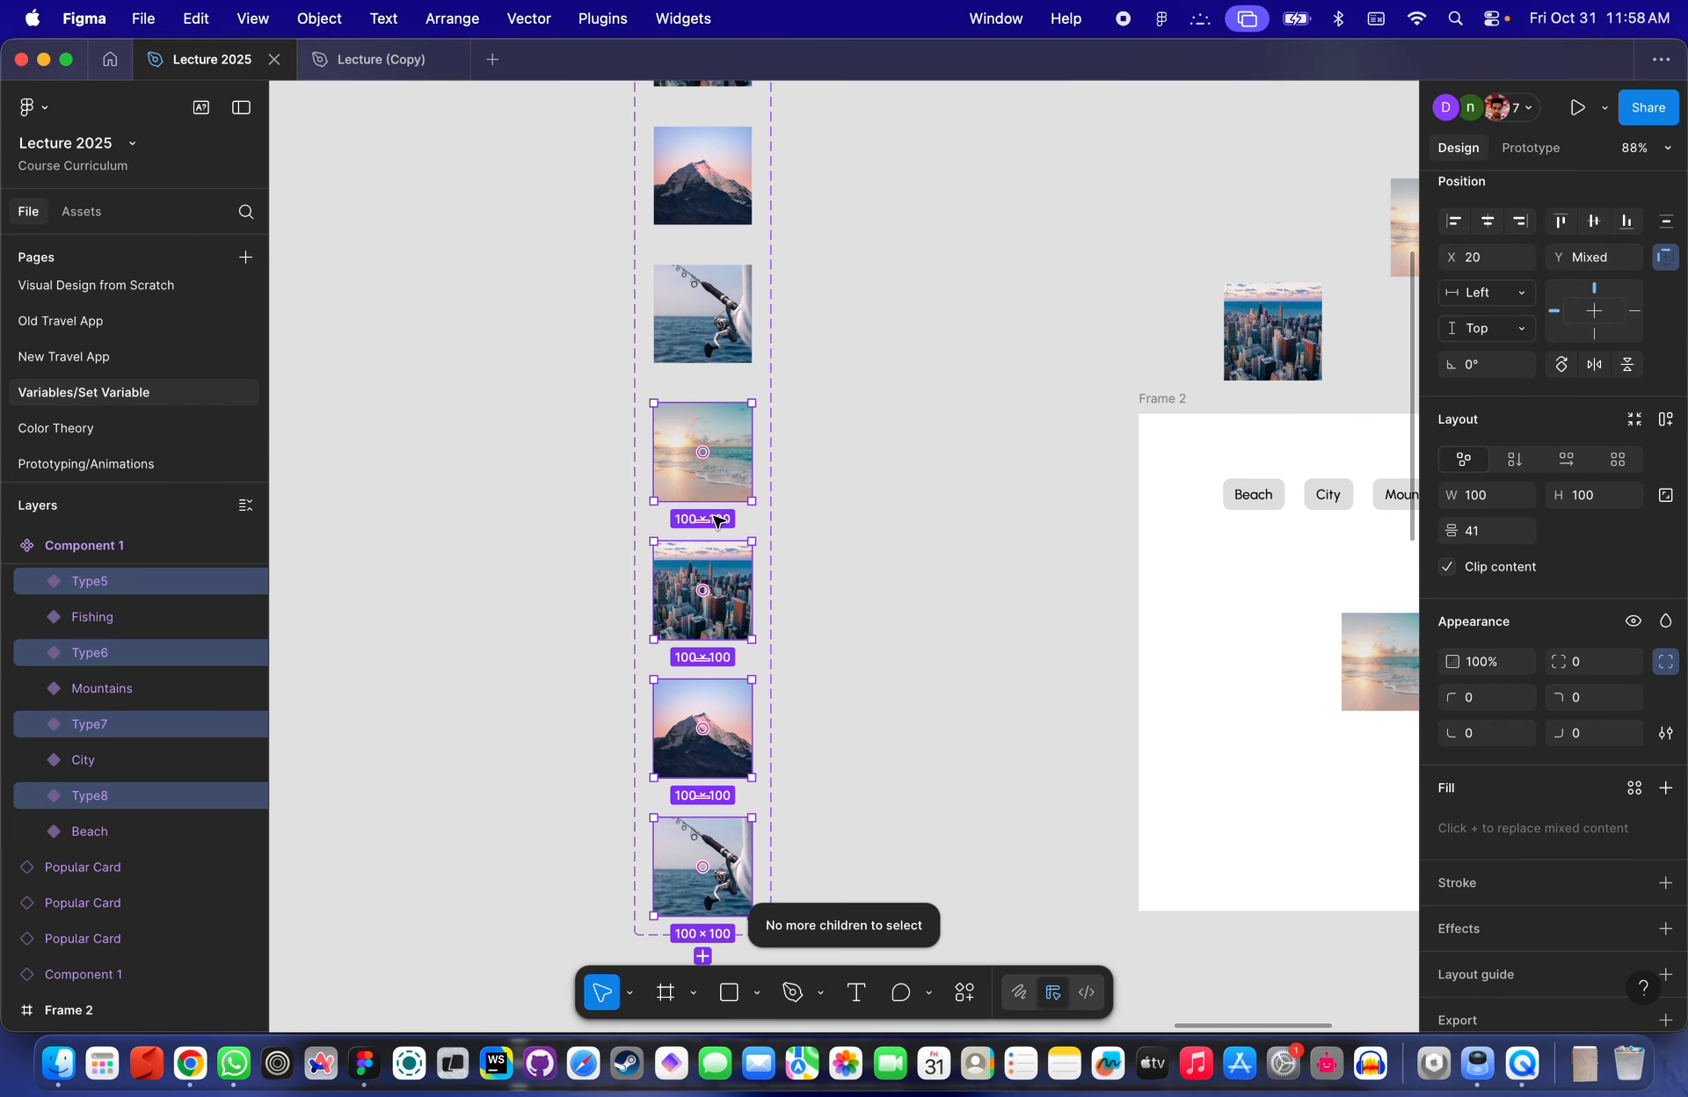
{"action": "left_click", "coordinate": [843, 592]}
{"action": "left_click", "coordinate": [708, 461]}
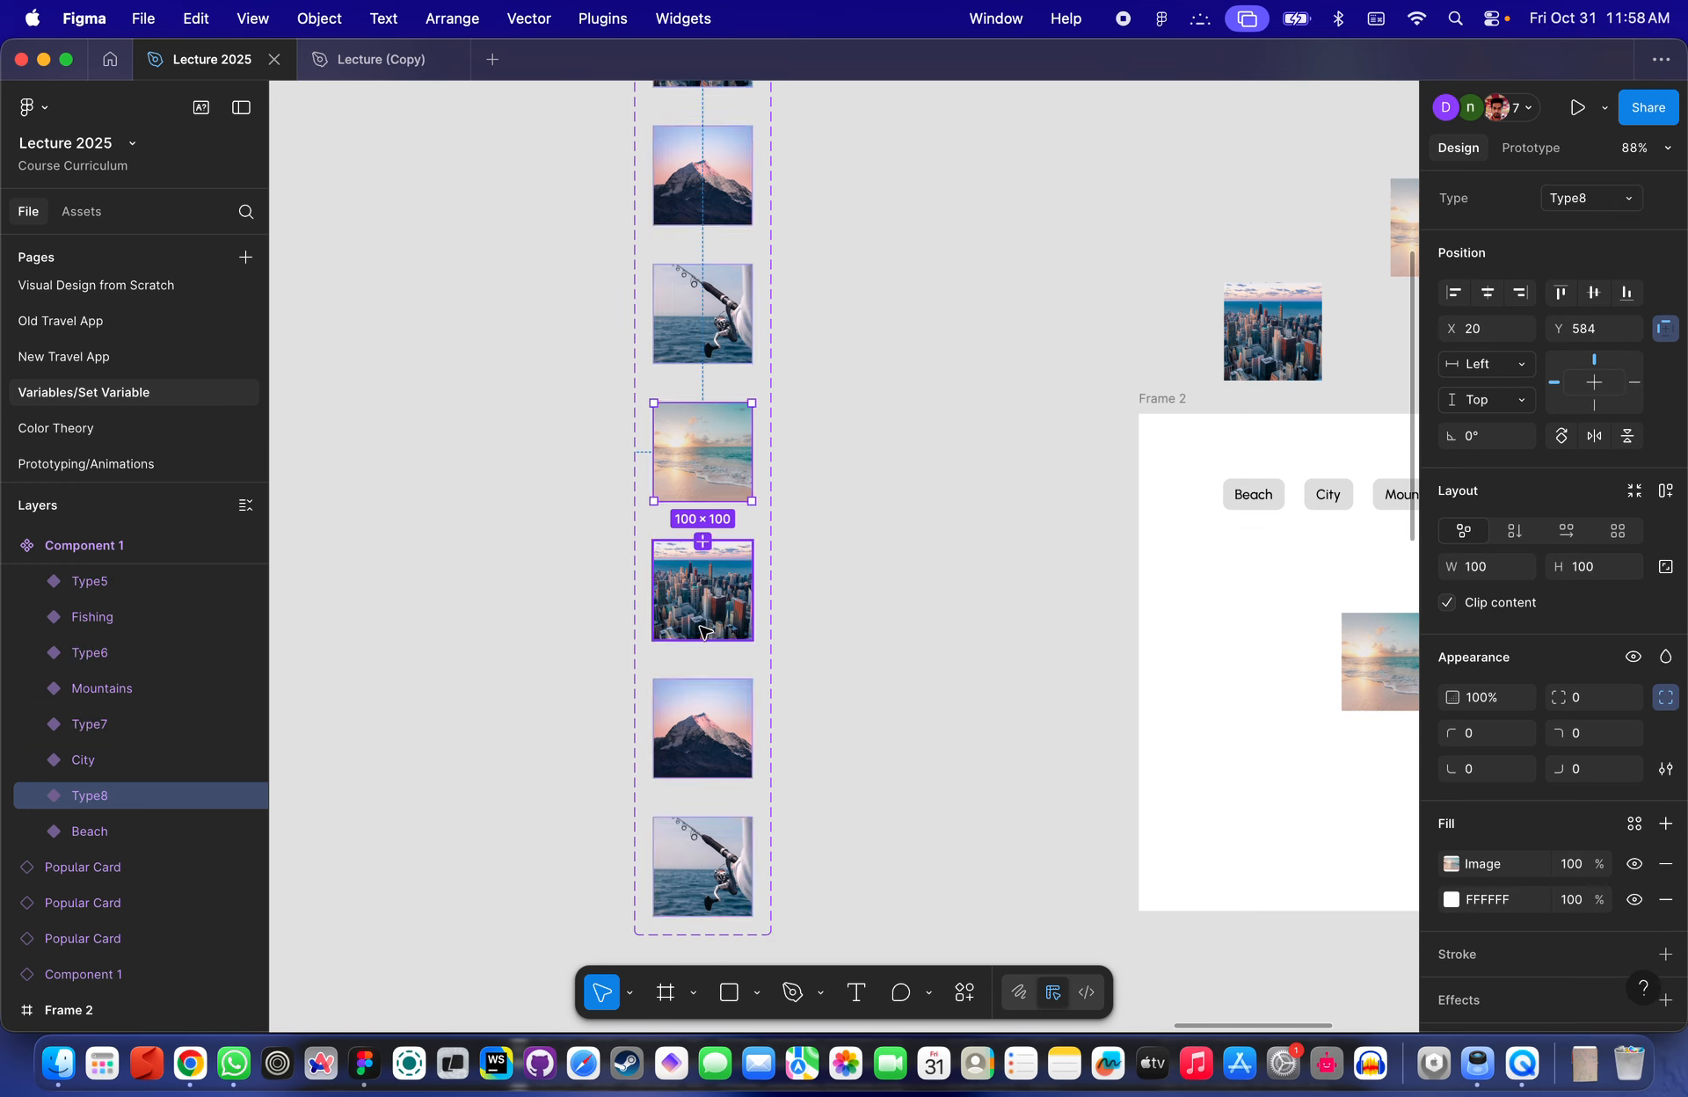
{"action": "left_click", "coordinate": [703, 581], "text": "shift"}
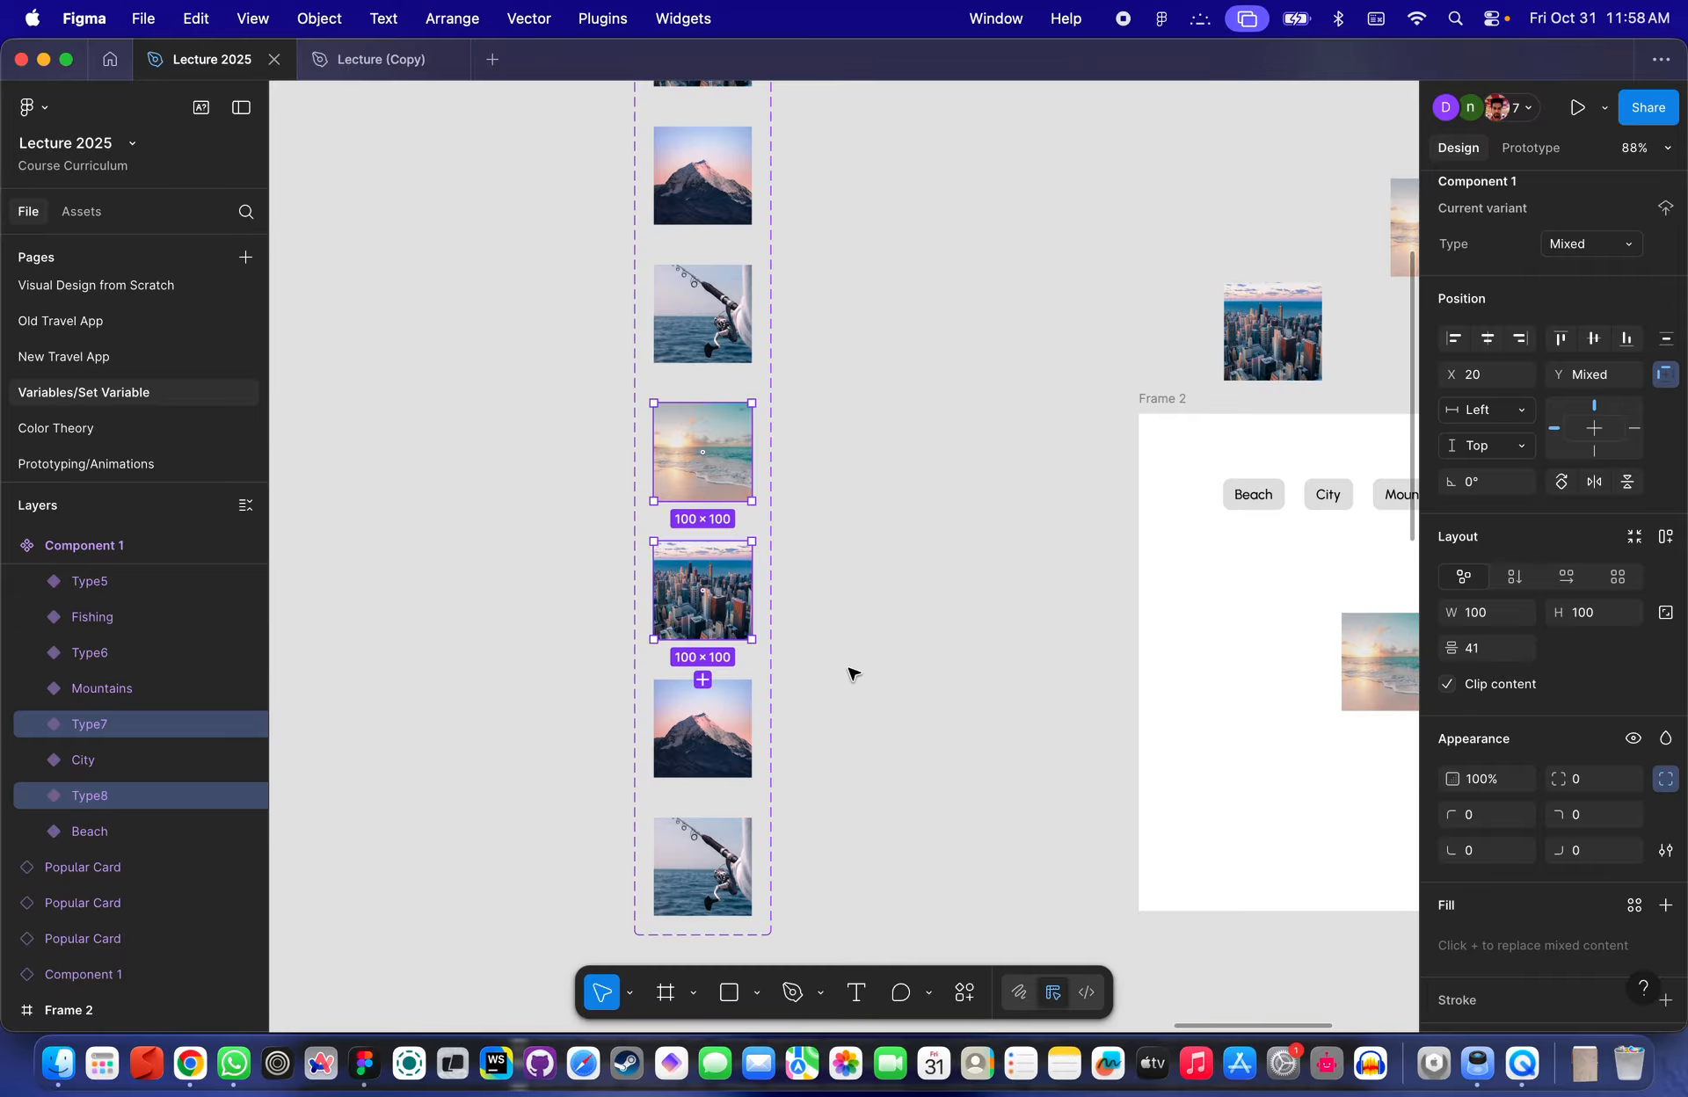
{"action": "left_click", "coordinate": [702, 591]}
{"action": "left_click", "coordinate": [702, 728]}
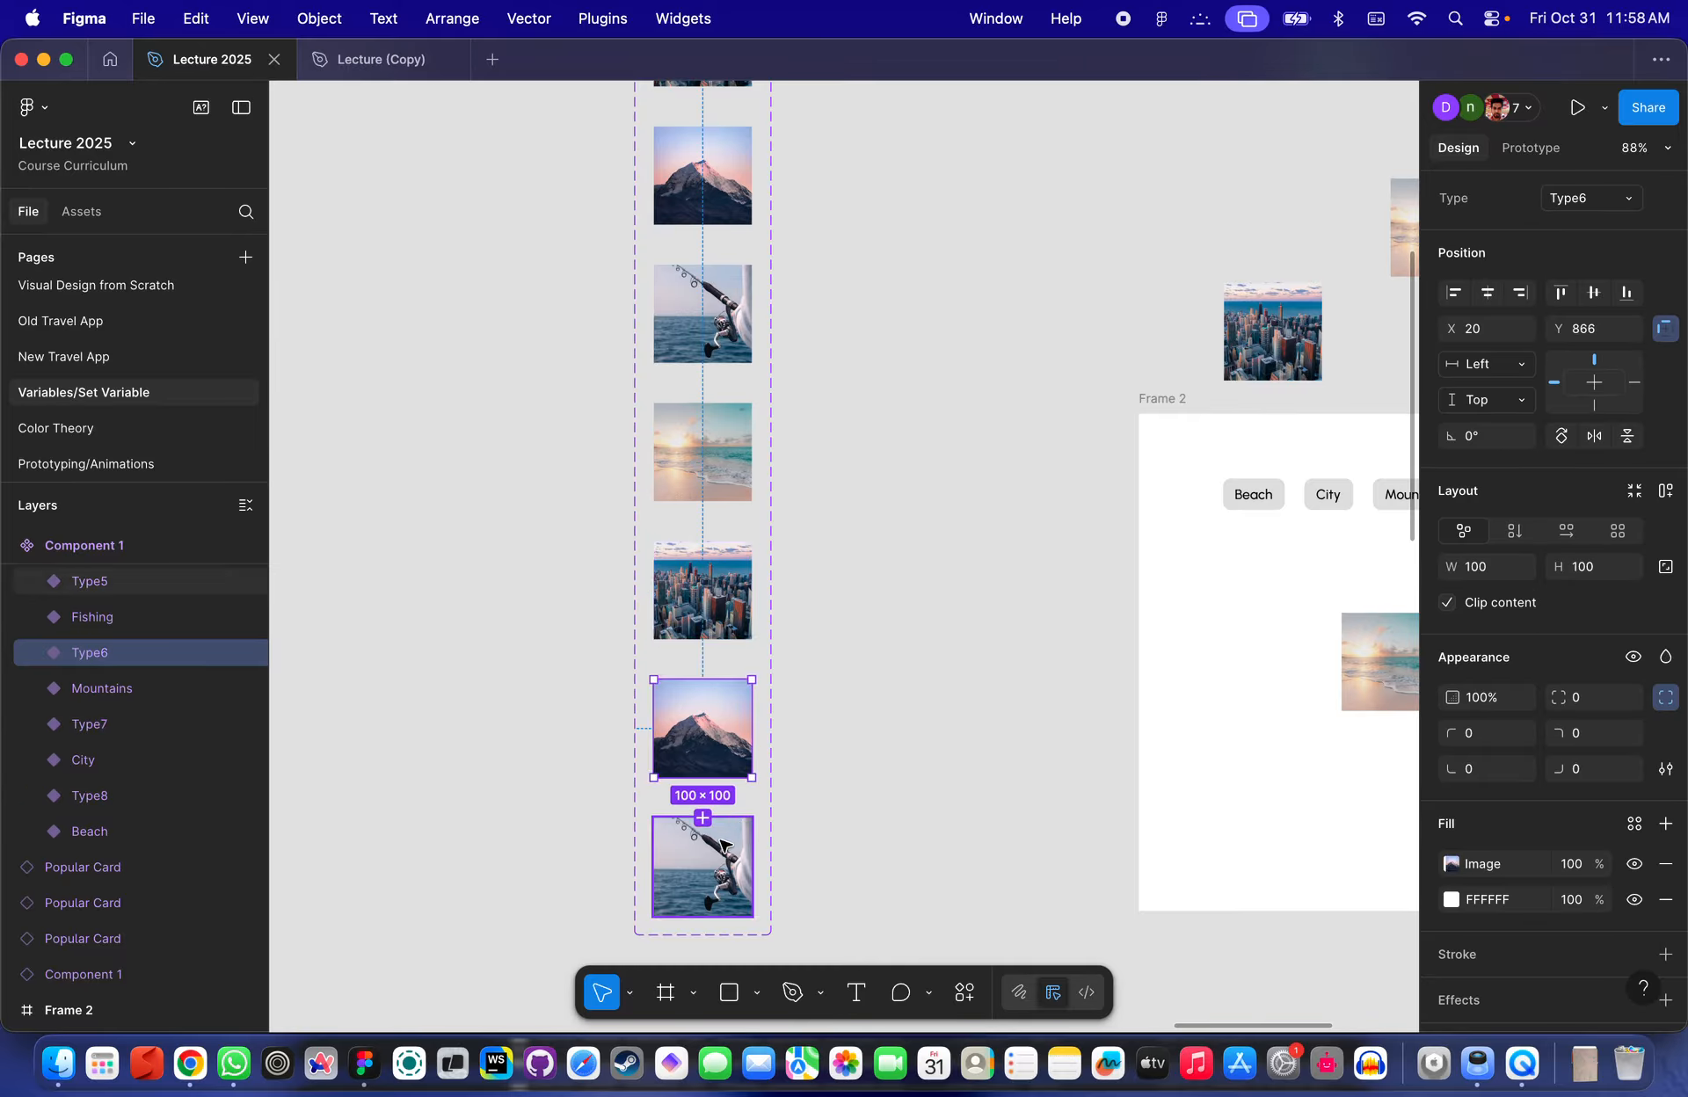
{"action": "left_click", "coordinate": [721, 845]}
{"action": "left_click", "coordinate": [703, 453]}
{"action": "left_click", "coordinate": [703, 605], "text": "shift"}
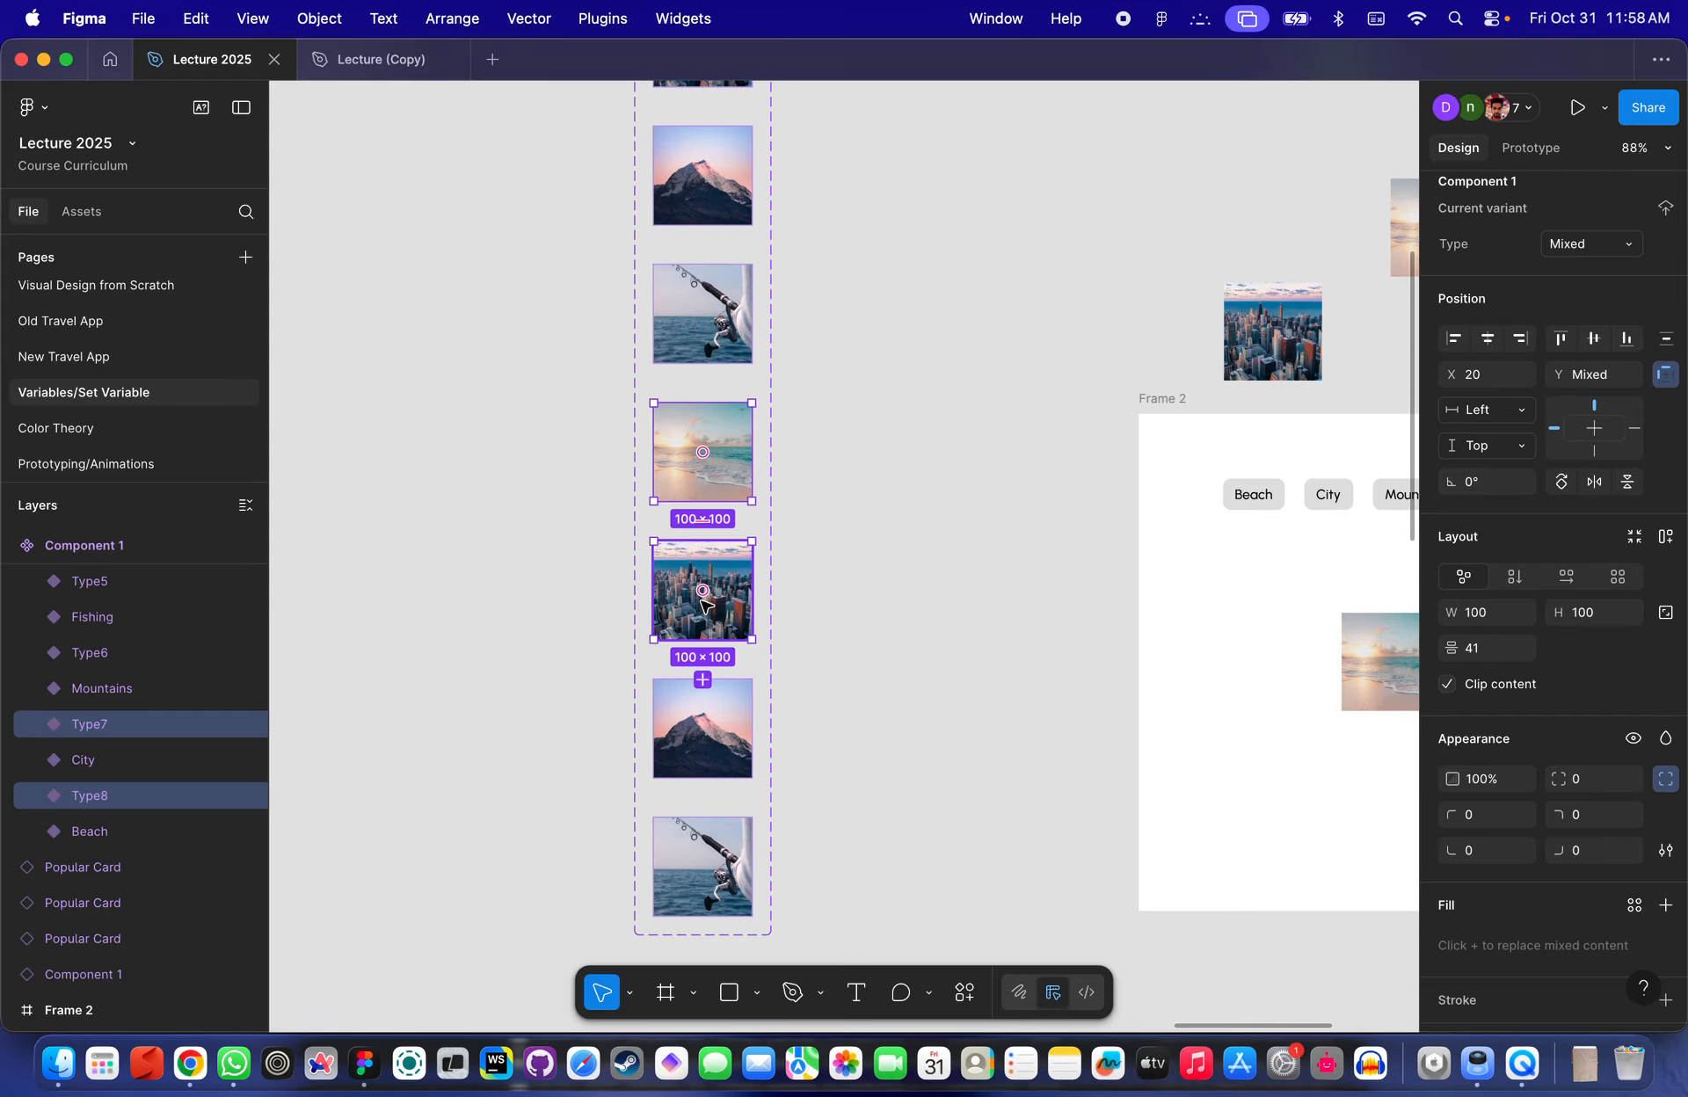
{"action": "left_click", "coordinate": [892, 573]}
{"action": "left_click", "coordinate": [714, 464]}
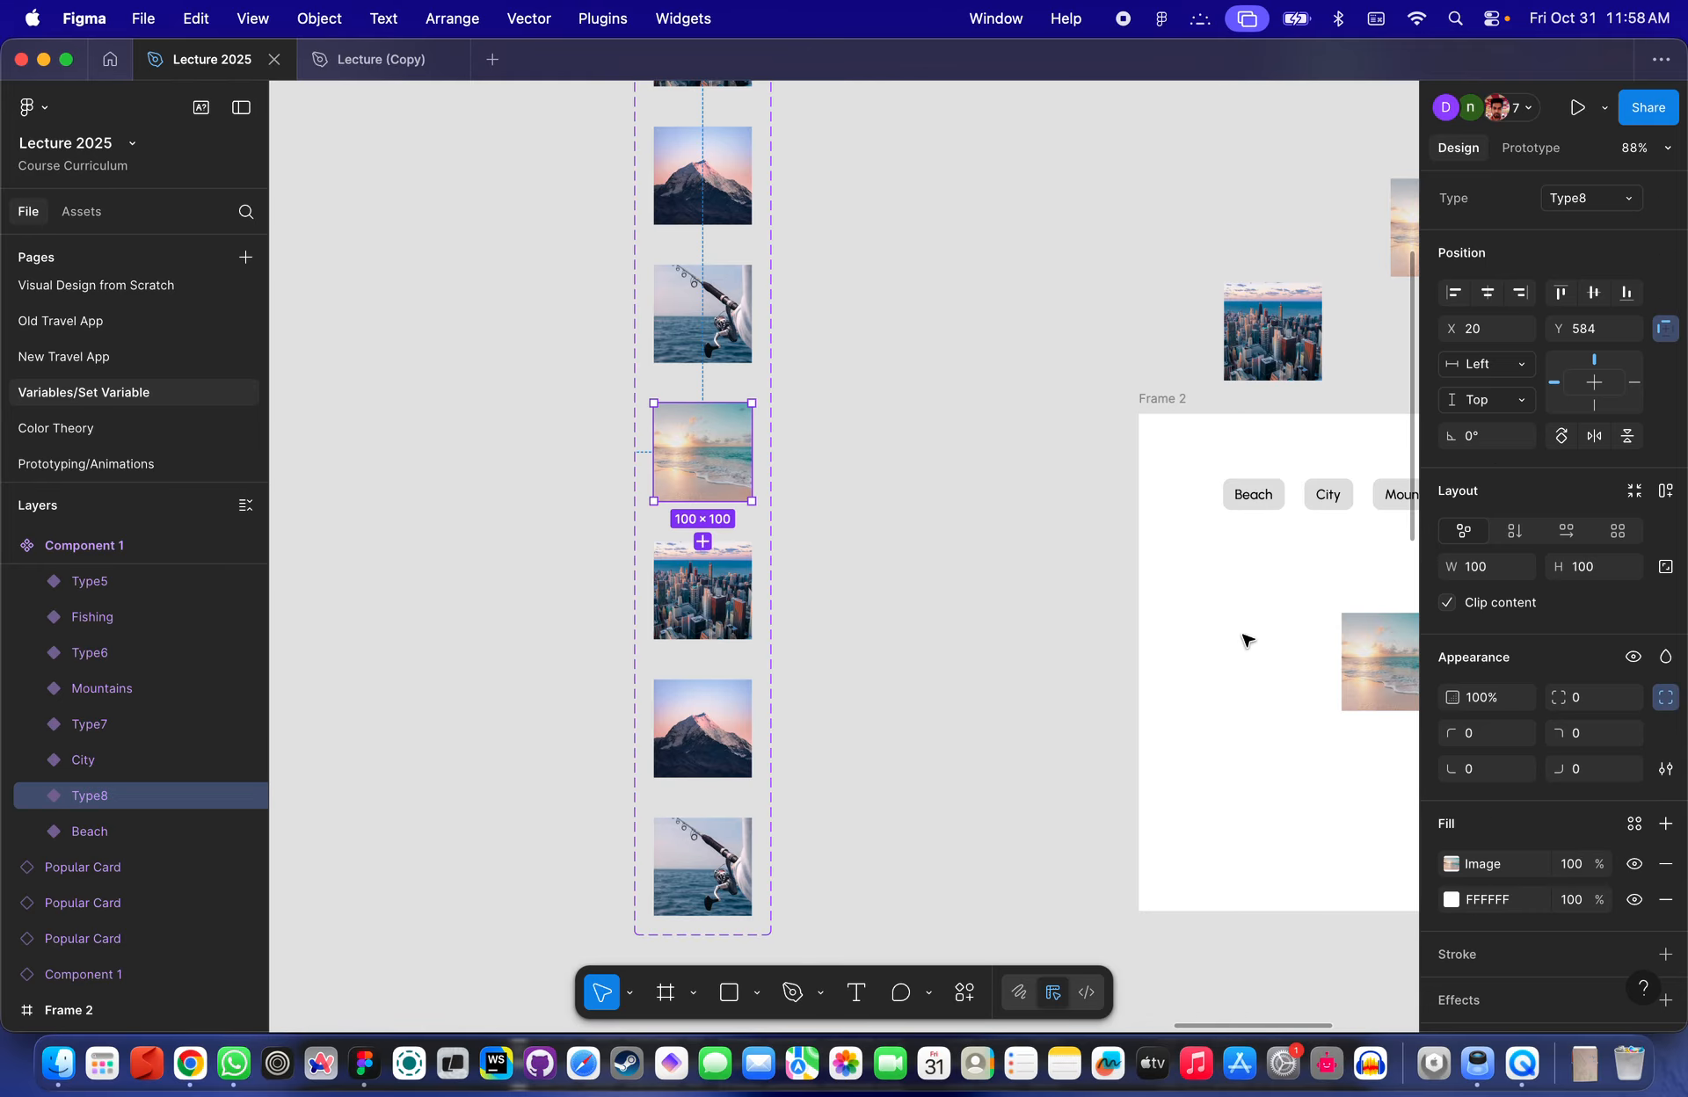
{"action": "left_click", "coordinate": [1665, 826]}
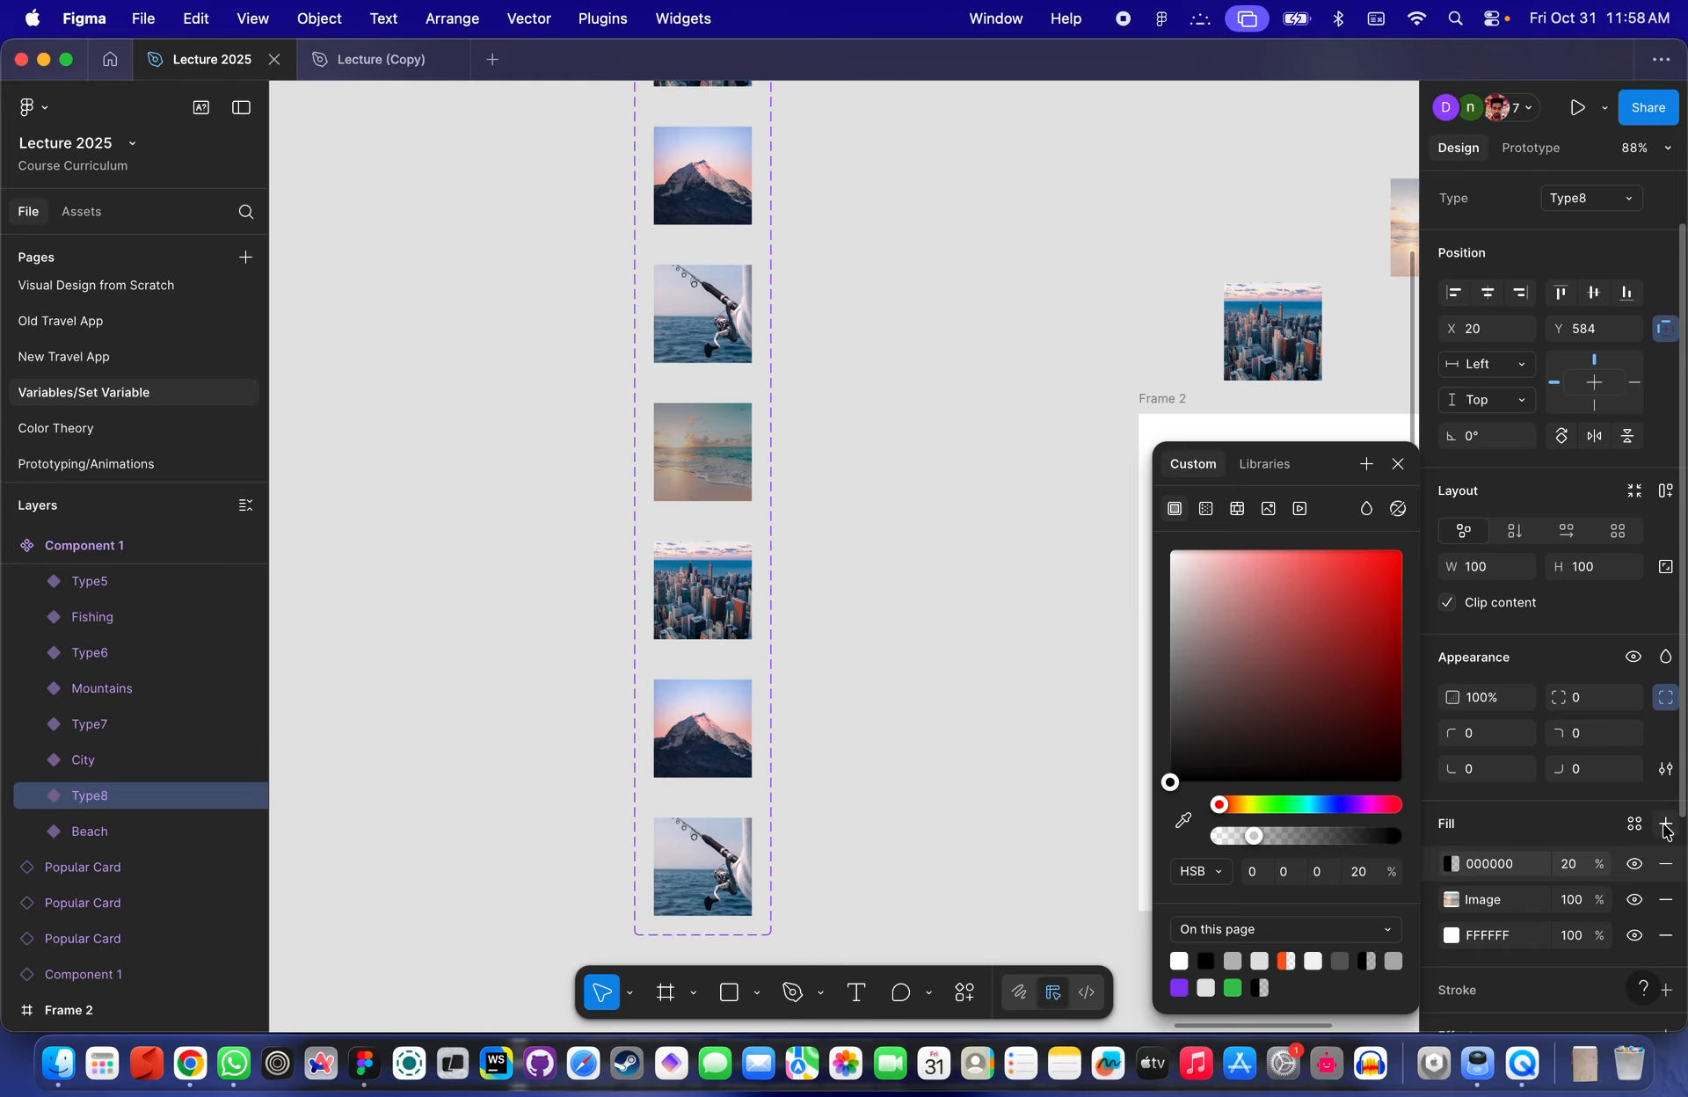
{"action": "left_click", "coordinate": [1372, 881]}
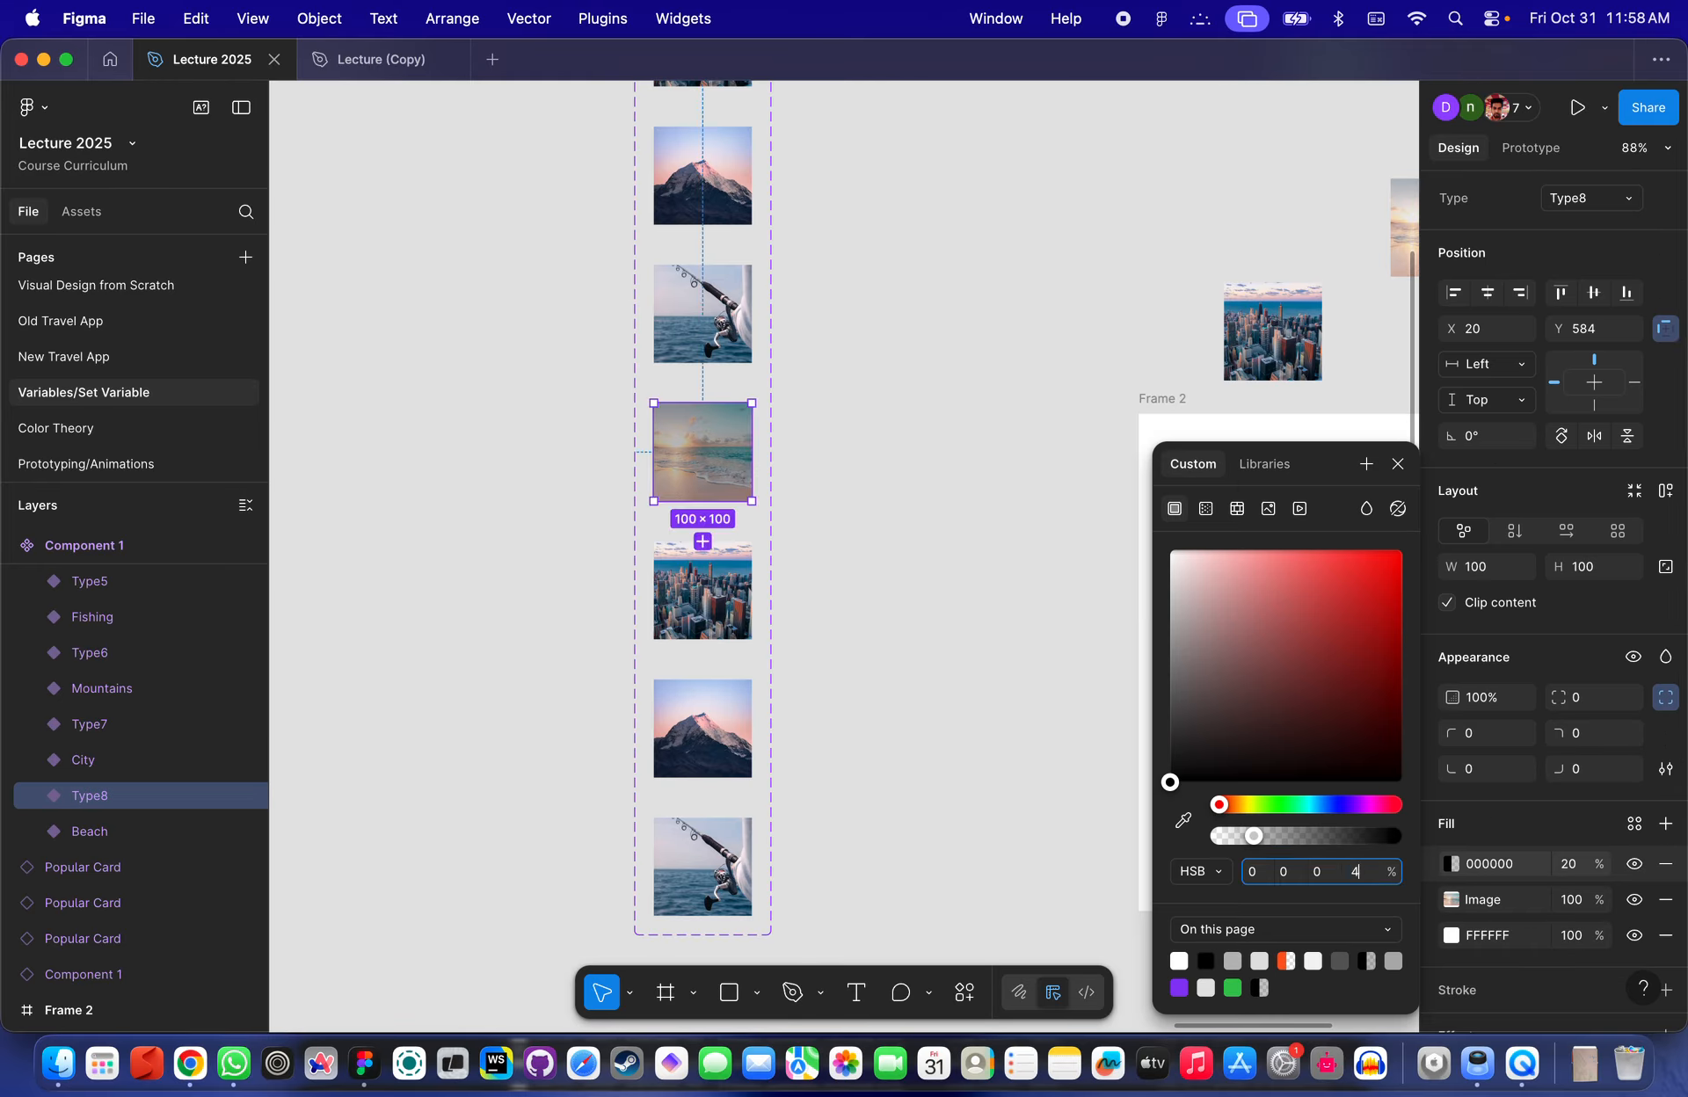
{"action": "key", "text": "Return"}
- Copy the dark fill and paste it onto the duplicated City, Mountains and Fishing variants
{"action": "left_click", "coordinate": [1449, 845]}
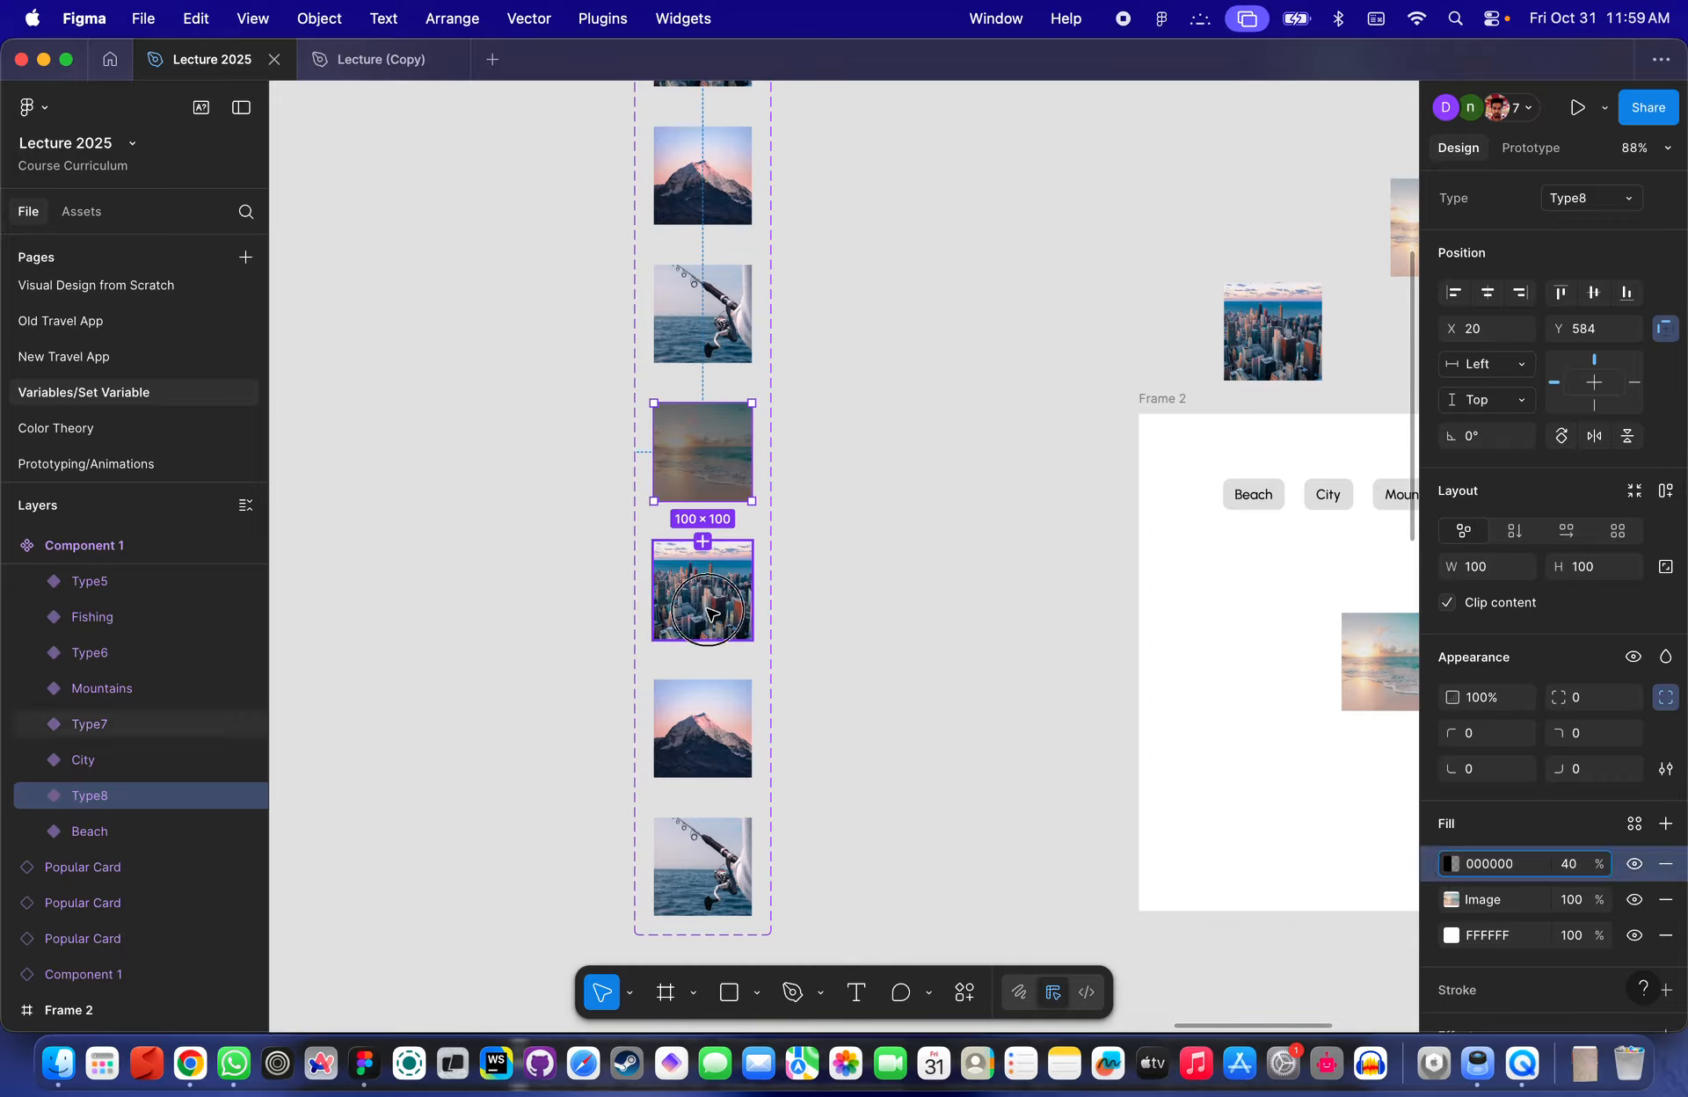
{"action": "left_click", "coordinate": [701, 615]}
{"action": "key", "text": "ctrl+v"}
{"action": "left_click", "coordinate": [704, 770]}
{"action": "key", "text": "ctrl+v"}
{"action": "left_click", "coordinate": [702, 865]}
{"action": "key", "text": "ctrl+v"}
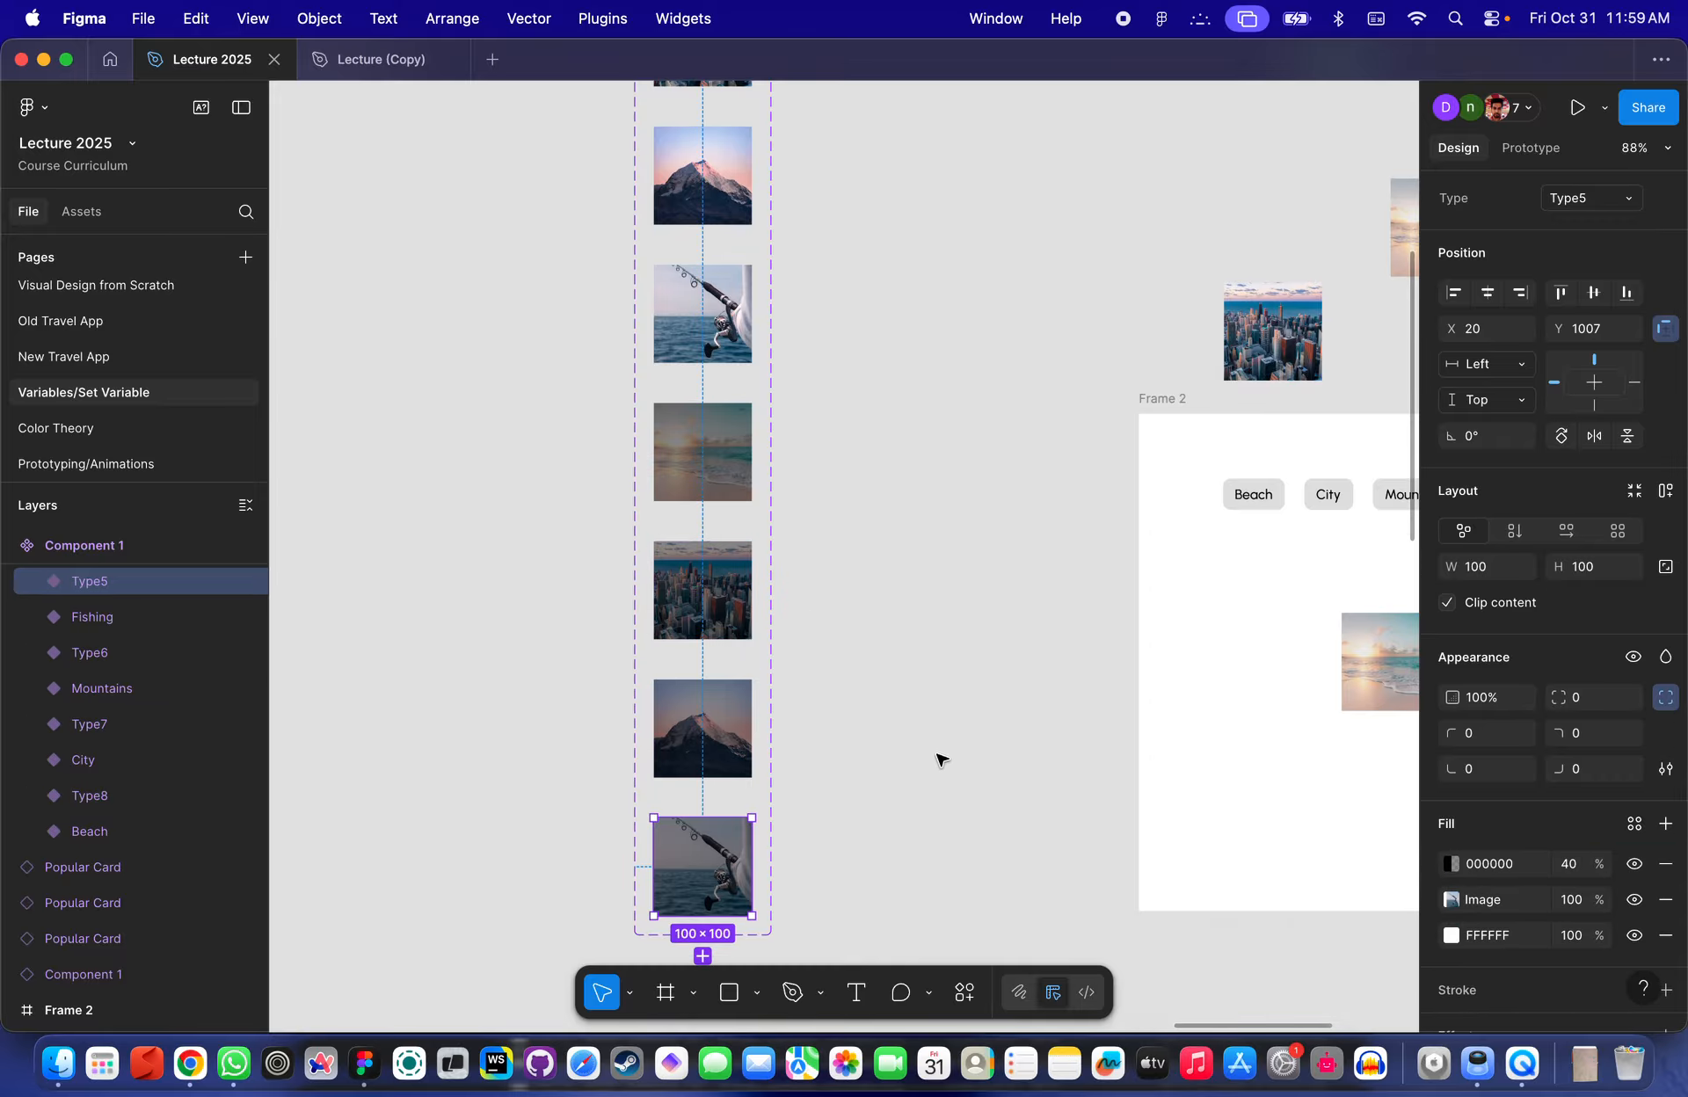
- Select the Component 1 set and review its properties
{"action": "left_click", "coordinate": [937, 758]}
{"action": "scroll", "coordinate": [957, 667], "scroll_direction": "down", "scroll_amount": 5}
{"action": "scroll", "coordinate": [837, 643], "scroll_direction": "up", "scroll_amount": 5}
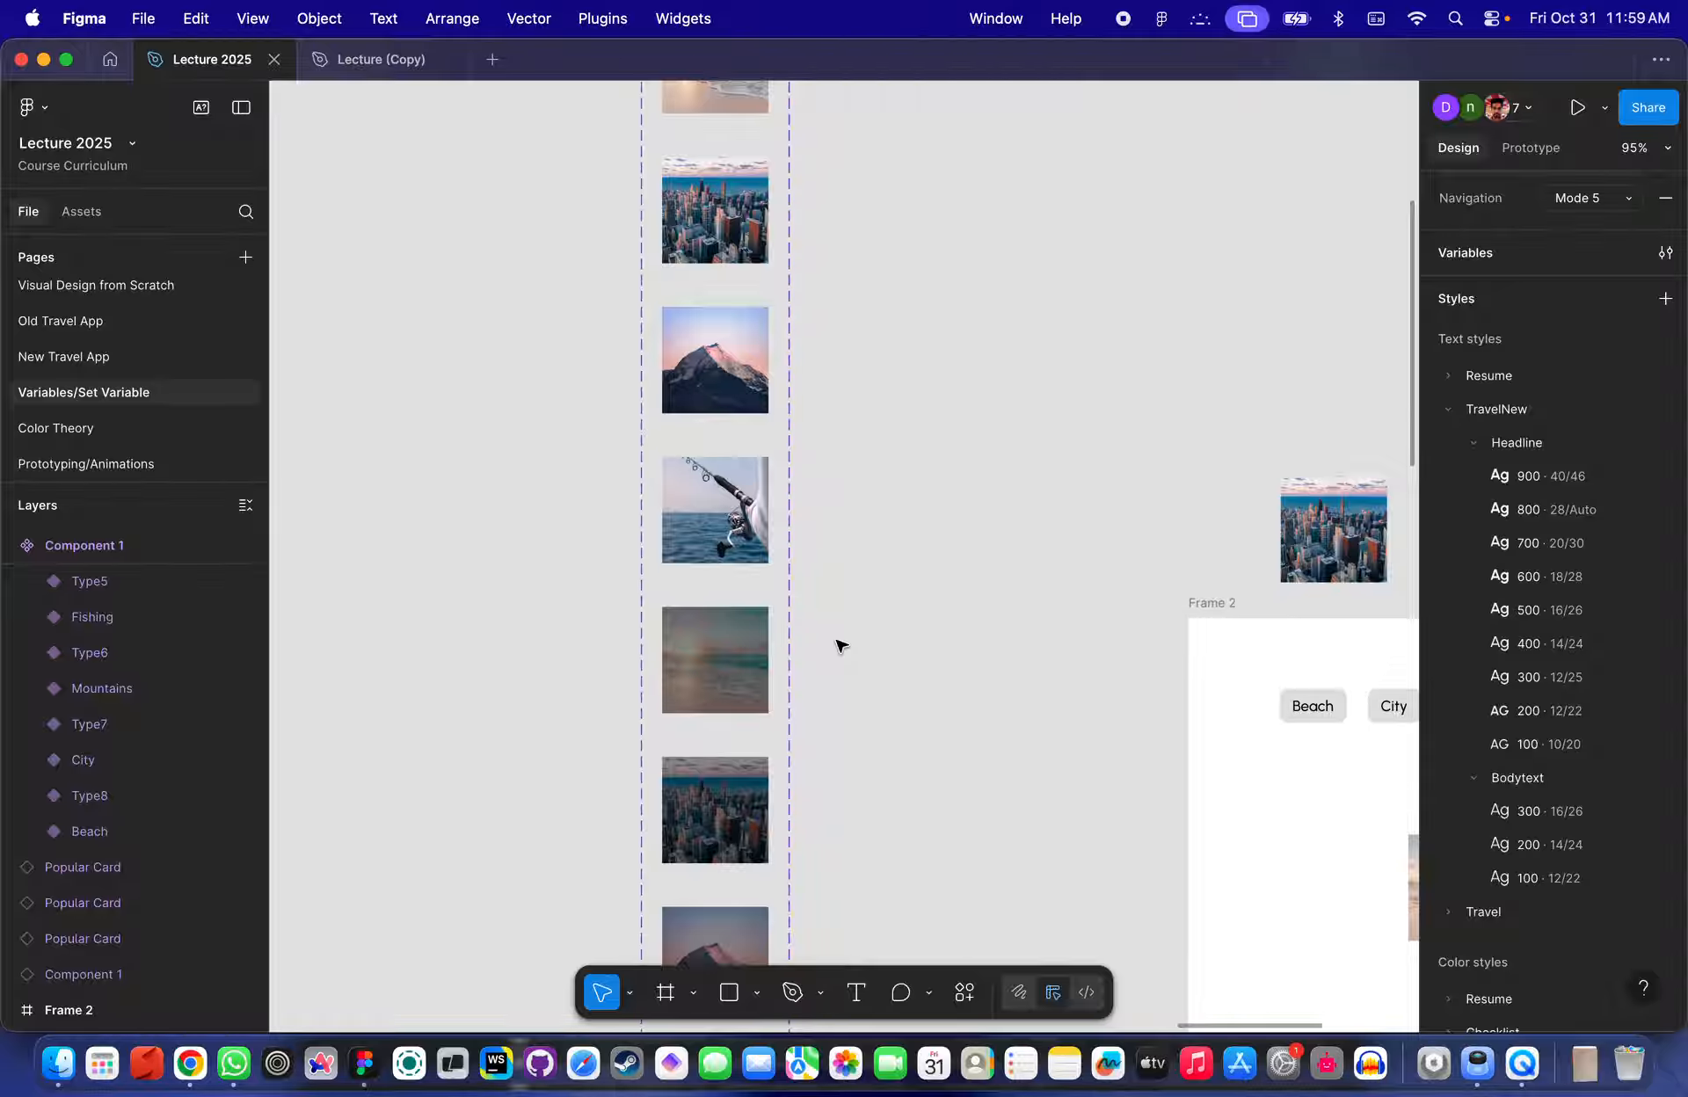
{"action": "scroll", "coordinate": [817, 607], "scroll_direction": "down", "scroll_amount": 5}
{"action": "scroll", "coordinate": [802, 404], "scroll_direction": "up", "scroll_amount": 2}
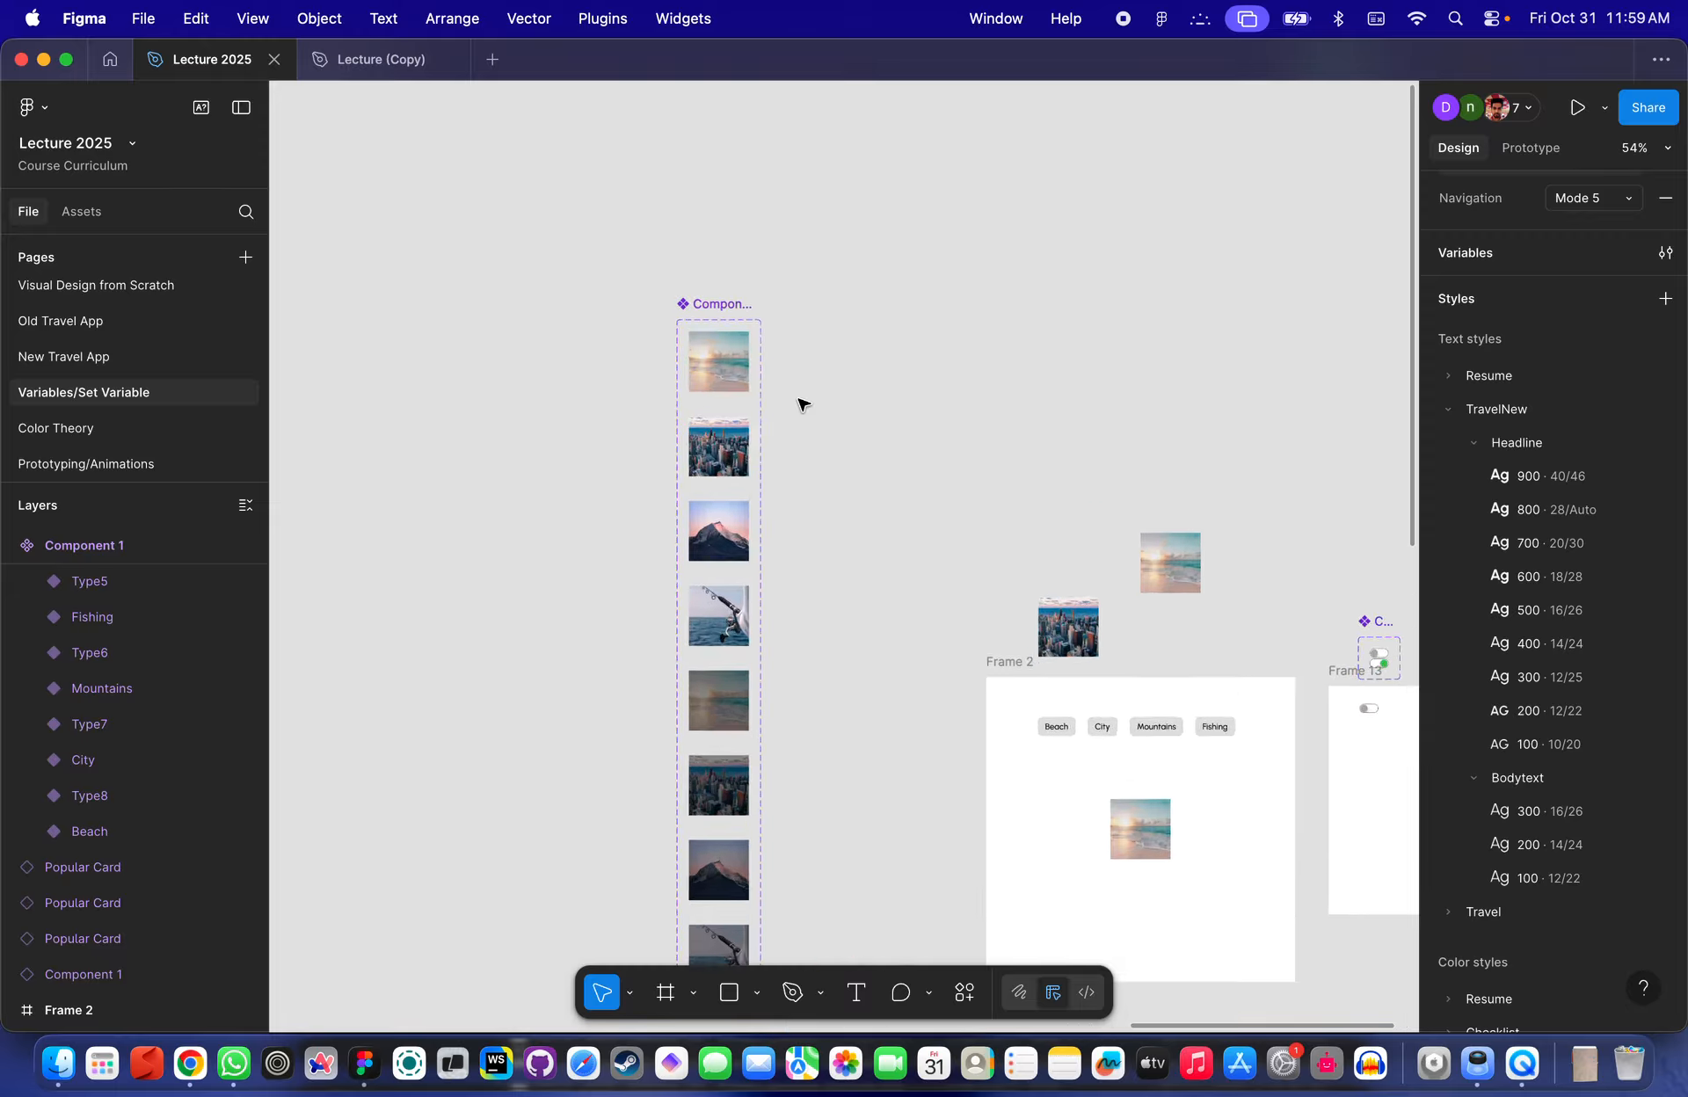
{"action": "left_click", "coordinate": [715, 303]}
{"action": "scroll", "coordinate": [725, 305], "scroll_direction": "down", "scroll_amount": 3}
{"action": "scroll", "coordinate": [725, 305], "scroll_direction": "right", "scroll_amount": 2}
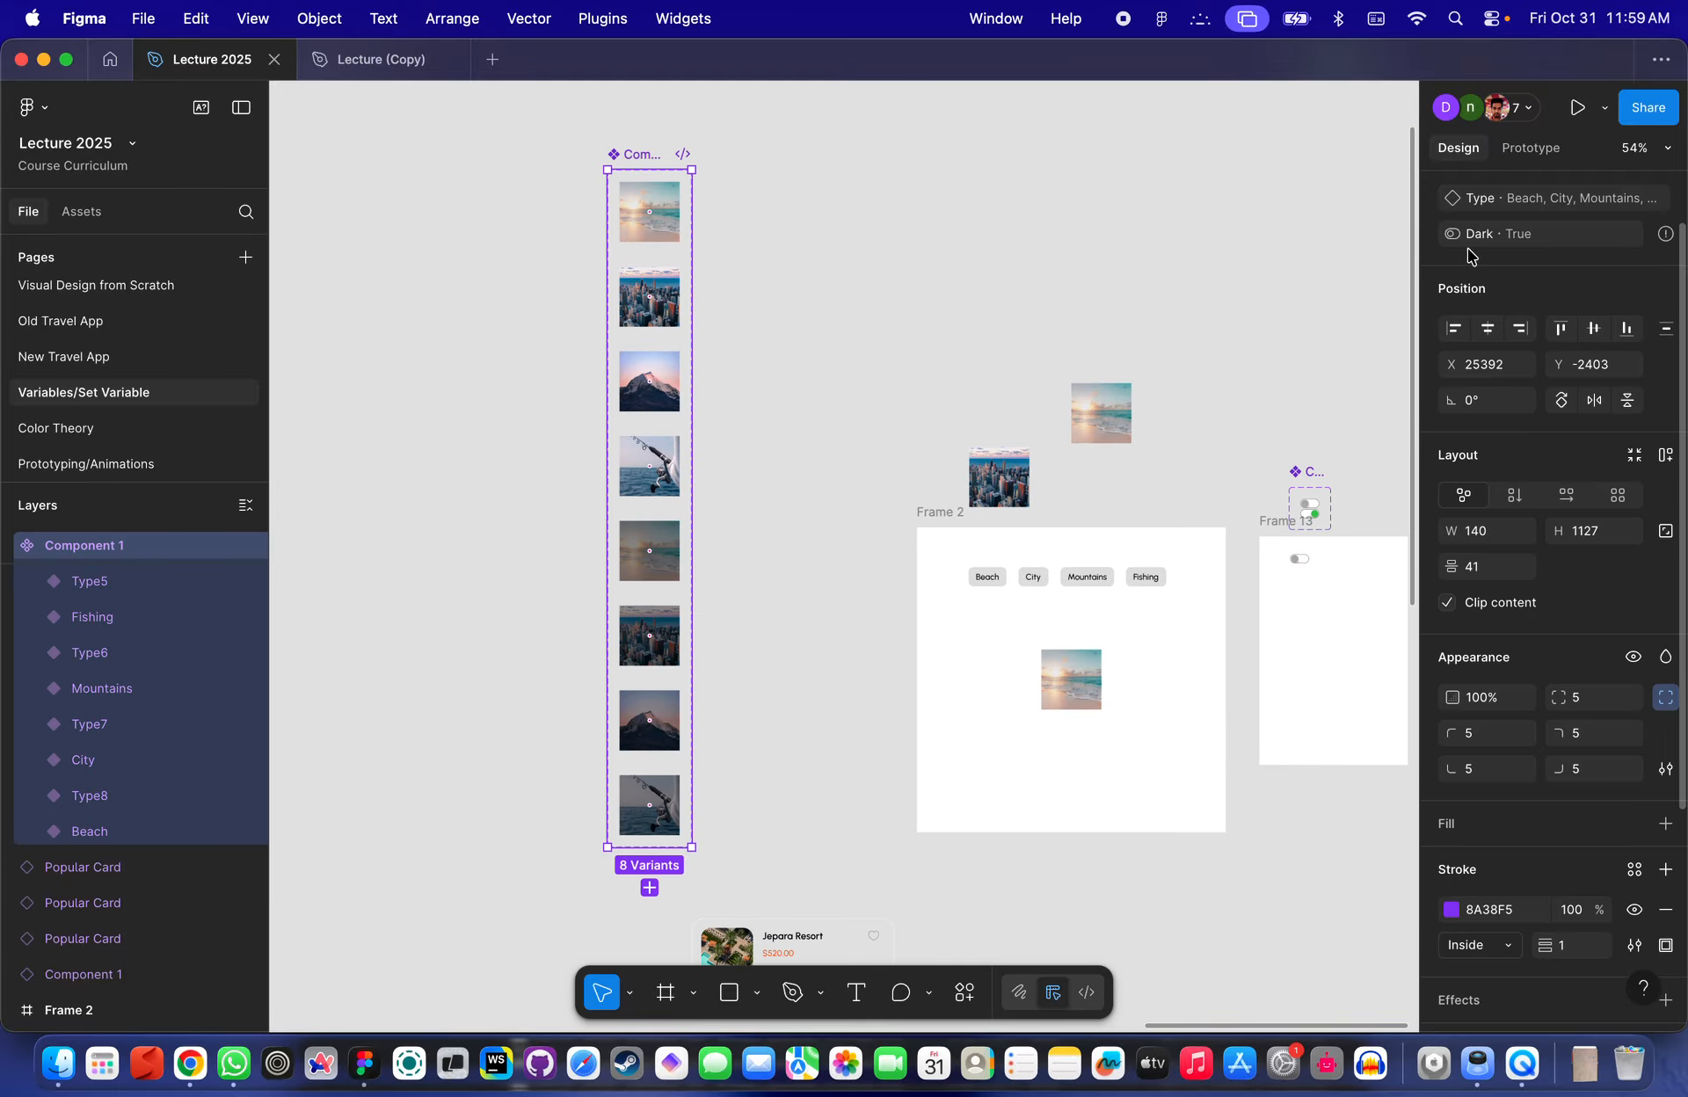
- Select the Beach, City, Mountains and Fishing variants together inside the Component 1 set
{"action": "scroll", "coordinate": [1494, 263], "scroll_direction": "up", "scroll_amount": 2}
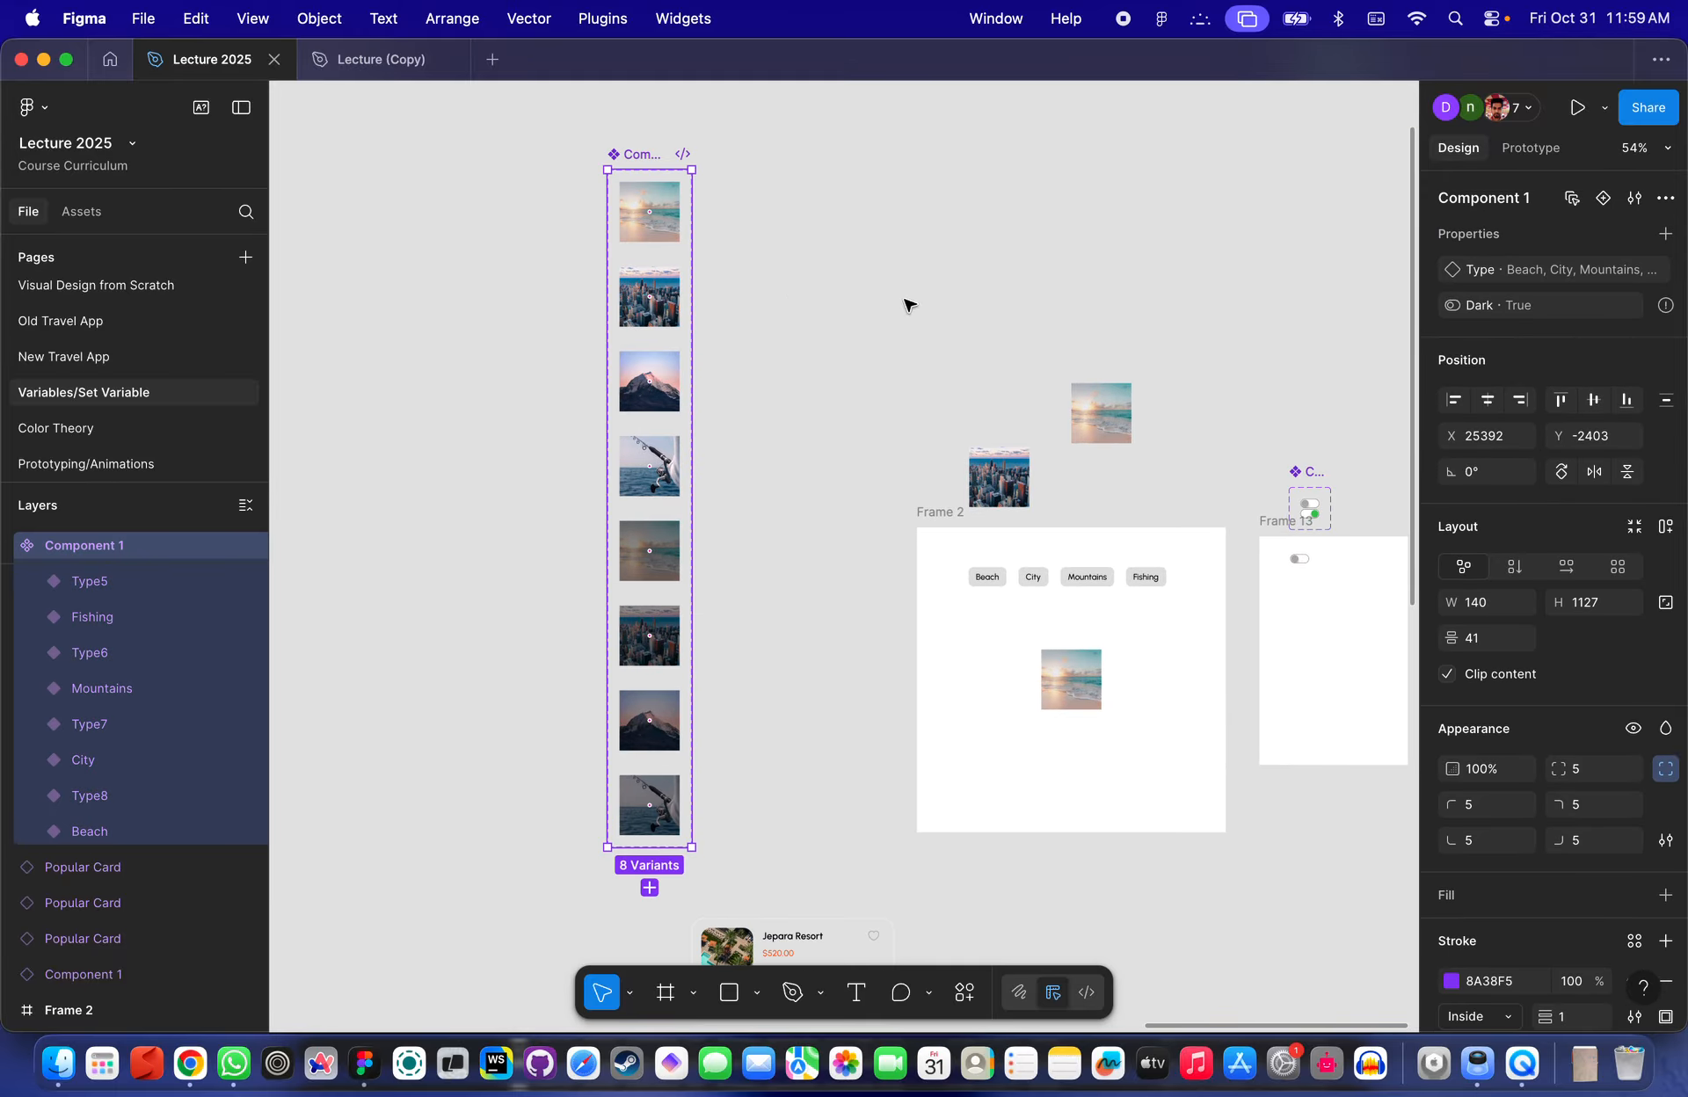
{"action": "left_click", "coordinate": [632, 237]}
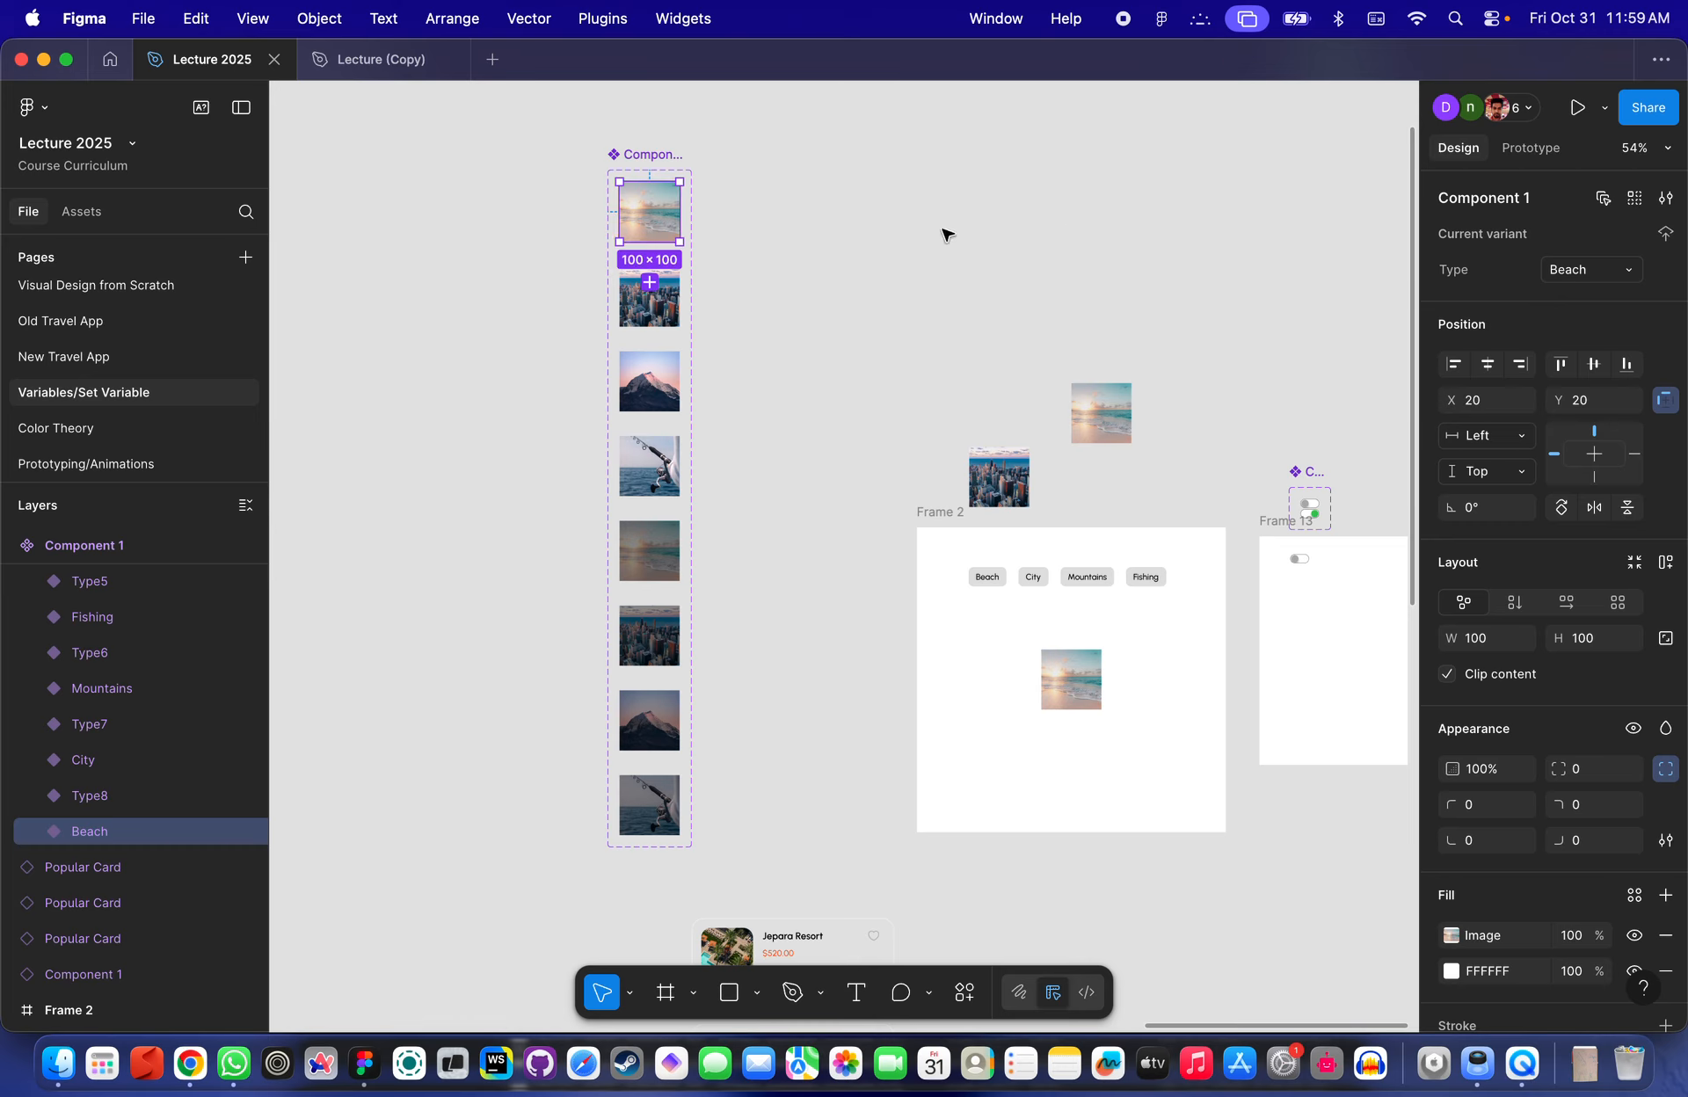
{"action": "left_click", "coordinate": [640, 169]}
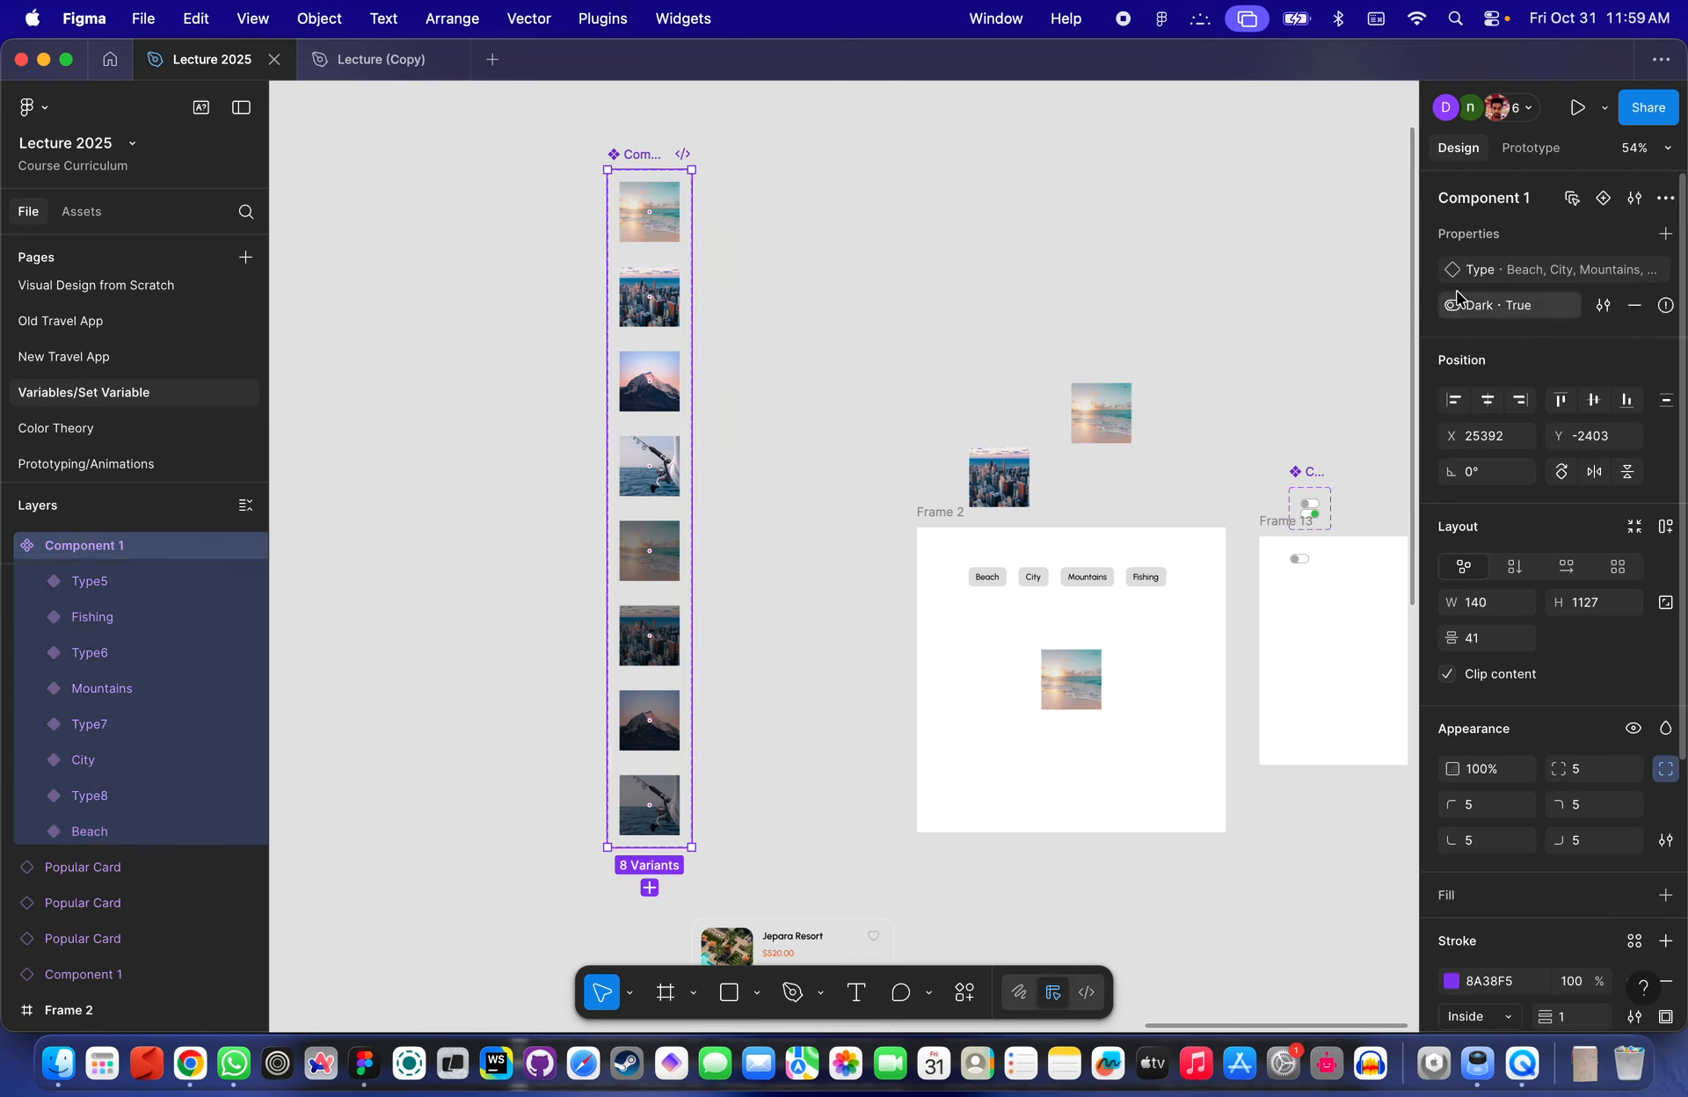
{"action": "left_click", "coordinate": [655, 220]}
{"action": "left_click", "coordinate": [666, 308], "text": "shift"}
{"action": "left_click", "coordinate": [655, 382], "text": "shift"}
{"action": "left_click", "coordinate": [659, 466], "text": "shift"}
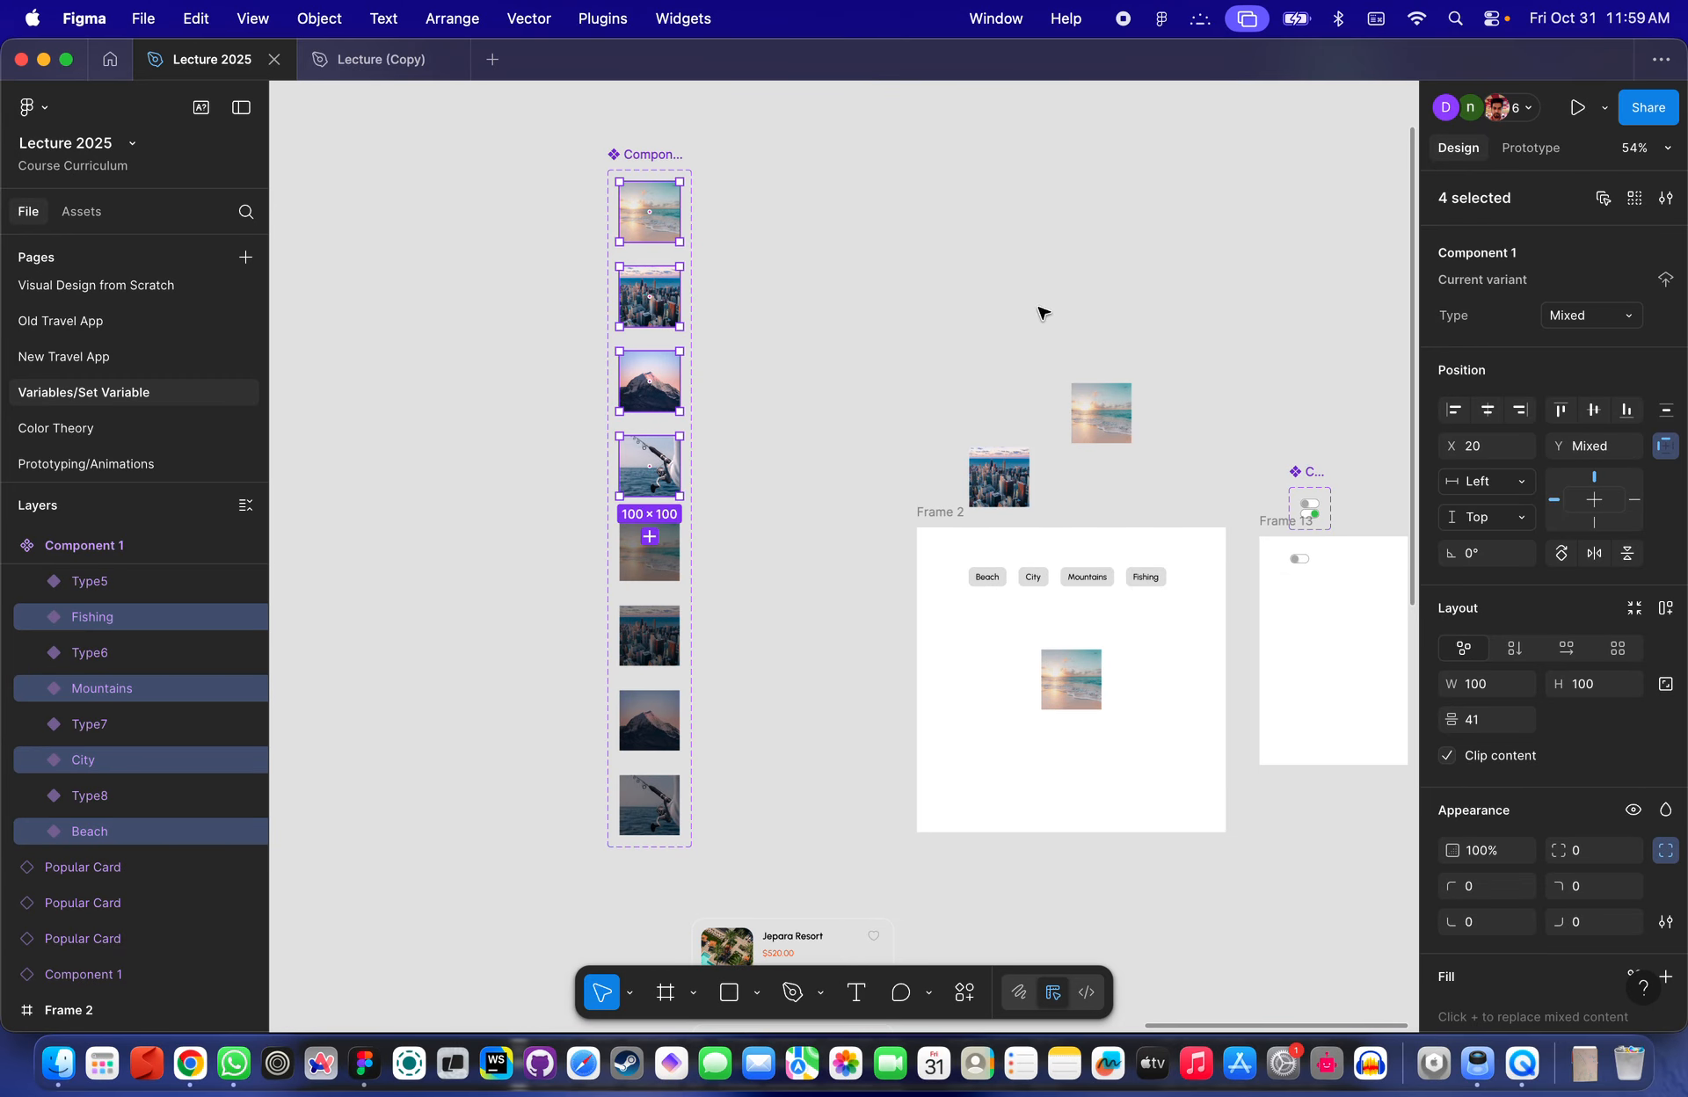
{"action": "left_click", "coordinate": [840, 290]}
- Remove the Dark boolean property from the Component 1 set
{"action": "scroll", "coordinate": [661, 259], "scroll_direction": "up", "scroll_amount": 5}
{"action": "scroll", "coordinate": [660, 256], "scroll_direction": "up", "scroll_amount": 1}
{"action": "left_click", "coordinate": [661, 192]}
{"action": "scroll", "coordinate": [665, 196], "scroll_direction": "up", "scroll_amount": 2}
{"action": "scroll", "coordinate": [666, 195], "scroll_direction": "right", "scroll_amount": 1}
{"action": "left_click", "coordinate": [498, 233]}
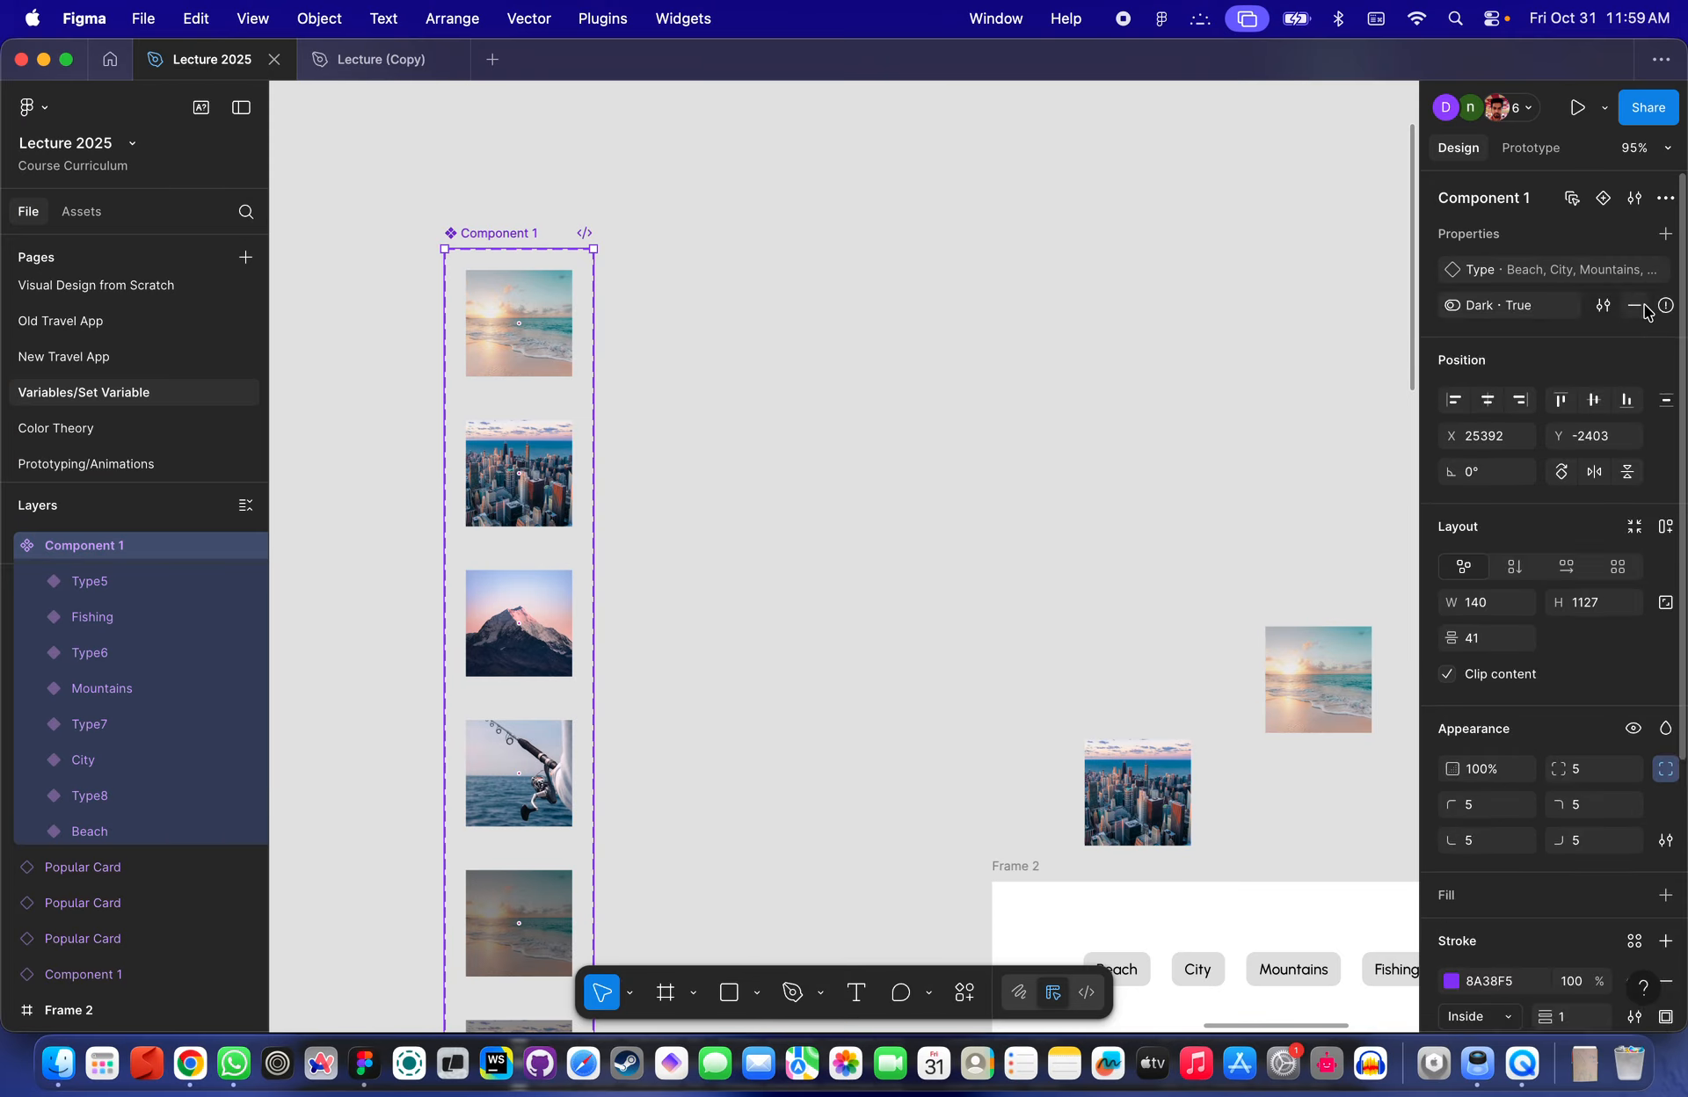
{"action": "left_click", "coordinate": [1642, 306]}
{"action": "left_click", "coordinate": [1021, 415]}
- Inspect the Beach variant's Type options and its component configuration
{"action": "left_click", "coordinate": [527, 354]}
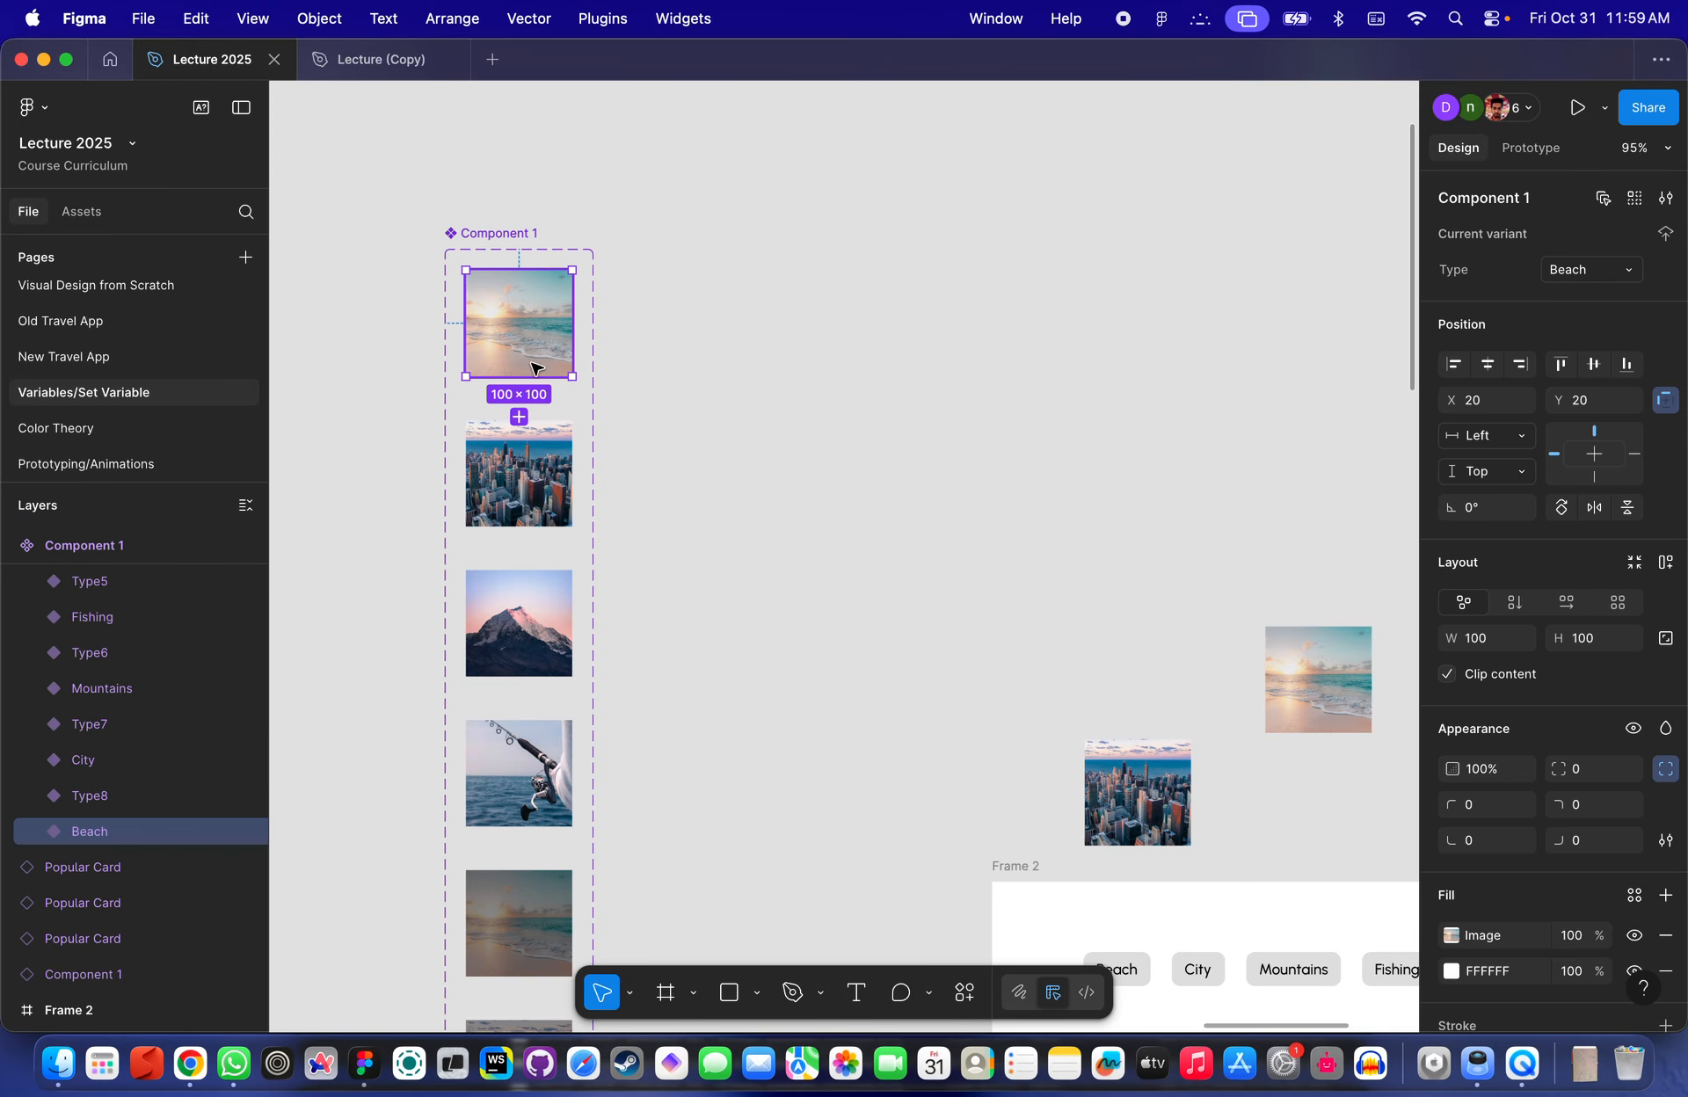
{"action": "left_click", "coordinate": [1664, 196]}
{"action": "left_click", "coordinate": [1664, 197]}
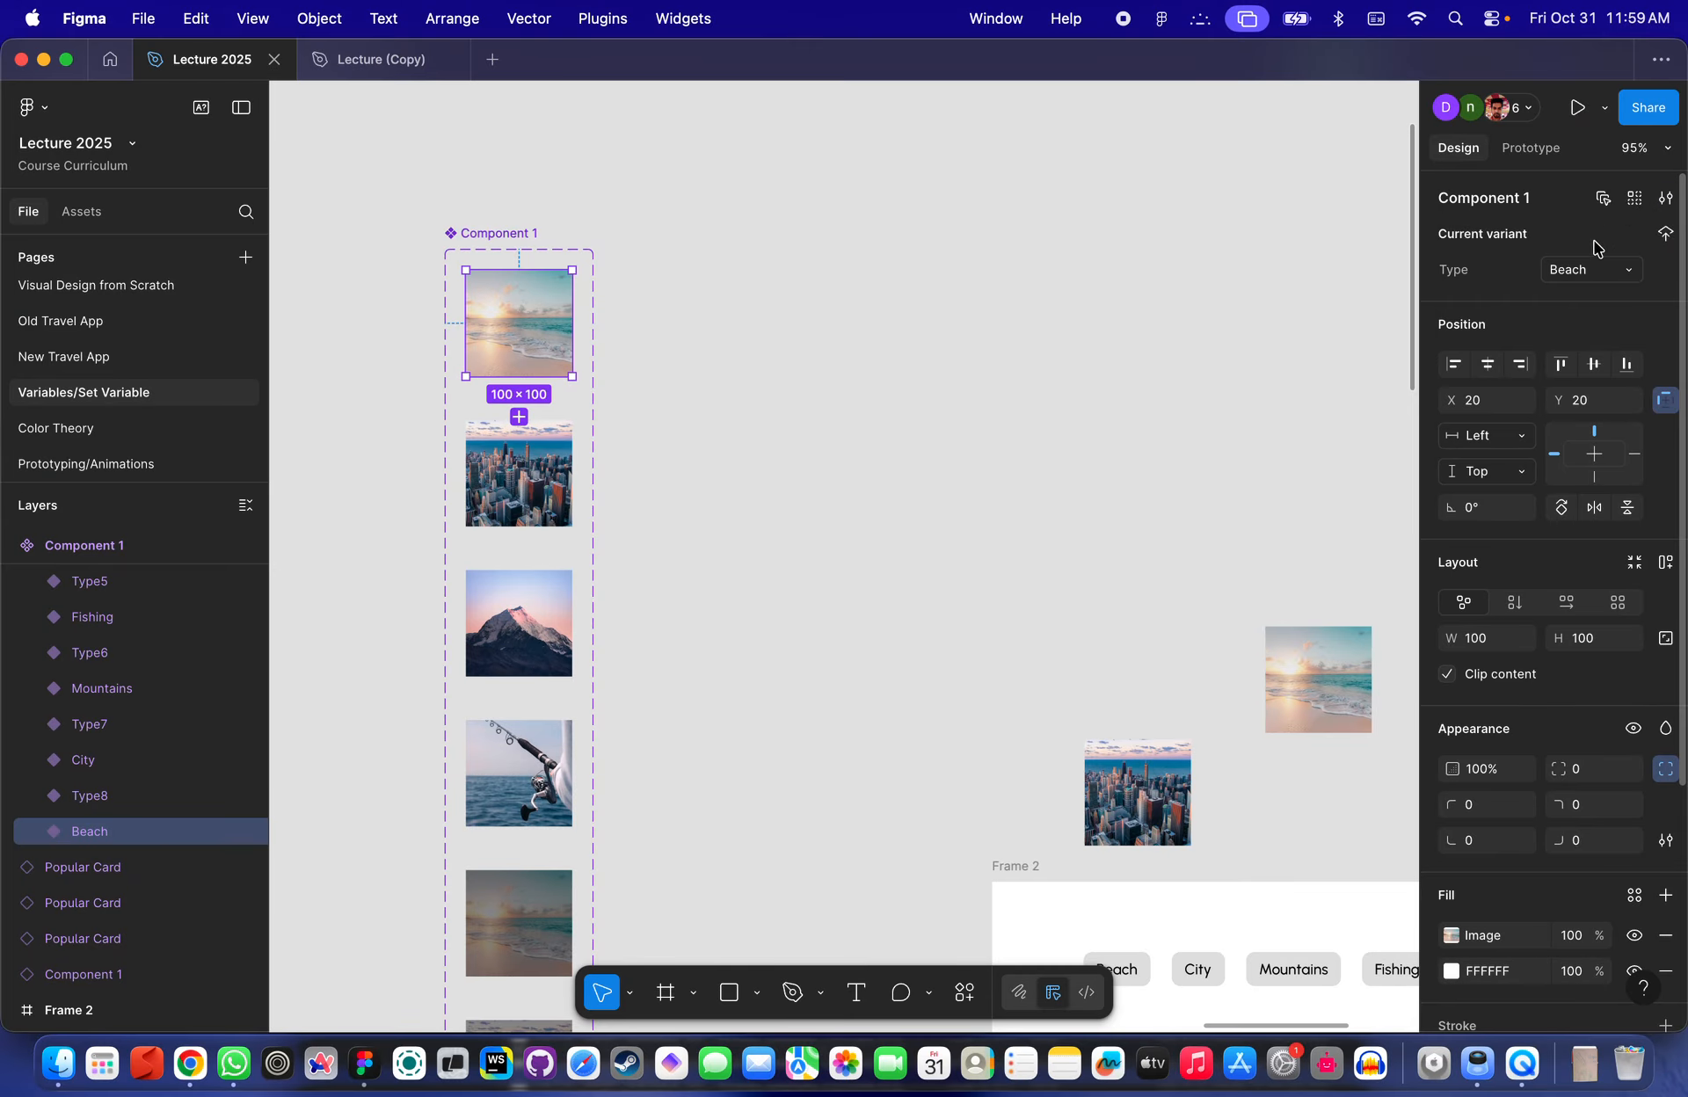
{"action": "left_click", "coordinate": [1626, 272]}
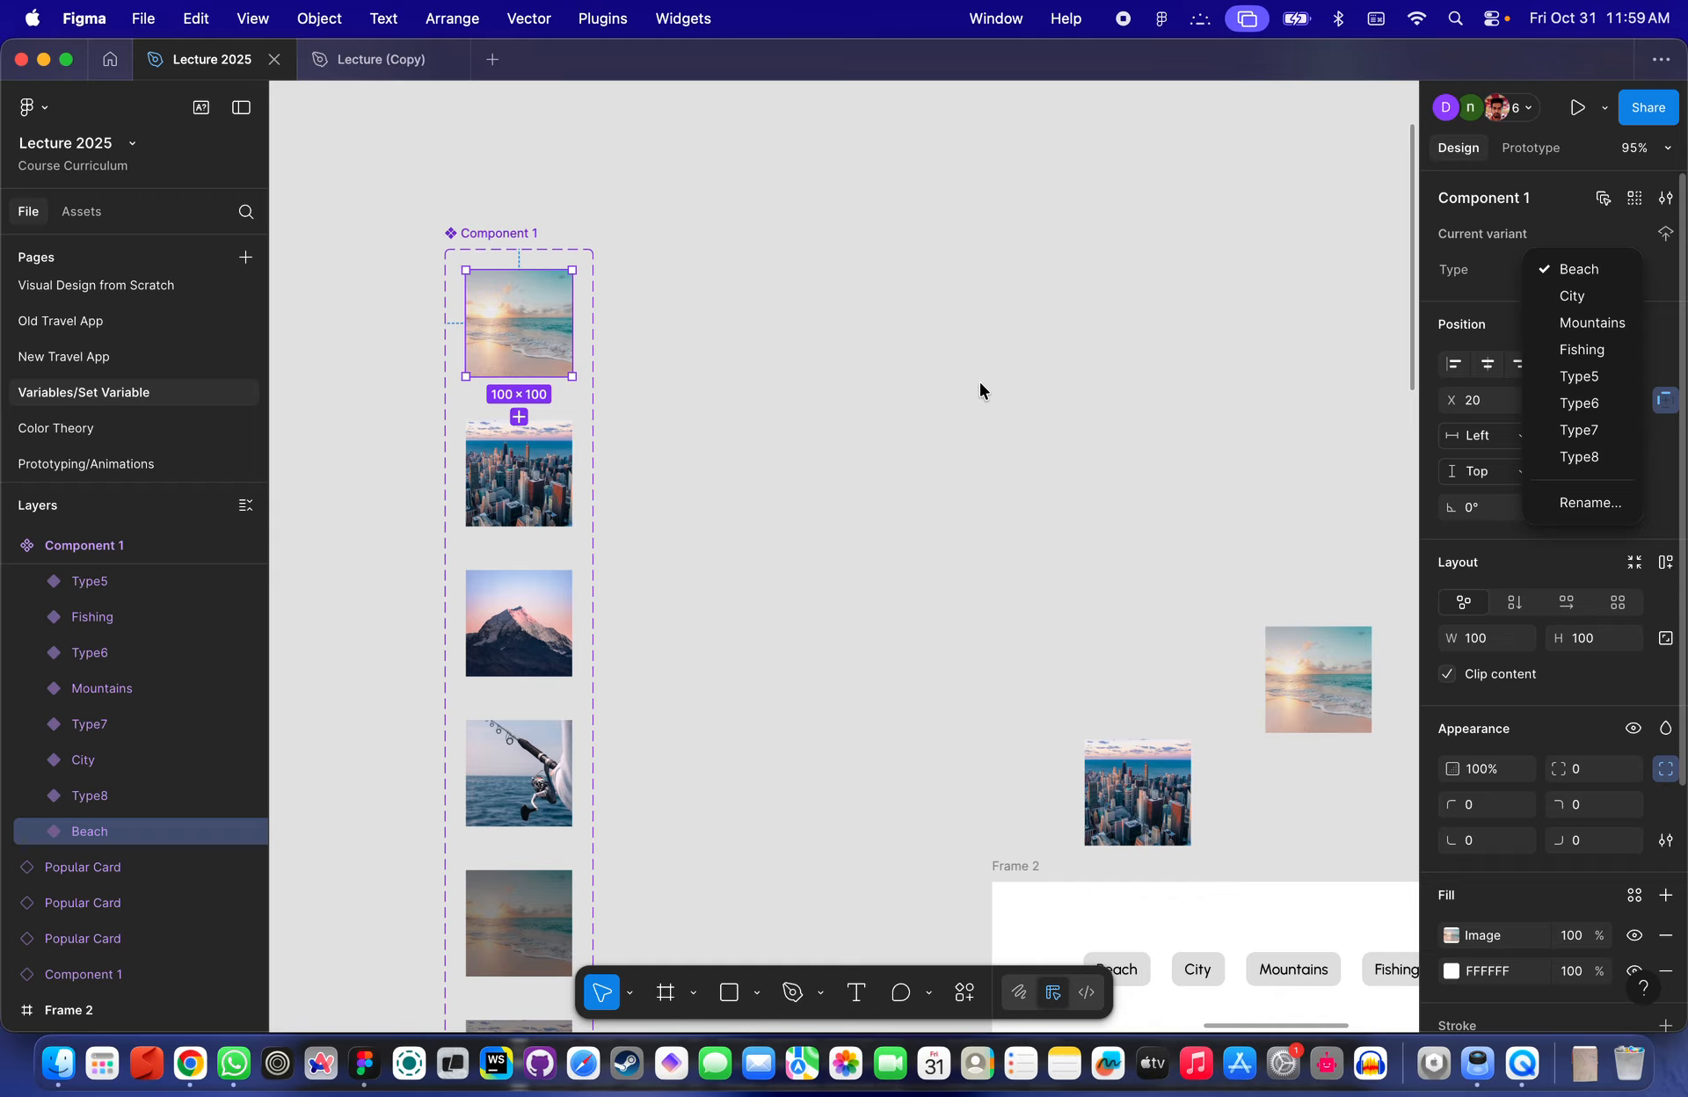
{"action": "scroll", "coordinate": [981, 388], "scroll_direction": "down", "scroll_amount": 5}
{"action": "scroll", "coordinate": [981, 389], "scroll_direction": "down", "scroll_amount": 3}
{"action": "scroll", "coordinate": [121, 719], "scroll_direction": "up", "scroll_amount": 2}
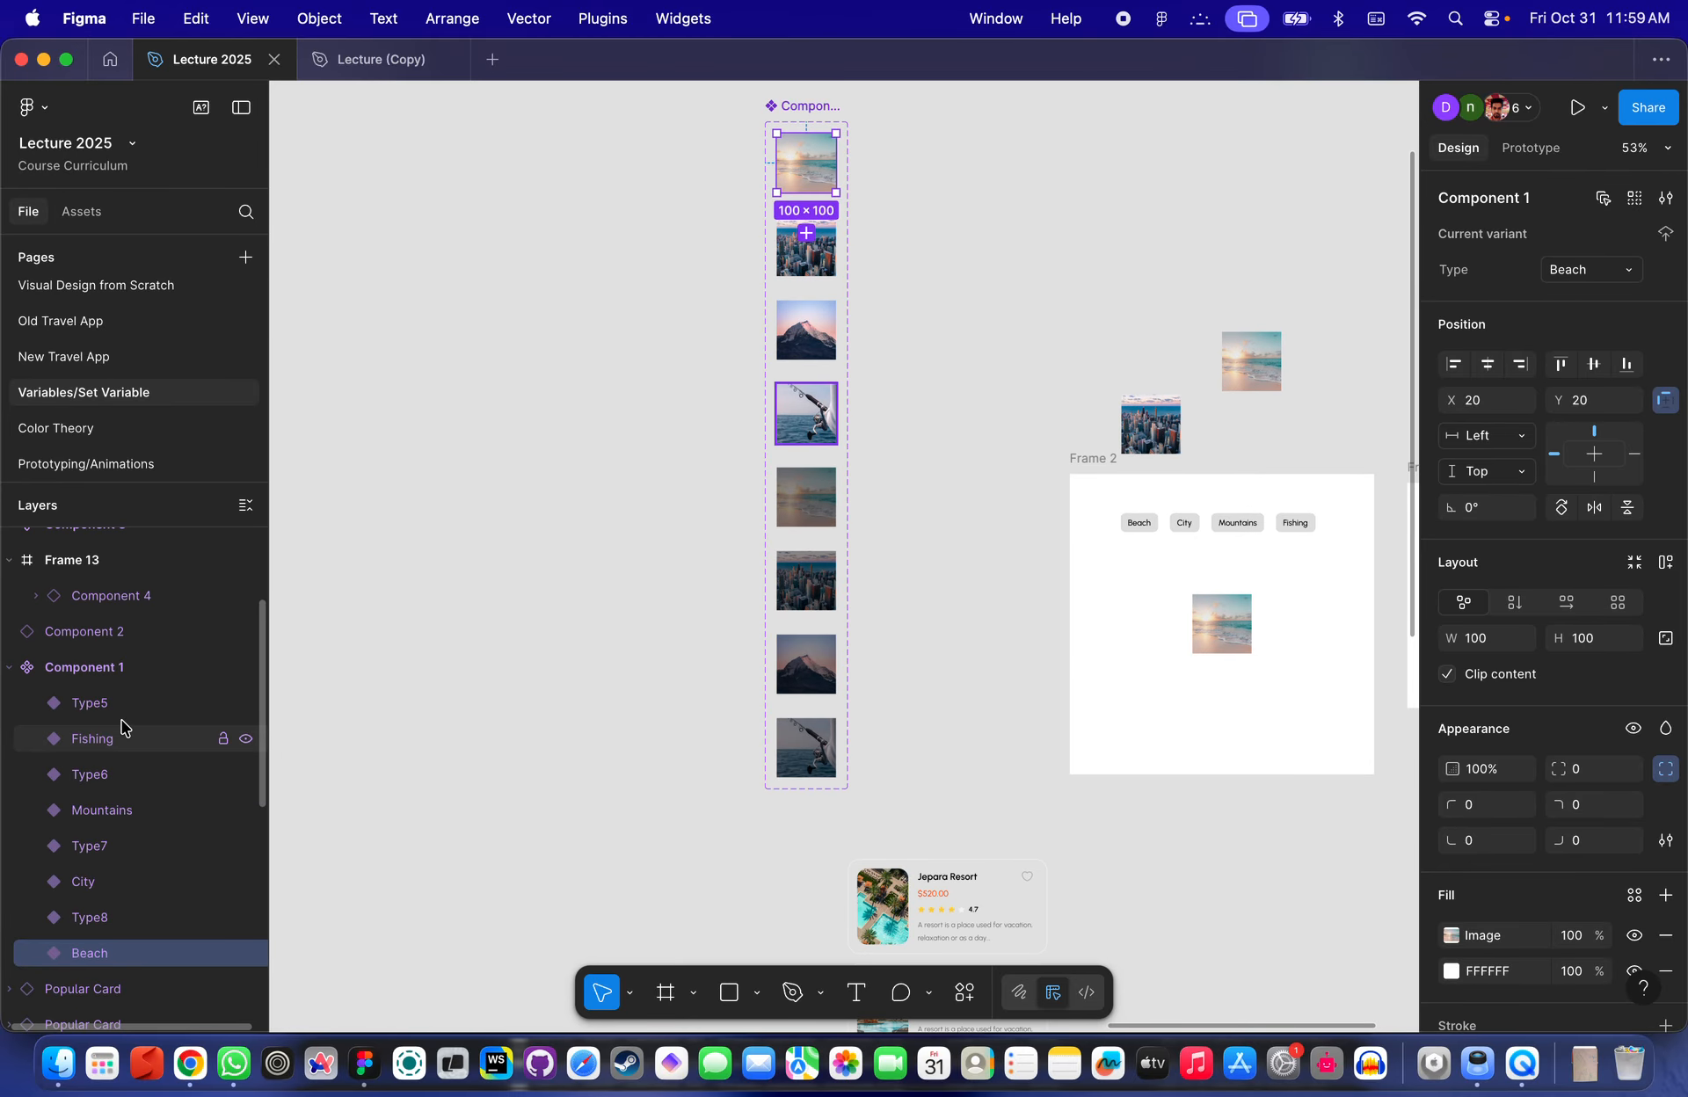
{"action": "scroll", "coordinate": [677, 352], "scroll_direction": "up", "scroll_amount": 3}
{"action": "scroll", "coordinate": [719, 302], "scroll_direction": "up", "scroll_amount": 8}
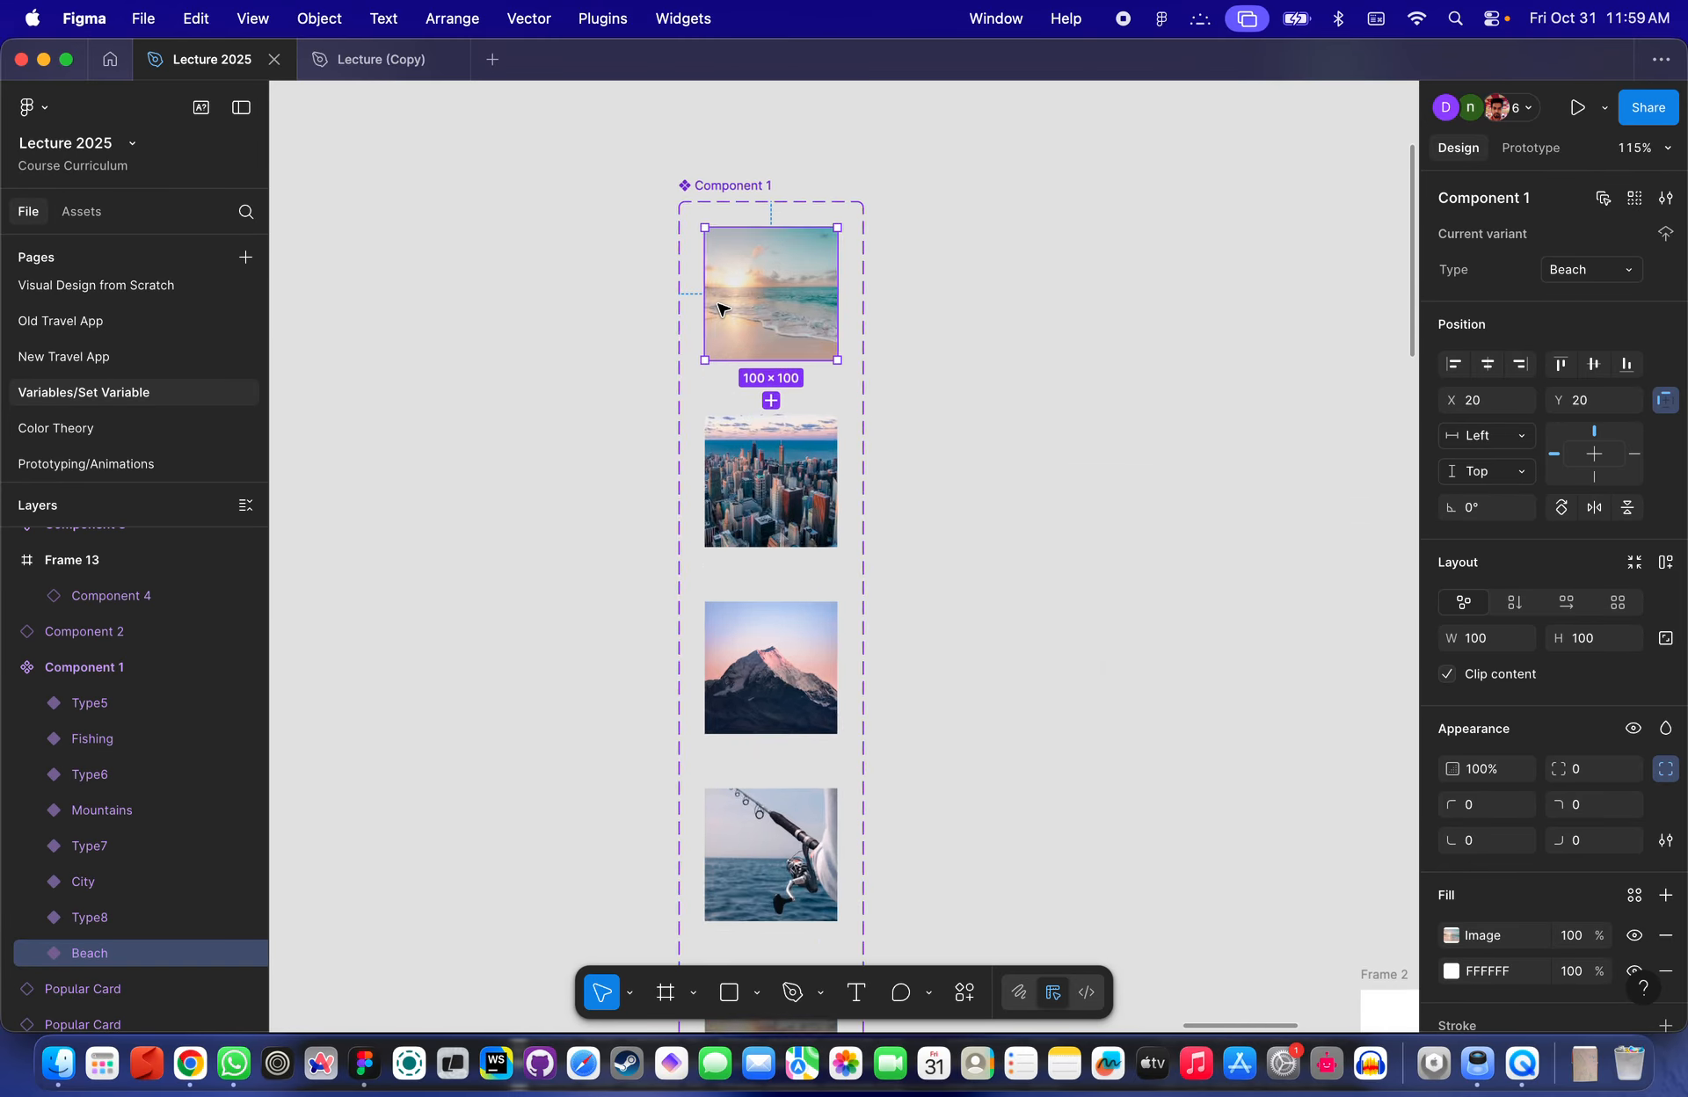
{"action": "left_click", "coordinate": [1656, 257]}
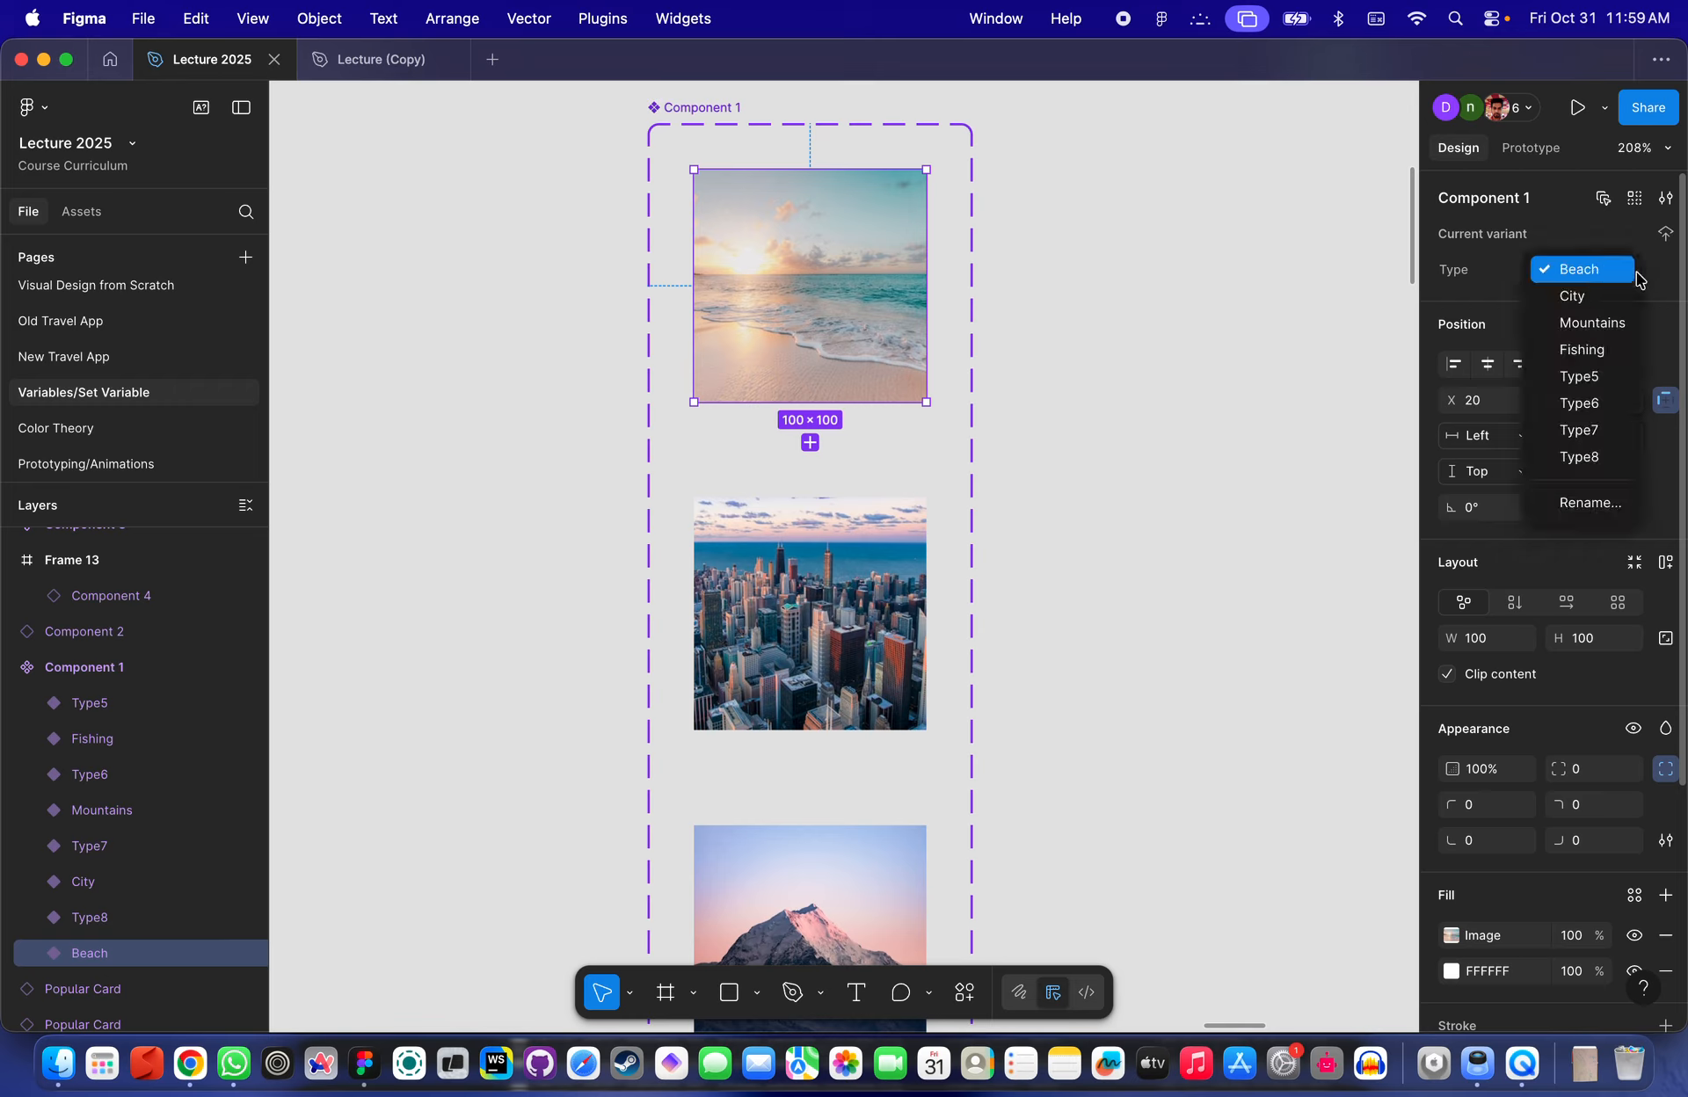
{"action": "left_click", "coordinate": [1663, 274]}
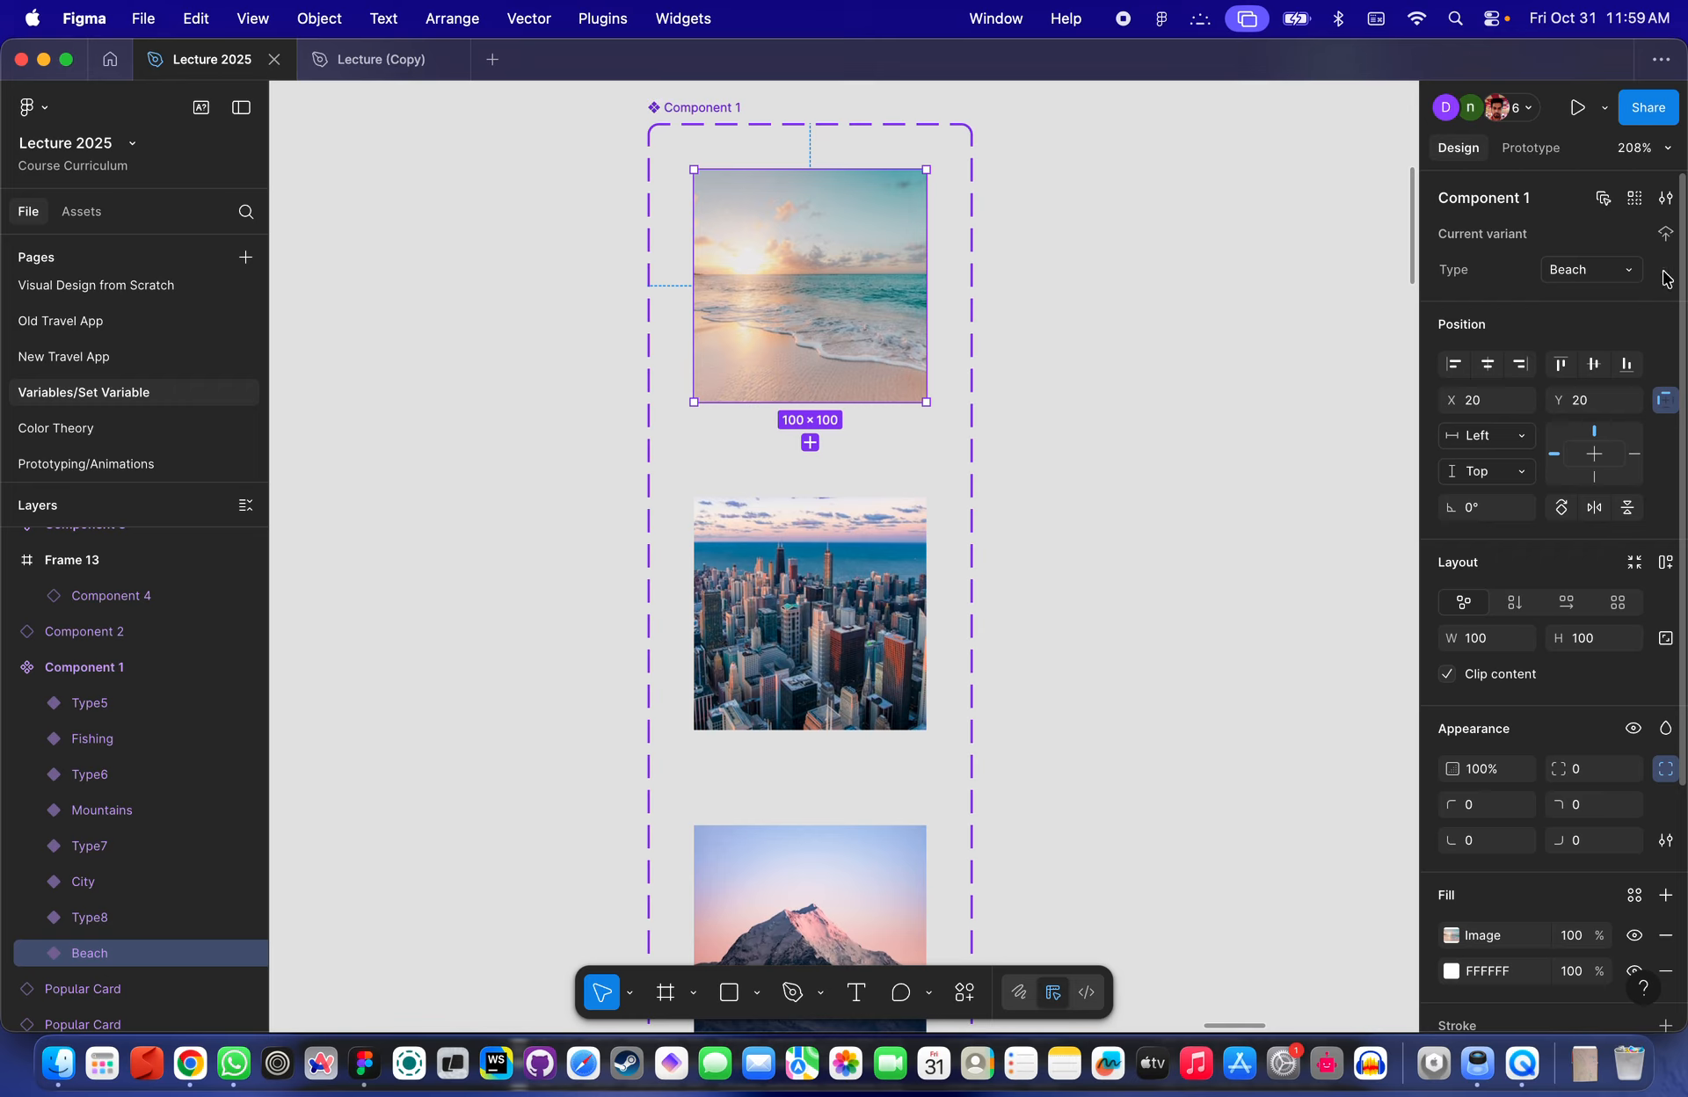
{"action": "left_click", "coordinate": [1664, 199]}
{"action": "left_click", "coordinate": [1664, 198]}
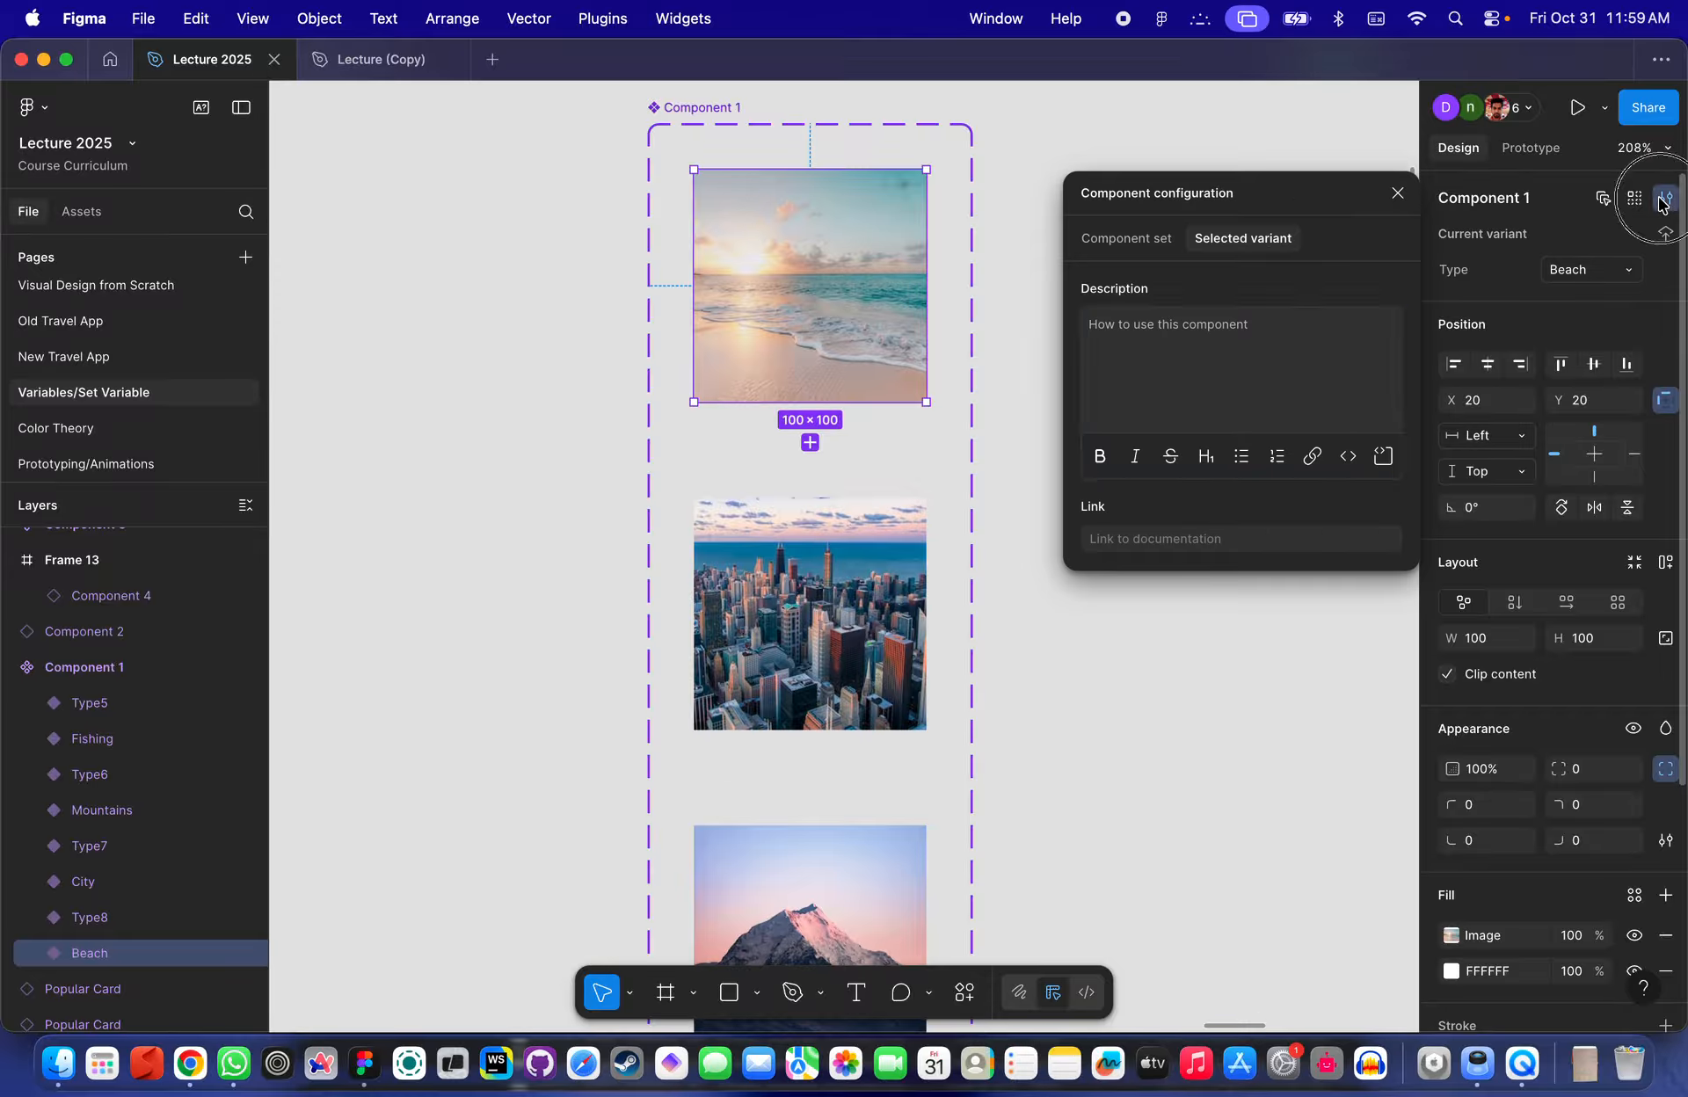
{"action": "left_click", "coordinate": [1073, 376]}
- Browse the variants in the set, selecting each to check its Type
{"action": "scroll", "coordinate": [1070, 378], "scroll_direction": "down", "scroll_amount": 3}
{"action": "scroll", "coordinate": [1070, 378], "scroll_direction": "down", "scroll_amount": 8}
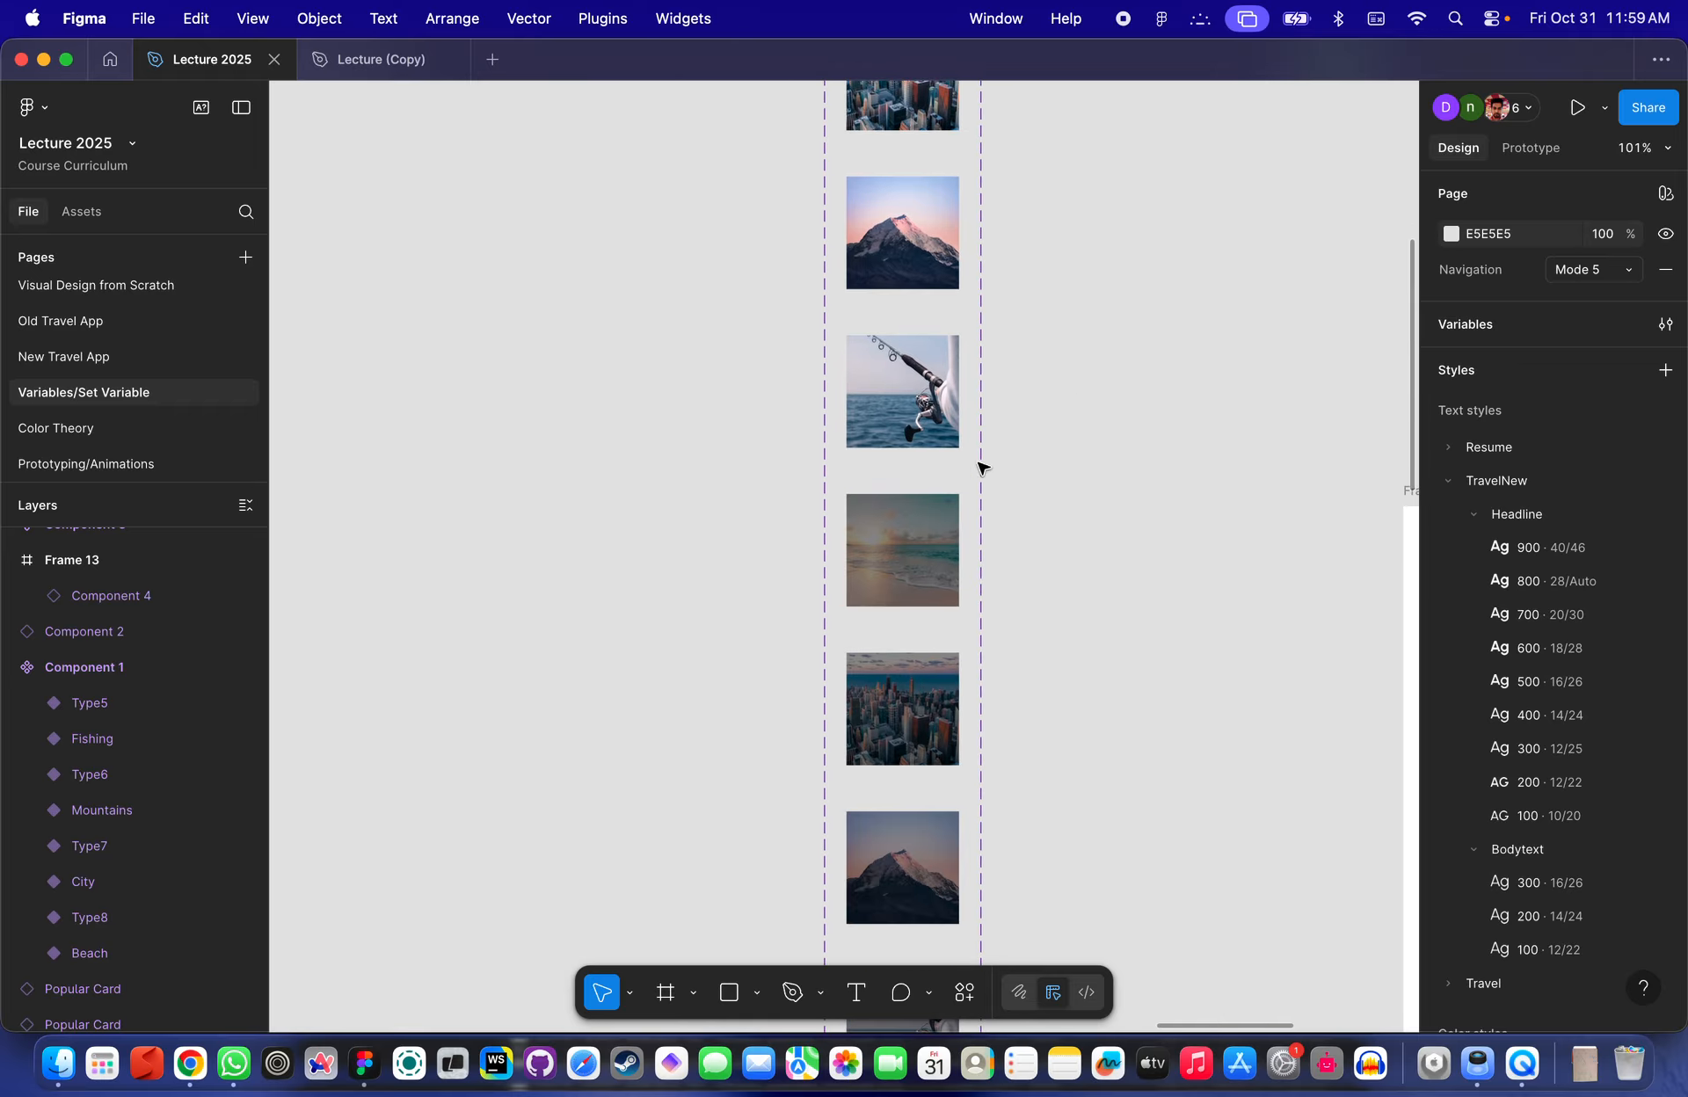
{"action": "left_click", "coordinate": [946, 498]}
{"action": "scroll", "coordinate": [947, 497], "scroll_direction": "down", "scroll_amount": 2}
{"action": "scroll", "coordinate": [1027, 468], "scroll_direction": "up", "scroll_amount": 5}
{"action": "scroll", "coordinate": [1025, 460], "scroll_direction": "down", "scroll_amount": 6}
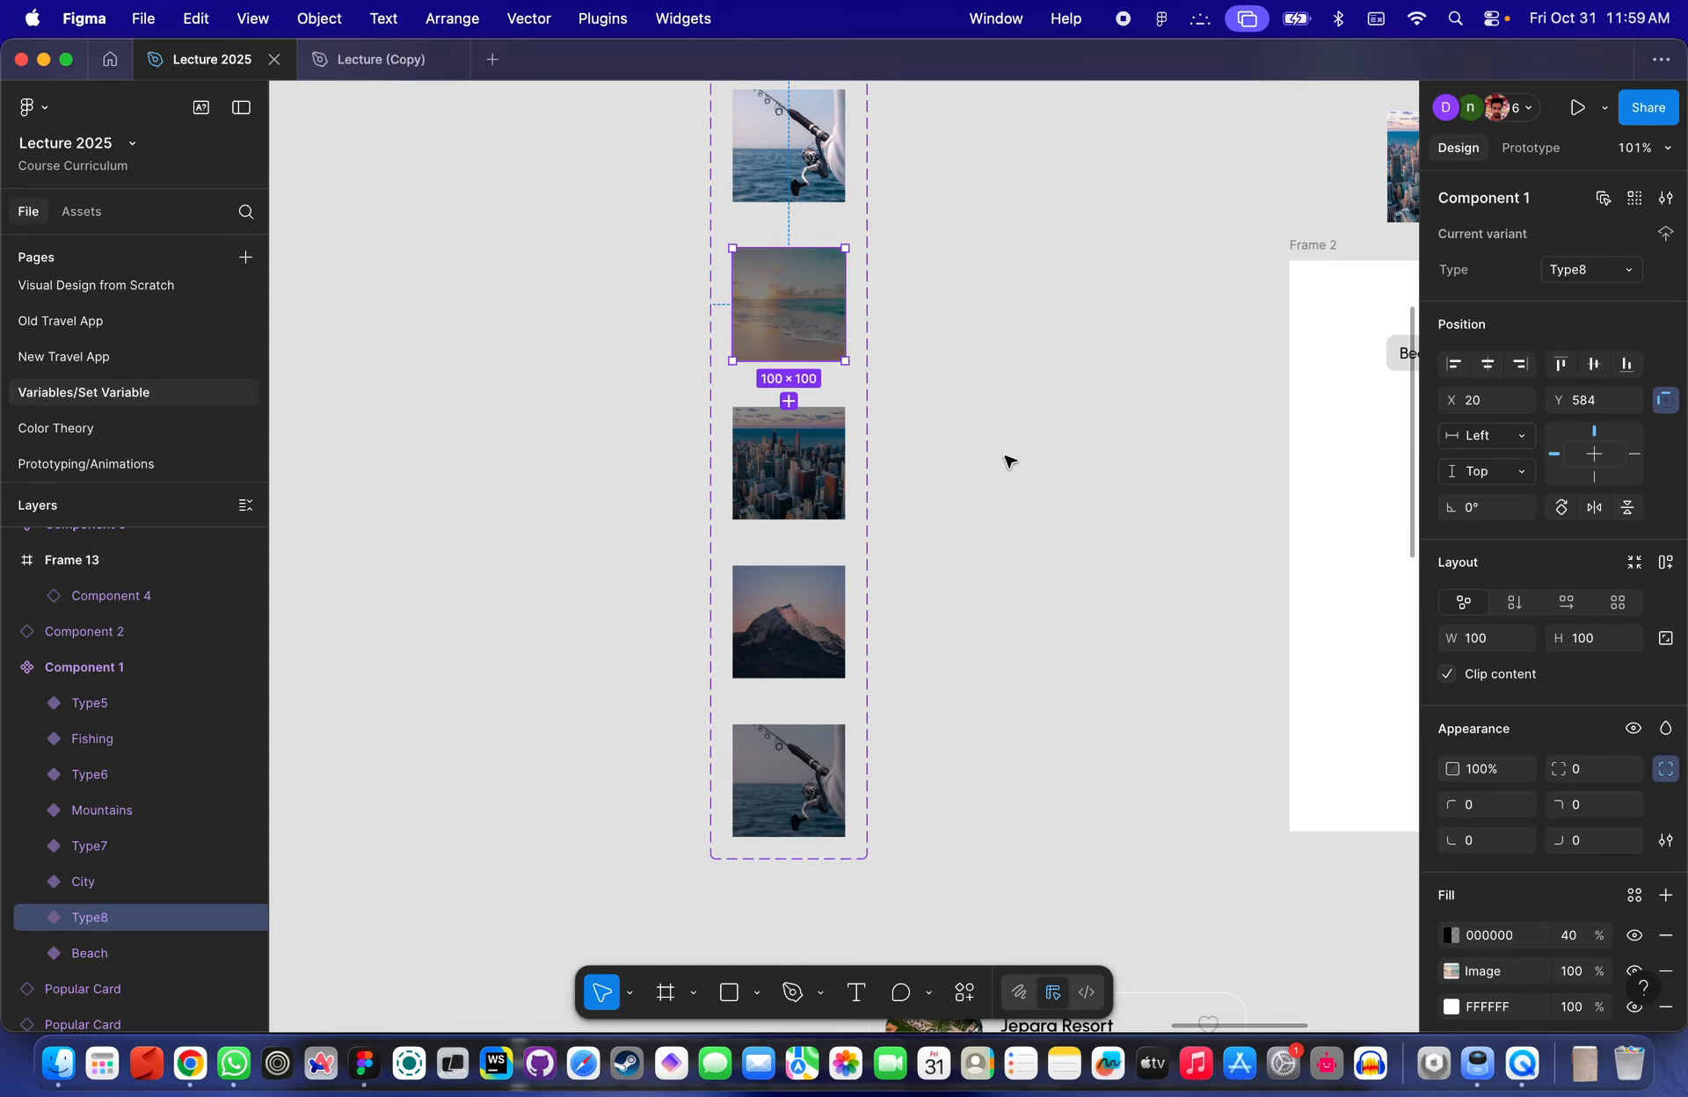
{"action": "scroll", "coordinate": [893, 374], "scroll_direction": "up", "scroll_amount": 2}
{"action": "scroll", "coordinate": [893, 374], "scroll_direction": "up", "scroll_amount": 5}
{"action": "left_click", "coordinate": [813, 291]}
{"action": "scroll", "coordinate": [814, 290], "scroll_direction": "up", "scroll_amount": 3}
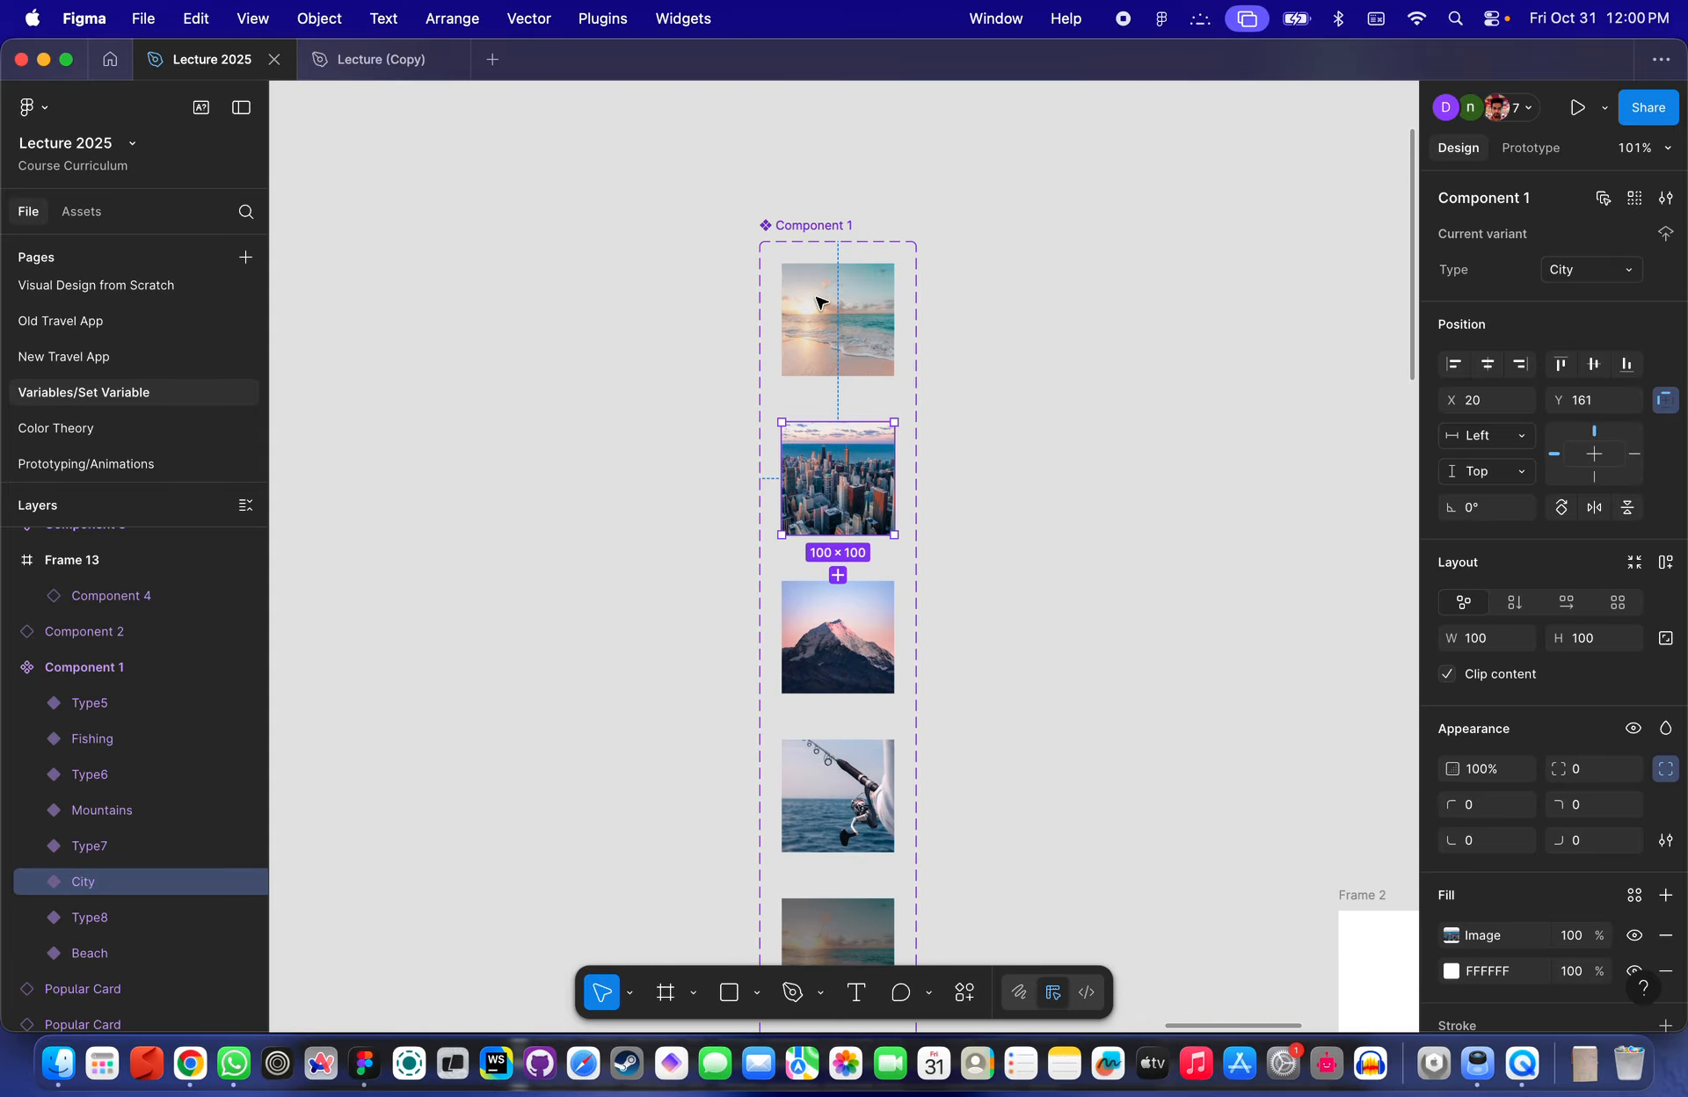
{"action": "left_click", "coordinate": [824, 327]}
{"action": "scroll", "coordinate": [825, 457], "scroll_direction": "down", "scroll_amount": 5}
{"action": "left_click", "coordinate": [873, 527]}
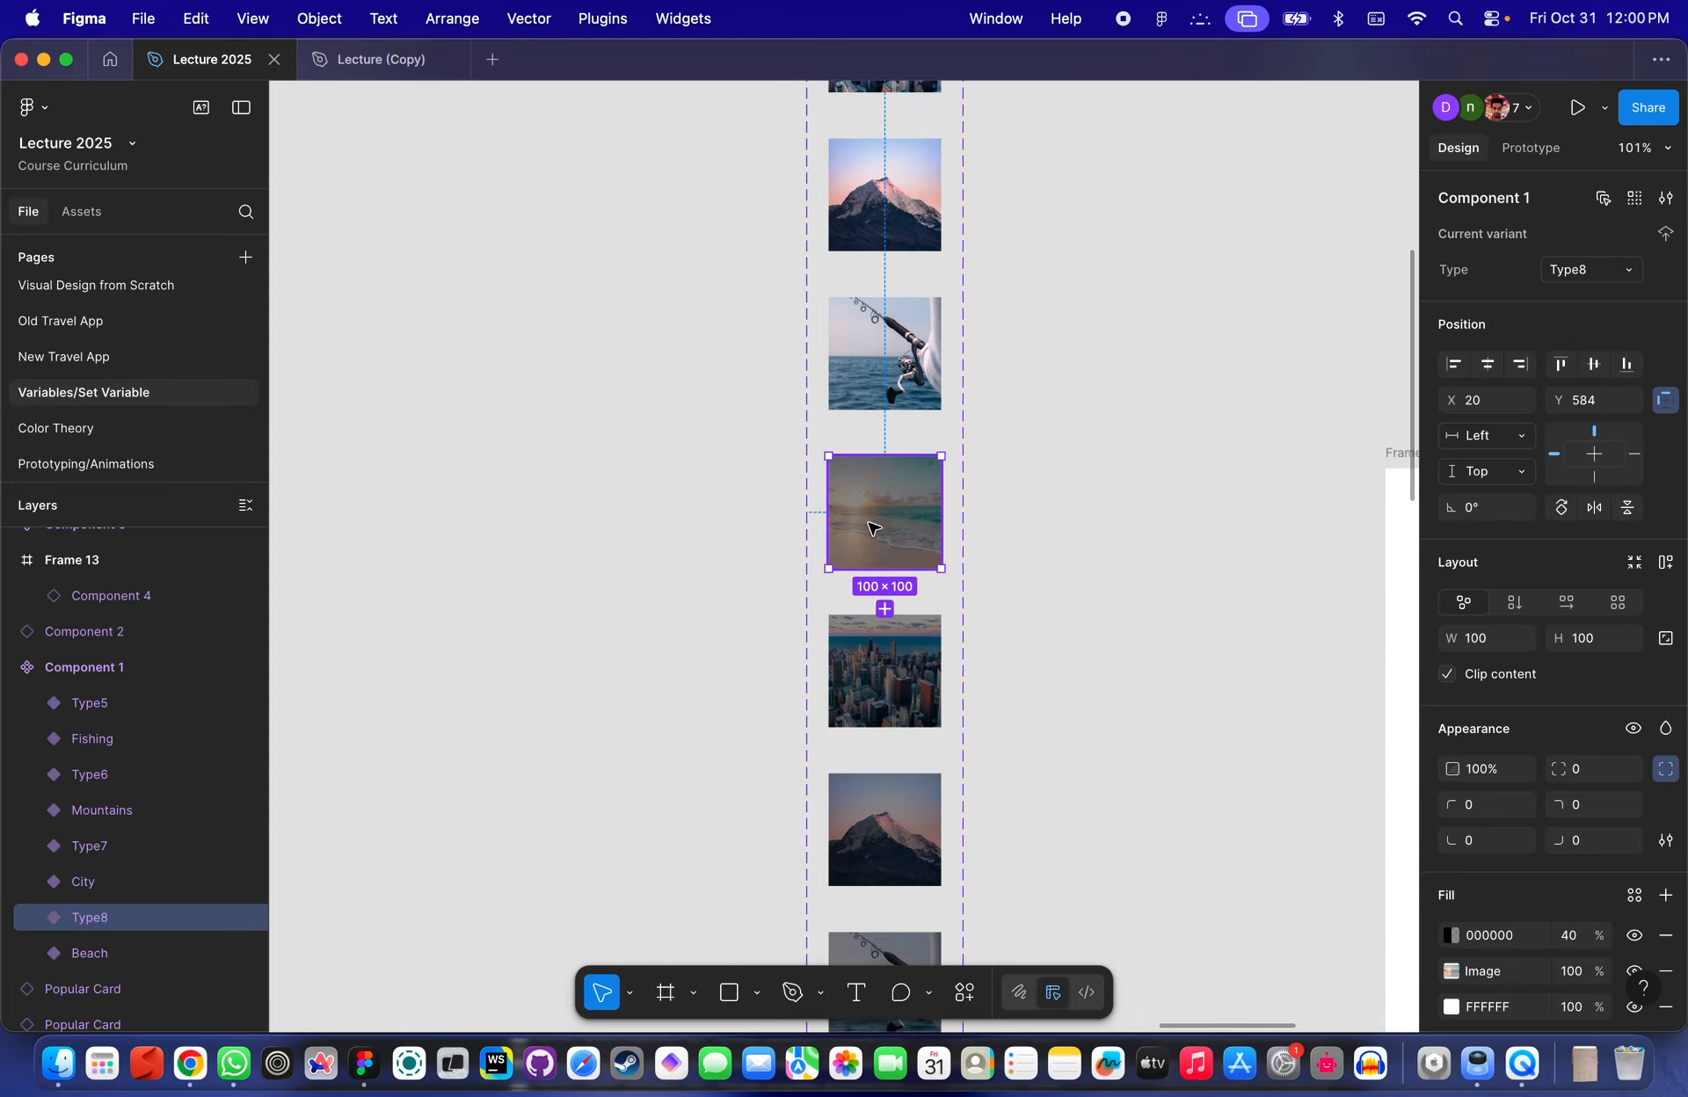
{"action": "left_click", "coordinate": [886, 387]}
{"action": "scroll", "coordinate": [886, 388], "scroll_direction": "up", "scroll_amount": 4}
{"action": "scroll", "coordinate": [862, 624], "scroll_direction": "down", "scroll_amount": 5}
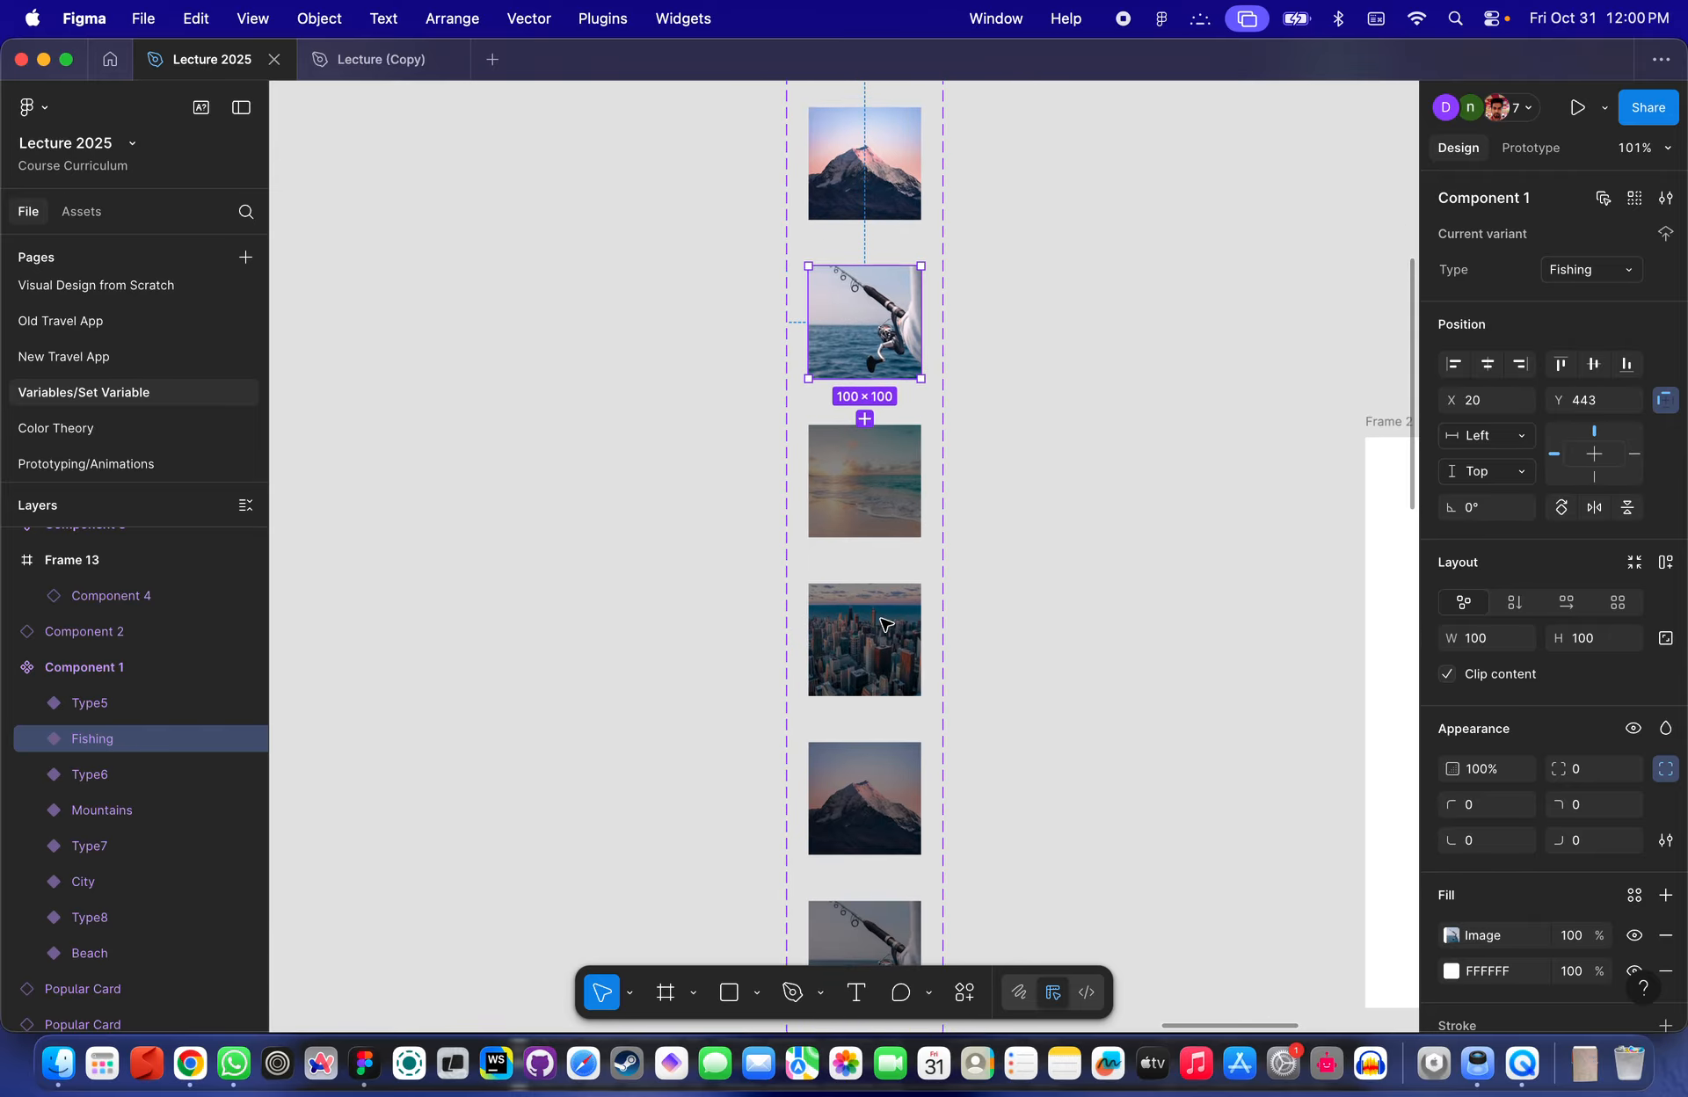
{"action": "left_click", "coordinate": [861, 479]}
{"action": "scroll", "coordinate": [855, 492], "scroll_direction": "down", "scroll_amount": 7}
{"action": "left_click", "coordinate": [841, 563]}
{"action": "scroll", "coordinate": [836, 584], "scroll_direction": "up", "scroll_amount": 10}
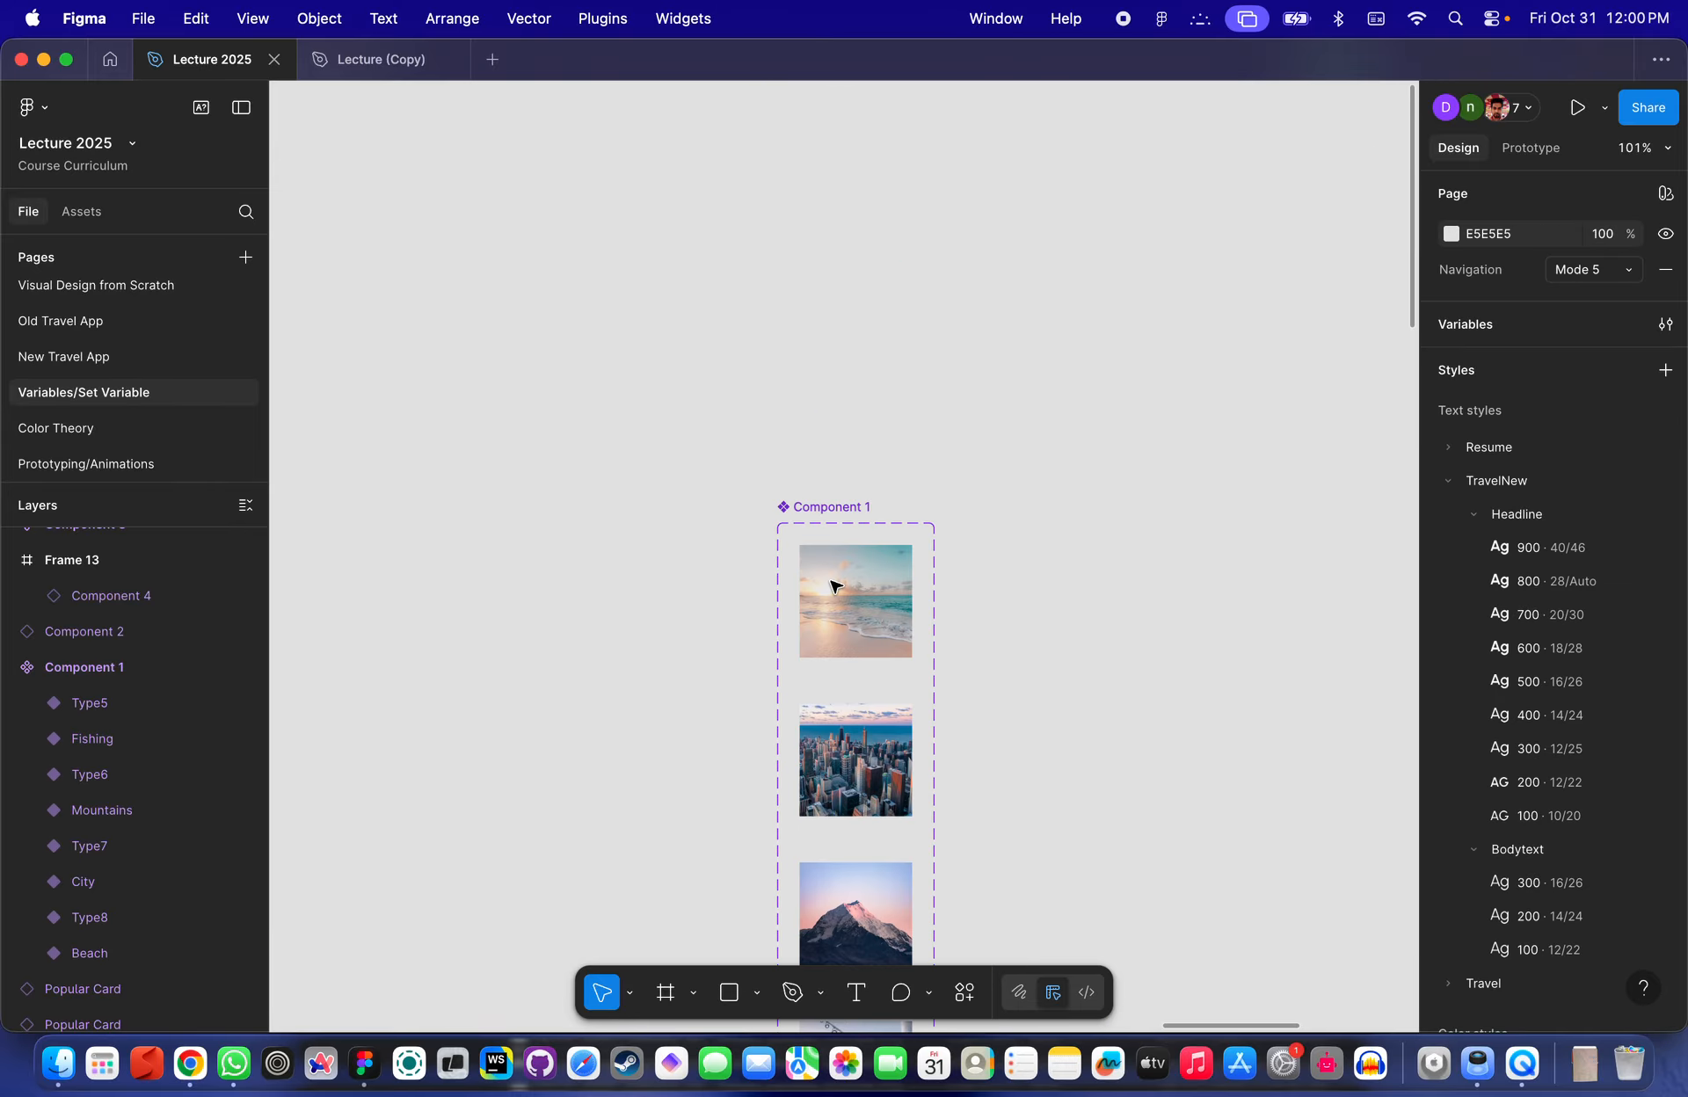
- Try adding a new variant to the Component 1 set, then undo it
{"action": "left_click", "coordinate": [841, 501]}
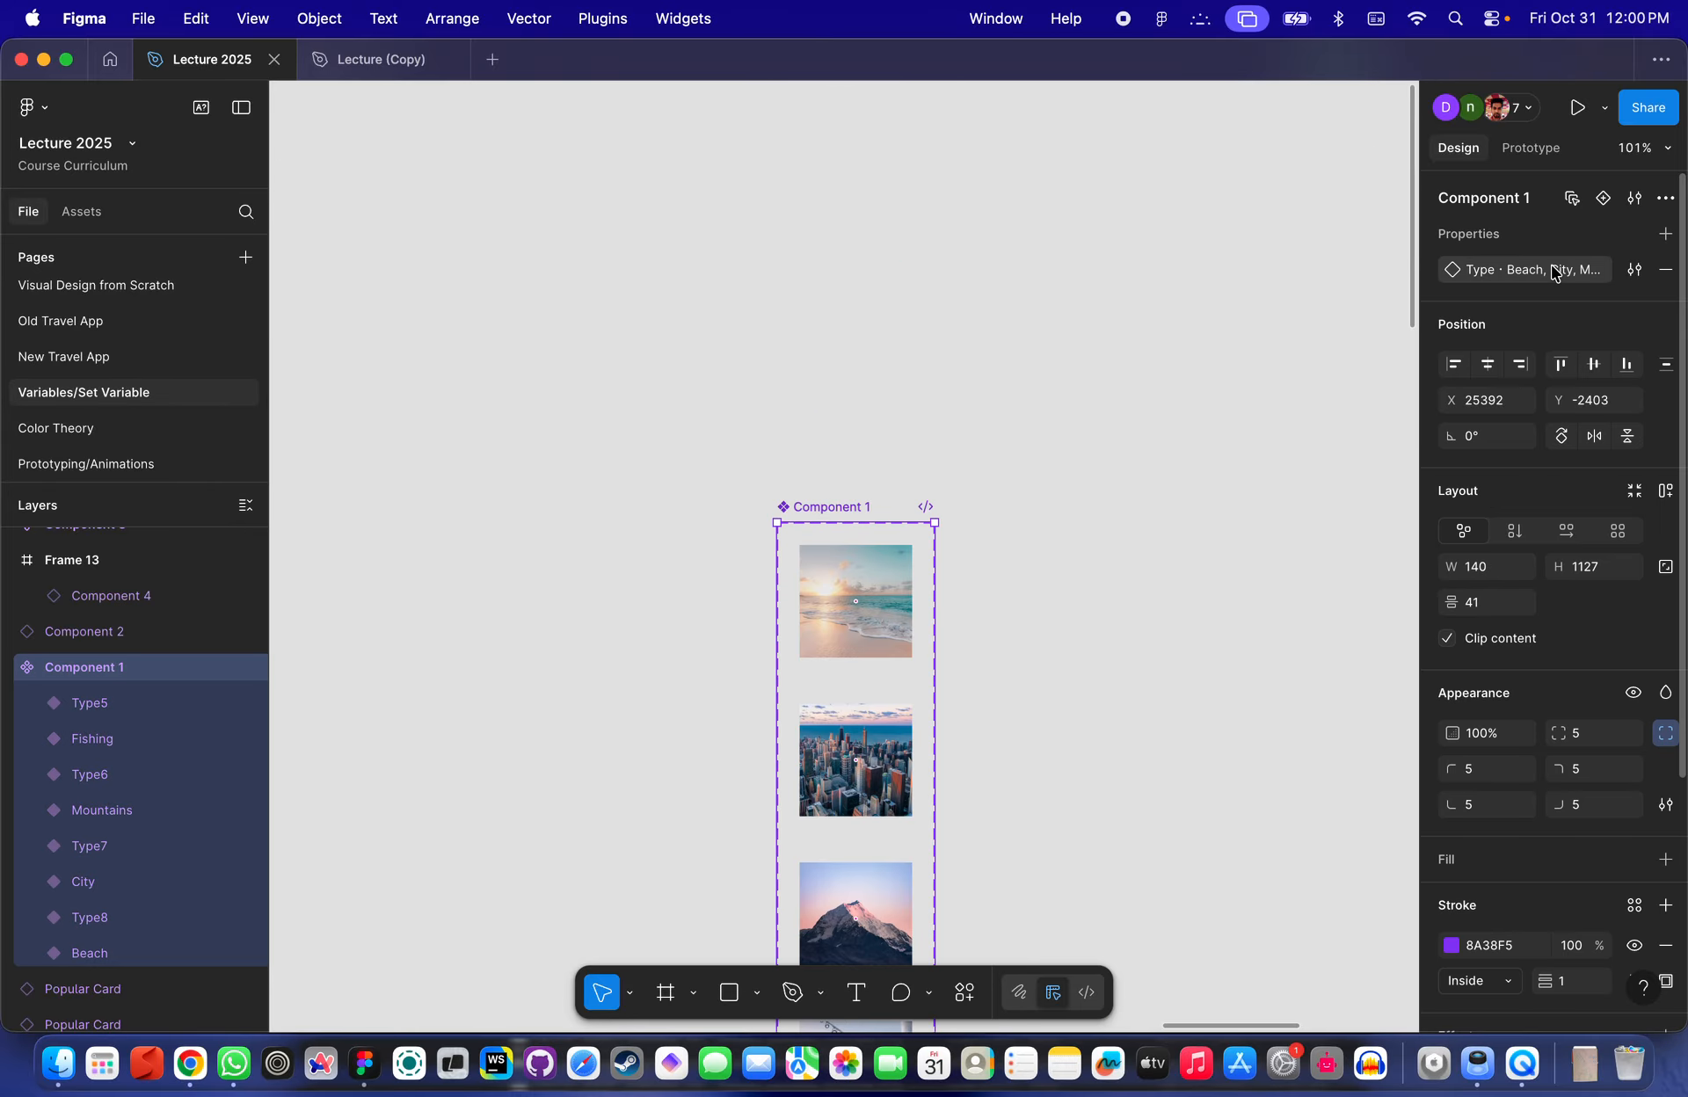
{"action": "left_click", "coordinate": [1633, 270]}
{"action": "left_click", "coordinate": [1631, 277]}
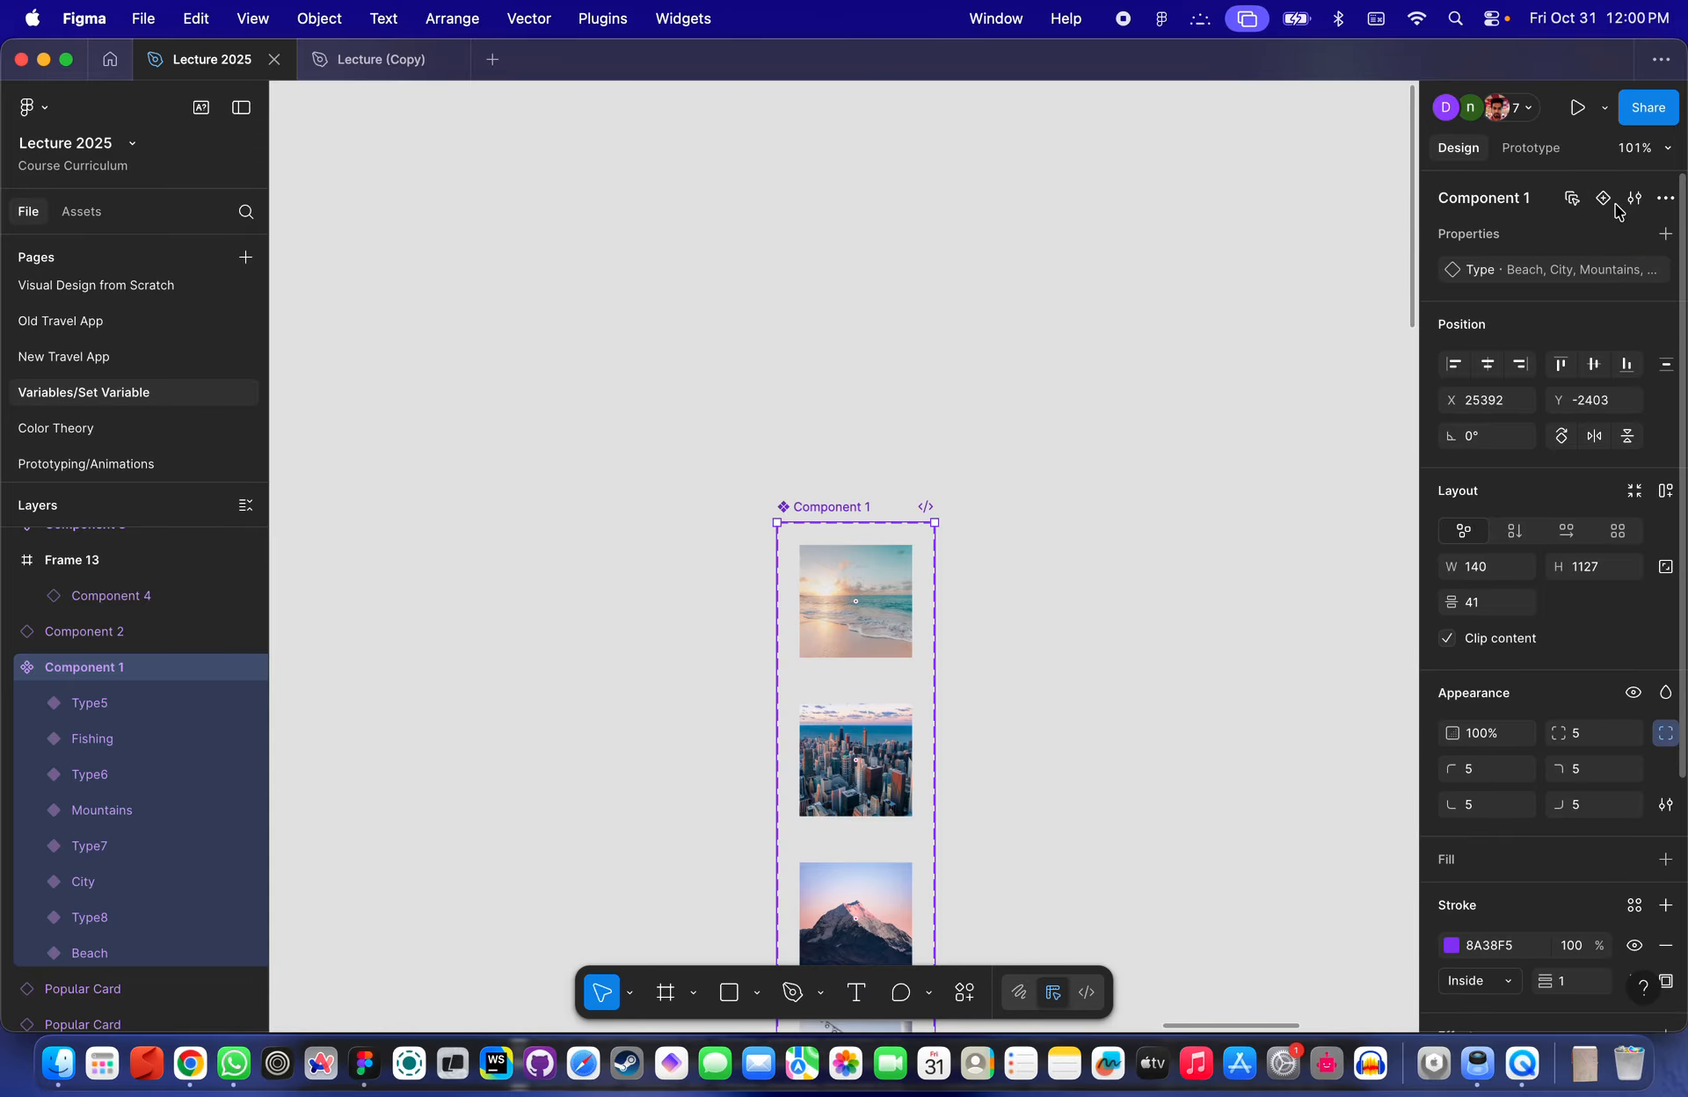
{"action": "scroll", "coordinate": [1227, 475], "scroll_direction": "down", "scroll_amount": 8}
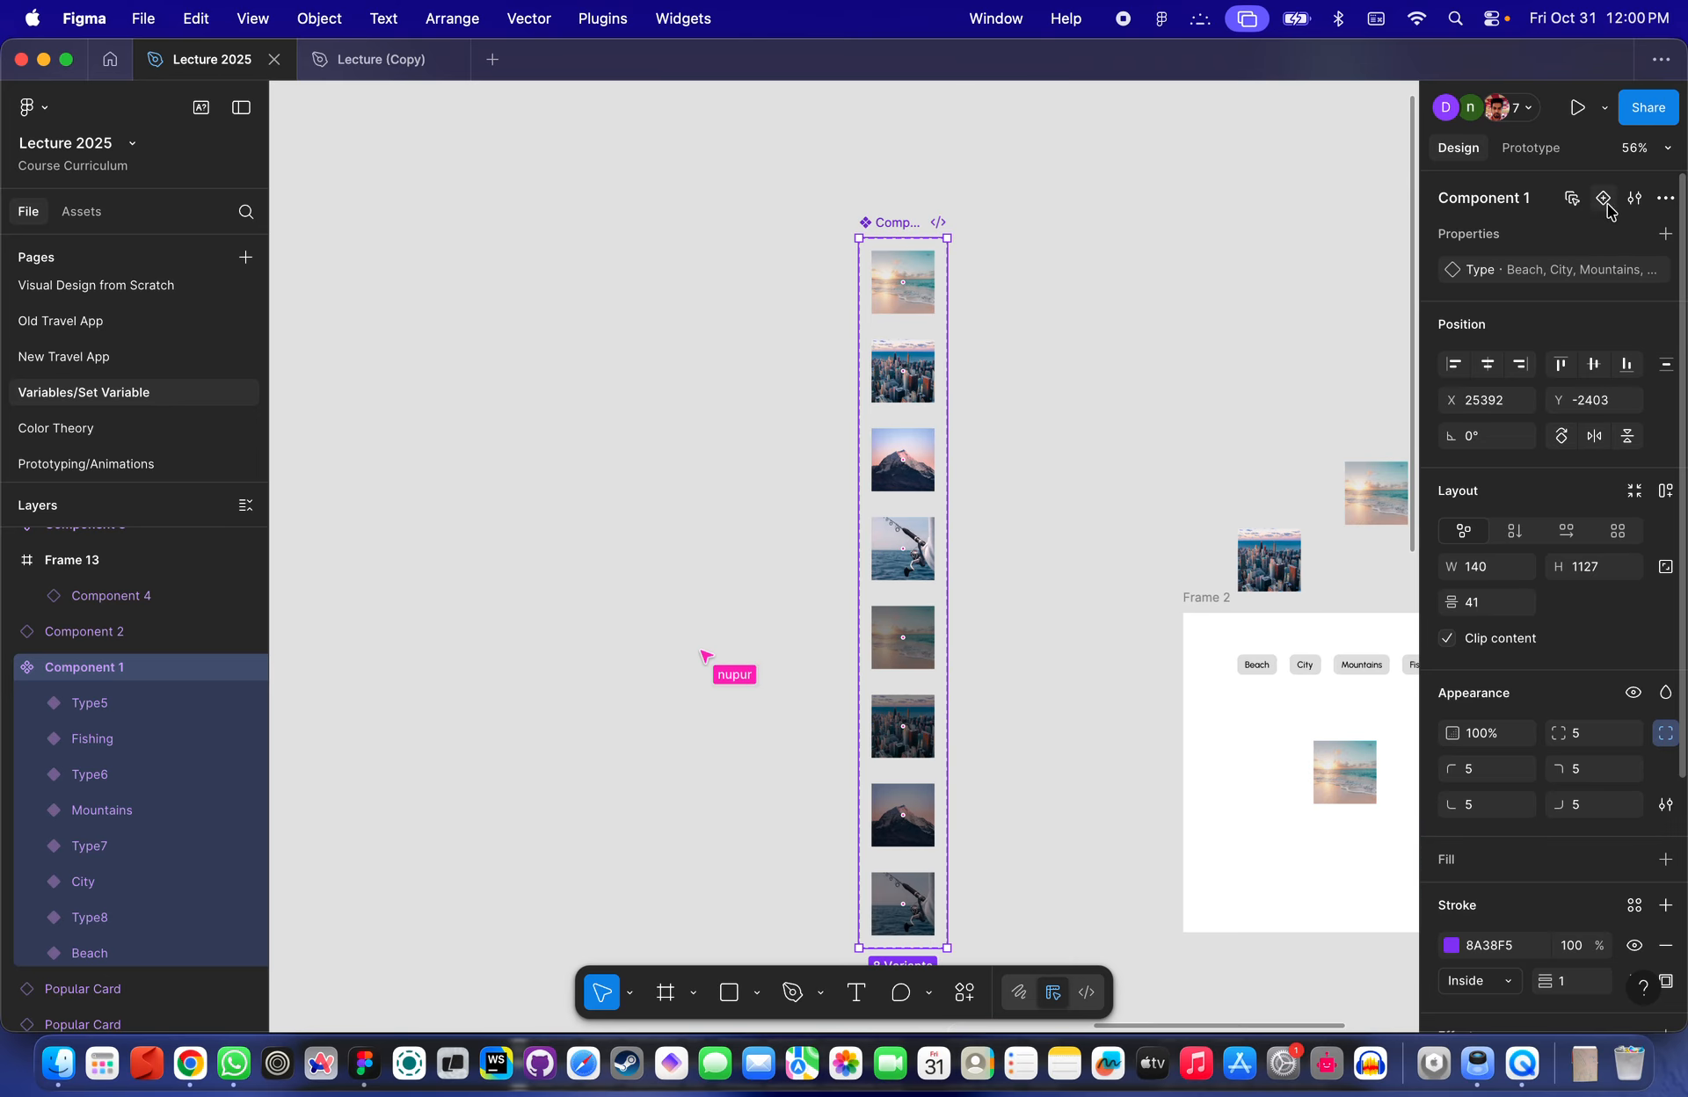
{"action": "left_click", "coordinate": [1603, 199]}
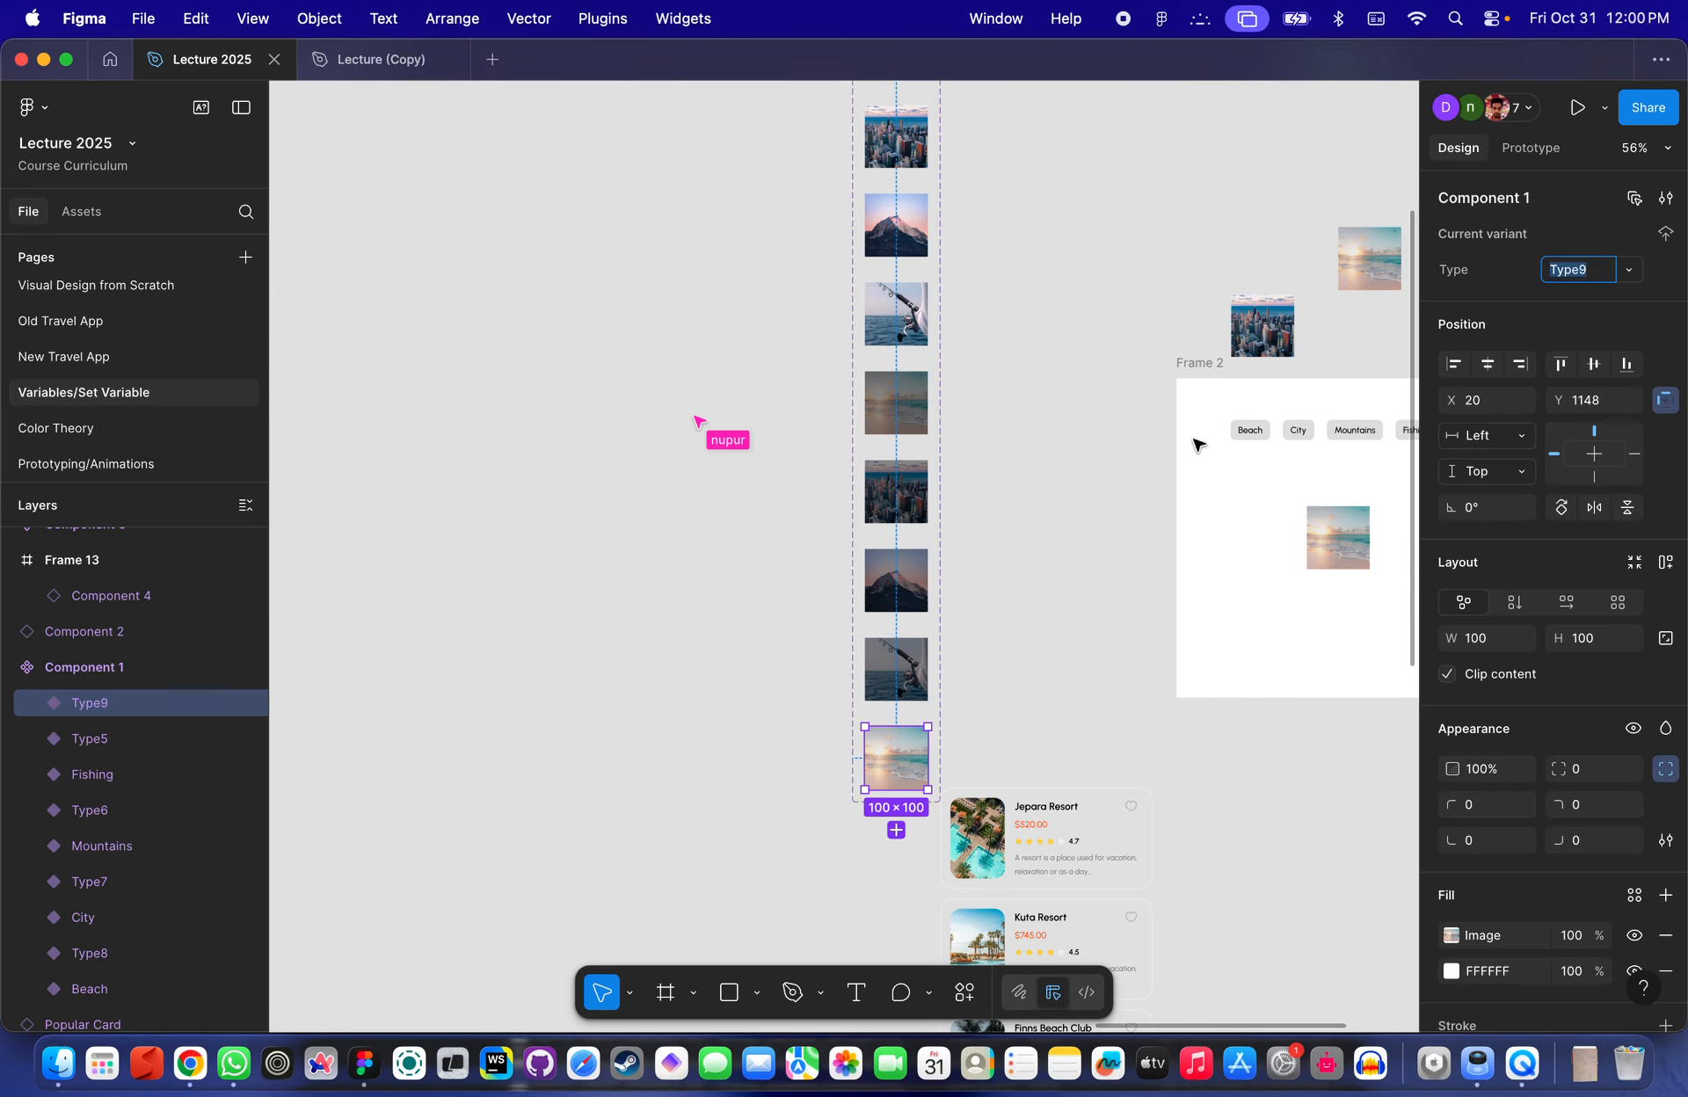
{"action": "key", "text": "super+z"}
- Create a boolean property named Test with value True on the Component 1 set
{"action": "scroll", "coordinate": [1150, 327], "scroll_direction": "up", "scroll_amount": 2}
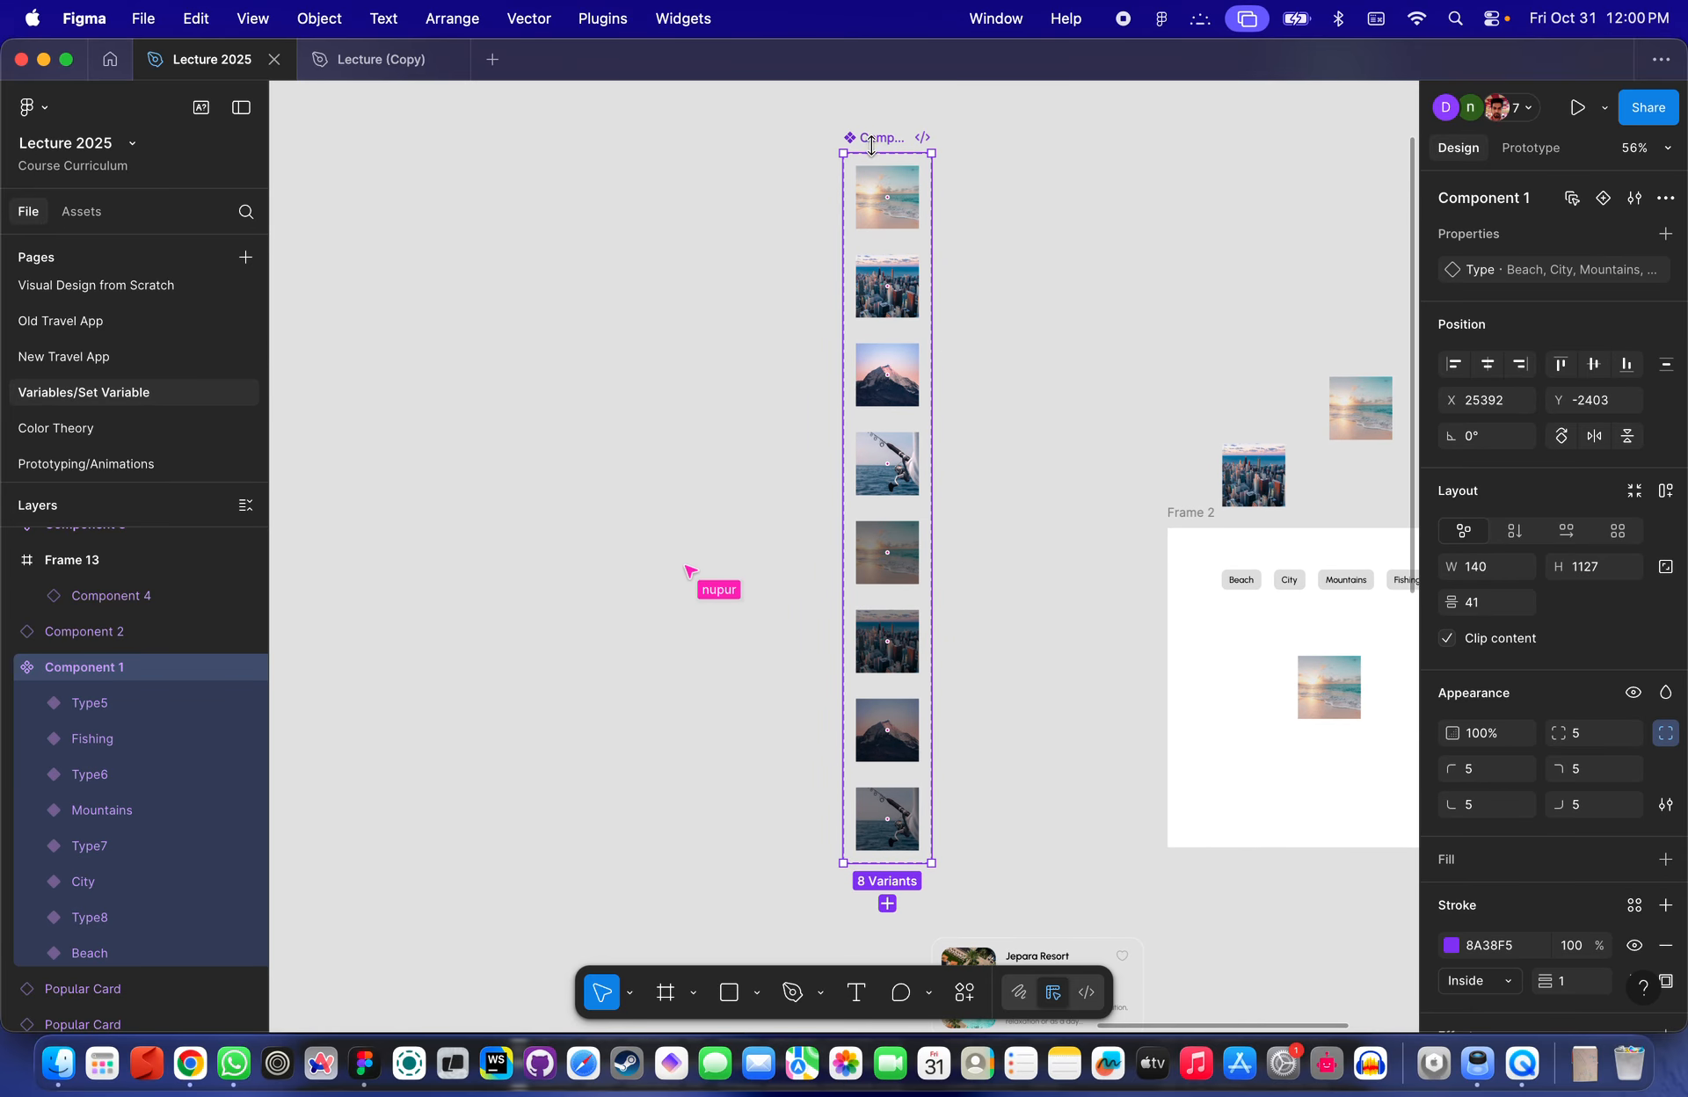
{"action": "left_click", "coordinate": [1665, 233]}
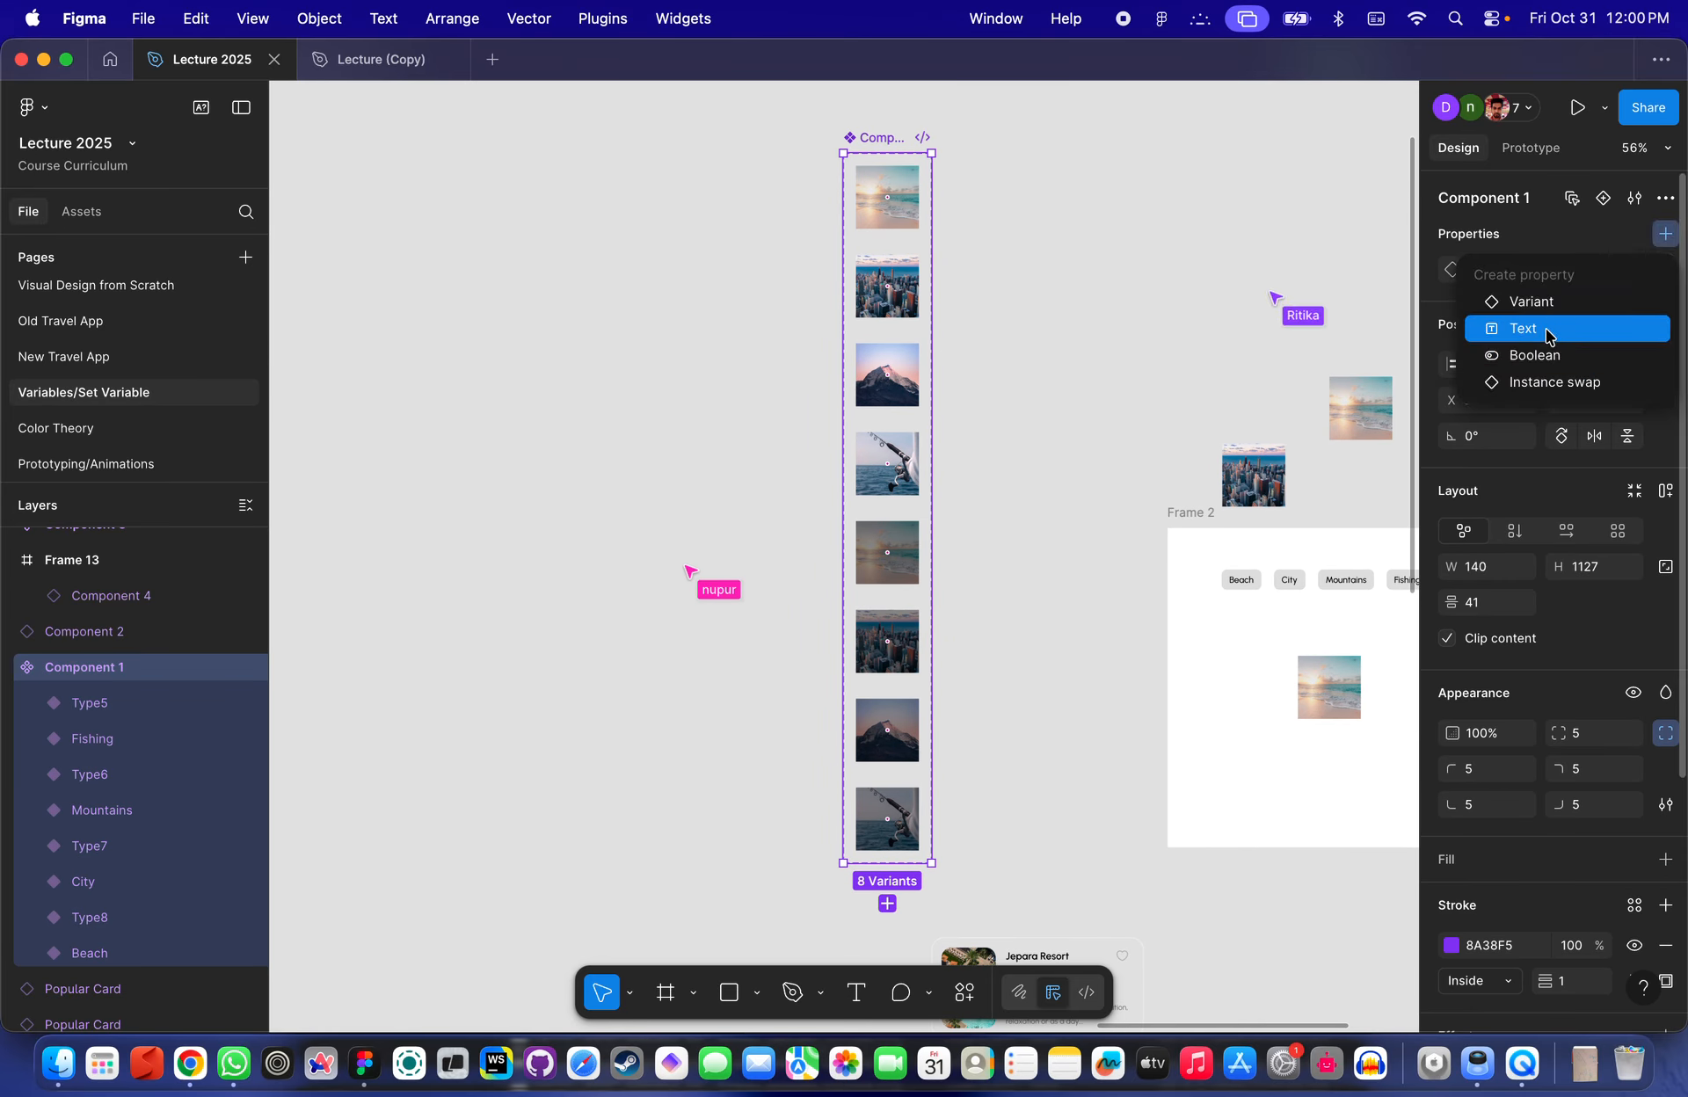
{"action": "left_click", "coordinate": [1533, 355]}
{"action": "left_click", "coordinate": [1292, 288]}
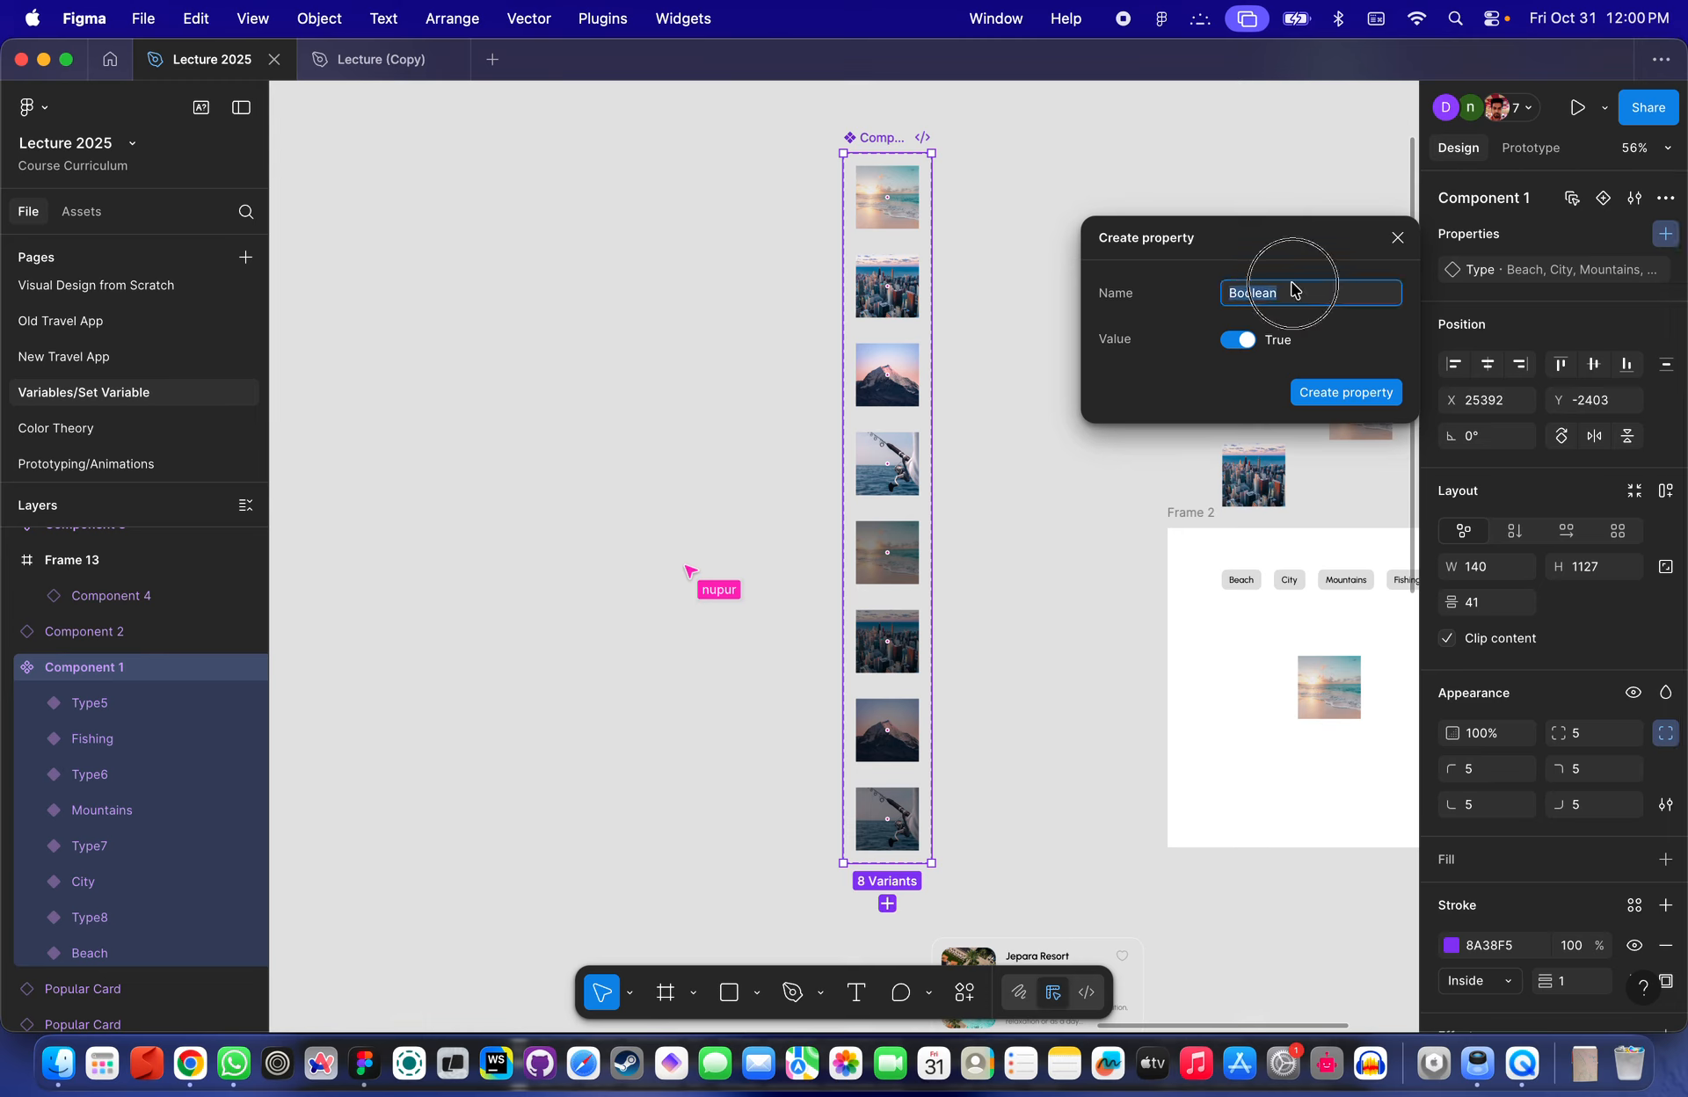
{"action": "type", "text": "Test"}
{"action": "key", "text": "Return"}
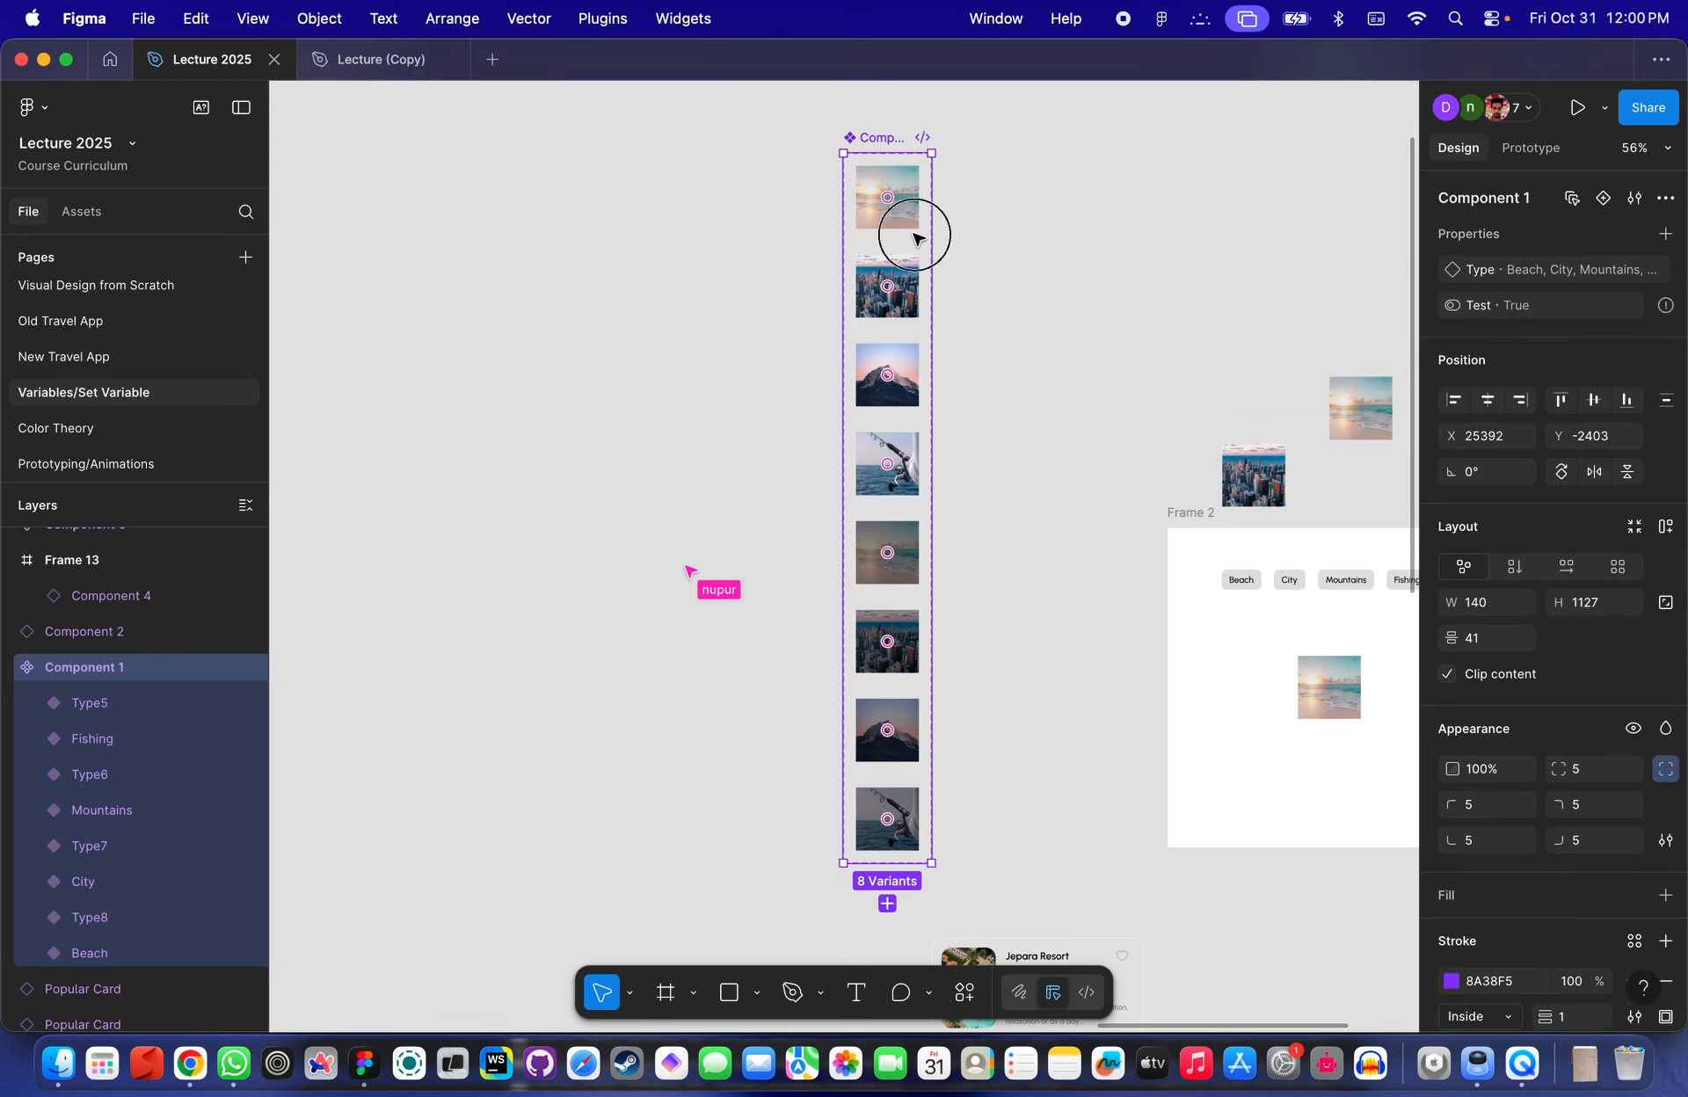
- Add two new variants to the set by duplicating the Beach variant
{"action": "left_click", "coordinate": [889, 201]}
{"action": "left_click", "coordinate": [887, 269]}
{"action": "left_click", "coordinate": [887, 374]}
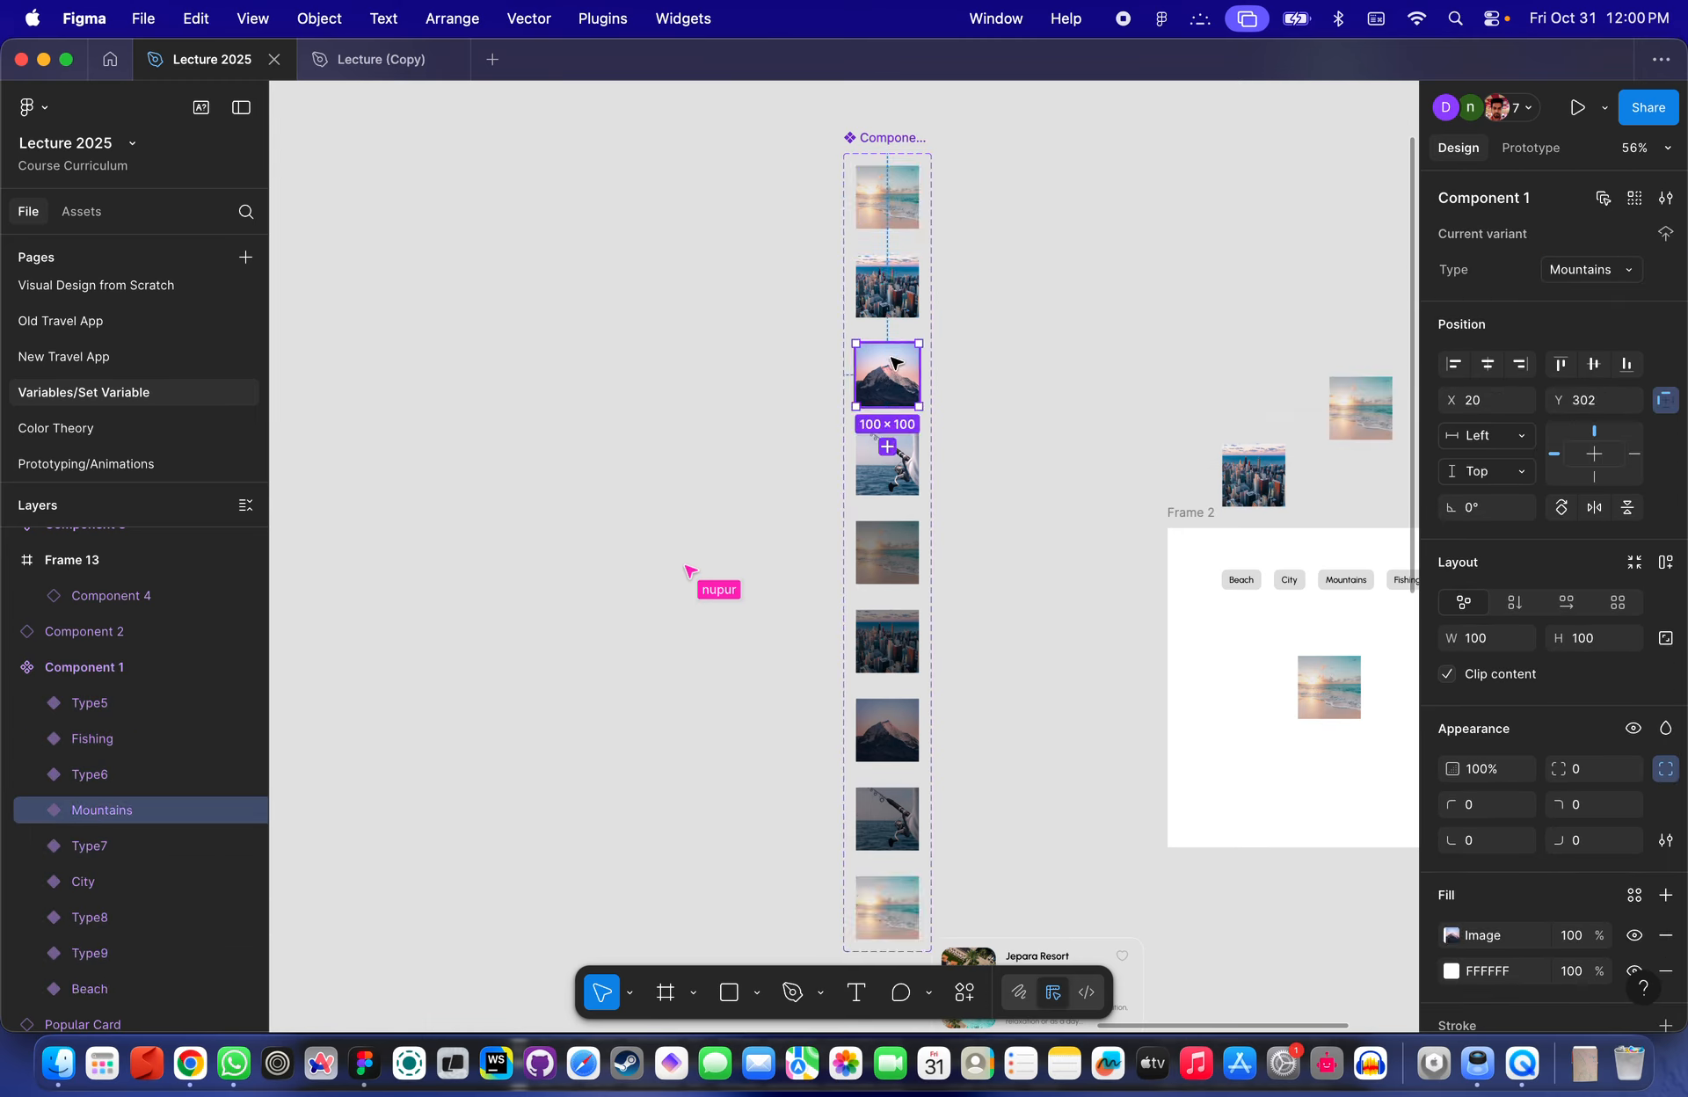
{"action": "left_click", "coordinate": [887, 464]}
{"action": "scroll", "coordinate": [900, 471], "scroll_direction": "down", "scroll_amount": 2}
{"action": "left_click", "coordinate": [875, 661]}
{"action": "left_click", "coordinate": [857, 545]}
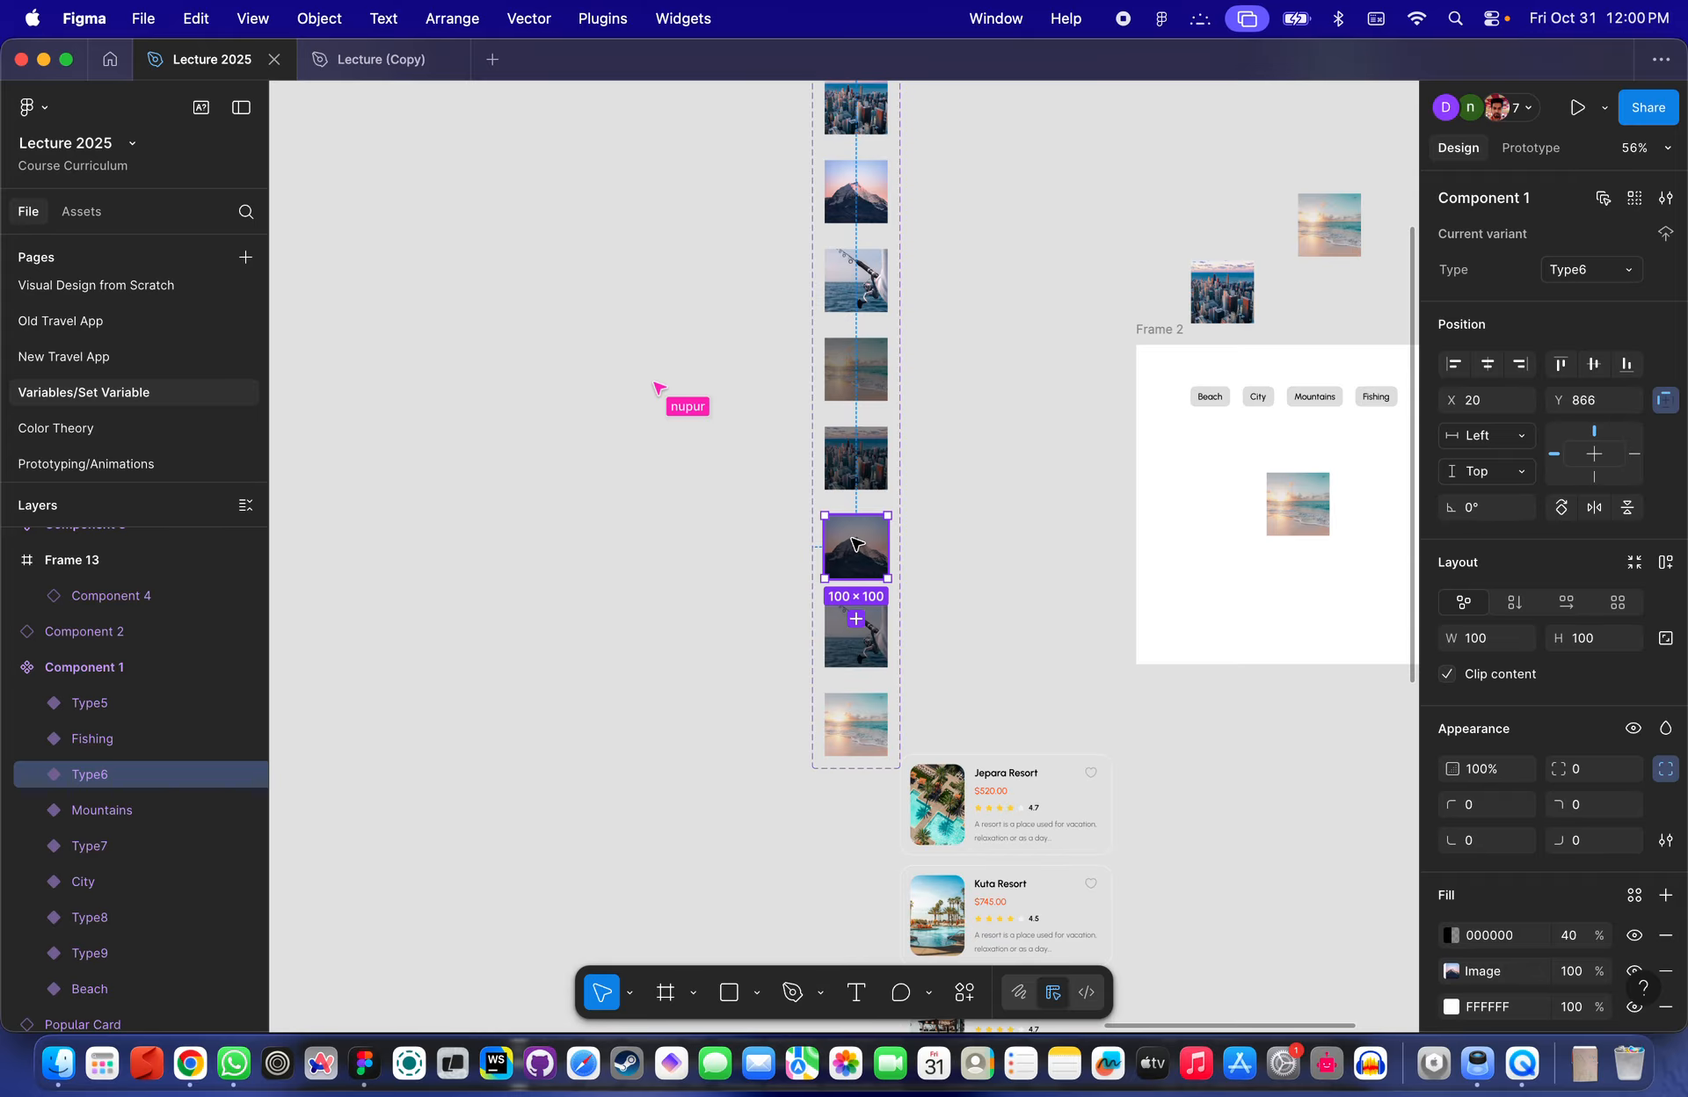
{"action": "left_click", "coordinate": [857, 373]}
{"action": "scroll", "coordinate": [915, 324], "scroll_direction": "up", "scroll_amount": 5}
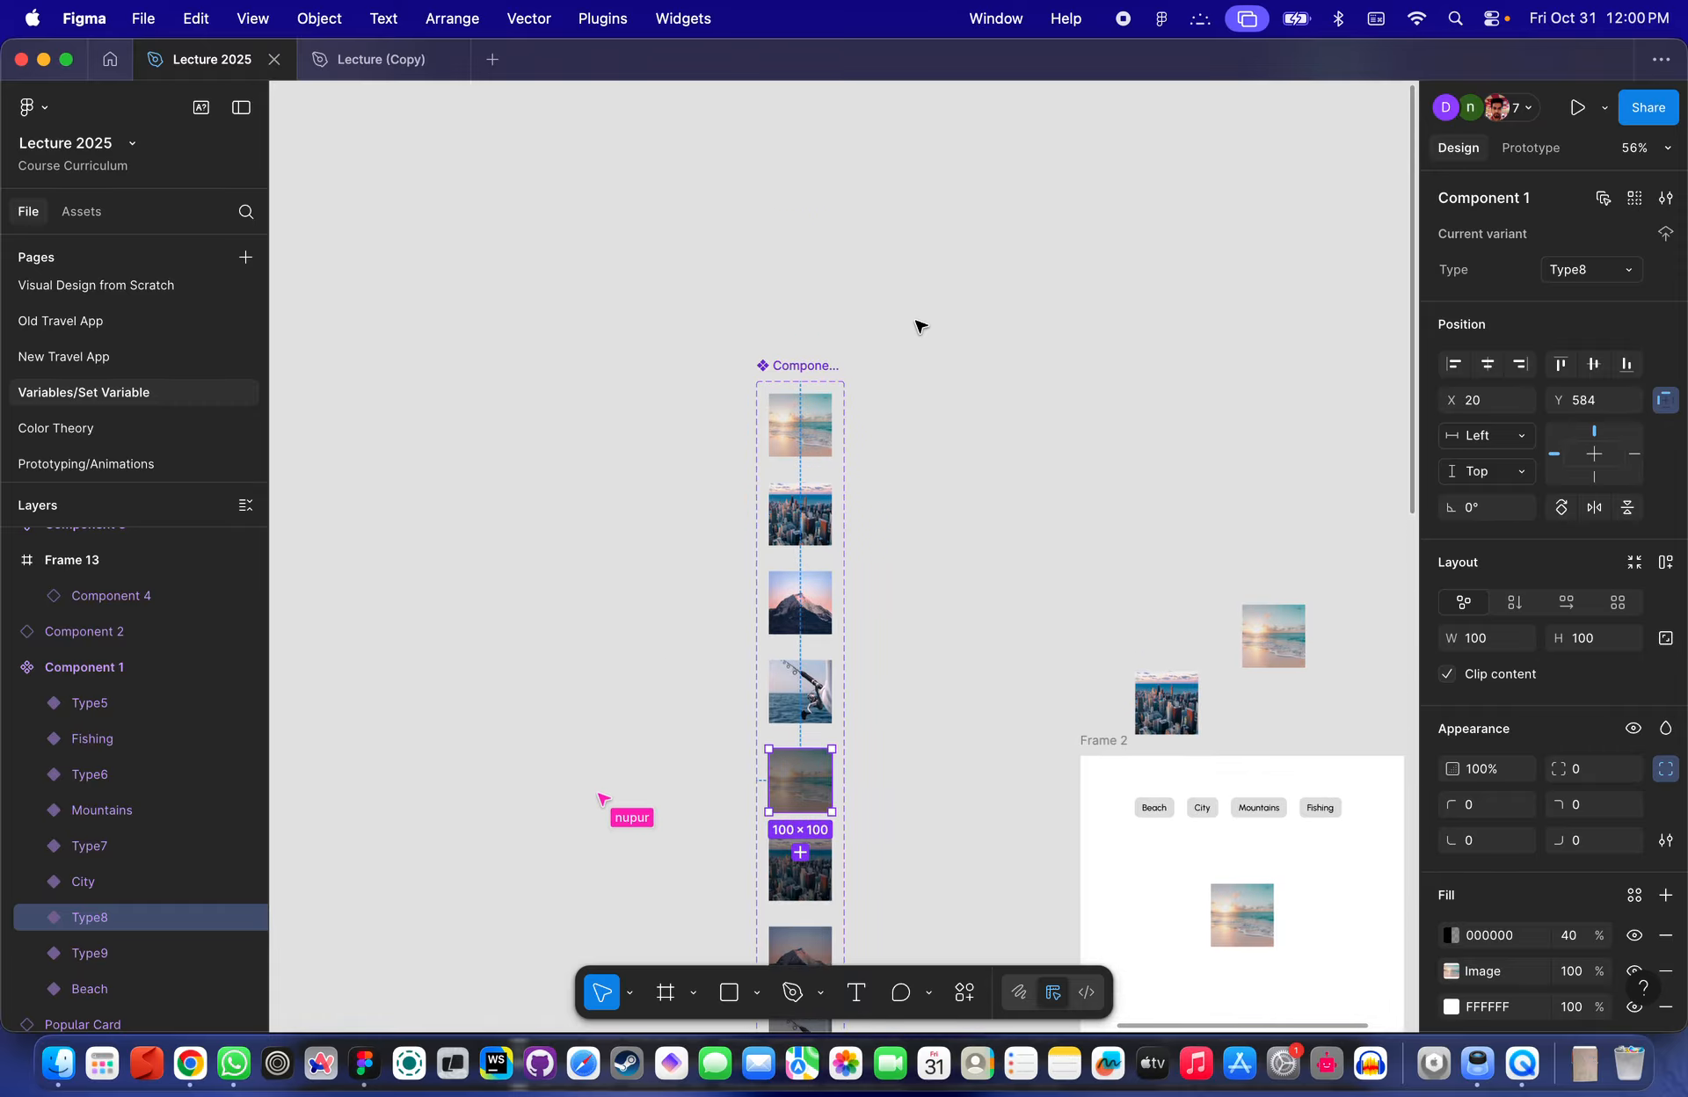
{"action": "left_click", "coordinate": [802, 425]}
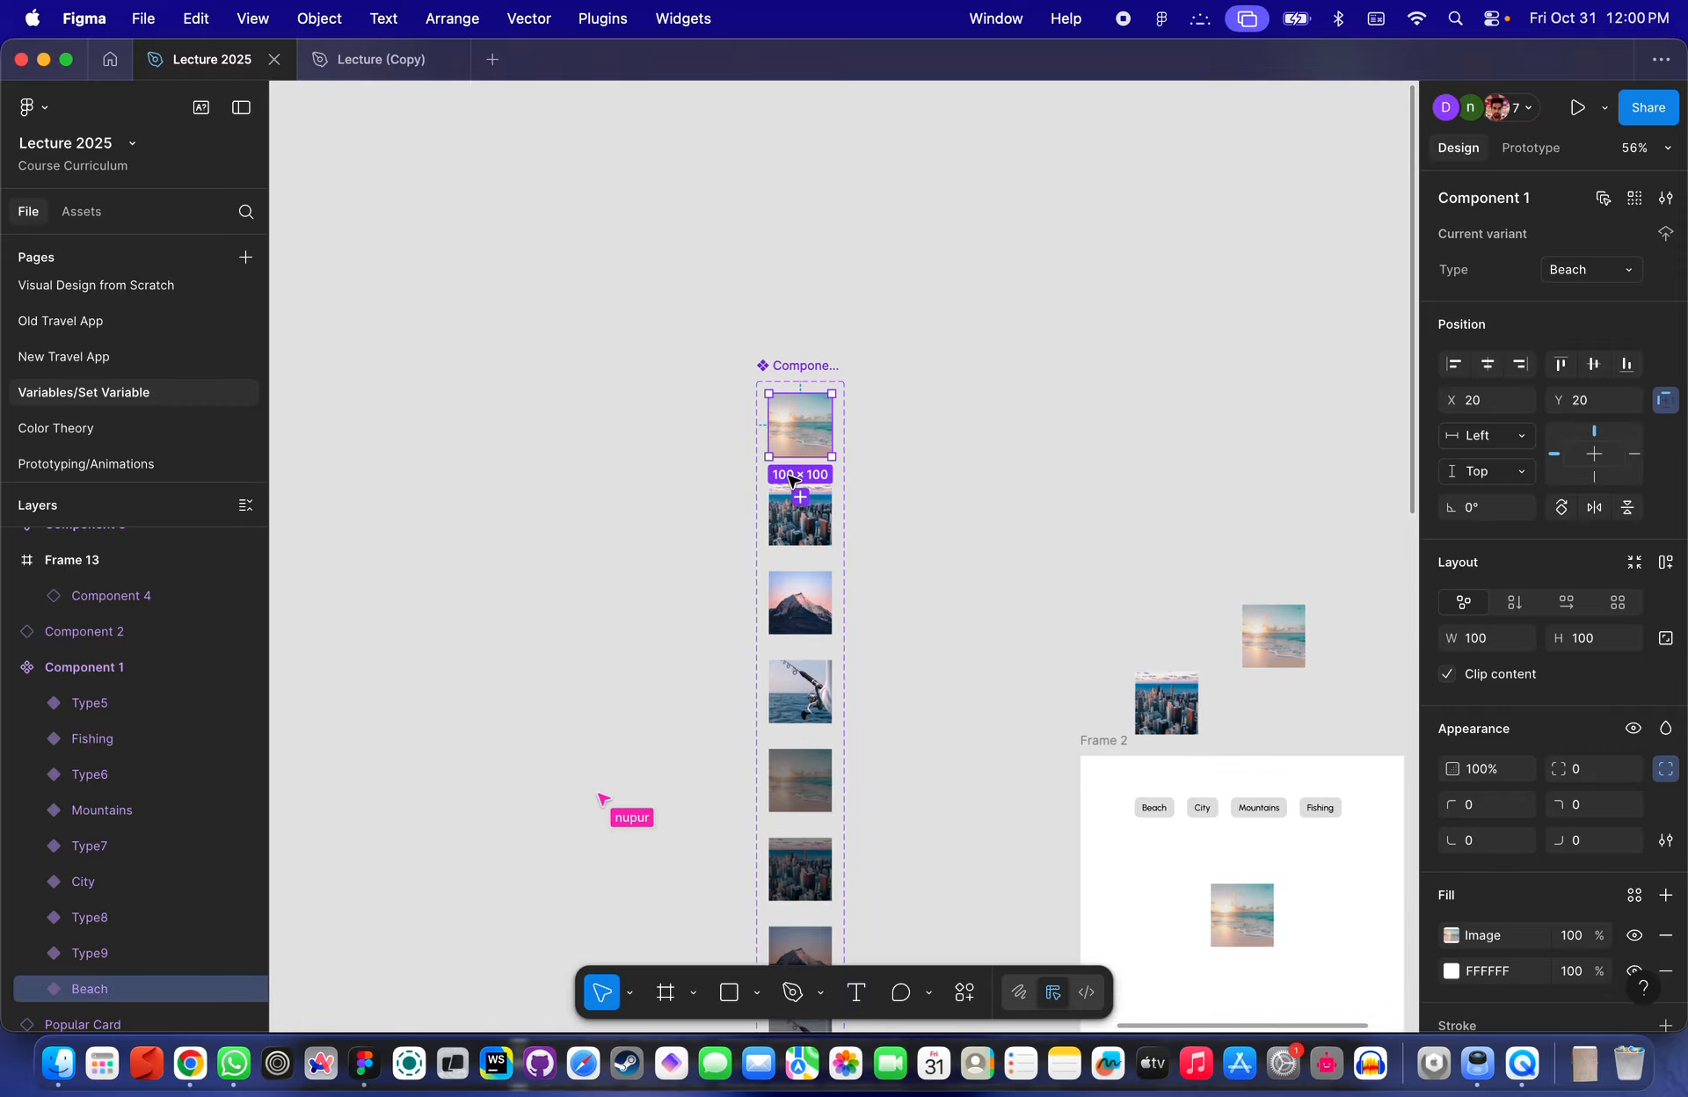
{"action": "left_click", "coordinate": [791, 501]}
- Delete the two added variants Type9 and Type10 from the set
{"action": "left_click", "coordinate": [1025, 358]}
{"action": "scroll", "coordinate": [1027, 359], "scroll_direction": "down", "scroll_amount": 3}
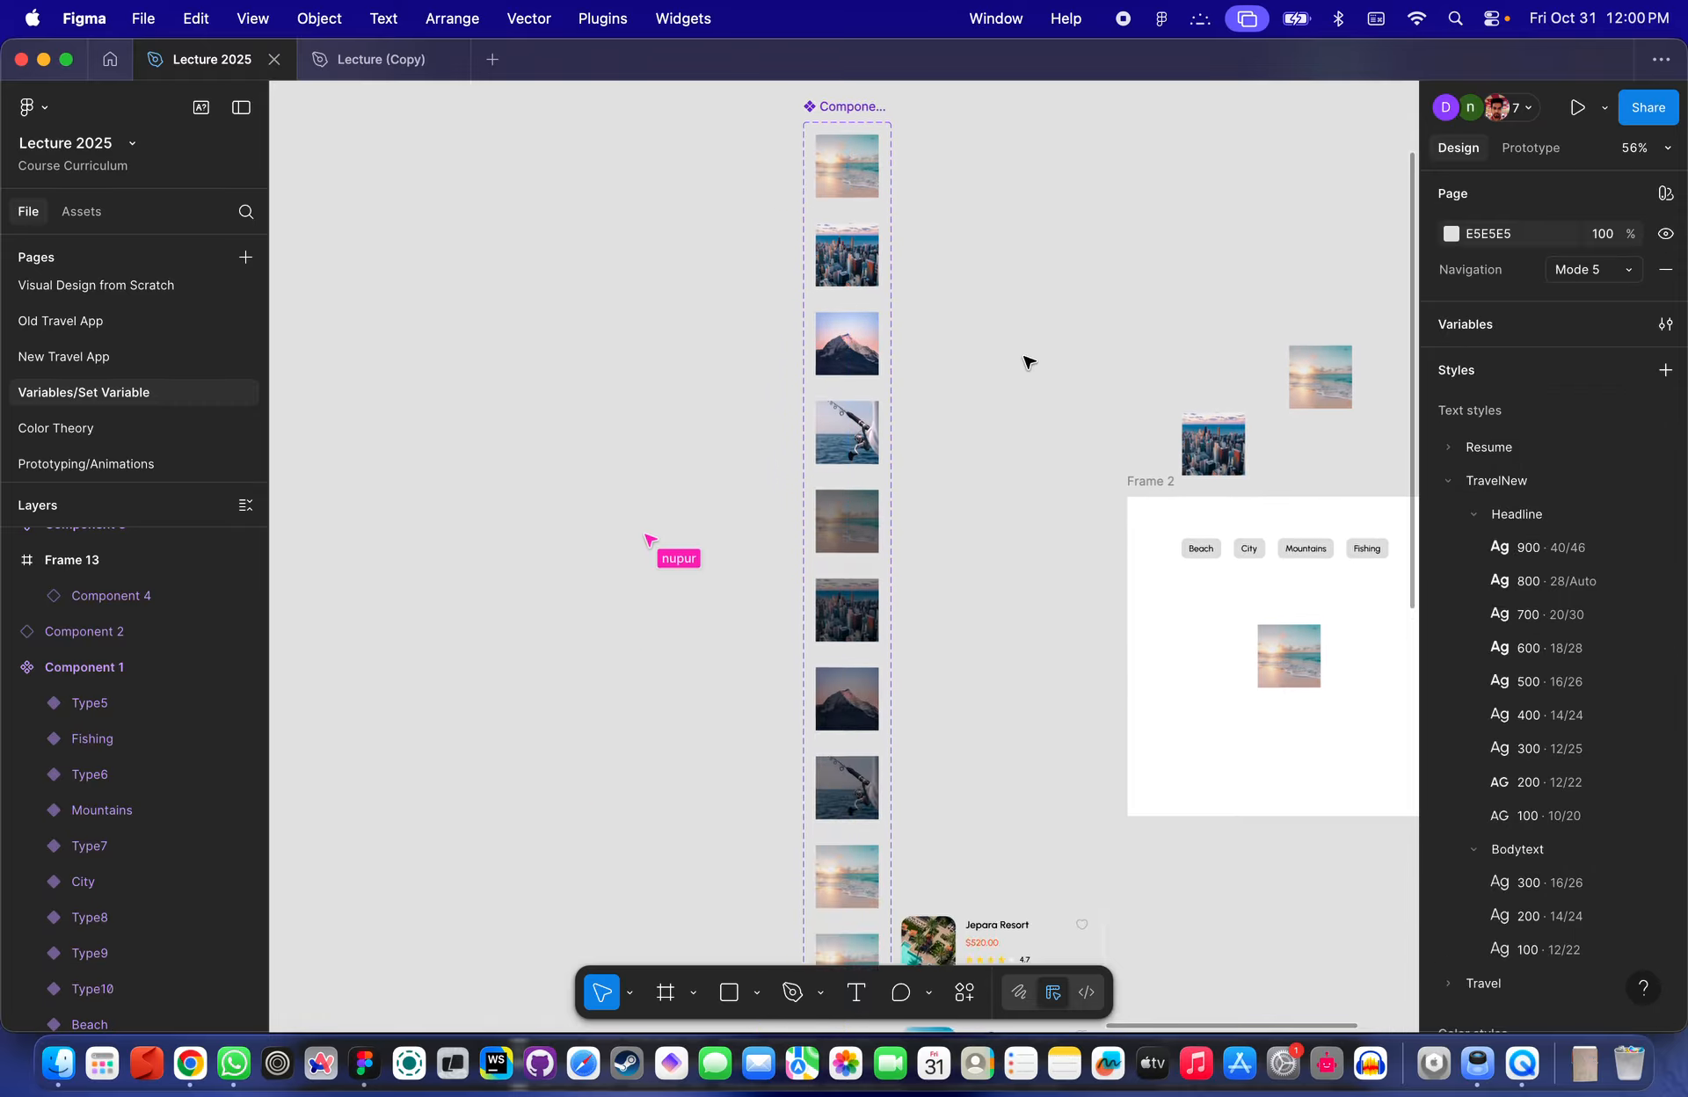
{"action": "left_click", "coordinate": [849, 499]}
{"action": "scroll", "coordinate": [878, 528], "scroll_direction": "down", "scroll_amount": 3}
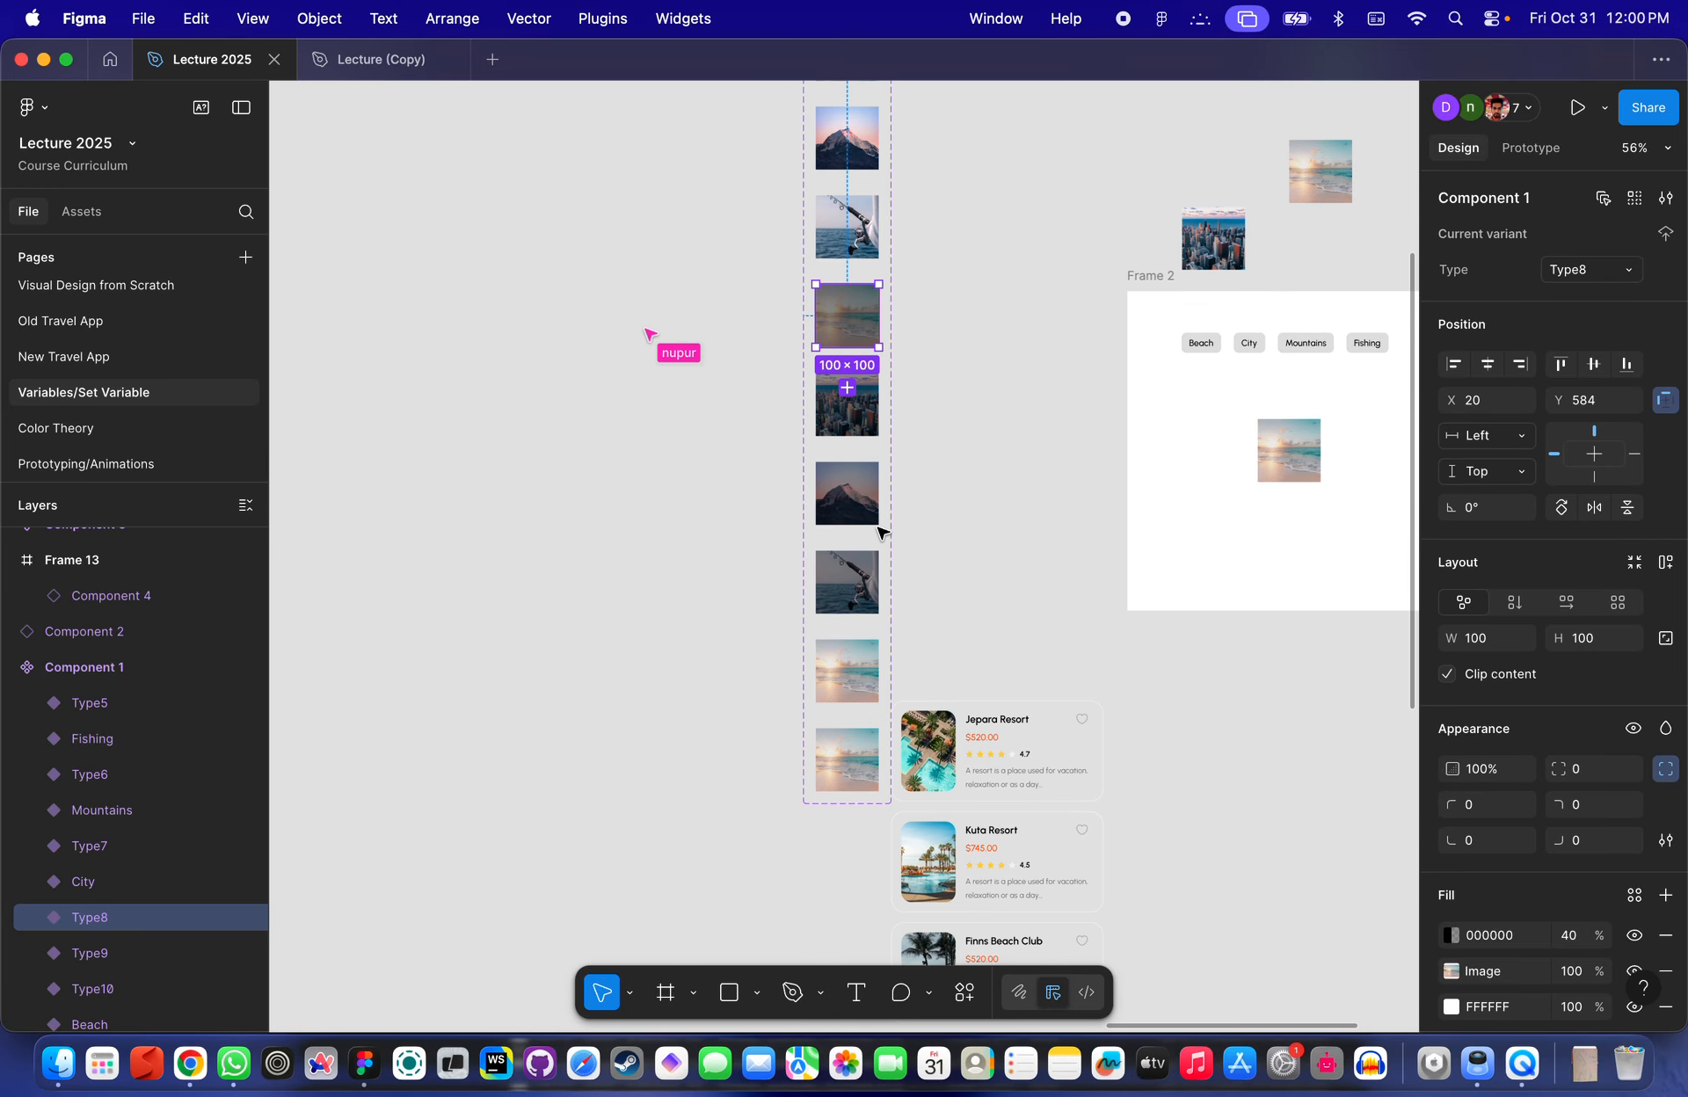
{"action": "scroll", "coordinate": [878, 528], "scroll_direction": "up", "scroll_amount": 3}
{"action": "scroll", "coordinate": [878, 528], "scroll_direction": "right", "scroll_amount": 1}
{"action": "left_click", "coordinate": [801, 846]}
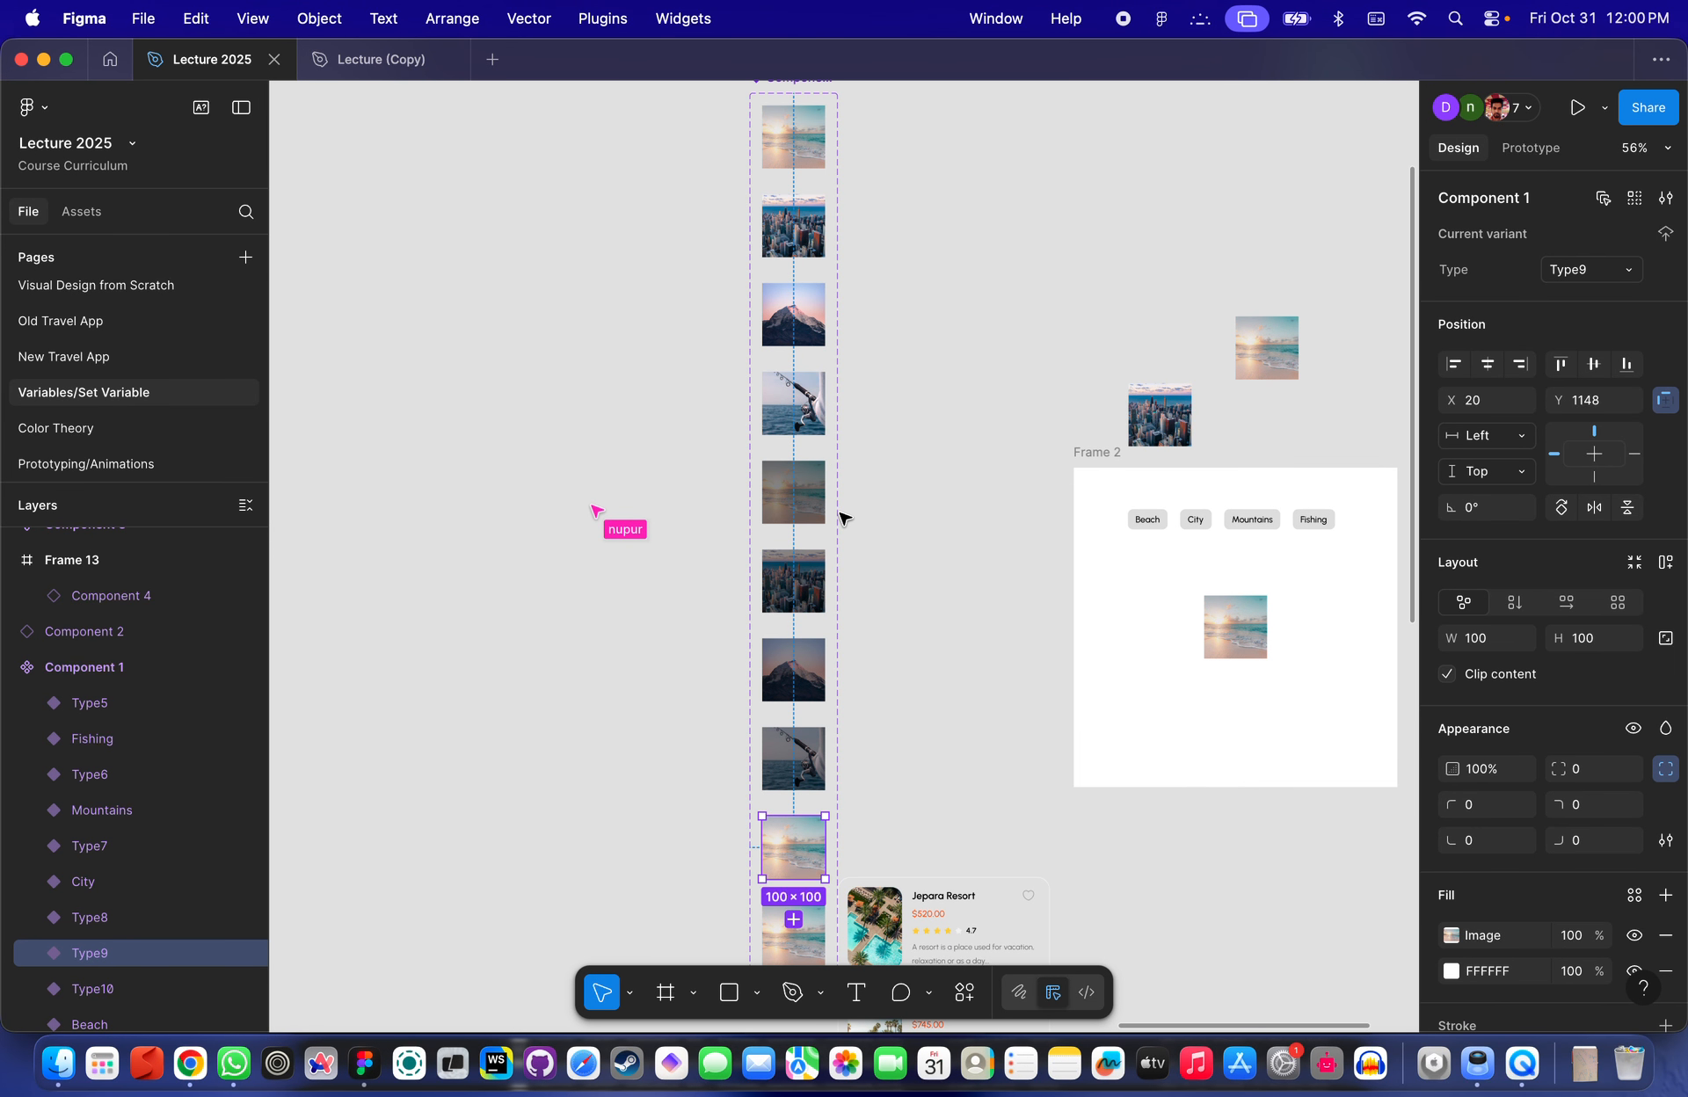
{"action": "scroll", "coordinate": [843, 518], "scroll_direction": "down", "scroll_amount": 4}
{"action": "left_click", "coordinate": [857, 744]}
{"action": "scroll", "coordinate": [854, 692], "scroll_direction": "up", "scroll_amount": 4}
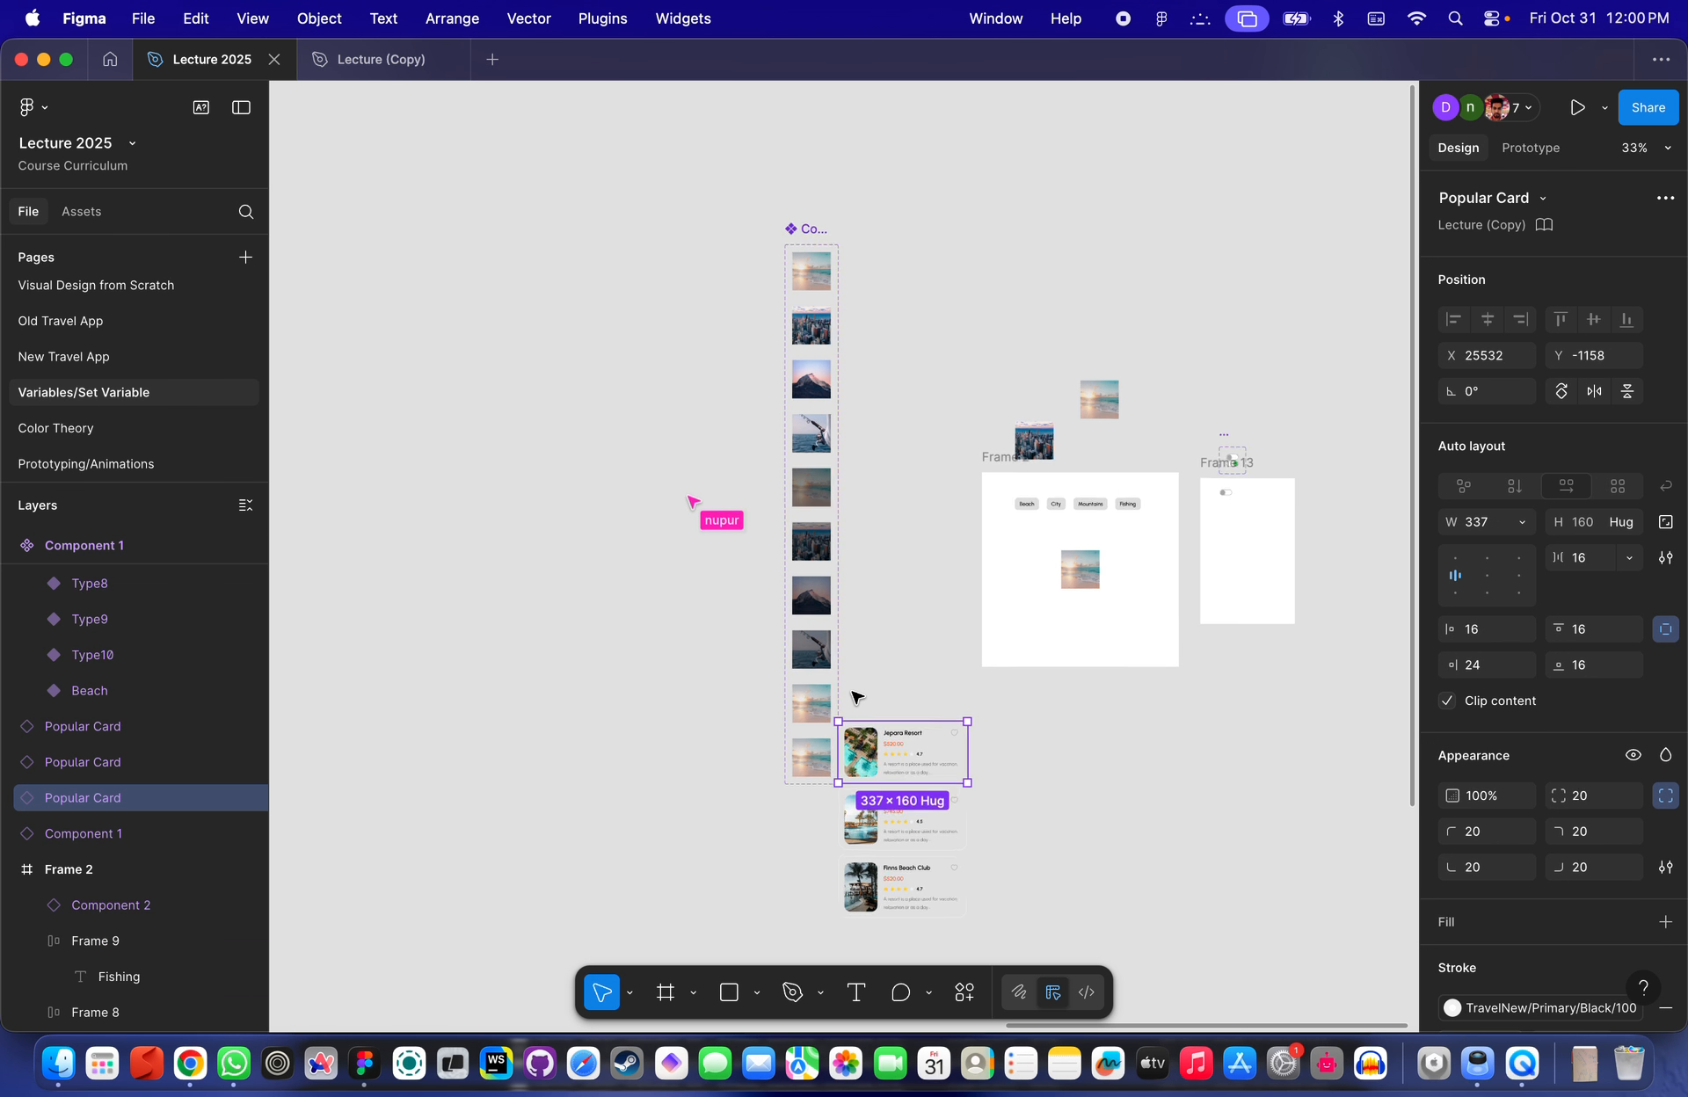
{"action": "left_click", "coordinate": [798, 709]}
{"action": "left_click", "coordinate": [810, 798], "text": "shift"}
{"action": "key", "text": "Delete"}
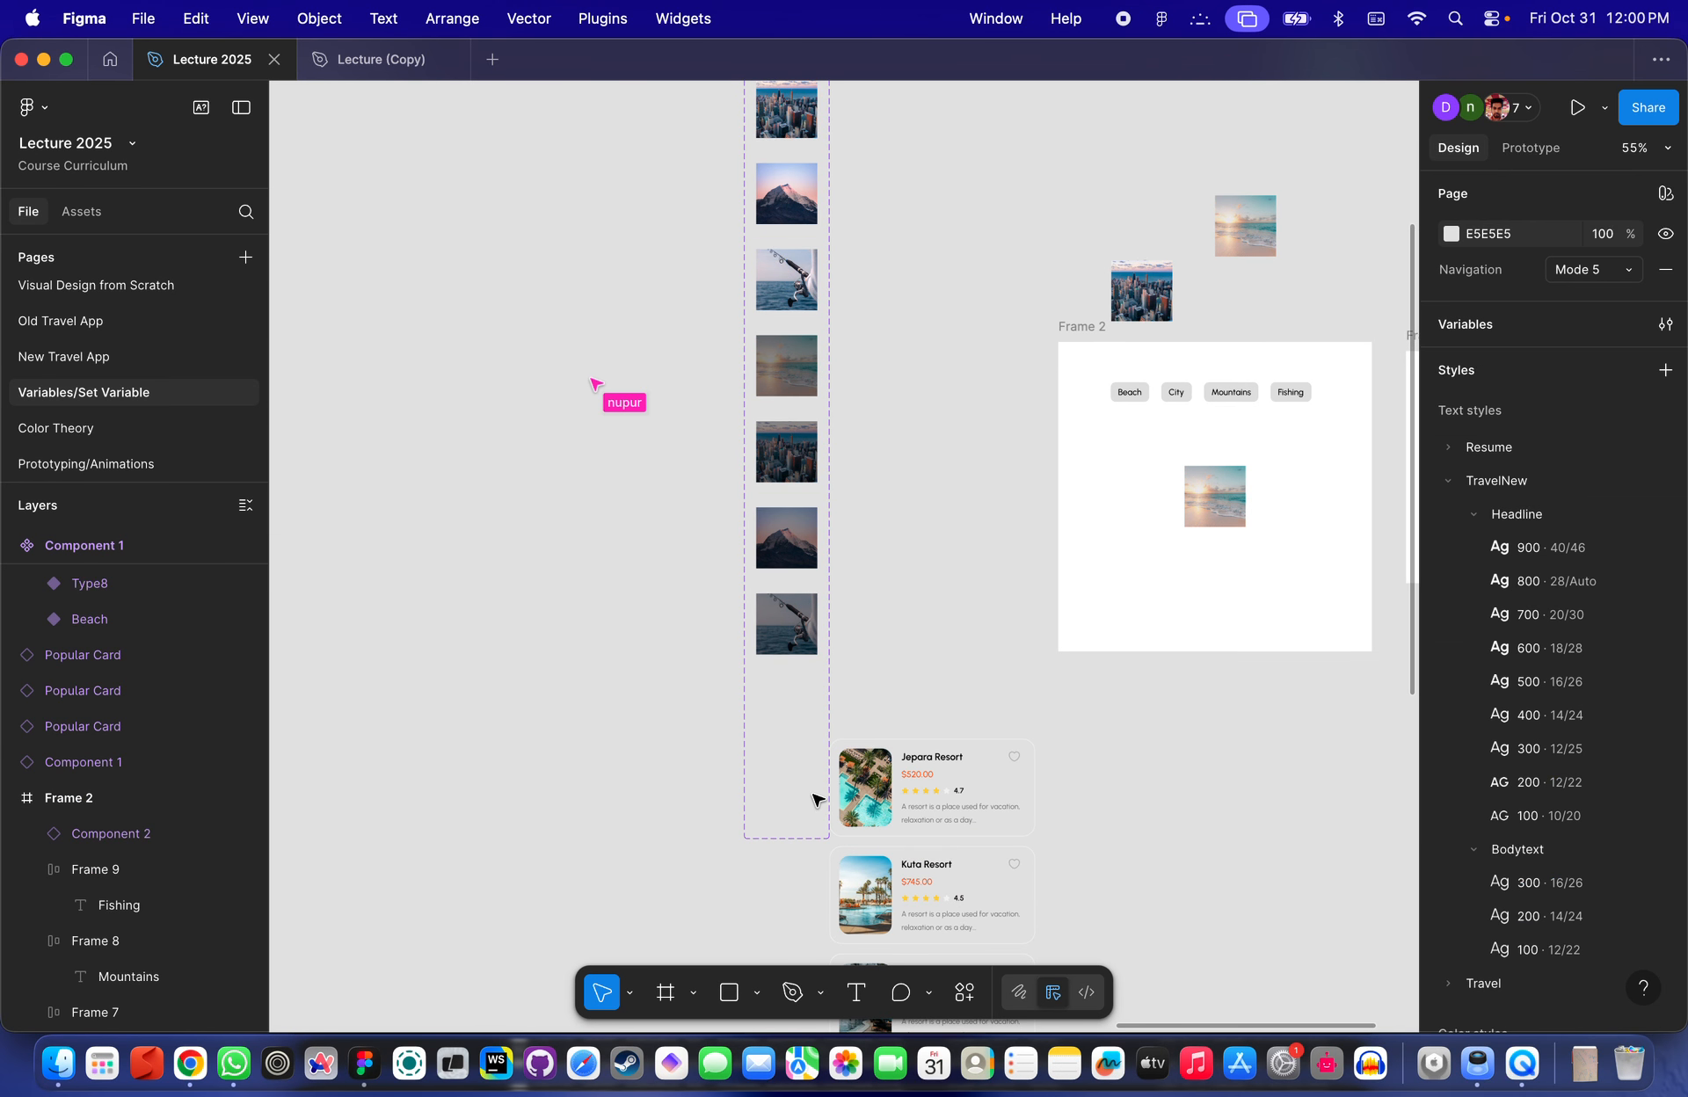
- Select the Component 1 set and open its Test boolean property settings for review
{"action": "scroll", "coordinate": [817, 791], "scroll_direction": "up", "scroll_amount": 5}
{"action": "left_click", "coordinate": [717, 358]}
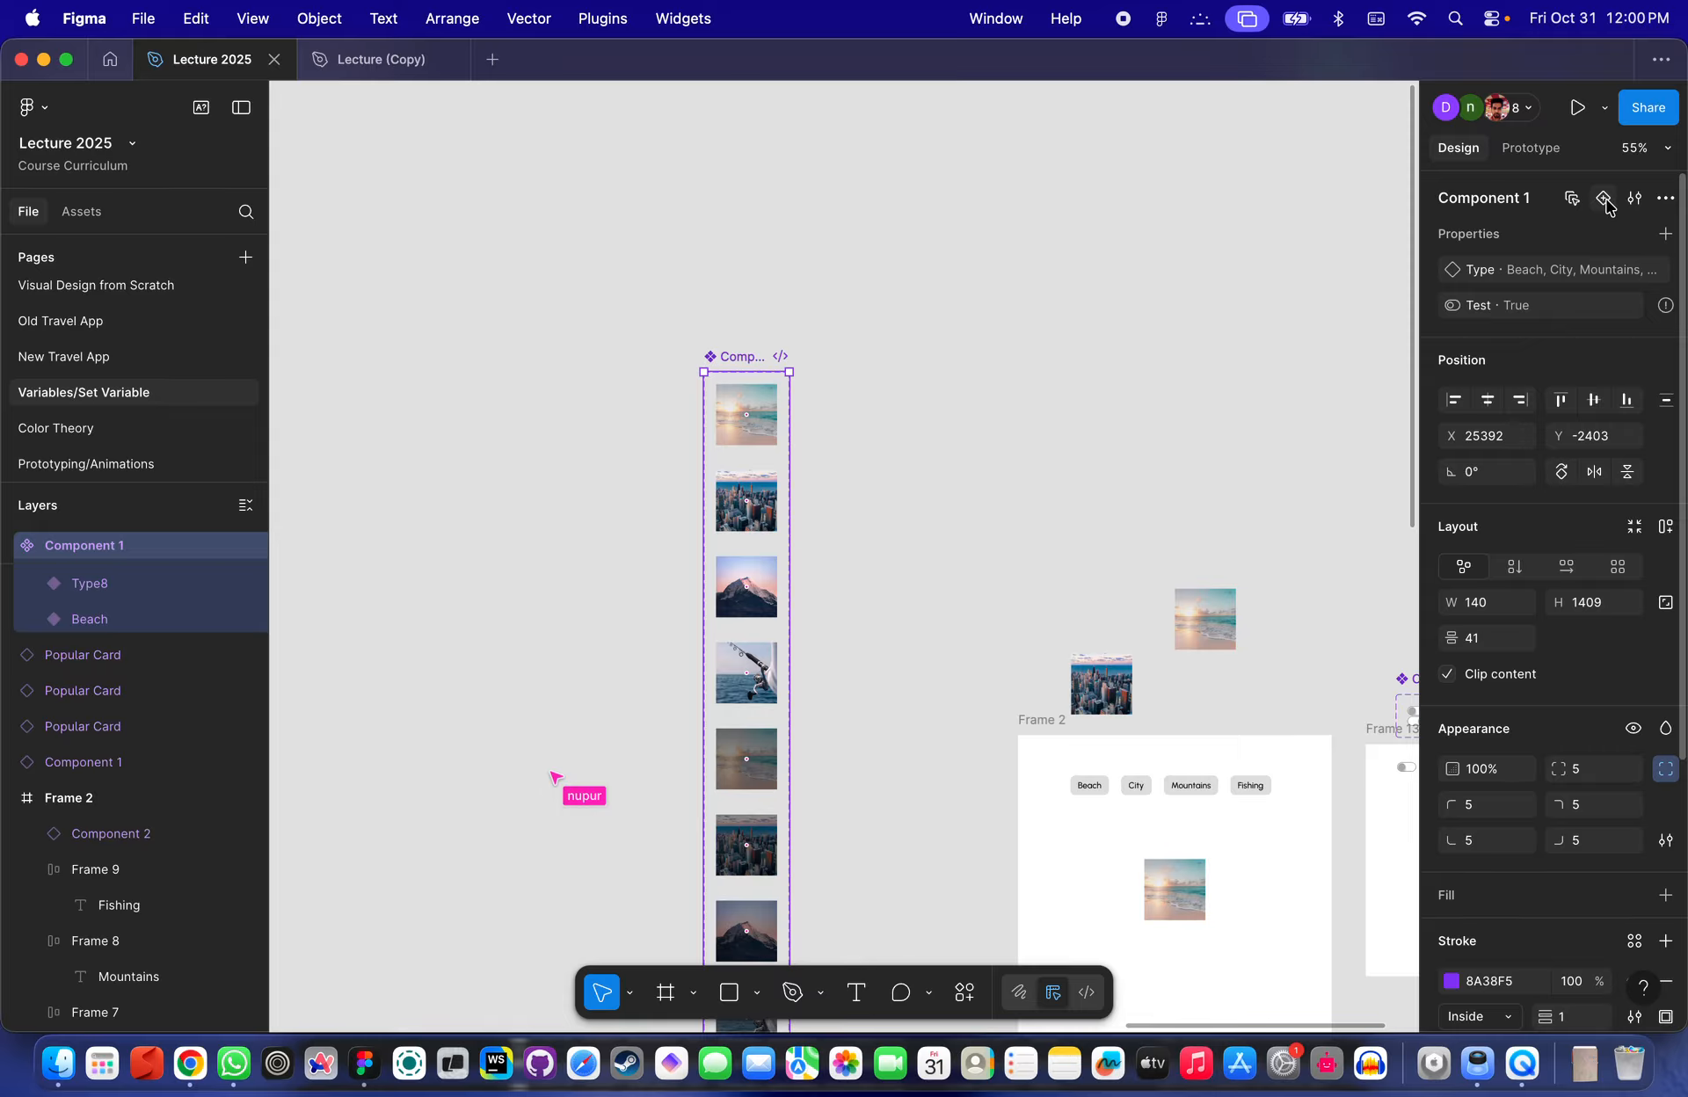
{"action": "mouse_move", "coordinate": [1668, 309]}
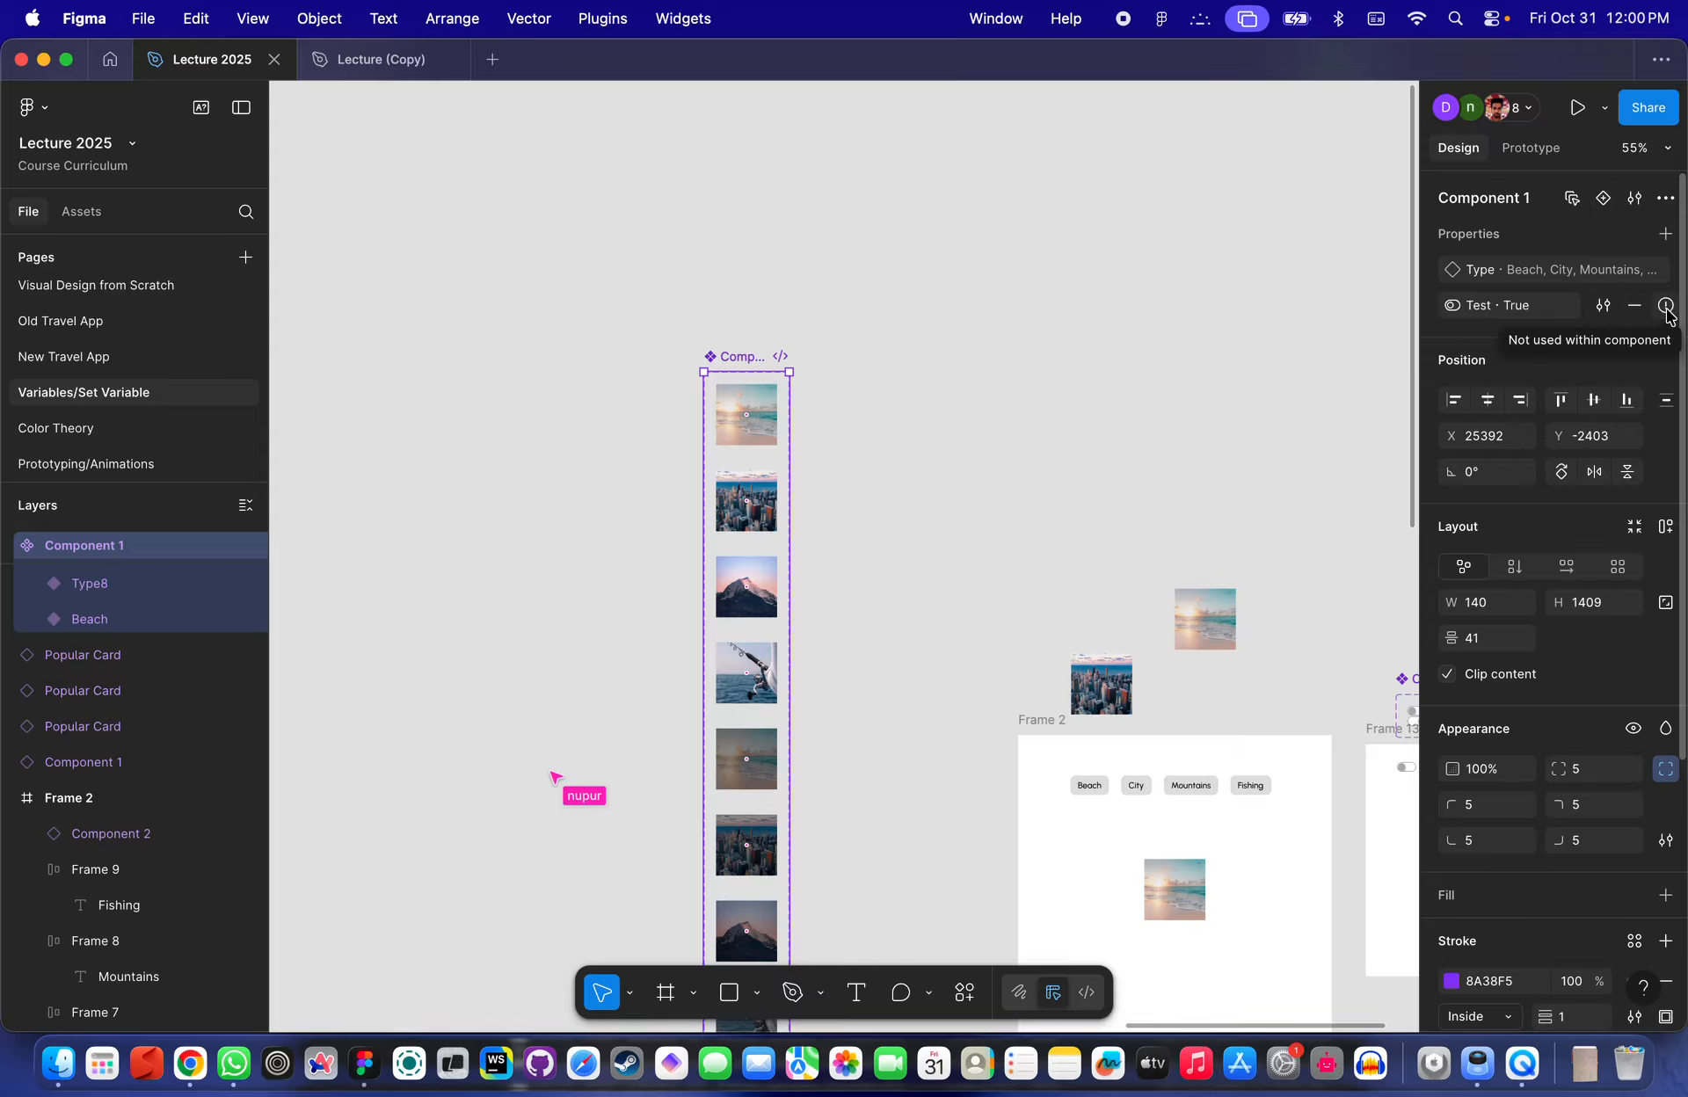
{"action": "left_click", "coordinate": [1595, 309]}
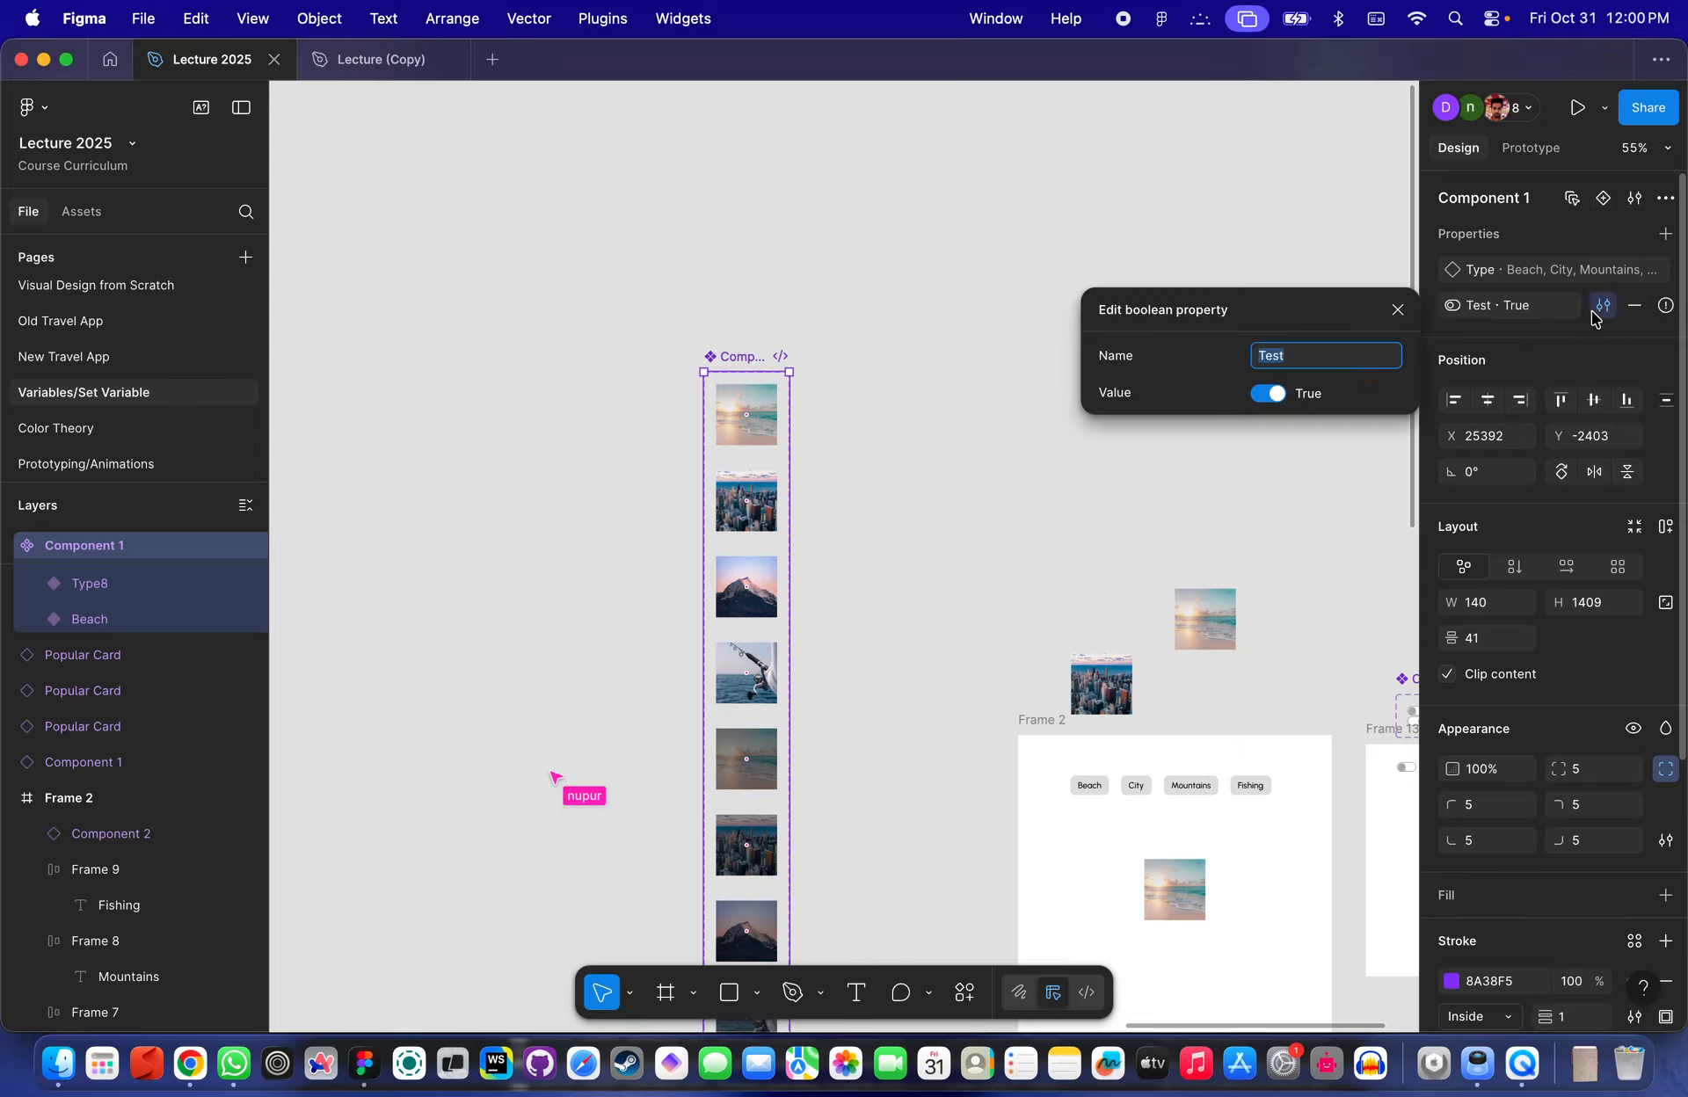
{"action": "left_click", "coordinate": [1593, 314]}
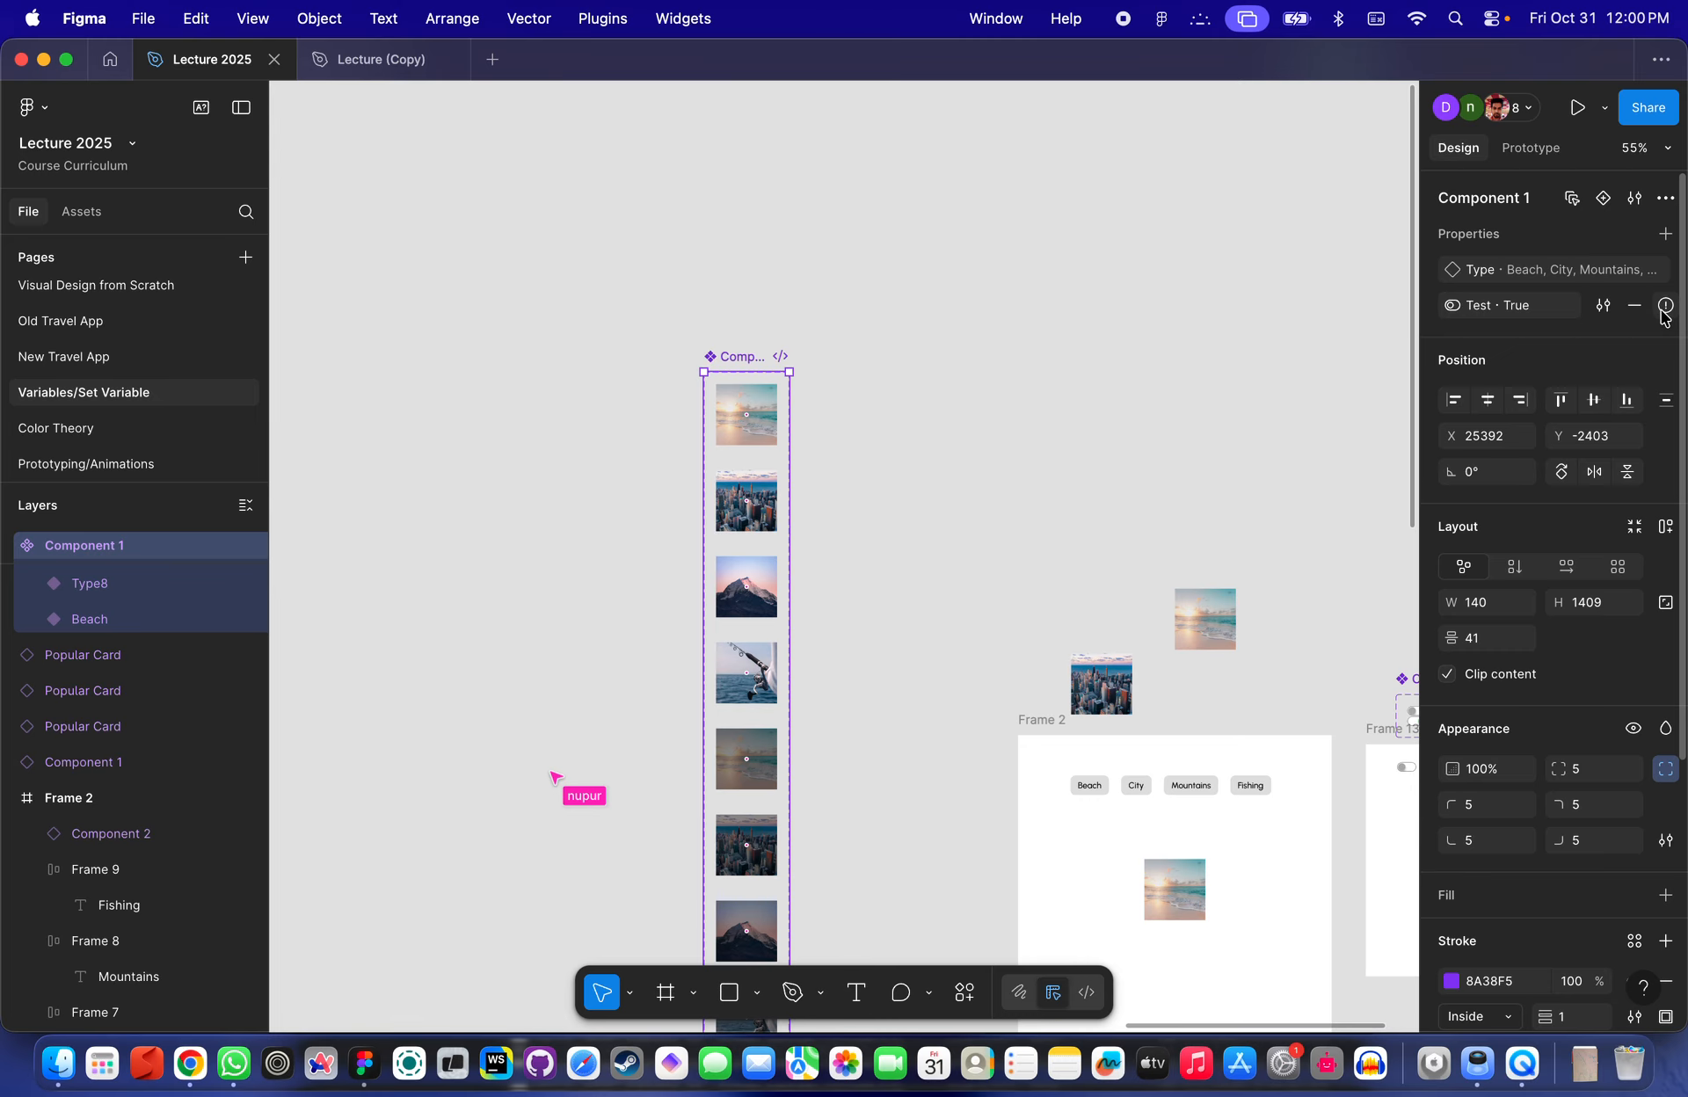
{"action": "left_click", "coordinate": [1662, 312]}
- Select the Type8 variant and open its Type property options
{"action": "scroll", "coordinate": [967, 510], "scroll_direction": "down", "scroll_amount": 4}
{"action": "scroll", "coordinate": [967, 510], "scroll_direction": "left", "scroll_amount": 2}
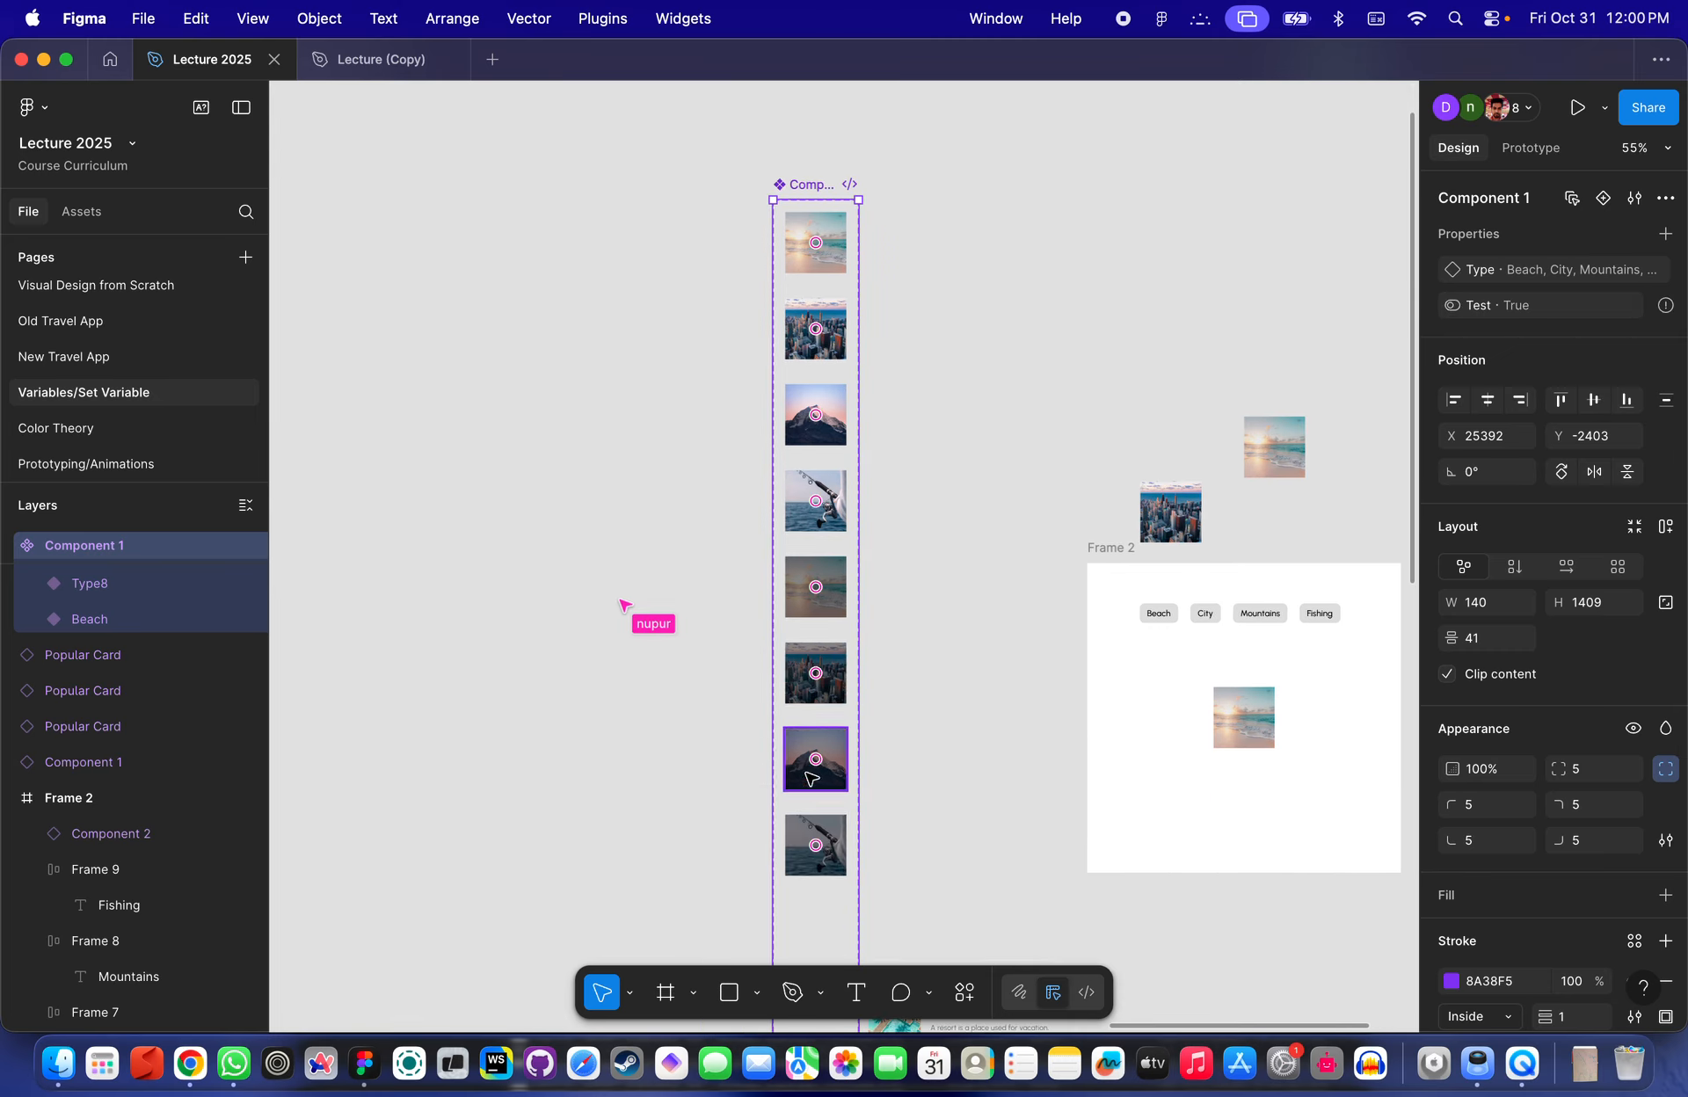
{"action": "scroll", "coordinate": [866, 466], "scroll_direction": "down", "scroll_amount": 4}
{"action": "left_click", "coordinate": [845, 390]}
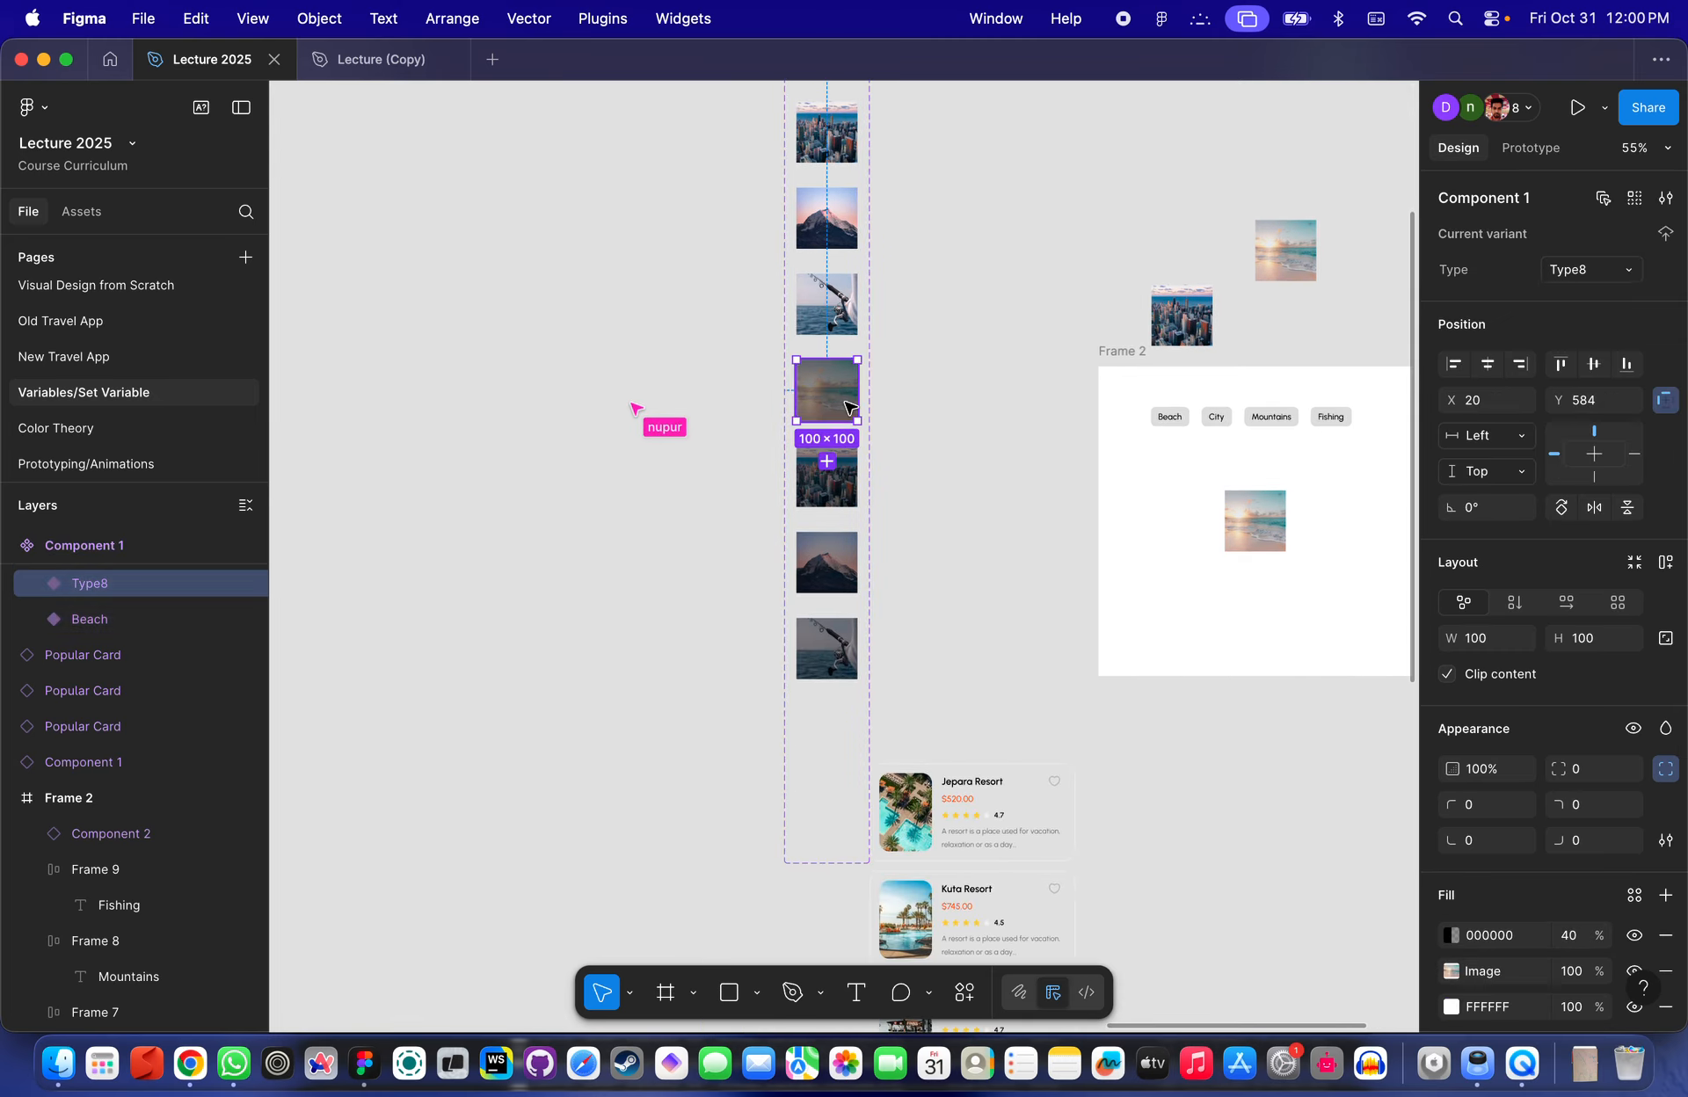
{"action": "left_click", "coordinate": [1624, 271]}
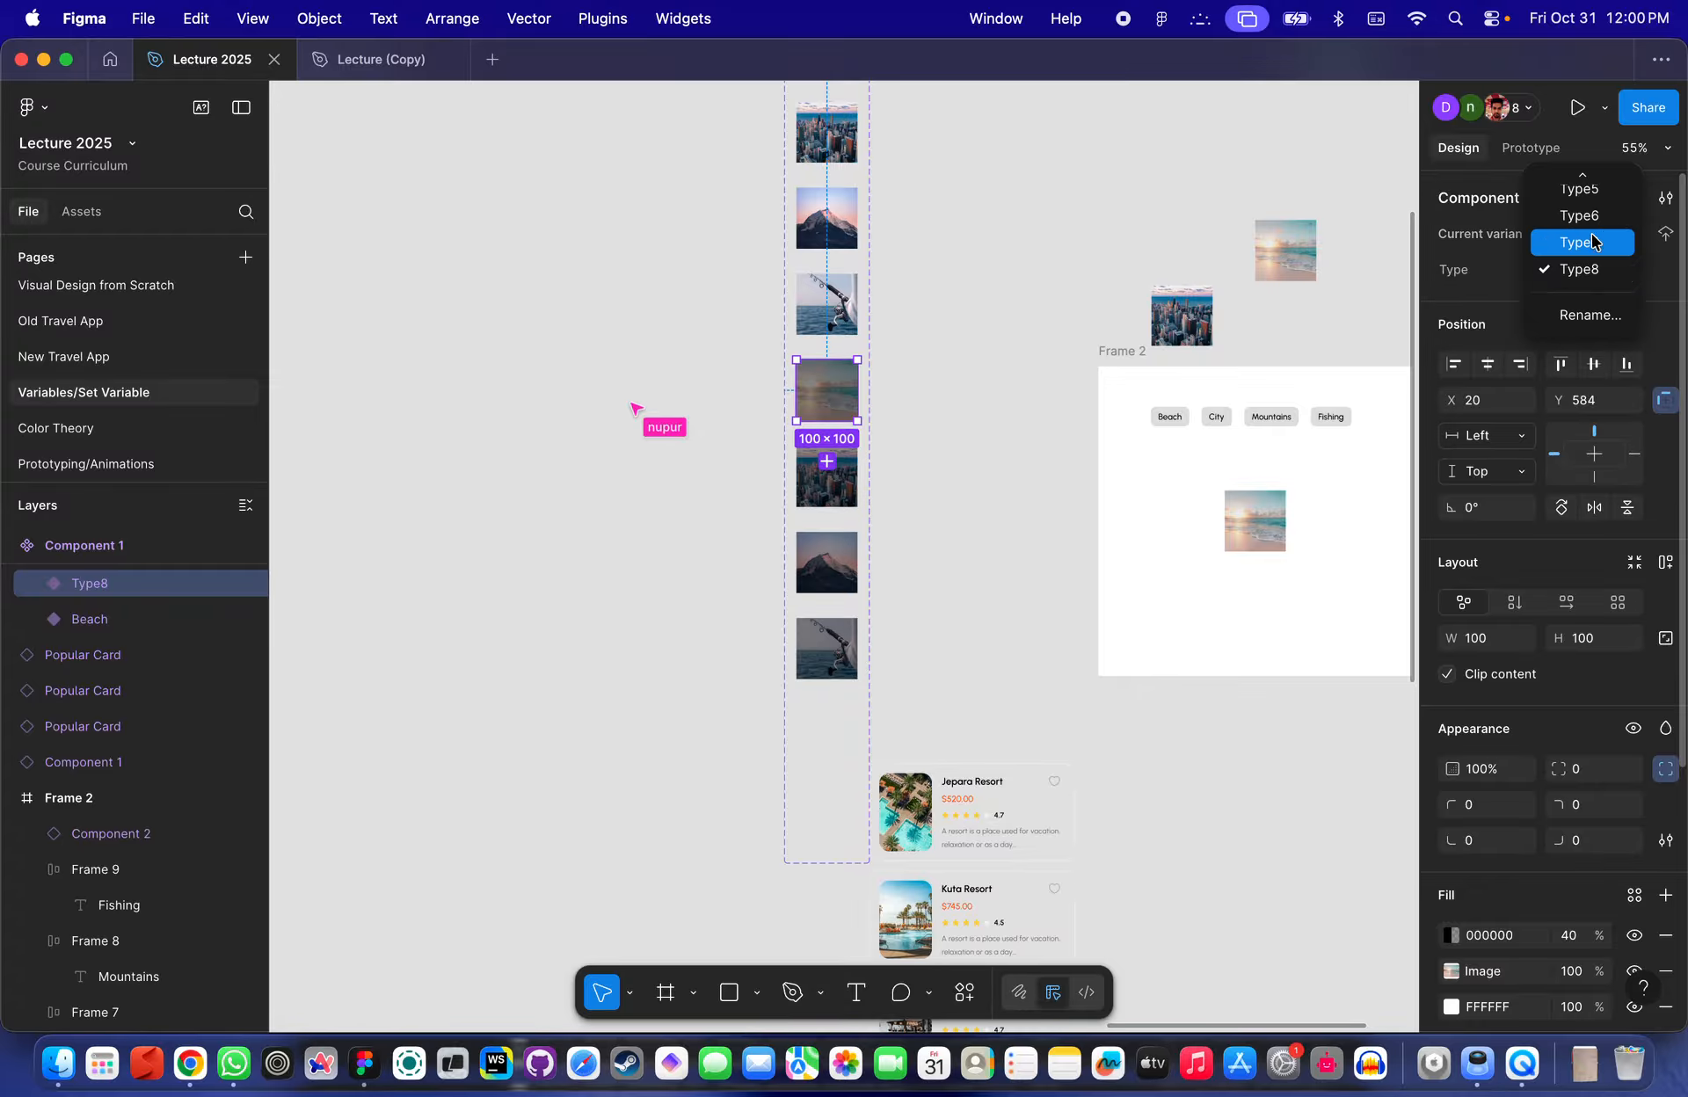
{"action": "left_click", "coordinate": [1487, 293]}
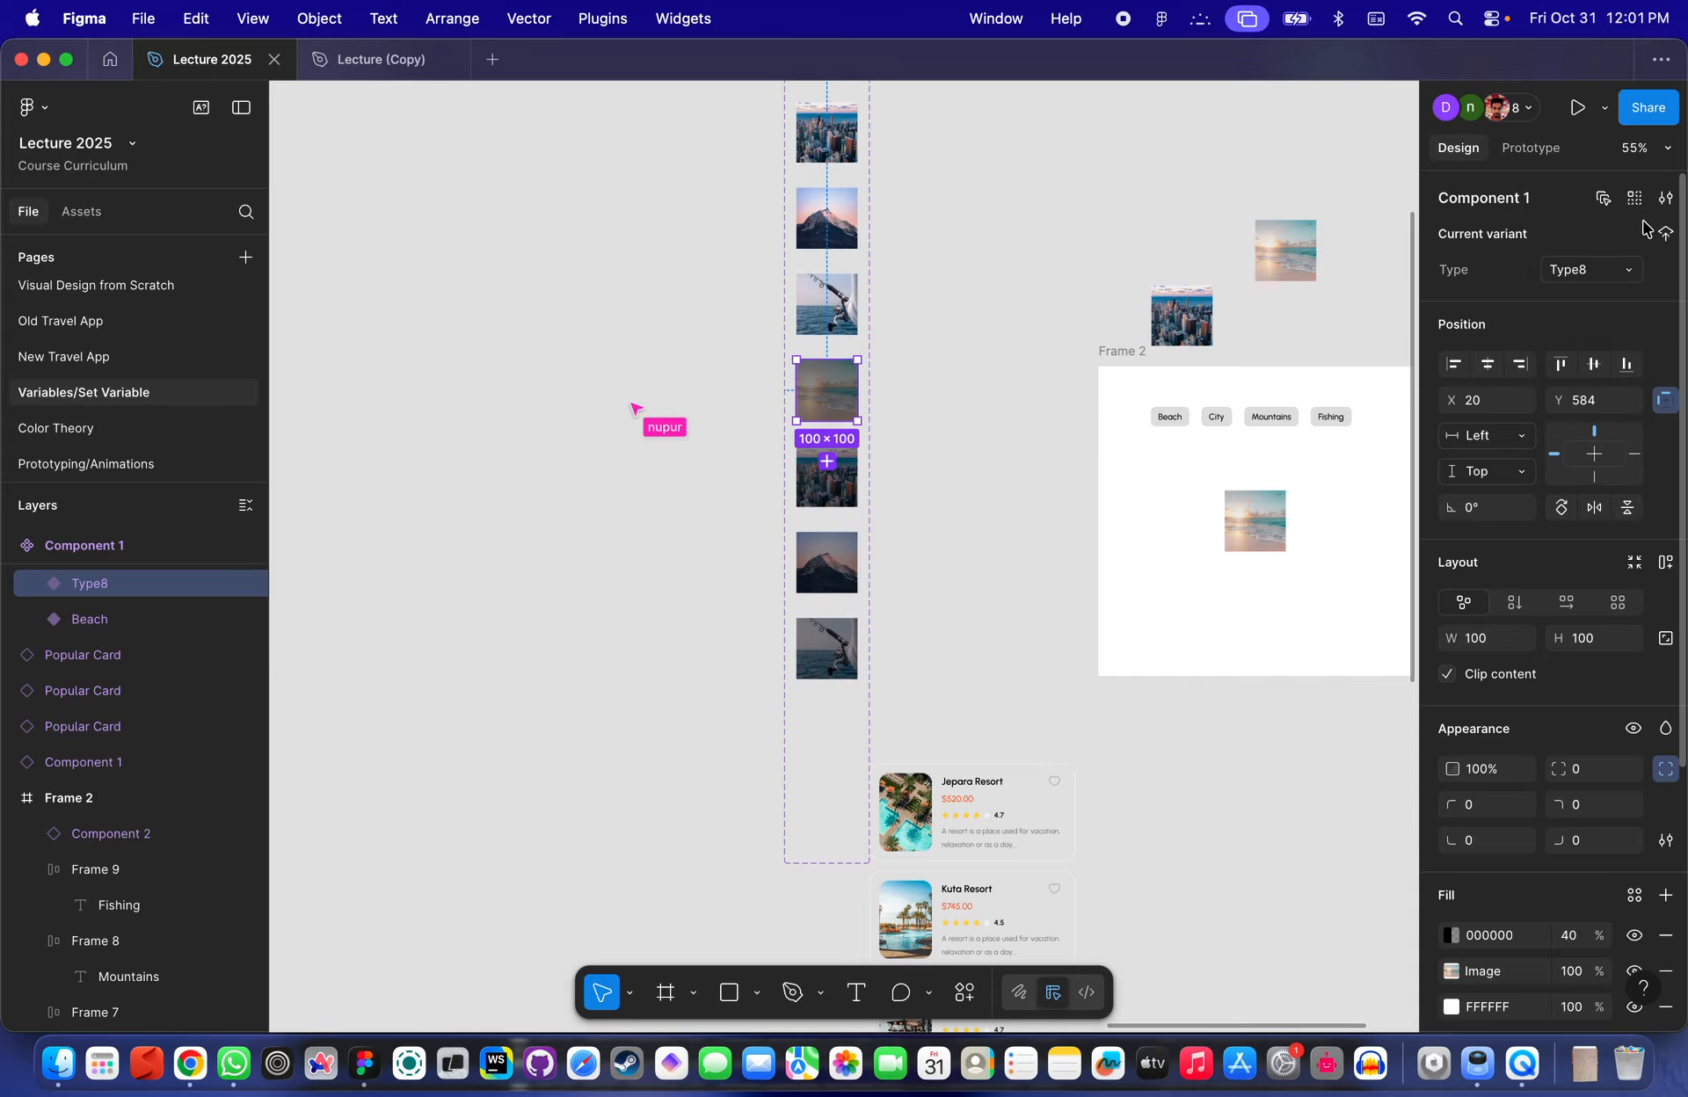
- Try to delete the Test boolean property from the Component 1 set
{"action": "left_click", "coordinate": [1666, 203]}
{"action": "left_click", "coordinate": [1640, 204]}
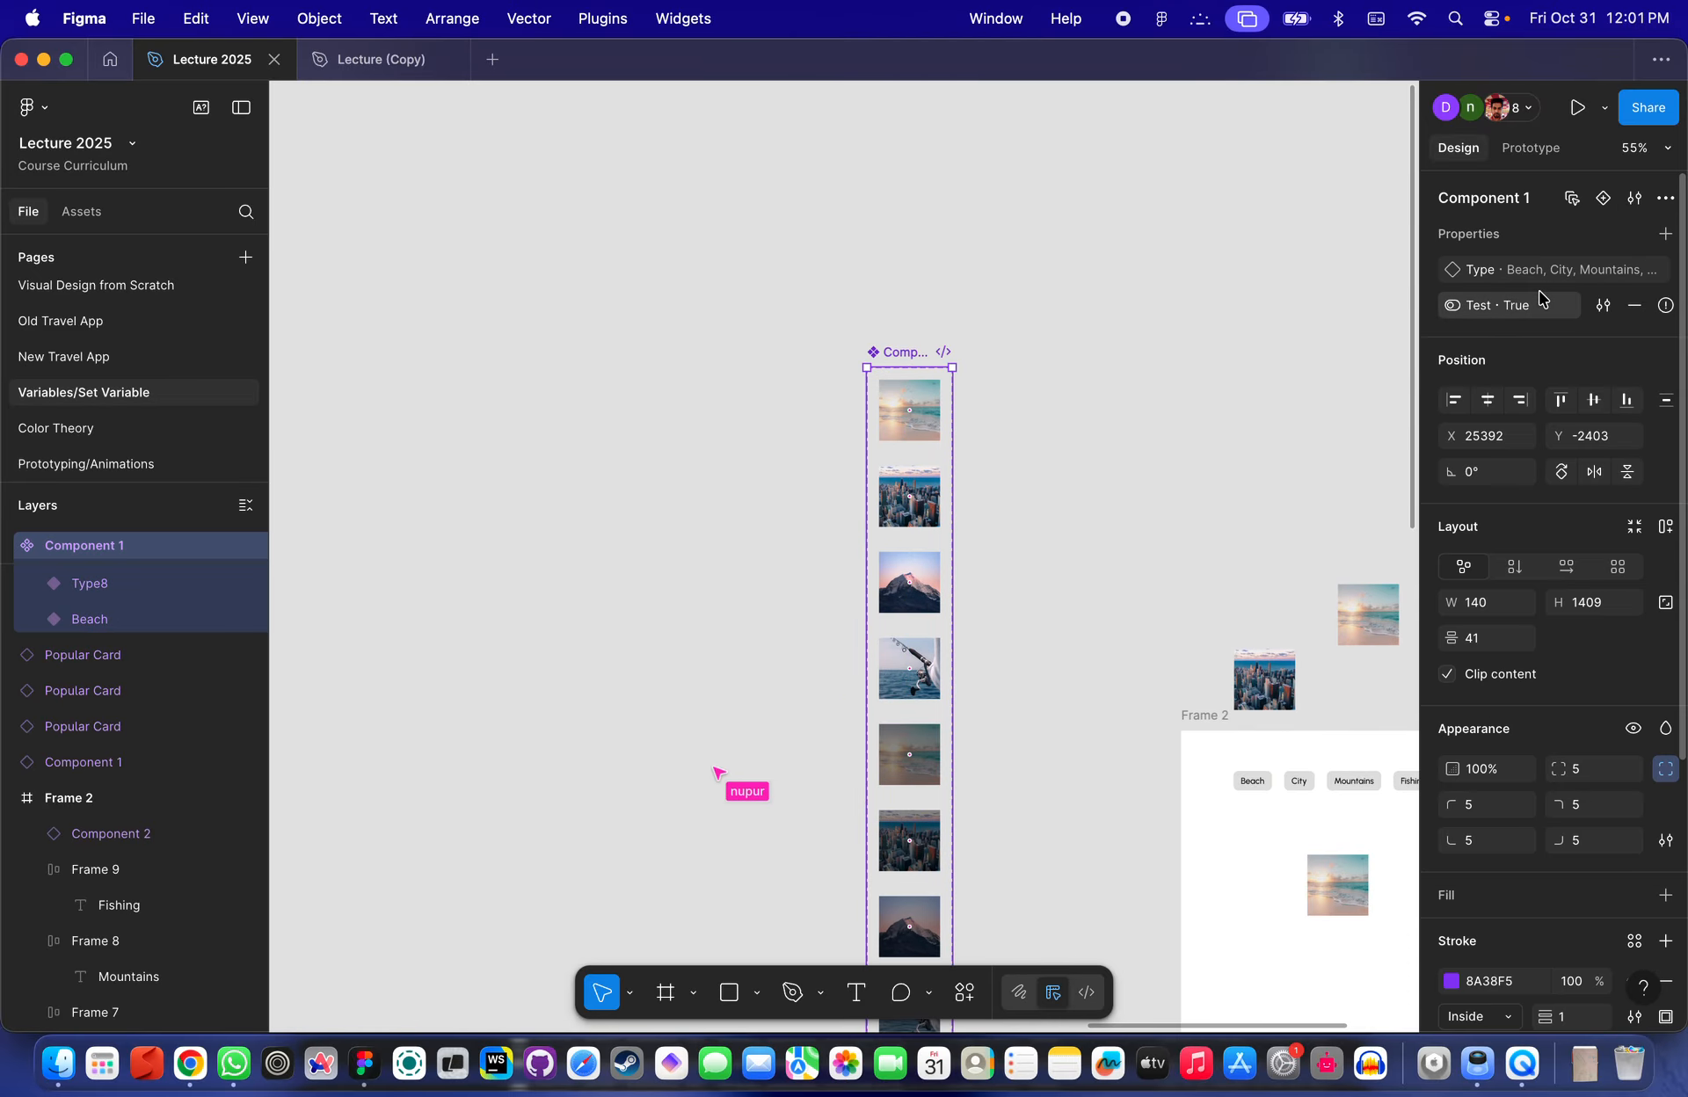
{"action": "left_click", "coordinate": [1635, 309]}
- Drag a copy of the Beach variant outside the component set as a separate component
{"action": "left_click", "coordinate": [926, 434]}
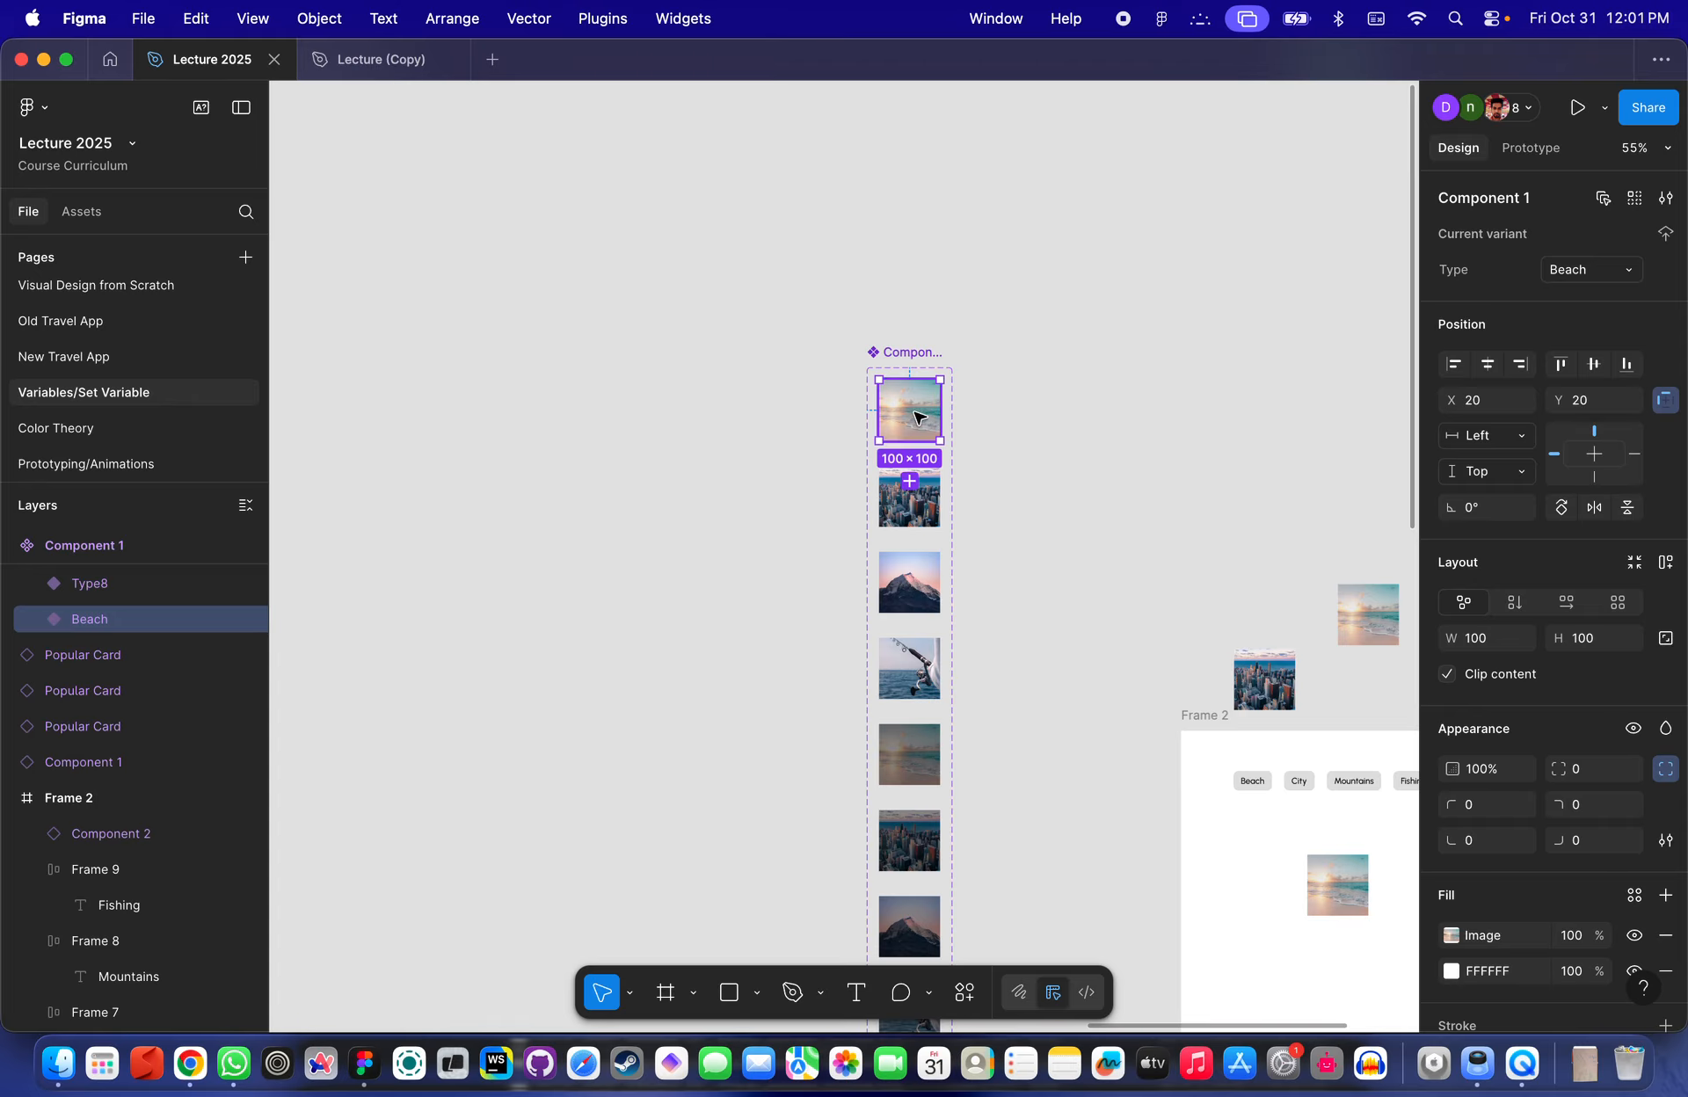
{"action": "left_click_drag", "start_coordinate": [915, 412], "coordinate": [1084, 414]}
{"action": "left_click", "coordinate": [1193, 393]}
{"action": "left_click", "coordinate": [909, 410]}
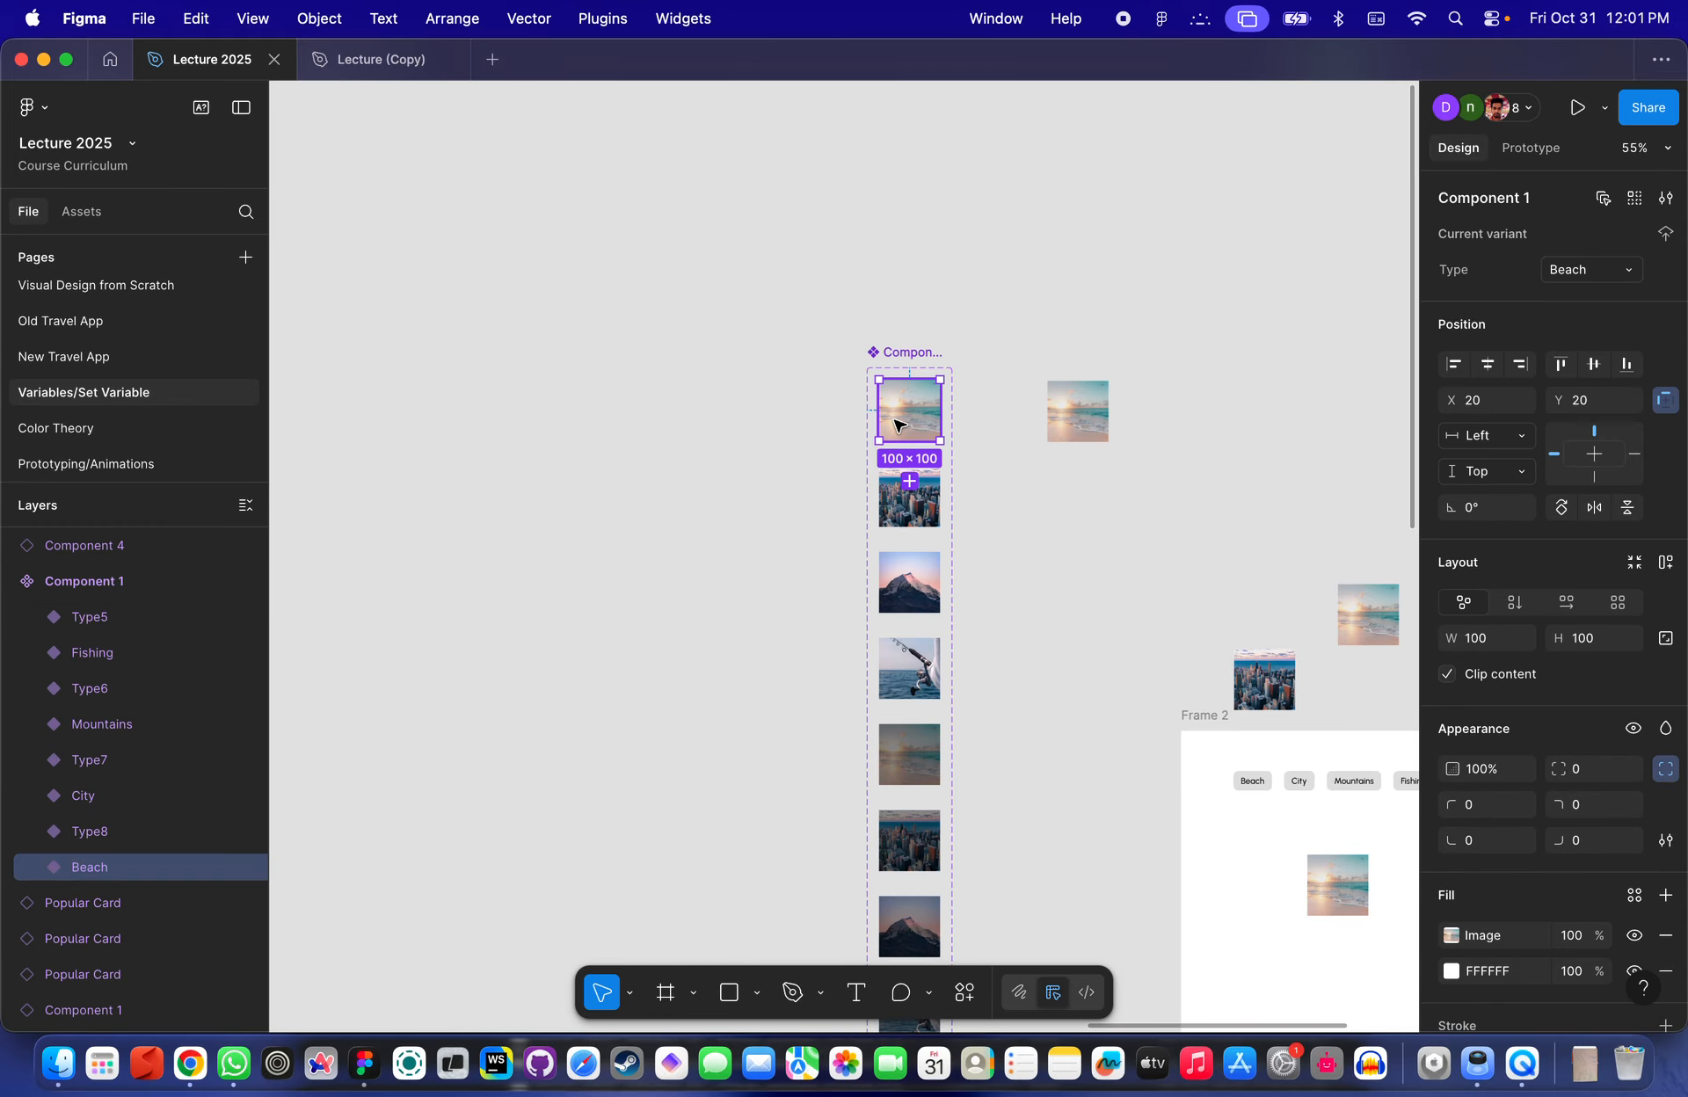
{"action": "left_click", "coordinate": [1078, 412]}
{"action": "left_click", "coordinate": [882, 401]}
- Delete the Test boolean property from the Component 1 set
{"action": "left_click", "coordinate": [903, 352]}
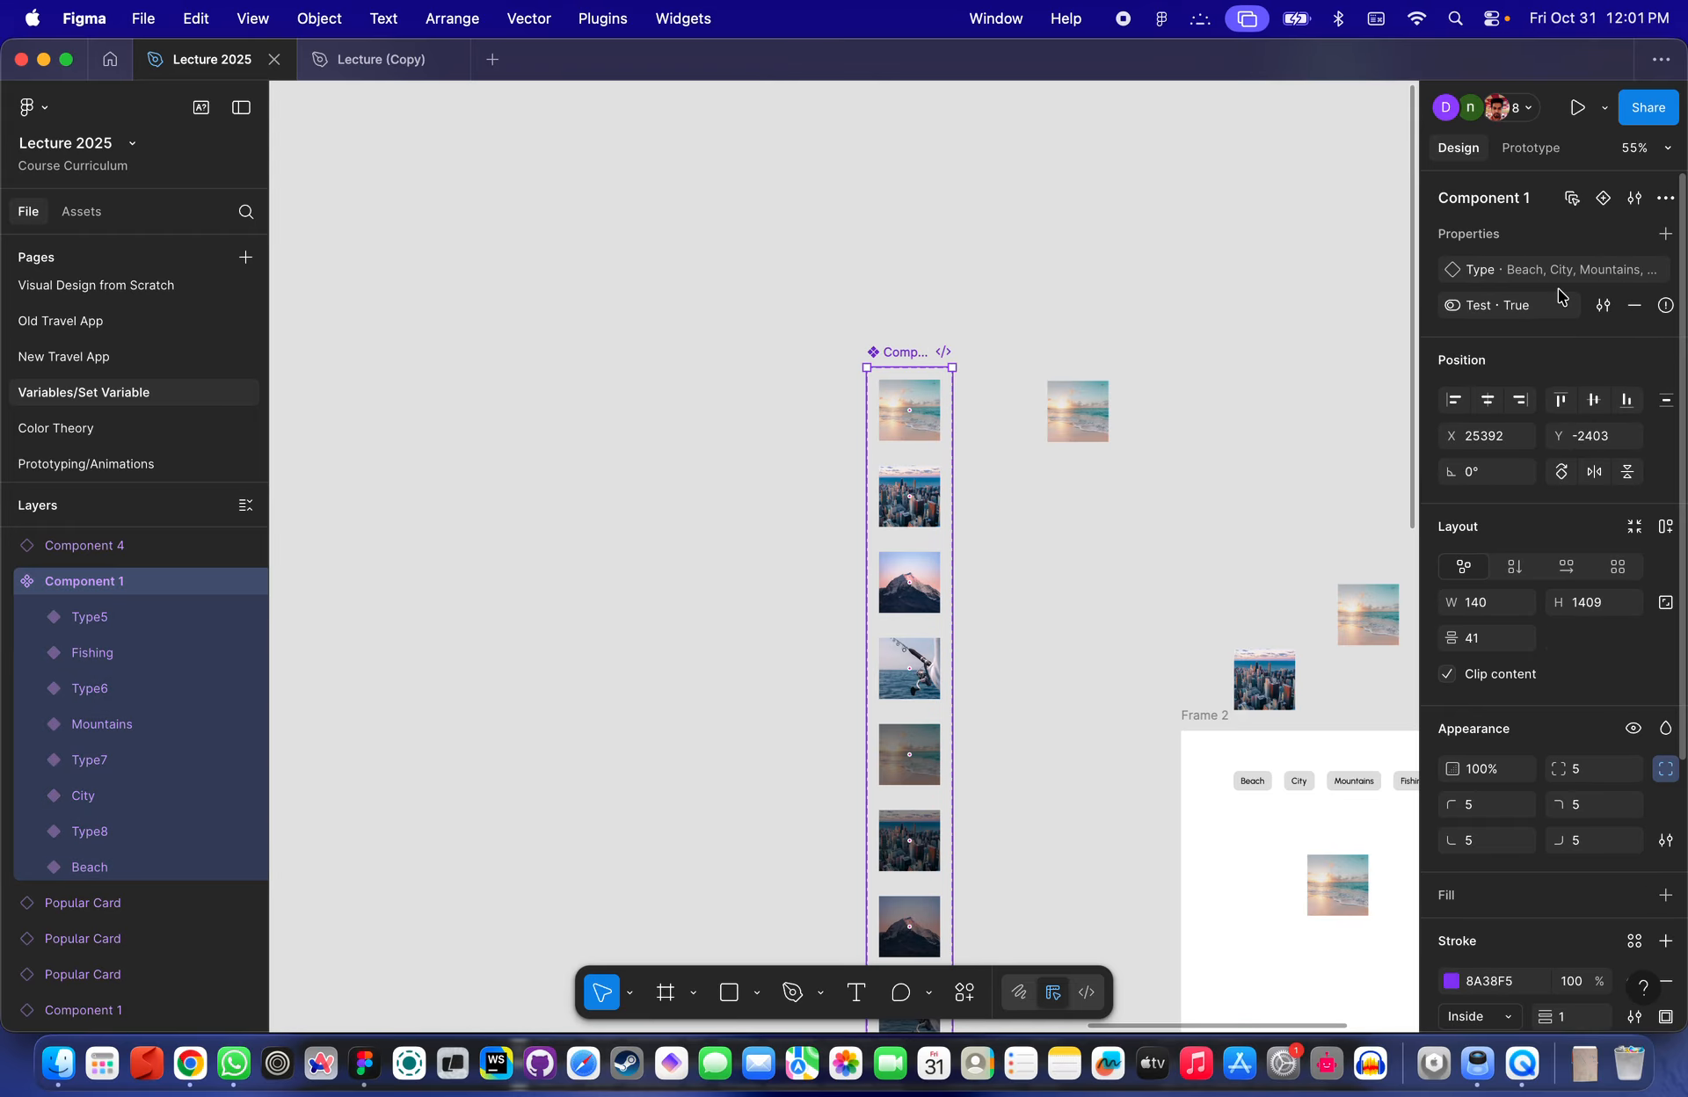
{"action": "left_click", "coordinate": [1633, 310]}
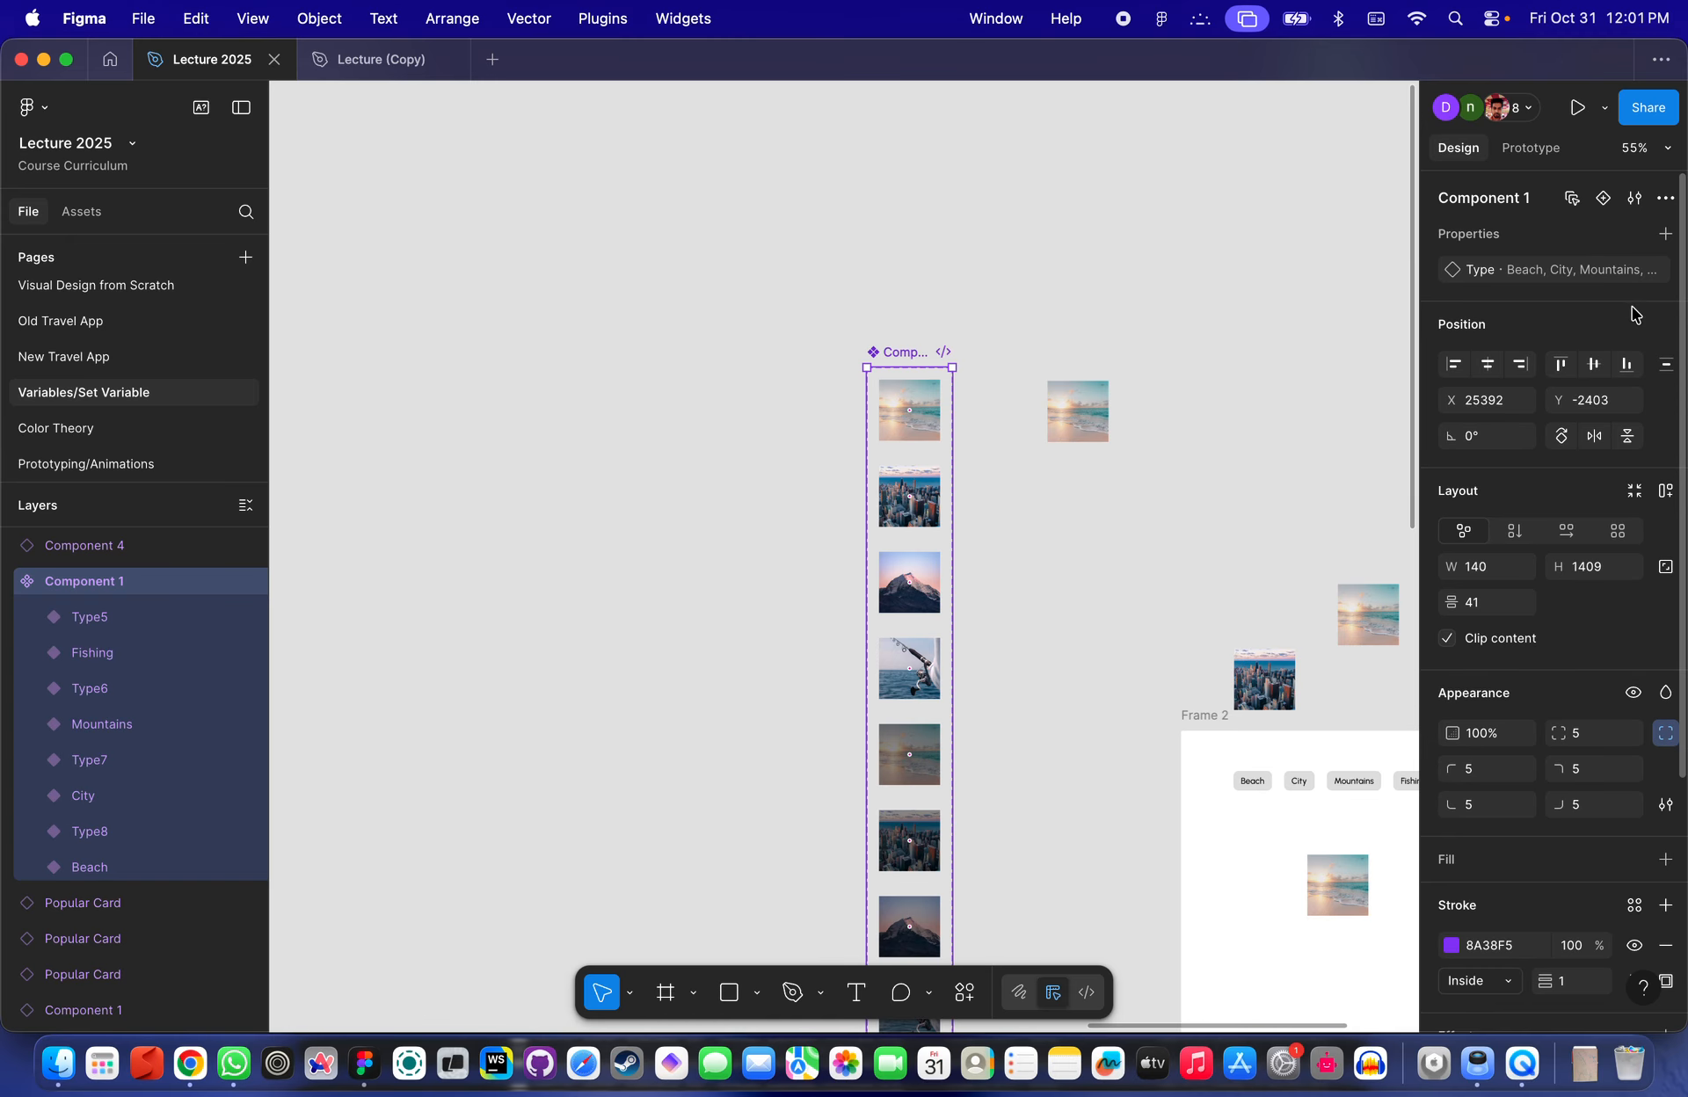
- Add a new variant, Type9, to the Component 1 set
{"action": "scroll", "coordinate": [1288, 393], "scroll_direction": "down", "scroll_amount": 5}
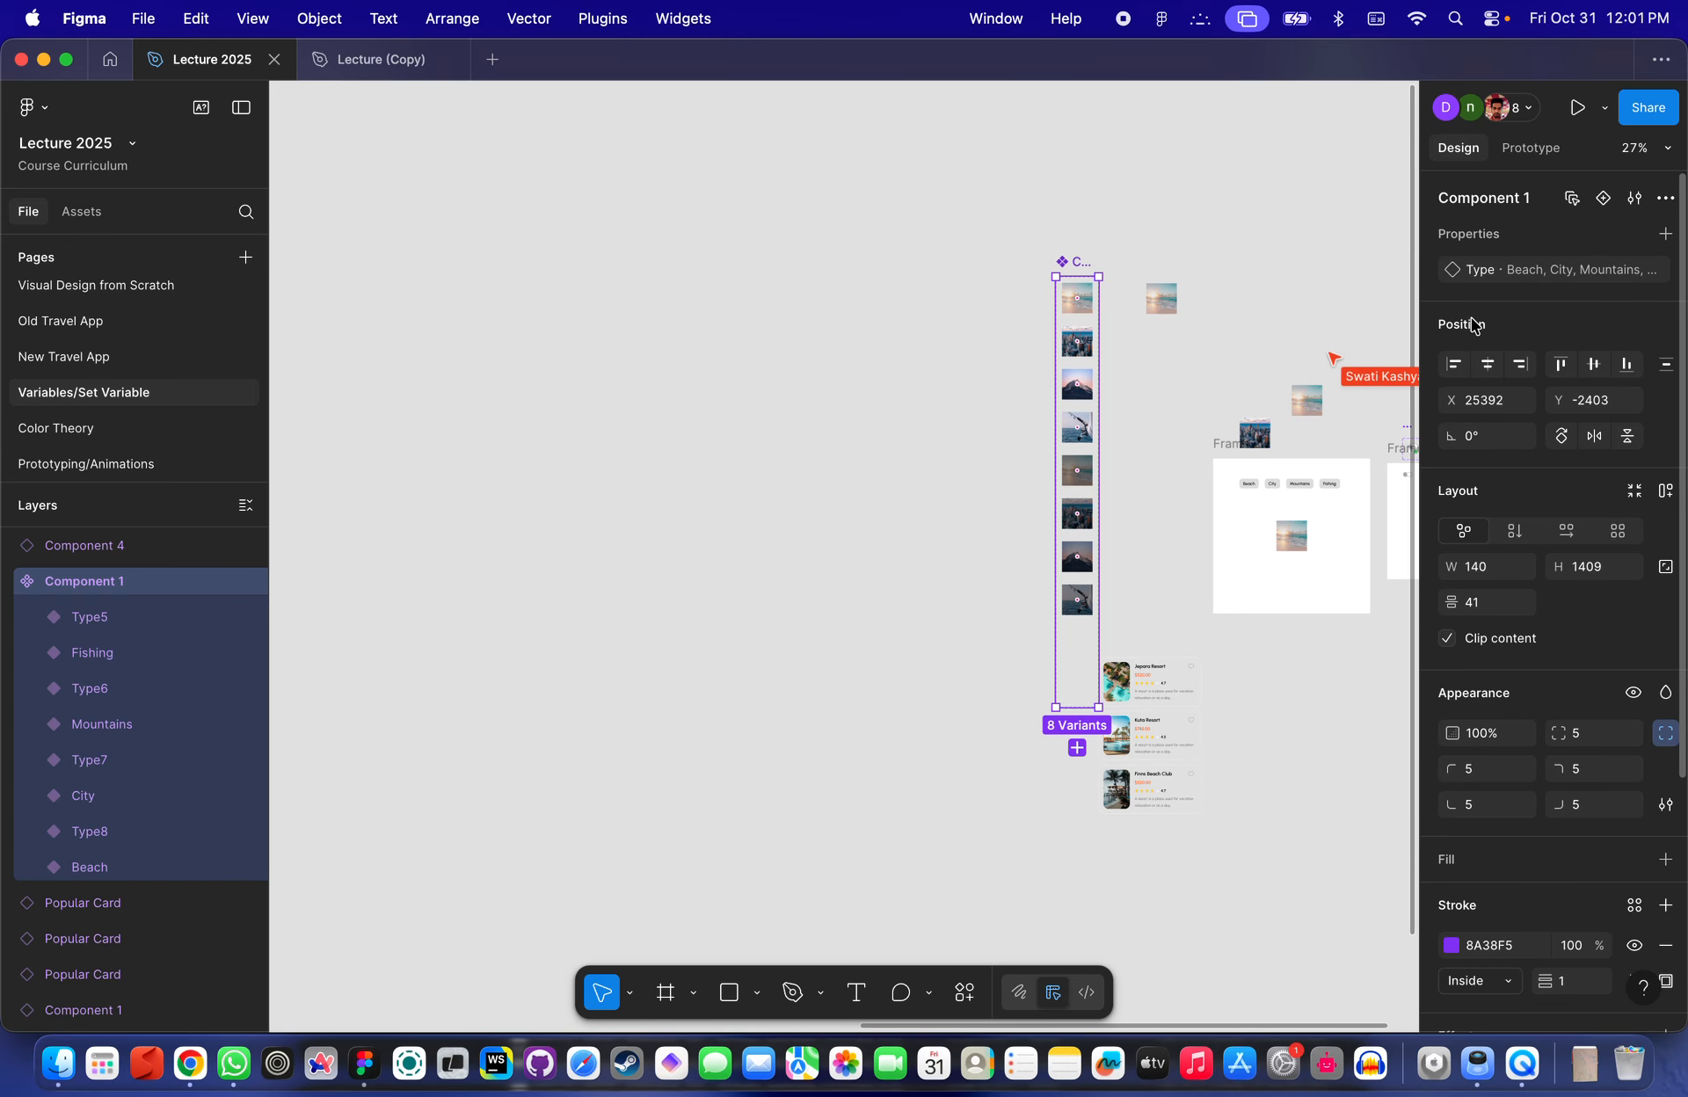
{"action": "left_click", "coordinate": [1602, 200]}
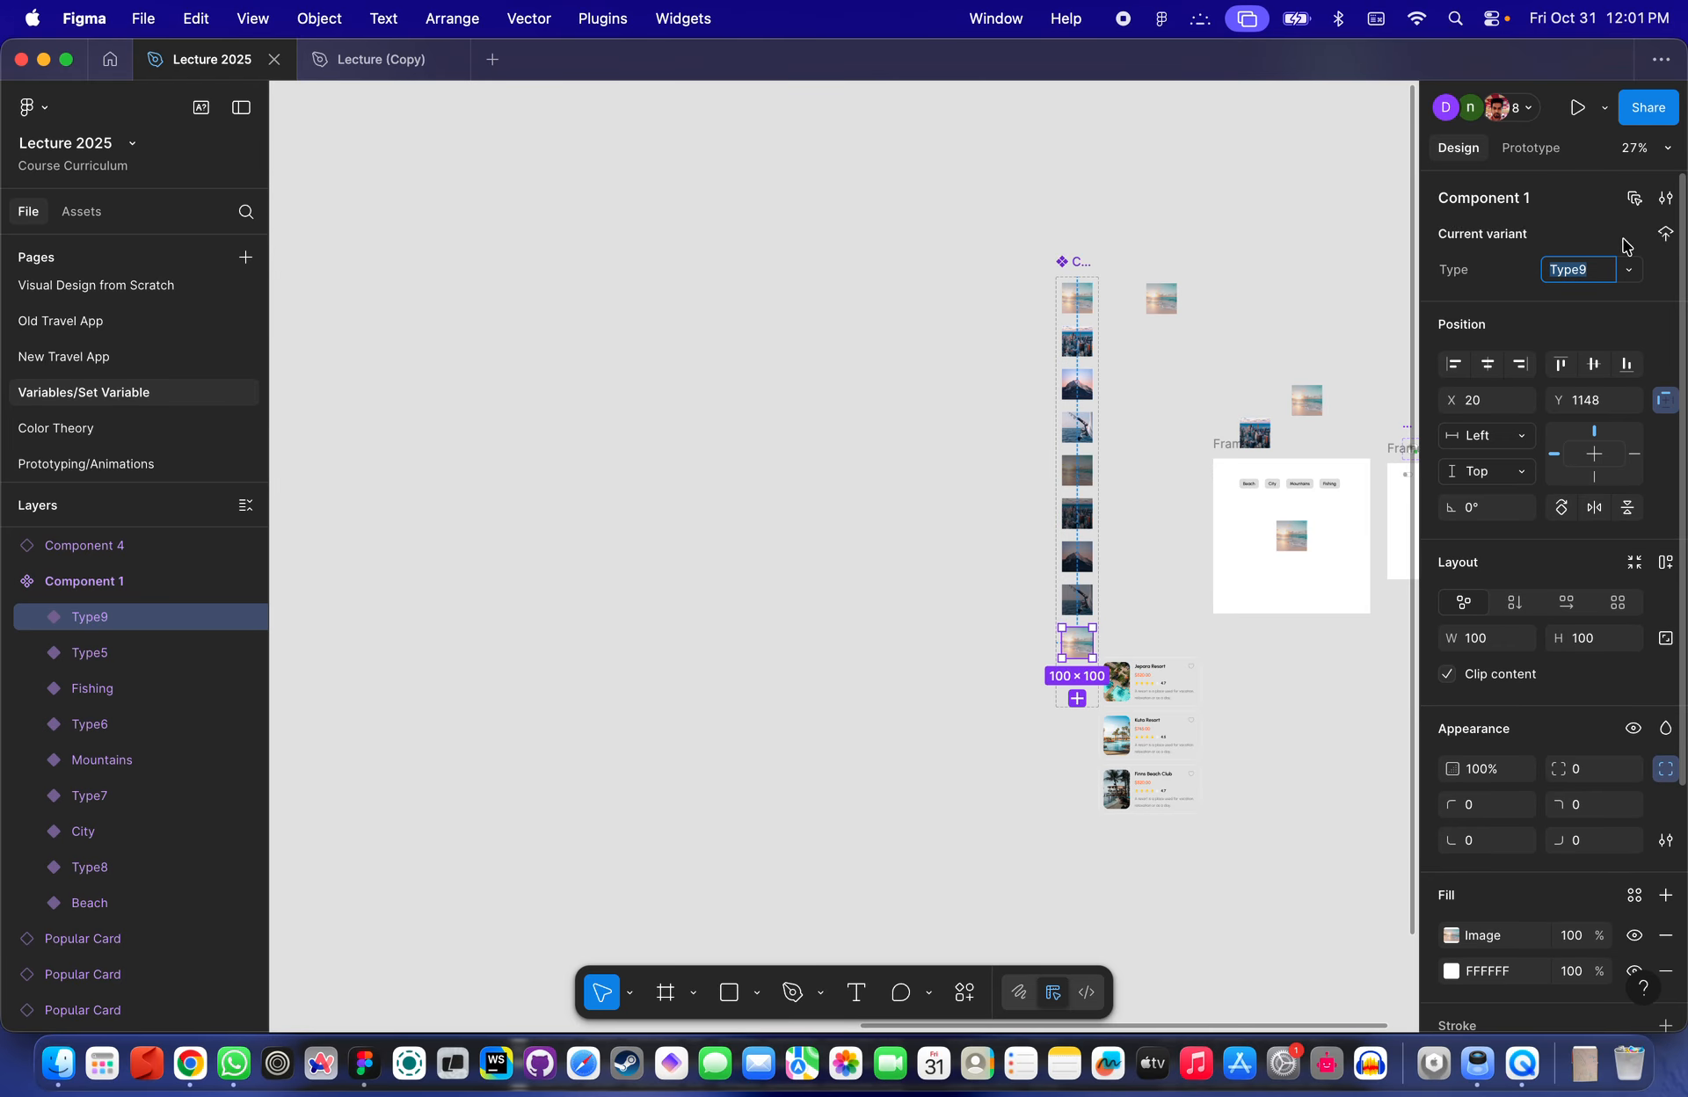
{"action": "left_click", "coordinate": [1521, 253]}
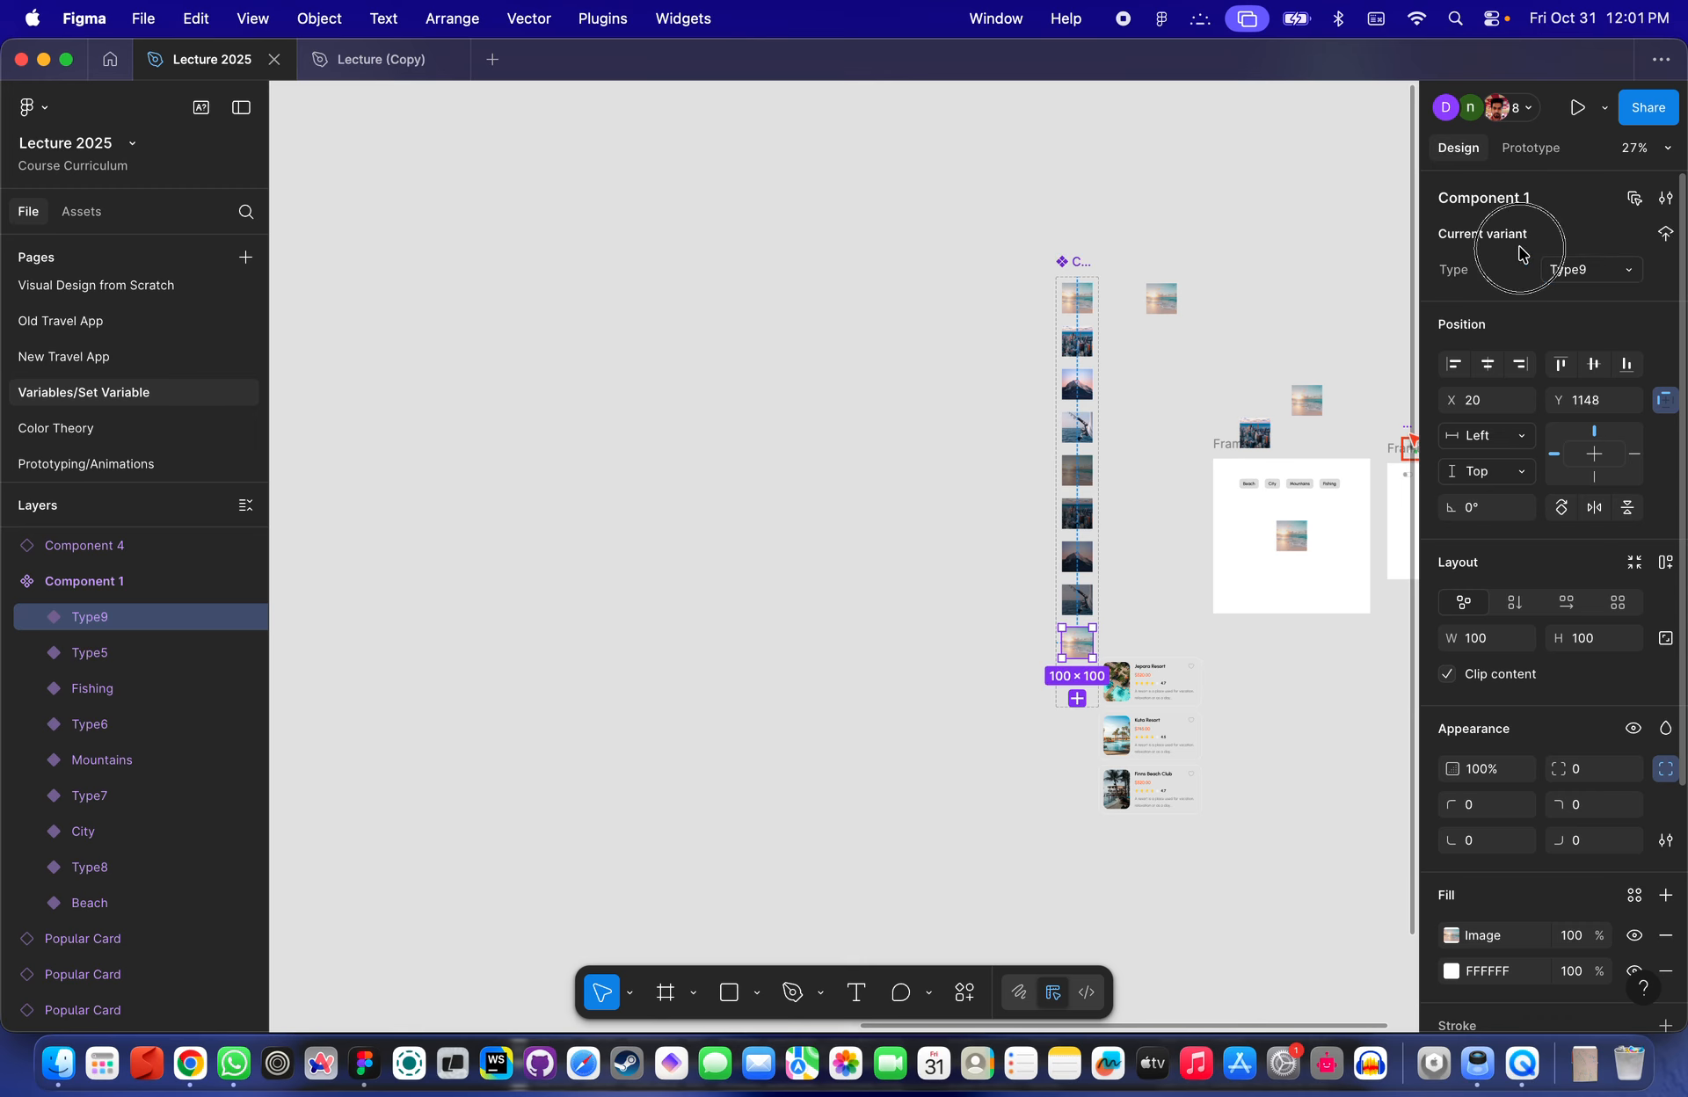
- Open the Type9 variant's Type property options to review the variant names
{"action": "left_click", "coordinate": [1628, 271]}
{"action": "left_click", "coordinate": [1659, 262]}
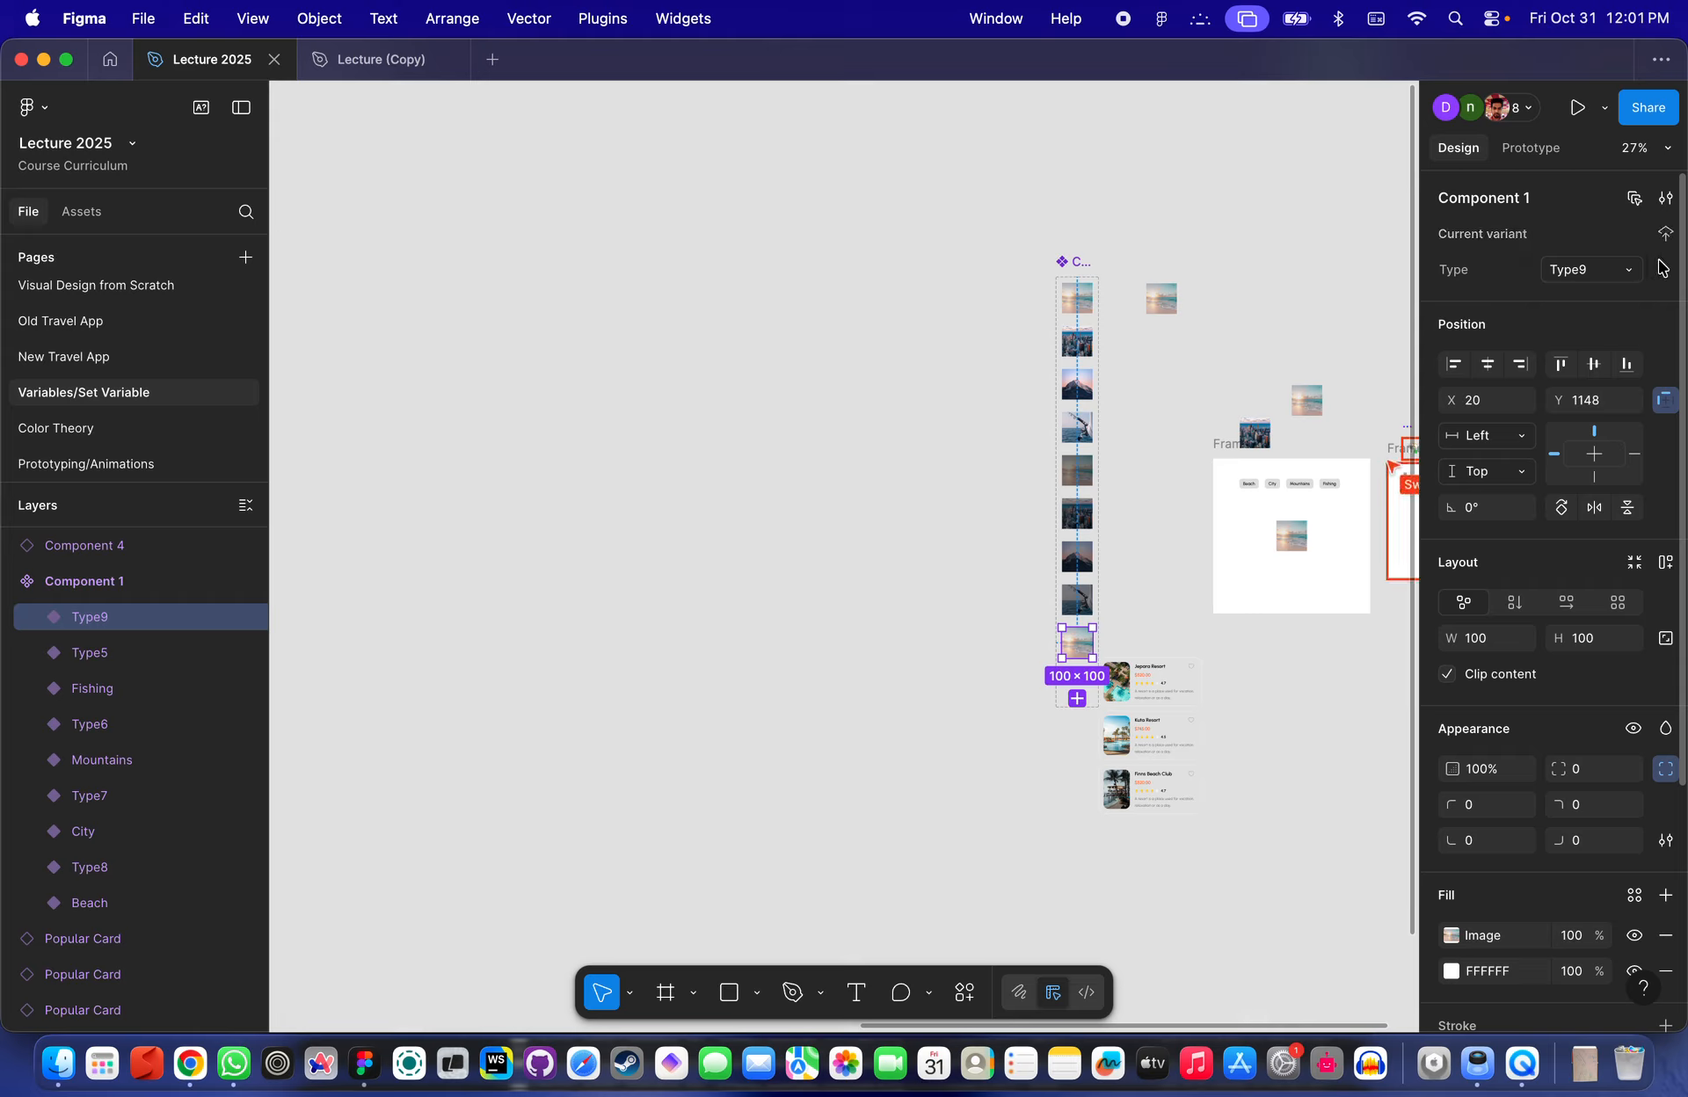
{"action": "left_click", "coordinate": [1629, 275]}
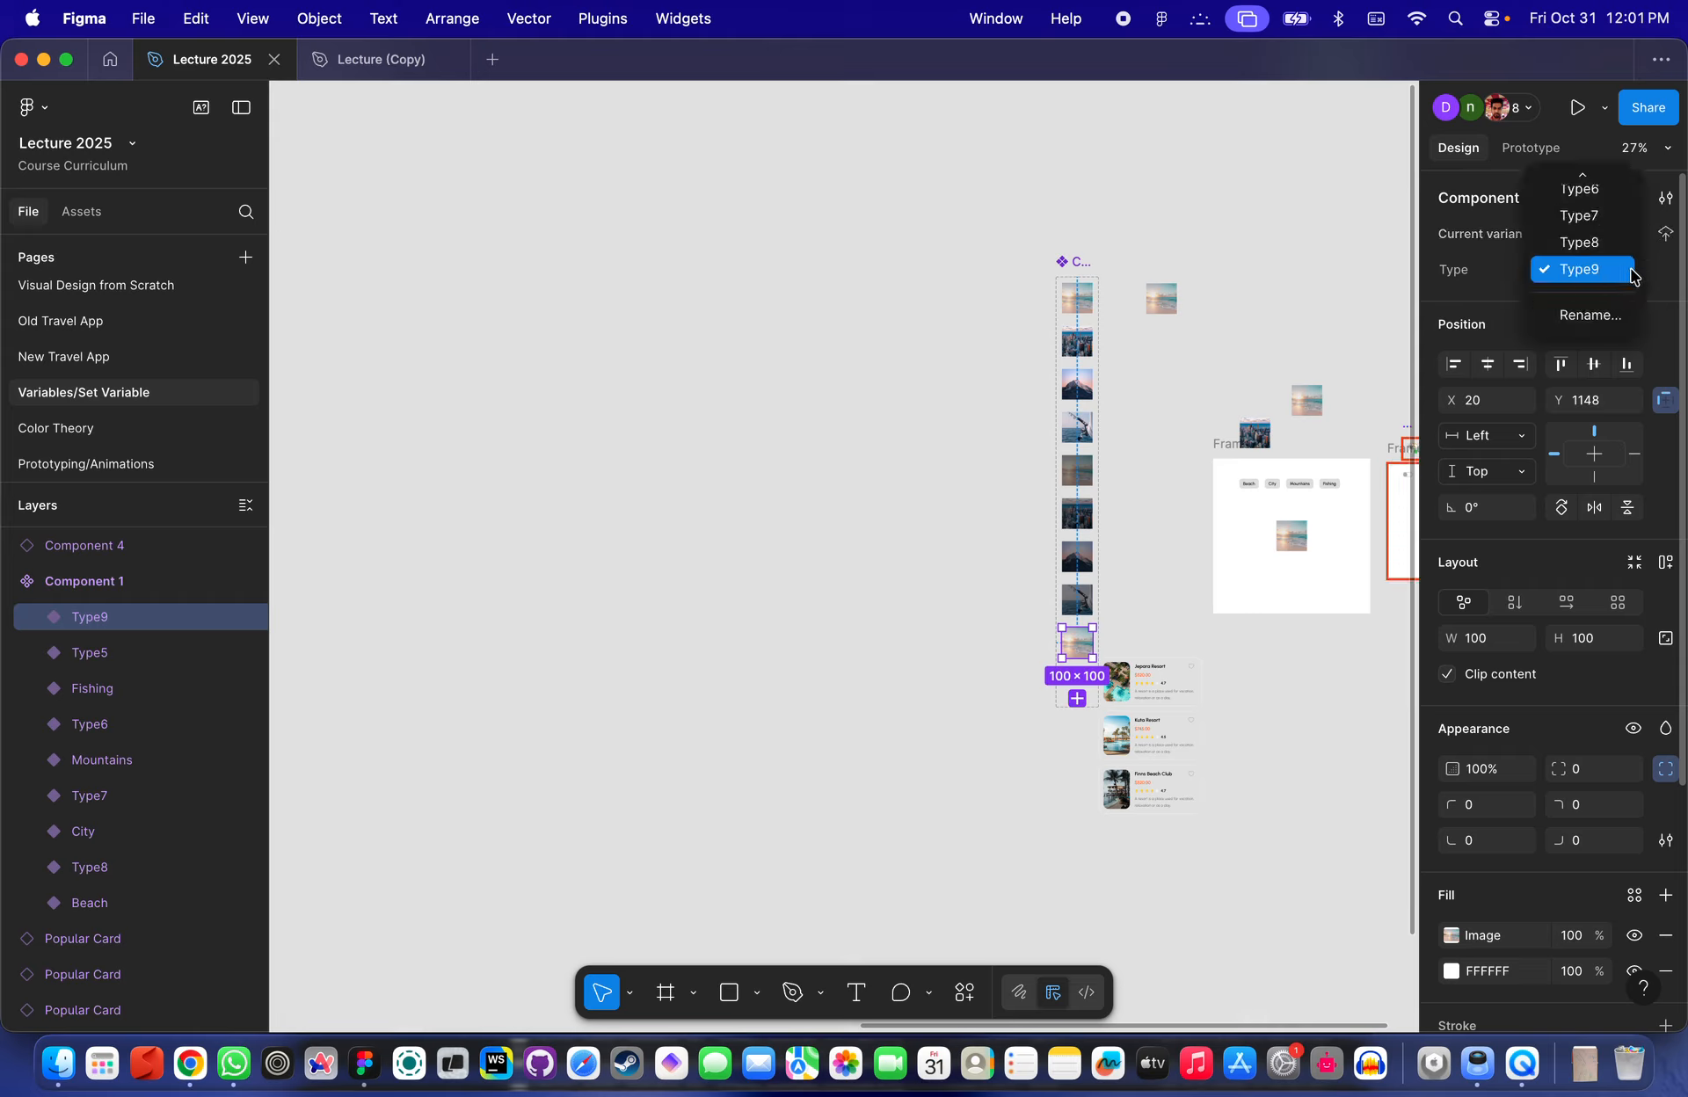
{"action": "left_click", "coordinate": [1649, 273]}
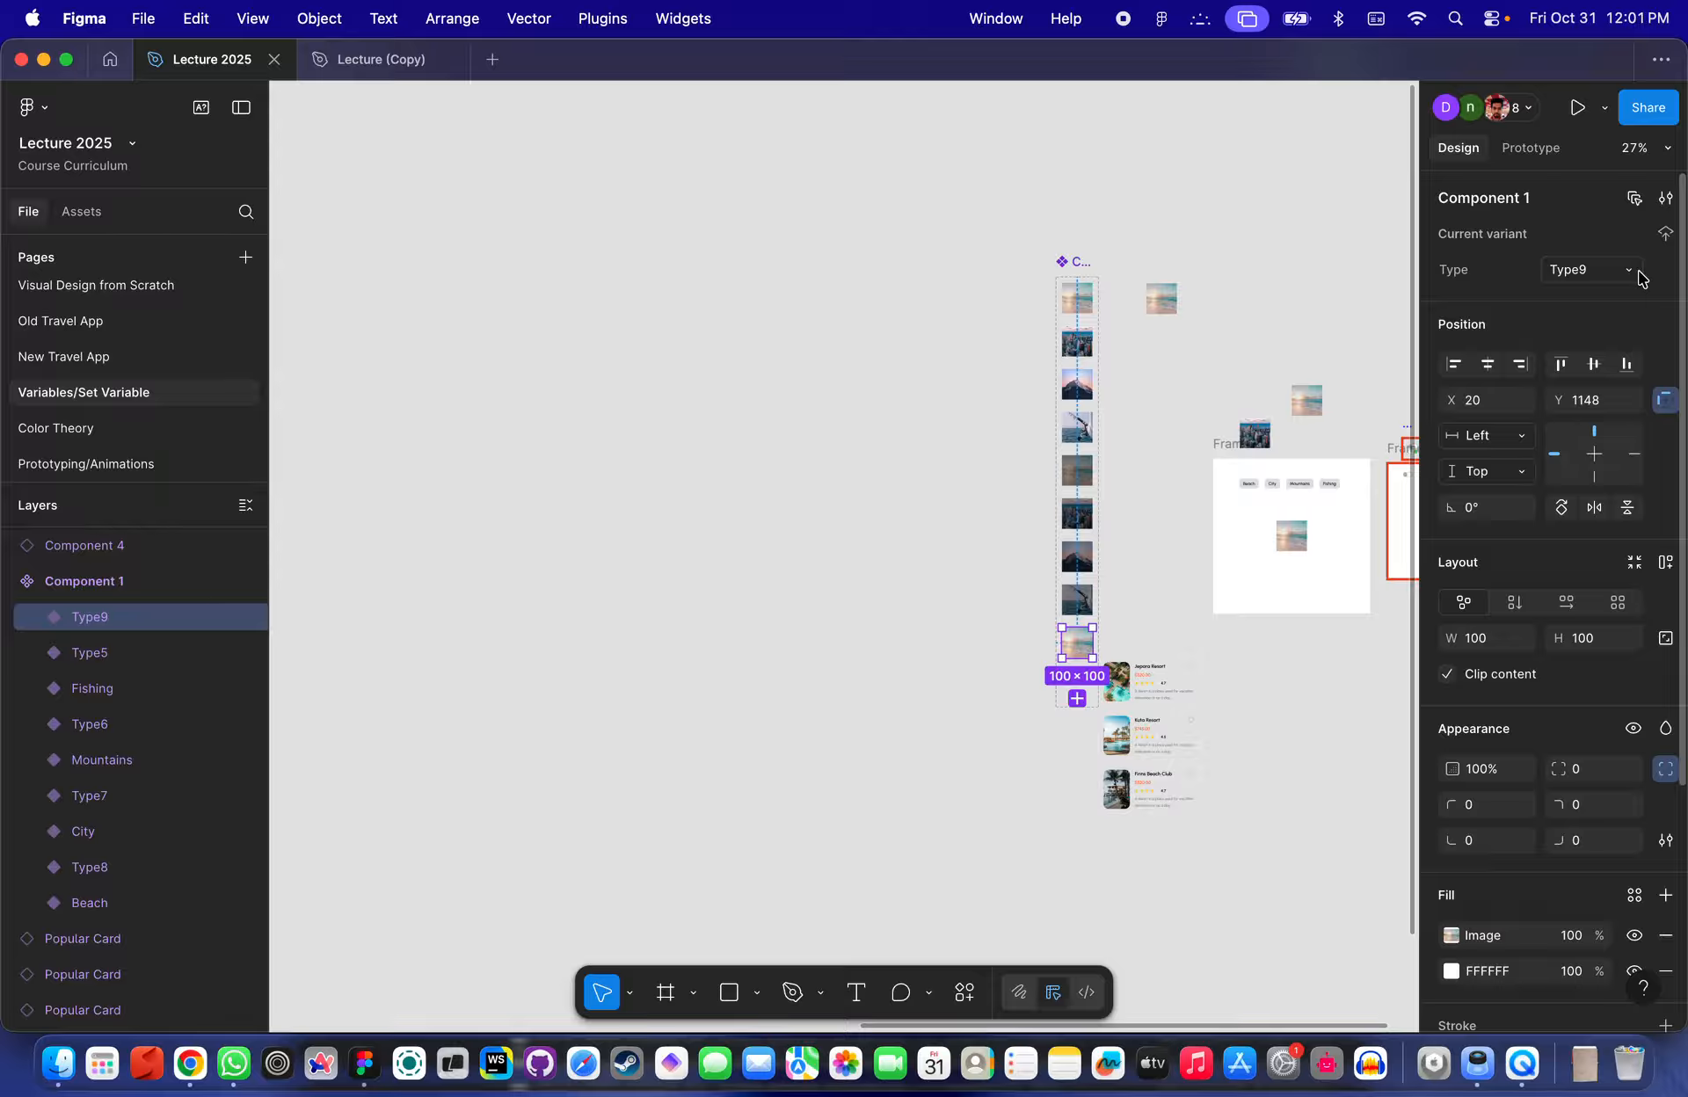
{"action": "left_click", "coordinate": [1633, 275]}
{"action": "left_click", "coordinate": [1638, 271]}
{"action": "scroll", "coordinate": [1074, 655], "scroll_direction": "up", "scroll_amount": 5}
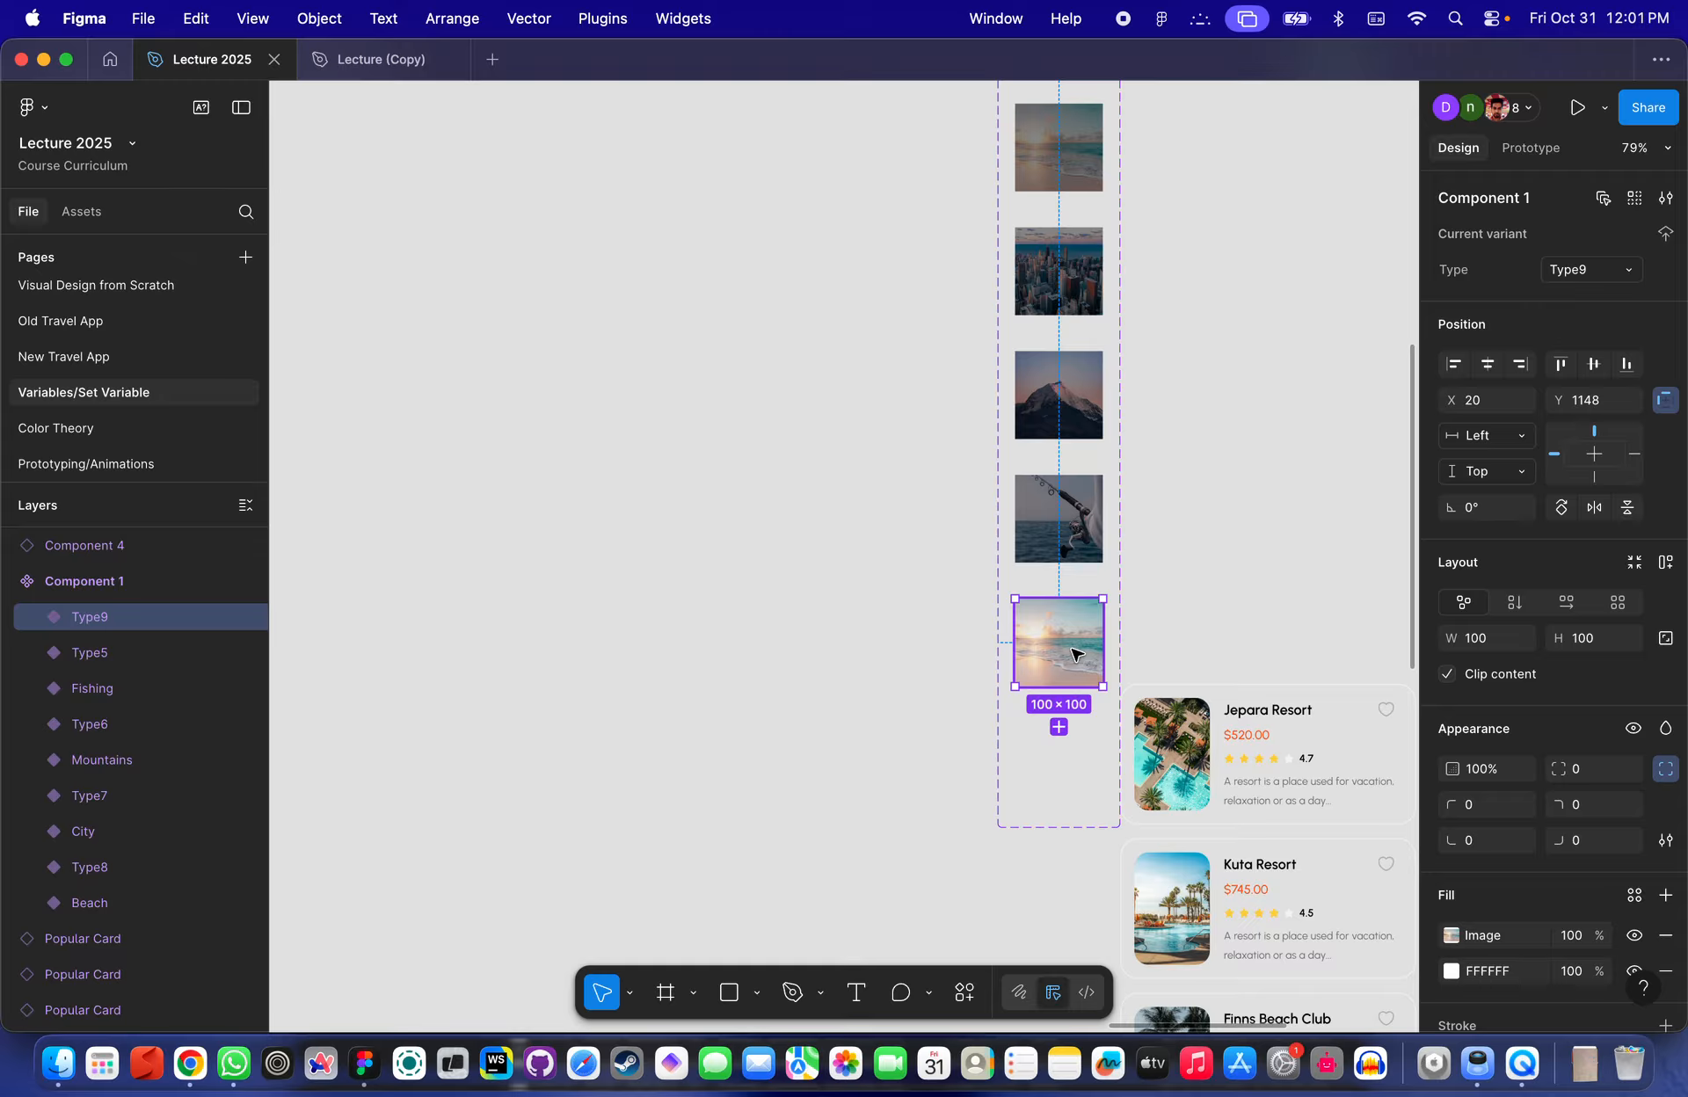
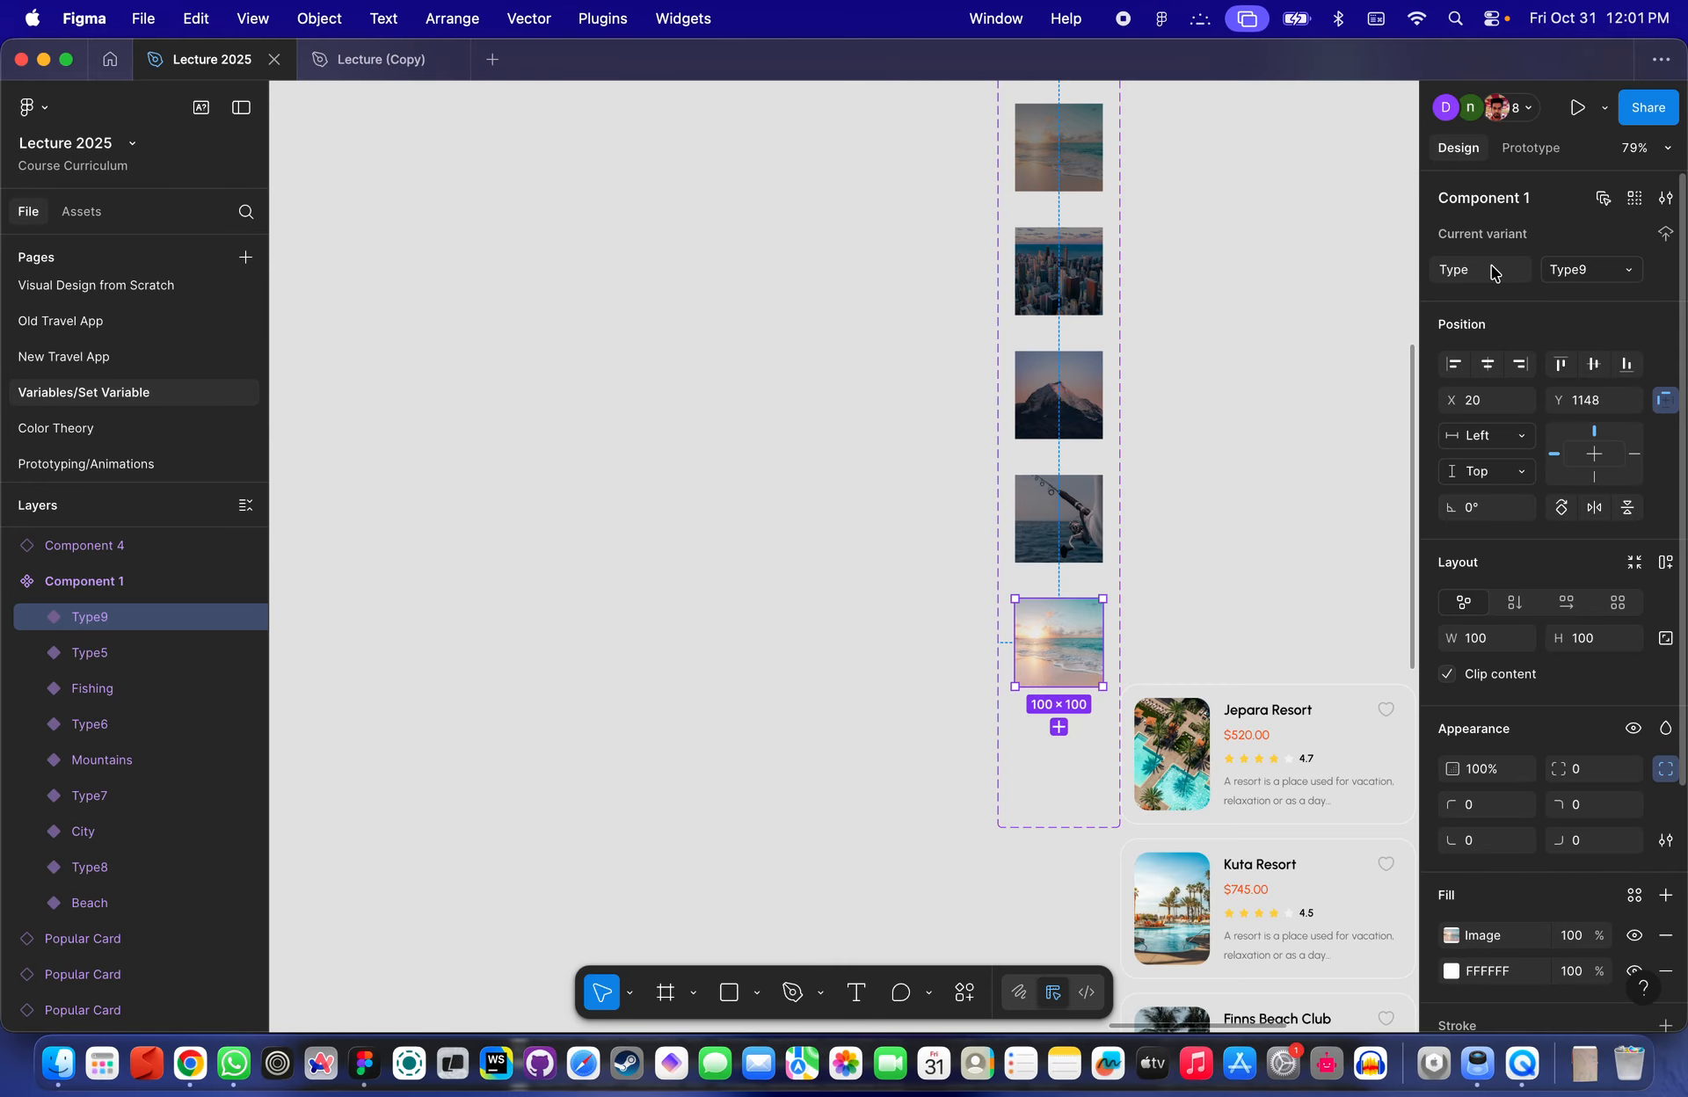
- Delete the five extra Type variants (Type5 to Type9) from the Component 1 set
{"action": "scroll", "coordinate": [1087, 576], "scroll_direction": "down", "scroll_amount": 3}
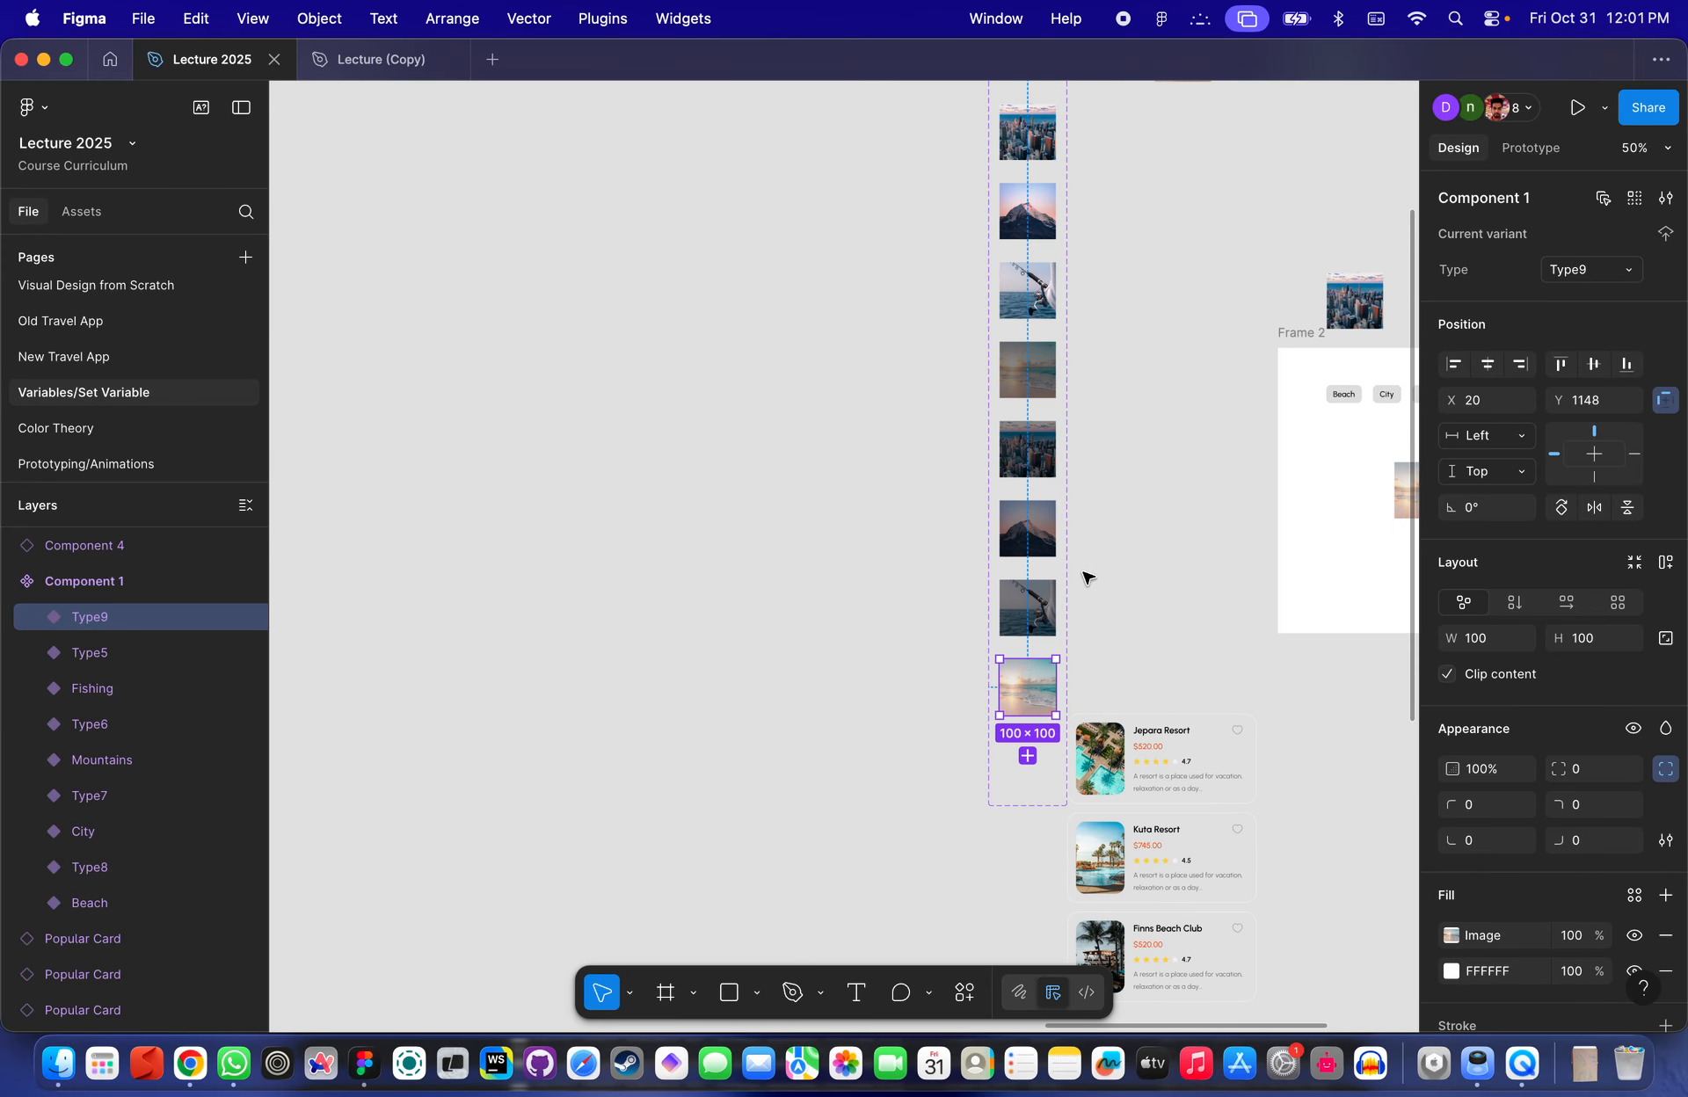
{"action": "left_click", "coordinate": [1033, 369], "text": "shift"}
{"action": "left_click", "coordinate": [1035, 449], "text": "shift"}
{"action": "left_click", "coordinate": [1037, 527], "text": "shift"}
{"action": "left_click", "coordinate": [1039, 611], "text": "shift"}
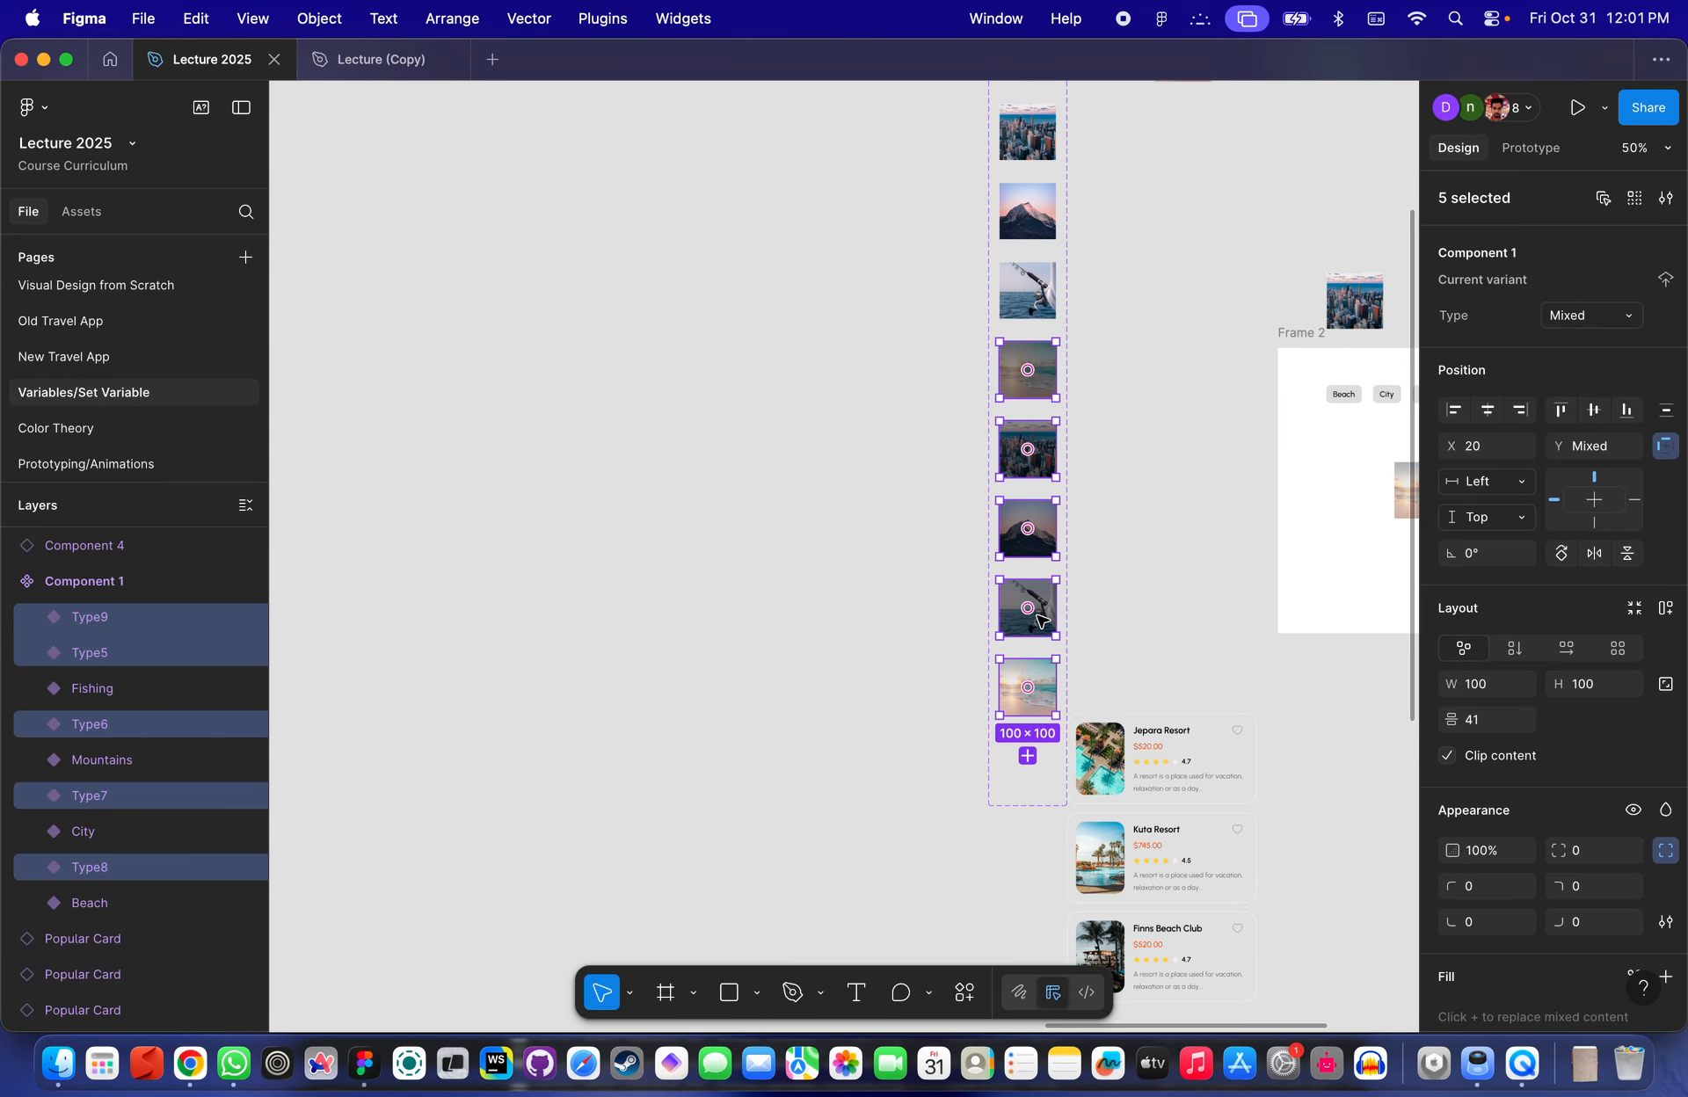
{"action": "key", "text": "Delete"}
- Add a new variant, Type5, to the Component 1 set from the Beach variant
{"action": "scroll", "coordinate": [1179, 308], "scroll_direction": "up", "scroll_amount": 2}
{"action": "scroll", "coordinate": [1178, 308], "scroll_direction": "up", "scroll_amount": 1}
{"action": "left_click", "coordinate": [943, 431]}
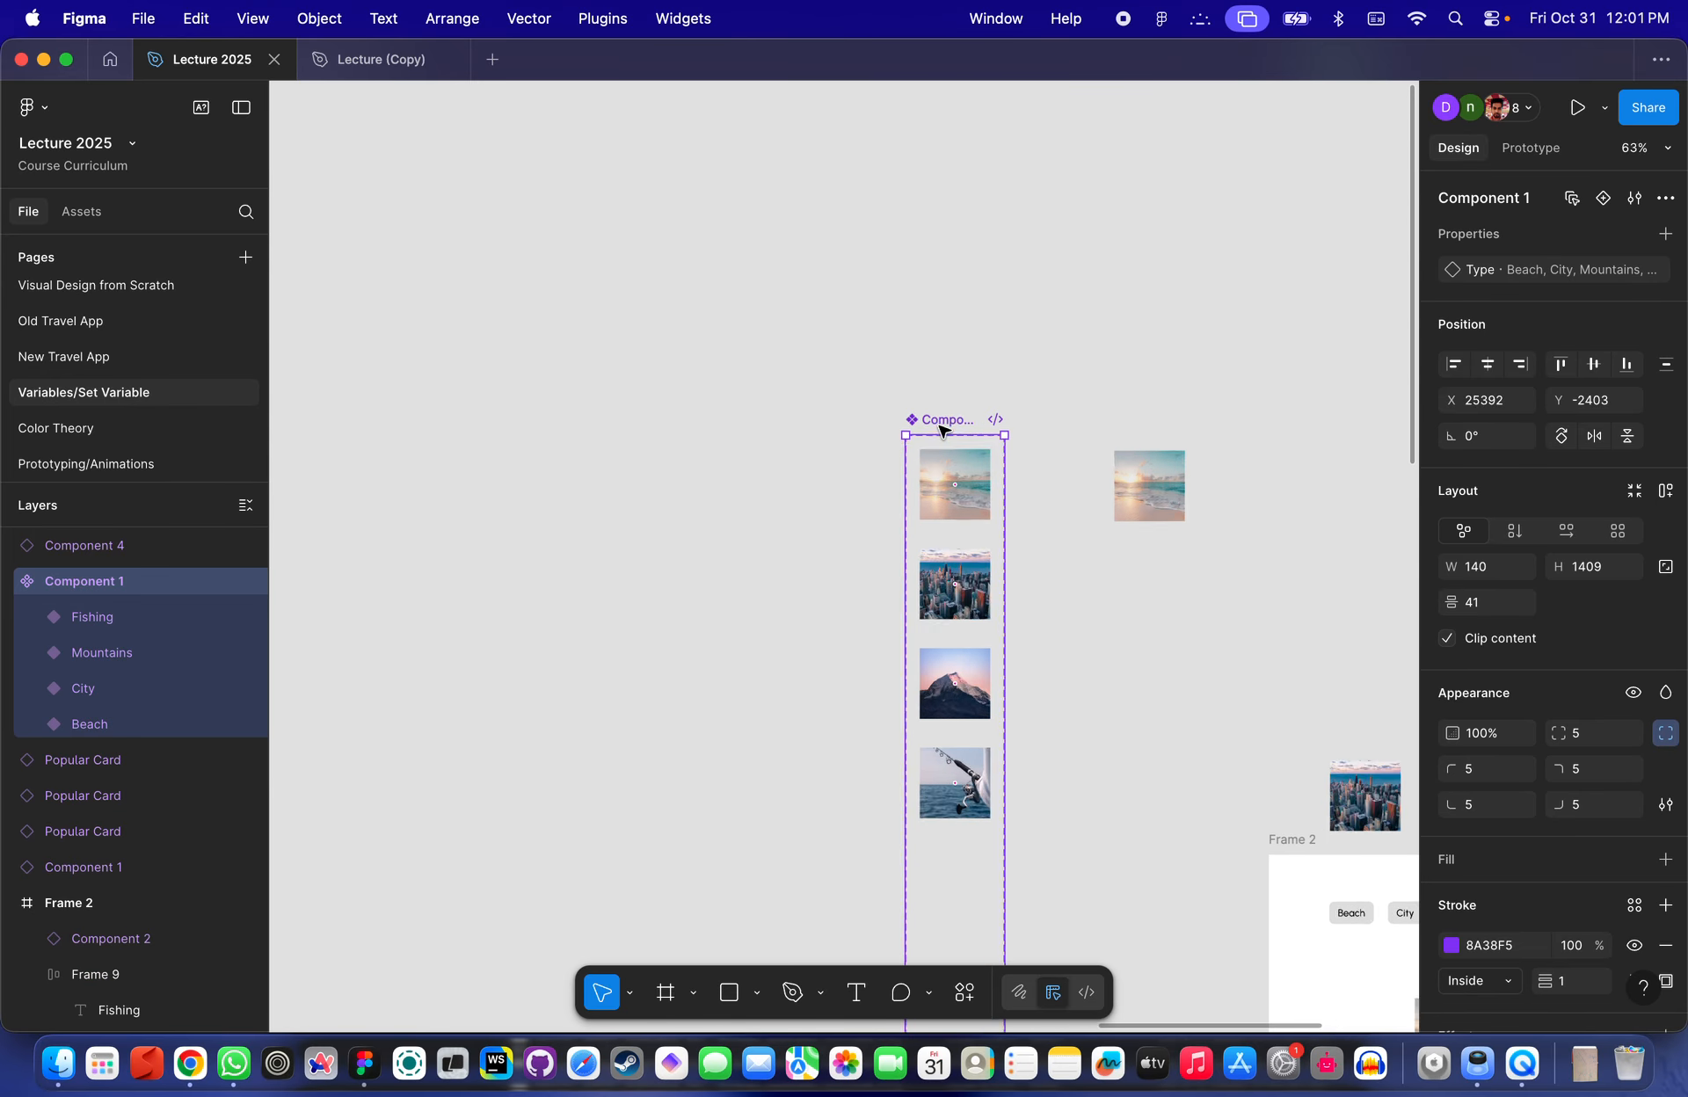
{"action": "scroll", "coordinate": [942, 430], "scroll_direction": "up", "scroll_amount": 3}
{"action": "left_click", "coordinate": [1020, 281]}
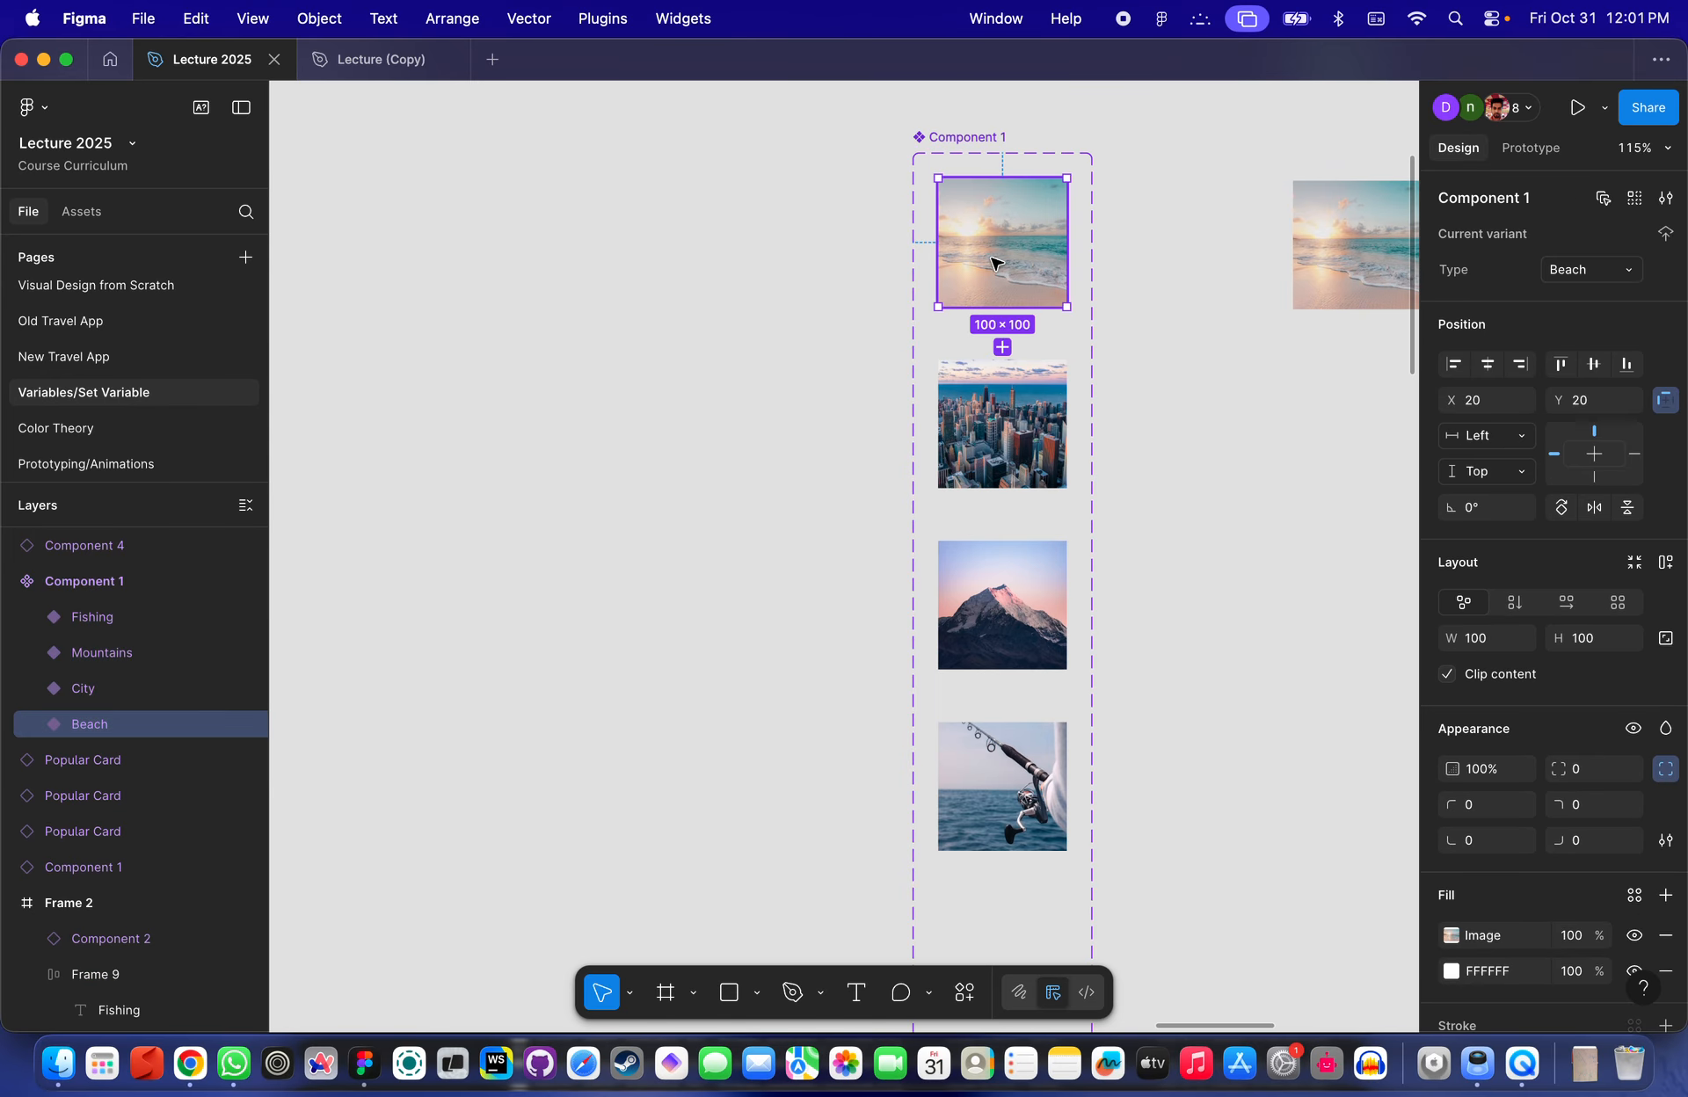
{"action": "left_click", "coordinate": [1002, 348]}
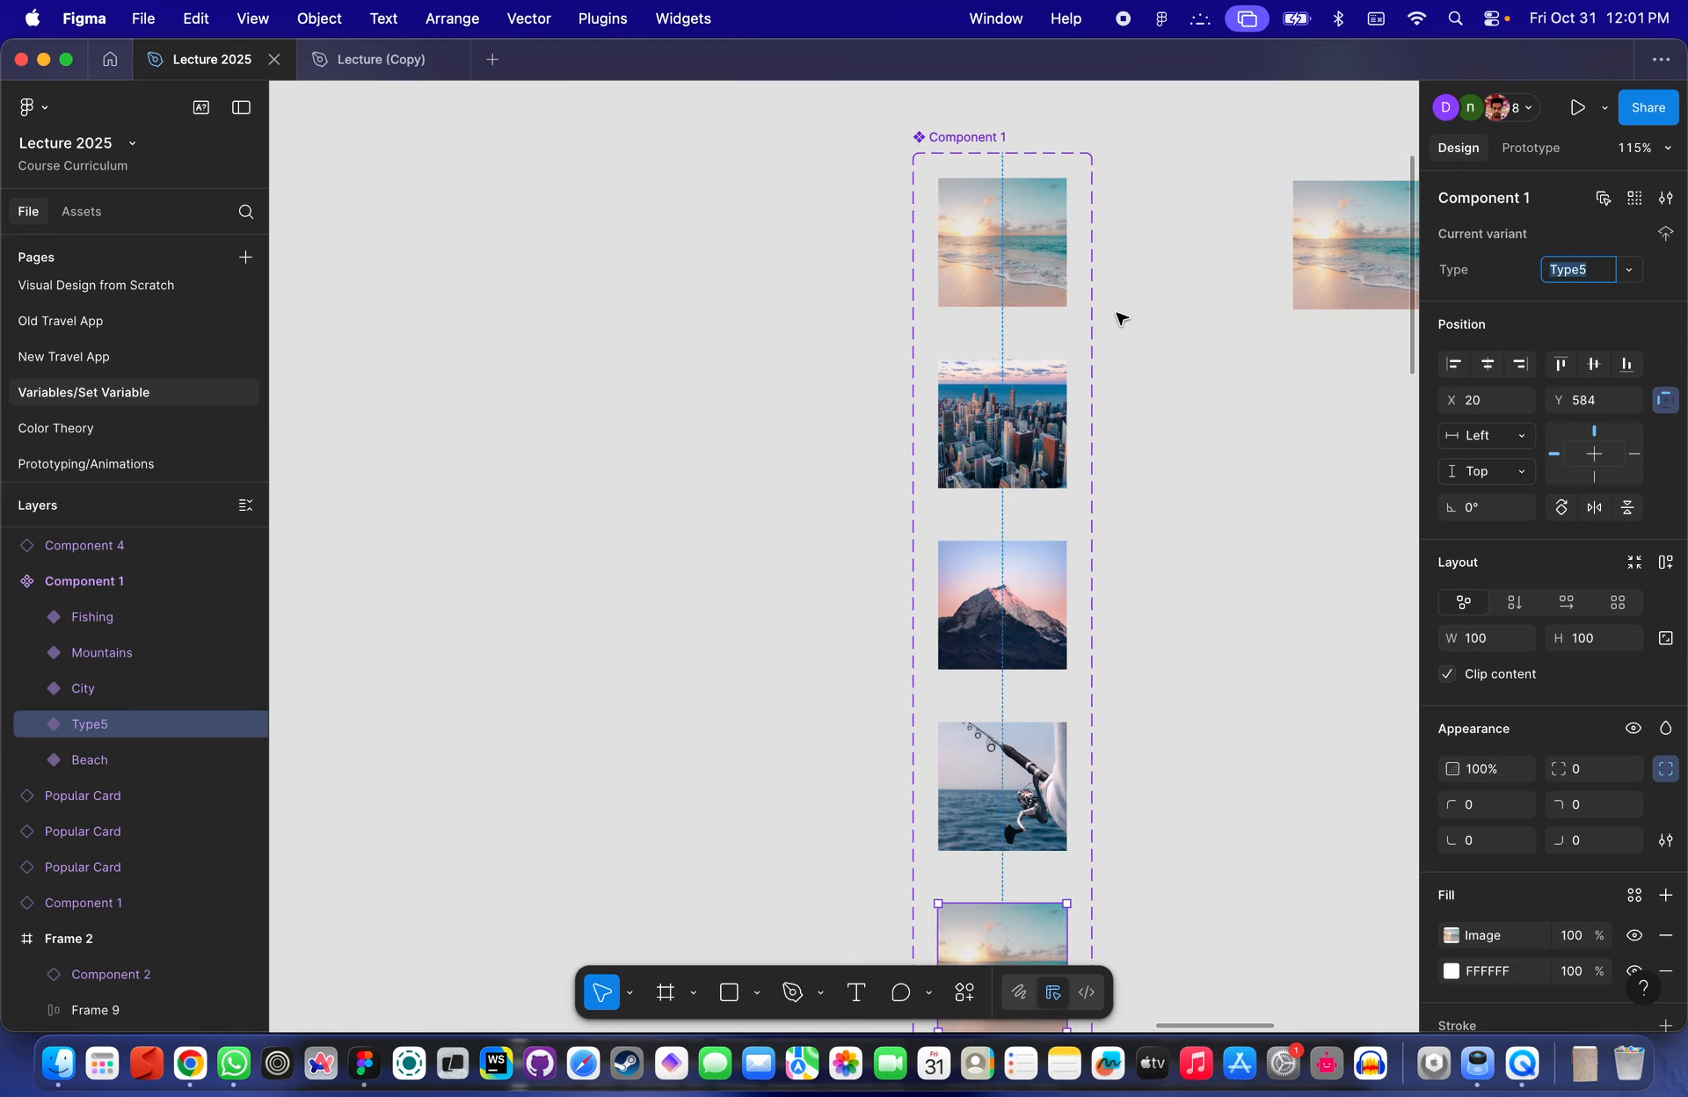
- Undo the added Type5 variant
{"action": "scroll", "coordinate": [1122, 319], "scroll_direction": "down", "scroll_amount": 3}
{"action": "left_click", "coordinate": [1667, 204]}
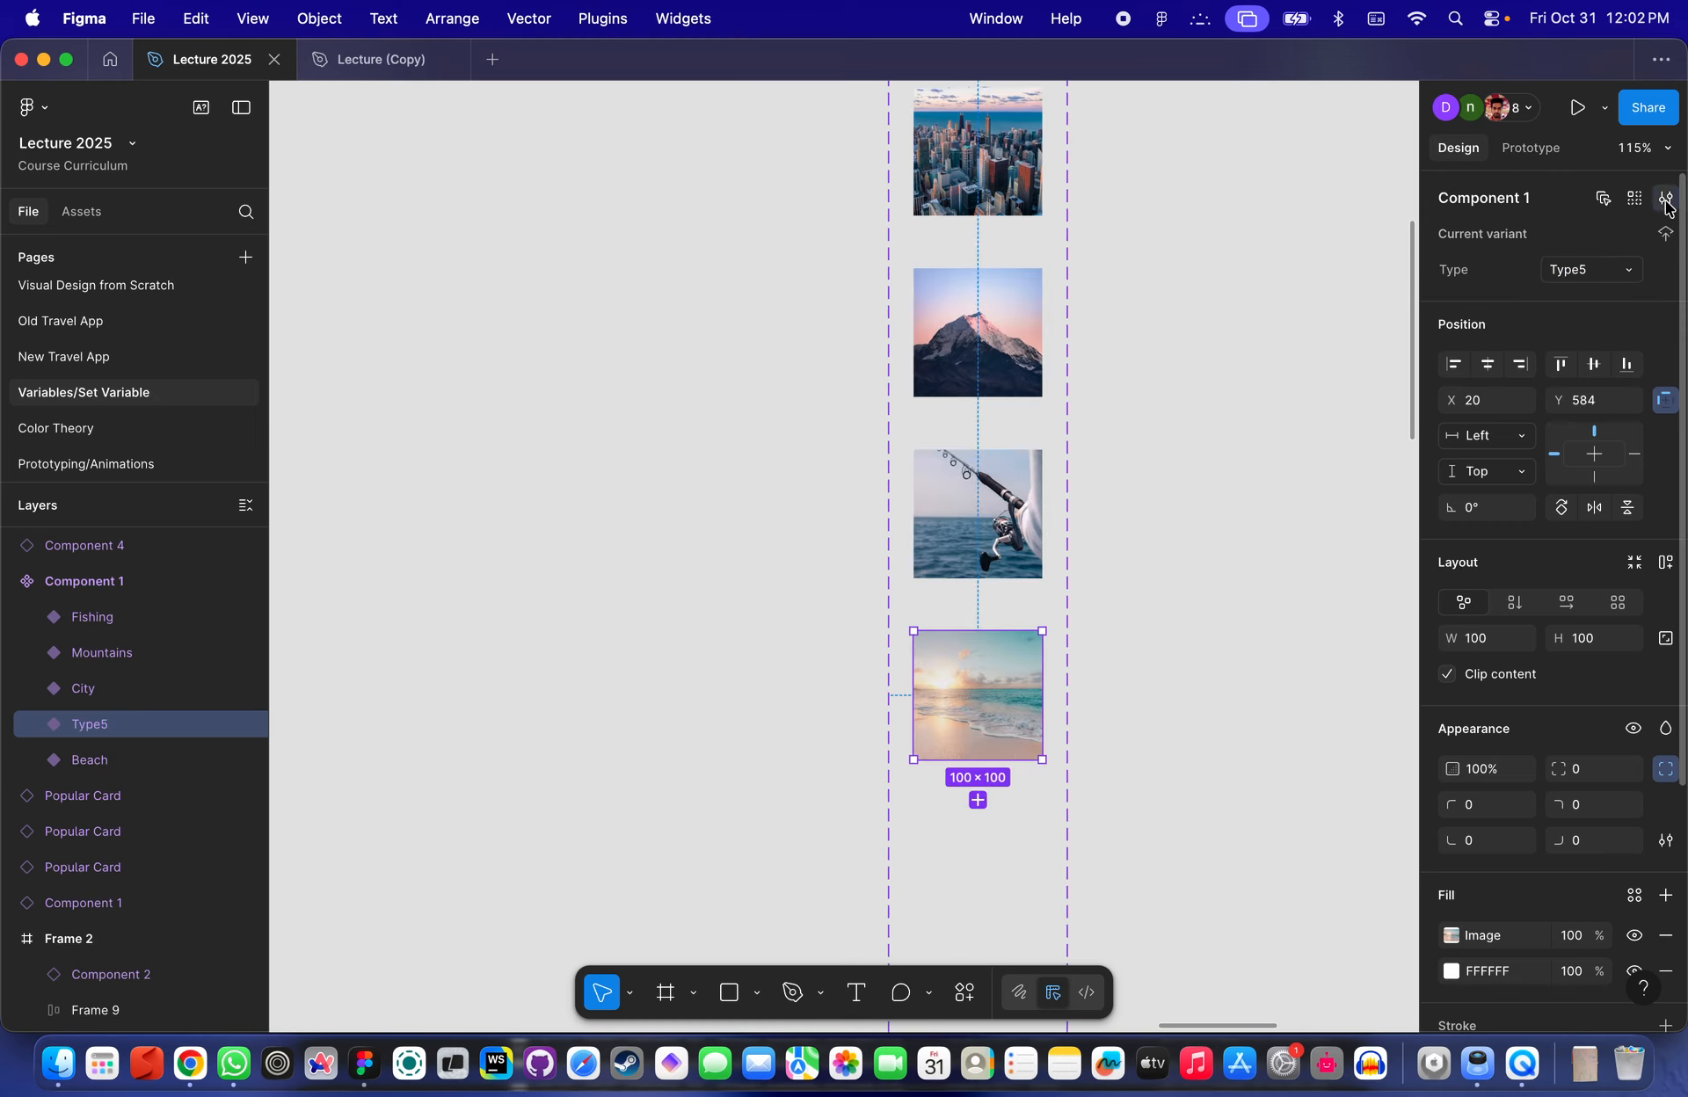
{"action": "left_click", "coordinate": [1667, 205]}
{"action": "left_click", "coordinate": [1667, 205]}
{"action": "left_click", "coordinate": [1667, 205]}
{"action": "left_click", "coordinate": [1633, 264]}
{"action": "left_click", "coordinate": [1662, 270]}
{"action": "left_click", "coordinate": [1664, 242]}
{"action": "key", "text": "super+z"}
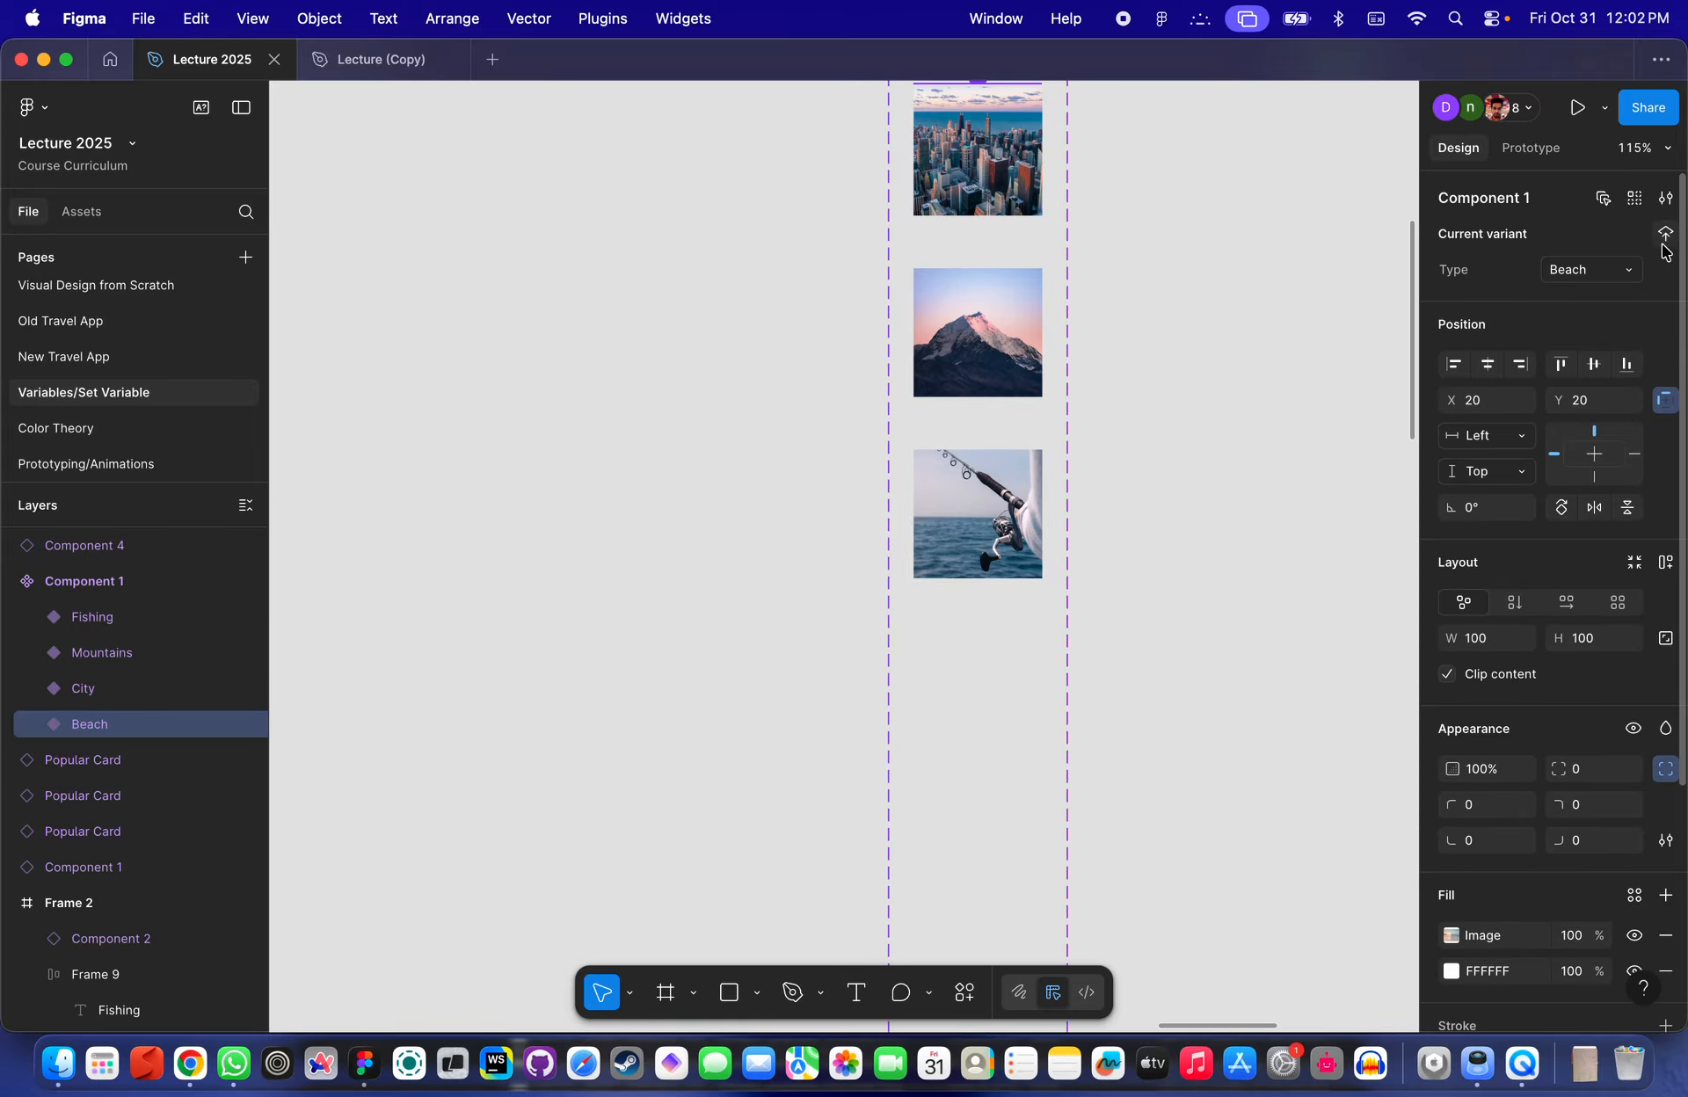
{"action": "scroll", "coordinate": [809, 720], "scroll_direction": "up", "scroll_amount": 5}
{"action": "scroll", "coordinate": [810, 720], "scroll_direction": "down", "scroll_amount": 8}
{"action": "key", "text": "super+z"}
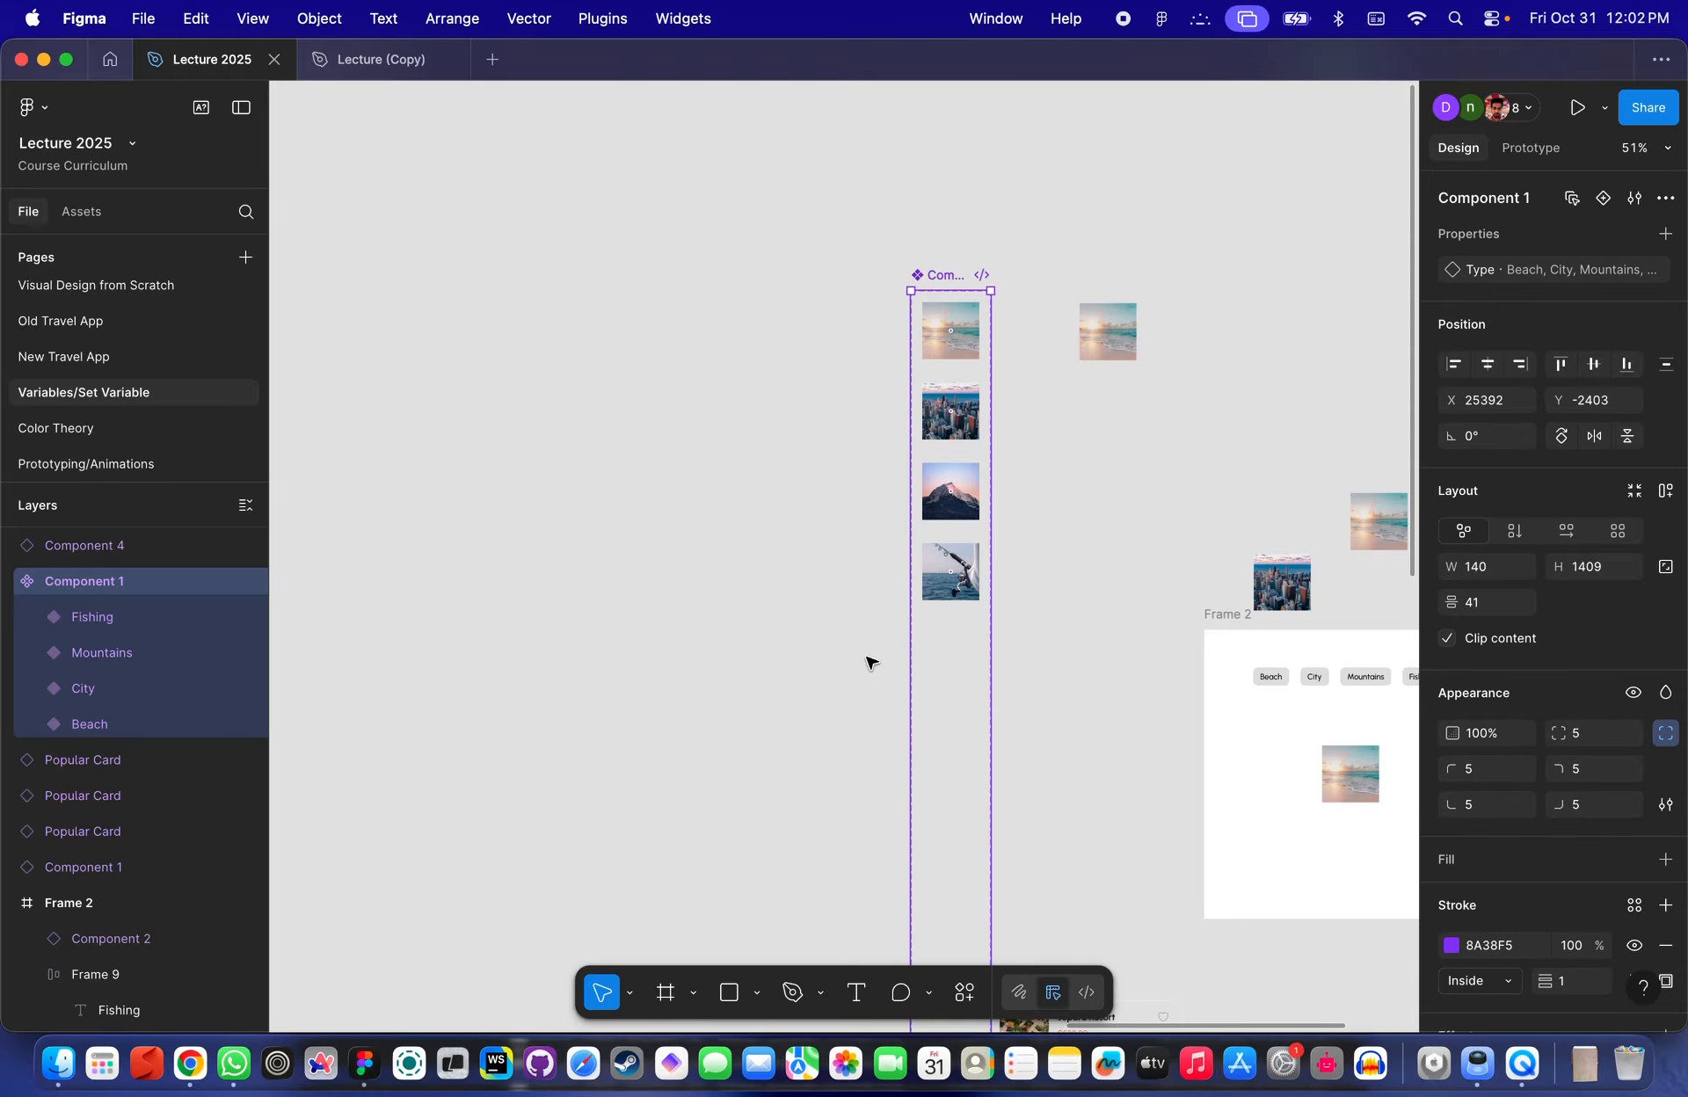
- Add a Type5 variant below the Beach variant again and review its Type property options
{"action": "left_click", "coordinate": [958, 350]}
{"action": "left_click", "coordinate": [951, 399]}
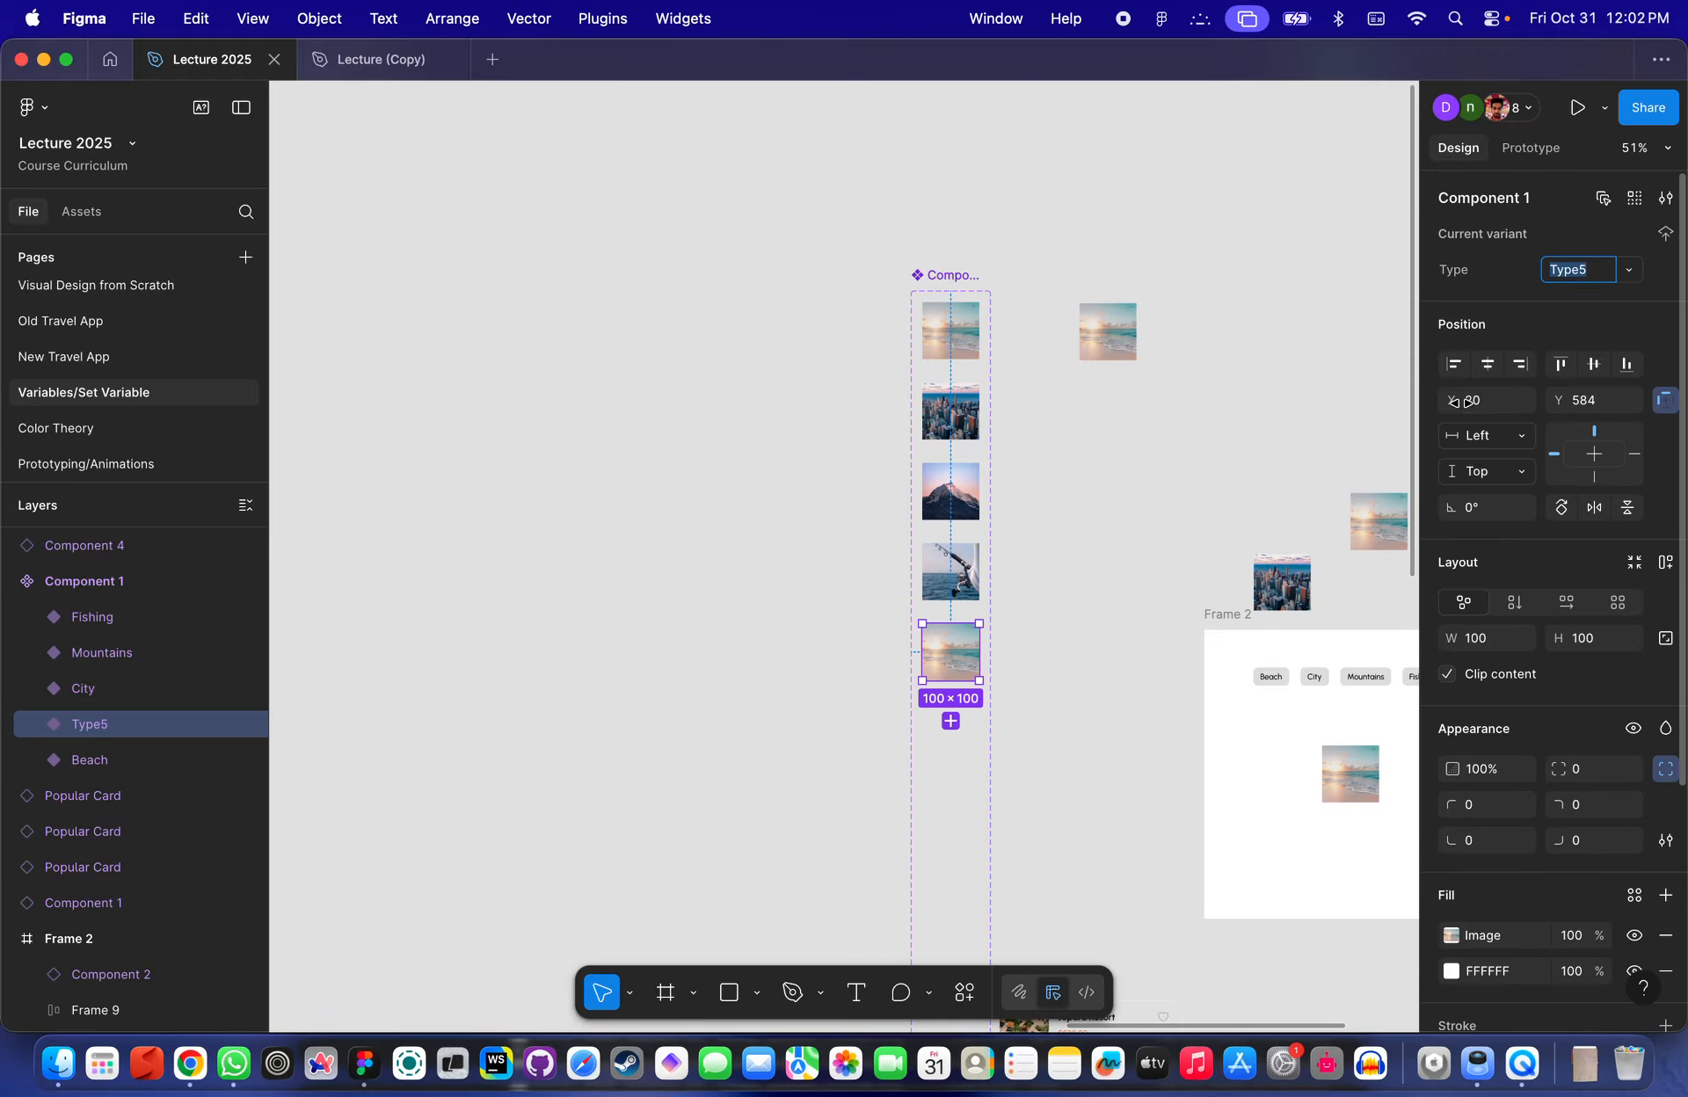
{"action": "left_click", "coordinate": [1627, 273]}
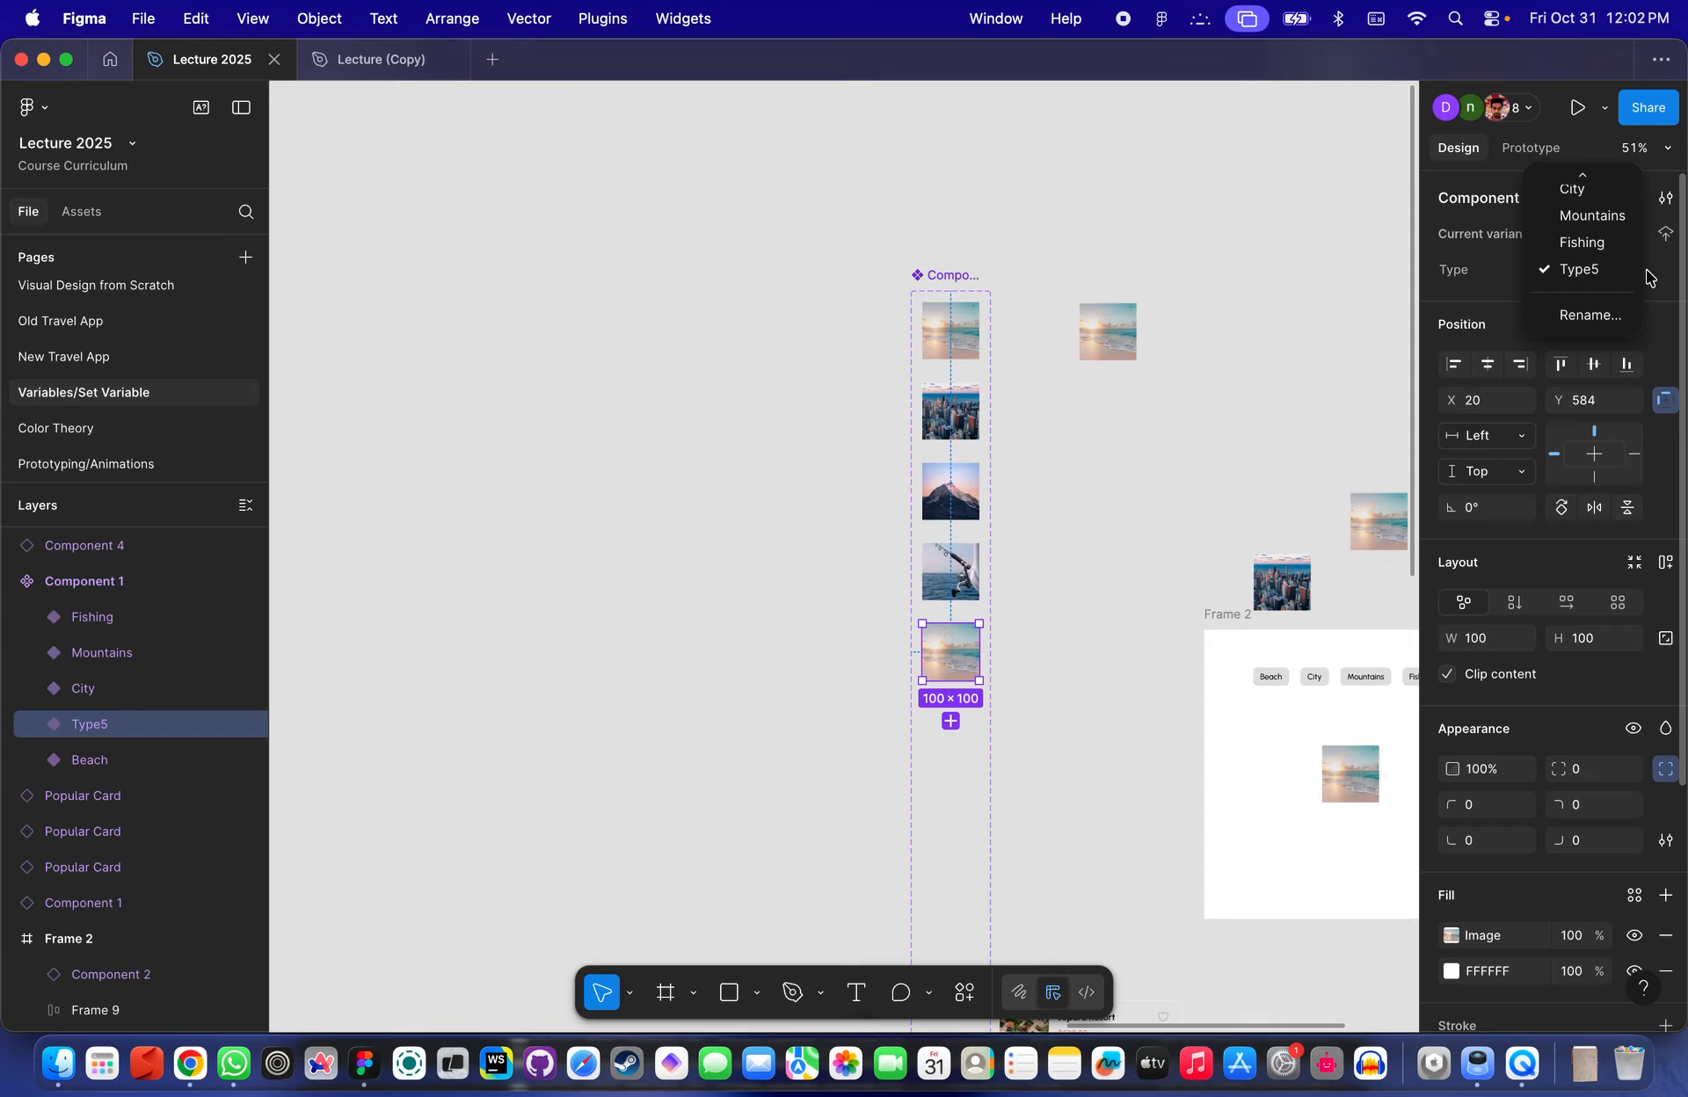
{"action": "scroll", "coordinate": [1620, 262], "scroll_direction": "up", "scroll_amount": 1}
{"action": "left_click", "coordinate": [1657, 308]}
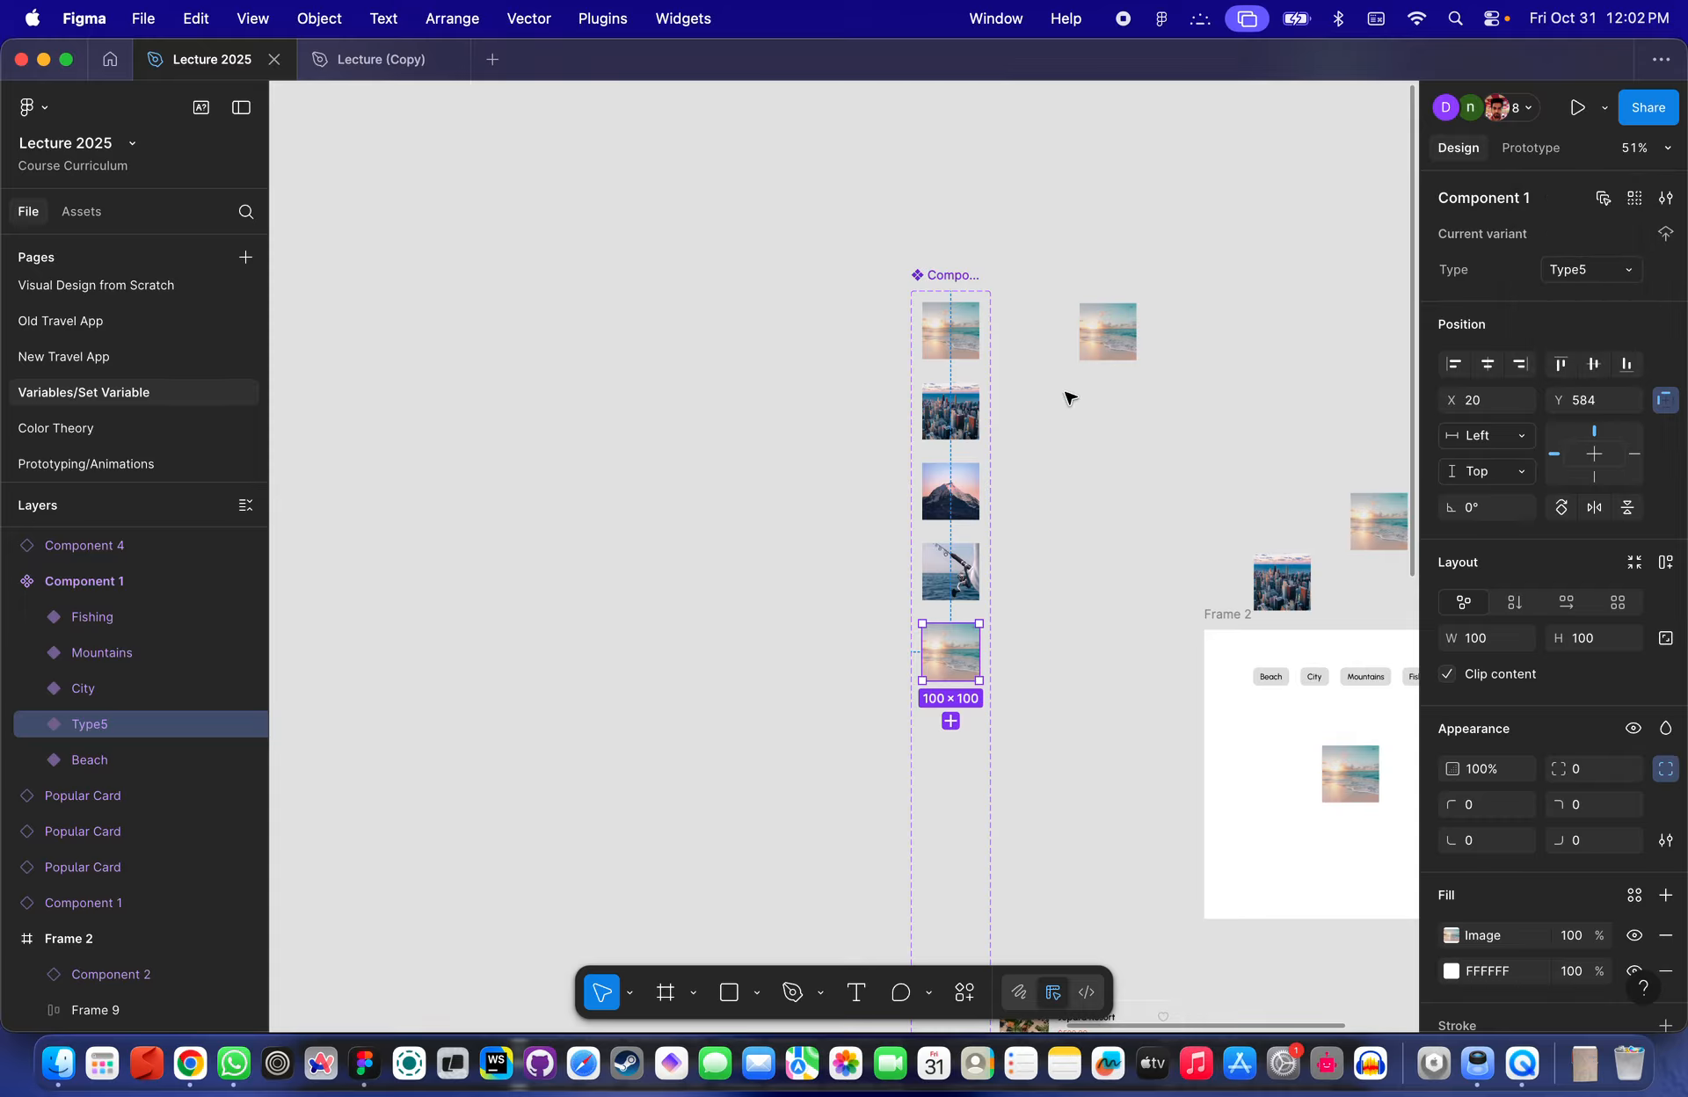
- Try to create a variant property named test with value sd on the Component 1 set
{"action": "left_click", "coordinate": [947, 274]}
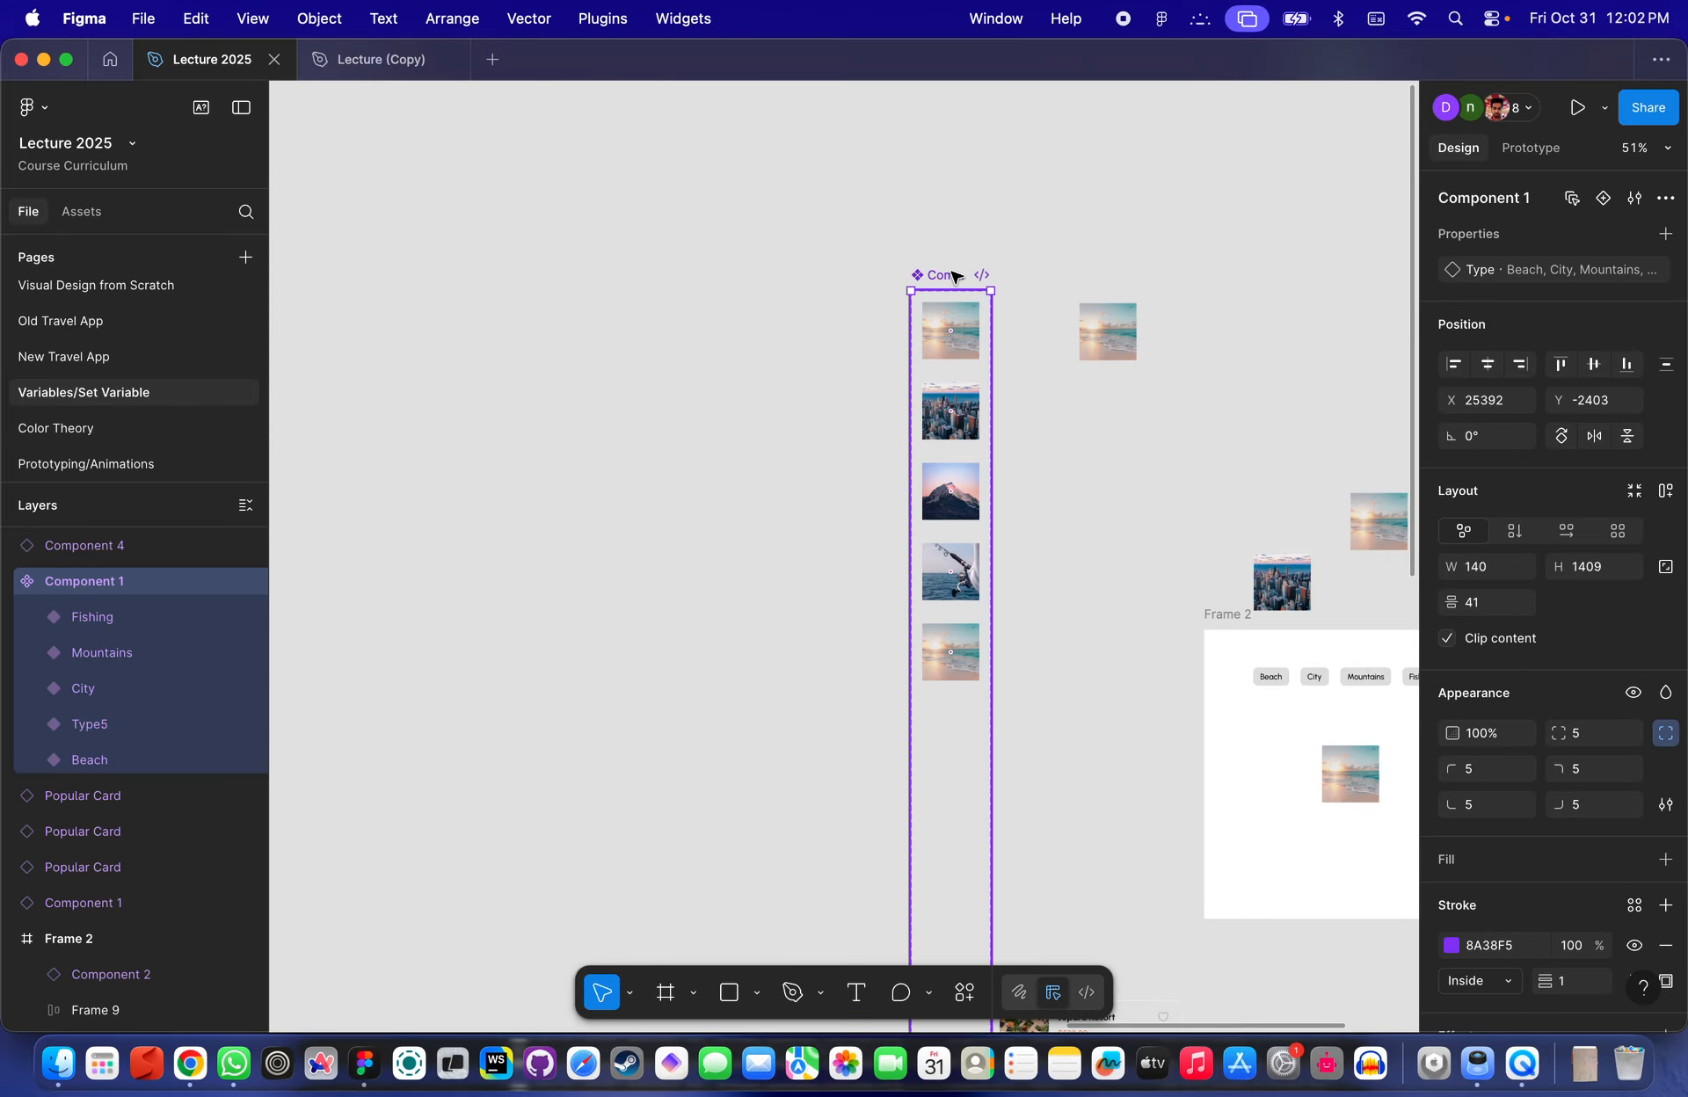
{"action": "left_click", "coordinate": [1665, 233]}
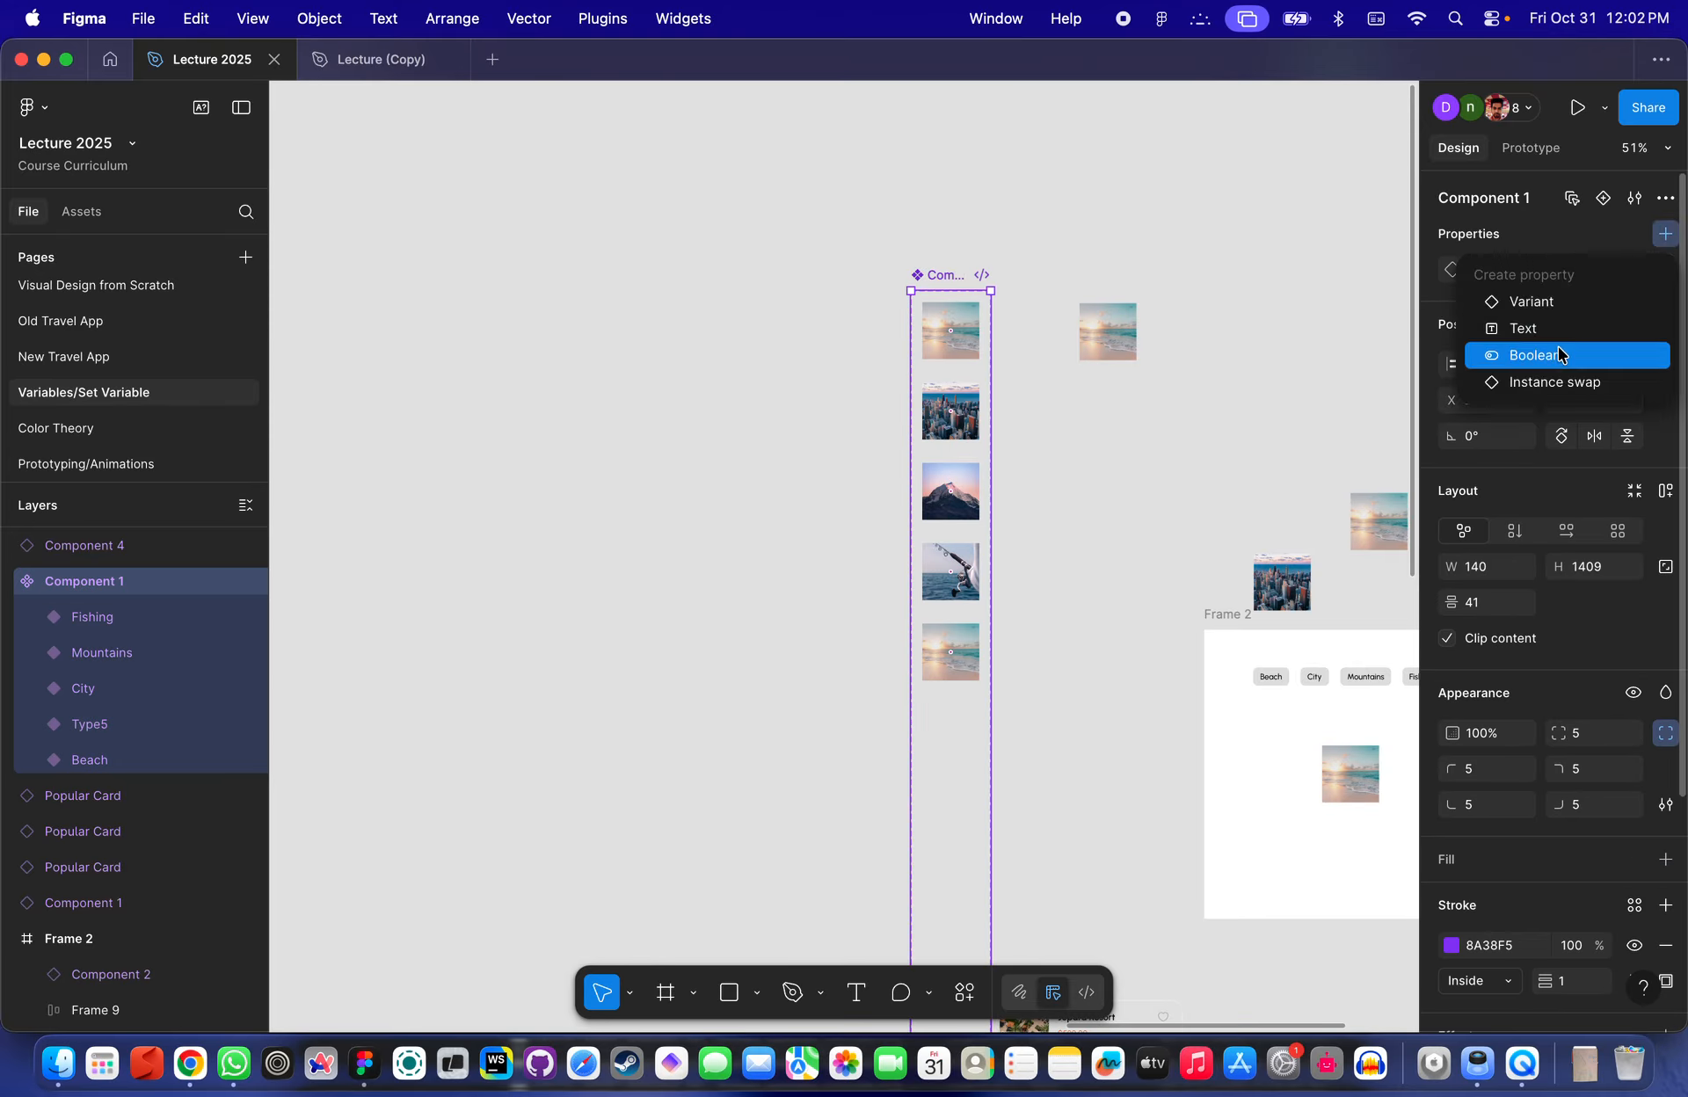
{"action": "left_click", "coordinate": [1530, 302]}
{"action": "type", "text": "ds"}
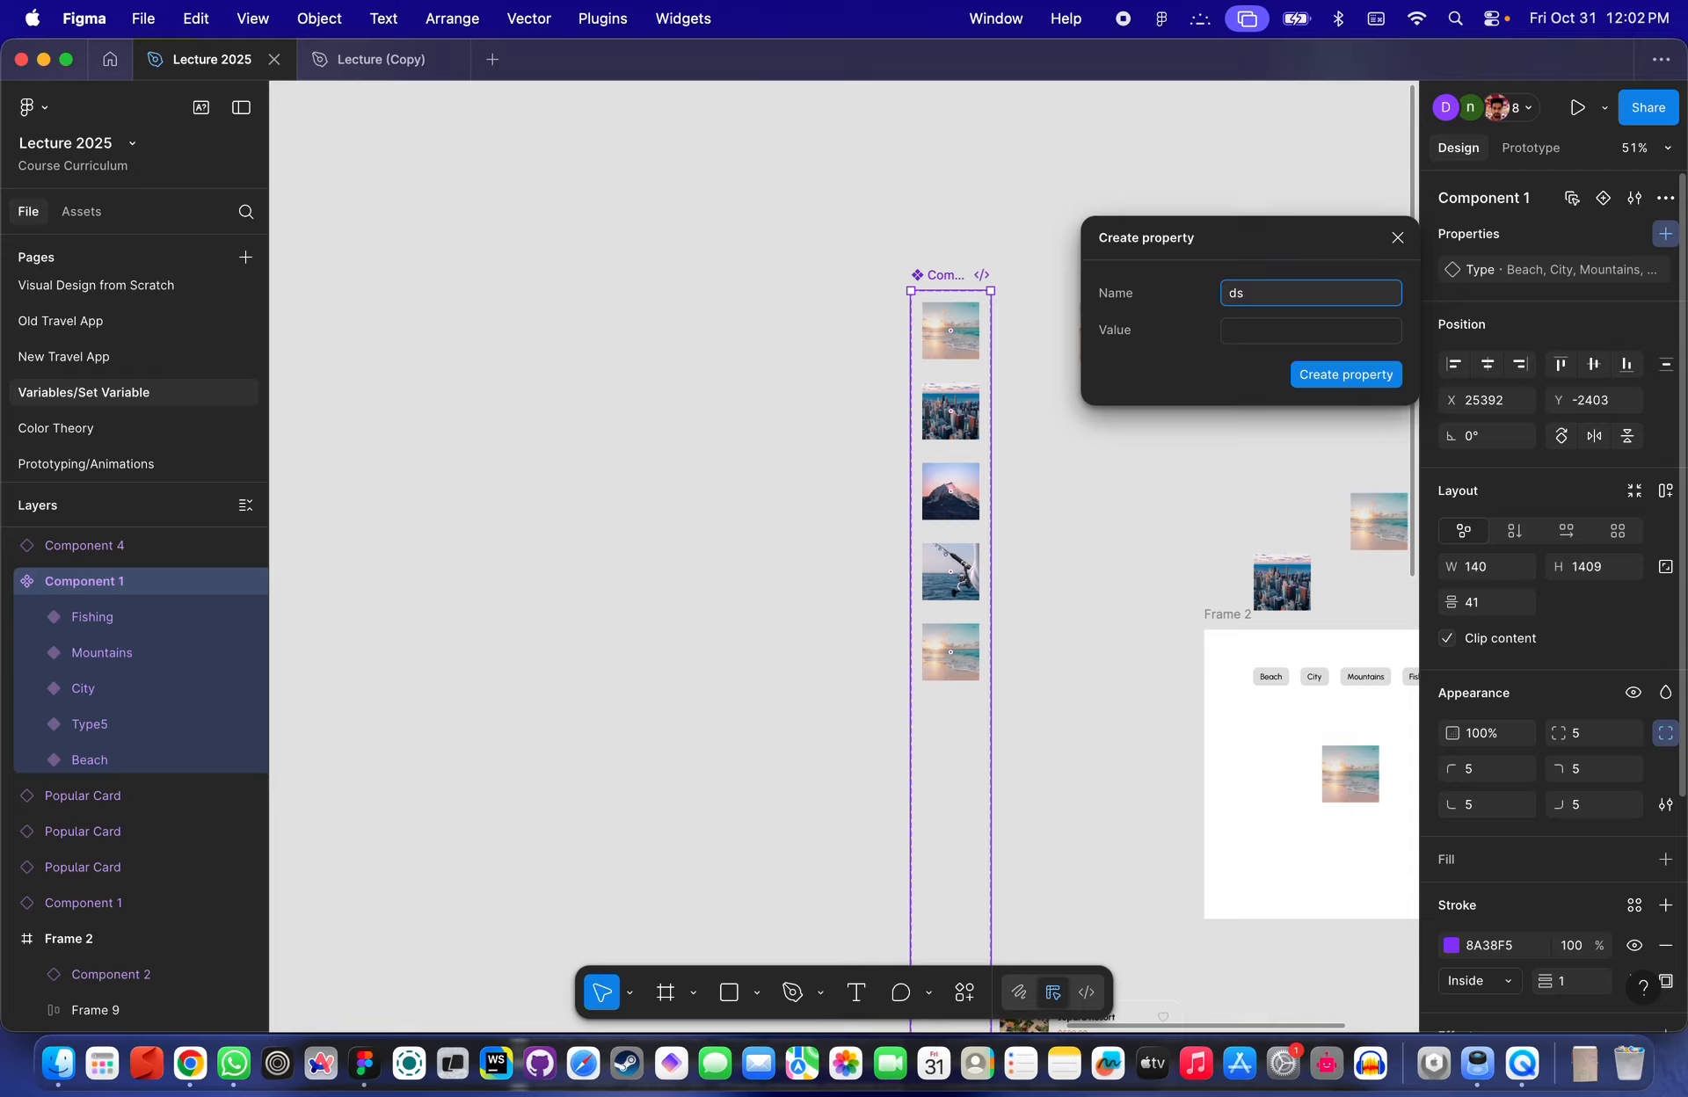
{"action": "key", "text": "BackSpace"}
{"action": "type", "text": "test"}
{"action": "left_click", "coordinate": [1371, 341]}
{"action": "type", "text": "sd"}
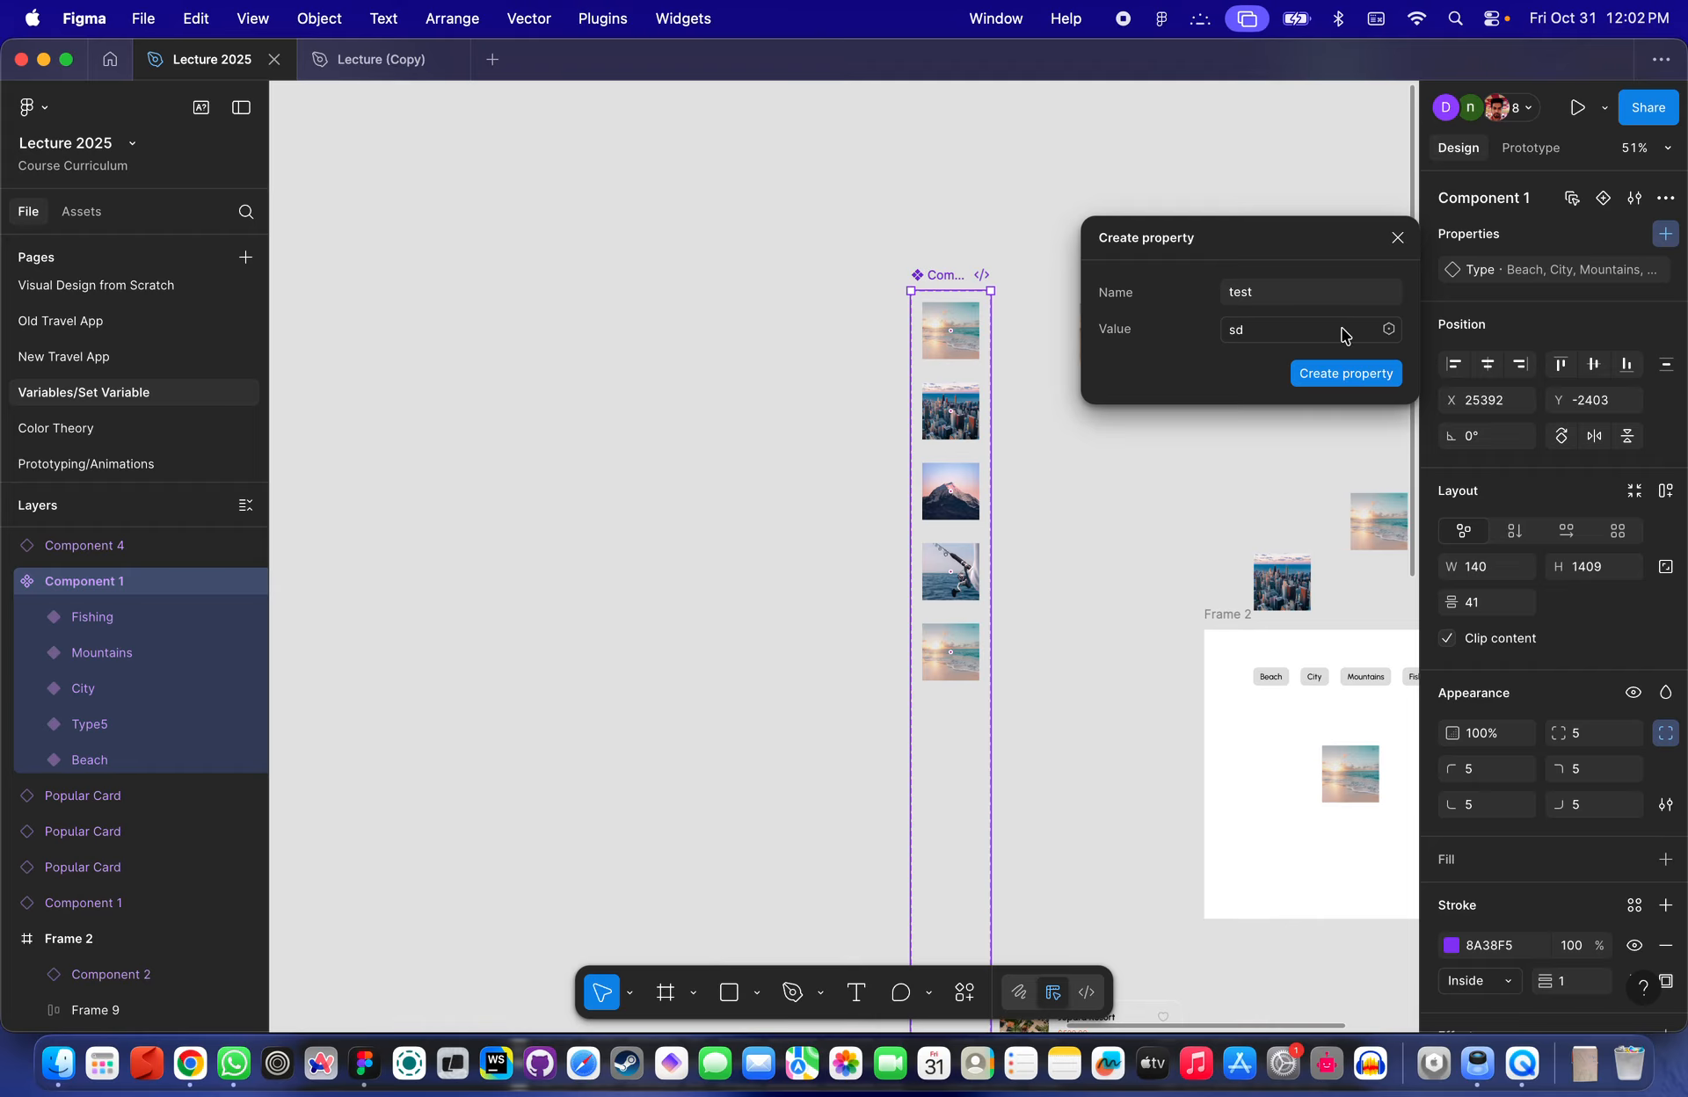
{"action": "left_click", "coordinate": [1353, 374]}
{"action": "left_click", "coordinate": [1147, 442]}
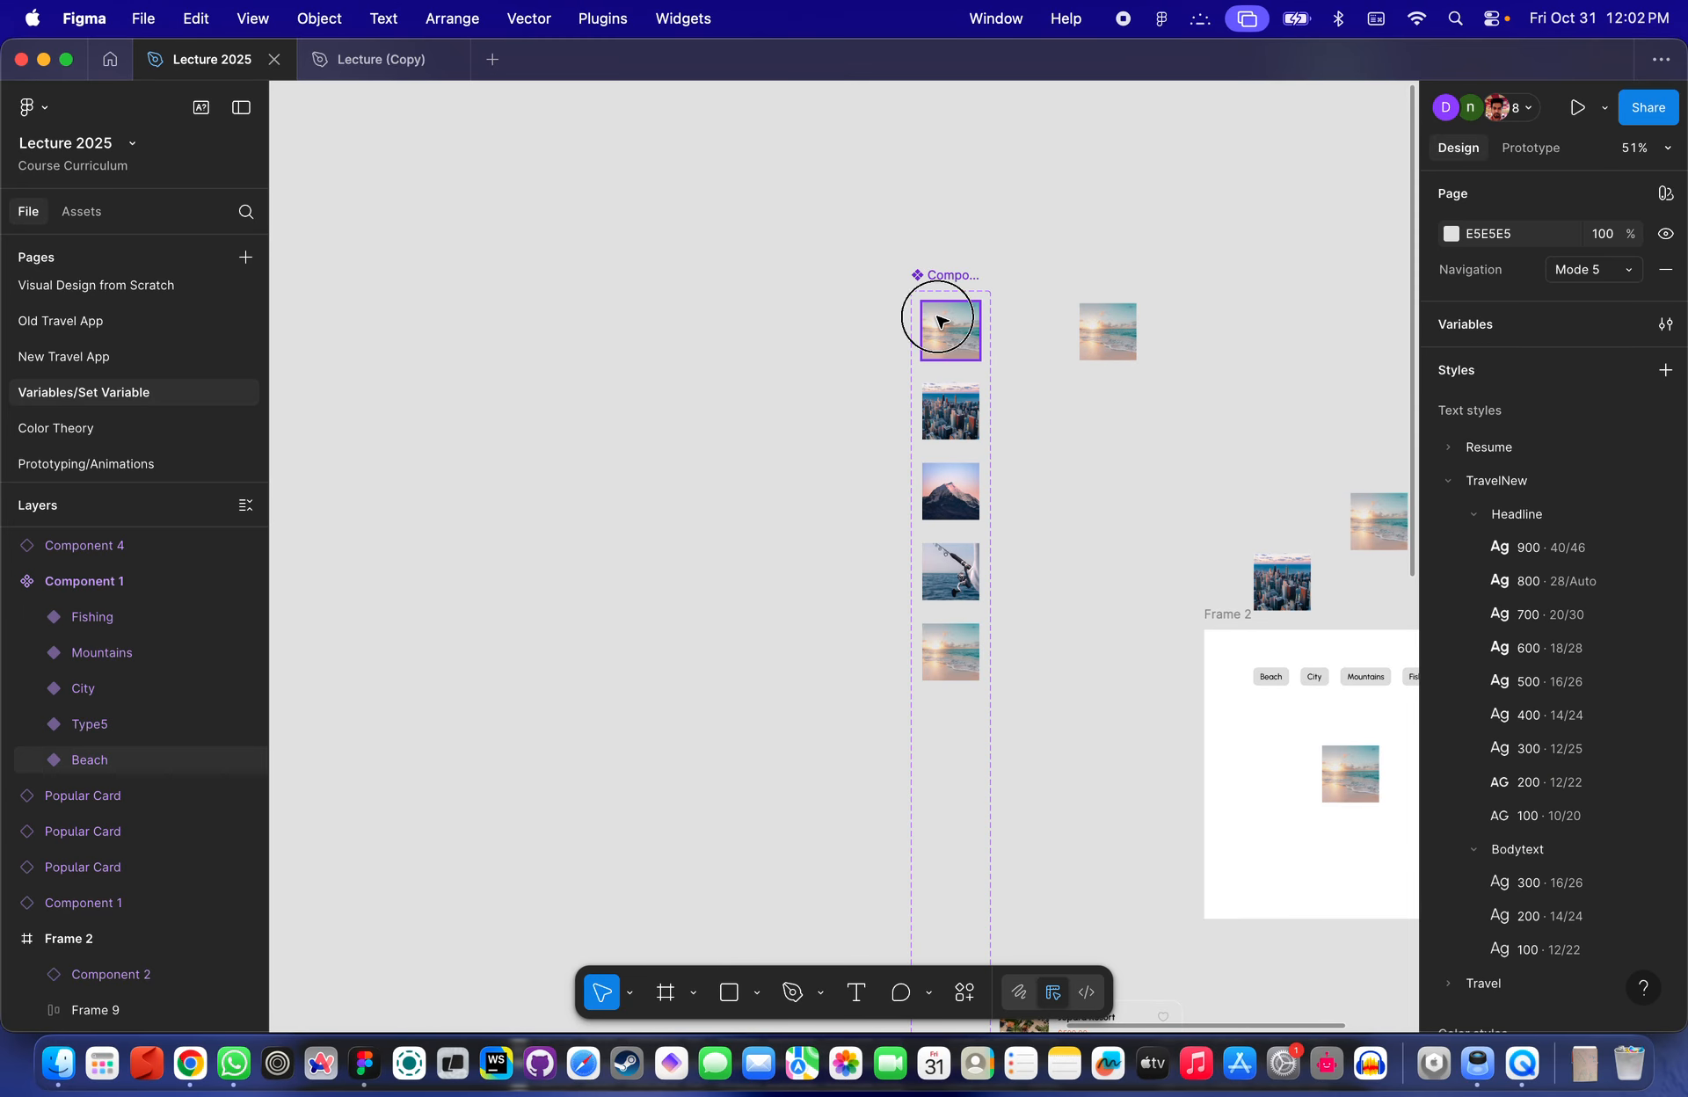
{"action": "left_click", "coordinate": [943, 322]}
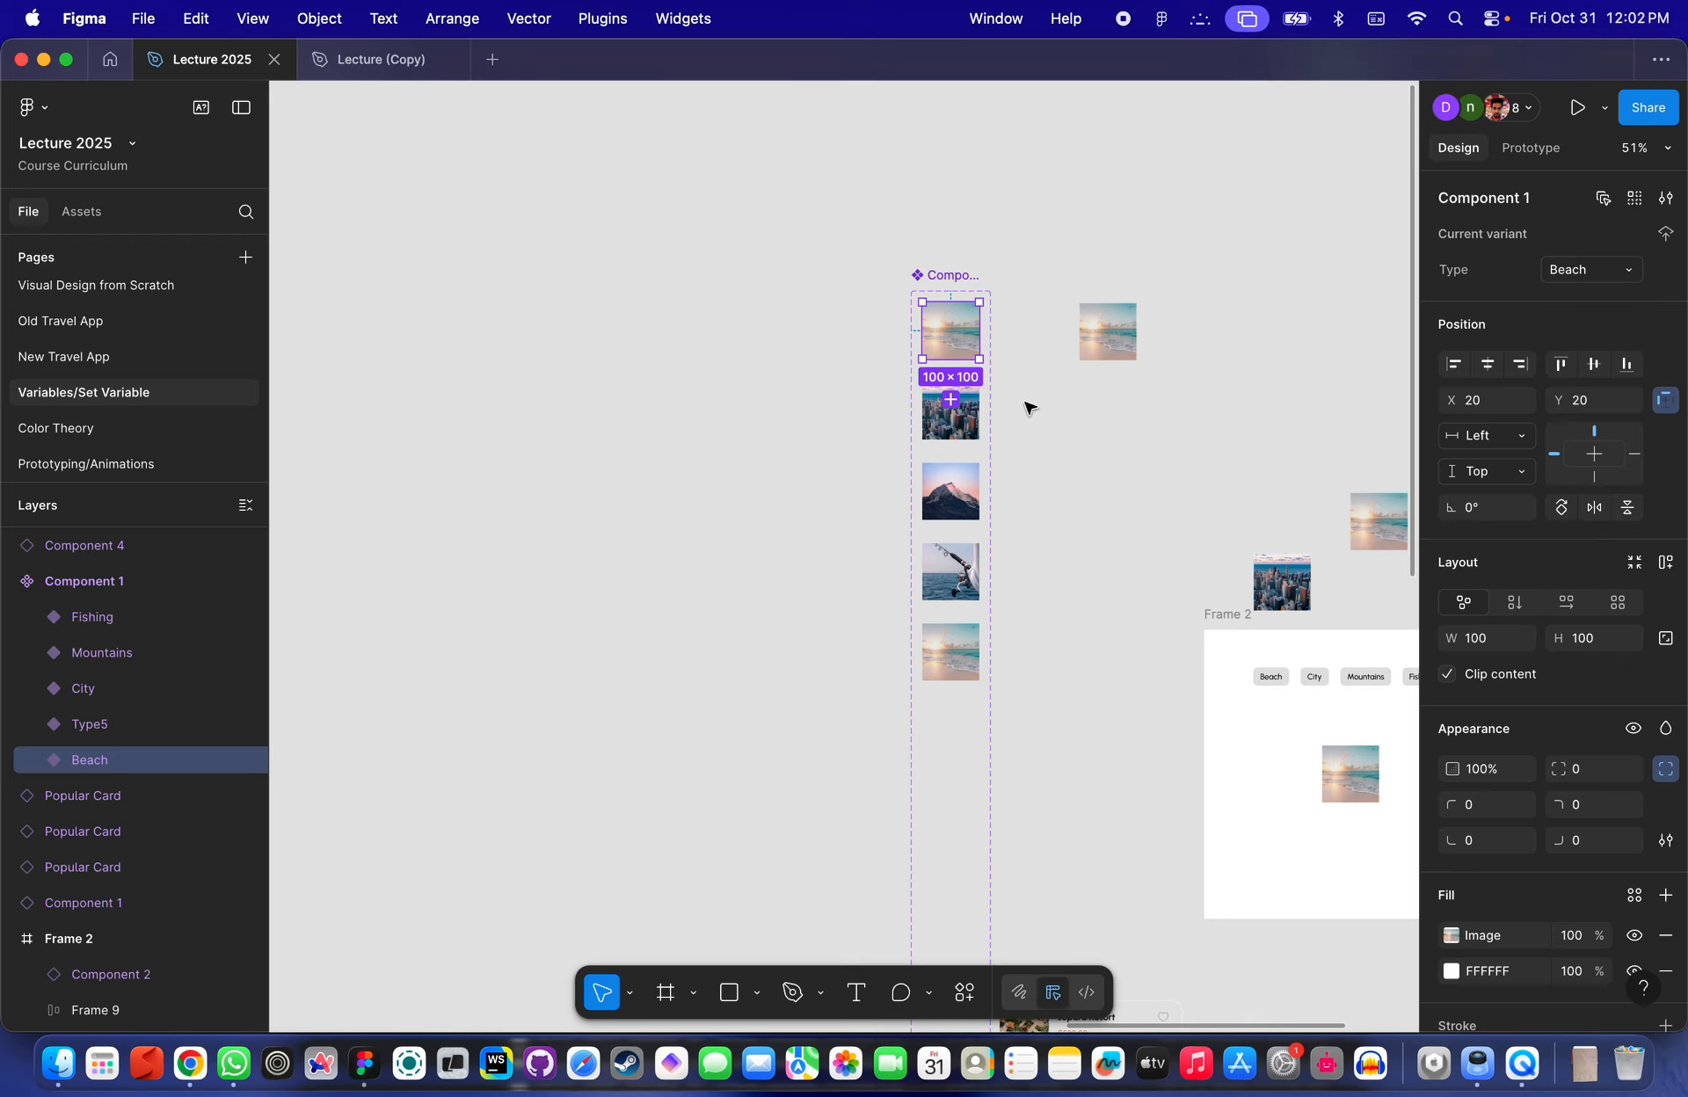
{"action": "scroll", "coordinate": [1029, 406], "scroll_direction": "down", "scroll_amount": 3}
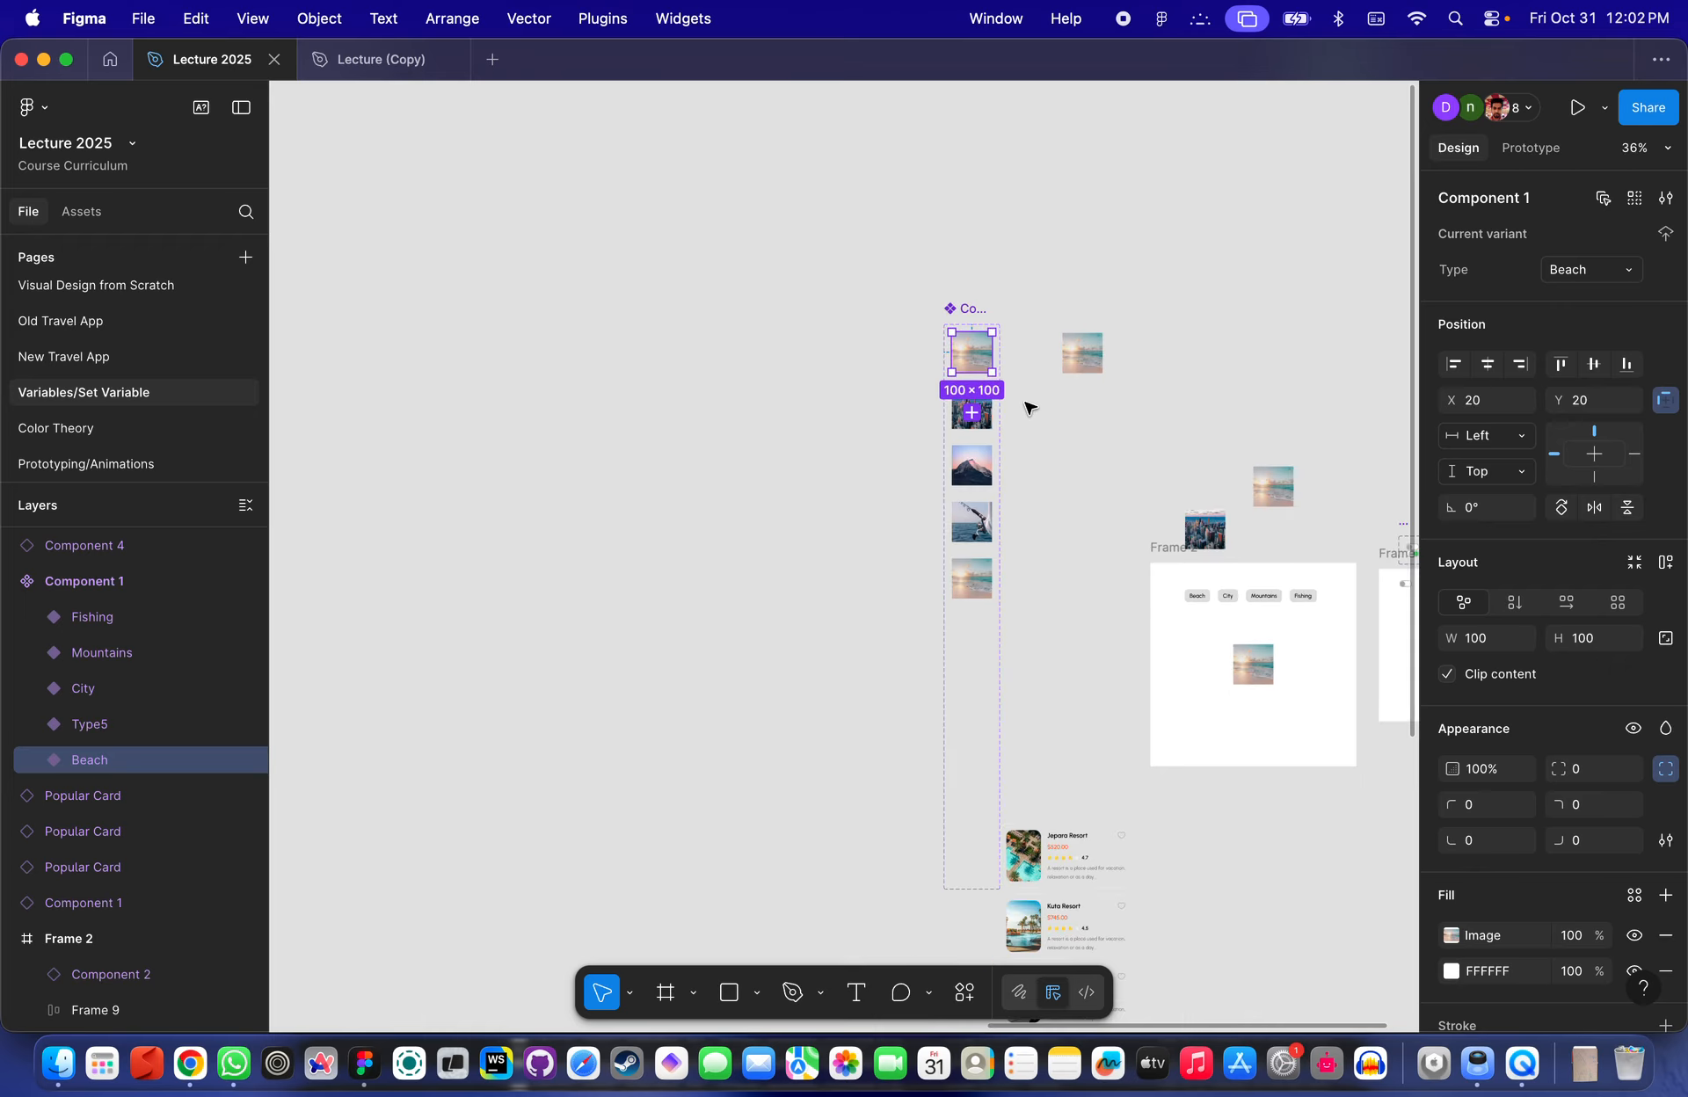
{"action": "scroll", "coordinate": [870, 414], "scroll_direction": "up", "scroll_amount": 6}
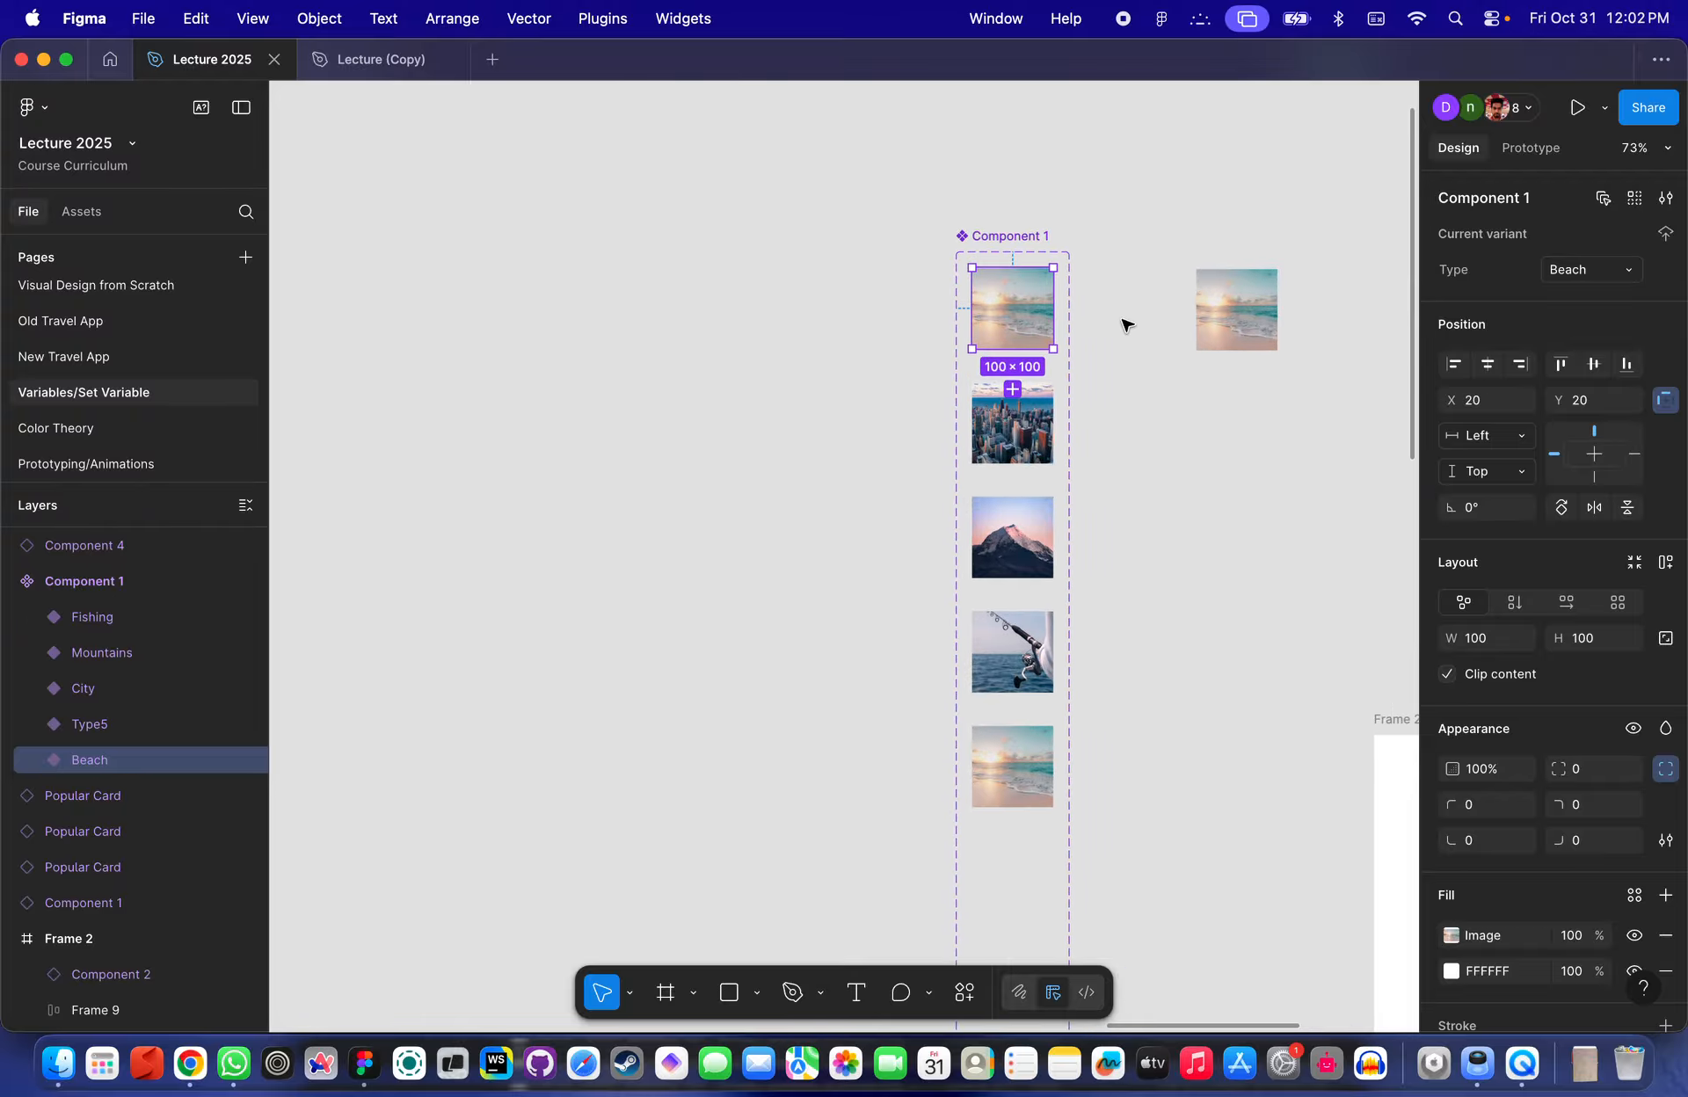
{"action": "left_click", "coordinate": [1116, 352]}
{"action": "left_click", "coordinate": [934, 320]}
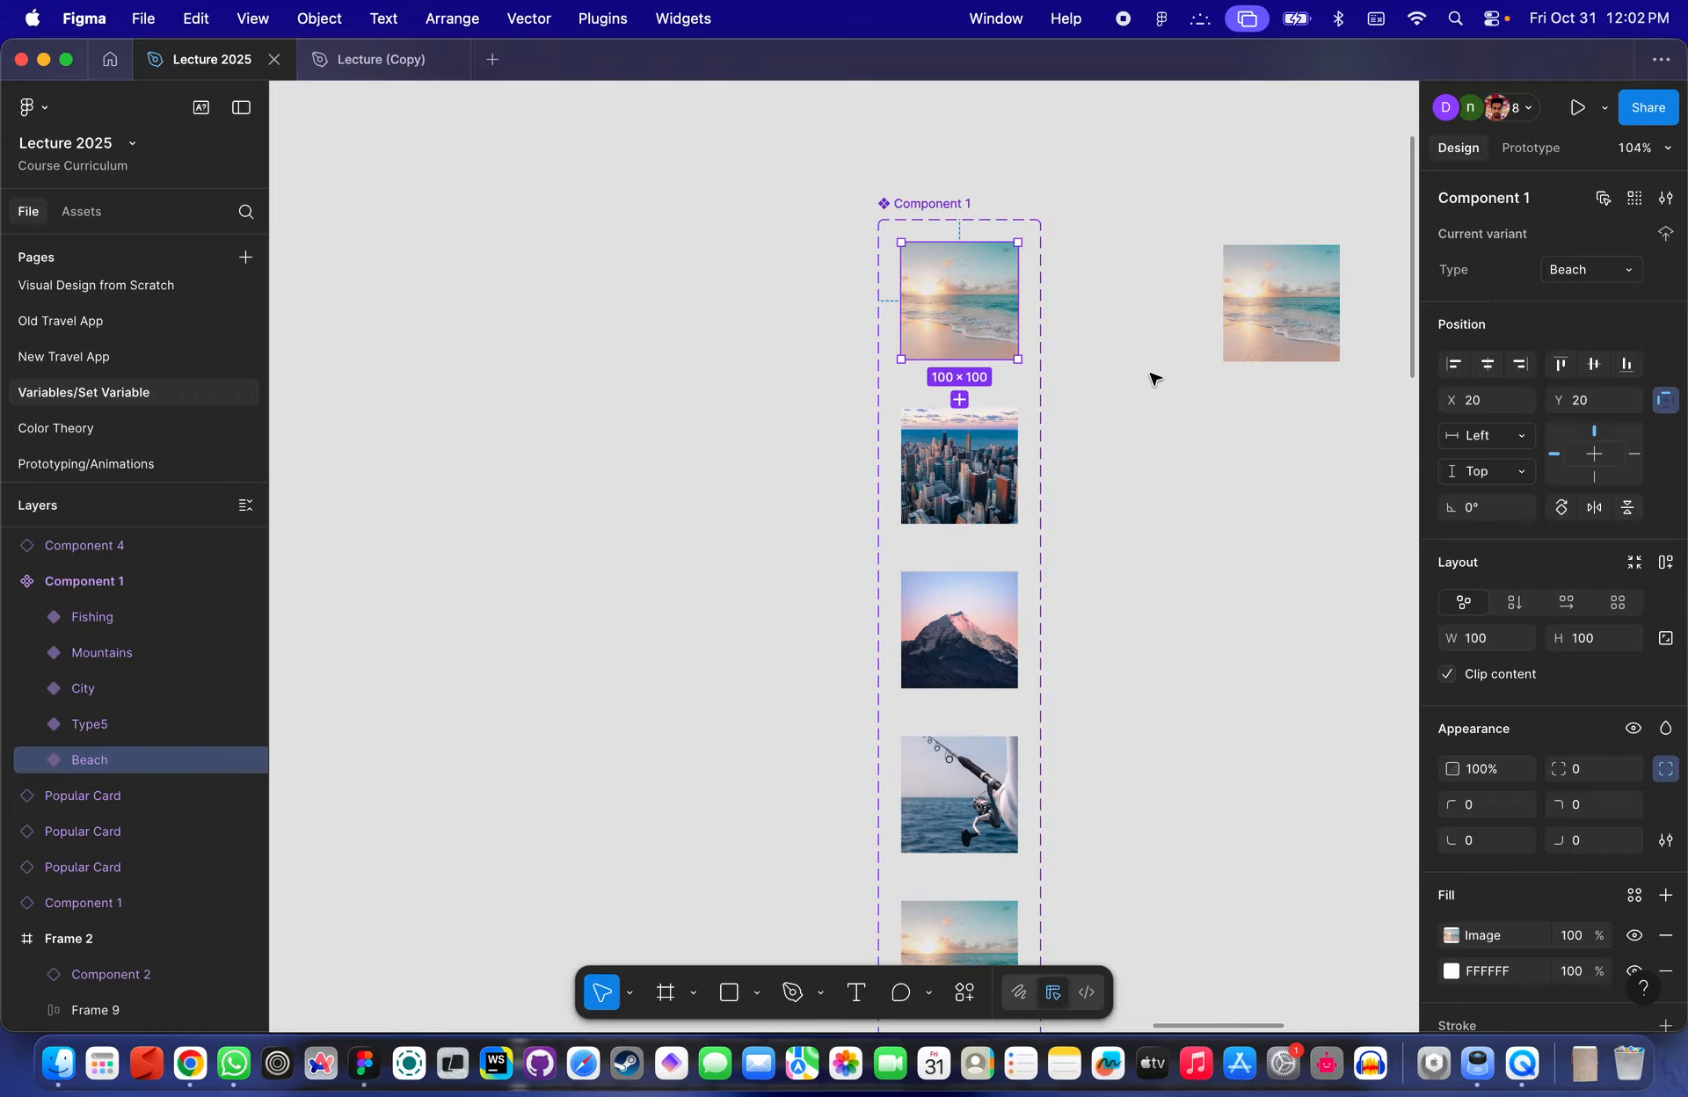
{"action": "scroll", "coordinate": [1048, 431], "scroll_direction": "down", "scroll_amount": 4}
{"action": "scroll", "coordinate": [879, 415], "scroll_direction": "left", "scroll_amount": 3}
{"action": "left_click", "coordinate": [840, 411]}
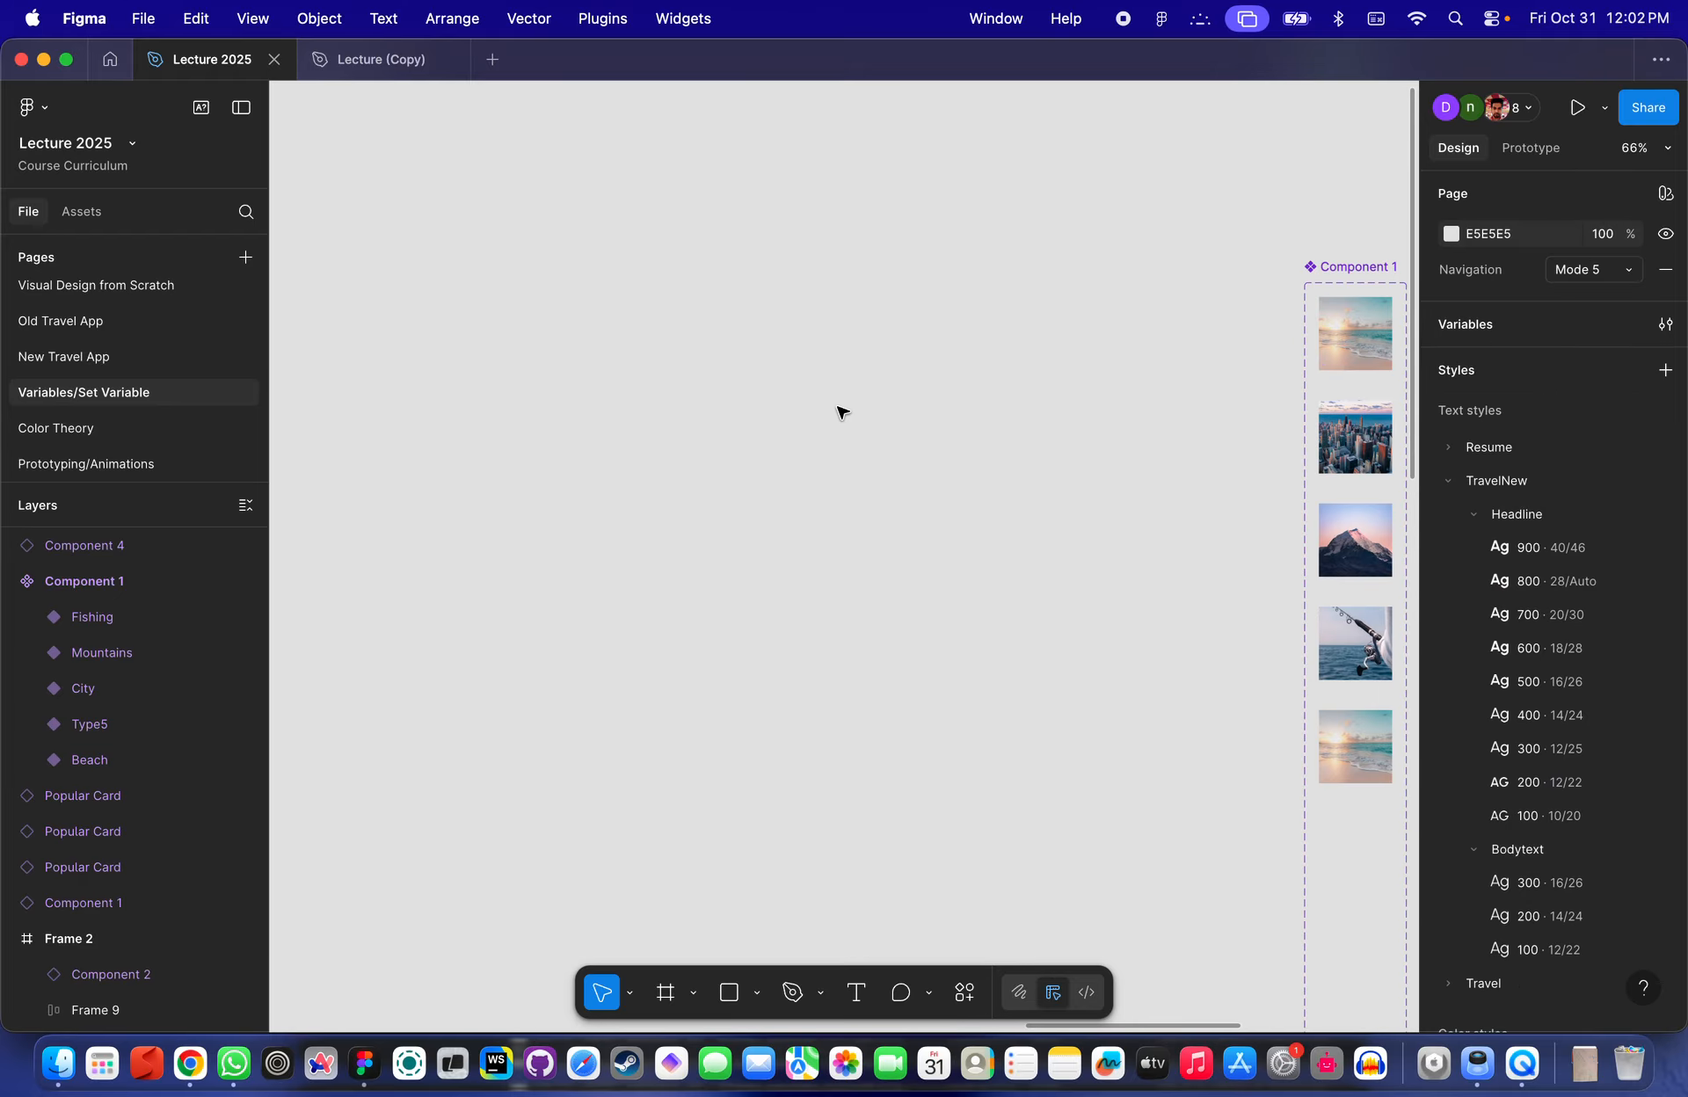
{"action": "key", "text": "f"}
{"action": "left_click", "coordinate": [815, 467]}
{"action": "scroll", "coordinate": [844, 457], "scroll_direction": "up", "scroll_amount": 4}
{"action": "scroll", "coordinate": [847, 457], "scroll_direction": "down", "scroll_amount": 4}
{"action": "key", "text": "Delete"}
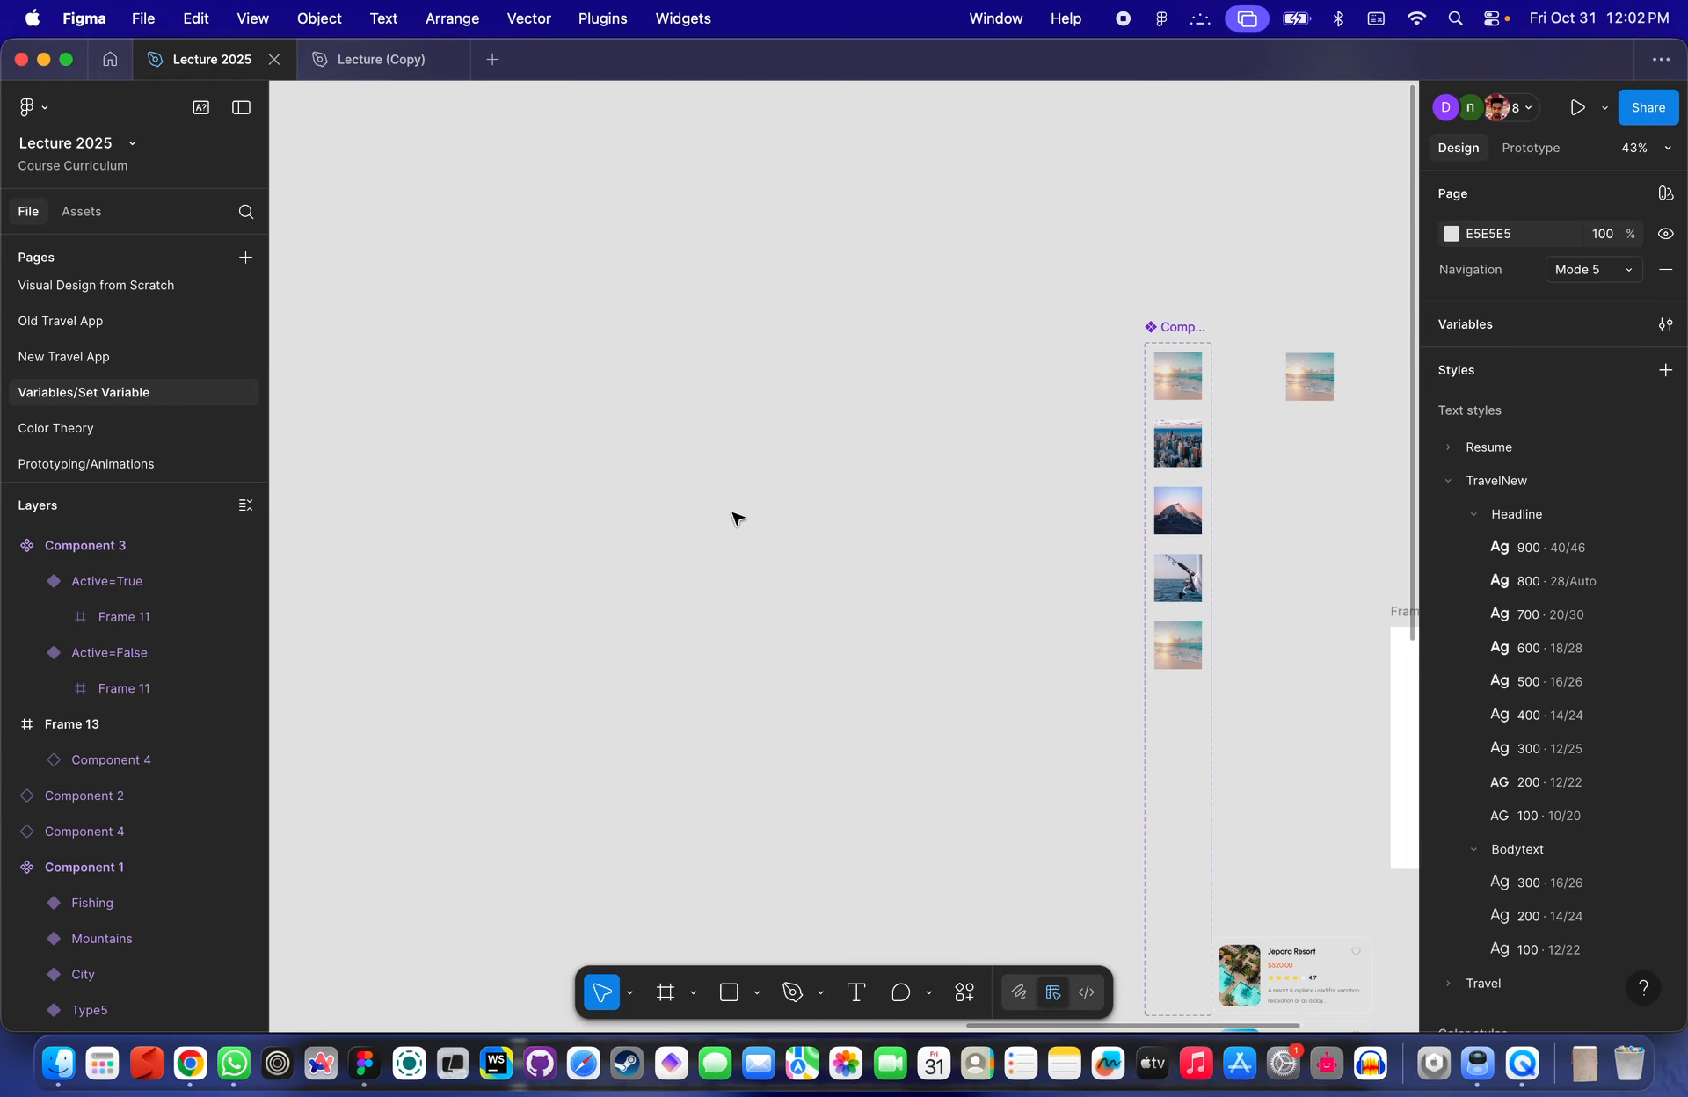
- Draw a new frame and resize its height so it measures about 140 × 108
{"action": "key", "text": "f"}
{"action": "left_click", "coordinate": [796, 498]}
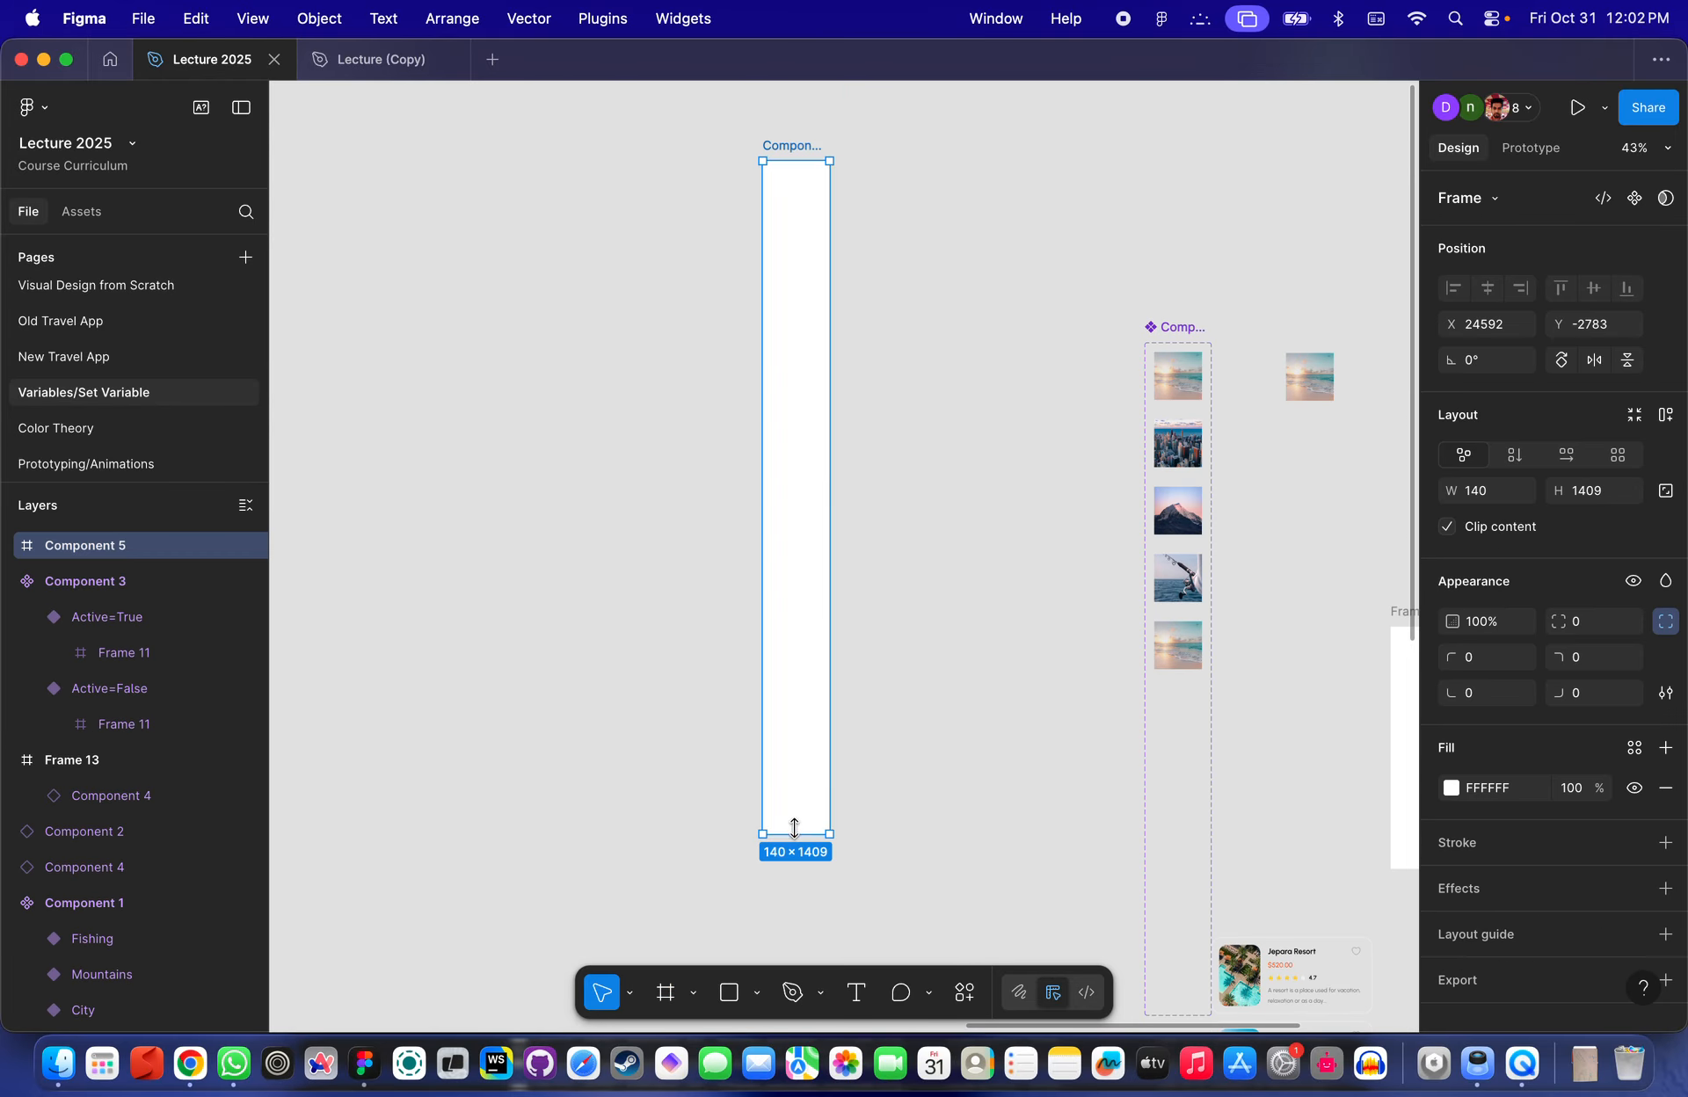
{"action": "left_click_drag", "start_coordinate": [793, 828], "coordinate": [791, 356]}
{"action": "scroll", "coordinate": [791, 357], "scroll_direction": "up", "scroll_amount": 5}
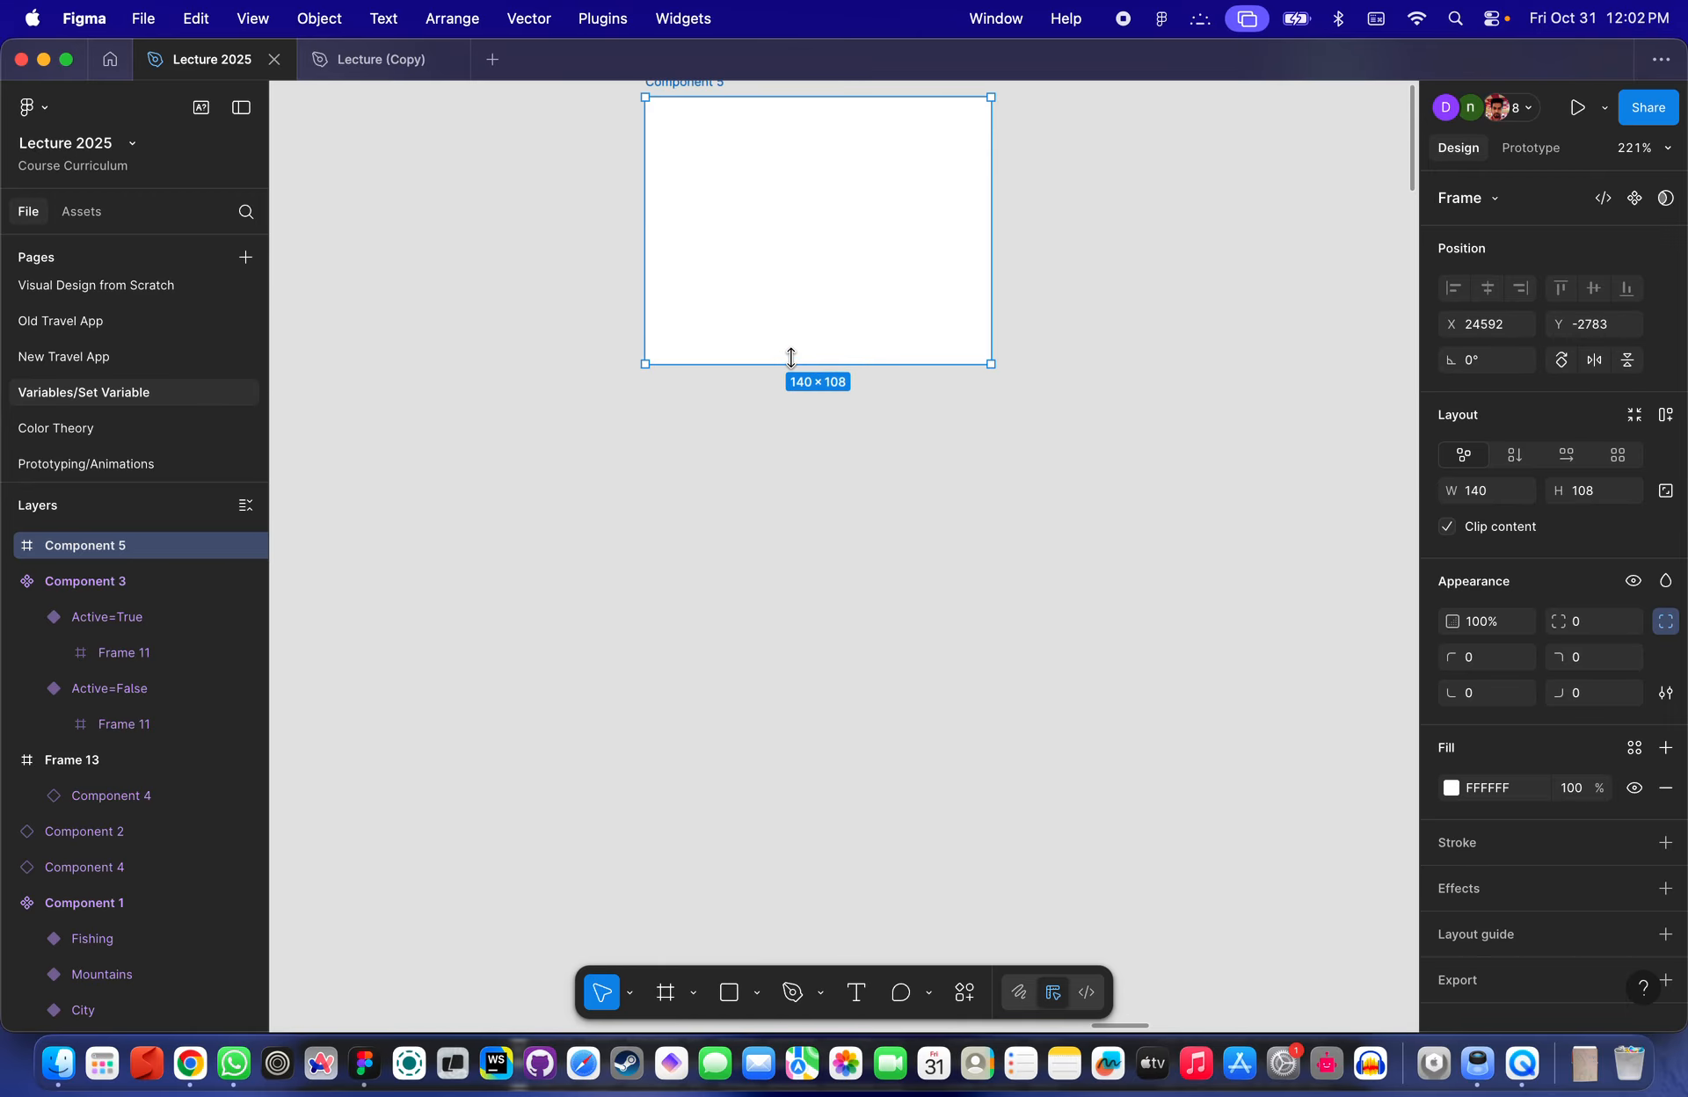
{"action": "scroll", "coordinate": [967, 325], "scroll_direction": "up", "scroll_amount": 5}
{"action": "left_click", "coordinate": [1070, 369]}
{"action": "scroll", "coordinate": [1072, 370], "scroll_direction": "down", "scroll_amount": 1}
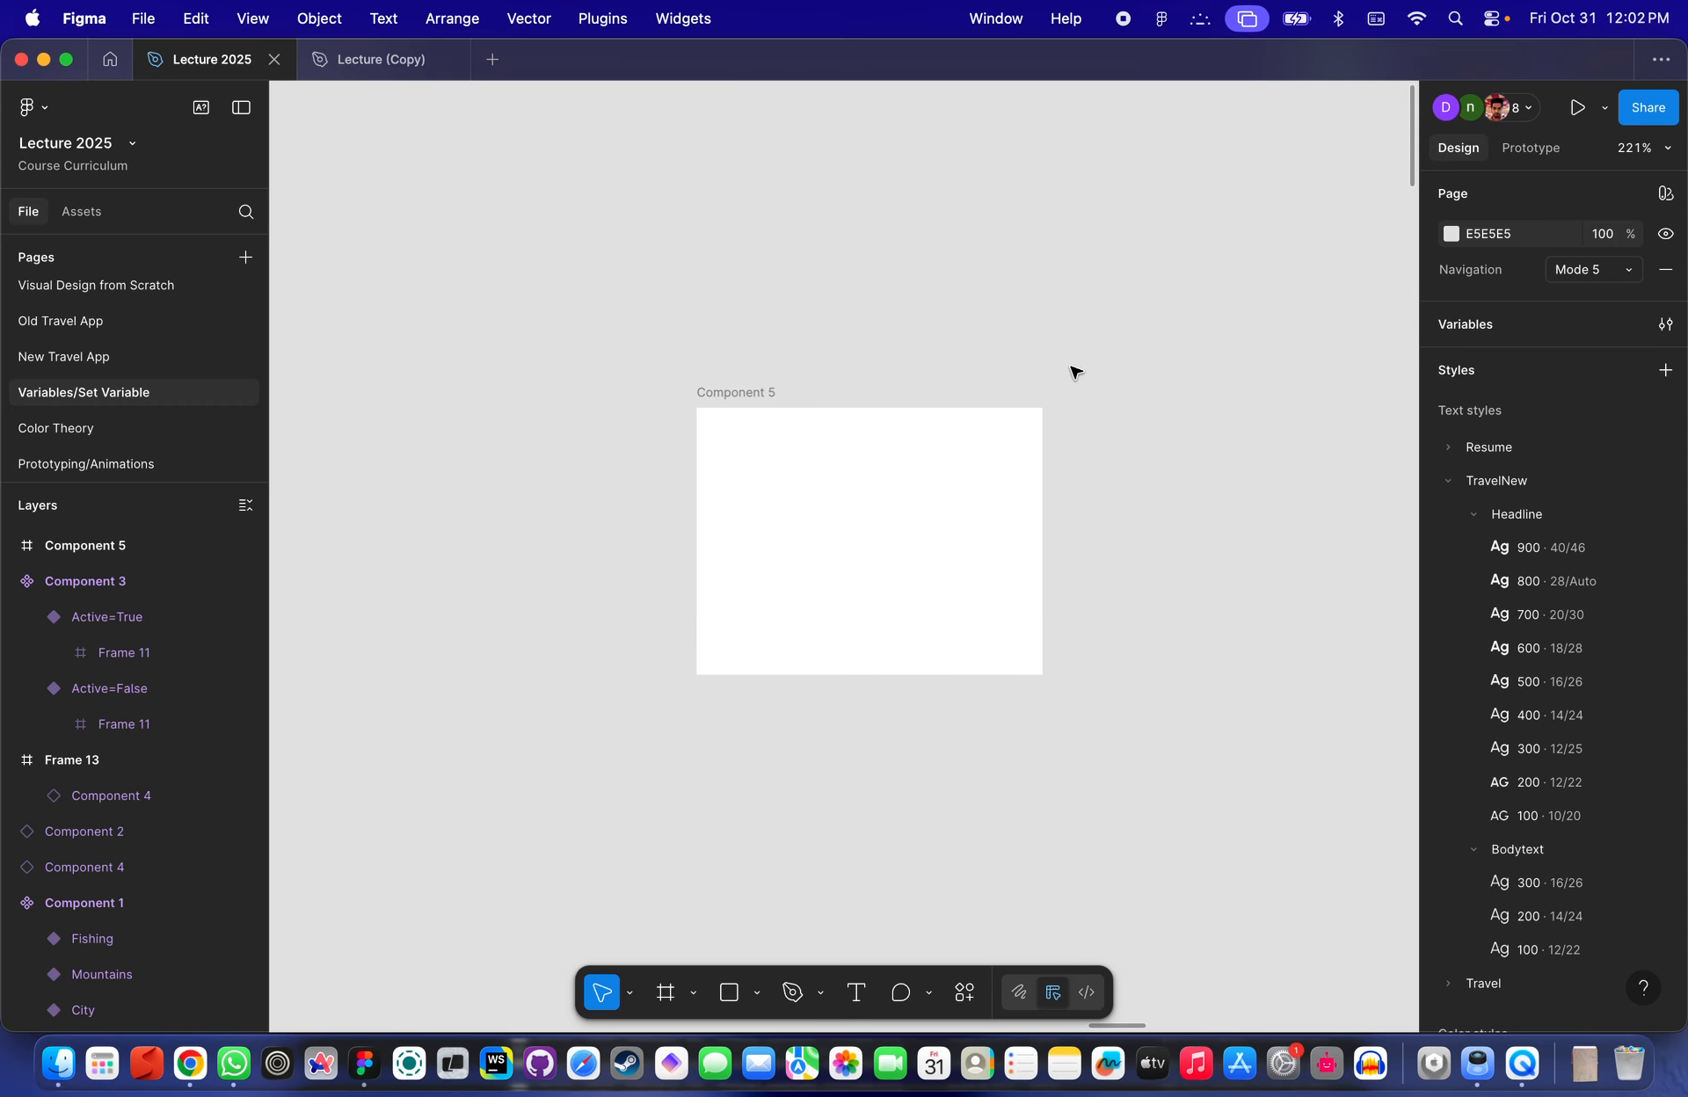
{"action": "scroll", "coordinate": [1072, 371], "scroll_direction": "down", "scroll_amount": 2}
{"action": "scroll", "coordinate": [1072, 371], "scroll_direction": "down", "scroll_amount": 5}
{"action": "scroll", "coordinate": [1073, 371], "scroll_direction": "right", "scroll_amount": 5}
{"action": "scroll", "coordinate": [1072, 371], "scroll_direction": "down", "scroll_amount": 5}
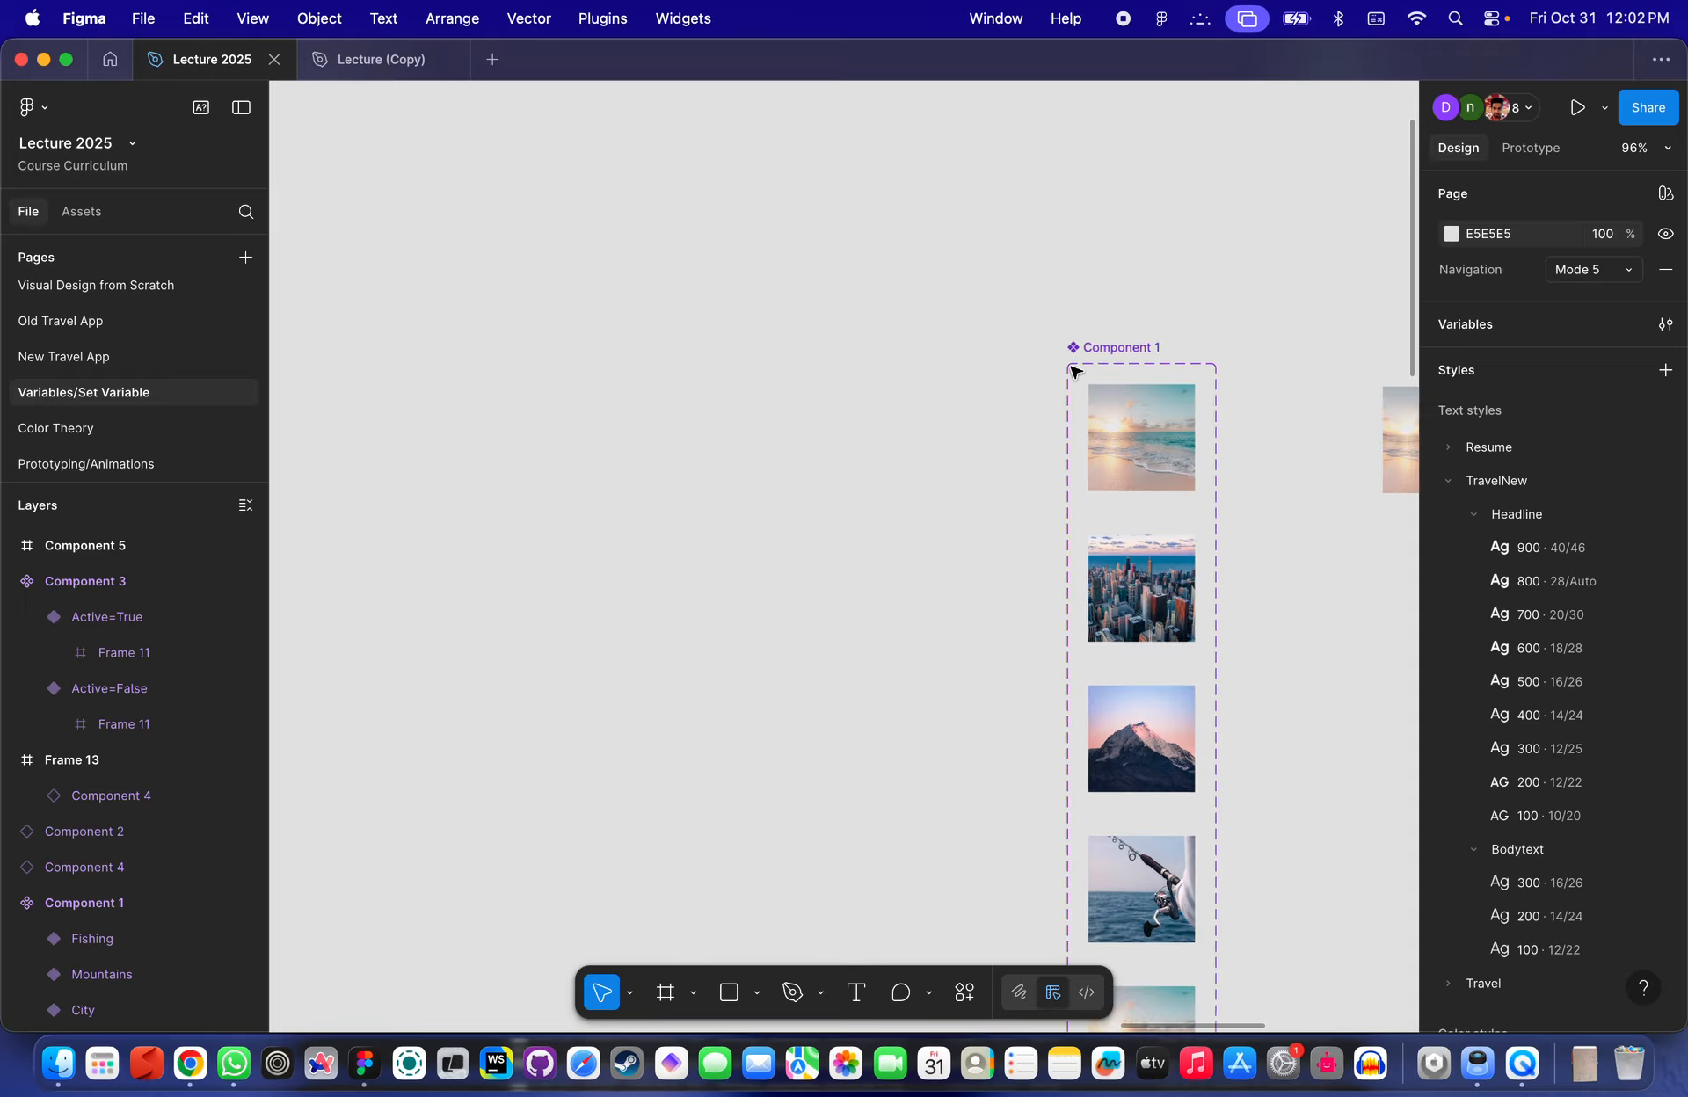
{"action": "scroll", "coordinate": [1073, 371], "scroll_direction": "up", "scroll_amount": 5}
{"action": "left_click", "coordinate": [942, 283]}
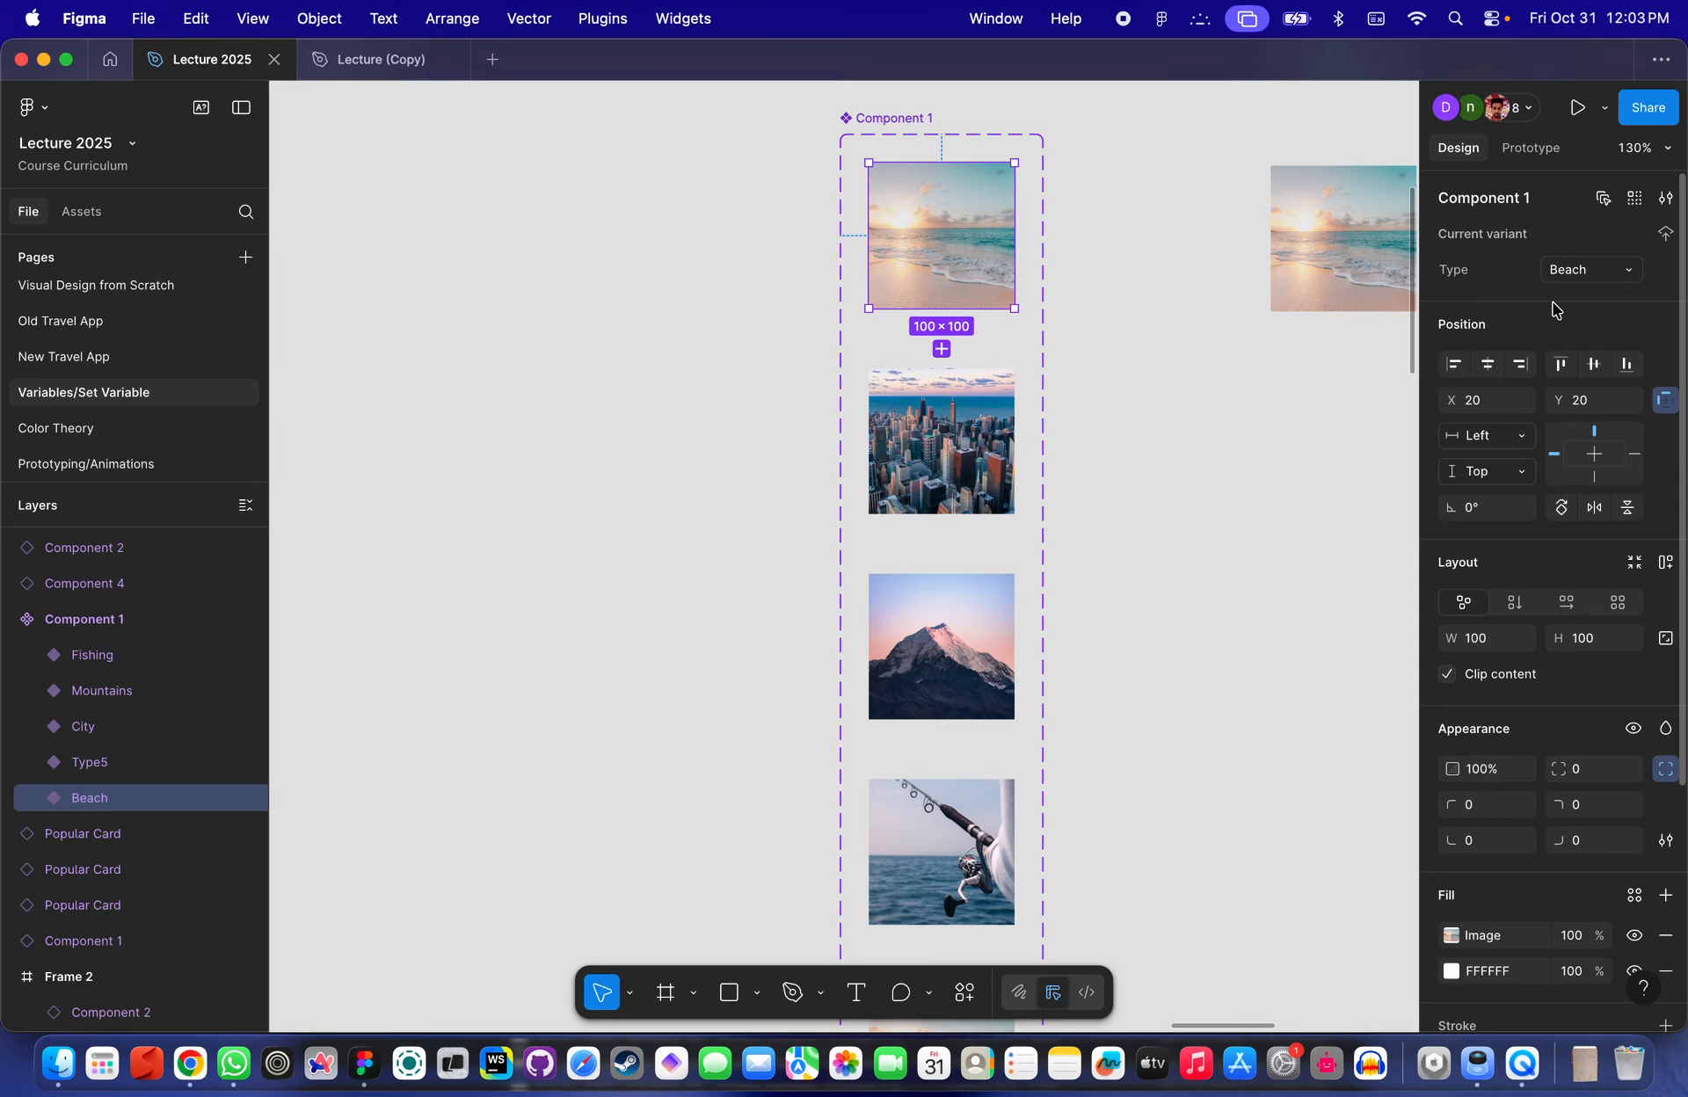
{"action": "scroll", "coordinate": [821, 392], "scroll_direction": "down", "scroll_amount": 5}
{"action": "scroll", "coordinate": [821, 392], "scroll_direction": "down", "scroll_amount": 2}
{"action": "scroll", "coordinate": [821, 392], "scroll_direction": "right", "scroll_amount": 2}
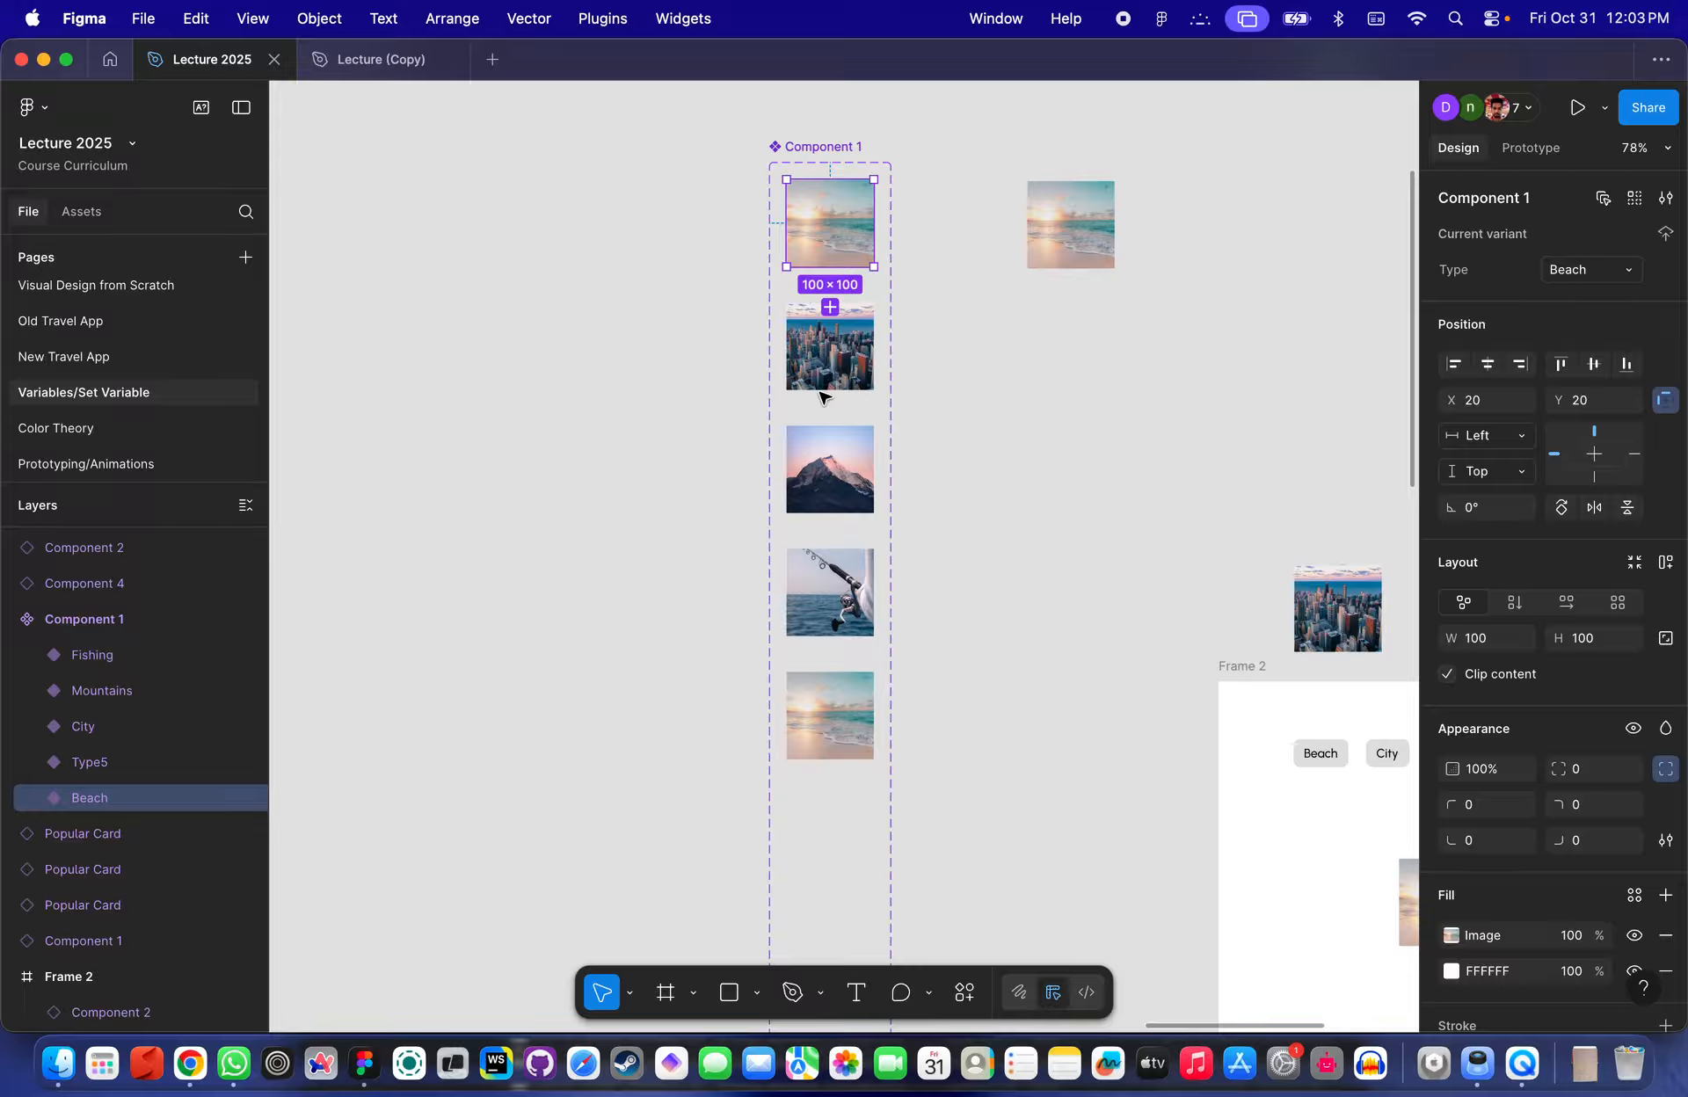
{"action": "scroll", "coordinate": [868, 215], "scroll_direction": "up", "scroll_amount": 4}
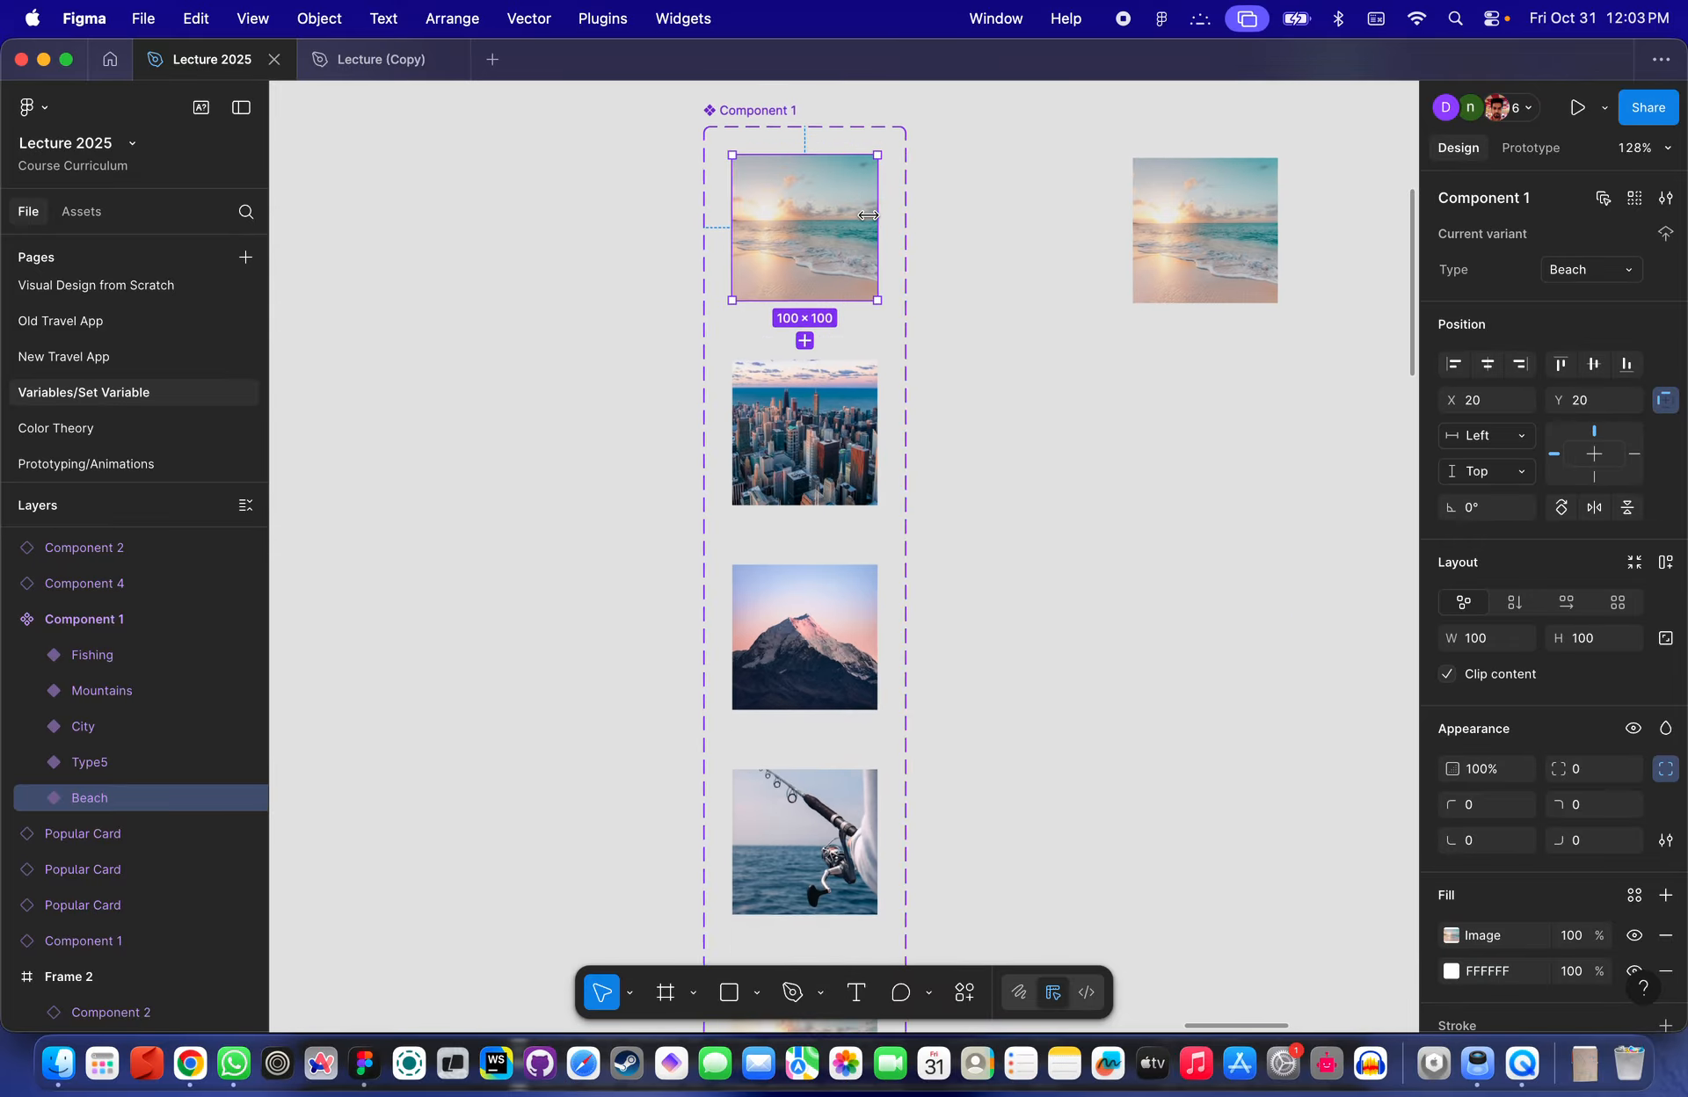
{"action": "scroll", "coordinate": [868, 214], "scroll_direction": "up", "scroll_amount": 2}
{"action": "scroll", "coordinate": [851, 261], "scroll_direction": "up", "scroll_amount": 4}
{"action": "scroll", "coordinate": [851, 260], "scroll_direction": "left", "scroll_amount": 1}
{"action": "left_click", "coordinate": [1036, 377]}
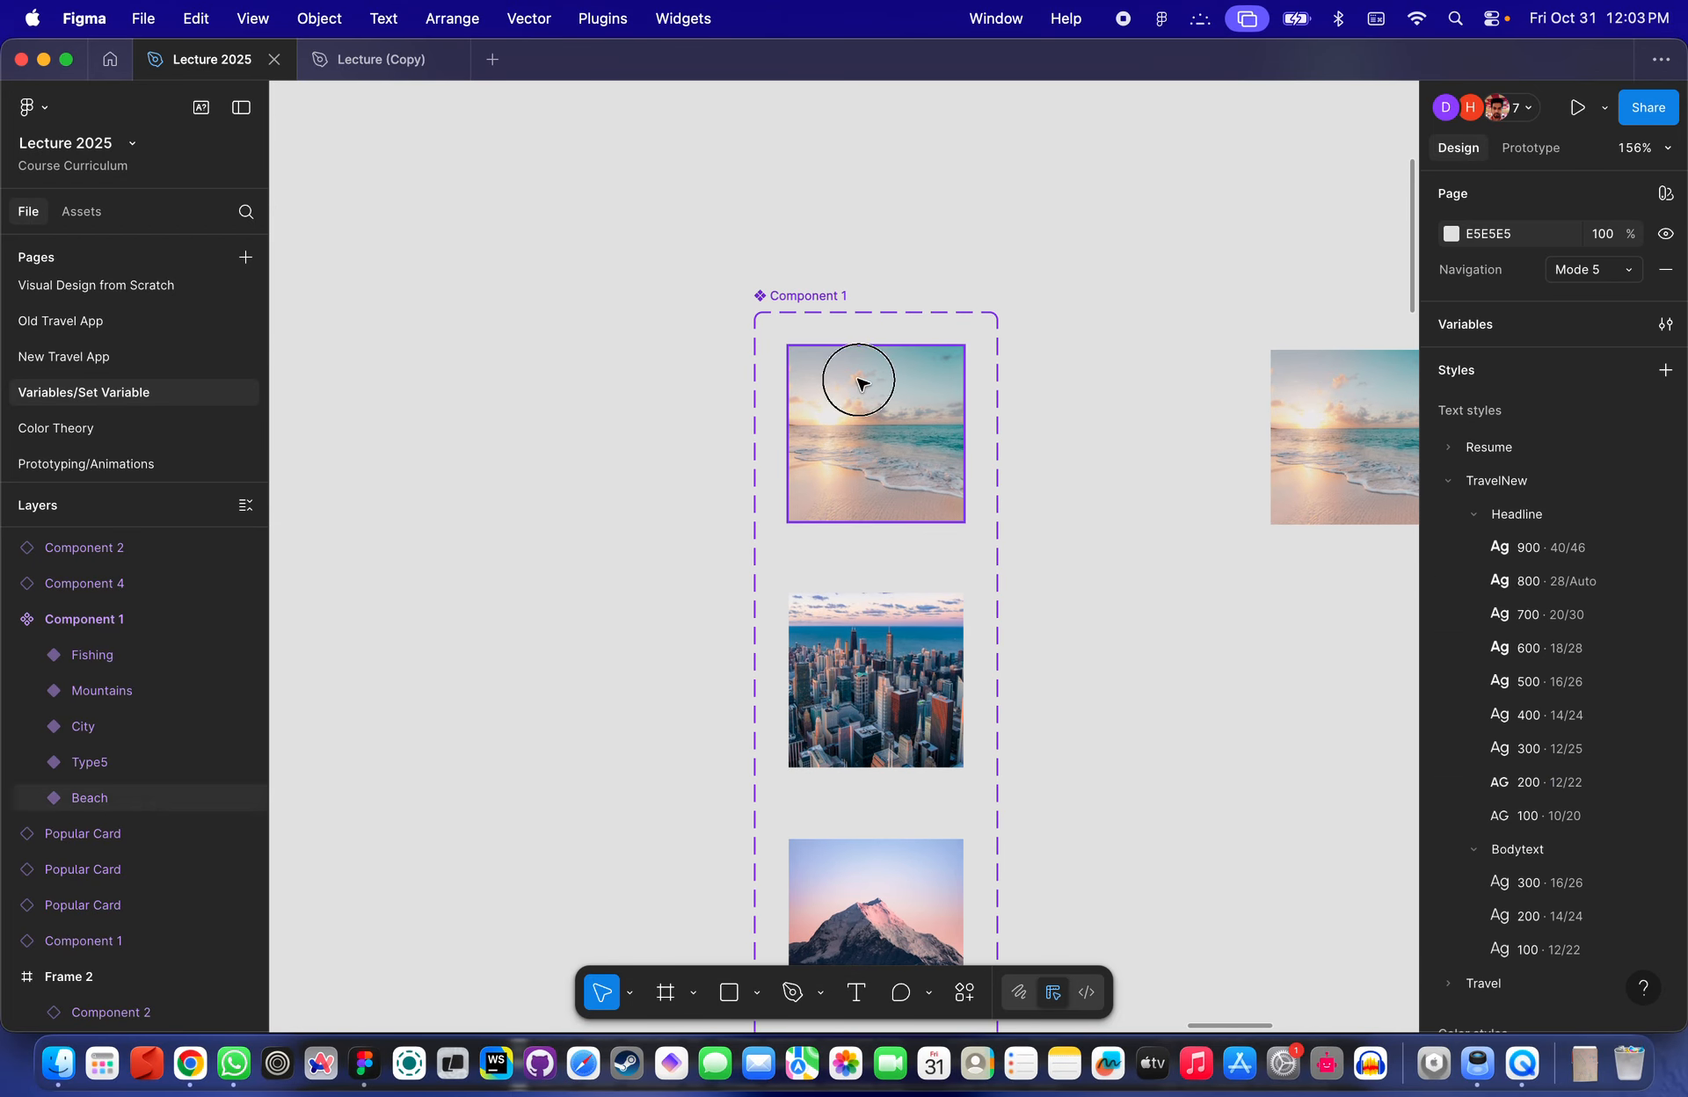
{"action": "left_click", "coordinate": [859, 384]}
{"action": "left_click", "coordinate": [1666, 200]}
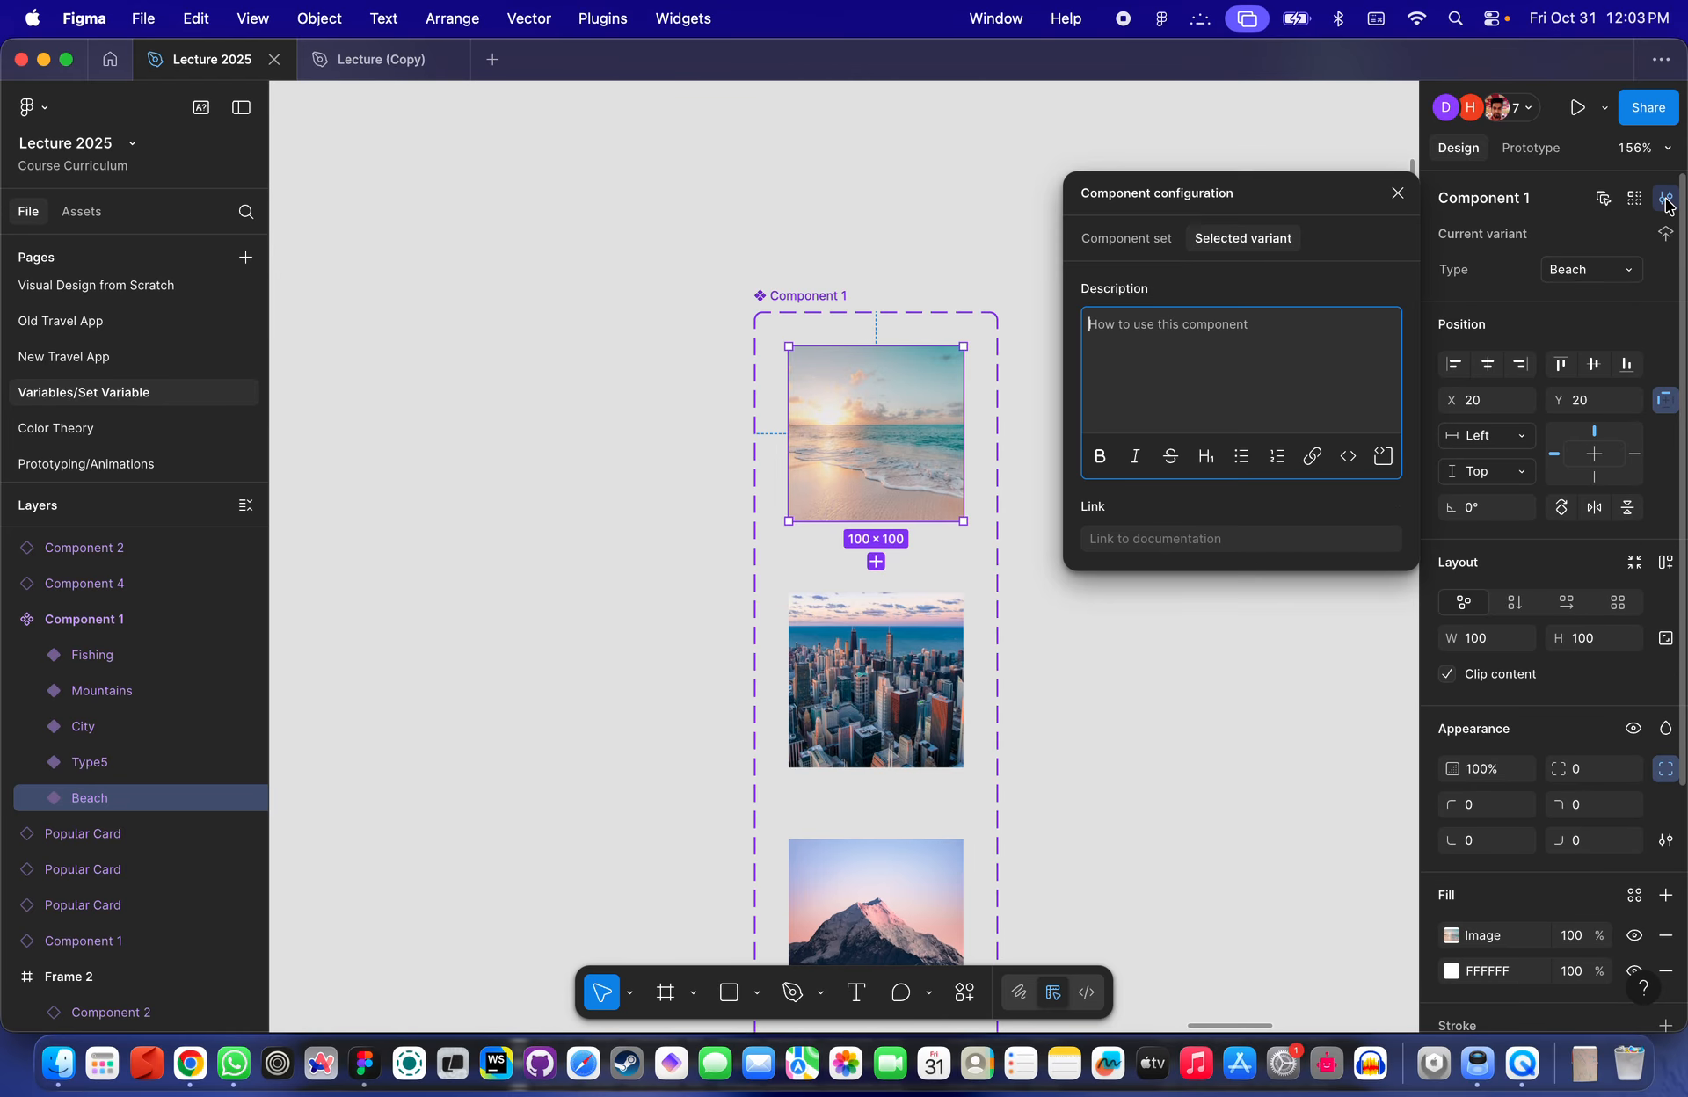
{"action": "left_click", "coordinate": [1665, 200]}
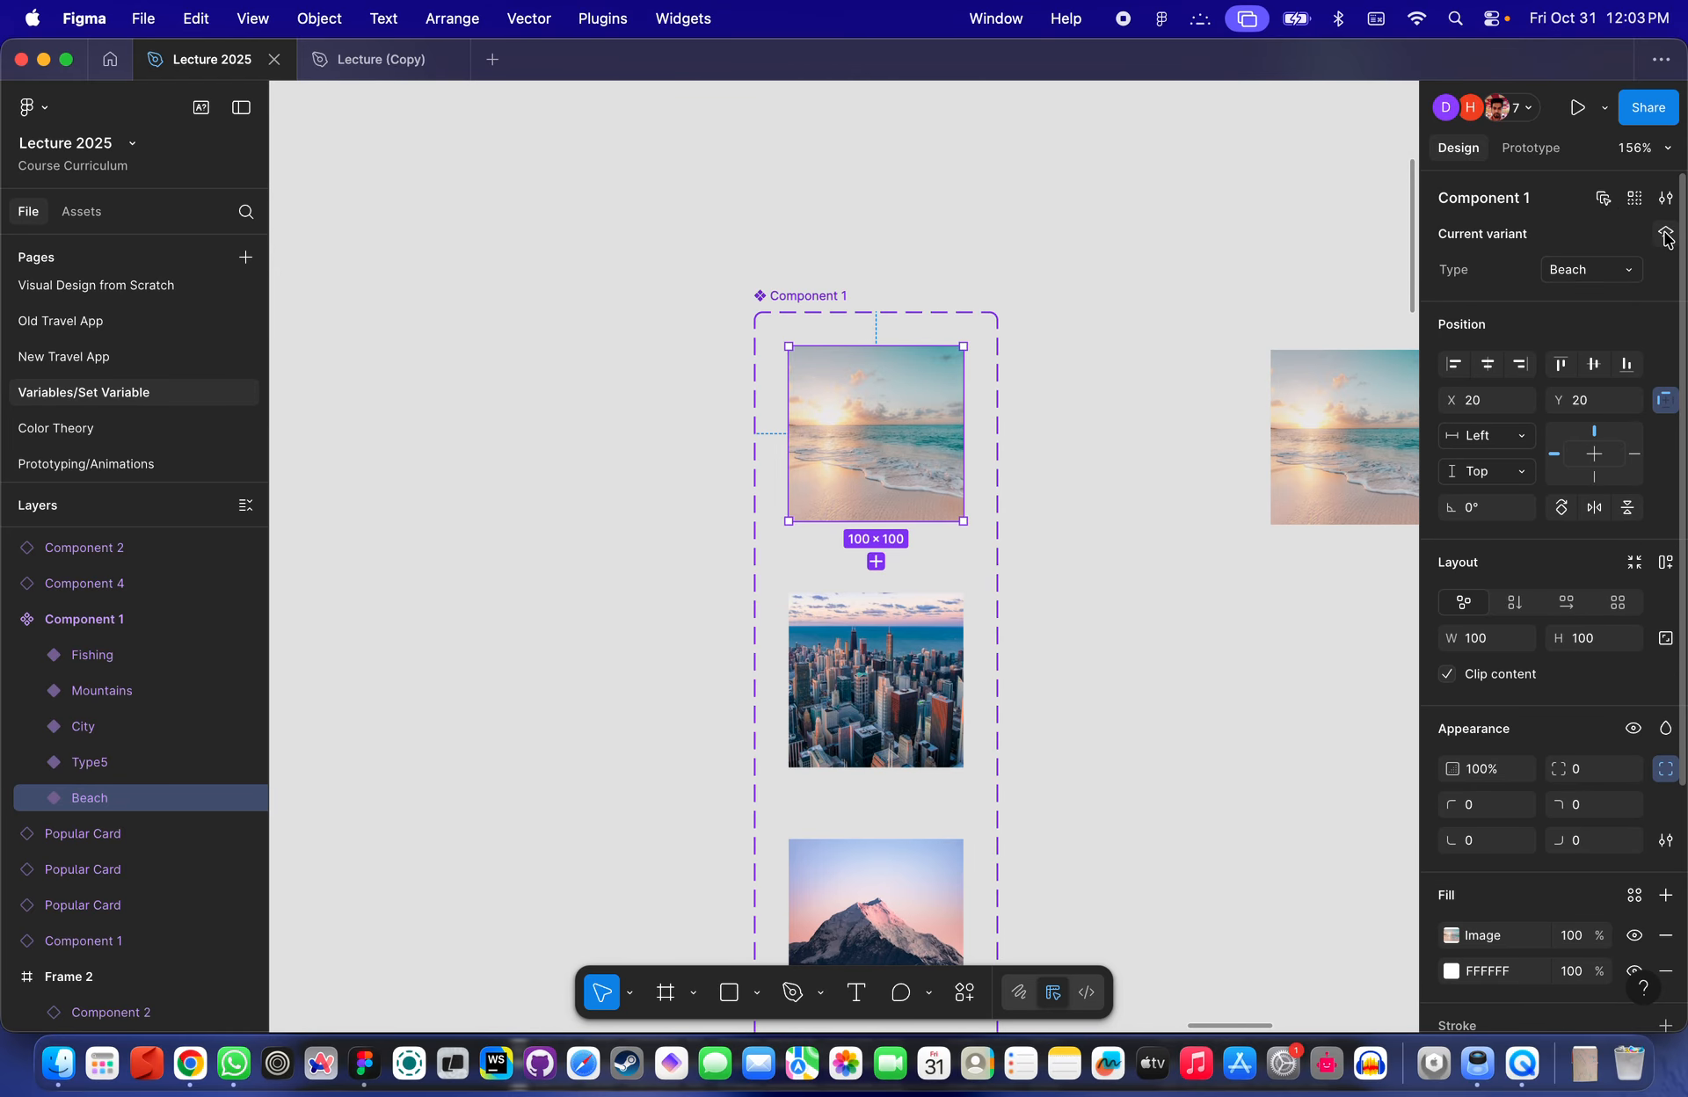
- Convert the new 140 × 108 frame into a component
{"action": "scroll", "coordinate": [780, 424], "scroll_direction": "down", "scroll_amount": 5}
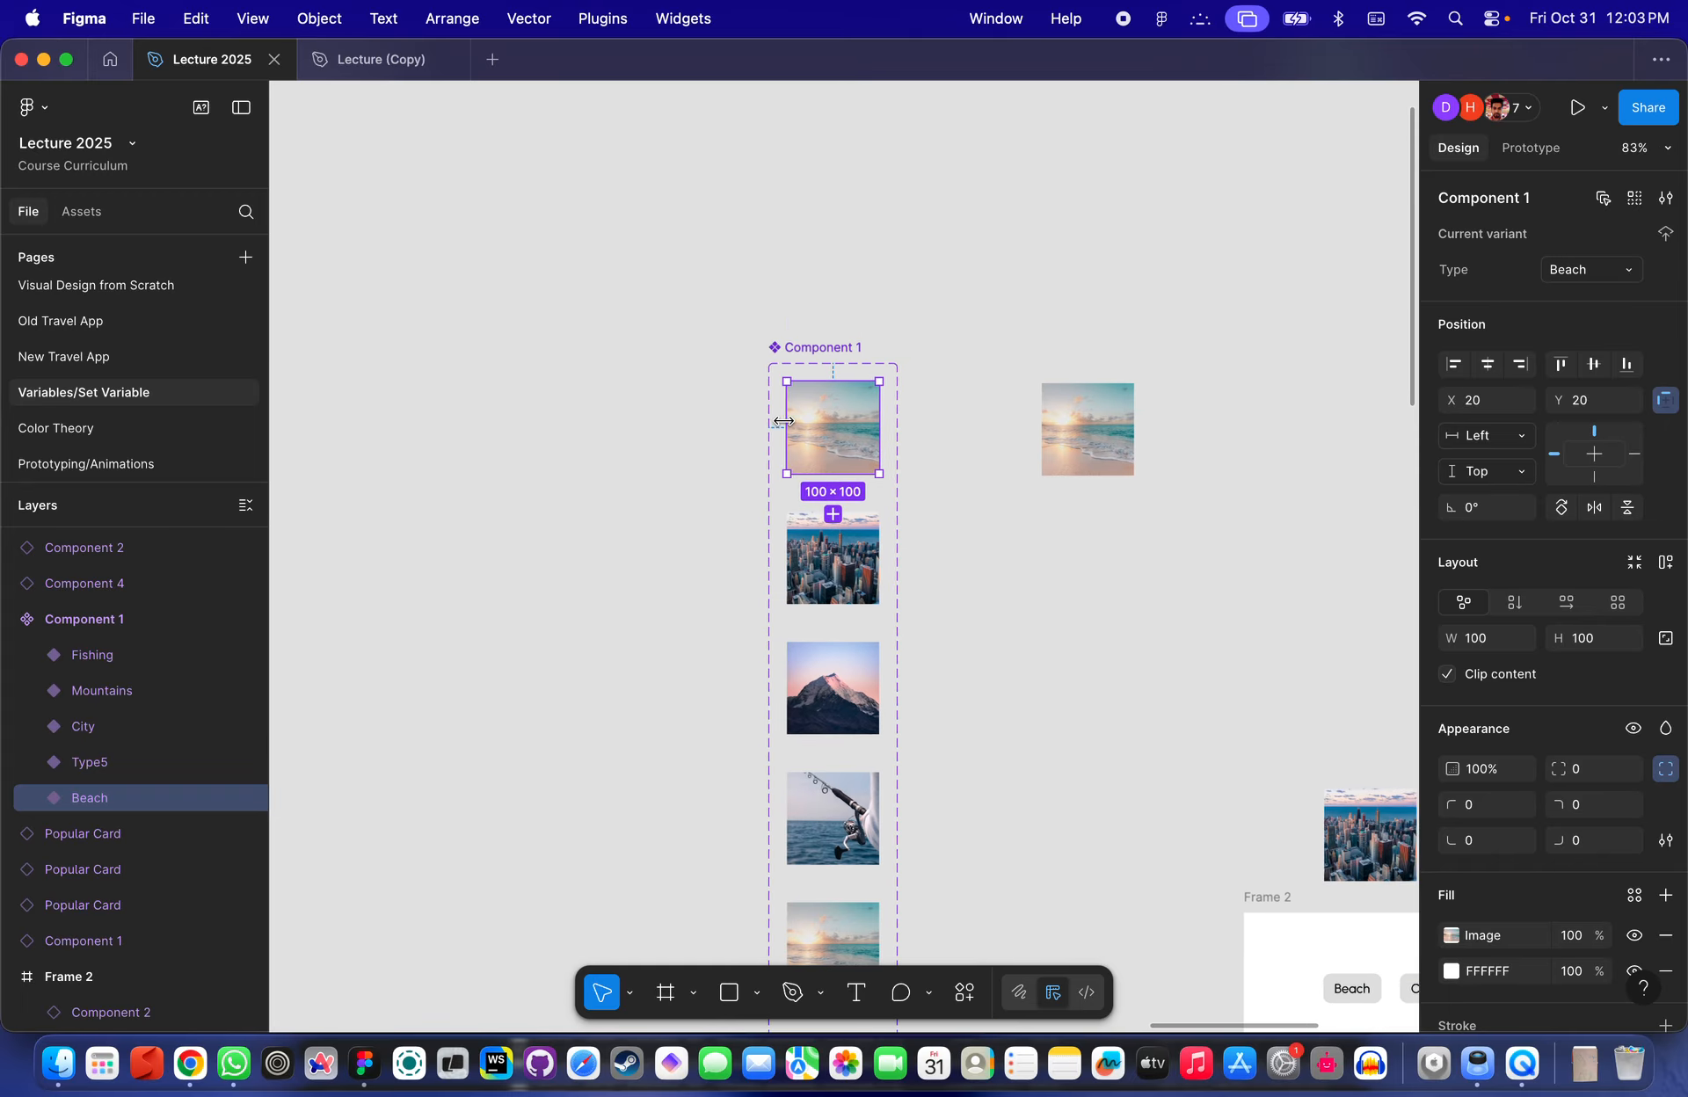
{"action": "scroll", "coordinate": [711, 423], "scroll_direction": "down", "scroll_amount": 10}
{"action": "scroll", "coordinate": [710, 423], "scroll_direction": "up", "scroll_amount": 3}
{"action": "left_click", "coordinate": [788, 219]}
{"action": "scroll", "coordinate": [788, 219], "scroll_direction": "up", "scroll_amount": 3}
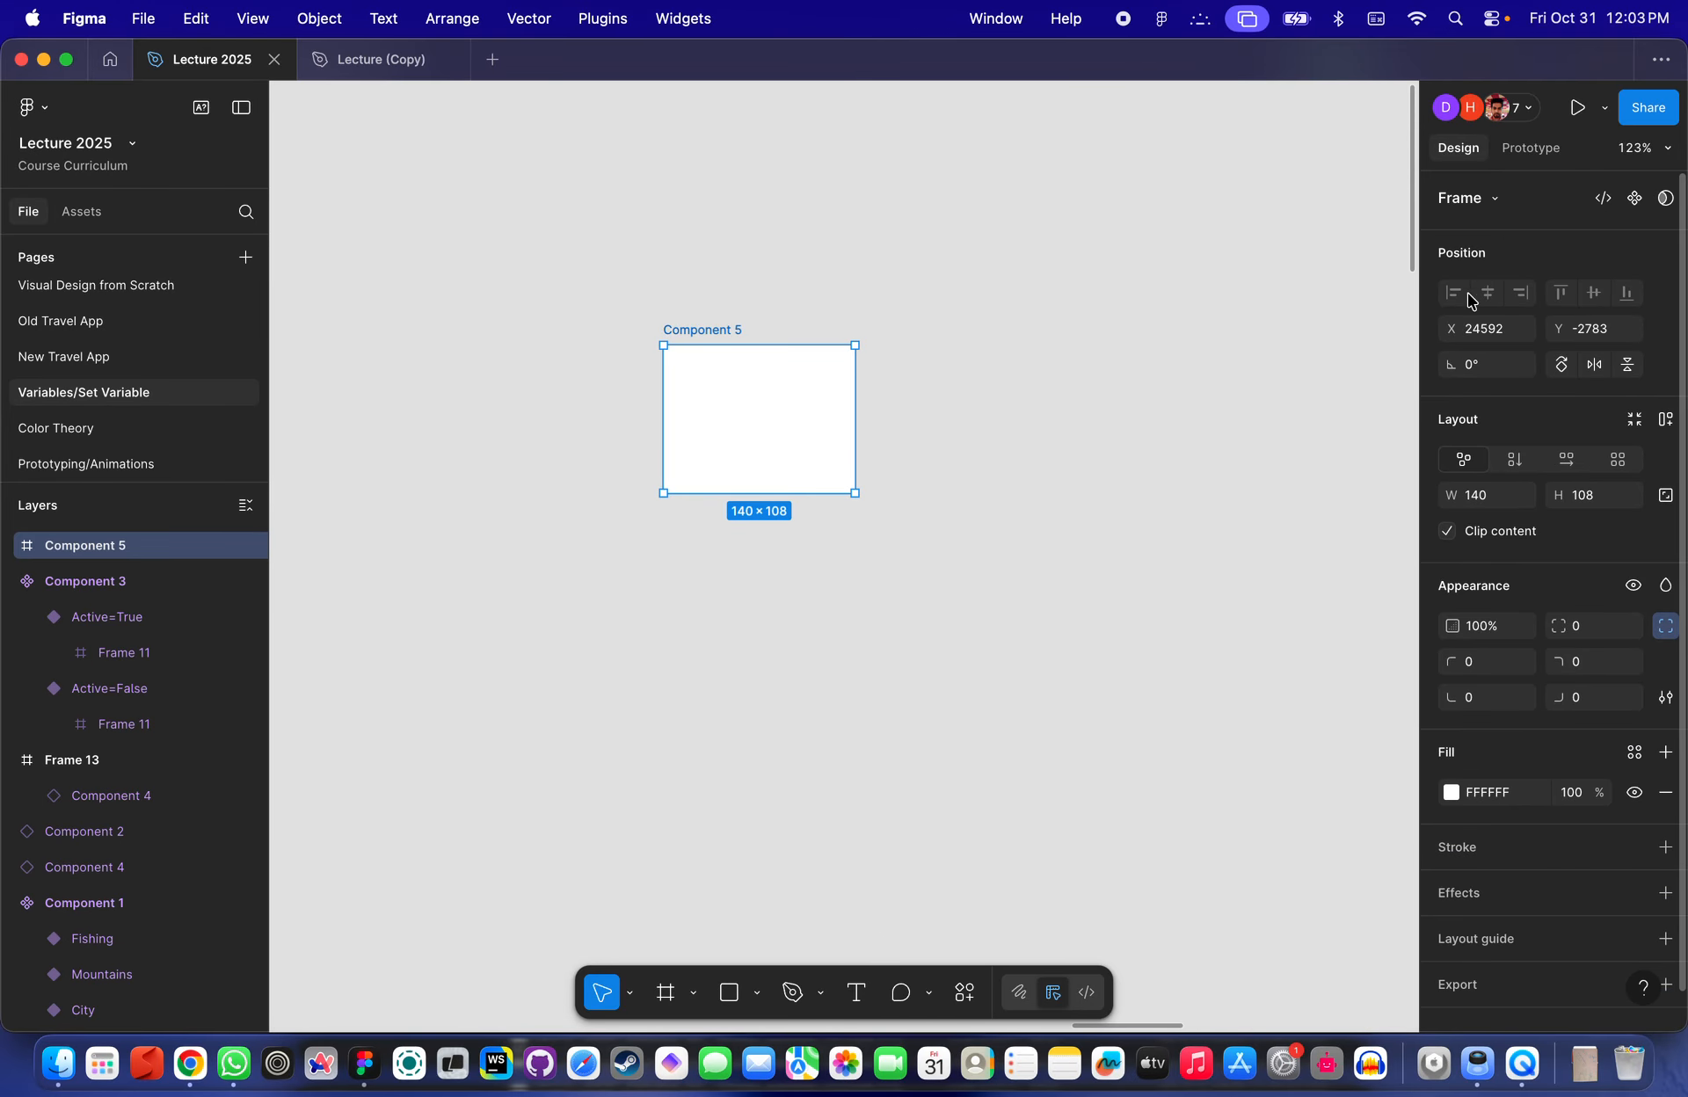
{"action": "left_click", "coordinate": [1634, 198]}
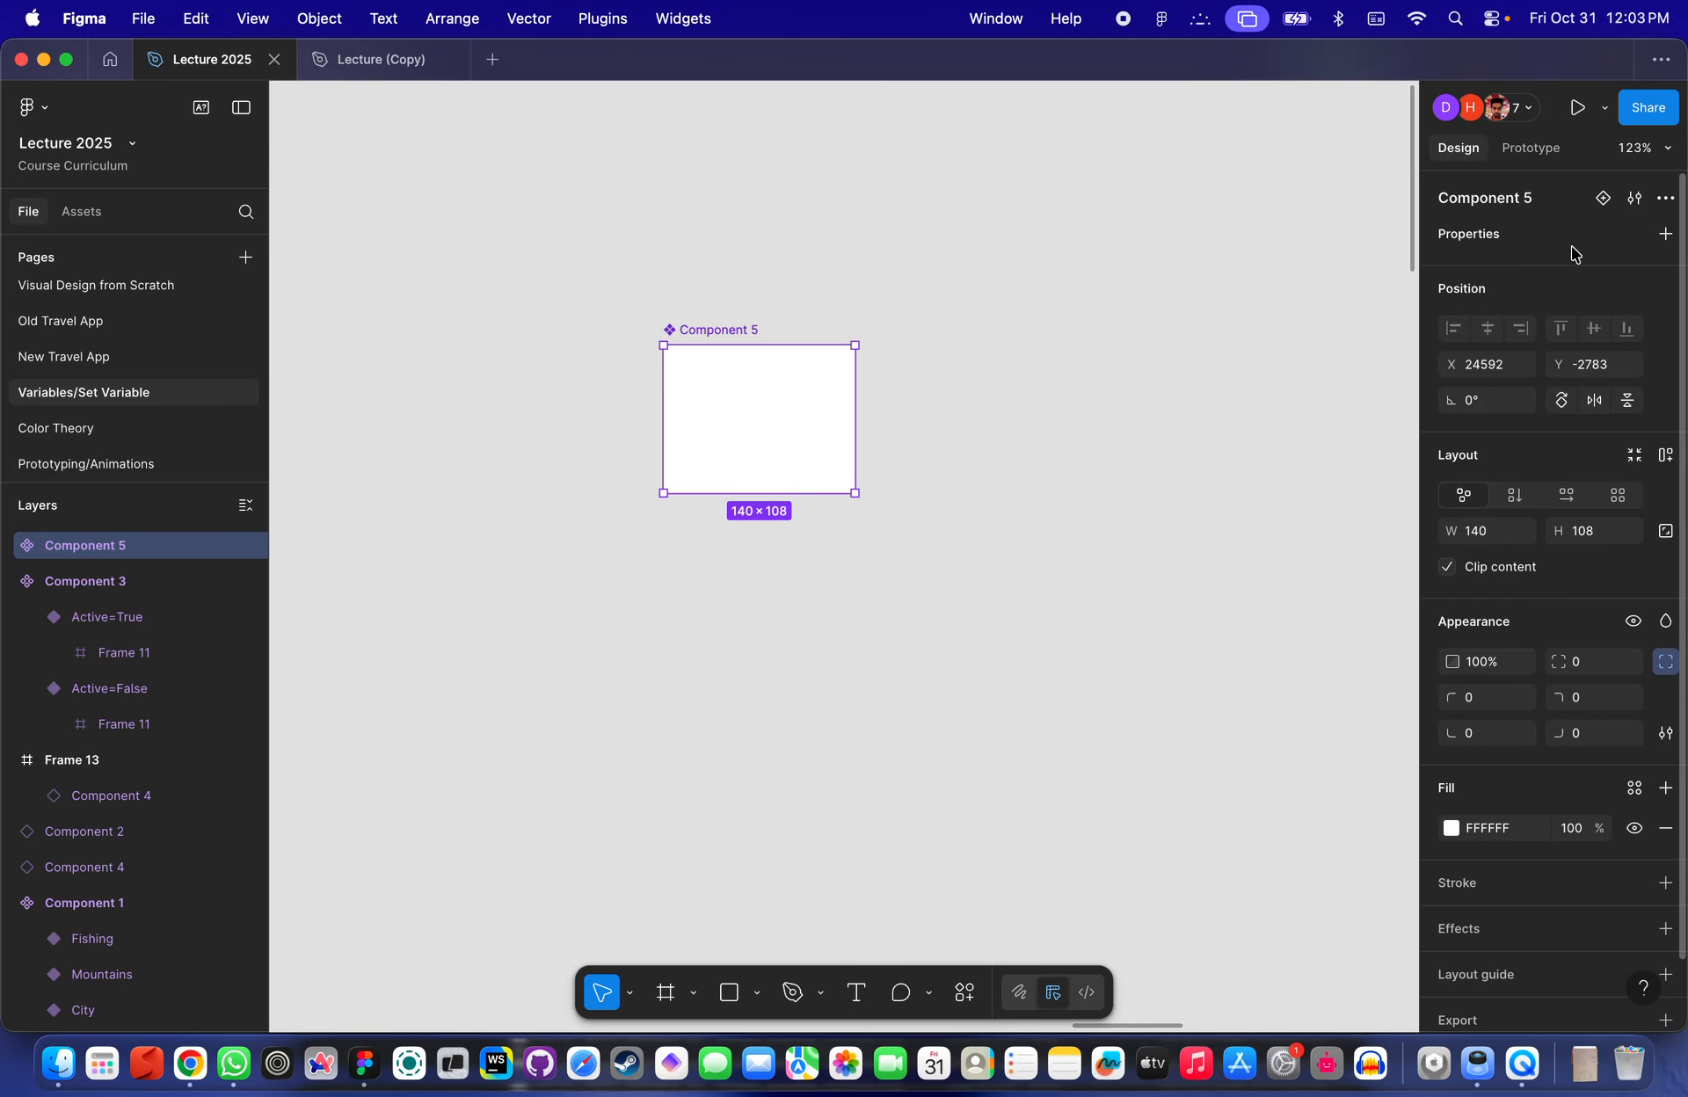
- Add a second variant to the Component 5 set and select the whole set
{"action": "left_click", "coordinate": [1601, 200]}
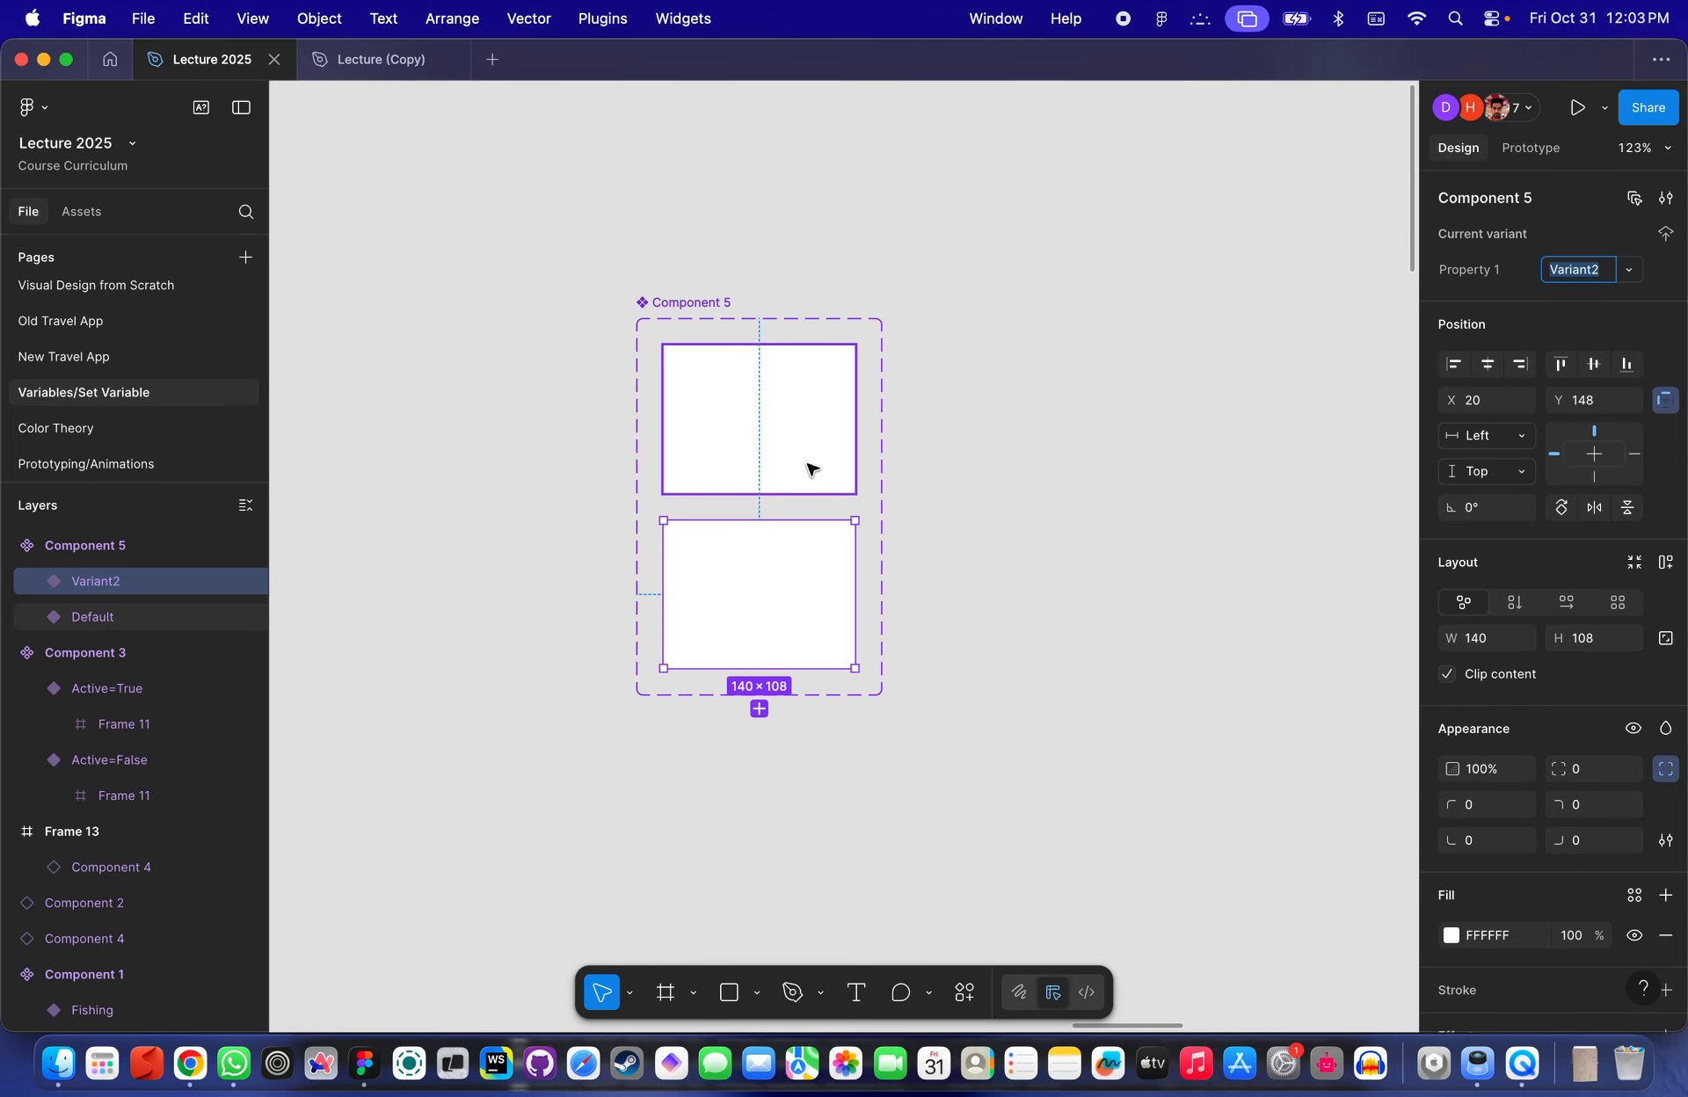
{"action": "left_click", "coordinate": [773, 446]}
{"action": "left_click", "coordinate": [791, 592]}
{"action": "left_click", "coordinate": [791, 437]}
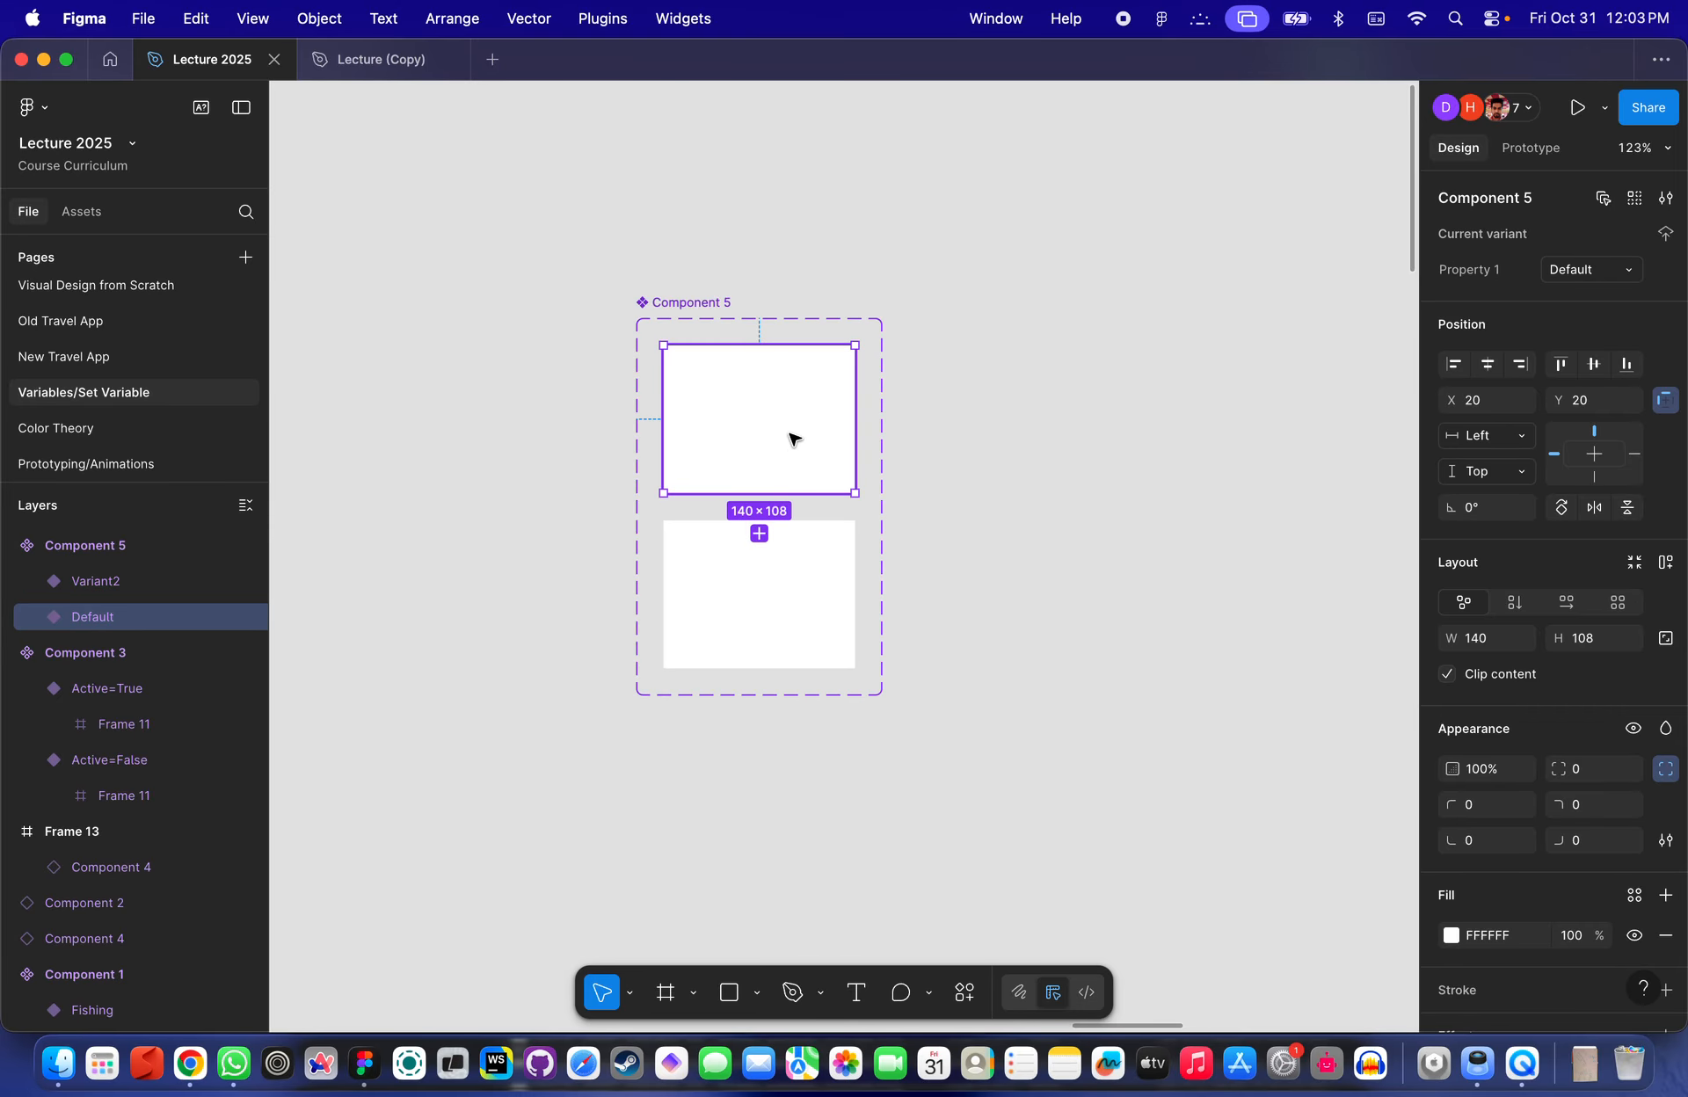
{"action": "left_click", "coordinate": [777, 576]}
{"action": "left_click", "coordinate": [692, 304]}
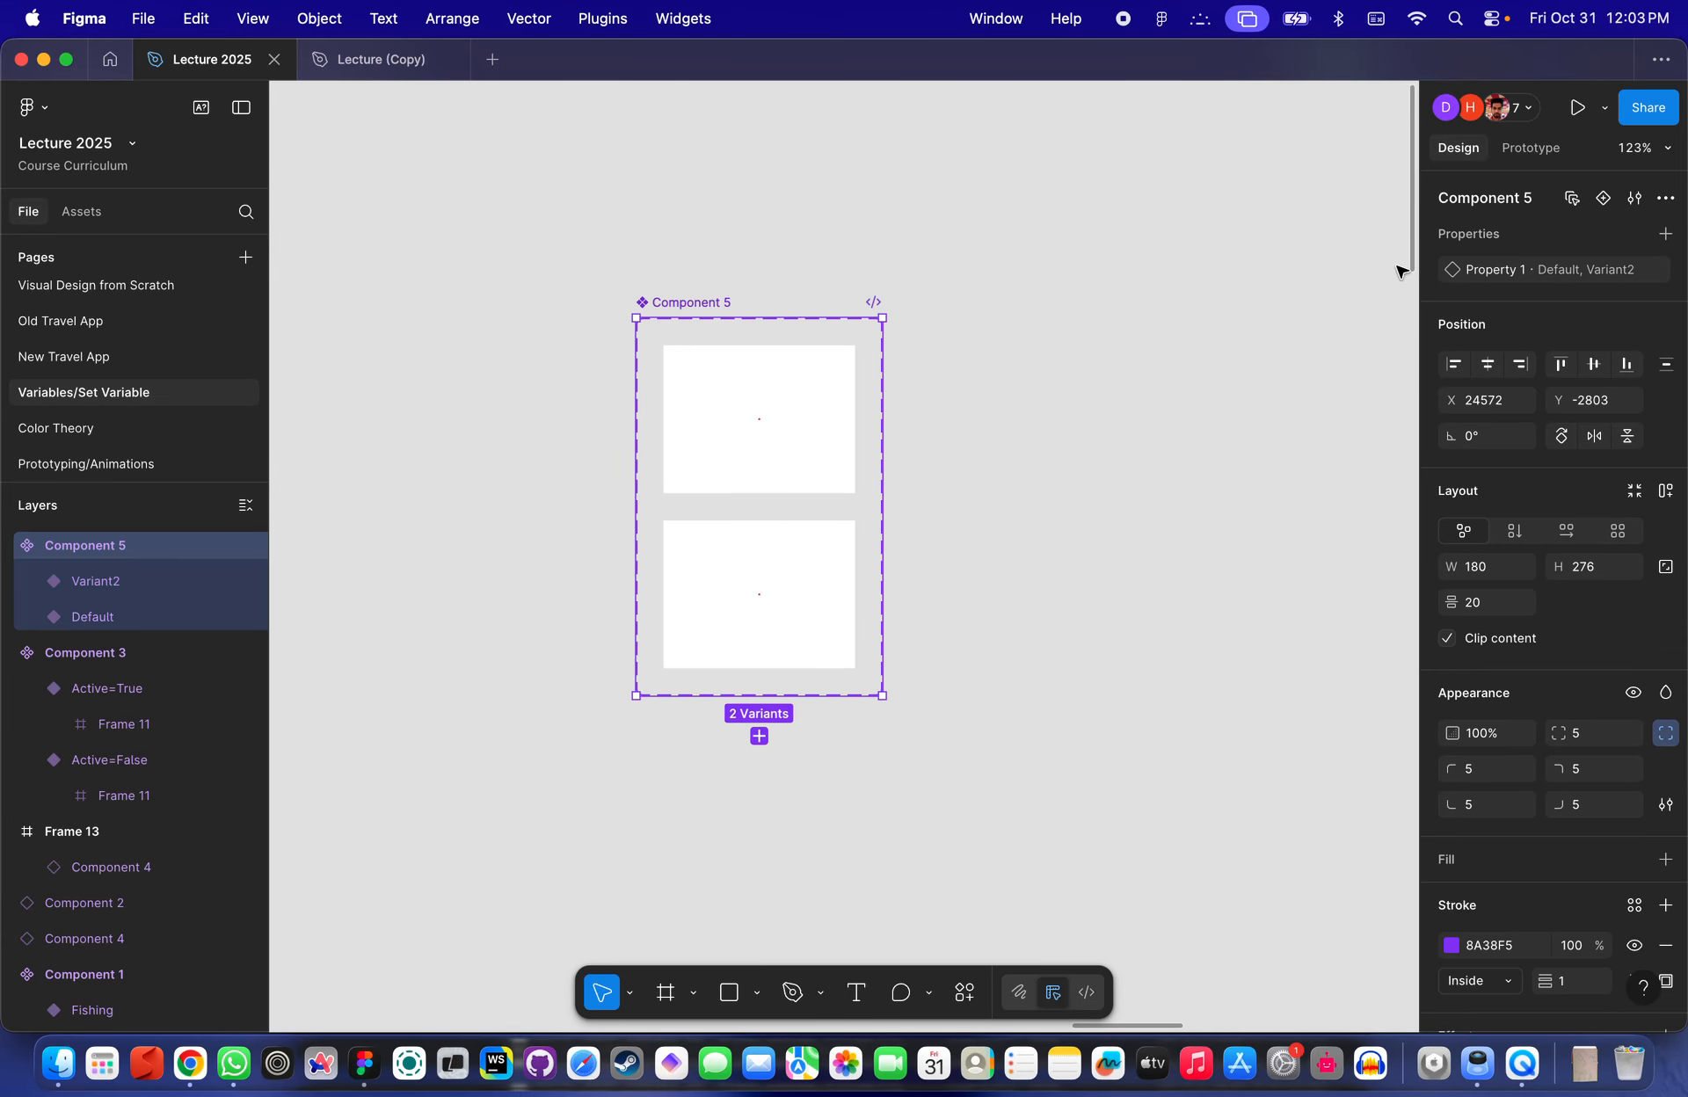
- Add a boolean component property named test with value True to the Component 5 set
{"action": "left_click", "coordinate": [1665, 233]}
{"action": "left_click", "coordinate": [1528, 355]}
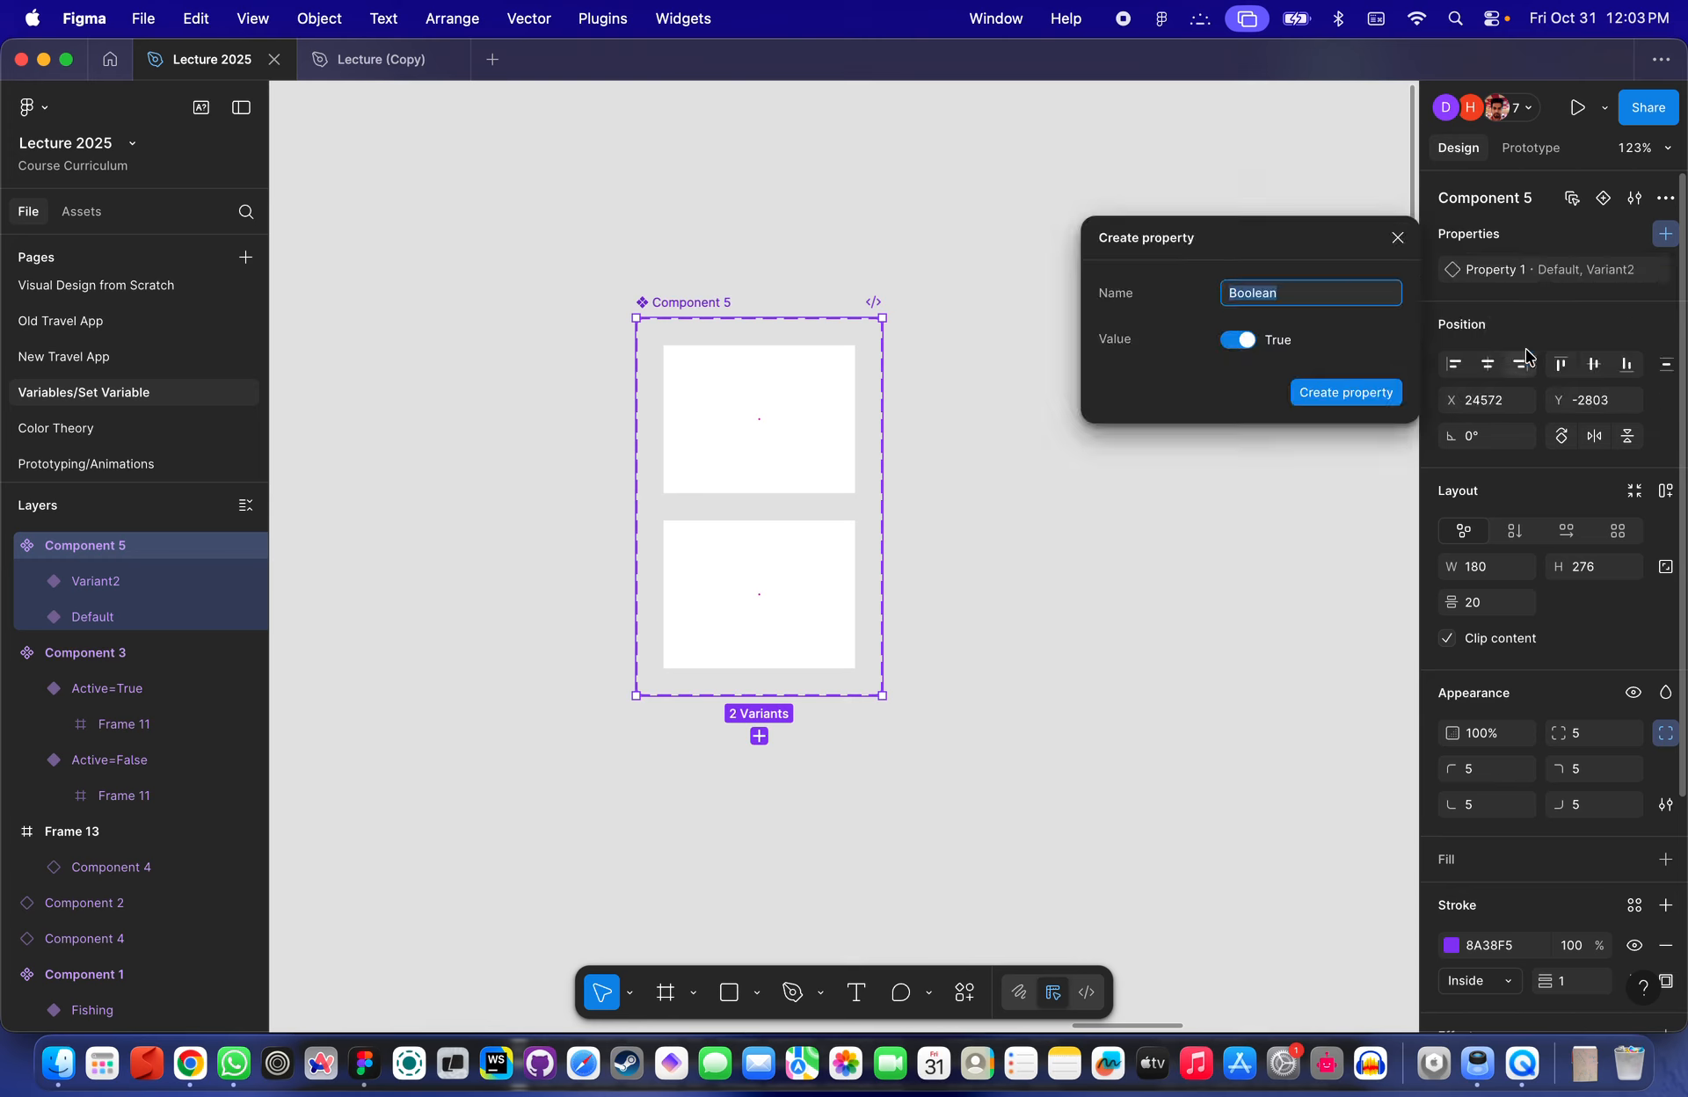
{"action": "type", "text": "test"}
{"action": "key", "text": "Return"}
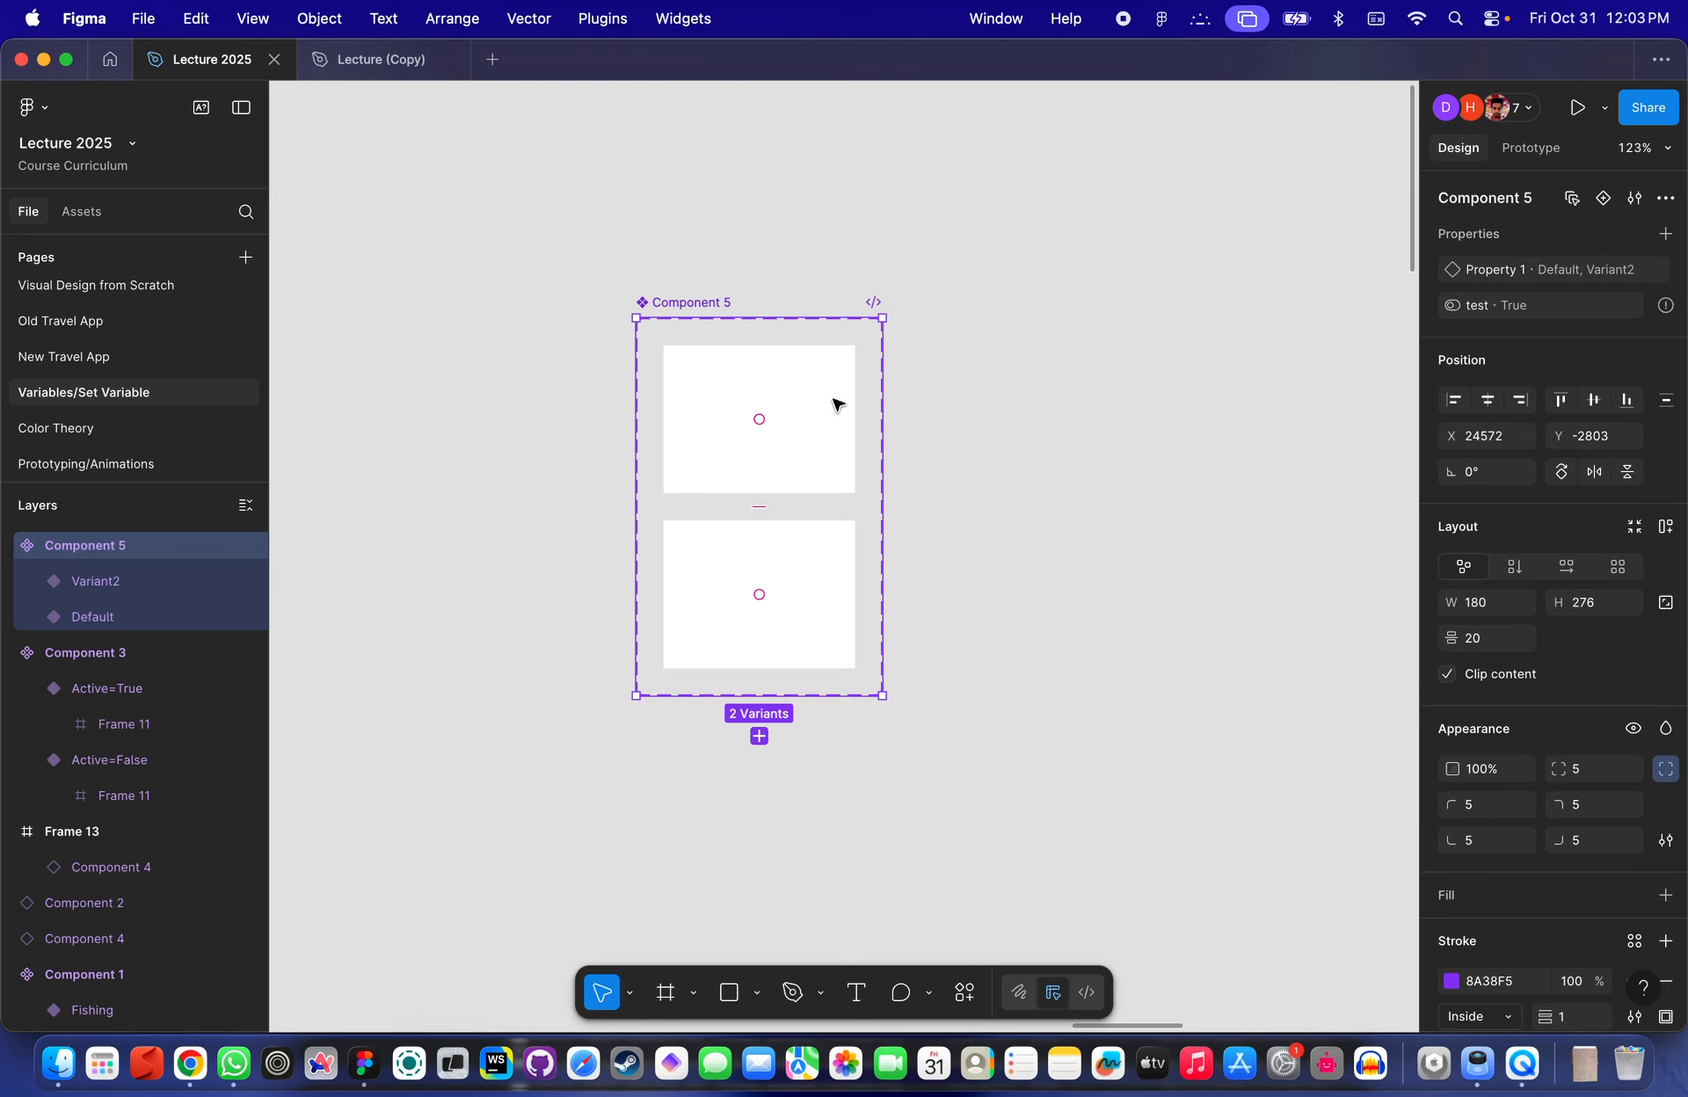
- Add a third variant below the Default variant in the Component 5 set
{"action": "left_click", "coordinate": [831, 410]}
{"action": "left_click", "coordinate": [791, 554]}
{"action": "left_click", "coordinate": [885, 472]}
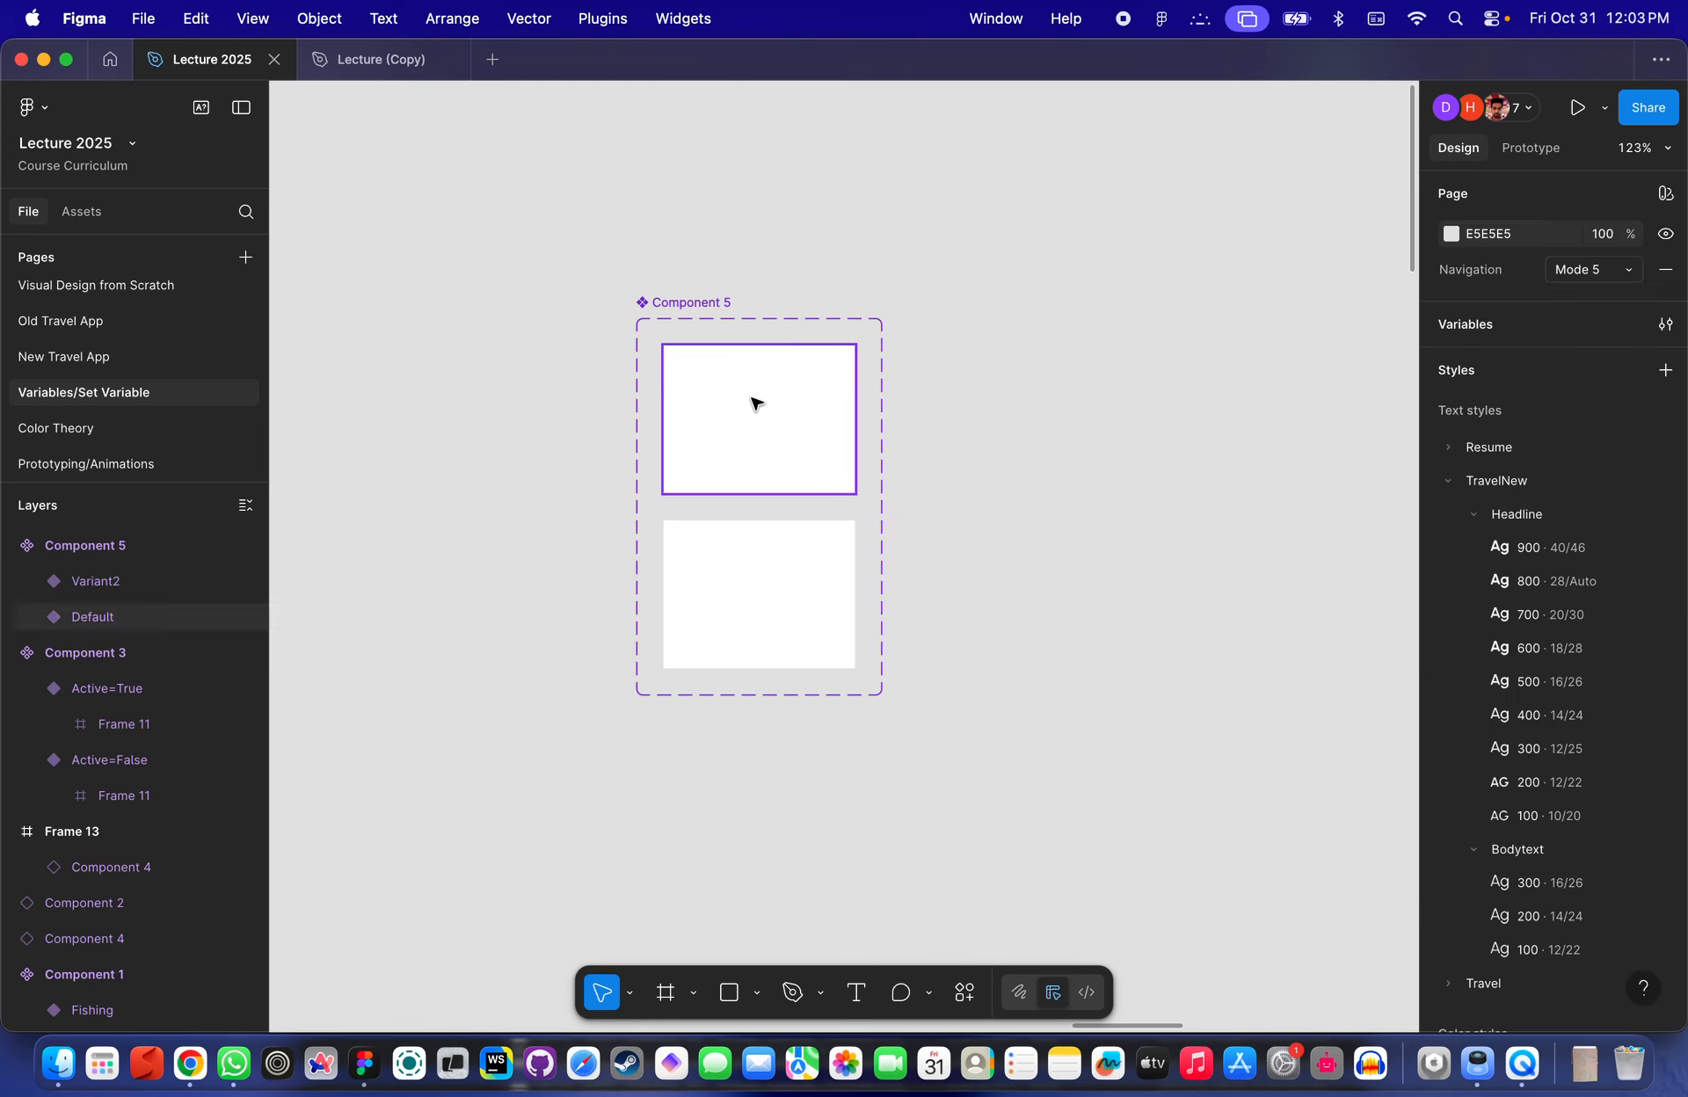
{"action": "left_click", "coordinate": [753, 403]}
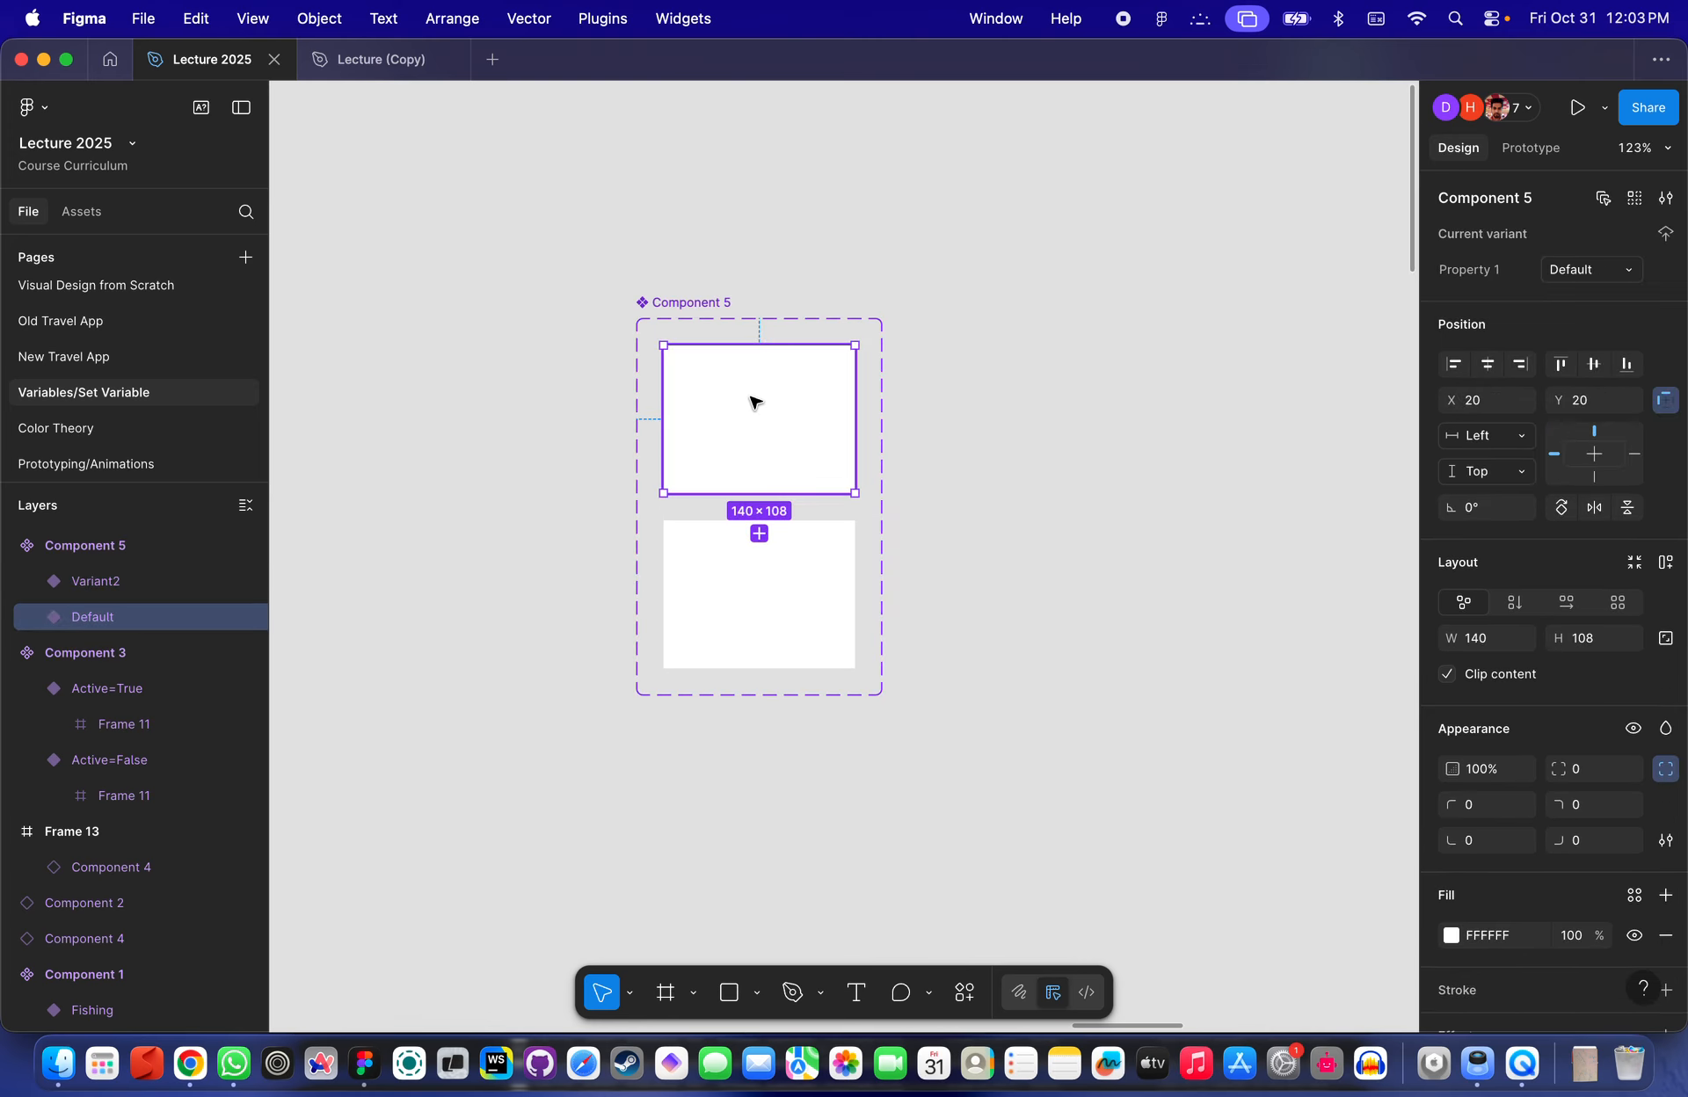
{"action": "left_click", "coordinate": [796, 571]}
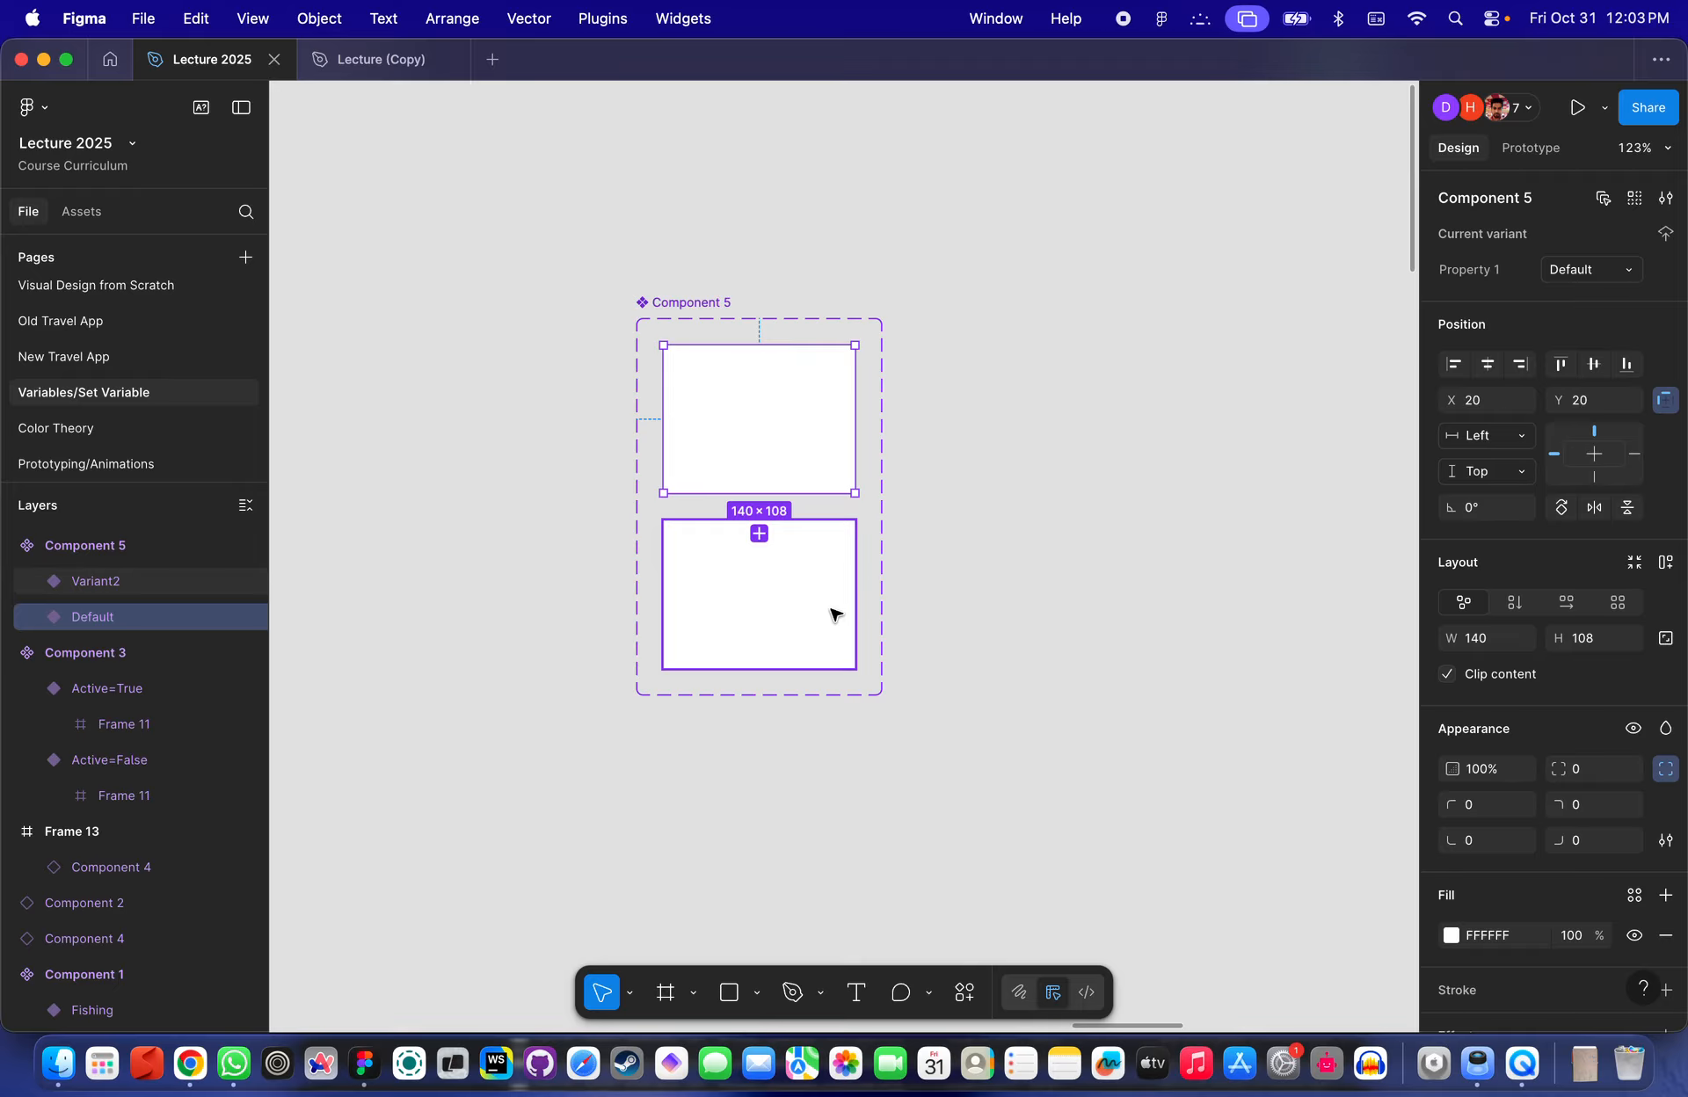
{"action": "left_click", "coordinate": [831, 422]}
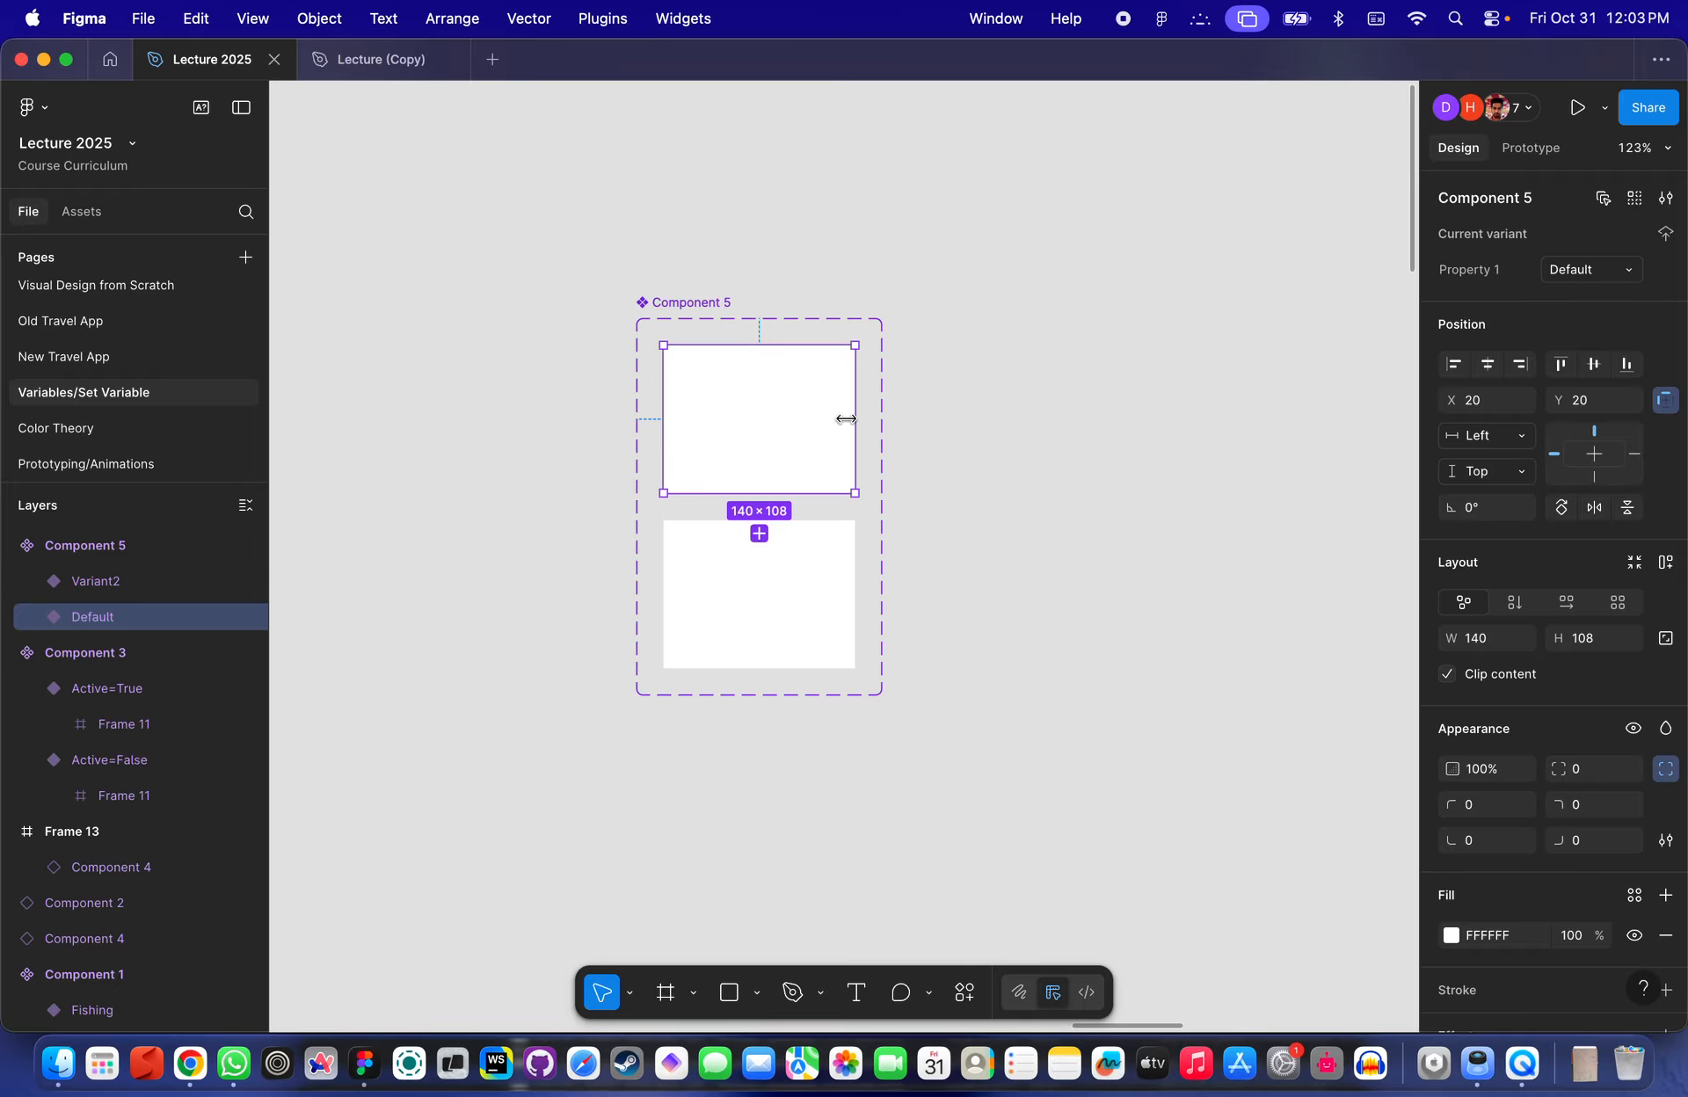
{"action": "left_click", "coordinate": [759, 534]}
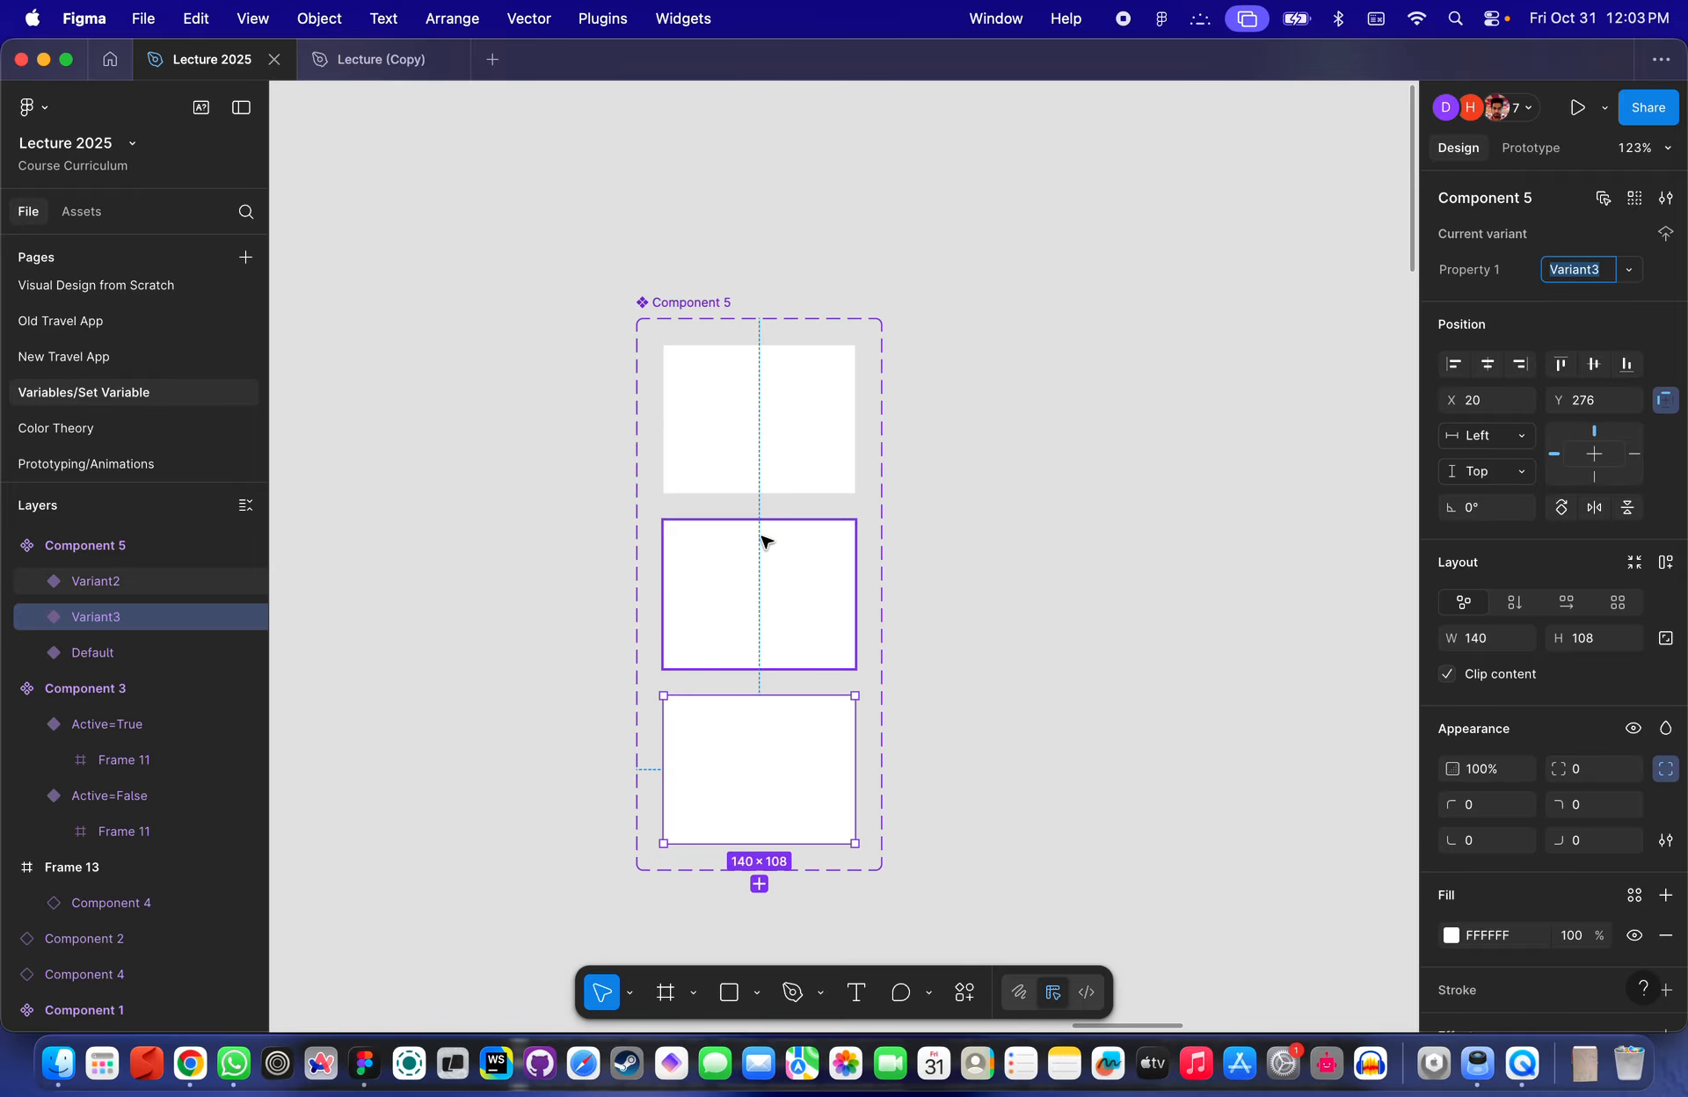
- Examine the variants of Component 5 and the set's properties one after another
{"action": "left_click", "coordinate": [929, 565]}
{"action": "left_click", "coordinate": [765, 440]}
{"action": "left_click", "coordinate": [757, 614]}
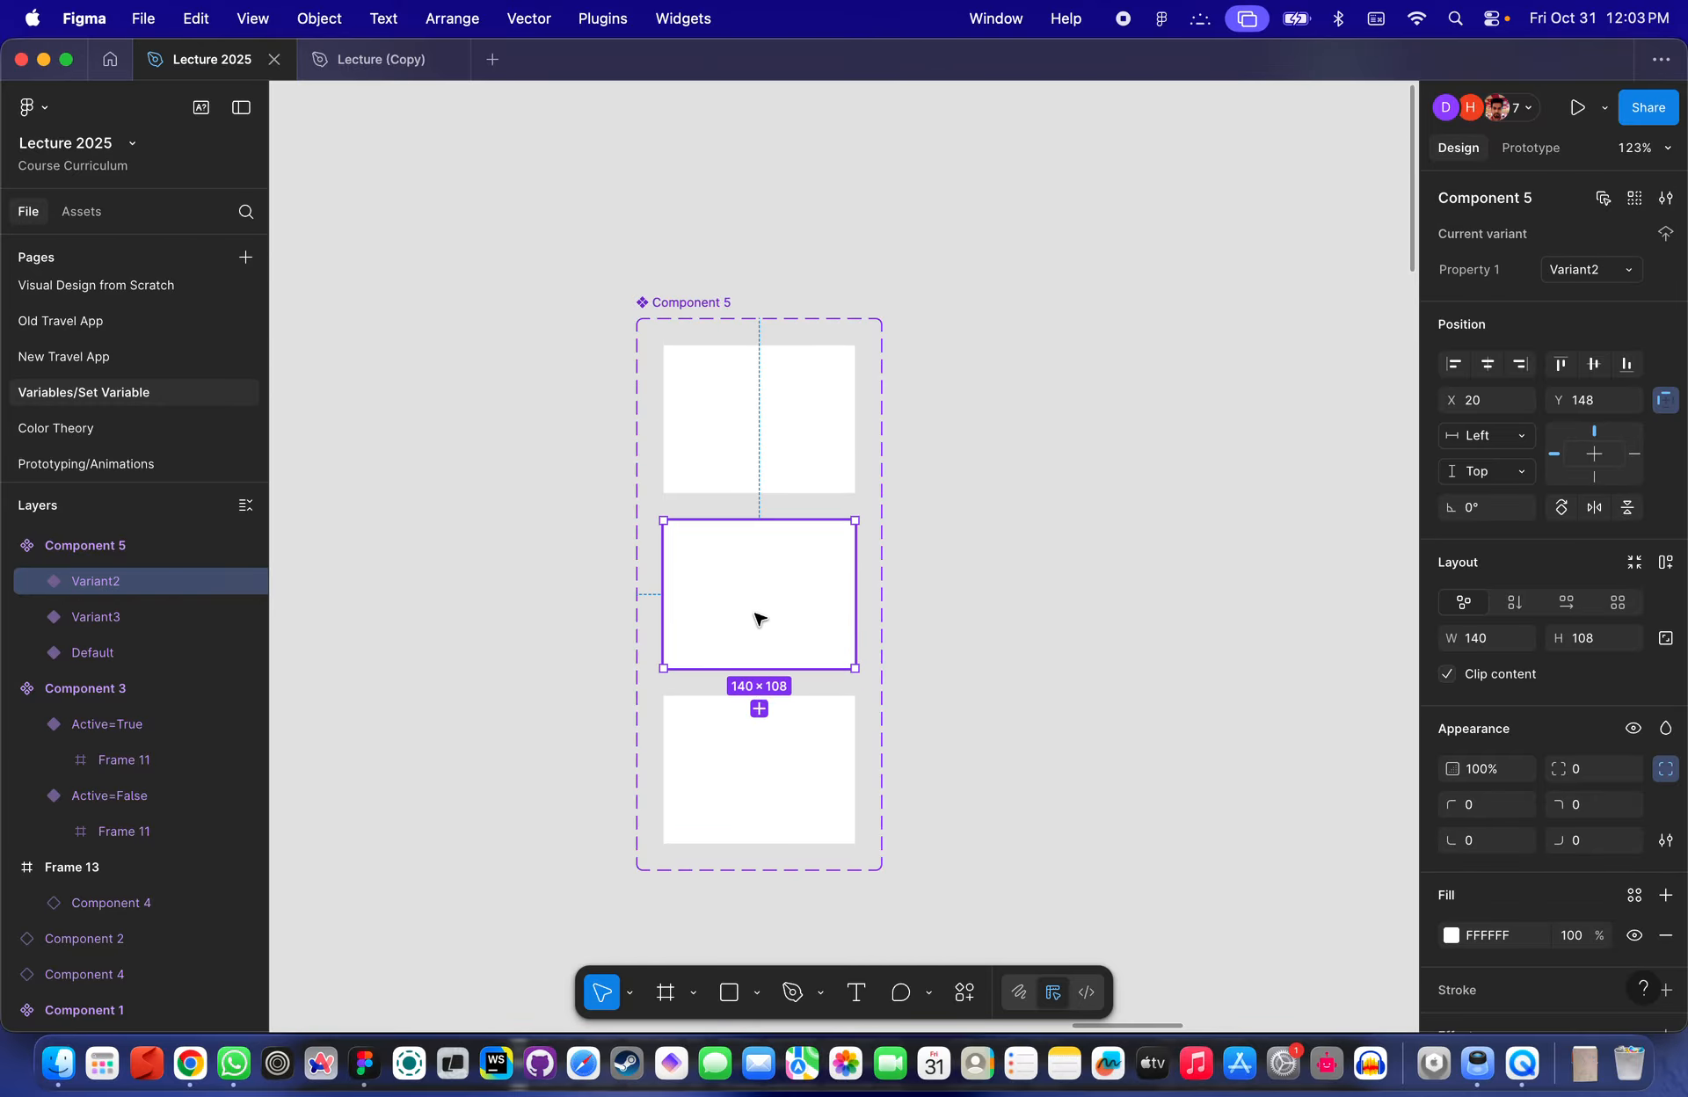
{"action": "left_click", "coordinate": [758, 708]}
{"action": "left_click", "coordinate": [799, 482]}
{"action": "left_click", "coordinate": [794, 583]}
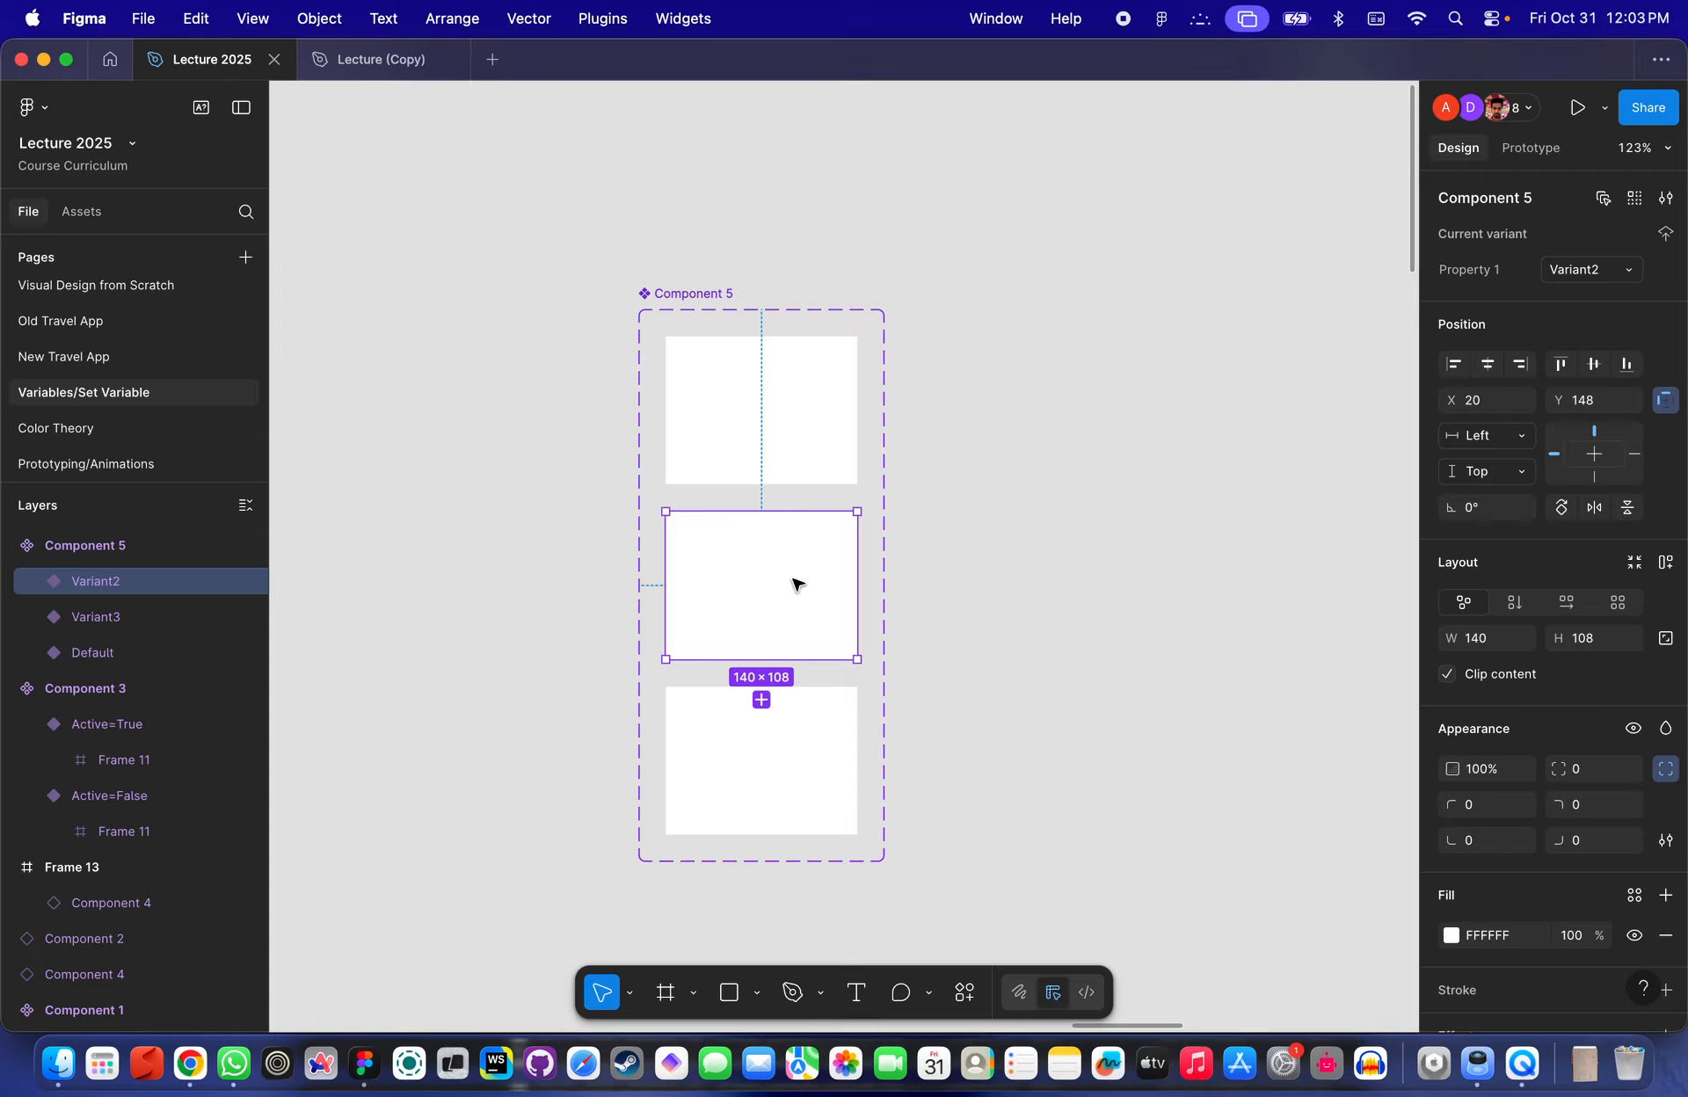
{"action": "scroll", "coordinate": [794, 581], "scroll_direction": "down", "scroll_amount": 5}
{"action": "scroll", "coordinate": [794, 582], "scroll_direction": "left", "scroll_amount": 2}
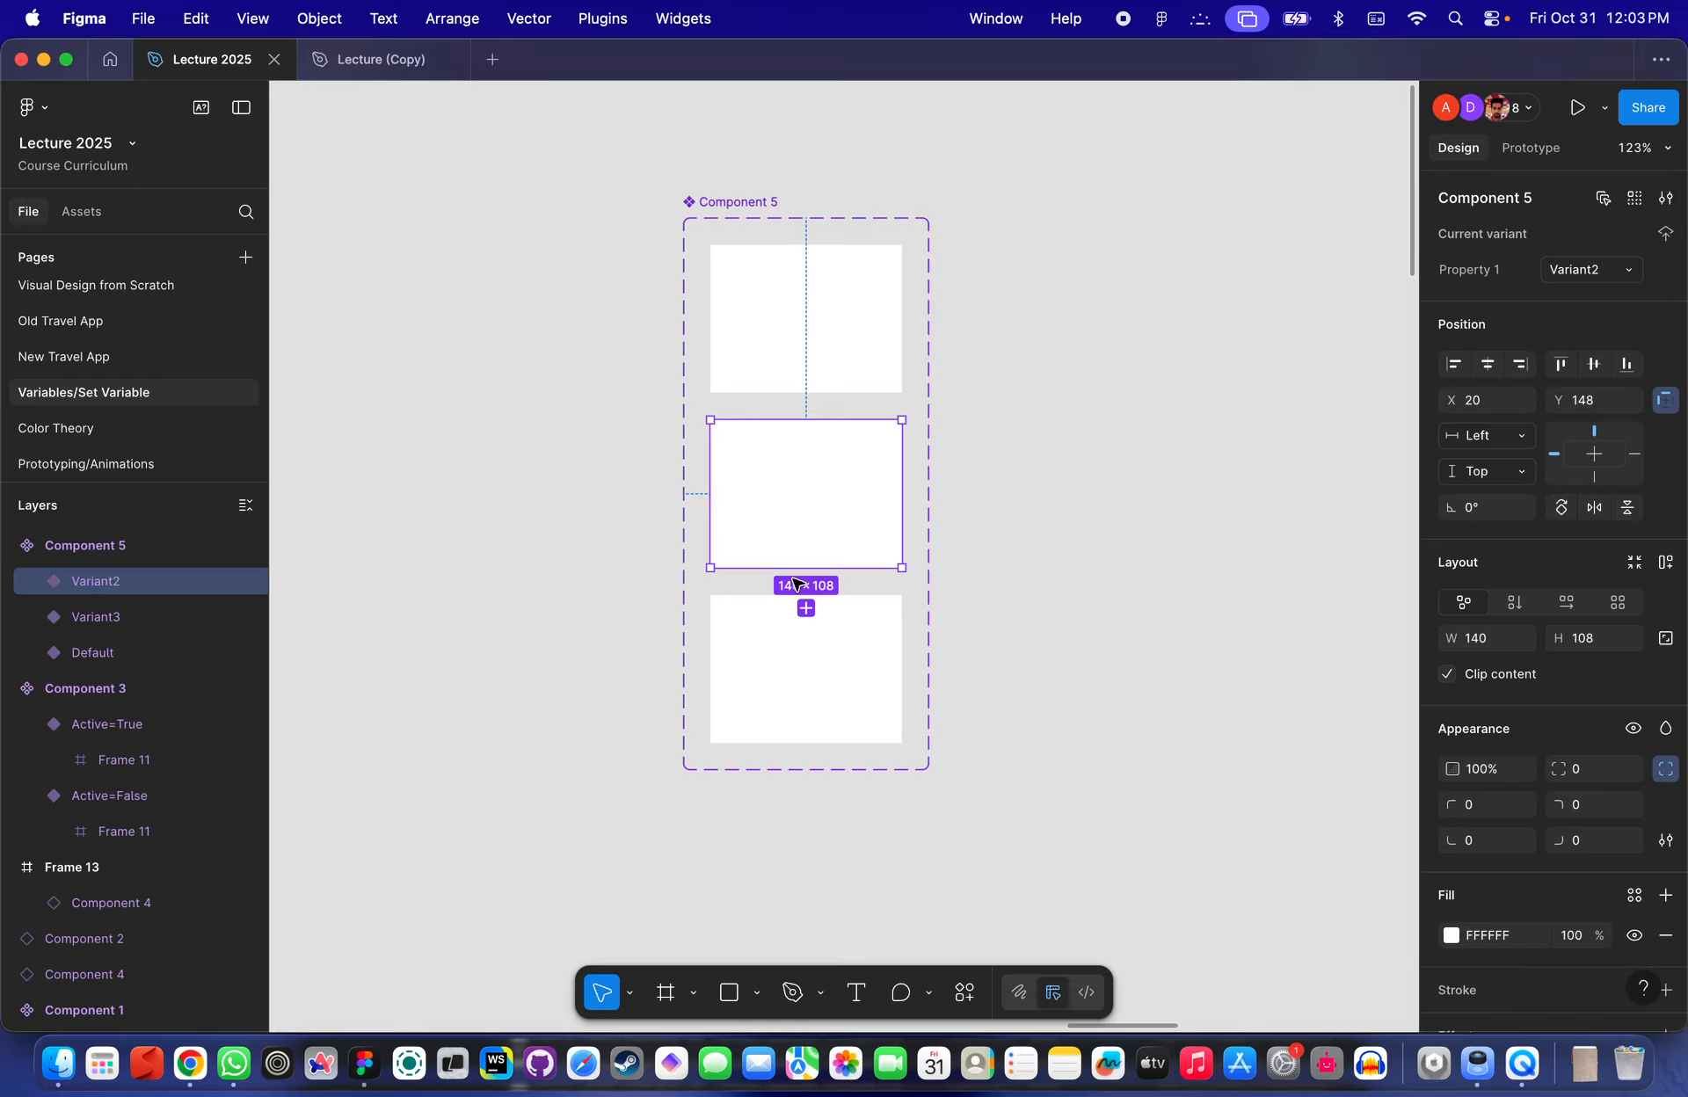
{"action": "left_click", "coordinate": [821, 387]}
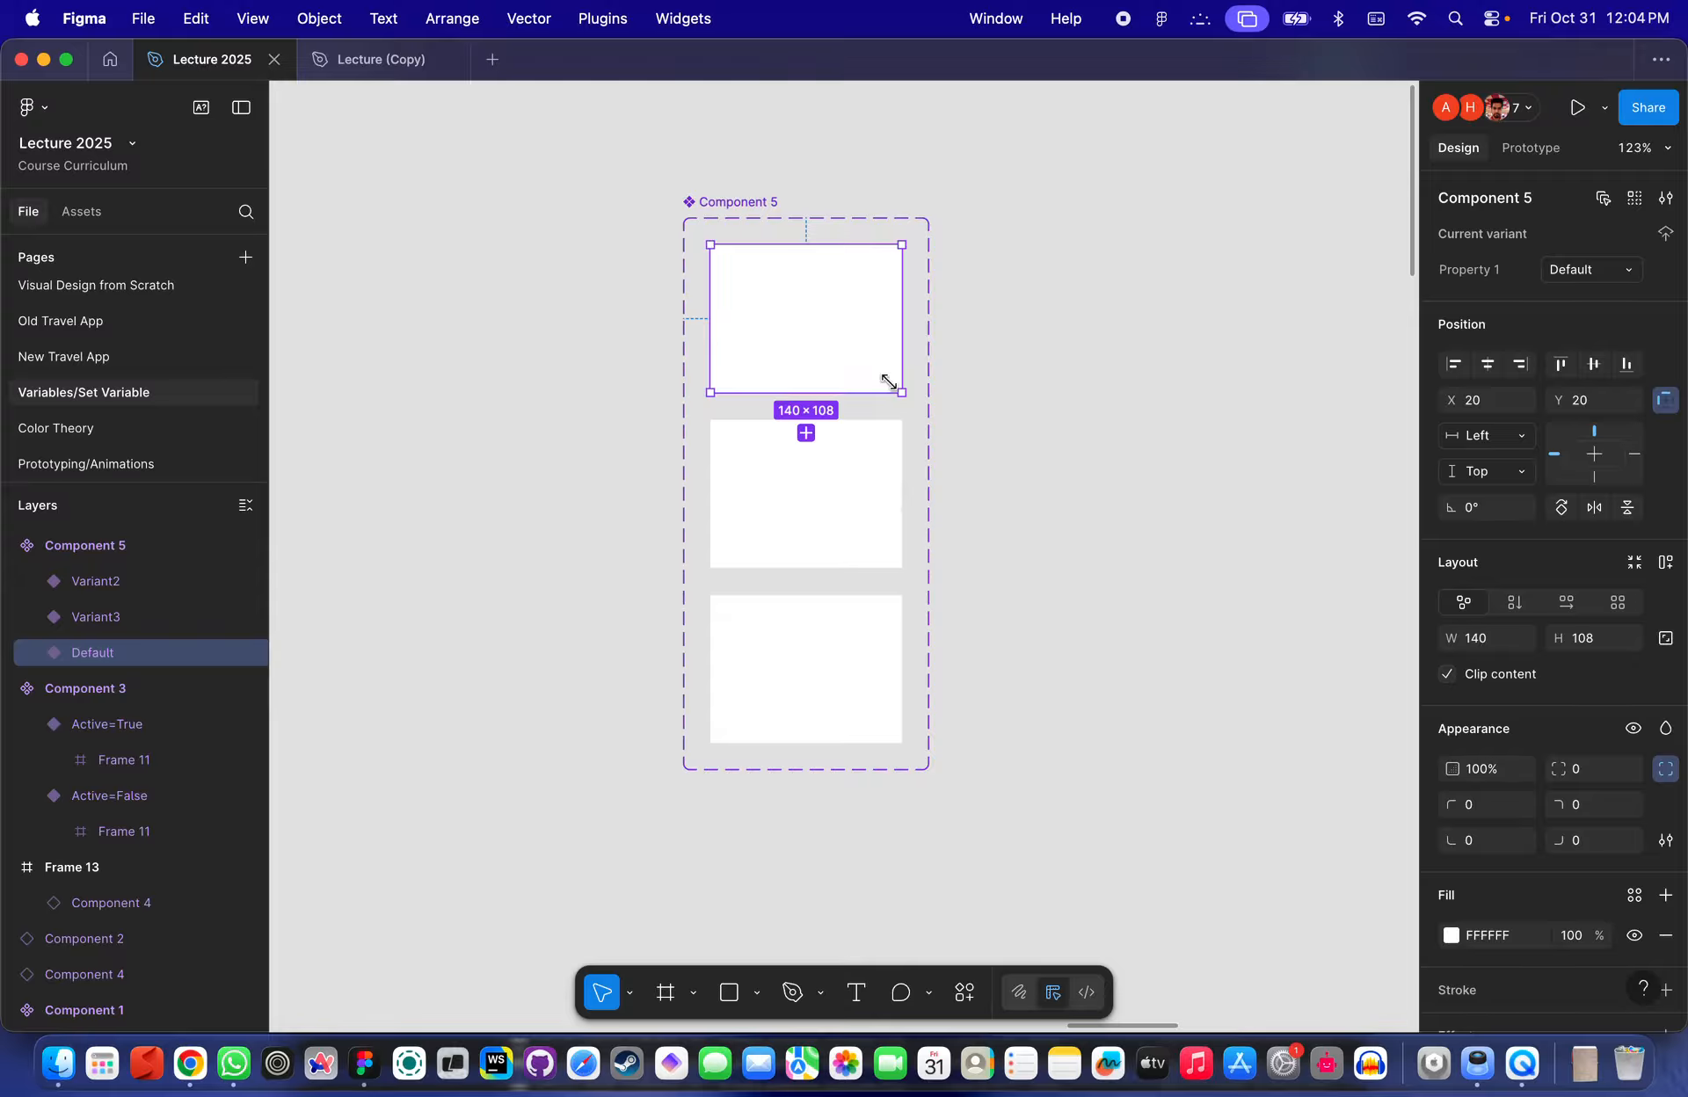
{"action": "left_click", "coordinate": [835, 466]}
{"action": "left_click", "coordinate": [803, 330]}
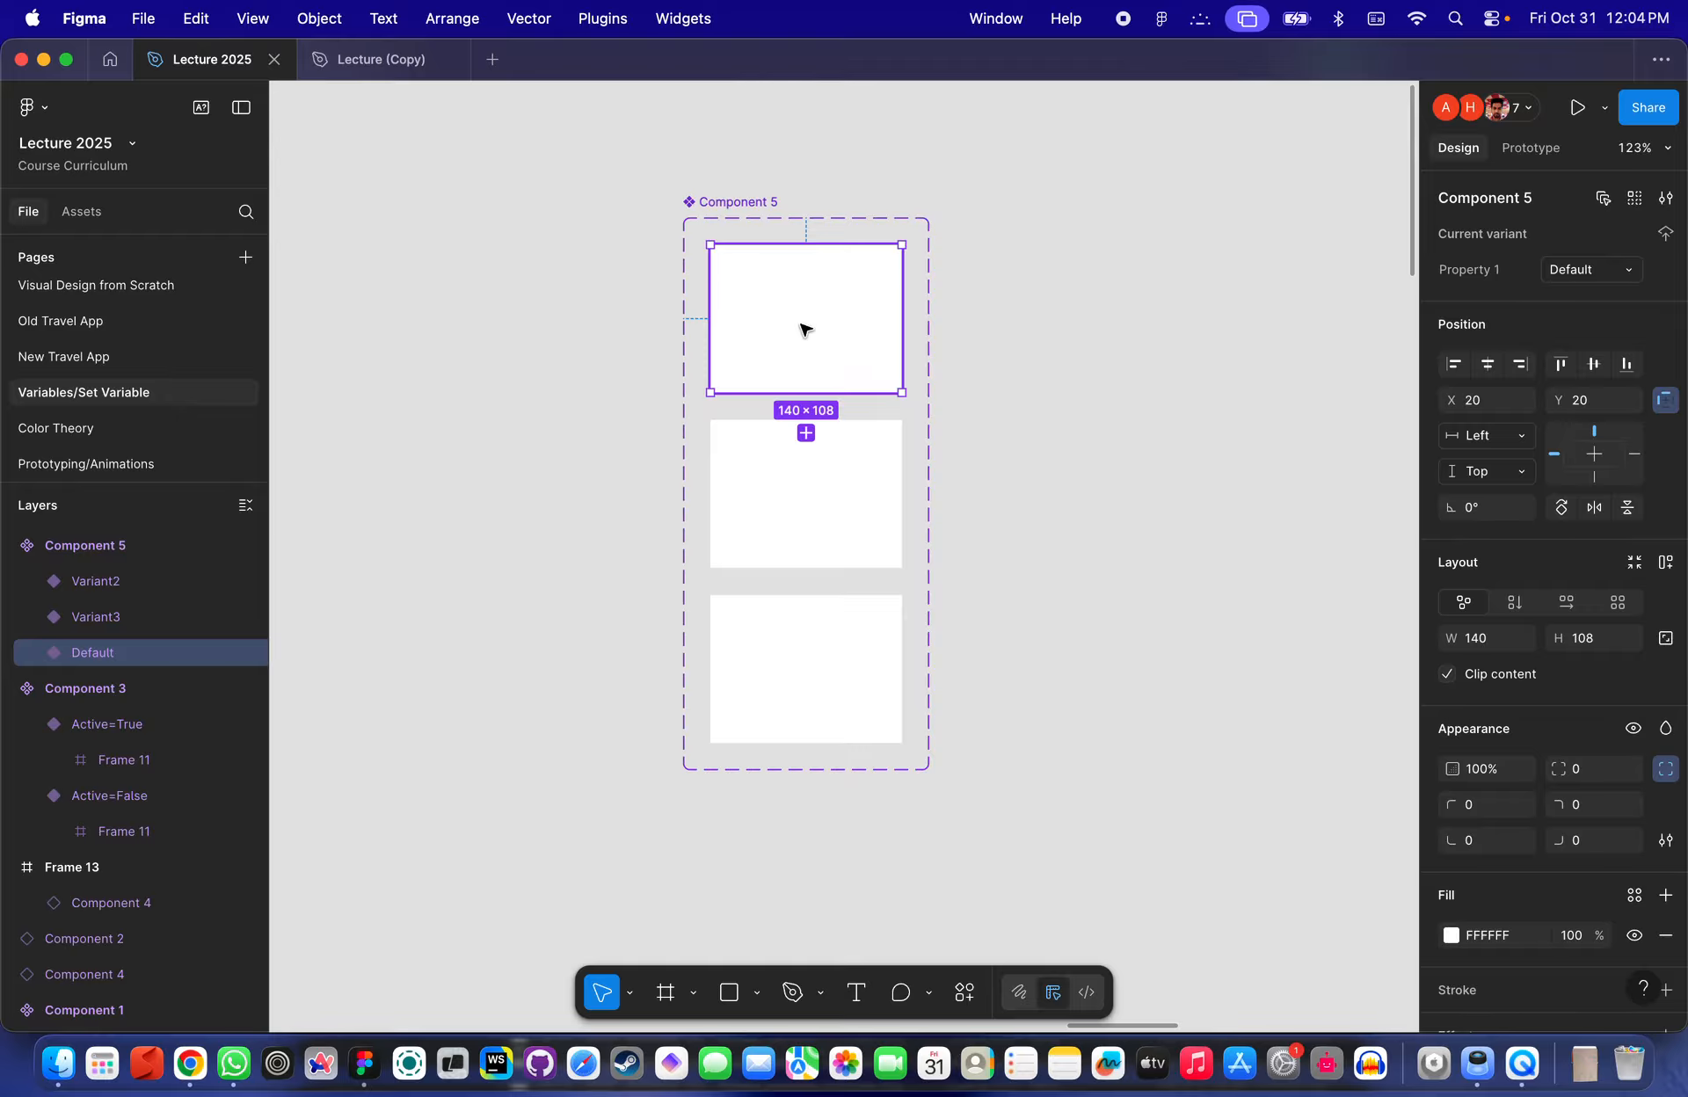
{"action": "left_click", "coordinate": [737, 201]}
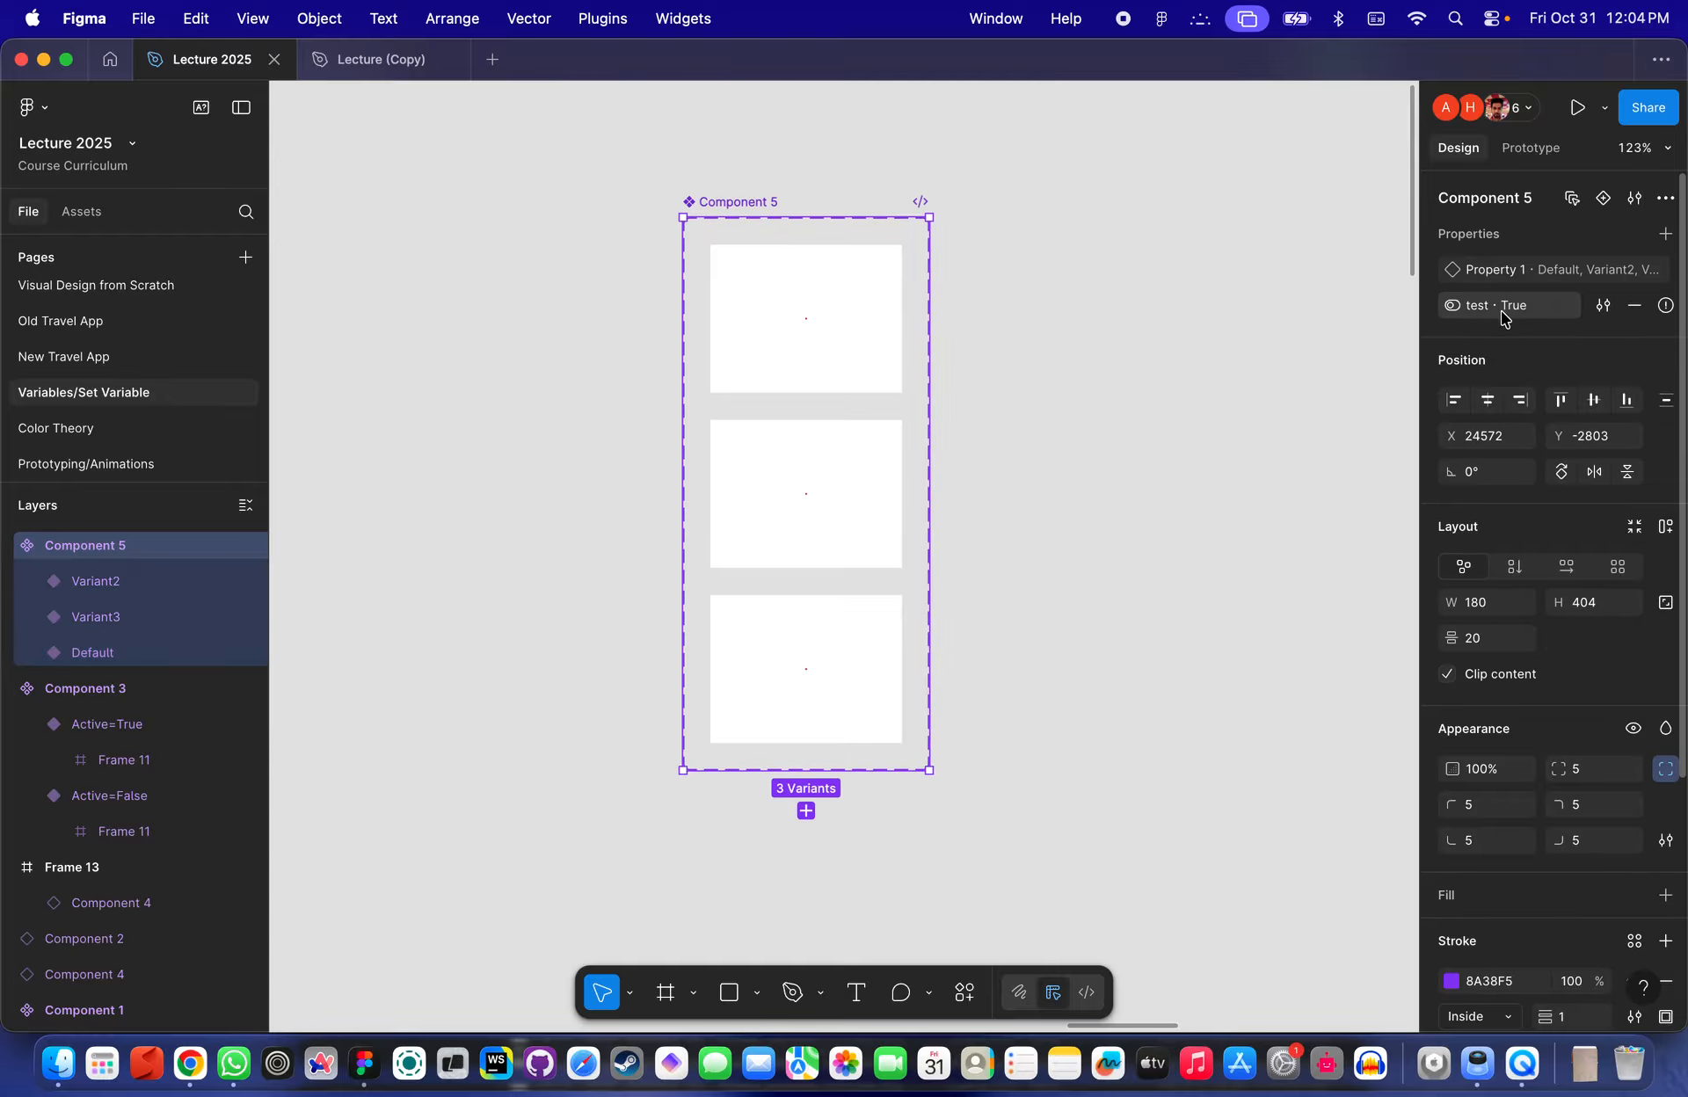
{"action": "left_click", "coordinate": [866, 357]}
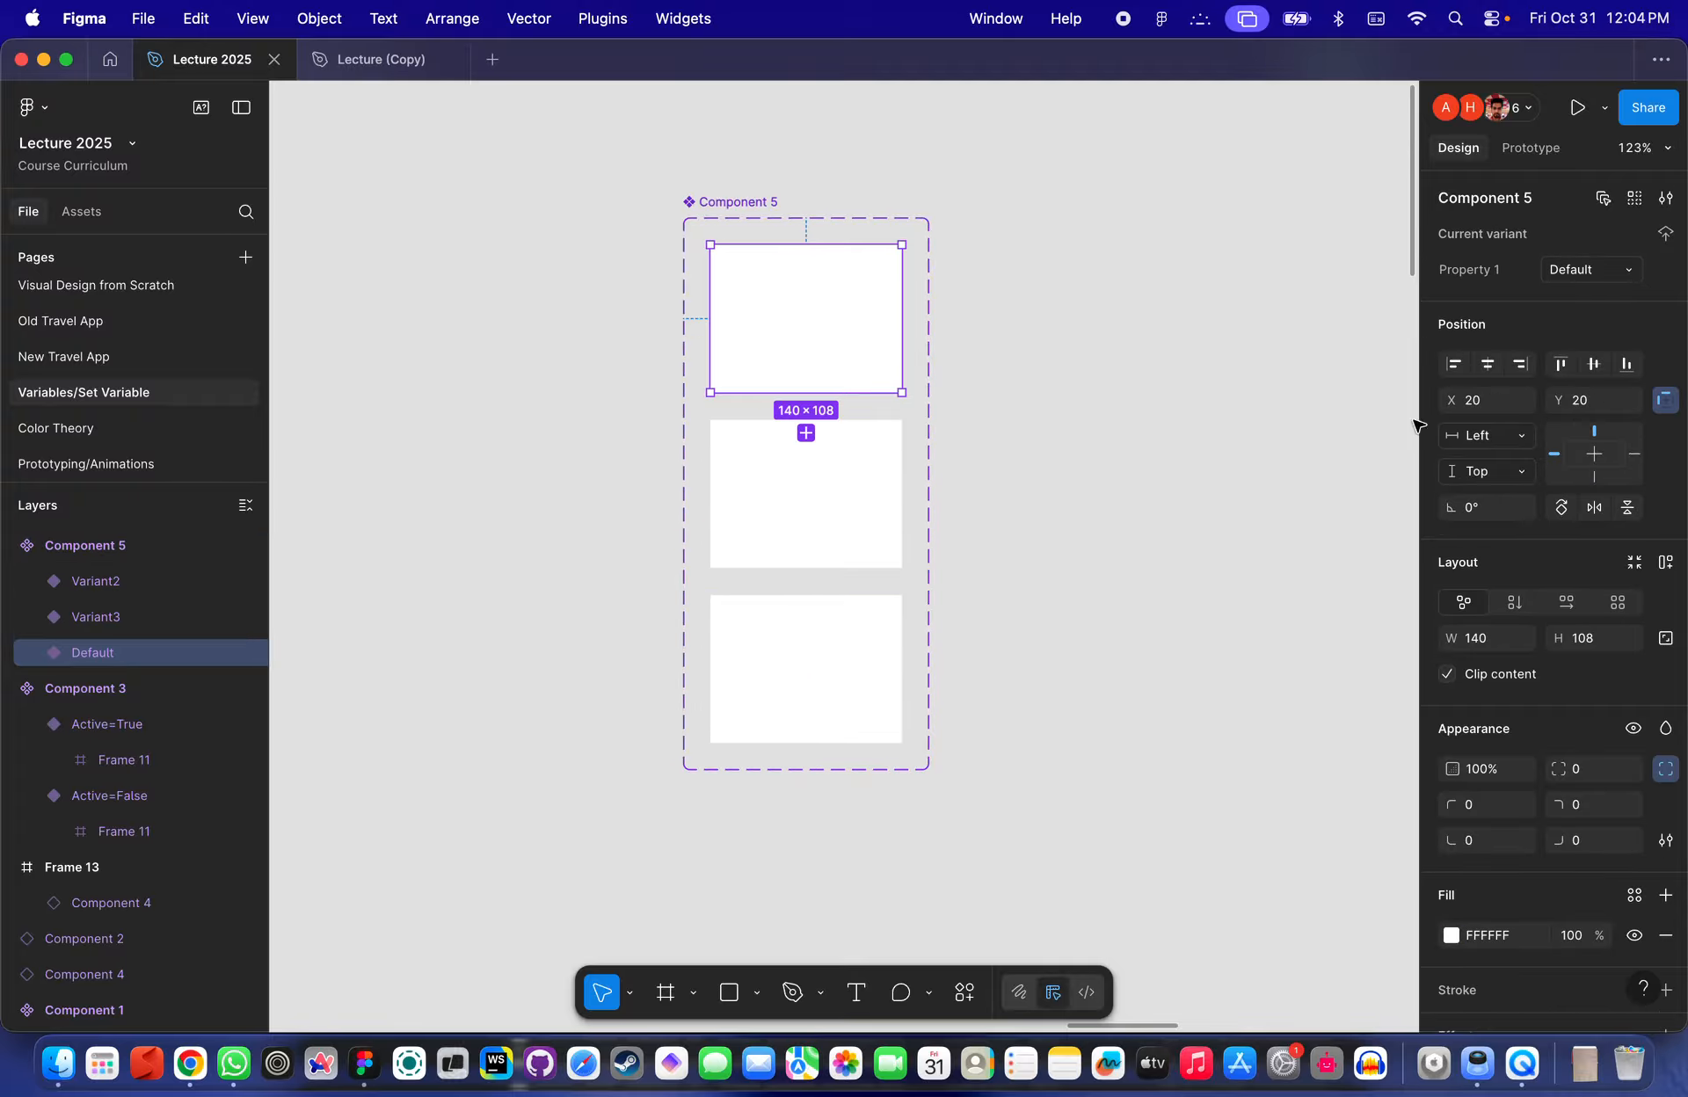
- Review the component configuration of the Default variant and the set's property list
{"action": "left_click", "coordinate": [1668, 198]}
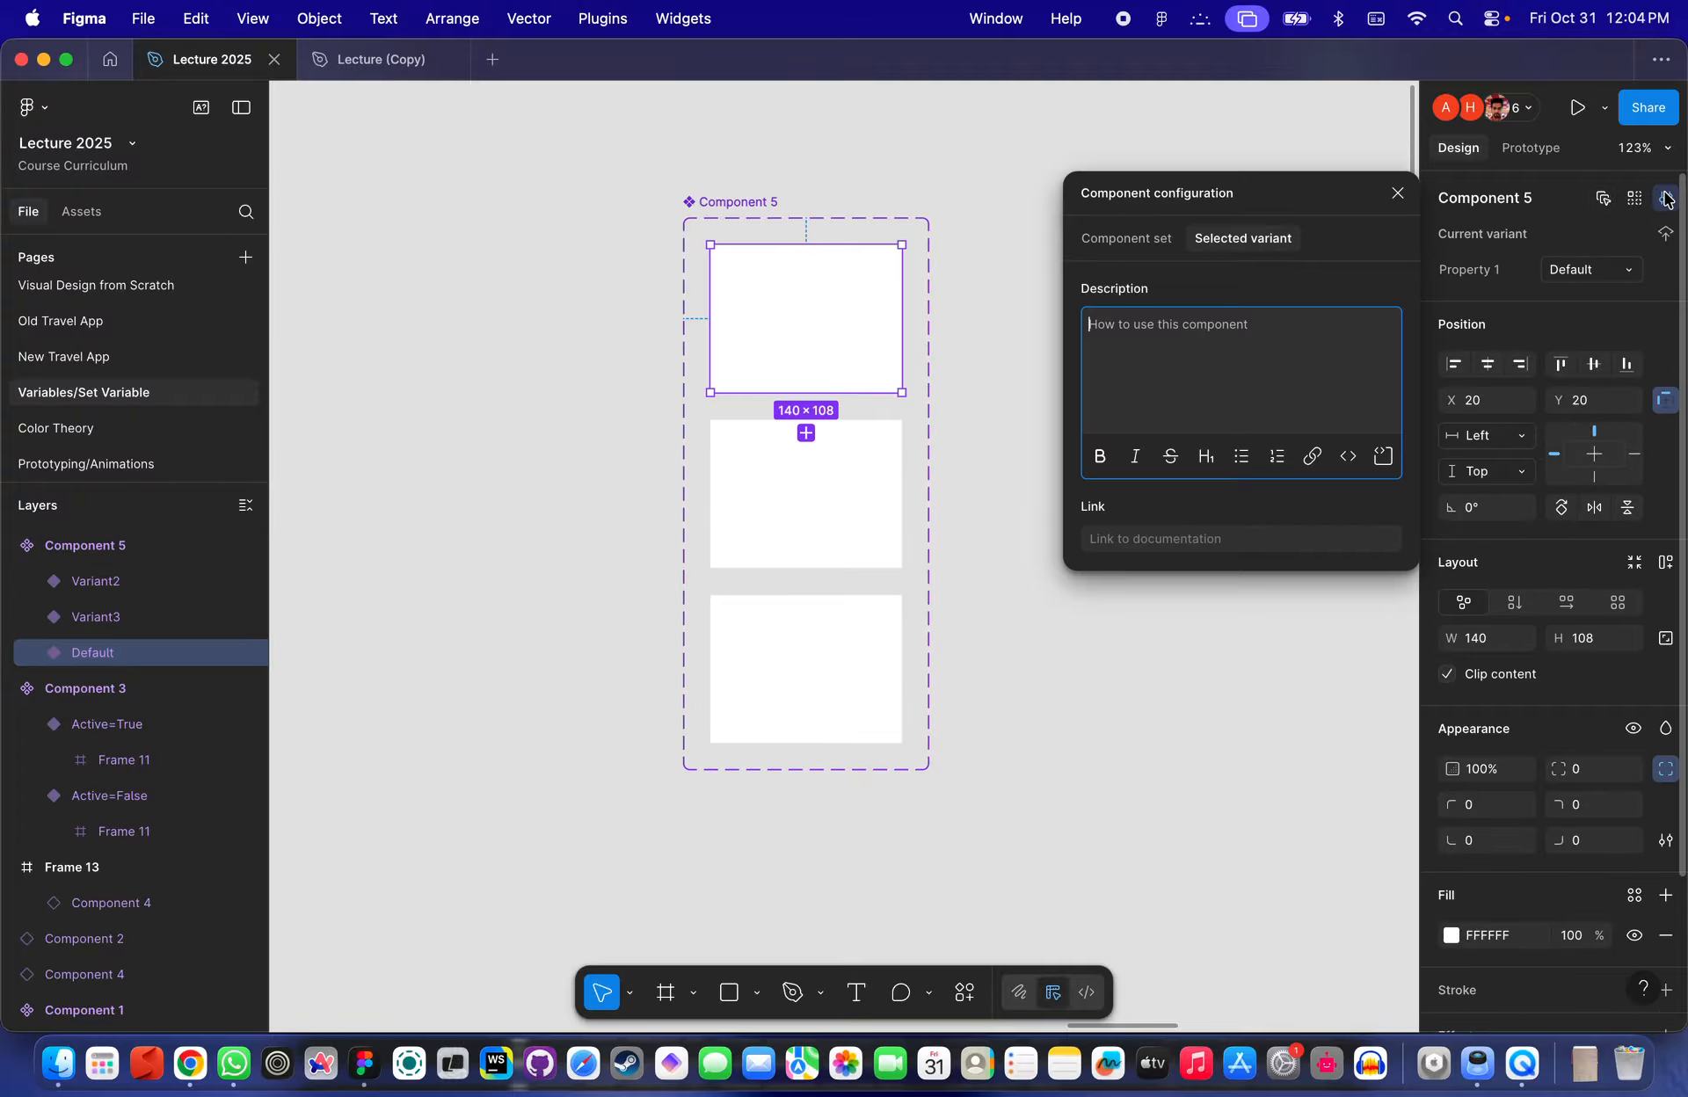
{"action": "left_click", "coordinate": [1668, 199]}
{"action": "left_click", "coordinate": [1058, 294]}
{"action": "left_click_drag", "start_coordinate": [515, 163], "coordinate": [1204, 921]}
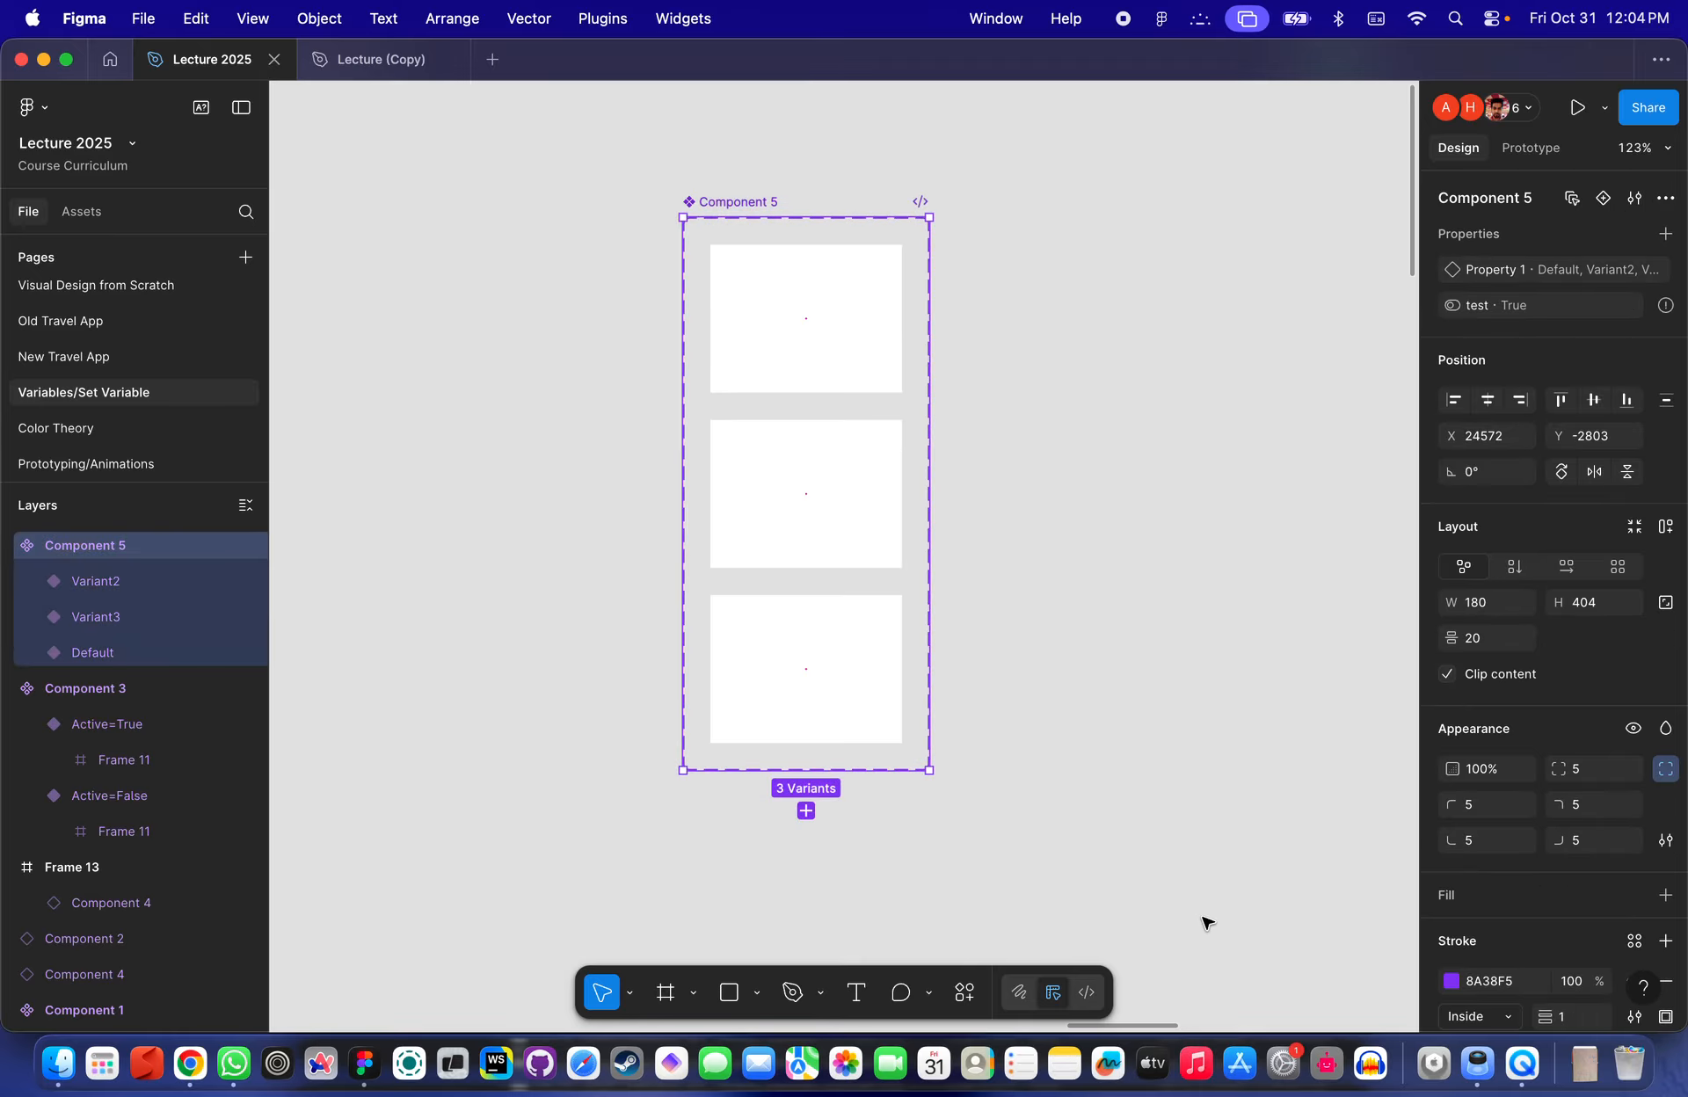
{"action": "left_click", "coordinate": [972, 302]}
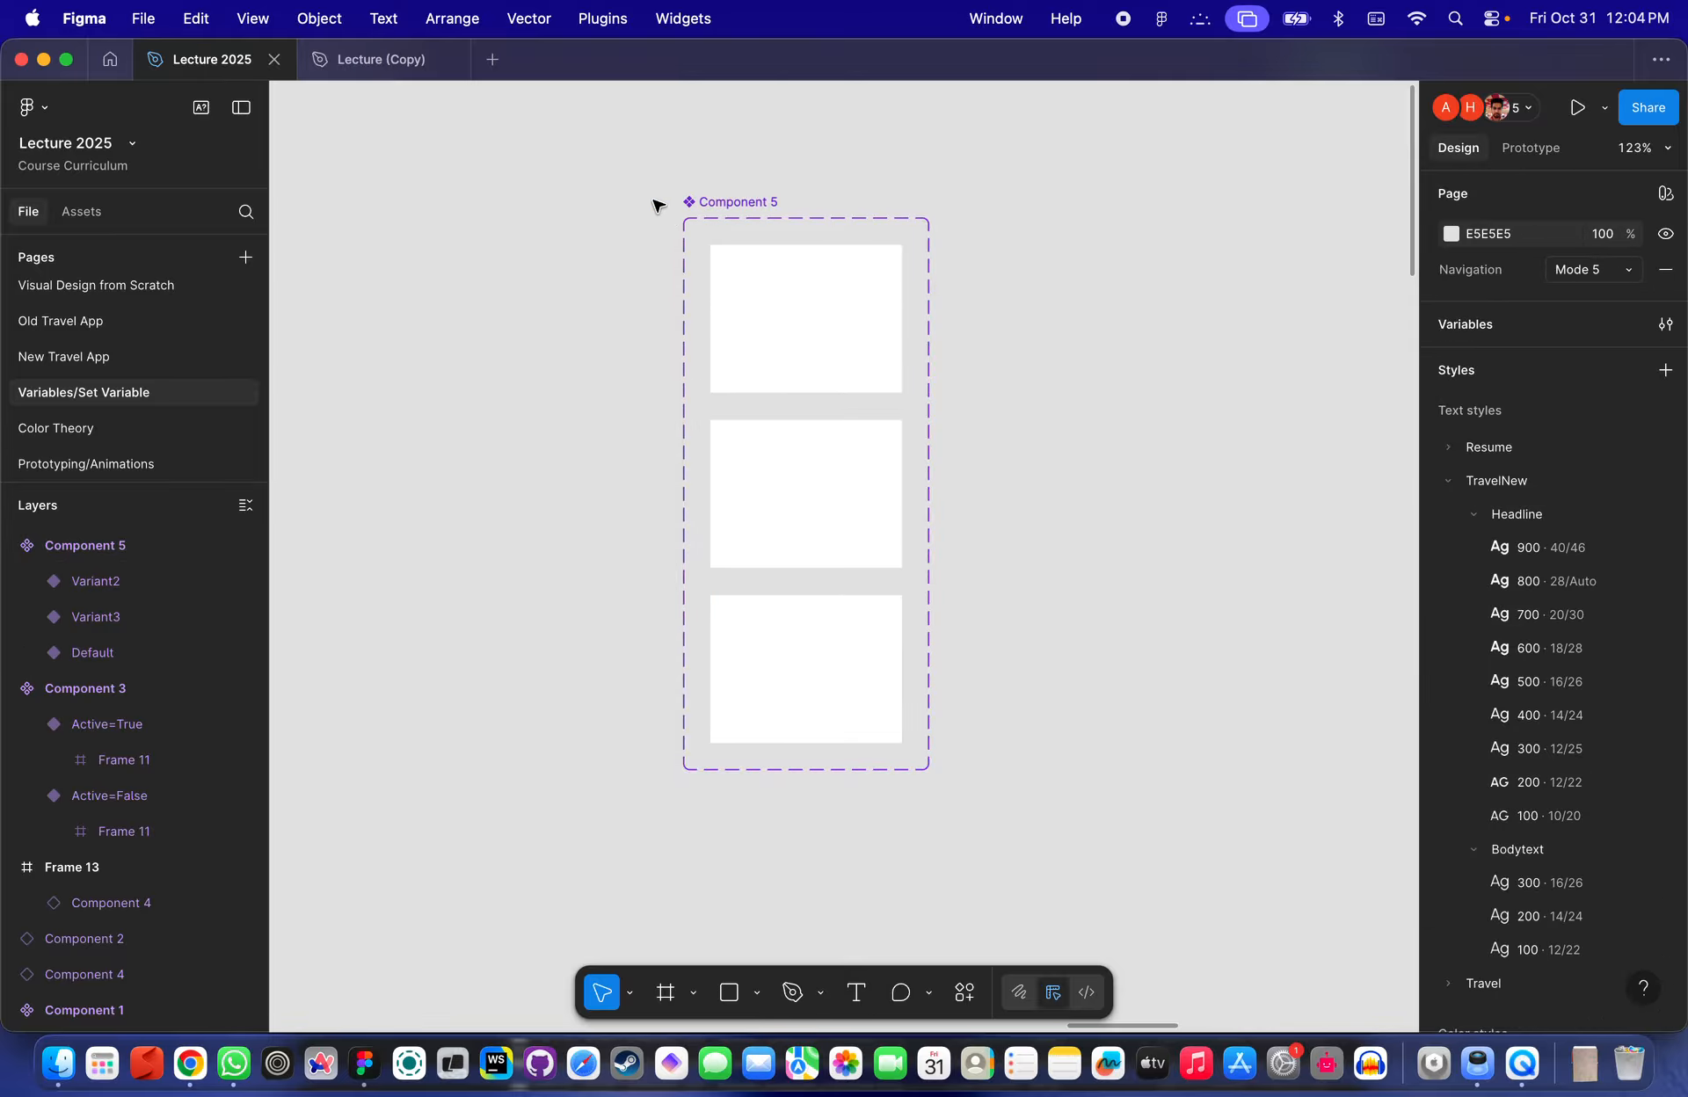
{"action": "left_click_drag", "start_coordinate": [633, 162], "coordinate": [1228, 817]}
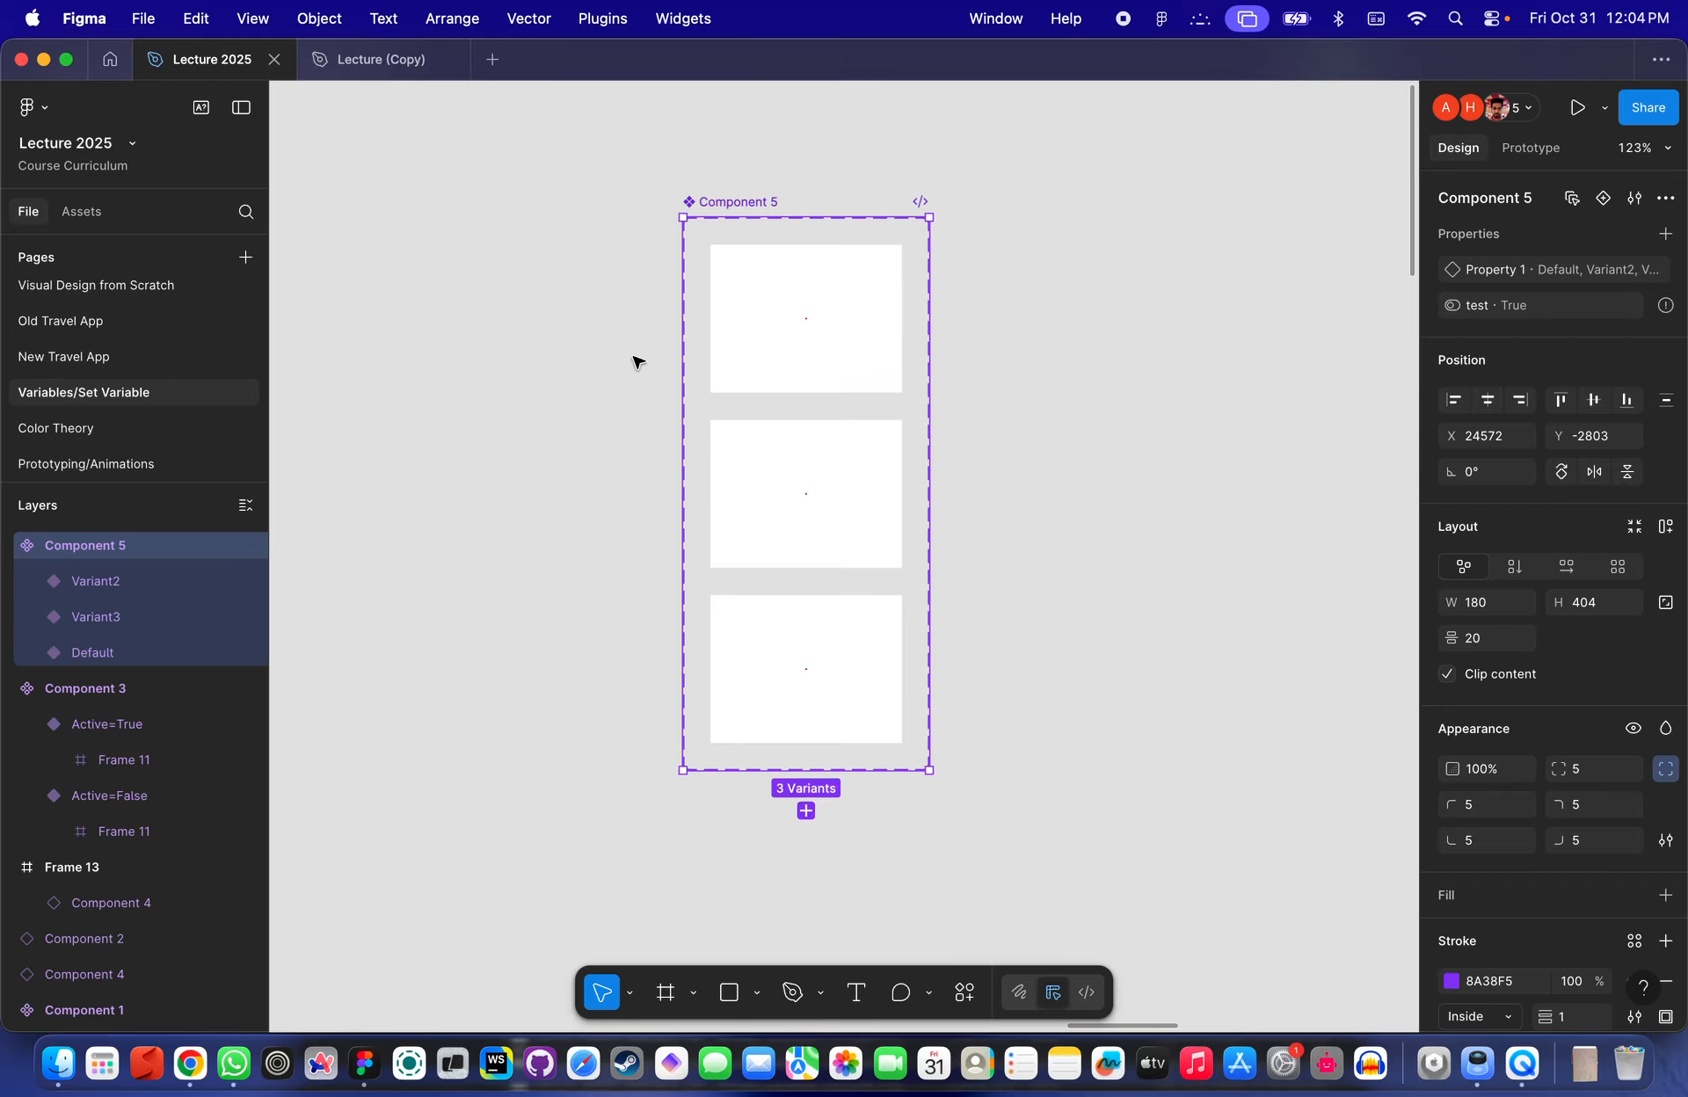
{"action": "left_click", "coordinate": [362, 71]}
{"action": "left_click", "coordinate": [194, 65]}
{"action": "left_click", "coordinate": [620, 350]}
{"action": "left_click", "coordinate": [818, 361]}
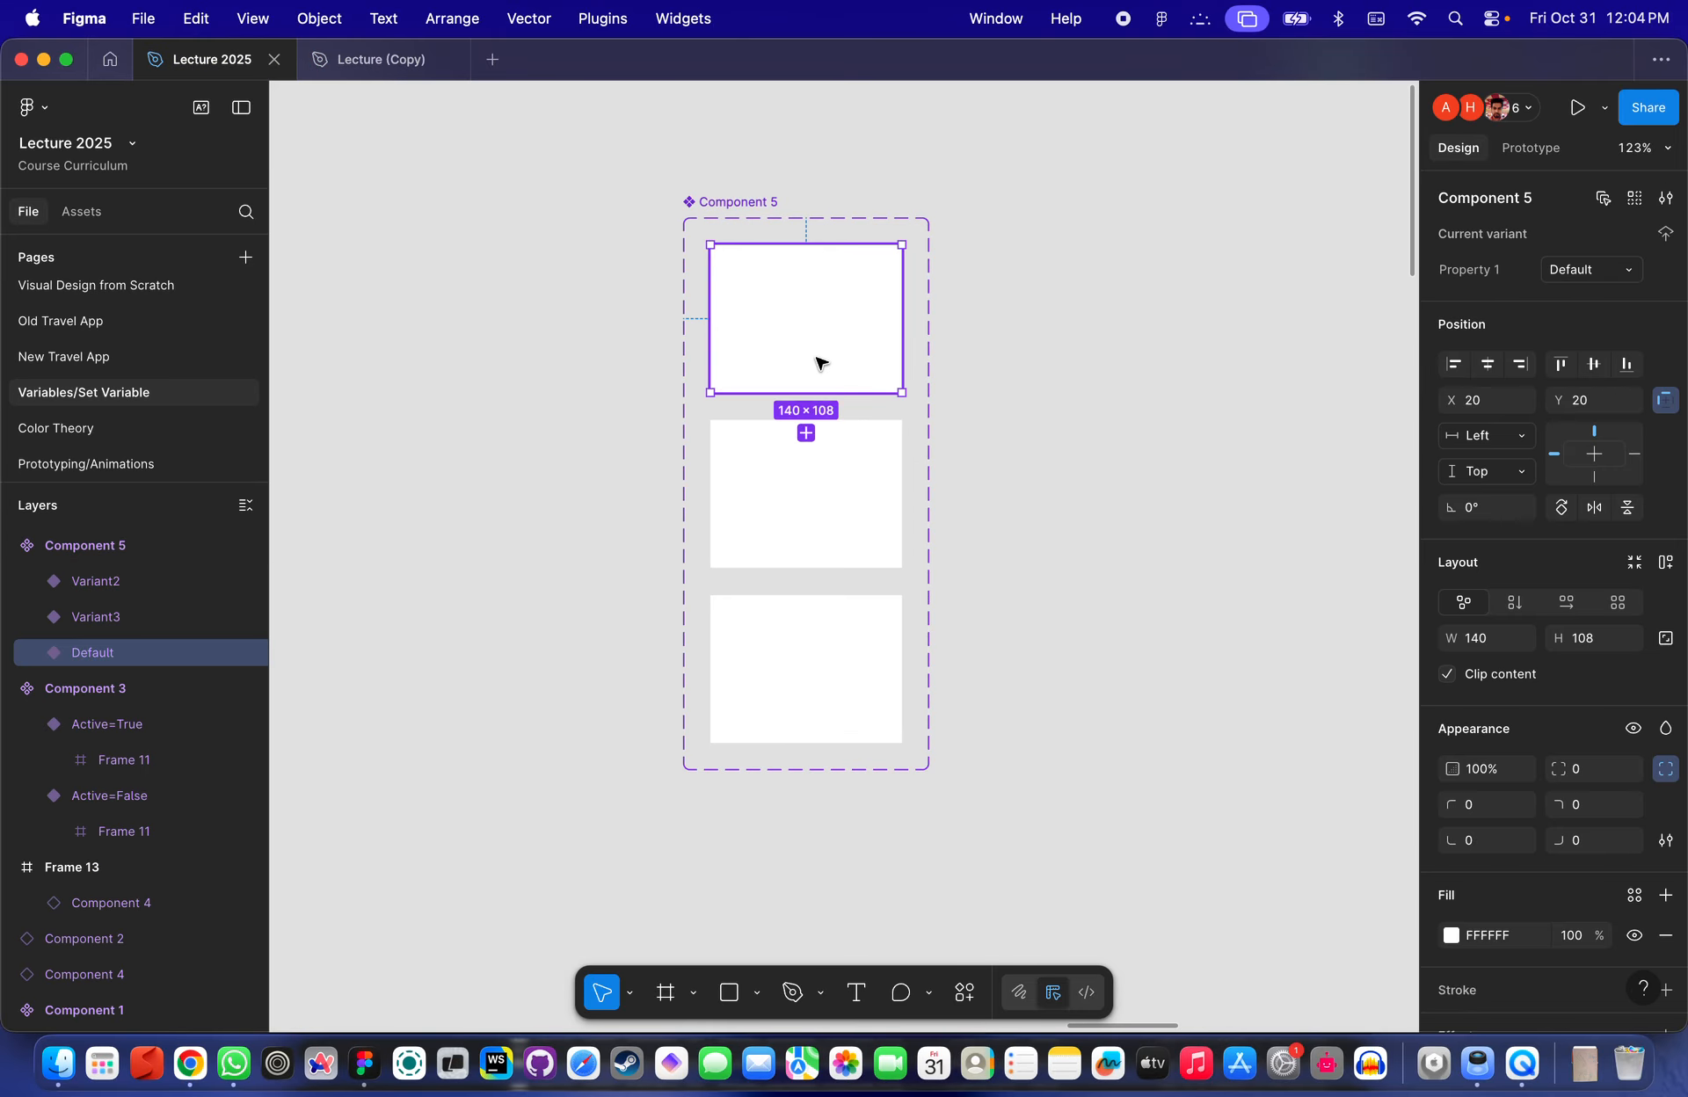
{"action": "left_click", "coordinate": [821, 478]}
{"action": "left_click", "coordinate": [857, 687]}
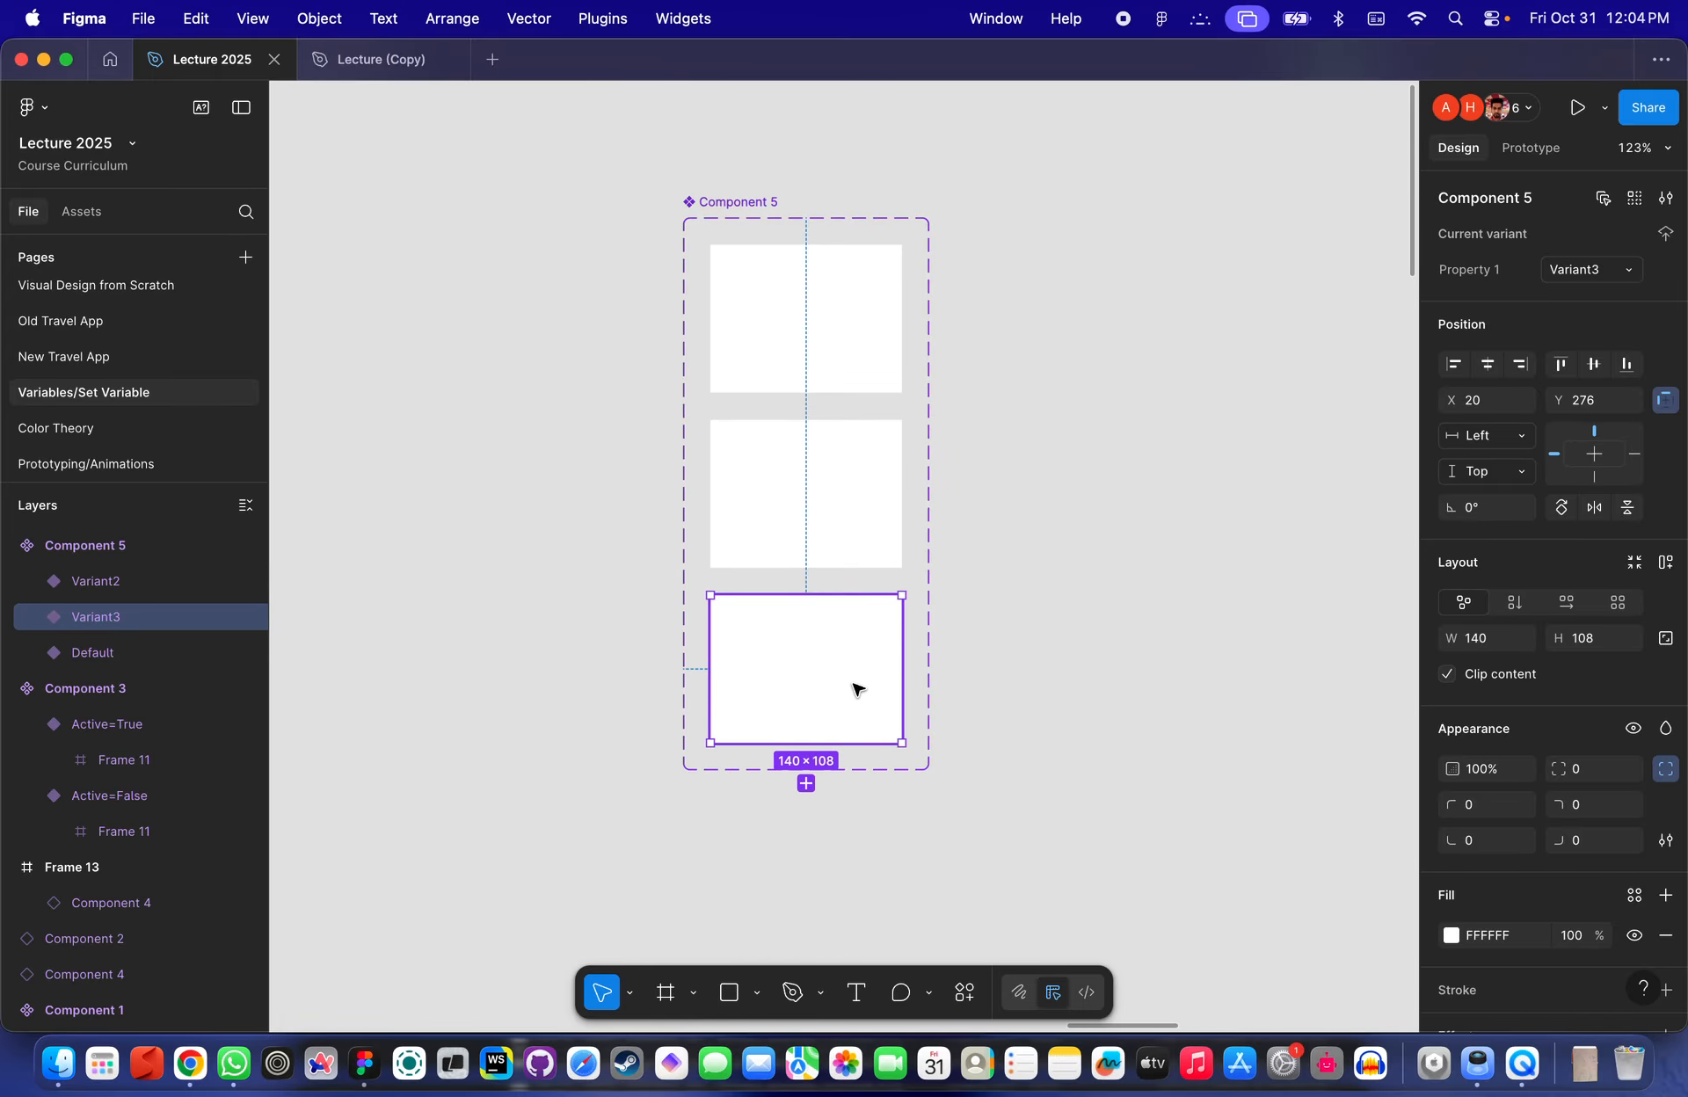
{"action": "left_click", "coordinate": [840, 324]}
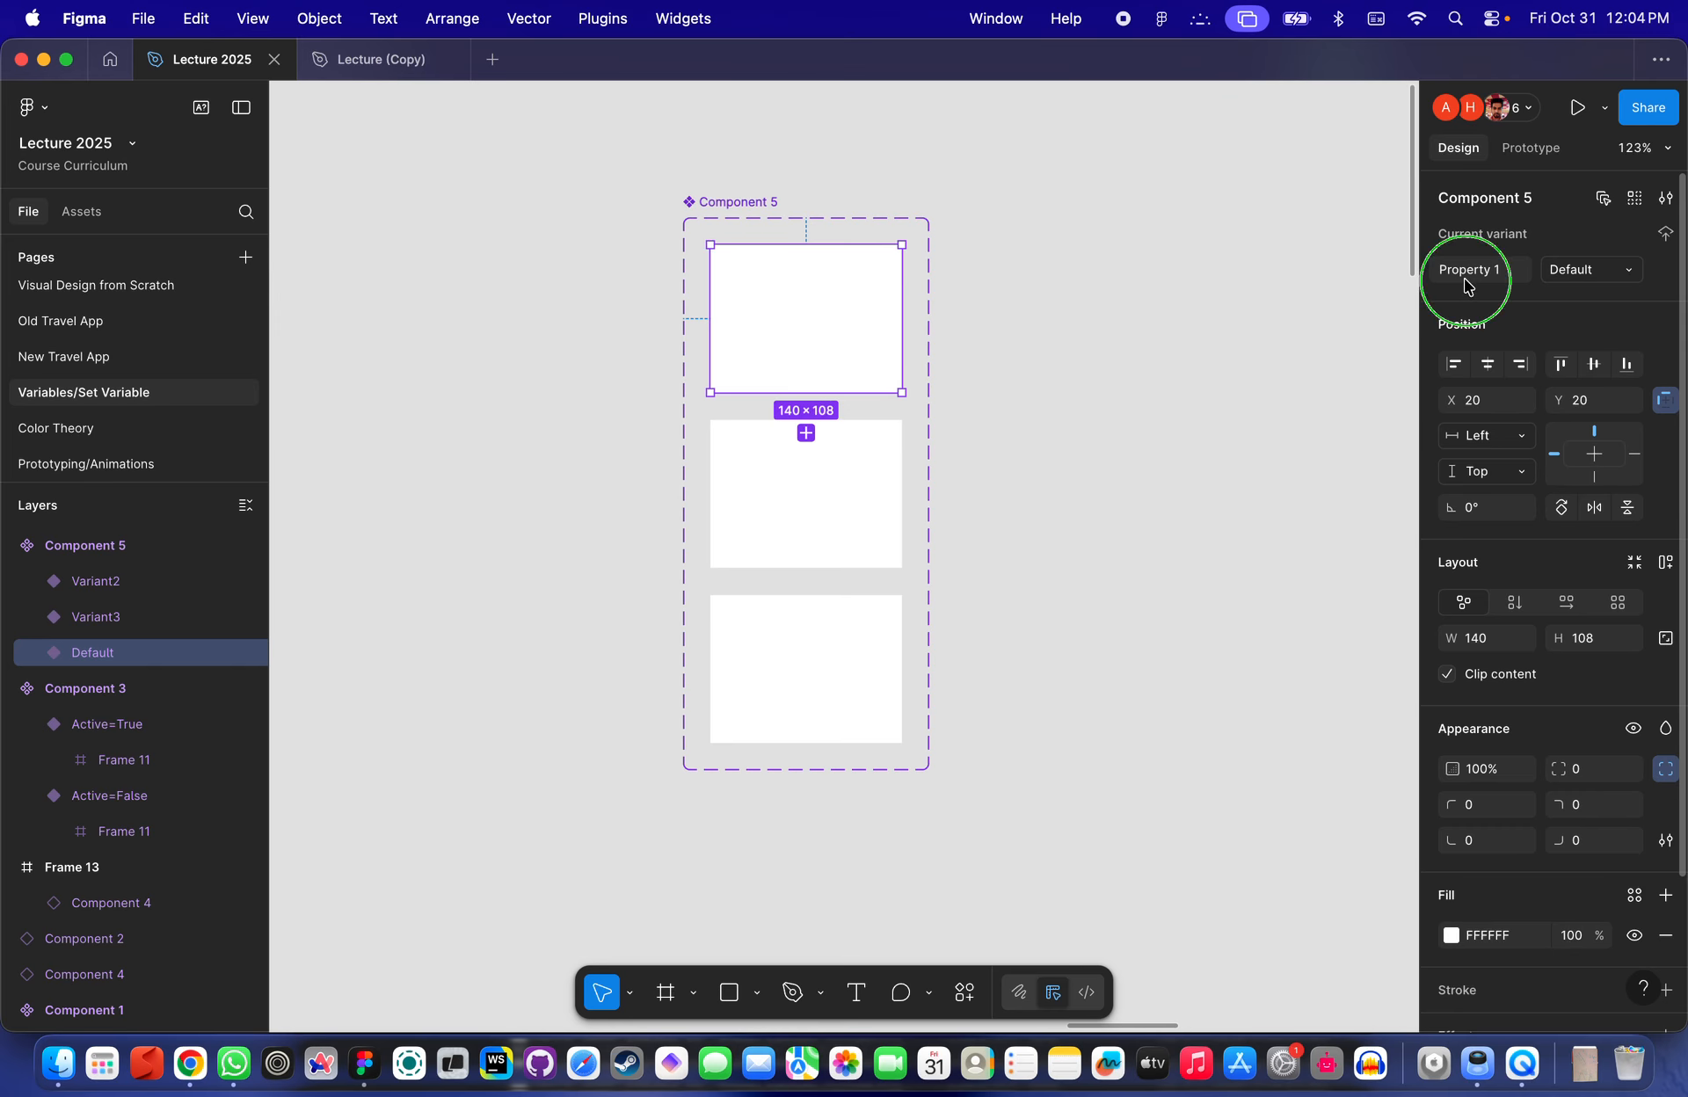
{"action": "left_click", "coordinate": [1664, 202]}
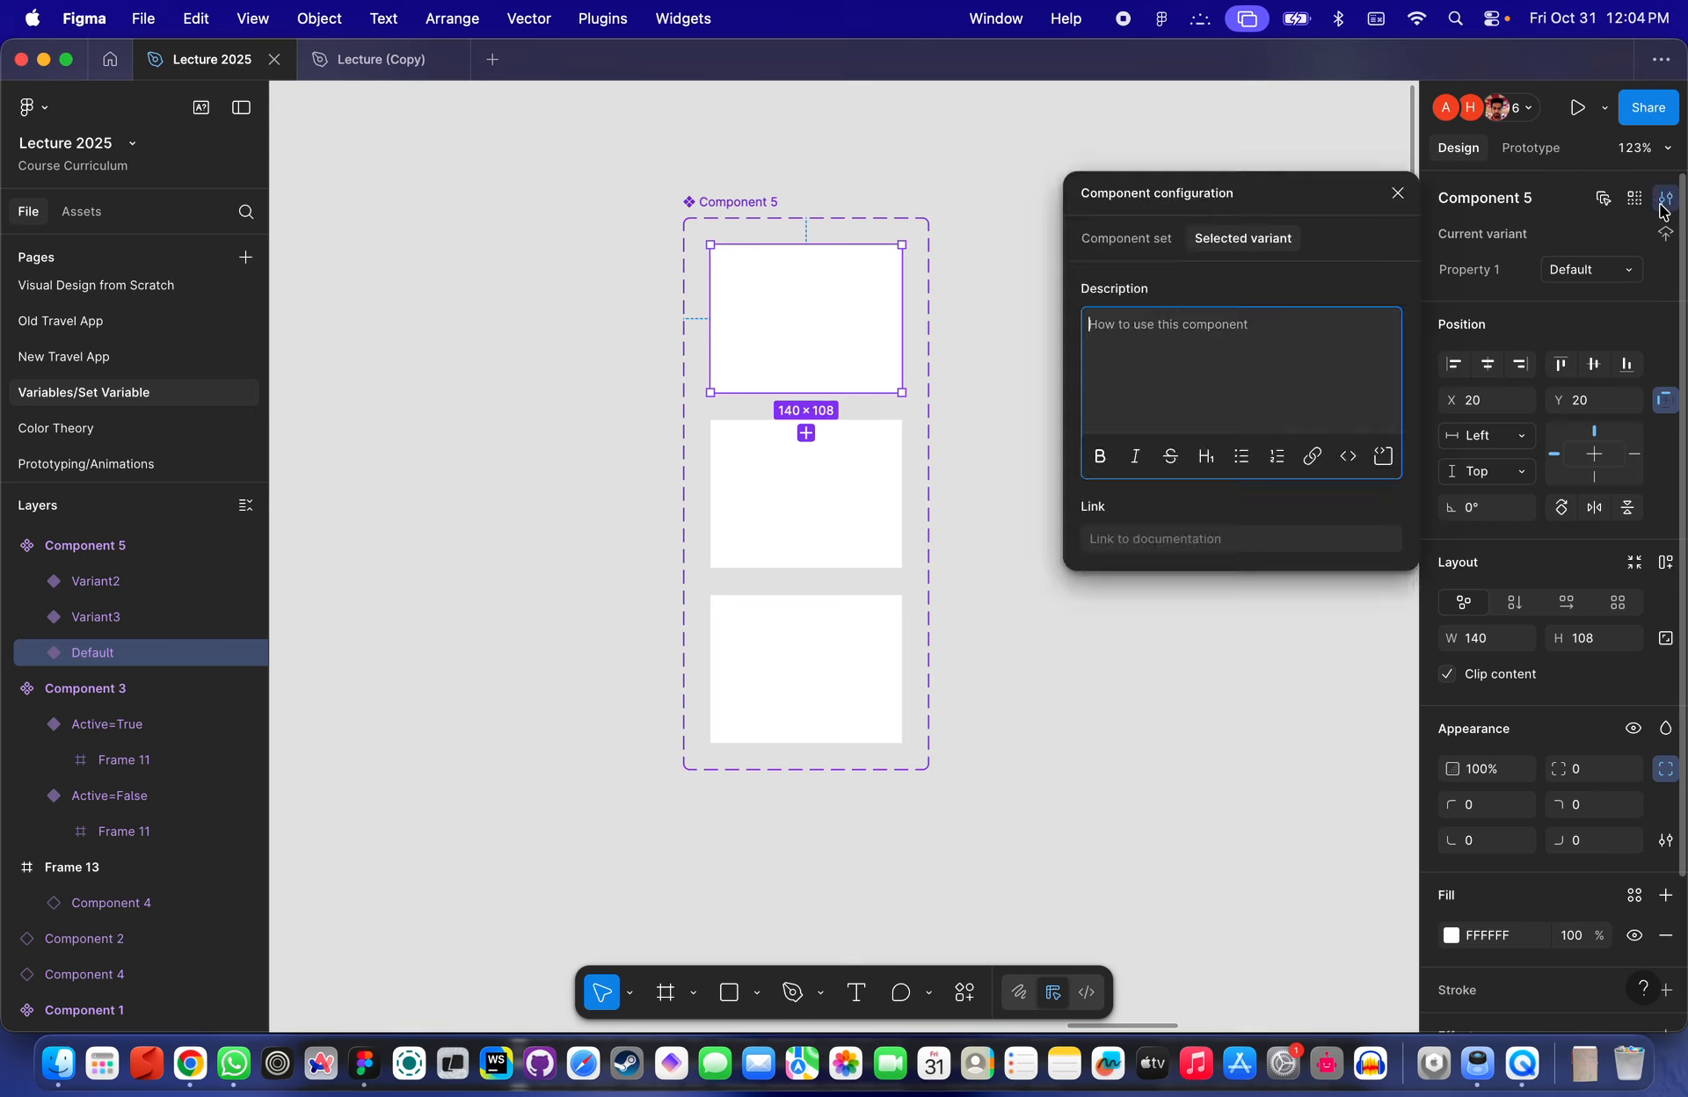
{"action": "left_click", "coordinate": [1664, 201]}
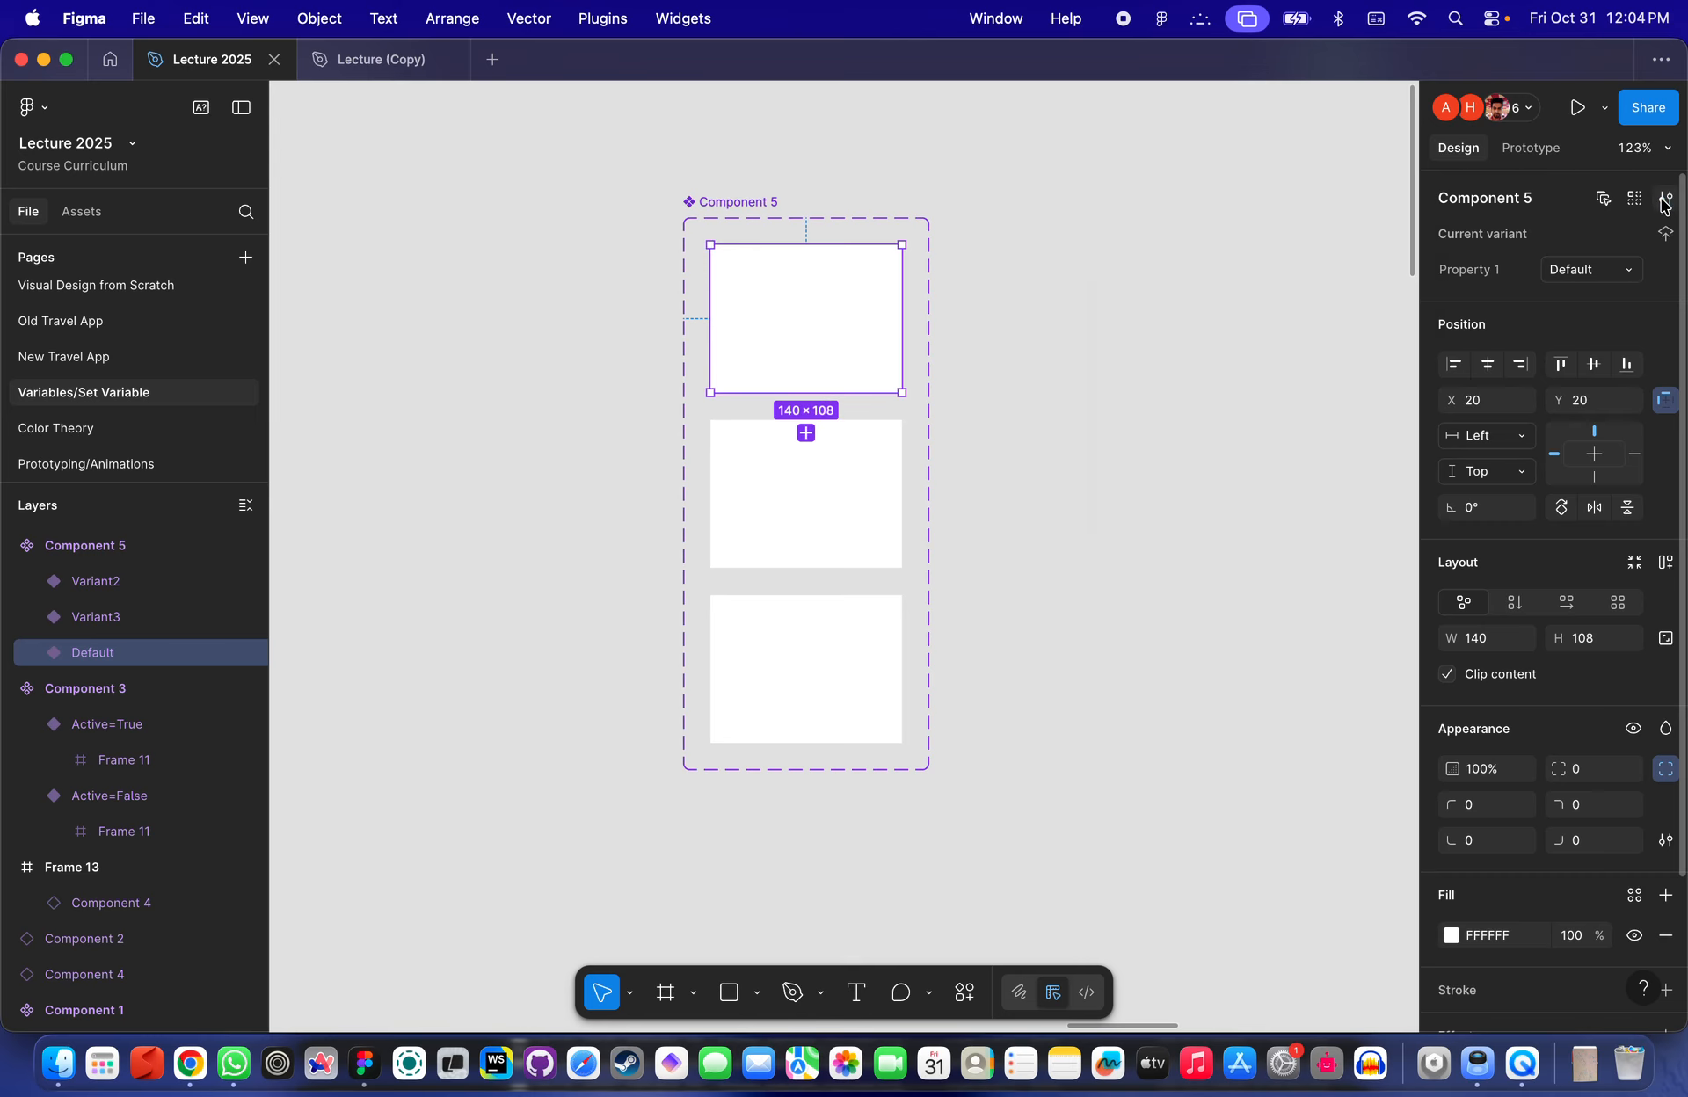
{"action": "left_click", "coordinate": [729, 202]}
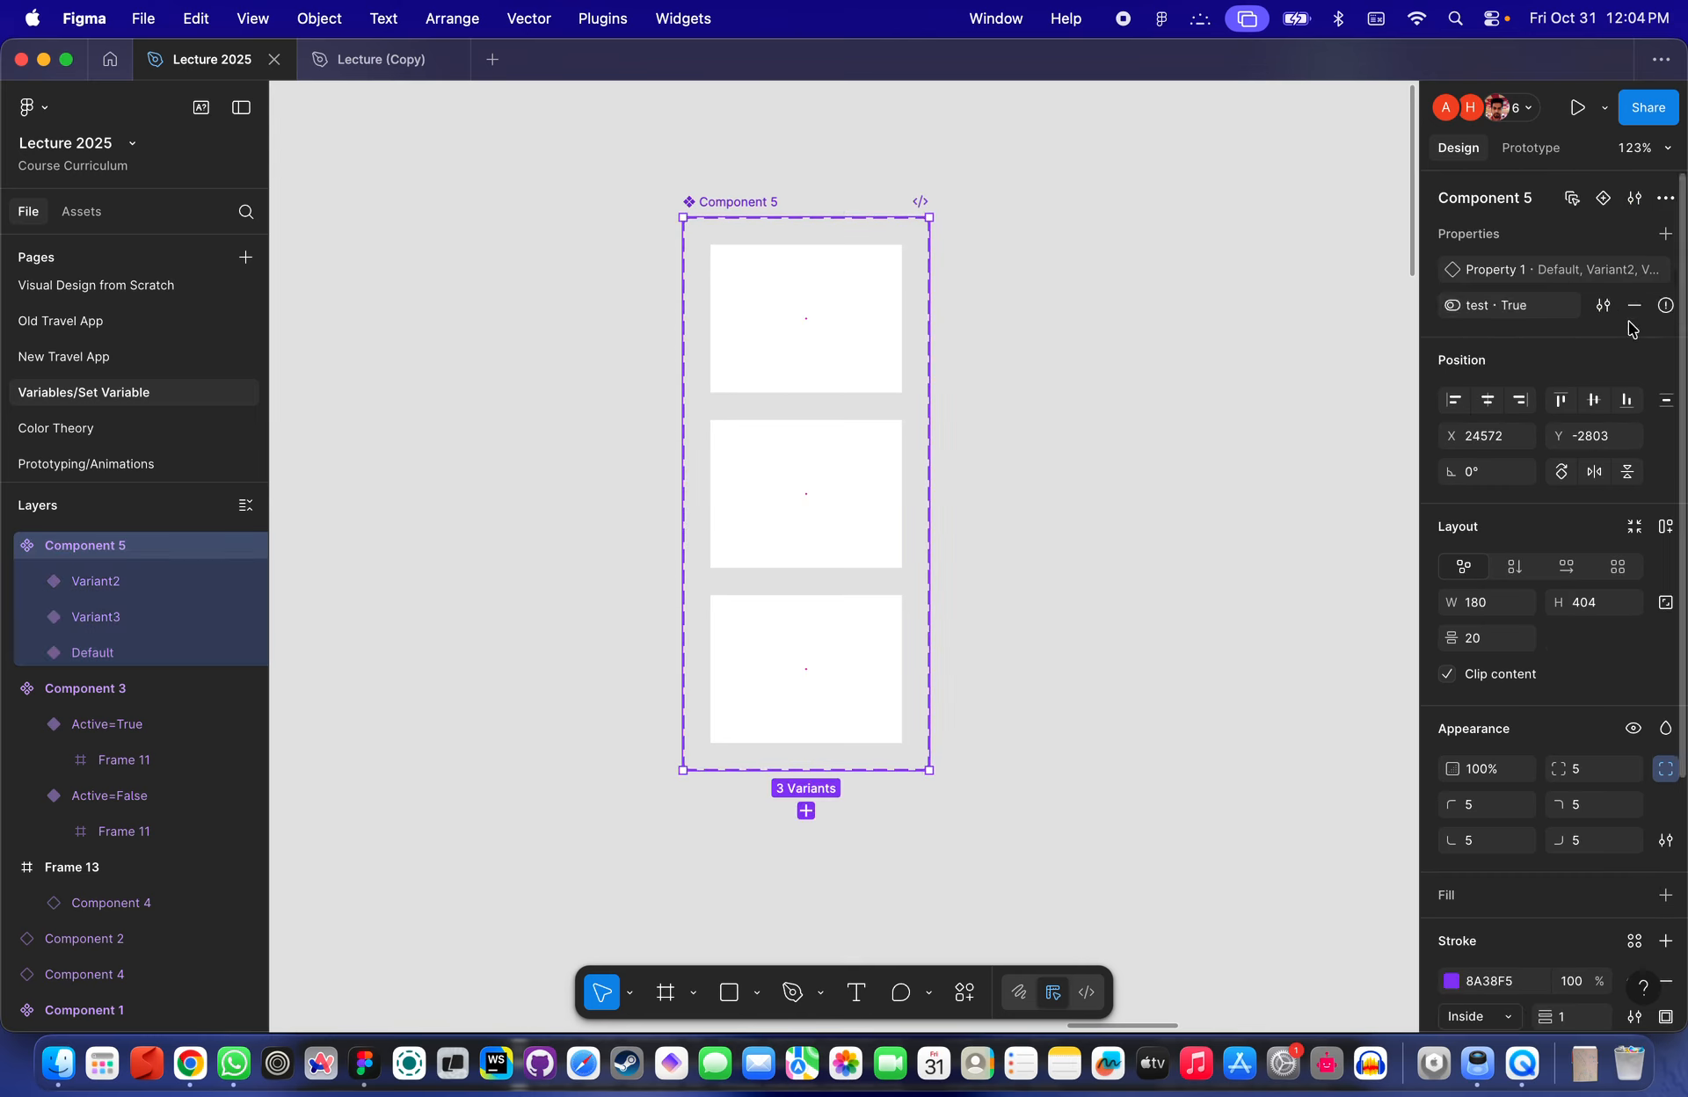
{"action": "left_click", "coordinate": [828, 499]}
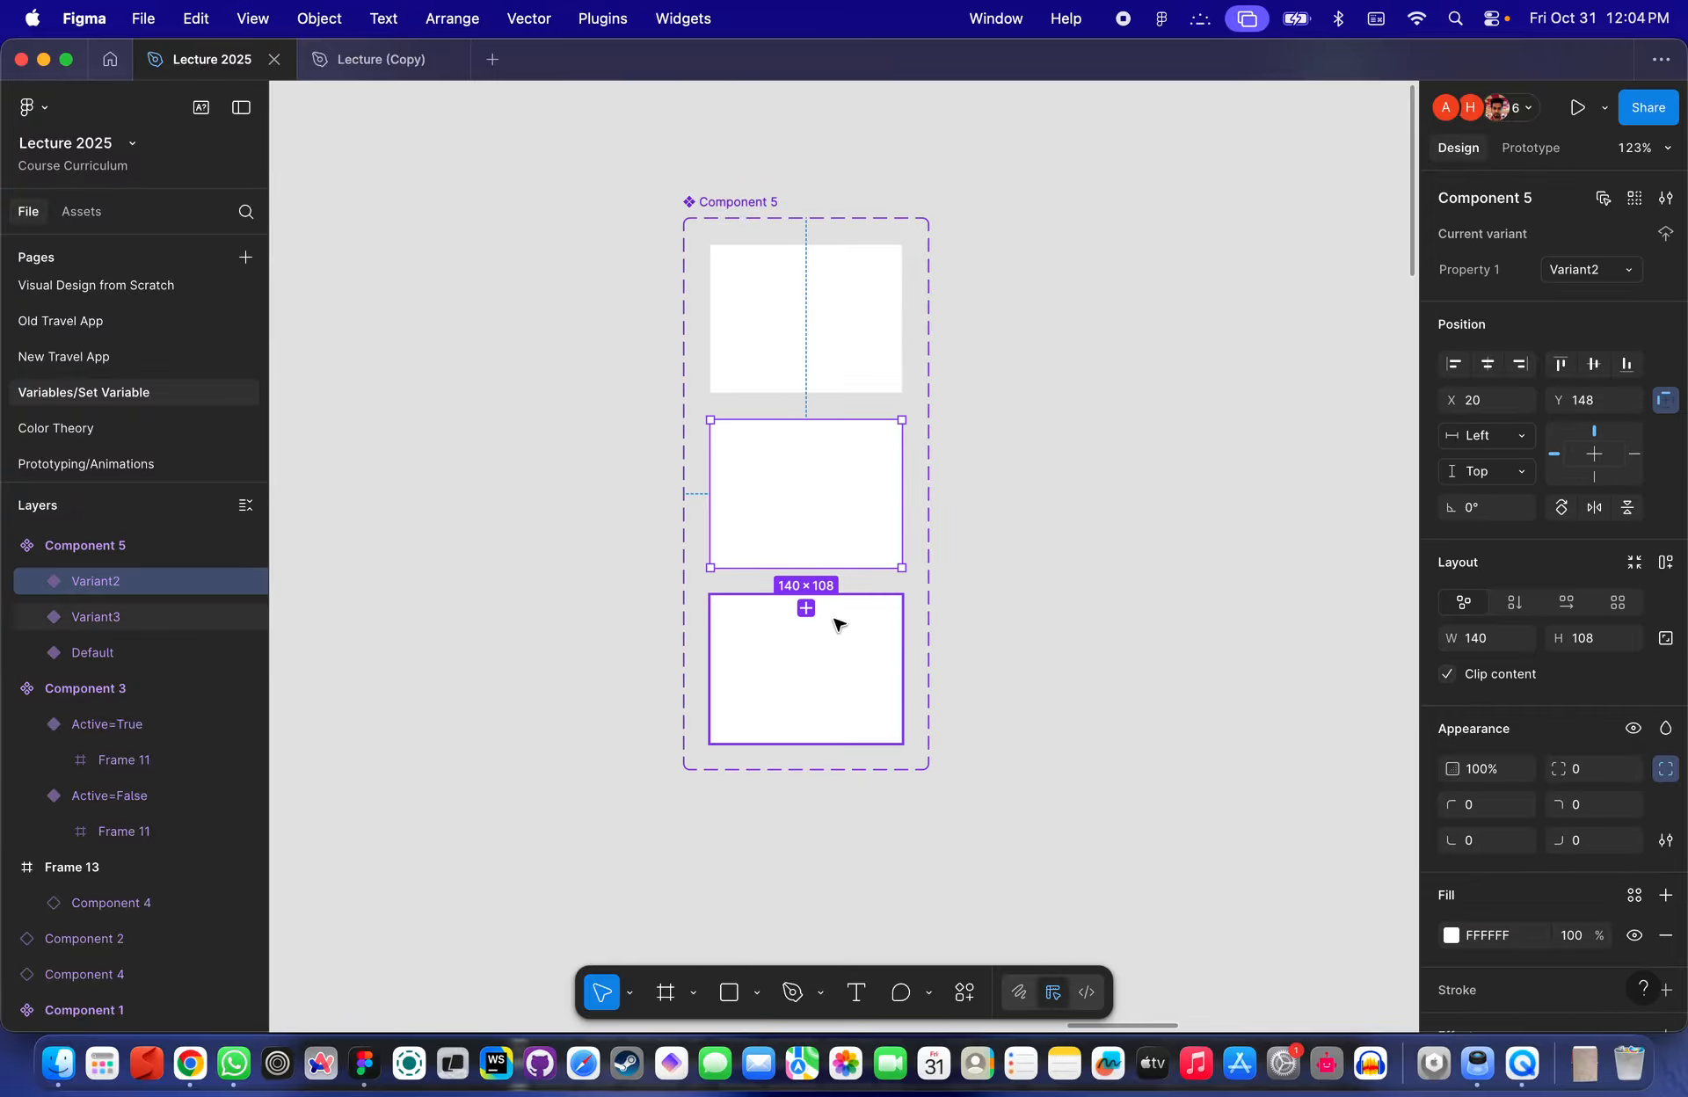
{"action": "left_click", "coordinate": [805, 608]}
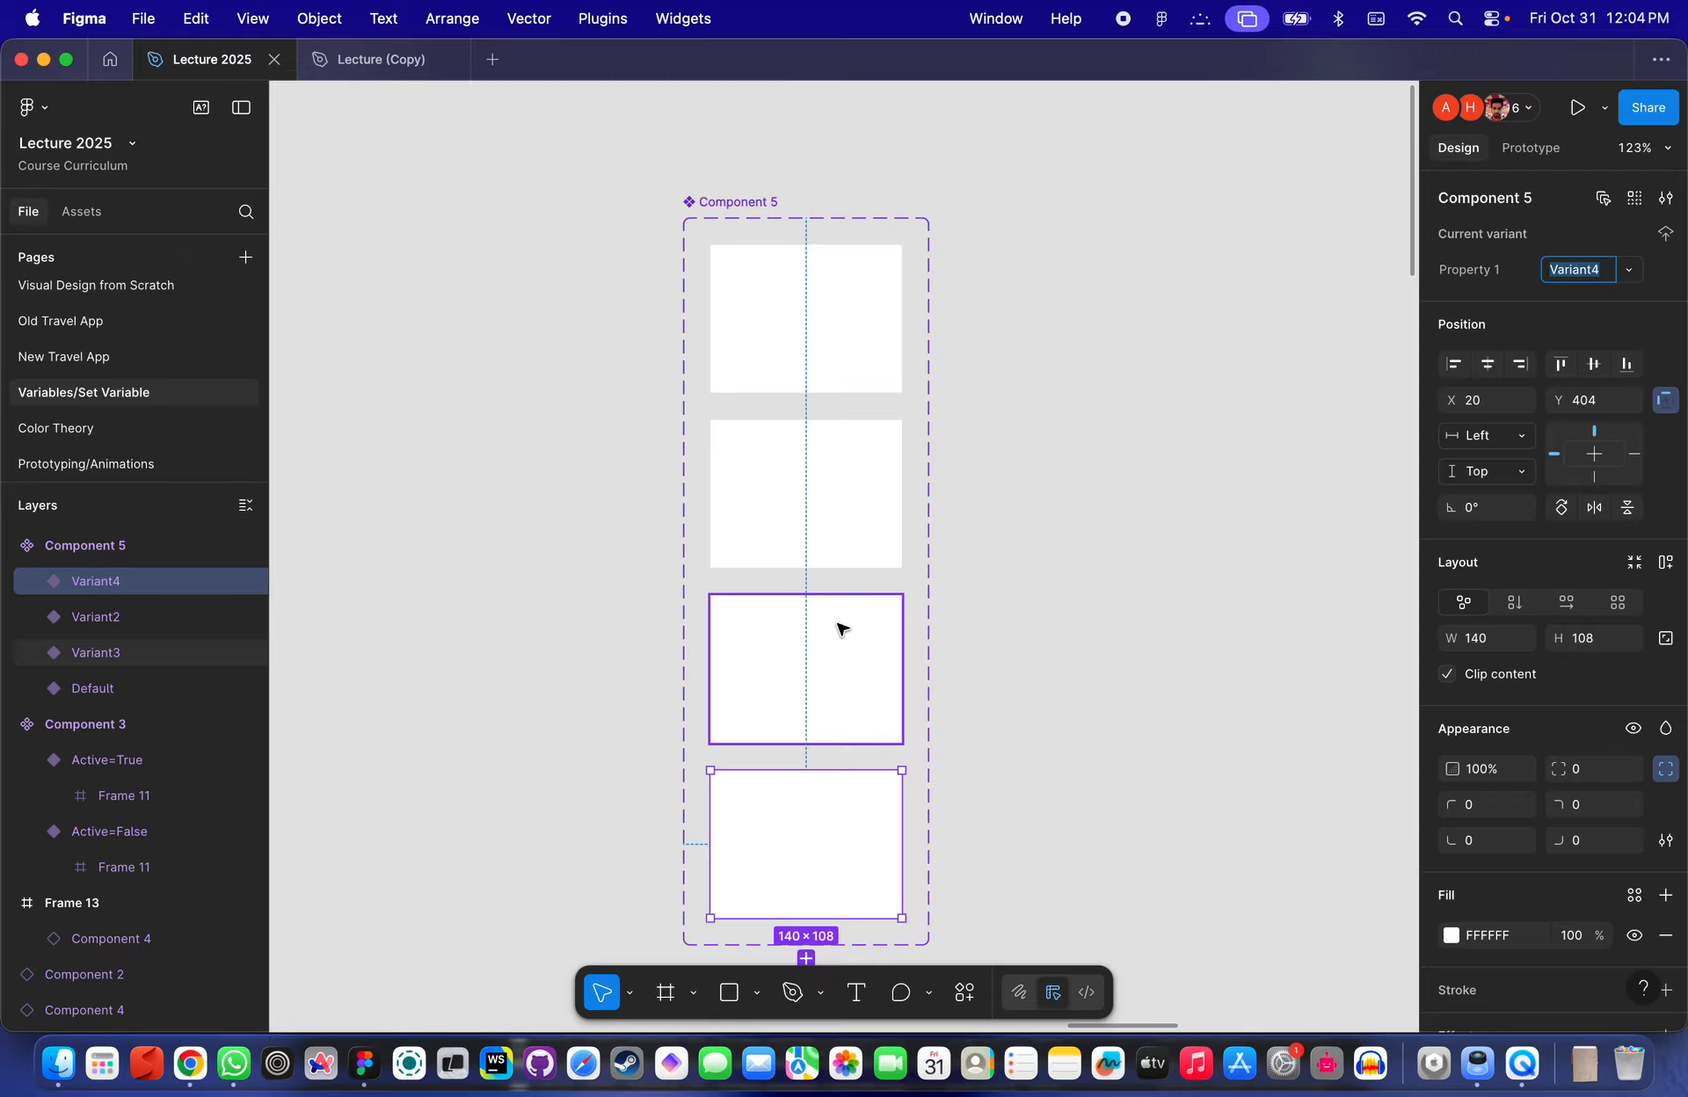
{"action": "scroll", "coordinate": [840, 626], "scroll_direction": "down", "scroll_amount": 3}
{"action": "key", "text": "super+z"}
{"action": "key", "text": "super+z"}
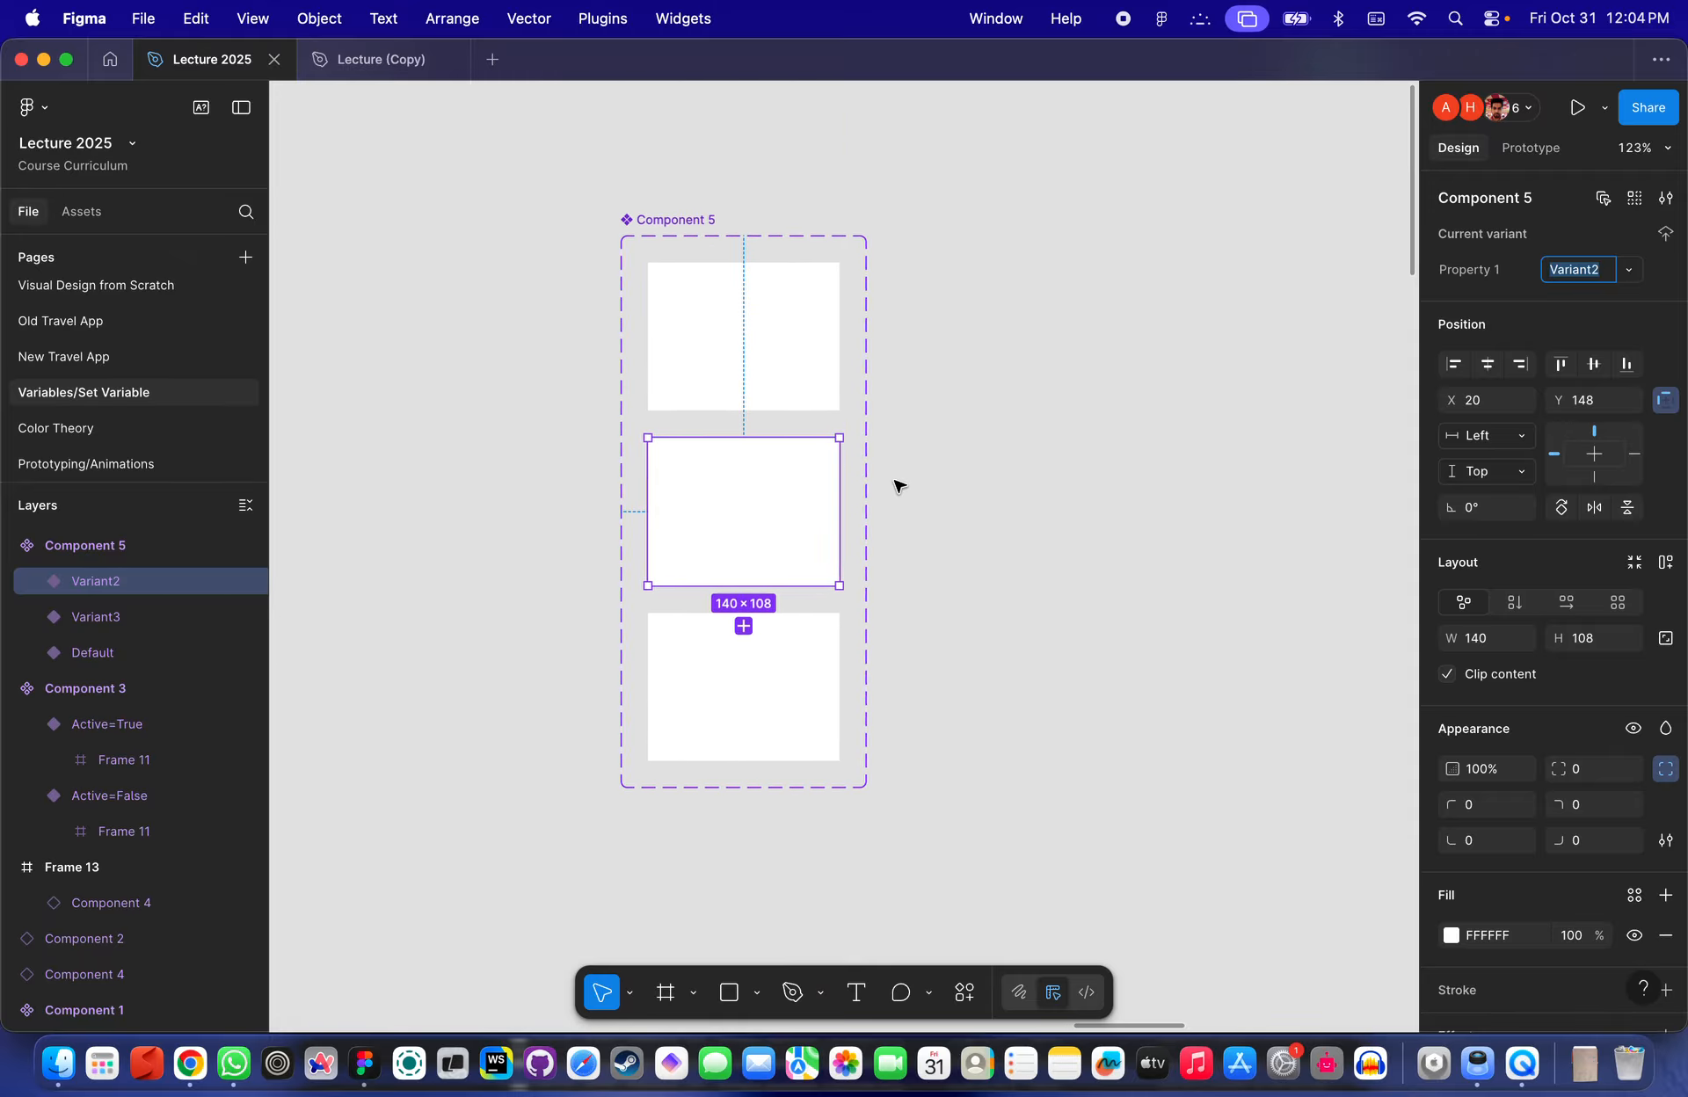
- Select the Component 5 set and add a fourth variant at the bottom
{"action": "left_click", "coordinate": [1664, 199]}
{"action": "left_click", "coordinate": [1665, 200]}
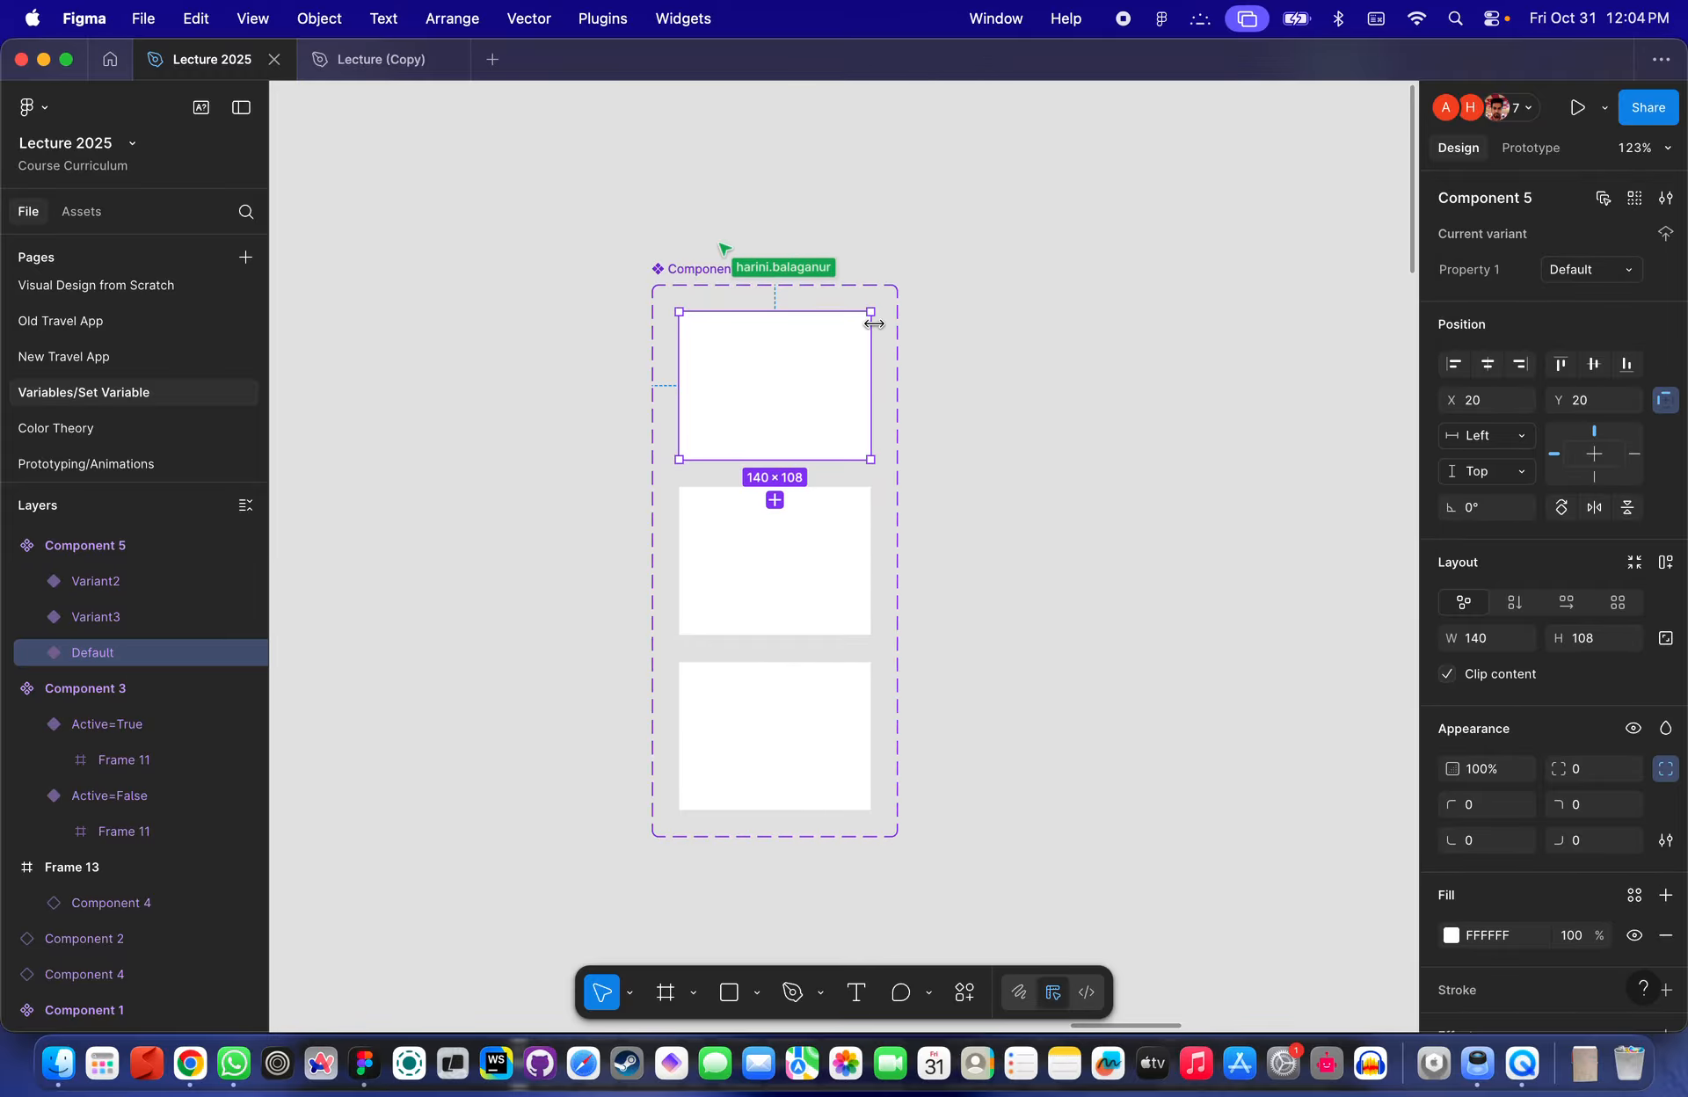
{"action": "left_click", "coordinate": [1633, 200]}
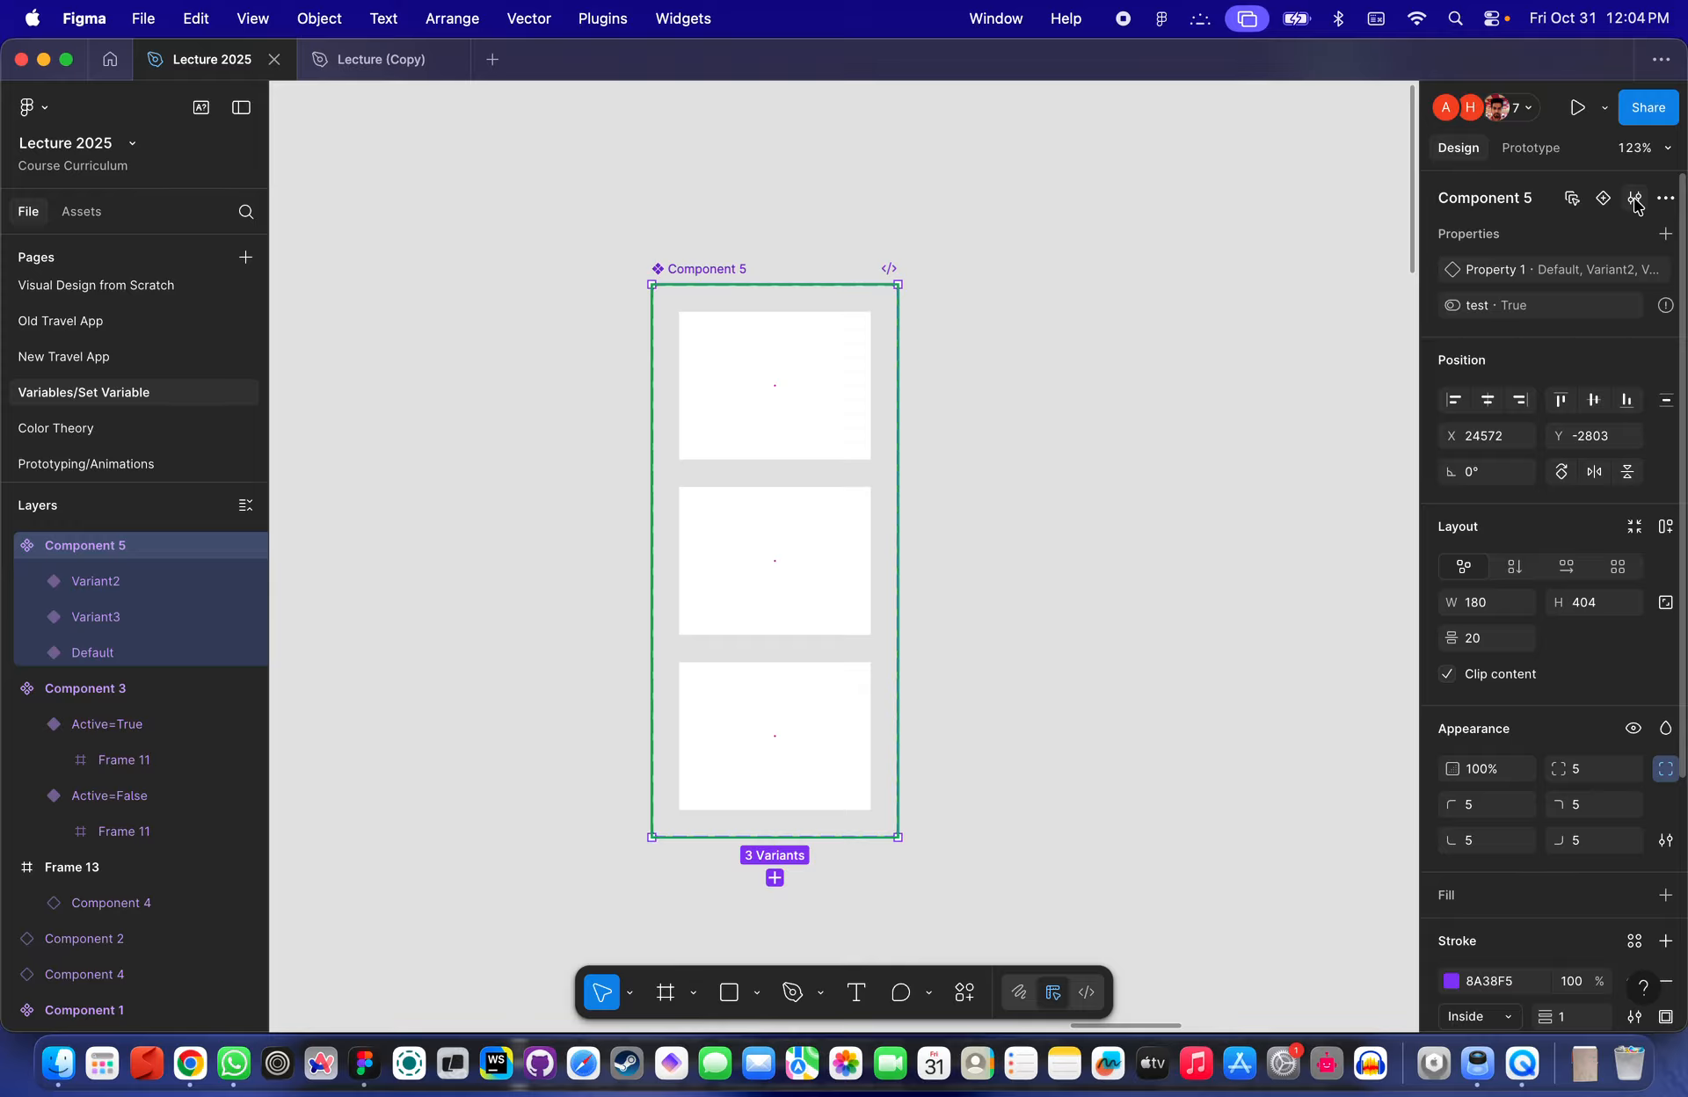
{"action": "left_click", "coordinate": [1603, 198]}
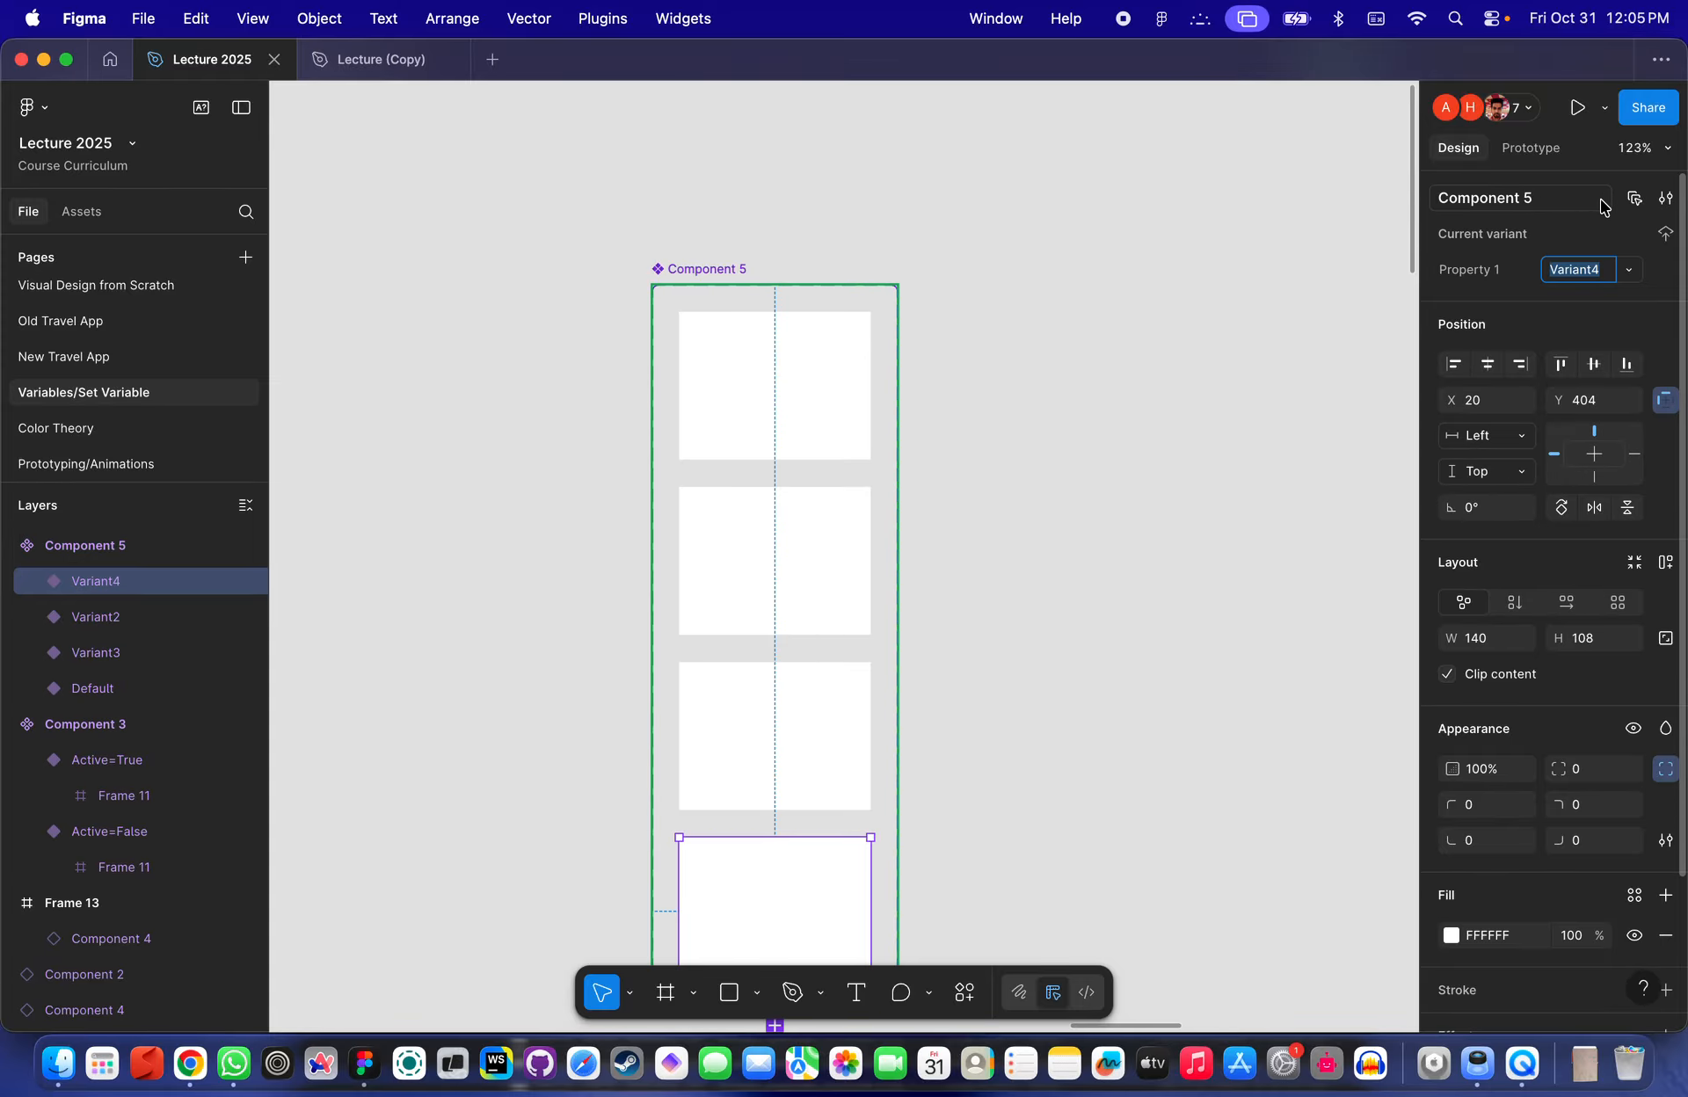
- Select each of the four variants of Component 5 in turn from bottom to top
{"action": "scroll", "coordinate": [1157, 419], "scroll_direction": "down", "scroll_amount": 5}
{"action": "left_click", "coordinate": [1096, 542]}
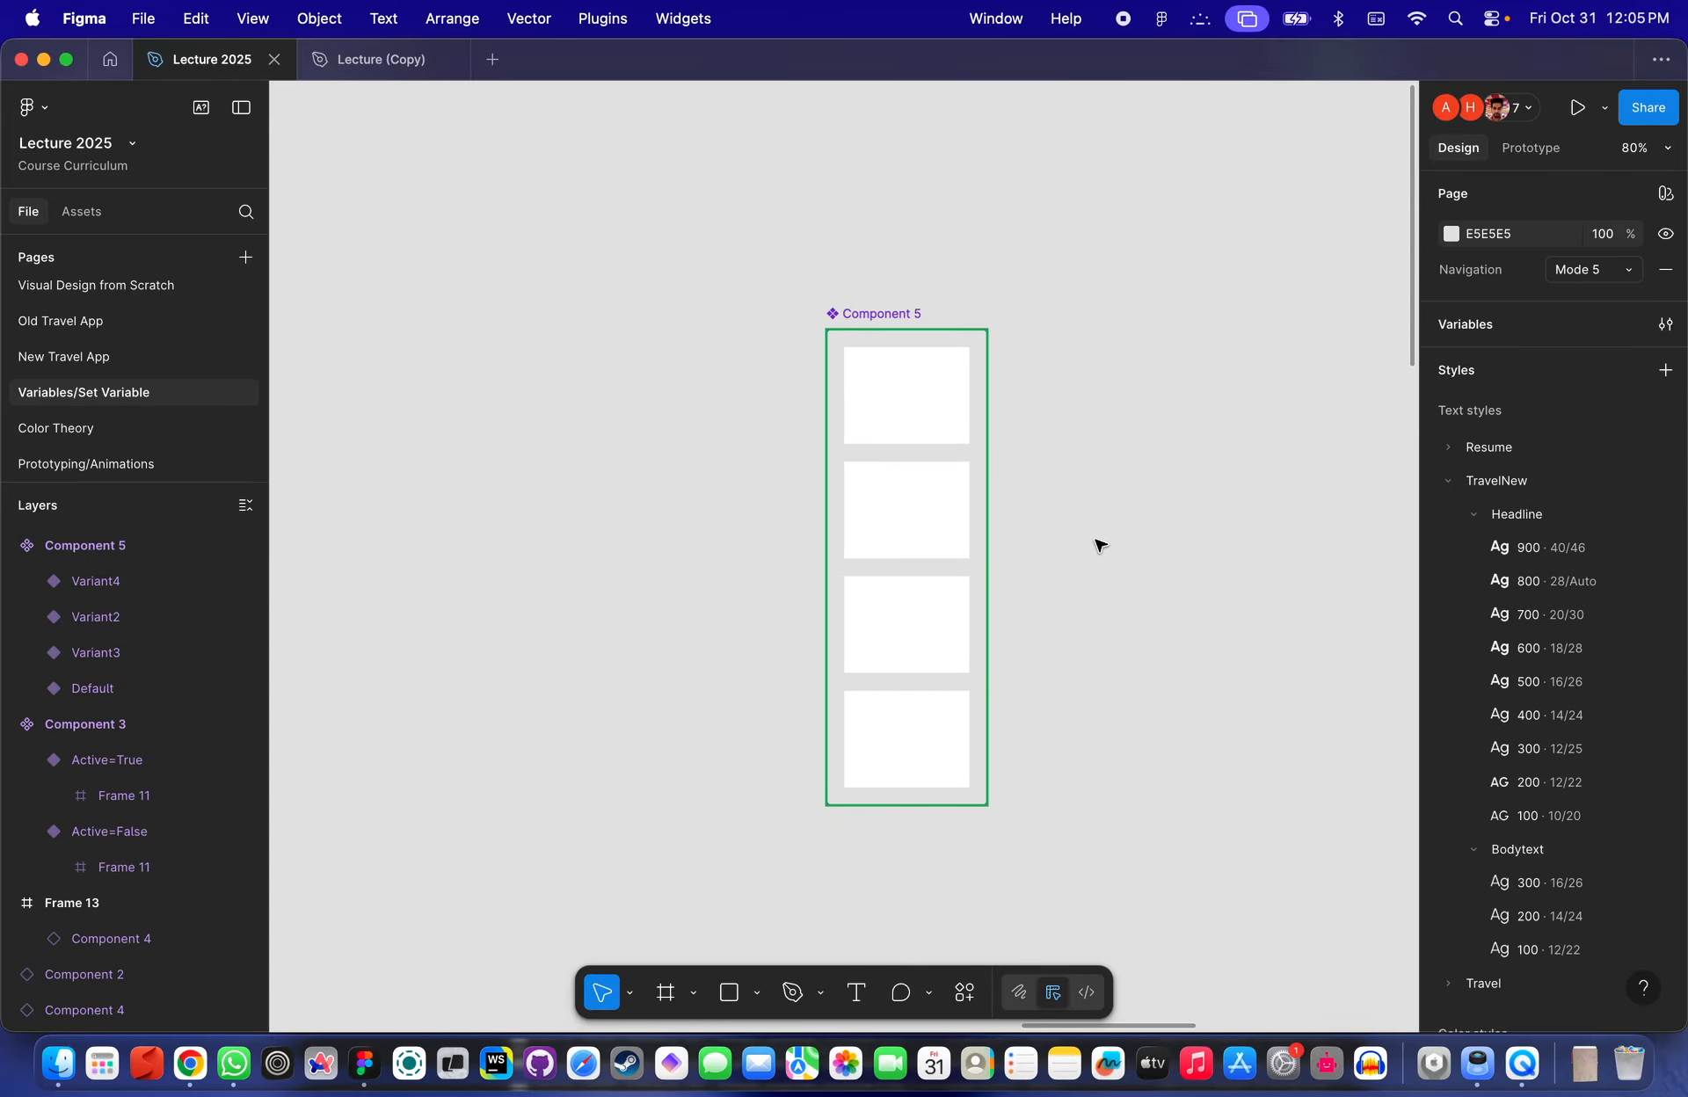
{"action": "left_click", "coordinate": [906, 756]}
{"action": "left_click", "coordinate": [923, 659]}
{"action": "left_click", "coordinate": [923, 475]}
{"action": "left_click", "coordinate": [906, 360]}
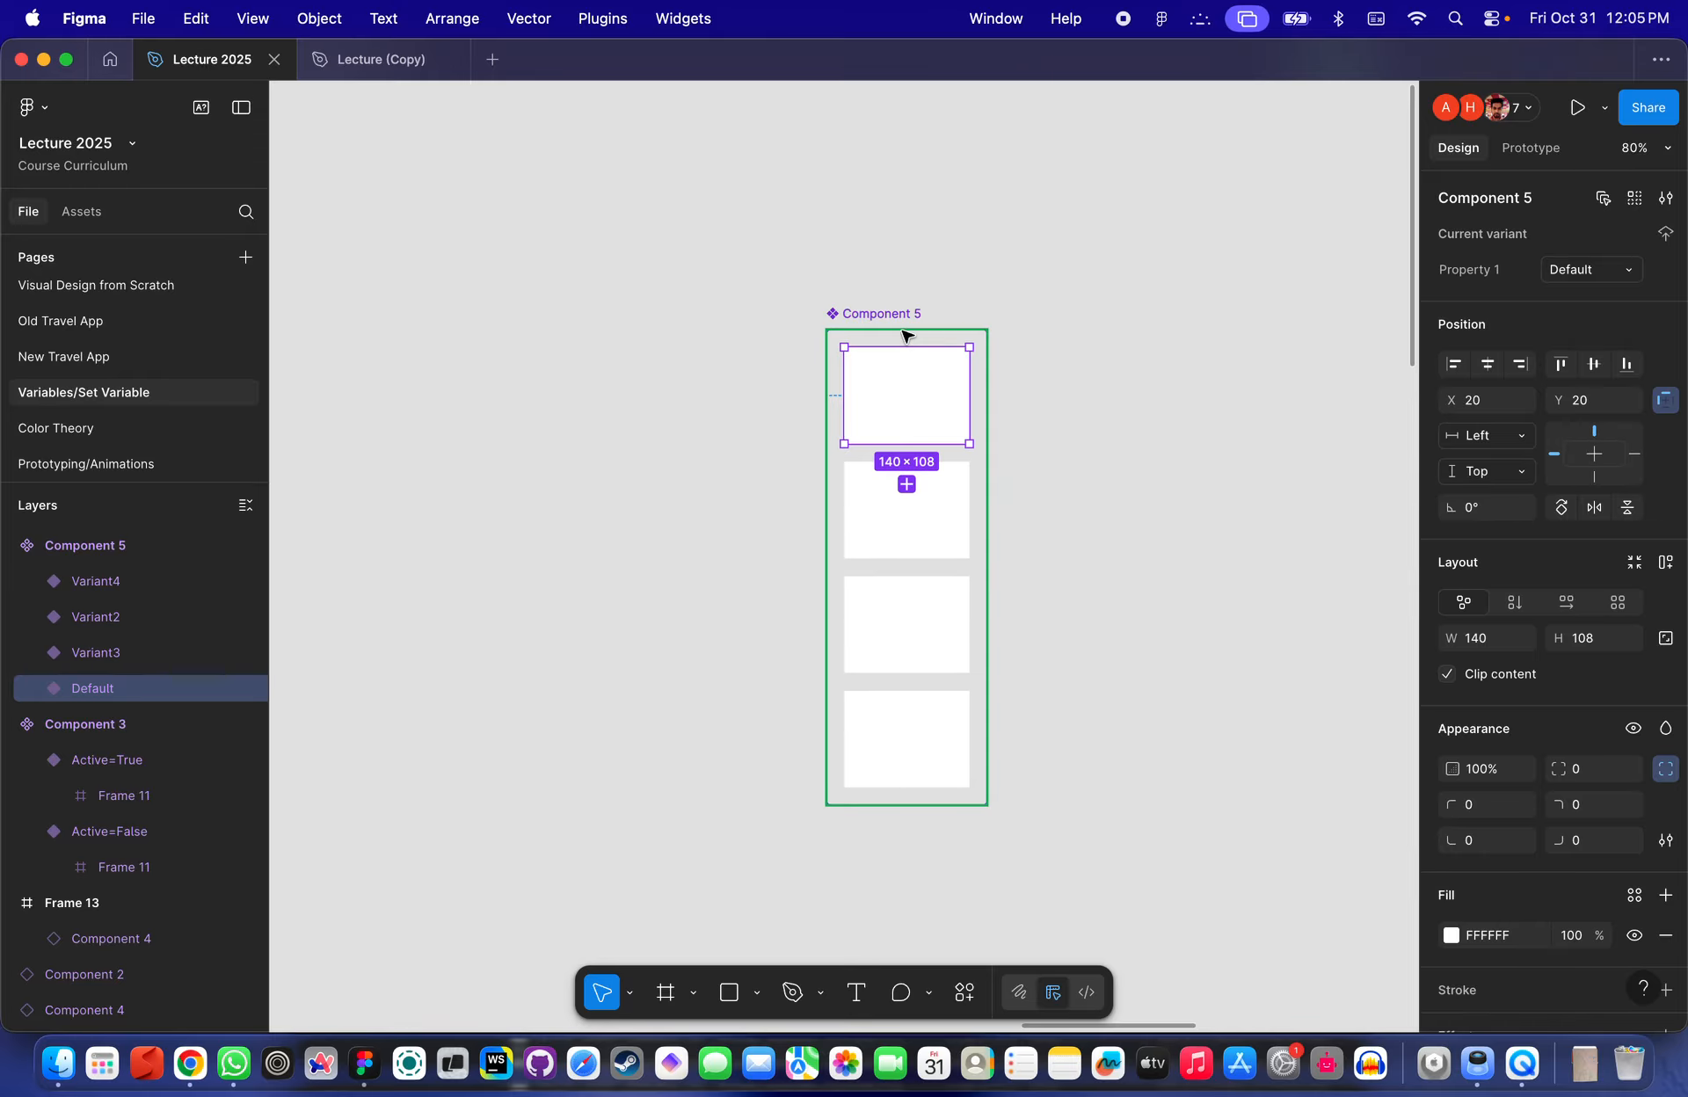
- Inspect the Component 5 set and its Default and Variant2 variants one after another
{"action": "left_click", "coordinate": [861, 341]}
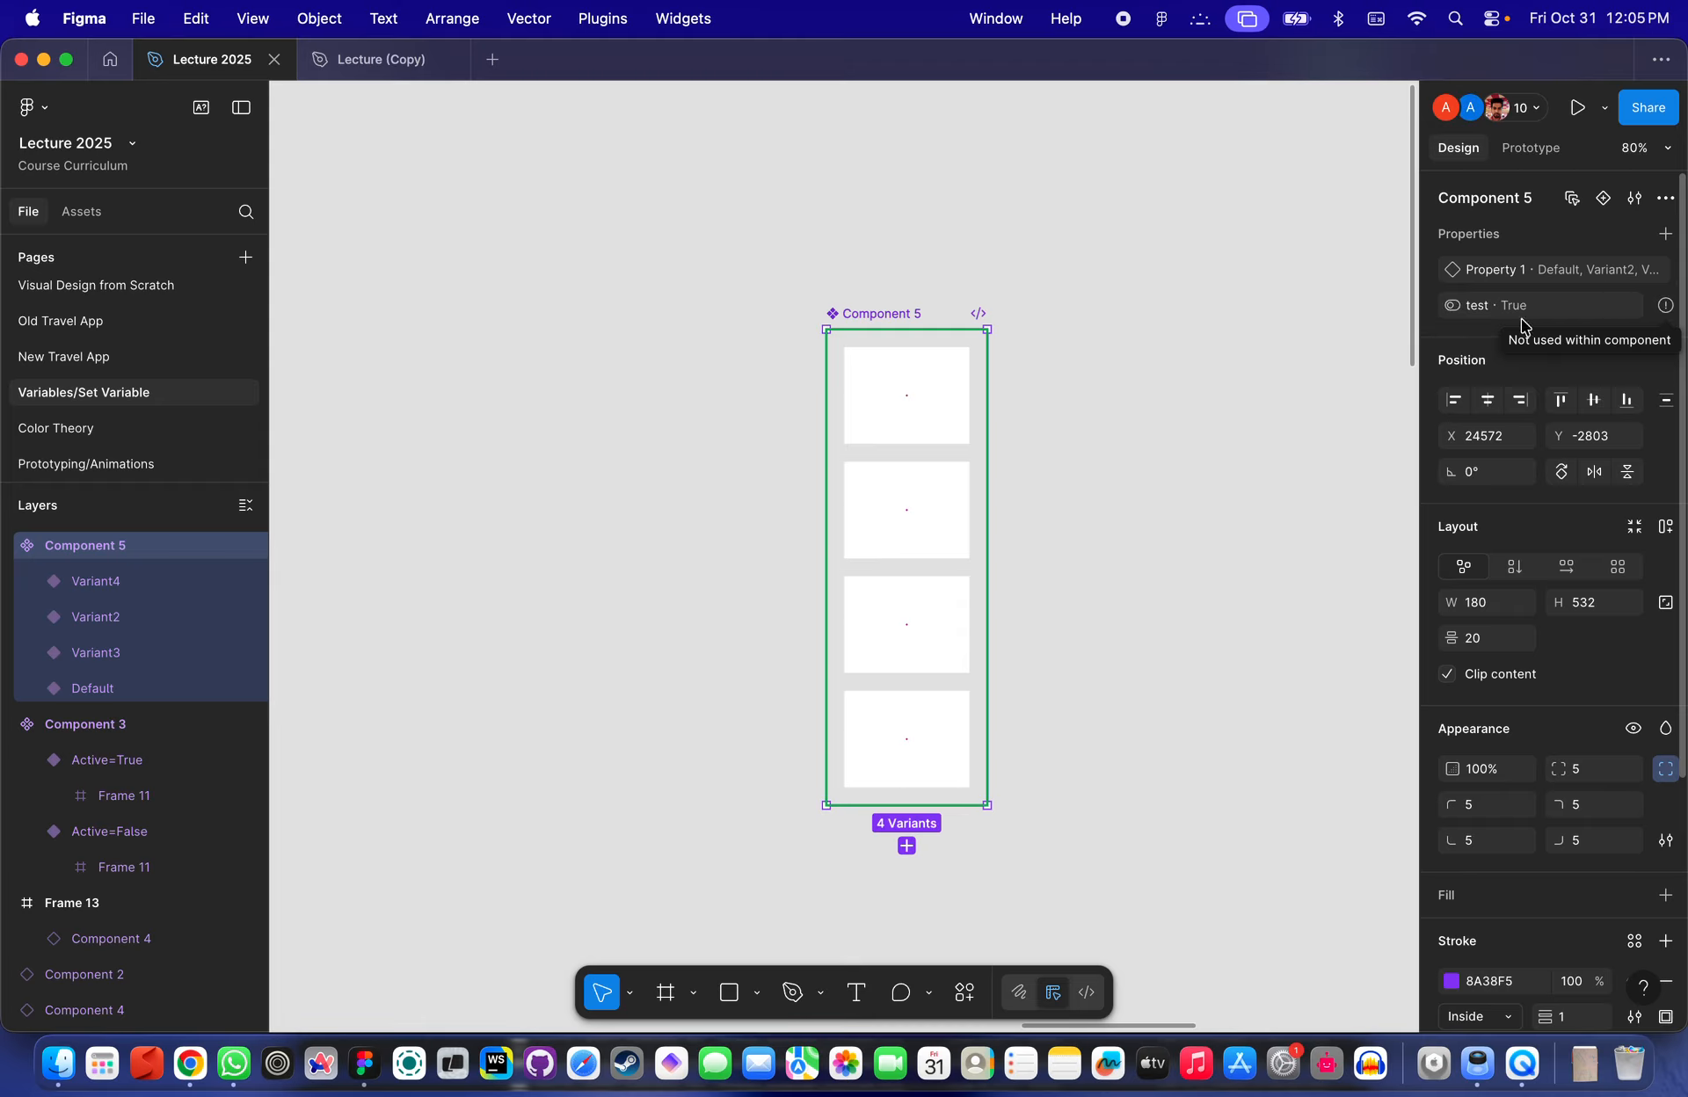
{"action": "scroll", "coordinate": [802, 459], "scroll_direction": "up", "scroll_amount": 5}
{"action": "left_click", "coordinate": [976, 282]}
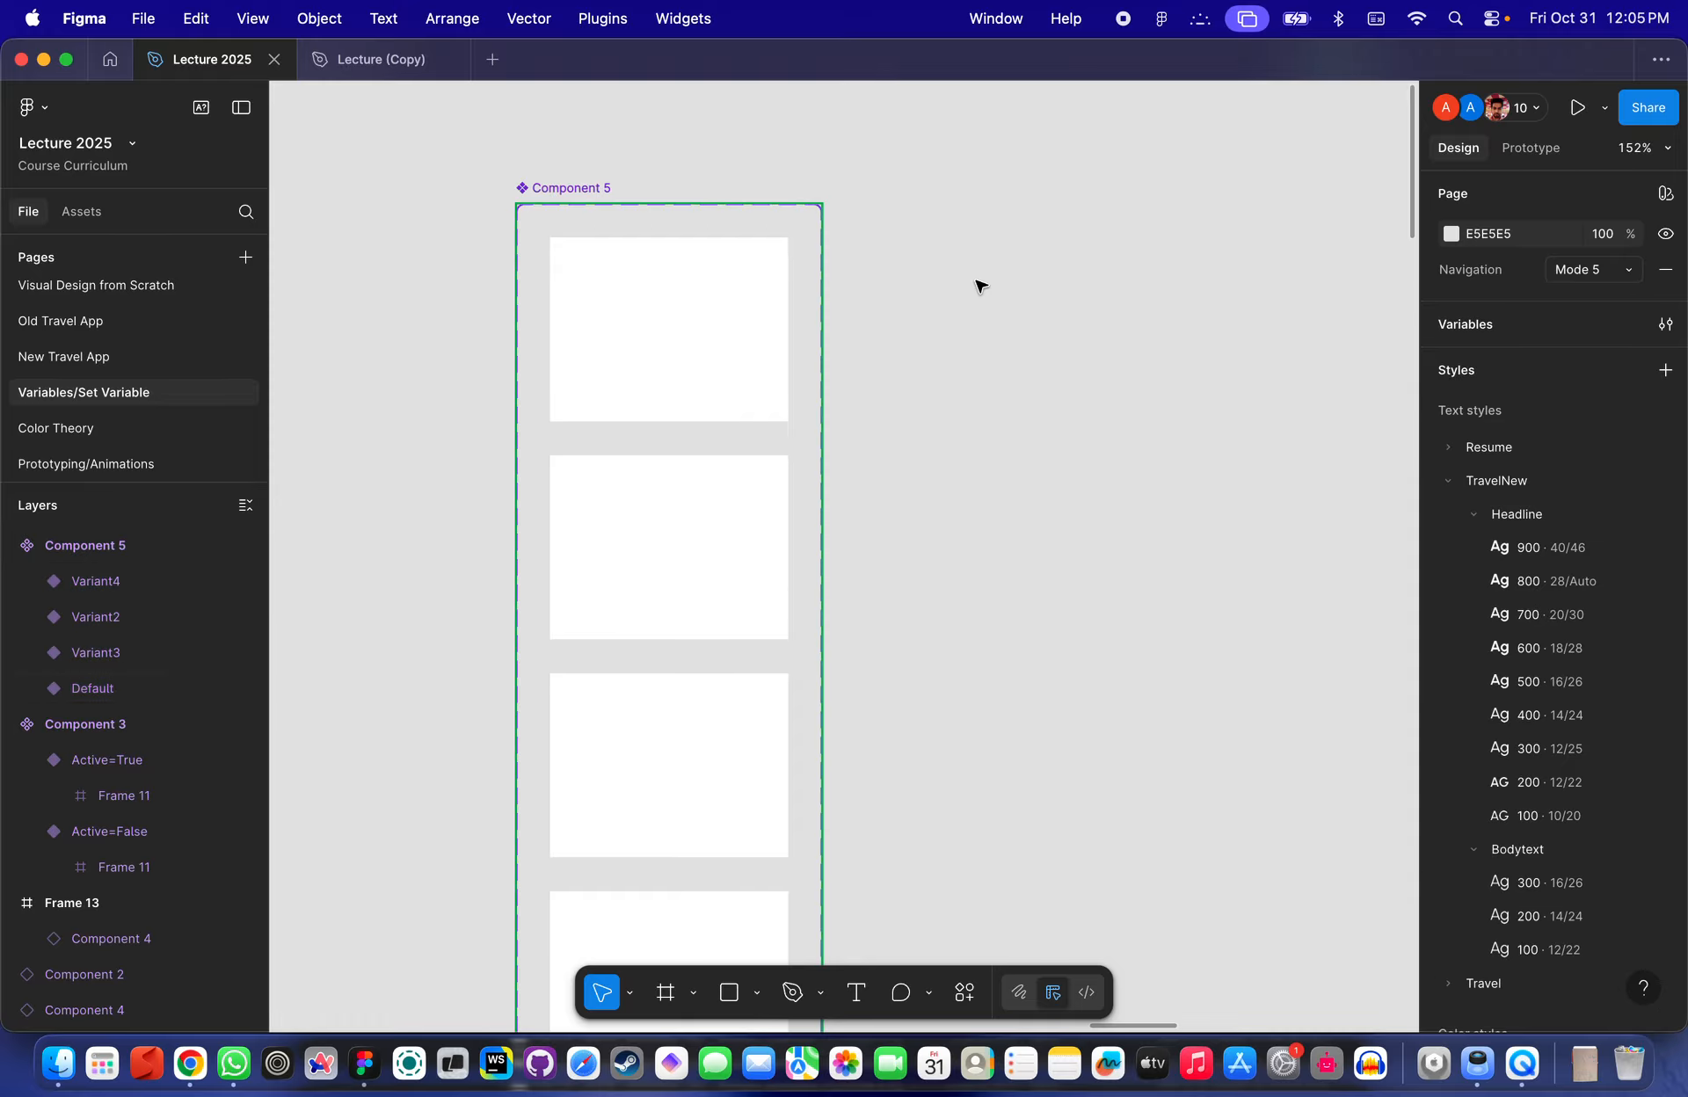
{"action": "scroll", "coordinate": [603, 267], "scroll_direction": "up", "scroll_amount": 4}
{"action": "left_click", "coordinate": [629, 245]}
{"action": "scroll", "coordinate": [630, 246], "scroll_direction": "down", "scroll_amount": 3}
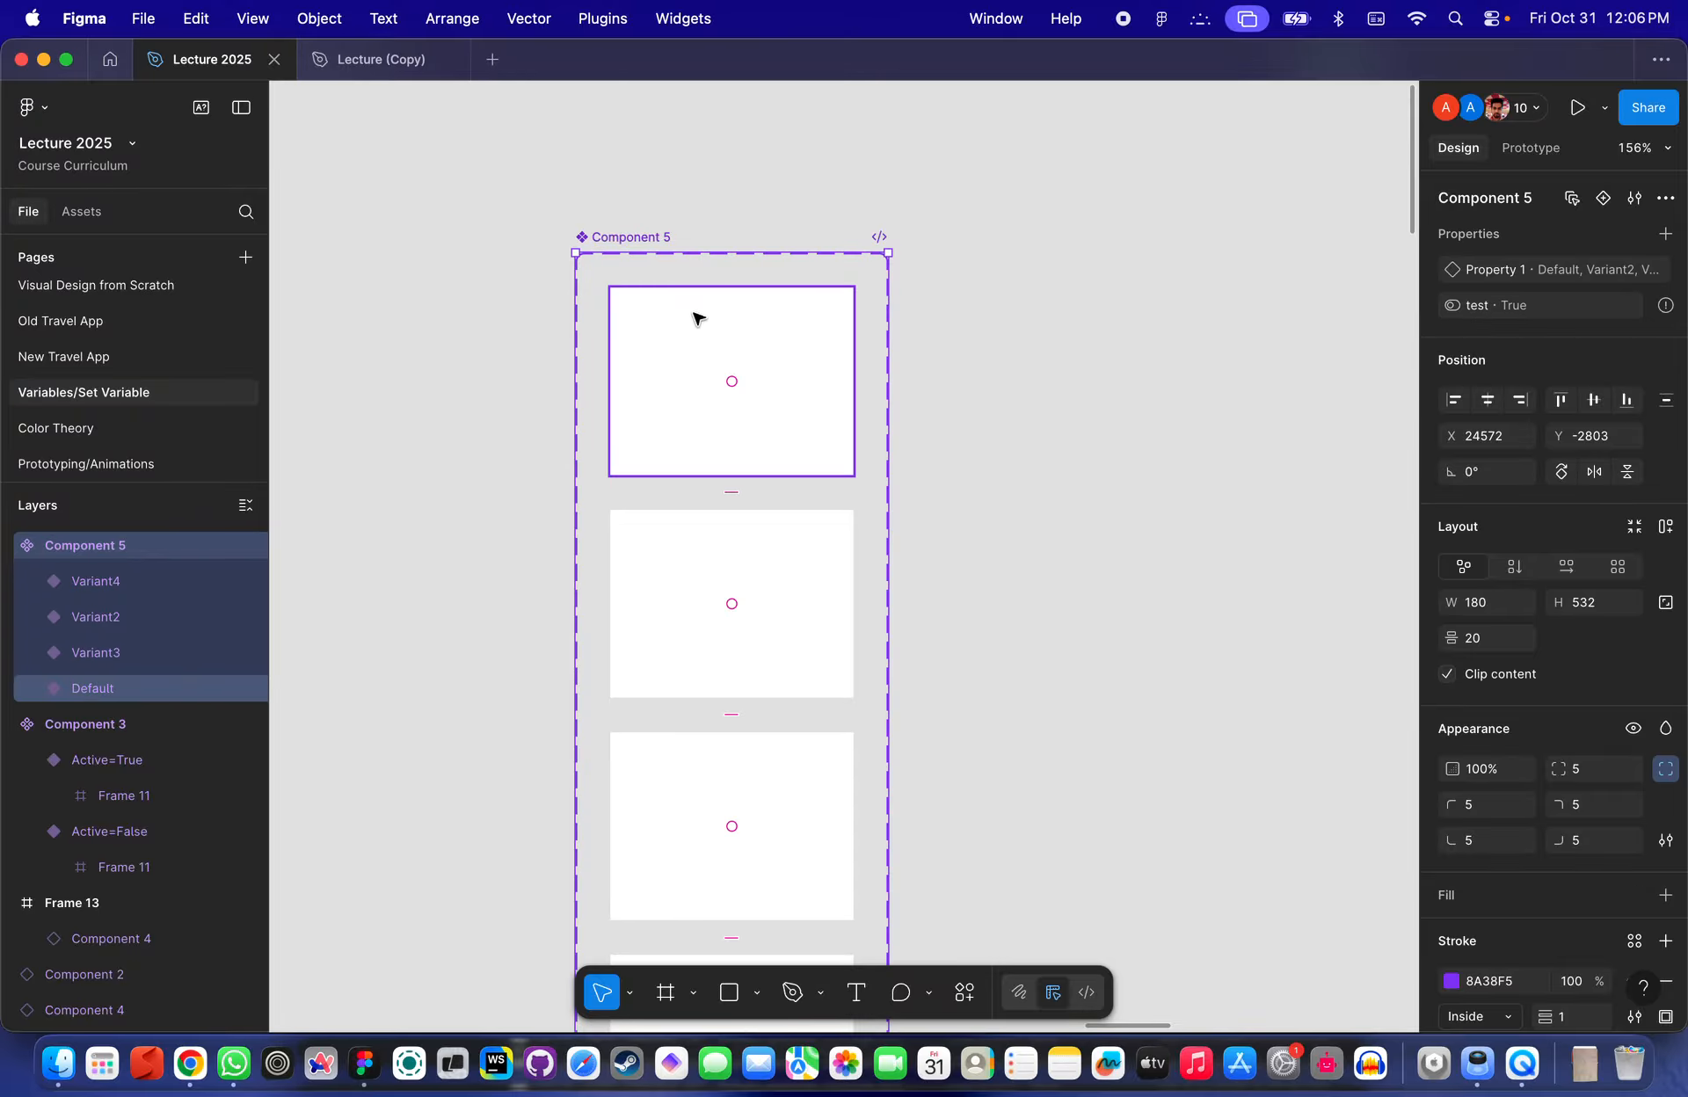
{"action": "left_click", "coordinate": [690, 352]}
{"action": "left_click", "coordinate": [701, 549]}
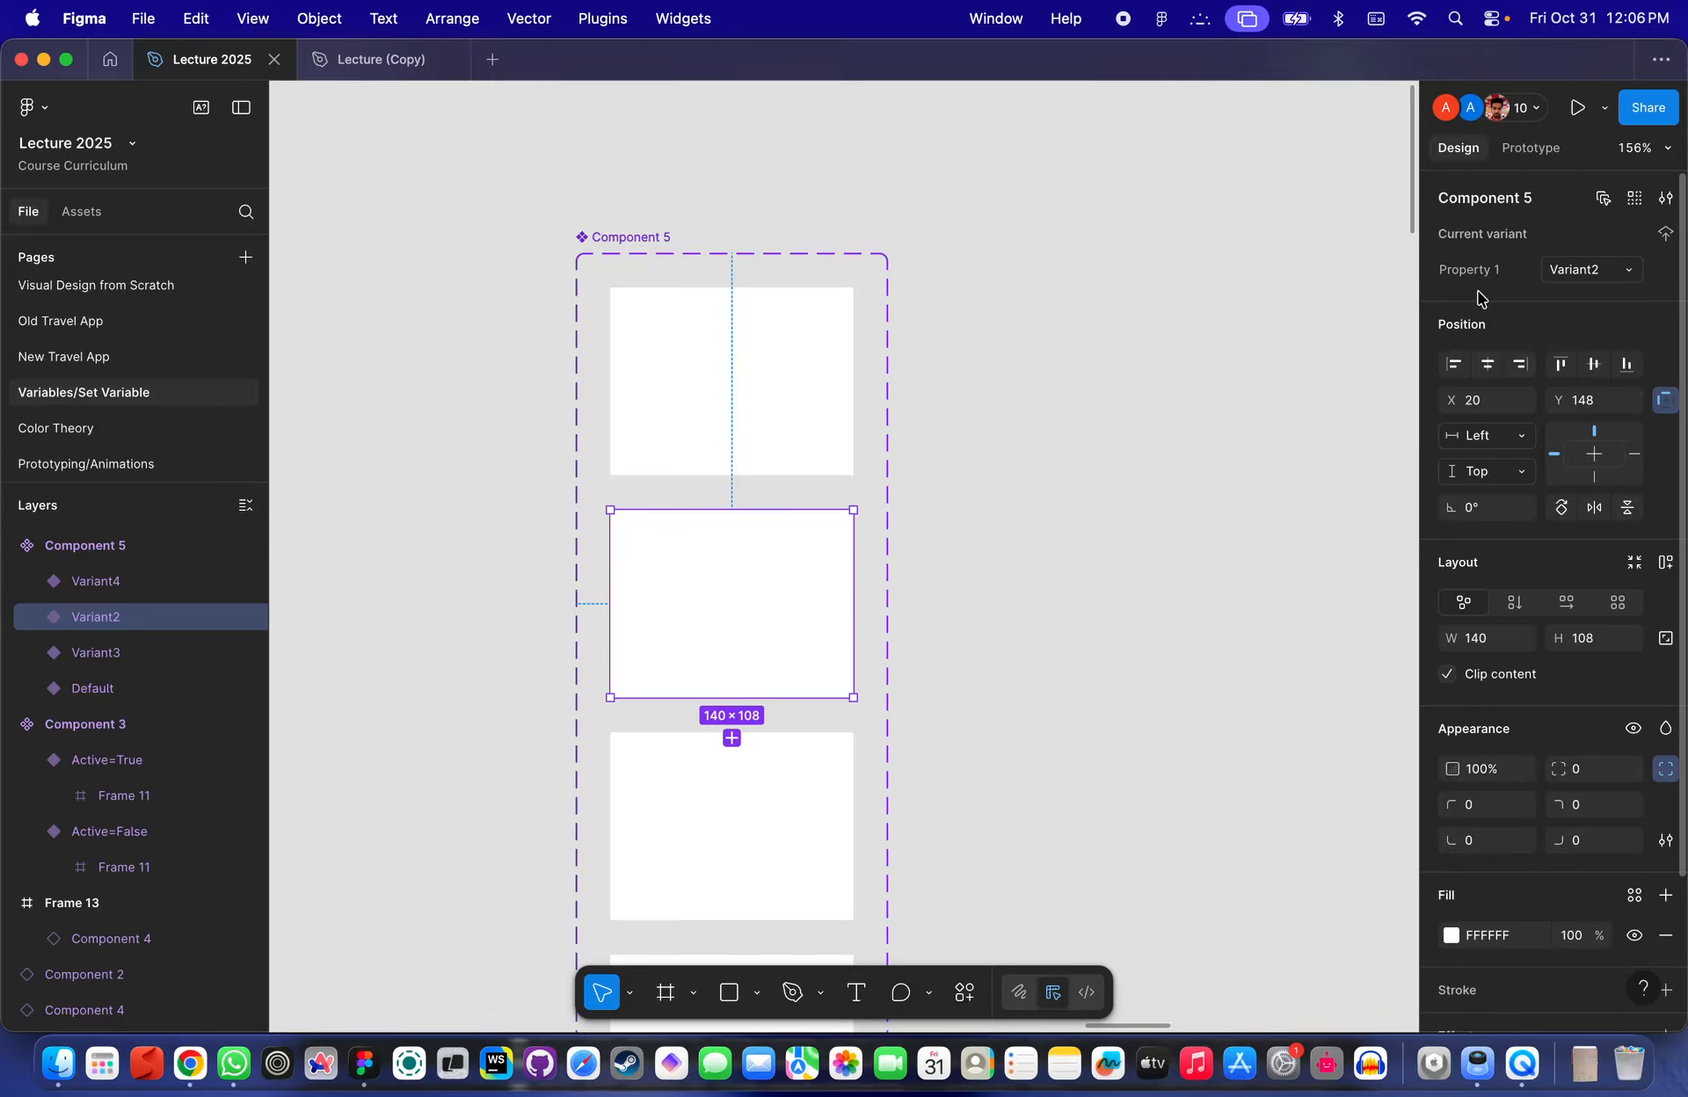
{"action": "scroll", "coordinate": [979, 354], "scroll_direction": "down", "scroll_amount": 5}
{"action": "left_click", "coordinate": [474, 267]}
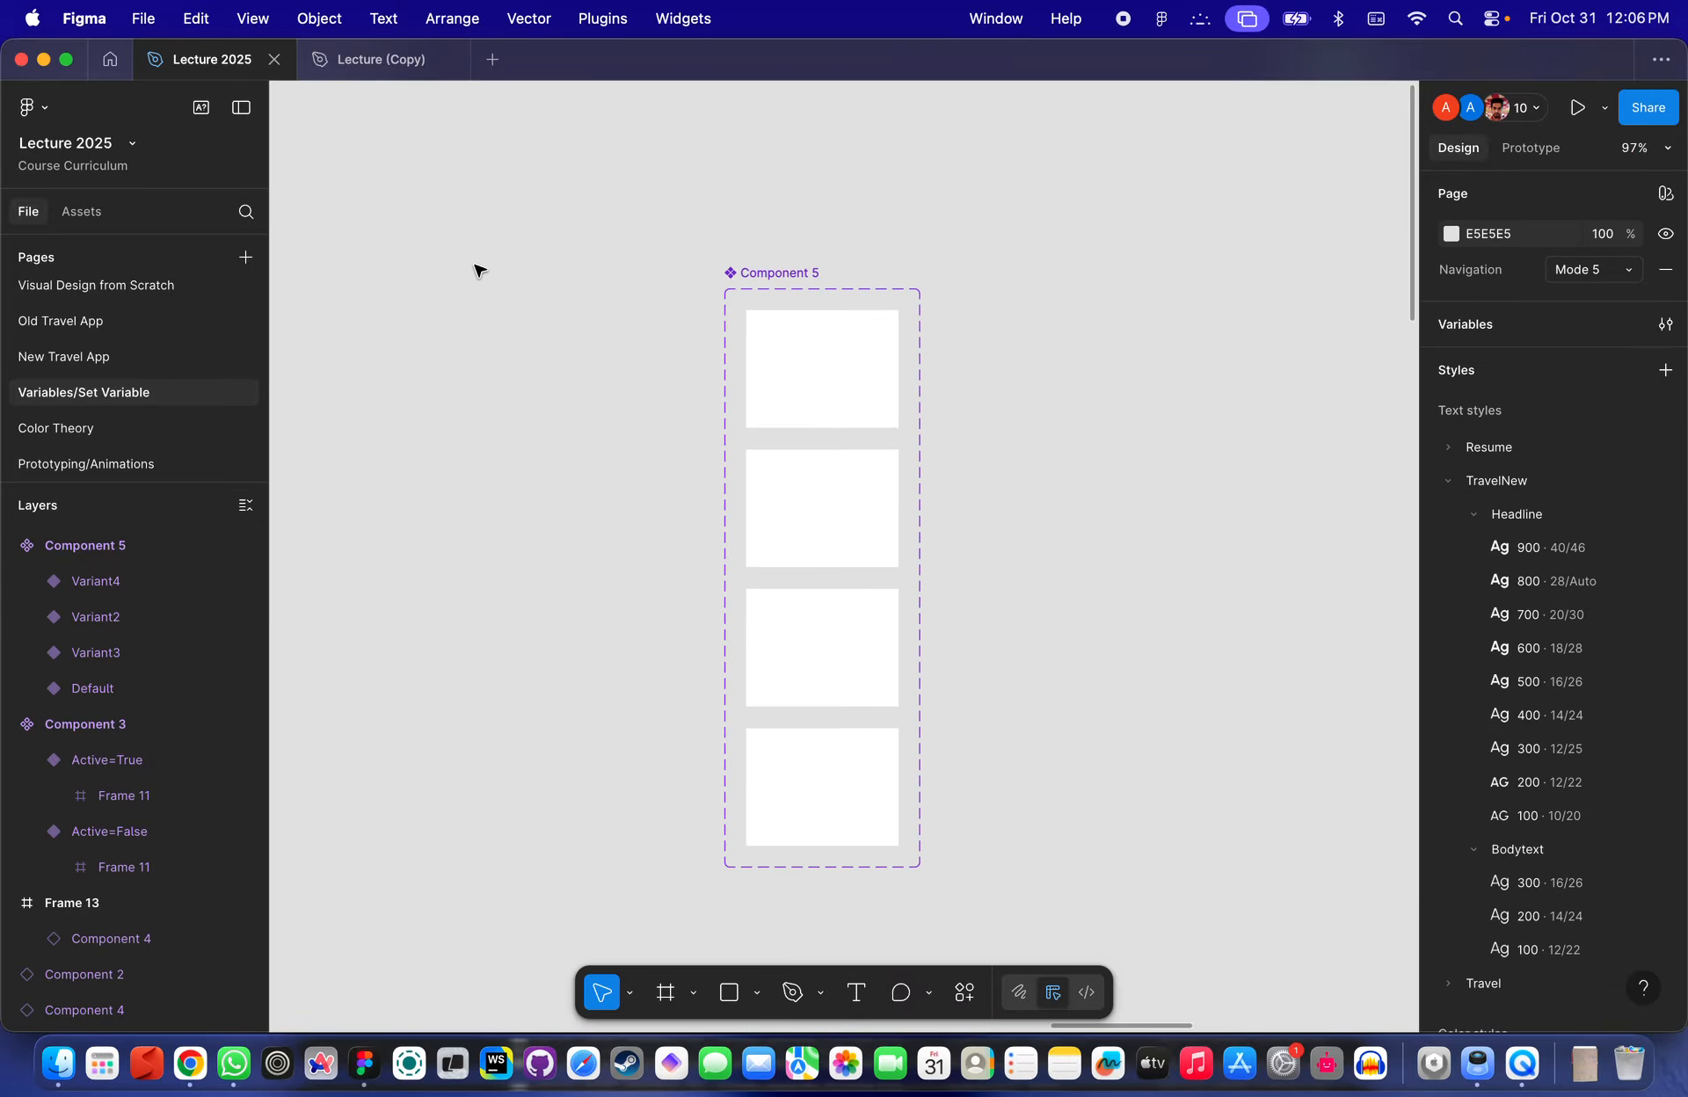
- Reopen the Lecture 2025 file from the Course Curriculum project and go to the Variables/Set Variable page
{"action": "left_click", "coordinate": [274, 59]}
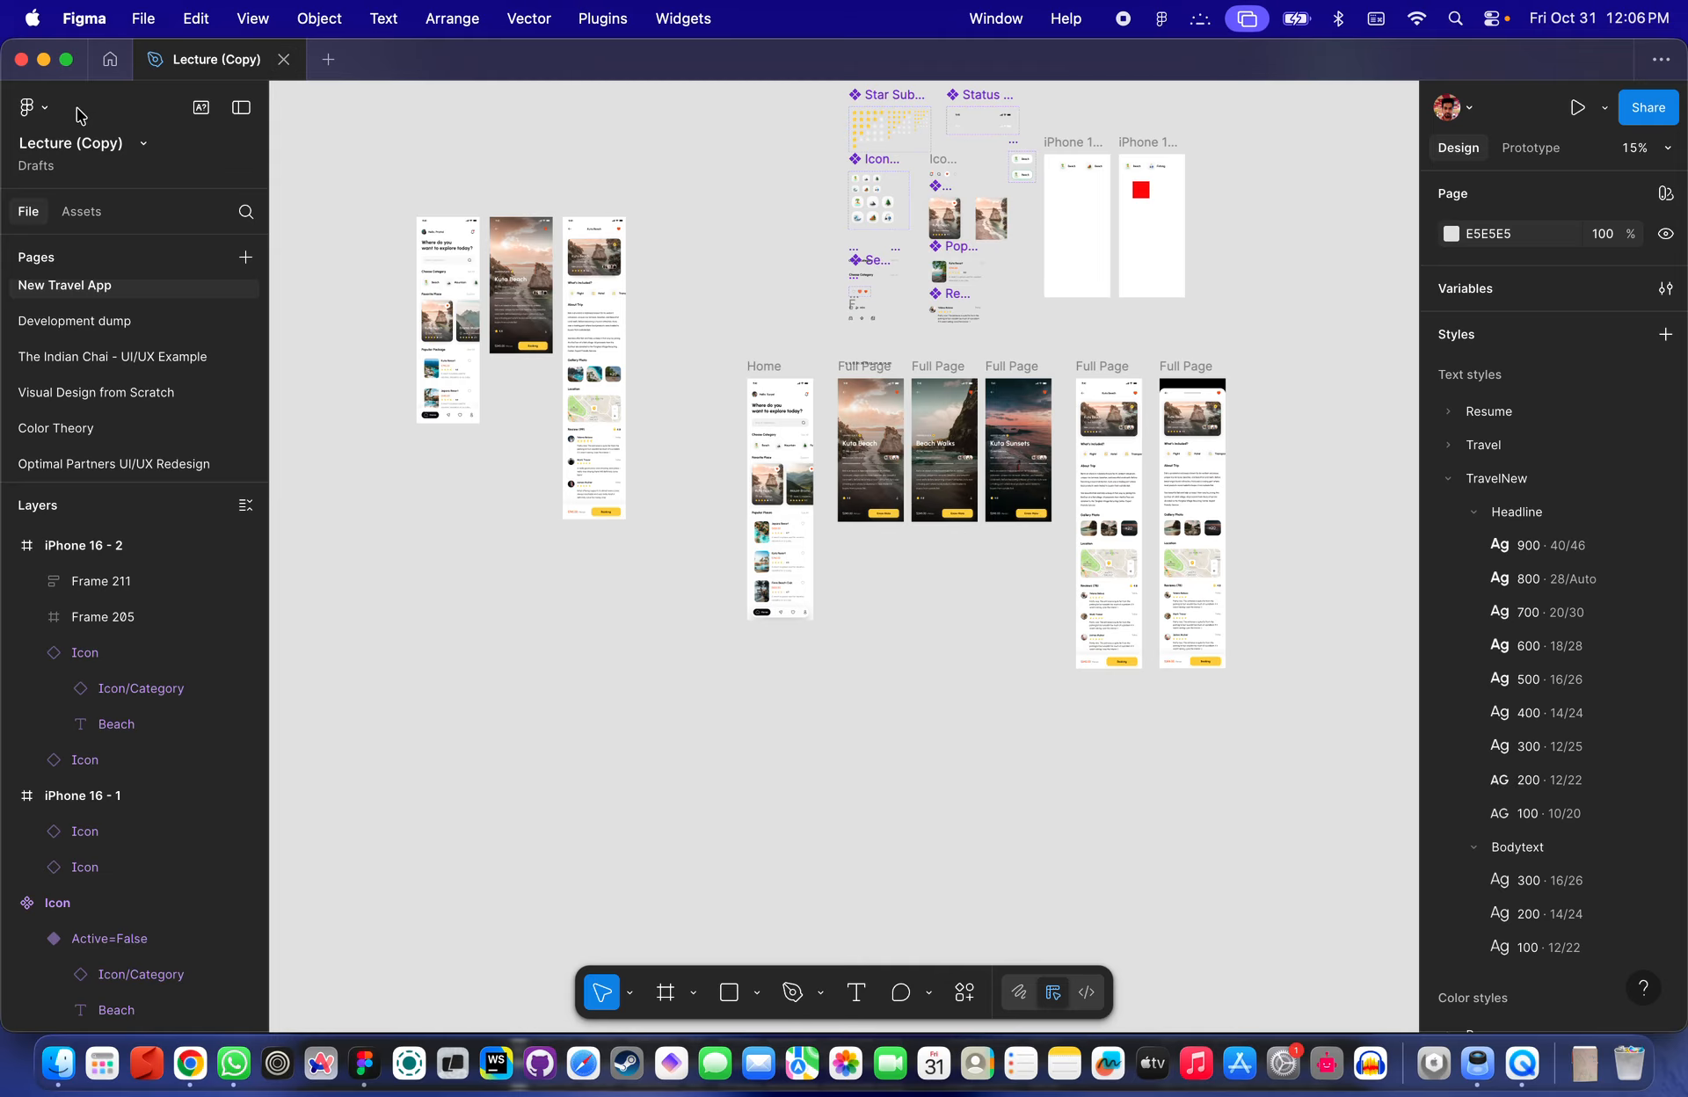
{"action": "left_click", "coordinate": [109, 59]}
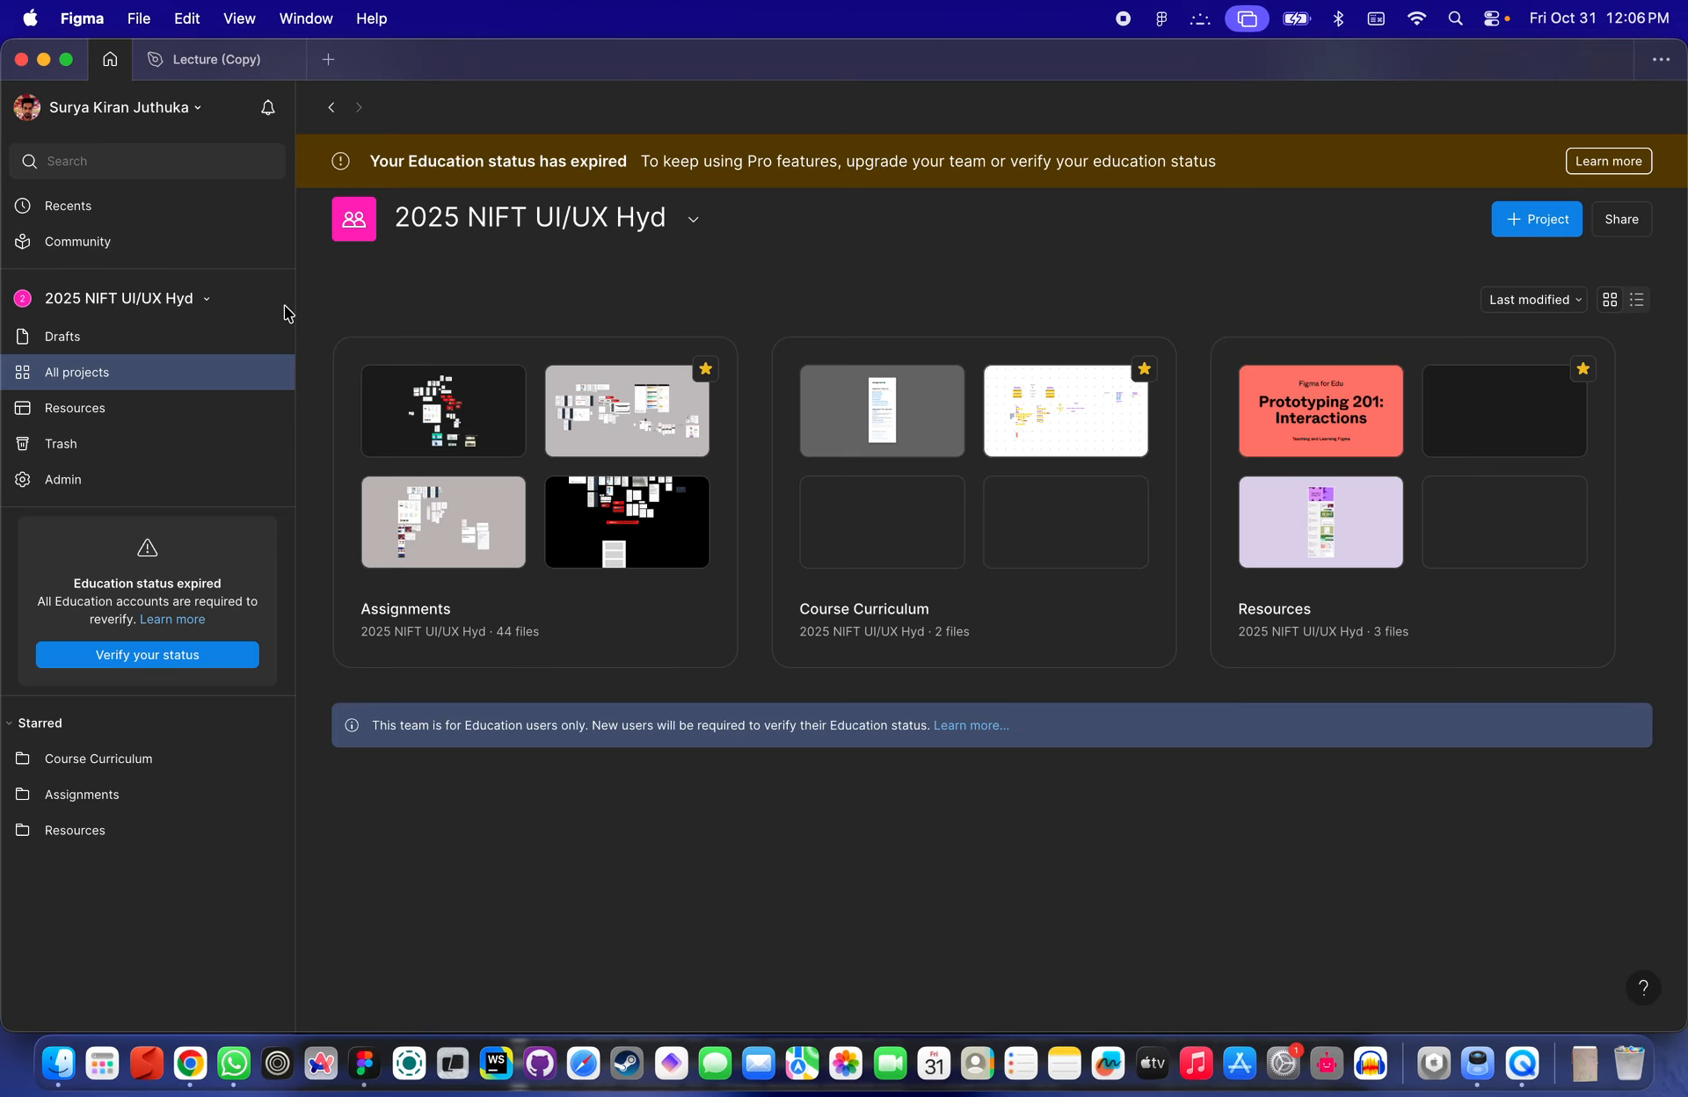
{"action": "left_click", "coordinate": [884, 636]}
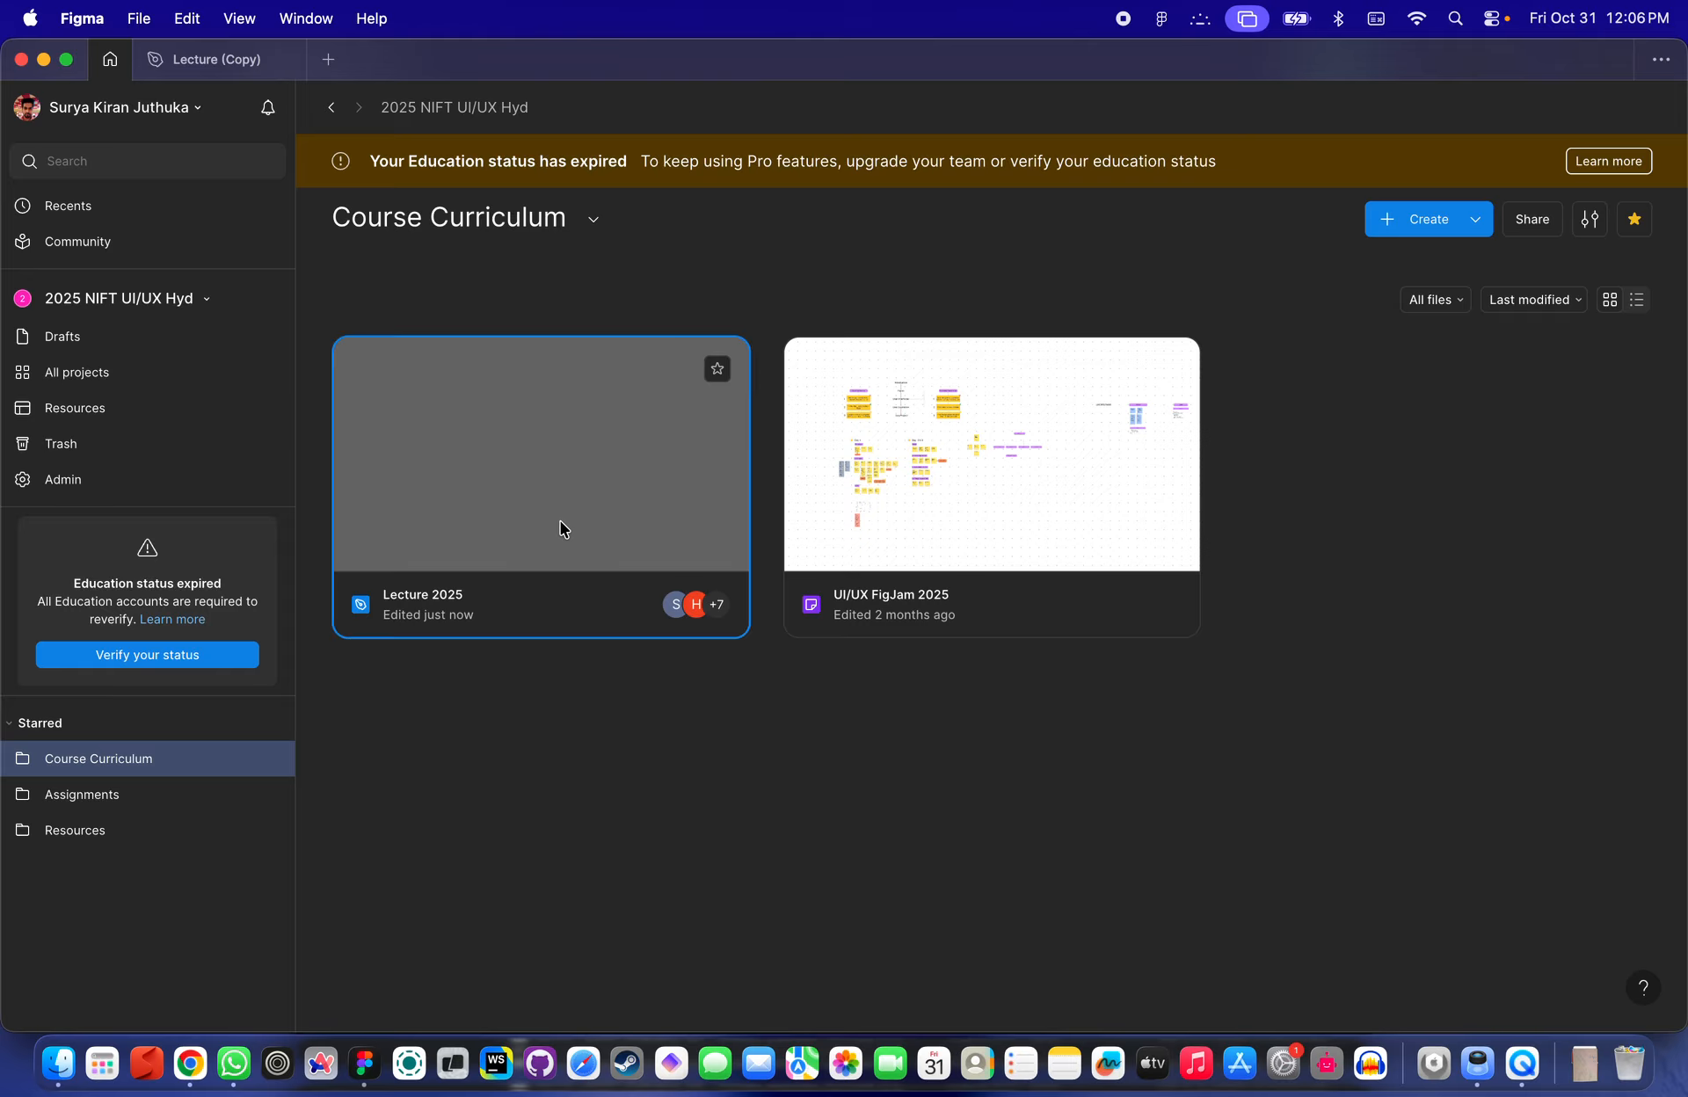
{"action": "double_click", "coordinate": [561, 522]}
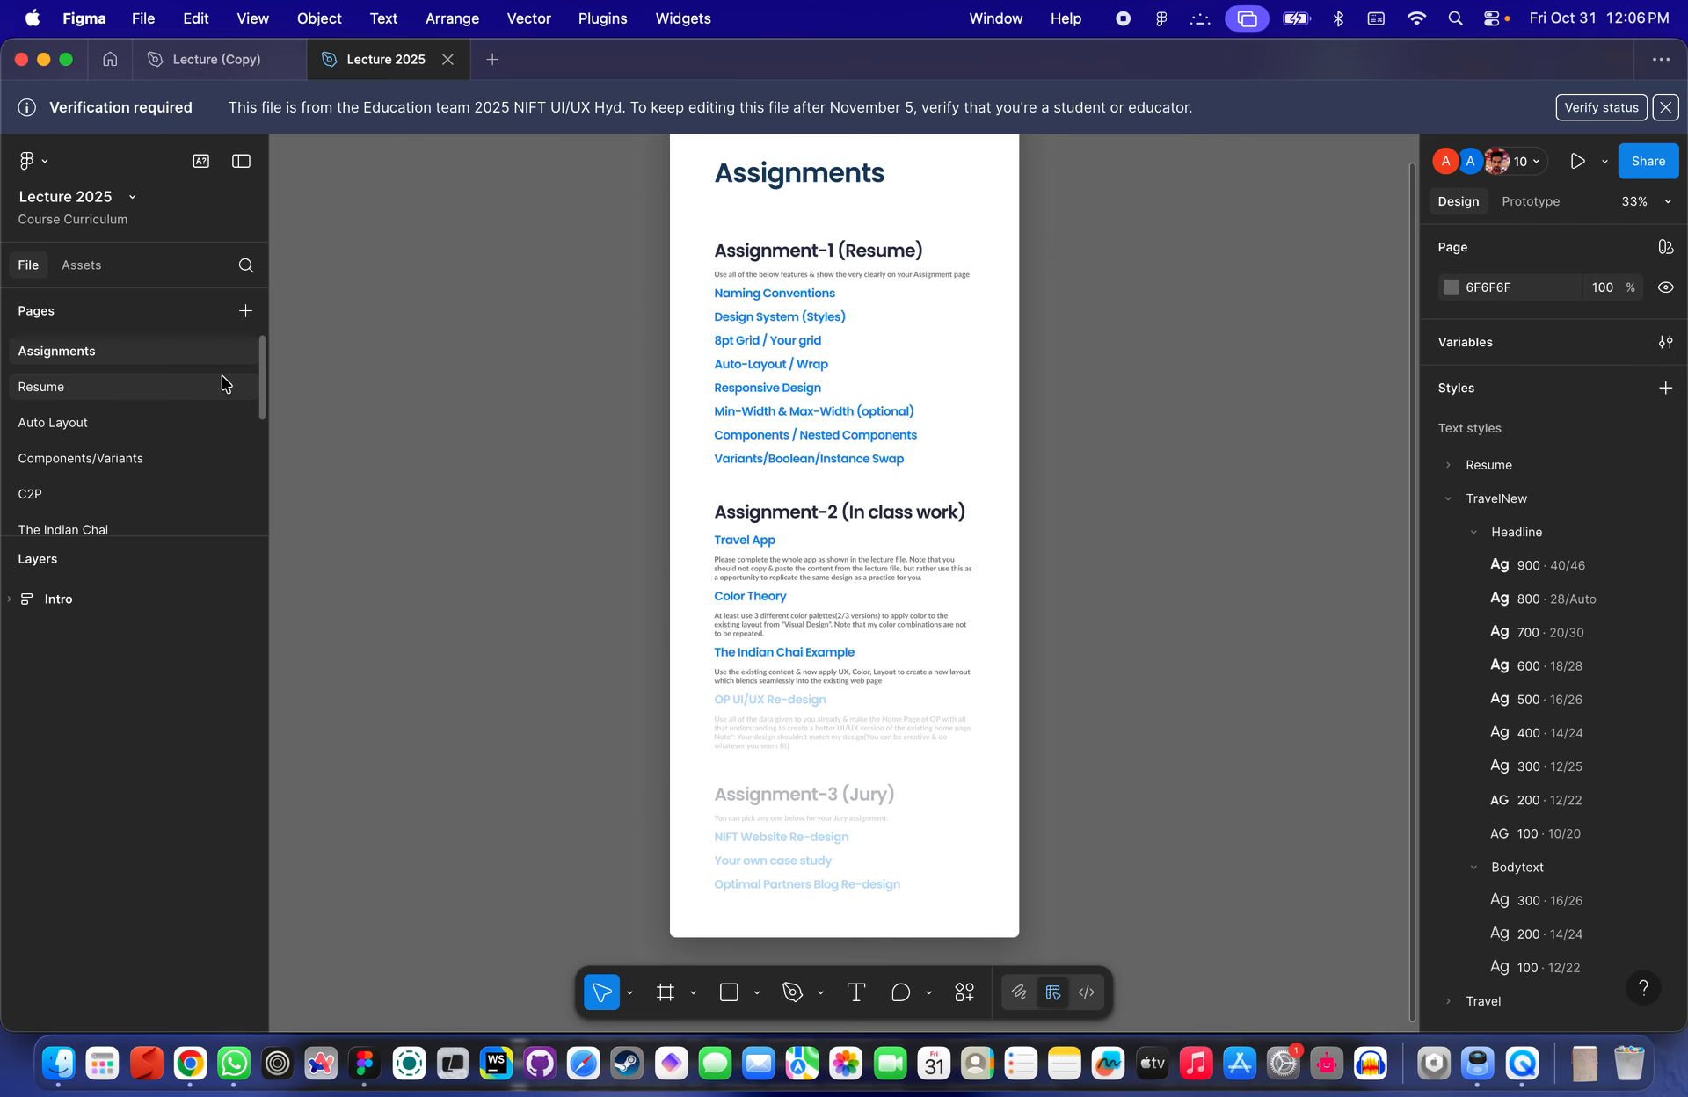
{"action": "left_click", "coordinate": [1665, 107]}
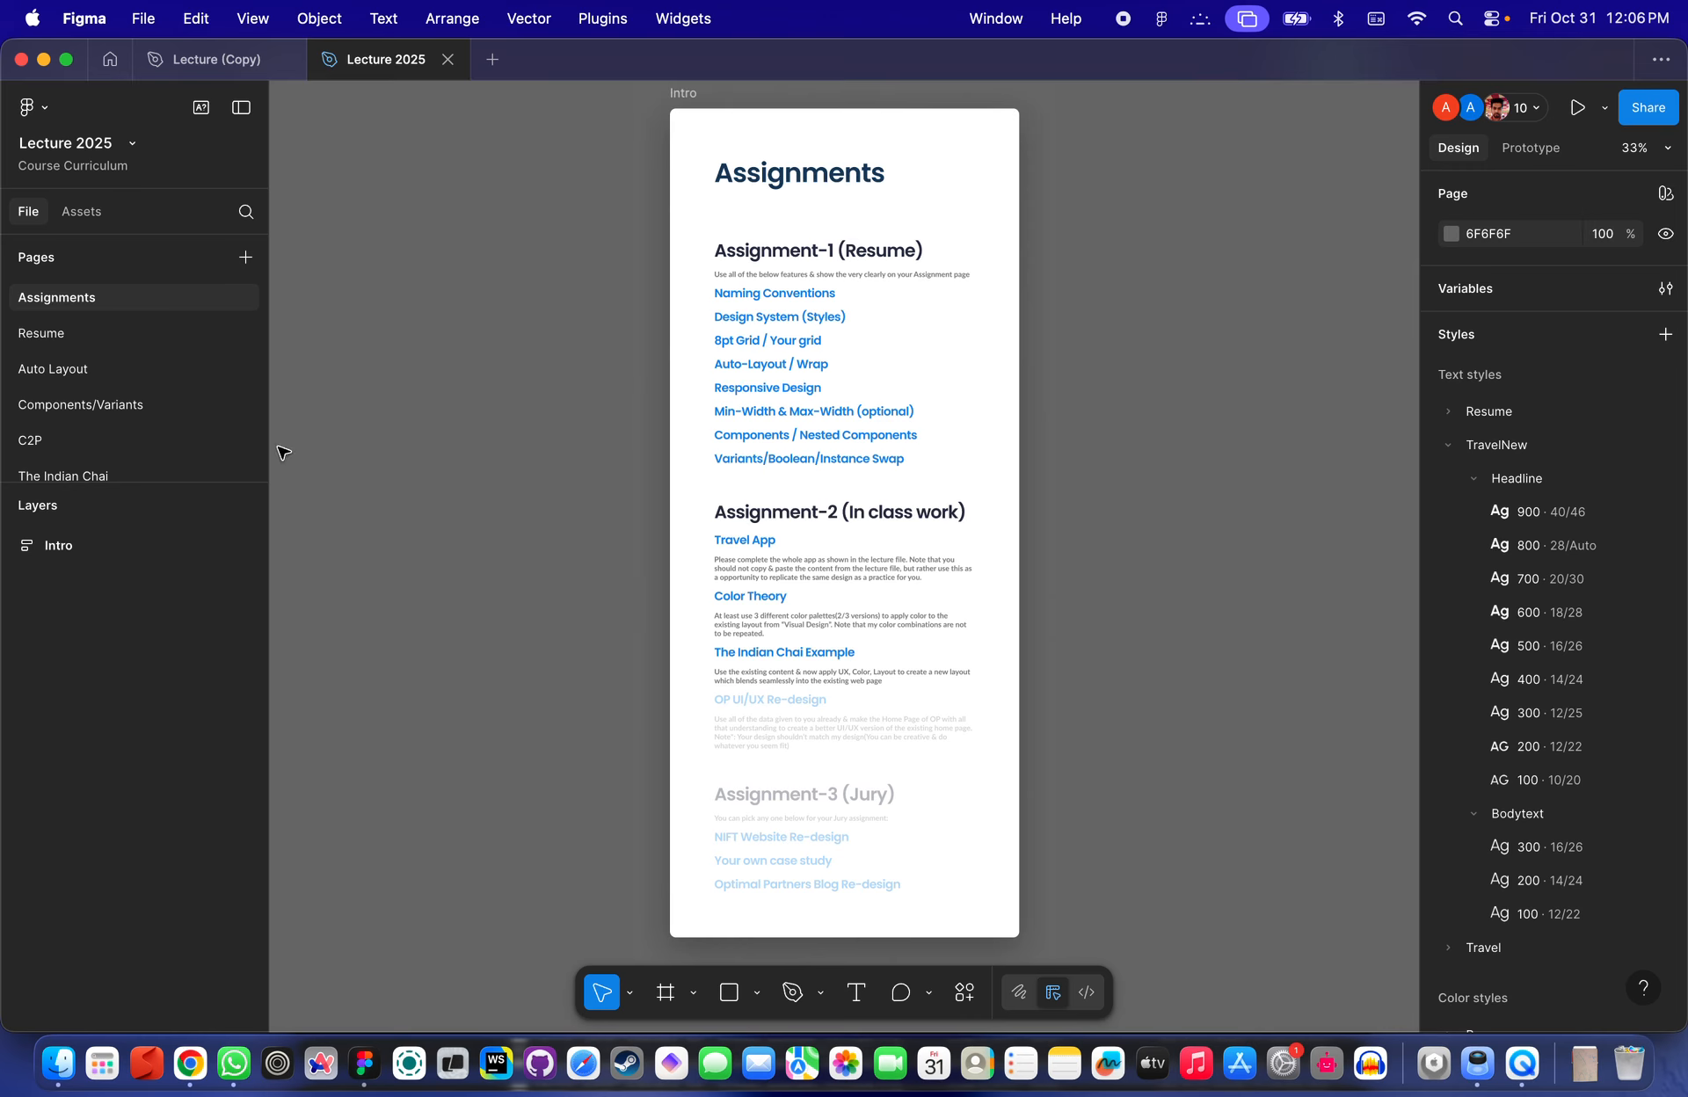
{"action": "scroll", "coordinate": [115, 369], "scroll_direction": "down", "scroll_amount": 5}
{"action": "left_click", "coordinate": [93, 394]}
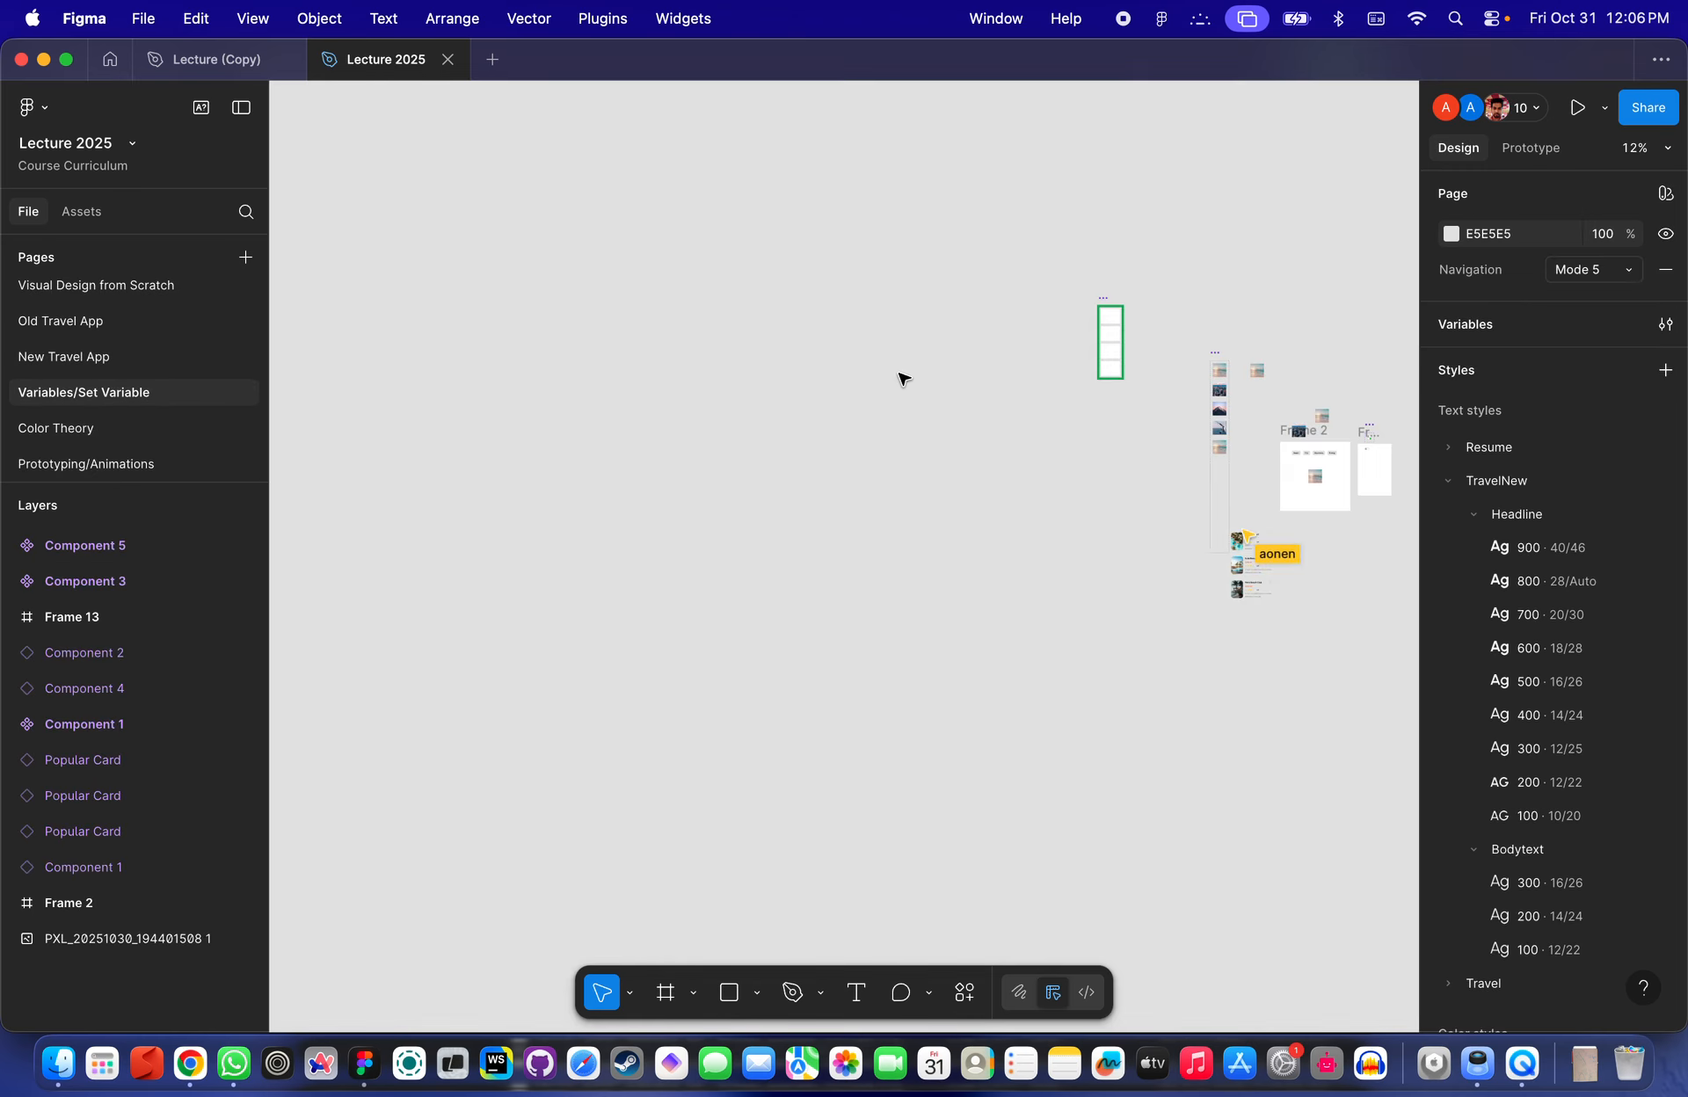
- Examine the Default and Variant4 variants of Component 5 on the canvas
{"action": "scroll", "coordinate": [1129, 317], "scroll_direction": "up", "scroll_amount": 5}
{"action": "left_click", "coordinate": [1074, 331]}
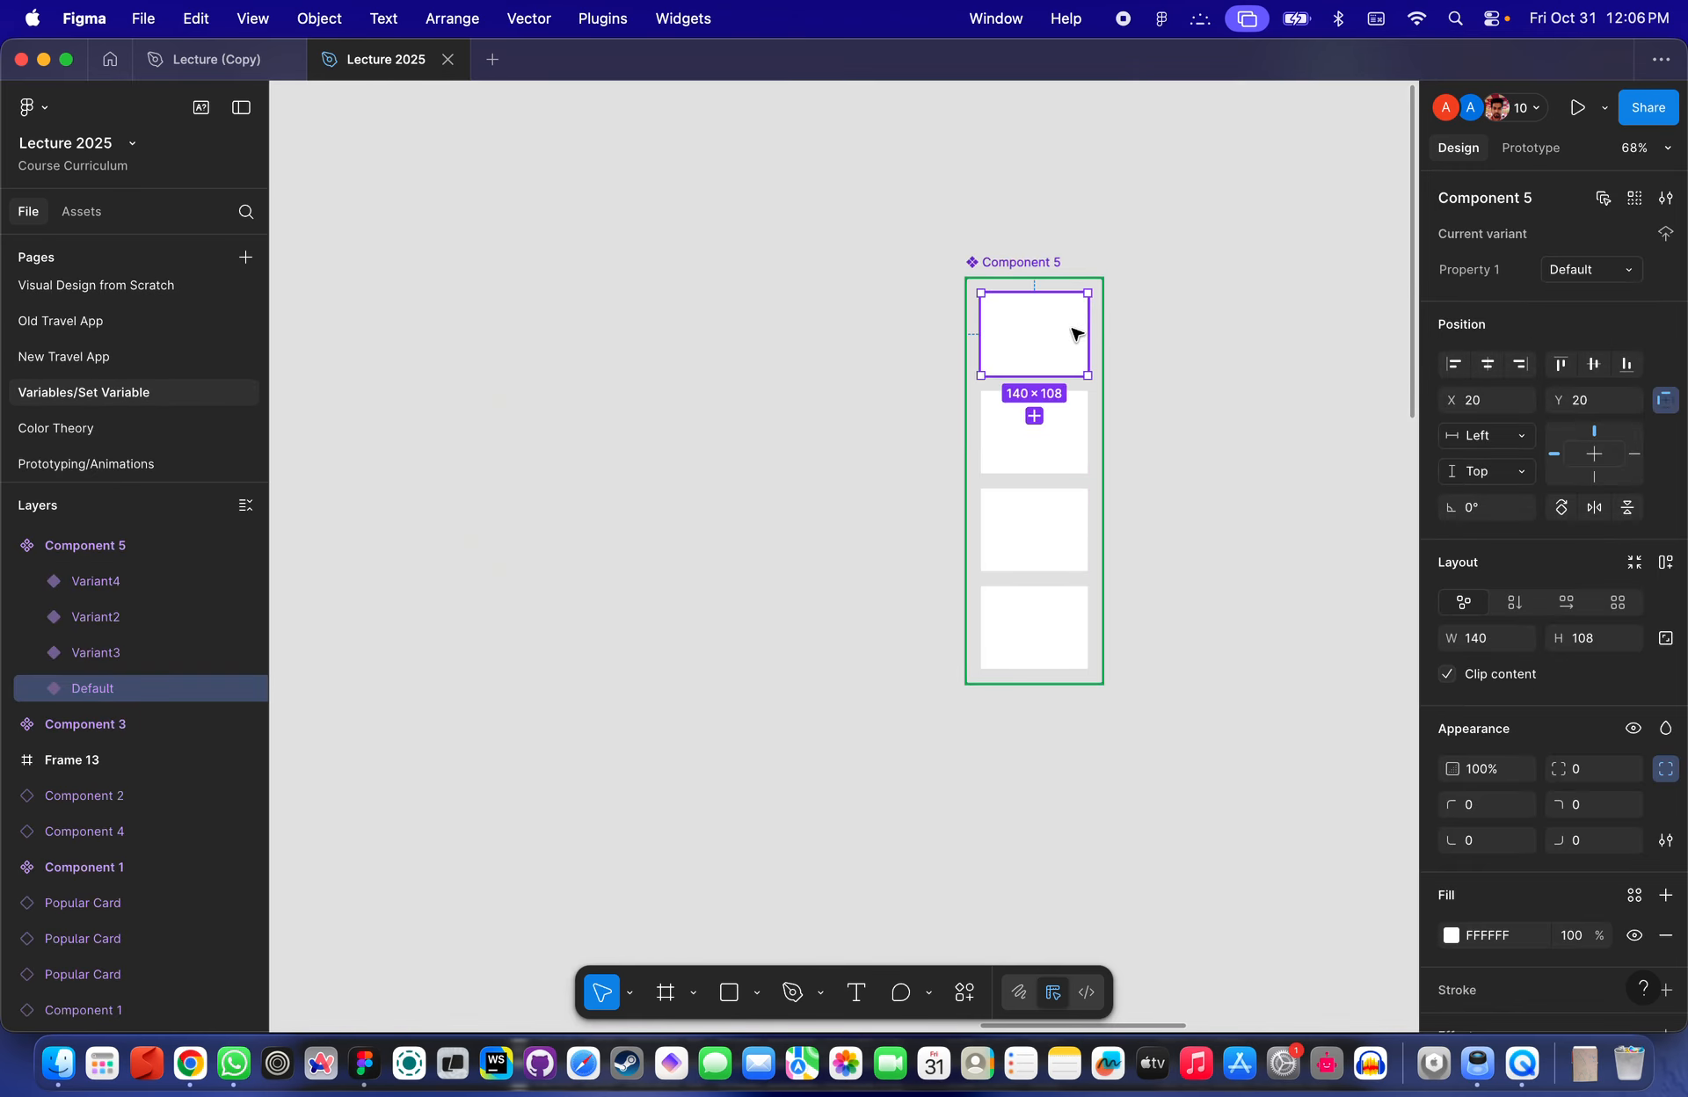
{"action": "scroll", "coordinate": [1074, 332], "scroll_direction": "up", "scroll_amount": 3}
{"action": "left_click", "coordinate": [932, 510]}
{"action": "left_click_drag", "start_coordinate": [932, 510], "coordinate": [937, 741]}
{"action": "scroll", "coordinate": [937, 741], "scroll_direction": "down", "scroll_amount": 3}
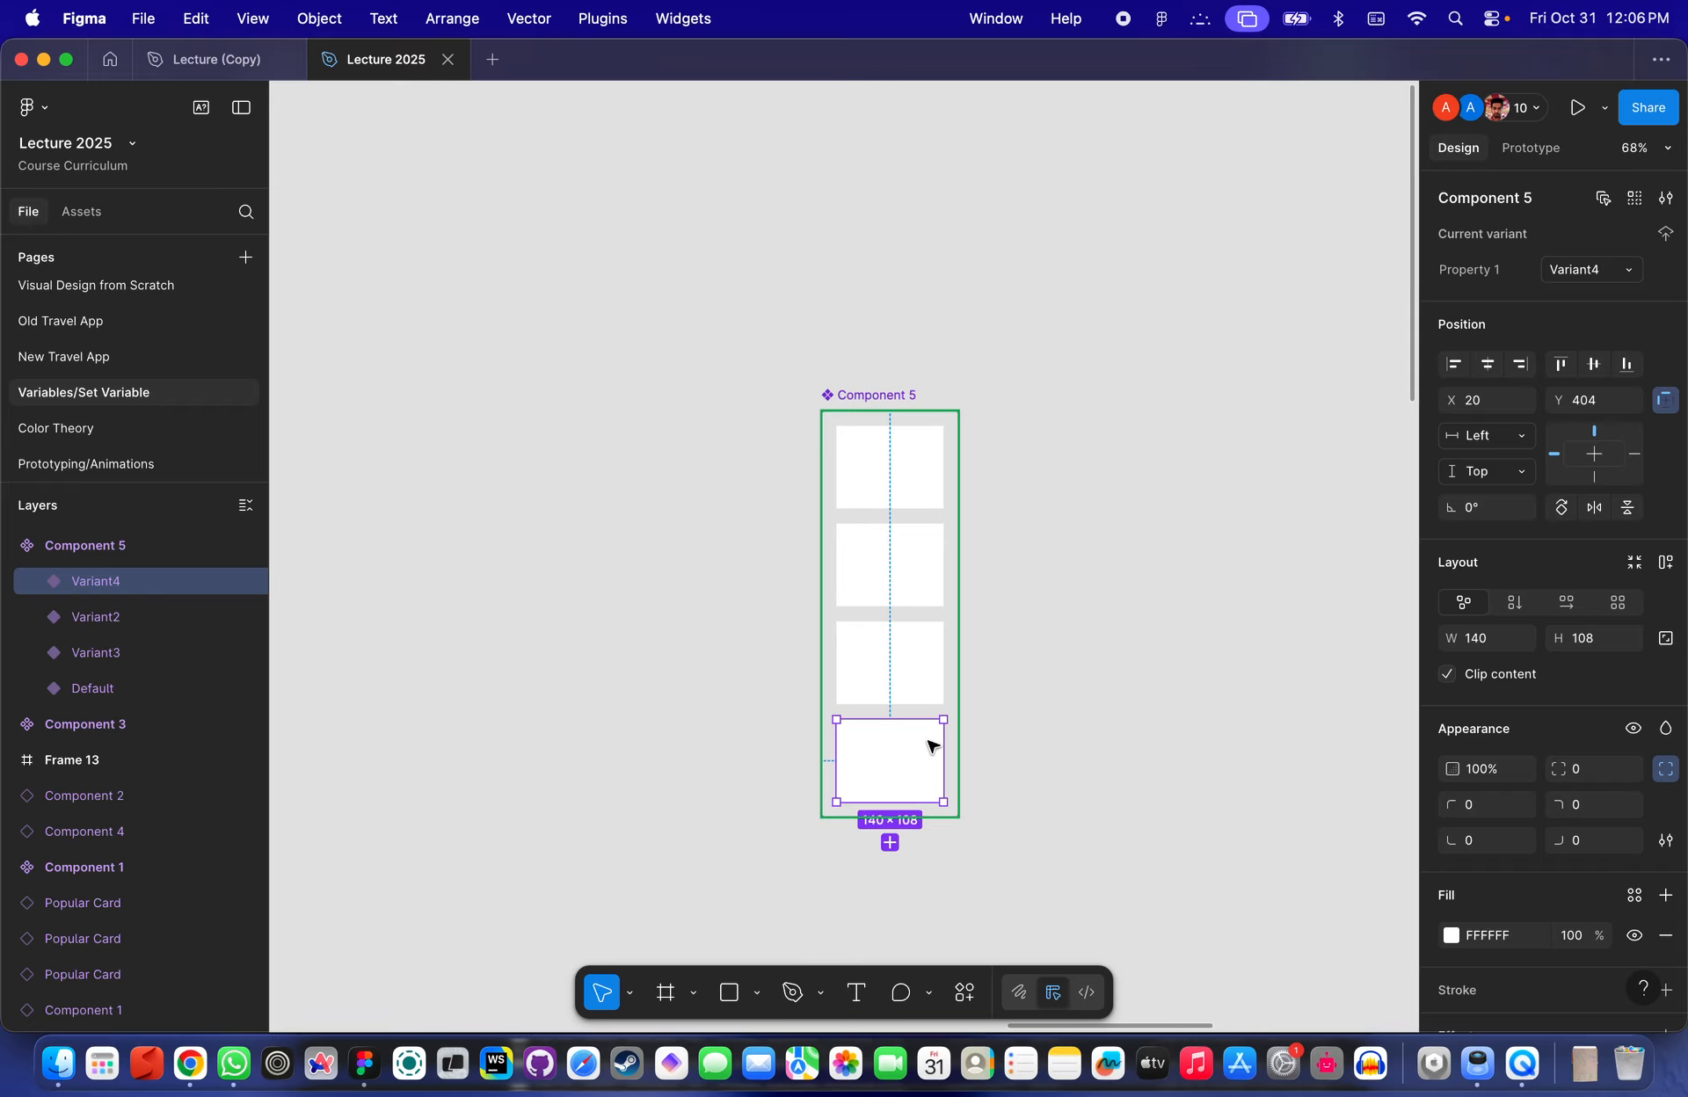
{"action": "left_click", "coordinate": [903, 440]}
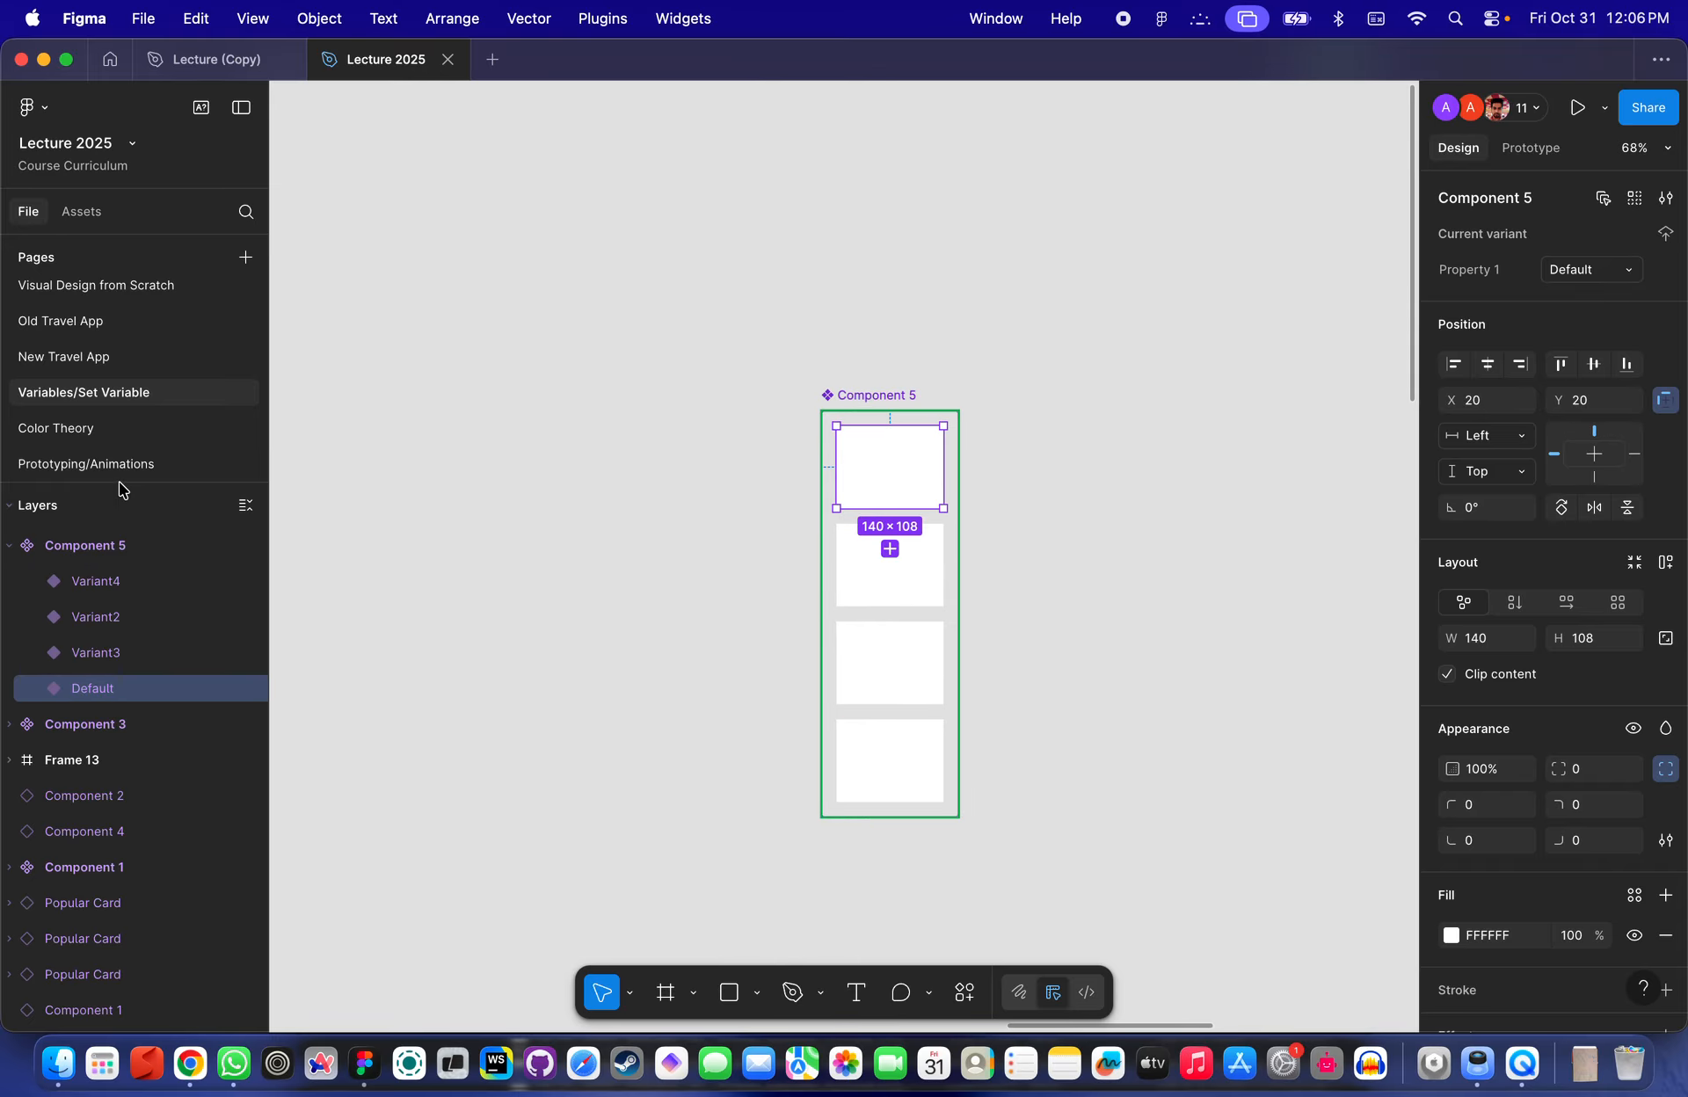
{"action": "scroll", "coordinate": [102, 434], "scroll_direction": "up", "scroll_amount": 2}
{"action": "scroll", "coordinate": [103, 434], "scroll_direction": "down", "scroll_amount": 1}
{"action": "left_click", "coordinate": [746, 381]}
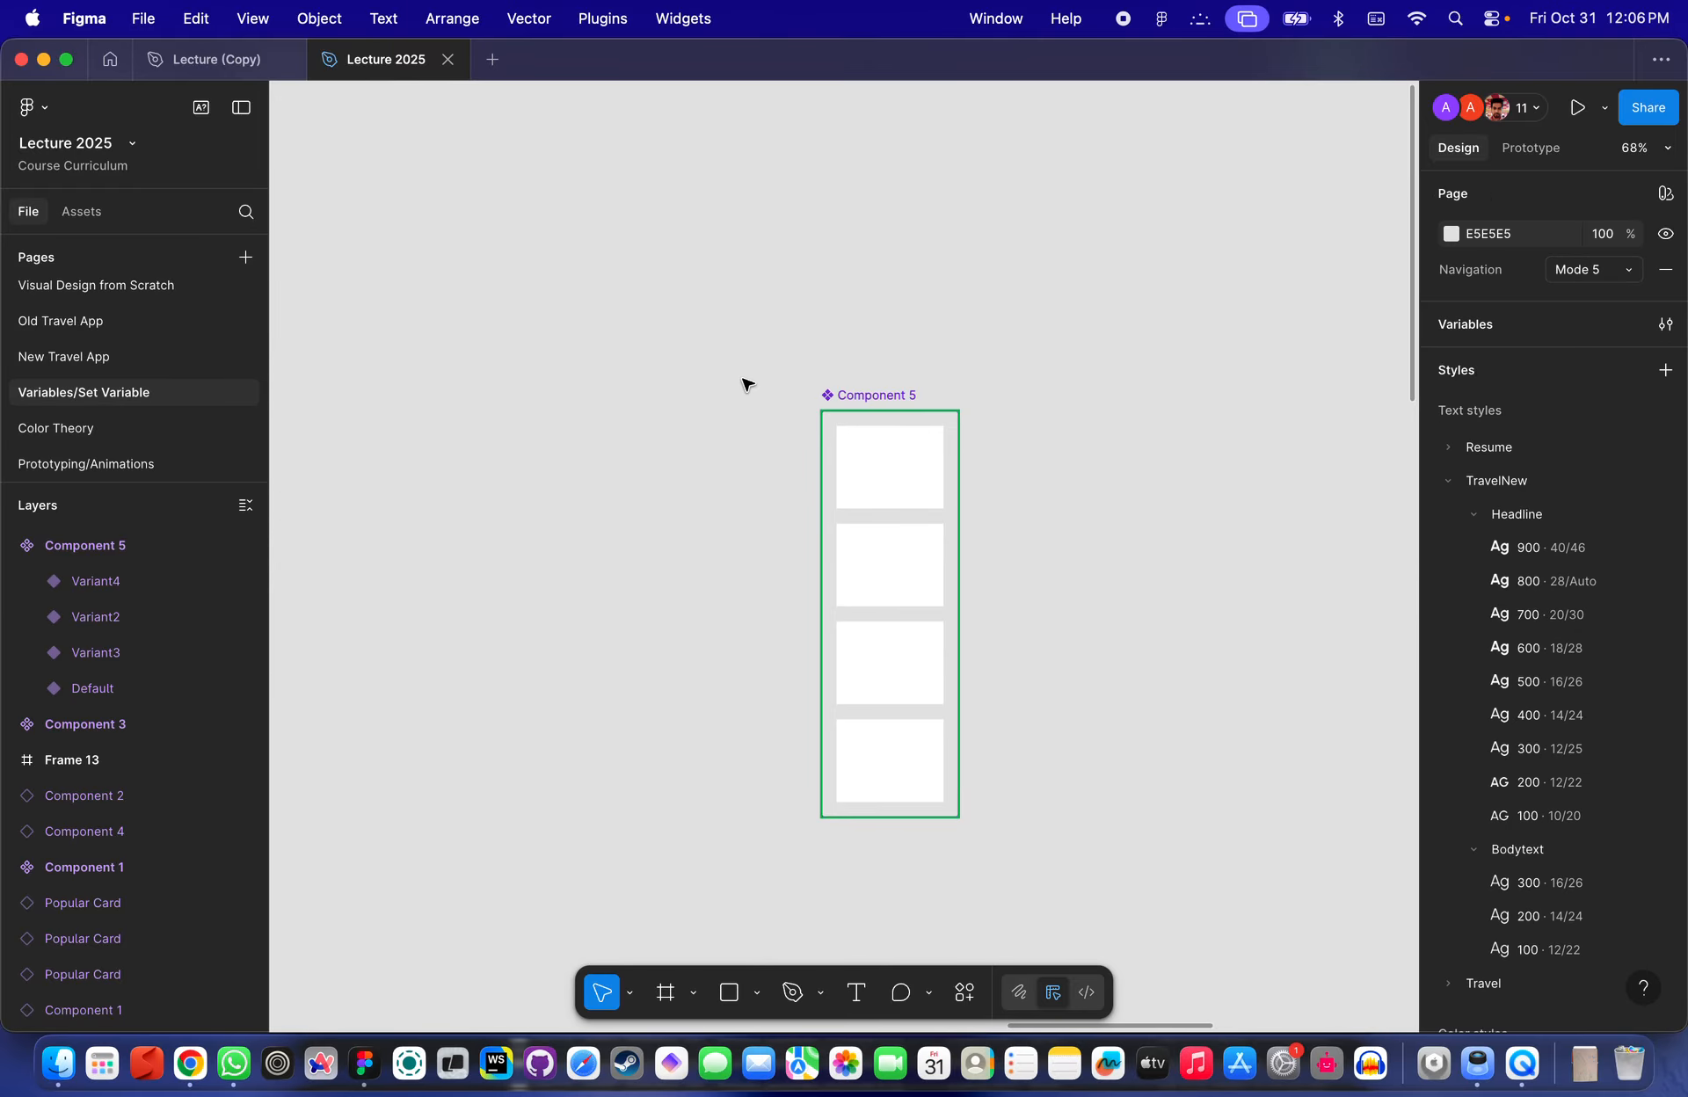
- Select the Component 5 set and step through its Default, Variant2 and Variant3 variants
{"action": "scroll", "coordinate": [747, 381], "scroll_direction": "down", "scroll_amount": 3}
{"action": "scroll", "coordinate": [746, 380], "scroll_direction": "right", "scroll_amount": 3}
{"action": "left_click_drag", "start_coordinate": [622, 195], "coordinate": [888, 779]}
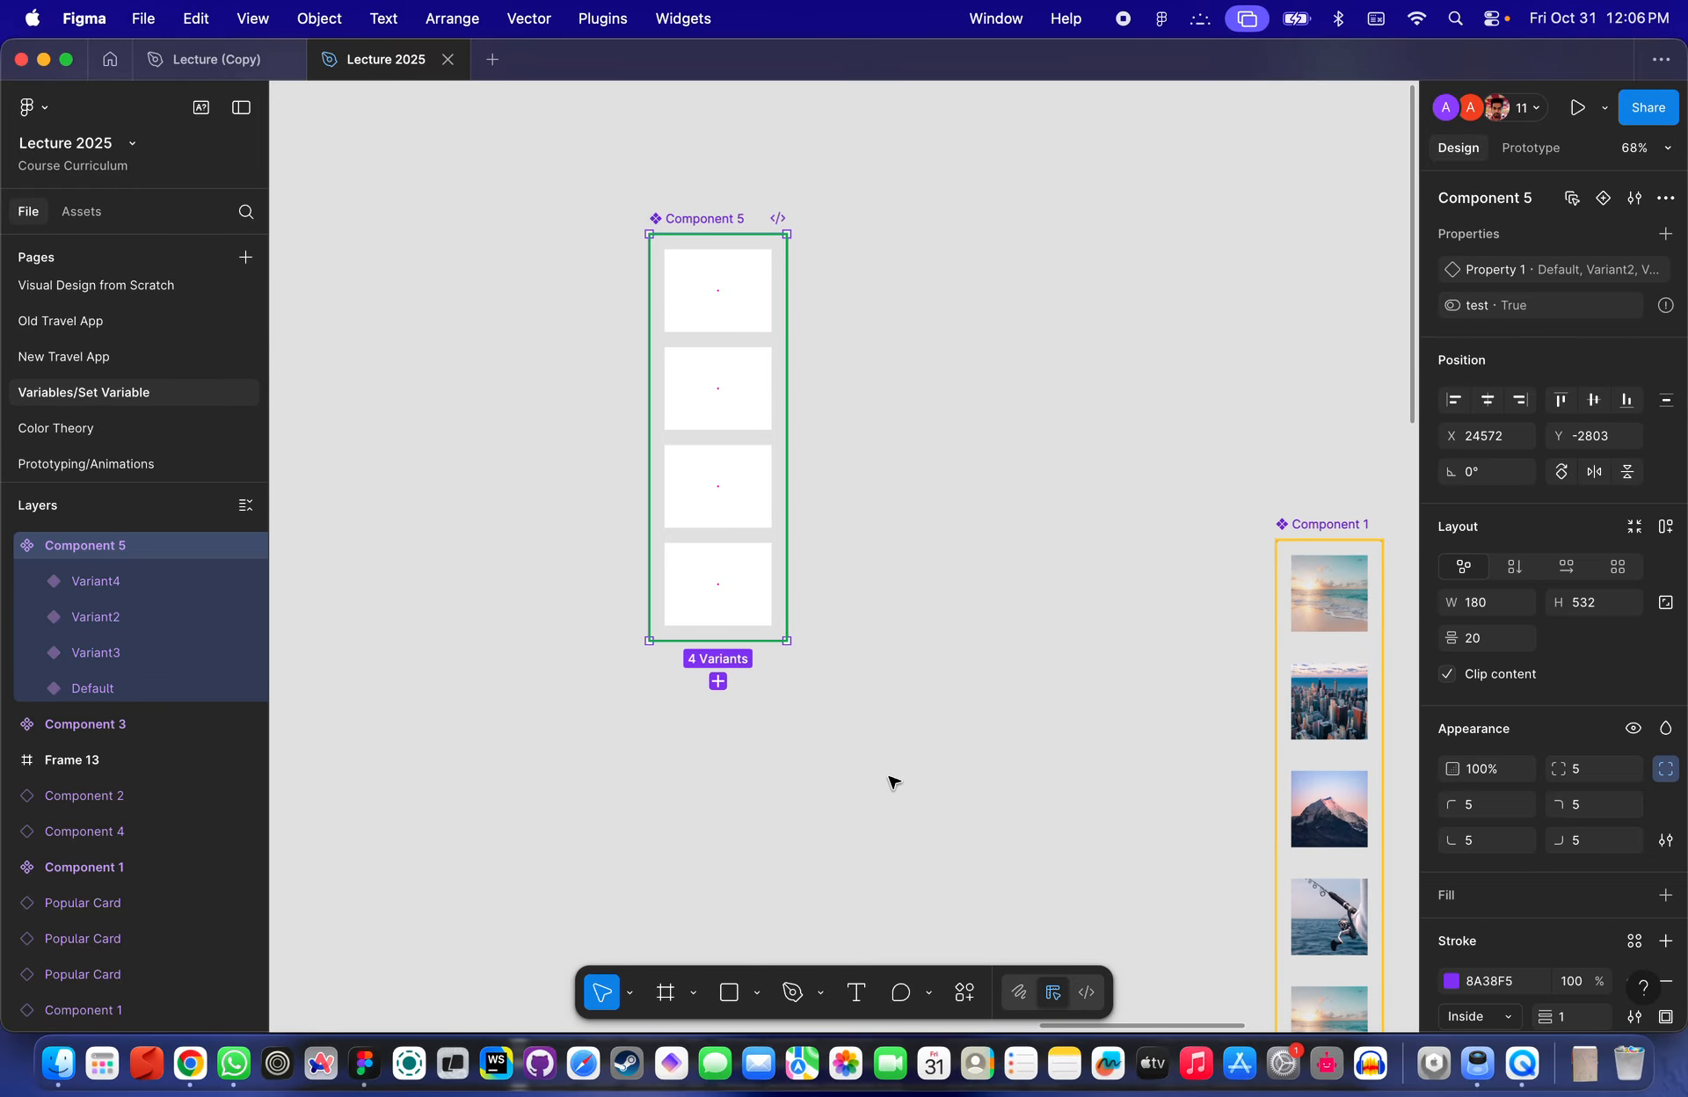
{"action": "scroll", "coordinate": [889, 780], "scroll_direction": "up", "scroll_amount": 3}
{"action": "scroll", "coordinate": [889, 780], "scroll_direction": "left", "scroll_amount": 2}
{"action": "left_click_drag", "start_coordinate": [954, 844], "coordinate": [601, 119]}
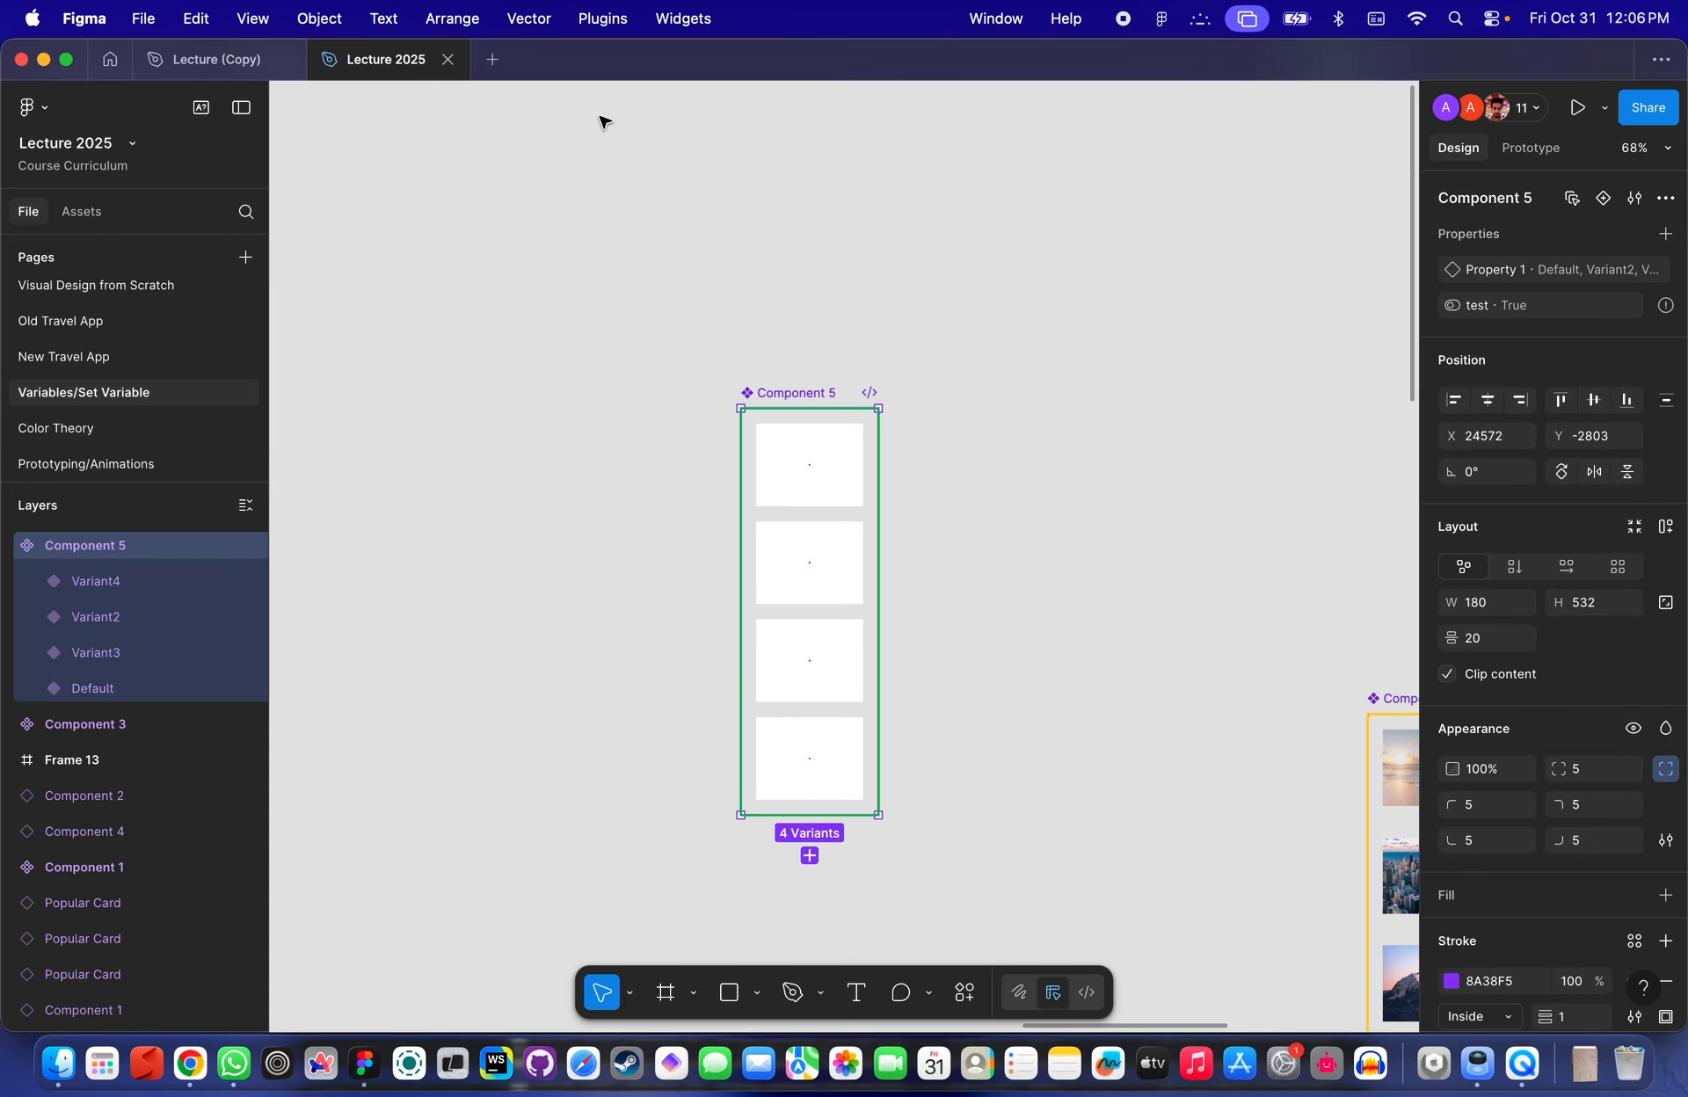
{"action": "left_click", "coordinate": [728, 332]}
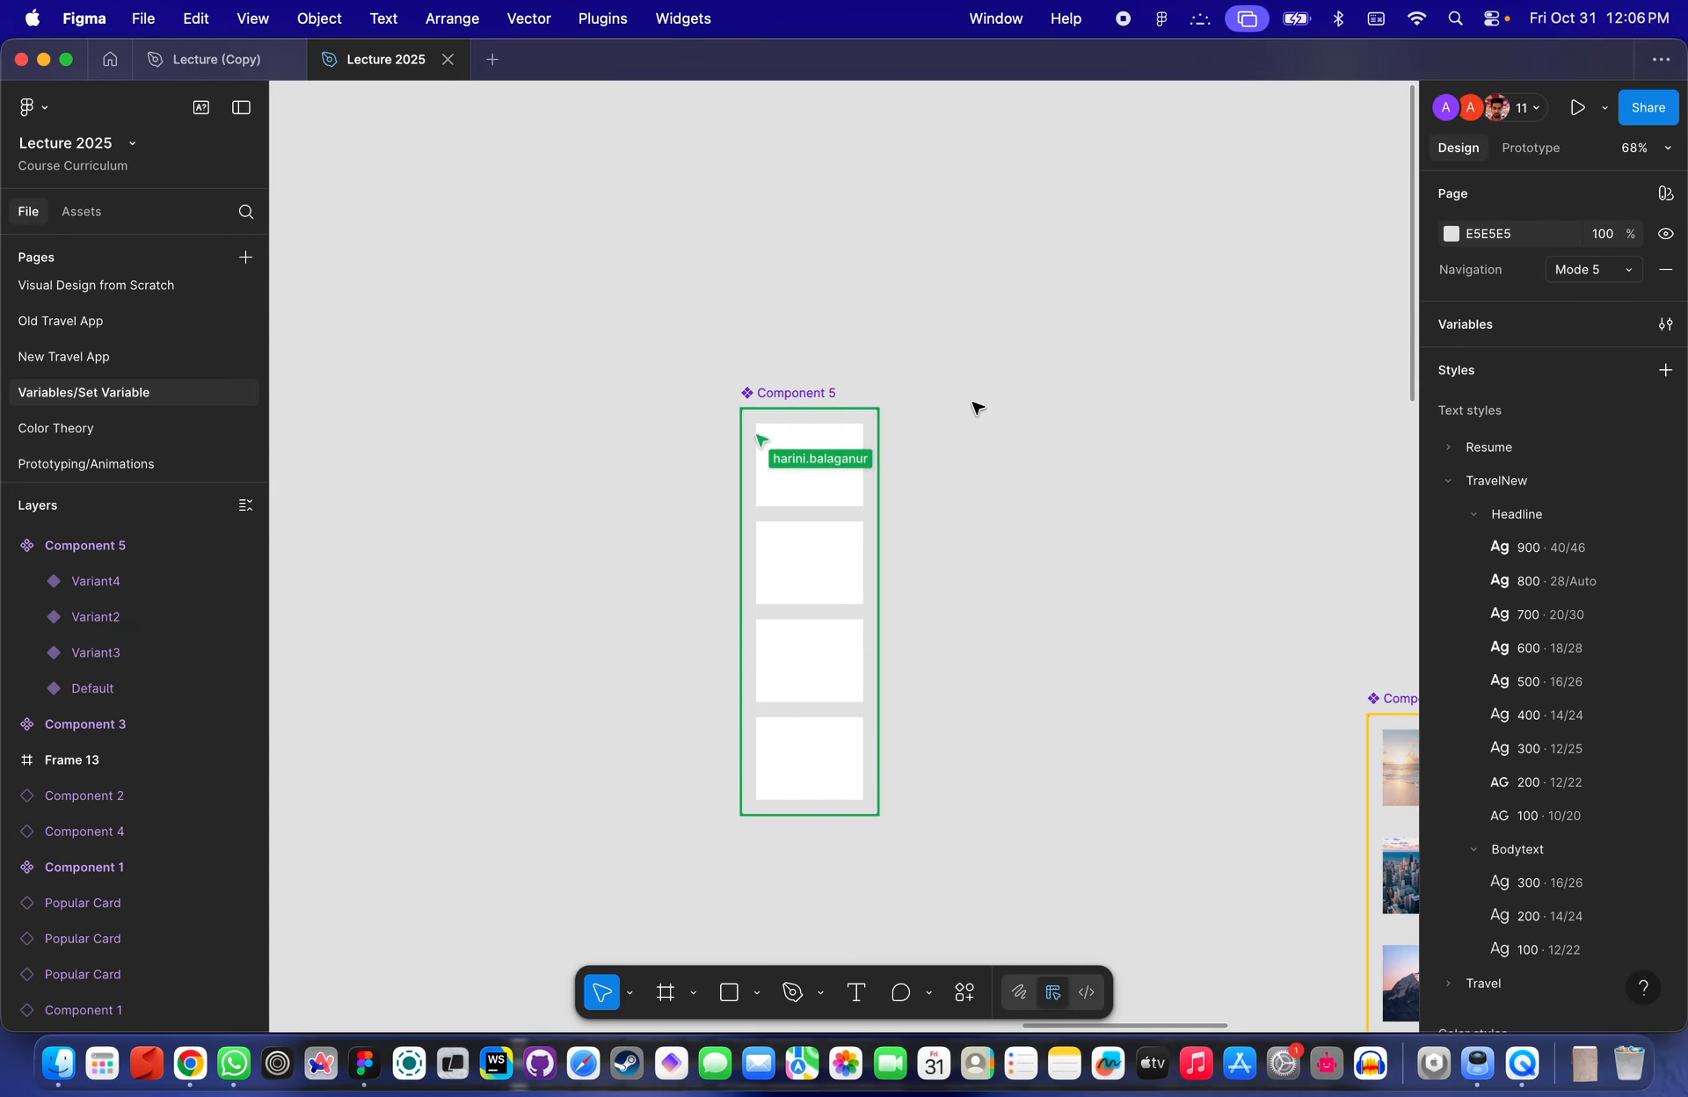
{"action": "left_click", "coordinate": [778, 391]}
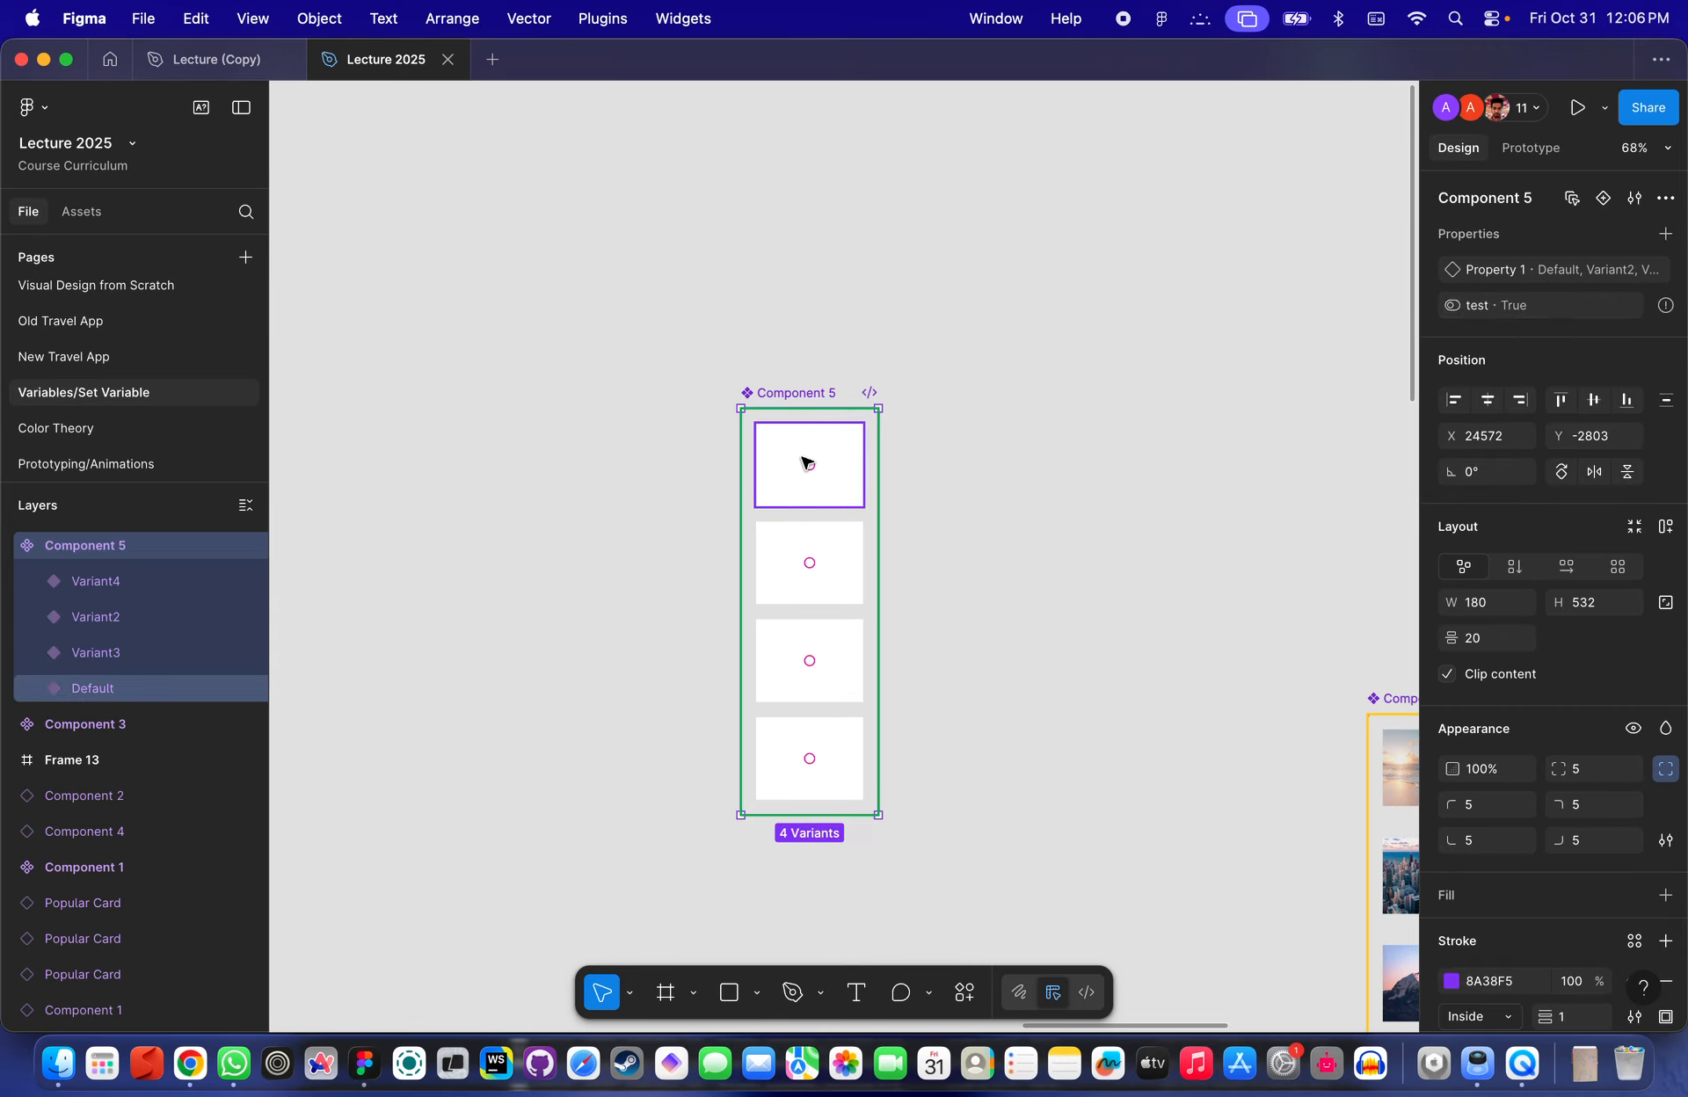
{"action": "left_click", "coordinate": [805, 462]}
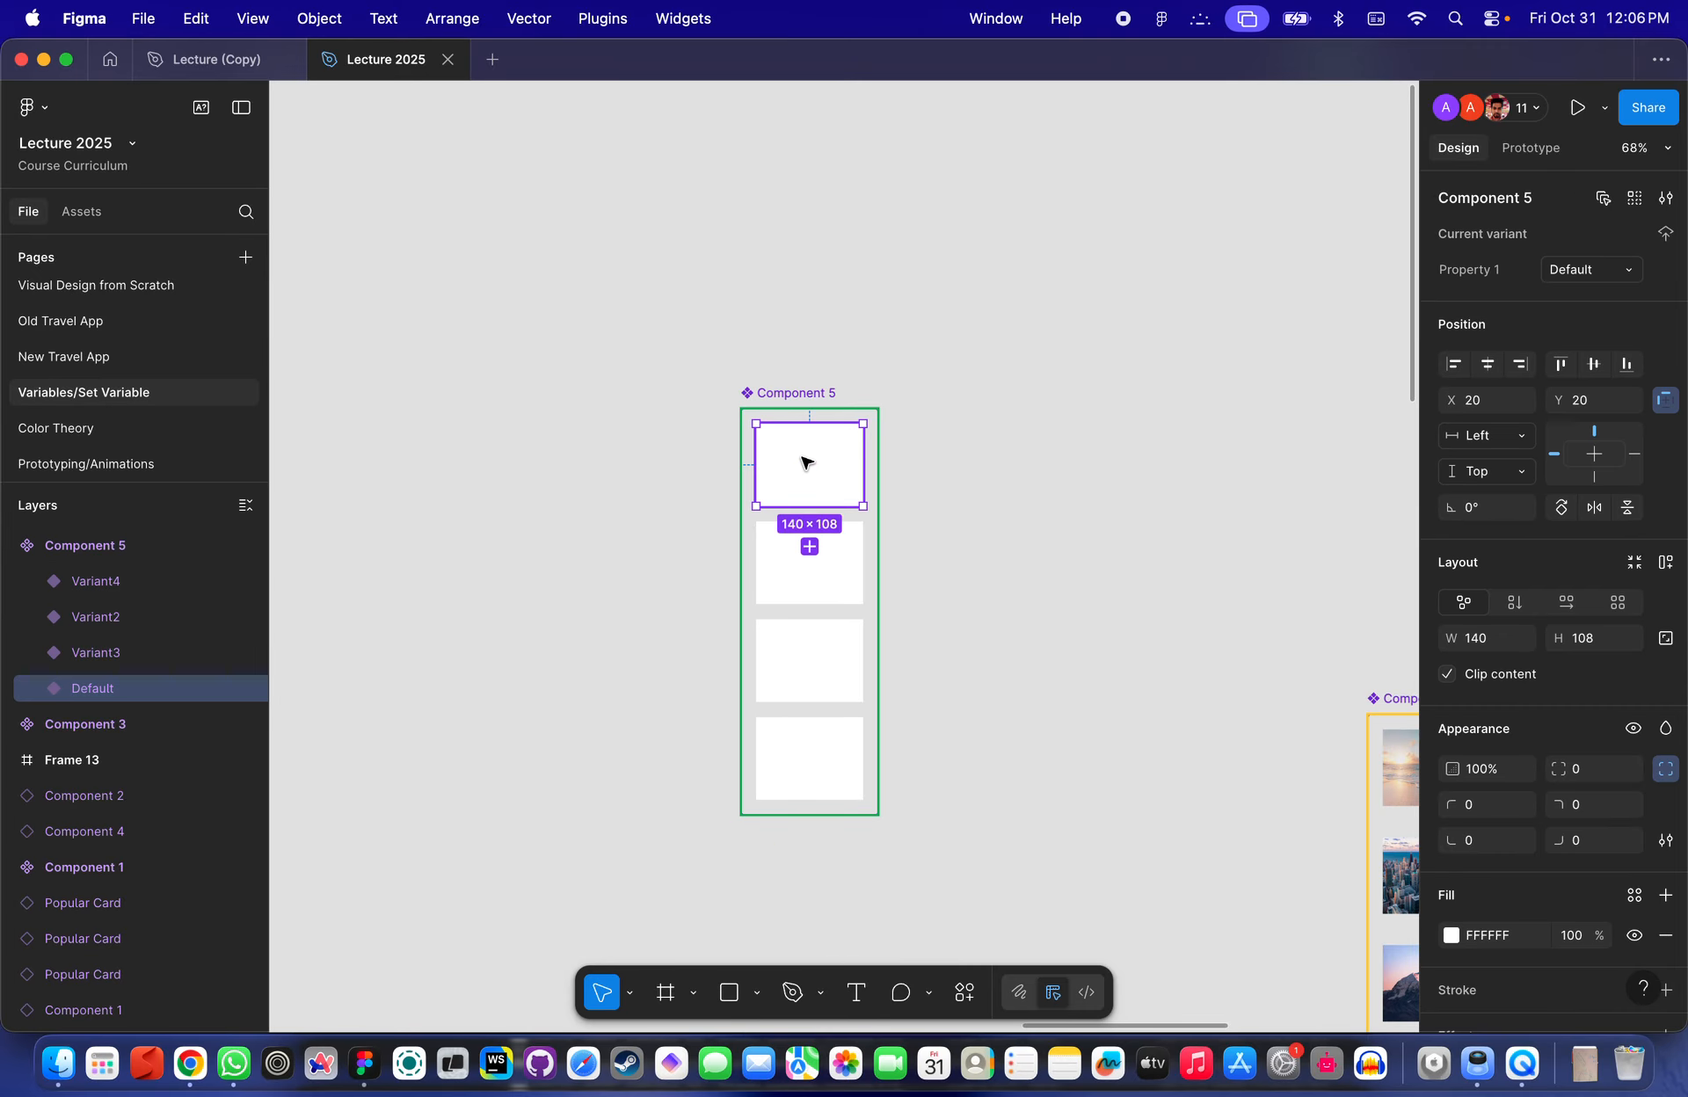
{"action": "left_click", "coordinate": [810, 572]}
{"action": "left_click", "coordinate": [833, 672]}
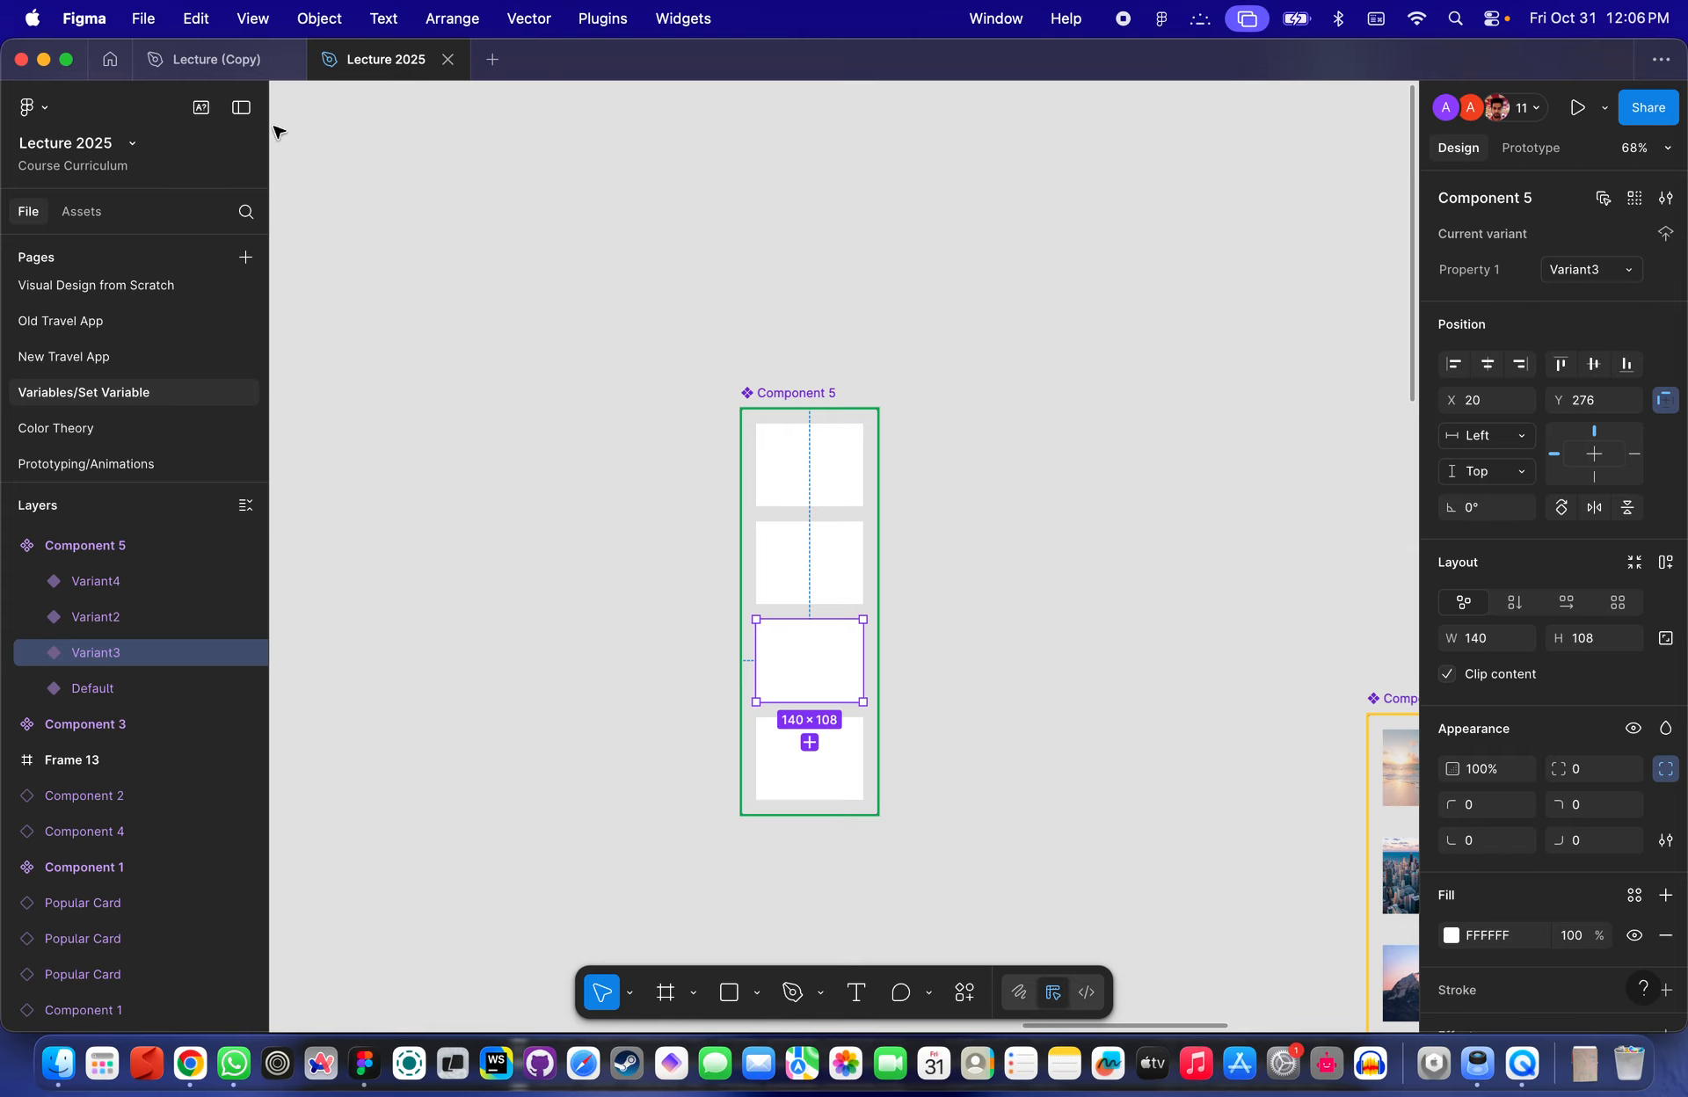
- Search the files for a student's assignment file and open it
{"action": "left_click", "coordinate": [110, 58]}
{"action": "left_click", "coordinate": [155, 160]}
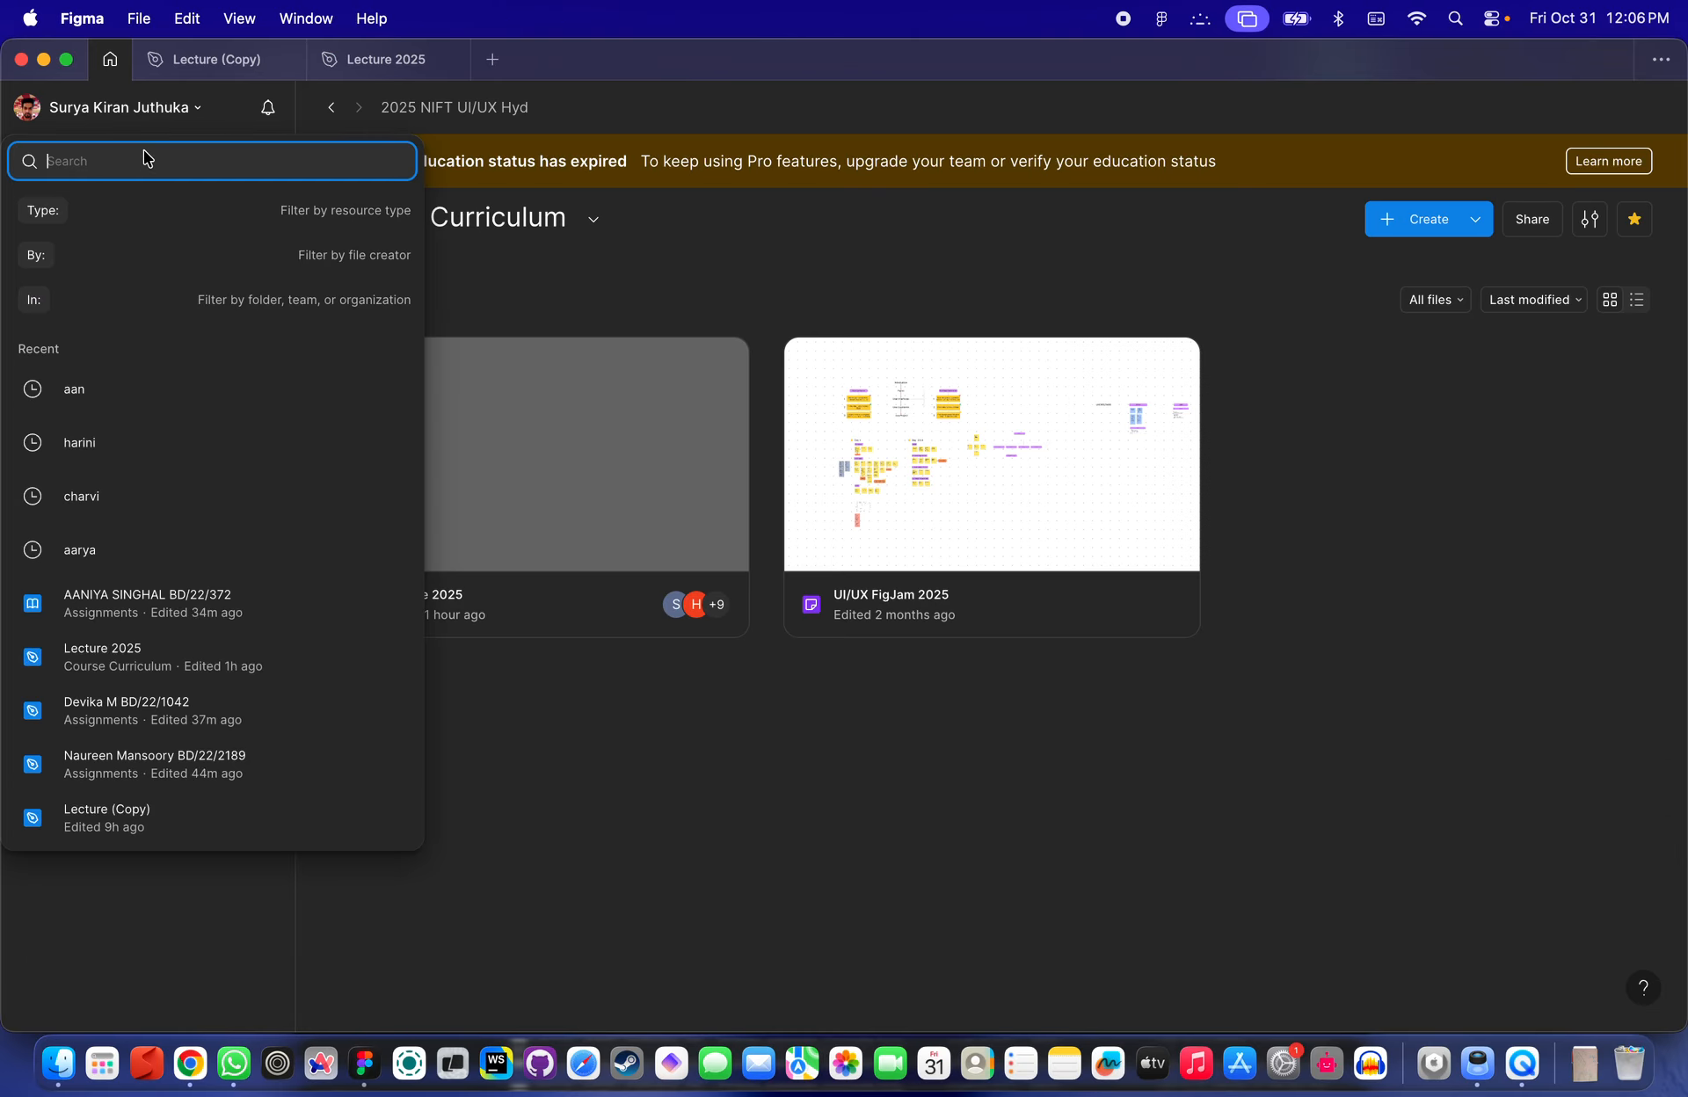
{"action": "type", "text": "hari"}
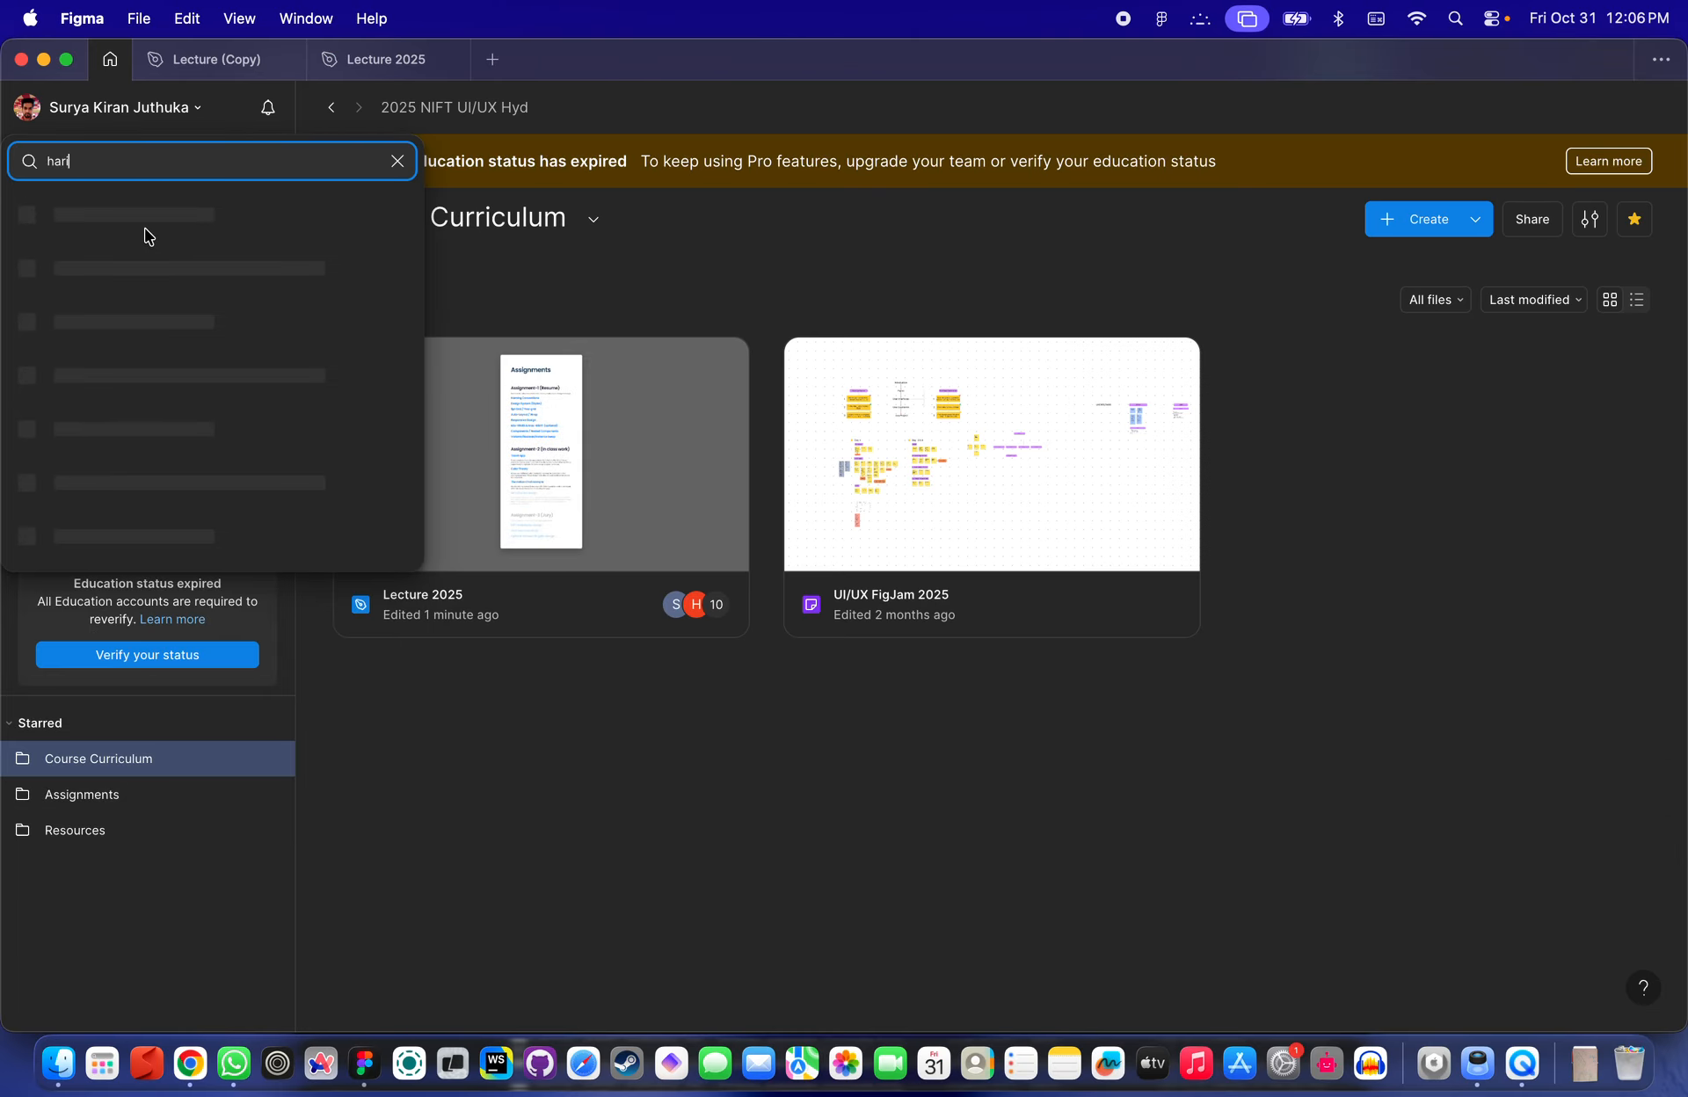
{"action": "left_click", "coordinate": [206, 312]}
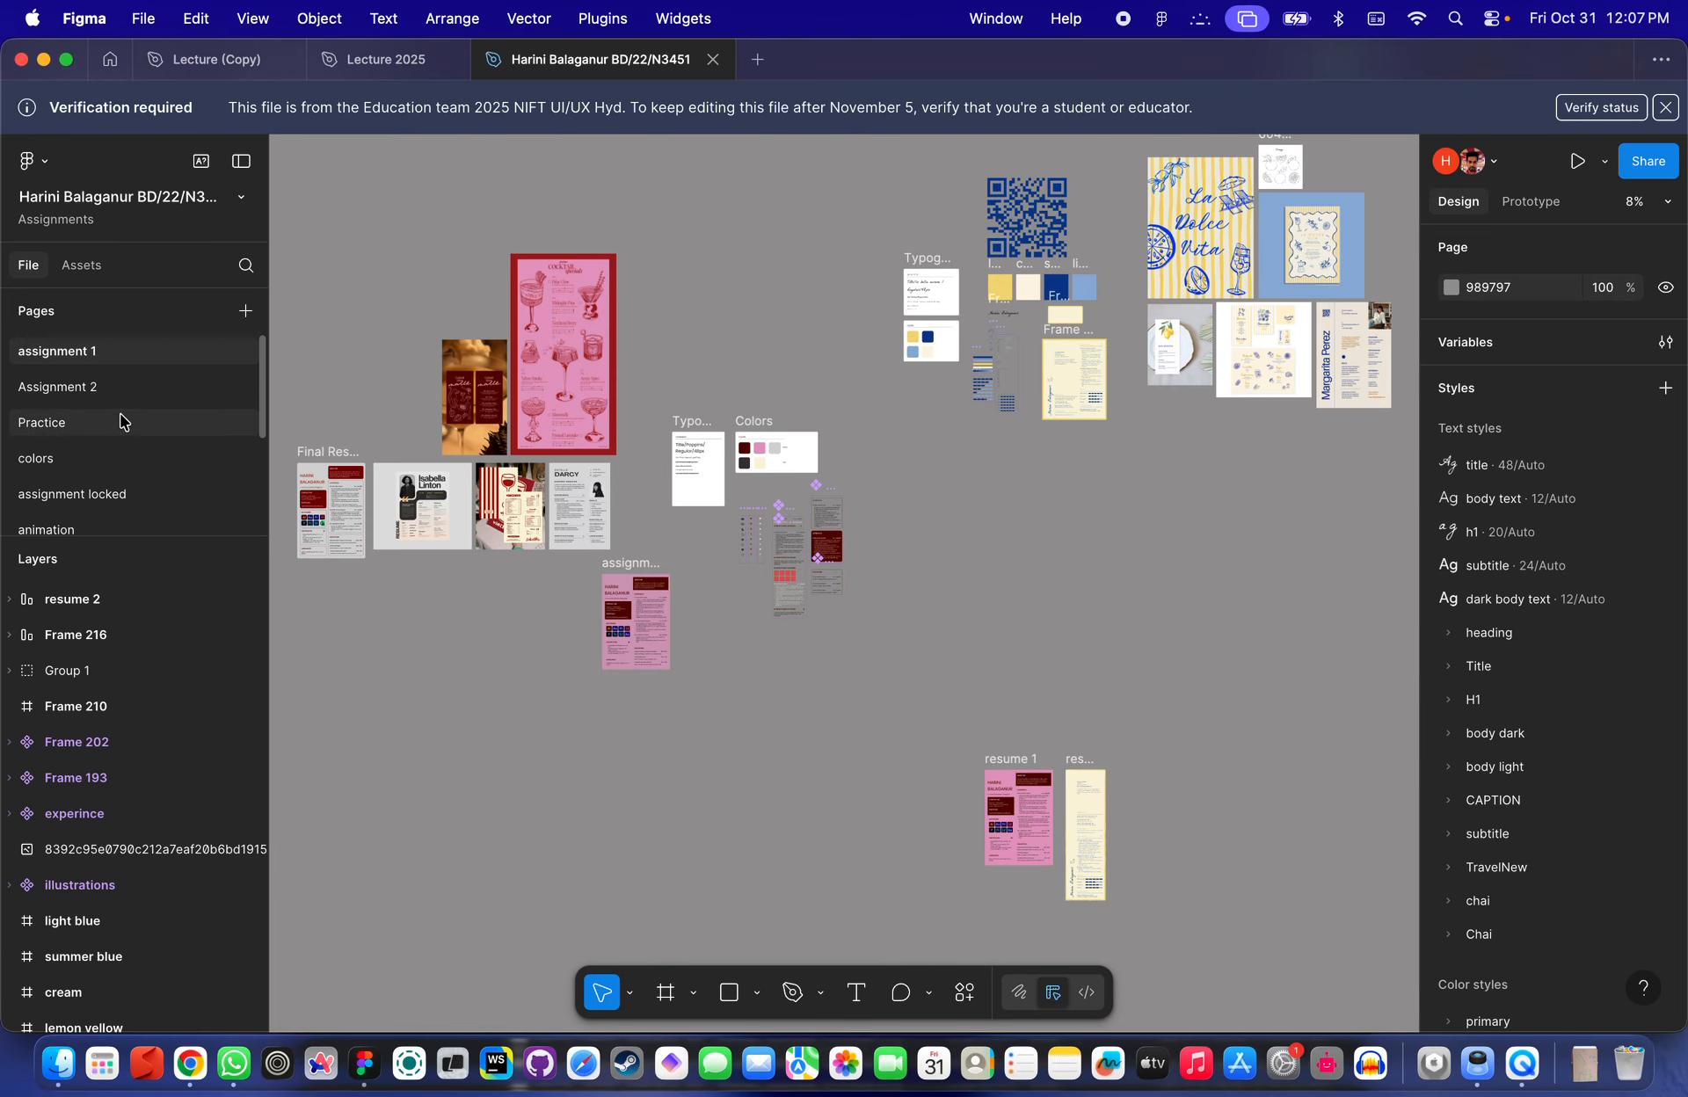
- Open the variables page in the student's assignment file
{"action": "scroll", "coordinate": [120, 422], "scroll_direction": "down", "scroll_amount": 3}
{"action": "scroll", "coordinate": [105, 404], "scroll_direction": "up", "scroll_amount": 2}
{"action": "scroll", "coordinate": [98, 409], "scroll_direction": "down", "scroll_amount": 2}
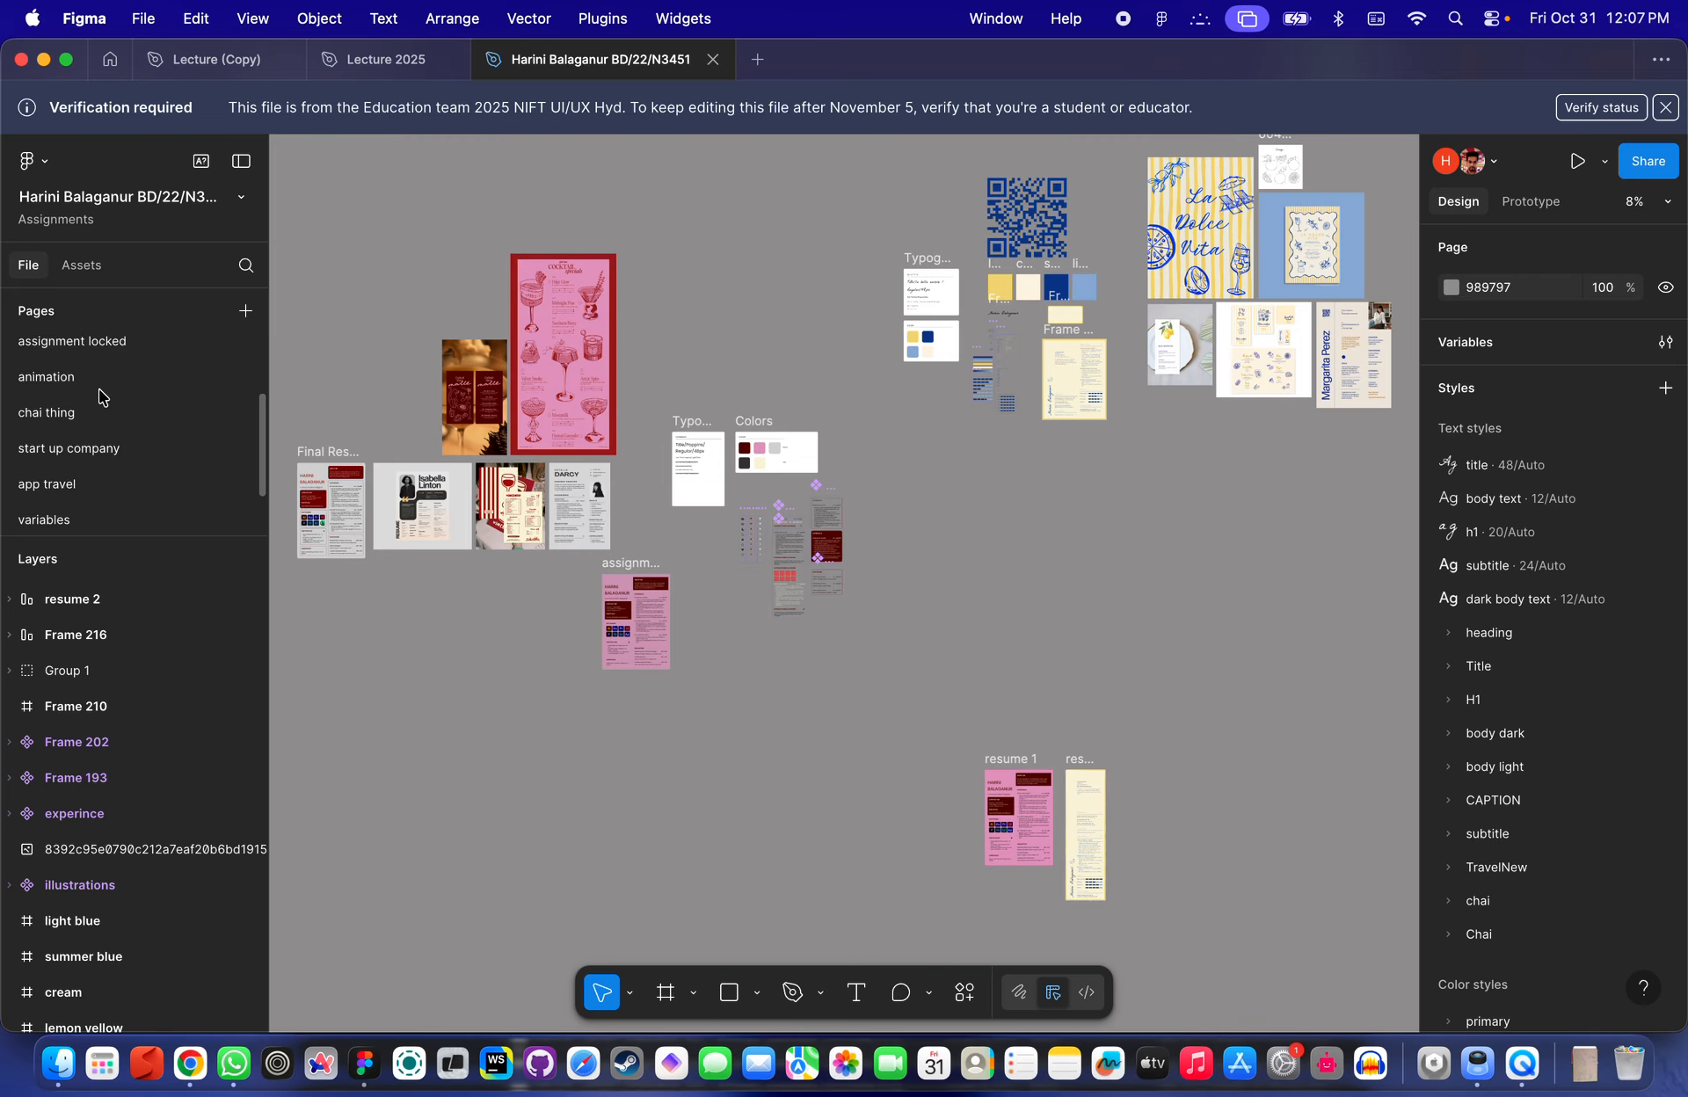
{"action": "left_click", "coordinate": [106, 517]}
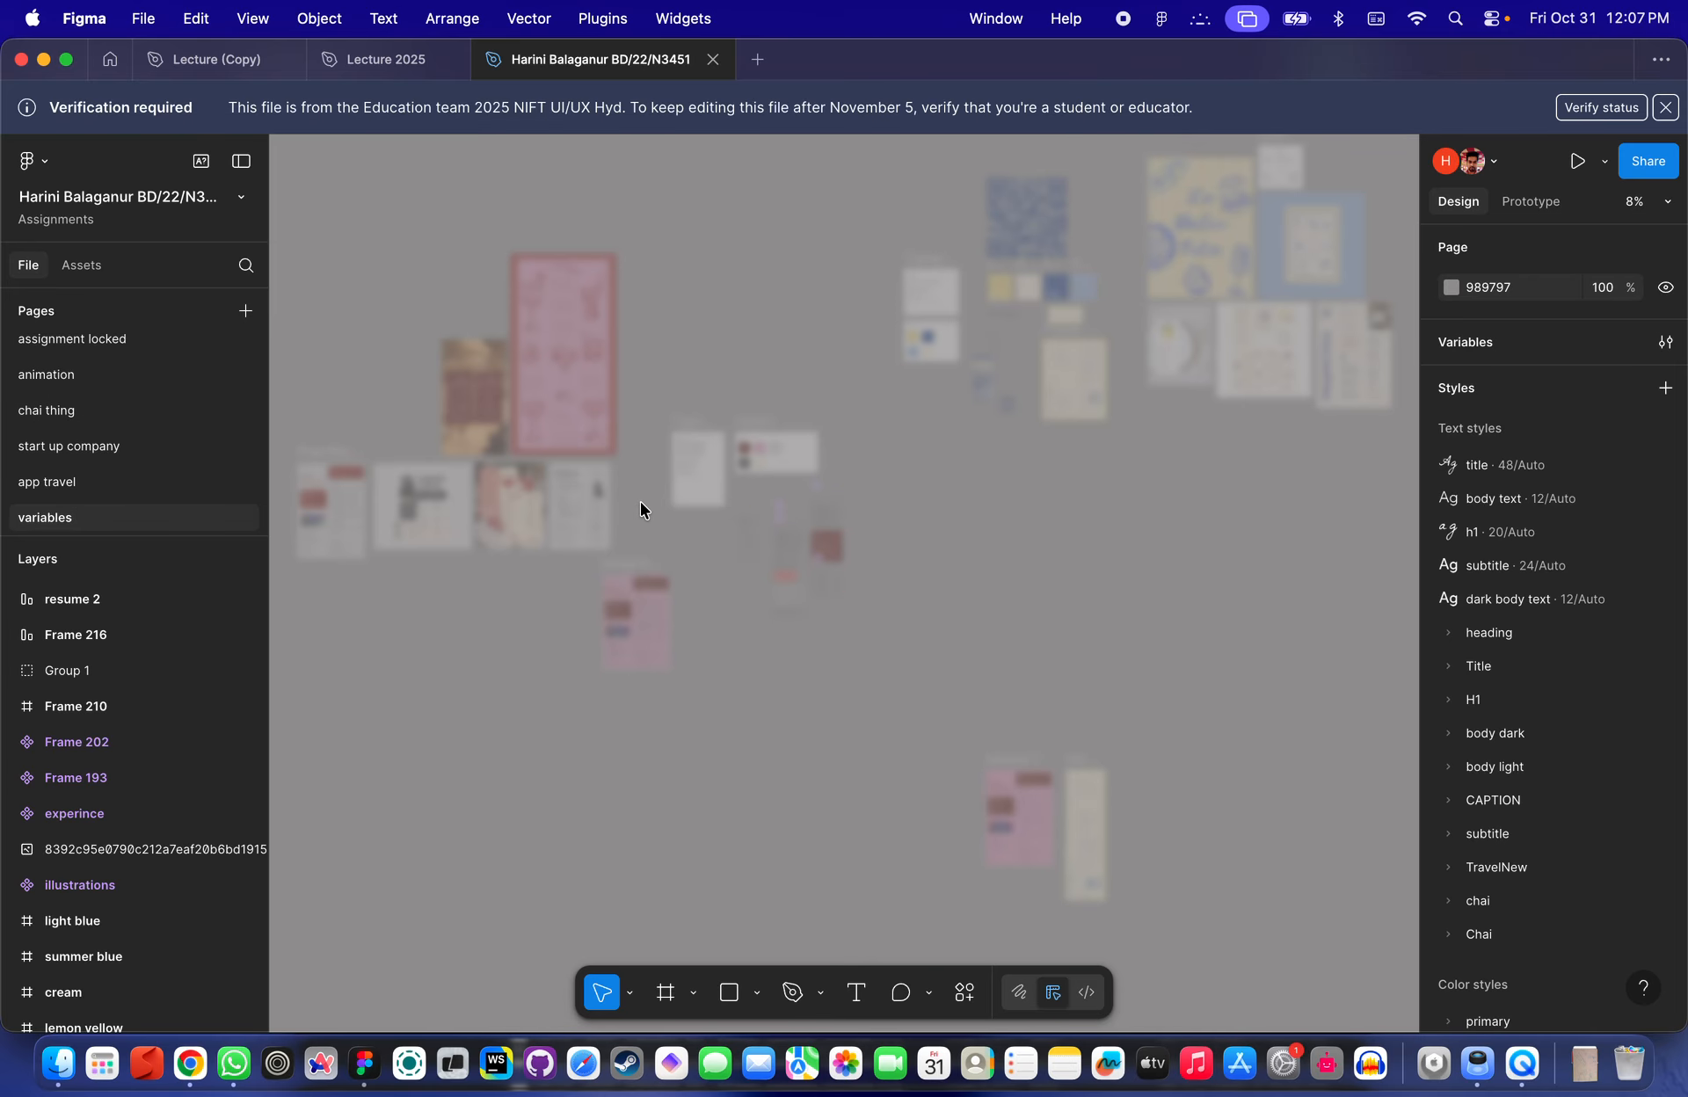
{"action": "scroll", "coordinate": [437, 467], "scroll_direction": "up", "scroll_amount": 5}
{"action": "scroll", "coordinate": [440, 467], "scroll_direction": "down", "scroll_amount": 1}
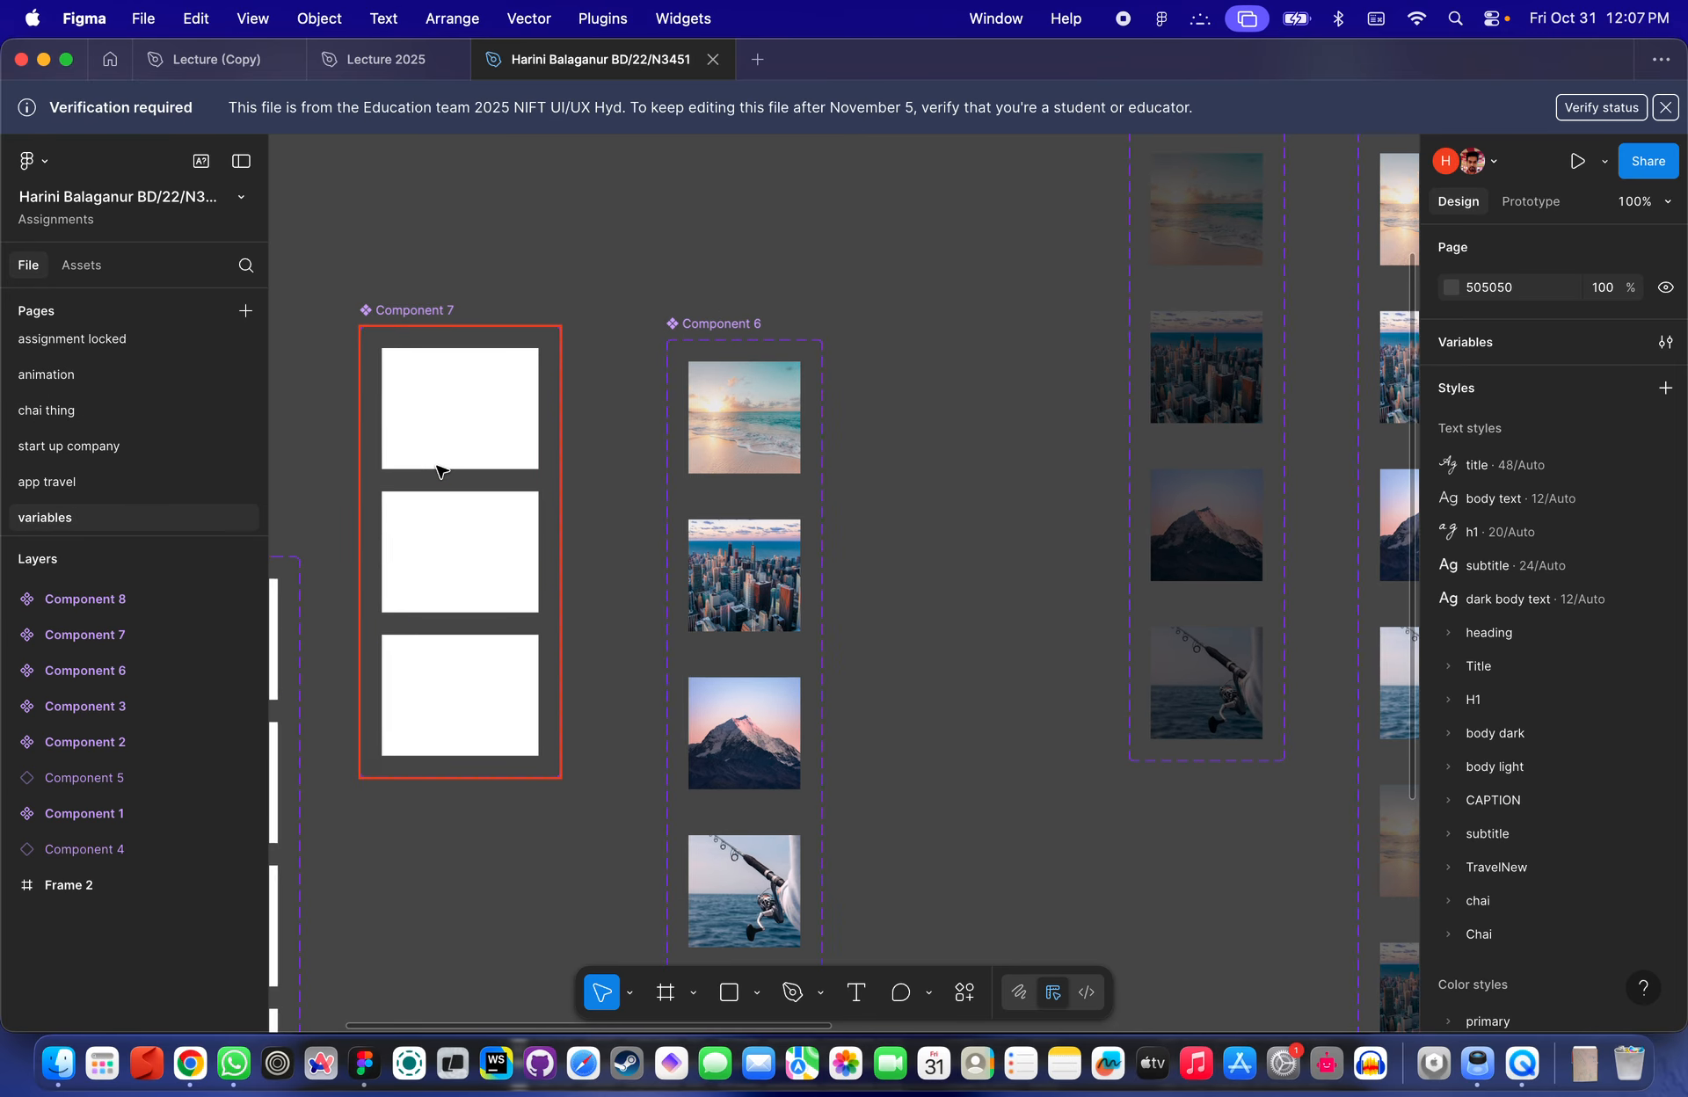
- Inspect the student's Component 8 set and each of its four variants
{"action": "left_click_drag", "start_coordinate": [439, 466], "coordinate": [756, 329]}
{"action": "scroll", "coordinate": [449, 354], "scroll_direction": "down", "scroll_amount": 2}
{"action": "scroll", "coordinate": [448, 354], "scroll_direction": "left", "scroll_amount": 2}
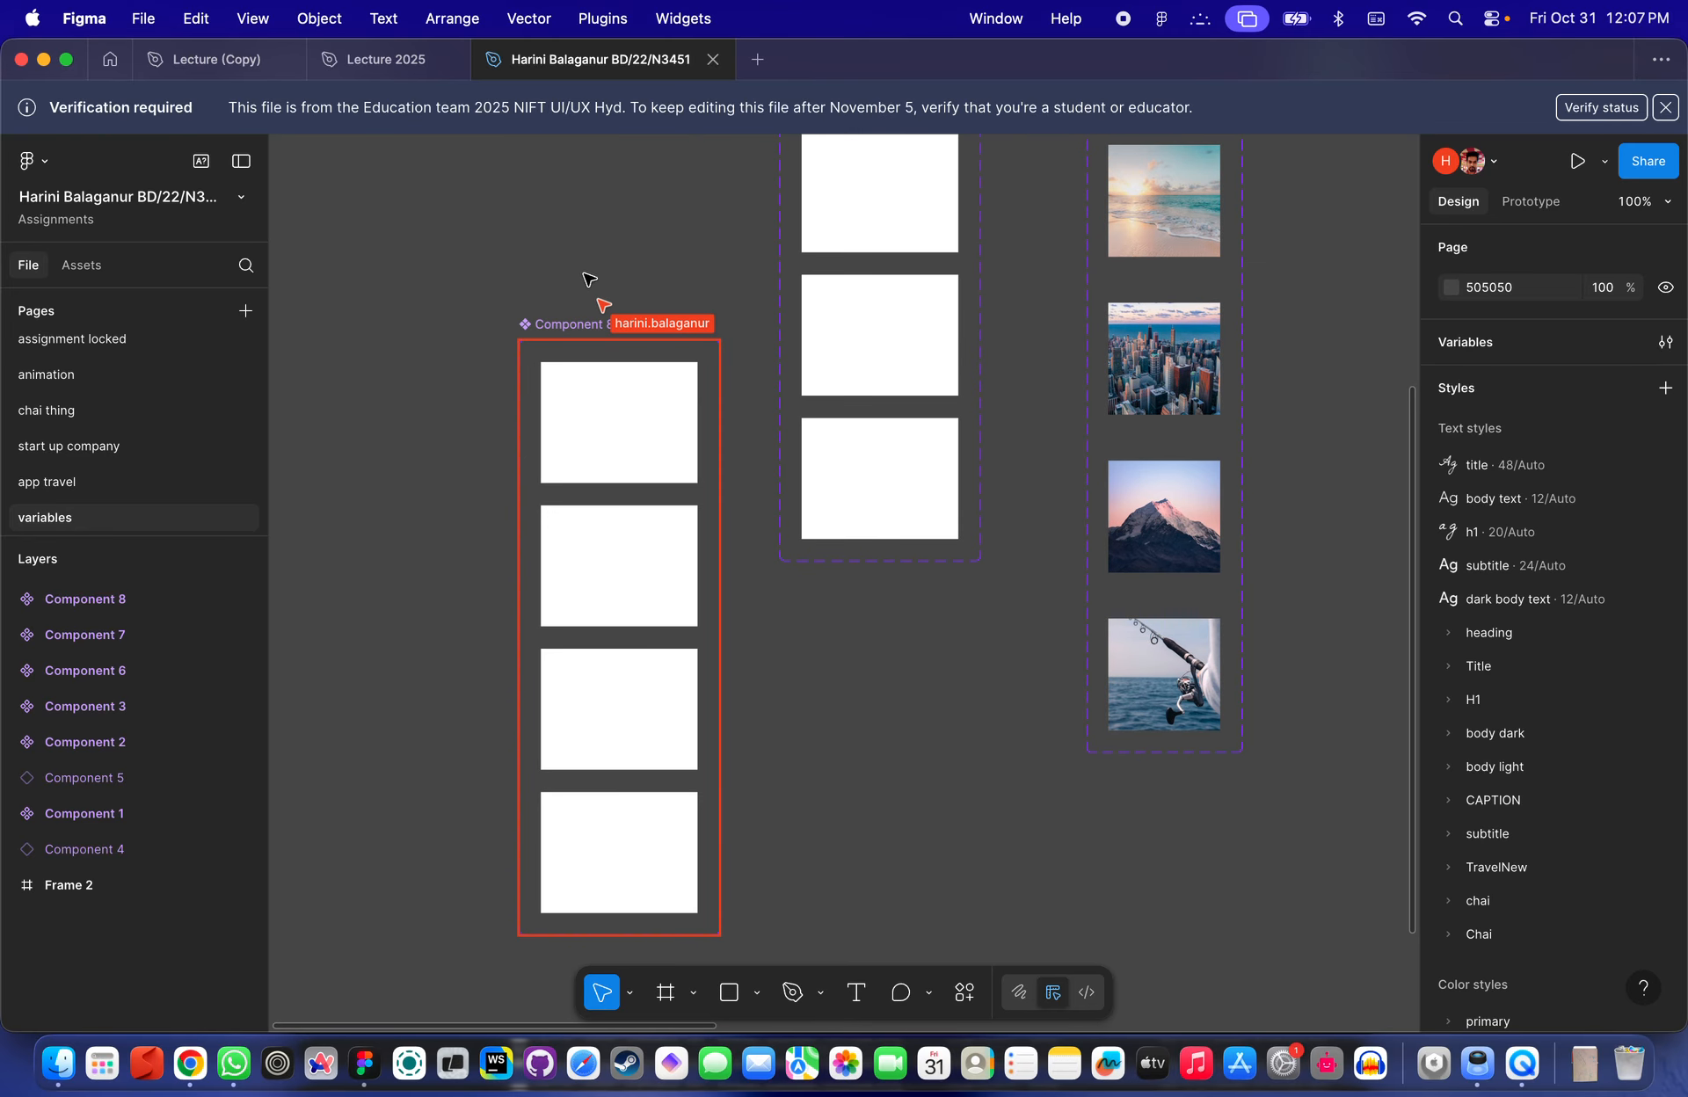
{"action": "left_click", "coordinate": [567, 323]}
{"action": "left_click", "coordinate": [631, 407]}
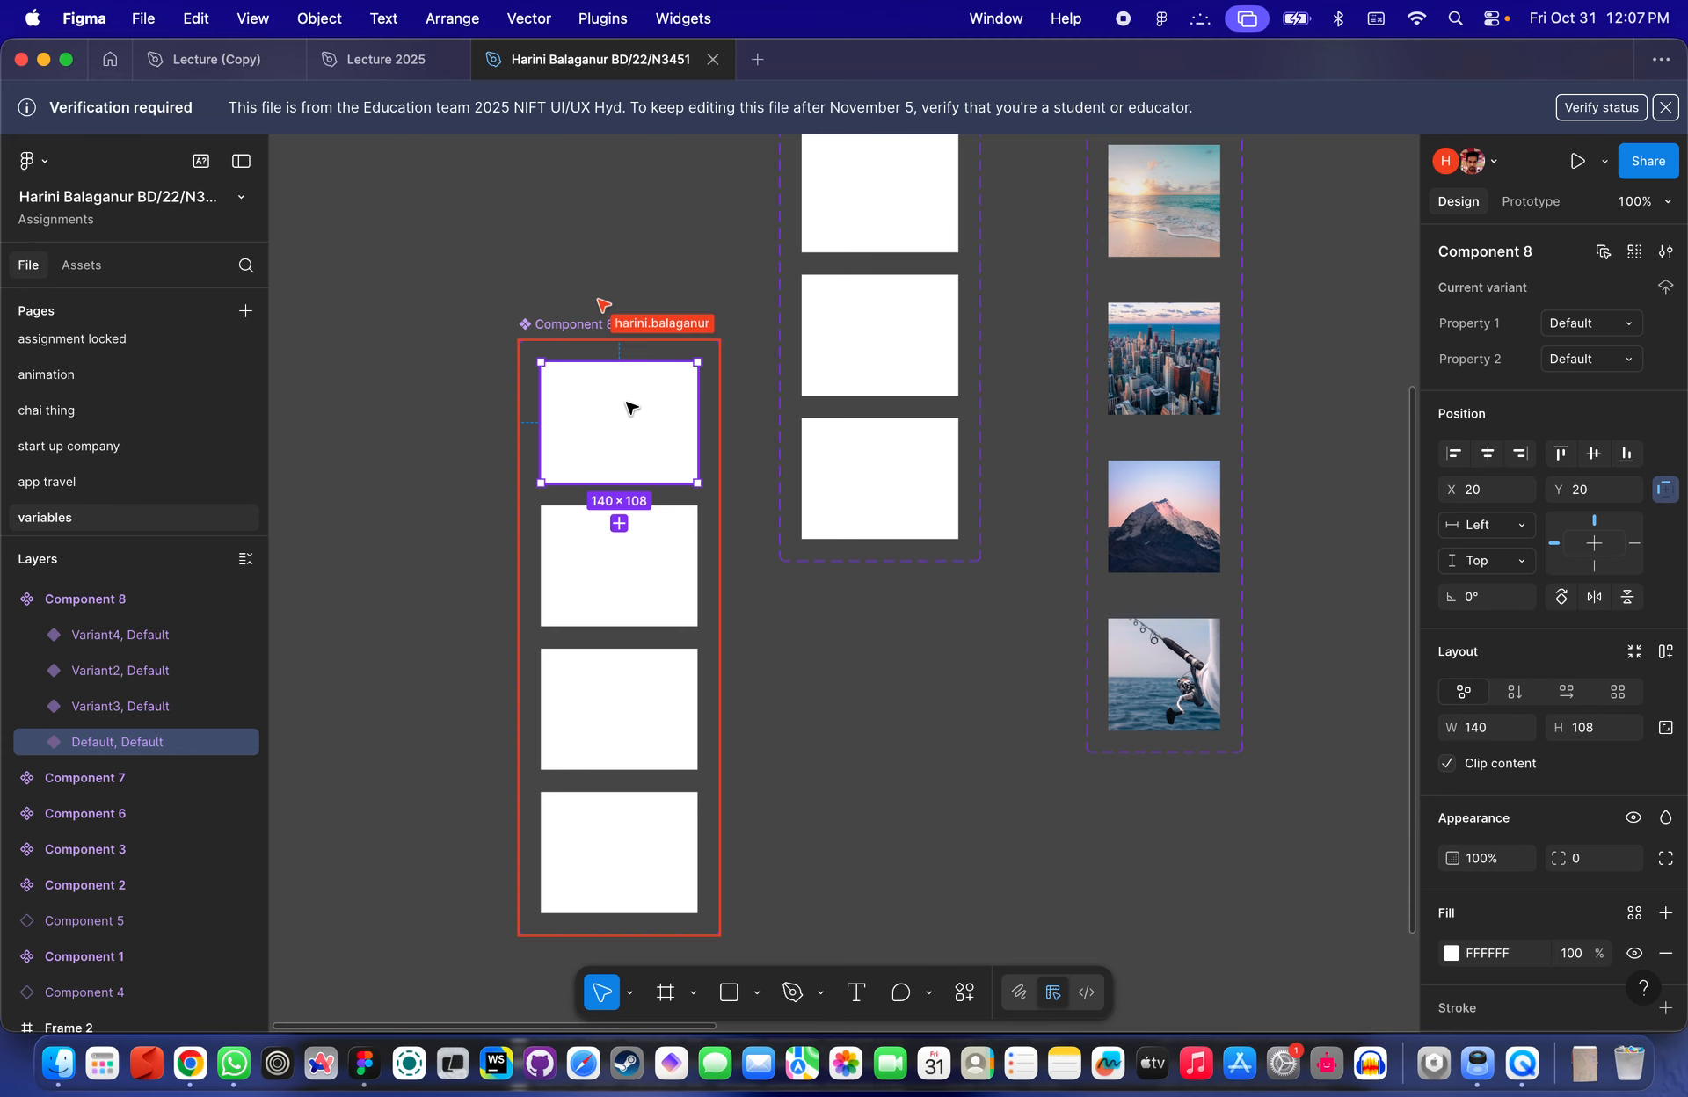
{"action": "left_click", "coordinate": [637, 538]}
{"action": "left_click", "coordinate": [651, 705]}
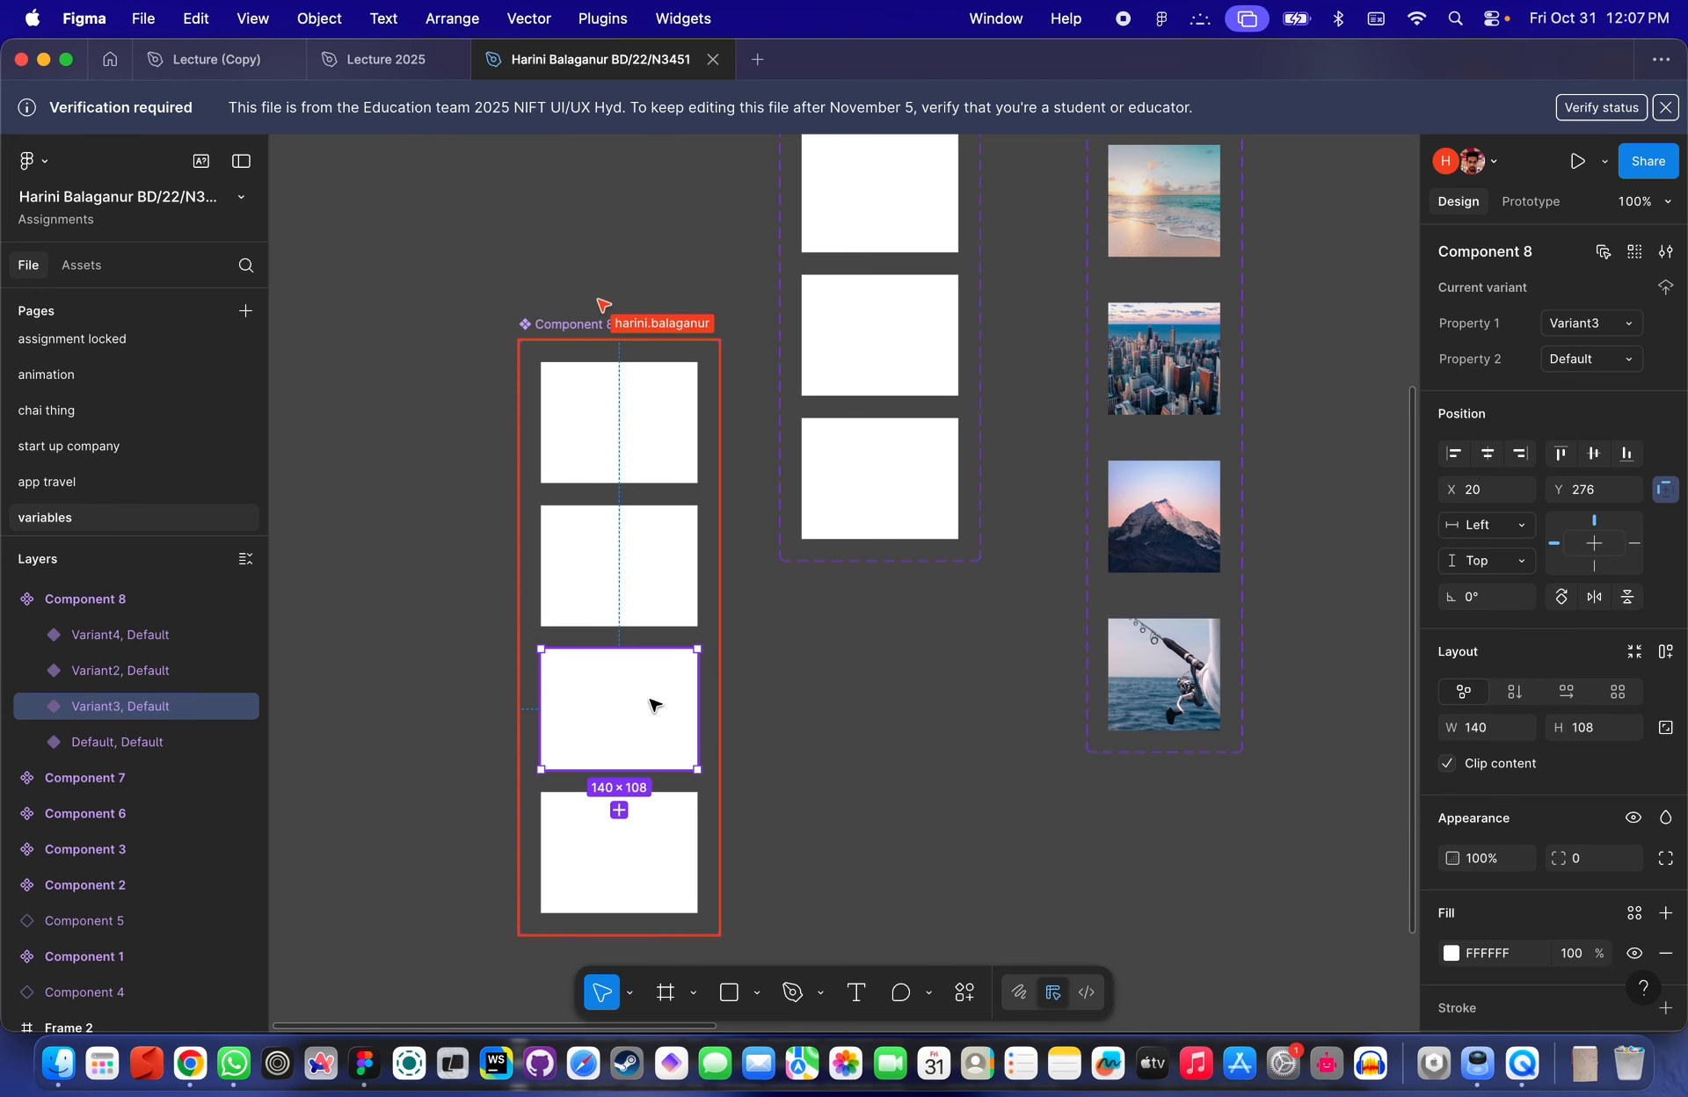
{"action": "left_click", "coordinate": [659, 868]}
- Inspect the student's Component 7 set and its Default and Variant2 variants
{"action": "left_click", "coordinate": [855, 293]}
{"action": "scroll", "coordinate": [780, 307], "scroll_direction": "up", "scroll_amount": 5}
{"action": "scroll", "coordinate": [780, 308], "scroll_direction": "right", "scroll_amount": 2}
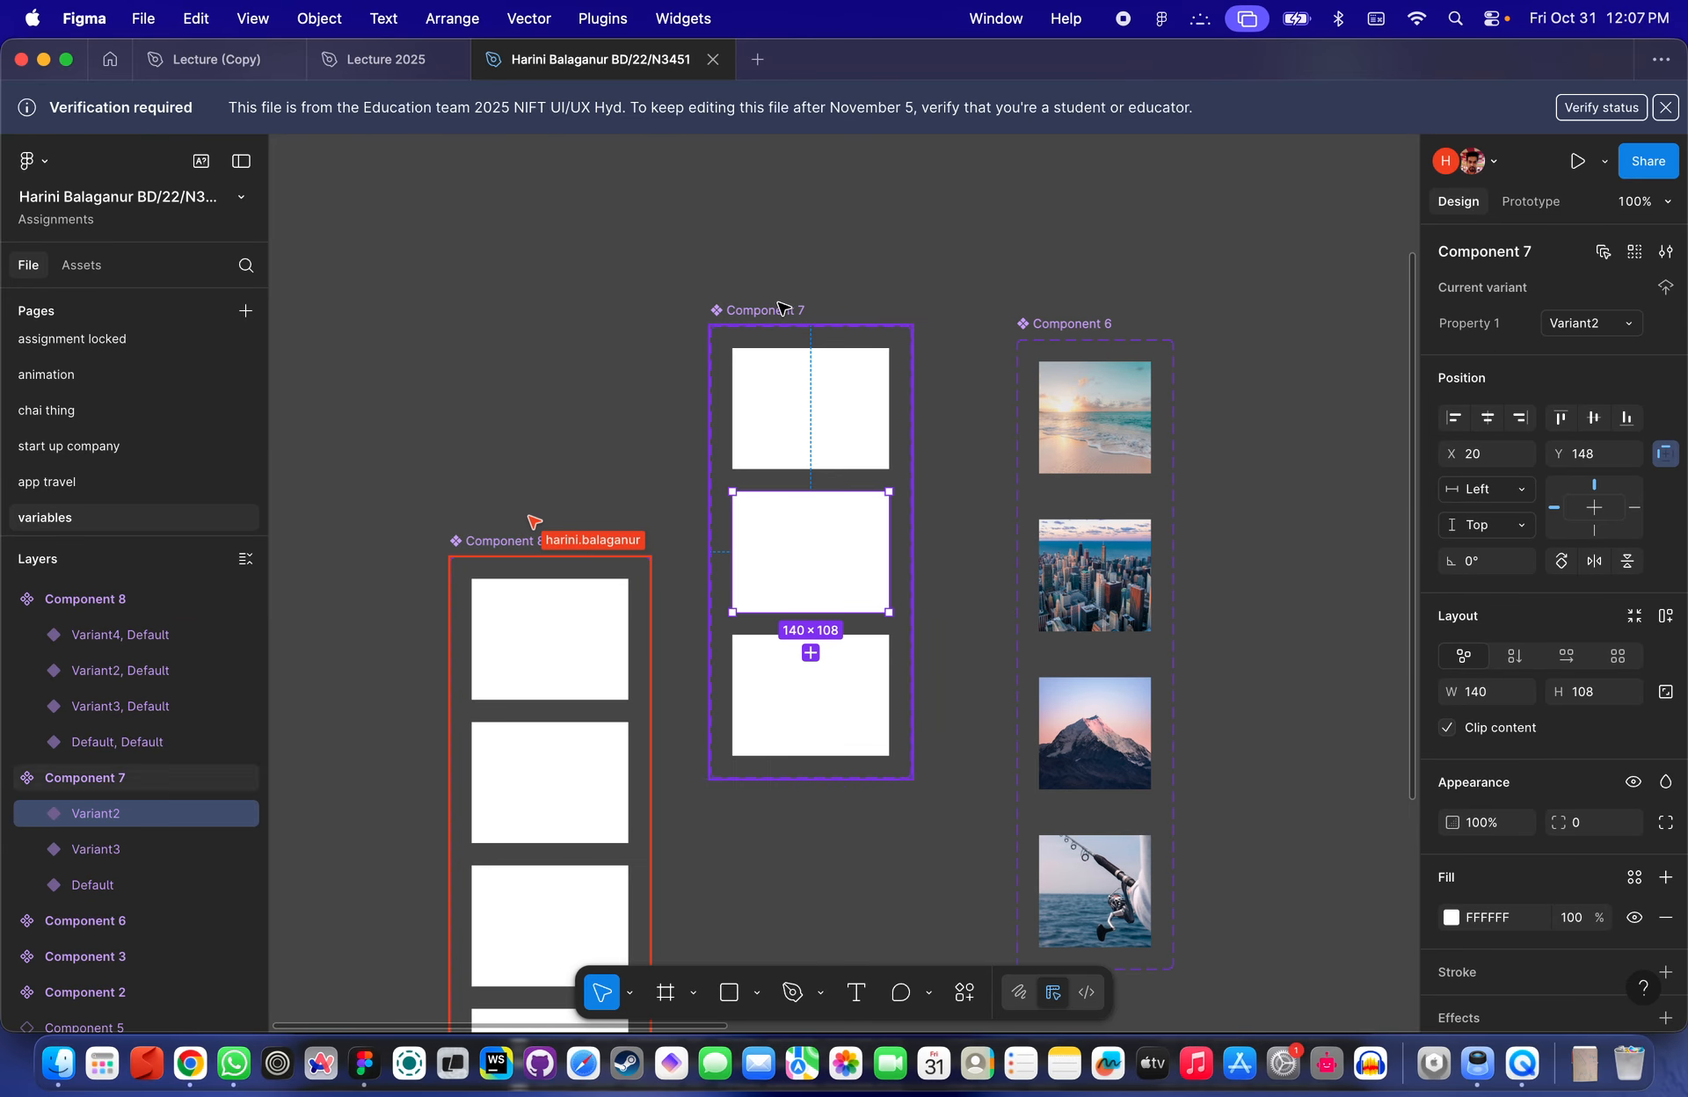
{"action": "left_click", "coordinate": [779, 308]}
{"action": "left_click", "coordinate": [802, 406]}
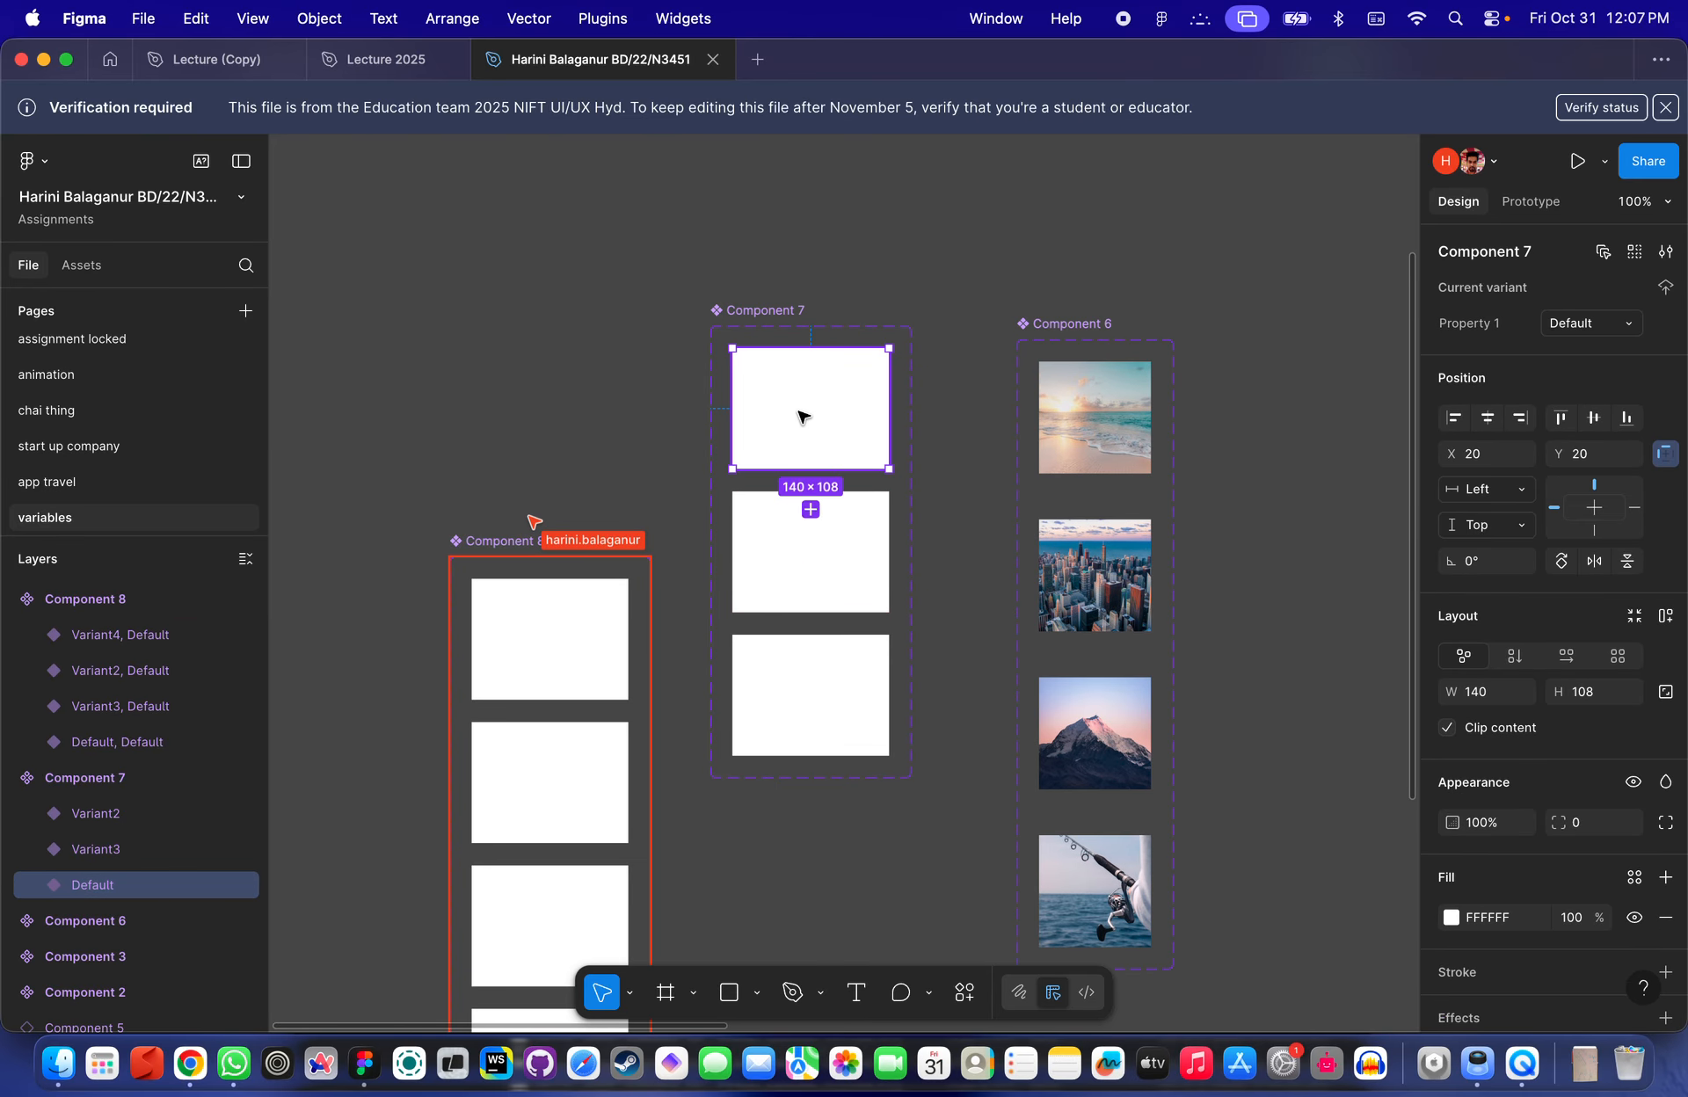
{"action": "left_click", "coordinate": [828, 535]}
{"action": "scroll", "coordinate": [835, 615], "scroll_direction": "left", "scroll_amount": 5}
{"action": "scroll", "coordinate": [798, 408], "scroll_direction": "right", "scroll_amount": 4}
- Inspect Component 6's City variant and the set's Type and Property properties
{"action": "left_click", "coordinate": [1104, 402]}
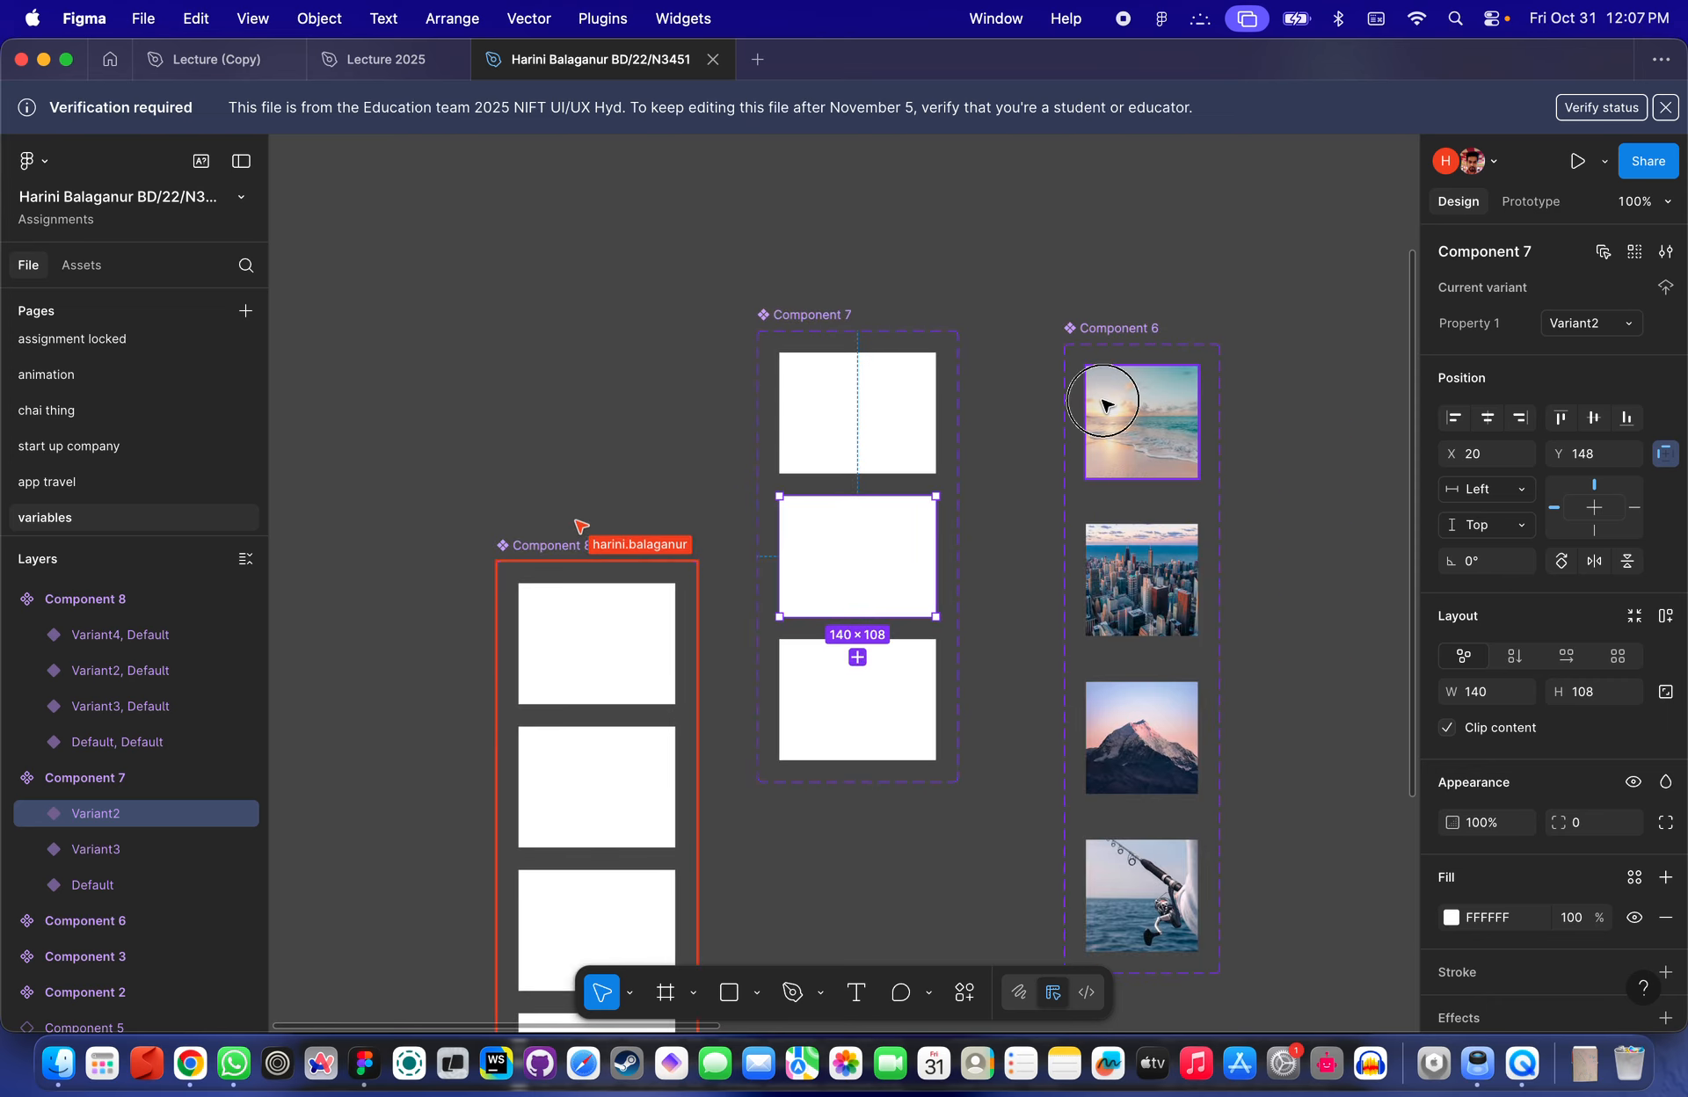
{"action": "scroll", "coordinate": [1158, 410], "scroll_direction": "right", "scroll_amount": 3}
{"action": "scroll", "coordinate": [1158, 409], "scroll_direction": "down", "scroll_amount": 2}
{"action": "scroll", "coordinate": [1155, 411], "scroll_direction": "up", "scroll_amount": 2}
{"action": "left_click", "coordinate": [1016, 538]}
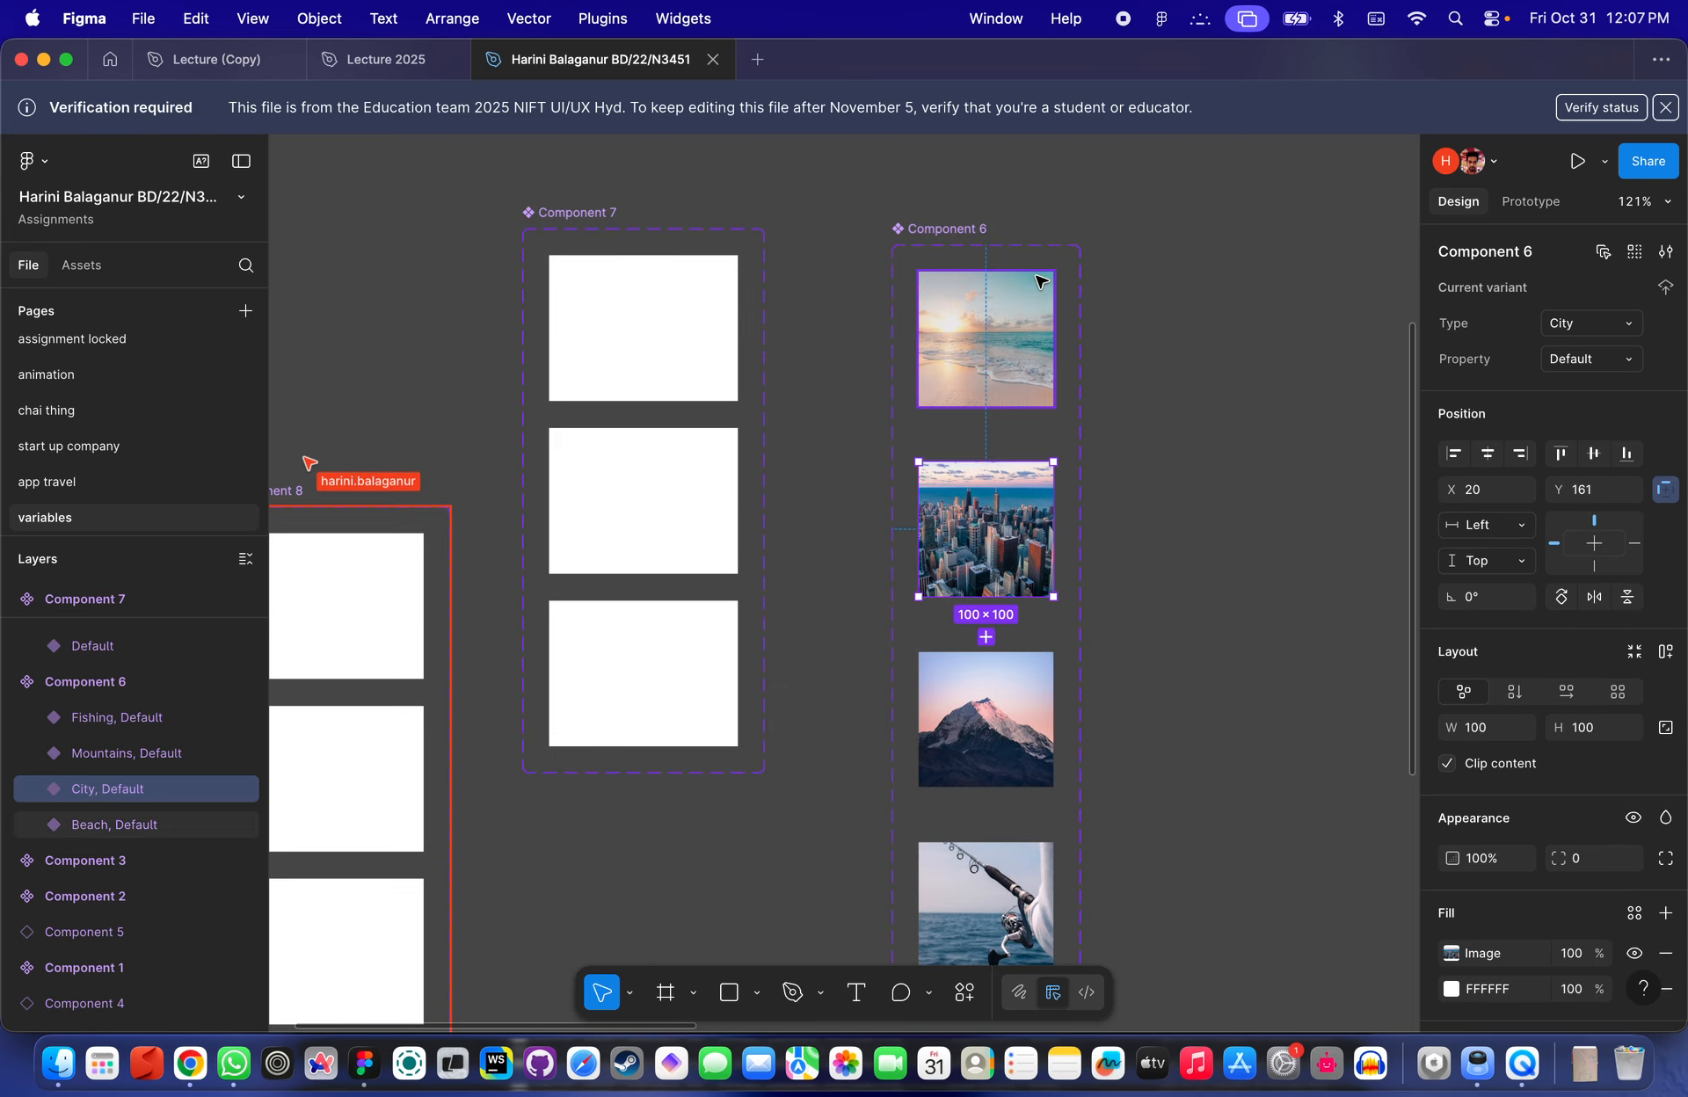
{"action": "left_click", "coordinate": [964, 230]}
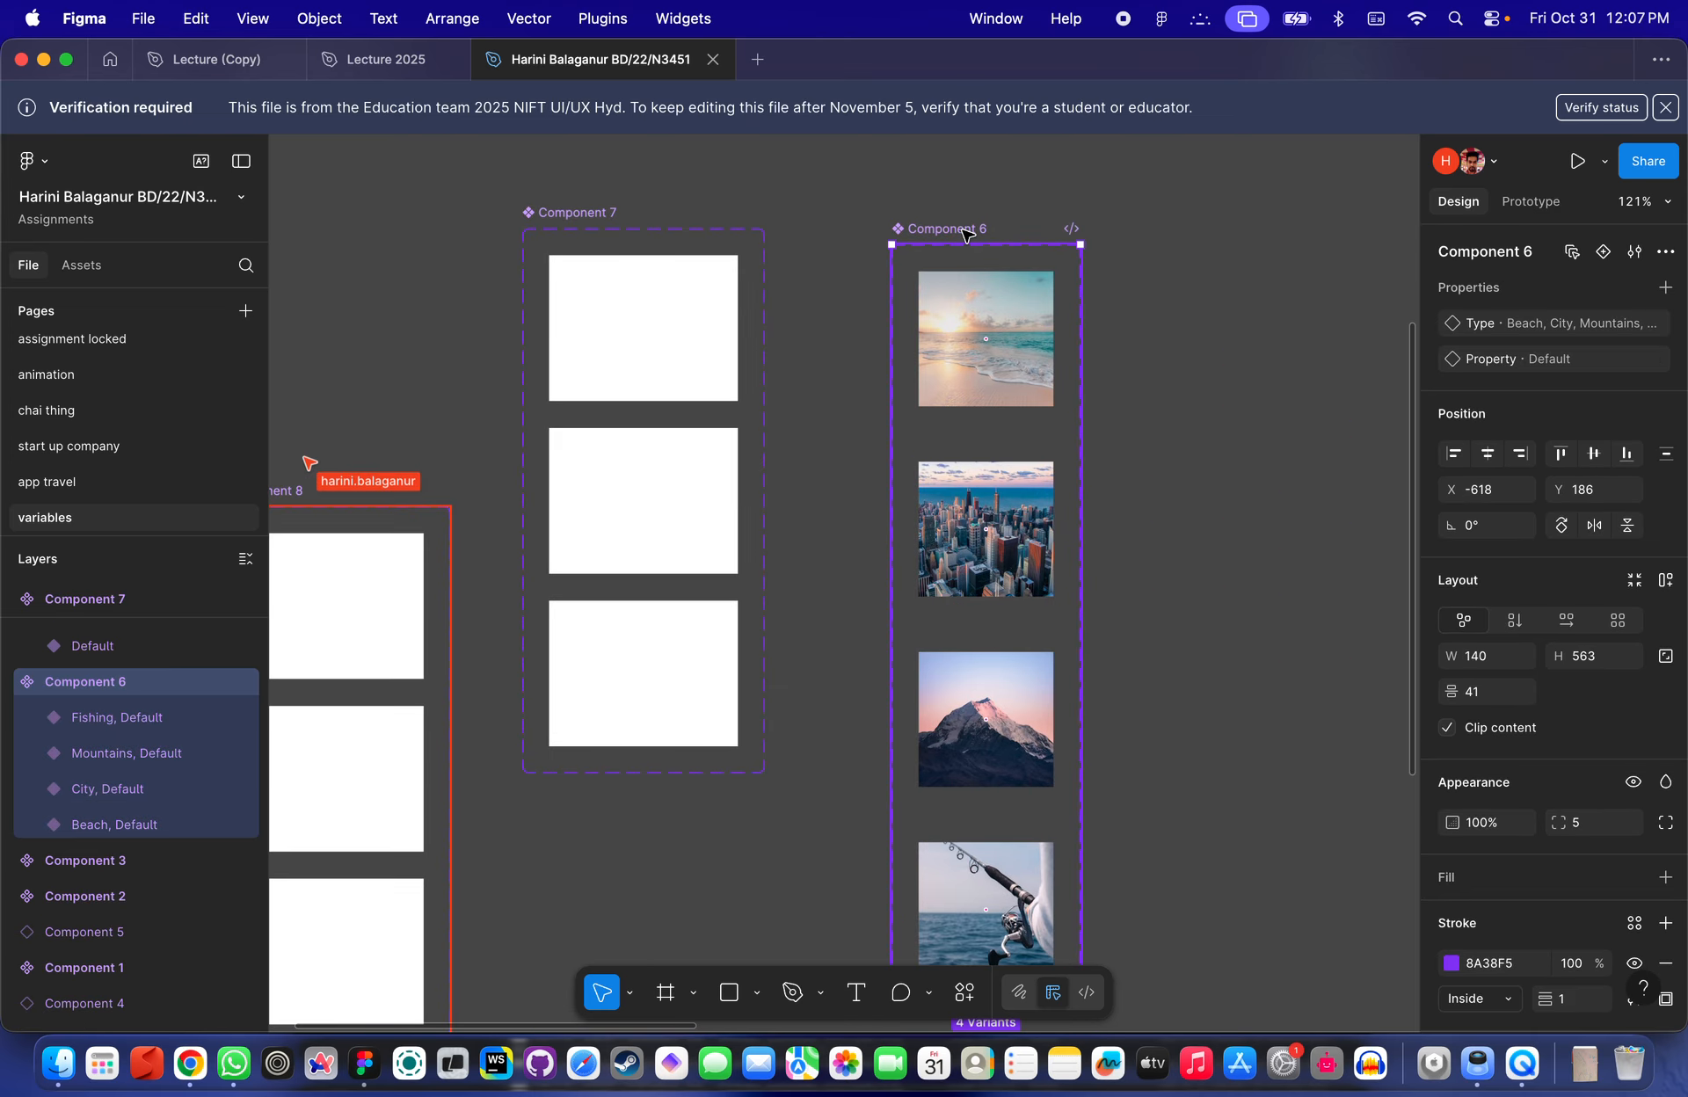
- Add a boolean property named test to the student's Component 6 set
{"action": "left_click", "coordinate": [1605, 251]}
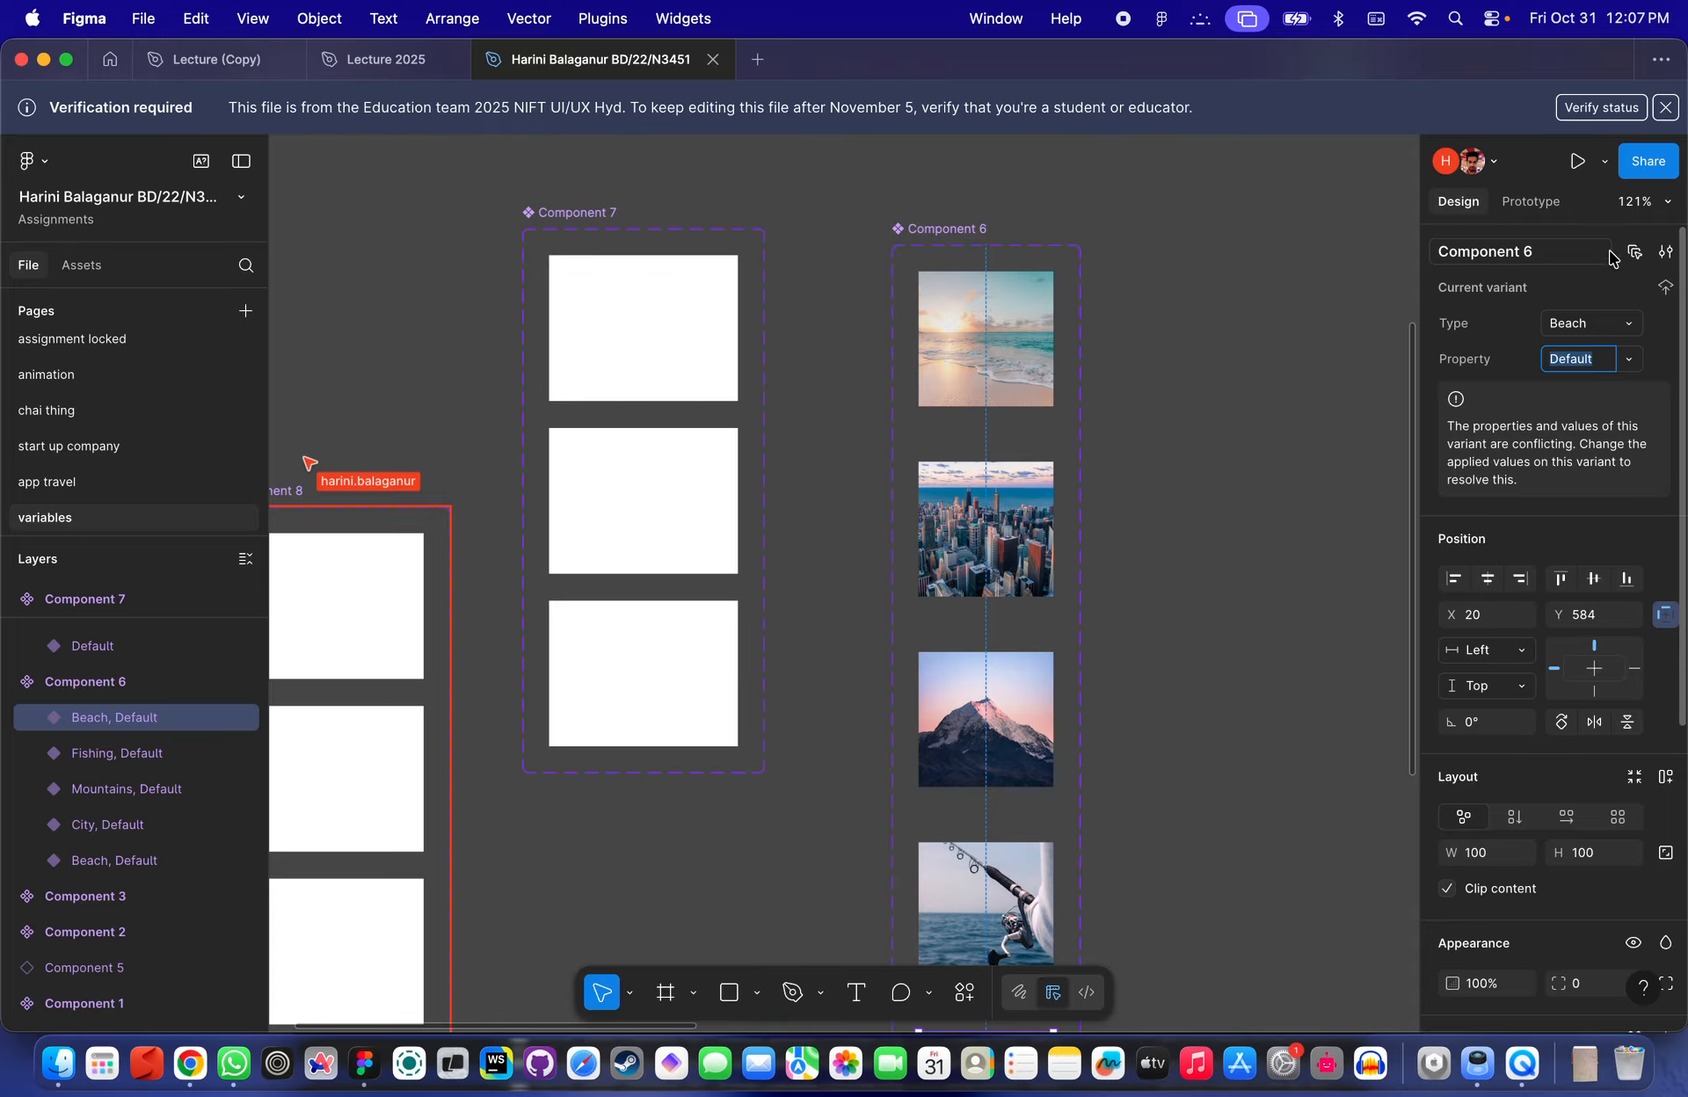
{"action": "key", "text": "super+z"}
{"action": "left_click", "coordinate": [1665, 288]}
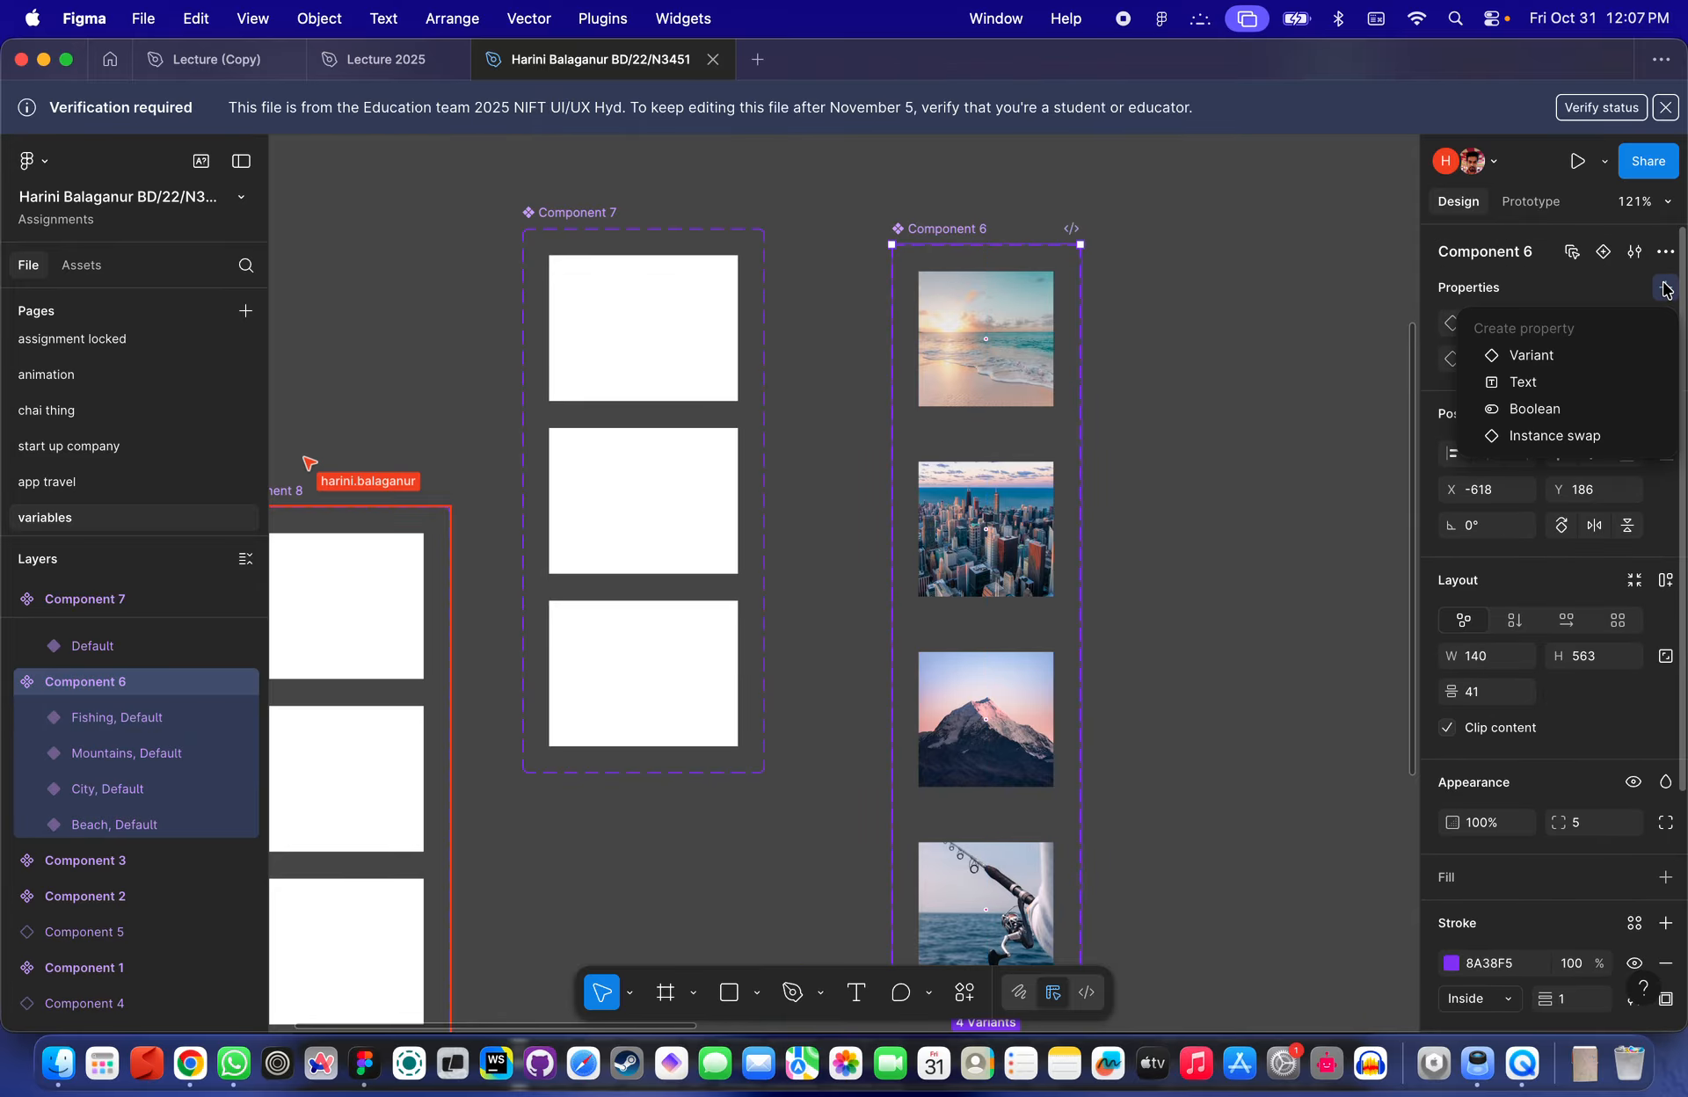
{"action": "left_click", "coordinate": [1556, 408]}
{"action": "type", "text": "test"}
{"action": "key", "text": "Return"}
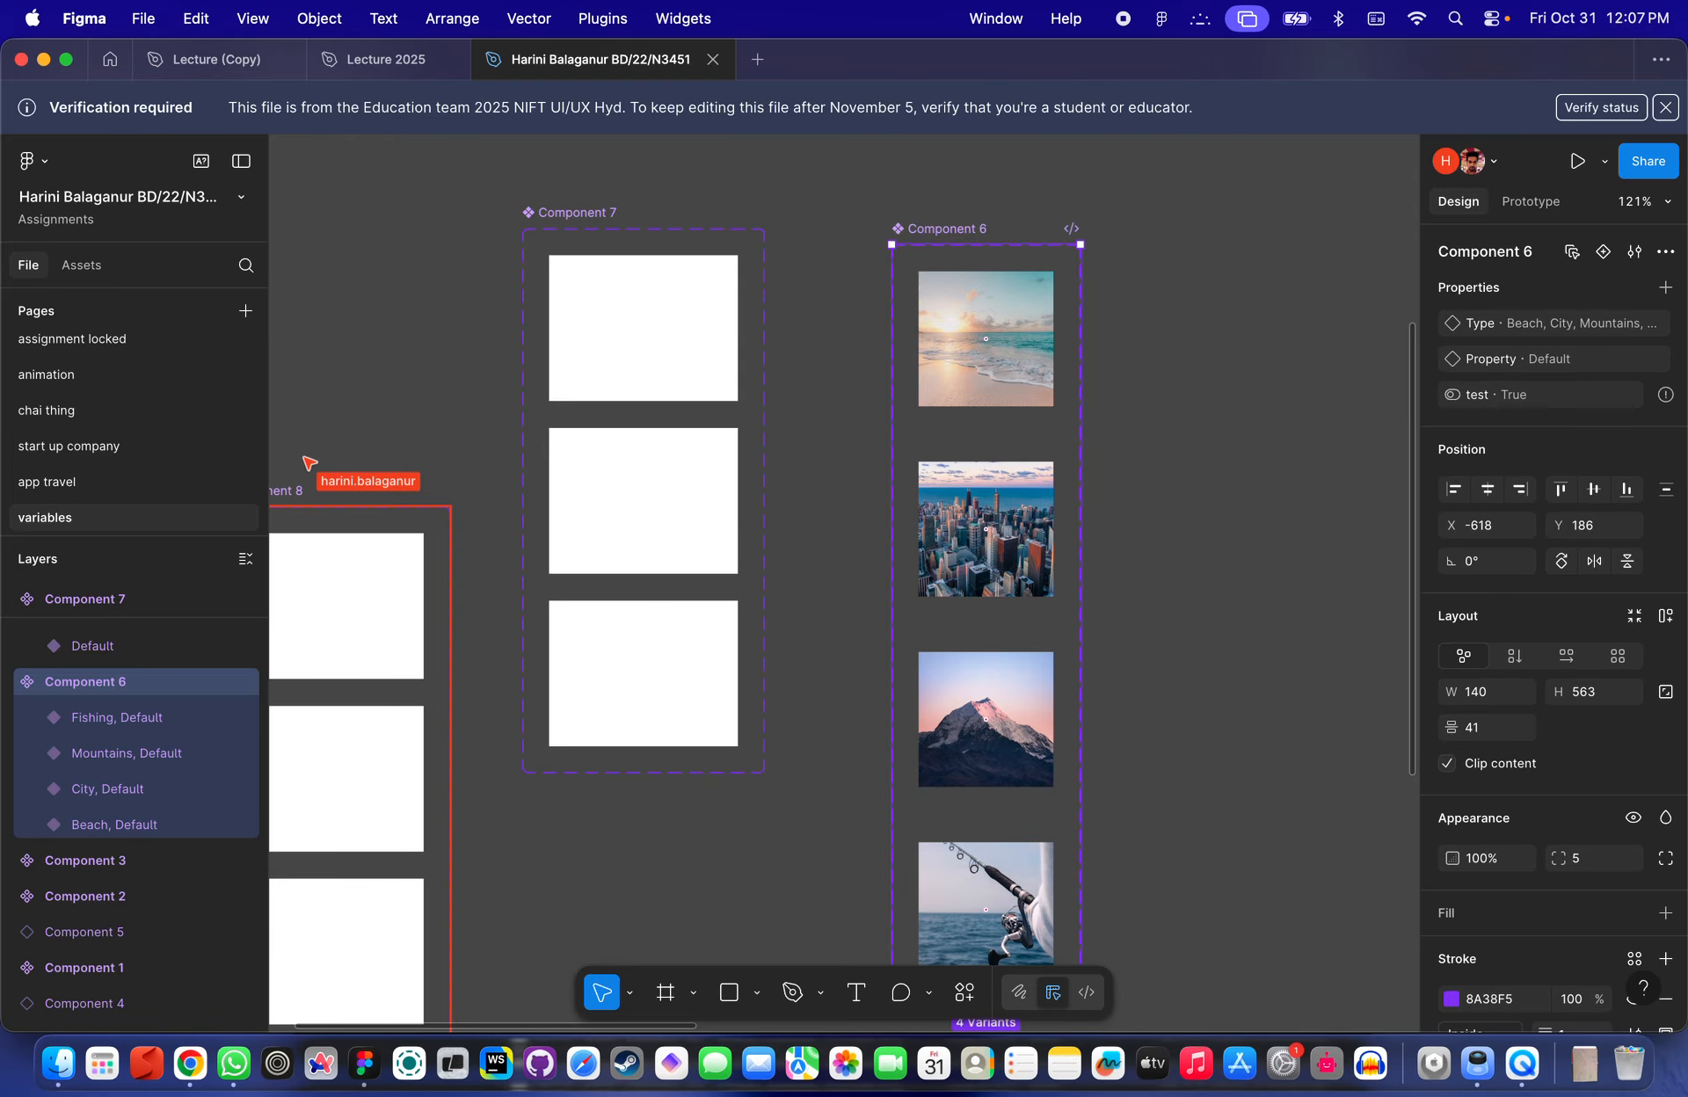
- Inspect Component 6's individual variants and the set's property list
{"action": "left_click", "coordinate": [994, 356]}
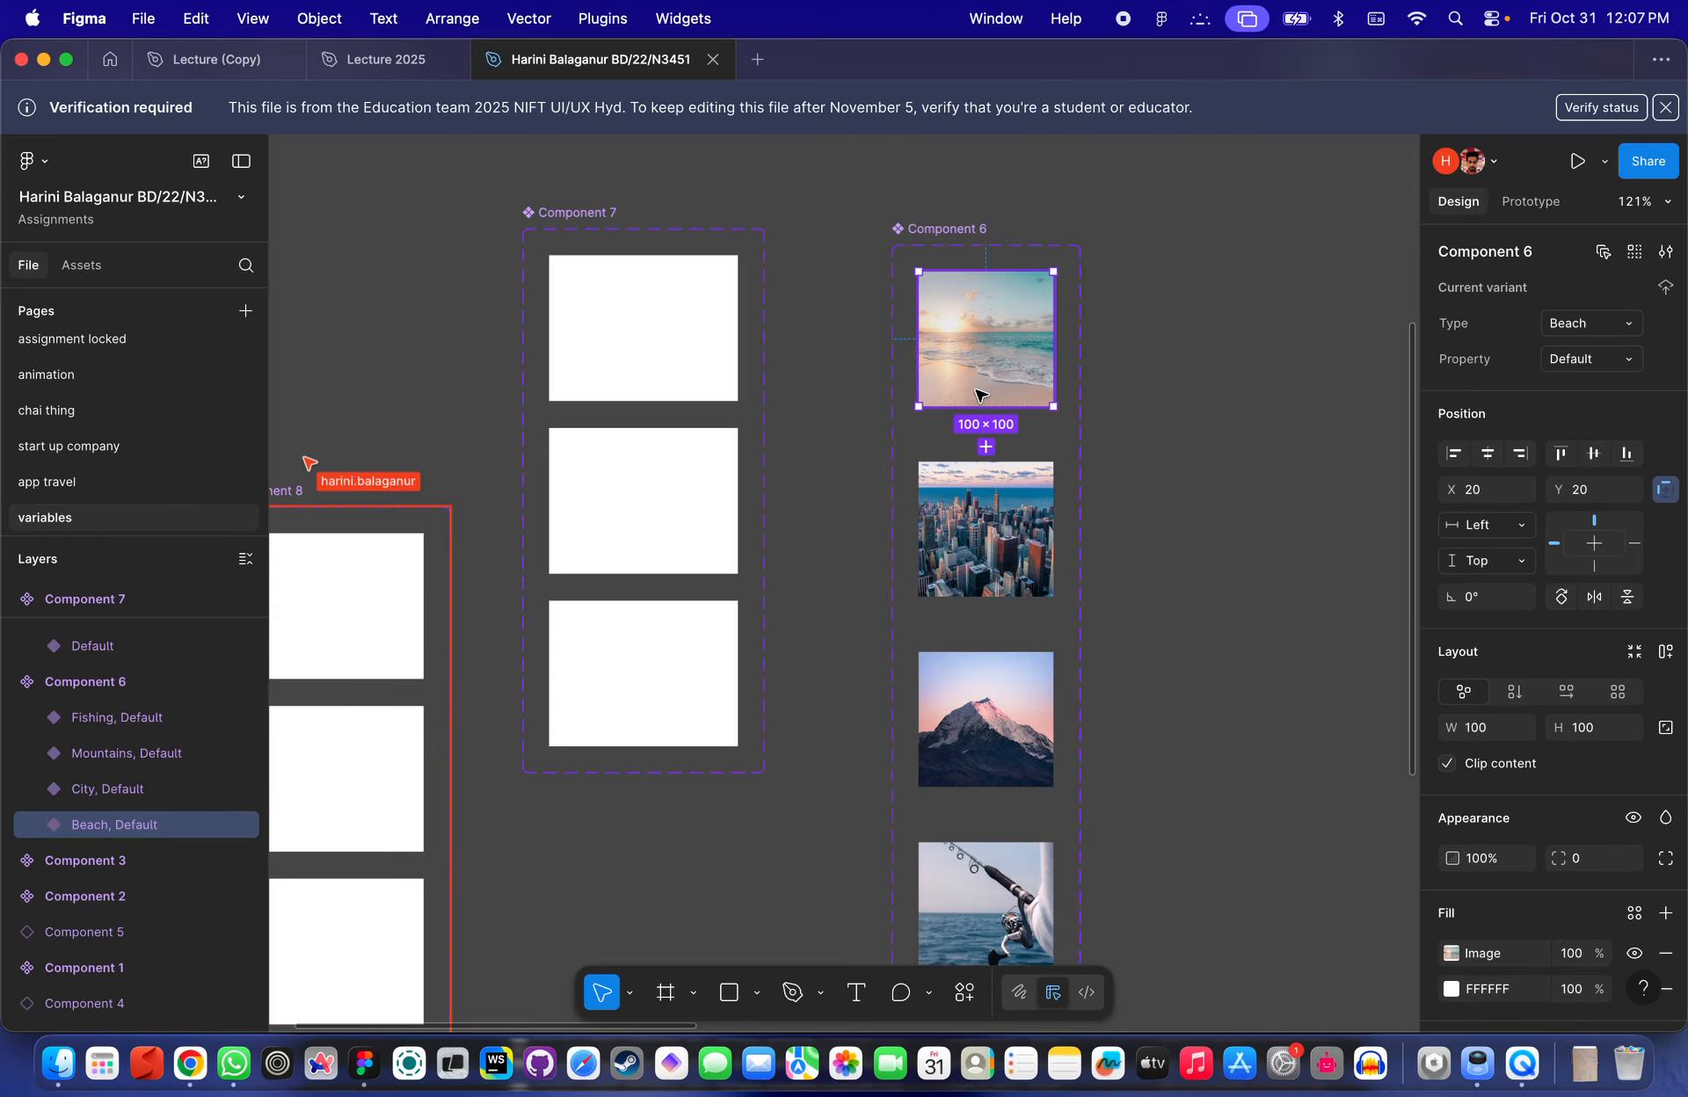
{"action": "left_click", "coordinate": [986, 518]}
{"action": "left_click", "coordinate": [1037, 708]}
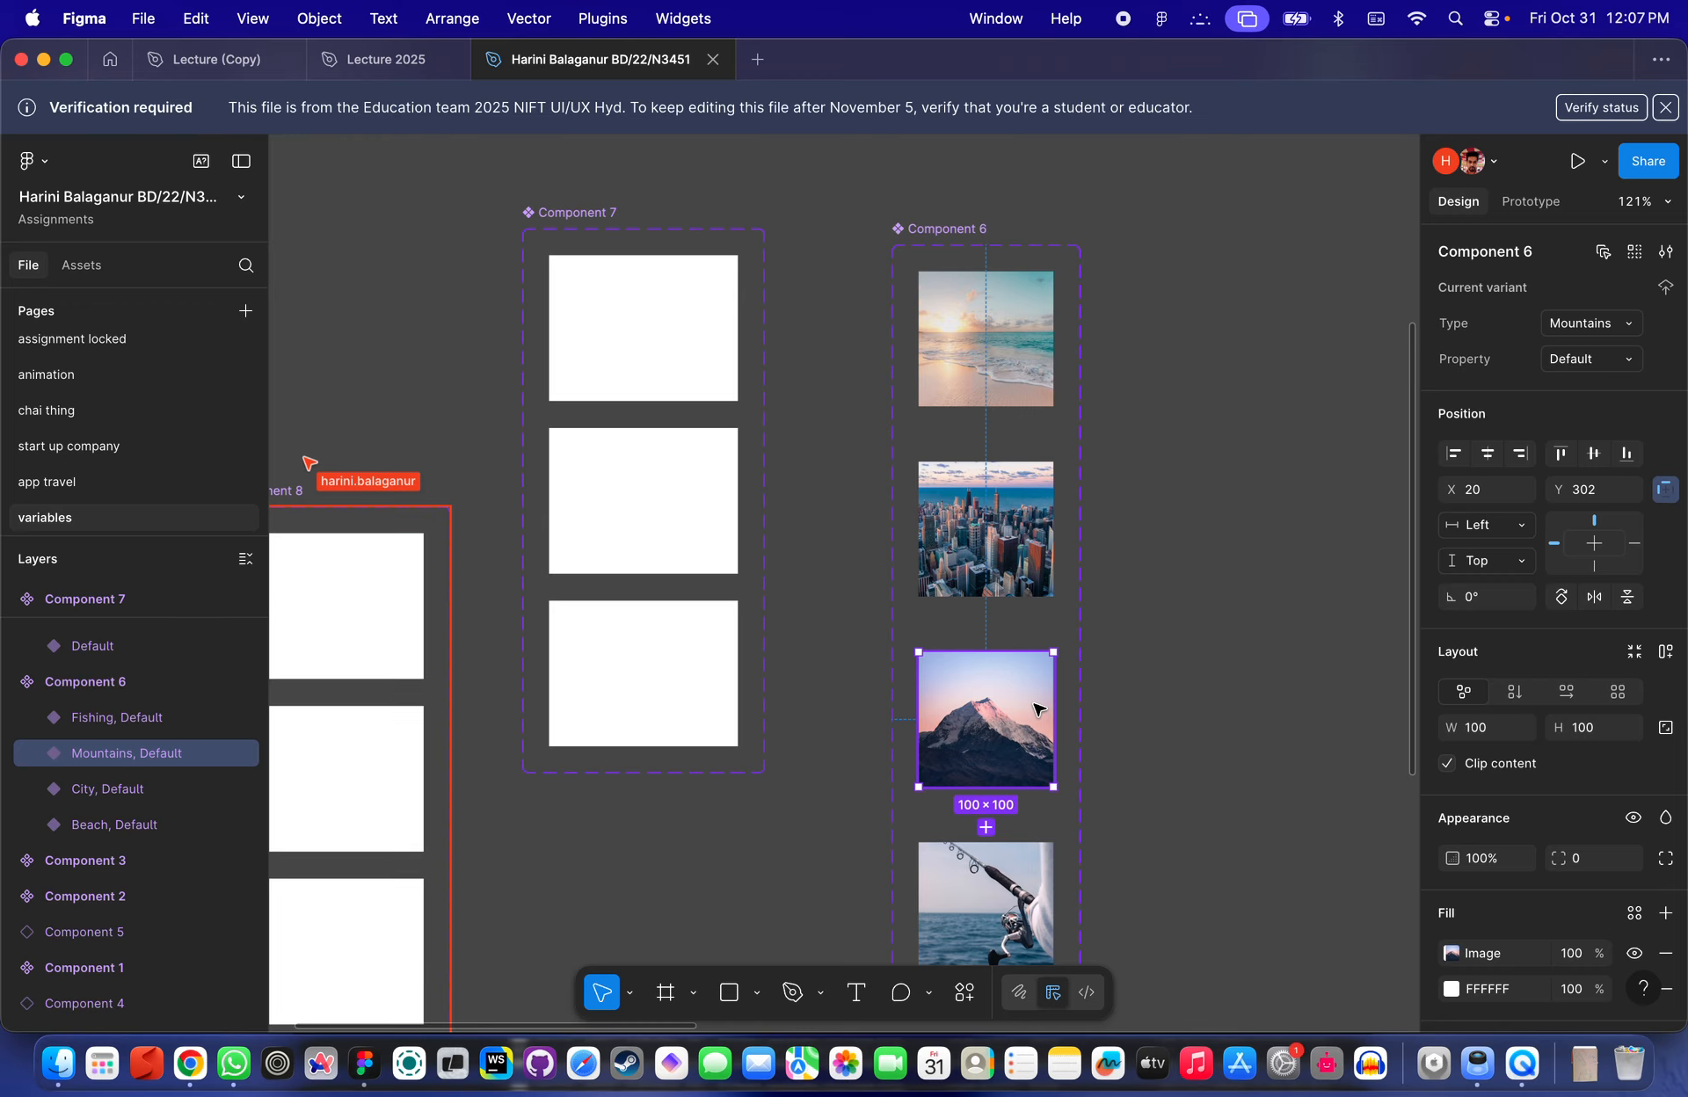
{"action": "left_click", "coordinate": [1028, 364]}
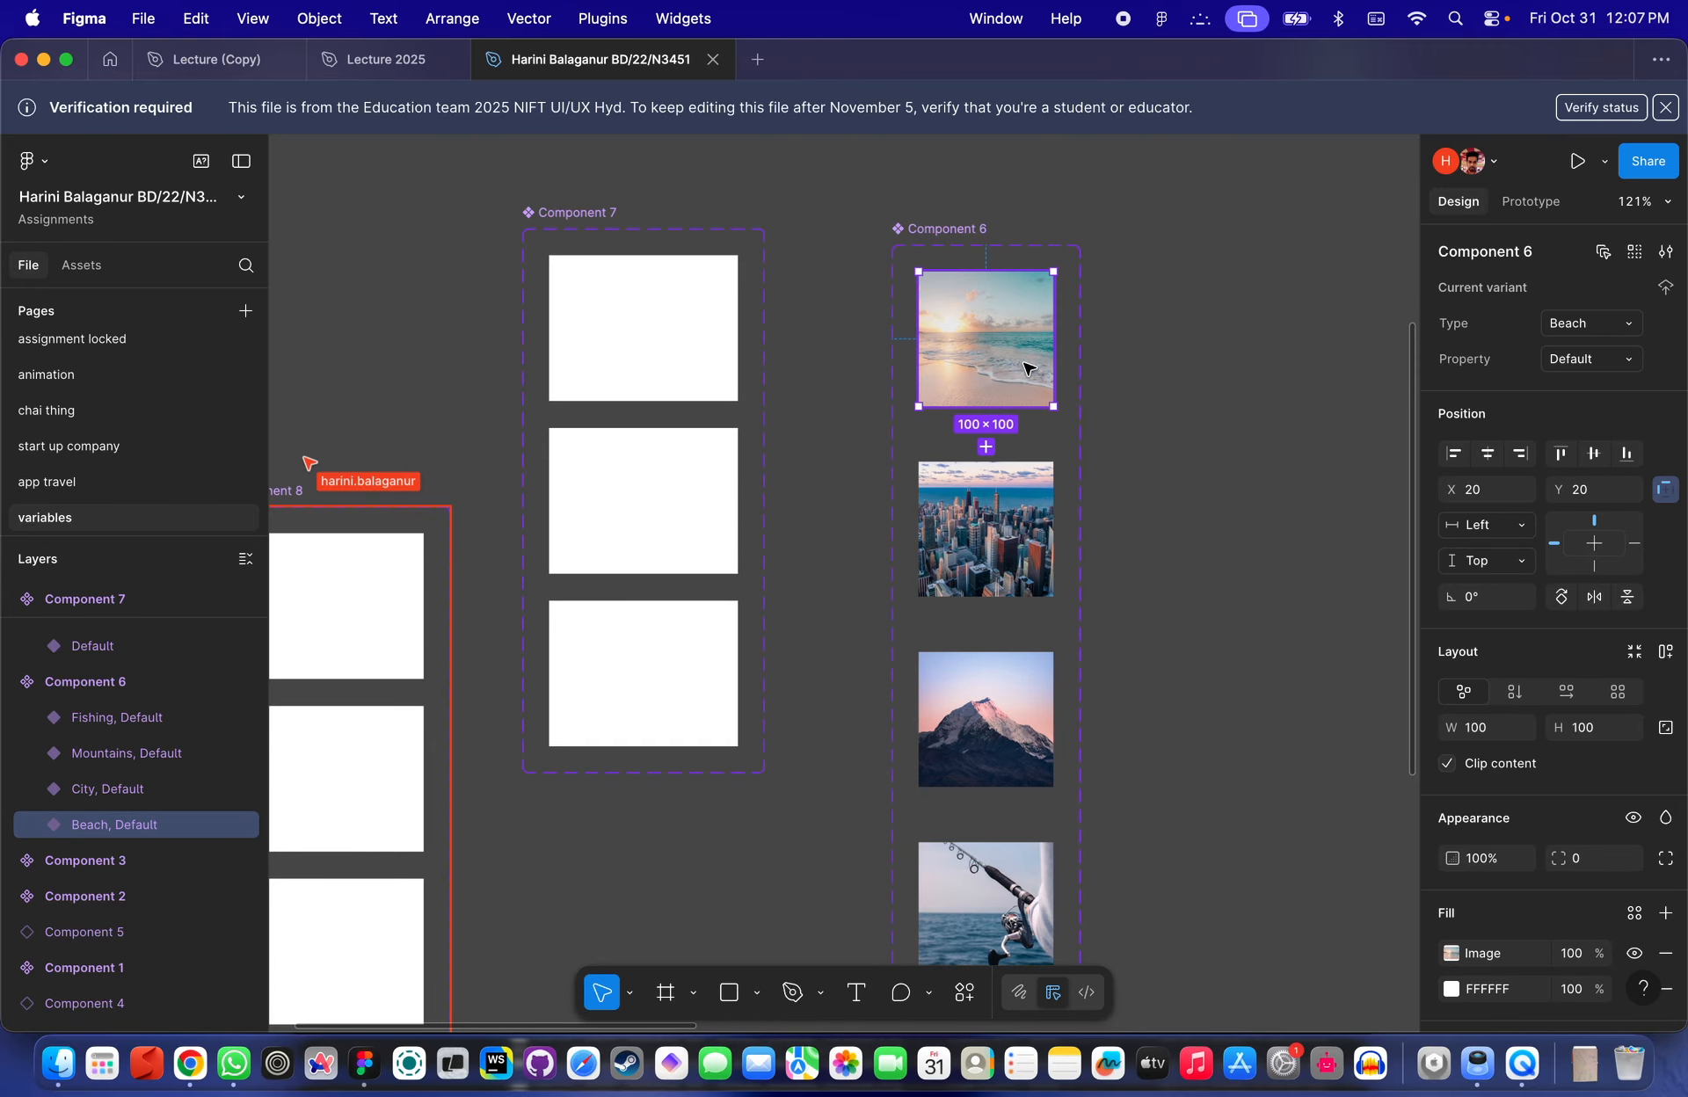
{"action": "left_click", "coordinate": [947, 229]}
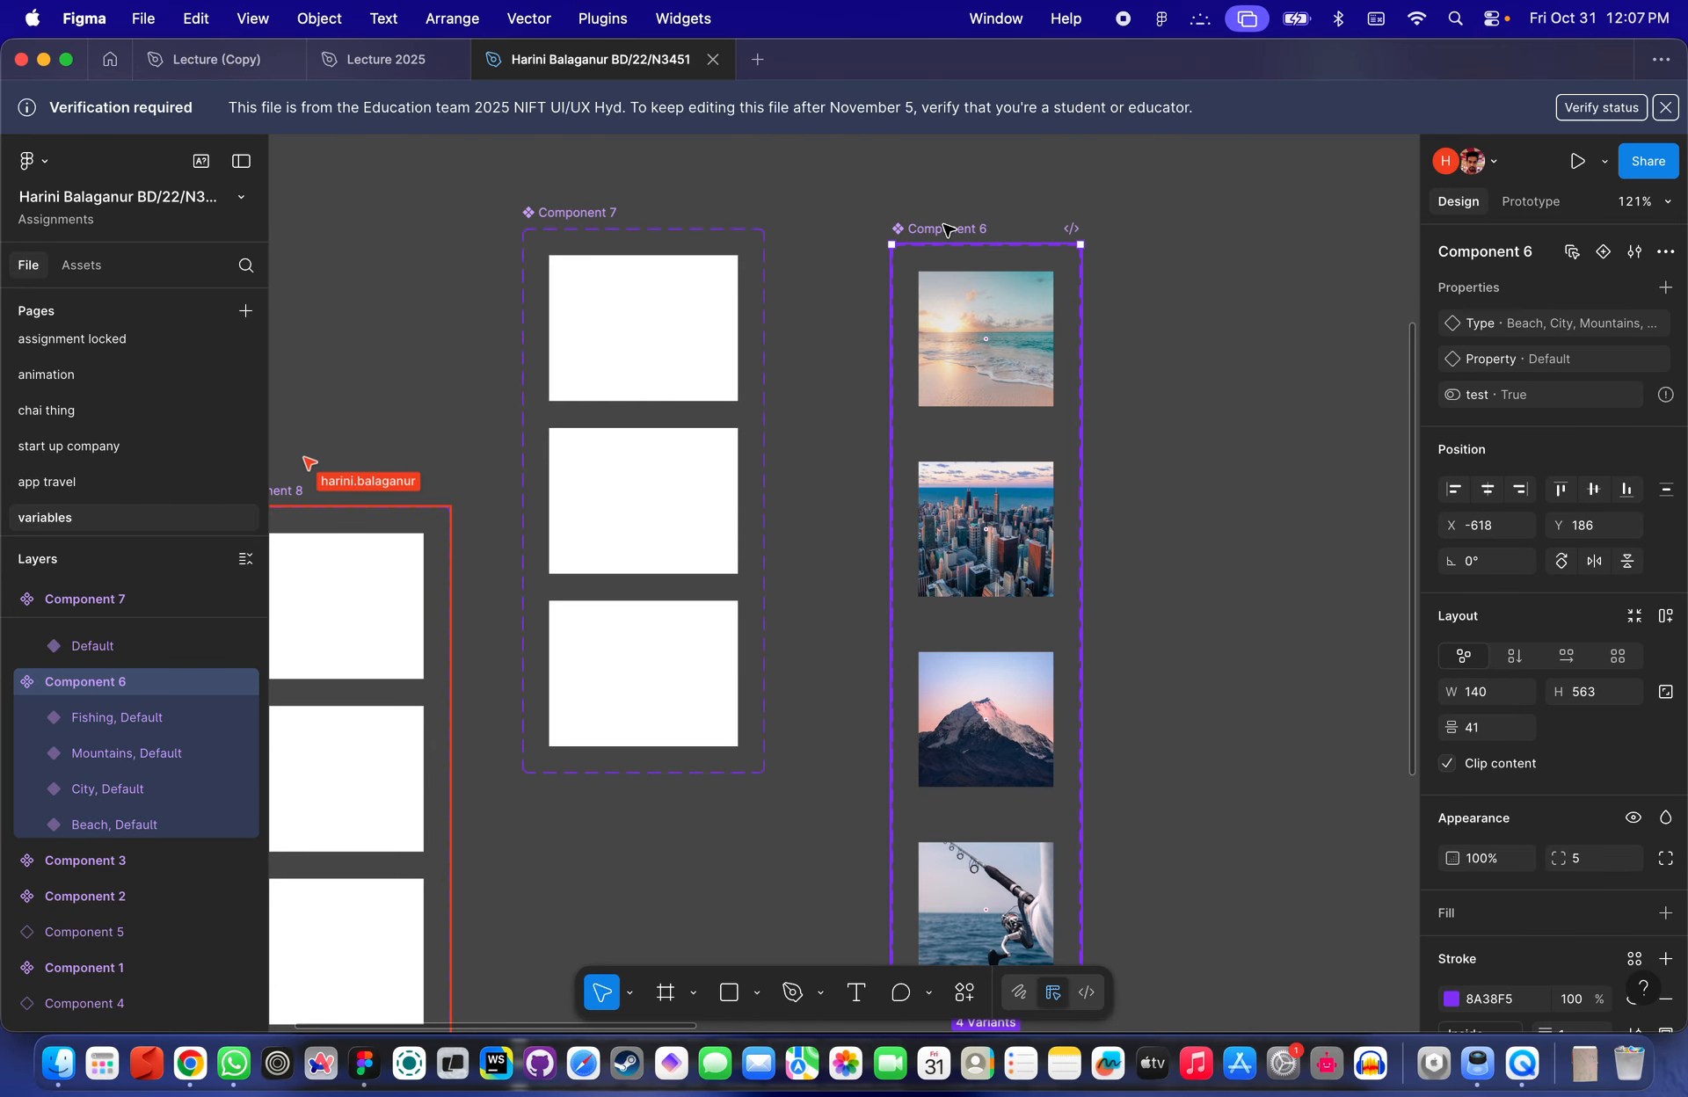
{"action": "left_click", "coordinate": [990, 217]}
{"action": "left_click", "coordinate": [966, 227]}
{"action": "left_click", "coordinate": [986, 530]}
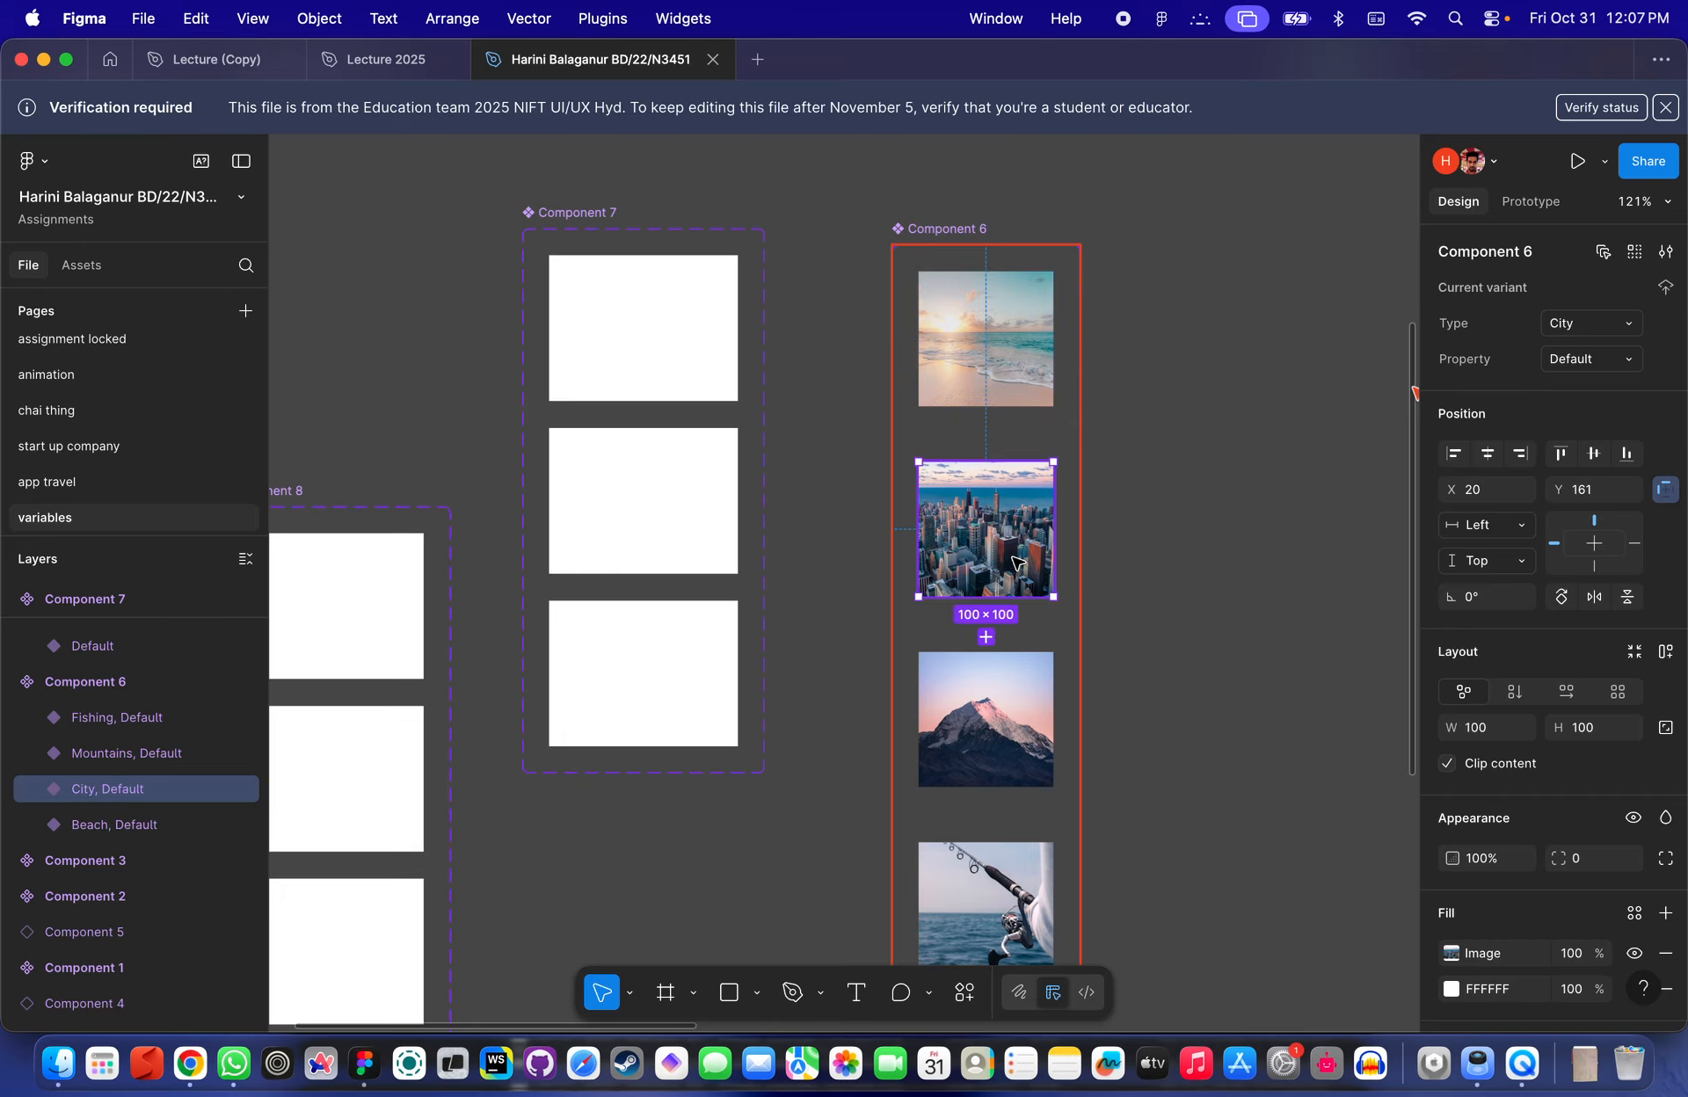
{"action": "left_click", "coordinate": [1046, 702]}
{"action": "scroll", "coordinate": [1047, 702], "scroll_direction": "down", "scroll_amount": 2}
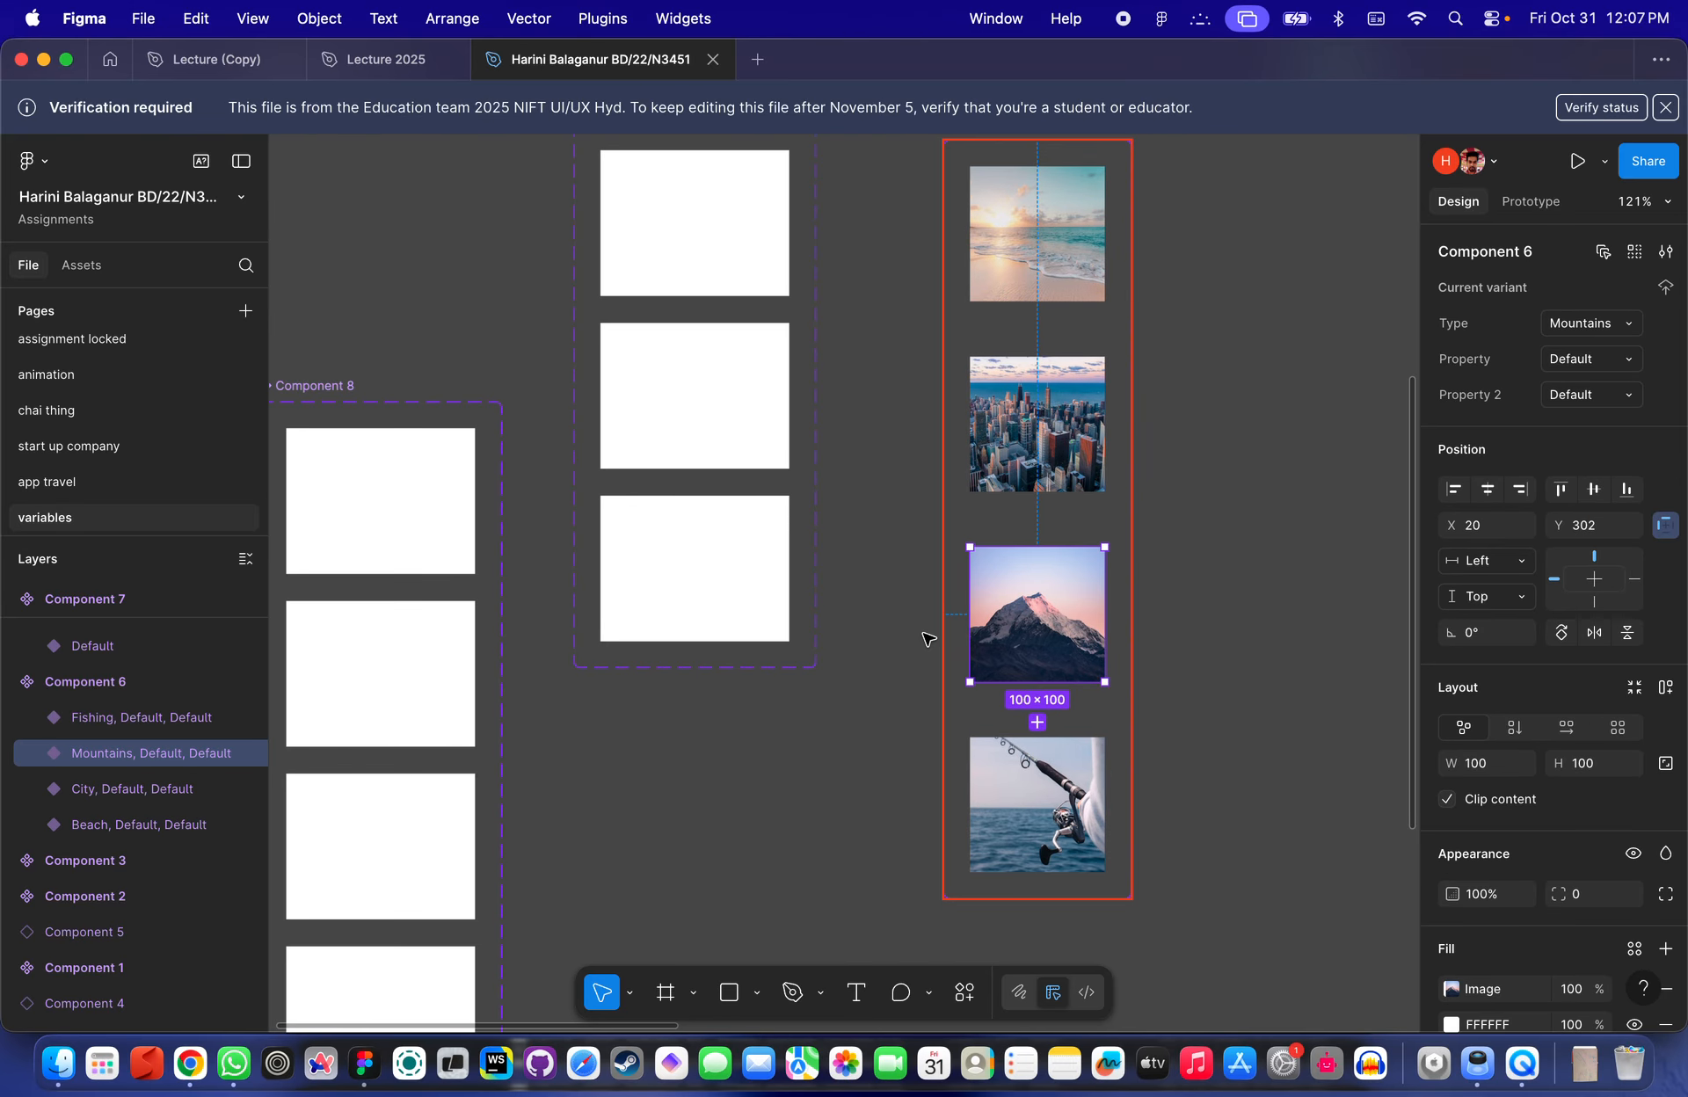
{"action": "scroll", "coordinate": [1072, 457], "scroll_direction": "up", "scroll_amount": 1}
{"action": "left_click", "coordinate": [1068, 310]}
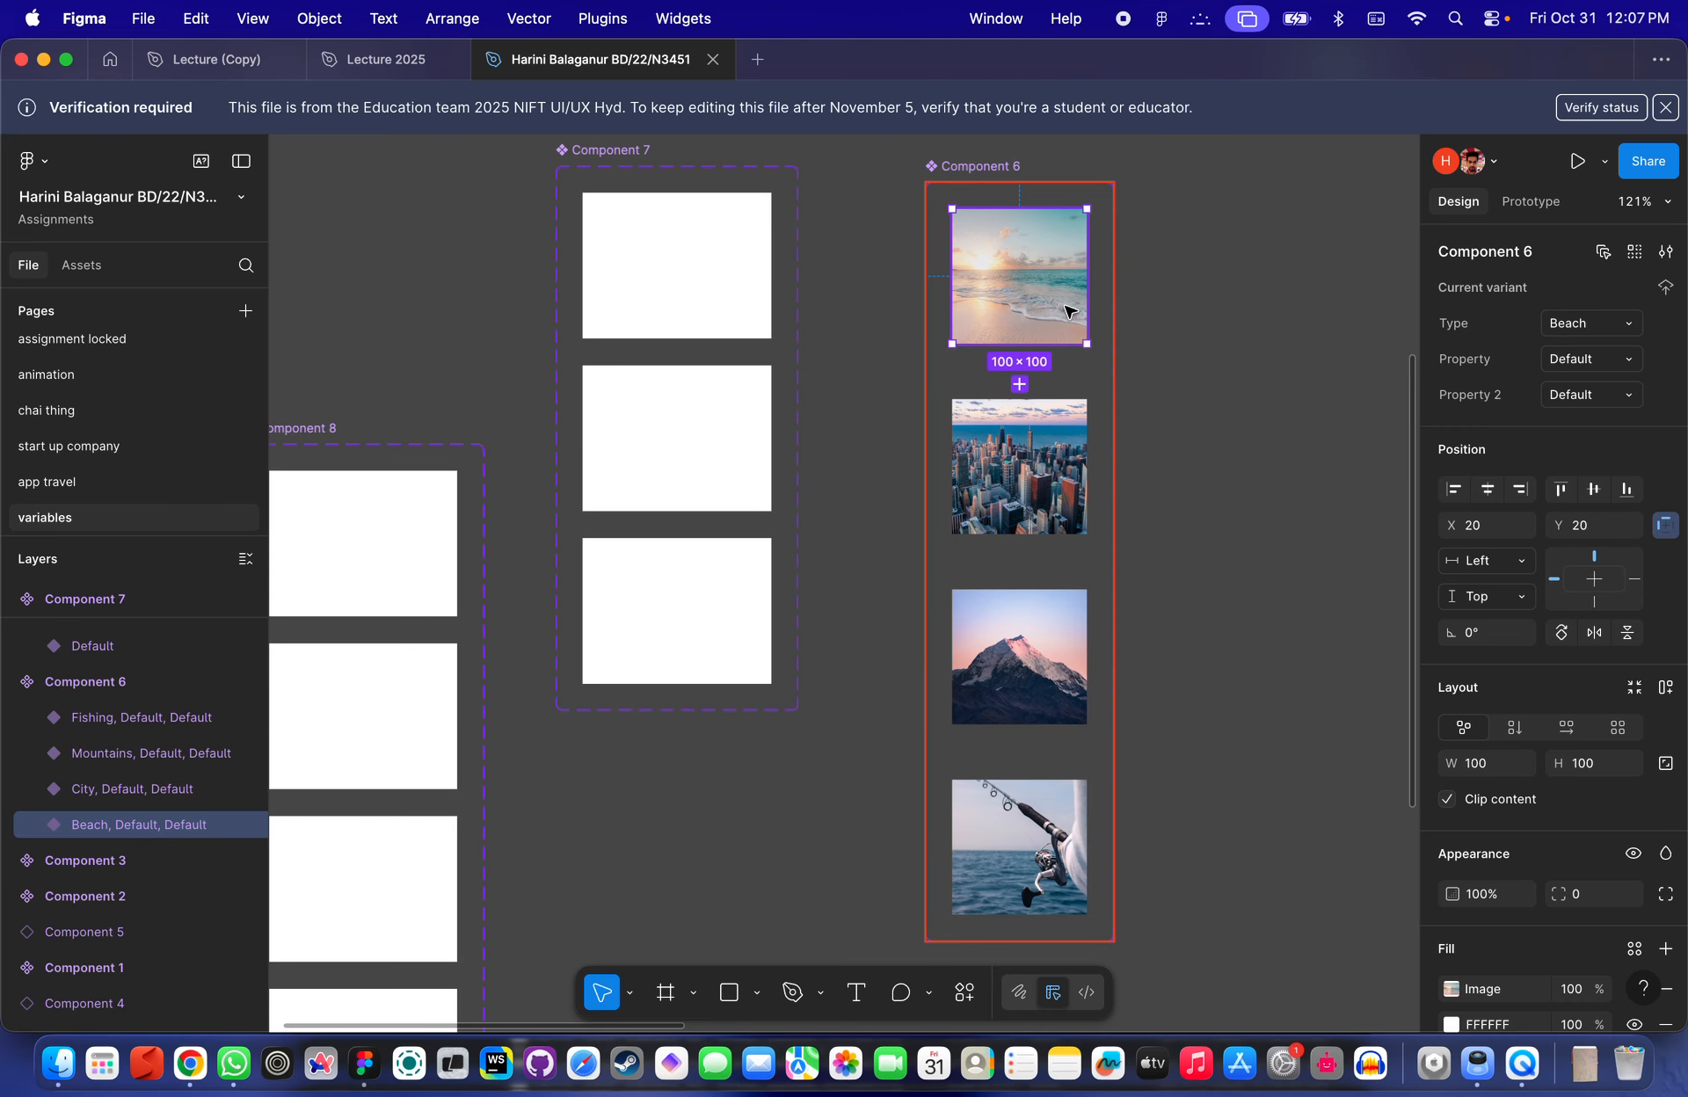
{"action": "scroll", "coordinate": [1048, 288], "scroll_direction": "up", "scroll_amount": 2}
{"action": "left_click", "coordinate": [945, 263]}
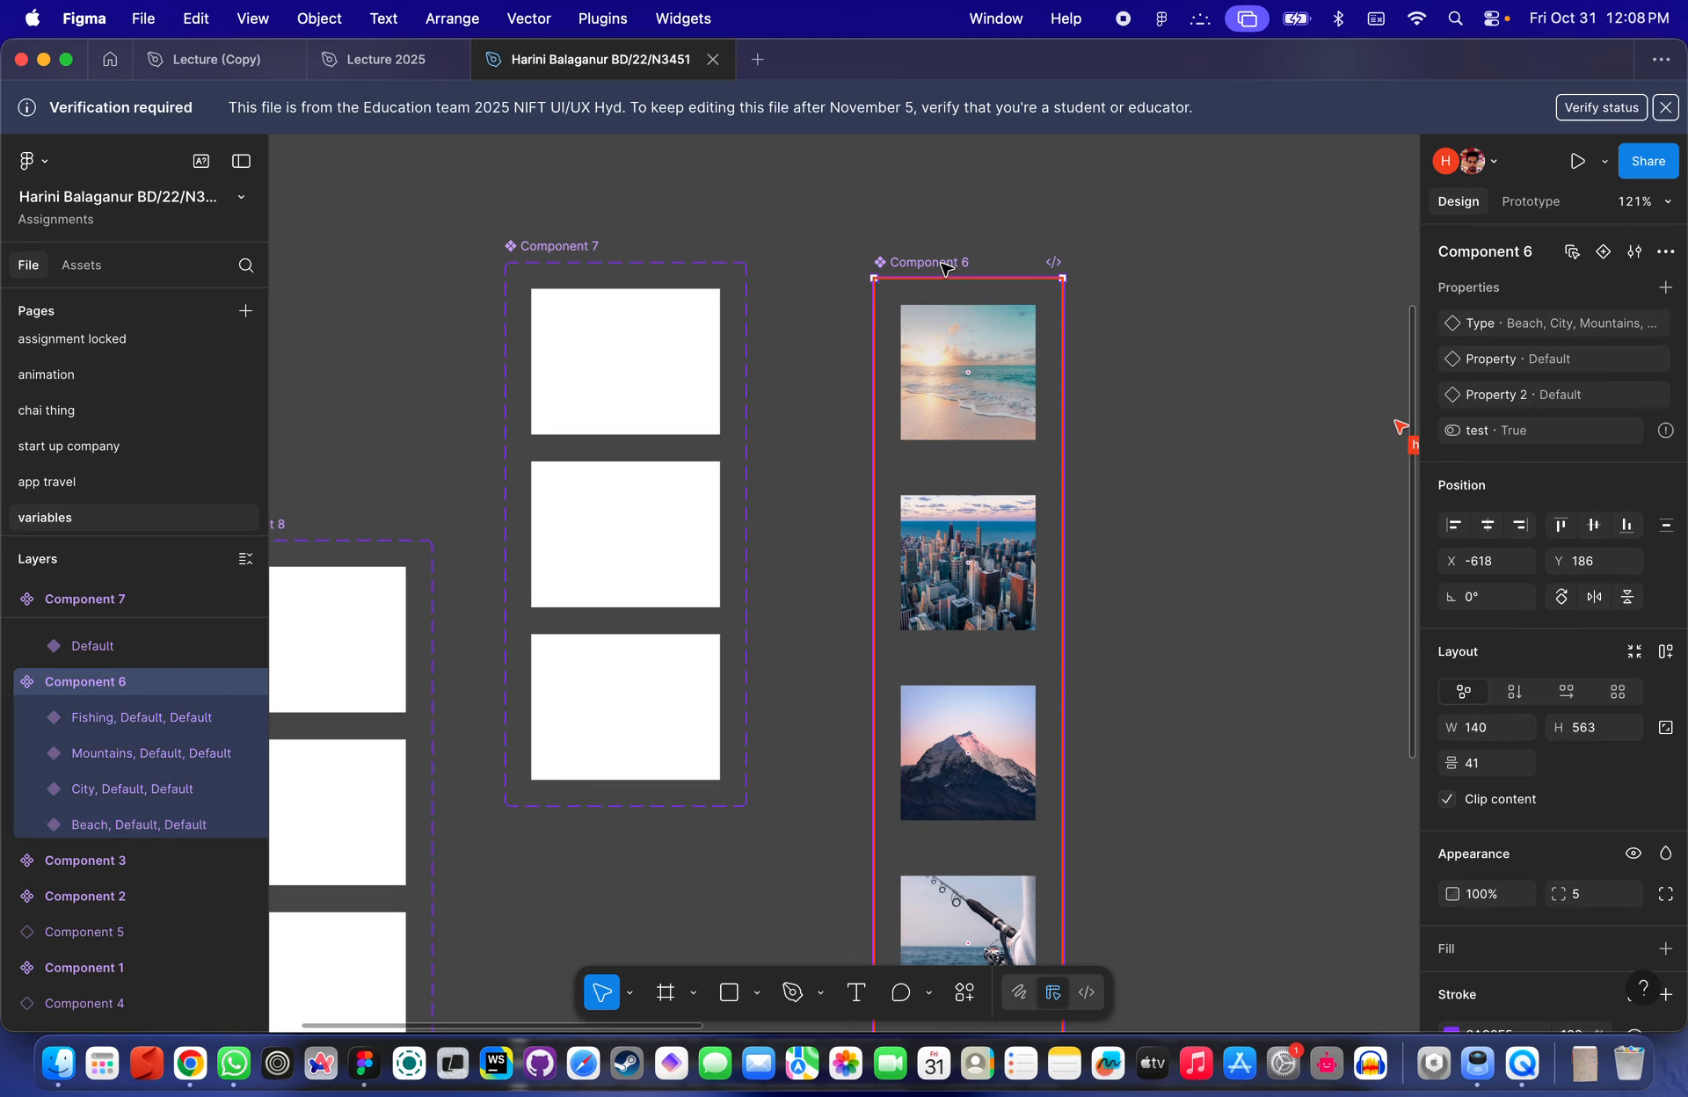
{"action": "left_click", "coordinate": [1001, 380]}
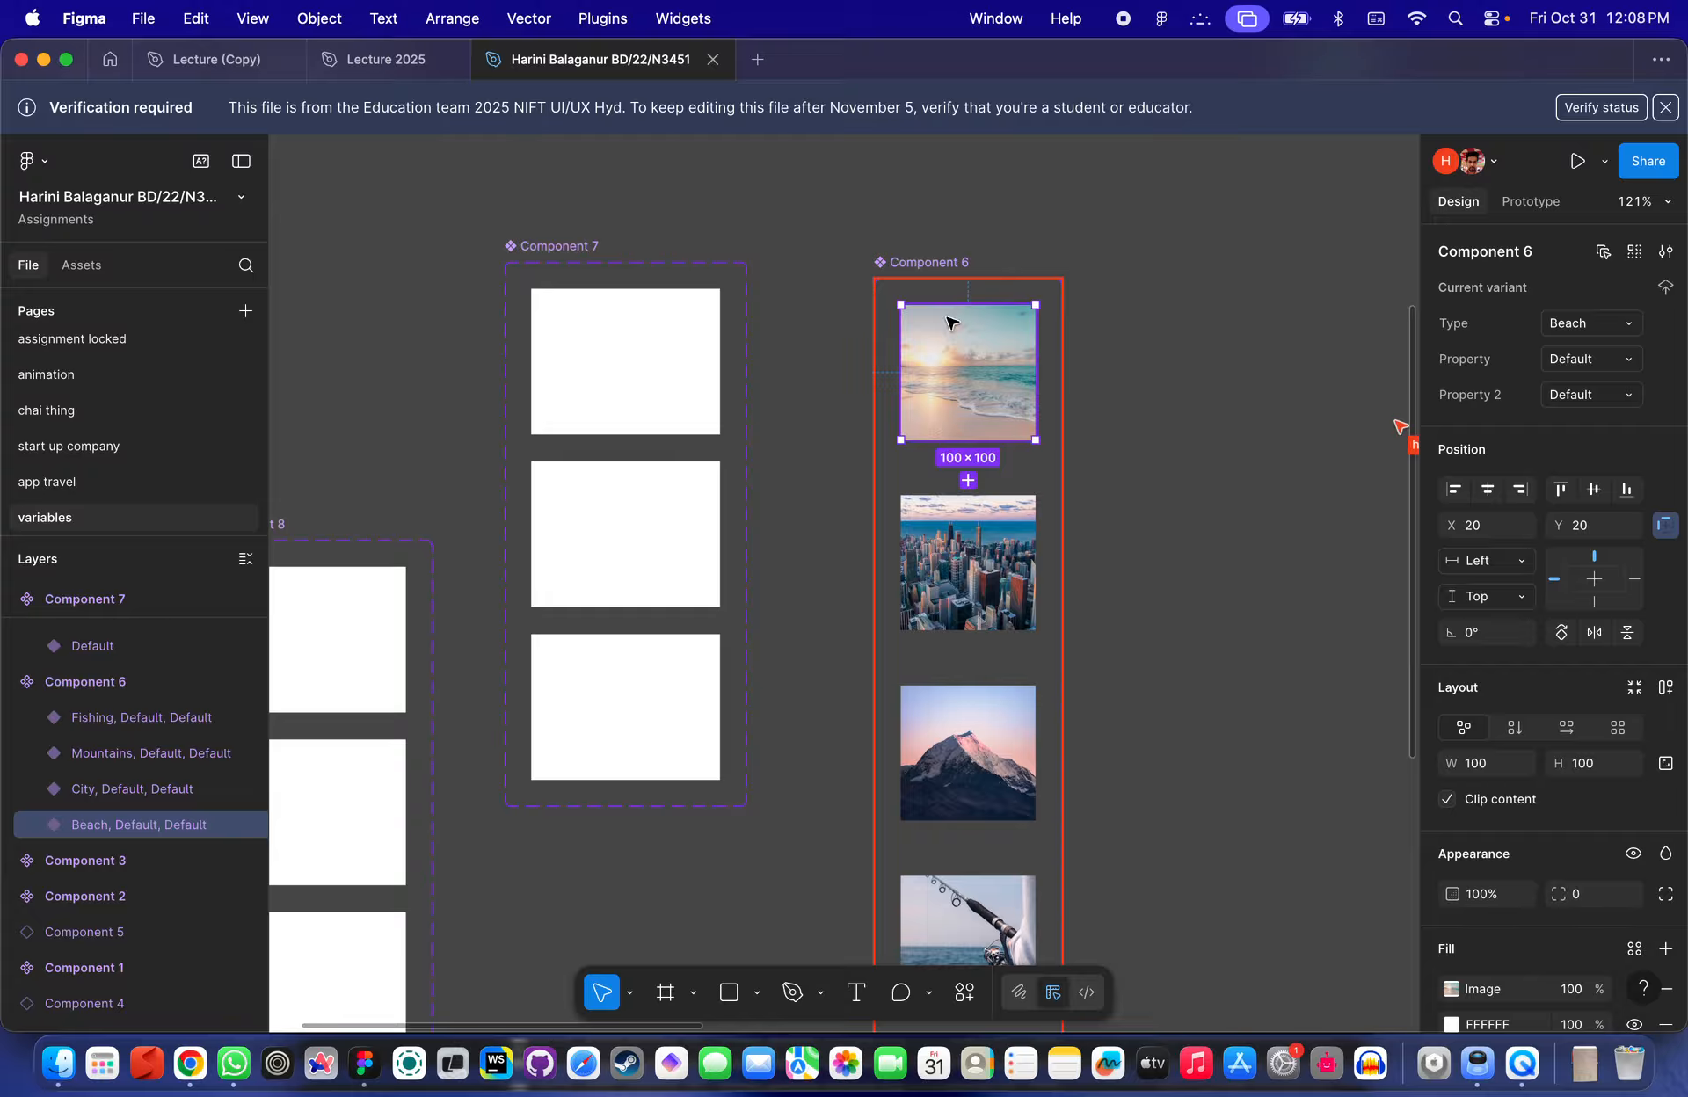
{"action": "left_click", "coordinate": [938, 269]}
{"action": "left_click", "coordinate": [921, 259]}
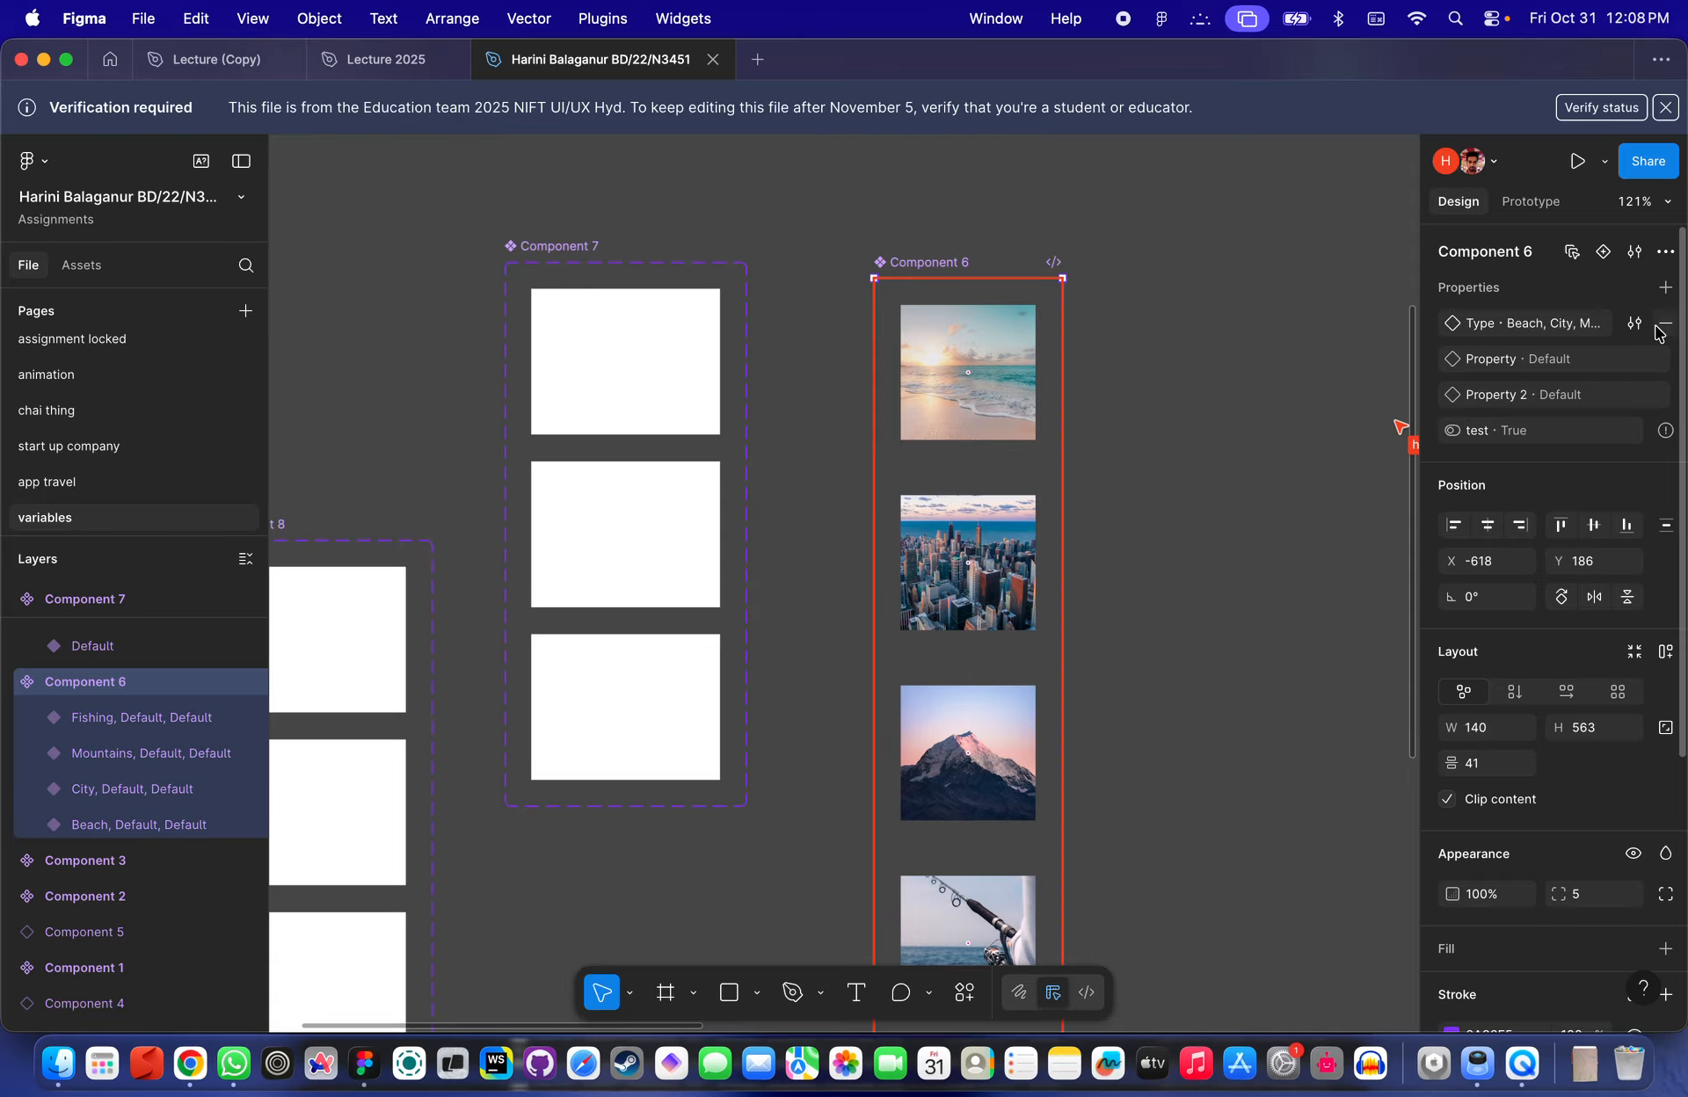
- Add a text property named hi with the value sd to the Component 6 set
{"action": "left_click", "coordinate": [1665, 287]}
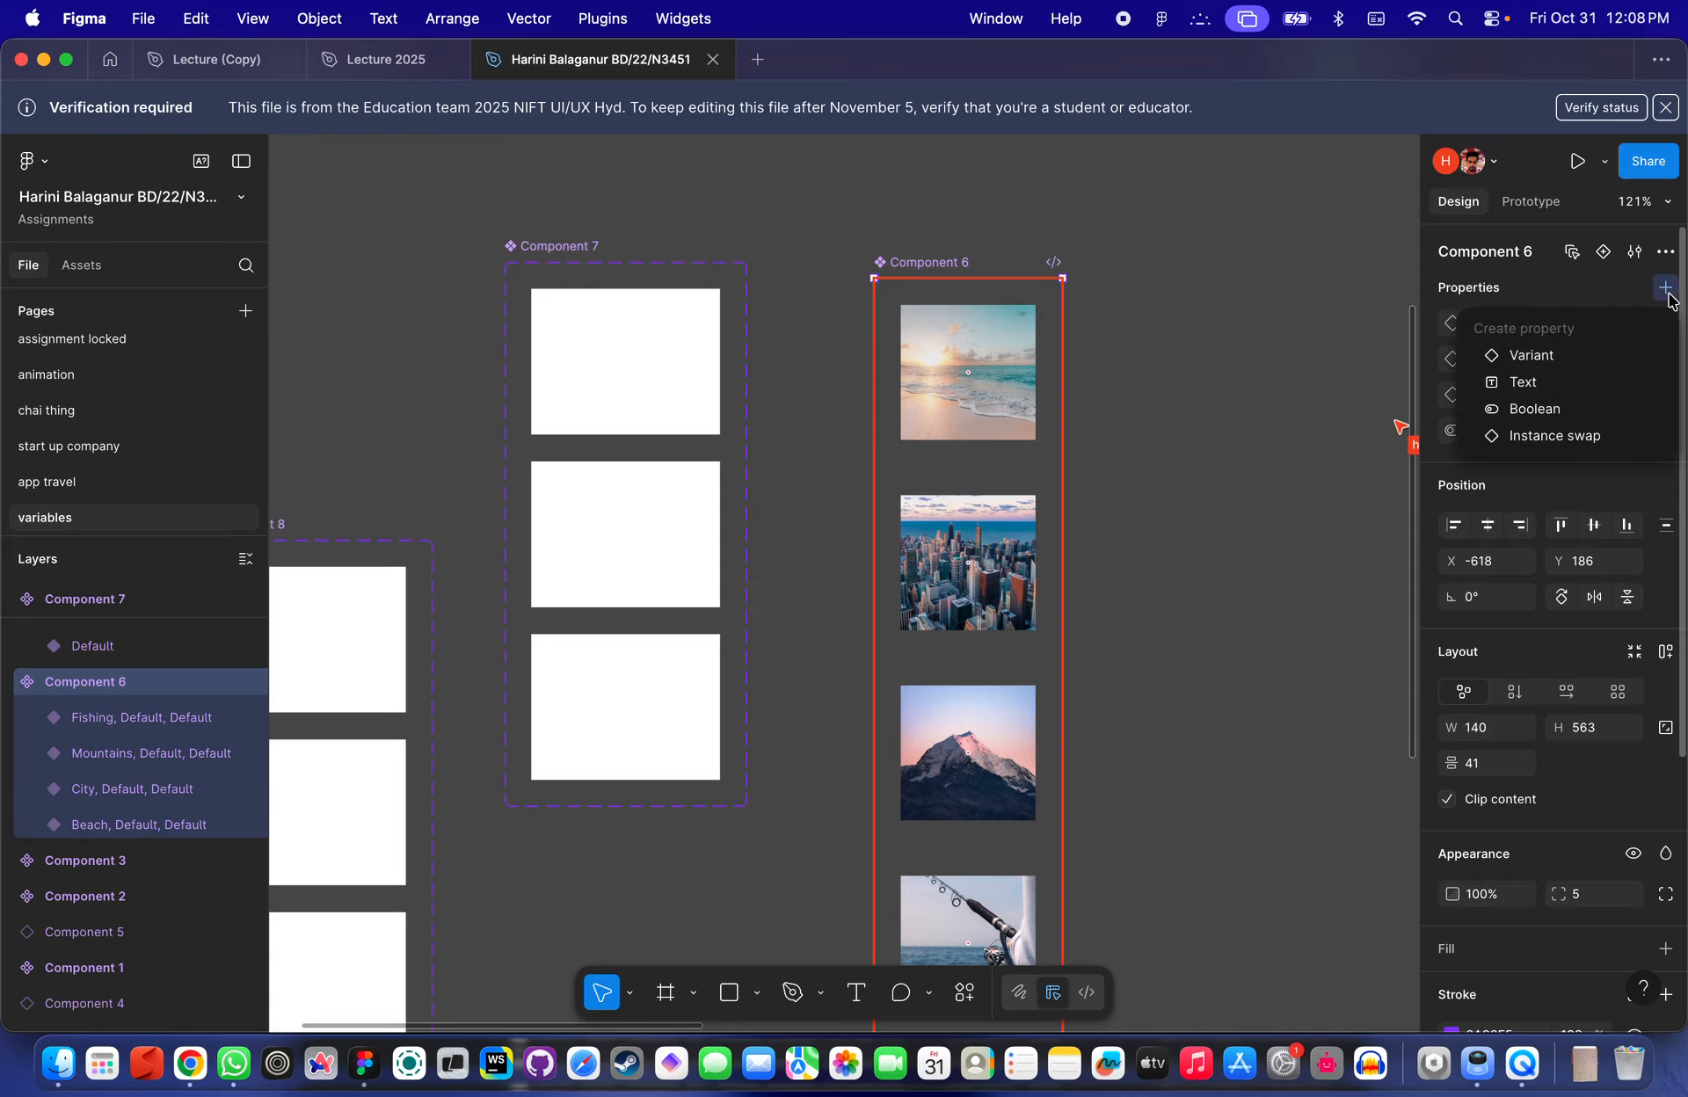
{"action": "left_click", "coordinate": [1548, 381]}
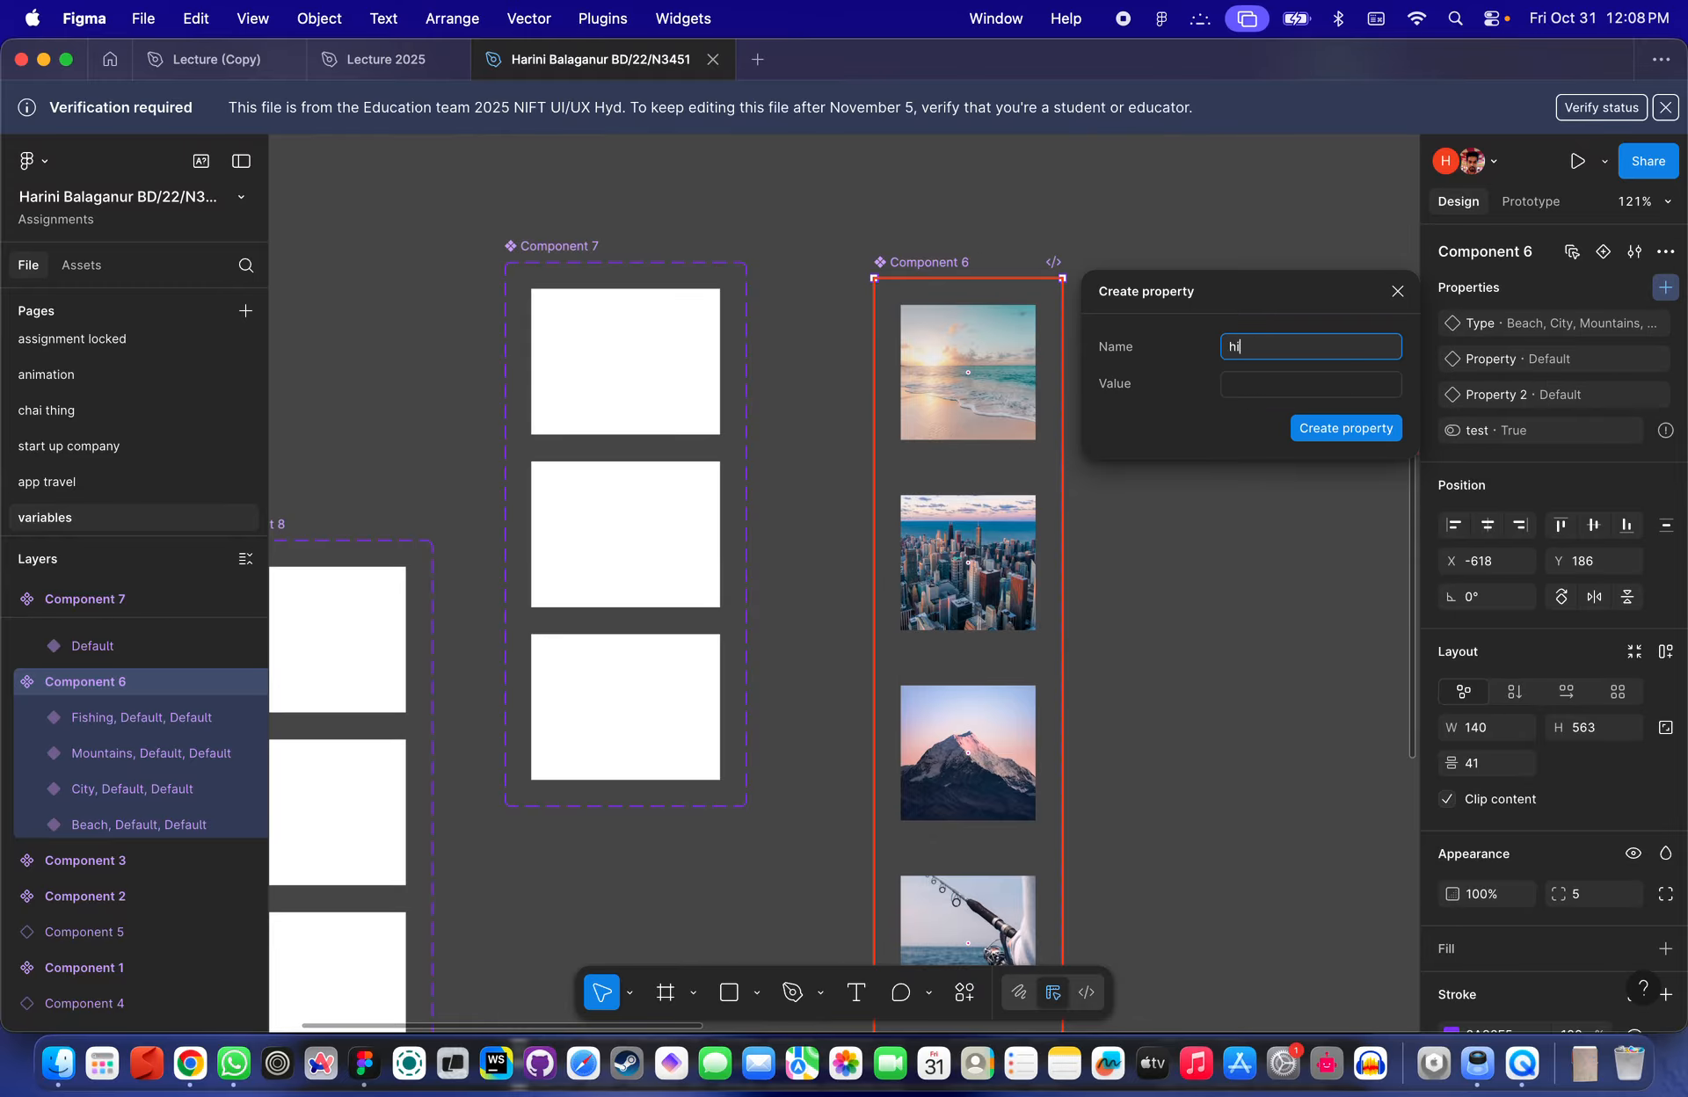
{"action": "left_click", "coordinate": [1327, 385]}
{"action": "left_click", "coordinate": [1338, 429]}
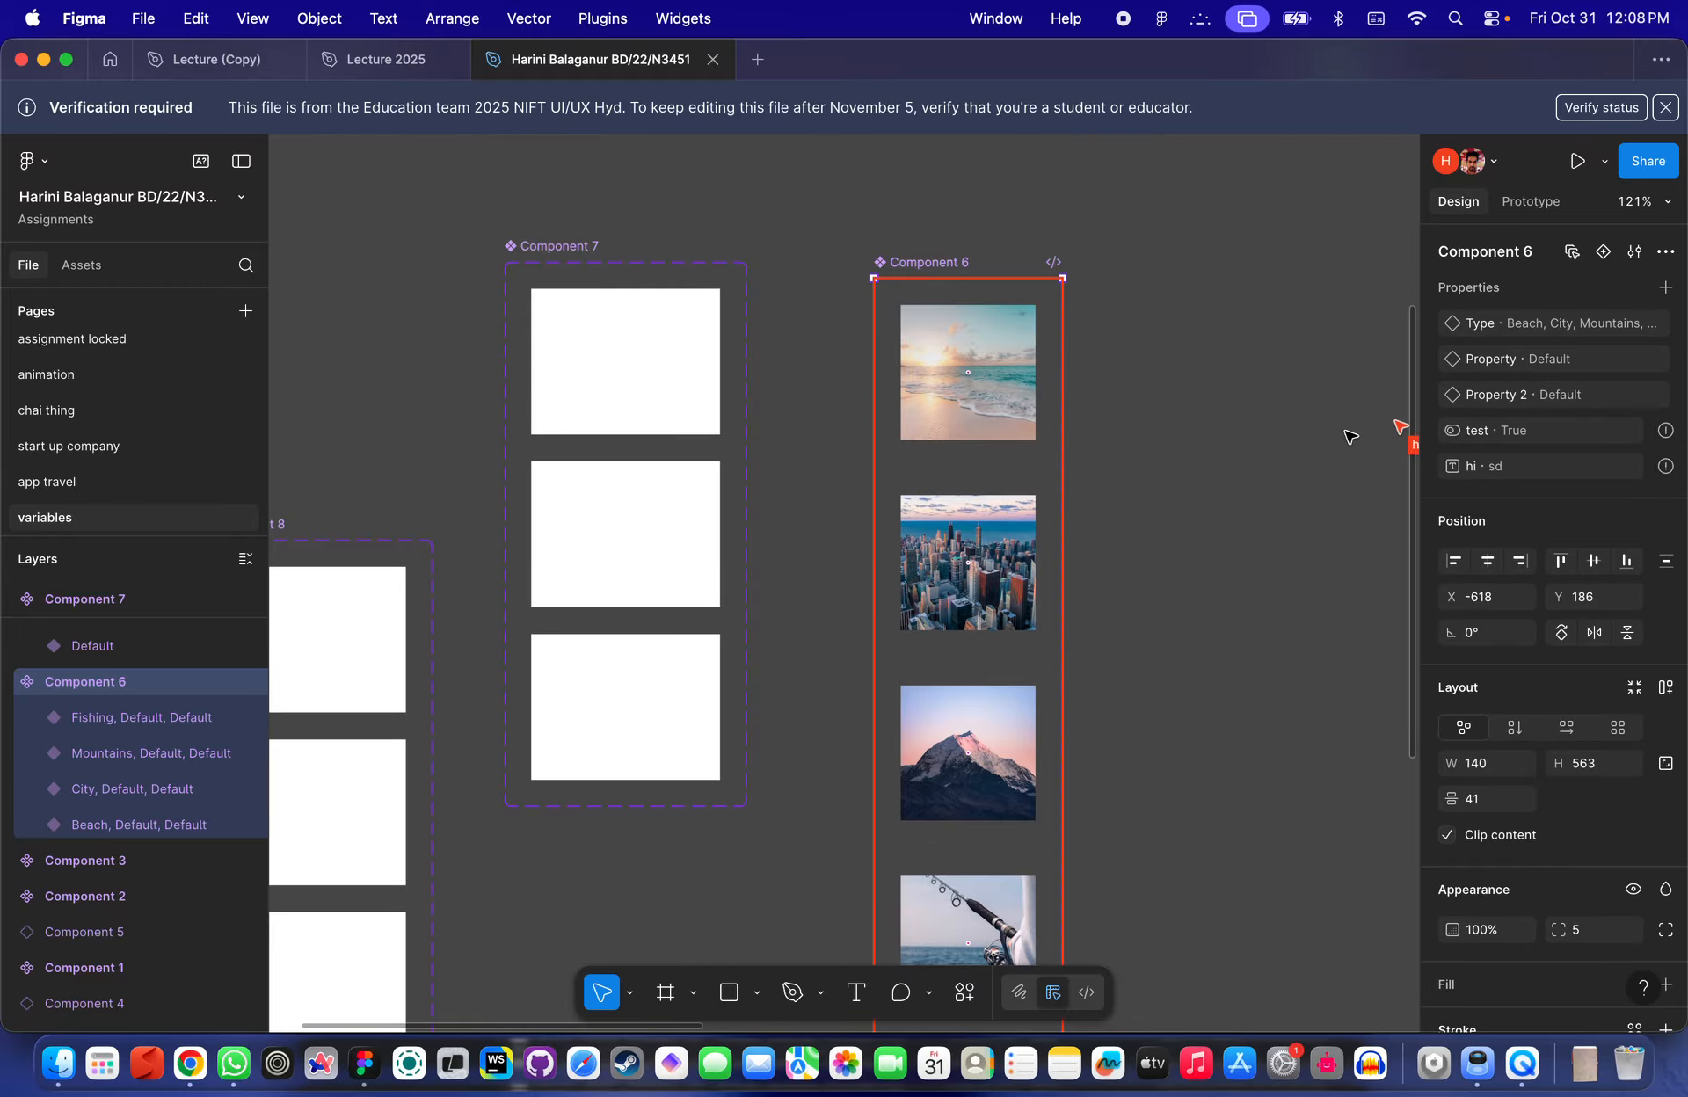
- Inspect Component 6's Beach and City variants and zoom out over the page
{"action": "left_click", "coordinate": [1013, 424]}
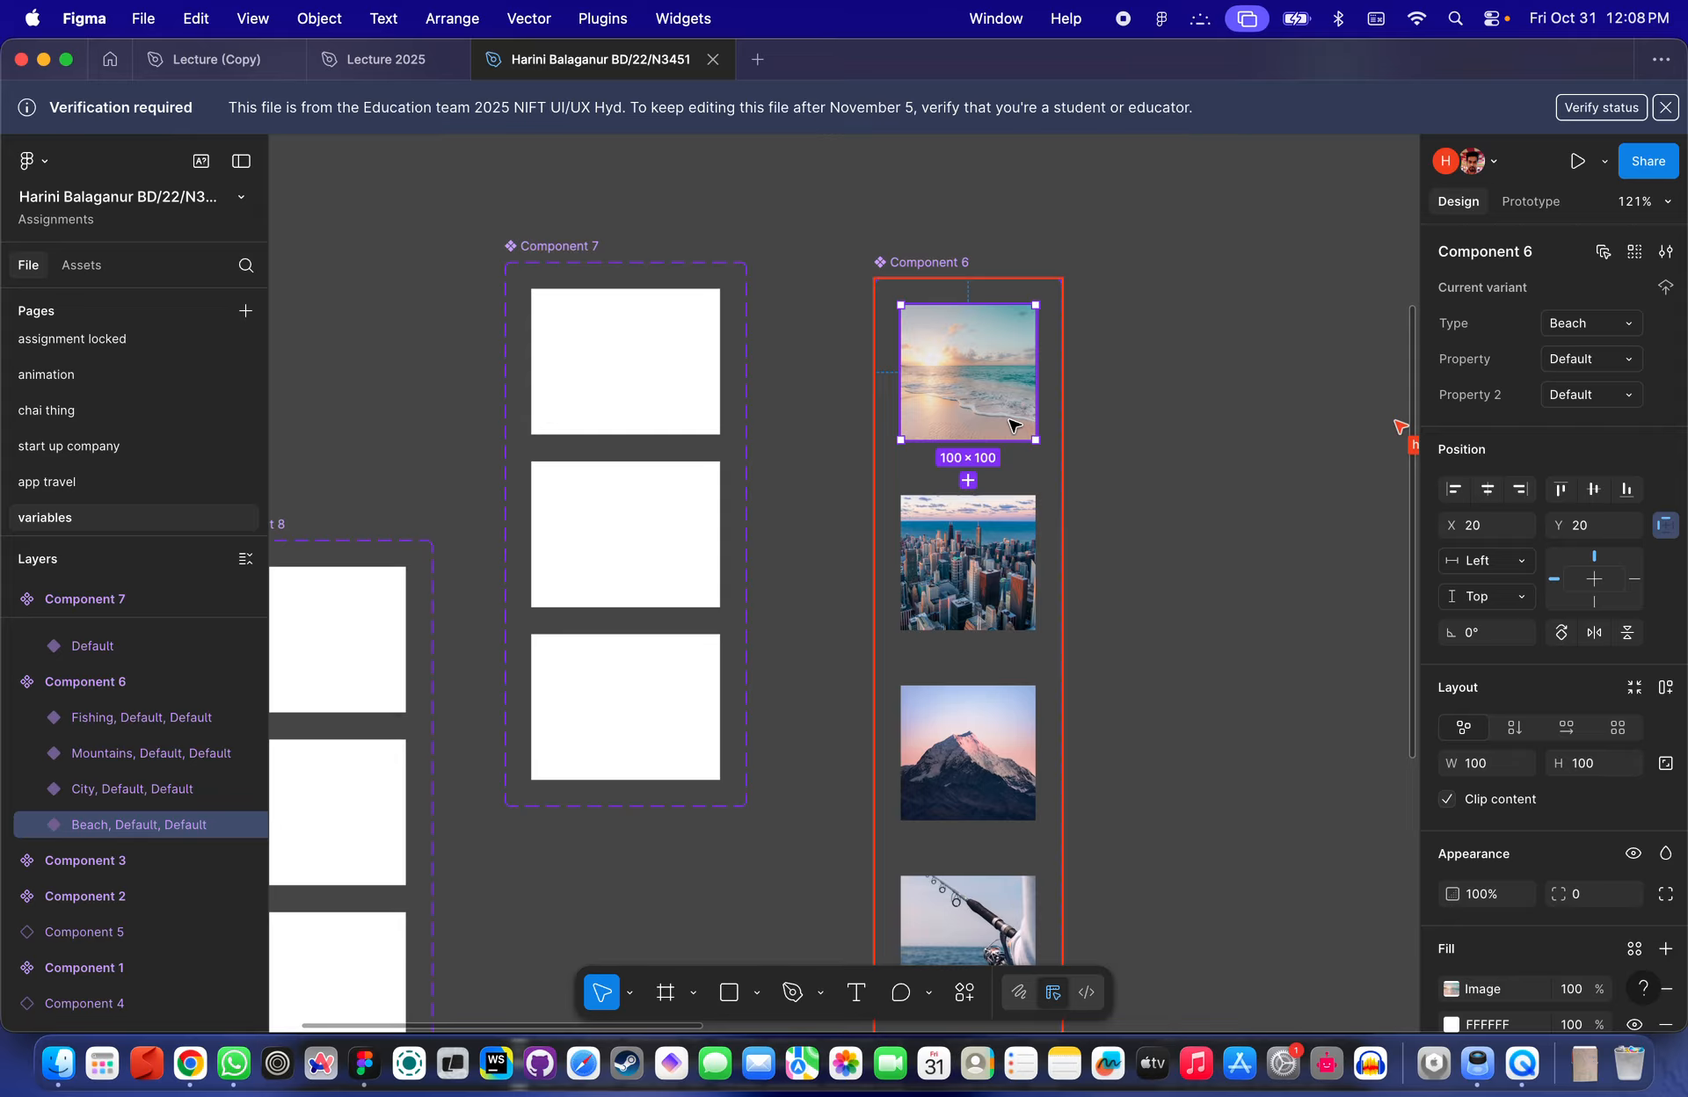
{"action": "left_click", "coordinate": [1071, 595]}
{"action": "scroll", "coordinate": [1071, 595], "scroll_direction": "down", "scroll_amount": 1}
{"action": "left_click", "coordinate": [1002, 567]}
{"action": "scroll", "coordinate": [1002, 567], "scroll_direction": "down", "scroll_amount": 3}
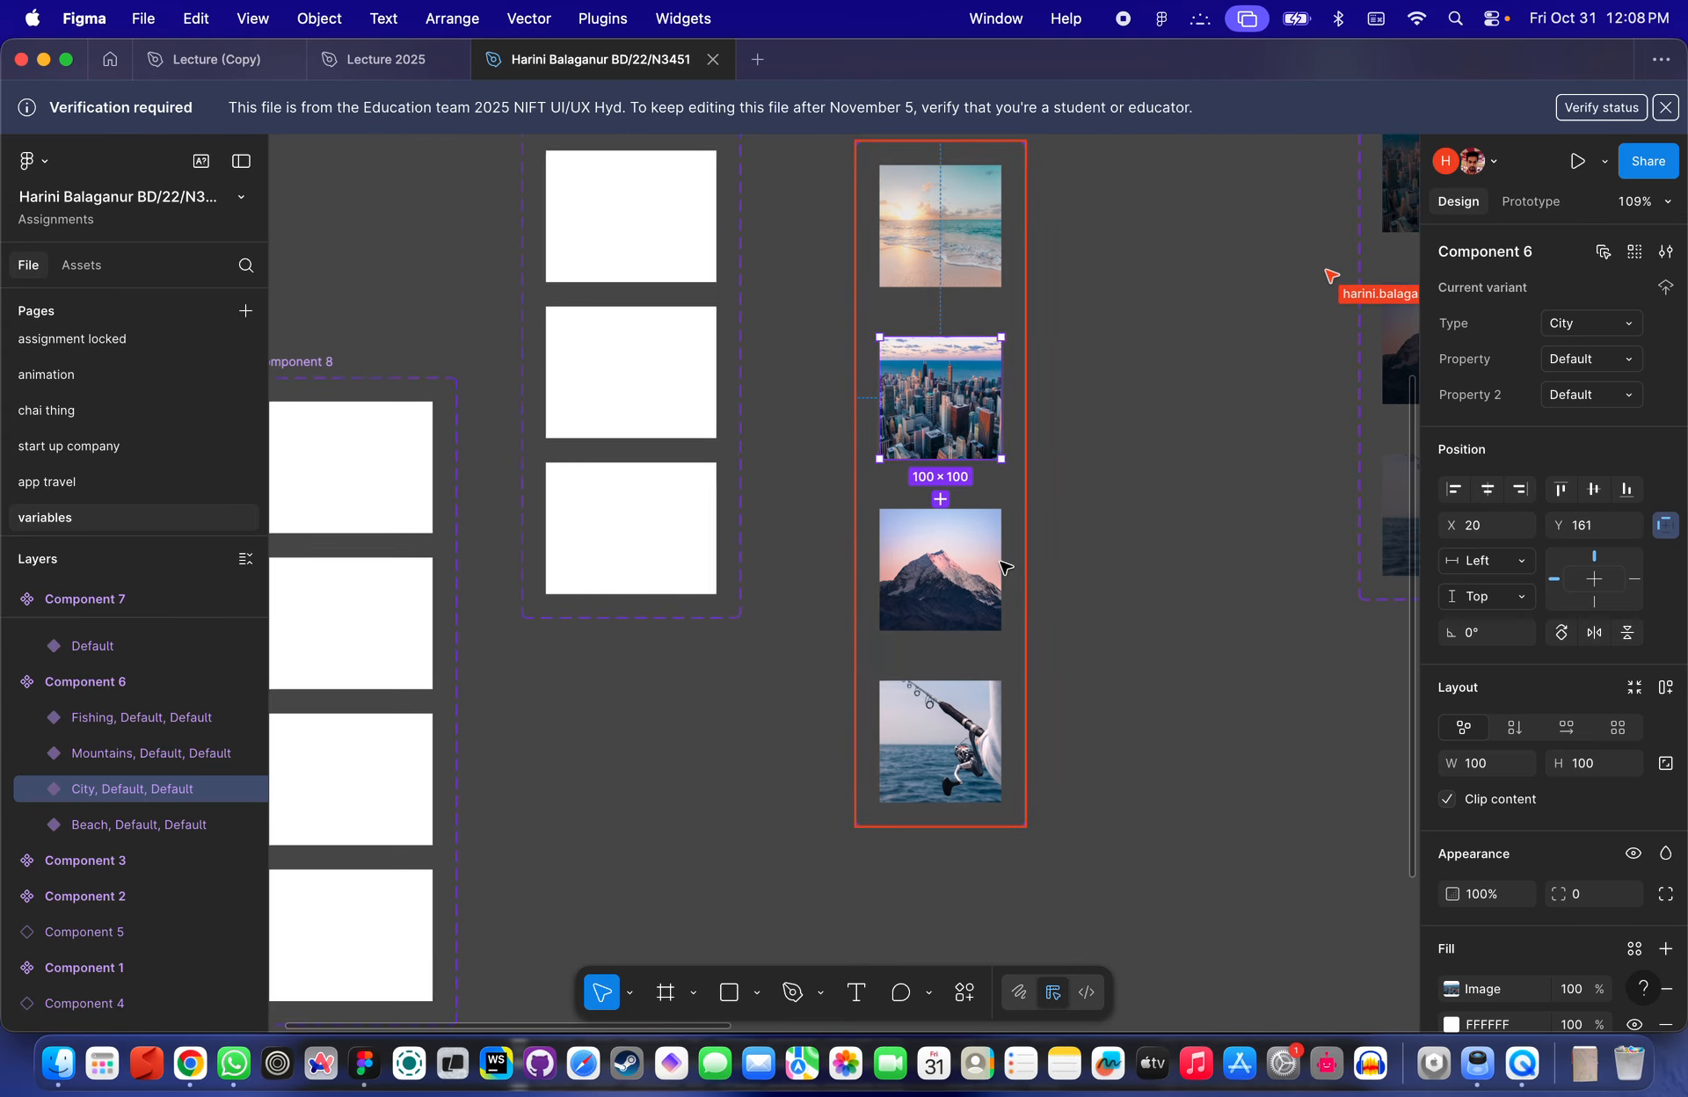
{"action": "left_click", "coordinate": [918, 532]}
{"action": "left_click", "coordinate": [1027, 288]}
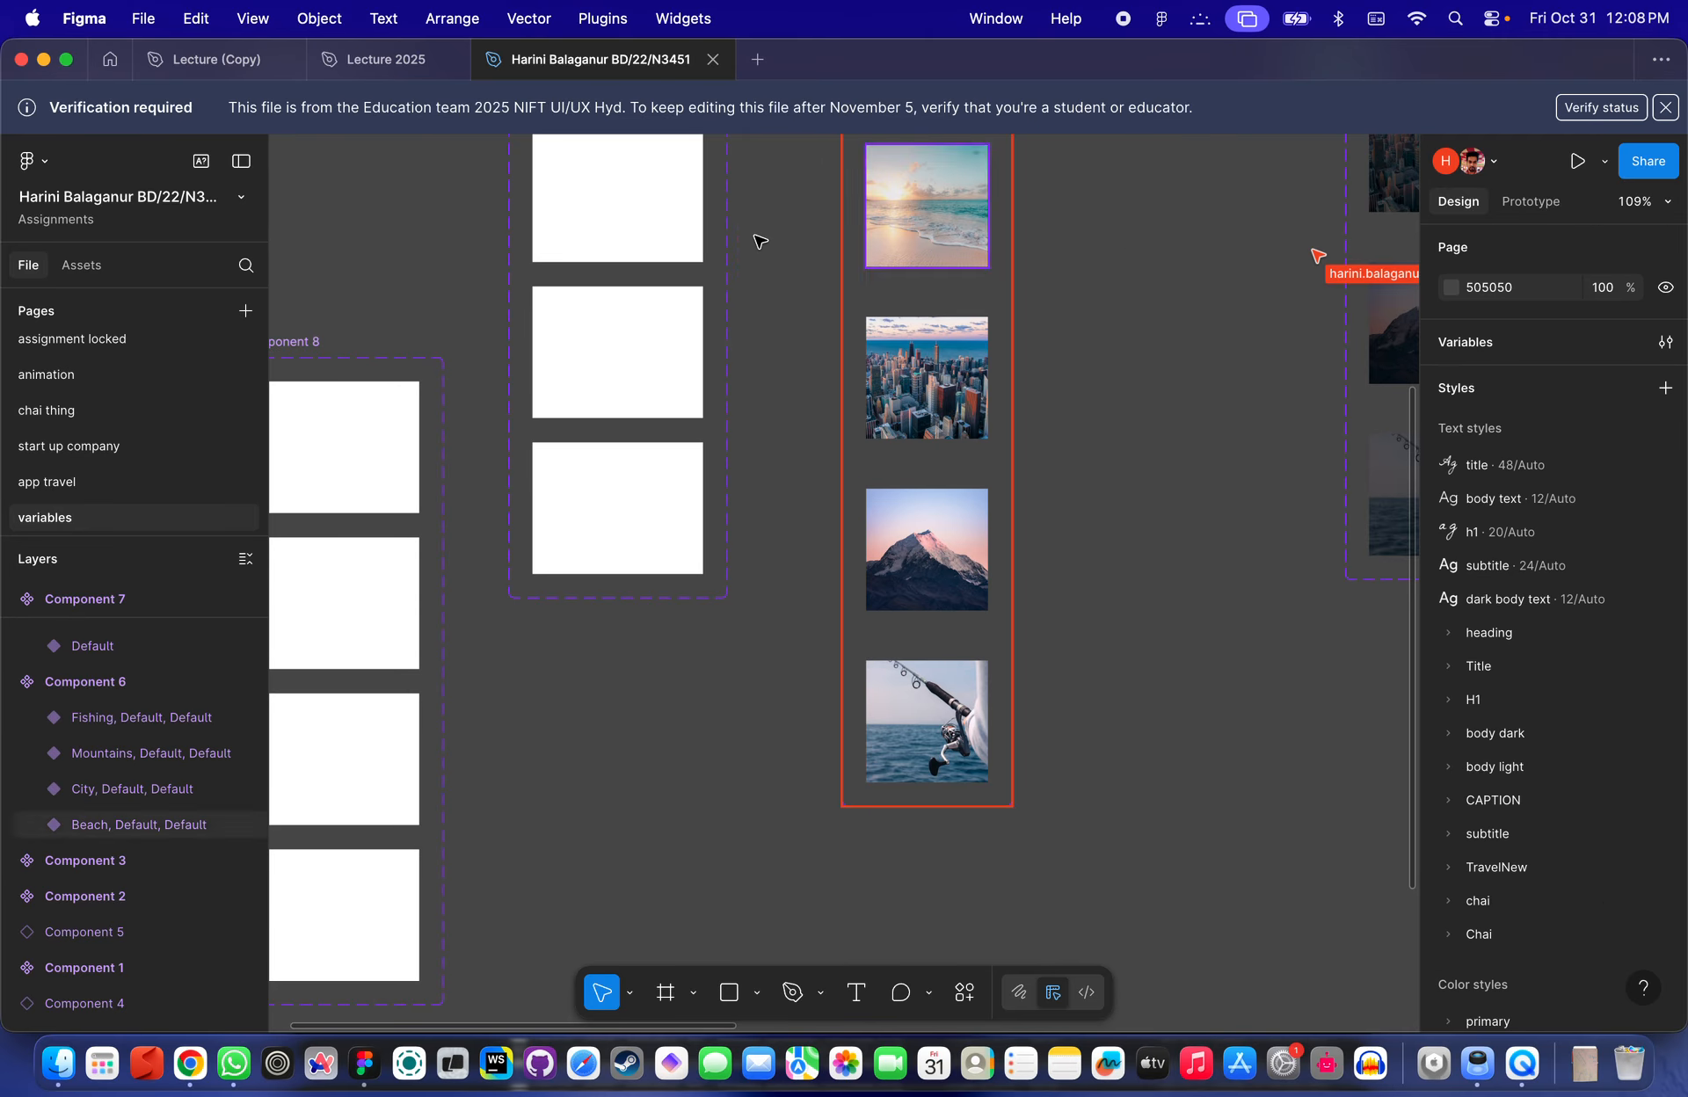
{"action": "scroll", "coordinate": [757, 246], "scroll_direction": "down", "scroll_amount": 5}
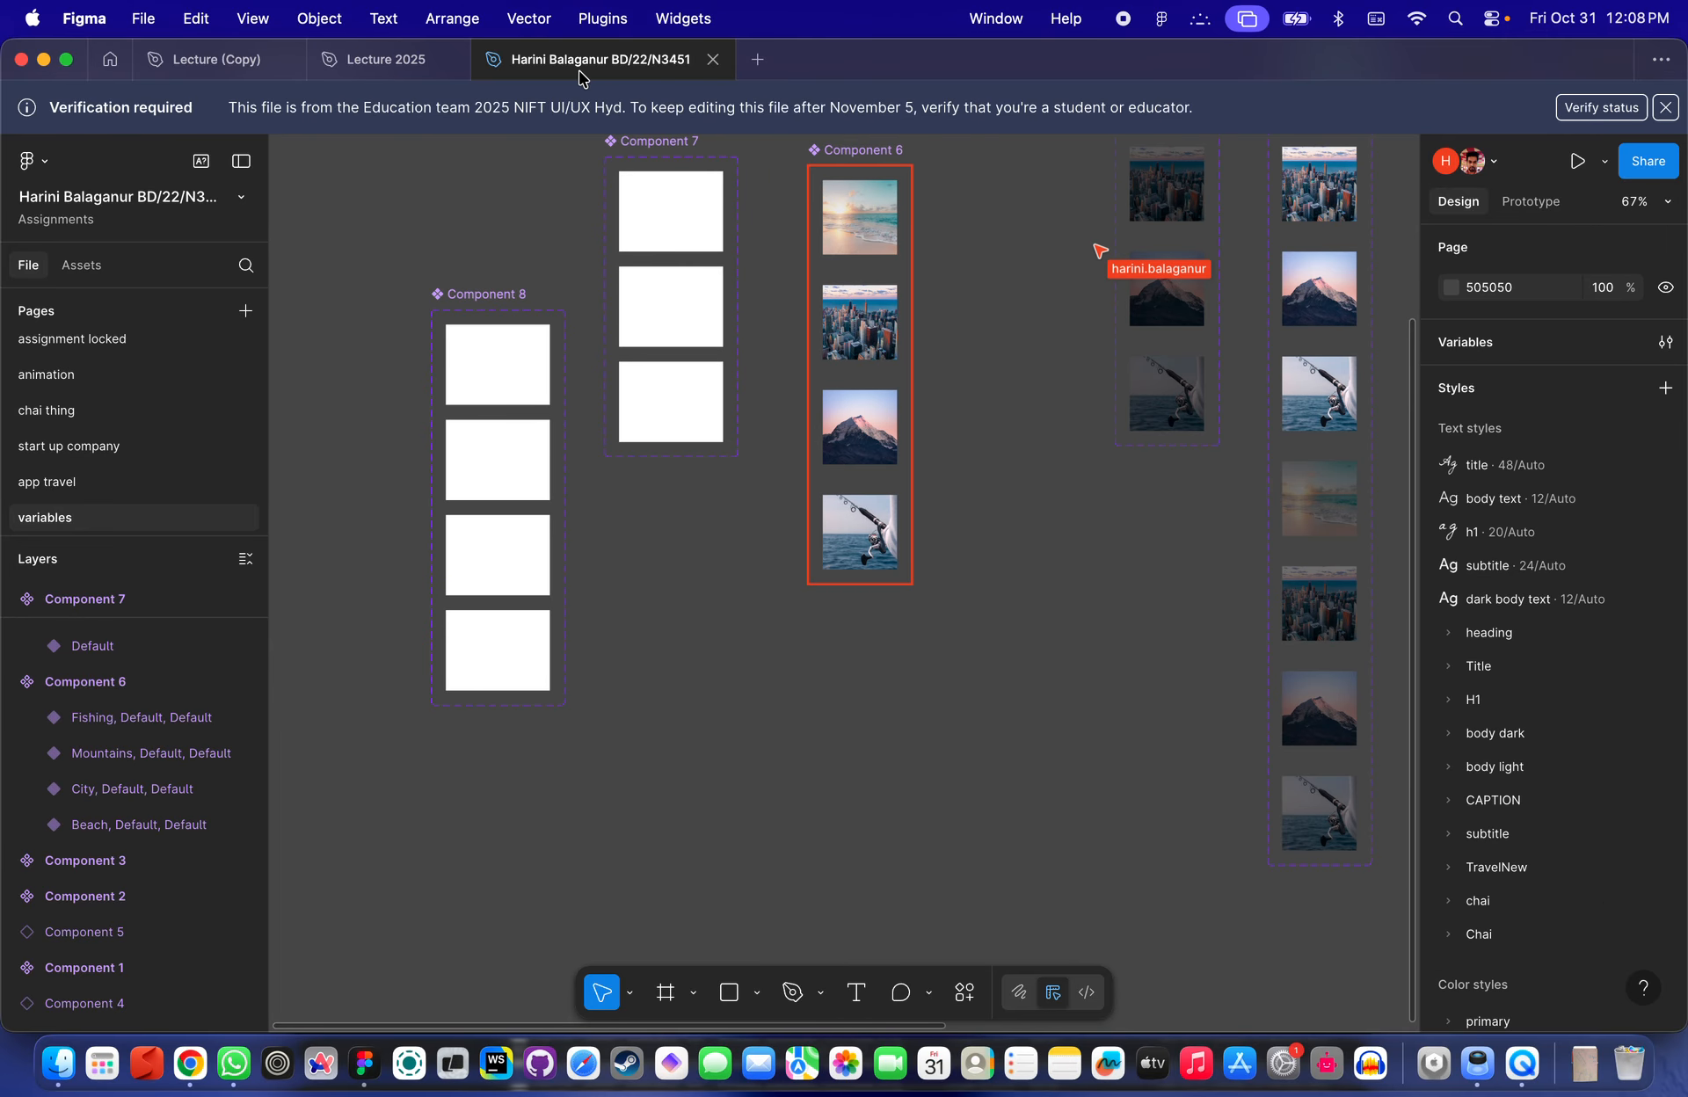
- Quit Figma and relaunch it from the dock
{"action": "left_click", "coordinate": [84, 19]}
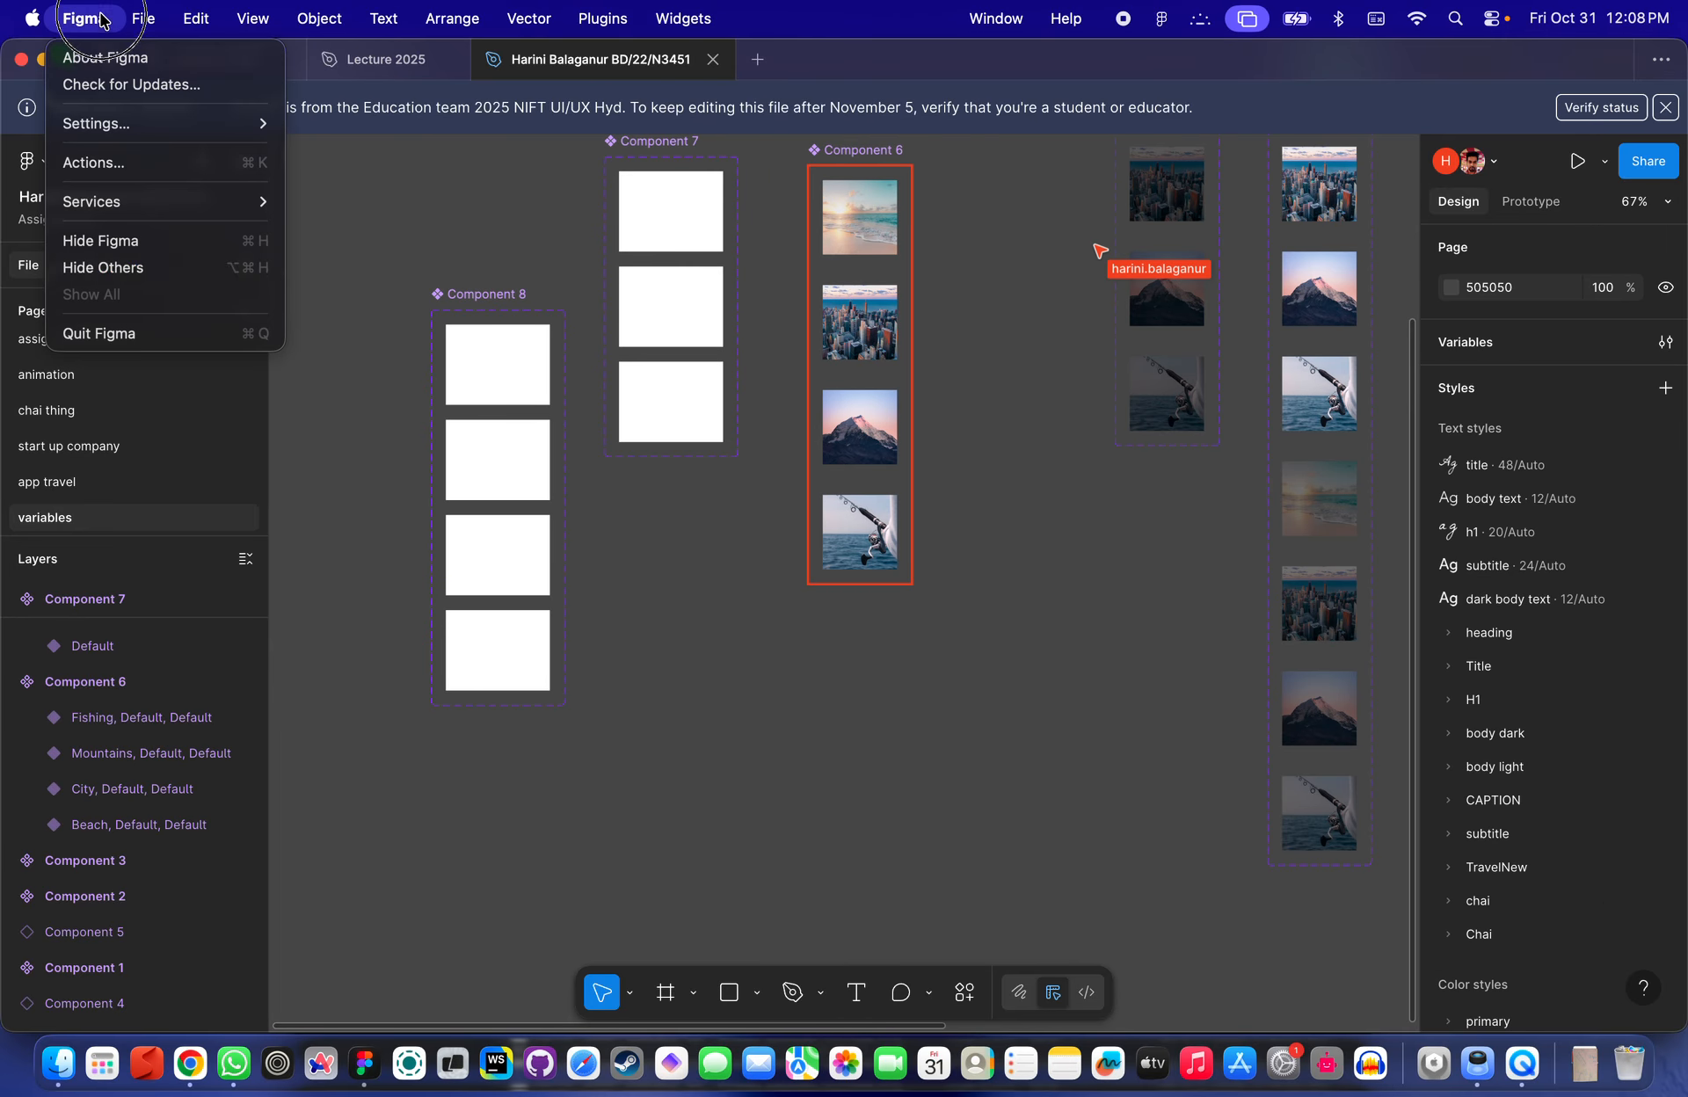
{"action": "left_click", "coordinate": [117, 331]}
{"action": "left_click", "coordinate": [620, 347]}
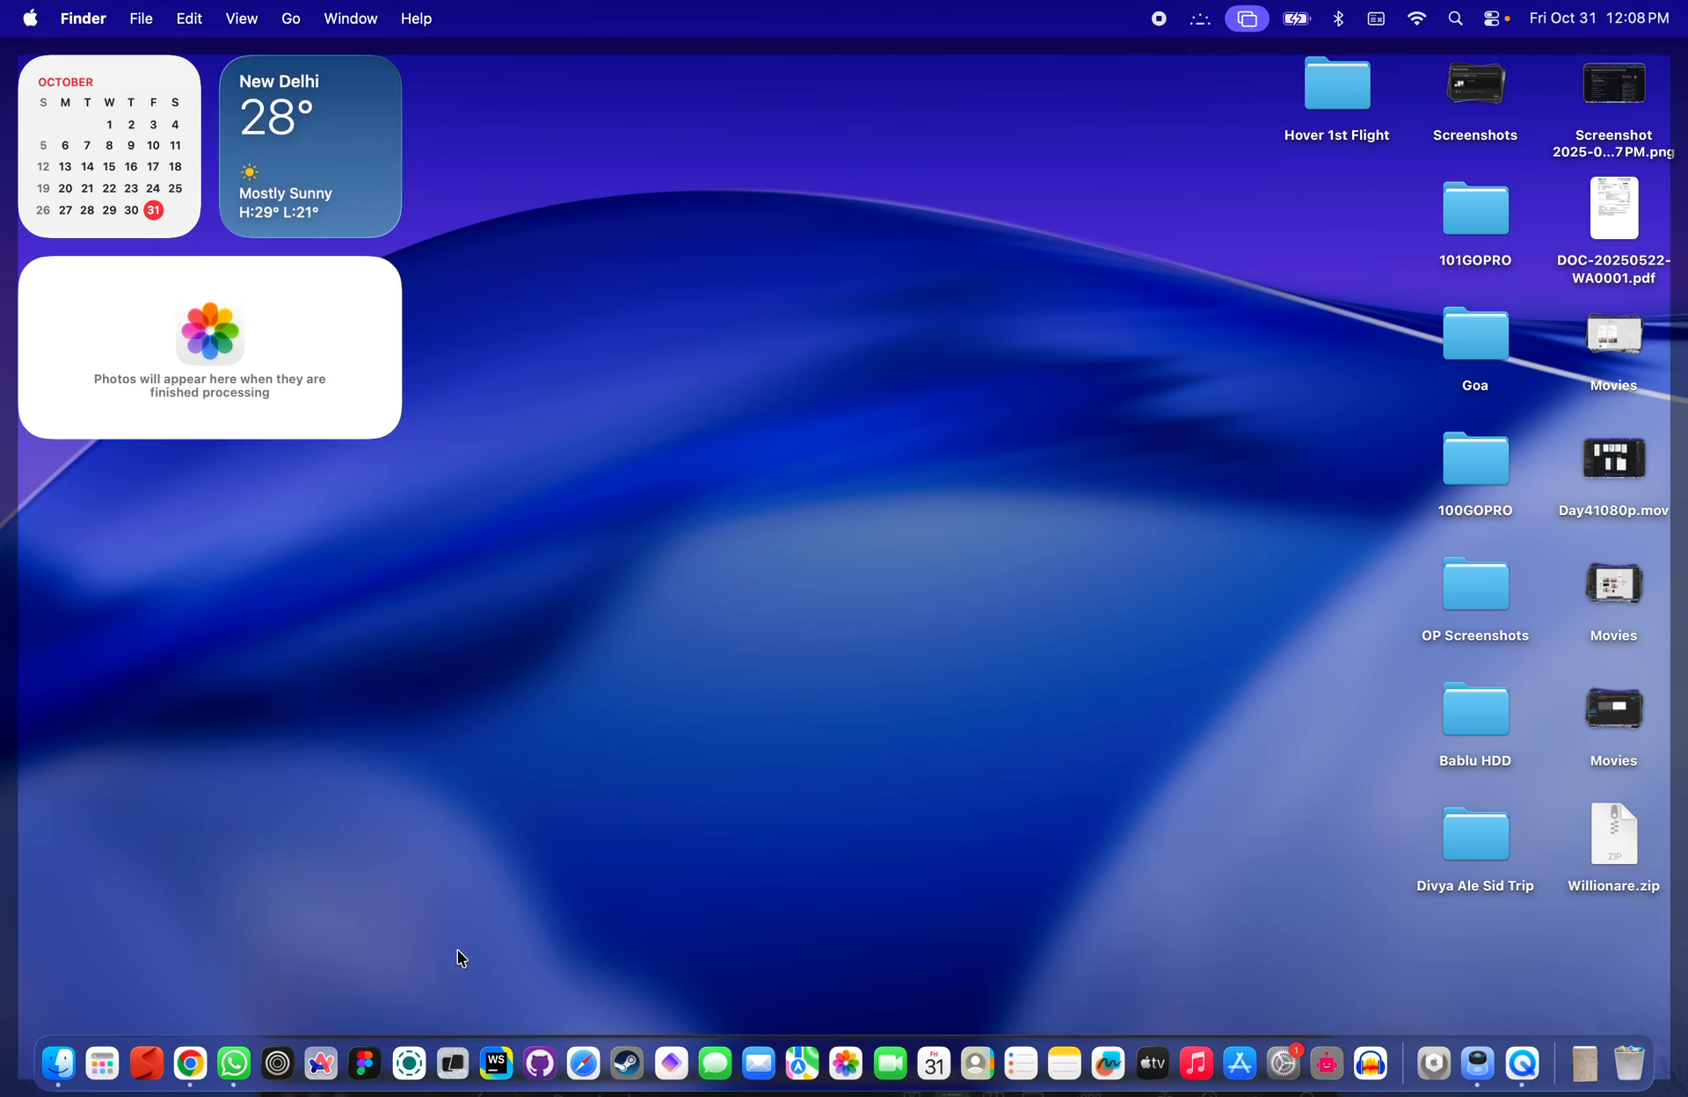
{"action": "left_click", "coordinate": [364, 1062]}
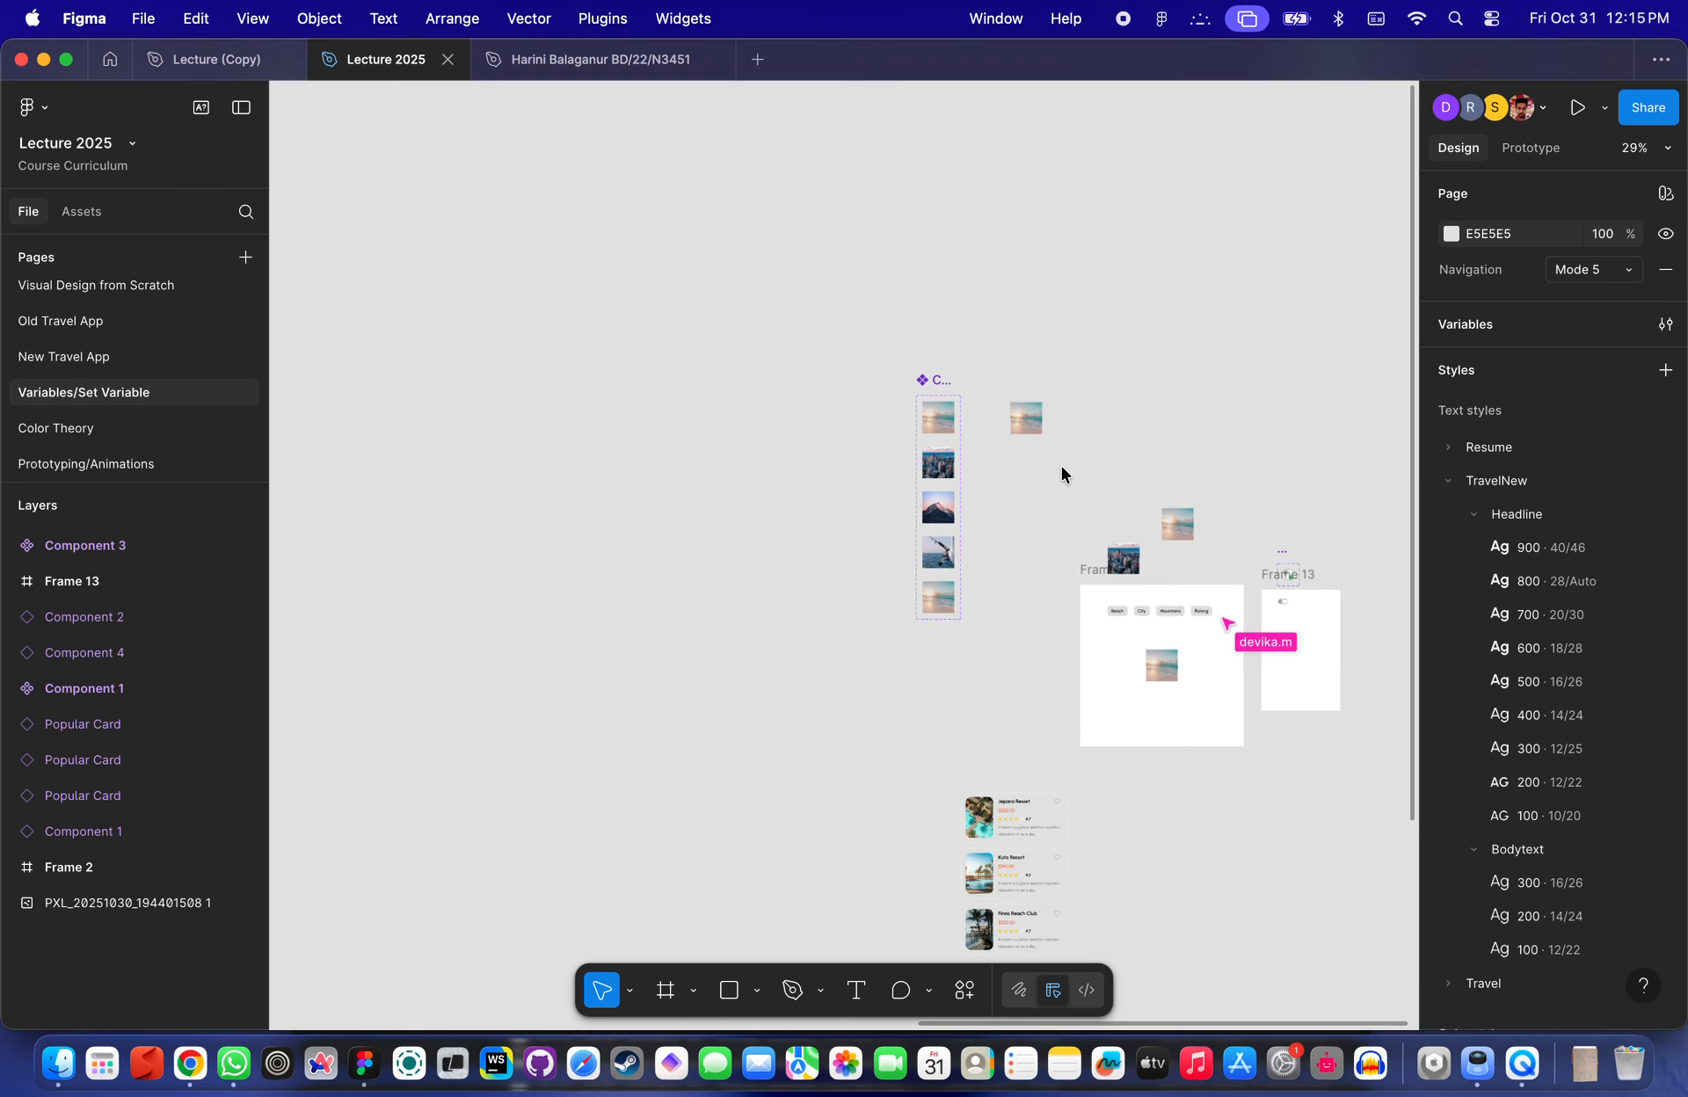
- Browse the Lecture 2025 canvas around the toggle component, category buttons and image variant set
{"action": "scroll", "coordinate": [847, 566], "scroll_direction": "up", "scroll_amount": 10}
{"action": "scroll", "coordinate": [847, 566], "scroll_direction": "right", "scroll_amount": 10}
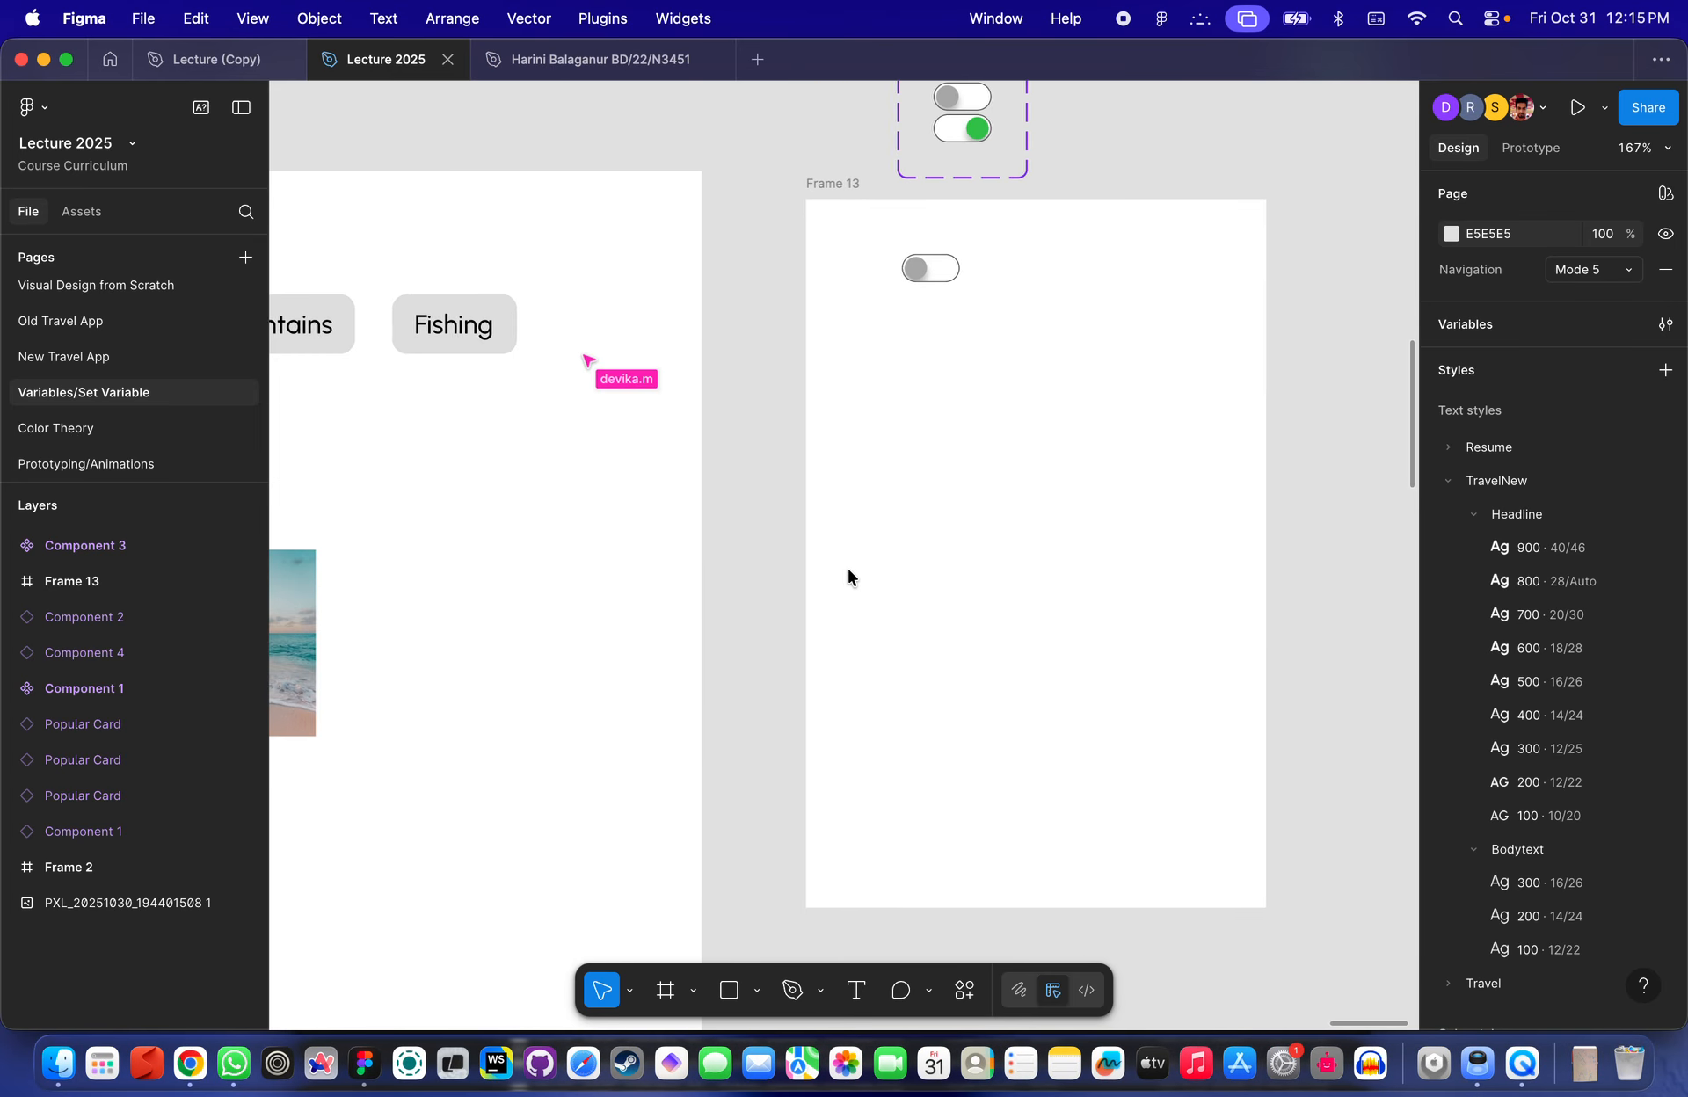
{"action": "scroll", "coordinate": [963, 260], "scroll_direction": "up", "scroll_amount": 3}
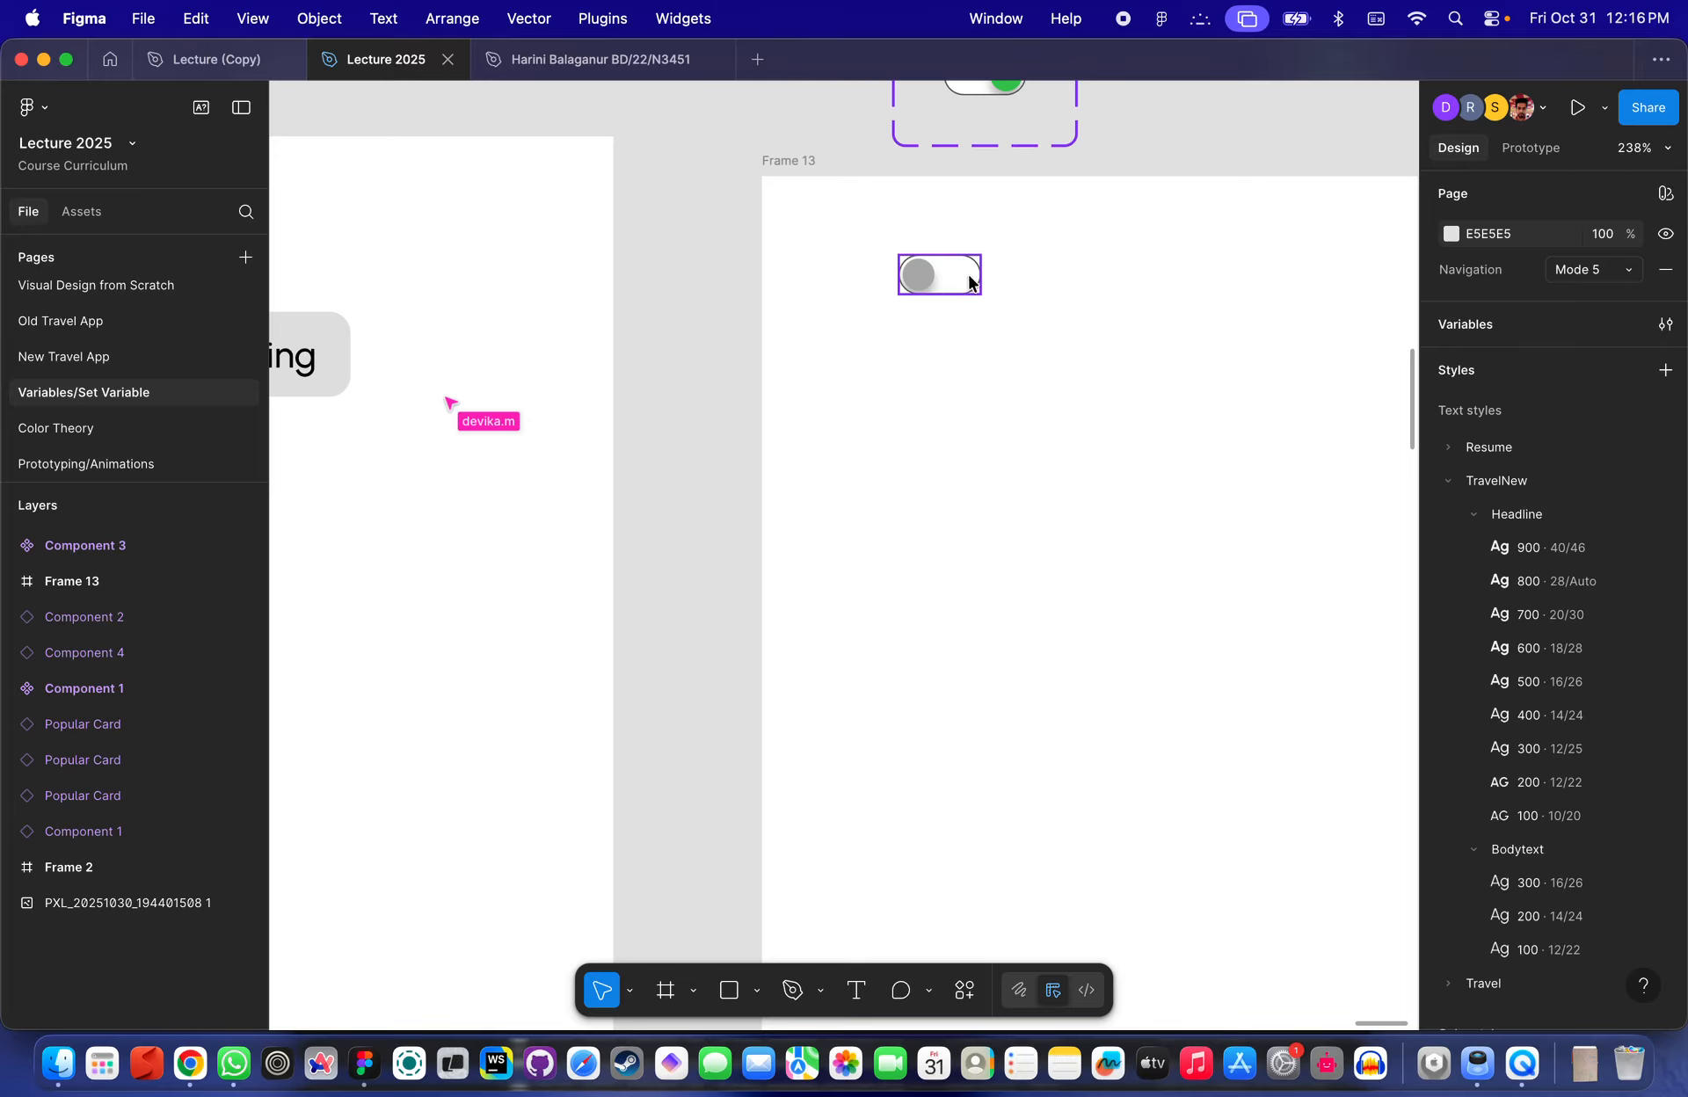
{"action": "scroll", "coordinate": [990, 282], "scroll_direction": "up", "scroll_amount": 5}
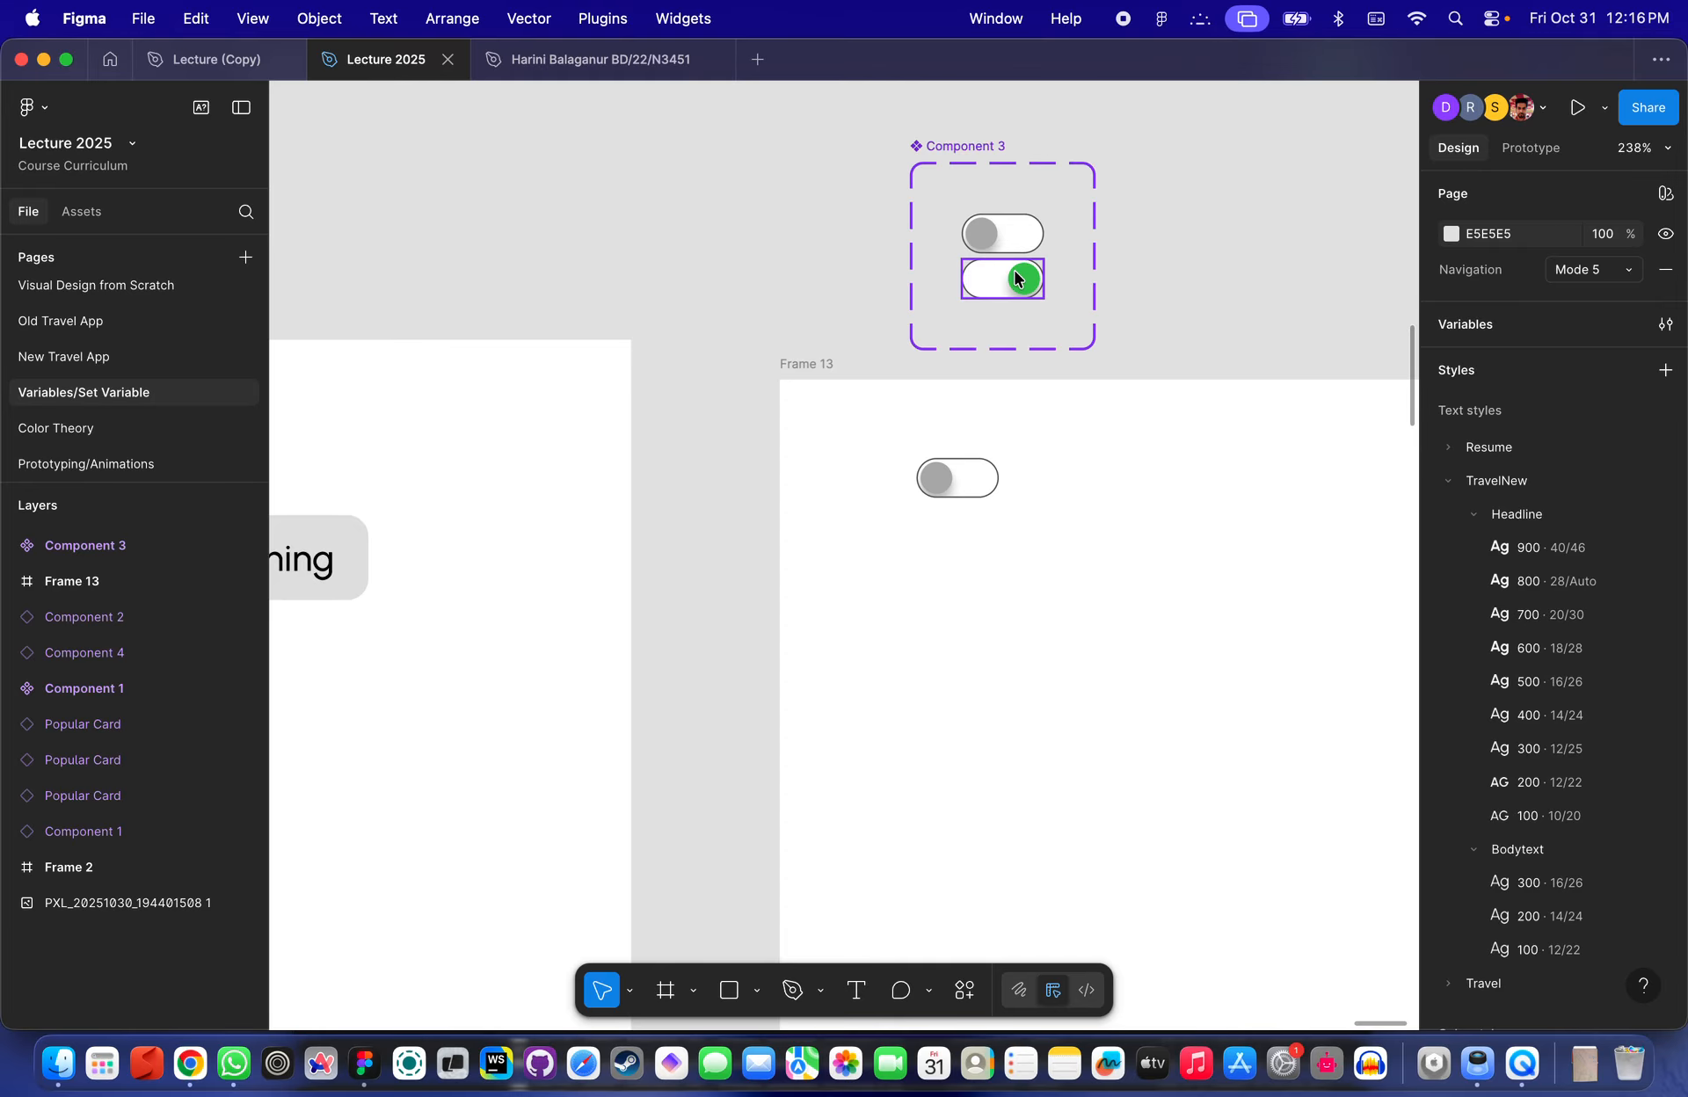
{"action": "scroll", "coordinate": [1014, 270], "scroll_direction": "up", "scroll_amount": 8}
{"action": "scroll", "coordinate": [1015, 270], "scroll_direction": "left", "scroll_amount": 15}
{"action": "scroll", "coordinate": [914, 362], "scroll_direction": "left", "scroll_amount": 3}
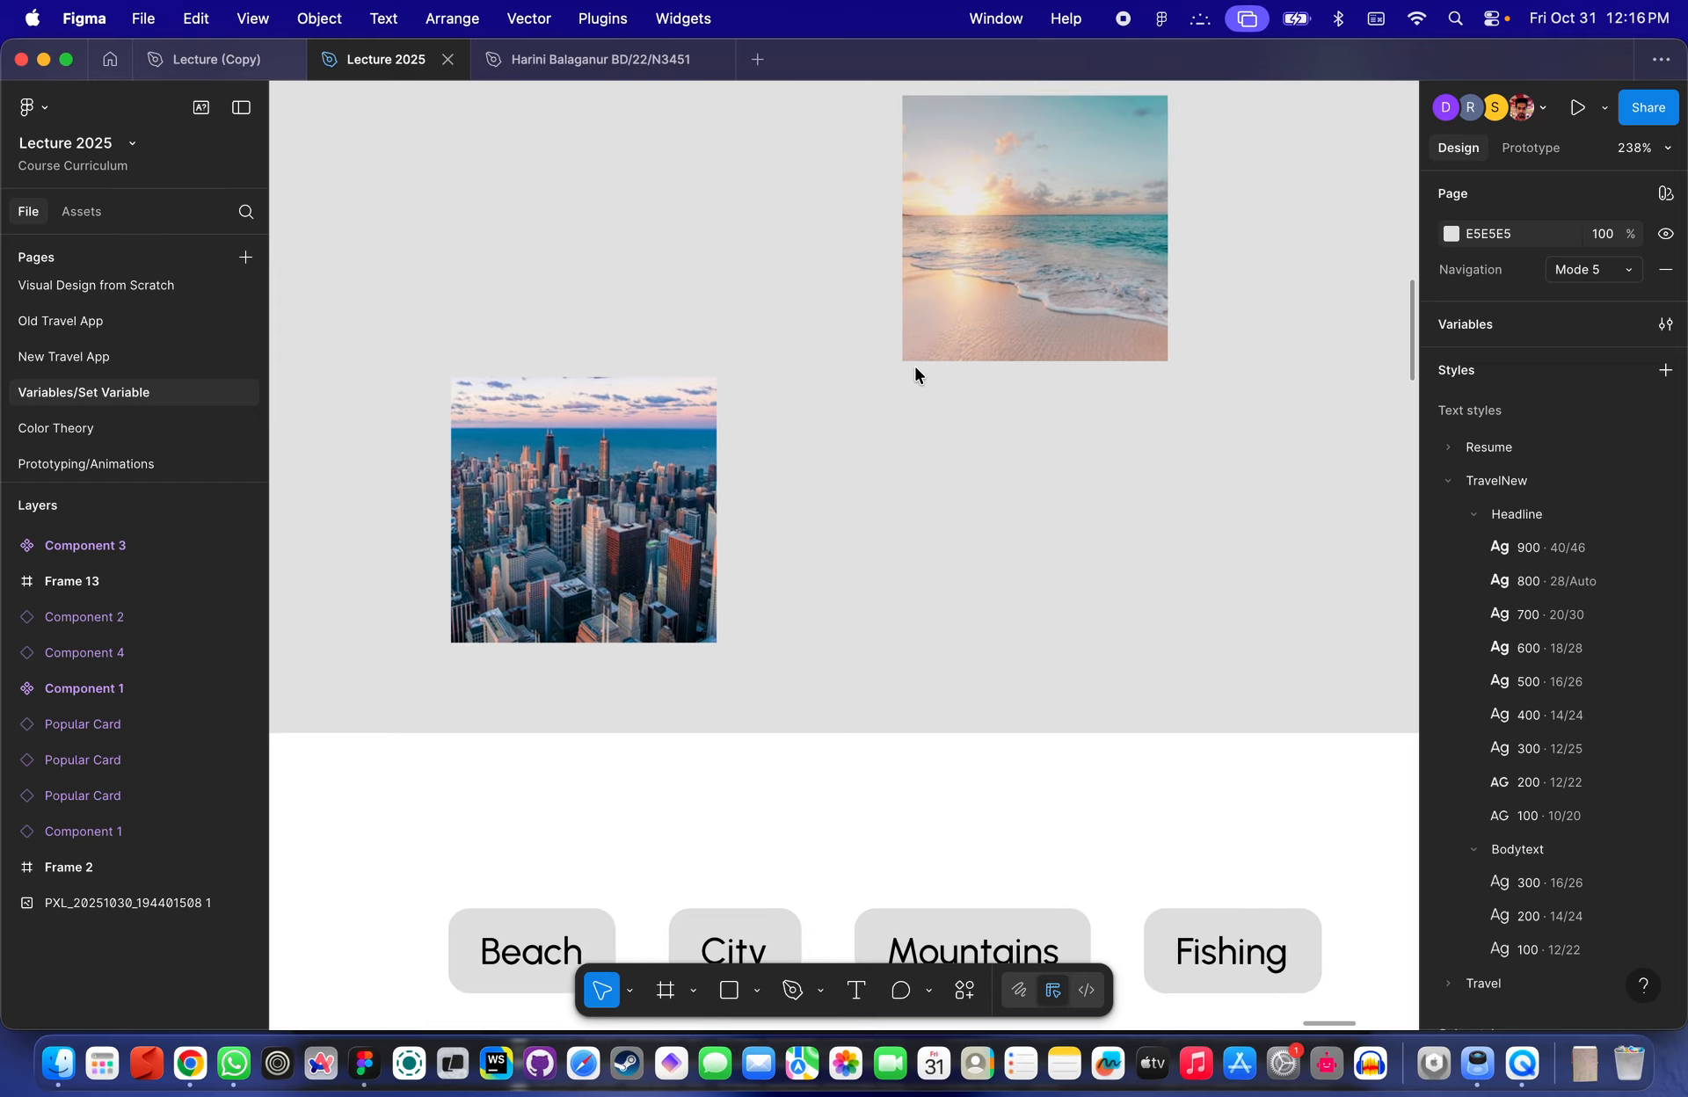
{"action": "scroll", "coordinate": [1004, 404], "scroll_direction": "down", "scroll_amount": 6}
{"action": "scroll", "coordinate": [879, 352], "scroll_direction": "left", "scroll_amount": 8}
{"action": "scroll", "coordinate": [879, 351], "scroll_direction": "up", "scroll_amount": 3}
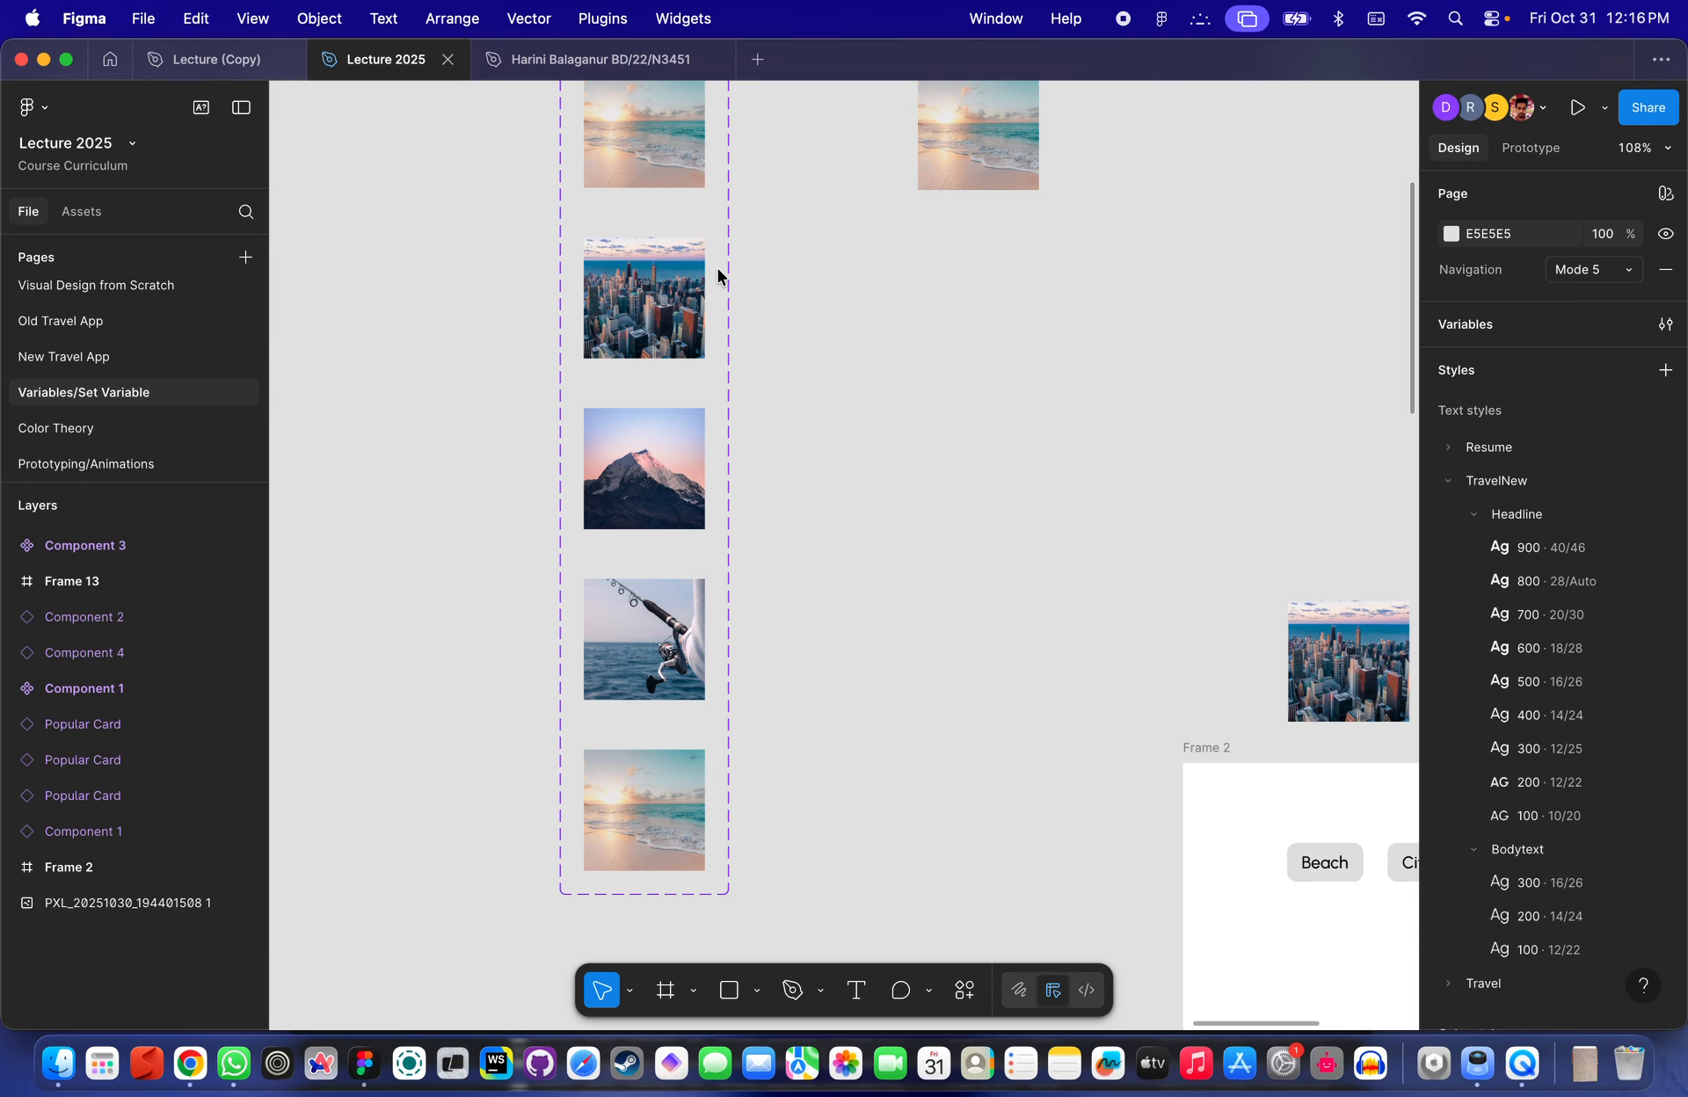
{"action": "scroll", "coordinate": [714, 287], "scroll_direction": "down", "scroll_amount": 5}
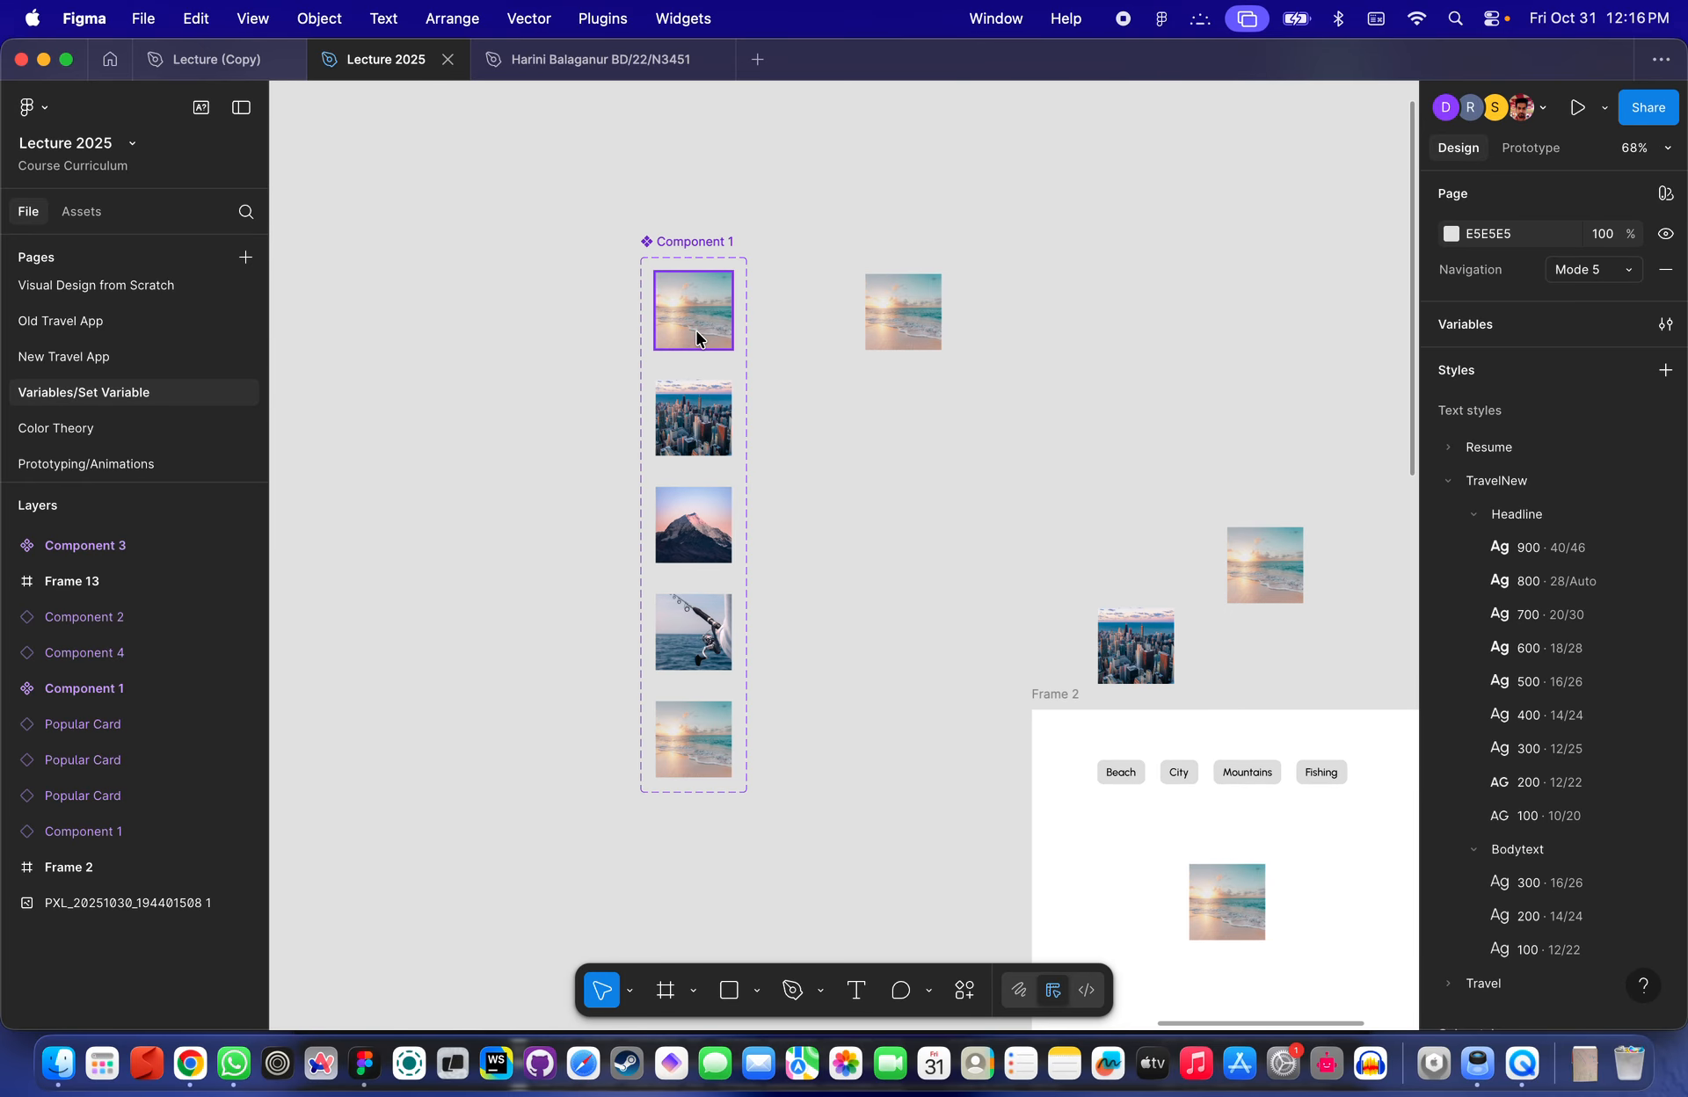
- Delete the extra fifth Beach variant from Component 1 and apply auto layout to the set
{"action": "left_click", "coordinate": [687, 743]}
{"action": "key", "text": "Delete"}
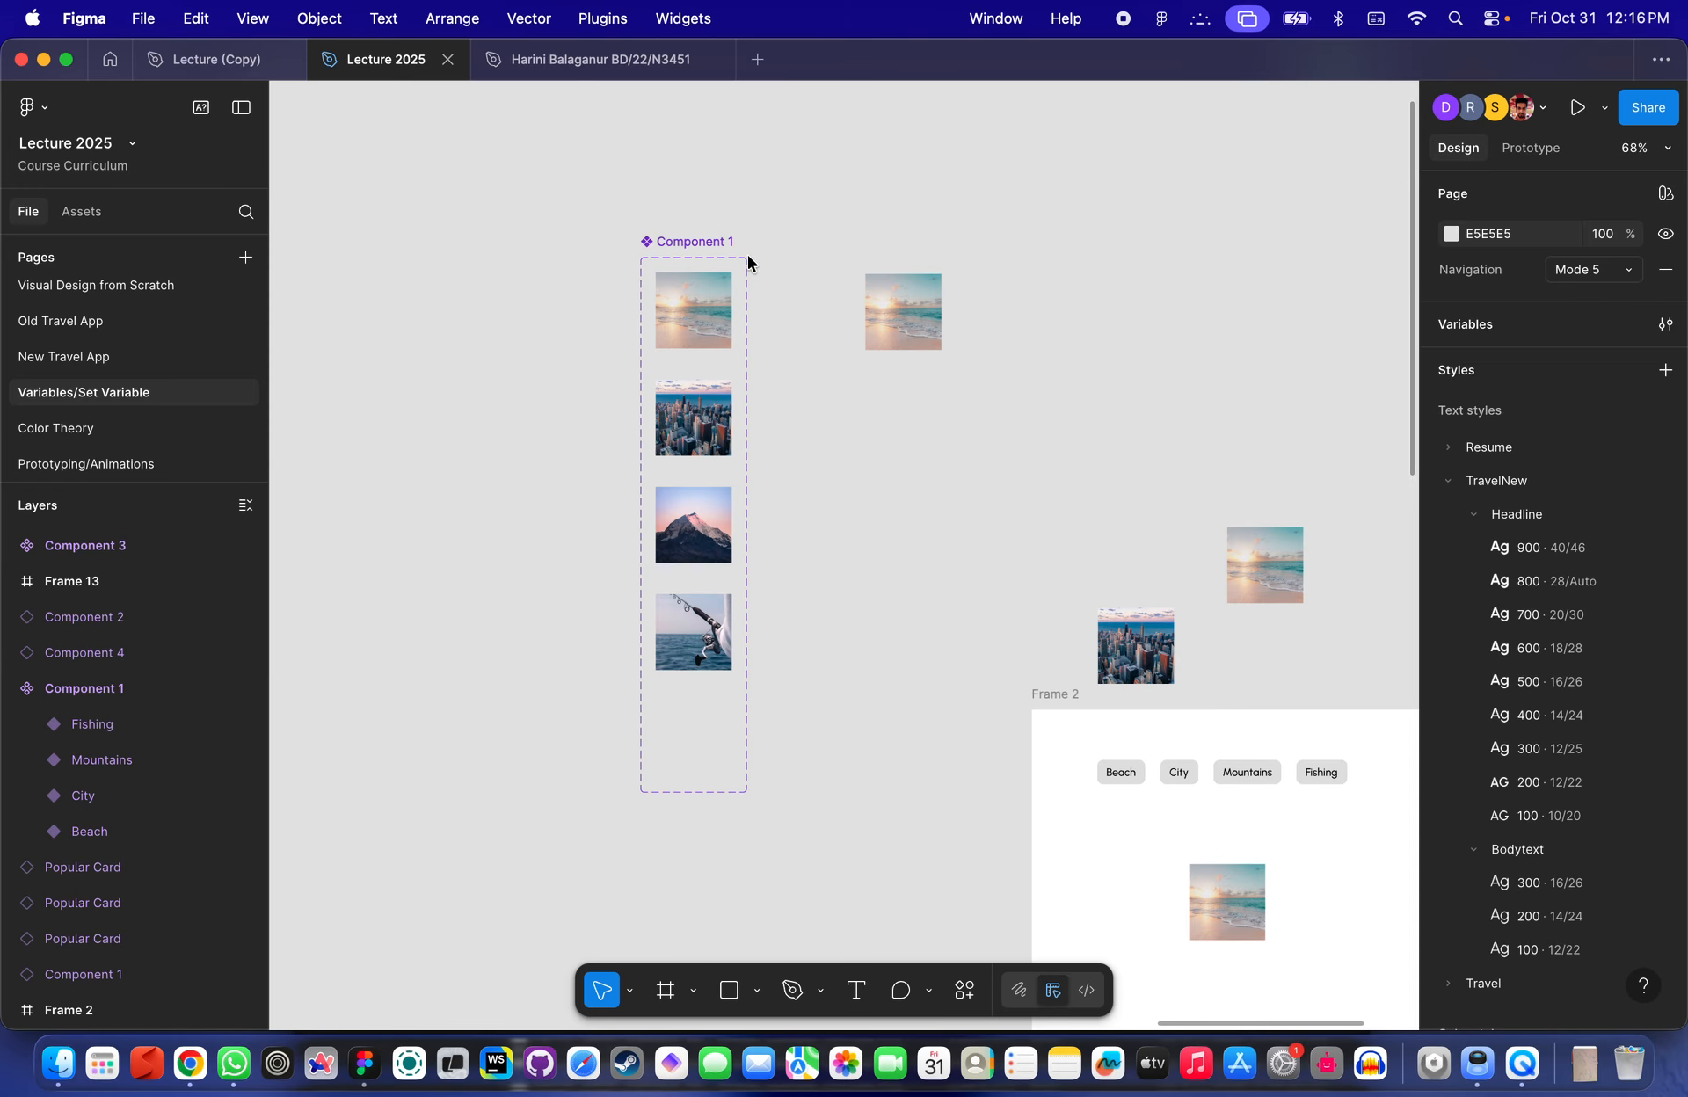
{"action": "left_click", "coordinate": [710, 246]}
{"action": "key", "text": "shift+a"}
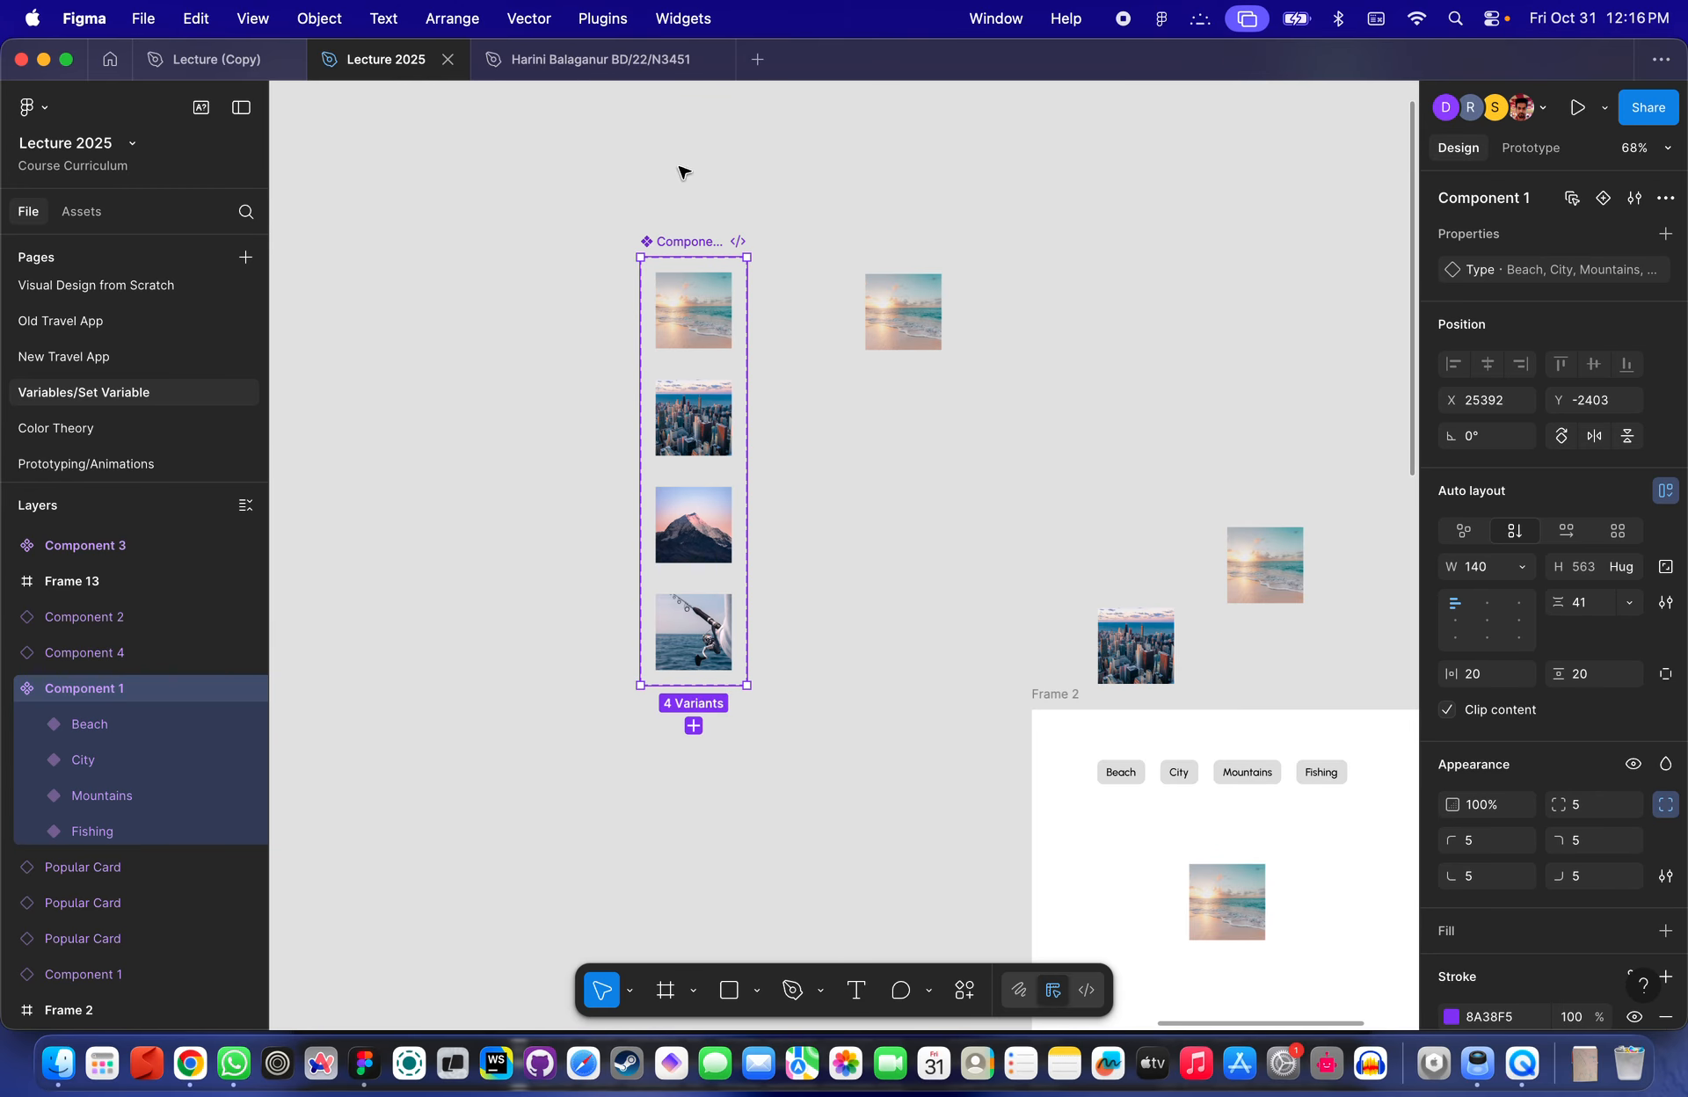
- Inspect Component 1's Beach, City, Mountains and Fishing variants
{"action": "left_click", "coordinate": [693, 312]}
{"action": "scroll", "coordinate": [693, 310], "scroll_direction": "up", "scroll_amount": 5}
{"action": "left_click", "coordinate": [714, 485]}
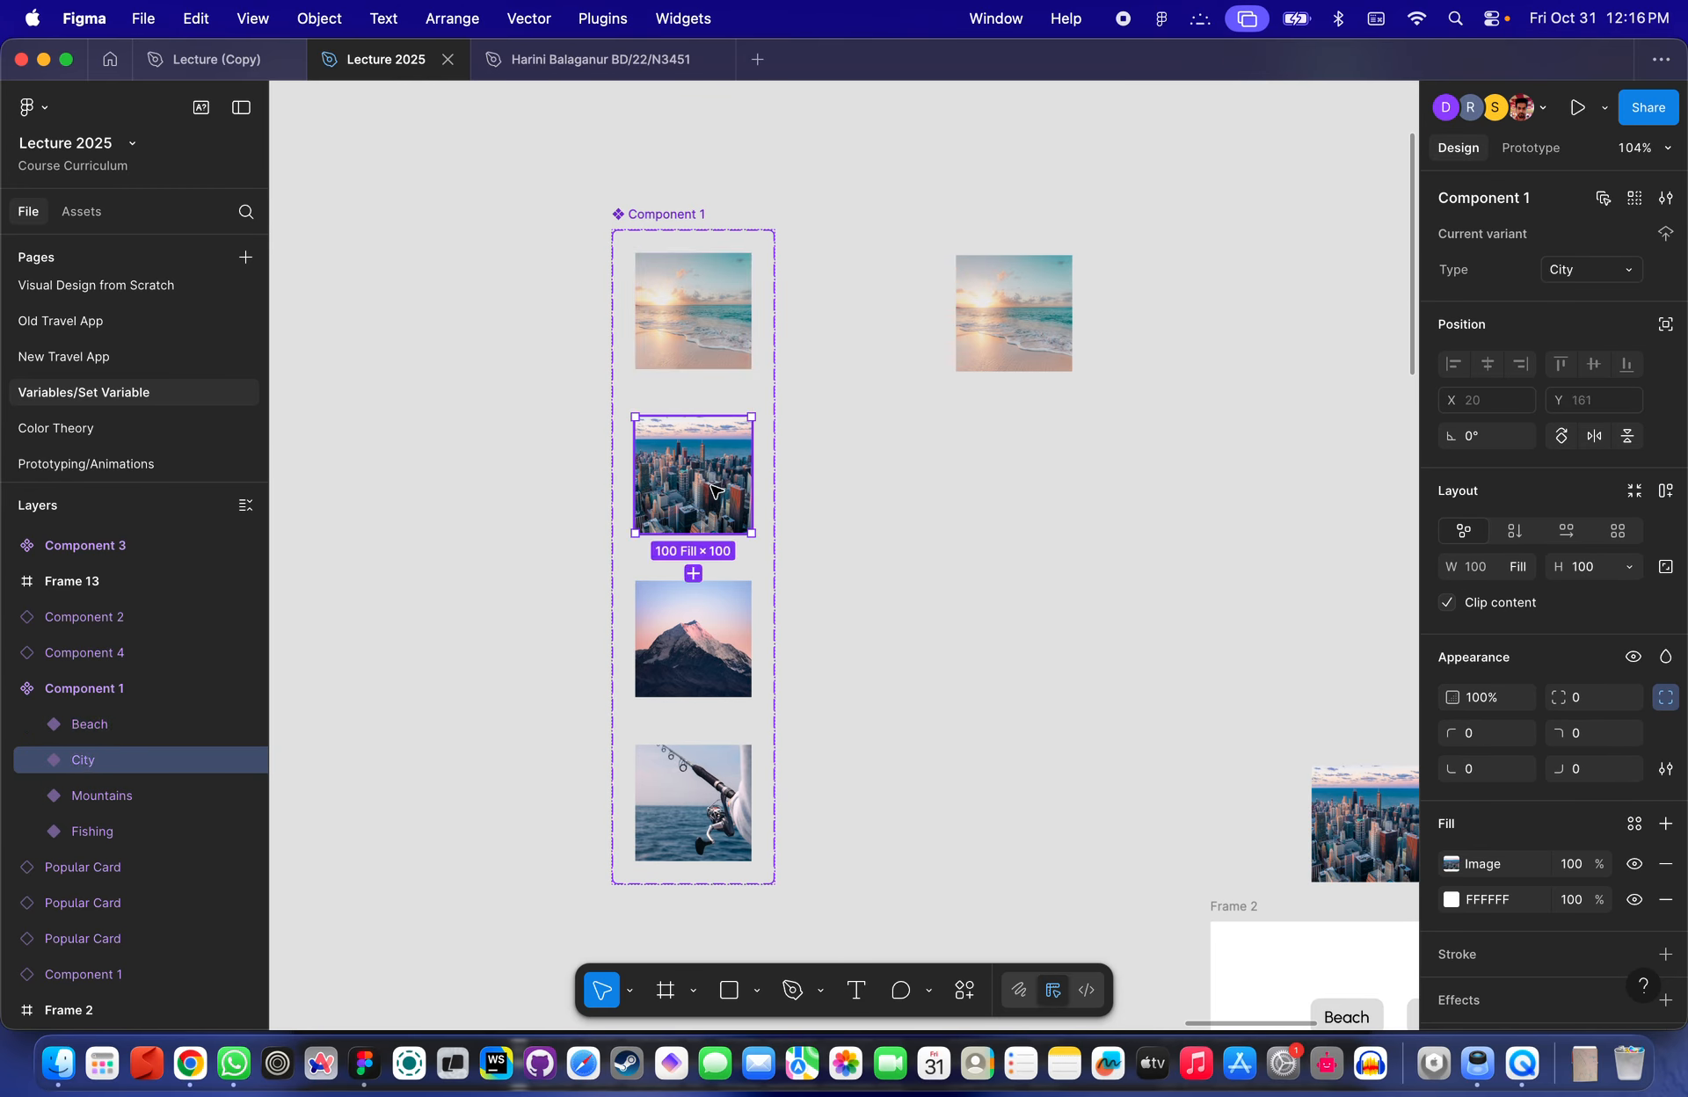
{"action": "left_click", "coordinate": [693, 638]}
{"action": "left_click", "coordinate": [693, 796]}
{"action": "left_click", "coordinate": [659, 215]}
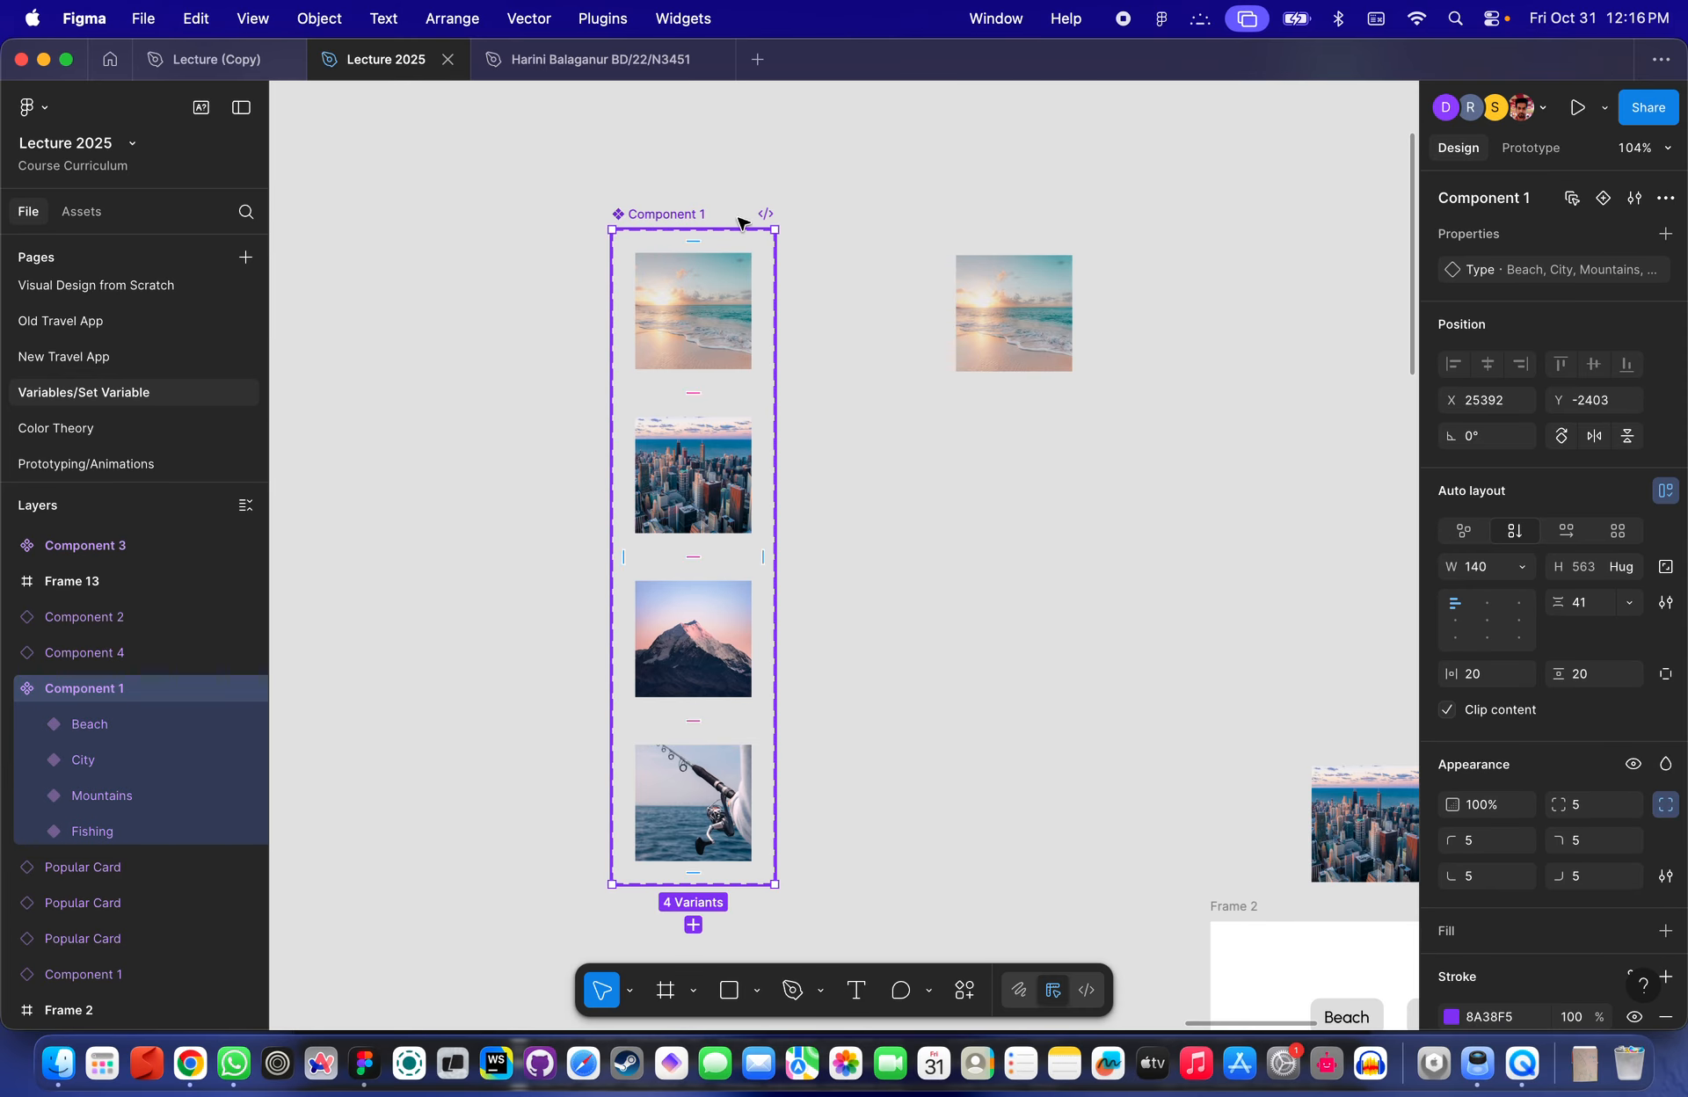
{"action": "left_click", "coordinate": [1665, 233]}
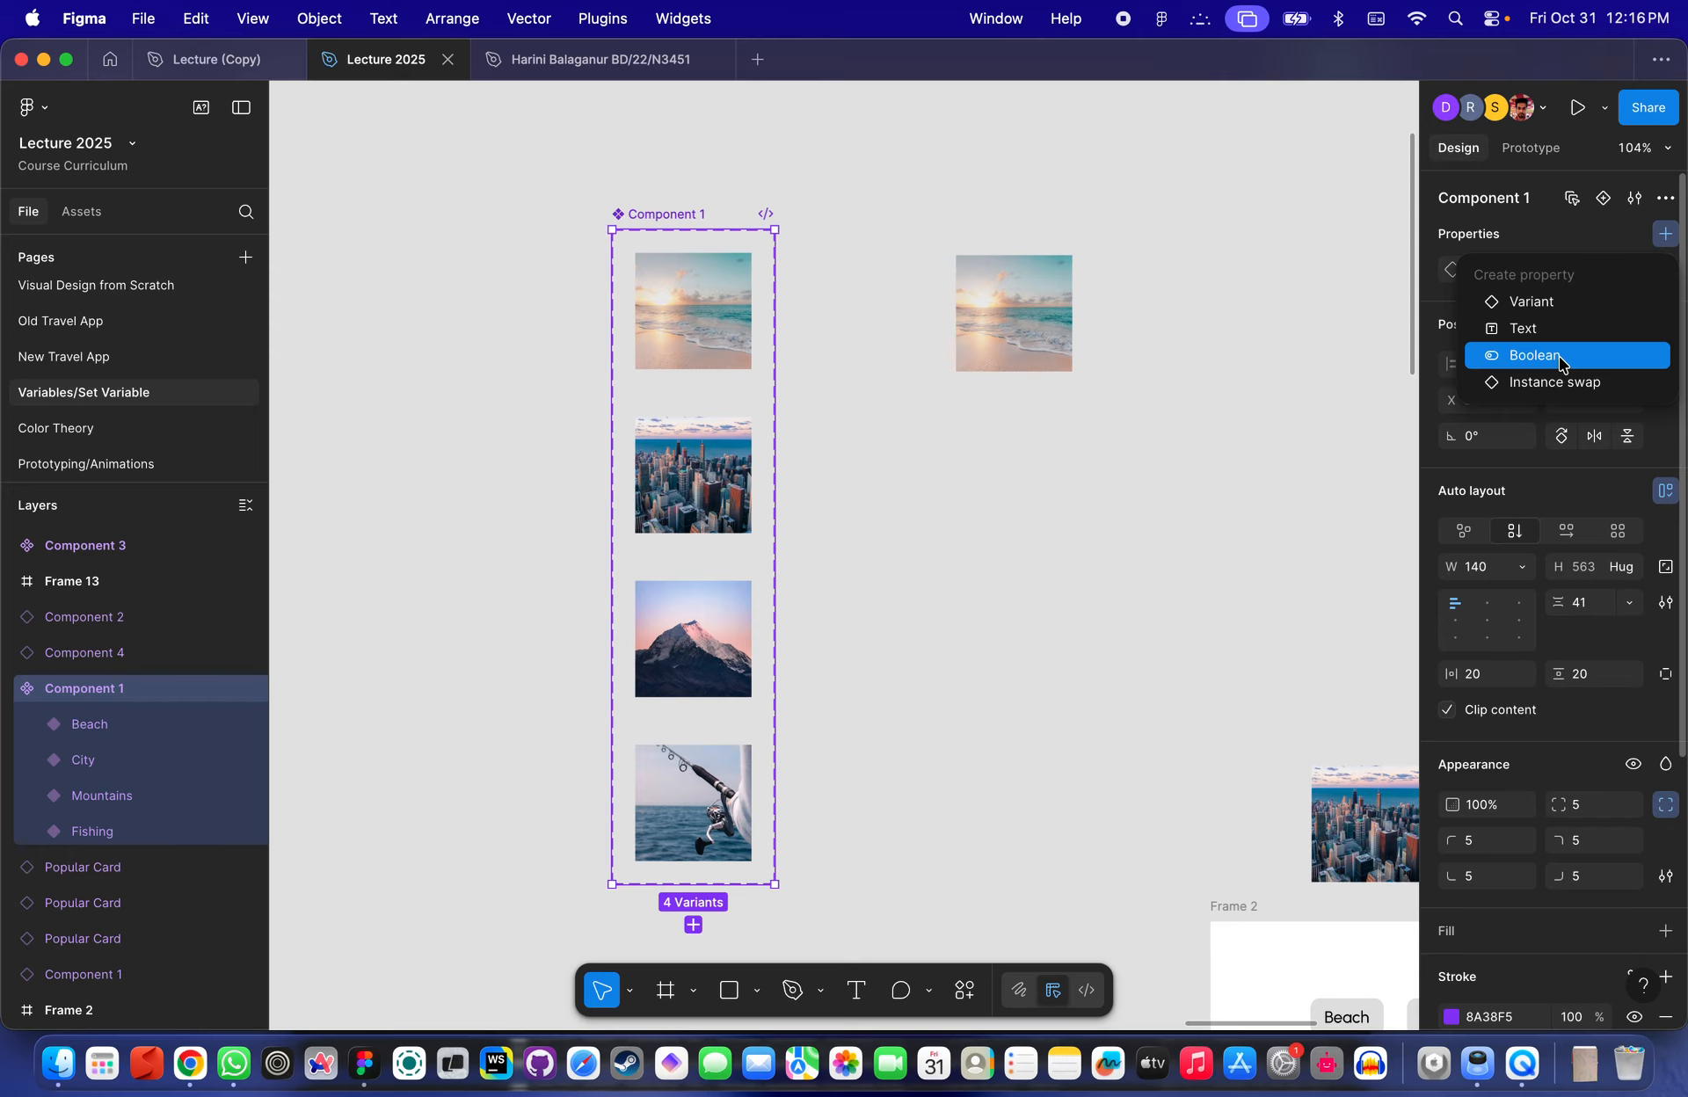
{"action": "left_click", "coordinate": [825, 372]}
{"action": "scroll", "coordinate": [824, 373], "scroll_direction": "down", "scroll_amount": 5}
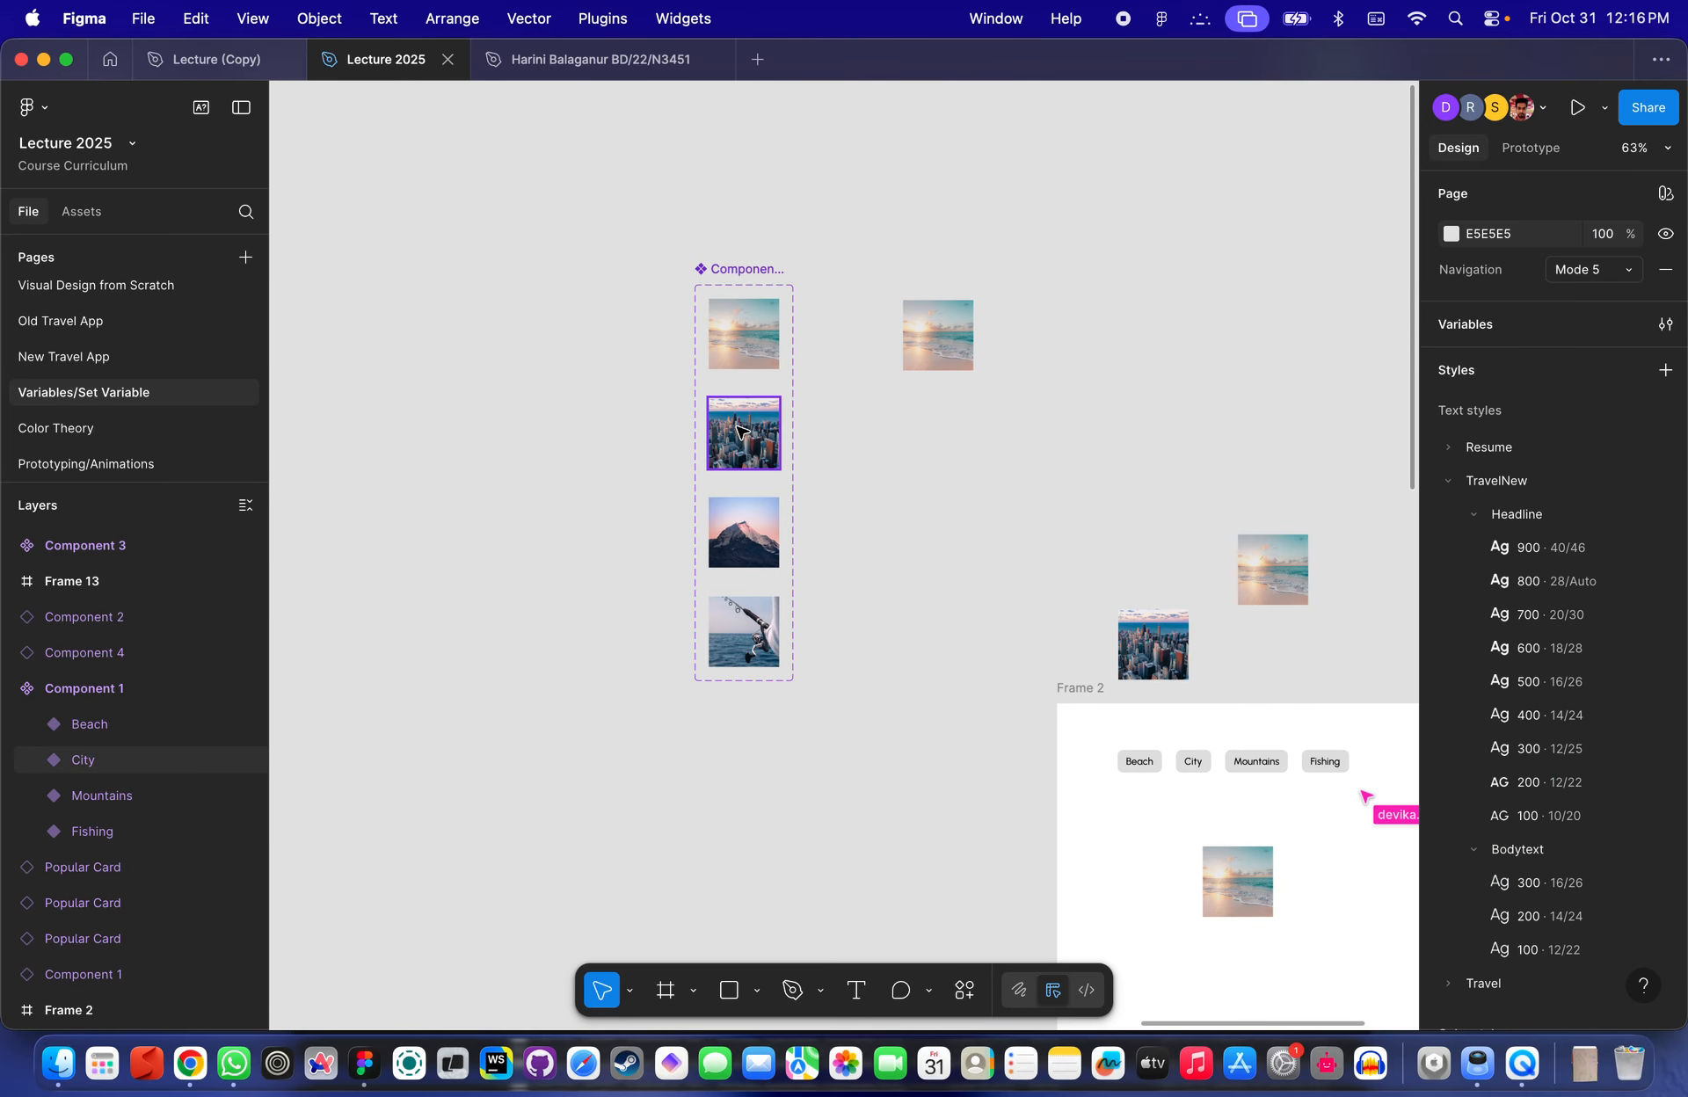
{"action": "left_click", "coordinate": [743, 628]}
{"action": "left_click", "coordinate": [743, 531], "text": "shift"}
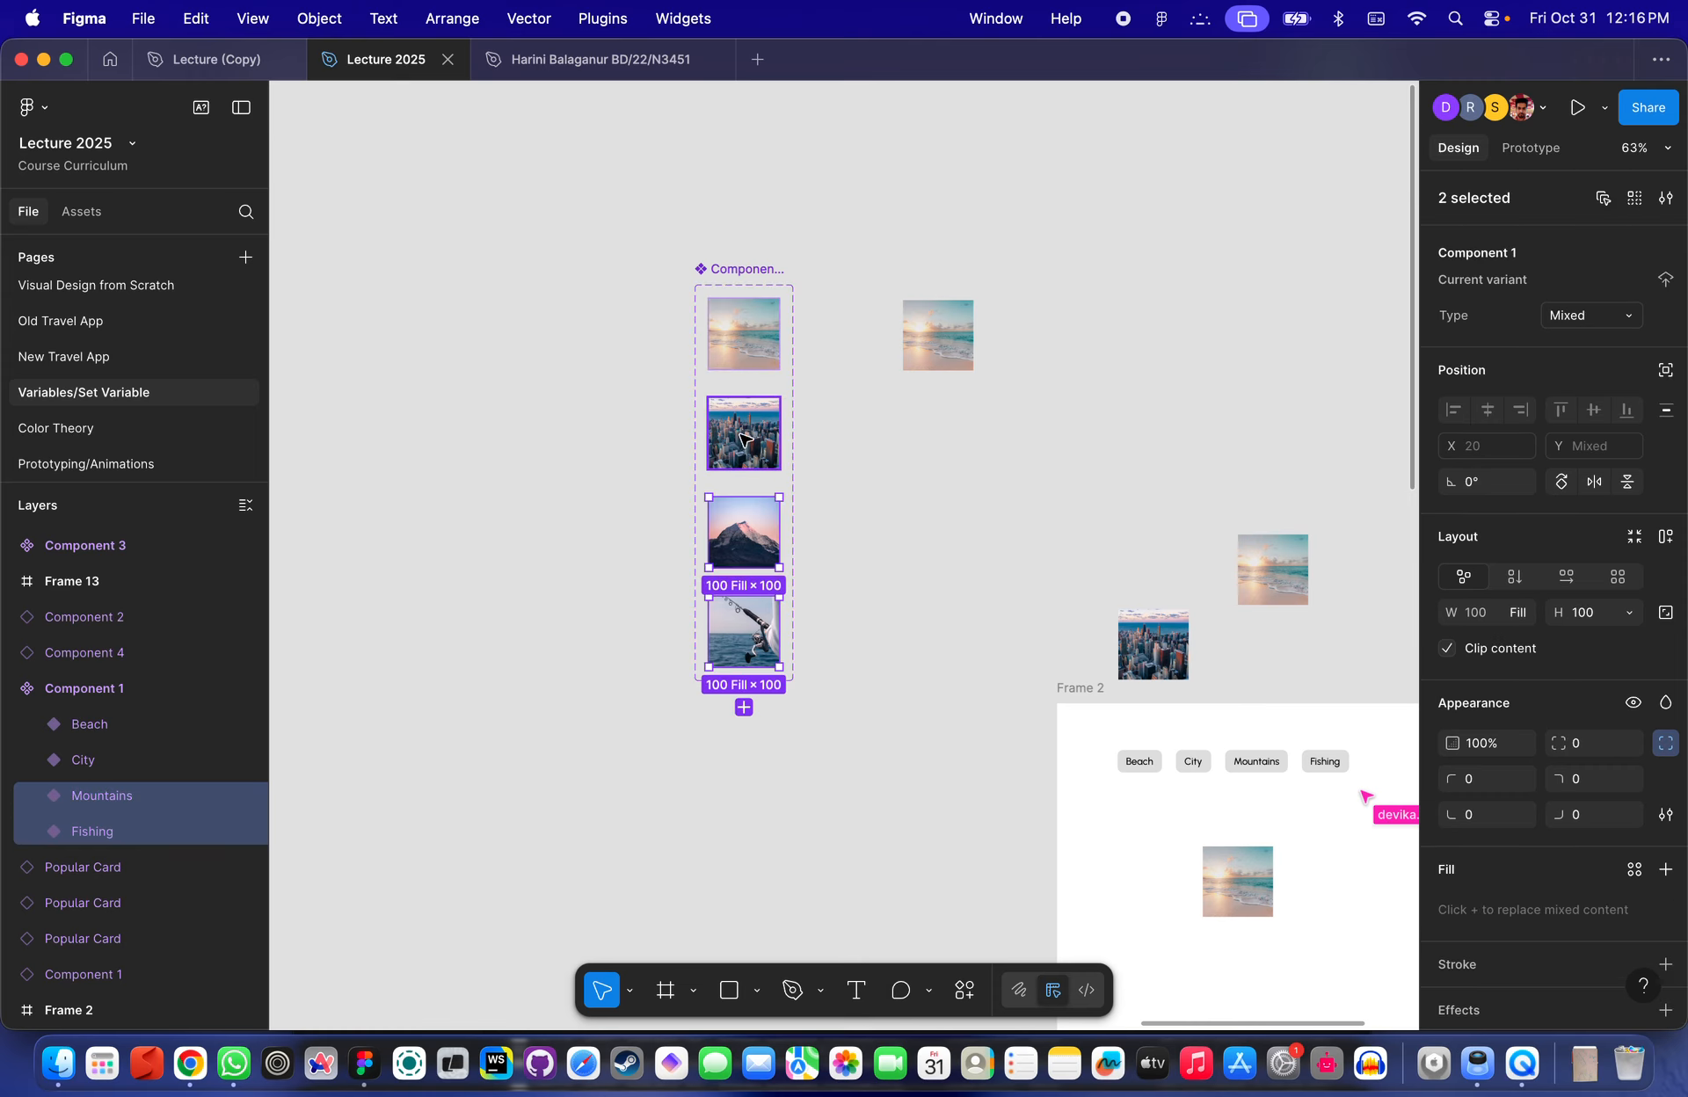
{"action": "left_click", "coordinate": [743, 439], "text": "shift"}
{"action": "left_click", "coordinate": [743, 334], "text": "shift"}
{"action": "key", "text": "super+d"}
{"action": "scroll", "coordinate": [832, 525], "scroll_direction": "down", "scroll_amount": 4}
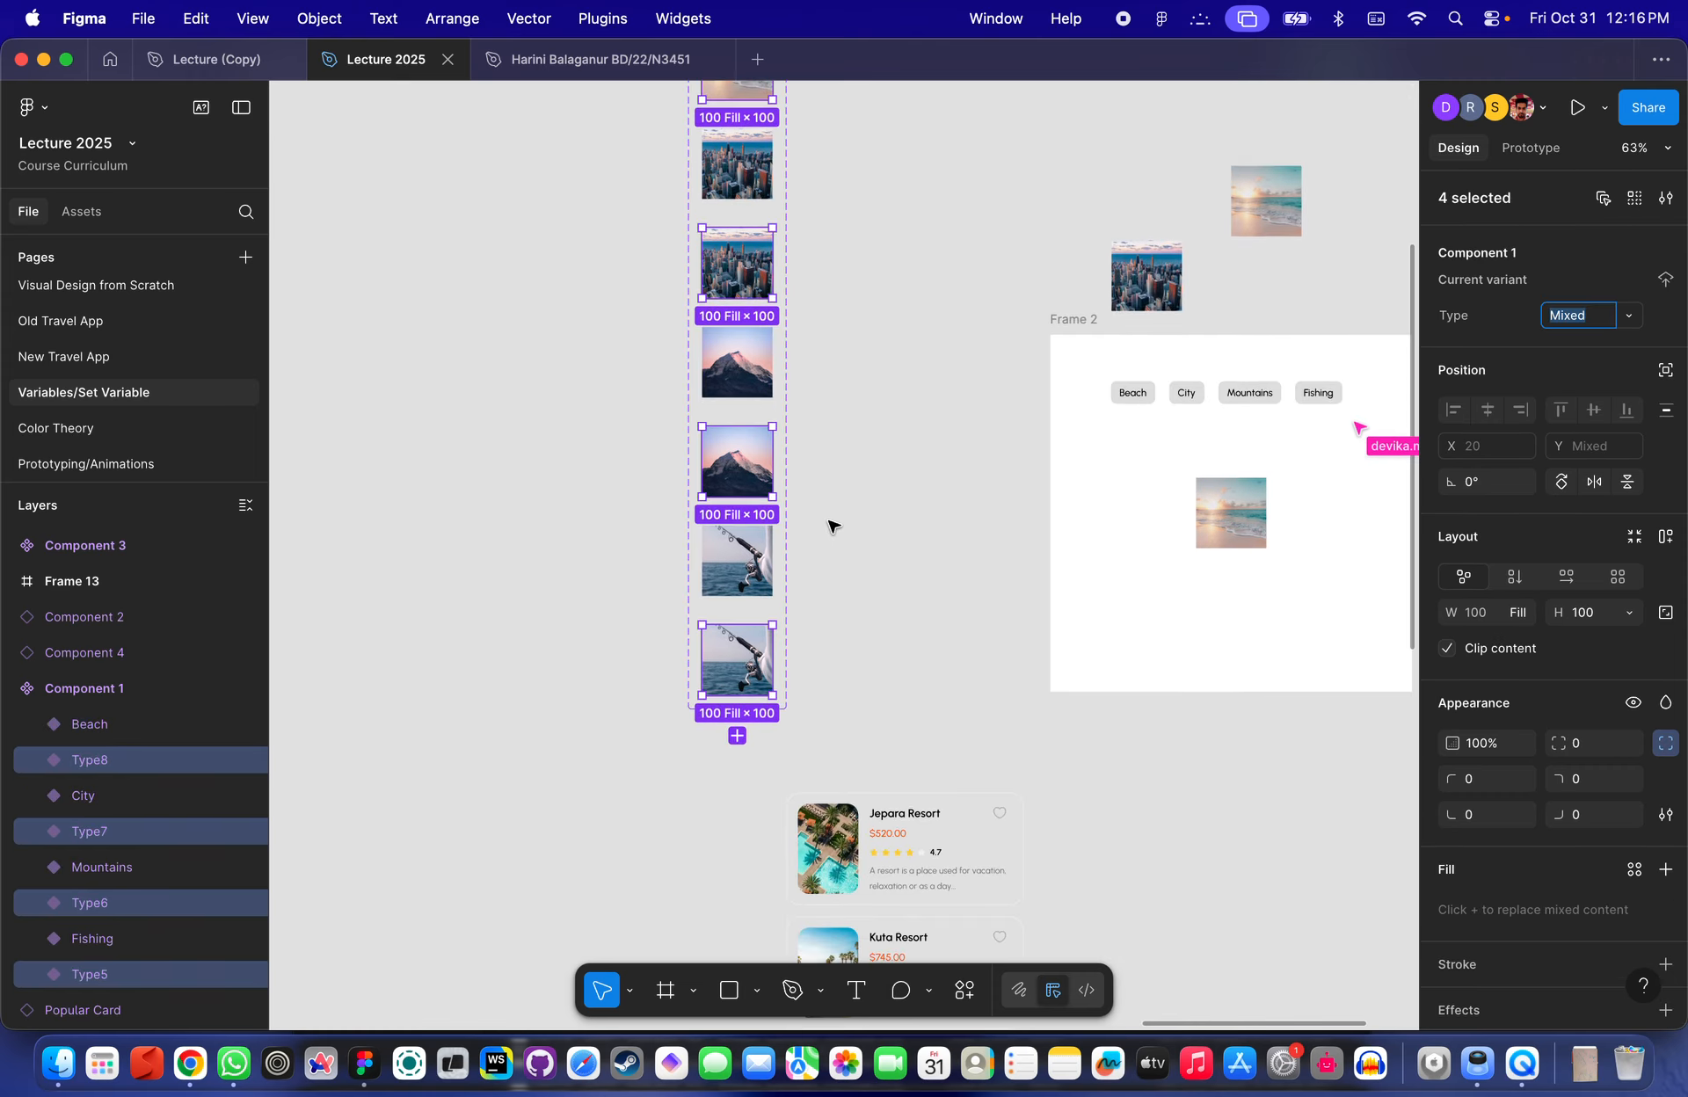
{"action": "scroll", "coordinate": [848, 487], "scroll_direction": "up", "scroll_amount": 4}
{"action": "left_click", "coordinate": [823, 464]}
{"action": "key", "text": "super+z"}
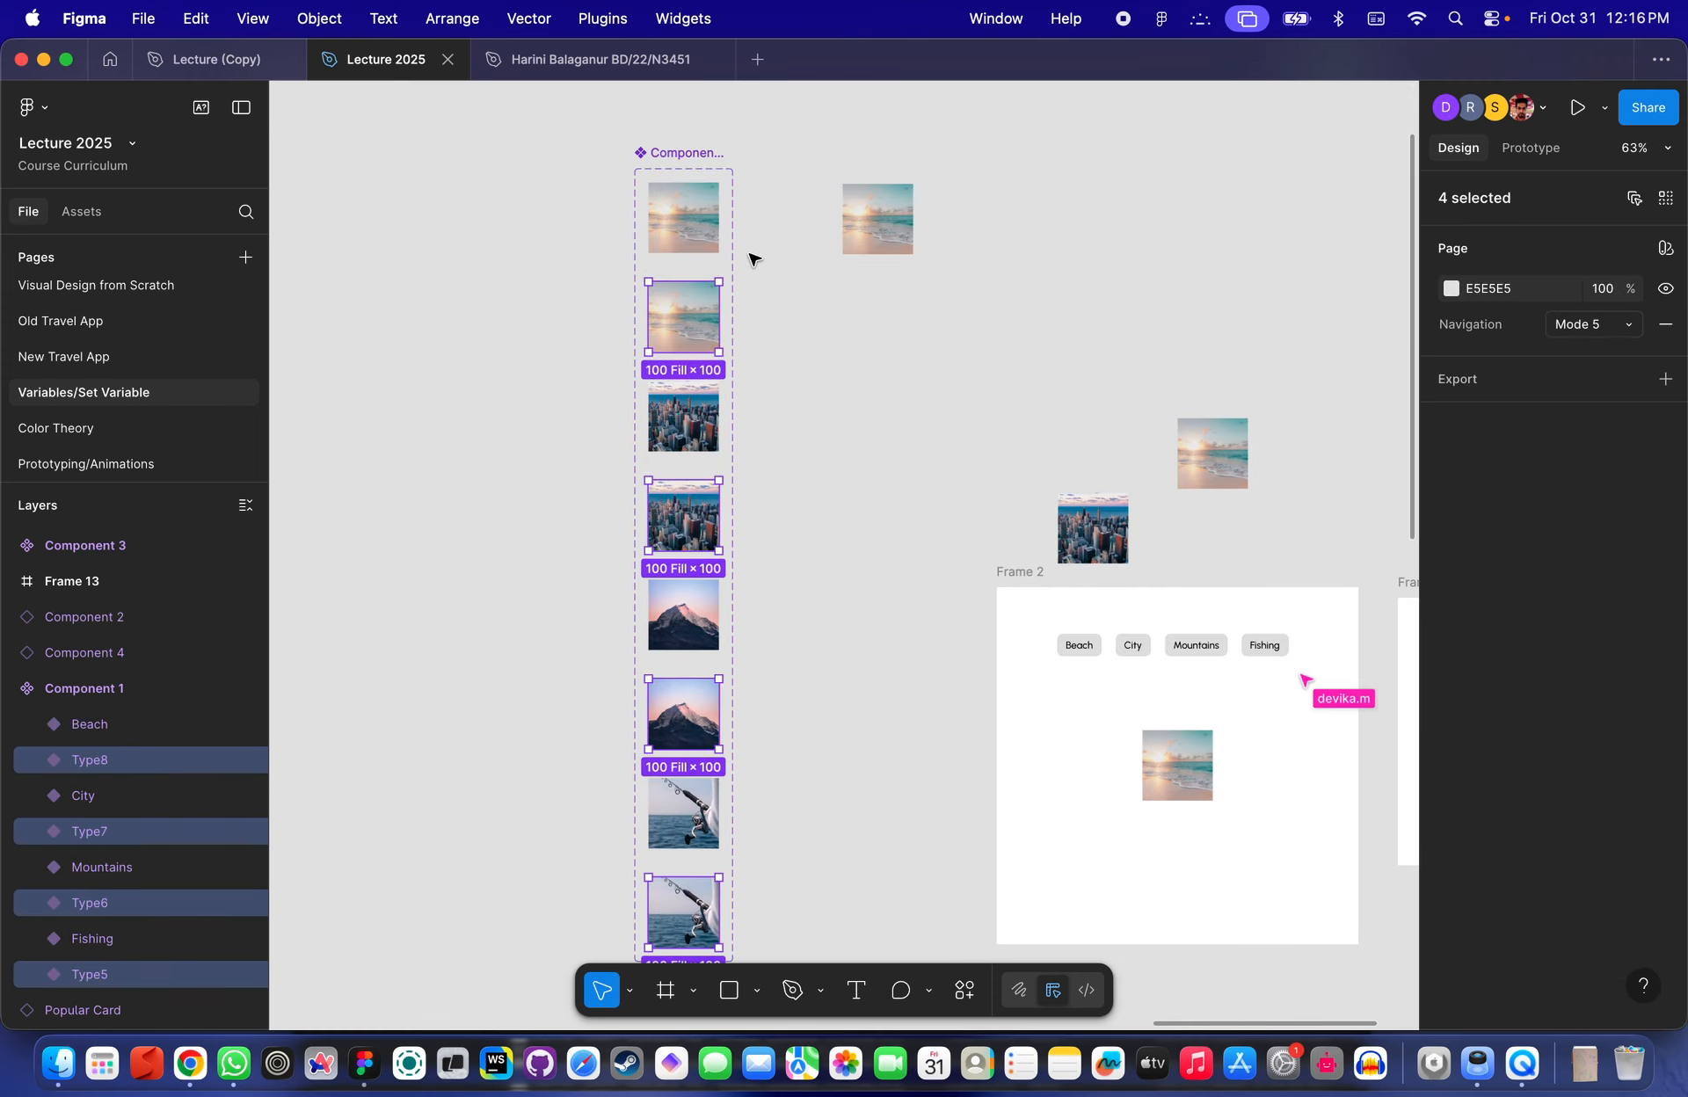
{"action": "key", "text": "Delete"}
- Duplicate the Beach, City, Mountains and Fishing variants below the originals inside Component 1
{"action": "left_click", "coordinate": [694, 220]}
{"action": "left_click", "coordinate": [699, 318], "text": "shift"}
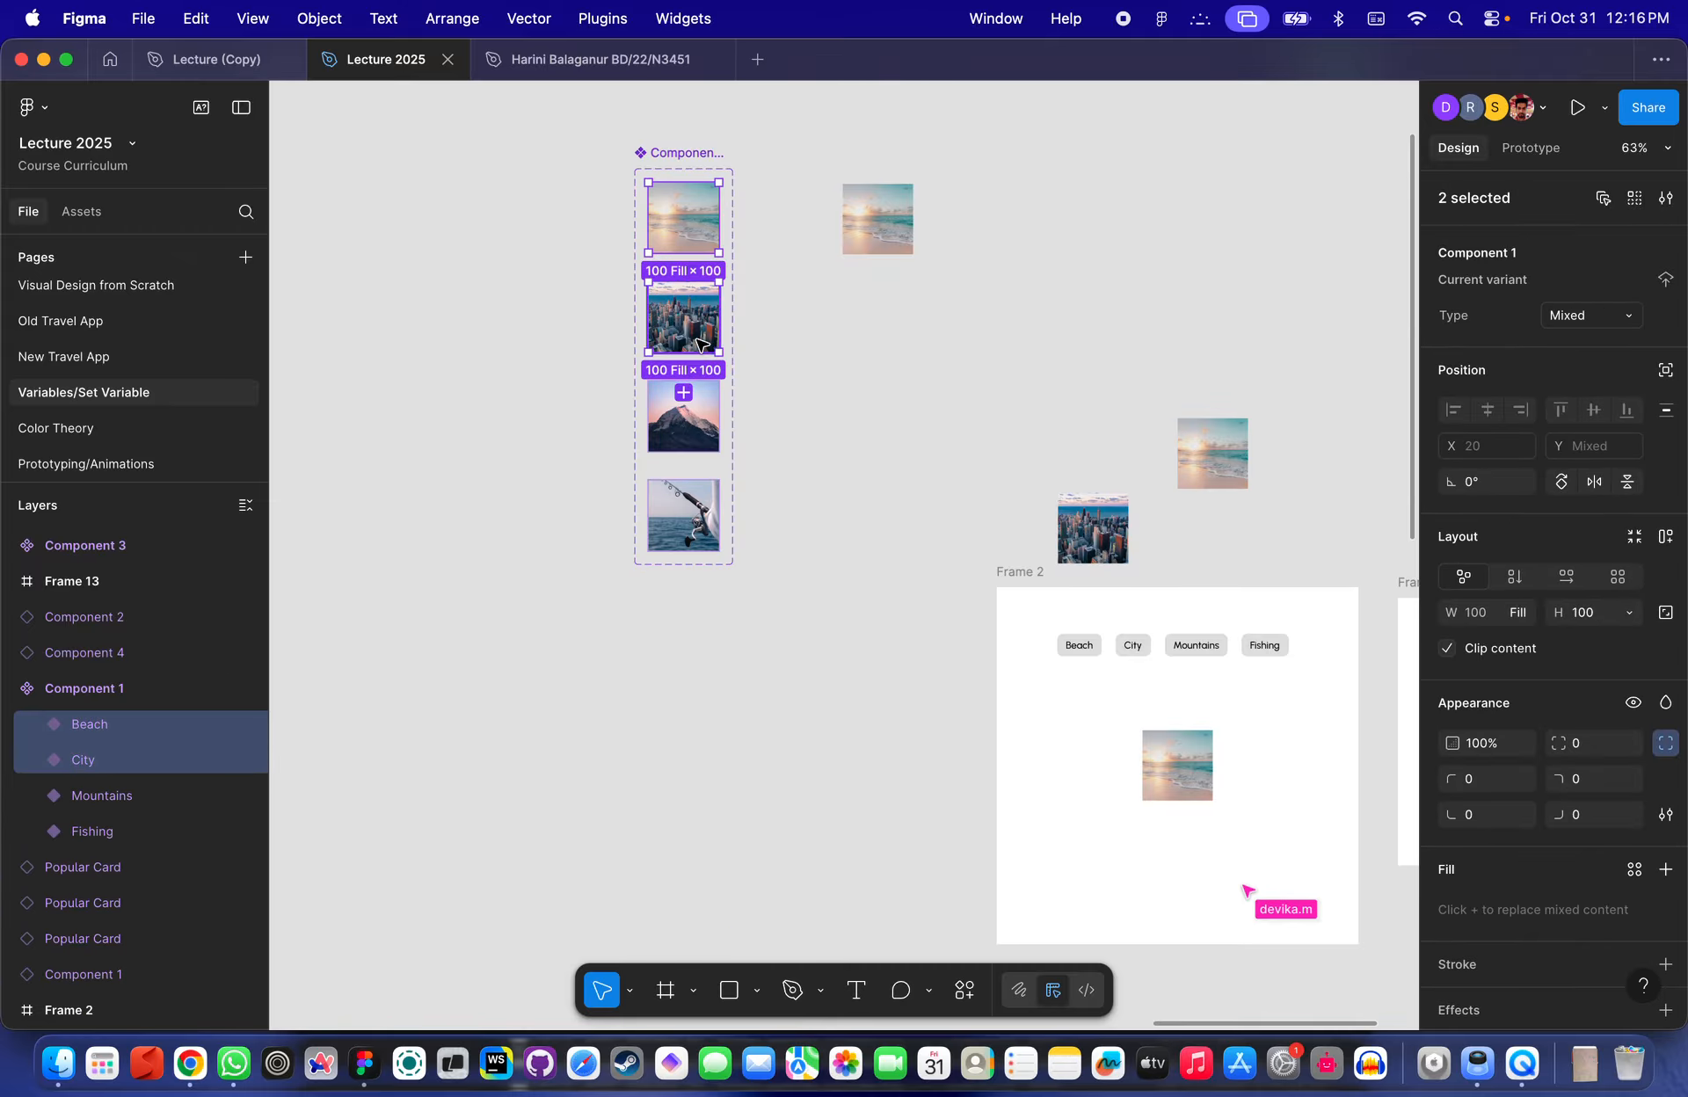
{"action": "left_click", "coordinate": [712, 435], "text": "shift"}
{"action": "left_click", "coordinate": [716, 514], "text": "shift"}
{"action": "left_click_drag", "start_coordinate": [702, 419], "coordinate": [713, 685]}
{"action": "scroll", "coordinate": [823, 644], "scroll_direction": "down", "scroll_amount": 1}
{"action": "scroll", "coordinate": [826, 651], "scroll_direction": "down", "scroll_amount": 3}
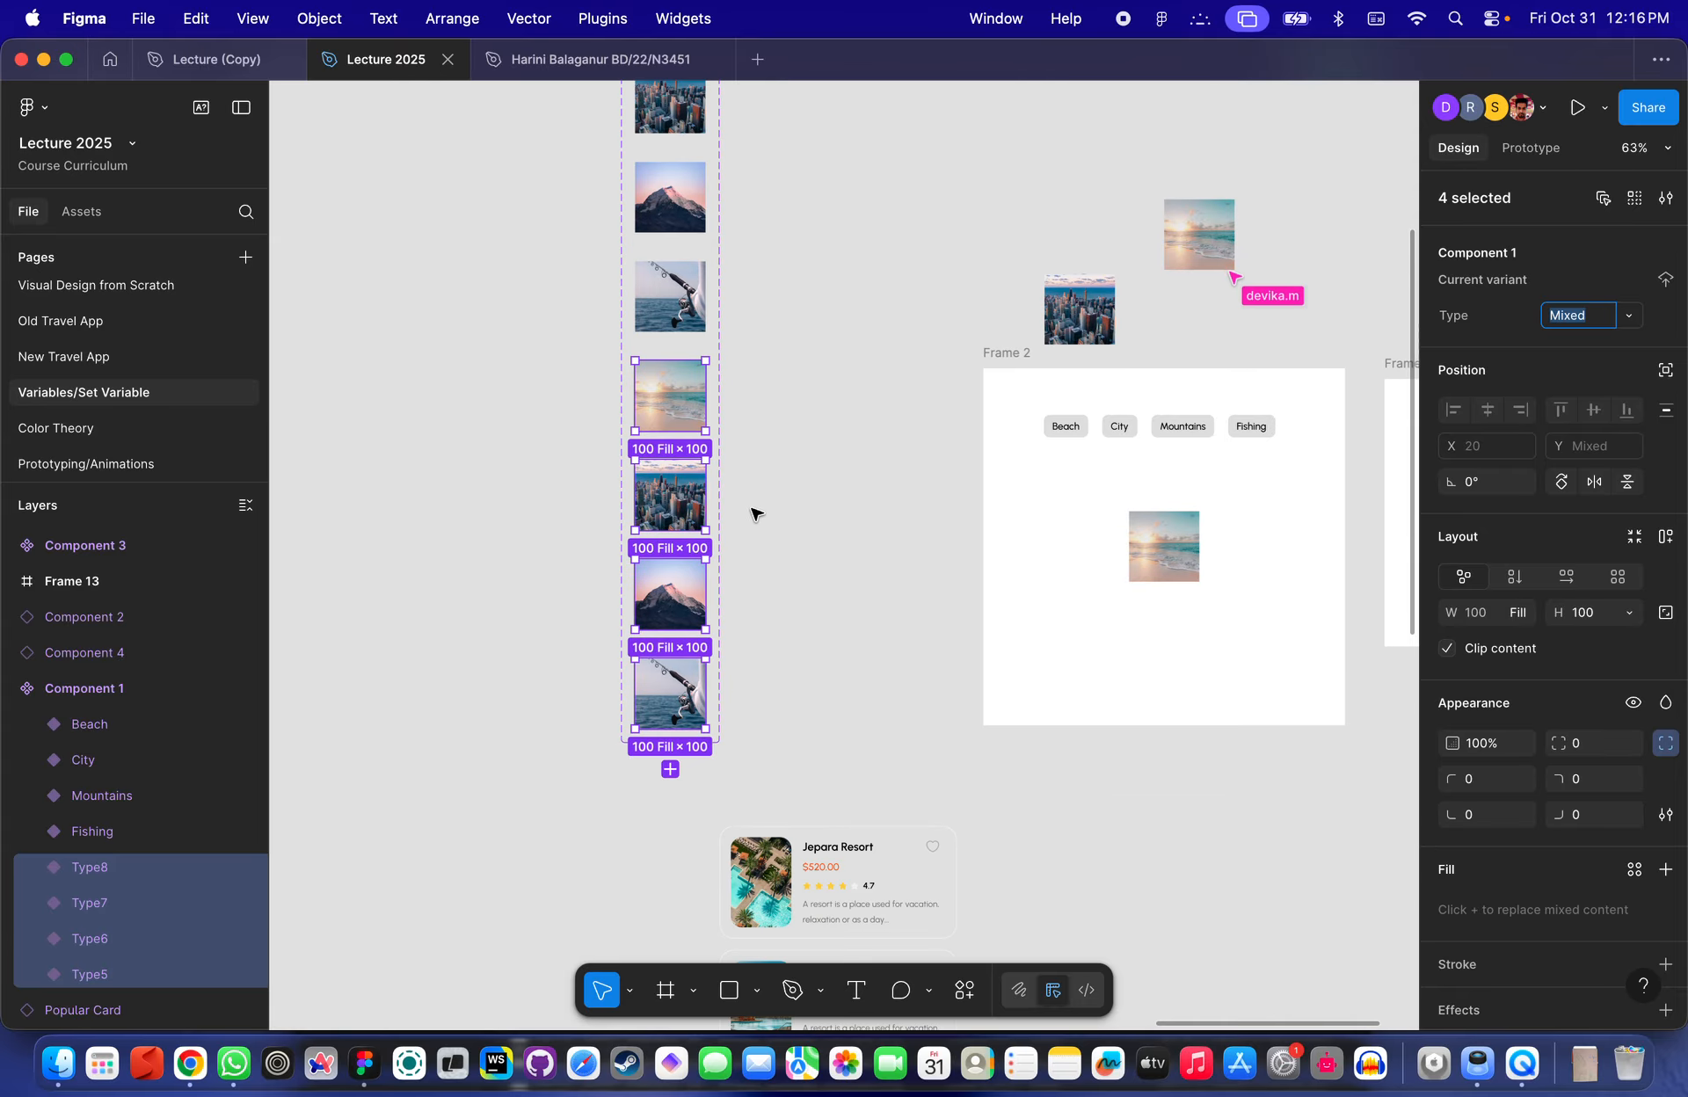
- Add a black 000000 fill at 30% opacity on top of the copied Beach variant's image
{"action": "scroll", "coordinate": [690, 516], "scroll_direction": "up", "scroll_amount": 3}
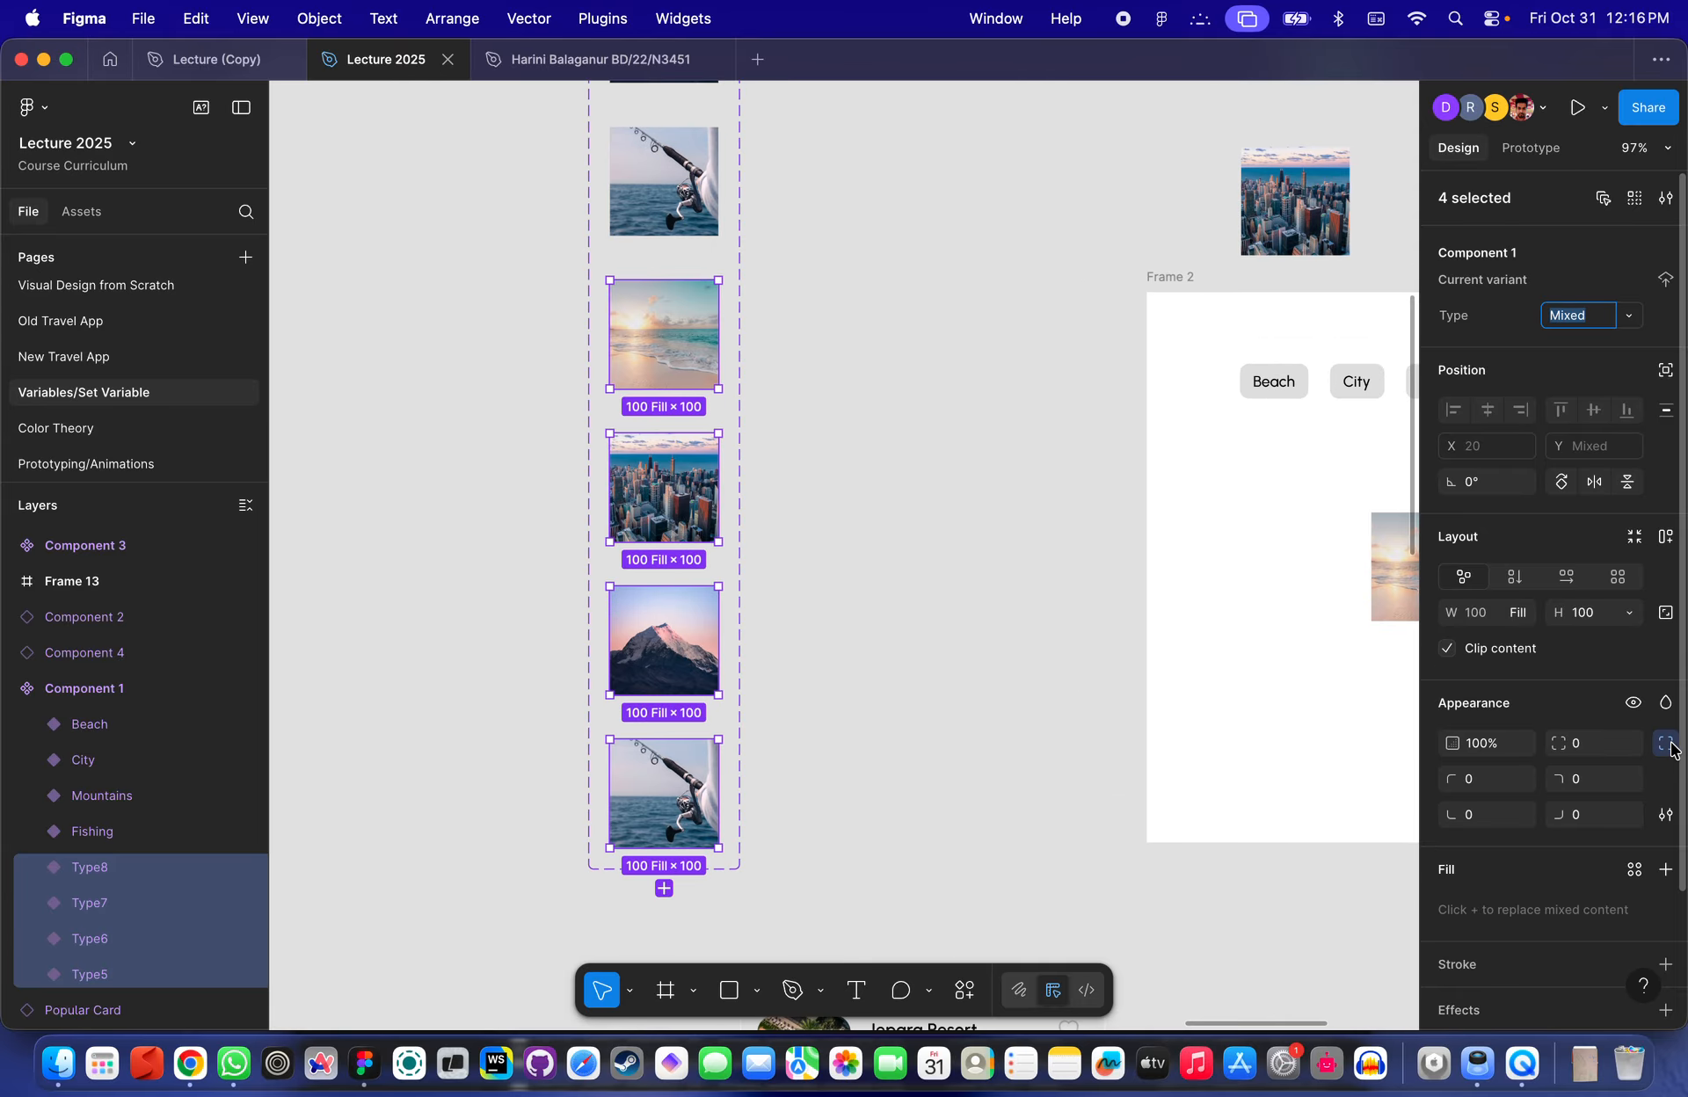
{"action": "left_click", "coordinate": [666, 377]}
{"action": "scroll", "coordinate": [1488, 742], "scroll_direction": "down", "scroll_amount": 2}
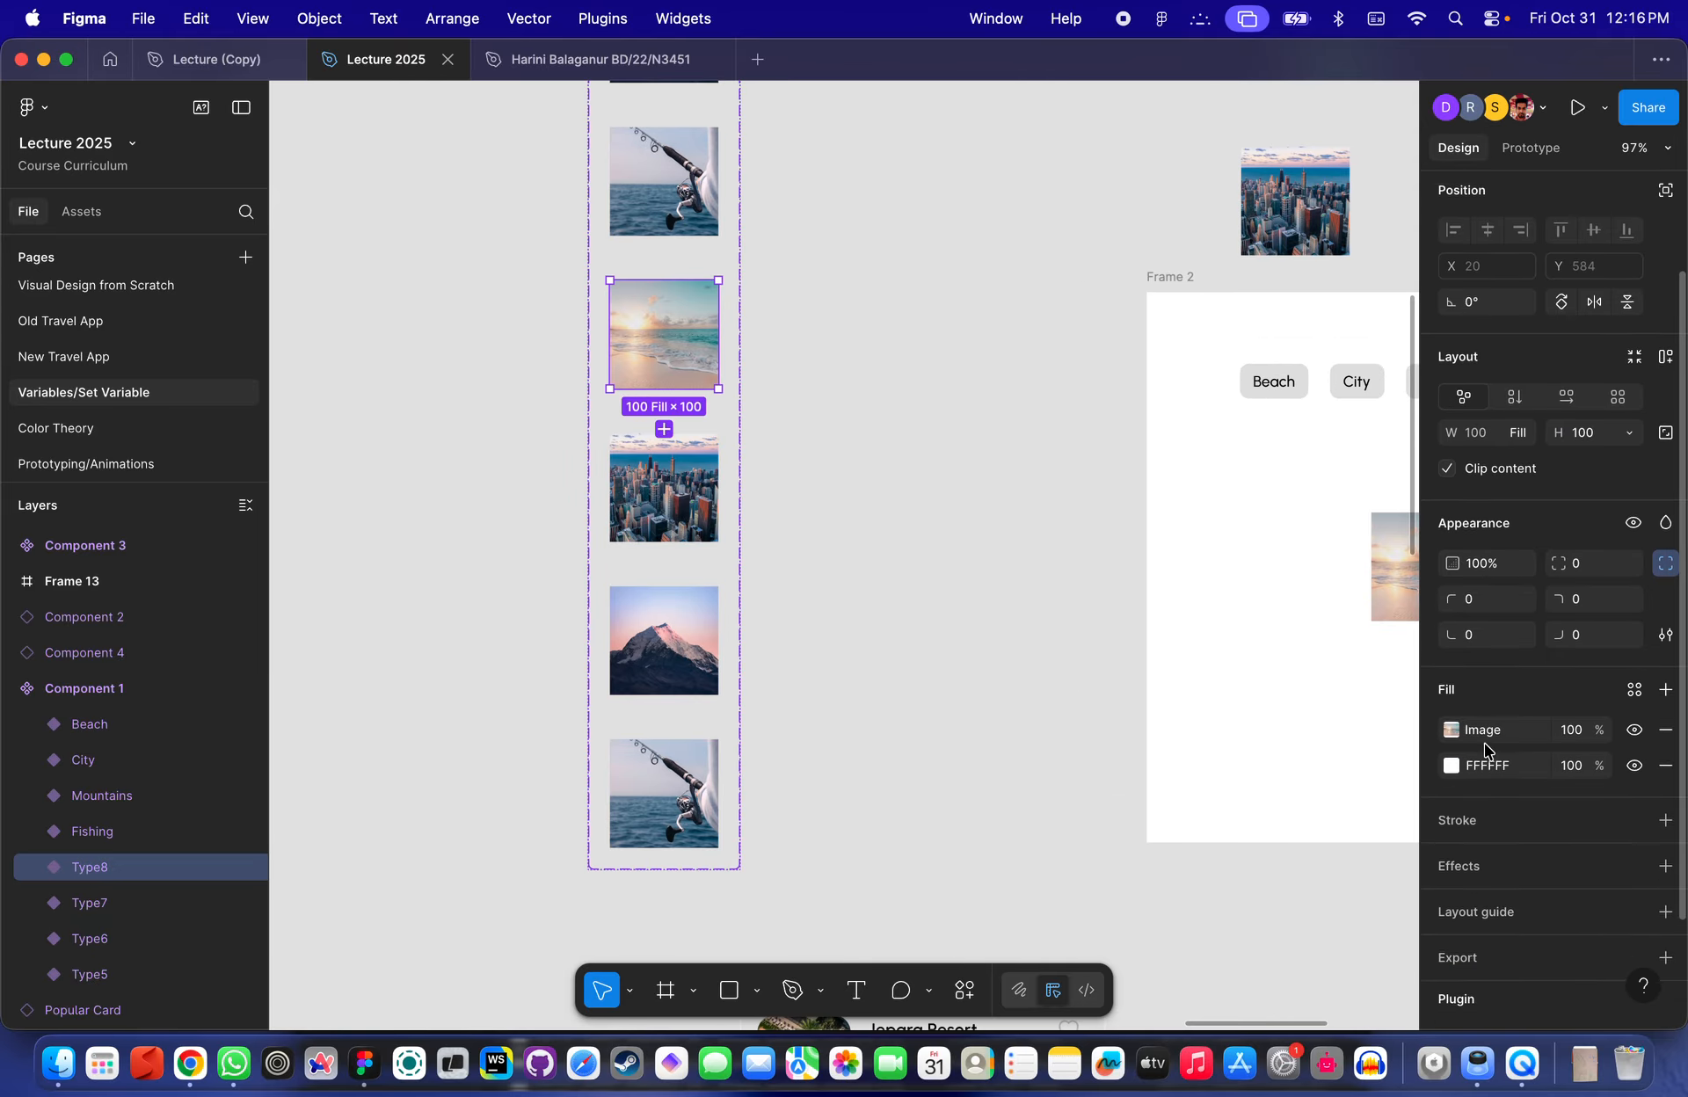
{"action": "left_click", "coordinate": [1667, 678]}
{"action": "left_click", "coordinate": [1572, 717]}
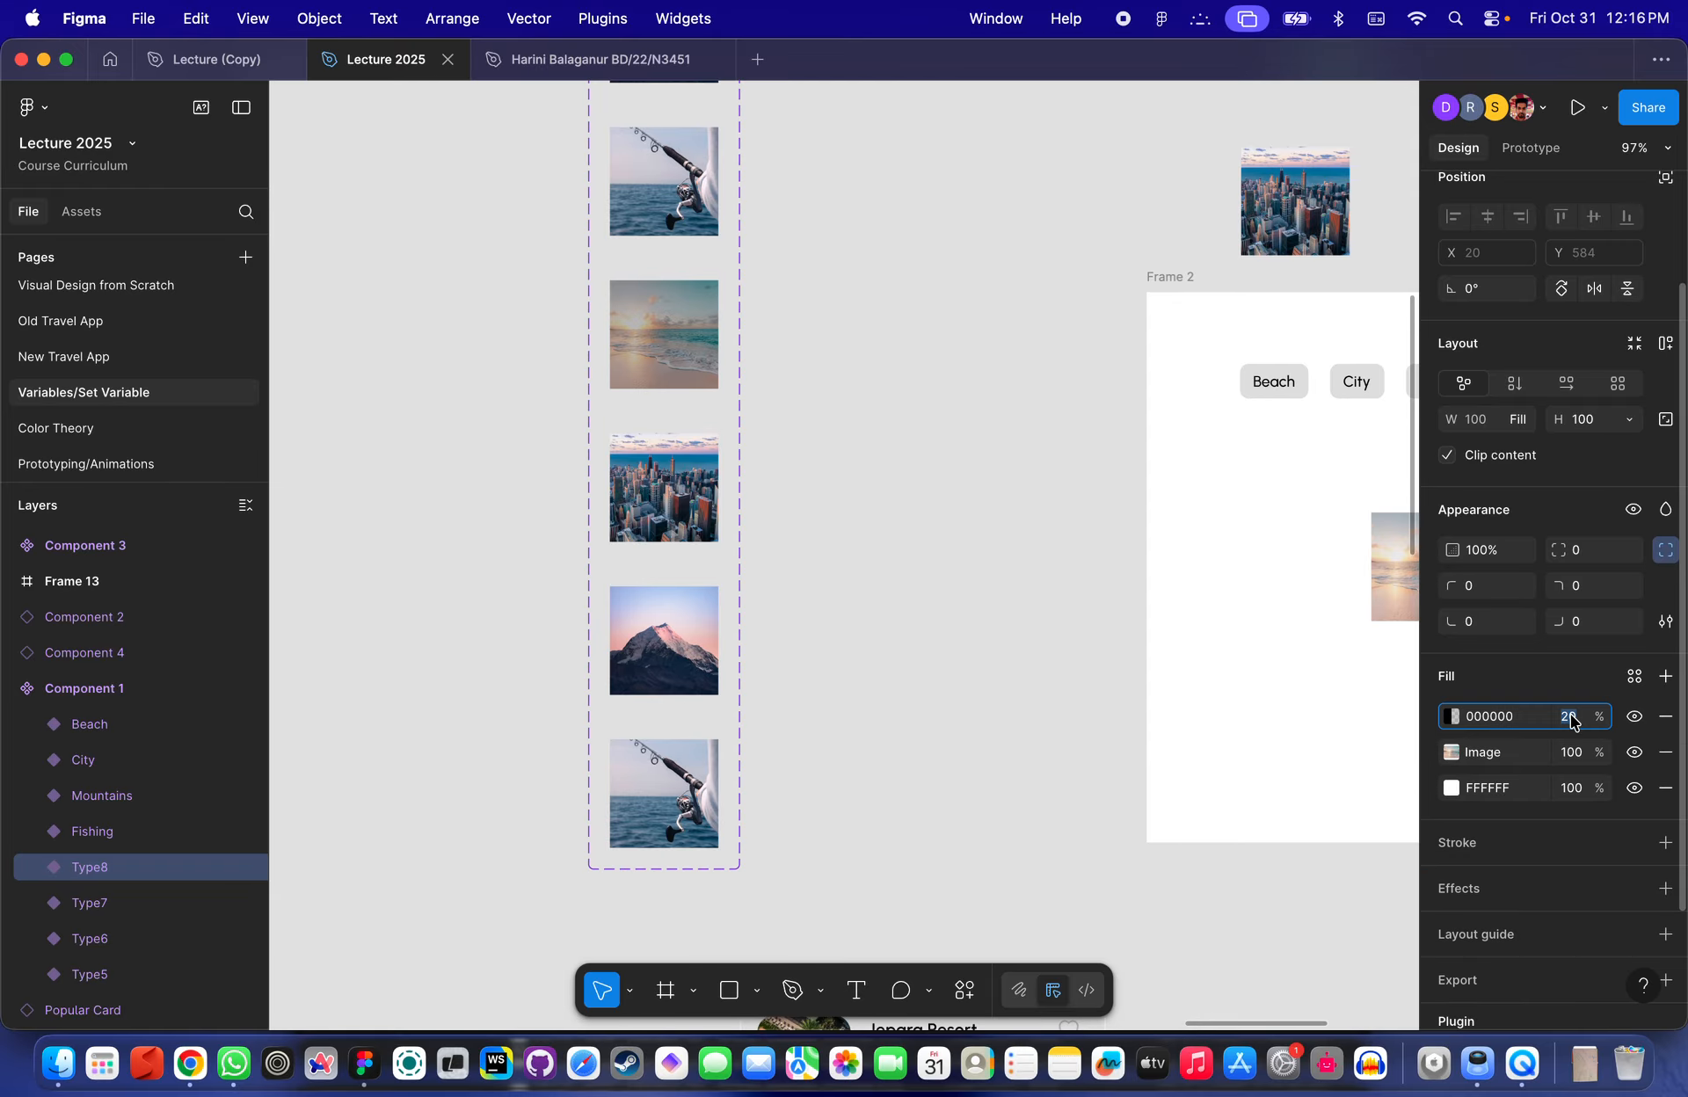
{"action": "type", "text": "30"}
{"action": "key", "text": "Return"}
- Copy the 30% black fill from the Beach copy and paste it onto the copied City and Mountains variants
{"action": "left_click", "coordinate": [836, 437]}
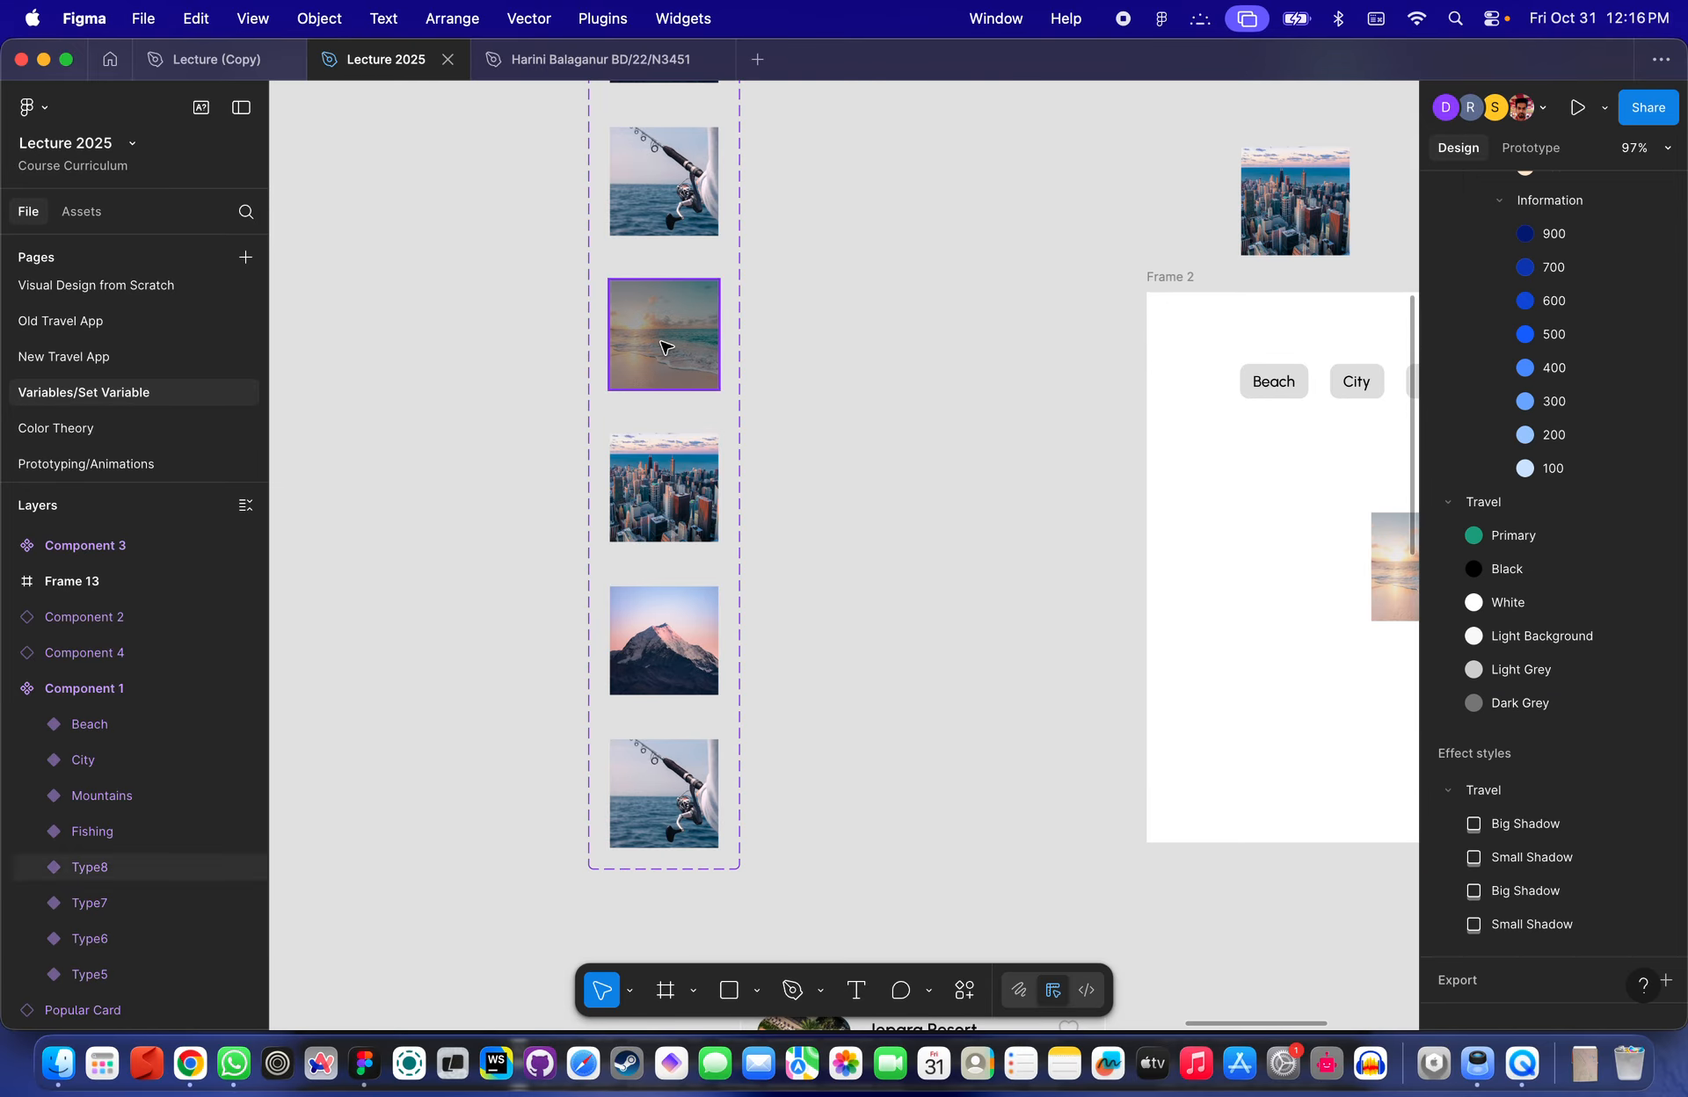
{"action": "left_click", "coordinate": [666, 343]}
{"action": "left_click", "coordinate": [1430, 789]}
{"action": "key", "text": "super+c"}
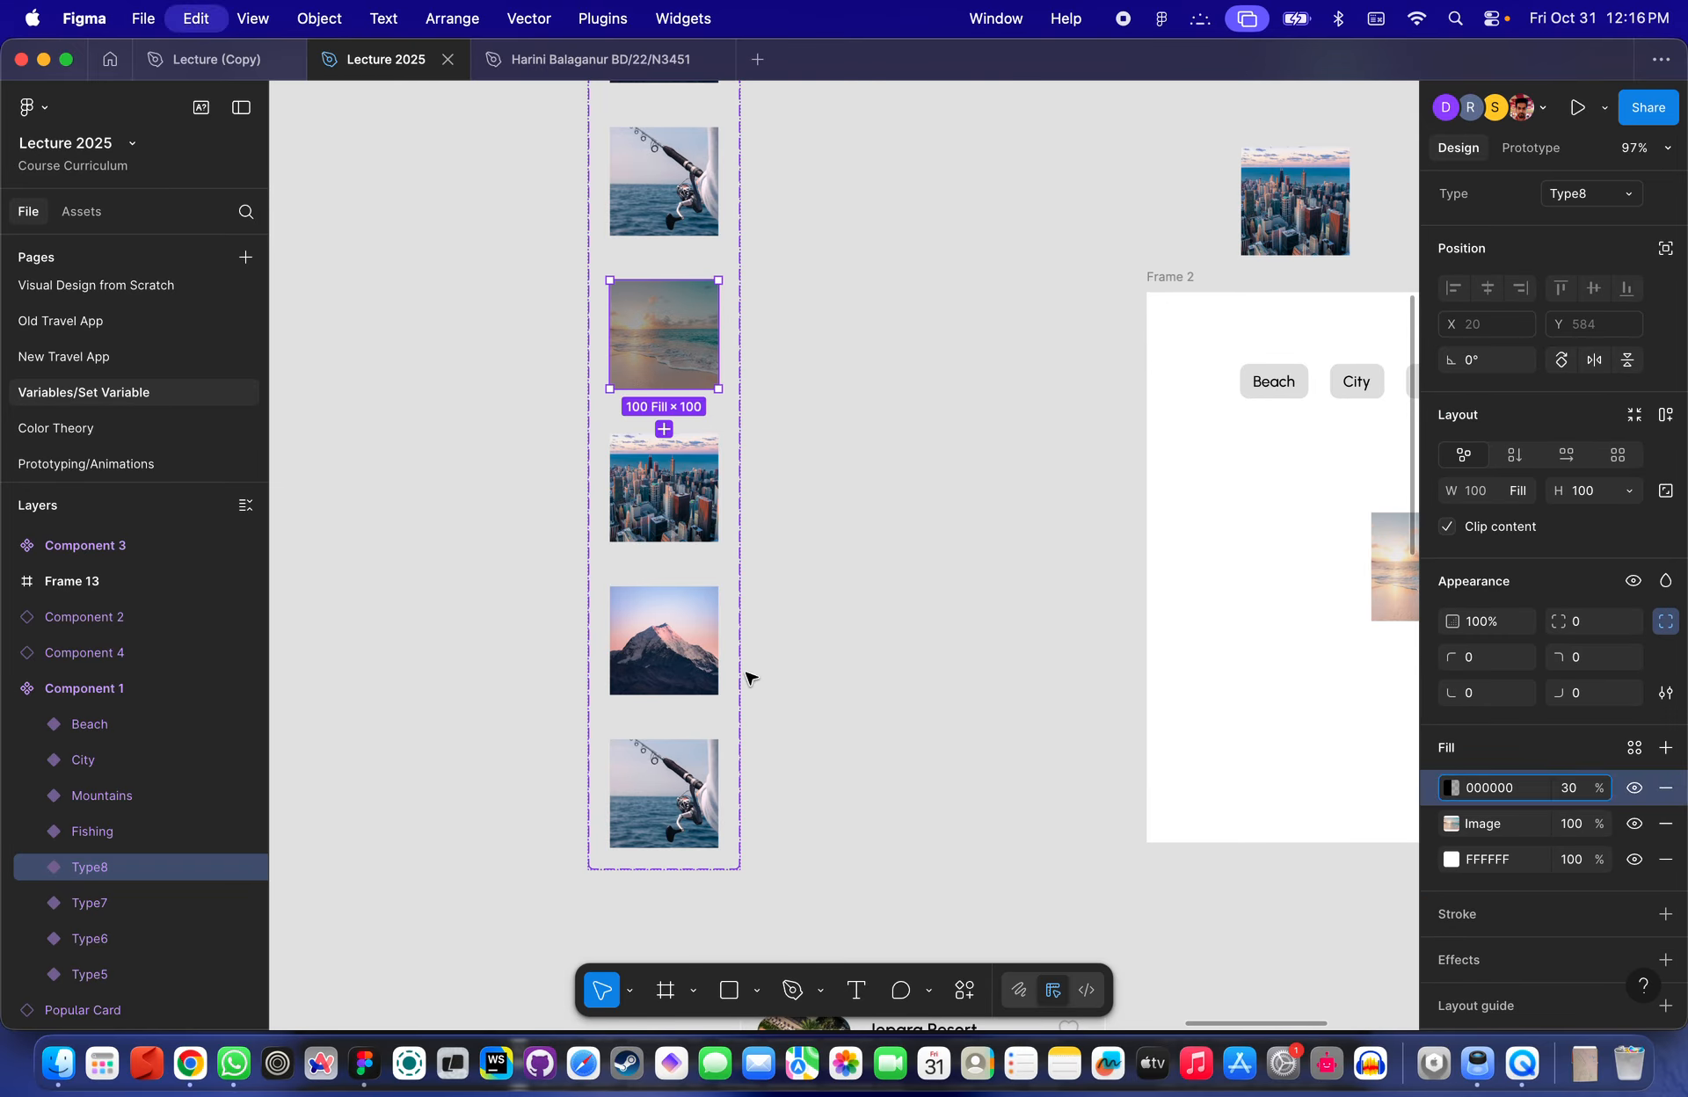
{"action": "left_click", "coordinate": [681, 509]}
{"action": "left_click", "coordinate": [684, 664], "text": "shift"}
{"action": "left_click", "coordinate": [701, 811], "text": "shift"}
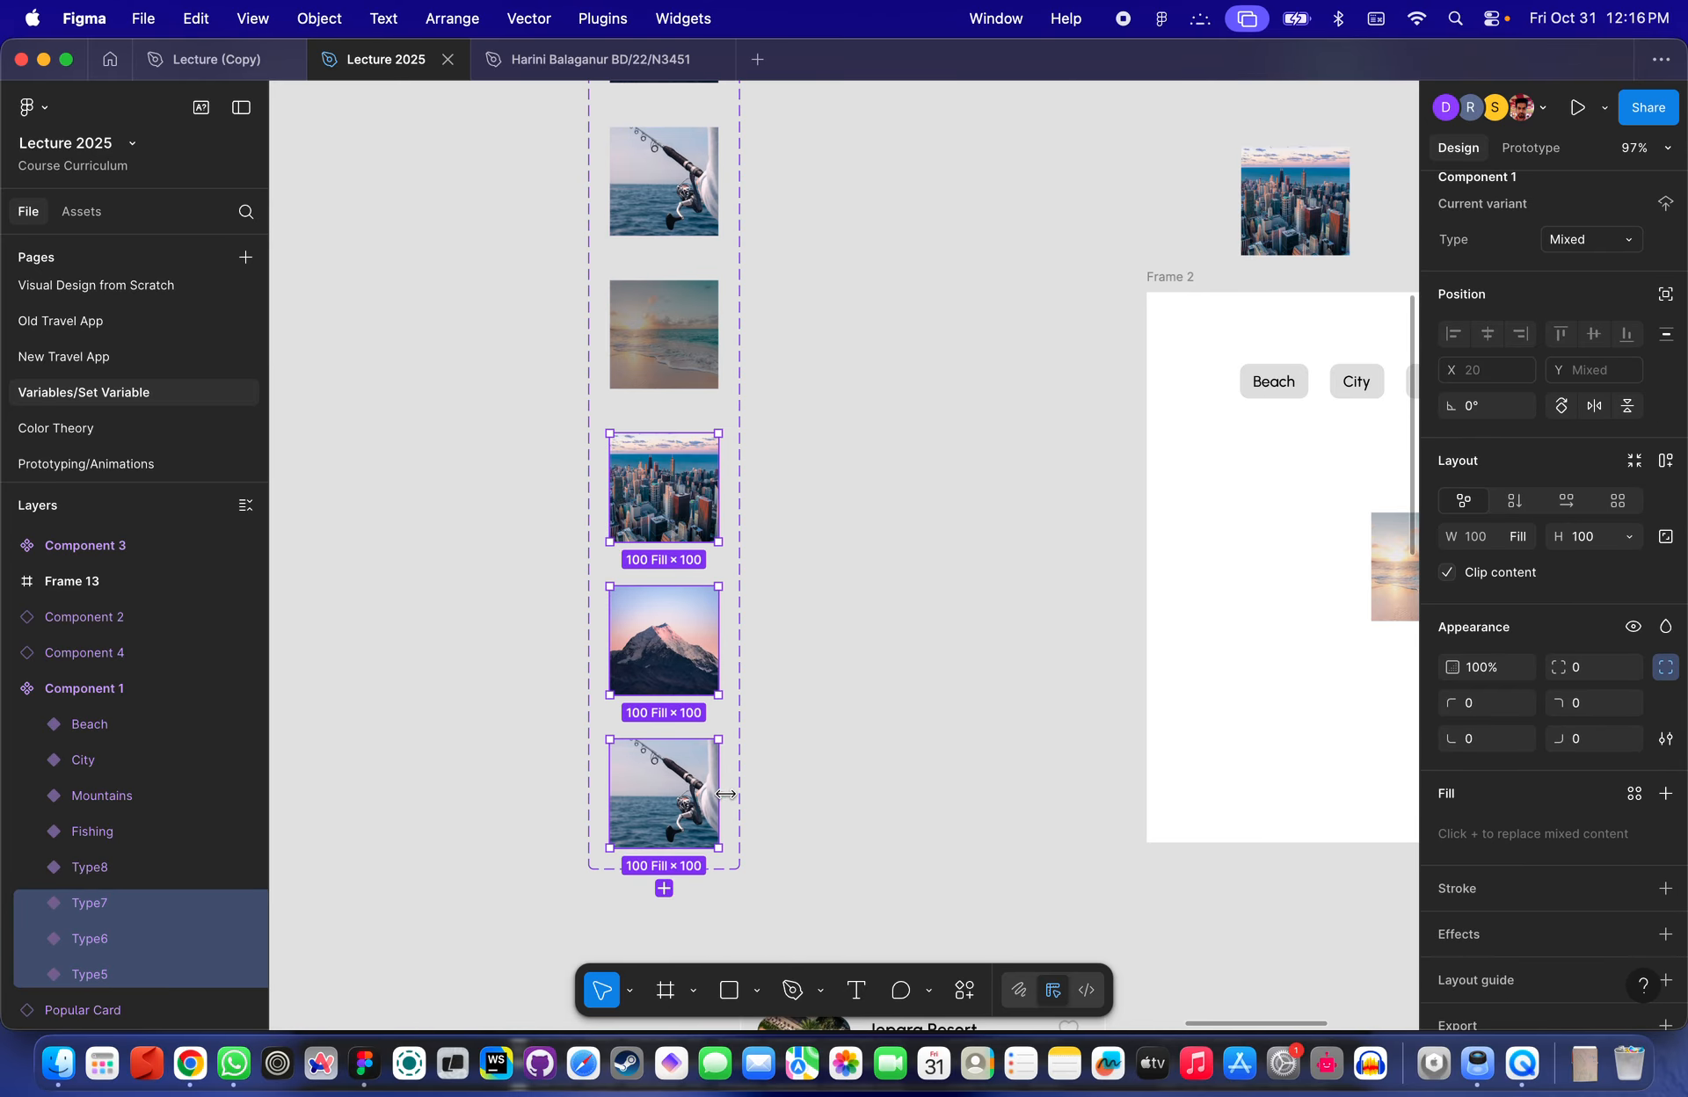
{"action": "left_click", "coordinate": [765, 572]}
{"action": "left_click", "coordinate": [668, 492]}
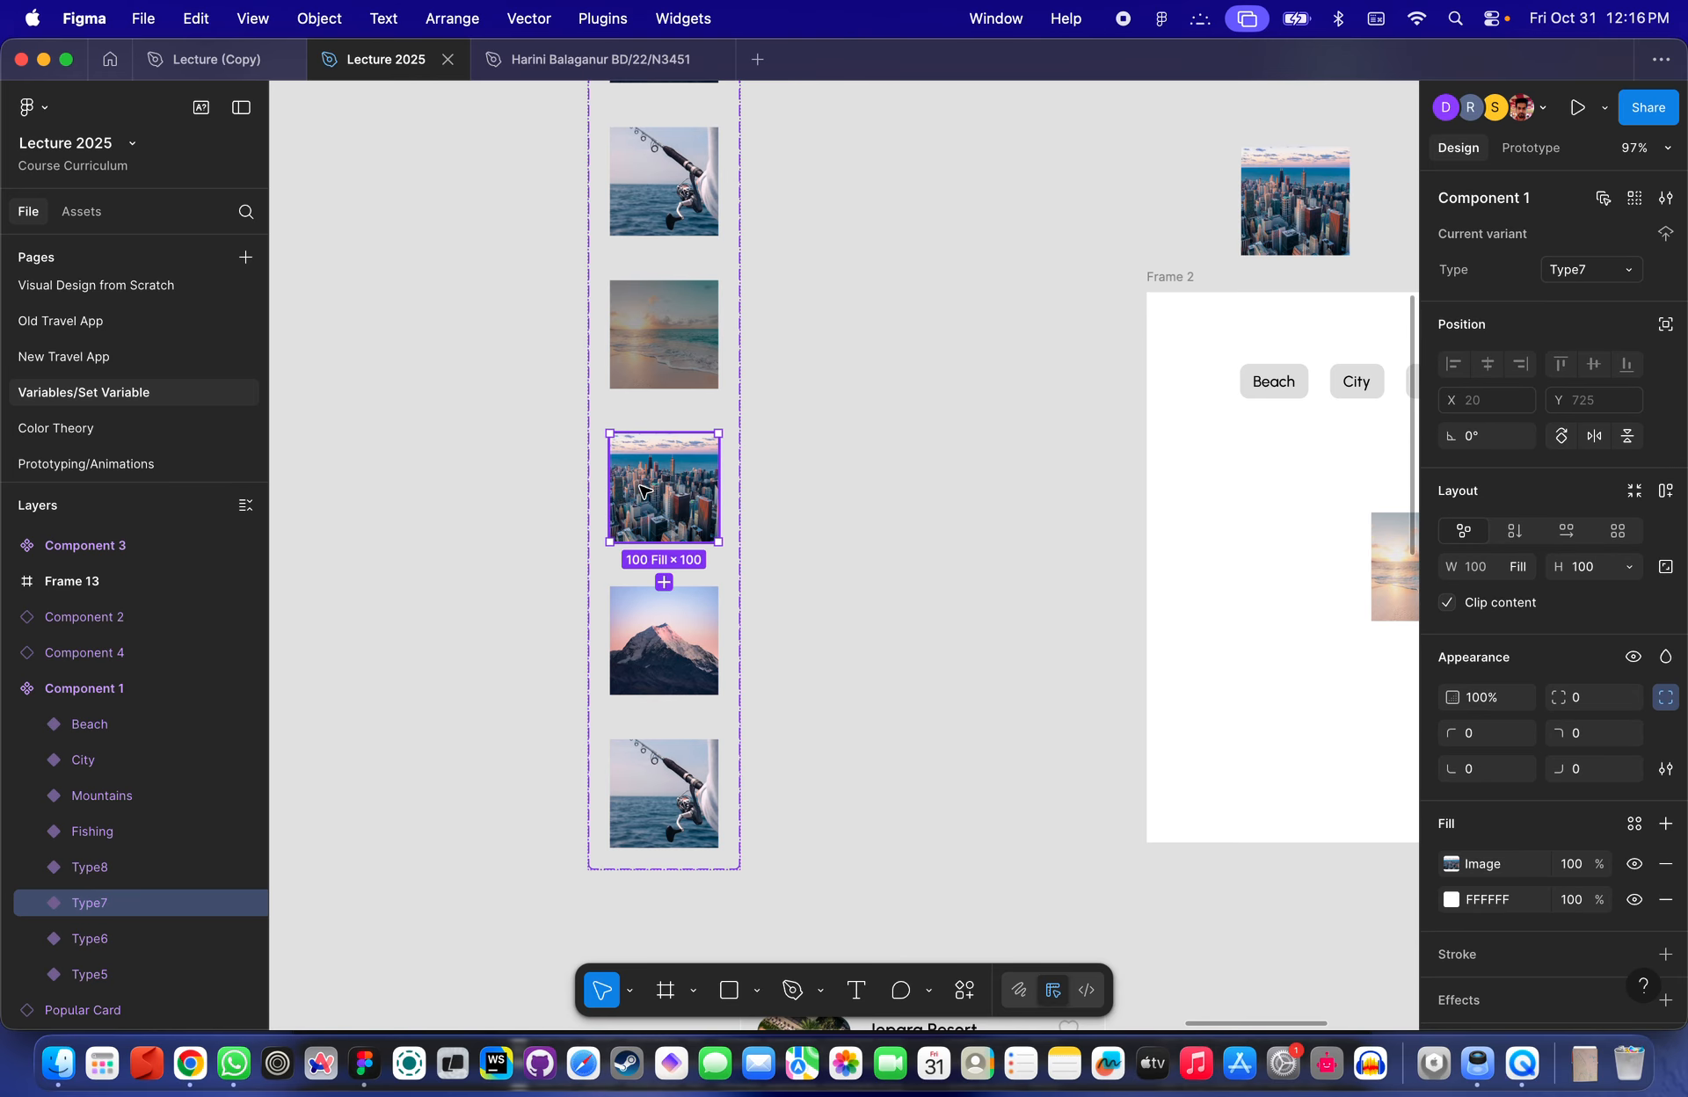
{"action": "key", "text": "super+v"}
{"action": "left_click", "coordinate": [694, 651]}
{"action": "key", "text": "super+v"}
{"action": "left_click", "coordinate": [873, 686]}
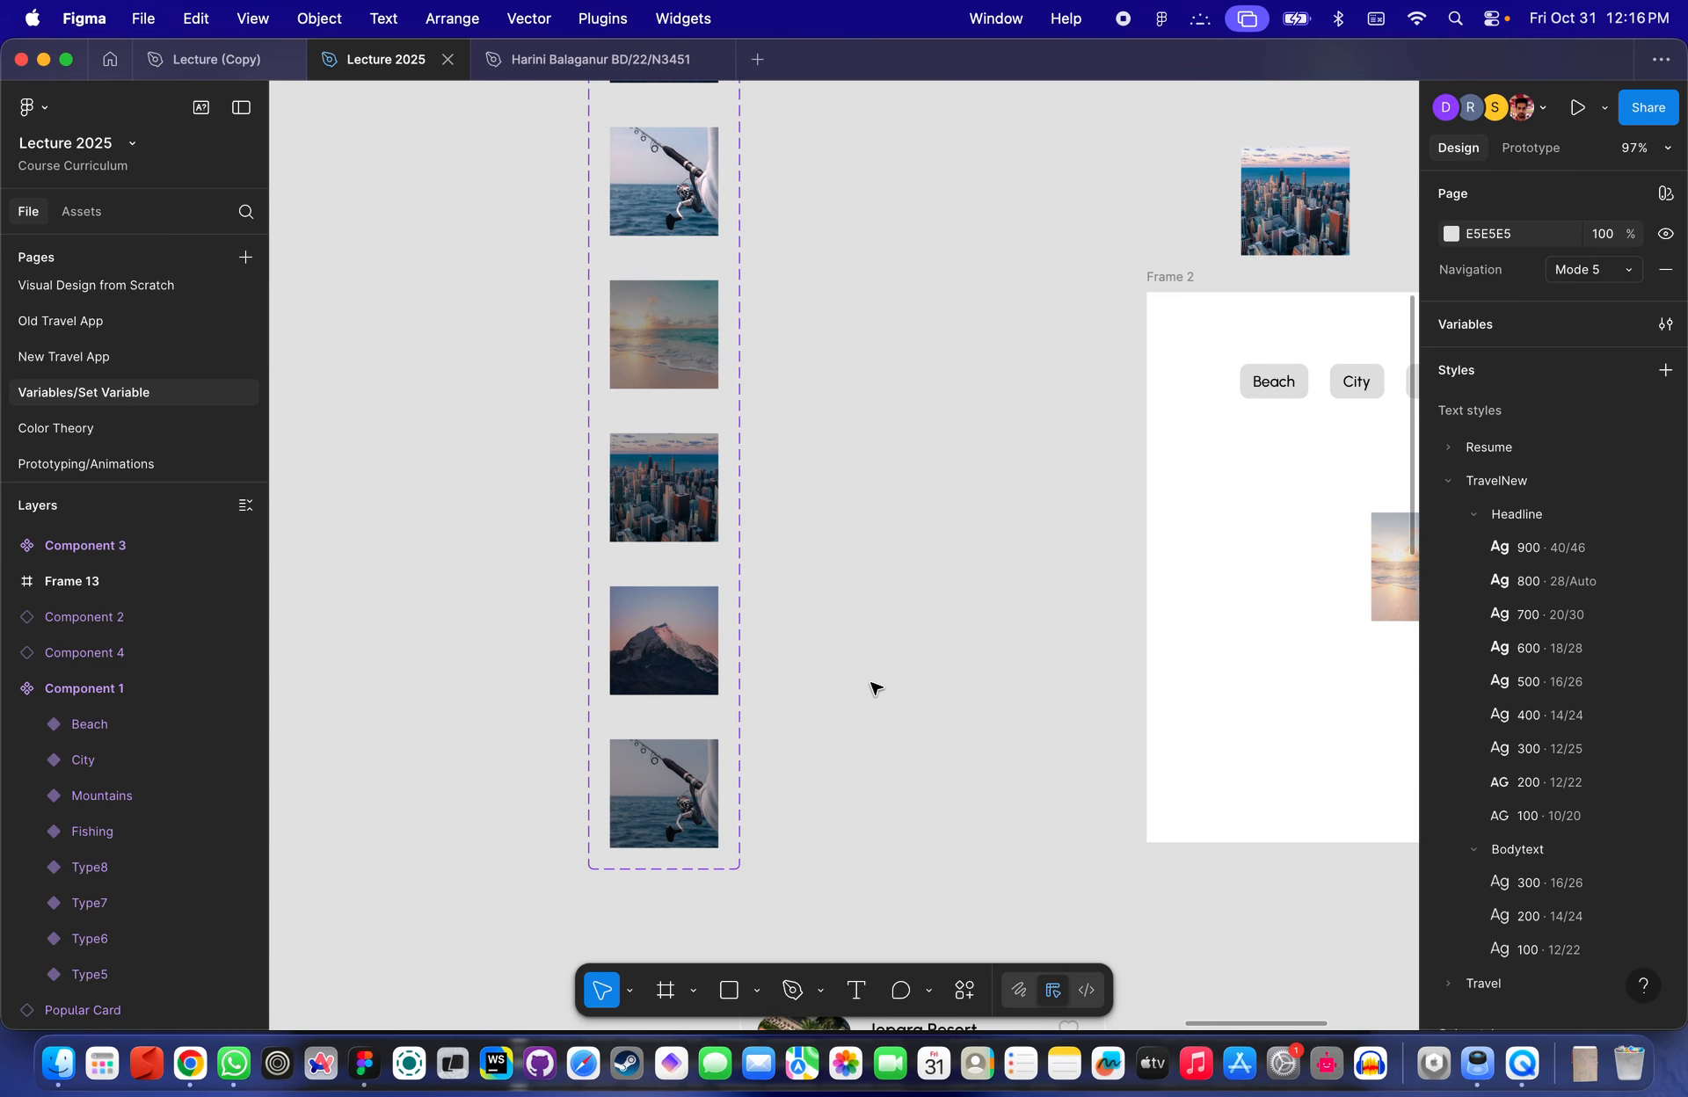
- Add a variant property named Dark with the value True to the Component 1 set
{"action": "scroll", "coordinate": [874, 685], "scroll_direction": "down", "scroll_amount": 3}
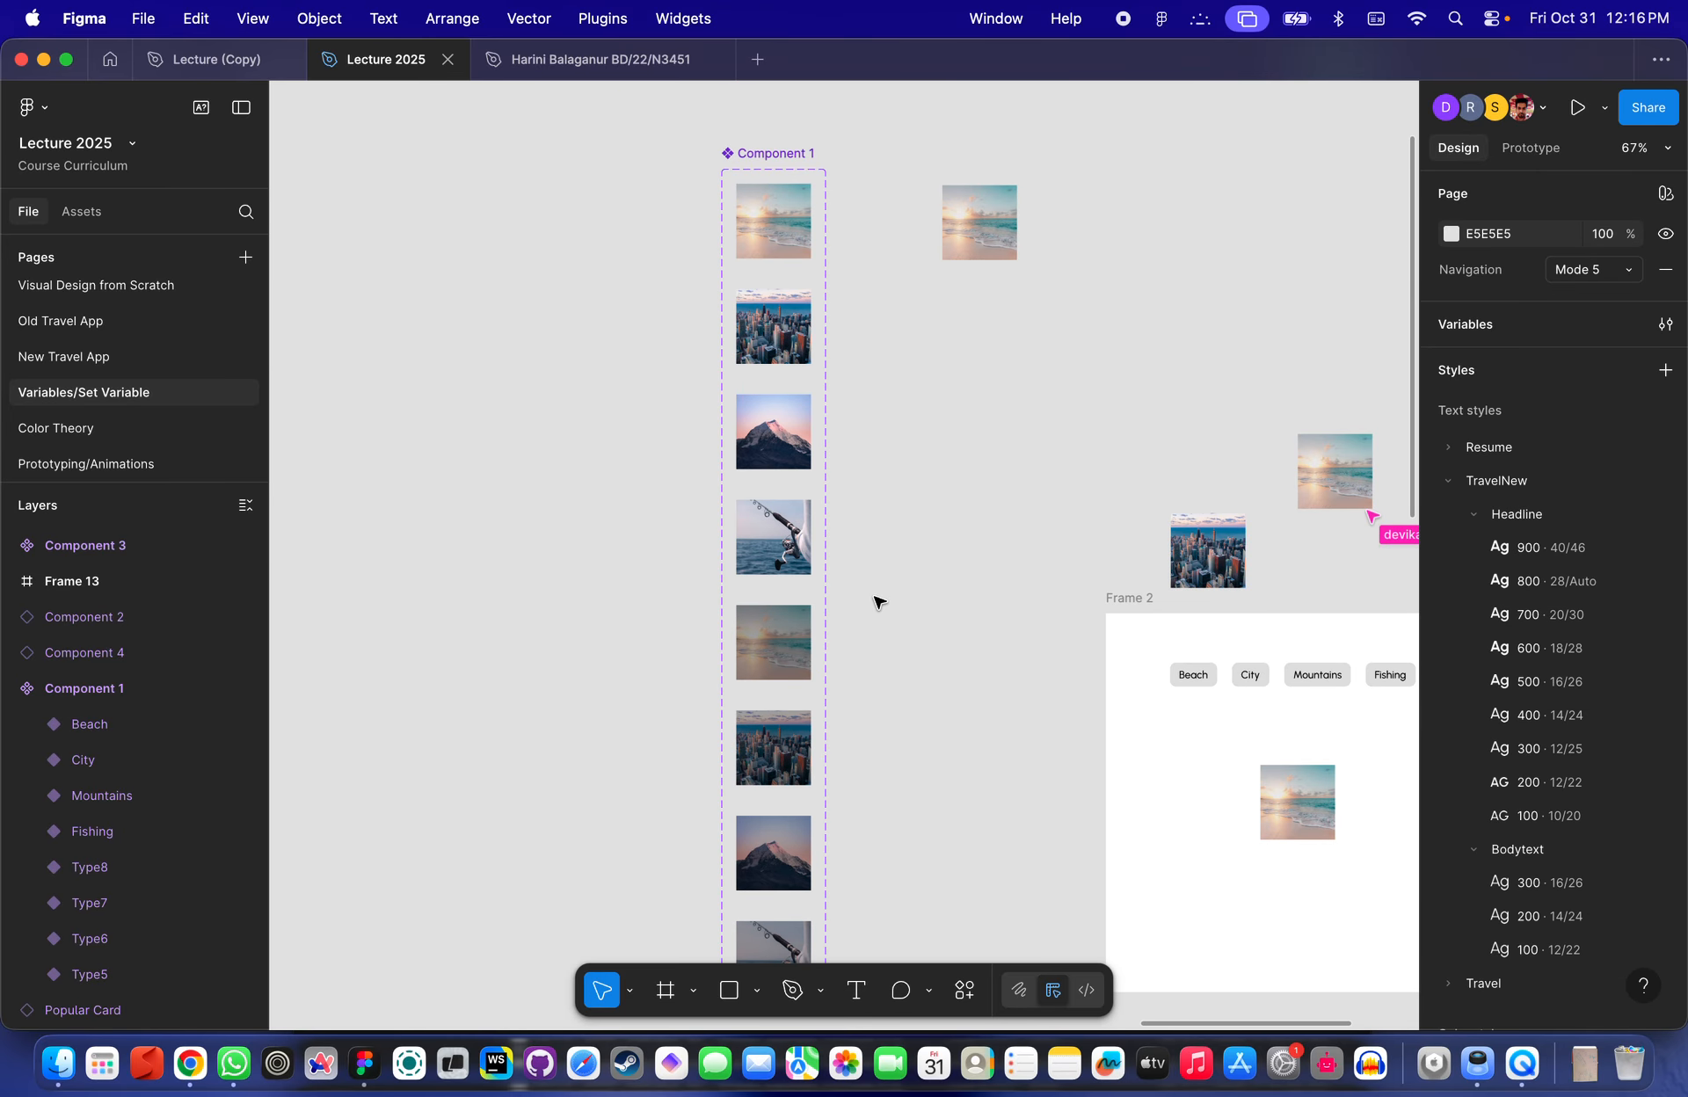
{"action": "scroll", "coordinate": [874, 602], "scroll_direction": "down", "scroll_amount": 2}
{"action": "left_click", "coordinate": [777, 246]}
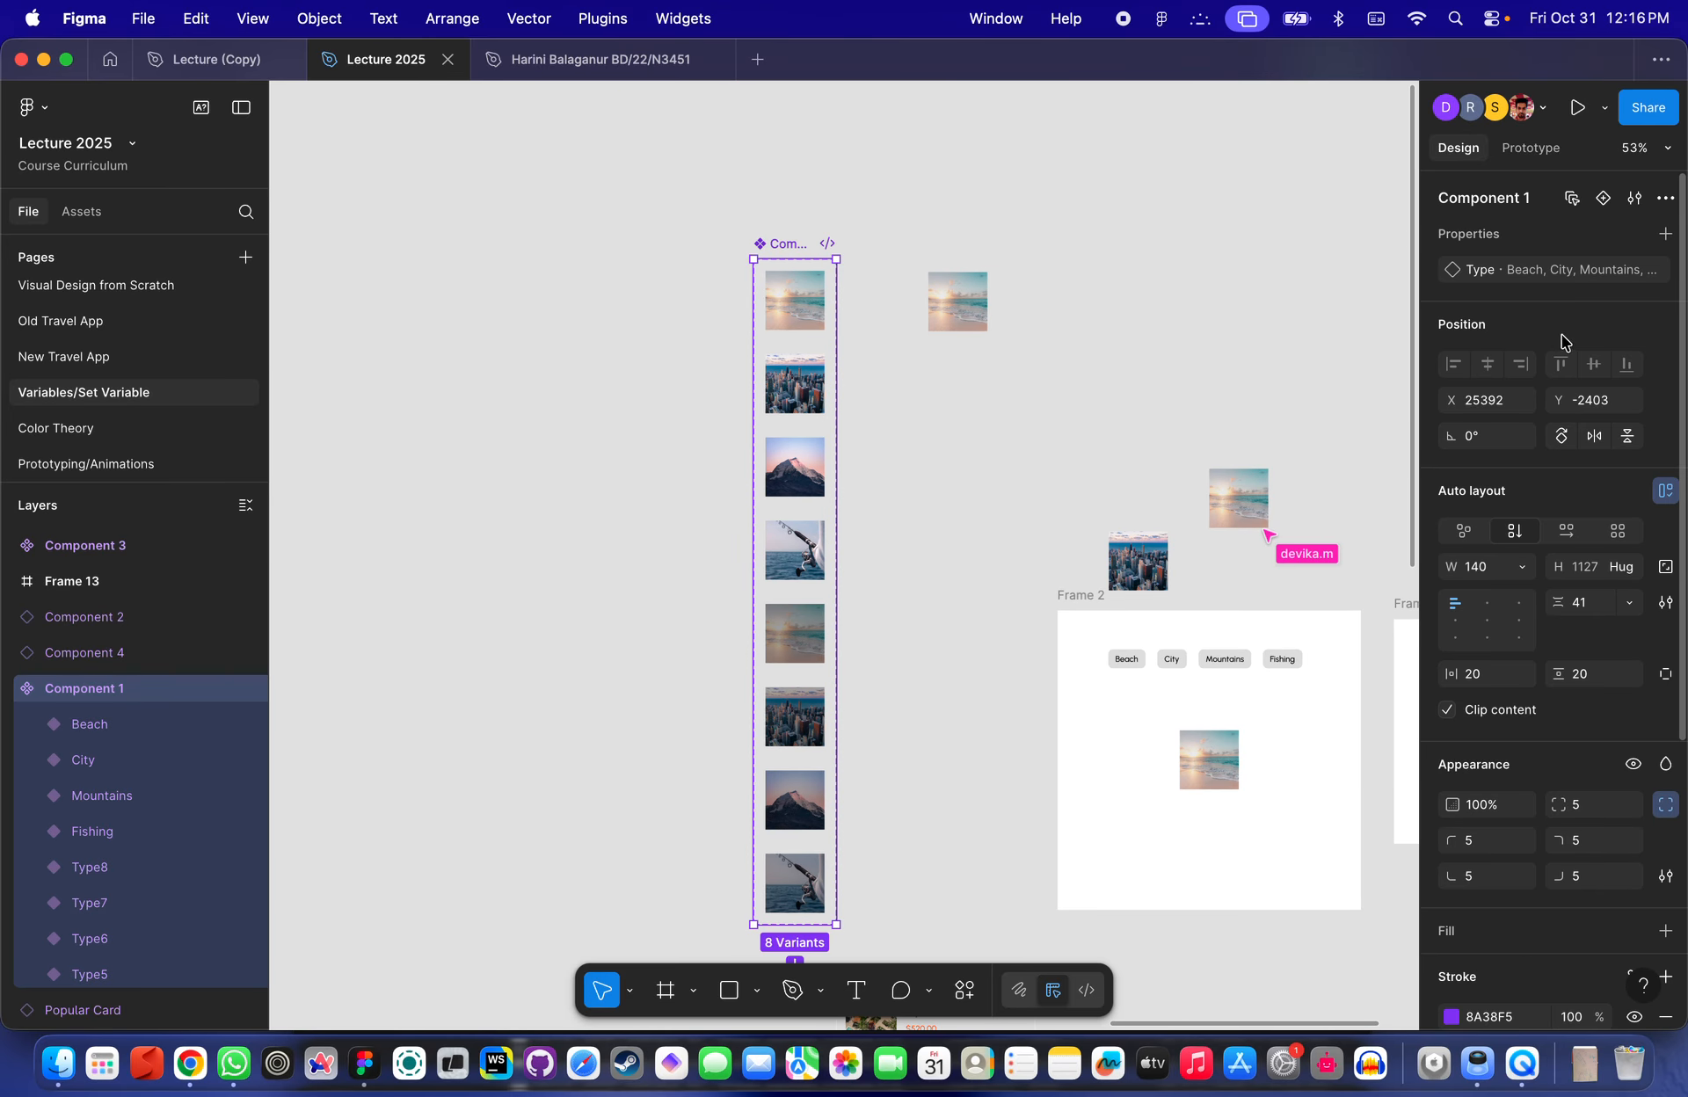
{"action": "left_click", "coordinate": [1665, 233]}
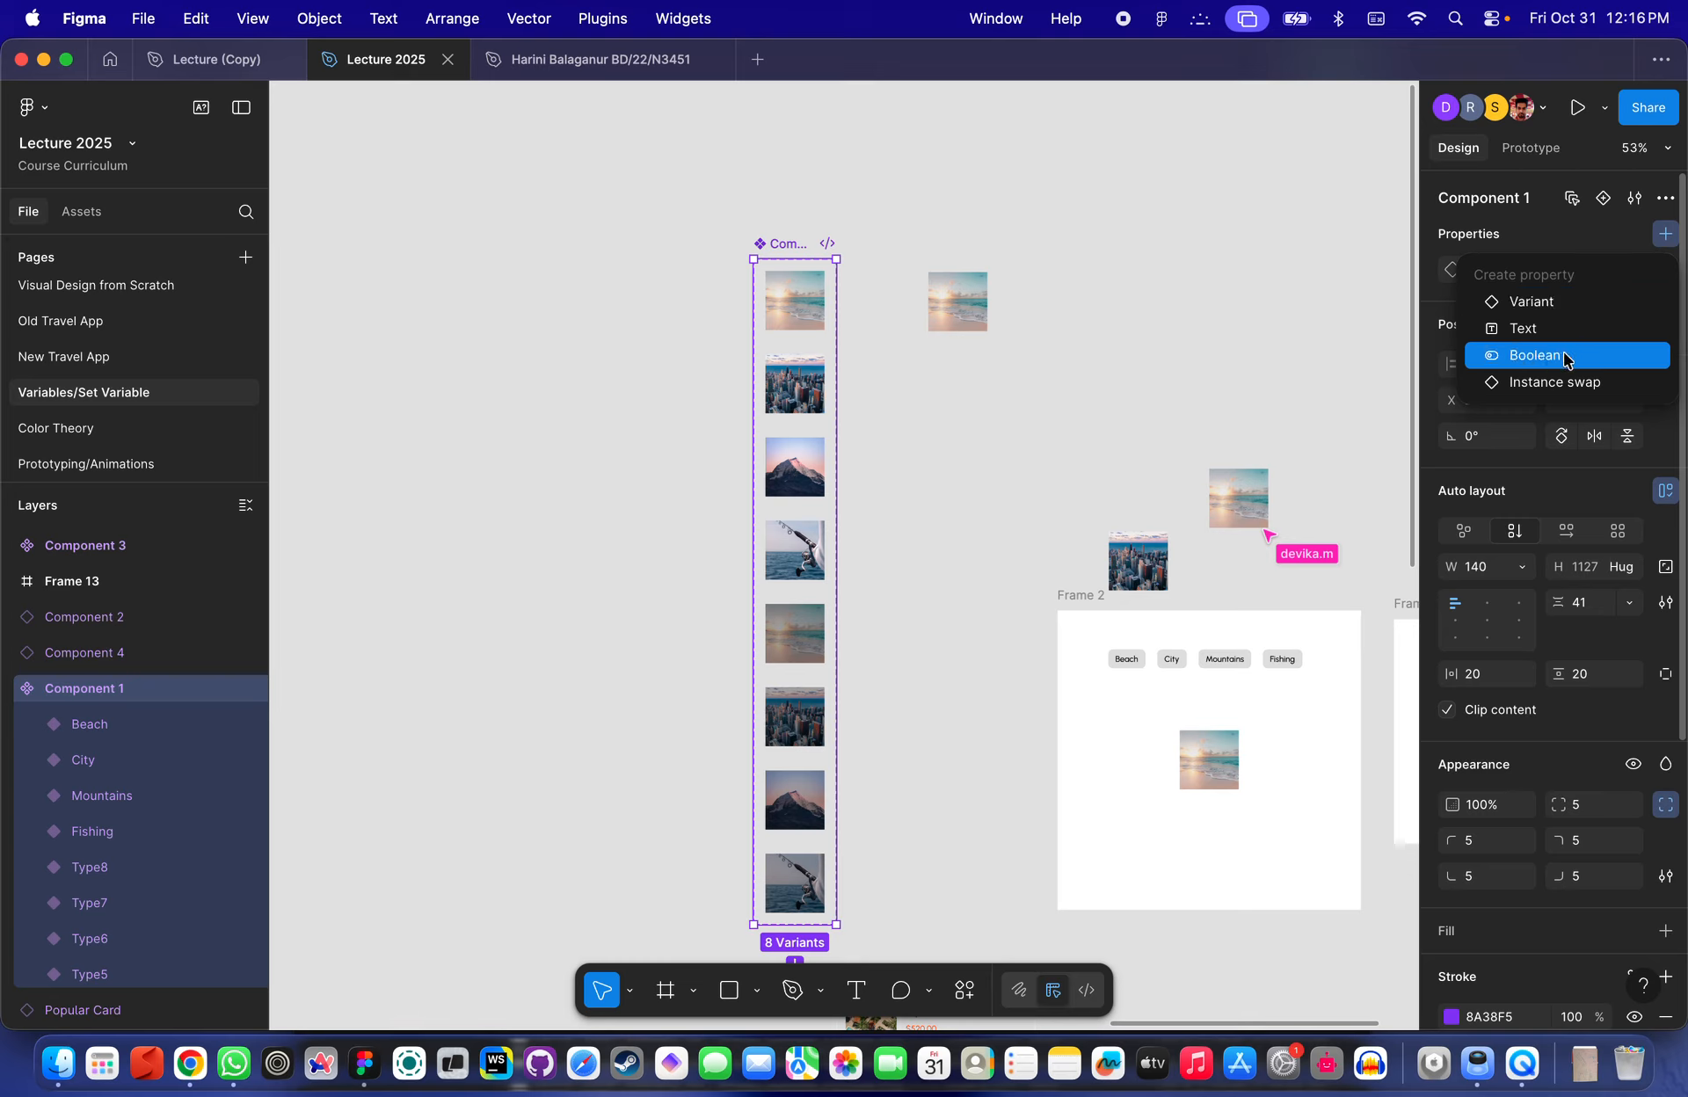
{"action": "left_click", "coordinate": [1527, 301]}
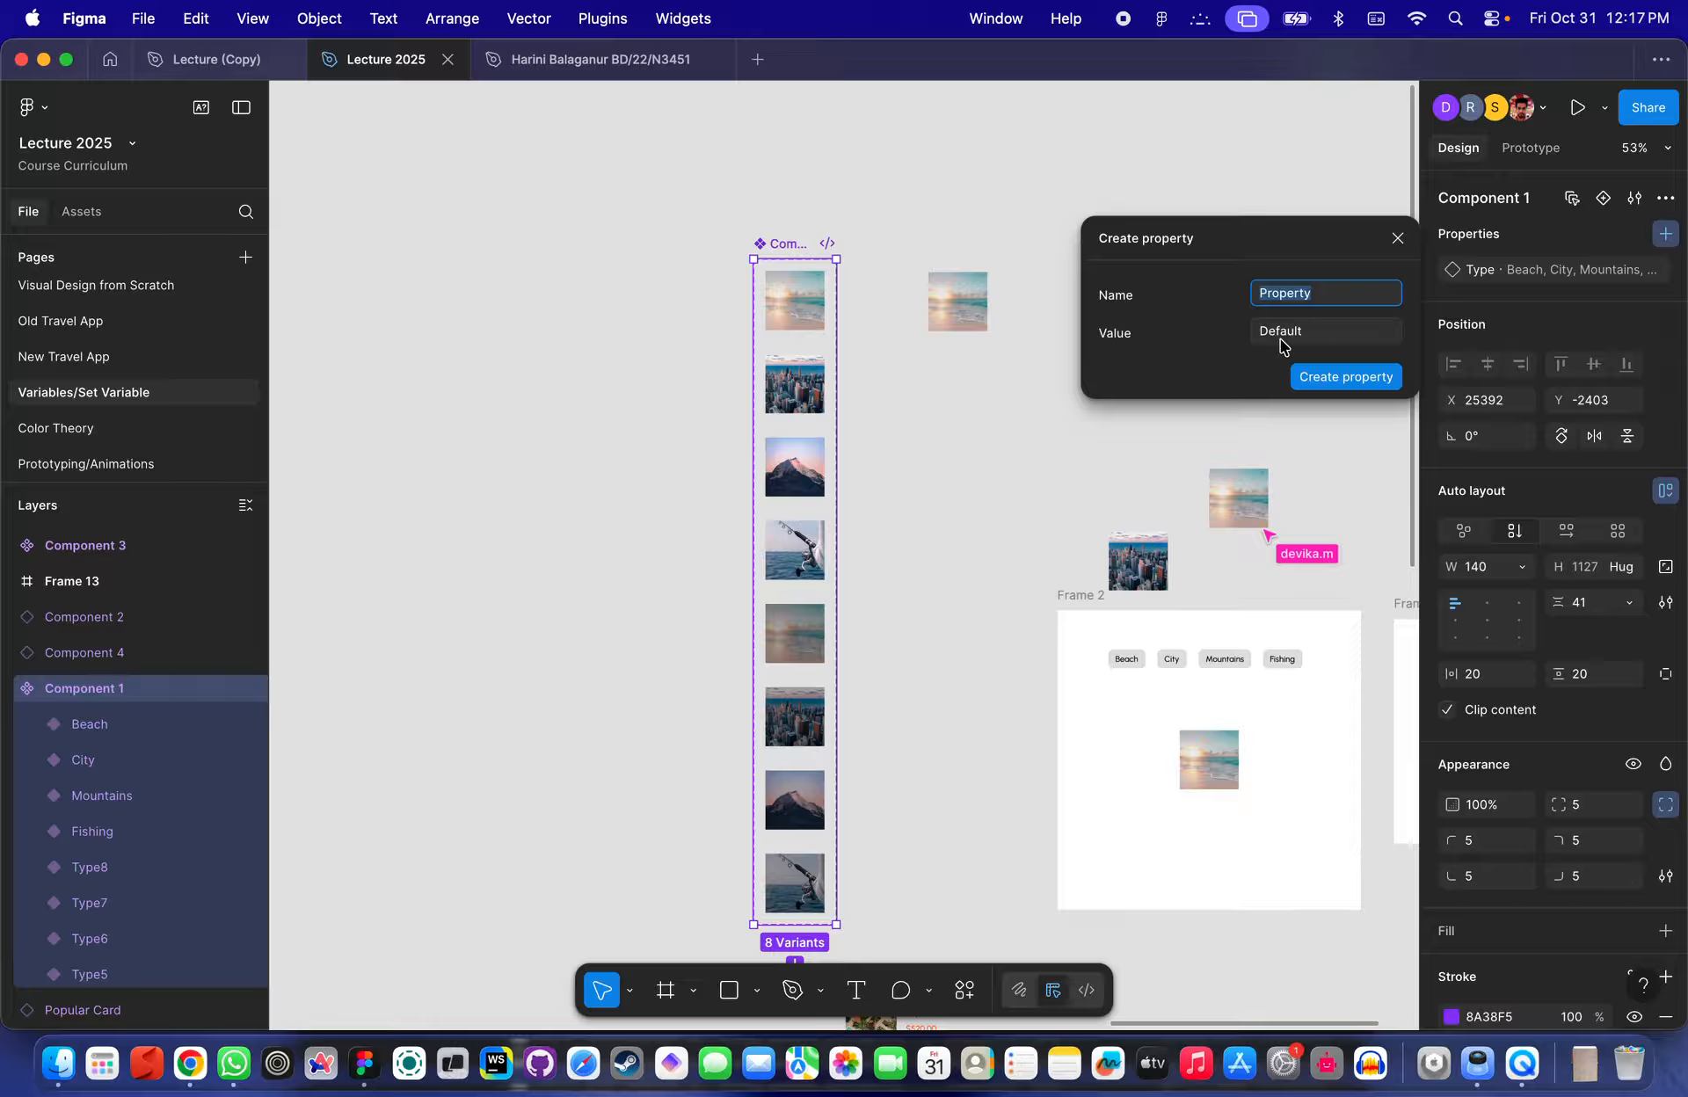
{"action": "double_click", "coordinate": [1313, 292]}
{"action": "type", "text": "DArk"}
{"action": "double_click", "coordinate": [1294, 340]}
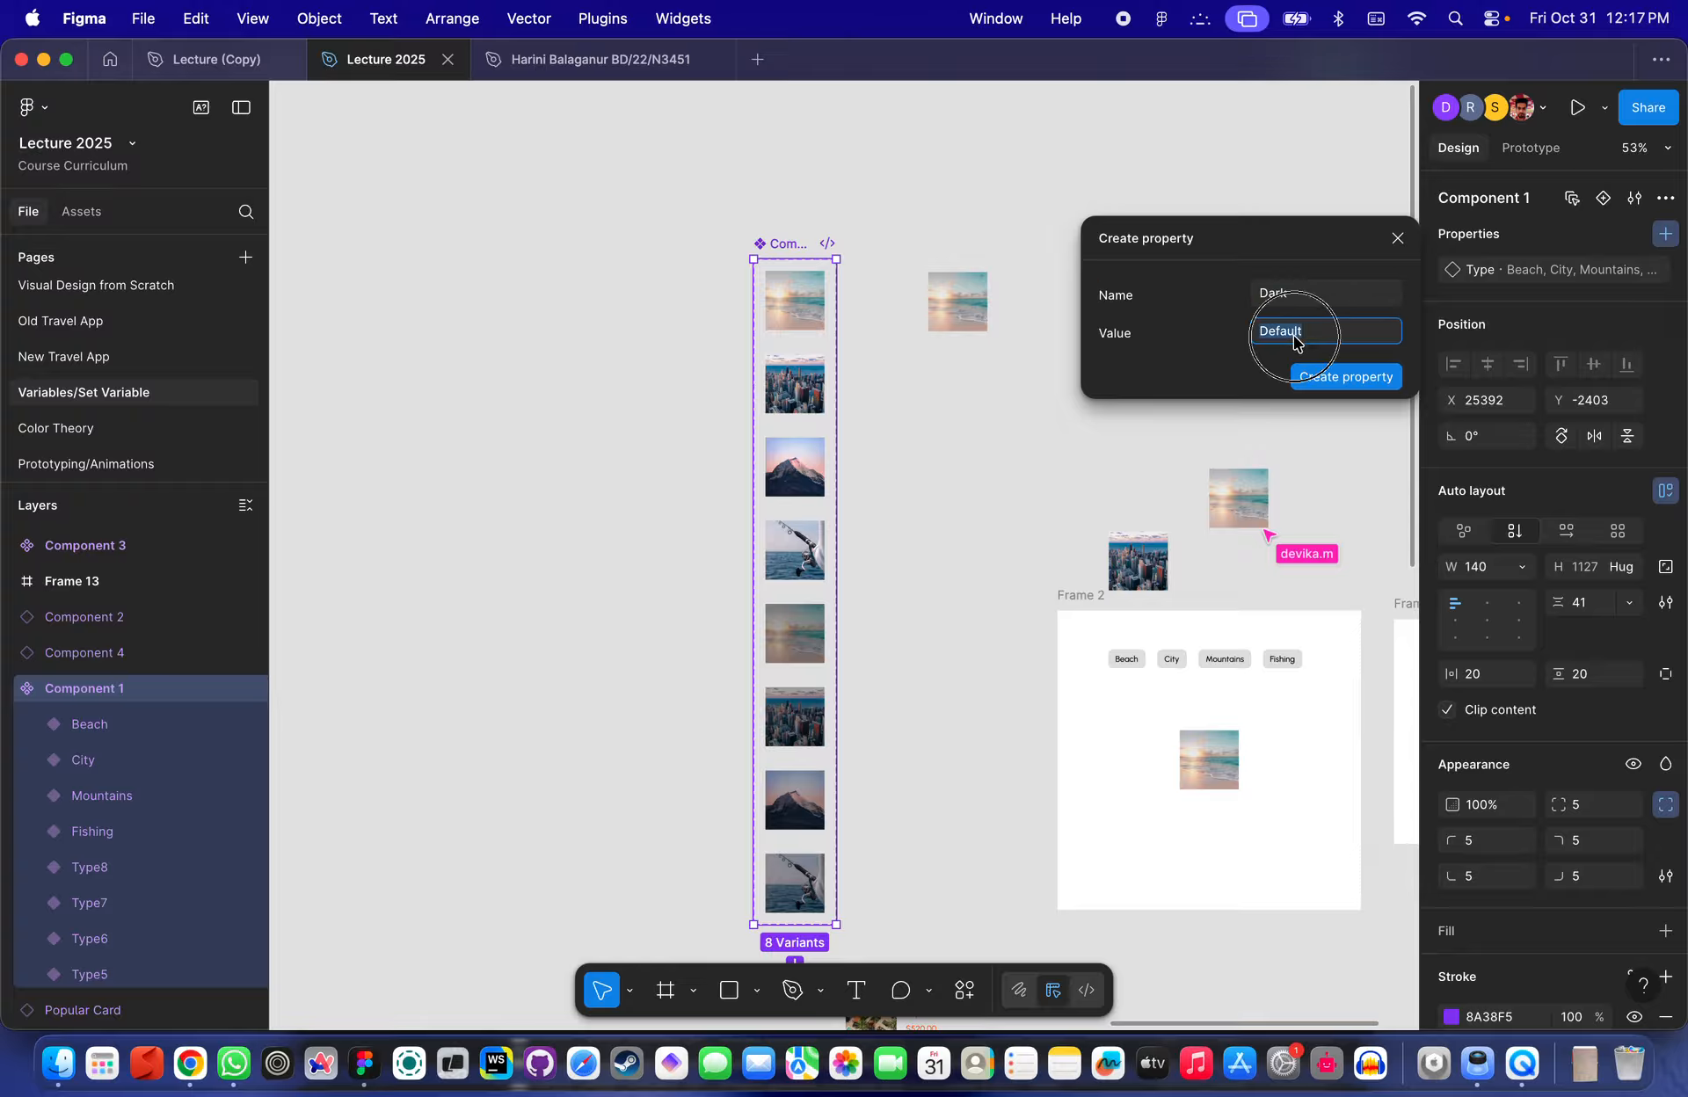
{"action": "type", "text": "True"}
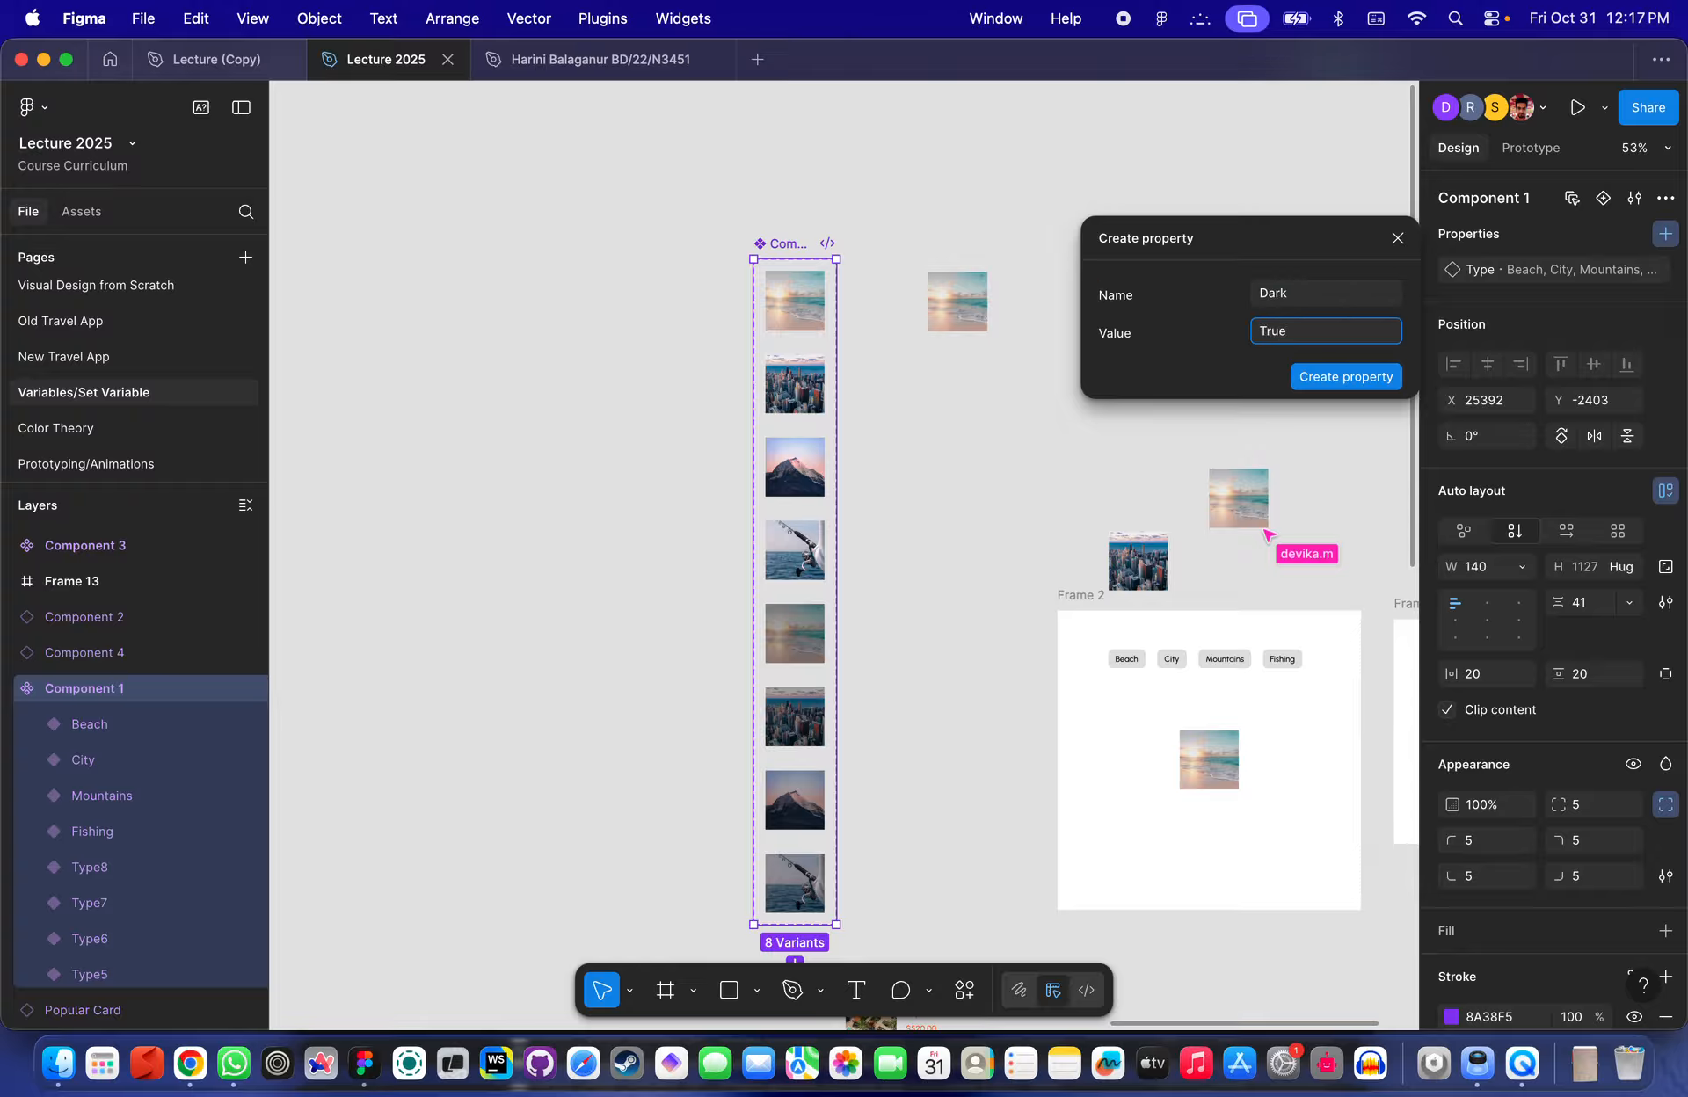
{"action": "key", "text": "Return"}
- Inspect the Beach, Mountains and Fishing variants' Type and Dark values
{"action": "left_click", "coordinate": [818, 455]}
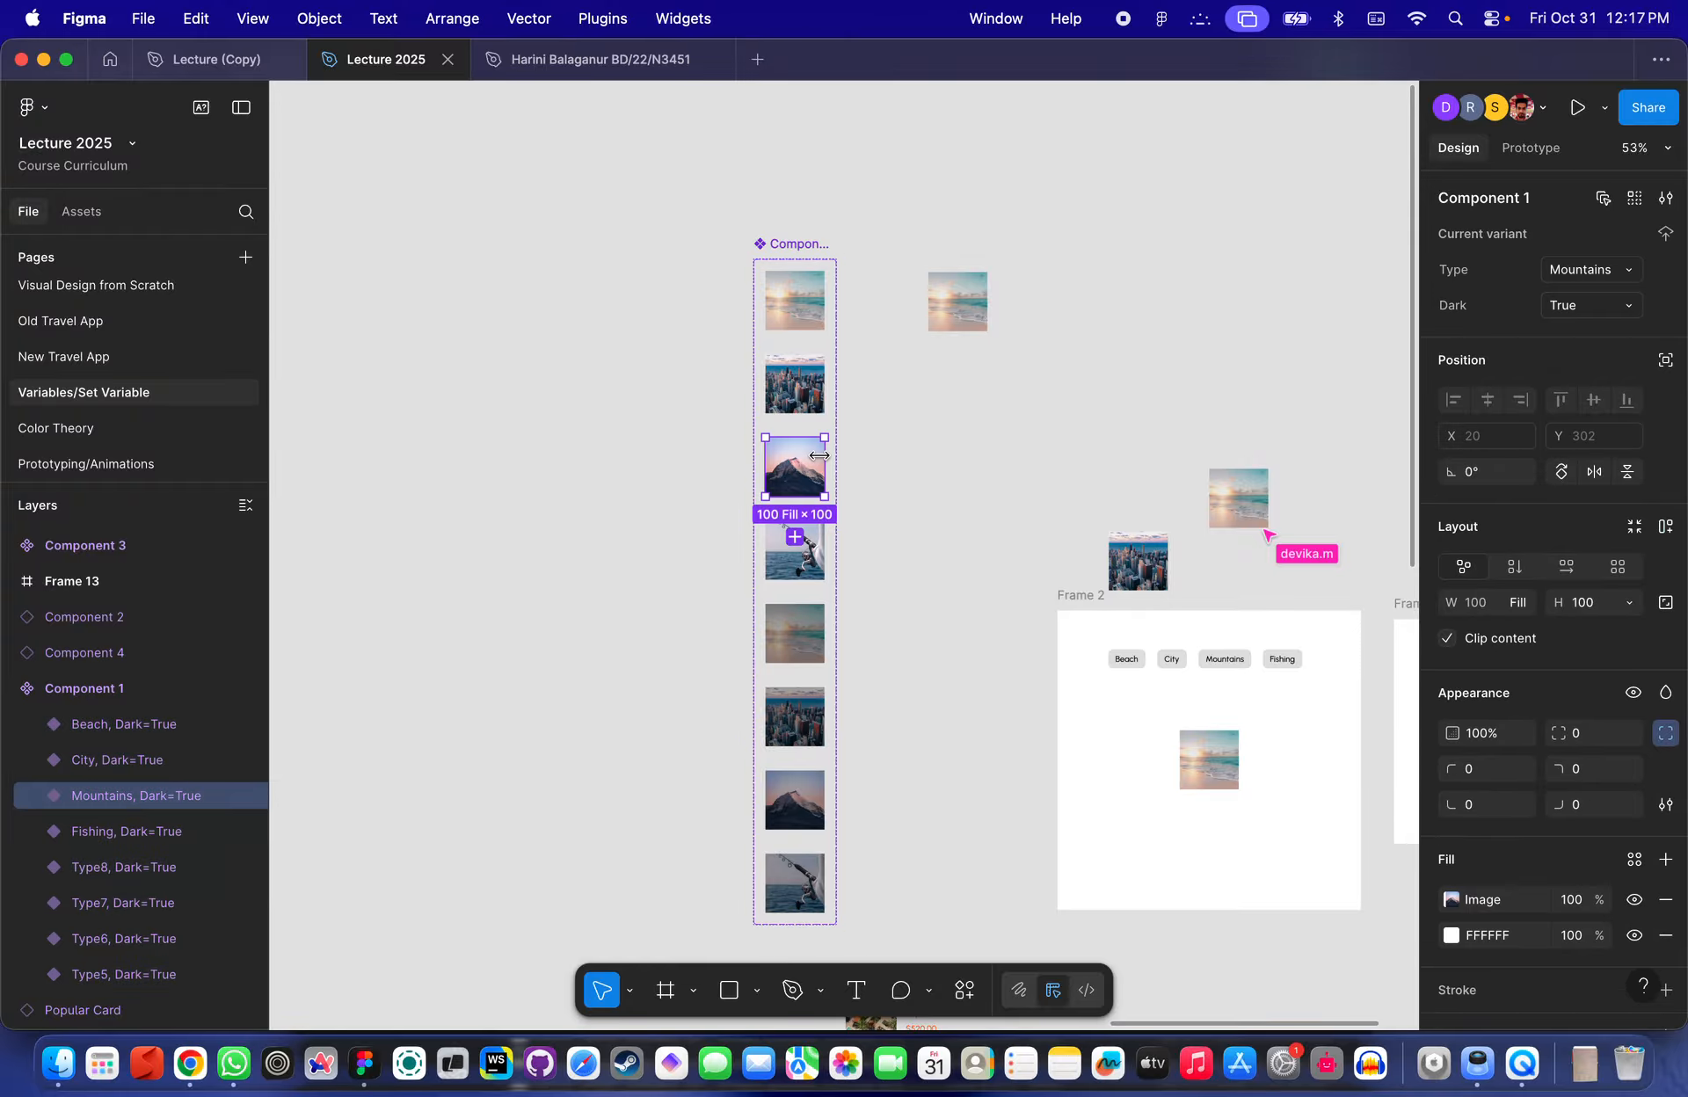
{"action": "left_click", "coordinate": [851, 349]}
{"action": "left_click", "coordinate": [794, 245]}
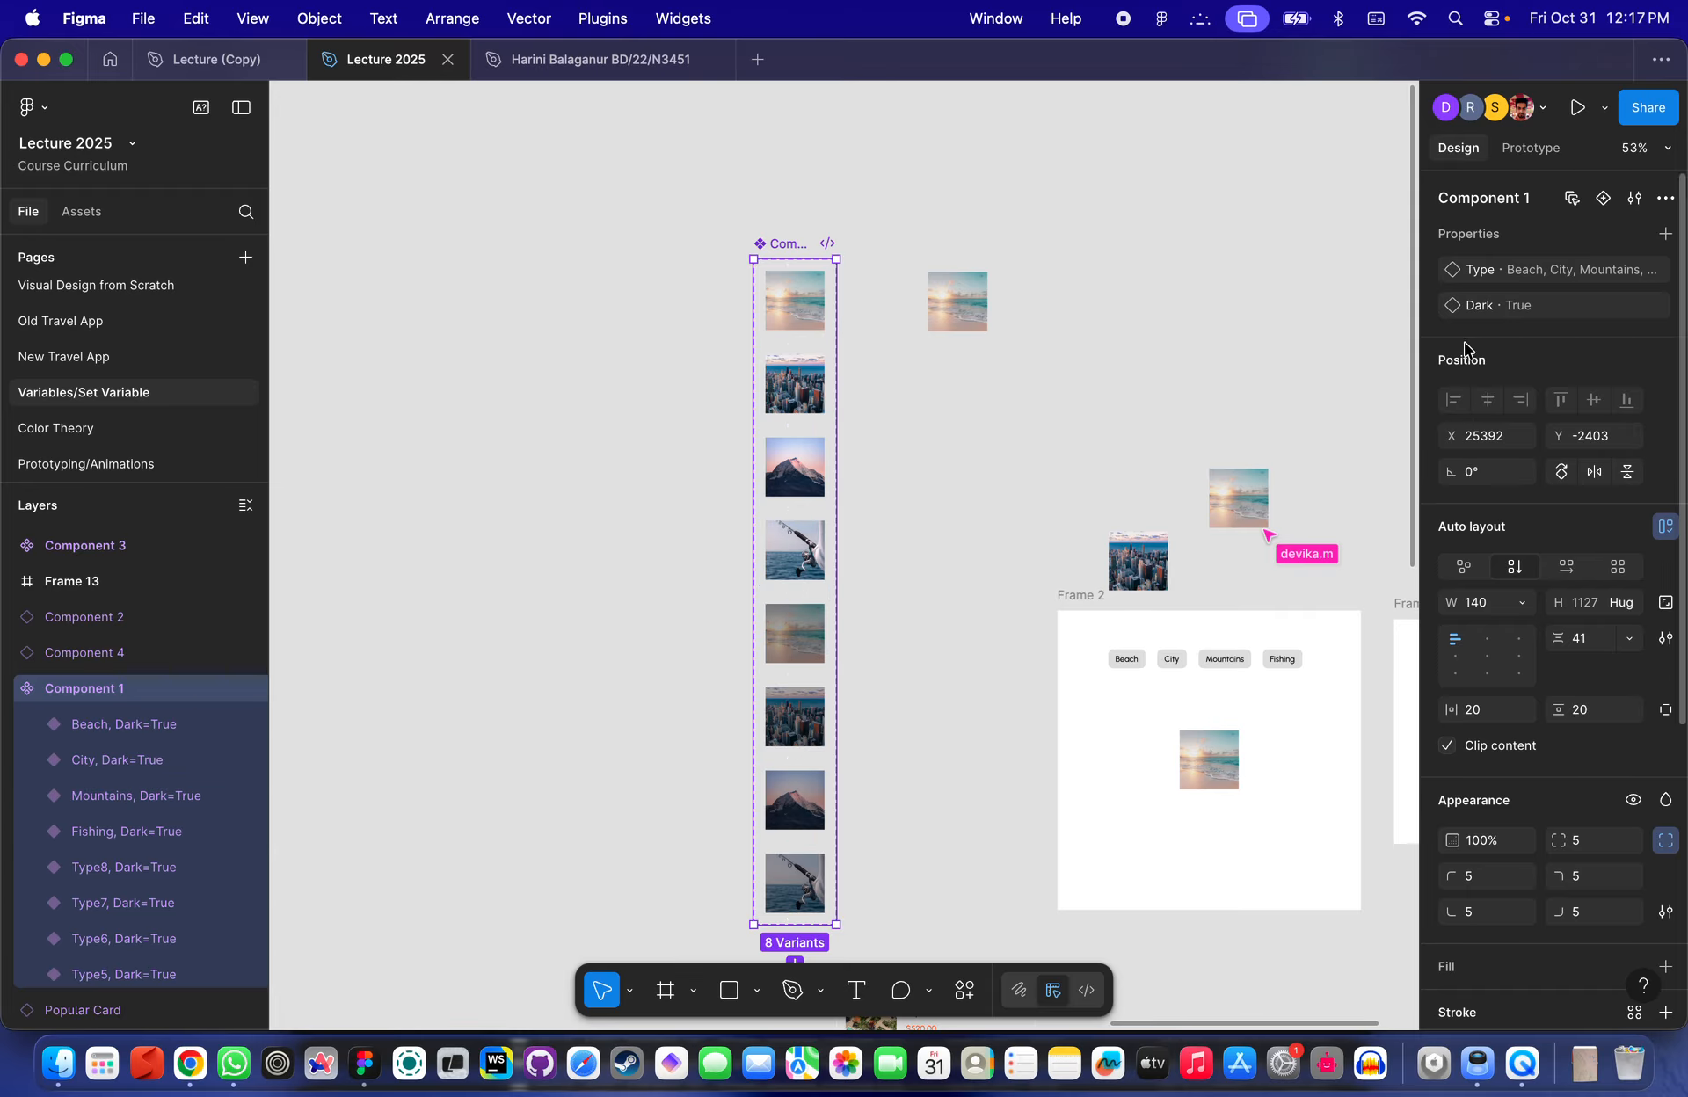
{"action": "left_click", "coordinate": [795, 317]}
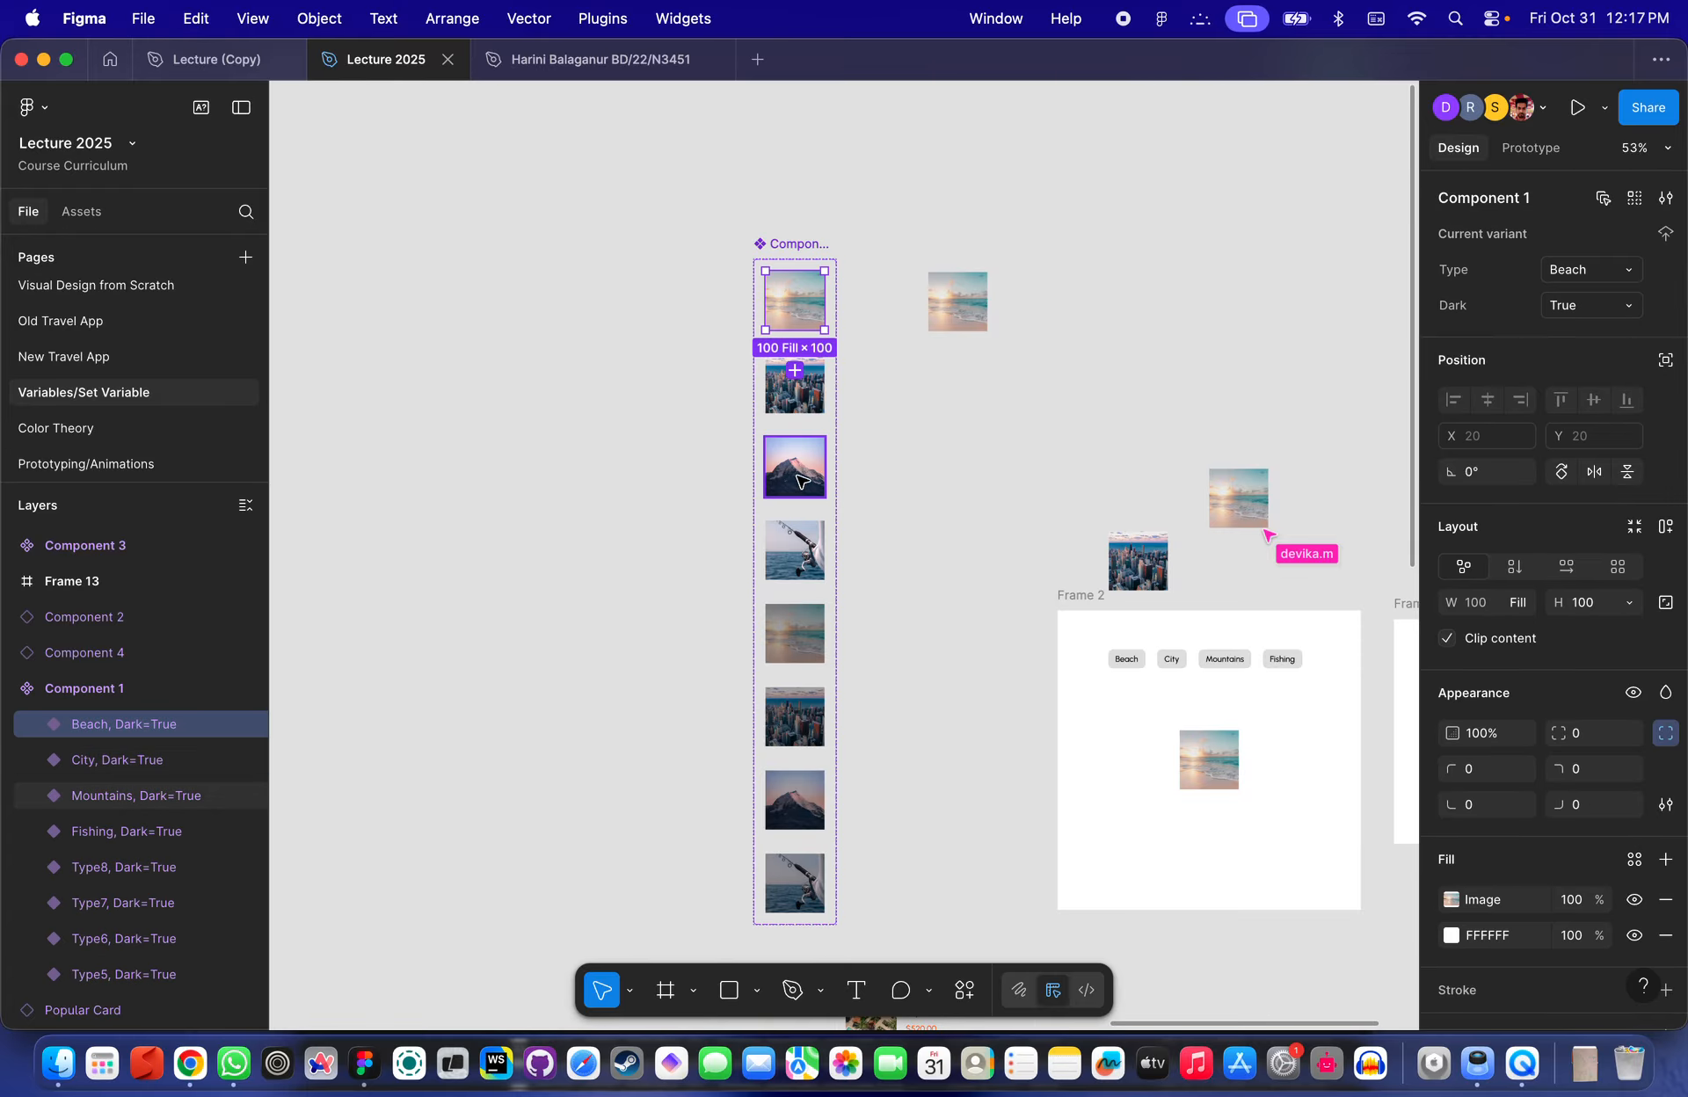
{"action": "left_click", "coordinate": [802, 482]}
{"action": "left_click", "coordinate": [794, 537]}
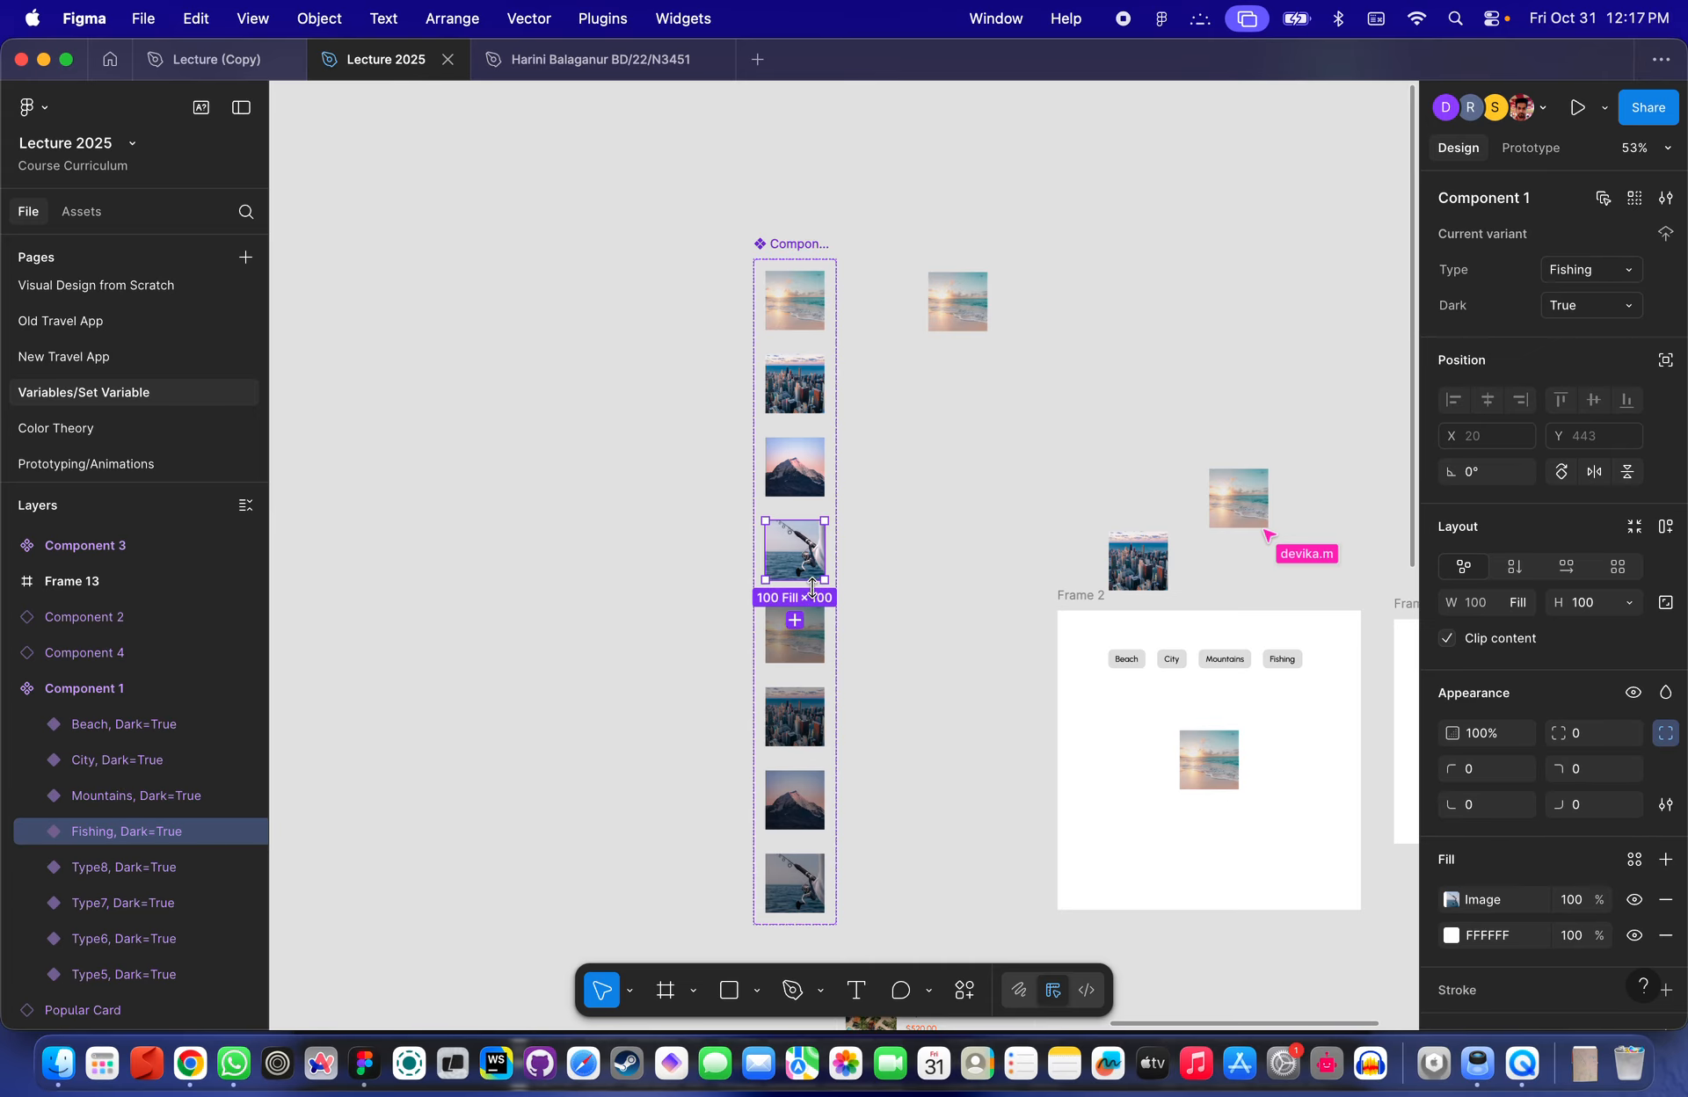
- Select the four copied variants and set their Dark property to False
{"action": "scroll", "coordinate": [814, 602], "scroll_direction": "down", "scroll_amount": 3}
{"action": "left_click", "coordinate": [807, 540]}
{"action": "left_click", "coordinate": [807, 517]}
{"action": "left_click", "coordinate": [810, 607], "text": "shift"}
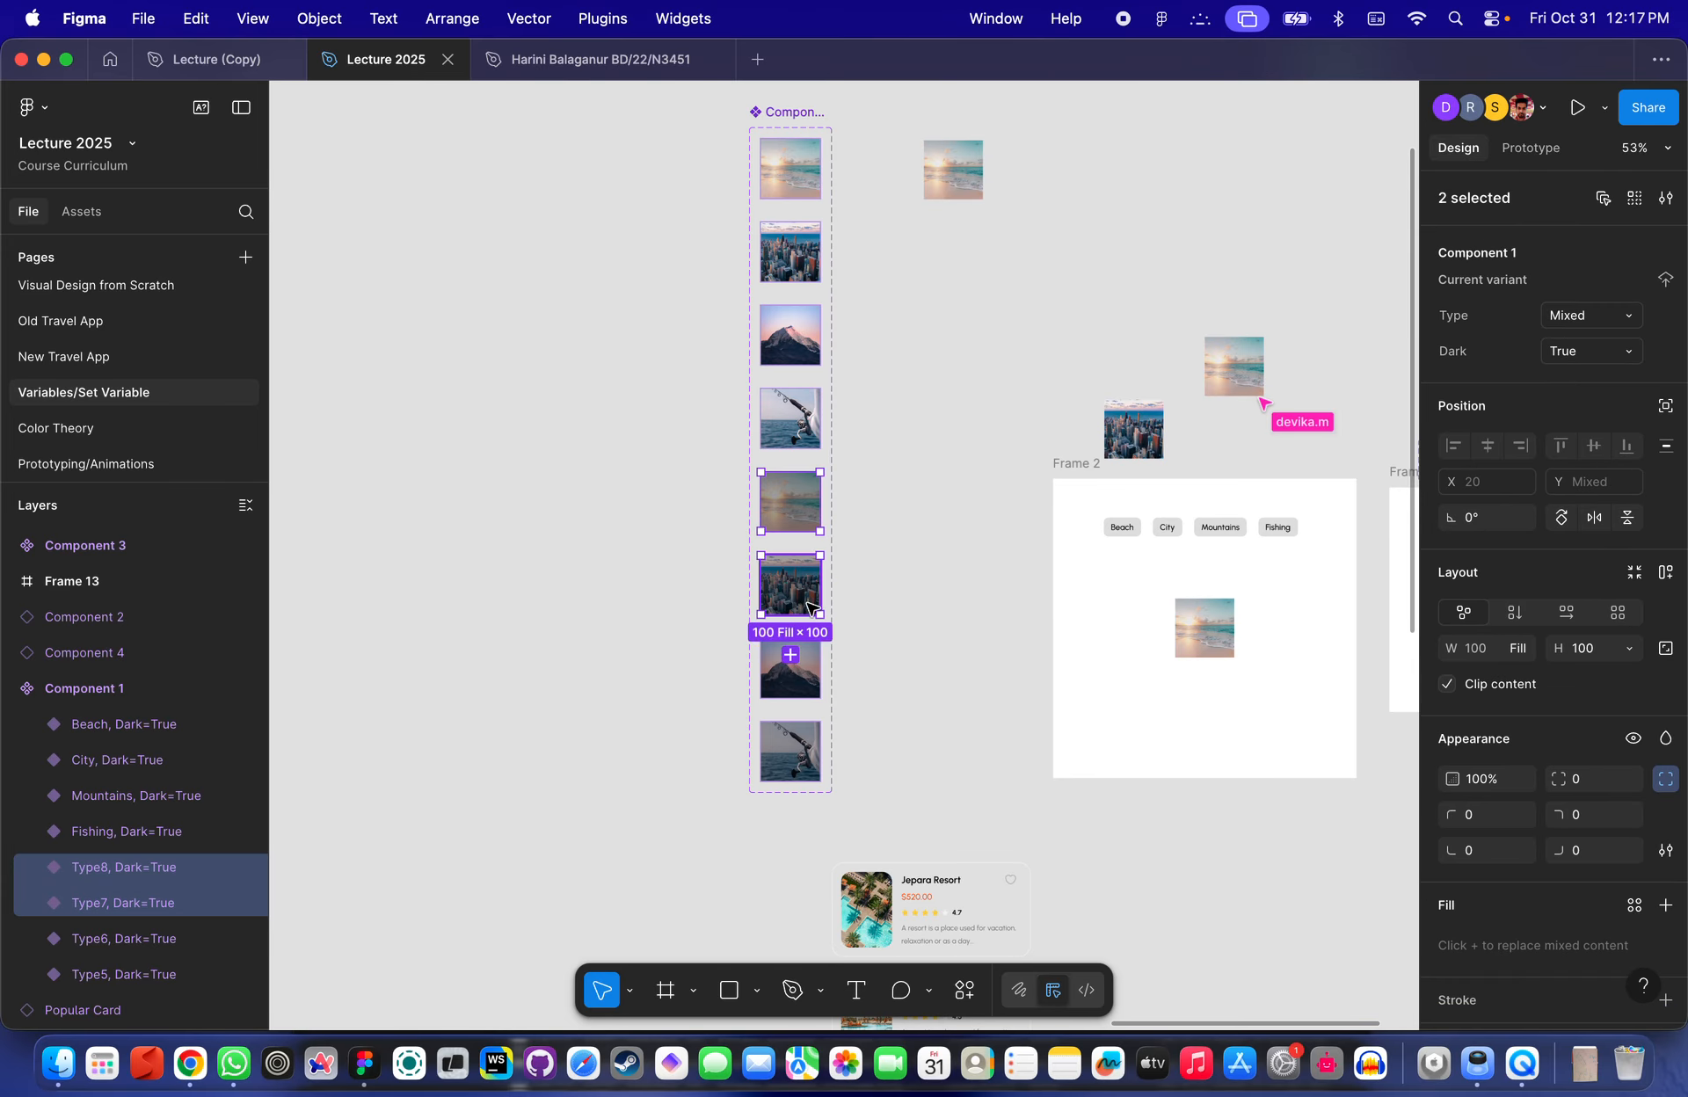
{"action": "left_click", "coordinate": [791, 668], "text": "shift"}
{"action": "left_click", "coordinate": [791, 751], "text": "shift"}
{"action": "left_click", "coordinate": [1579, 356]}
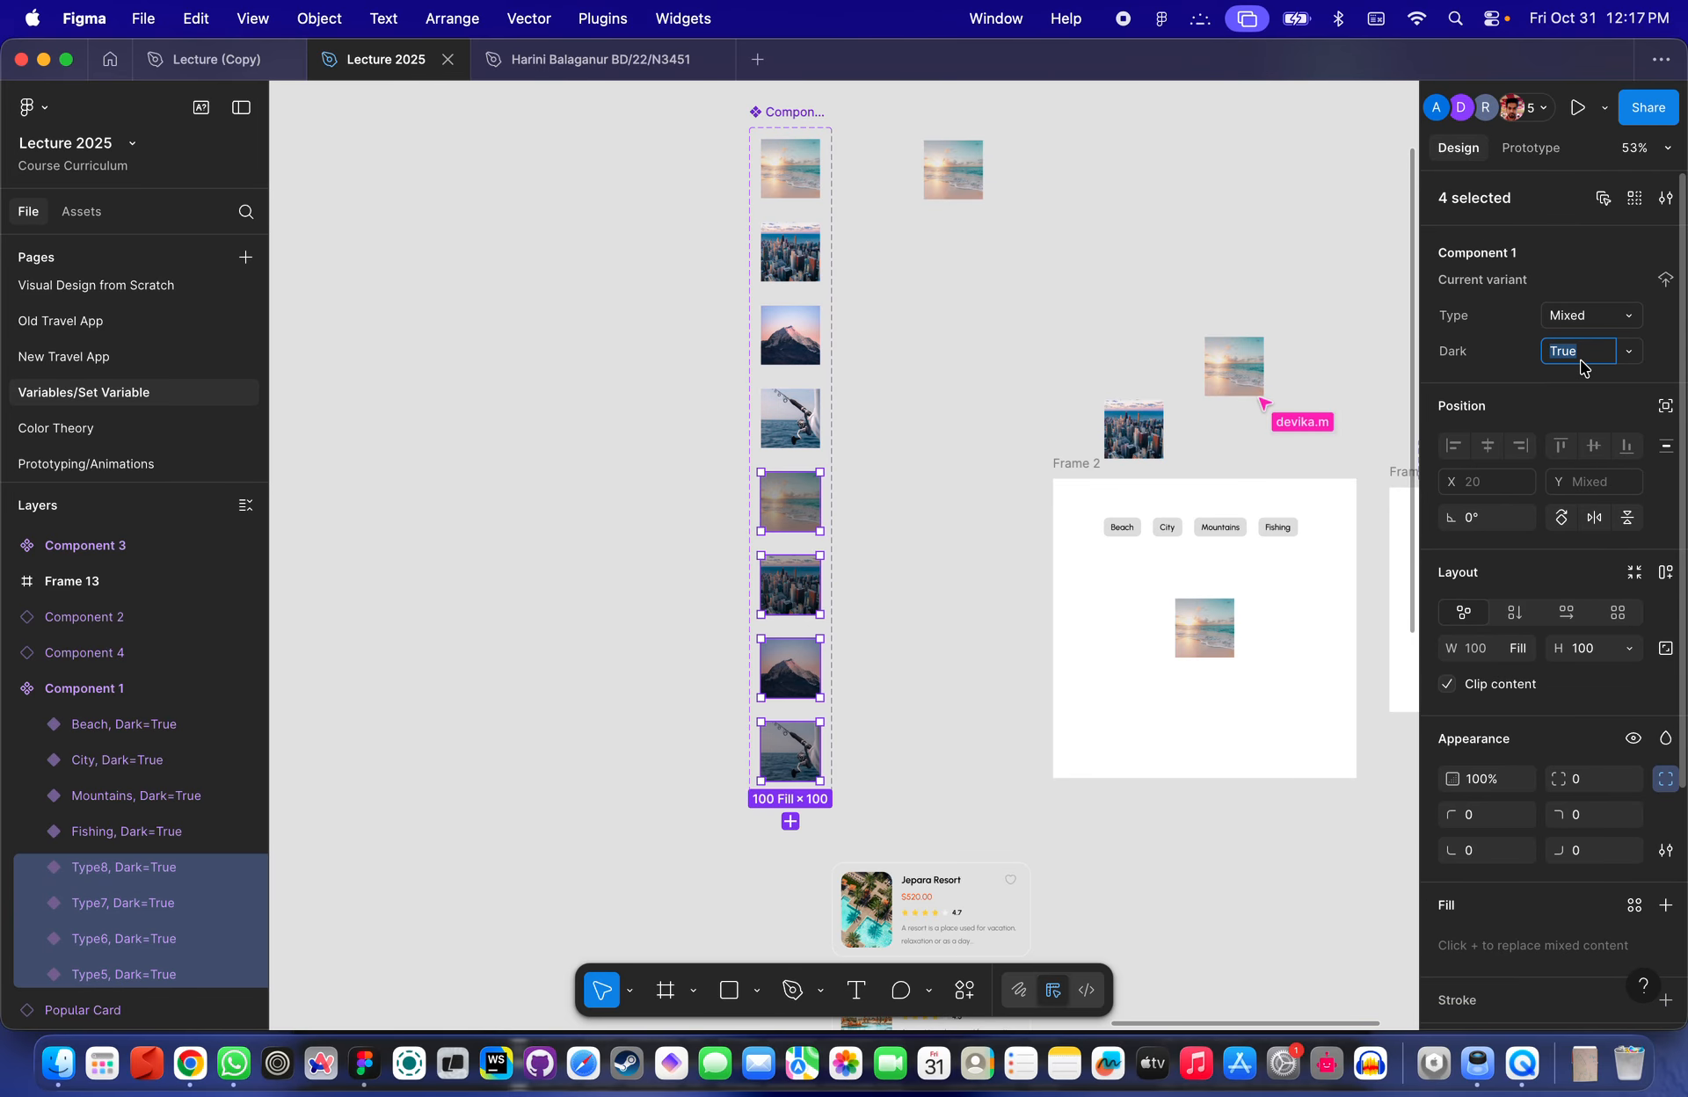
{"action": "type", "text": "FA"}
{"action": "key", "text": "BackSpace"}
{"action": "type", "text": "alse"}
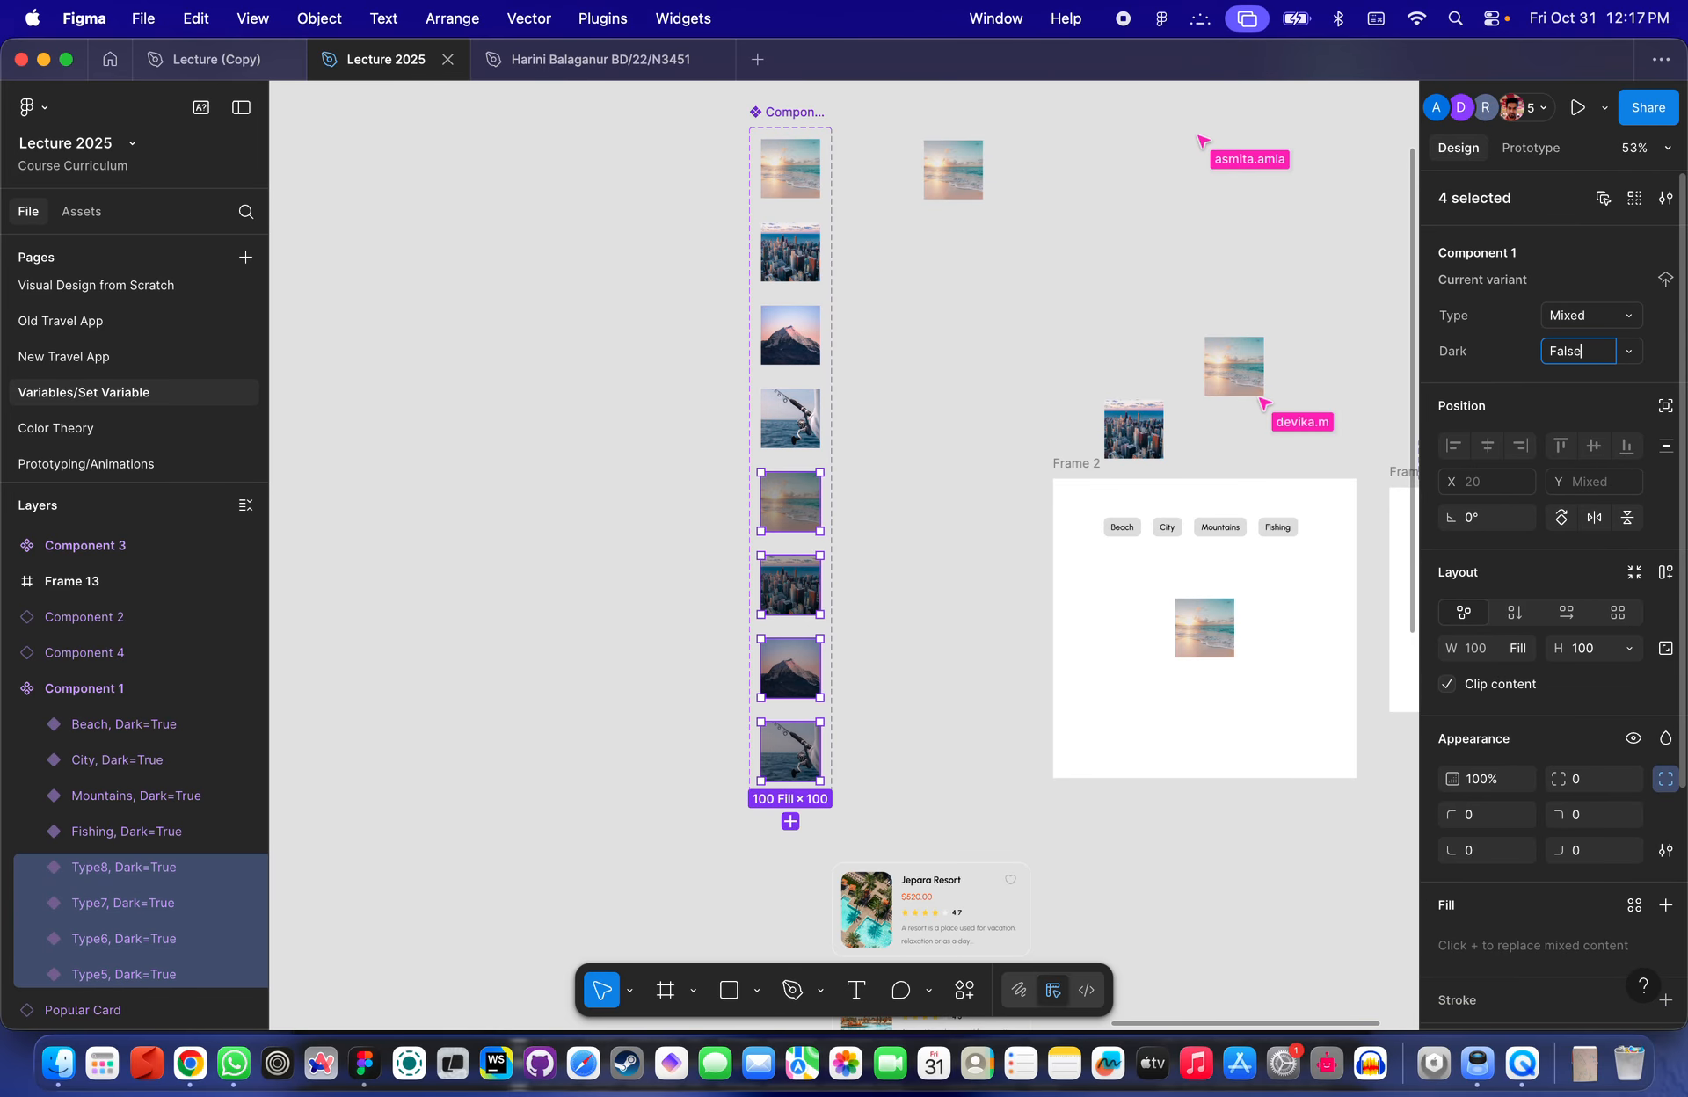
{"action": "key", "text": "Return"}
- Delete the loose image instance and drag a new Component 1 instance out of the Beach variant
{"action": "left_click", "coordinate": [987, 387]}
{"action": "scroll", "coordinate": [991, 392], "scroll_direction": "down", "scroll_amount": 3}
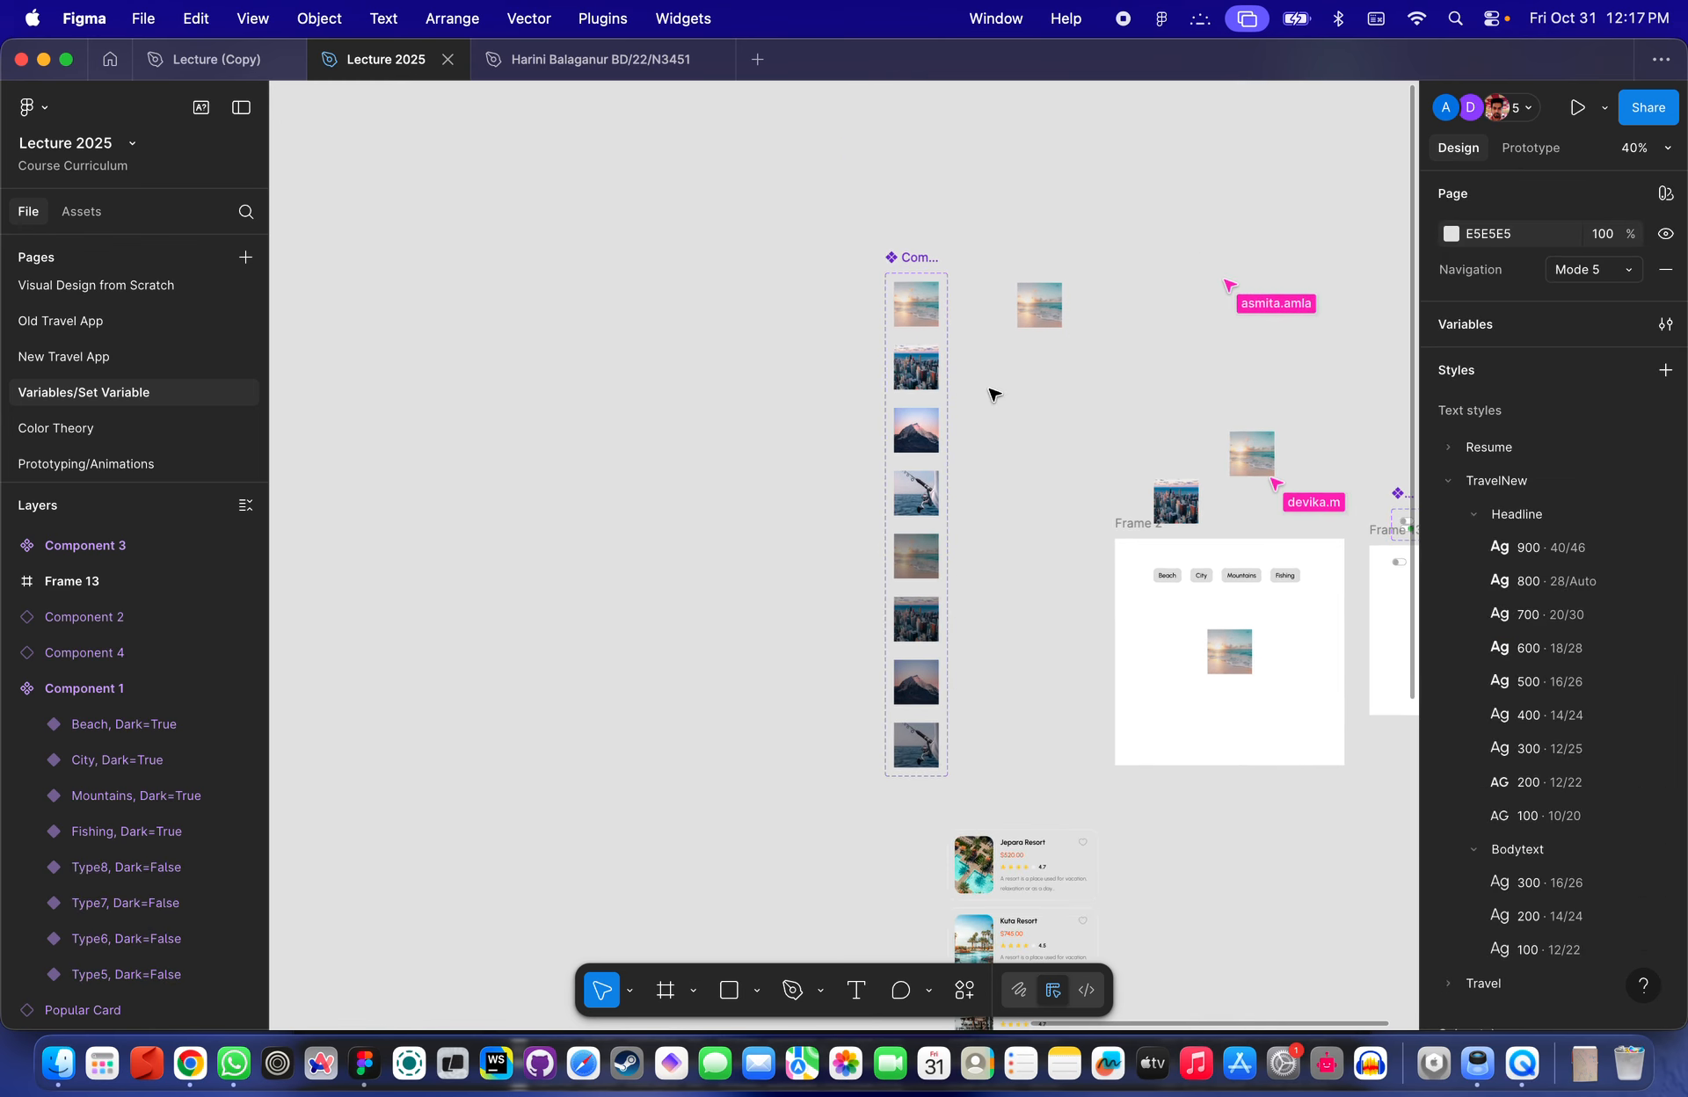
{"action": "left_click", "coordinate": [1038, 306]}
{"action": "key", "text": "Delete"}
{"action": "left_click", "coordinate": [929, 310]}
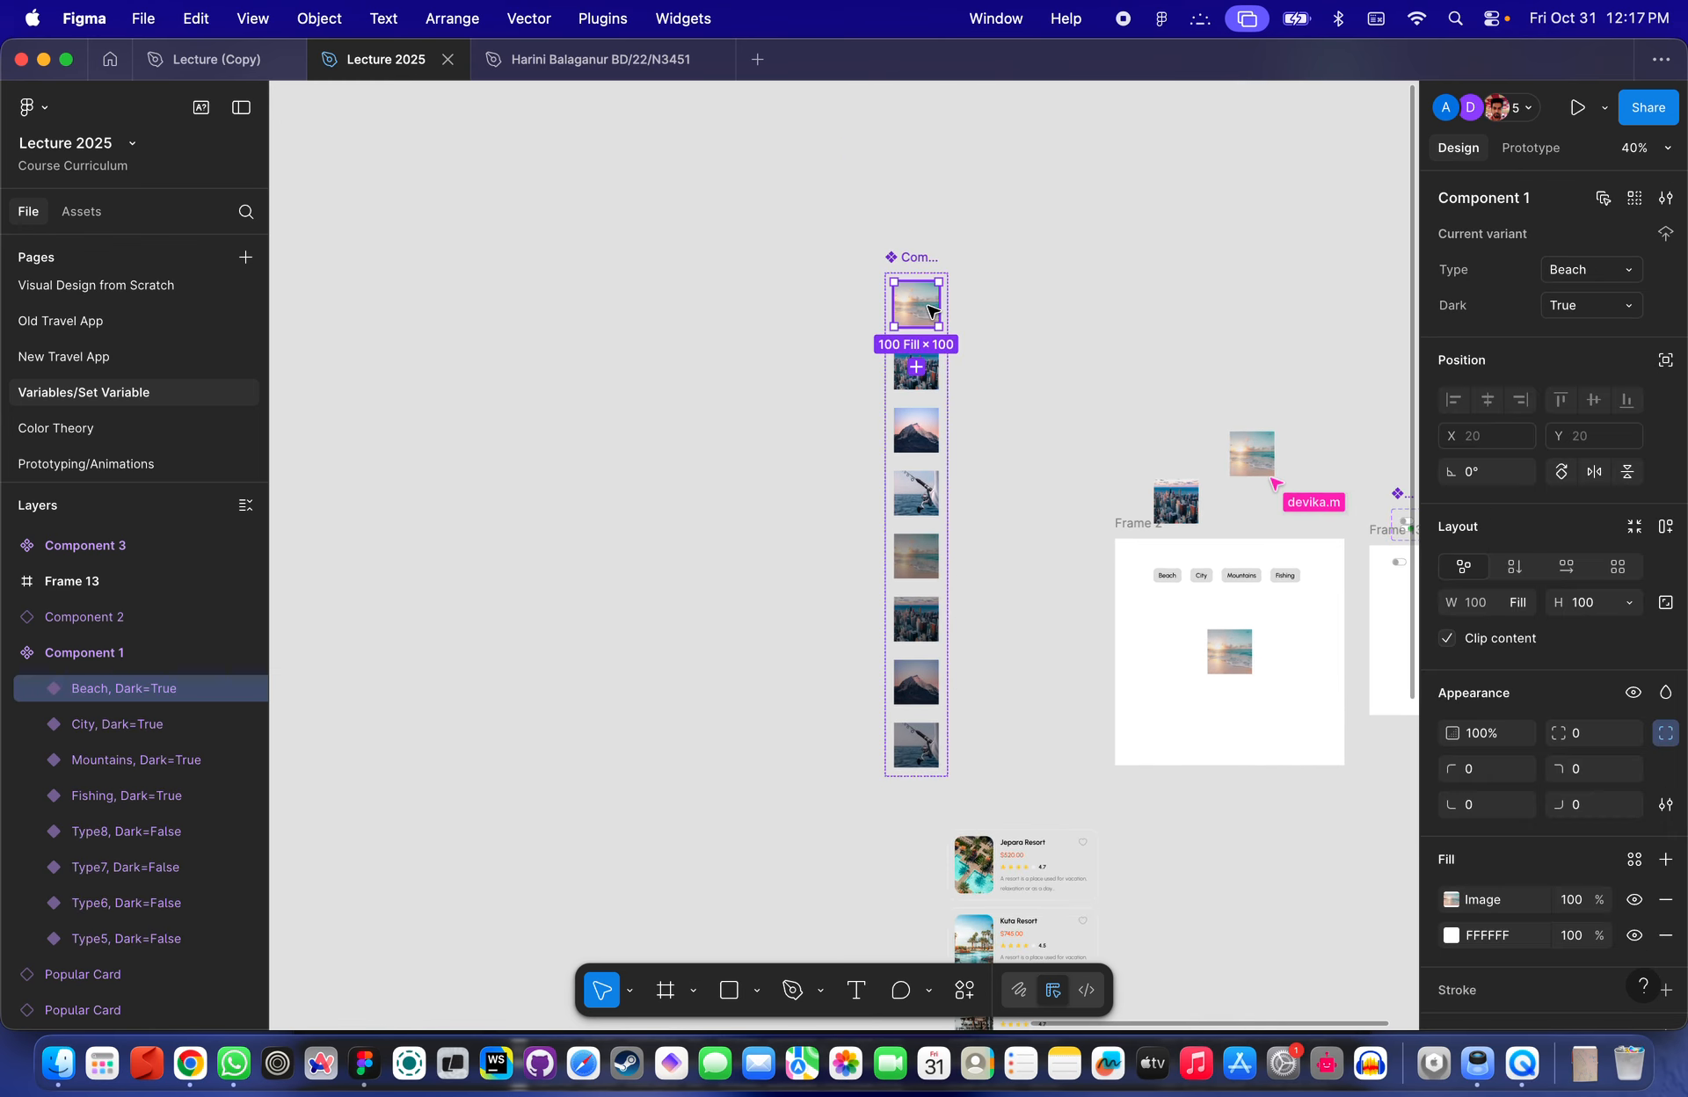
{"action": "left_click_drag", "start_coordinate": [929, 309], "coordinate": [1111, 325]}
- Toggle the instance's Dark property repeatedly to compare both image states
{"action": "scroll", "coordinate": [1051, 345], "scroll_direction": "up", "scroll_amount": 5}
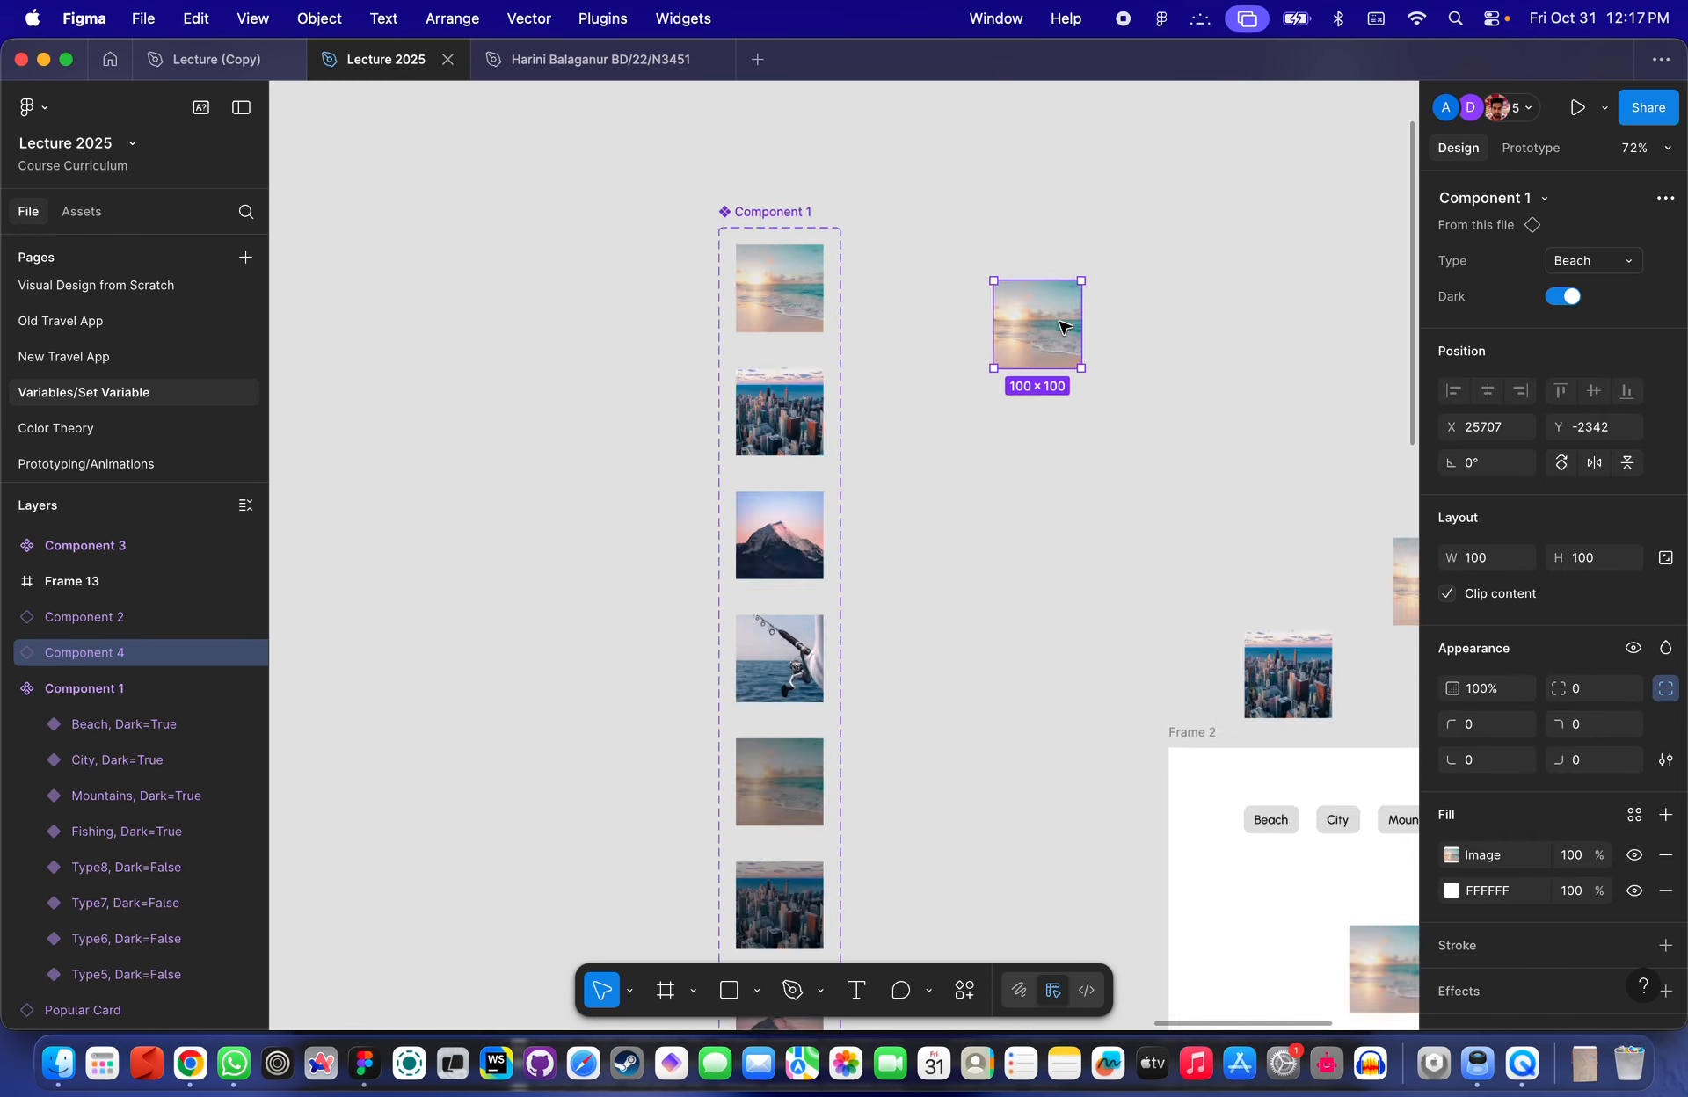
{"action": "scroll", "coordinate": [1049, 346], "scroll_direction": "up", "scroll_amount": 3}
{"action": "left_click", "coordinate": [1563, 296]}
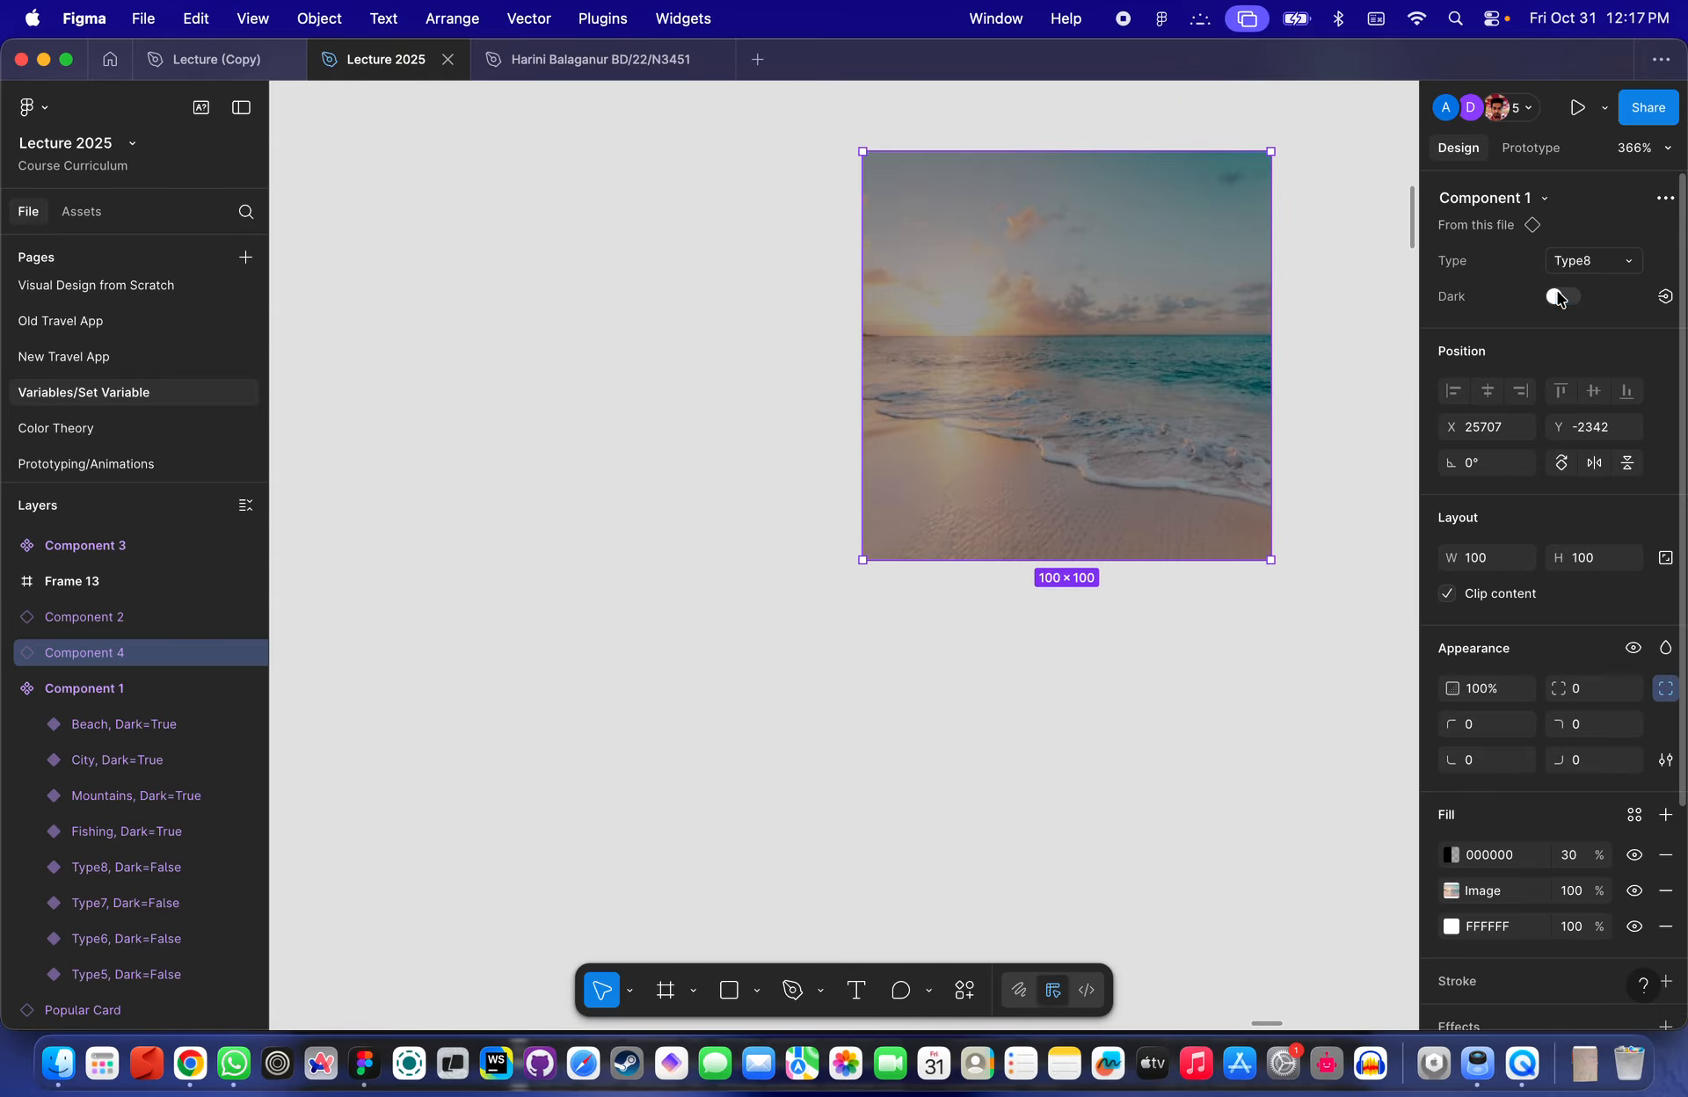
{"action": "left_click", "coordinate": [1563, 297]}
{"action": "left_click", "coordinate": [1563, 297]}
{"action": "left_click", "coordinate": [1563, 297]}
{"action": "left_click", "coordinate": [1562, 297]}
{"action": "left_click", "coordinate": [1562, 297]}
{"action": "left_click", "coordinate": [1563, 297]}
{"action": "left_click", "coordinate": [1562, 297]}
- Rename the darkened Beach copy's Type value to Beach
{"action": "scroll", "coordinate": [735, 305], "scroll_direction": "down", "scroll_amount": 5}
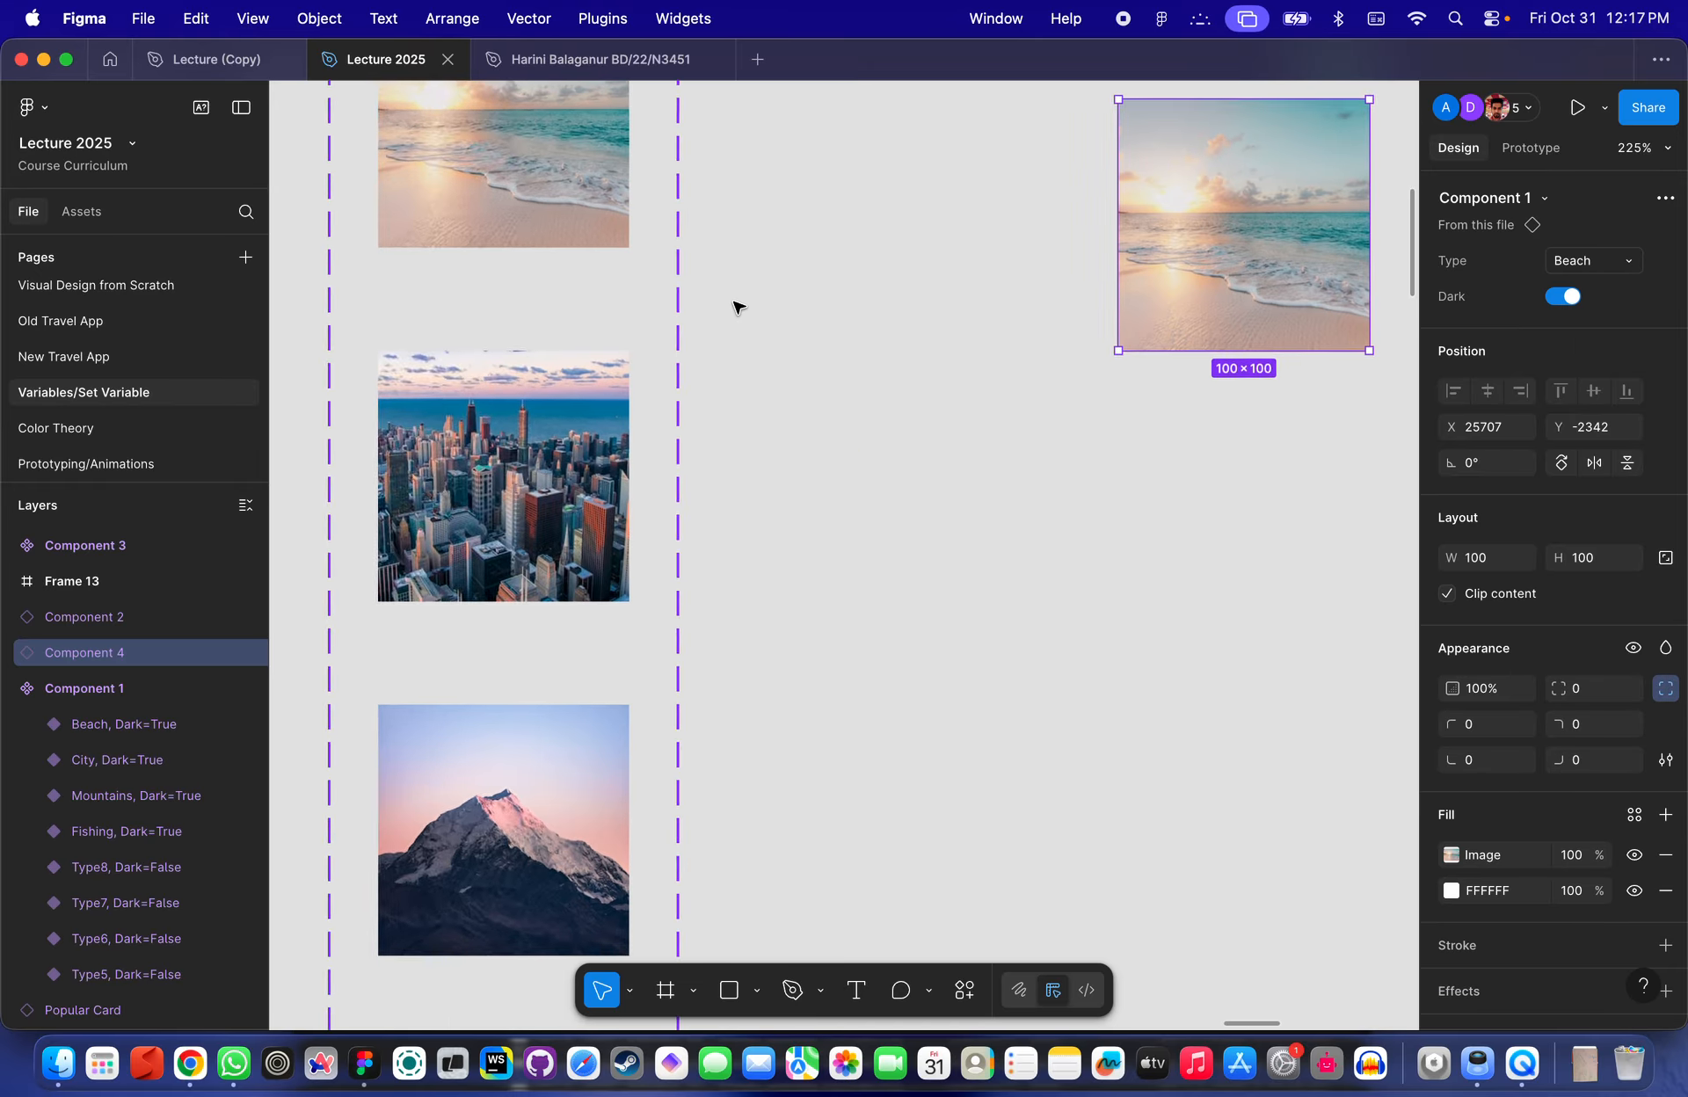
{"action": "scroll", "coordinate": [735, 305], "scroll_direction": "down", "scroll_amount": 2}
{"action": "scroll", "coordinate": [668, 527], "scroll_direction": "down", "scroll_amount": 3}
{"action": "left_click", "coordinate": [634, 644]}
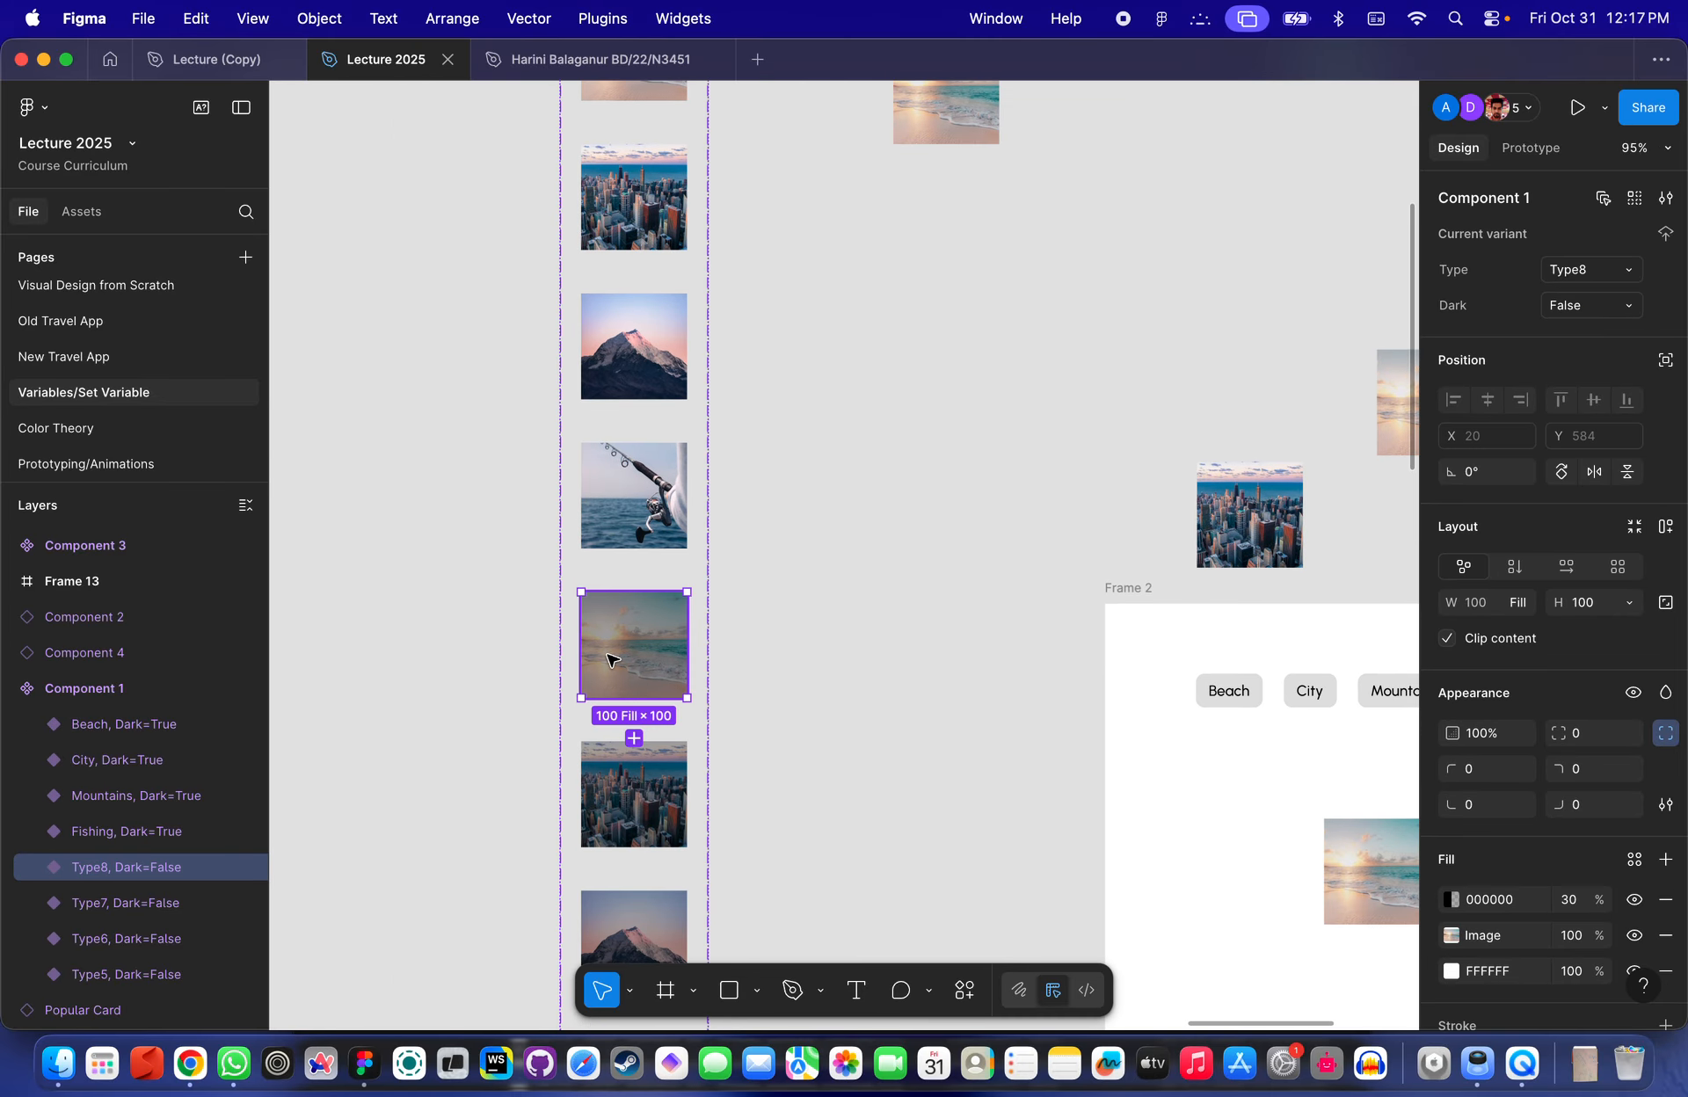
{"action": "left_click", "coordinate": [1586, 272]}
{"action": "type", "text": "Beach"}
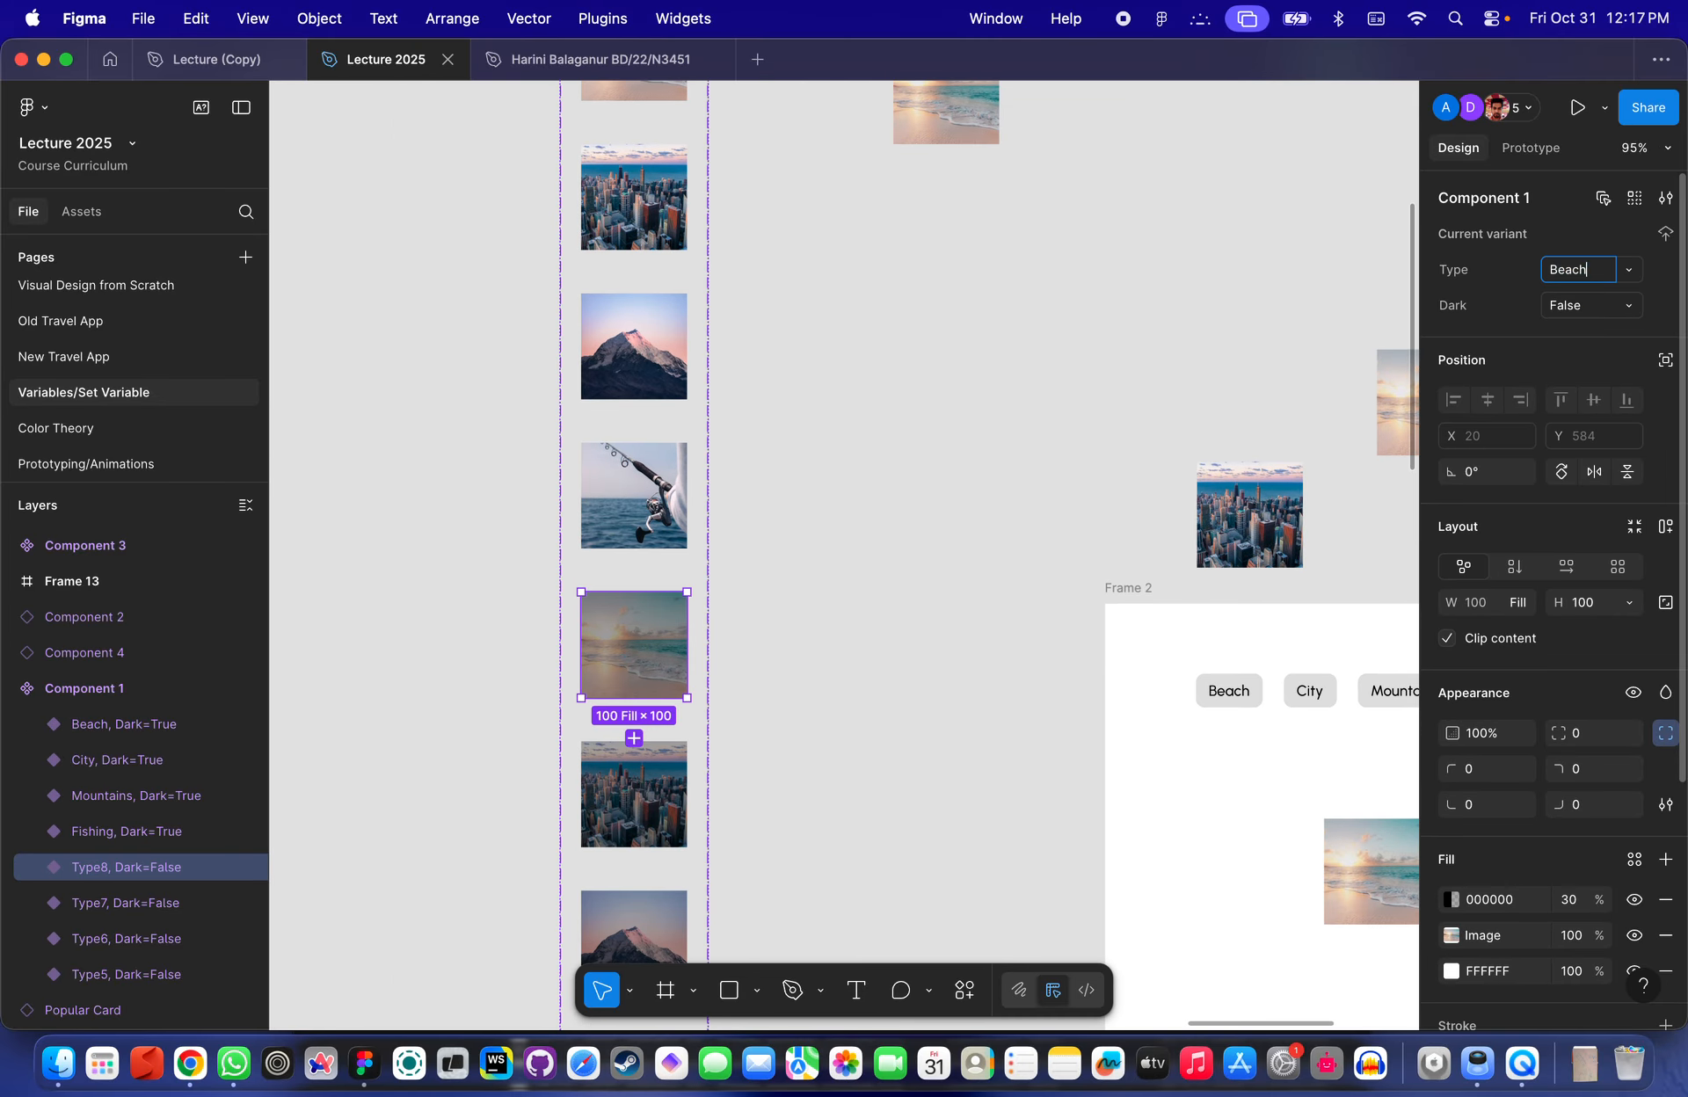
{"action": "key", "text": "Return"}
- Rename the next darkened copy's Type value to City
{"action": "scroll", "coordinate": [833, 588], "scroll_direction": "down", "scroll_amount": 3}
{"action": "key", "text": "Tab"}
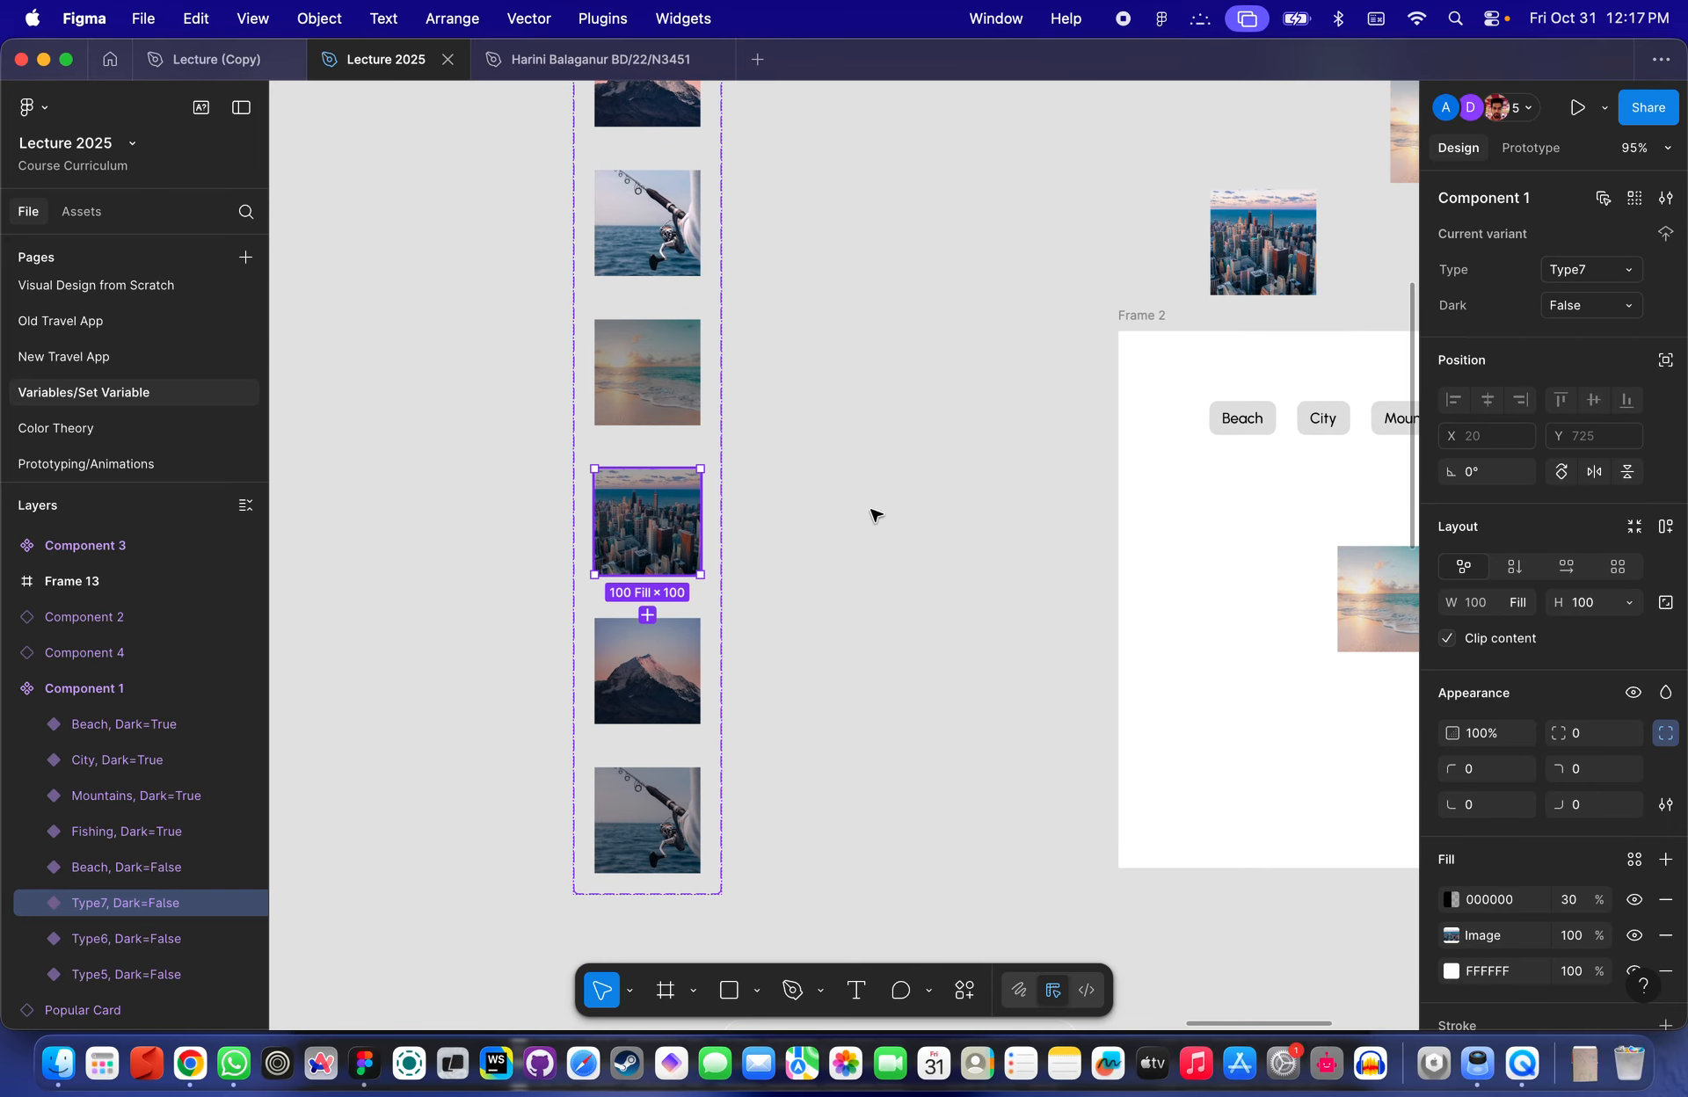
{"action": "left_click", "coordinate": [1590, 278]}
{"action": "type", "text": "City"}
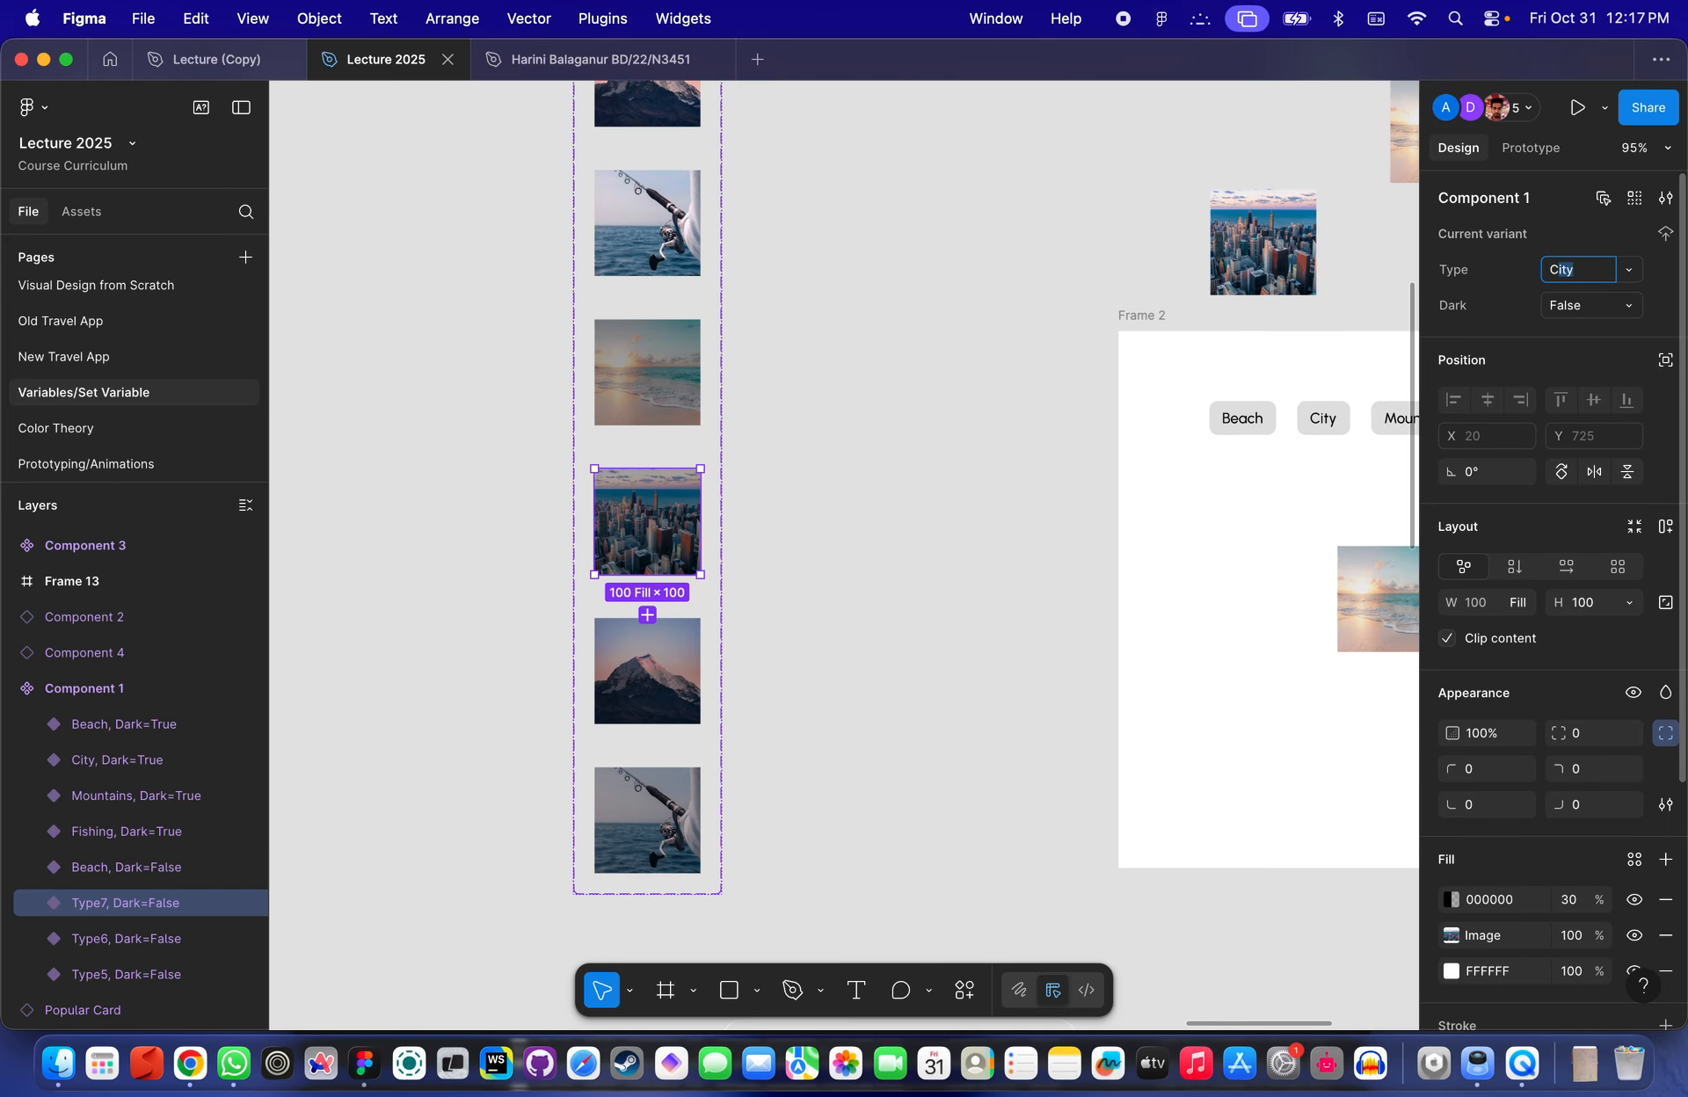
{"action": "key", "text": "Return"}
- Rename the following darkened copy's Type value to Mountains
{"action": "key", "text": "Tab"}
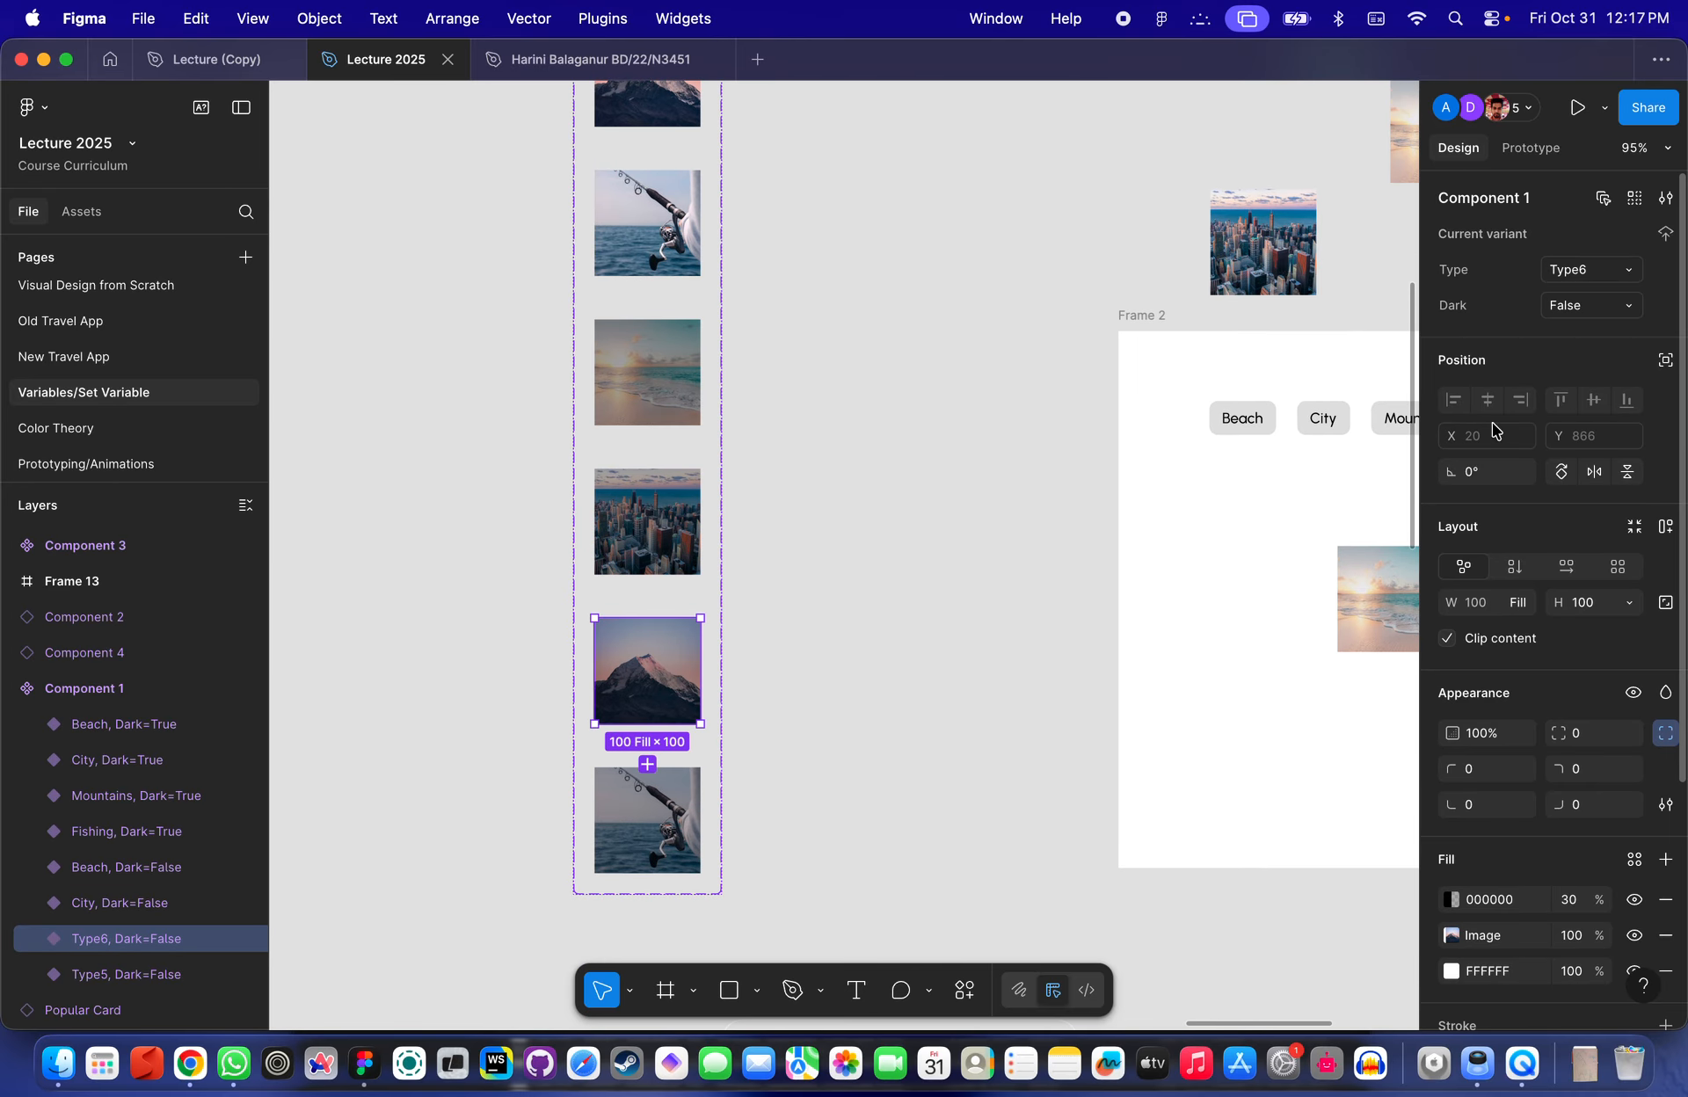
{"action": "left_click", "coordinate": [1582, 272]}
{"action": "type", "text": "Mountains"}
{"action": "key", "text": "Return"}
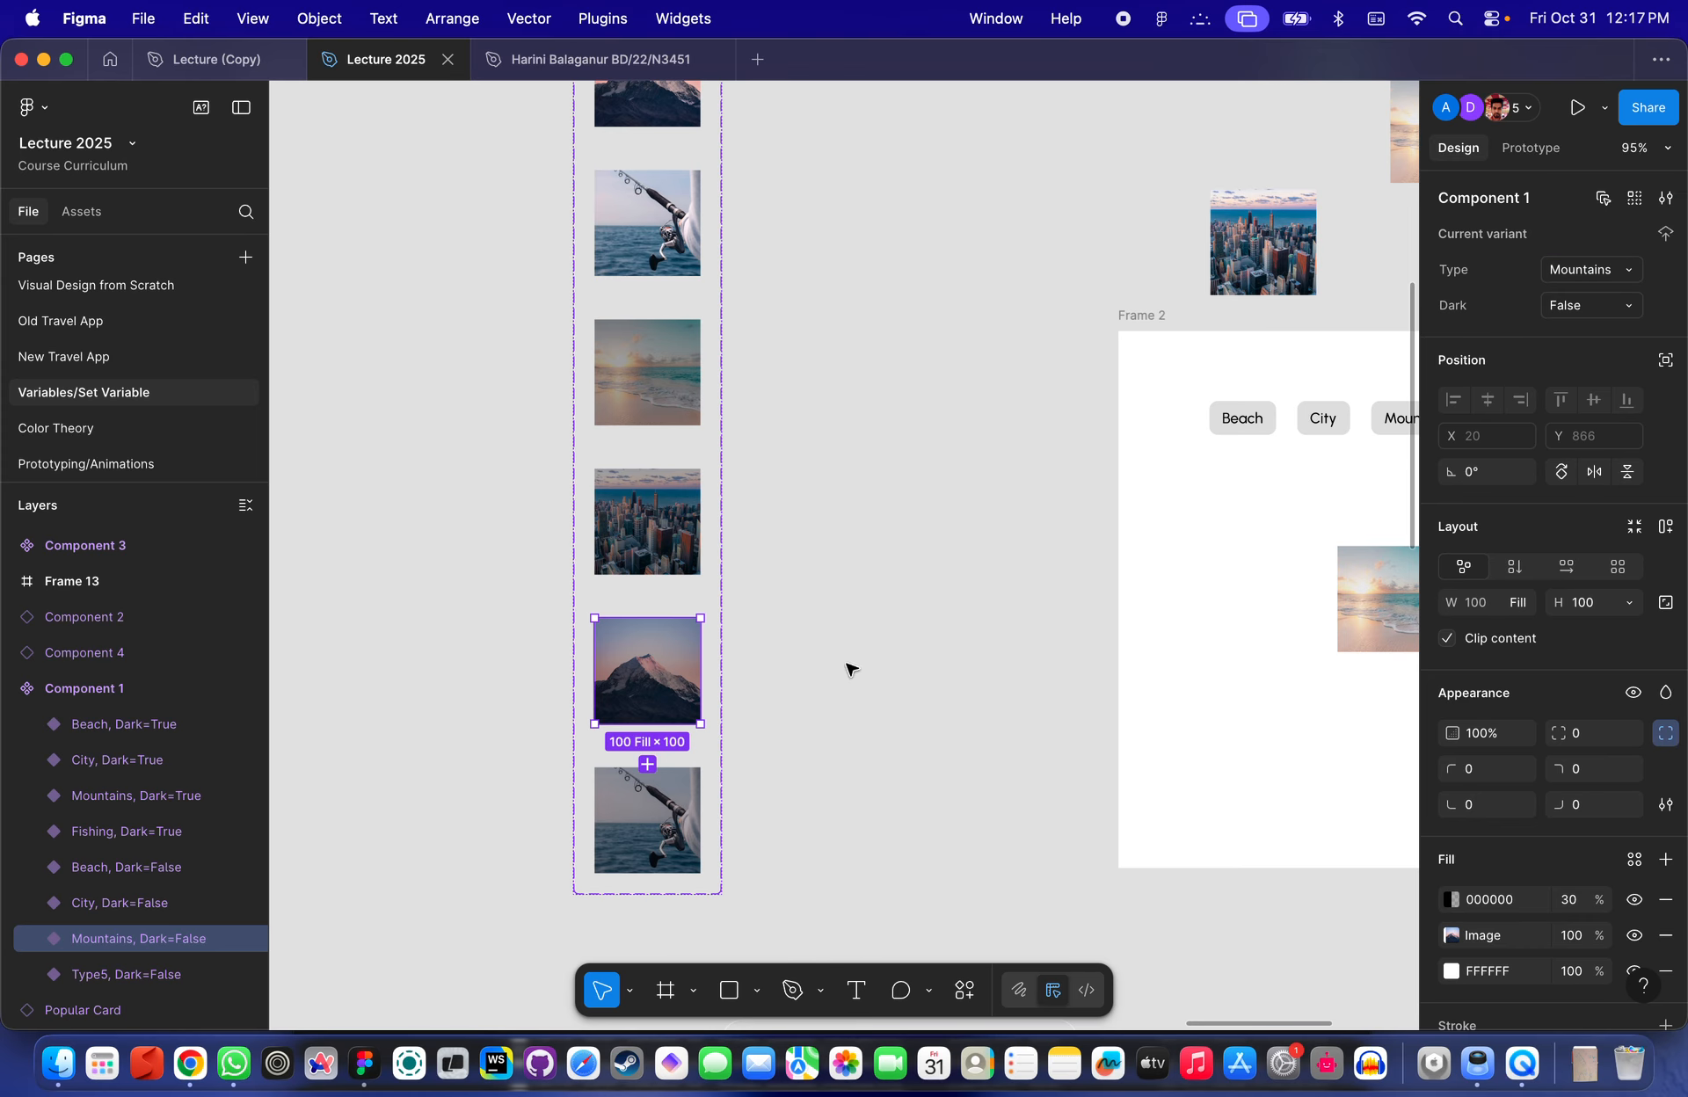
- Rename the last darkened copy's Type value to Fishing
{"action": "left_click", "coordinate": [665, 798]}
{"action": "left_click", "coordinate": [1575, 305]}
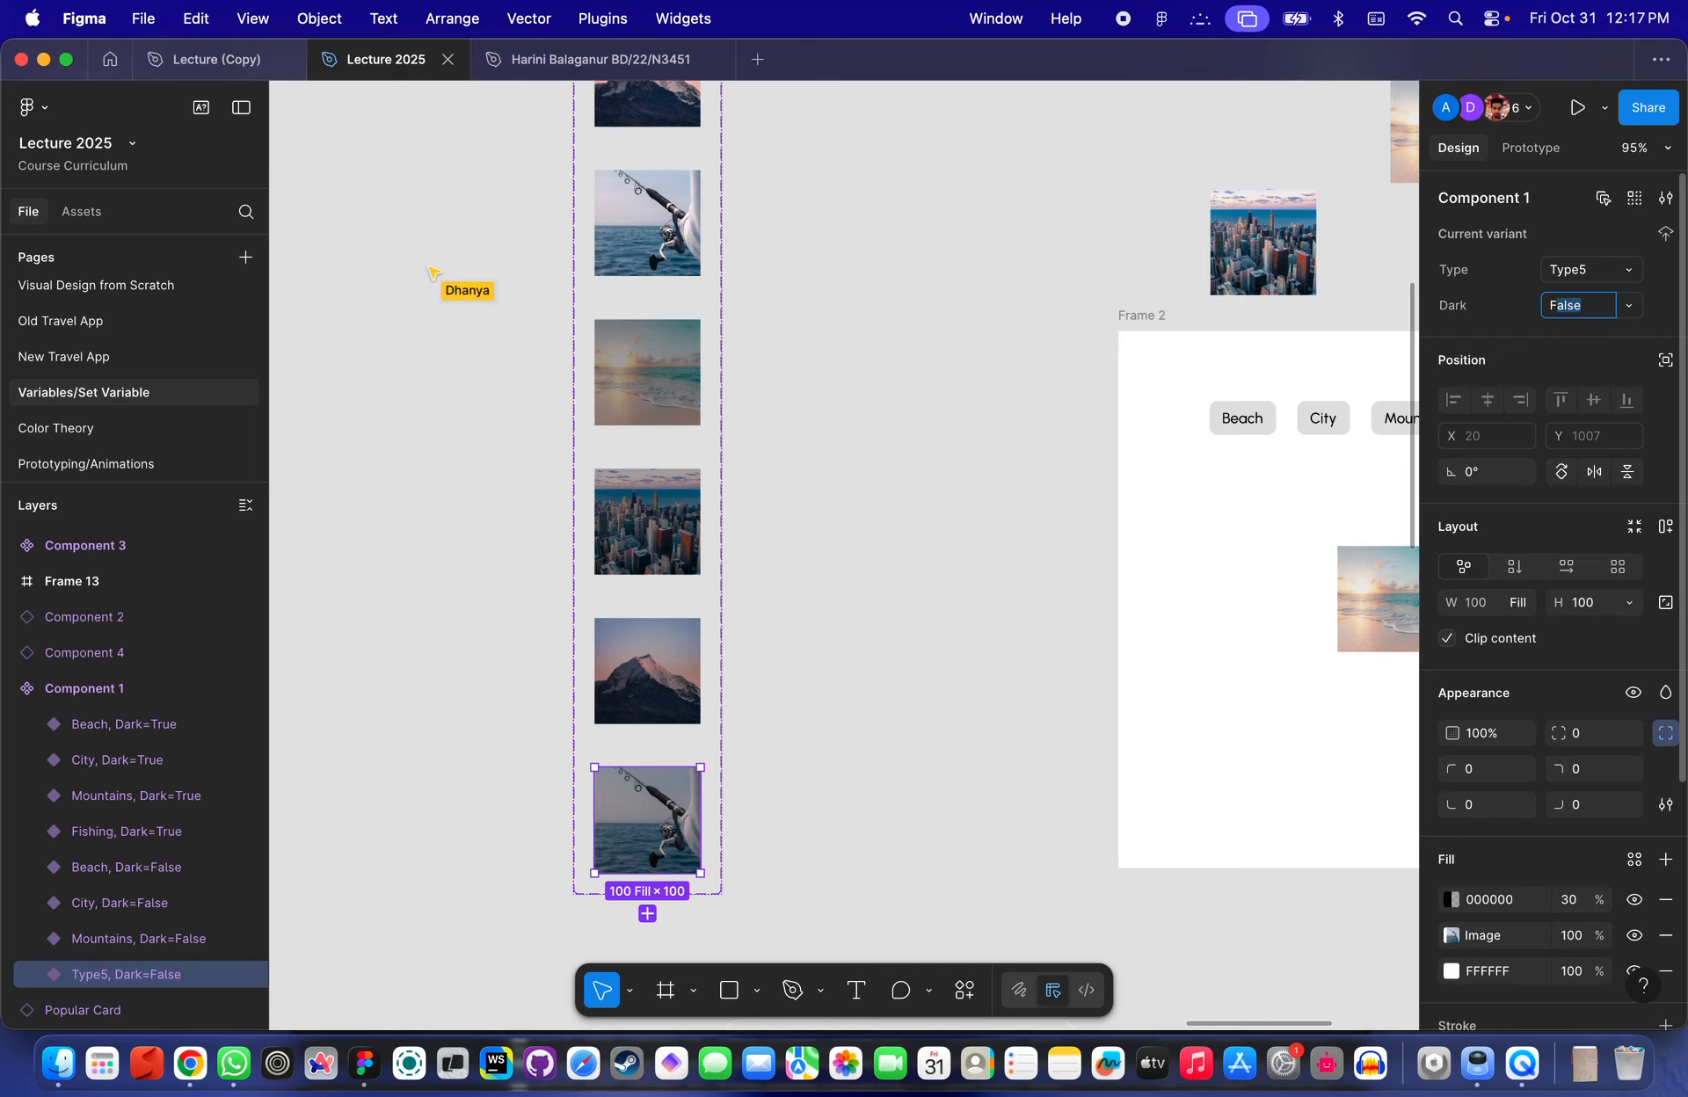
{"action": "type", "text": "Fishing"}
{"action": "key", "text": "Return"}
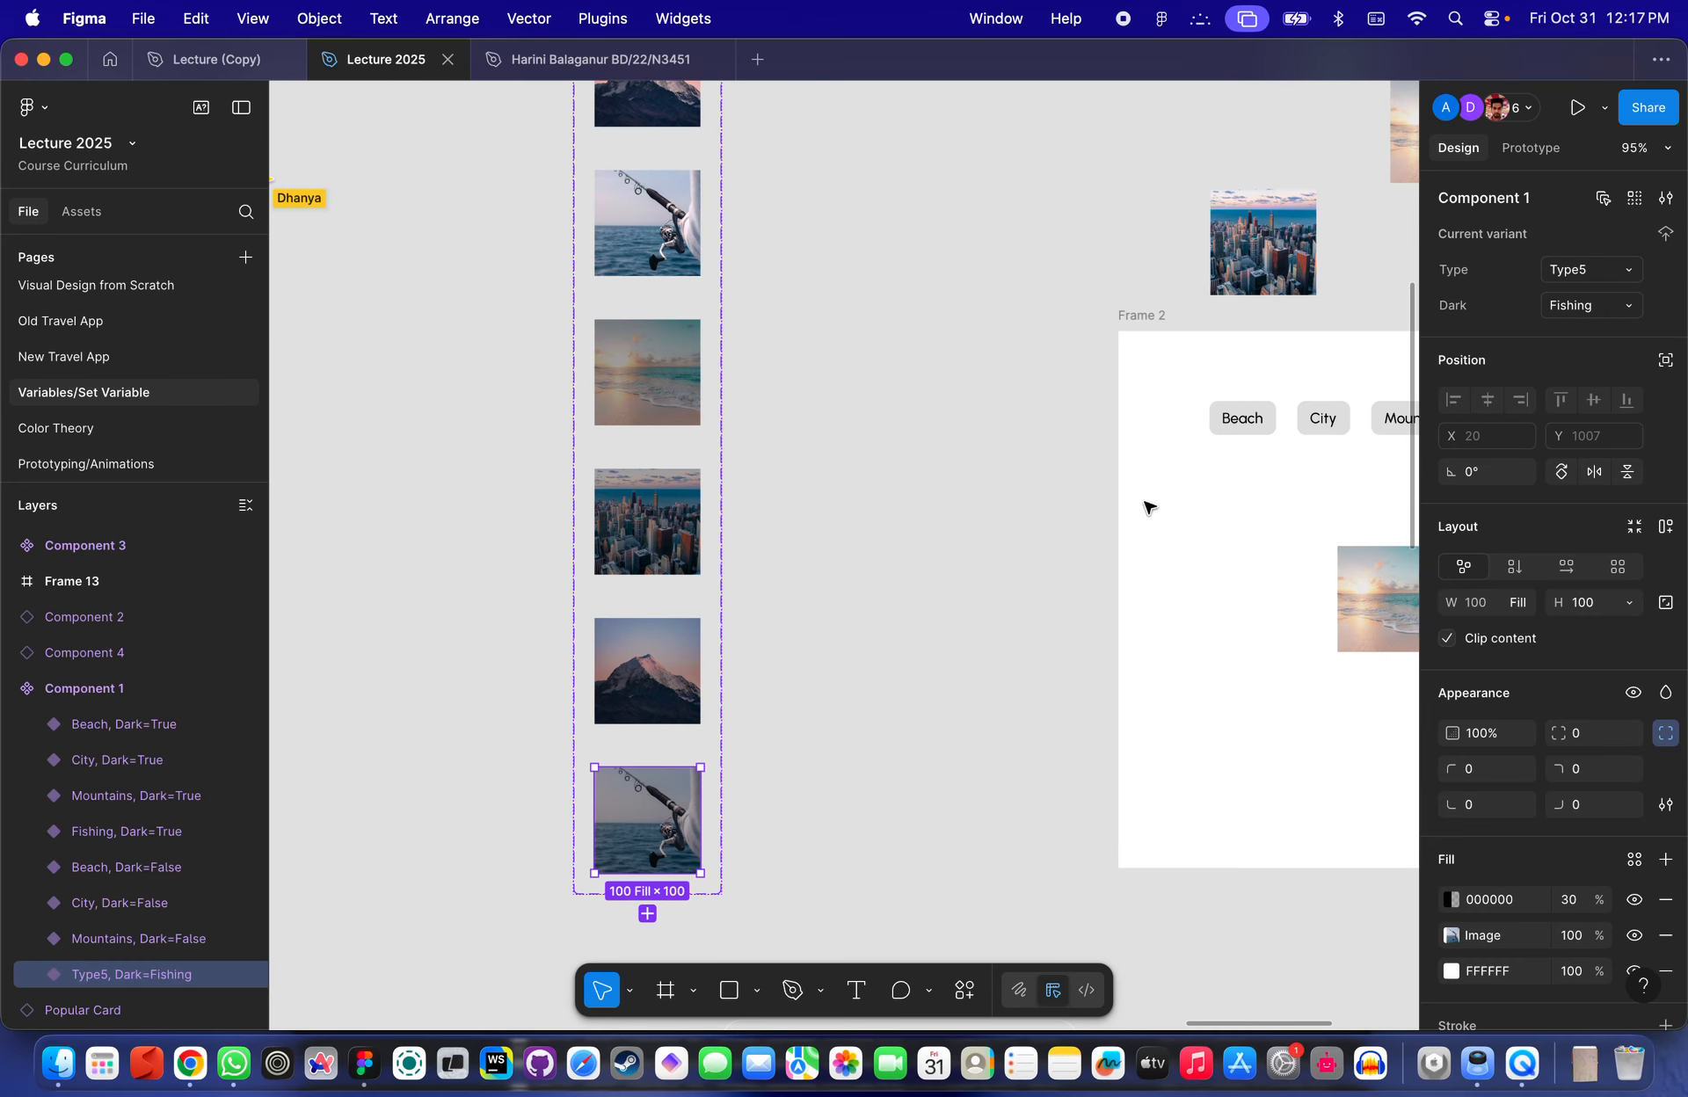
{"action": "key", "text": "super+z"}
{"action": "left_click", "coordinate": [1573, 270]}
{"action": "type", "text": "Fi"}
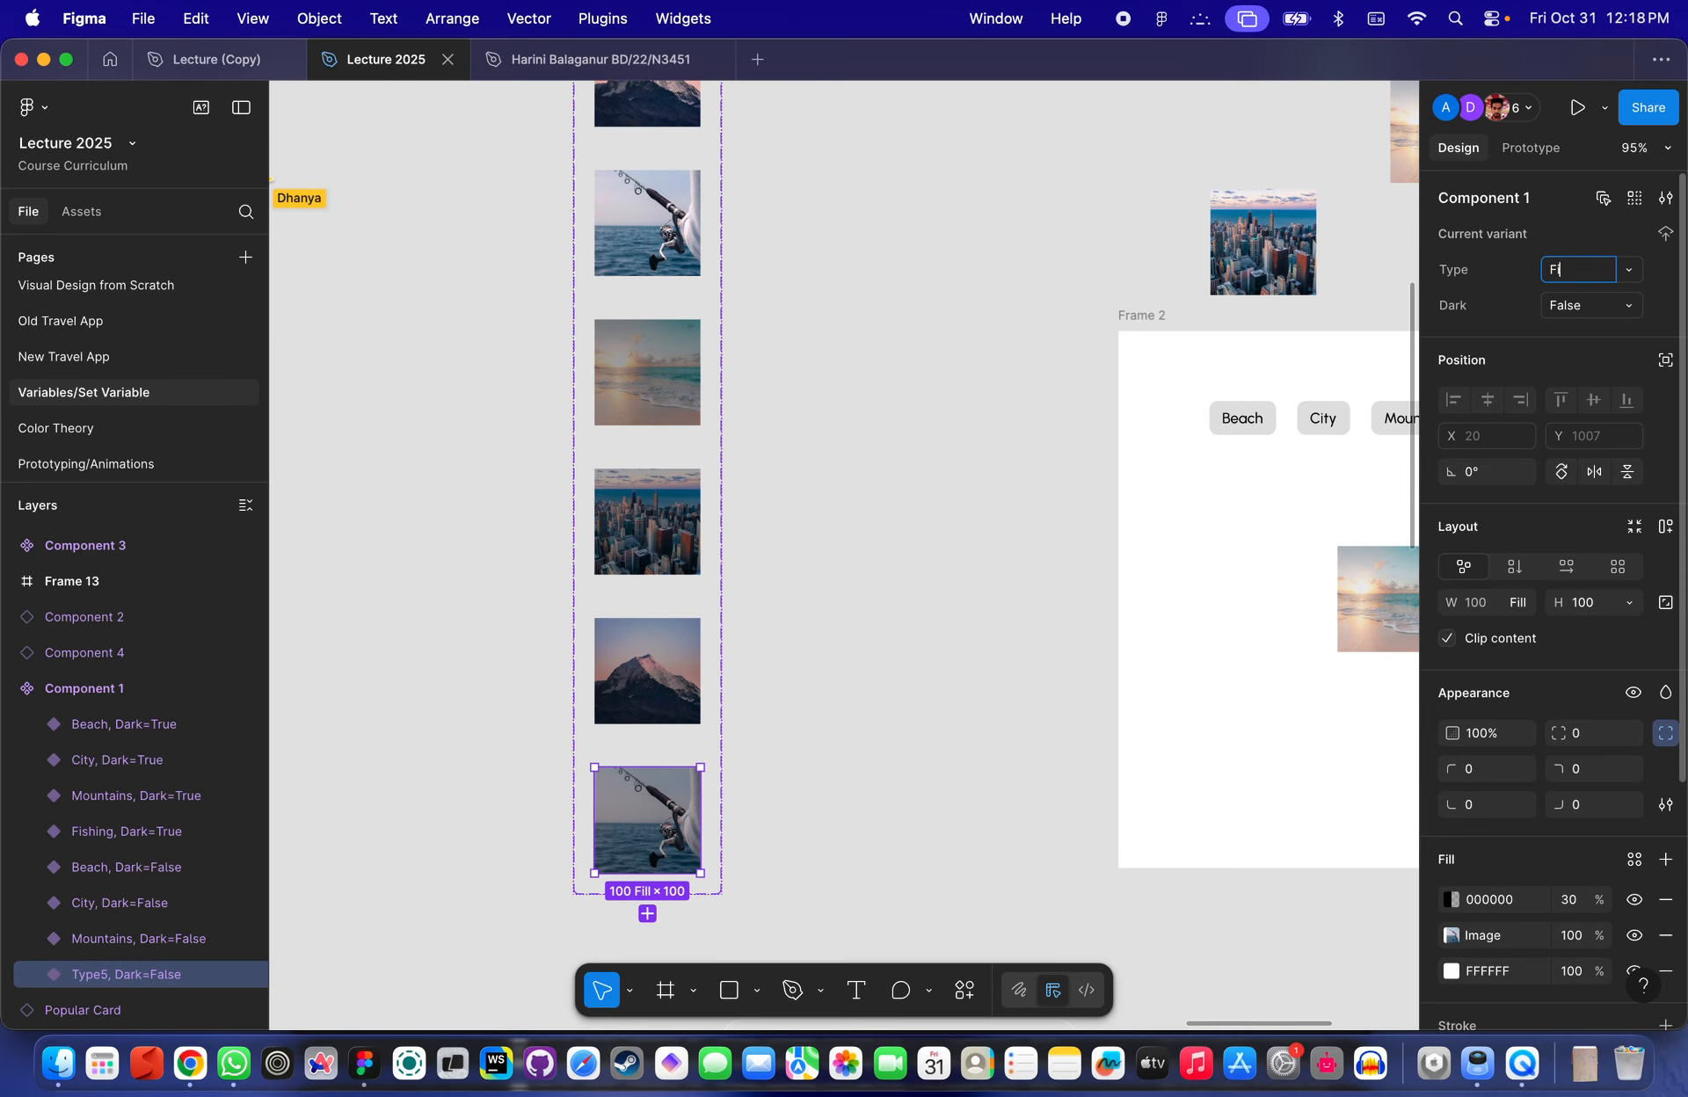
{"action": "type", "text": "shing"}
{"action": "key", "text": "Return"}
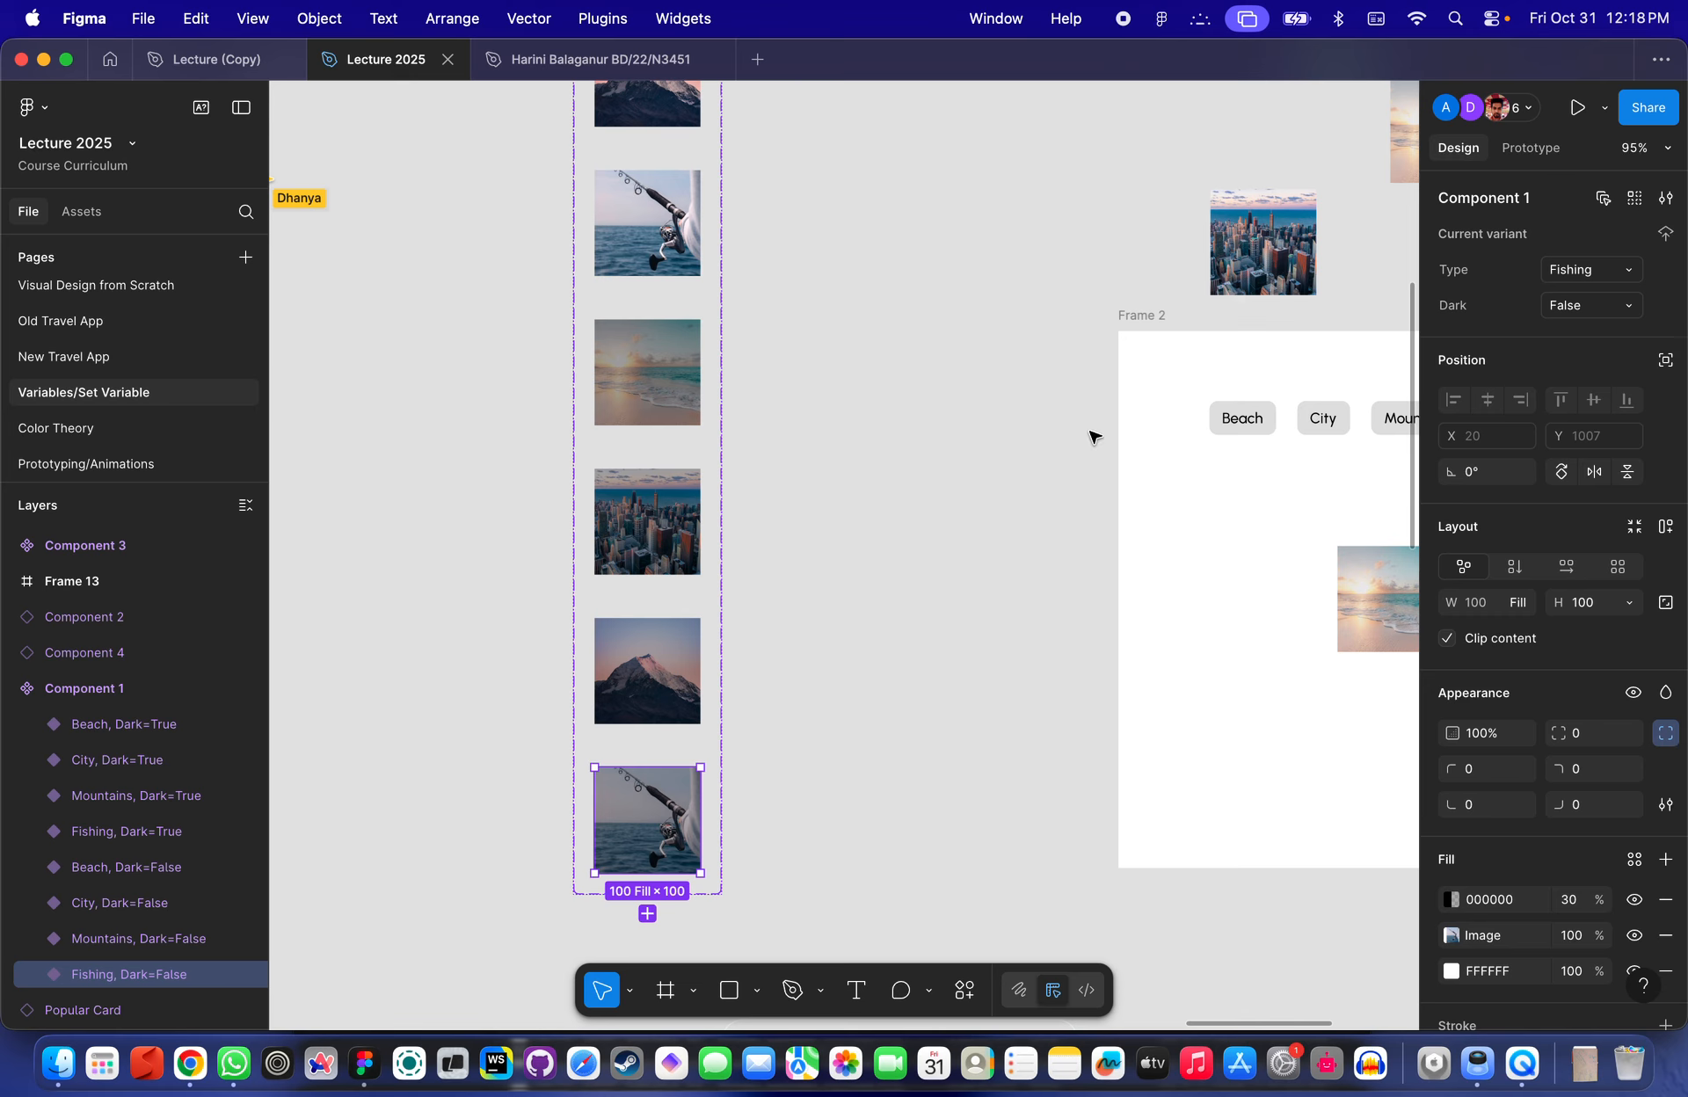
- Switch the loose image instance's Type to Mountains and toggle its Dark property to test the variants
{"action": "left_click", "coordinate": [677, 659]}
{"action": "left_click", "coordinate": [681, 514]}
{"action": "scroll", "coordinate": [734, 480], "scroll_direction": "down", "scroll_amount": 5}
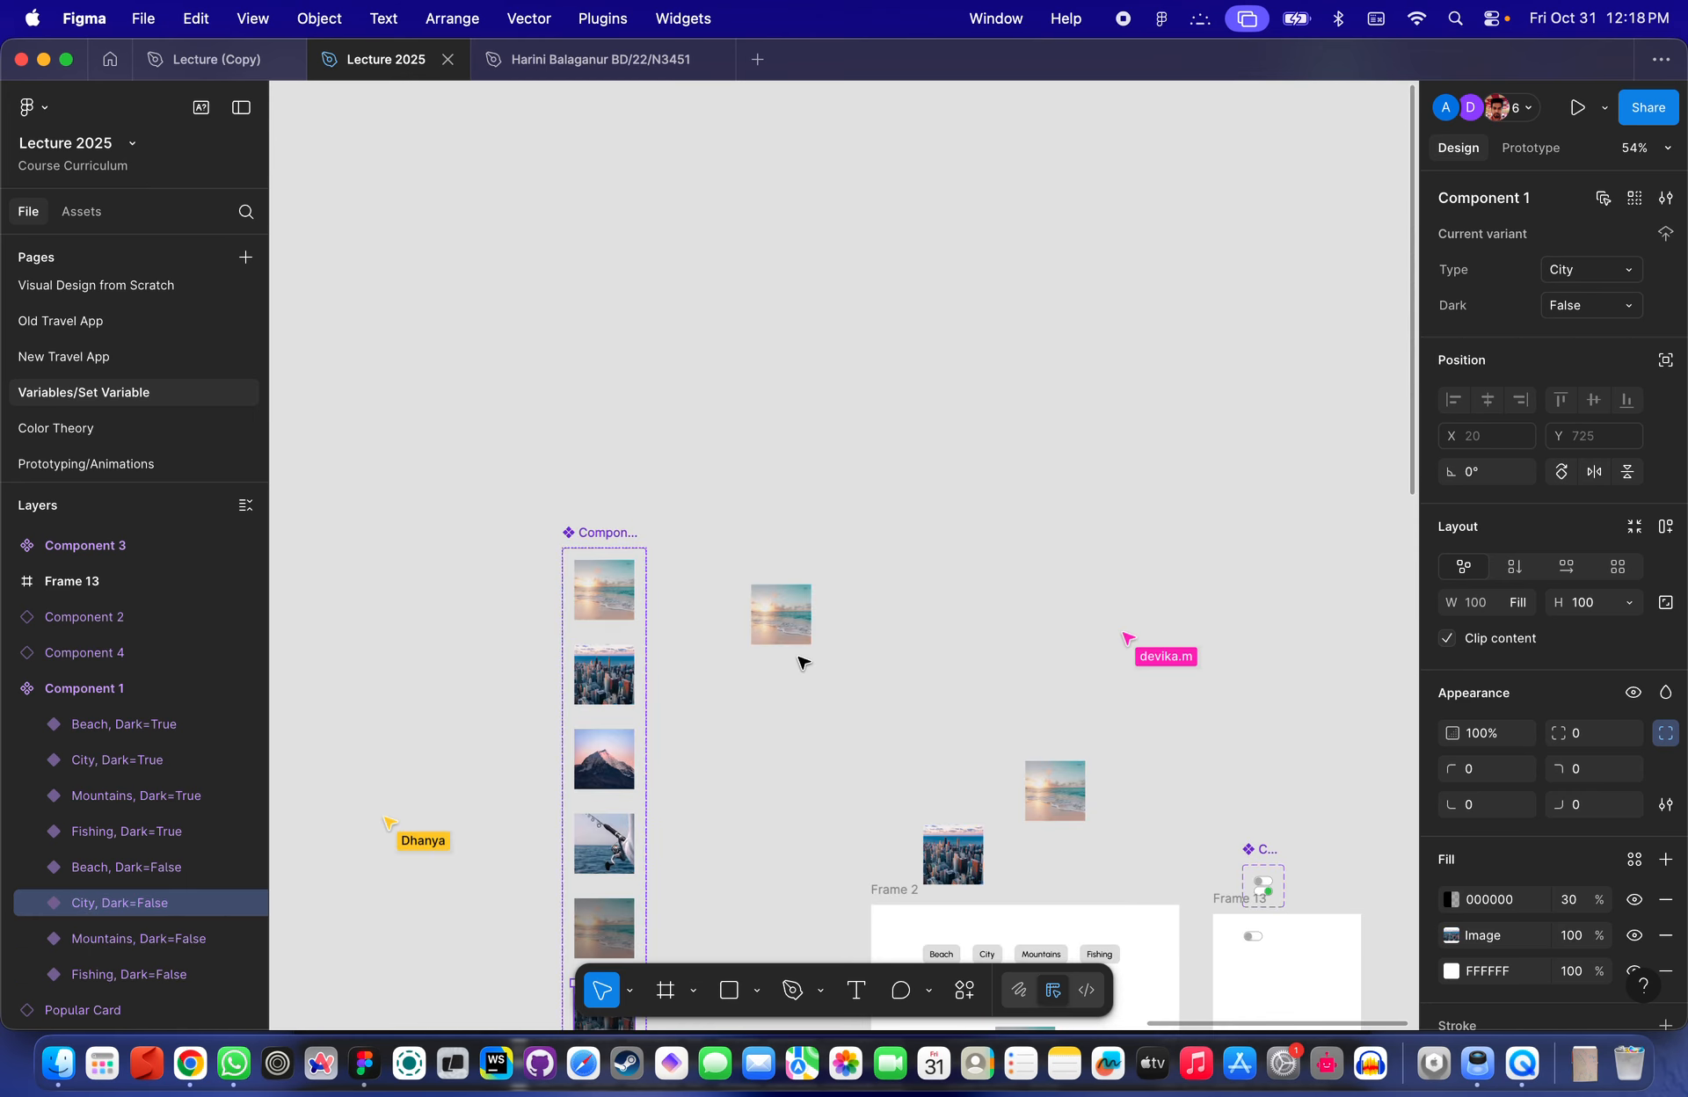
{"action": "left_click", "coordinate": [780, 613]}
{"action": "scroll", "coordinate": [778, 625], "scroll_direction": "up", "scroll_amount": 5}
{"action": "scroll", "coordinate": [780, 624], "scroll_direction": "up", "scroll_amount": 2}
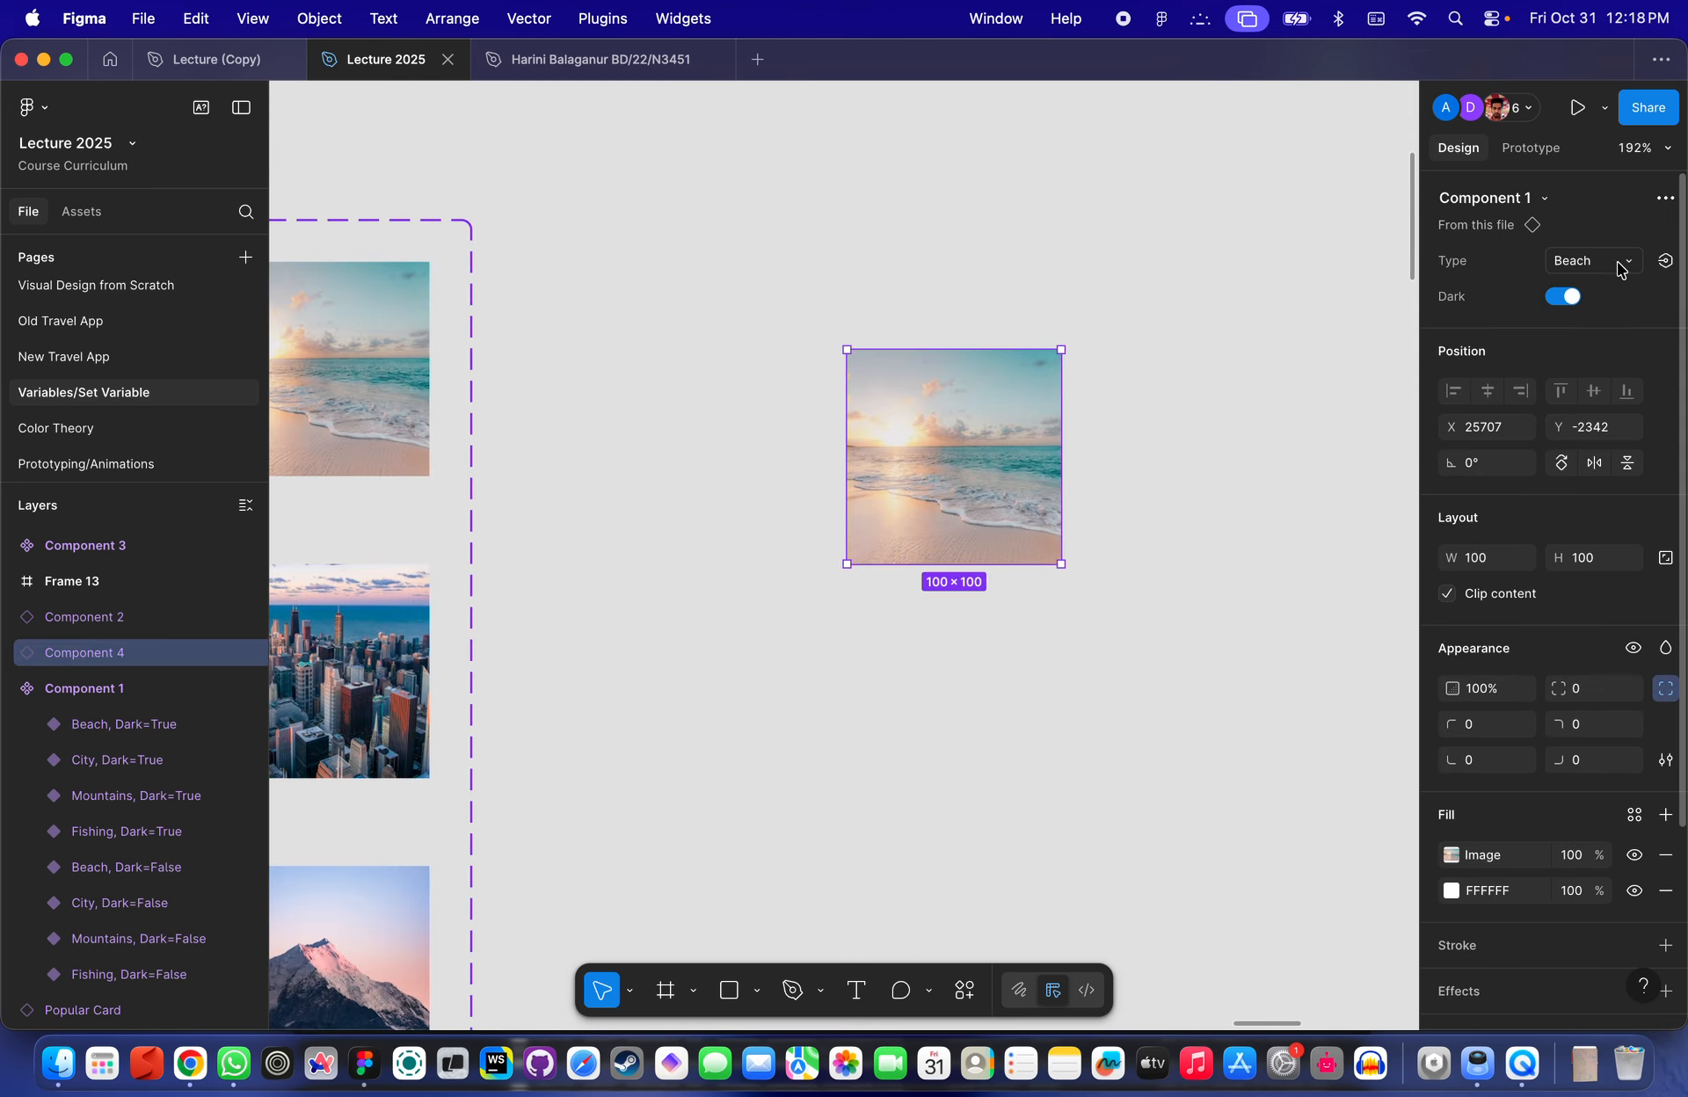
{"action": "left_click", "coordinate": [1613, 261]}
{"action": "left_click", "coordinate": [1549, 308]}
{"action": "left_click", "coordinate": [1565, 300]}
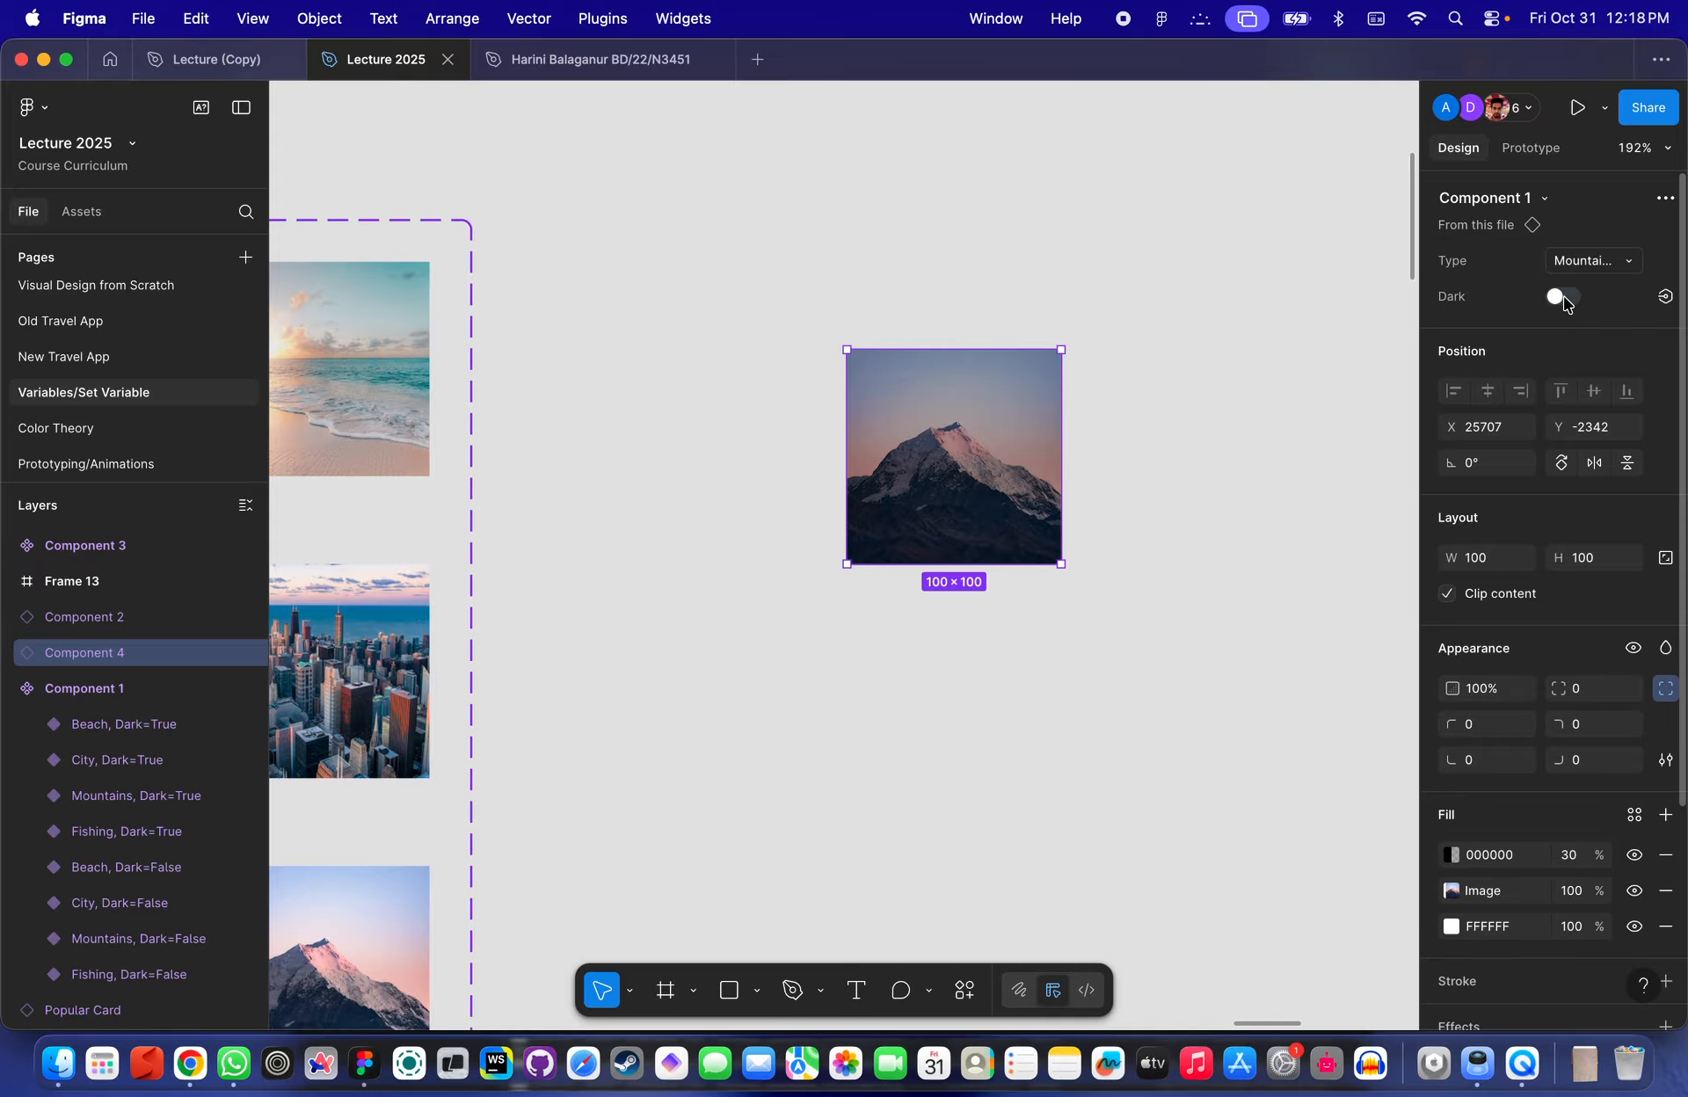
{"action": "left_click", "coordinate": [1570, 301]}
{"action": "left_click", "coordinate": [1574, 300]}
- Set the darkened Mountains variant's Dark property to True
{"action": "scroll", "coordinate": [1150, 445], "scroll_direction": "down", "scroll_amount": 5}
{"action": "scroll", "coordinate": [1149, 445], "scroll_direction": "down", "scroll_amount": 4}
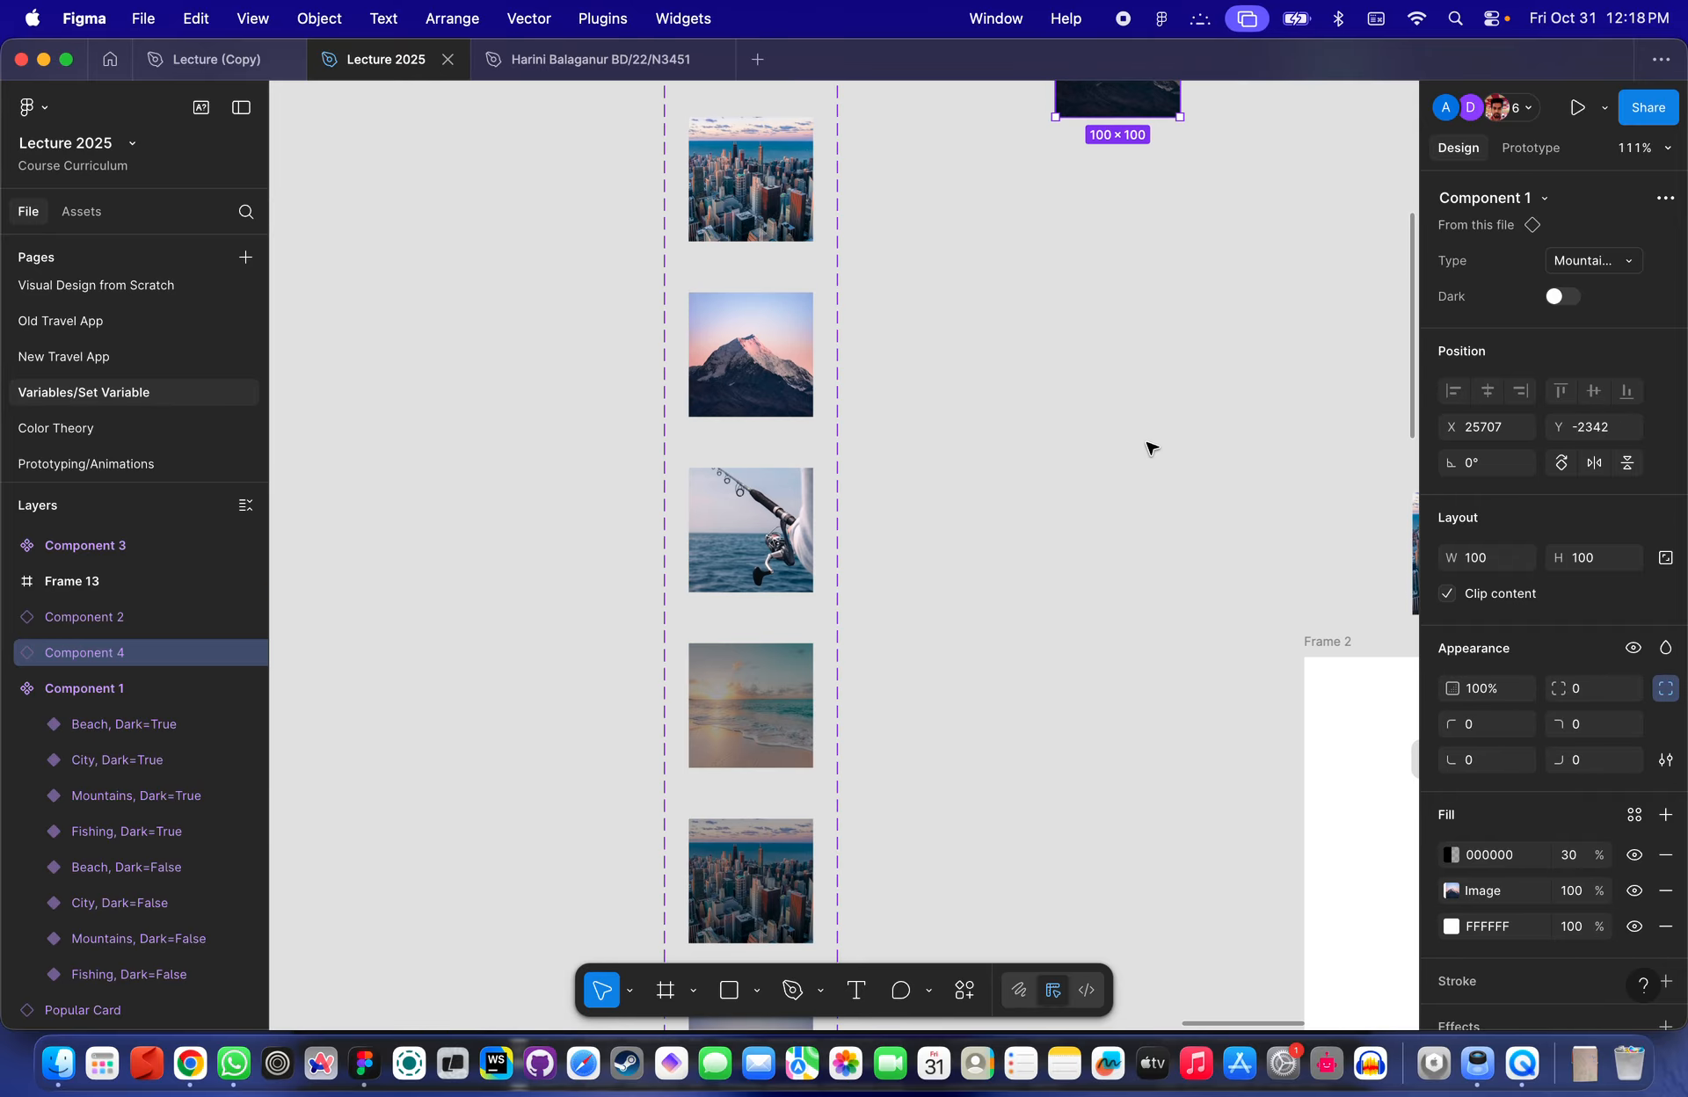
{"action": "scroll", "coordinate": [1098, 492], "scroll_direction": "down", "scroll_amount": 3}
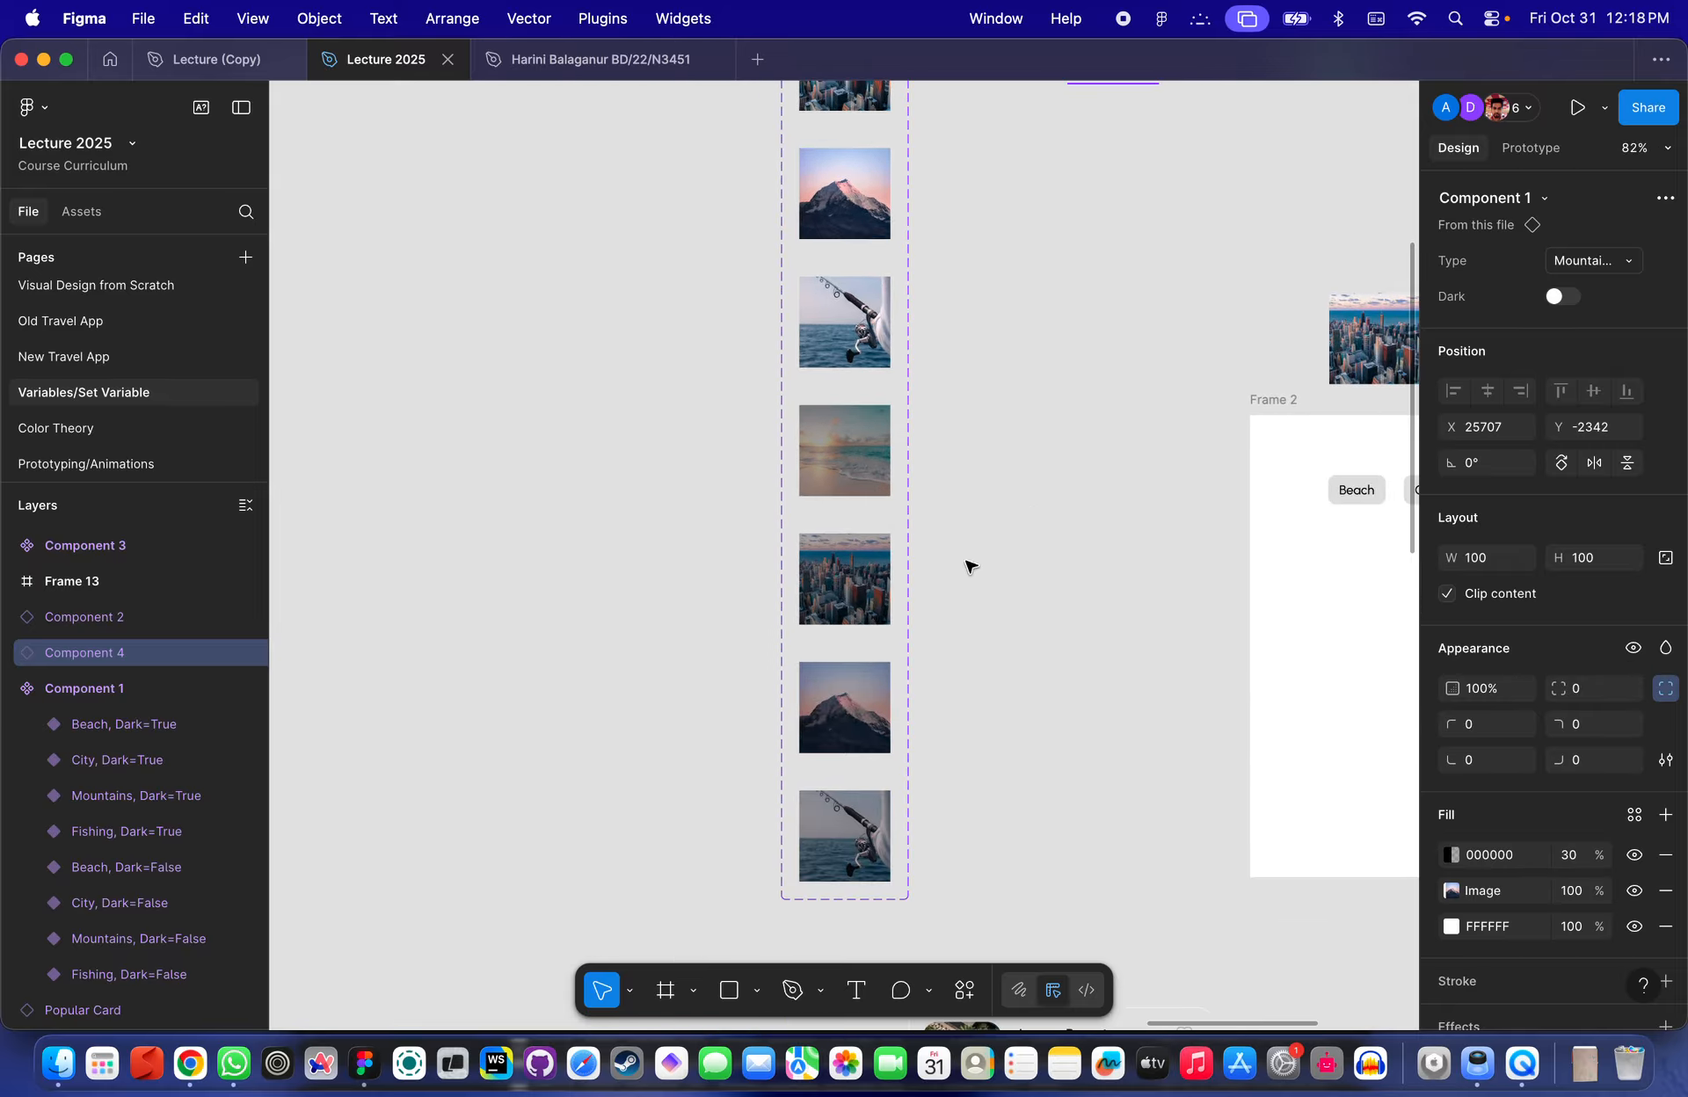
{"action": "left_click", "coordinate": [830, 710]}
{"action": "left_click", "coordinate": [1578, 313]}
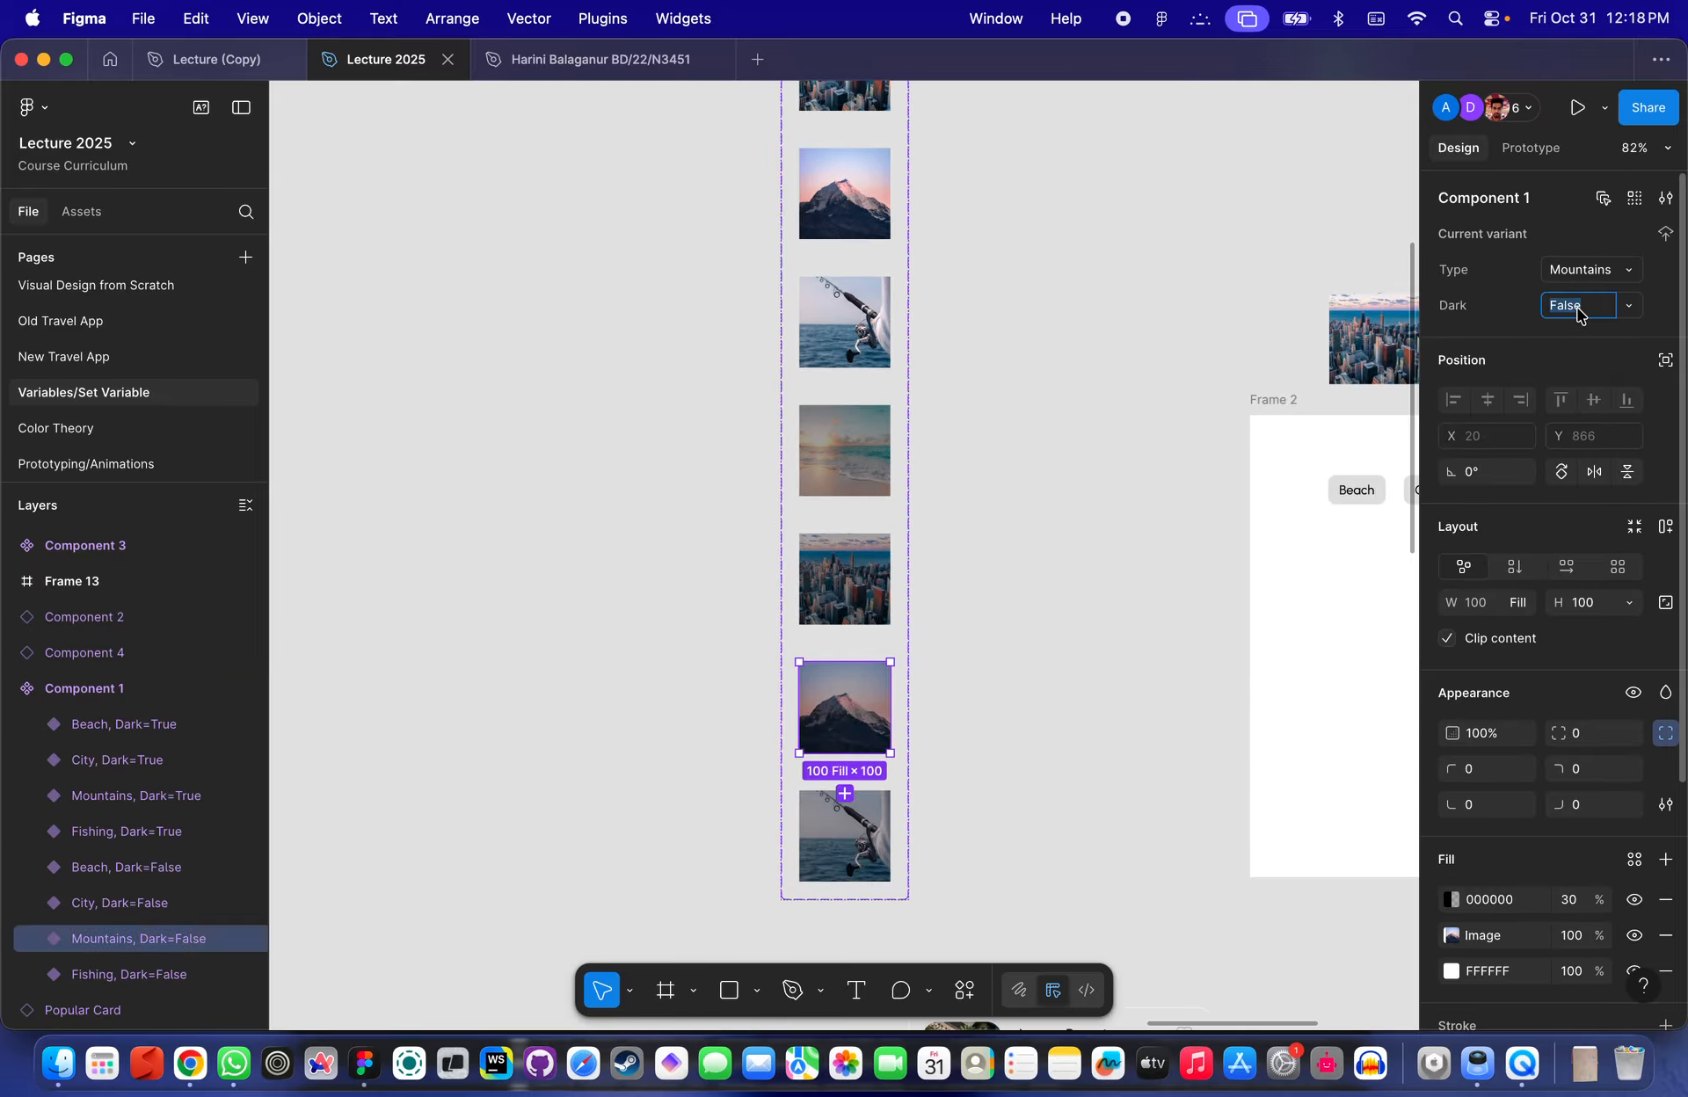
{"action": "key", "text": "Return"}
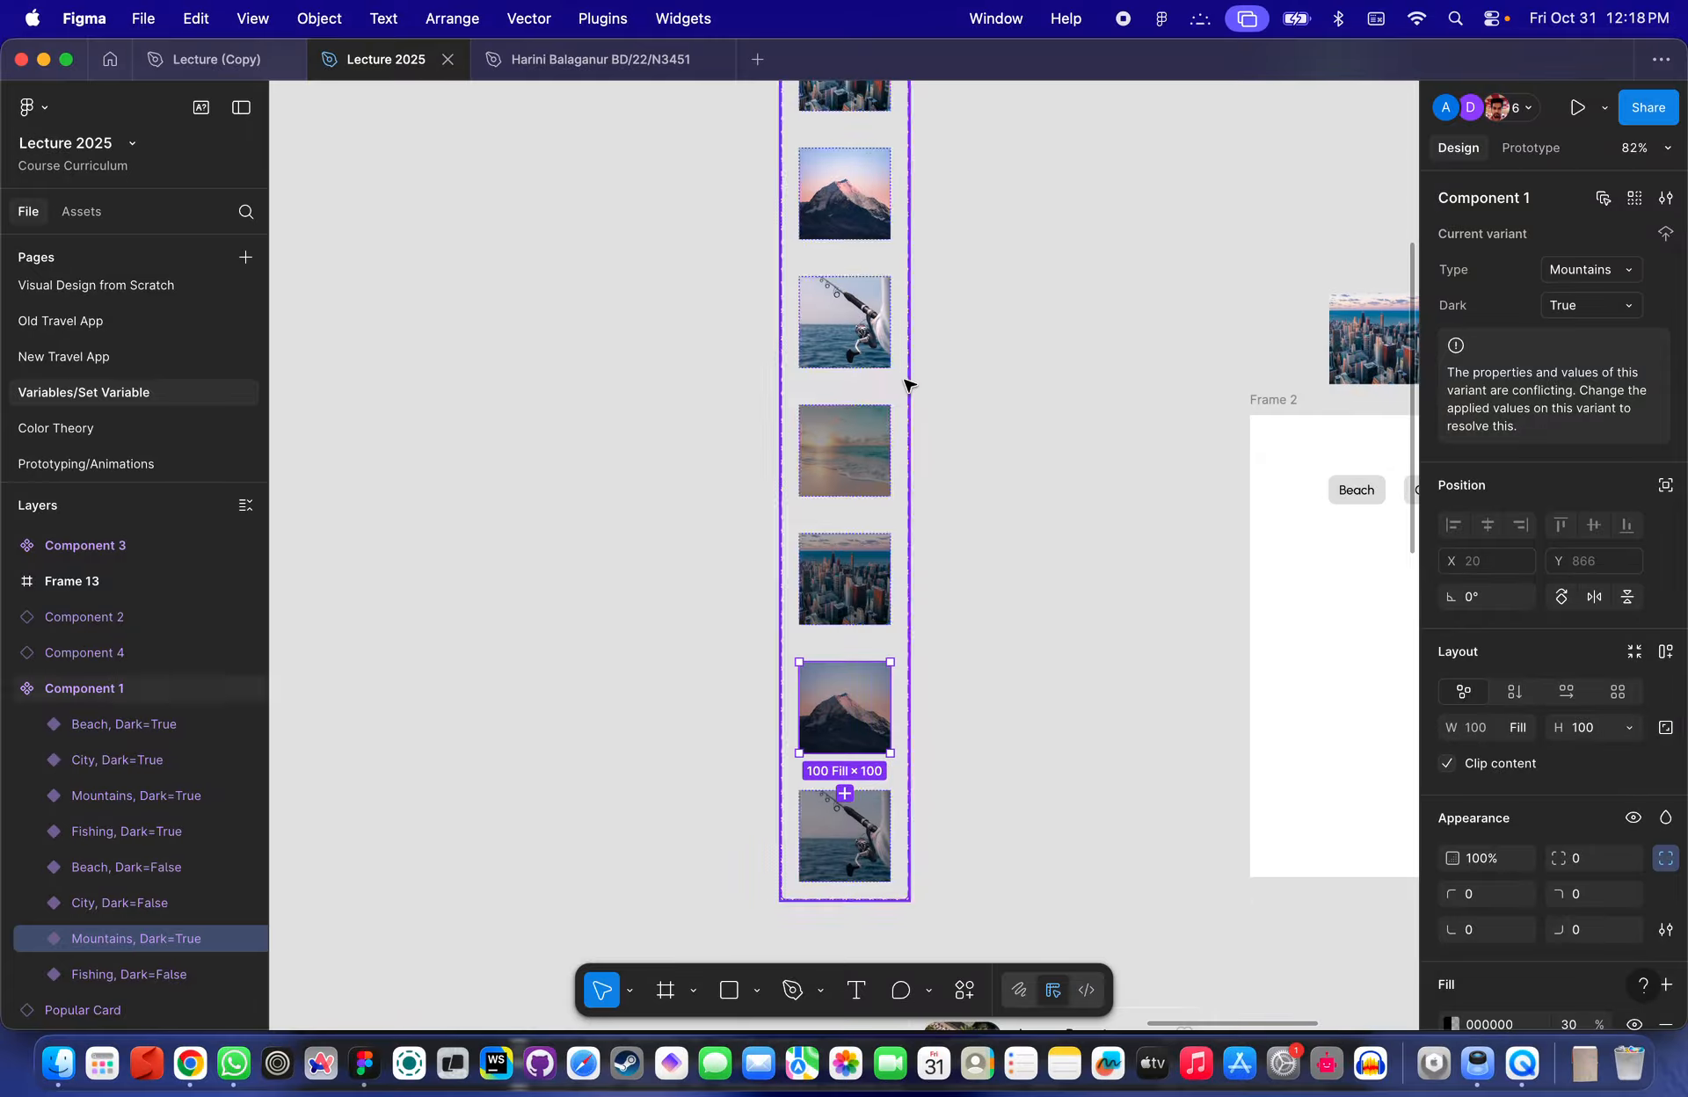
- Inspect the Type and Dark values of each variant in the component set
{"action": "scroll", "coordinate": [851, 462], "scroll_direction": "up", "scroll_amount": 4}
{"action": "left_click", "coordinate": [851, 462]}
{"action": "left_click", "coordinate": [846, 409]}
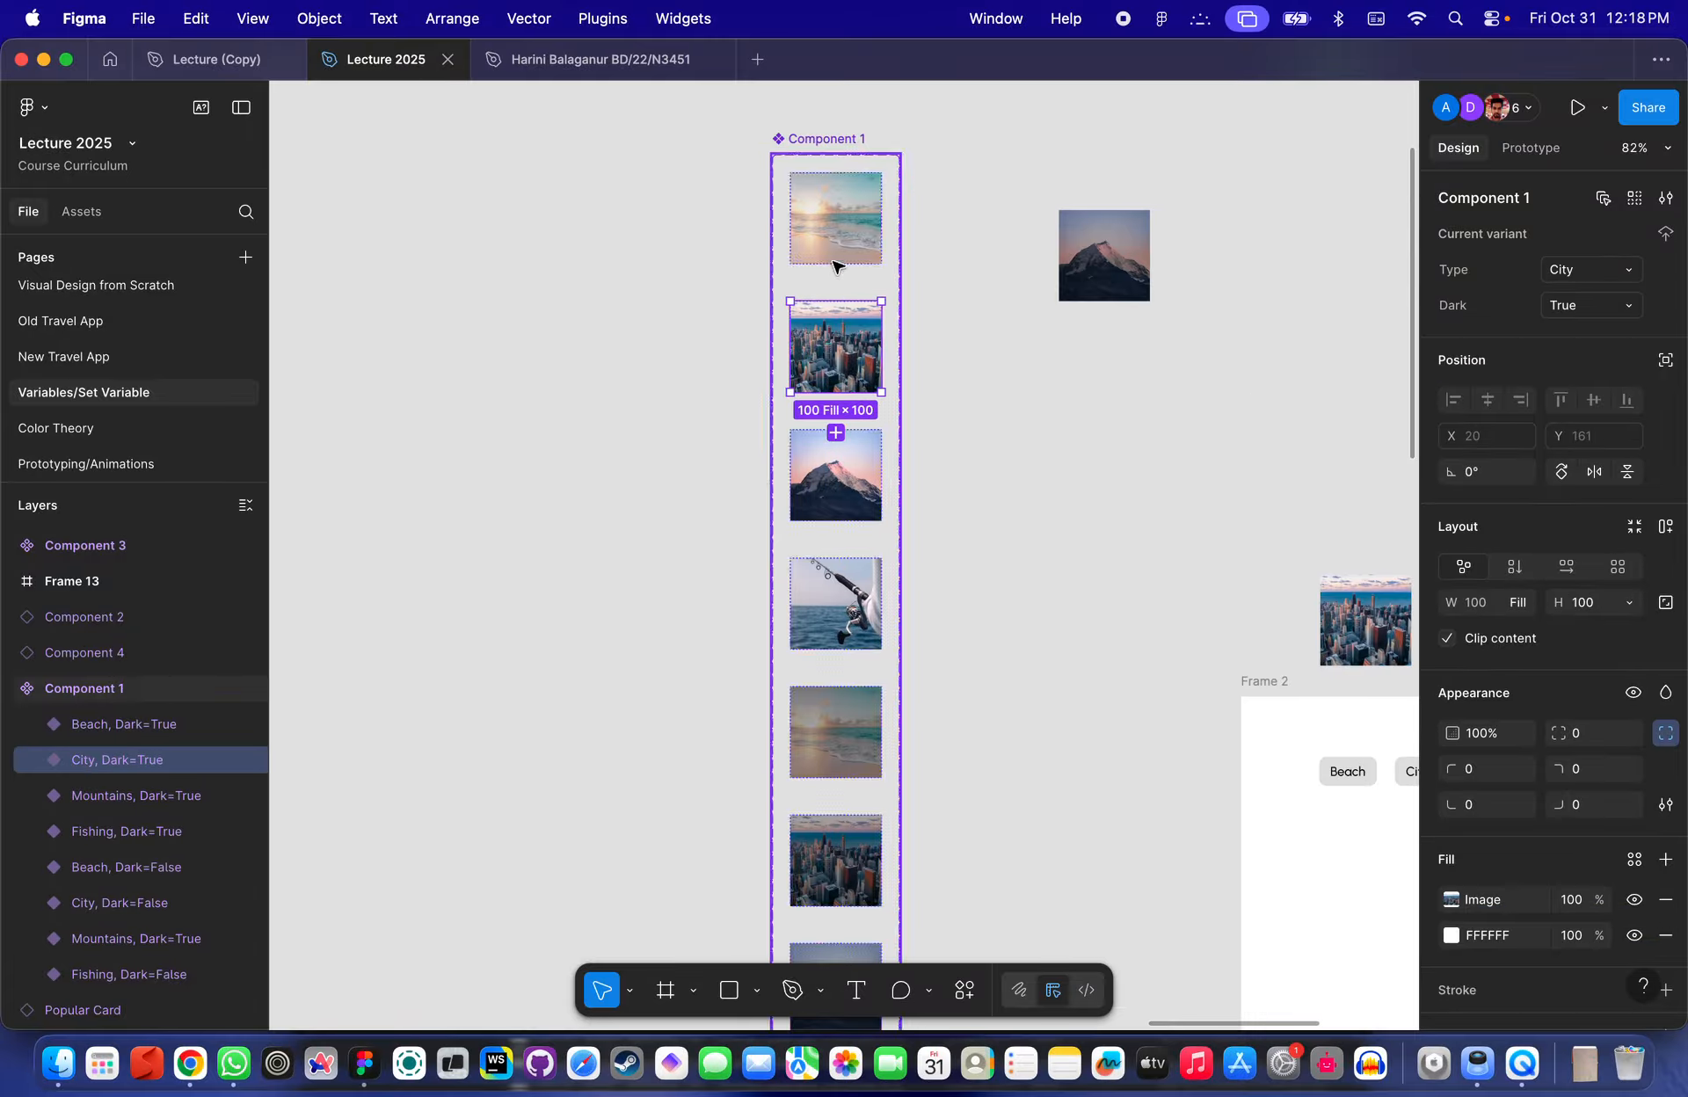
{"action": "left_click", "coordinate": [836, 264]}
{"action": "left_click", "coordinate": [835, 607]}
{"action": "scroll", "coordinate": [836, 611], "scroll_direction": "down", "scroll_amount": 1}
{"action": "left_click", "coordinate": [836, 644]}
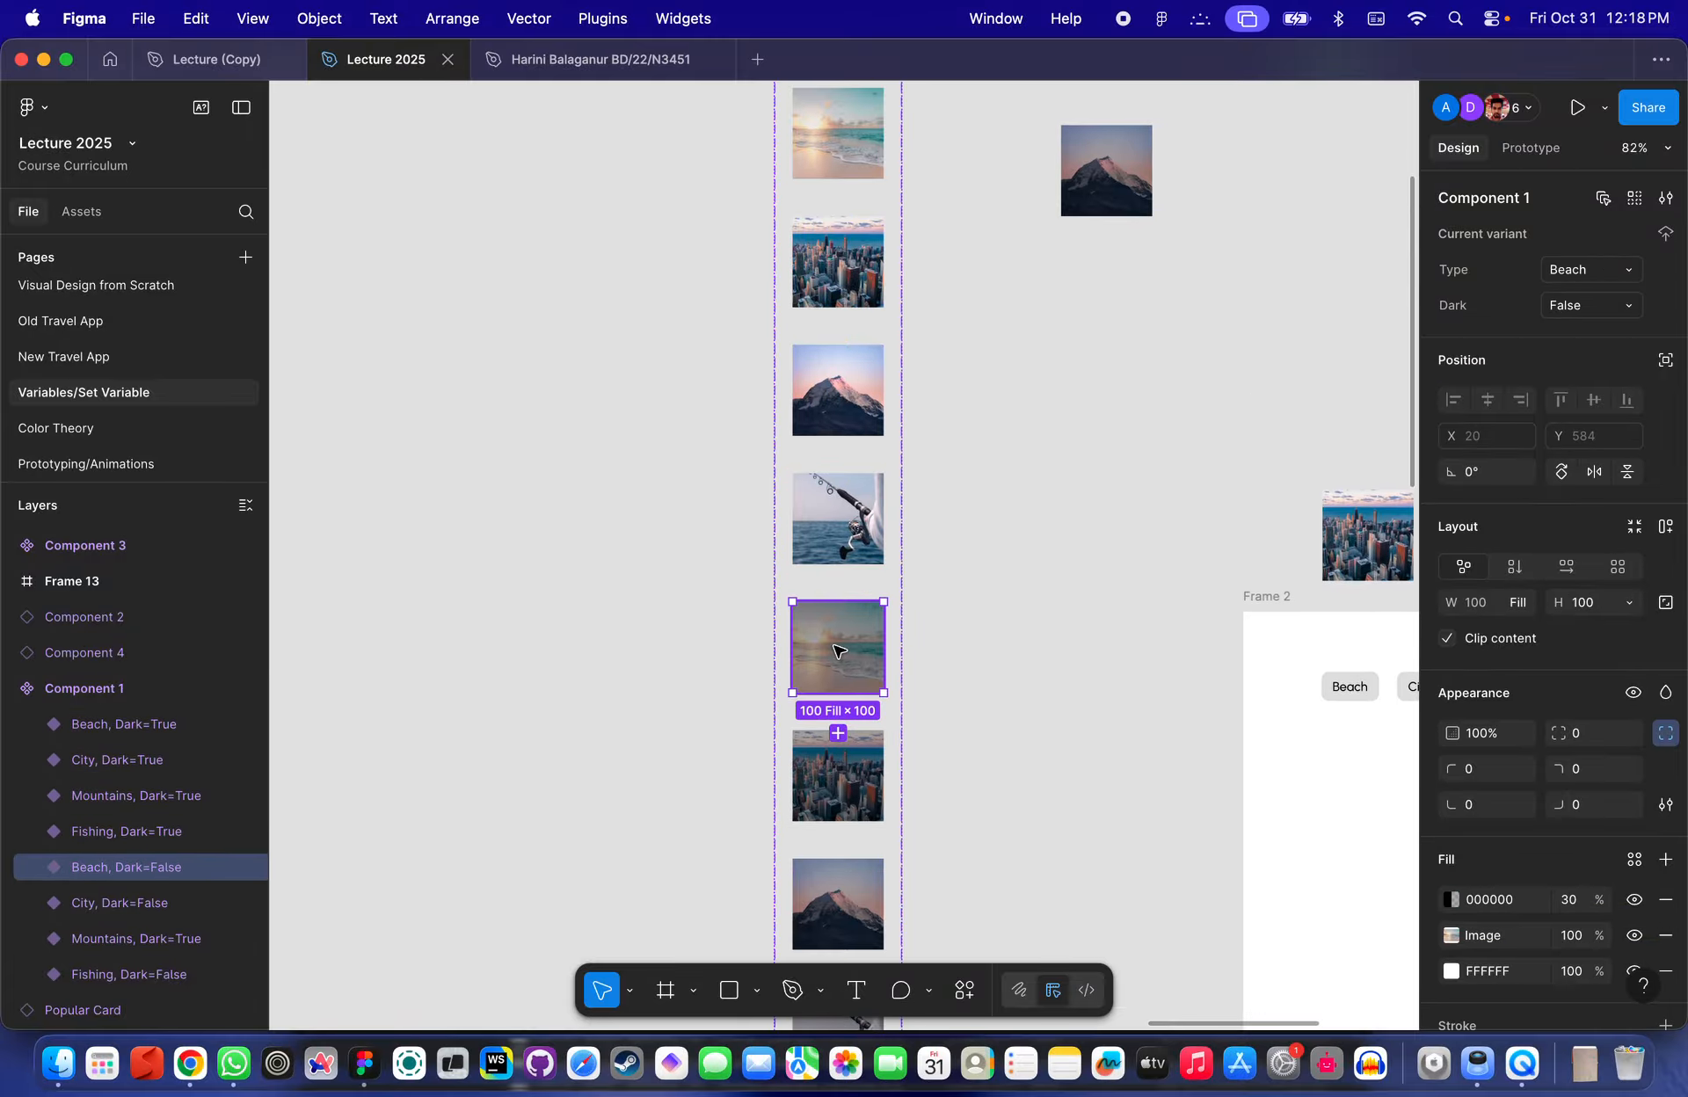
{"action": "scroll", "coordinate": [844, 615], "scroll_direction": "down", "scroll_amount": 4}
{"action": "left_click", "coordinate": [840, 522]}
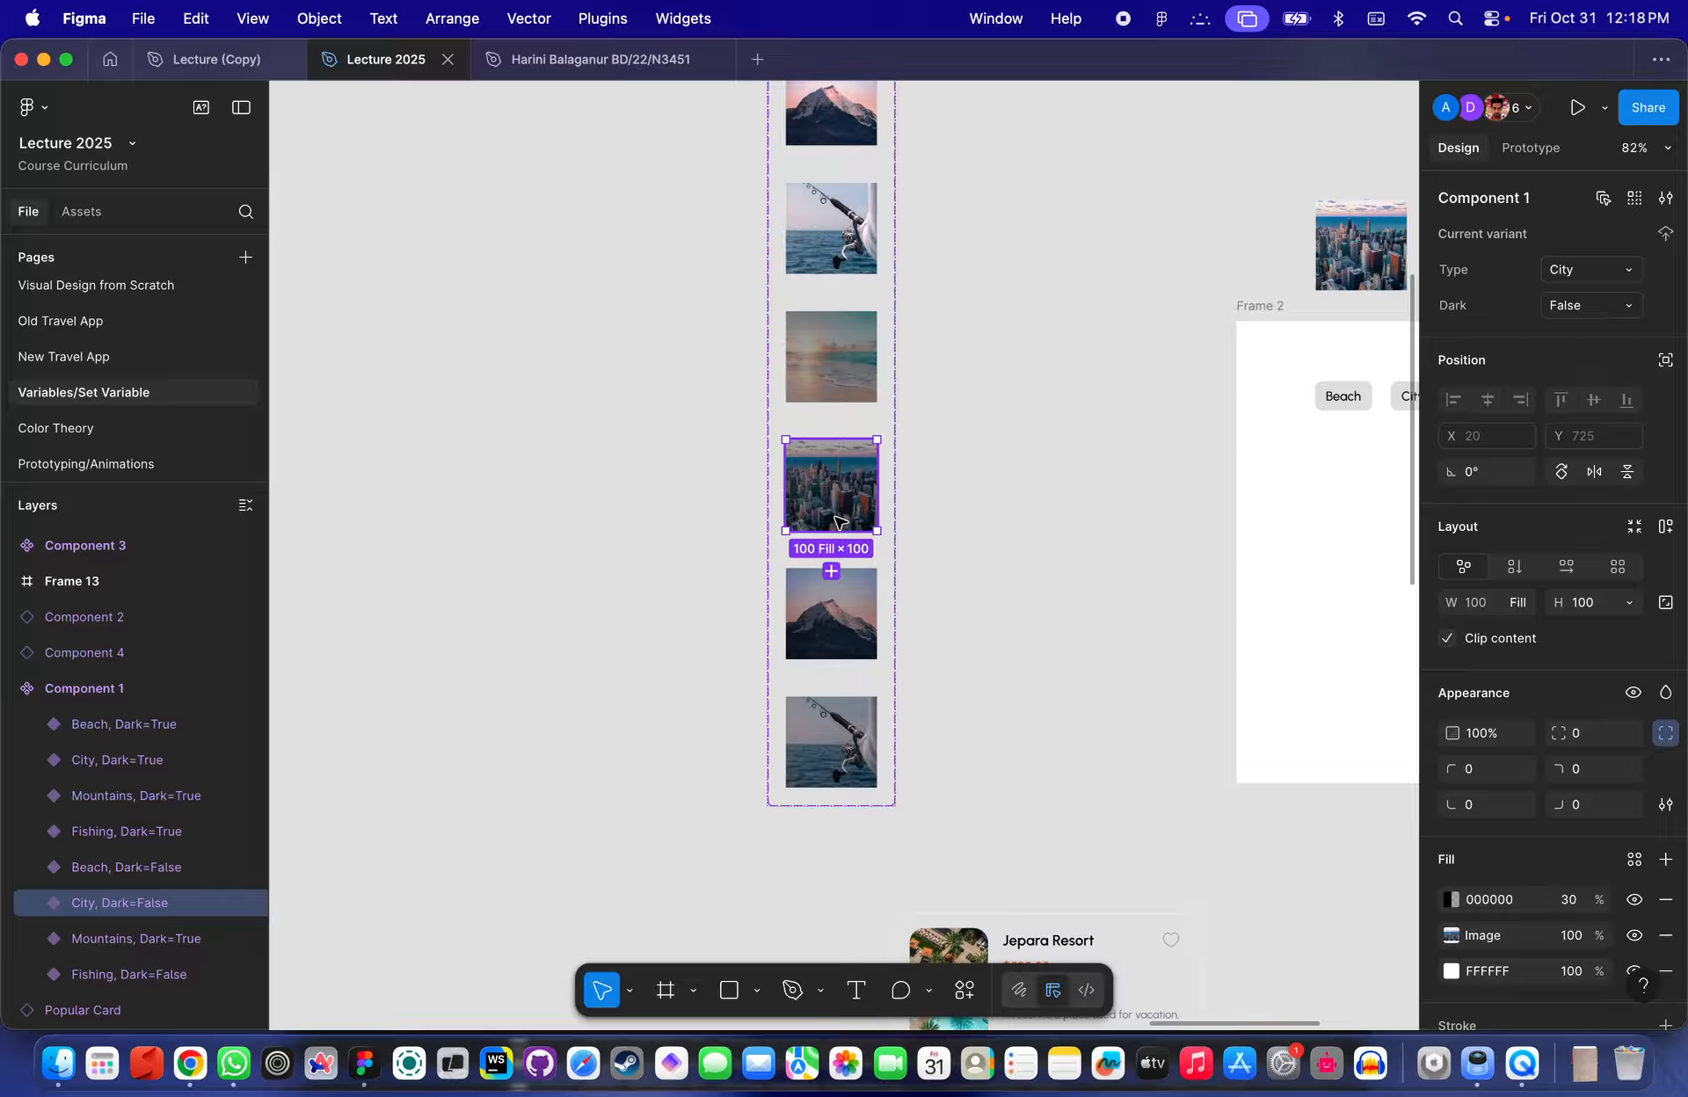
- Set the darkened Fishing variant's Dark property to True
{"action": "left_click", "coordinate": [839, 734]}
{"action": "left_click", "coordinate": [1561, 305]}
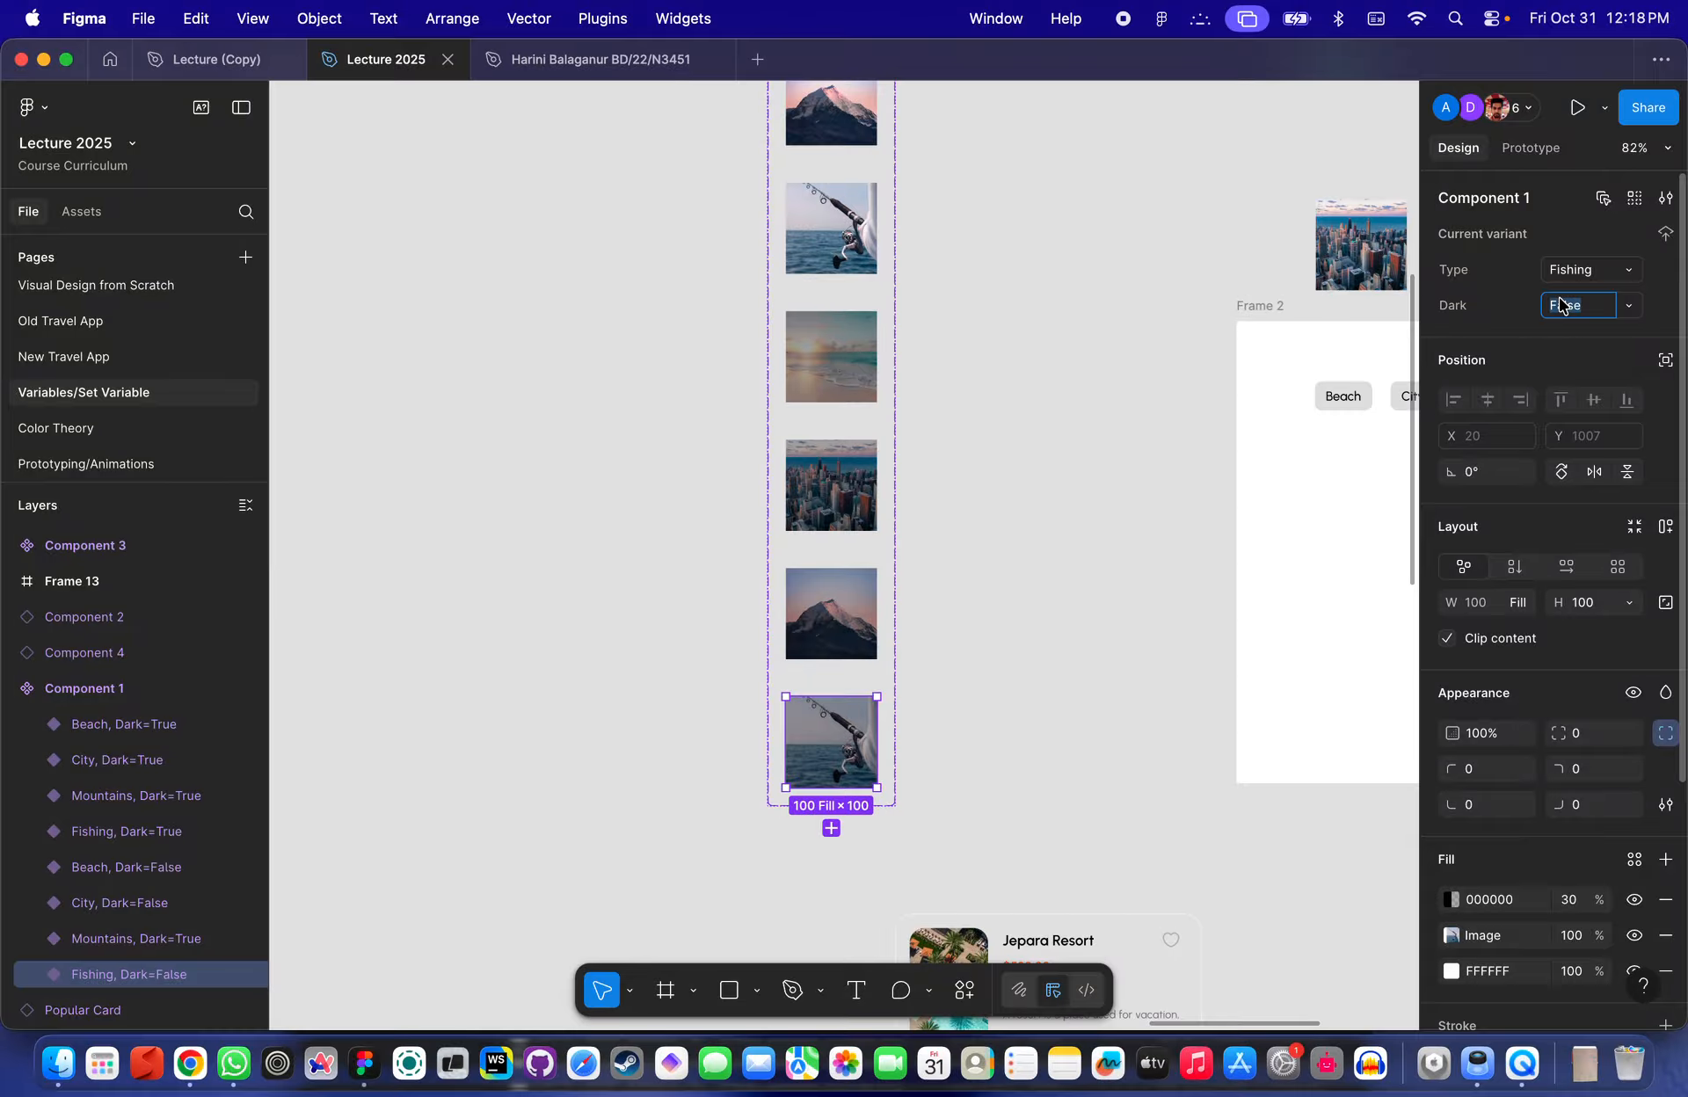
{"action": "type", "text": "True"}
{"action": "key", "text": "Return"}
- Set the darkened Beach variant's Dark property to True
{"action": "left_click", "coordinate": [870, 611]}
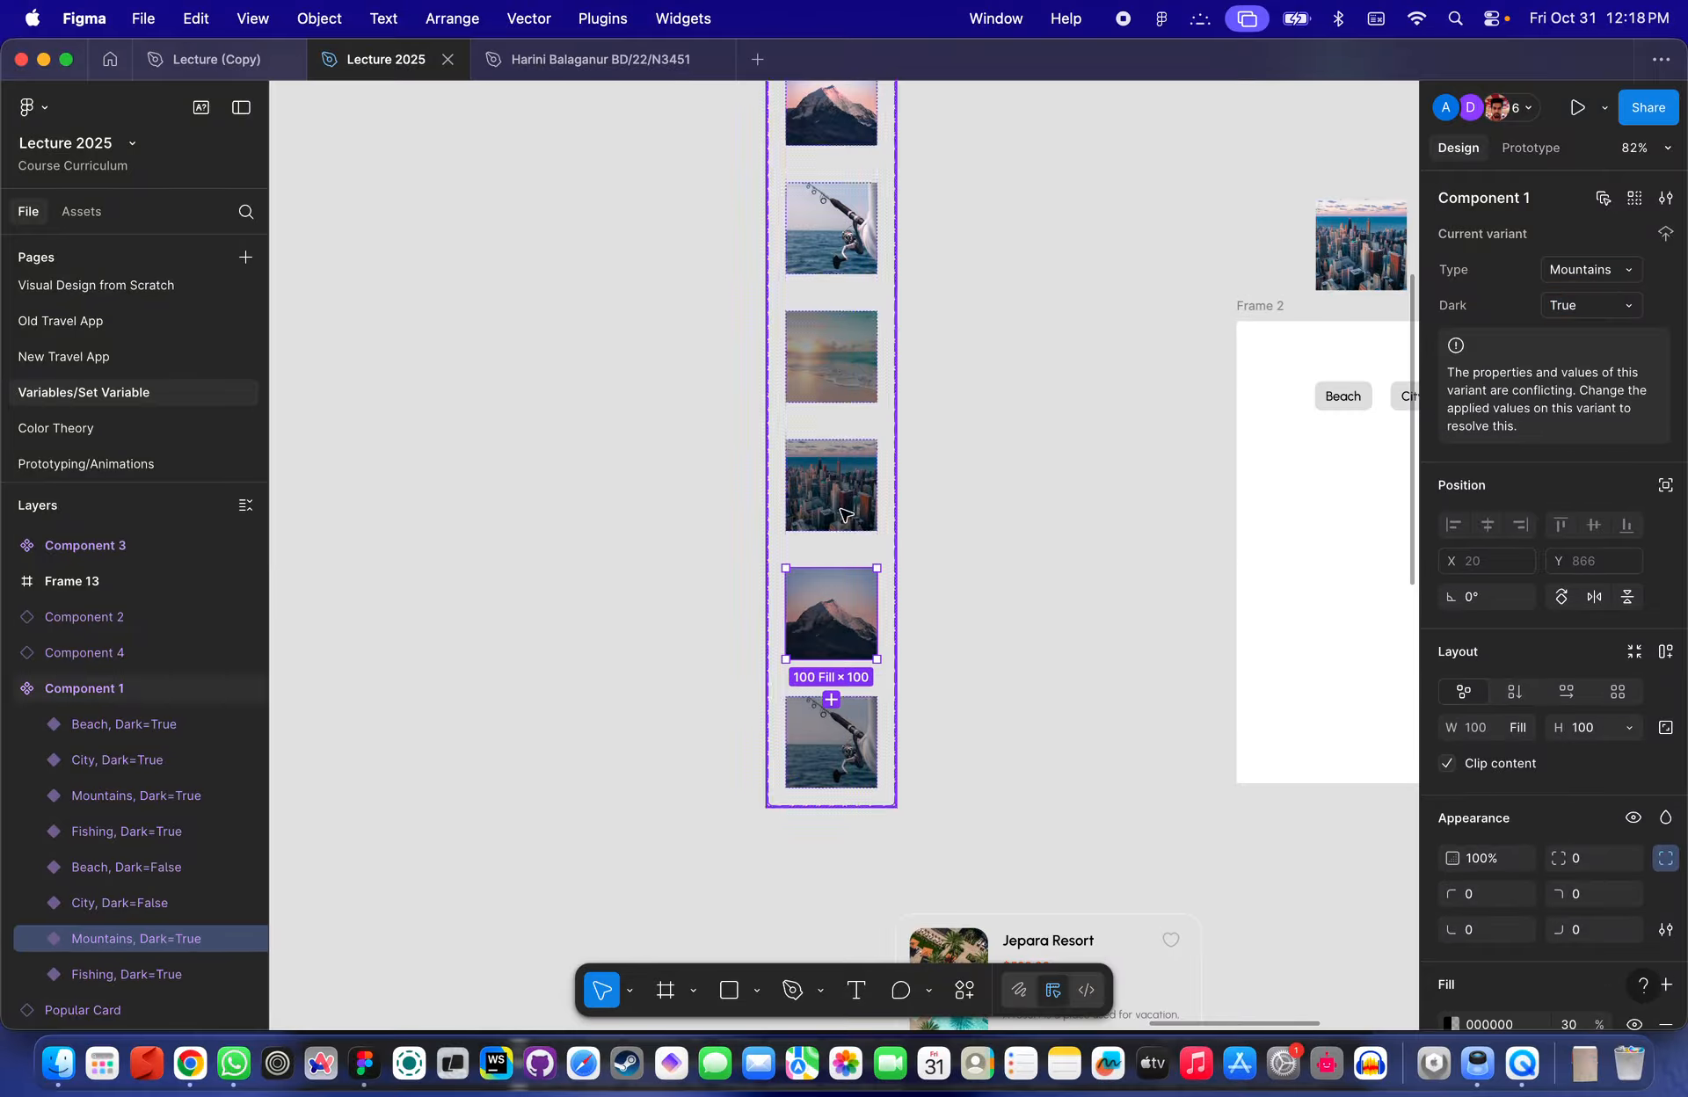
{"action": "left_click", "coordinate": [843, 493]}
{"action": "left_click", "coordinate": [866, 380]}
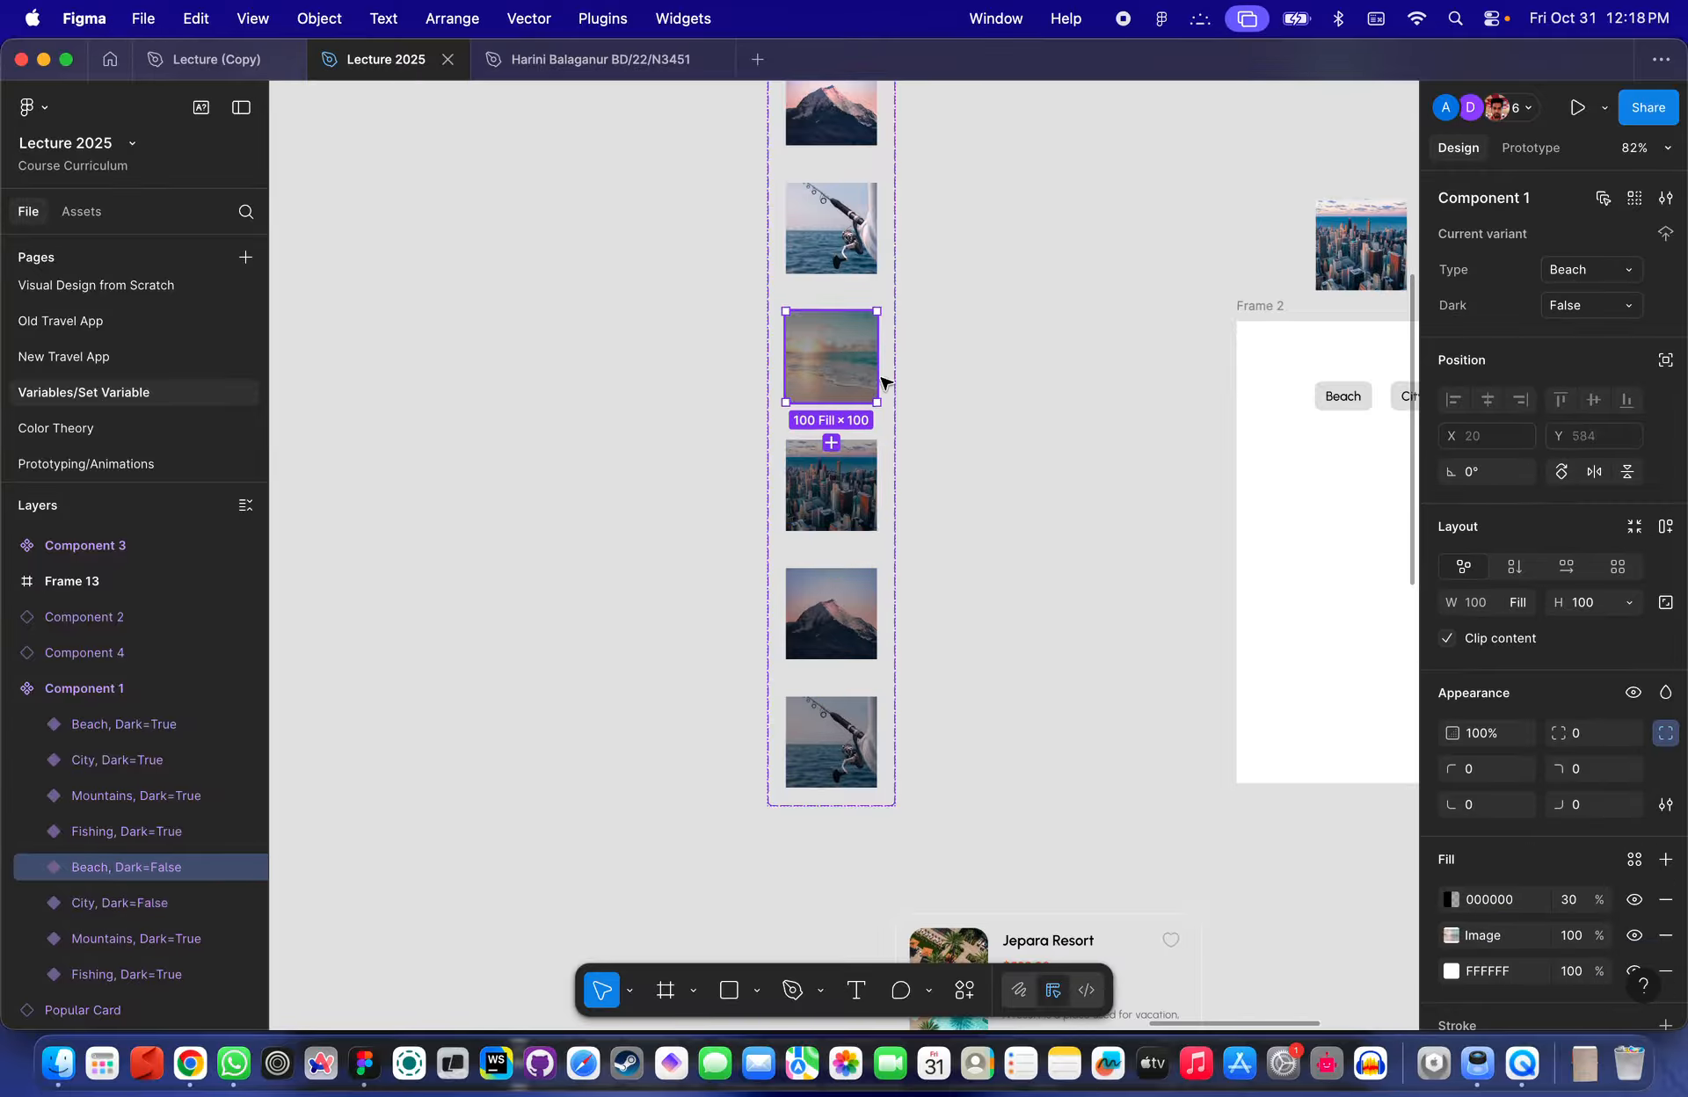
{"action": "left_click", "coordinate": [1588, 307]}
{"action": "type", "text": "True"}
{"action": "key", "text": "Return"}
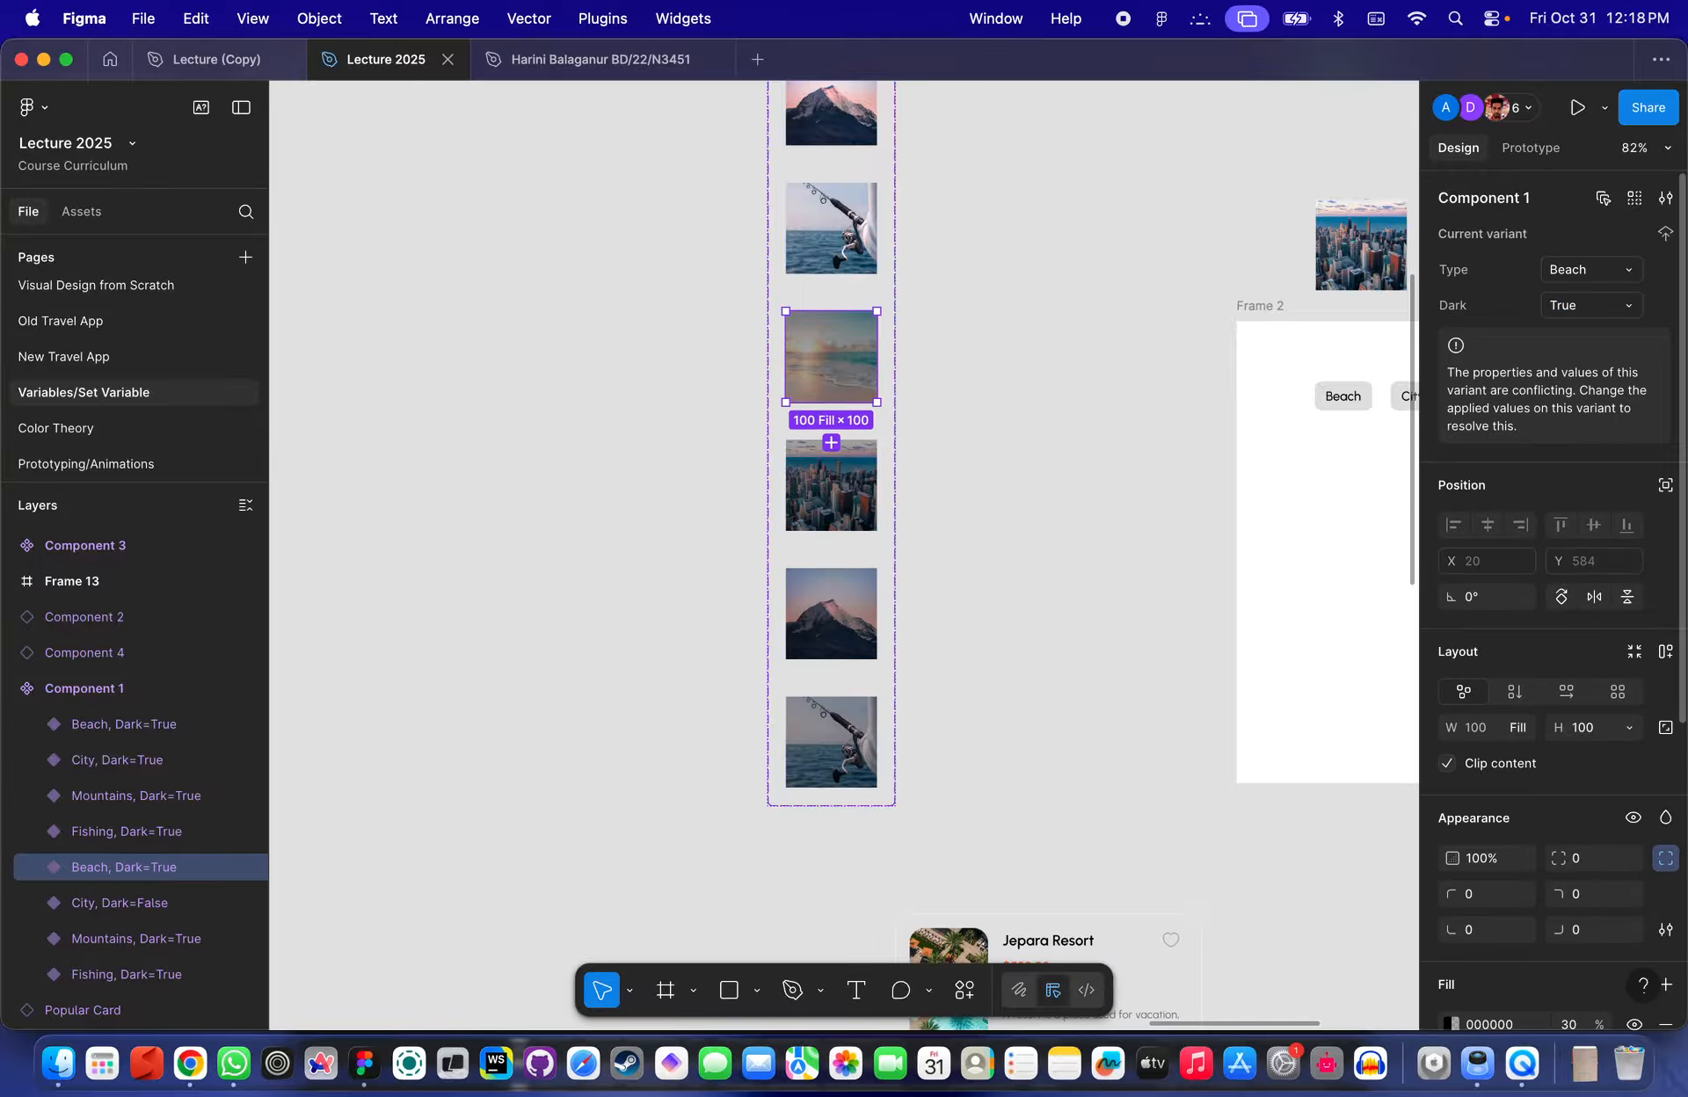
- Set the darkened City variant's Dark property to True
{"action": "scroll", "coordinate": [1205, 440], "scroll_direction": "up", "scroll_amount": 3}
{"action": "scroll", "coordinate": [1204, 439], "scroll_direction": "up", "scroll_amount": 2}
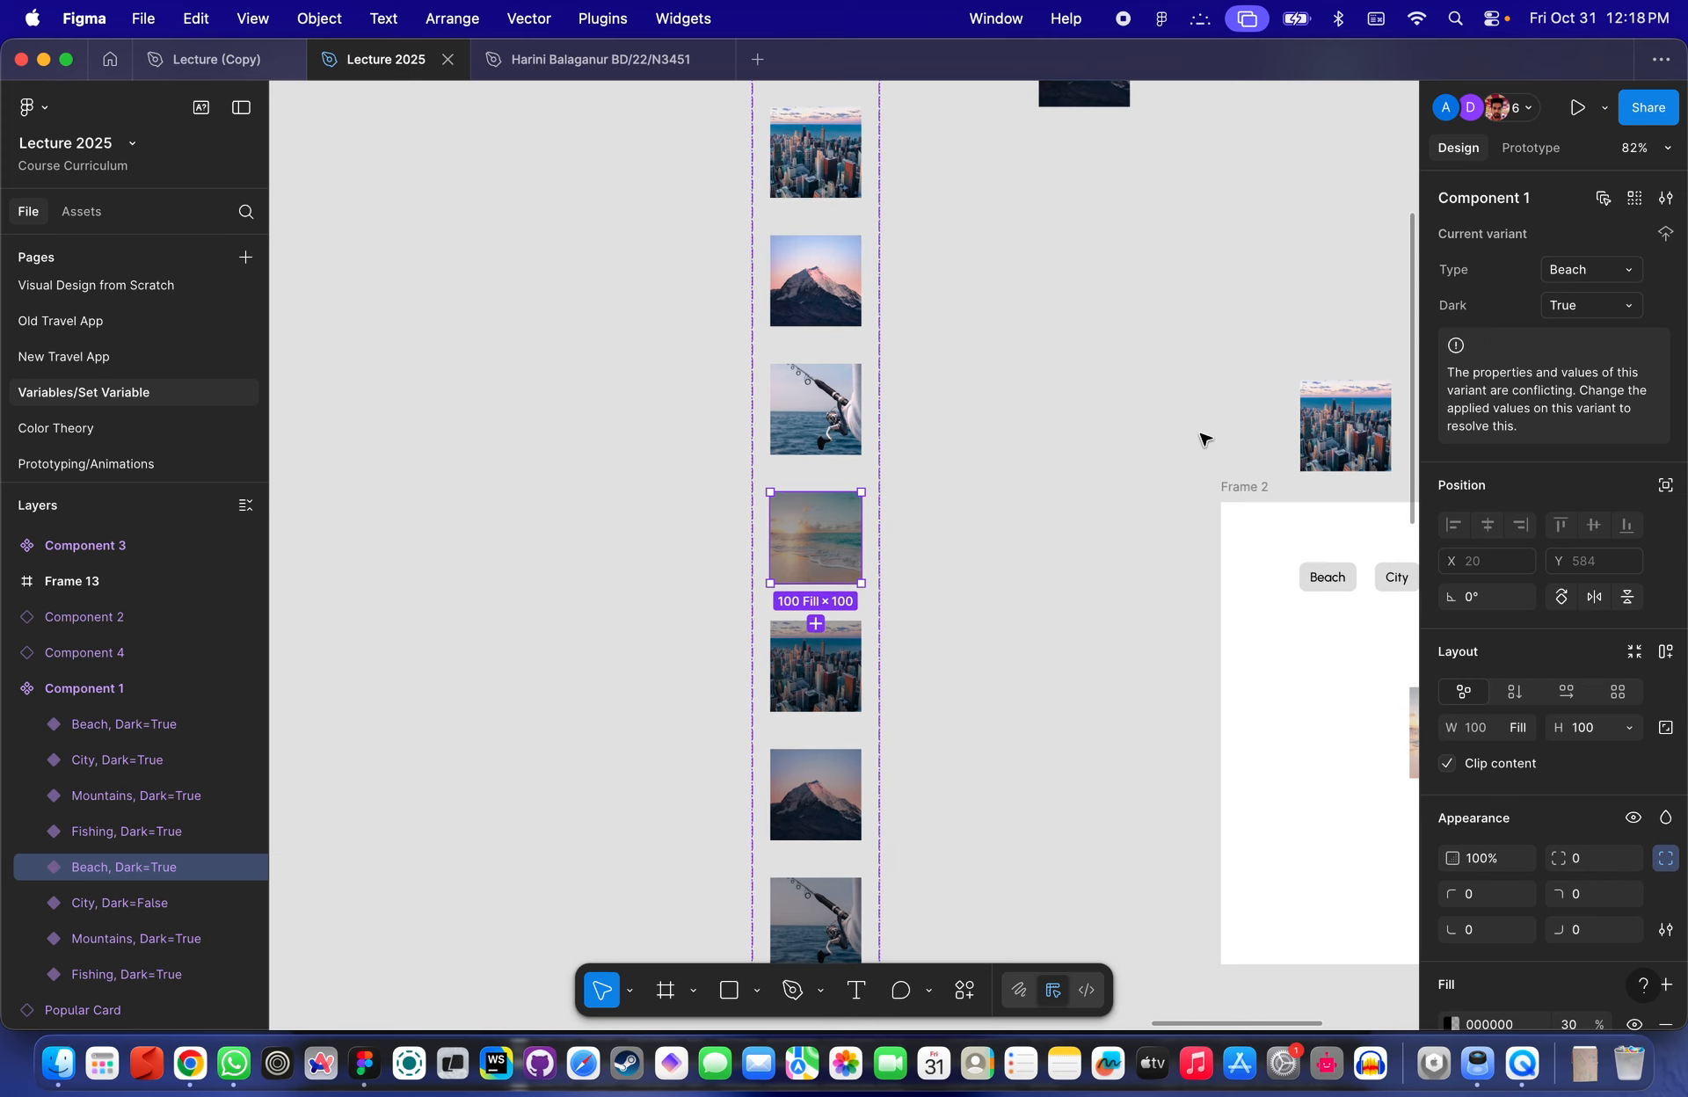
{"action": "left_click", "coordinate": [822, 661]}
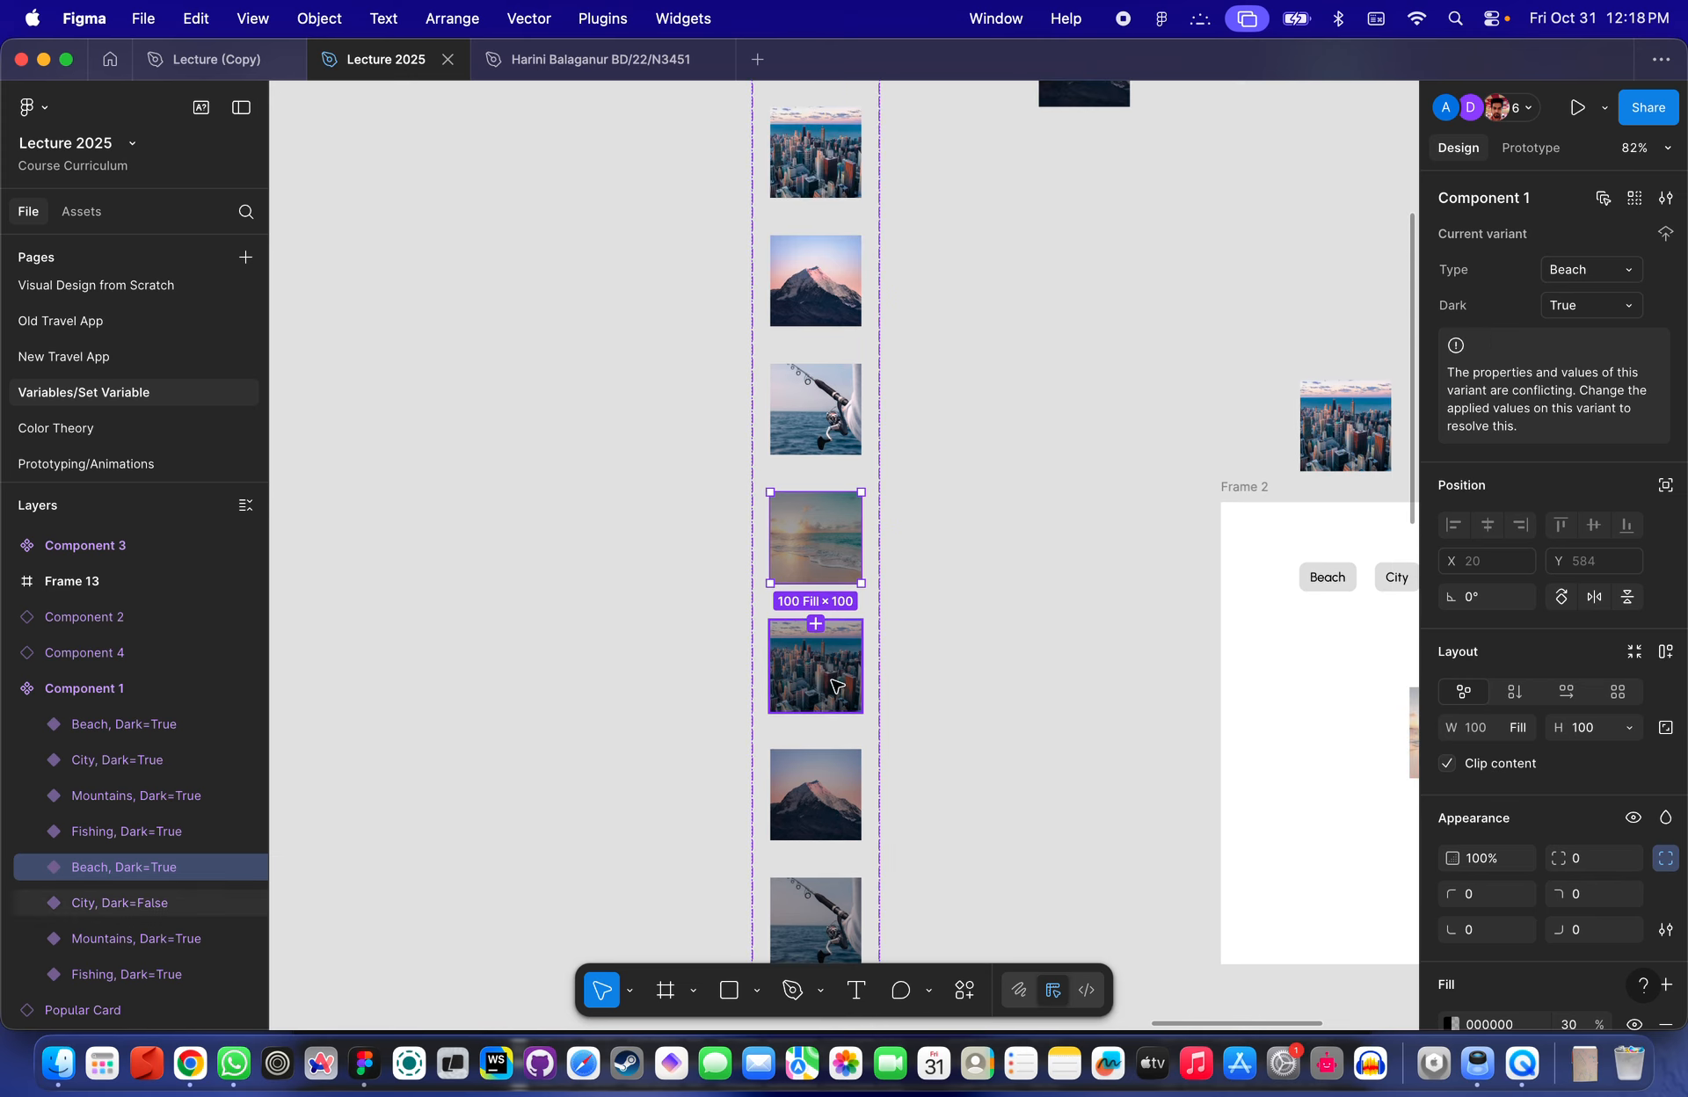
{"action": "left_click", "coordinate": [1582, 307]}
{"action": "type", "text": "True"}
{"action": "key", "text": "Return"}
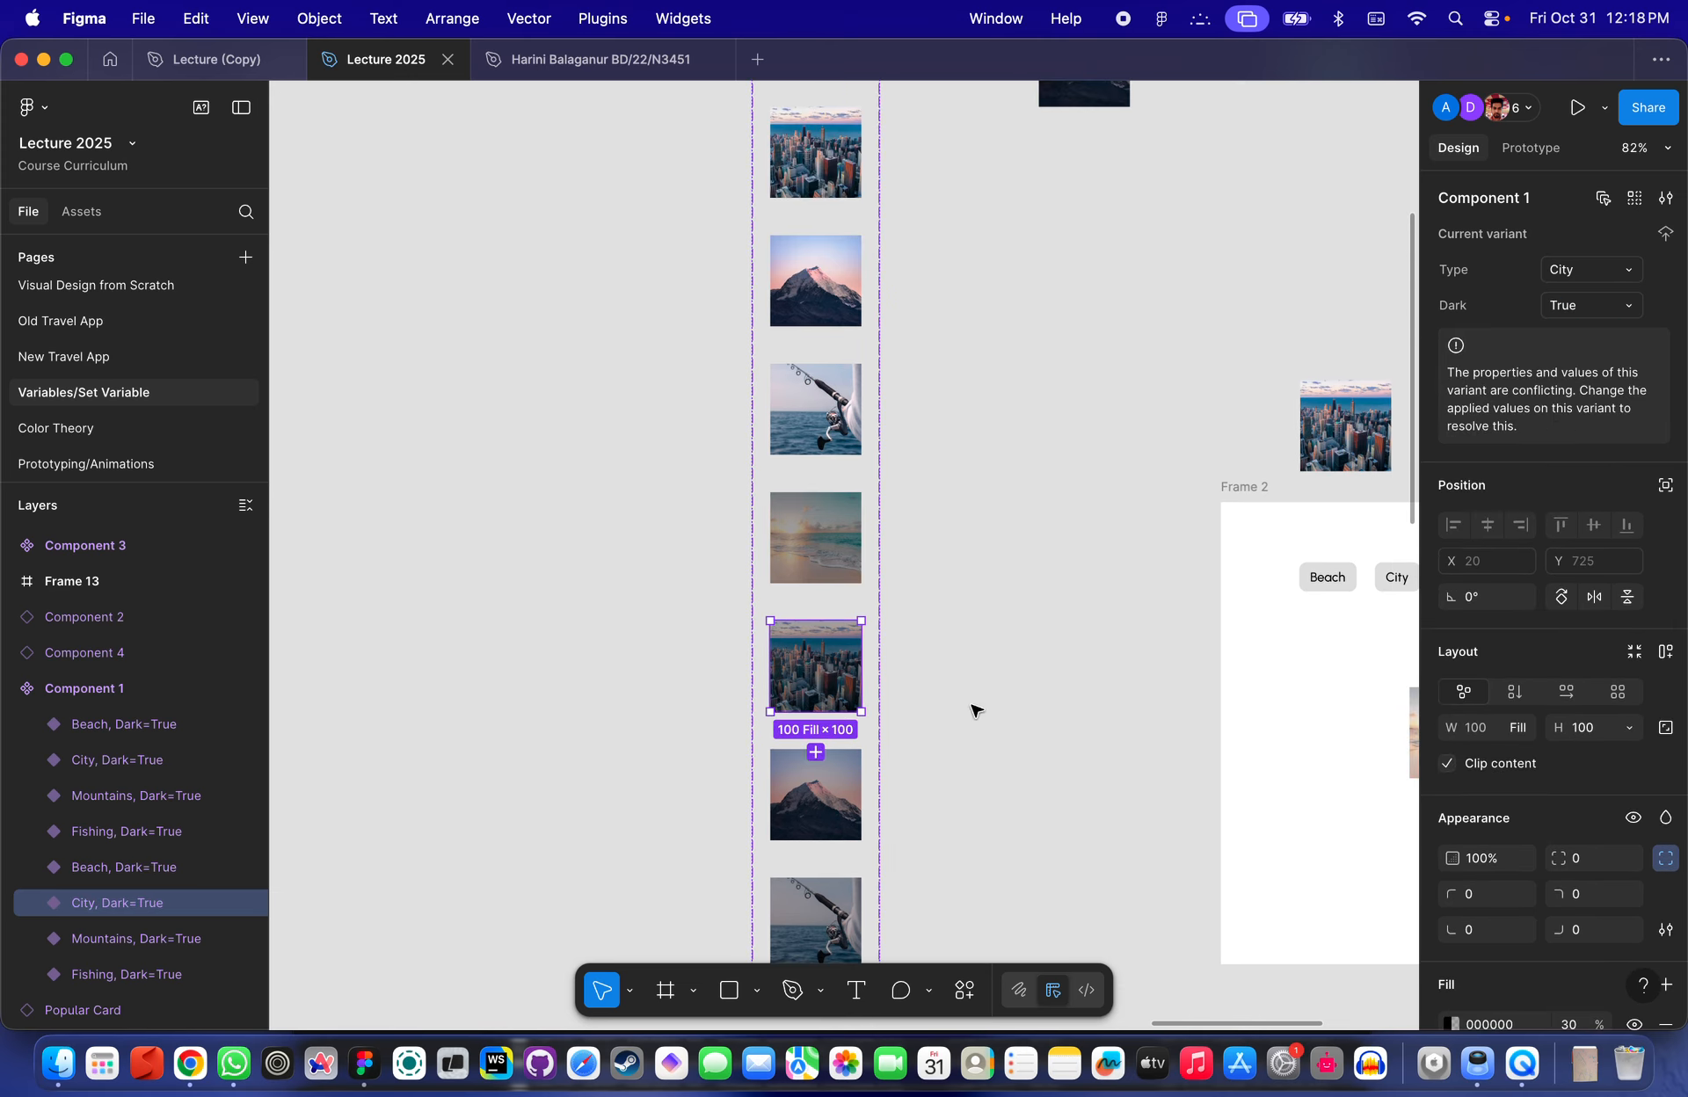
- Select the four original light variants and set their Dark property to Fasle
{"action": "scroll", "coordinate": [972, 708], "scroll_direction": "down", "scroll_amount": 3}
{"action": "key", "text": "Tab"}
{"action": "key", "text": "Tab"}
{"action": "scroll", "coordinate": [920, 701], "scroll_direction": "up", "scroll_amount": 8}
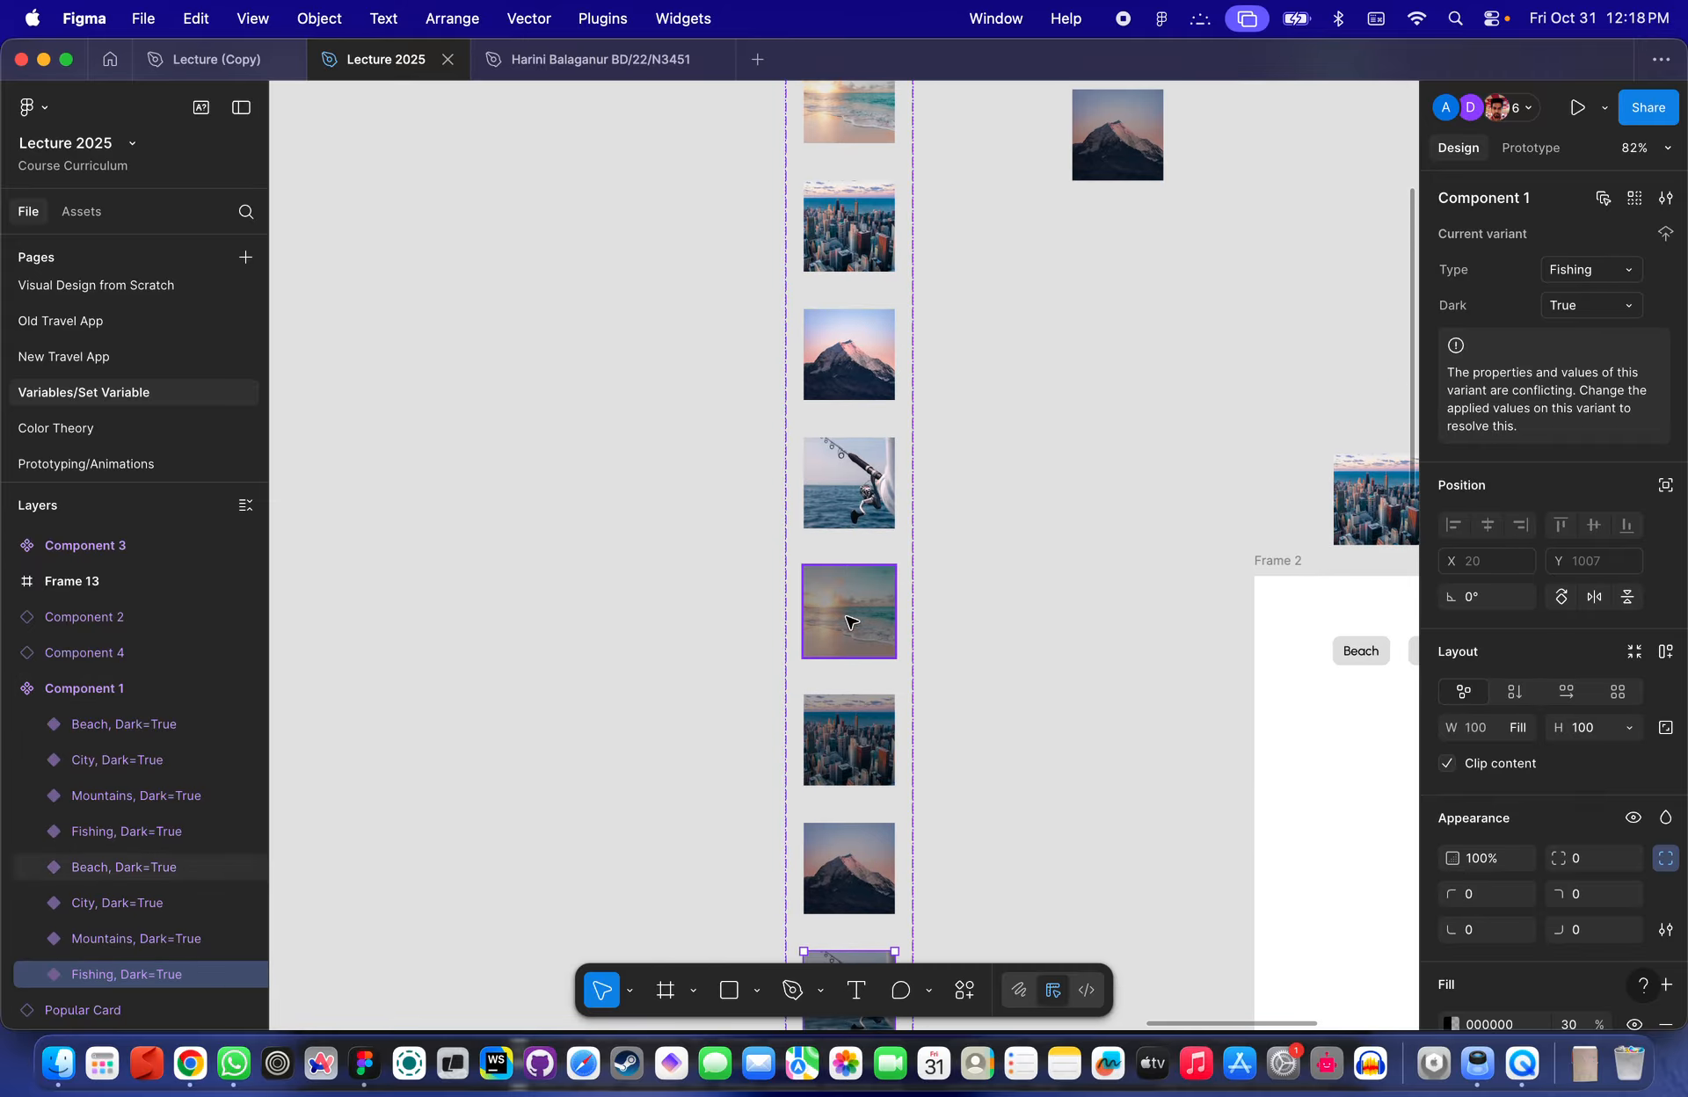
{"action": "left_click", "coordinate": [840, 712]}
{"action": "left_click", "coordinate": [840, 628]}
{"action": "left_click", "coordinate": [857, 502], "text": "shift"}
{"action": "left_click", "coordinate": [843, 369], "text": "shift"}
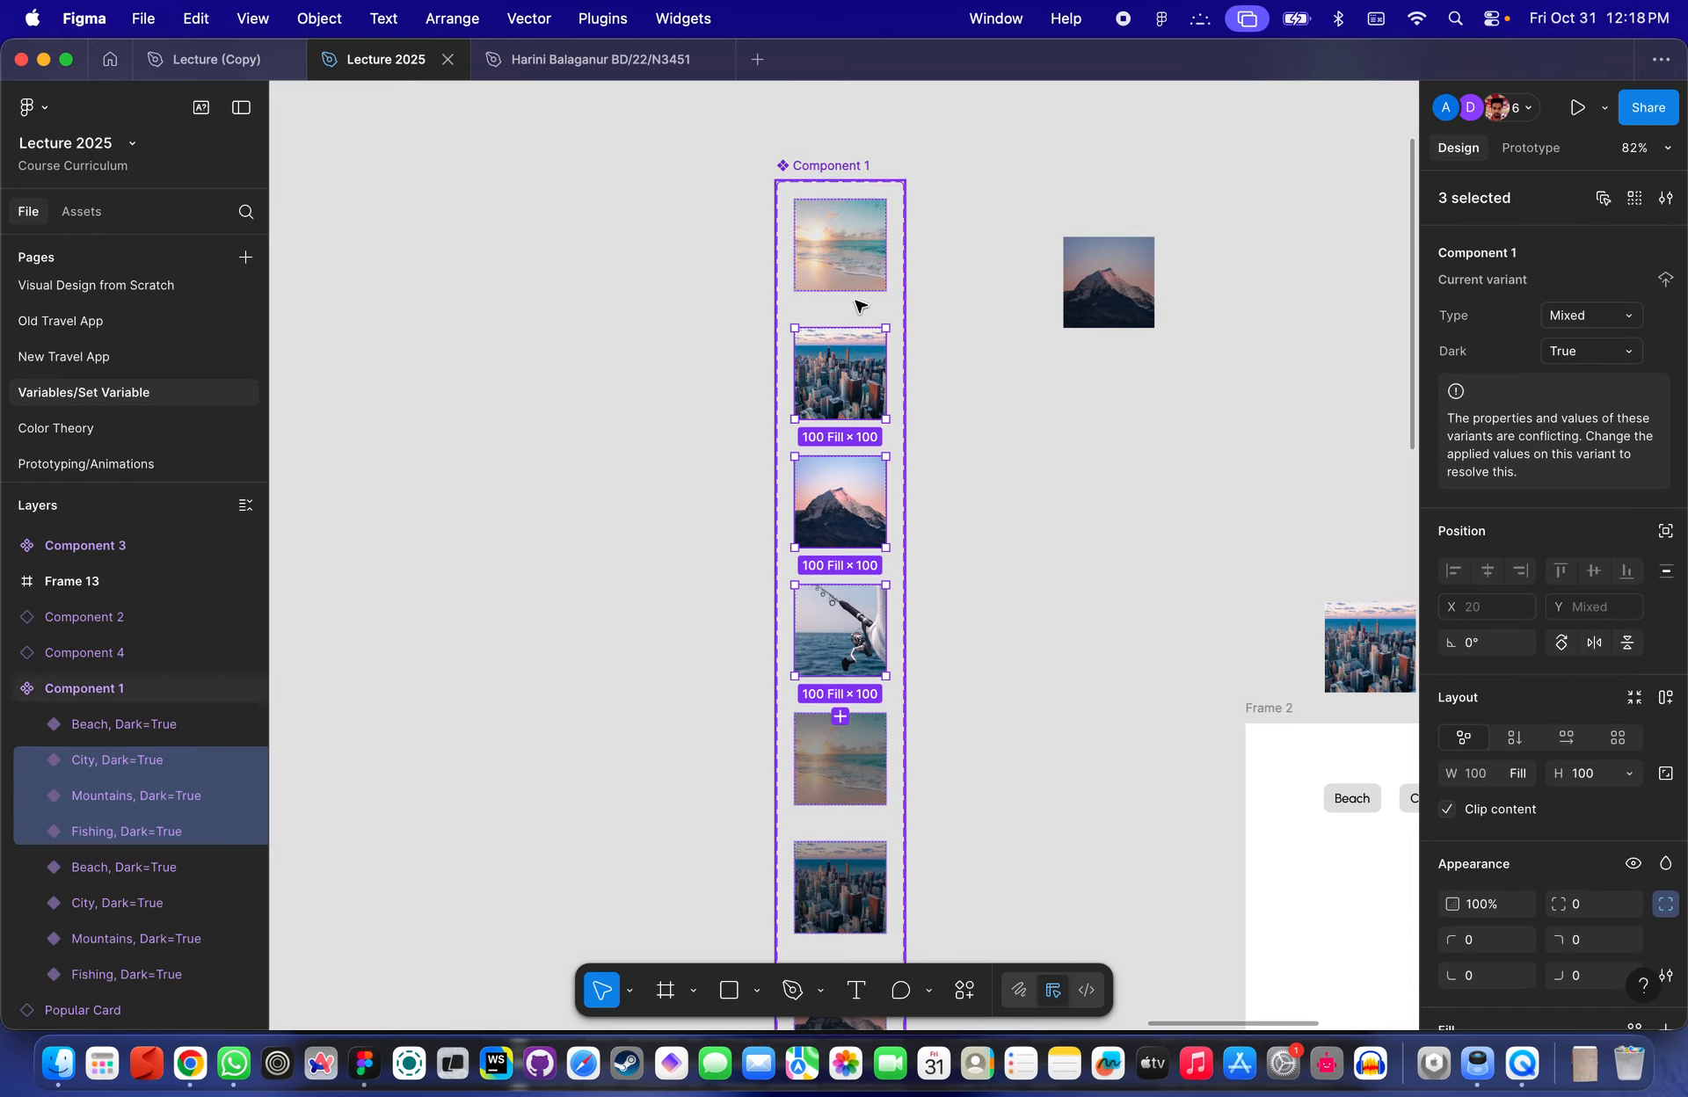
{"action": "left_click", "coordinate": [844, 251], "text": "shift"}
{"action": "left_click", "coordinate": [1578, 351]}
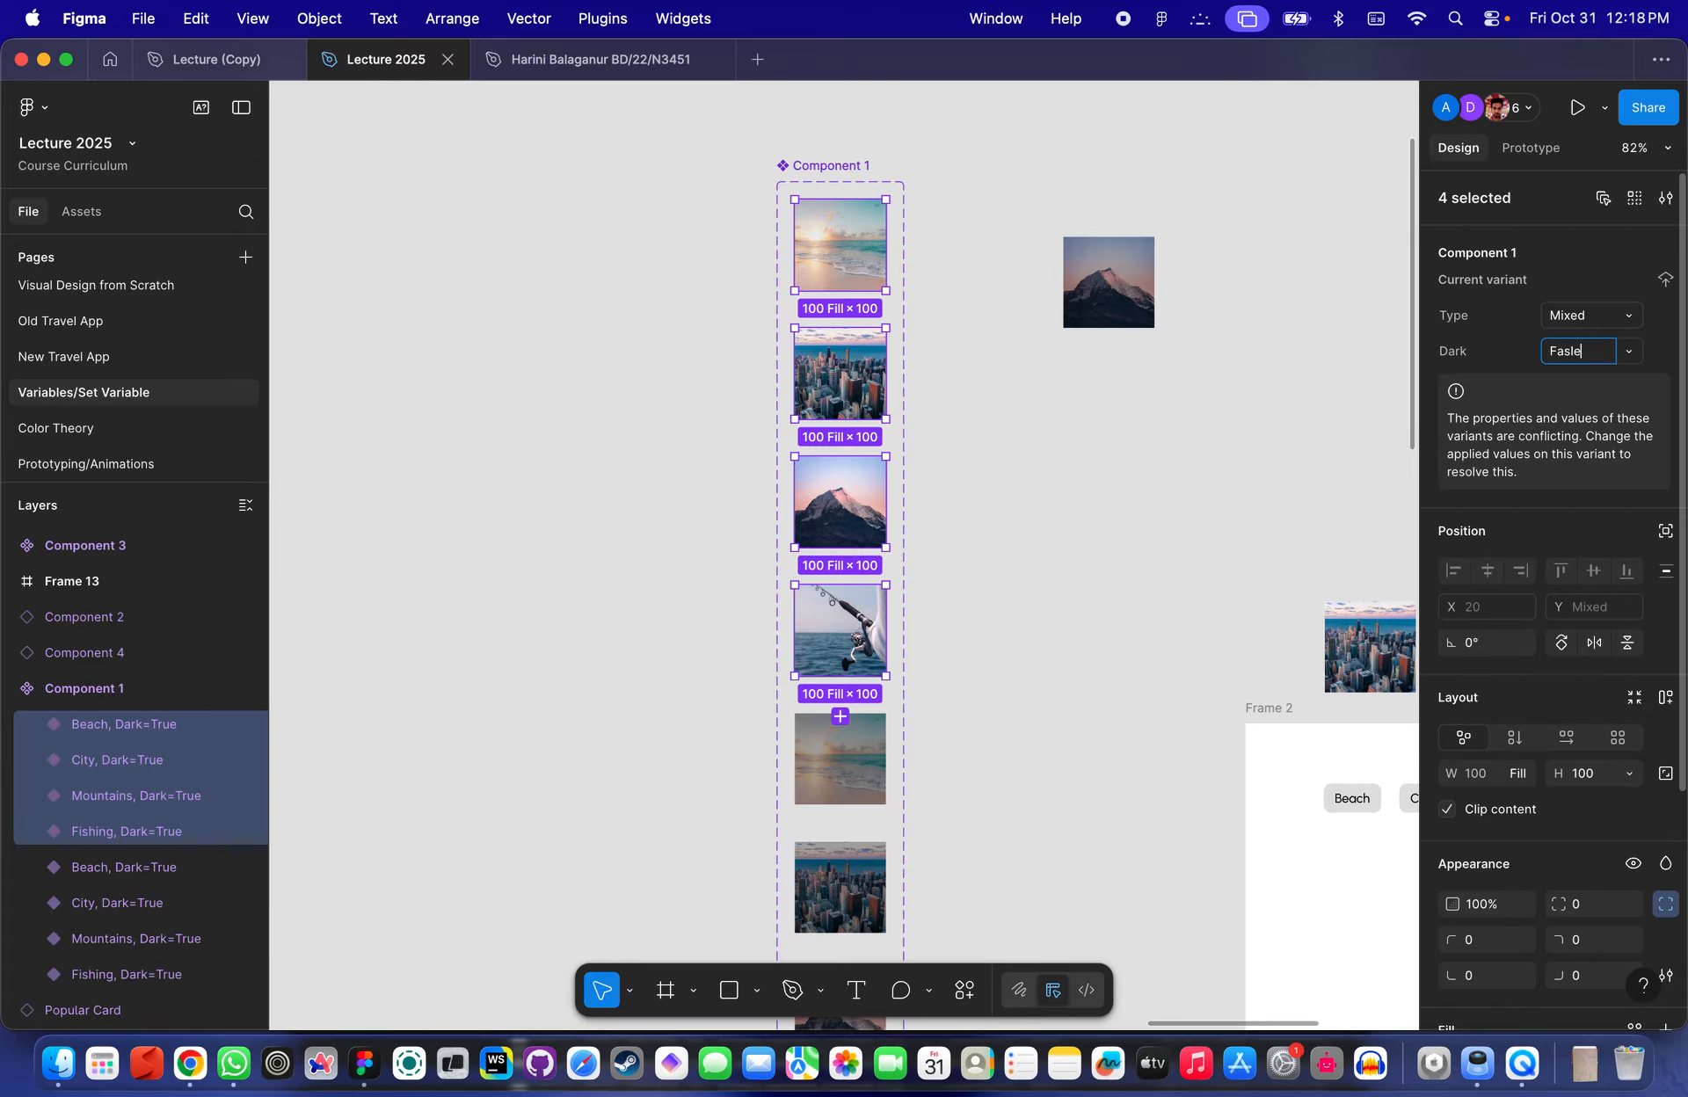
{"action": "type", "text": "Fasle"}
{"action": "key", "text": "Return"}
- Set the loose image instance's Type to City and its Dark property to Fasle
{"action": "scroll", "coordinate": [977, 466], "scroll_direction": "down", "scroll_amount": 4}
{"action": "left_click", "coordinate": [979, 471]}
{"action": "left_click", "coordinate": [1073, 372]}
{"action": "scroll", "coordinate": [1073, 372], "scroll_direction": "up", "scroll_amount": 5}
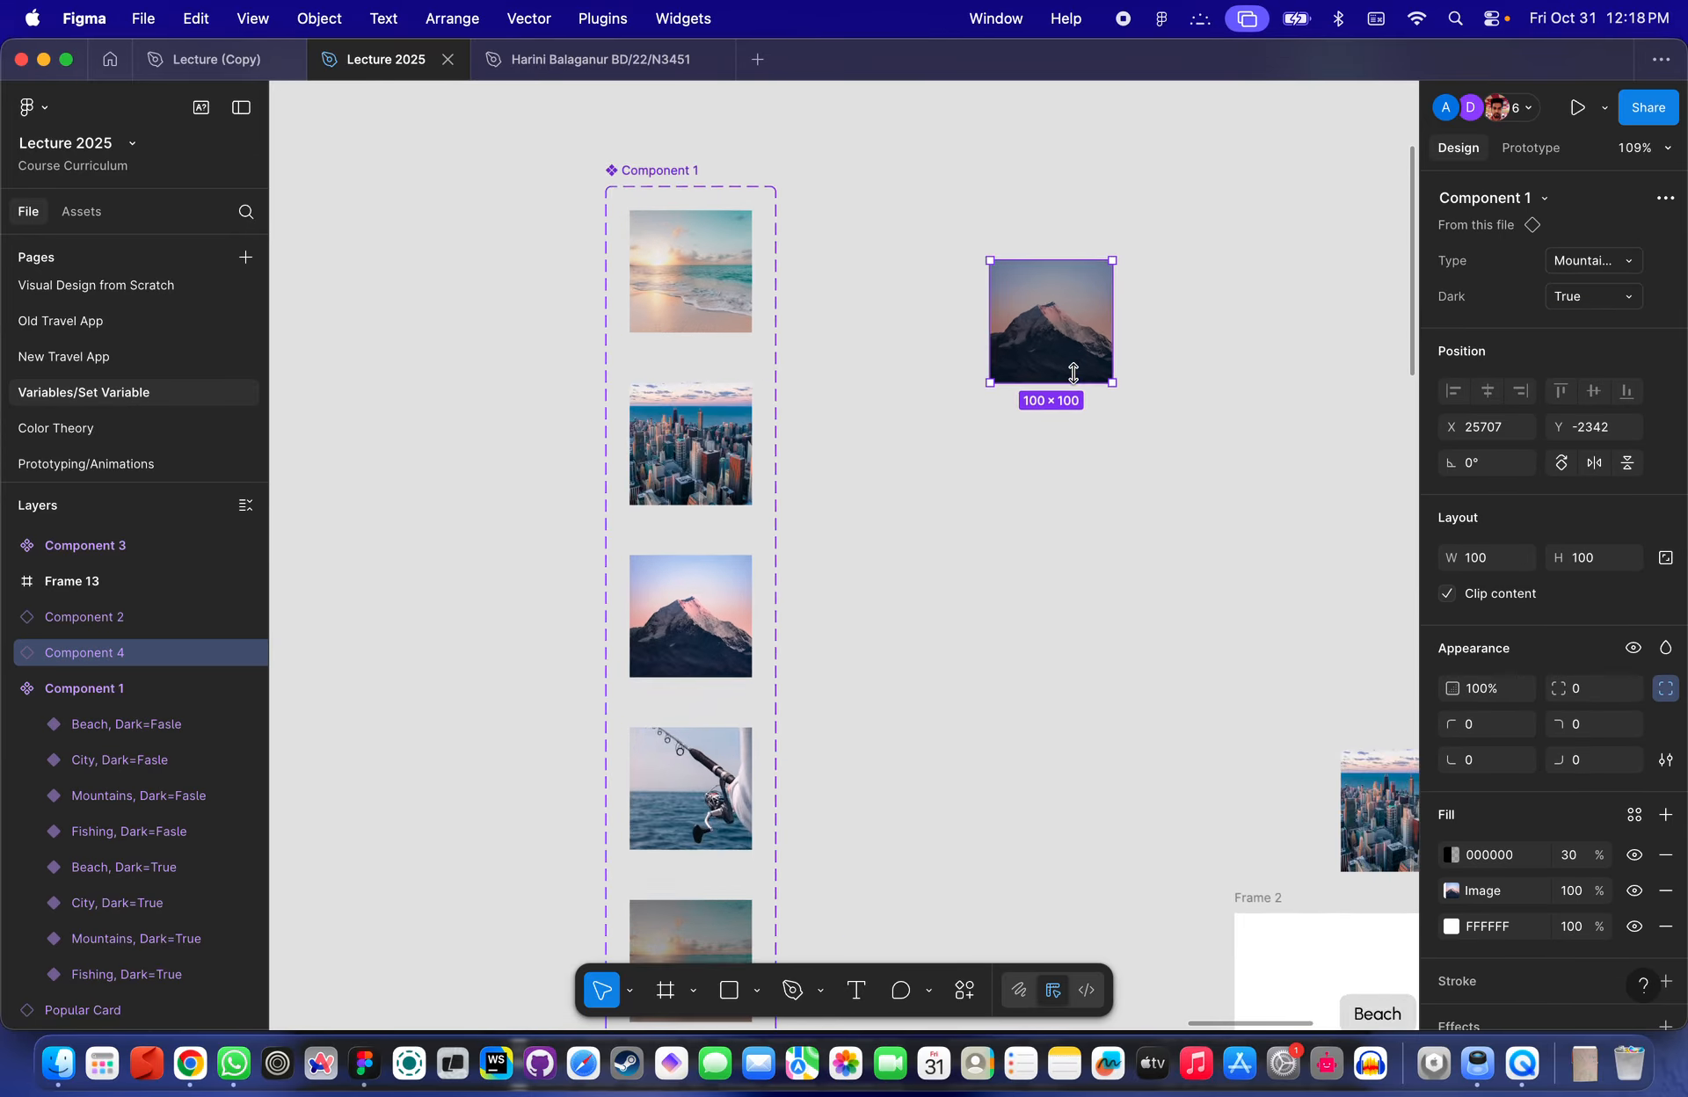
{"action": "scroll", "coordinate": [1073, 373], "scroll_direction": "up", "scroll_amount": 5}
{"action": "left_click", "coordinate": [1546, 264]}
{"action": "left_click", "coordinate": [1491, 231]}
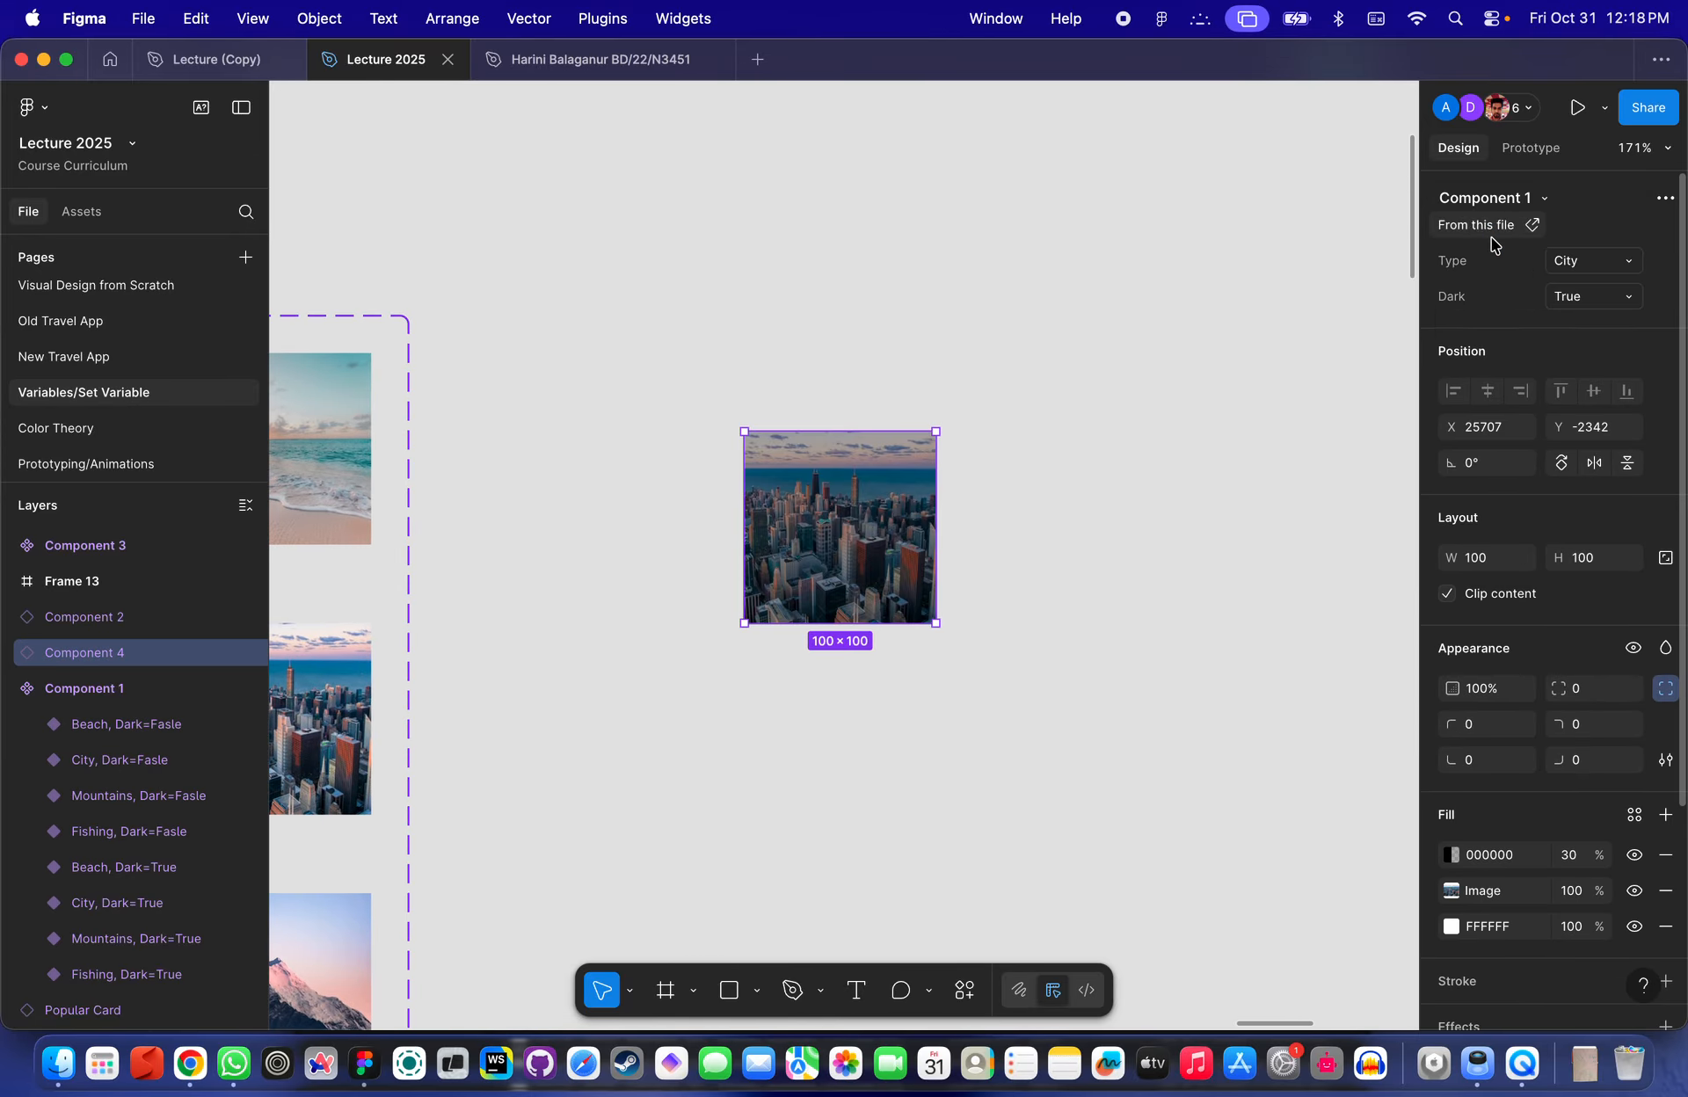
{"action": "left_click", "coordinate": [1582, 297]}
{"action": "left_click", "coordinate": [1514, 323]}
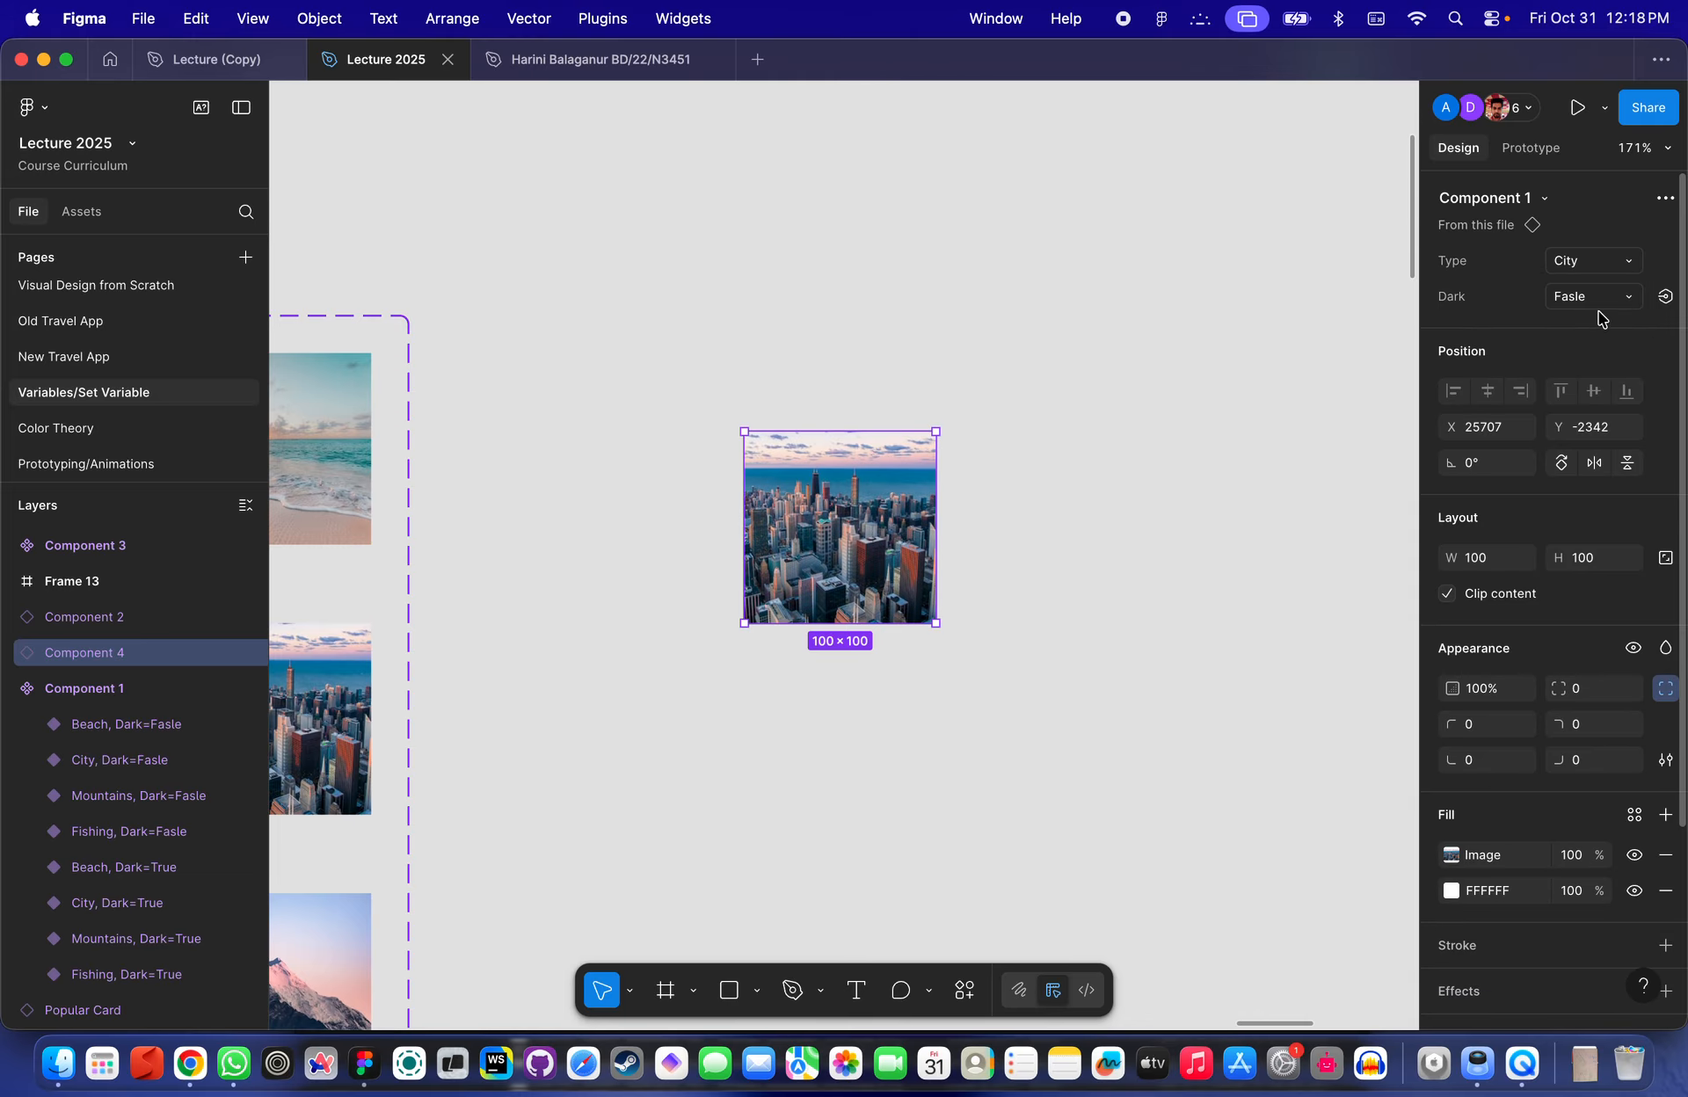
{"action": "left_click", "coordinate": [1602, 299]}
{"action": "left_click", "coordinate": [1608, 298]}
{"action": "left_click", "coordinate": [1593, 296]}
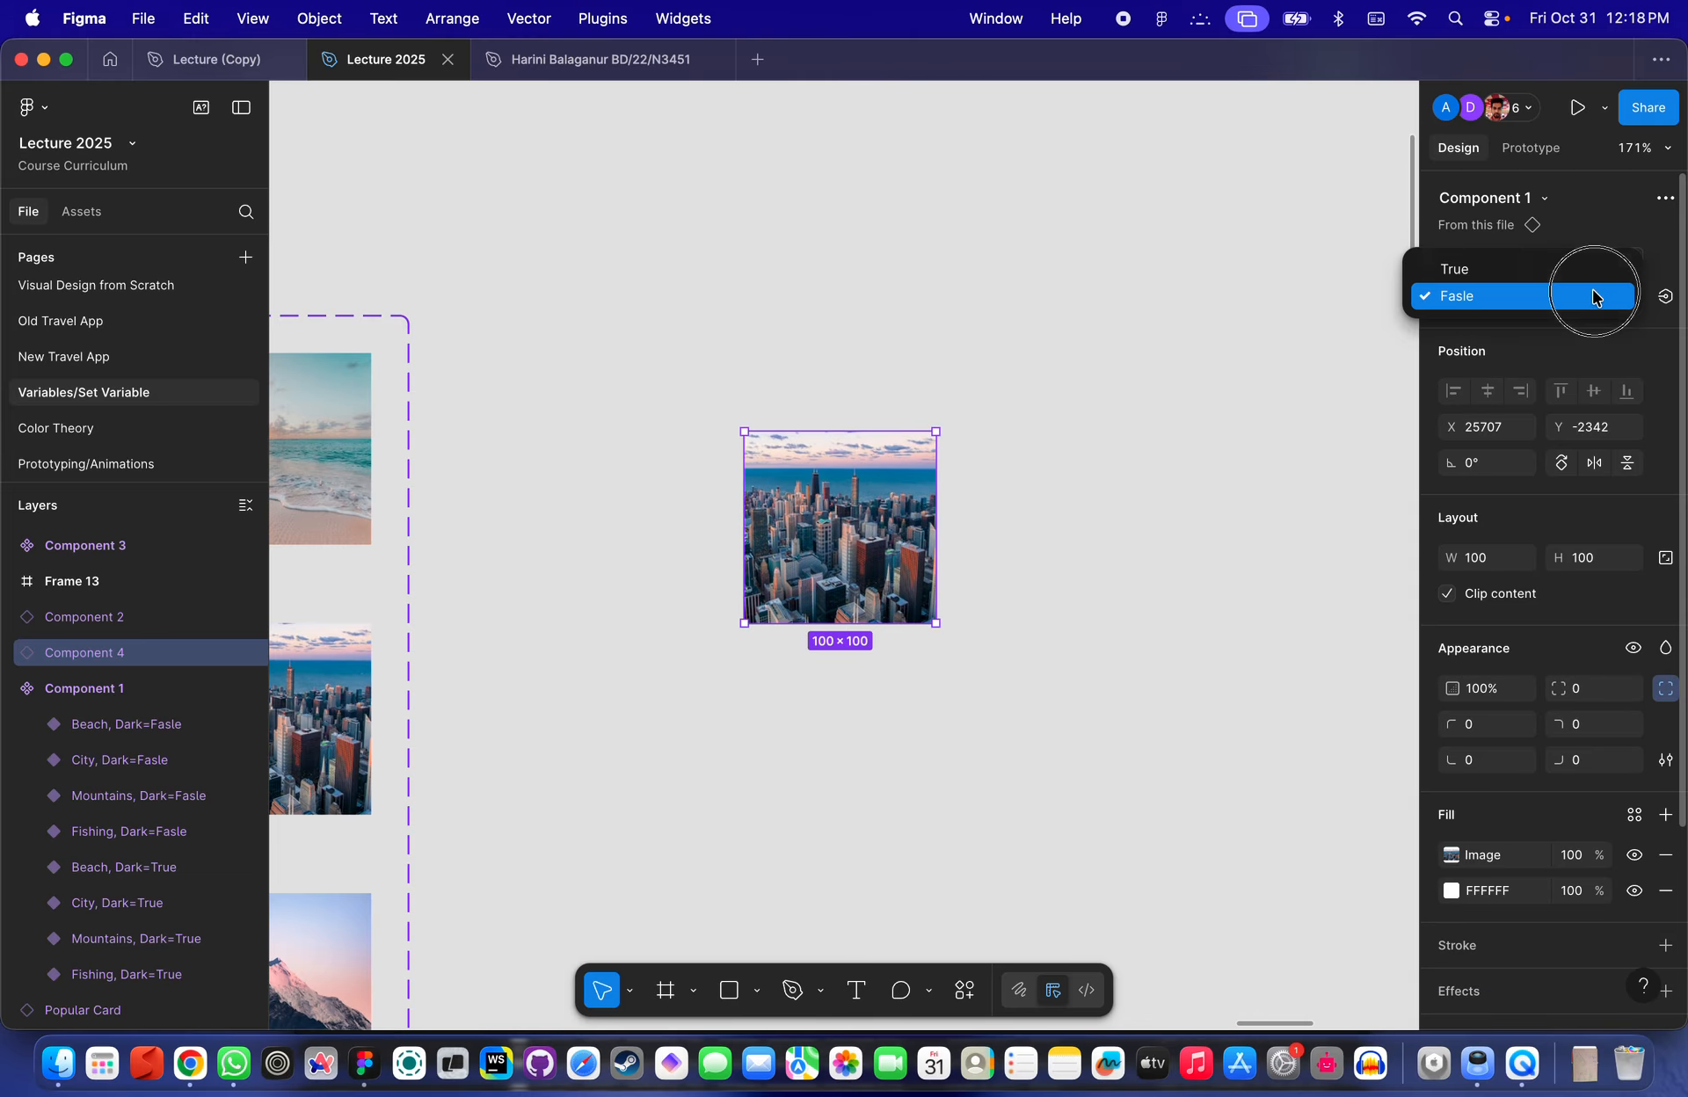
{"action": "left_click", "coordinate": [1209, 434]}
- Inspect the light variants in the component set one by one
{"action": "scroll", "coordinate": [1209, 434], "scroll_direction": "down", "scroll_amount": 12}
{"action": "scroll", "coordinate": [1209, 435], "scroll_direction": "left", "scroll_amount": 6}
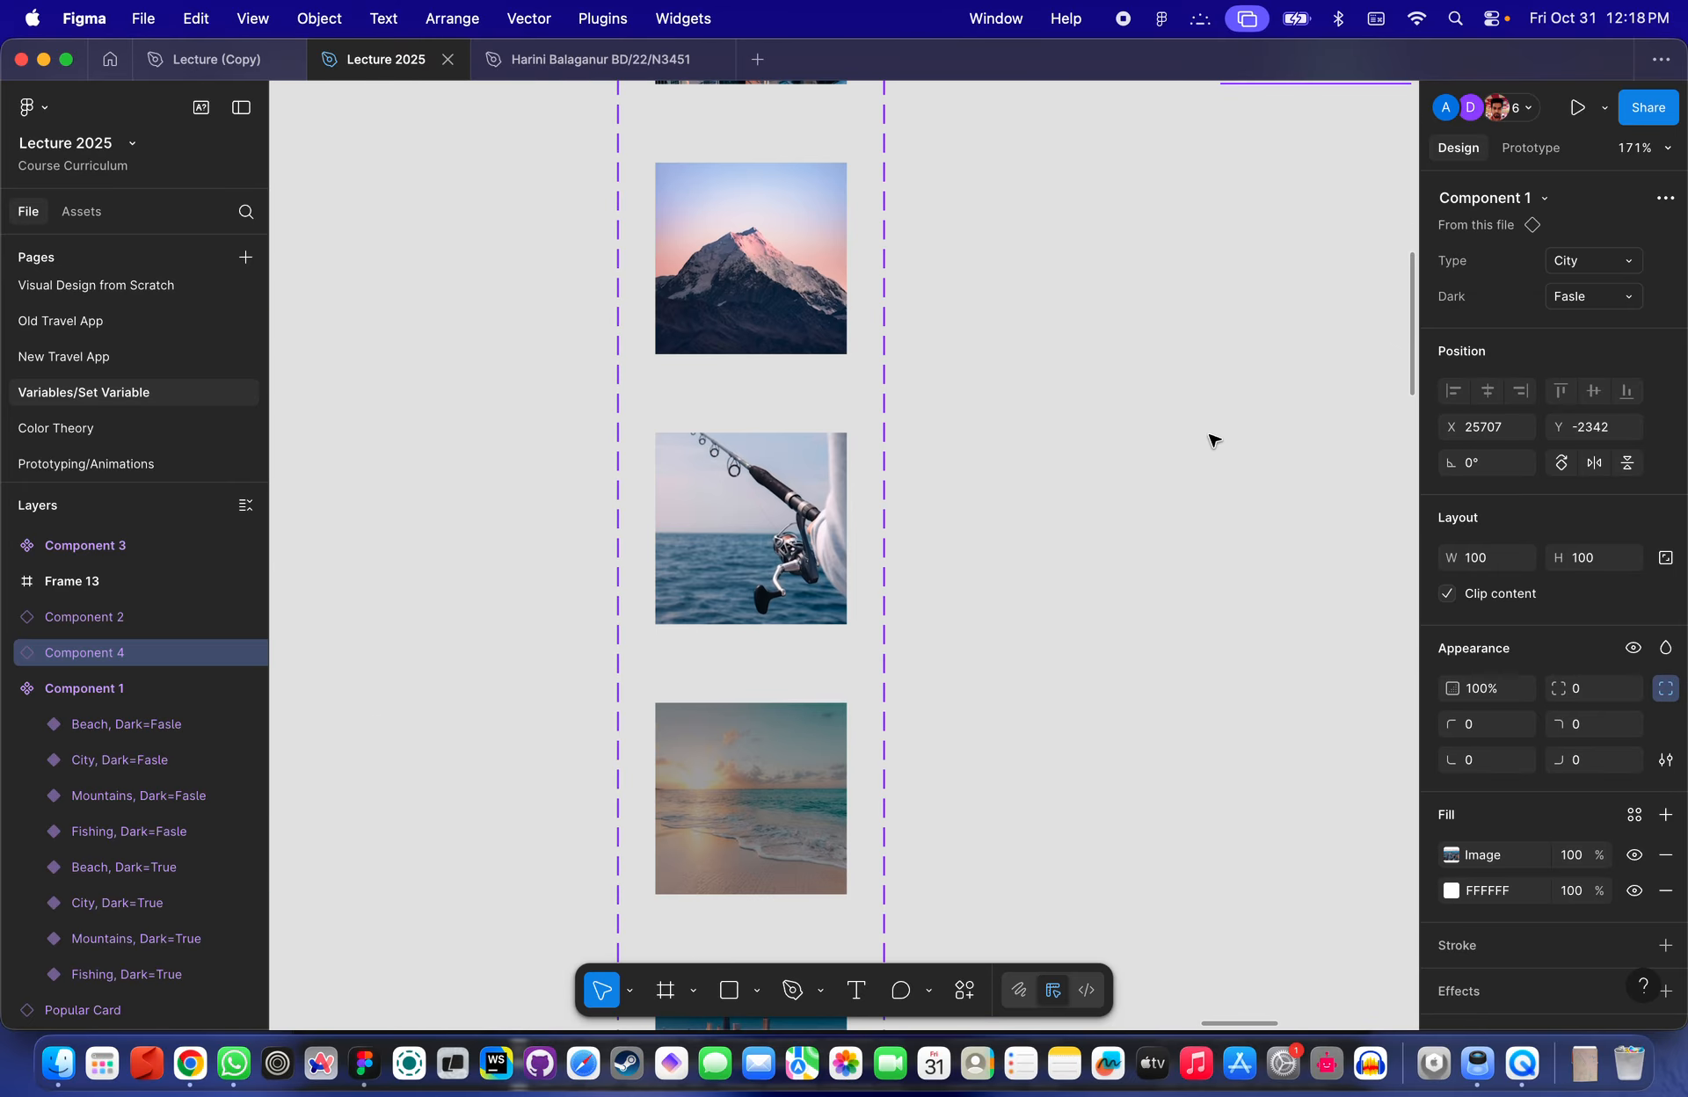
{"action": "scroll", "coordinate": [1208, 434], "scroll_direction": "down", "scroll_amount": 4}
{"action": "left_click", "coordinate": [1055, 291]}
{"action": "left_click", "coordinate": [1055, 281]}
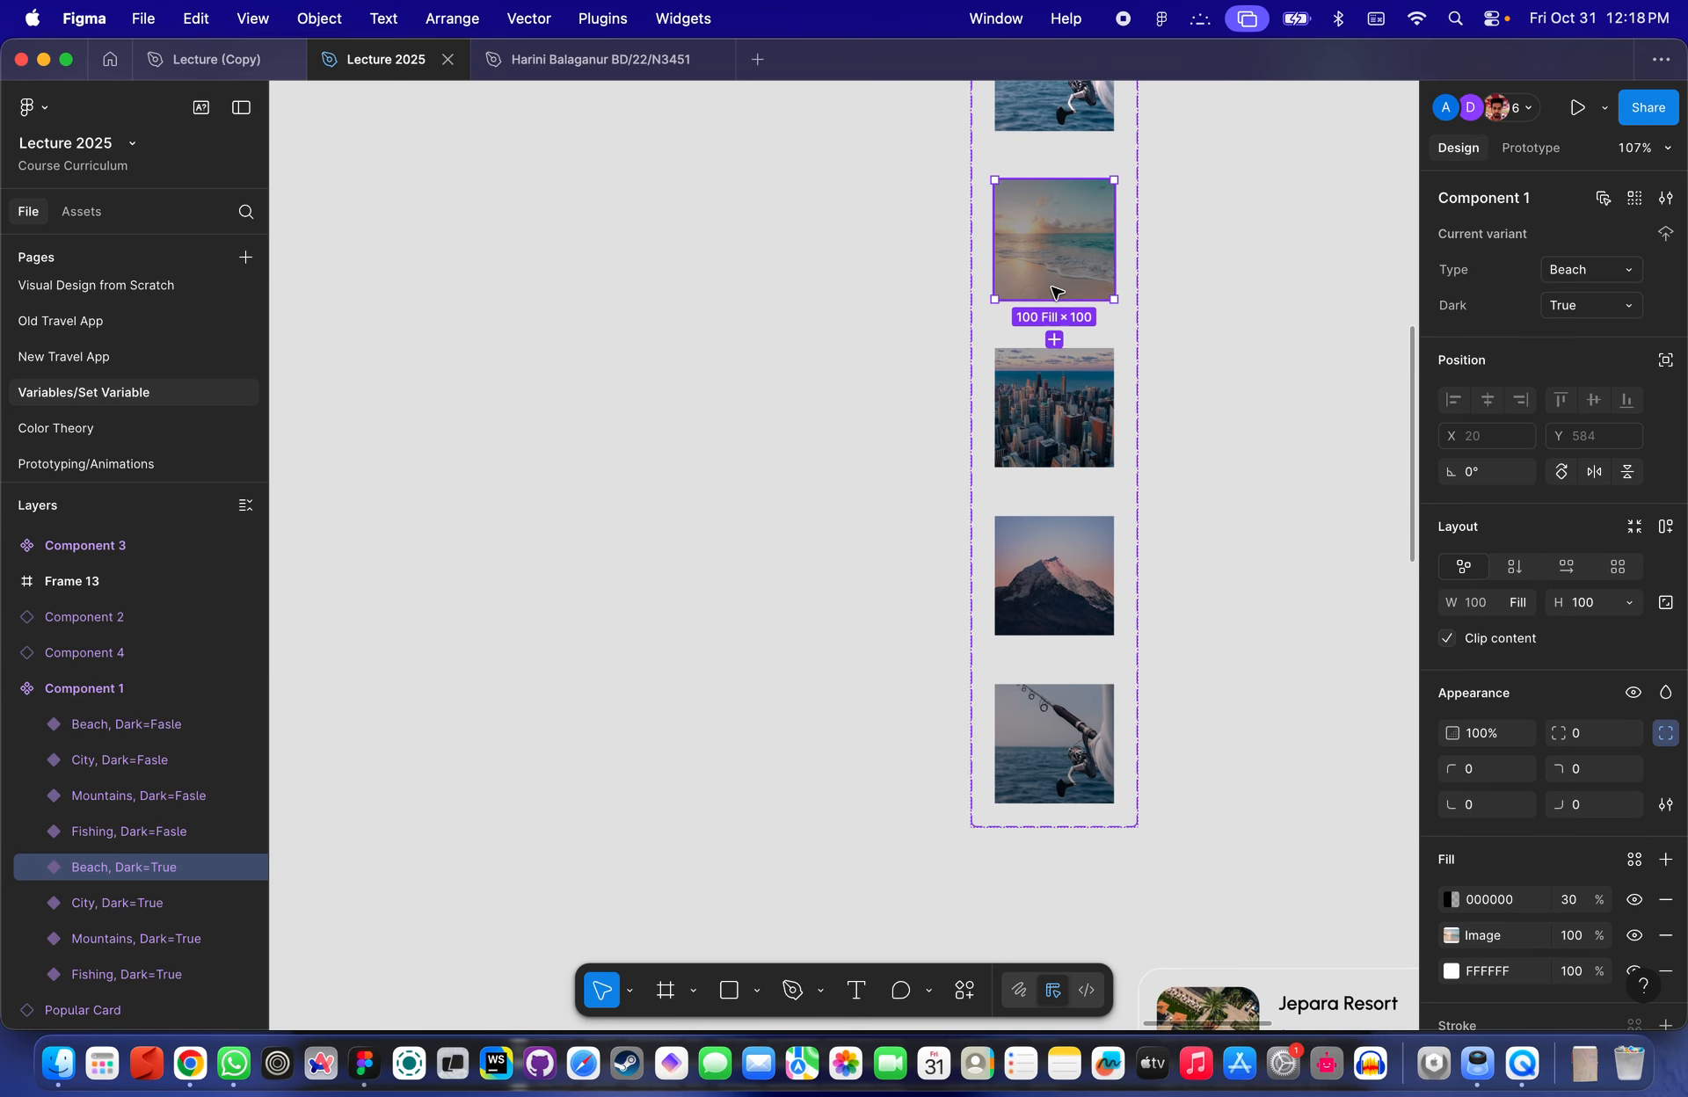
{"action": "left_click", "coordinate": [1059, 431], "text": "shift"}
{"action": "scroll", "coordinate": [1071, 497], "scroll_direction": "up", "scroll_amount": 5}
{"action": "left_click", "coordinate": [1011, 387]}
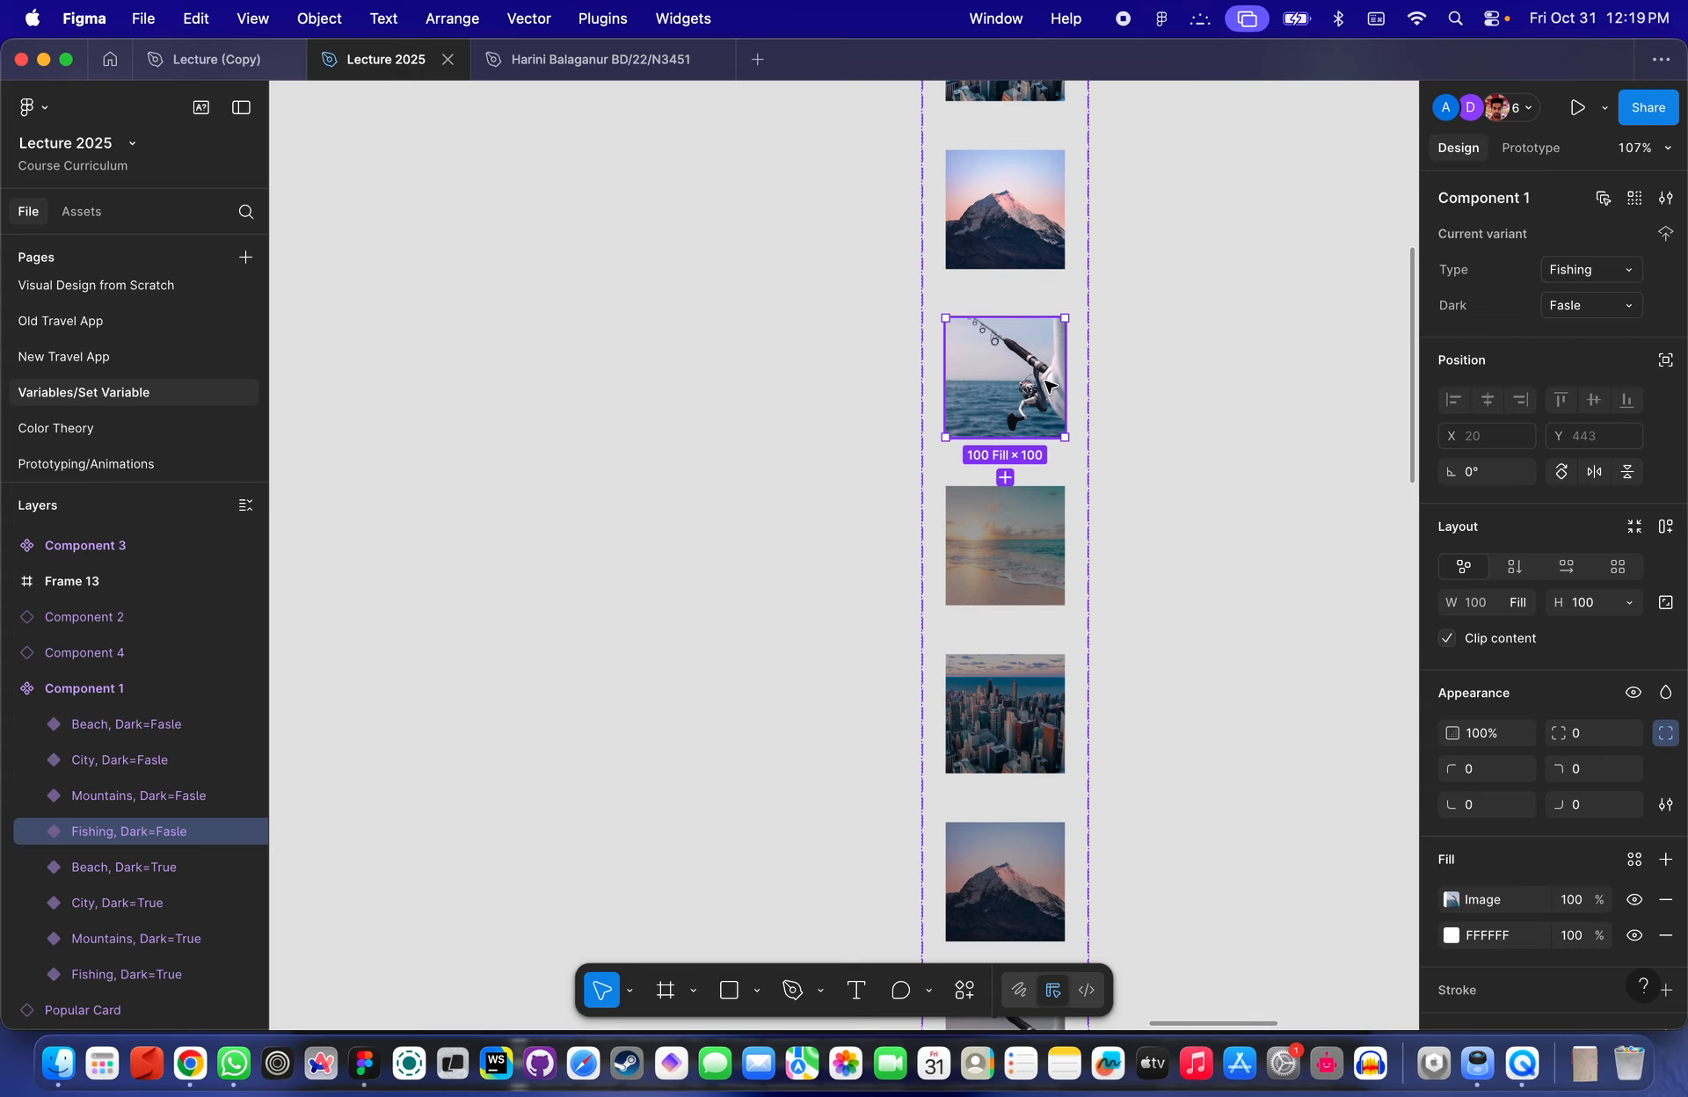
- Select the four light variants and set their Dark property value to False
{"action": "scroll", "coordinate": [1011, 387], "scroll_direction": "up", "scroll_amount": 4}
{"action": "left_click", "coordinate": [1002, 413], "text": "shift"}
{"action": "left_click", "coordinate": [974, 266], "text": "shift"}
{"action": "left_click", "coordinate": [967, 123], "text": "shift"}
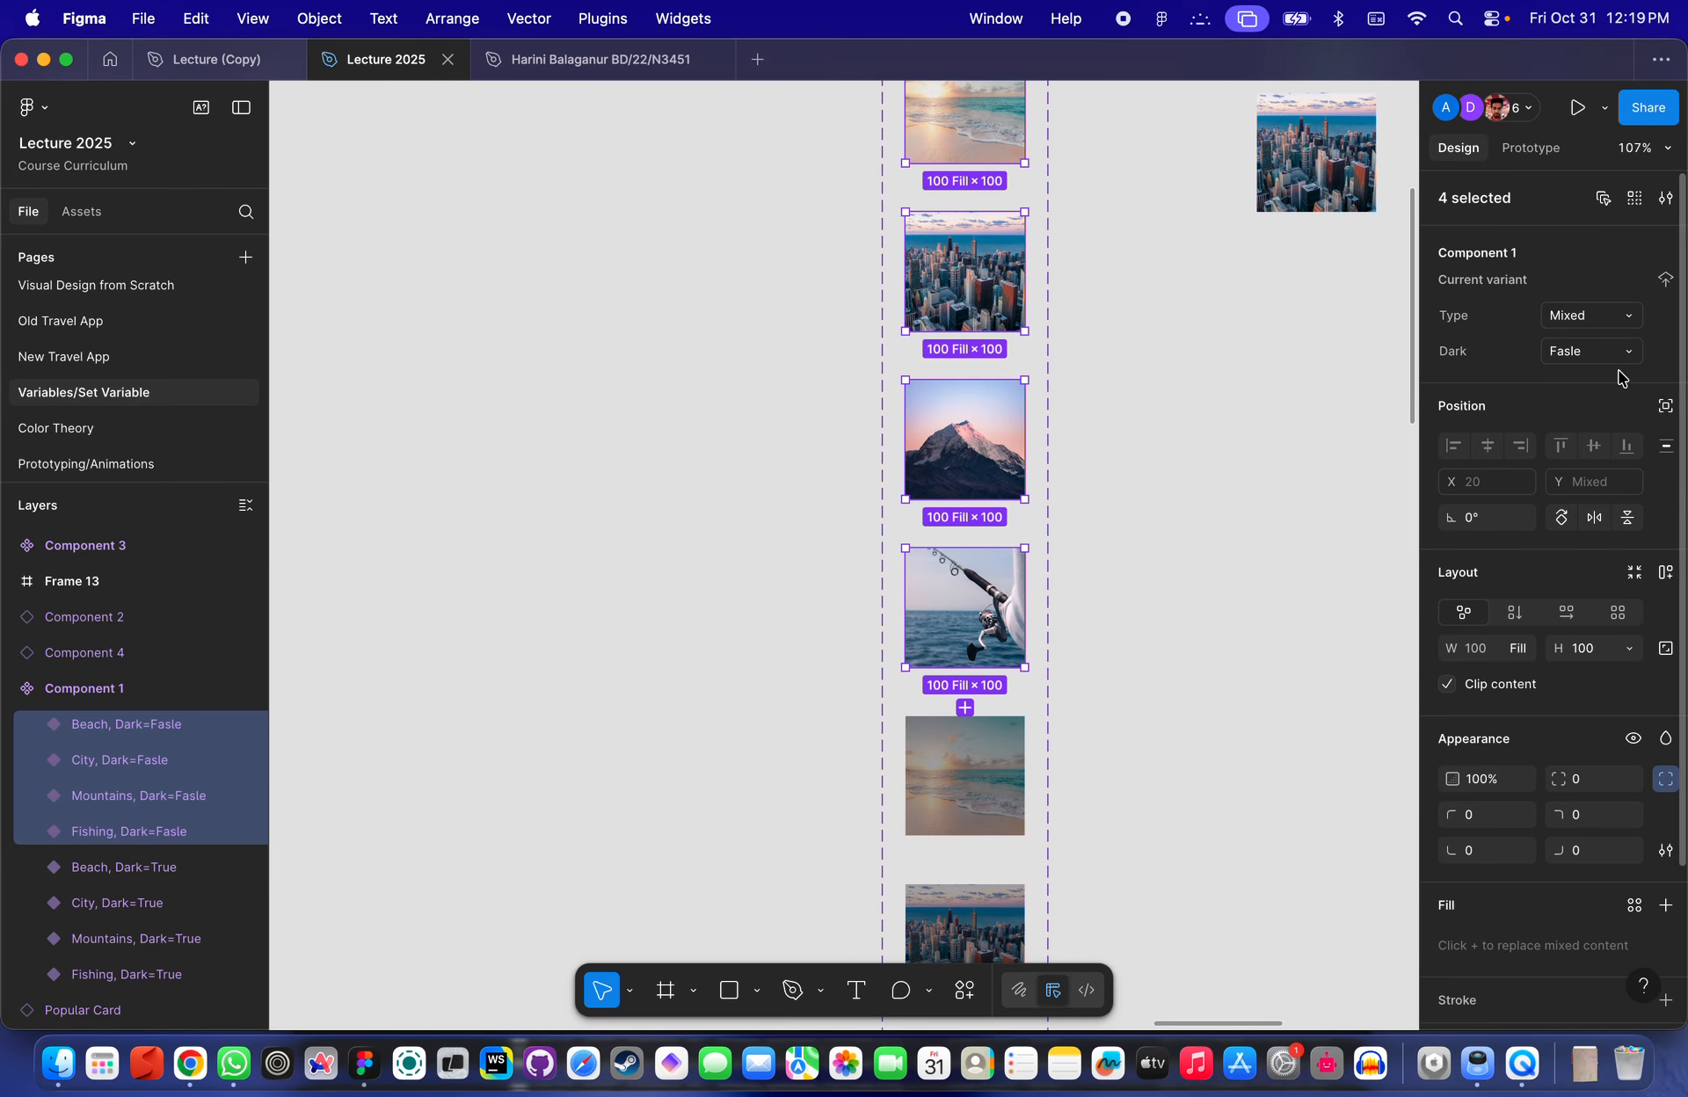
{"action": "left_click", "coordinate": [1569, 352]}
{"action": "type", "text": "False"}
{"action": "key", "text": "Return"}
- Toggle the loose City instance's Dark property on and off
{"action": "left_click", "coordinate": [1303, 404]}
{"action": "scroll", "coordinate": [1231, 369], "scroll_direction": "up", "scroll_amount": 3}
{"action": "scroll", "coordinate": [1231, 370], "scroll_direction": "right", "scroll_amount": 5}
{"action": "left_click", "coordinate": [1002, 361]}
{"action": "left_click", "coordinate": [1558, 296]}
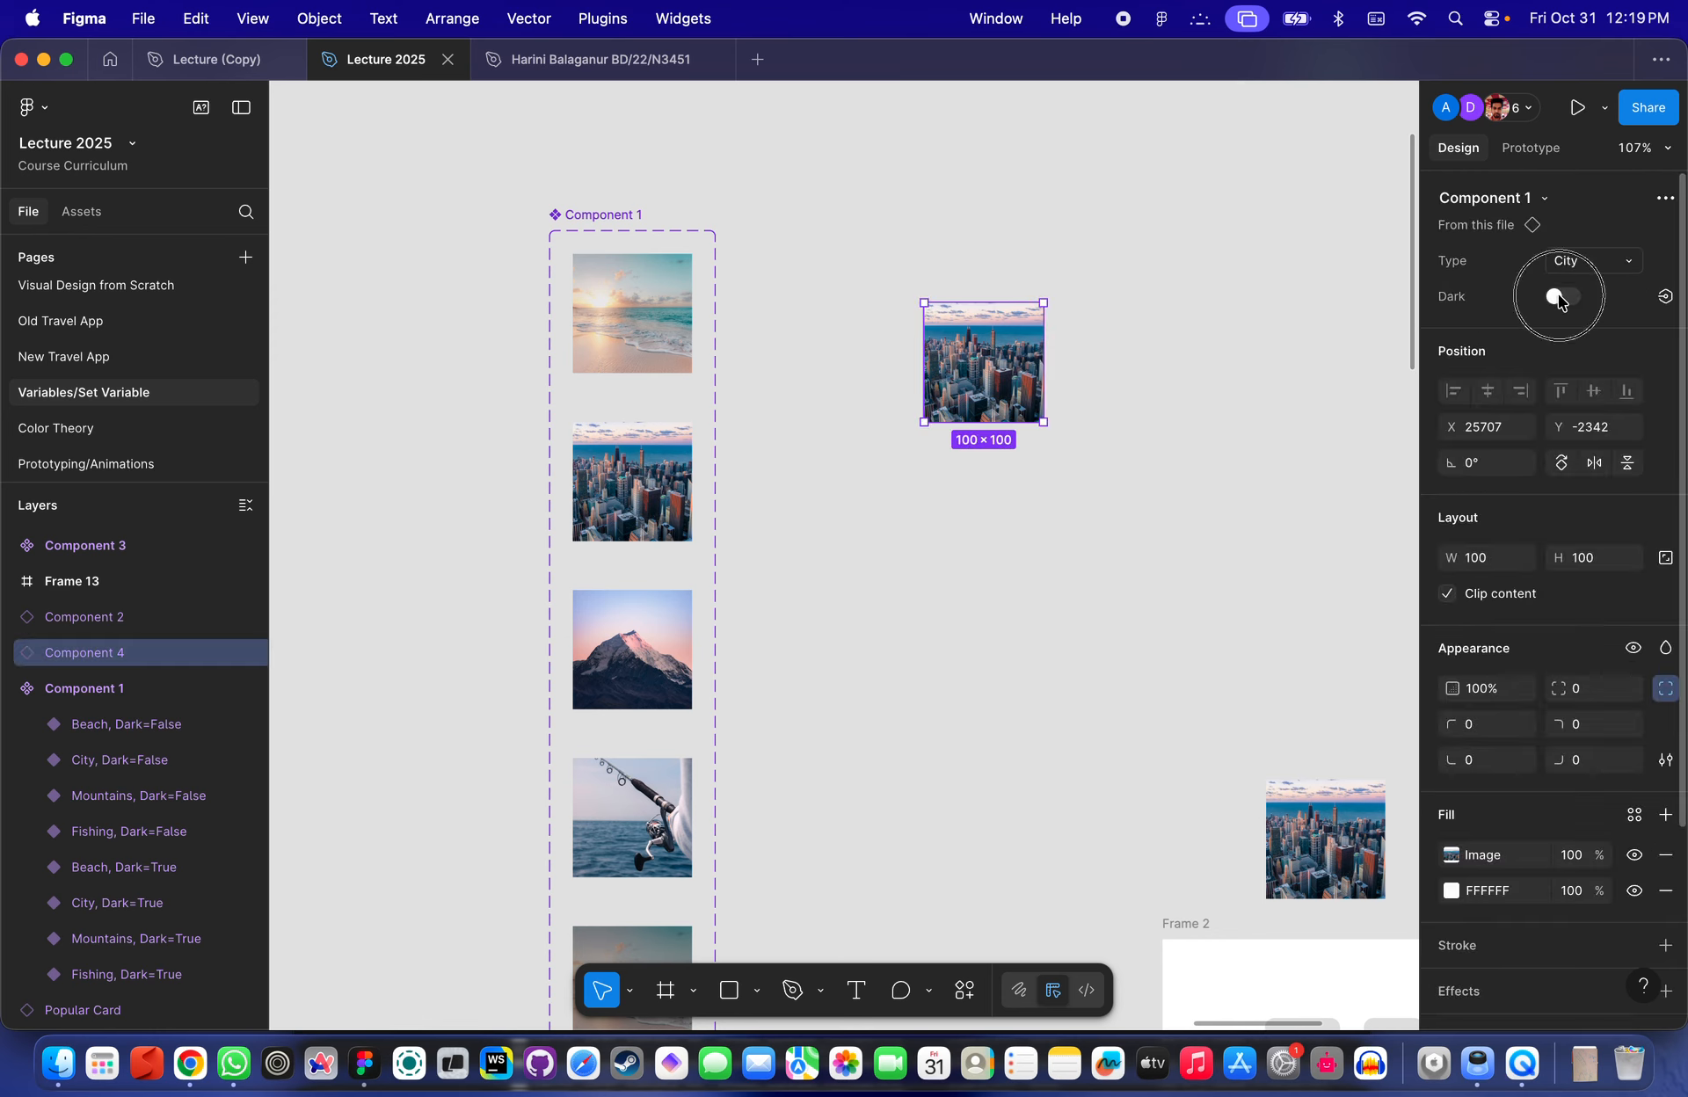
{"action": "left_click", "coordinate": [1558, 296]}
{"action": "left_click", "coordinate": [1558, 296]}
{"action": "left_click", "coordinate": [1558, 296]}
{"action": "left_click", "coordinate": [606, 218]}
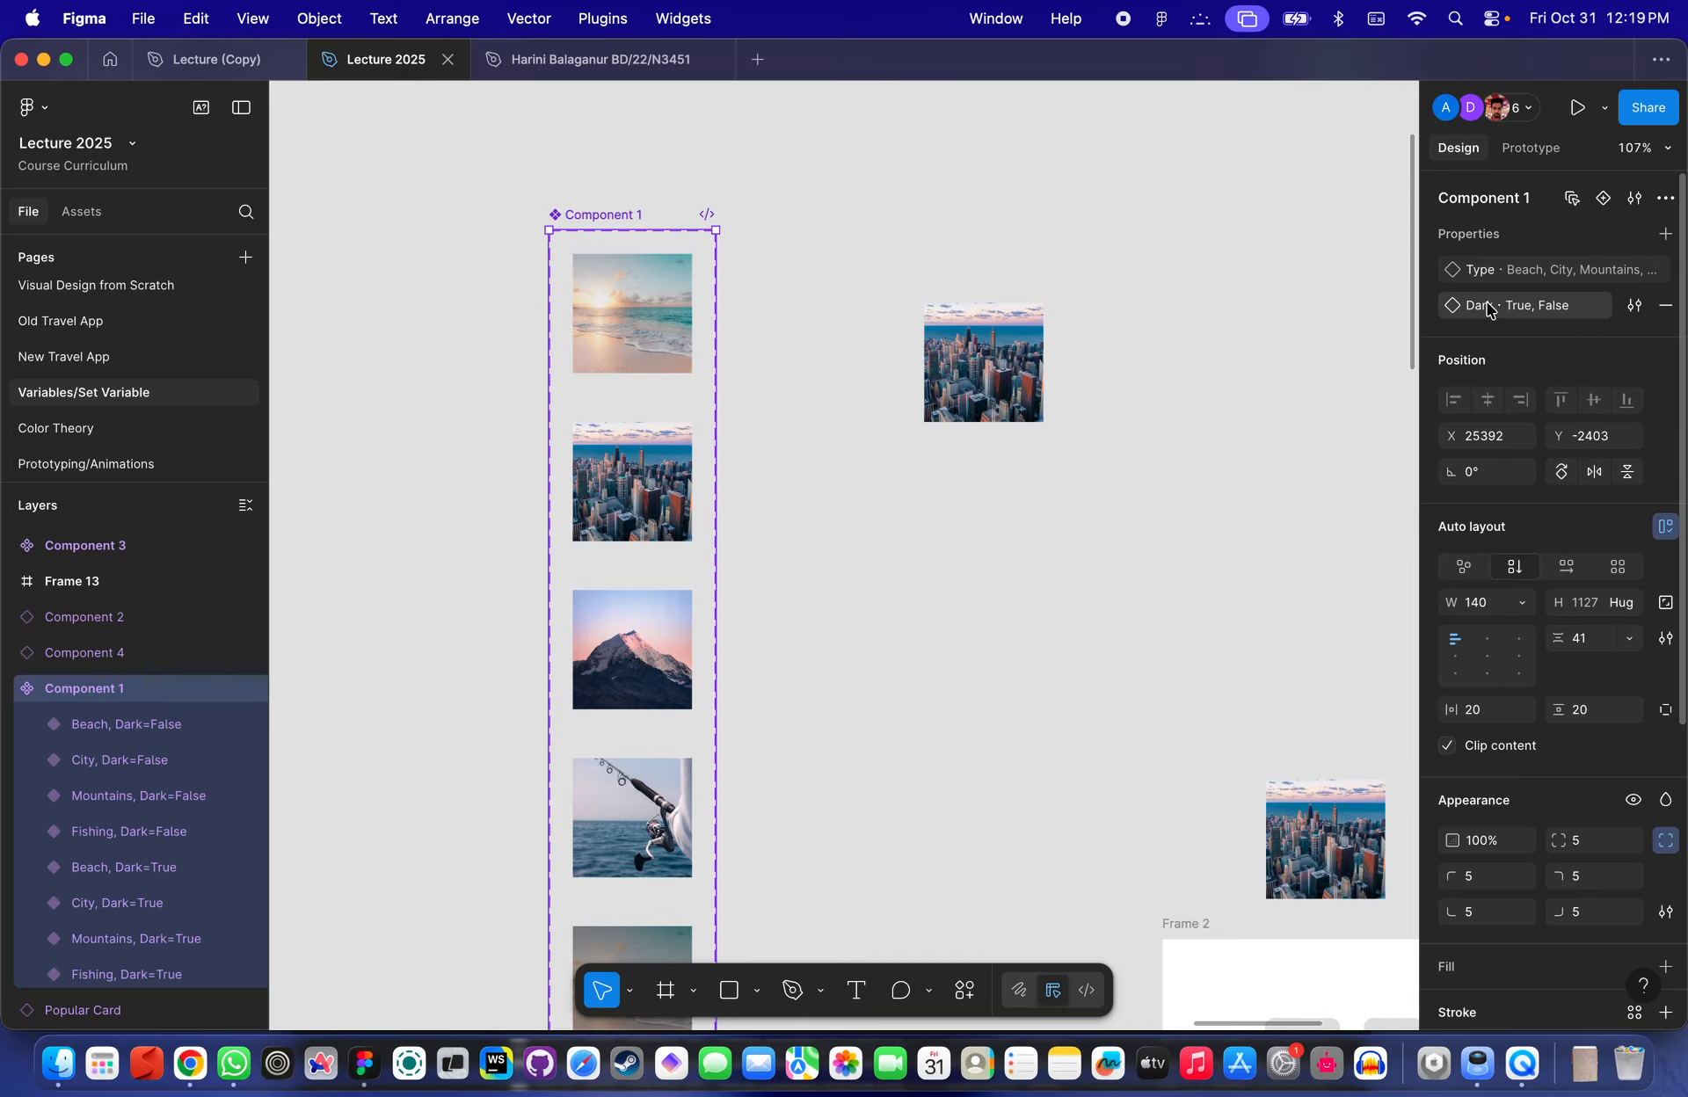
{"action": "left_click", "coordinate": [1664, 233]}
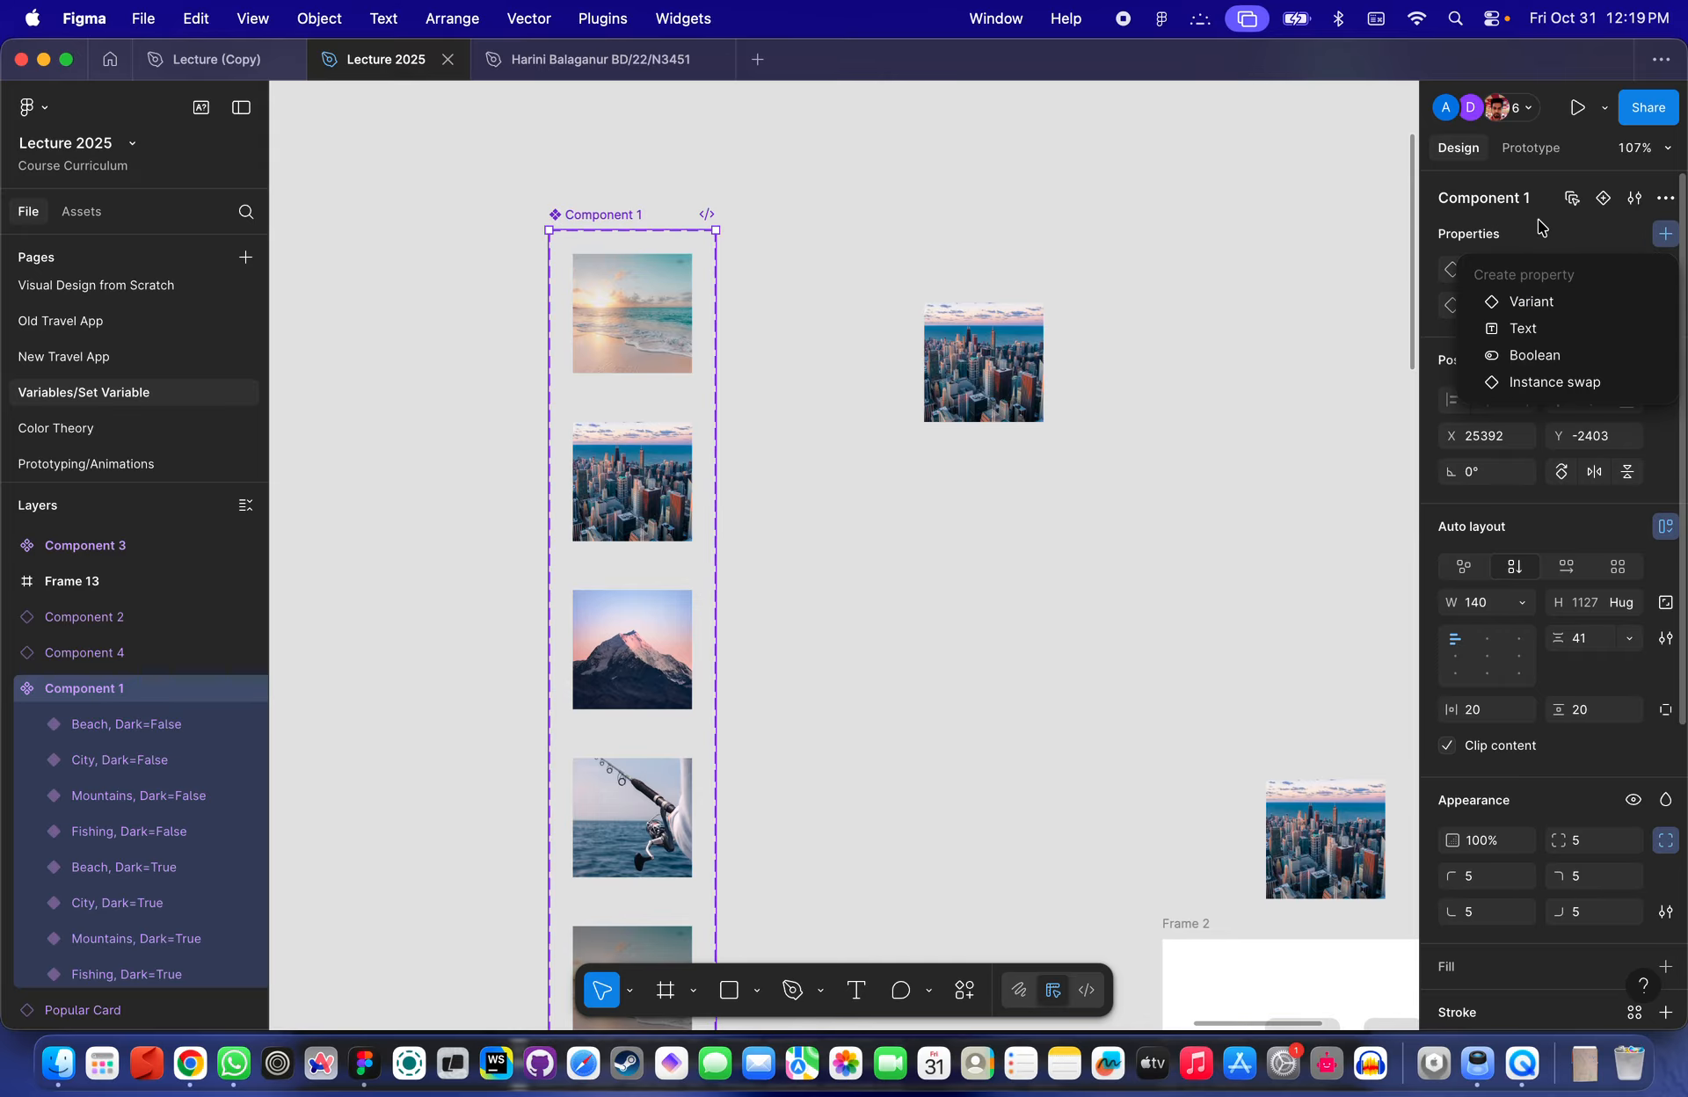
{"action": "key", "text": "Escape"}
- Delete the extra Beach image copy lying above Frame 2
{"action": "left_click", "coordinate": [983, 362]}
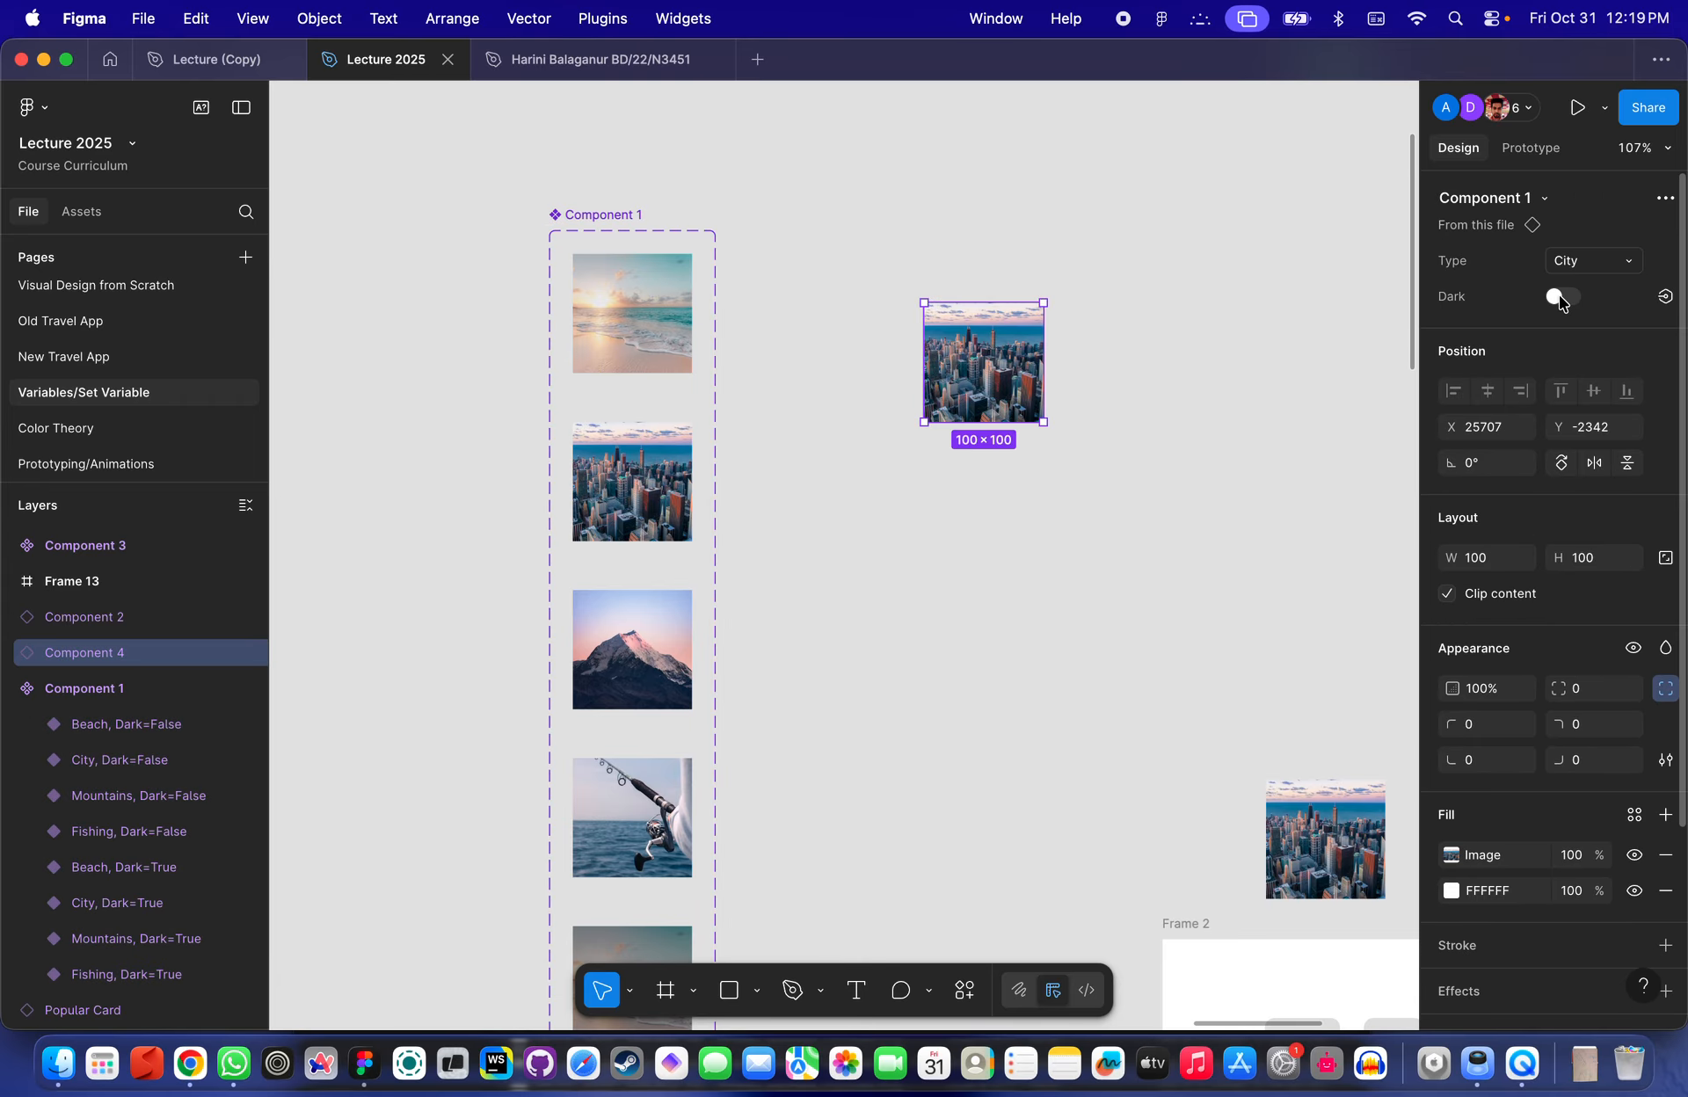
{"action": "scroll", "coordinate": [1116, 467], "scroll_direction": "down", "scroll_amount": 5}
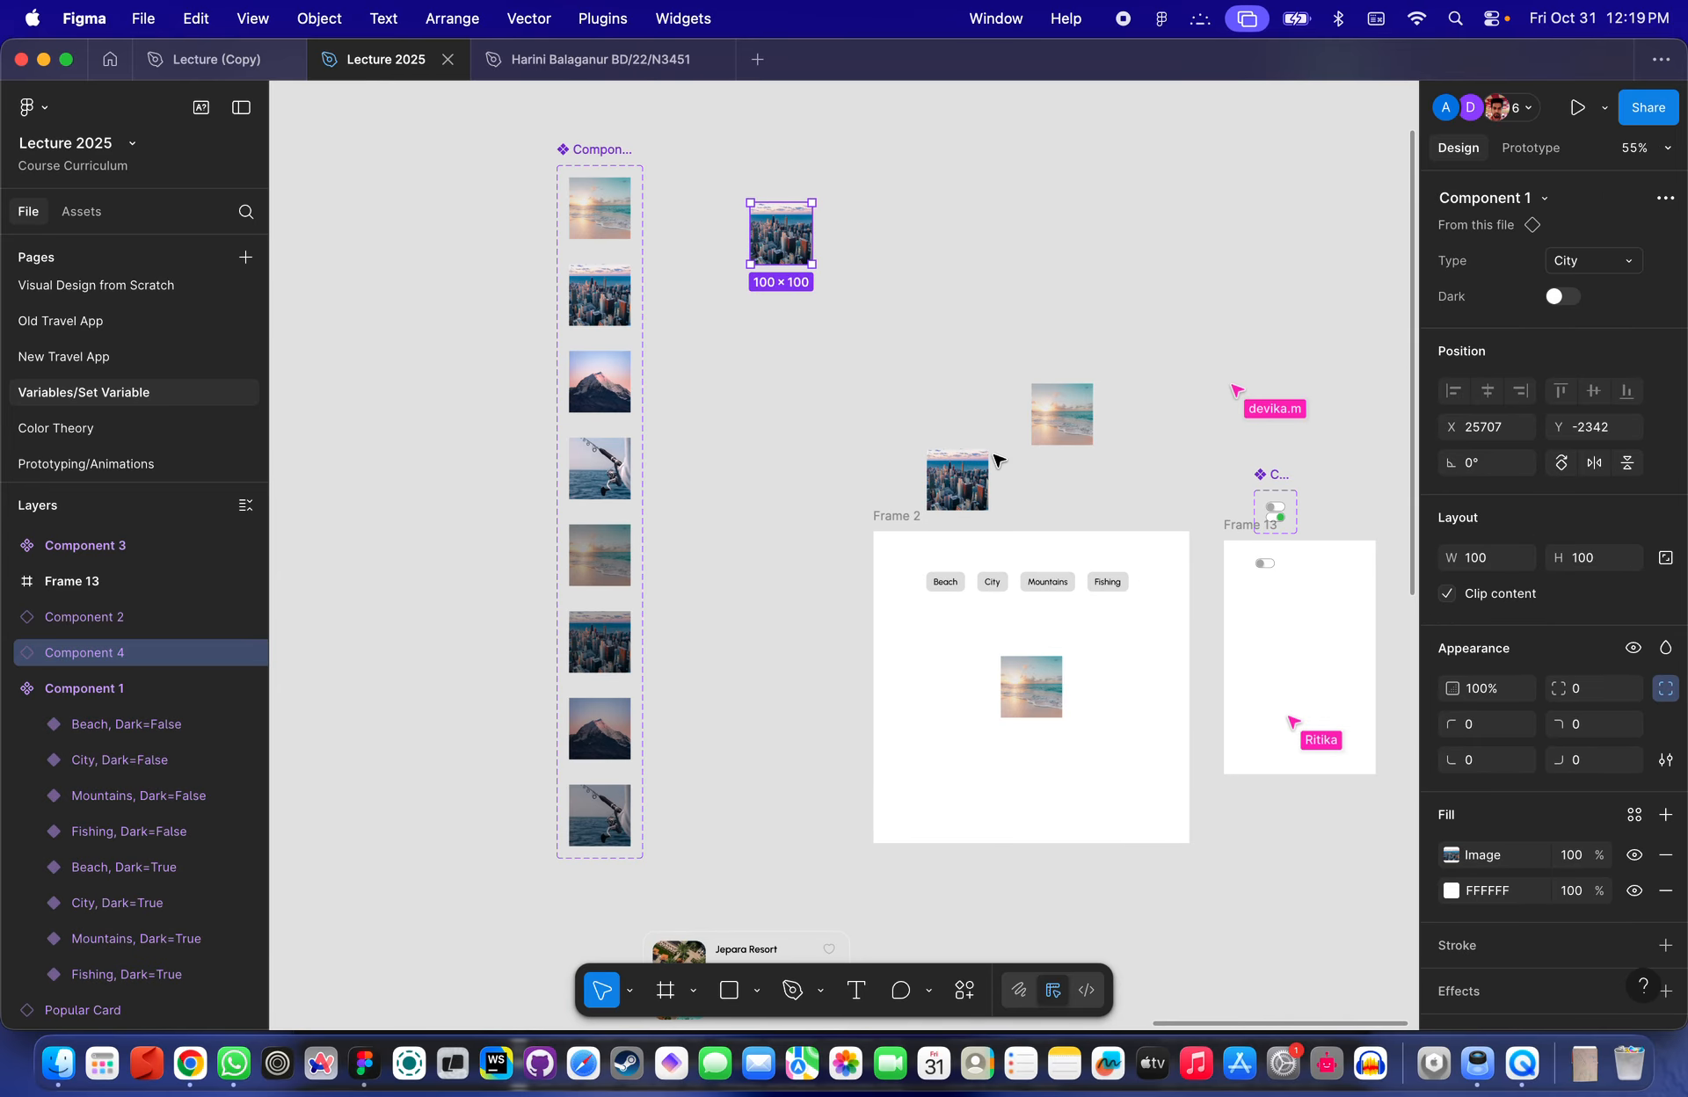
{"action": "scroll", "coordinate": [1056, 481], "scroll_direction": "up", "scroll_amount": 3}
{"action": "left_click", "coordinate": [936, 477]}
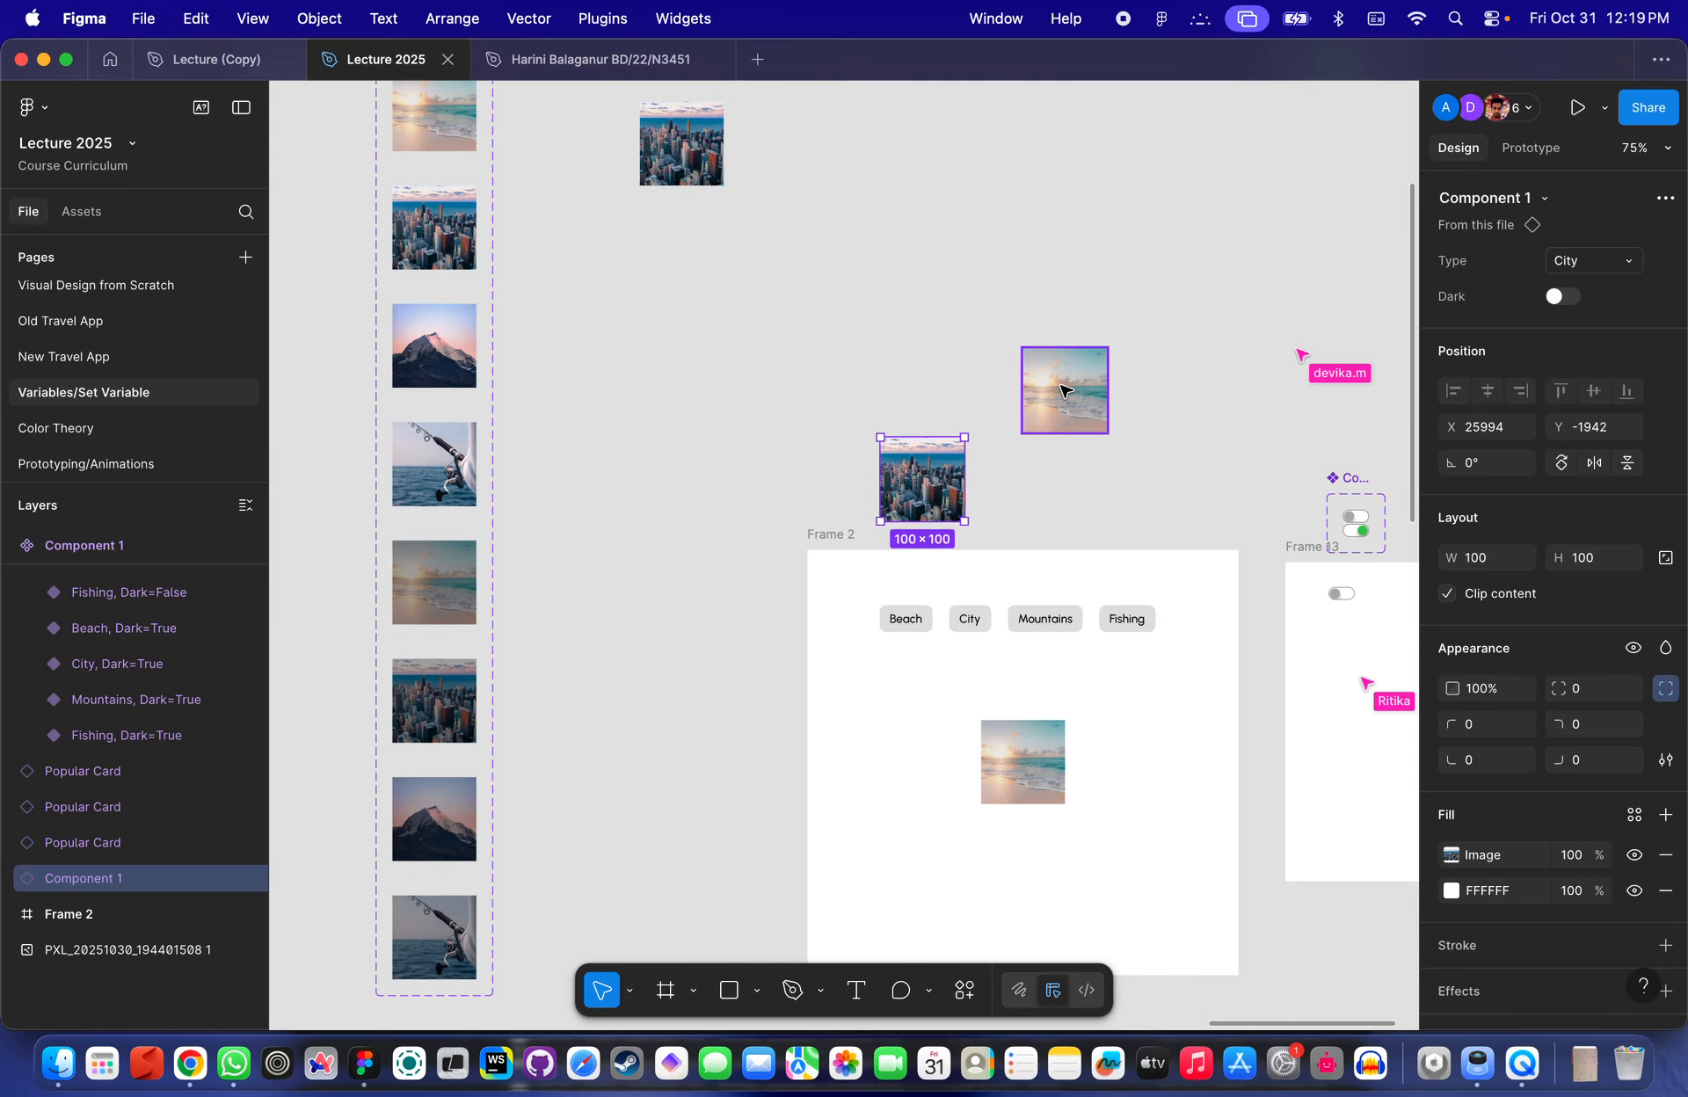
{"action": "left_click", "coordinate": [1065, 392], "text": "shift"}
{"action": "key", "text": "Delete"}
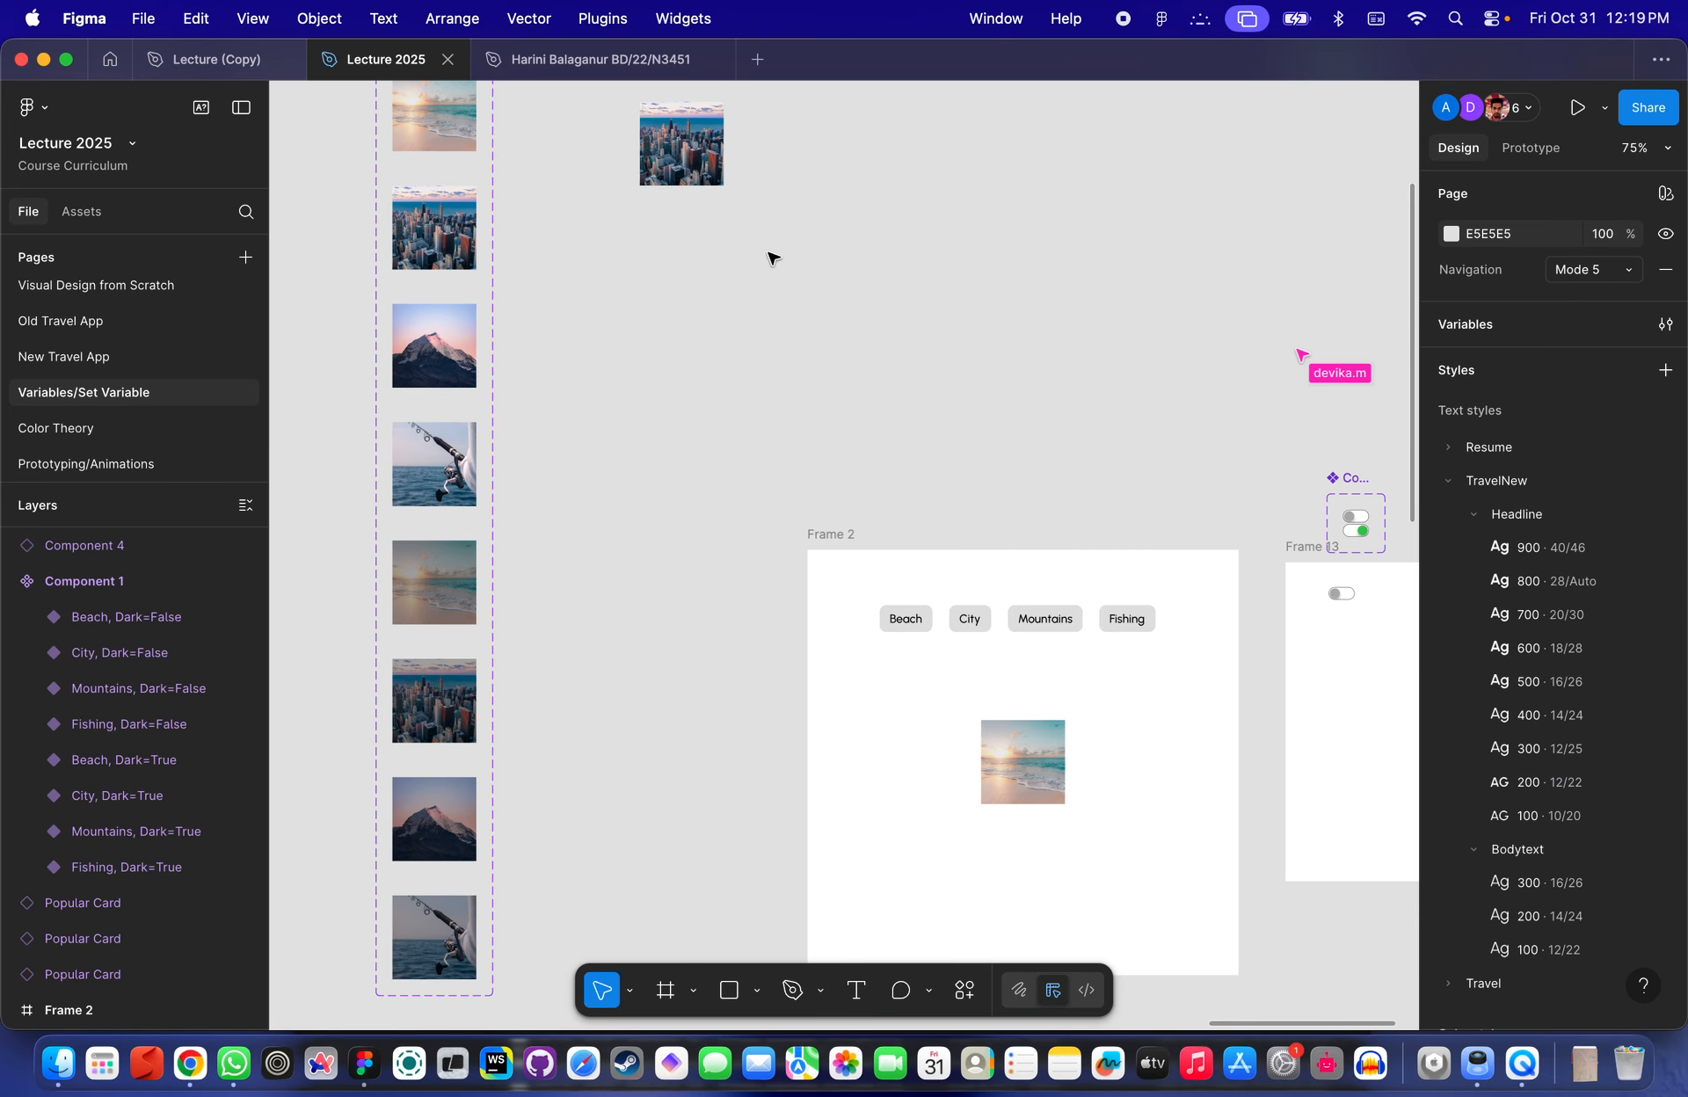
- Examine the image instance inside Frame 2 and its properties
{"action": "left_click", "coordinate": [679, 141]}
{"action": "scroll", "coordinate": [679, 141], "scroll_direction": "down", "scroll_amount": 3}
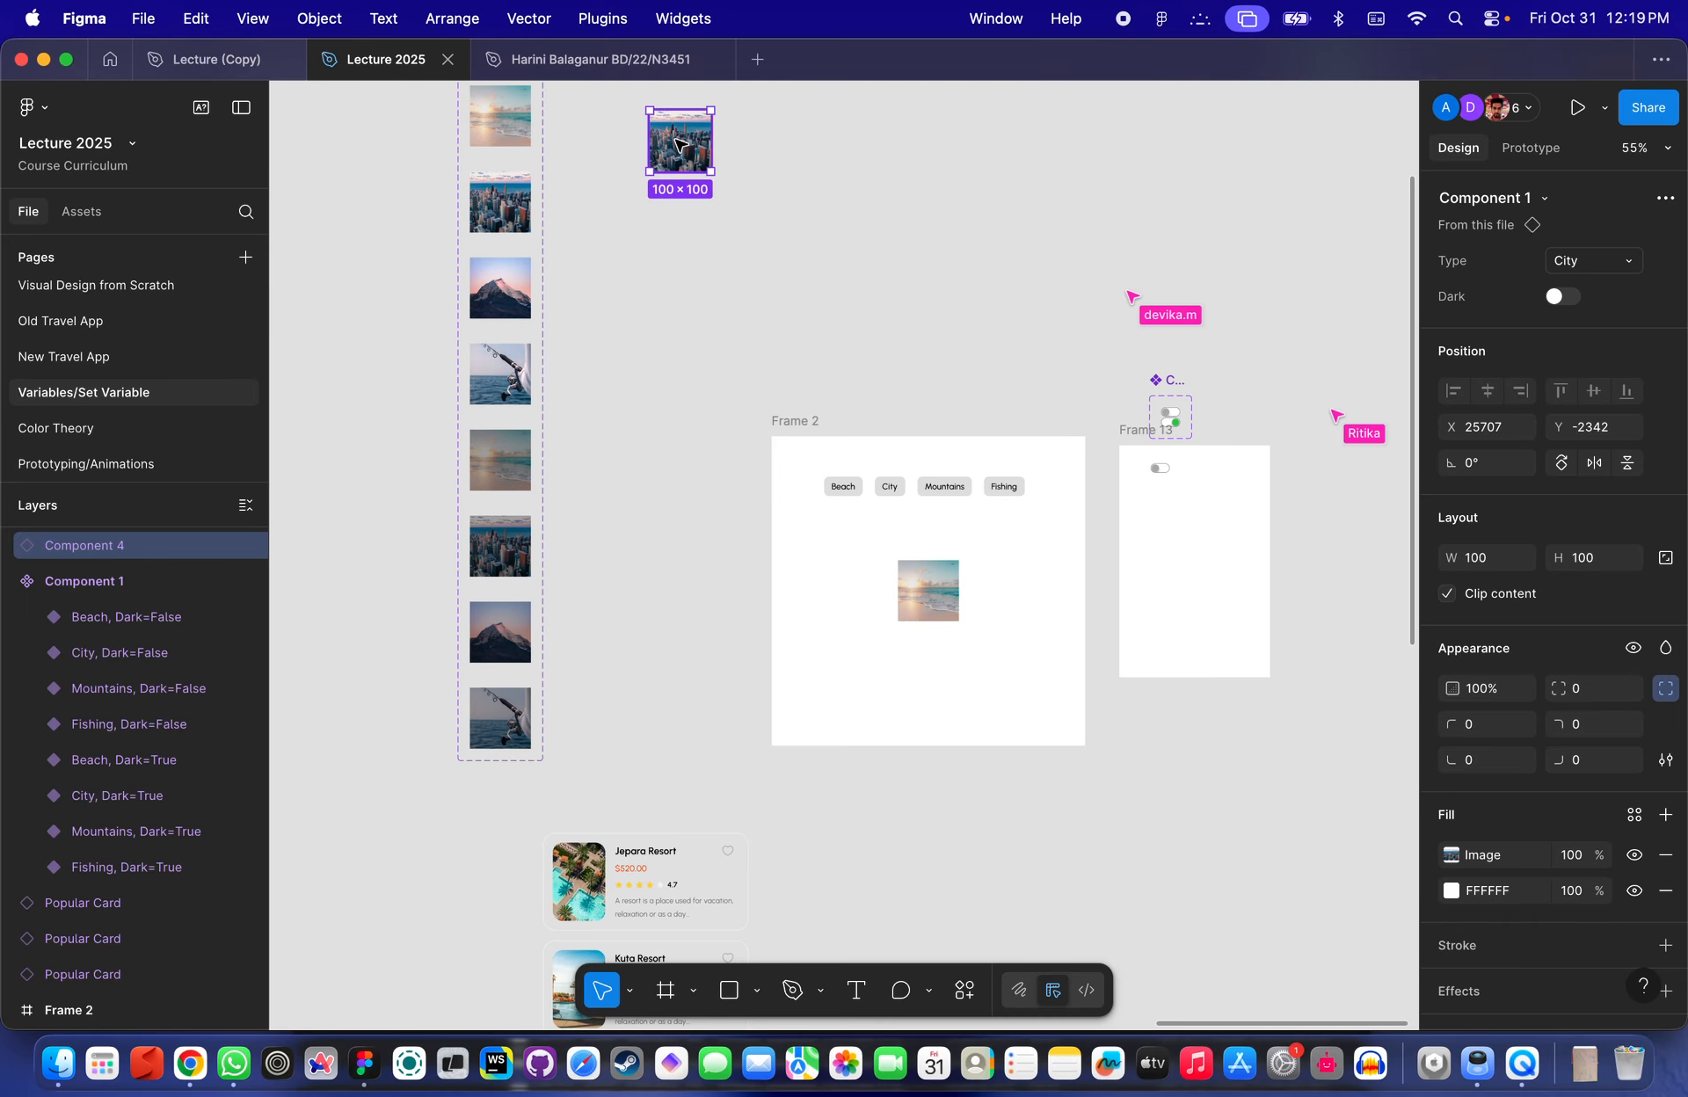
{"action": "left_click", "coordinate": [927, 594]}
{"action": "scroll", "coordinate": [962, 519], "scroll_direction": "up", "scroll_amount": 1}
{"action": "scroll", "coordinate": [962, 521], "scroll_direction": "up", "scroll_amount": 3}
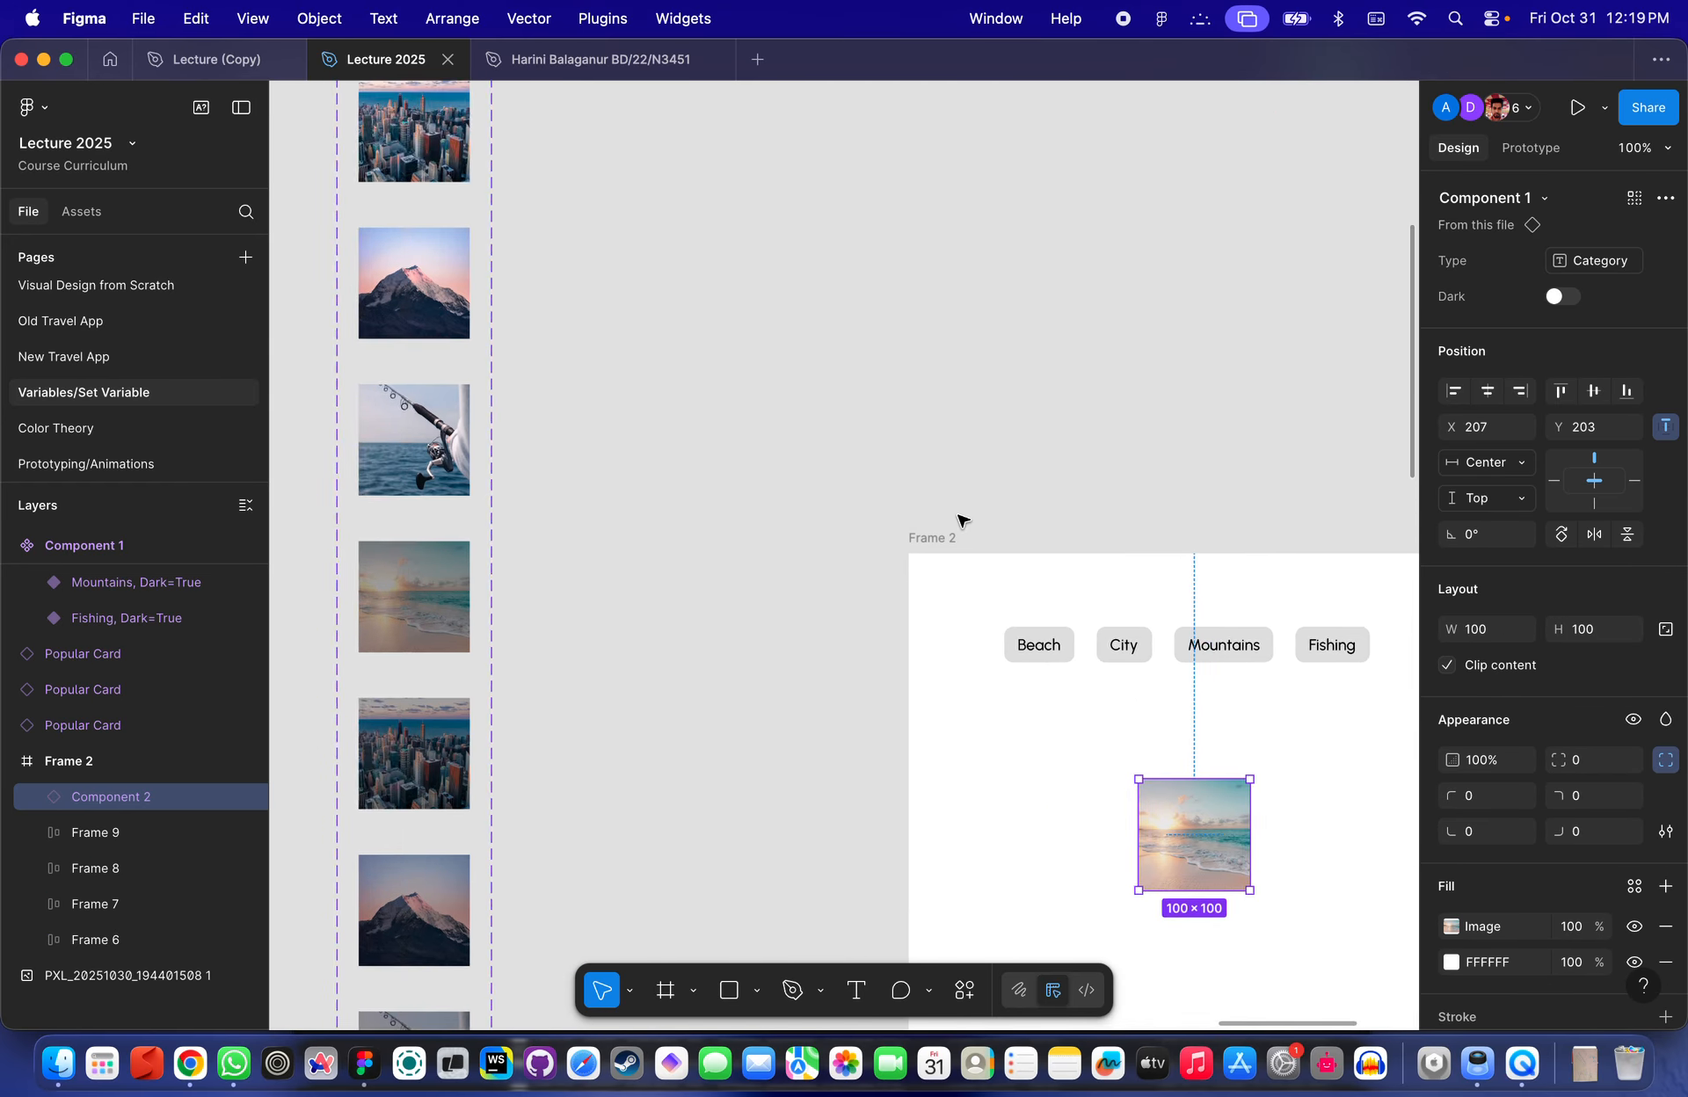
{"action": "scroll", "coordinate": [957, 519], "scroll_direction": "down", "scroll_amount": 3}
{"action": "scroll", "coordinate": [1040, 603], "scroll_direction": "up", "scroll_amount": 3}
{"action": "scroll", "coordinate": [420, 474], "scroll_direction": "down", "scroll_amount": 4}
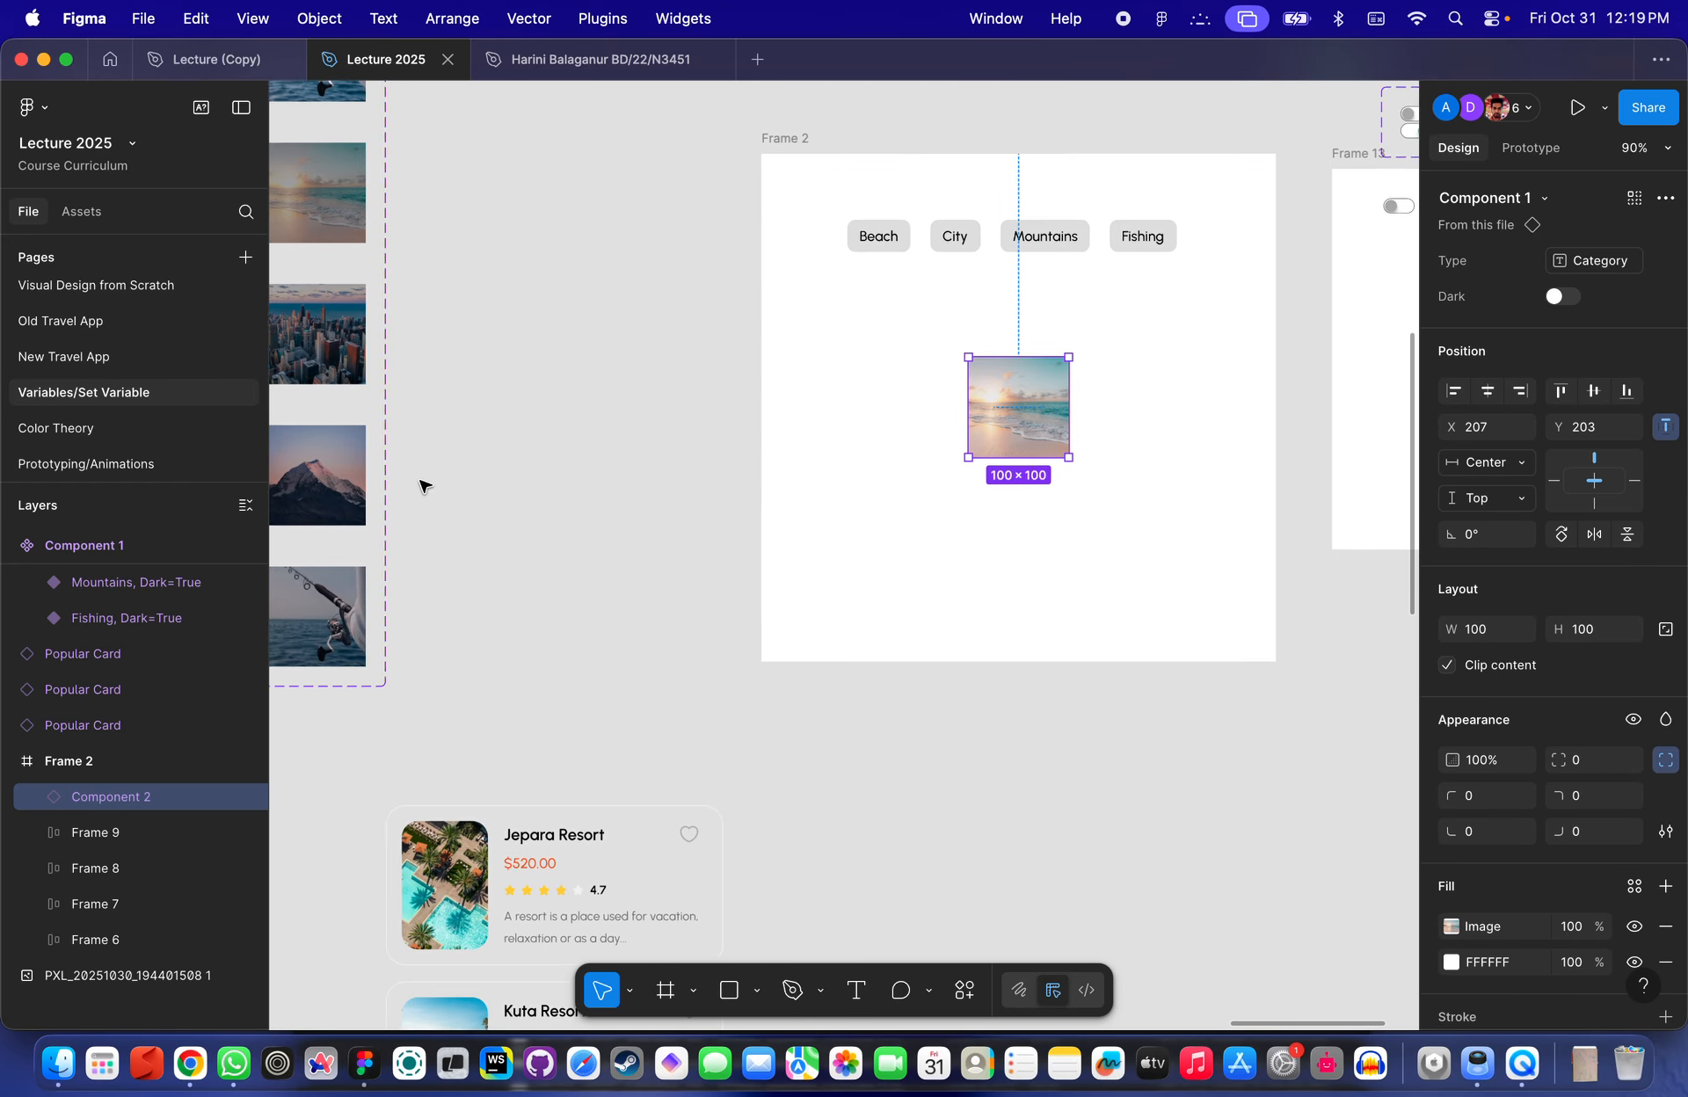
{"action": "scroll", "coordinate": [950, 355], "scroll_direction": "up", "scroll_amount": 5}
{"action": "scroll", "coordinate": [950, 354], "scroll_direction": "down", "scroll_amount": 4}
{"action": "scroll", "coordinate": [950, 354], "scroll_direction": "right", "scroll_amount": 3}
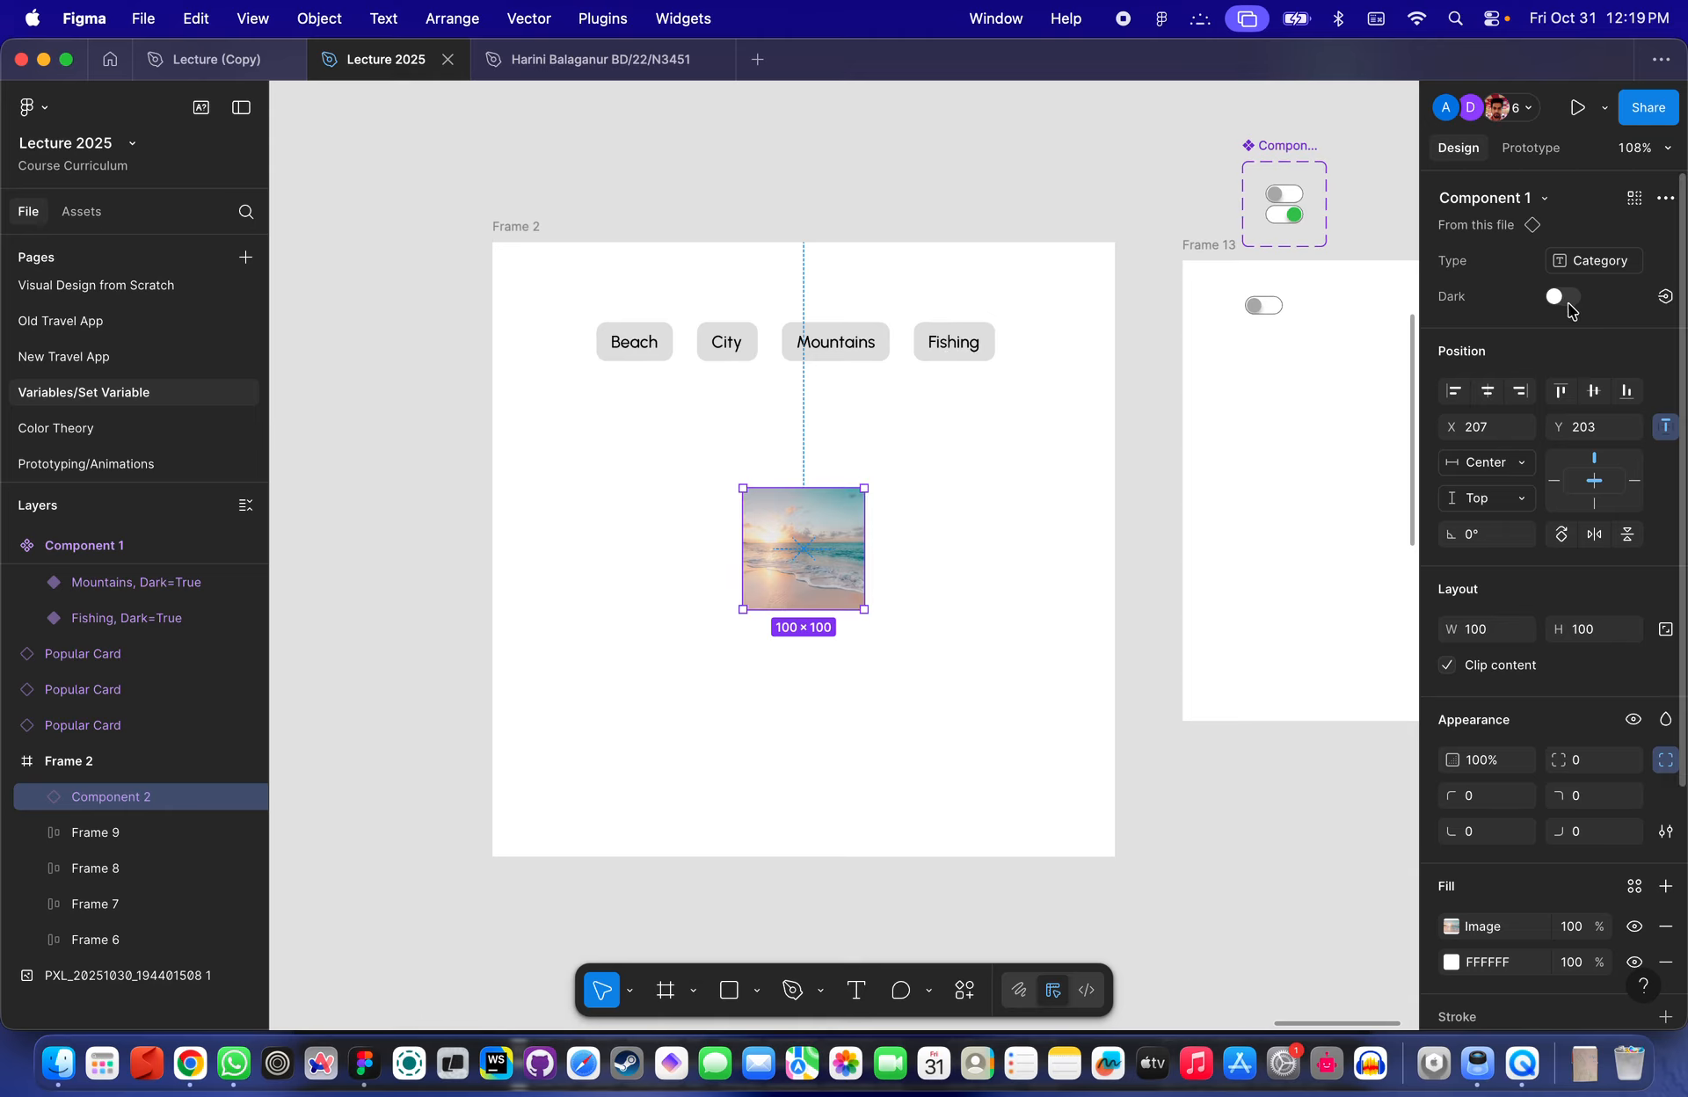
{"action": "scroll", "coordinate": [1025, 381], "scroll_direction": "down", "scroll_amount": 3}
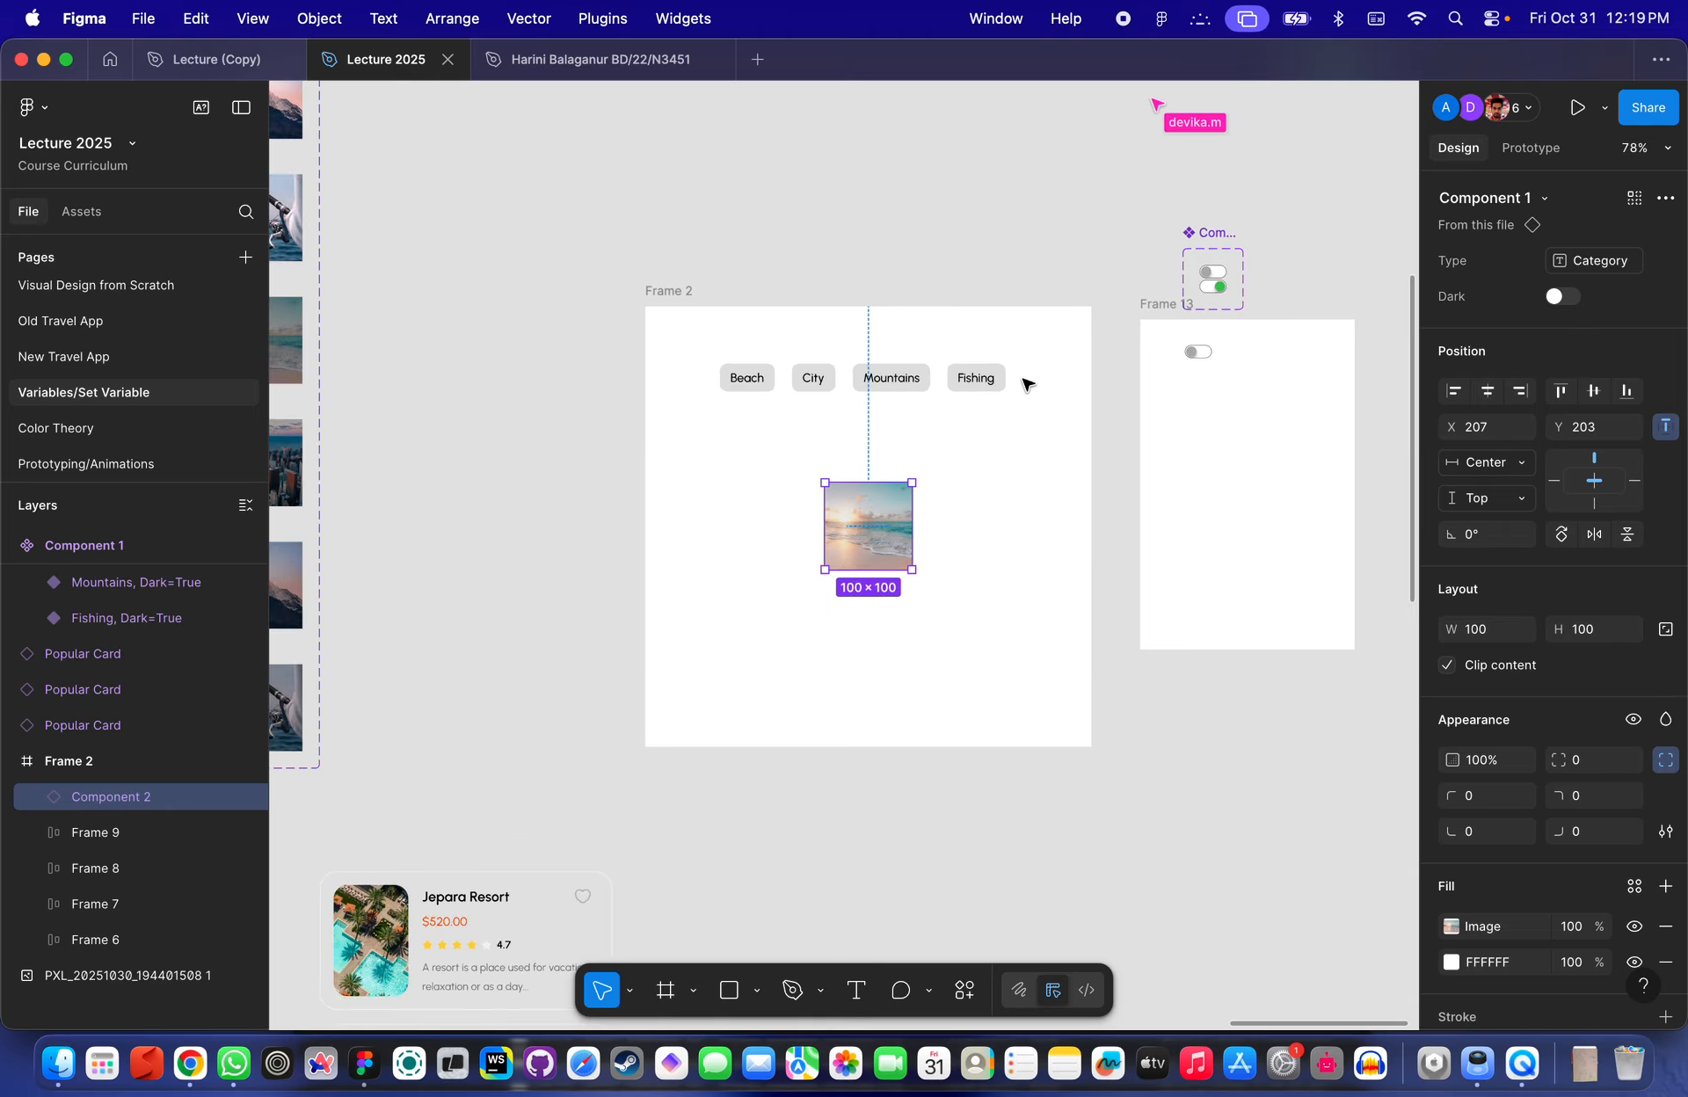
{"action": "scroll", "coordinate": [994, 354], "scroll_direction": "up", "scroll_amount": 2}
- Move the toggle instance from Frame 13 into Frame 2 below the category buttons
{"action": "left_click", "coordinate": [1248, 352]}
{"action": "scroll", "coordinate": [1257, 354], "scroll_direction": "up", "scroll_amount": 3}
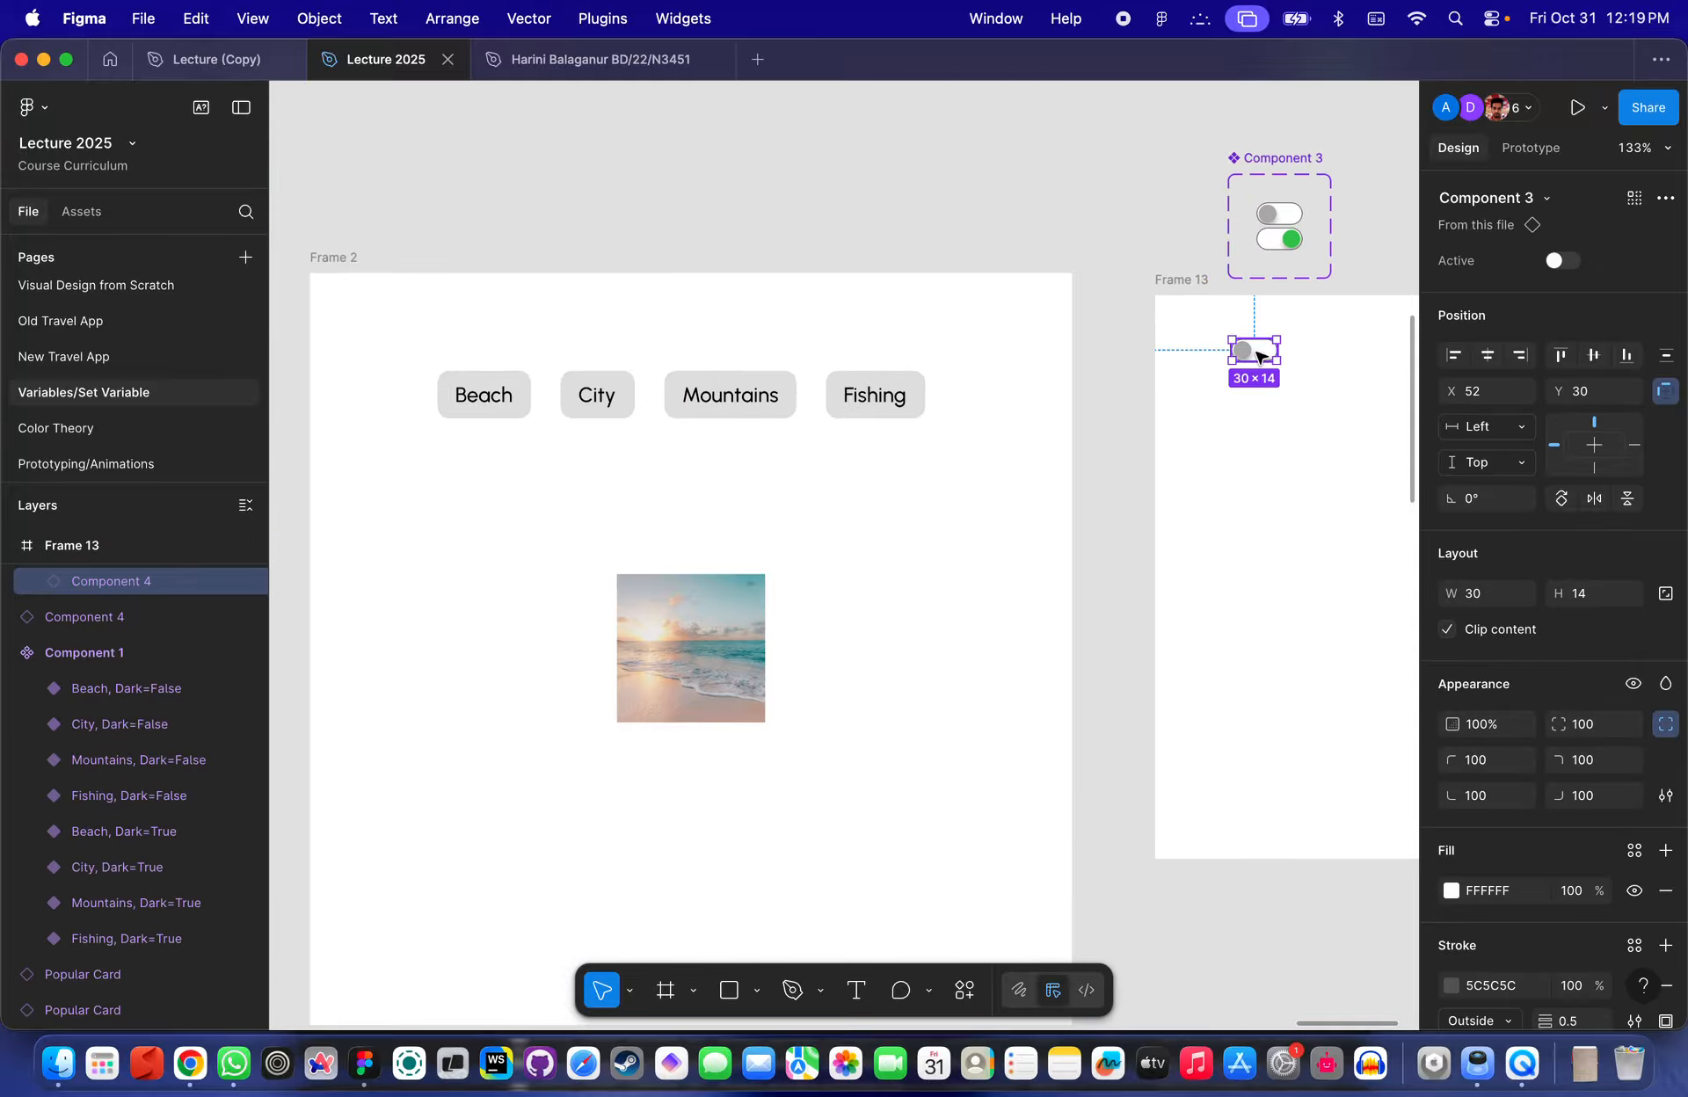
{"action": "left_click_drag", "start_coordinate": [1257, 354], "coordinate": [518, 499]}
- Add a text label reading Dark Mode near the toggle
{"action": "scroll", "coordinate": [516, 494], "scroll_direction": "up", "scroll_amount": 5}
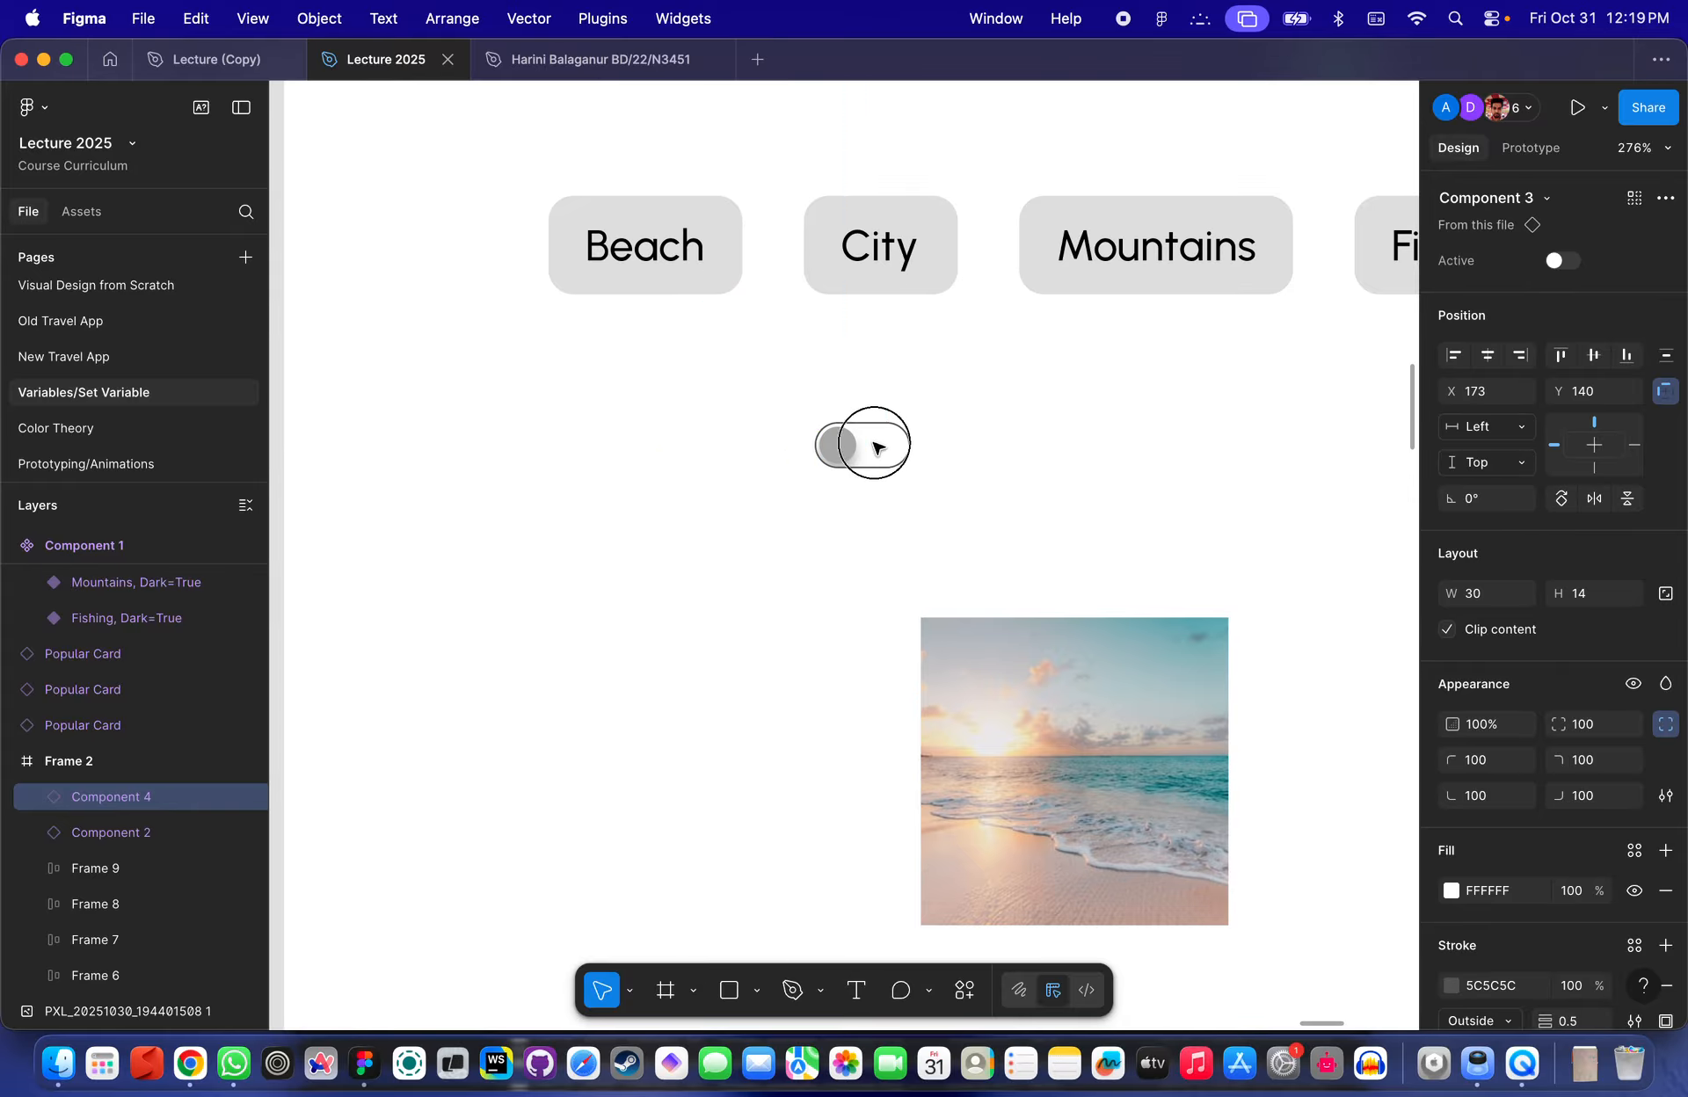
{"action": "left_click", "coordinate": [627, 465]}
{"action": "key", "text": "t"}
{"action": "left_click", "coordinate": [601, 452]}
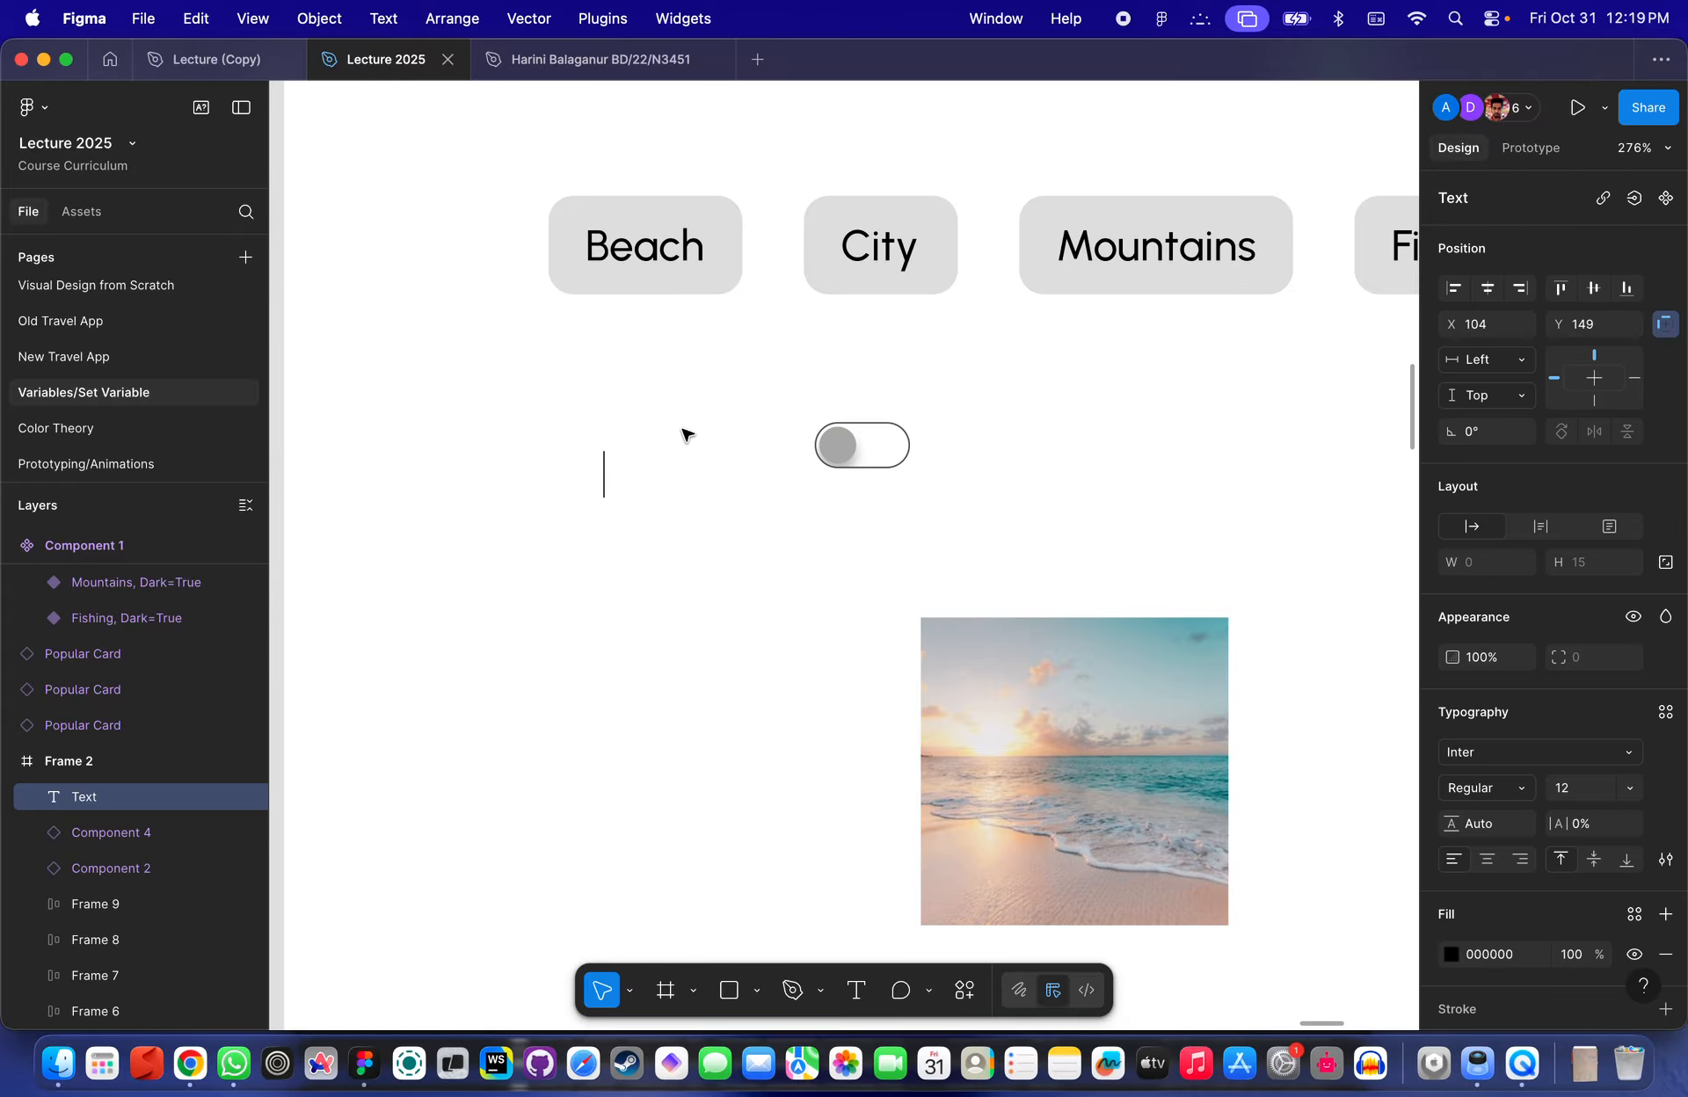
{"action": "type", "text": "d"}
{"action": "key", "text": "BackSpace"}
{"action": "type", "text": "Da"}
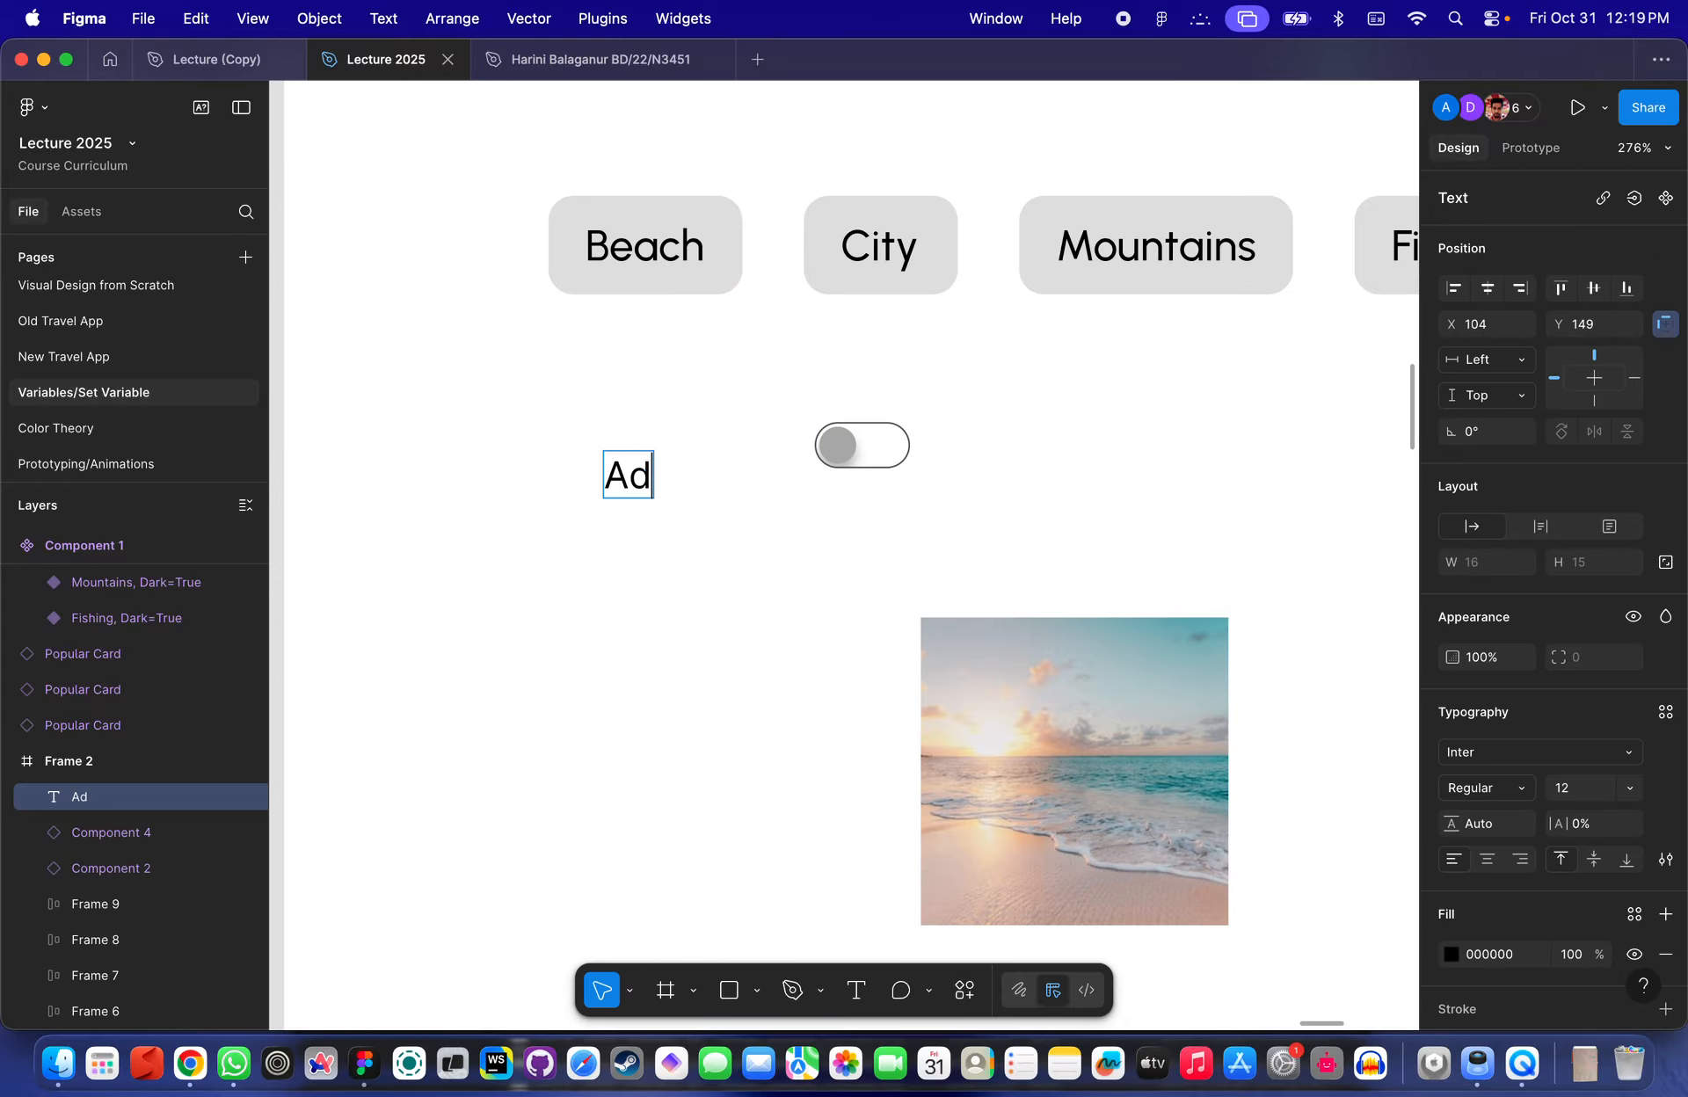
{"action": "key", "text": "BackSpace"}
{"action": "key", "text": "BackSpace"}
{"action": "type", "text": "Dark Mode"}
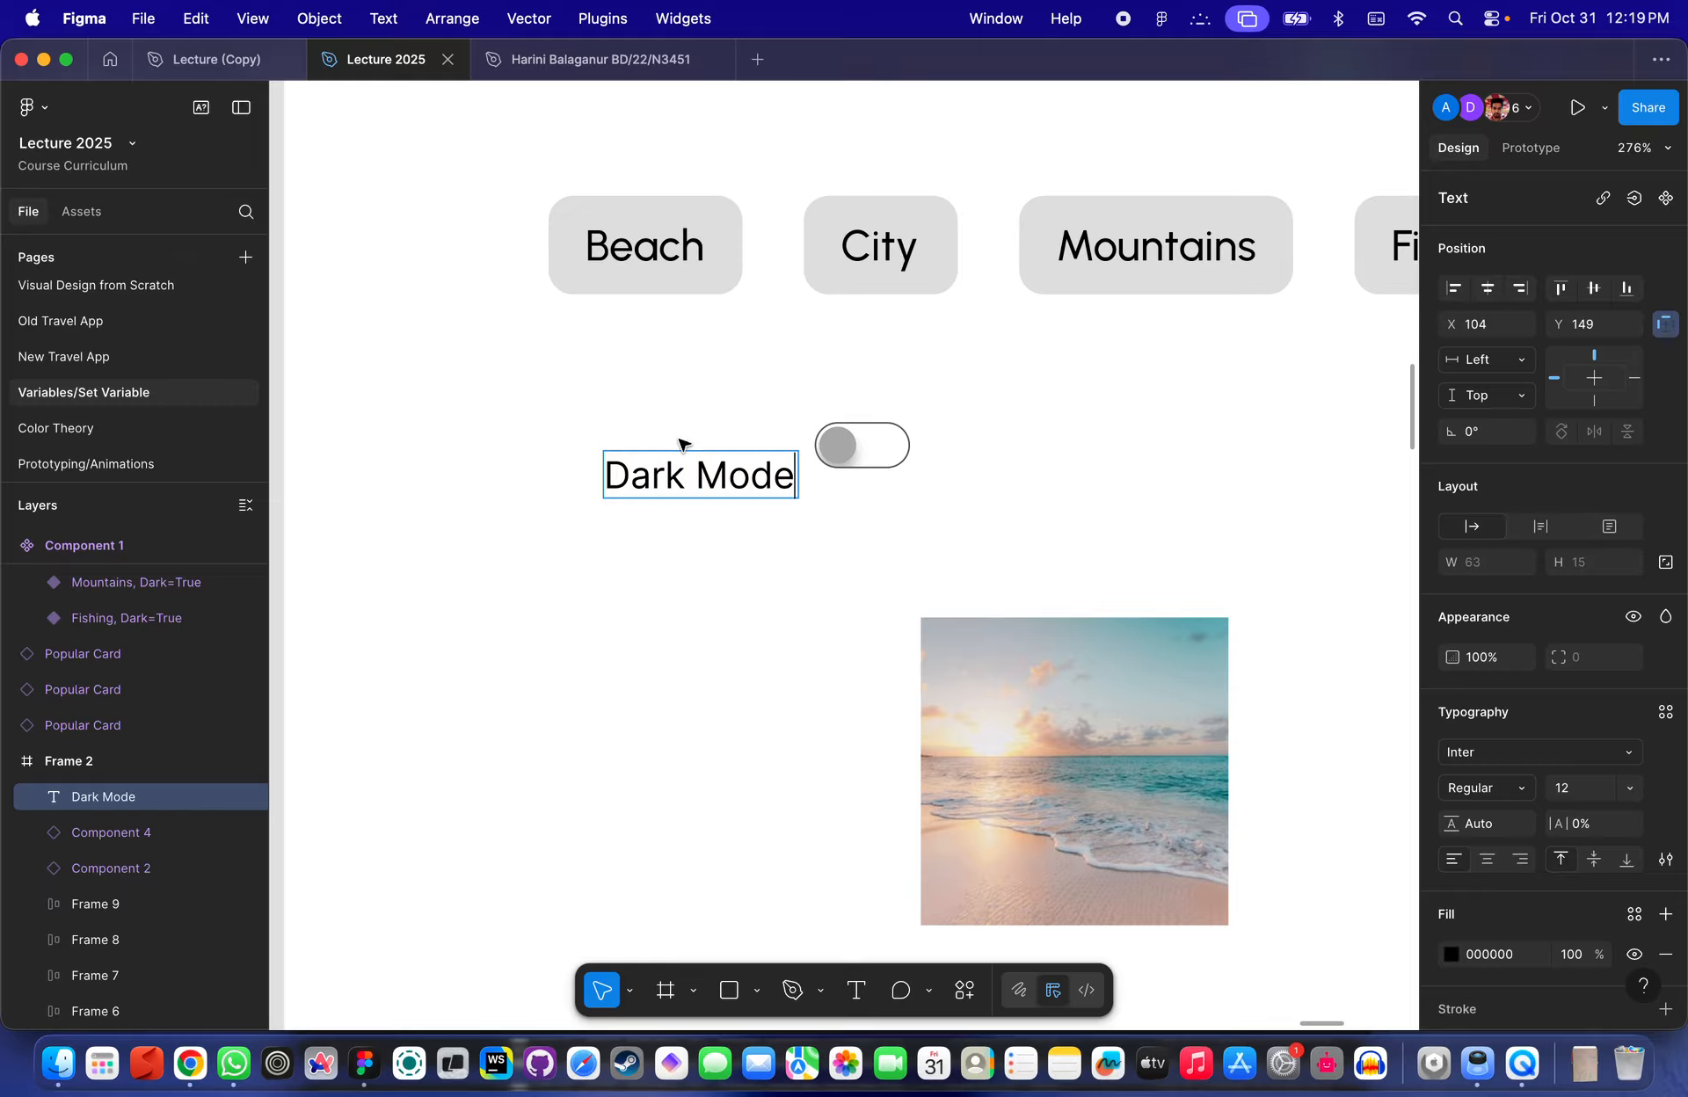
{"action": "key", "text": "Escape"}
- Place the Dark Mode label beside the toggle and wrap both in an auto layout frame
{"action": "left_click_drag", "start_coordinate": [729, 475], "coordinate": [1013, 459]}
{"action": "left_click", "coordinate": [1048, 475]}
{"action": "left_click_drag", "start_coordinate": [1198, 516], "coordinate": [708, 392]}
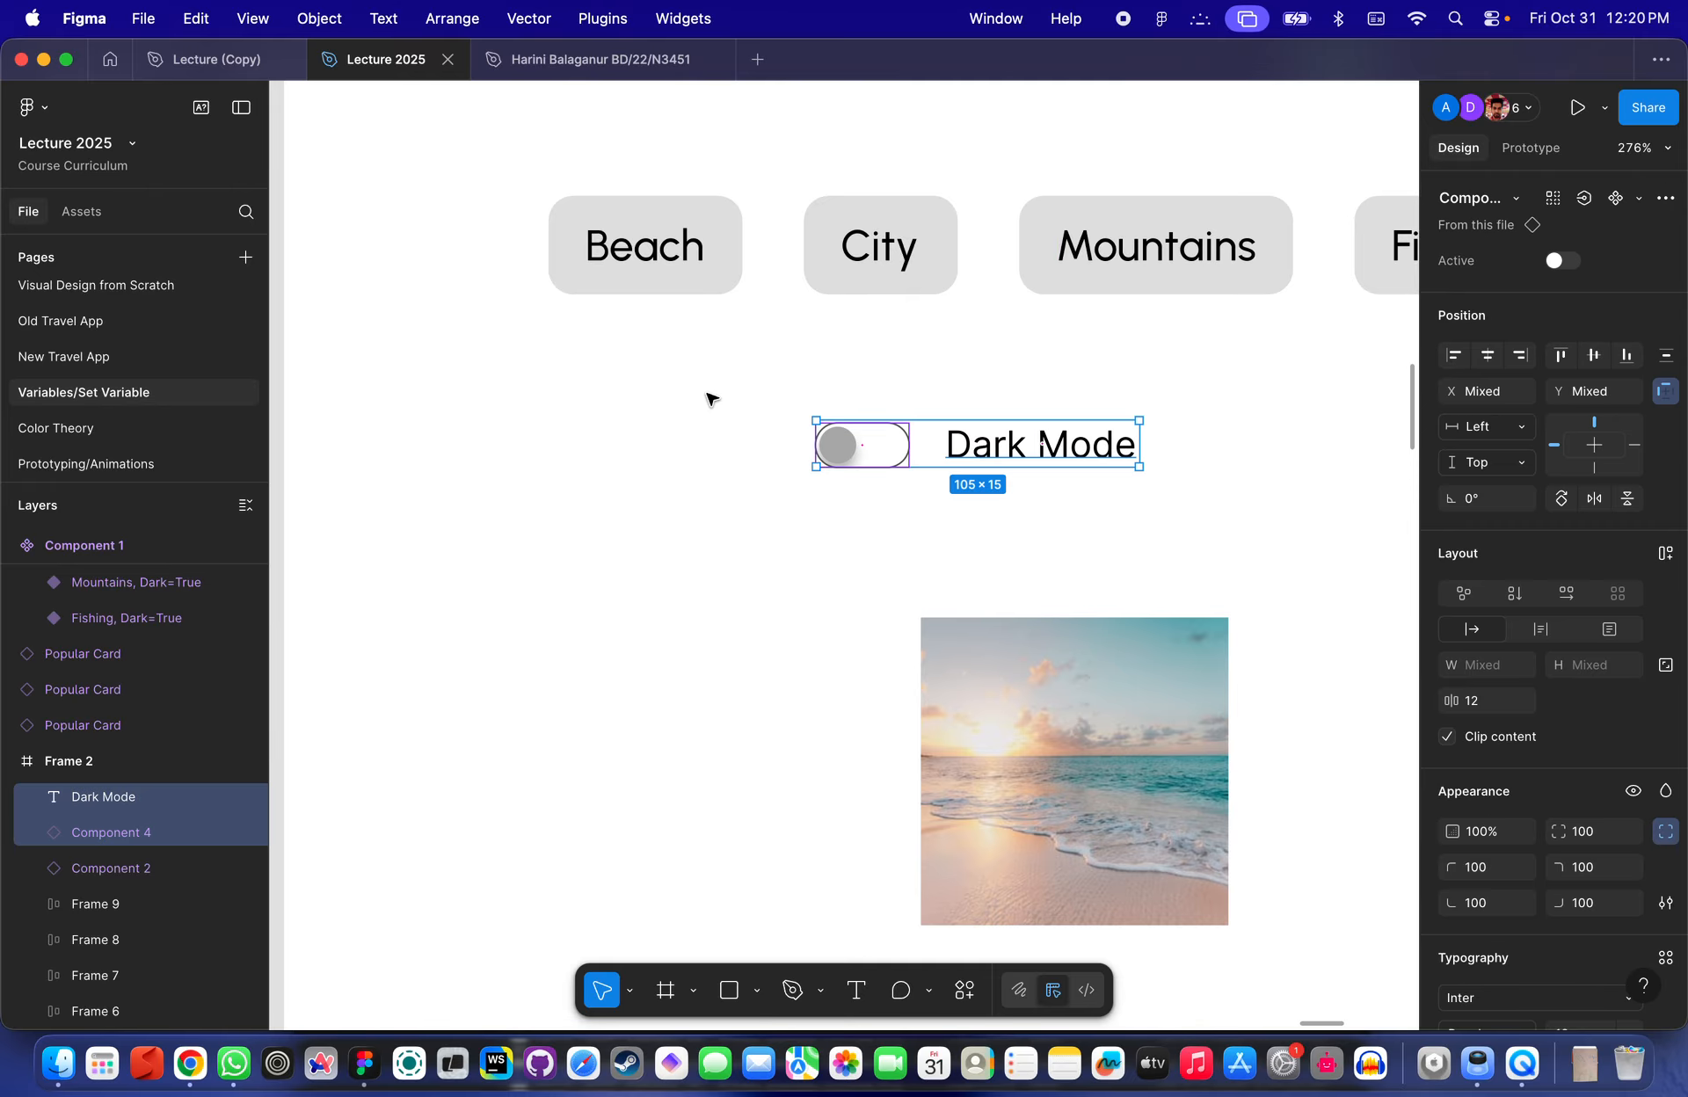
{"action": "key", "text": "shift+a"}
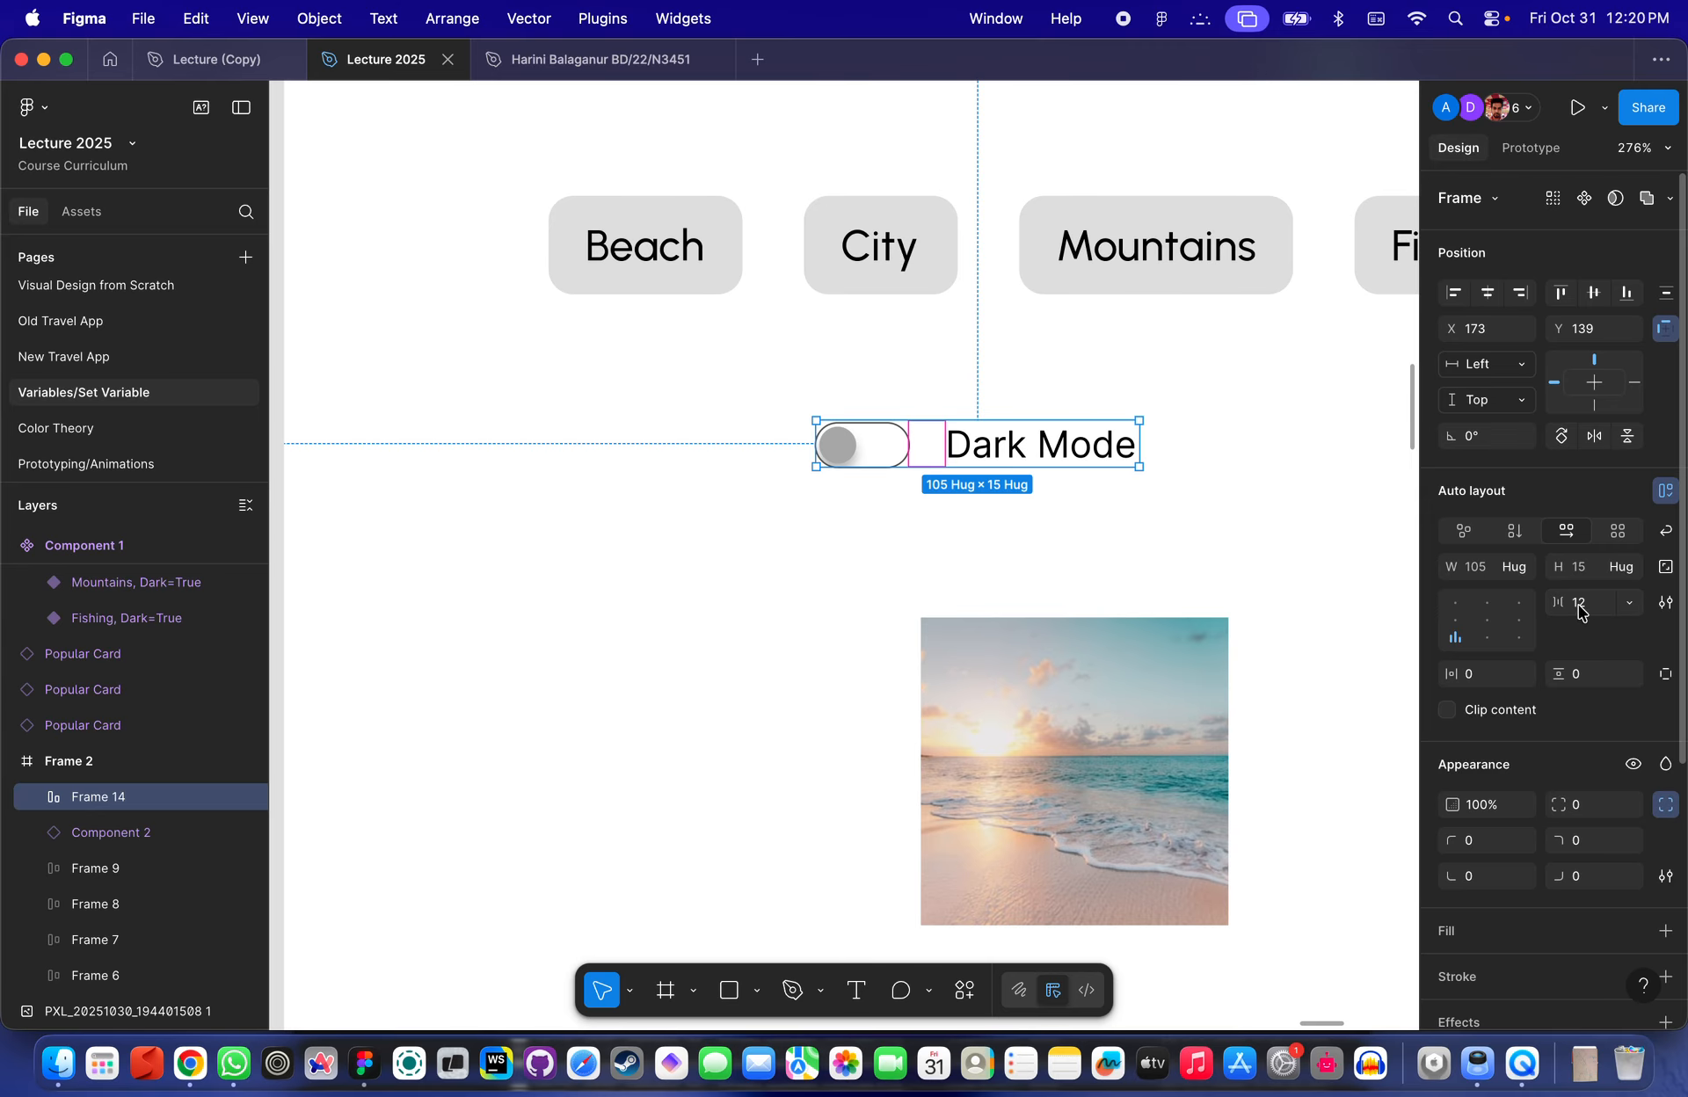
- Set the toggle row's auto layout gap to 8
{"action": "left_click", "coordinate": [960, 524]}
{"action": "left_click", "coordinate": [923, 463]}
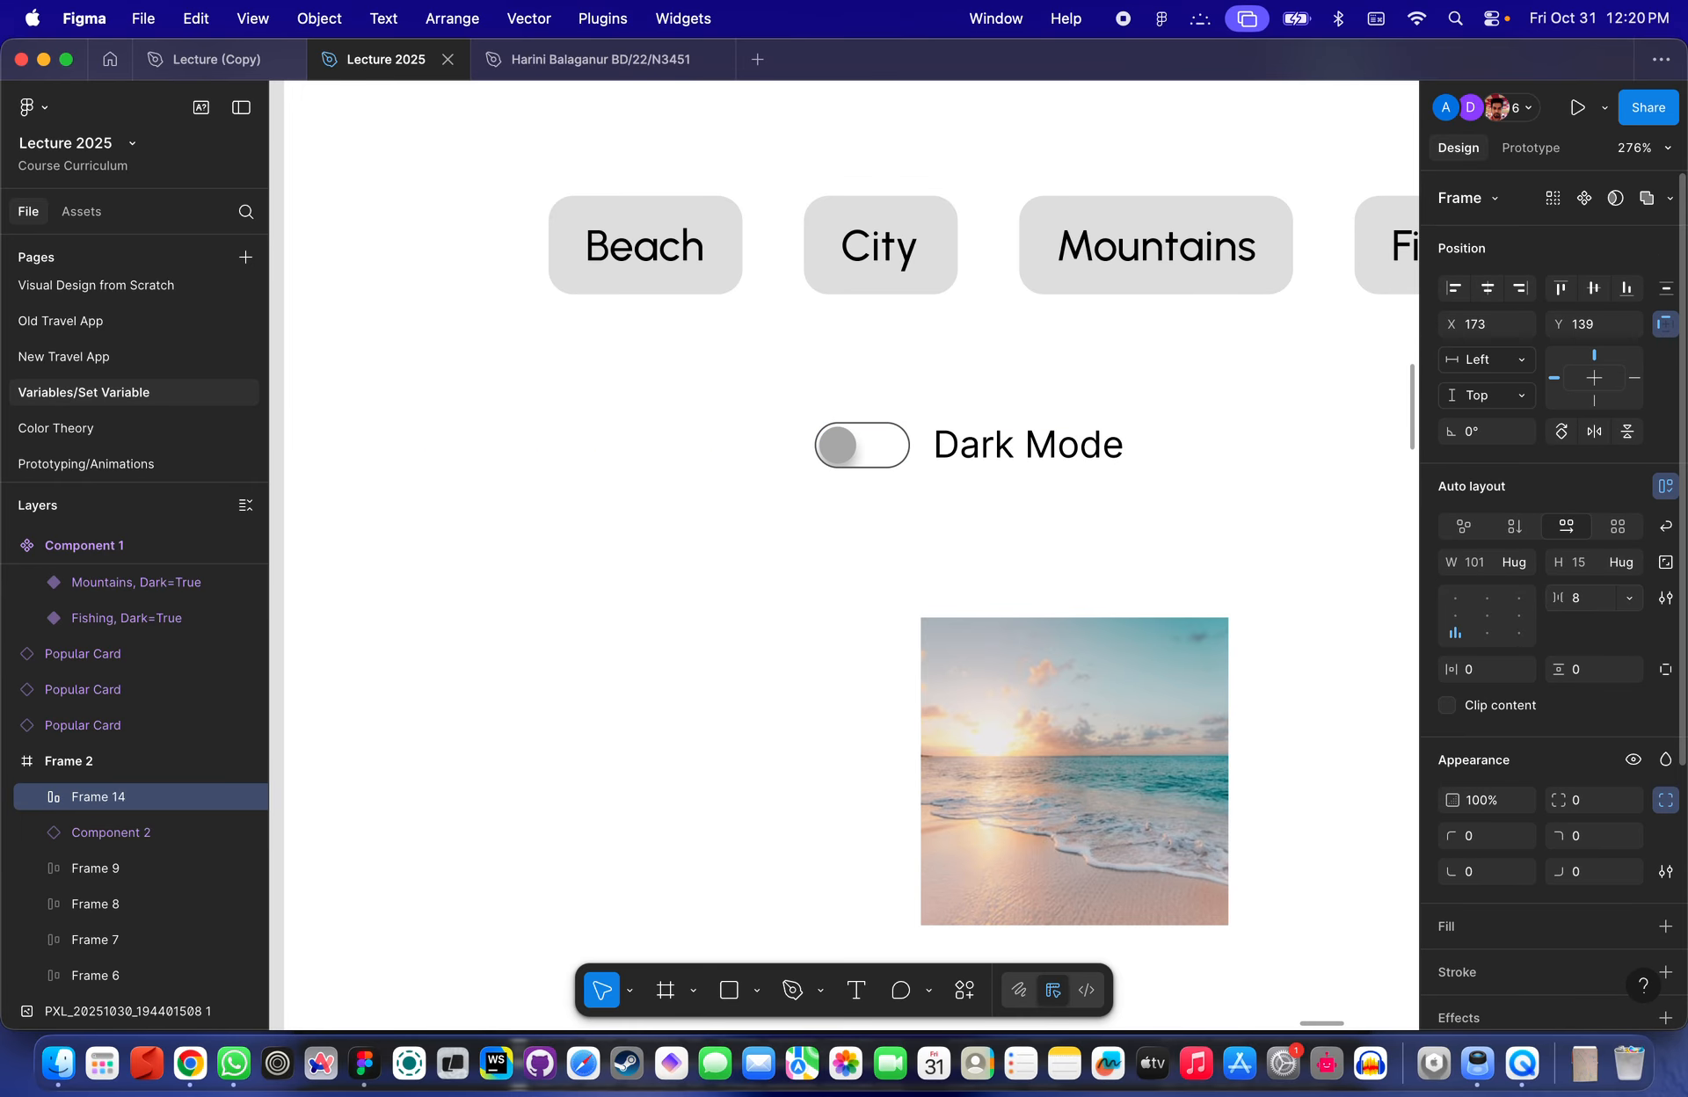
{"action": "left_click", "coordinate": [1043, 561]}
- Reposition the Dark Mode toggle row above the category buttons, centred in Frame 2
{"action": "scroll", "coordinate": [1037, 508], "scroll_direction": "down", "scroll_amount": 3}
{"action": "left_click_drag", "start_coordinate": [1020, 456], "coordinate": [814, 478]}
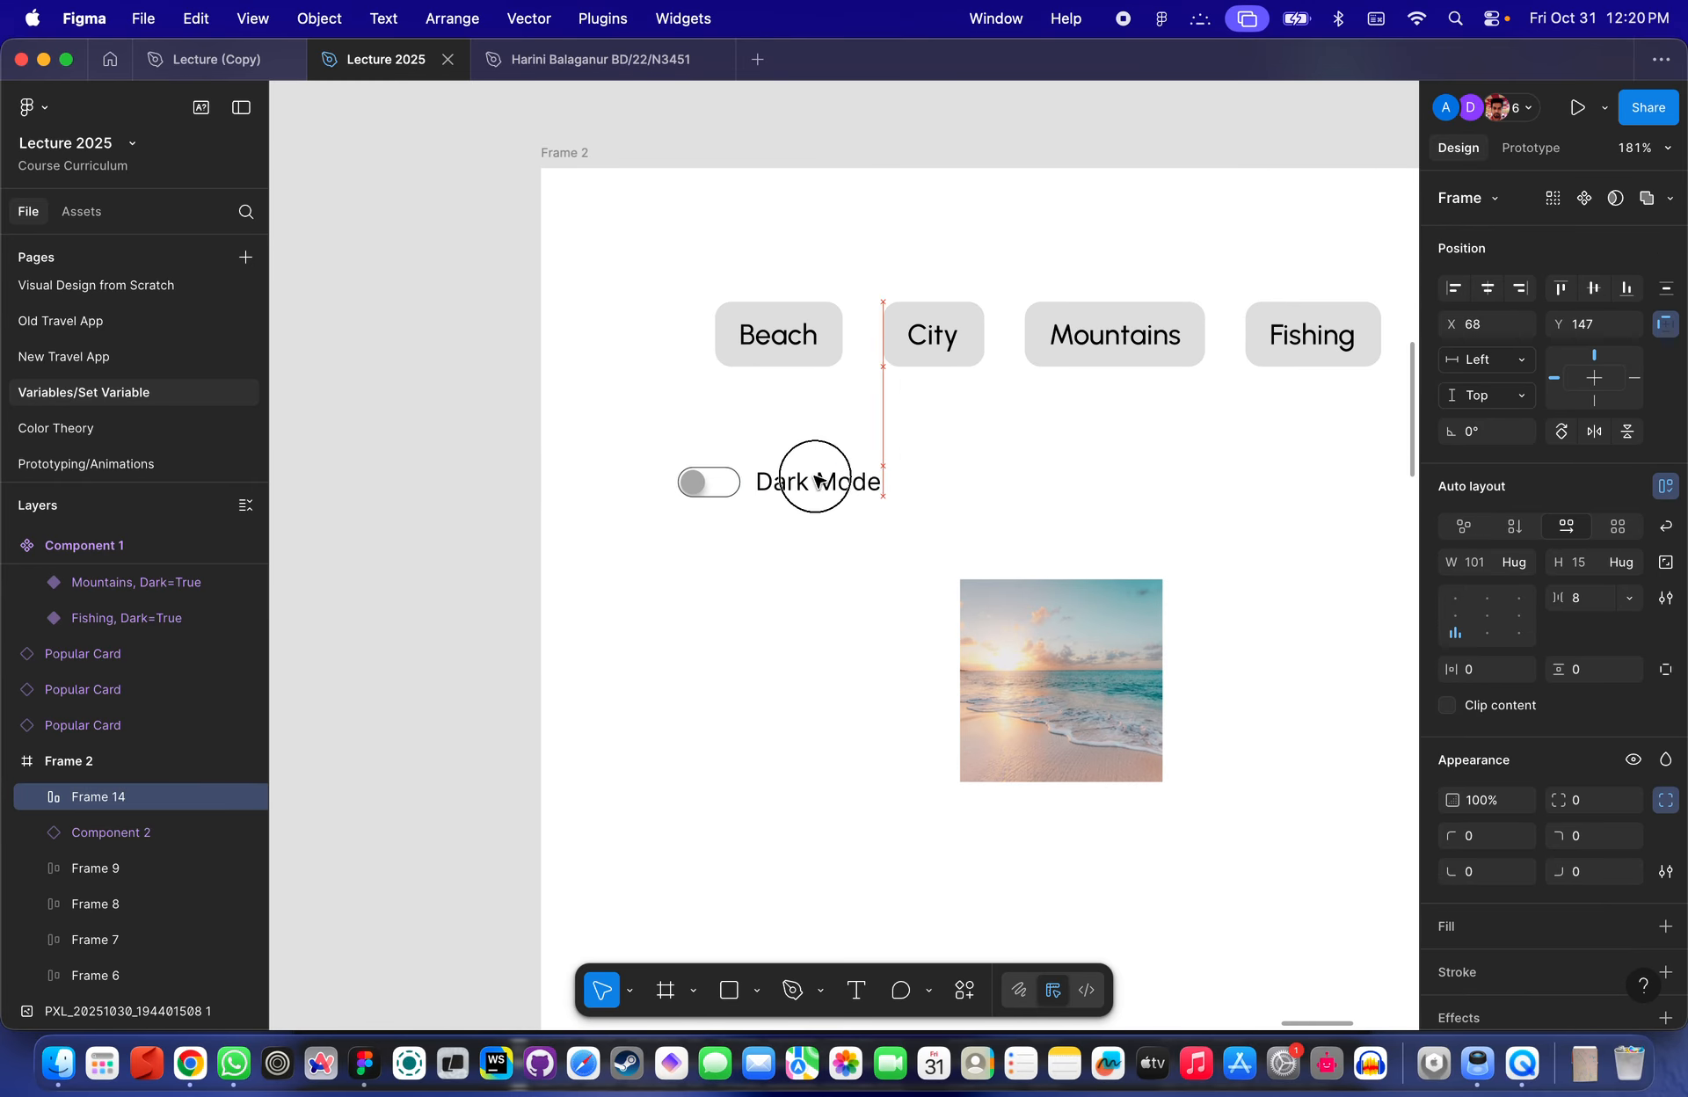
{"action": "left_click", "coordinate": [976, 475]}
{"action": "scroll", "coordinate": [844, 506], "scroll_direction": "up", "scroll_amount": 1}
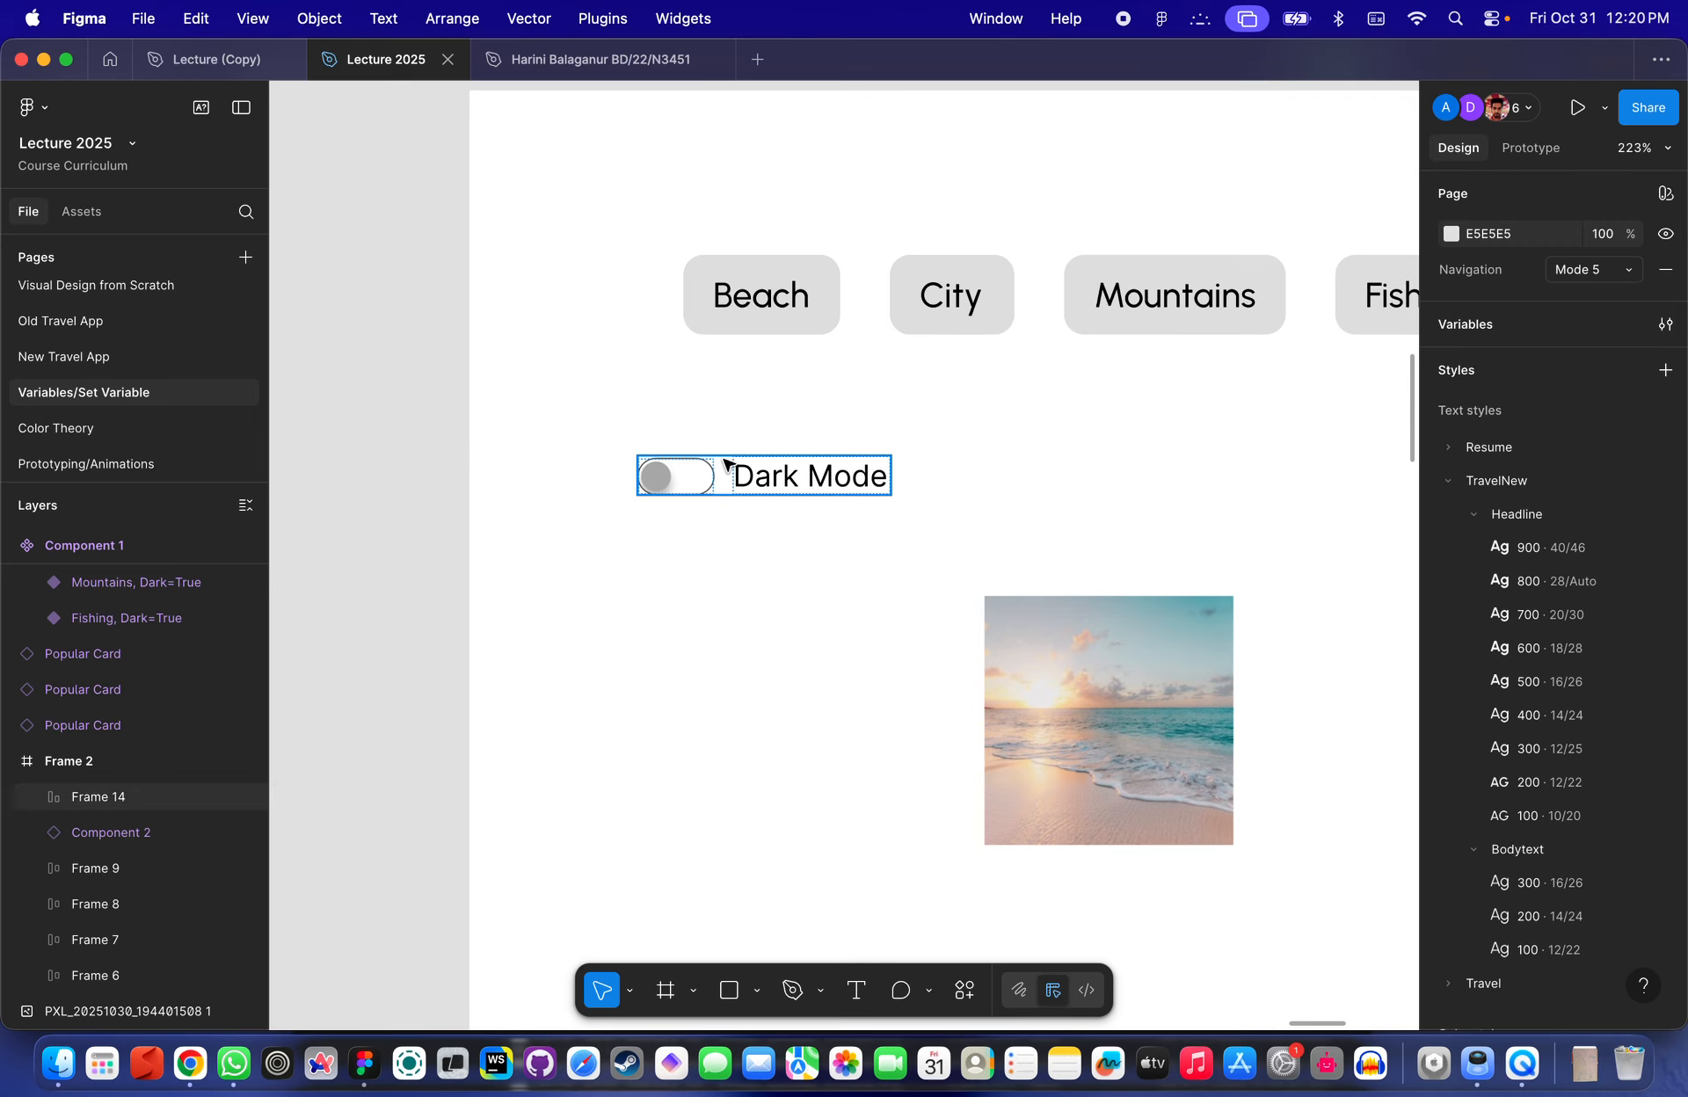
{"action": "scroll", "coordinate": [773, 506], "scroll_direction": "down", "scroll_amount": 5}
{"action": "left_click_drag", "start_coordinate": [756, 483], "coordinate": [896, 361]}
{"action": "scroll", "coordinate": [899, 362], "scroll_direction": "up", "scroll_amount": 3}
{"action": "scroll", "coordinate": [897, 361], "scroll_direction": "up", "scroll_amount": 3}
{"action": "left_click_drag", "start_coordinate": [931, 825], "coordinate": [926, 679]}
{"action": "left_click", "coordinate": [1134, 638]}
{"action": "scroll", "coordinate": [1134, 637], "scroll_direction": "down", "scroll_amount": 5}
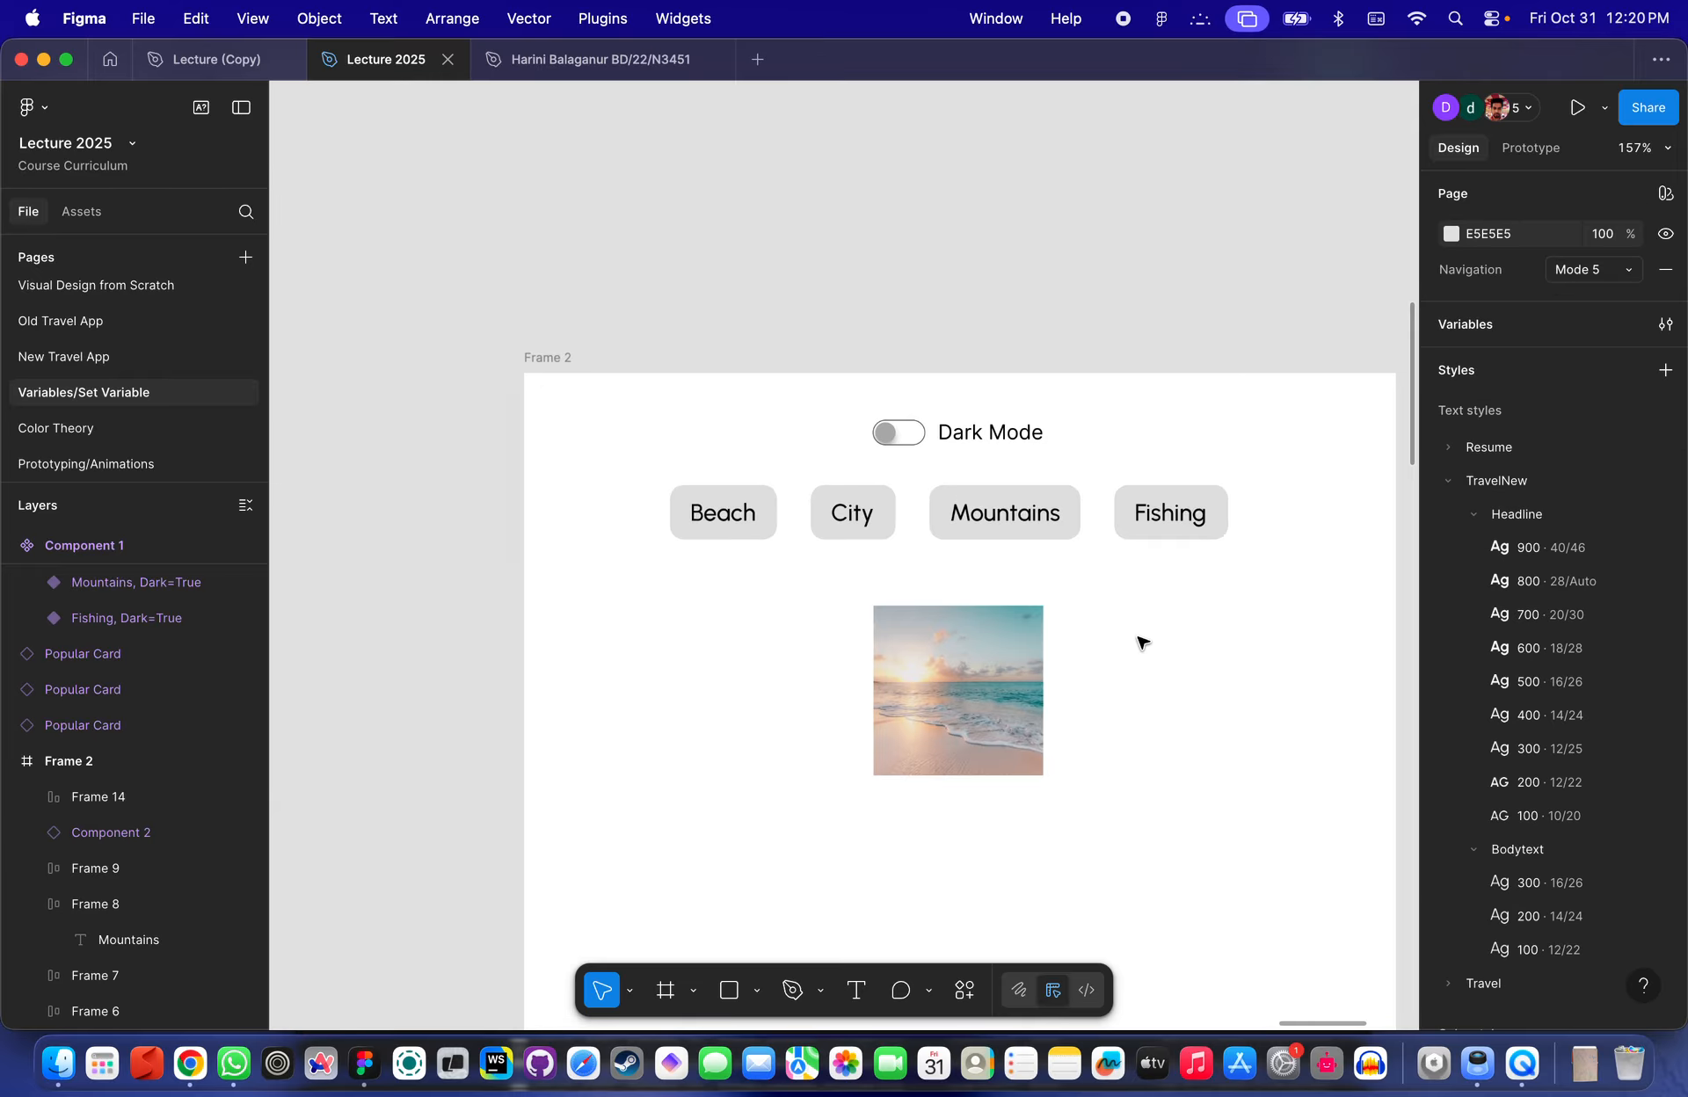
- Select Frame 2 and open the prototype preview
{"action": "scroll", "coordinate": [1003, 322], "scroll_direction": "down", "scroll_amount": 2}
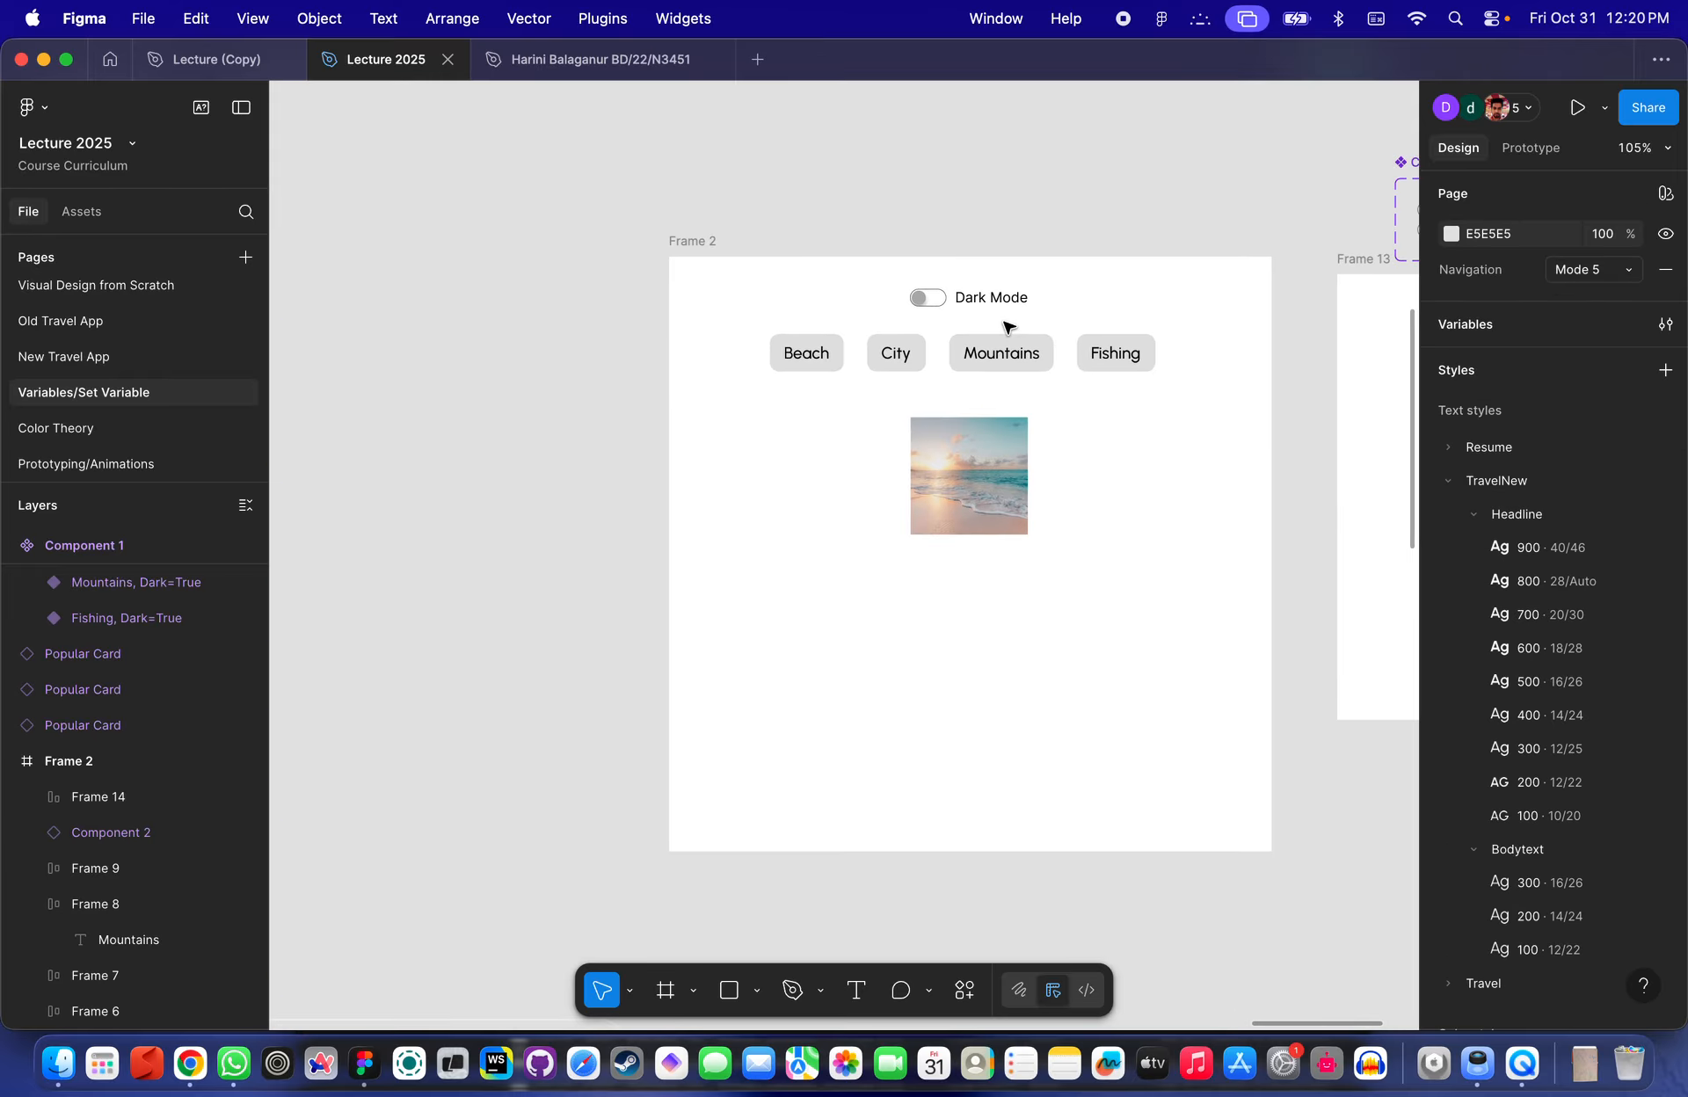
{"action": "scroll", "coordinate": [897, 351], "scroll_direction": "up", "scroll_amount": 3}
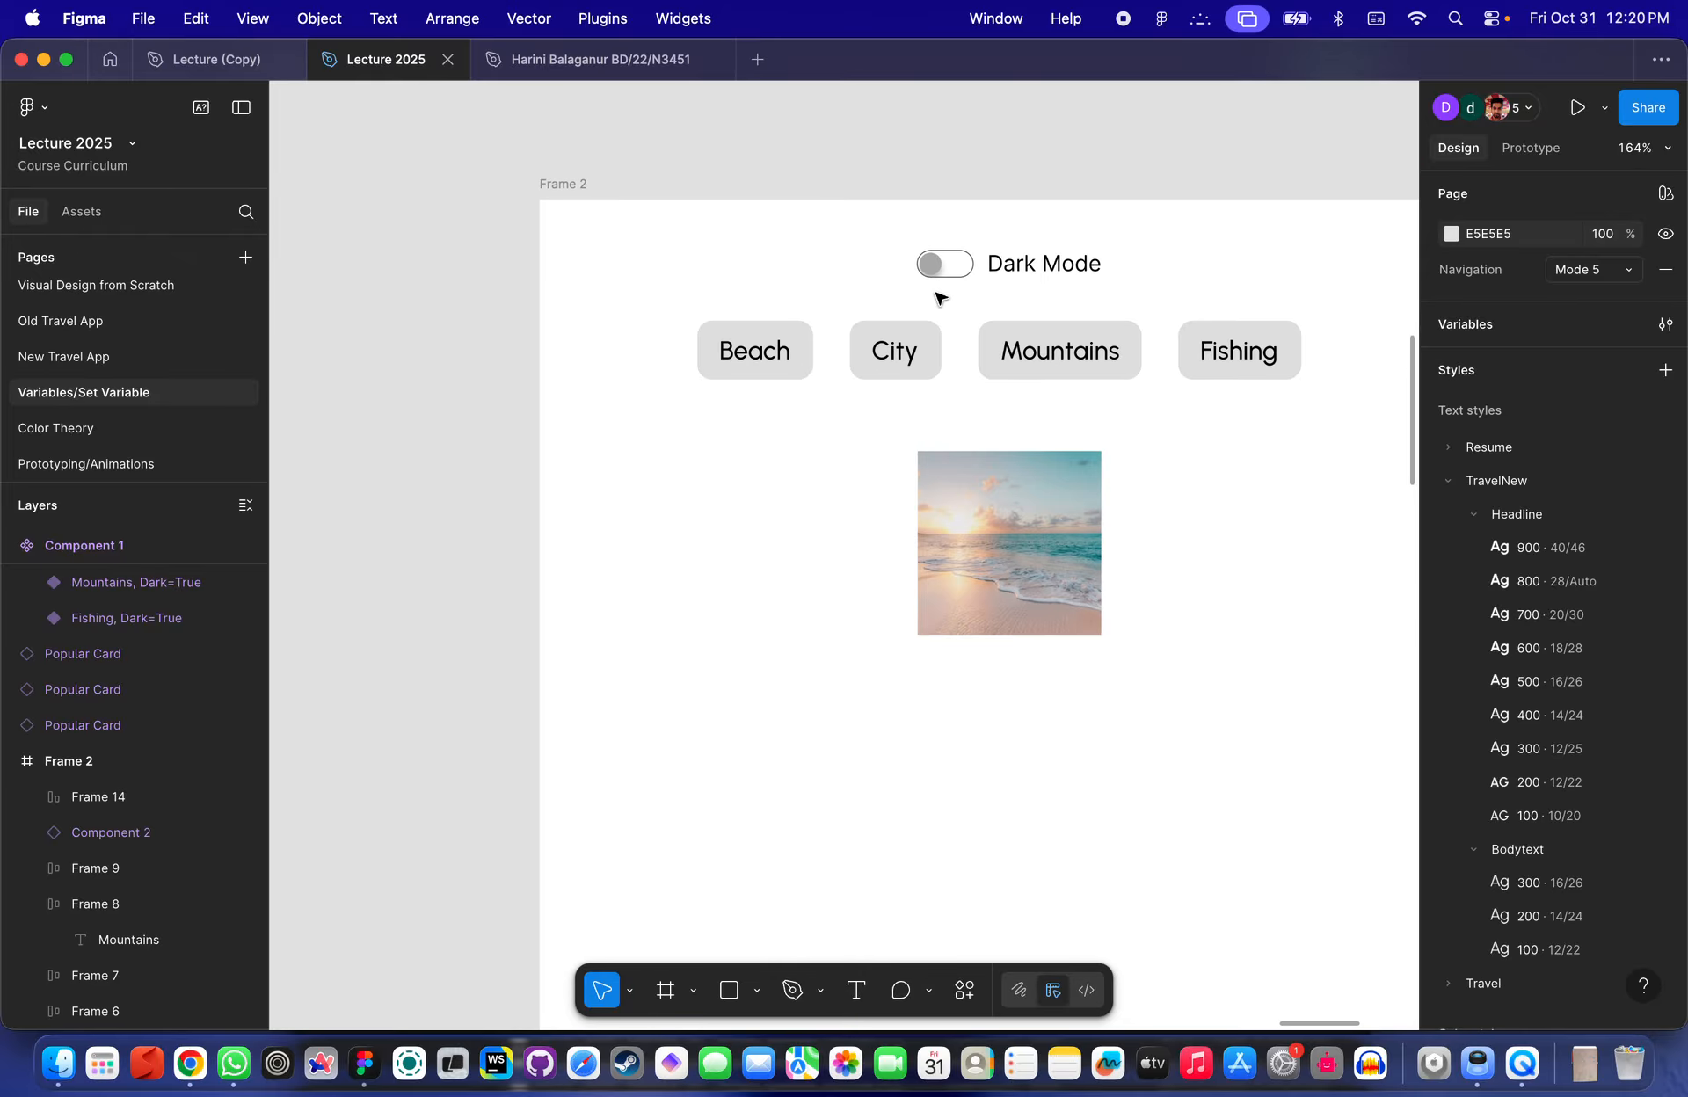
{"action": "left_click", "coordinate": [888, 360]}
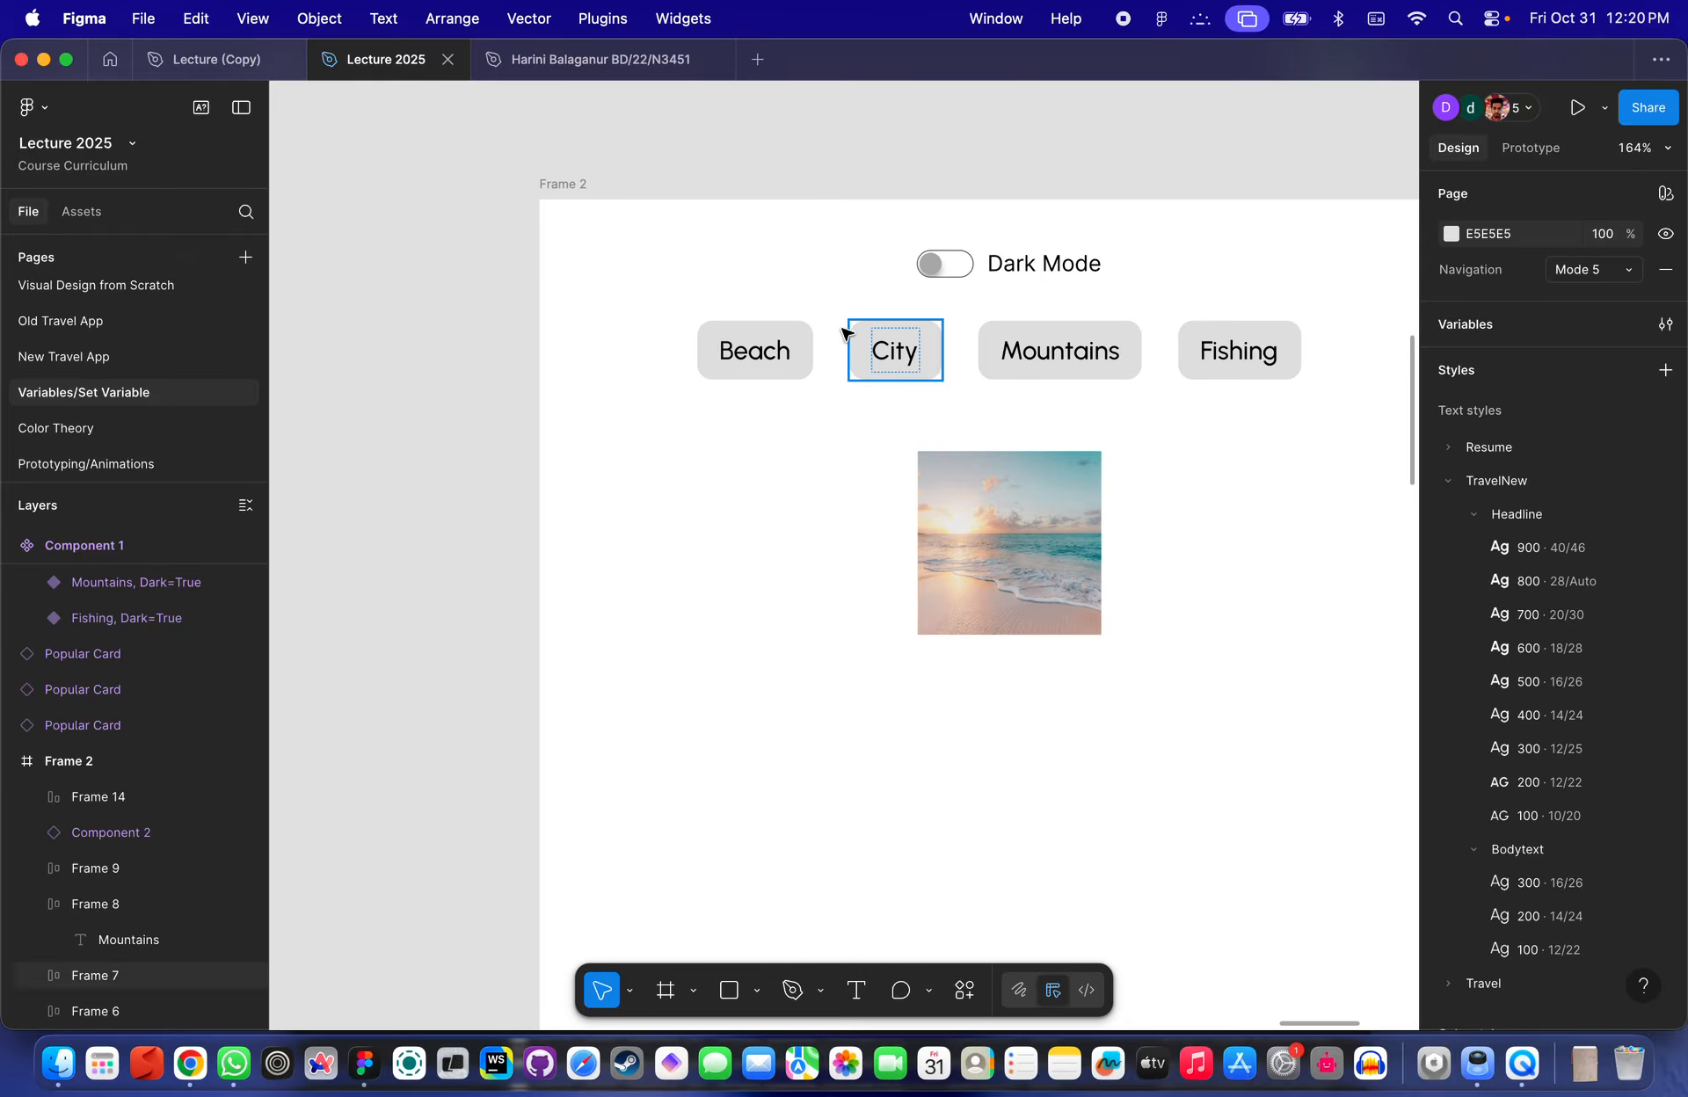
{"action": "left_click", "coordinate": [947, 268]}
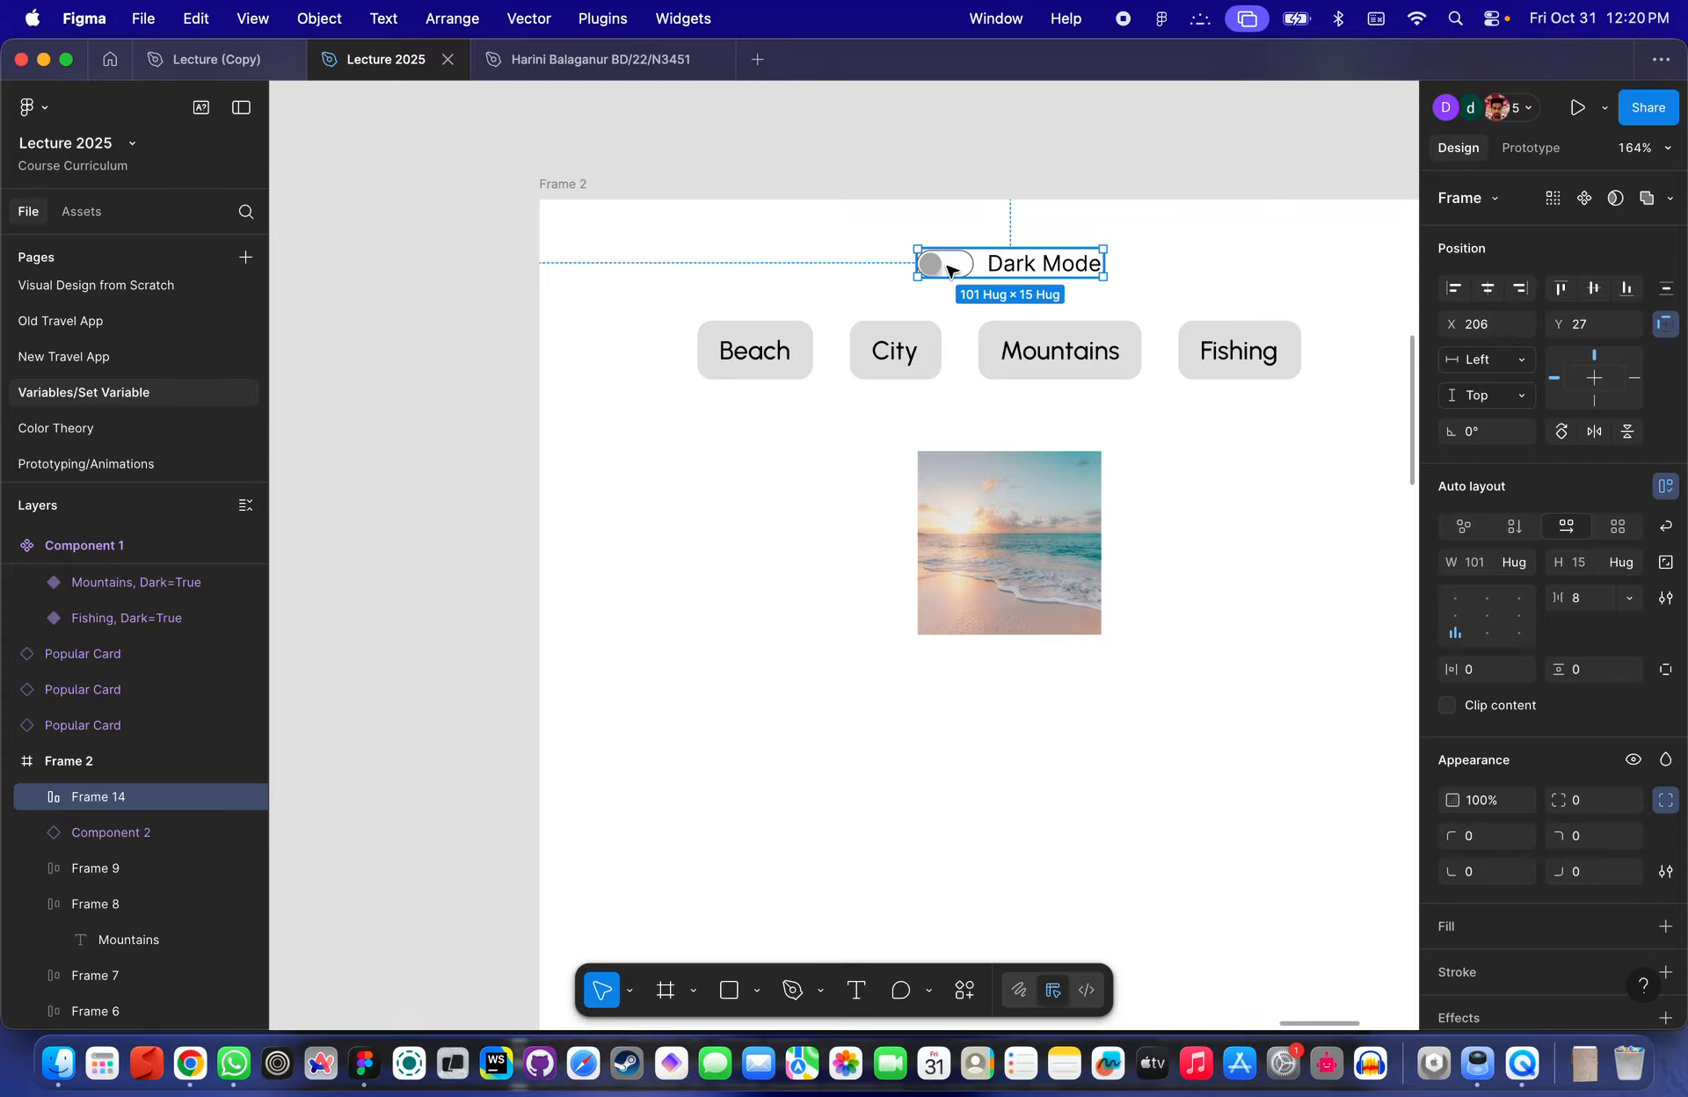
{"action": "left_click", "coordinate": [571, 186]}
{"action": "key", "text": "shift+space"}
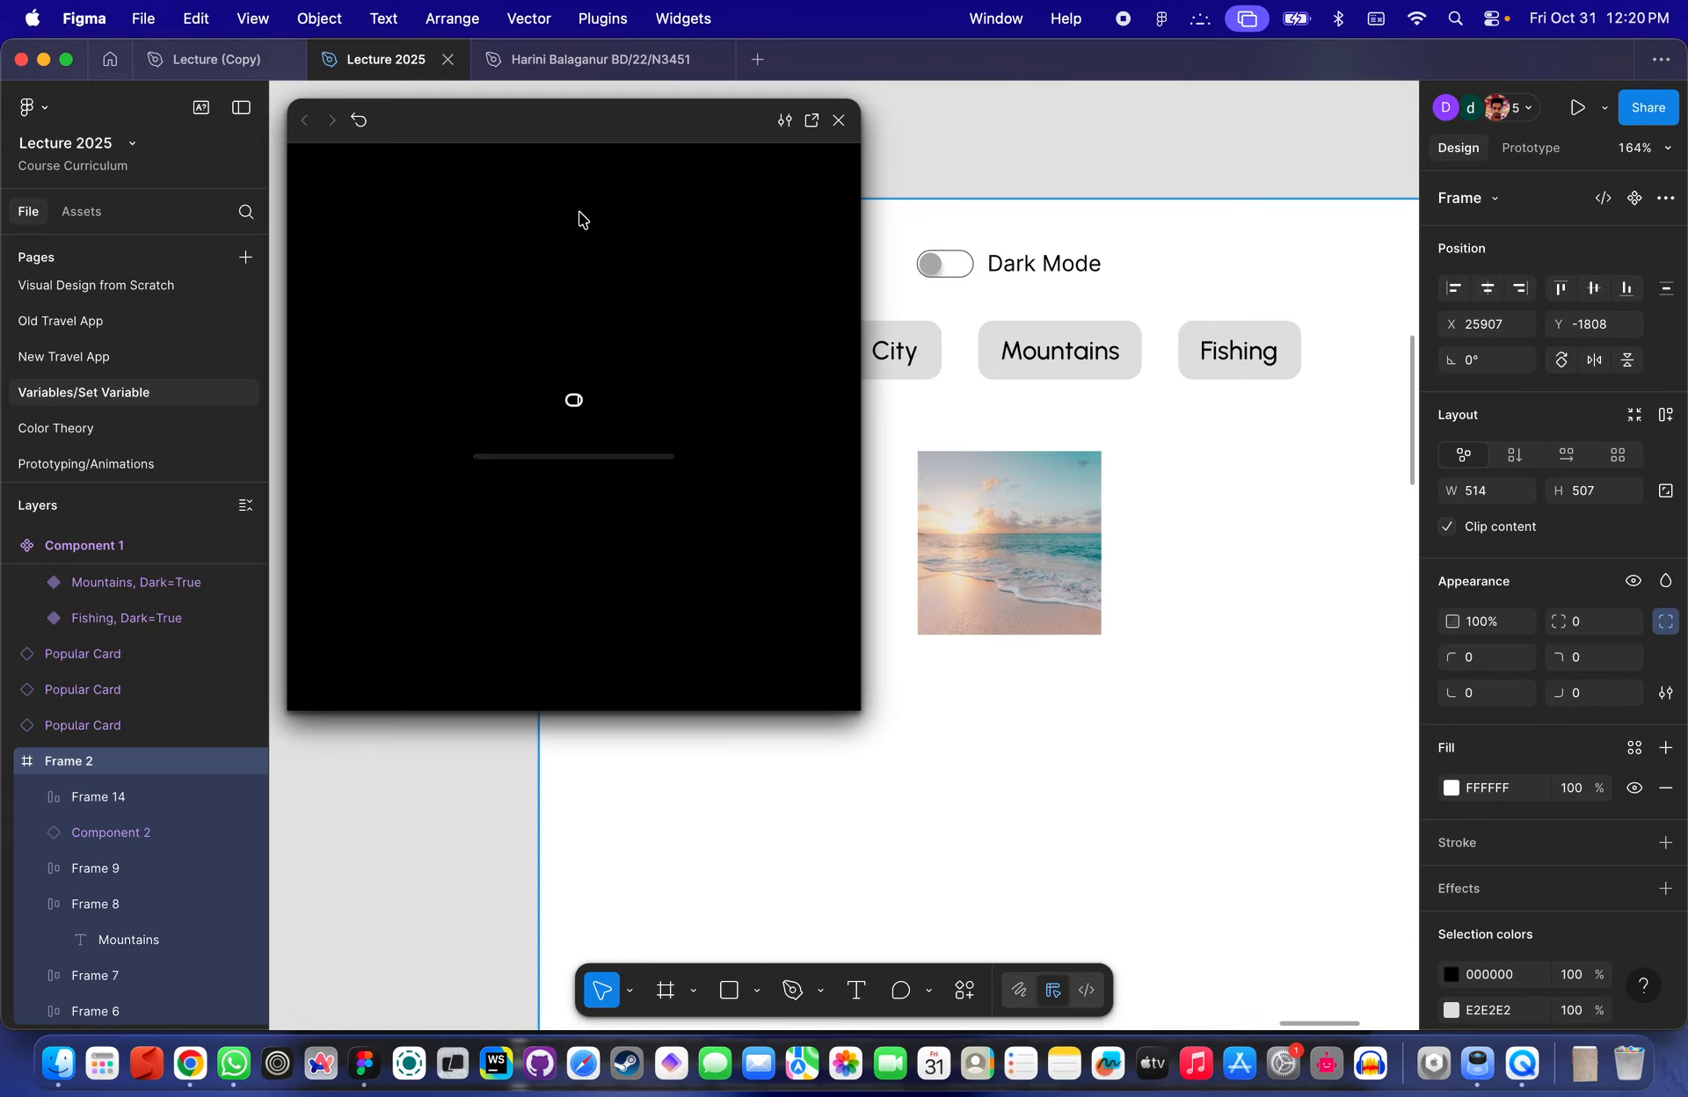
{"action": "left_click_drag", "start_coordinate": [604, 134], "coordinate": [489, 257]}
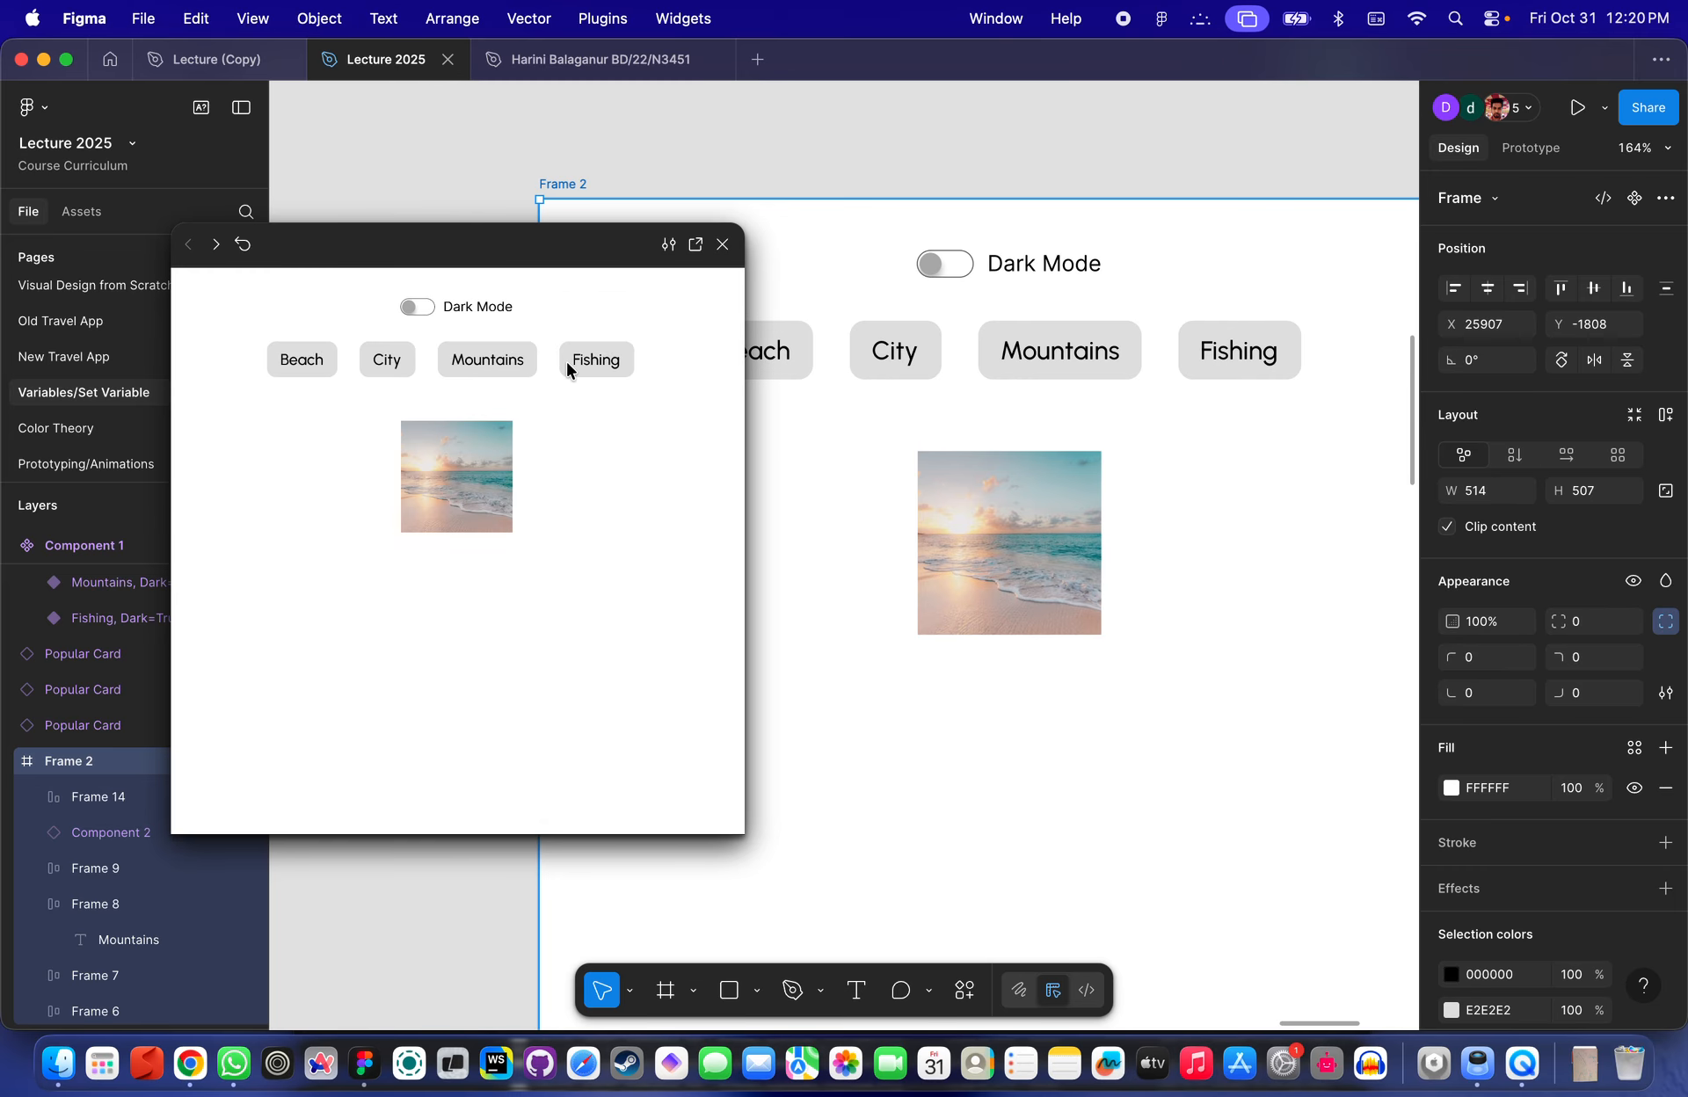
- Test the Dark Mode toggle in the preview
{"action": "left_click", "coordinate": [471, 524]}
{"action": "left_click", "coordinate": [417, 313]}
{"action": "left_click", "coordinate": [422, 315]}
{"action": "left_click", "coordinate": [425, 315]}
{"action": "left_click", "coordinate": [422, 315]}
{"action": "left_click", "coordinate": [425, 308]}
{"action": "left_click", "coordinate": [413, 310]}
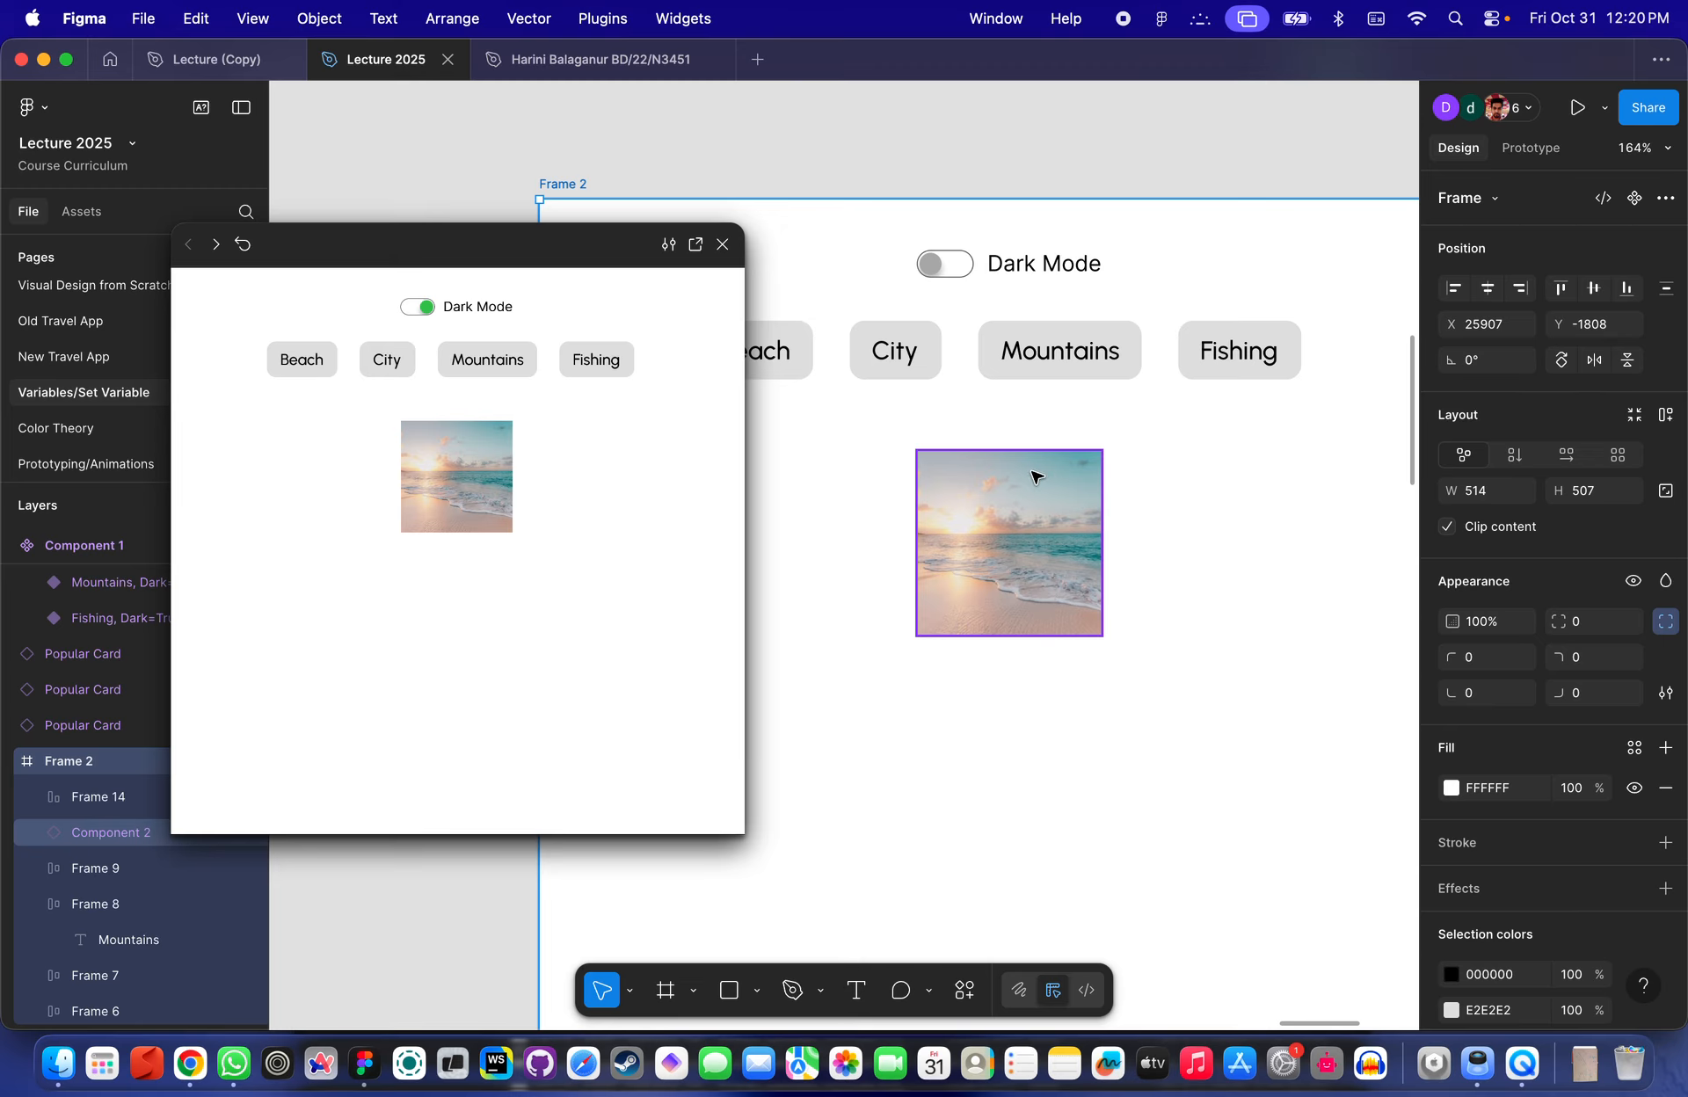
- Inspect the category buttons, toggle row and image instance in Frame 2
{"action": "scroll", "coordinate": [1032, 472], "scroll_direction": "down", "scroll_amount": 3}
{"action": "scroll", "coordinate": [1032, 473], "scroll_direction": "up", "scroll_amount": 3}
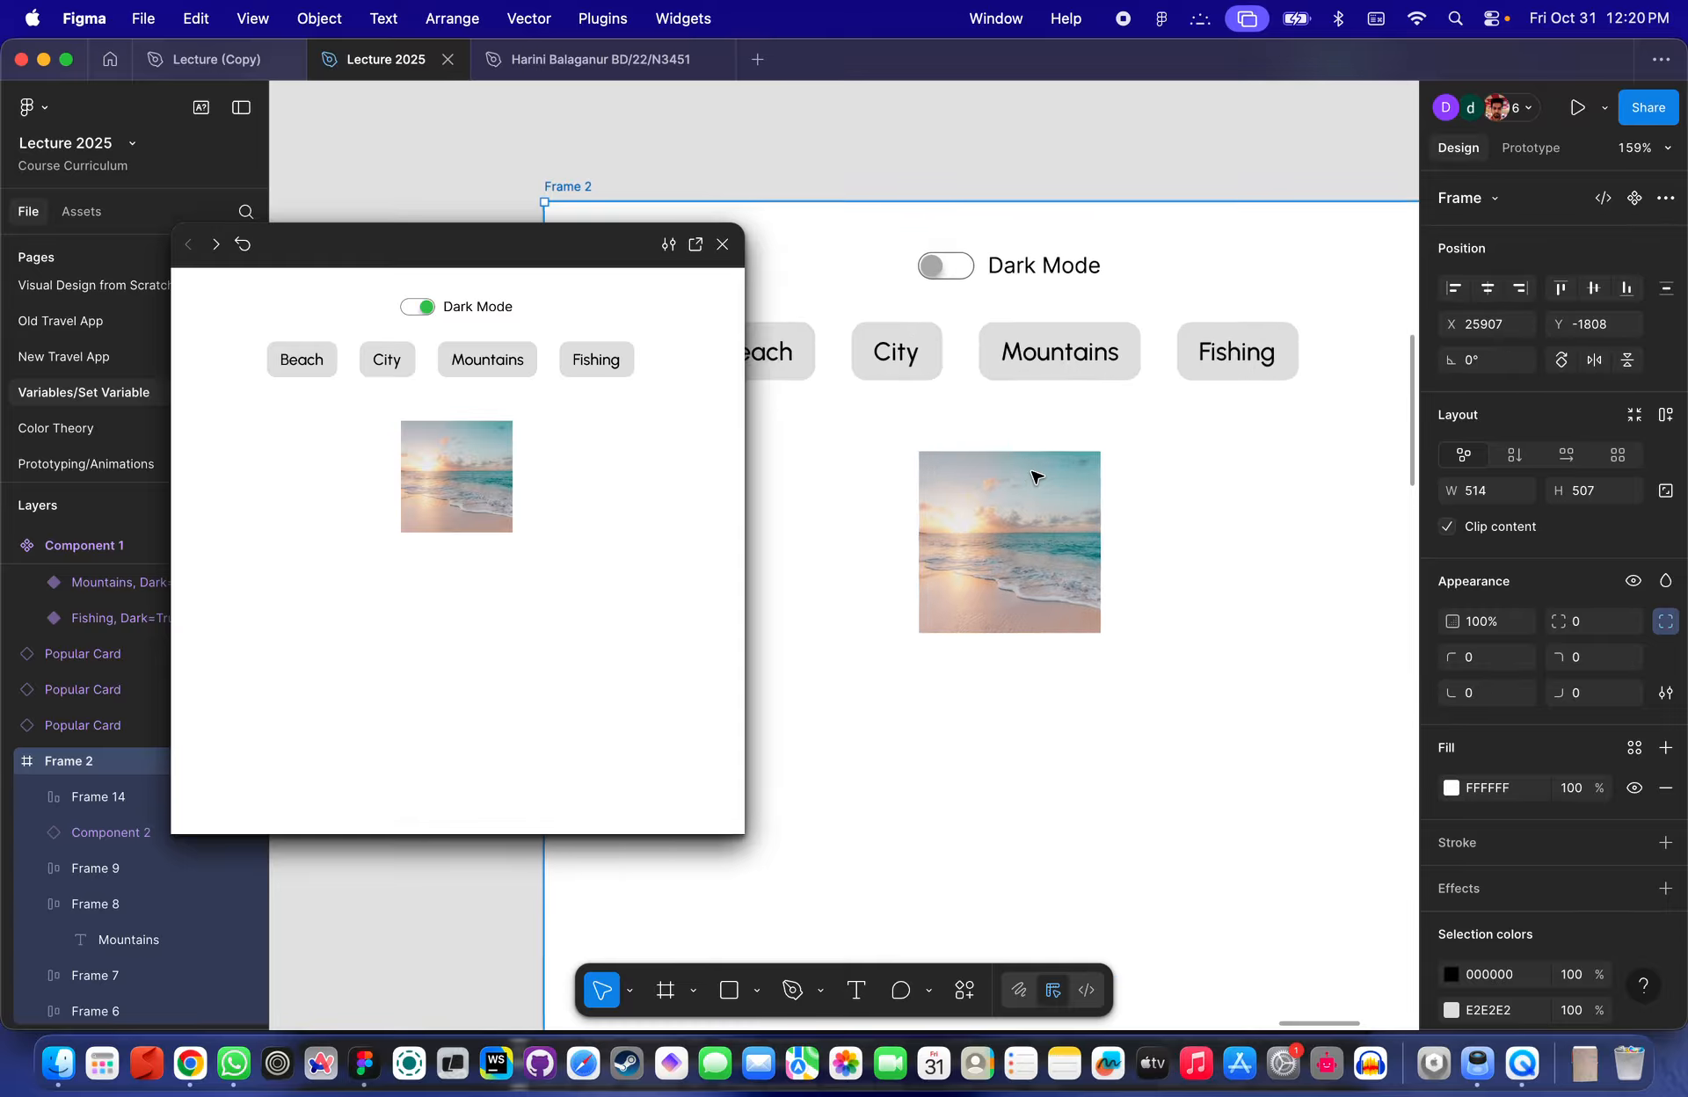
{"action": "scroll", "coordinate": [1030, 480], "scroll_direction": "left", "scroll_amount": 2}
{"action": "left_click", "coordinate": [967, 452]}
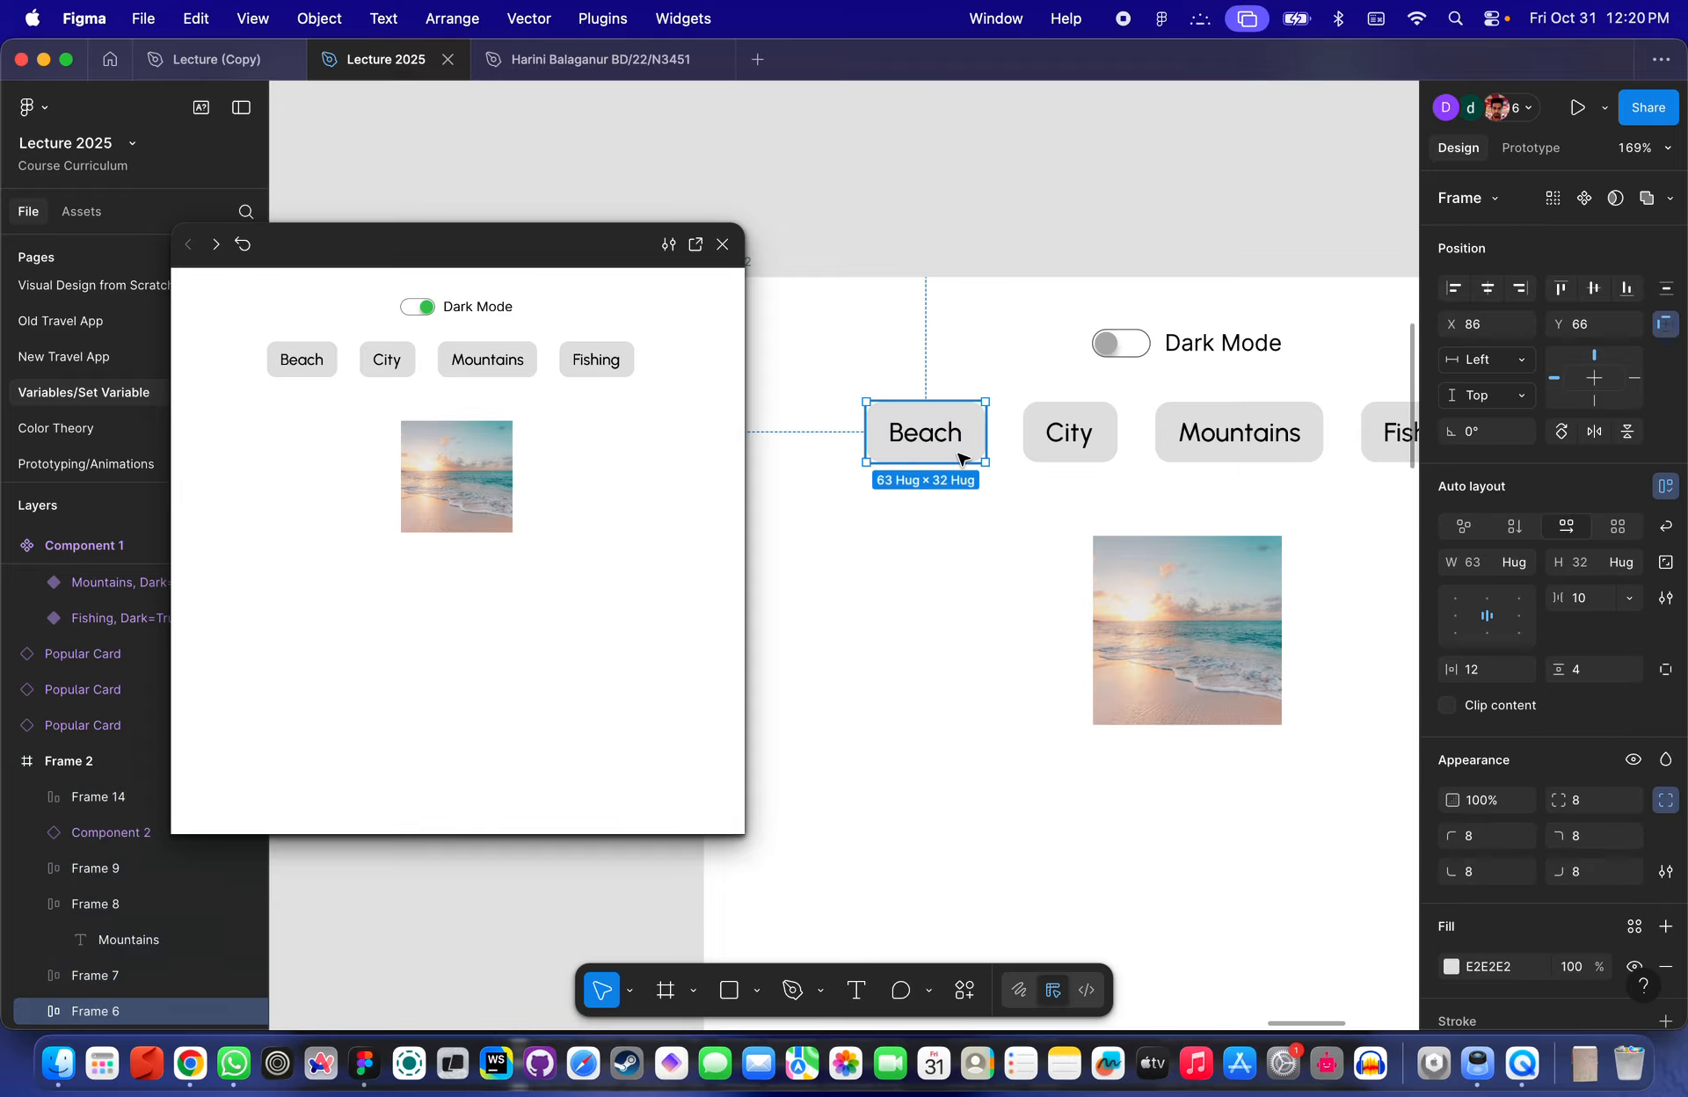
{"action": "left_click", "coordinate": [1069, 433]}
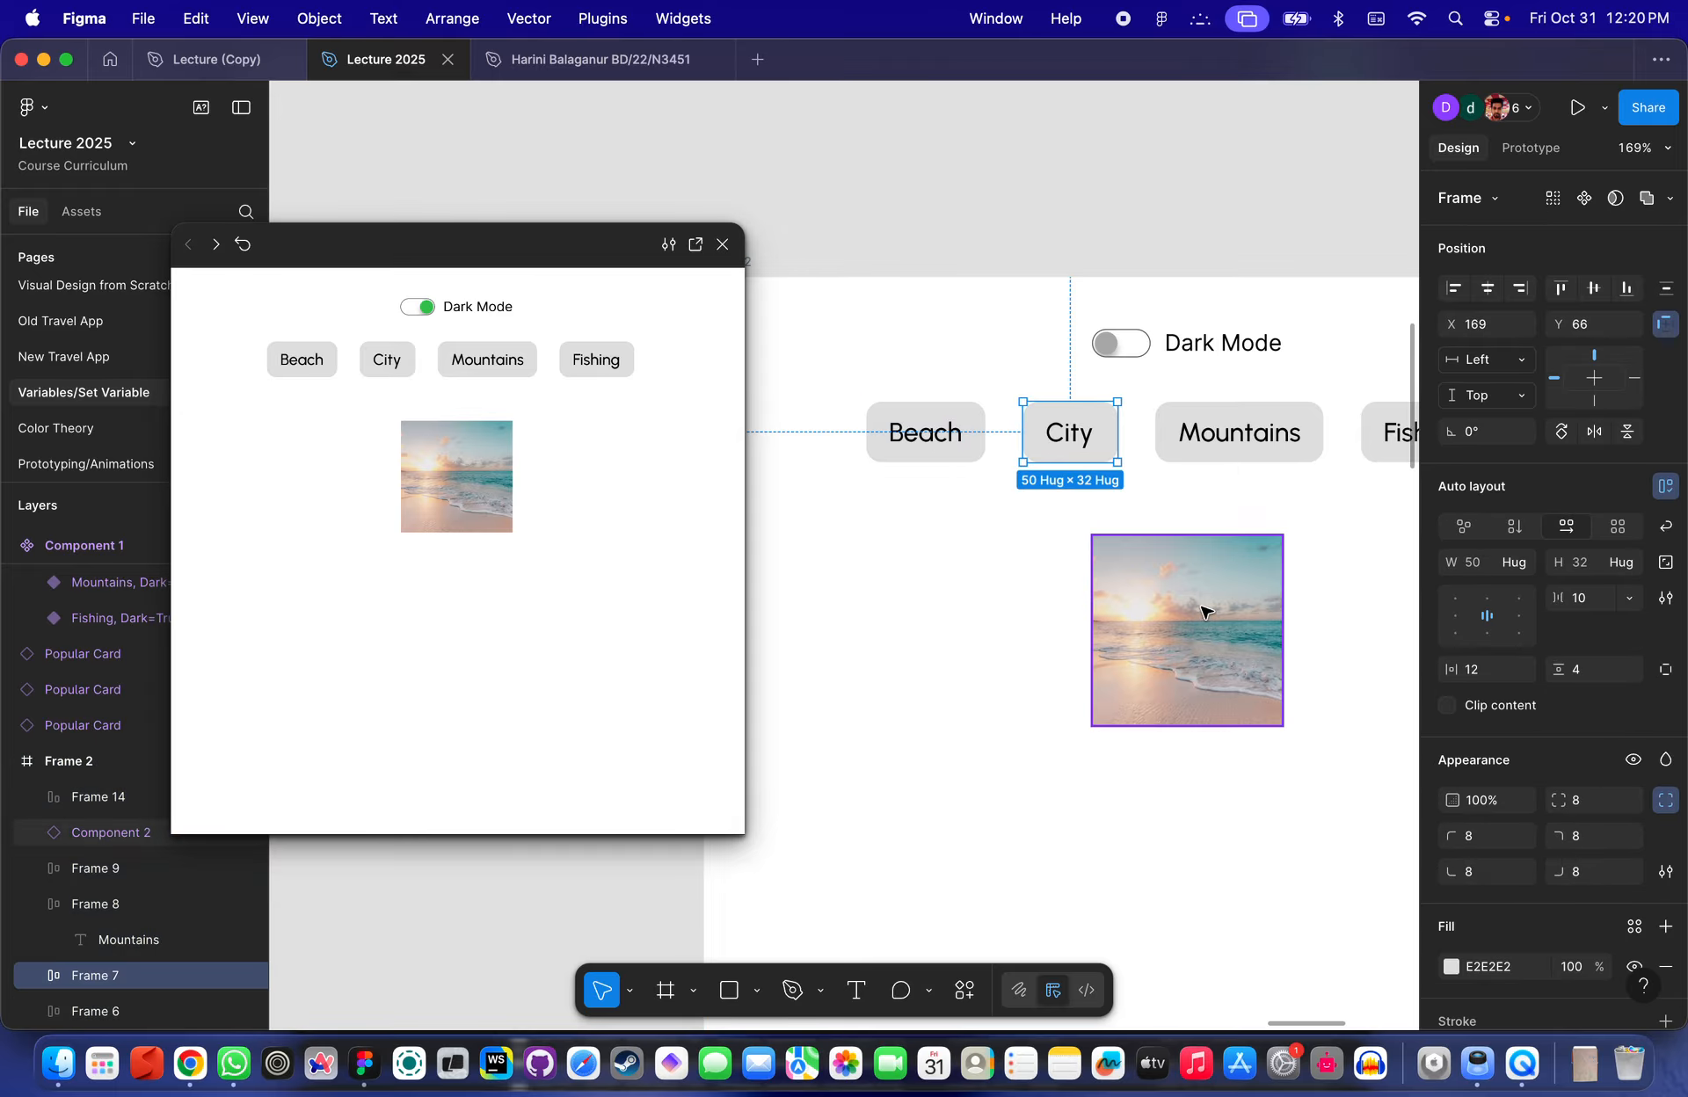
{"action": "scroll", "coordinate": [1205, 611], "scroll_direction": "up", "scroll_amount": 2}
{"action": "scroll", "coordinate": [1205, 611], "scroll_direction": "right", "scroll_amount": 2}
{"action": "left_click", "coordinate": [1059, 399]}
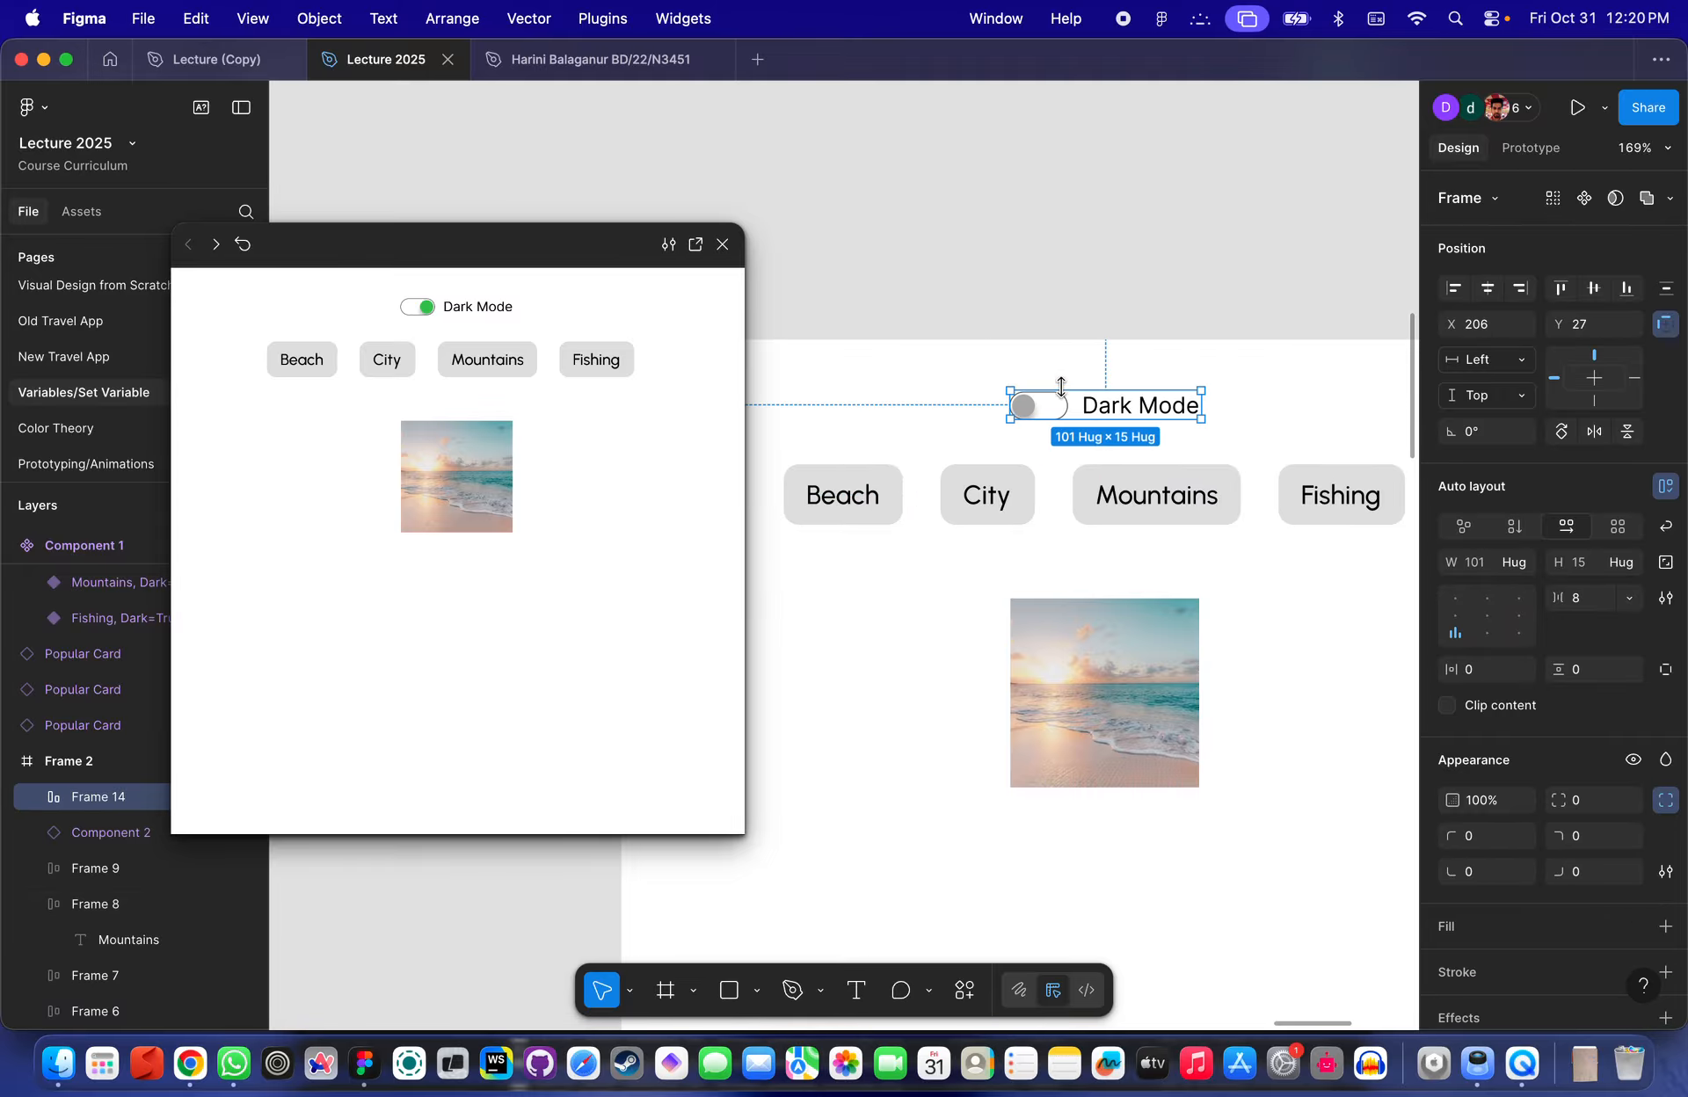
{"action": "left_click", "coordinate": [1157, 661]}
{"action": "scroll", "coordinate": [1157, 661], "scroll_direction": "down", "scroll_amount": 3}
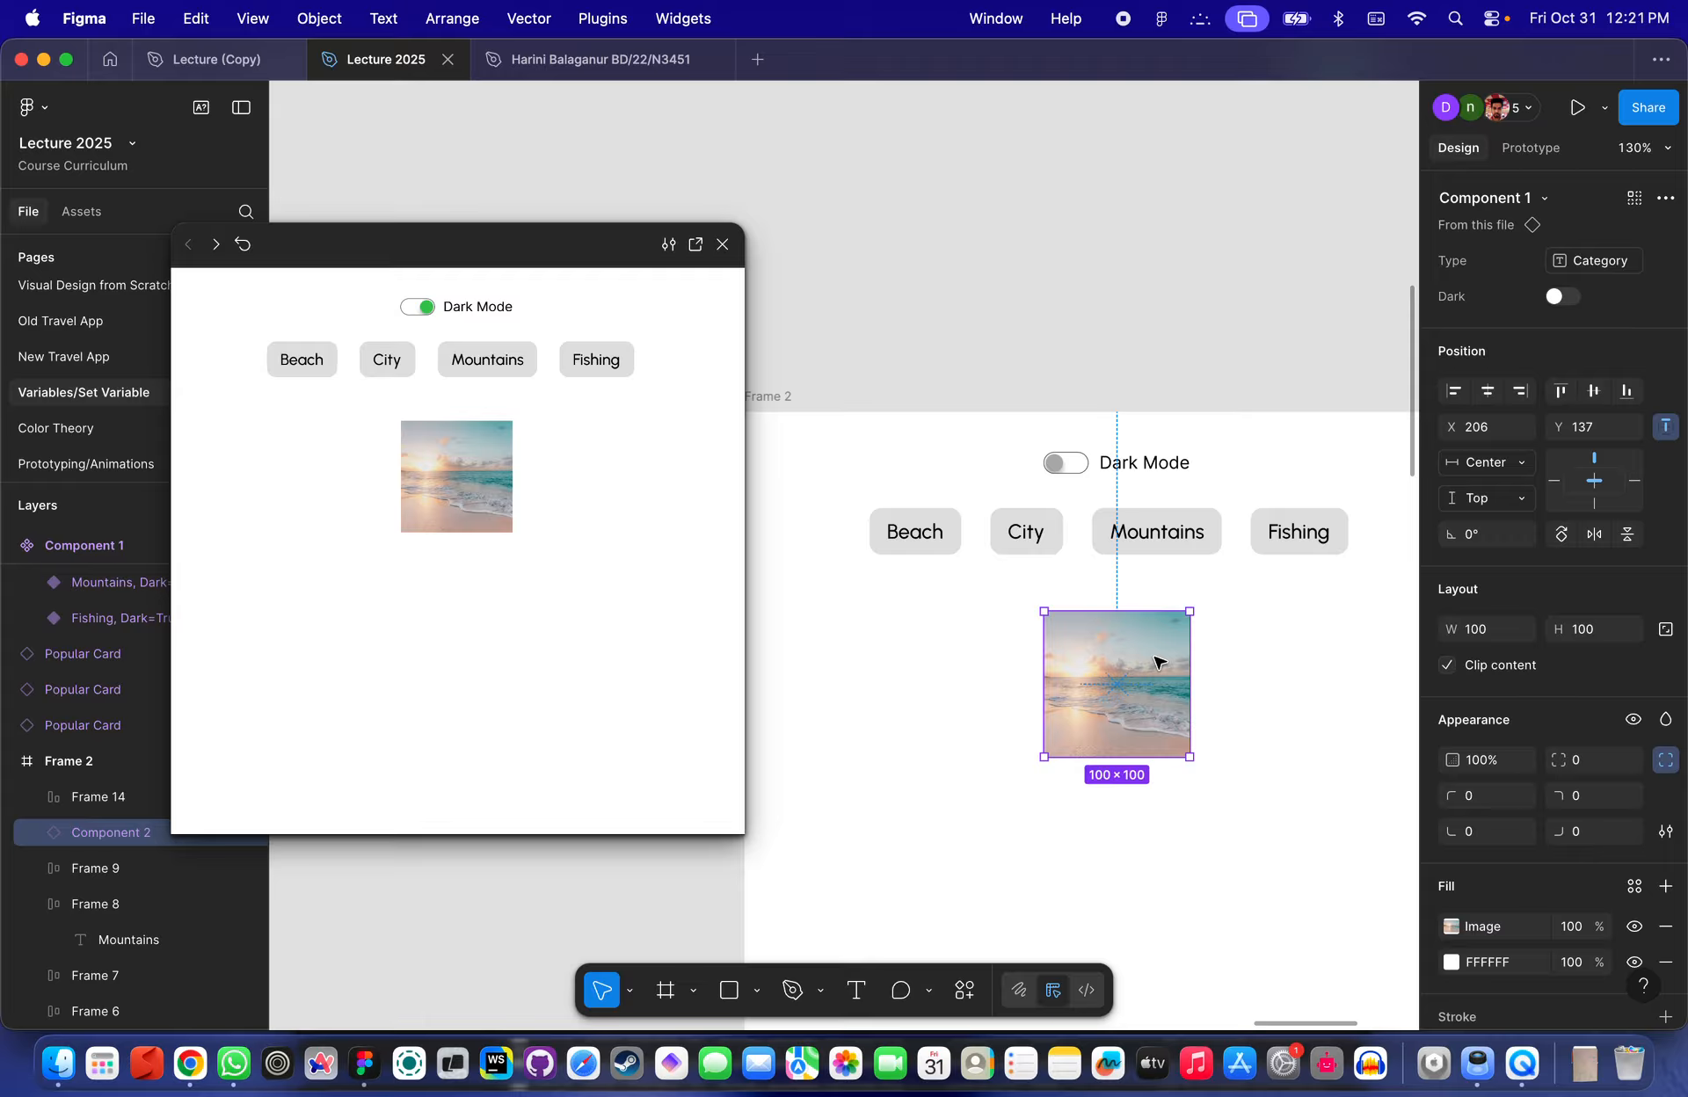
{"action": "left_click", "coordinate": [1093, 395]}
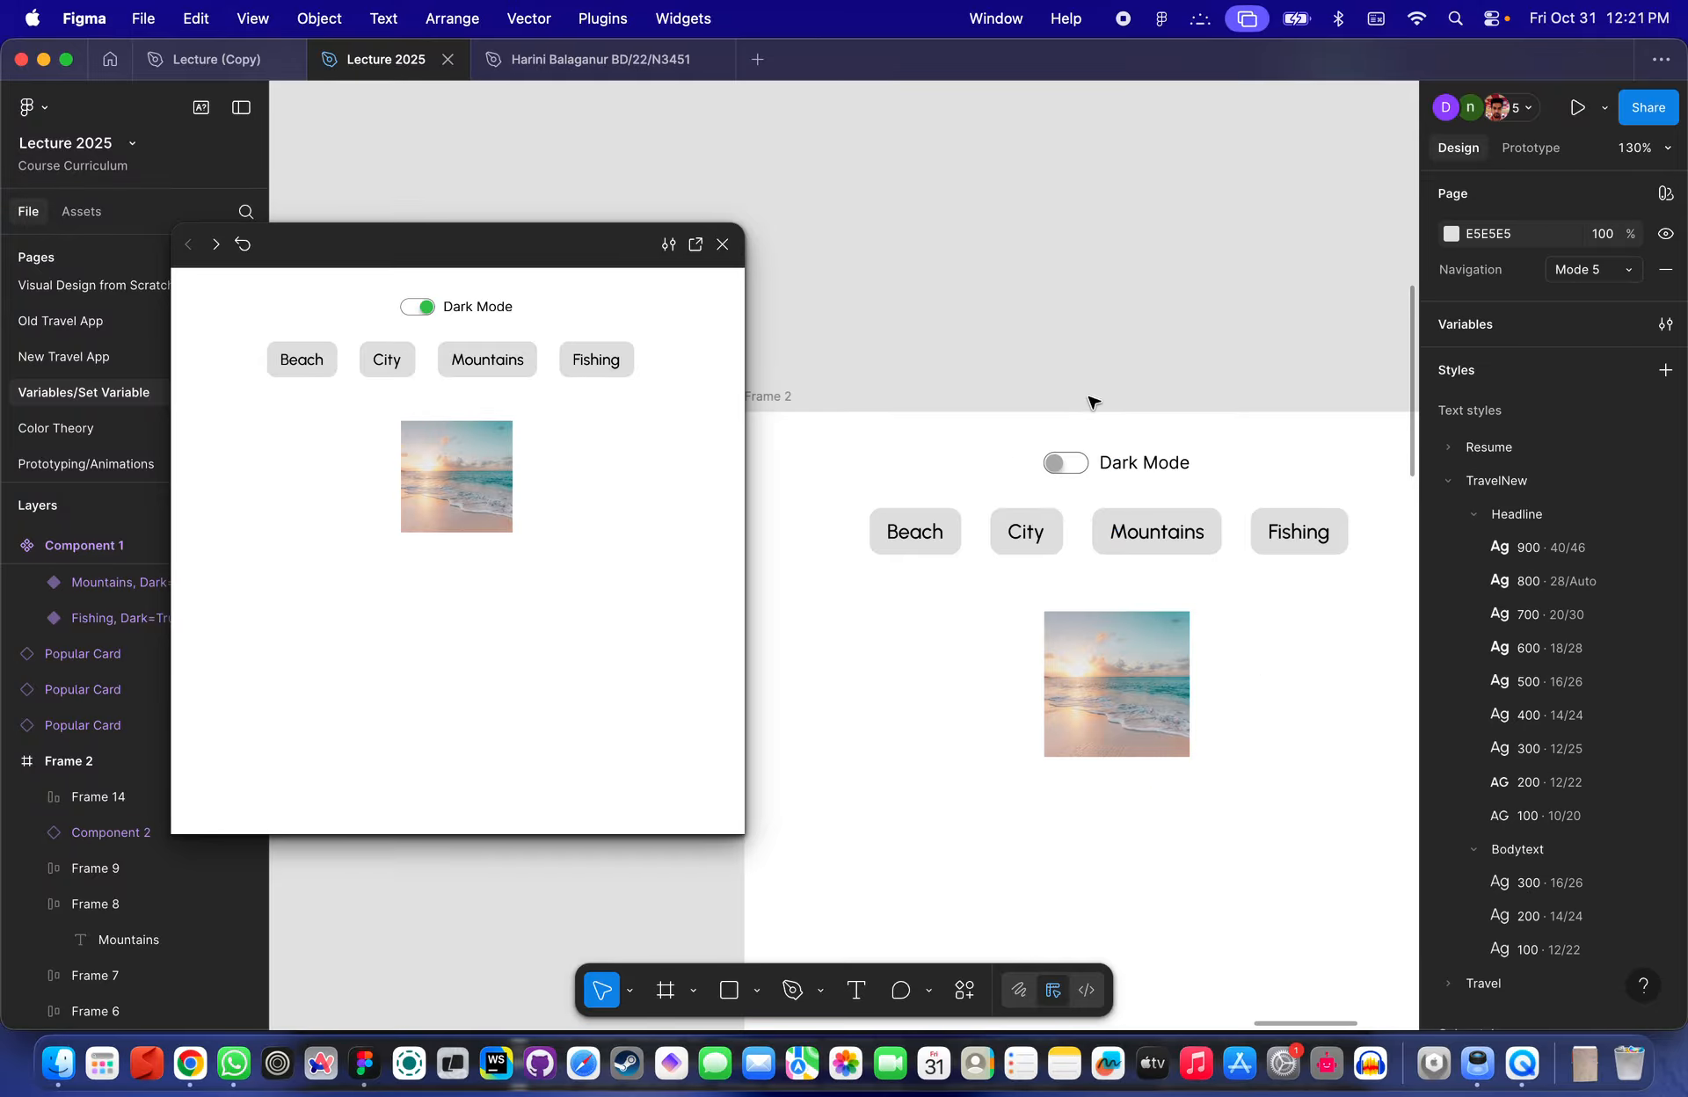
{"action": "scroll", "coordinate": [1077, 445], "scroll_direction": "up", "scroll_amount": 3}
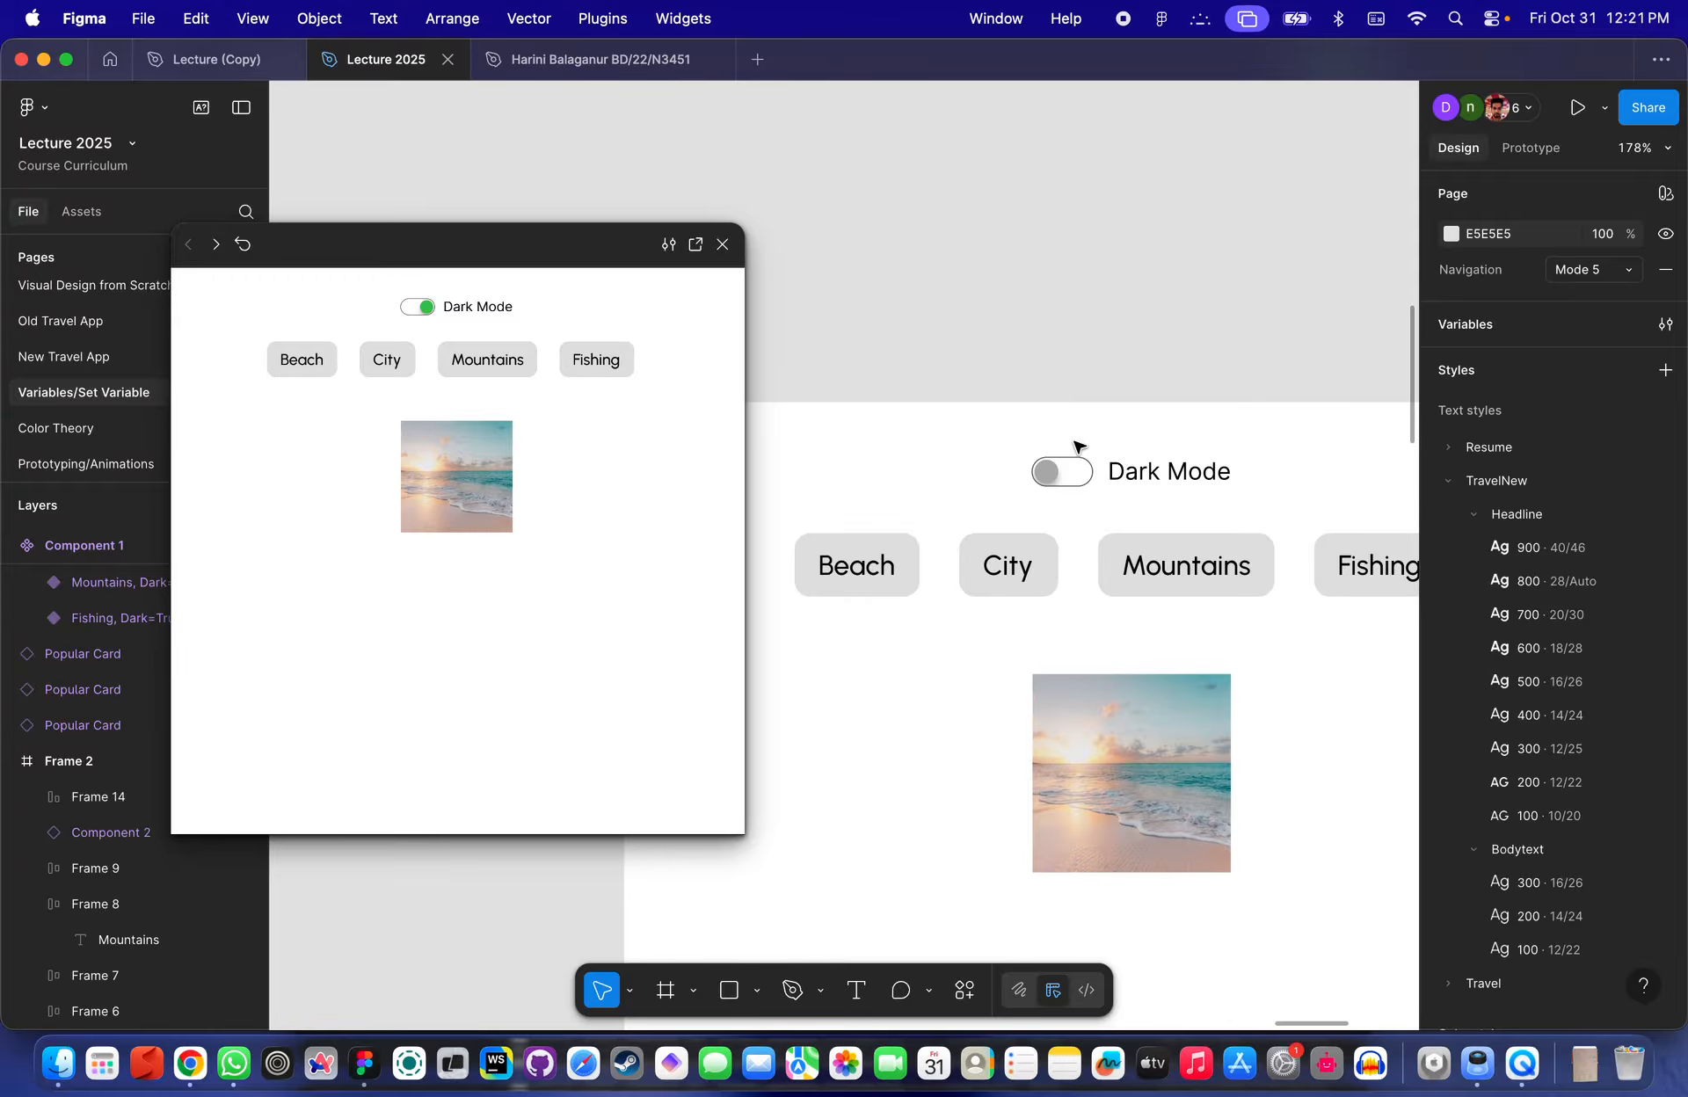
- Close the preview and select the category image instance in Frame 2
{"action": "left_click", "coordinate": [721, 247]}
{"action": "scroll", "coordinate": [959, 325], "scroll_direction": "down", "scroll_amount": 3}
{"action": "scroll", "coordinate": [959, 325], "scroll_direction": "right", "scroll_amount": 2}
{"action": "left_click", "coordinate": [986, 533]}
{"action": "scroll", "coordinate": [1025, 288], "scroll_direction": "up", "scroll_amount": 3}
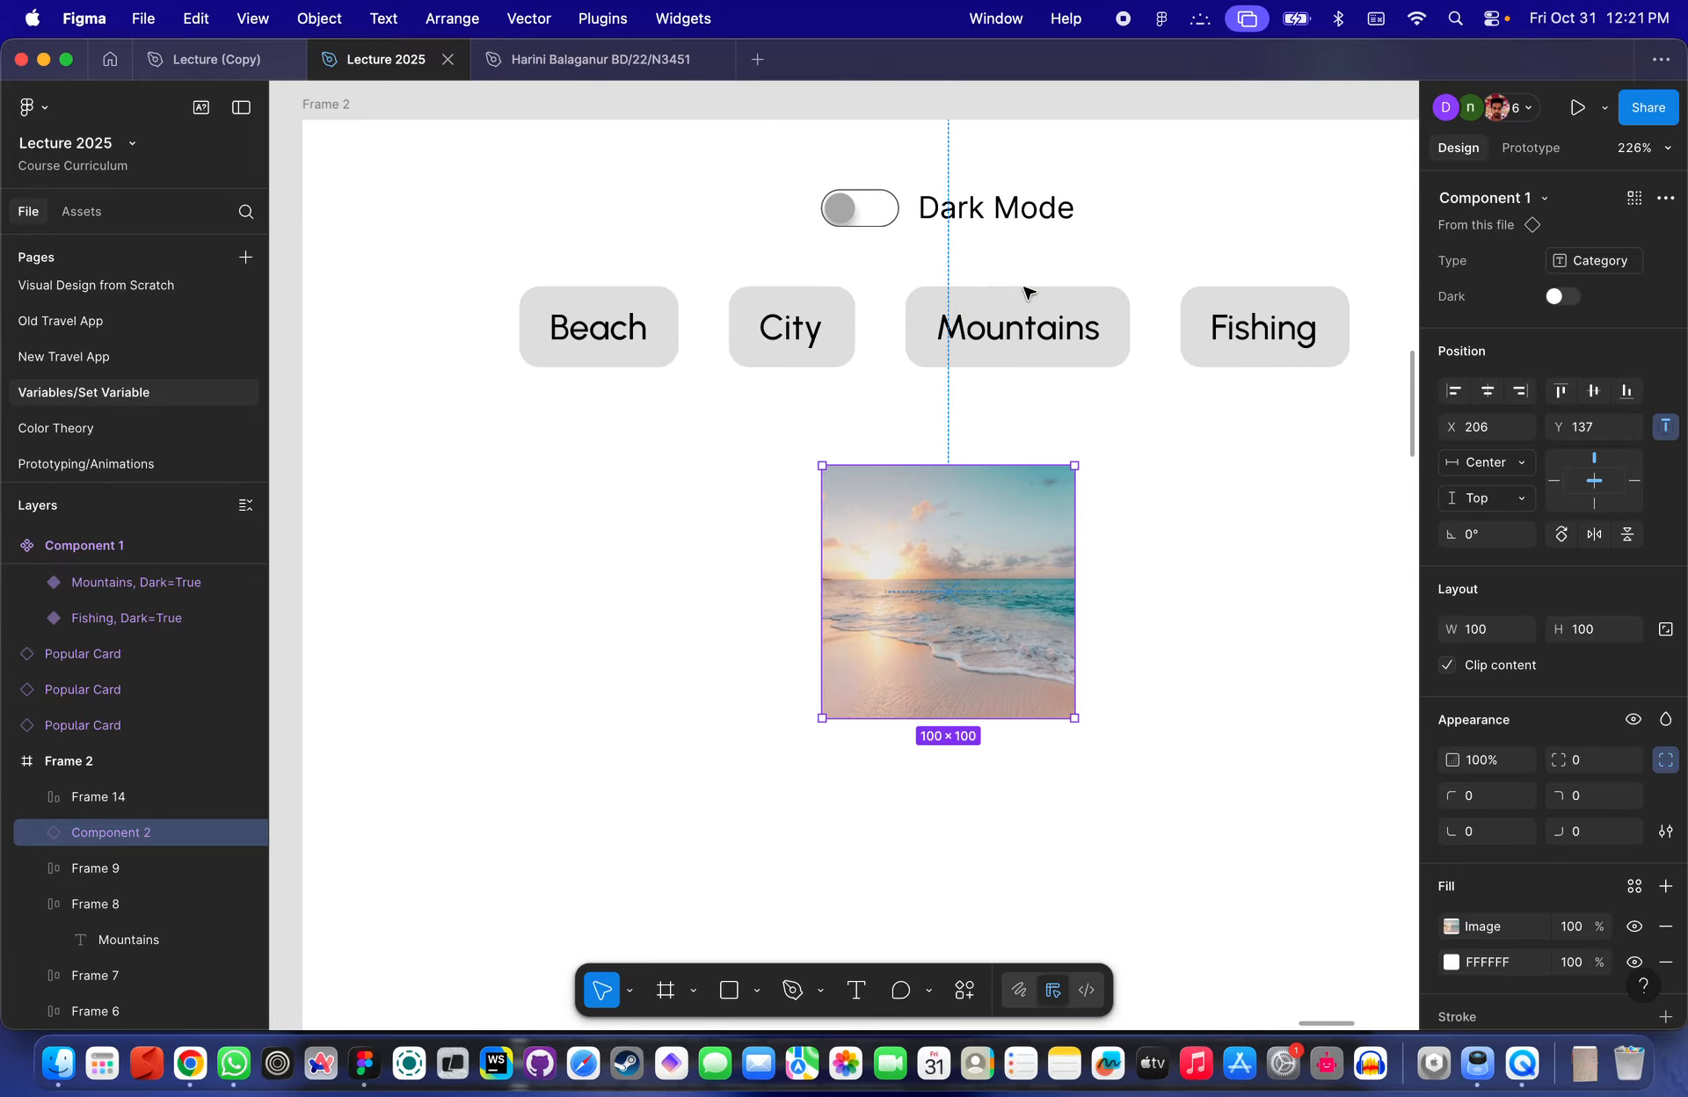
{"action": "scroll", "coordinate": [1024, 291], "scroll_direction": "down", "scroll_amount": 2}
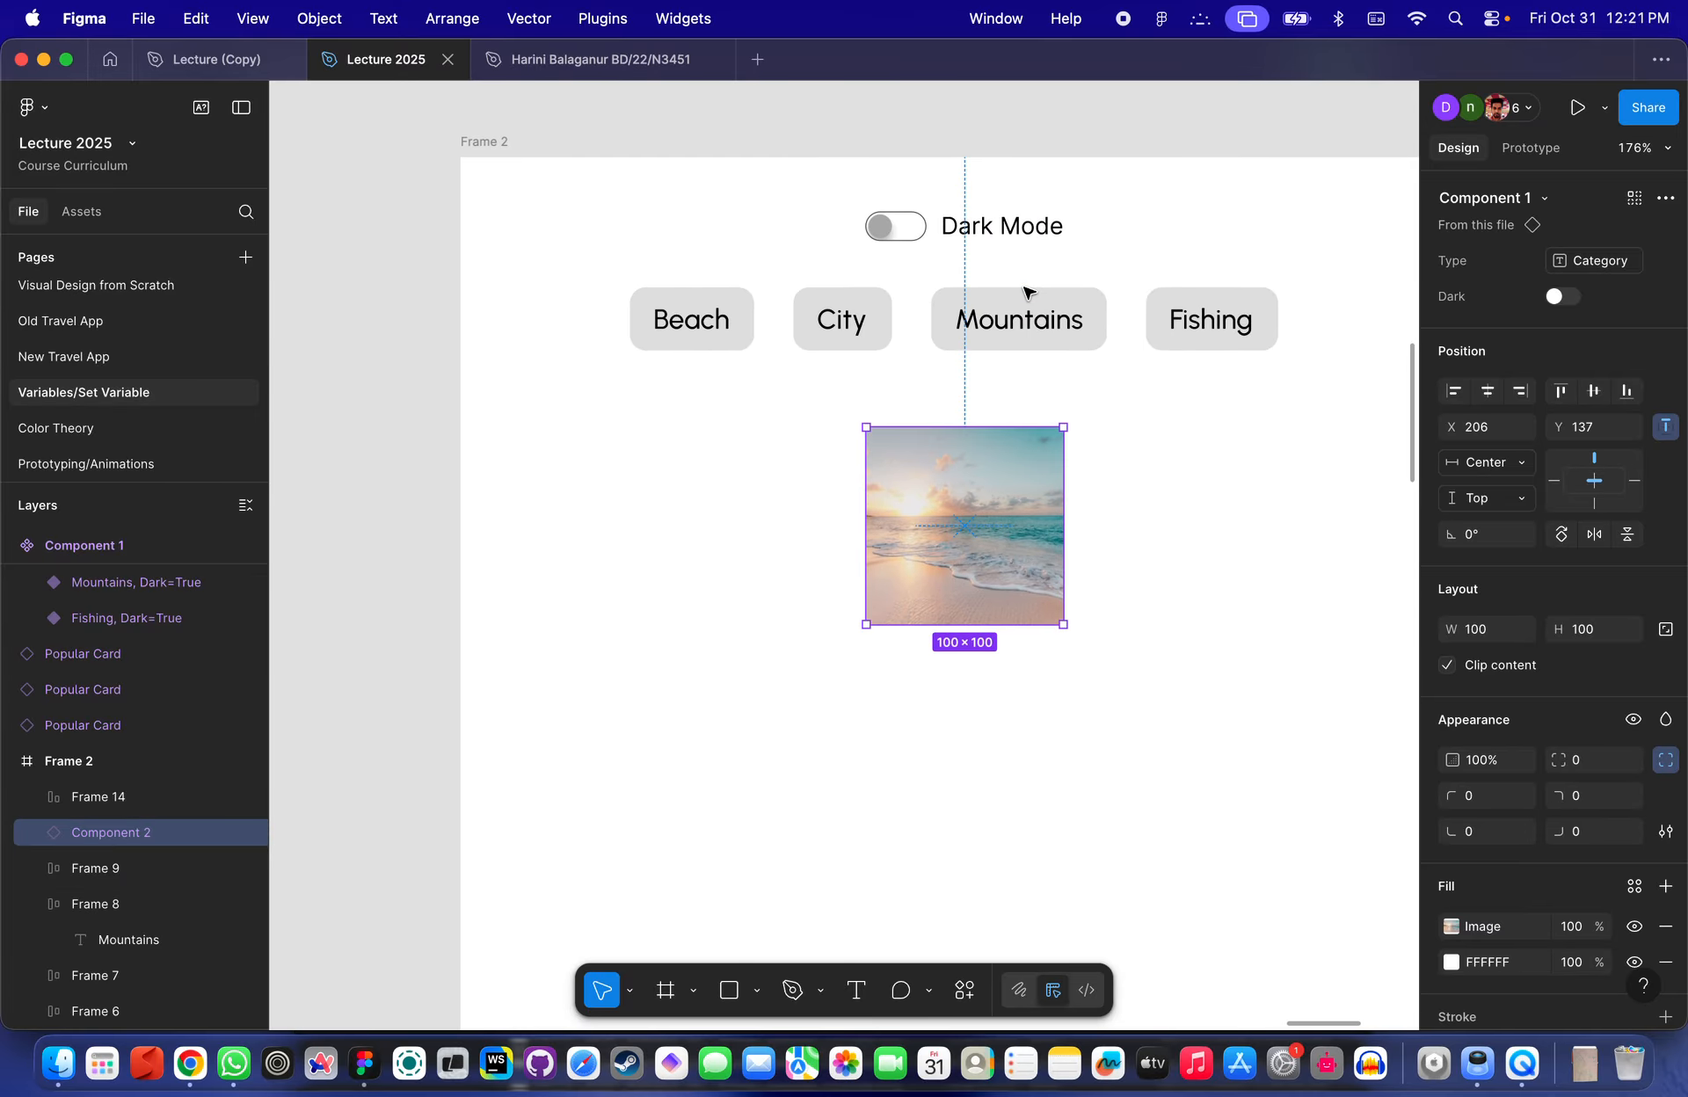
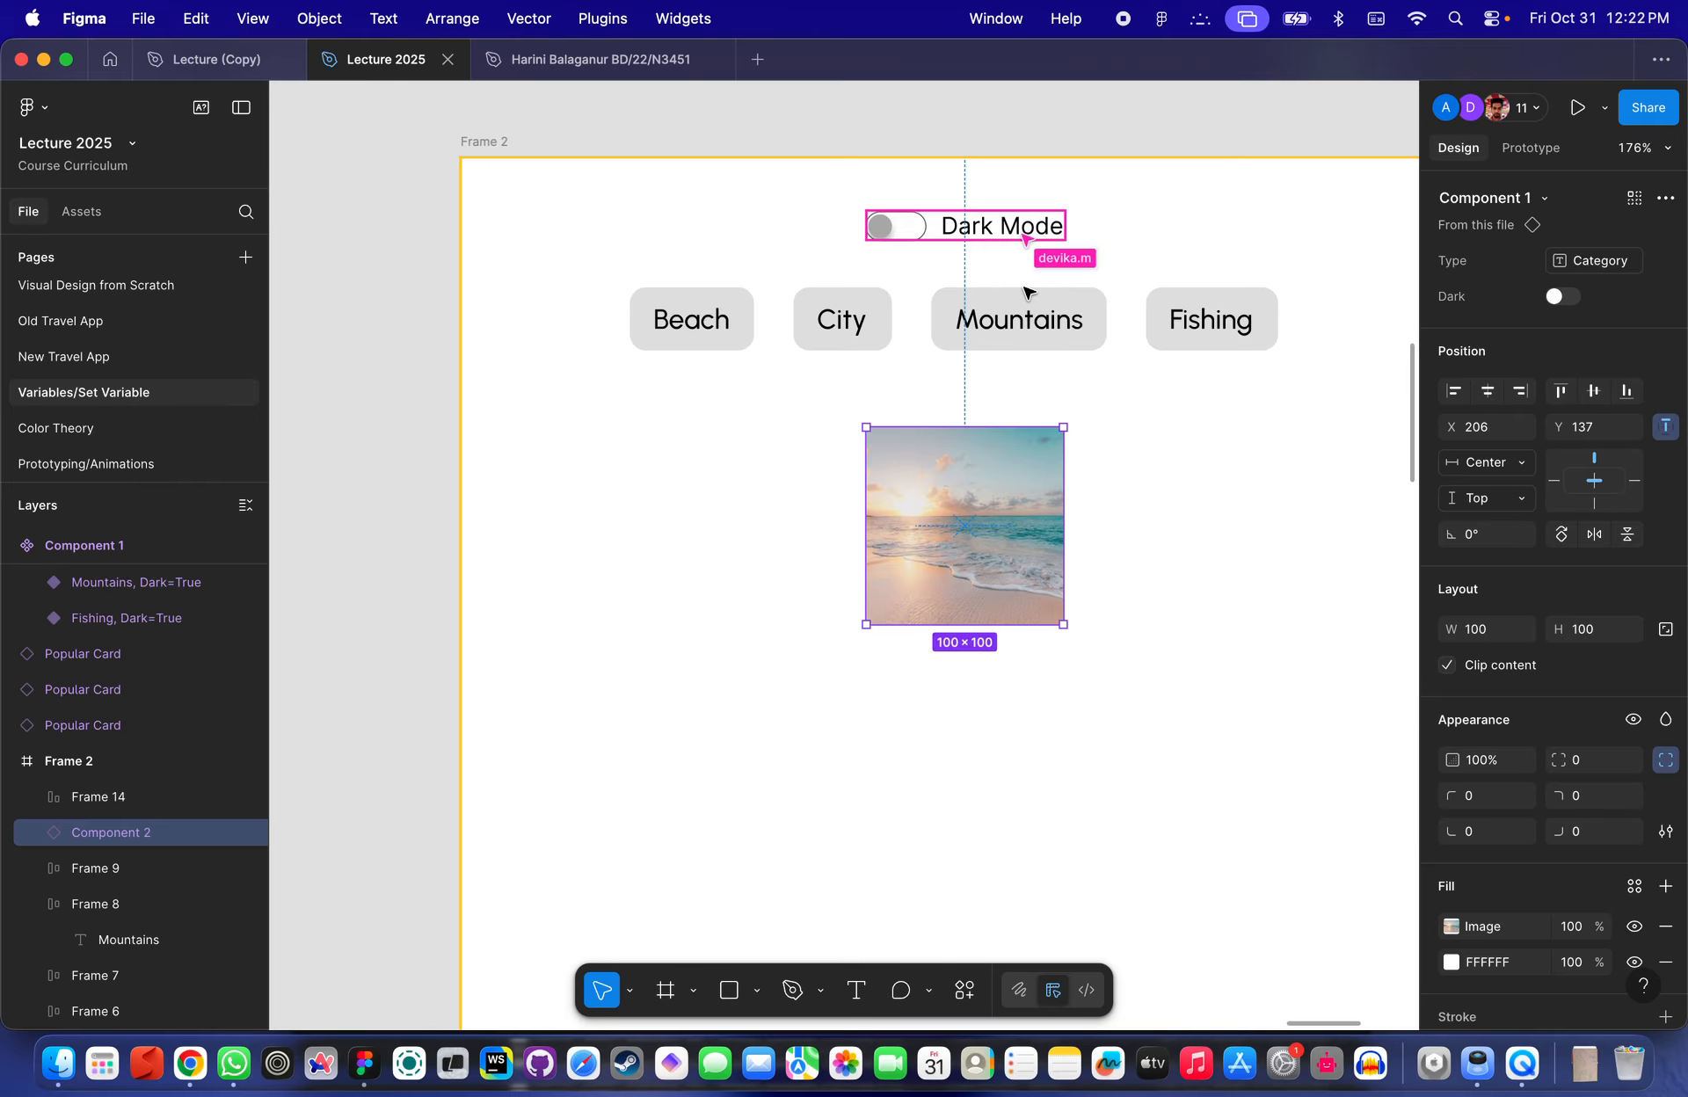
- Examine Frame 2's toggle, category buttons and image, and the toggle component beside it
{"action": "left_click", "coordinate": [1001, 206]}
{"action": "scroll", "coordinate": [1001, 206], "scroll_direction": "down", "scroll_amount": 1}
{"action": "scroll", "coordinate": [1001, 206], "scroll_direction": "right", "scroll_amount": 1}
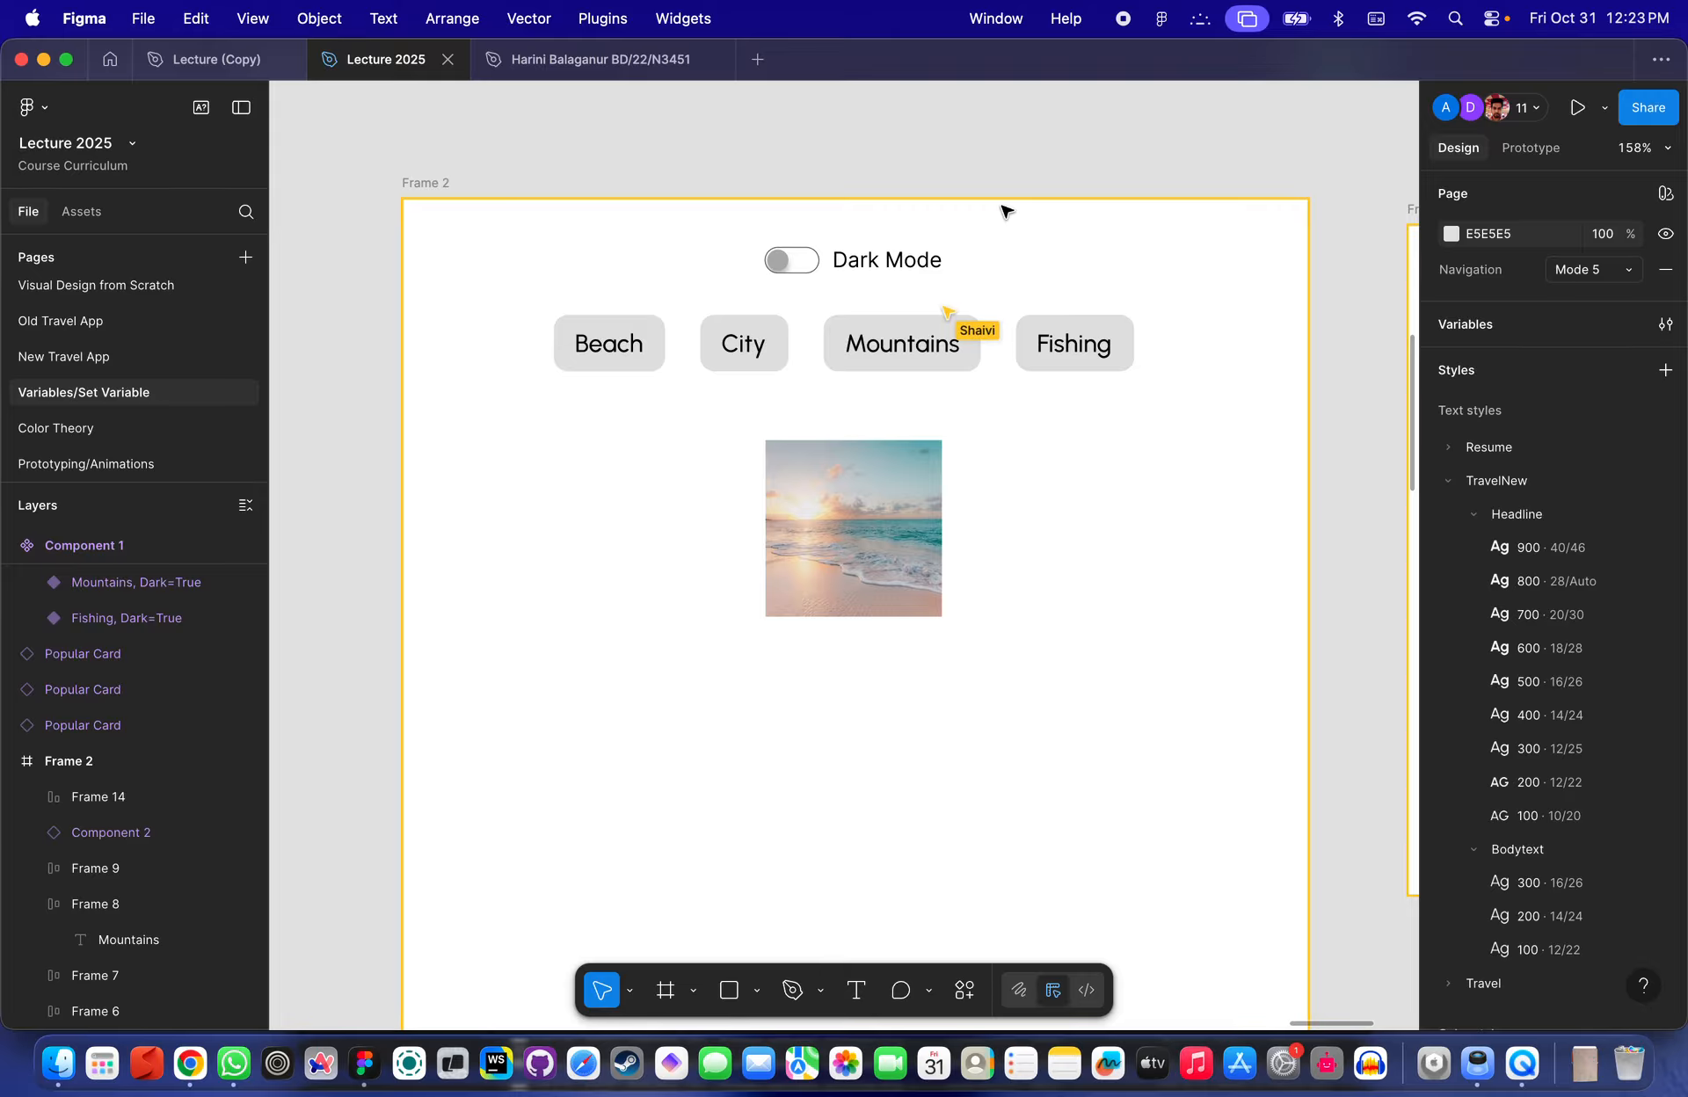
{"action": "scroll", "coordinate": [1002, 207], "scroll_direction": "down", "scroll_amount": 2}
{"action": "scroll", "coordinate": [1002, 206], "scroll_direction": "down", "scroll_amount": 3}
{"action": "scroll", "coordinate": [1153, 215], "scroll_direction": "up", "scroll_amount": 5}
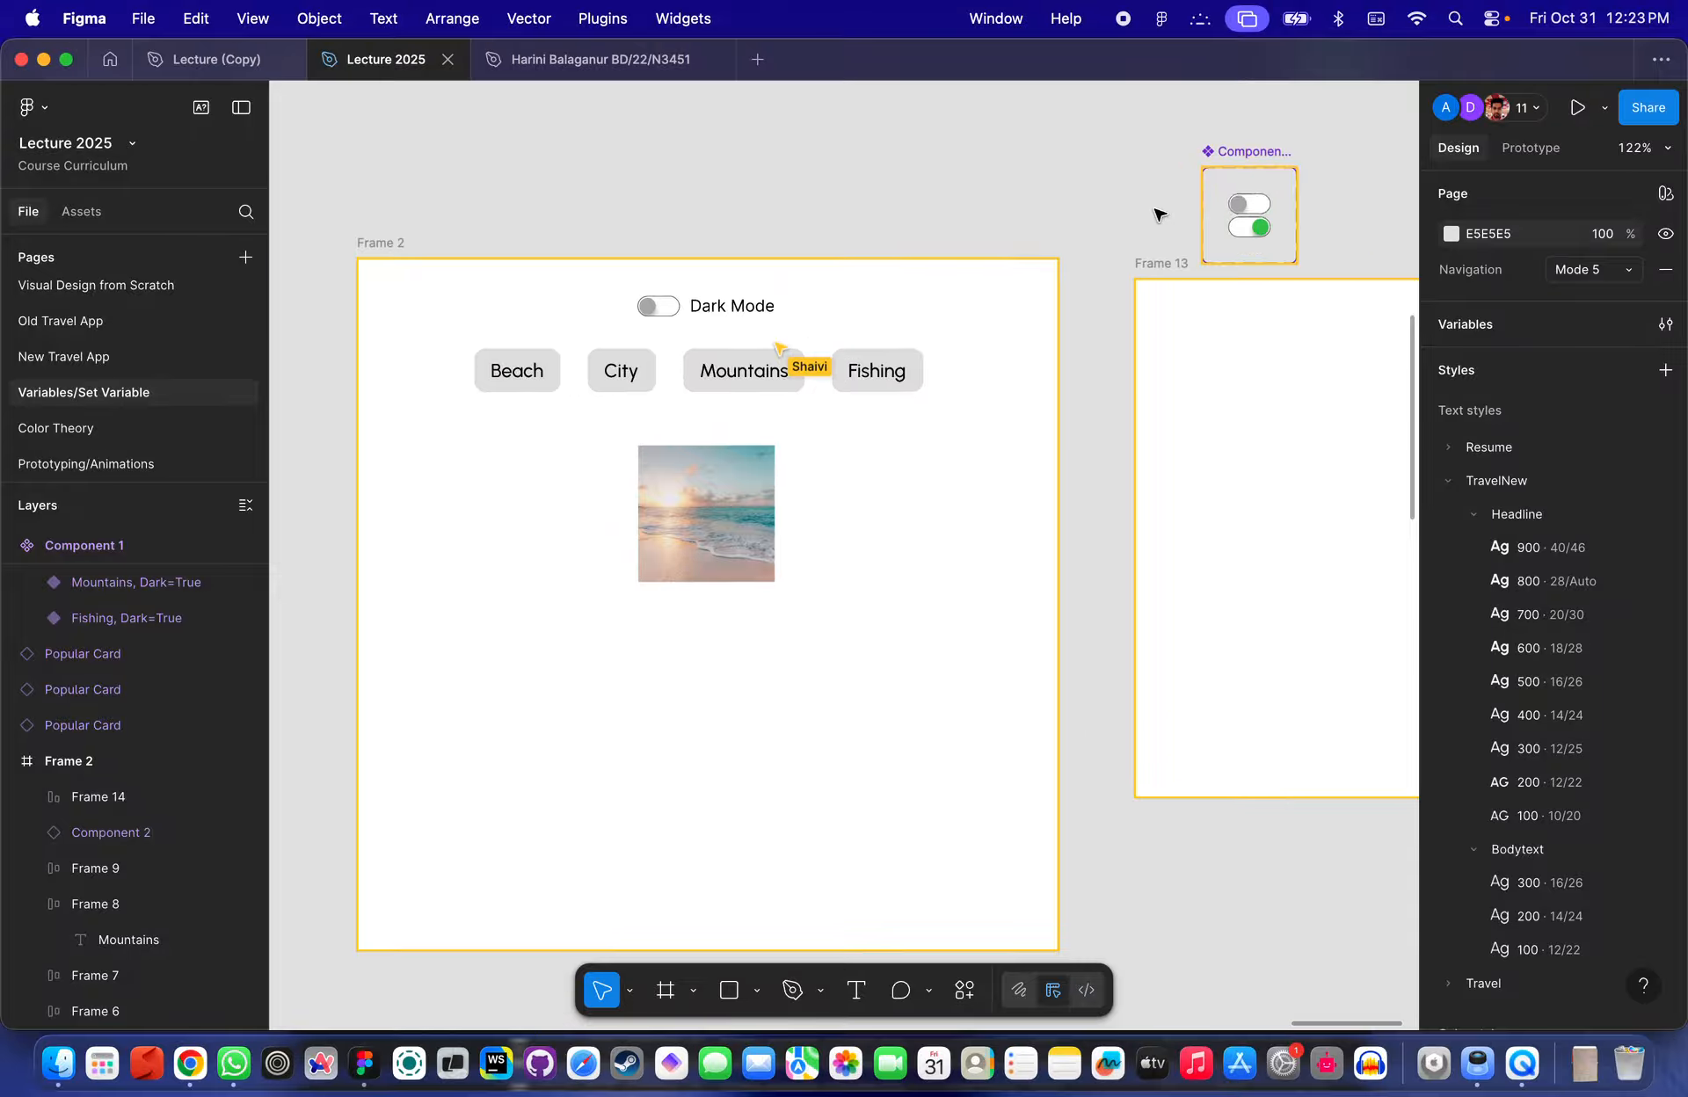
{"action": "scroll", "coordinate": [1263, 202], "scroll_direction": "up", "scroll_amount": 2}
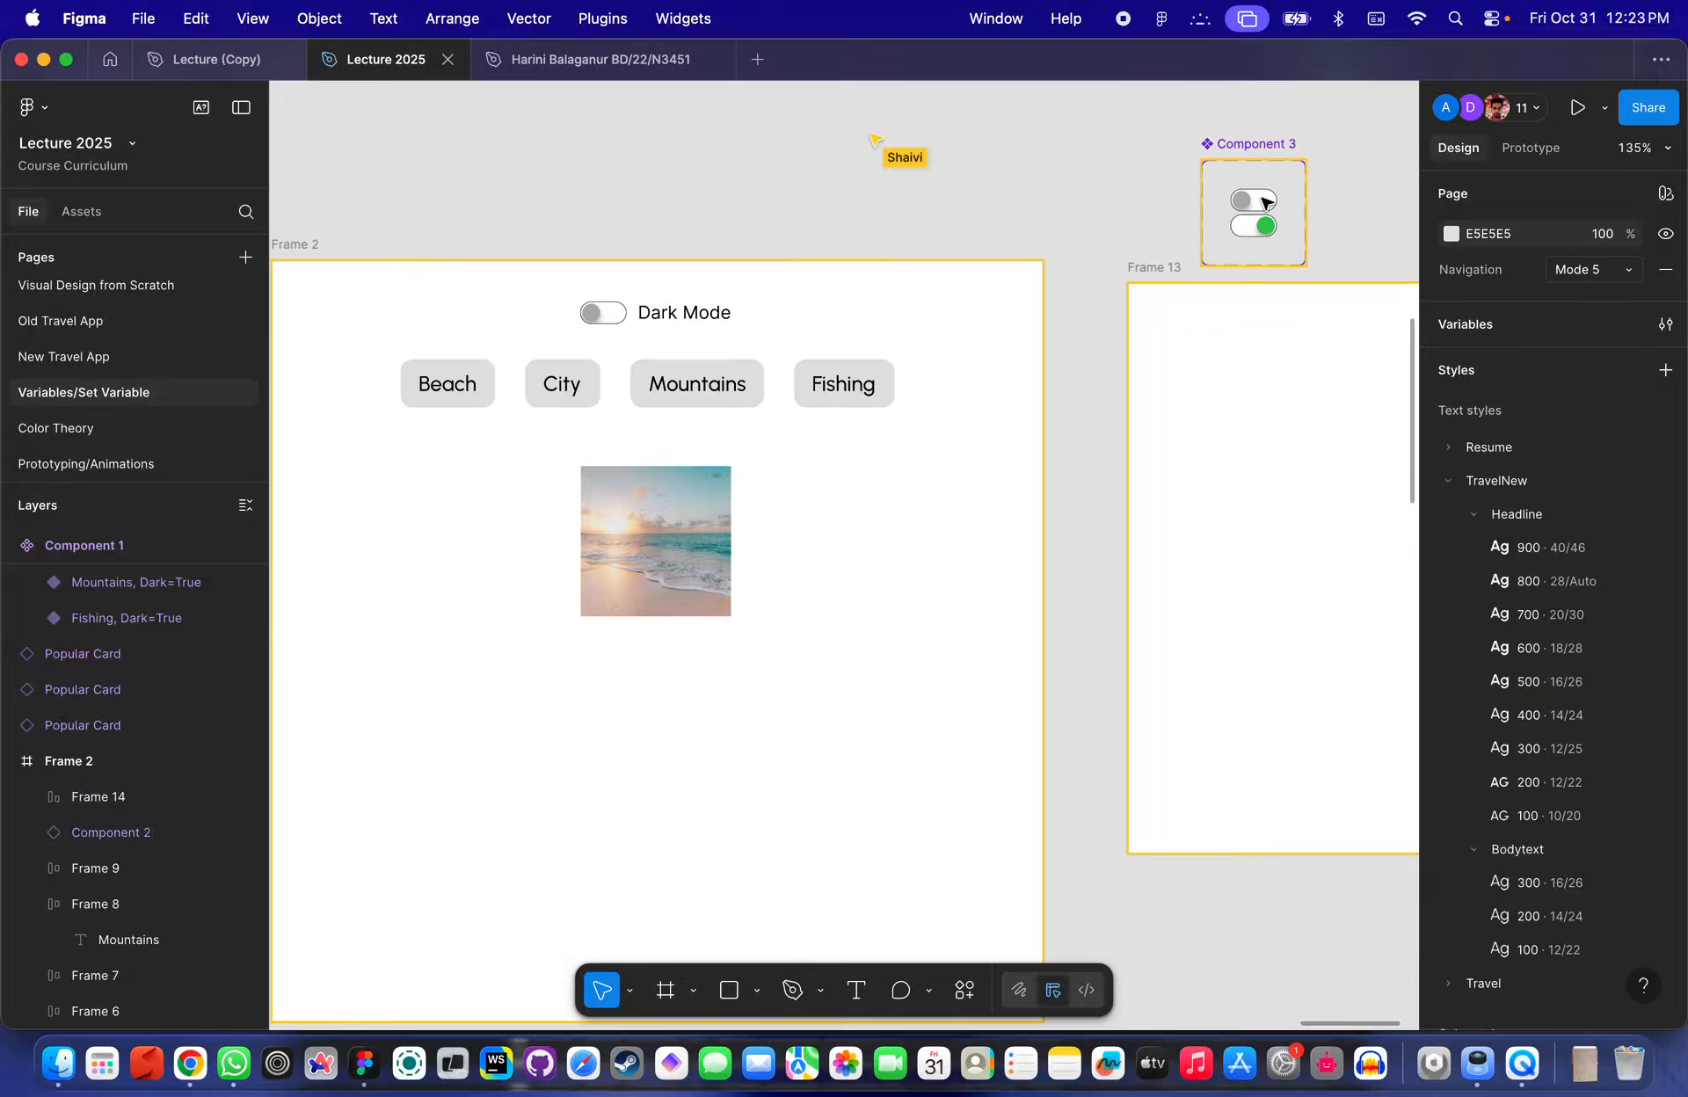
{"action": "scroll", "coordinate": [840, 445], "scroll_direction": "left", "scroll_amount": 3}
{"action": "scroll", "coordinate": [841, 445], "scroll_direction": "up", "scroll_amount": 1}
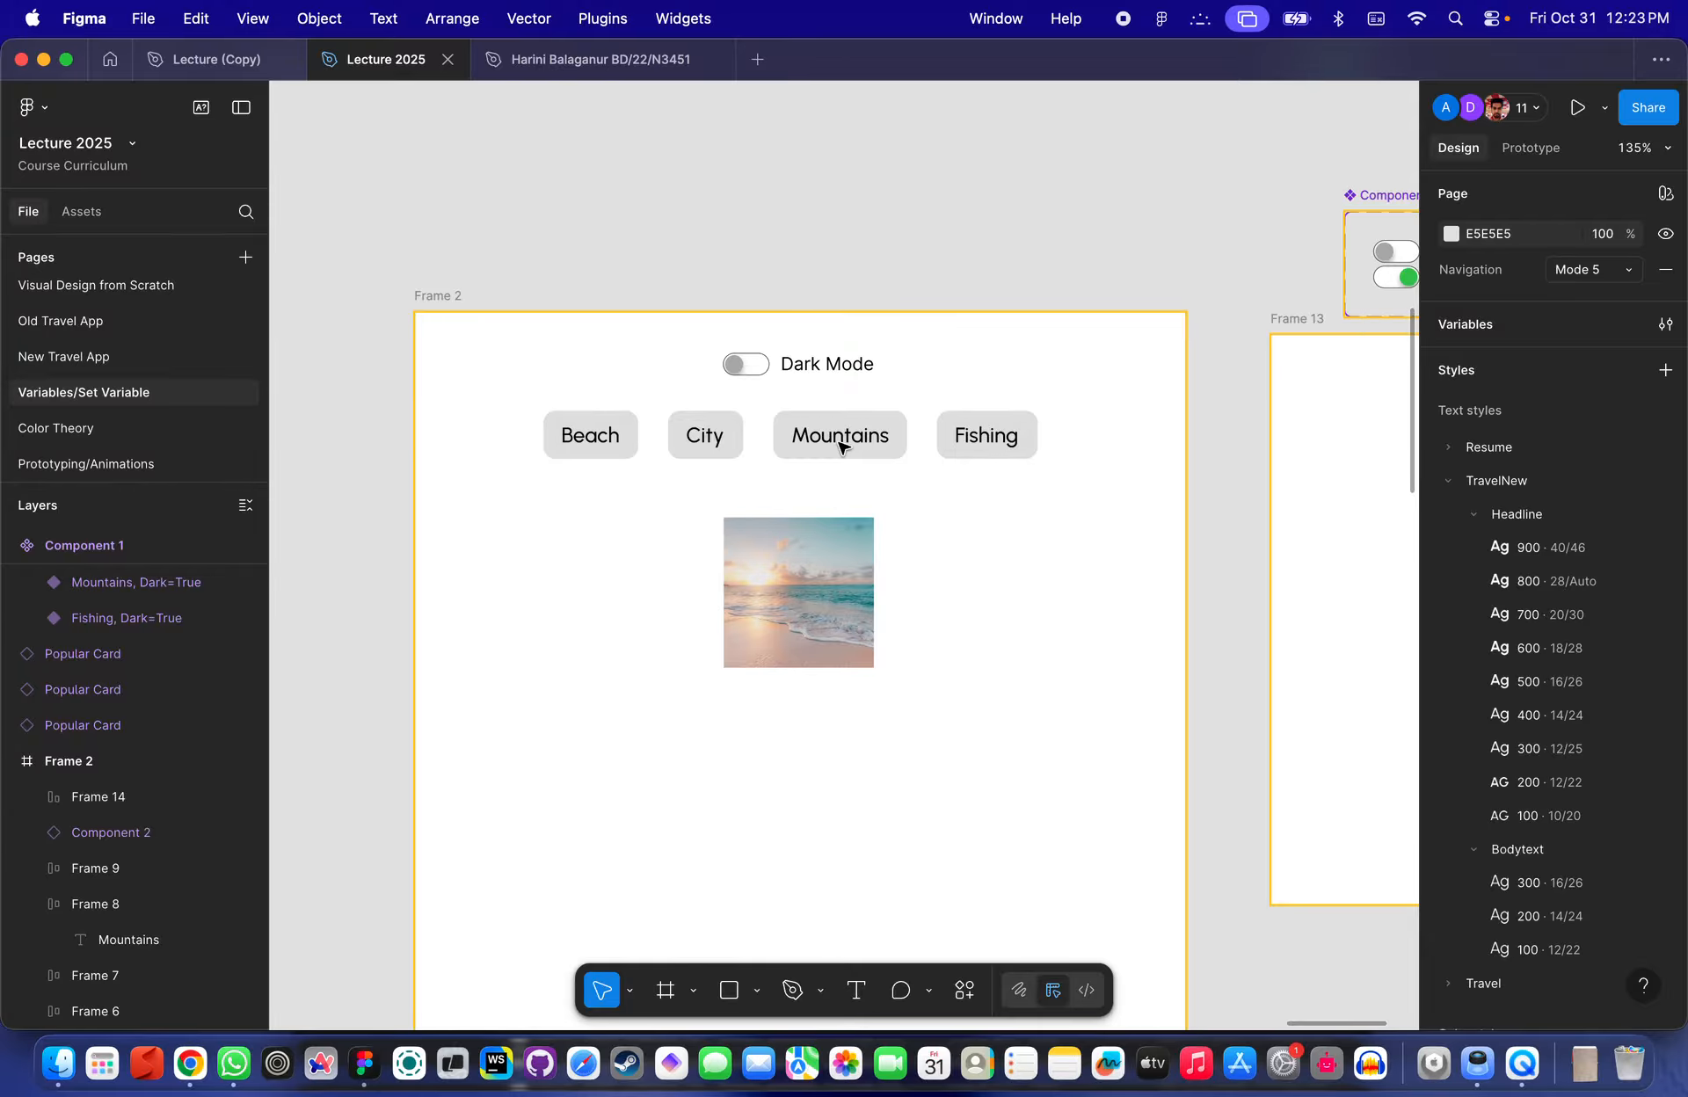
{"action": "scroll", "coordinate": [782, 459], "scroll_direction": "up", "scroll_amount": 5}
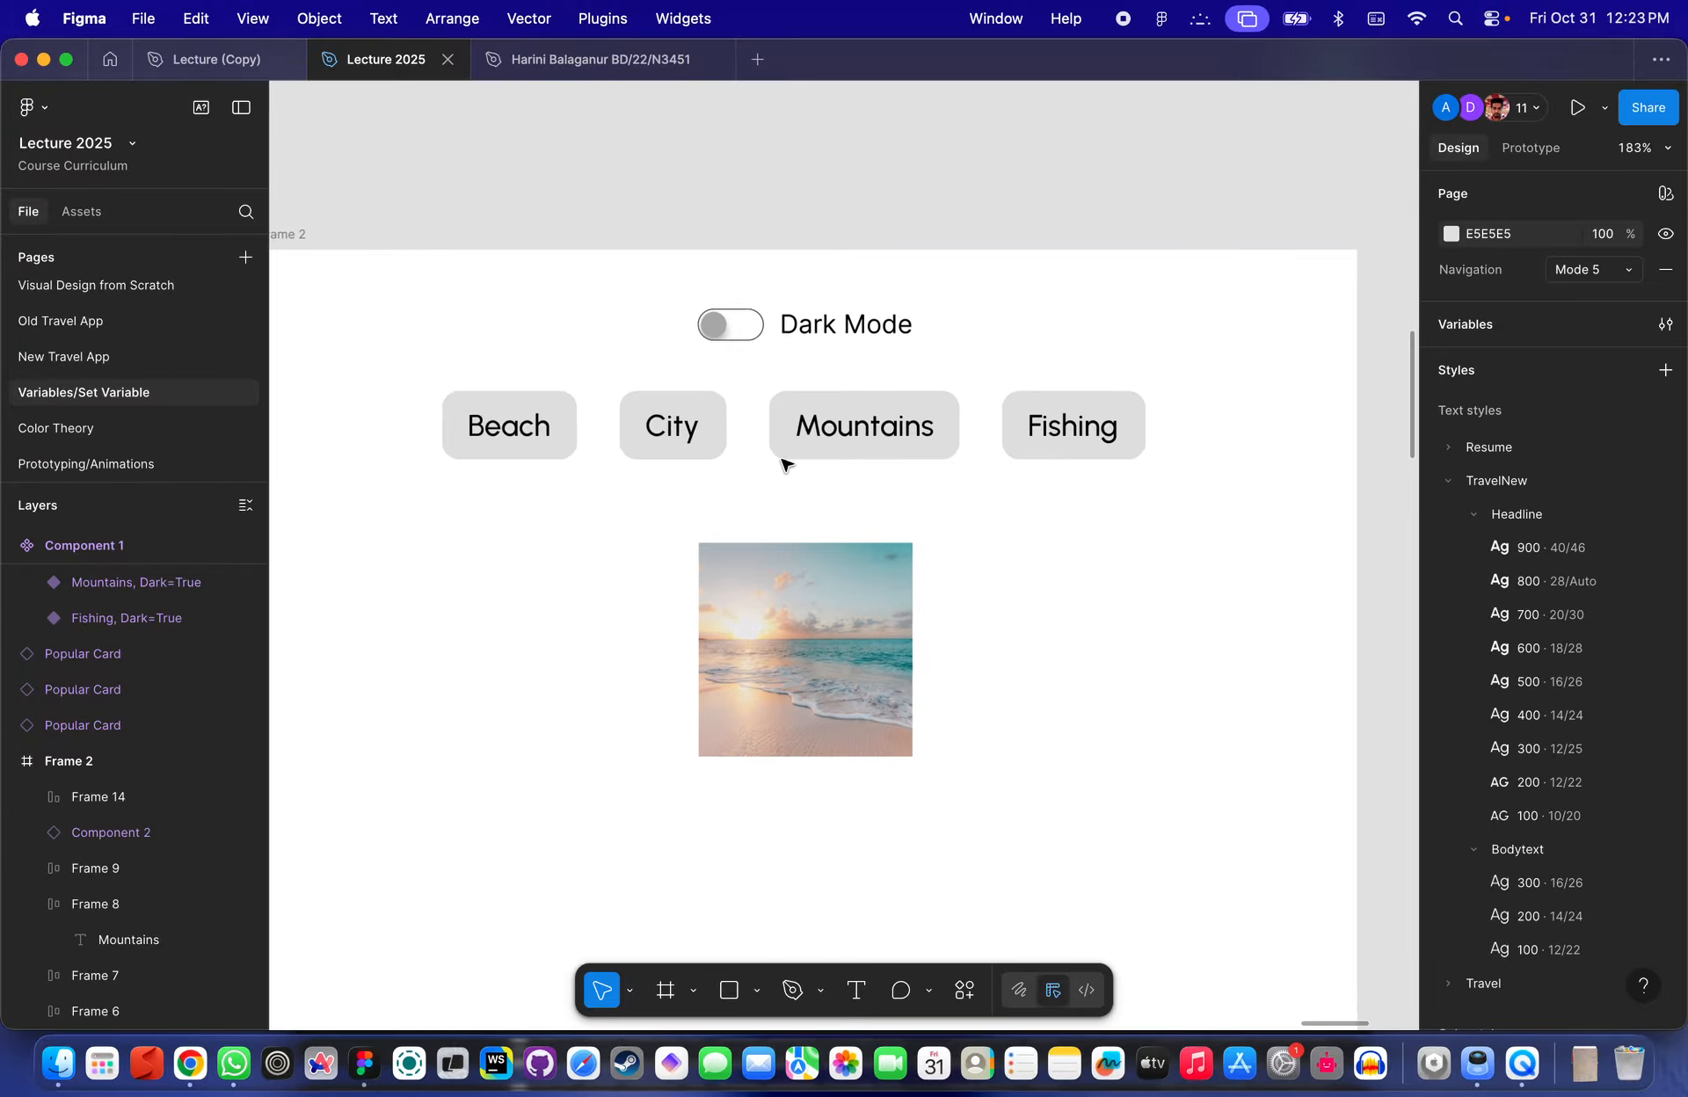
{"action": "scroll", "coordinate": [791, 360], "scroll_direction": "up", "scroll_amount": 2}
- Inspect the City, Mountains and Beach buttons and the image component in Frame 2
{"action": "left_click", "coordinate": [663, 452]}
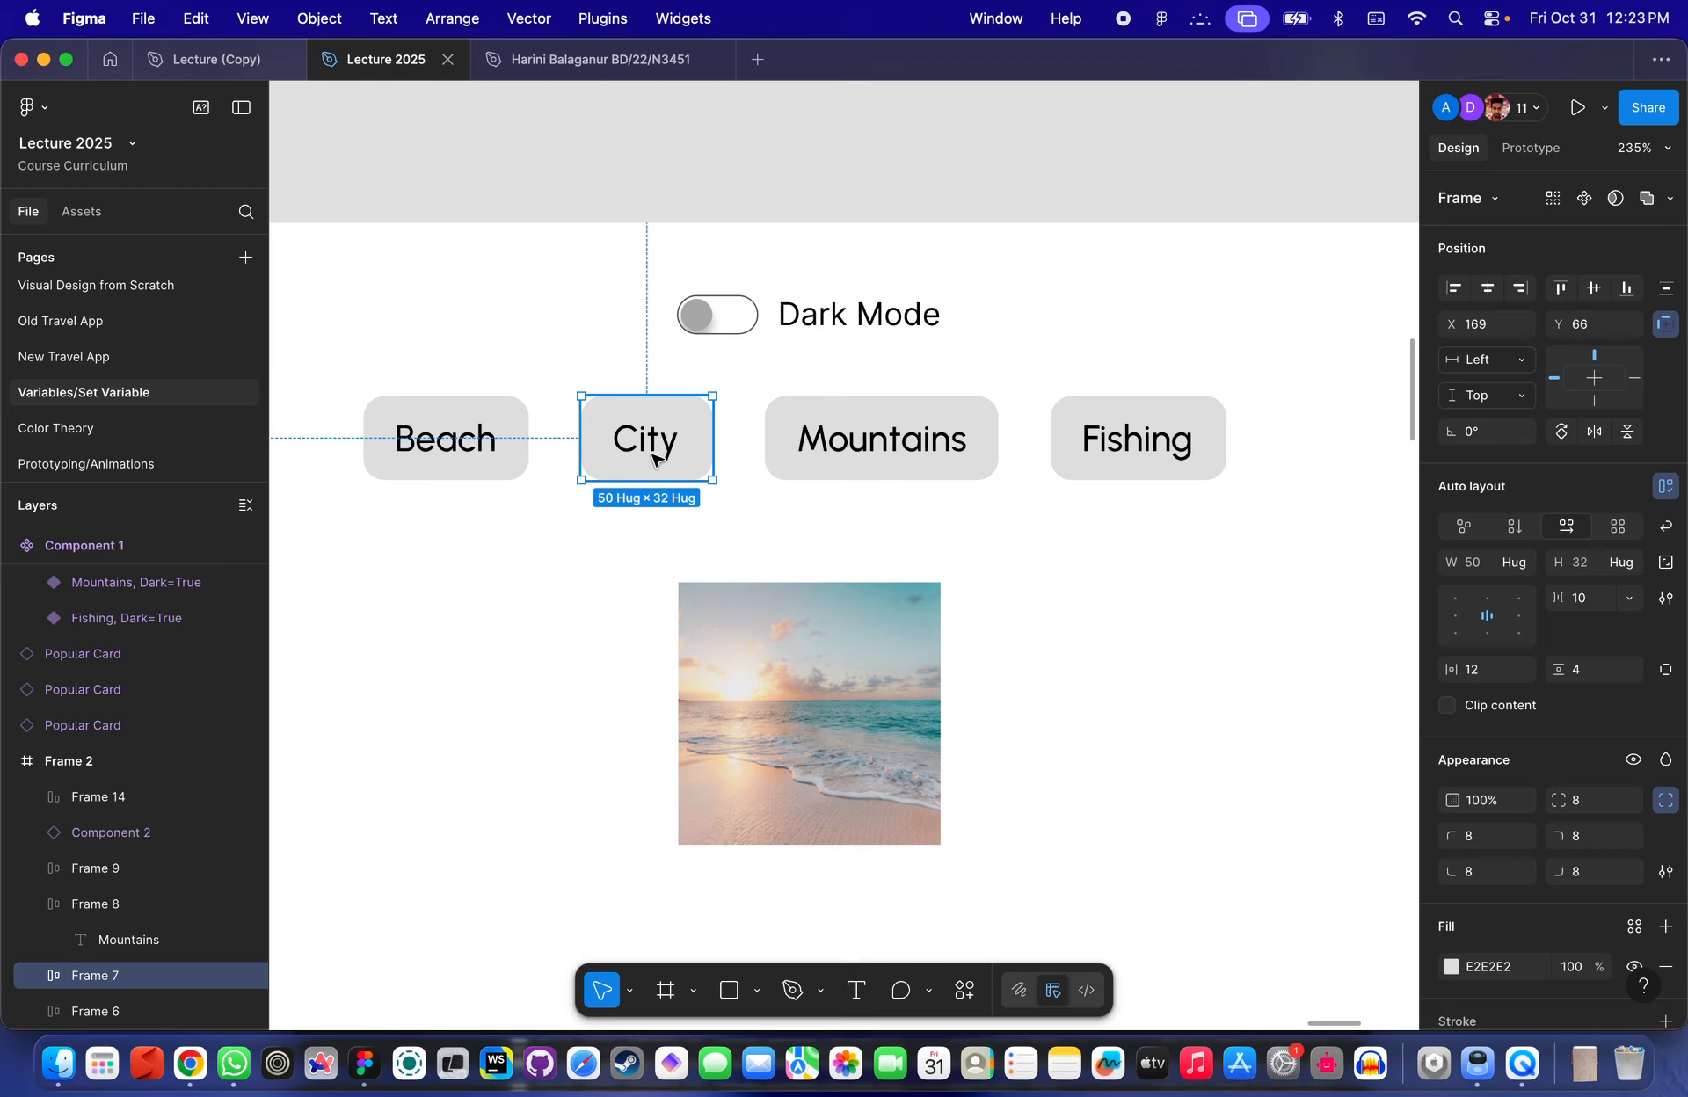
{"action": "left_click", "coordinate": [864, 426]}
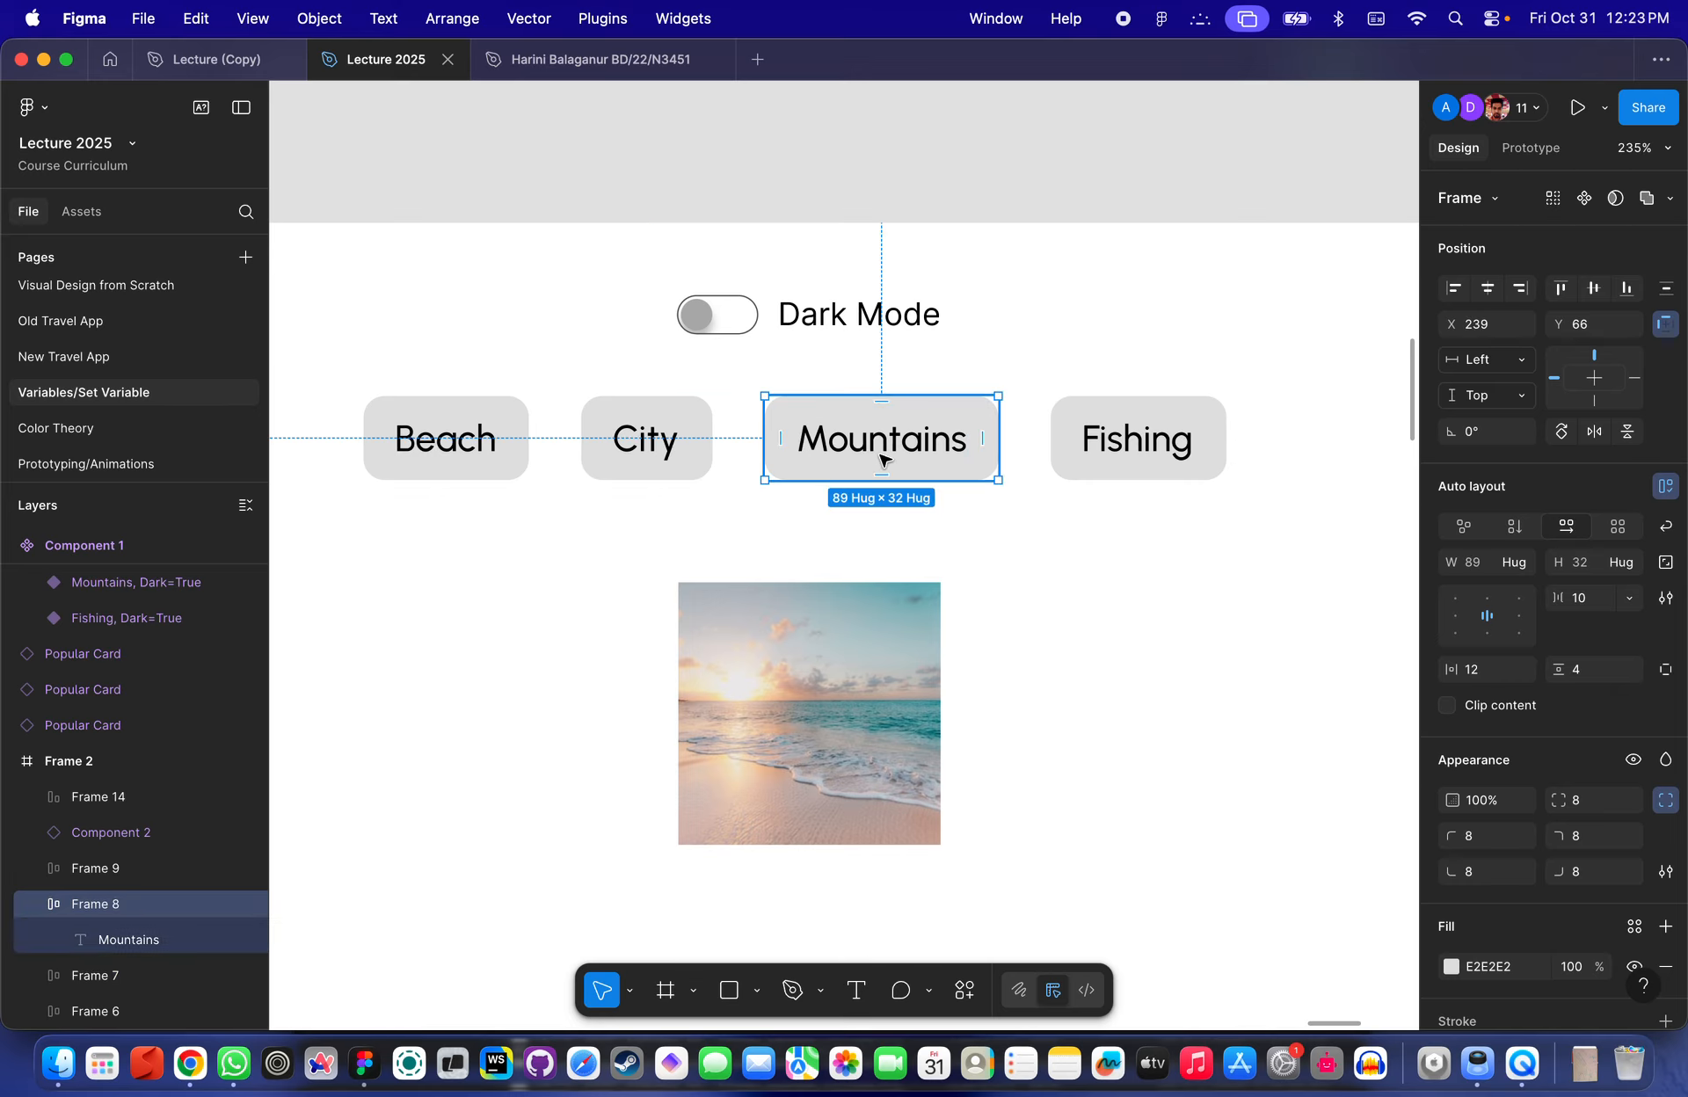
{"action": "scroll", "coordinate": [889, 439], "scroll_direction": "down", "scroll_amount": 3}
{"action": "scroll", "coordinate": [889, 440], "scroll_direction": "left", "scroll_amount": 2}
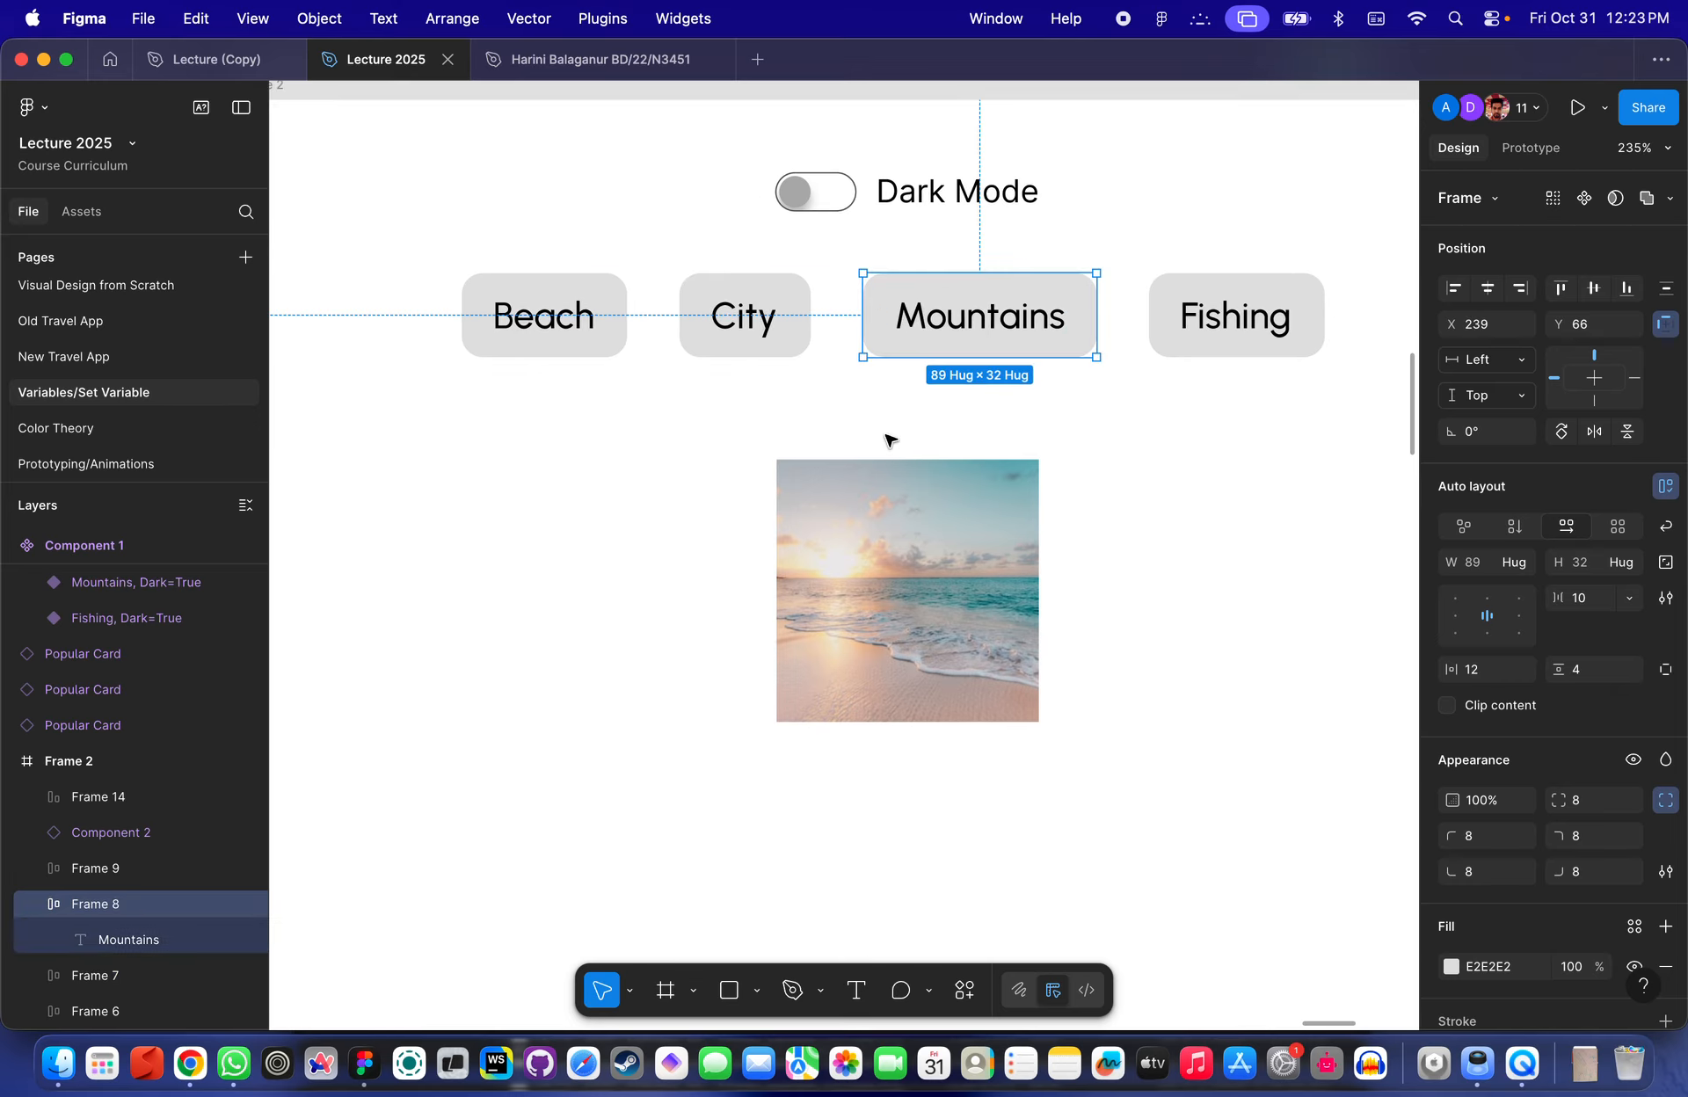
{"action": "scroll", "coordinate": [890, 440], "scroll_direction": "up", "scroll_amount": 3}
{"action": "scroll", "coordinate": [890, 440], "scroll_direction": "right", "scroll_amount": 1}
{"action": "left_click", "coordinate": [543, 458]}
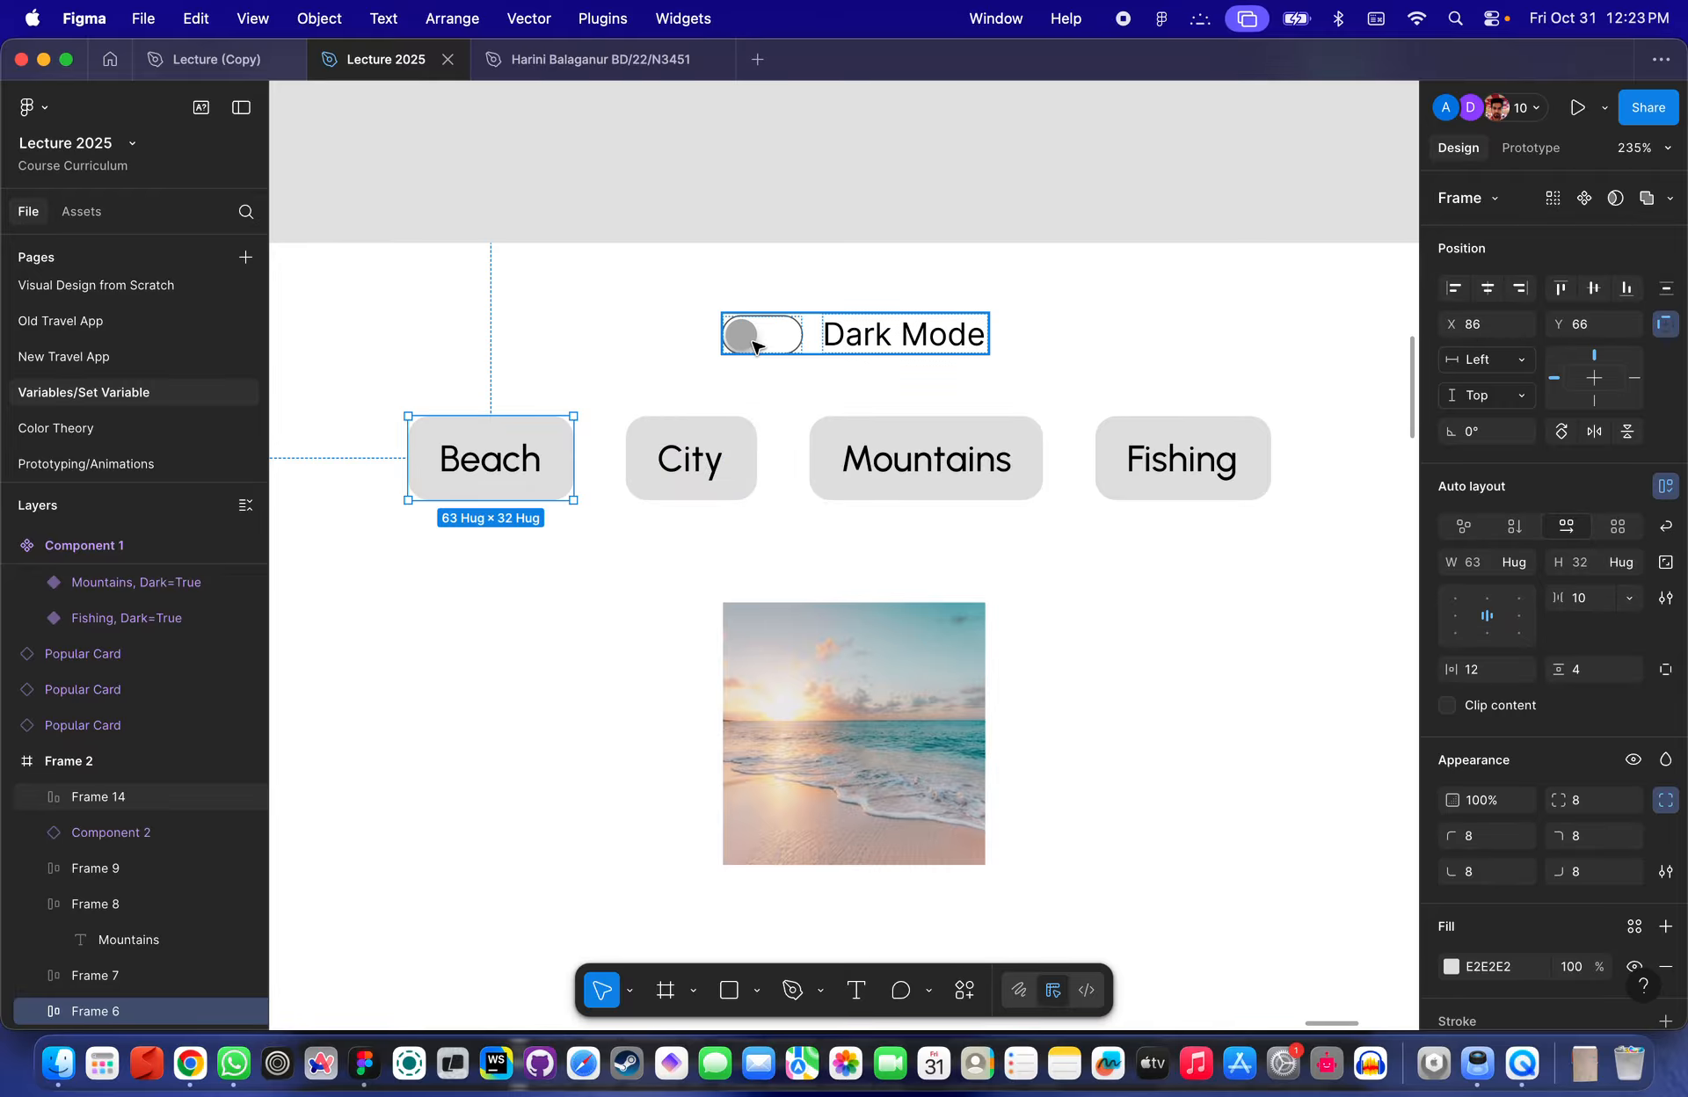
{"action": "scroll", "coordinate": [848, 275], "scroll_direction": "down", "scroll_amount": 5}
{"action": "scroll", "coordinate": [745, 356], "scroll_direction": "left", "scroll_amount": 3}
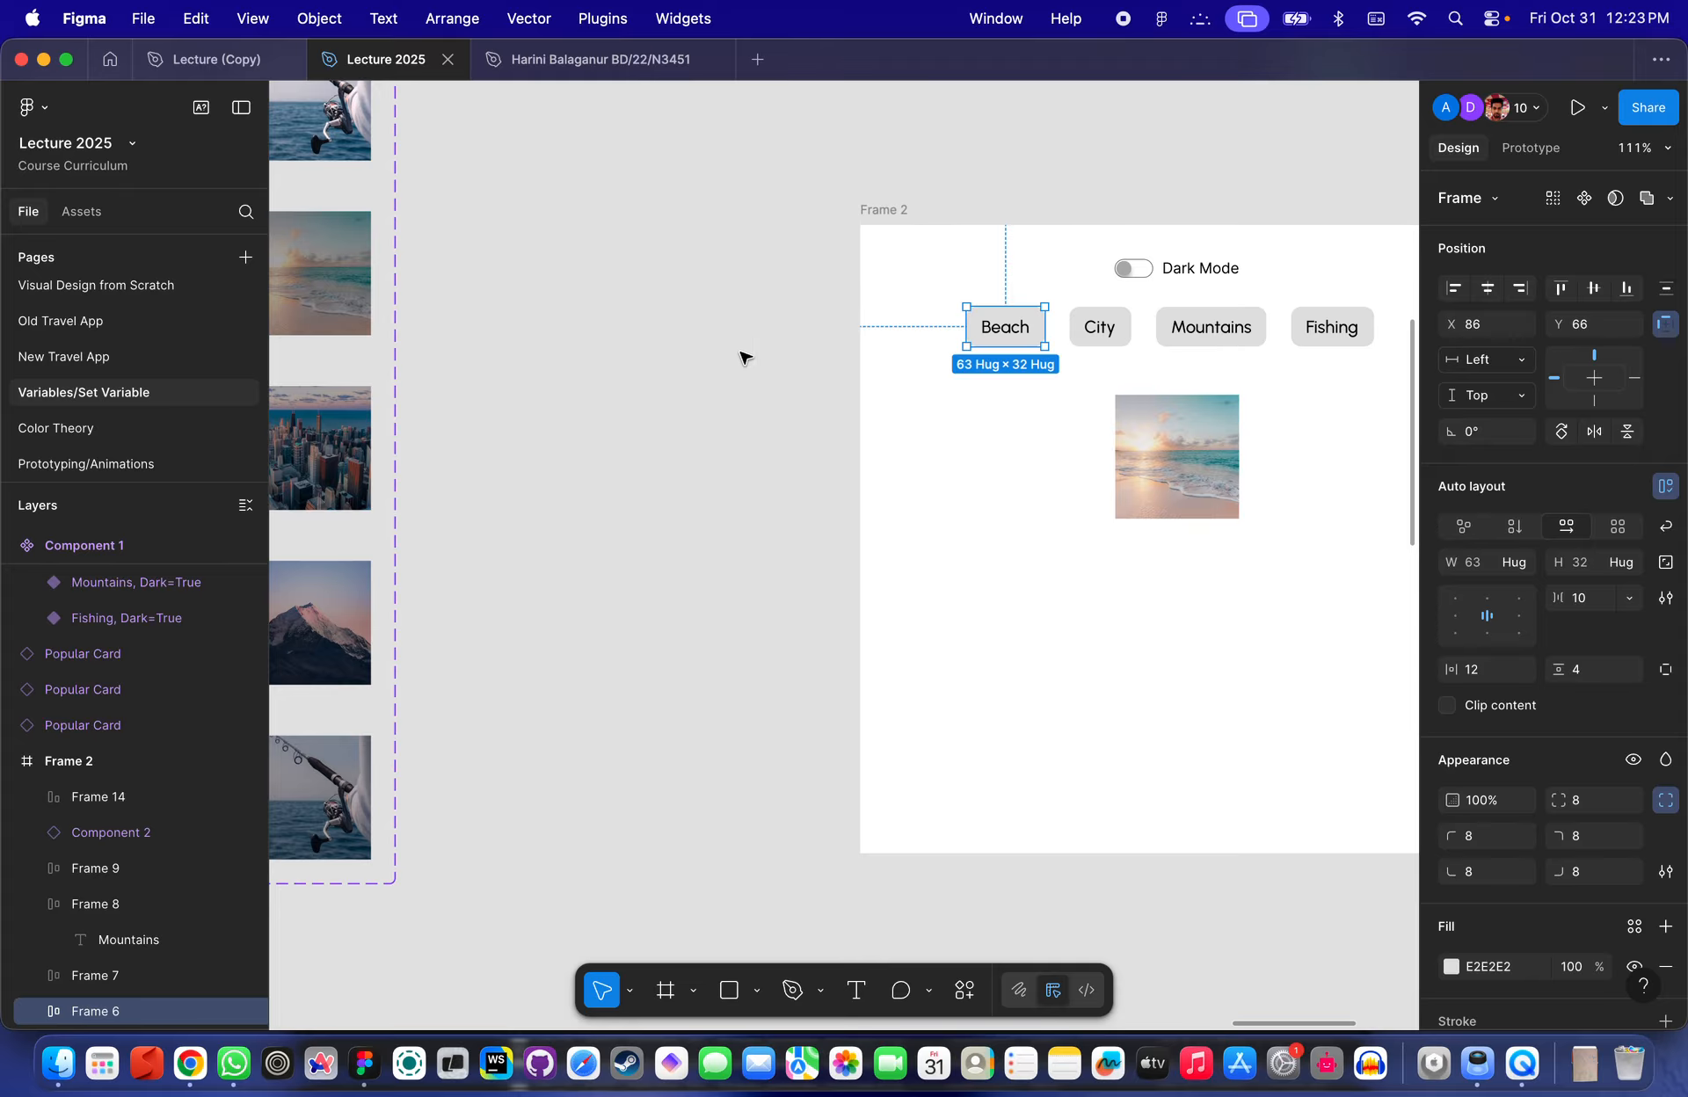
{"action": "scroll", "coordinate": [650, 409], "scroll_direction": "down", "scroll_amount": 2}
{"action": "scroll", "coordinate": [647, 410], "scroll_direction": "right", "scroll_amount": 2}
{"action": "left_click", "coordinate": [949, 483]}
{"action": "scroll", "coordinate": [949, 482], "scroll_direction": "up", "scroll_amount": 5}
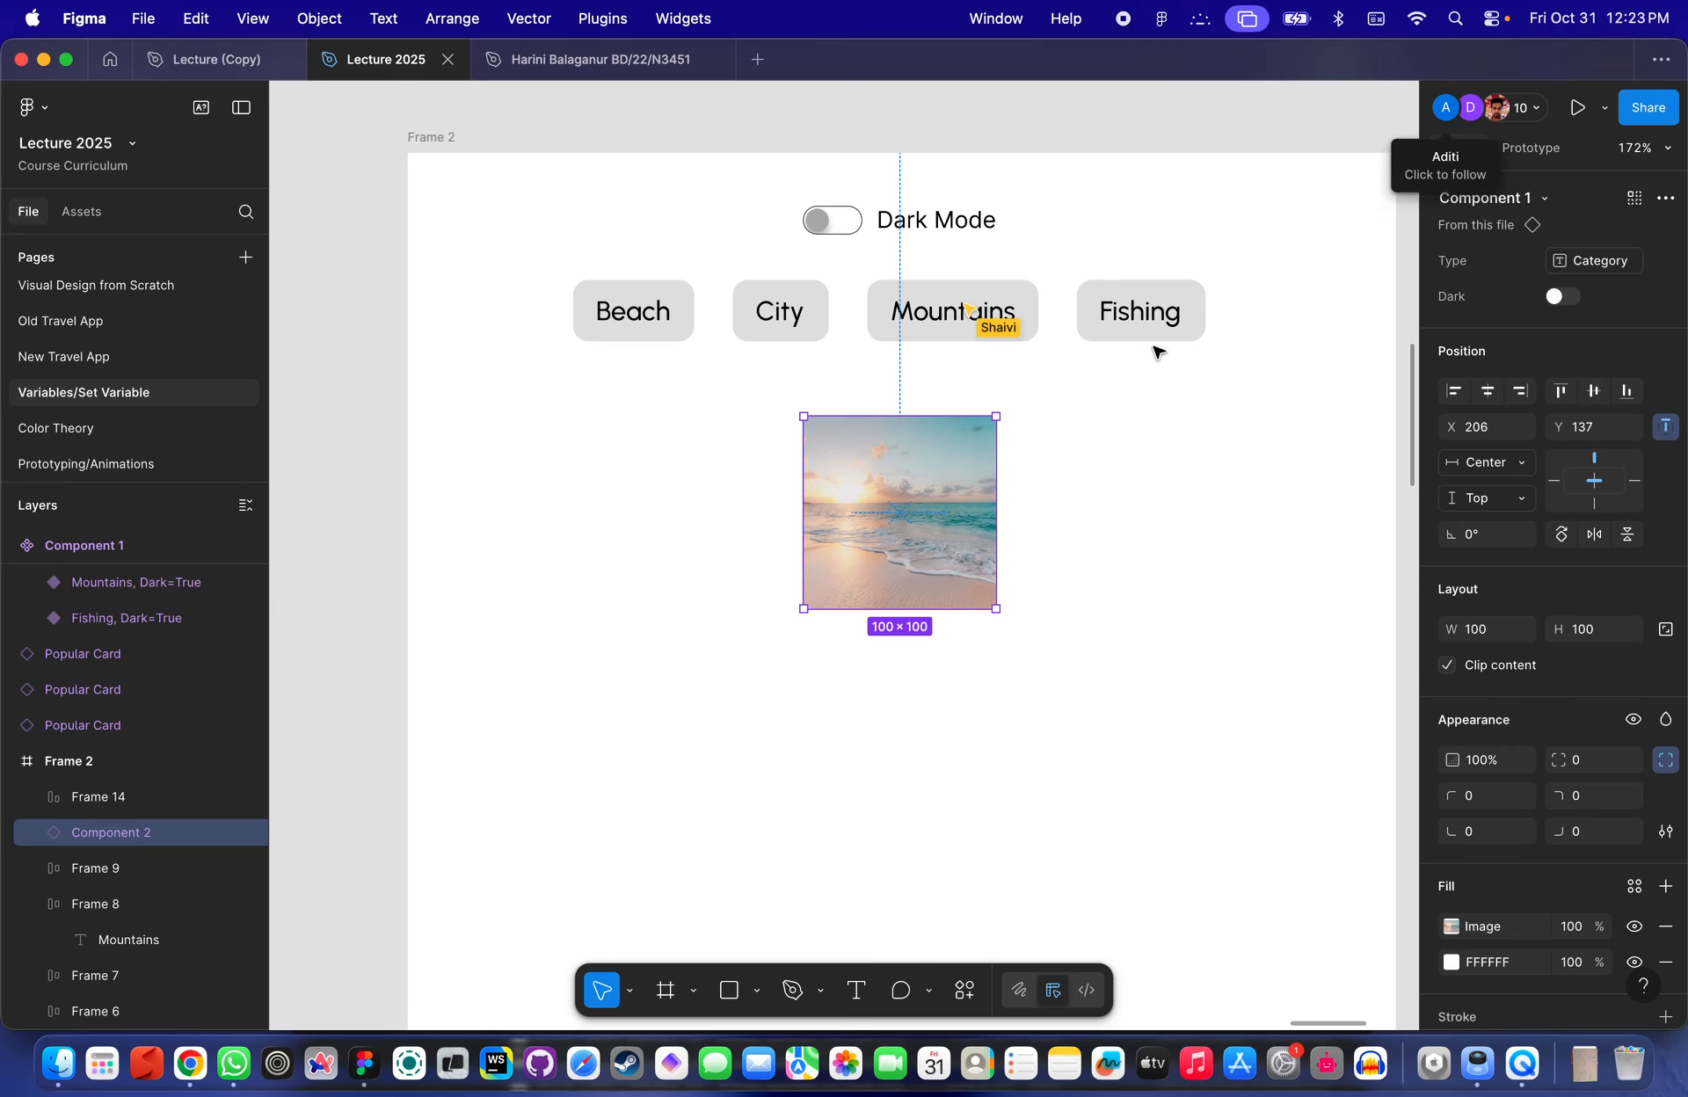
{"action": "scroll", "coordinate": [1153, 345], "scroll_direction": "right", "scroll_amount": 4}
{"action": "scroll", "coordinate": [1153, 346], "scroll_direction": "up", "scroll_amount": 2}
- Open the local variables and create a boolean variable named Dark in the Class collection
{"action": "left_click", "coordinate": [1074, 265]}
{"action": "left_click", "coordinate": [1470, 321]}
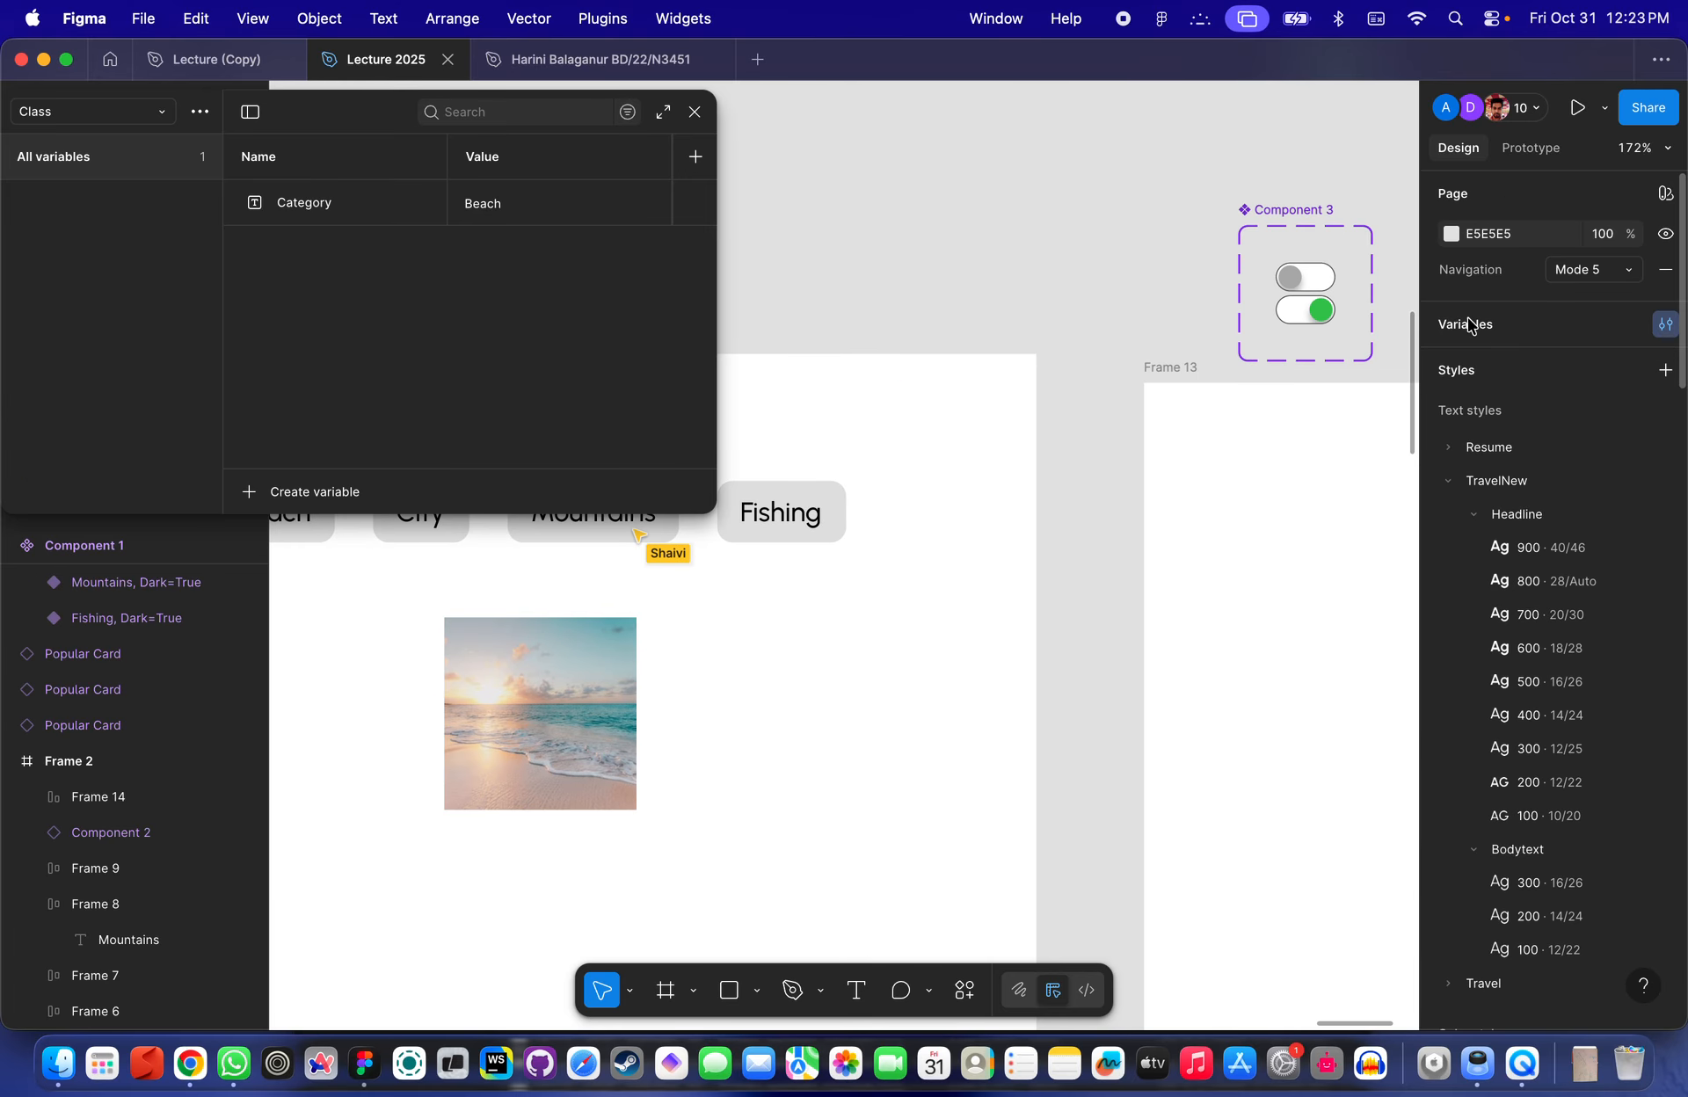
{"action": "left_click", "coordinate": [279, 492]}
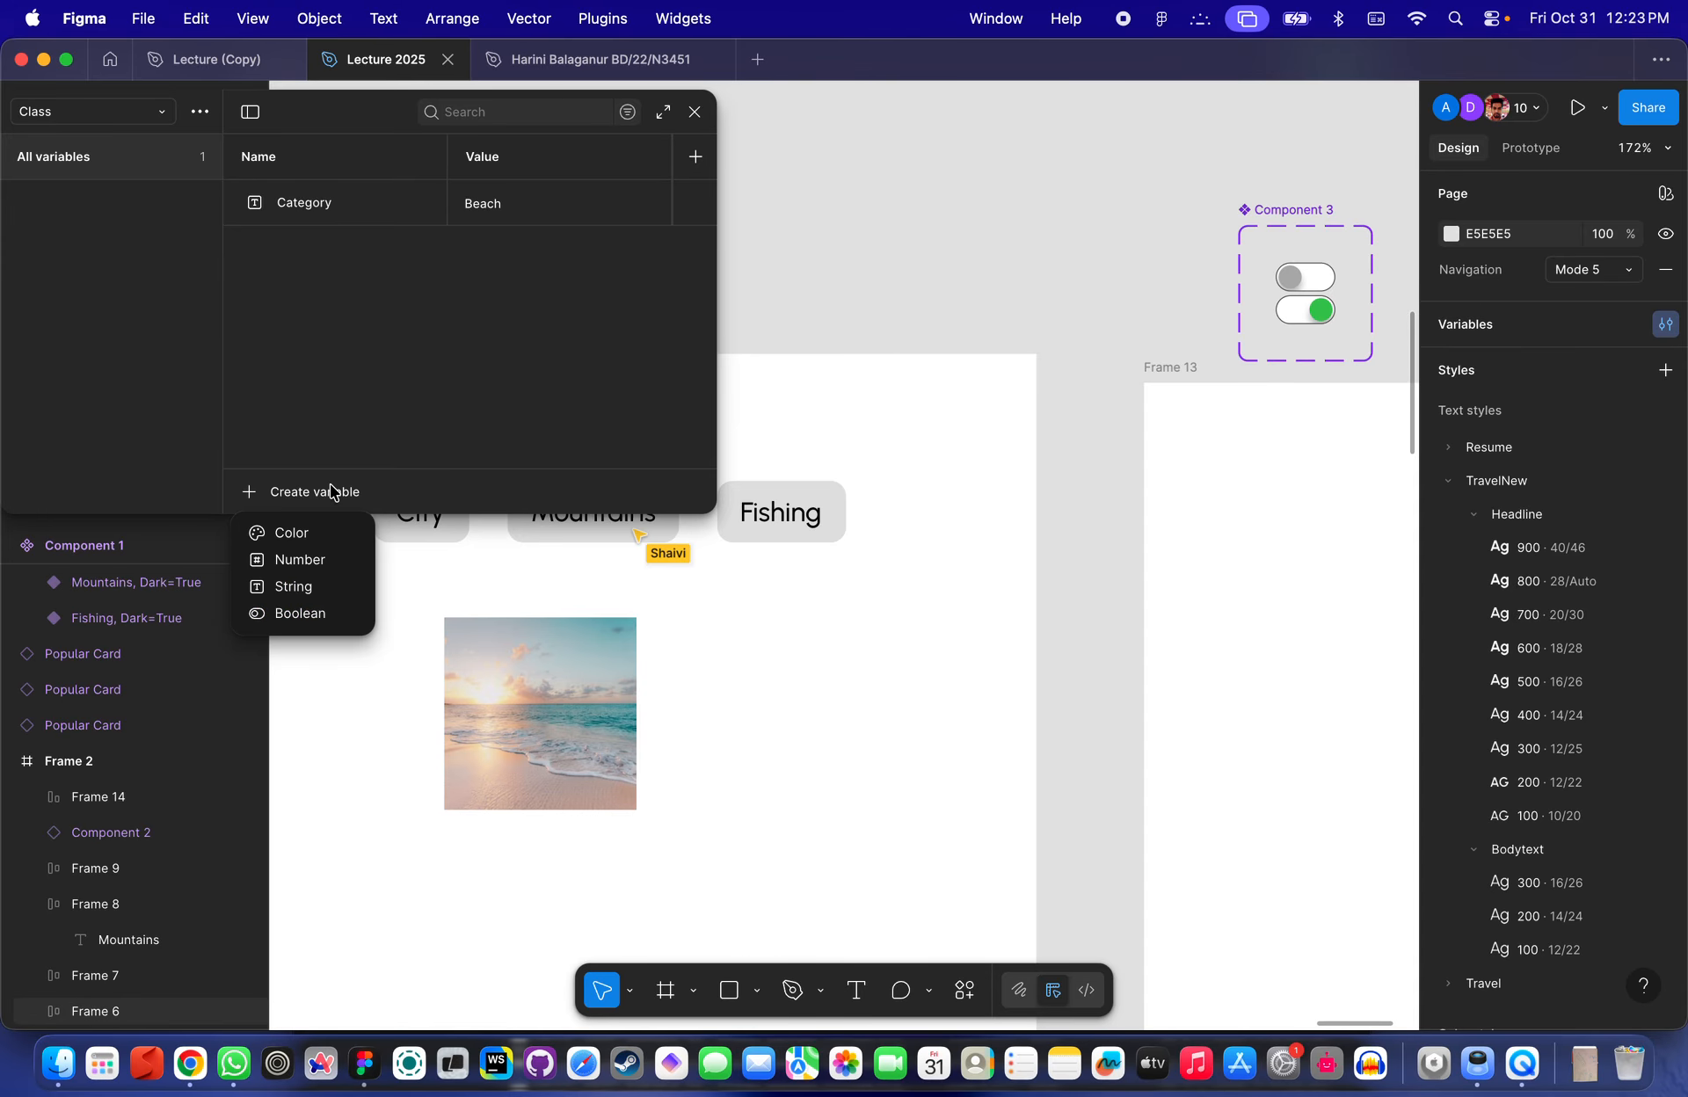
{"action": "left_click", "coordinate": [297, 612]}
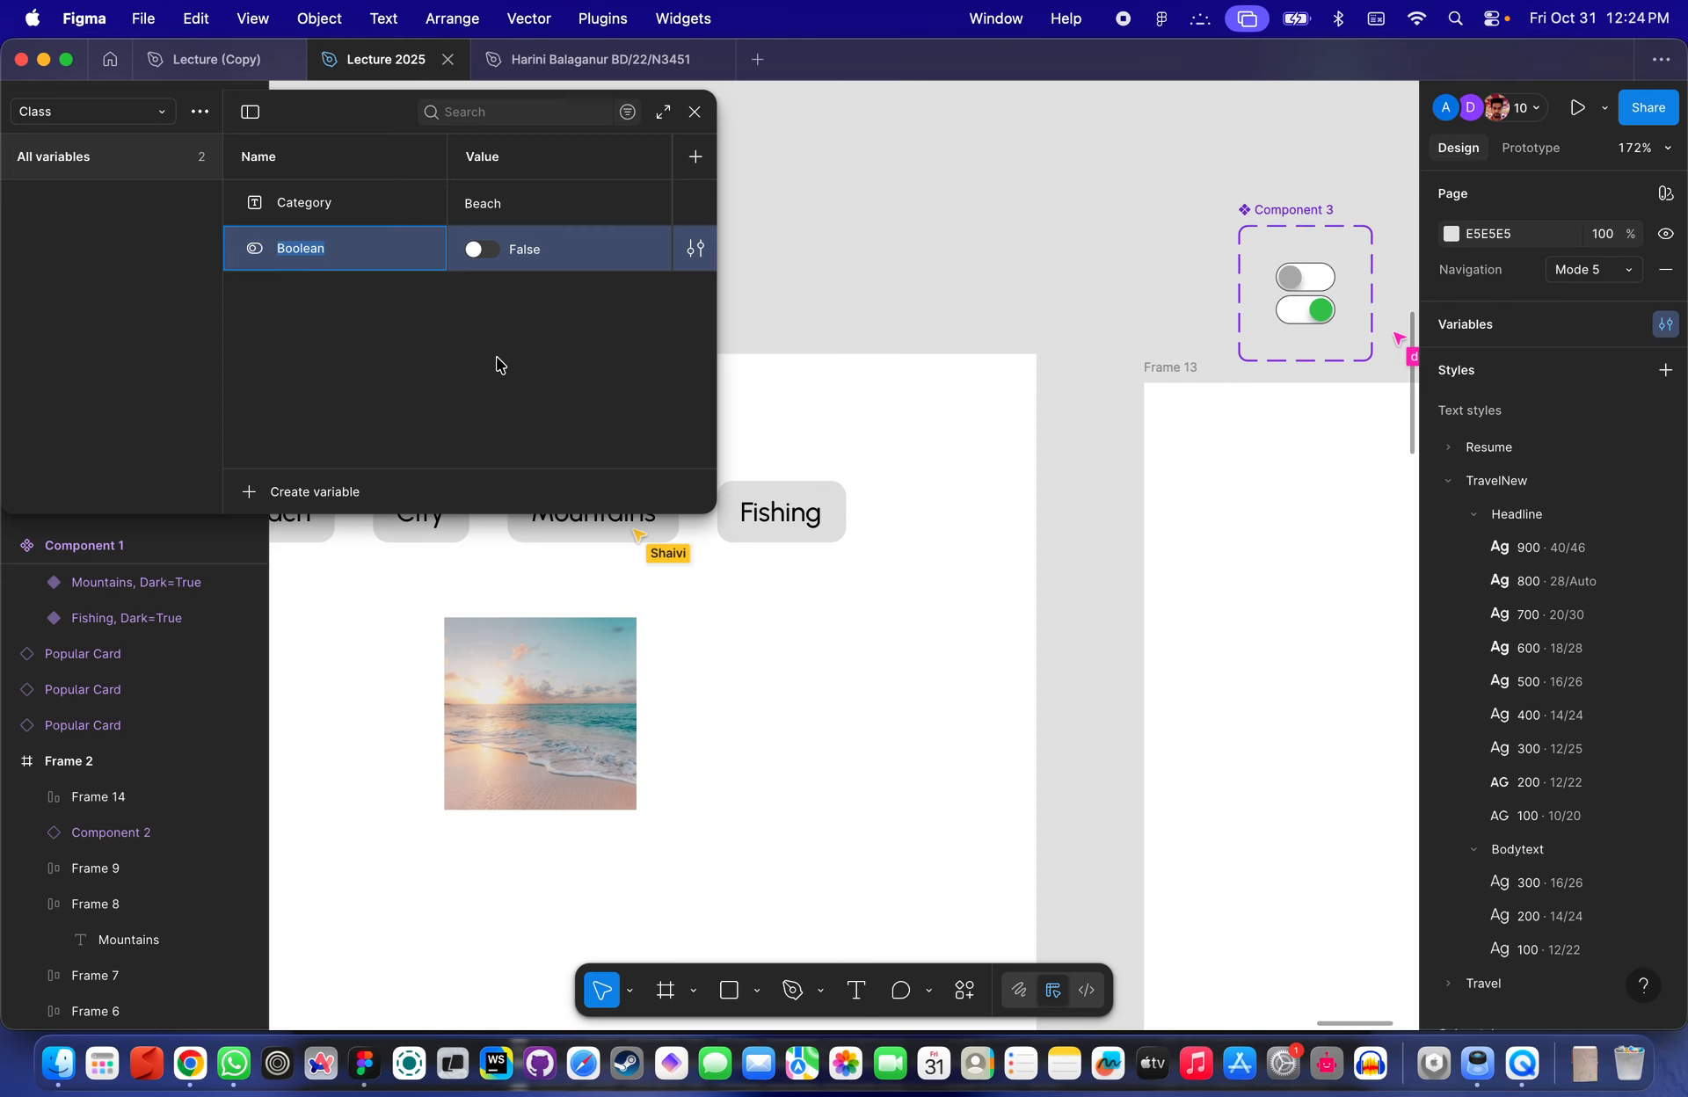
{"action": "type", "text": "DA"}
{"action": "key", "text": "BackSpace"}
{"action": "type", "text": "ar"}
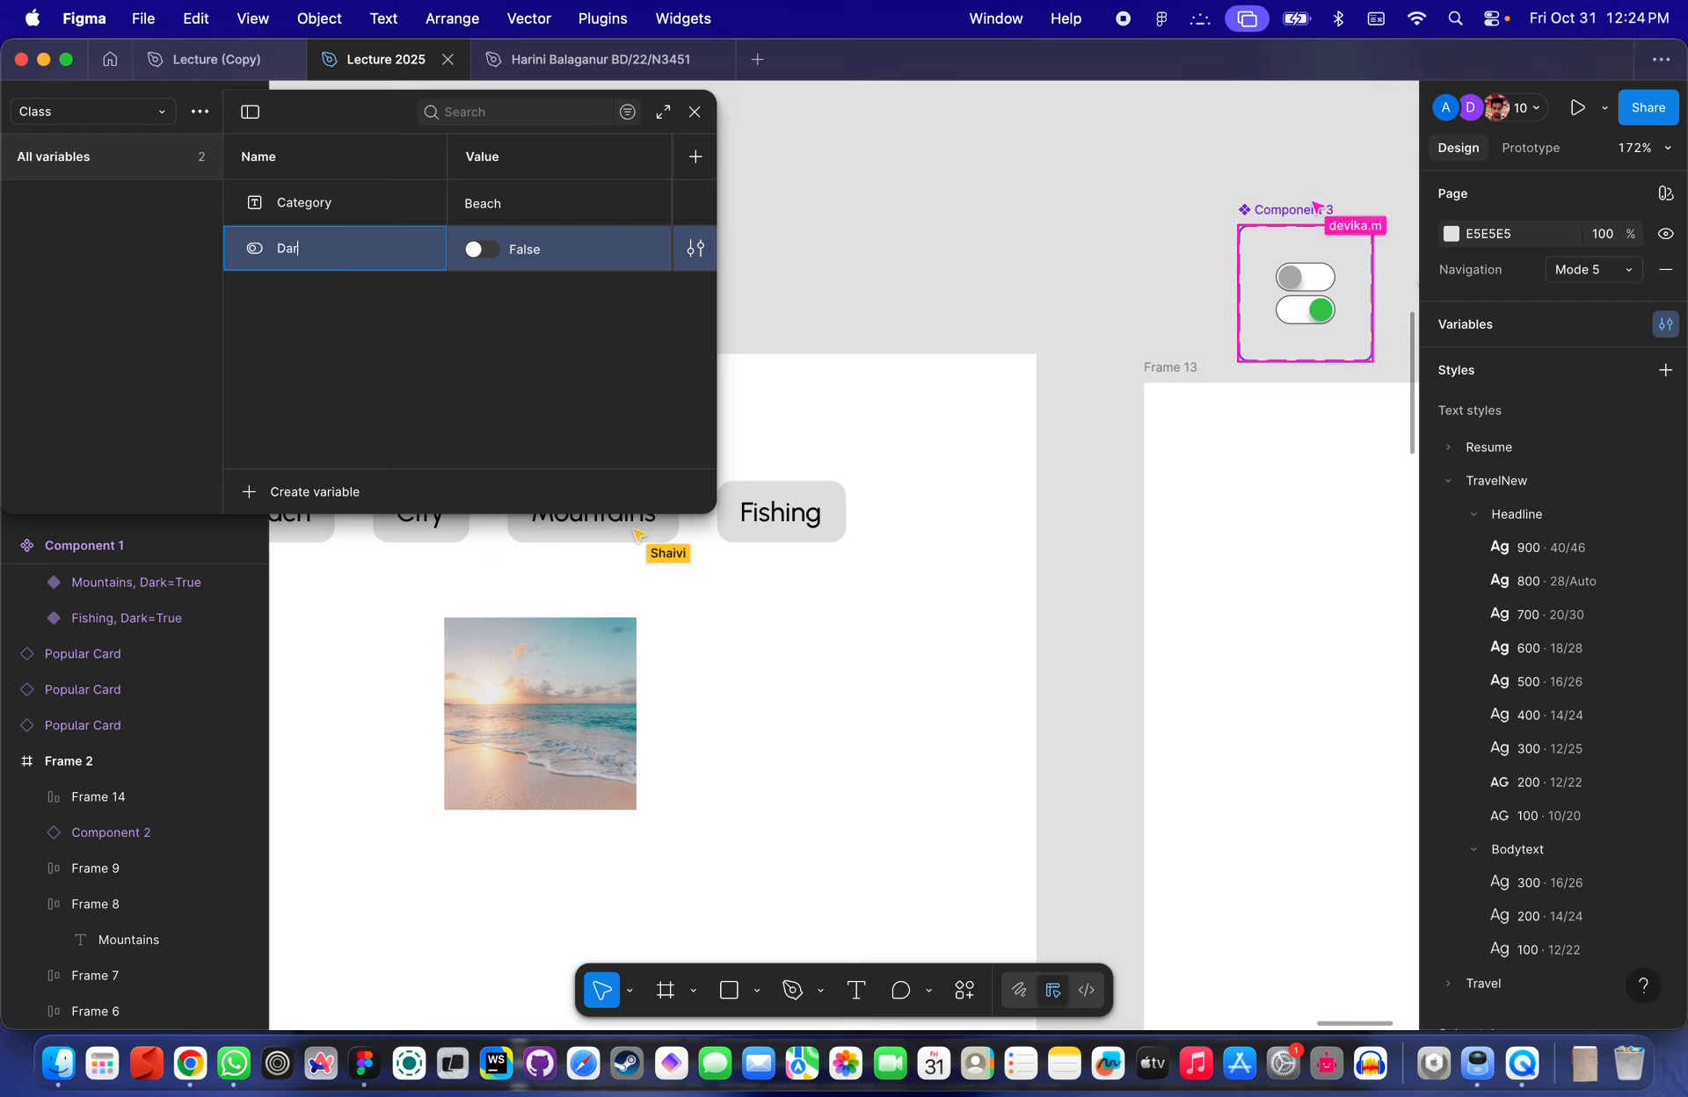
{"action": "type", "text": "k"}
{"action": "key", "text": "Return"}
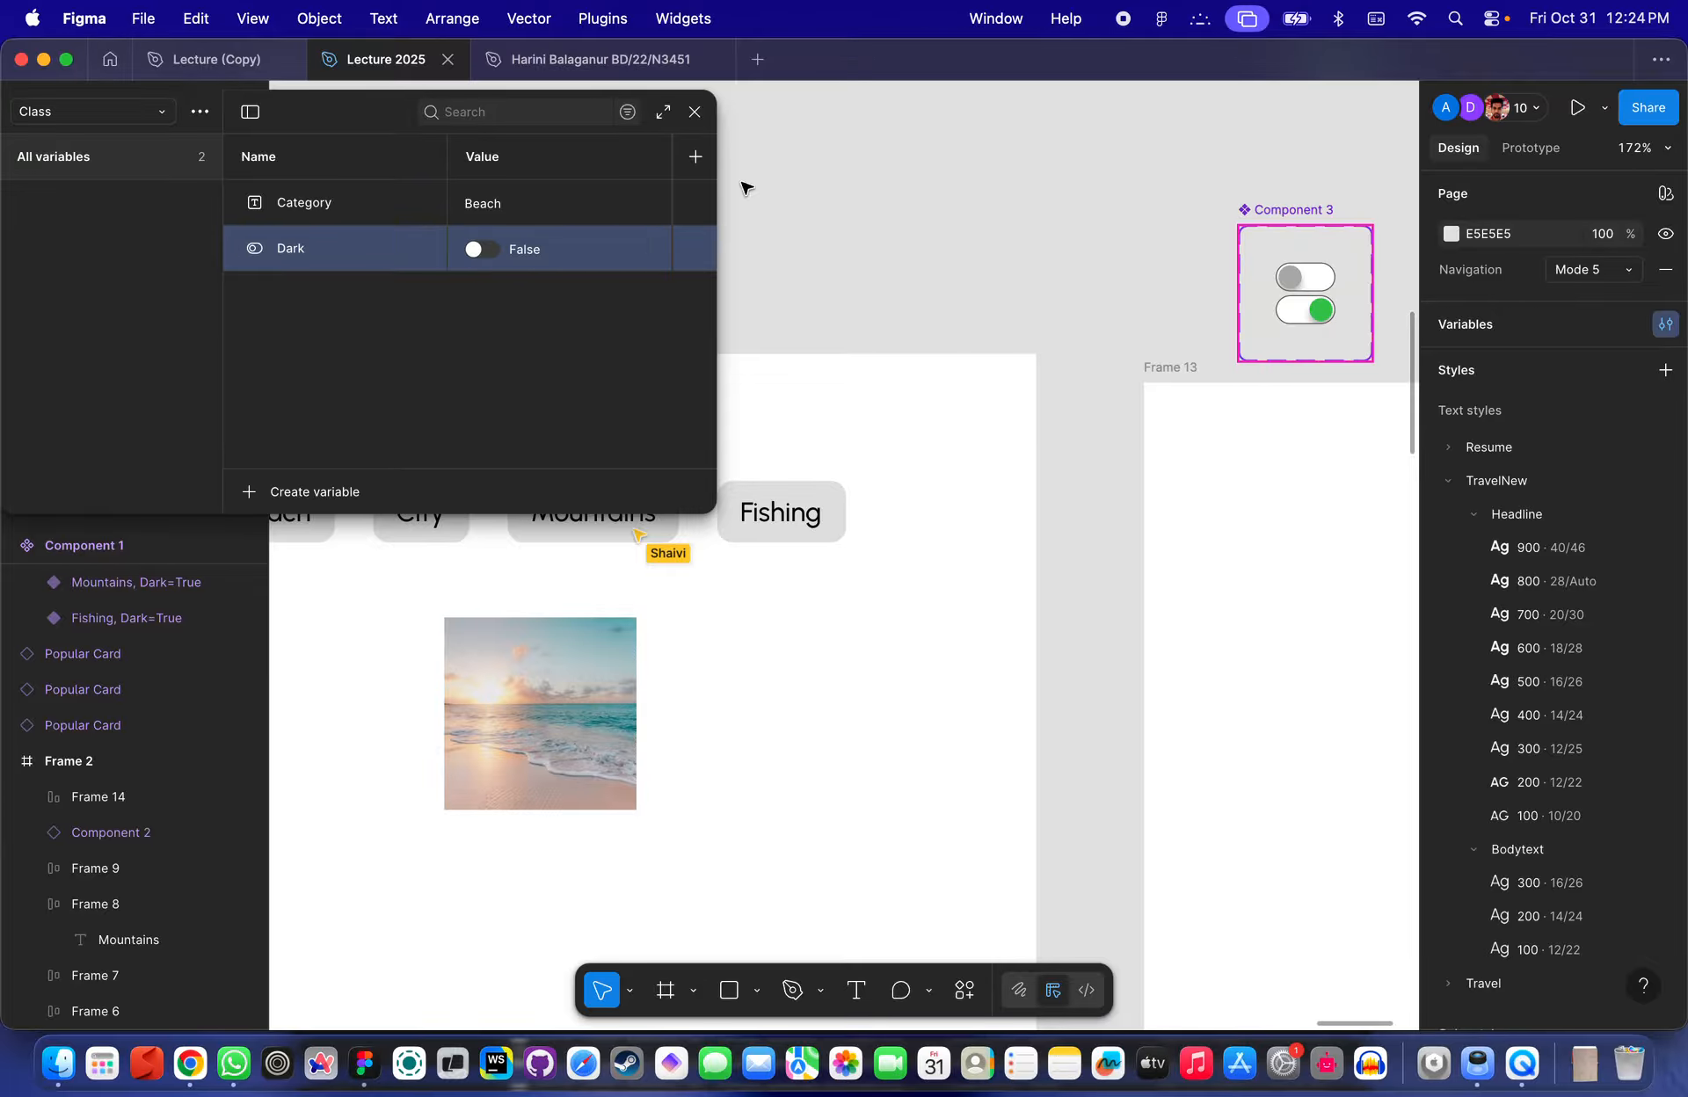
- Inspect the toggle instance next to the Dark Mode label in Frame 2
{"action": "left_click", "coordinate": [892, 229]}
{"action": "scroll", "coordinate": [1046, 270], "scroll_direction": "up", "scroll_amount": 3}
{"action": "scroll", "coordinate": [1046, 270], "scroll_direction": "left", "scroll_amount": 4}
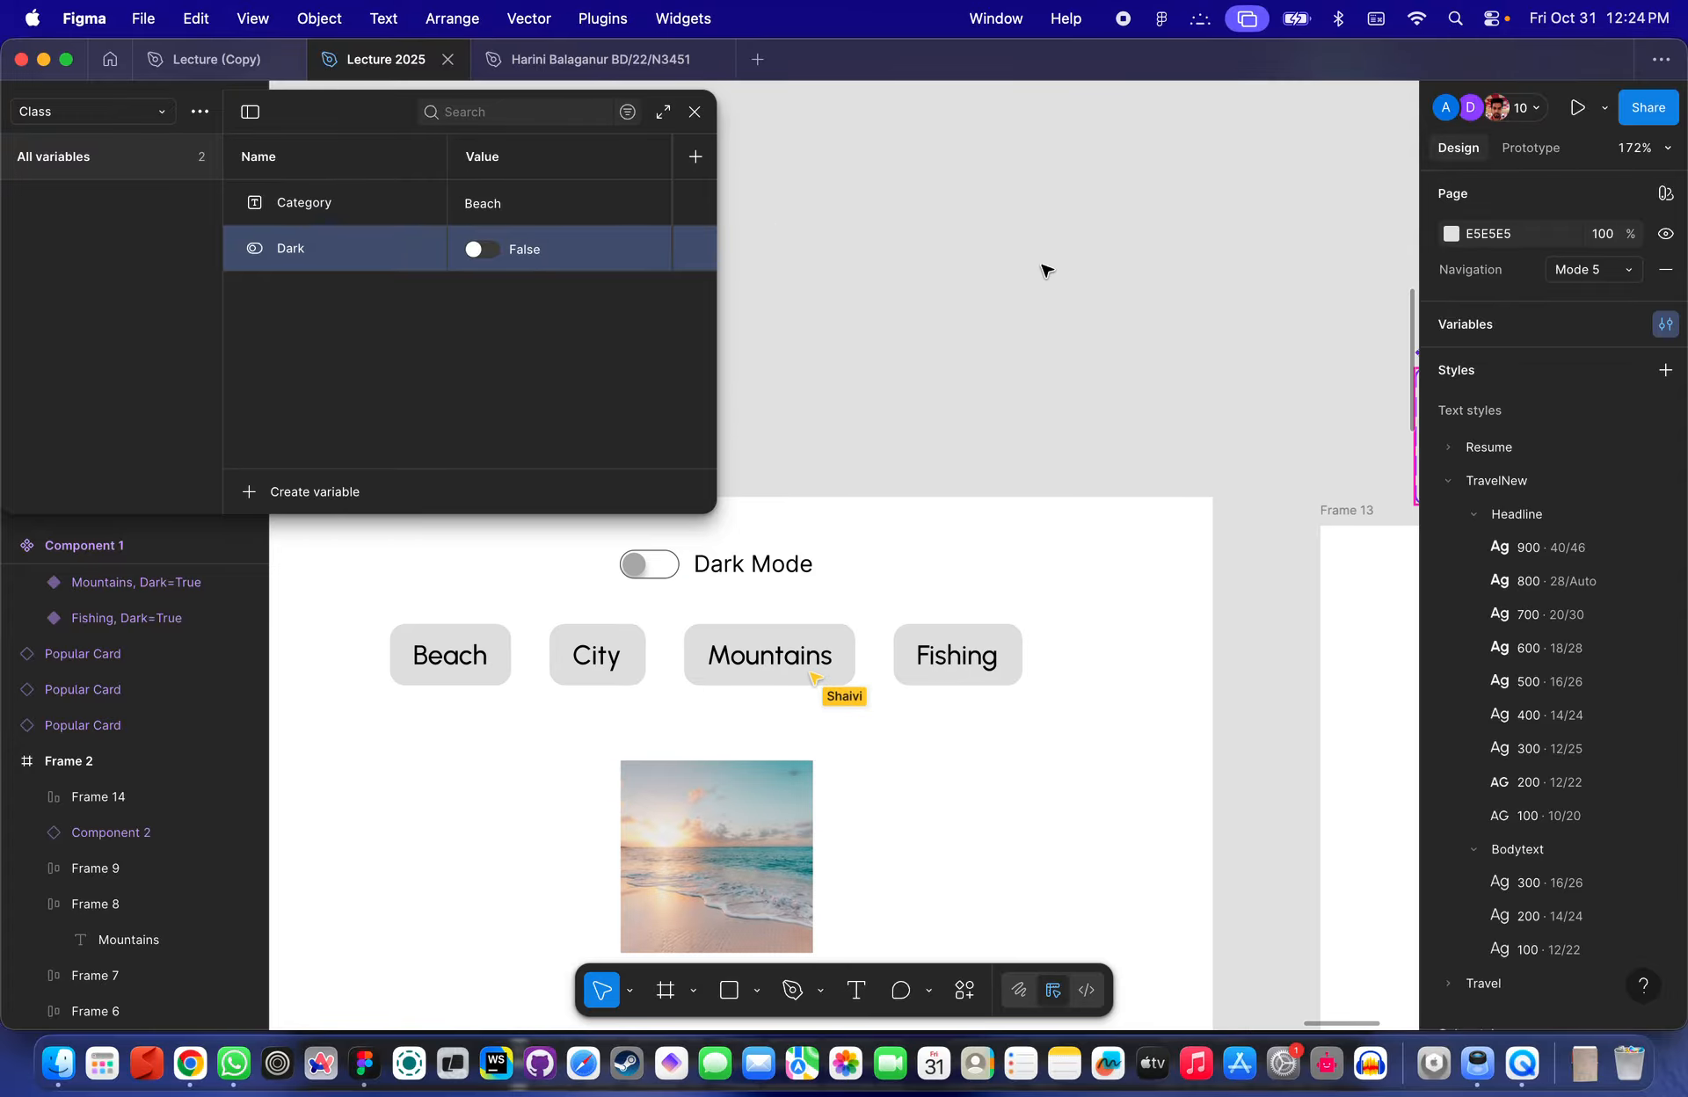
{"action": "scroll", "coordinate": [1044, 268], "scroll_direction": "up", "scroll_amount": 2}
{"action": "scroll", "coordinate": [1044, 268], "scroll_direction": "left", "scroll_amount": 2}
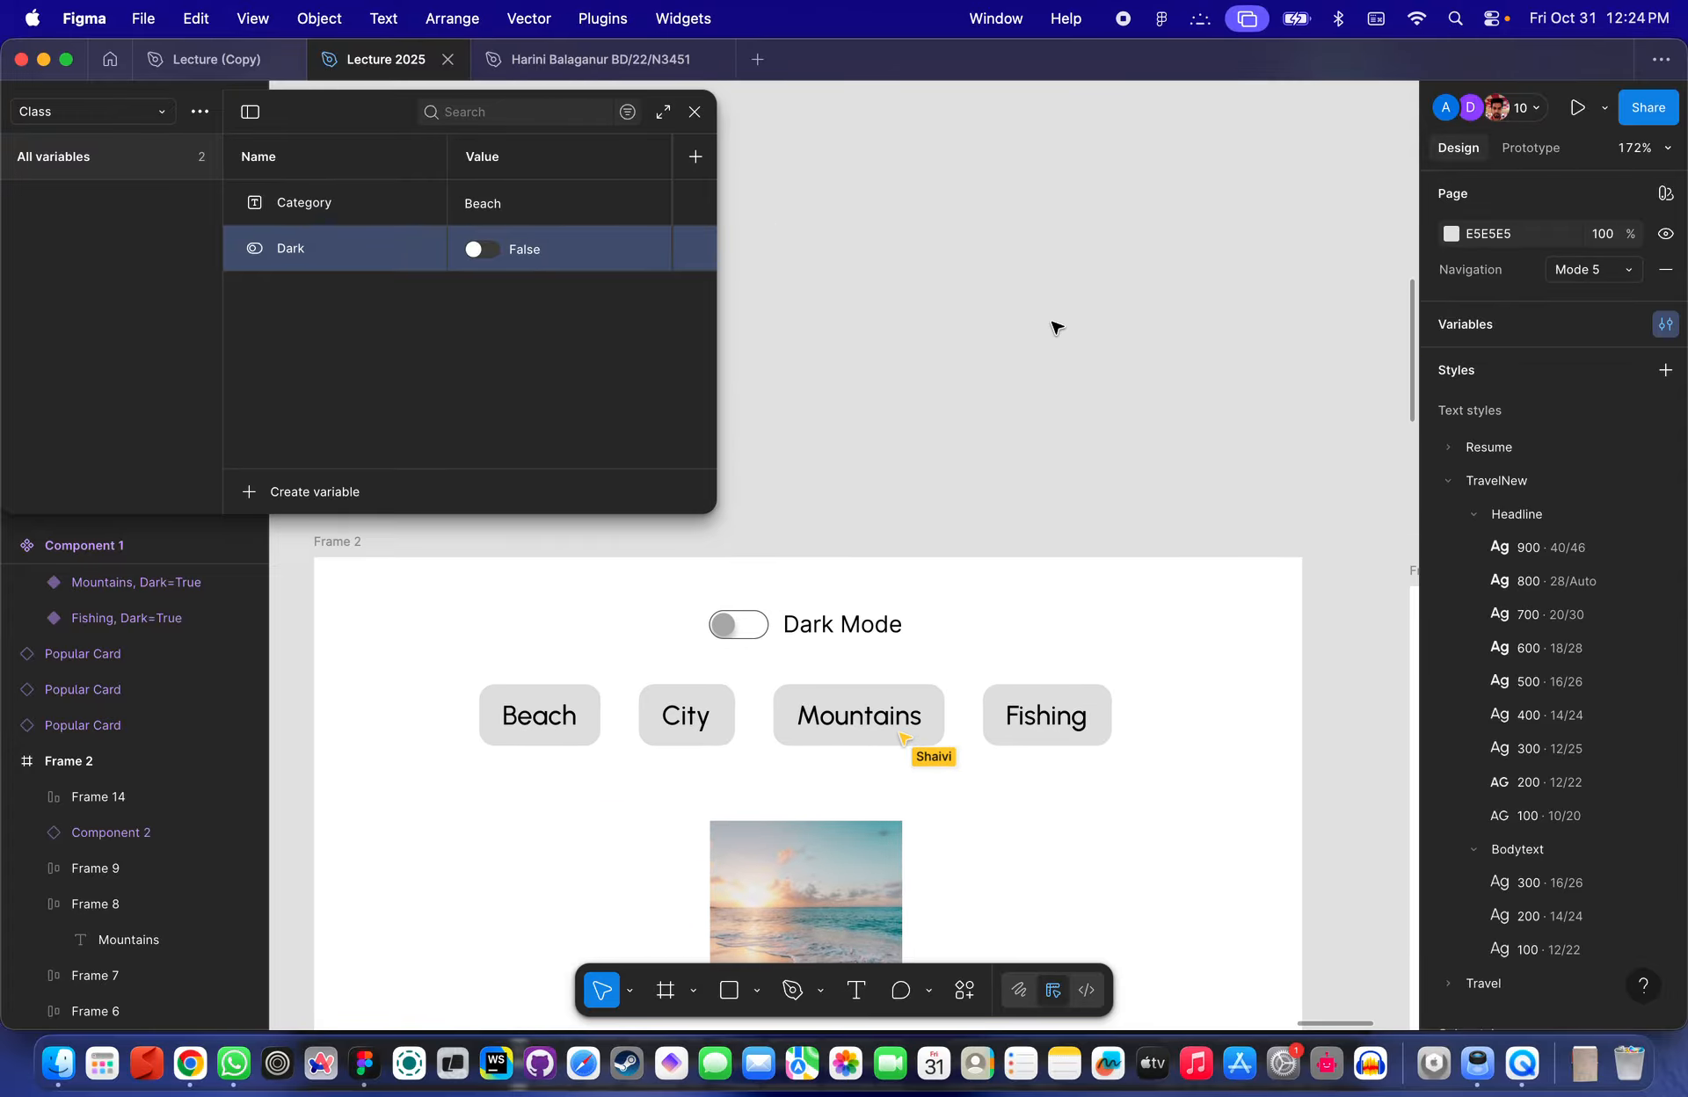
{"action": "left_click", "coordinate": [756, 629]}
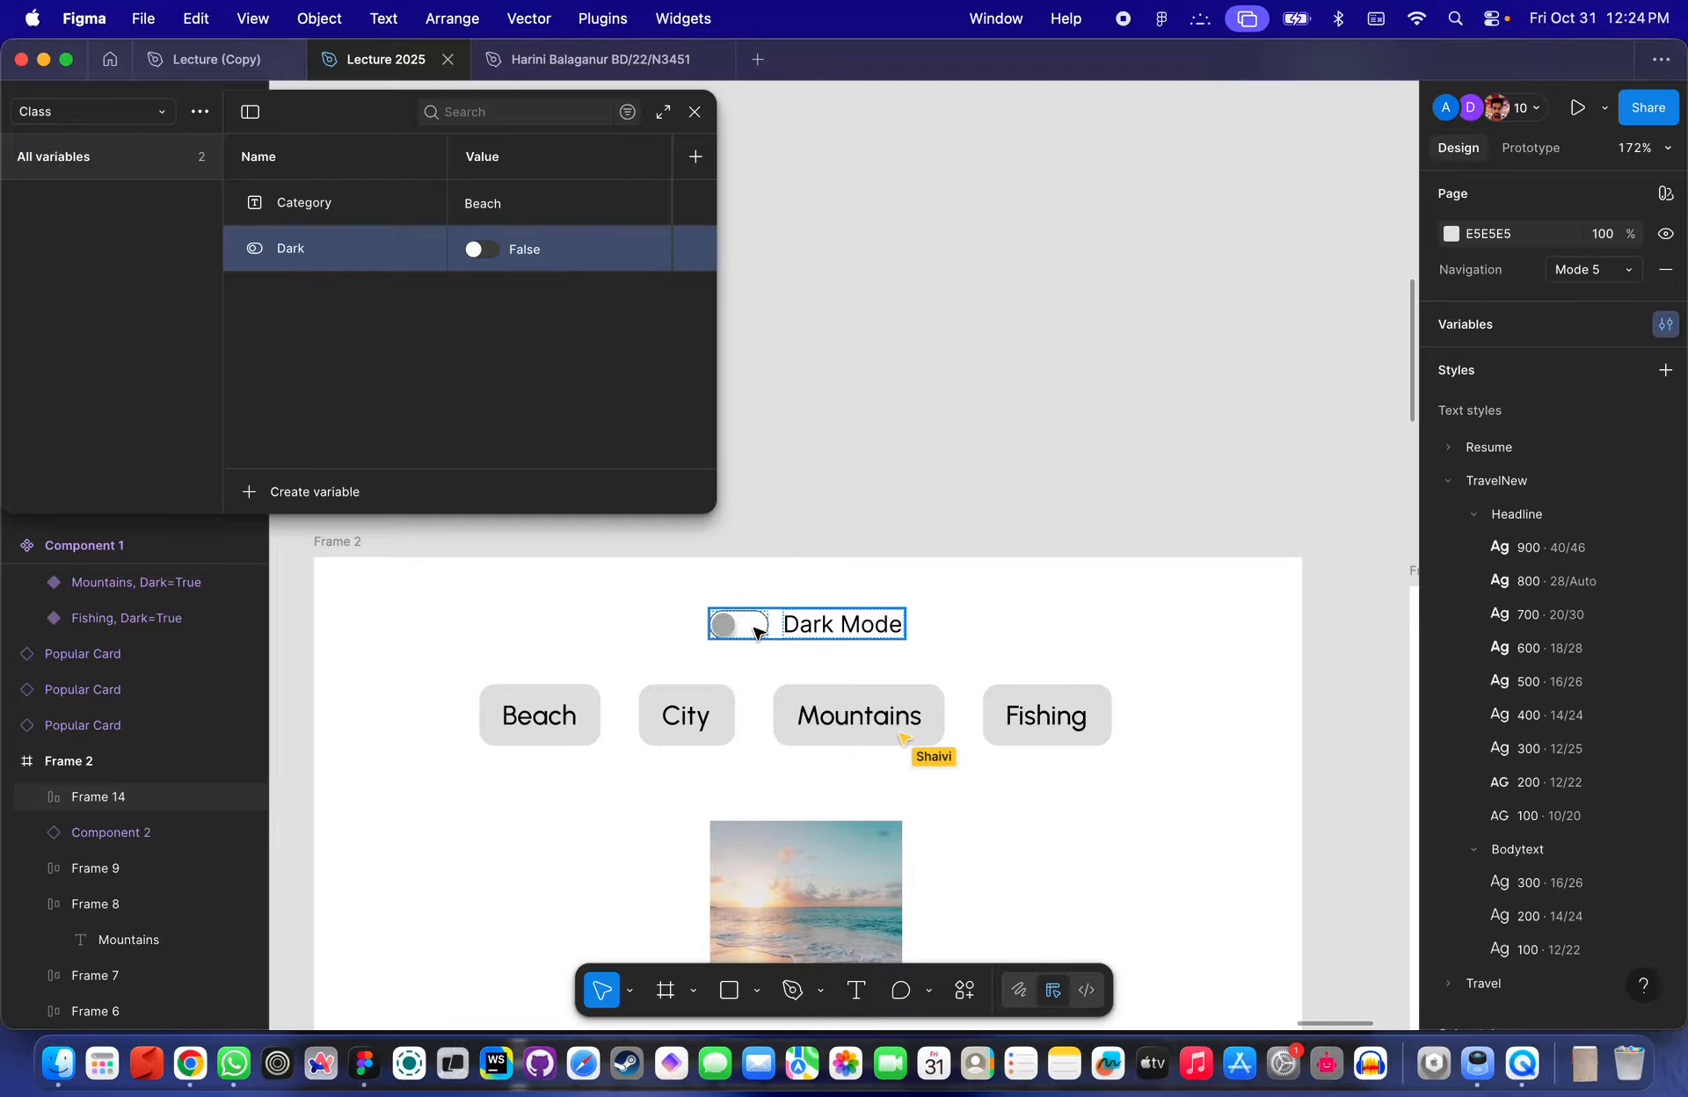
{"action": "scroll", "coordinate": [756, 629], "scroll_direction": "down", "scroll_amount": 3}
{"action": "scroll", "coordinate": [756, 629], "scroll_direction": "up", "scroll_amount": 5}
{"action": "left_click", "coordinate": [745, 626]}
{"action": "left_click", "coordinate": [752, 633]}
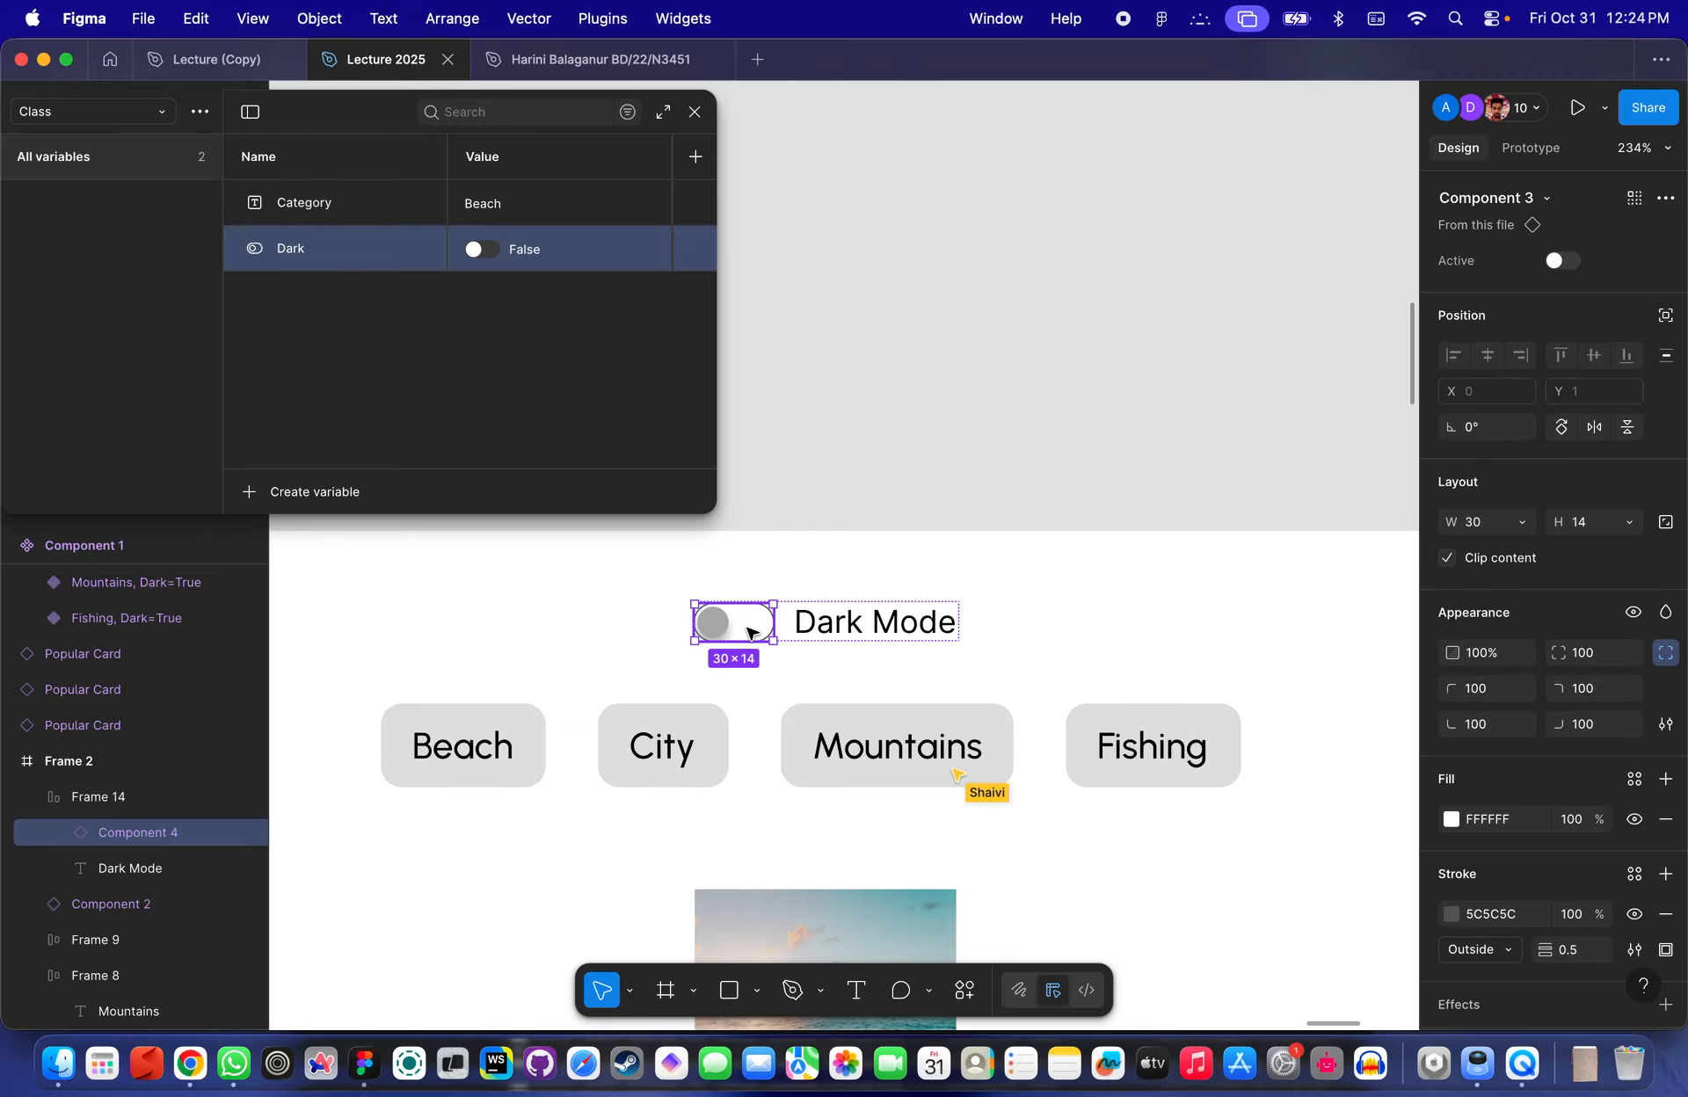
{"action": "scroll", "coordinate": [751, 631], "scroll_direction": "down", "scroll_amount": 5}
{"action": "scroll", "coordinate": [1082, 422], "scroll_direction": "right", "scroll_amount": 3}
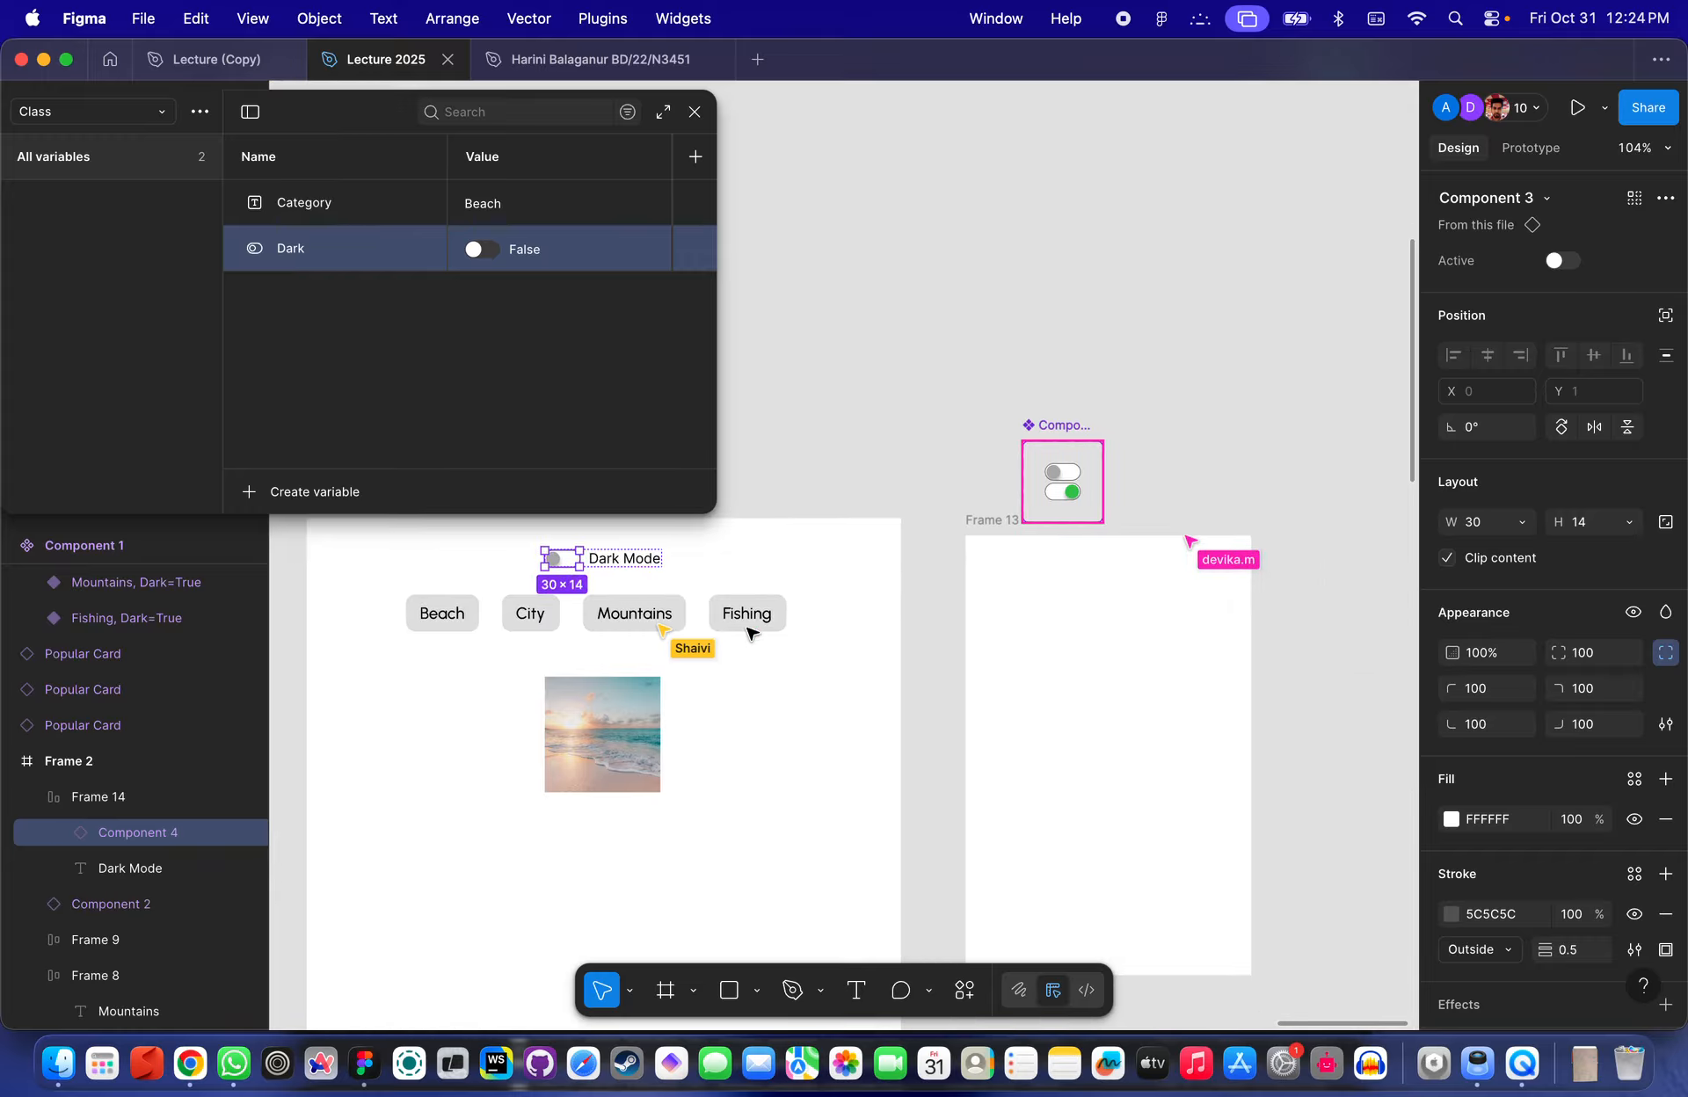
{"action": "scroll", "coordinate": [1081, 492], "scroll_direction": "up", "scroll_amount": 4}
- Examine the prototype click interaction on the toggle component's Active=False variant
{"action": "left_click", "coordinate": [1082, 528]}
{"action": "left_click", "coordinate": [1161, 514]}
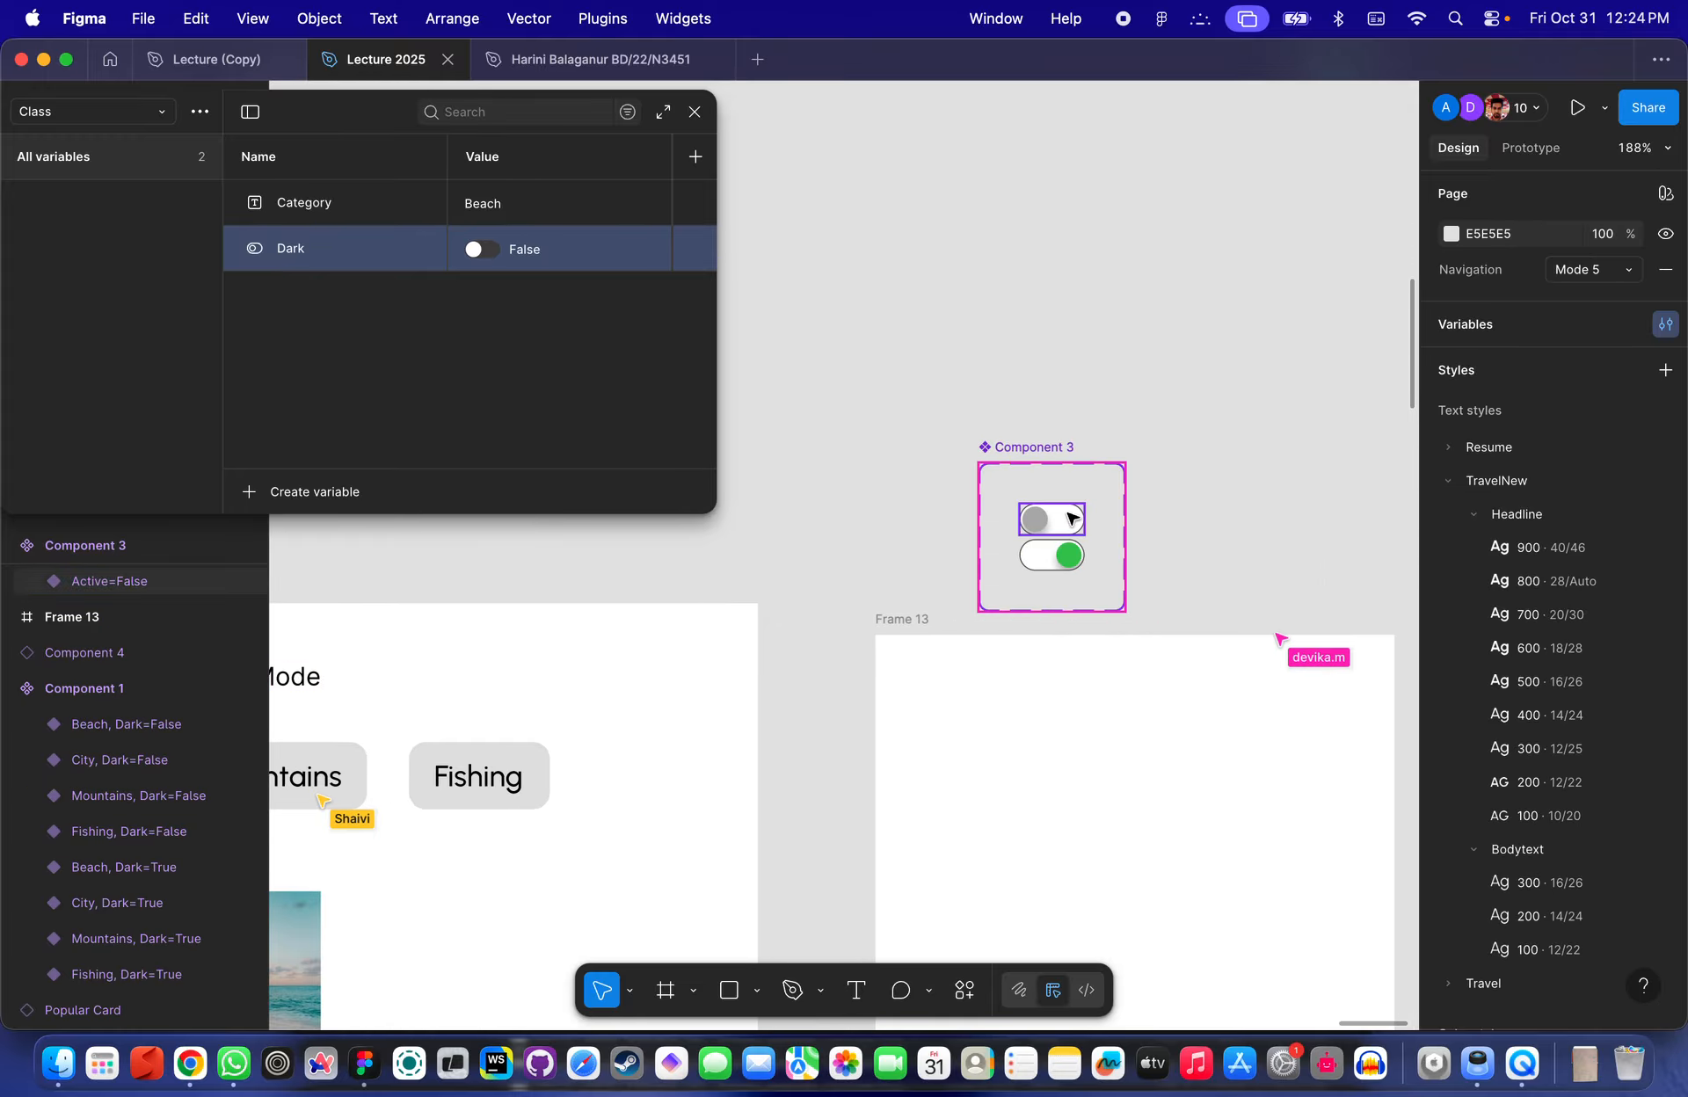
{"action": "left_click", "coordinate": [1070, 516]}
{"action": "left_click", "coordinate": [1533, 149]}
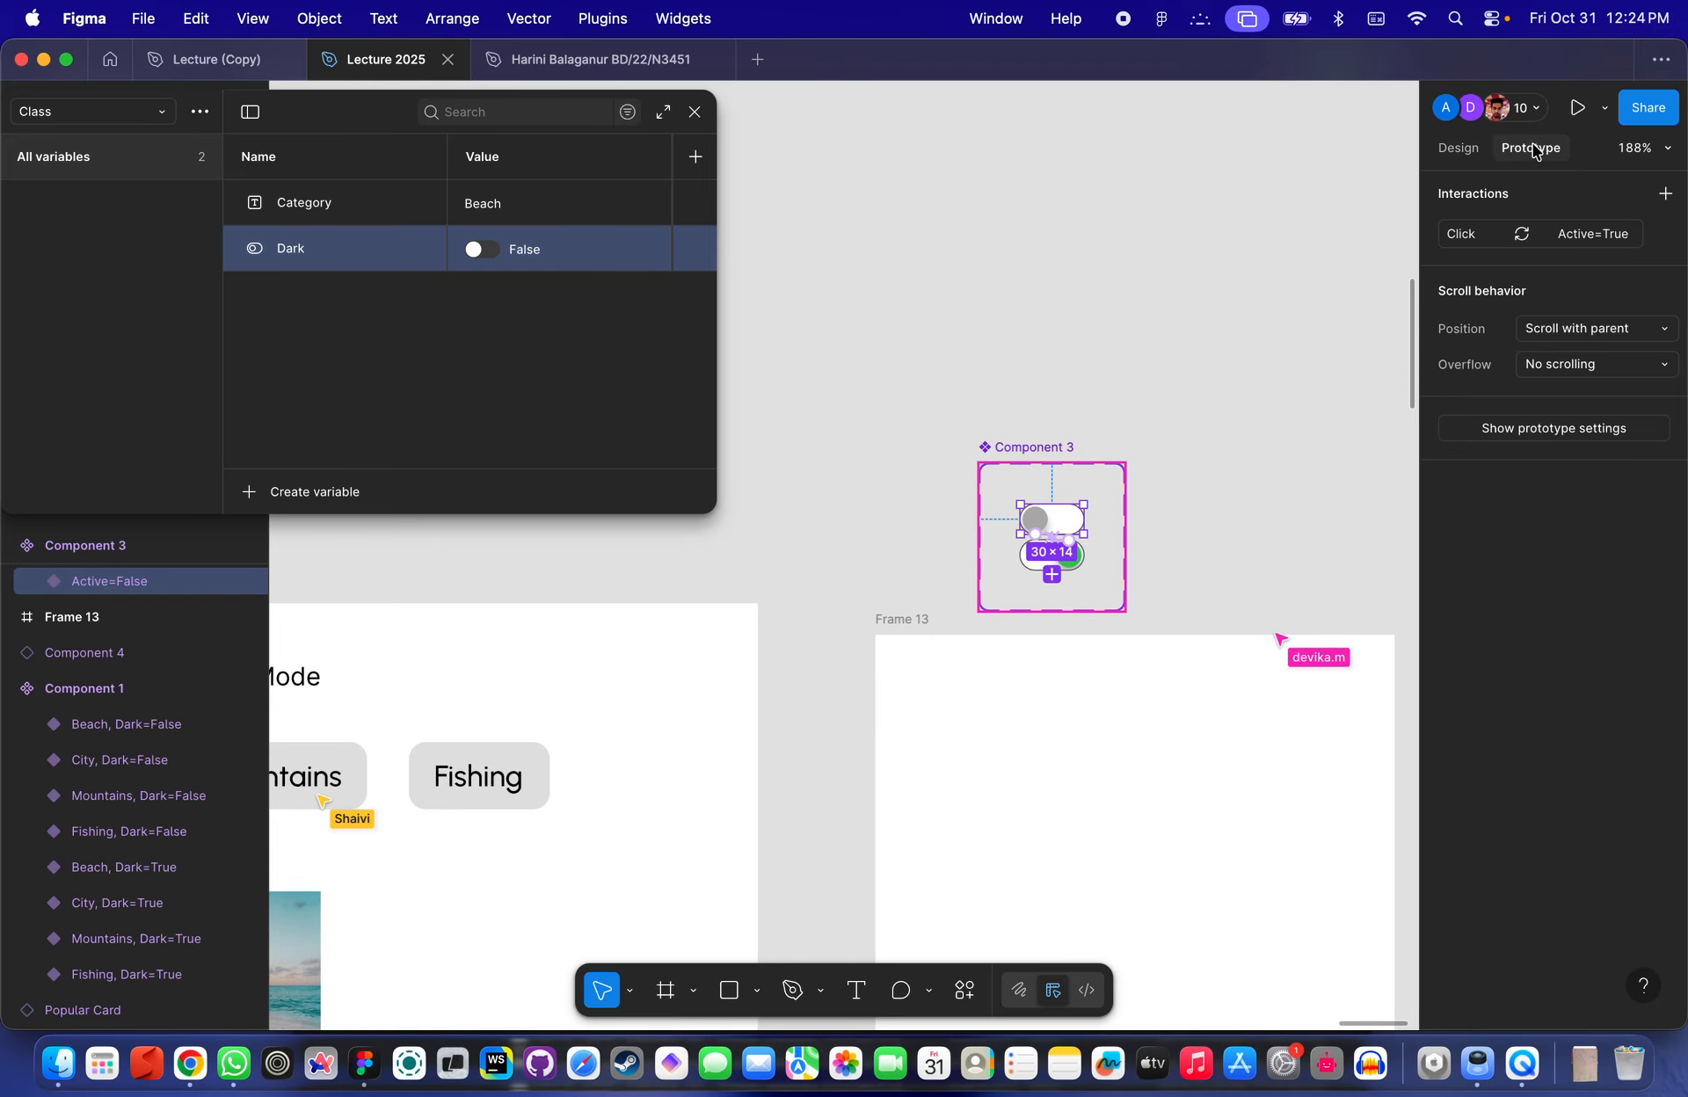
{"action": "scroll", "coordinate": [1226, 373], "scroll_direction": "up", "scroll_amount": 3}
{"action": "scroll", "coordinate": [1018, 532], "scroll_direction": "up", "scroll_amount": 2}
{"action": "scroll", "coordinate": [1082, 512], "scroll_direction": "down", "scroll_amount": 3}
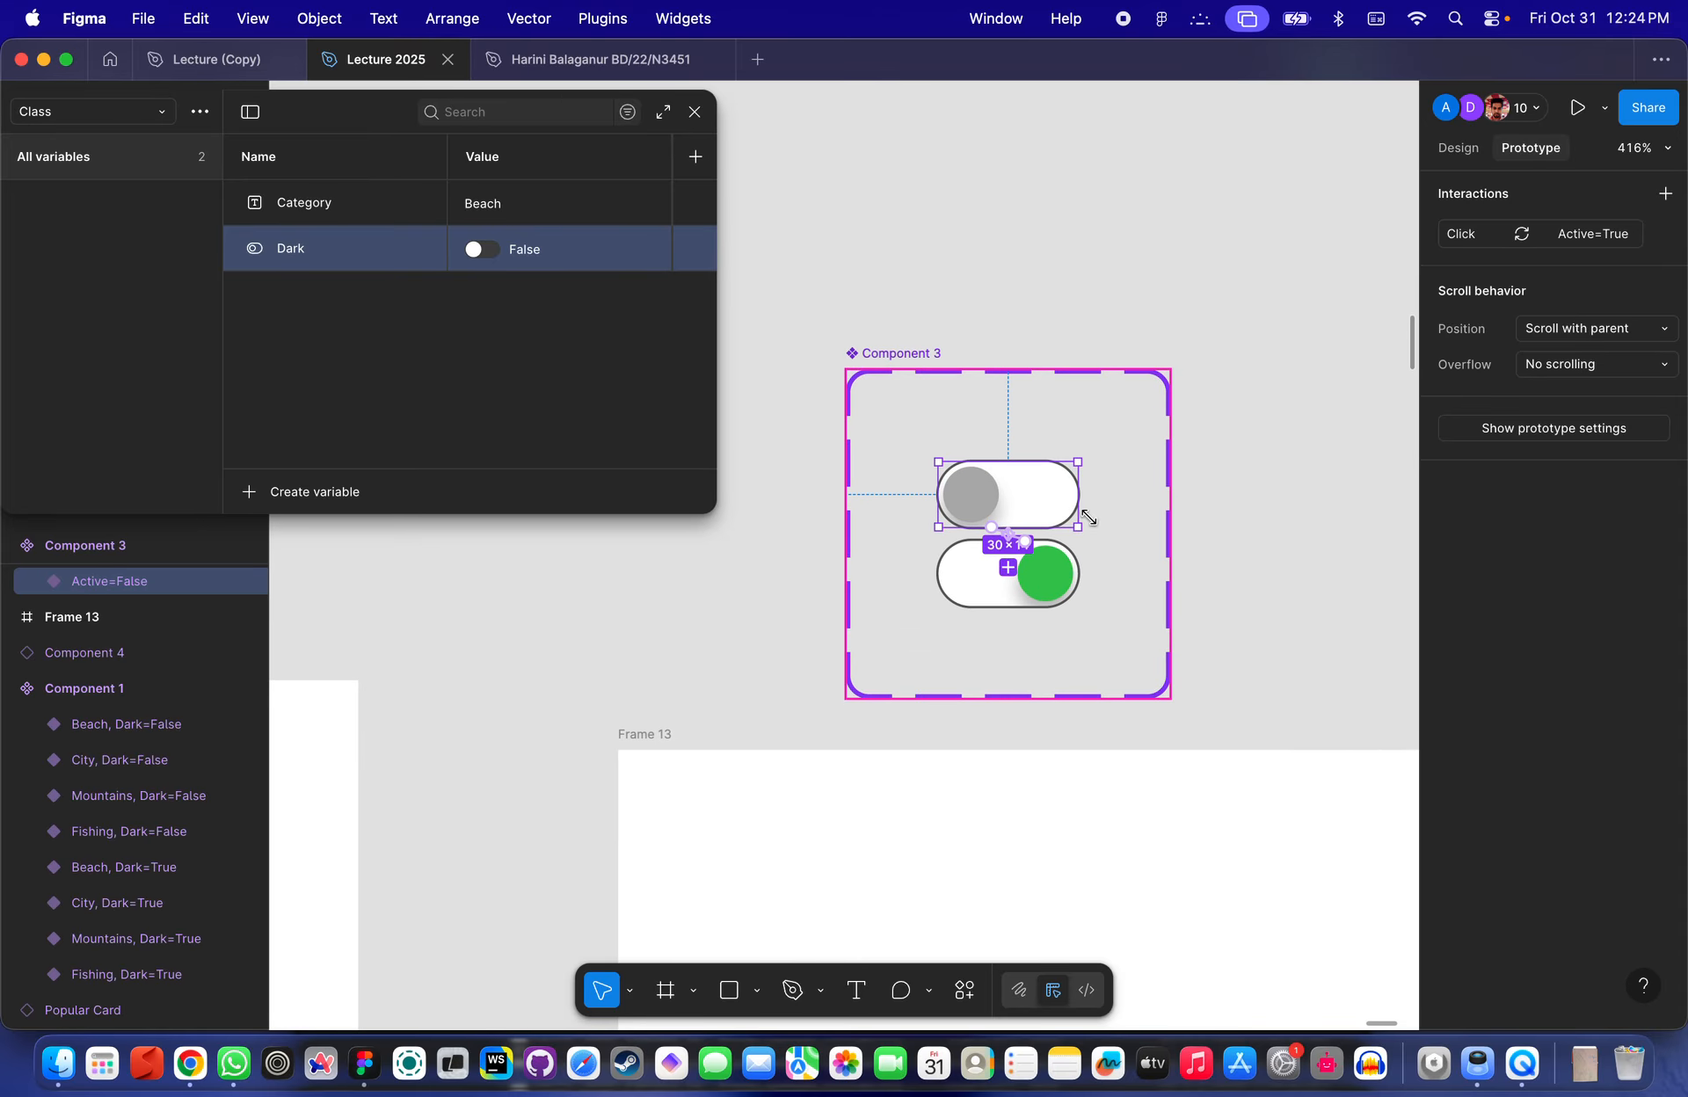
{"action": "scroll", "coordinate": [1131, 509], "scroll_direction": "down", "scroll_amount": 3}
{"action": "scroll", "coordinate": [1131, 508], "scroll_direction": "down", "scroll_amount": 3}
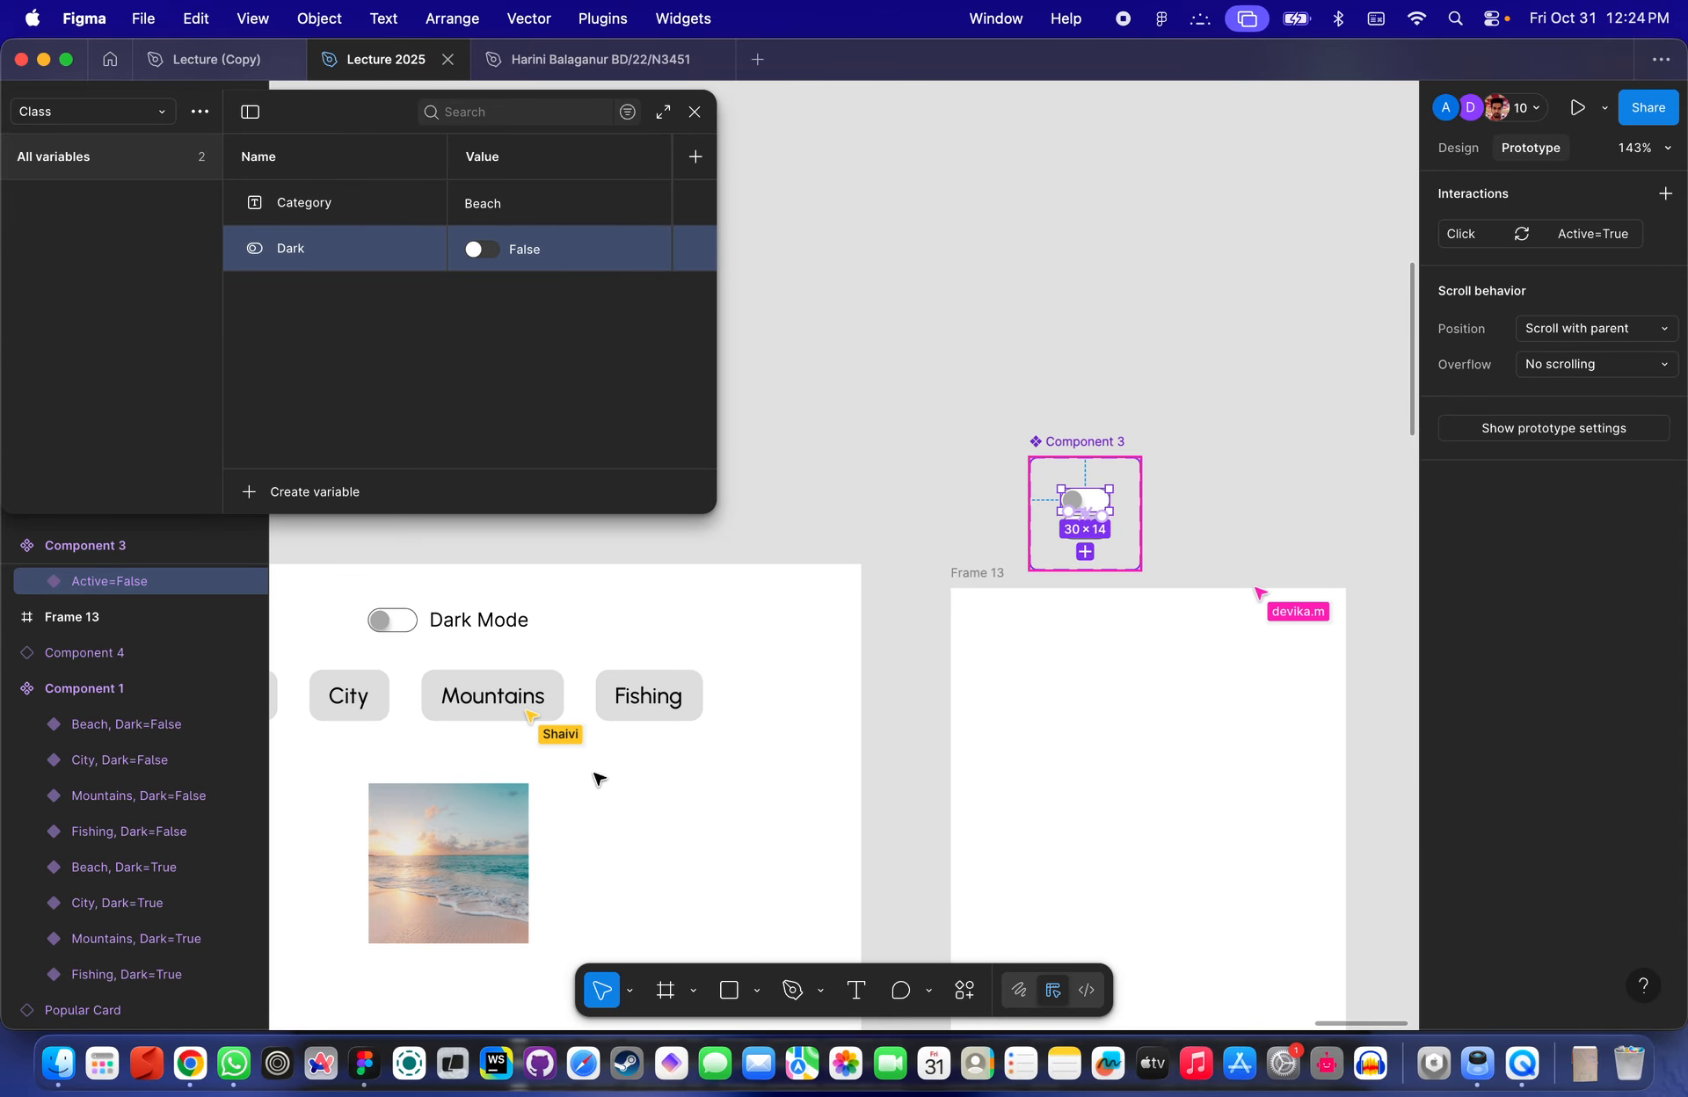
{"action": "left_click", "coordinate": [448, 839]}
{"action": "left_click", "coordinate": [1462, 147]}
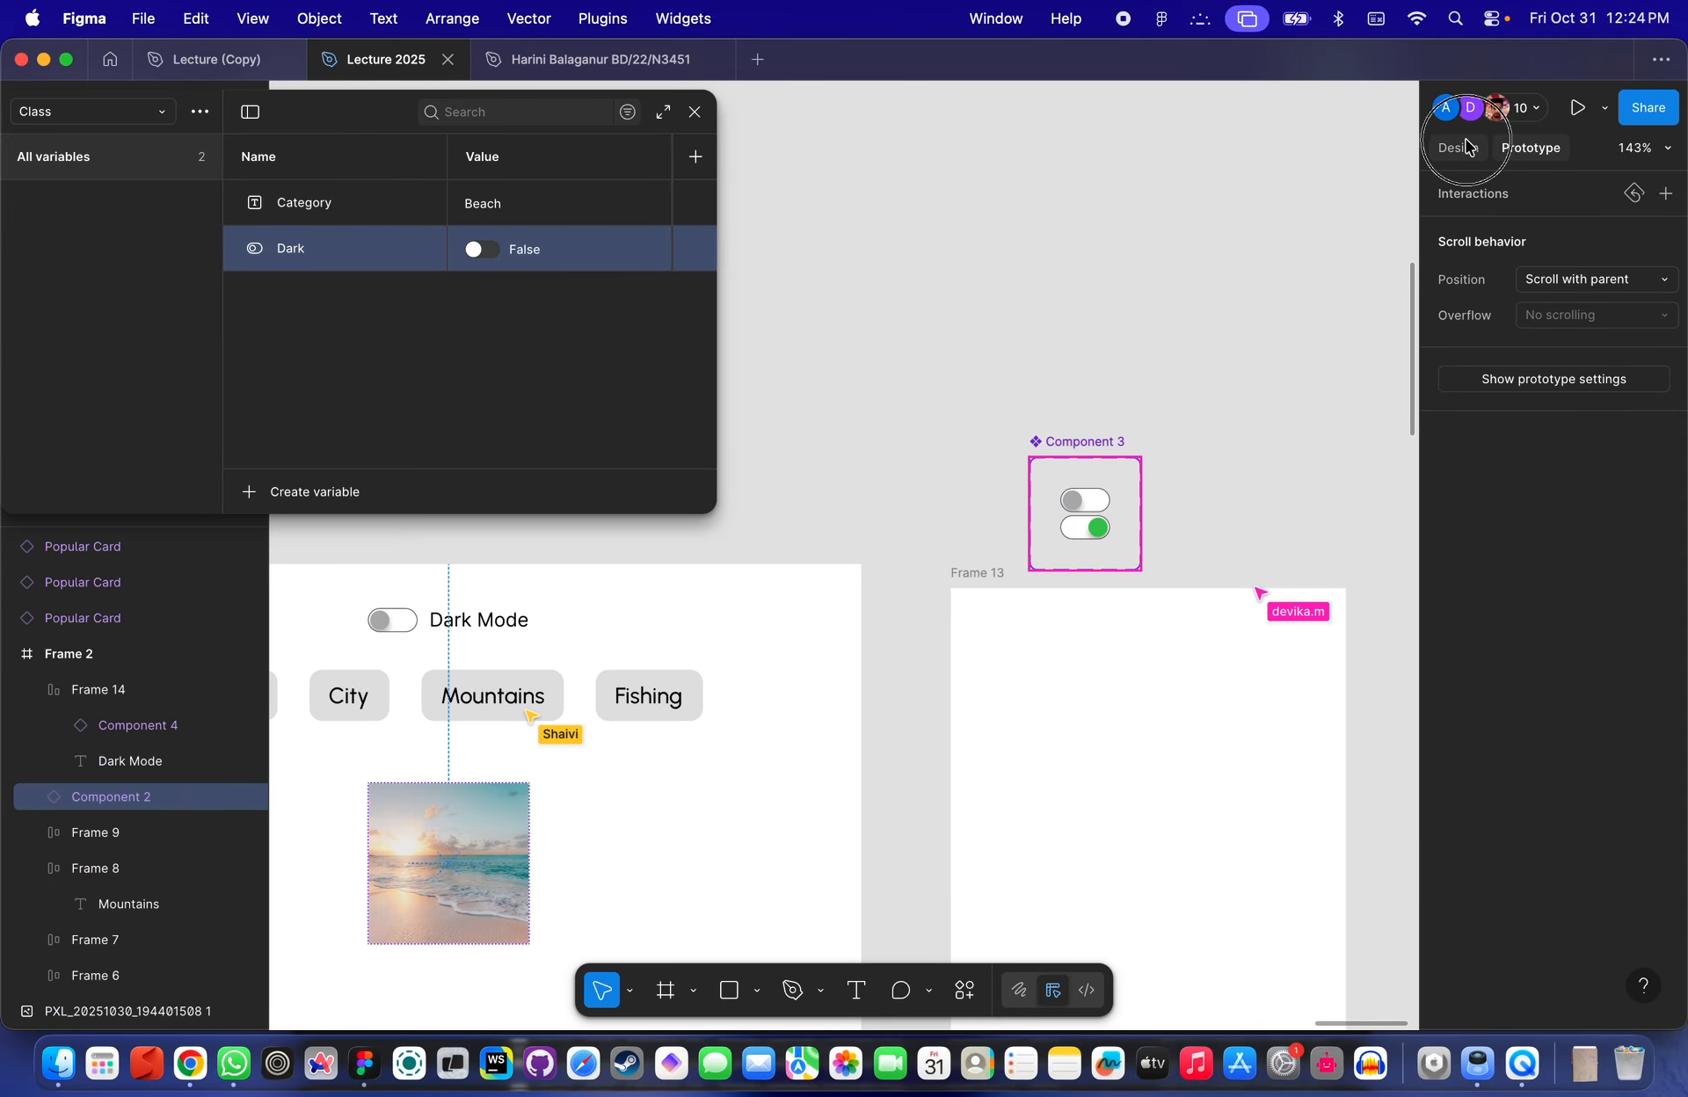
{"action": "scroll", "coordinate": [1310, 765], "scroll_direction": "down", "scroll_amount": 5}
{"action": "scroll", "coordinate": [1311, 765], "scroll_direction": "left", "scroll_amount": 2}
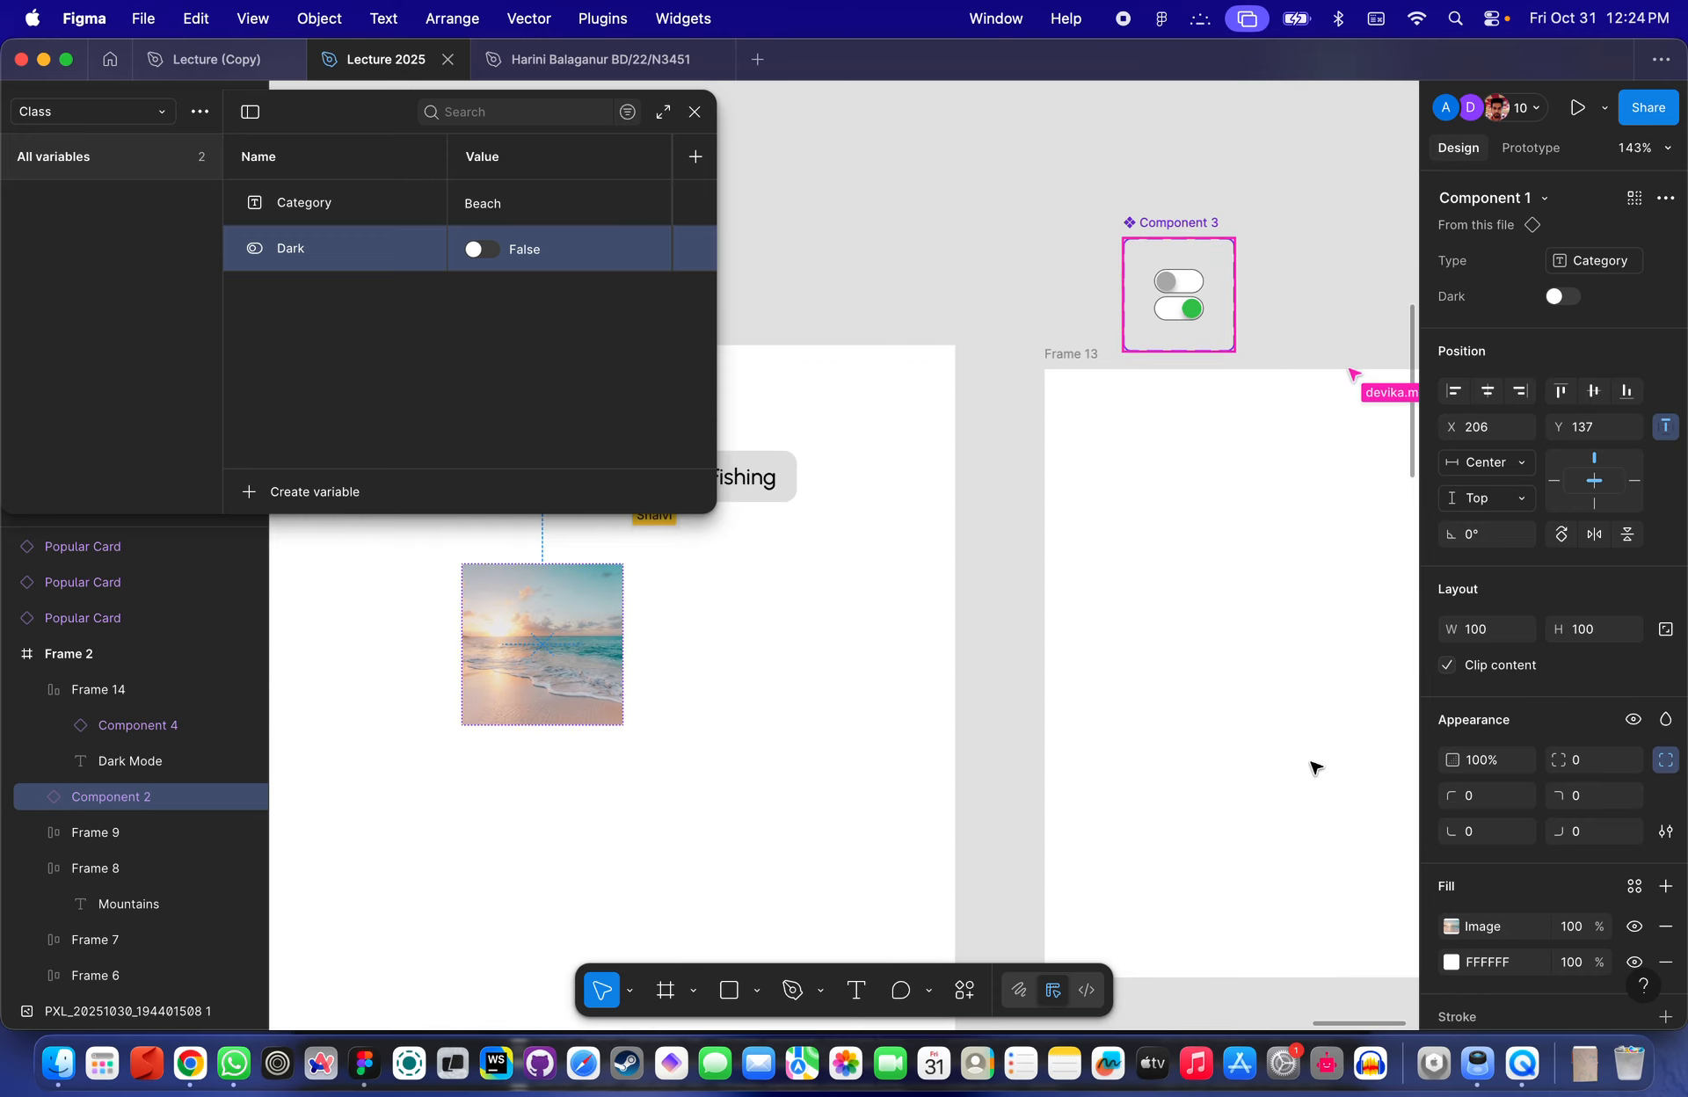
{"action": "left_click", "coordinate": [1646, 721]}
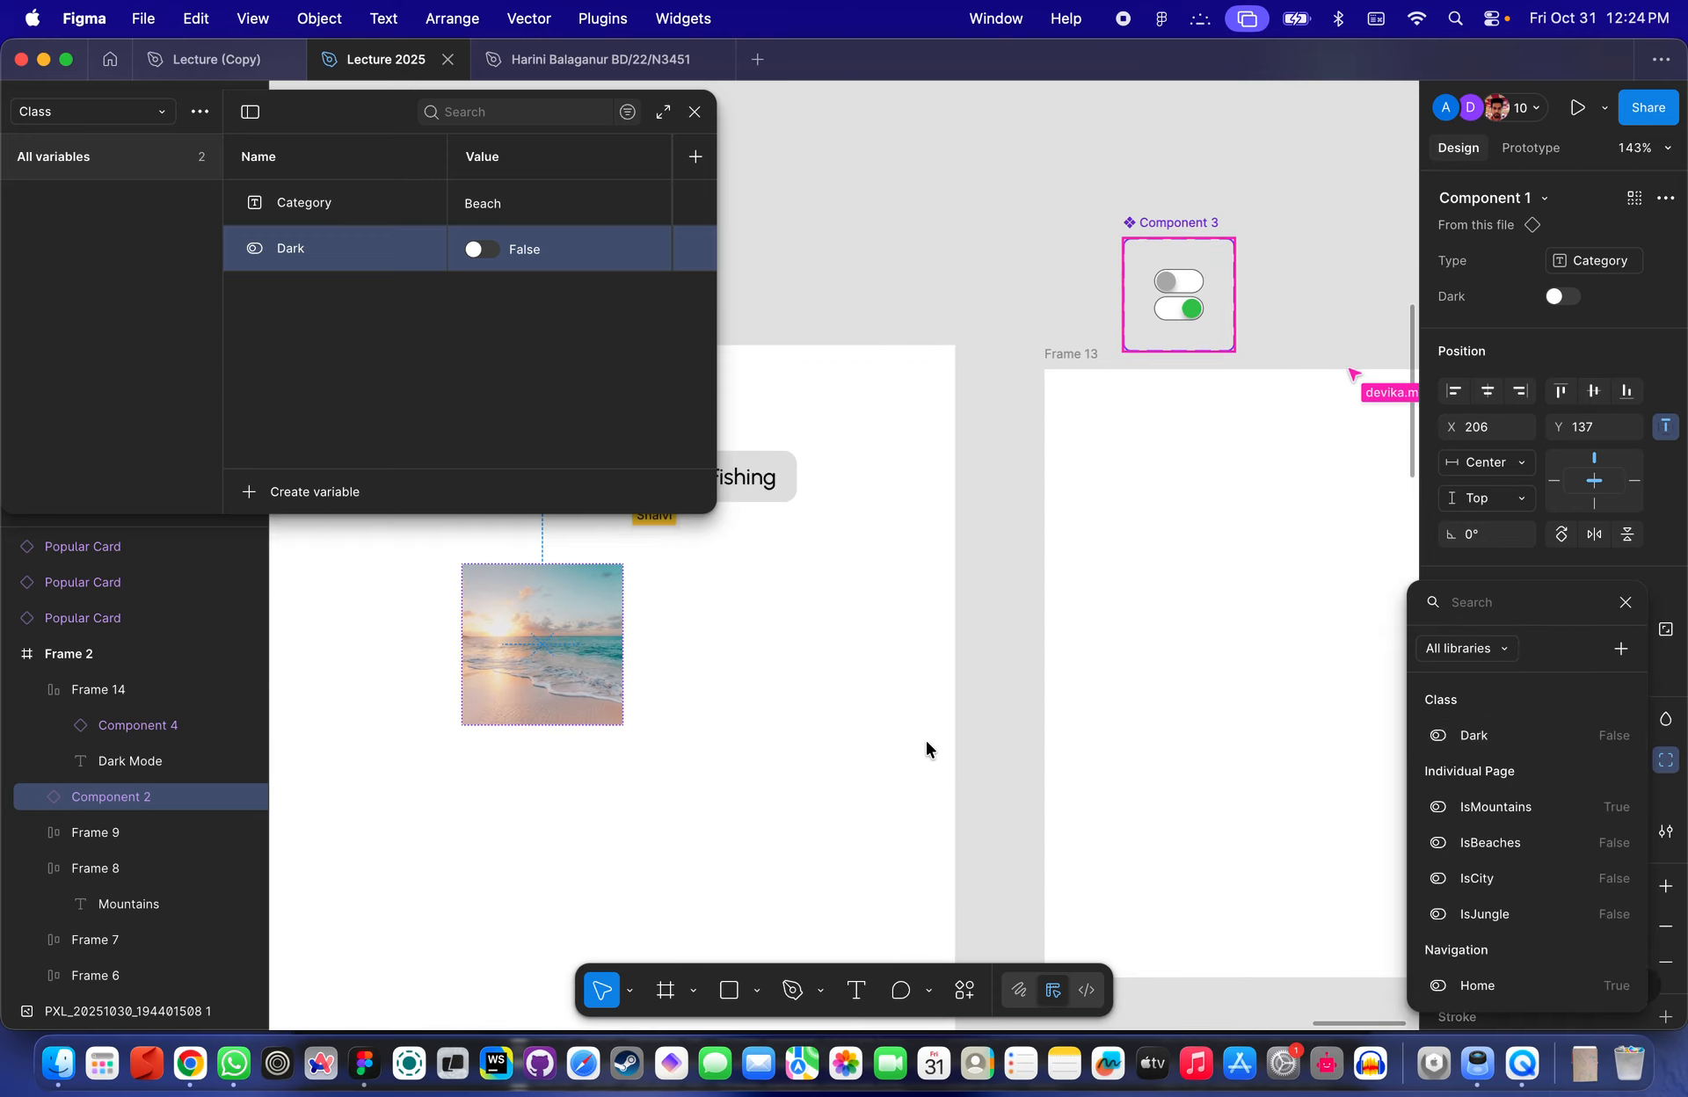
{"action": "scroll", "coordinate": [927, 747], "scroll_direction": "up", "scroll_amount": 3}
{"action": "scroll", "coordinate": [927, 747], "scroll_direction": "left", "scroll_amount": 2}
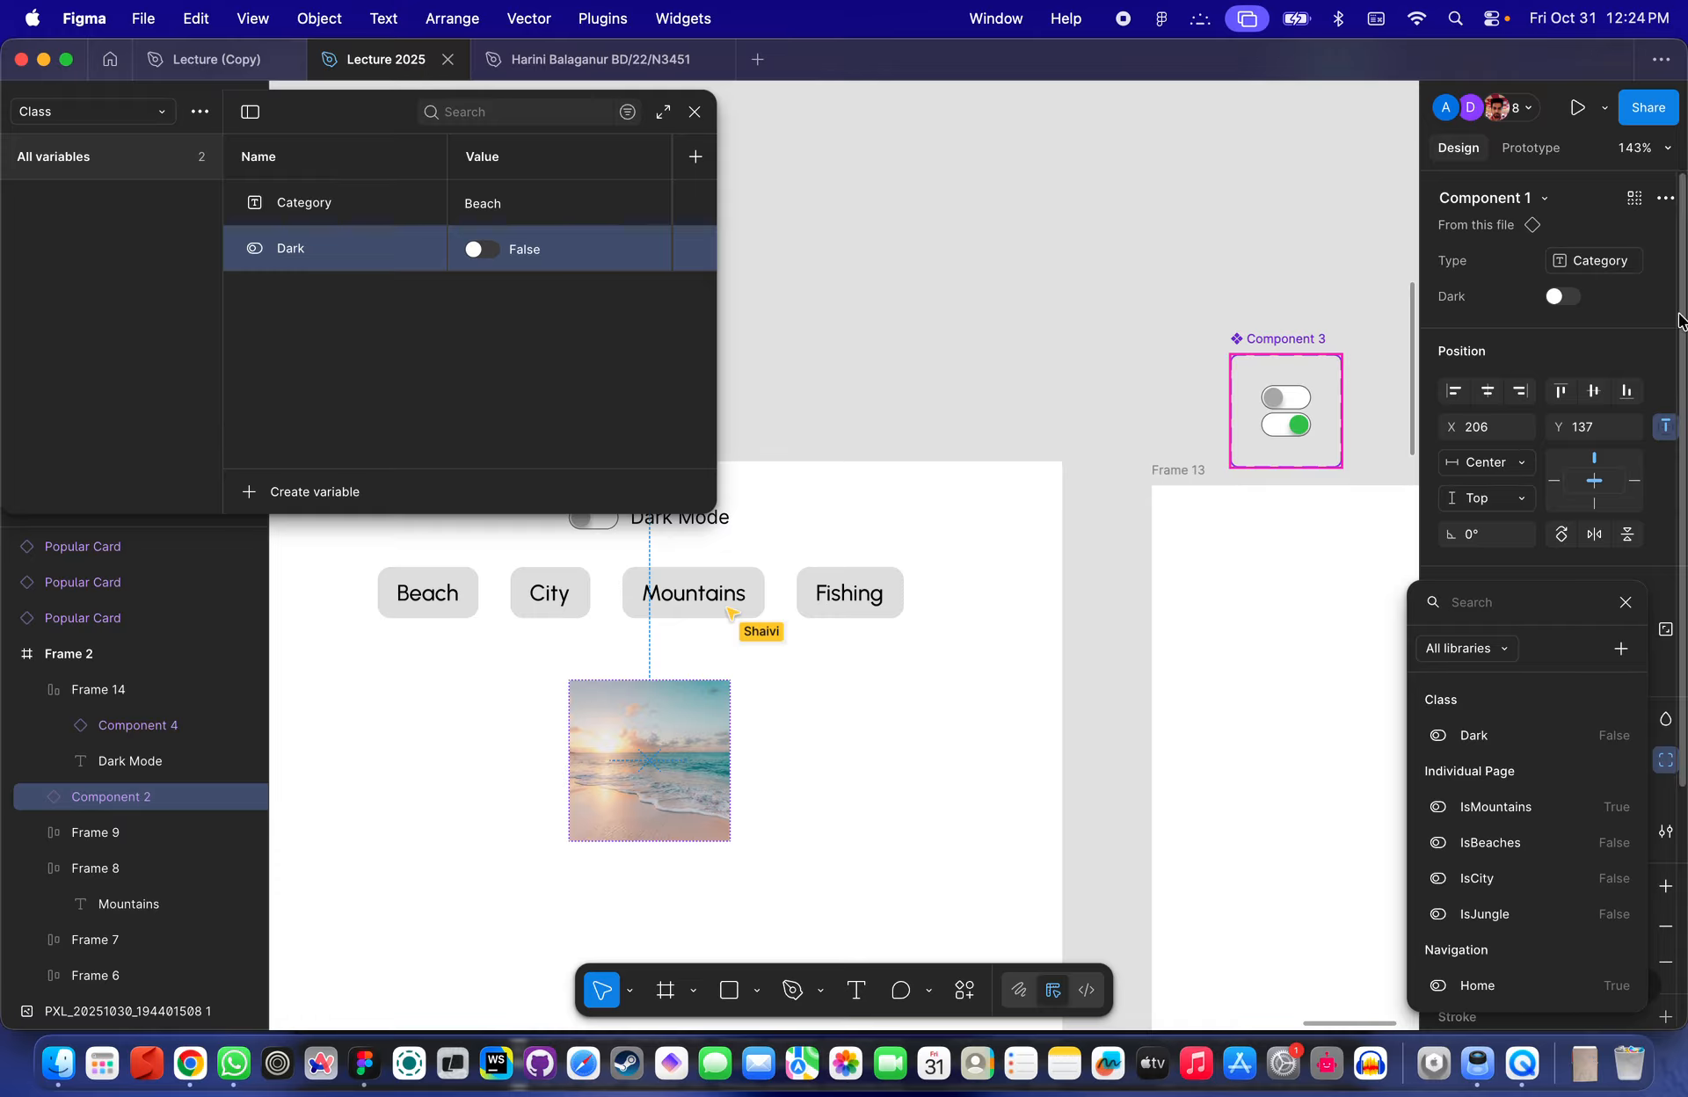
{"action": "left_click", "coordinate": [1653, 303]}
{"action": "left_click", "coordinate": [1664, 297]}
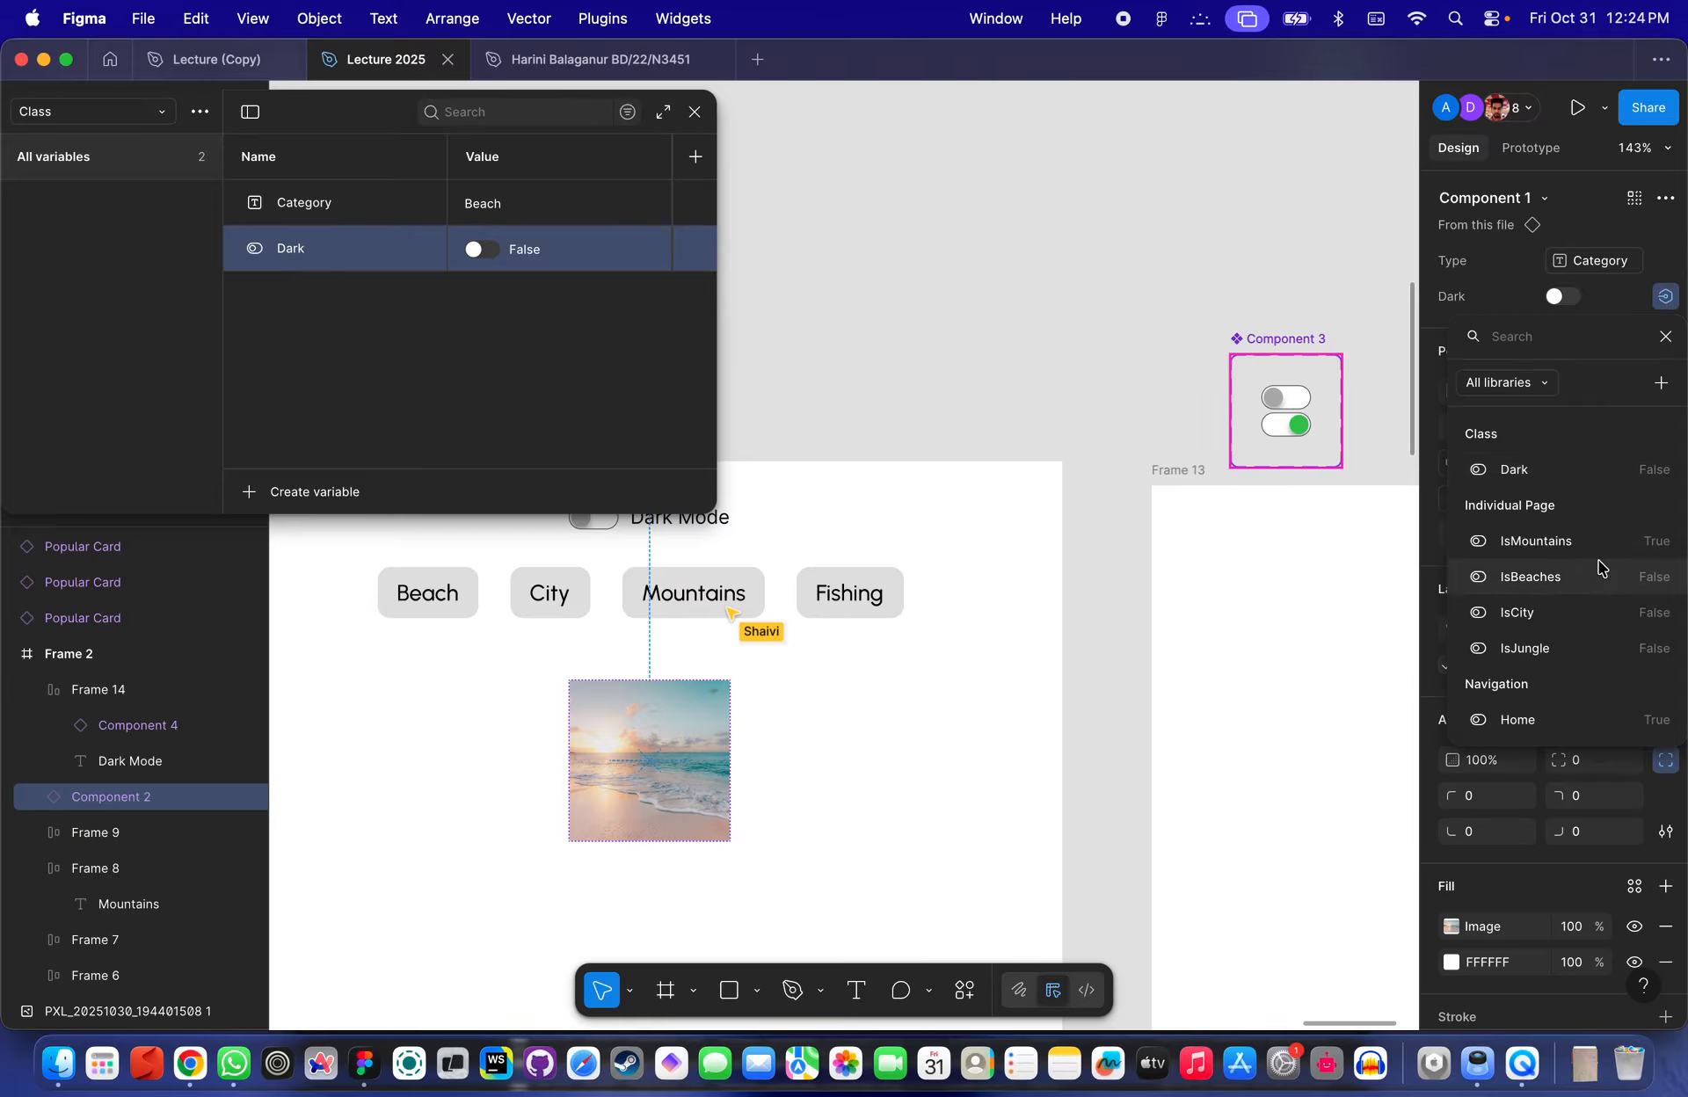
{"action": "scroll", "coordinate": [1597, 565], "scroll_direction": "down", "scroll_amount": 3}
{"action": "scroll", "coordinate": [1586, 527], "scroll_direction": "up", "scroll_amount": 3}
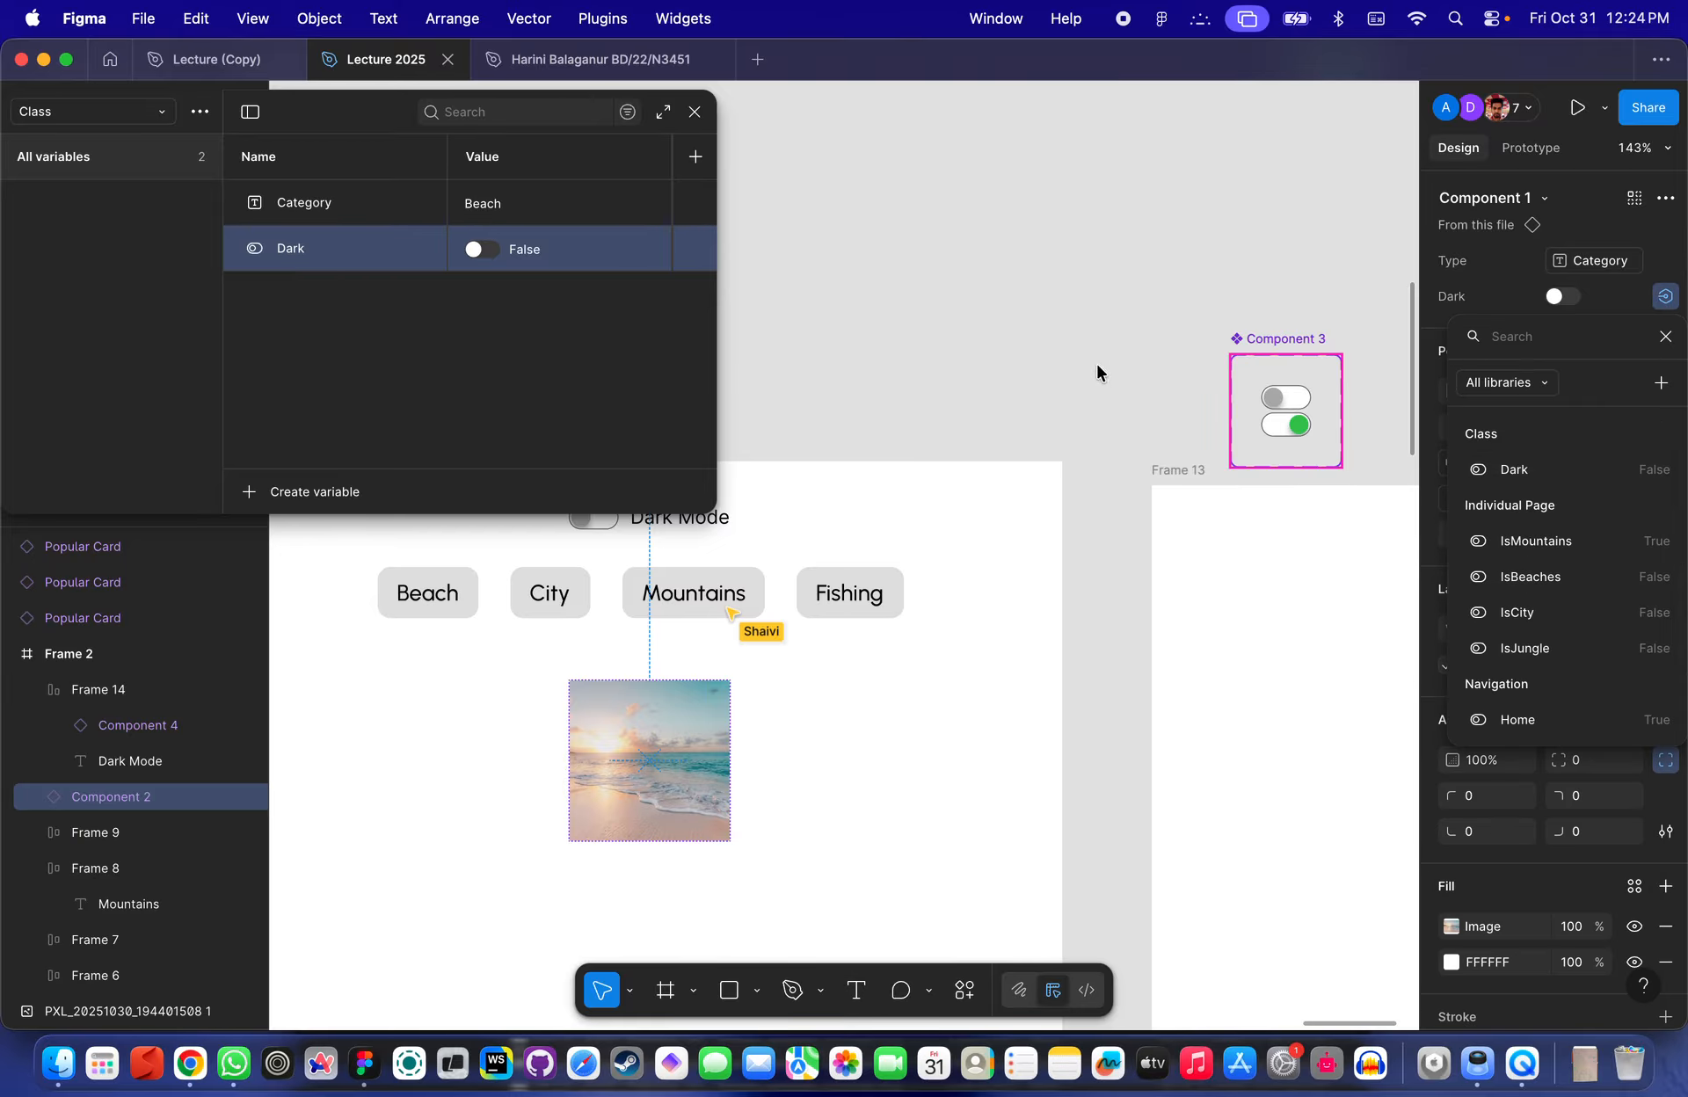
{"action": "key", "text": "Escape"}
{"action": "scroll", "coordinate": [1040, 403], "scroll_direction": "up", "scroll_amount": 2}
{"action": "scroll", "coordinate": [1040, 404], "scroll_direction": "left", "scroll_amount": 2}
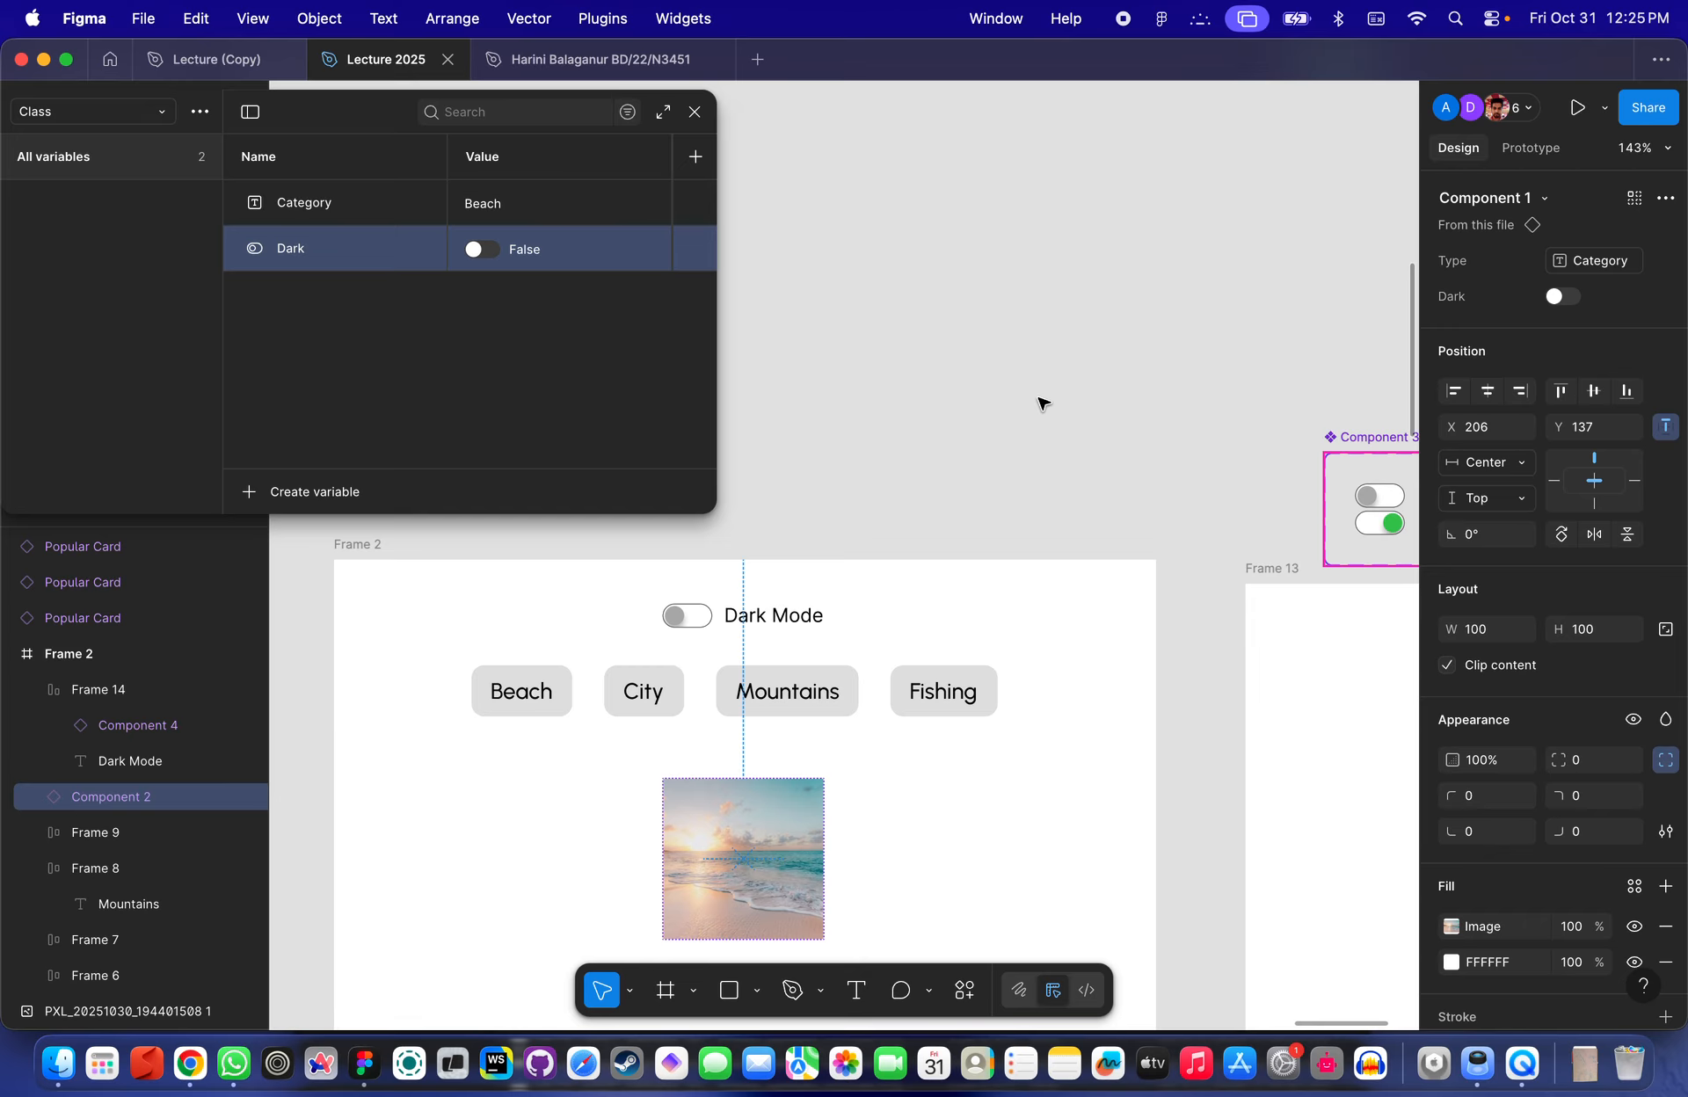
{"action": "left_click", "coordinate": [1010, 423]}
{"action": "scroll", "coordinate": [1011, 423], "scroll_direction": "up", "scroll_amount": 2}
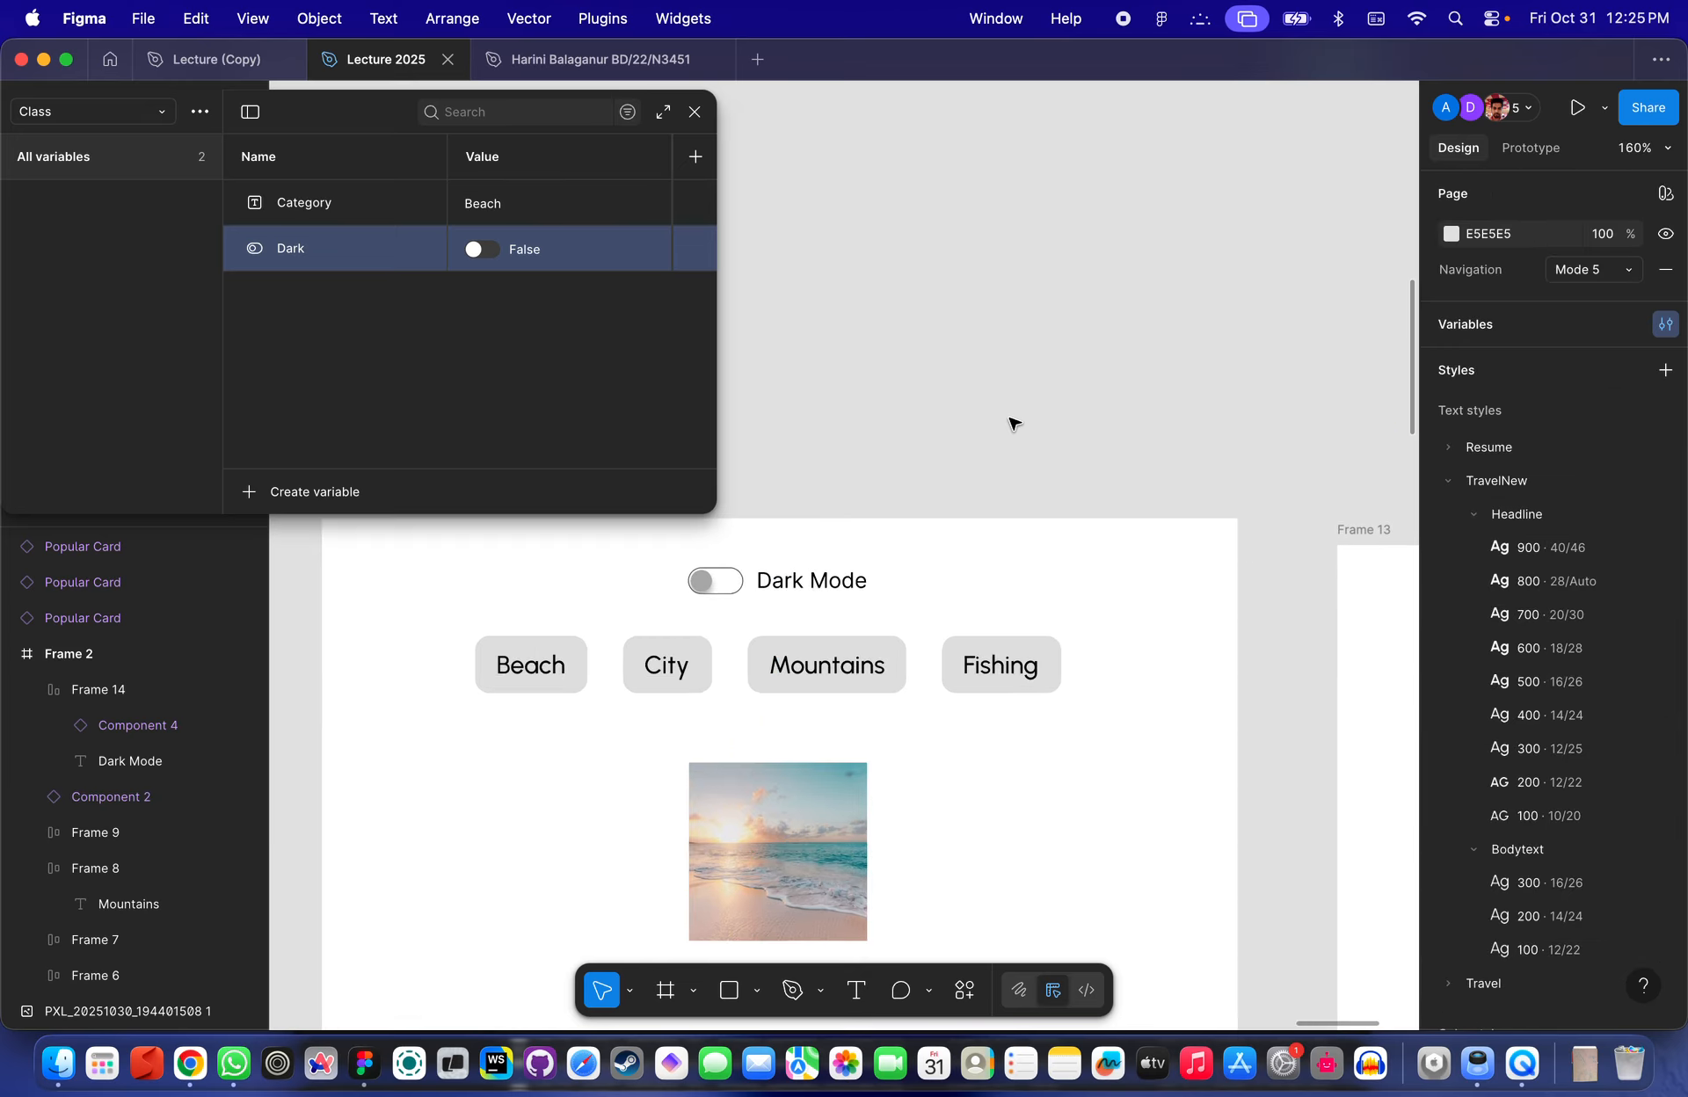
{"action": "scroll", "coordinate": [1011, 423], "scroll_direction": "left", "scroll_amount": 2}
{"action": "scroll", "coordinate": [1011, 423], "scroll_direction": "down", "scroll_amount": 1}
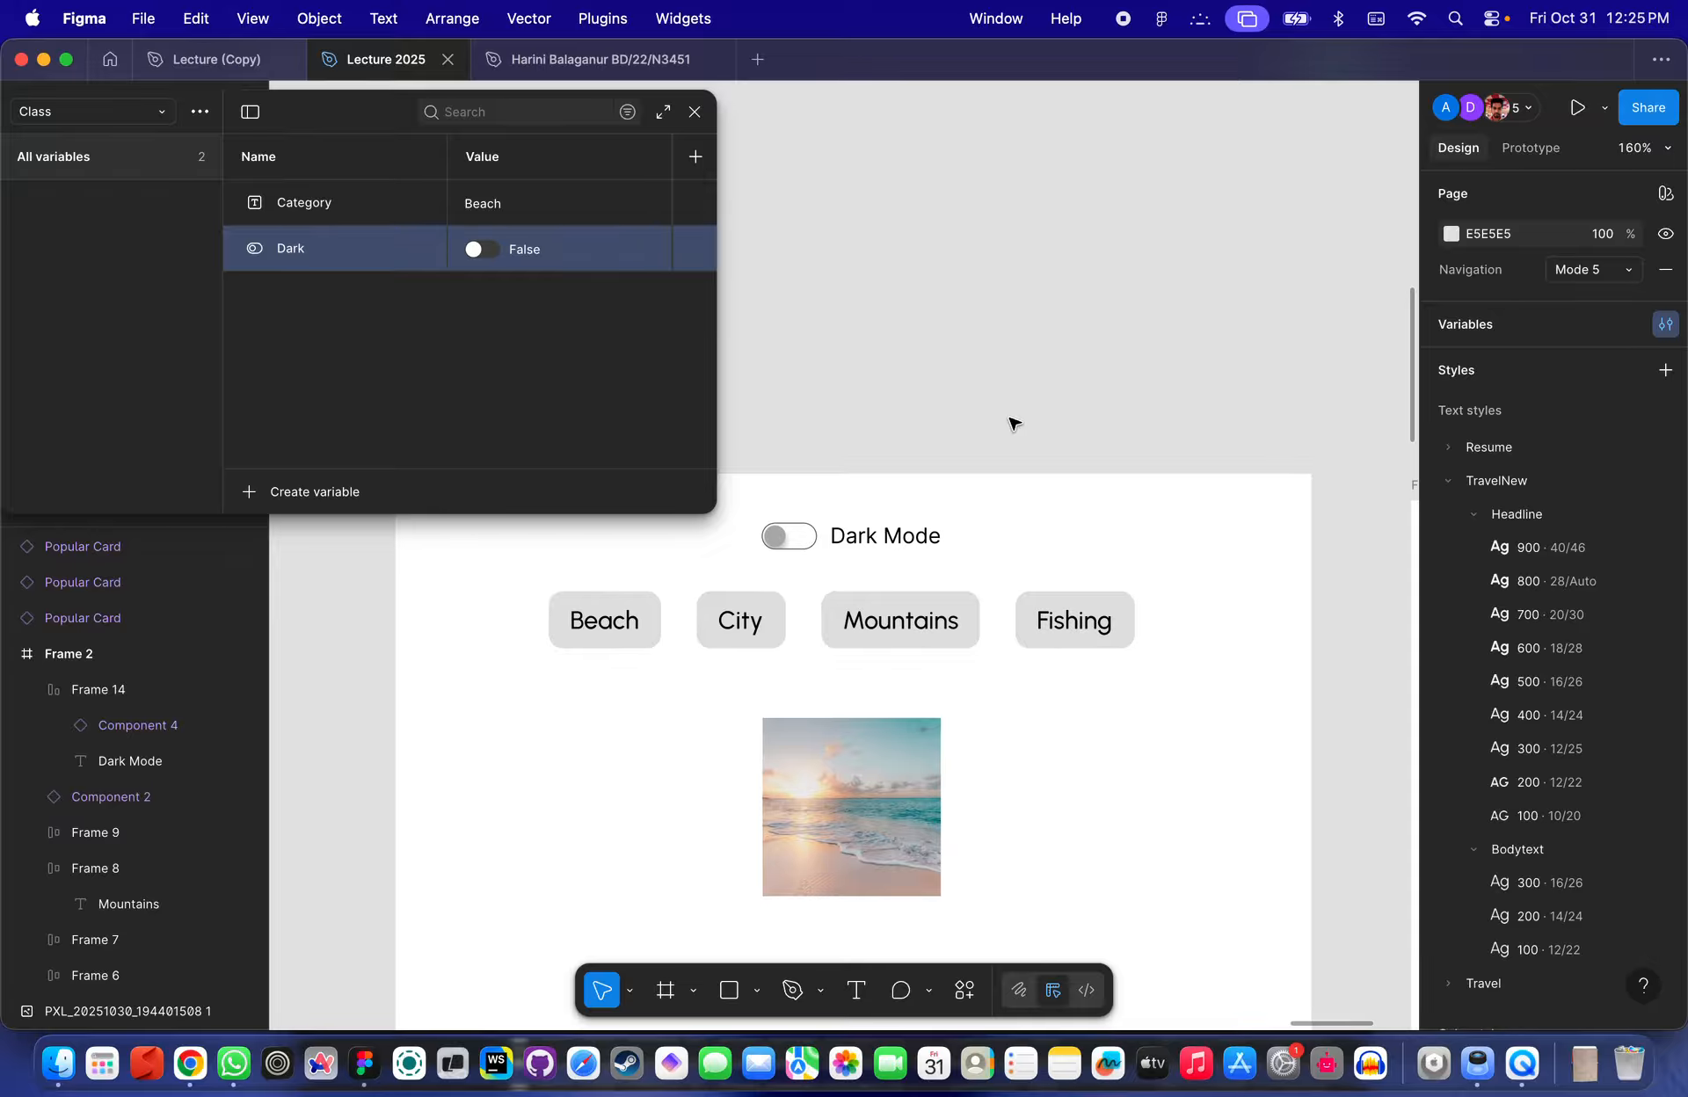
{"action": "scroll", "coordinate": [949, 461], "scroll_direction": "down", "scroll_amount": 3}
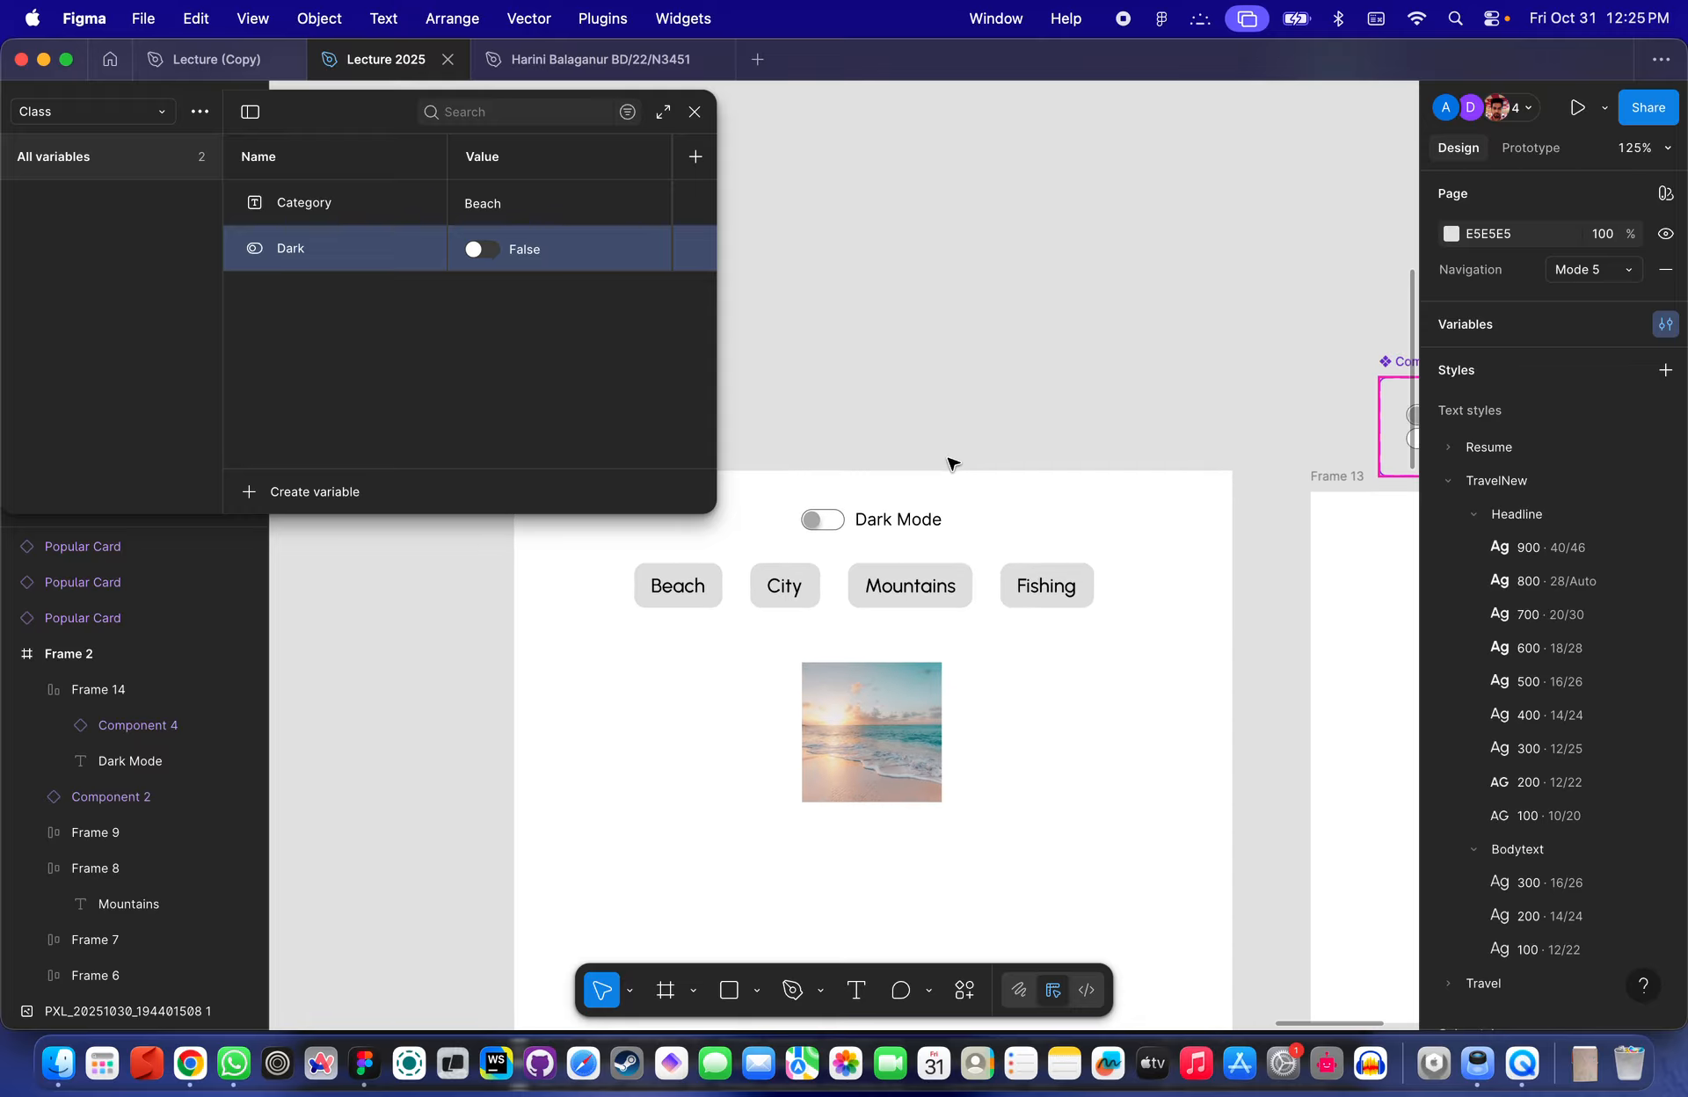
- Bind the image component instance's Dark property to the Dark boolean variable from the Class collection
{"action": "scroll", "coordinate": [949, 461], "scroll_direction": "up", "scroll_amount": 1}
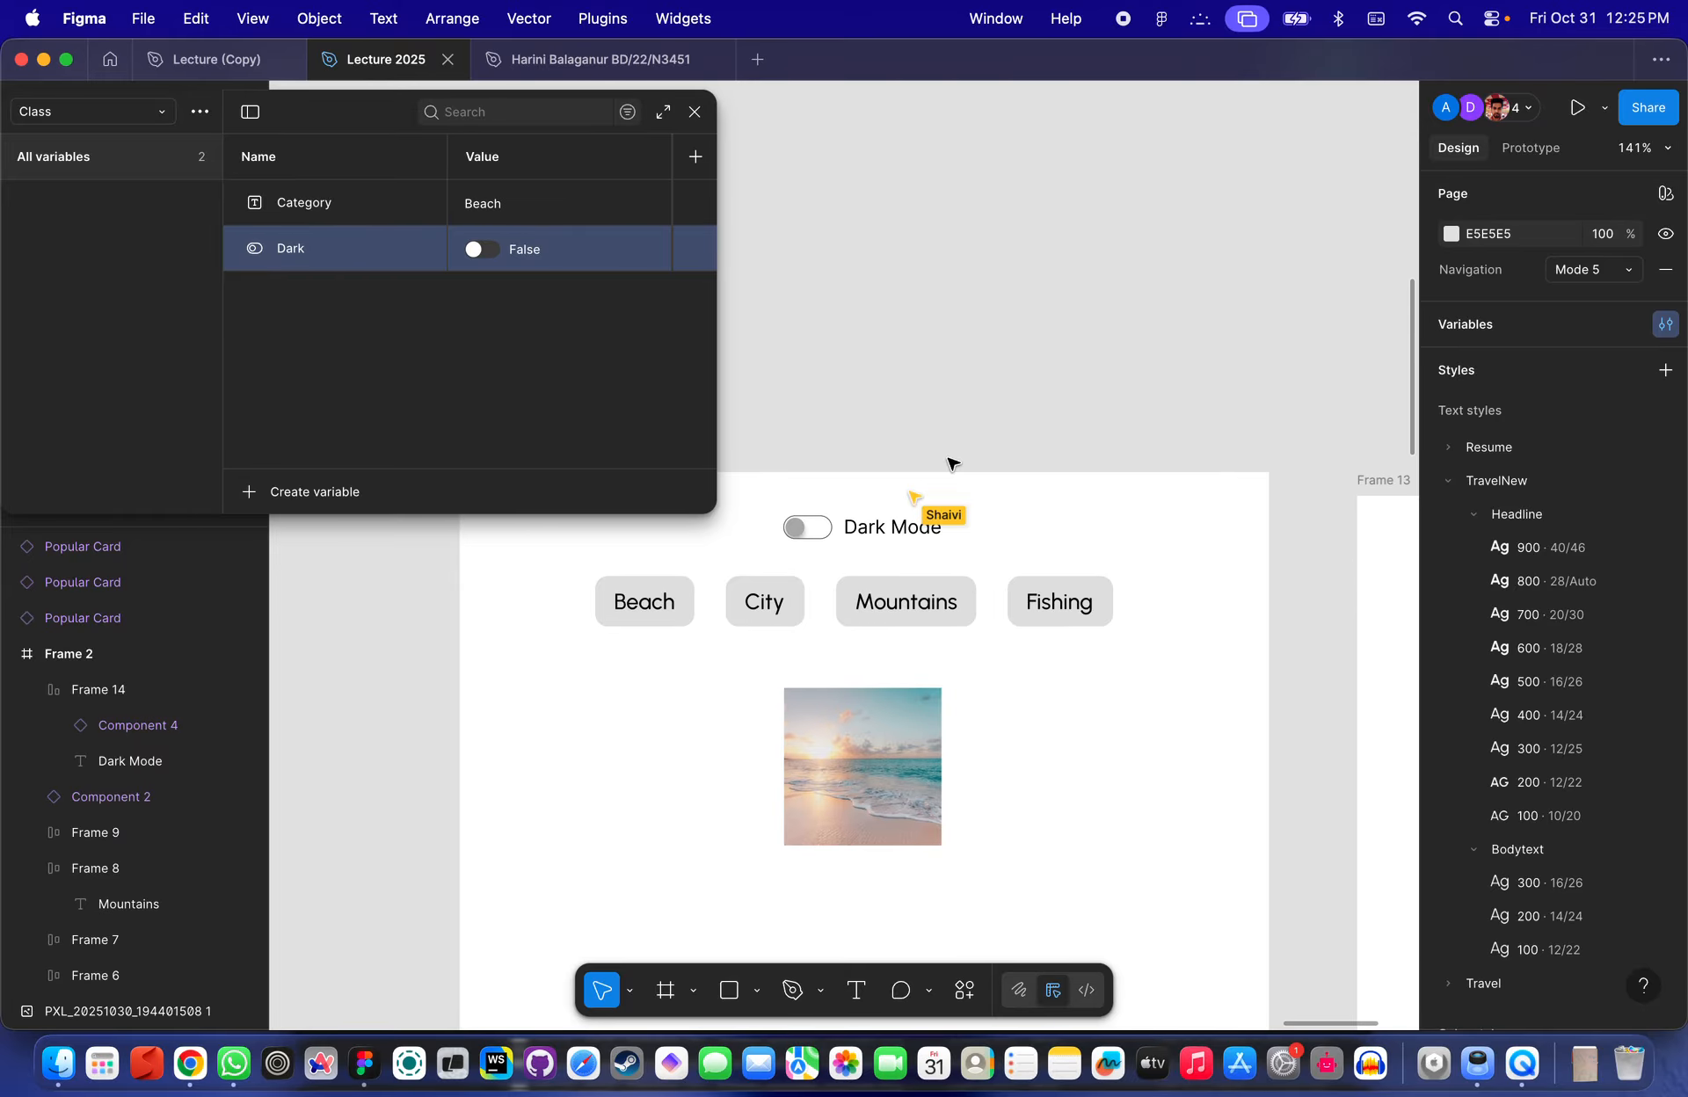
{"action": "scroll", "coordinate": [953, 465], "scroll_direction": "up", "scroll_amount": 2}
{"action": "scroll", "coordinate": [953, 464], "scroll_direction": "down", "scroll_amount": 2}
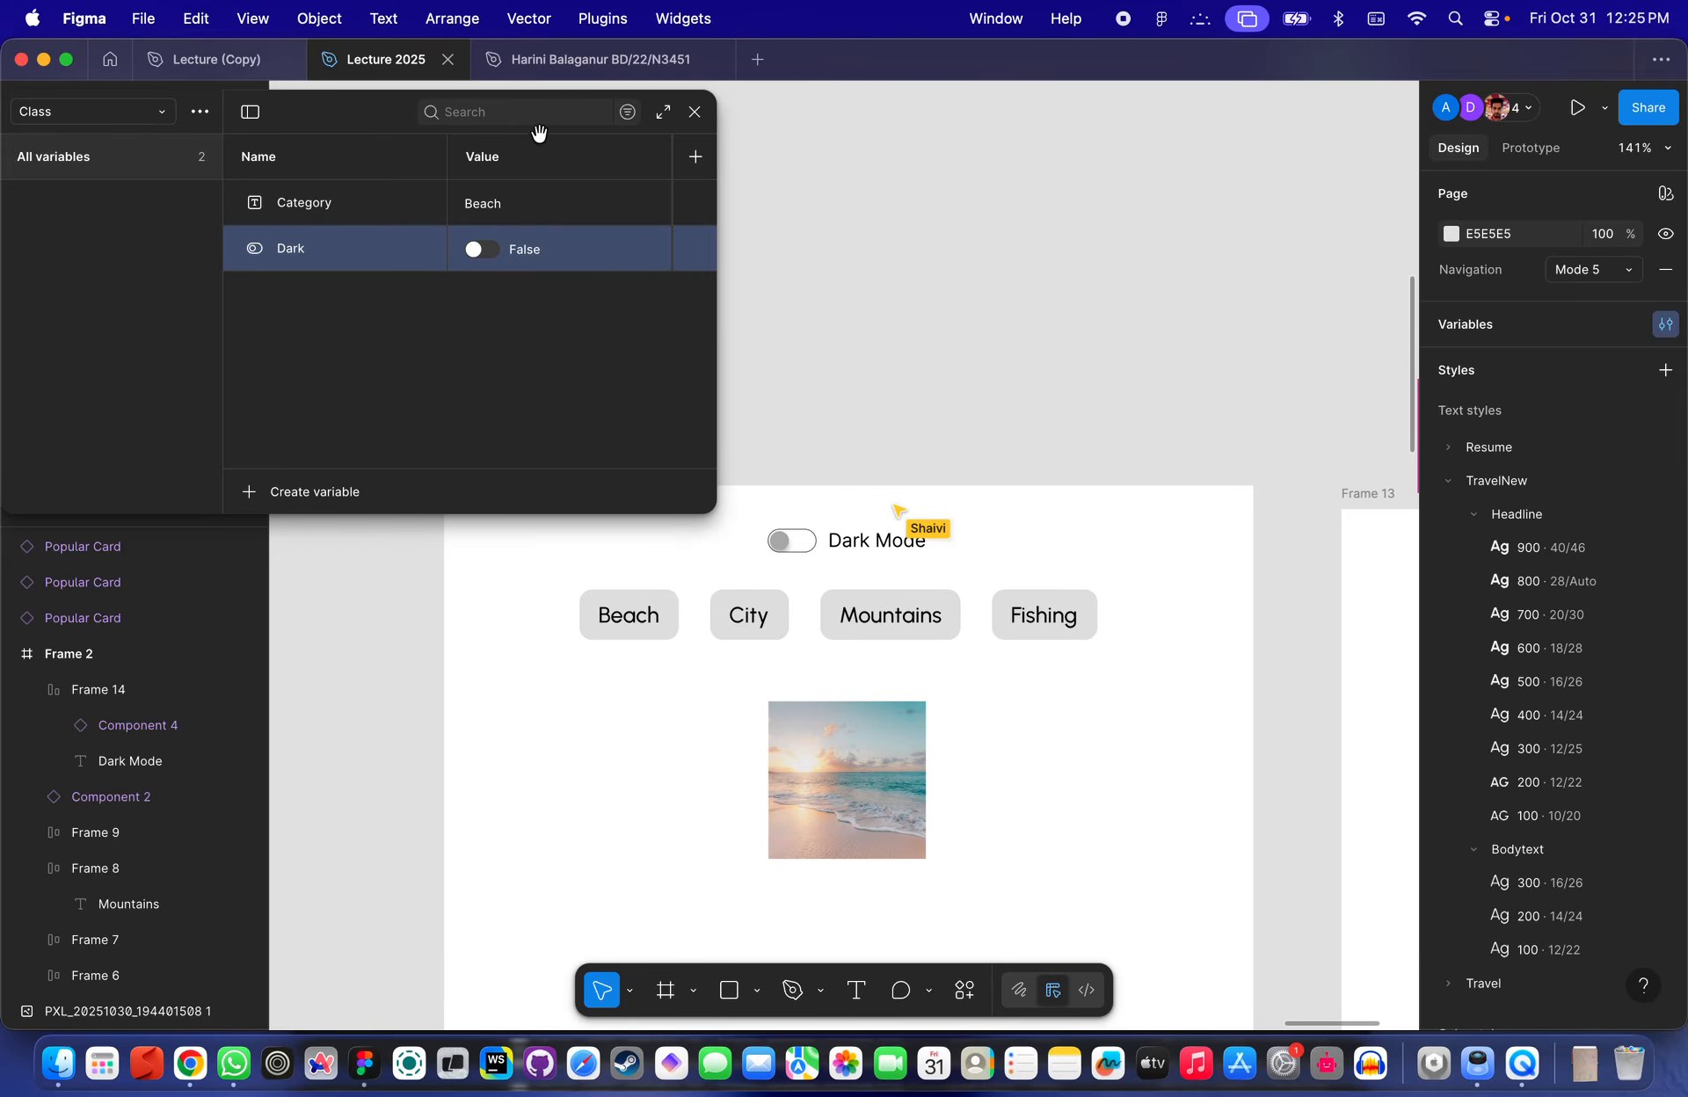
{"action": "left_click_drag", "start_coordinate": [355, 116], "coordinate": [331, 107]}
{"action": "scroll", "coordinate": [958, 503], "scroll_direction": "down", "scroll_amount": 5}
{"action": "left_click", "coordinate": [905, 679]}
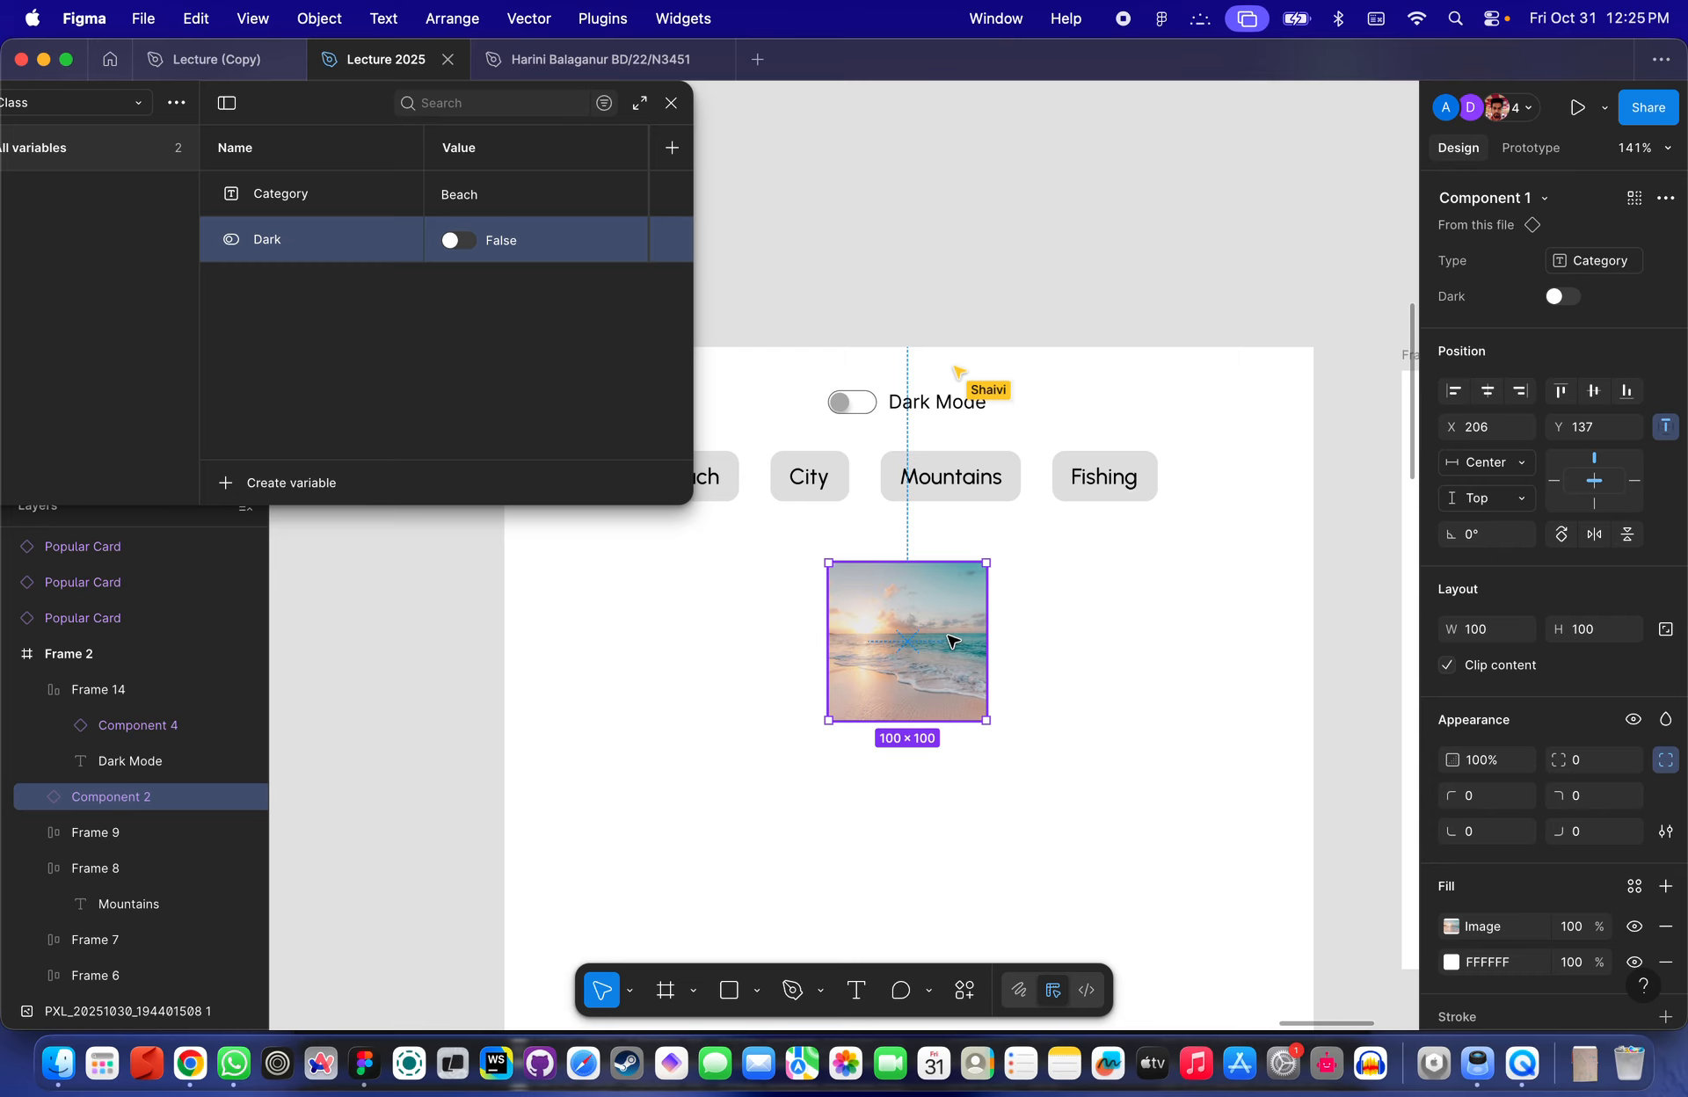
{"action": "left_click", "coordinate": [1014, 263]}
{"action": "left_click", "coordinate": [1455, 323]}
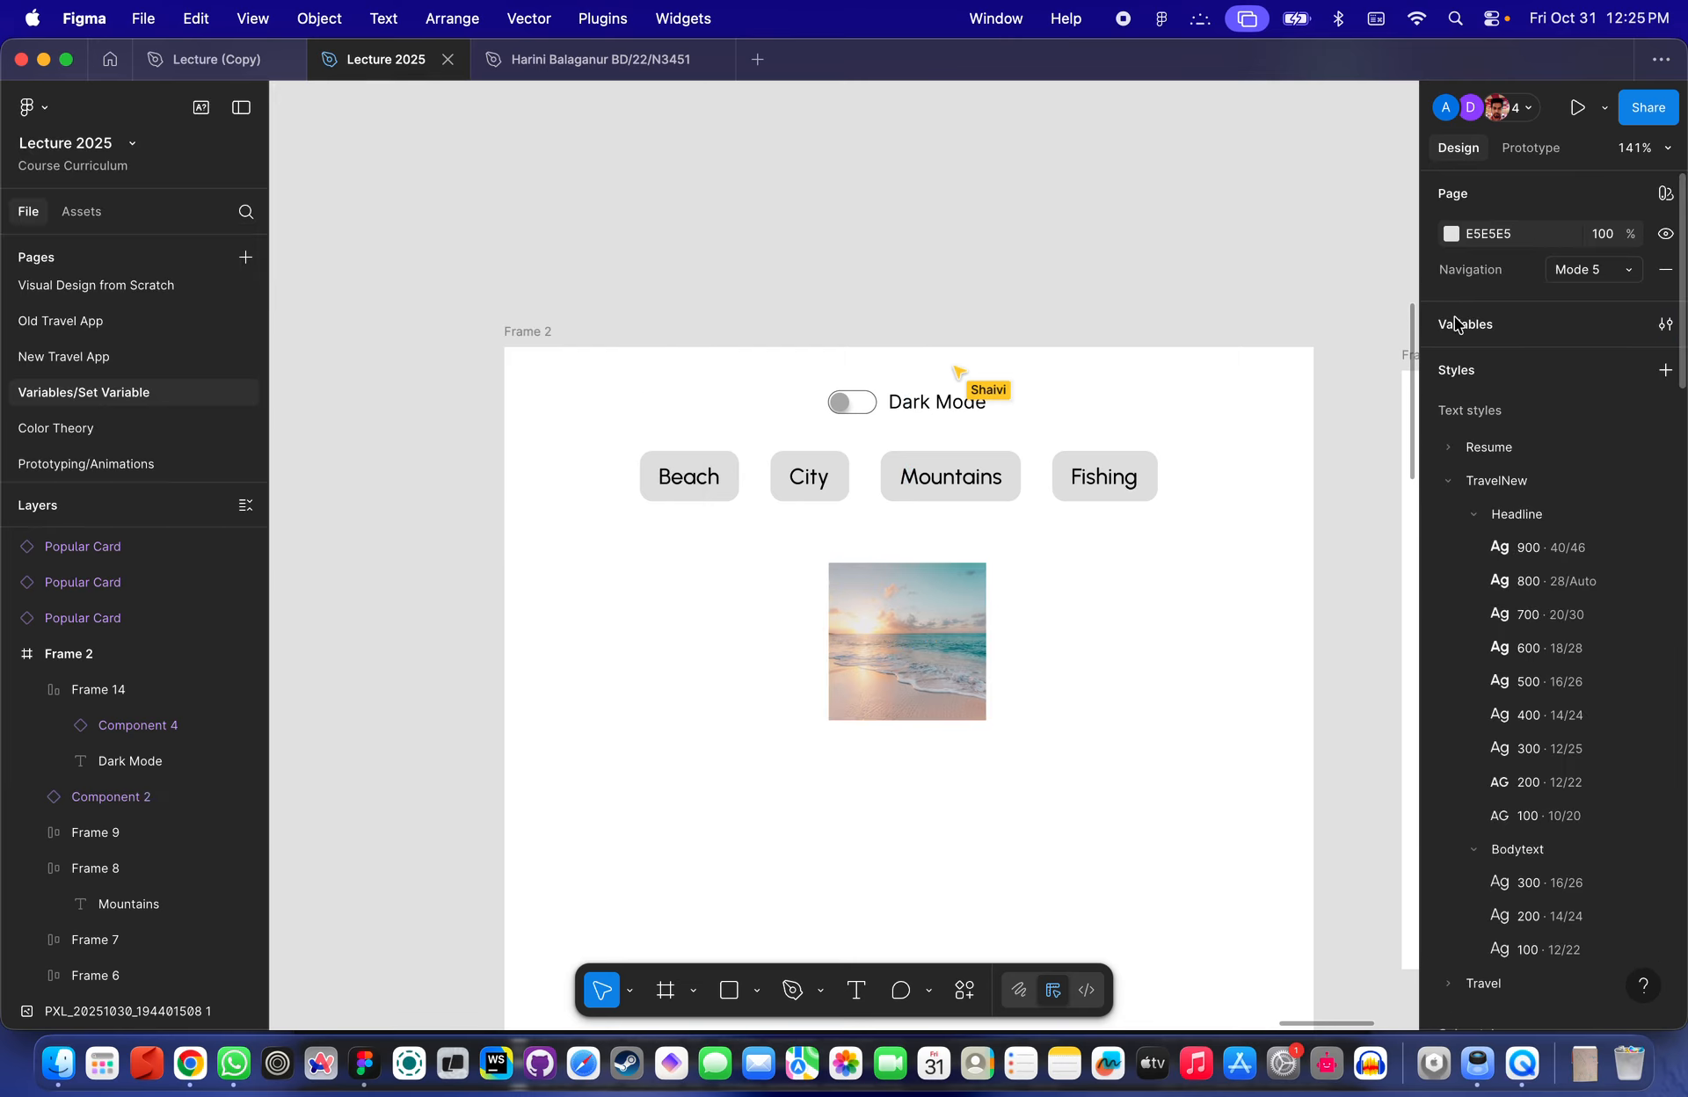
{"action": "left_click", "coordinate": [1494, 324]}
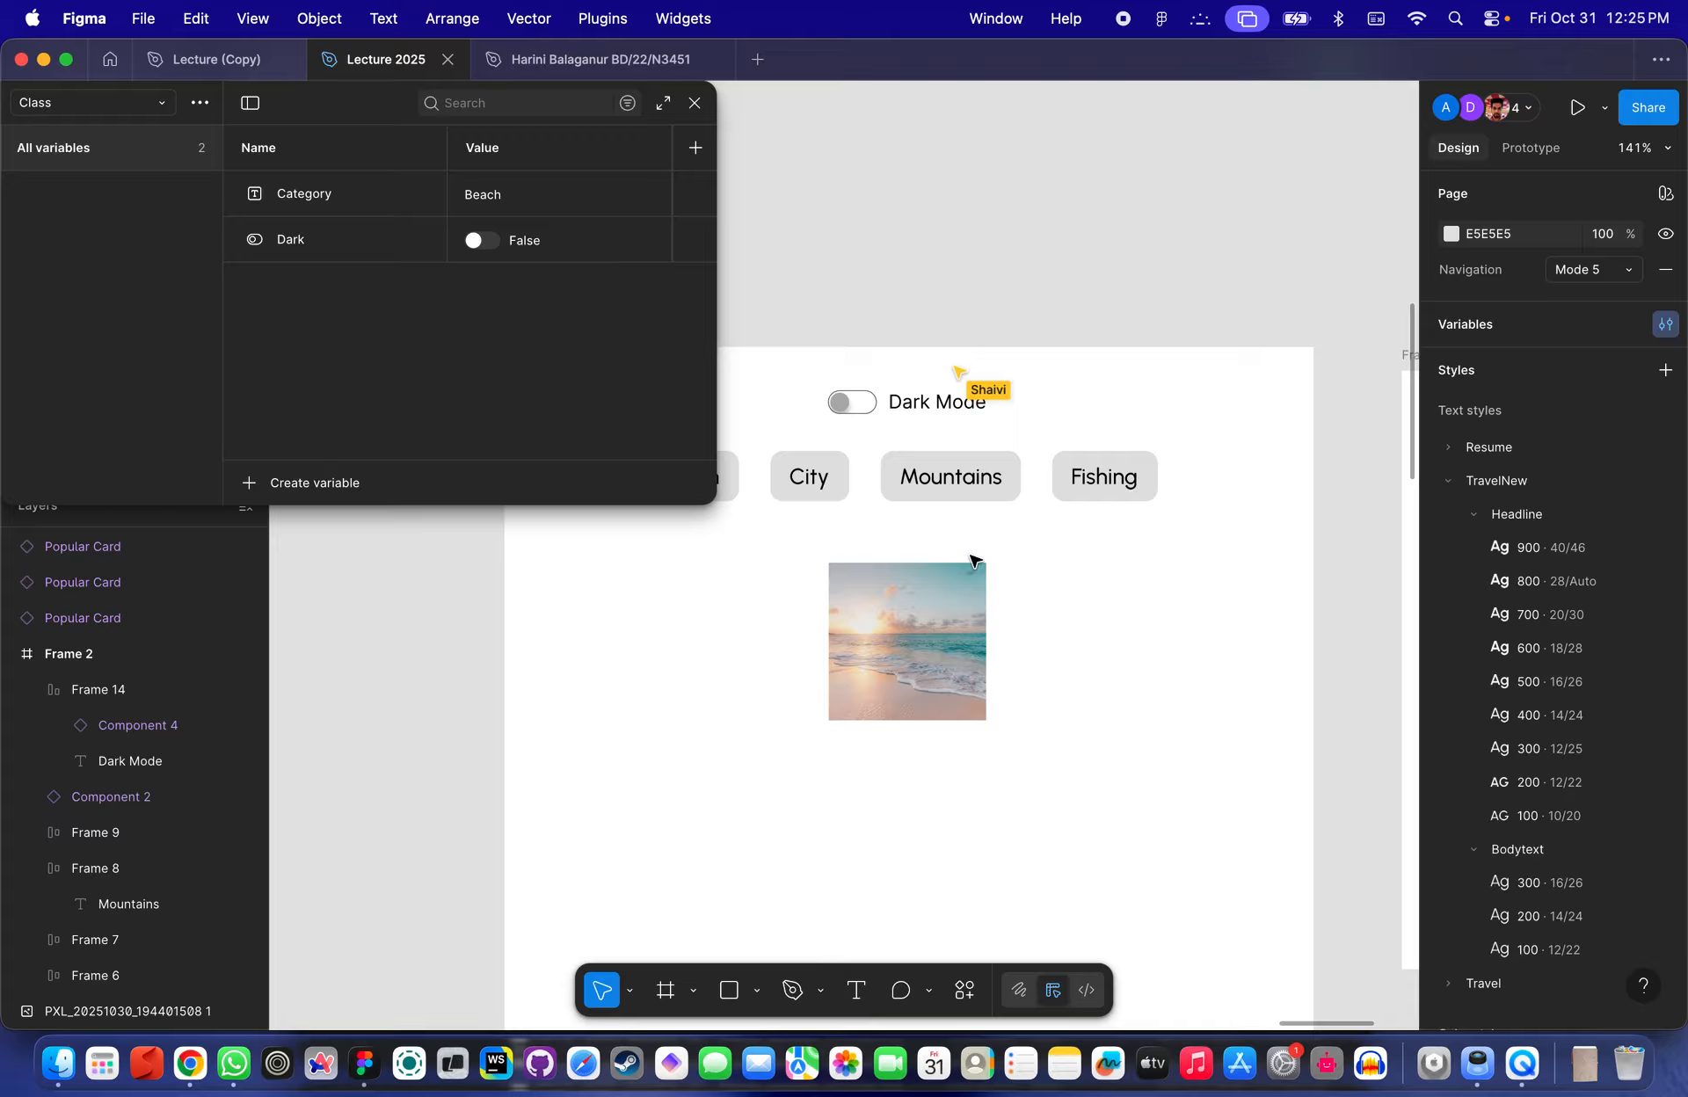
{"action": "left_click", "coordinate": [908, 580]}
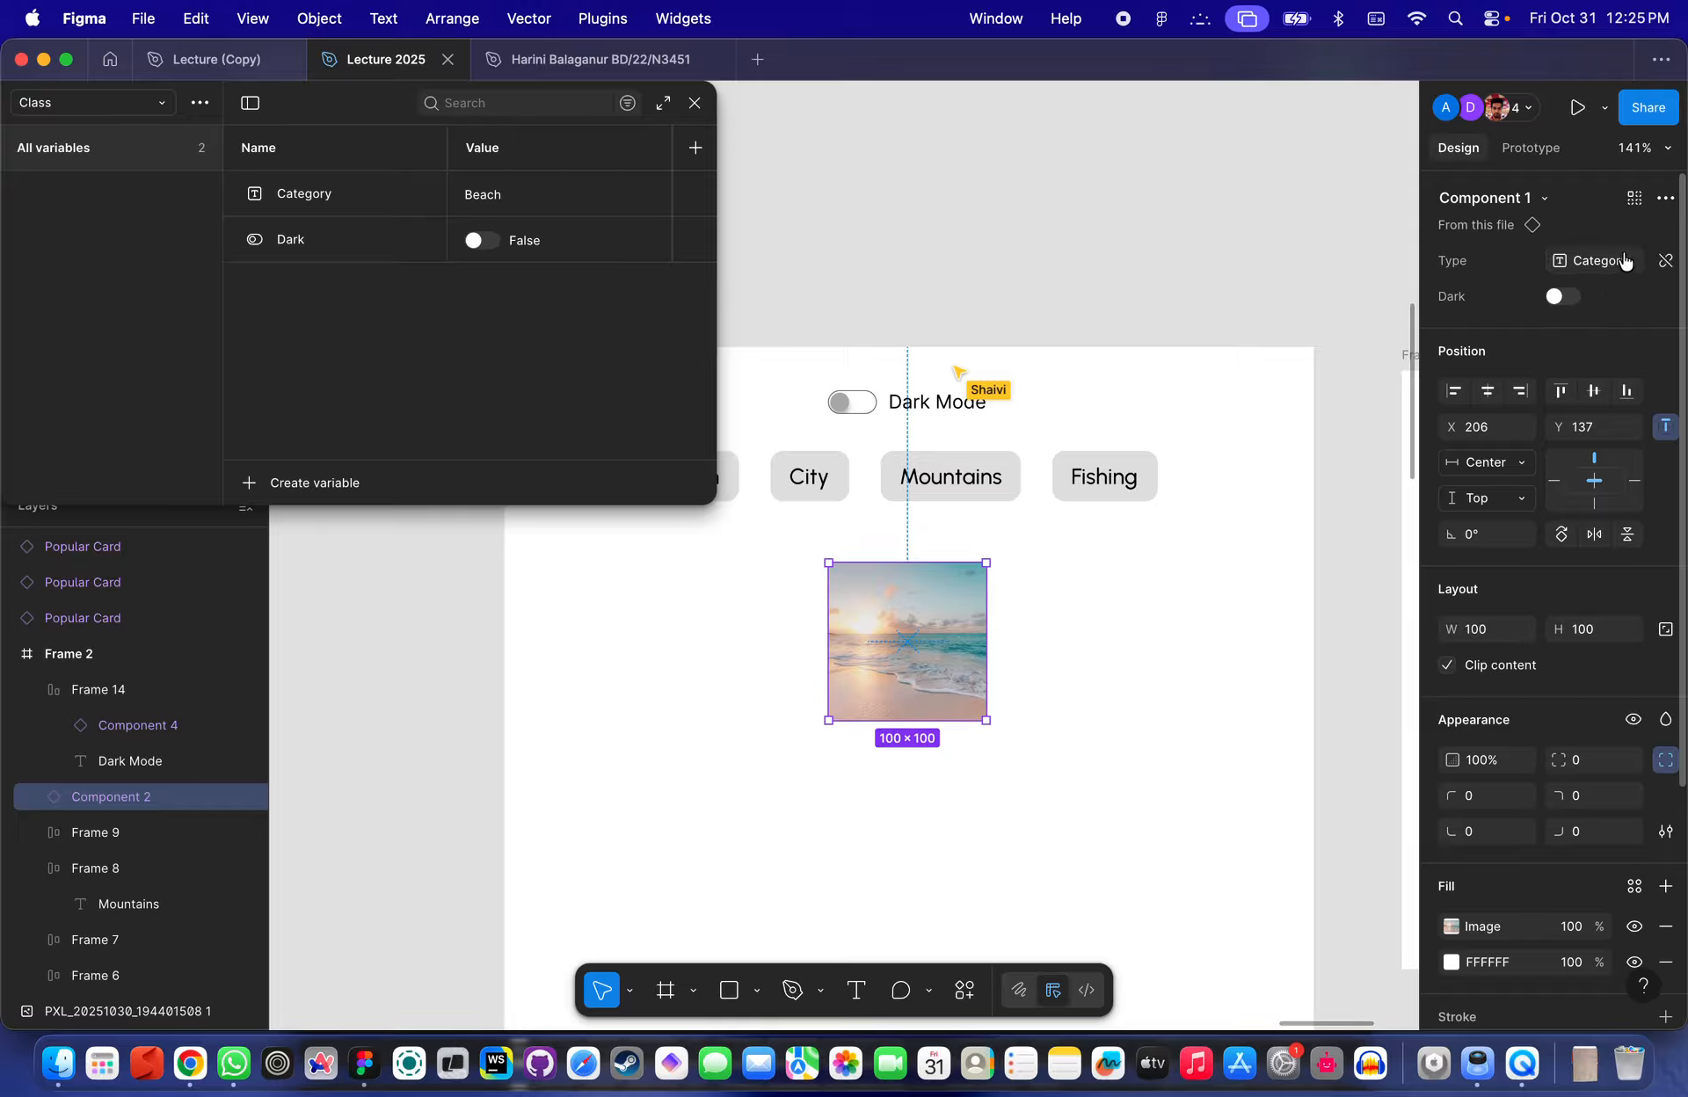
{"action": "mouse_move", "coordinate": [1625, 262]}
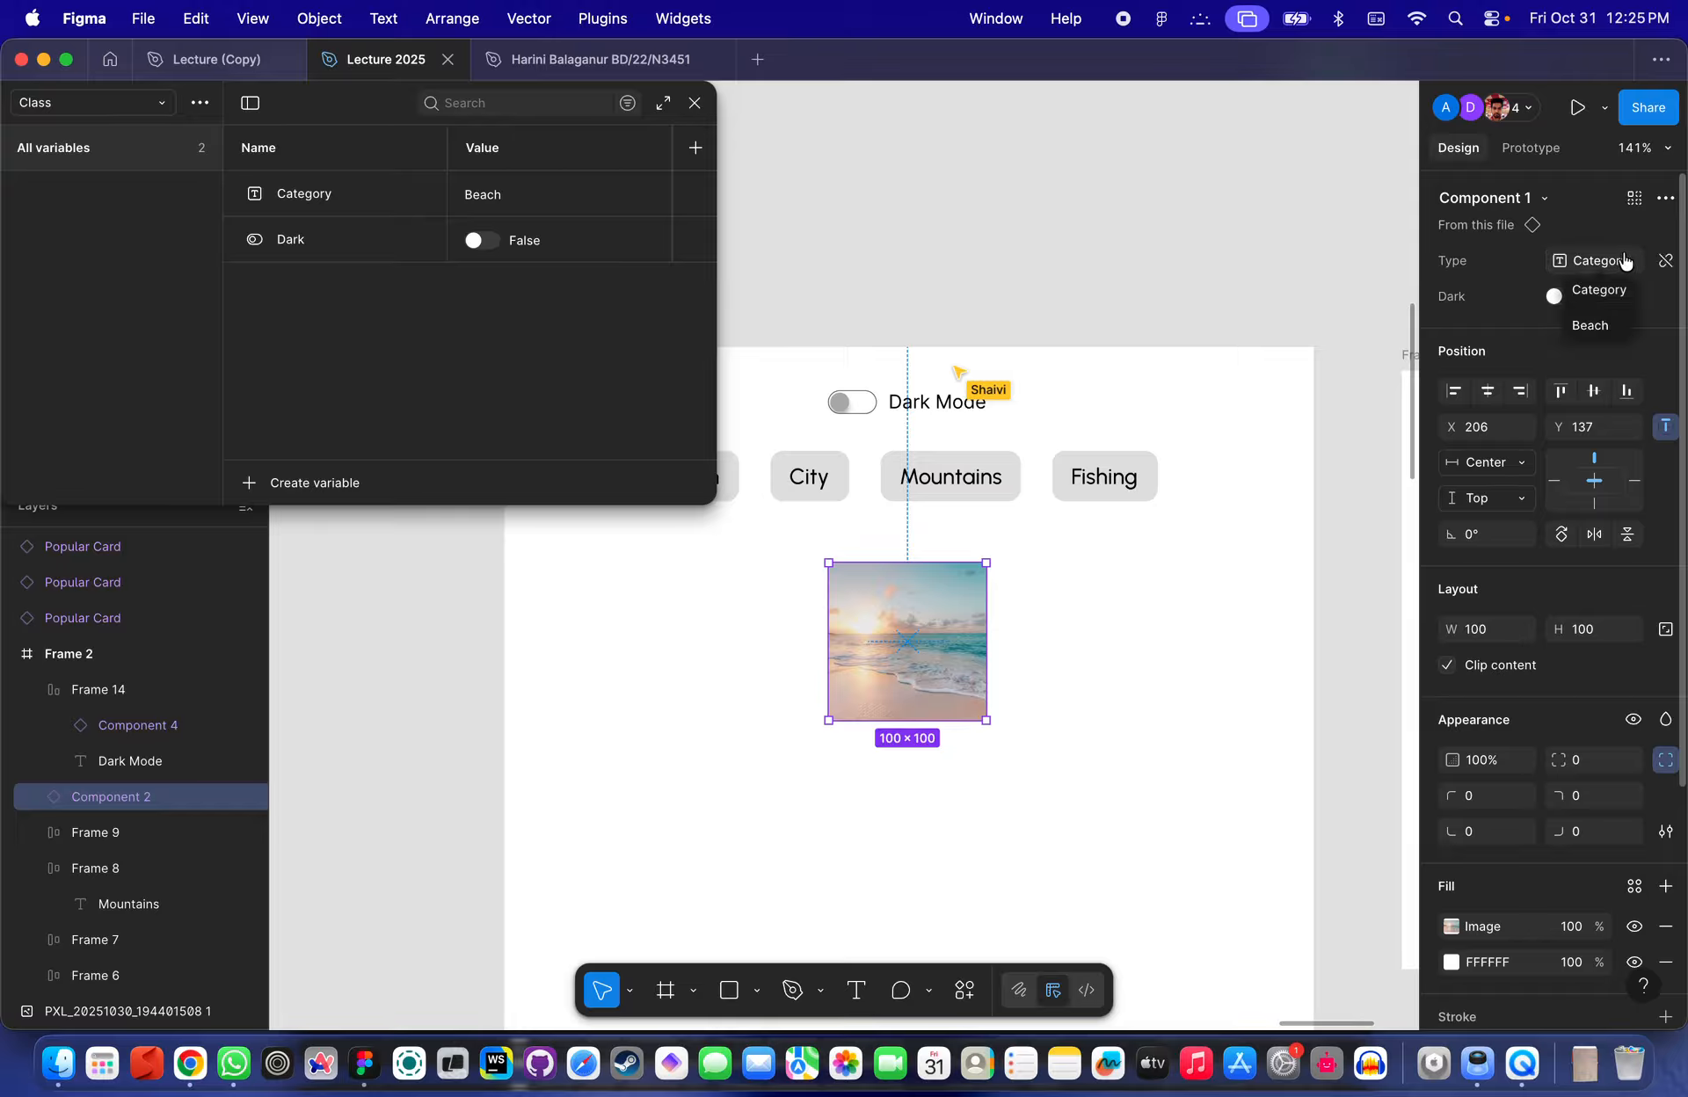
{"action": "left_click", "coordinate": [1665, 298]}
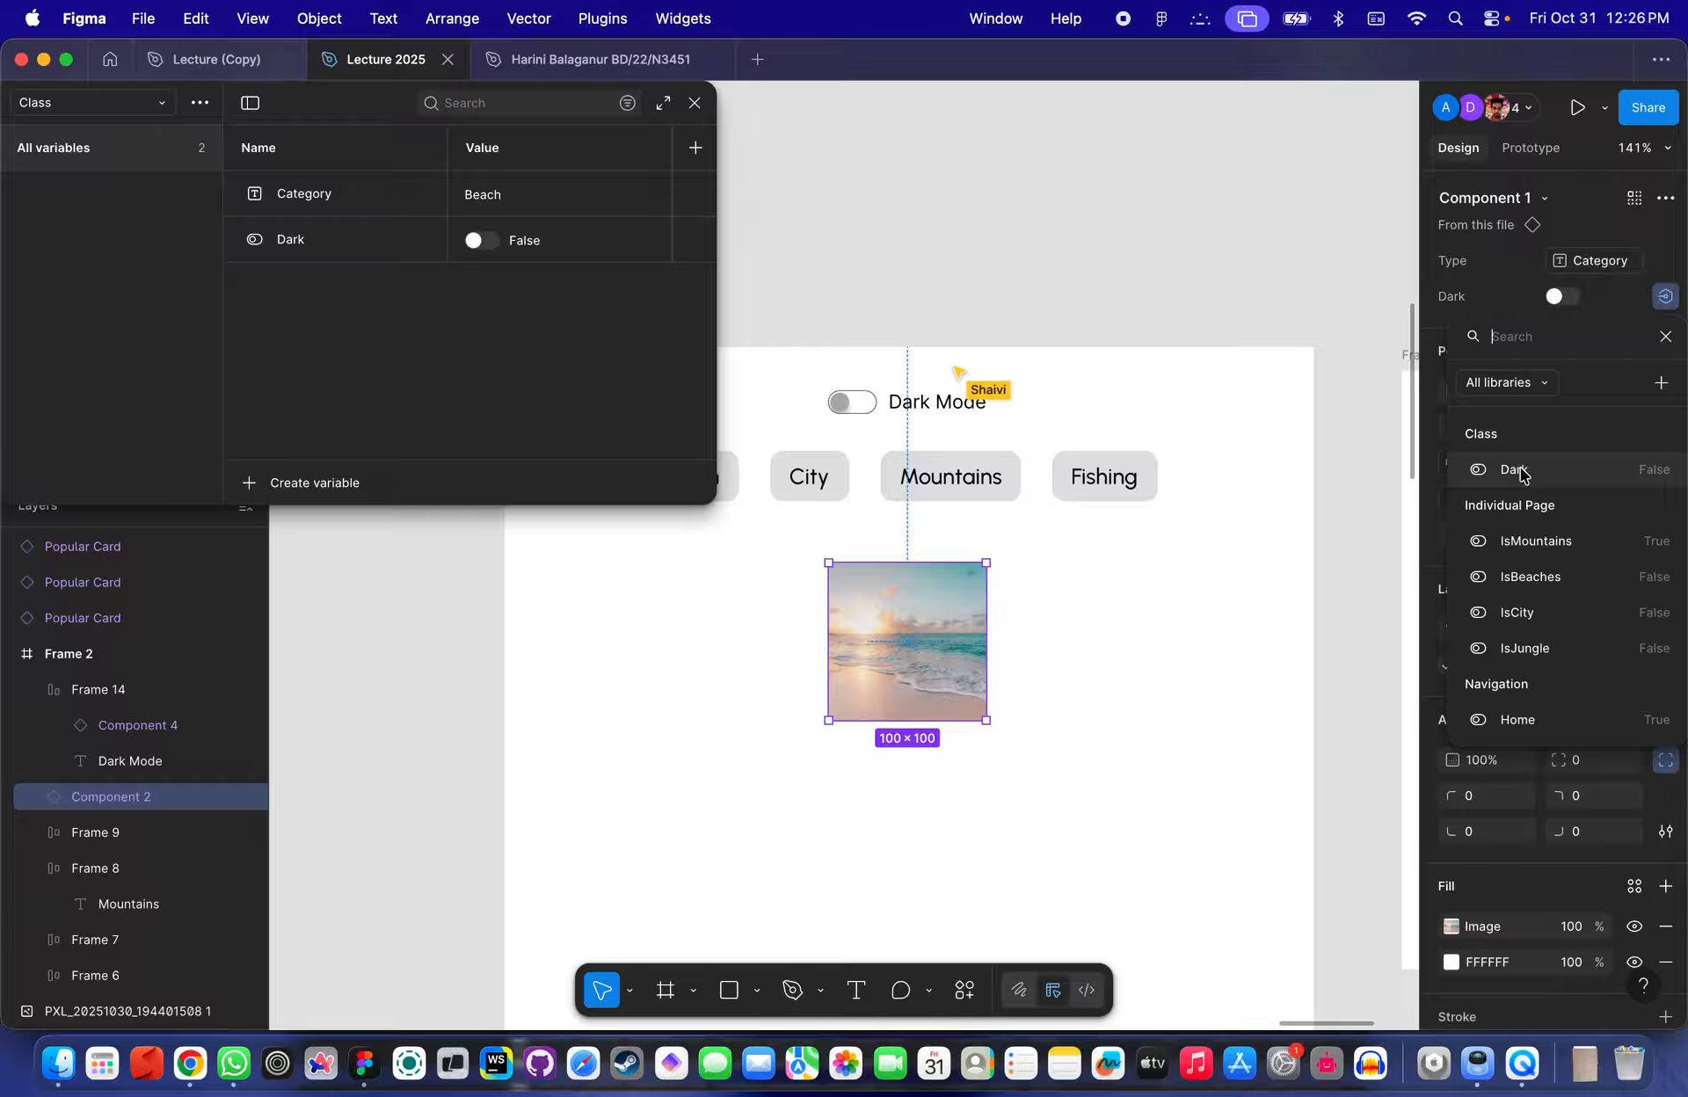
{"action": "left_click", "coordinate": [1524, 472]}
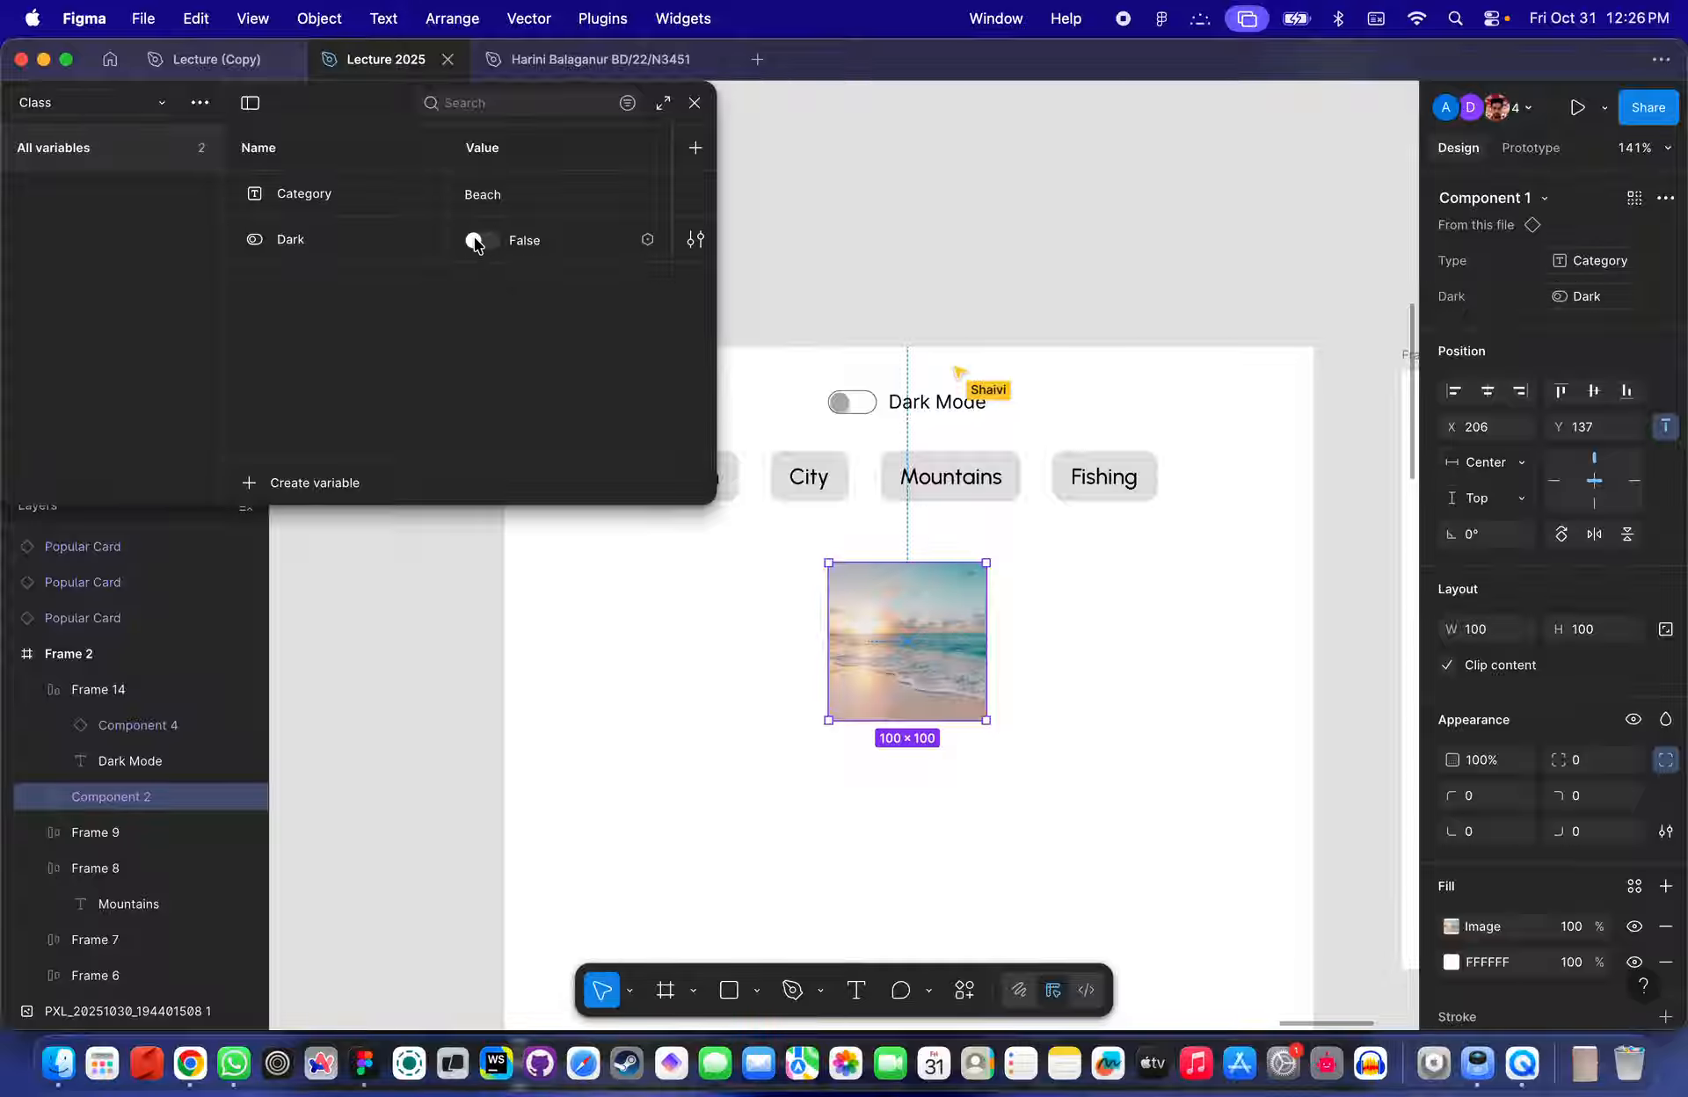
- Switch the Dark variable between True and False to preview the image's dark overlay
{"action": "left_click", "coordinate": [474, 241]}
{"action": "left_click", "coordinate": [477, 241]}
{"action": "left_click", "coordinate": [478, 240]}
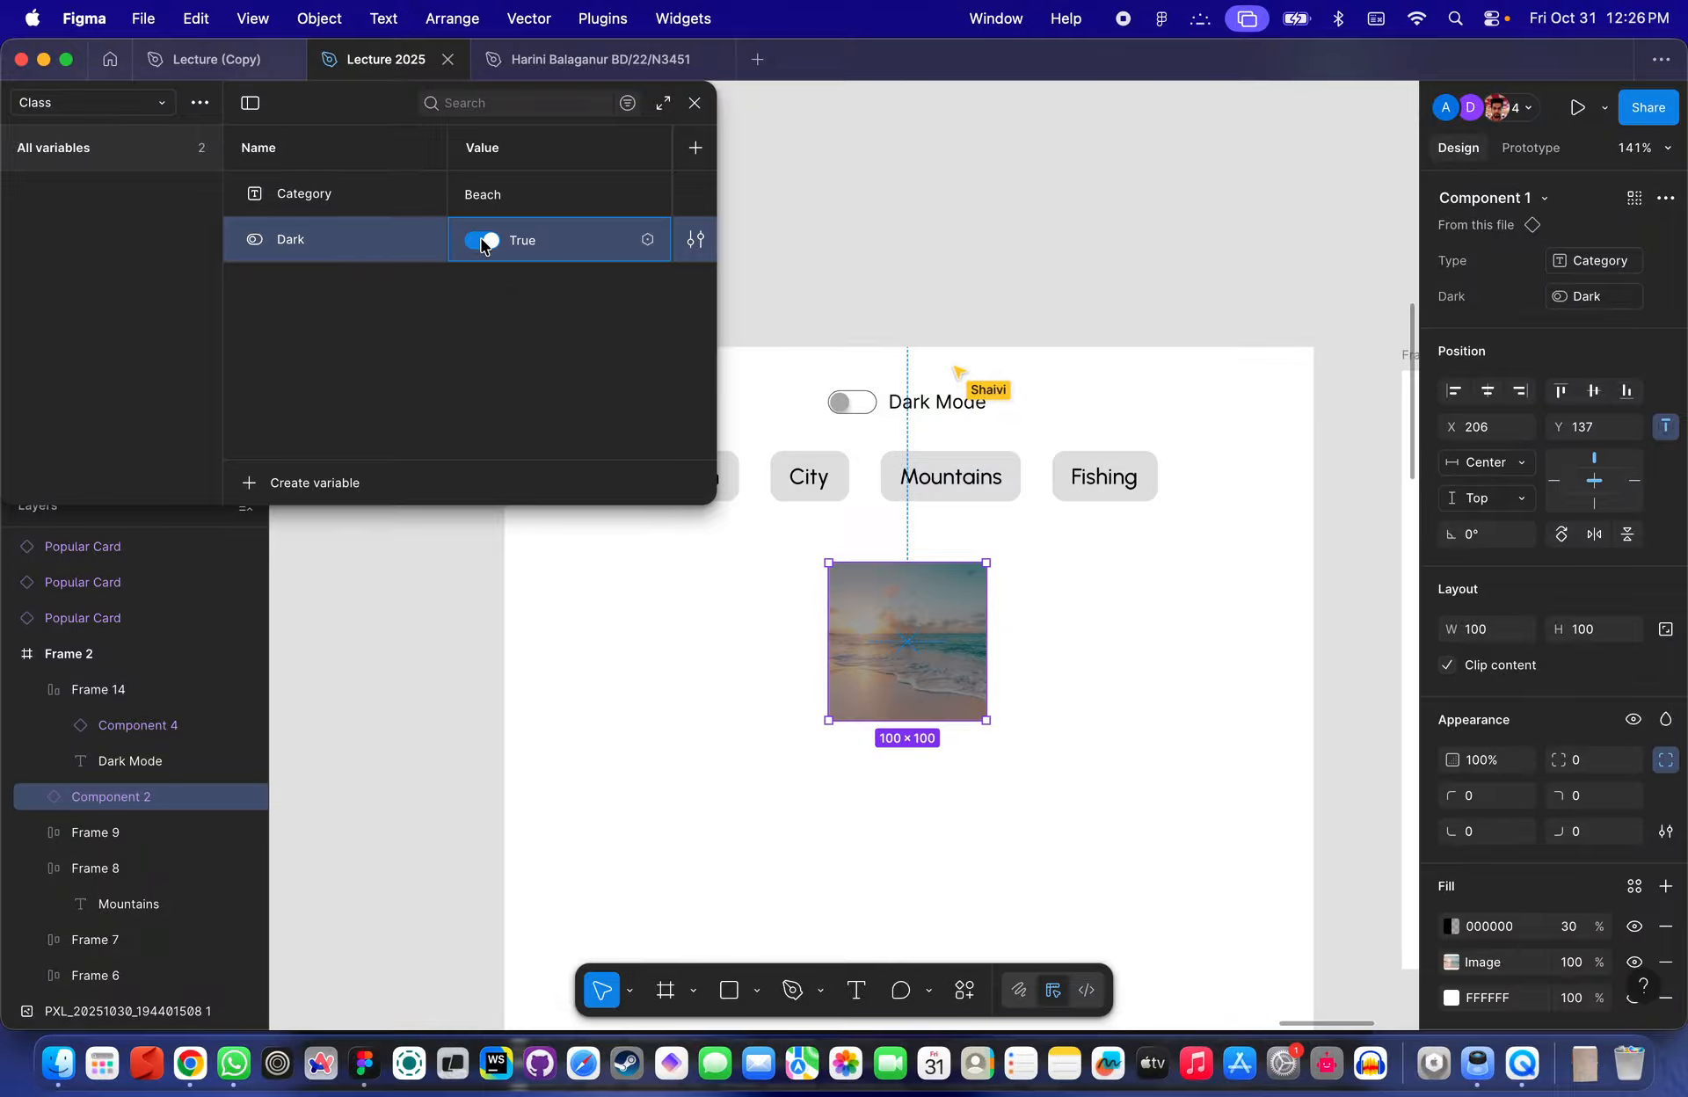
{"action": "left_click", "coordinate": [478, 240]}
{"action": "left_click", "coordinate": [479, 240]}
{"action": "left_click", "coordinate": [481, 242]}
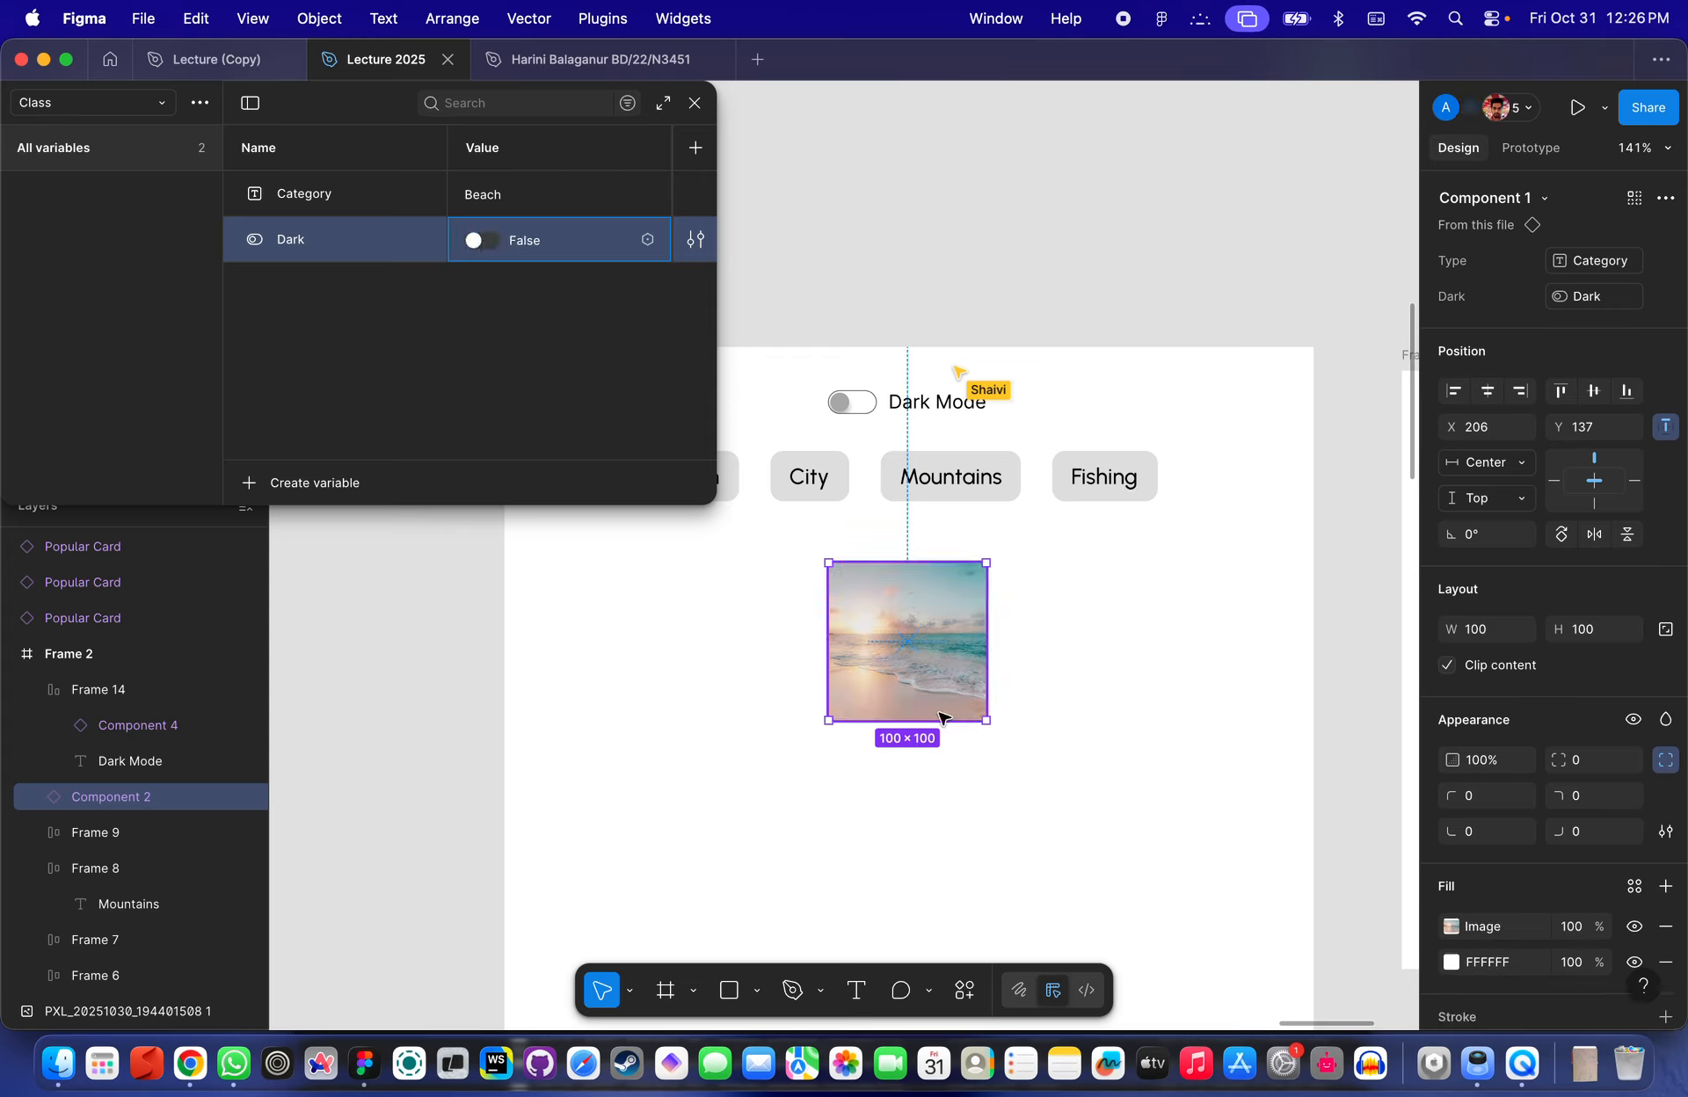
- Change the Category variable's value to City, then back to Beach
{"action": "left_click", "coordinate": [495, 196]}
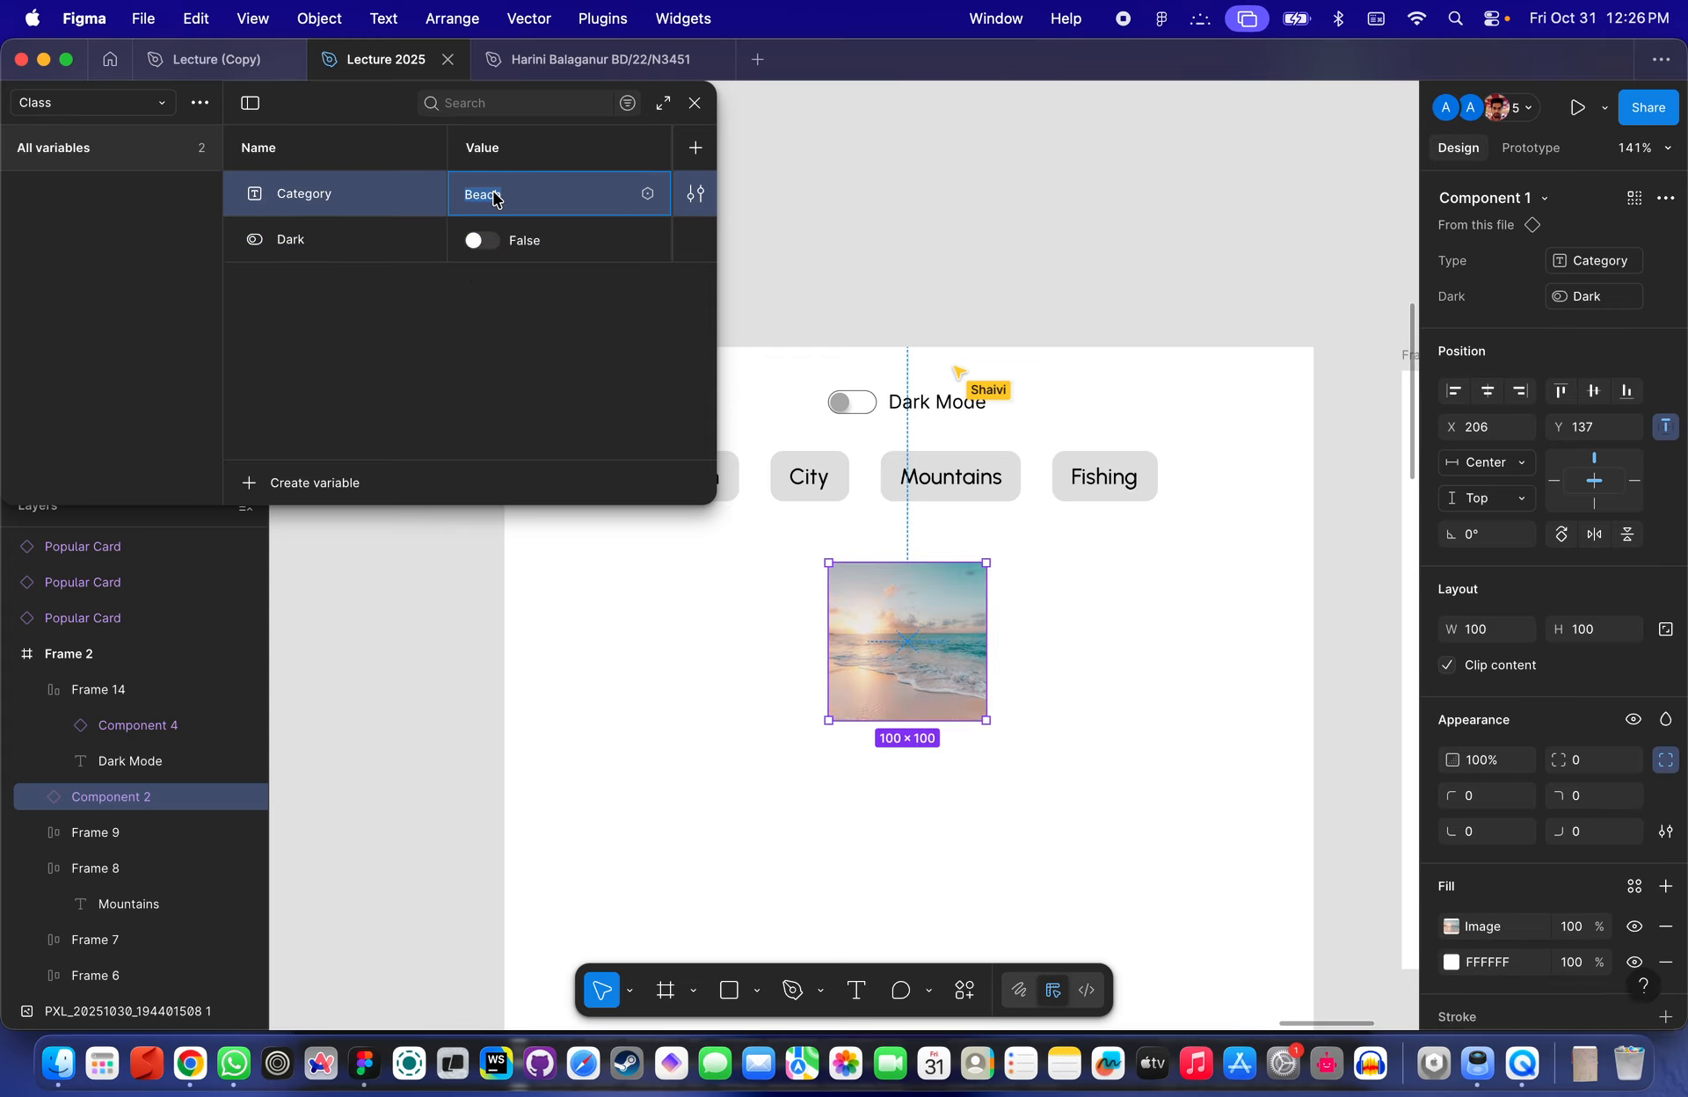
{"action": "type", "text": "City"}
{"action": "key", "text": "Return"}
{"action": "left_click", "coordinate": [502, 201]}
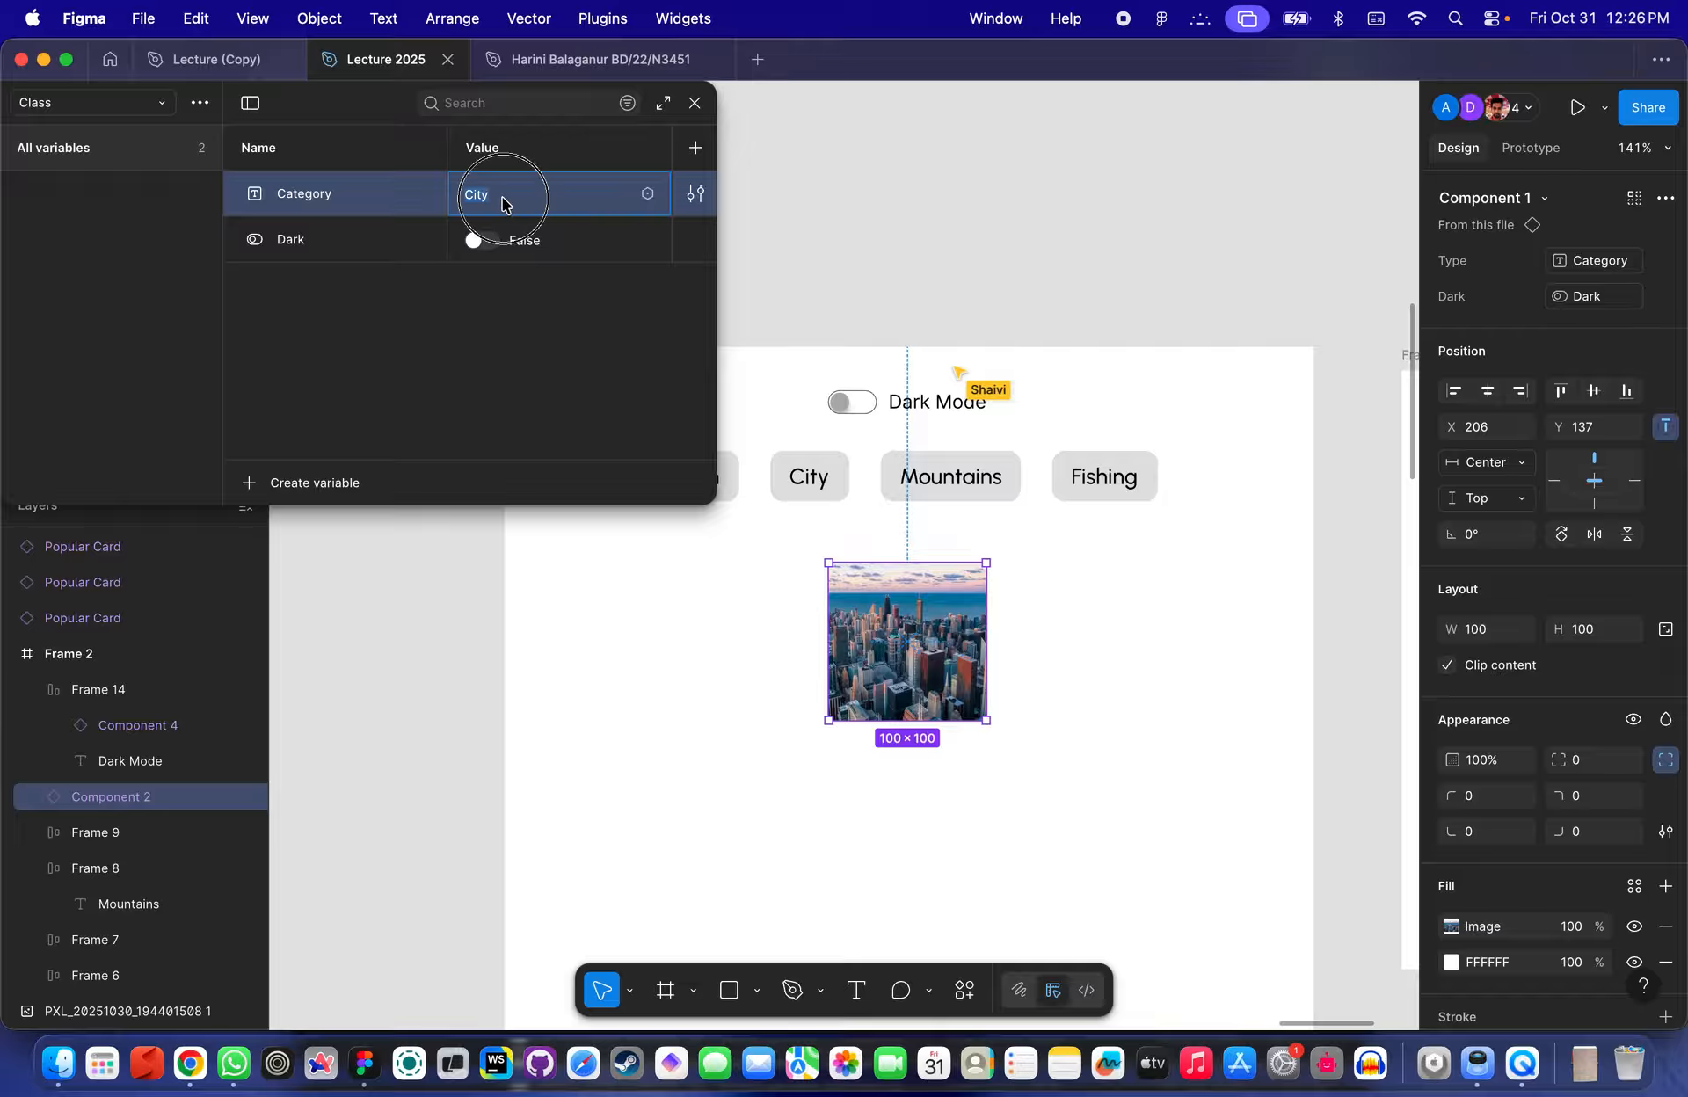
{"action": "type", "text": "Beach"}
{"action": "key", "text": "Return"}
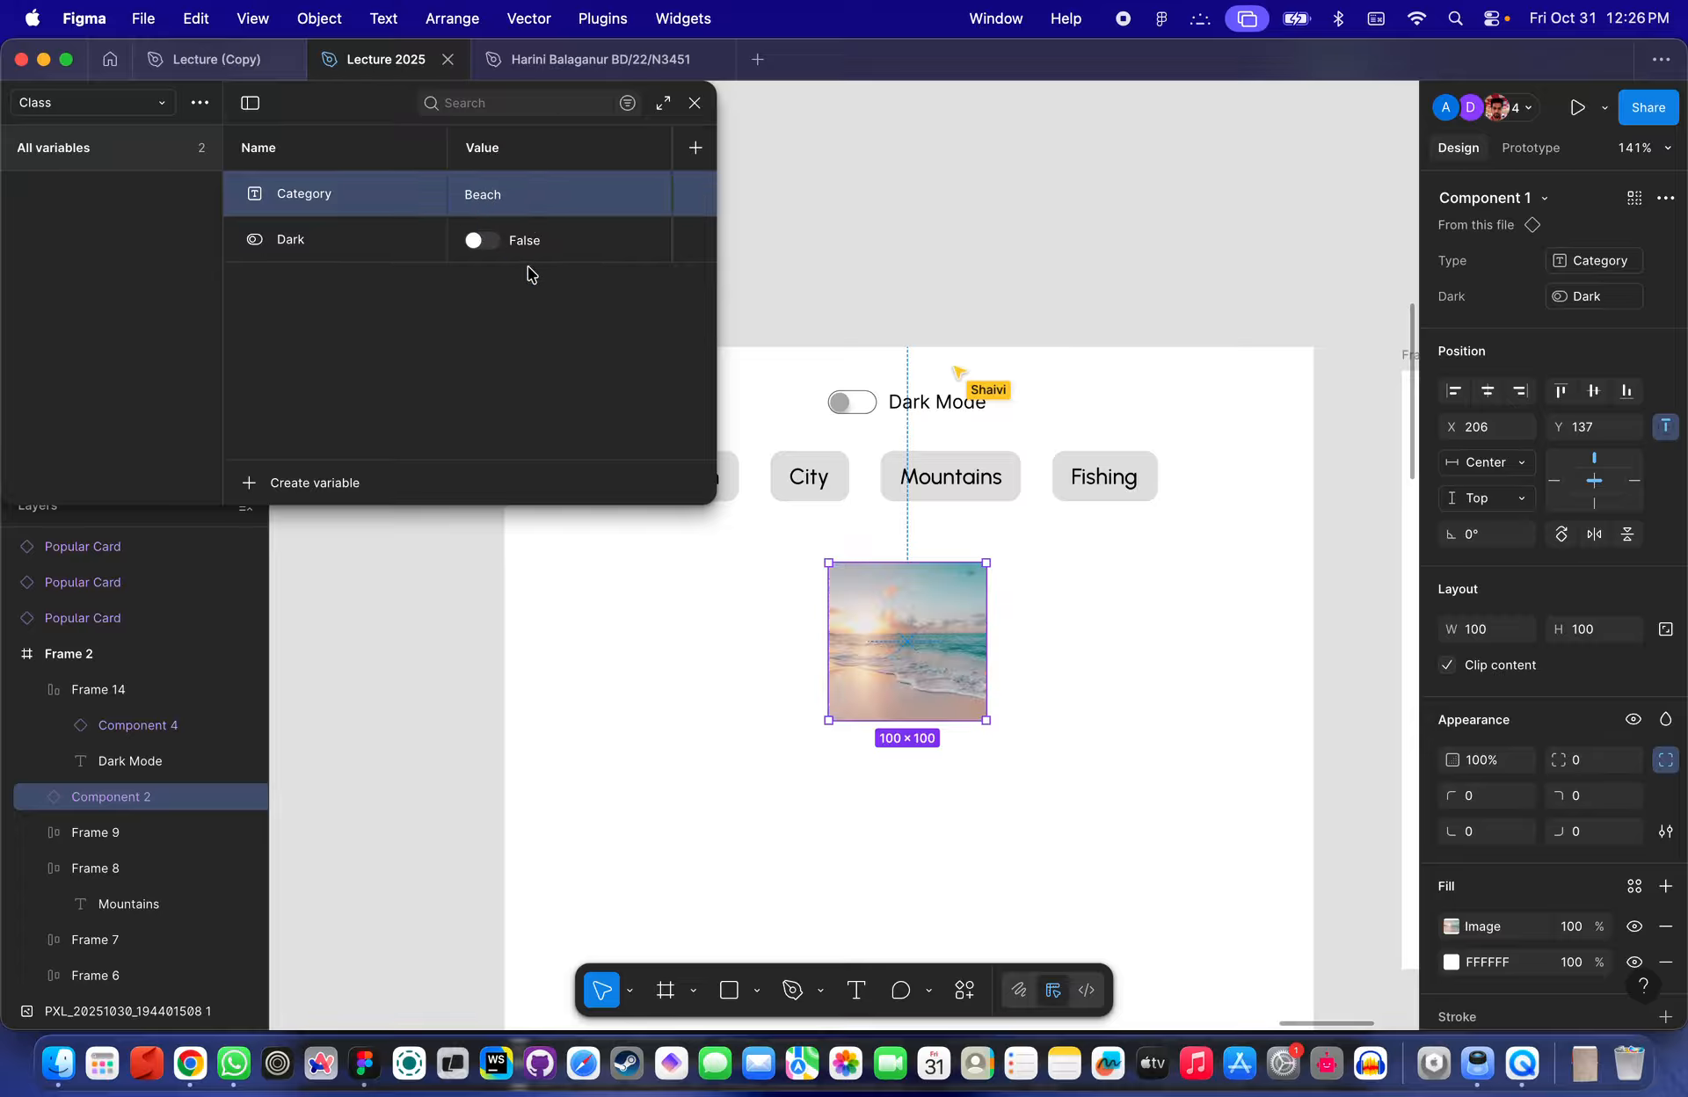
- Toggle the Dark variable repeatedly, leaving its value set to True
{"action": "left_click", "coordinate": [473, 240]}
{"action": "left_click", "coordinate": [473, 240]}
{"action": "left_click", "coordinate": [473, 240]}
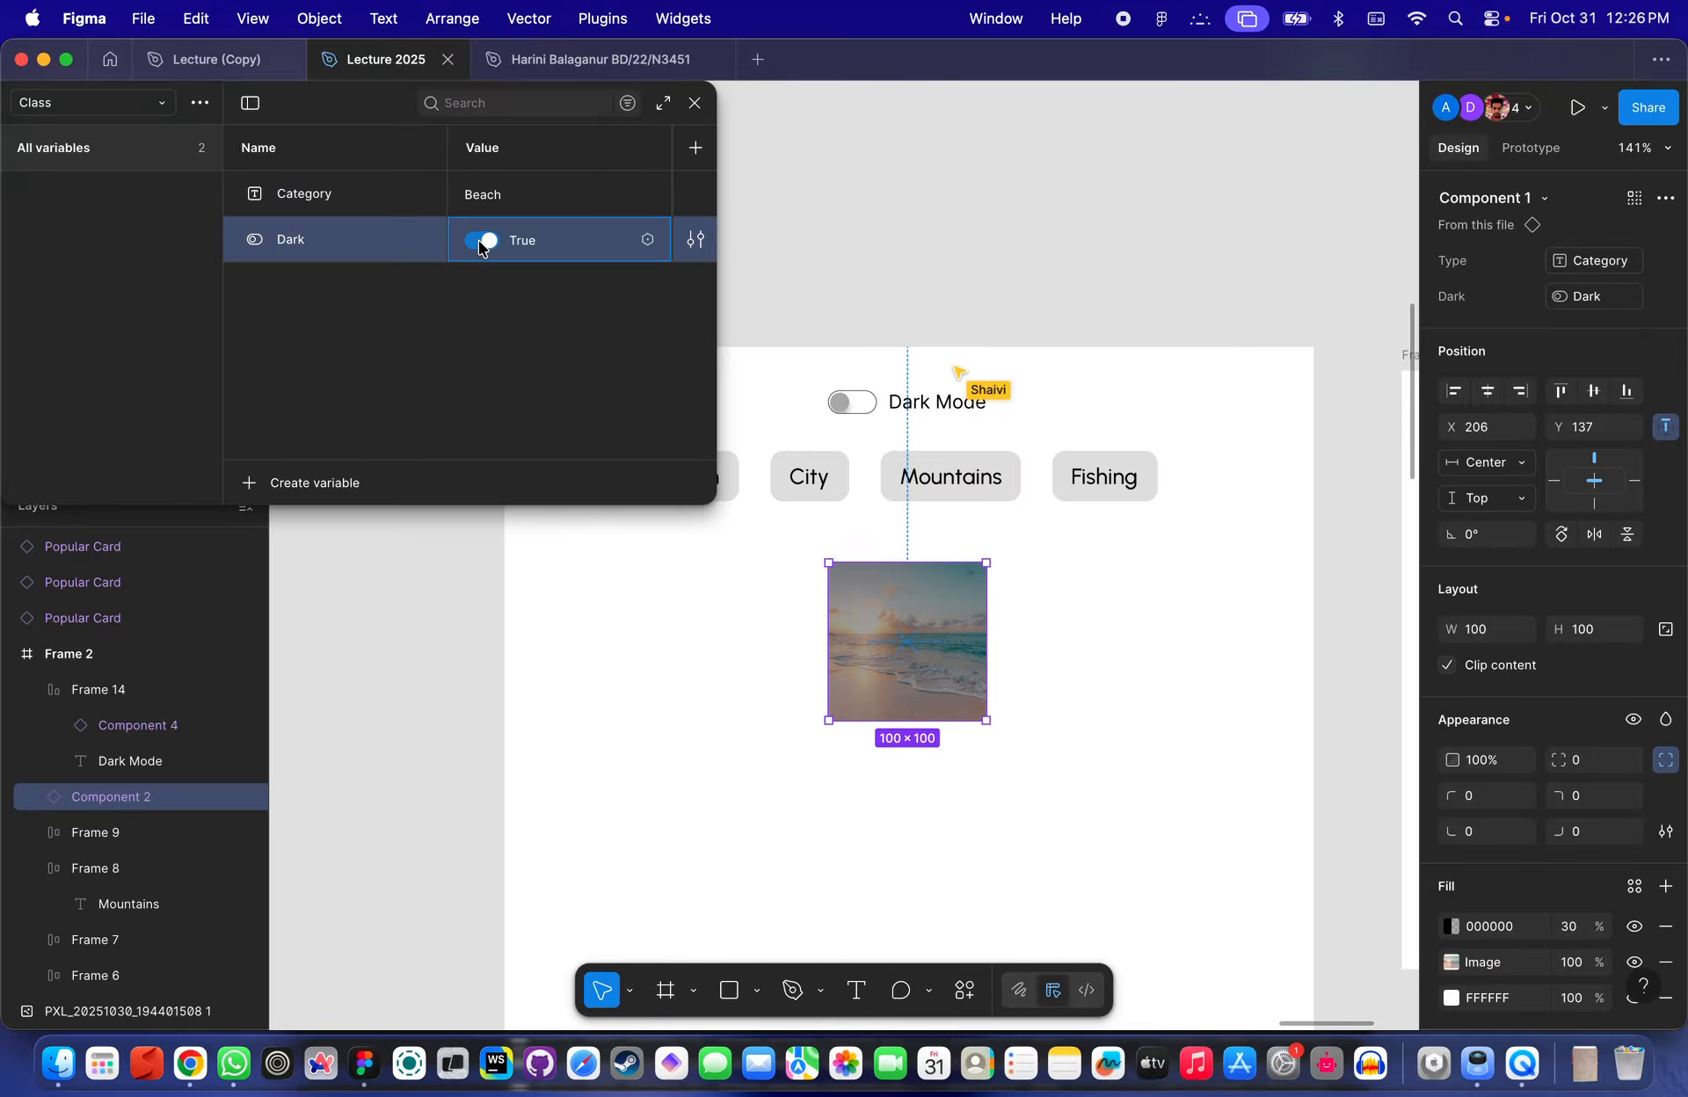
{"action": "left_click", "coordinate": [478, 240]}
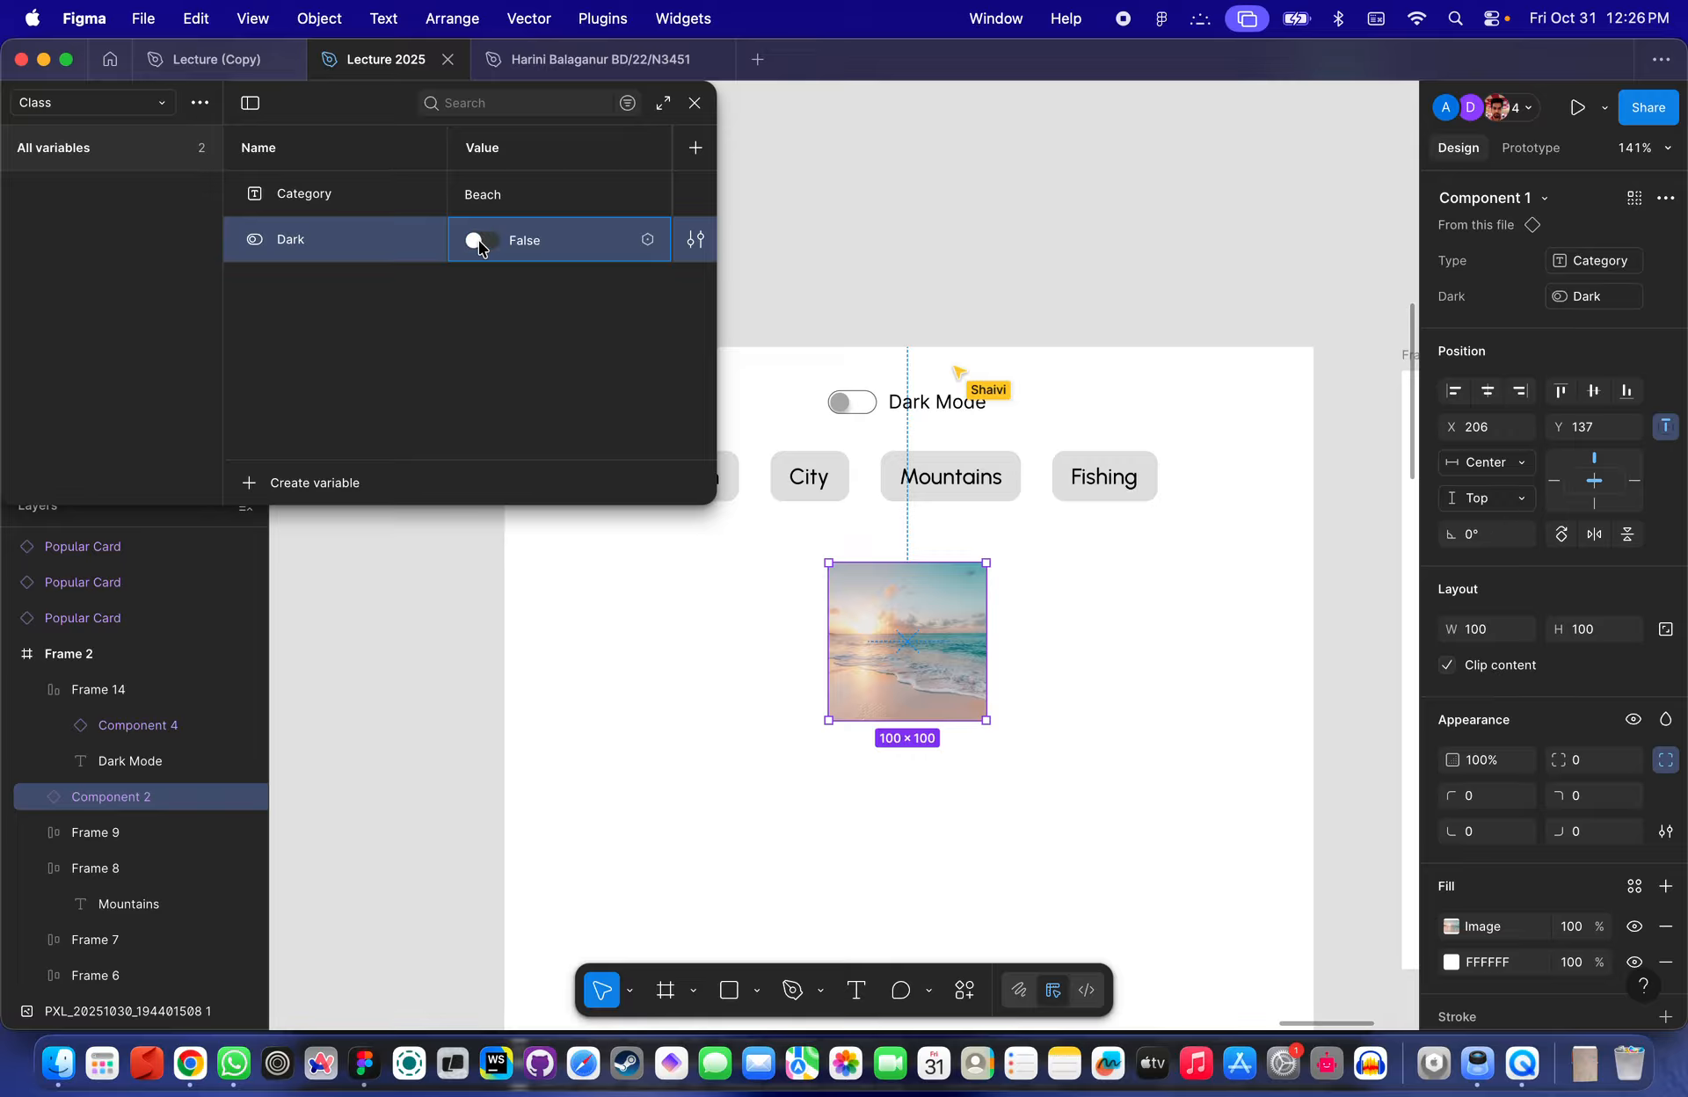
{"action": "left_click", "coordinate": [478, 240]}
{"action": "left_click", "coordinate": [478, 240]}
{"action": "left_click", "coordinate": [479, 240]}
{"action": "left_click", "coordinate": [479, 240]}
{"action": "left_click", "coordinate": [478, 240]}
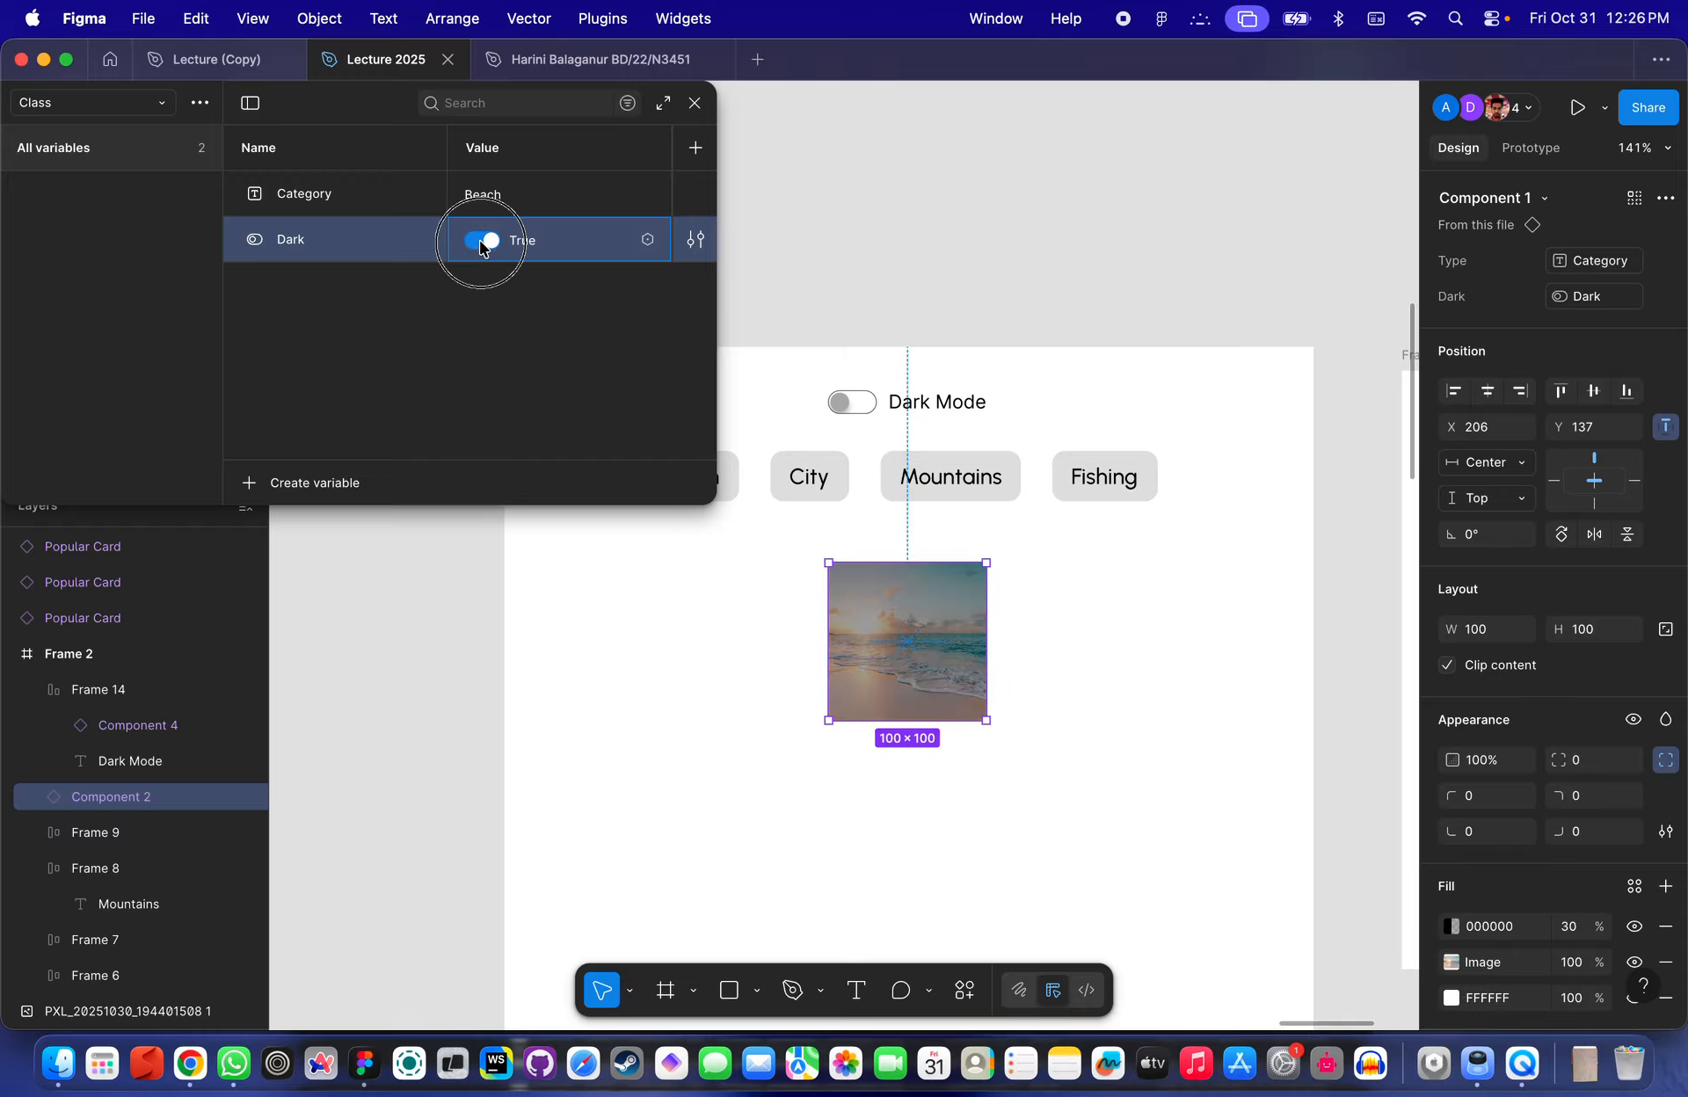
{"action": "left_click", "coordinate": [479, 240]}
{"action": "left_click", "coordinate": [479, 239]}
{"action": "left_click", "coordinate": [489, 248]}
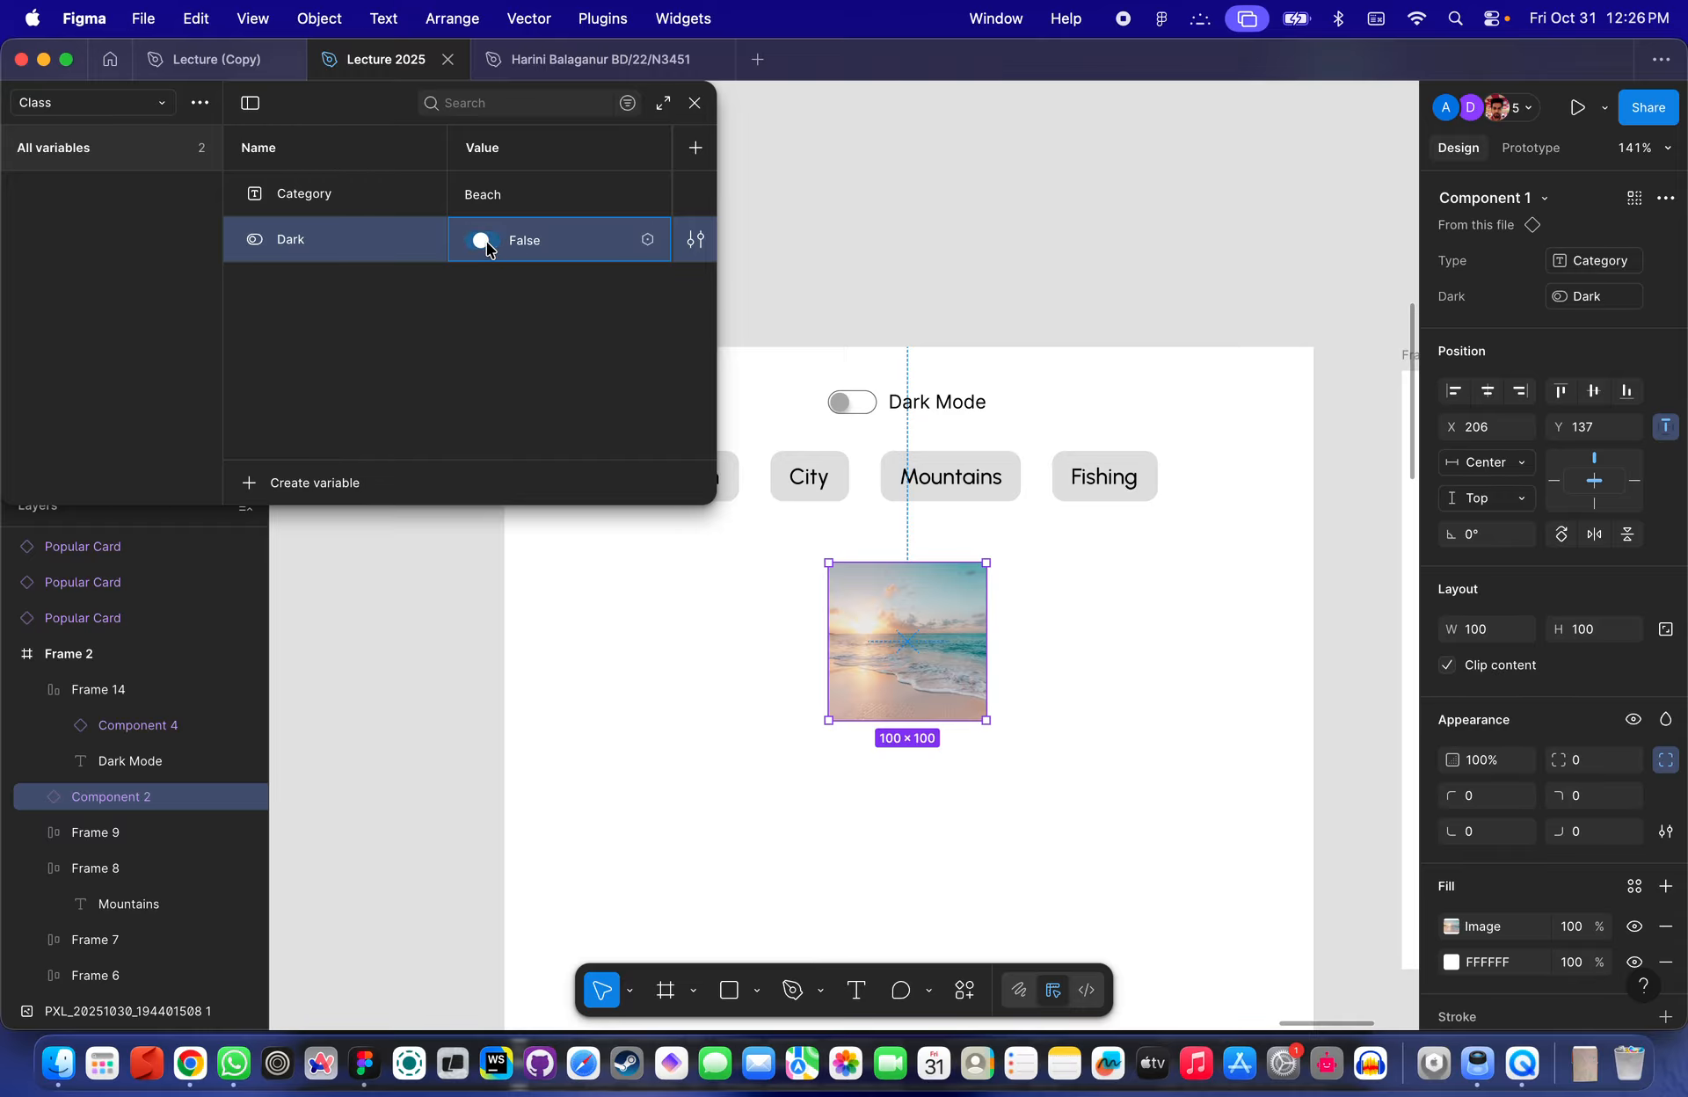
{"action": "left_click", "coordinate": [490, 249]}
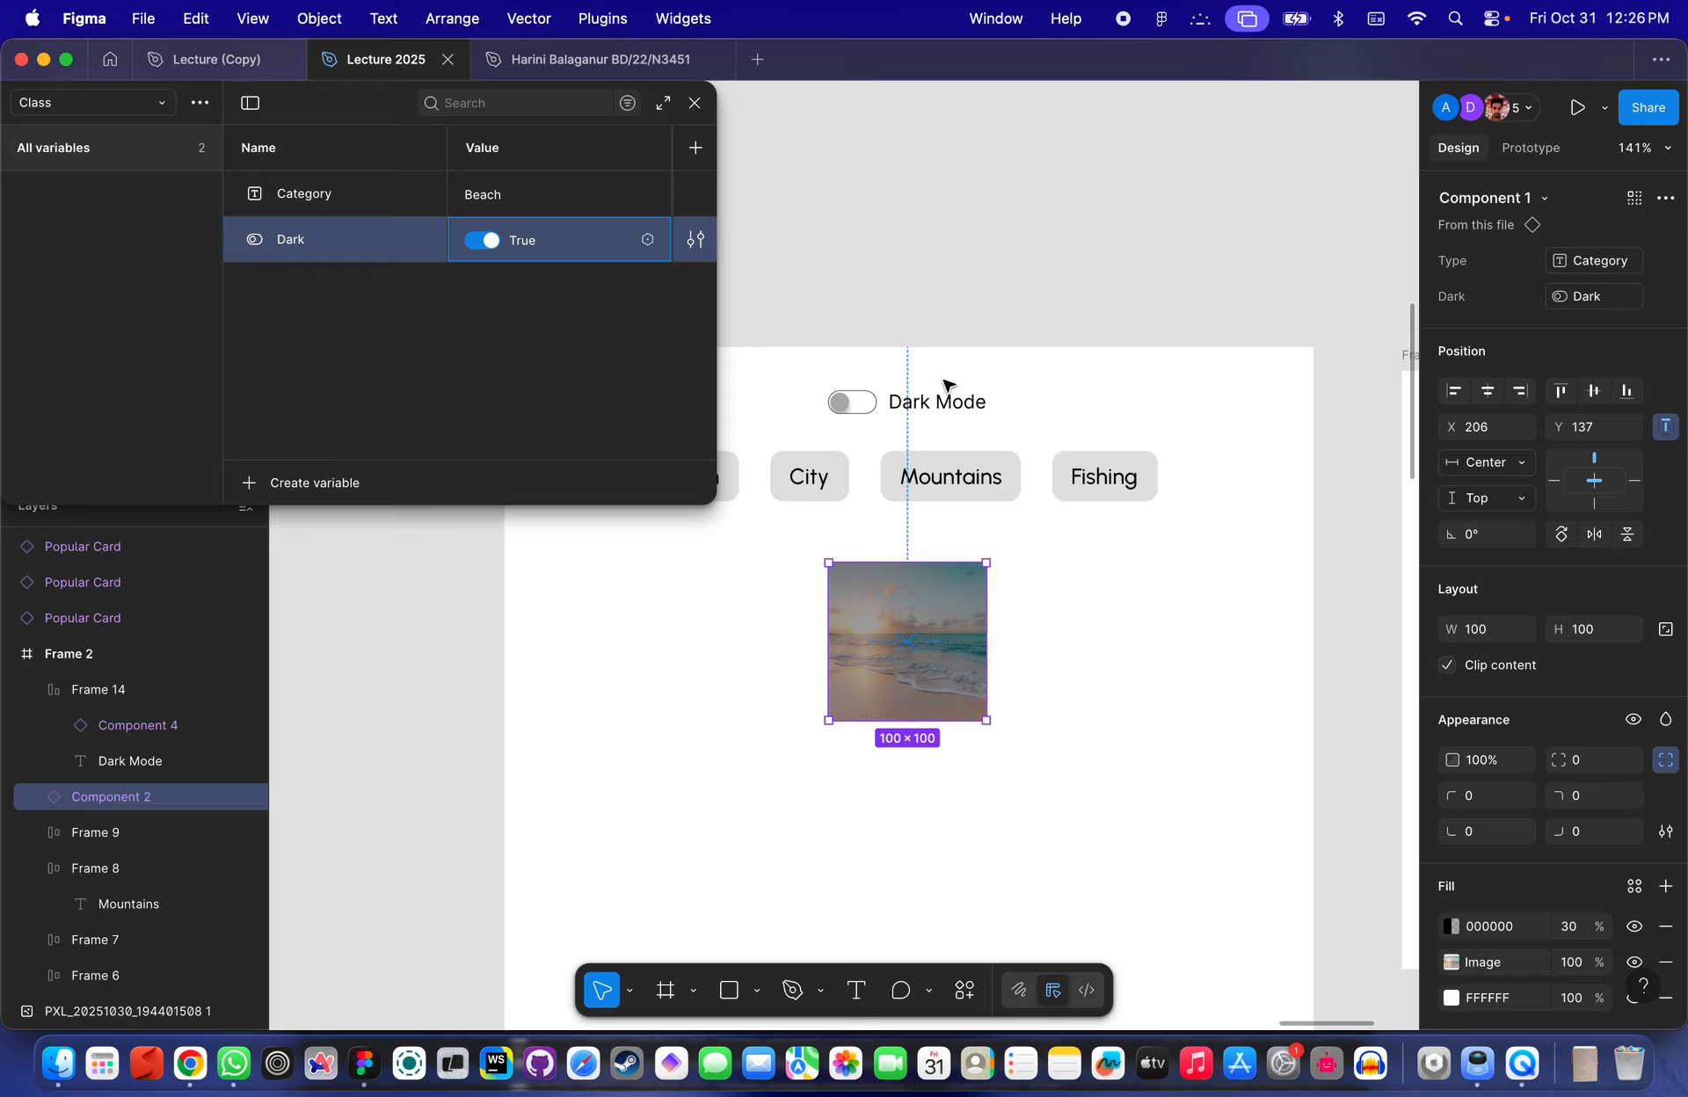
- Close the variables panel and open the prototype interactions of the toggle instance next to Dark Mode
{"action": "scroll", "coordinate": [949, 387], "scroll_direction": "up", "scroll_amount": 5}
{"action": "left_click", "coordinate": [984, 341]}
{"action": "scroll", "coordinate": [976, 343], "scroll_direction": "up", "scroll_amount": 3}
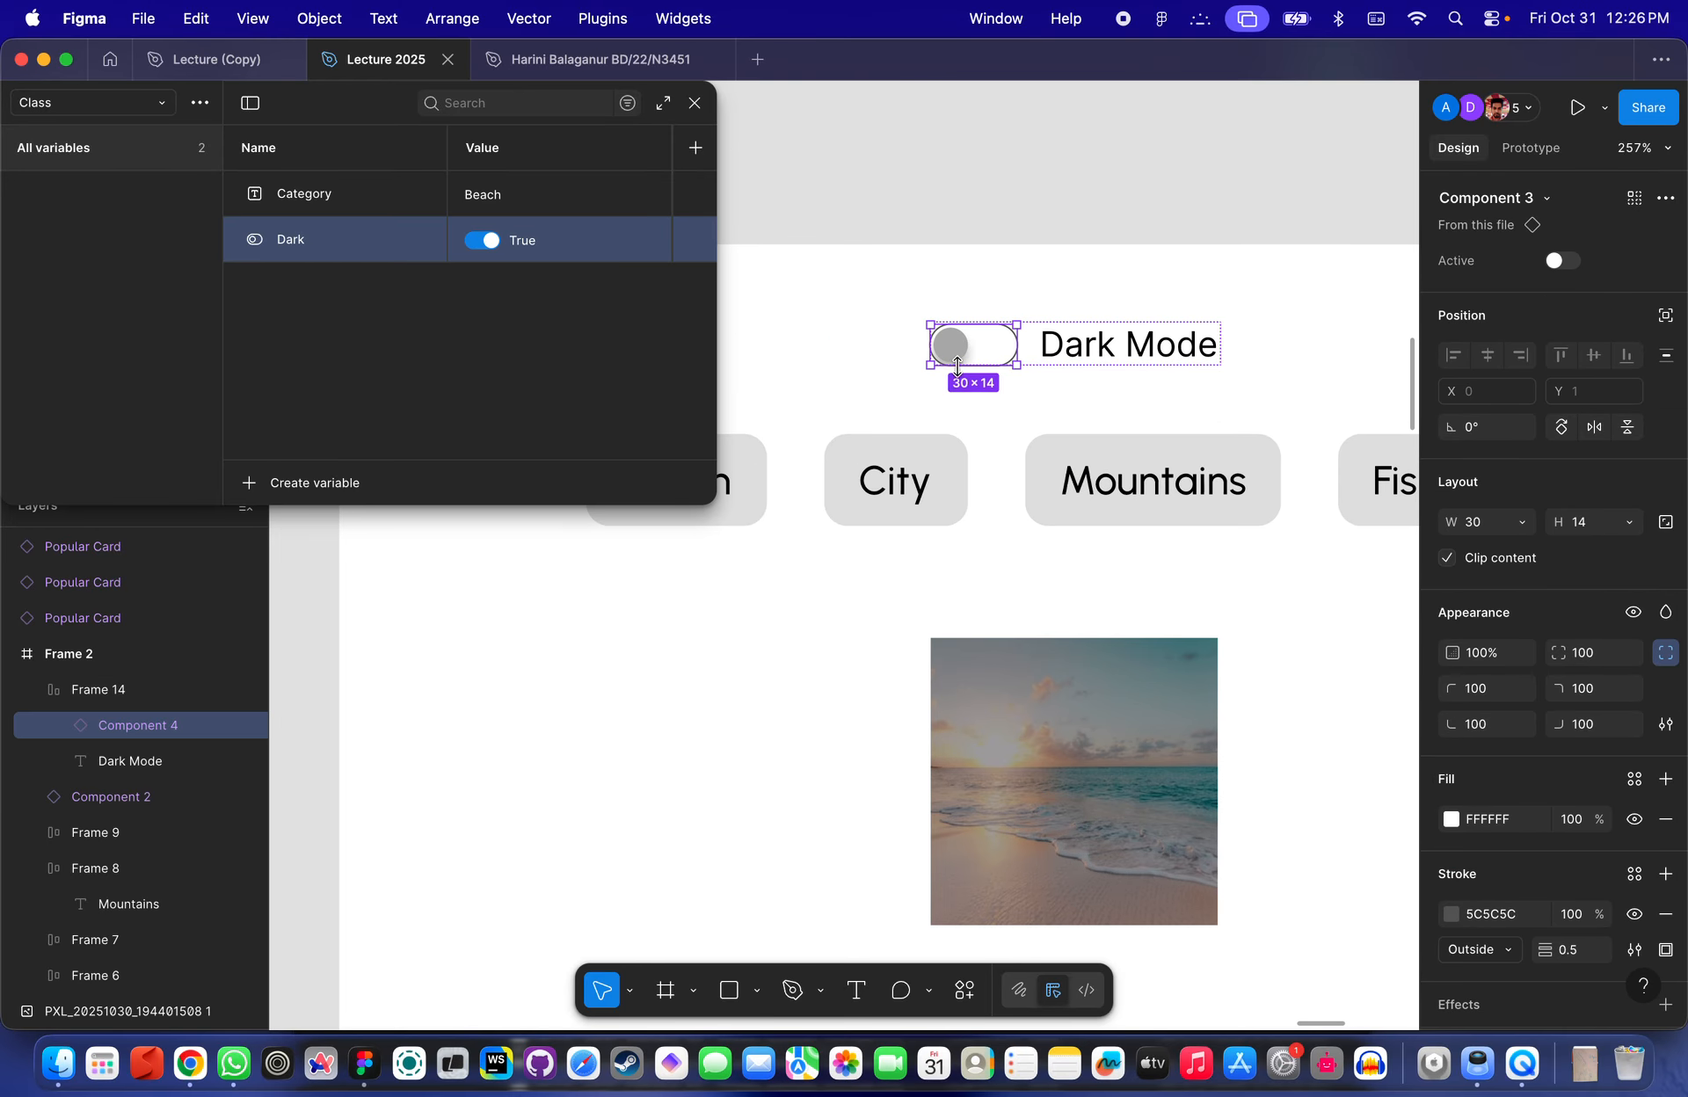
{"action": "scroll", "coordinate": [967, 343], "scroll_direction": "down", "scroll_amount": 2}
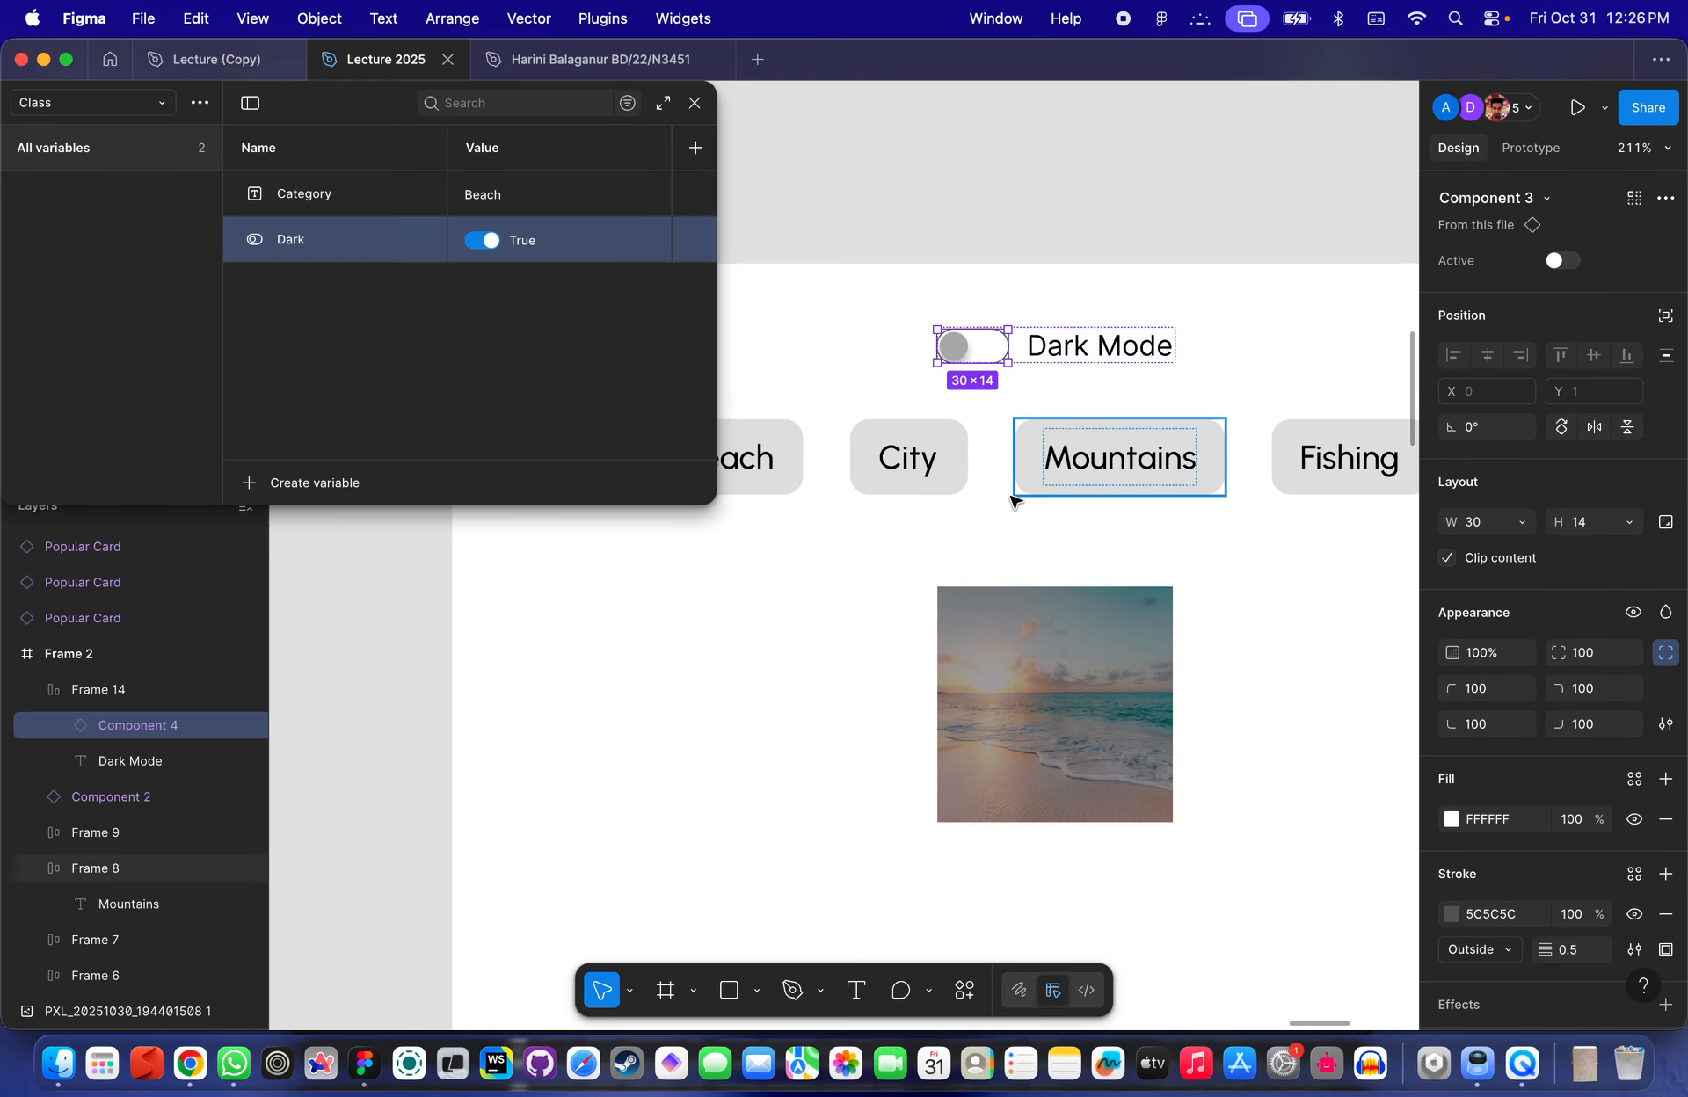
{"action": "scroll", "coordinate": [1011, 497], "scroll_direction": "down", "scroll_amount": 3}
{"action": "left_click", "coordinate": [1032, 282]}
{"action": "left_click", "coordinate": [1531, 148]}
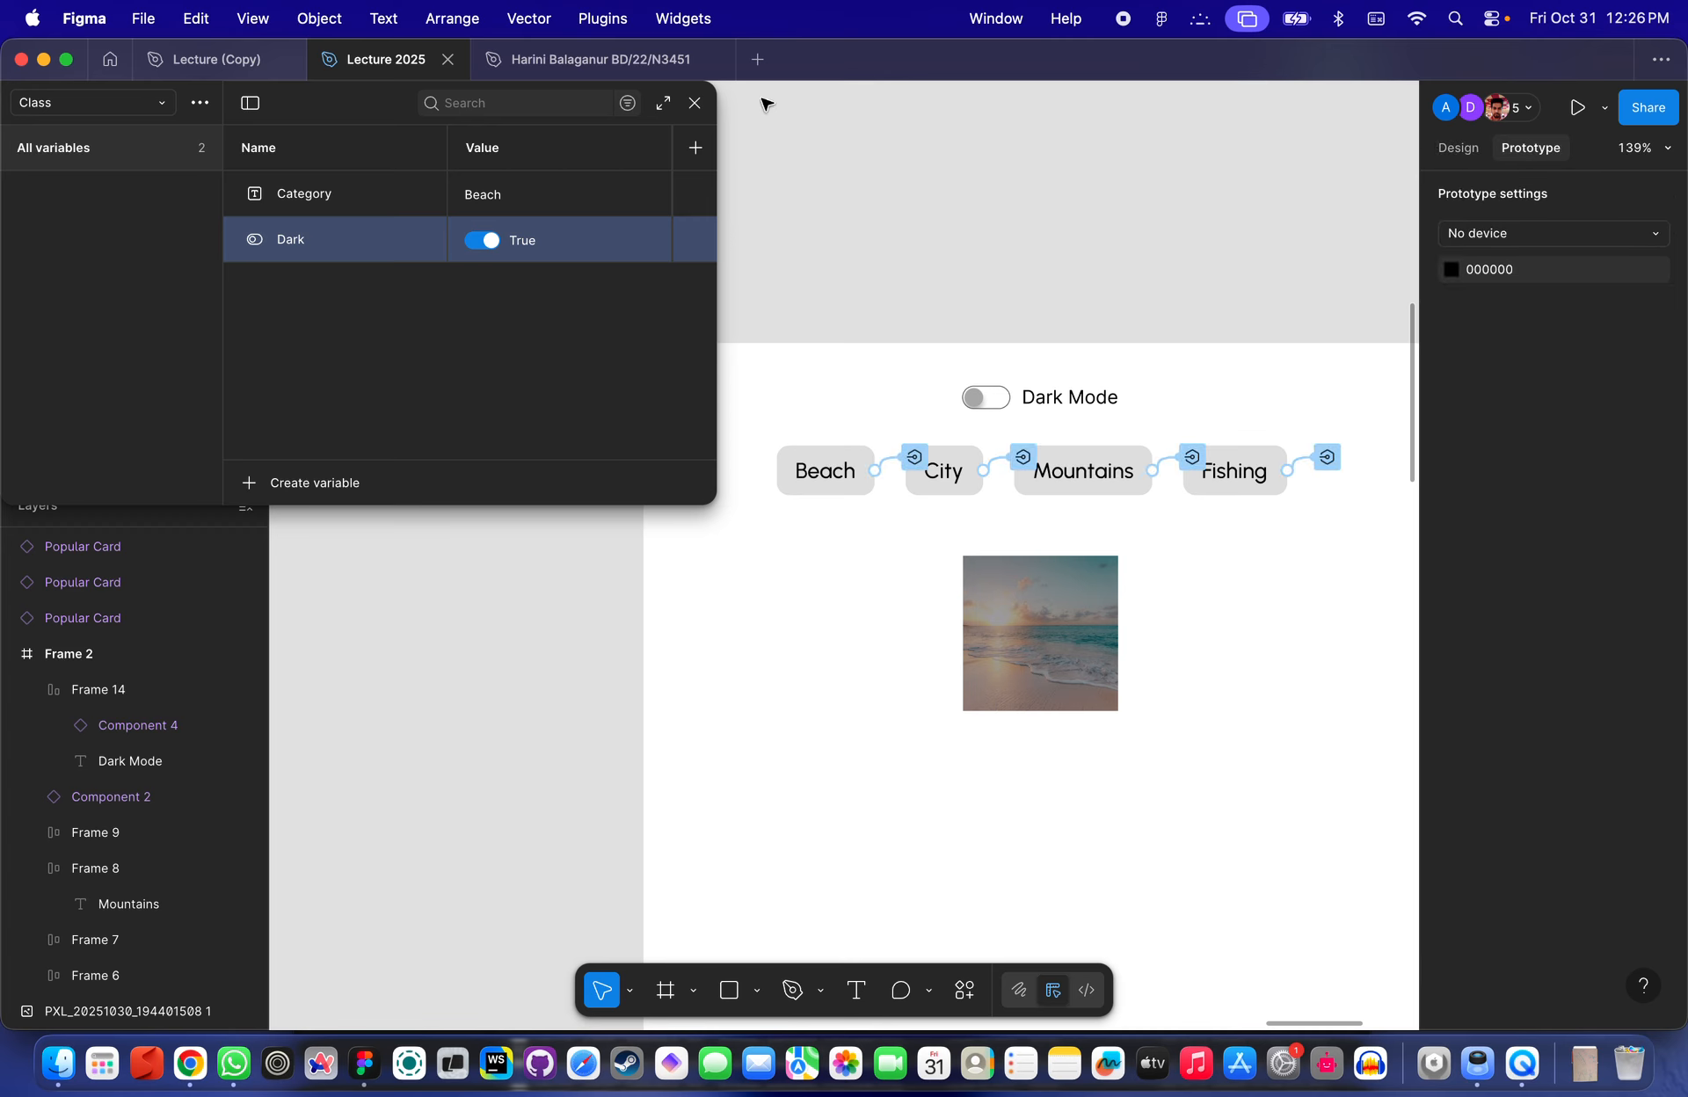
{"action": "left_click", "coordinate": [695, 103]}
{"action": "scroll", "coordinate": [870, 206], "scroll_direction": "up", "scroll_amount": 4}
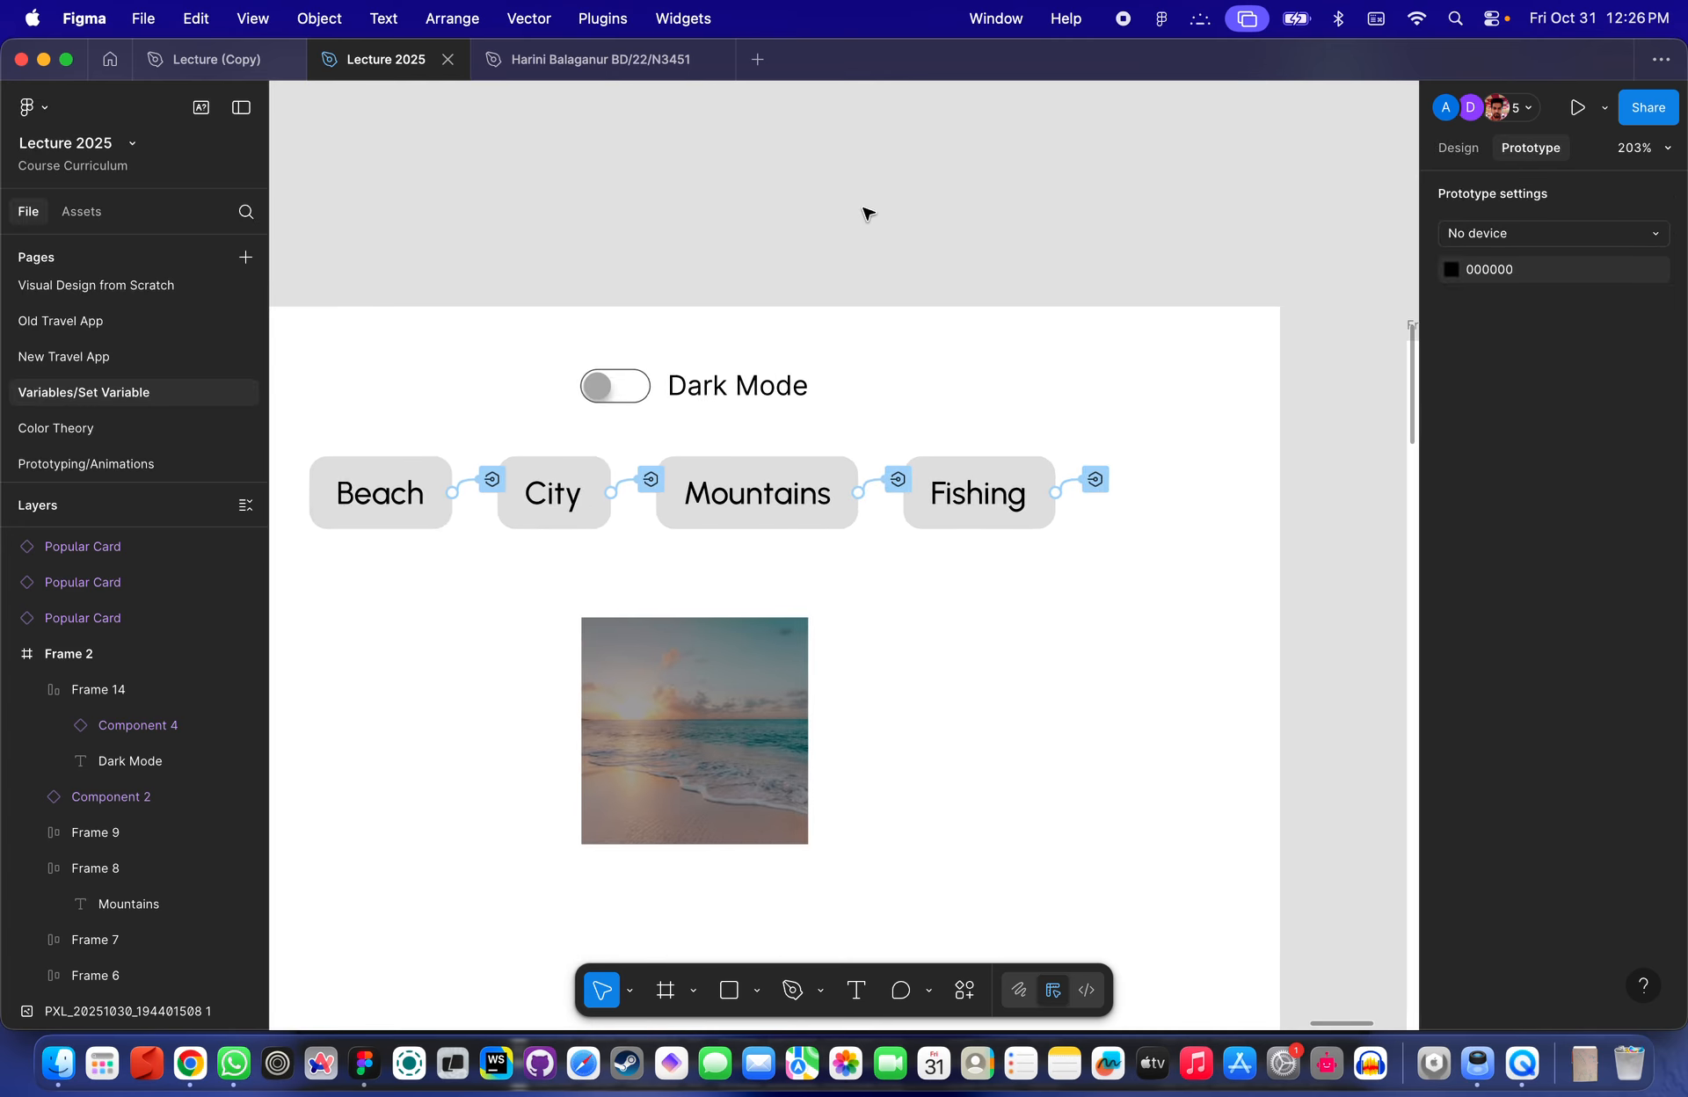
{"action": "left_click", "coordinate": [615, 386]}
{"action": "scroll", "coordinate": [614, 386], "scroll_direction": "up", "scroll_amount": 4}
{"action": "scroll", "coordinate": [904, 392], "scroll_direction": "left", "scroll_amount": 5}
{"action": "scroll", "coordinate": [903, 392], "scroll_direction": "down", "scroll_amount": 2}
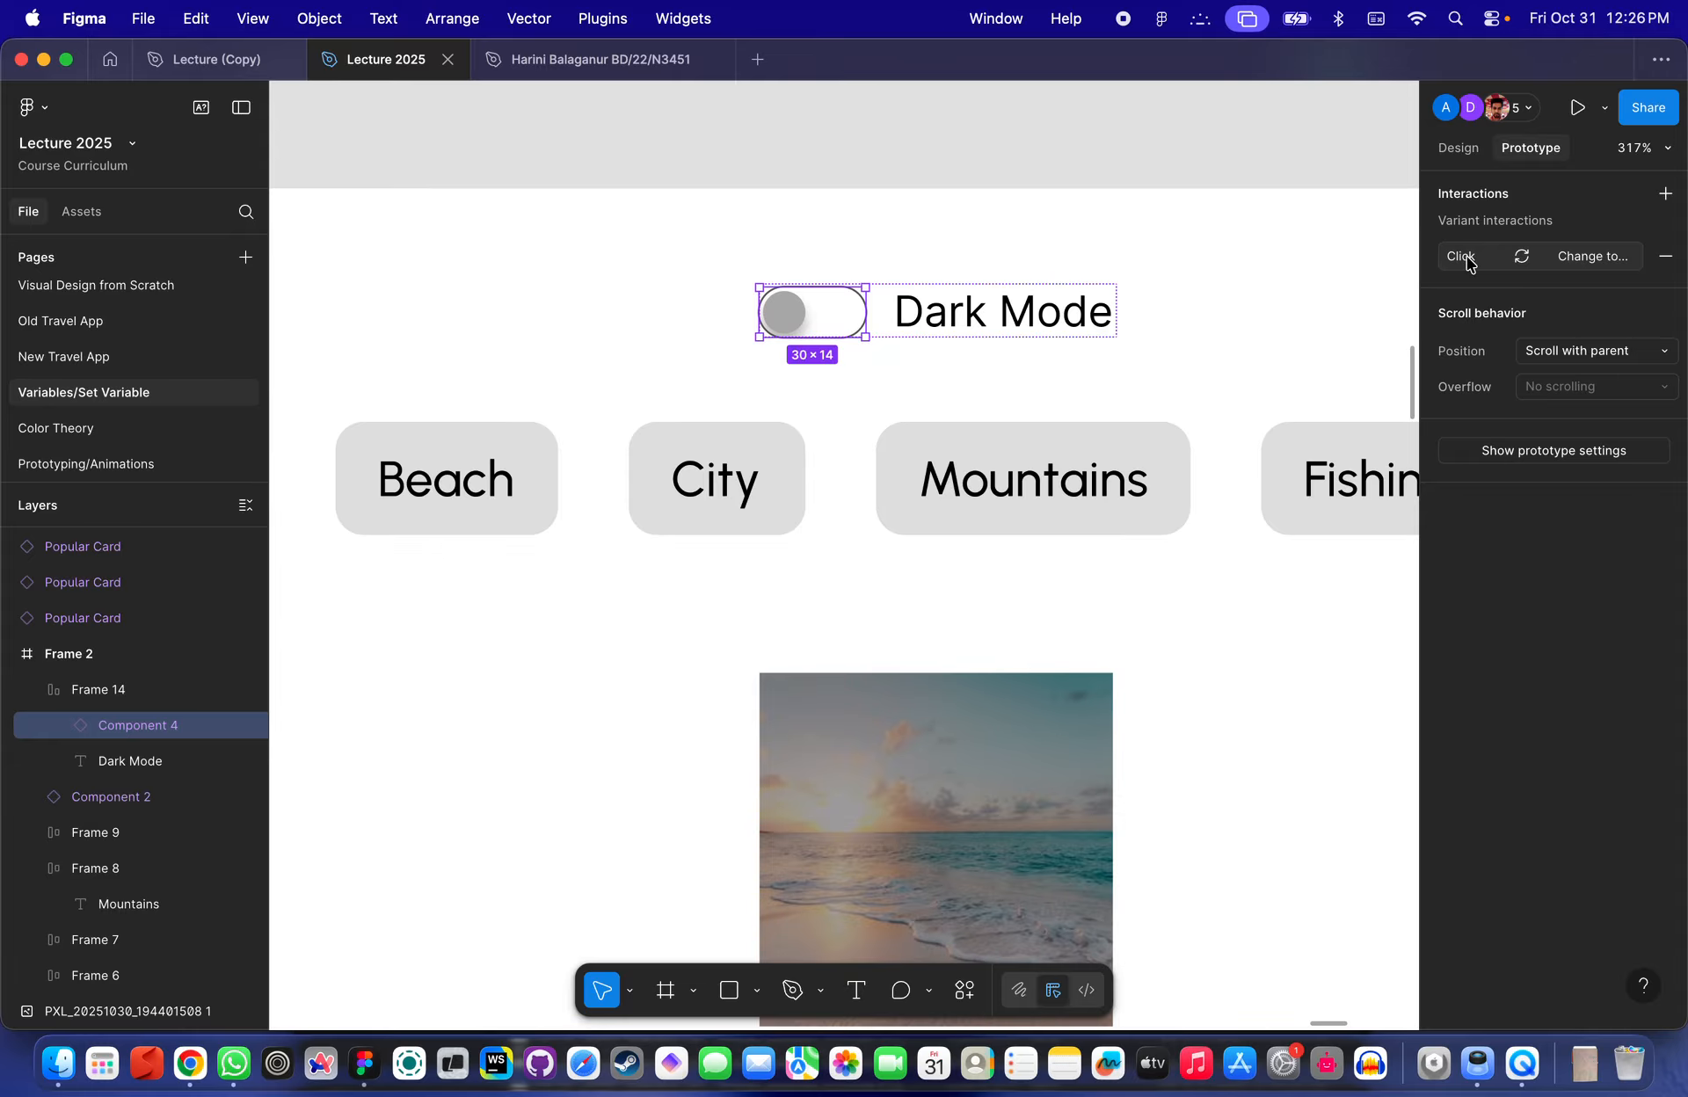
{"action": "scroll", "coordinate": [1092, 395], "scroll_direction": "down", "scroll_amount": 4}
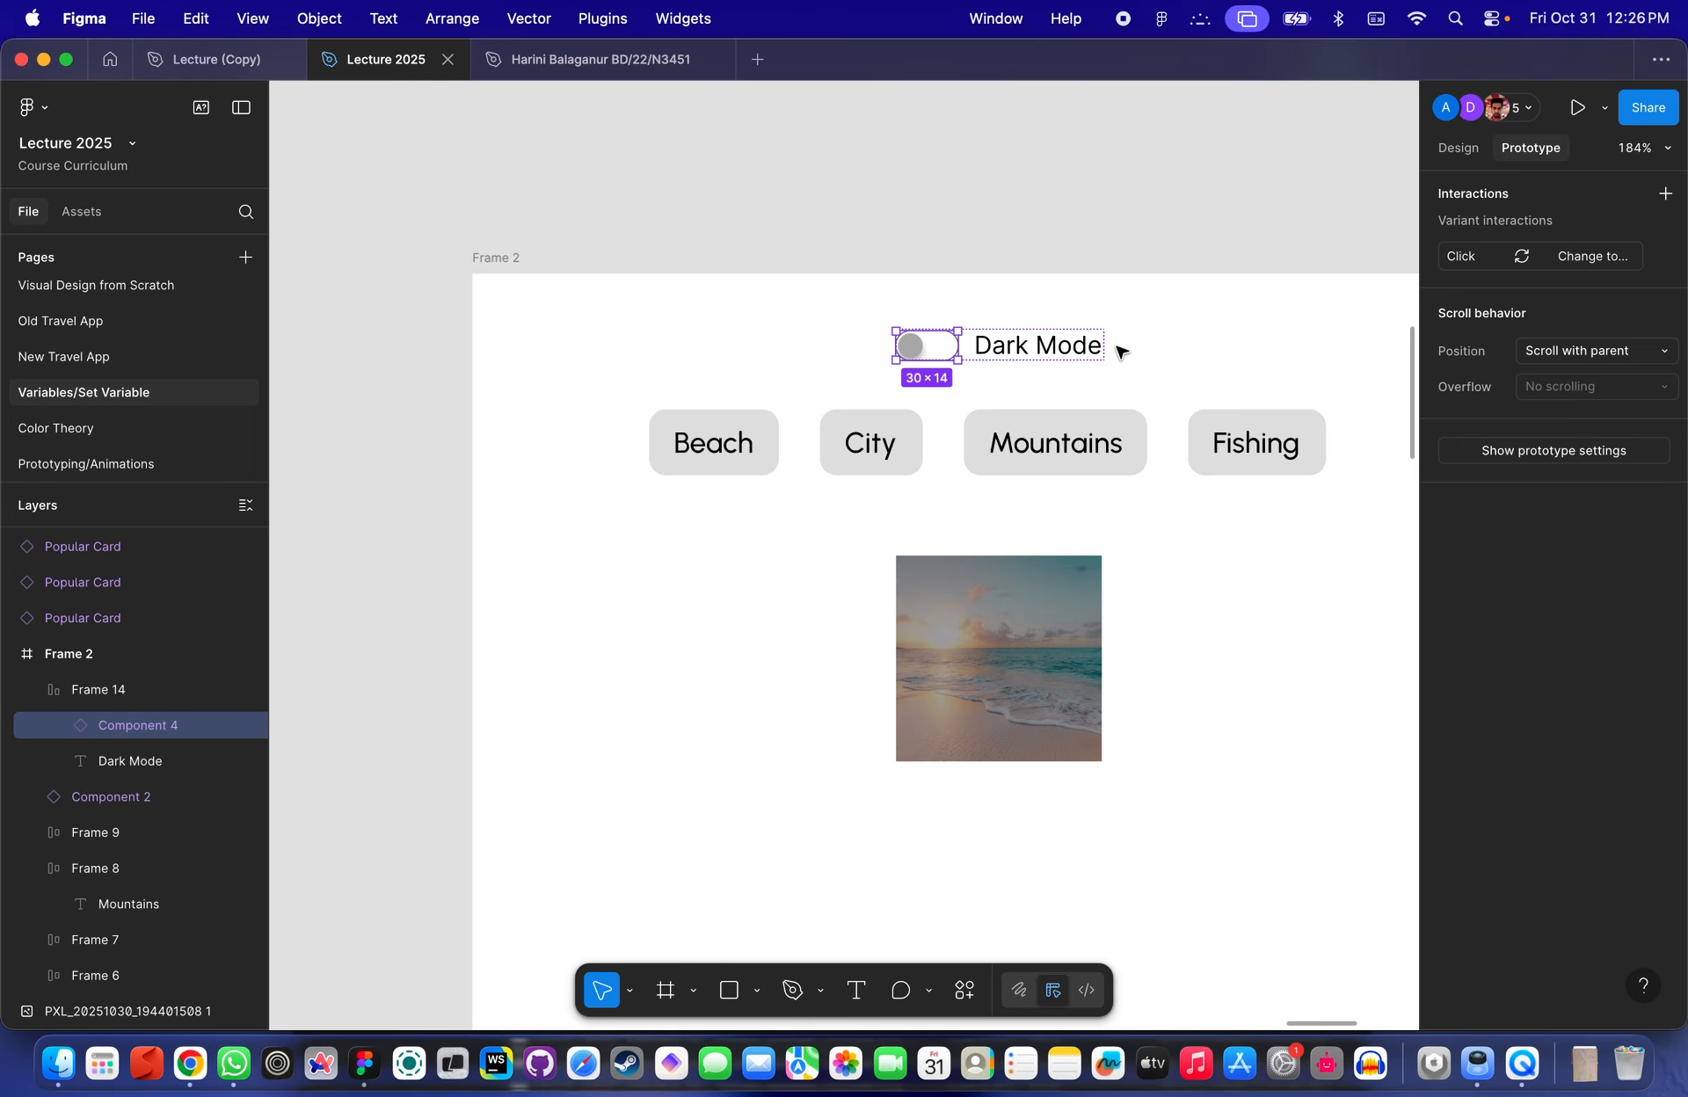
{"action": "scroll", "coordinate": [1121, 351], "scroll_direction": "up", "scroll_amount": 2}
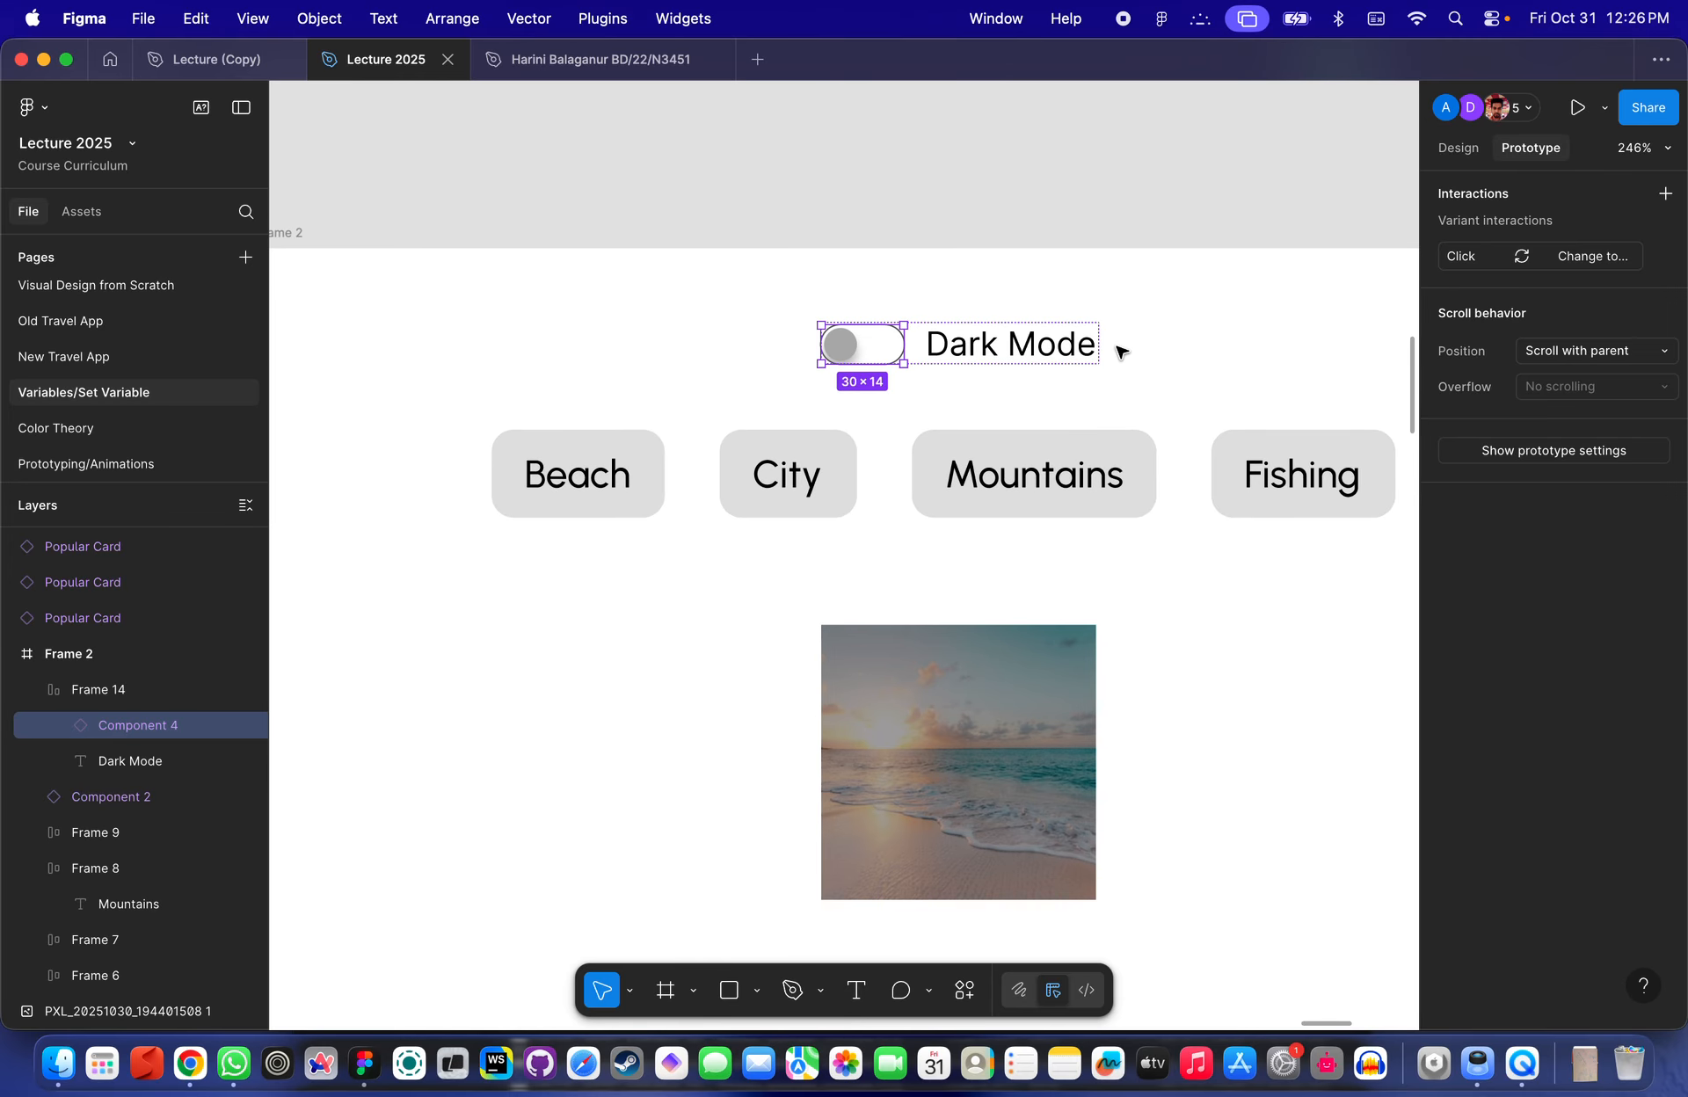
- Add a new interaction to the toggle instance, then undo it
{"action": "left_click", "coordinate": [1664, 196]}
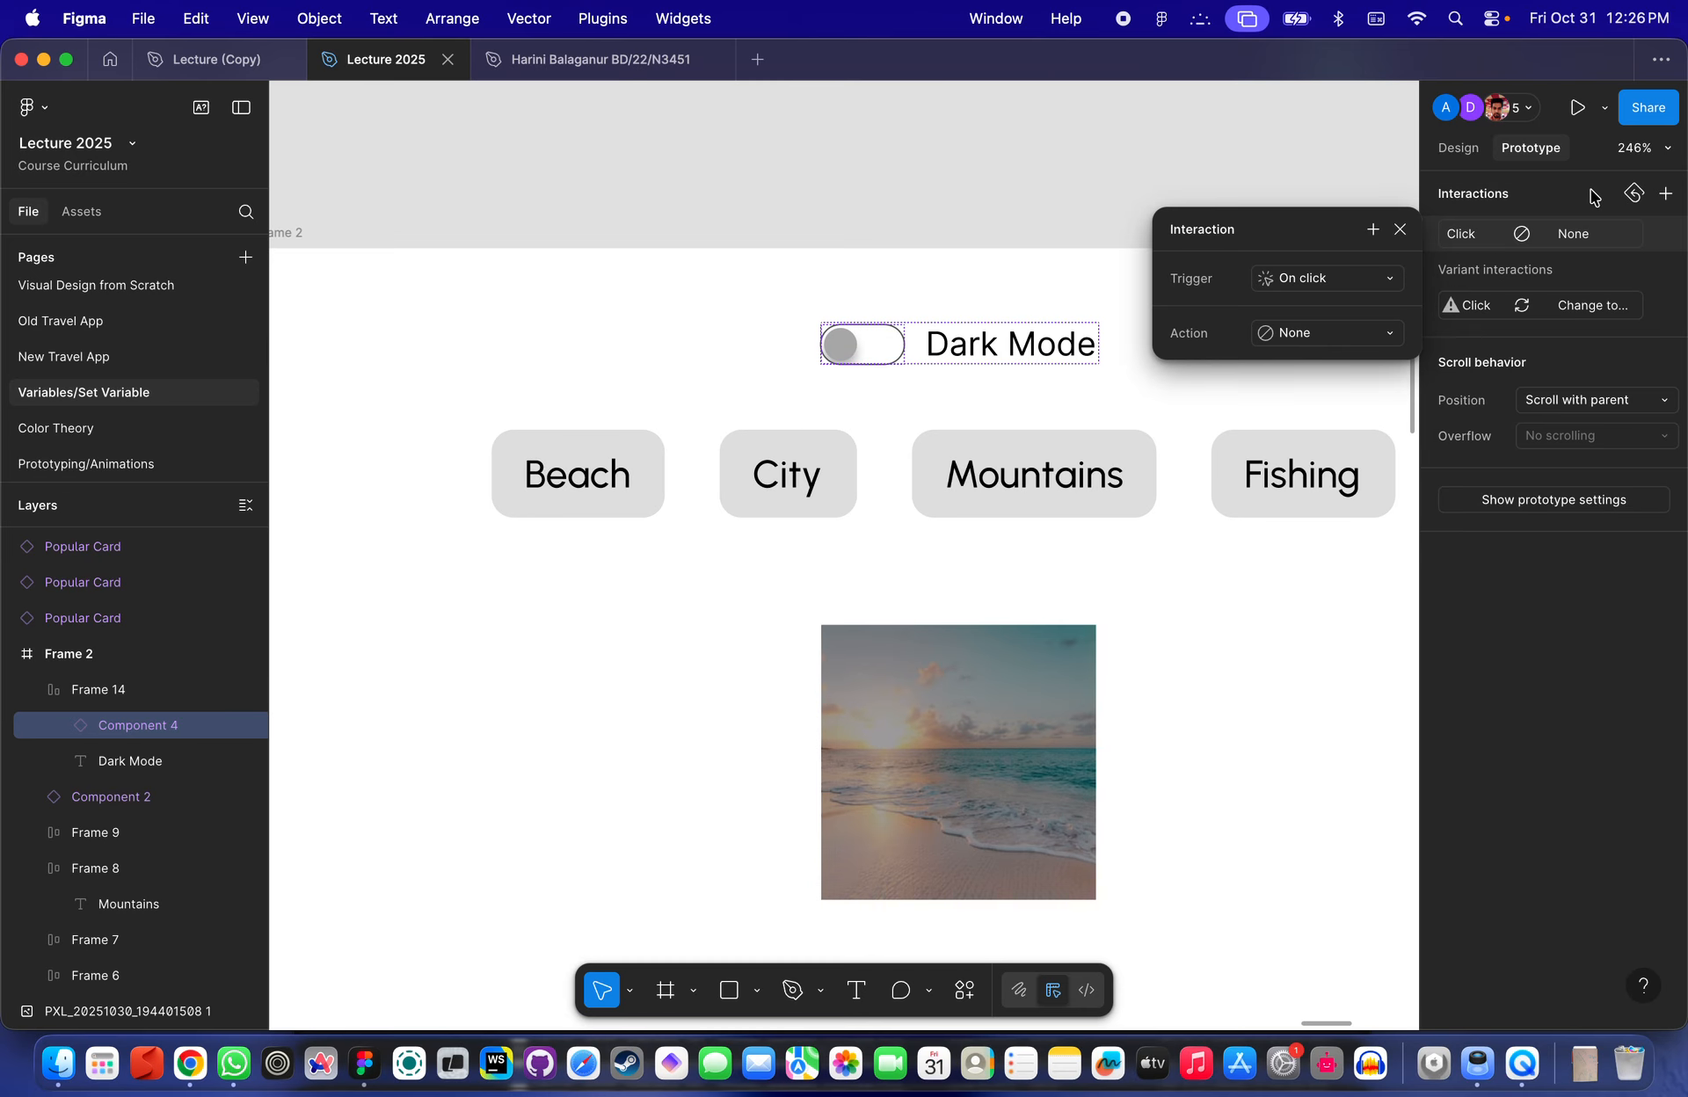
{"action": "key", "text": "super+z"}
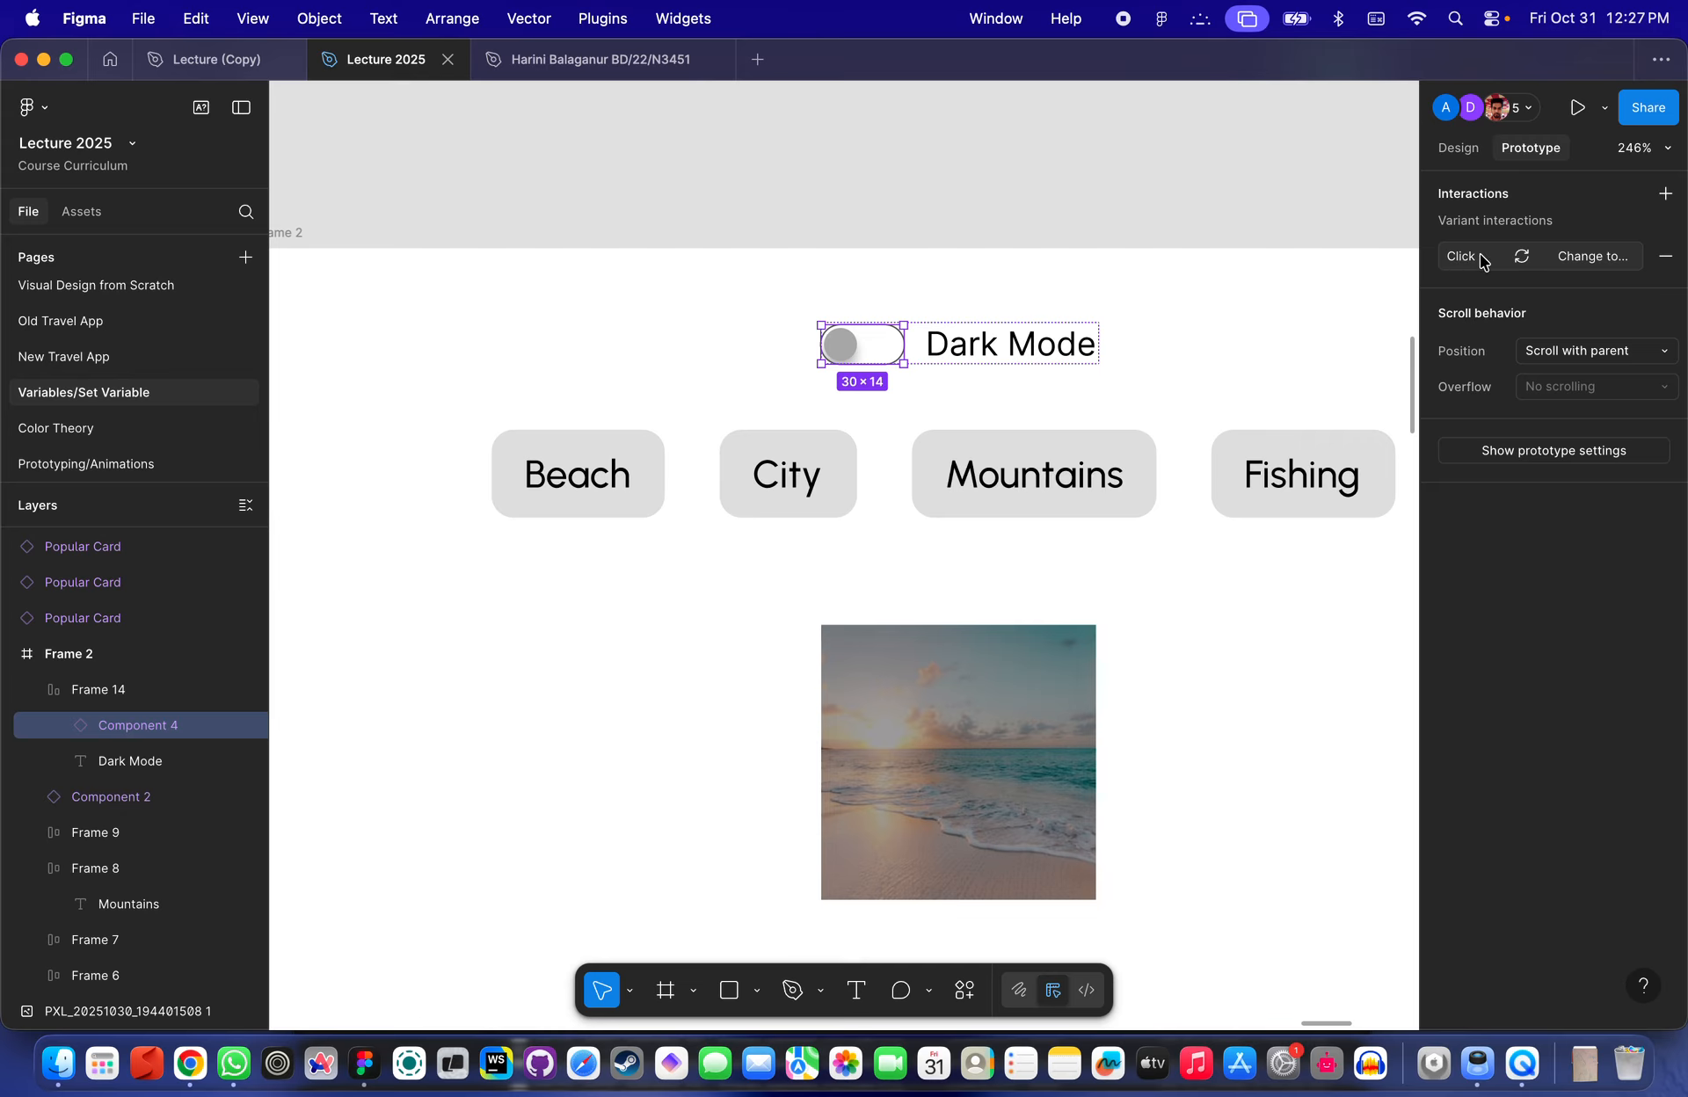
- Examine the toggle component's two variants beside Frame 13 and the toggle instance in Frame 2
{"action": "scroll", "coordinate": [1047, 382], "scroll_direction": "down", "scroll_amount": 2}
{"action": "scroll", "coordinate": [1047, 383], "scroll_direction": "right", "scroll_amount": 2}
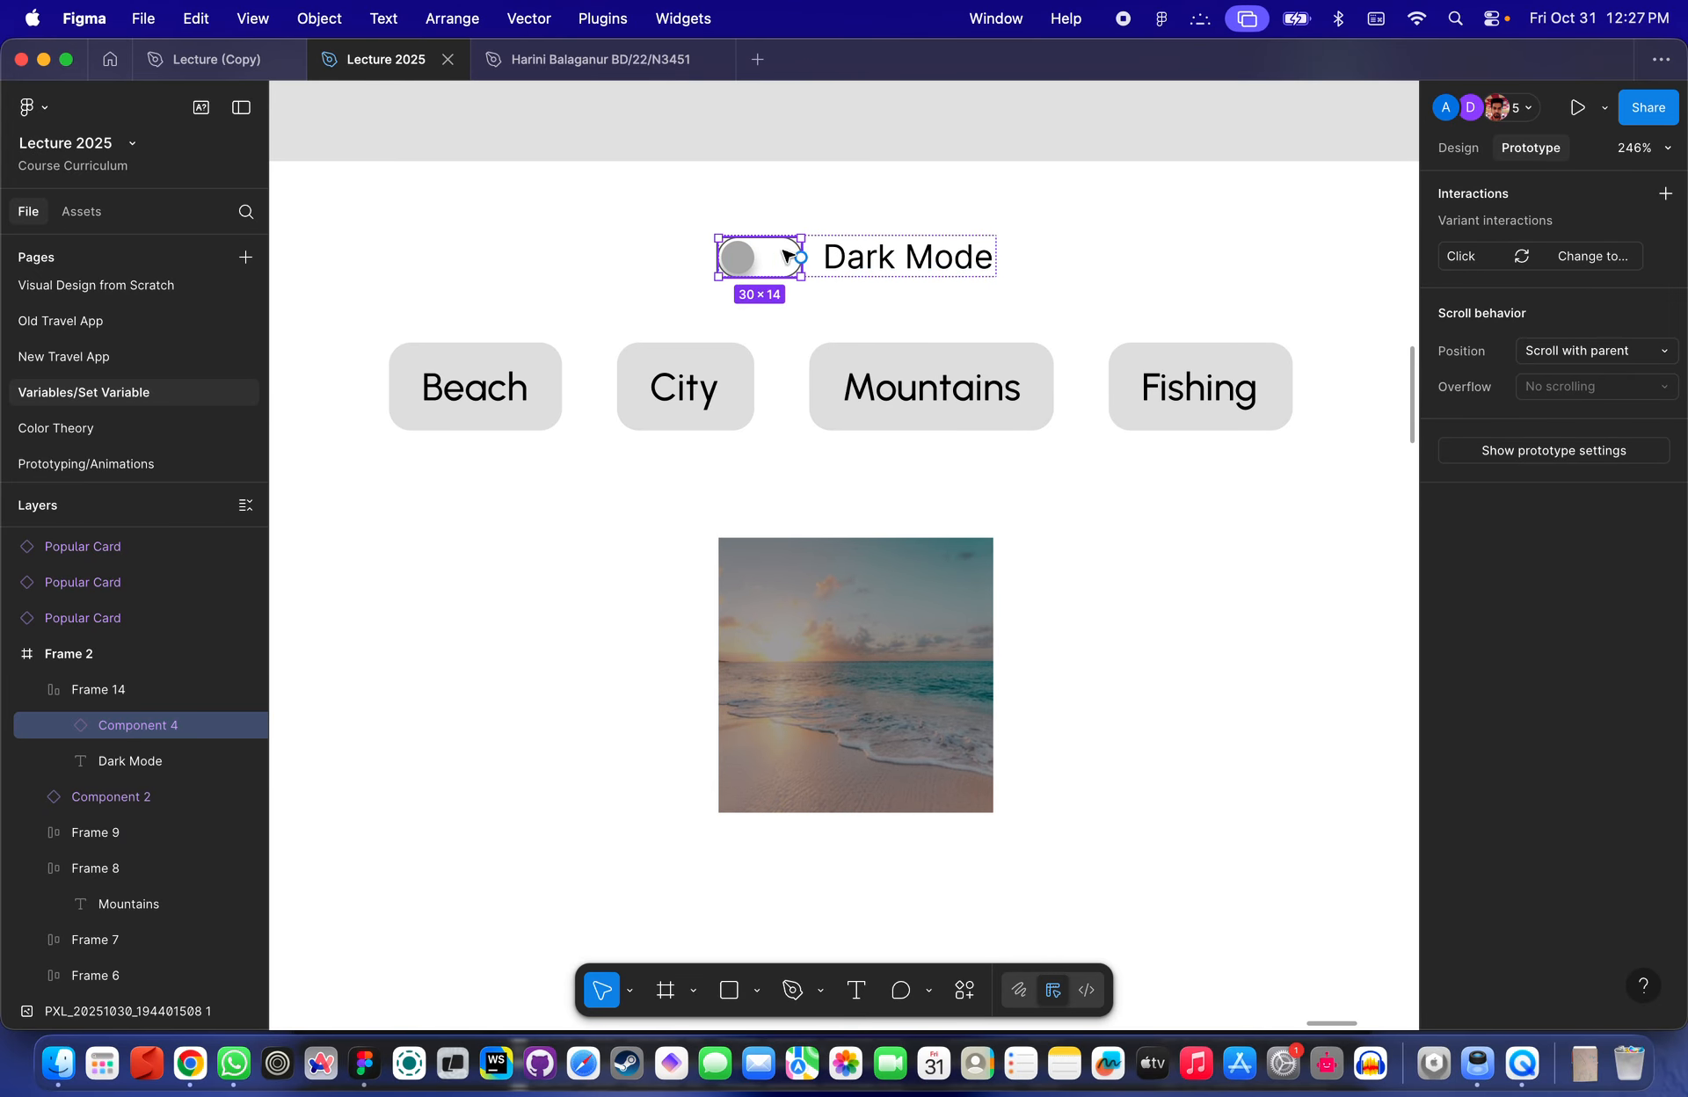
{"action": "scroll", "coordinate": [707, 248], "scroll_direction": "down", "scroll_amount": 5}
{"action": "scroll", "coordinate": [1123, 222], "scroll_direction": "right", "scroll_amount": 4}
{"action": "scroll", "coordinate": [1122, 222], "scroll_direction": "up", "scroll_amount": 1}
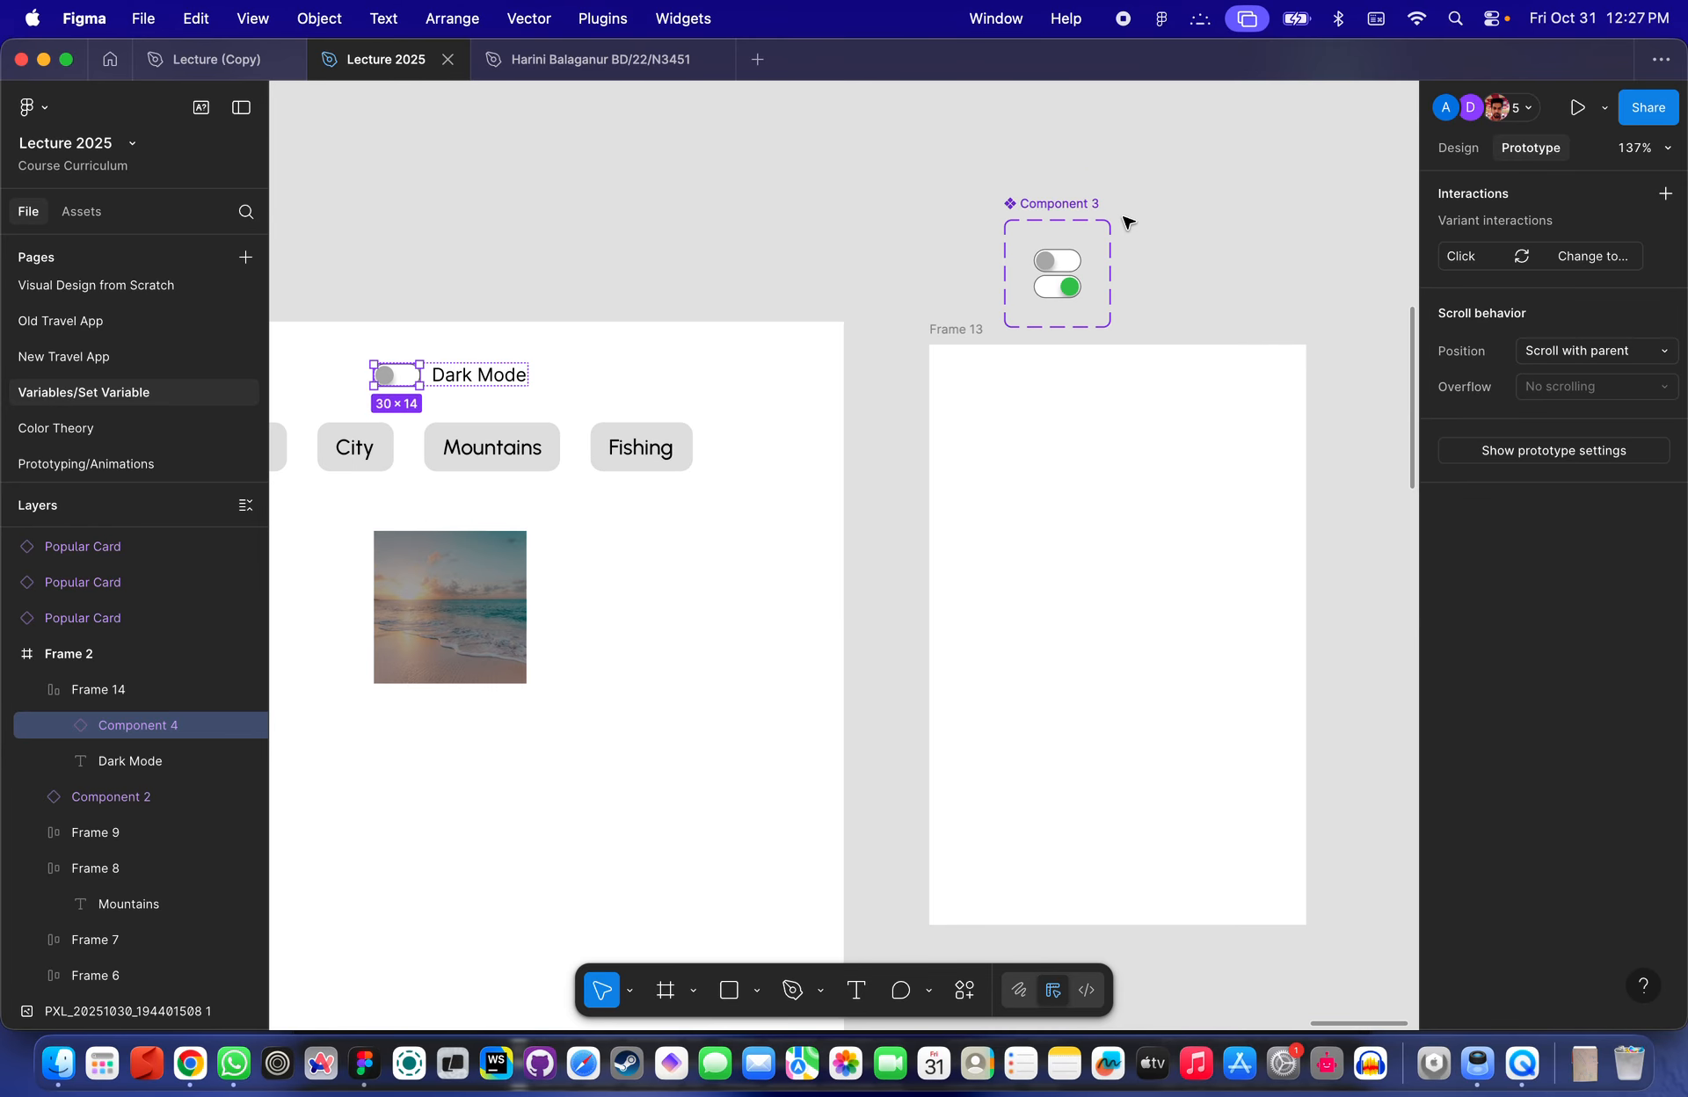
{"action": "scroll", "coordinate": [1120, 218], "scroll_direction": "up", "scroll_amount": 5}
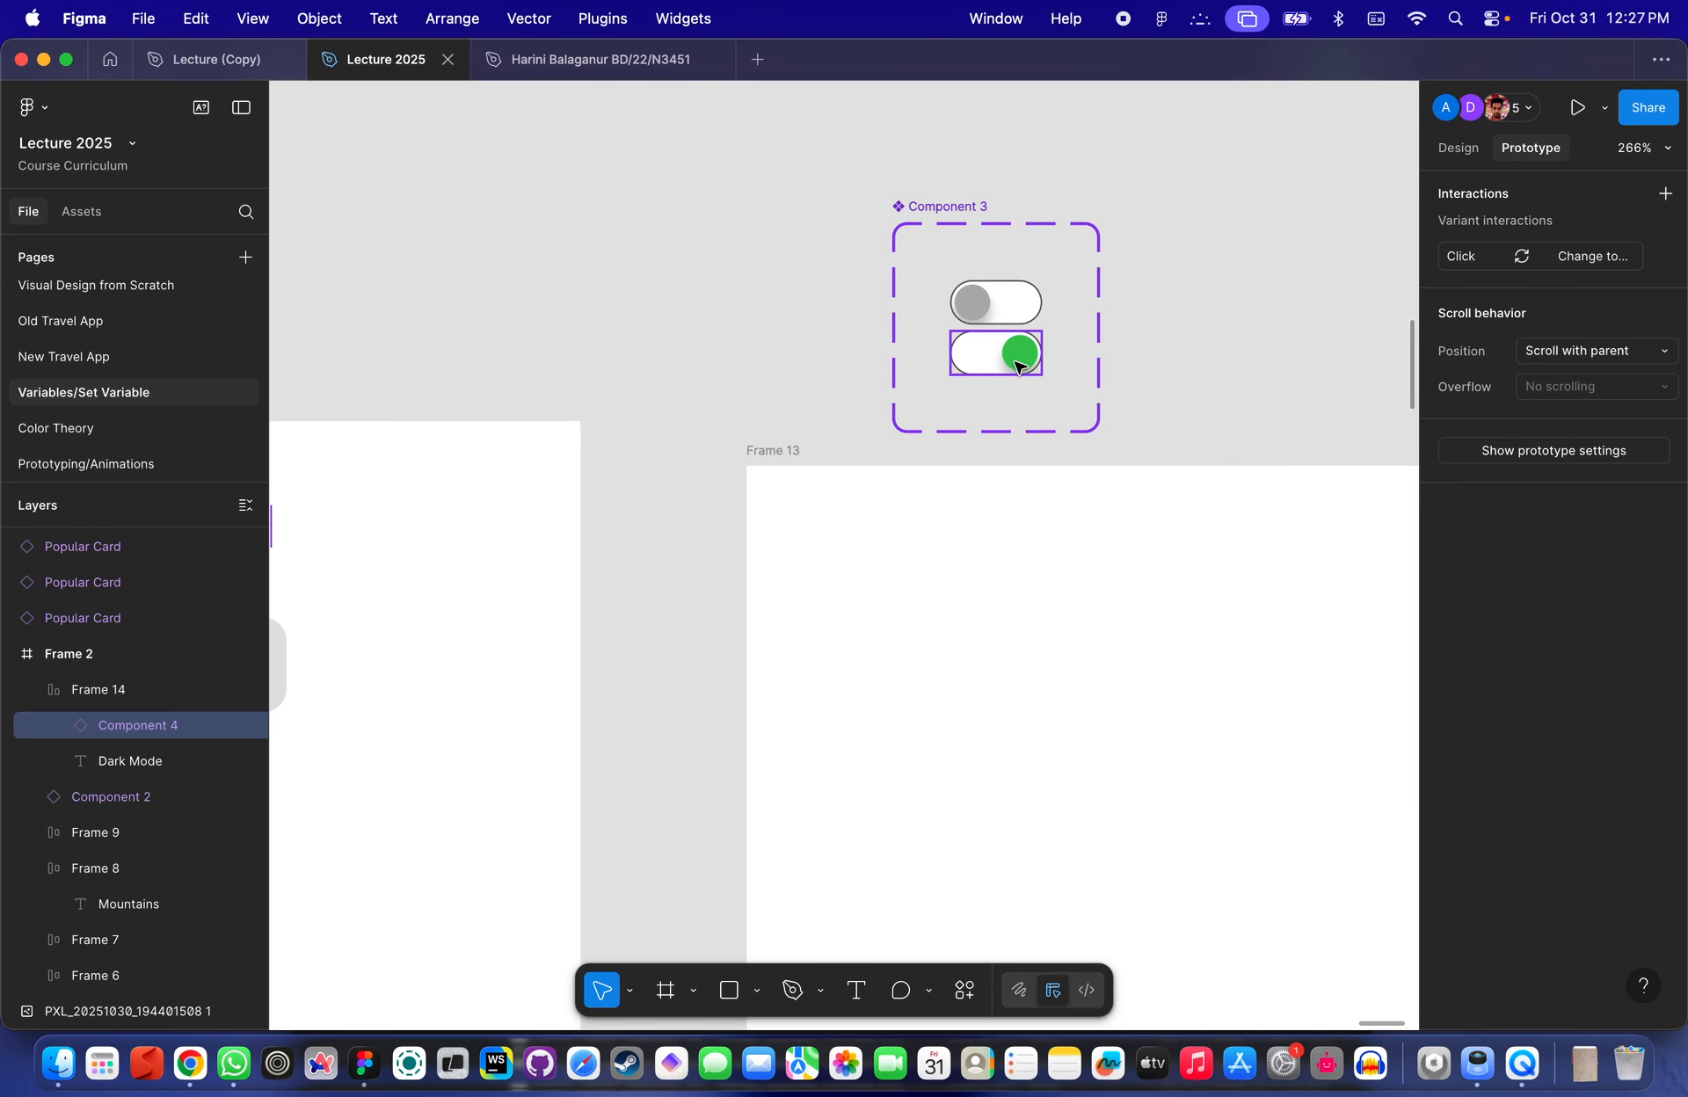
{"action": "scroll", "coordinate": [1019, 367], "scroll_direction": "left", "scroll_amount": 6}
{"action": "scroll", "coordinate": [1019, 368], "scroll_direction": "up", "scroll_amount": 2}
{"action": "scroll", "coordinate": [622, 426], "scroll_direction": "up", "scroll_amount": 3}
{"action": "scroll", "coordinate": [621, 426], "scroll_direction": "left", "scroll_amount": 1}
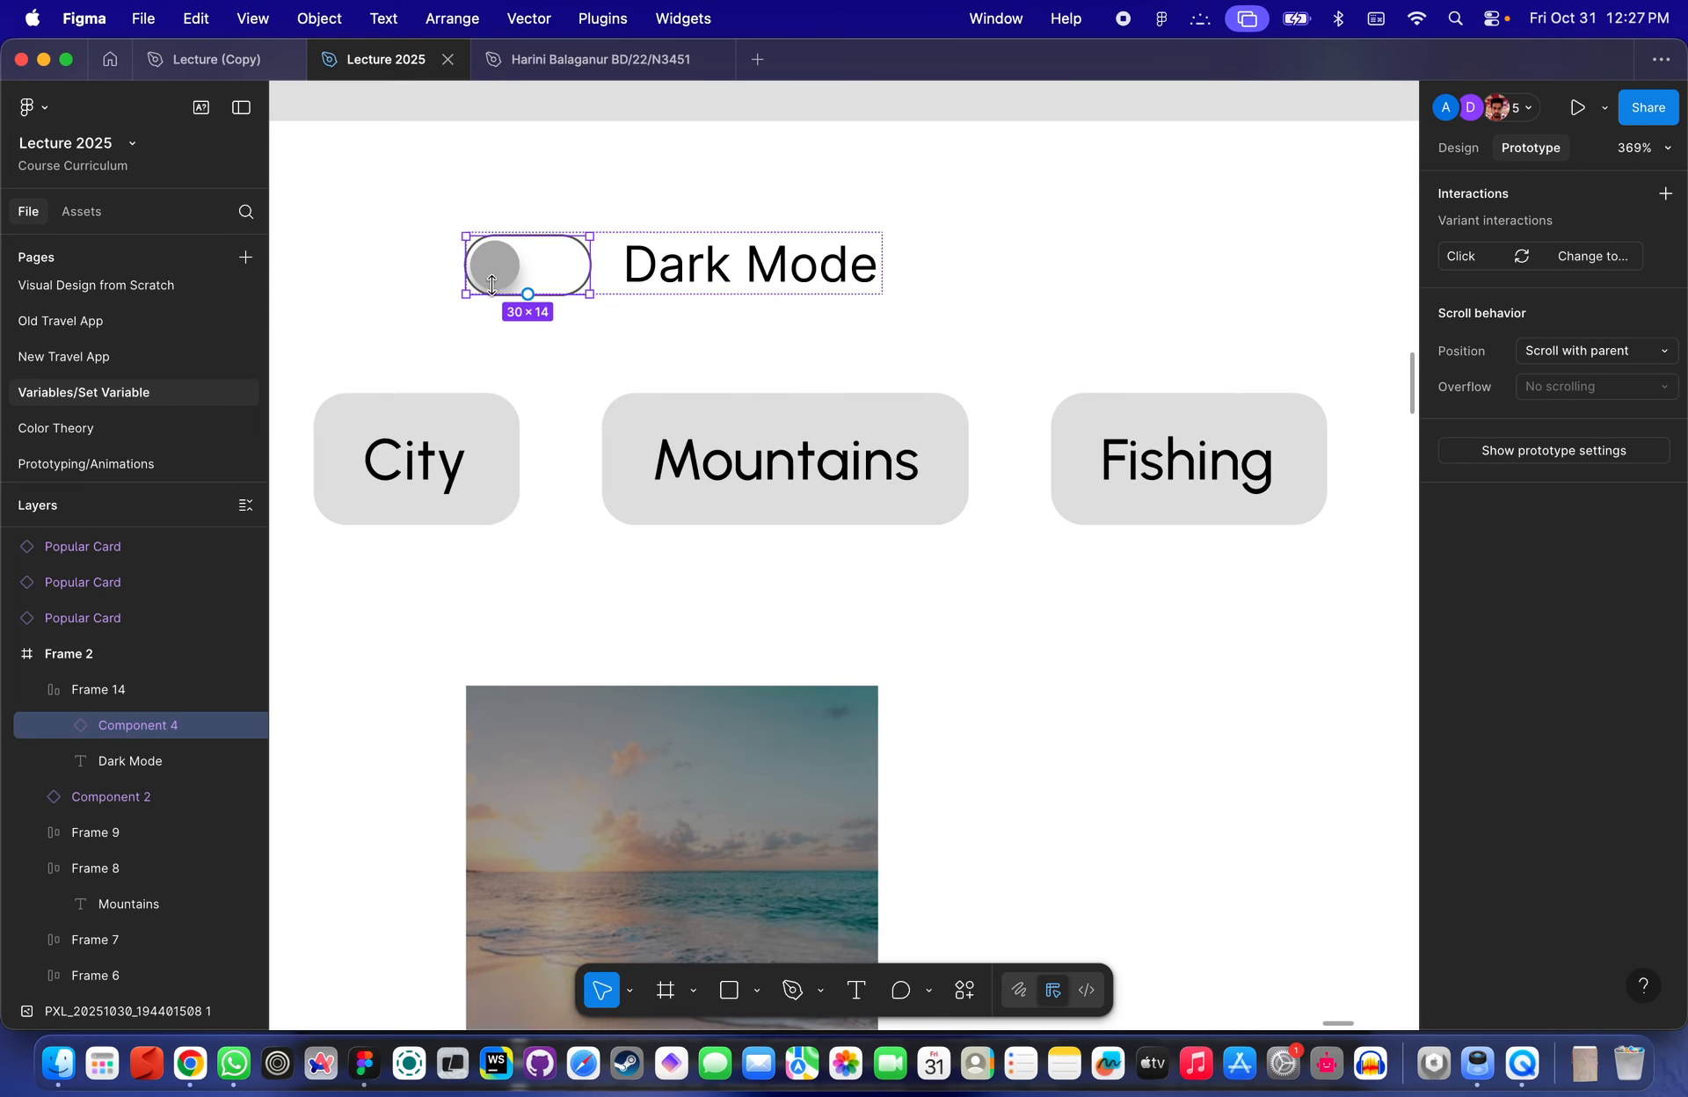
{"action": "scroll", "coordinate": [499, 286], "scroll_direction": "down", "scroll_amount": 2}
{"action": "scroll", "coordinate": [498, 286], "scroll_direction": "down", "scroll_amount": 1}
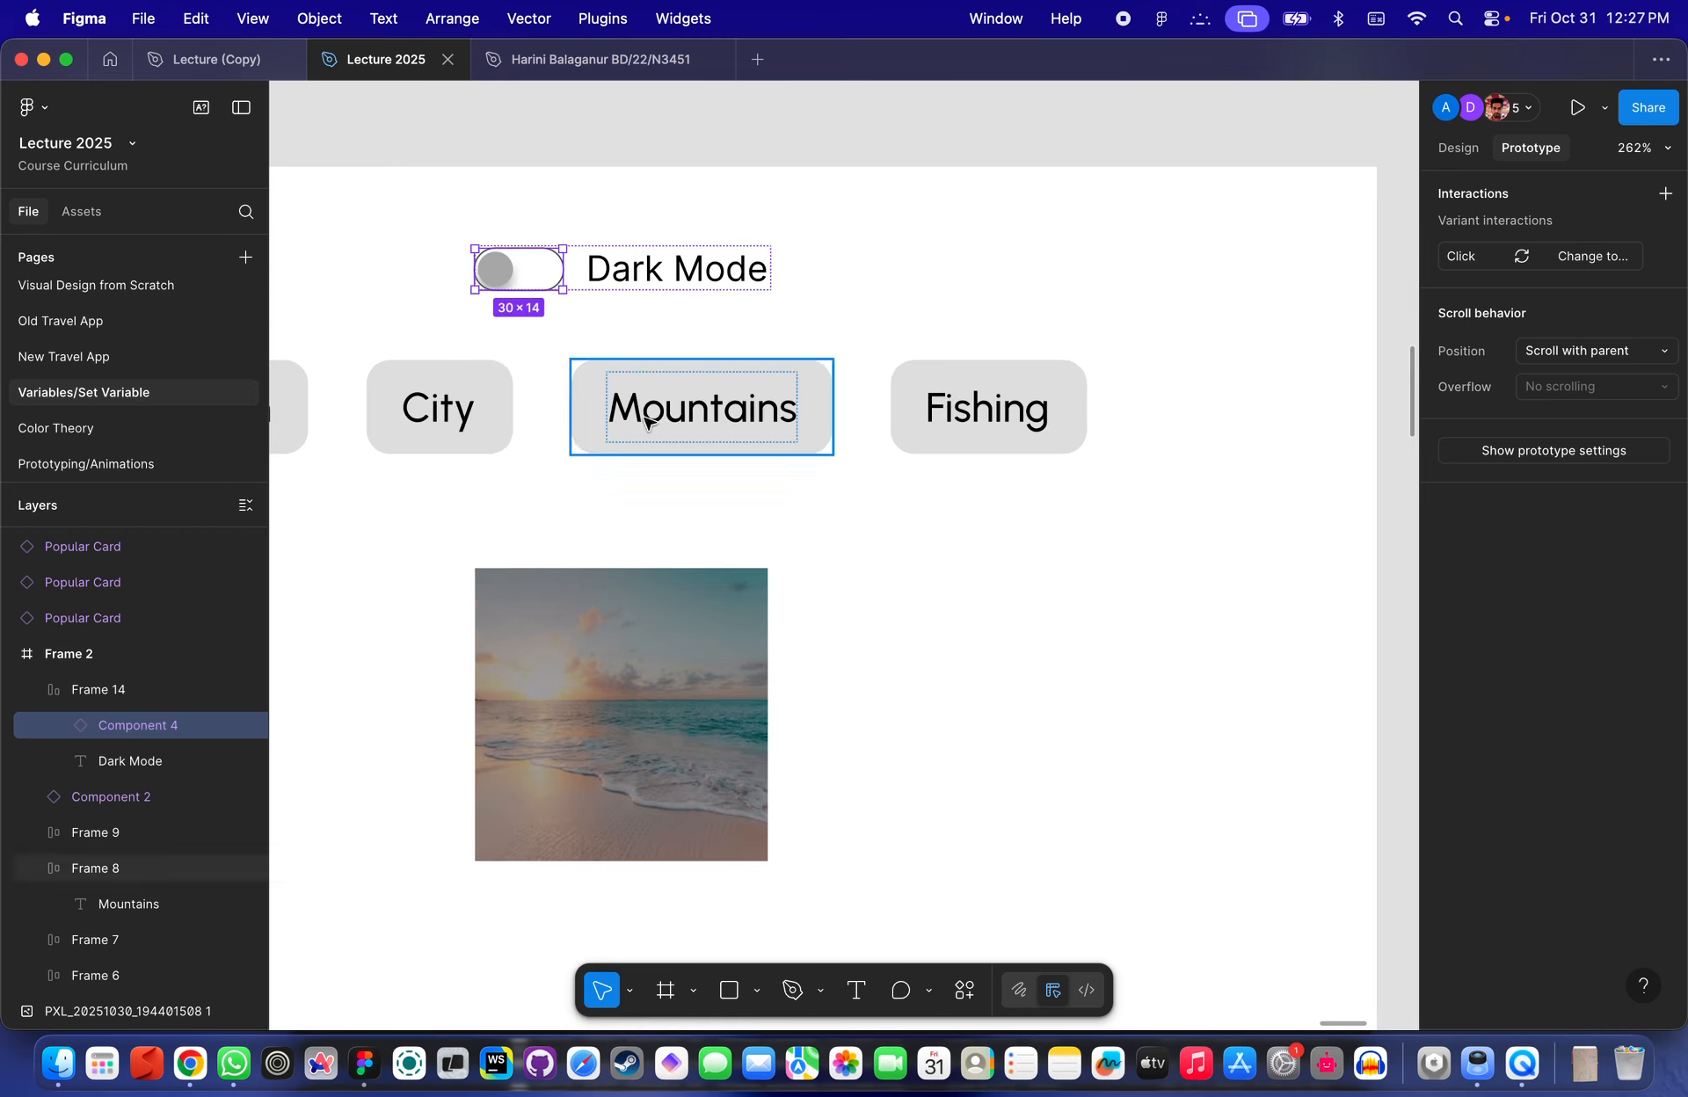
{"action": "scroll", "coordinate": [648, 550], "scroll_direction": "down", "scroll_amount": 5}
{"action": "scroll", "coordinate": [681, 478], "scroll_direction": "up", "scroll_amount": 2}
{"action": "scroll", "coordinate": [681, 478], "scroll_direction": "right", "scroll_amount": 1}
{"action": "scroll", "coordinate": [680, 474], "scroll_direction": "up", "scroll_amount": 6}
{"action": "scroll", "coordinate": [680, 473], "scroll_direction": "left", "scroll_amount": 1}
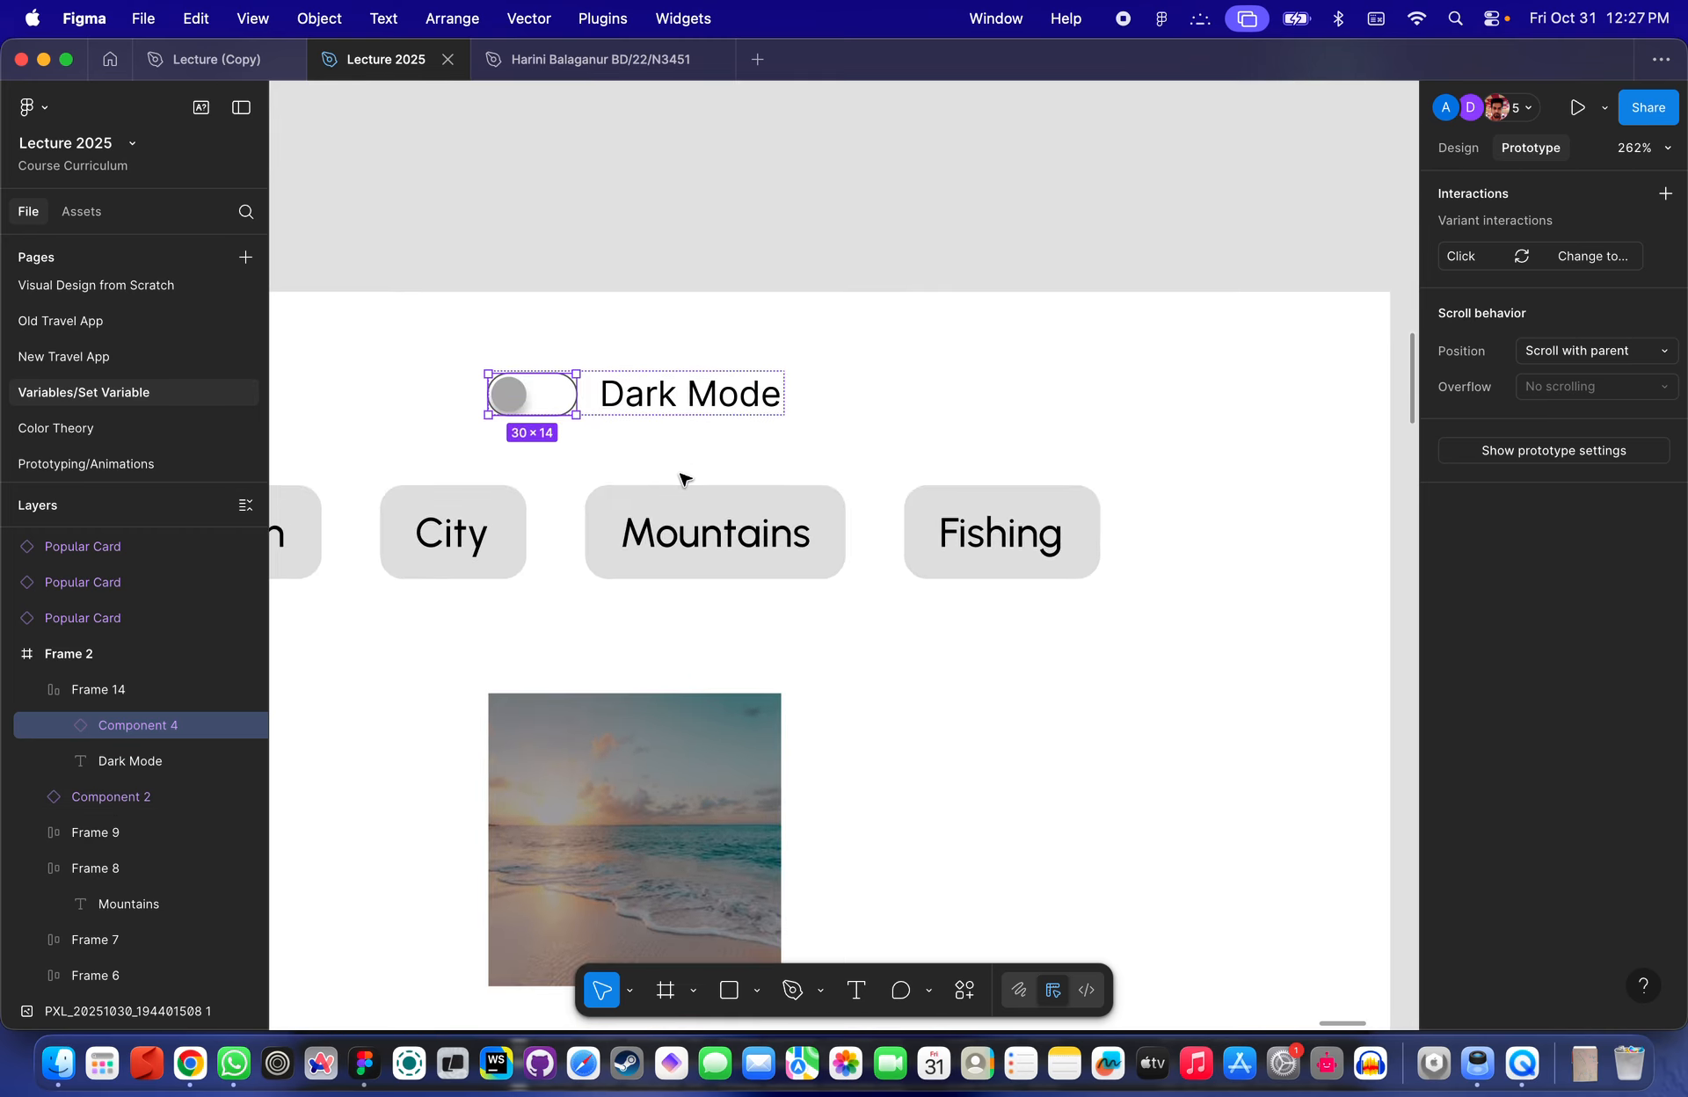
- Open the toggle's Click variant interaction details
{"action": "left_click", "coordinate": [620, 315]}
{"action": "double_click", "coordinate": [548, 381]}
{"action": "left_click", "coordinate": [1471, 259]}
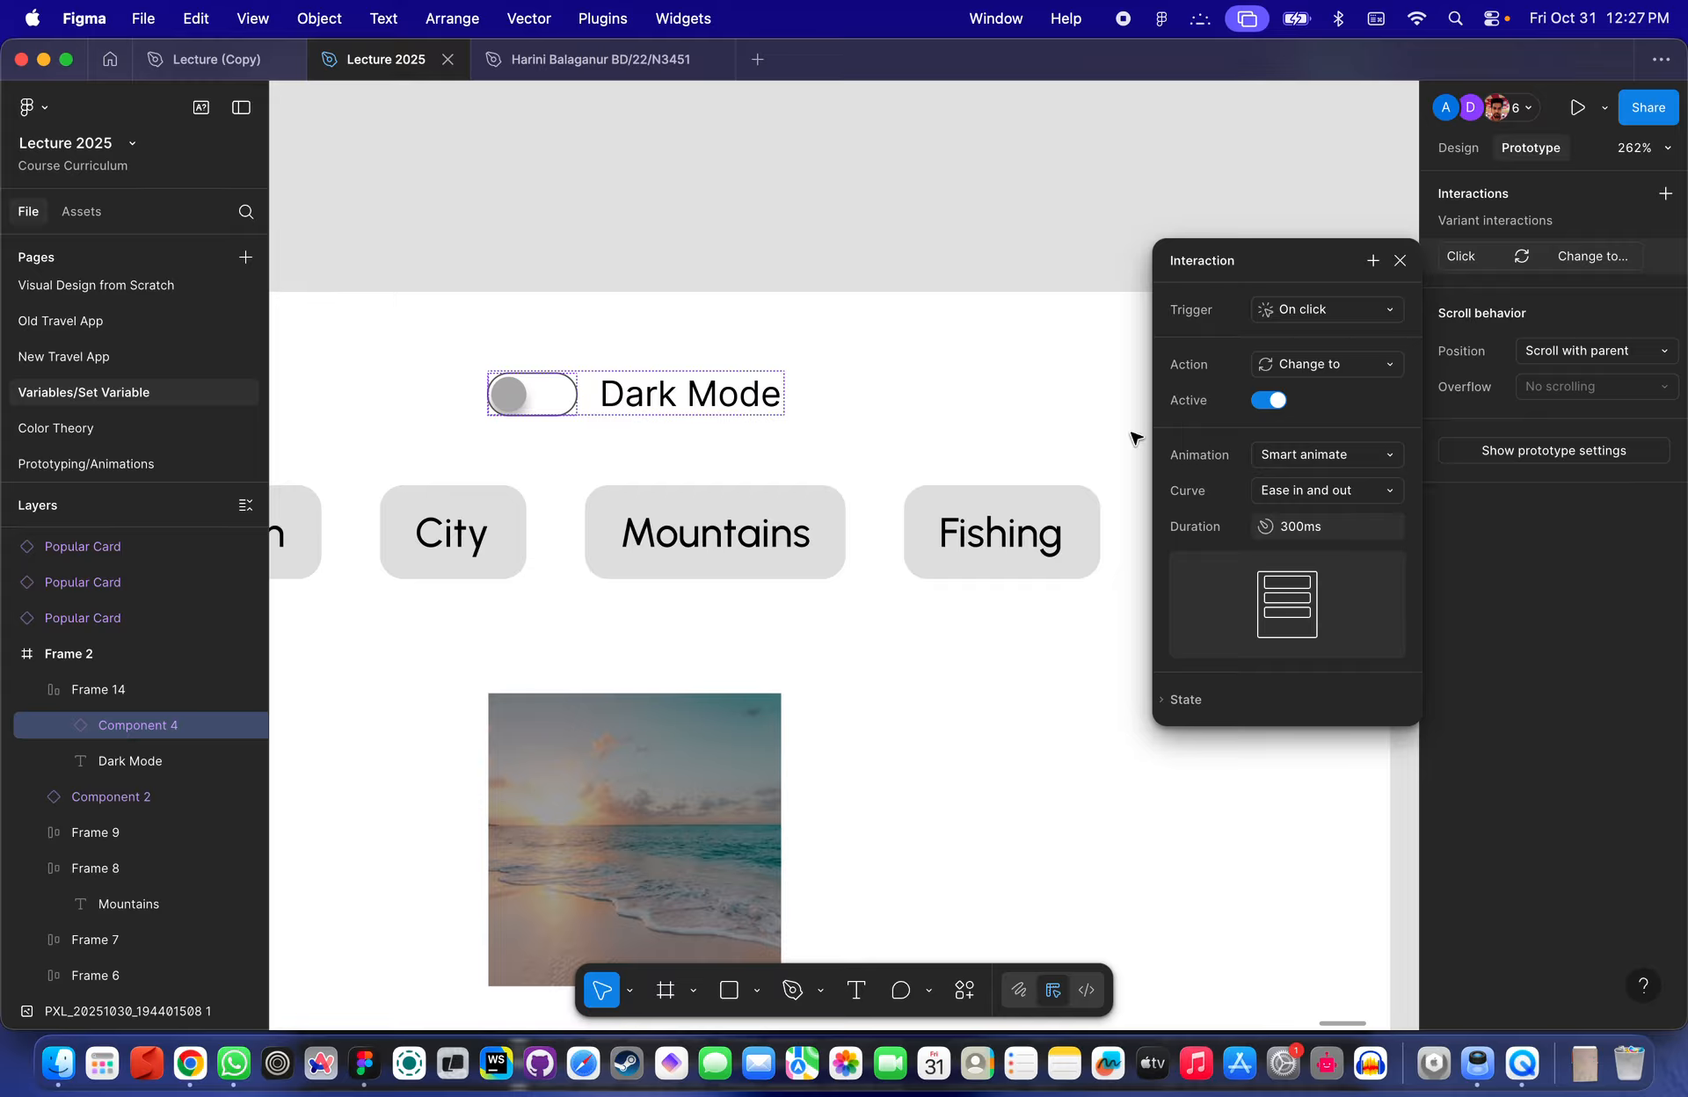
- Add a second action to the toggle's Click interaction that sets the Dark variable to True, then close the interaction
{"action": "scroll", "coordinate": [1058, 467], "scroll_direction": "right", "scroll_amount": 5}
{"action": "scroll", "coordinate": [1059, 467], "scroll_direction": "down", "scroll_amount": 2}
{"action": "scroll", "coordinate": [1131, 350], "scroll_direction": "right", "scroll_amount": 1}
{"action": "scroll", "coordinate": [1127, 346], "scroll_direction": "down", "scroll_amount": 3}
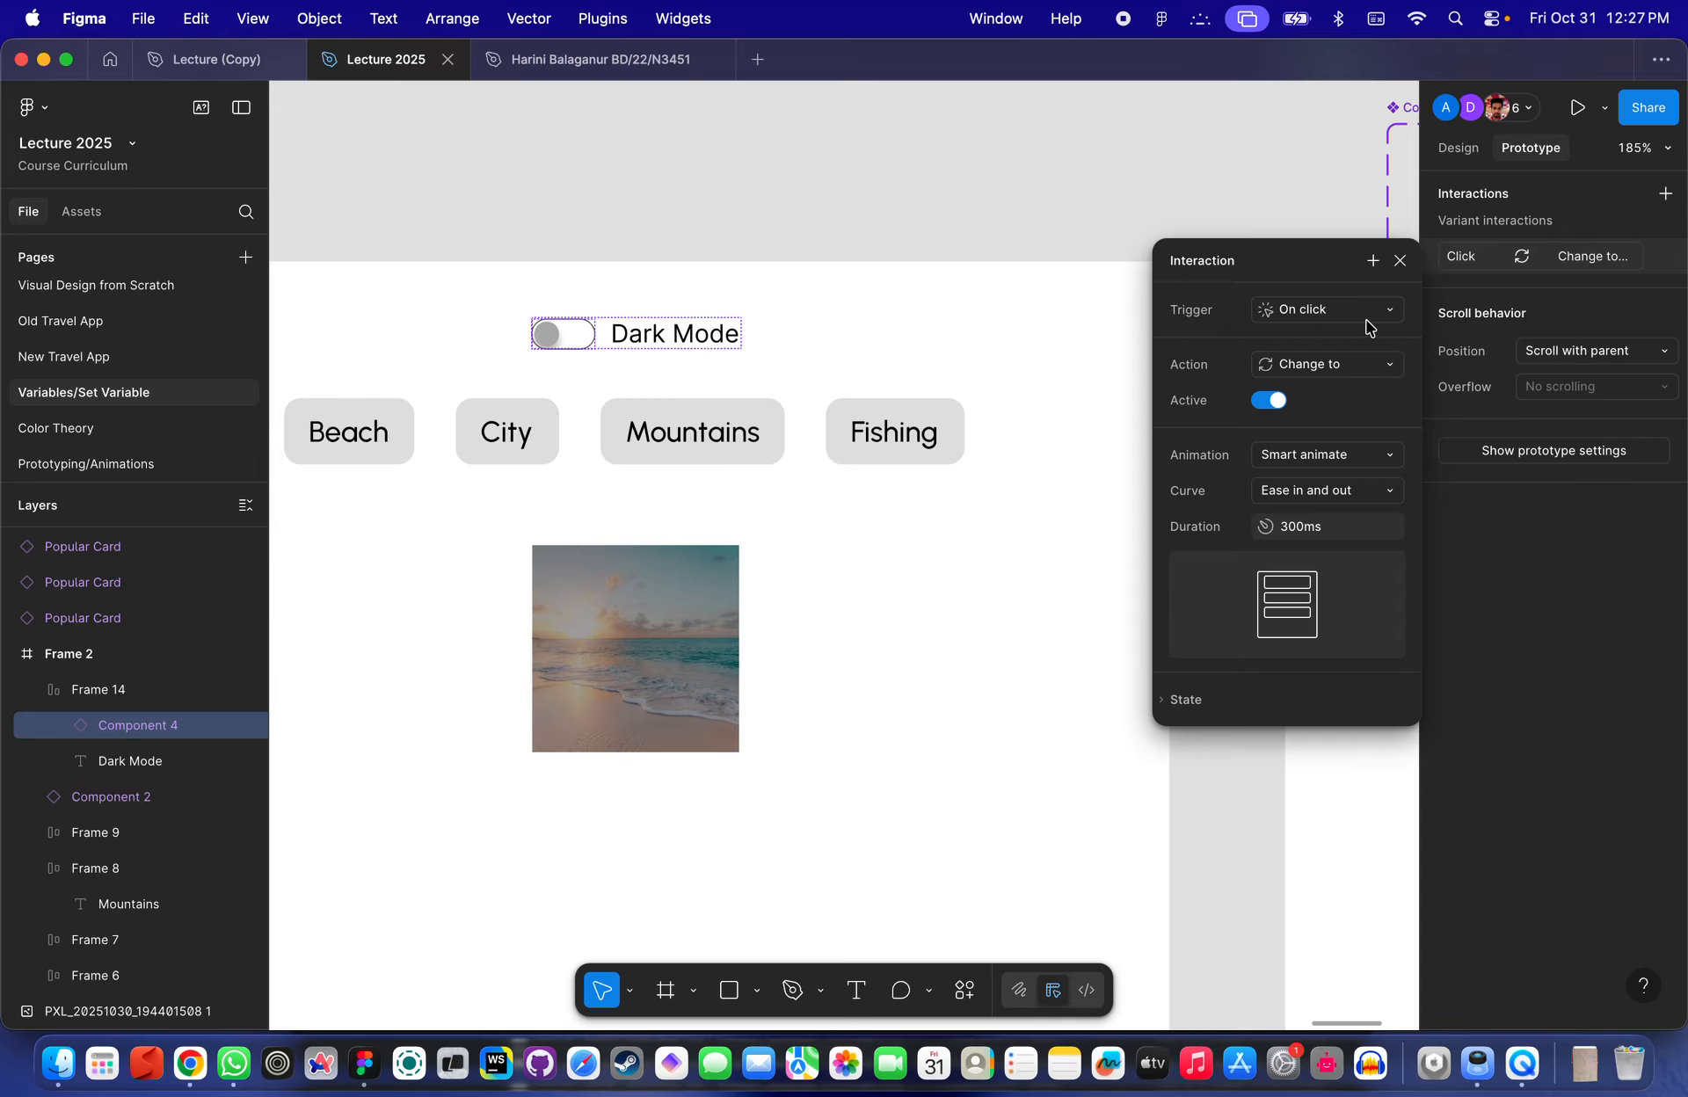
{"action": "left_click", "coordinate": [1373, 260]}
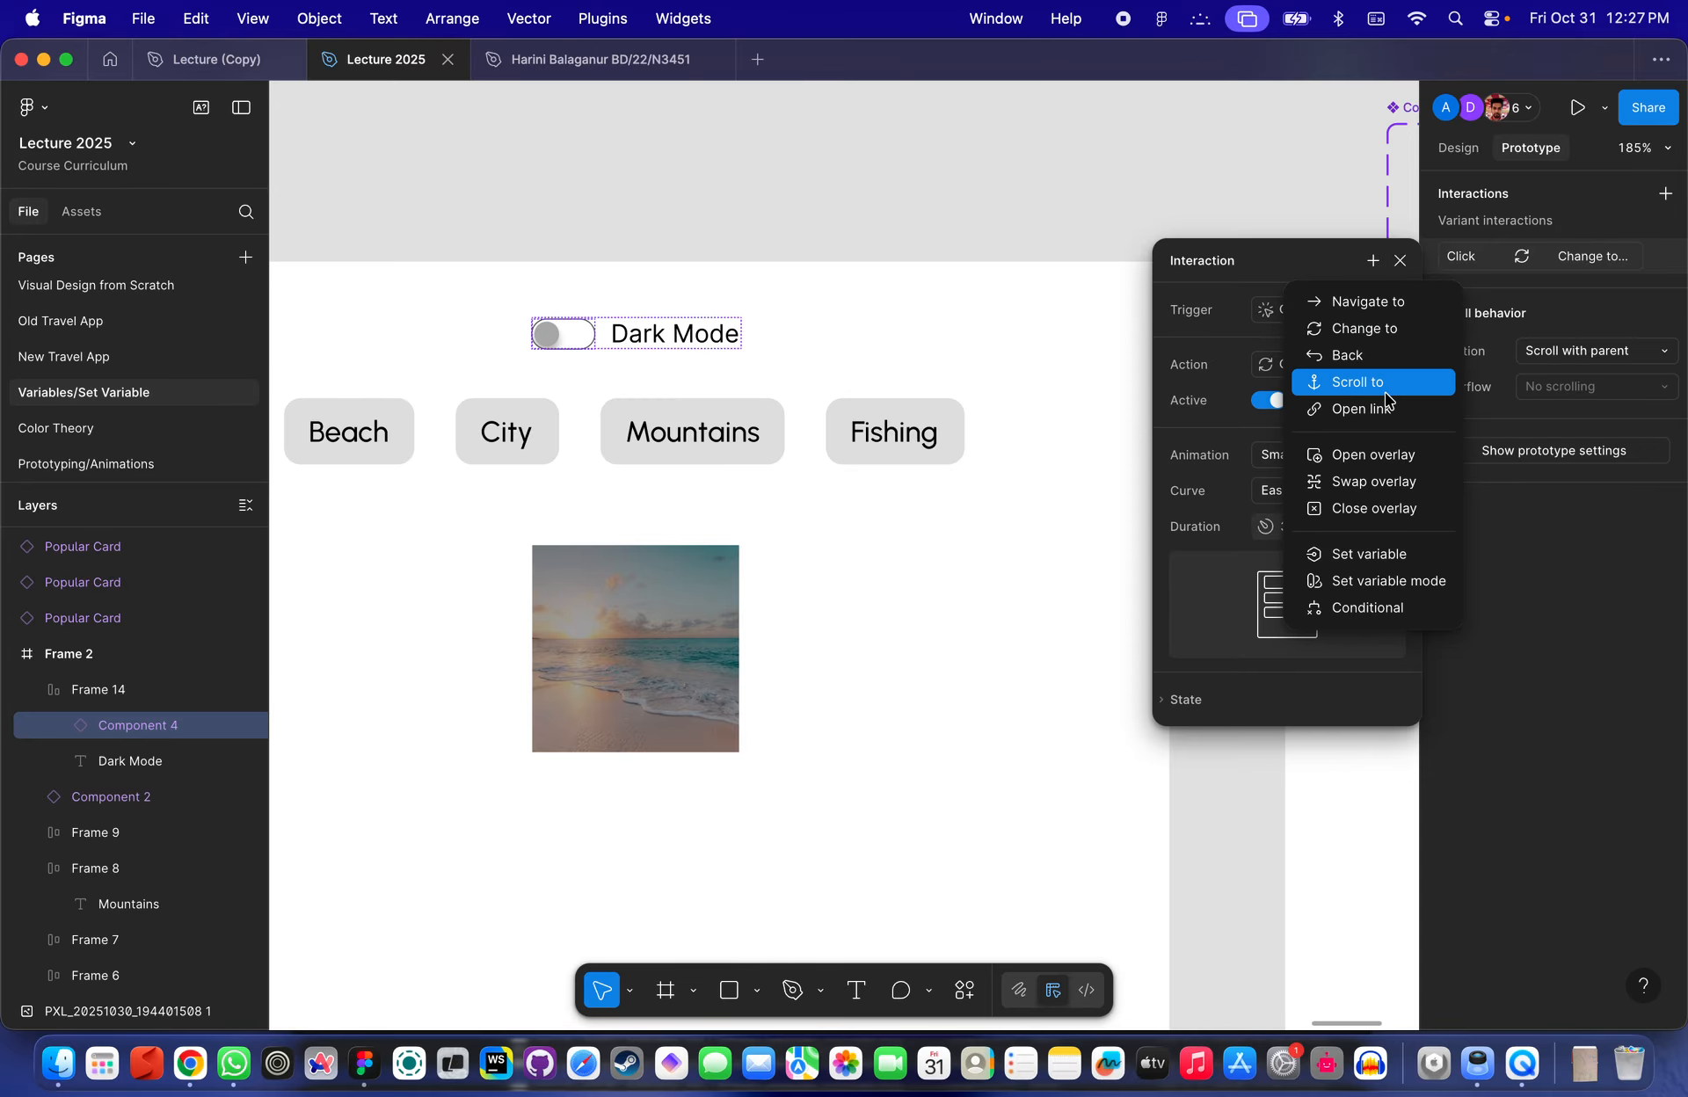
{"action": "left_click", "coordinate": [1388, 543]}
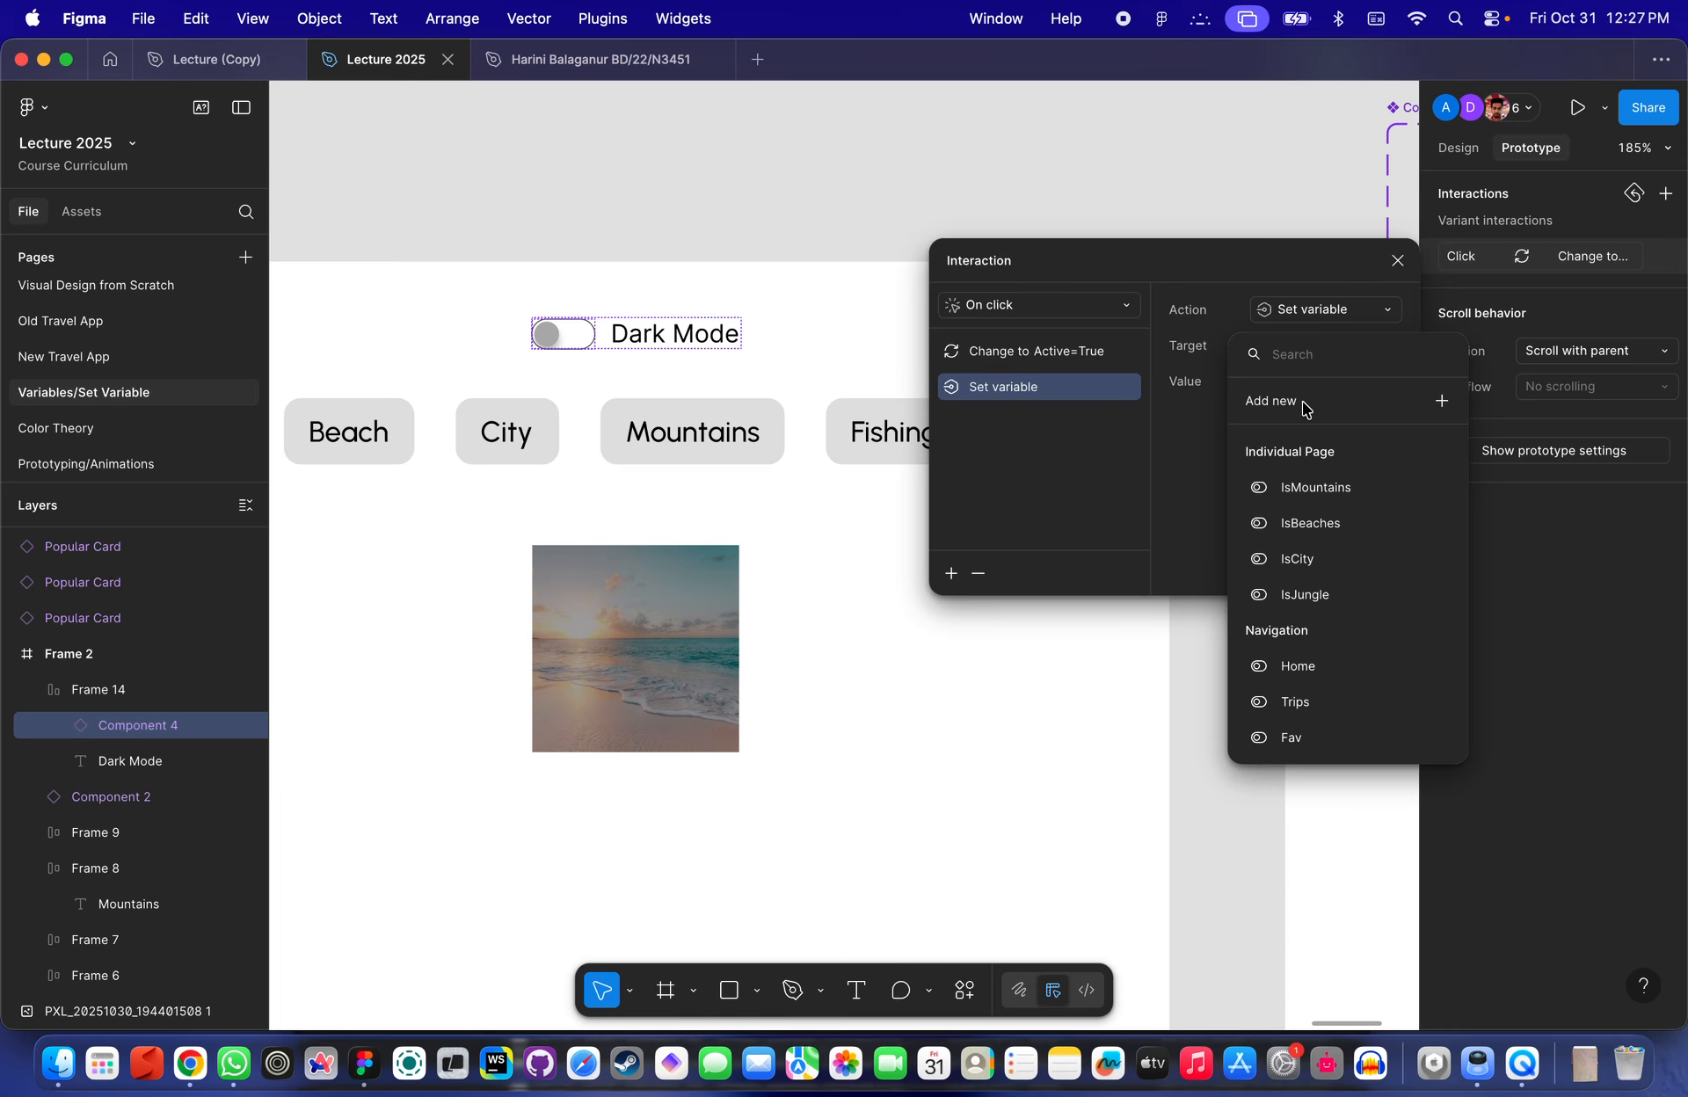
{"action": "type", "text": "dark"}
{"action": "left_click", "coordinate": [1285, 440]}
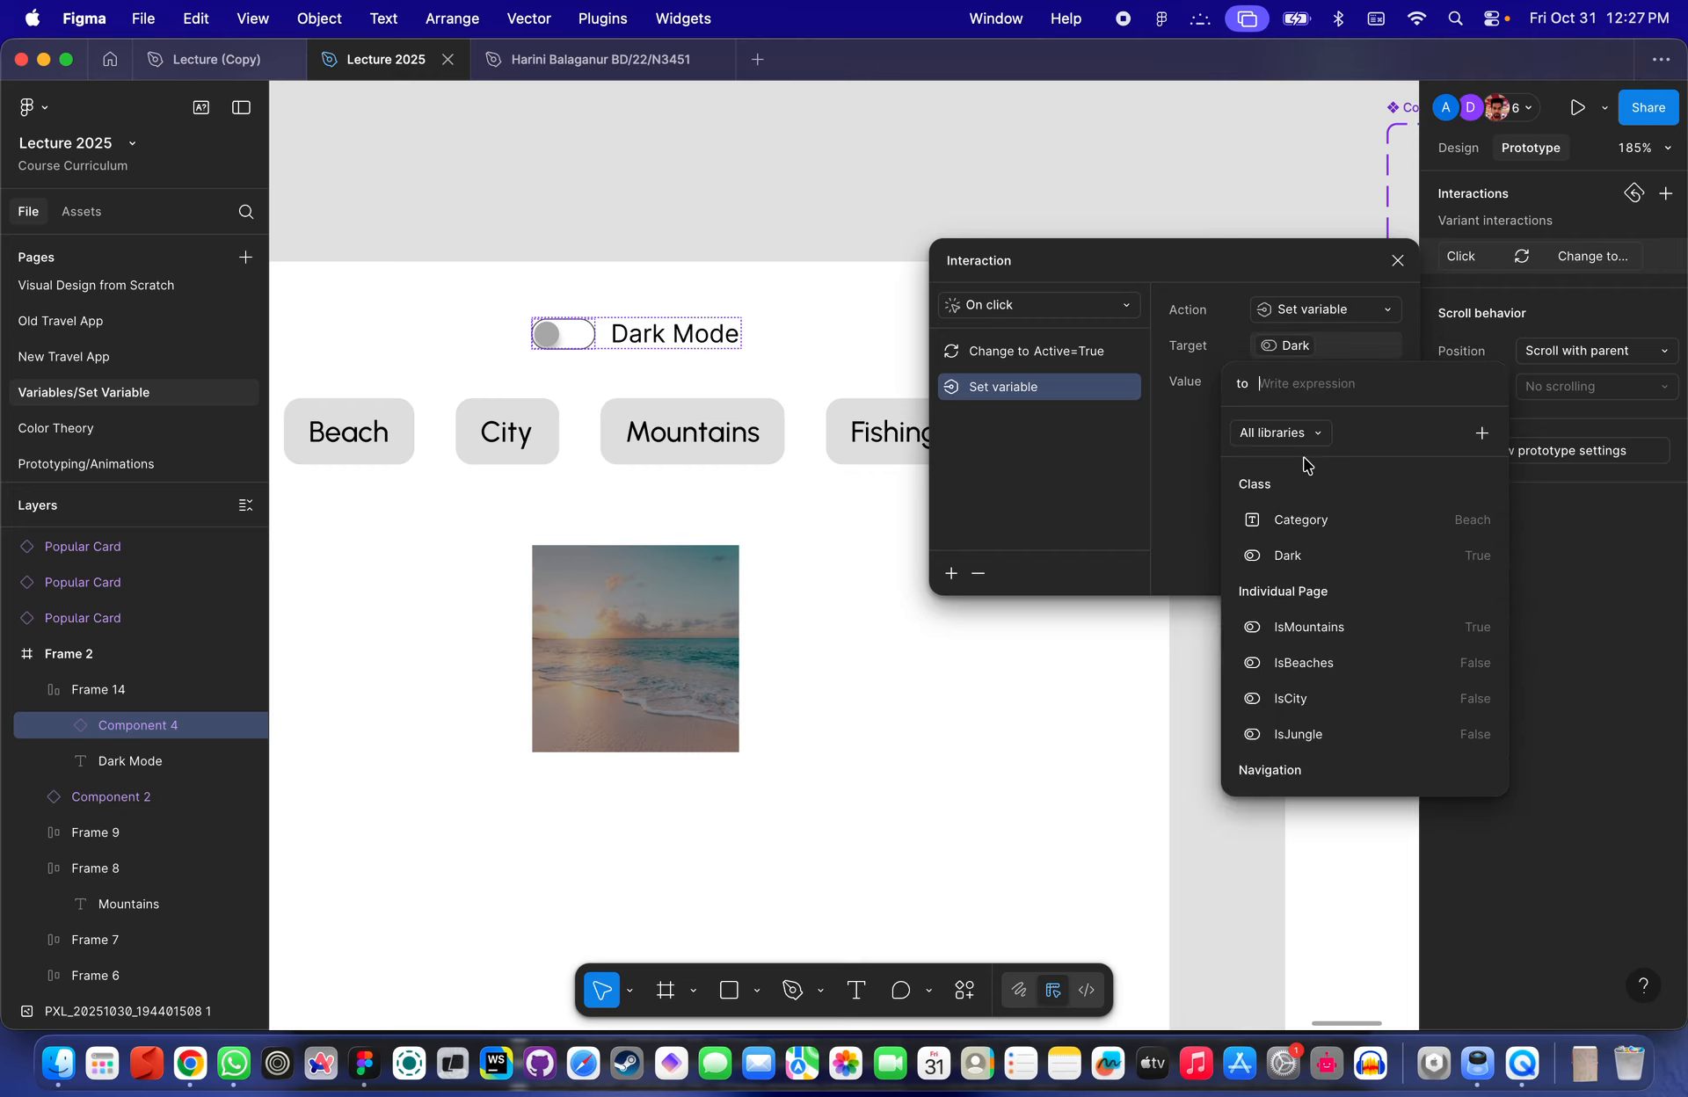
{"action": "type", "text": "F"}
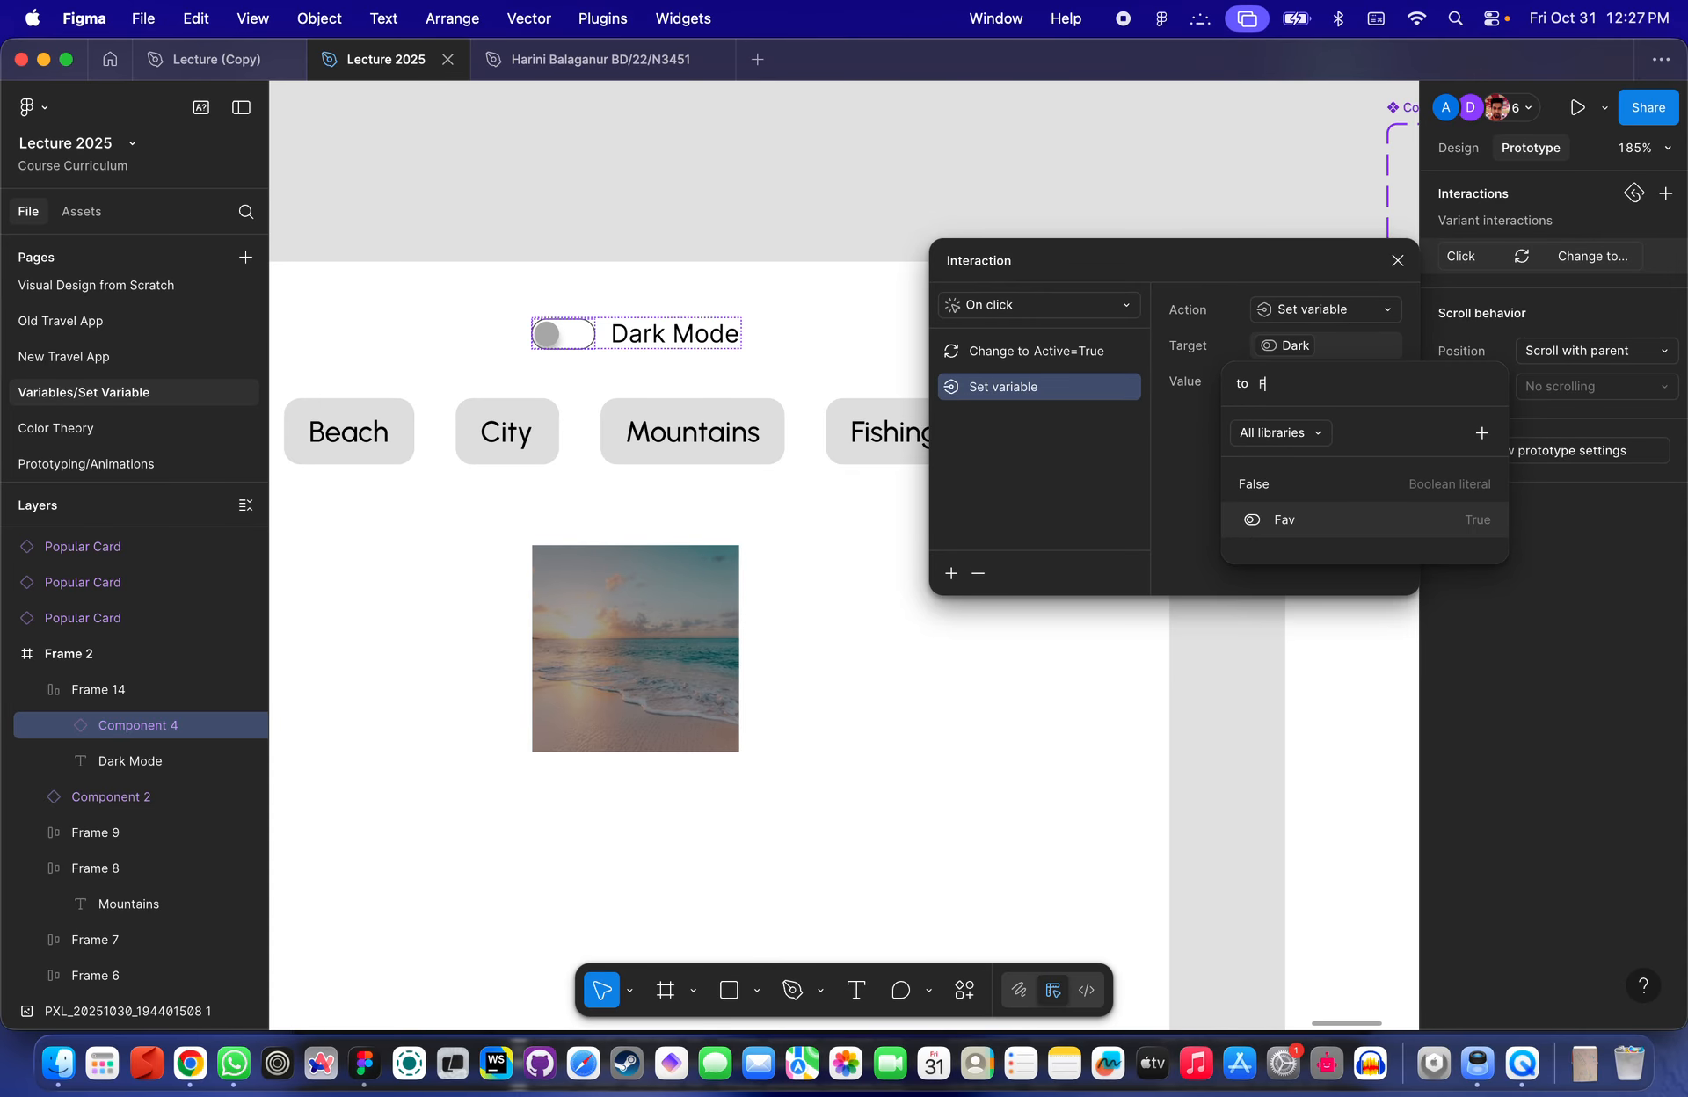
{"action": "key", "text": "BackSpace"}
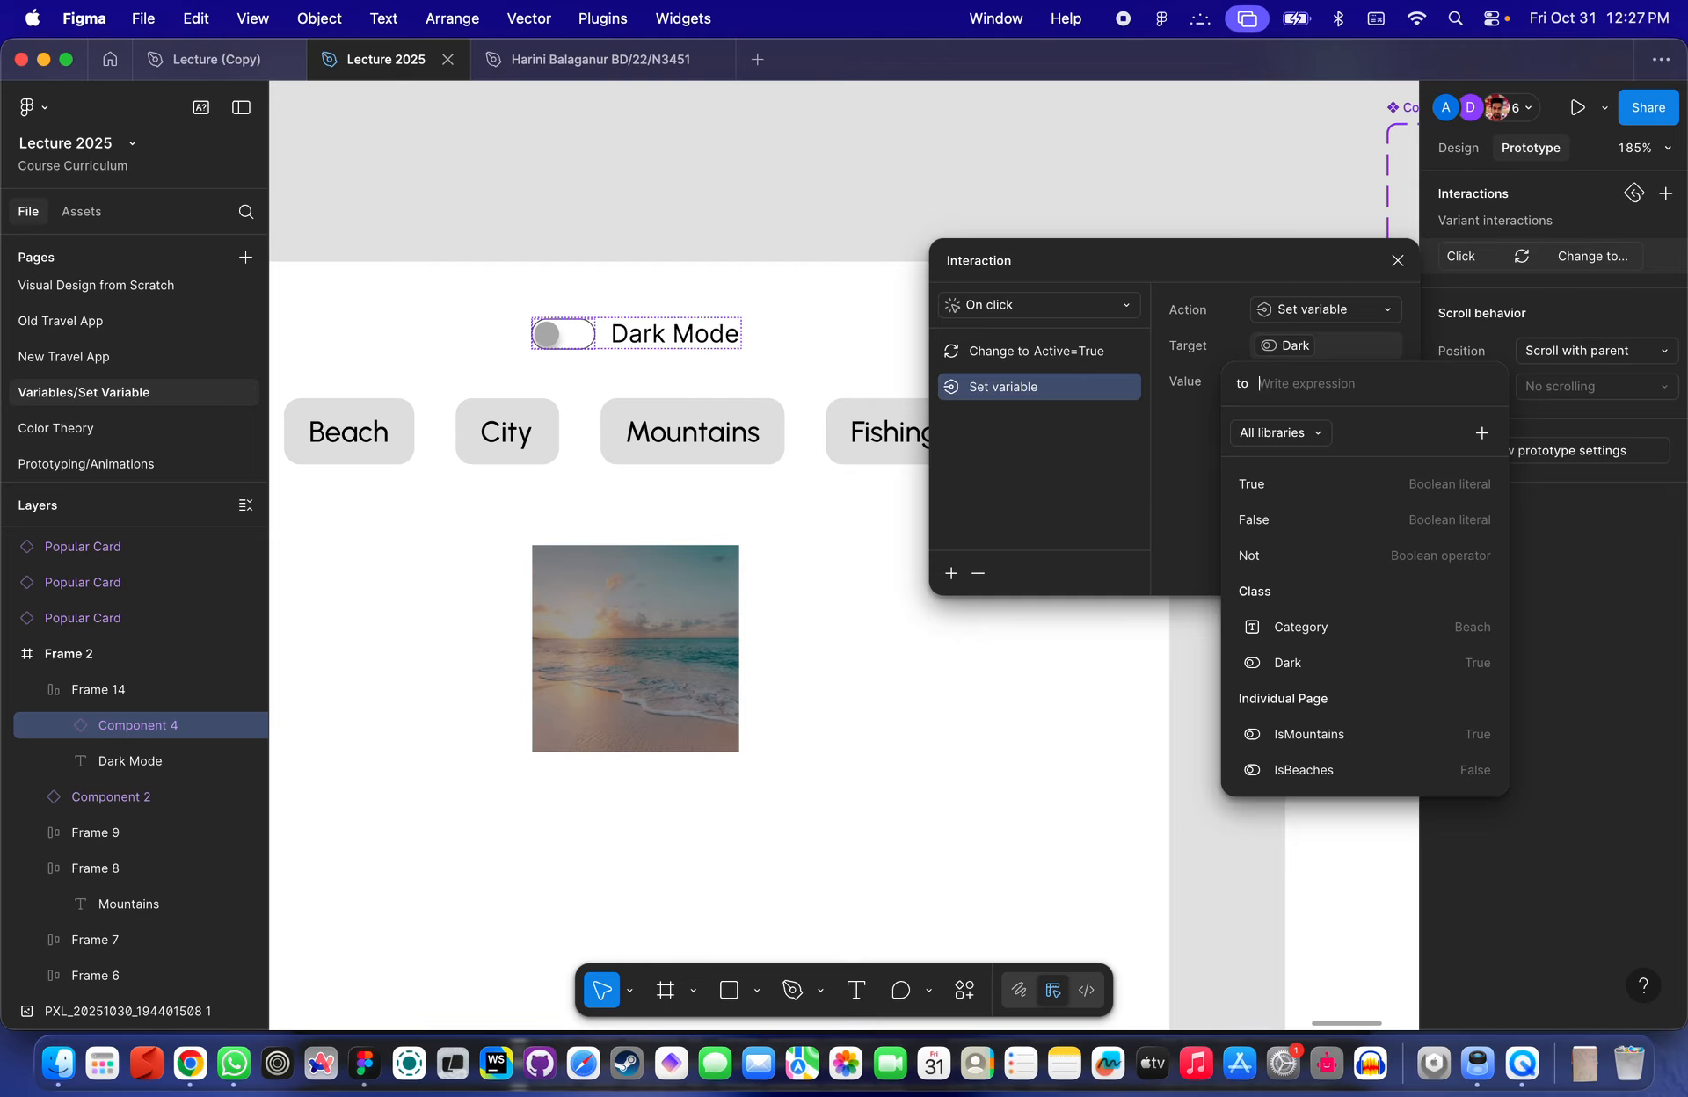
{"action": "type", "text": "True"}
{"action": "key", "text": "Return"}
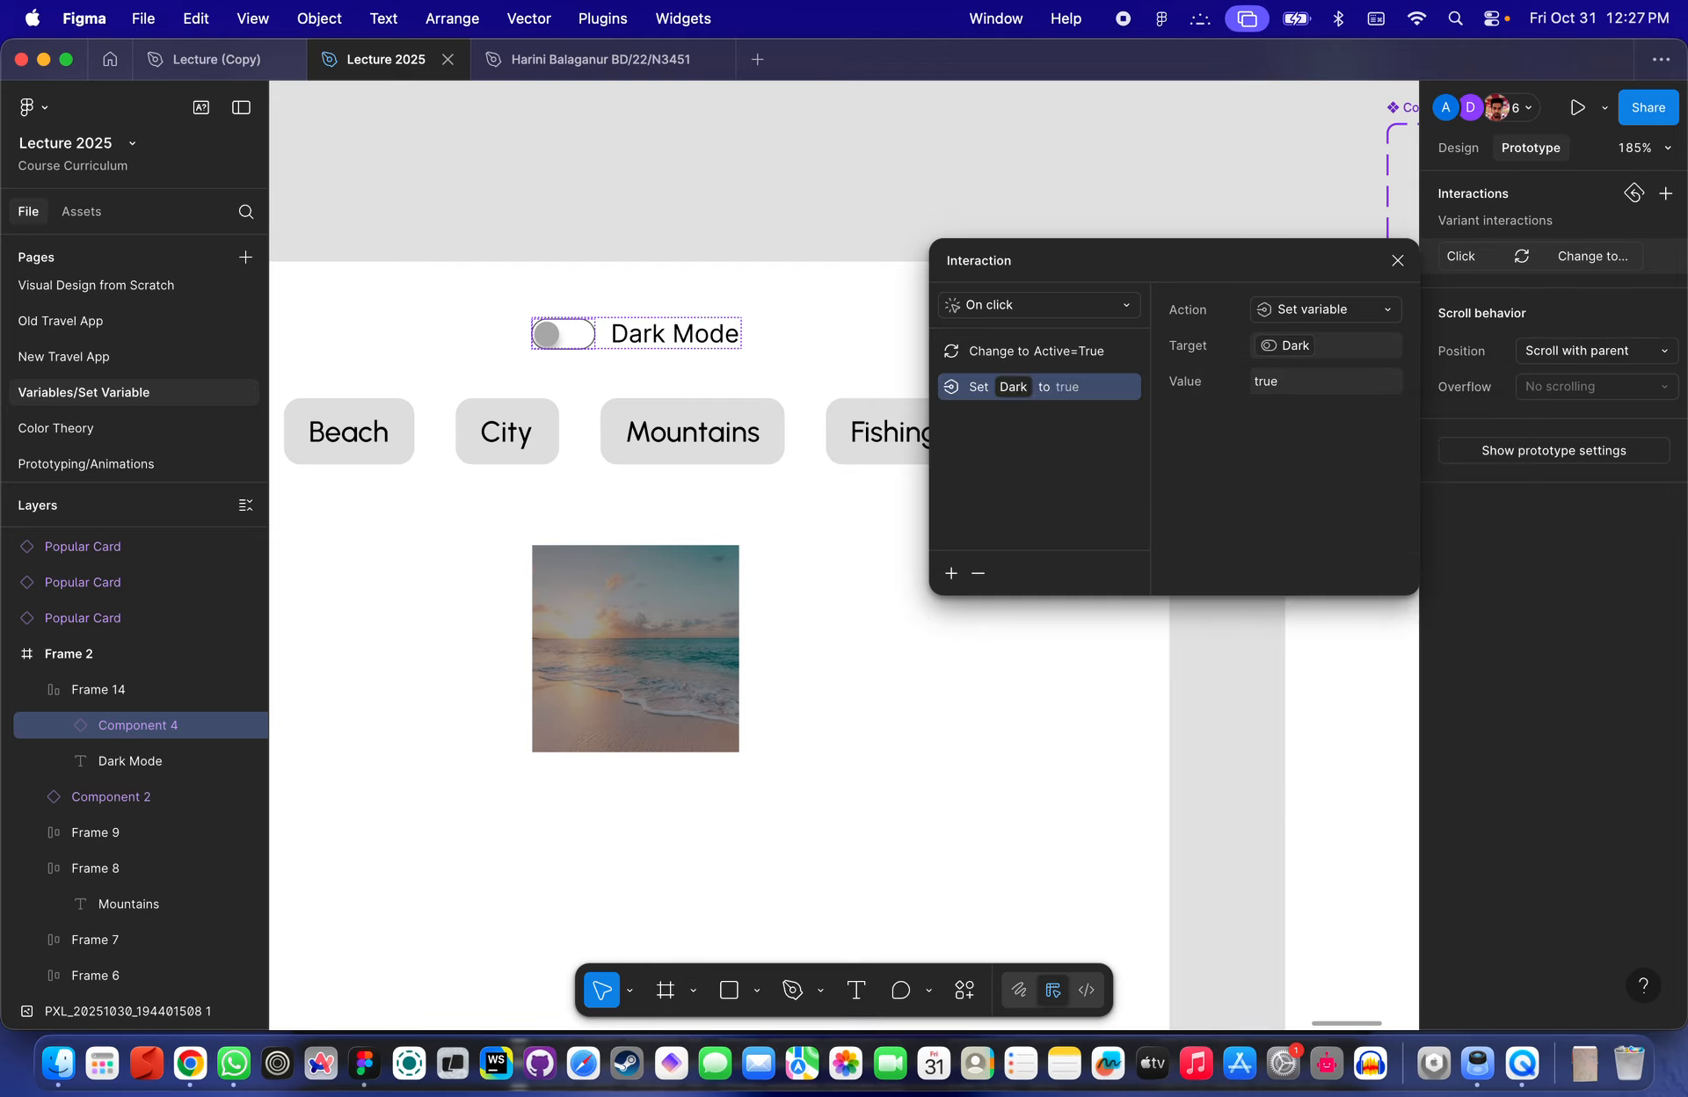
{"action": "left_click", "coordinate": [972, 716]}
- Open the local variables and set the Dark variable's value to False
{"action": "scroll", "coordinate": [973, 715], "scroll_direction": "down", "scroll_amount": 5}
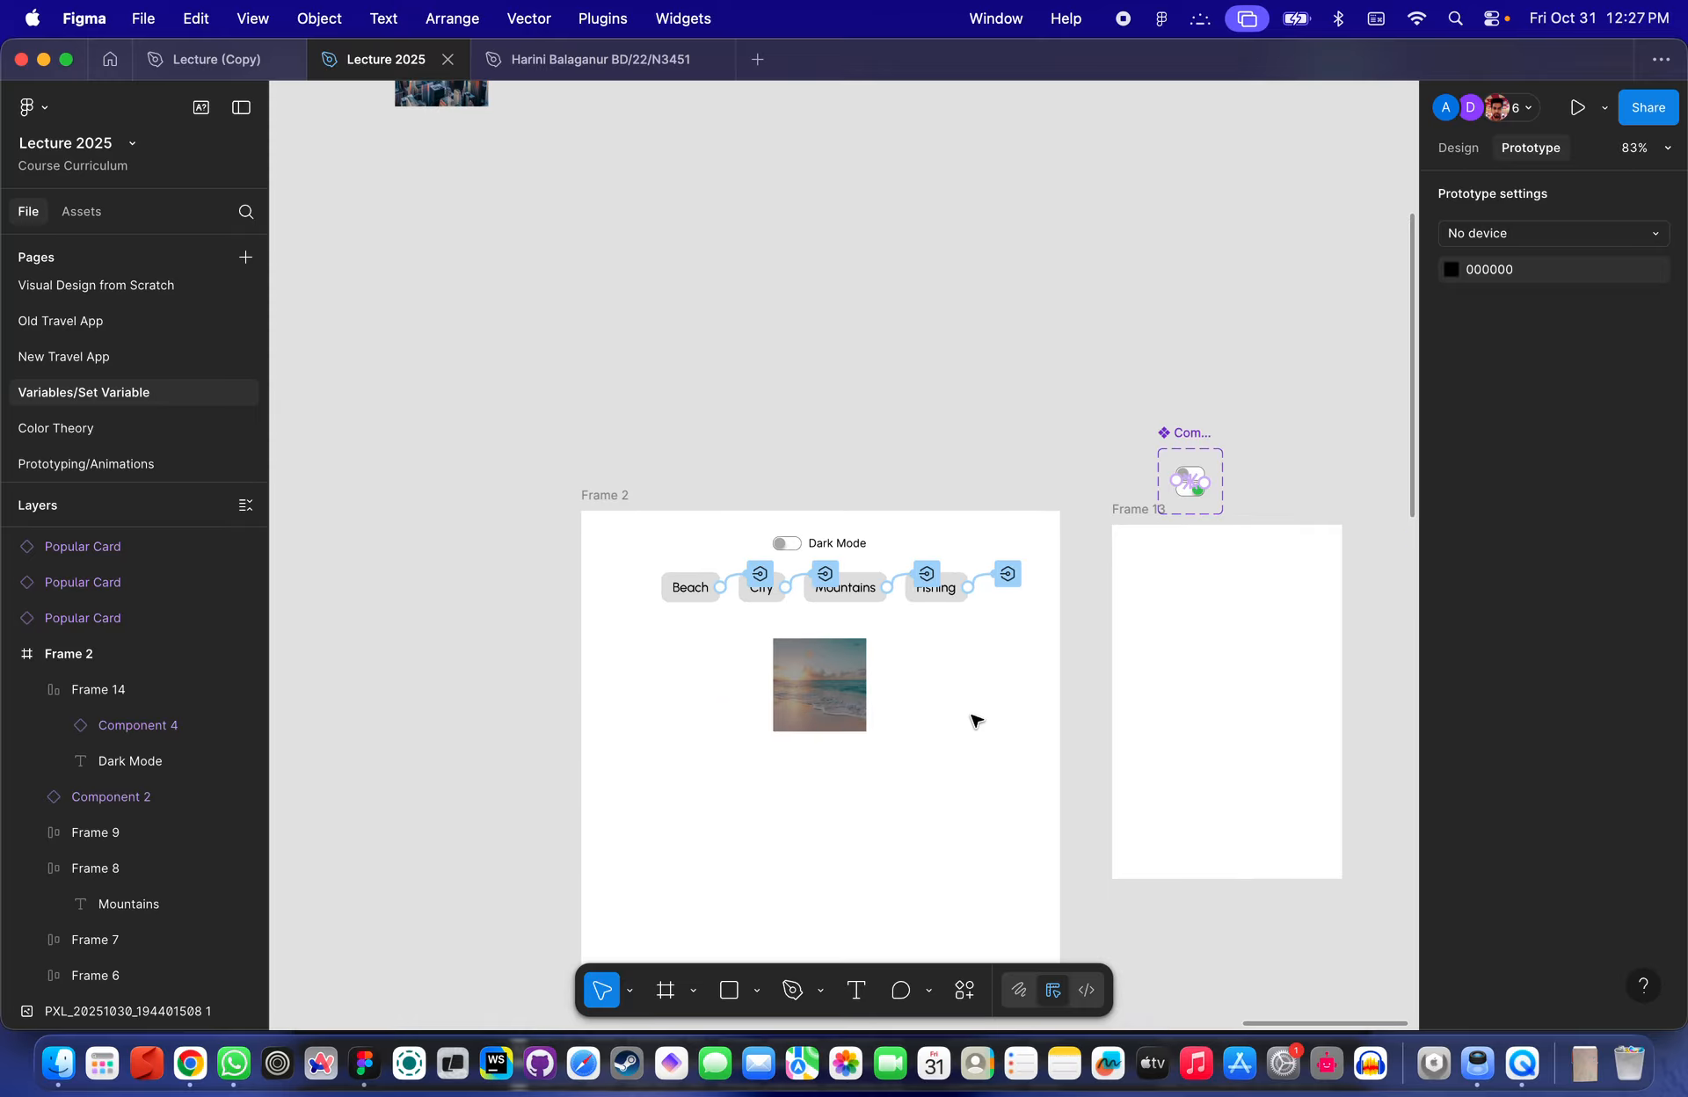
{"action": "left_click", "coordinate": [818, 689]}
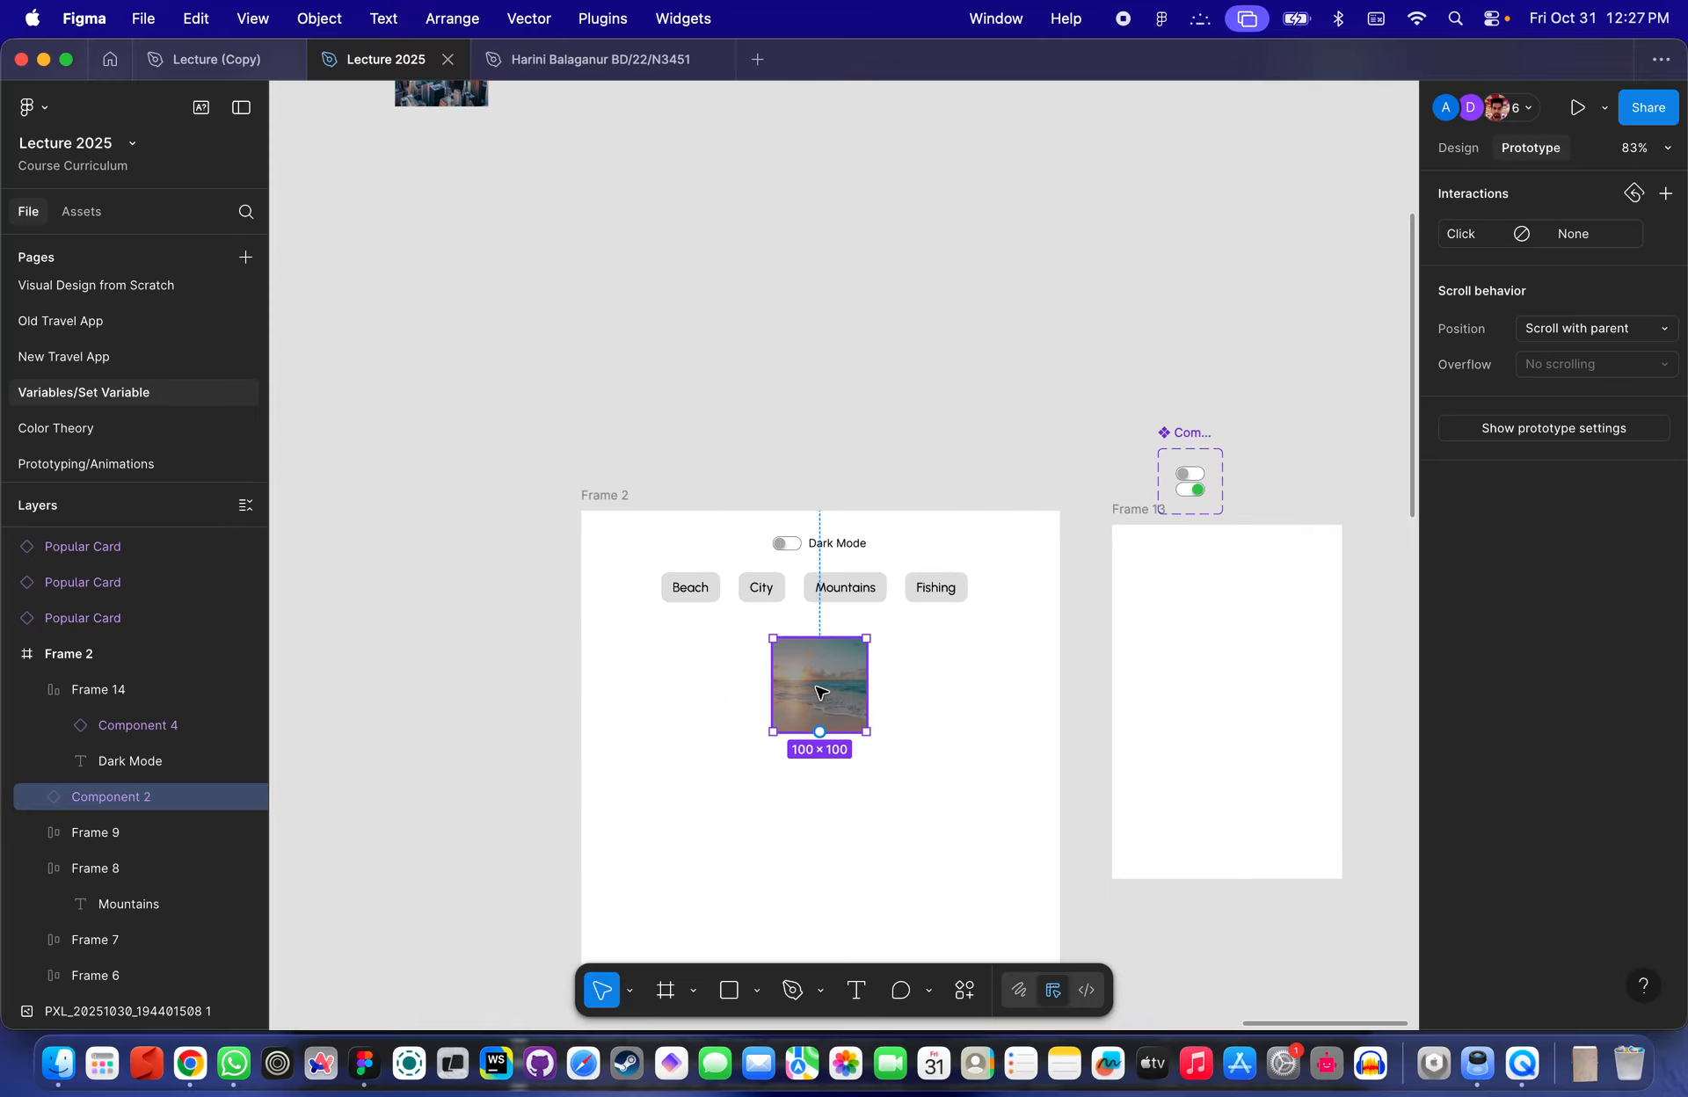
{"action": "left_click", "coordinate": [934, 425]}
{"action": "left_click", "coordinate": [1458, 147]}
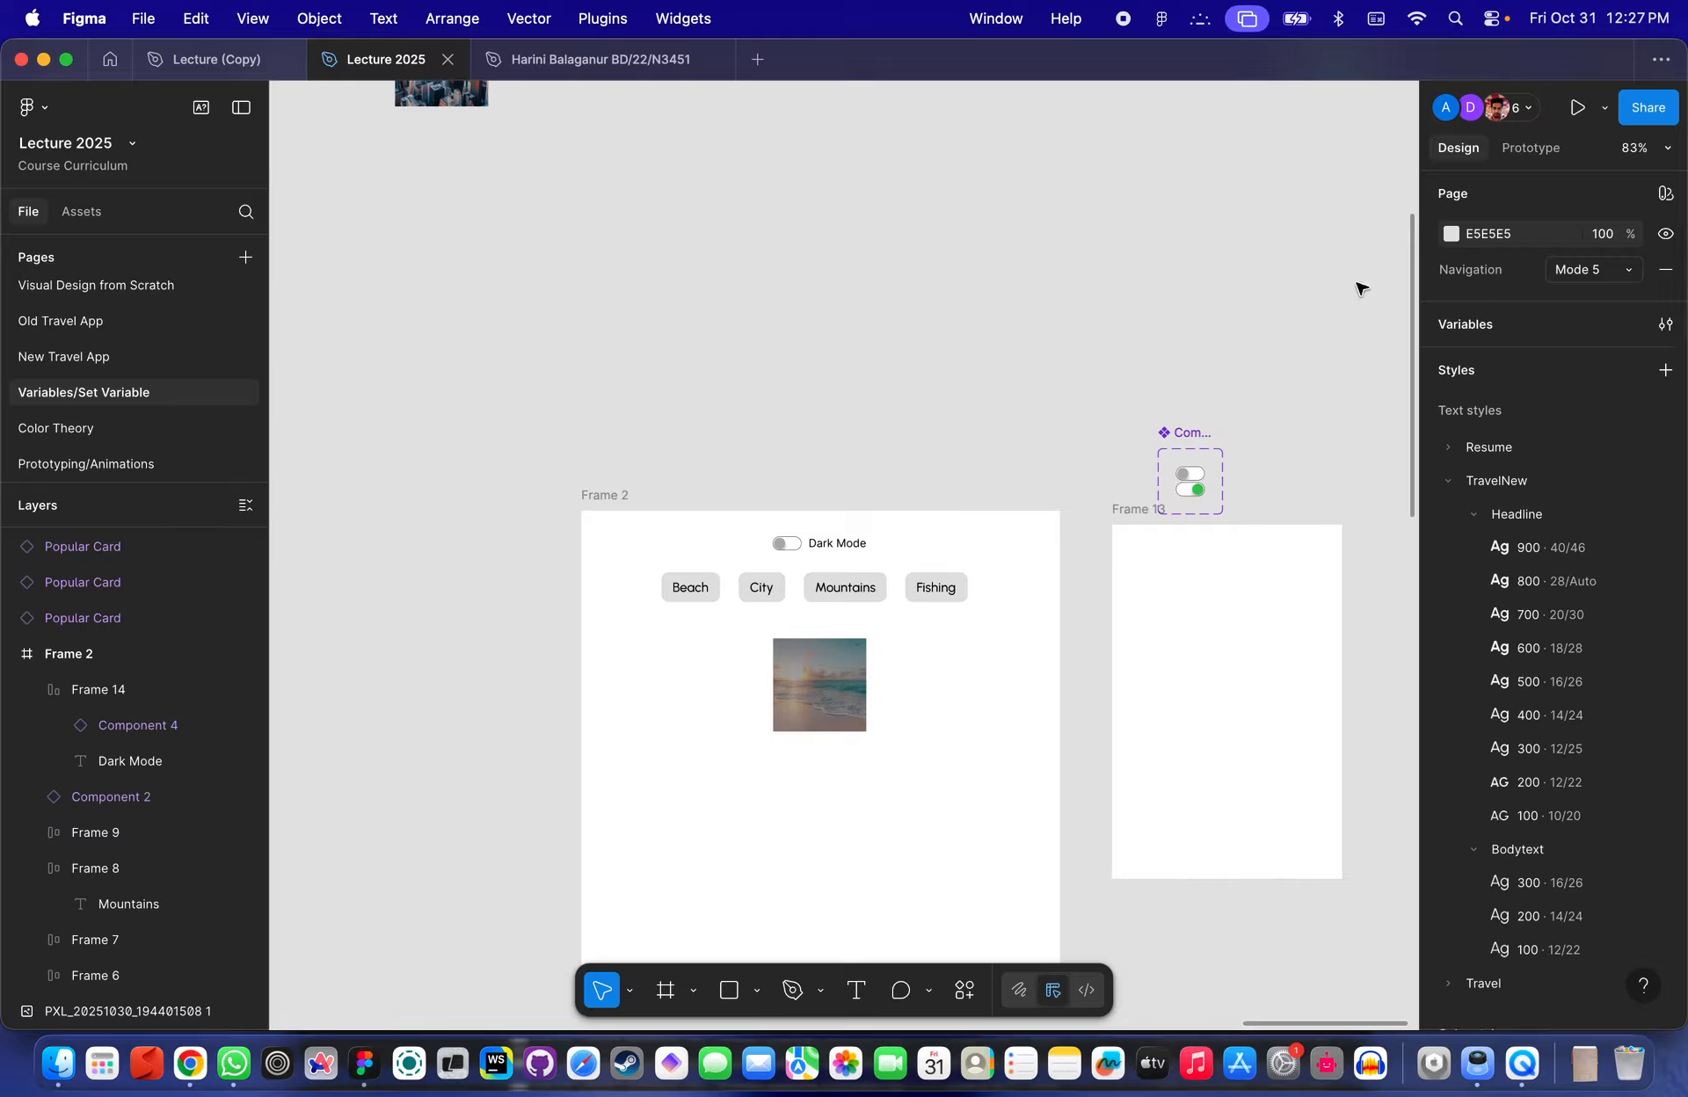
{"action": "left_click", "coordinate": [1431, 324]}
{"action": "left_click", "coordinate": [482, 239]}
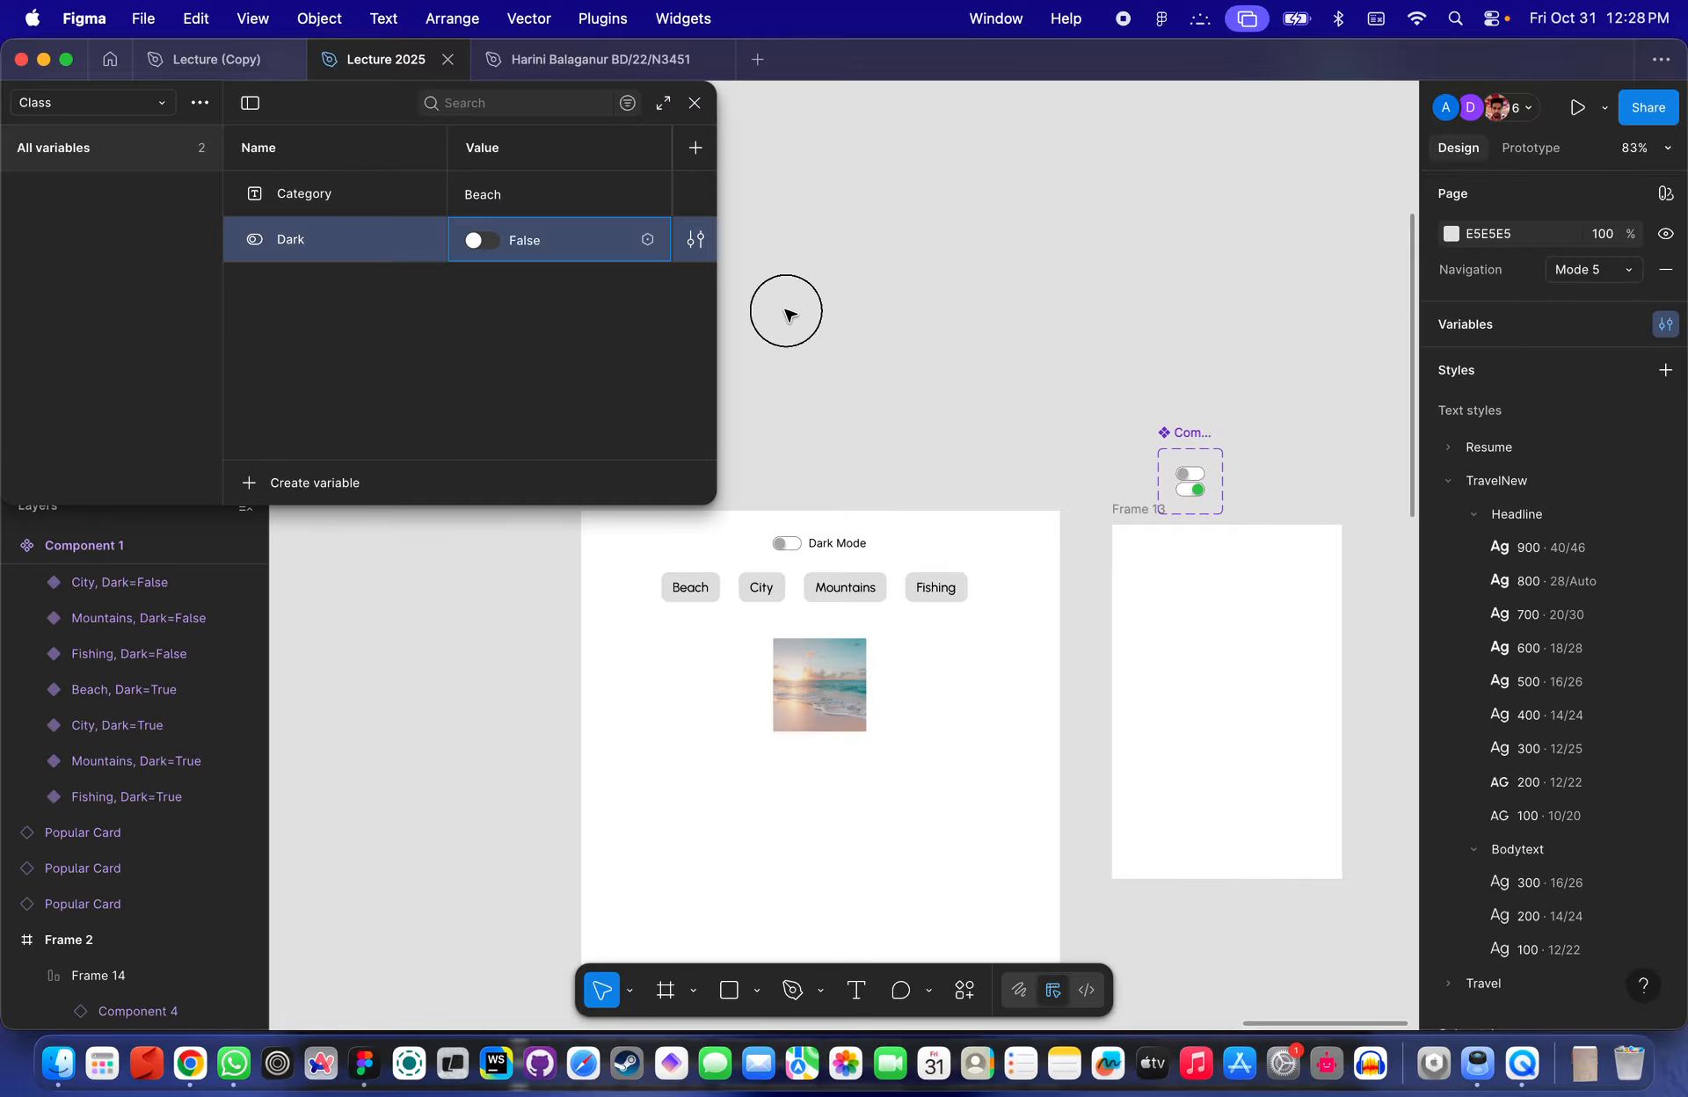
- Select Frame 2 and close the variables panel
{"action": "scroll", "coordinate": [817, 432], "scroll_direction": "left", "scroll_amount": 5}
{"action": "scroll", "coordinate": [817, 433], "scroll_direction": "down", "scroll_amount": 3}
{"action": "left_click", "coordinate": [781, 407]}
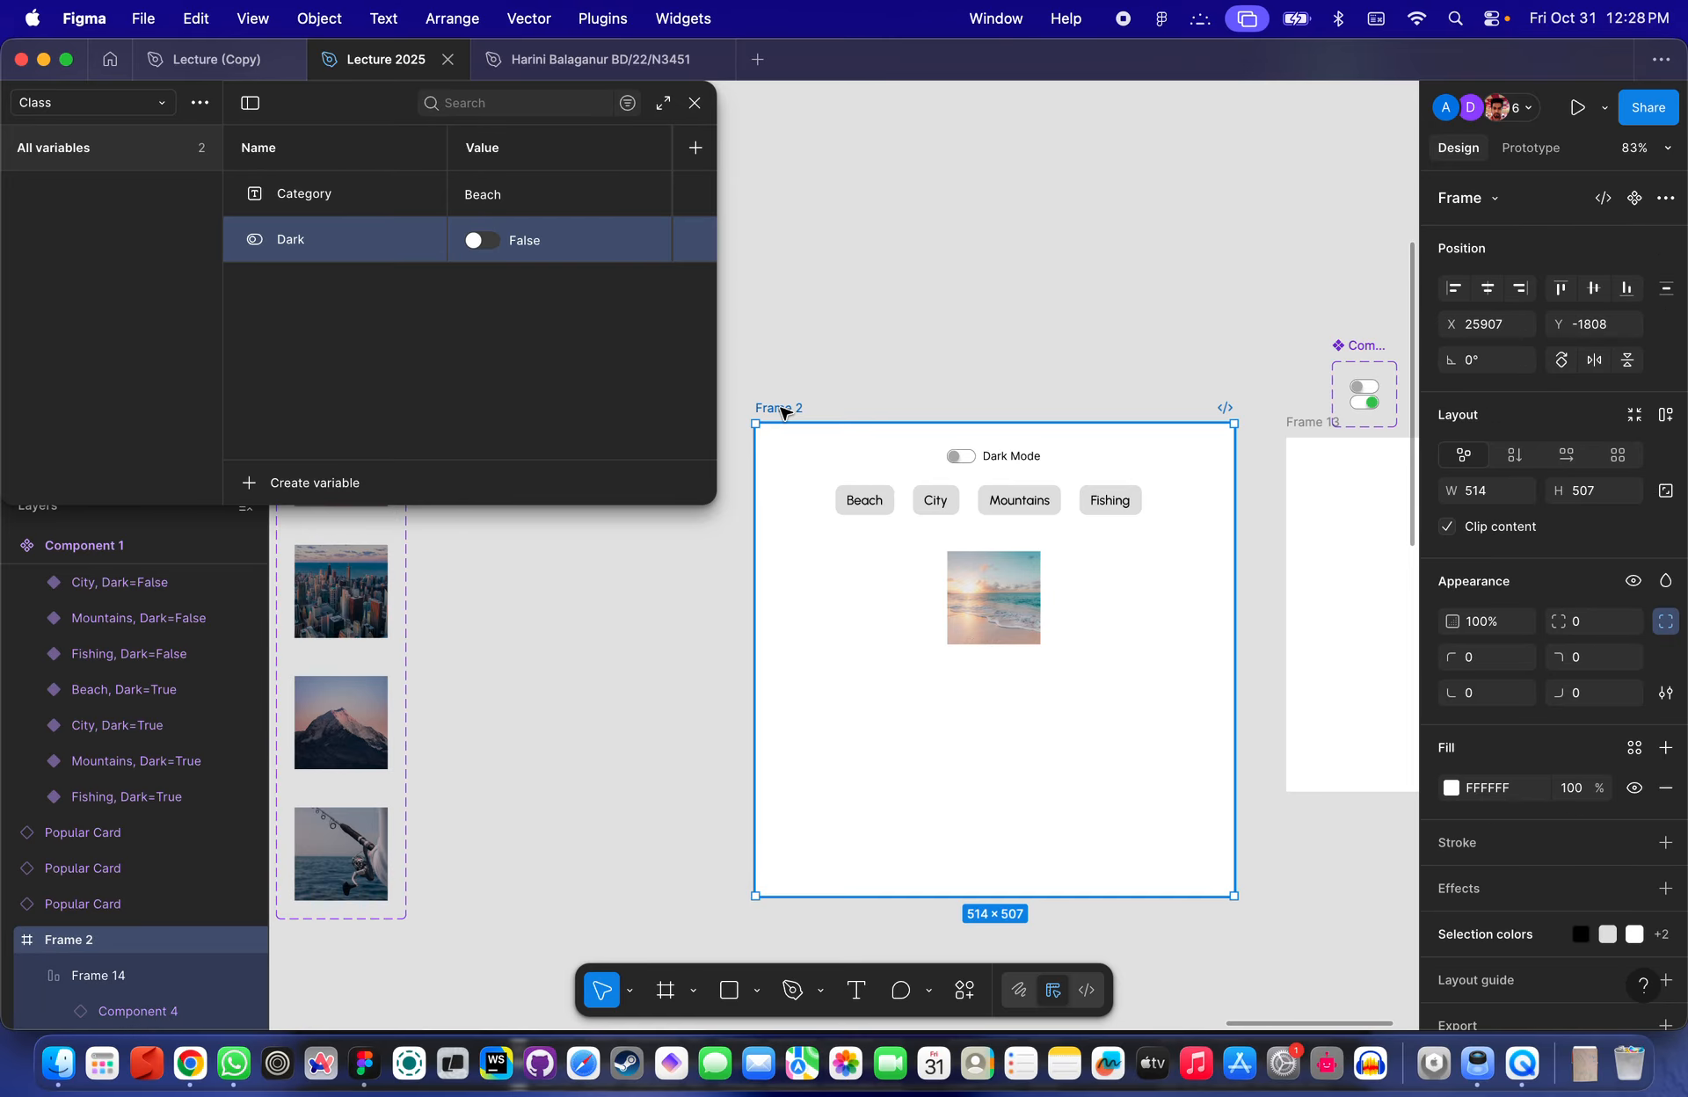
{"action": "left_click", "coordinate": [694, 102]}
- Preview the prototype and switch the Dark Mode toggle on and off several times
{"action": "left_click", "coordinate": [557, 483]}
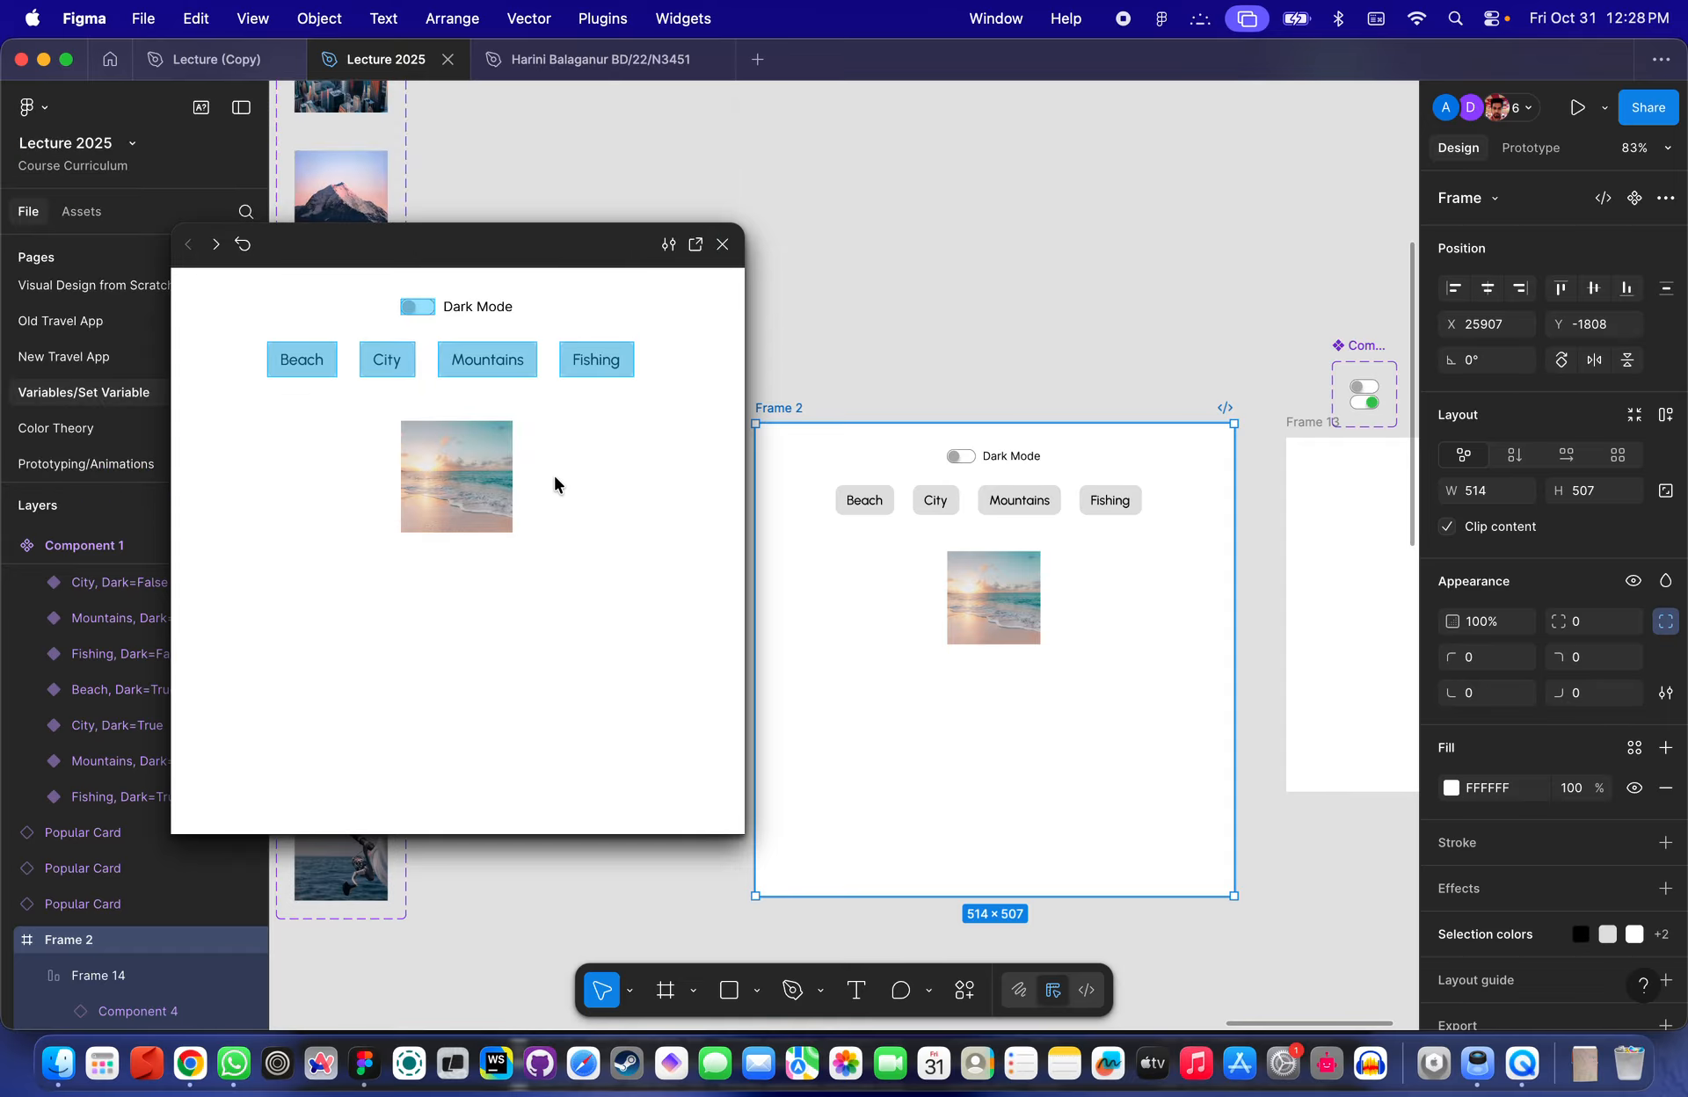
{"action": "left_click", "coordinate": [422, 311]}
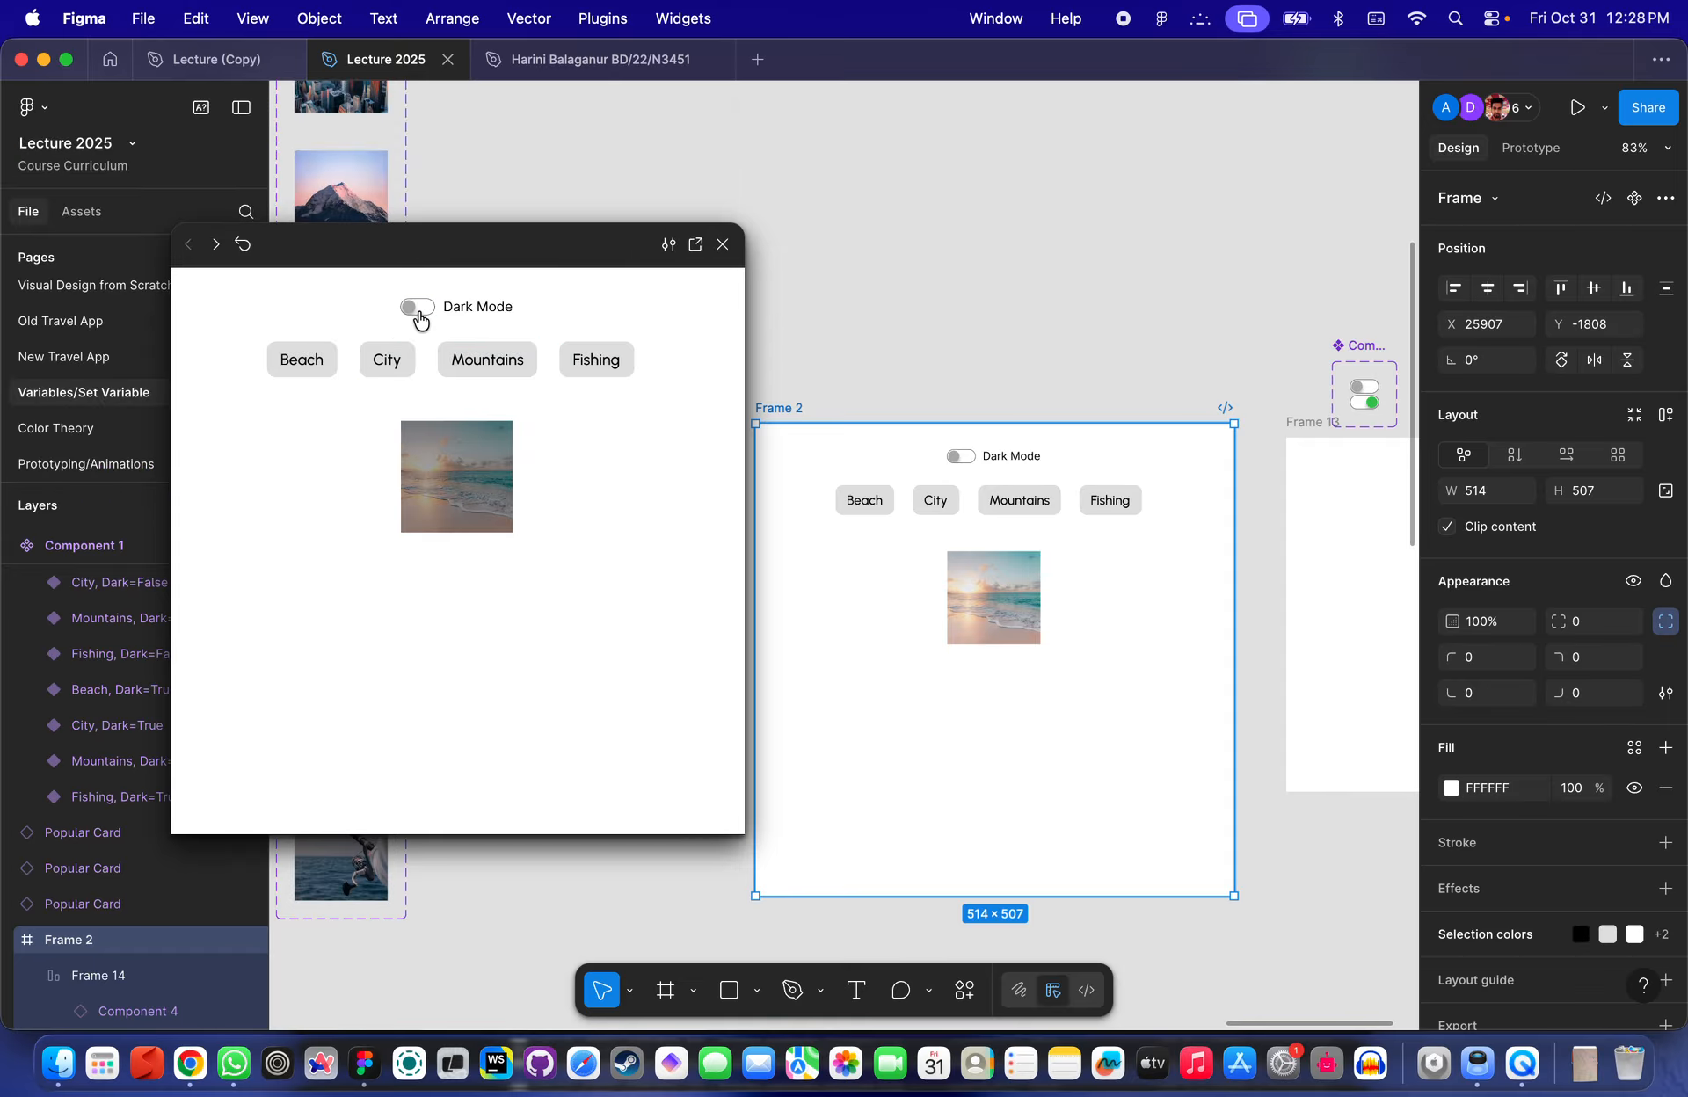
{"action": "left_click", "coordinate": [419, 313]}
{"action": "left_click", "coordinate": [418, 315]}
{"action": "left_click", "coordinate": [422, 314]}
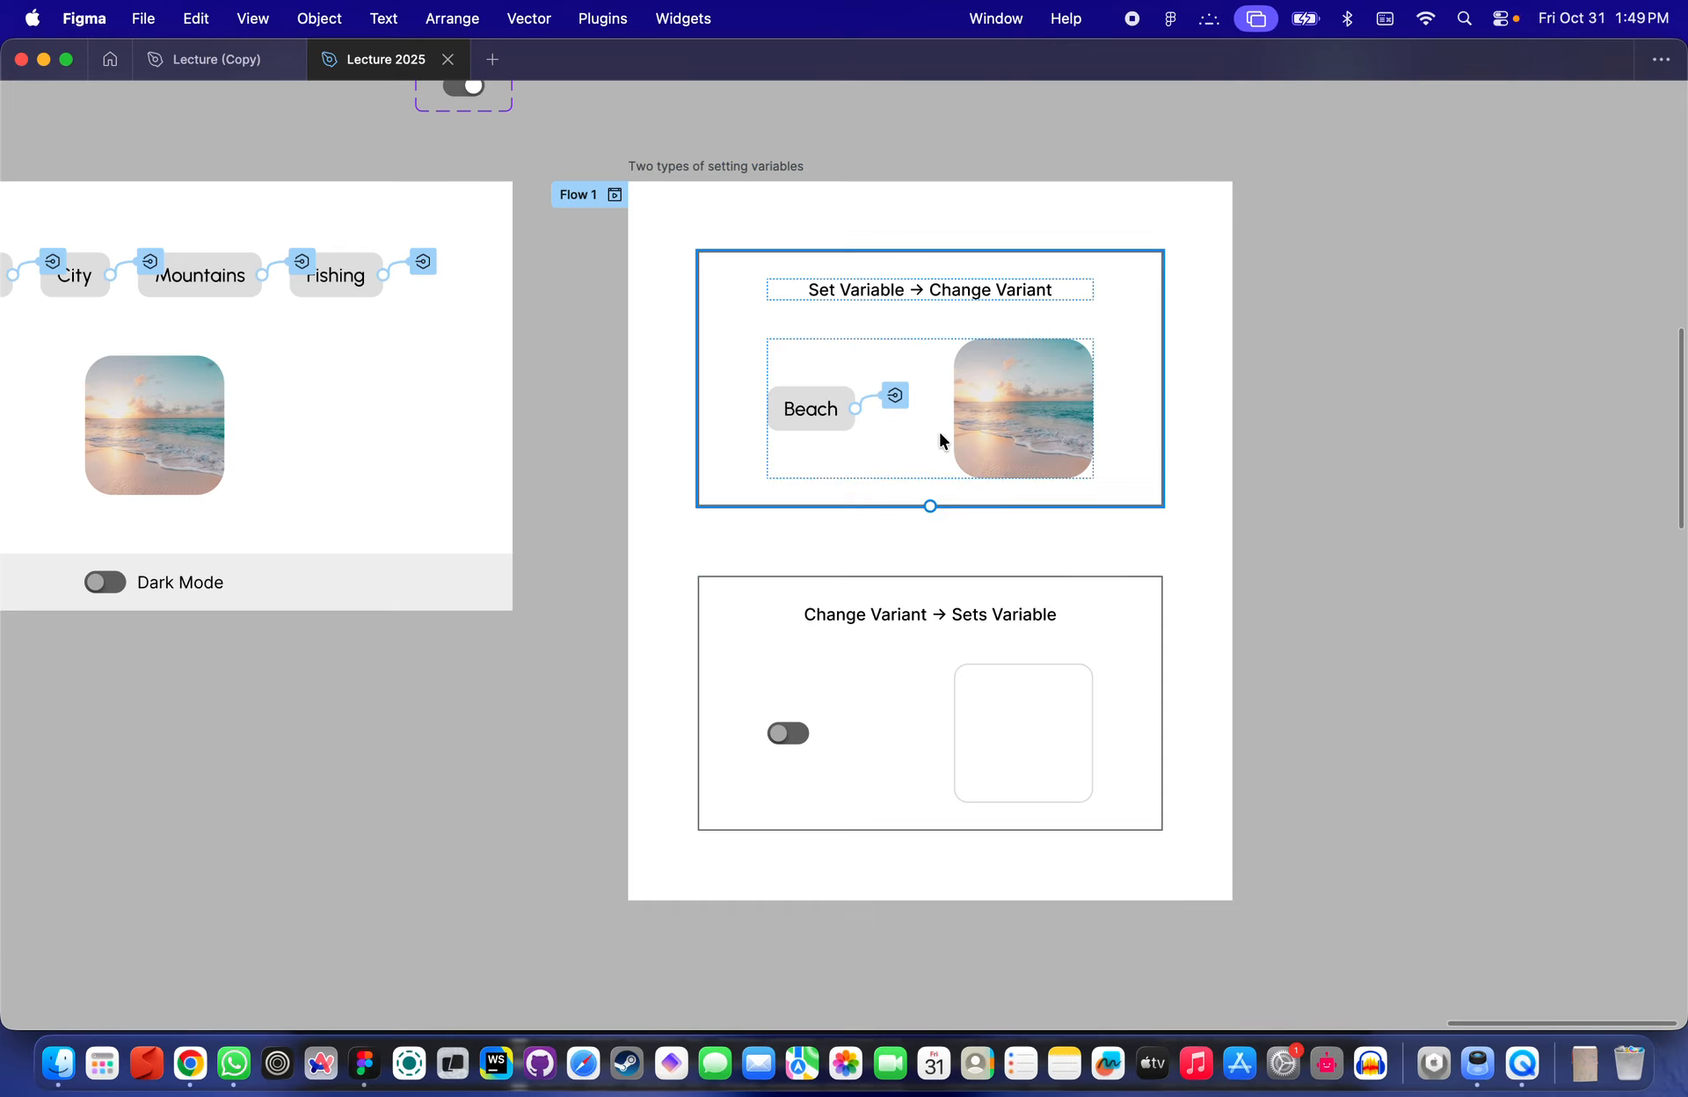
- Examine the Two types of setting variables frame beside Frame 2
{"action": "scroll", "coordinate": [939, 433], "scroll_direction": "up", "scroll_amount": 2}
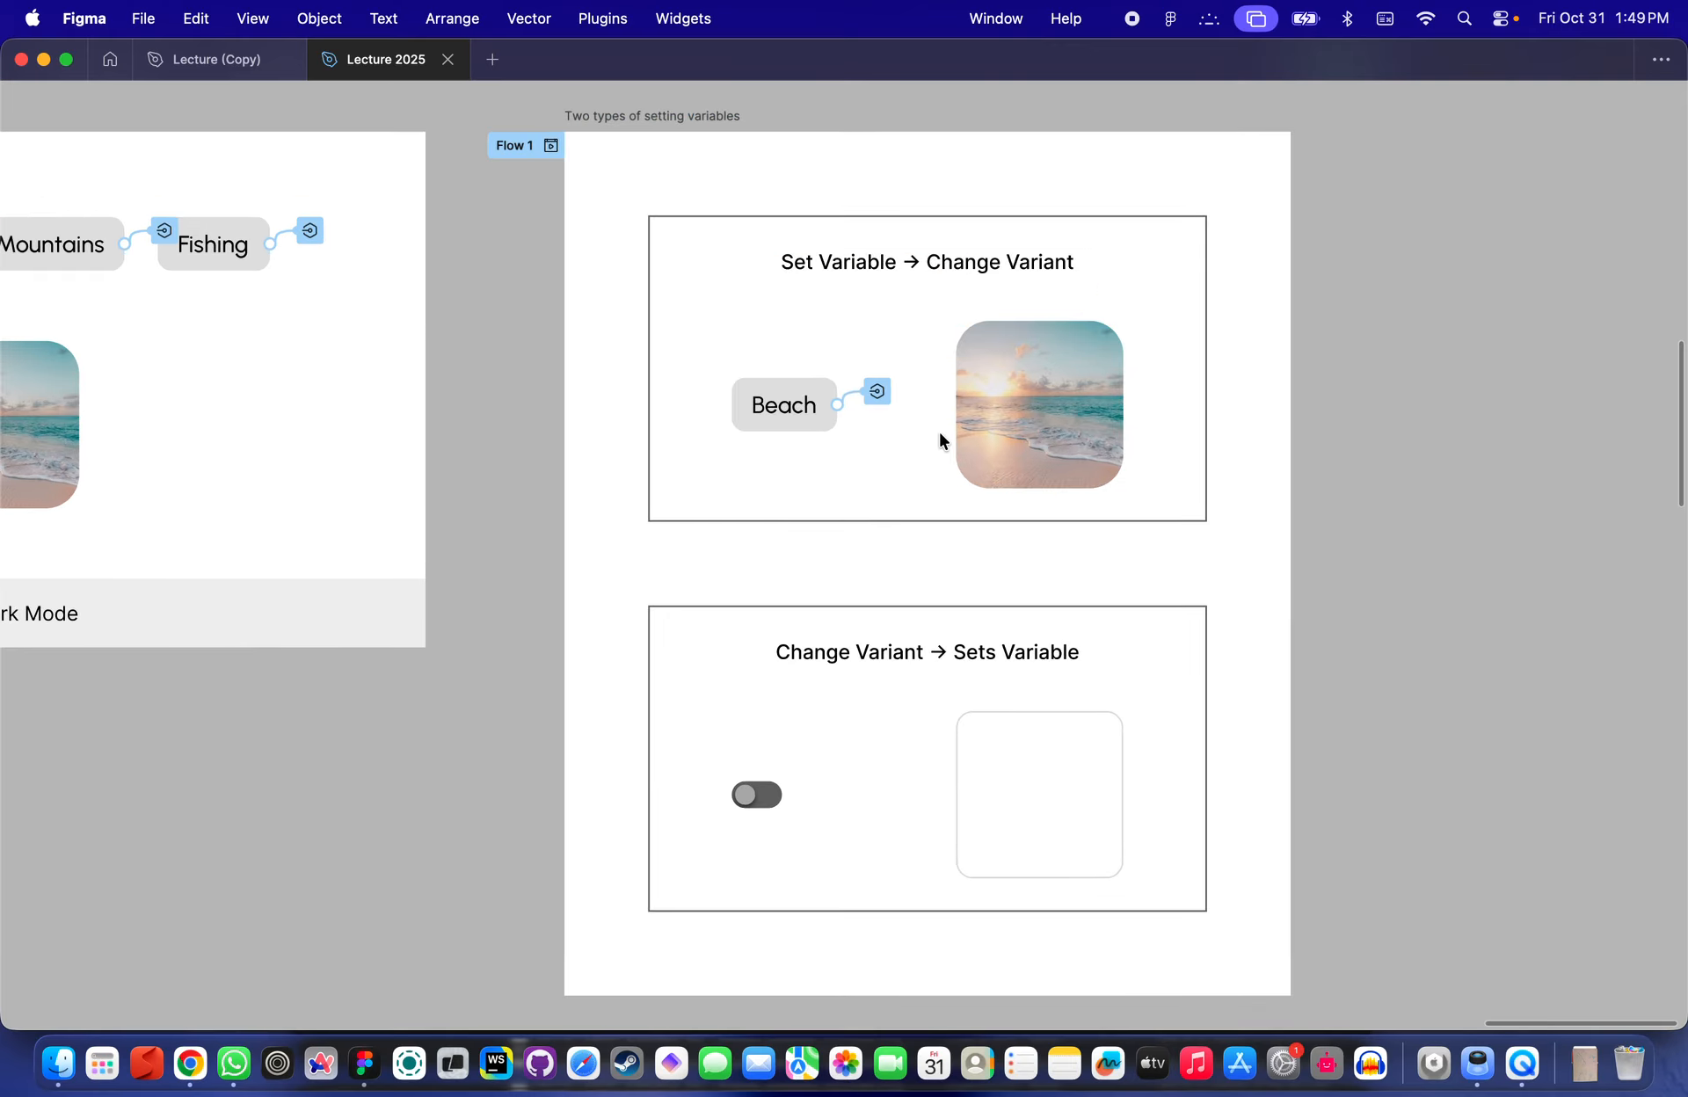
{"action": "scroll", "coordinate": [940, 433], "scroll_direction": "down", "scroll_amount": 1}
{"action": "scroll", "coordinate": [940, 434], "scroll_direction": "up", "scroll_amount": 3}
{"action": "scroll", "coordinate": [939, 433], "scroll_direction": "down", "scroll_amount": 2}
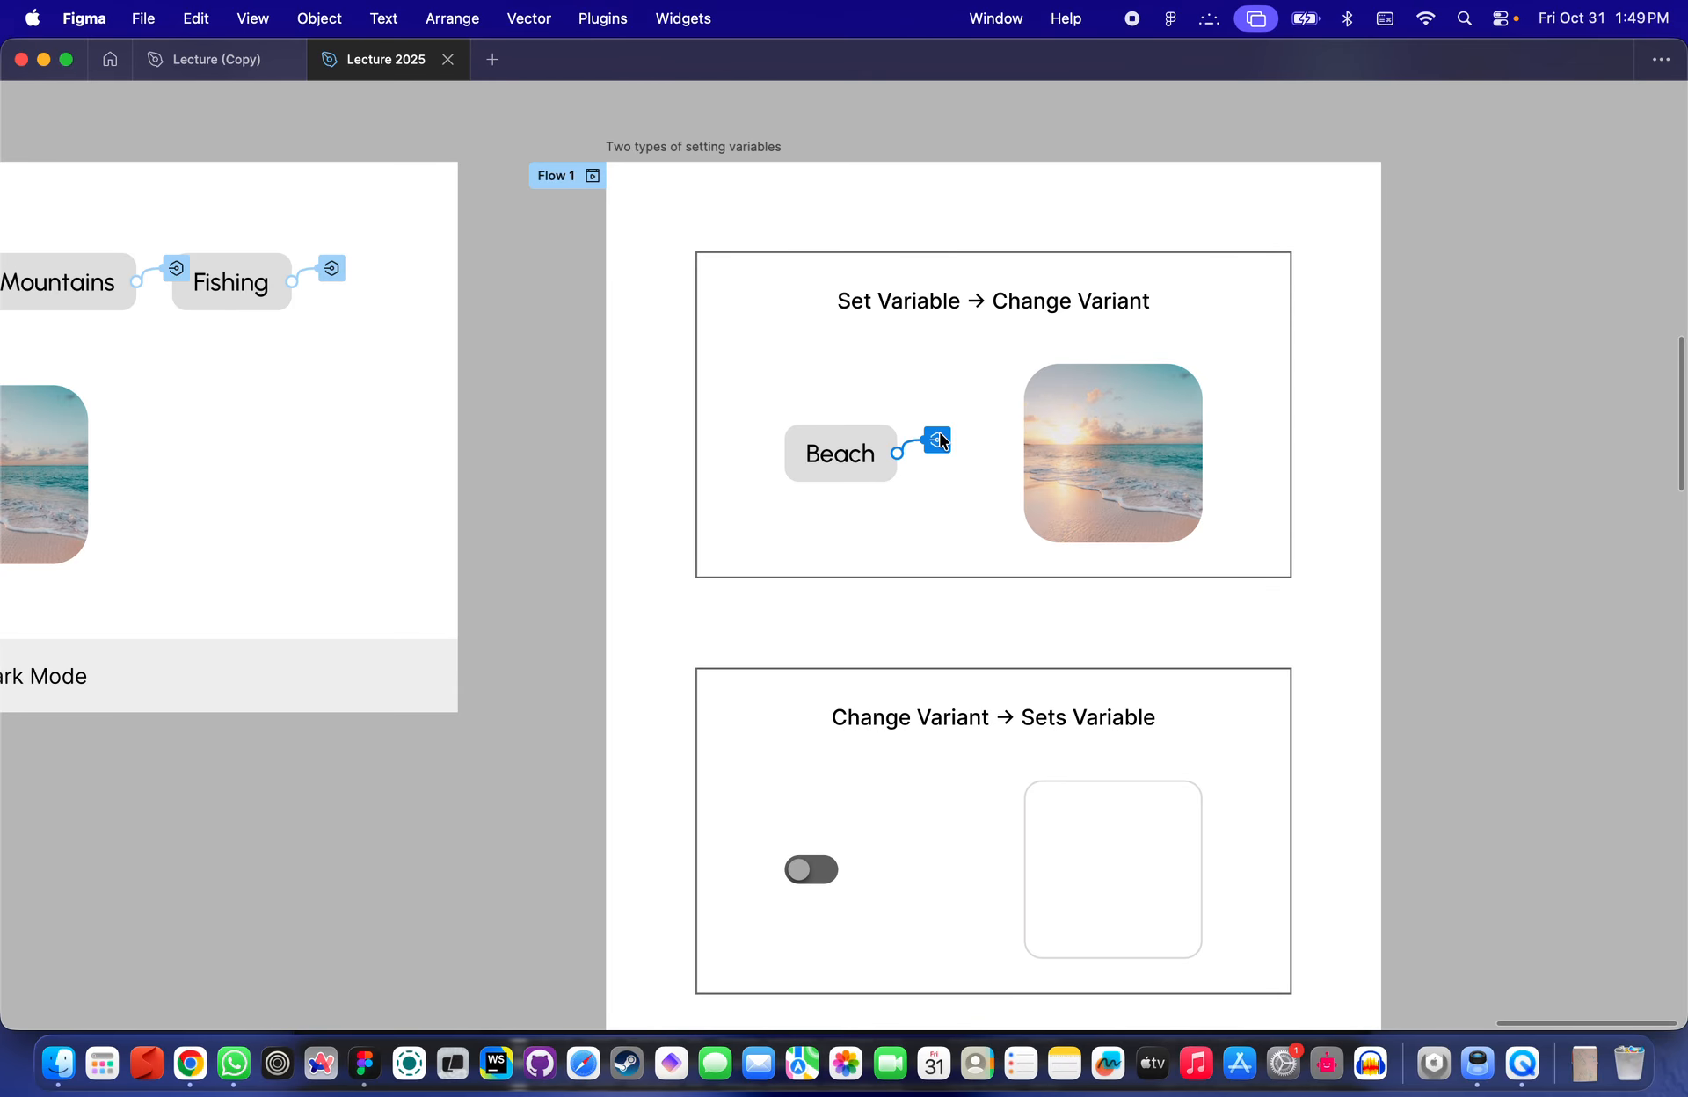
{"action": "scroll", "coordinate": [939, 432], "scroll_direction": "left", "scroll_amount": 7}
{"action": "scroll", "coordinate": [939, 432], "scroll_direction": "up", "scroll_amount": 1}
{"action": "scroll", "coordinate": [438, 397], "scroll_direction": "up", "scroll_amount": 1}
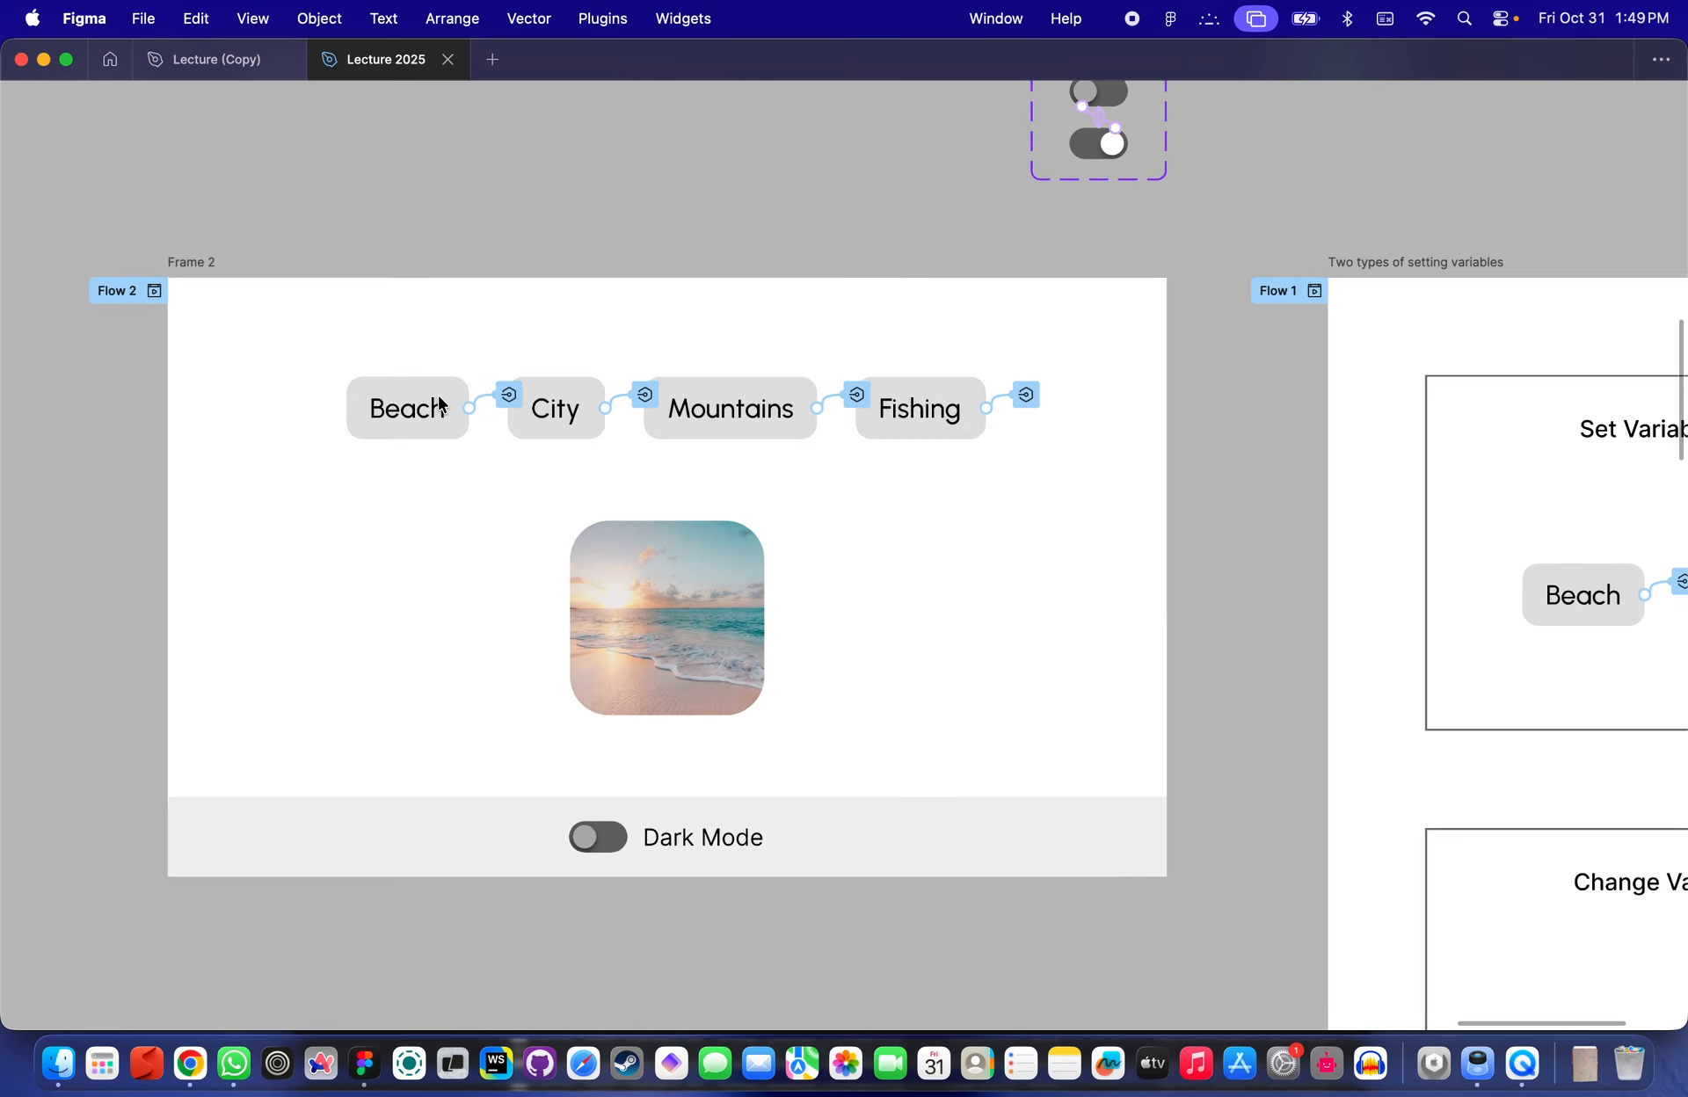
{"action": "scroll", "coordinate": [439, 401], "scroll_direction": "up", "scroll_amount": 2}
{"action": "scroll", "coordinate": [404, 411], "scroll_direction": "down", "scroll_amount": 2}
{"action": "left_click", "coordinate": [653, 552]}
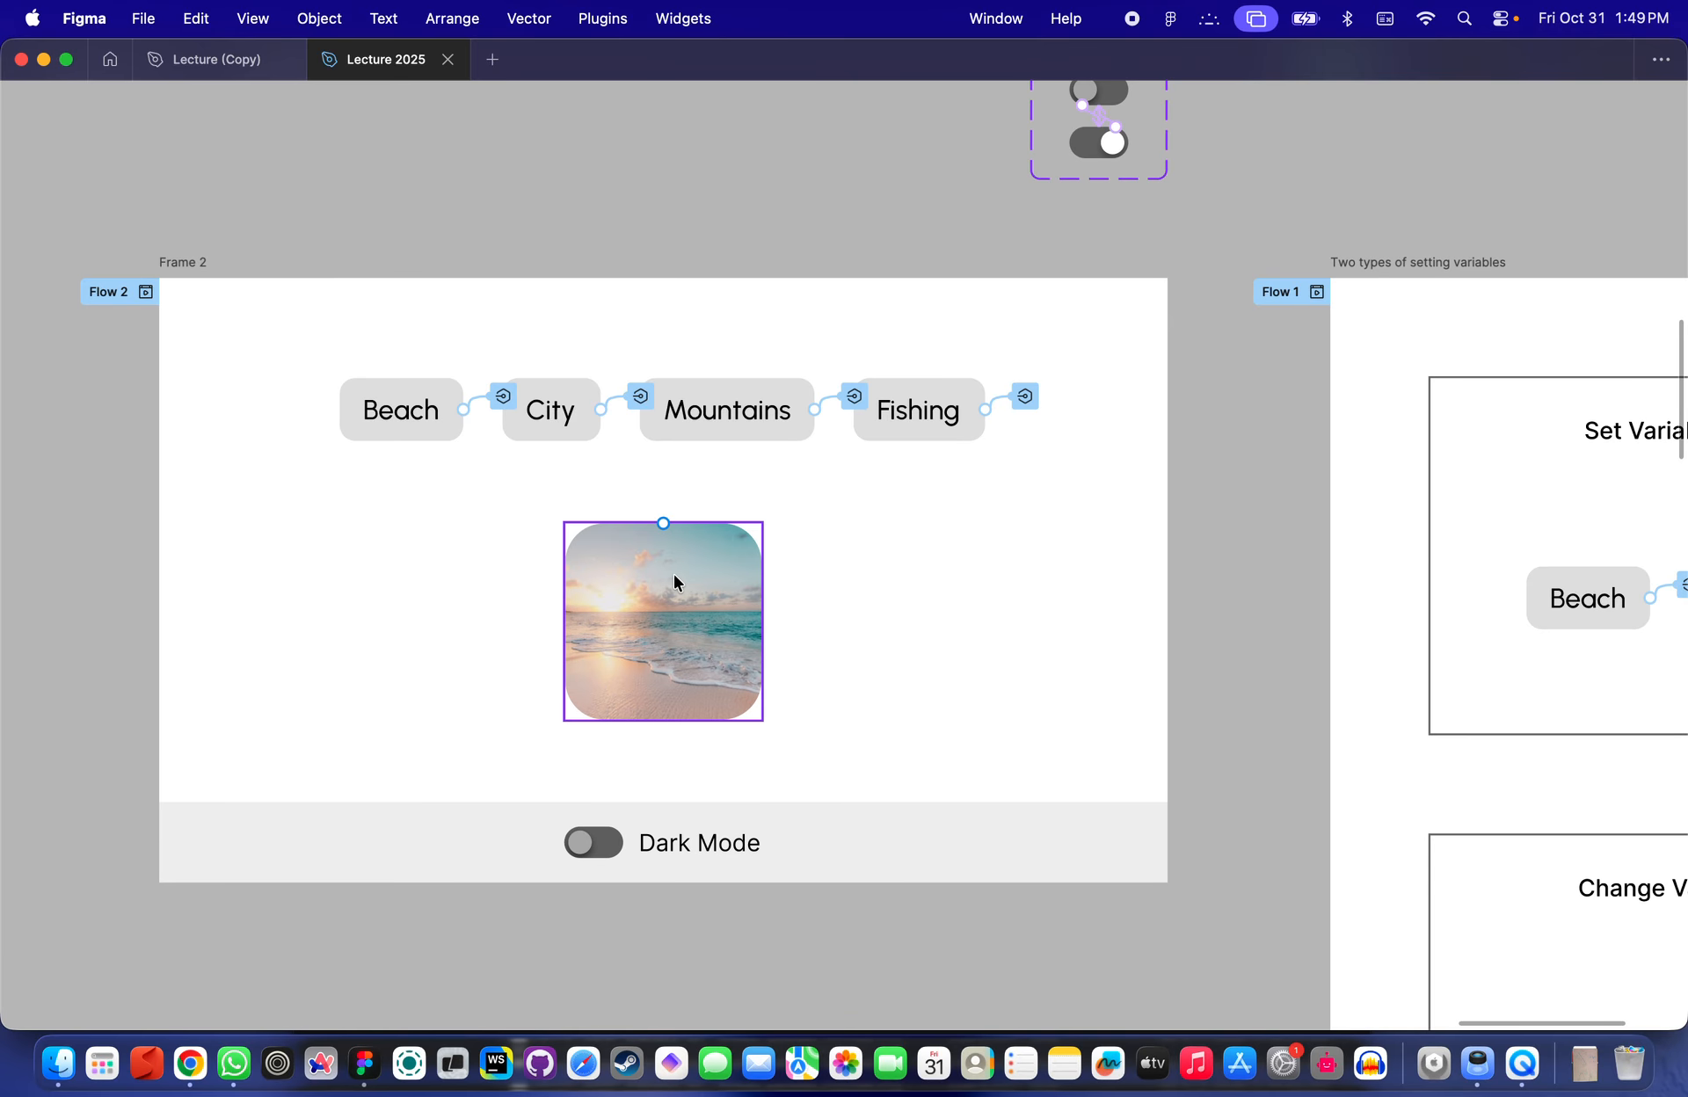
{"action": "scroll", "coordinate": [968, 450], "scroll_direction": "right", "scroll_amount": 10}
{"action": "scroll", "coordinate": [968, 450], "scroll_direction": "up", "scroll_amount": 3}
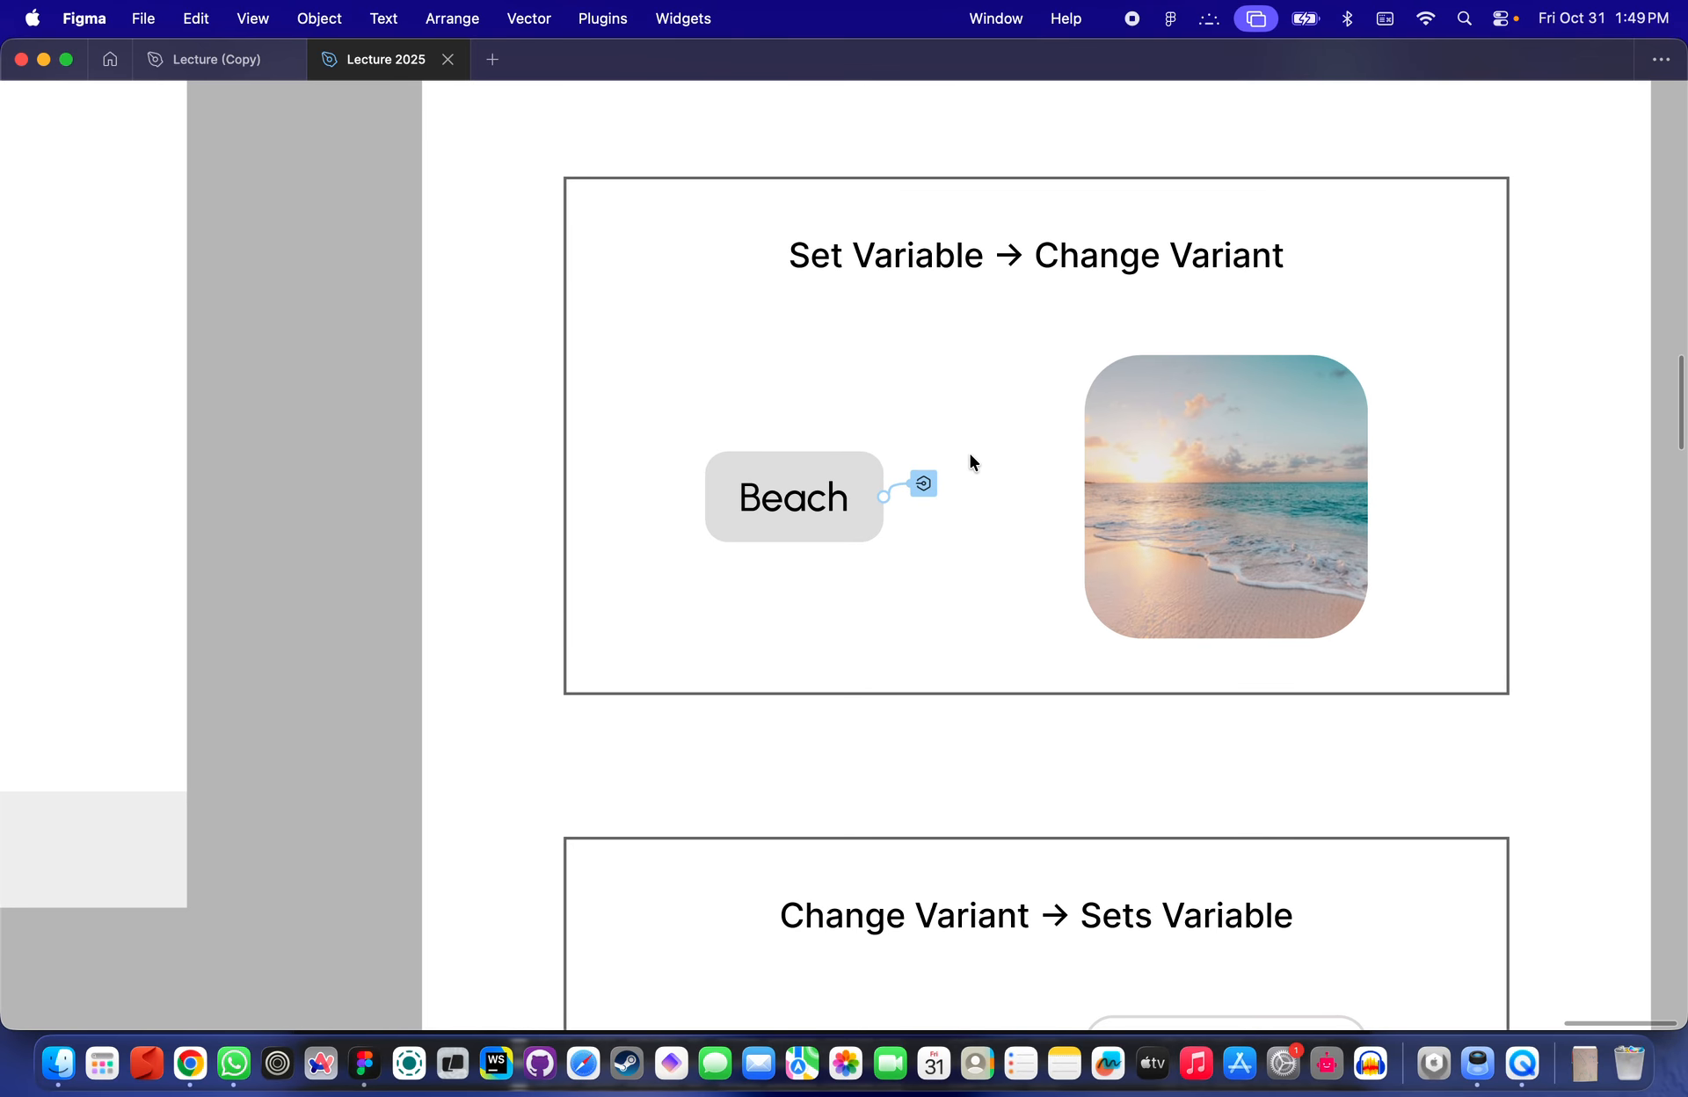
{"action": "key", "text": "super+backslash"}
- Select the Beach button in the Set Variable → Change Variant example and open its Set variable interaction
{"action": "left_click", "coordinate": [859, 440]}
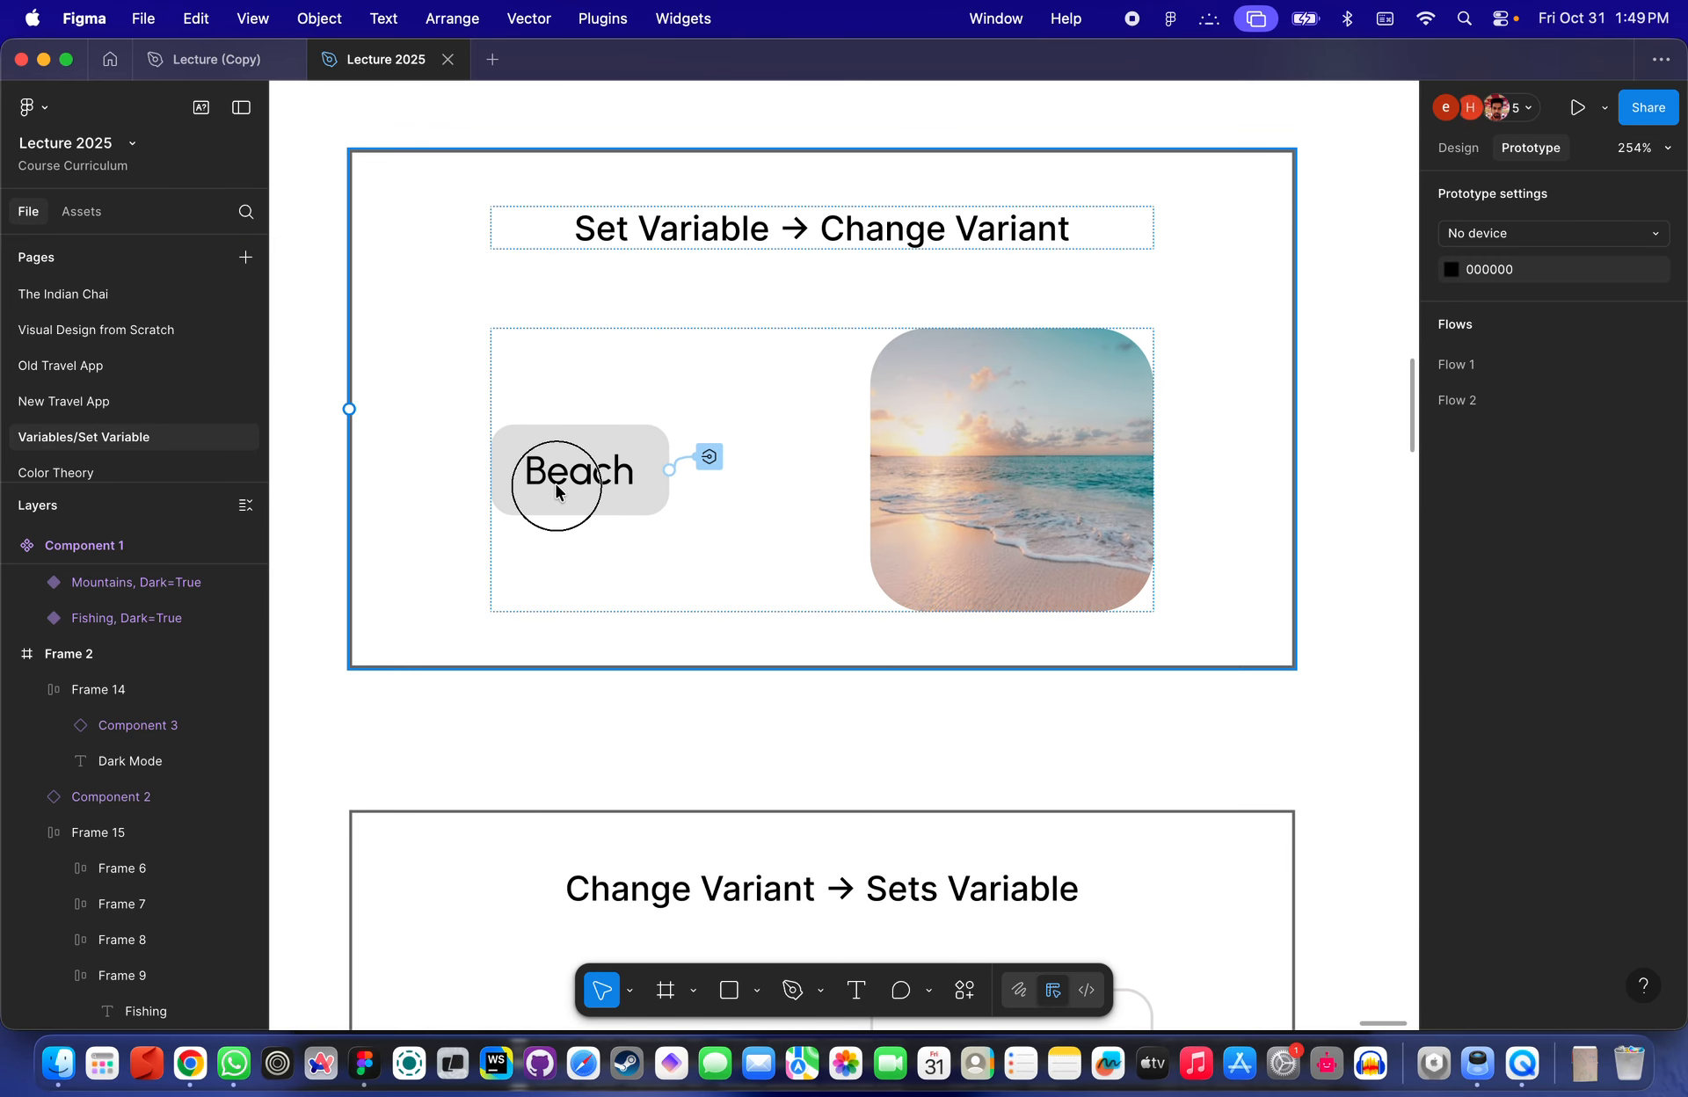
{"action": "scroll", "coordinate": [1002, 264], "scroll_direction": "down", "scroll_amount": 2}
{"action": "scroll", "coordinate": [829, 373], "scroll_direction": "up", "scroll_amount": 2}
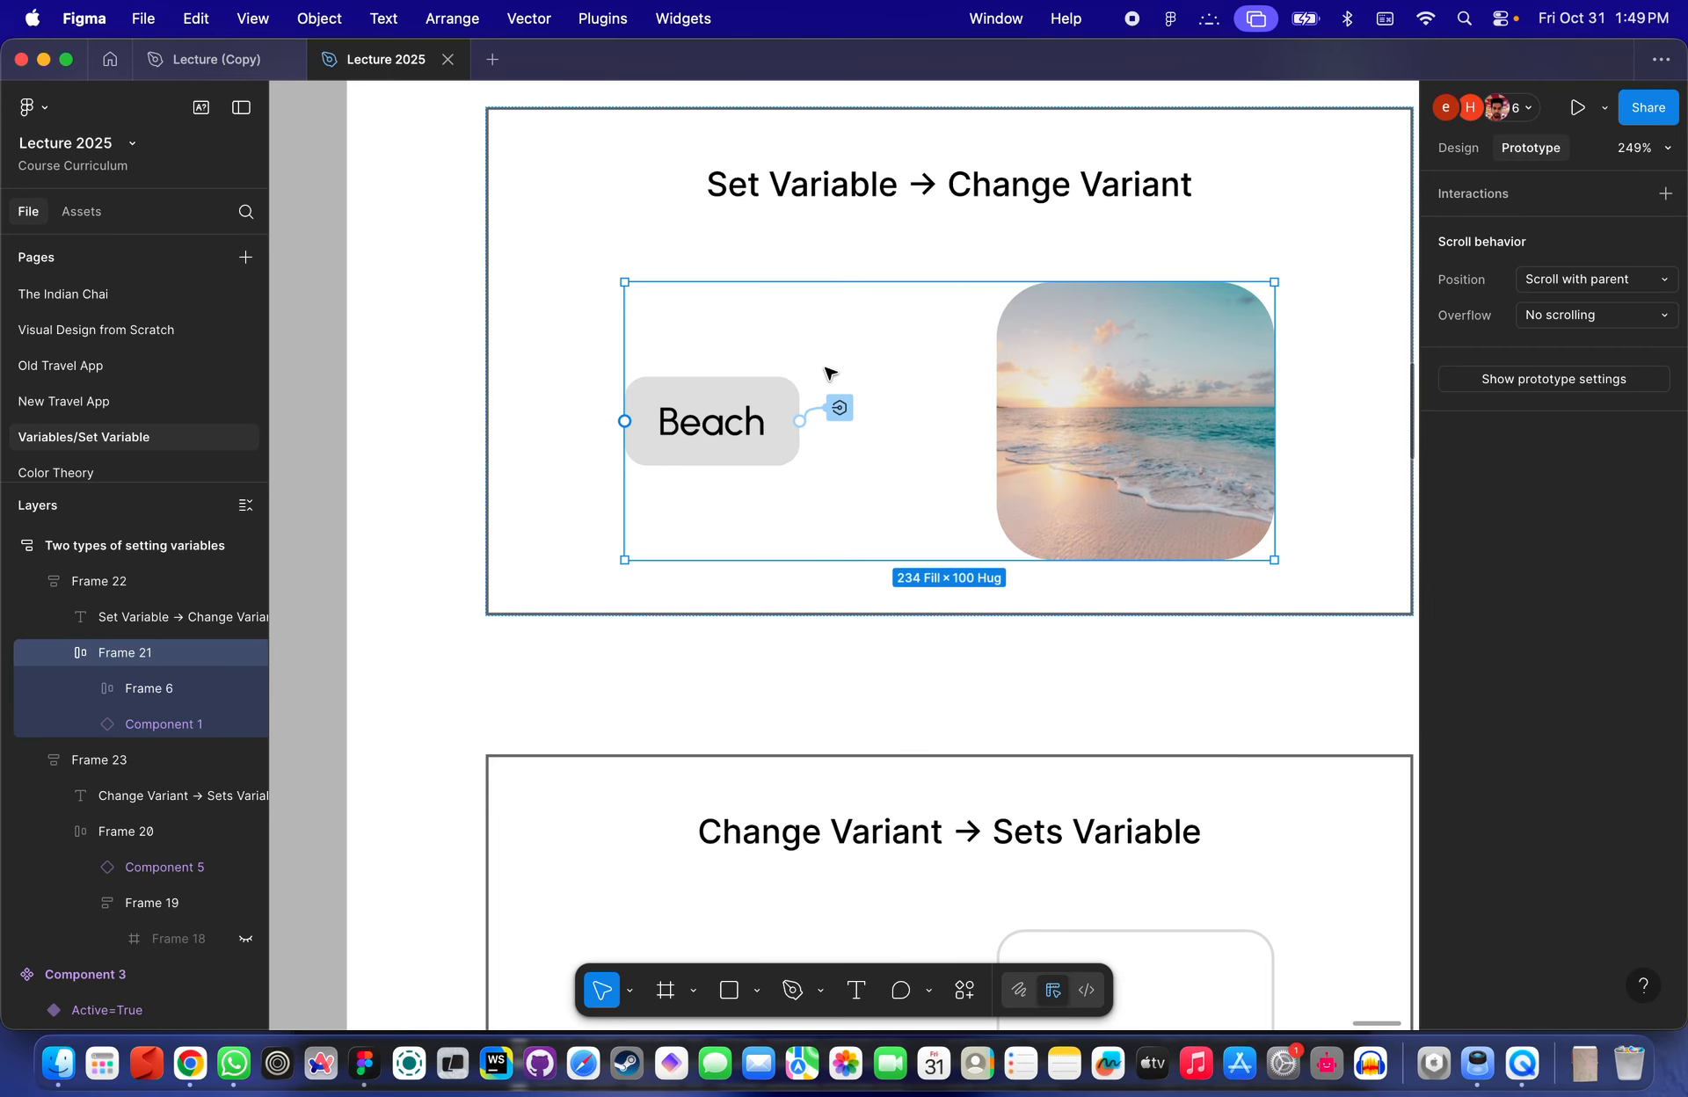
{"action": "scroll", "coordinate": [985, 338], "scroll_direction": "up", "scroll_amount": 3}
{"action": "scroll", "coordinate": [985, 338], "scroll_direction": "left", "scroll_amount": 1}
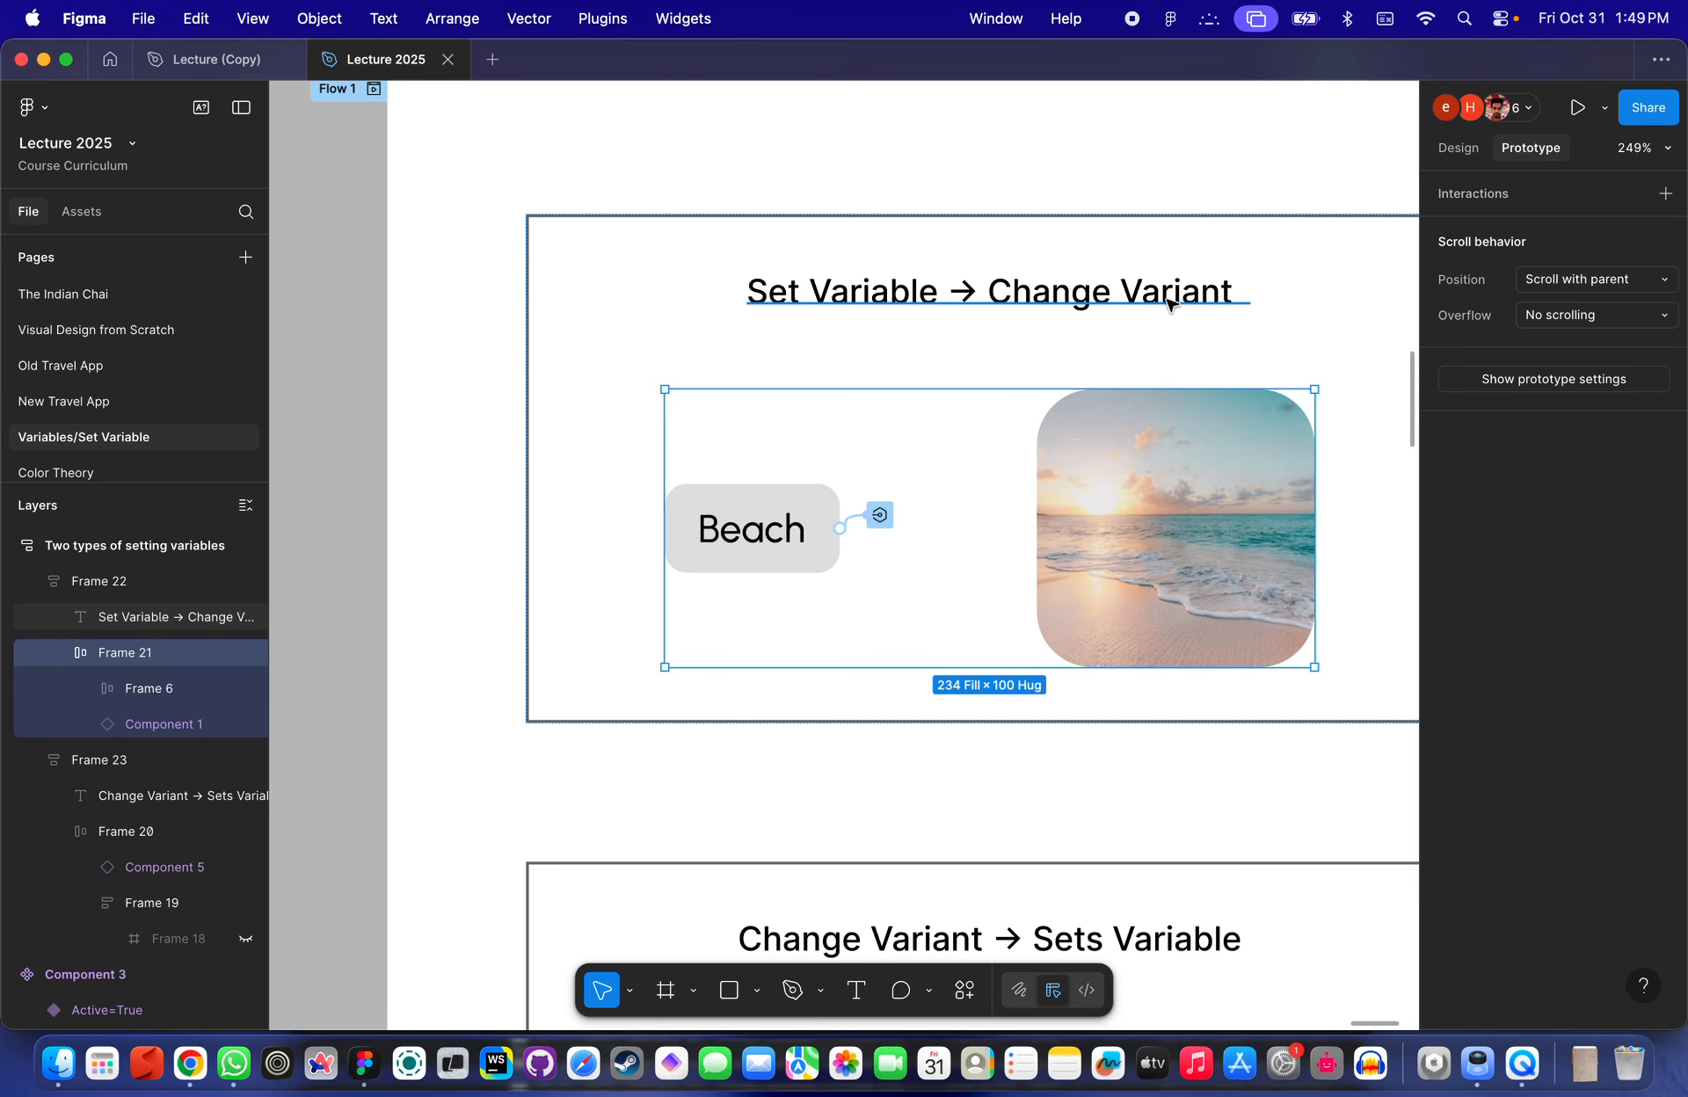
{"action": "scroll", "coordinate": [798, 688], "scroll_direction": "up", "scroll_amount": 3}
{"action": "double_click", "coordinate": [770, 494]}
{"action": "scroll", "coordinate": [763, 492], "scroll_direction": "down", "scroll_amount": 3}
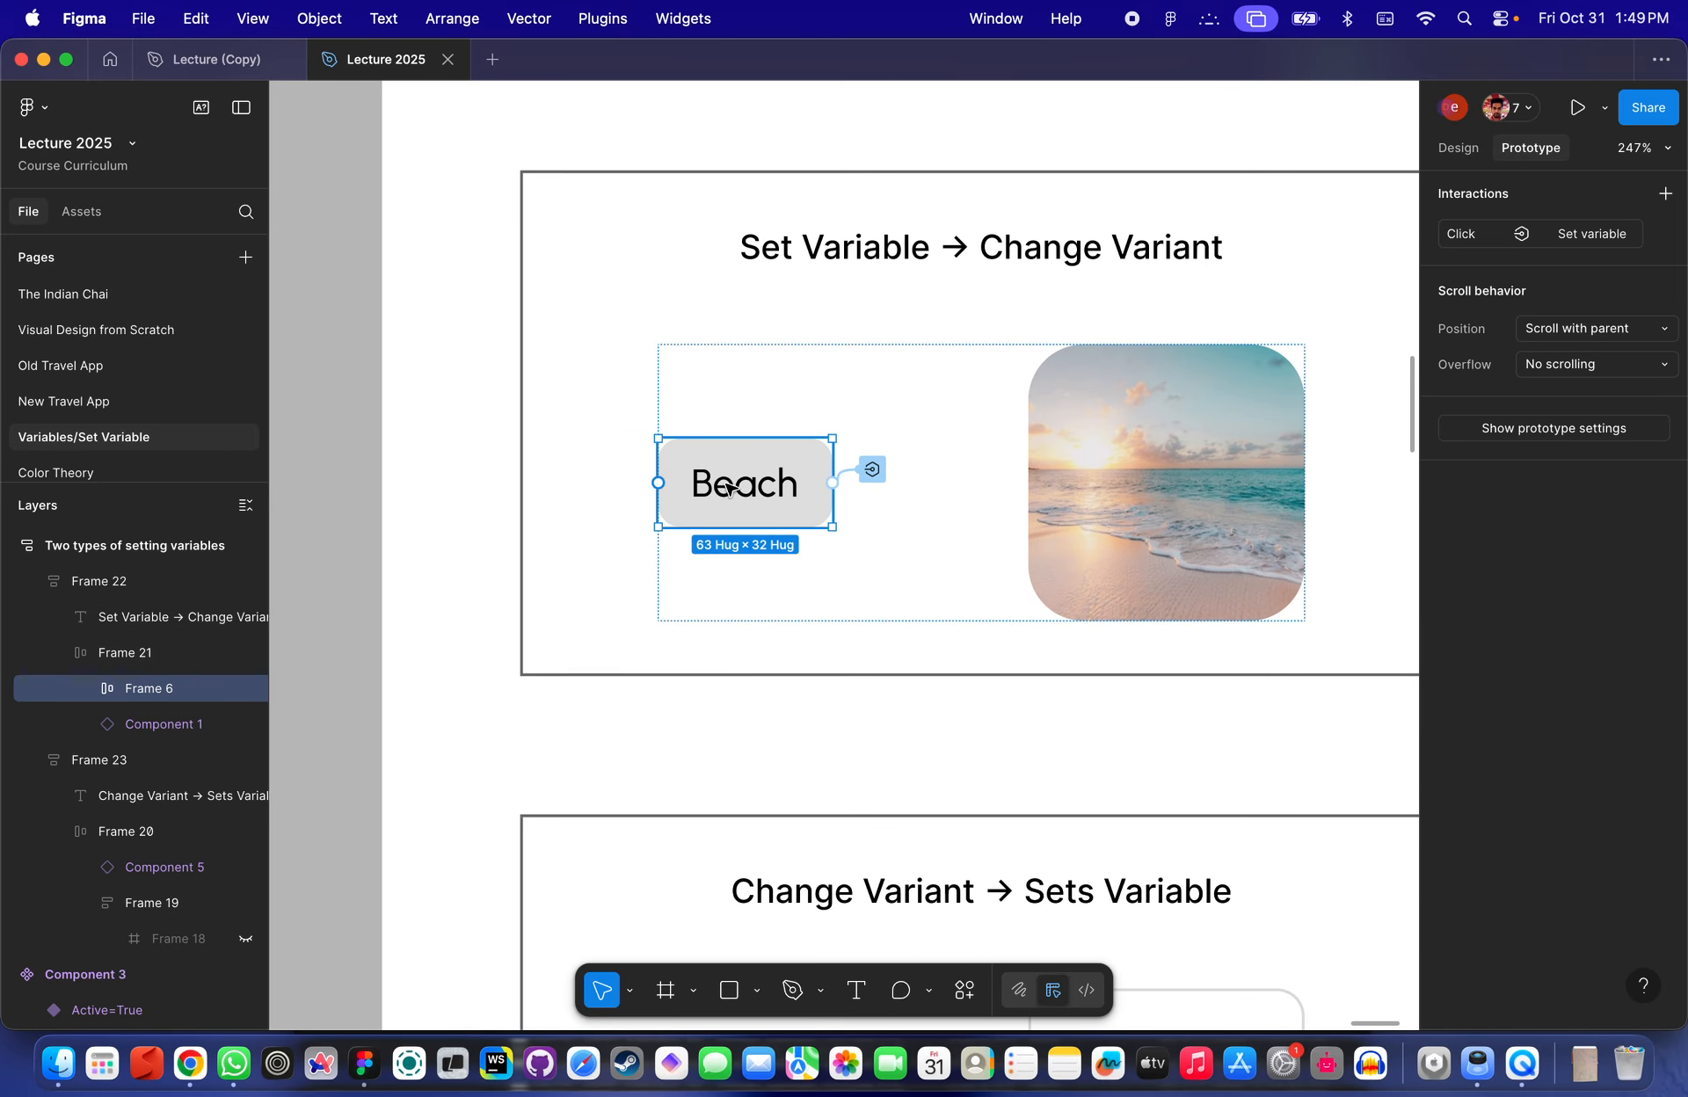
{"action": "left_click", "coordinate": [872, 467]}
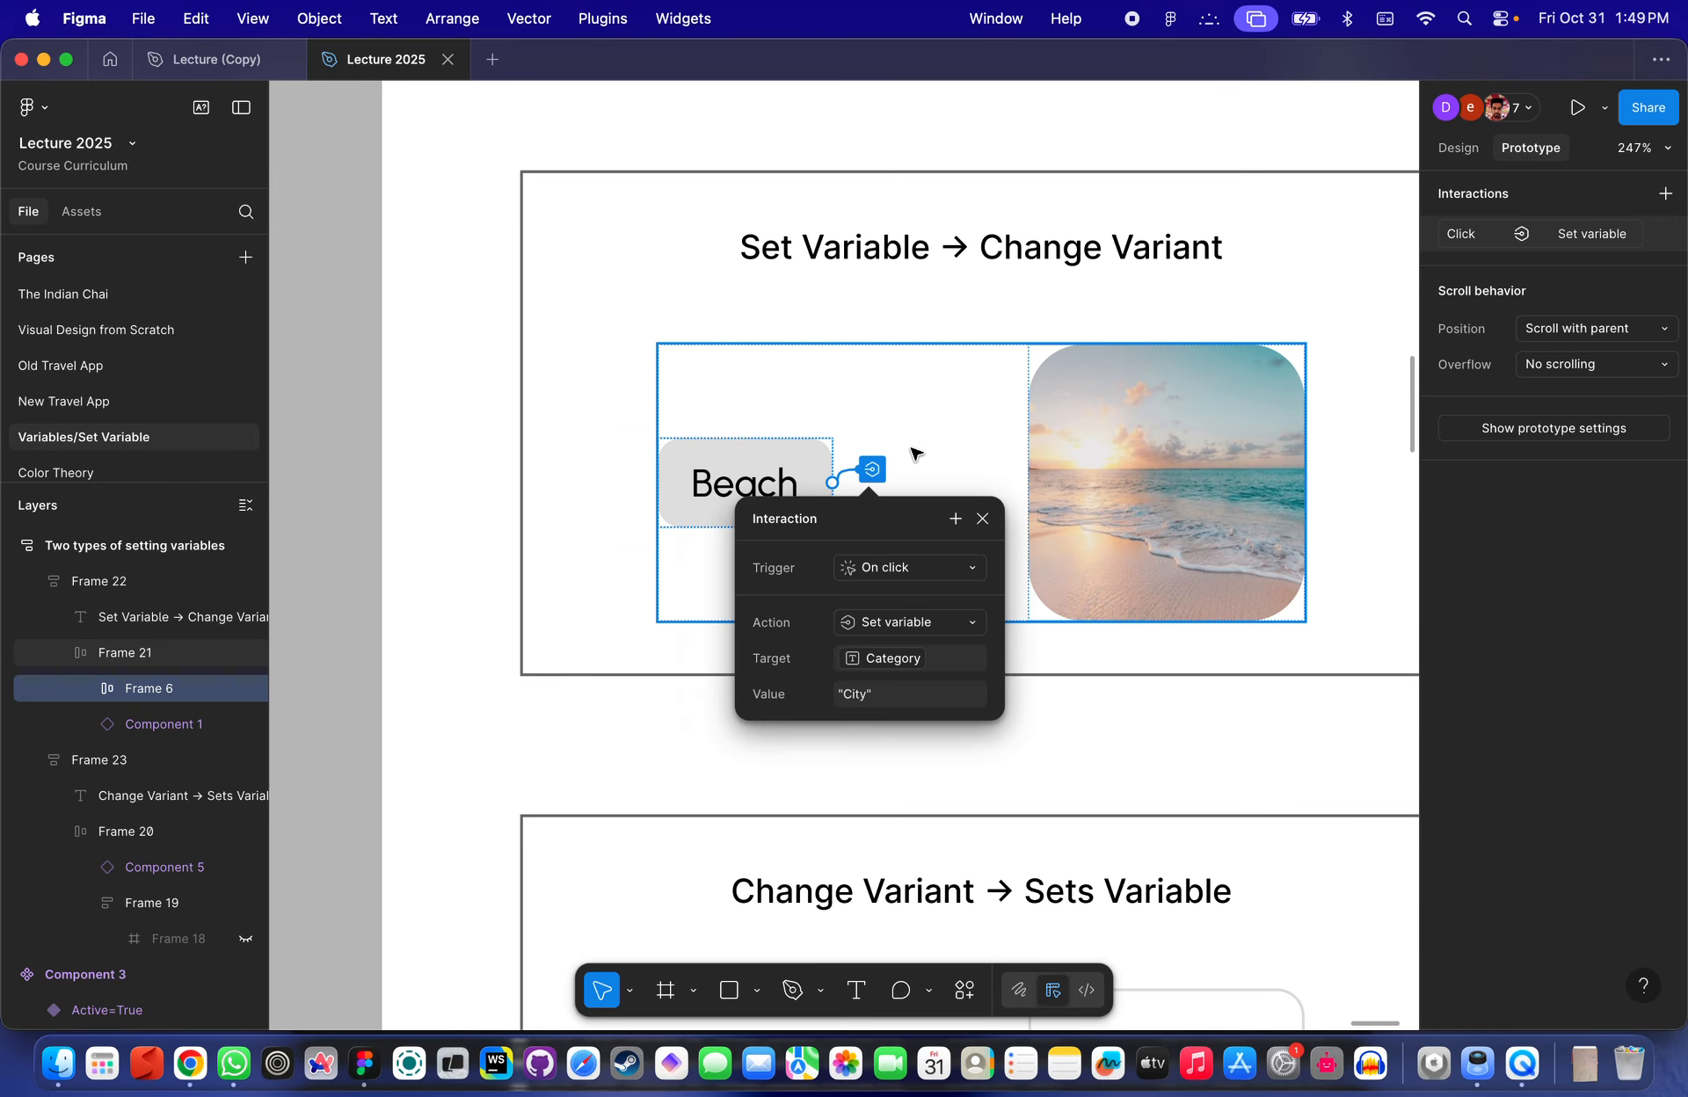
- Inspect the image component in the Set Variable → Change Variant example
{"action": "scroll", "coordinate": [682, 501], "scroll_direction": "right", "scroll_amount": 5}
{"action": "left_click", "coordinate": [941, 501]}
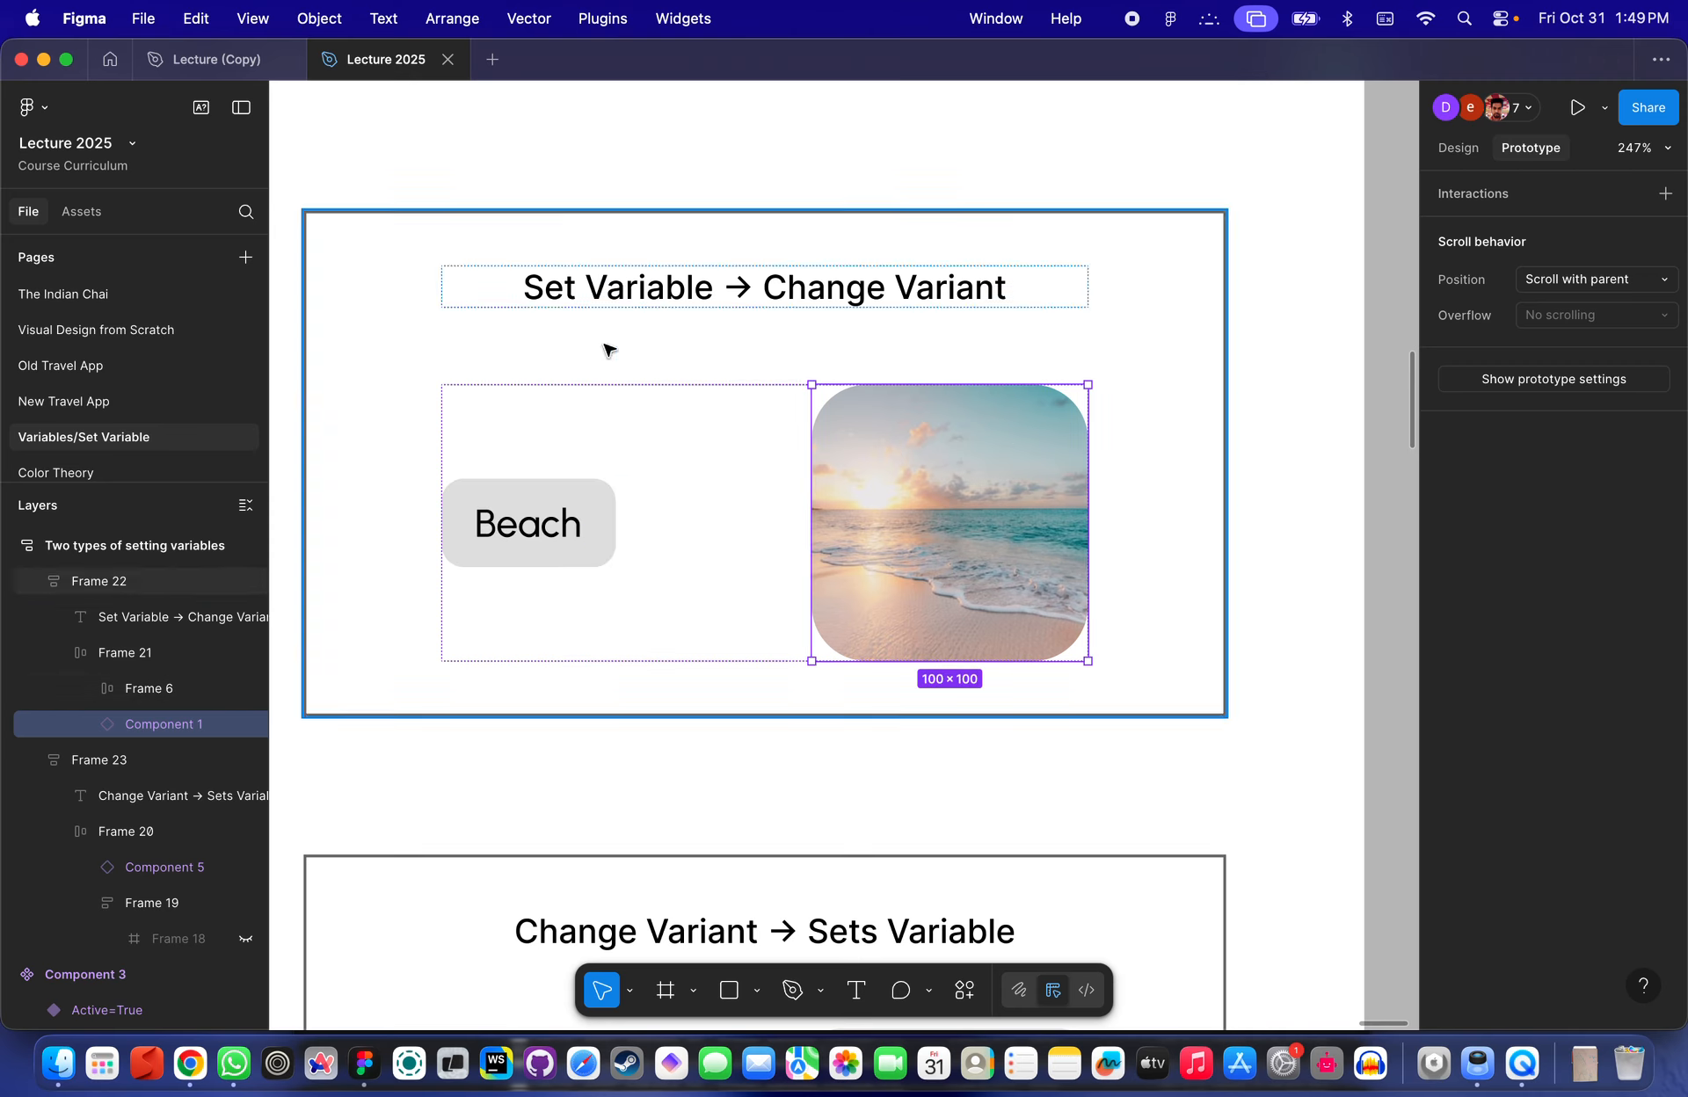
{"action": "left_click", "coordinate": [643, 279]}
{"action": "left_click", "coordinate": [972, 505]}
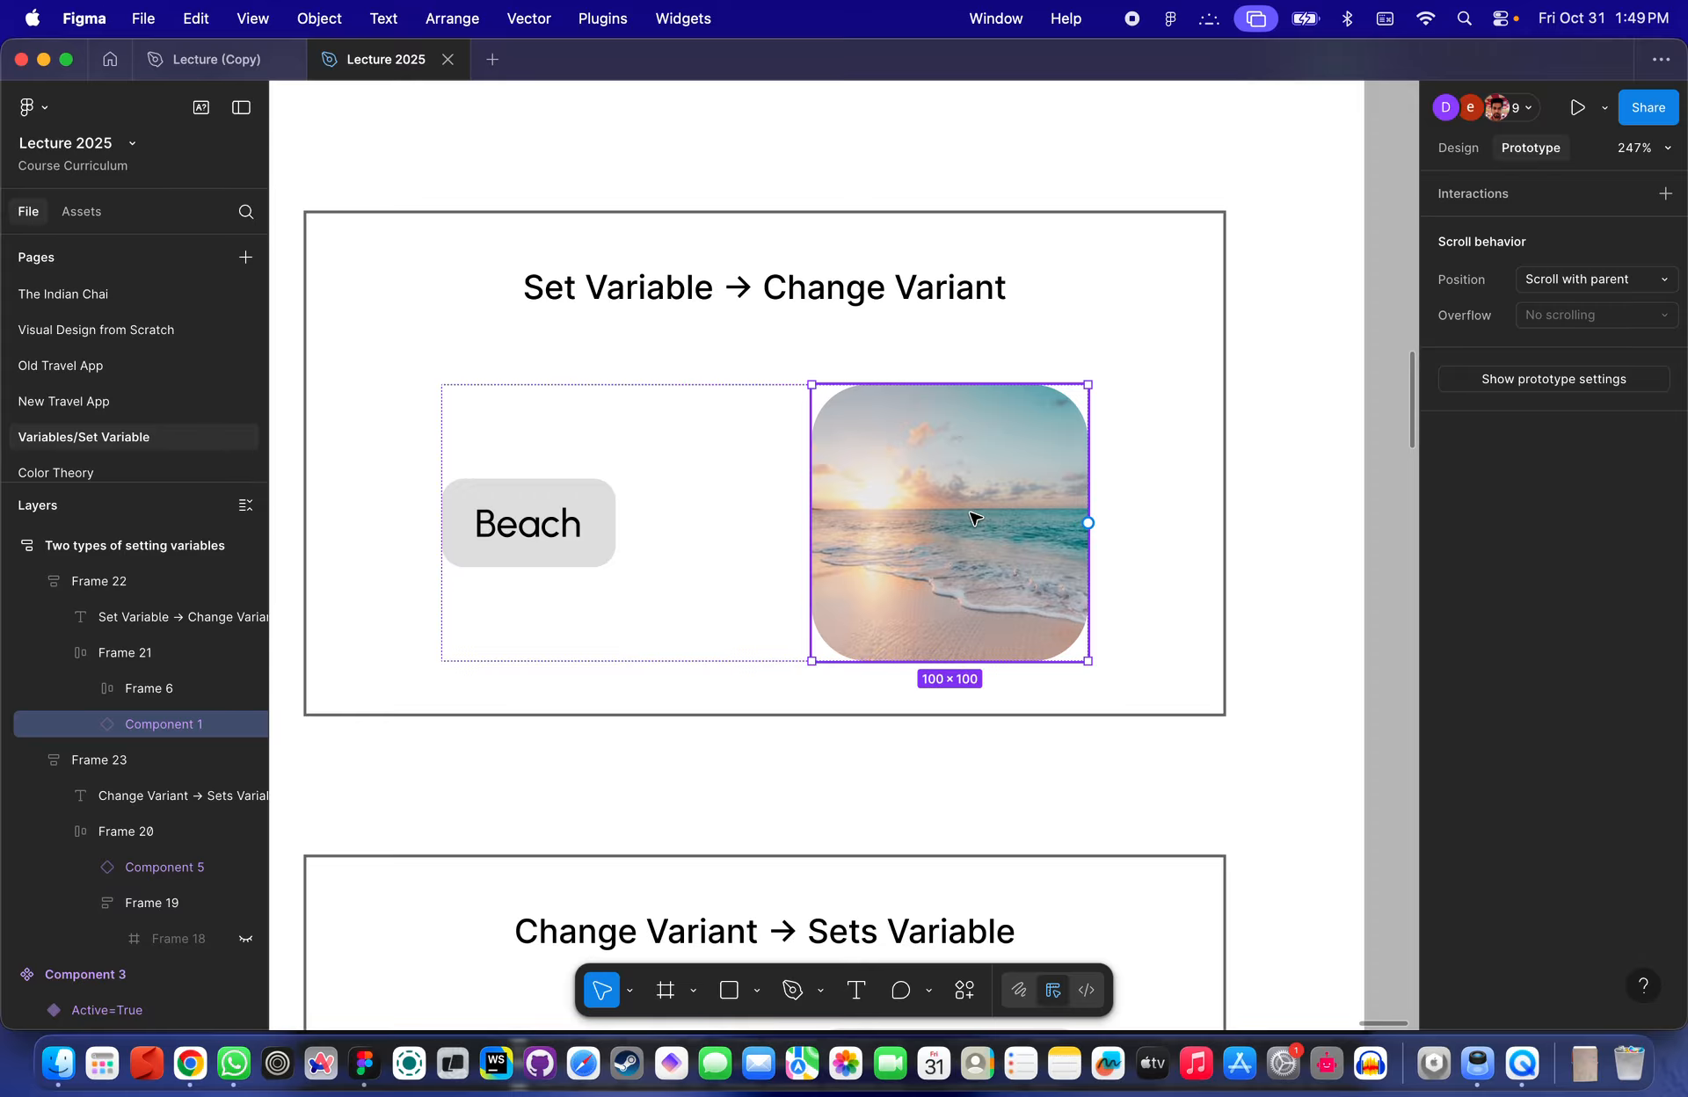
{"action": "scroll", "coordinate": [972, 518], "scroll_direction": "down", "scroll_amount": 5}
{"action": "scroll", "coordinate": [972, 517], "scroll_direction": "up", "scroll_amount": 3}
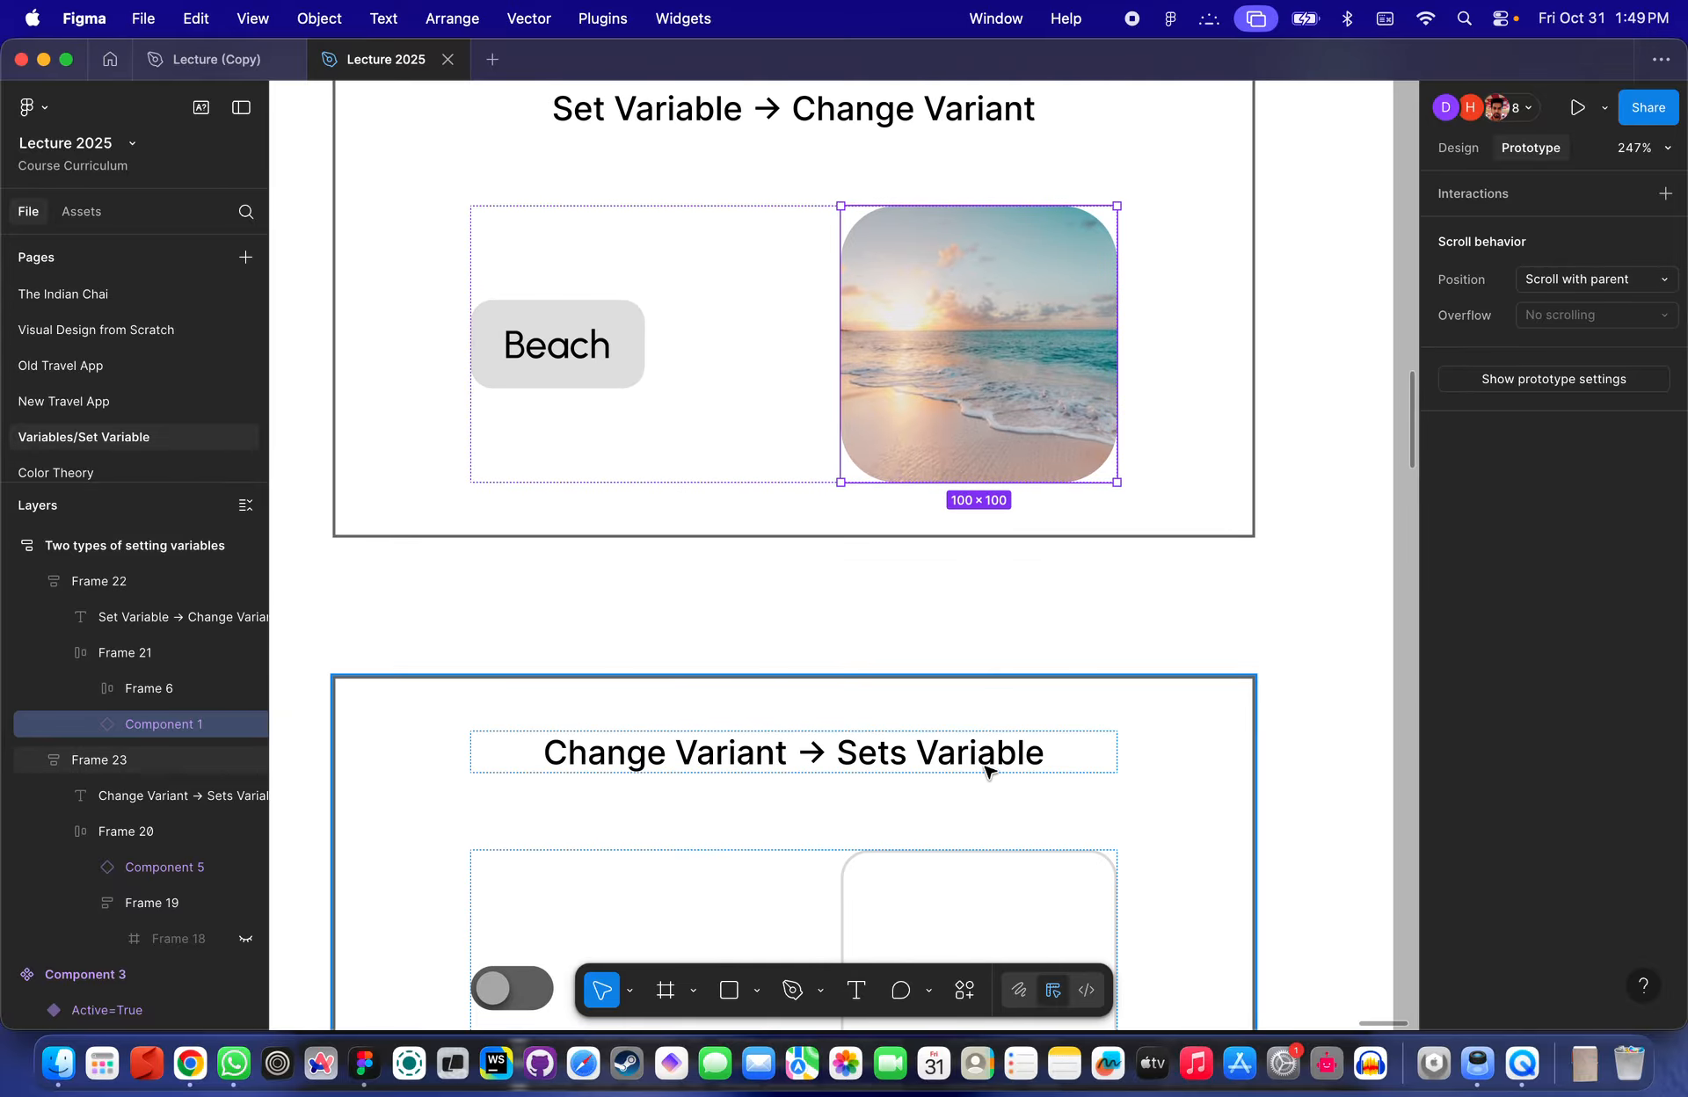
{"action": "scroll", "coordinate": [988, 767], "scroll_direction": "up", "scroll_amount": 4}
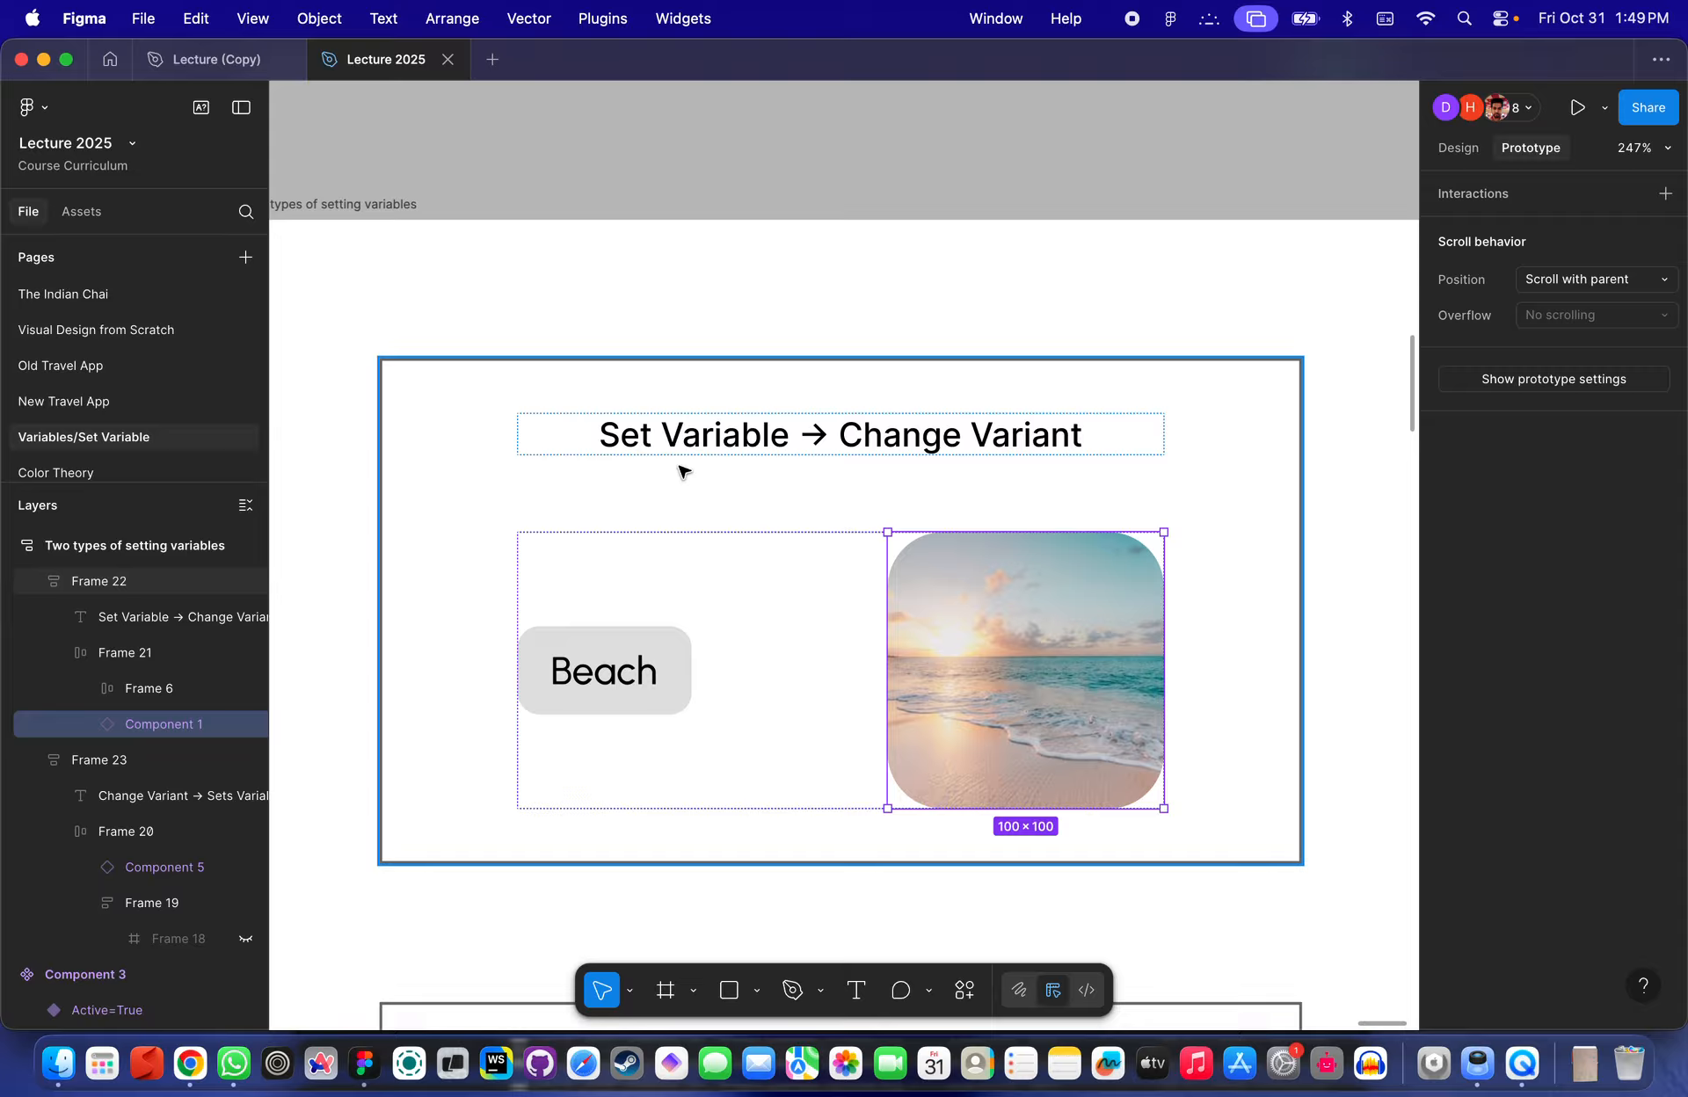
{"action": "scroll", "coordinate": [694, 459], "scroll_direction": "down", "scroll_amount": 5}
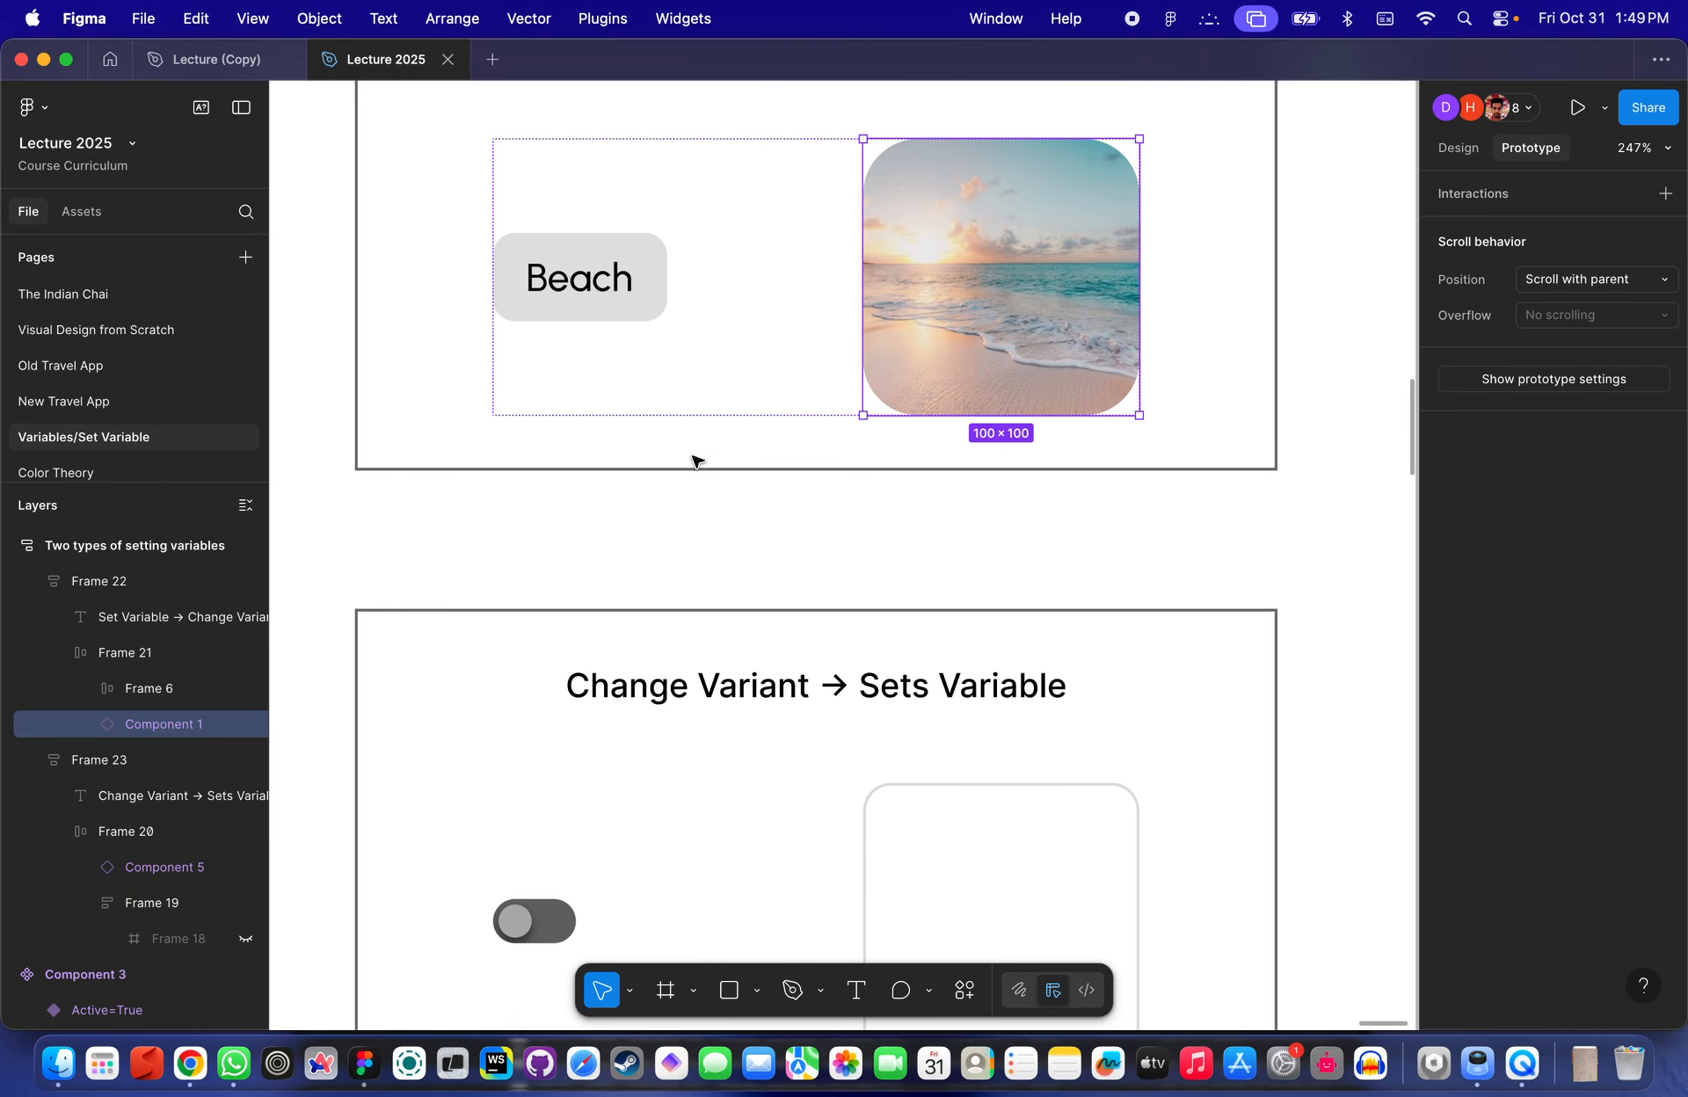
{"action": "scroll", "coordinate": [695, 460], "scroll_direction": "down", "scroll_amount": 2}
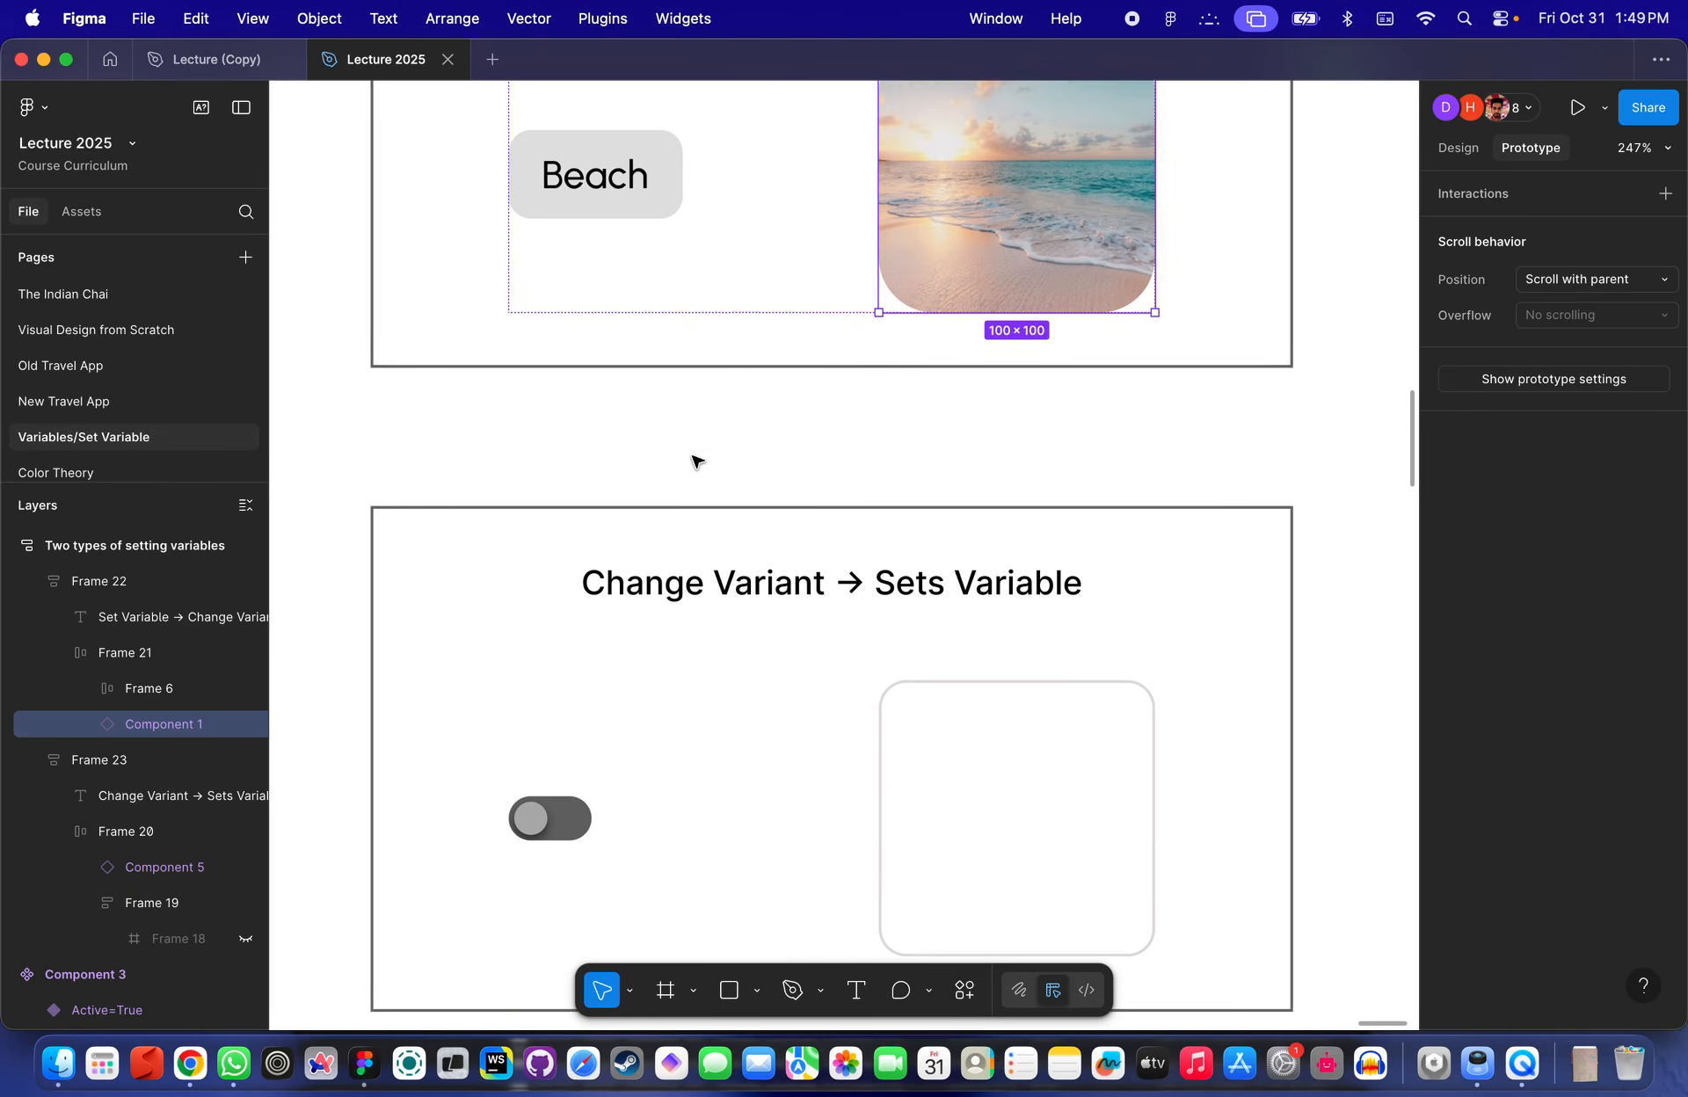
{"action": "scroll", "coordinate": [905, 497], "scroll_direction": "down", "scroll_amount": 5}
{"action": "scroll", "coordinate": [833, 532], "scroll_direction": "up", "scroll_amount": 3}
{"action": "scroll", "coordinate": [832, 535], "scroll_direction": "up", "scroll_amount": 3}
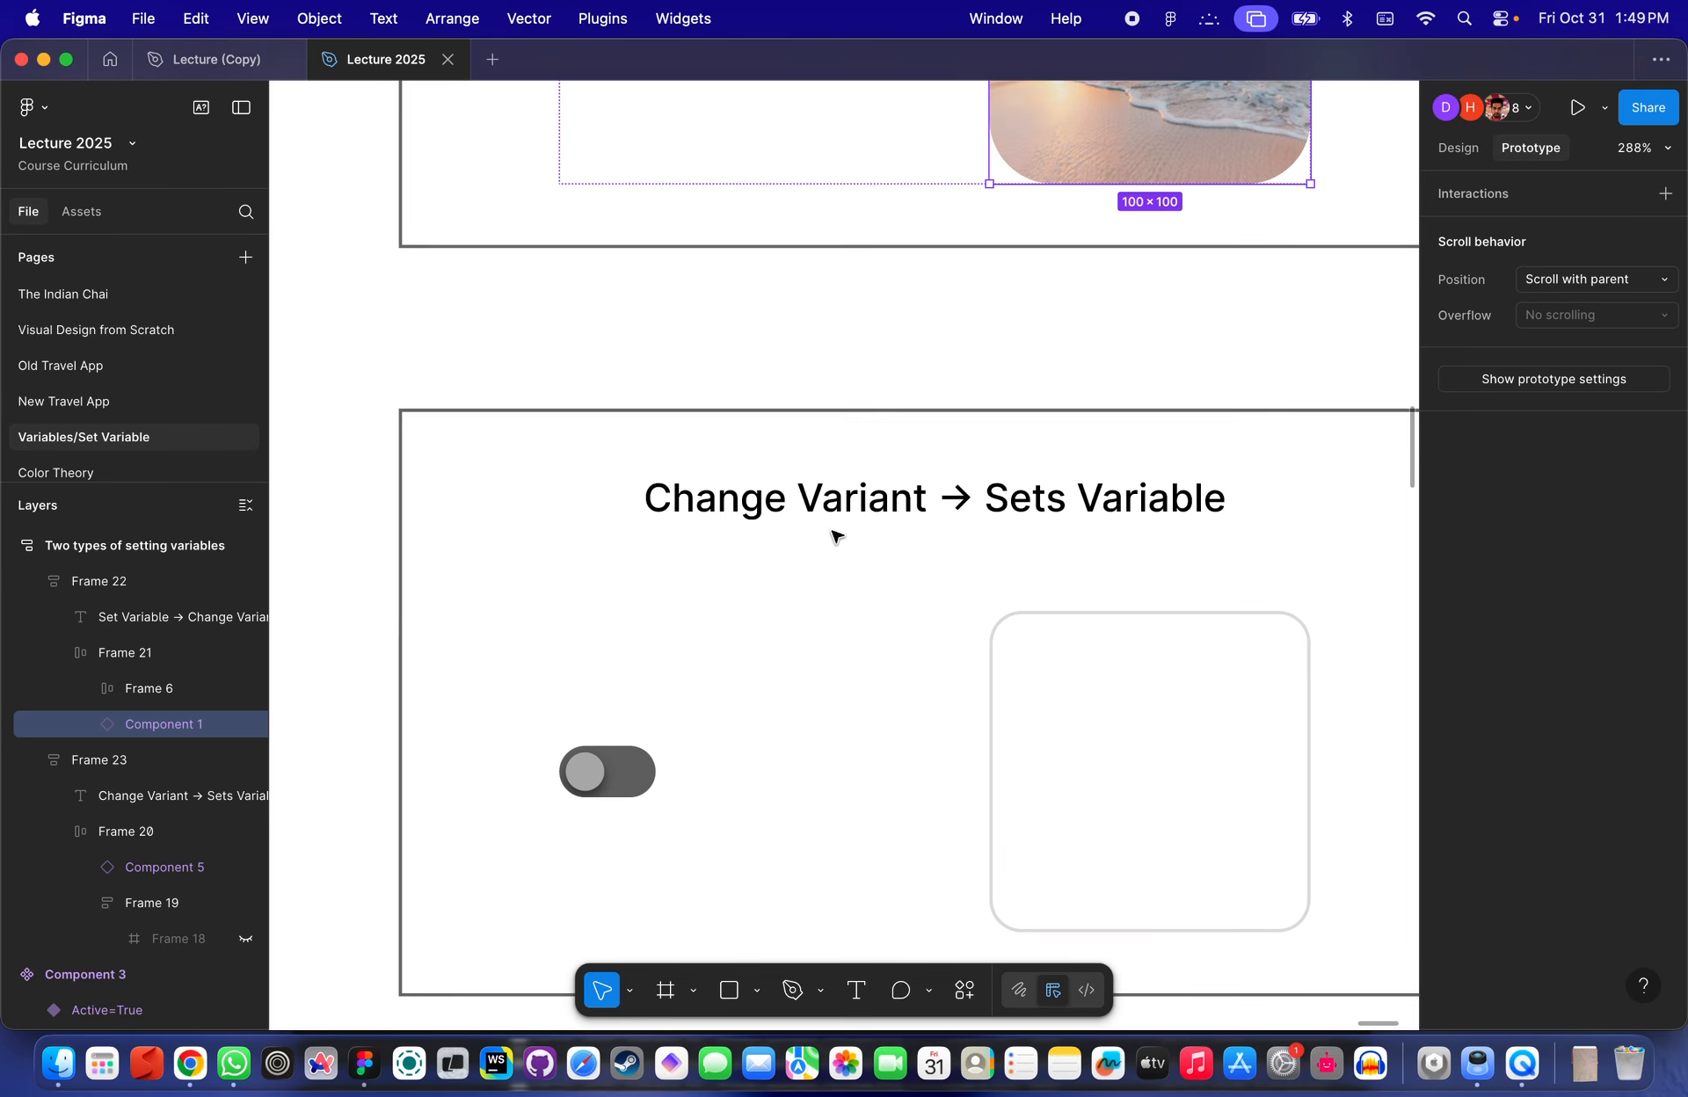
- Select the toggle in the Change Variant → Sets Variable example and examine its component variants
{"action": "left_click", "coordinate": [598, 770]}
{"action": "scroll", "coordinate": [583, 767], "scroll_direction": "down", "scroll_amount": 3}
{"action": "left_click", "coordinate": [625, 771]}
{"action": "scroll", "coordinate": [625, 771], "scroll_direction": "up", "scroll_amount": 3}
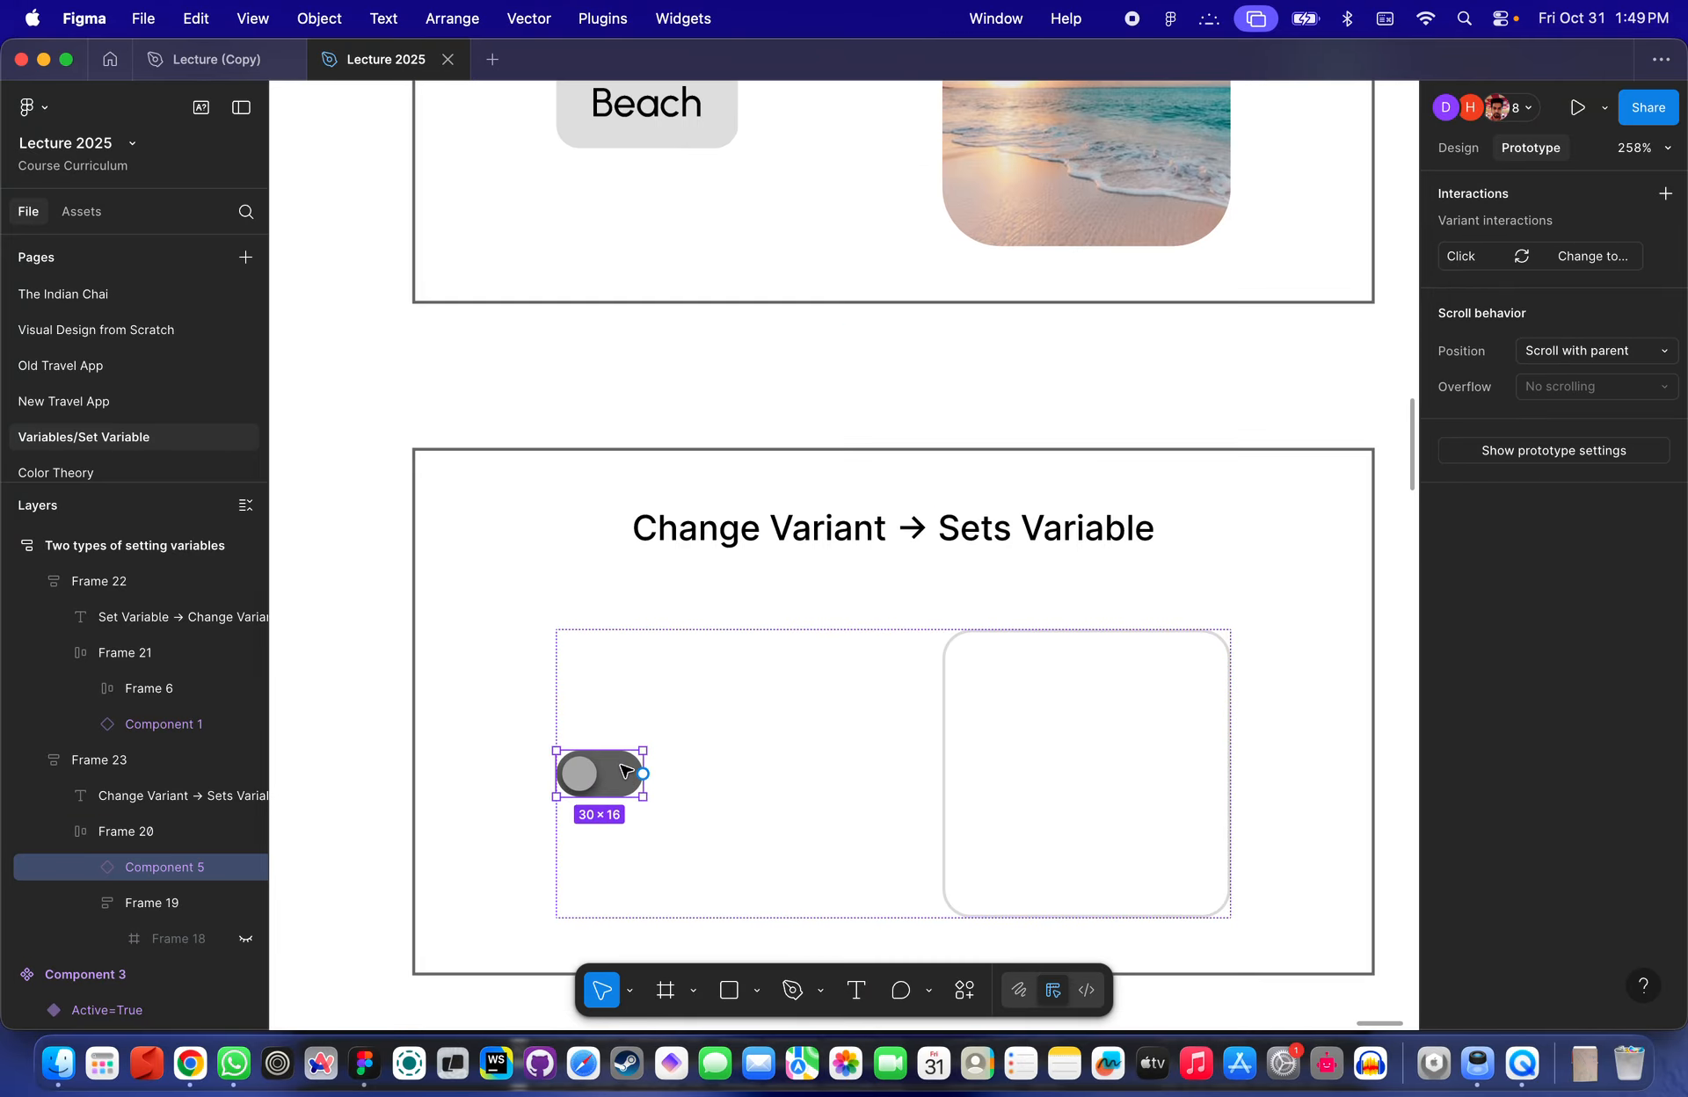
{"action": "scroll", "coordinate": [625, 771], "scroll_direction": "down", "scroll_amount": 3}
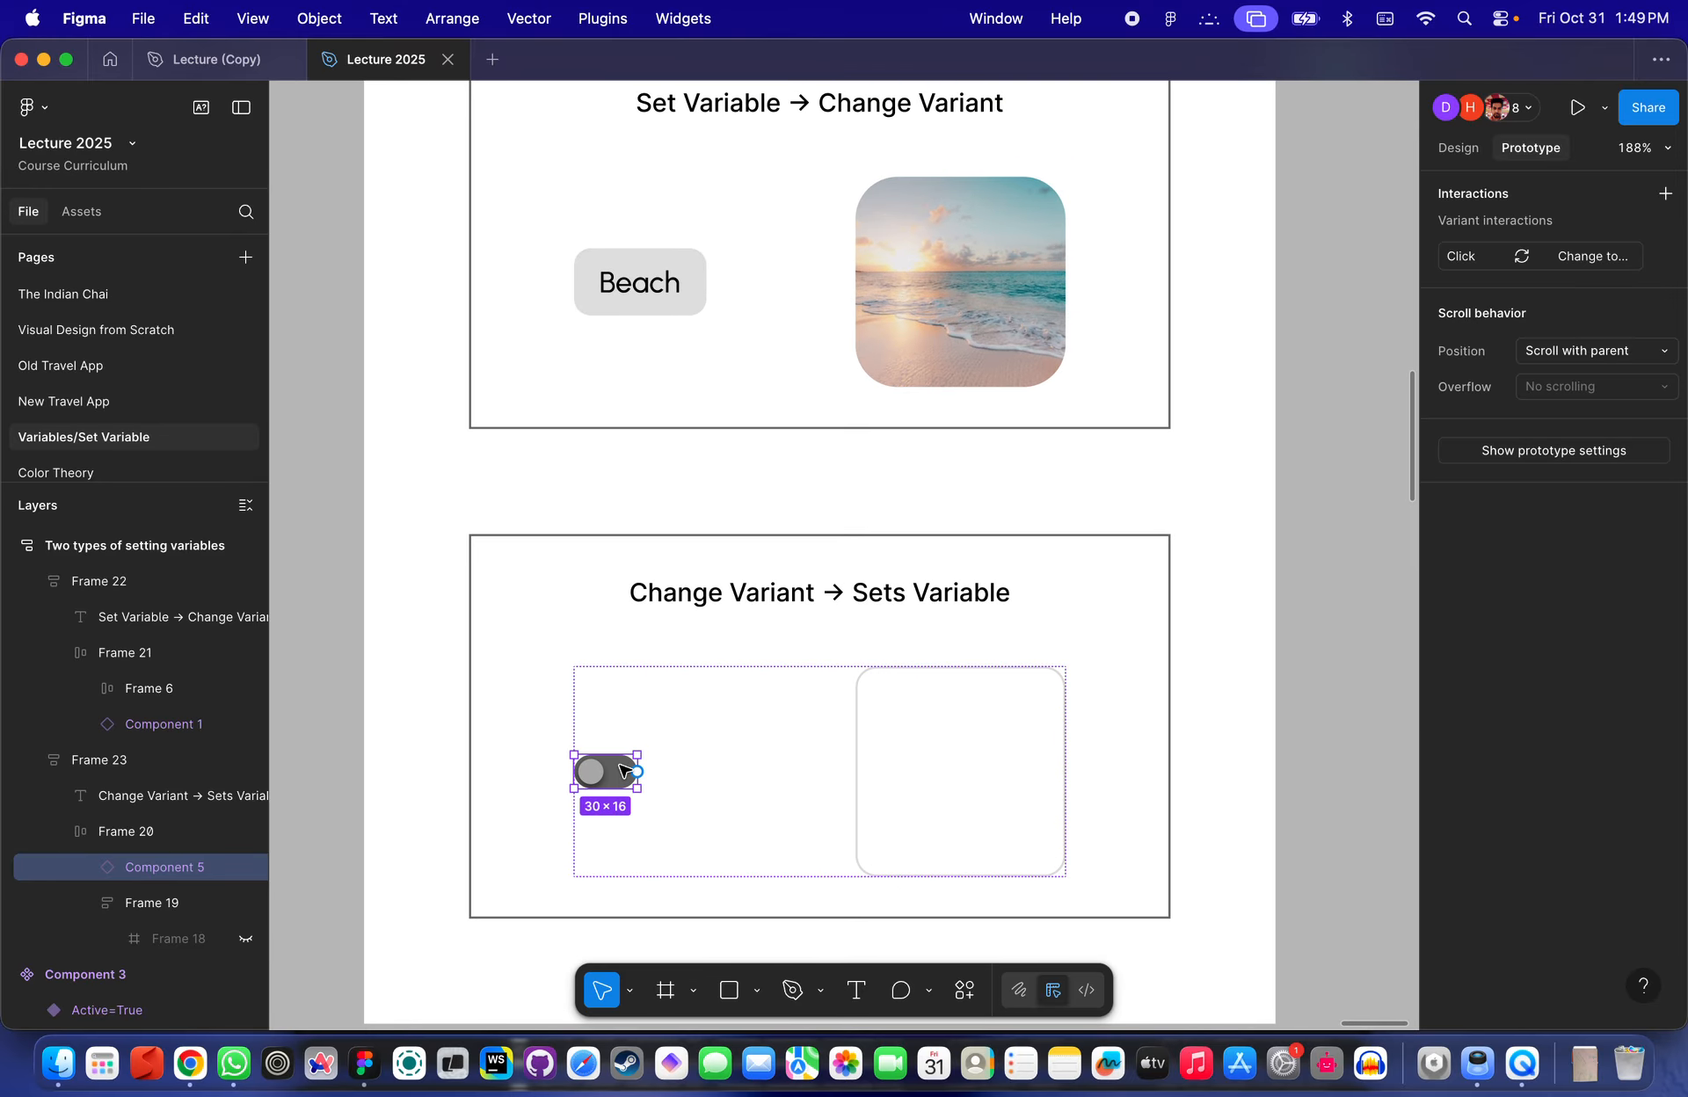
{"action": "scroll", "coordinate": [625, 771], "scroll_direction": "down", "scroll_amount": 4}
{"action": "scroll", "coordinate": [791, 353], "scroll_direction": "left", "scroll_amount": 6}
{"action": "scroll", "coordinate": [790, 352], "scroll_direction": "up", "scroll_amount": 2}
{"action": "scroll", "coordinate": [799, 302], "scroll_direction": "up", "scroll_amount": 10}
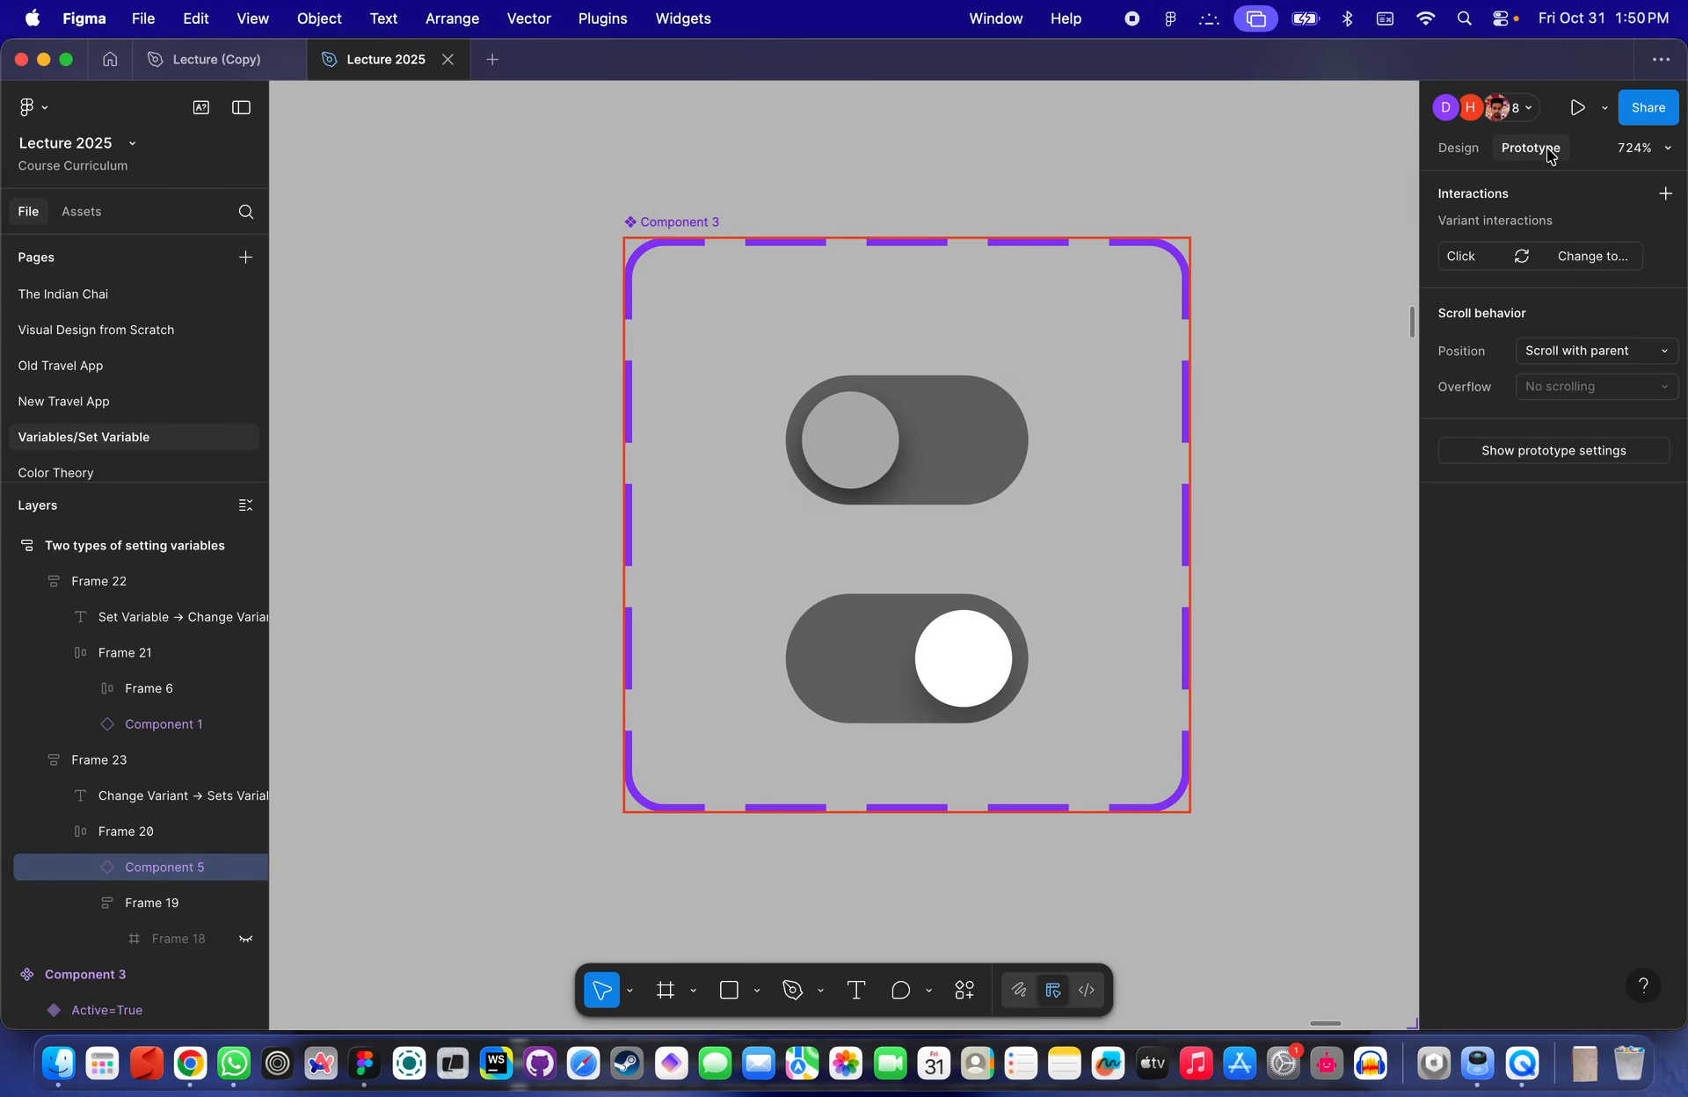
- Inspect the Change to interactions linking the toggle component's Active=True and Active=False variants
{"action": "left_click", "coordinate": [1459, 148]}
{"action": "left_click", "coordinate": [1530, 147]}
{"action": "key", "text": "Escape"}
{"action": "scroll", "coordinate": [1093, 384], "scroll_direction": "up", "scroll_amount": 5}
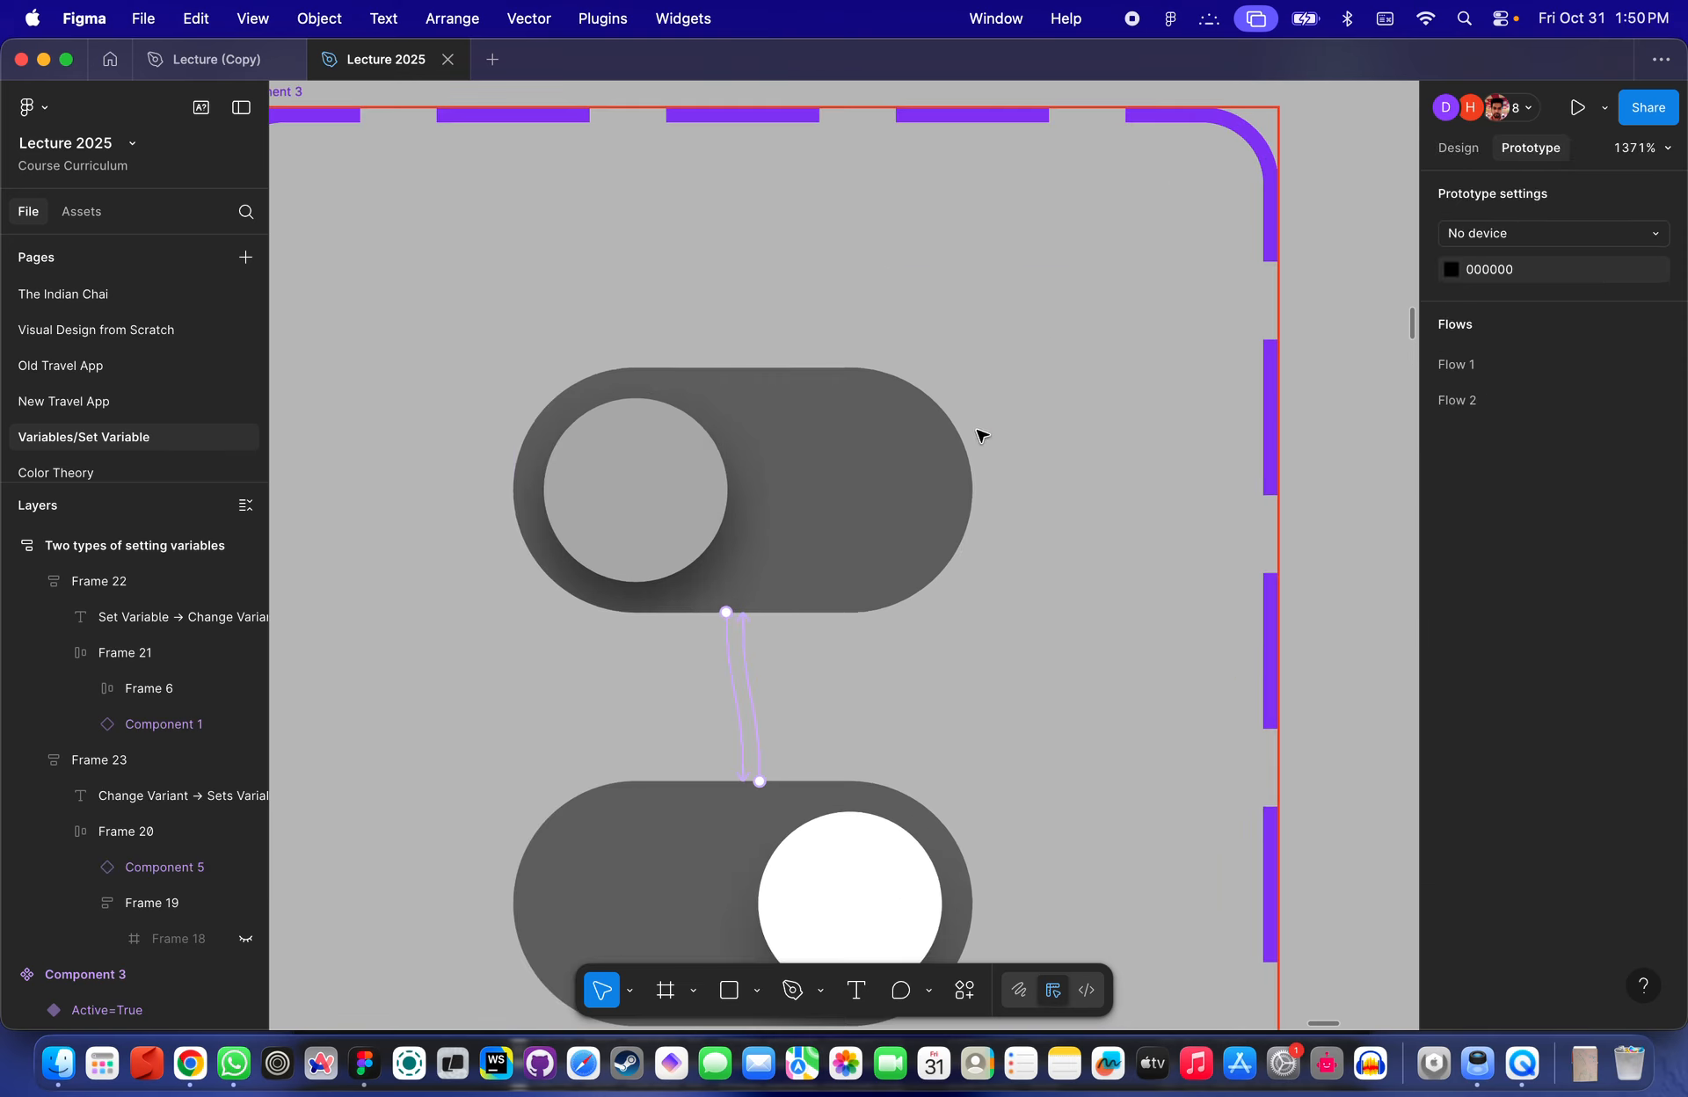
{"action": "left_click", "coordinate": [779, 528]}
{"action": "scroll", "coordinate": [851, 416], "scroll_direction": "down", "scroll_amount": 1}
{"action": "scroll", "coordinate": [854, 416], "scroll_direction": "down", "scroll_amount": 3}
{"action": "scroll", "coordinate": [857, 405], "scroll_direction": "up", "scroll_amount": 5}
{"action": "scroll", "coordinate": [858, 404], "scroll_direction": "down", "scroll_amount": 4}
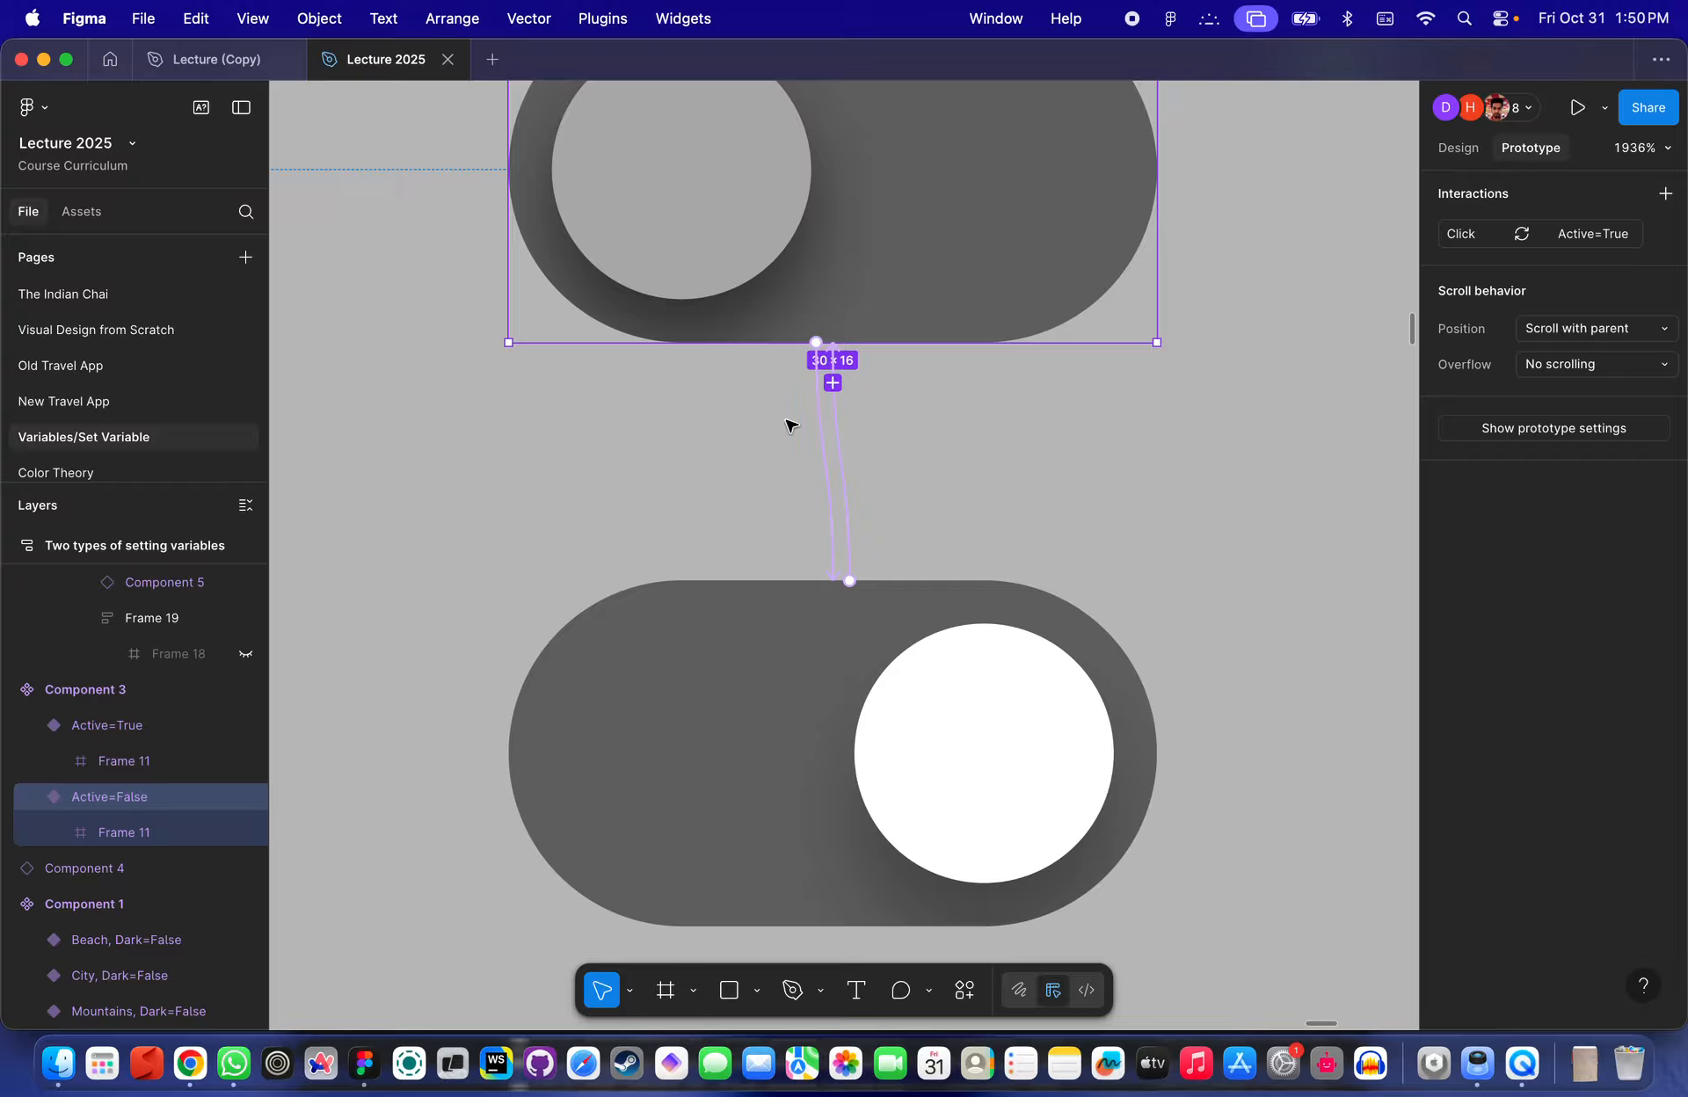
{"action": "left_click", "coordinate": [827, 420]}
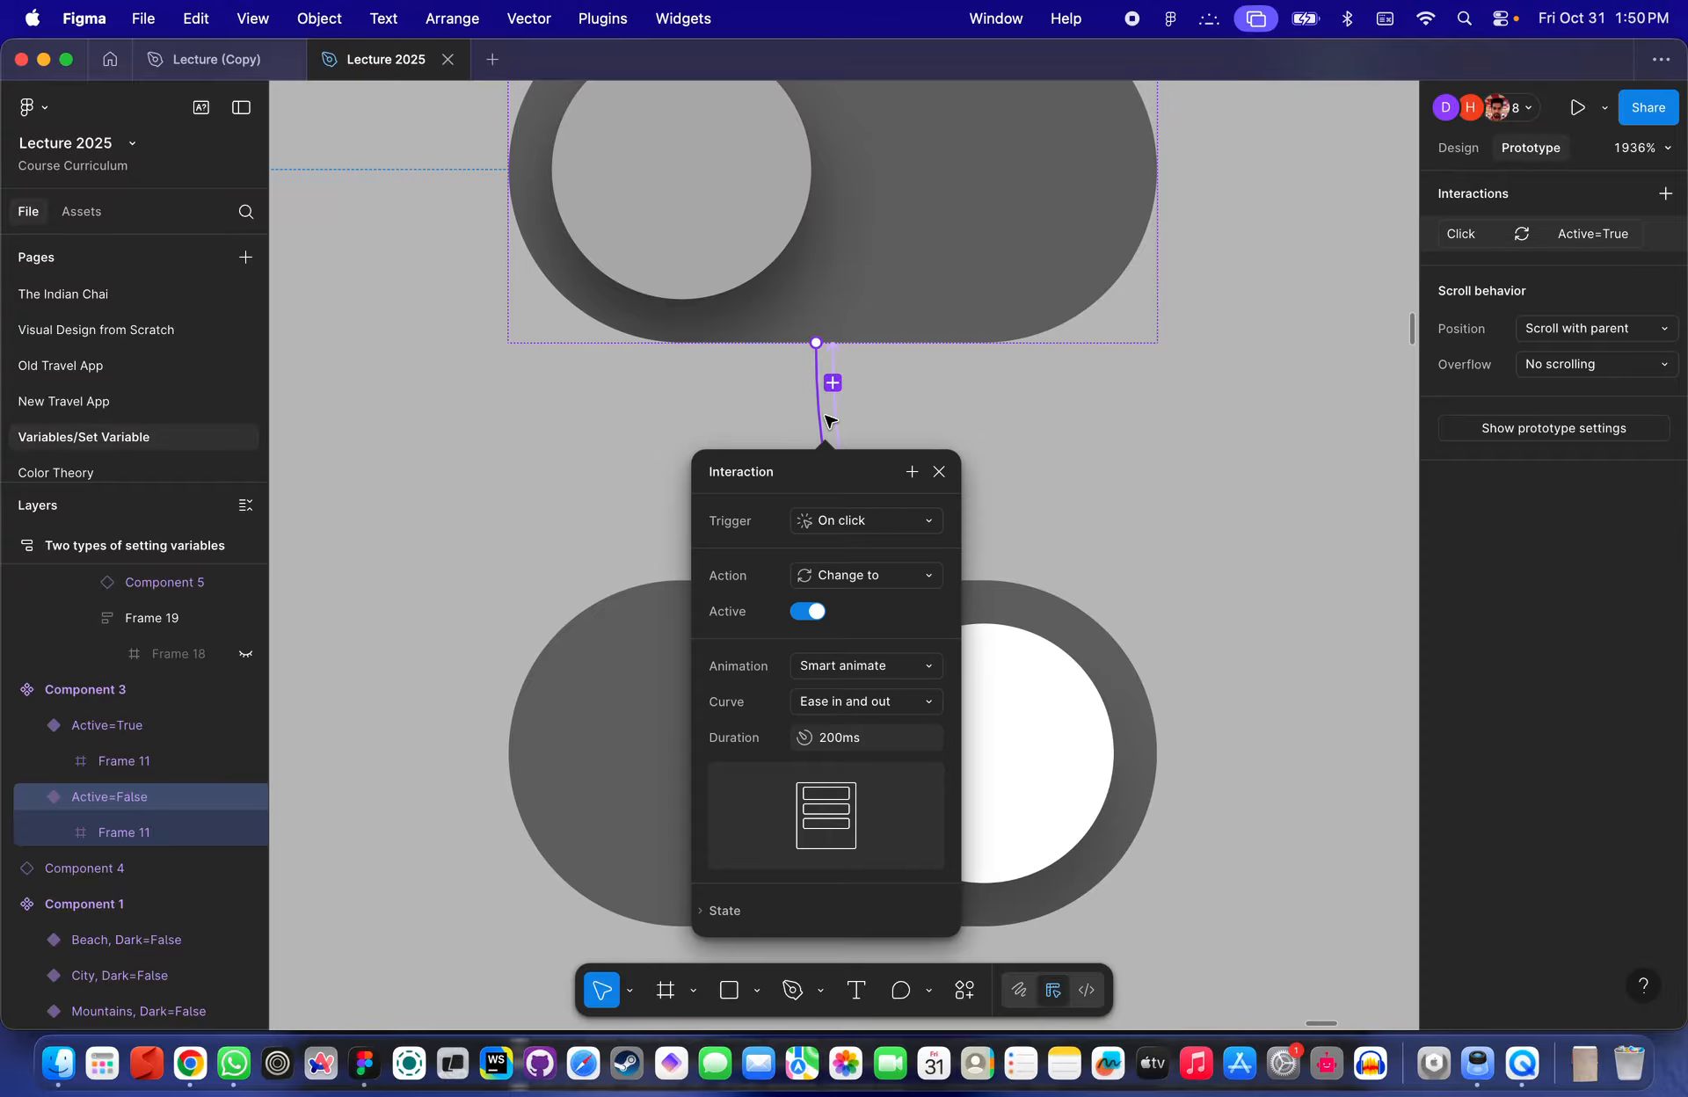
{"action": "left_click", "coordinate": [1046, 373]}
{"action": "left_click", "coordinate": [836, 413]}
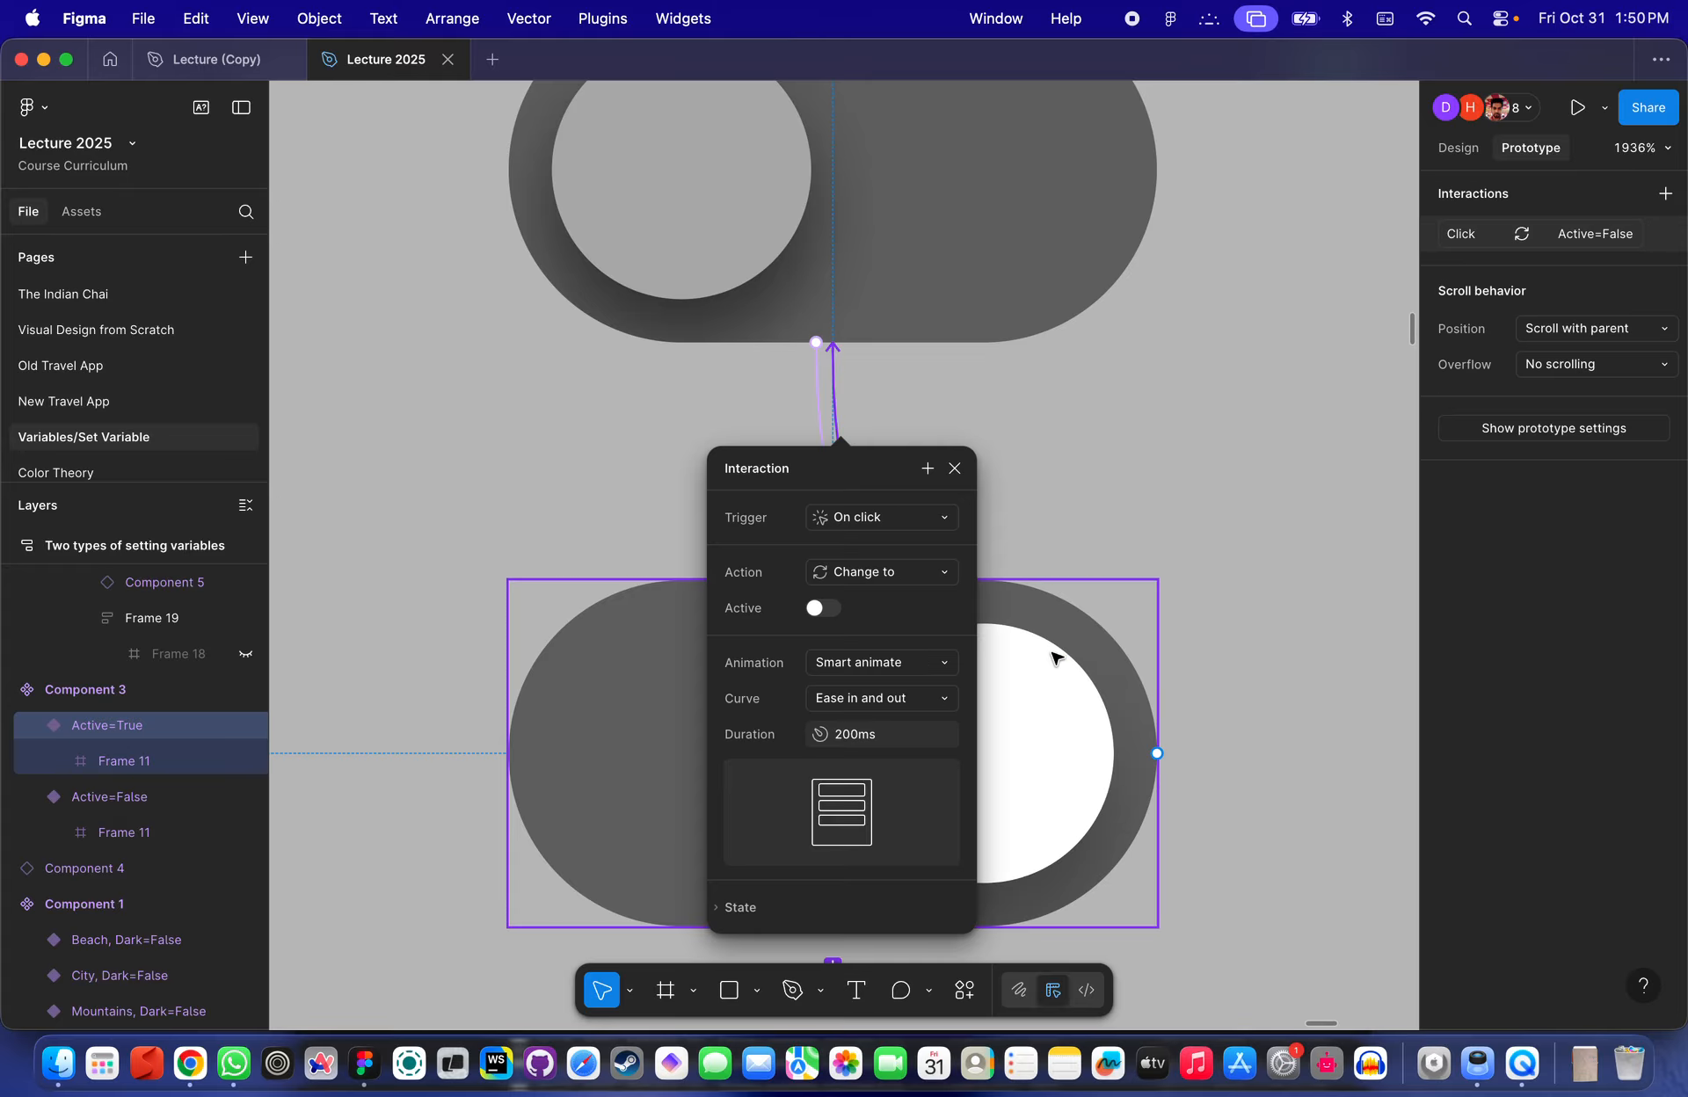
{"action": "scroll", "coordinate": [956, 220], "scroll_direction": "up", "scroll_amount": 2}
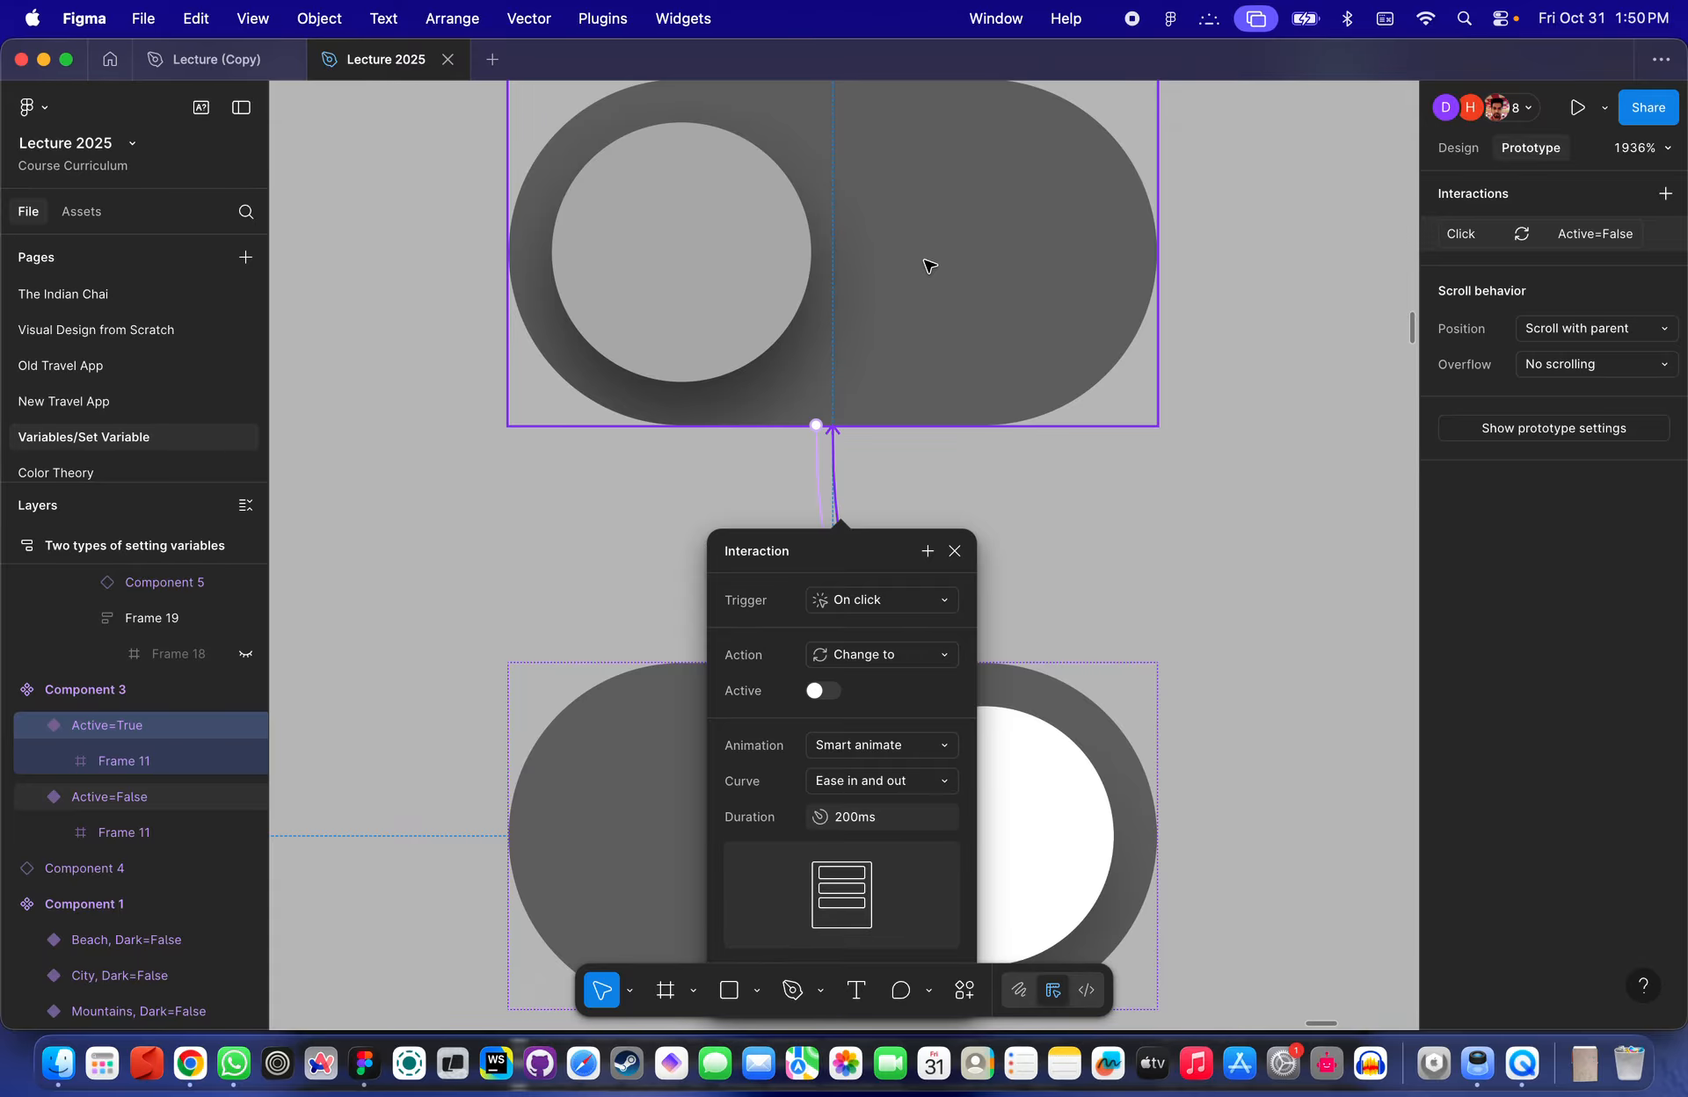
- Drag out an instance of the toggle component beside its component set
{"action": "scroll", "coordinate": [893, 320], "scroll_direction": "down", "scroll_amount": 5}
{"action": "left_click", "coordinate": [877, 426]}
{"action": "left_click_drag", "start_coordinate": [878, 426], "coordinate": [1337, 422]}
{"action": "scroll", "coordinate": [1337, 422], "scroll_direction": "right", "scroll_amount": 5}
{"action": "left_click", "coordinate": [1460, 147]}
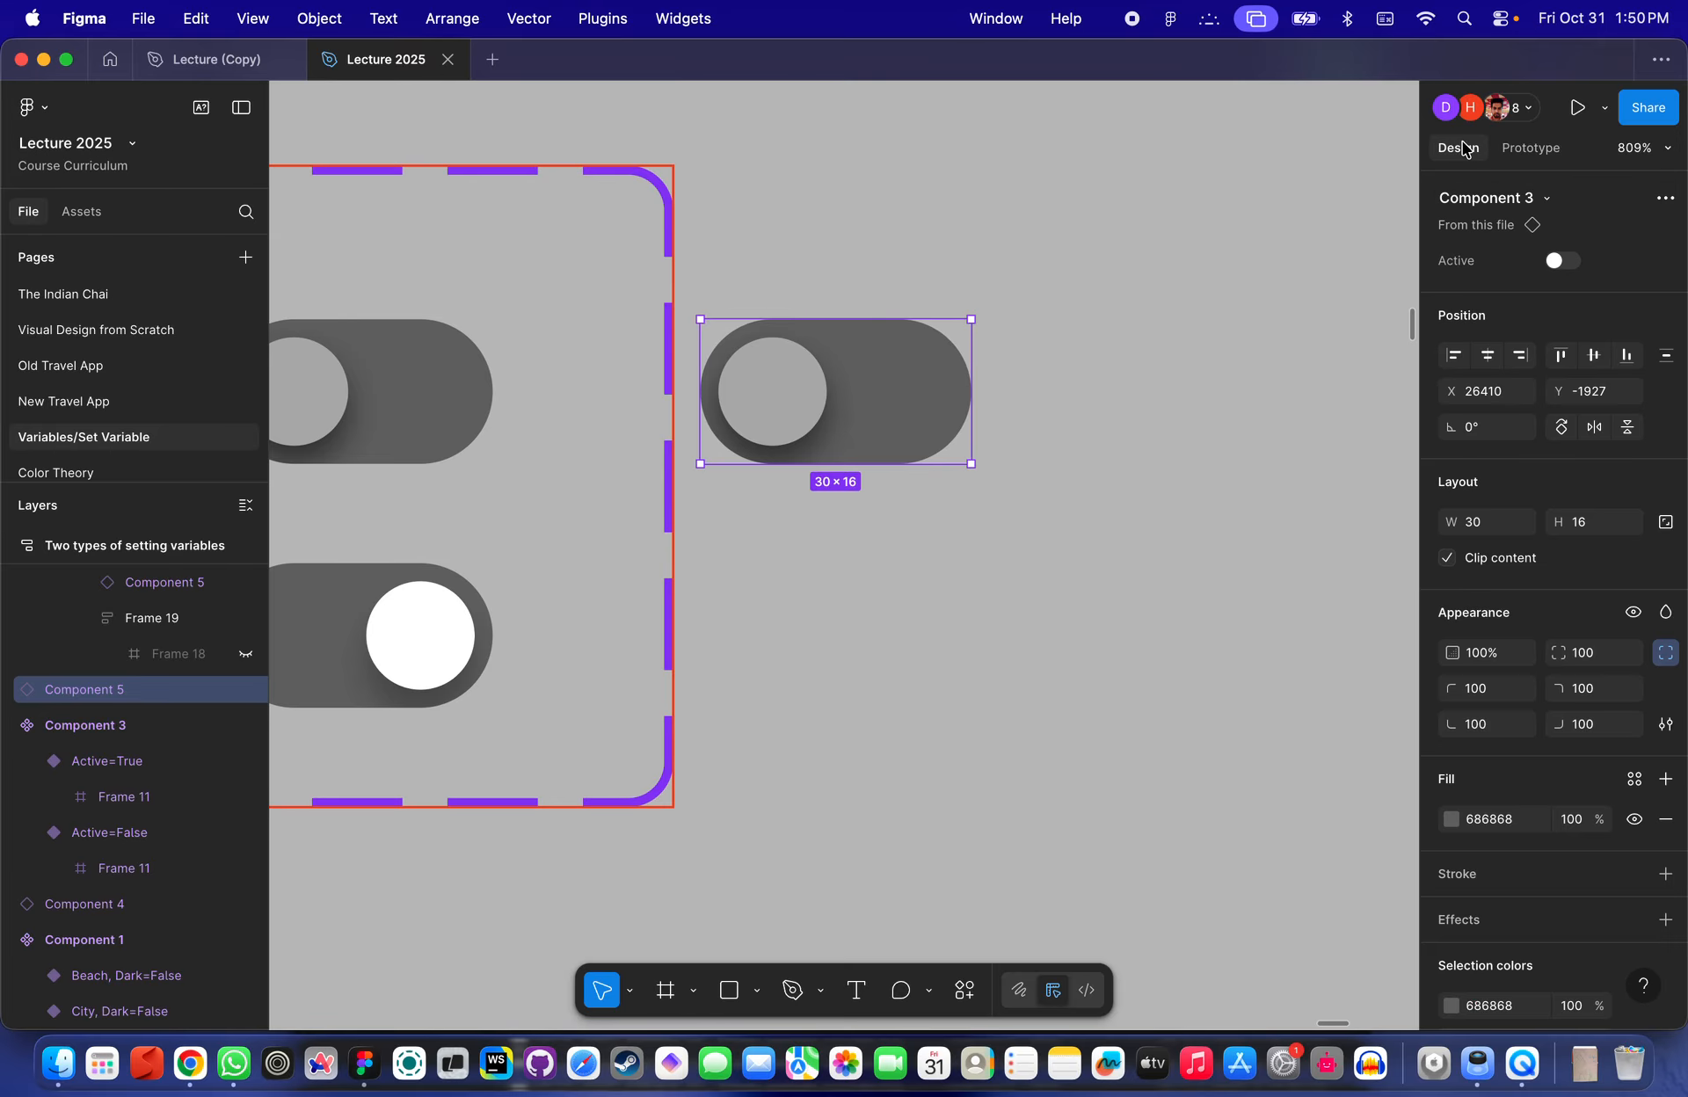
- Compare the toggle variants and flip the new instance's Active property on and off to test it
{"action": "scroll", "coordinate": [889, 358], "scroll_direction": "up", "scroll_amount": 4}
{"action": "scroll", "coordinate": [889, 360], "scroll_direction": "left", "scroll_amount": 3}
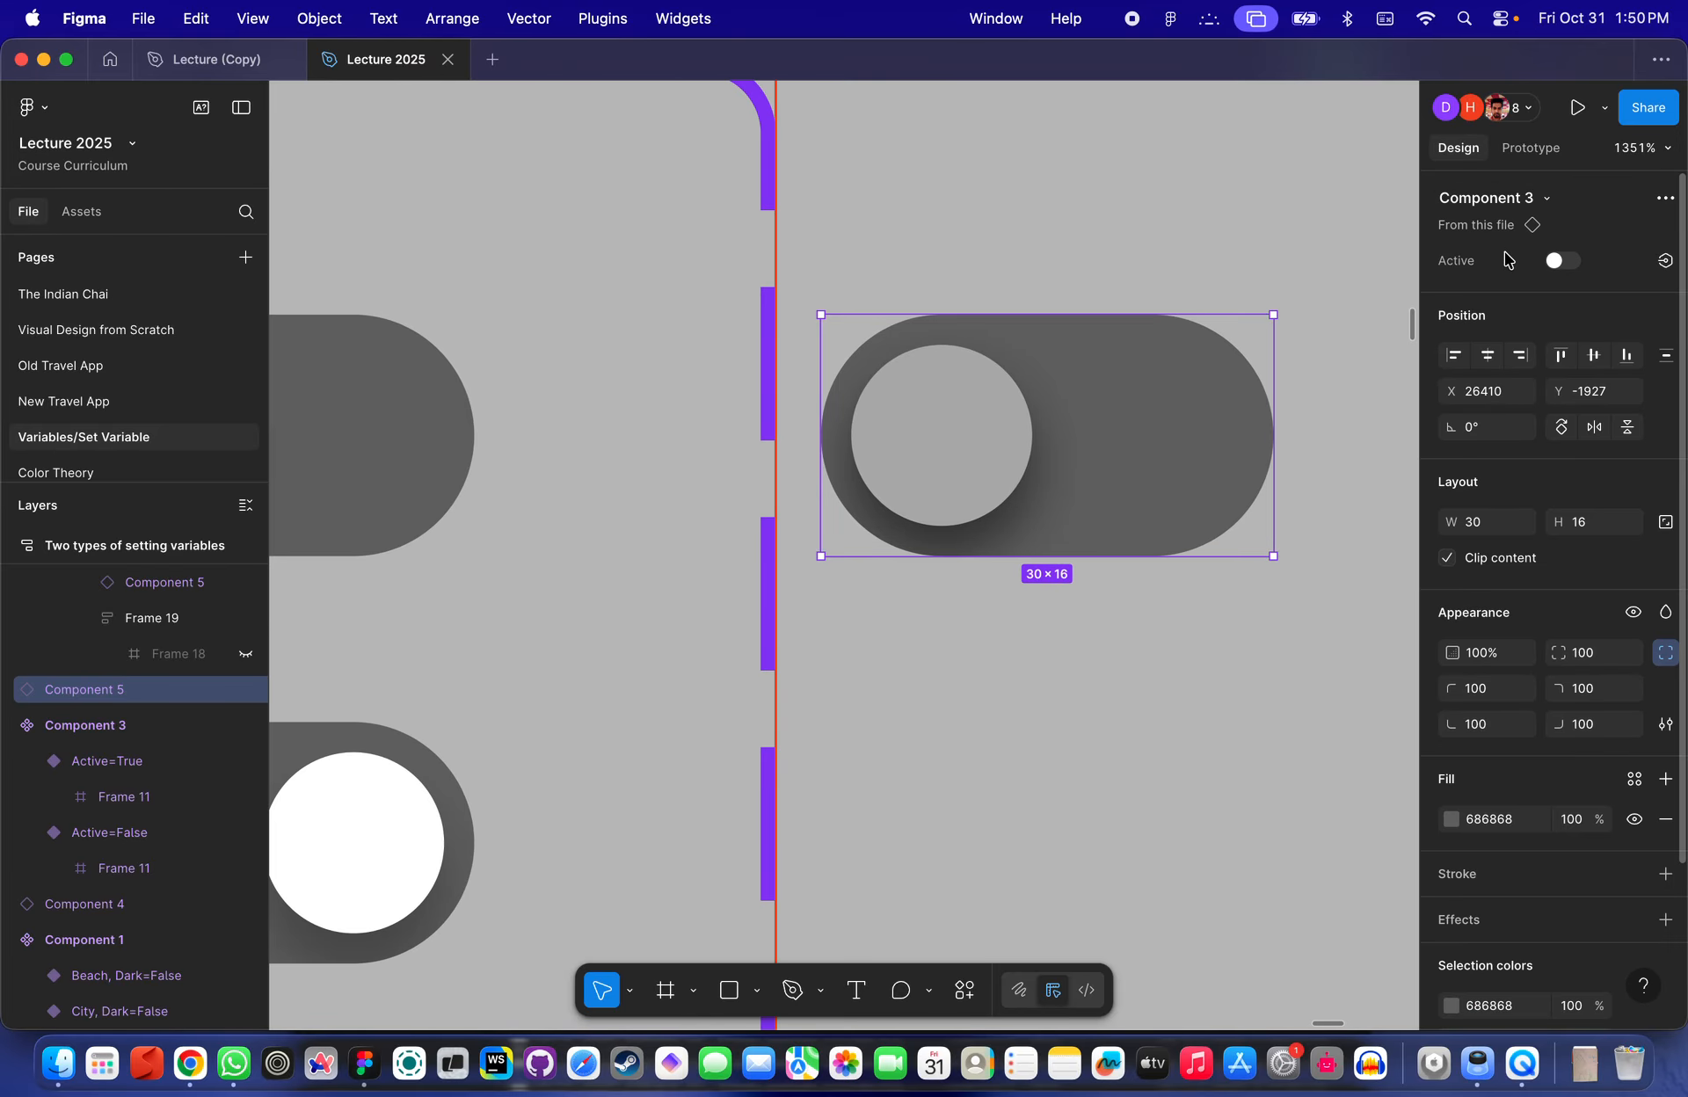
{"action": "scroll", "coordinate": [829, 490], "scroll_direction": "down", "scroll_amount": 6}
{"action": "left_click", "coordinate": [547, 500]}
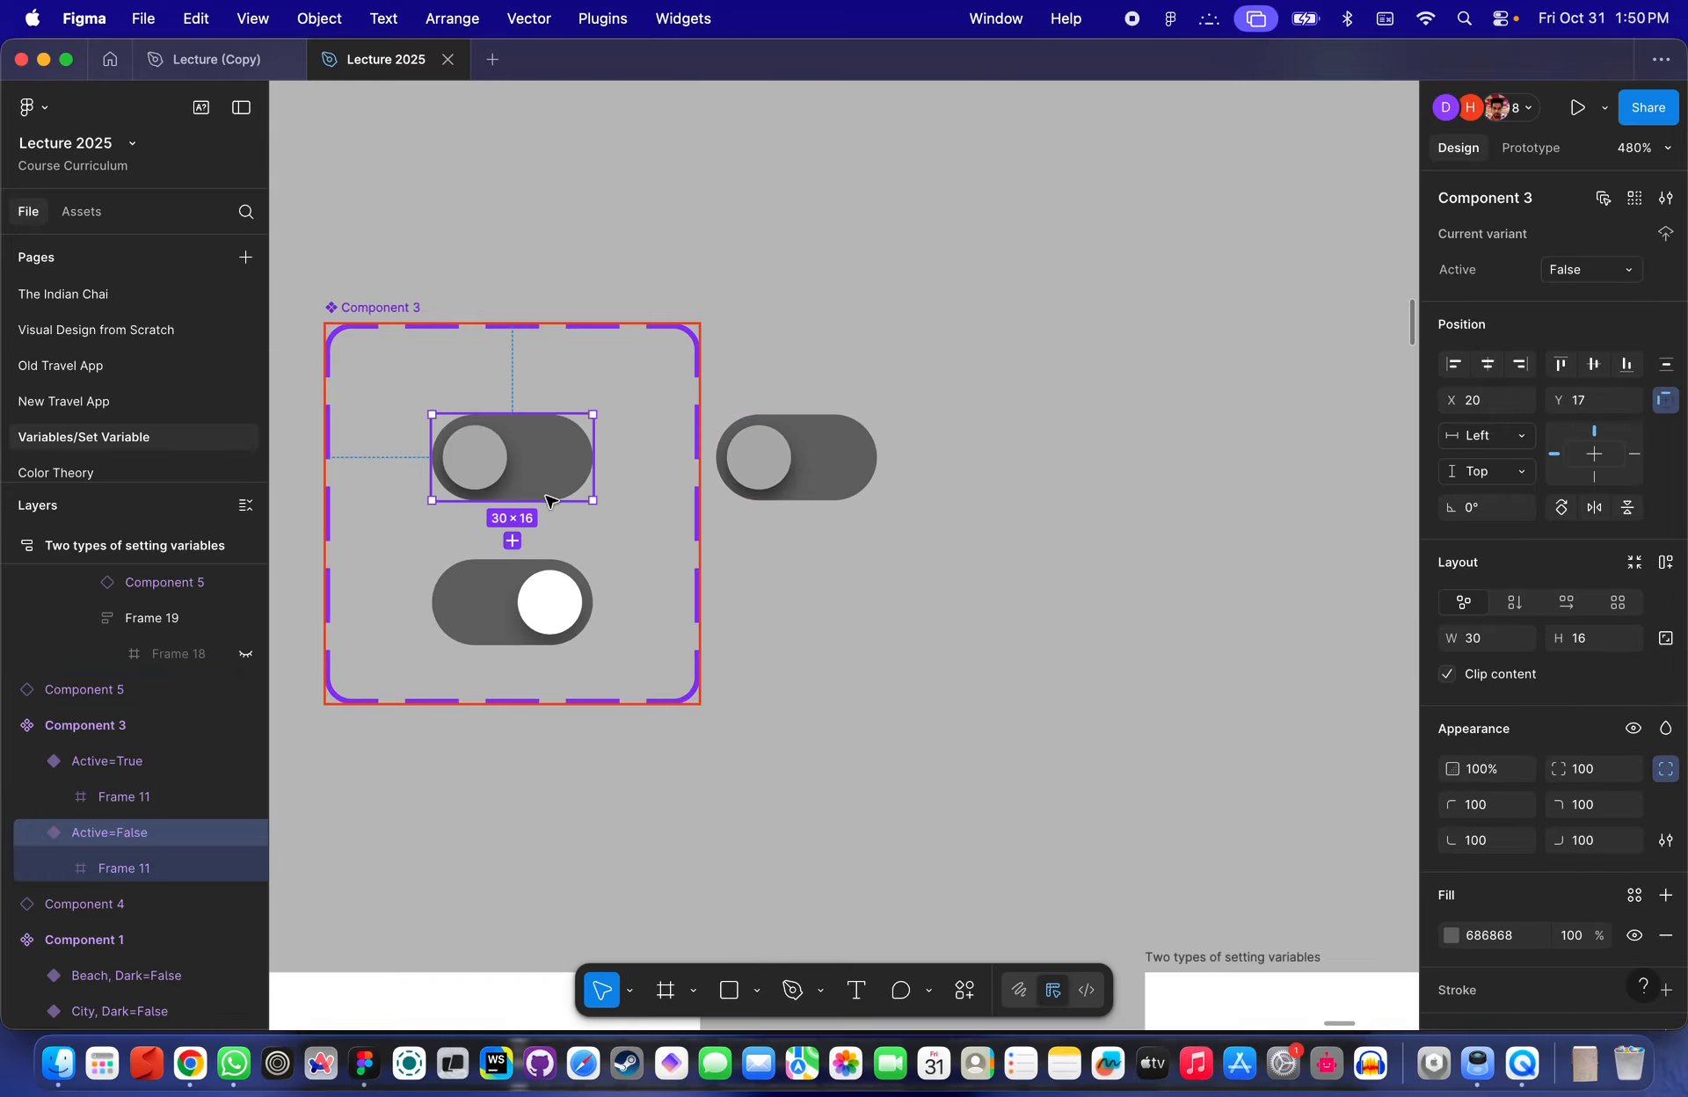
{"action": "left_click", "coordinate": [542, 598]}
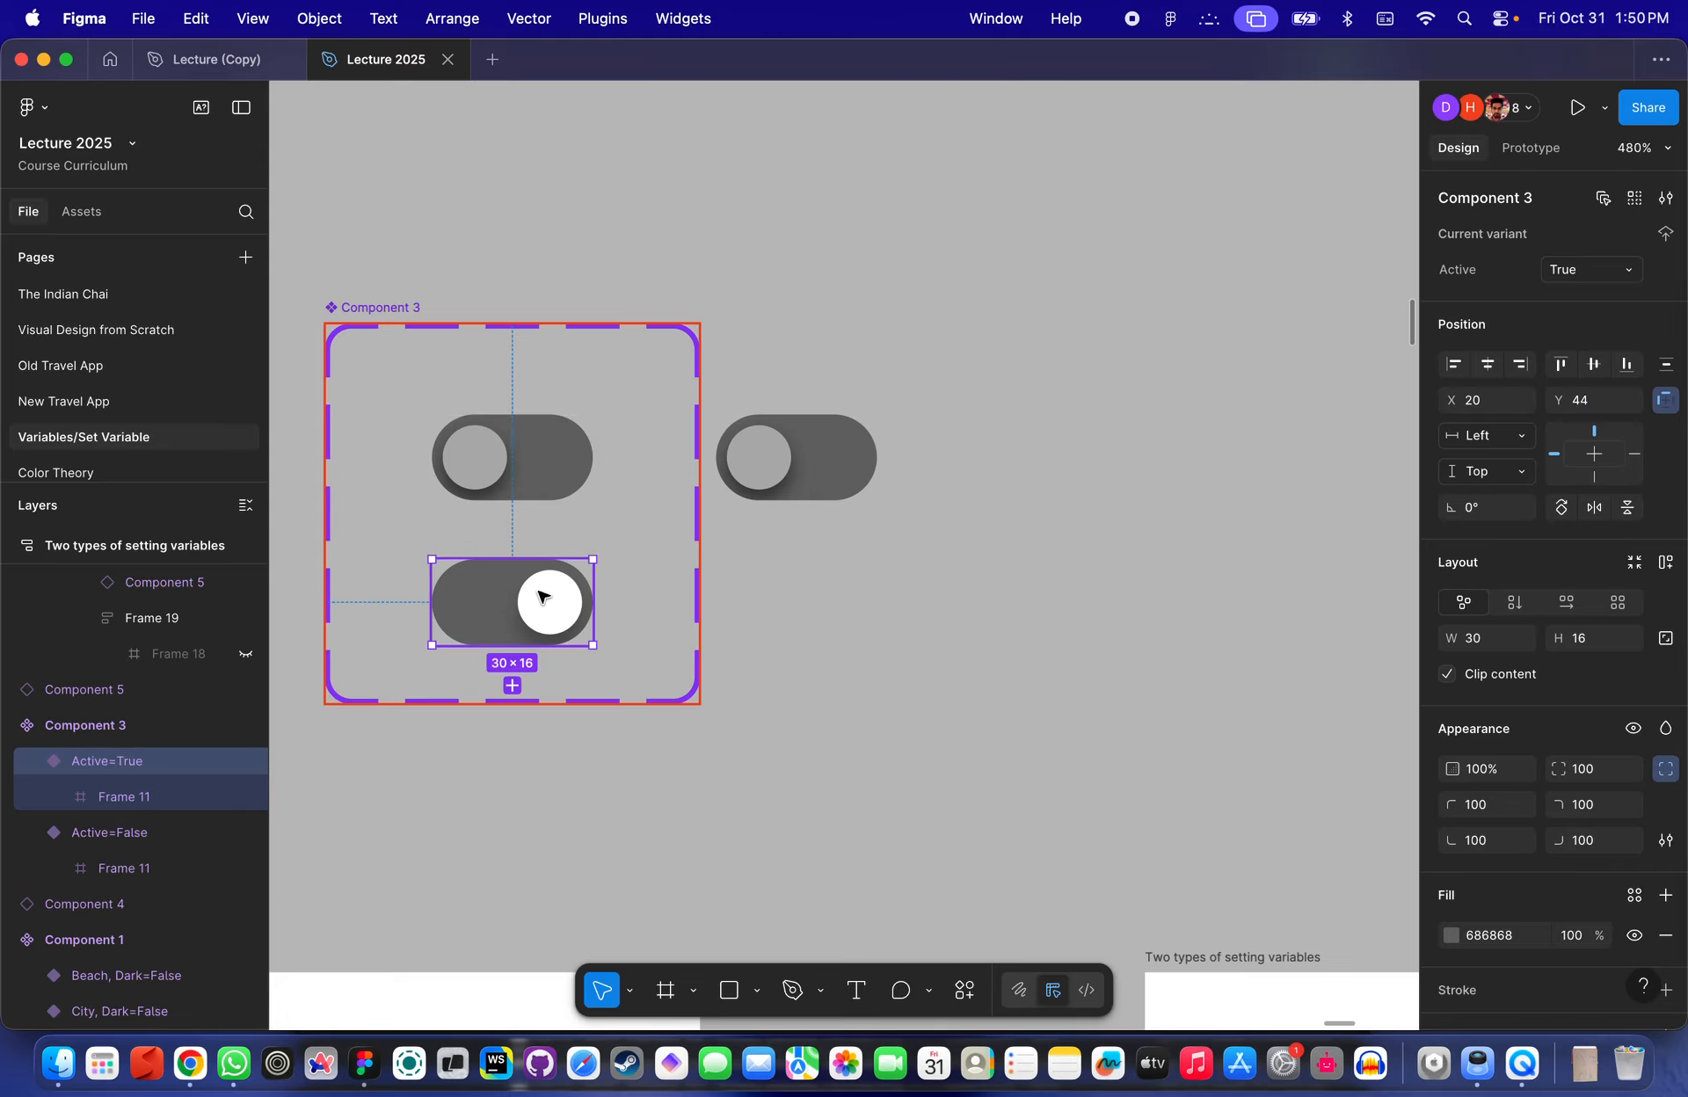
{"action": "left_click", "coordinate": [501, 470]}
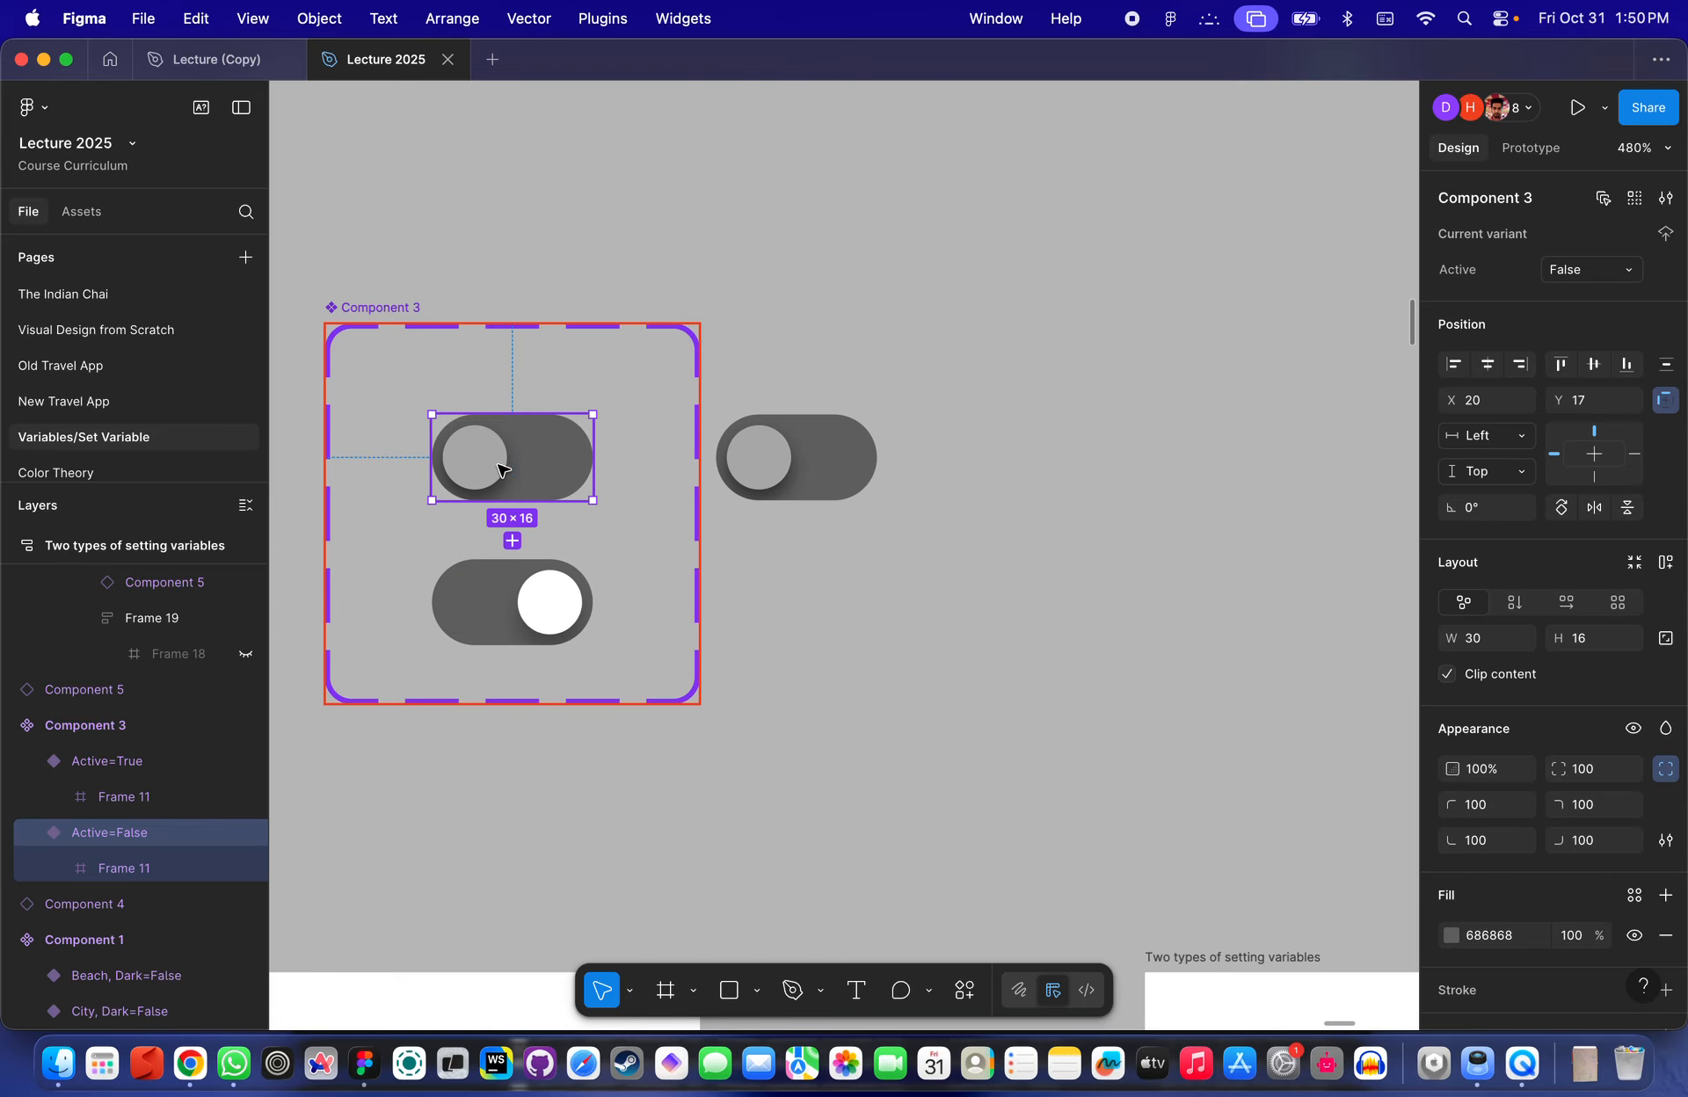
{"action": "left_click", "coordinate": [821, 459]}
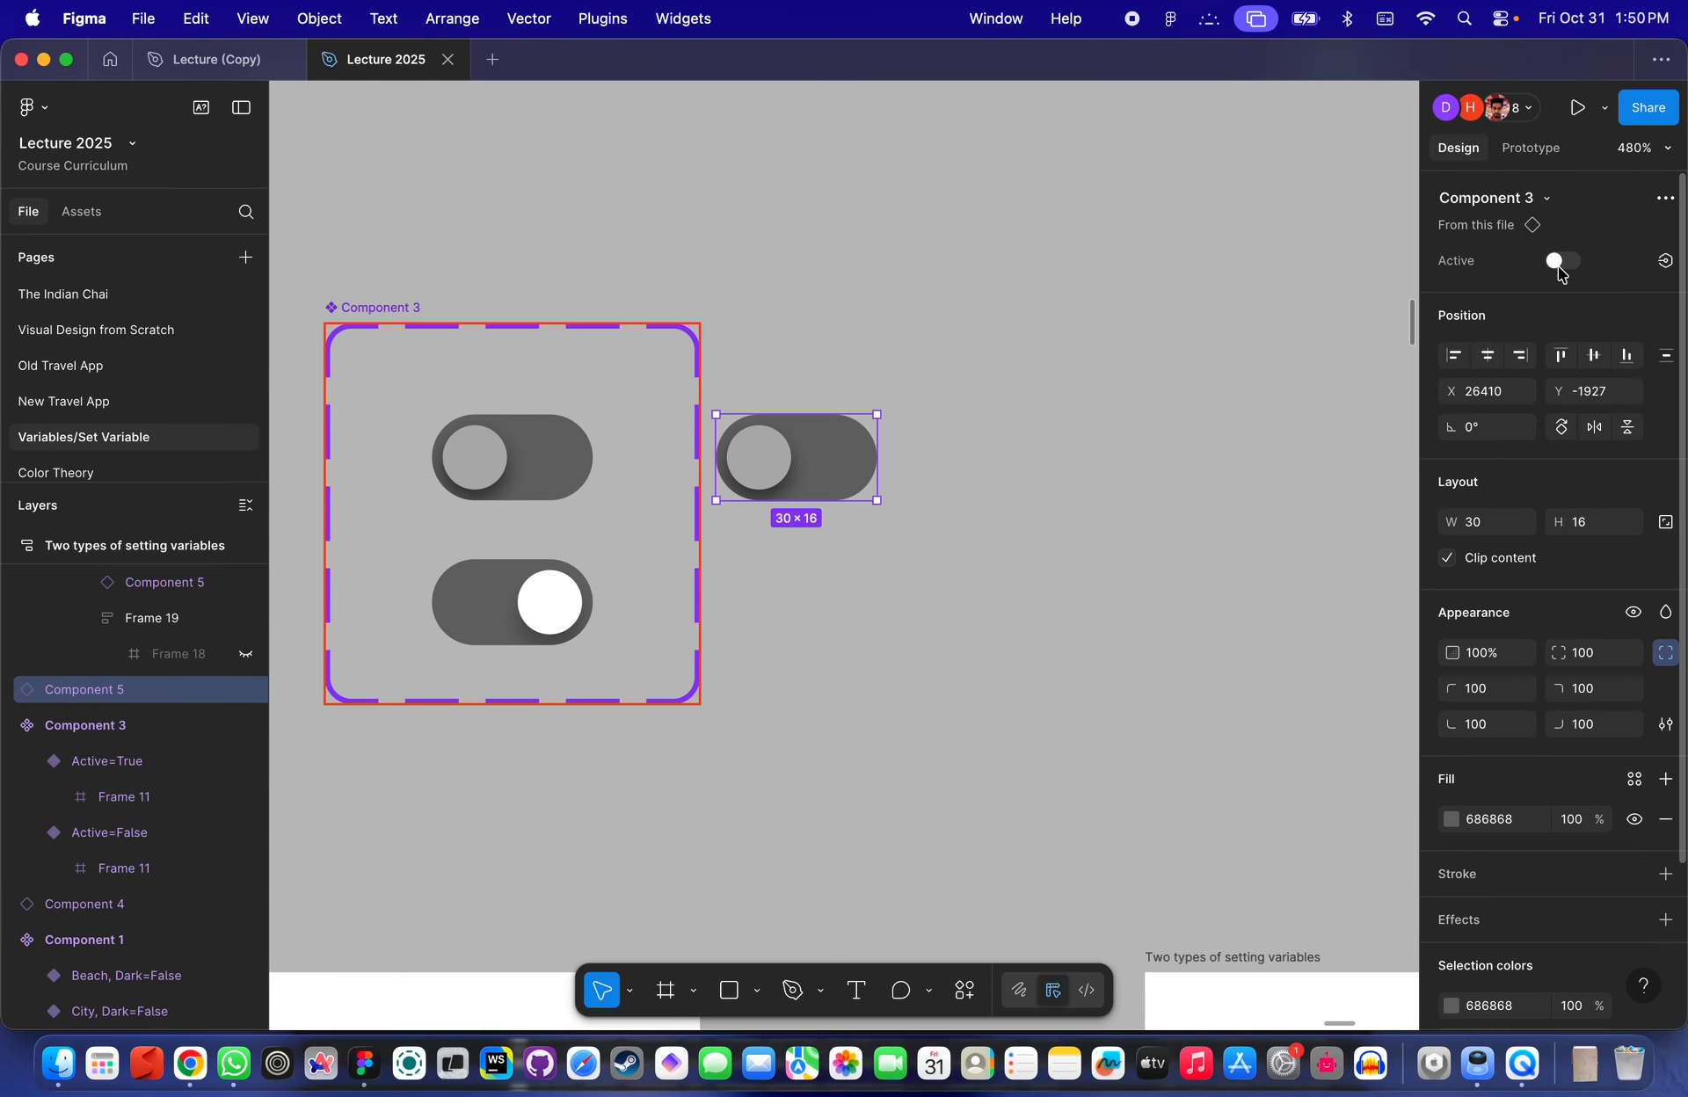
{"action": "left_click", "coordinate": [1561, 262]}
{"action": "left_click", "coordinate": [1561, 262]}
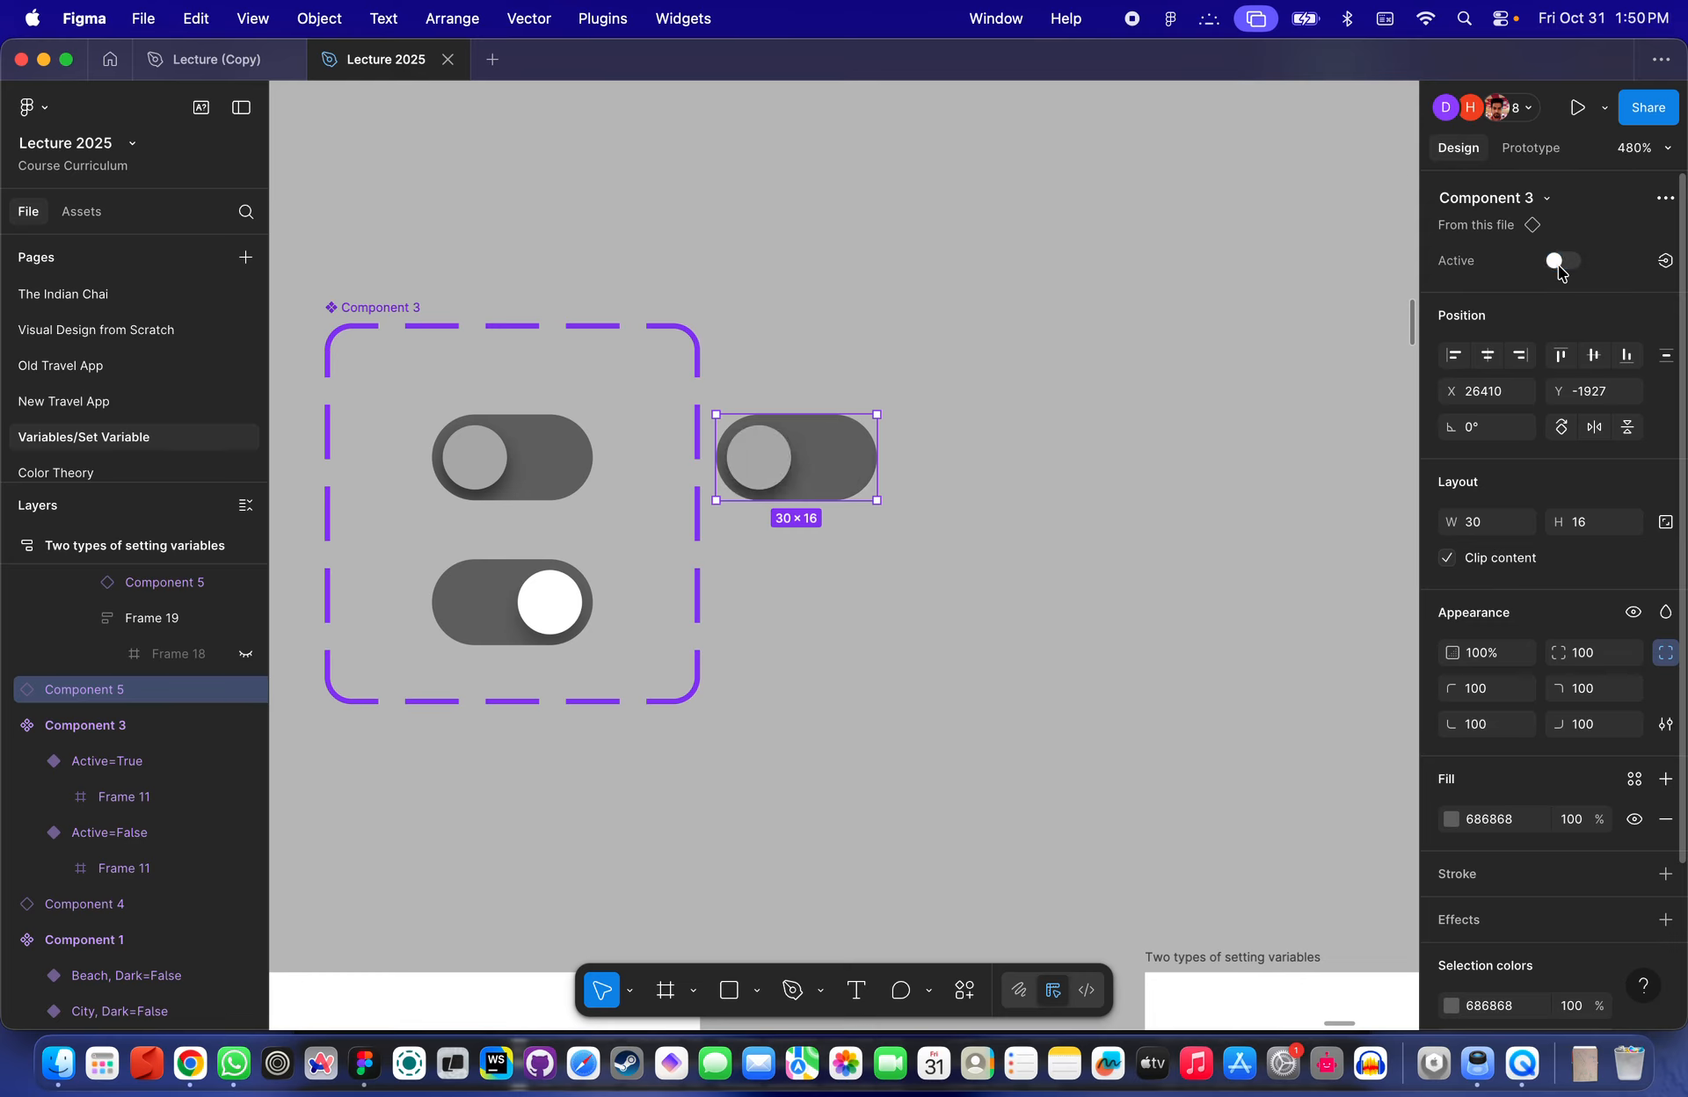
{"action": "left_click", "coordinate": [961, 583]}
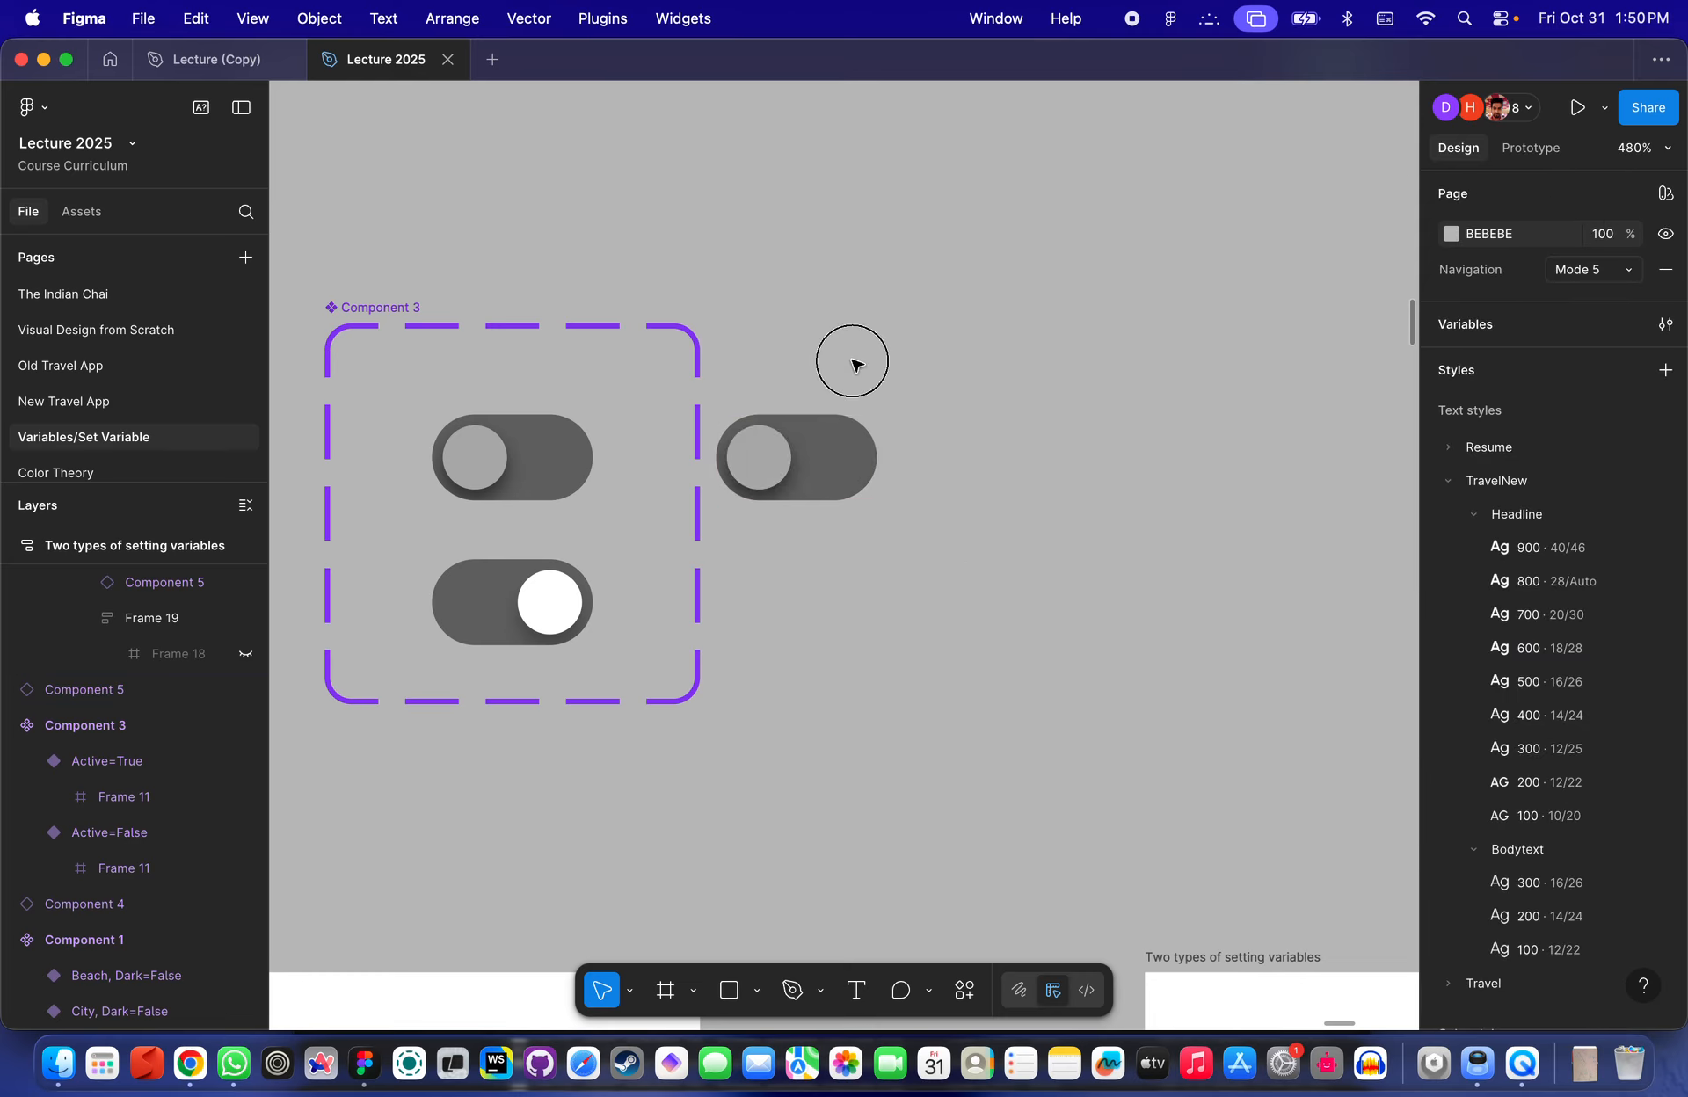
{"action": "scroll", "coordinate": [852, 361], "scroll_direction": "down", "scroll_amount": 5}
{"action": "left_click", "coordinate": [831, 426]}
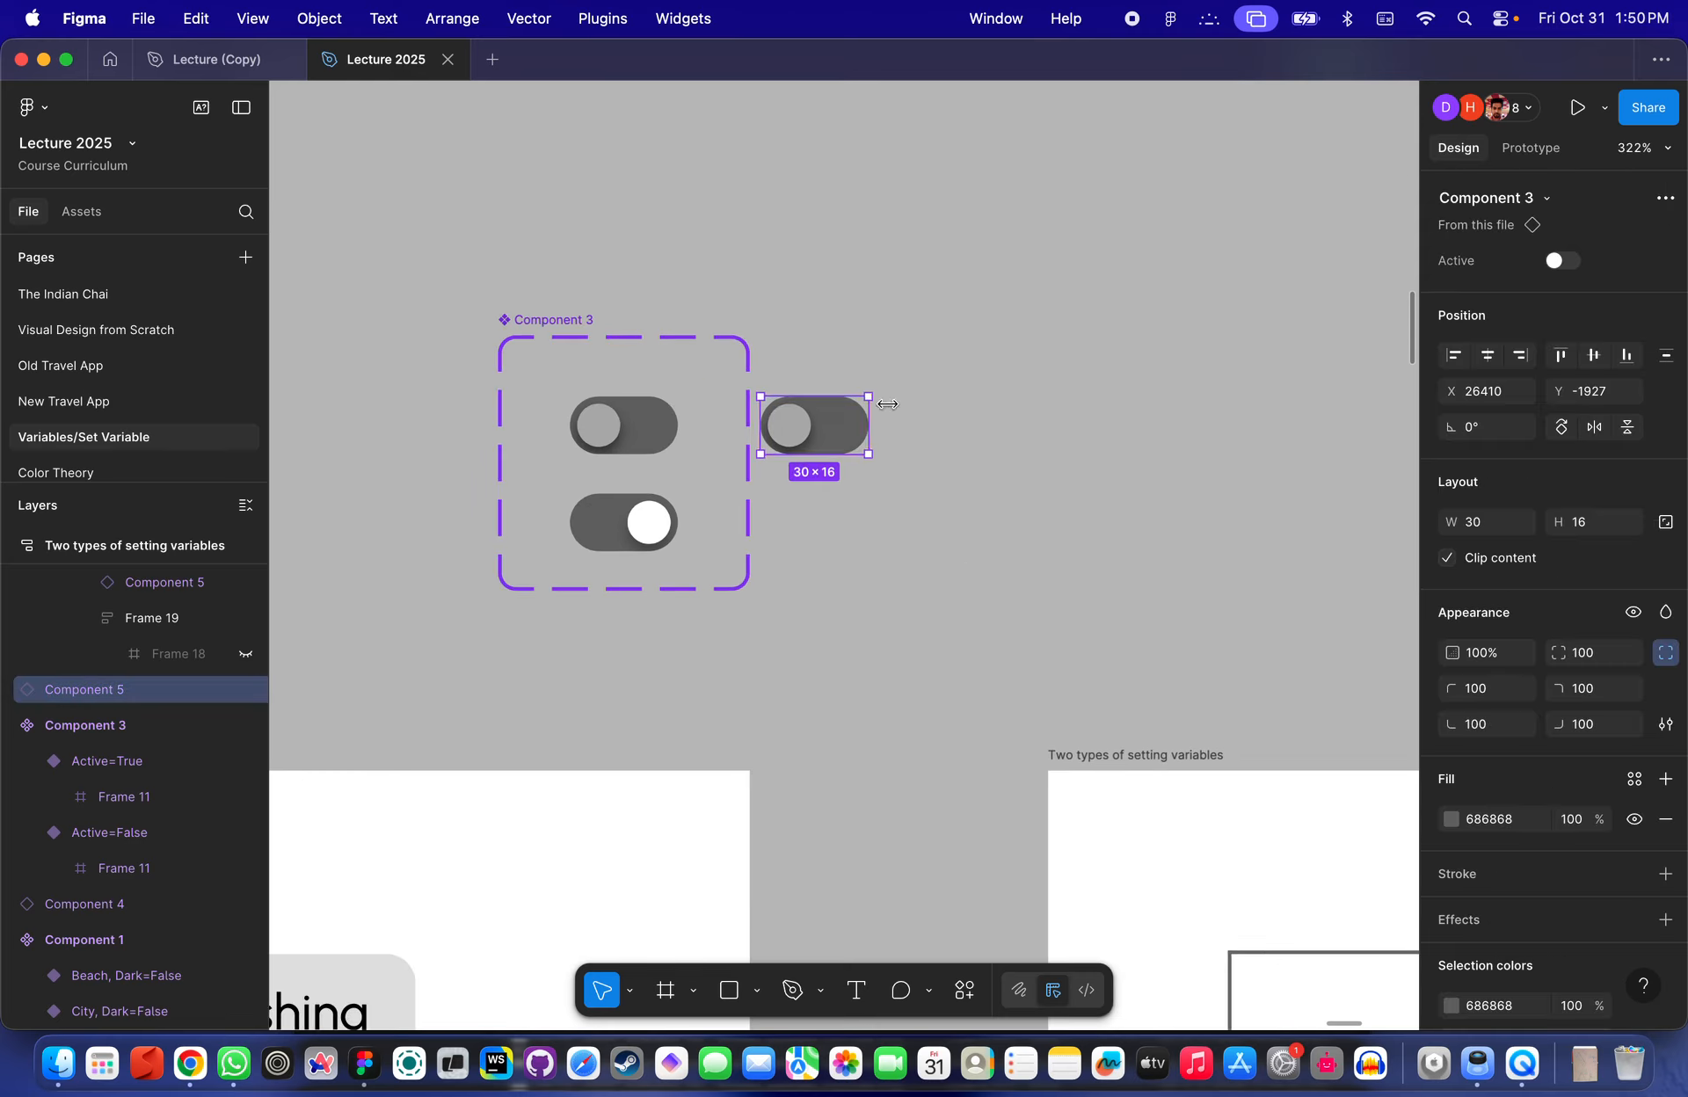
{"action": "scroll", "coordinate": [905, 400], "scroll_direction": "up", "scroll_amount": 3}
{"action": "left_click", "coordinate": [1563, 260]}
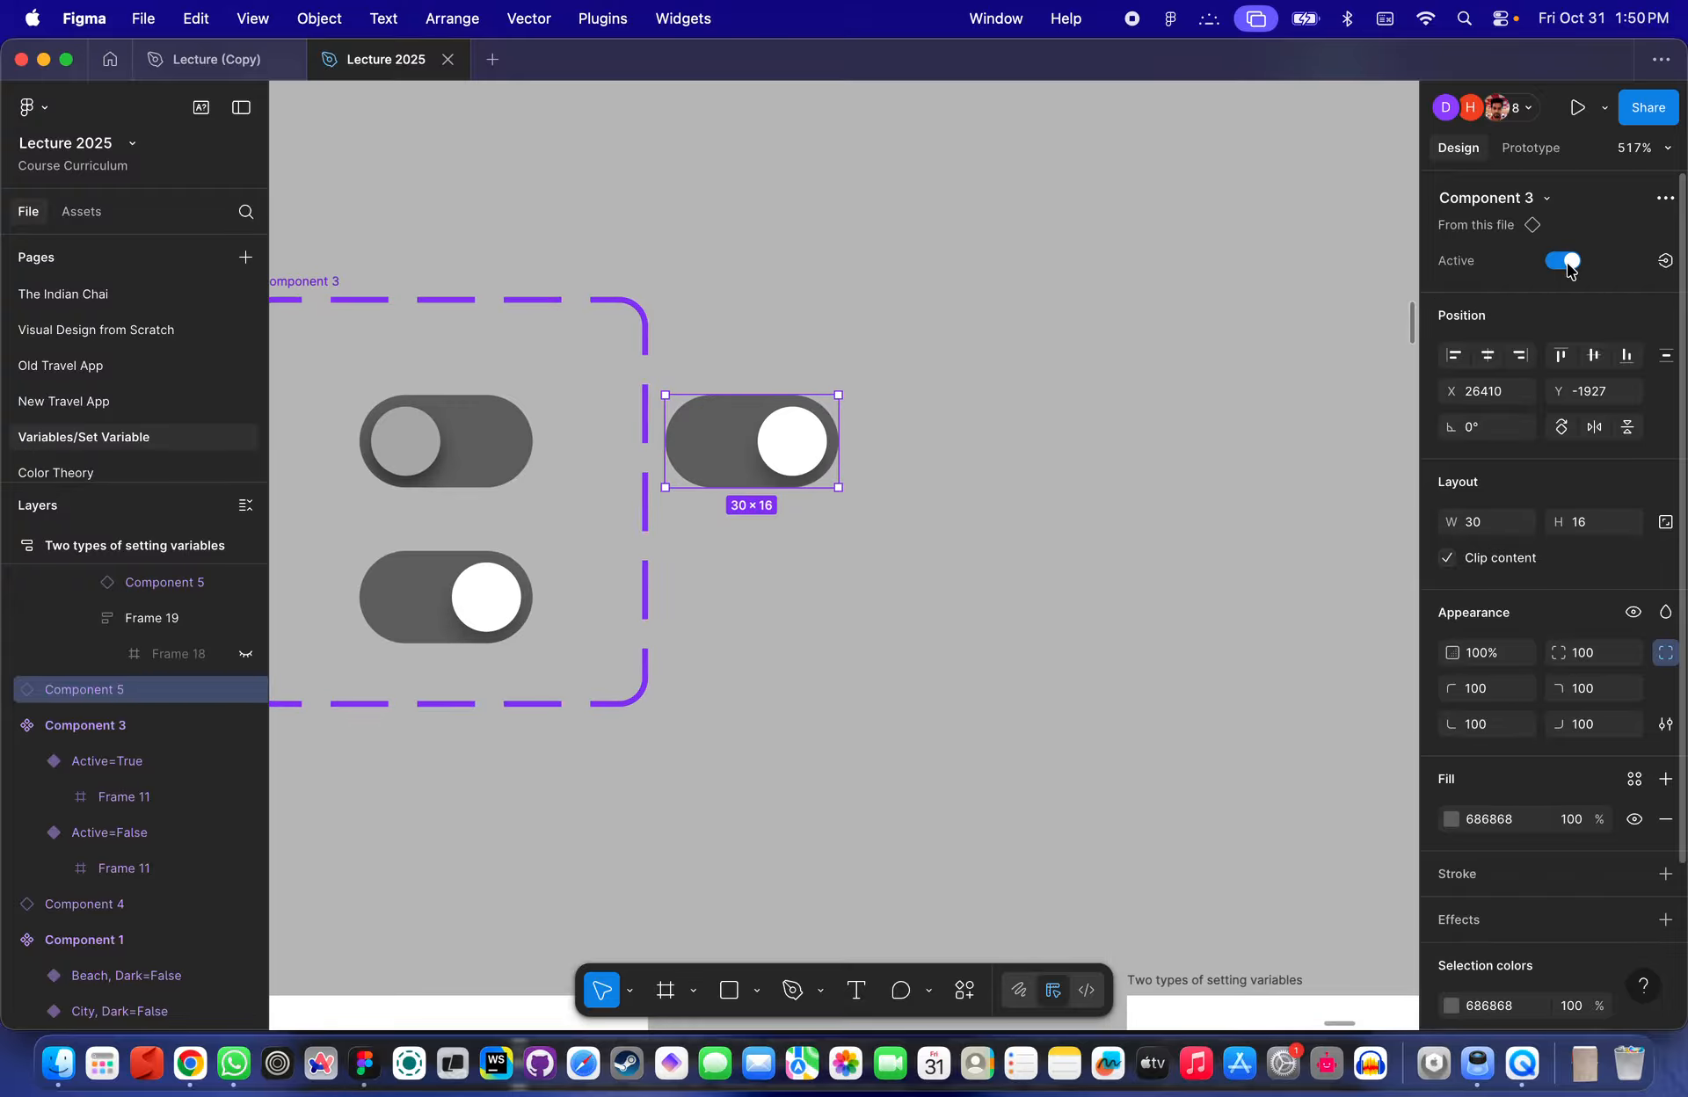
{"action": "left_click", "coordinate": [1565, 262]}
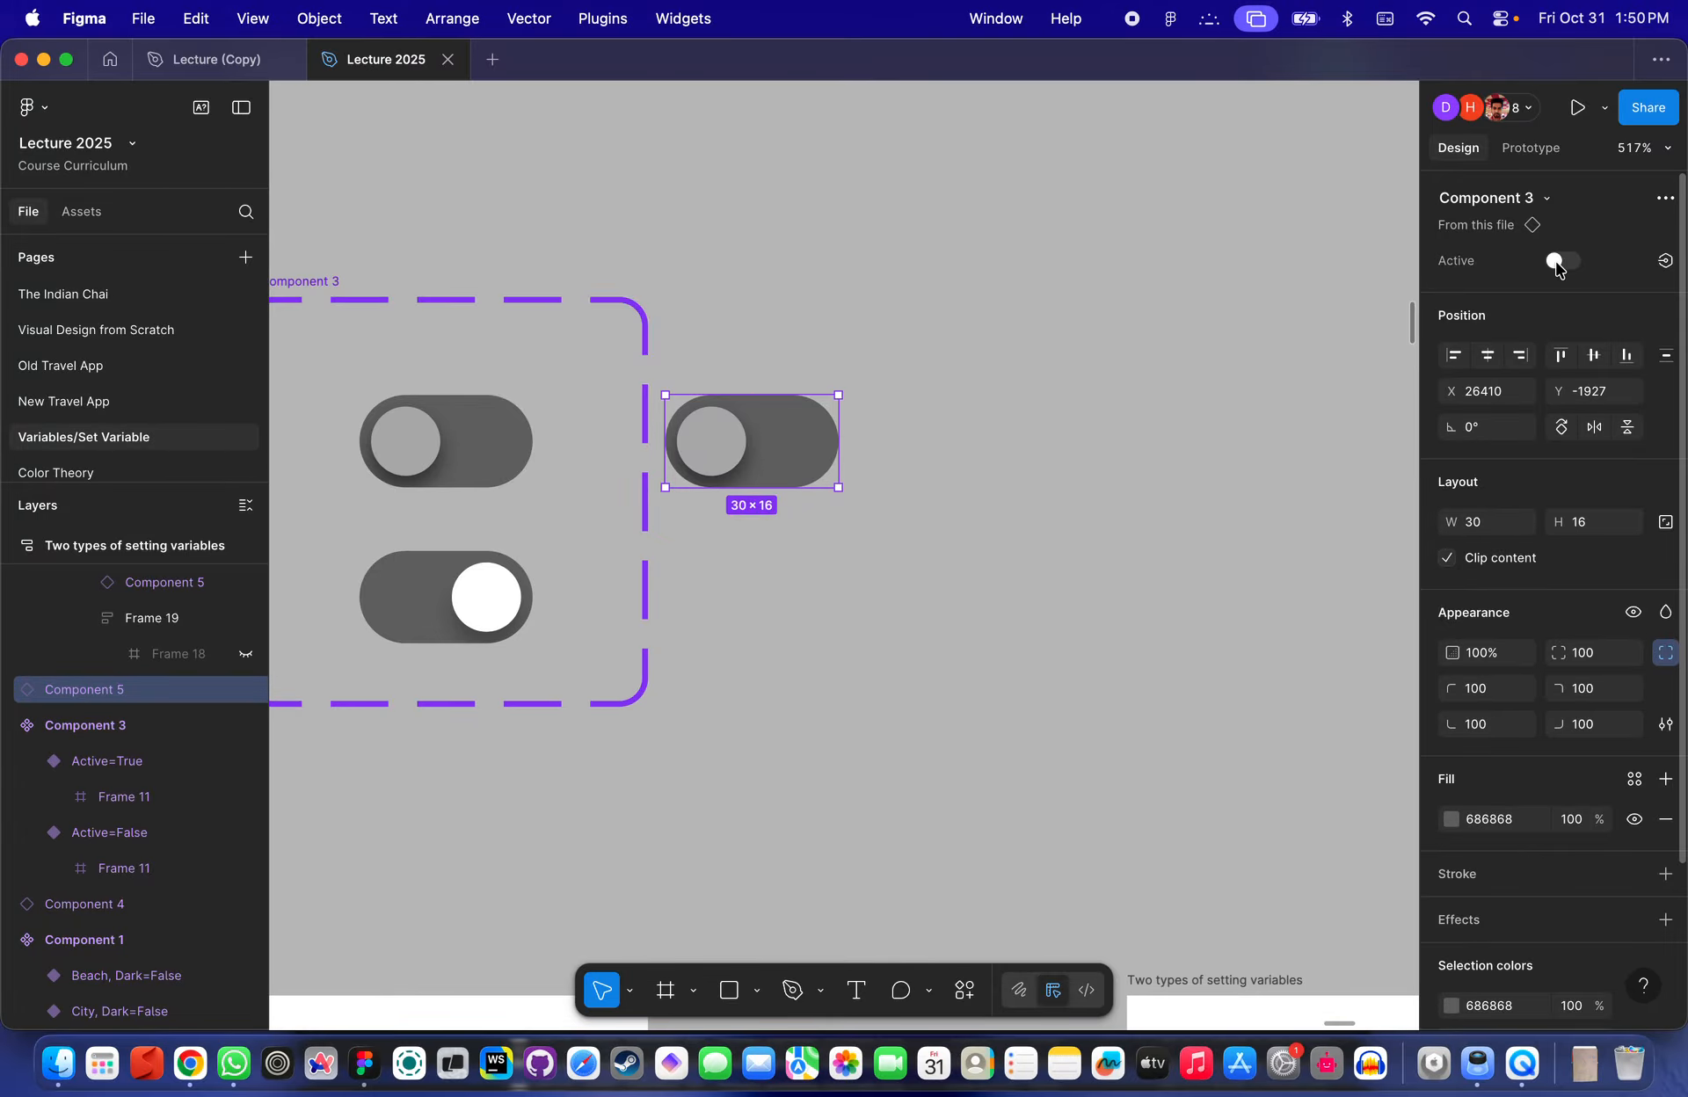
- Examine the toggle and empty image frame in the Change Variant → Sets Variable example
{"action": "scroll", "coordinate": [1061, 574], "scroll_direction": "down", "scroll_amount": 5}
{"action": "scroll", "coordinate": [1065, 577], "scroll_direction": "right", "scroll_amount": 20}
{"action": "scroll", "coordinate": [1065, 577], "scroll_direction": "down", "scroll_amount": 8}
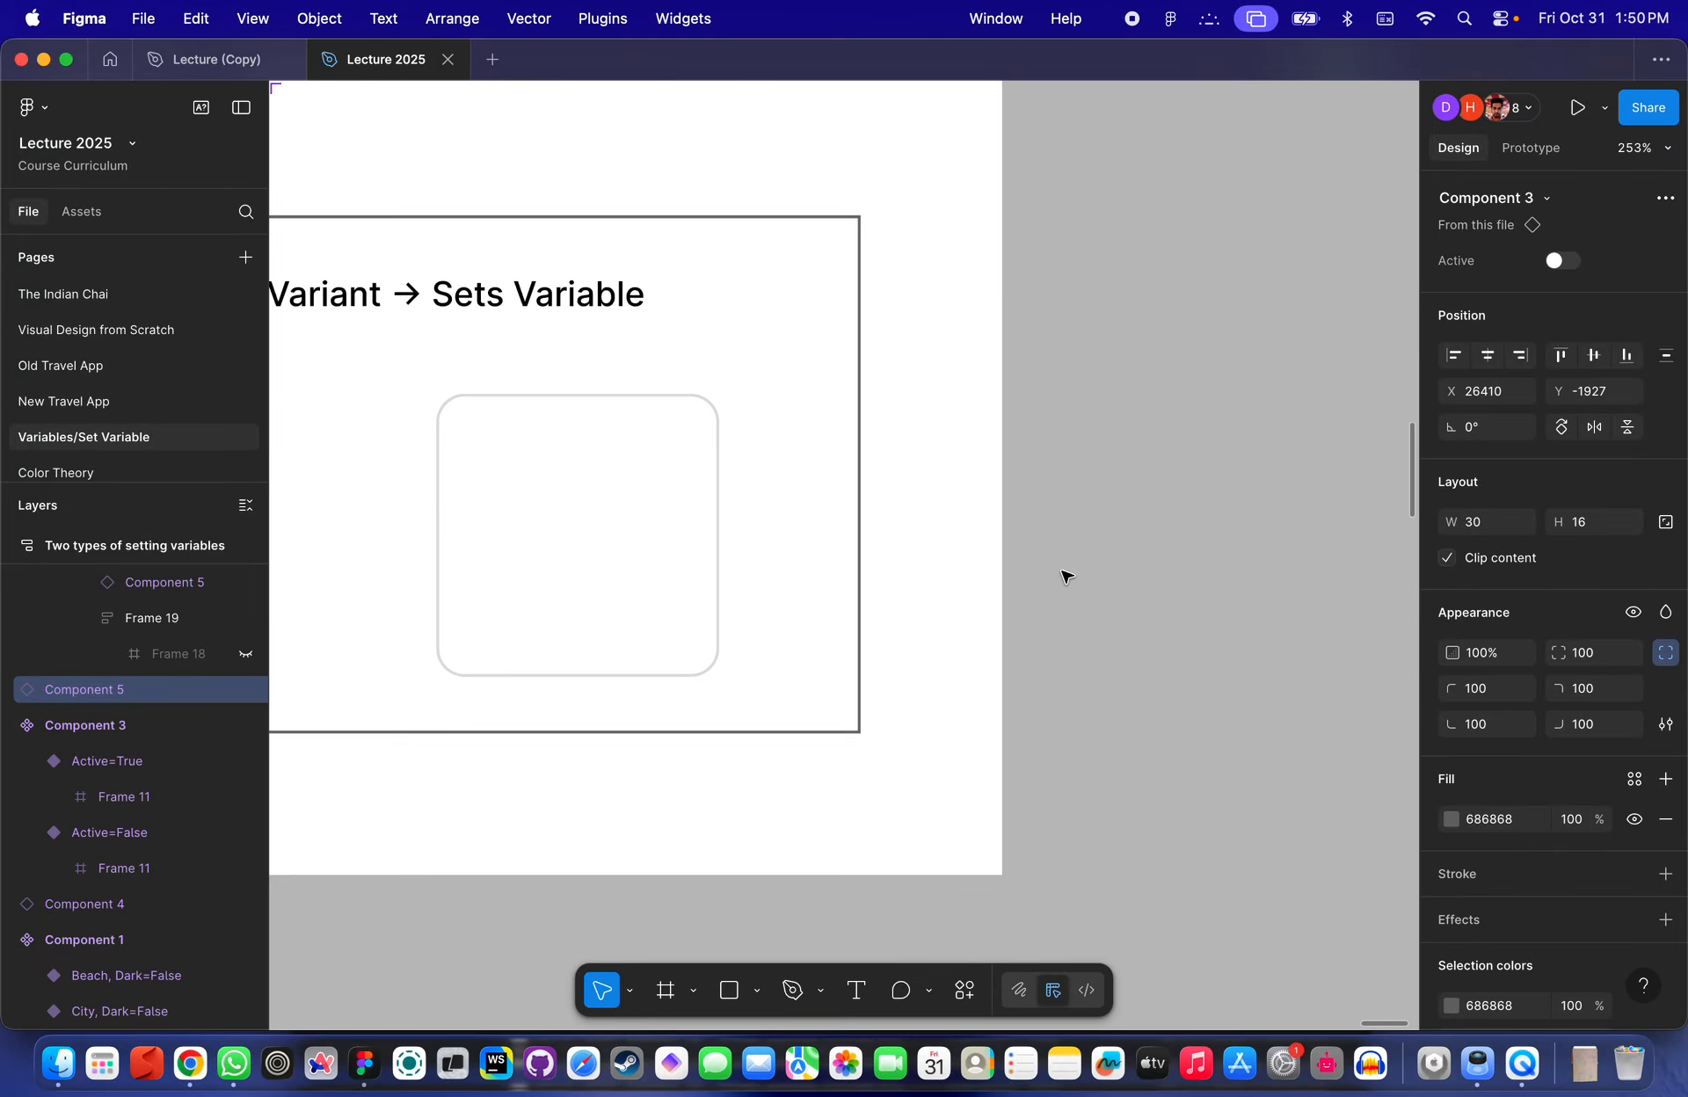
{"action": "scroll", "coordinate": [1064, 573], "scroll_direction": "up", "scroll_amount": 3}
{"action": "scroll", "coordinate": [1064, 573], "scroll_direction": "left", "scroll_amount": 2}
{"action": "scroll", "coordinate": [727, 603], "scroll_direction": "down", "scroll_amount": 3}
{"action": "scroll", "coordinate": [727, 603], "scroll_direction": "left", "scroll_amount": 2}
{"action": "scroll", "coordinate": [756, 501], "scroll_direction": "up", "scroll_amount": 3}
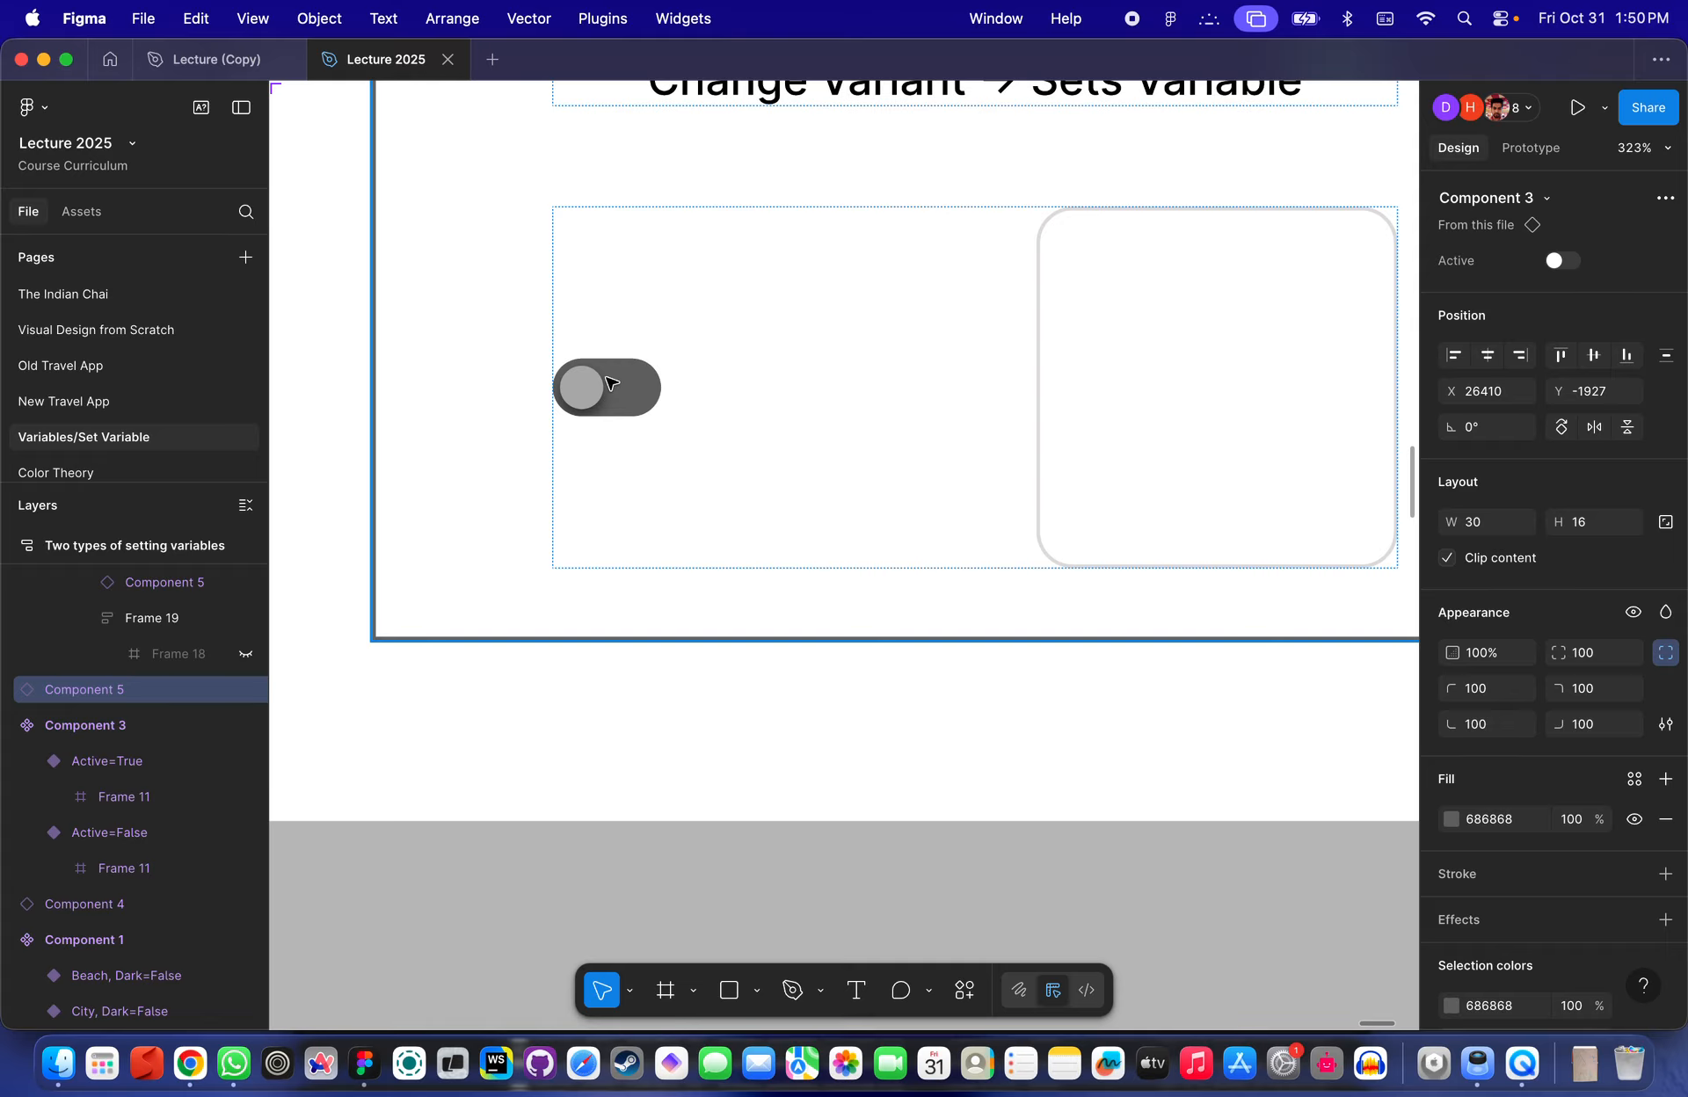
{"action": "left_click", "coordinate": [606, 384]}
{"action": "scroll", "coordinate": [591, 400], "scroll_direction": "up", "scroll_amount": 3}
{"action": "scroll", "coordinate": [596, 411], "scroll_direction": "down", "scroll_amount": 3}
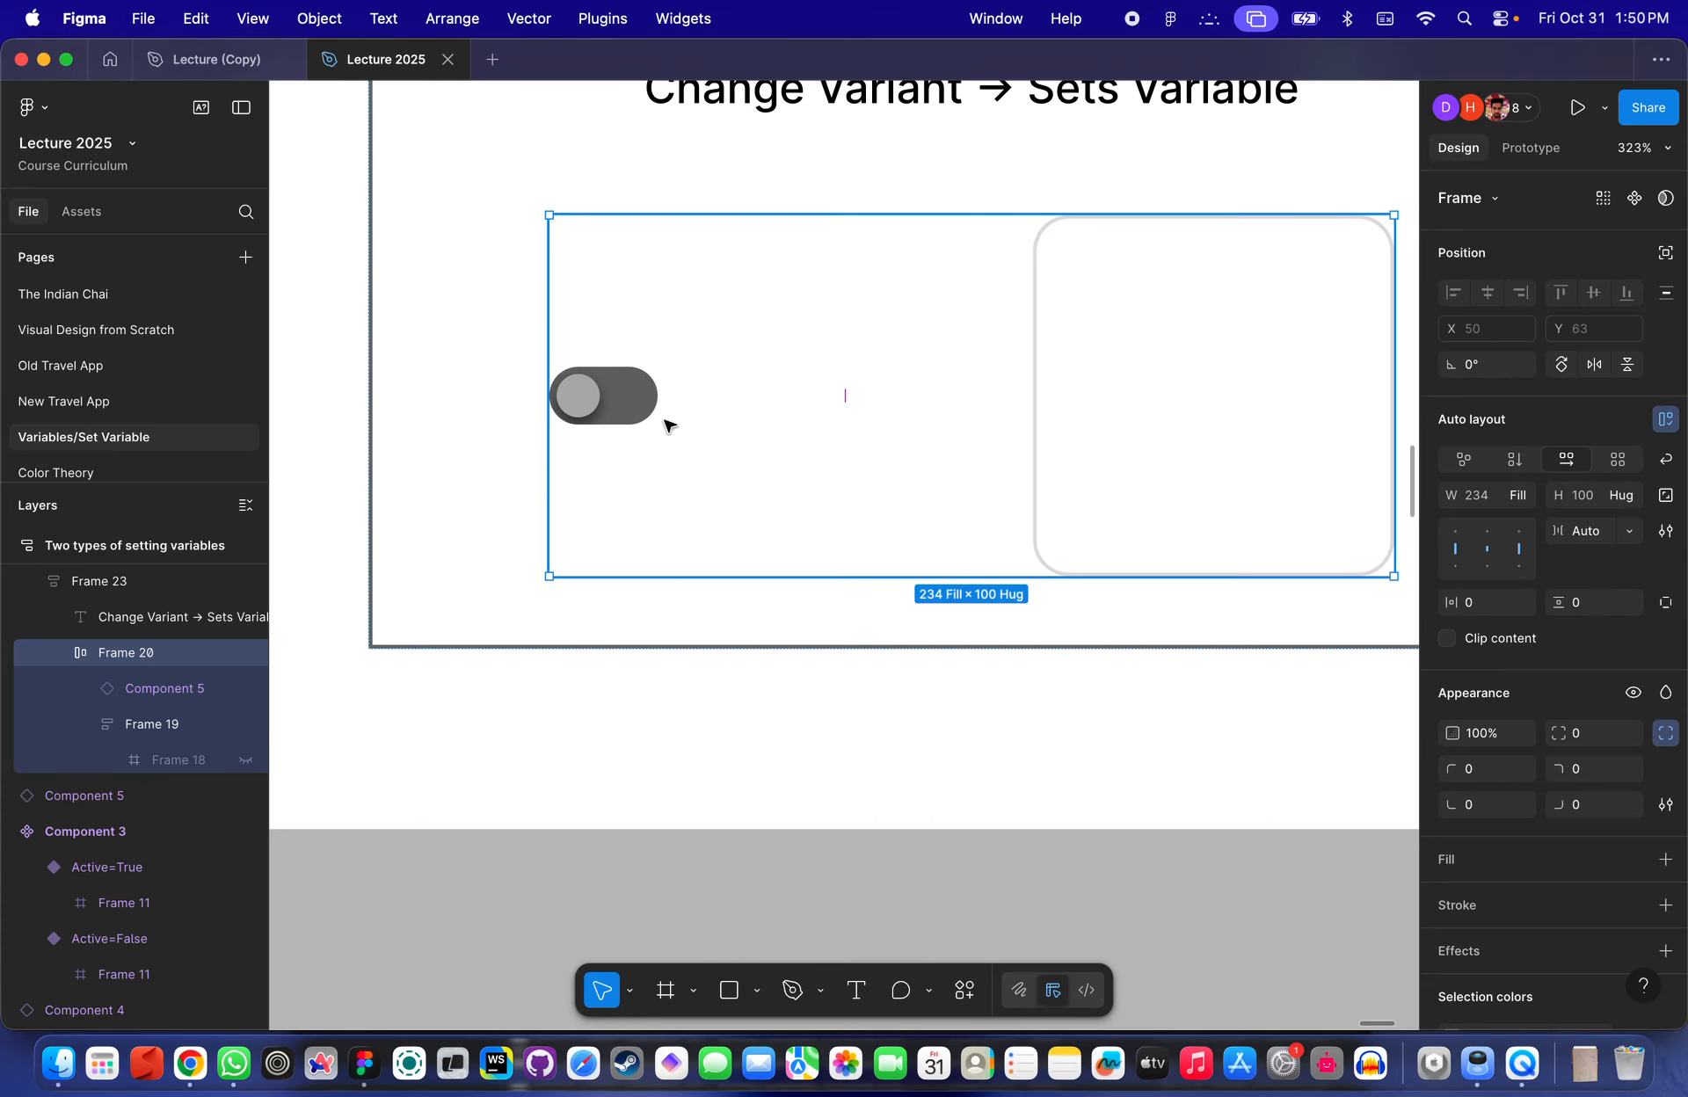
{"action": "scroll", "coordinate": [1250, 396], "scroll_direction": "down", "scroll_amount": 1}
{"action": "scroll", "coordinate": [1251, 396], "scroll_direction": "right", "scroll_amount": 1}
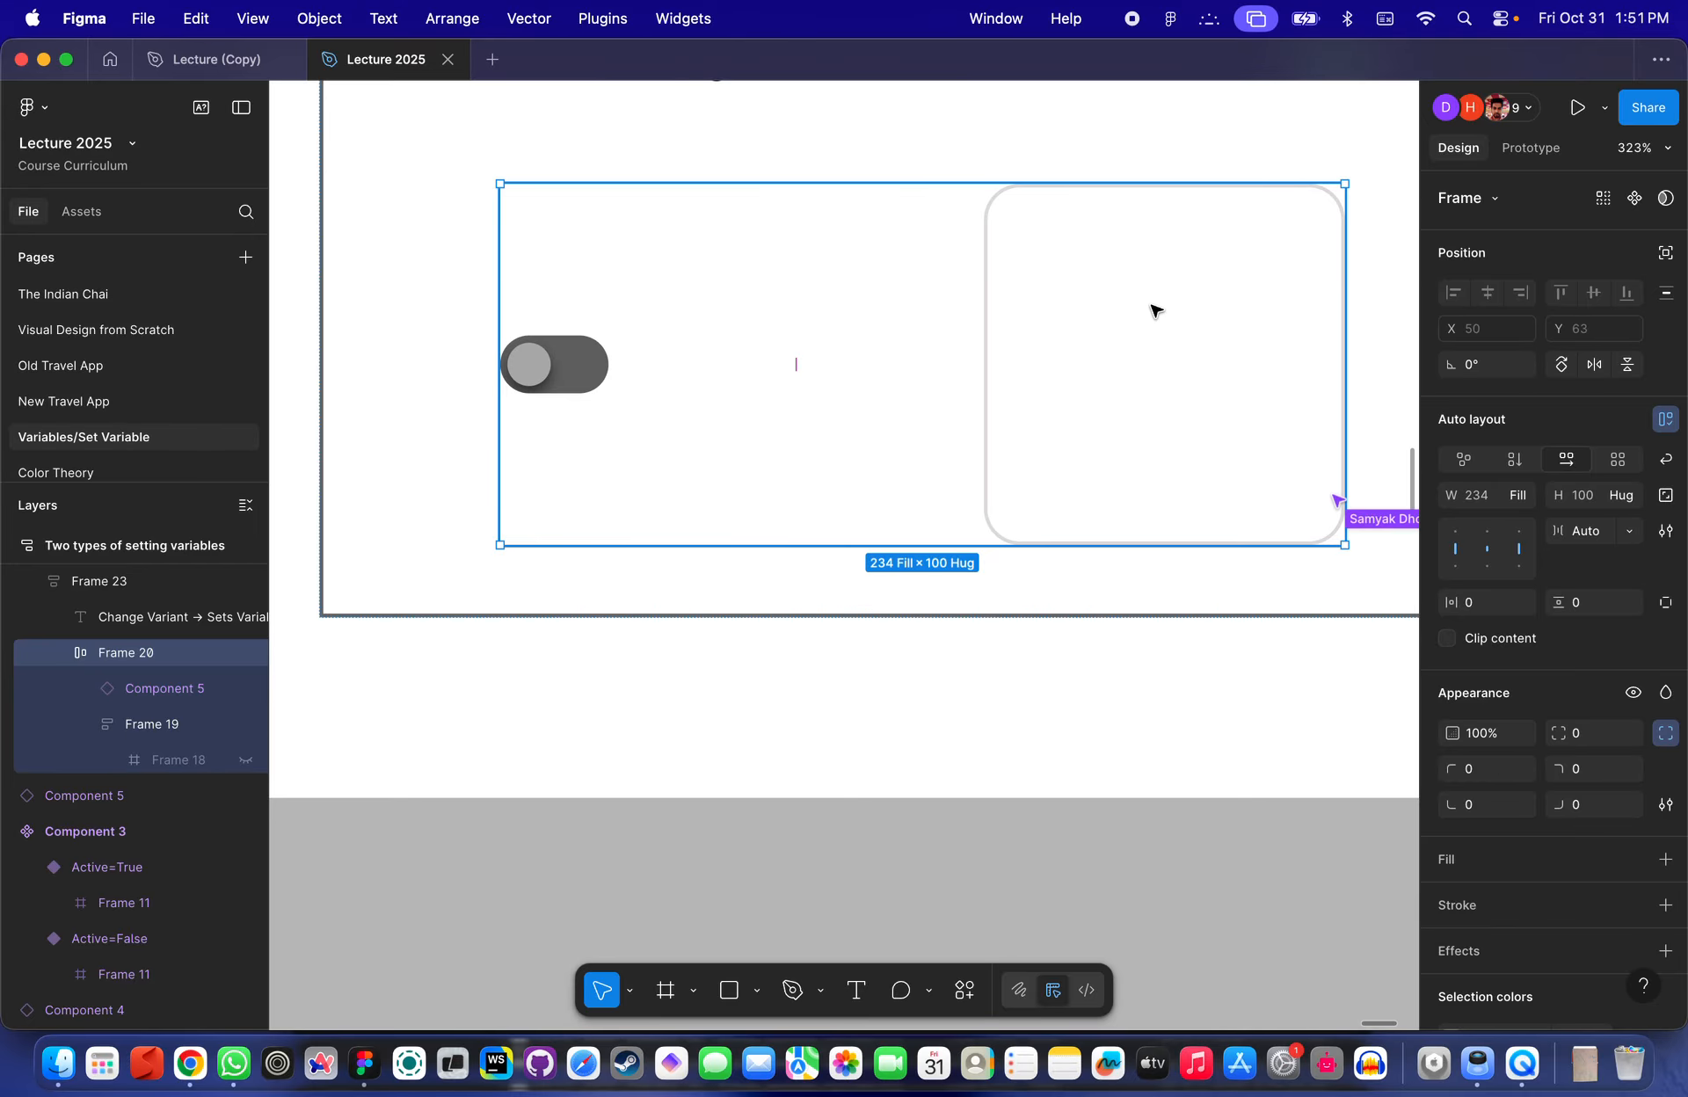
{"action": "scroll", "coordinate": [596, 399], "scroll_direction": "up", "scroll_amount": 5}
{"action": "scroll", "coordinate": [595, 399], "scroll_direction": "left", "scroll_amount": 2}
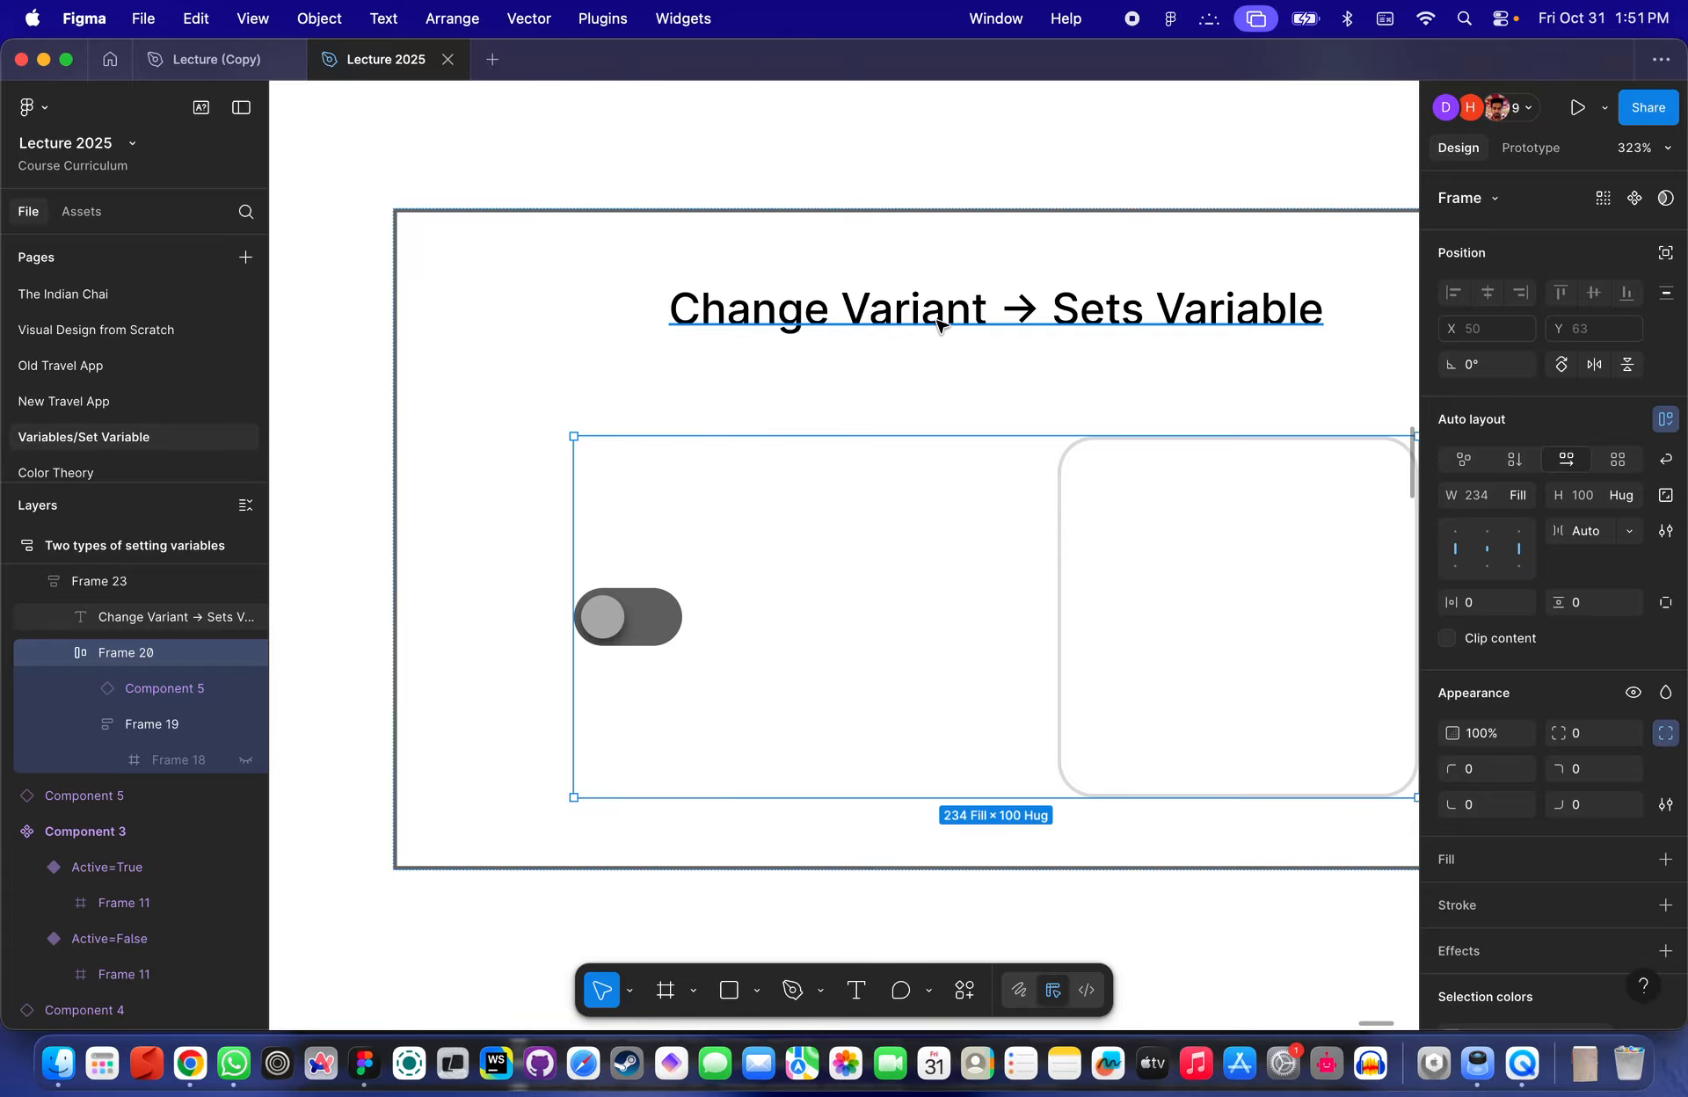
{"action": "scroll", "coordinate": [795, 404], "scroll_direction": "down", "scroll_amount": 5}
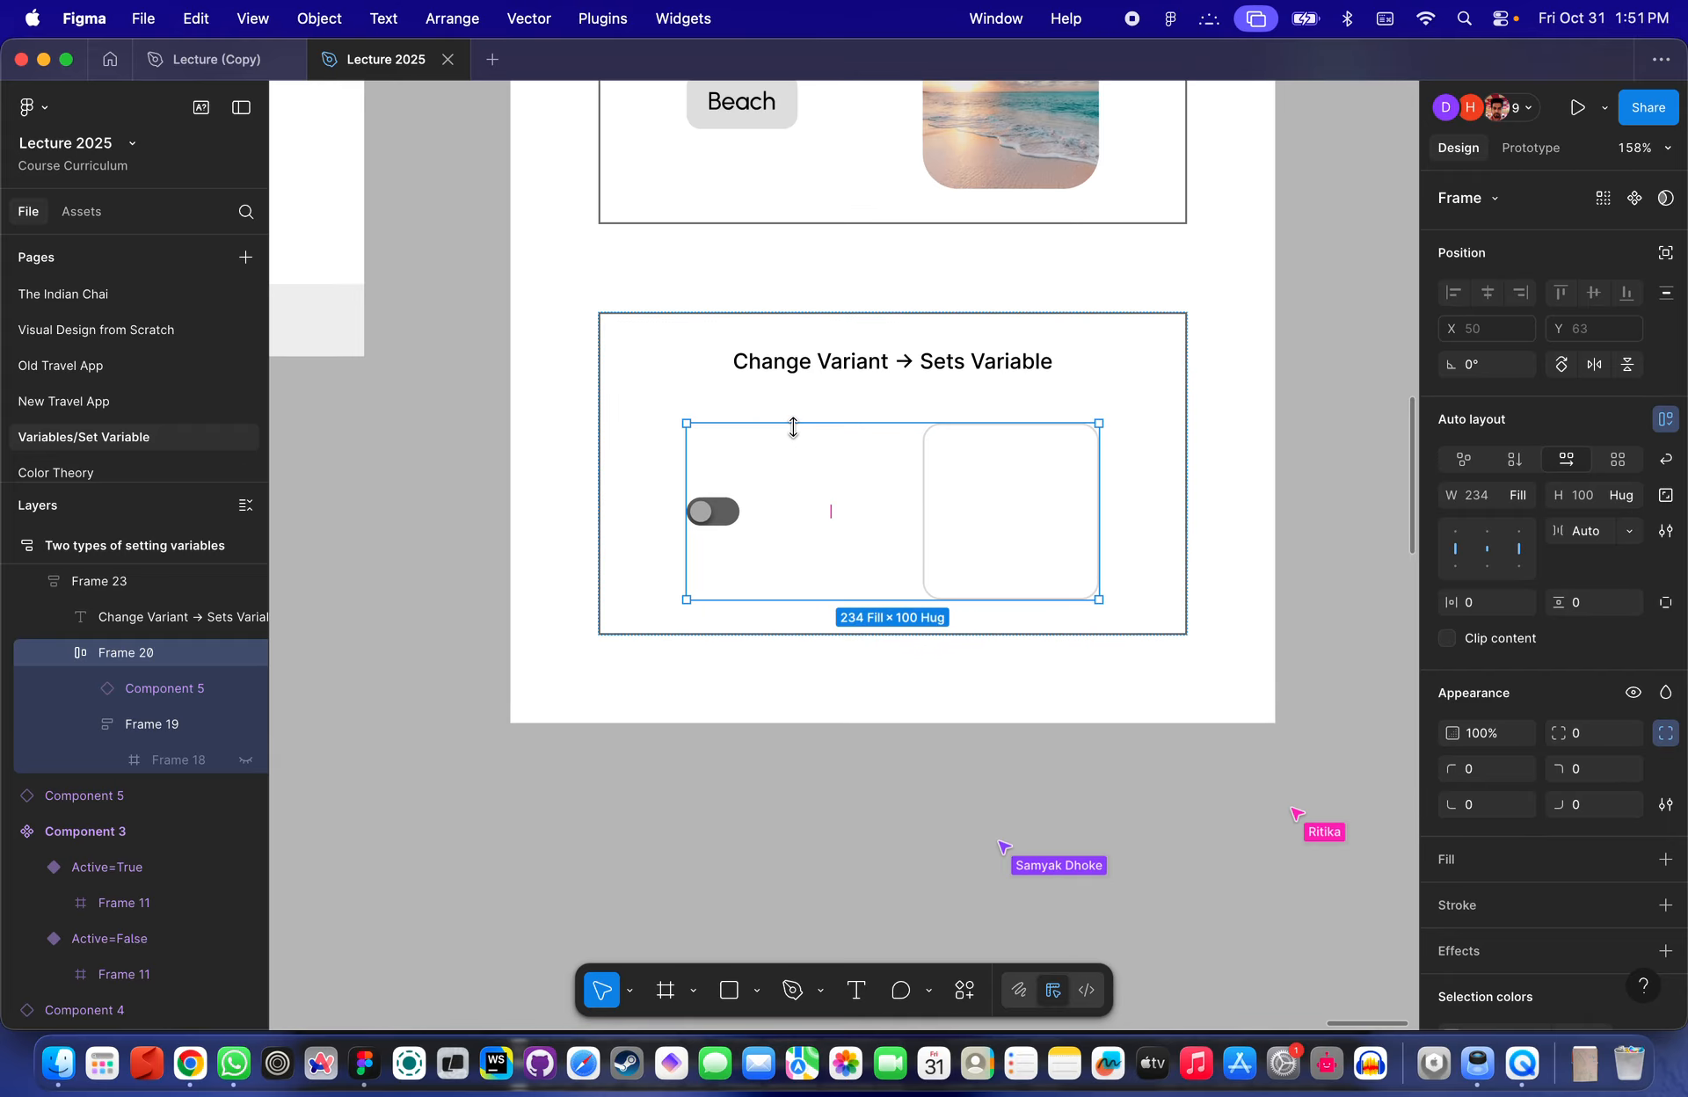
{"action": "scroll", "coordinate": [793, 426], "scroll_direction": "down", "scroll_amount": 2}
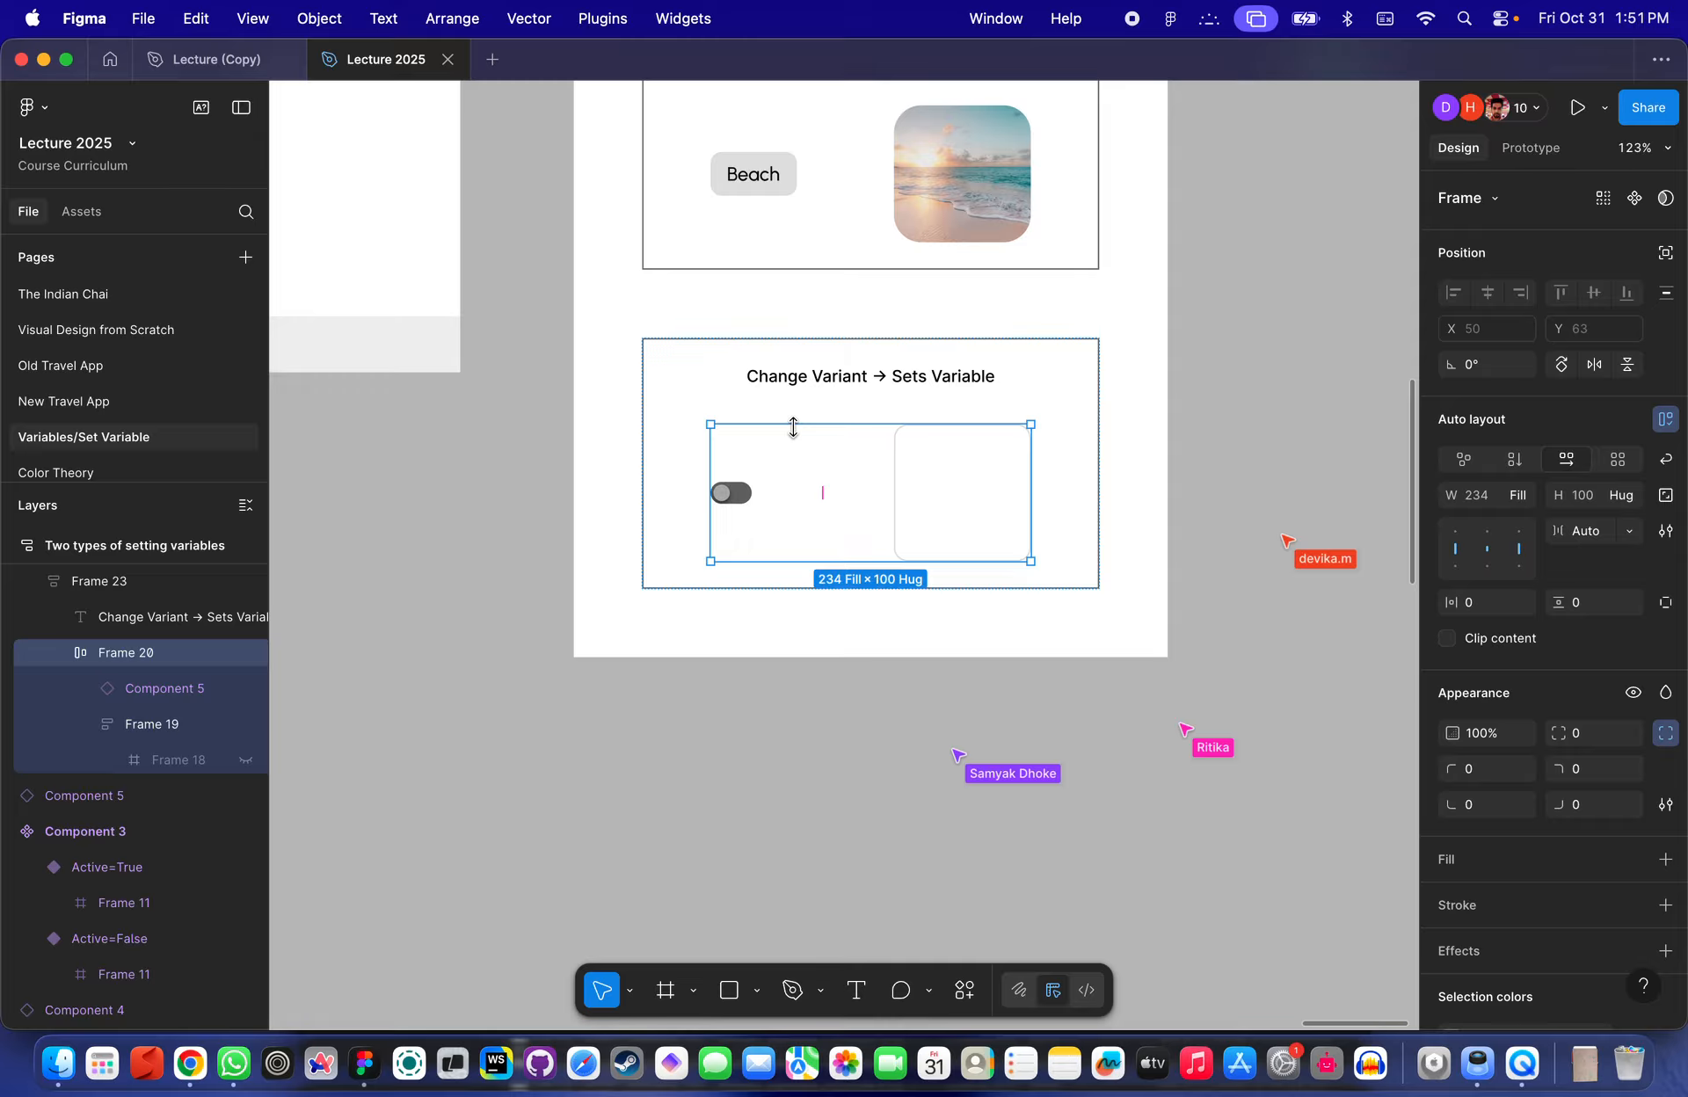
- Open the local variables and delete the test variable
{"action": "left_click", "coordinate": [1217, 324]}
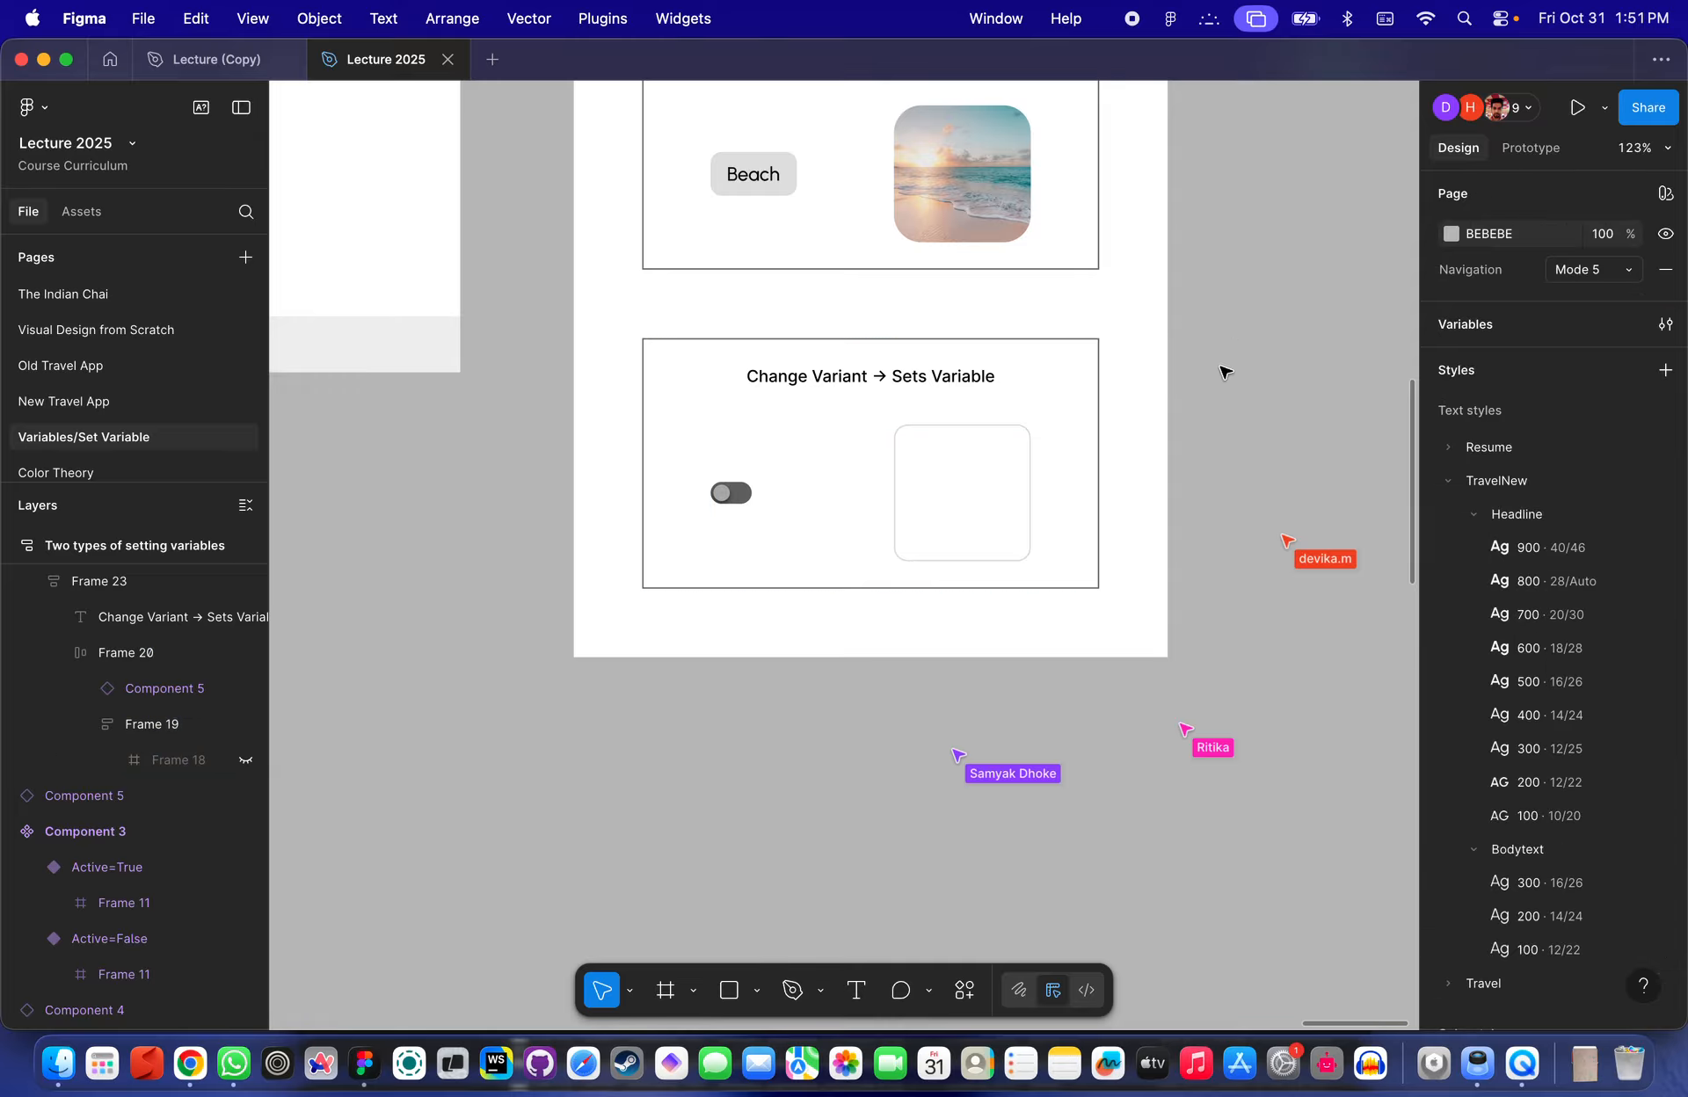
{"action": "left_click", "coordinate": [1665, 325]}
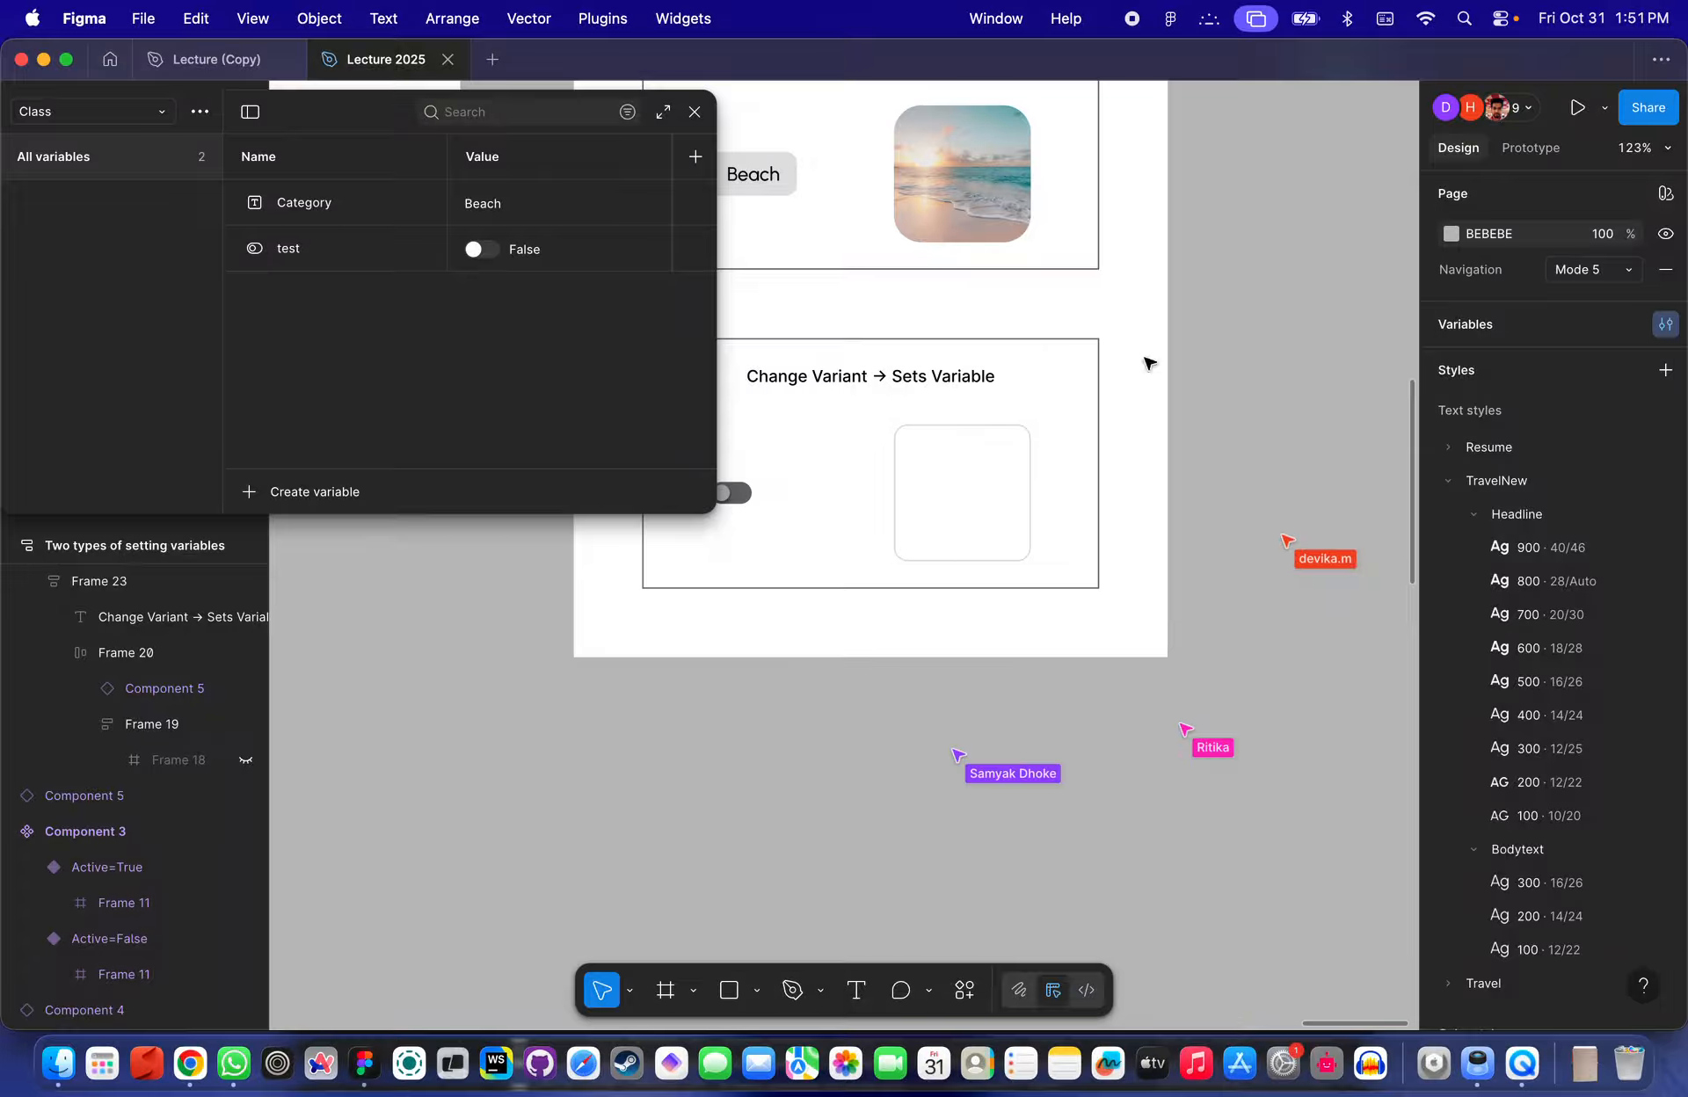
{"action": "right_click", "coordinate": [355, 252]}
{"action": "left_click", "coordinate": [440, 437]}
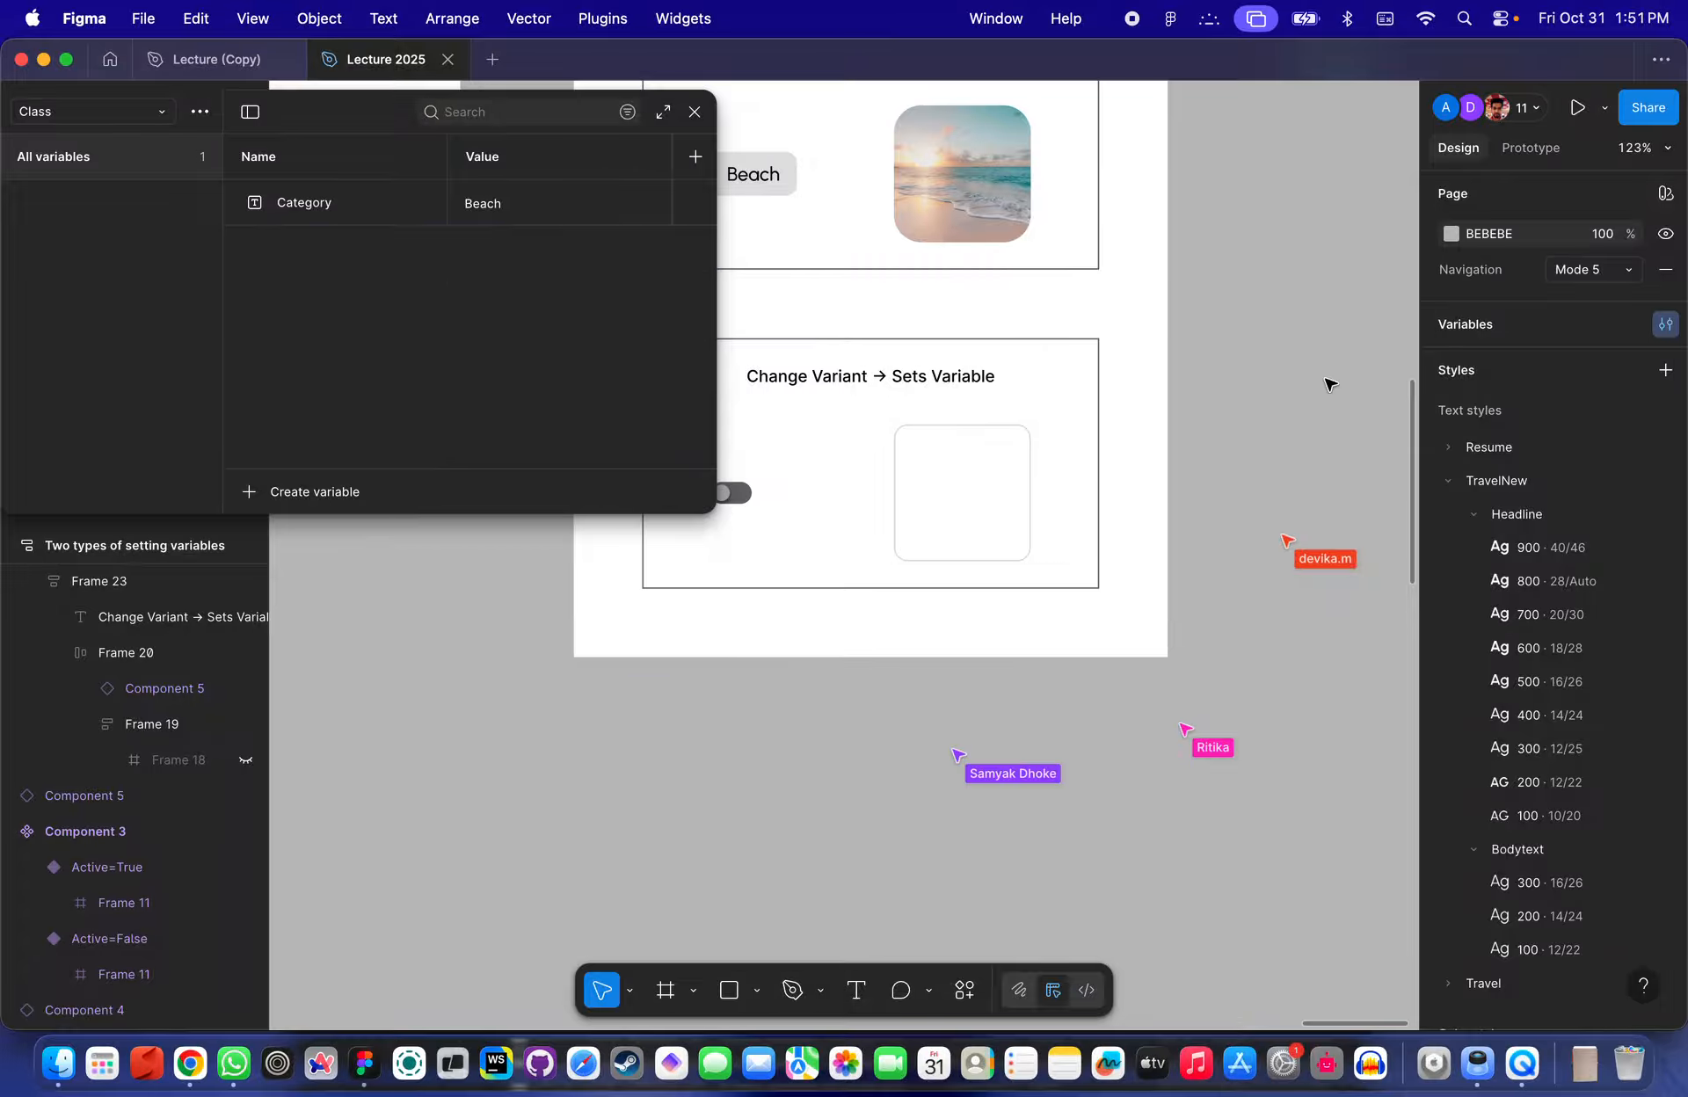
- Create a Boolean variable named Swicth and close the variables panel
{"action": "left_click", "coordinate": [270, 494]}
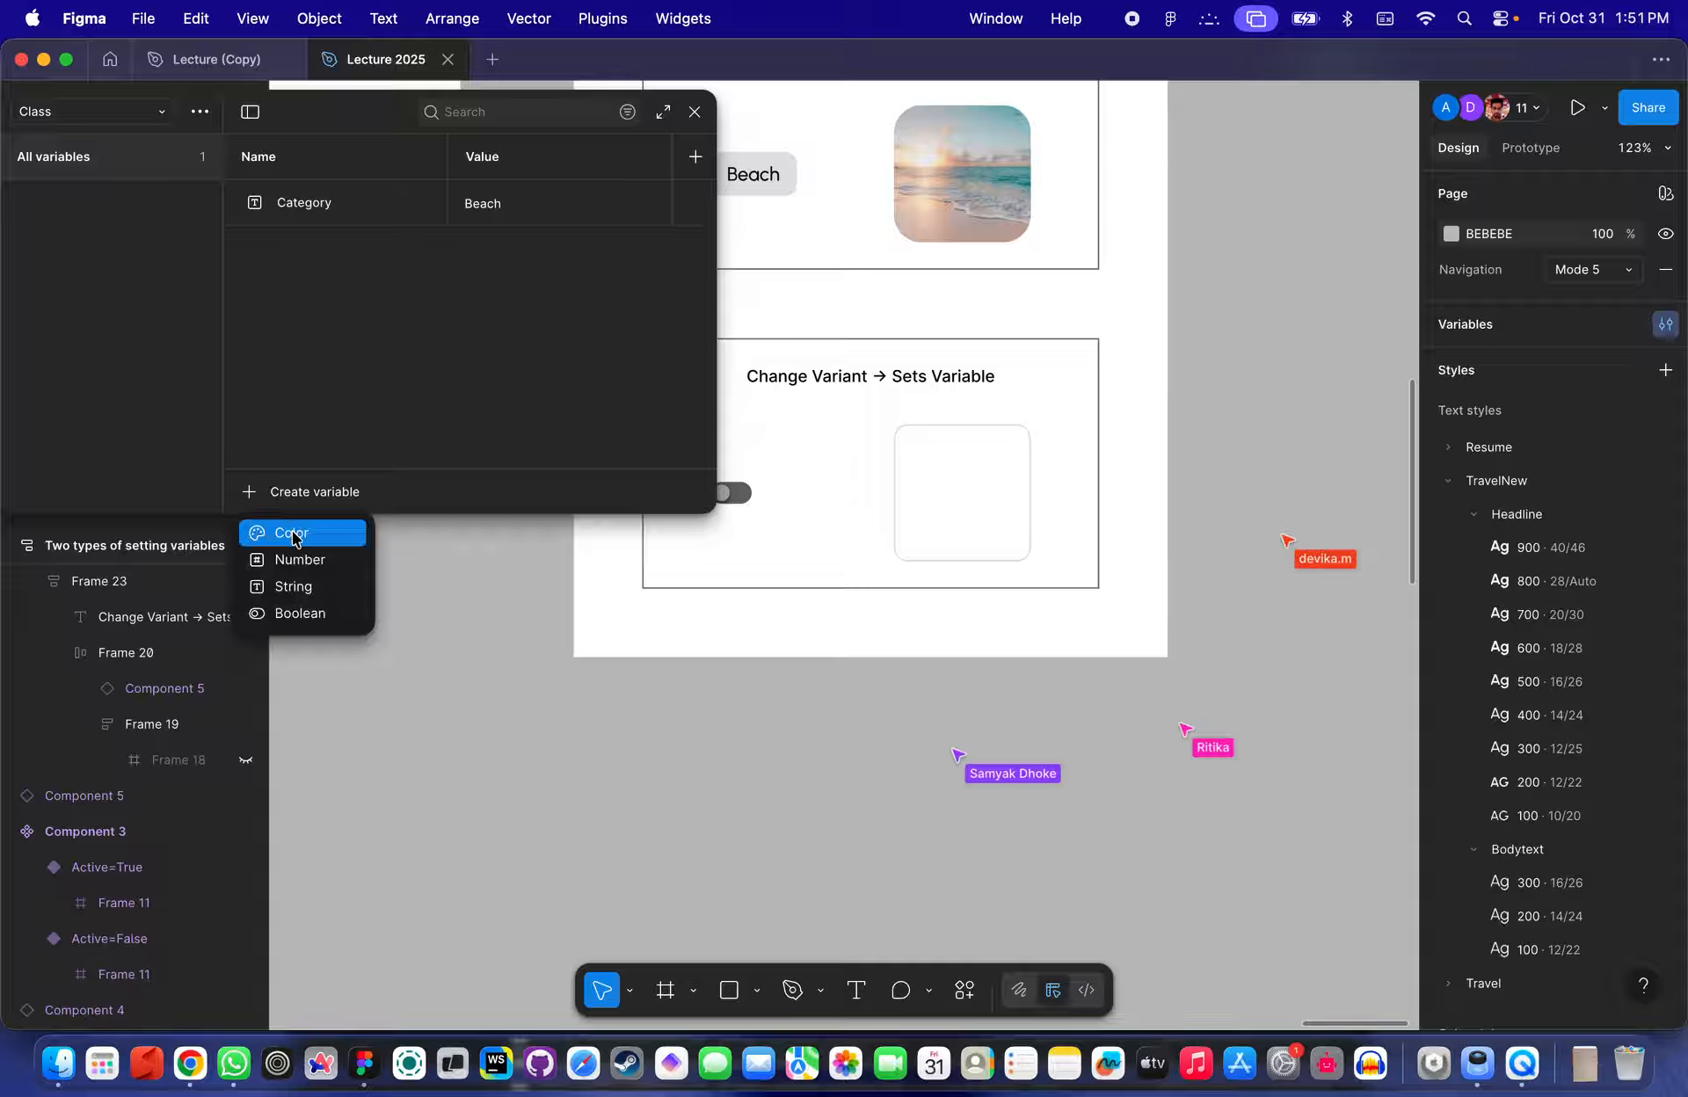
{"action": "left_click", "coordinate": [303, 612]}
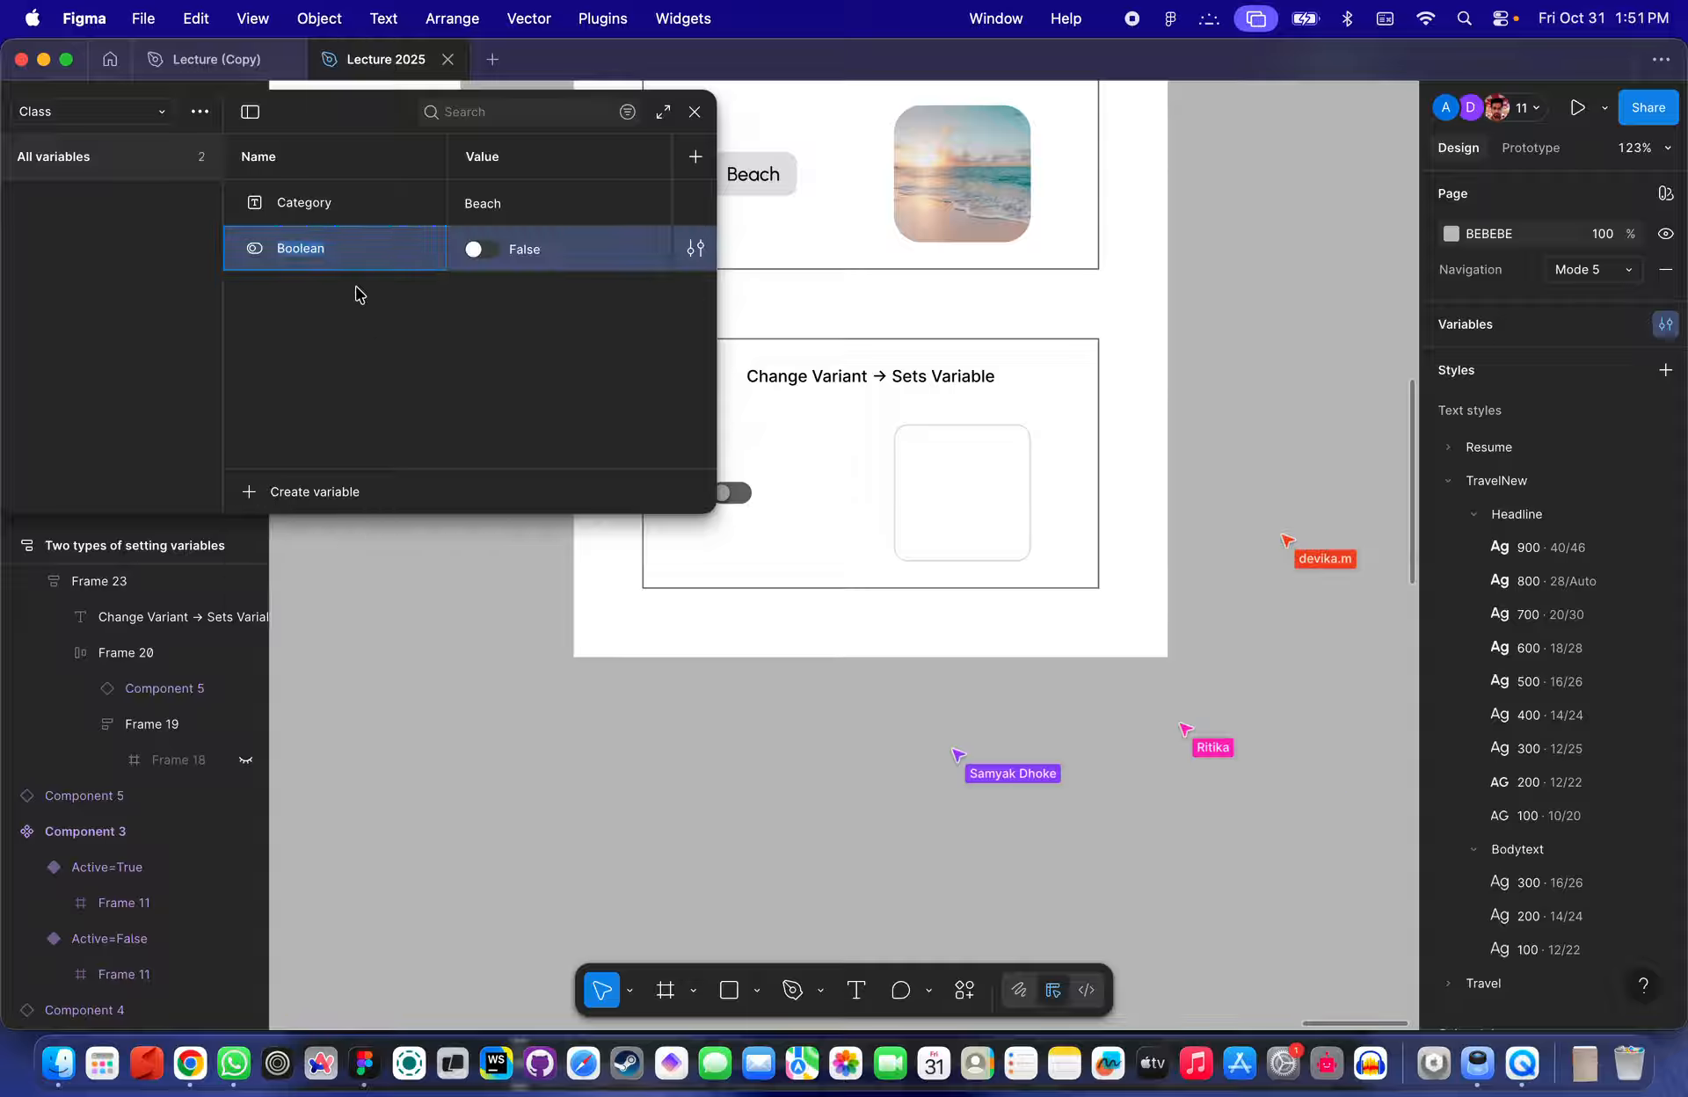
{"action": "left_click", "coordinate": [317, 255]}
{"action": "type", "text": "Sw"}
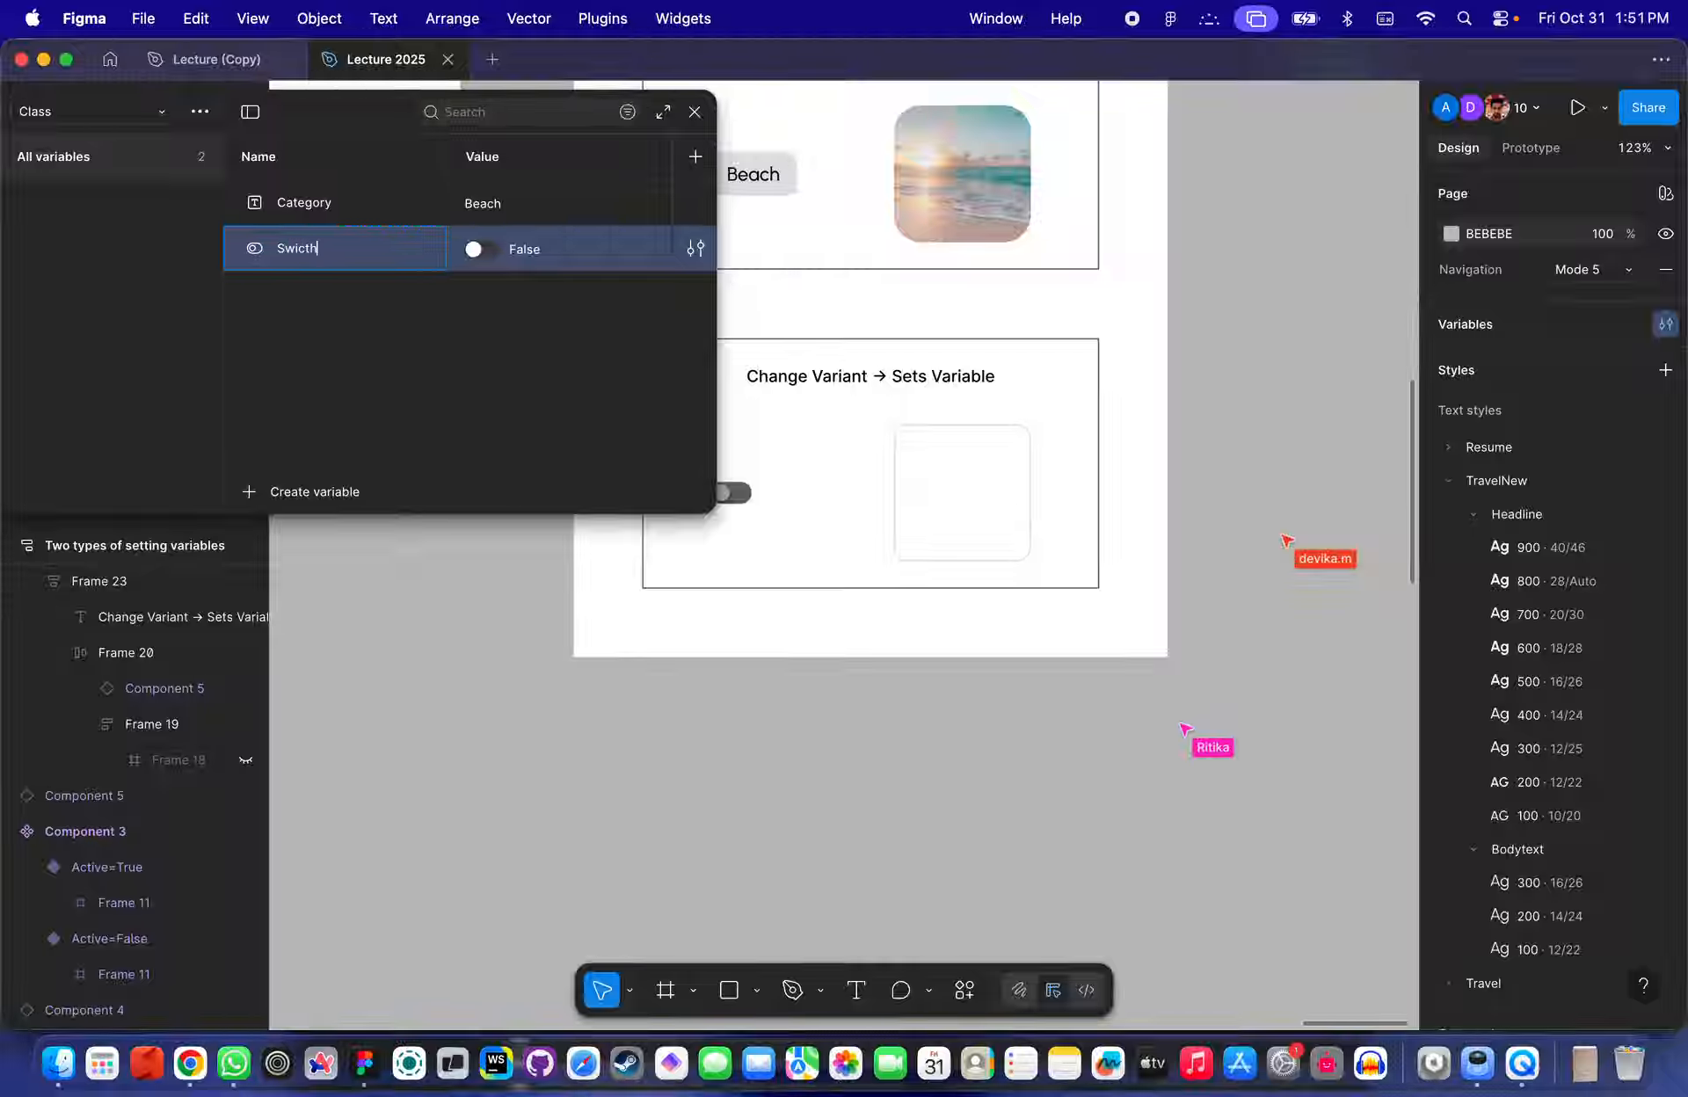
{"action": "type", "text": "icth"}
{"action": "key", "text": "Return"}
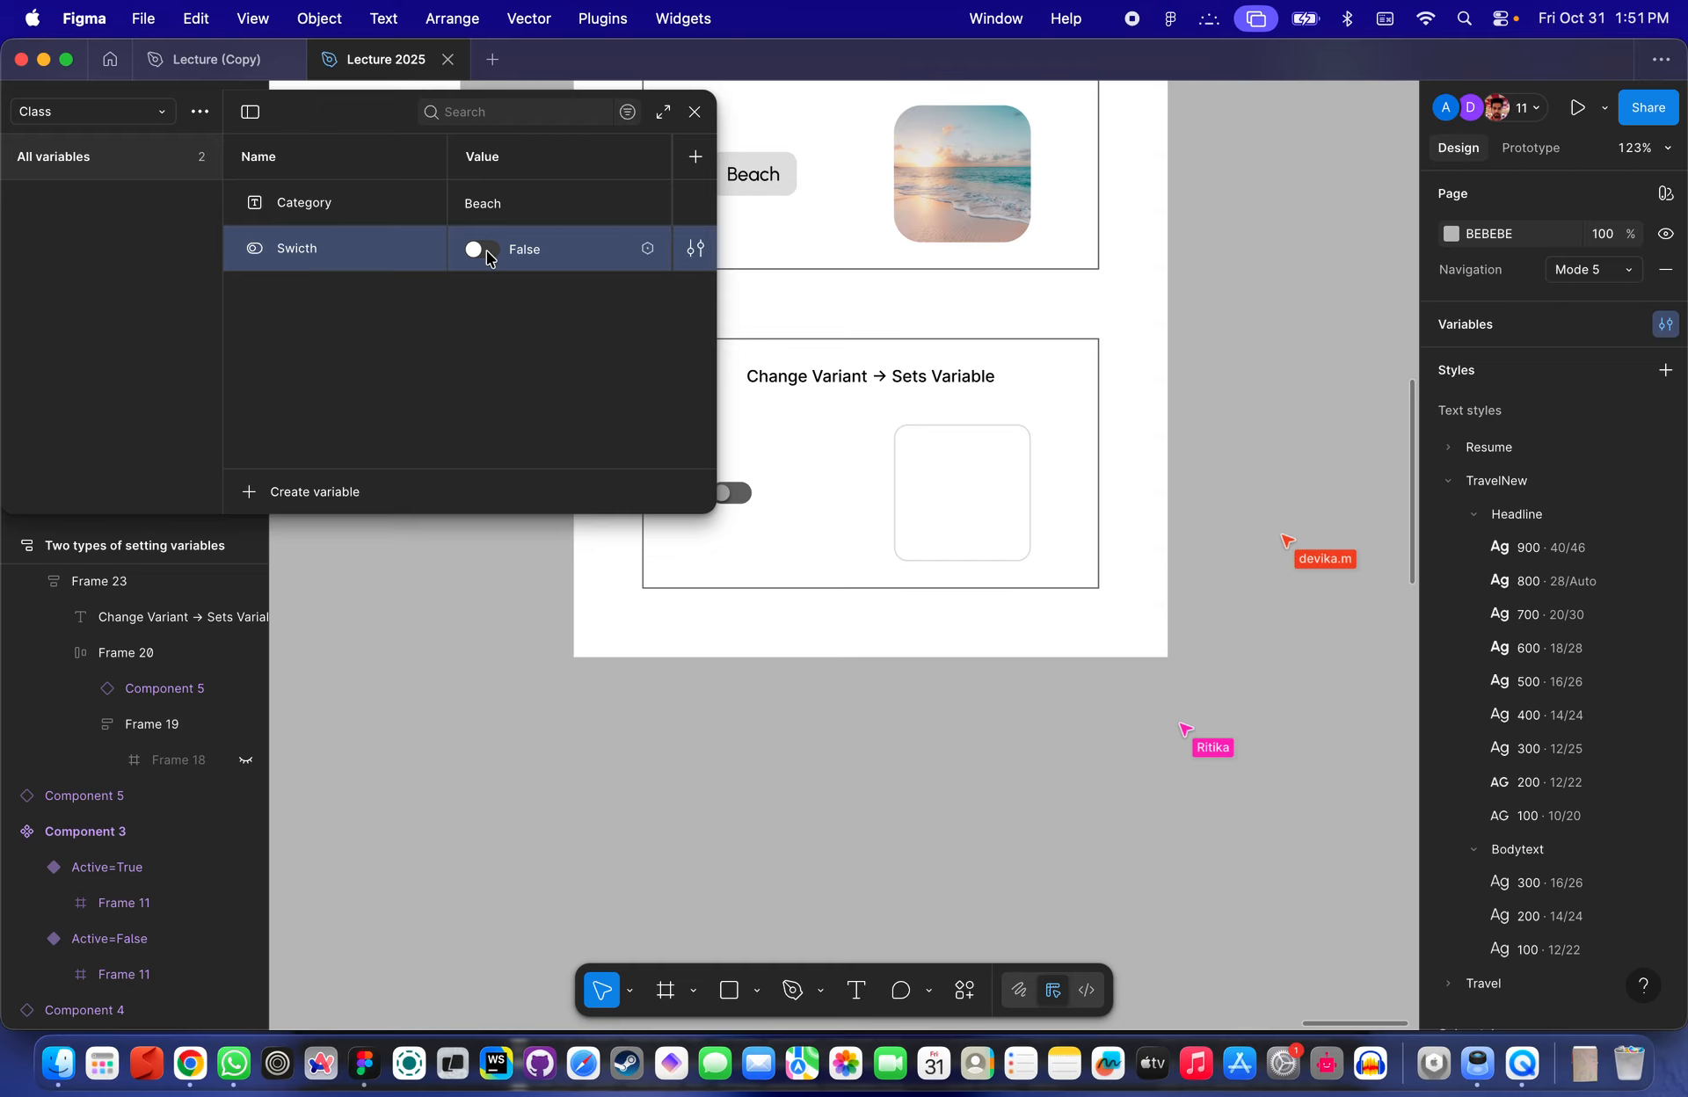
{"action": "left_click", "coordinate": [790, 591]}
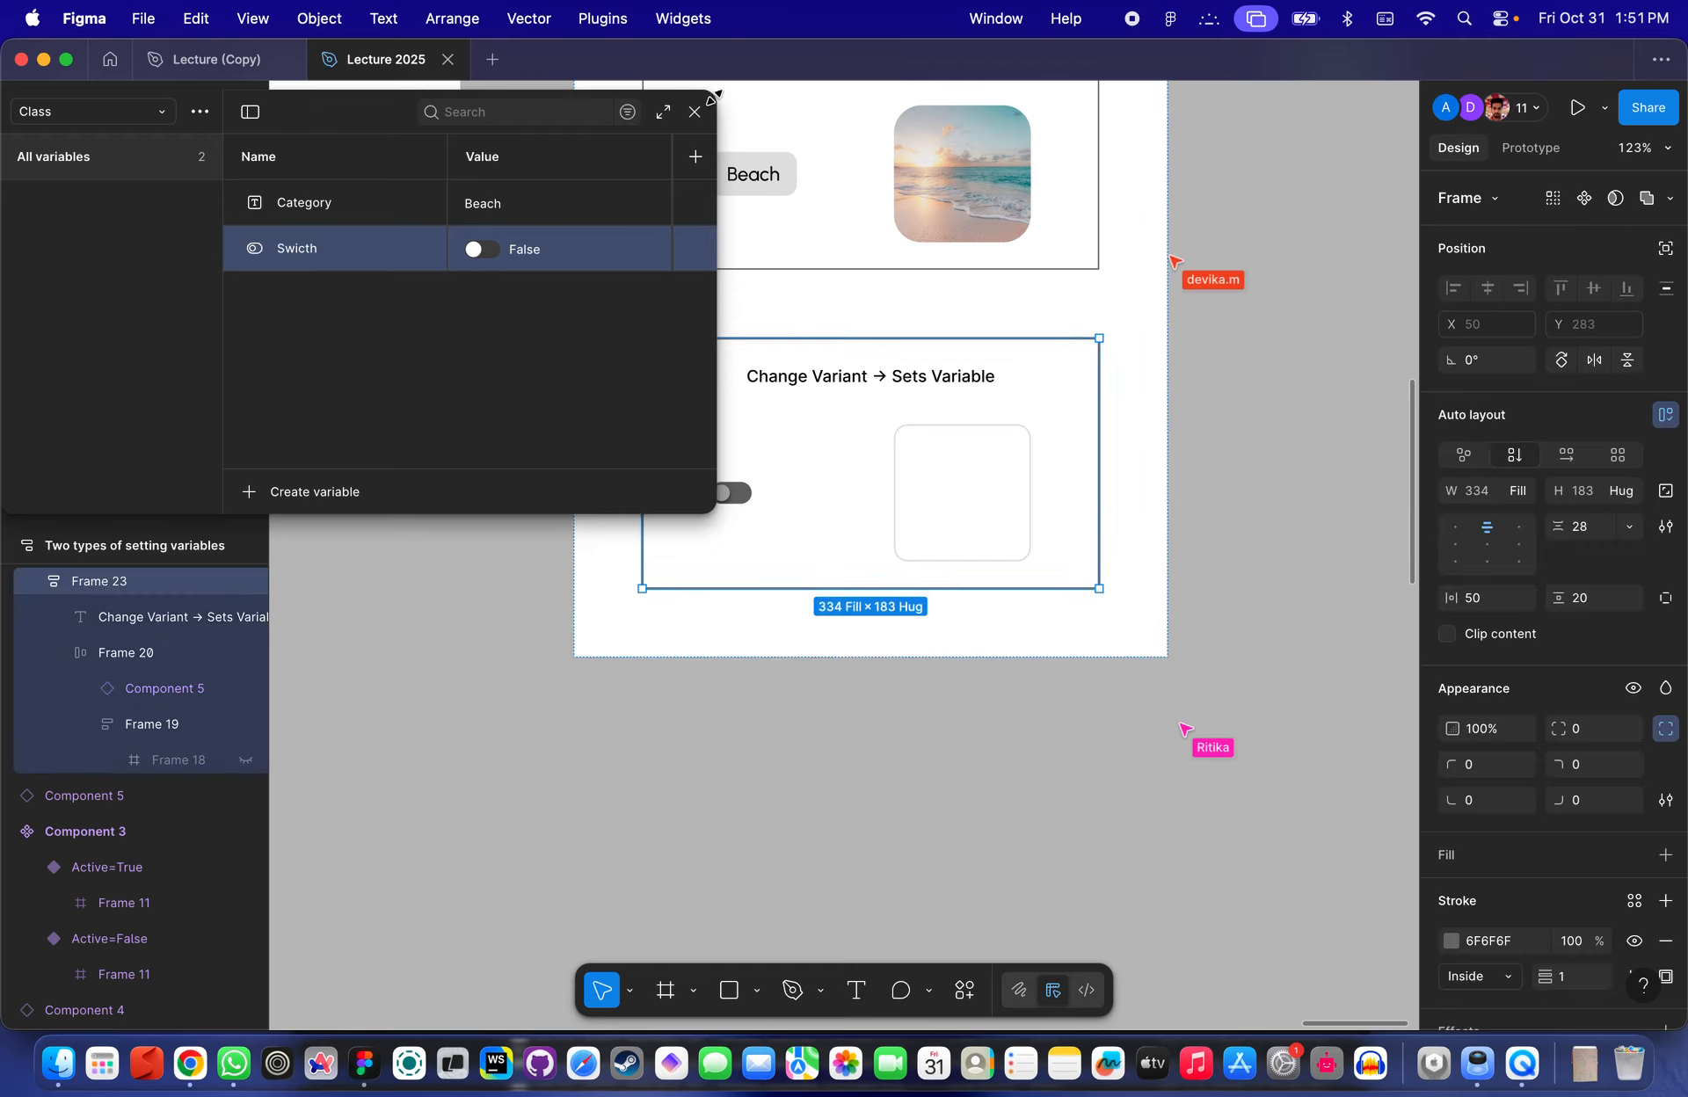
{"action": "left_click", "coordinate": [695, 112]}
- Detach the deleted variable from the Active property of the toggle in the Change Variant → Sets Variable example
{"action": "left_click", "coordinate": [796, 785]}
{"action": "scroll", "coordinate": [735, 492], "scroll_direction": "up", "scroll_amount": 5}
{"action": "scroll", "coordinate": [741, 501], "scroll_direction": "up", "scroll_amount": 5}
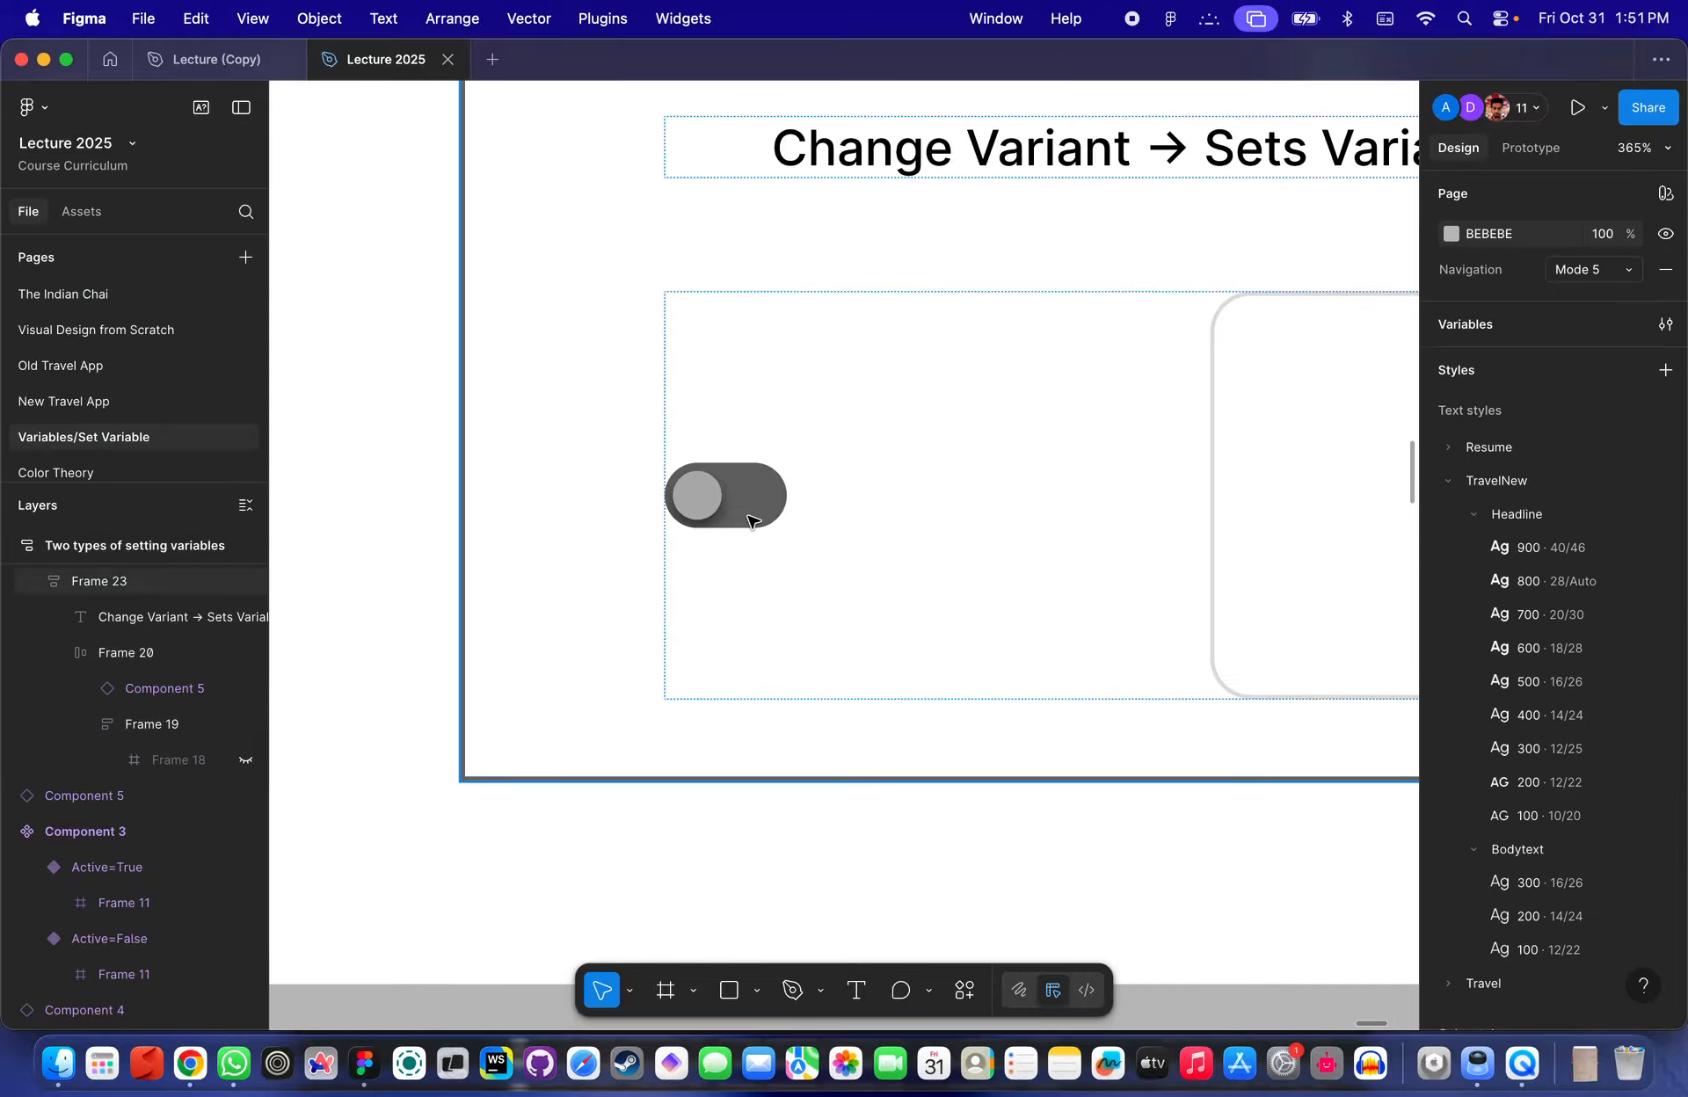
{"action": "left_click", "coordinate": [747, 521]}
{"action": "double_click", "coordinate": [743, 524]}
{"action": "scroll", "coordinate": [743, 524], "scroll_direction": "down", "scroll_amount": 5}
{"action": "scroll", "coordinate": [745, 525], "scroll_direction": "up", "scroll_amount": 6}
{"action": "left_click", "coordinate": [743, 524]}
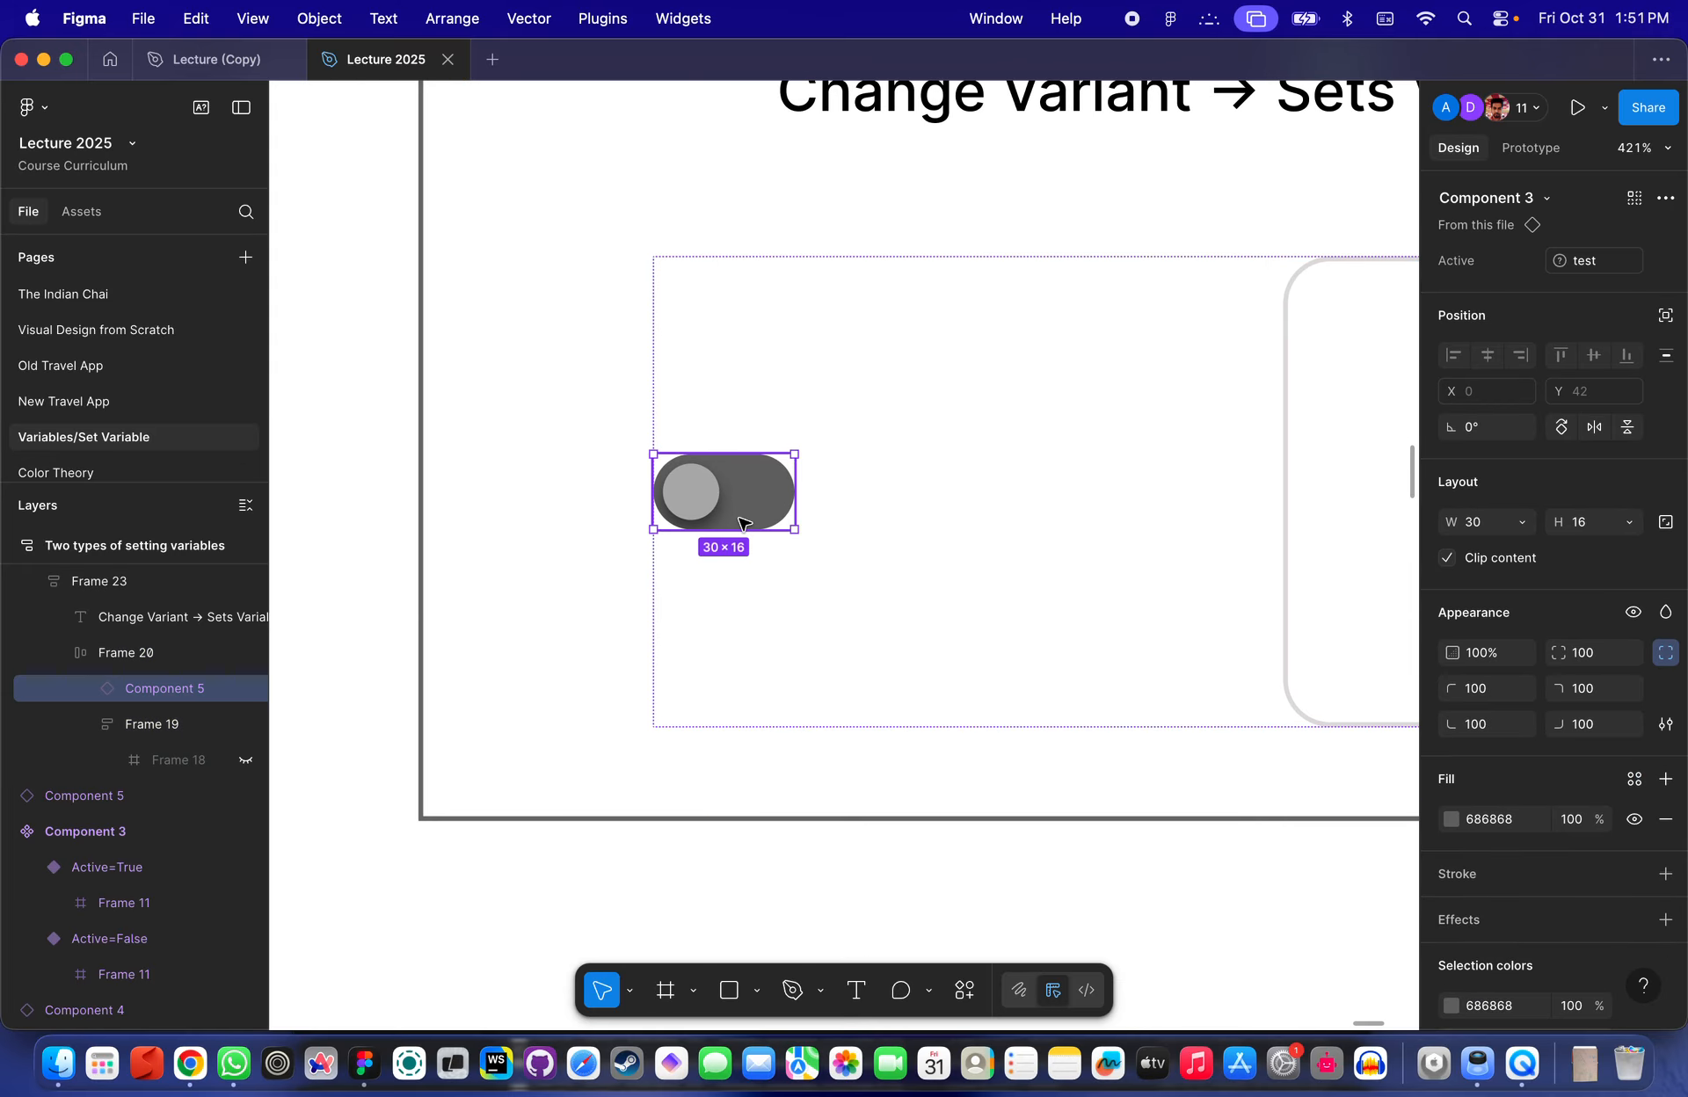
{"action": "scroll", "coordinate": [743, 521], "scroll_direction": "up", "scroll_amount": 5}
{"action": "scroll", "coordinate": [743, 521], "scroll_direction": "right", "scroll_amount": 3}
{"action": "scroll", "coordinate": [709, 468], "scroll_direction": "down", "scroll_amount": 3}
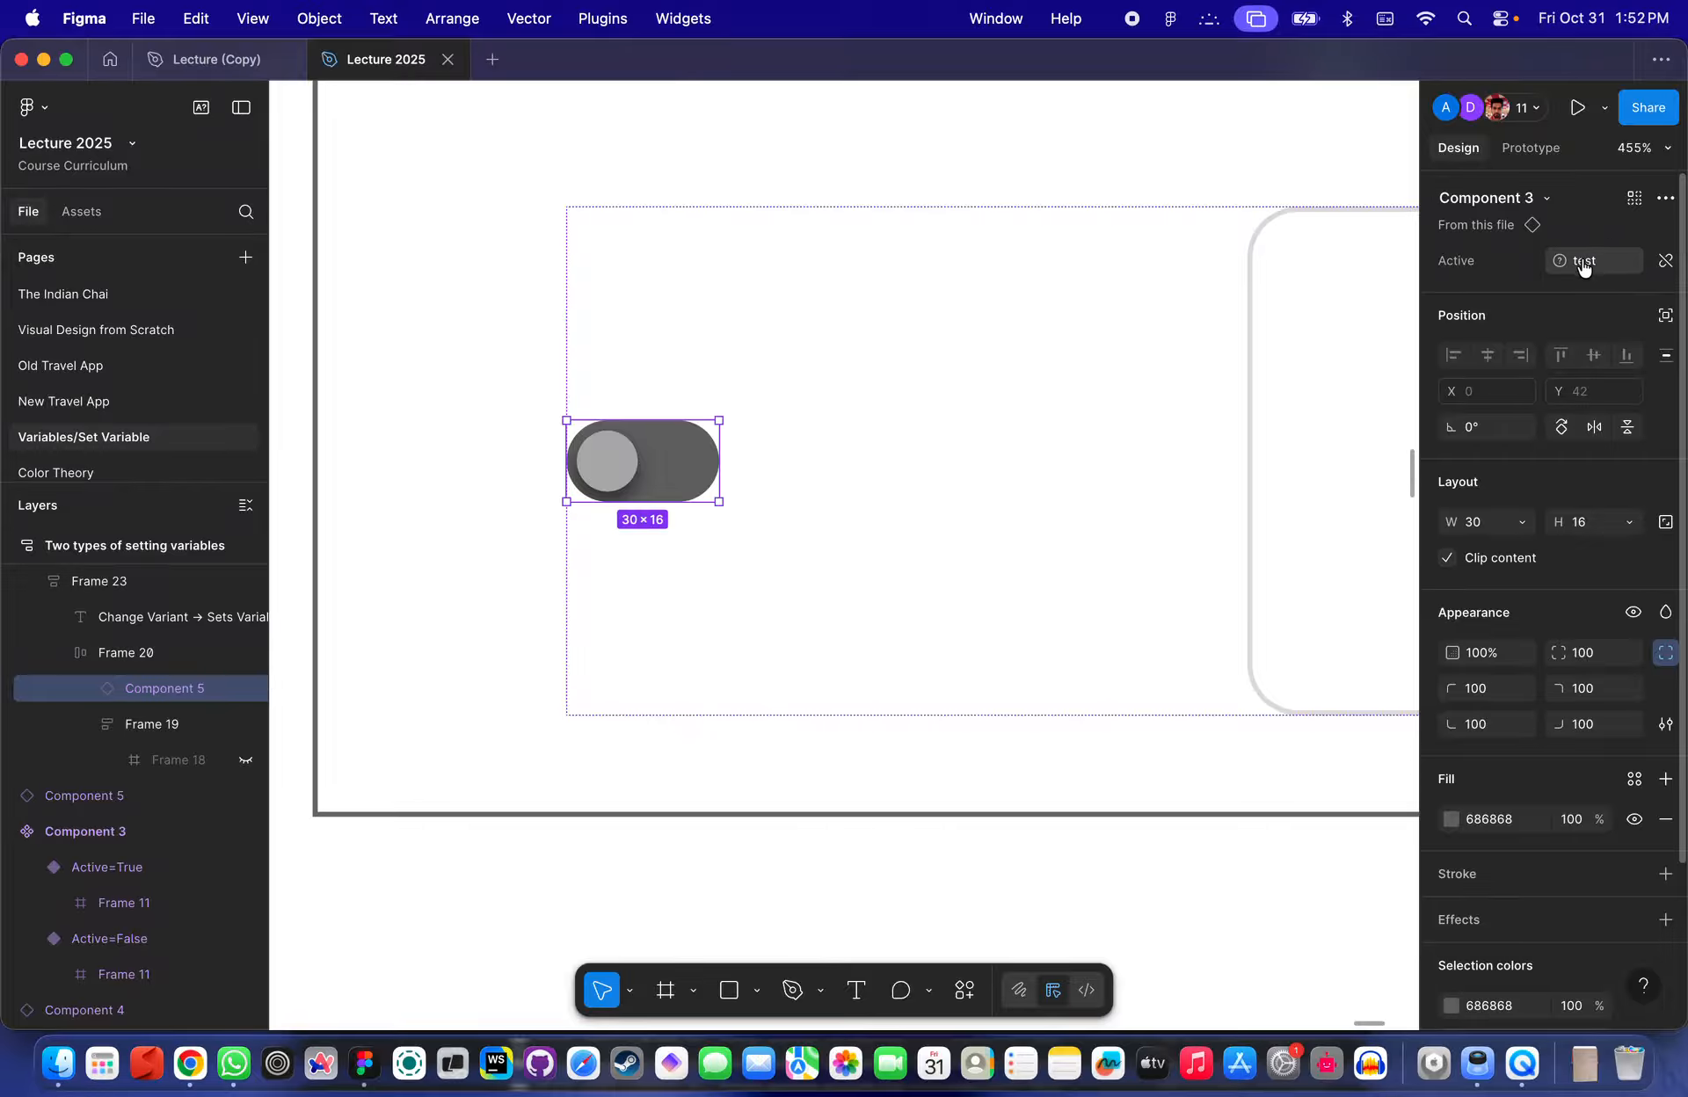
{"action": "left_click", "coordinate": [1664, 260]}
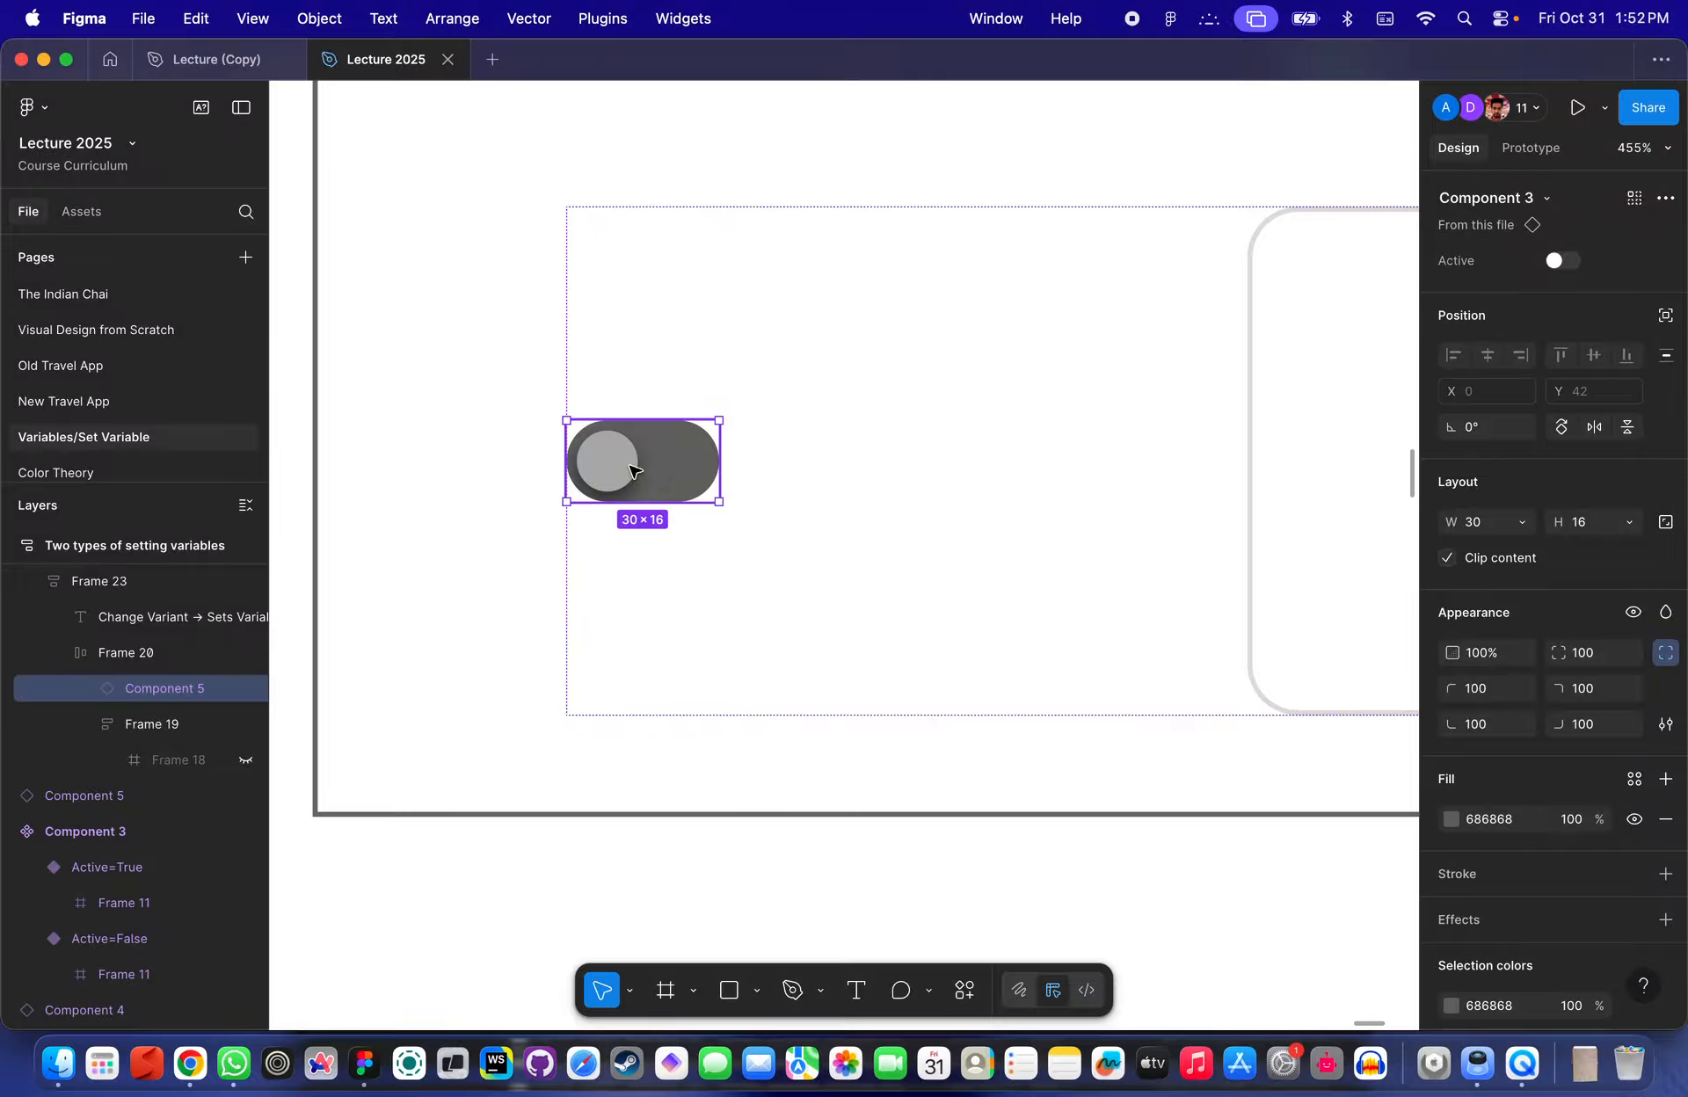
- Preview the 'Two types of setting variables' frame and try the toggle in the Change Variant → Sets Variable example
{"action": "scroll", "coordinate": [686, 475], "scroll_direction": "down", "scroll_amount": 5}
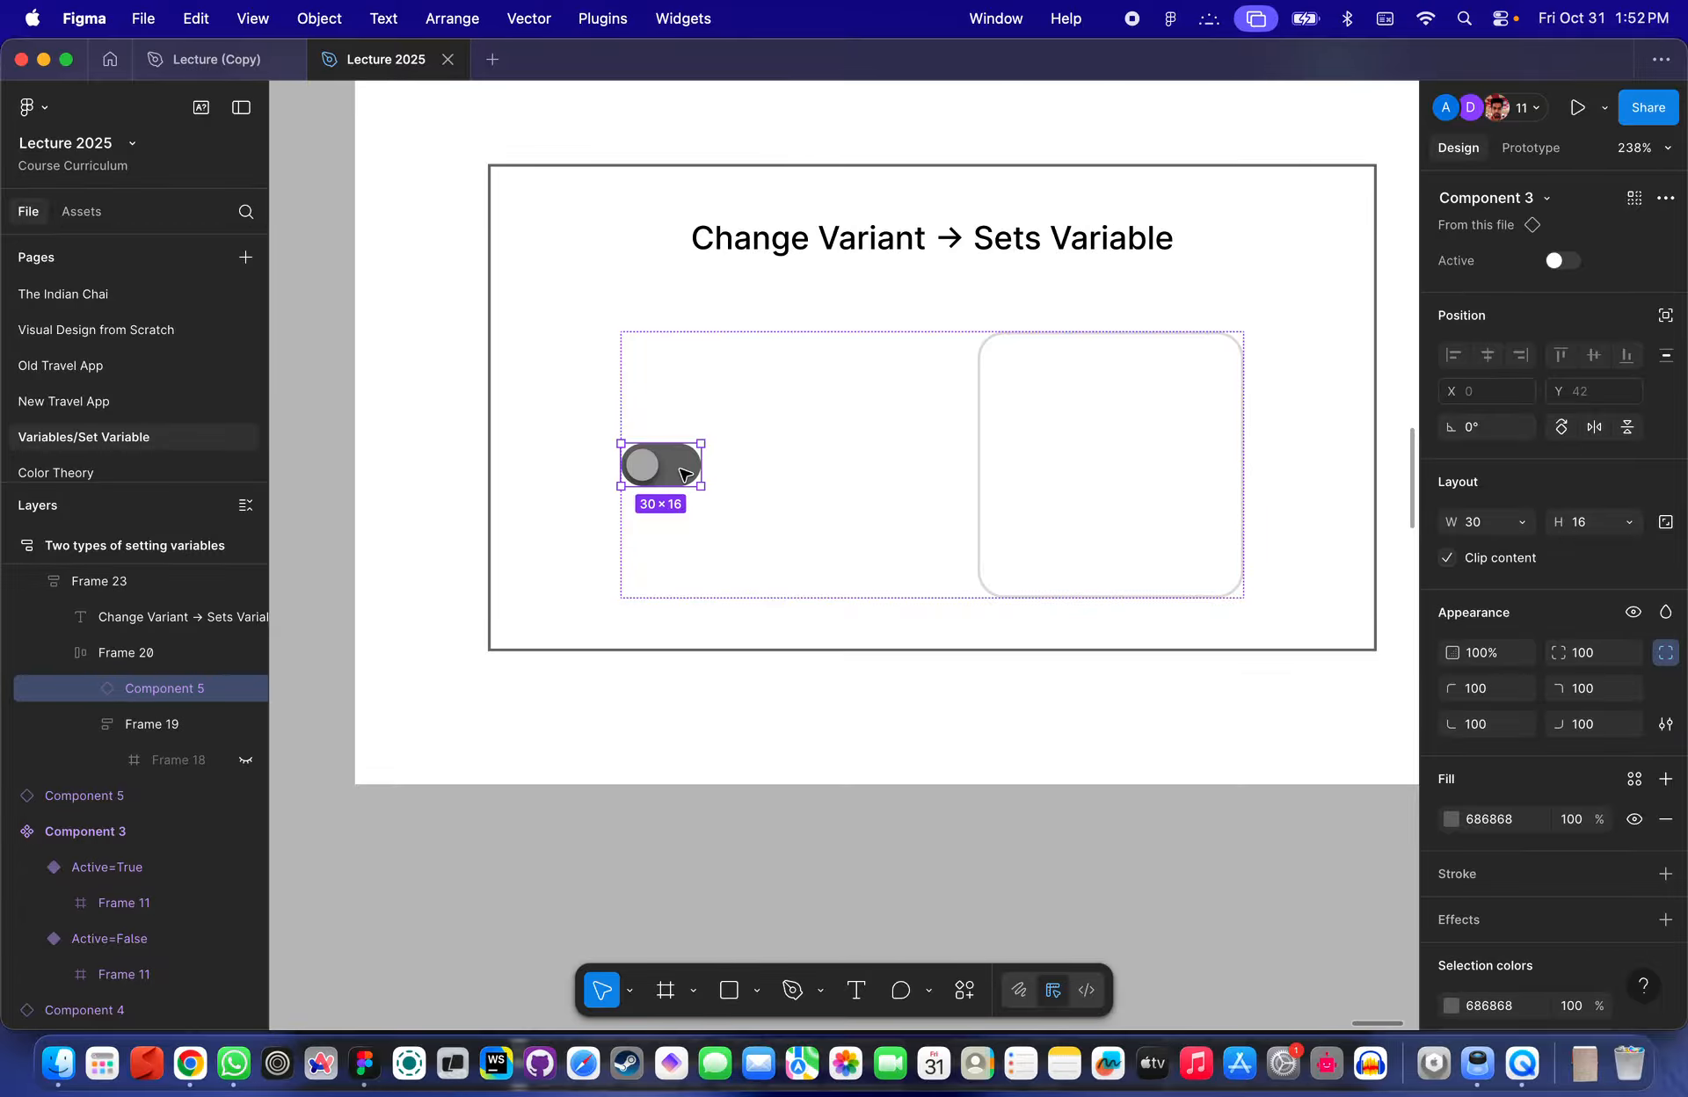
{"action": "scroll", "coordinate": [685, 474], "scroll_direction": "up", "scroll_amount": 3}
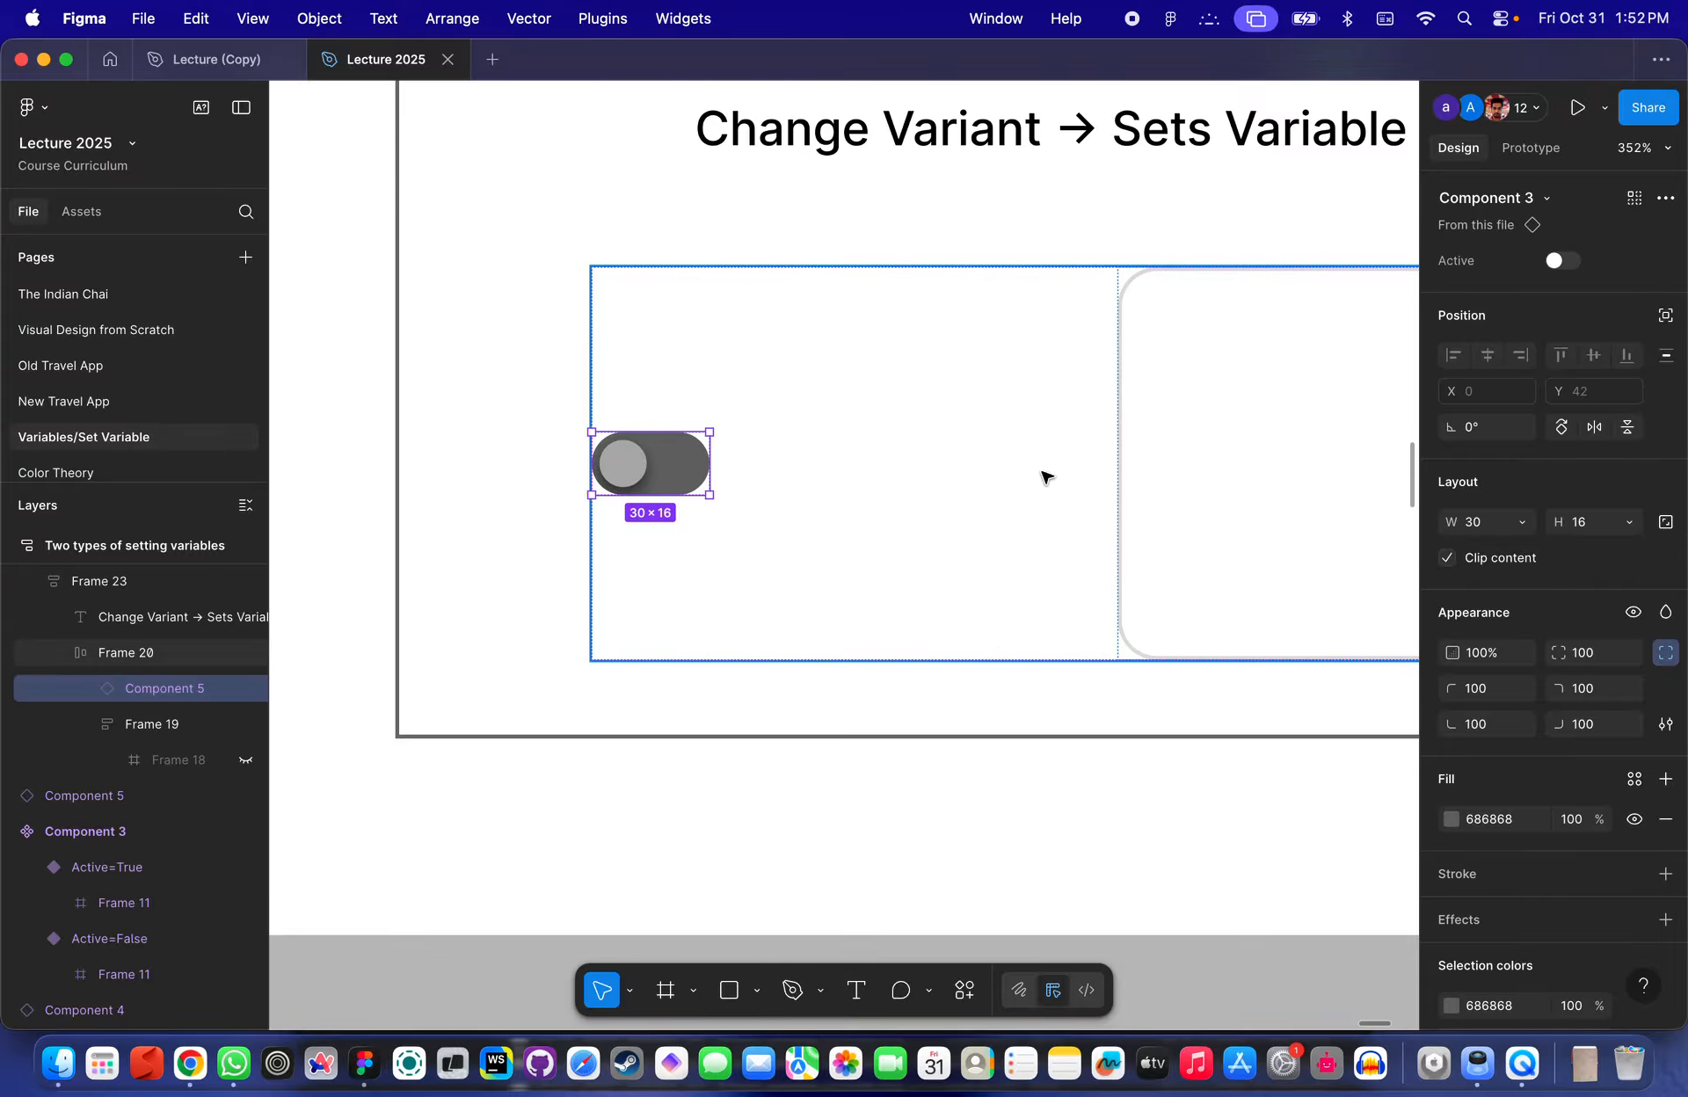
{"action": "scroll", "coordinate": [1044, 475], "scroll_direction": "down", "scroll_amount": 3}
{"action": "scroll", "coordinate": [765, 439], "scroll_direction": "up", "scroll_amount": 5}
{"action": "scroll", "coordinate": [762, 437], "scroll_direction": "down", "scroll_amount": 3}
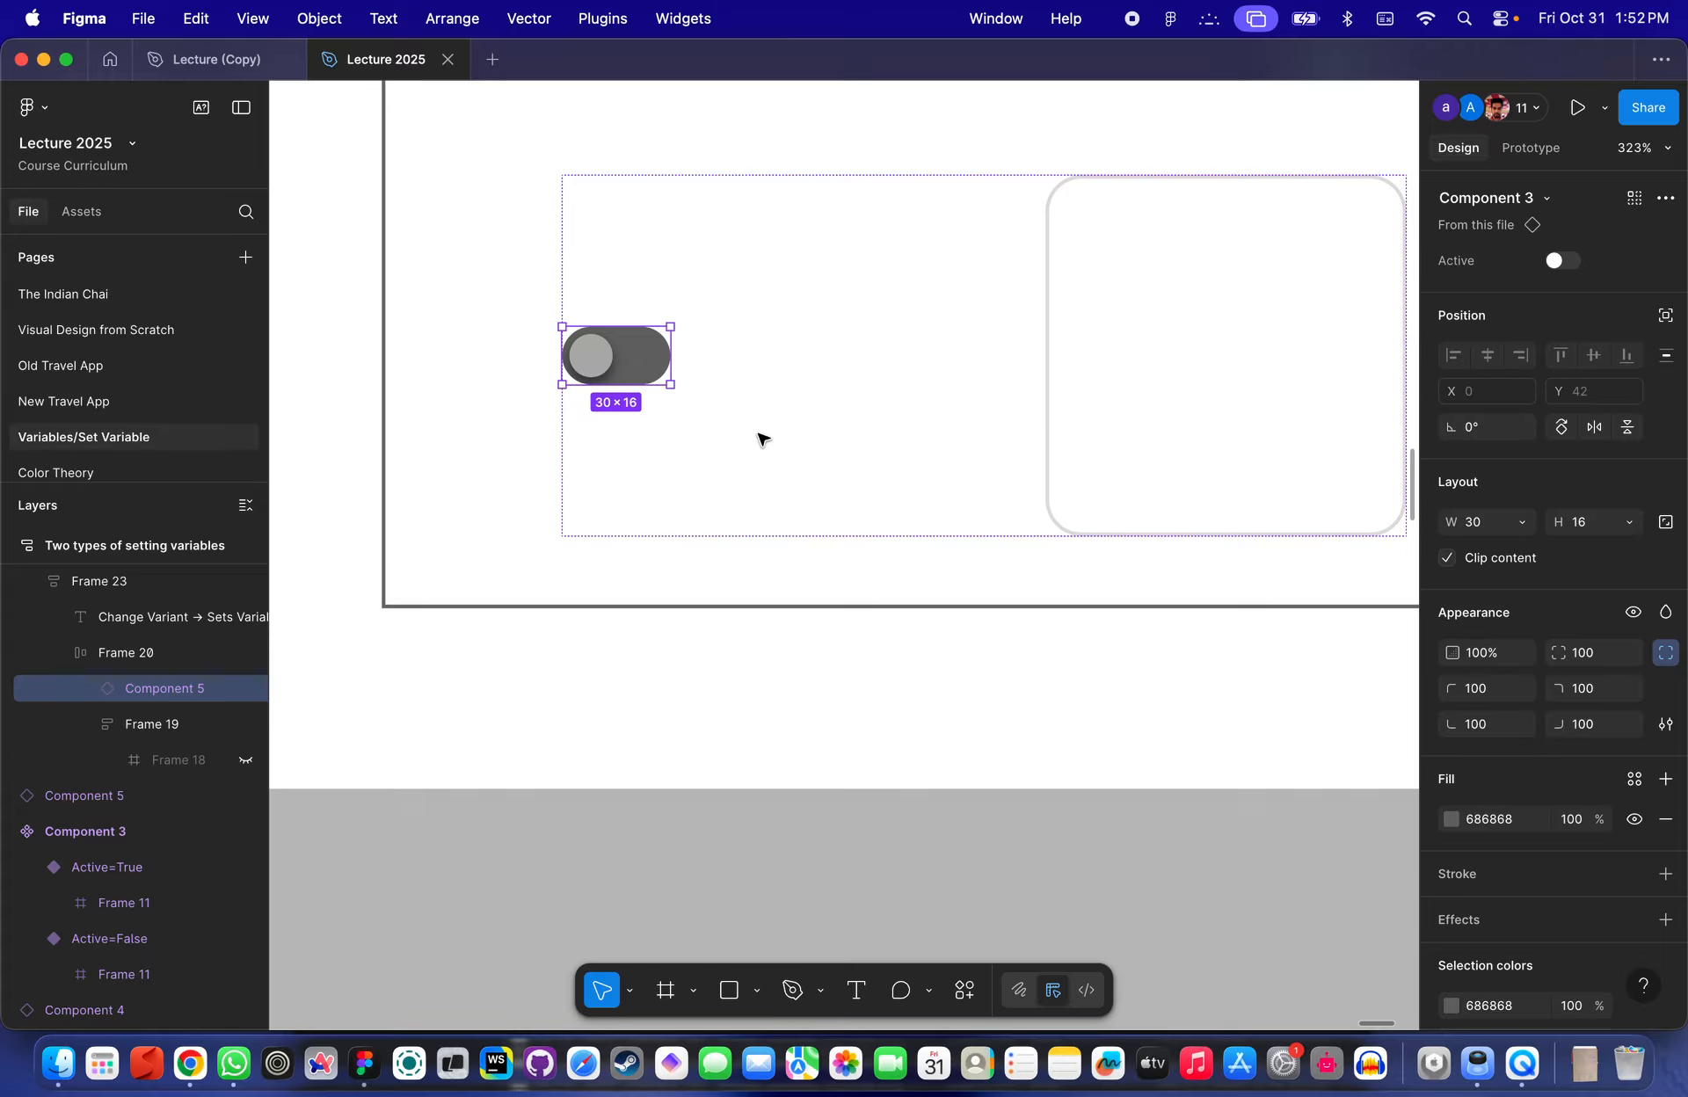
{"action": "scroll", "coordinate": [762, 438], "scroll_direction": "down", "scroll_amount": 8}
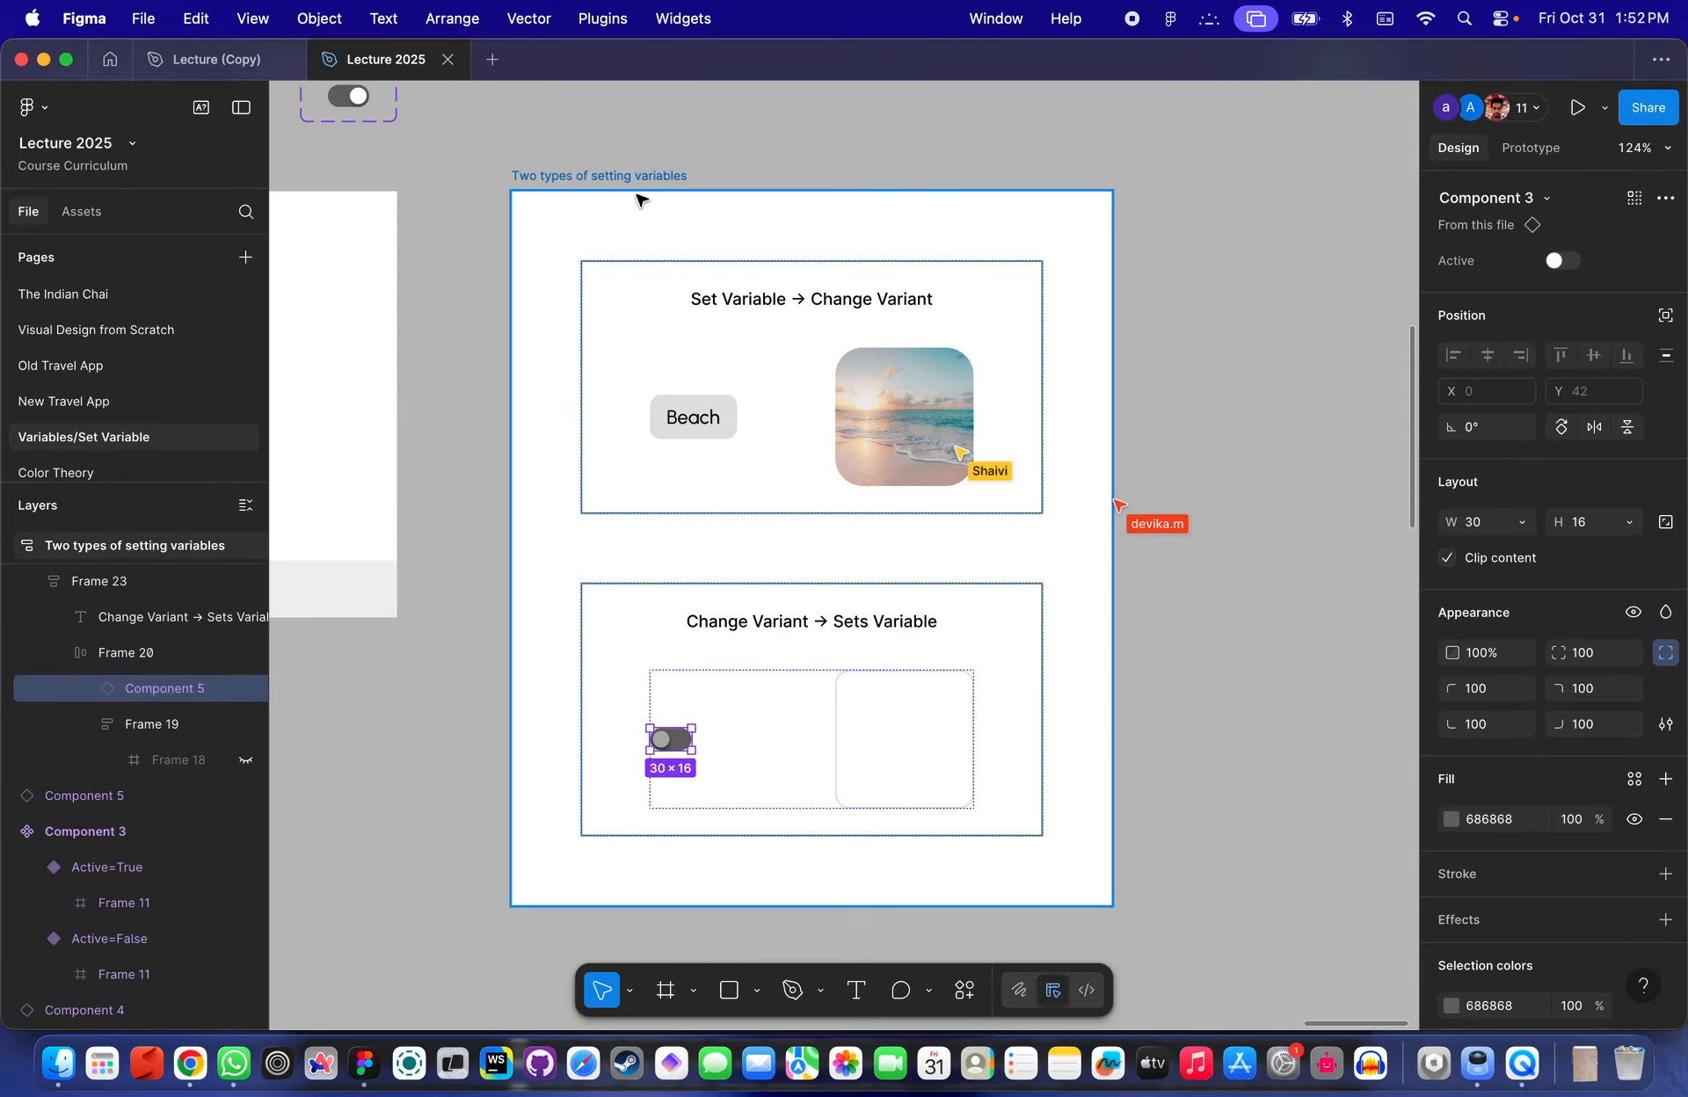
{"action": "left_click", "coordinate": [620, 189]}
{"action": "key", "text": "shift+space"}
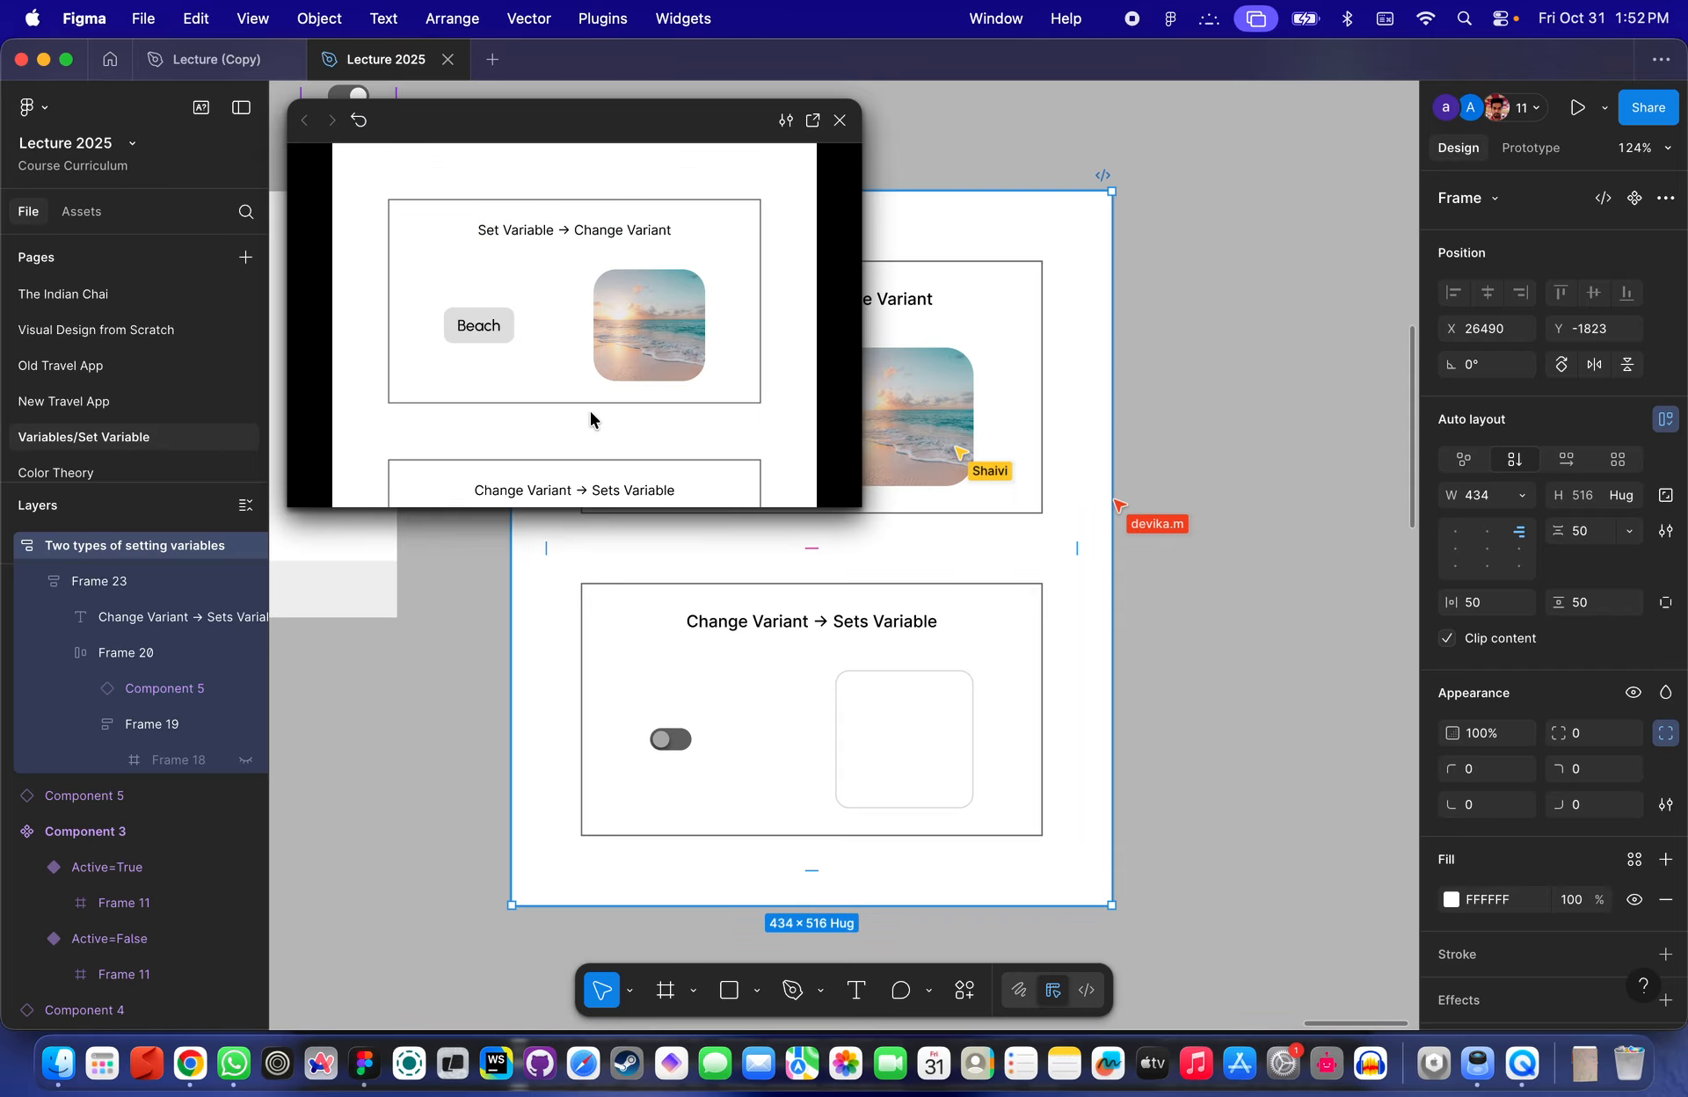
{"action": "scroll", "coordinate": [590, 420], "scroll_direction": "down", "scroll_amount": 3}
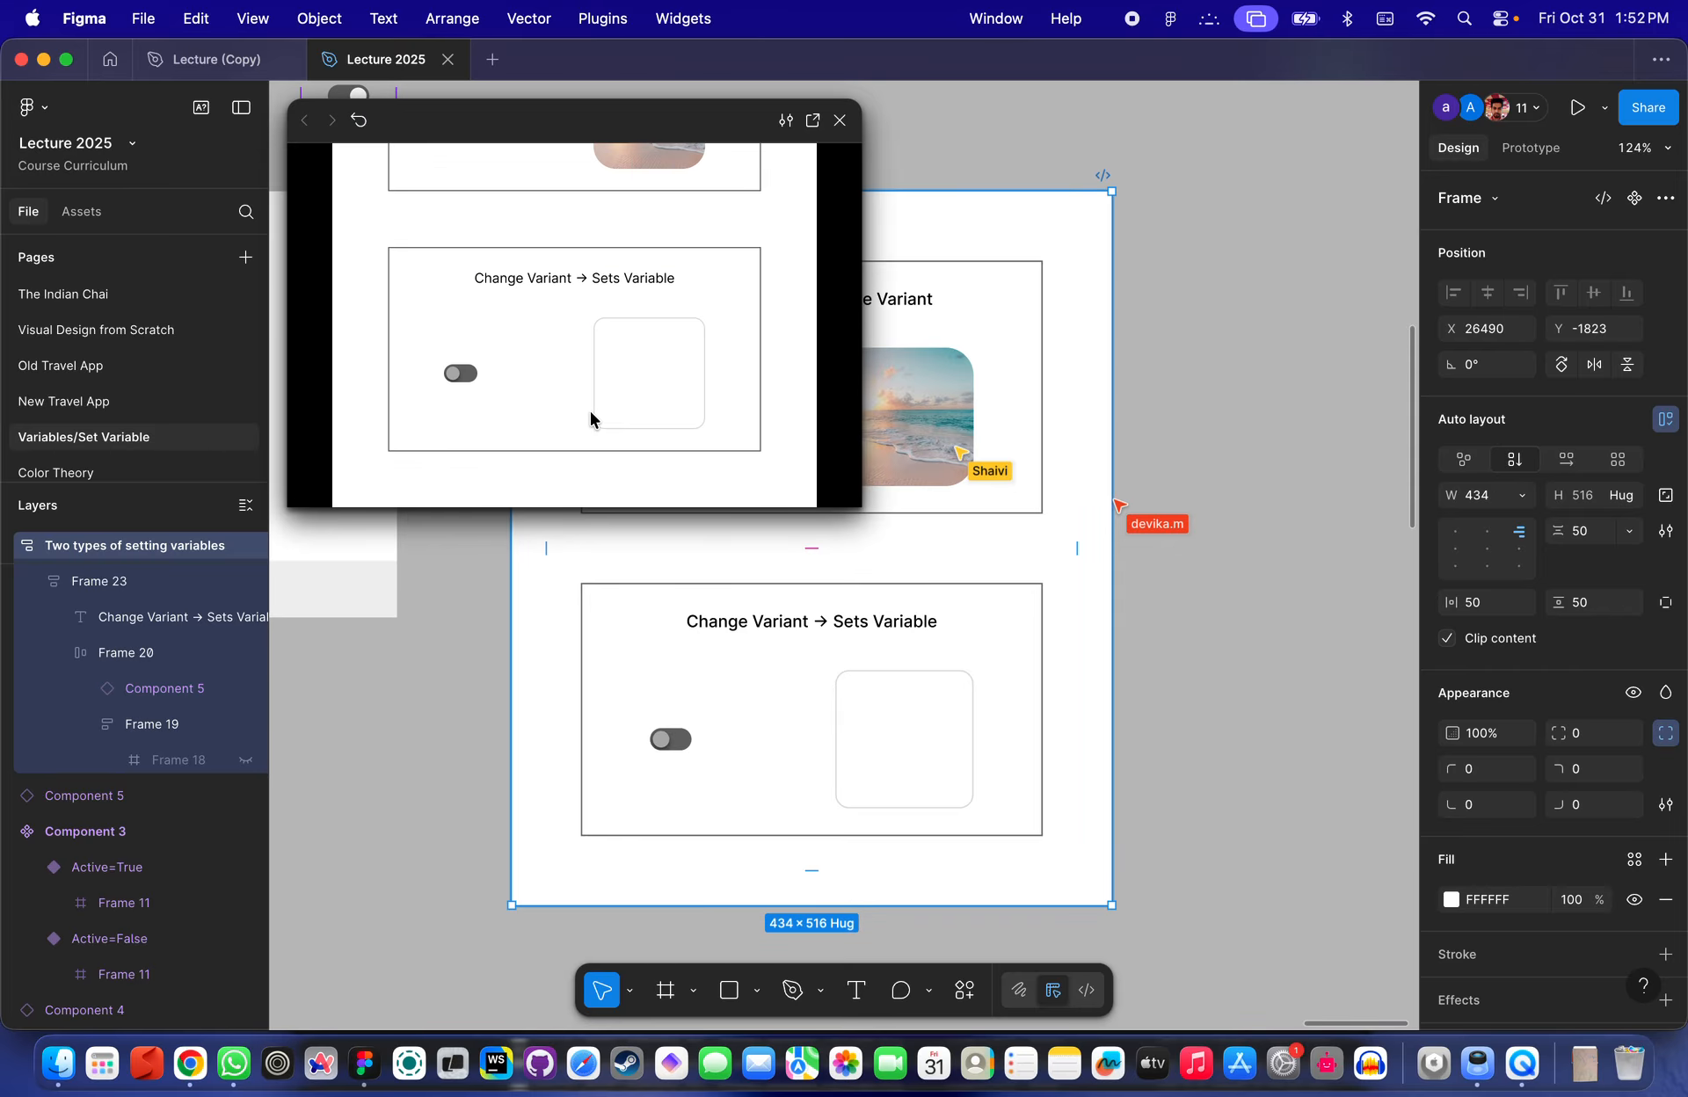
{"action": "left_click", "coordinate": [463, 379]}
{"action": "left_click", "coordinate": [461, 378]}
{"action": "left_click", "coordinate": [458, 379]}
{"action": "left_click", "coordinate": [839, 119]}
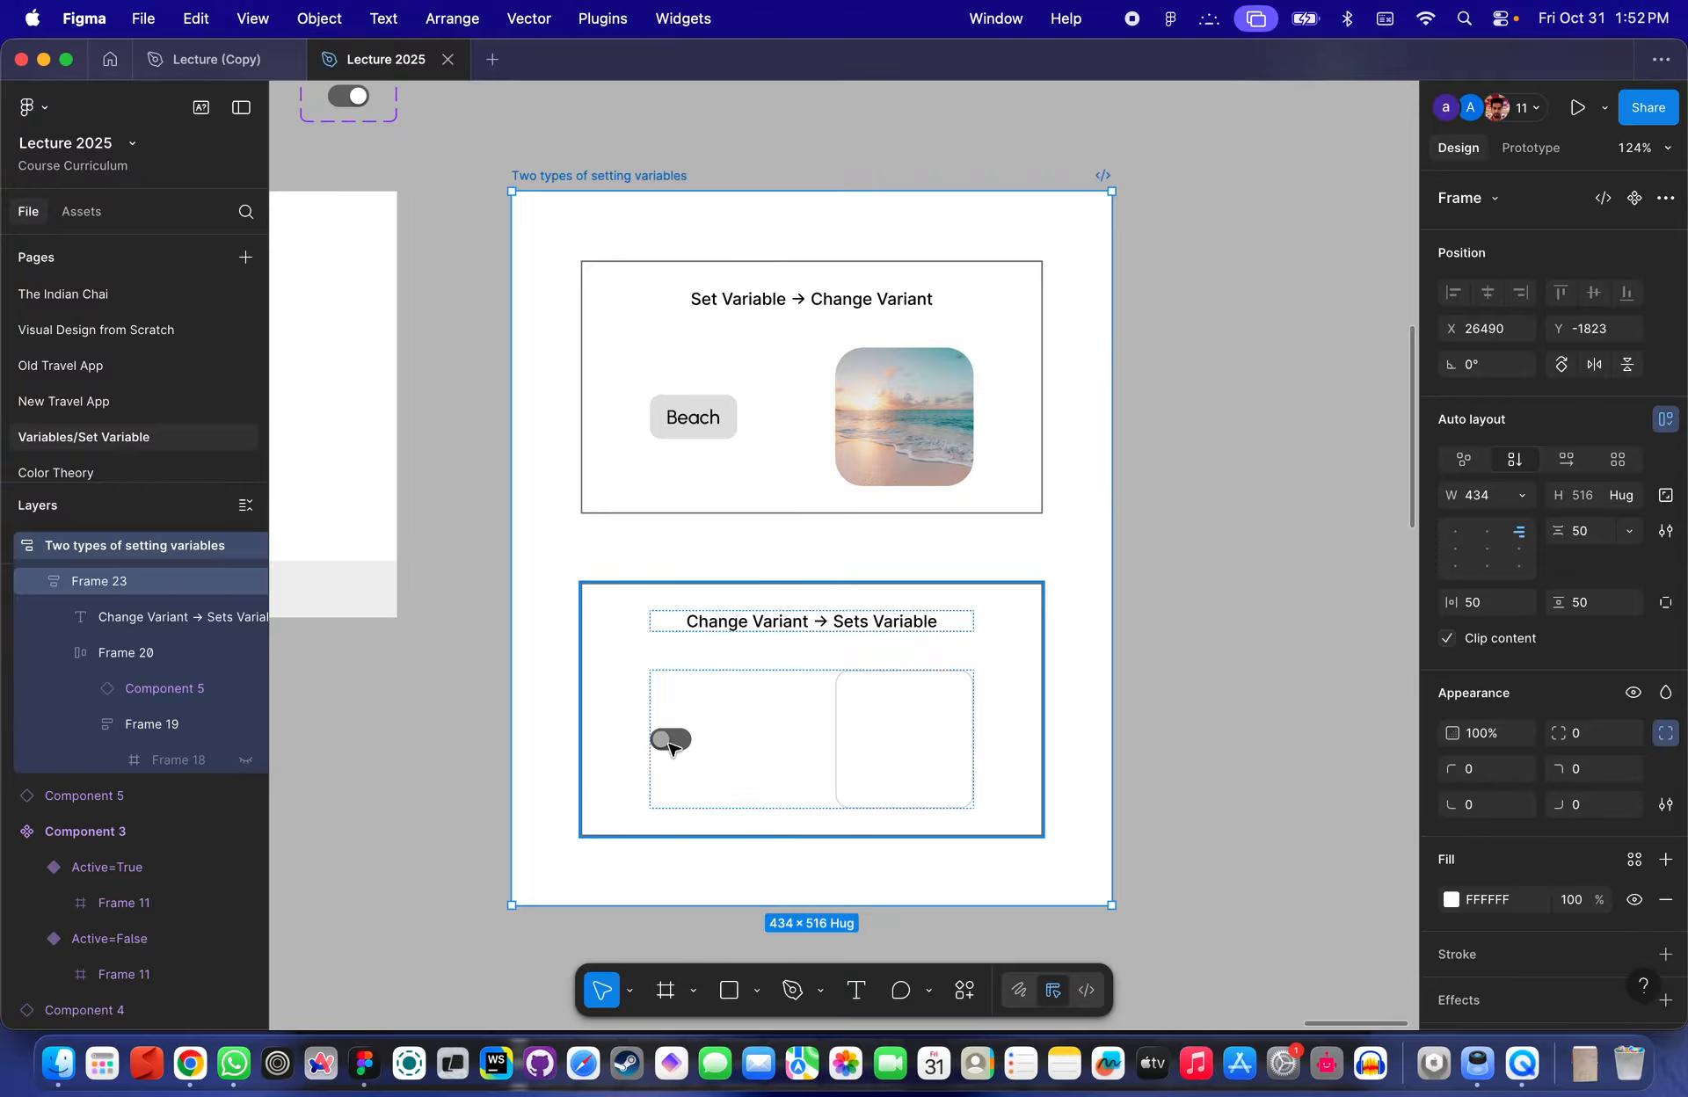
- Open the local variables and bind the toggle's Active property to the Swicth variable
{"action": "double_click", "coordinate": [670, 743]}
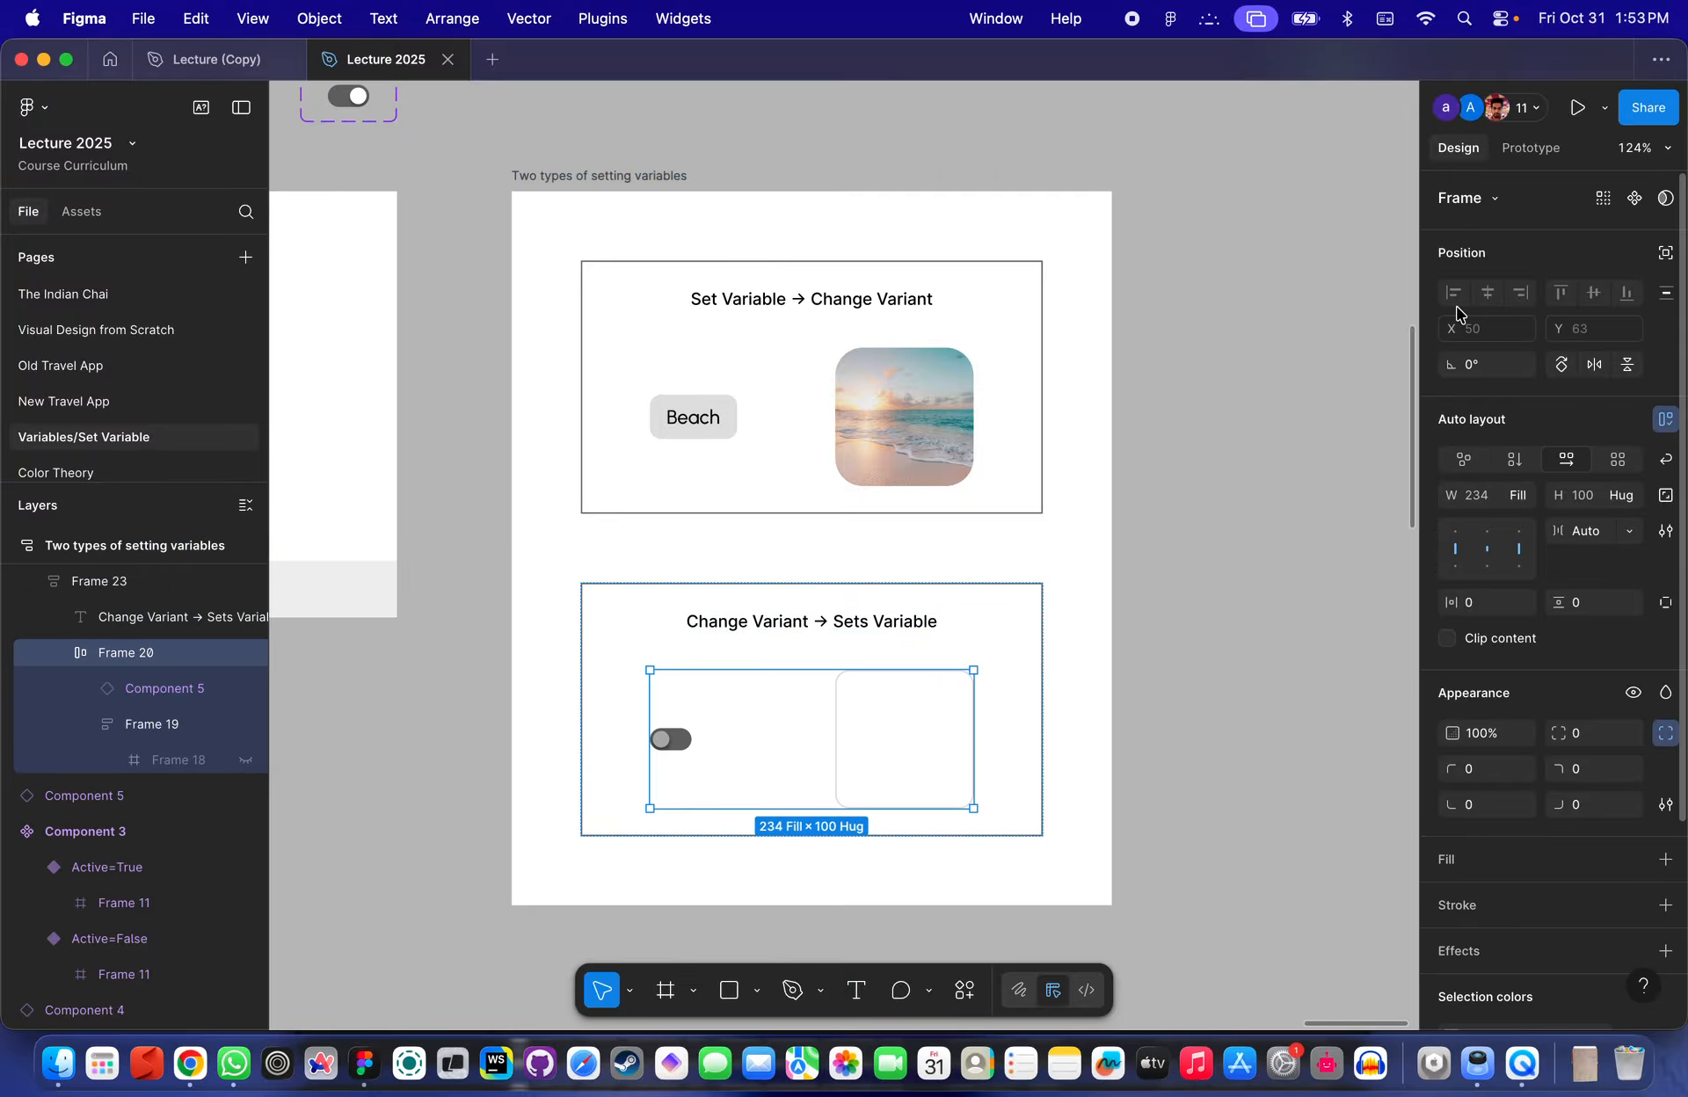
{"action": "left_click", "coordinate": [1319, 365]}
{"action": "left_click", "coordinate": [1470, 325]}
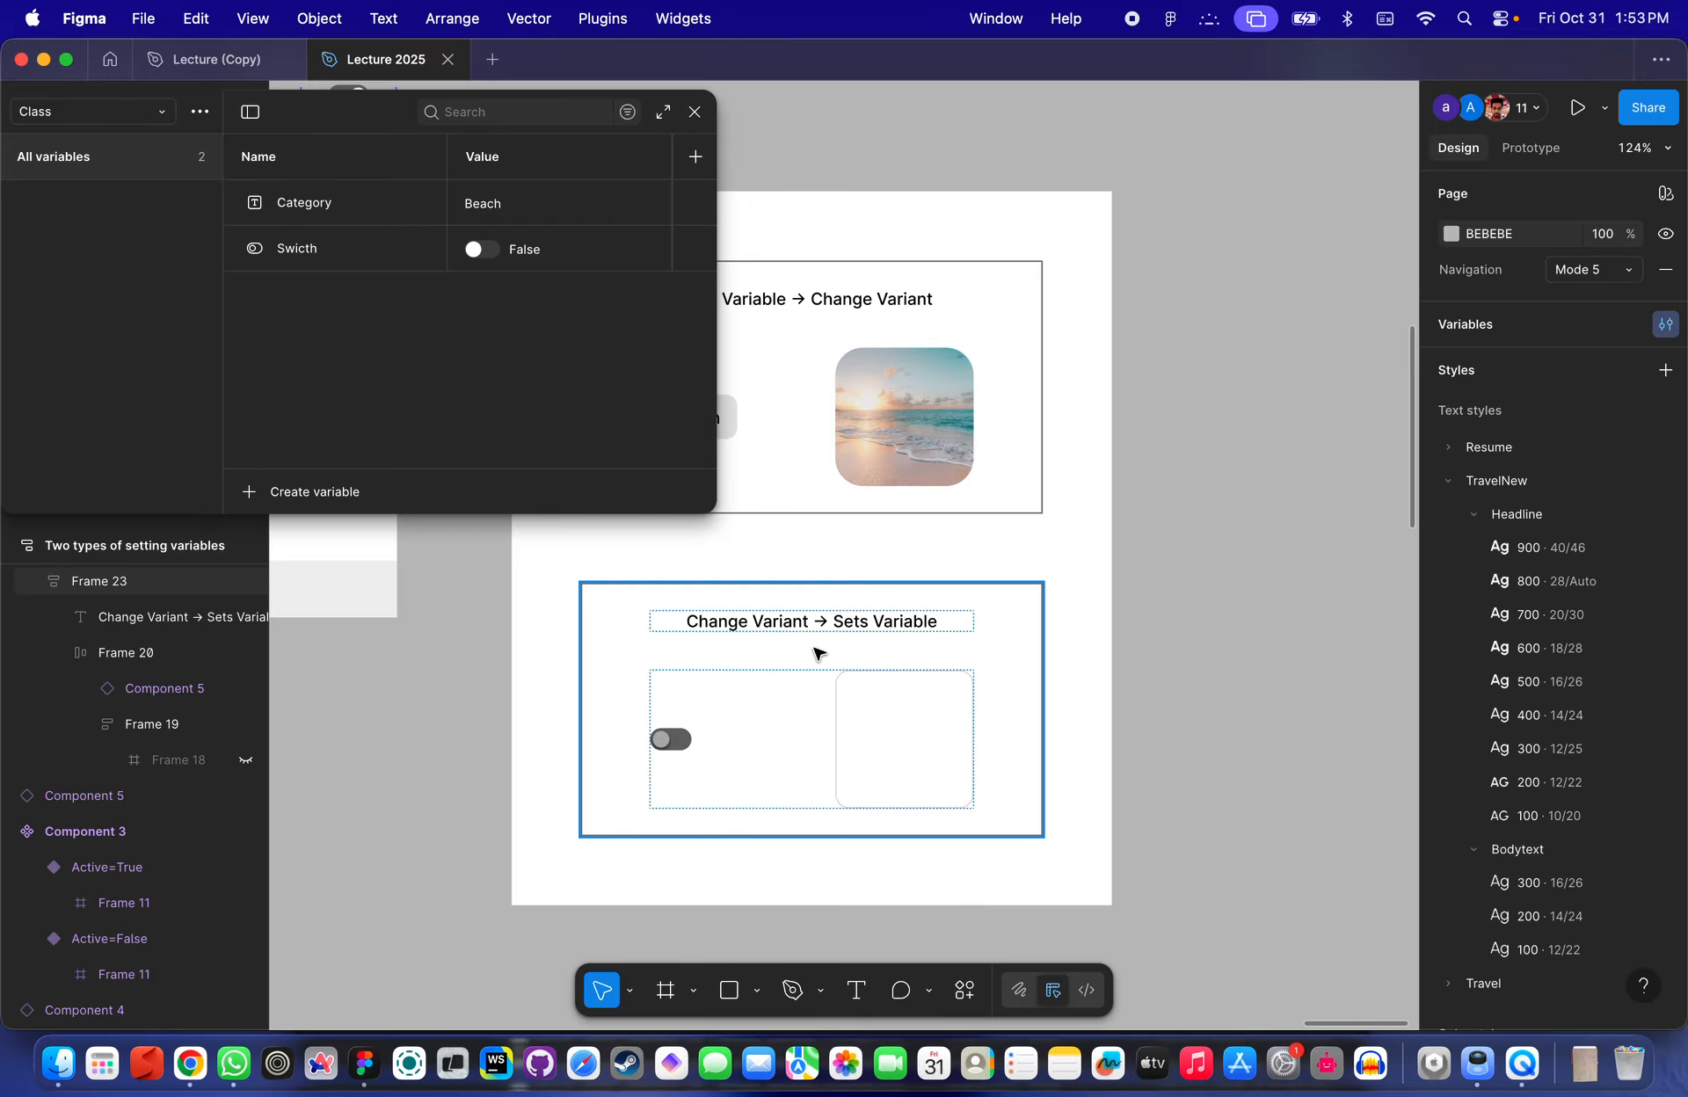
{"action": "double_click", "coordinate": [682, 741]}
{"action": "scroll", "coordinate": [682, 743], "scroll_direction": "up", "scroll_amount": 3}
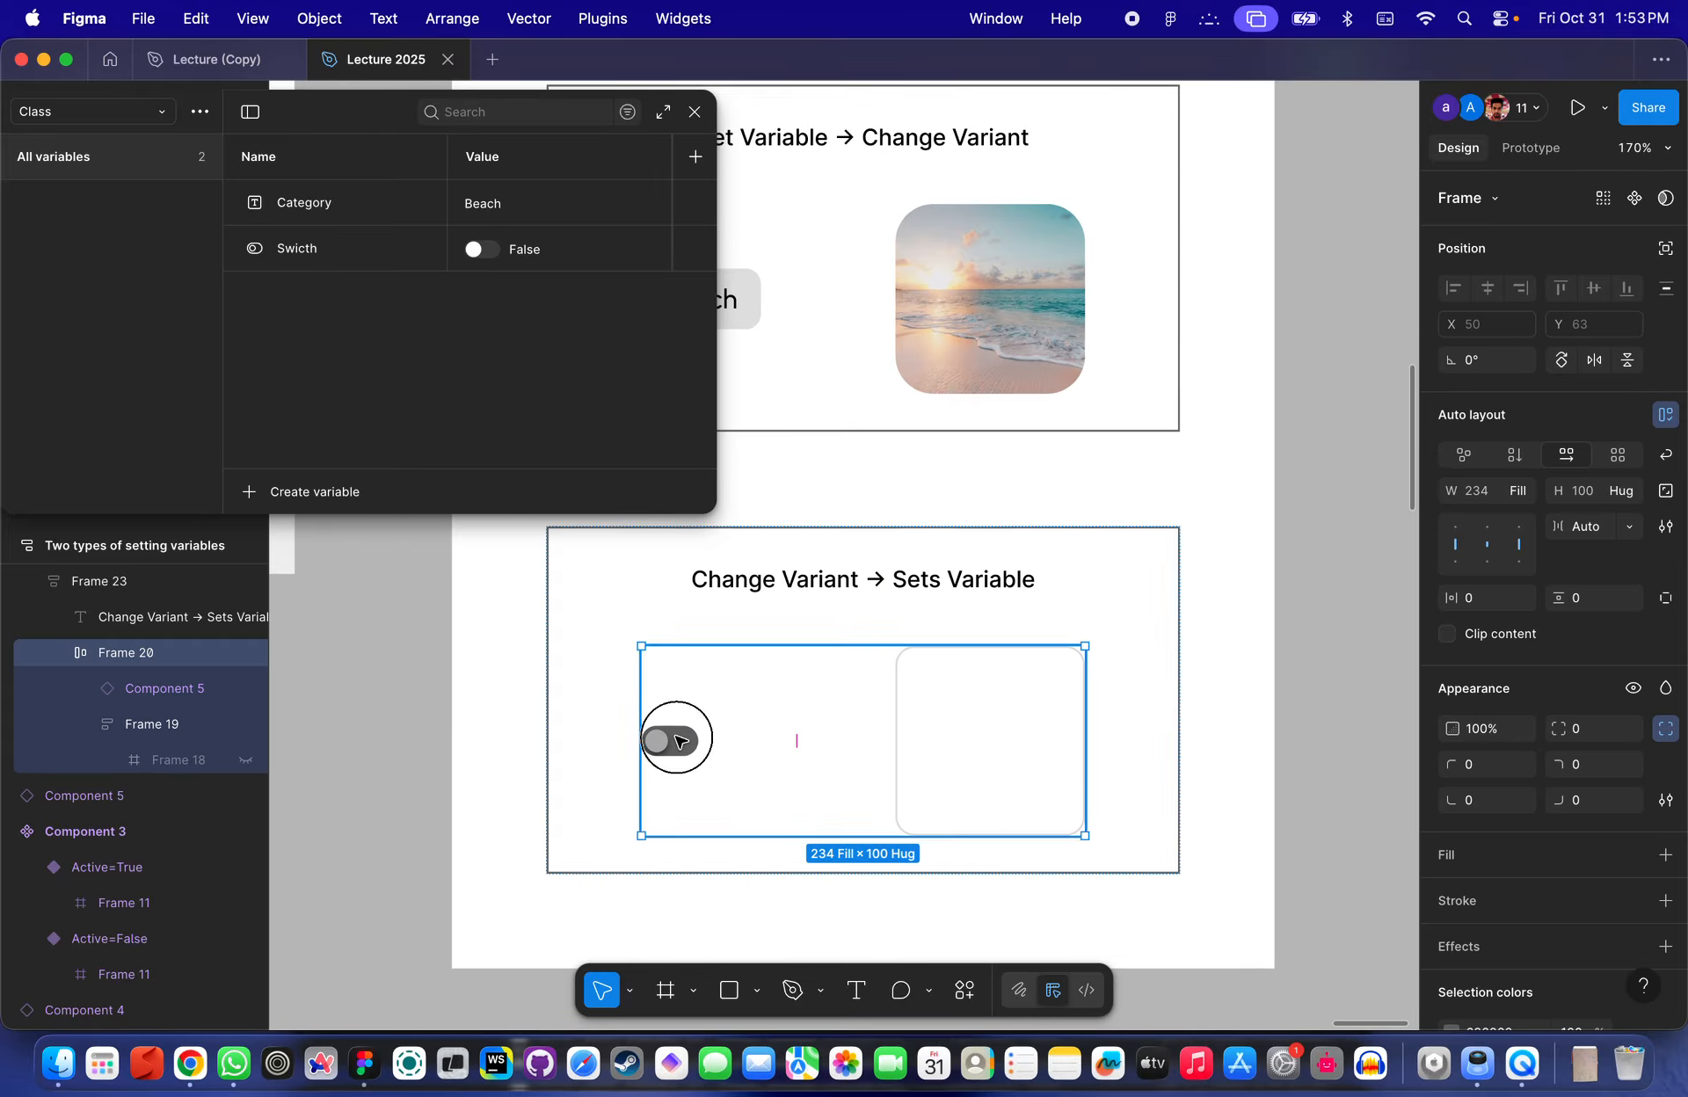
{"action": "left_click", "coordinate": [679, 741]}
{"action": "scroll", "coordinate": [679, 741], "scroll_direction": "up", "scroll_amount": 2}
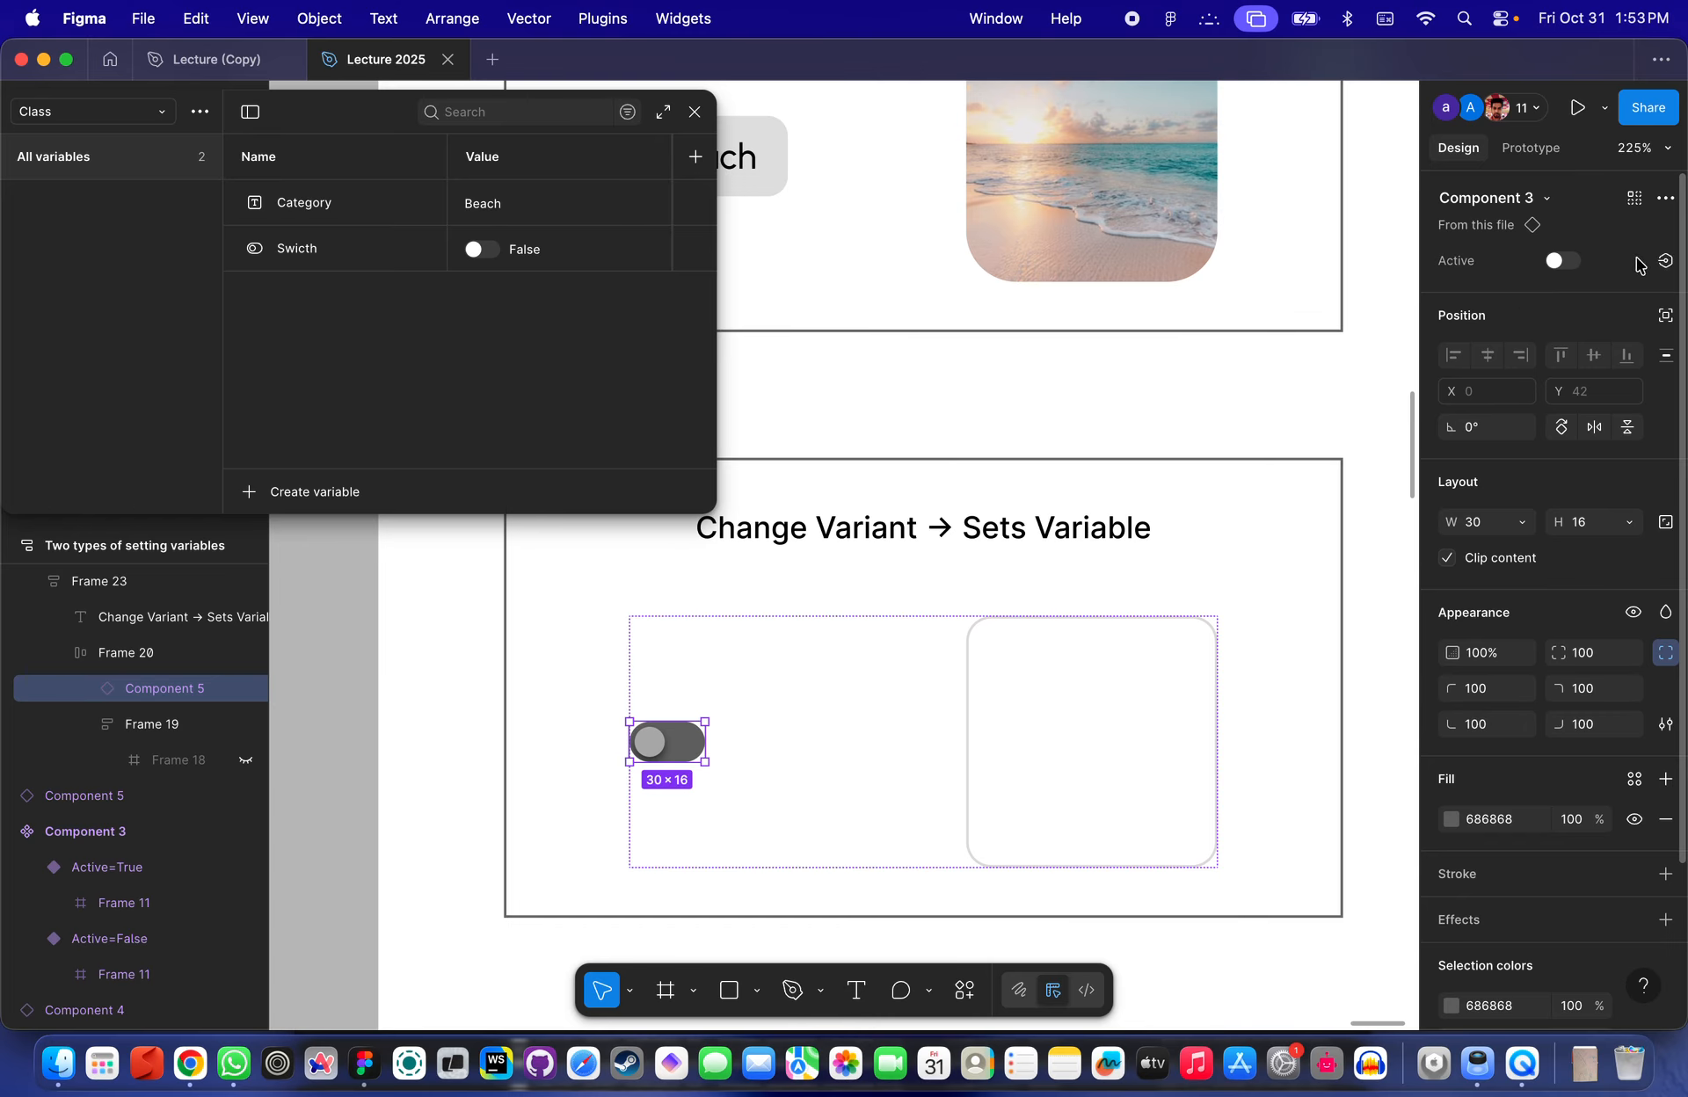
{"action": "left_click", "coordinate": [1665, 260]}
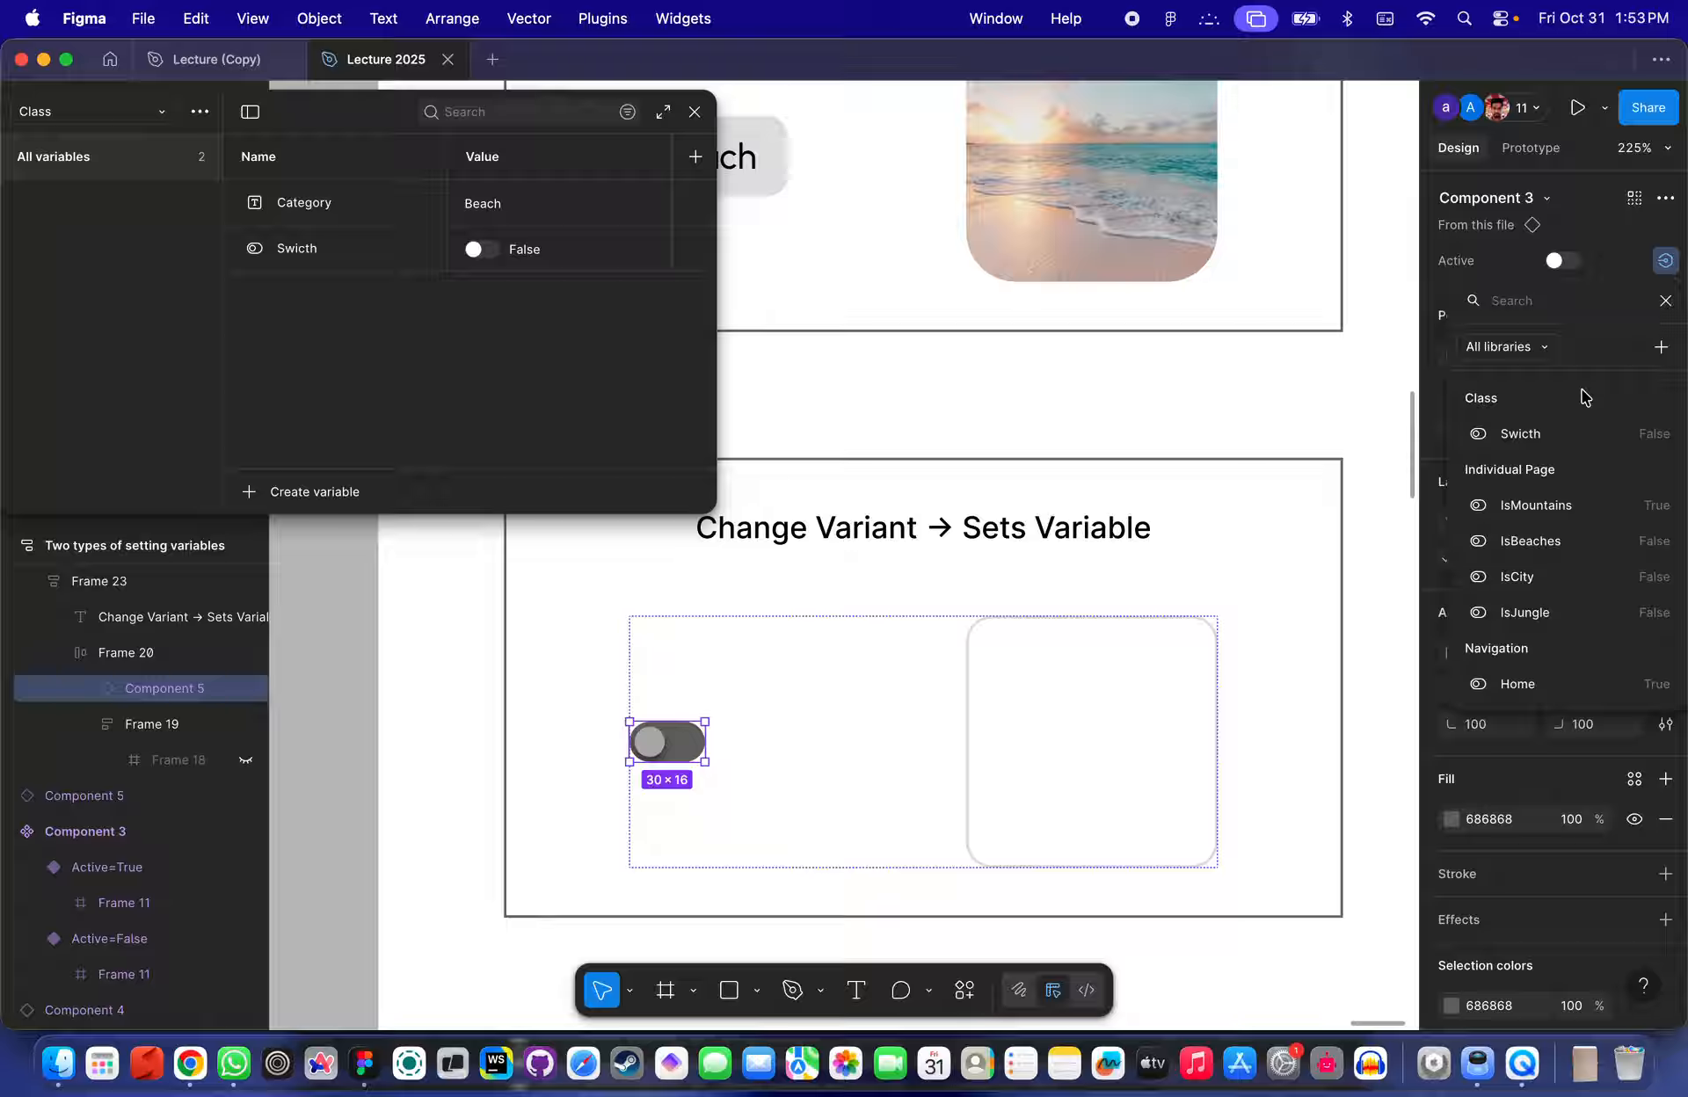
{"action": "left_click", "coordinate": [1527, 436]}
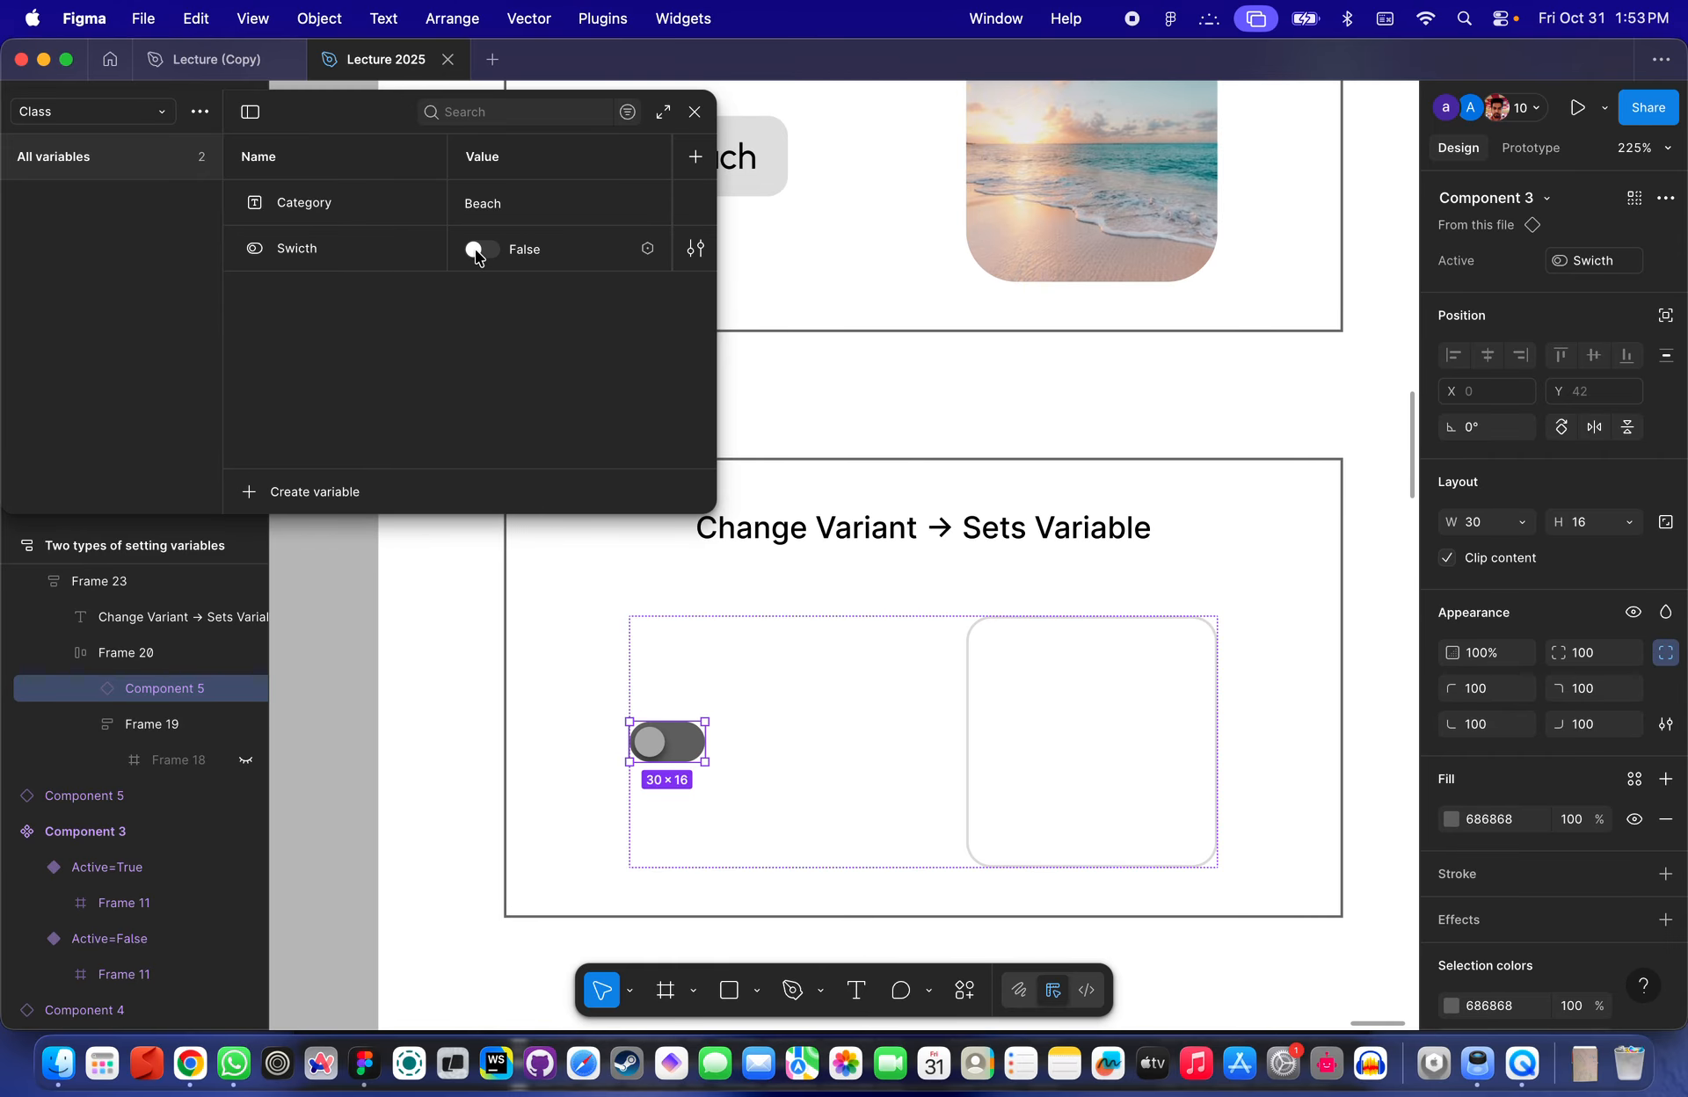
- Switch the Swicth variable between True and False to test the bound toggle
{"action": "left_click", "coordinate": [479, 251]}
{"action": "left_click", "coordinate": [476, 254]}
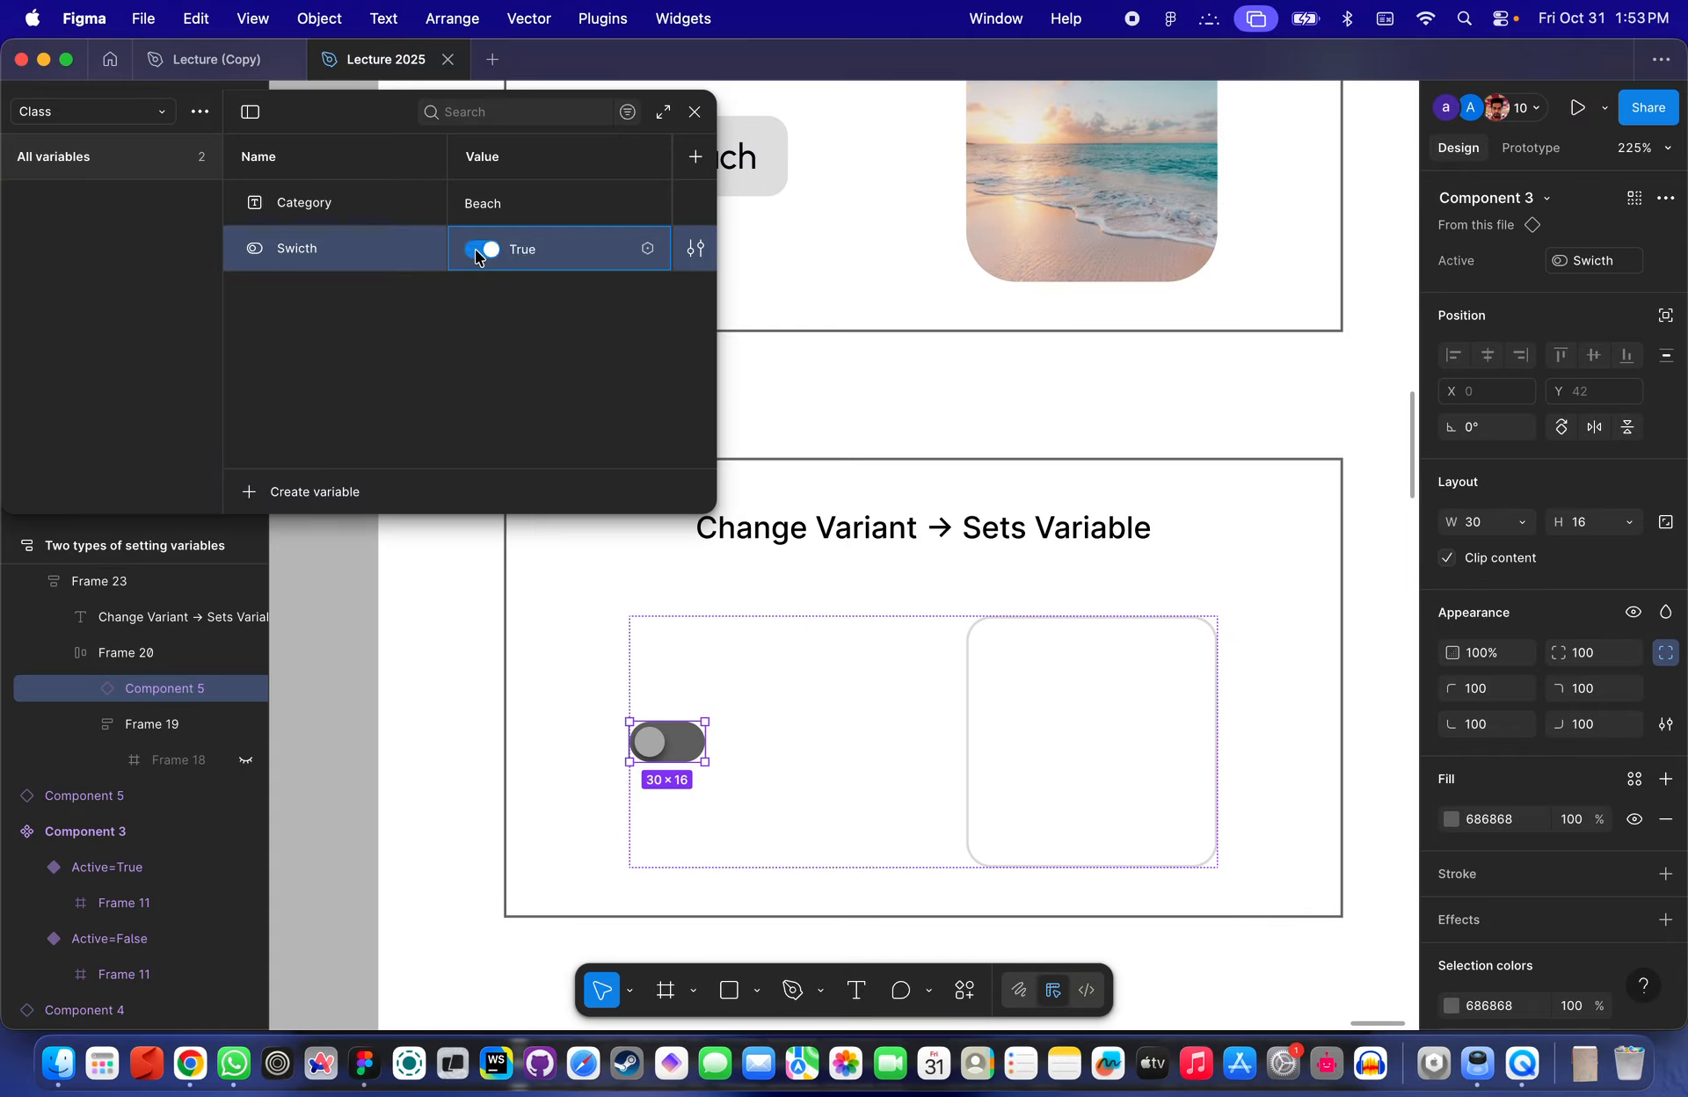
{"action": "left_click", "coordinate": [476, 253]}
{"action": "left_click", "coordinate": [475, 253]}
{"action": "left_click", "coordinate": [475, 253]}
{"action": "left_click", "coordinate": [475, 253]}
{"action": "left_click", "coordinate": [475, 251]}
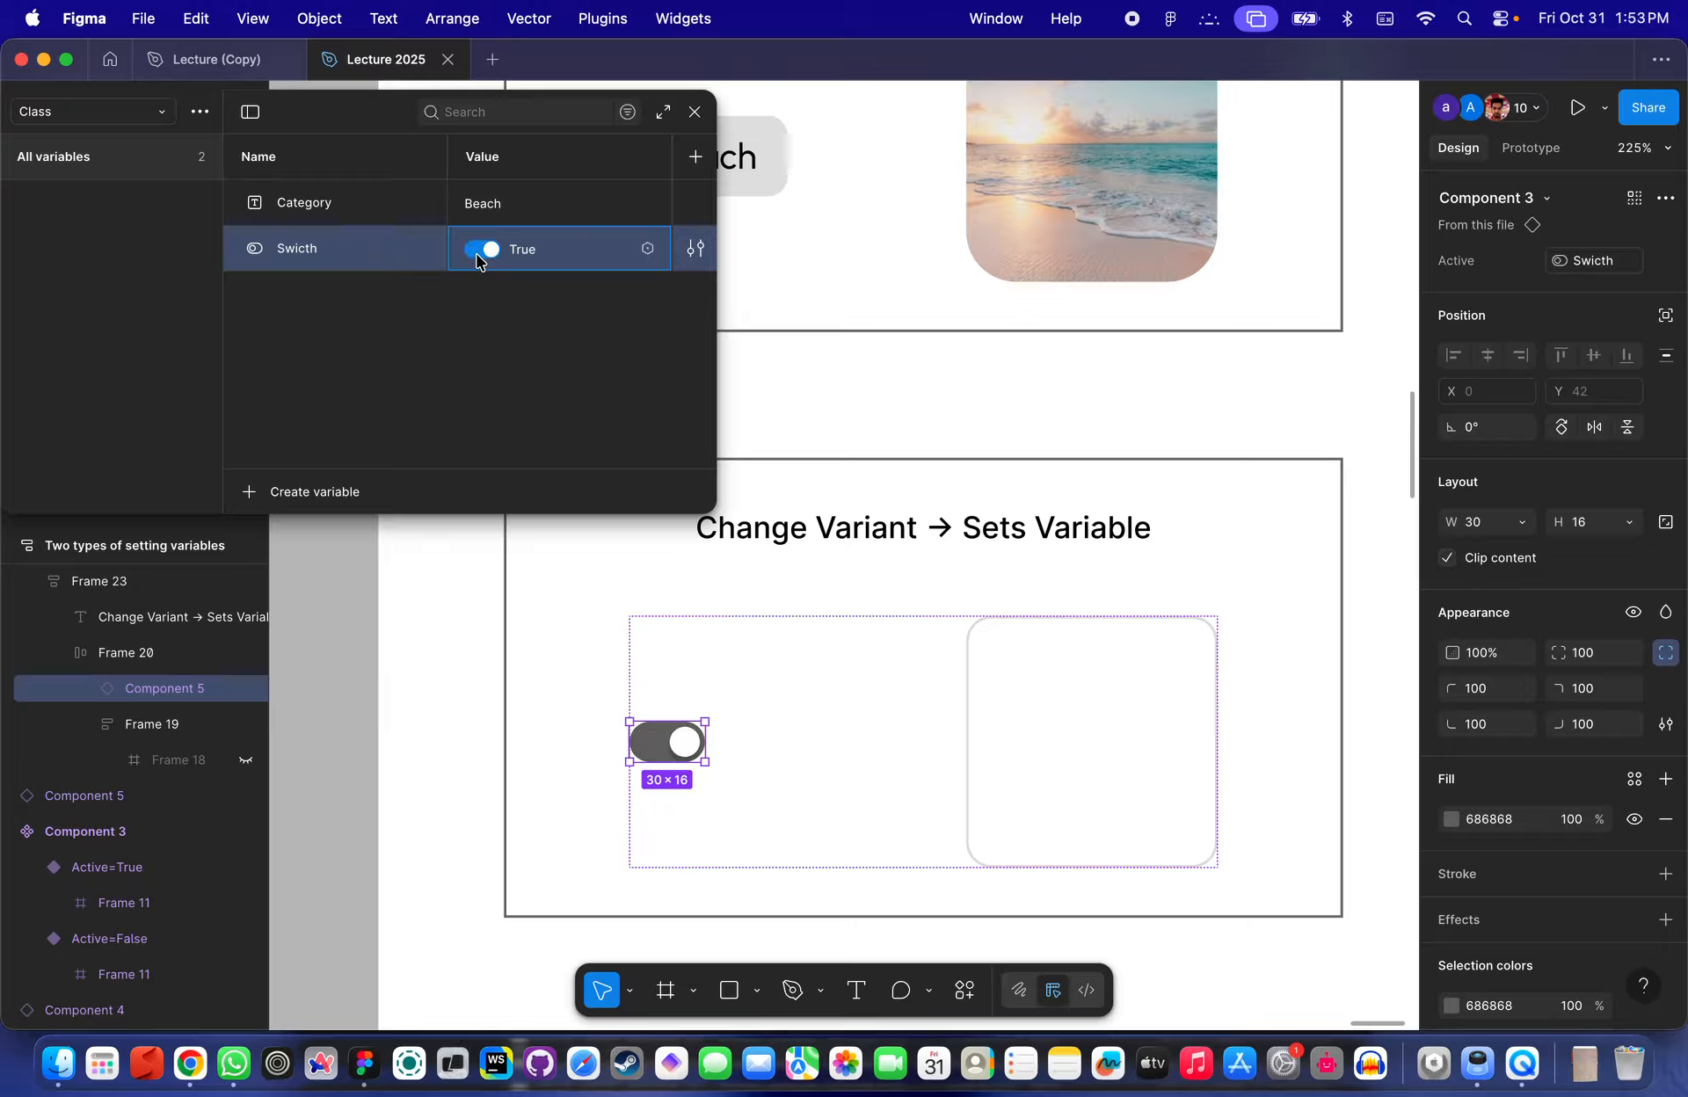
{"action": "left_click", "coordinate": [476, 252]}
- Unhide Frame 18 inside the image frame of the Change Variant → Sets Variable example
{"action": "double_click", "coordinate": [466, 220]}
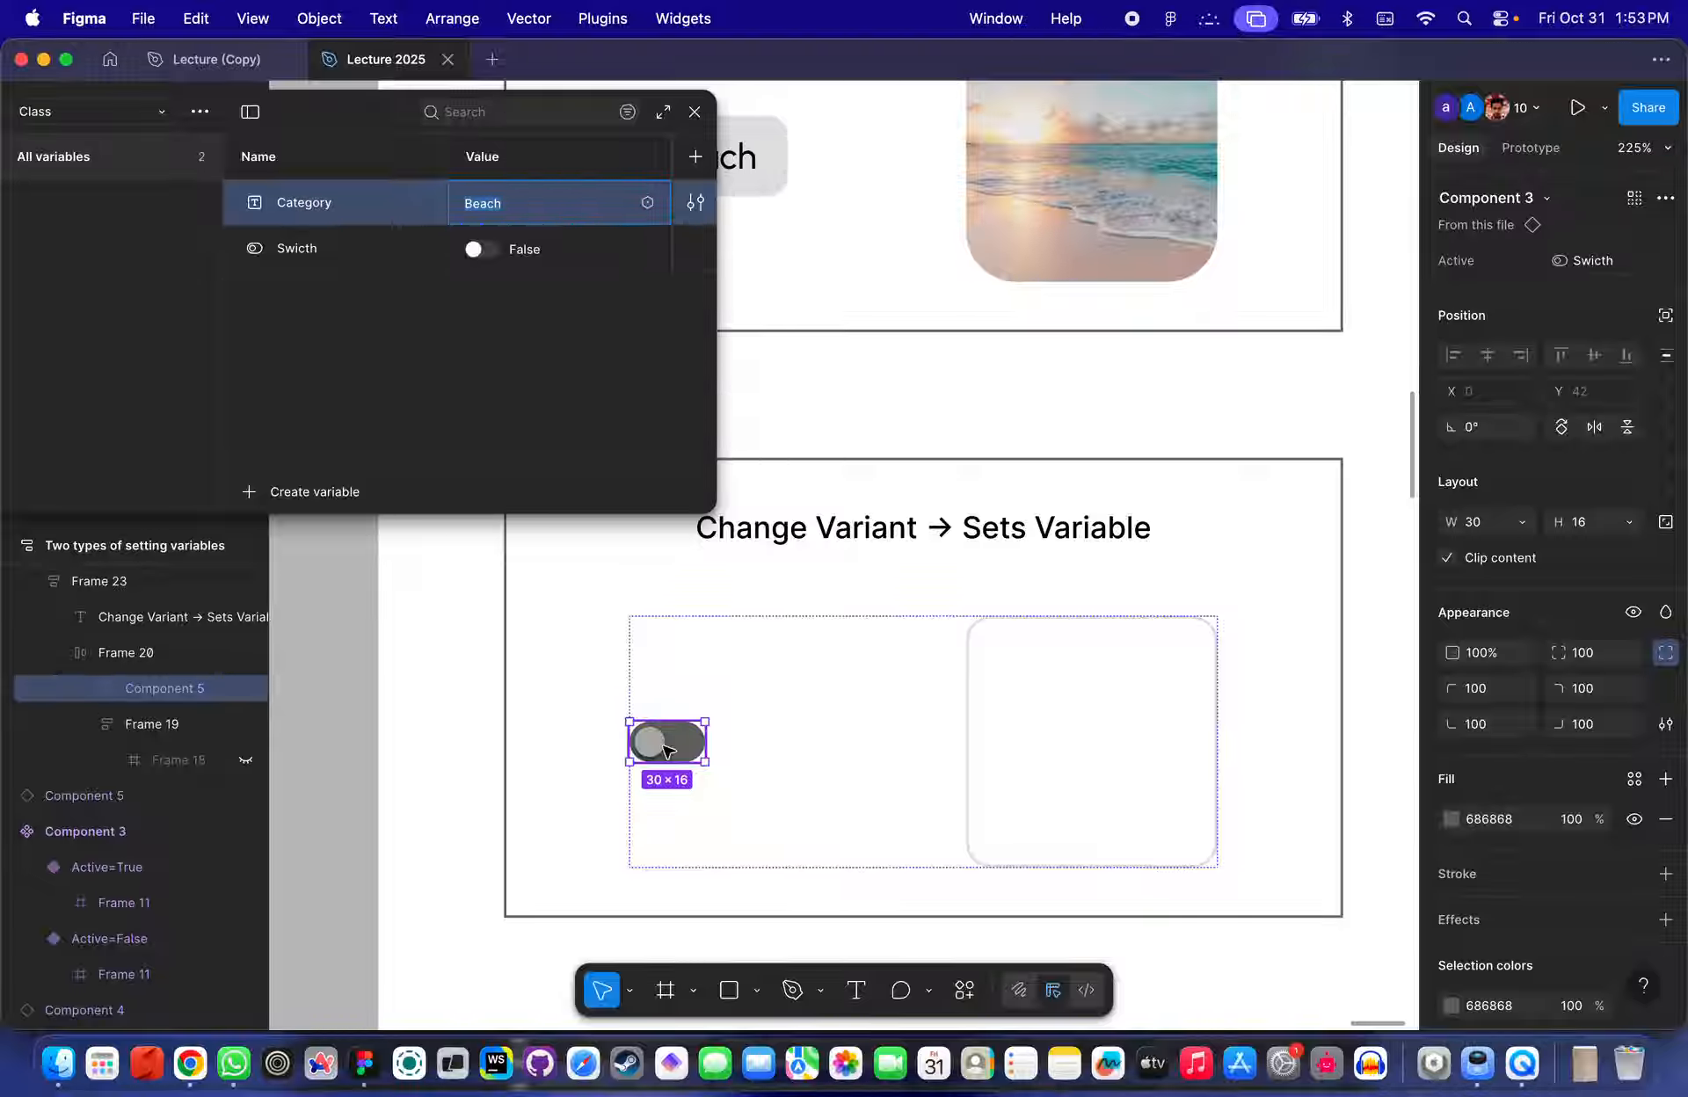
{"action": "left_click", "coordinate": [1063, 690]}
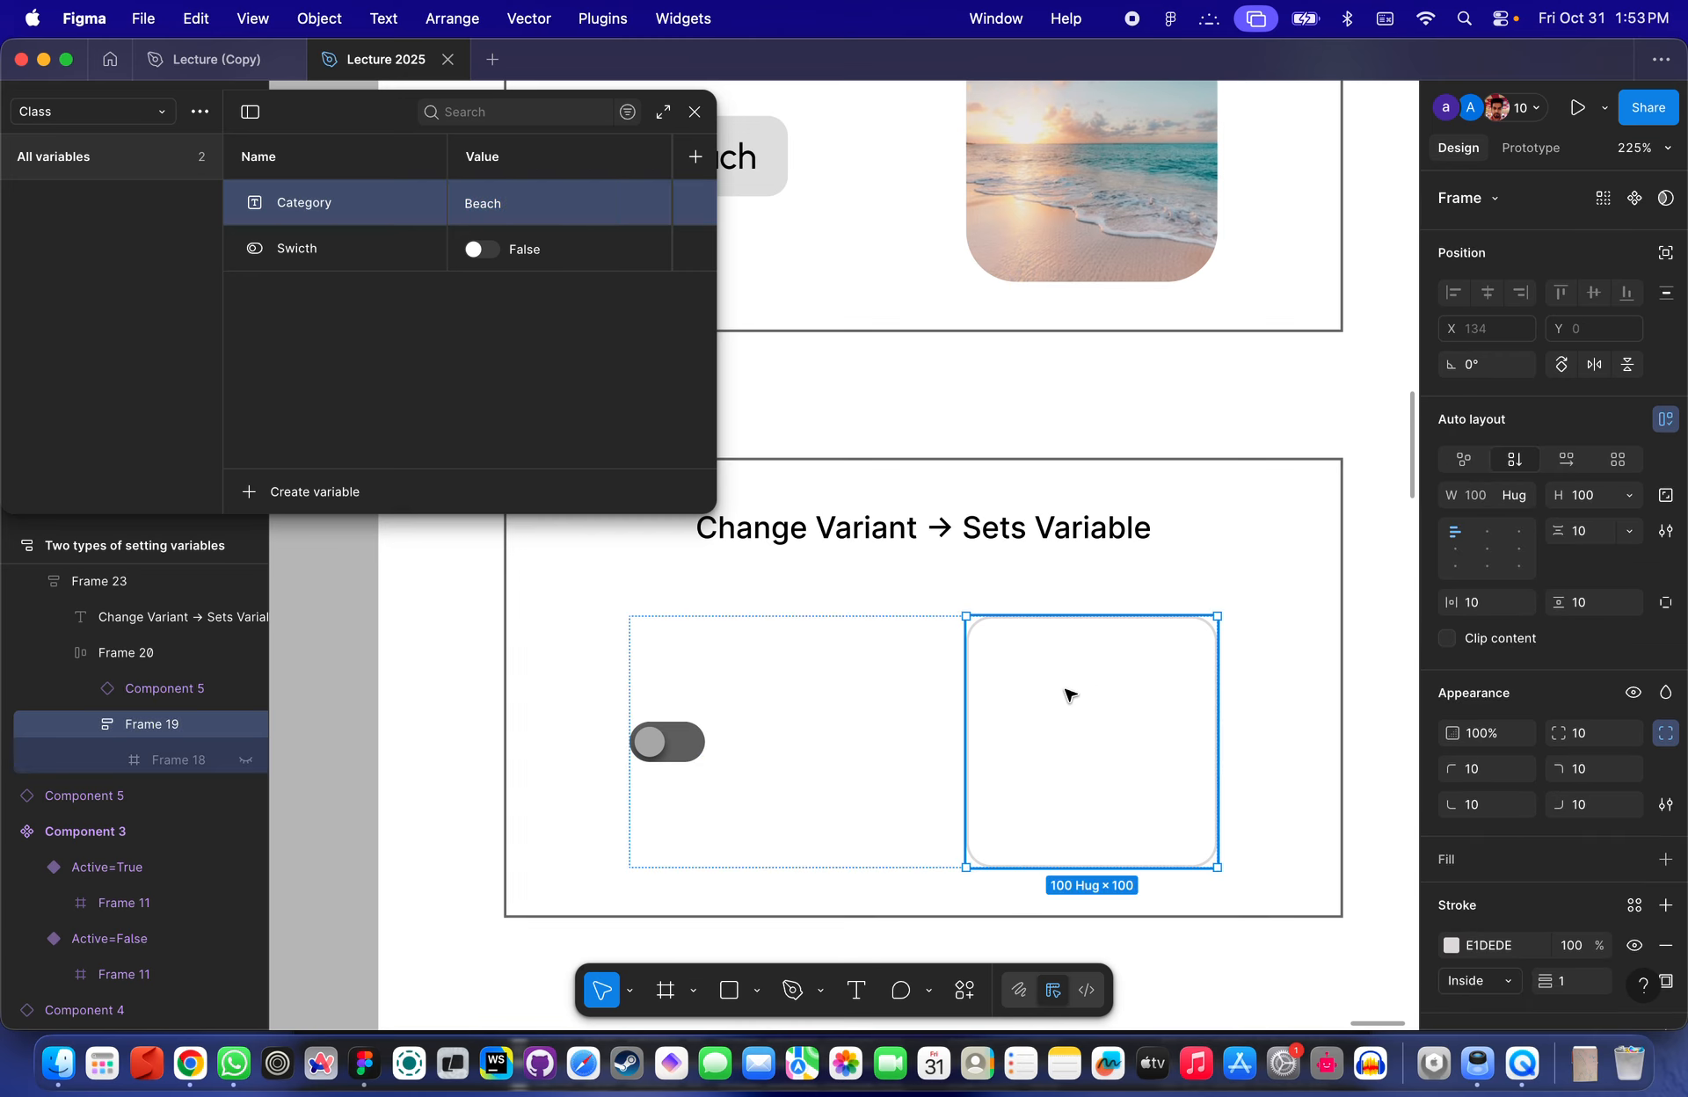
{"action": "left_click", "coordinate": [246, 761]}
{"action": "left_click", "coordinate": [173, 759]}
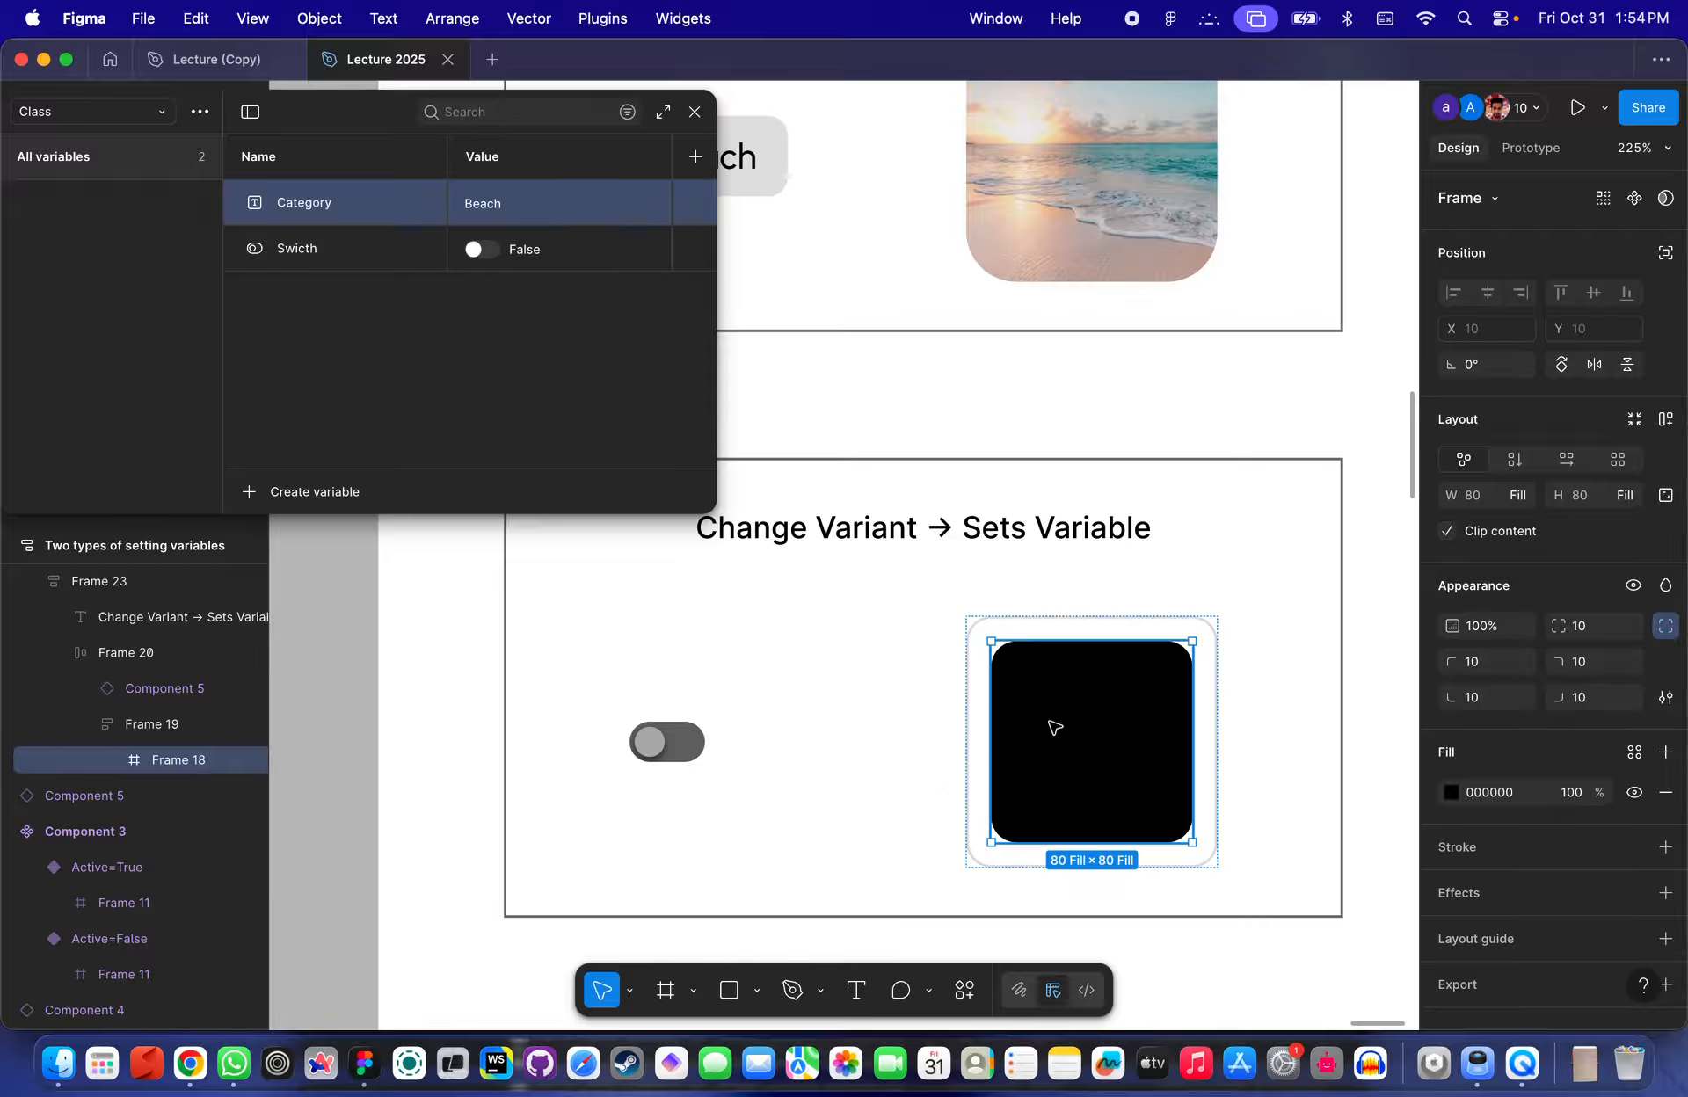
- Bind Frame 18's layer visibility to the Swicth variable
{"action": "left_click", "coordinate": [1296, 644]}
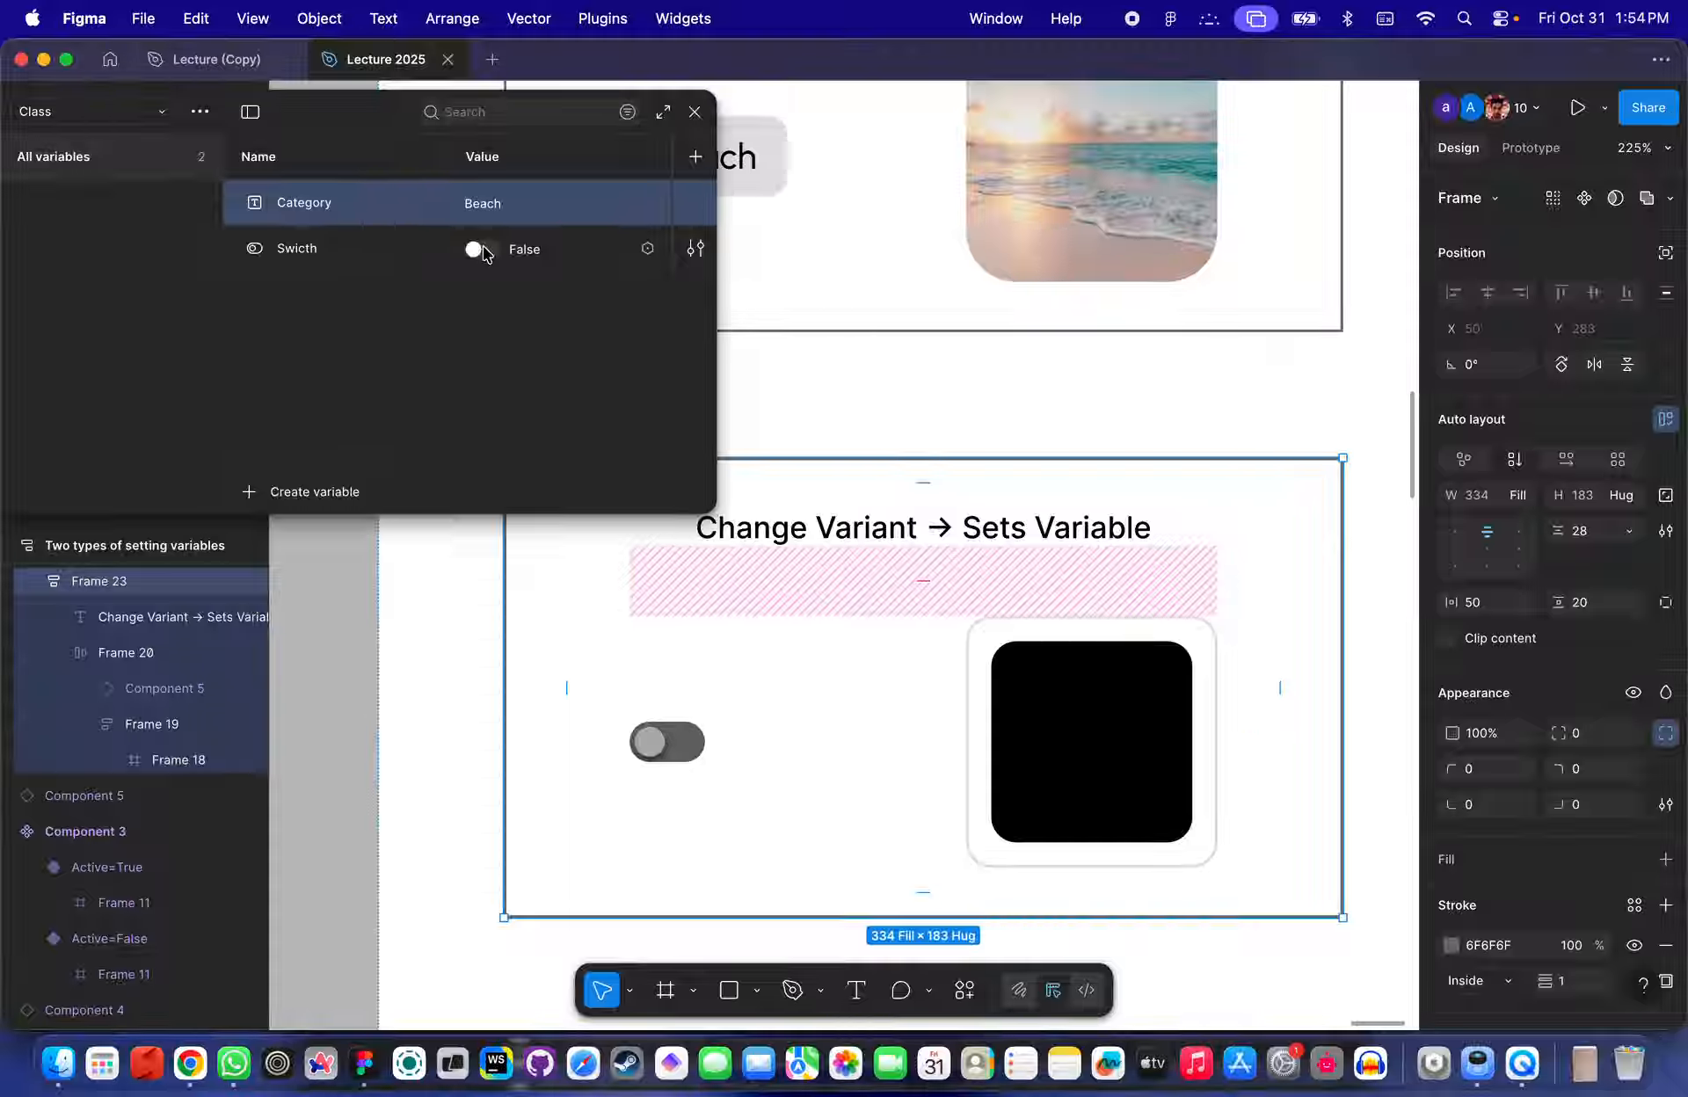
{"action": "left_click", "coordinate": [1089, 674]}
{"action": "left_click", "coordinate": [1120, 715]}
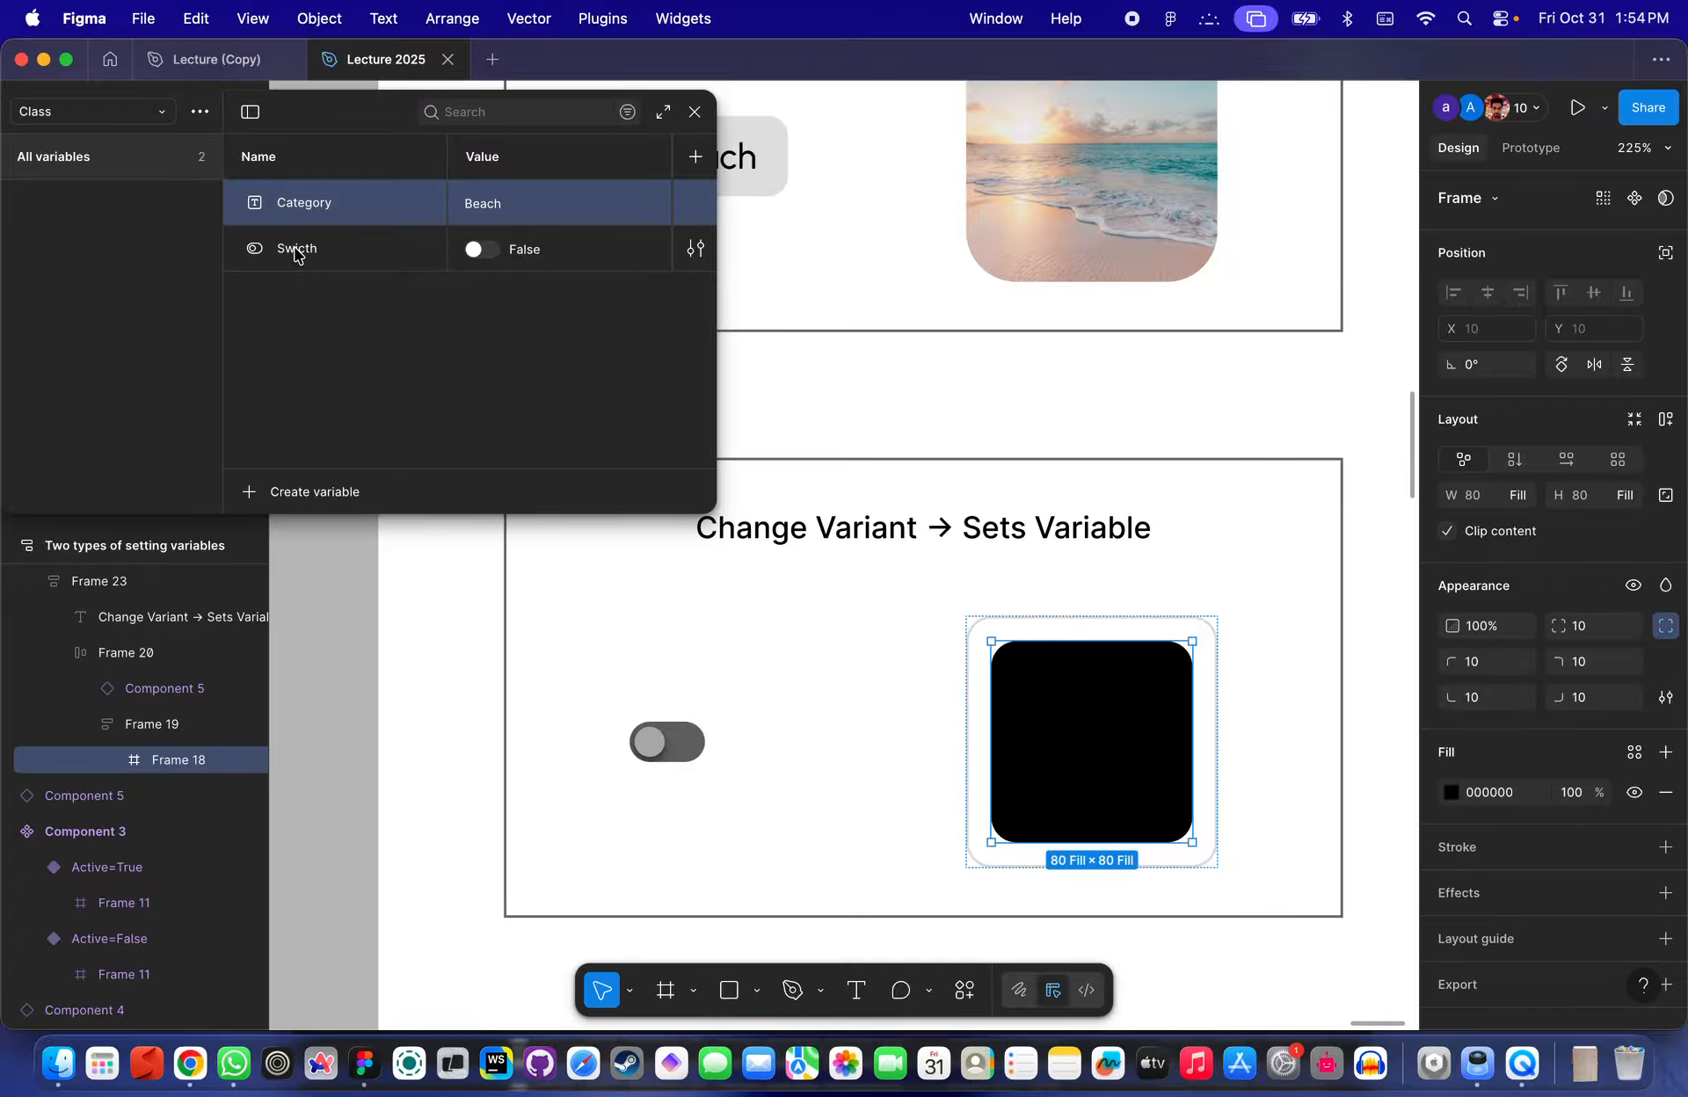
{"action": "scroll", "coordinate": [580, 633], "scroll_direction": "up", "scroll_amount": 5}
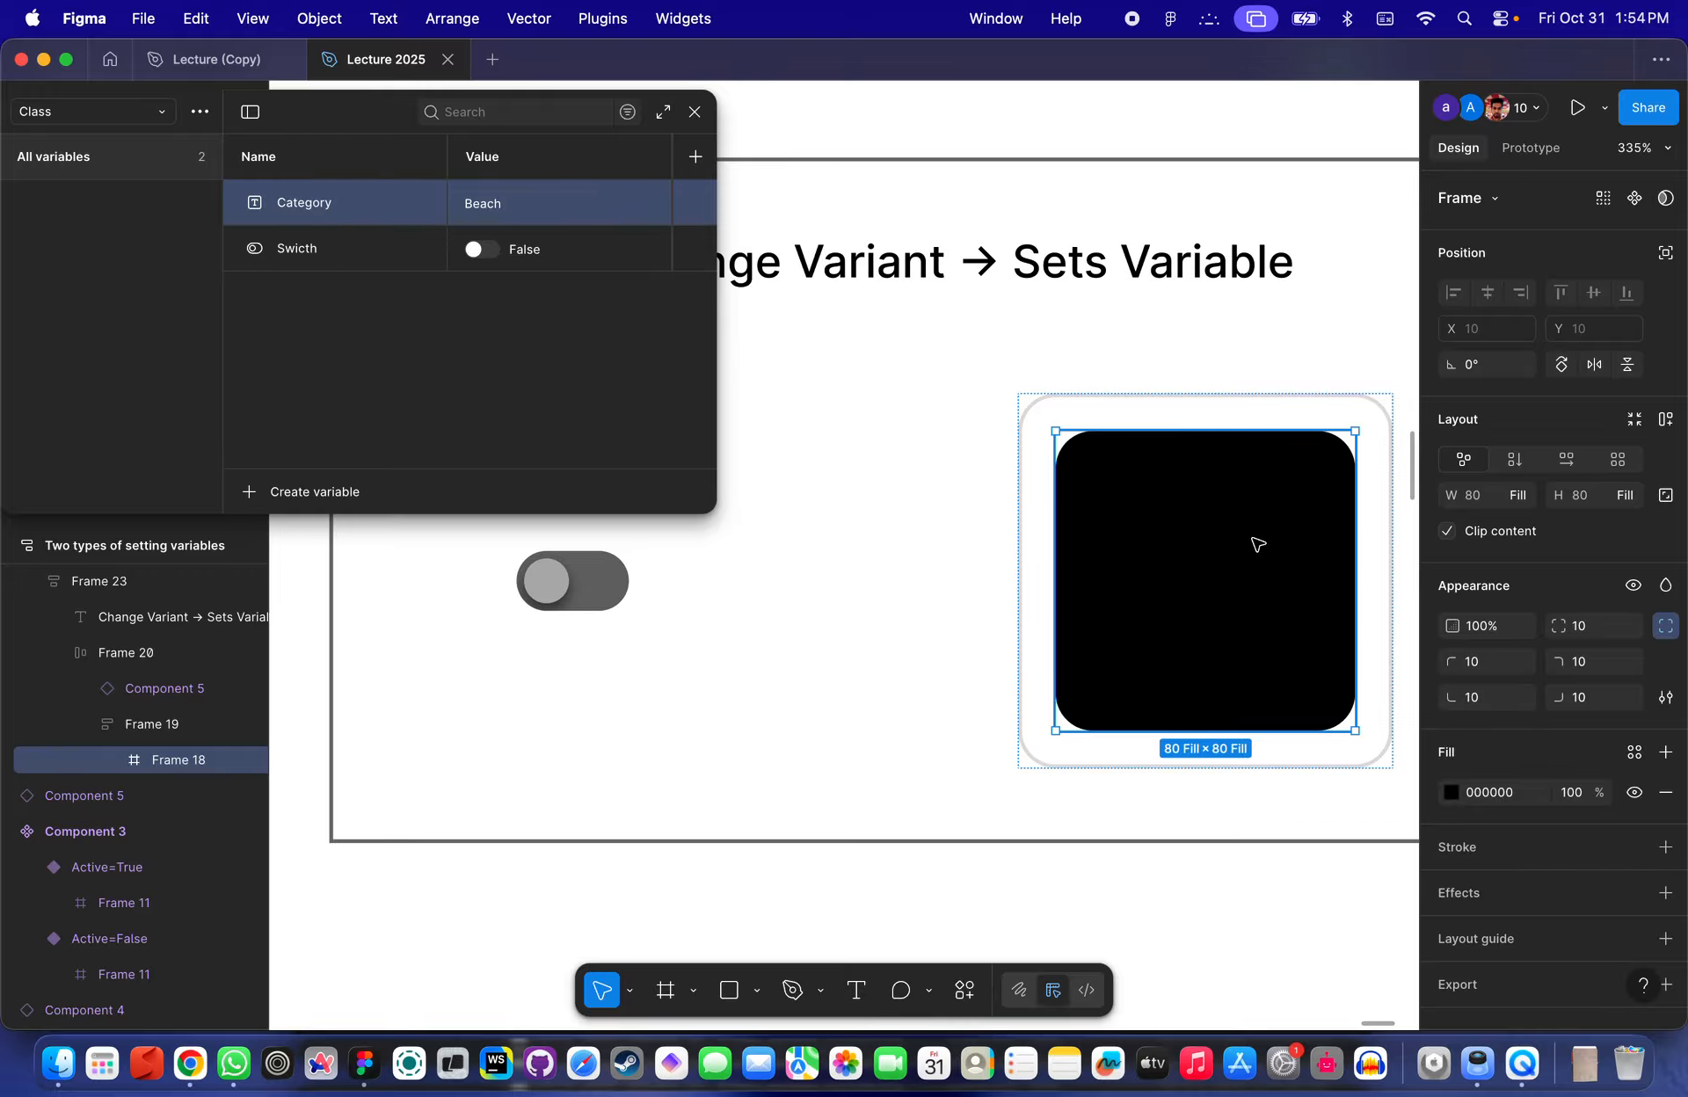
{"action": "left_click", "coordinate": [1632, 587]}
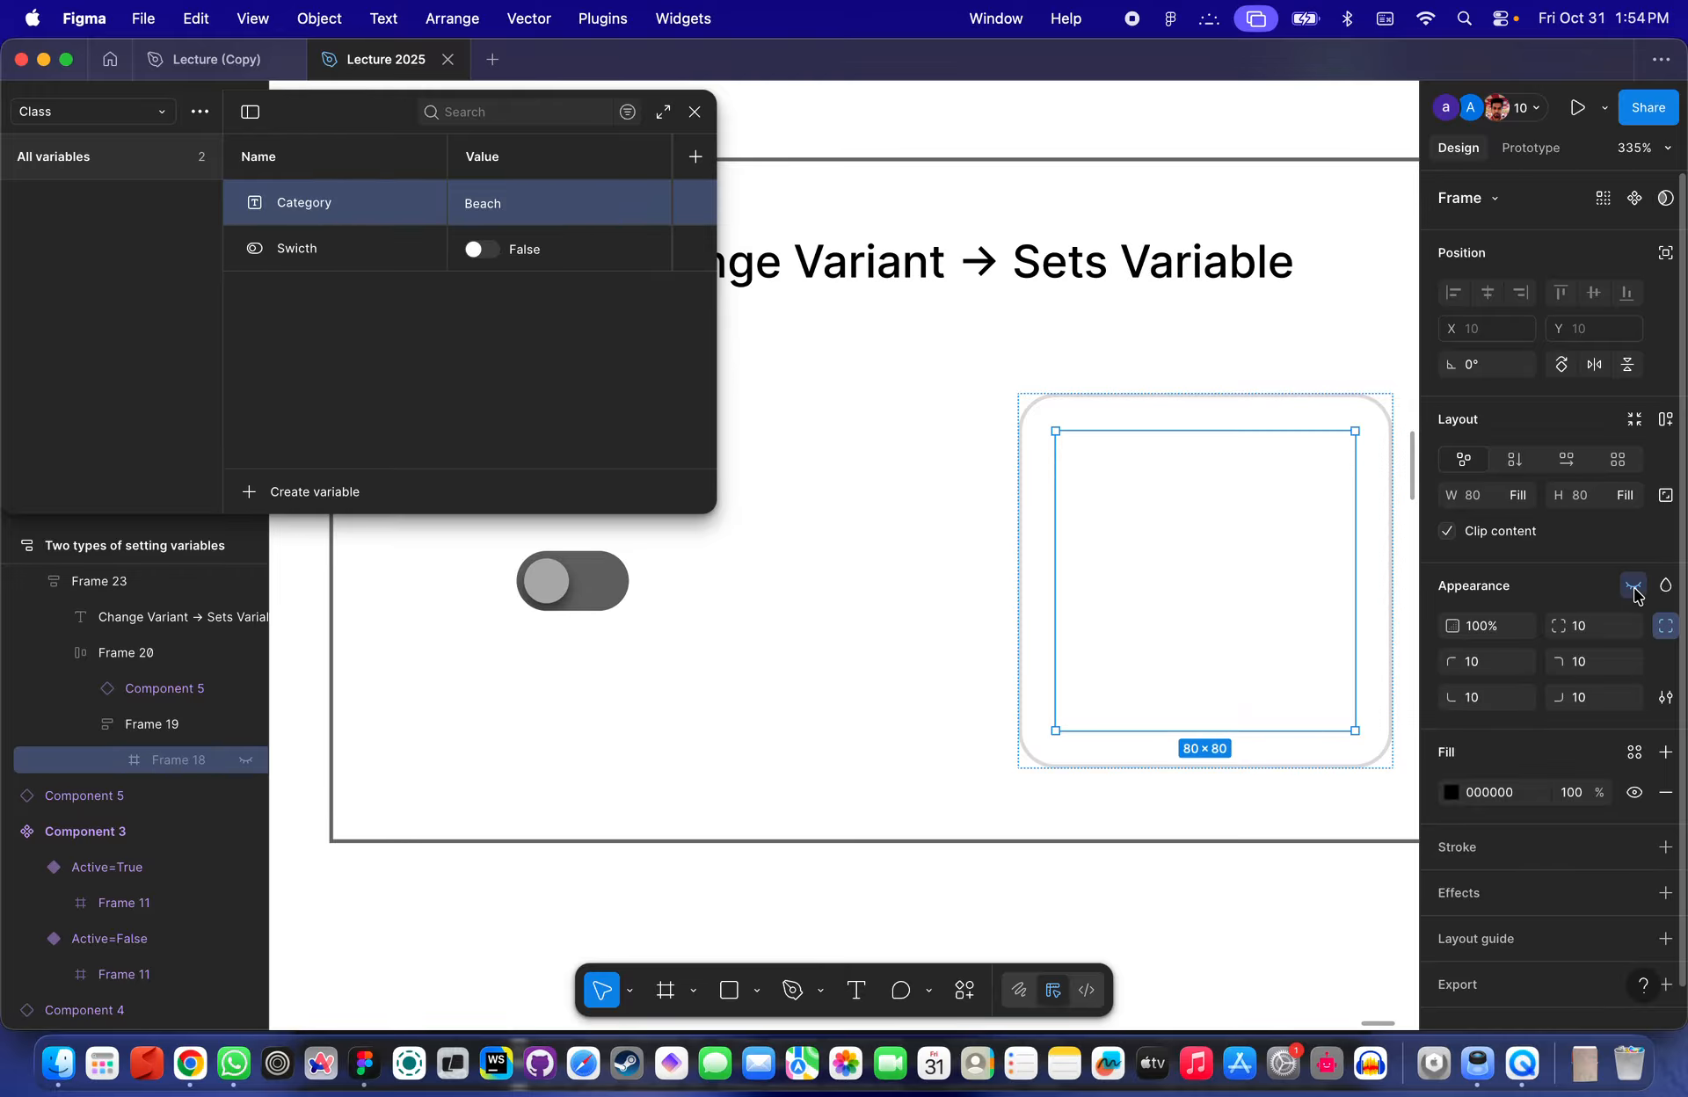
{"action": "left_click", "coordinate": [1633, 587]}
{"action": "left_click", "coordinate": [1632, 587]}
{"action": "left_click", "coordinate": [1632, 587]}
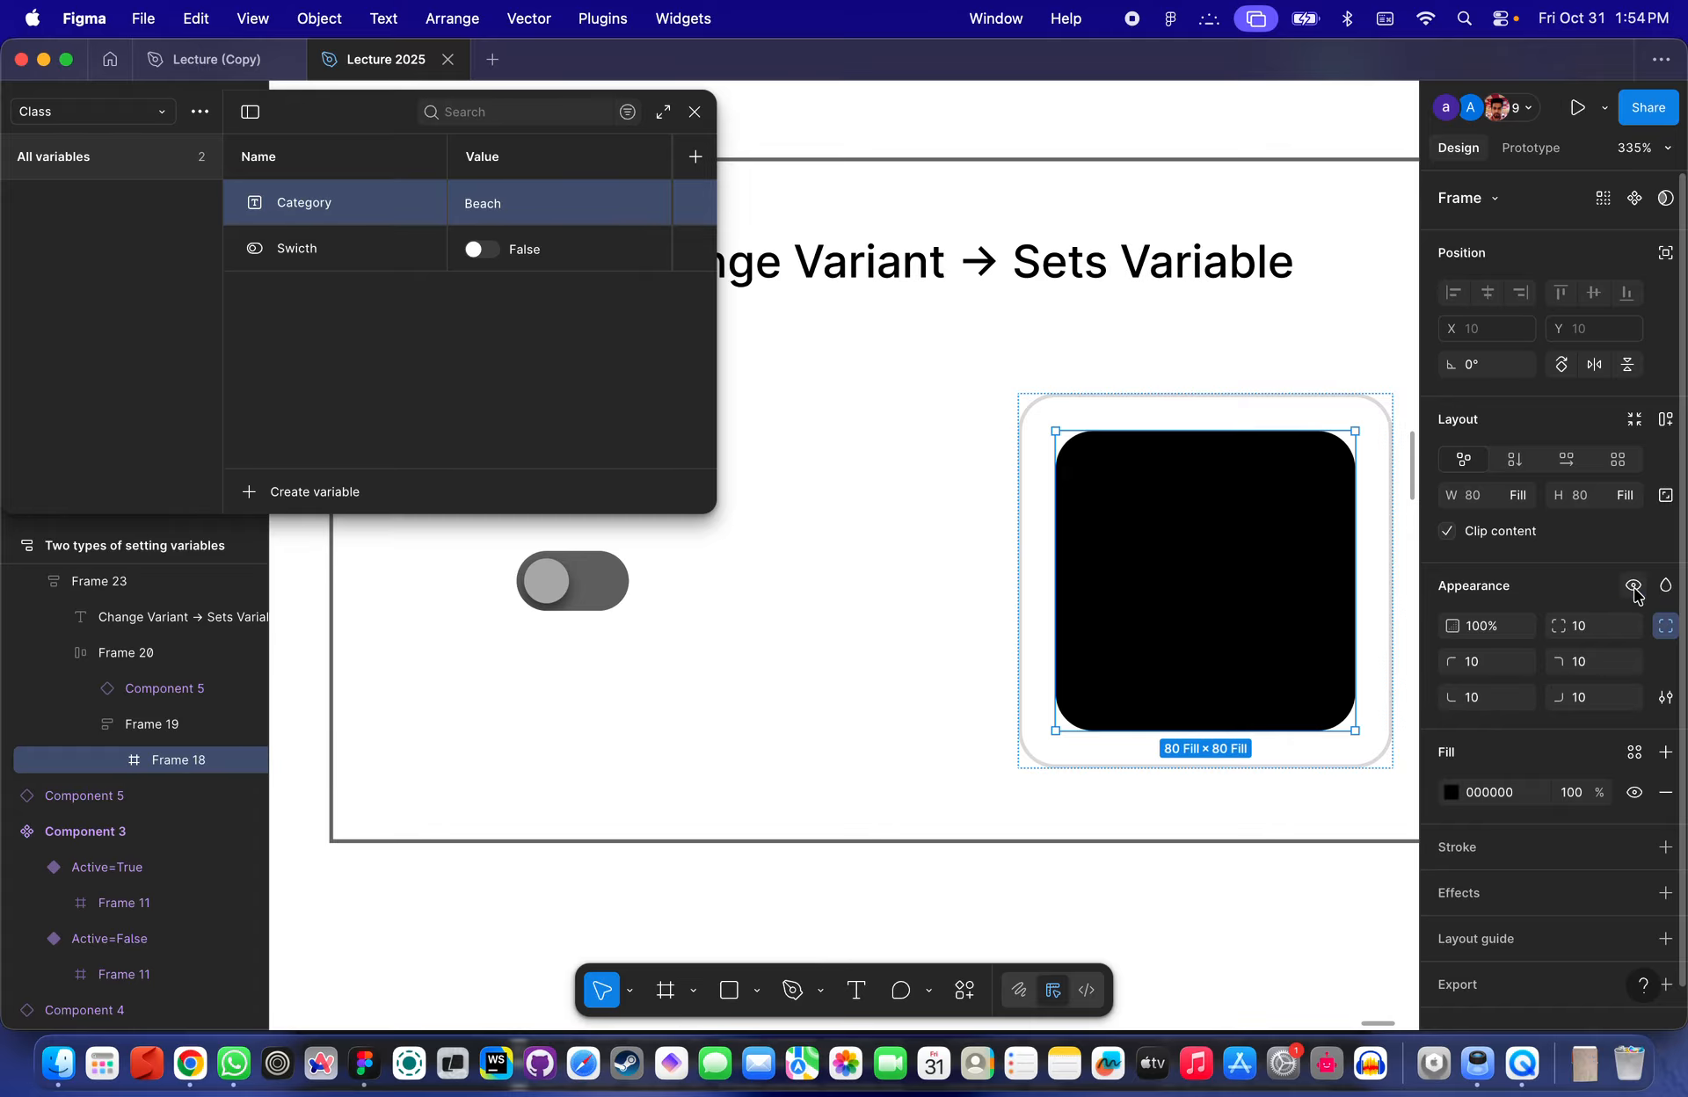
{"action": "left_click", "coordinate": [1632, 587]}
{"action": "left_click", "coordinate": [1633, 587]}
{"action": "left_click", "coordinate": [1633, 587]}
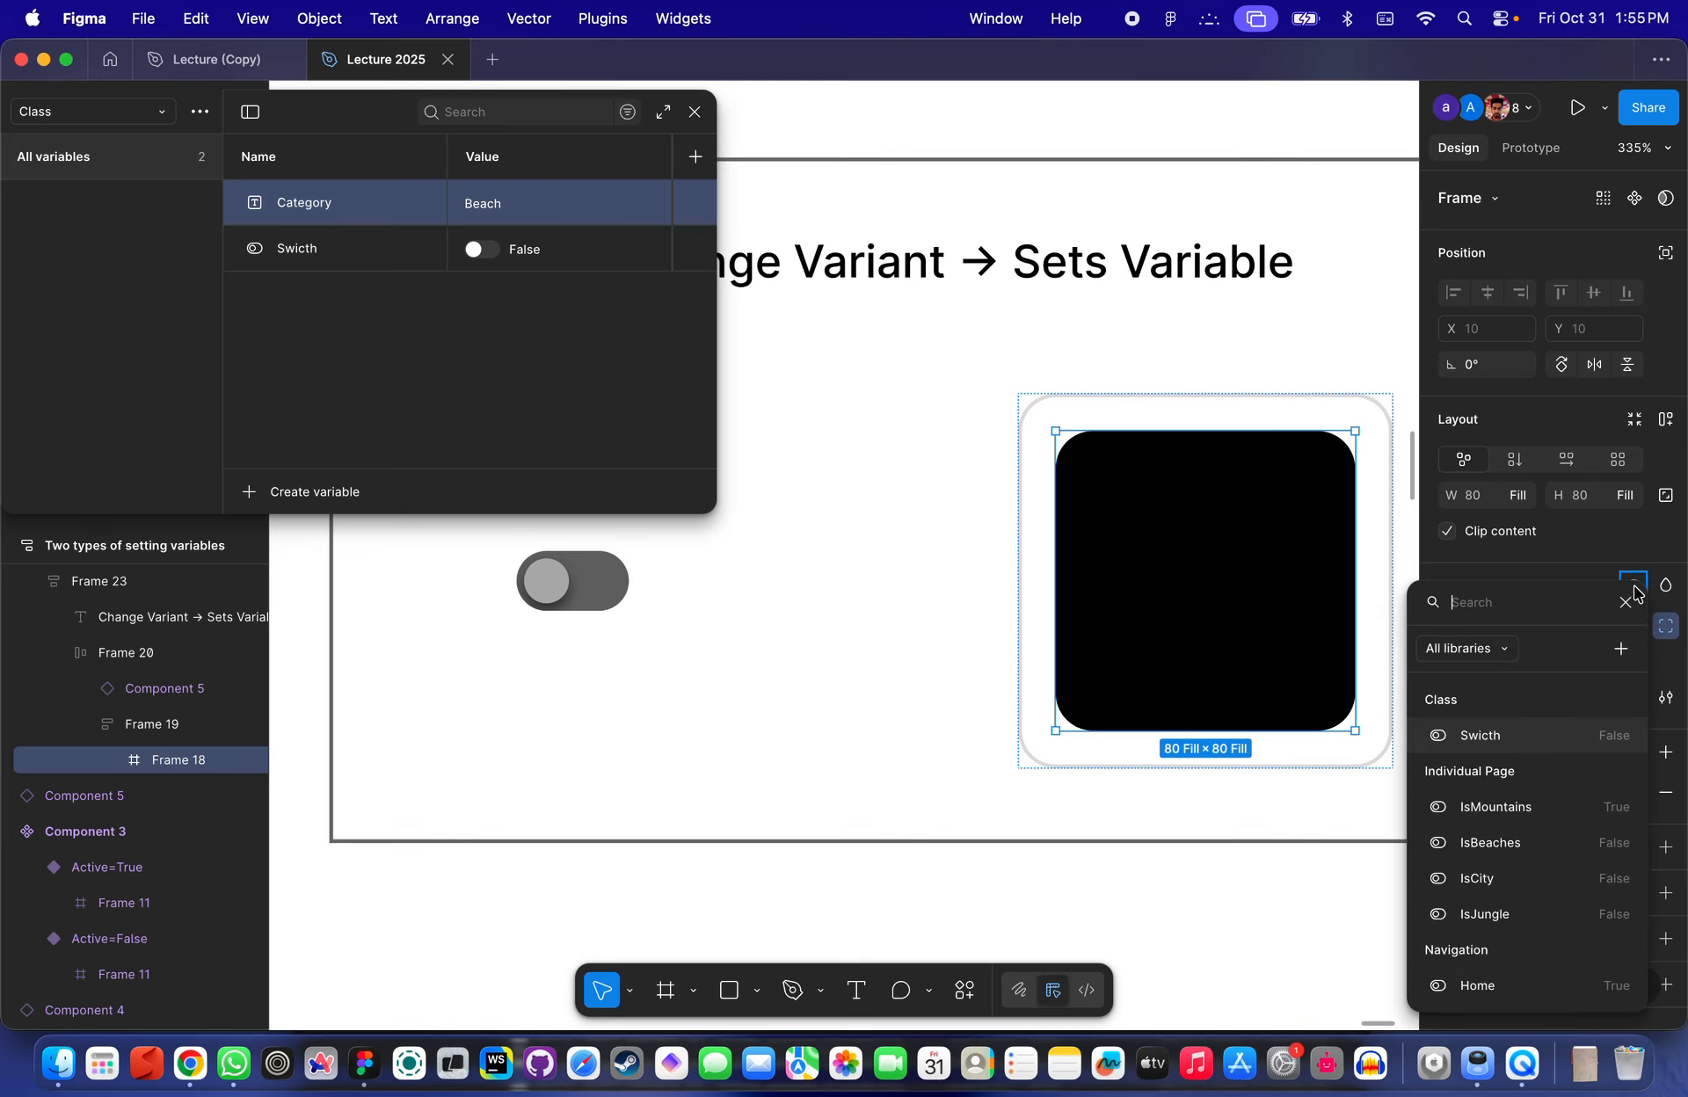
{"action": "left_click", "coordinate": [1505, 738]}
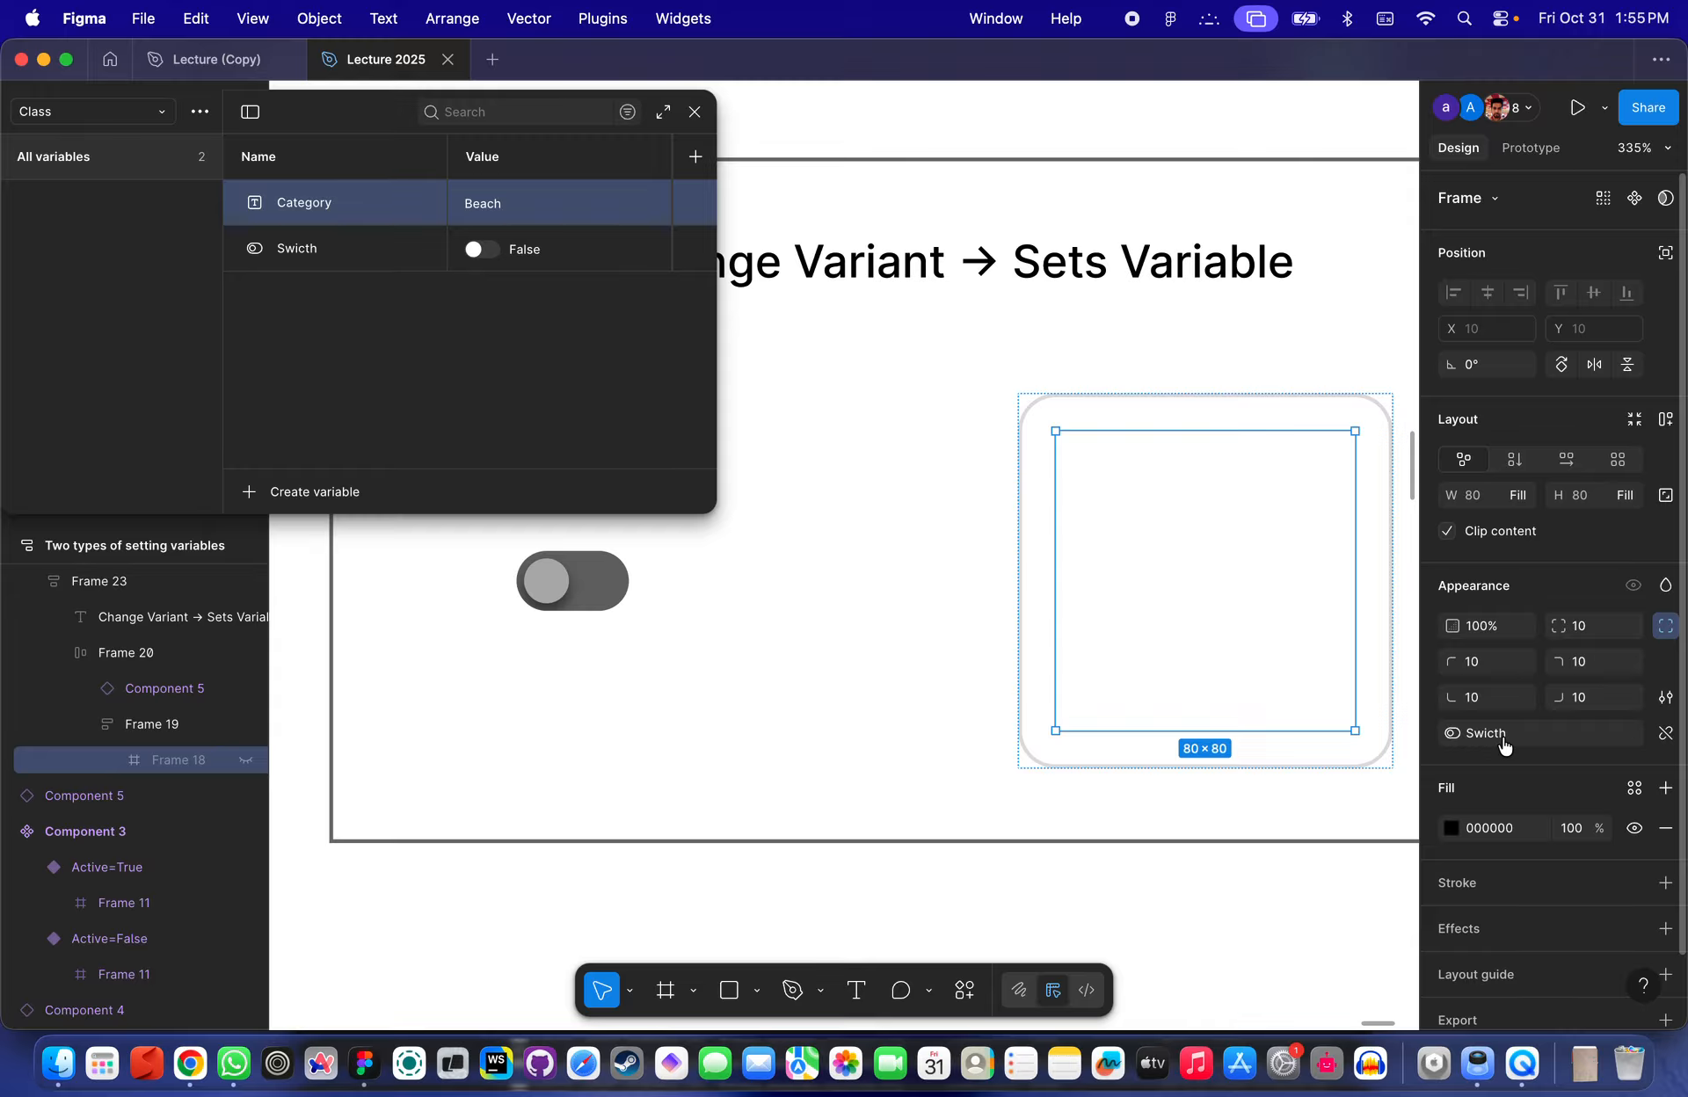
- Switch the Swicth variable between True and False to test Frame 18's visibility, and close the variables panel
{"action": "left_click", "coordinate": [482, 249]}
{"action": "left_click", "coordinate": [481, 249]}
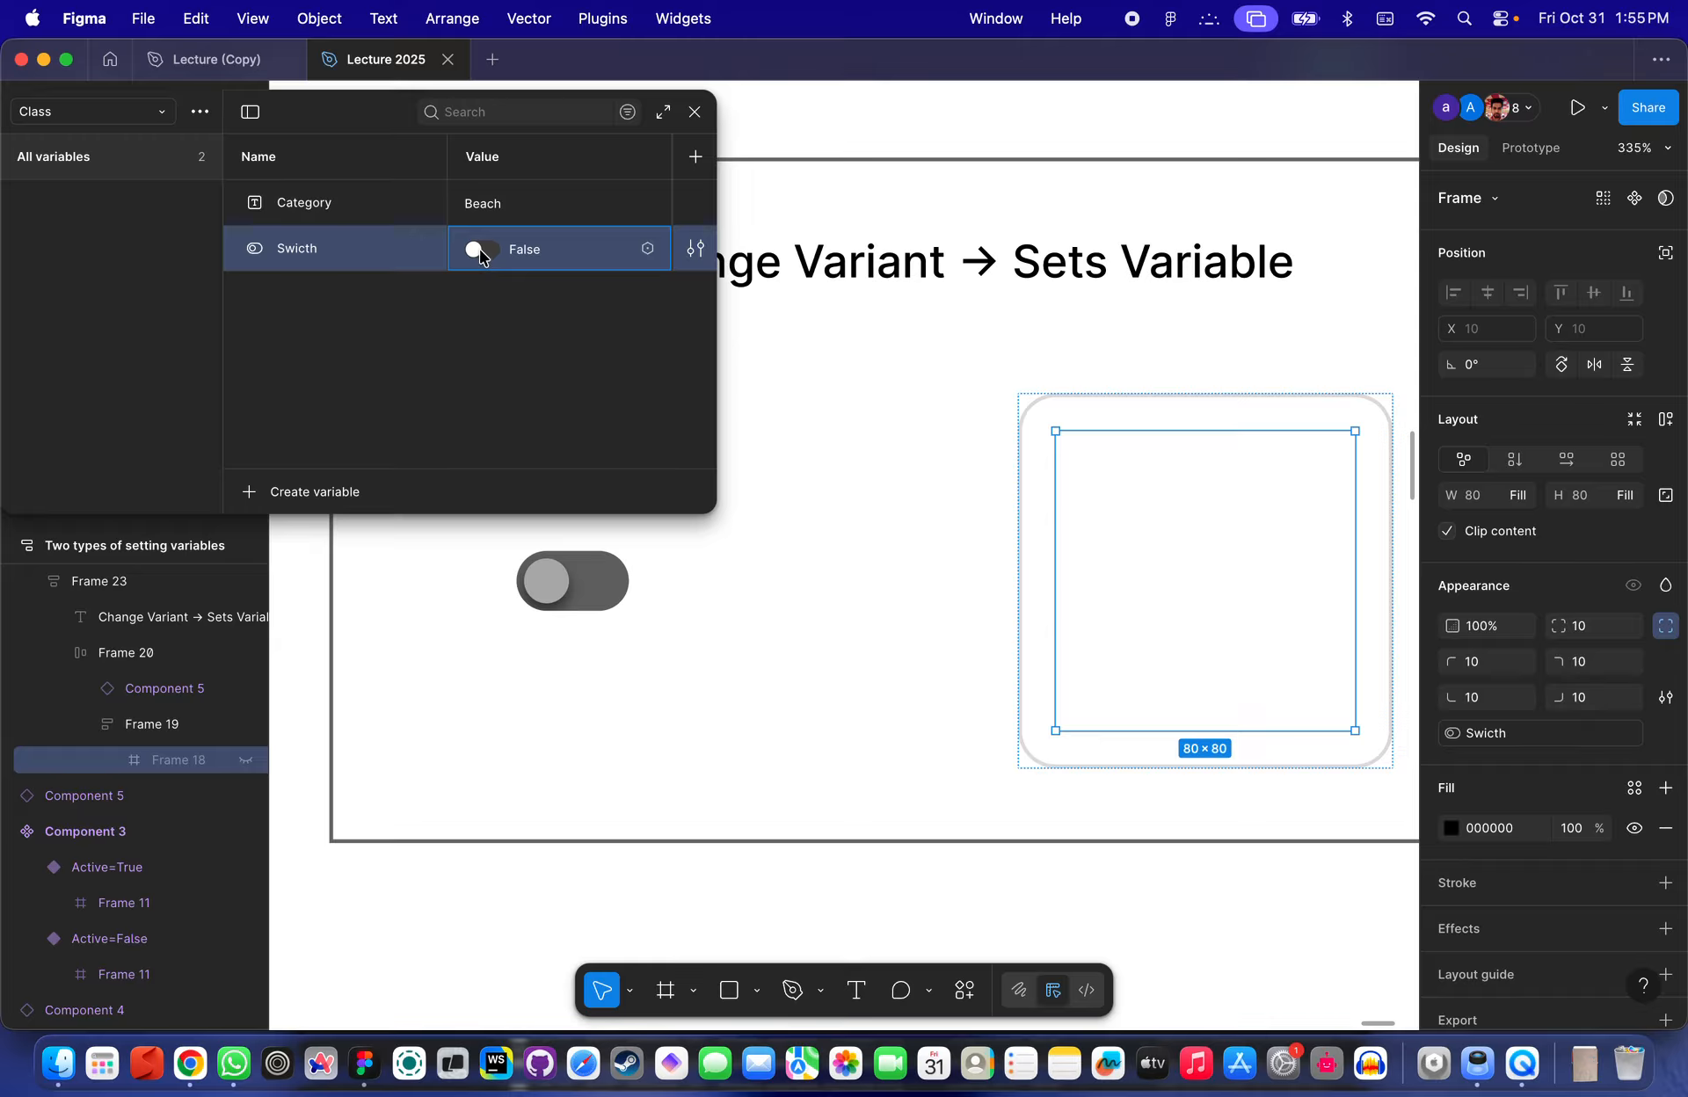
{"action": "left_click", "coordinate": [481, 251]}
{"action": "left_click", "coordinate": [481, 252]}
{"action": "left_click", "coordinate": [481, 250]}
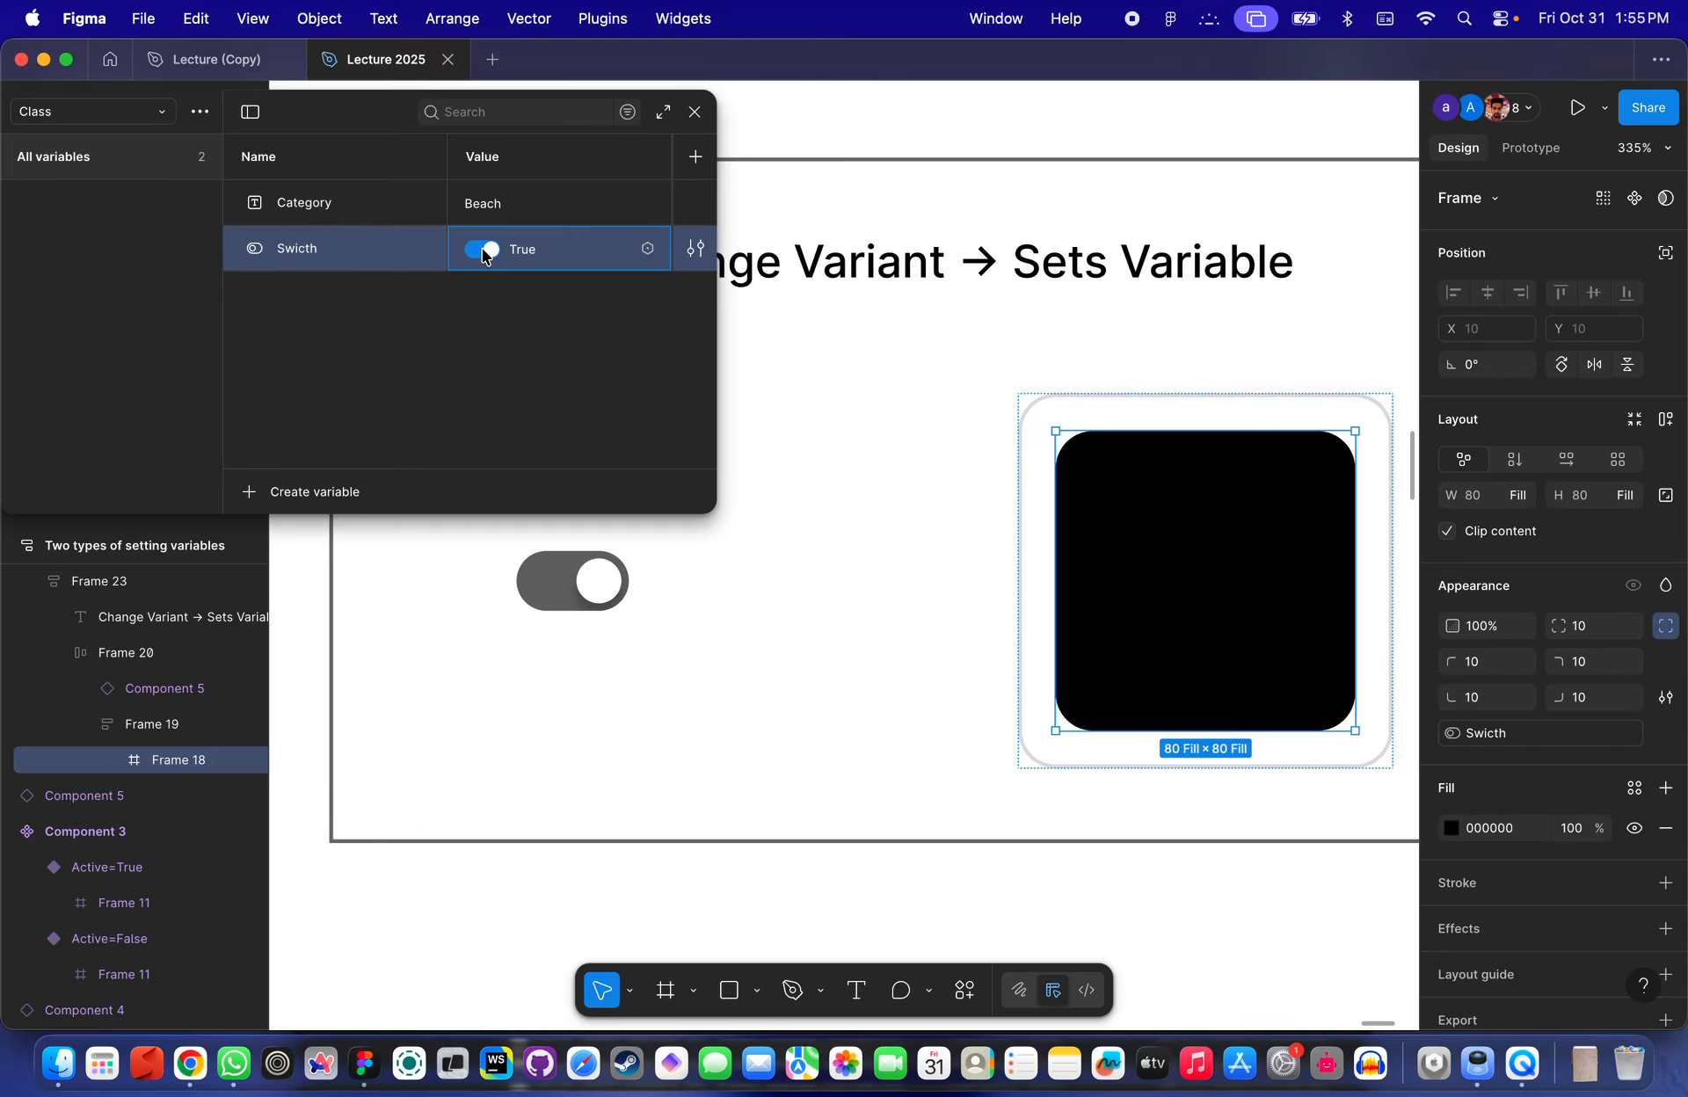
{"action": "left_click", "coordinate": [482, 250]}
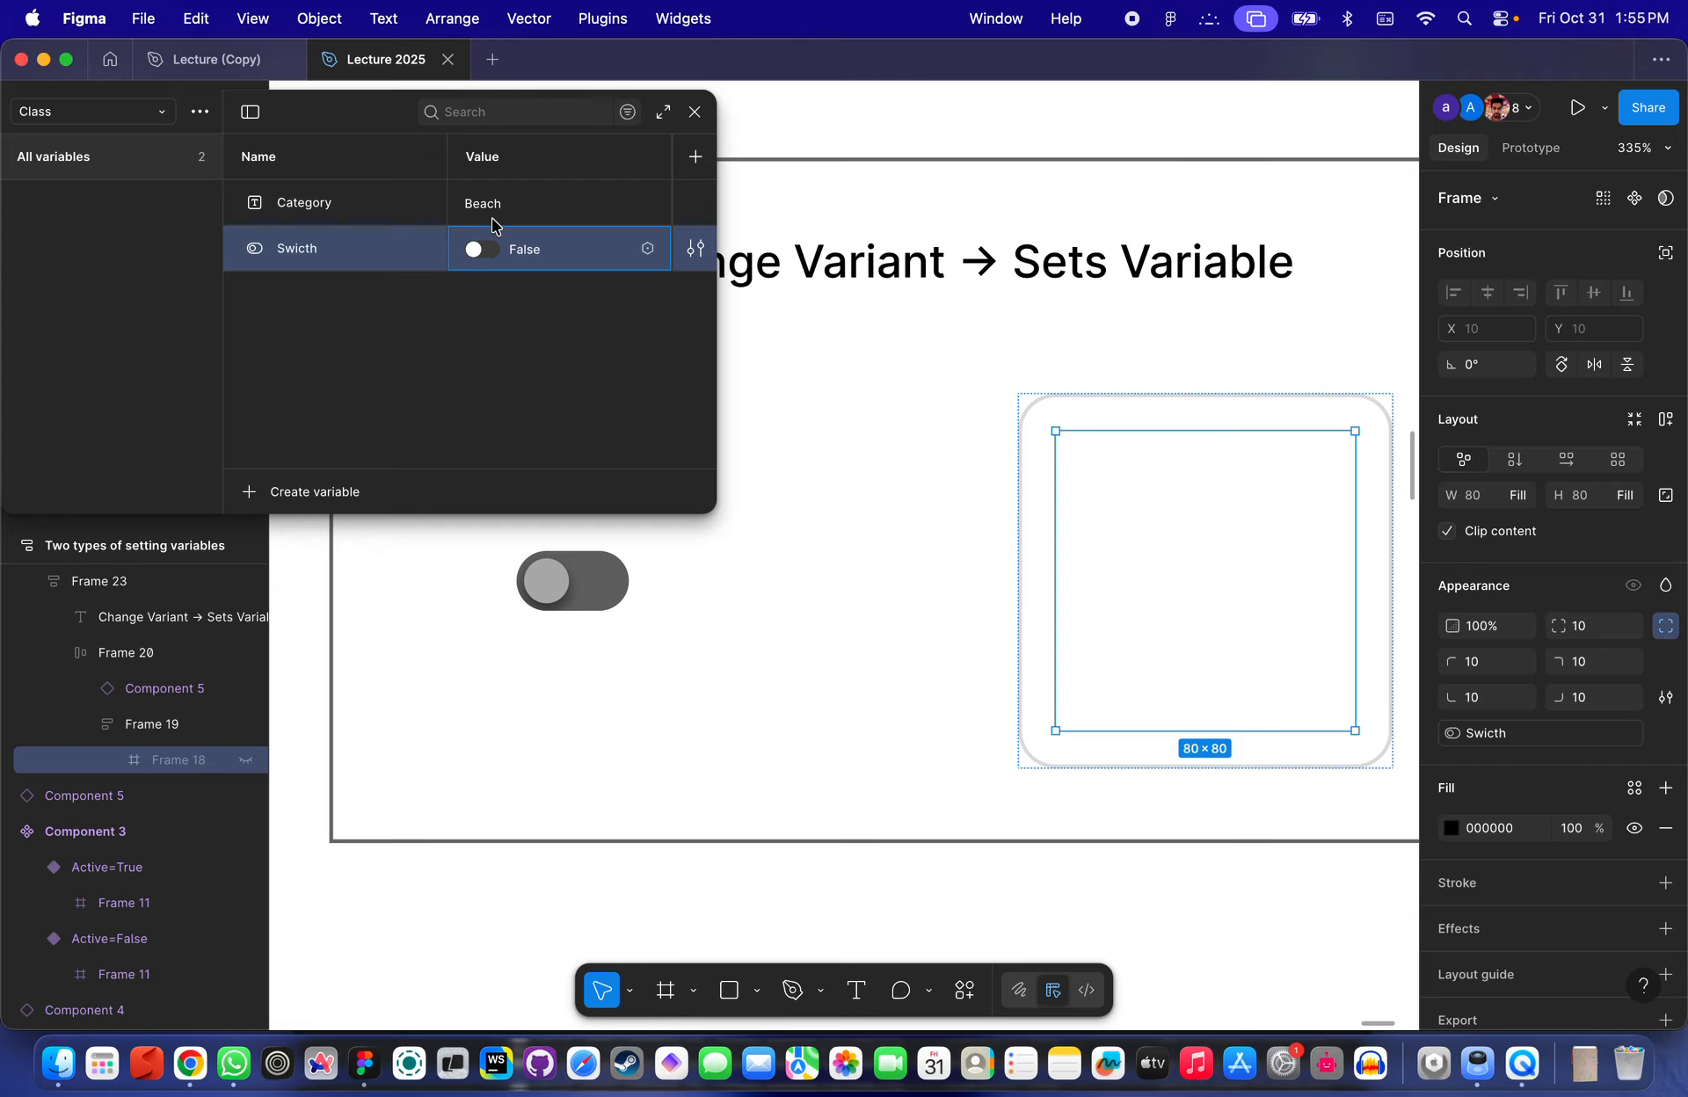
{"action": "left_click", "coordinate": [694, 111]}
- Present the 'Two types of setting variables' frame as a prototype and fit it to the window
{"action": "scroll", "coordinate": [784, 240], "scroll_direction": "down", "scroll_amount": 5}
{"action": "scroll", "coordinate": [810, 212], "scroll_direction": "up", "scroll_amount": 3}
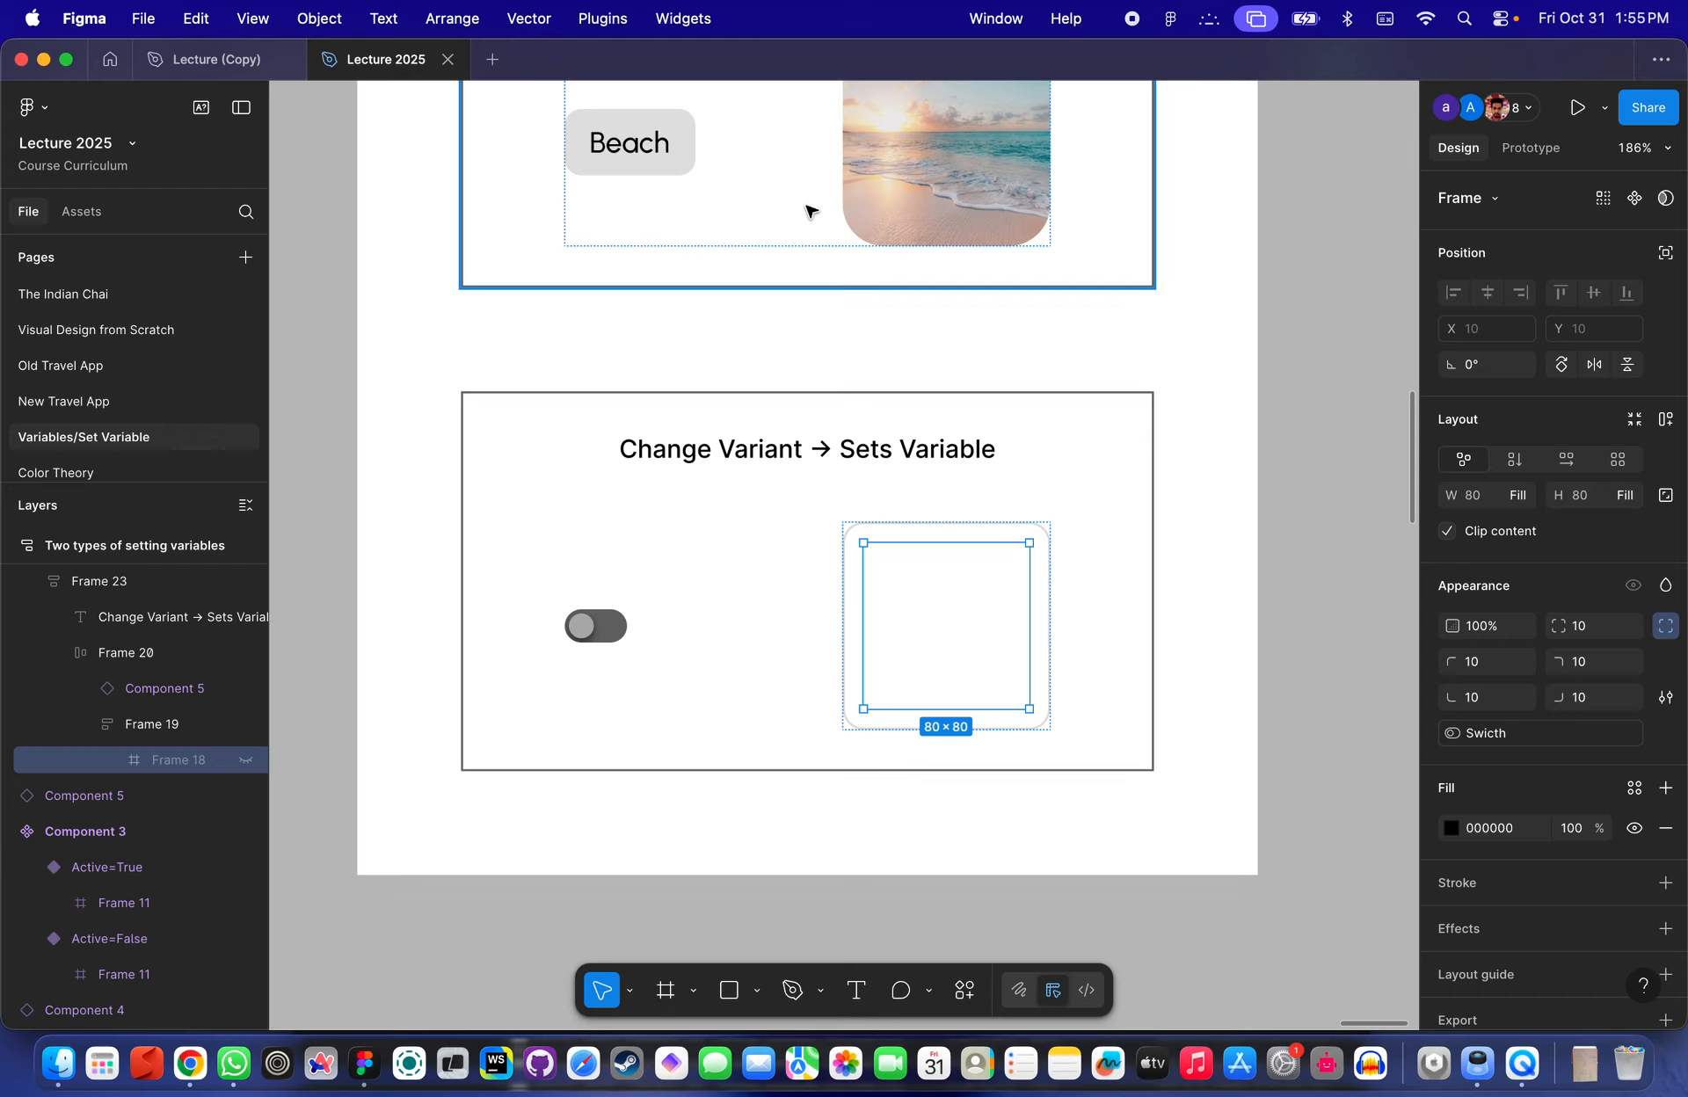
{"action": "scroll", "coordinate": [457, 209], "scroll_direction": "up", "scroll_amount": 4}
{"action": "left_click", "coordinate": [407, 149]}
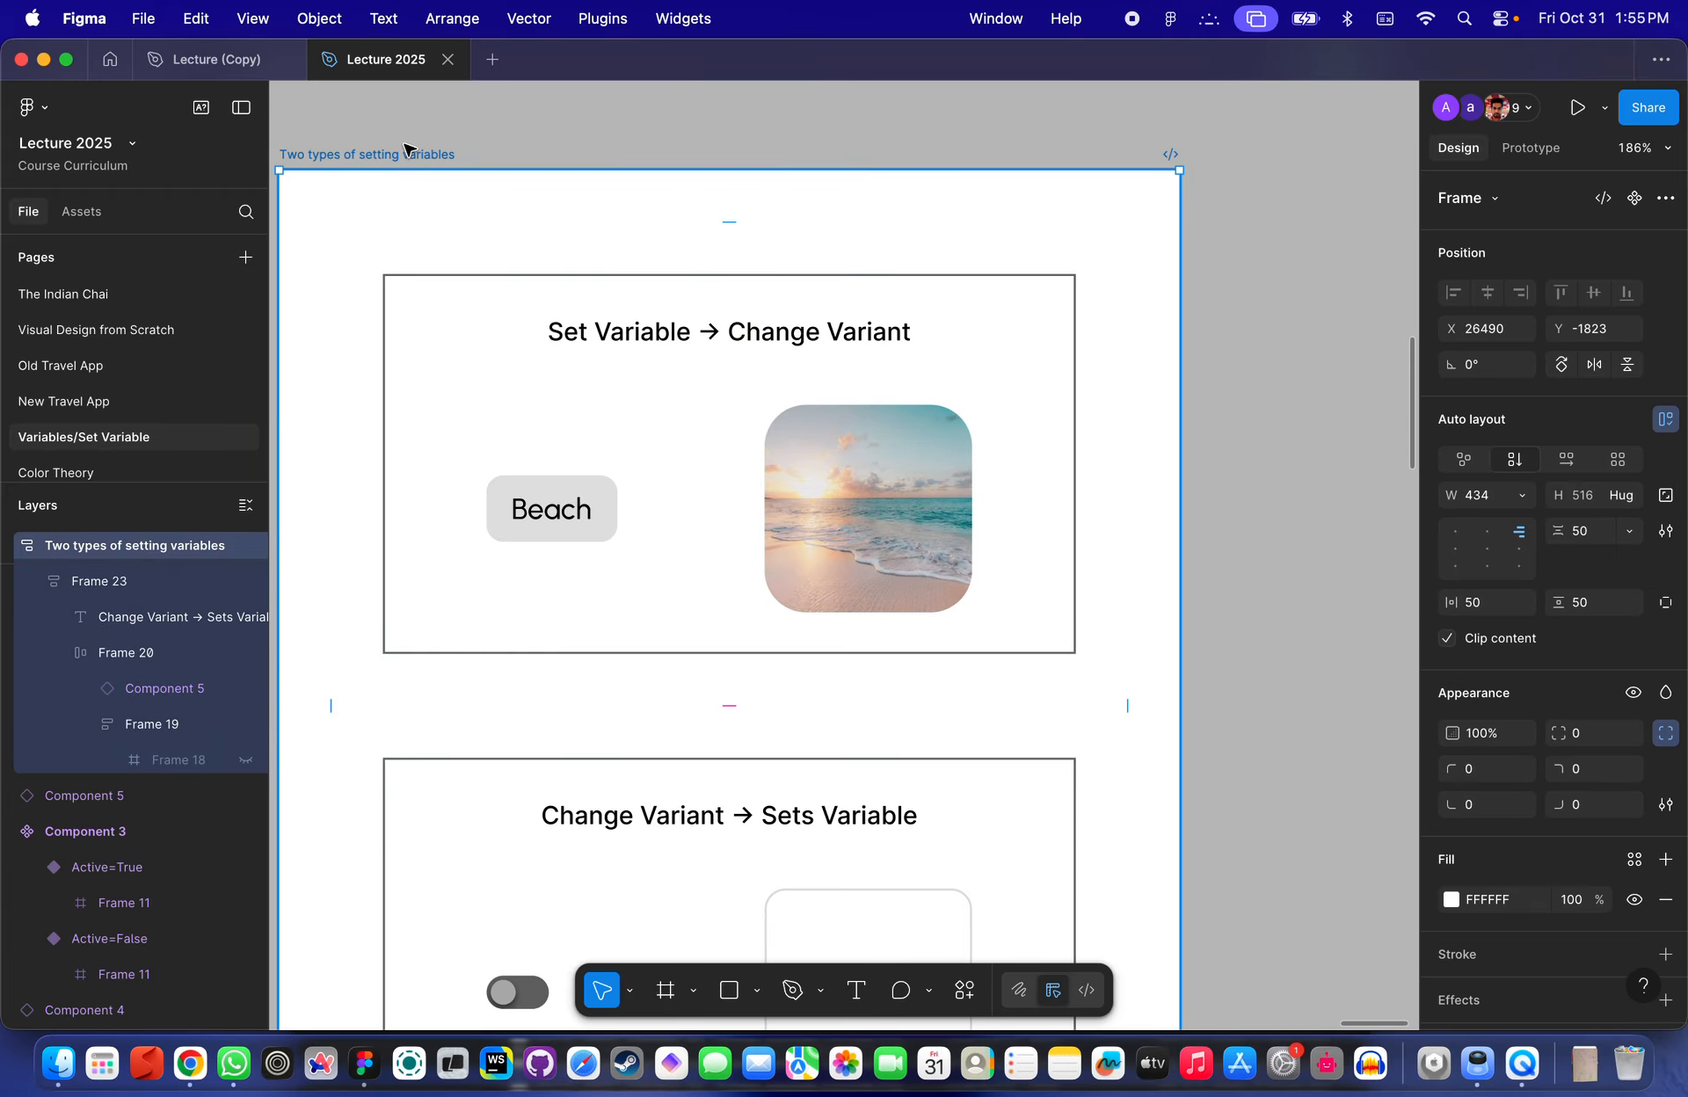
{"action": "key", "text": "shift+space"}
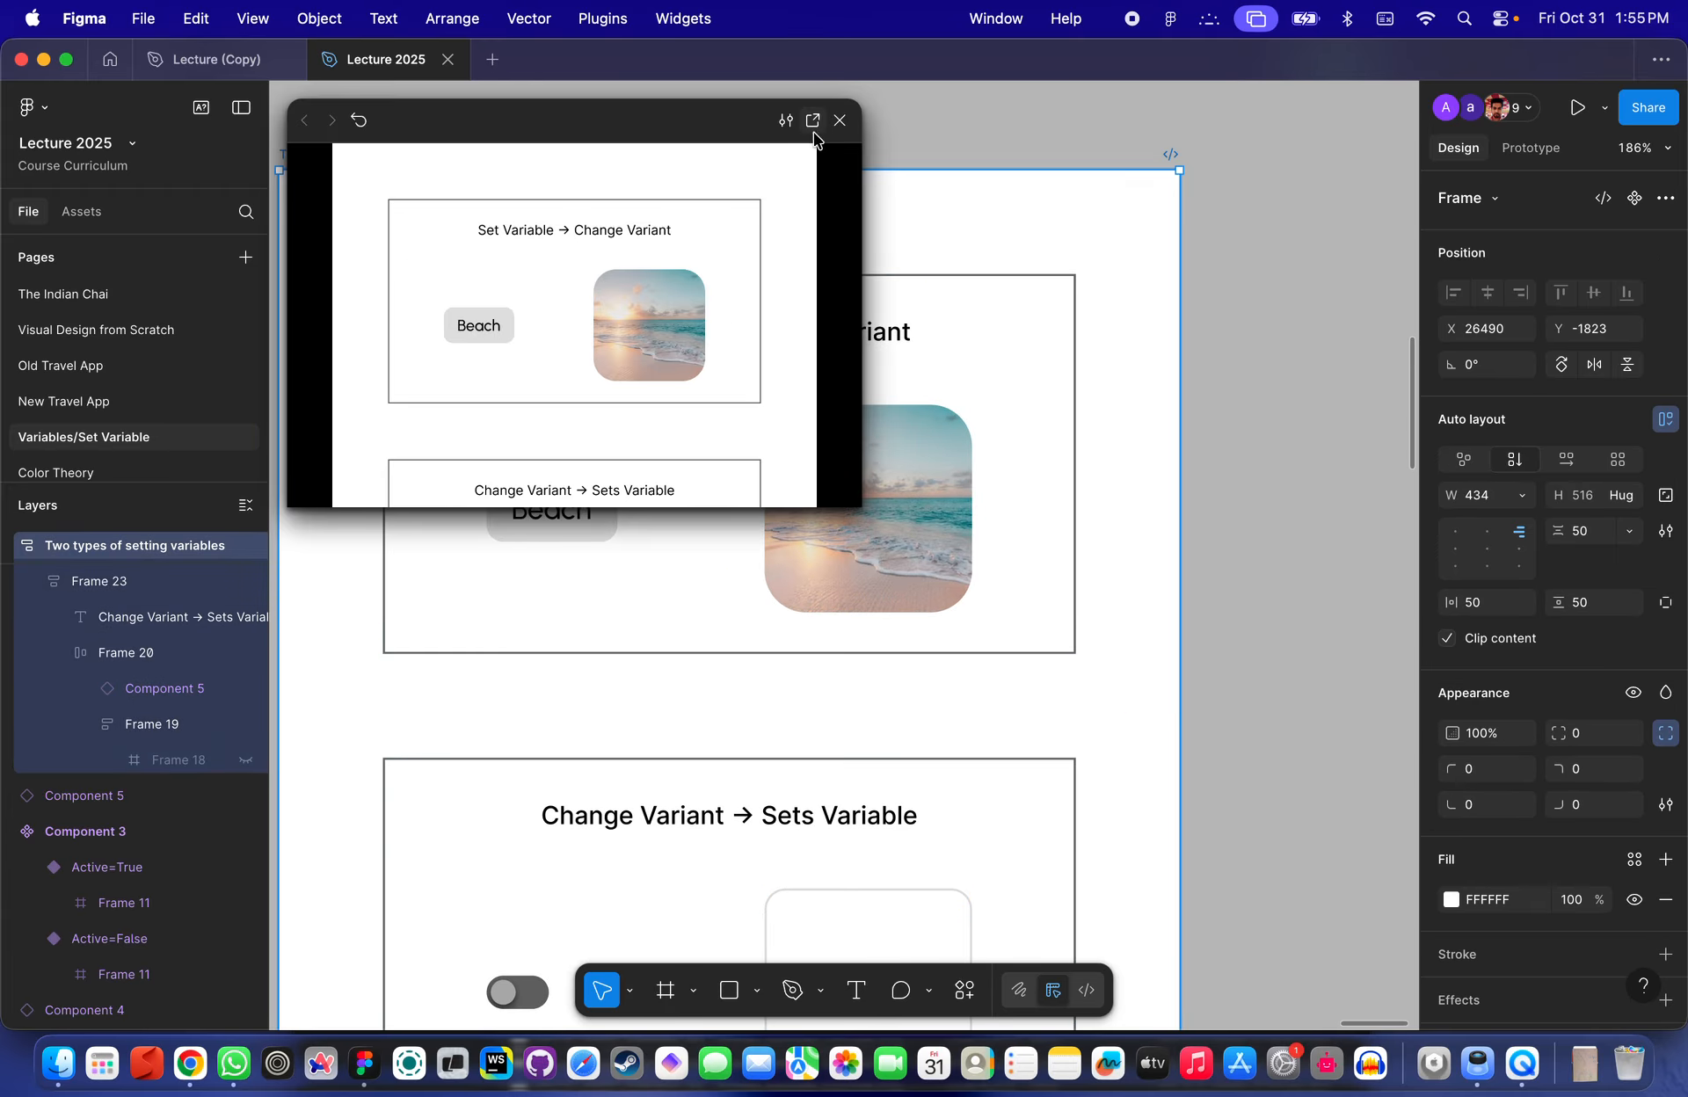
{"action": "left_click", "coordinate": [840, 120]}
{"action": "left_click", "coordinate": [334, 145]}
{"action": "left_click", "coordinate": [407, 156]}
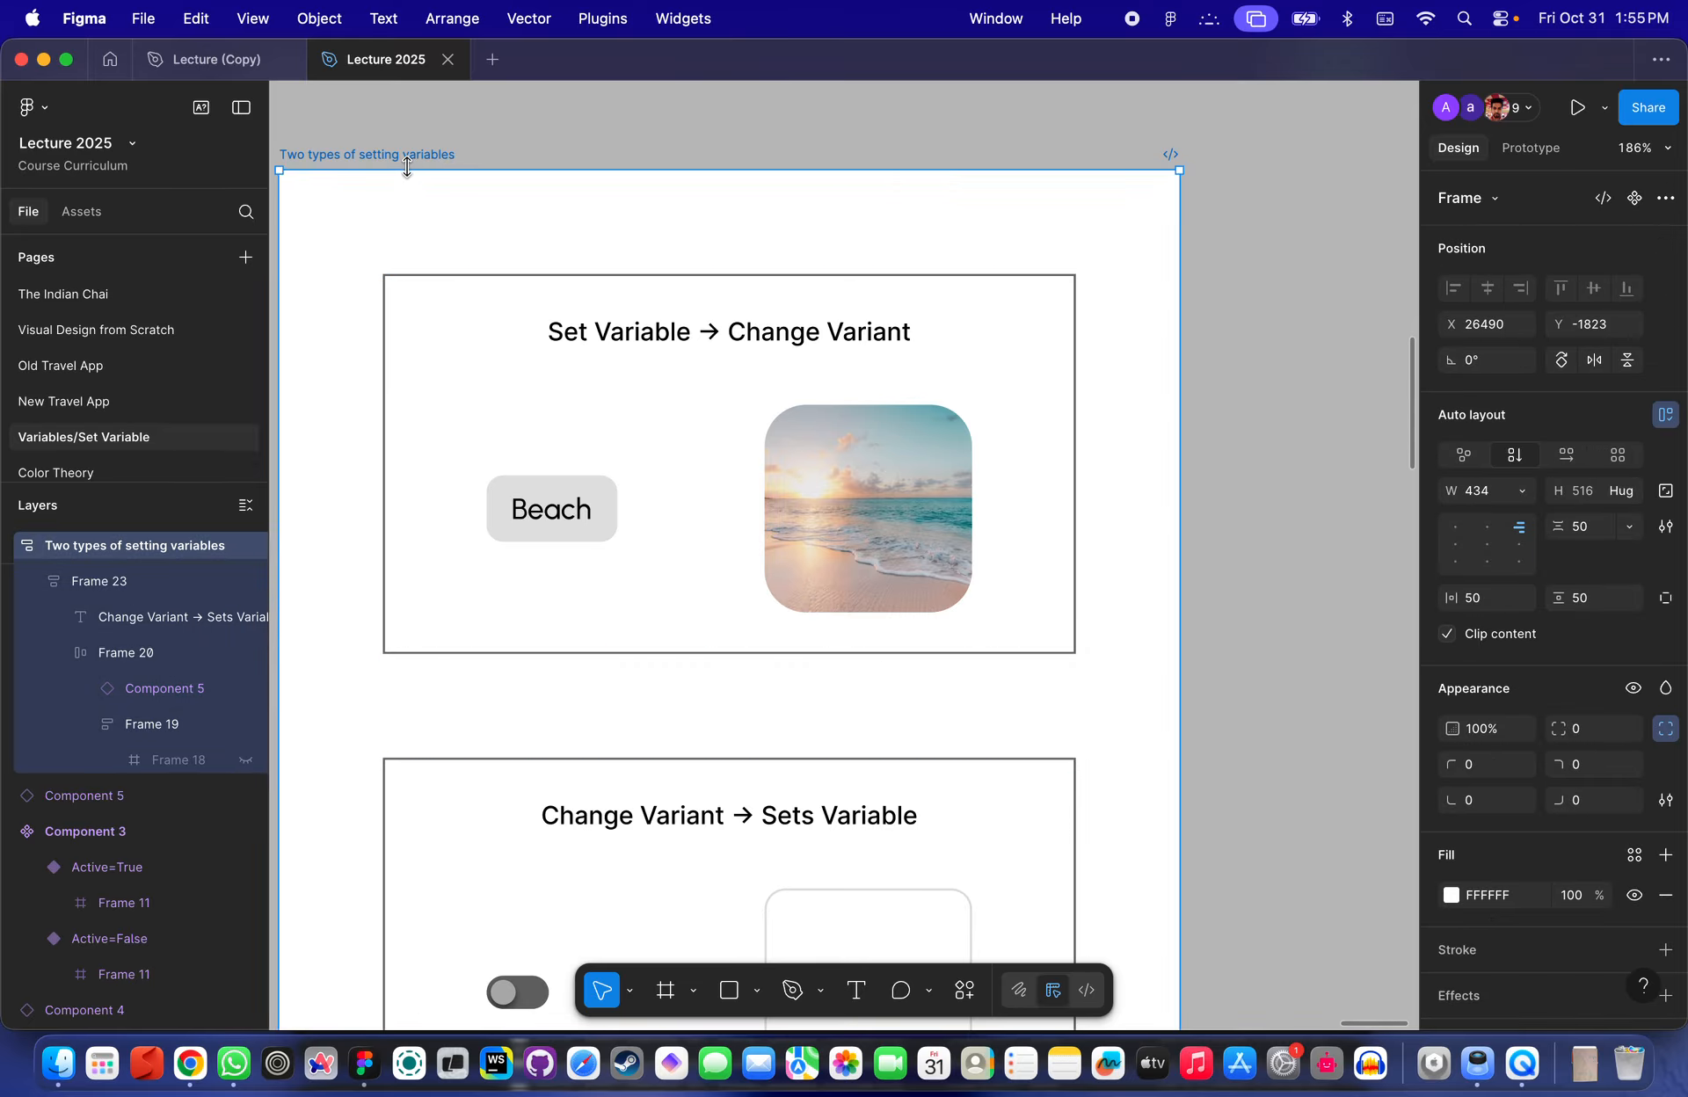
{"action": "left_click", "coordinate": [1575, 109]}
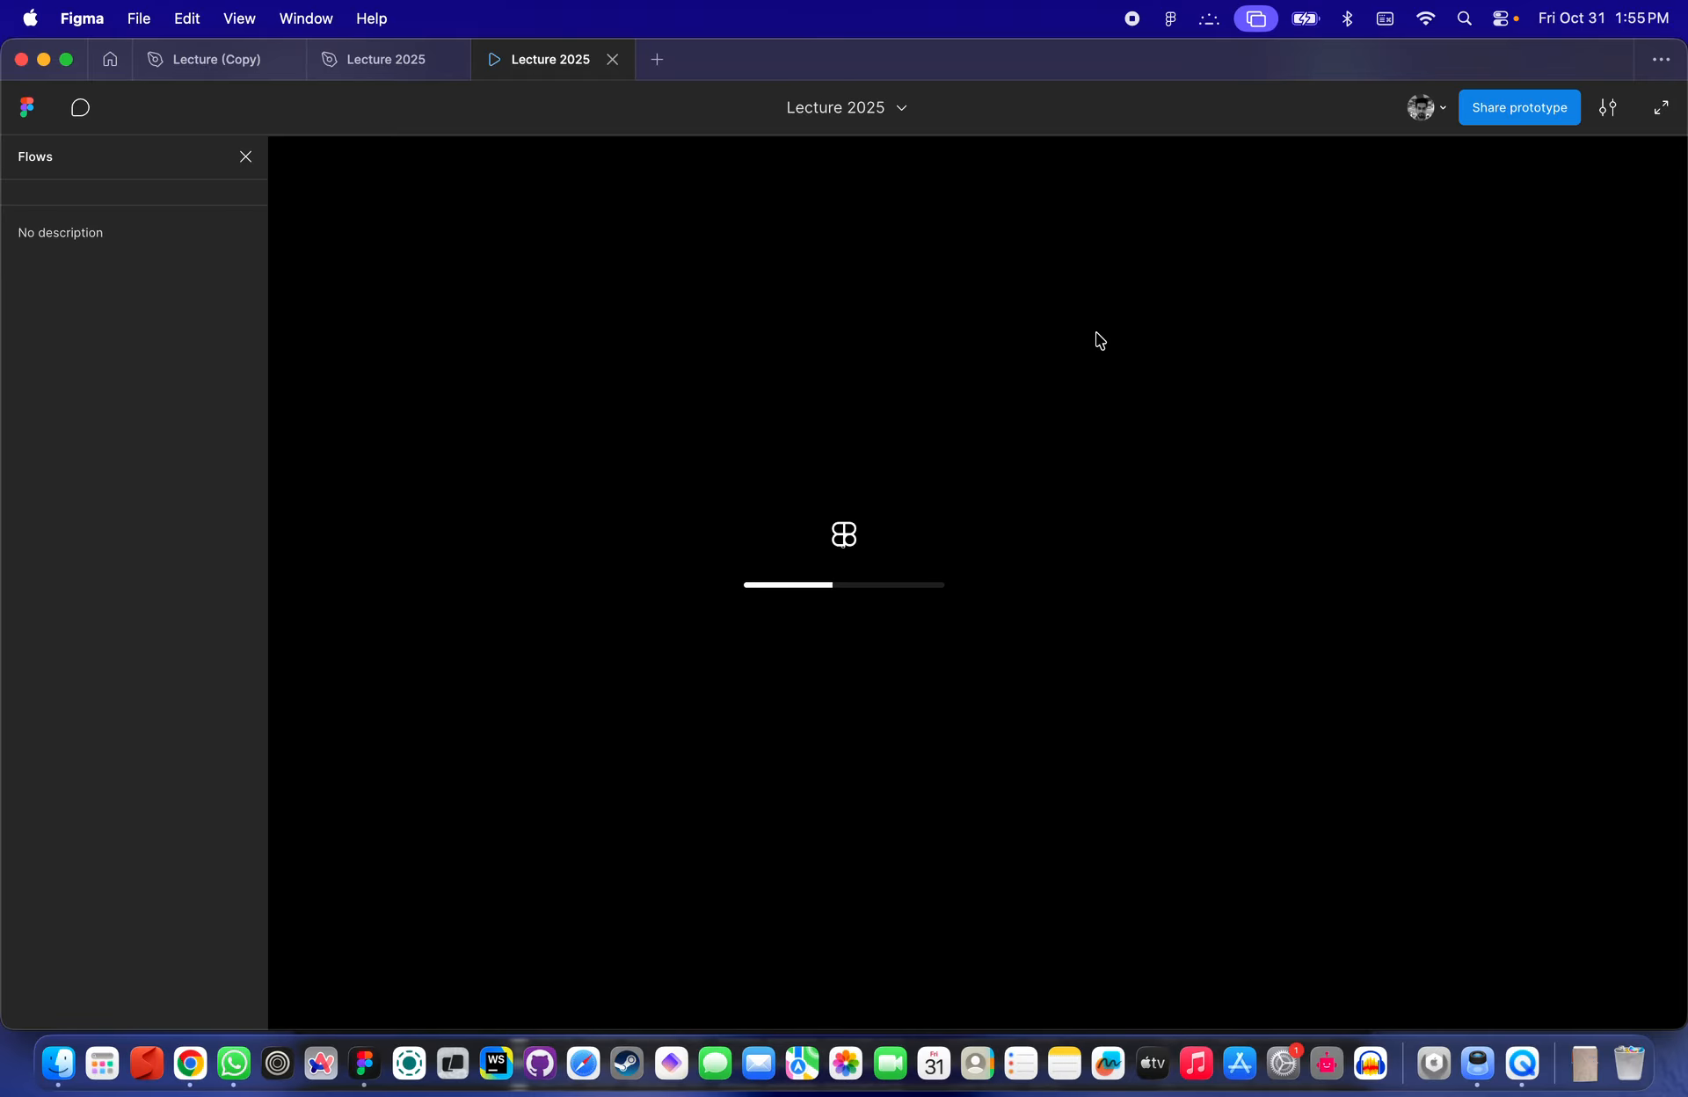
{"action": "left_click", "coordinate": [951, 561]}
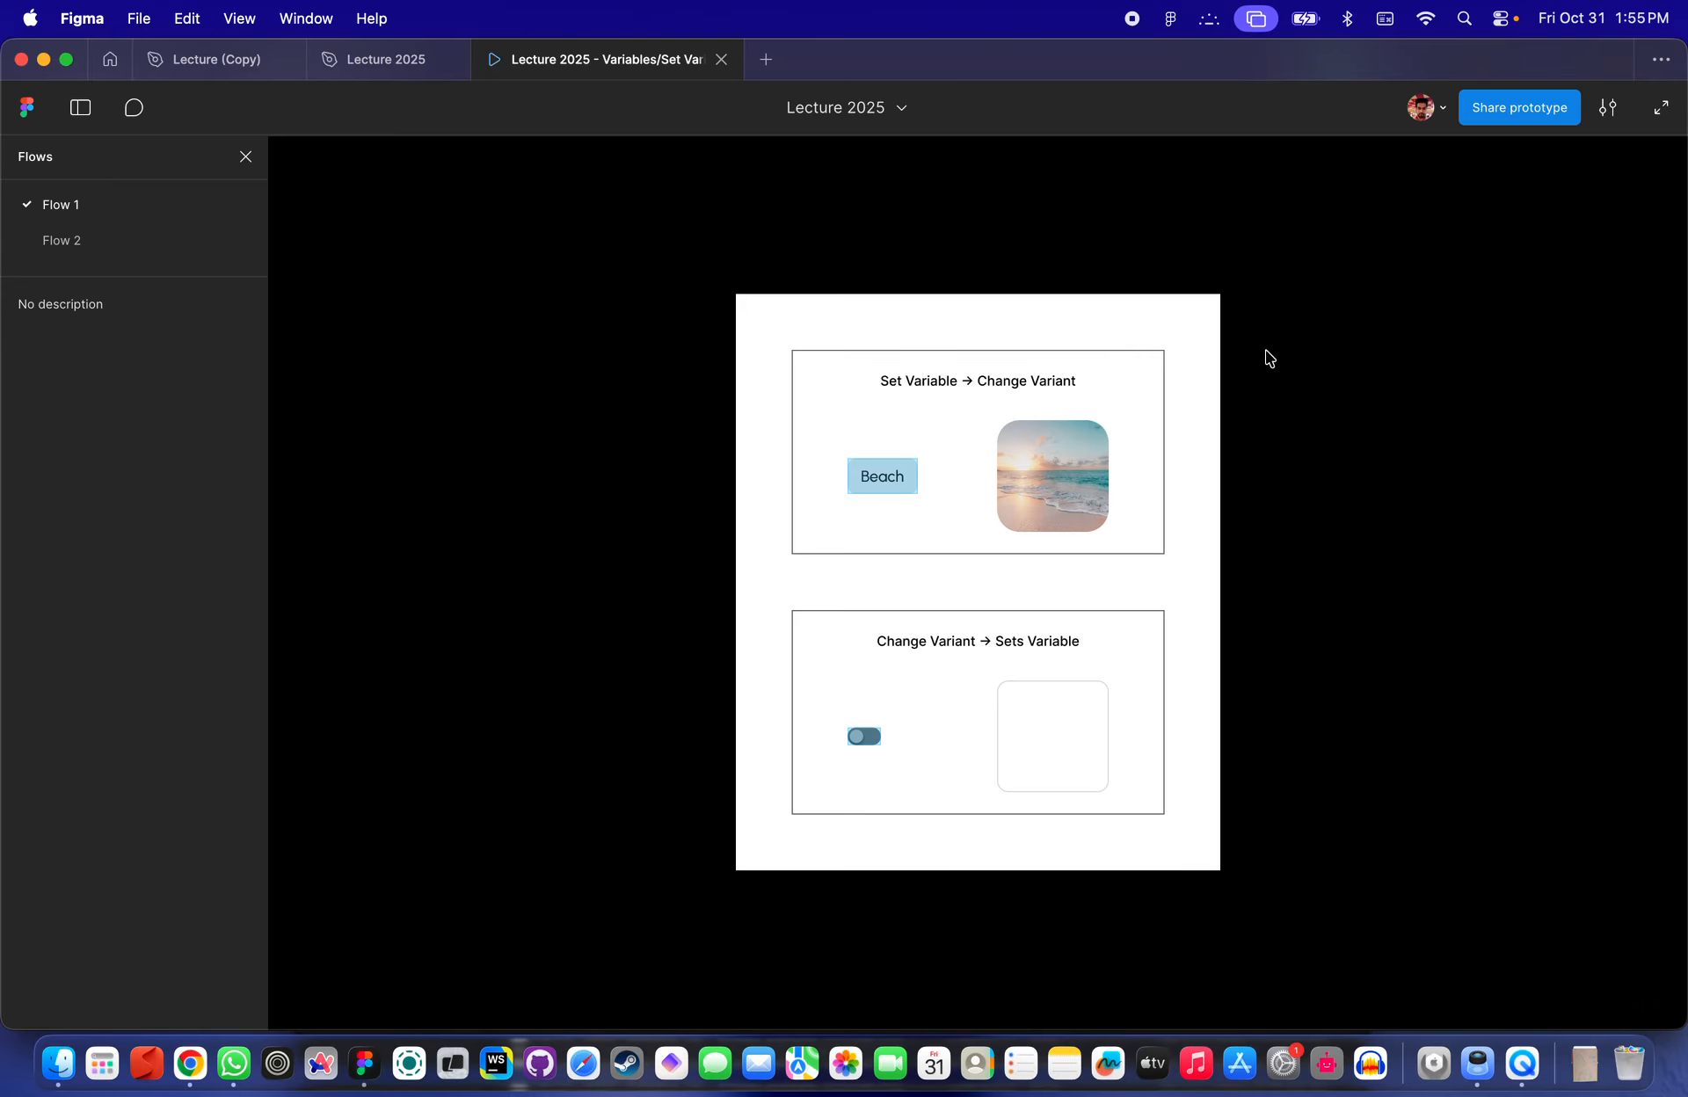
{"action": "left_click", "coordinate": [1608, 107]}
{"action": "left_click", "coordinate": [1509, 333]}
{"action": "left_click", "coordinate": [1190, 548]}
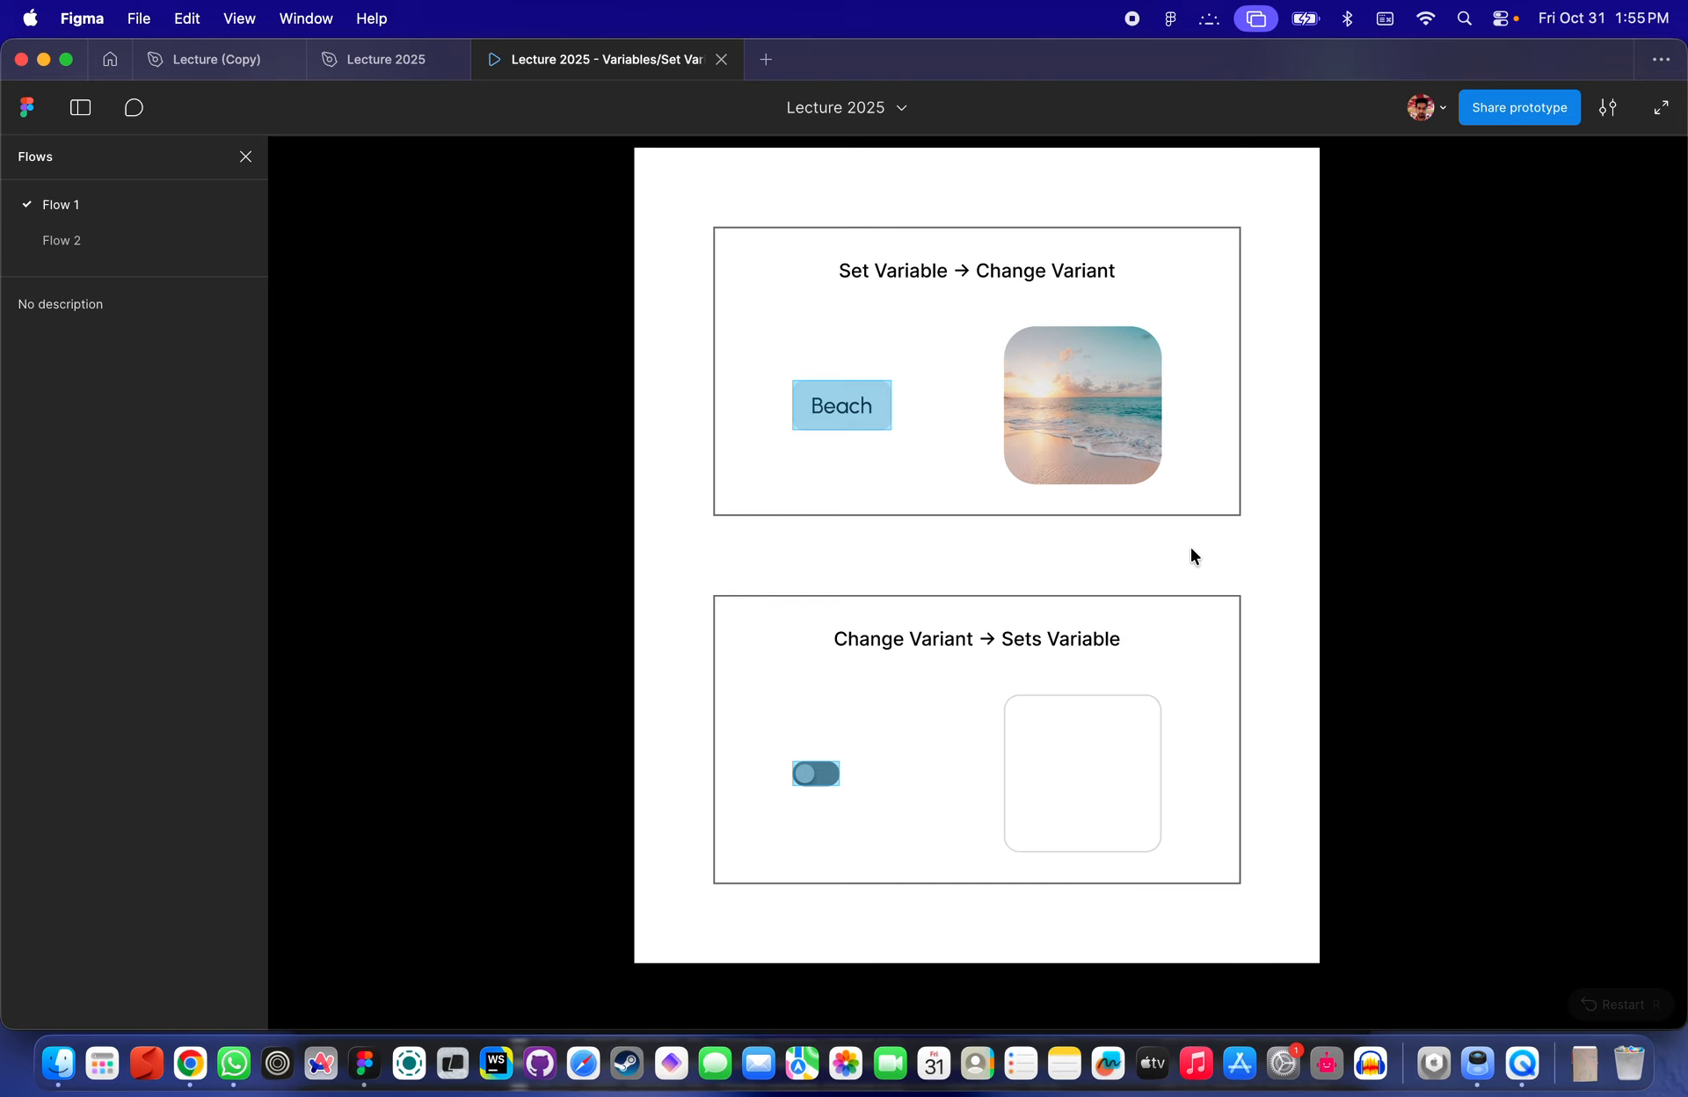
- Test the prototype by toggling the switch several times and selecting the Beach button
{"action": "key", "text": "super+backslash"}
{"action": "left_click", "coordinate": [1069, 621]}
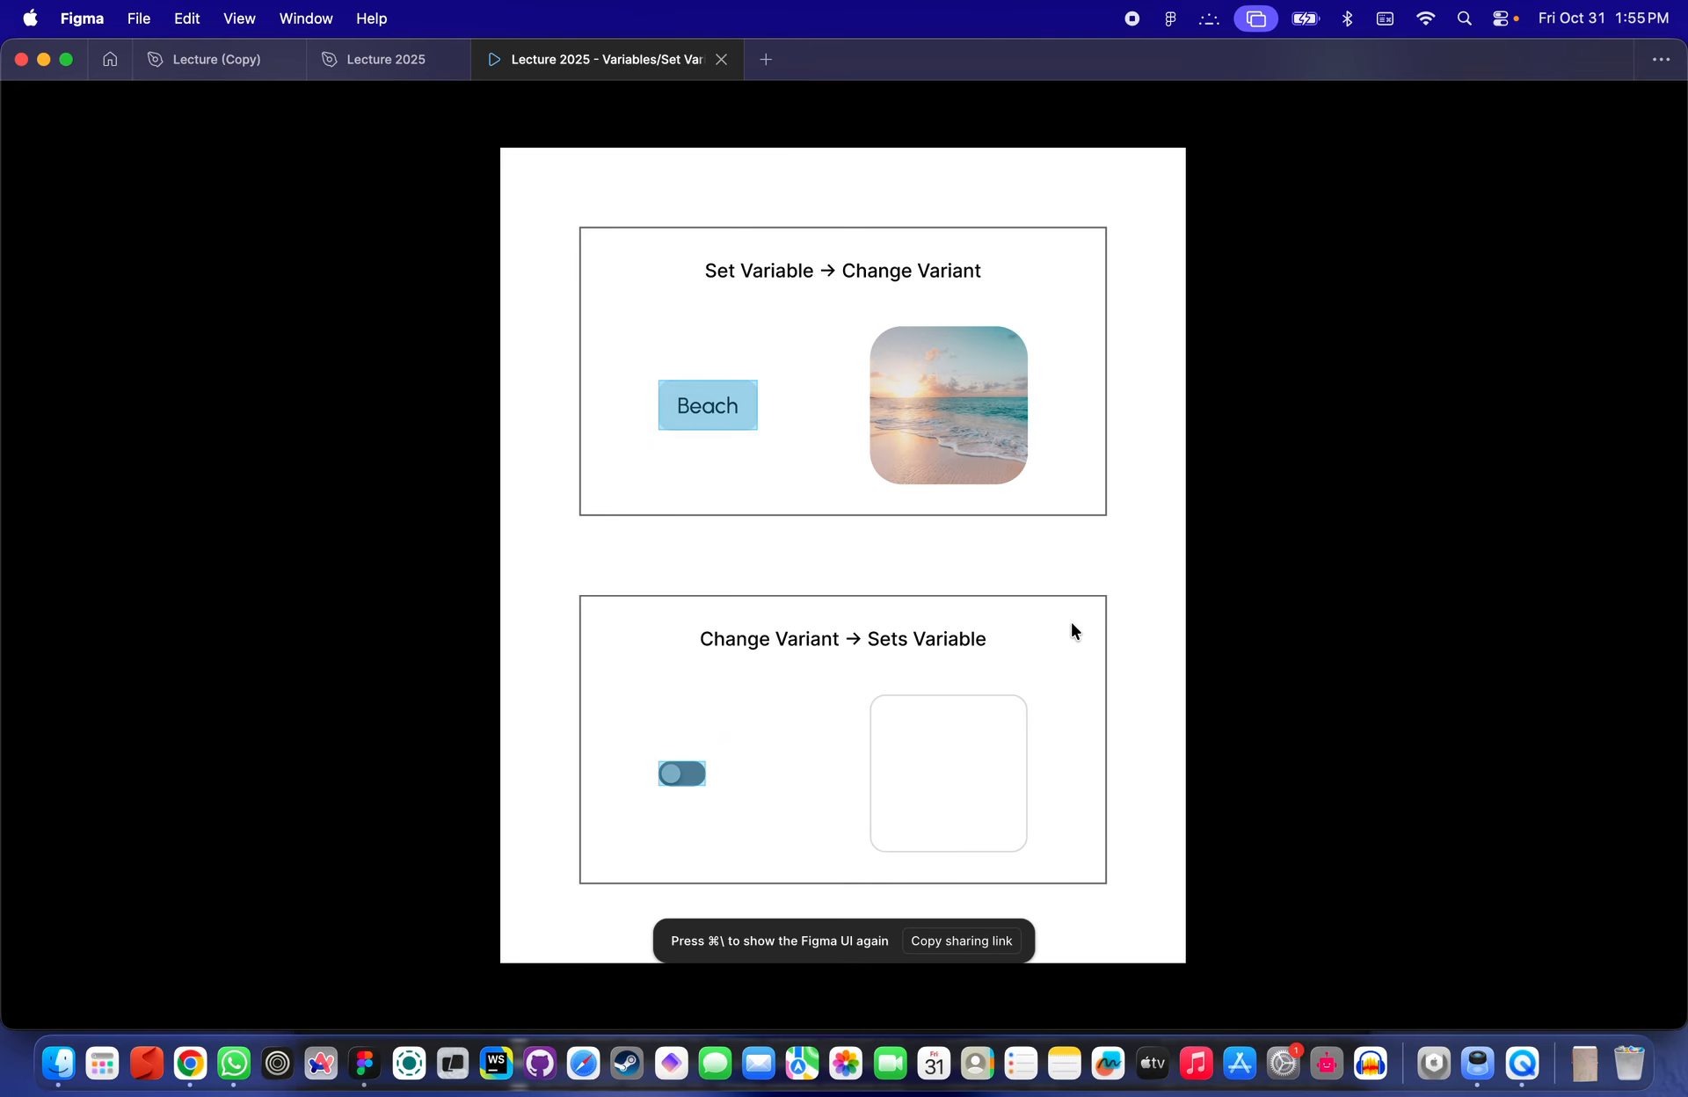
{"action": "left_click", "coordinate": [690, 785]}
{"action": "left_click", "coordinate": [688, 789]}
{"action": "left_click", "coordinate": [688, 788]}
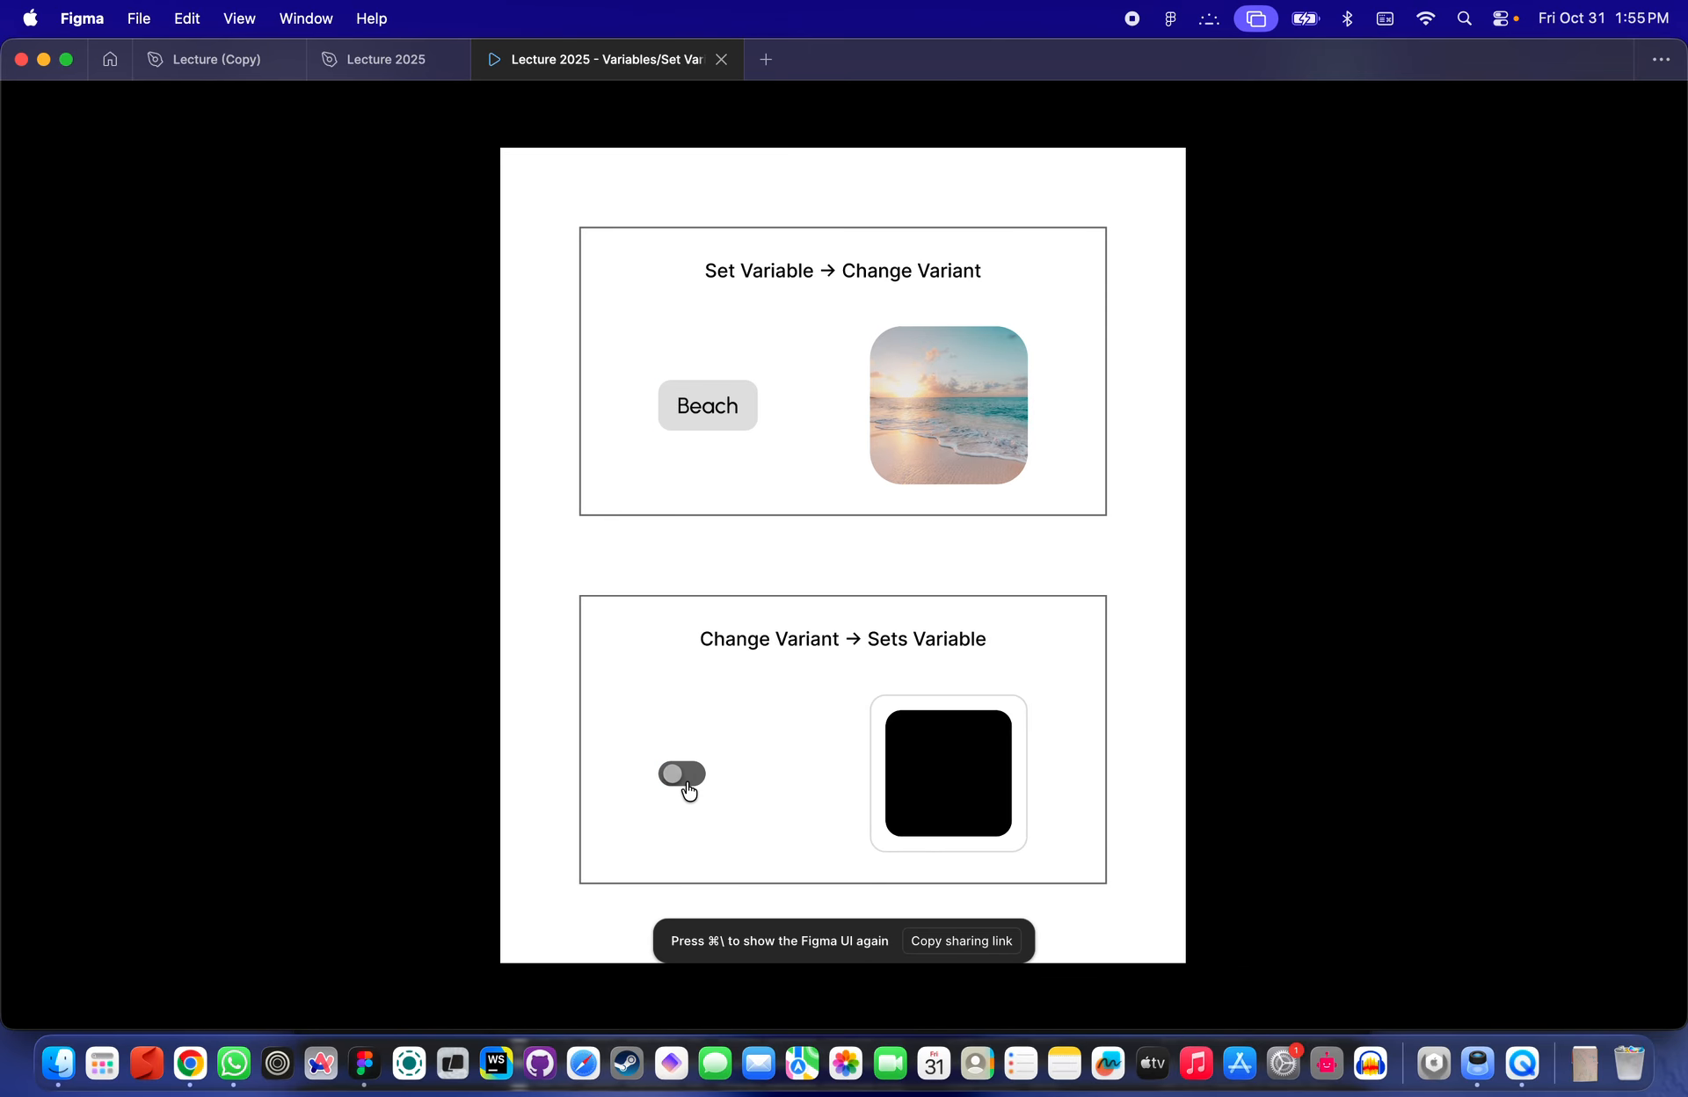
{"action": "left_click", "coordinate": [690, 790]}
{"action": "left_click", "coordinate": [690, 790]}
{"action": "left_click", "coordinate": [718, 421]}
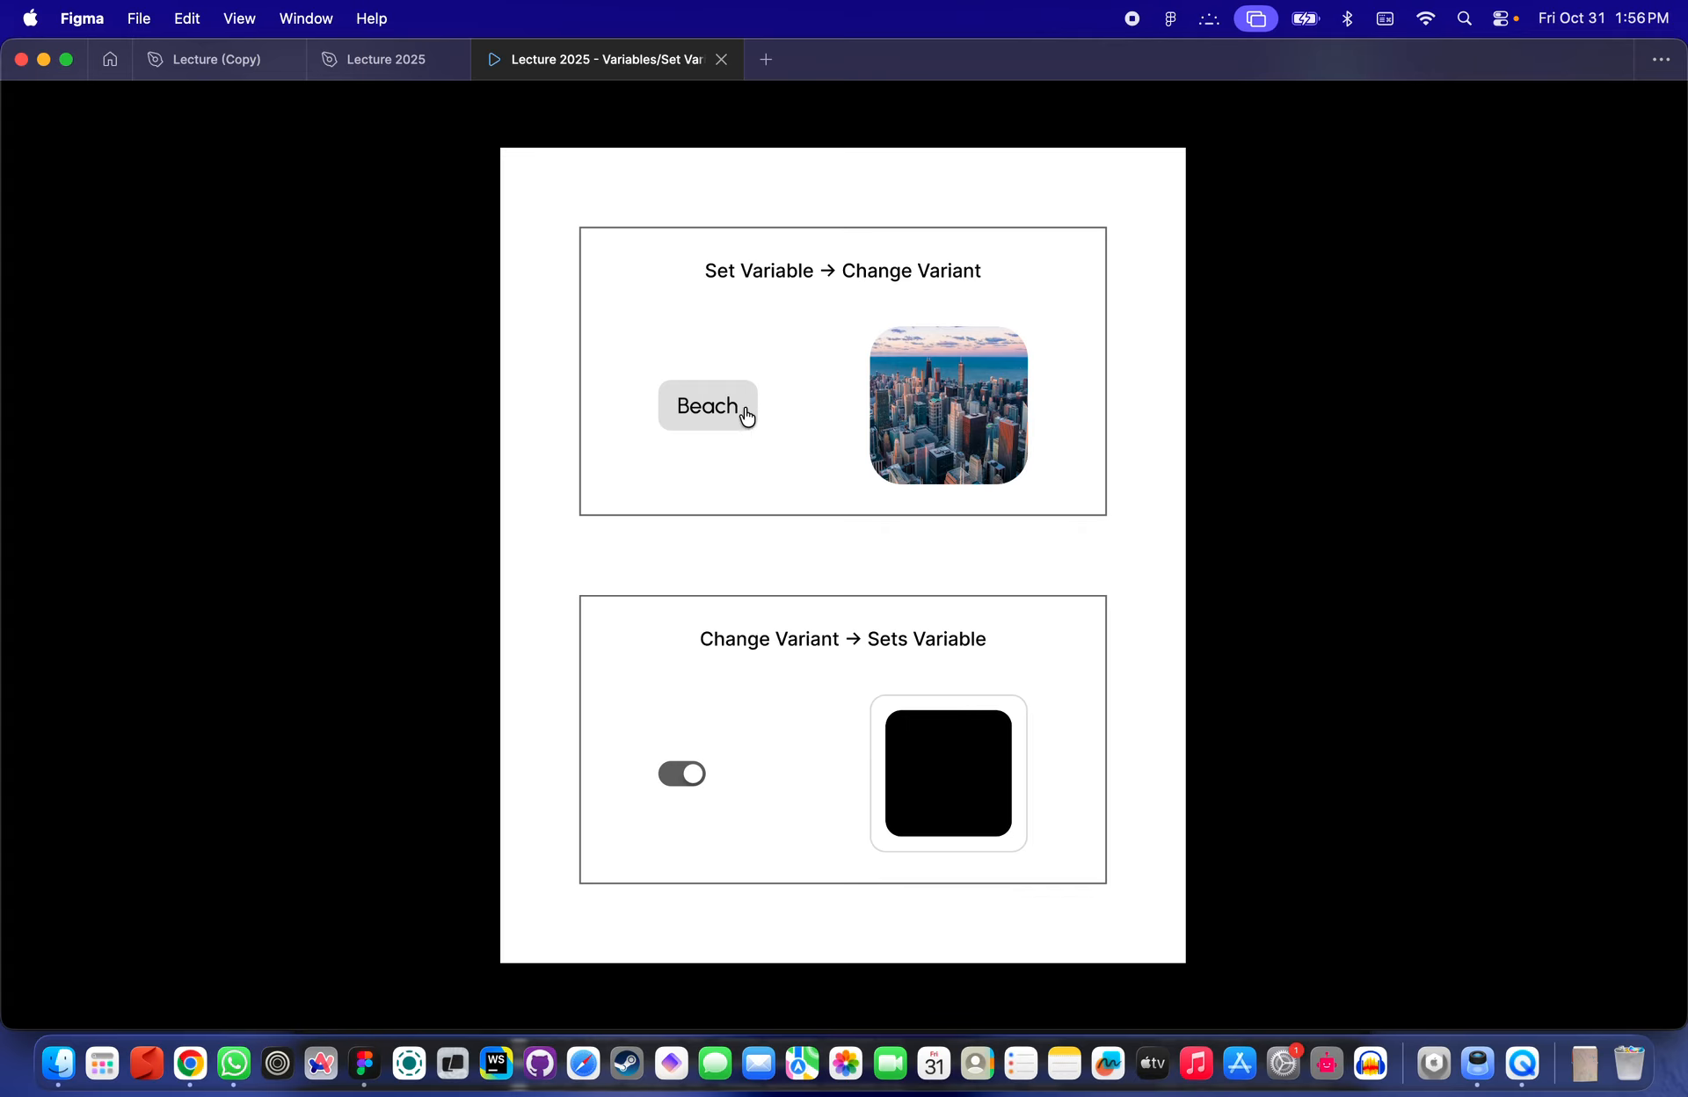
- Return to the design file and inspect the Beach button's Set variable interaction
{"action": "left_click", "coordinate": [386, 59]}
{"action": "left_click", "coordinate": [1134, 637]}
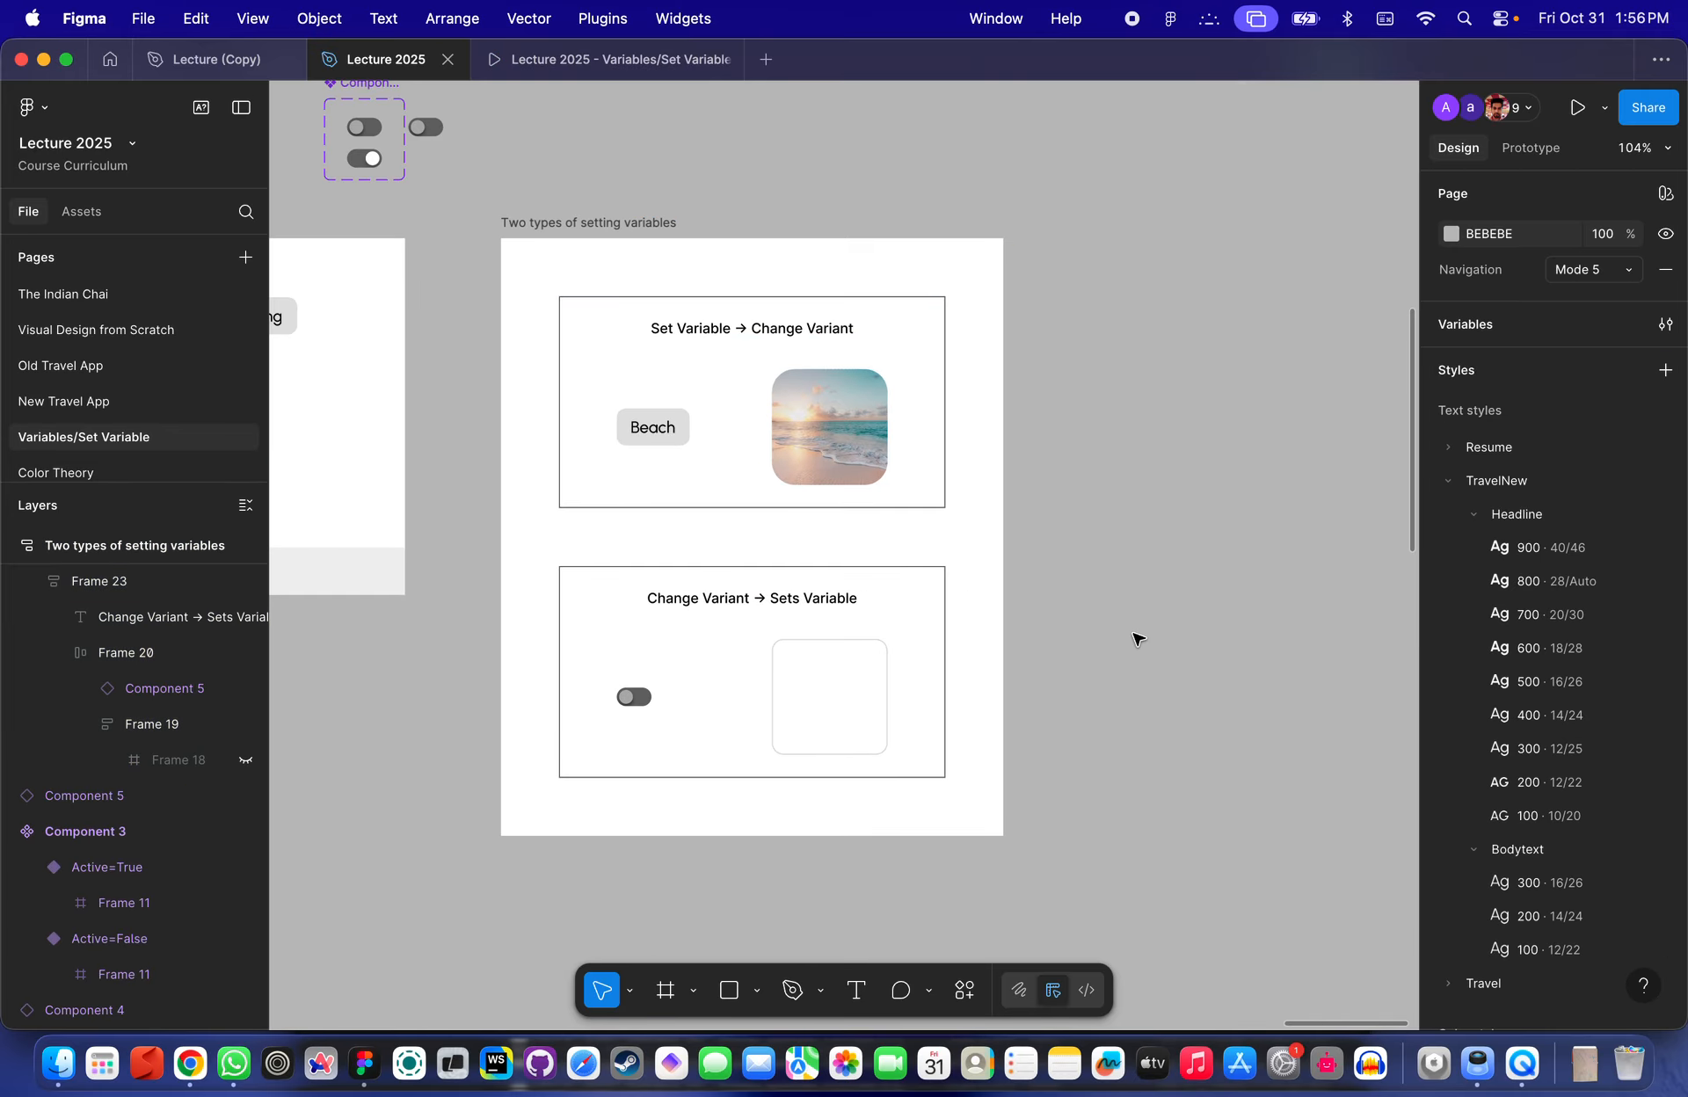
{"action": "left_click_drag", "start_coordinate": [1116, 892], "coordinate": [498, 202]}
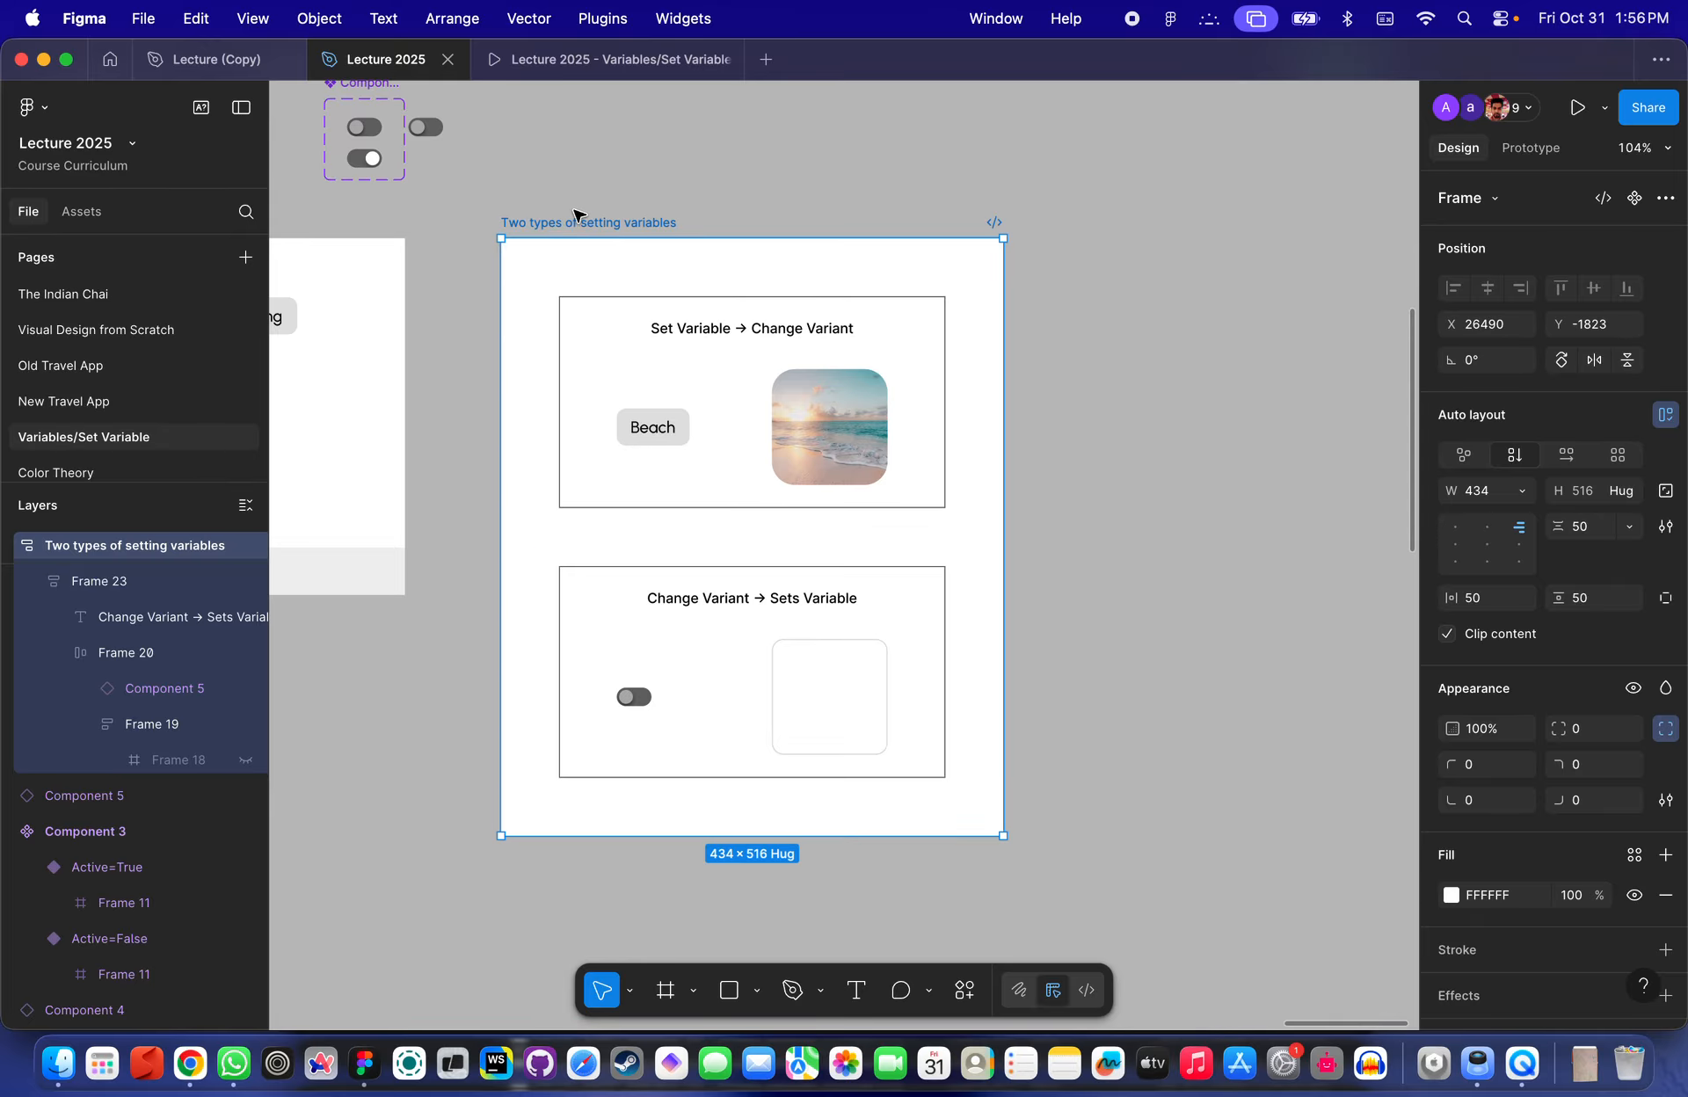
{"action": "scroll", "coordinate": [615, 471], "scroll_direction": "up", "scroll_amount": 5}
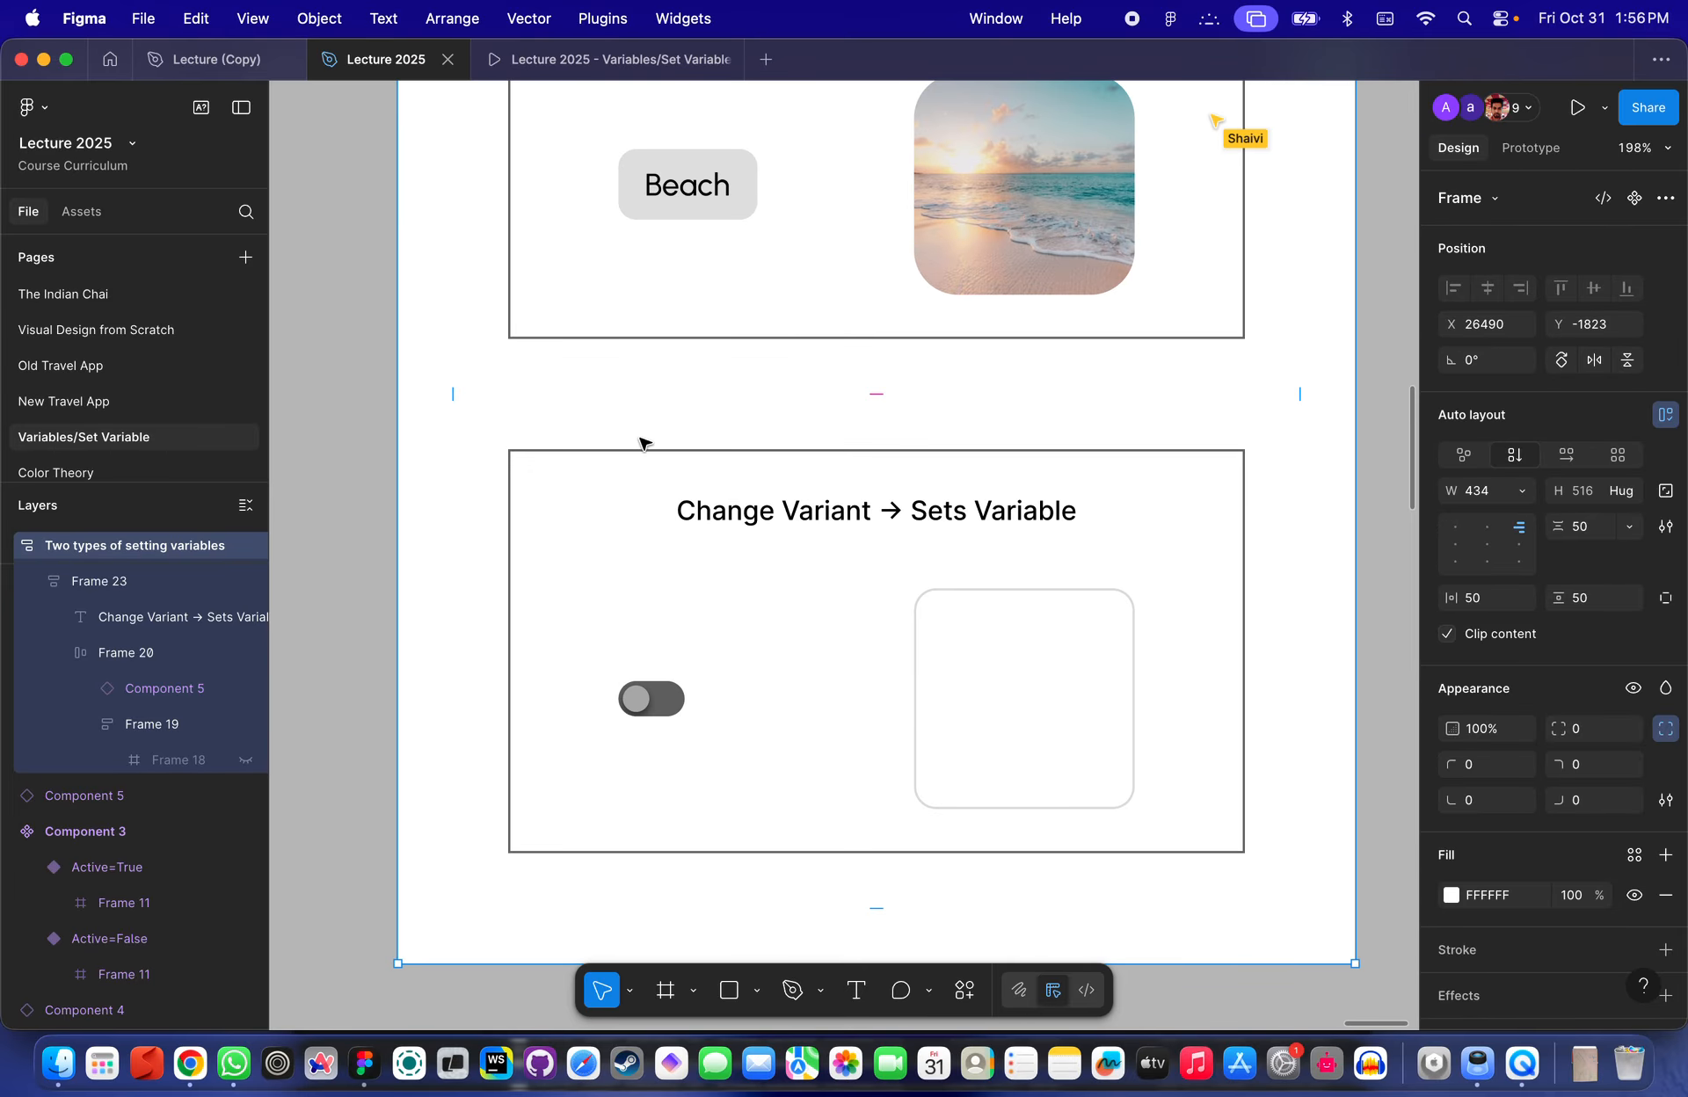
{"action": "scroll", "coordinate": [668, 395], "scroll_direction": "up", "scroll_amount": 3}
{"action": "left_click", "coordinate": [603, 434]}
{"action": "scroll", "coordinate": [626, 453], "scroll_direction": "up", "scroll_amount": 4}
{"action": "left_click", "coordinate": [627, 453]}
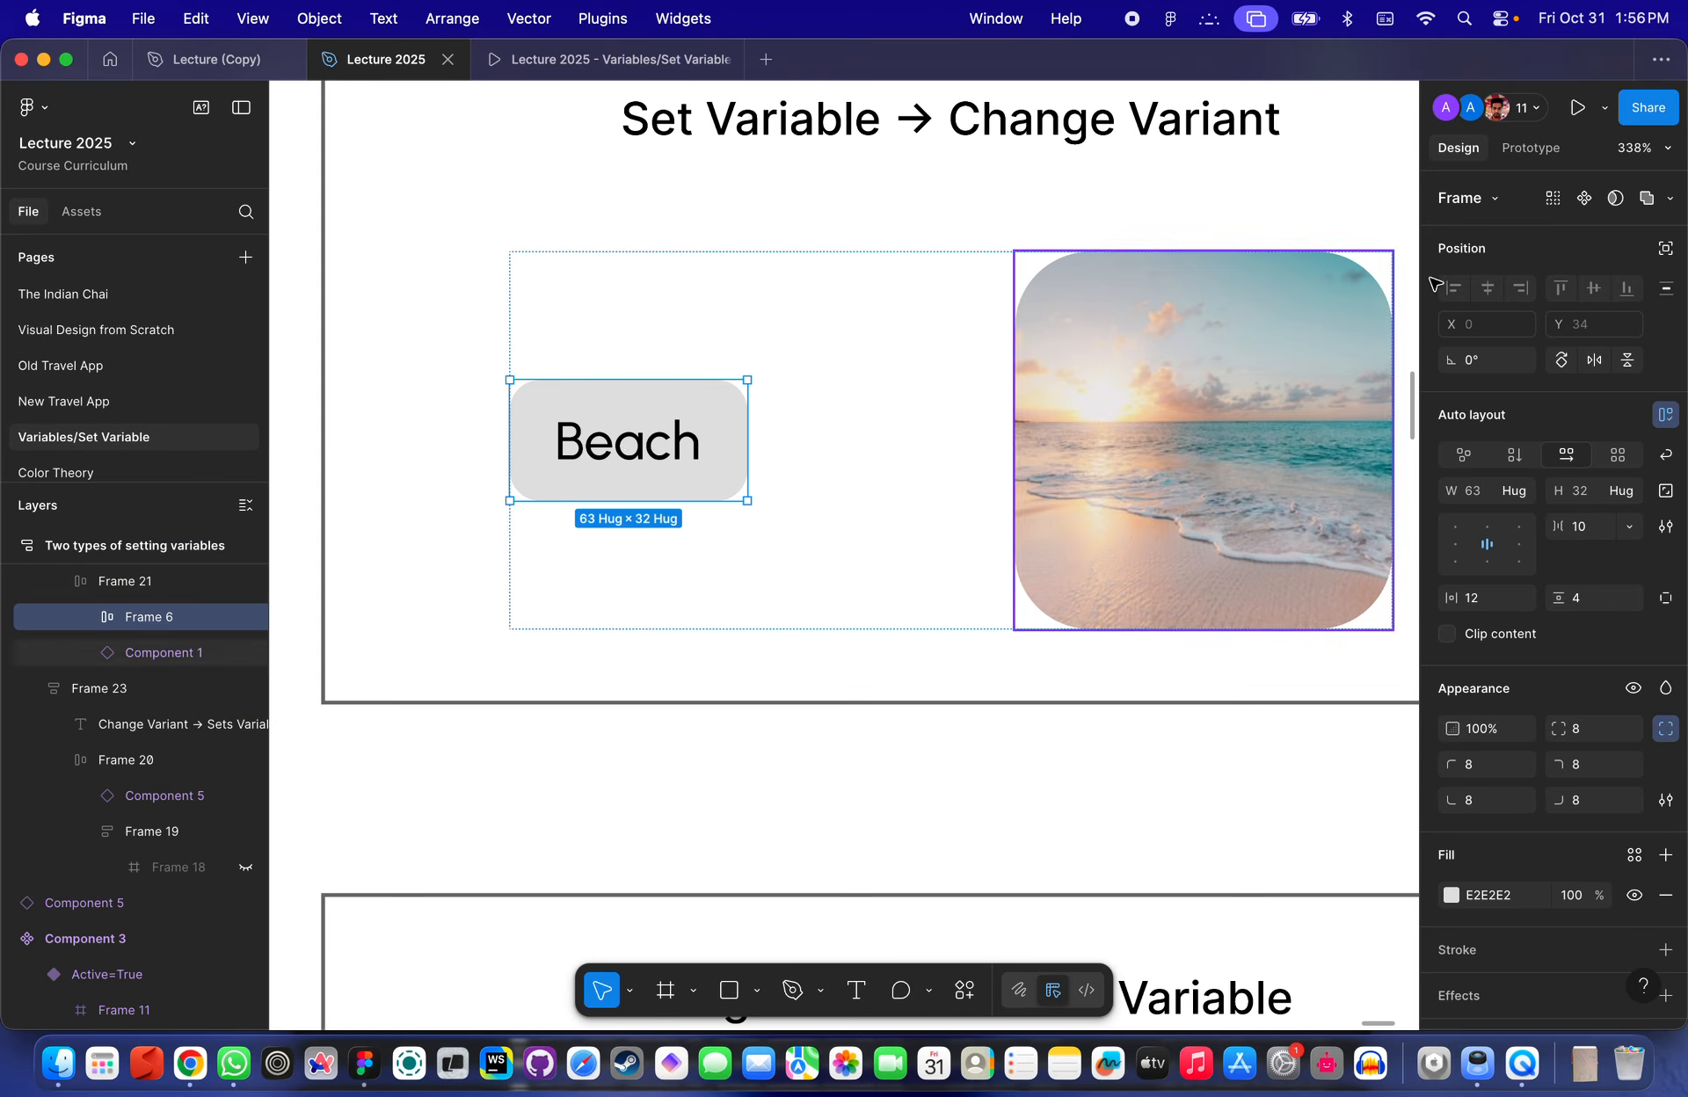
{"action": "left_click", "coordinate": [1530, 147]}
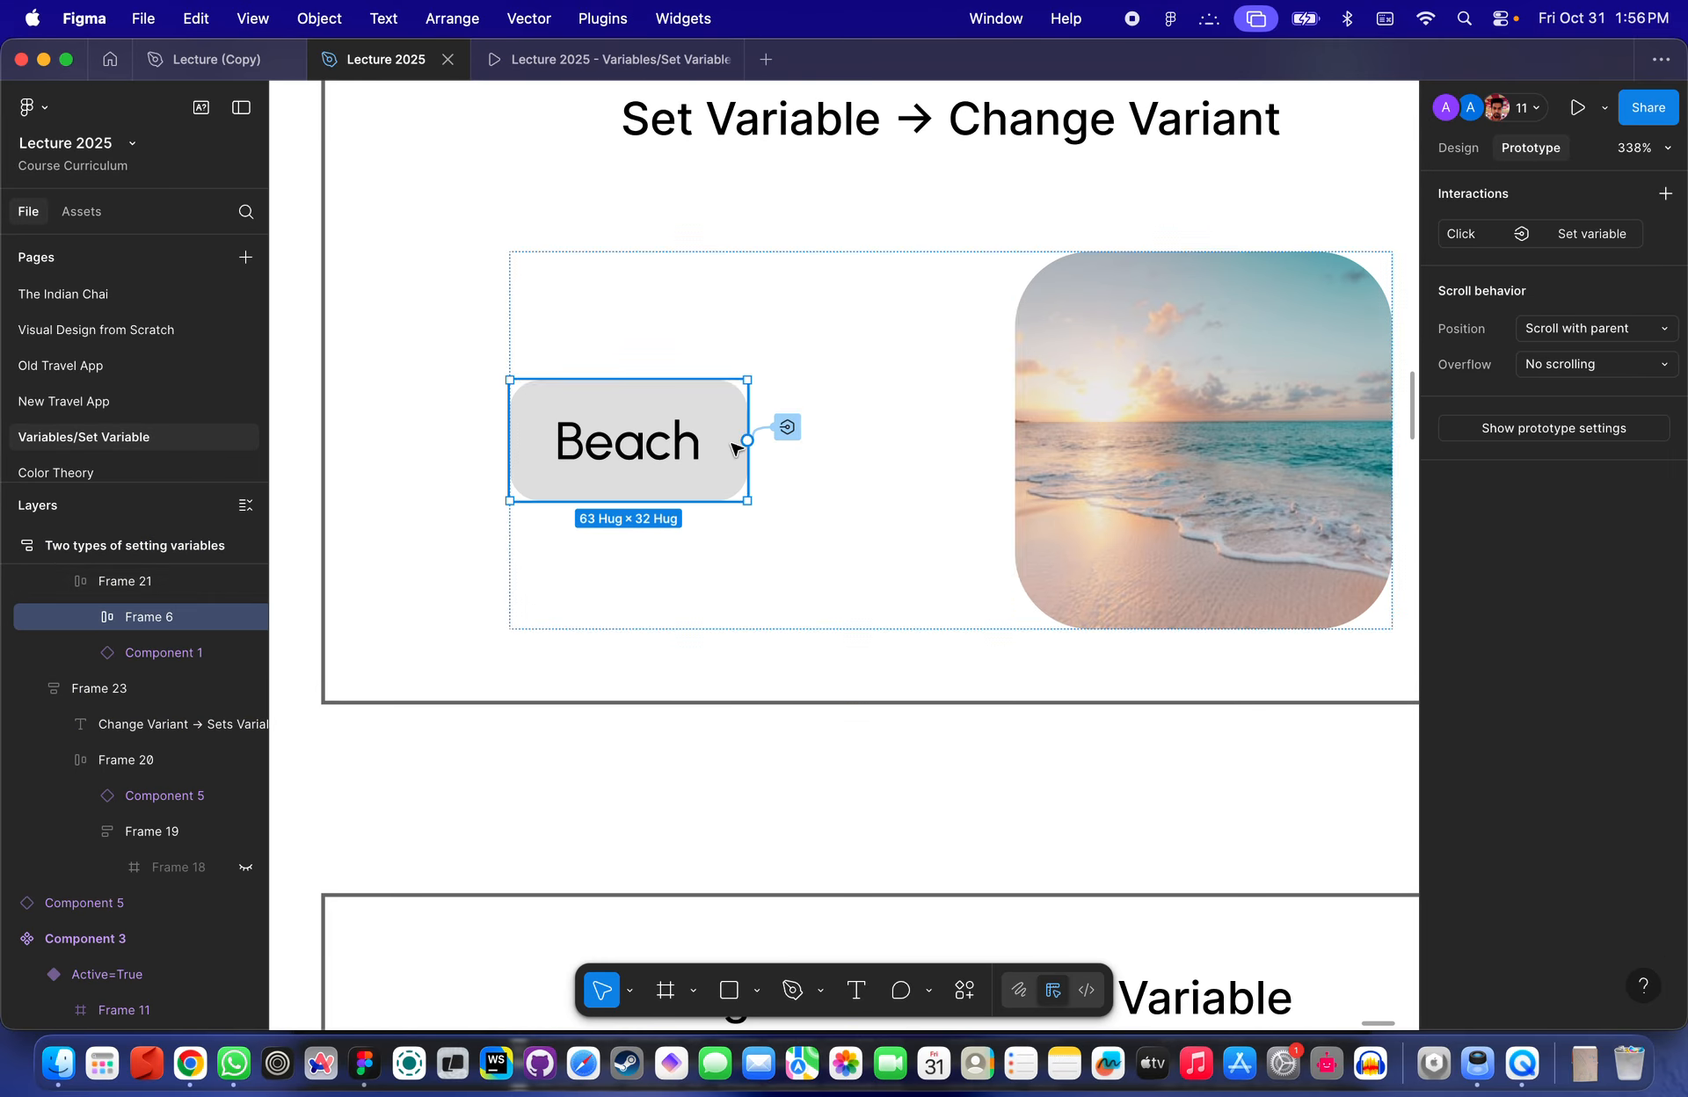
{"action": "left_click", "coordinate": [789, 429]}
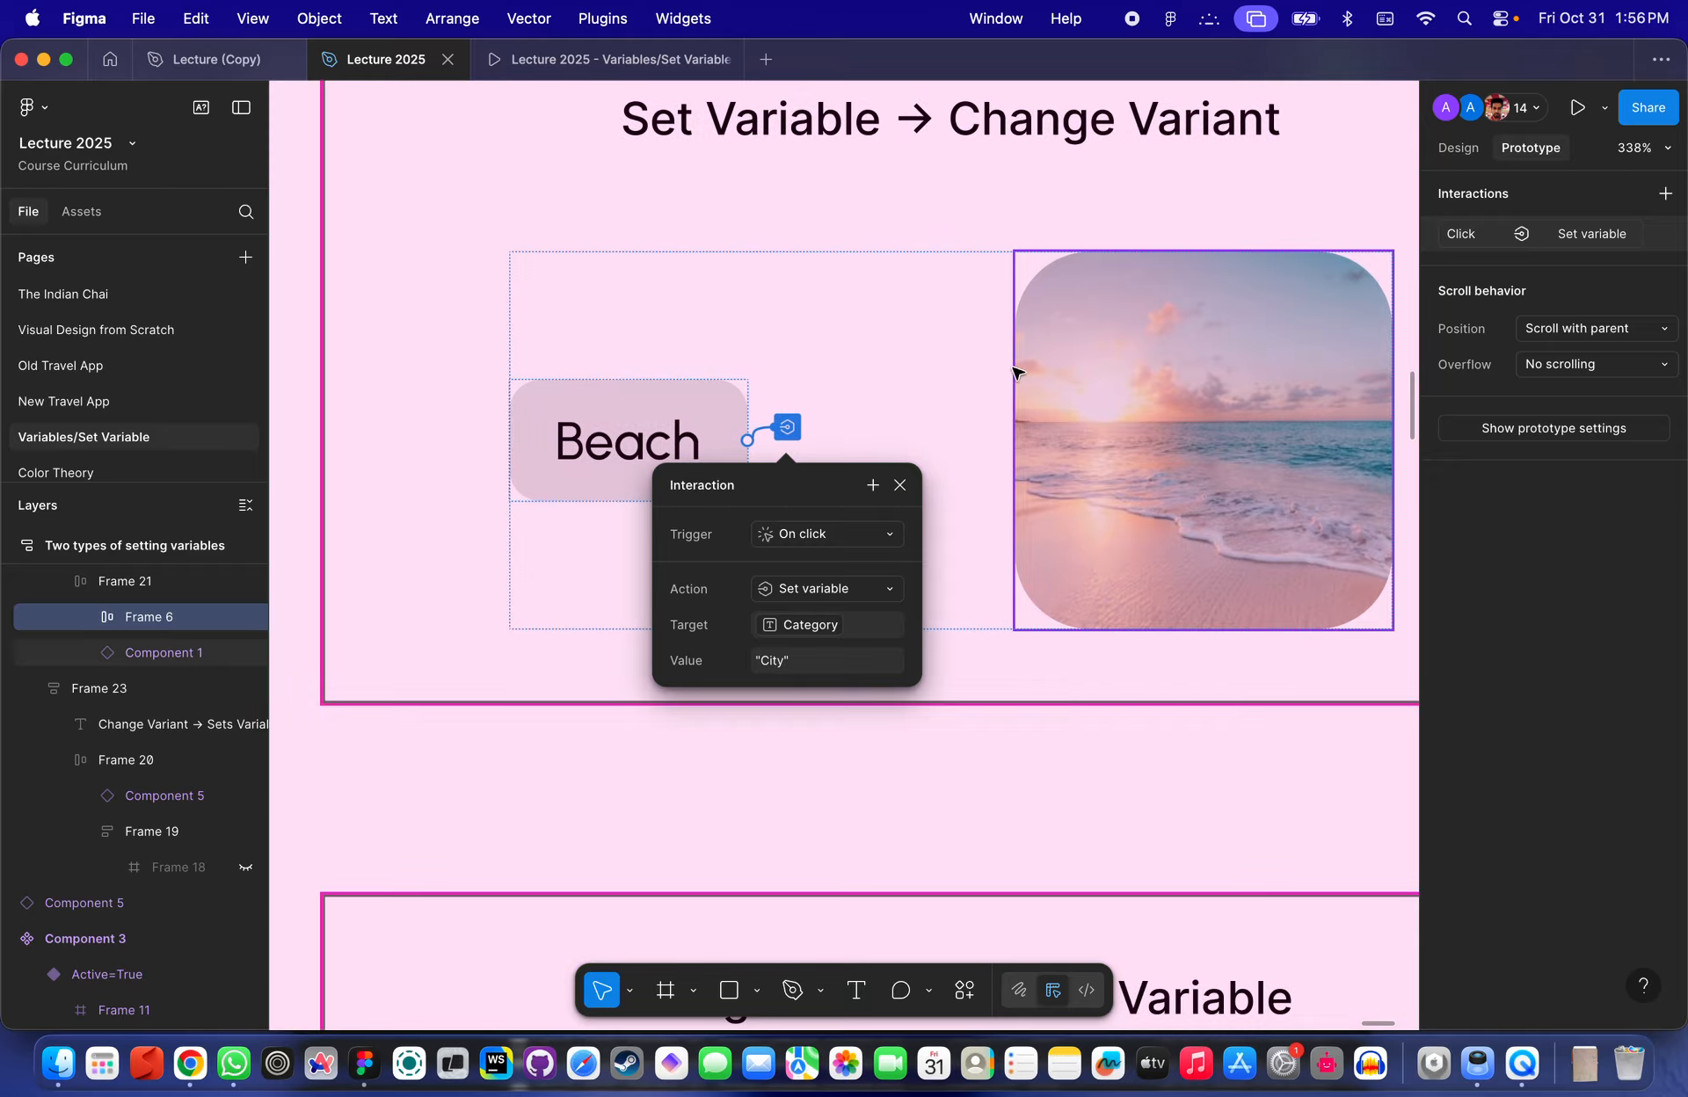
{"action": "left_click", "coordinate": [858, 263]}
- Inspect the toggle instance's Change to interaction and its Active property bound to the Switch variable
{"action": "scroll", "coordinate": [857, 263], "scroll_direction": "down", "scroll_amount": 5}
{"action": "scroll", "coordinate": [858, 266], "scroll_direction": "down", "scroll_amount": 3}
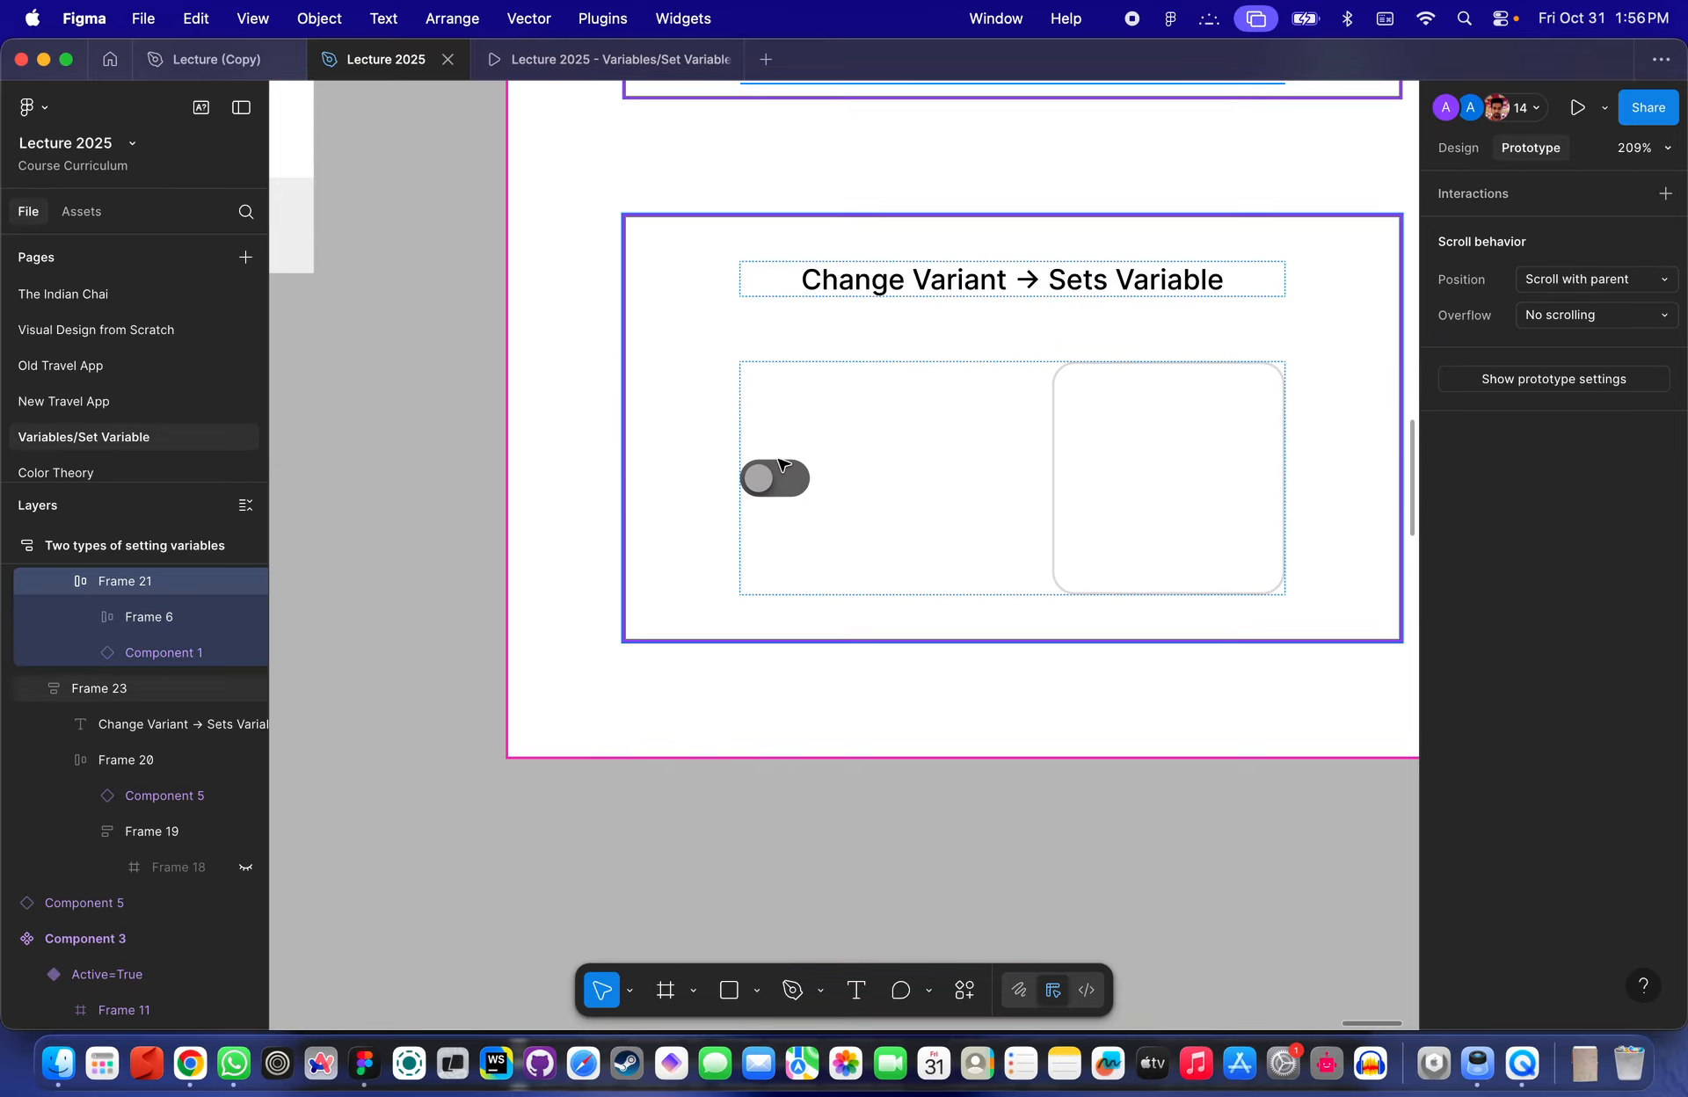
{"action": "scroll", "coordinate": [780, 467], "scroll_direction": "up", "scroll_amount": 5}
{"action": "double_click", "coordinate": [763, 516]}
{"action": "scroll", "coordinate": [763, 516], "scroll_direction": "up", "scroll_amount": 5}
{"action": "left_click", "coordinate": [791, 507]}
{"action": "scroll", "coordinate": [790, 507], "scroll_direction": "down", "scroll_amount": 3}
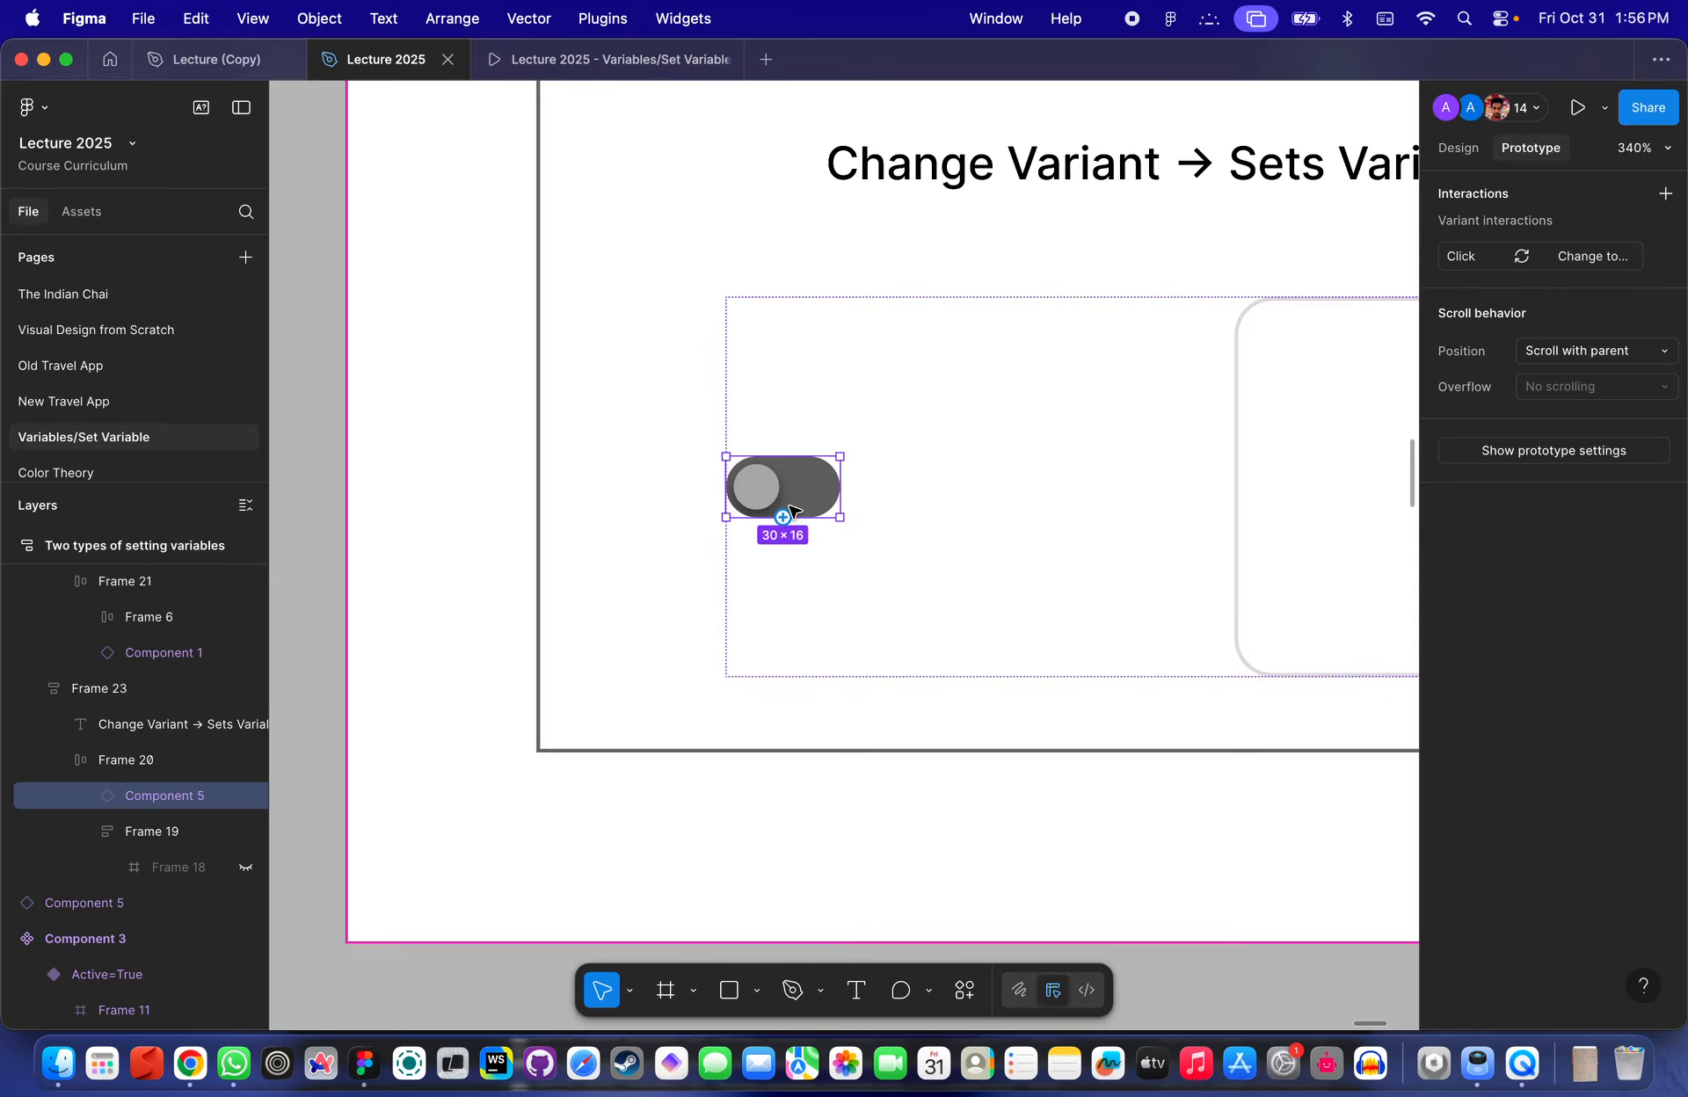
{"action": "left_click", "coordinate": [1457, 150]}
{"action": "mouse_move", "coordinate": [1664, 266]}
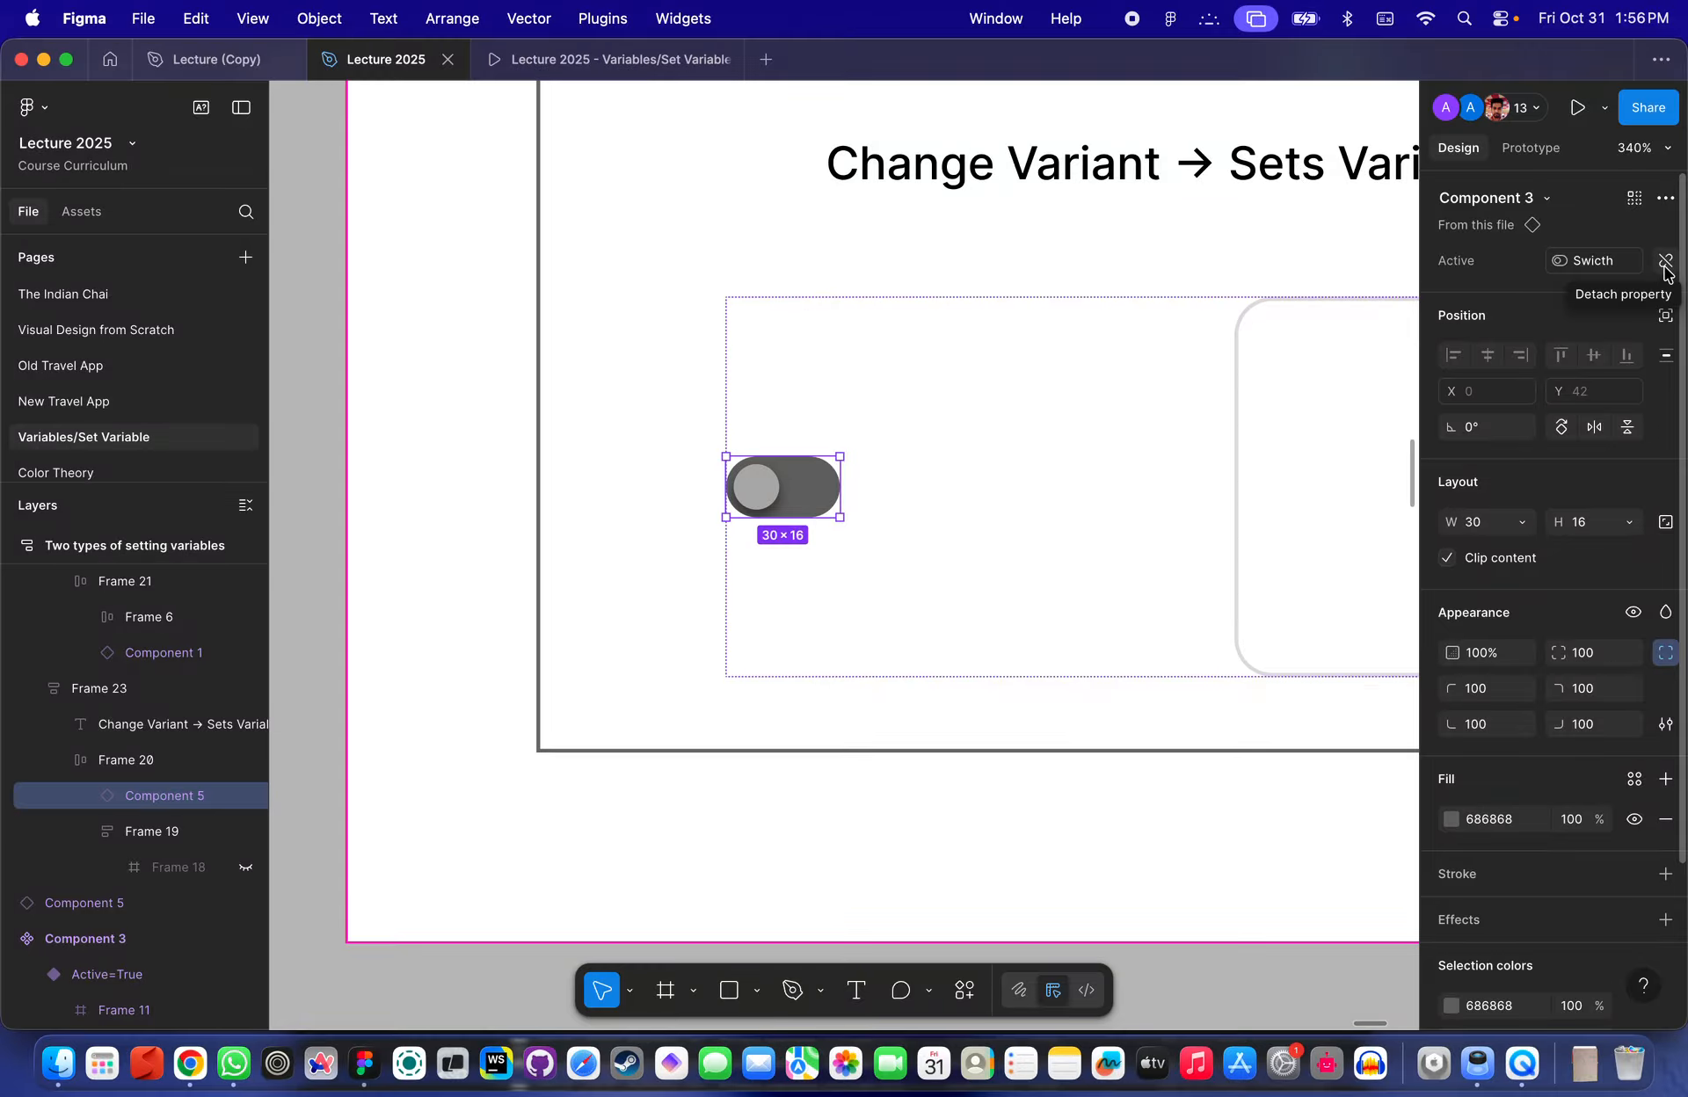
- Examine the toggle component set and the two example frames on the canvas
{"action": "scroll", "coordinate": [930, 520], "scroll_direction": "right", "scroll_amount": 5}
{"action": "scroll", "coordinate": [930, 519], "scroll_direction": "down", "scroll_amount": 1}
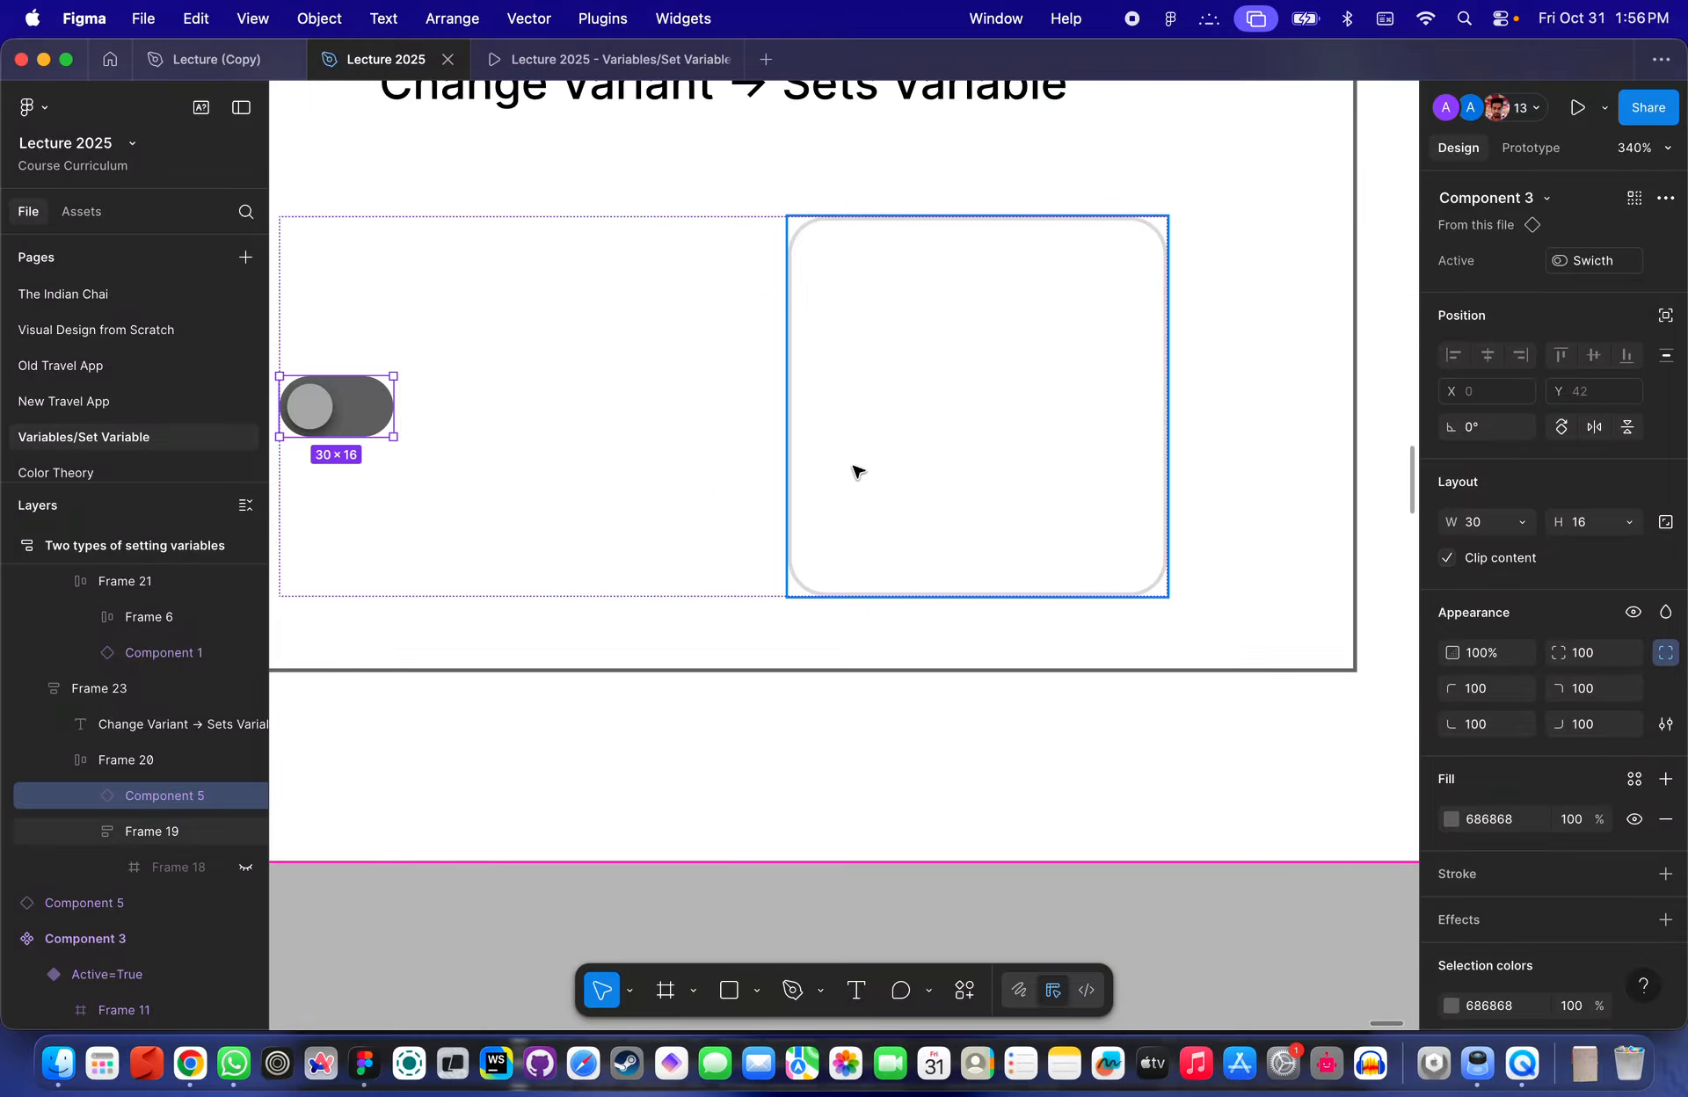
{"action": "scroll", "coordinate": [857, 472], "scroll_direction": "down", "scroll_amount": 10}
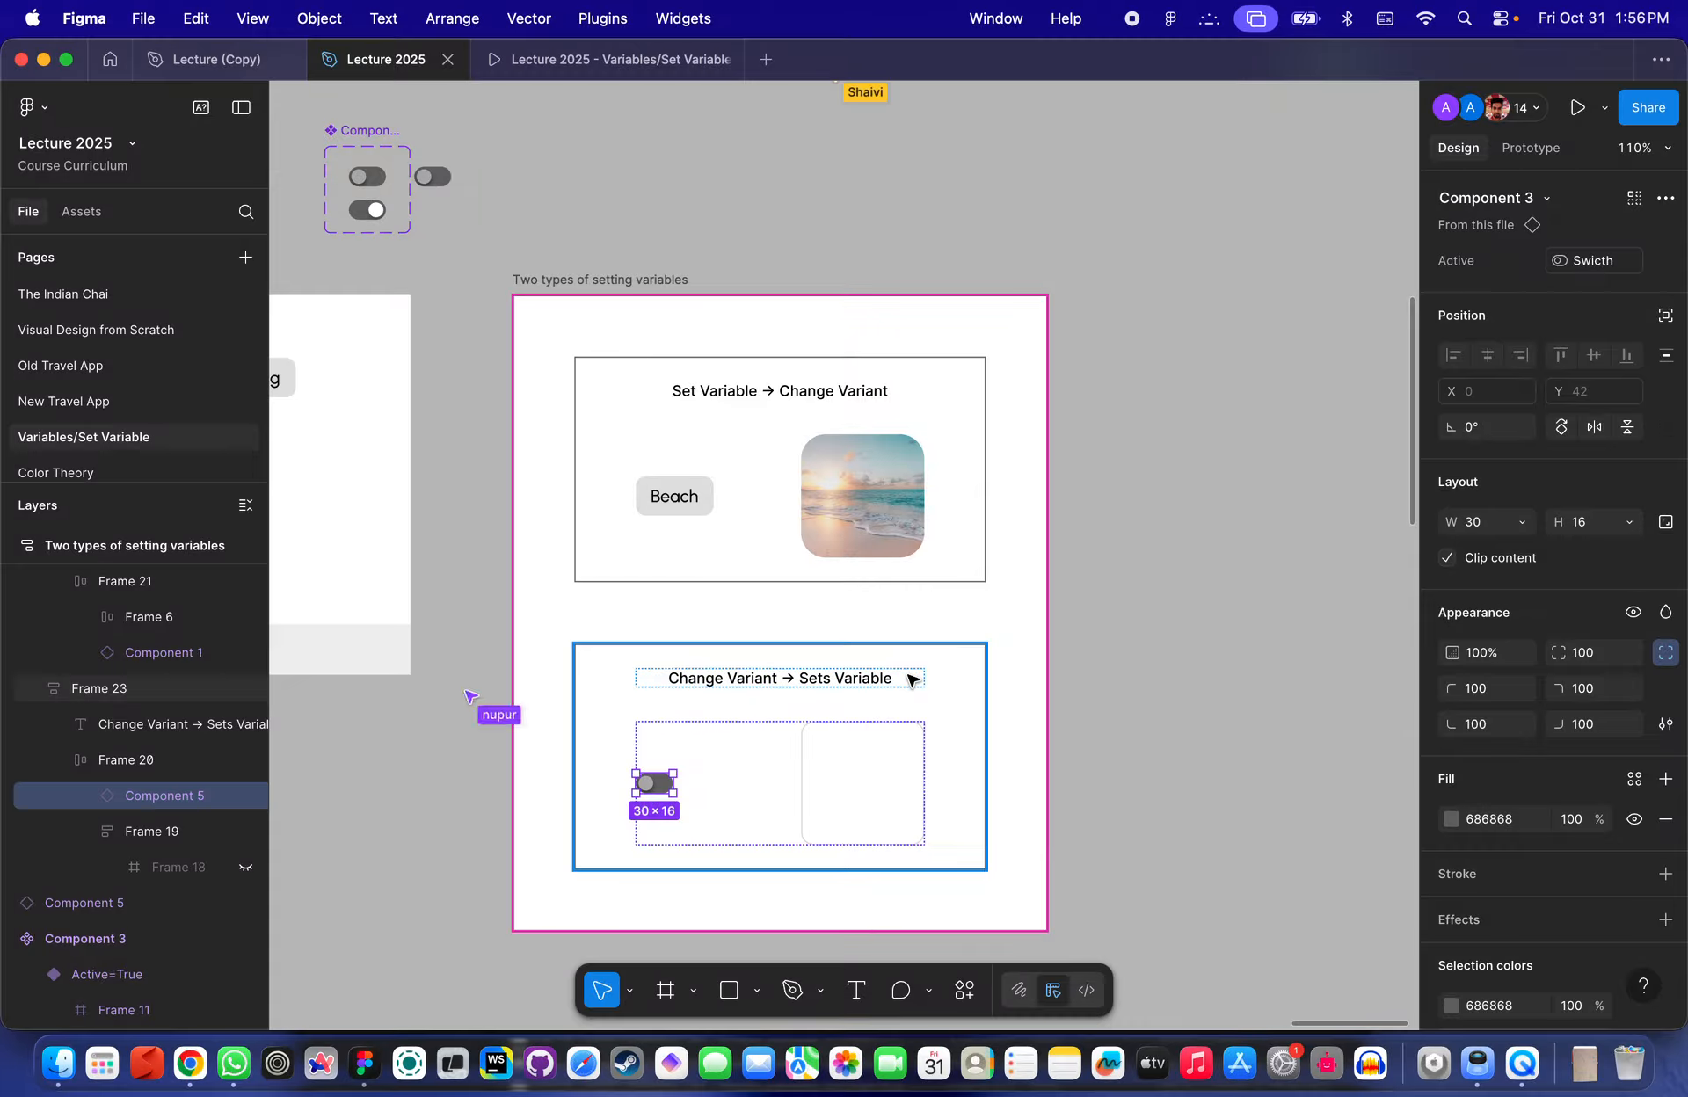
{"action": "scroll", "coordinate": [913, 680], "scroll_direction": "down", "scroll_amount": 5}
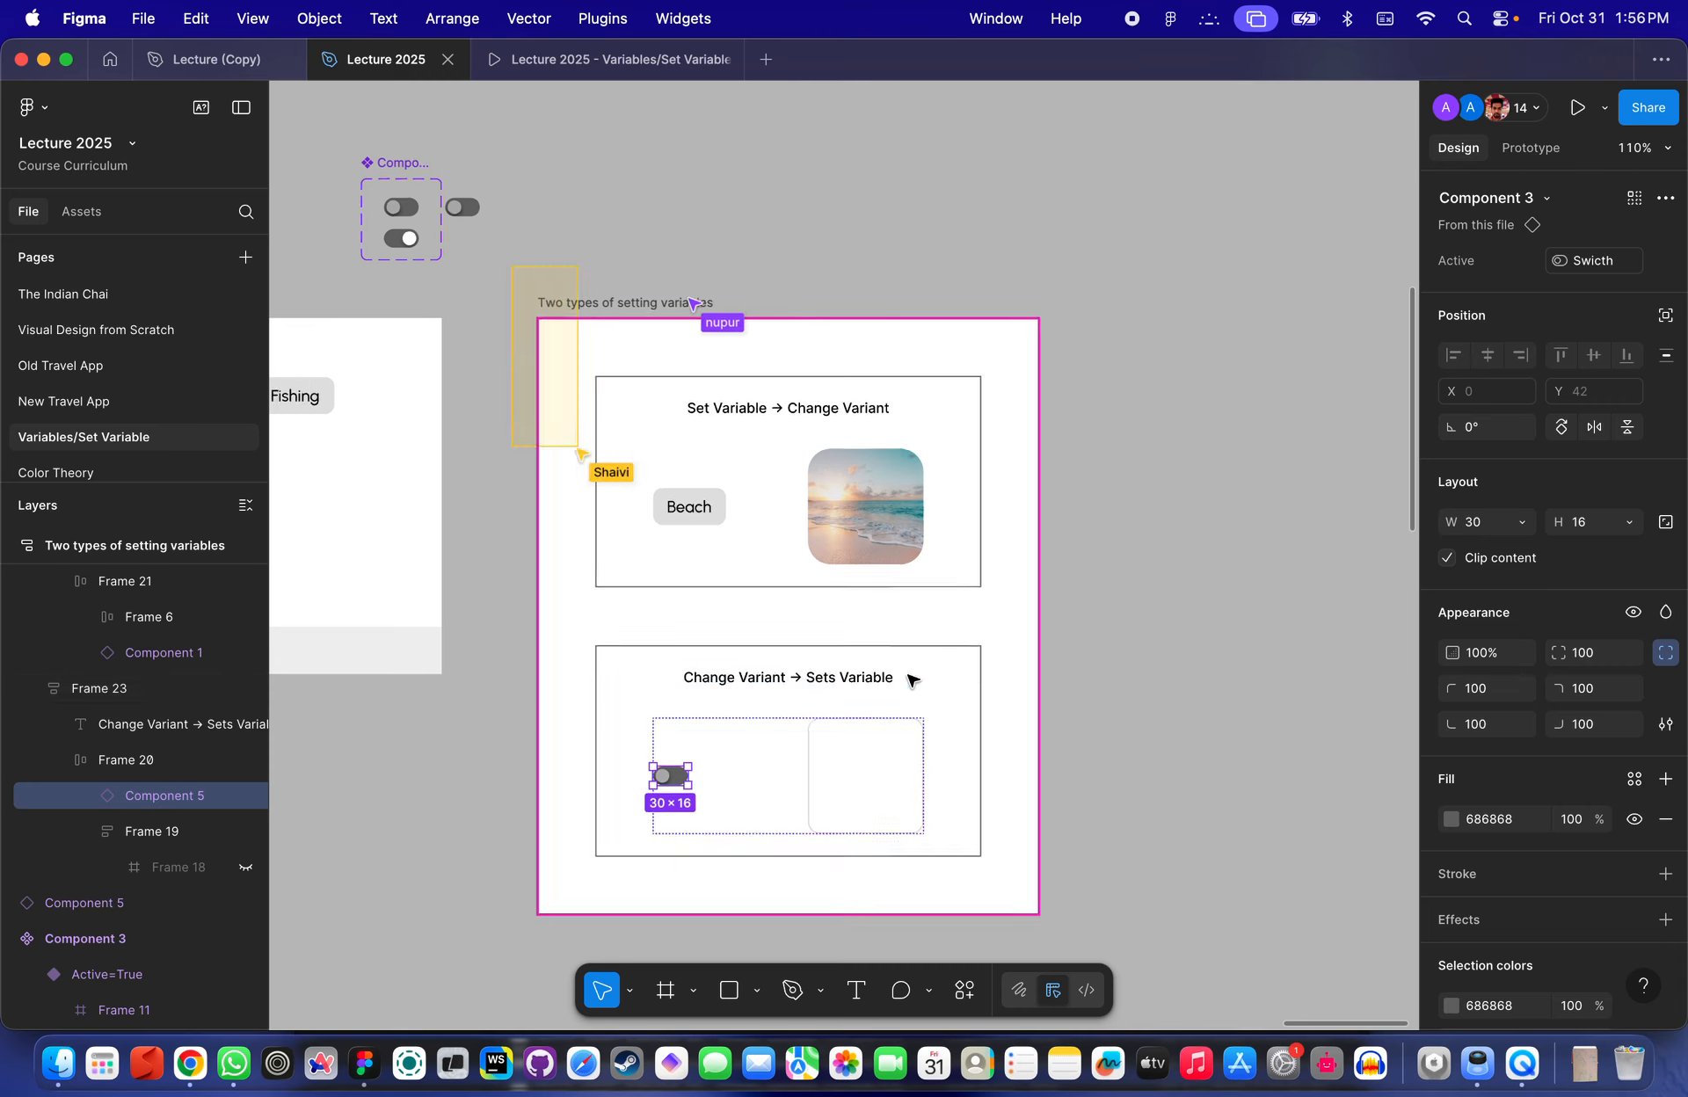
{"action": "left_click", "coordinate": [1045, 842]}
{"action": "left_click_drag", "start_coordinate": [1105, 852], "coordinate": [641, 357]}
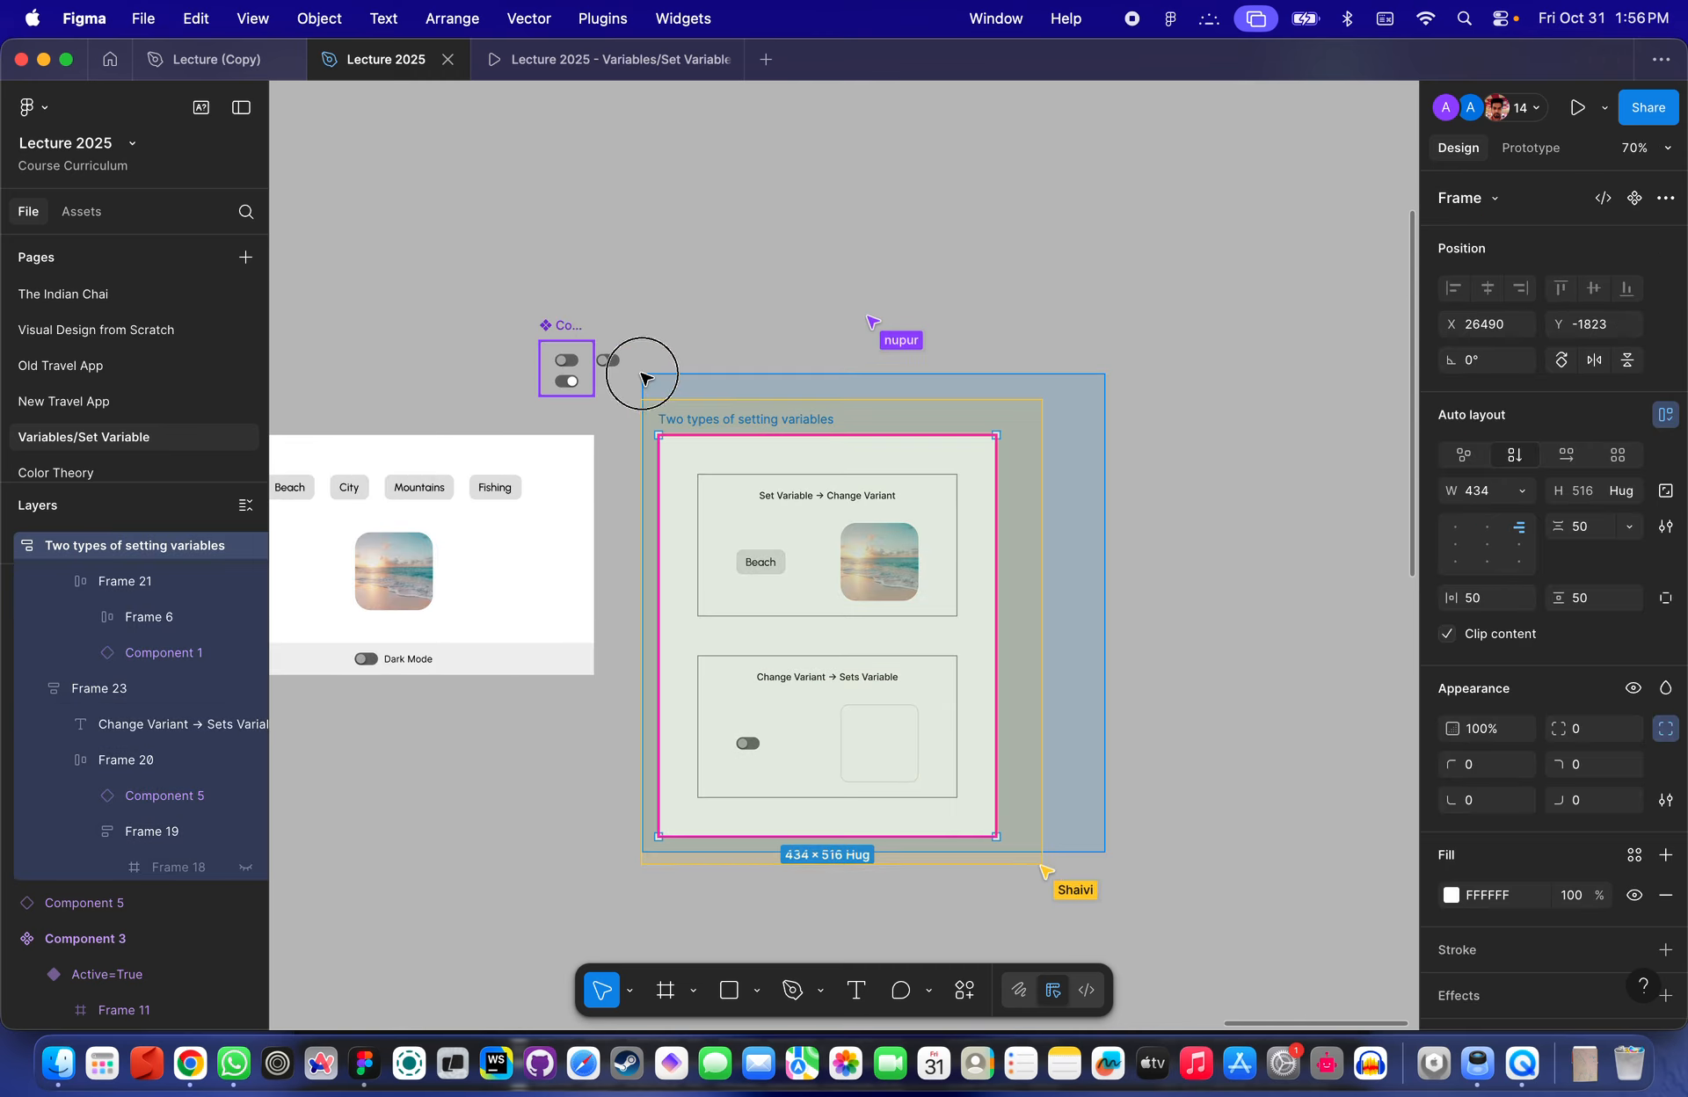
{"action": "left_click", "coordinate": [647, 342]}
{"action": "left_click", "coordinate": [603, 362]}
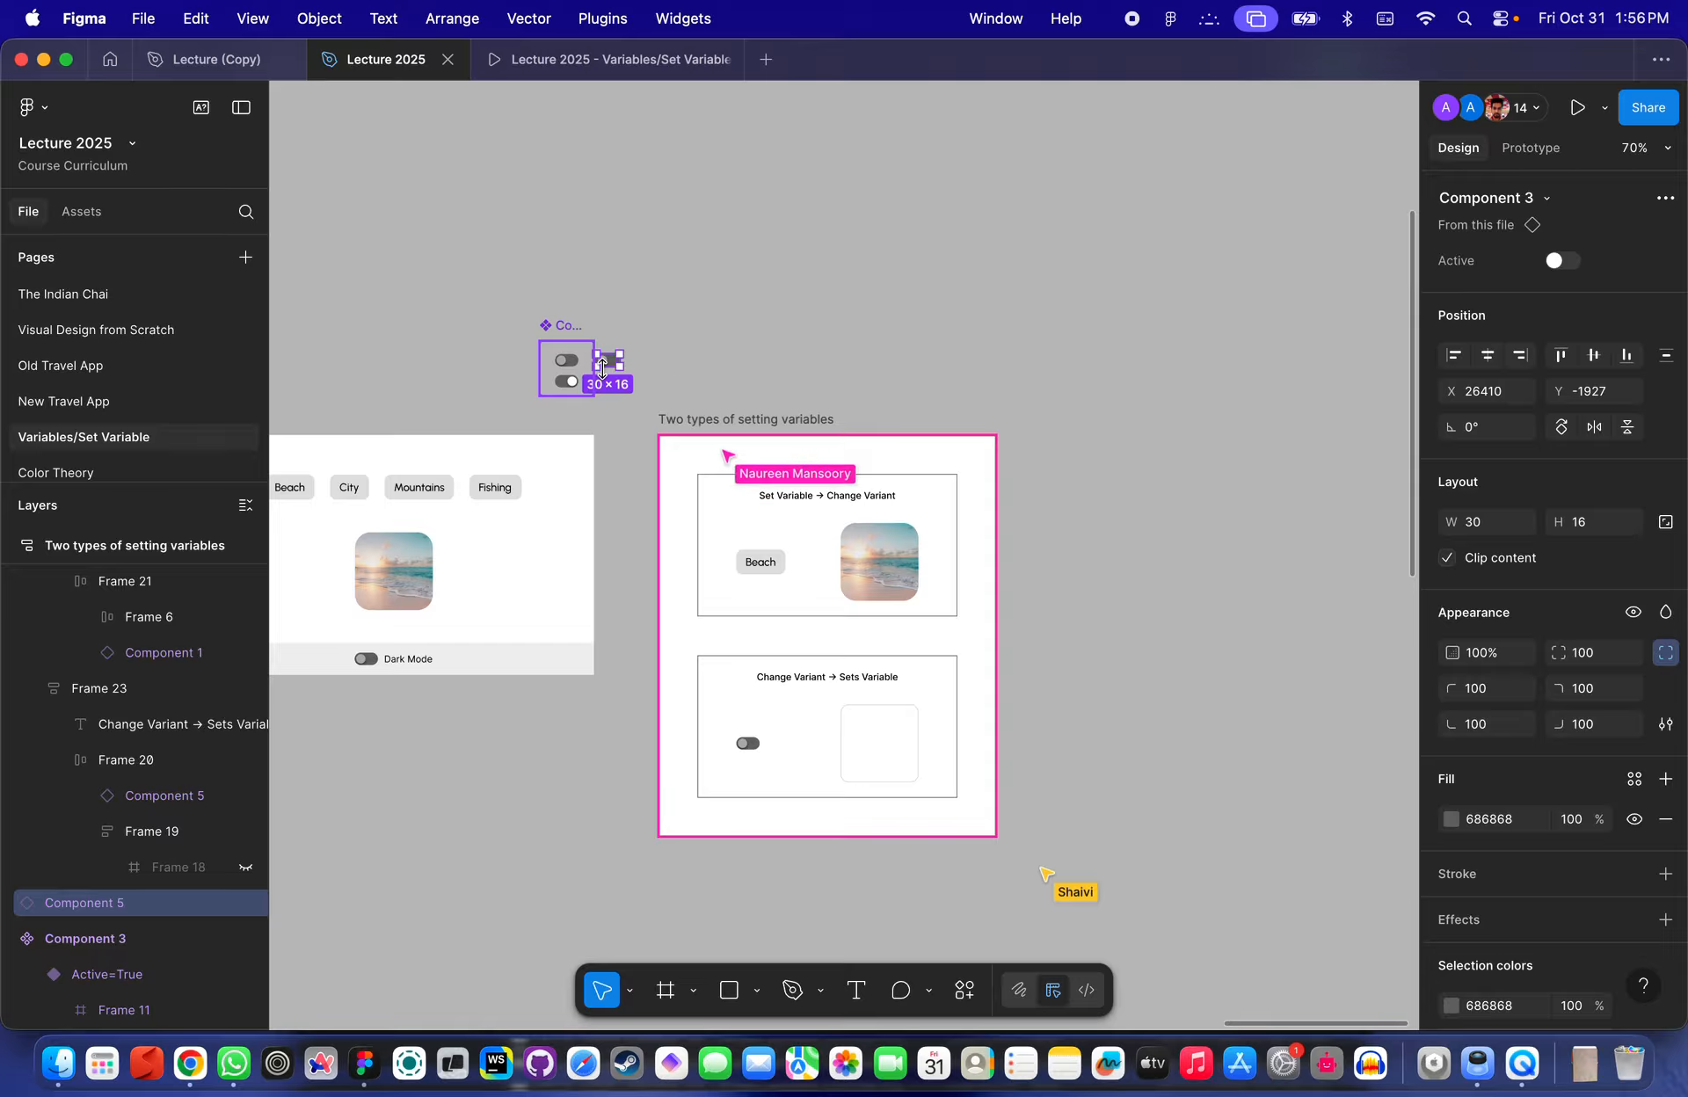
{"action": "left_click", "coordinate": [628, 374]}
{"action": "scroll", "coordinate": [683, 373], "scroll_direction": "down", "scroll_amount": 4}
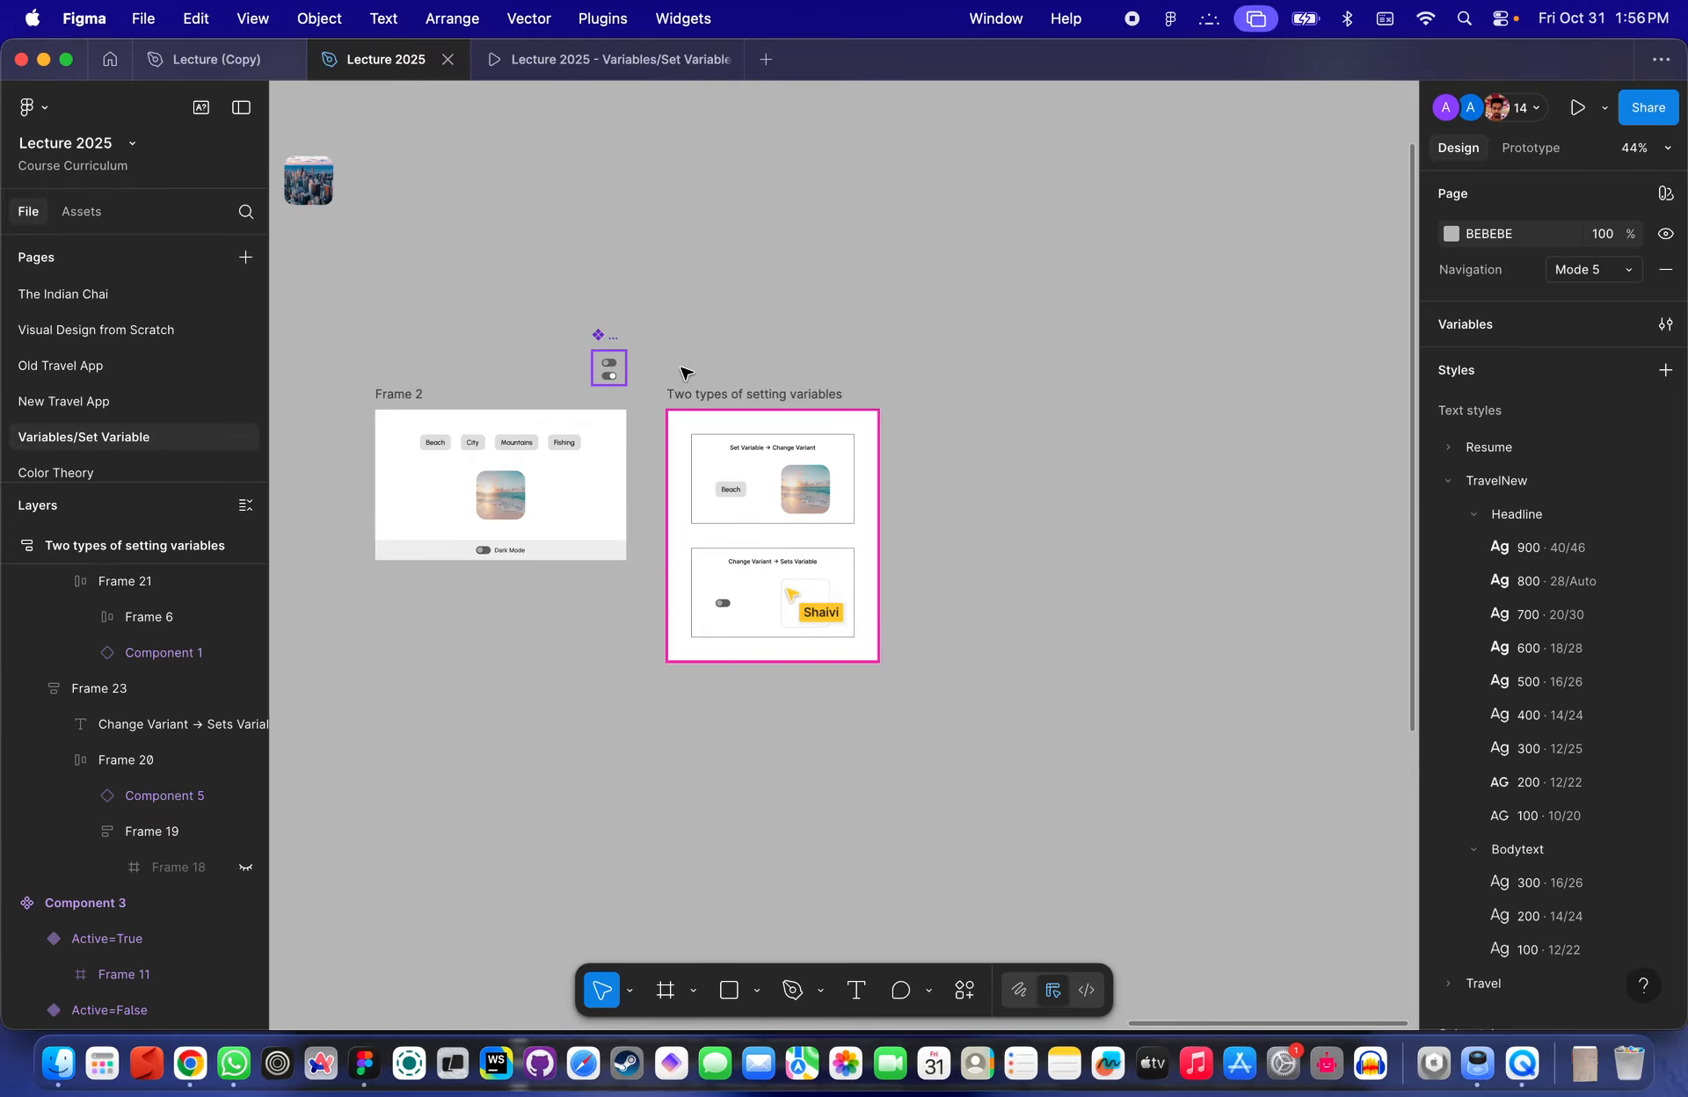
- Examine the Dark Mode demo frame with its category buttons, image and toggle
{"action": "left_click", "coordinate": [1128, 13]}
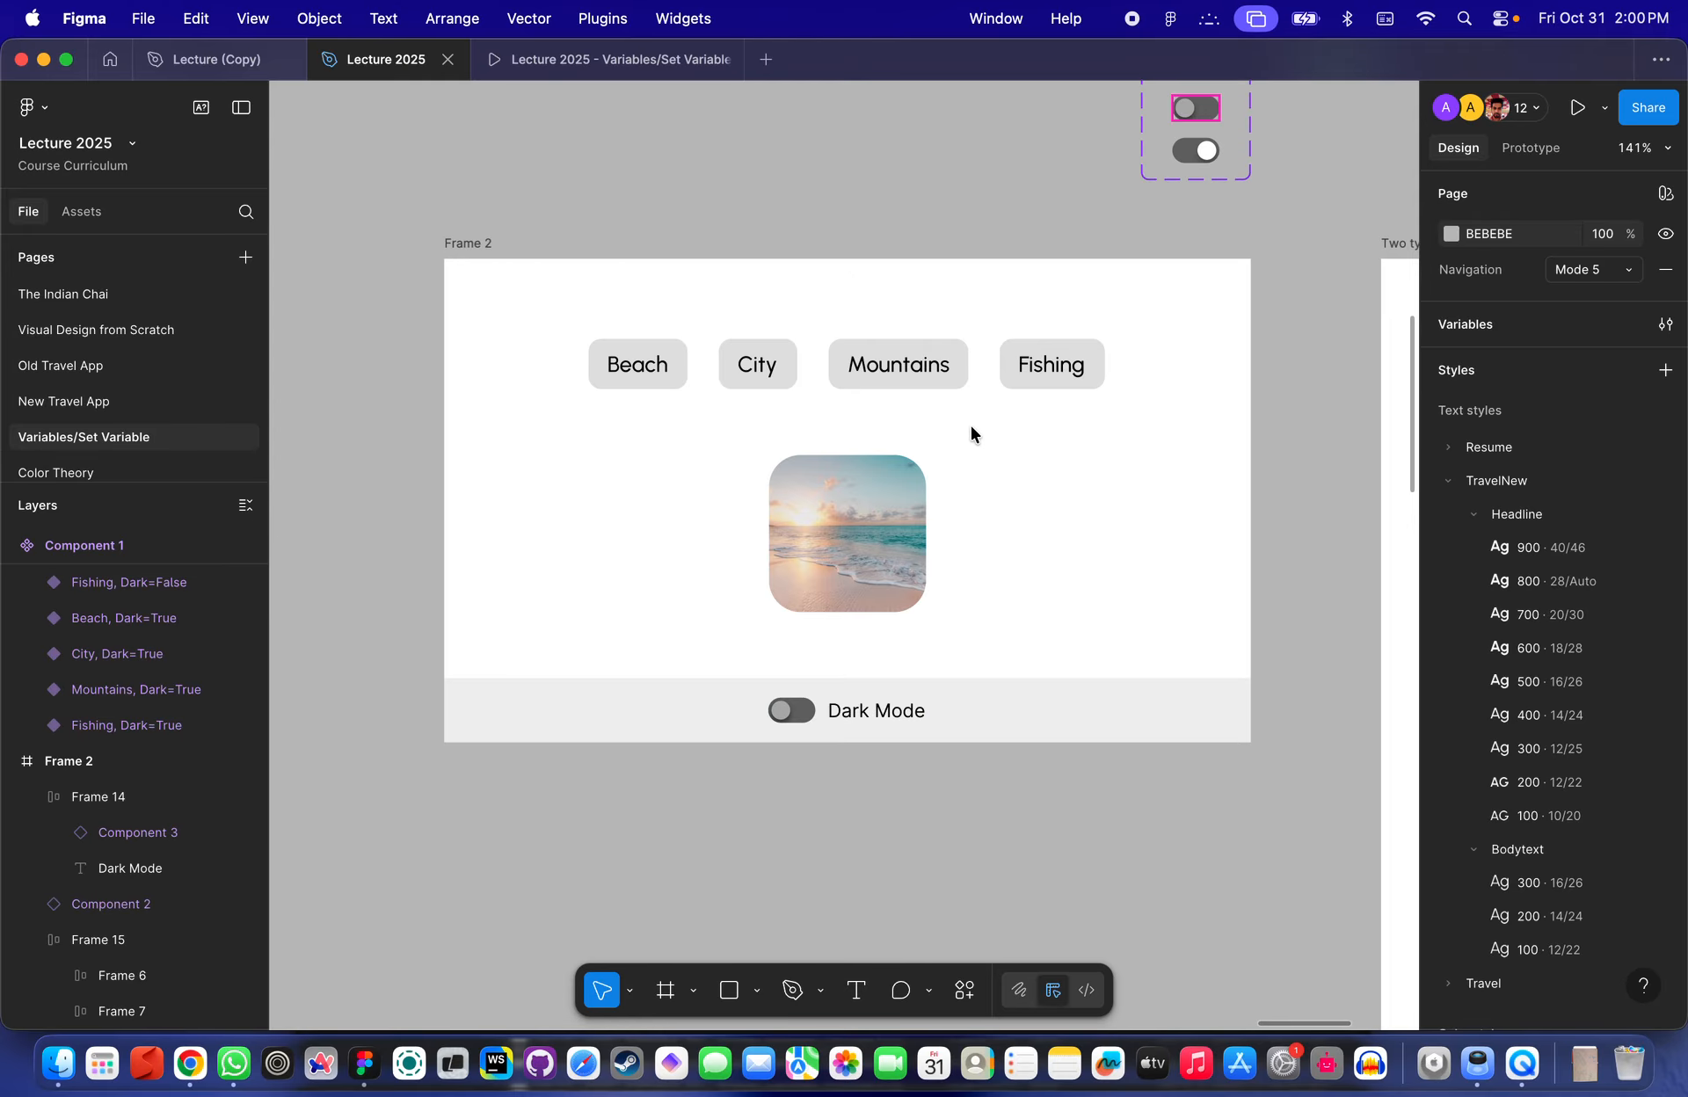
{"action": "scroll", "coordinate": [971, 426], "scroll_direction": "down", "scroll_amount": 5}
{"action": "scroll", "coordinate": [909, 584], "scroll_direction": "right", "scroll_amount": 5}
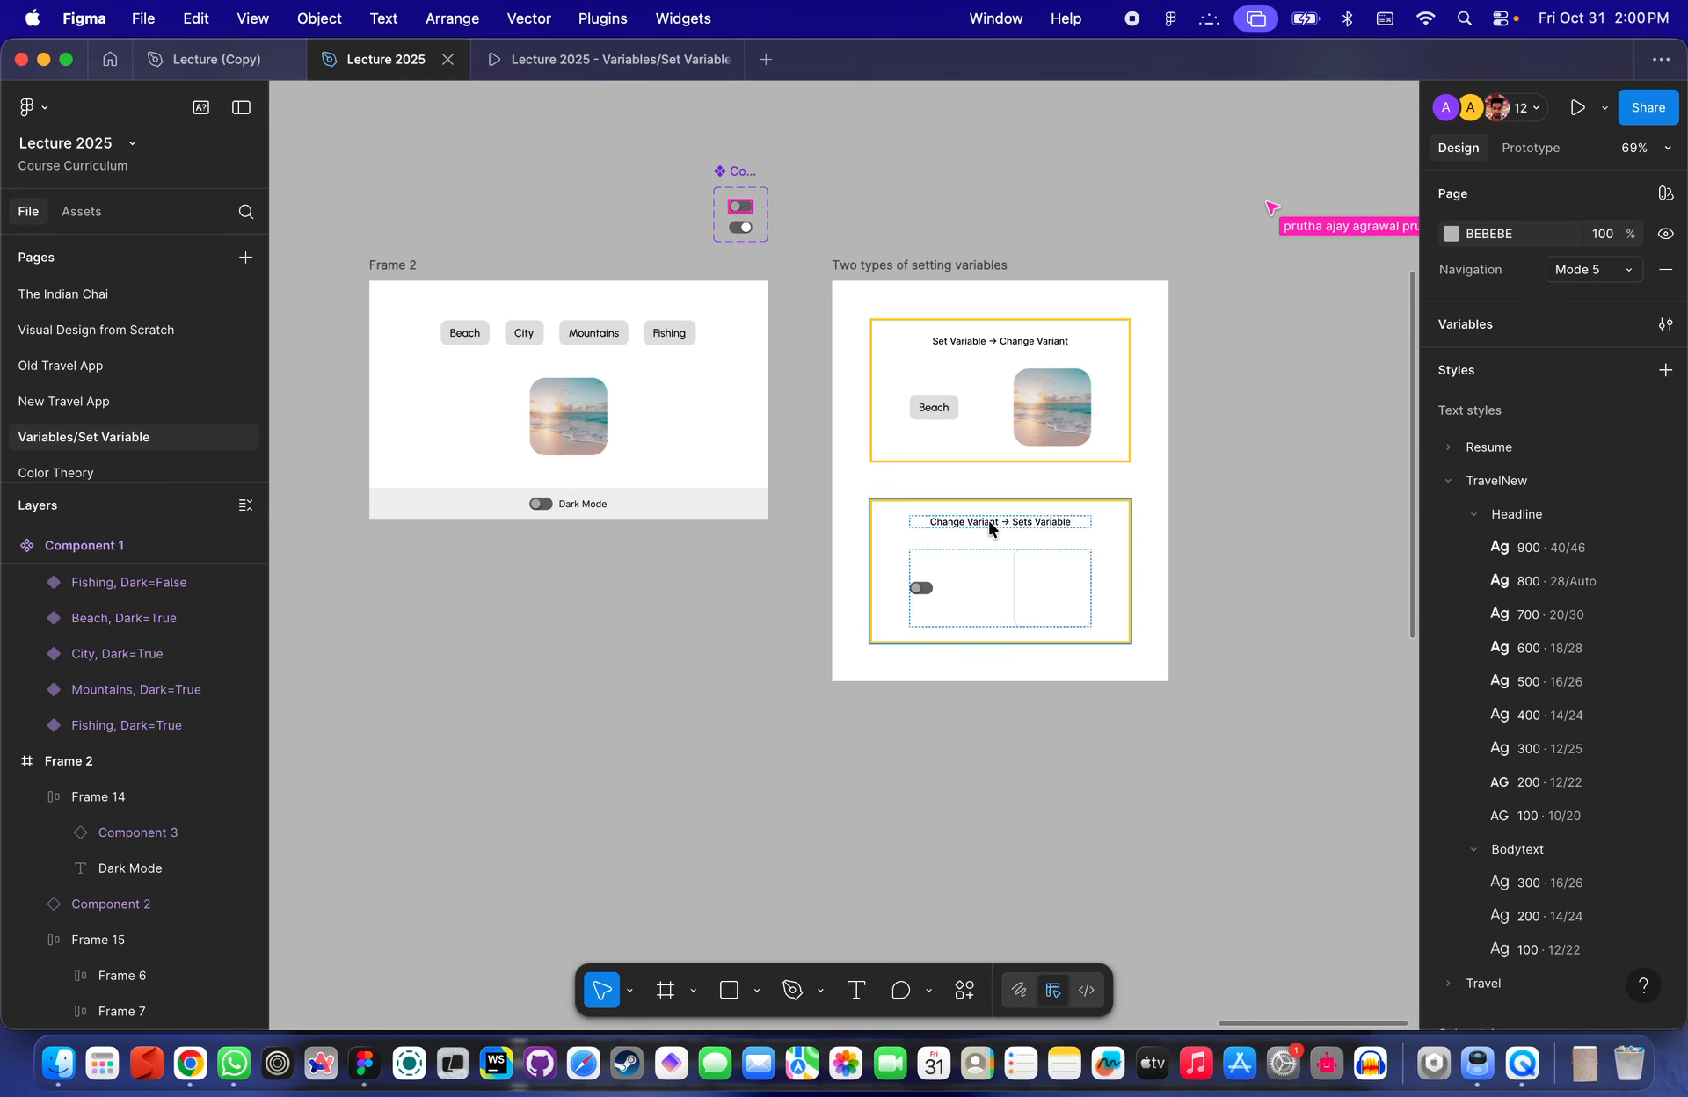
{"action": "scroll", "coordinate": [991, 527], "scroll_direction": "up", "scroll_amount": 5}
{"action": "scroll", "coordinate": [991, 527], "scroll_direction": "left", "scroll_amount": 5}
{"action": "left_click", "coordinate": [810, 570]}
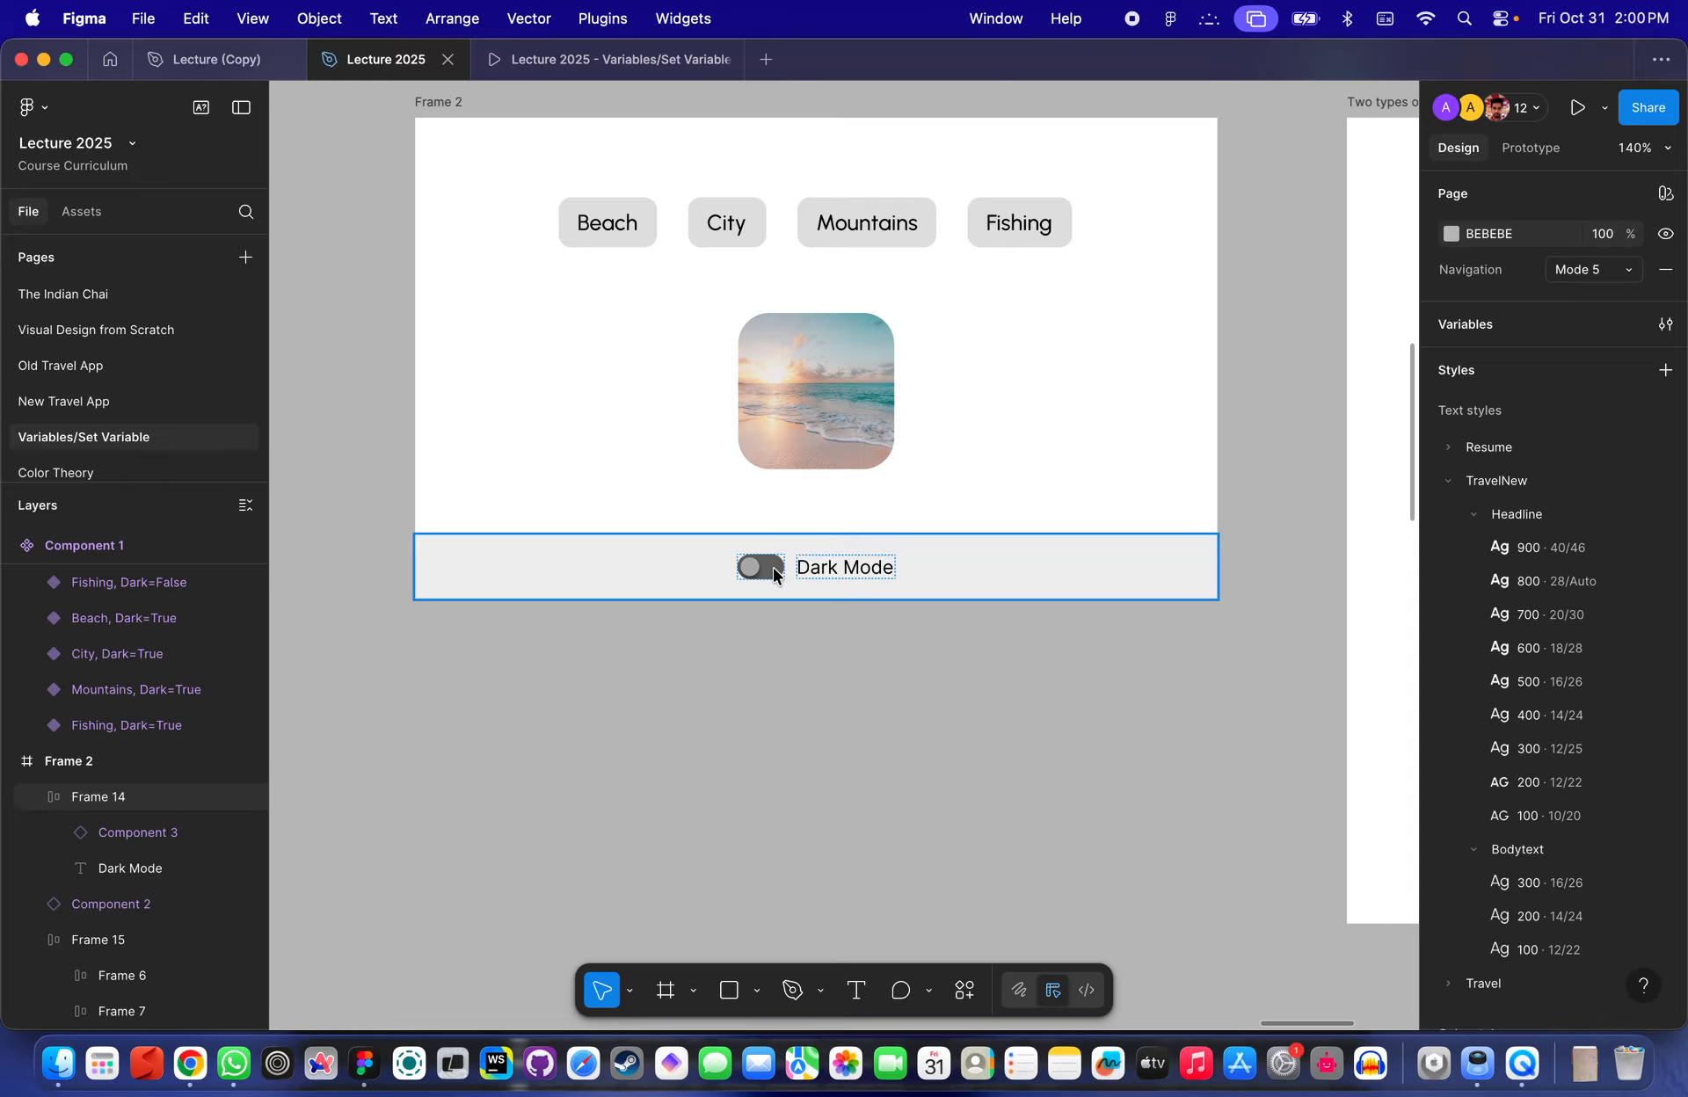
{"action": "scroll", "coordinate": [777, 380], "scroll_direction": "up", "scroll_amount": 5}
{"action": "left_click", "coordinate": [489, 340]}
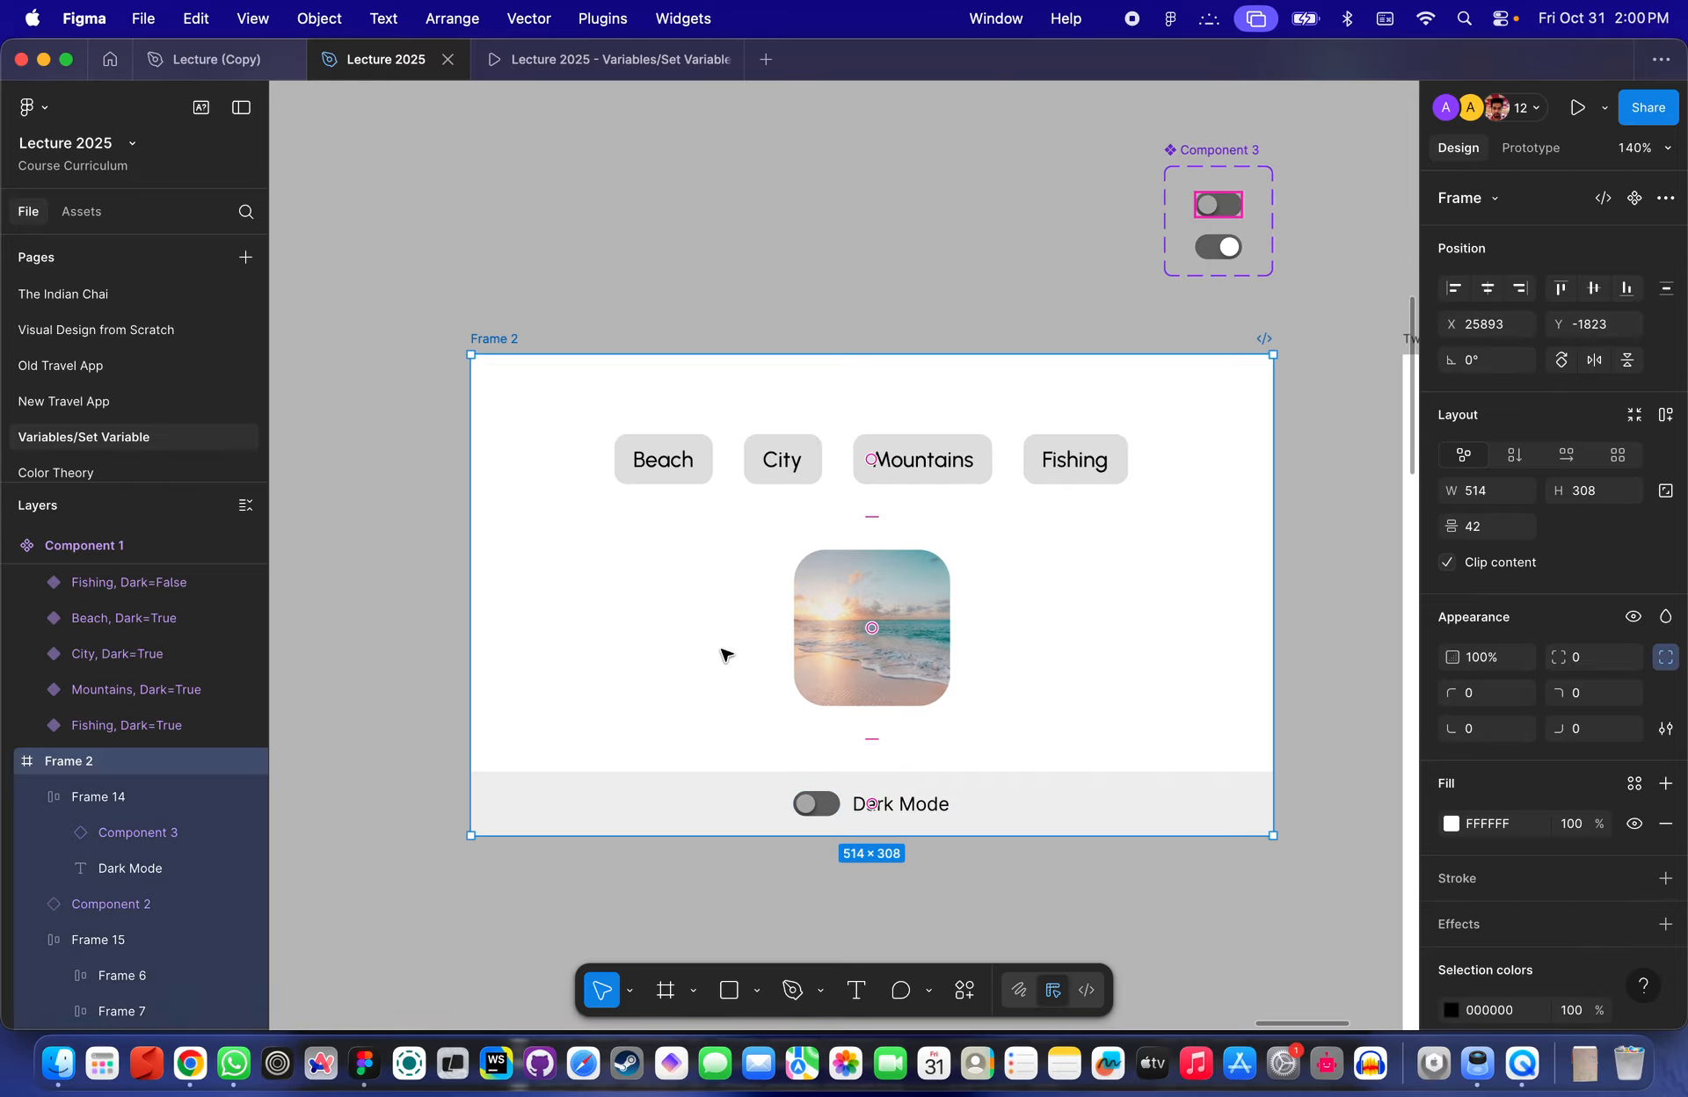
{"action": "scroll", "coordinate": [723, 654], "scroll_direction": "up", "scroll_amount": 3}
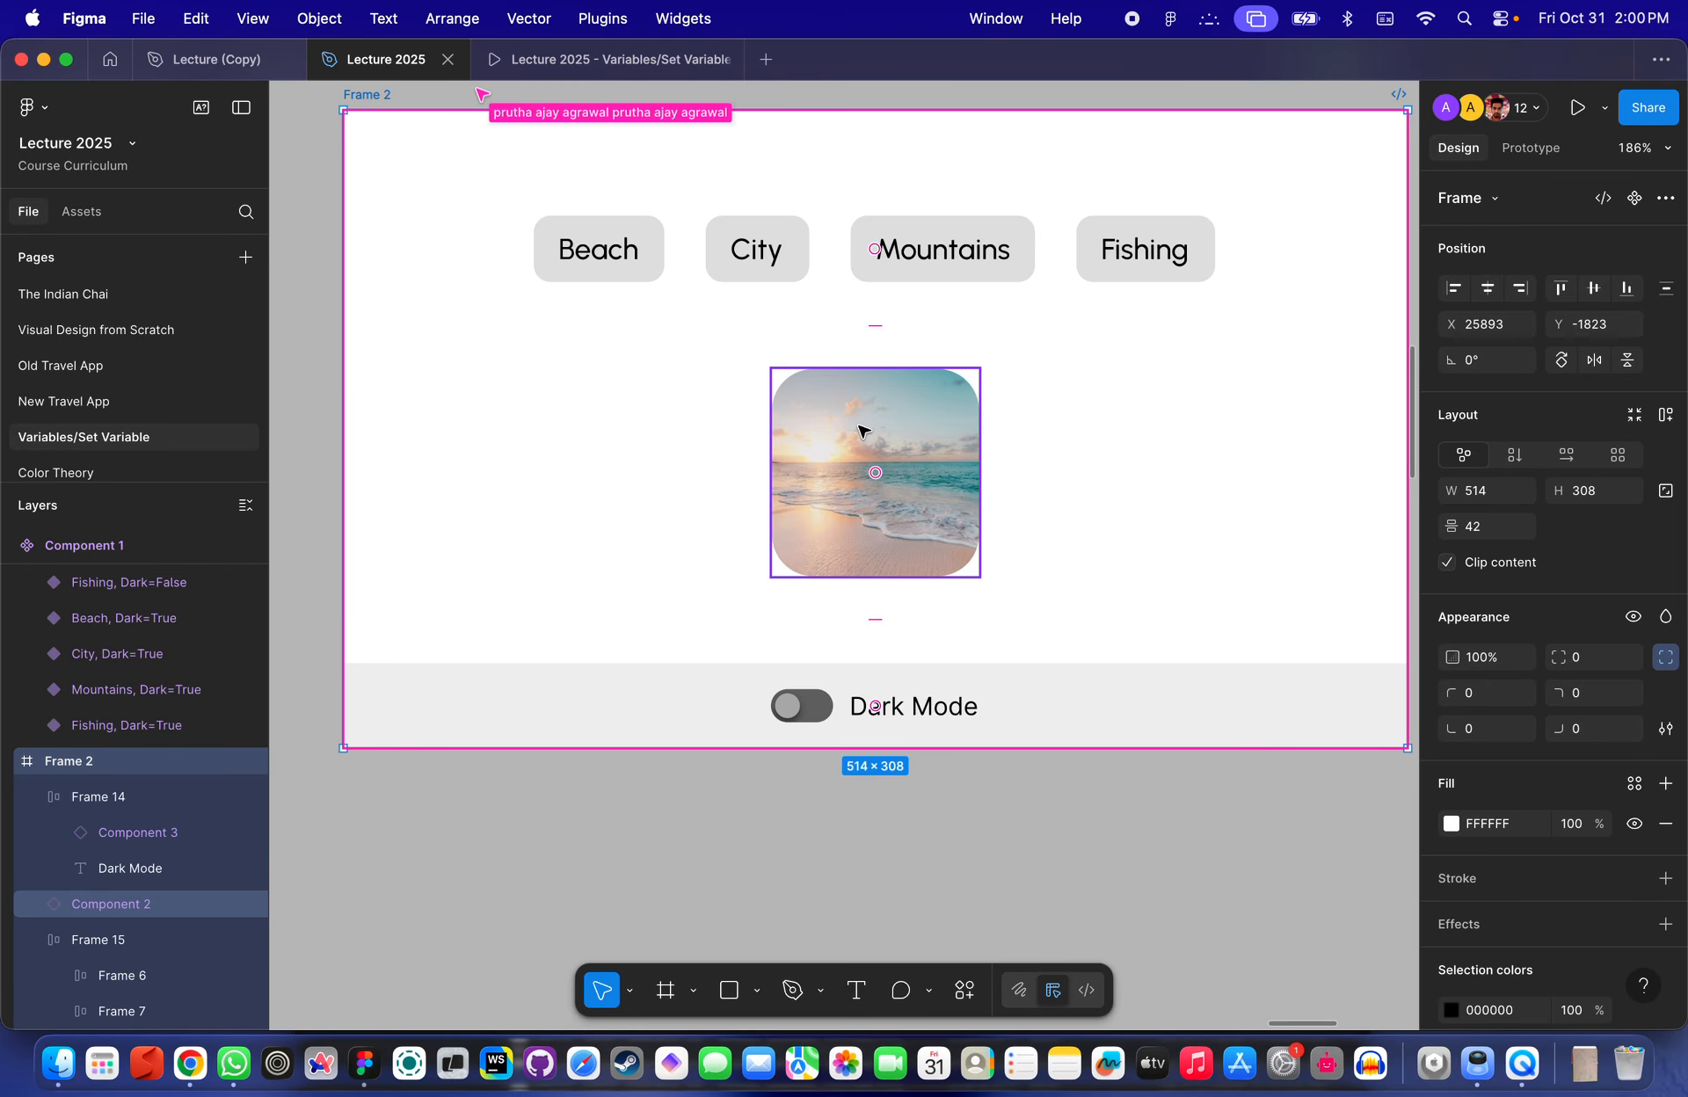
{"action": "scroll", "coordinate": [859, 457], "scroll_direction": "right", "scroll_amount": 4}
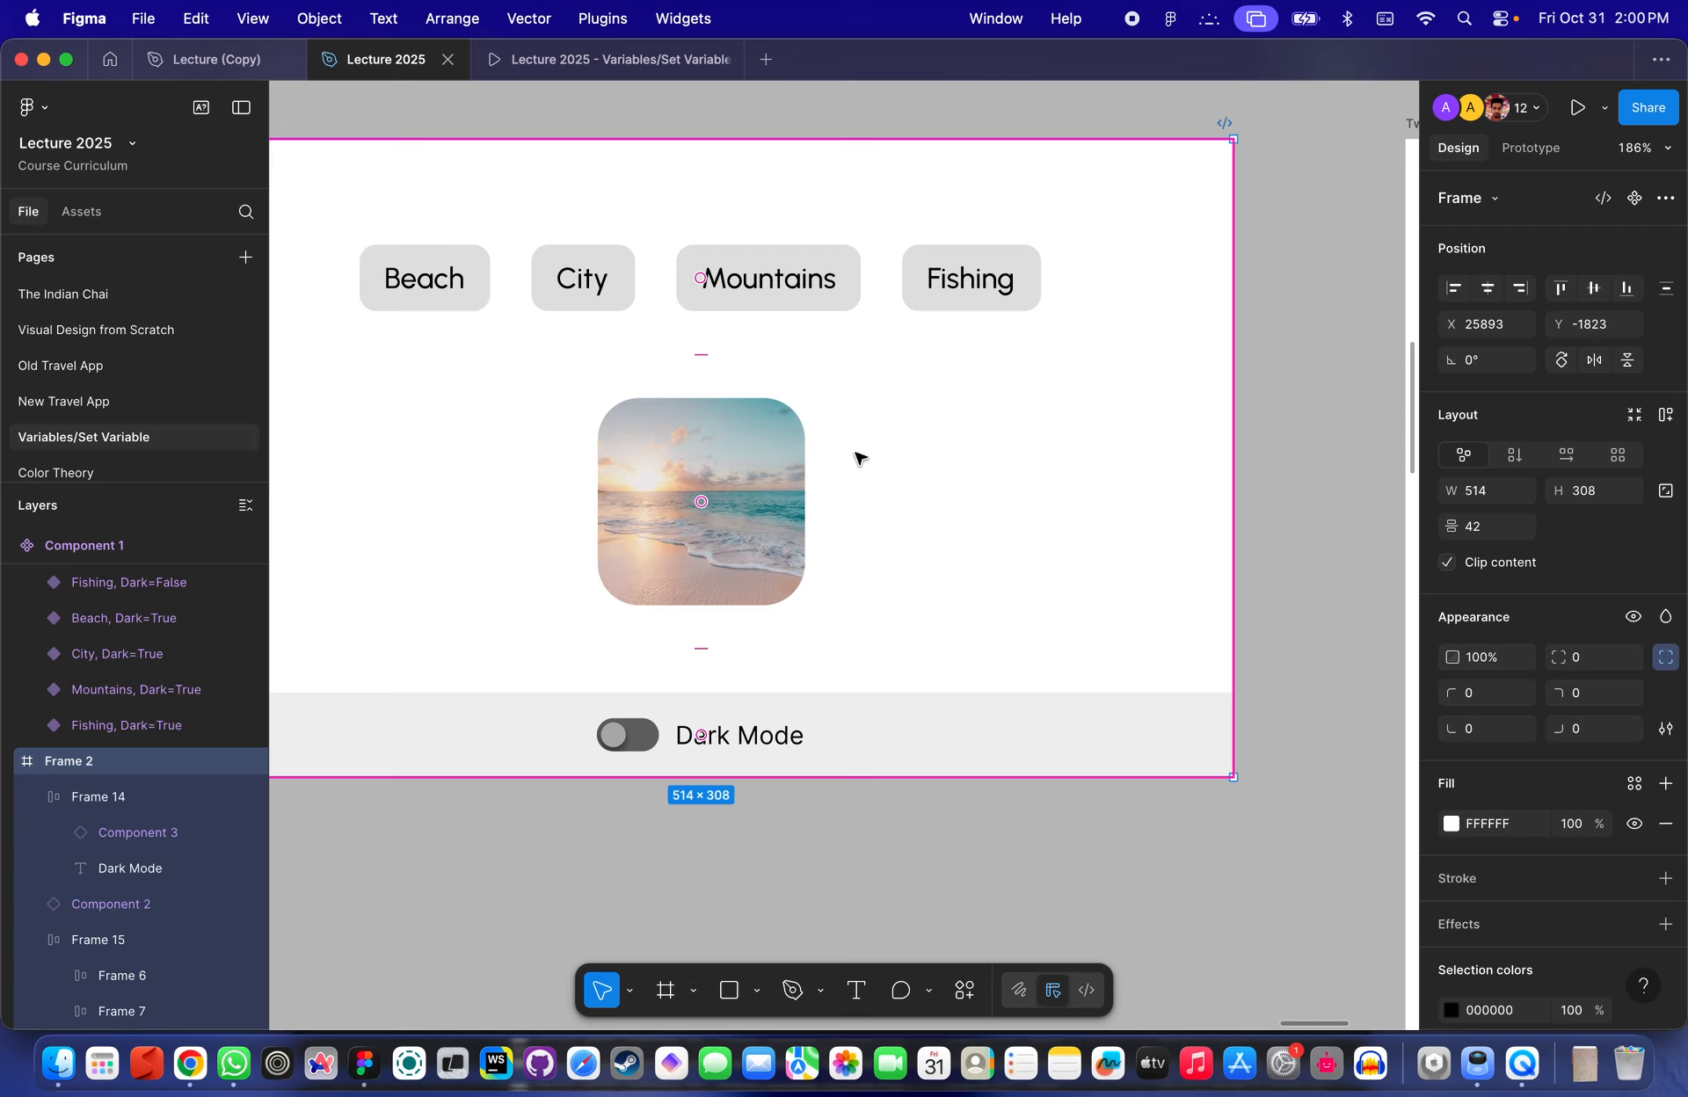
{"action": "scroll", "coordinate": [860, 458], "scroll_direction": "down", "scroll_amount": 5}
{"action": "left_click", "coordinate": [999, 320]}
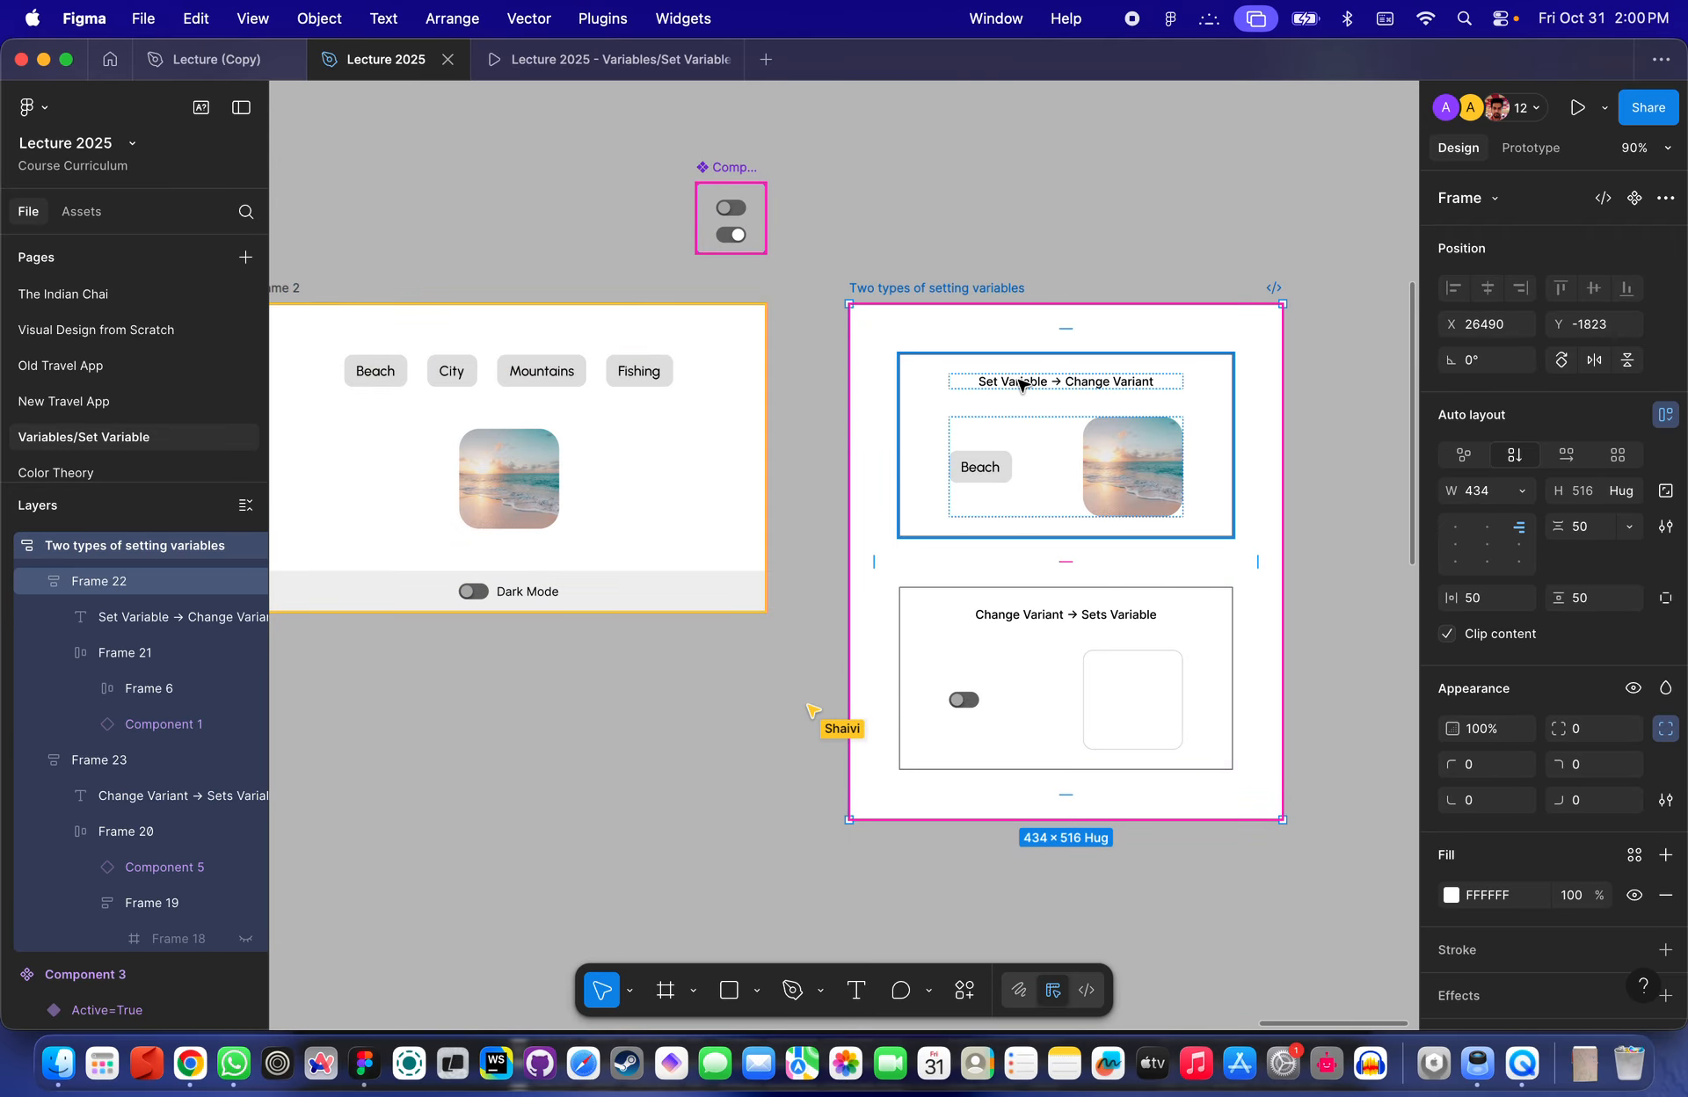
{"action": "scroll", "coordinate": [1021, 385], "scroll_direction": "left", "scroll_amount": 4}
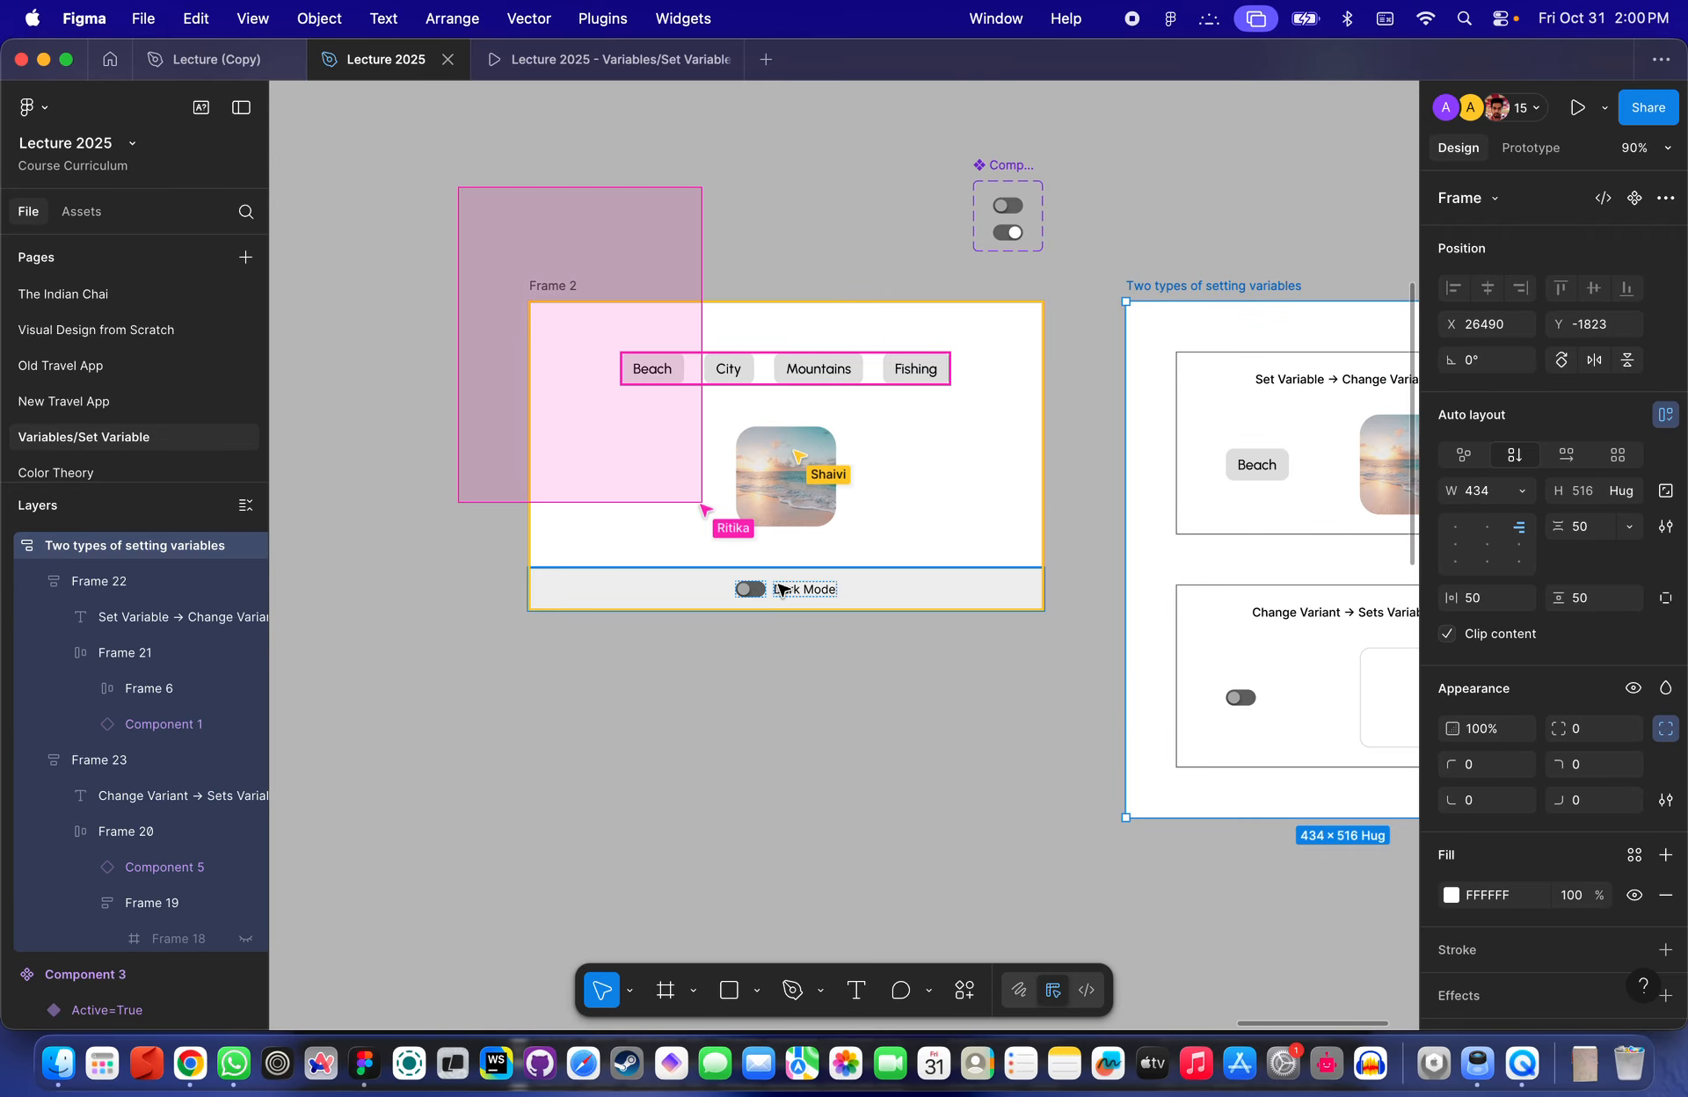
{"action": "left_click", "coordinate": [791, 708]}
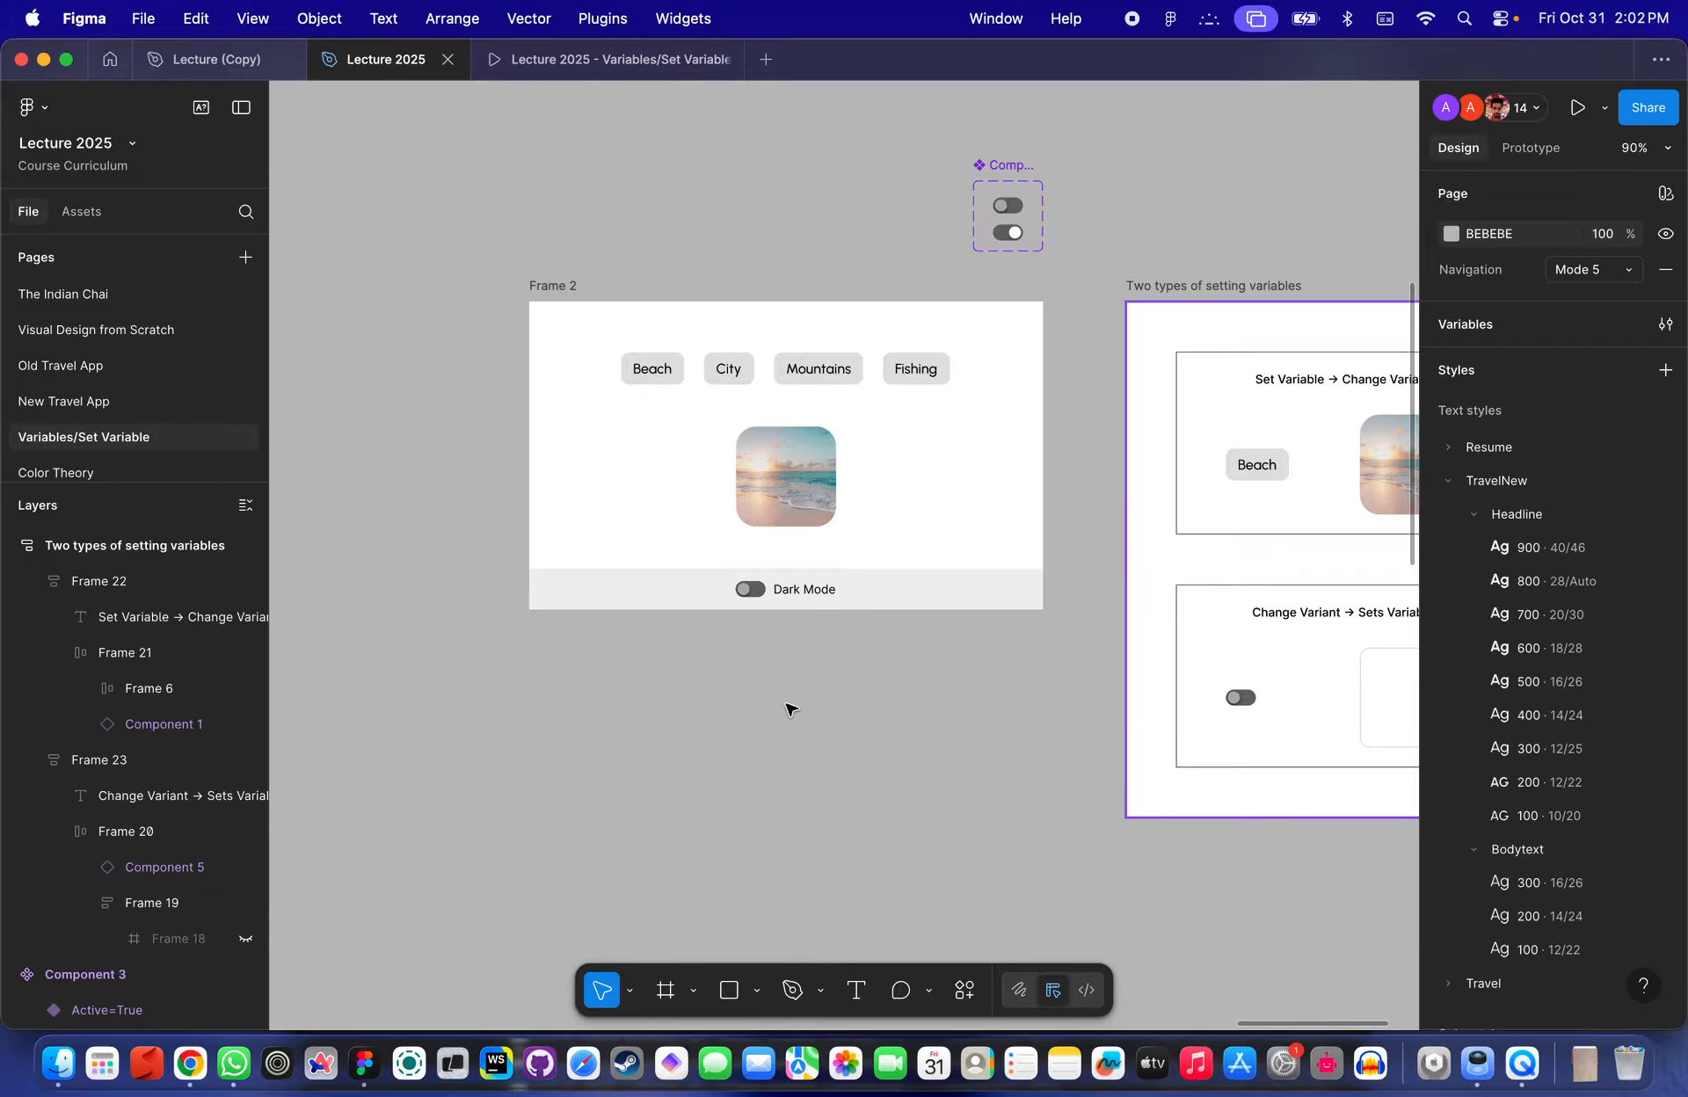
- Search the files for a student's name and open that student's assignment file
{"action": "left_click", "coordinate": [109, 59]}
{"action": "left_click", "coordinate": [136, 158]}
{"action": "type", "text": "CHAR"}
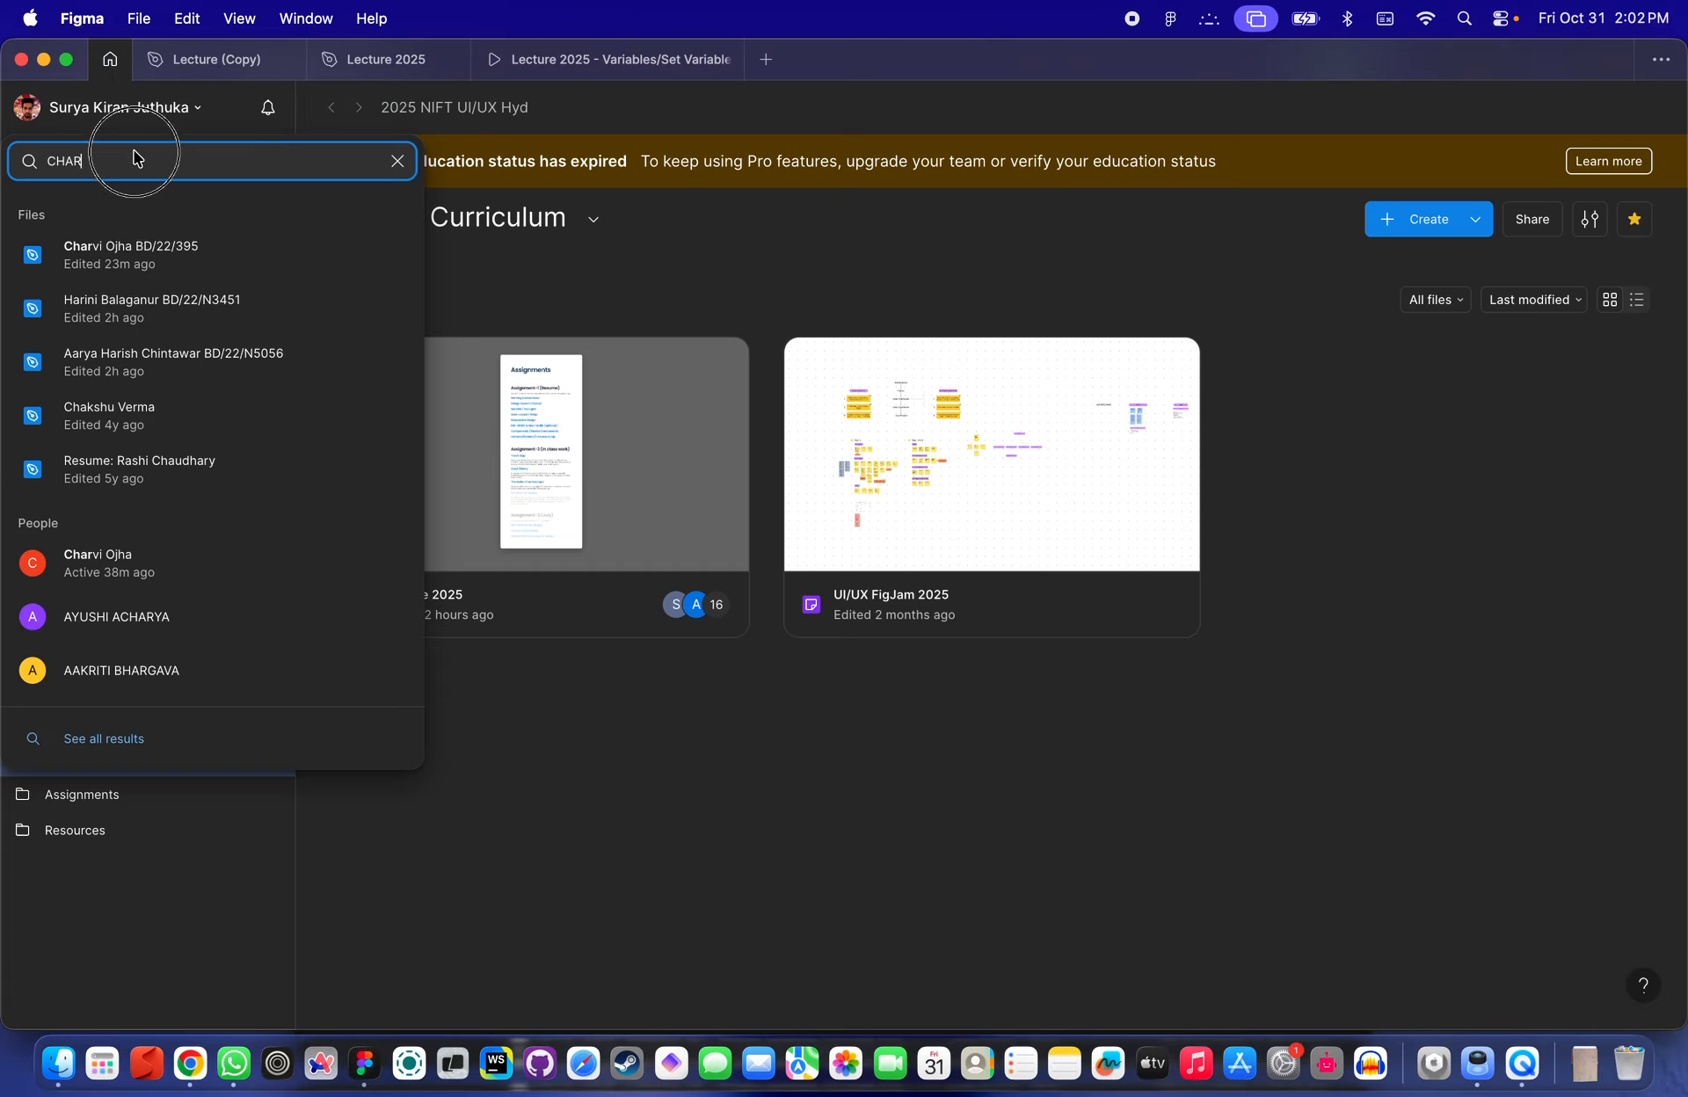
{"action": "type", "text": "VI"}
{"action": "left_click", "coordinate": [141, 246]}
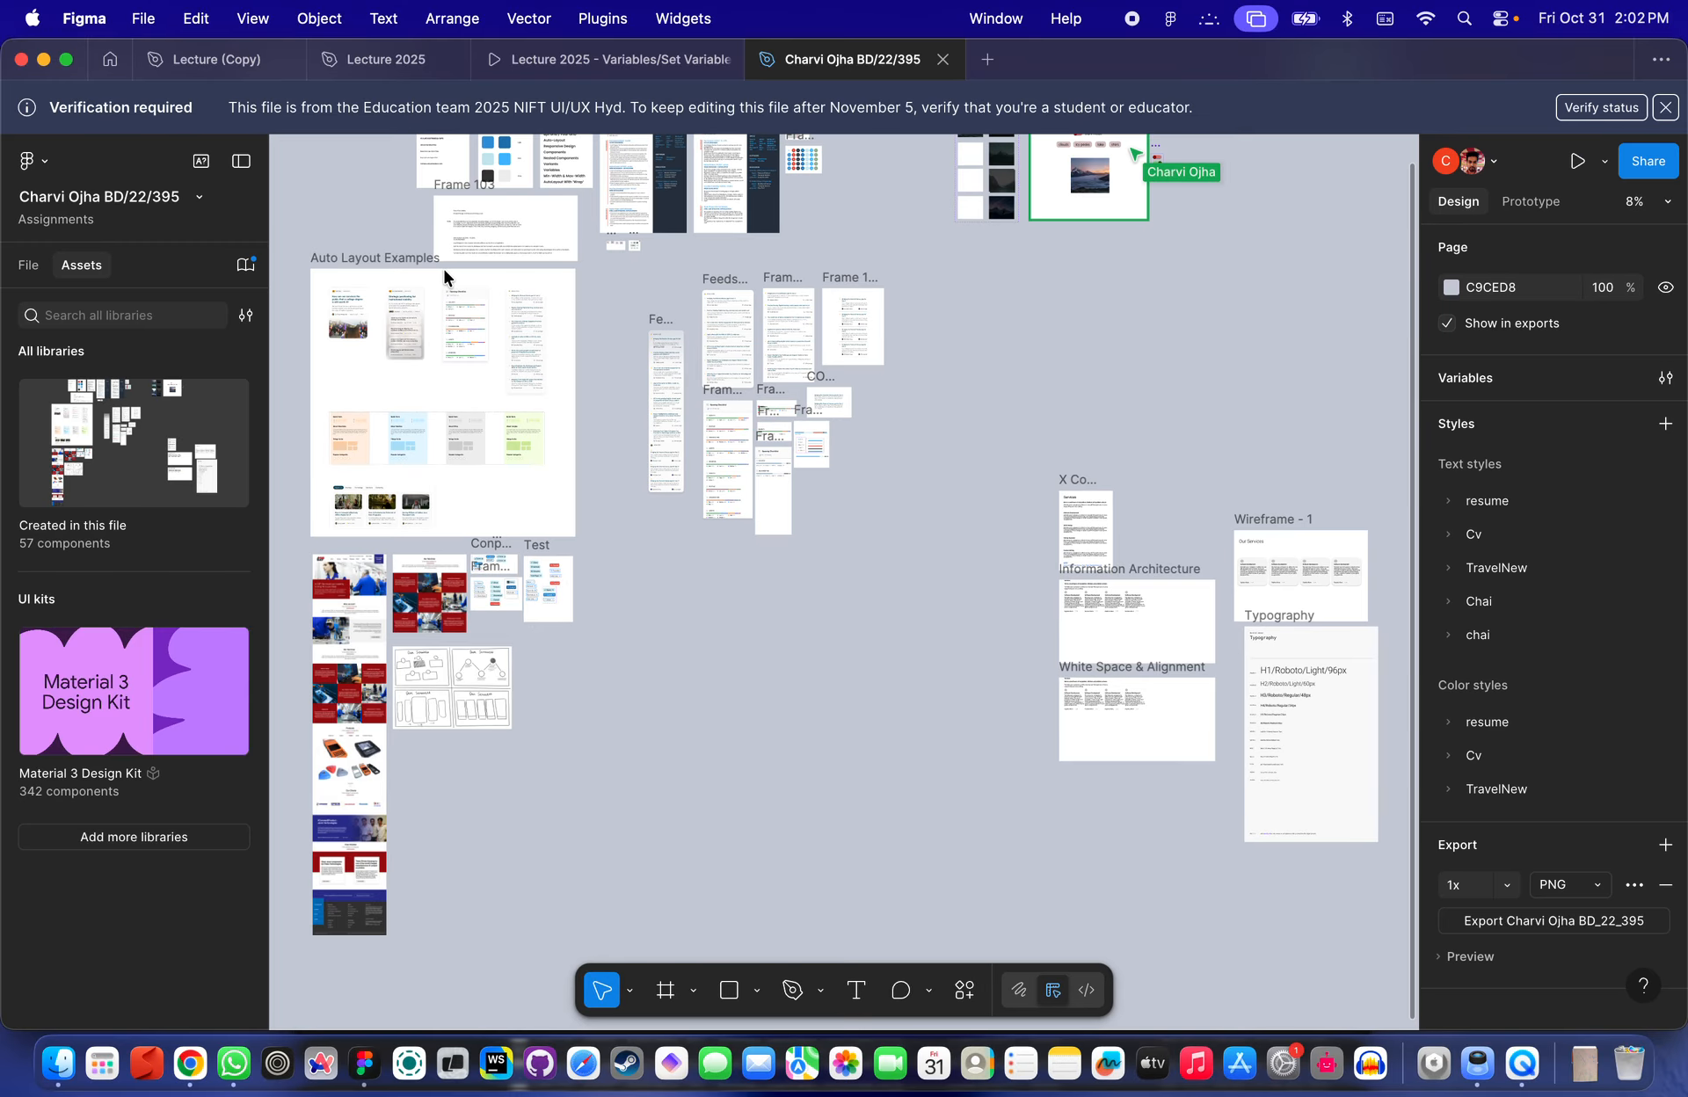
- Inspect the interactions on the student's Dark Mode toggle
{"action": "scroll", "coordinate": [1047, 350], "scroll_direction": "up", "scroll_amount": 4}
{"action": "scroll", "coordinate": [1047, 351], "scroll_direction": "up", "scroll_amount": 5}
{"action": "scroll", "coordinate": [819, 748], "scroll_direction": "down", "scroll_amount": 6}
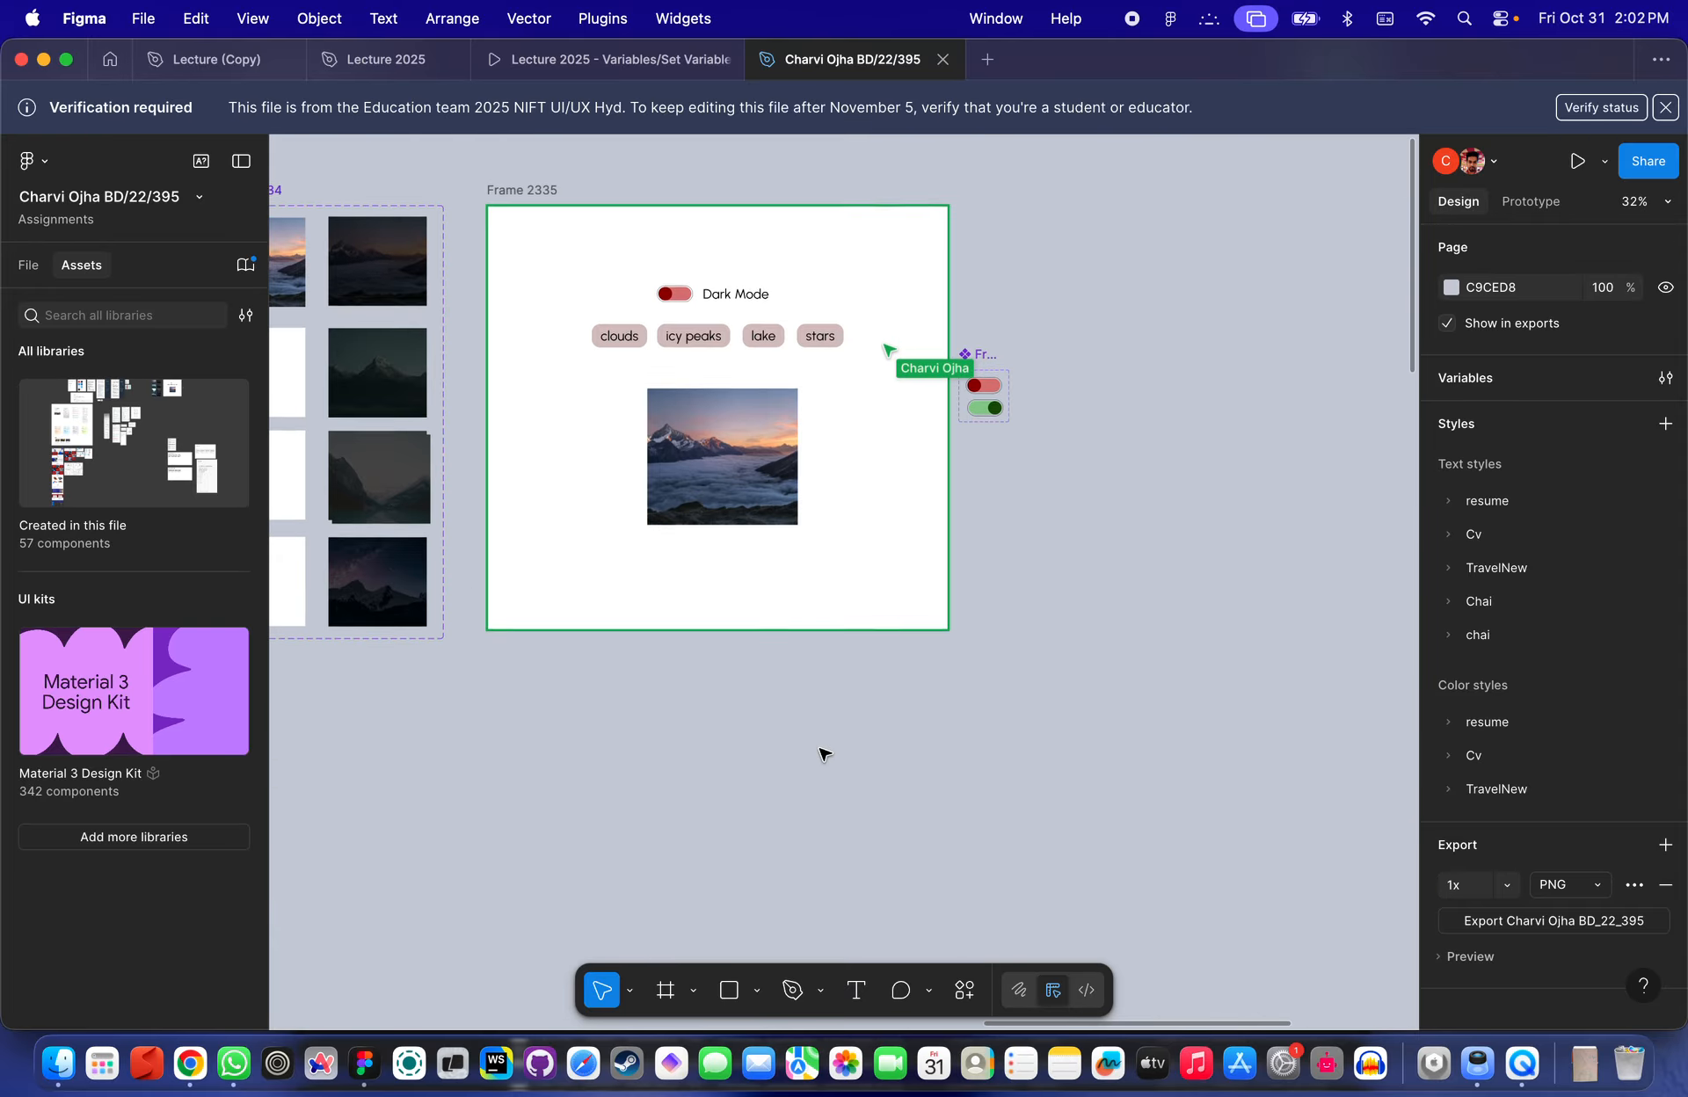
{"action": "scroll", "coordinate": [821, 751], "scroll_direction": "up", "scroll_amount": 5}
{"action": "scroll", "coordinate": [821, 752], "scroll_direction": "down", "scroll_amount": 4}
{"action": "left_click", "coordinate": [707, 398]}
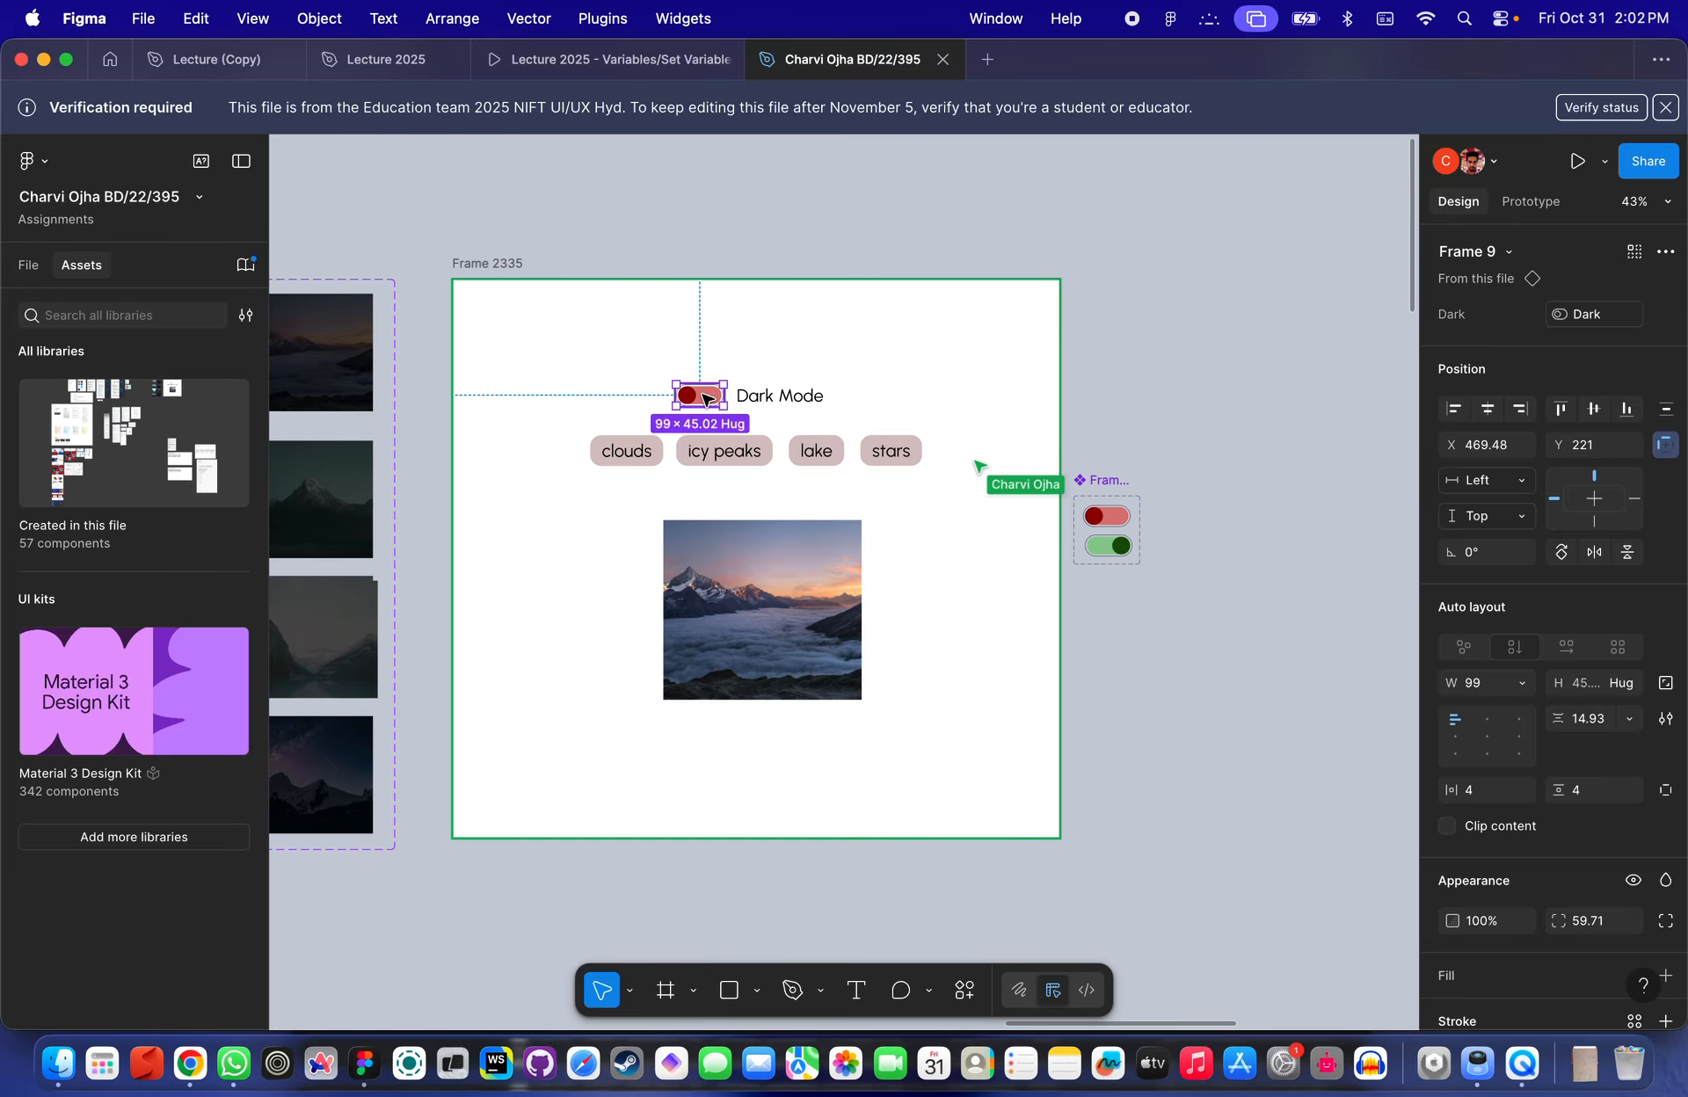
{"action": "scroll", "coordinate": [708, 398], "scroll_direction": "up", "scroll_amount": 3}
{"action": "left_click", "coordinate": [1530, 201]}
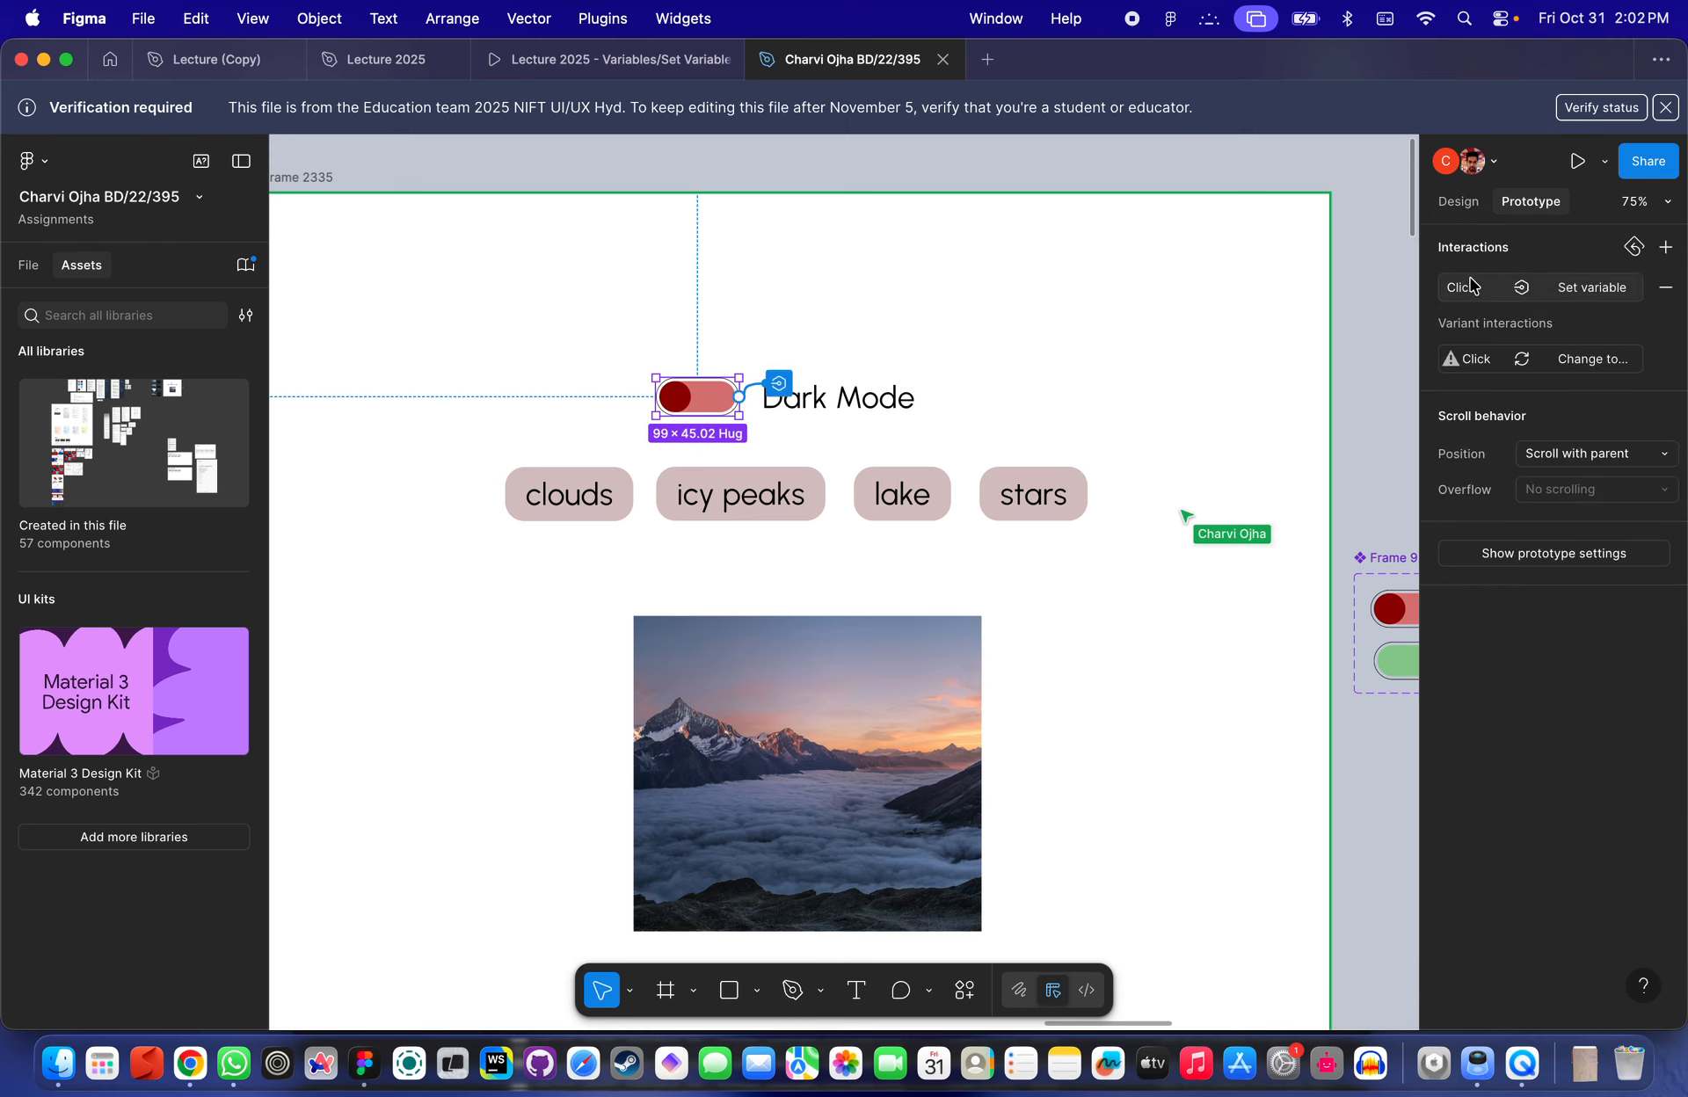
- Delete the toggle instance beside the Dark Mode label
{"action": "scroll", "coordinate": [694, 400], "scroll_direction": "up", "scroll_amount": 4}
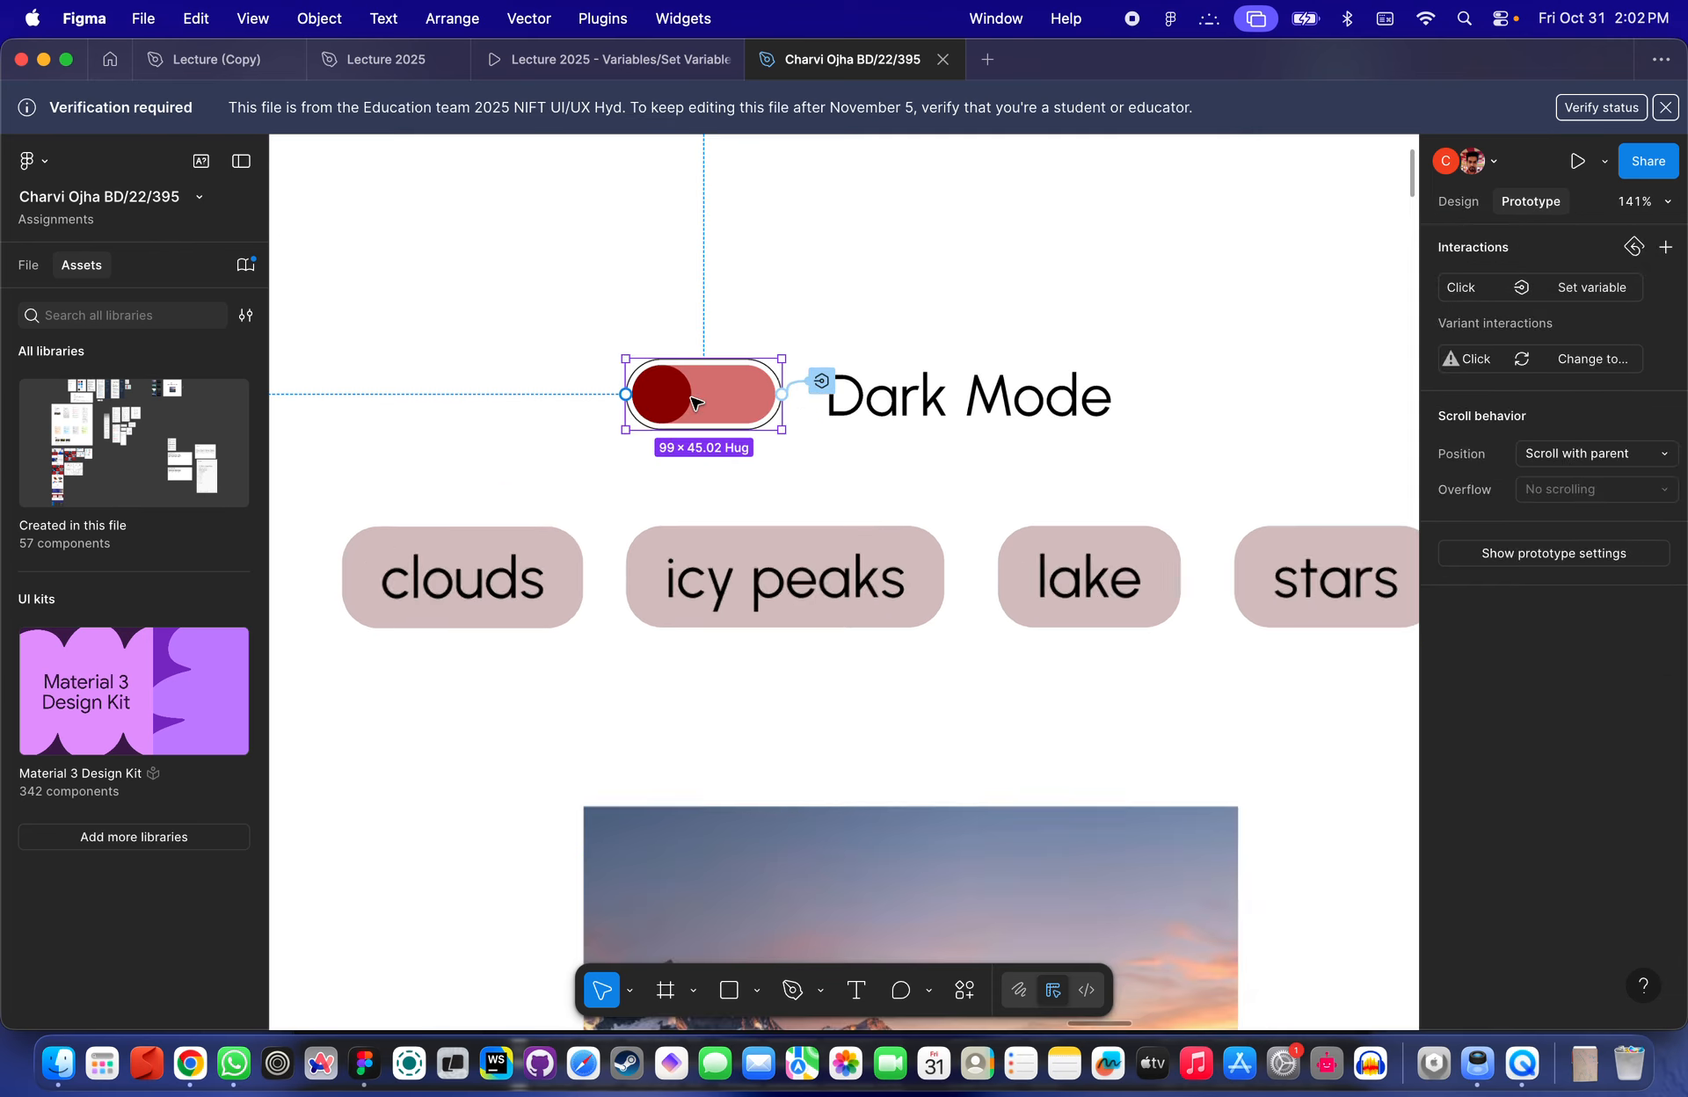
{"action": "key", "text": "Delete"}
- Place a toggle from the component set next to the Dark Mode label
{"action": "scroll", "coordinate": [695, 400], "scroll_direction": "down", "scroll_amount": 5}
{"action": "left_click", "coordinate": [1173, 538]}
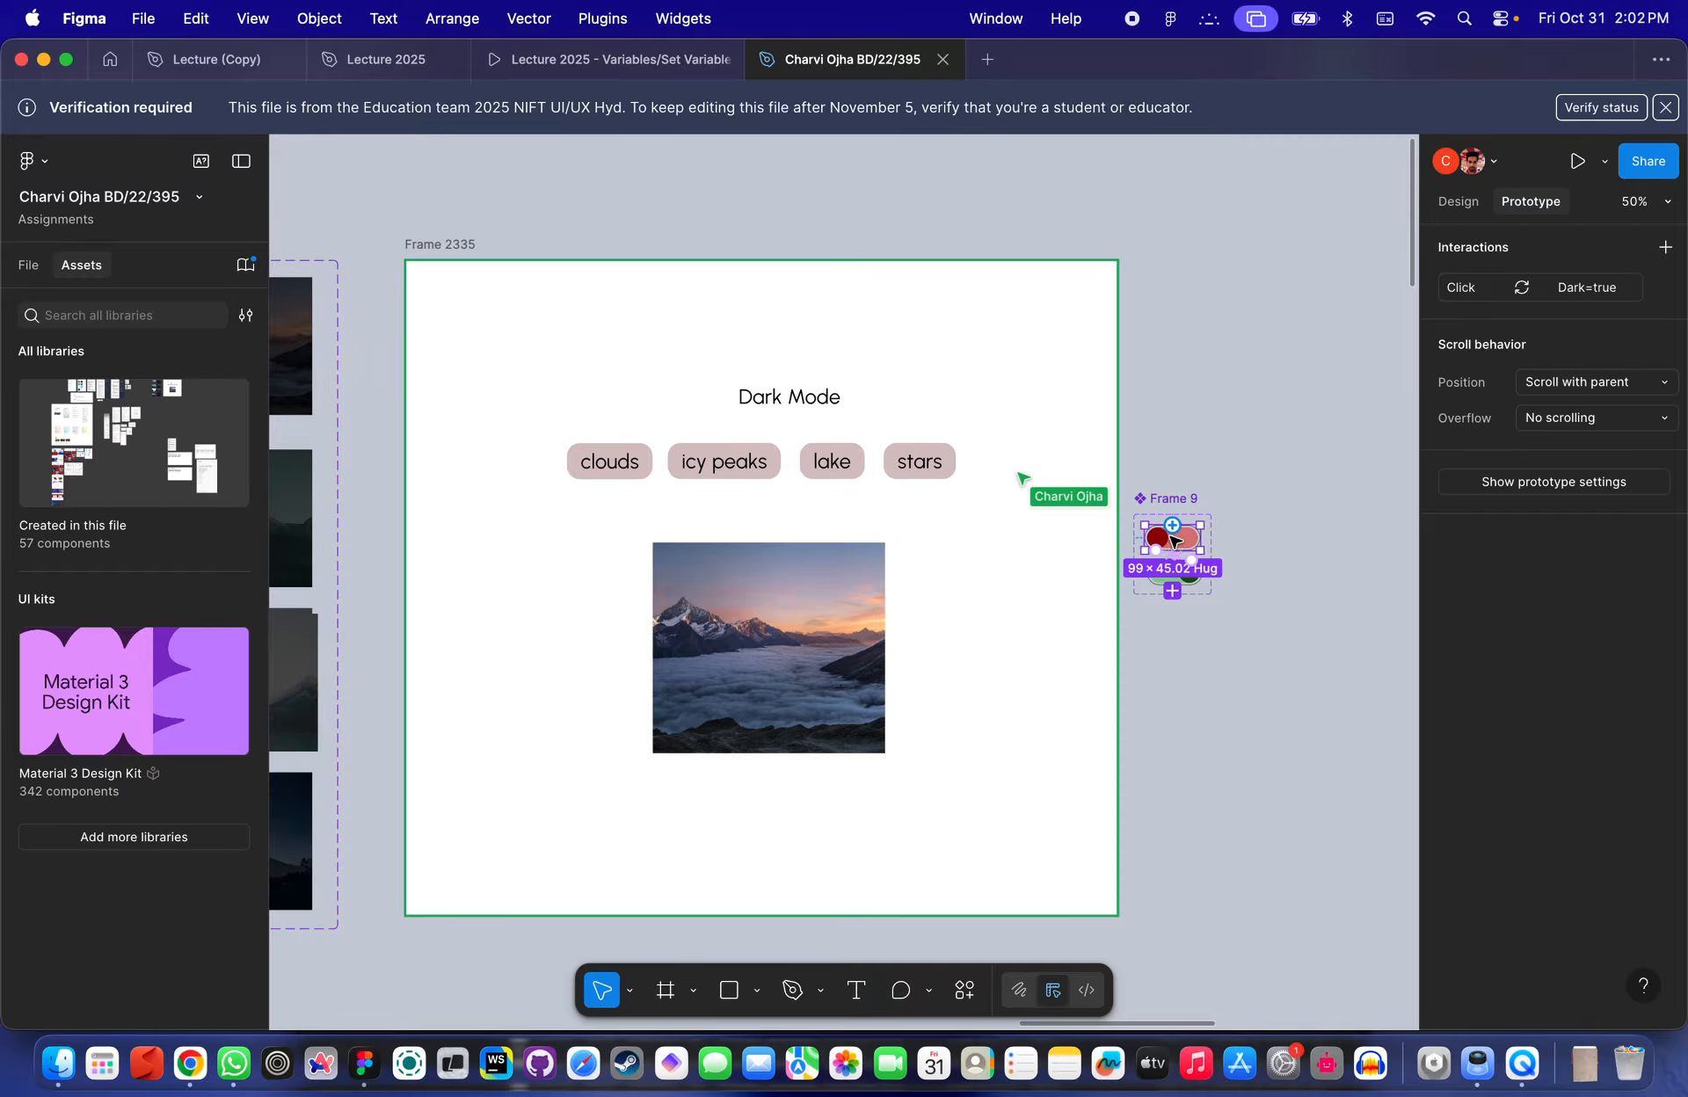
{"action": "left_click_drag", "start_coordinate": [1174, 540], "coordinate": [702, 401]}
- Select Frame 2335 to review the interactions on its category buttons
{"action": "scroll", "coordinate": [701, 401], "scroll_direction": "up", "scroll_amount": 4}
{"action": "scroll", "coordinate": [742, 293], "scroll_direction": "down", "scroll_amount": 5}
{"action": "left_click", "coordinate": [563, 220]}
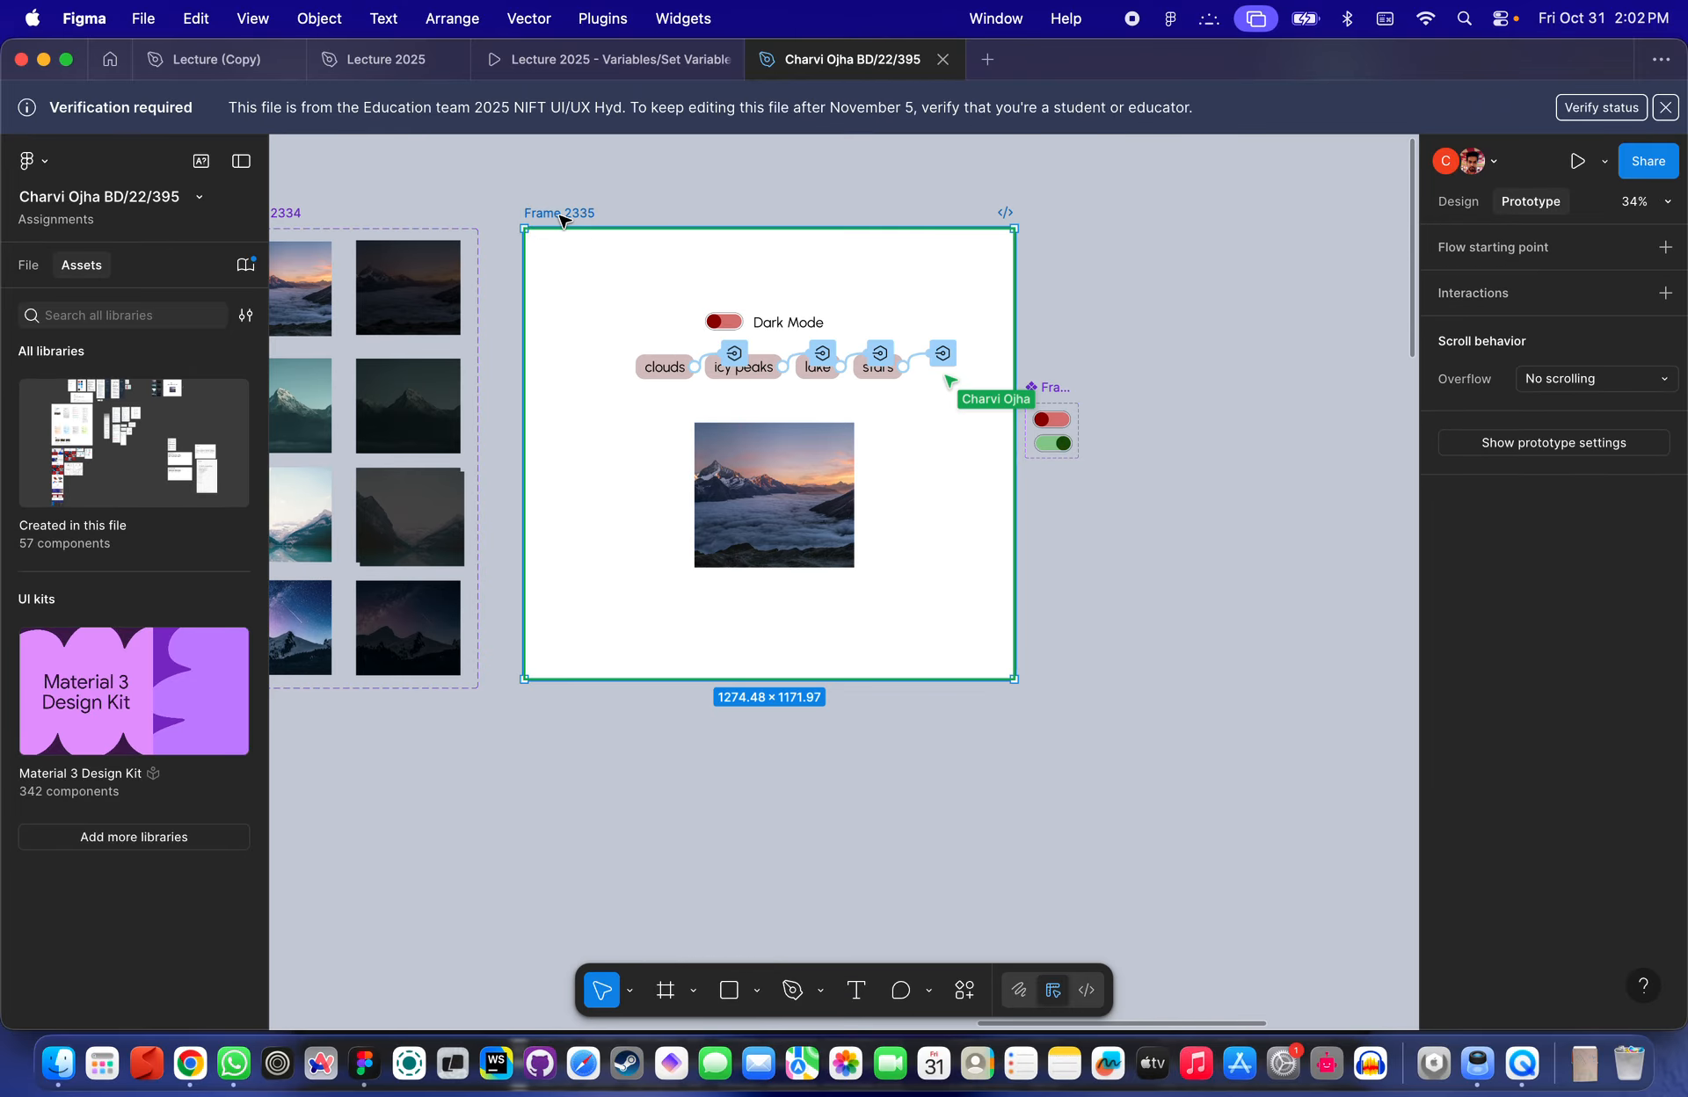
- Preview Frame 2335 and switch the Dark Mode toggle on and off several times
{"action": "key", "text": "shift+space"}
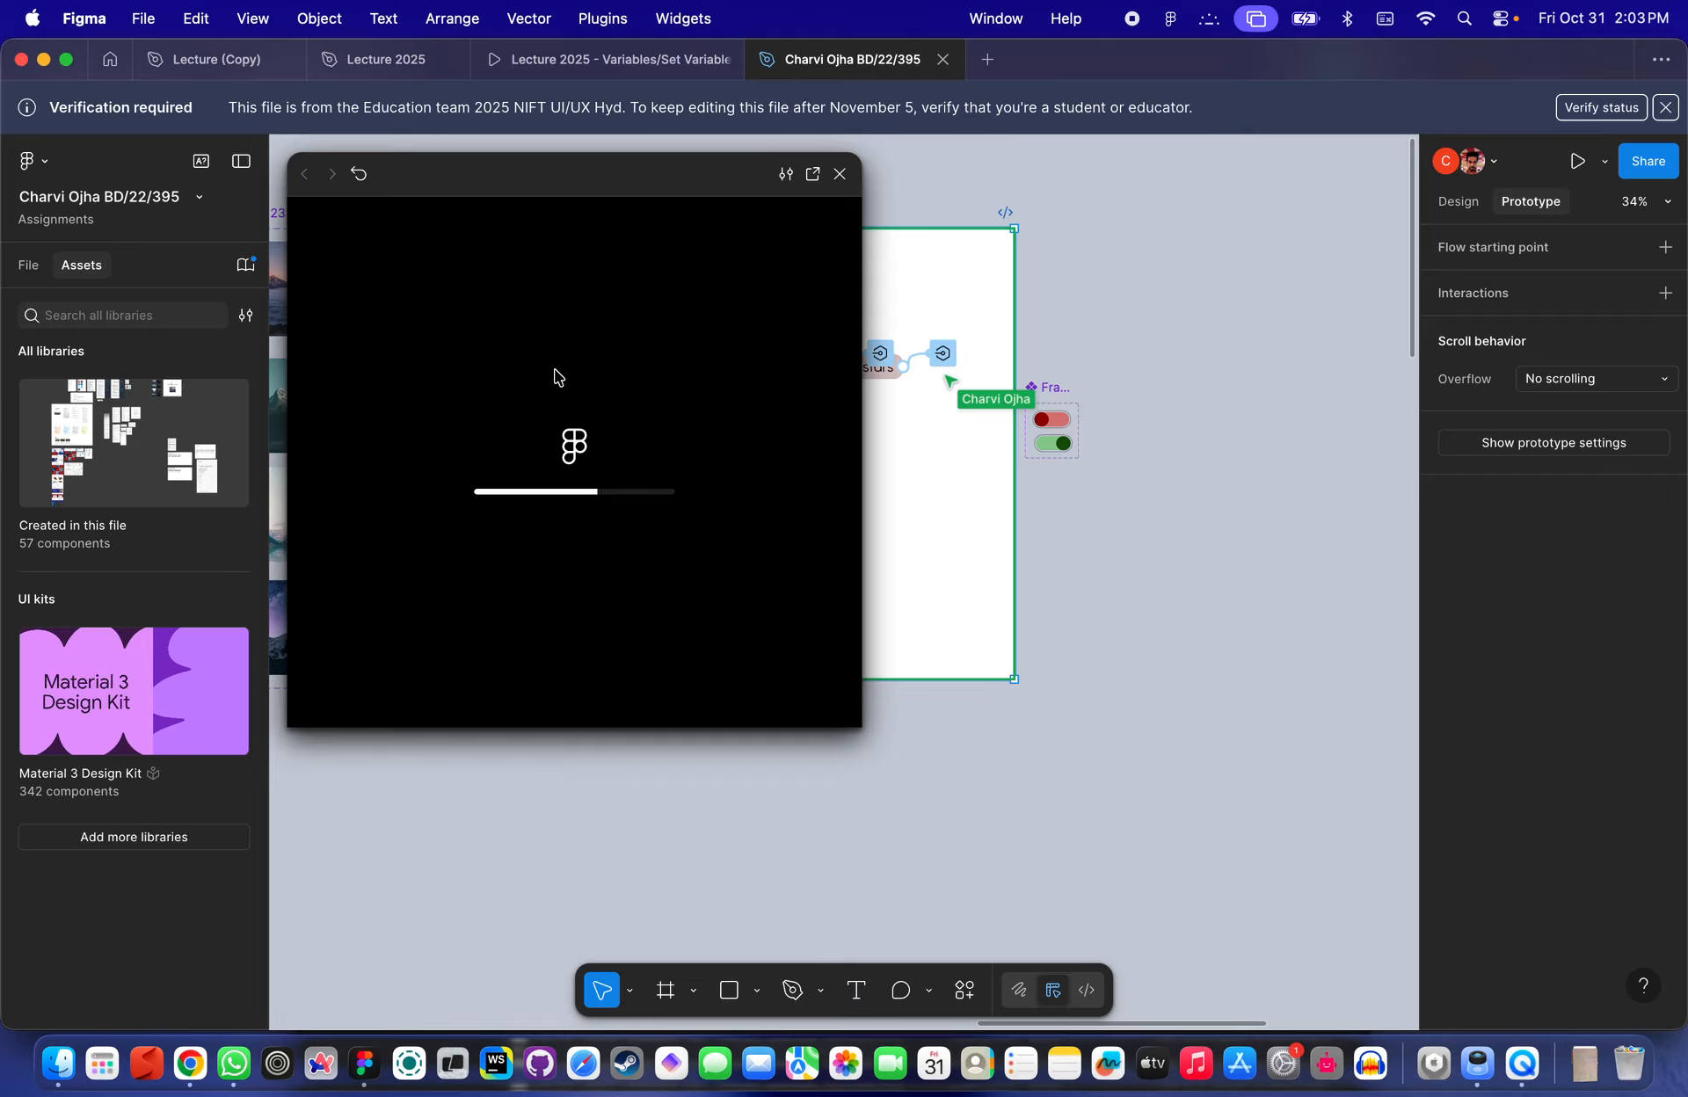
{"action": "left_click", "coordinate": [519, 309]}
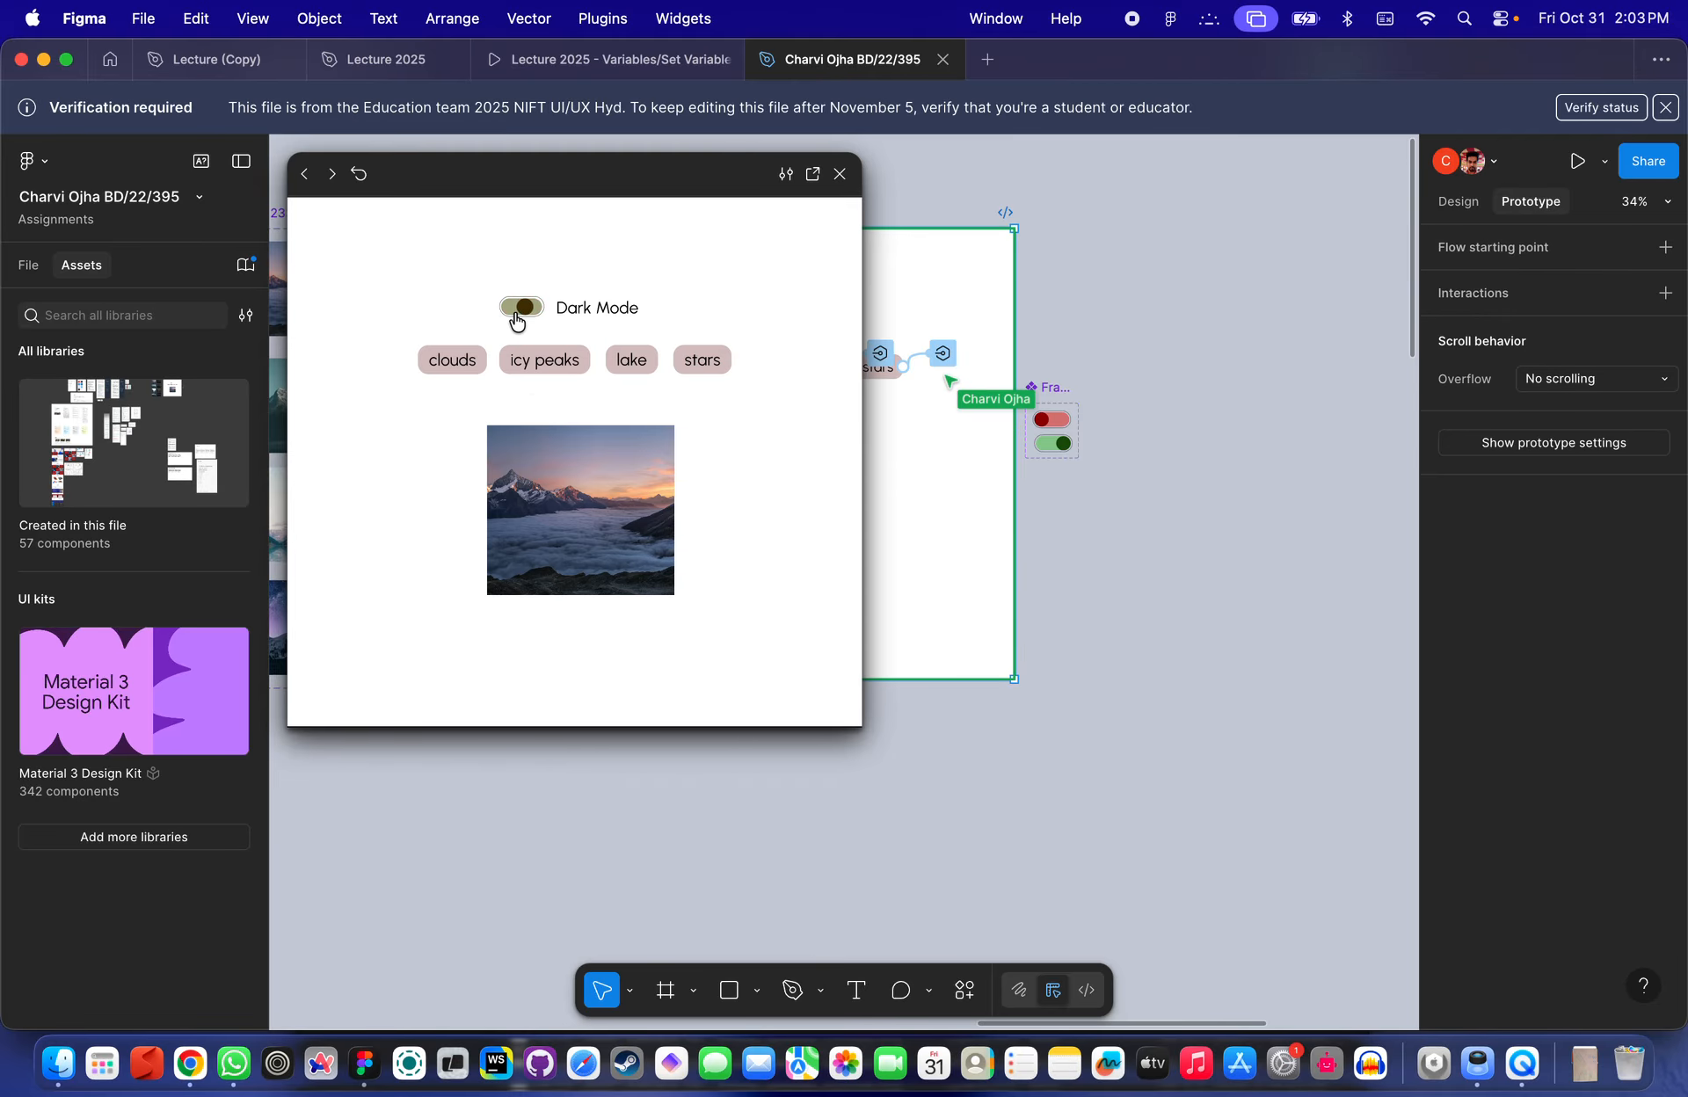
{"action": "left_click", "coordinate": [518, 313]}
{"action": "left_click", "coordinate": [526, 314]}
{"action": "left_click", "coordinate": [529, 316]}
{"action": "left_click", "coordinate": [530, 317]}
{"action": "left_click", "coordinate": [537, 318]}
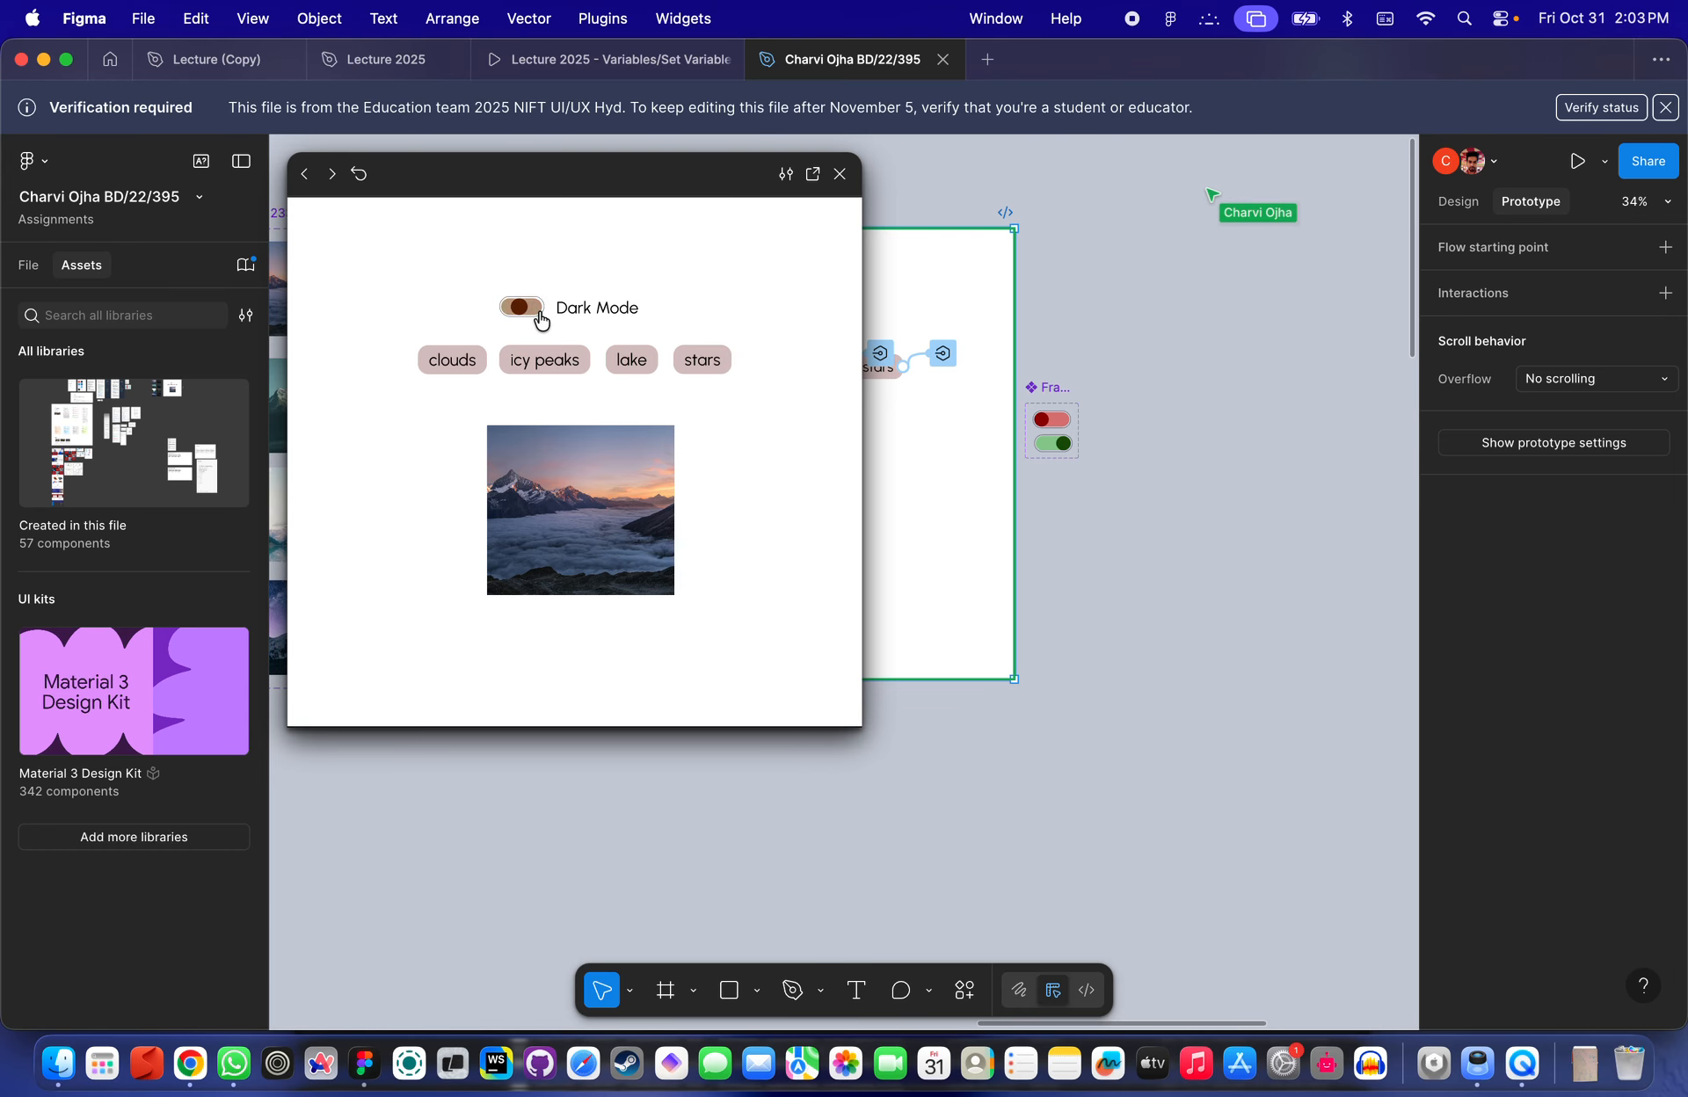
{"action": "left_click", "coordinate": [839, 173]}
{"action": "scroll", "coordinate": [668, 356], "scroll_direction": "up", "scroll_amount": 5}
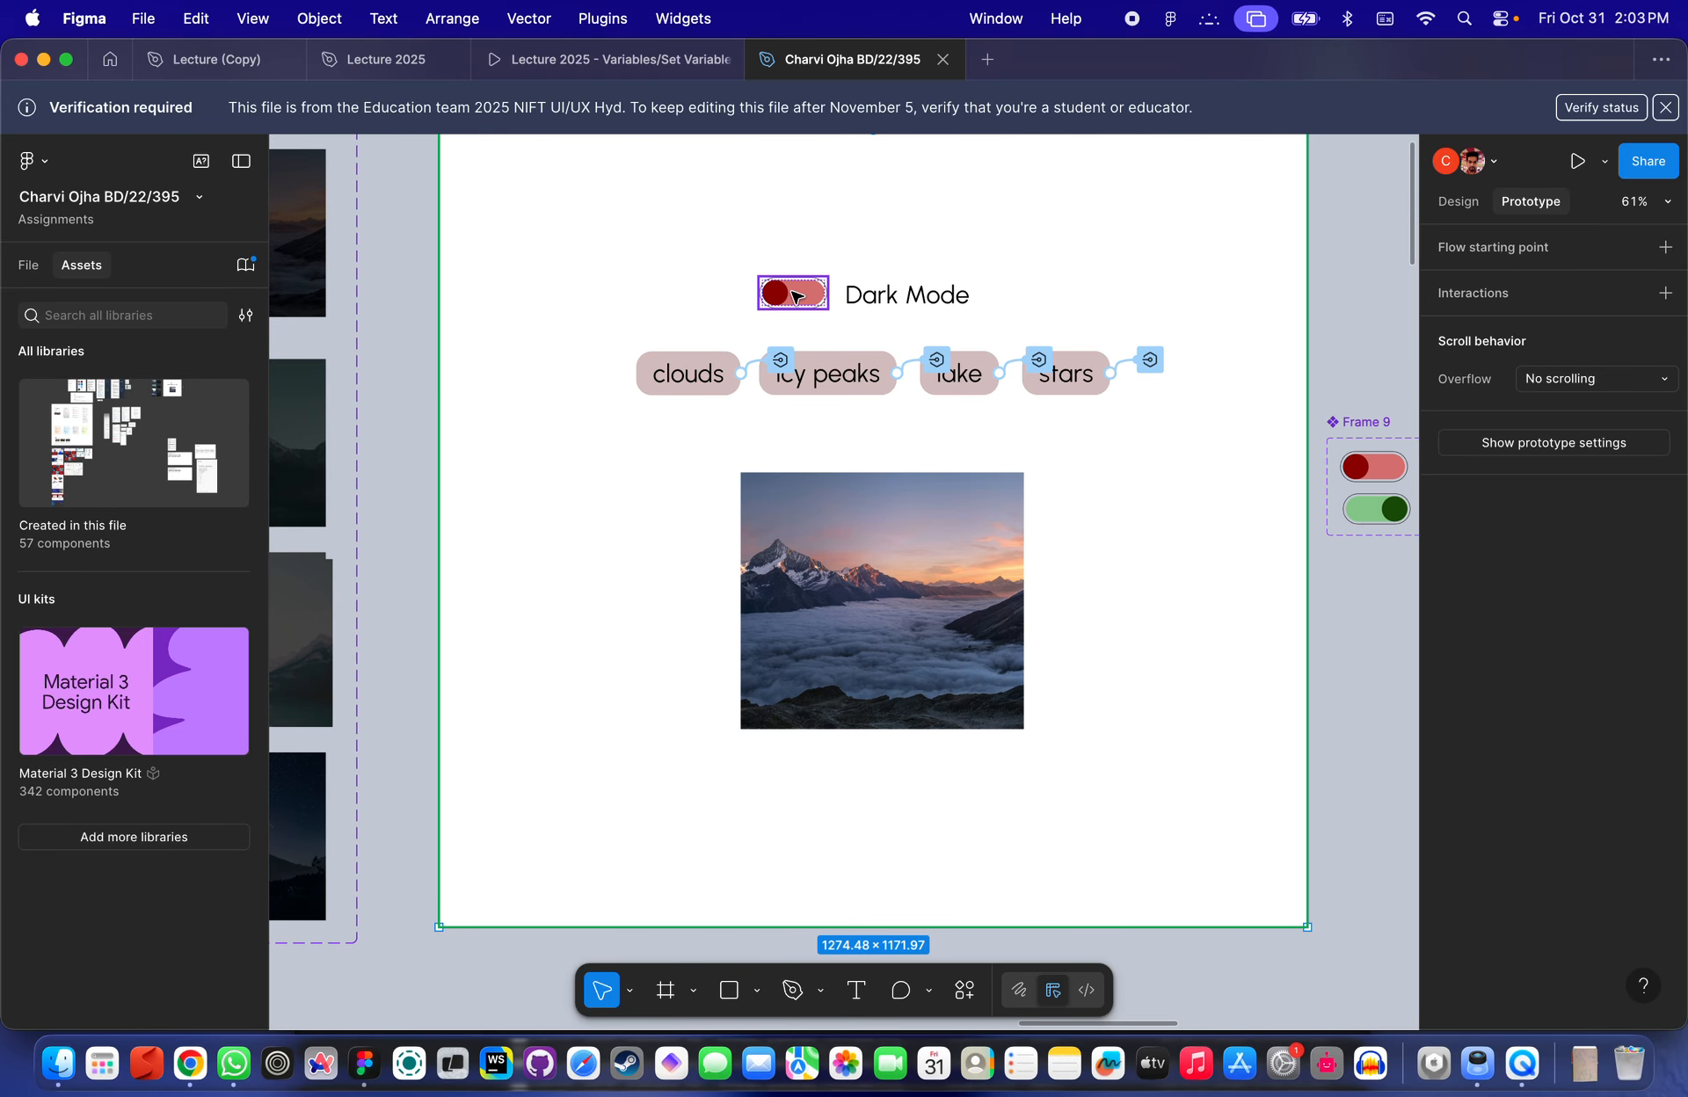
{"action": "scroll", "coordinate": [795, 296], "scroll_direction": "down", "scroll_amount": 6}
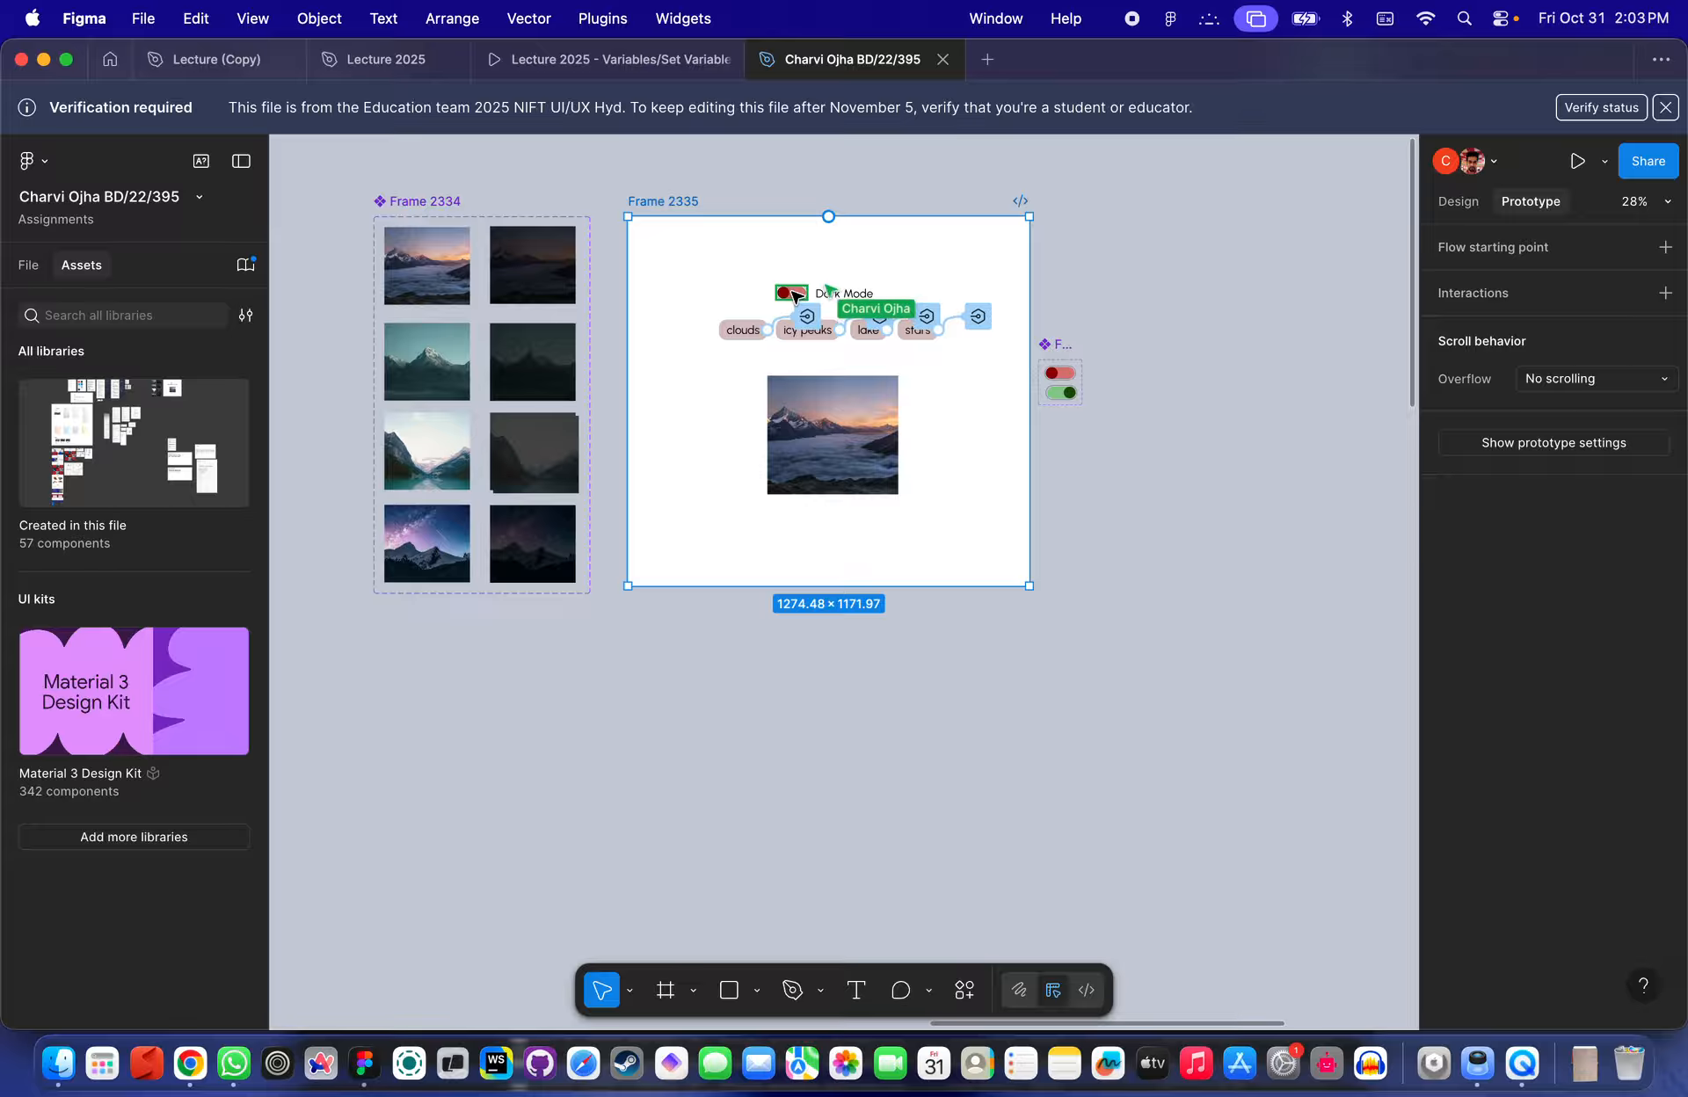
{"action": "key", "text": "shift+space"}
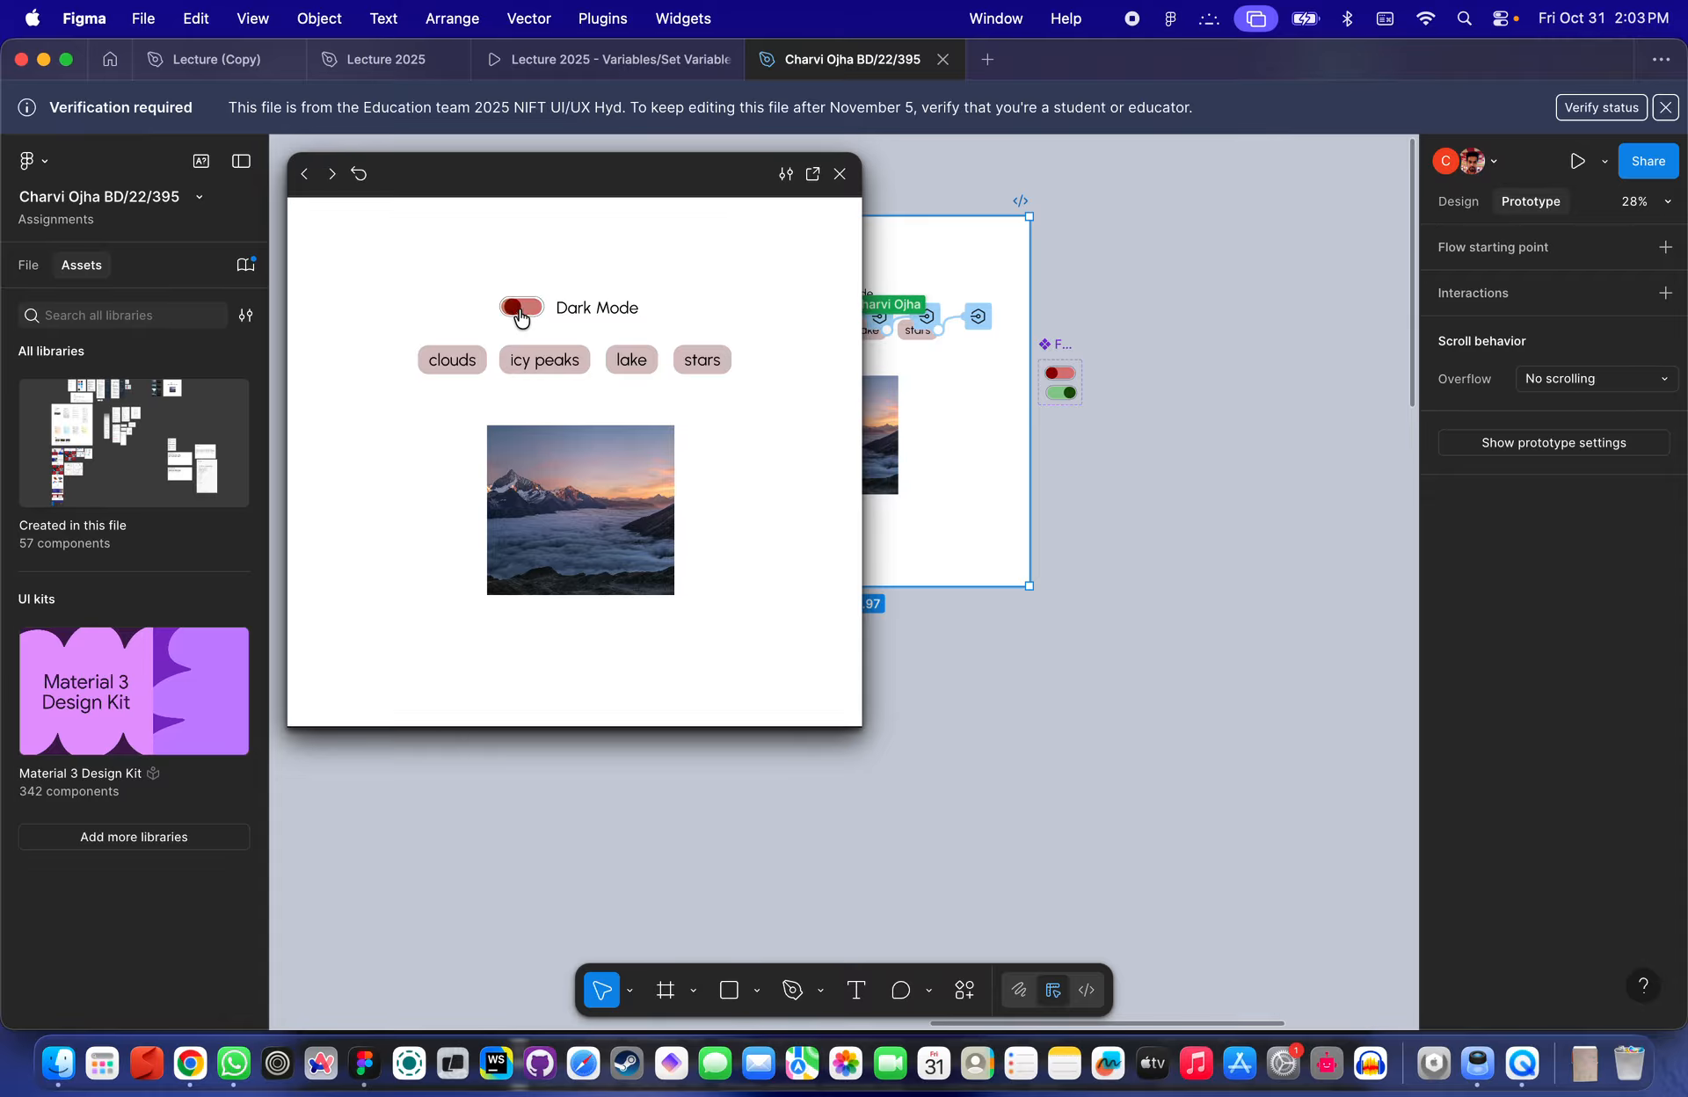
{"action": "left_click", "coordinate": [519, 315]}
{"action": "left_click", "coordinate": [524, 310]}
{"action": "left_click", "coordinate": [840, 173]}
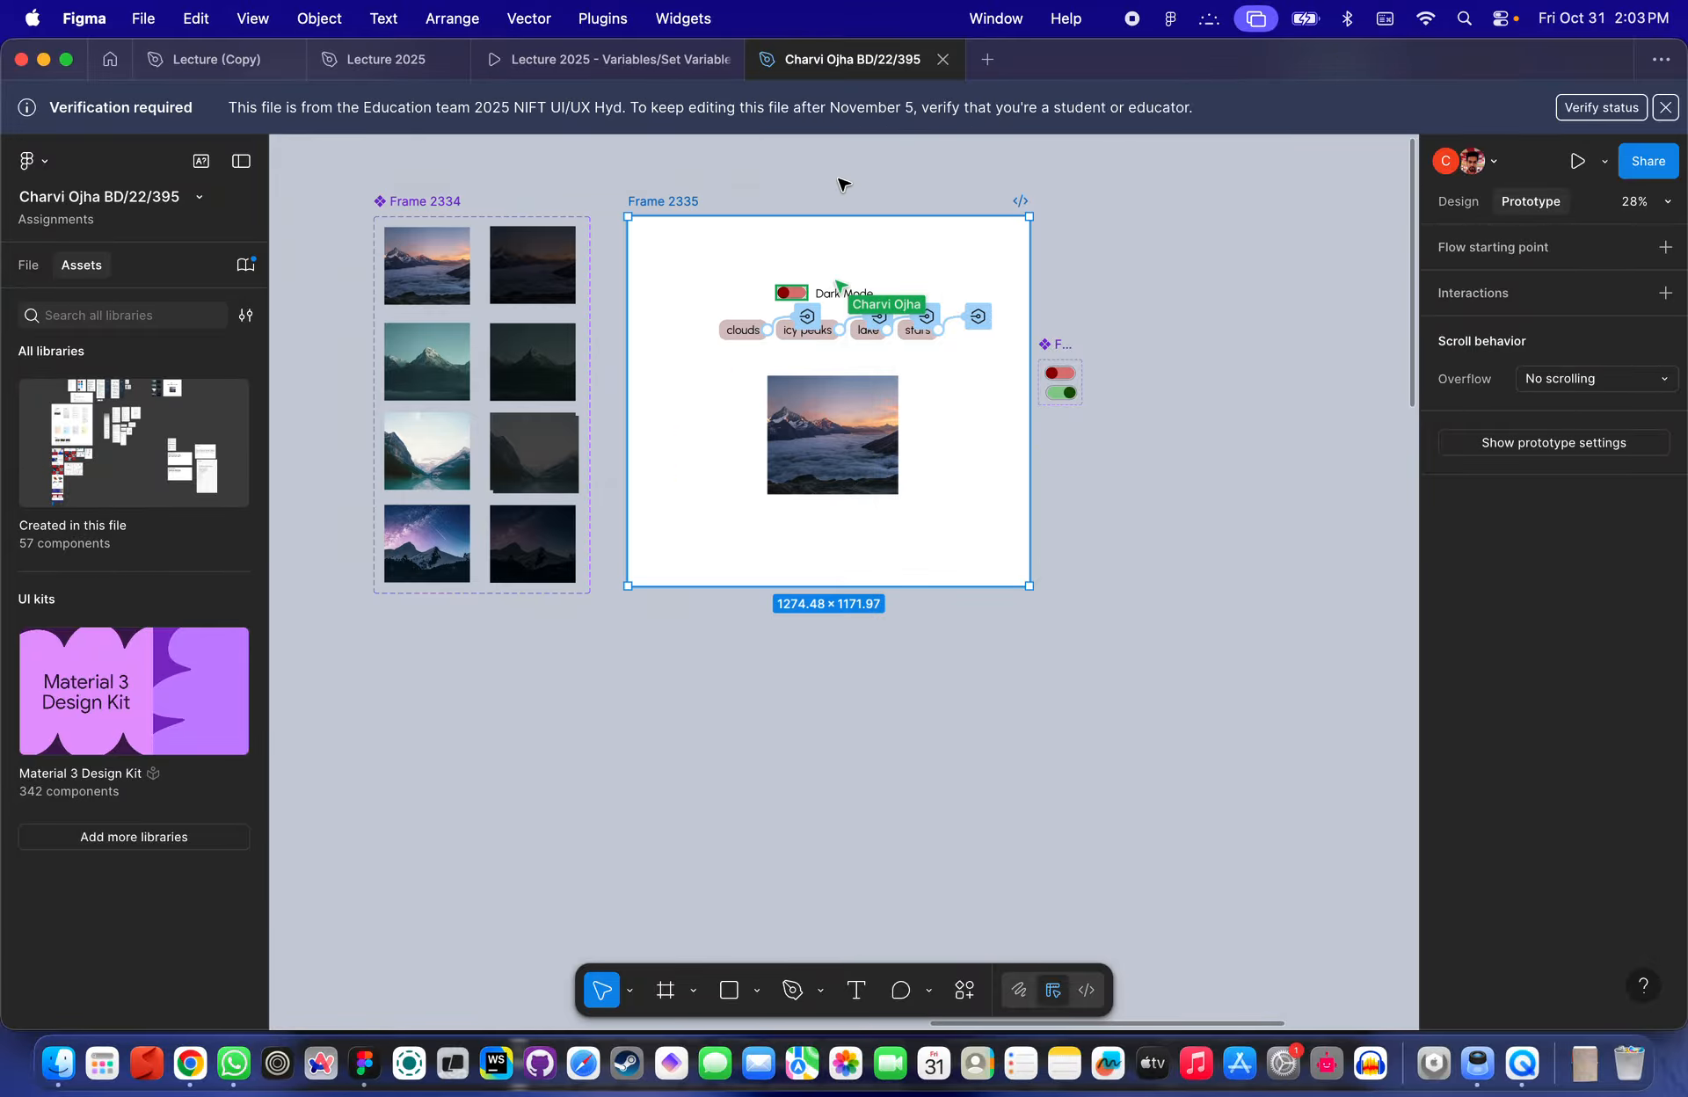
- Select the toggle beside the Dark Mode label and inspect its design and prototype interactions
{"action": "scroll", "coordinate": [774, 251], "scroll_direction": "up", "scroll_amount": 5}
{"action": "scroll", "coordinate": [844, 385], "scroll_direction": "up", "scroll_amount": 3}
{"action": "left_click", "coordinate": [838, 356]}
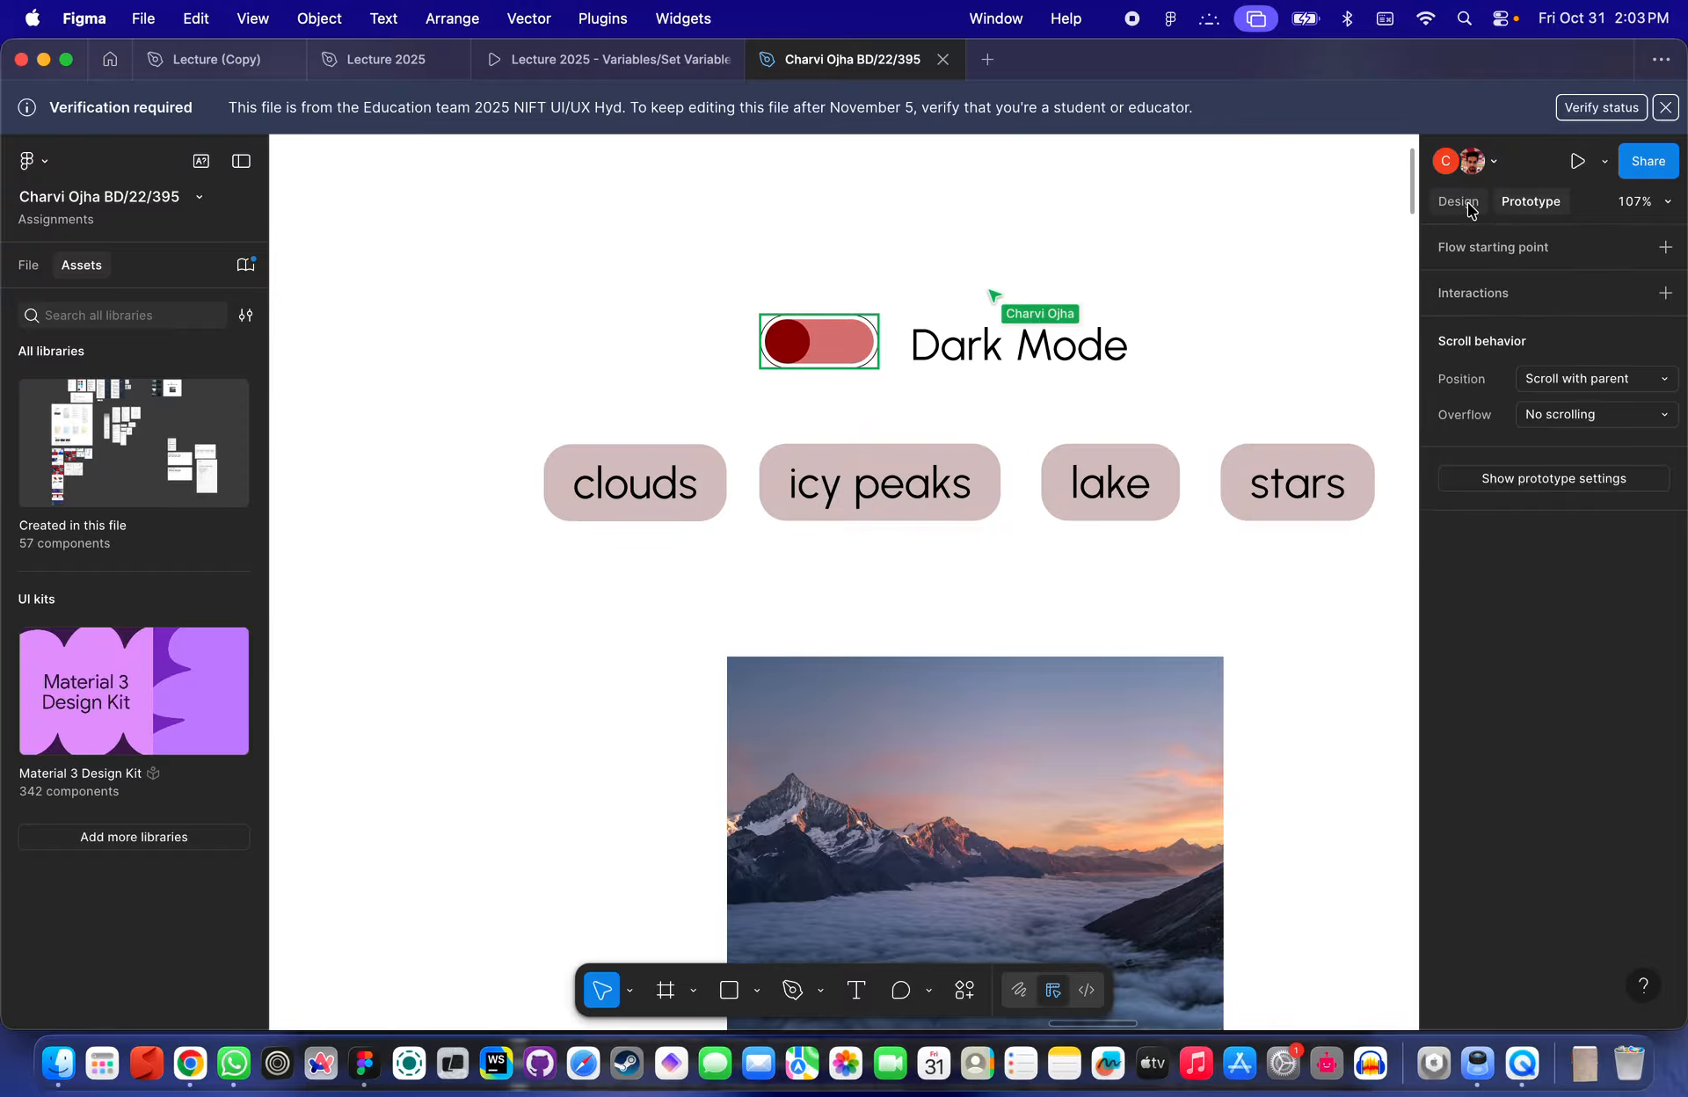
{"action": "left_click", "coordinate": [1468, 209]}
{"action": "left_click", "coordinate": [791, 304]}
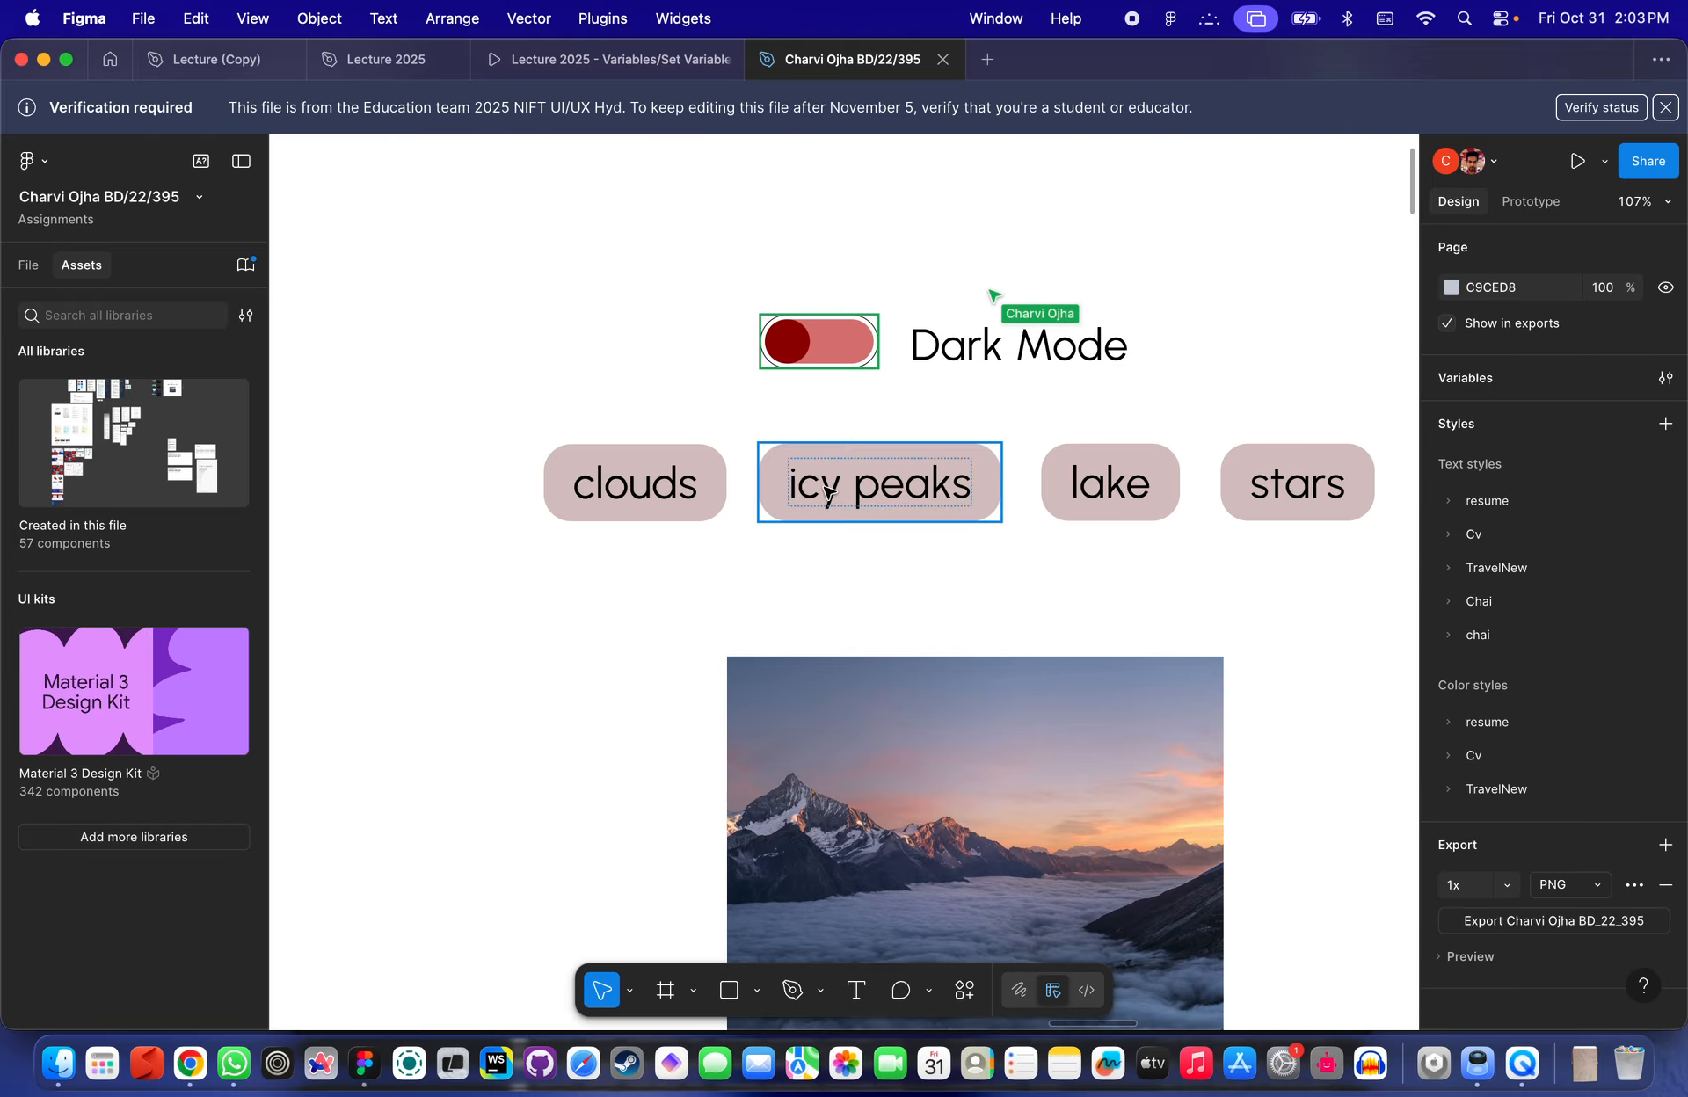
{"action": "scroll", "coordinate": [826, 493], "scroll_direction": "down", "scroll_amount": 3}
{"action": "left_click", "coordinate": [898, 678]}
{"action": "left_click", "coordinate": [821, 392]}
{"action": "scroll", "coordinate": [835, 387], "scroll_direction": "up", "scroll_amount": 3}
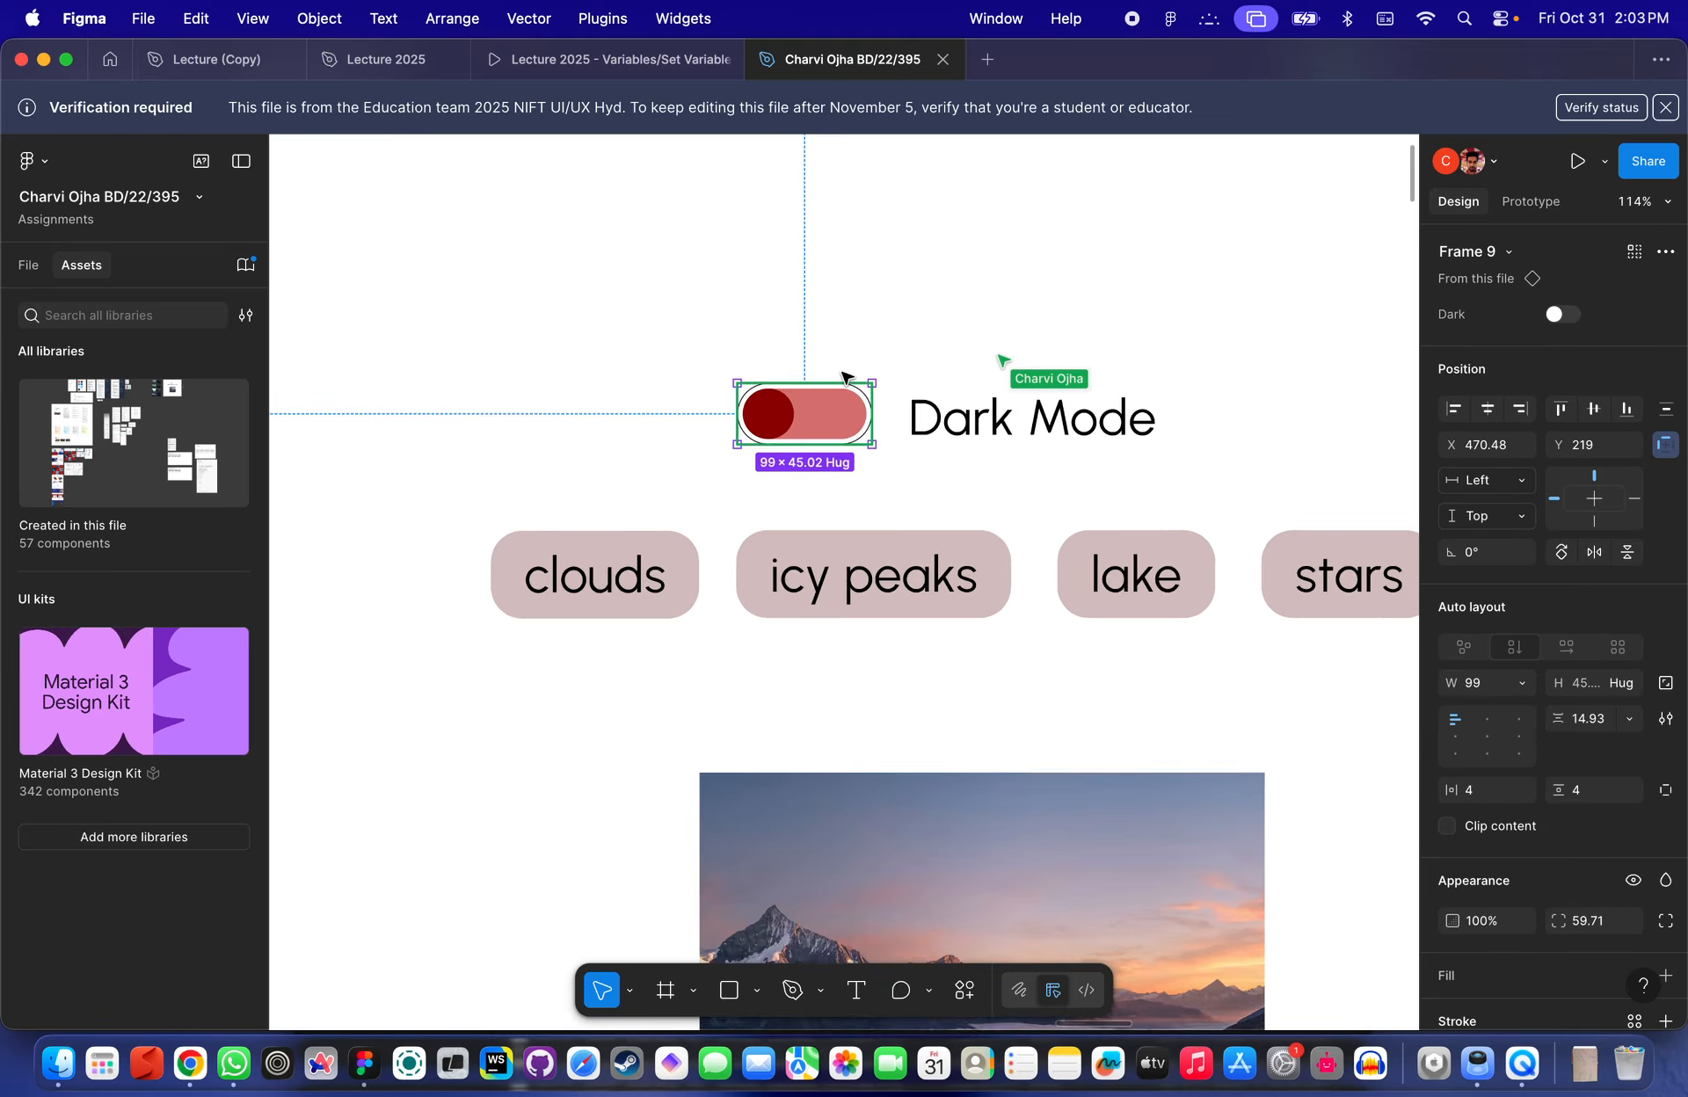
{"action": "key", "text": "shift+e"}
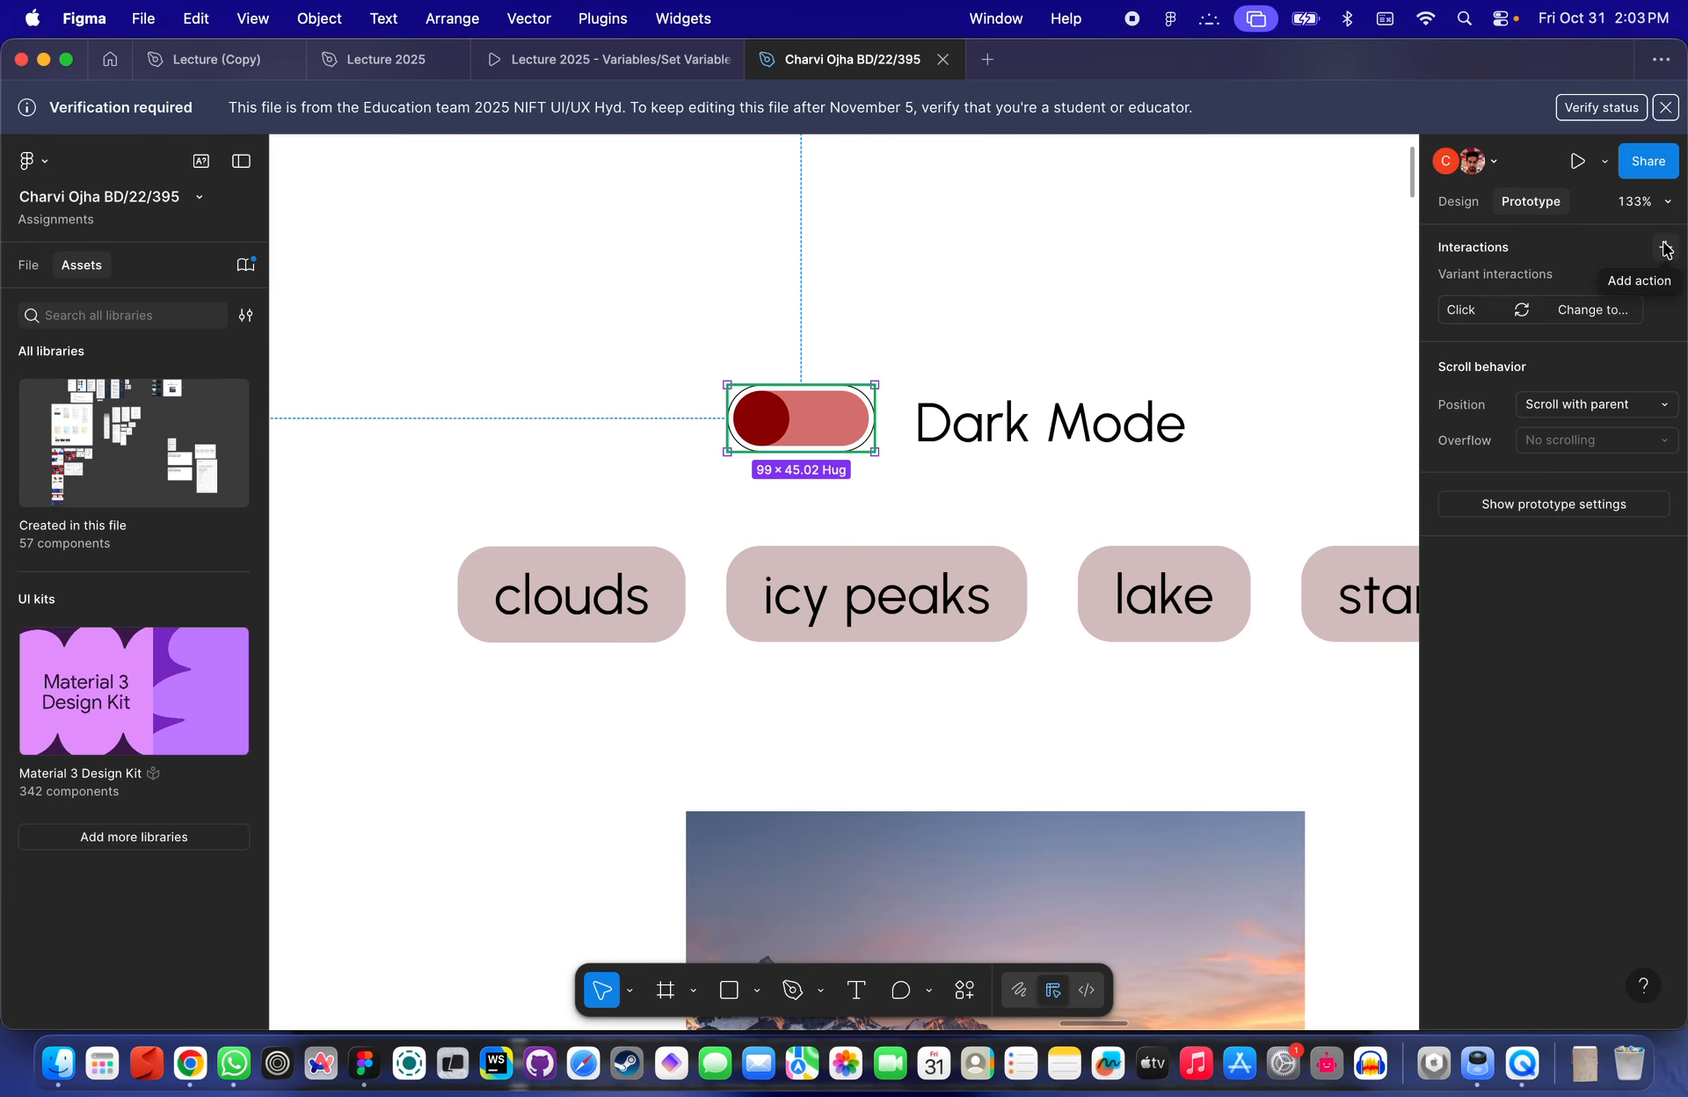
- Undo the recent edits to restore the student's original Dark Mode toggle
{"action": "scroll", "coordinate": [910, 281], "scroll_direction": "down", "scroll_amount": 5}
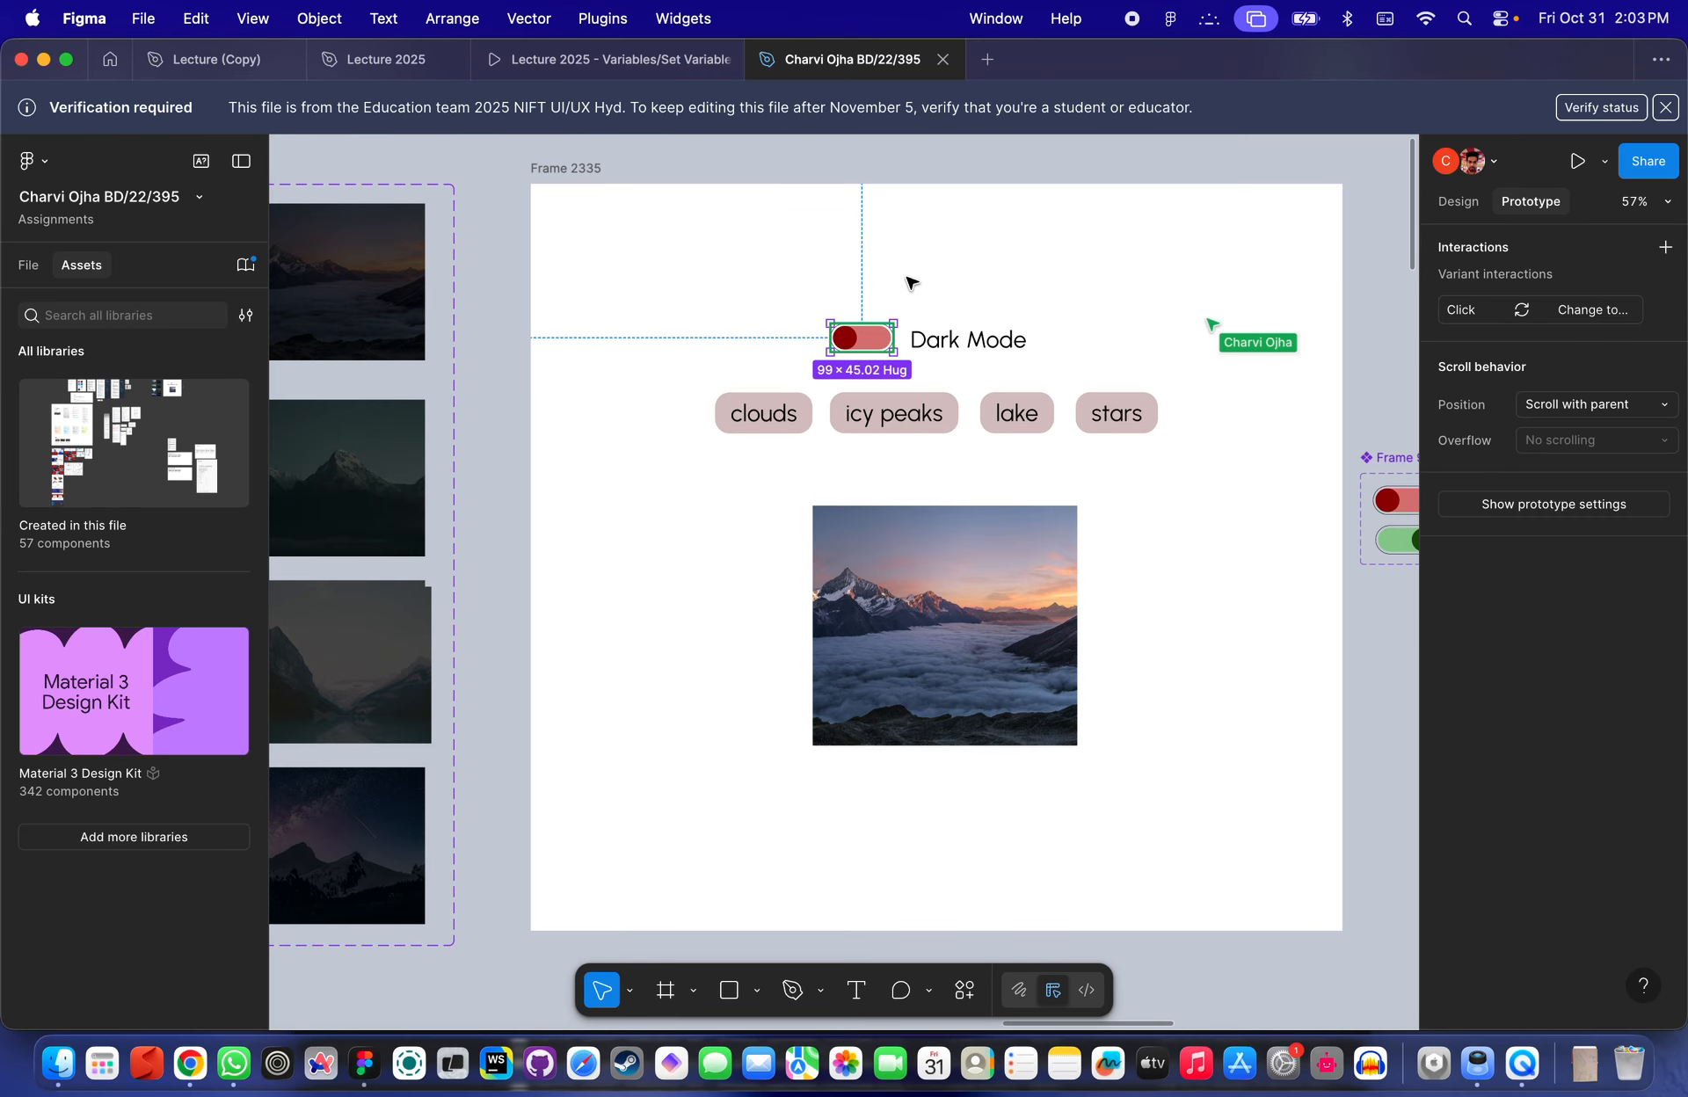
{"action": "scroll", "coordinate": [910, 282], "scroll_direction": "down", "scroll_amount": 2}
{"action": "left_click", "coordinate": [909, 281]}
{"action": "key", "text": "super+z"}
{"action": "key", "text": "super+z"}
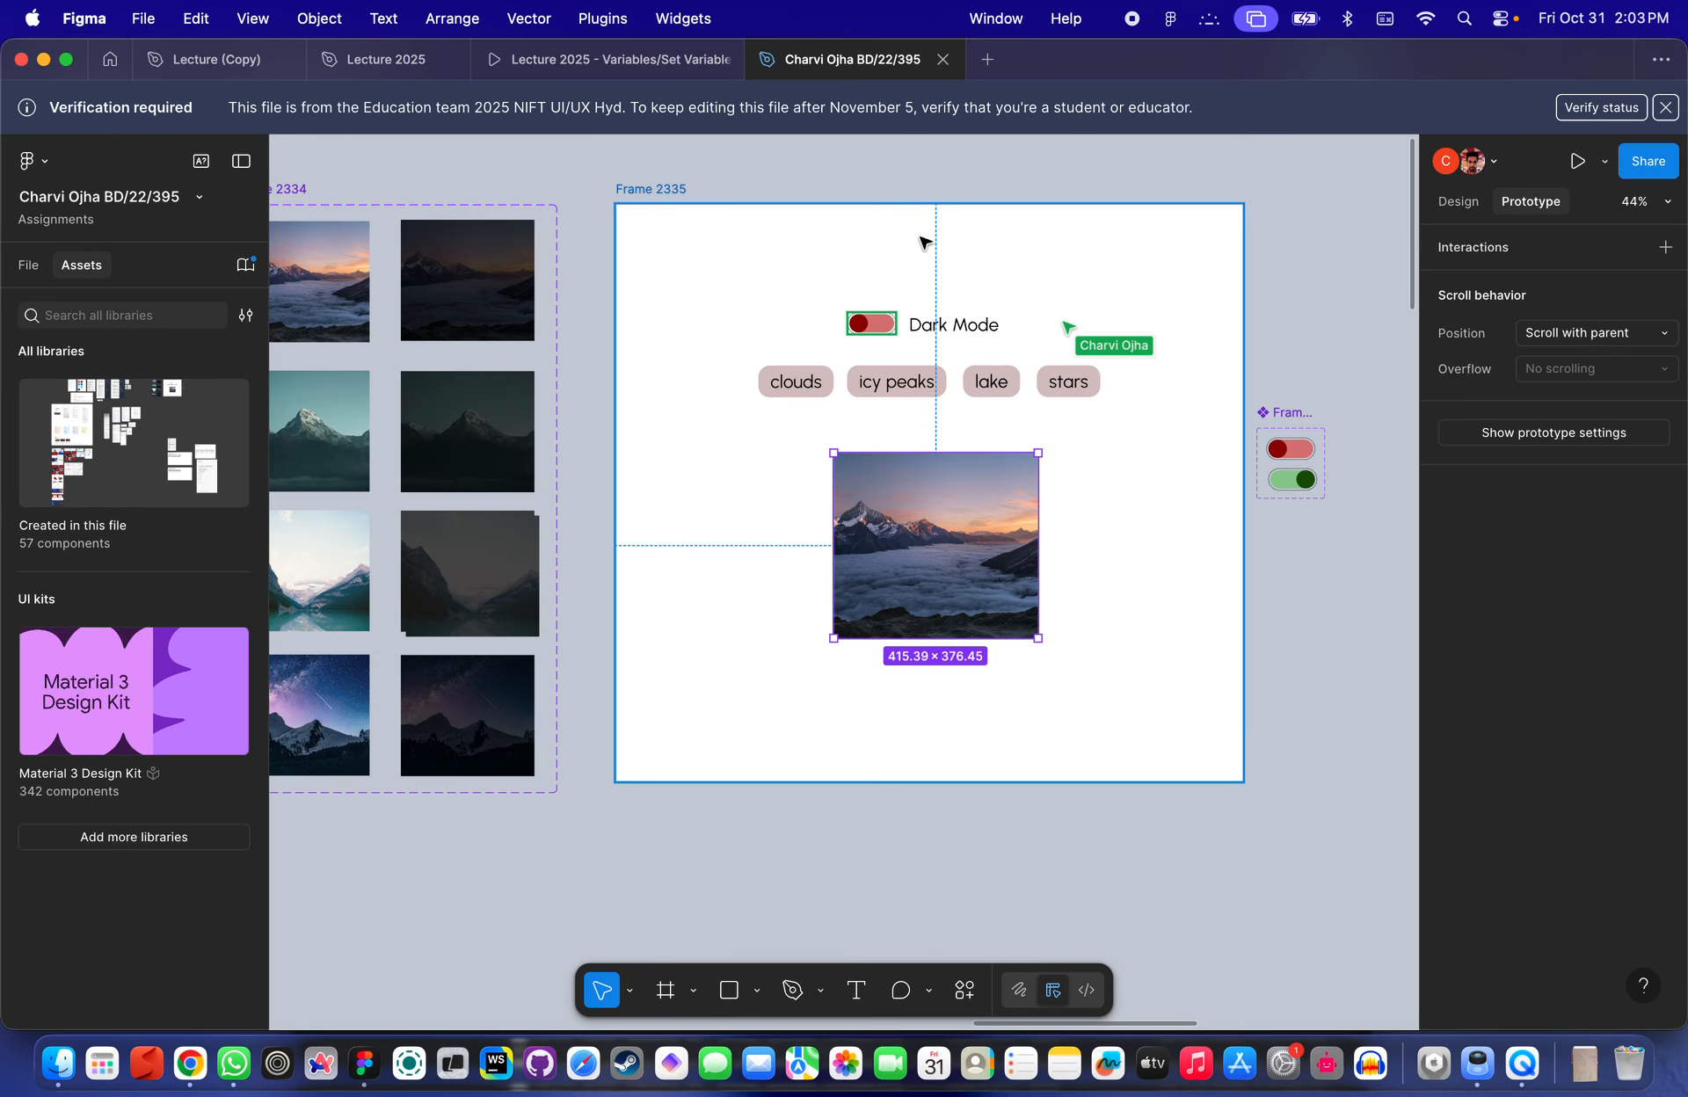
{"action": "key", "text": "super+z"}
{"action": "key", "text": "super+z"}
{"action": "key", "text": "super+z"}
{"action": "key", "text": "super+z"}
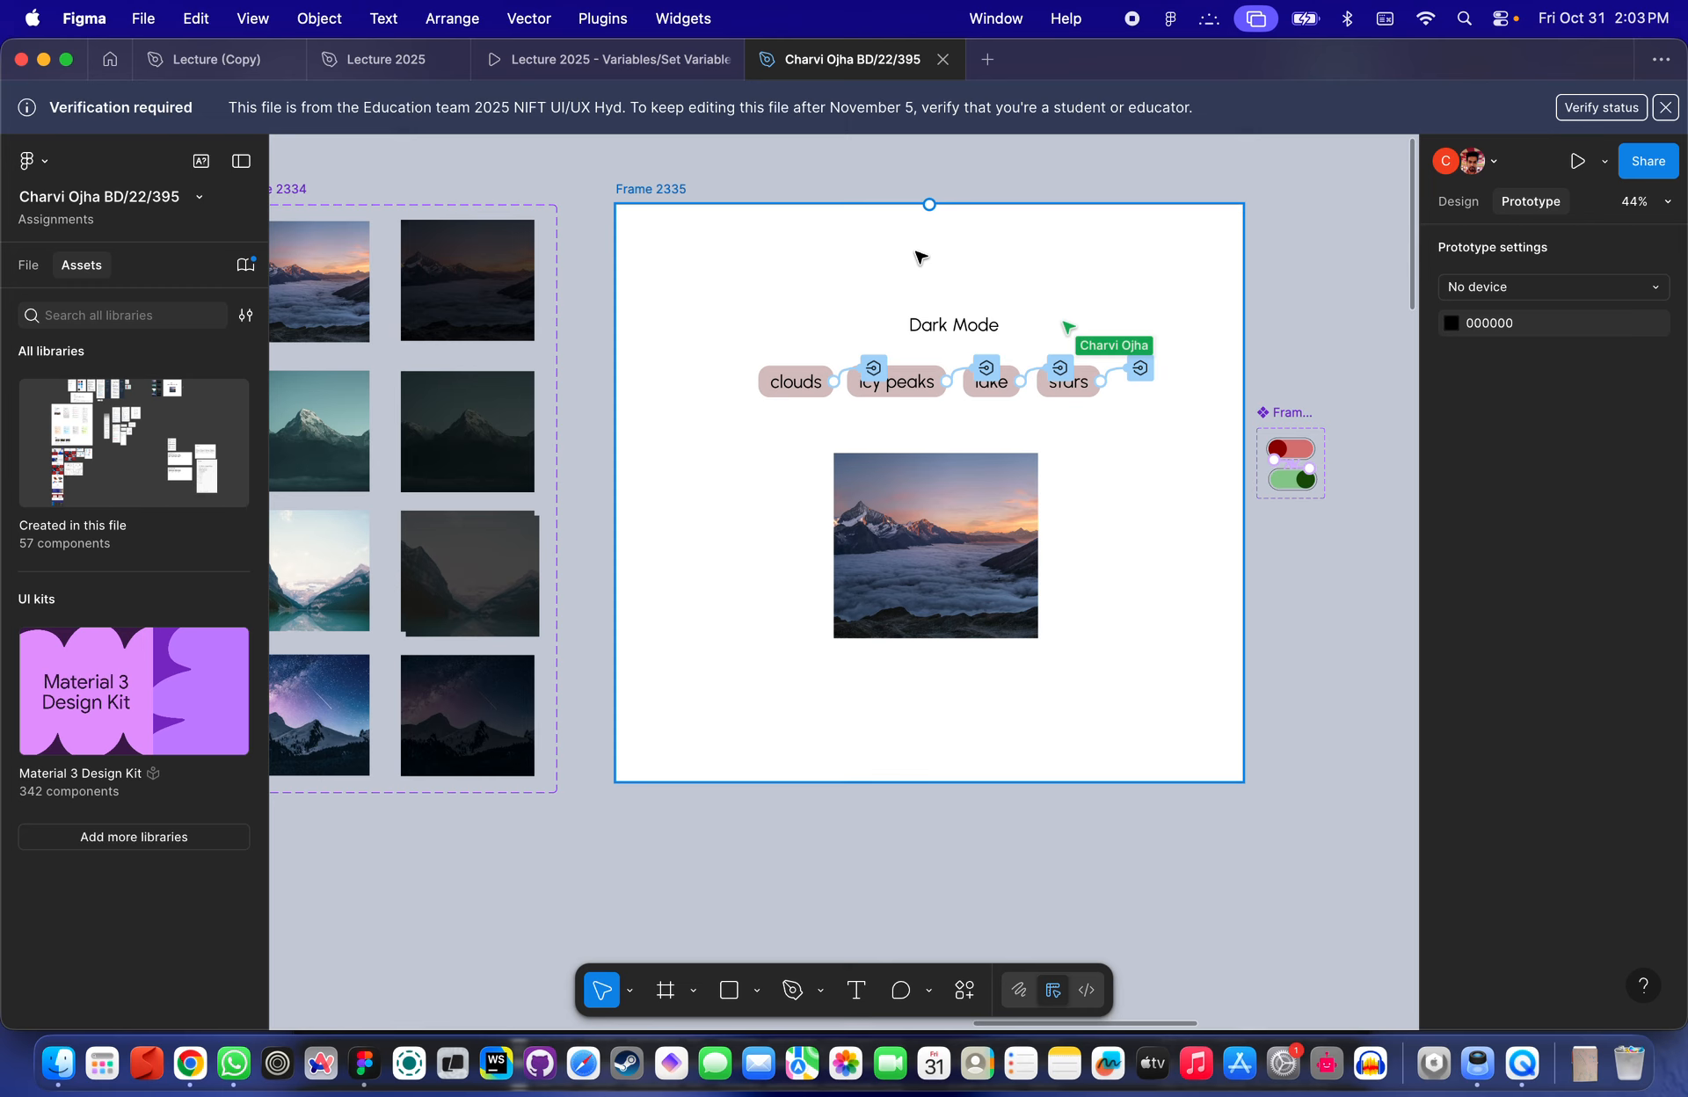
{"action": "key", "text": "super+z"}
{"action": "key", "text": "super+z"}
- Preview Frame 2335 and test the restored Dark Mode toggle
{"action": "left_click", "coordinate": [658, 194]}
{"action": "key", "text": "shift+space"}
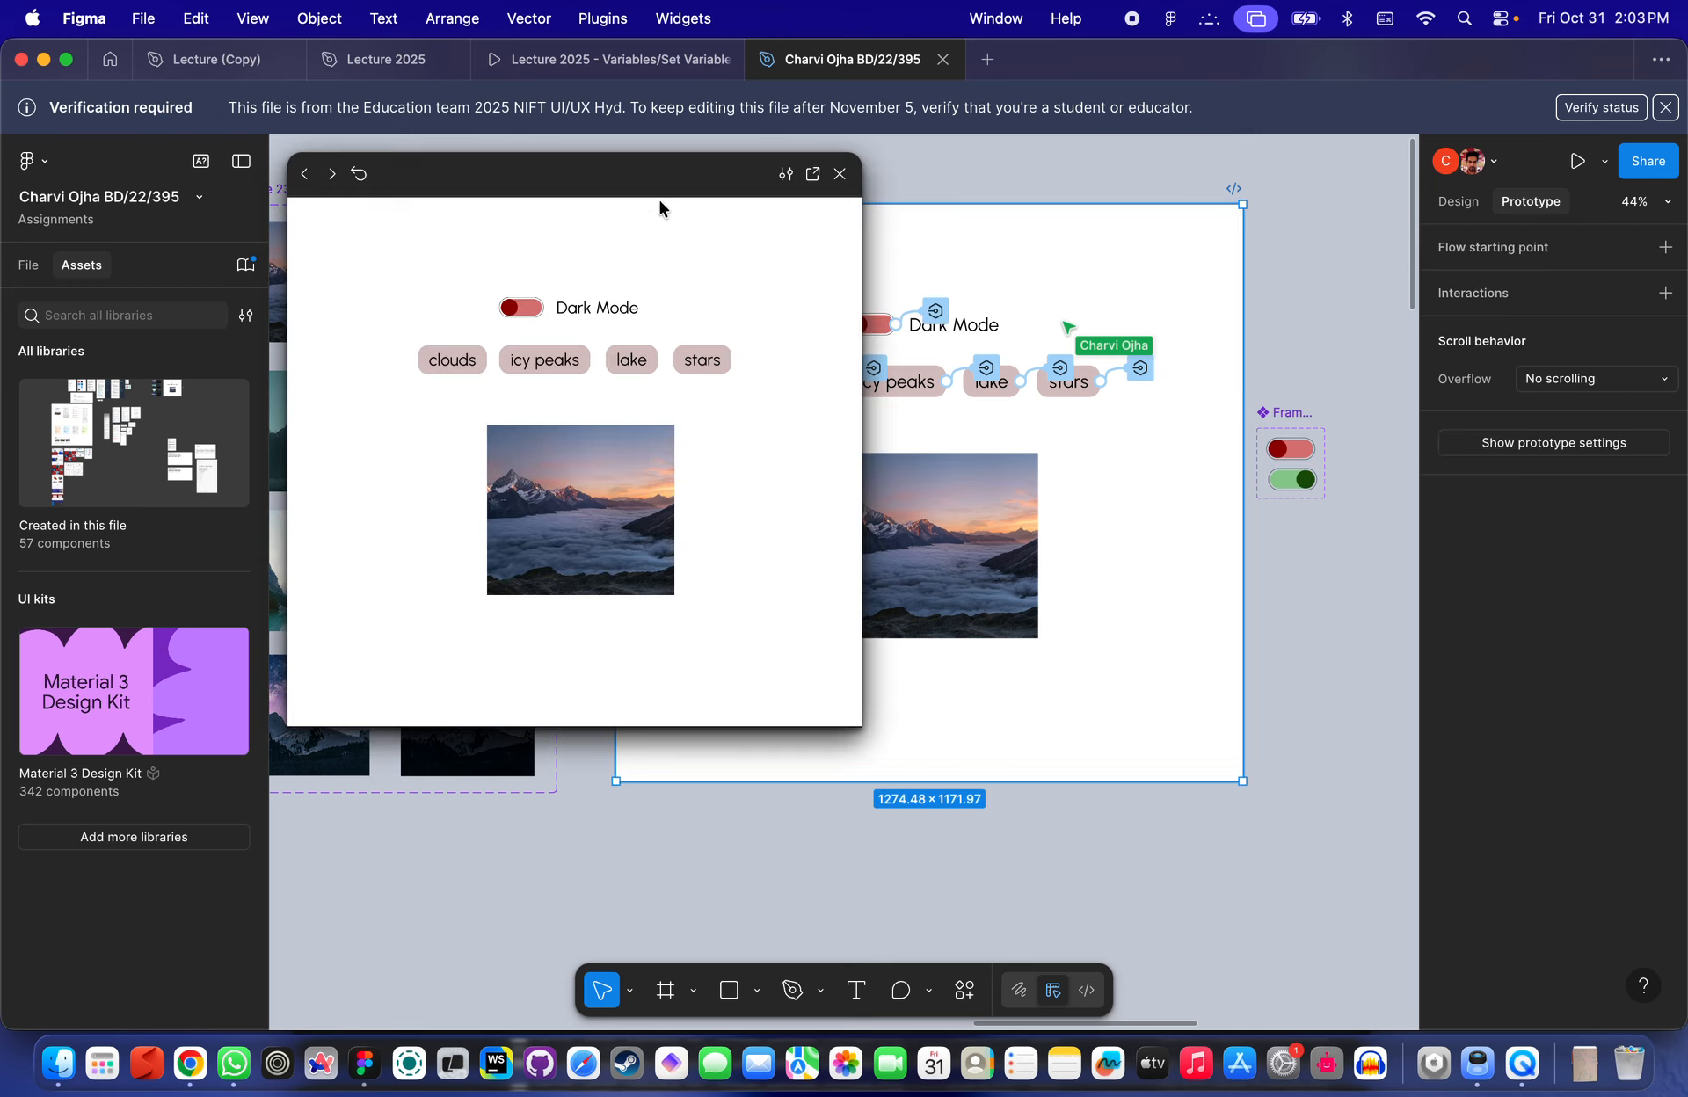
{"action": "left_click", "coordinate": [521, 307]}
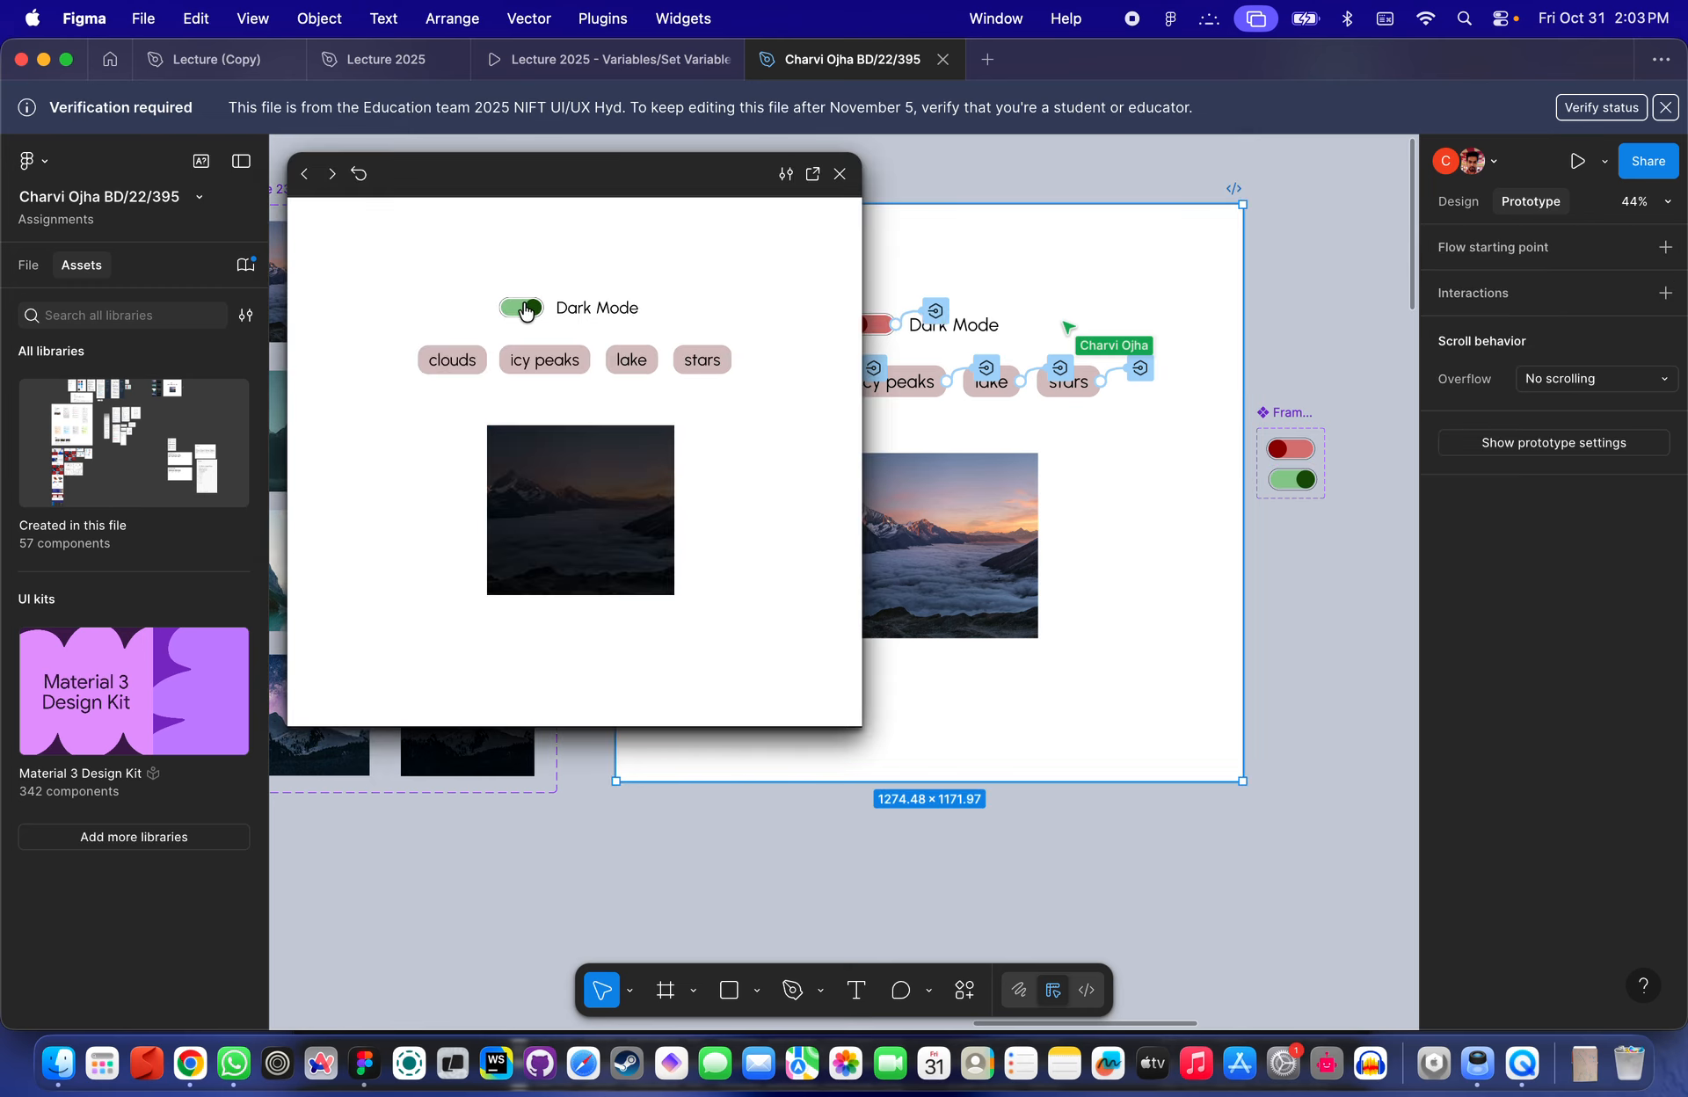
{"action": "left_click", "coordinate": [840, 173]}
- Open the original toggle's Set variable interaction to examine its target and value
{"action": "left_click", "coordinate": [863, 282]}
{"action": "scroll", "coordinate": [865, 283], "scroll_direction": "up", "scroll_amount": 5}
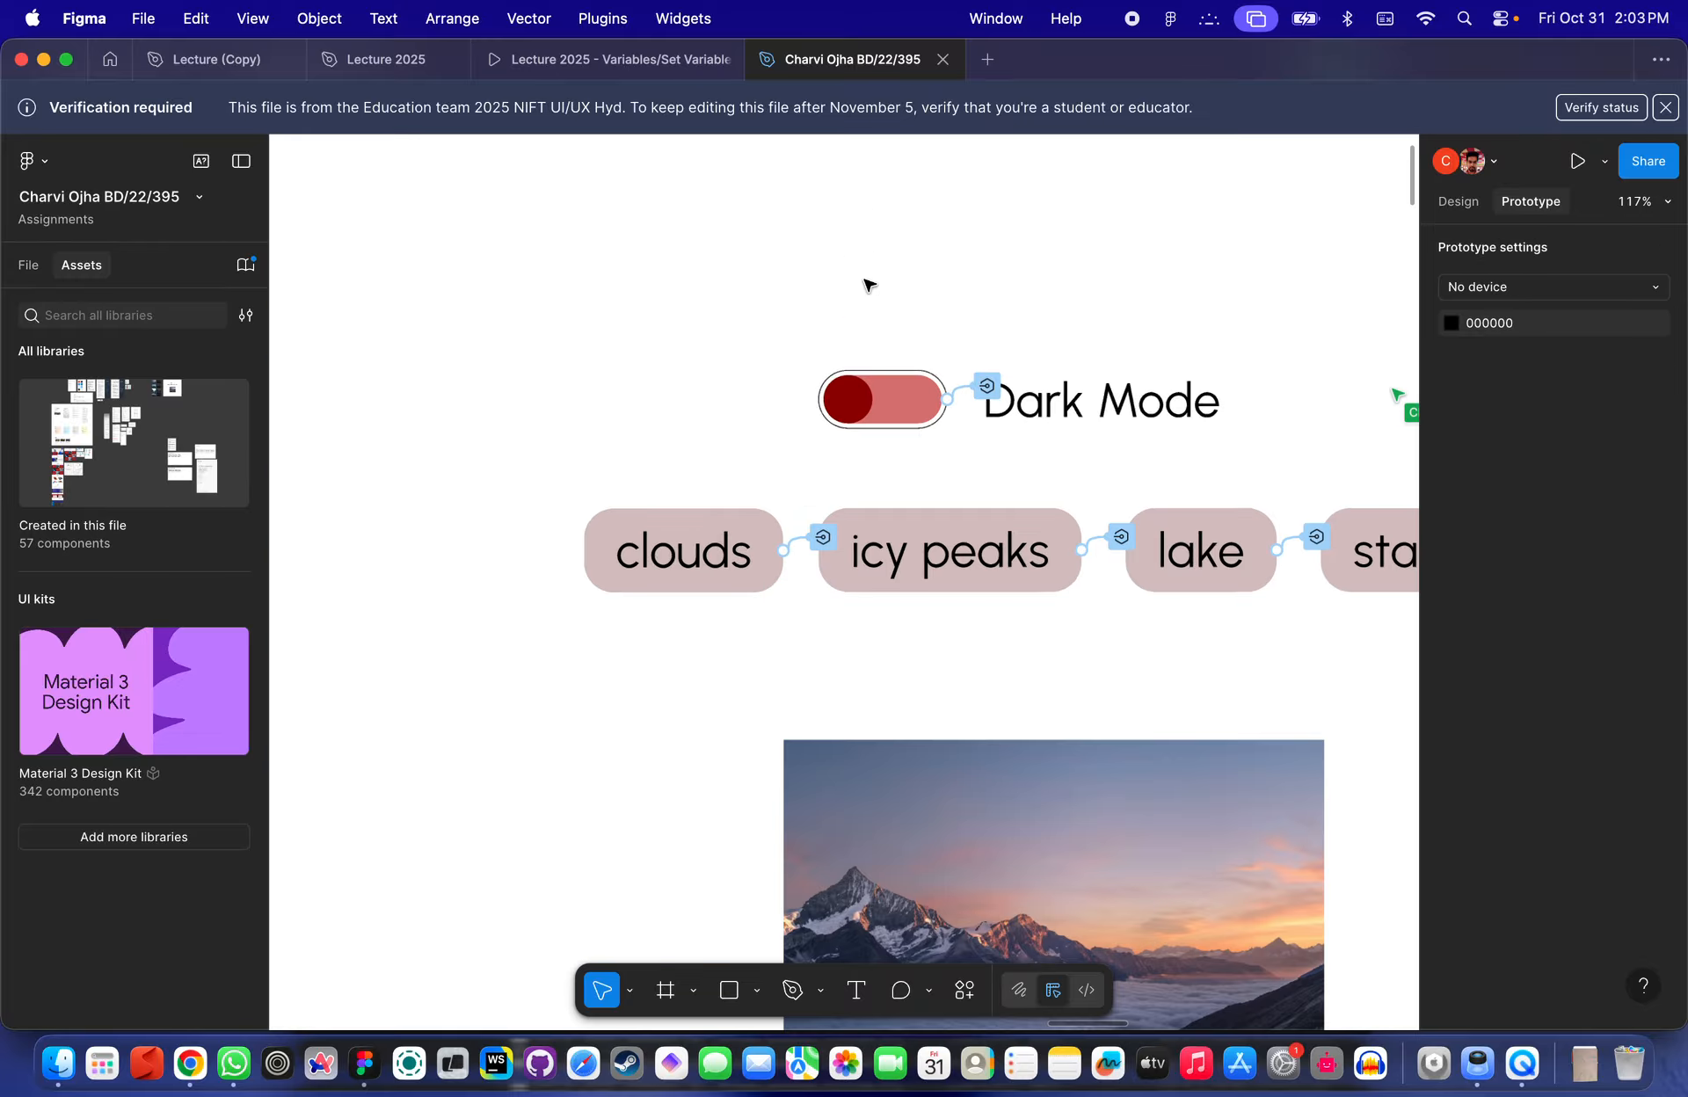
{"action": "left_click", "coordinate": [986, 392]}
{"action": "scroll", "coordinate": [987, 388], "scroll_direction": "up", "scroll_amount": 4}
{"action": "left_click", "coordinate": [921, 399]}
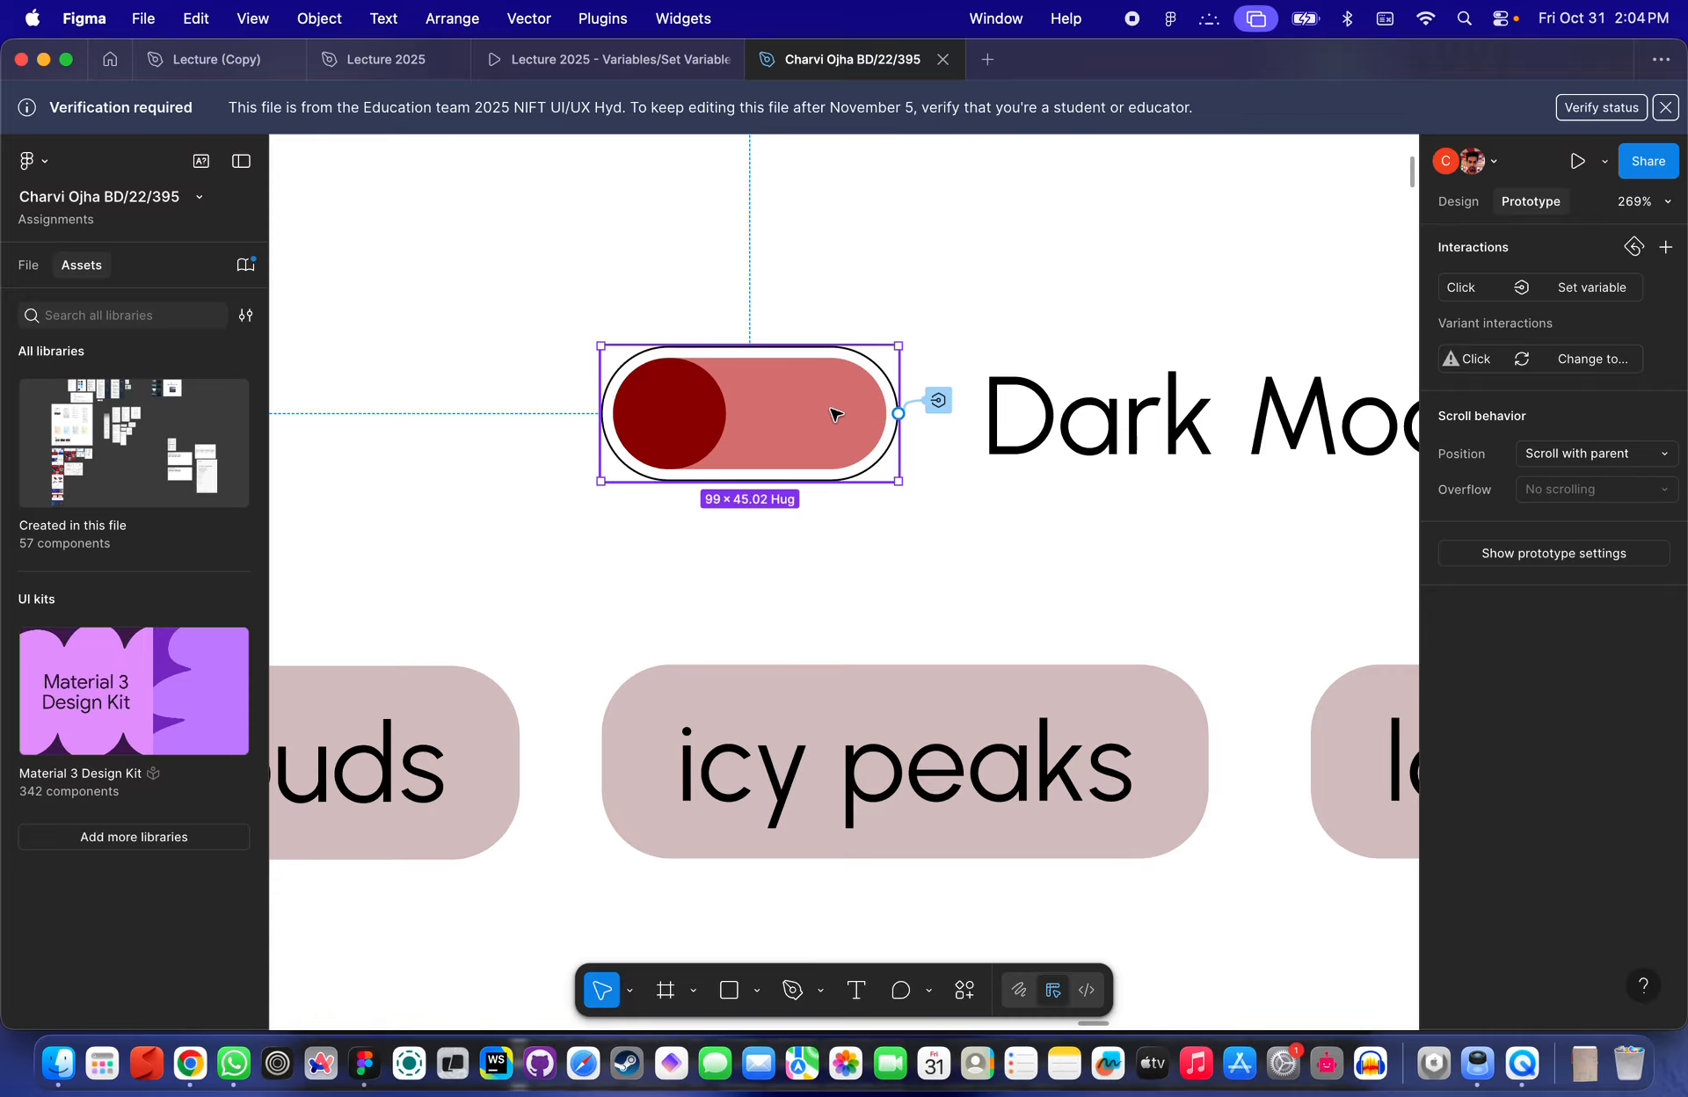
{"action": "scroll", "coordinate": [938, 404], "scroll_direction": "up", "scroll_amount": 3}
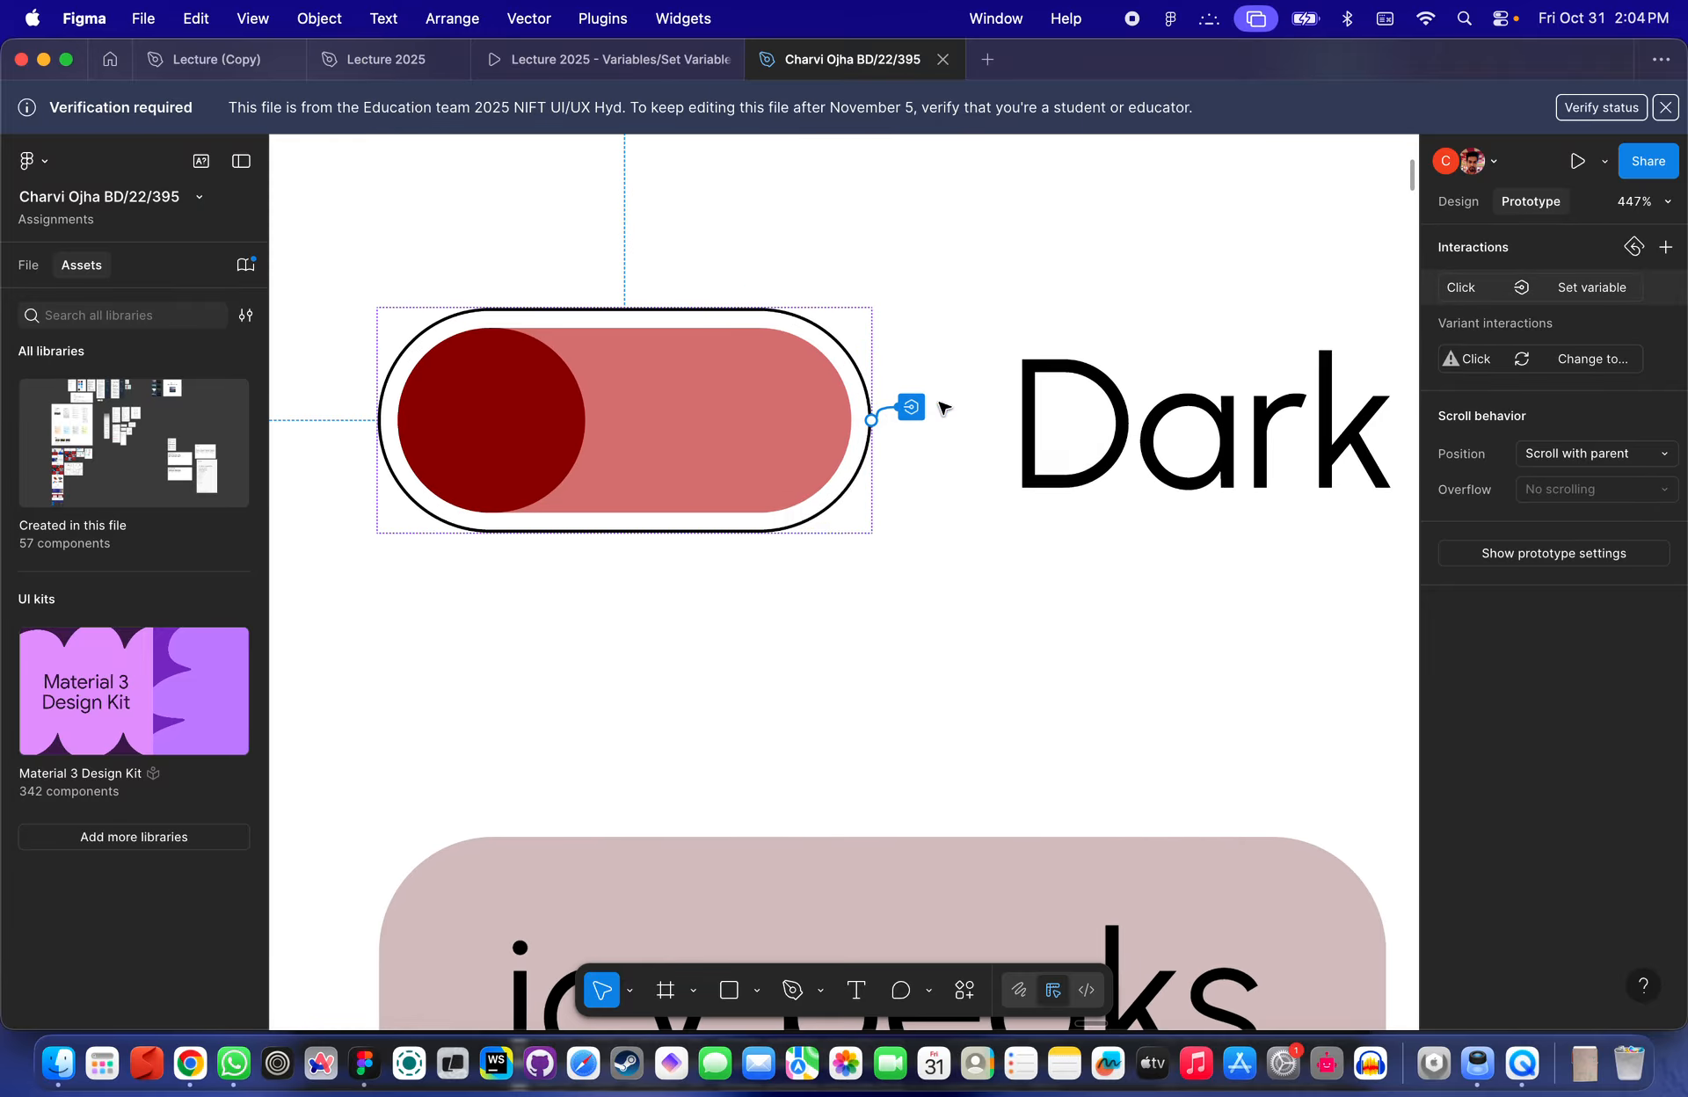
{"action": "left_click", "coordinate": [912, 406]}
{"action": "left_click", "coordinate": [1576, 289]}
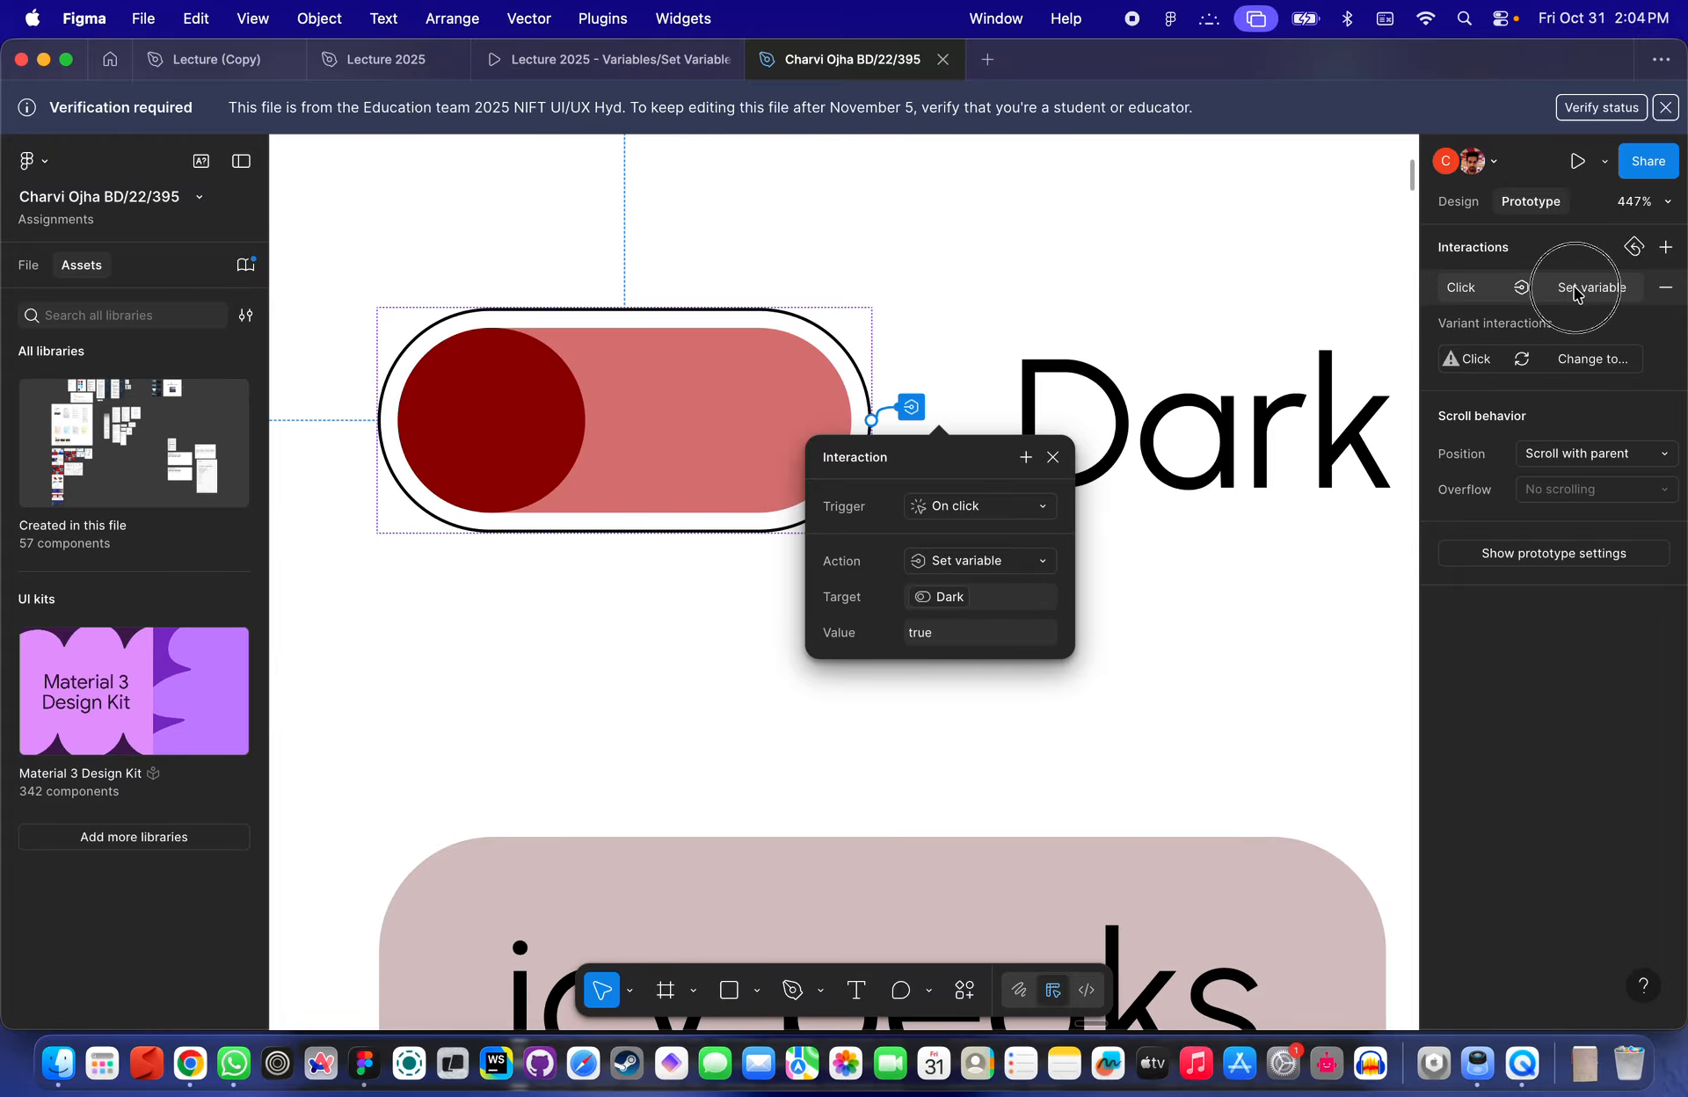
- Delete the original toggle instance beside the Dark Mode label
{"action": "scroll", "coordinate": [939, 551], "scroll_direction": "down", "scroll_amount": 4}
{"action": "left_click", "coordinate": [939, 551]}
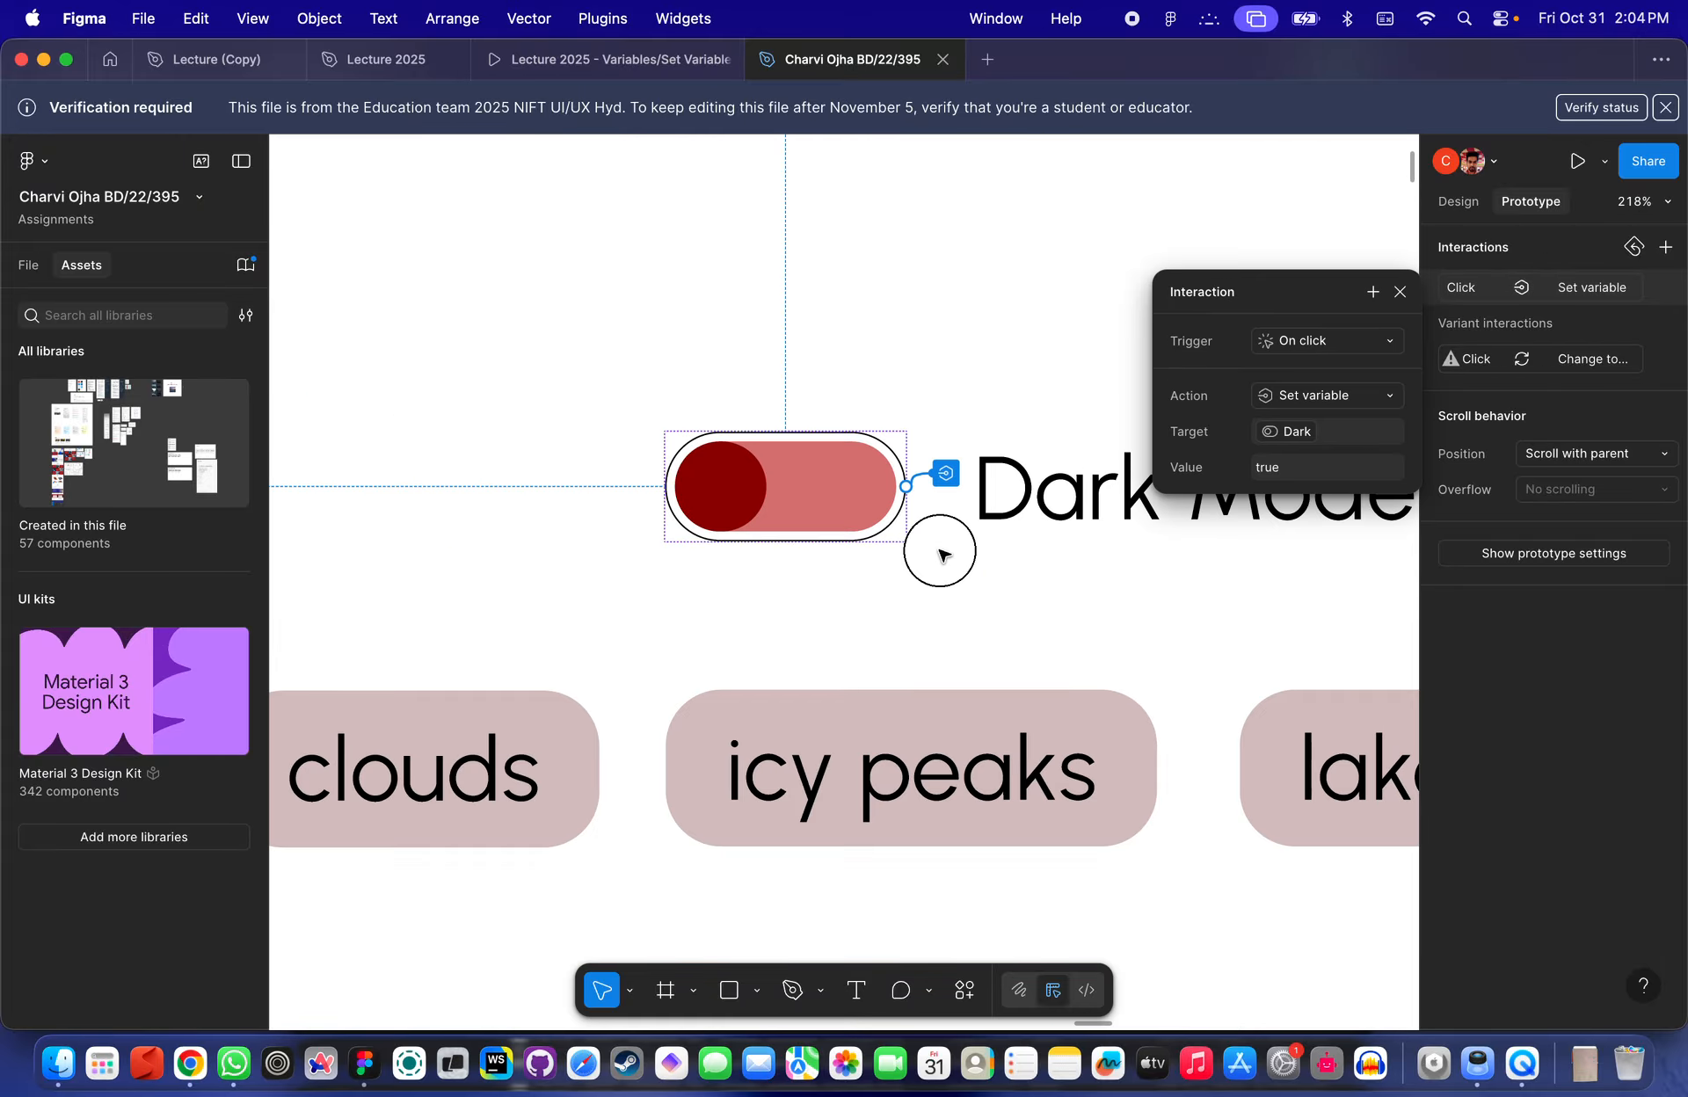
{"action": "scroll", "coordinate": [939, 551], "scroll_direction": "down", "scroll_amount": 3}
{"action": "left_click", "coordinate": [865, 492]}
{"action": "key", "text": "Delete"}
{"action": "scroll", "coordinate": [866, 495], "scroll_direction": "down", "scroll_amount": 6}
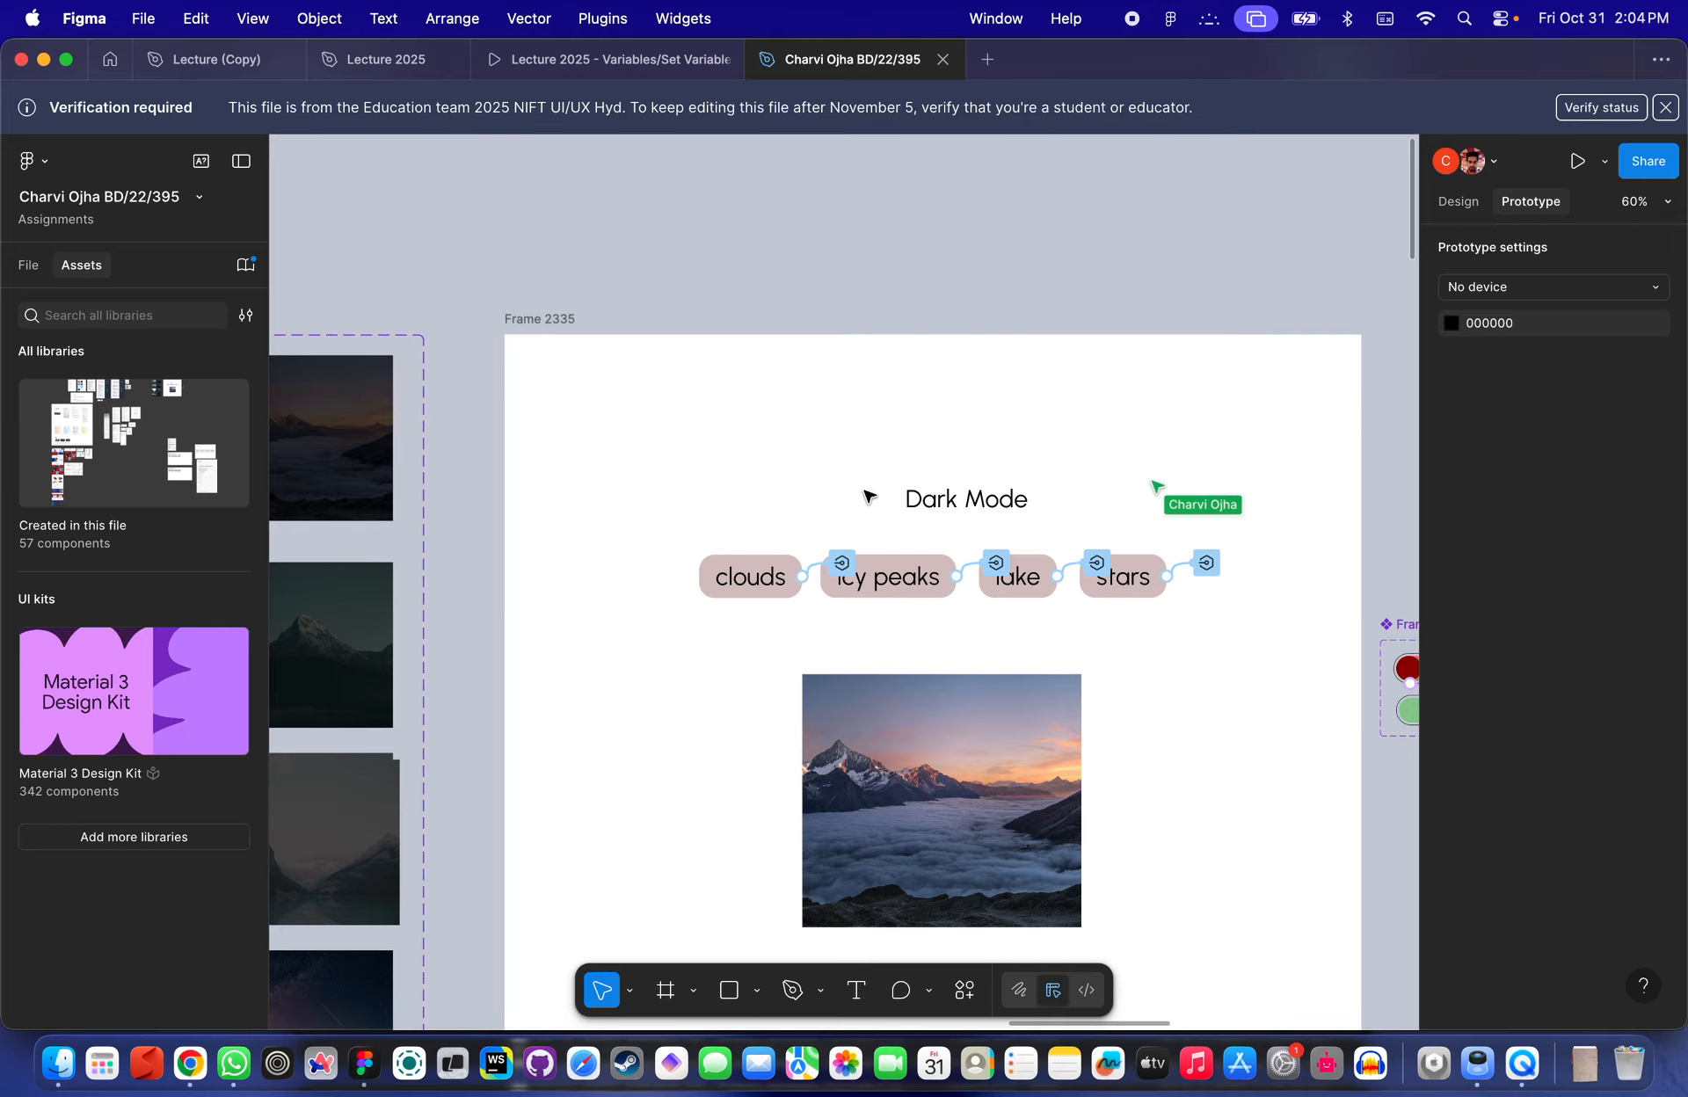
- Place an instance of the off toggle variant from Frame 9 next to the Dark Mode label
{"action": "left_click", "coordinate": [1202, 582]}
{"action": "scroll", "coordinate": [1204, 582], "scroll_direction": "up", "scroll_amount": 3}
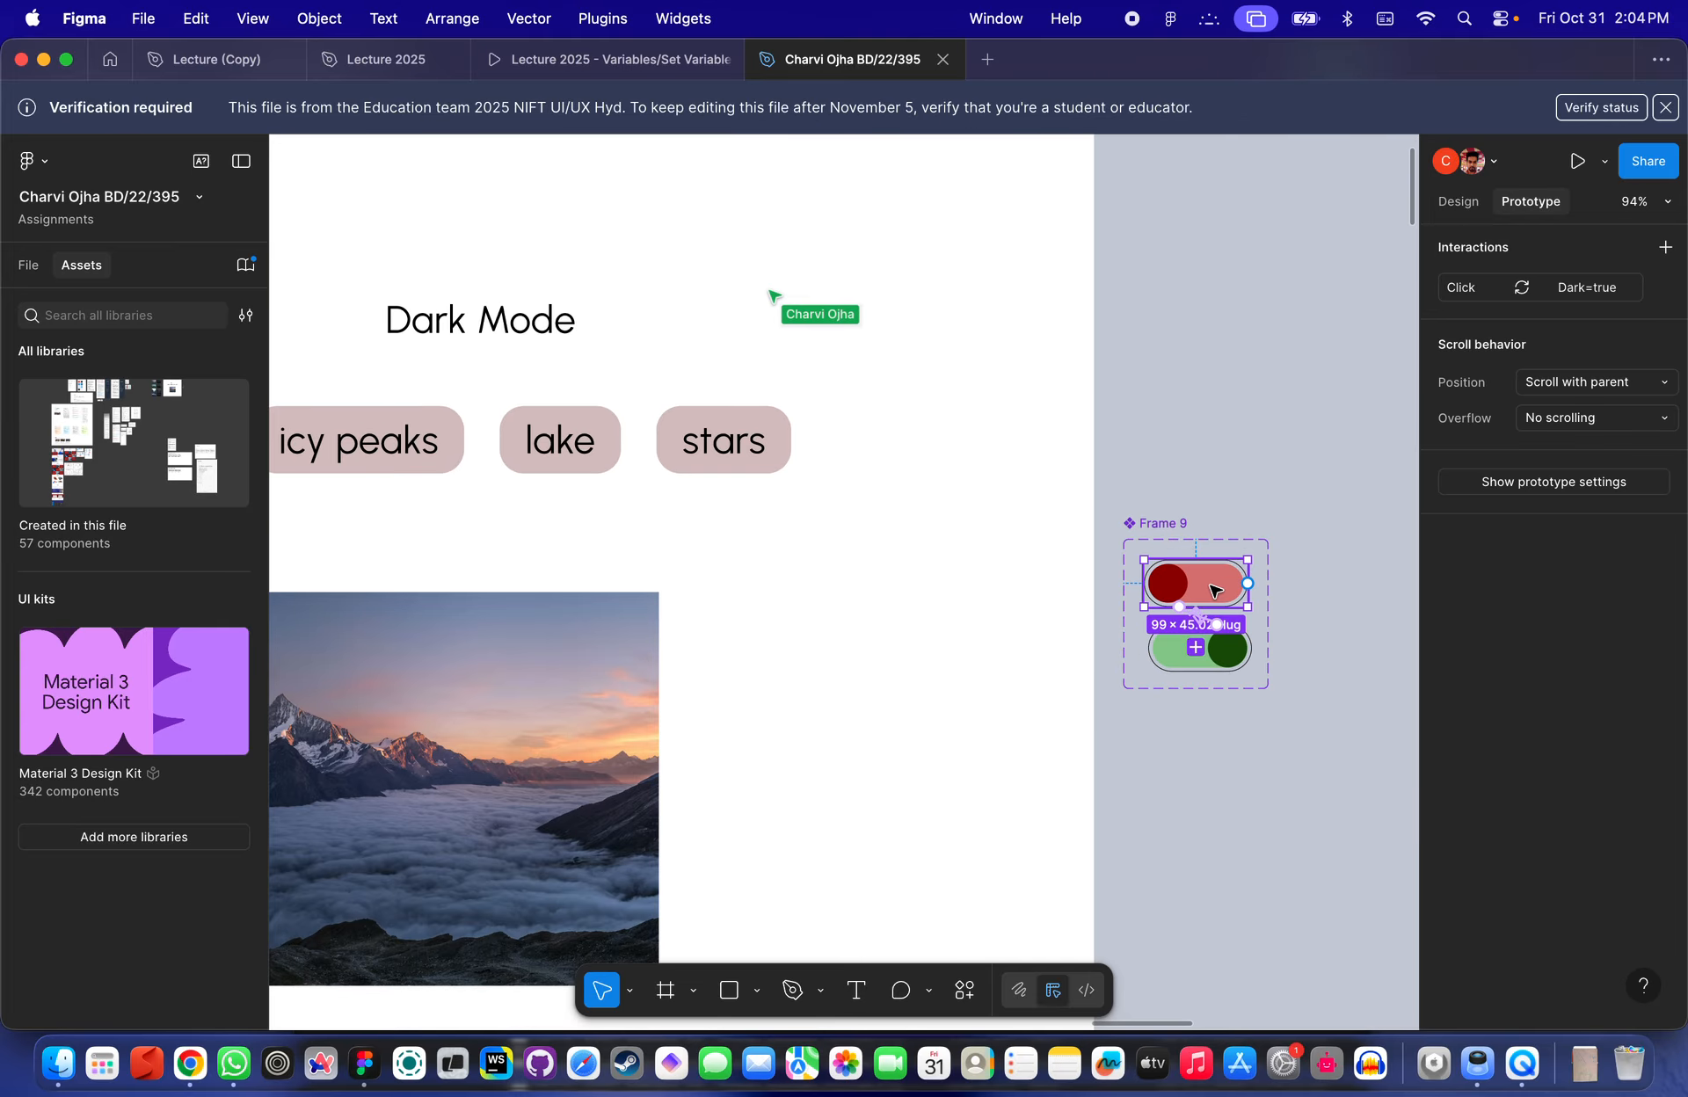
{"action": "left_click_drag", "start_coordinate": [1213, 583], "coordinate": [347, 328]}
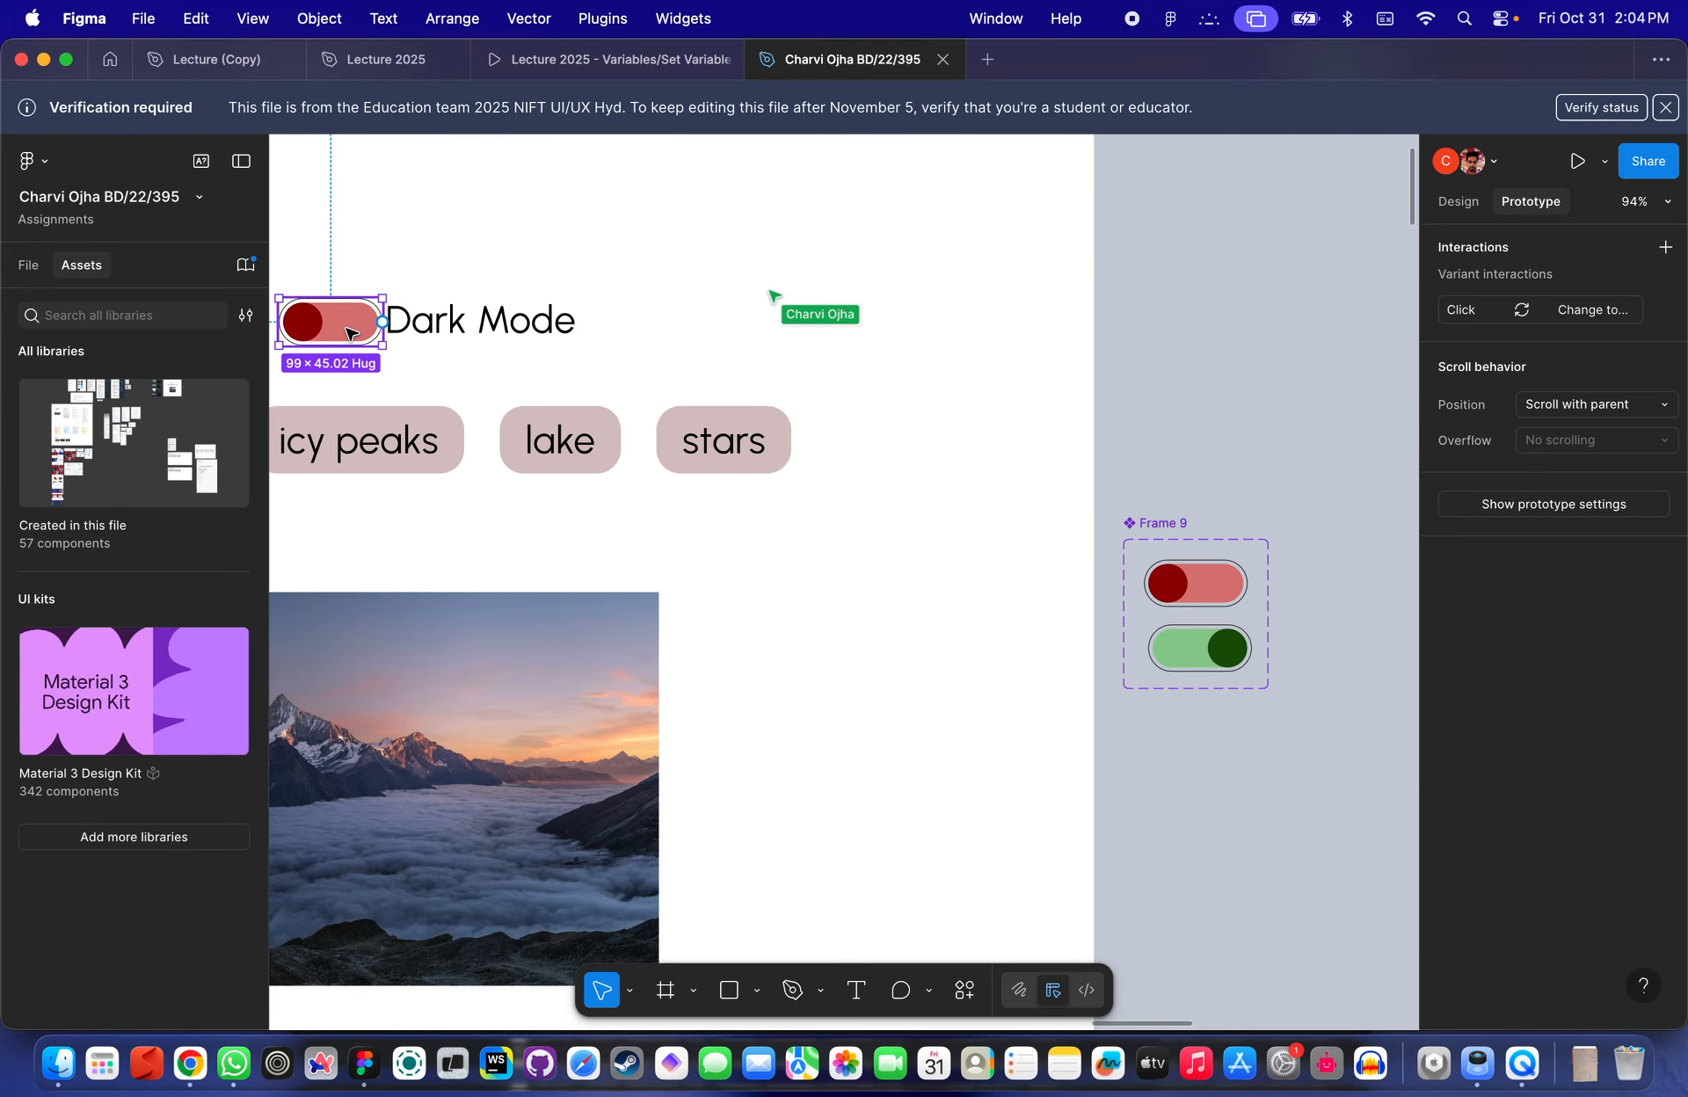
{"action": "scroll", "coordinate": [348, 329], "scroll_direction": "left", "scroll_amount": 3}
{"action": "left_click_drag", "start_coordinate": [612, 400], "coordinate": [587, 402]}
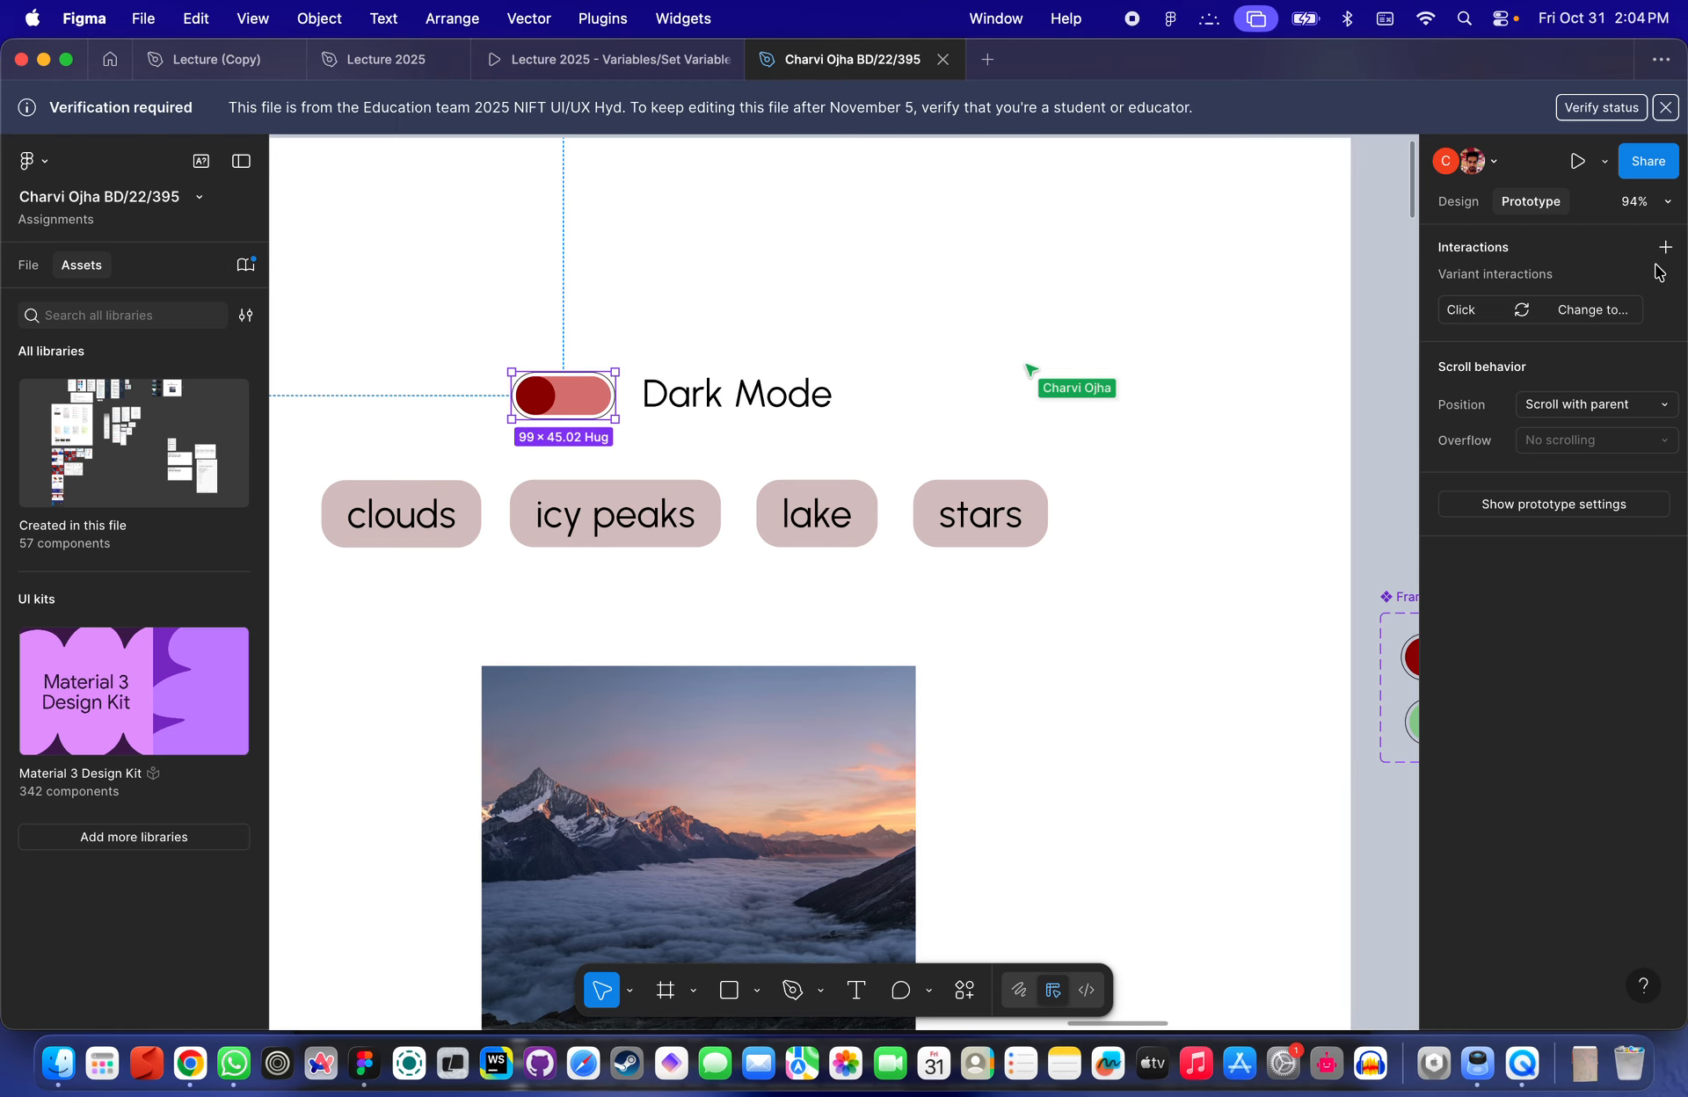
- Add a Set variable action to the toggle's click interaction that sets Dark to true
{"action": "left_click", "coordinate": [1487, 313]}
{"action": "left_click", "coordinate": [1372, 314]}
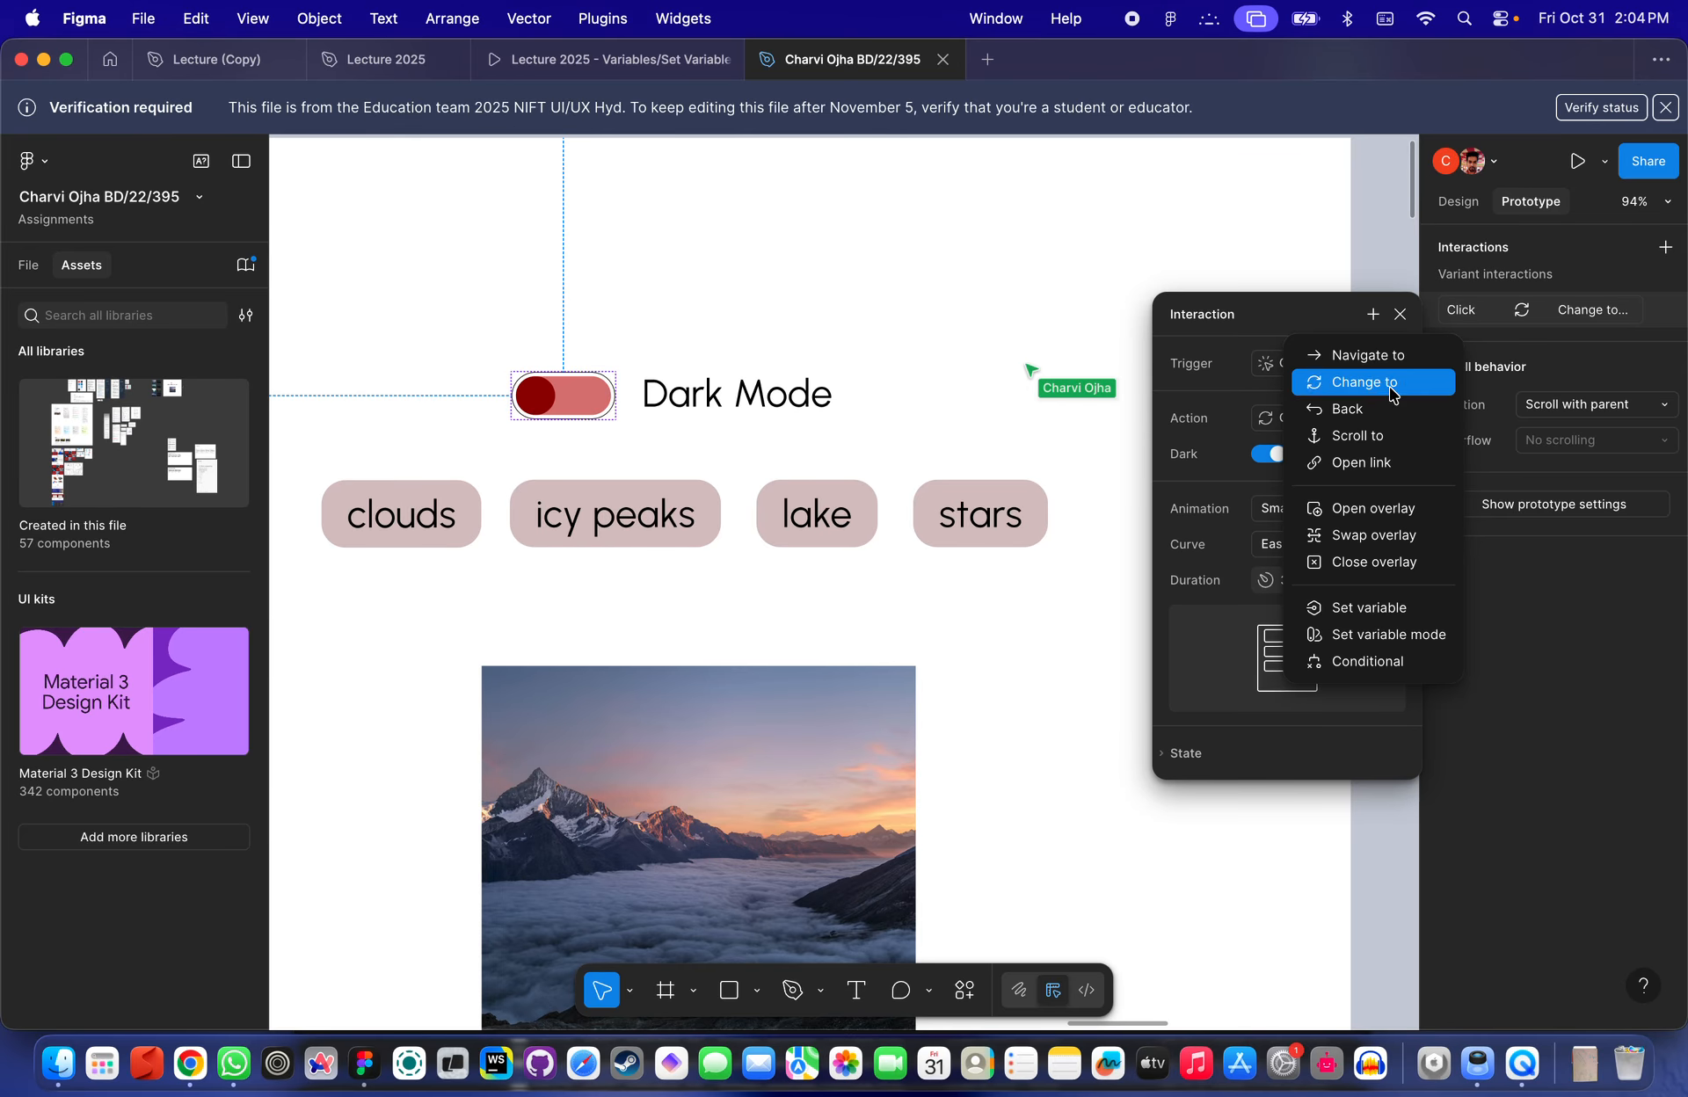
{"action": "left_click", "coordinate": [1387, 608]}
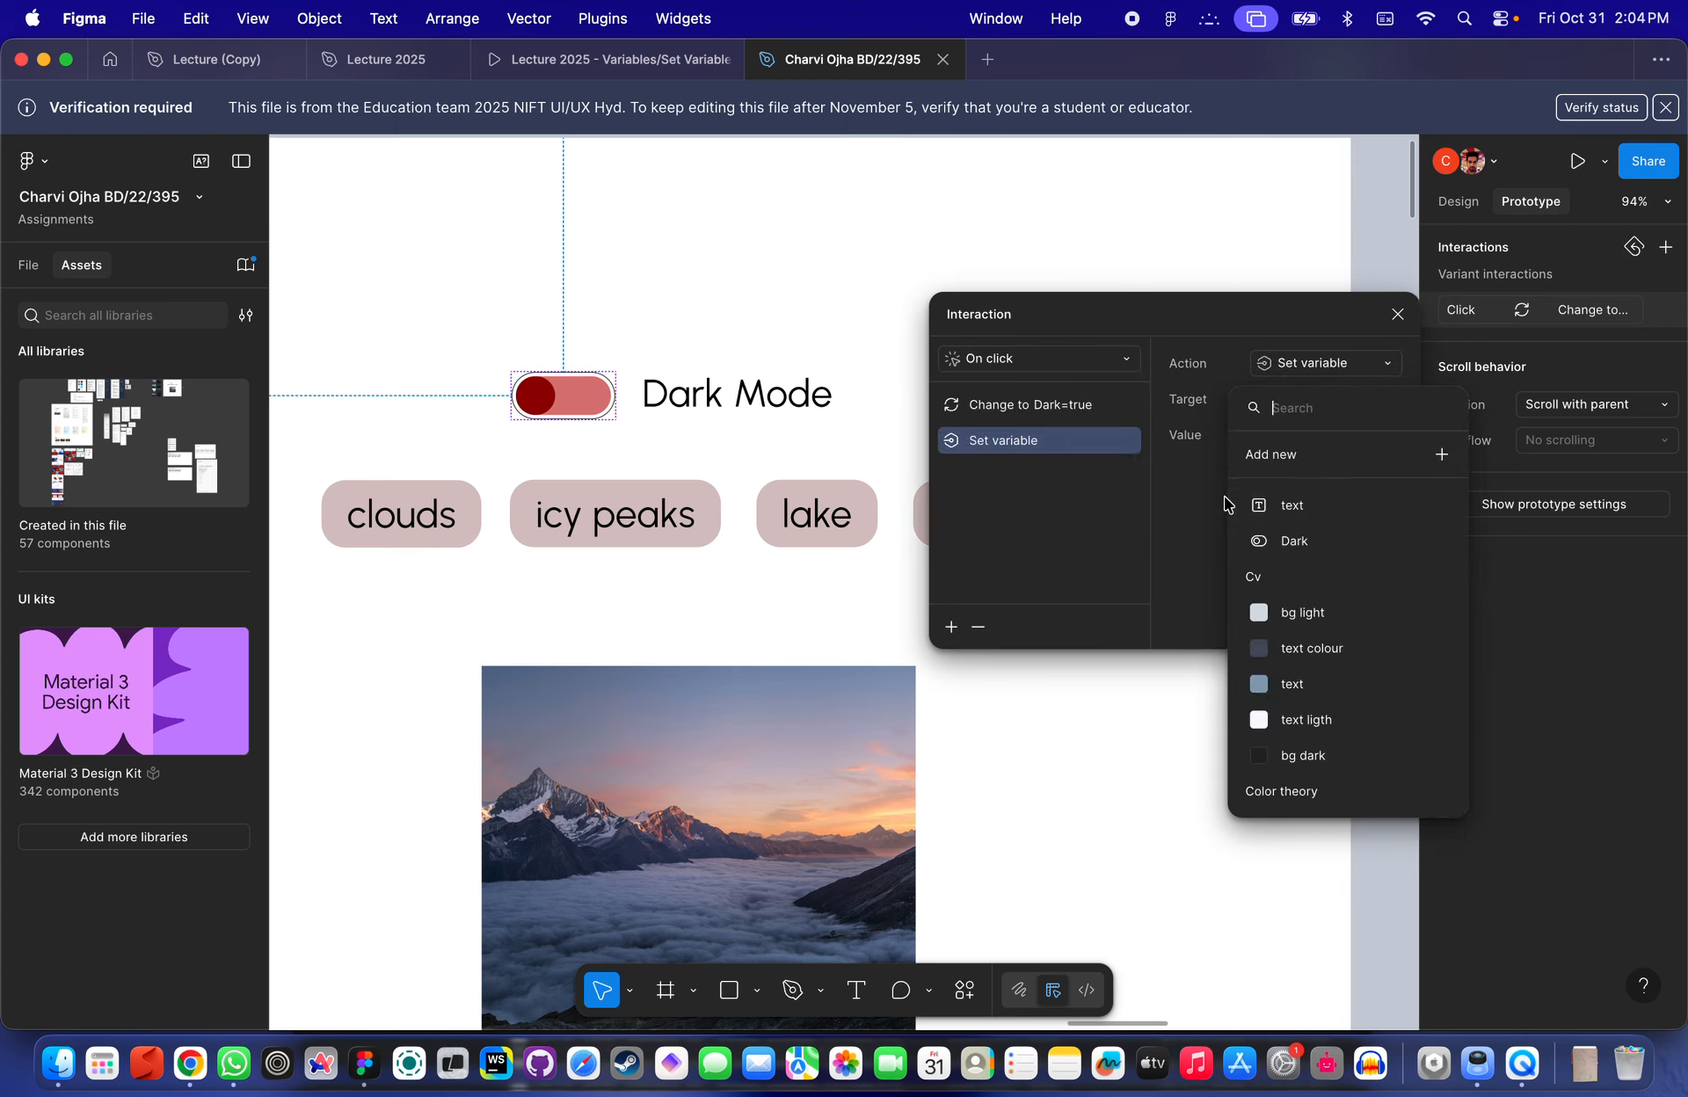
{"action": "type", "text": "da"}
{"action": "left_click", "coordinate": [1314, 513]}
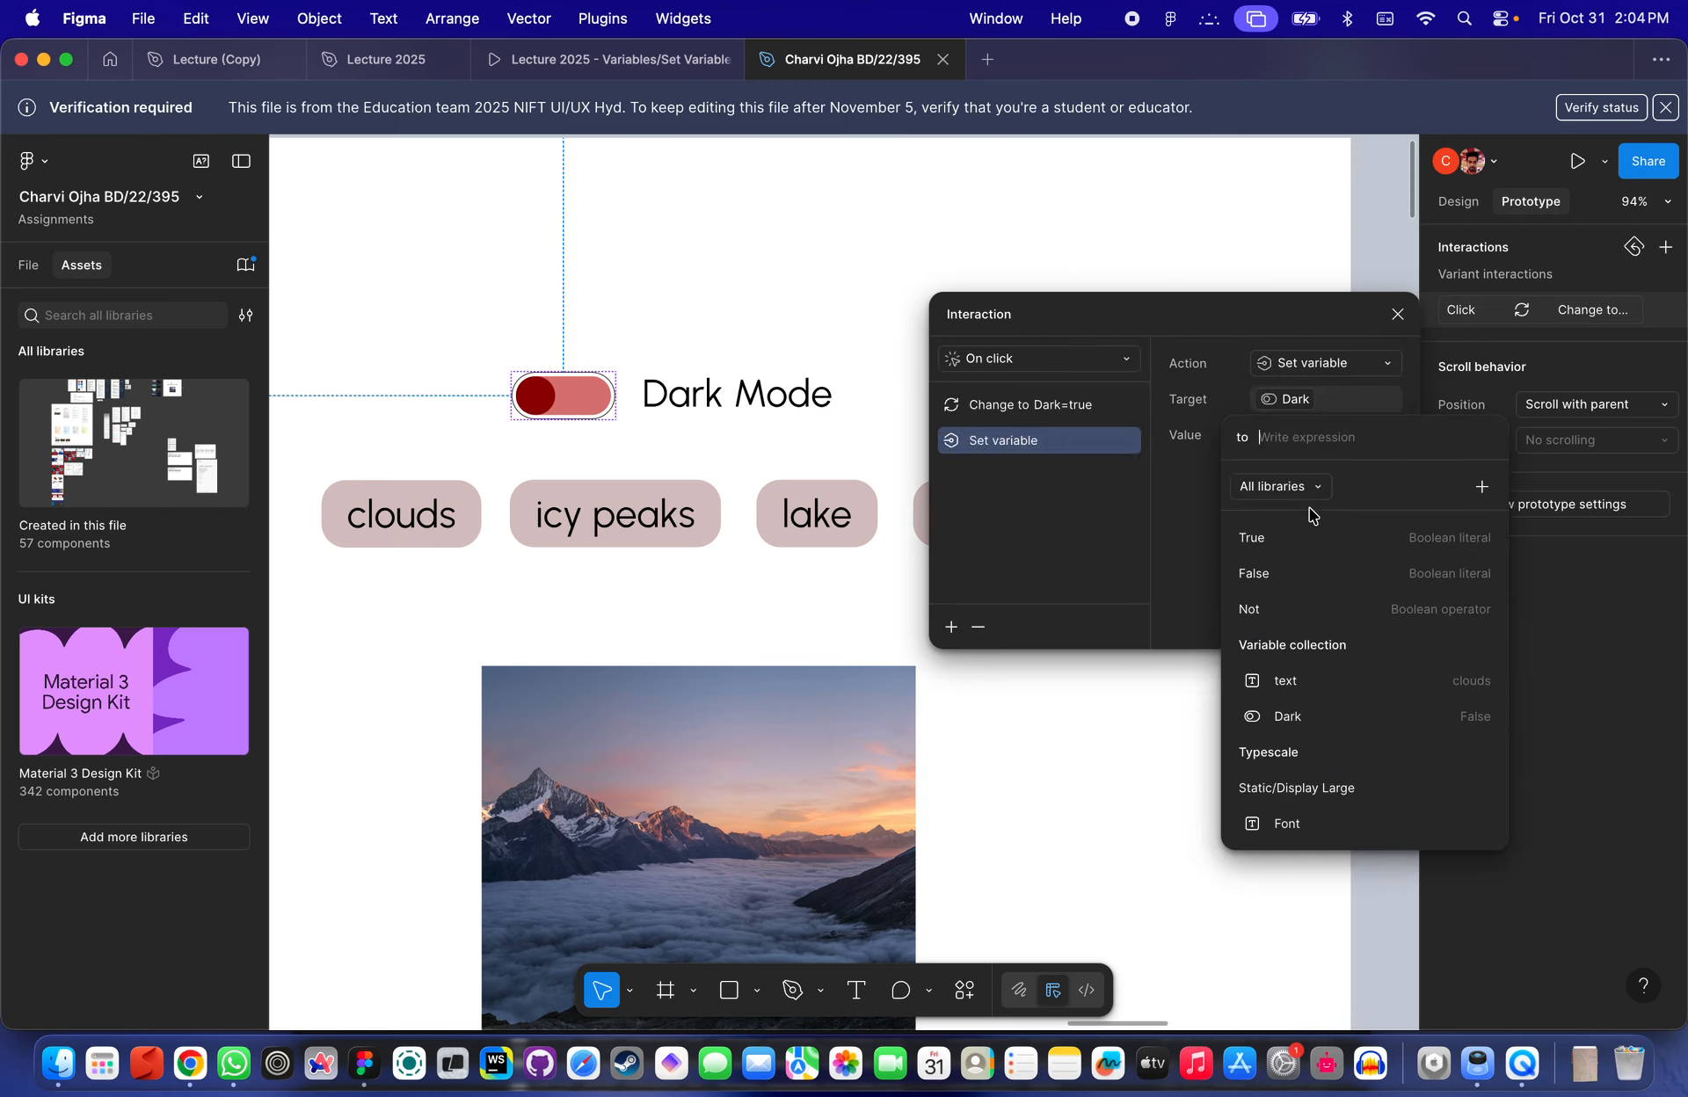
{"action": "type", "text": "true"}
{"action": "key", "text": "Return"}
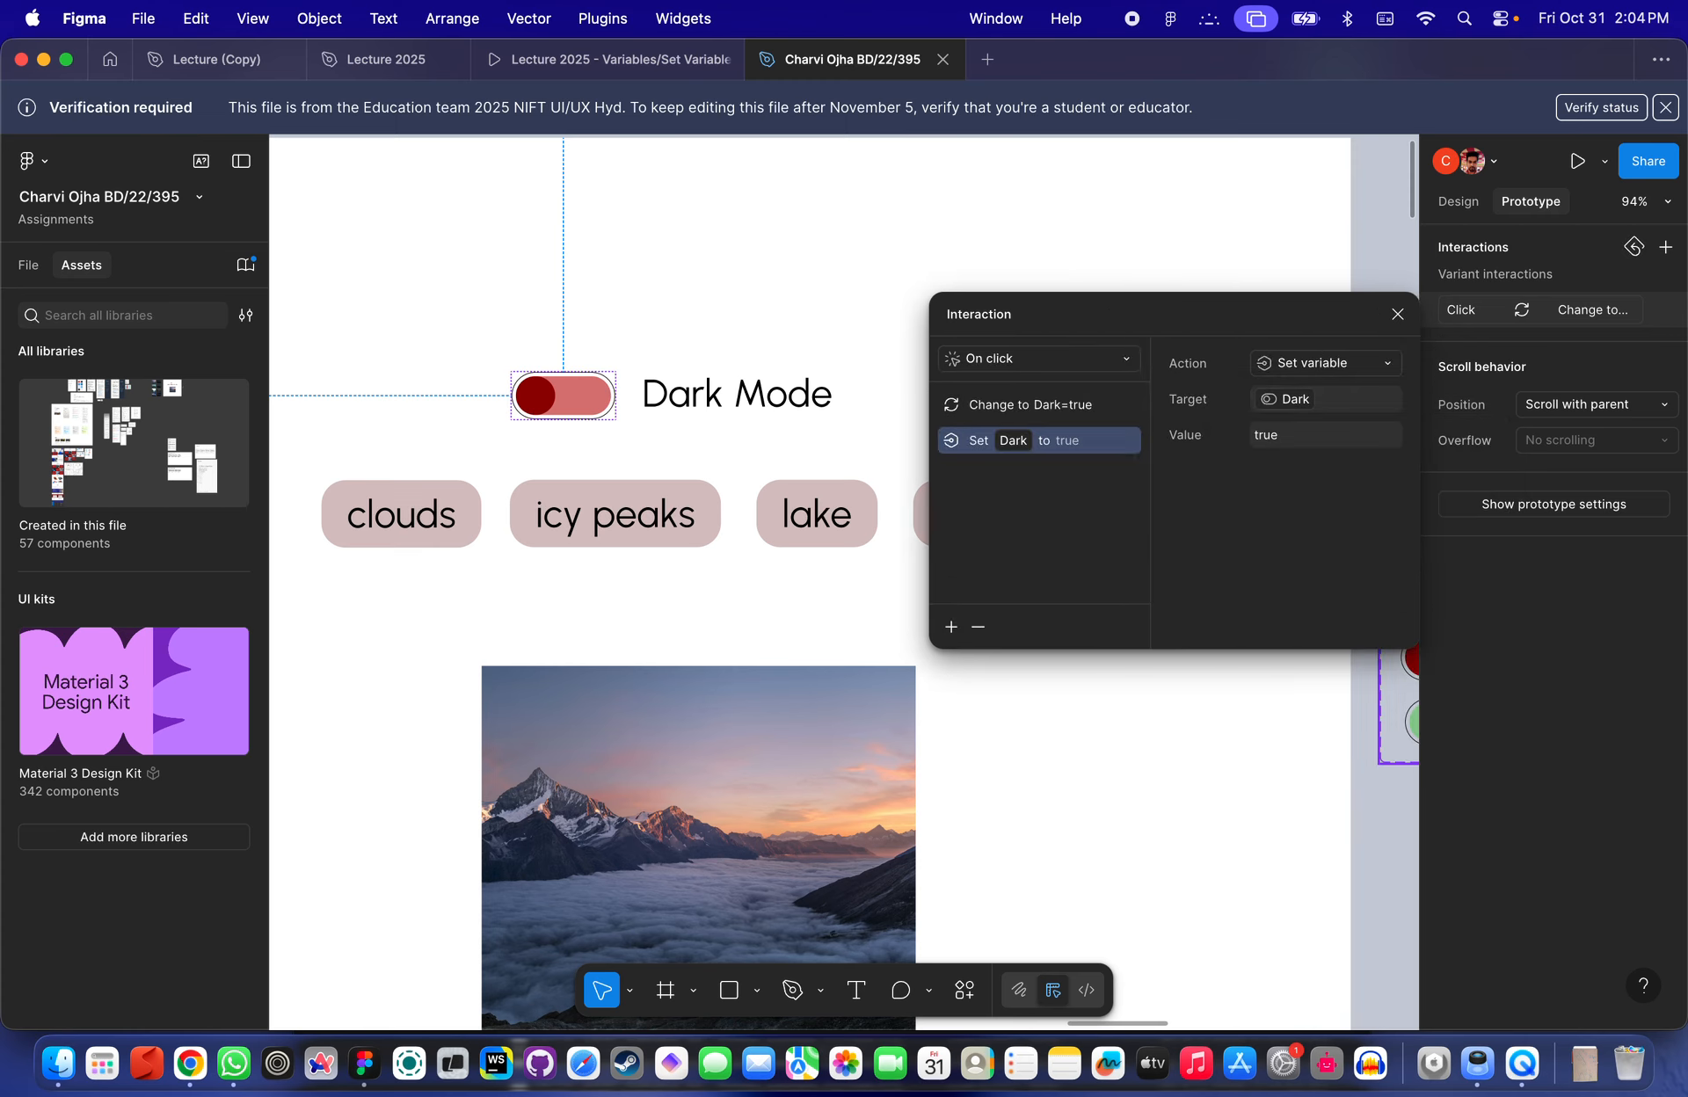
{"action": "left_click", "coordinate": [694, 299]}
- Preview Frame 2335 and toggle the Dark Mode switch repeatedly to test the new interaction
{"action": "scroll", "coordinate": [693, 294], "scroll_direction": "down", "scroll_amount": 6}
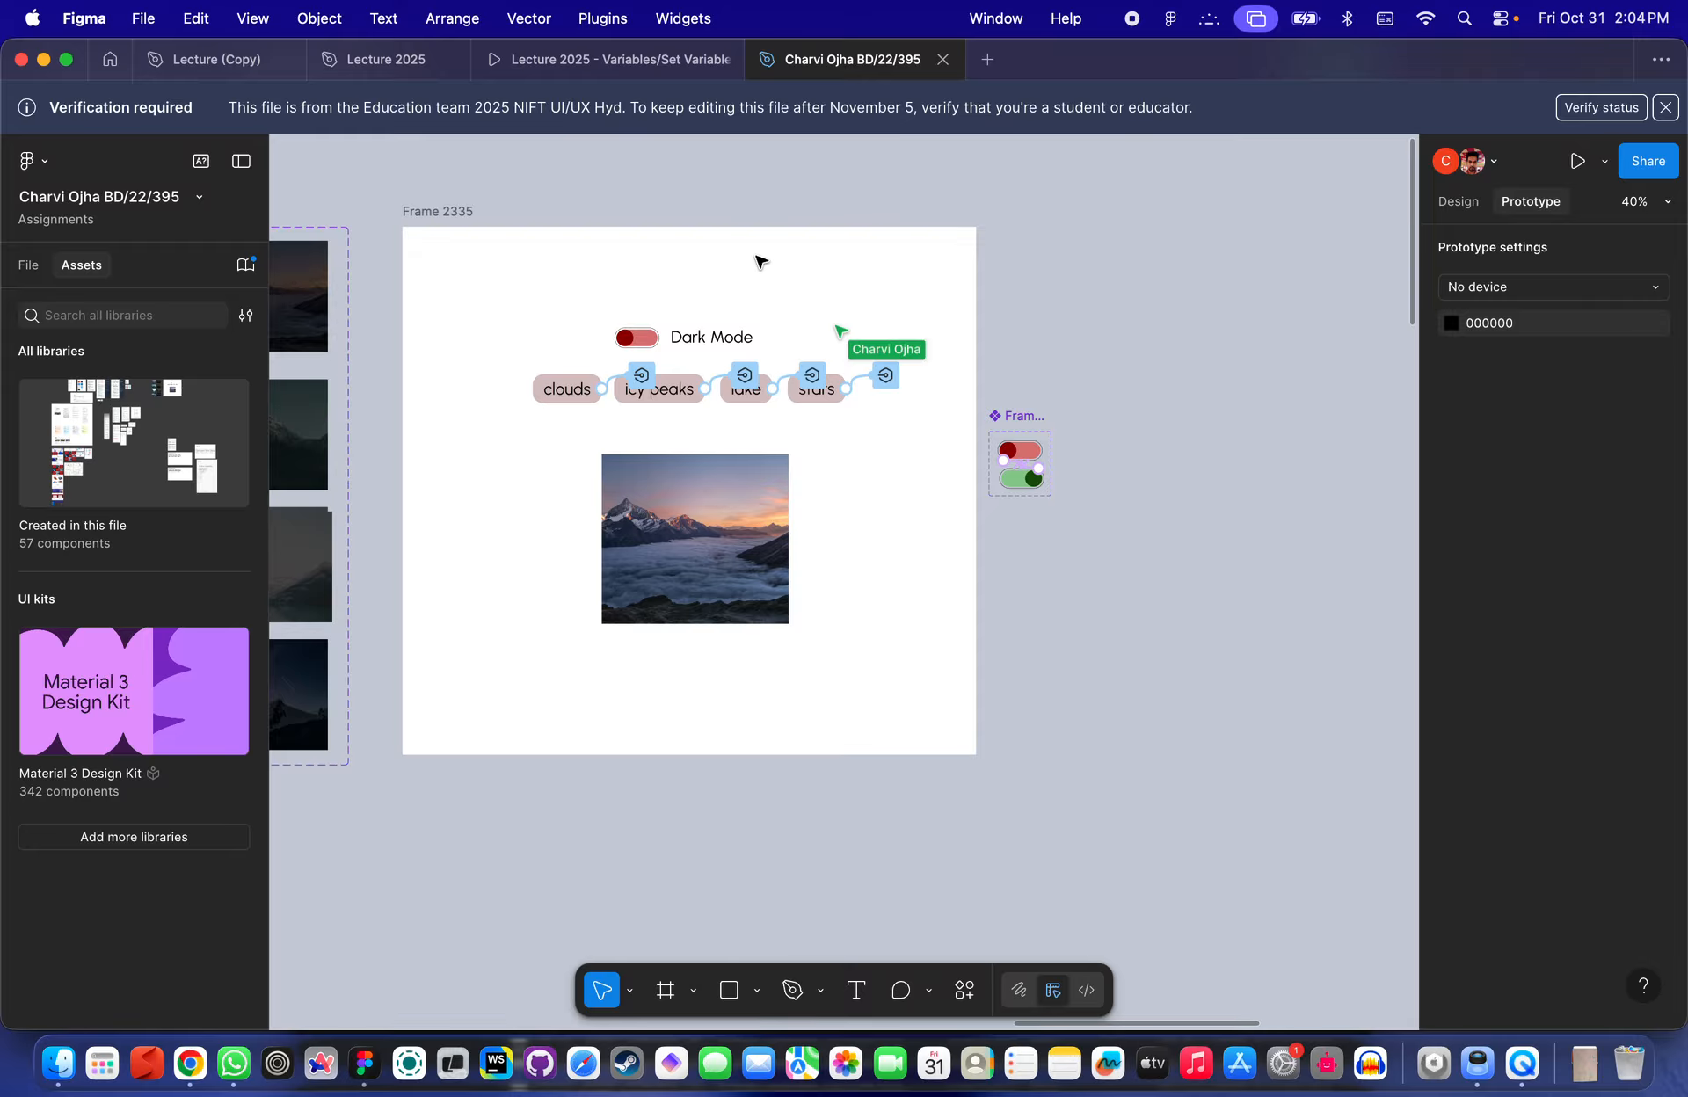
{"action": "left_click", "coordinate": [435, 213]}
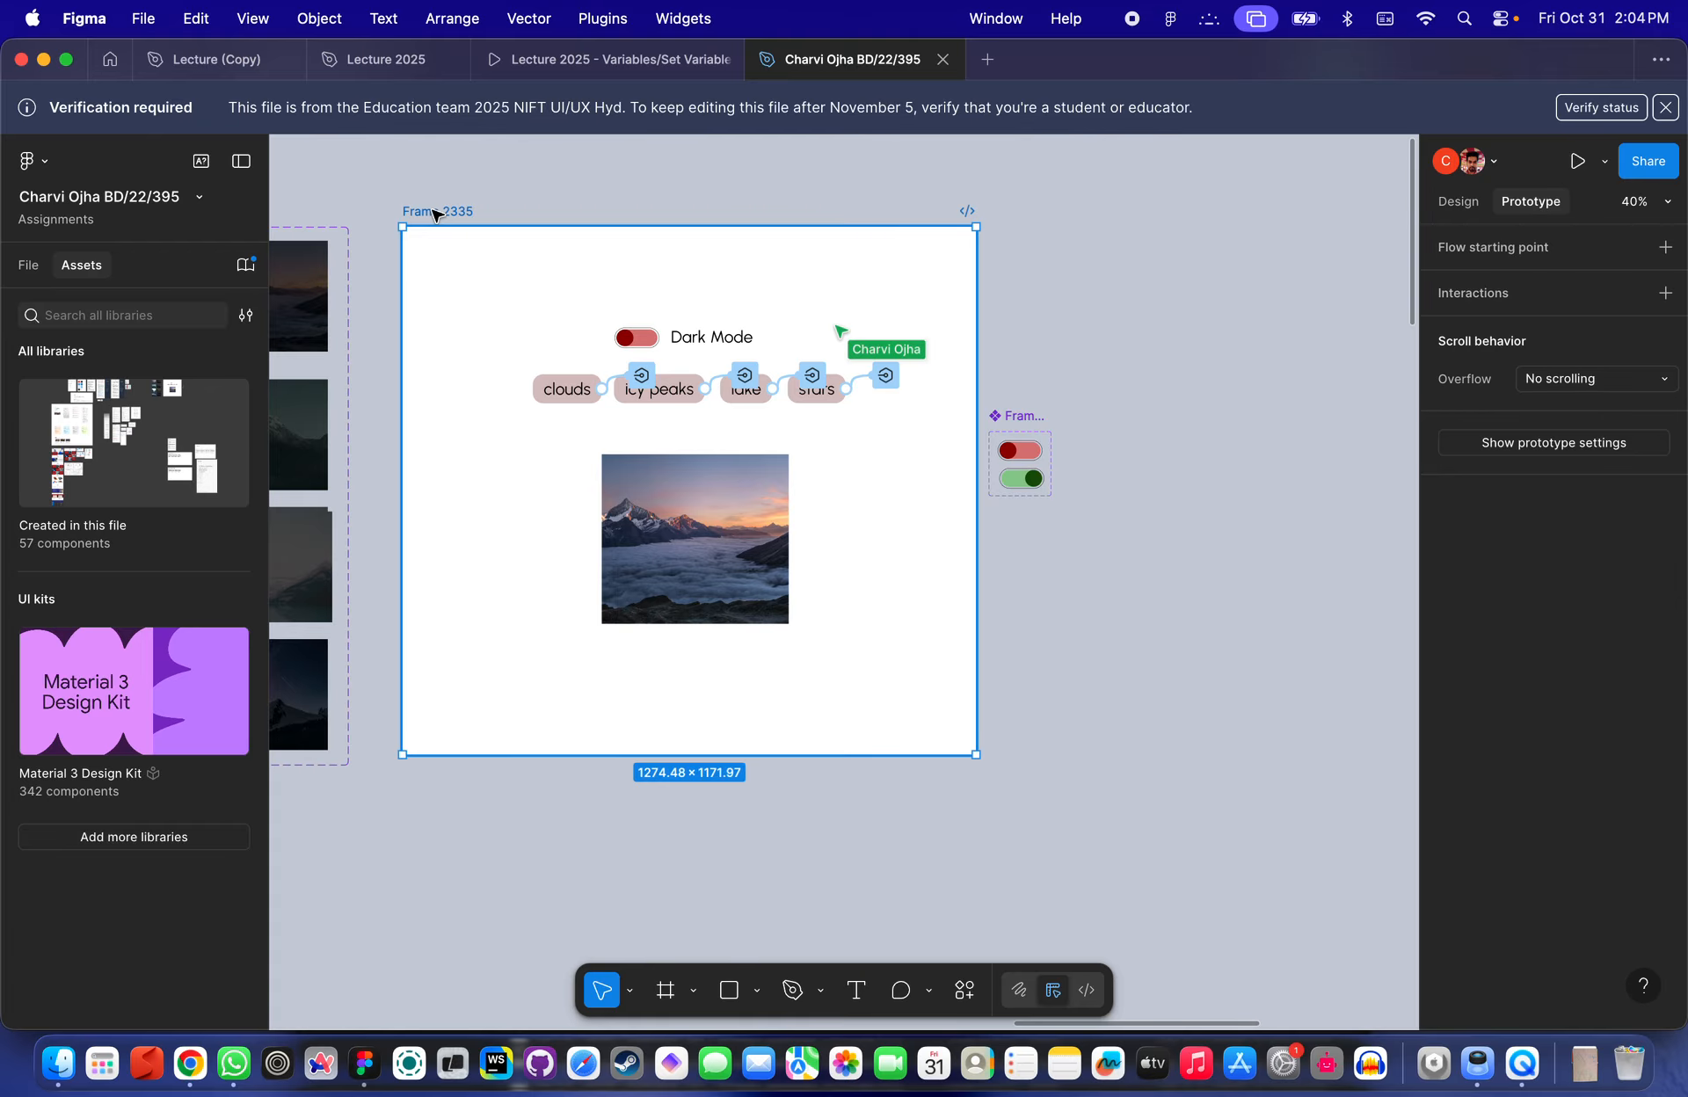
{"action": "key", "text": "shift+space"}
{"action": "left_click", "coordinate": [527, 310]}
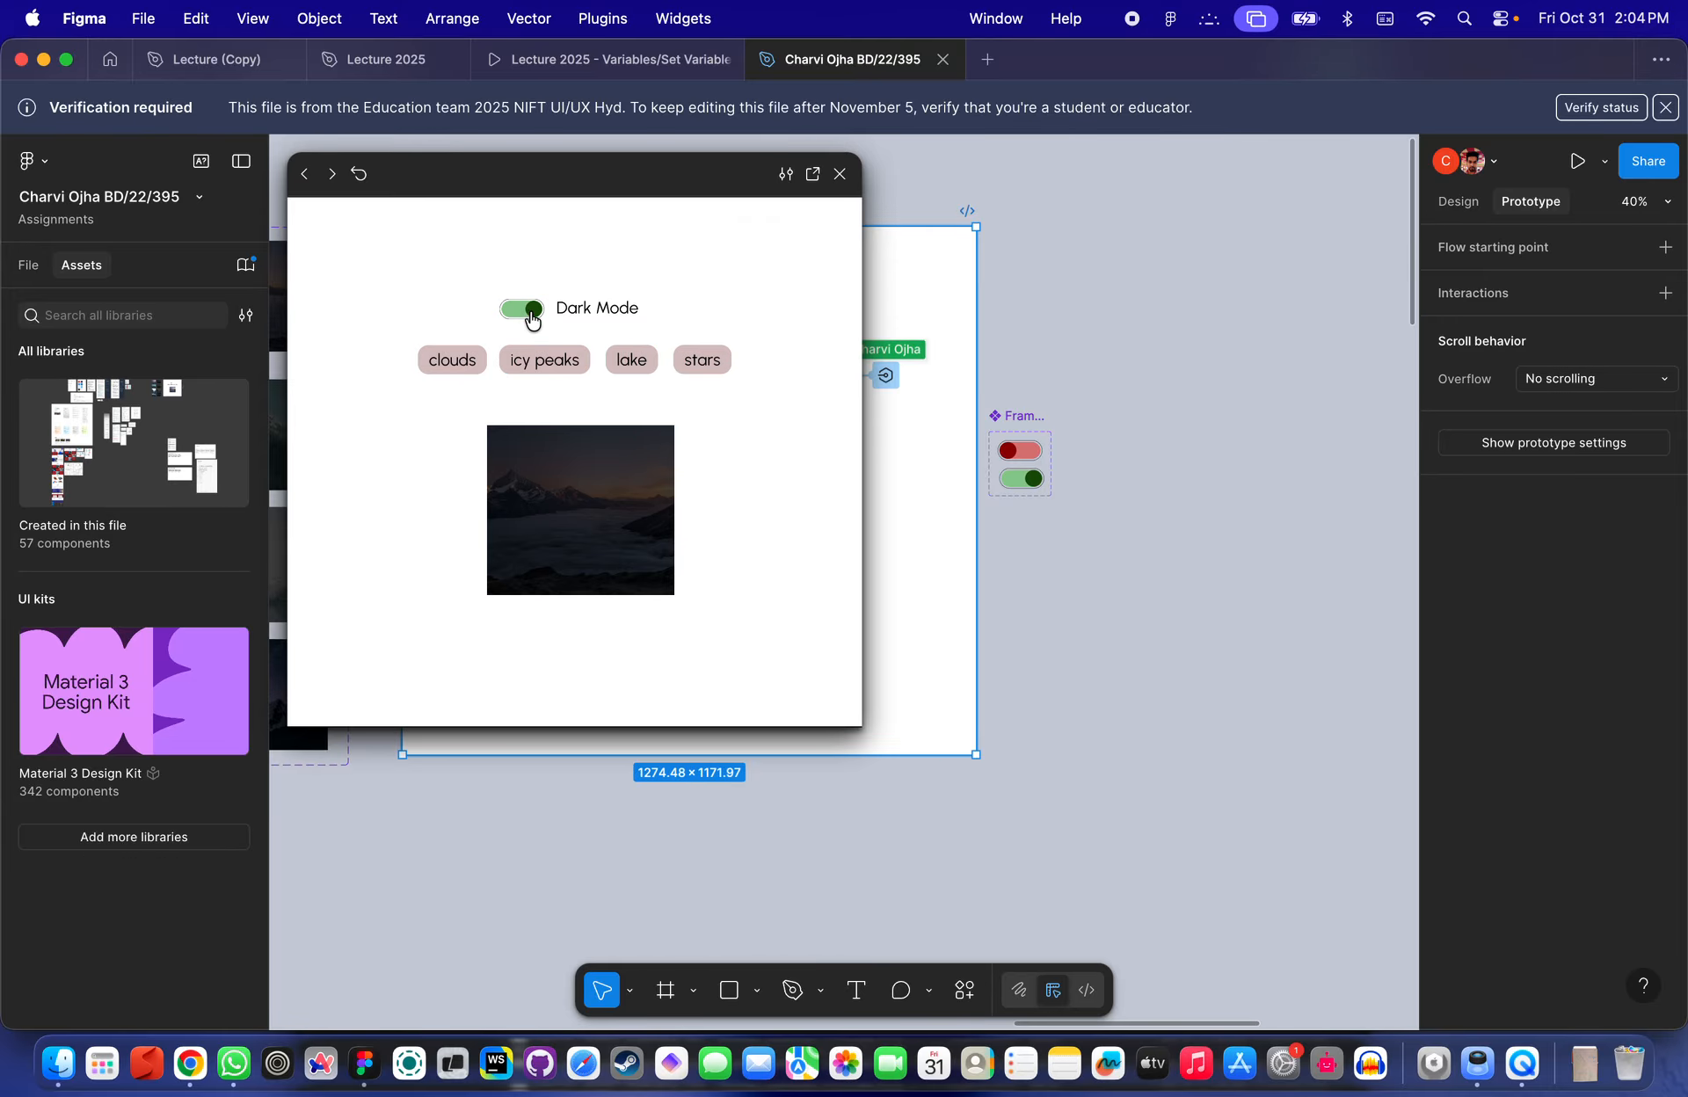
{"action": "left_click", "coordinate": [524, 315]}
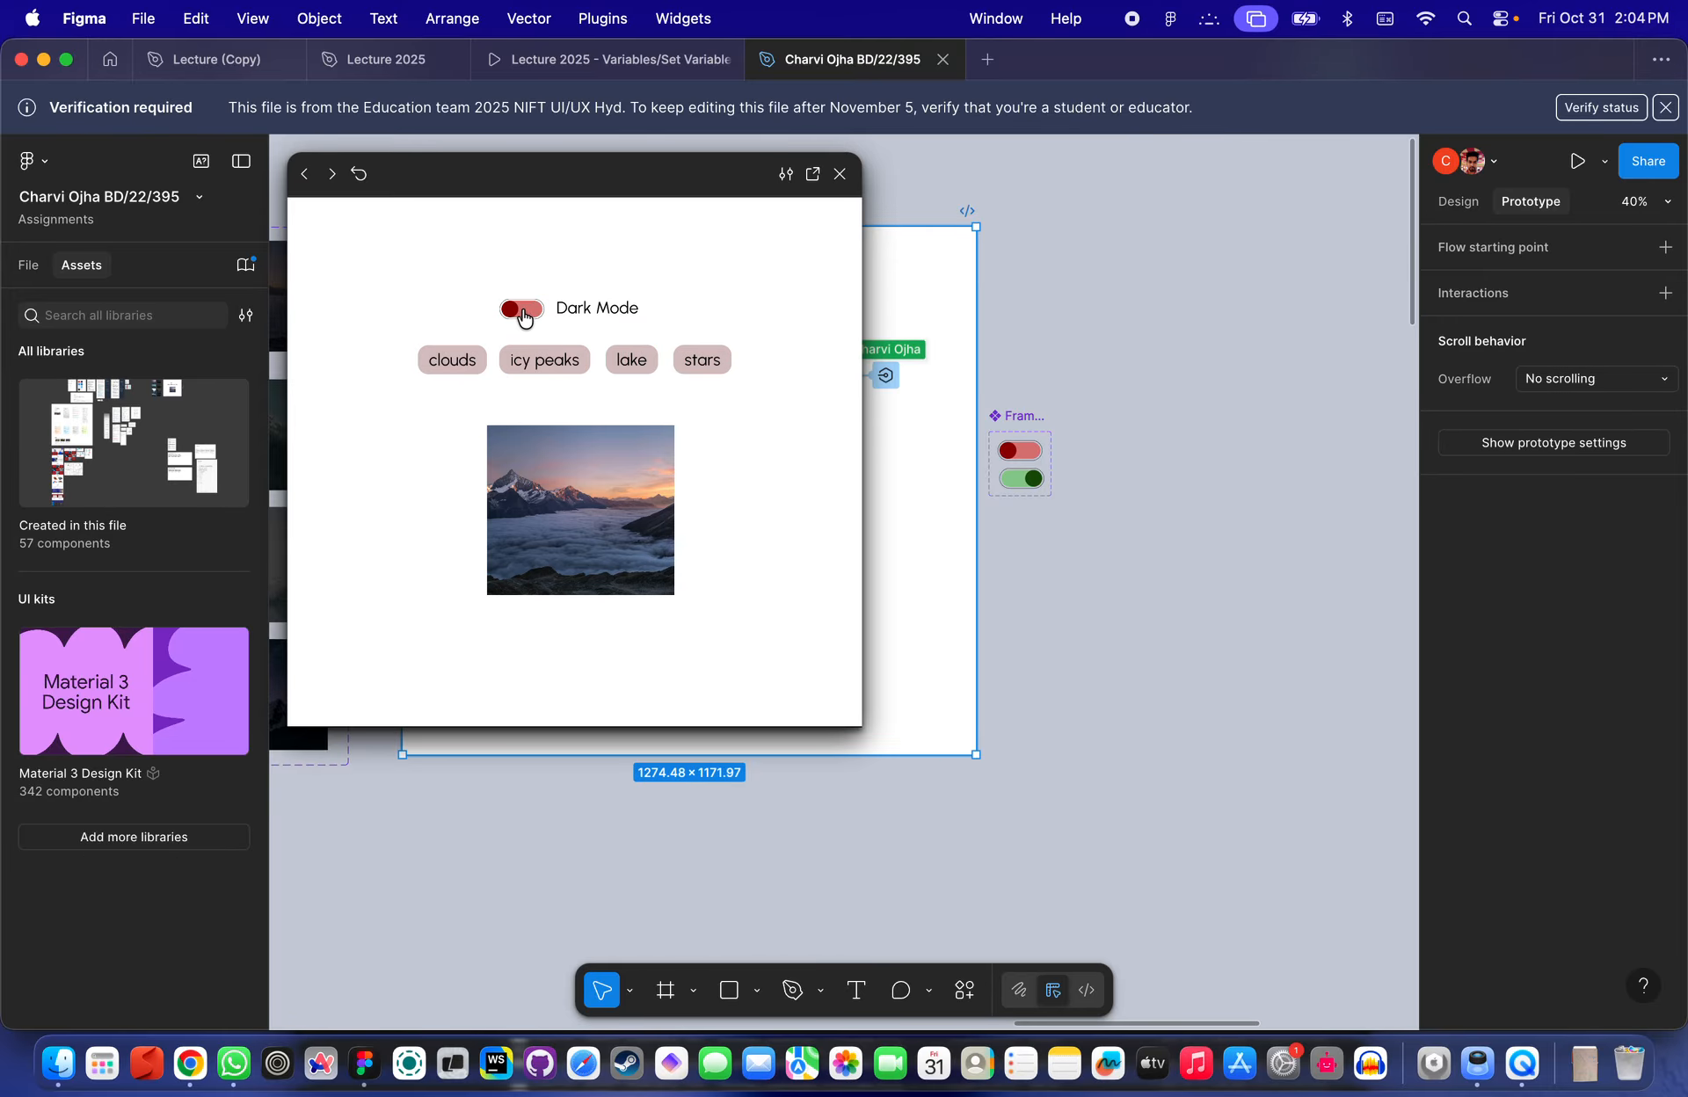
{"action": "left_click", "coordinate": [525, 314]}
{"action": "left_click", "coordinate": [525, 315]}
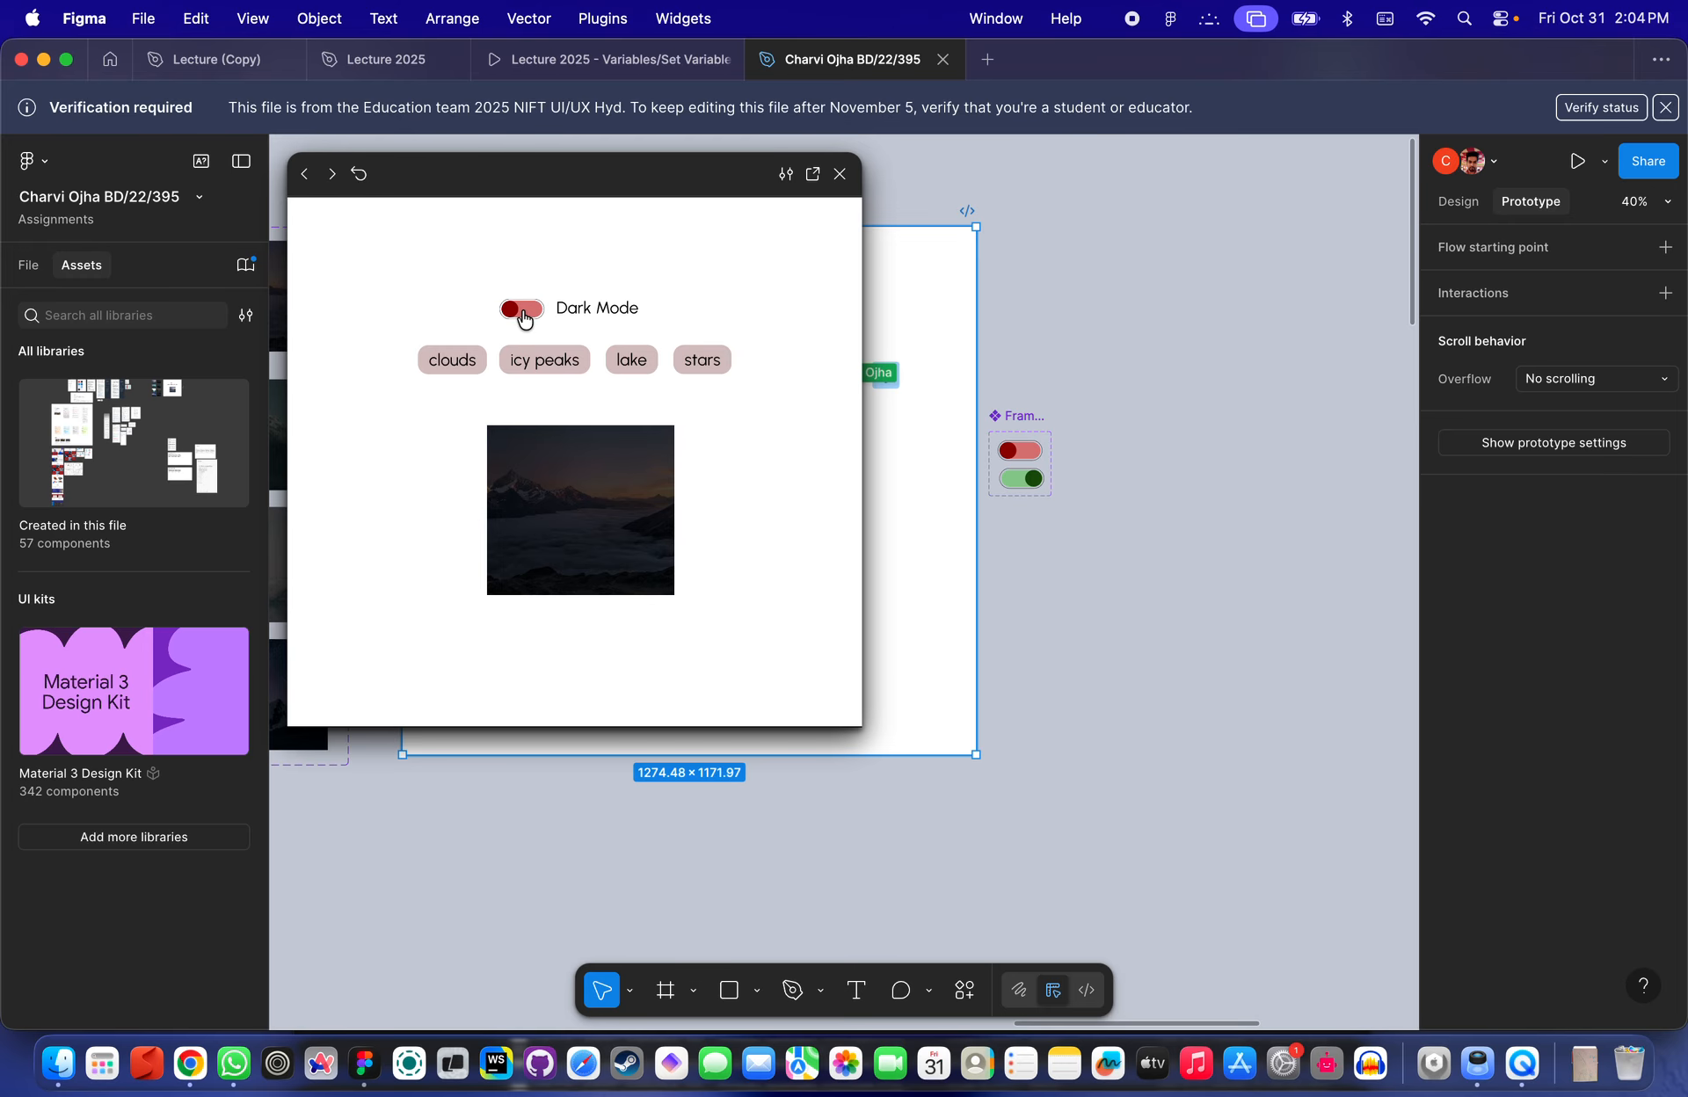
{"action": "left_click", "coordinate": [525, 315]}
{"action": "left_click", "coordinate": [525, 316]}
{"action": "left_click", "coordinate": [525, 313]}
{"action": "left_click", "coordinate": [525, 313]}
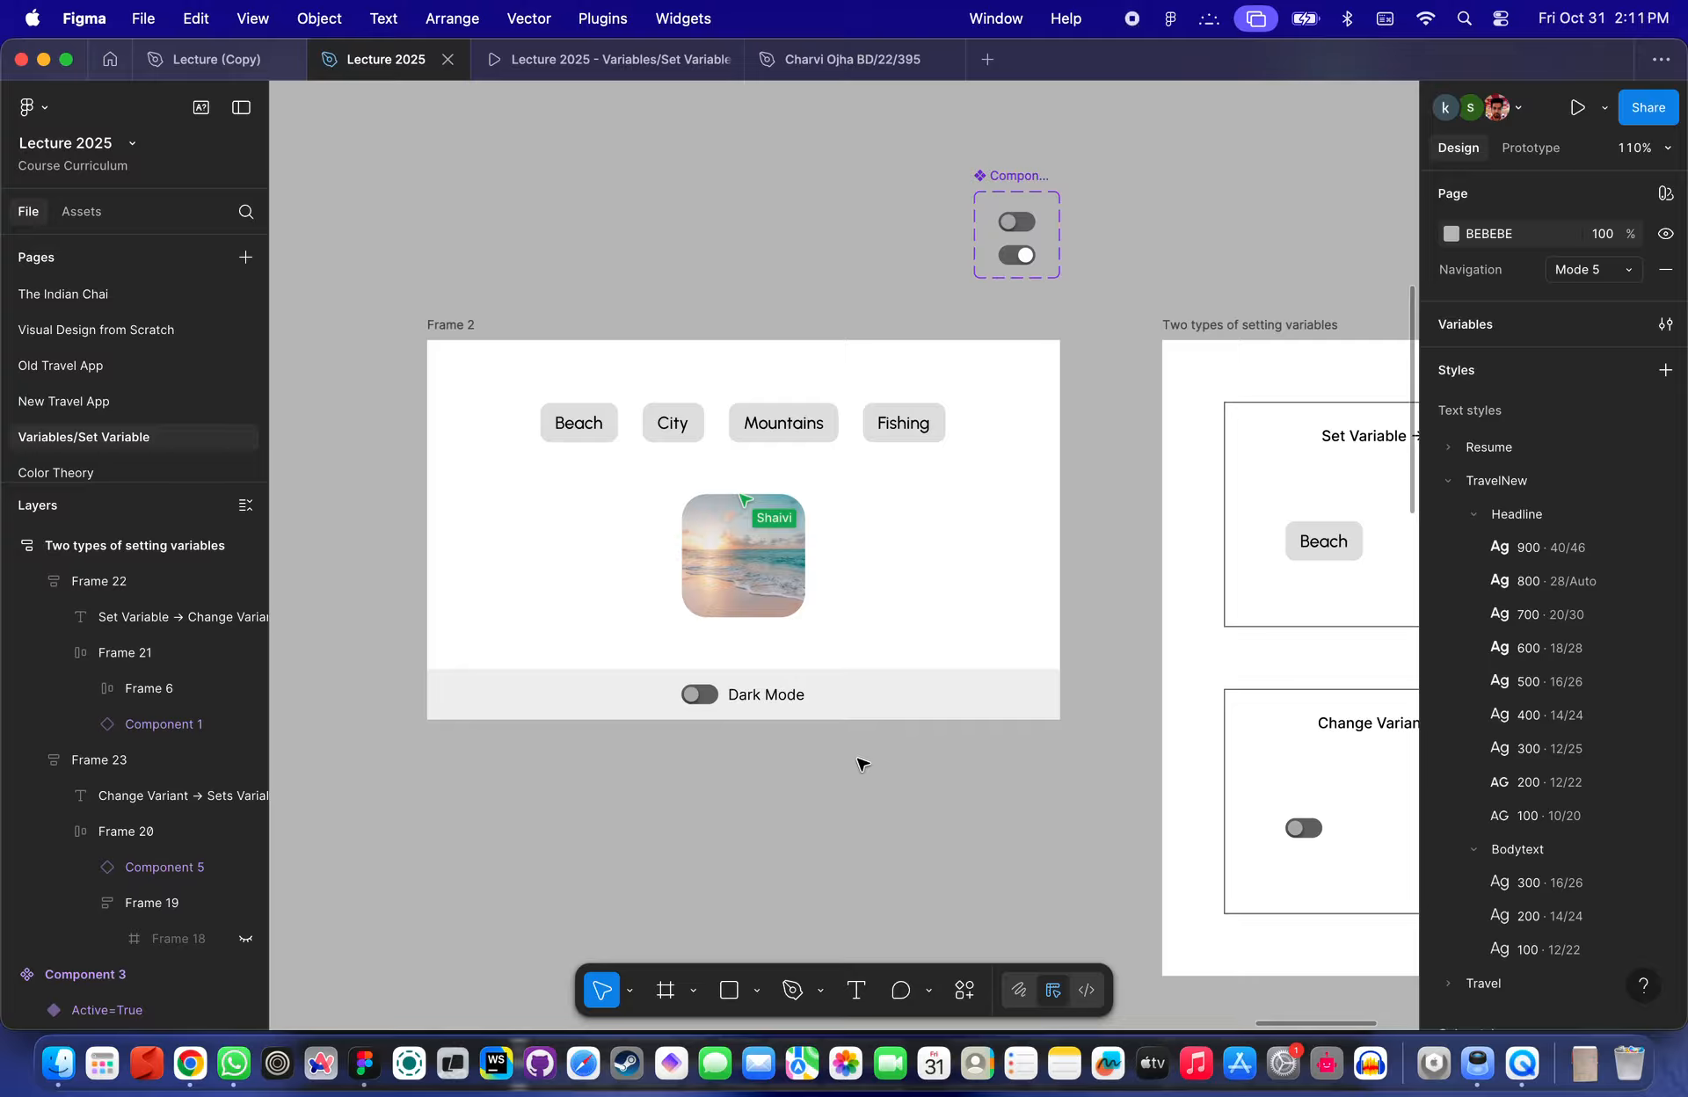
- Zoom into Frame 2 to inspect the category chips, beach image and Dark Mode toggle
{"action": "scroll", "coordinate": [835, 661], "scroll_direction": "up", "scroll_amount": 5}
{"action": "scroll", "coordinate": [835, 660], "scroll_direction": "down", "scroll_amount": 3}
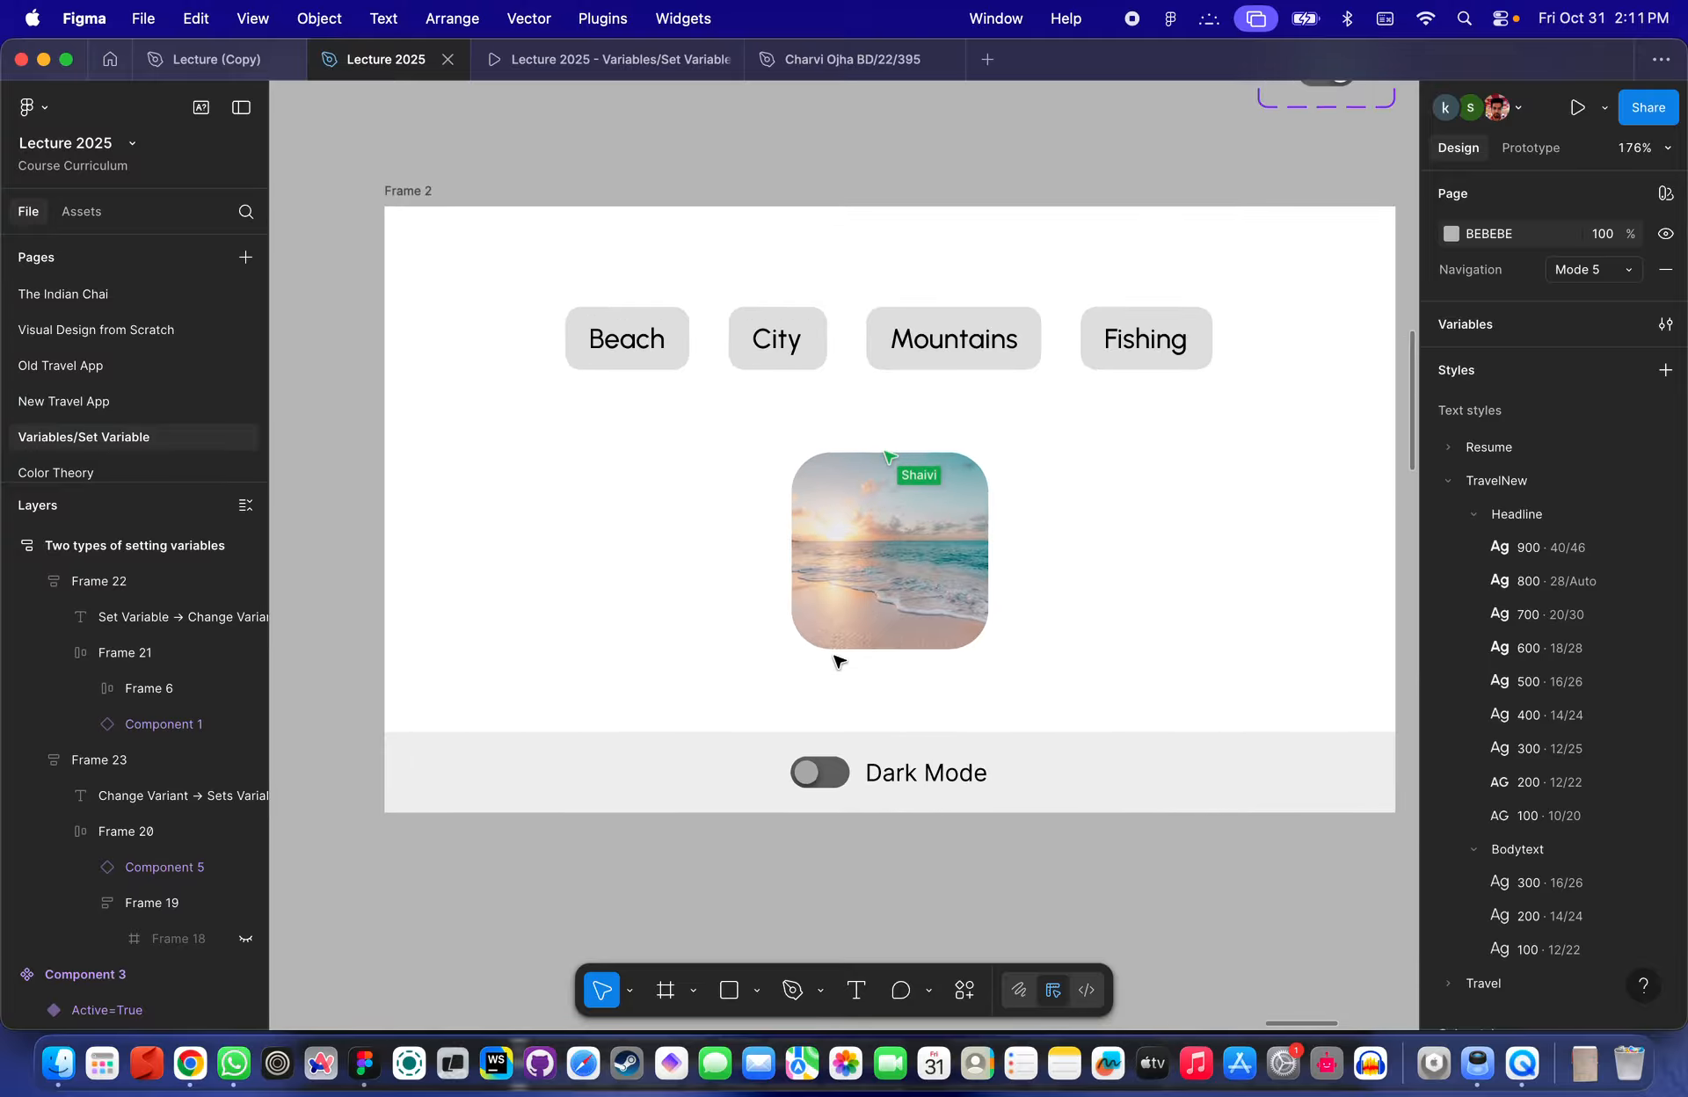
{"action": "key", "text": "super+backslash"}
{"action": "key", "text": "super+backslash"}
{"action": "scroll", "coordinate": [768, 467], "scroll_direction": "down", "scroll_amount": 2}
{"action": "scroll", "coordinate": [769, 467], "scroll_direction": "up", "scroll_amount": 3}
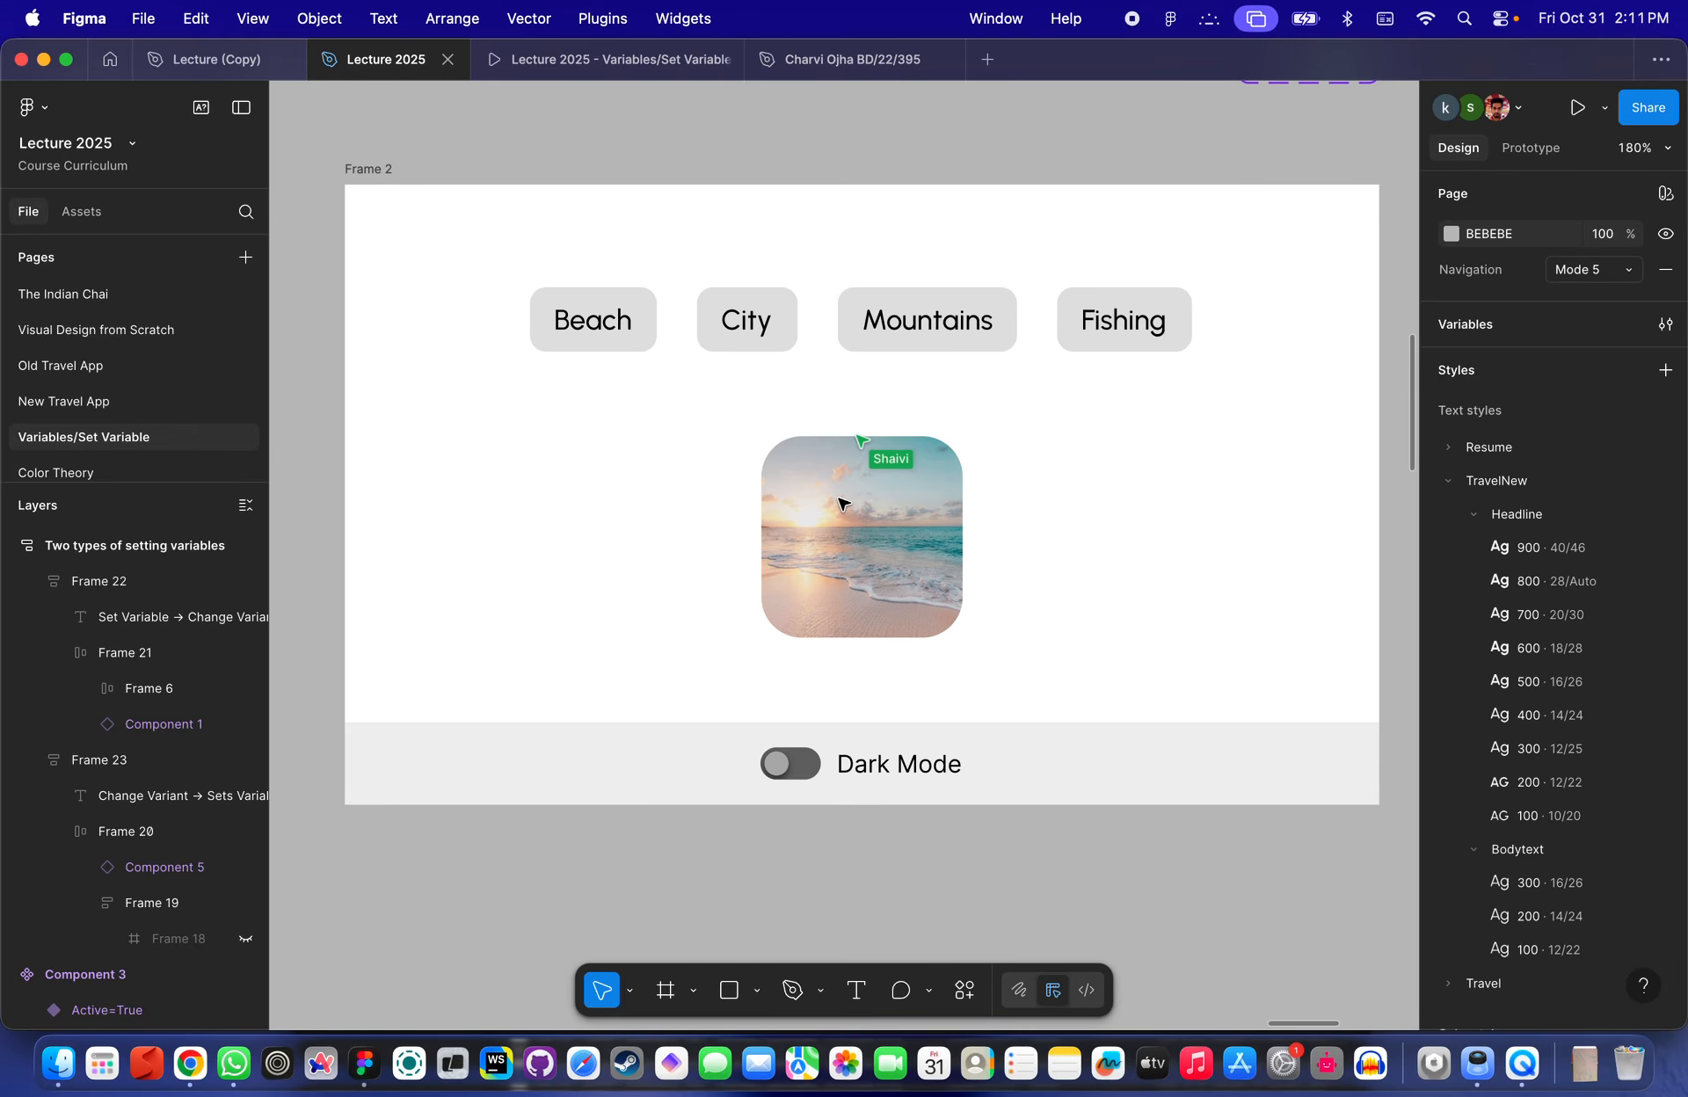
{"action": "scroll", "coordinate": [842, 504], "scroll_direction": "up", "scroll_amount": 3}
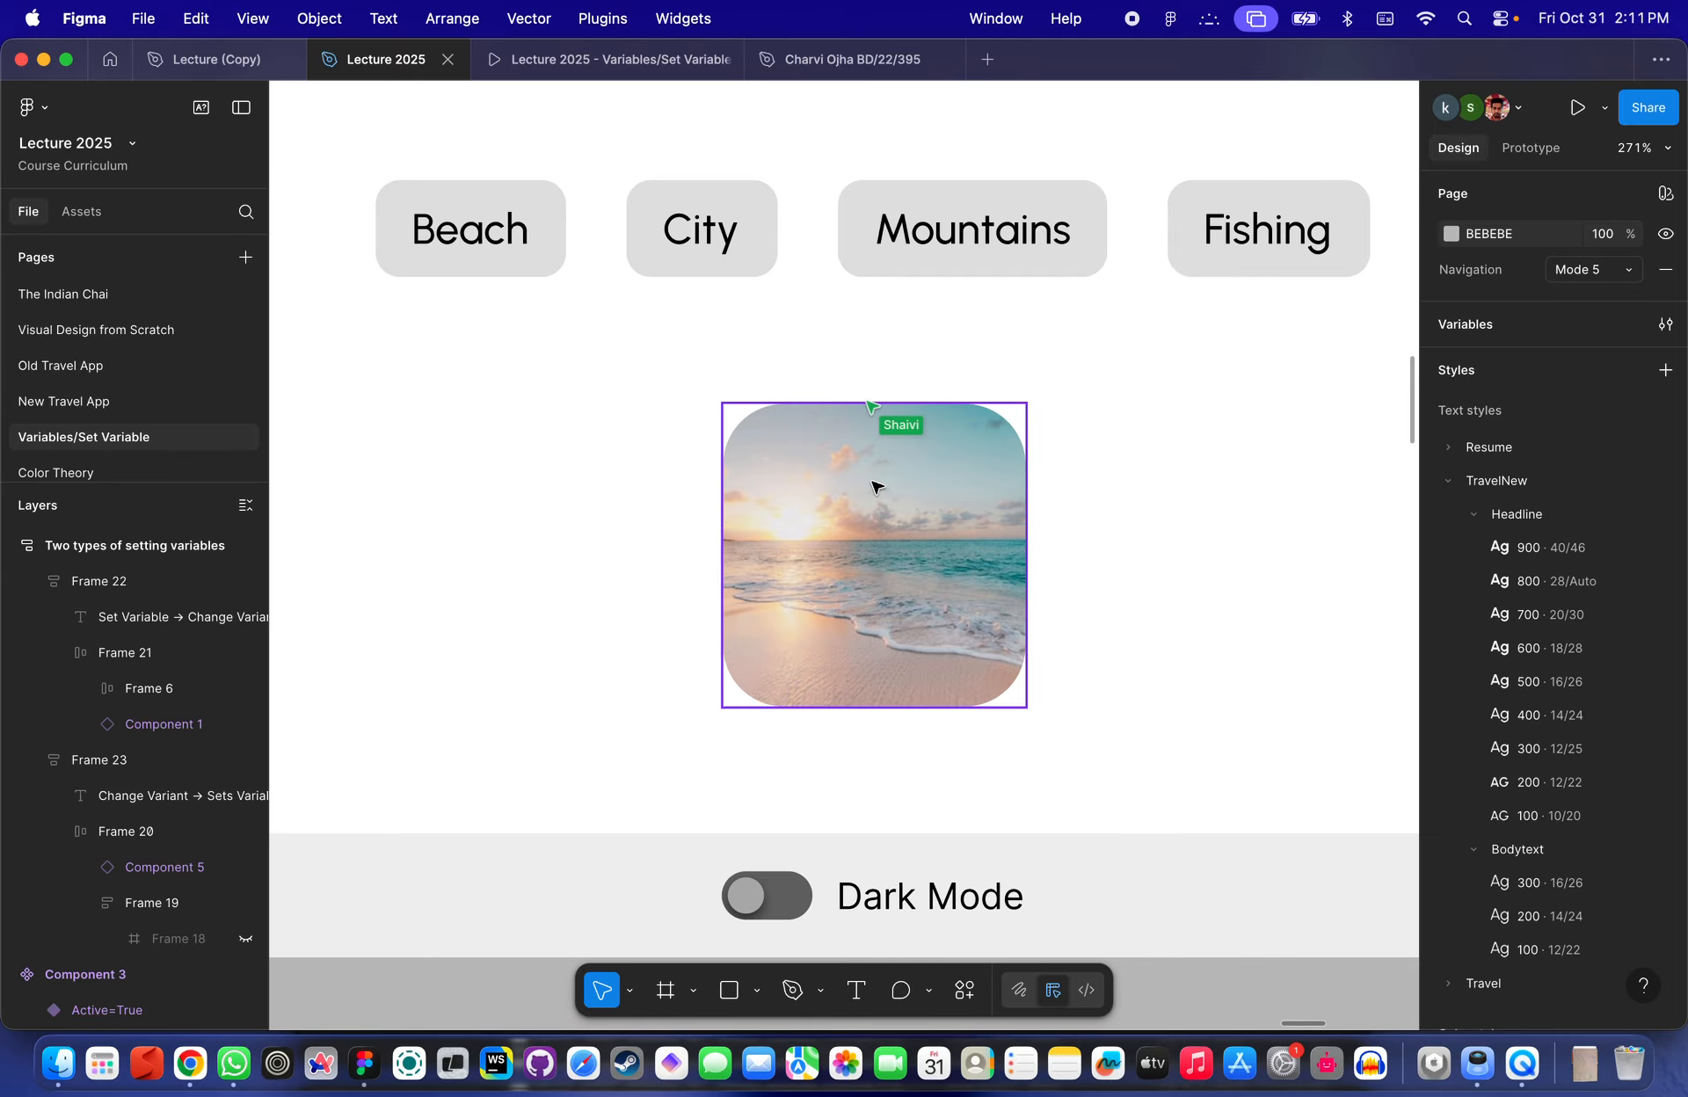
{"action": "scroll", "coordinate": [857, 466], "scroll_direction": "down", "scroll_amount": 3}
{"action": "left_click", "coordinate": [605, 310]}
{"action": "scroll", "coordinate": [605, 310], "scroll_direction": "up", "scroll_amount": 3}
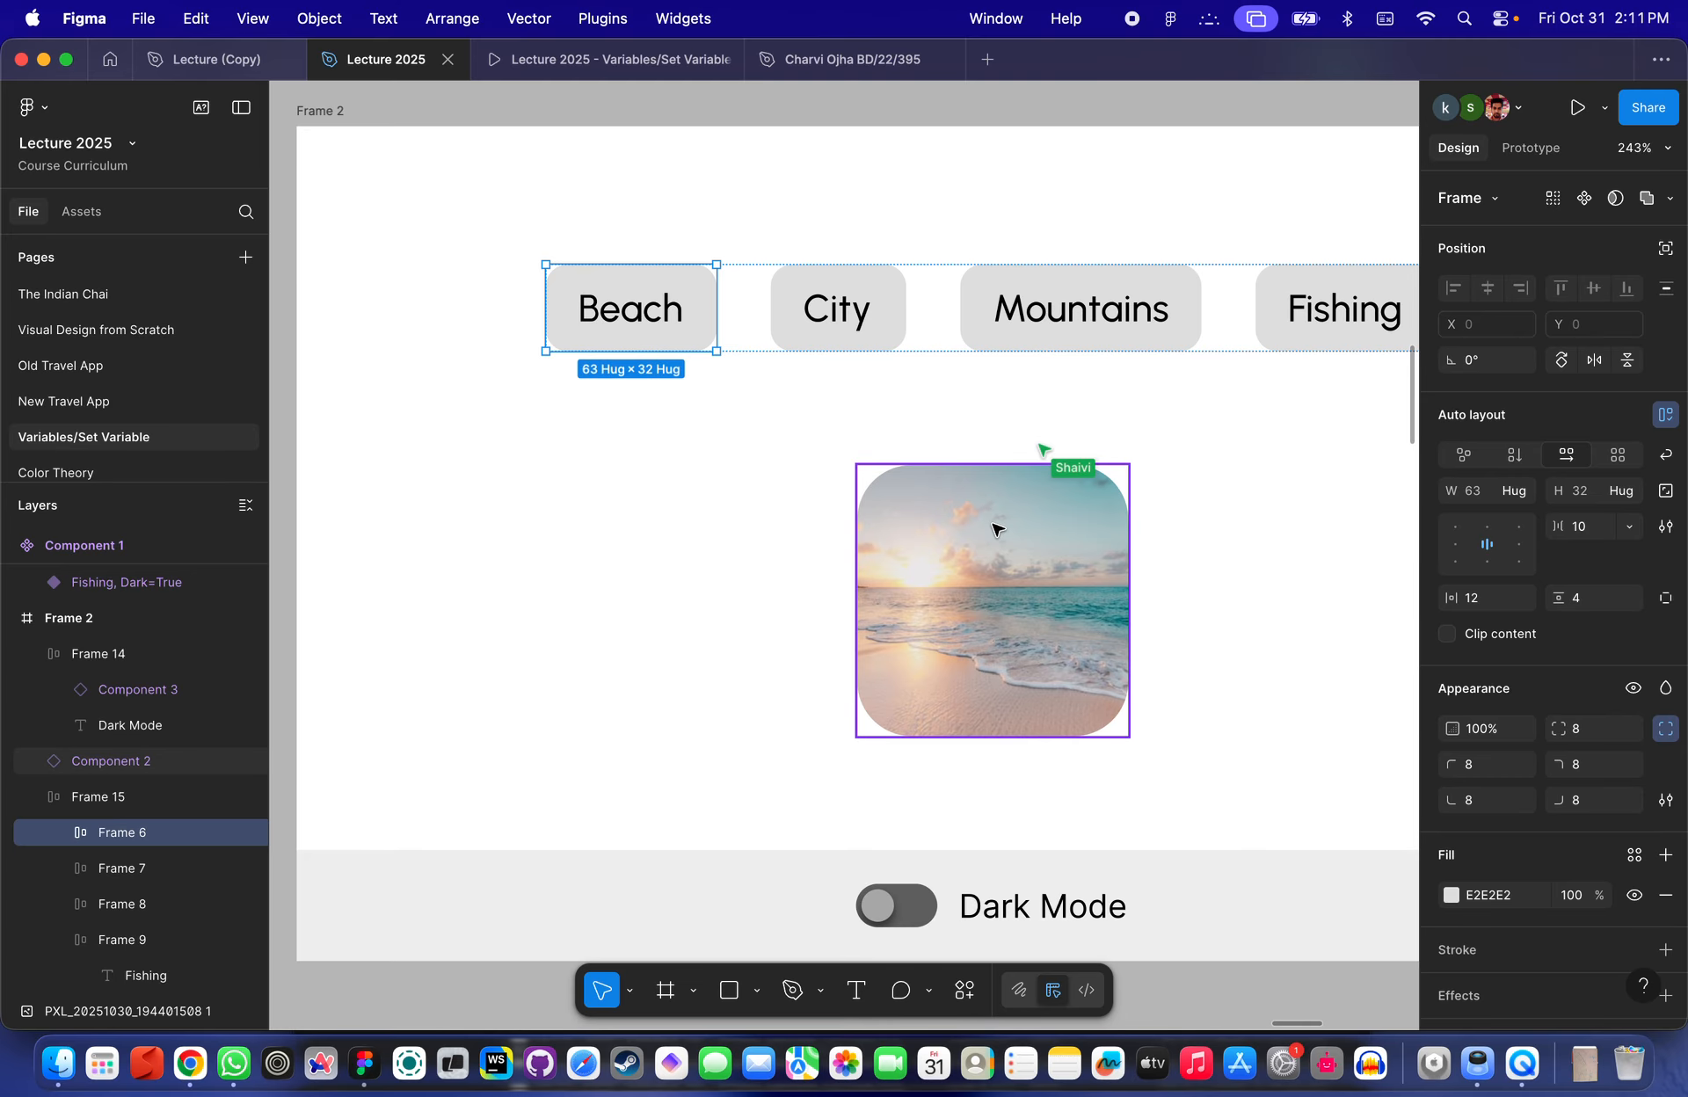
{"action": "scroll", "coordinate": [995, 528], "scroll_direction": "down", "scroll_amount": 2}
{"action": "scroll", "coordinate": [994, 527], "scroll_direction": "down", "scroll_amount": 3}
{"action": "scroll", "coordinate": [860, 626], "scroll_direction": "up", "scroll_amount": 3}
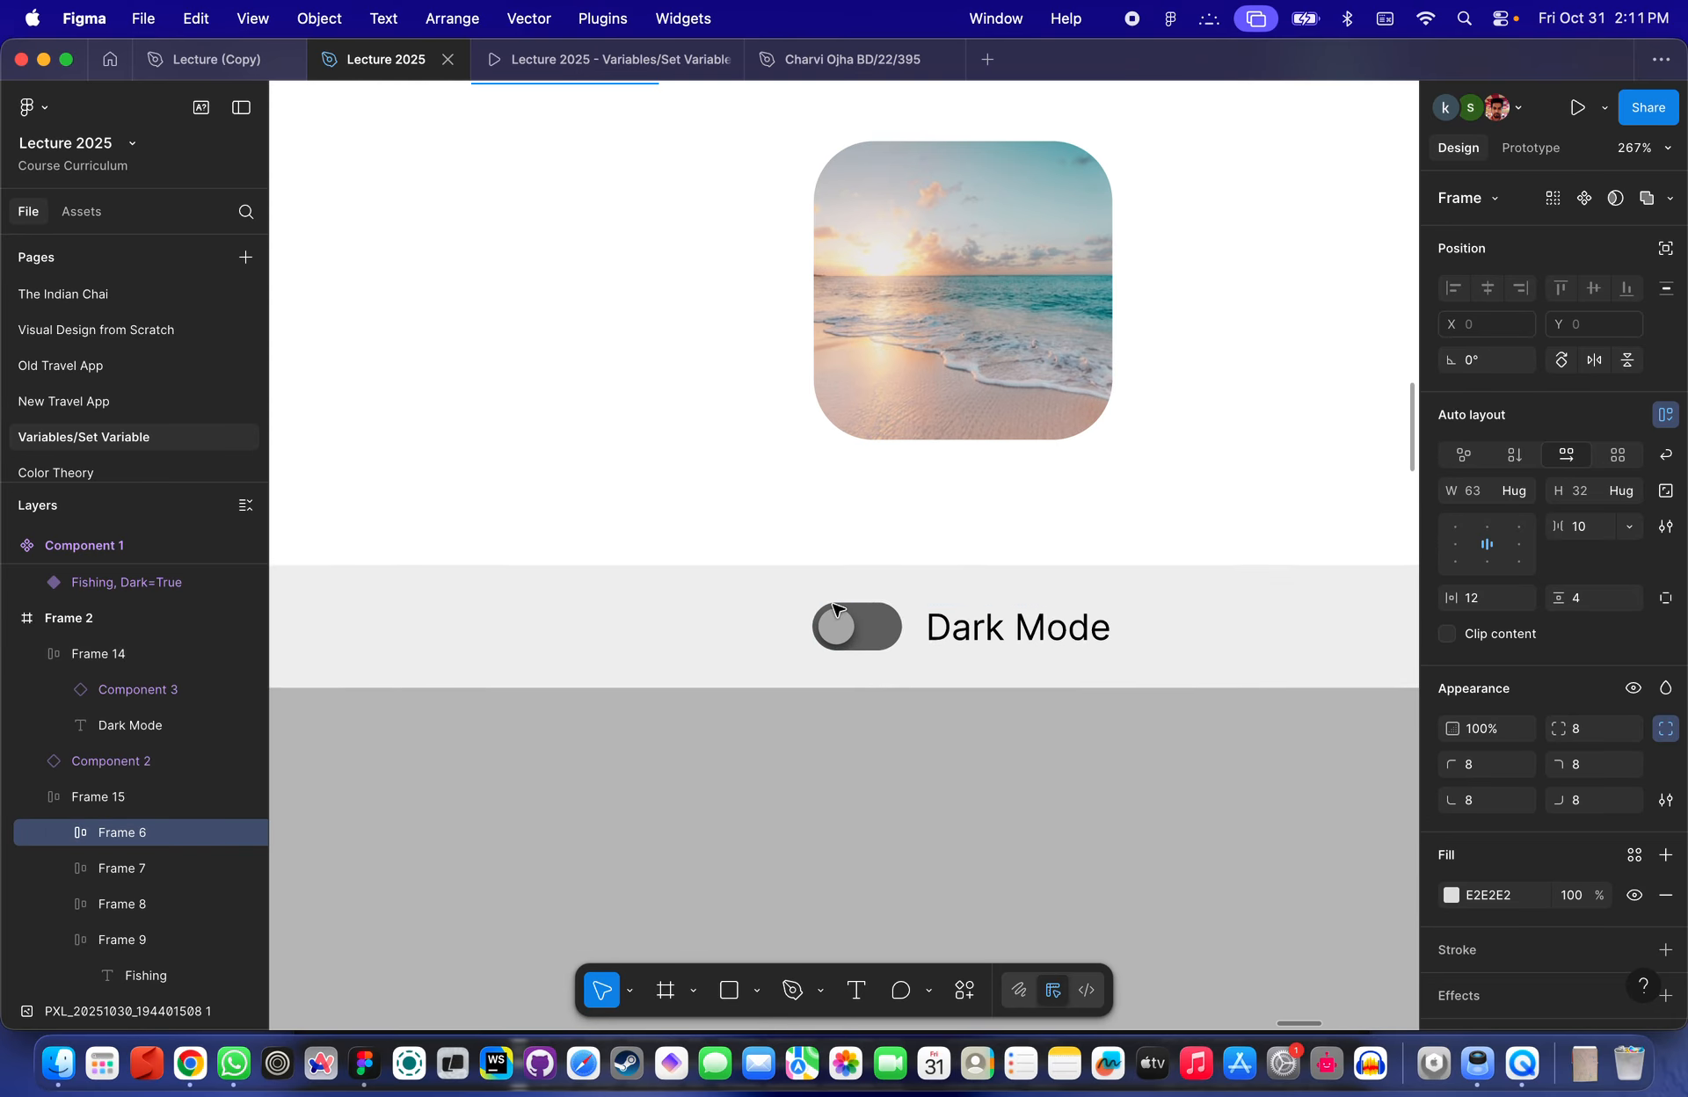
- Select the Dark Mode toggle instance and open its variant click interaction in the prototype settings
{"action": "left_click", "coordinate": [864, 635]}
{"action": "left_click", "coordinate": [866, 634]}
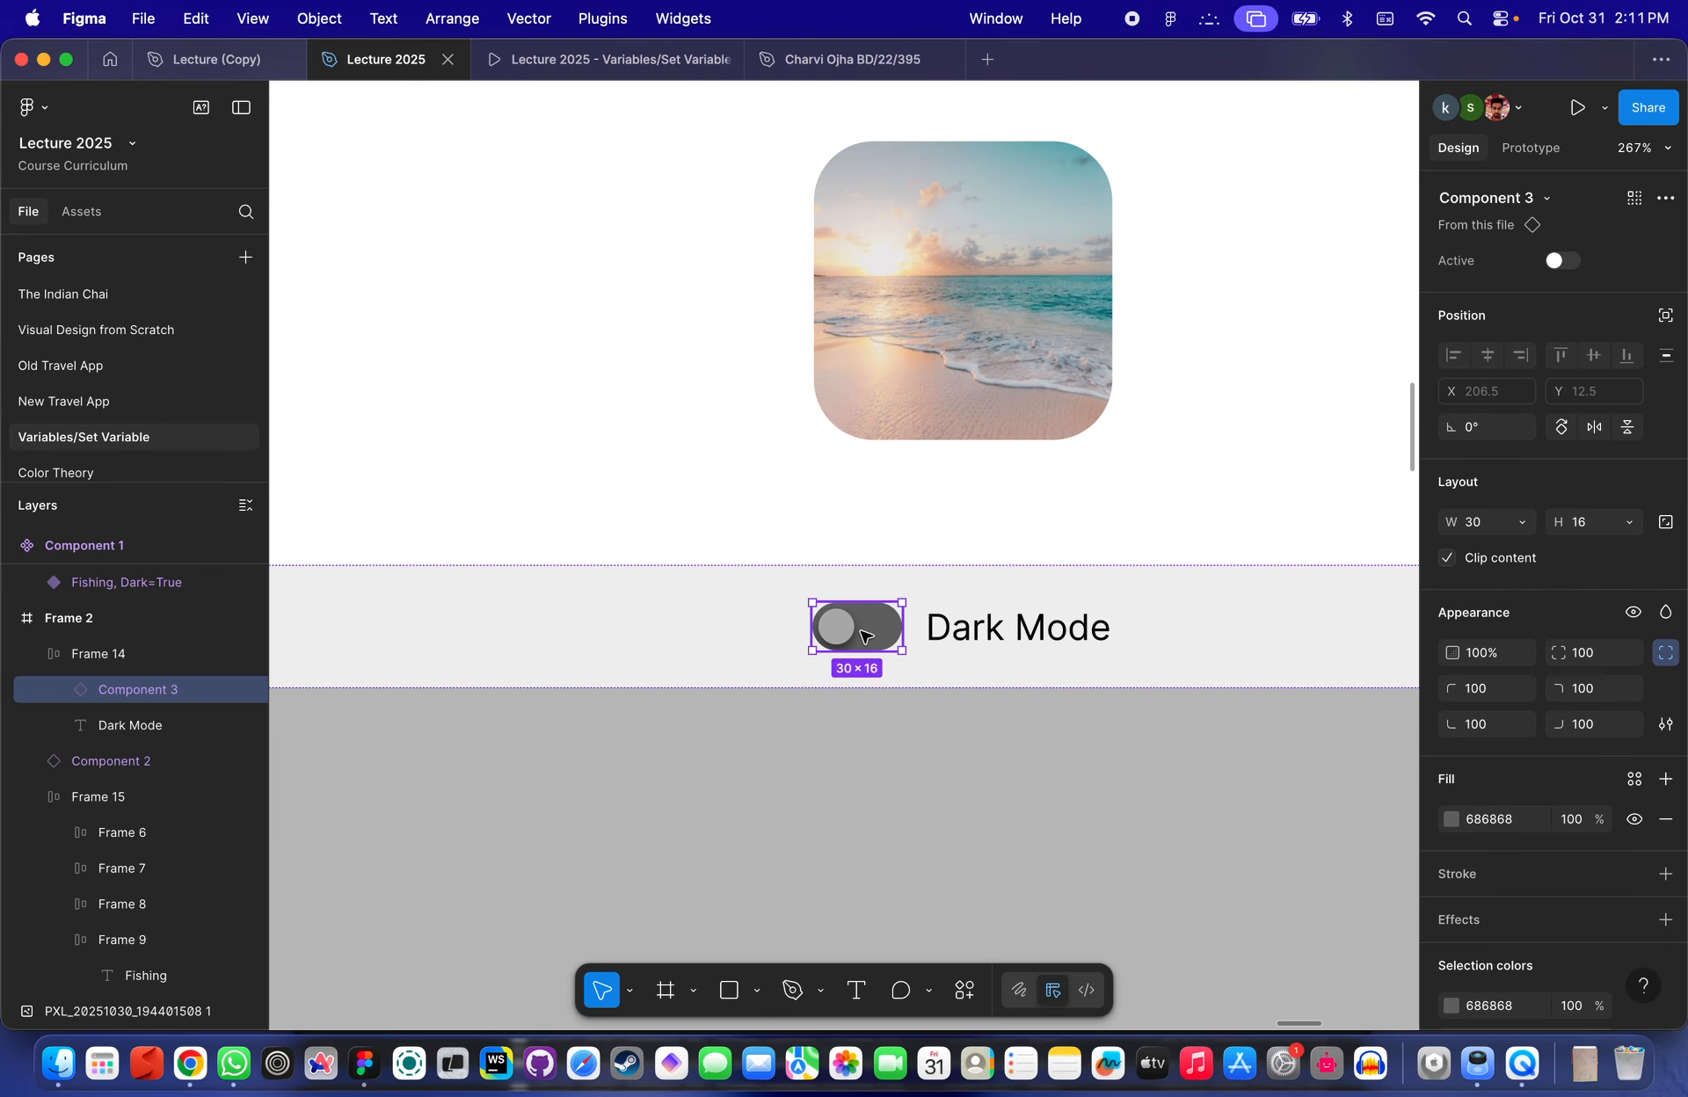
{"action": "scroll", "coordinate": [864, 635], "scroll_direction": "down", "scroll_amount": 3}
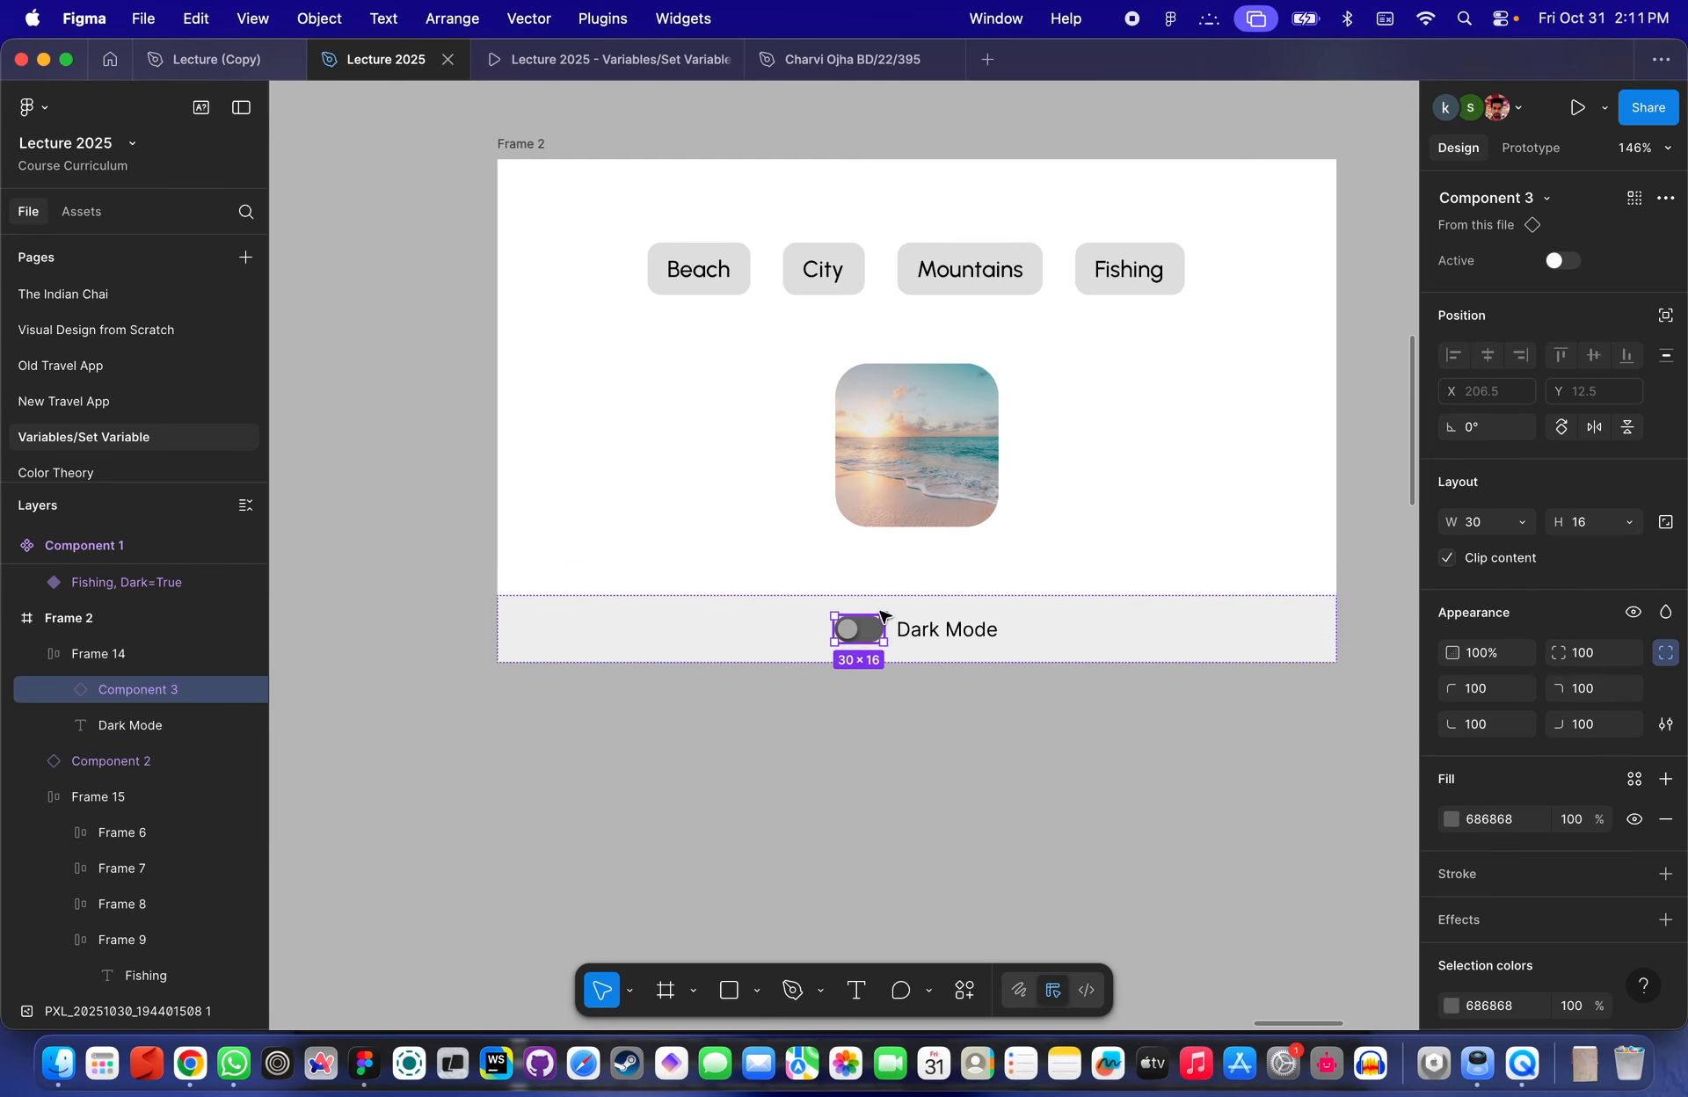
{"action": "scroll", "coordinate": [875, 620], "scroll_direction": "up", "scroll_amount": 3}
{"action": "scroll", "coordinate": [846, 666], "scroll_direction": "down", "scroll_amount": 2}
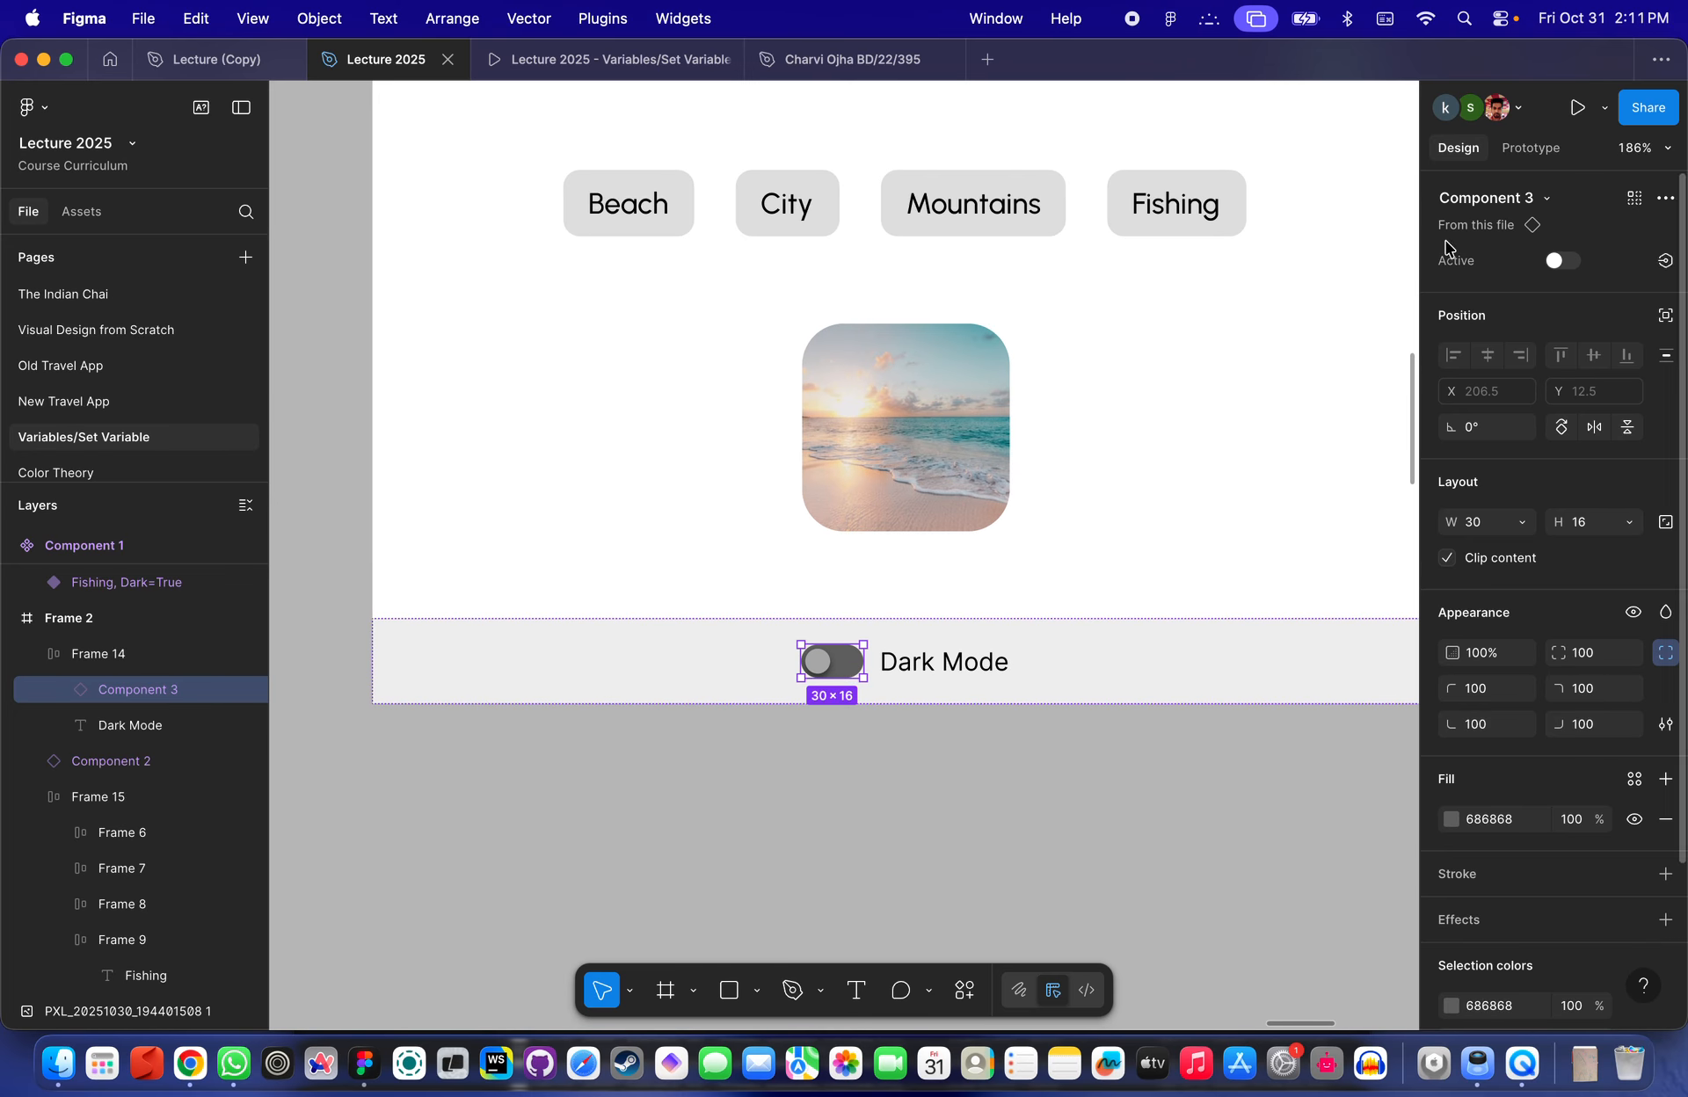
{"action": "left_click", "coordinate": [1529, 147]}
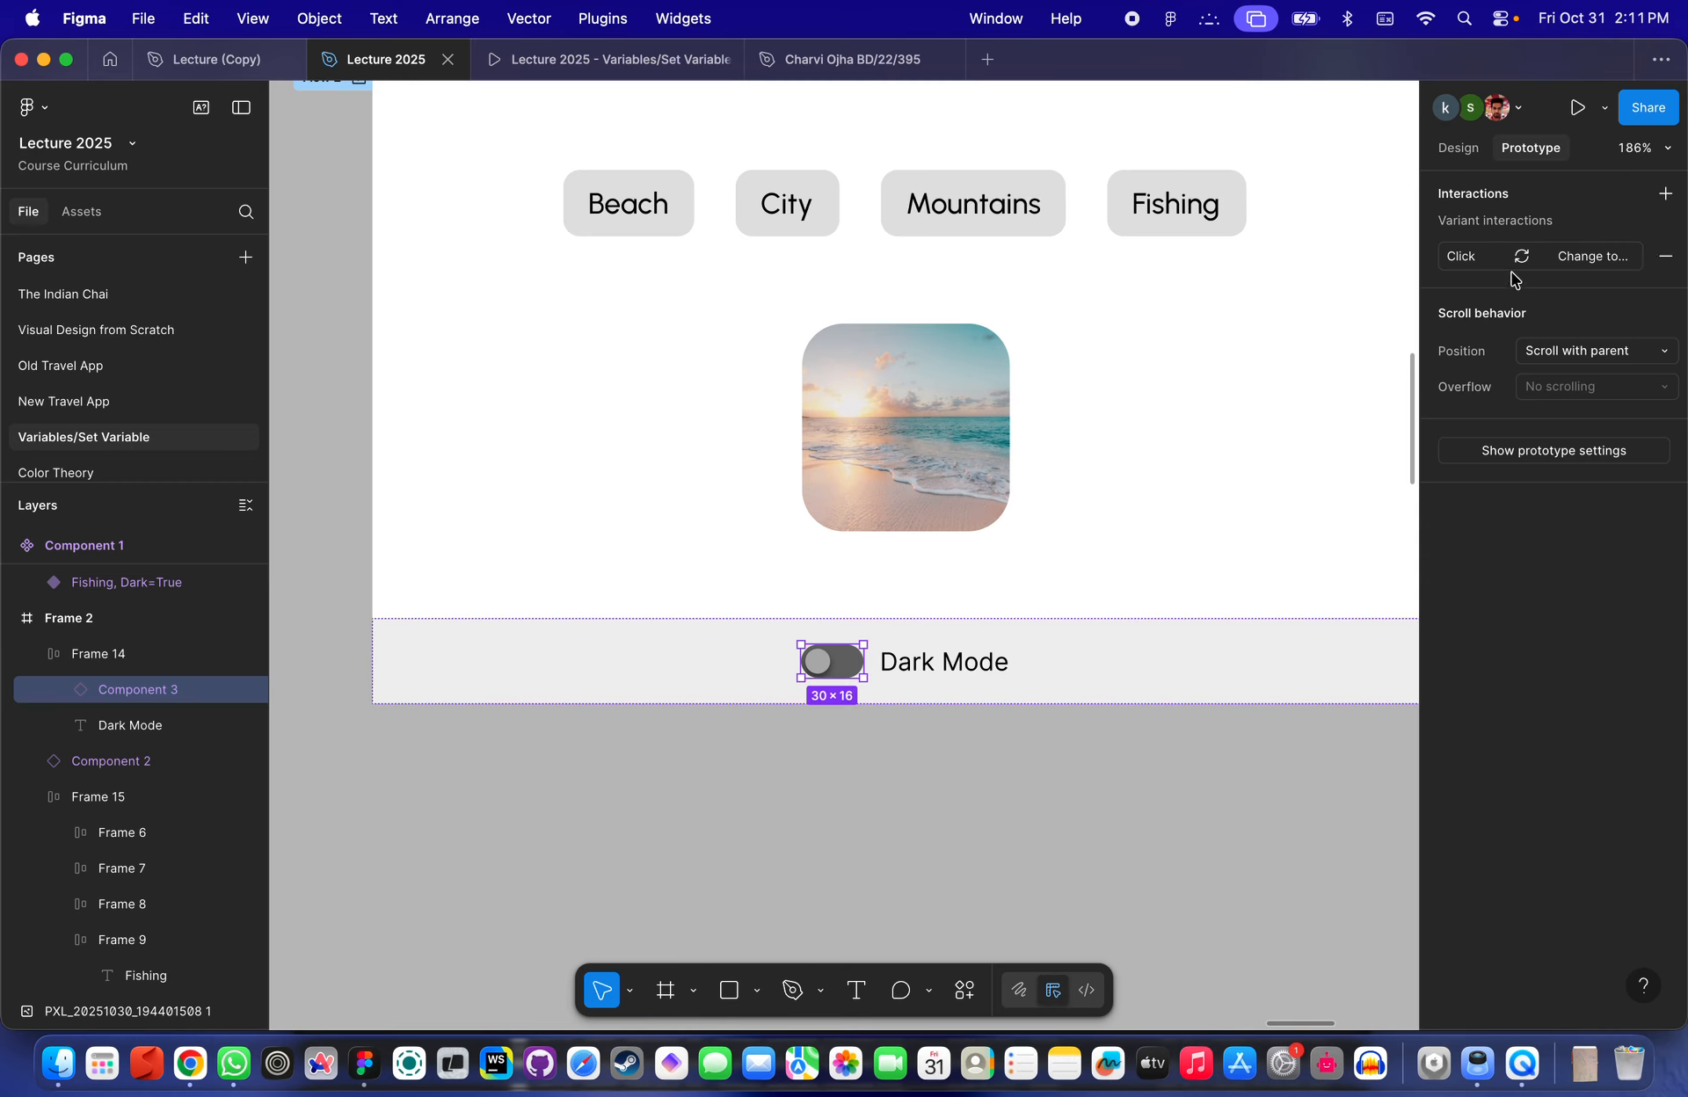
{"action": "left_click", "coordinate": [1563, 261]}
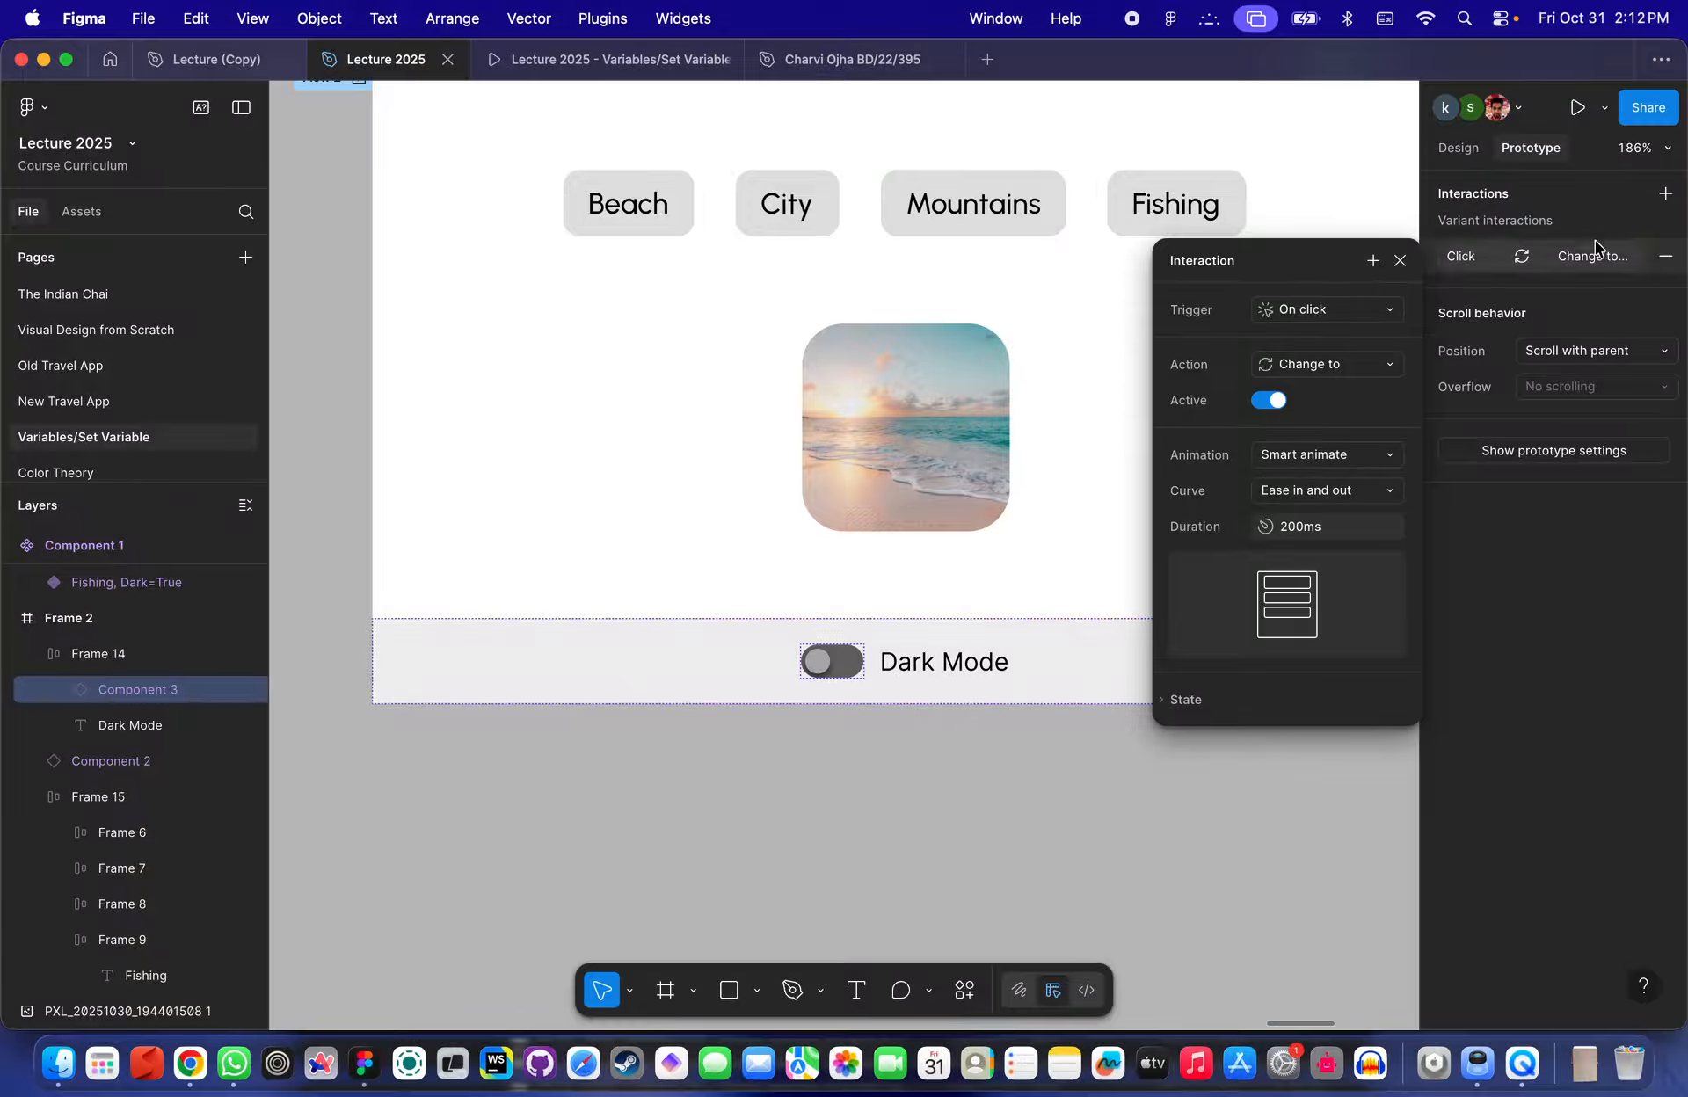
{"action": "left_click", "coordinate": [1582, 214]}
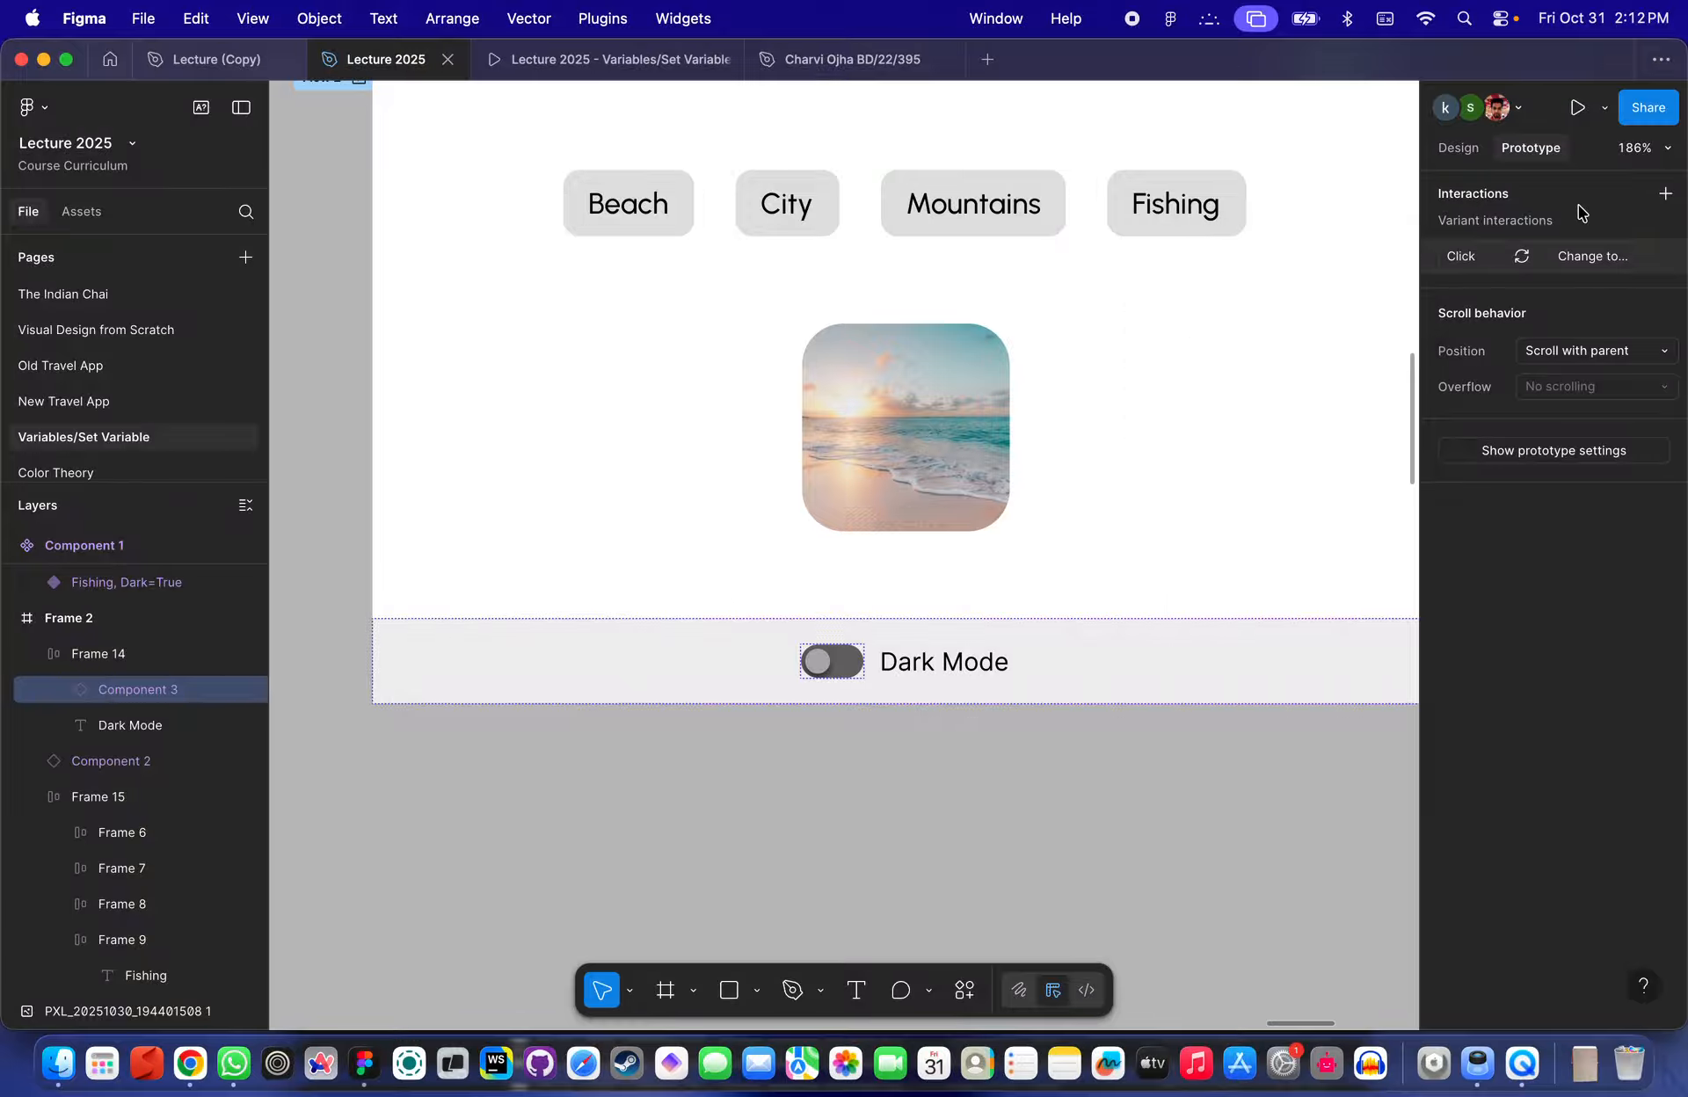
{"action": "left_click", "coordinate": [1664, 195]}
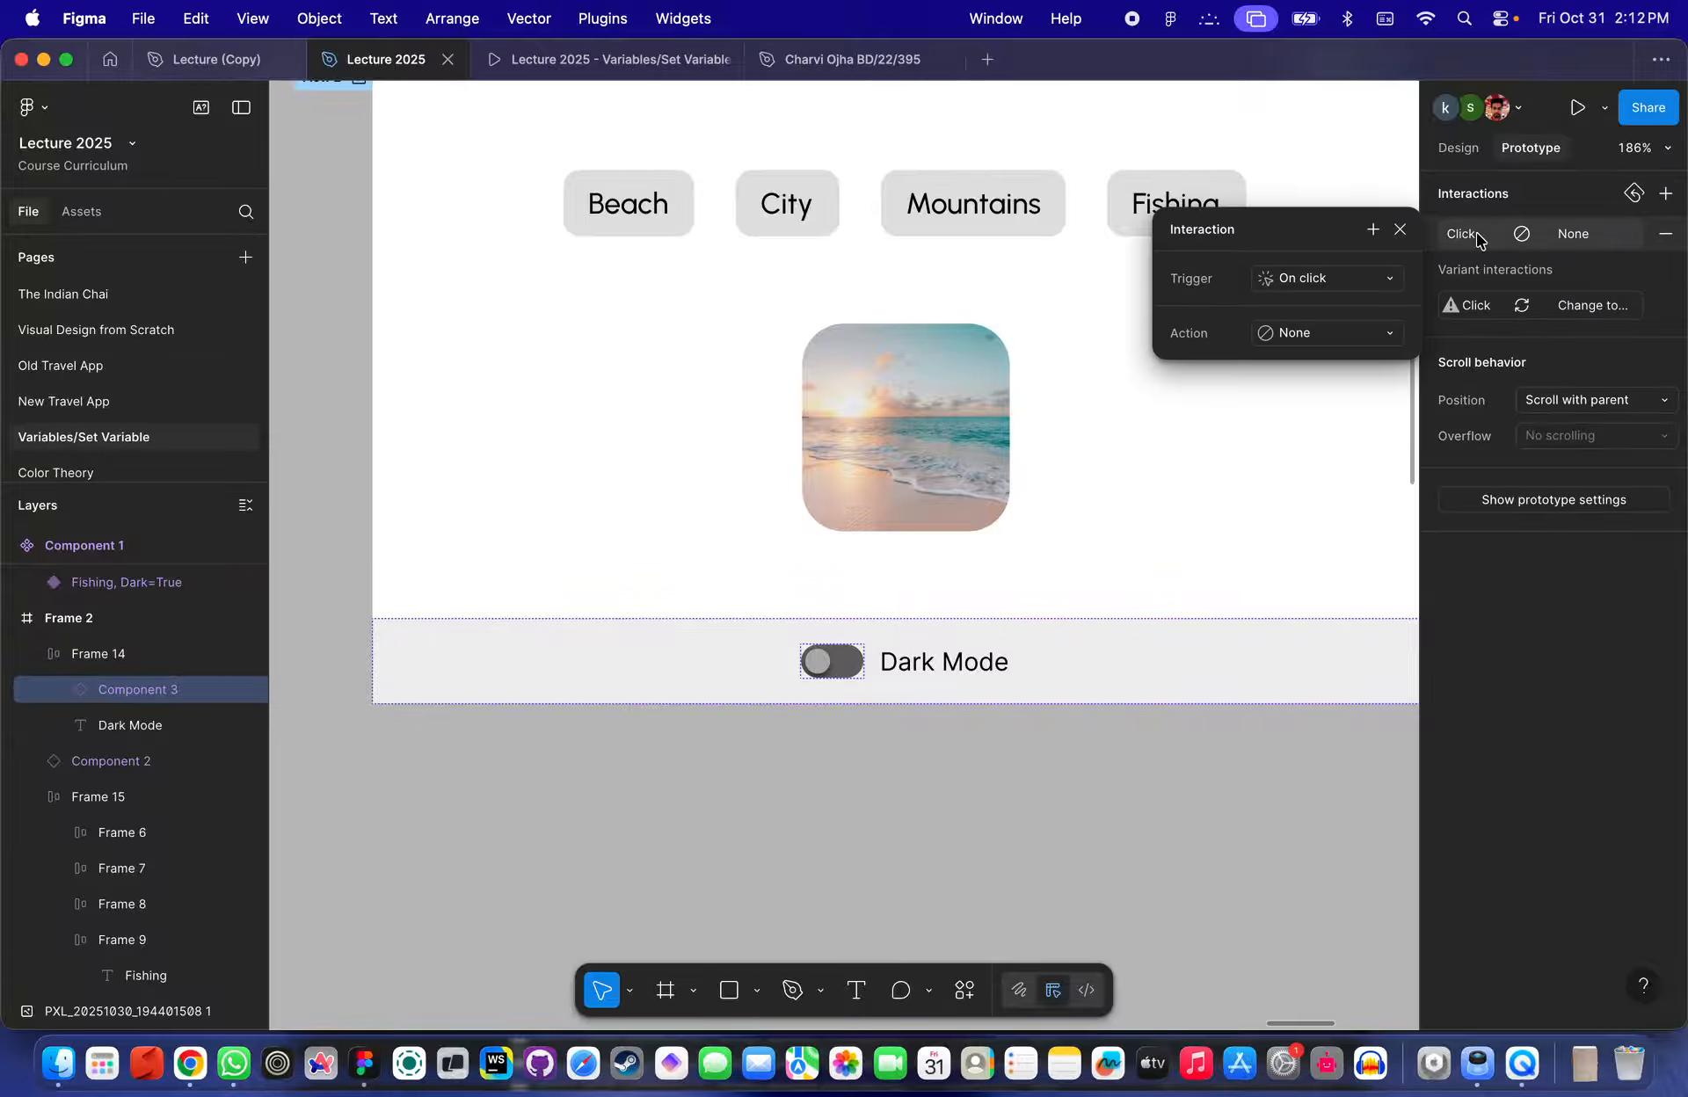
{"action": "key", "text": "Escape"}
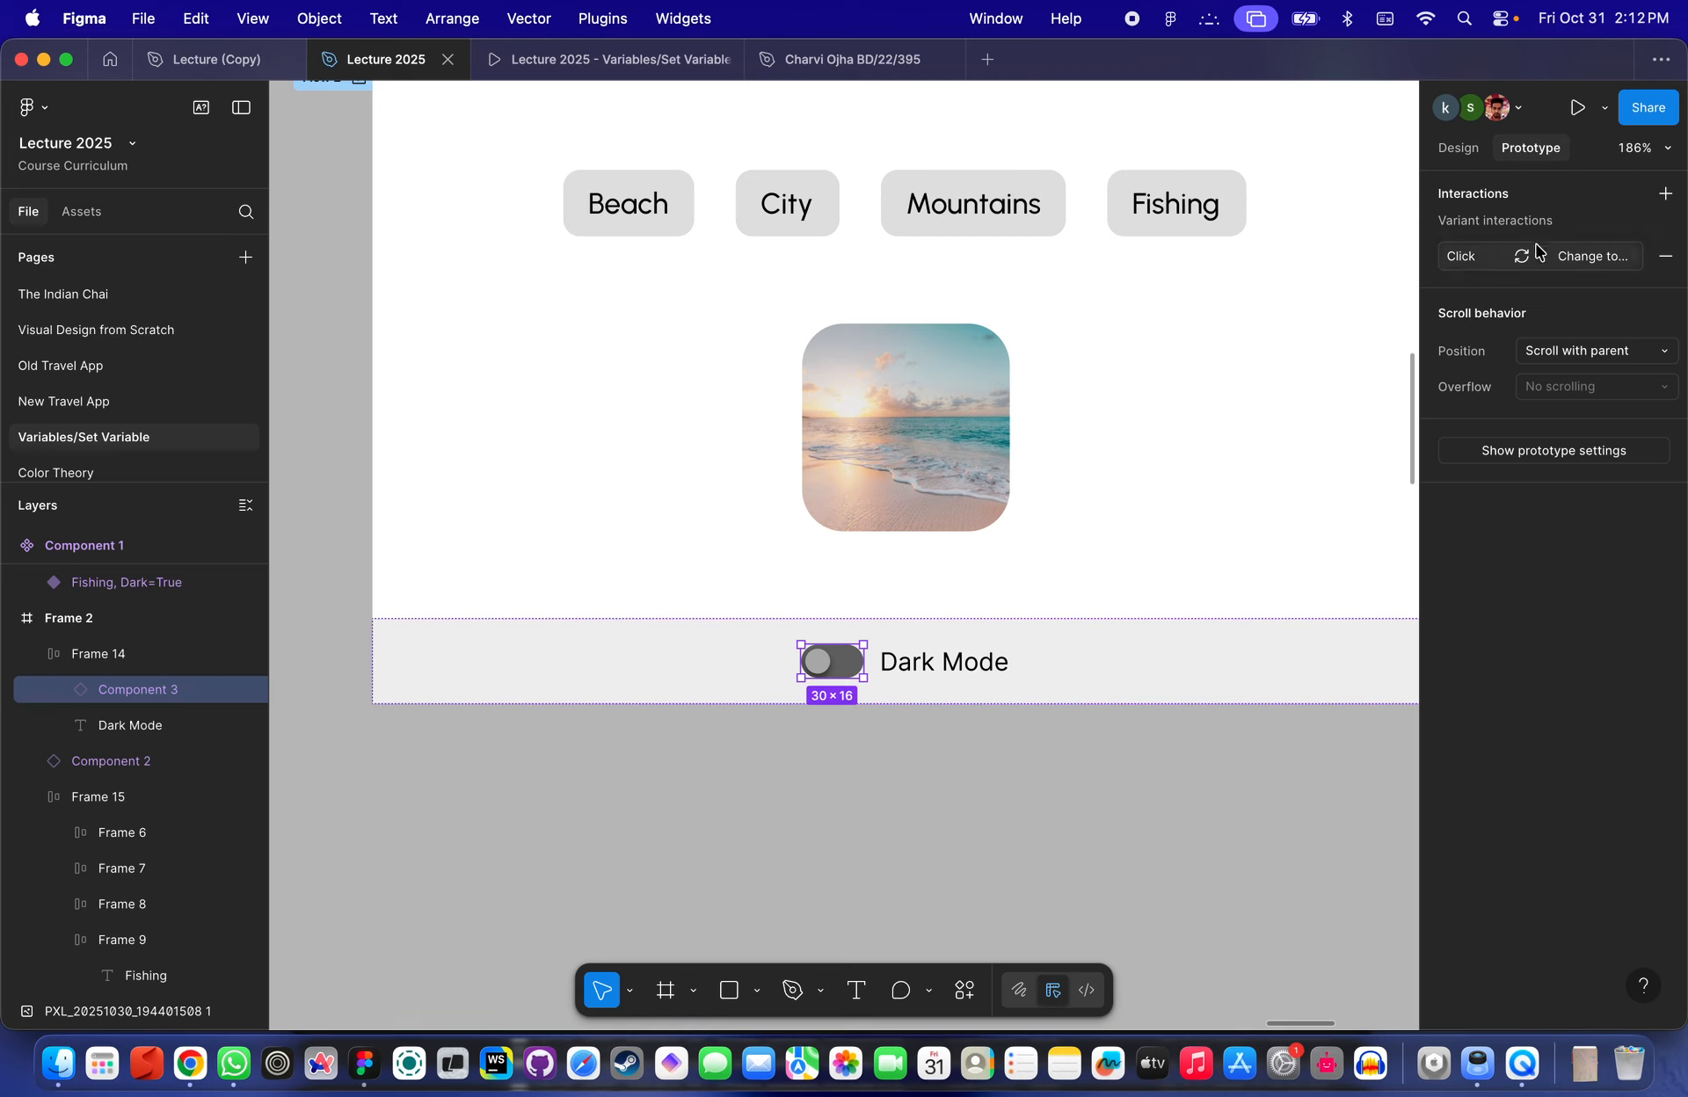
- Add a Set variable action to the Dark Mode toggle's variant click interaction
{"action": "left_click", "coordinate": [1463, 262]}
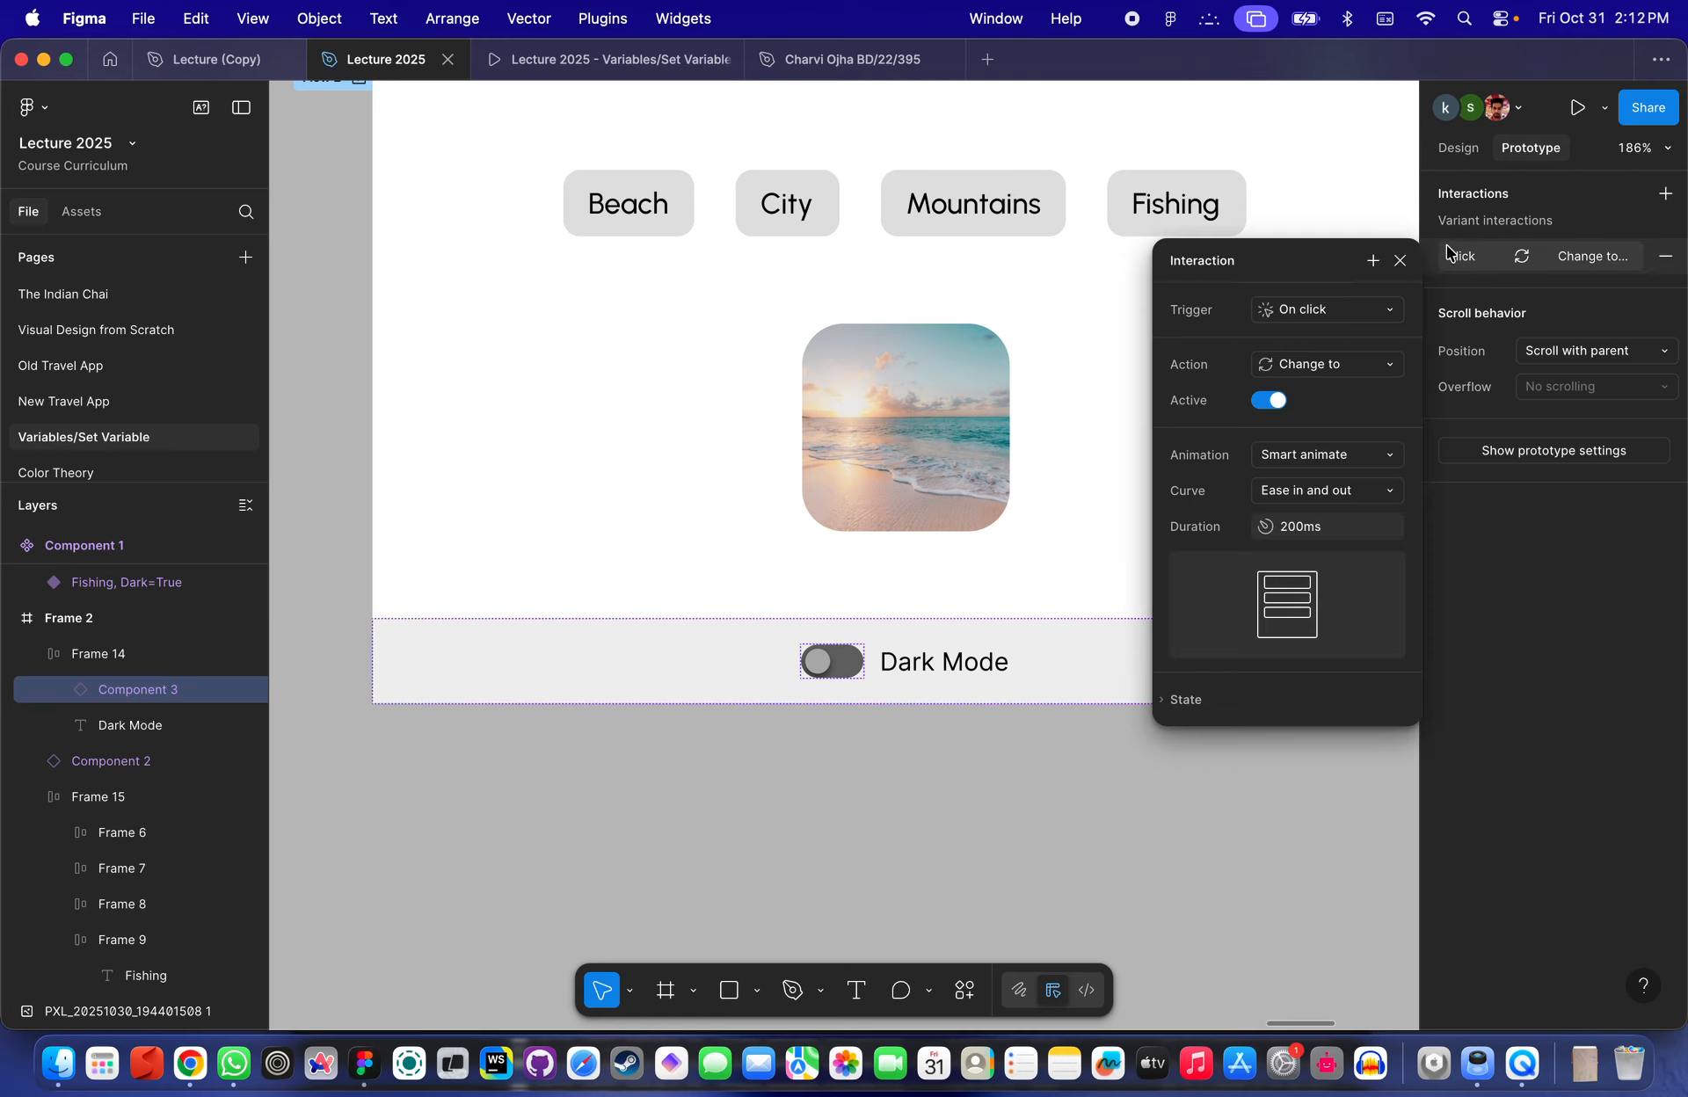
{"action": "left_click", "coordinate": [1373, 262]}
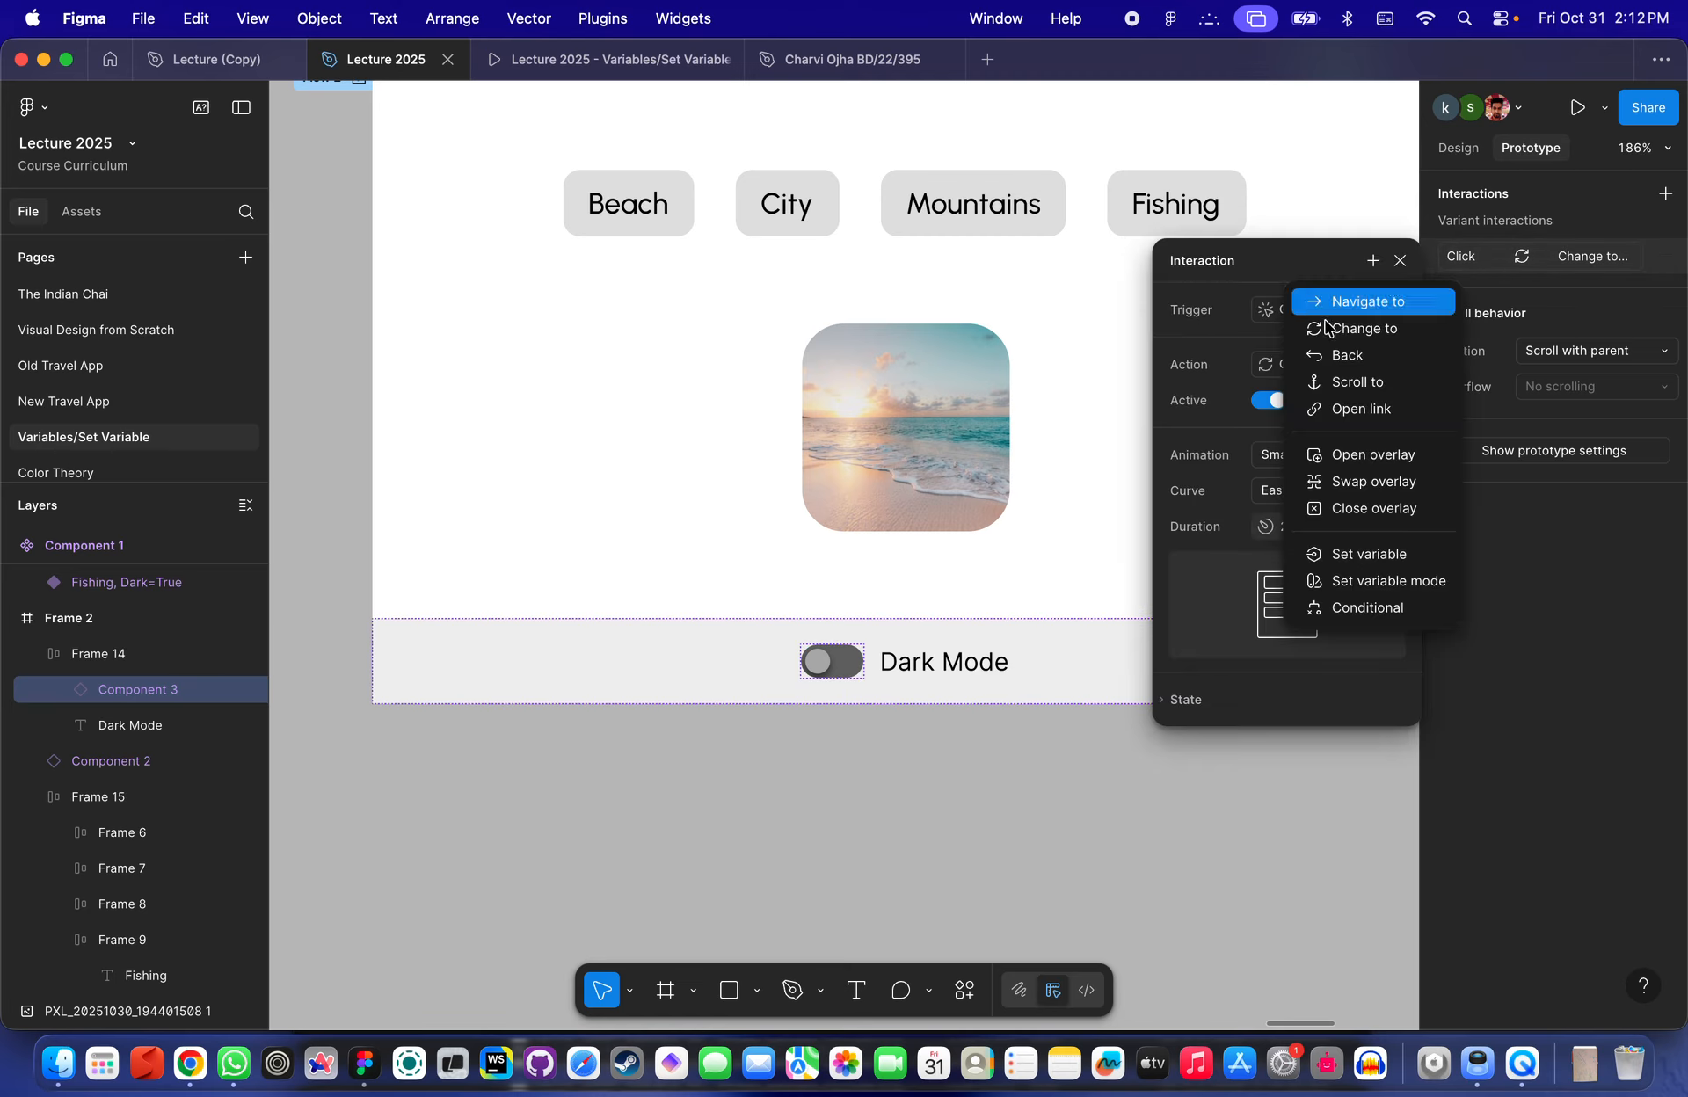
{"action": "left_click", "coordinate": [1384, 555]}
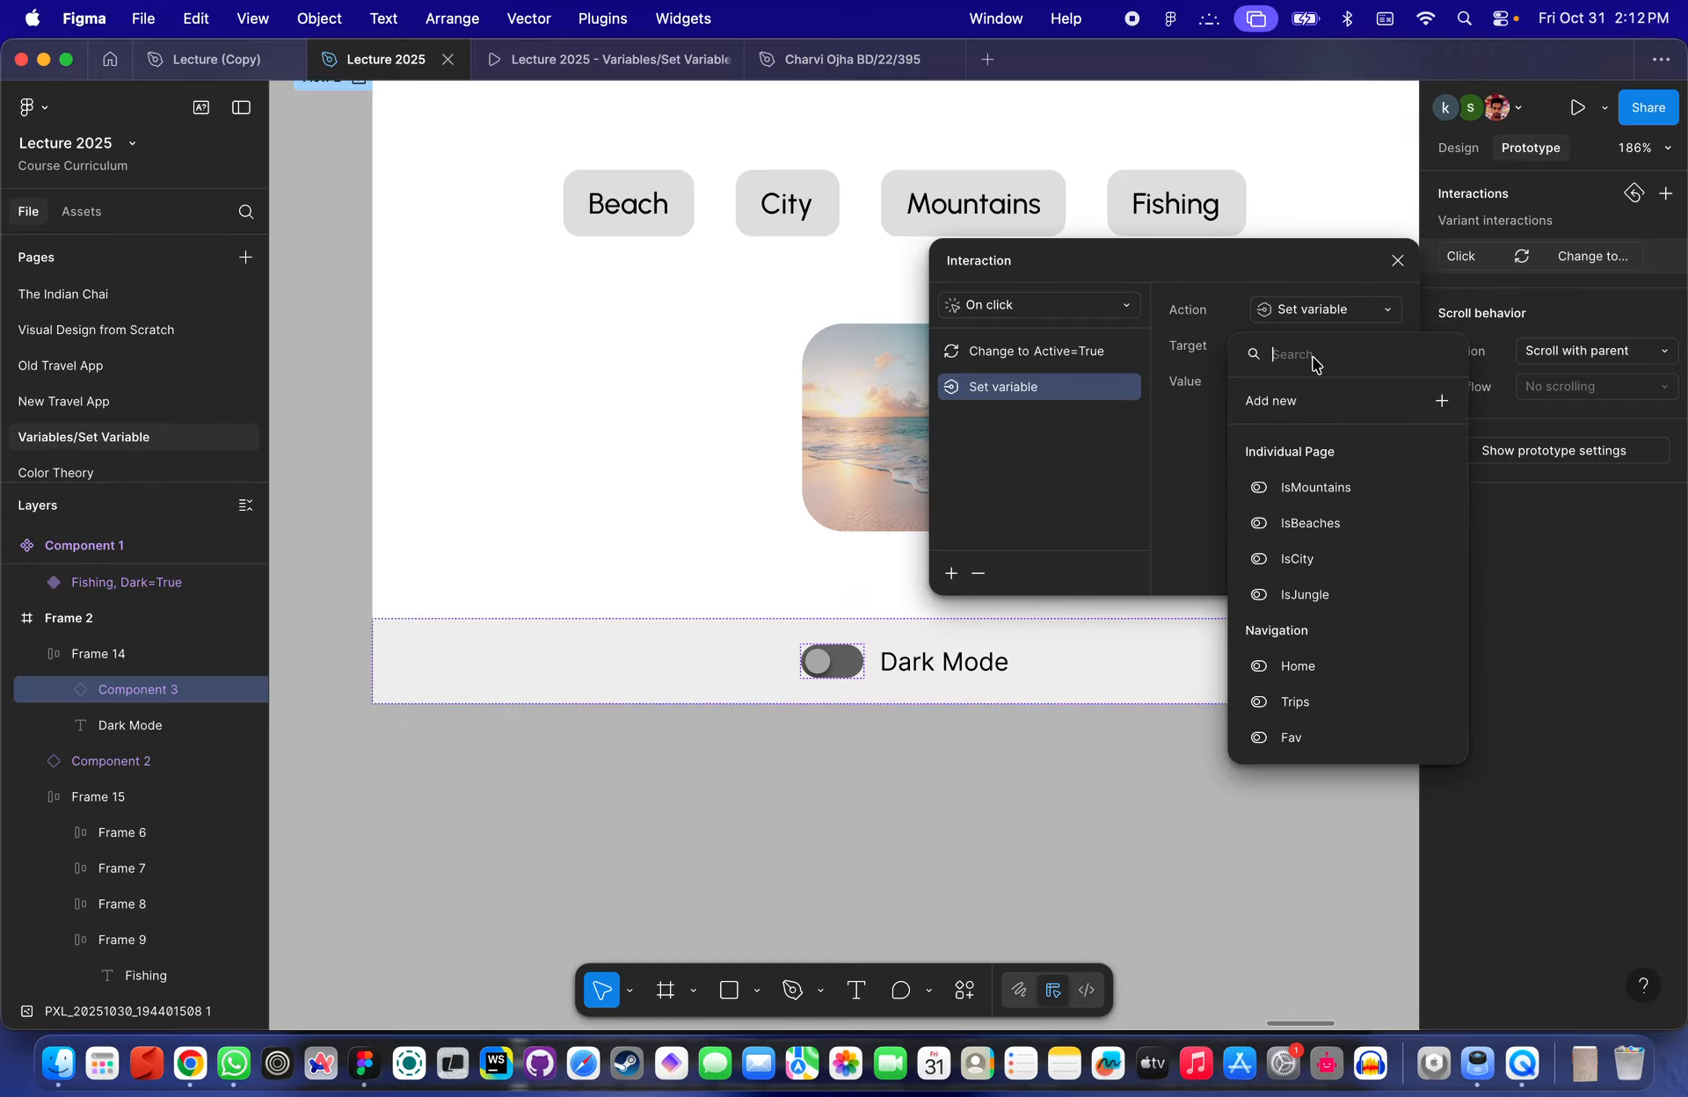
{"action": "scroll", "coordinate": [1384, 577], "scroll_direction": "down", "scroll_amount": 3}
{"action": "scroll", "coordinate": [1384, 578], "scroll_direction": "up", "scroll_amount": 3}
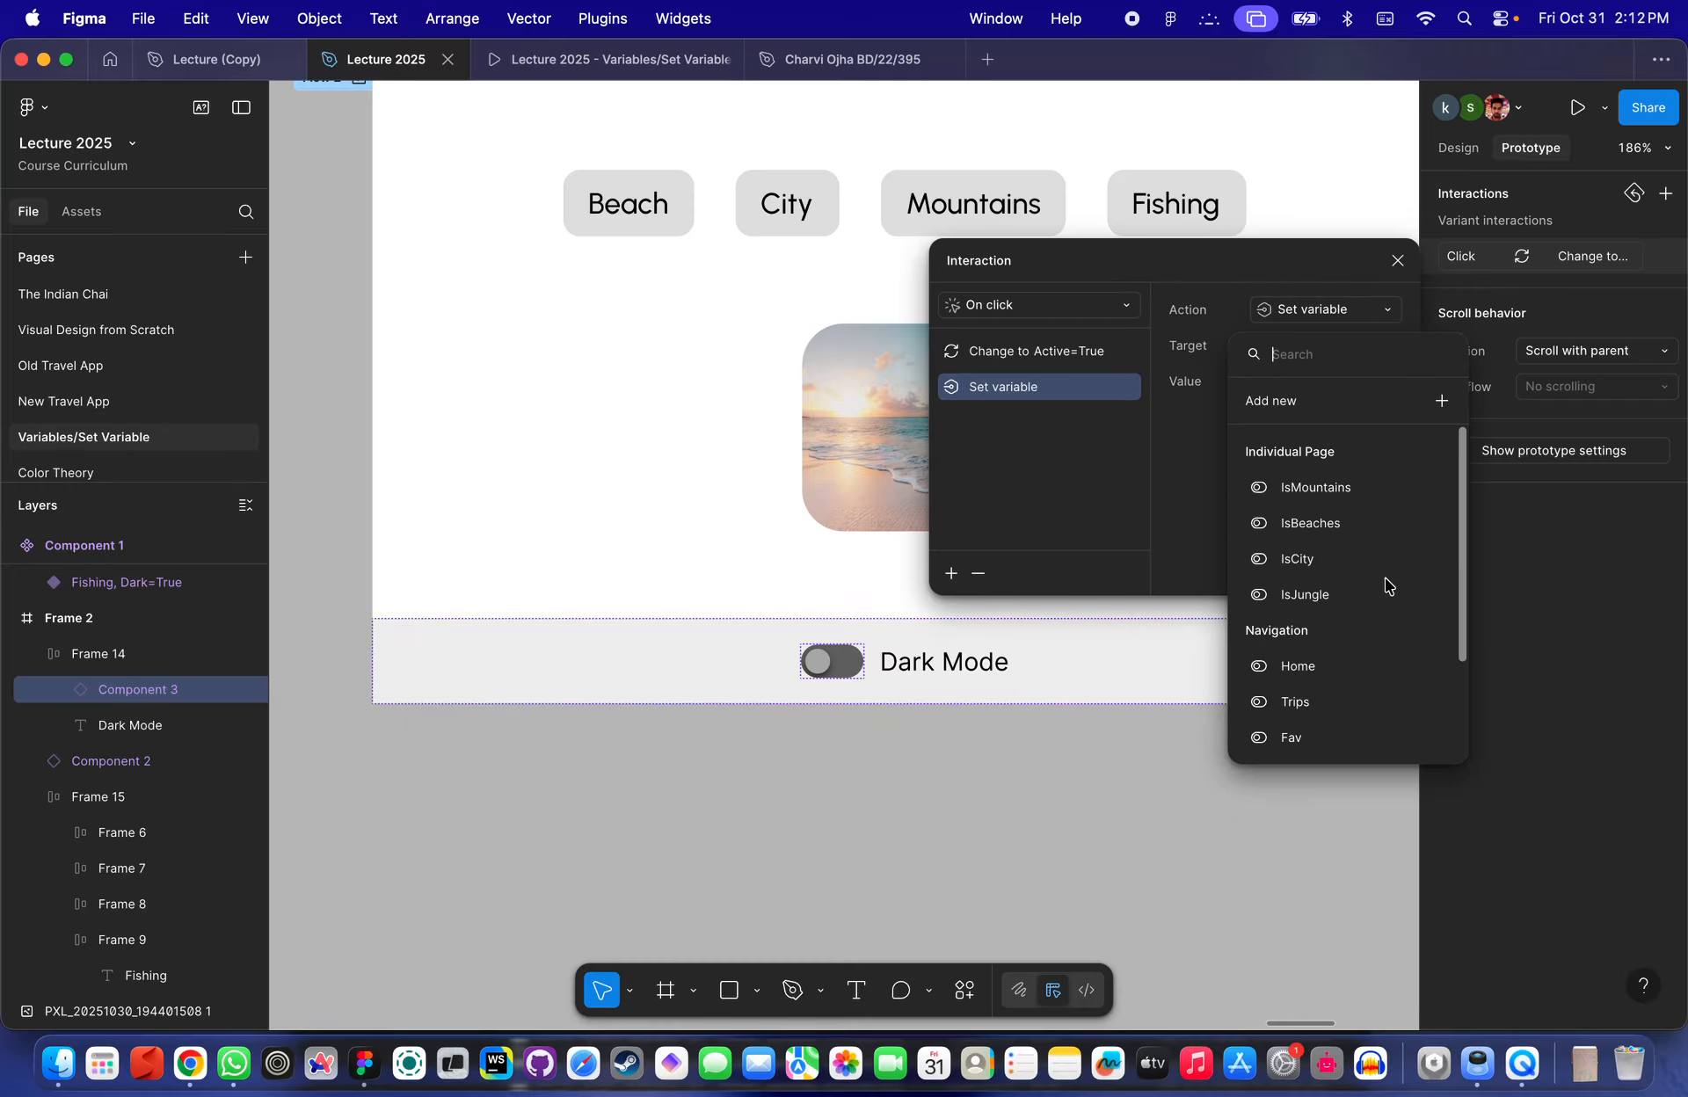
{"action": "scroll", "coordinate": [1384, 578], "scroll_direction": "down", "scroll_amount": 3}
{"action": "left_click", "coordinate": [835, 783]}
- Create a Boolean variable named DarkModeSwitch in the local variables
{"action": "scroll", "coordinate": [835, 782], "scroll_direction": "down", "scroll_amount": 5}
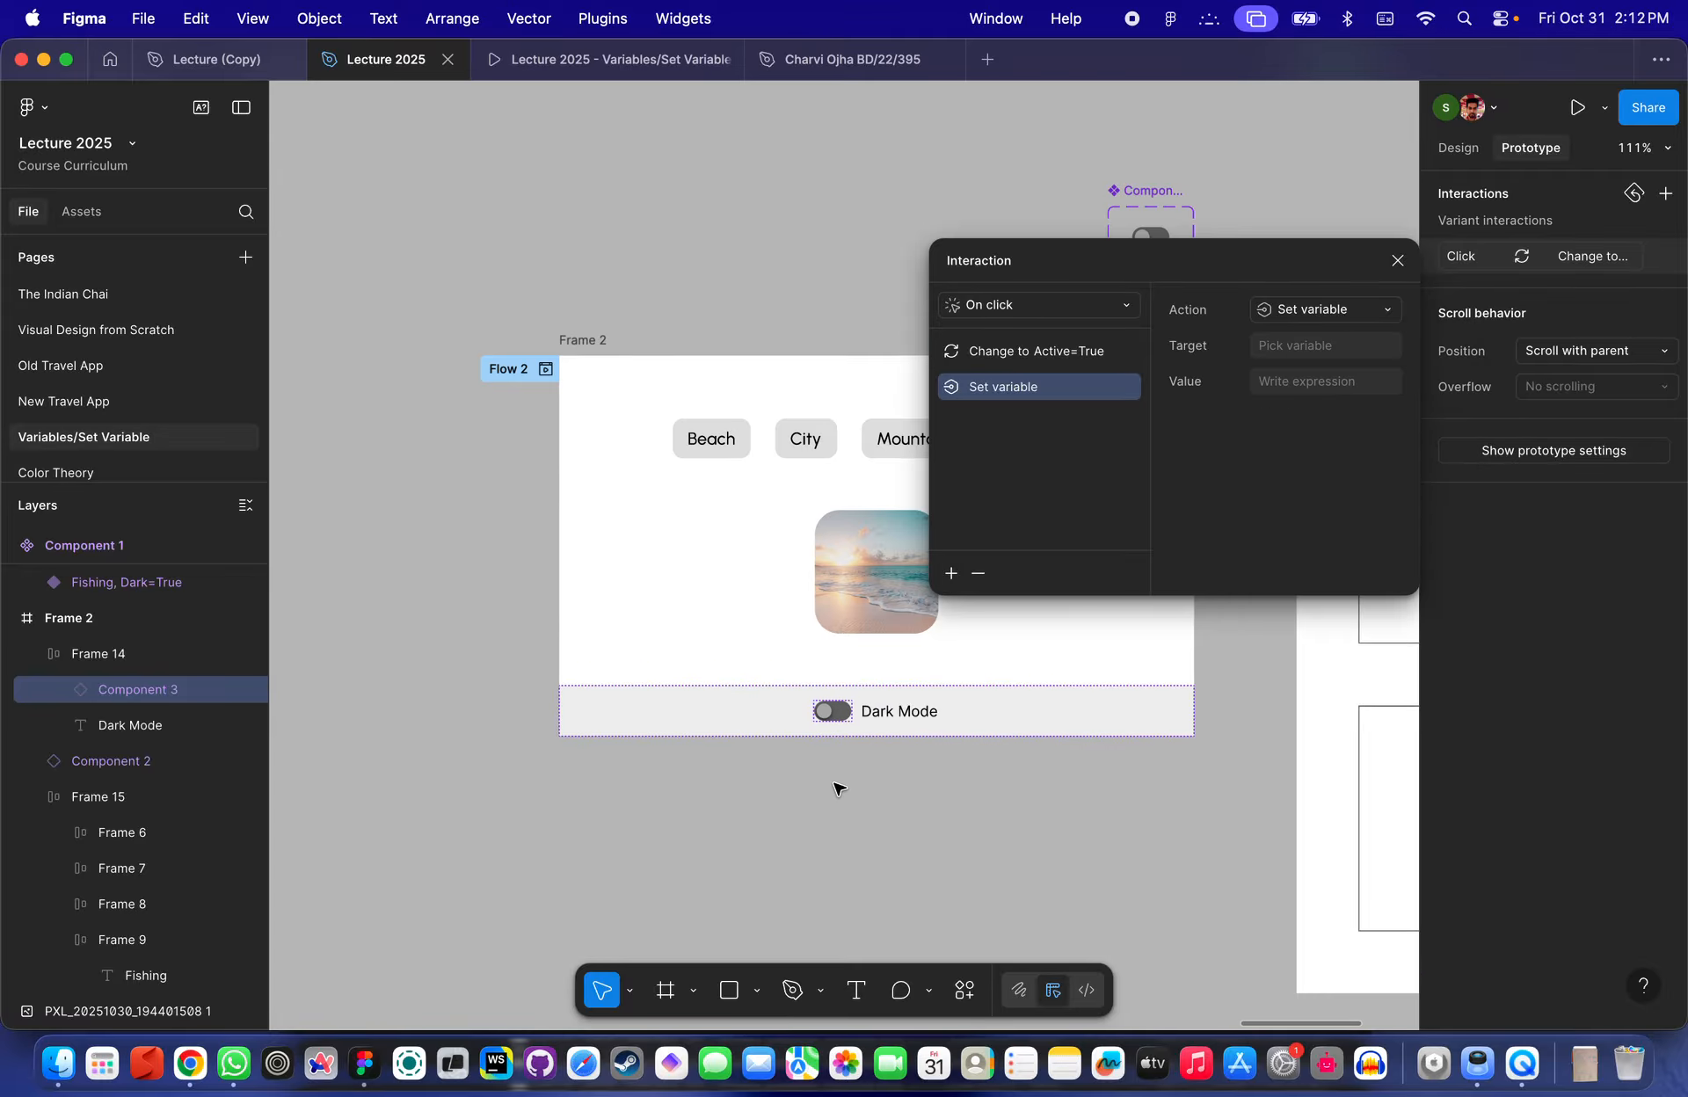
{"action": "left_click", "coordinate": [836, 784]}
{"action": "scroll", "coordinate": [837, 784], "scroll_direction": "down", "scroll_amount": 3}
{"action": "scroll", "coordinate": [837, 784], "scroll_direction": "right", "scroll_amount": 3}
{"action": "left_click", "coordinate": [1135, 255]}
{"action": "left_click", "coordinate": [1458, 148]}
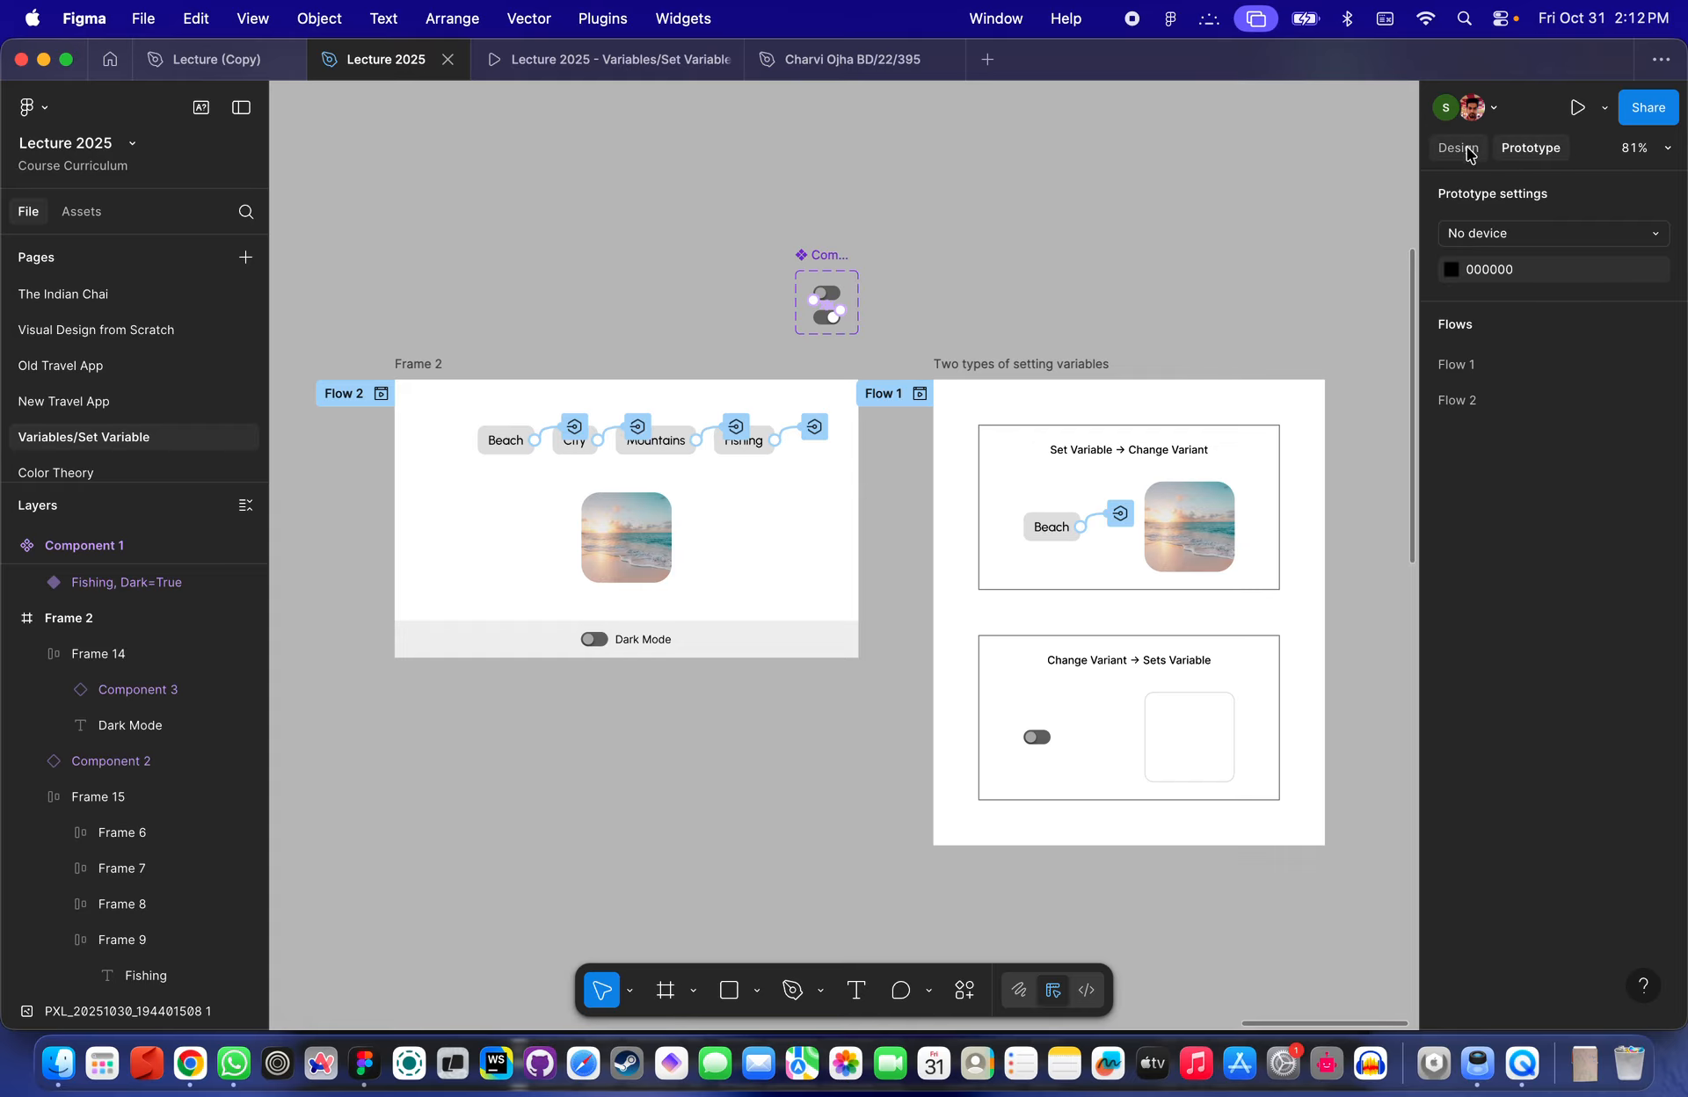
{"action": "left_click", "coordinate": [1469, 327]}
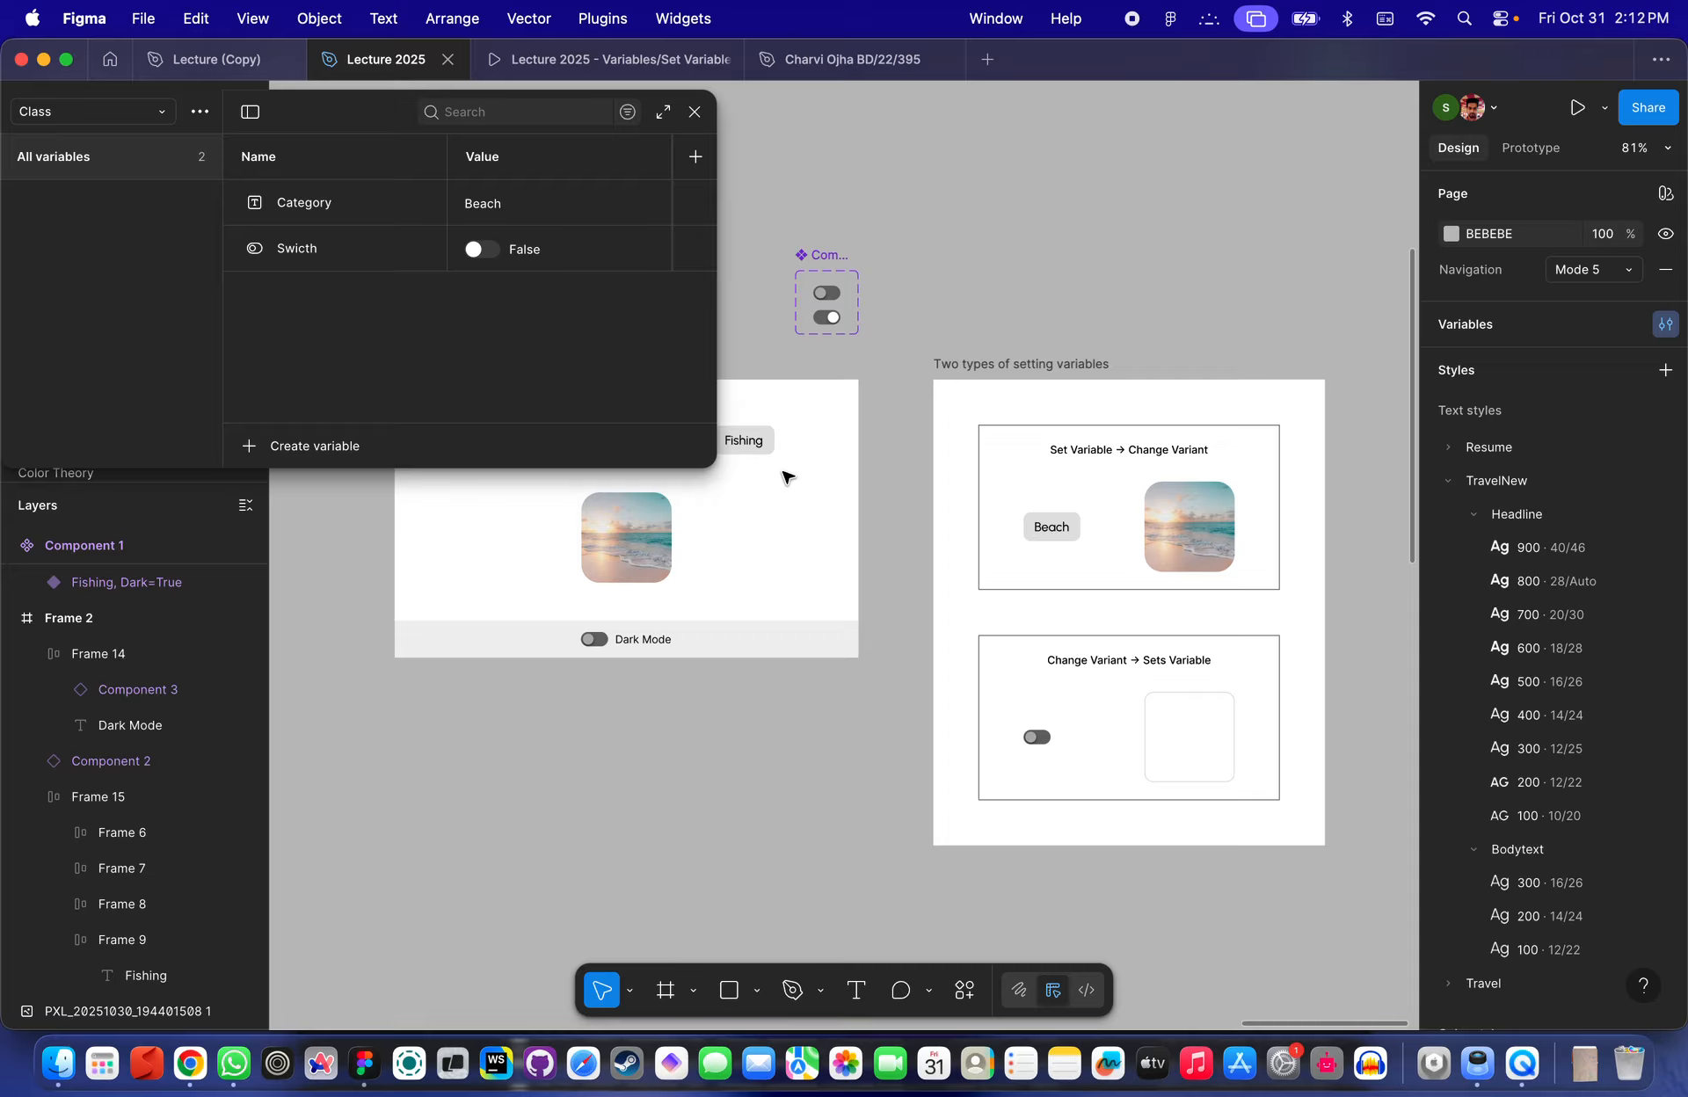
{"action": "left_click", "coordinate": [313, 448]}
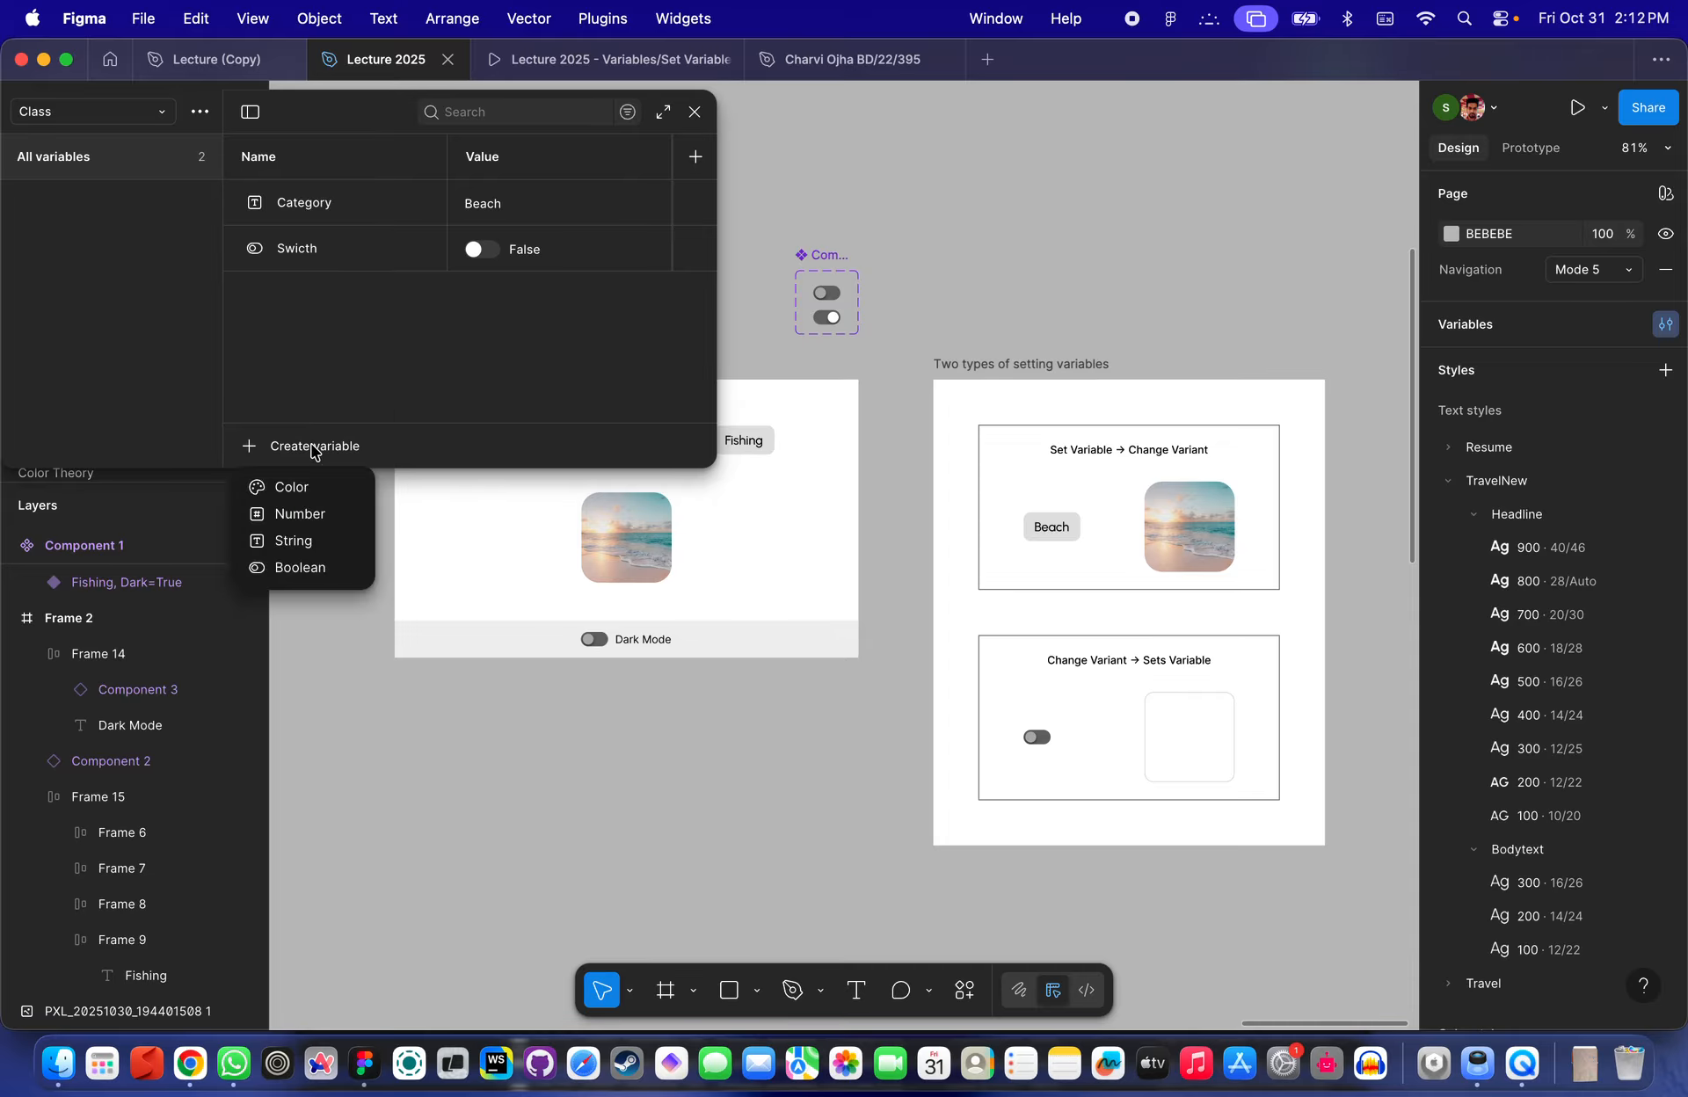
{"action": "left_click", "coordinate": [299, 567]}
{"action": "type", "text": "DarkSwi"}
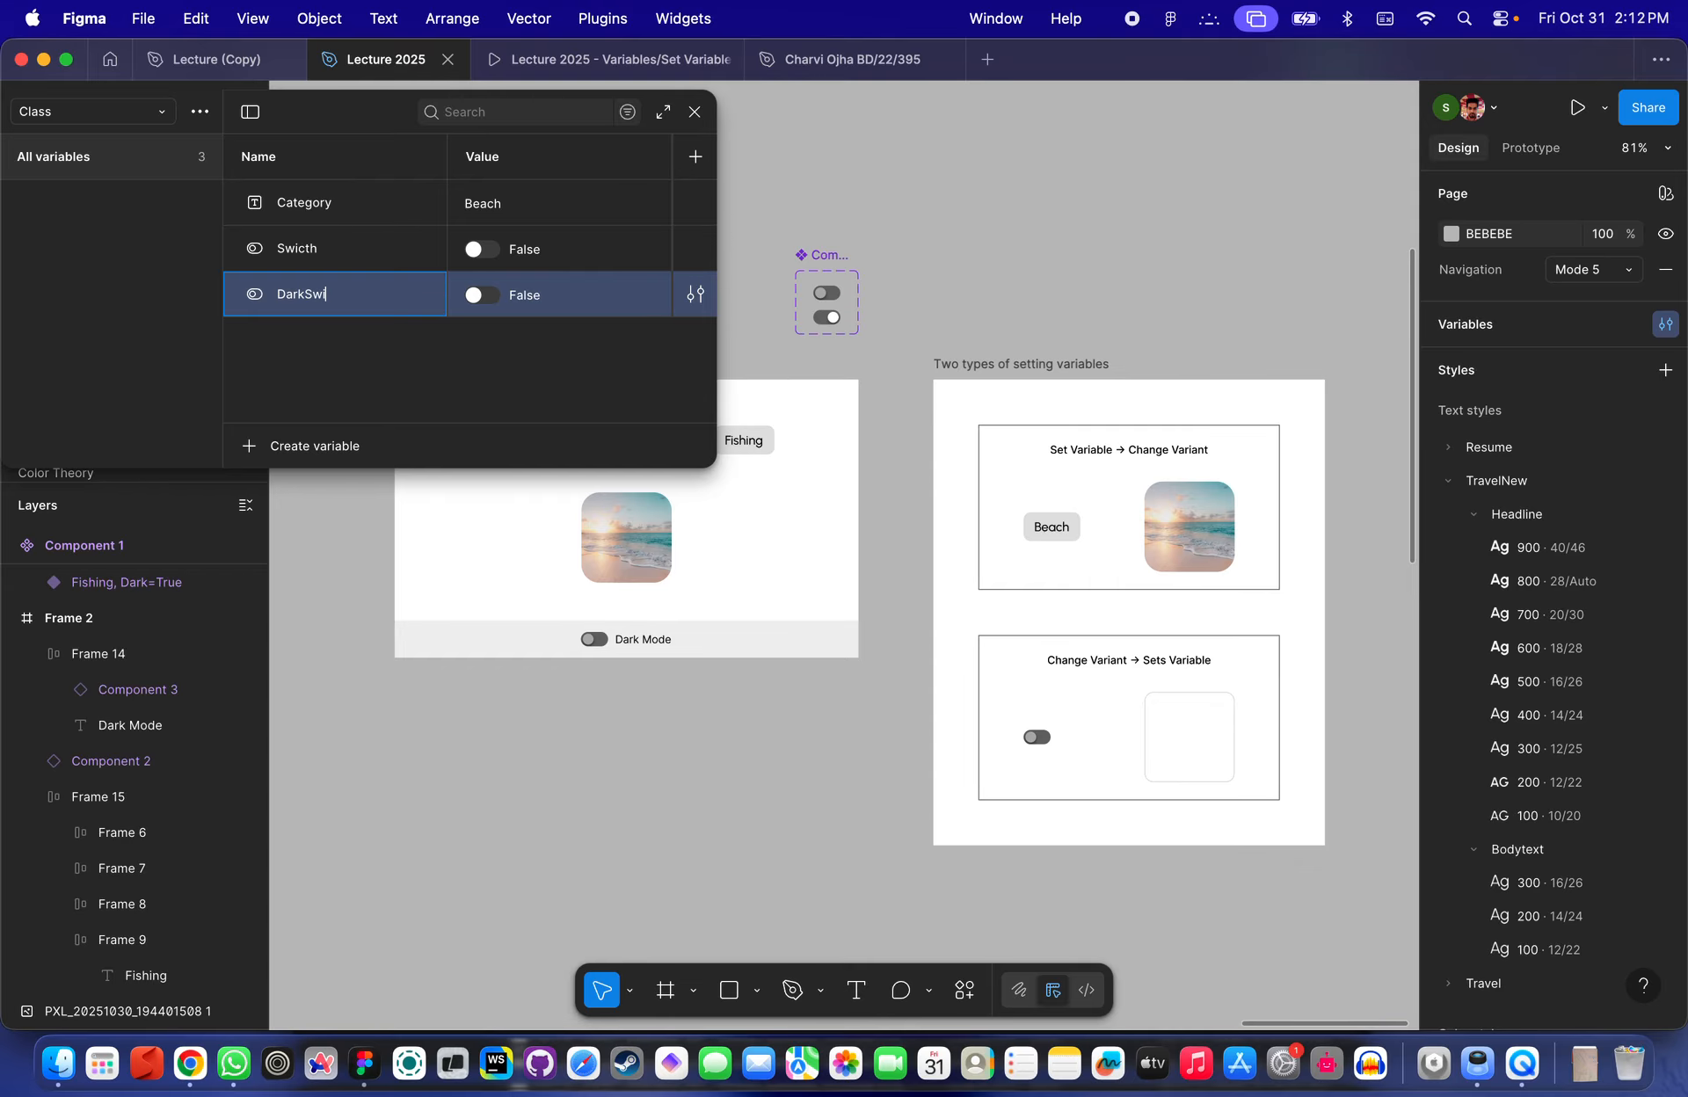
{"action": "type", "text": "kModeSwitch"}
{"action": "key", "text": "Left"}
{"action": "key", "text": "Left"}
{"action": "key", "text": "Left"}
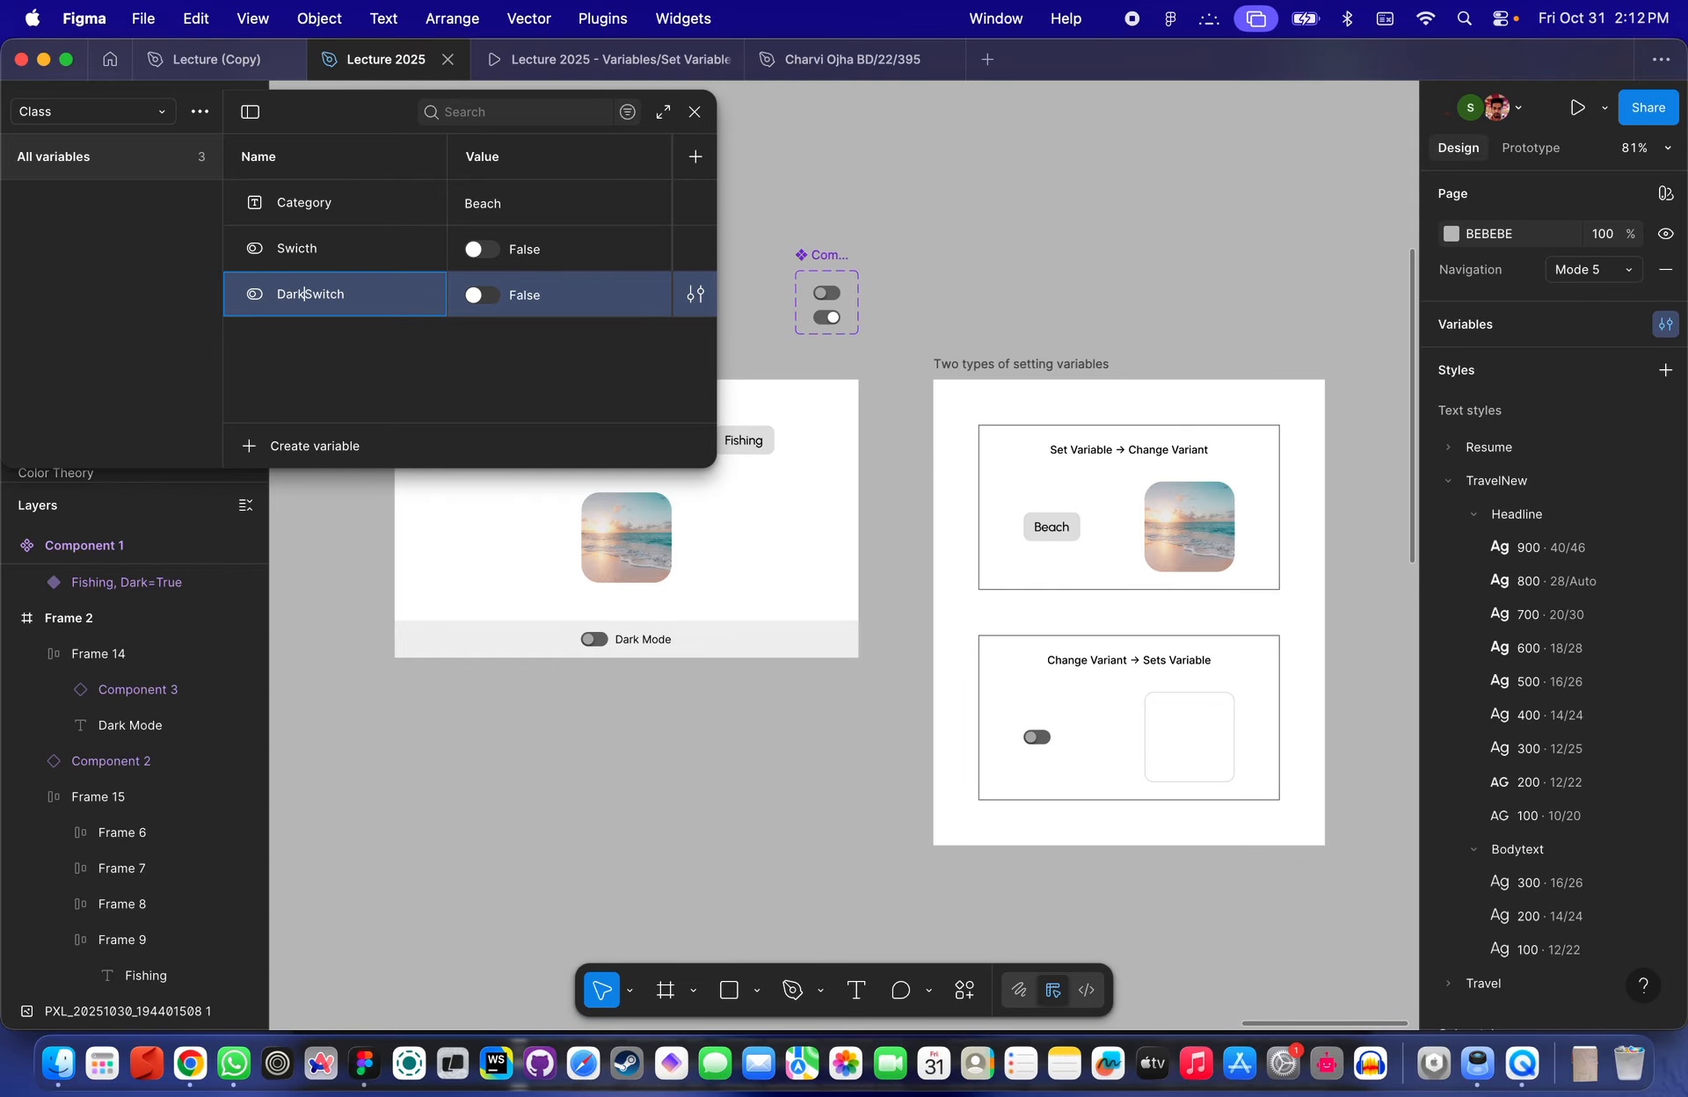
{"action": "type", "text": "Mode"}
{"action": "left_click", "coordinate": [413, 356]}
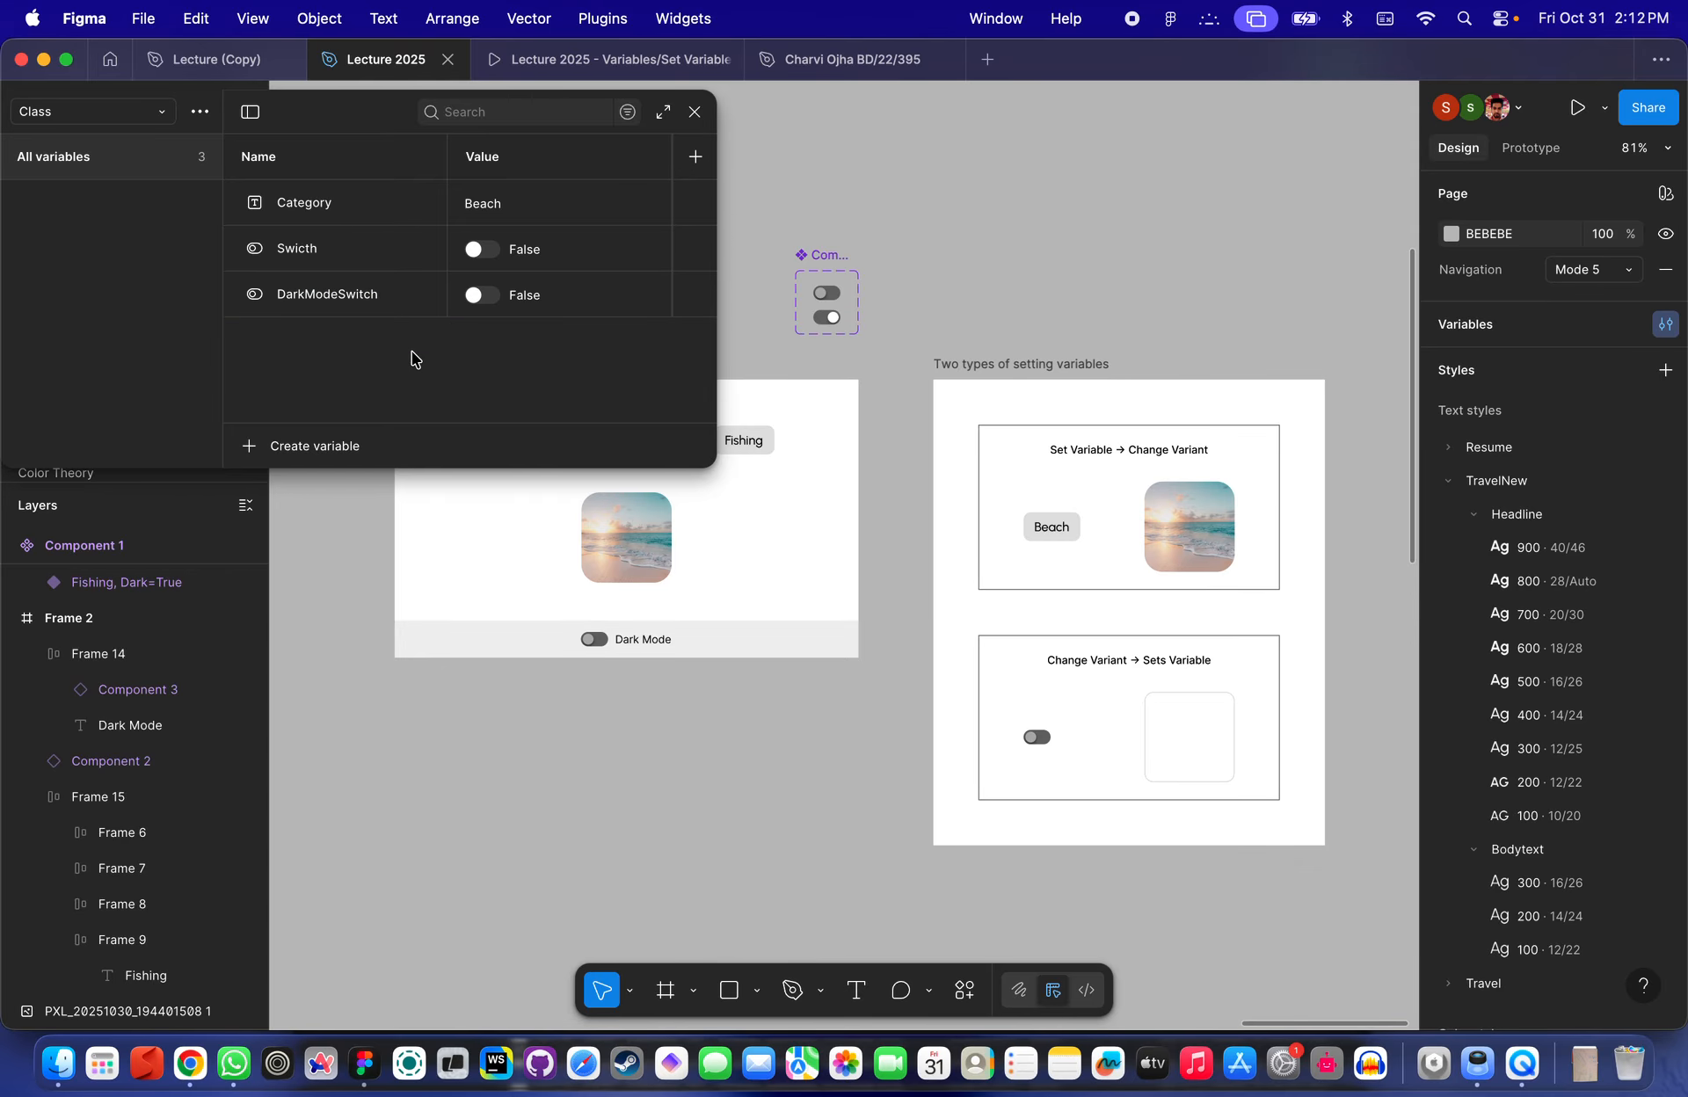
- Set the toggle's Set variable action to target DarkModeSwitch with the value True
{"action": "scroll", "coordinate": [879, 296], "scroll_direction": "up", "scroll_amount": 3}
{"action": "scroll", "coordinate": [879, 297], "scroll_direction": "left", "scroll_amount": 4}
{"action": "left_click", "coordinate": [798, 757]}
{"action": "scroll", "coordinate": [796, 756], "scroll_direction": "up", "scroll_amount": 3}
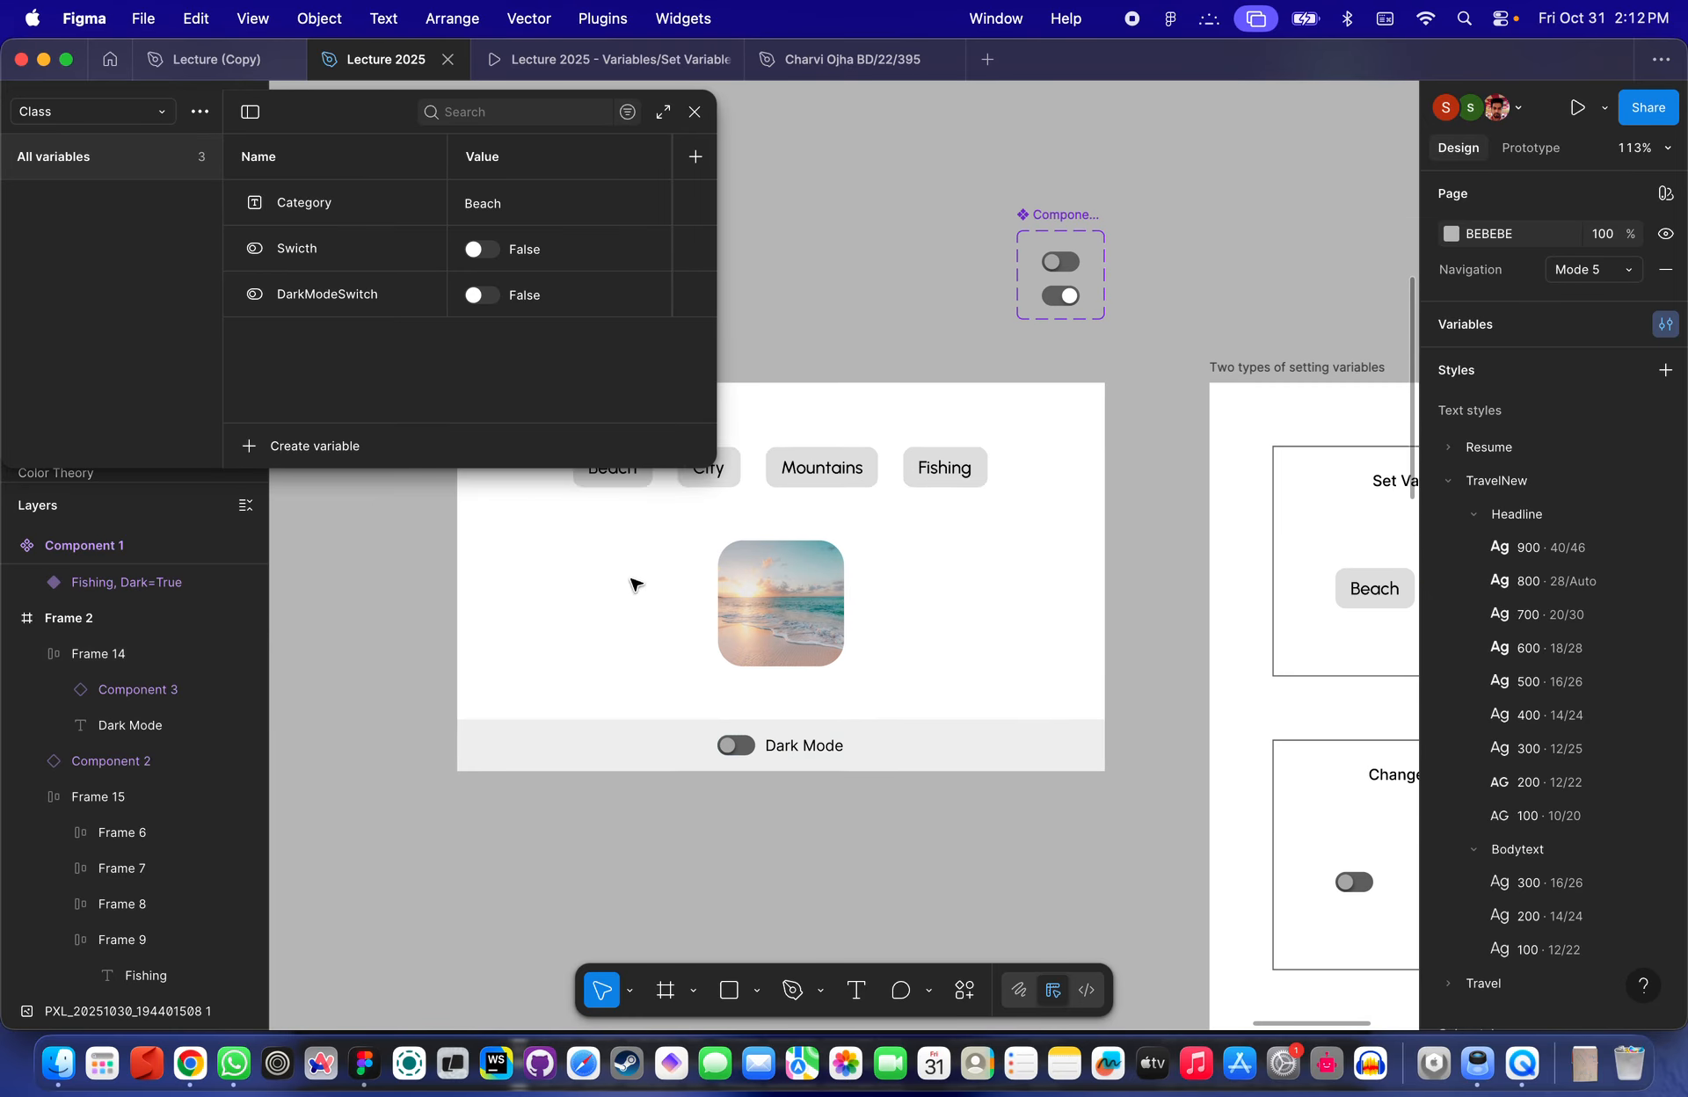
{"action": "left_click", "coordinate": [695, 112]}
{"action": "scroll", "coordinate": [739, 600], "scroll_direction": "up", "scroll_amount": 5}
{"action": "double_click", "coordinate": [737, 869]}
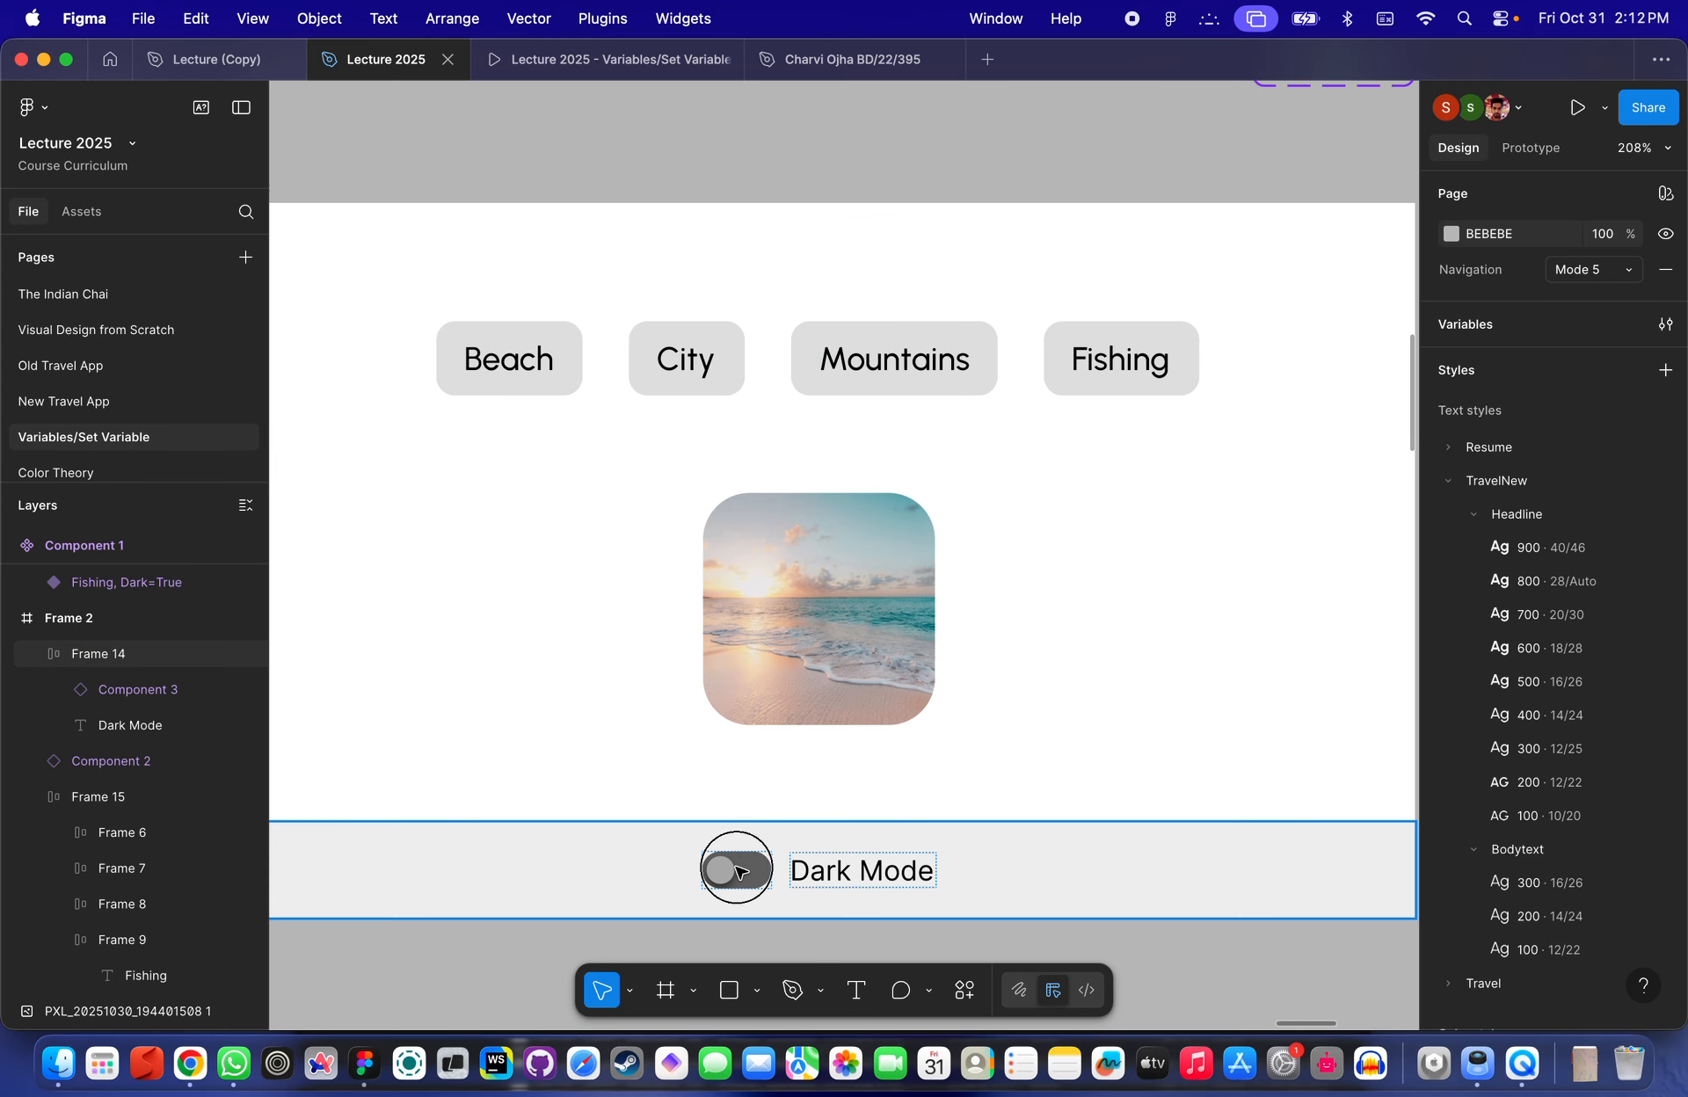
{"action": "key", "text": "Escape"}
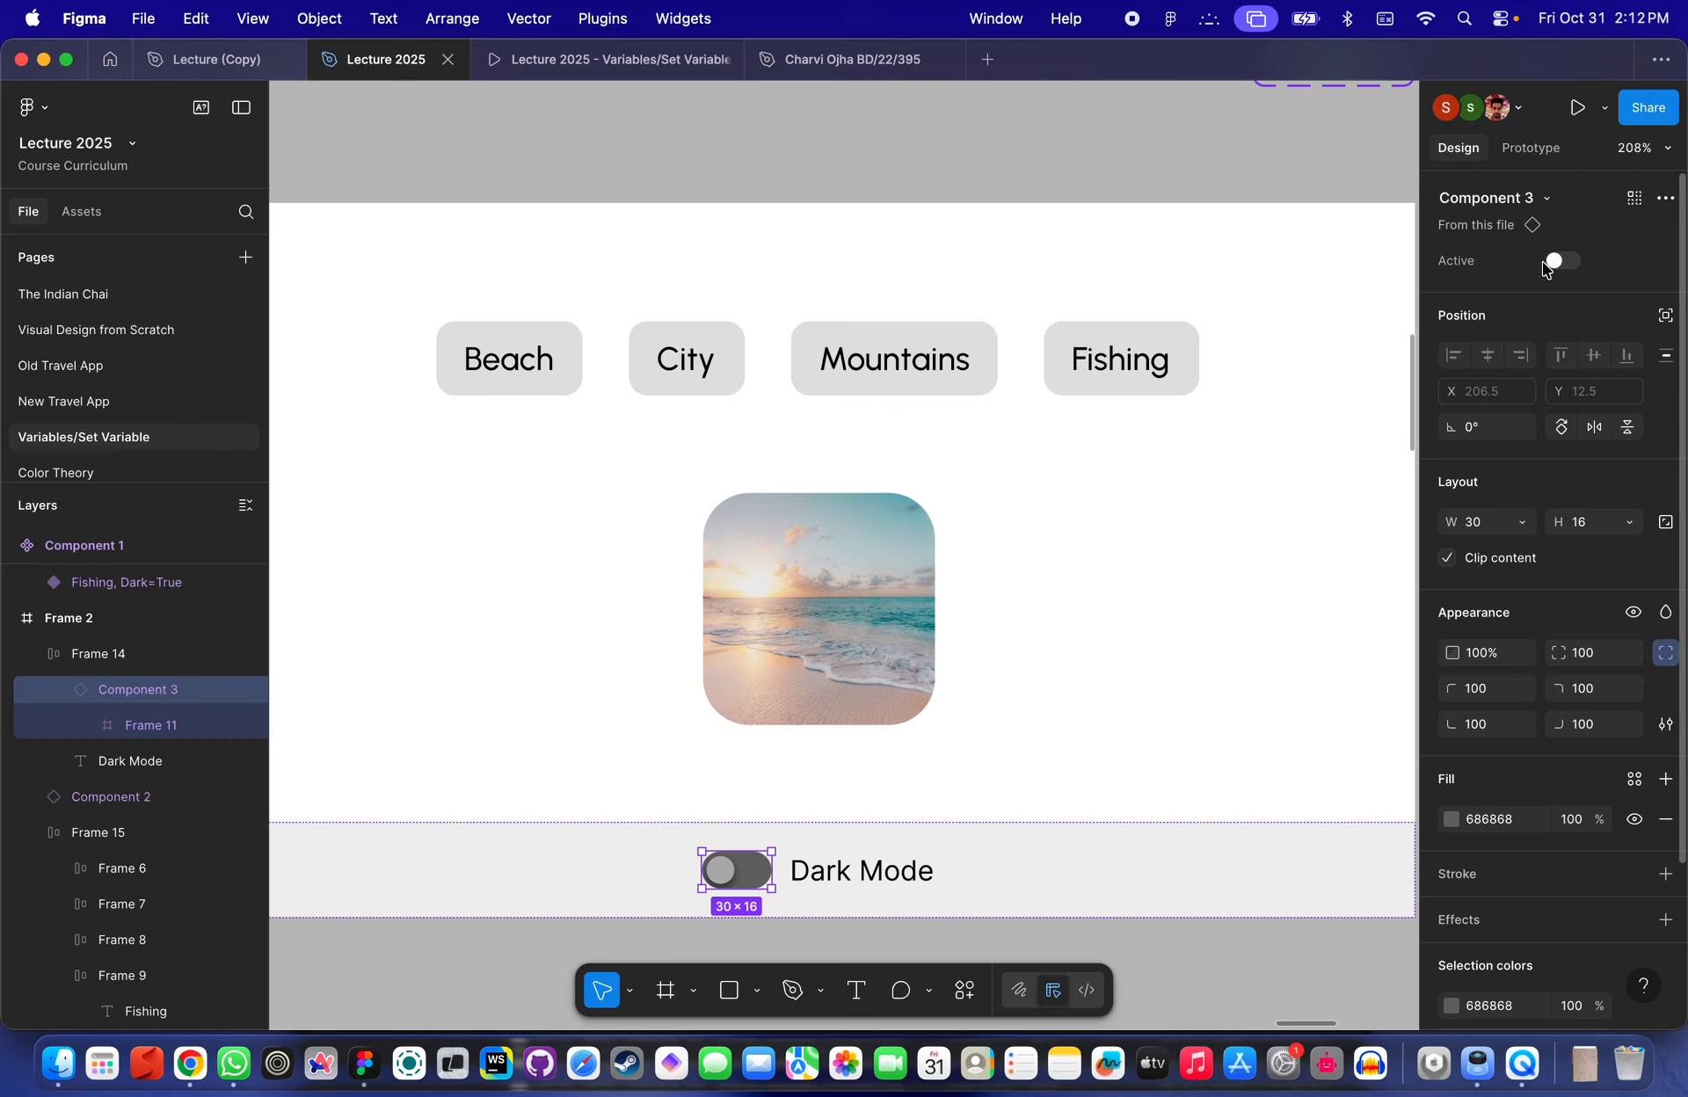
{"action": "left_click", "coordinate": [1534, 151]}
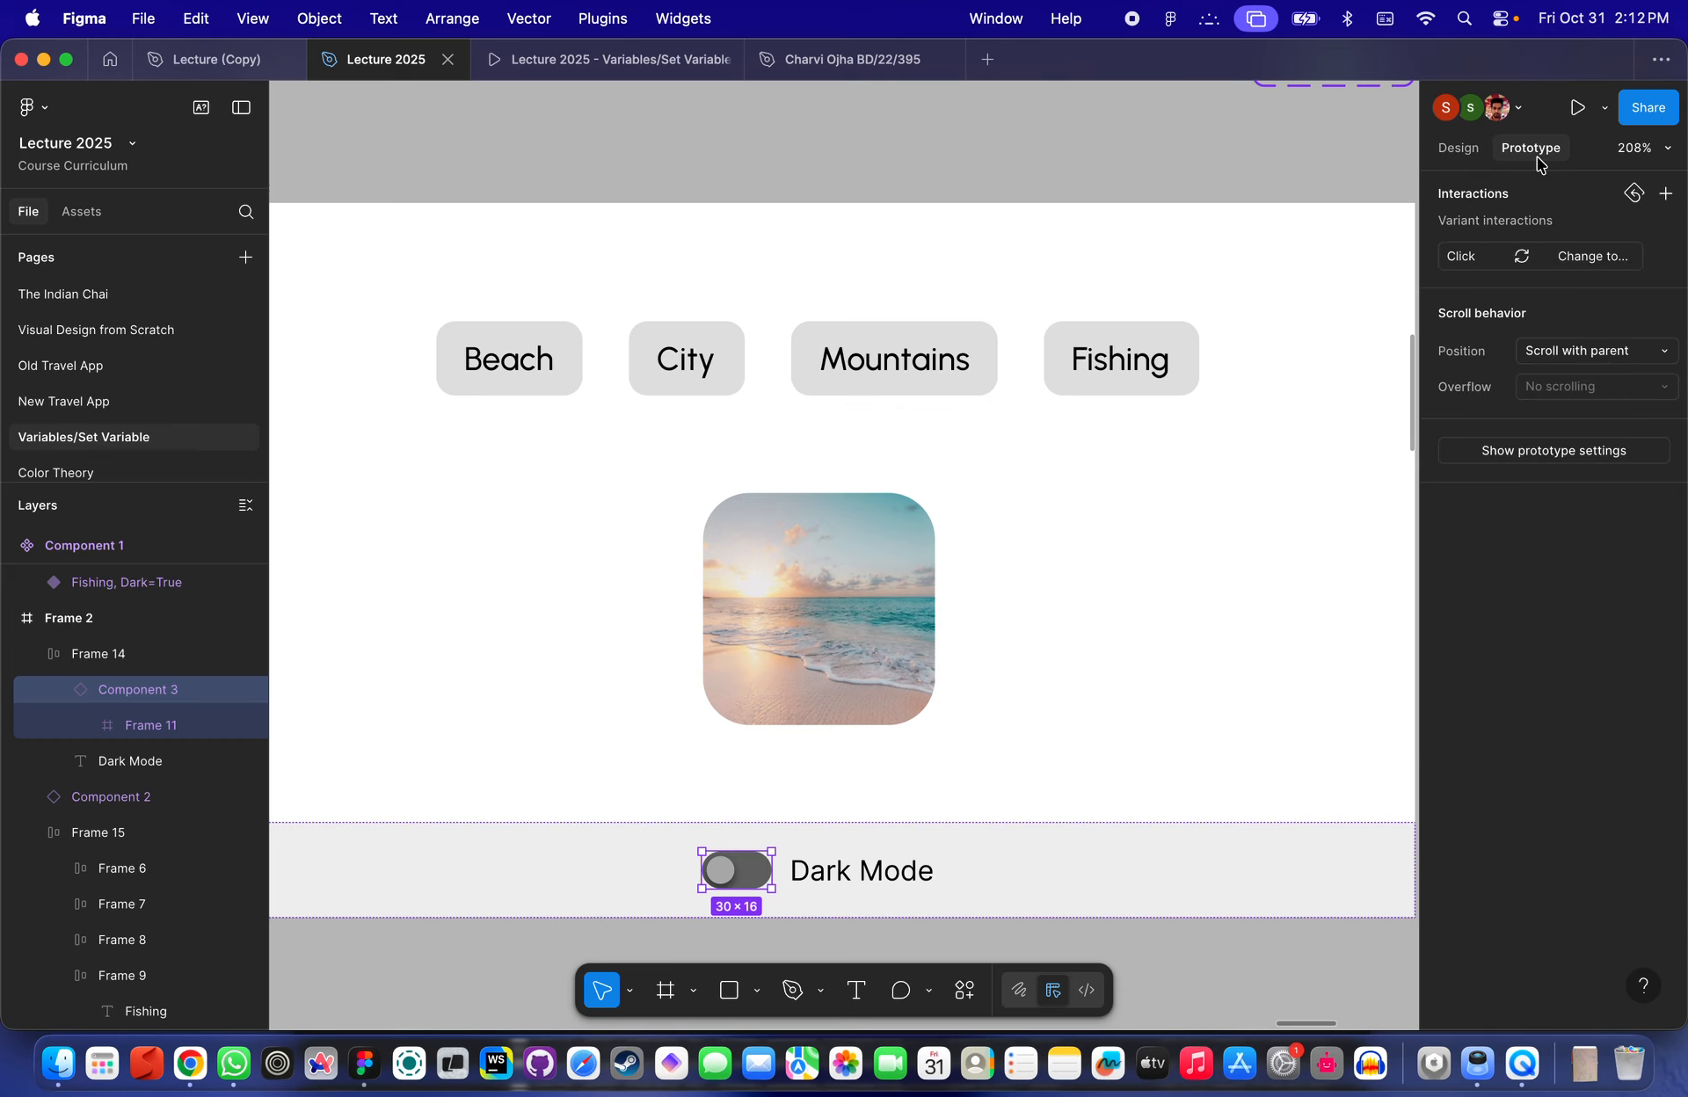
{"action": "left_click", "coordinate": [1490, 260]}
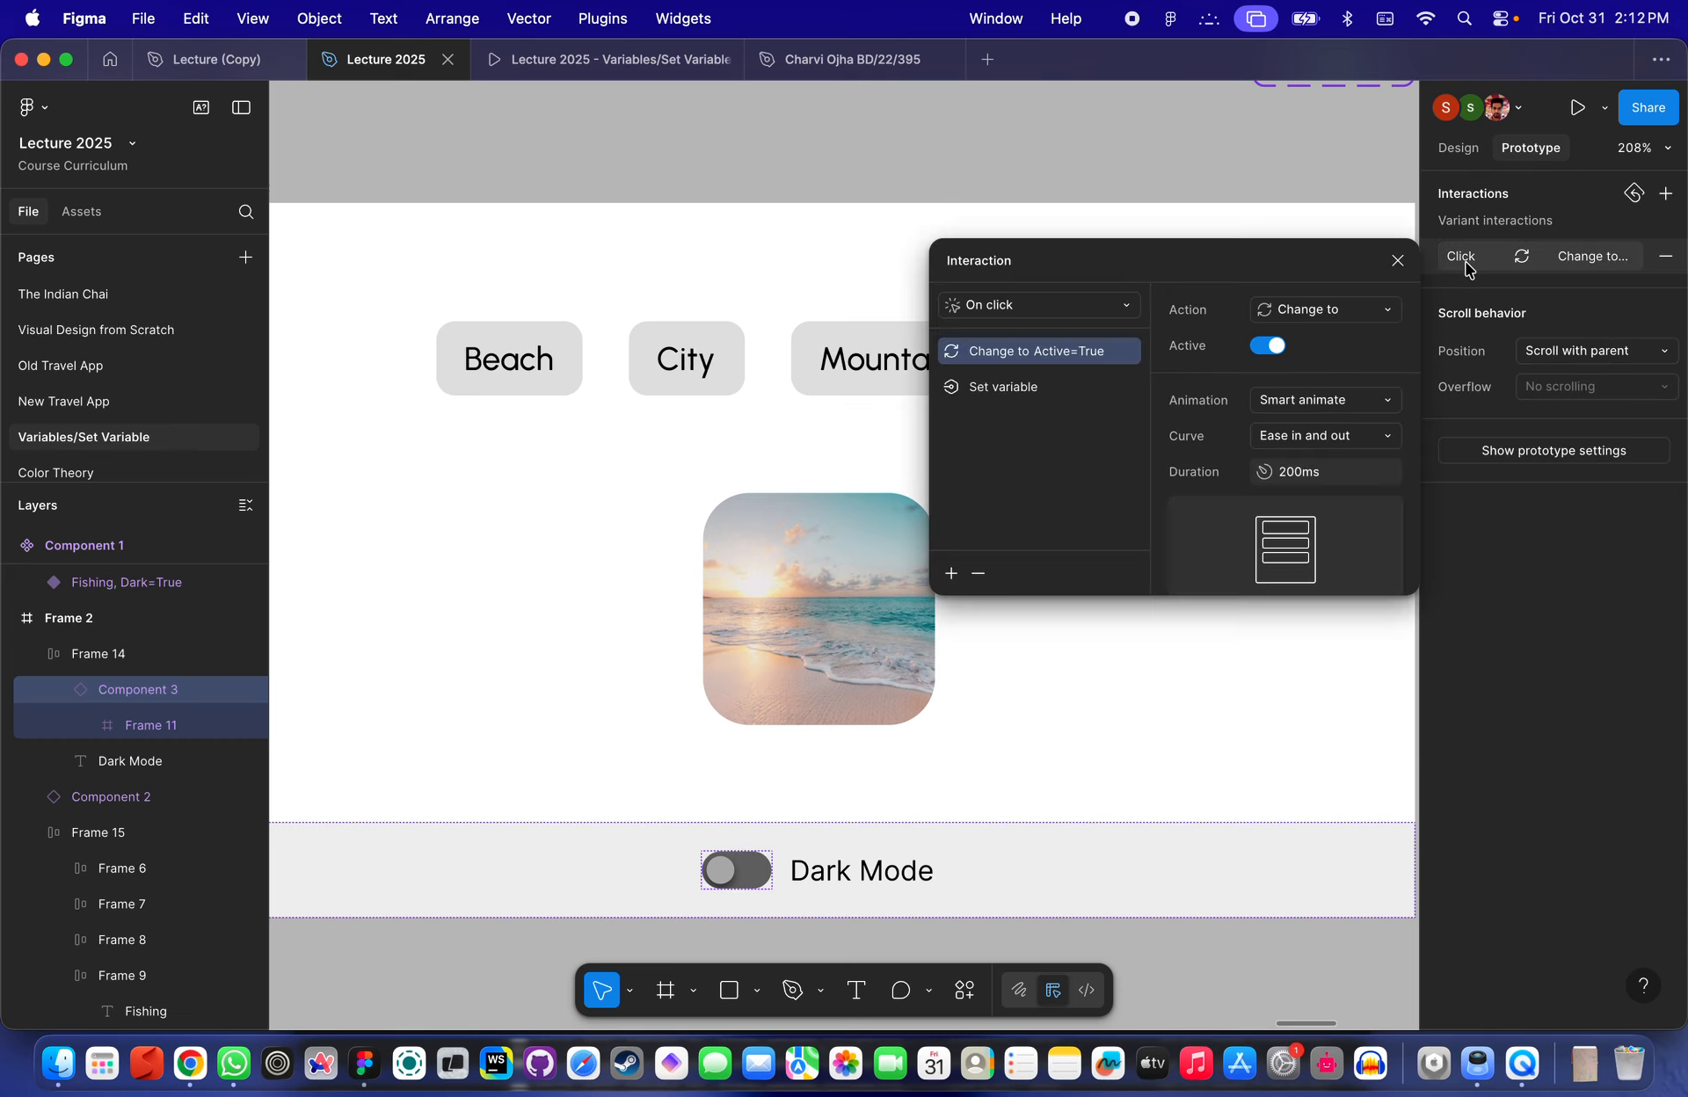
{"action": "left_click", "coordinate": [1008, 397]}
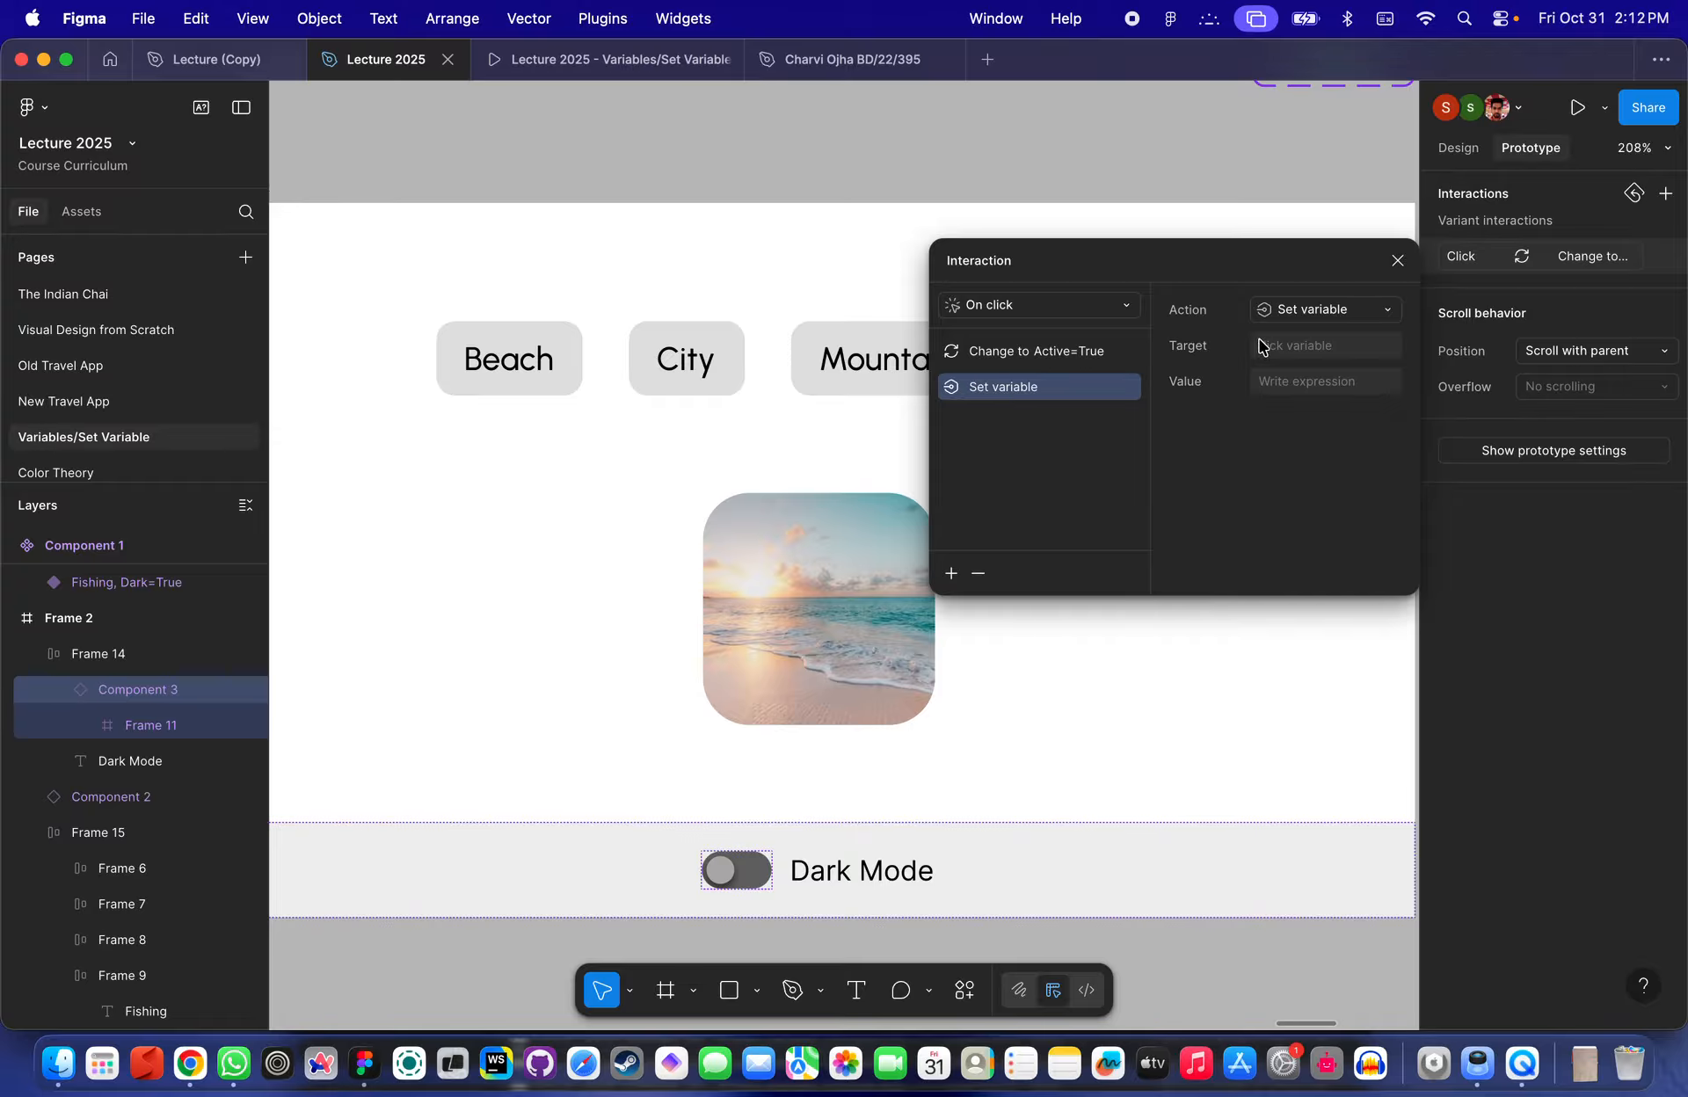
{"action": "left_click", "coordinate": [1264, 345]}
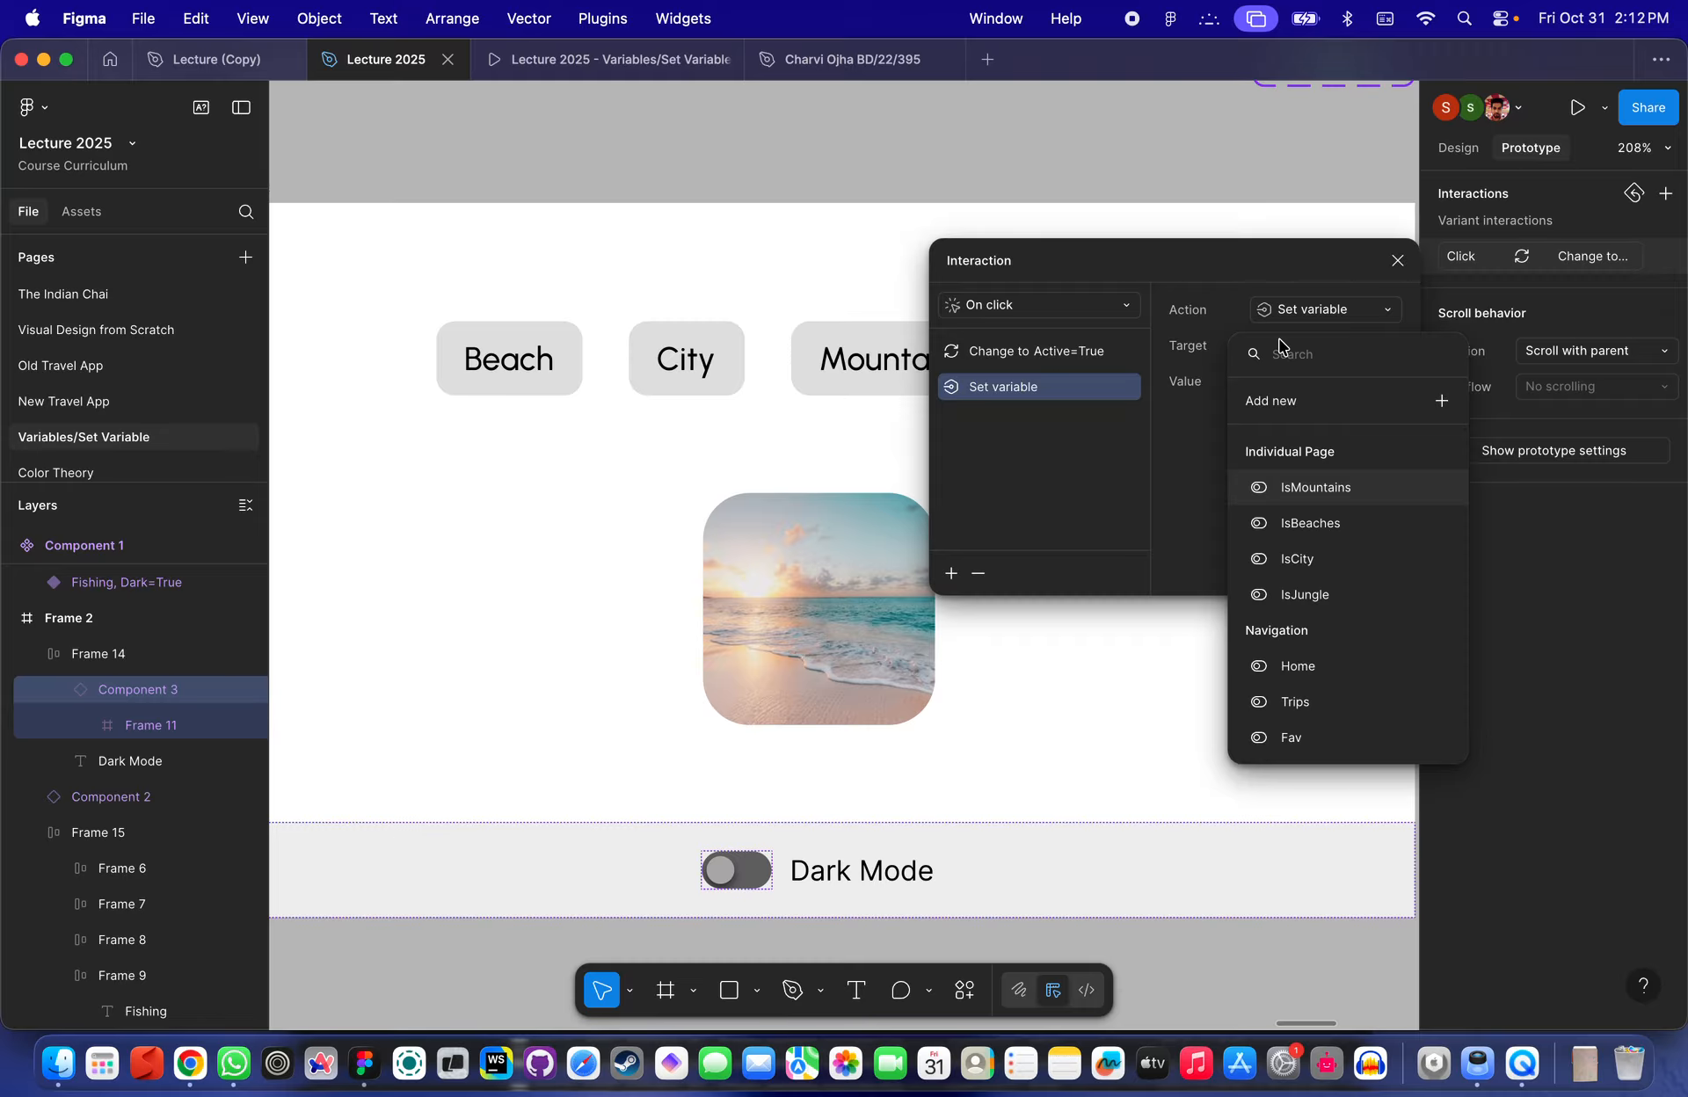
{"action": "type", "text": "dar"}
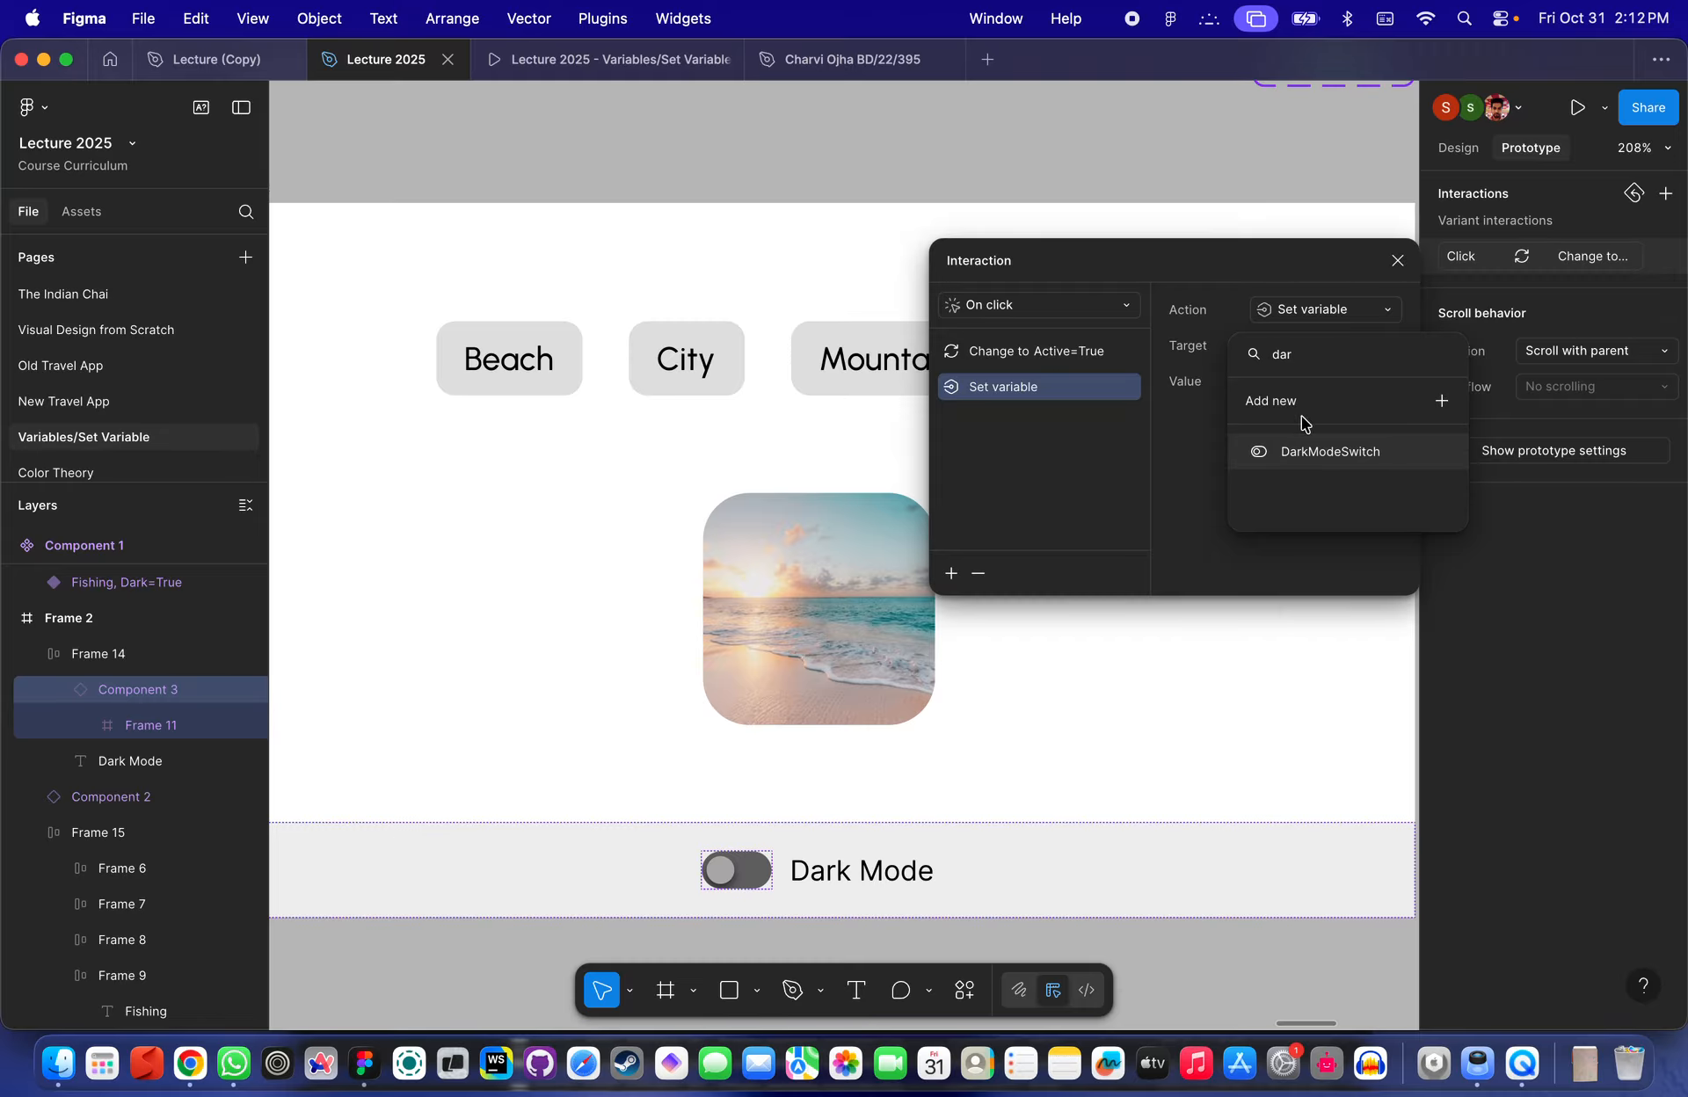
{"action": "left_click", "coordinate": [1299, 455]}
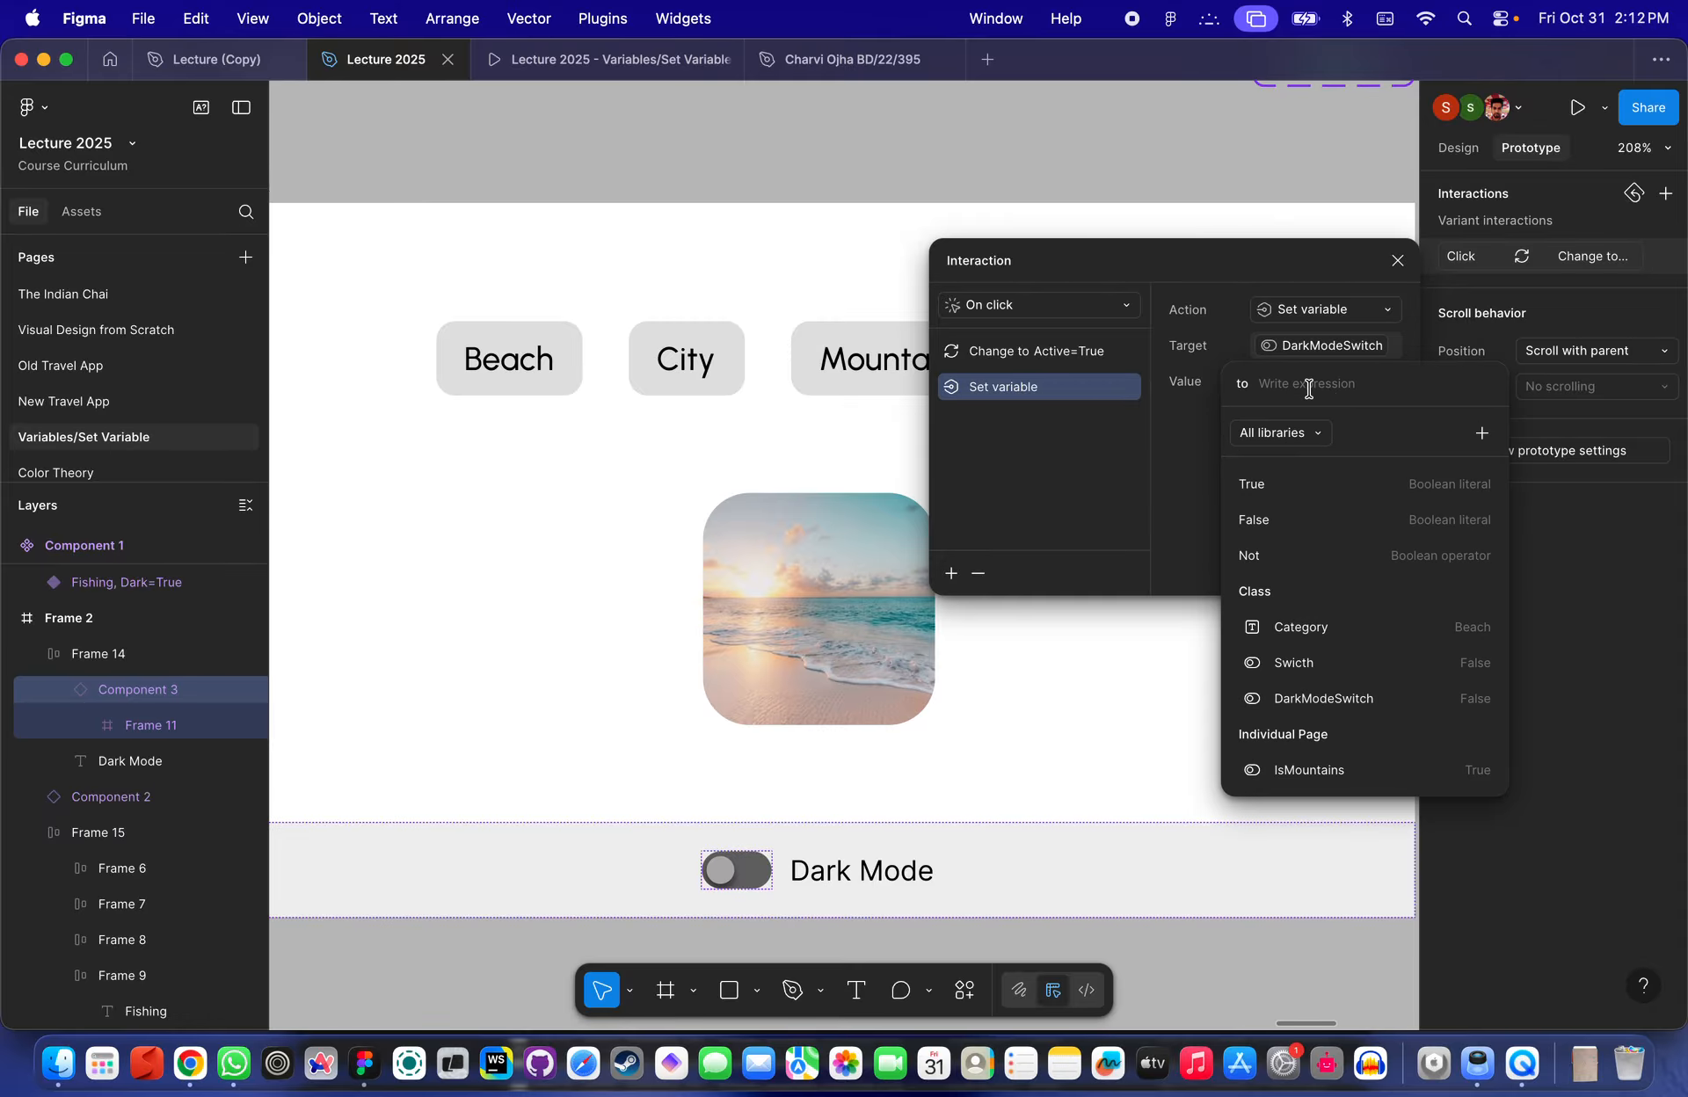
{"action": "type", "text": "True"}
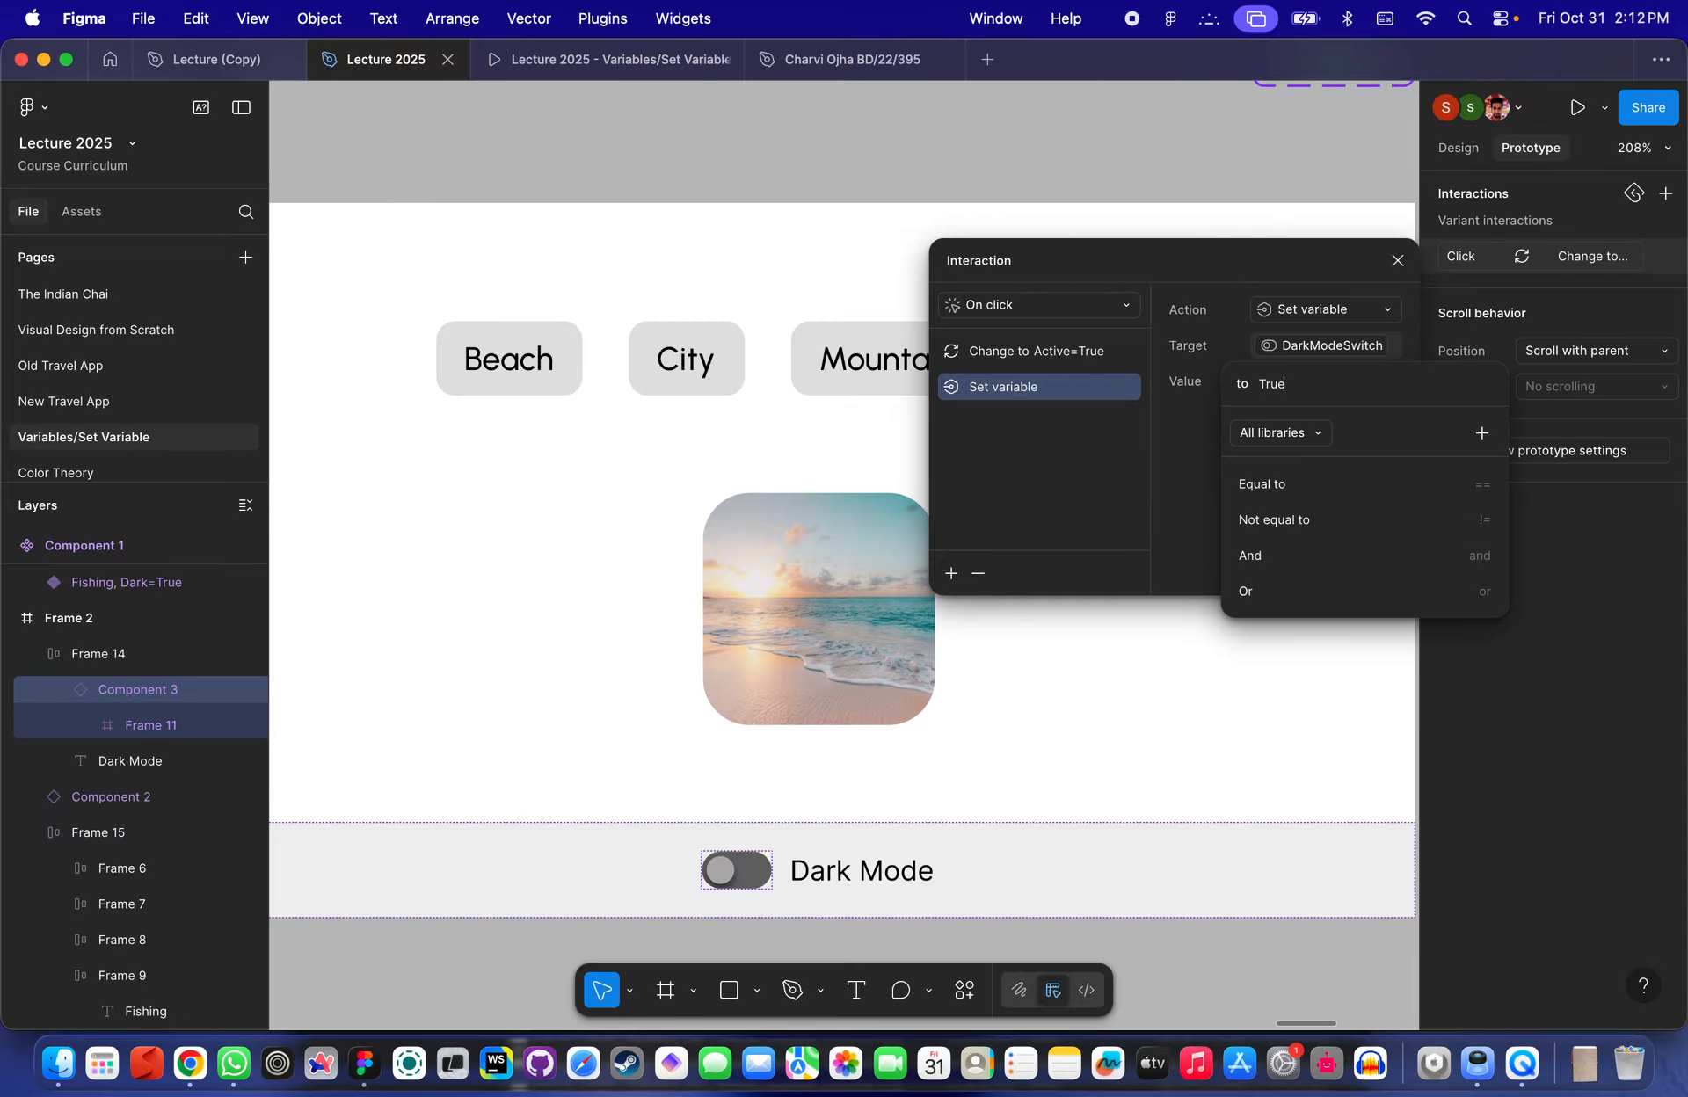
{"action": "key", "text": "Return"}
- Inspect the Beach chip's Set variable interaction and reselect the Dark Mode toggle
{"action": "scroll", "coordinate": [1120, 602], "scroll_direction": "down", "scroll_amount": 5}
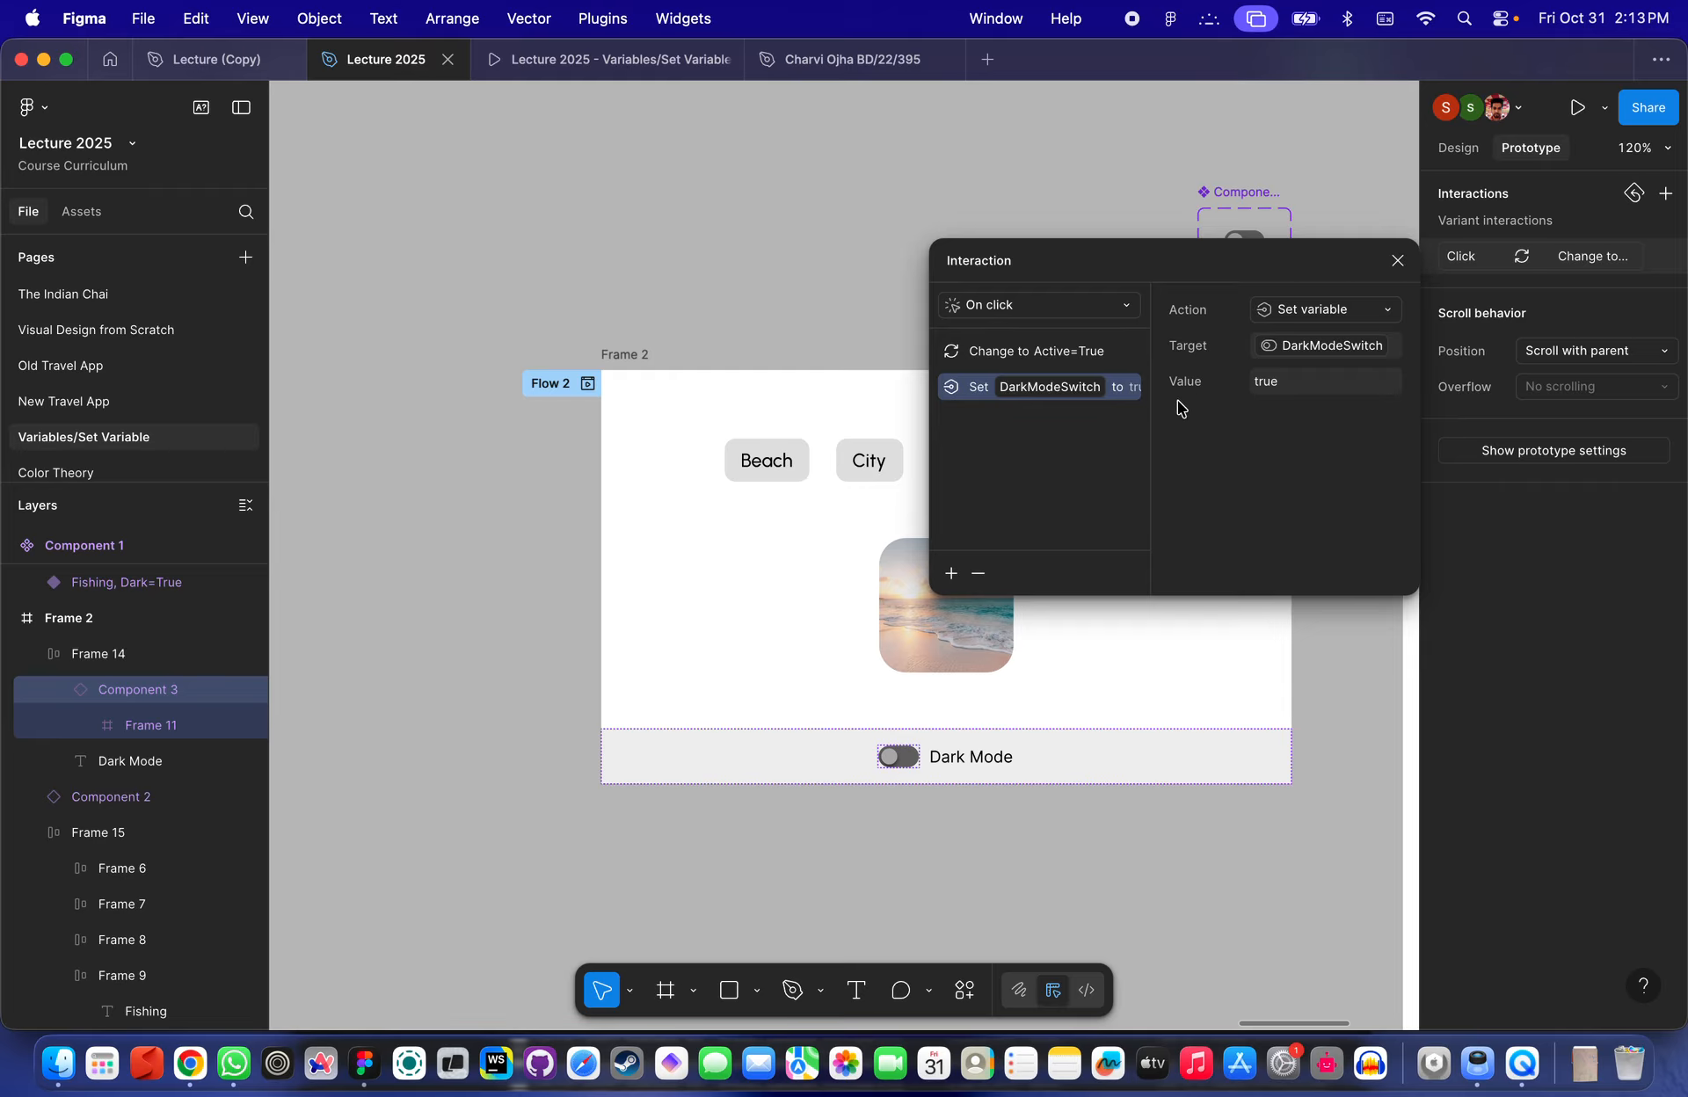
{"action": "left_click", "coordinate": [1174, 668]}
{"action": "scroll", "coordinate": [1047, 716], "scroll_direction": "up", "scroll_amount": 5}
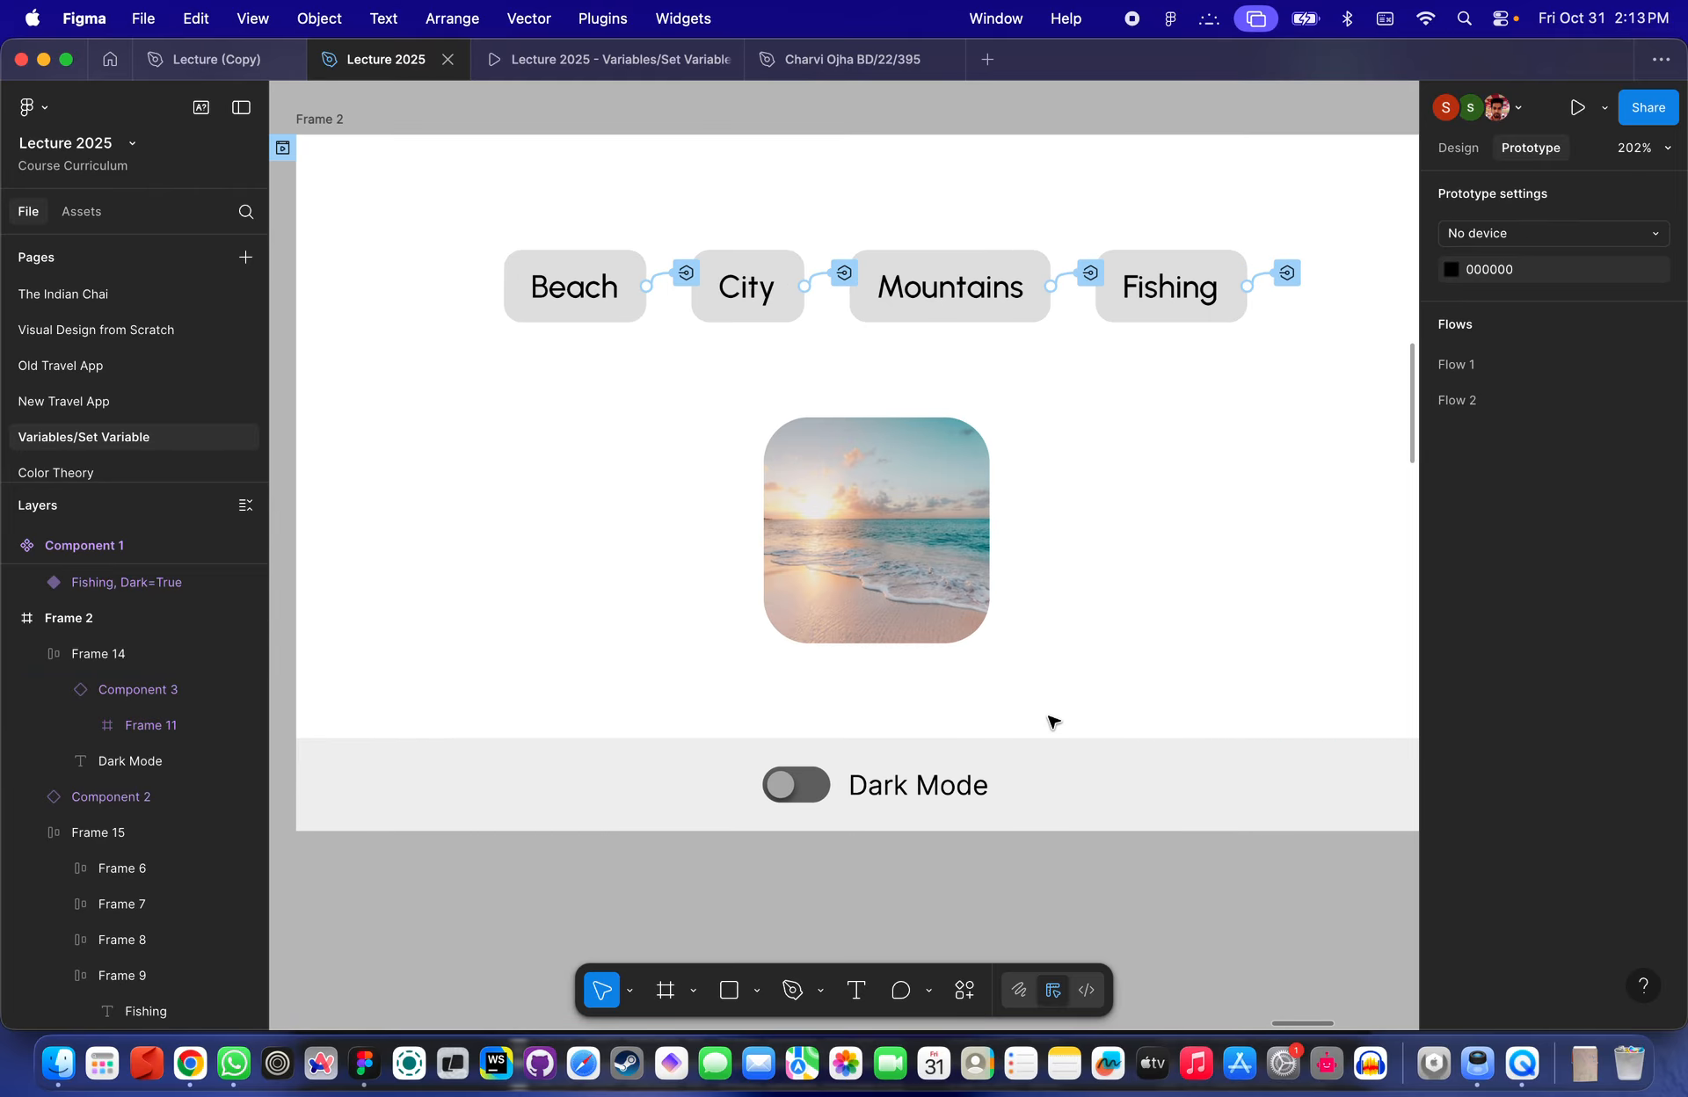
{"action": "left_click", "coordinate": [591, 303]}
{"action": "left_click", "coordinate": [591, 303]}
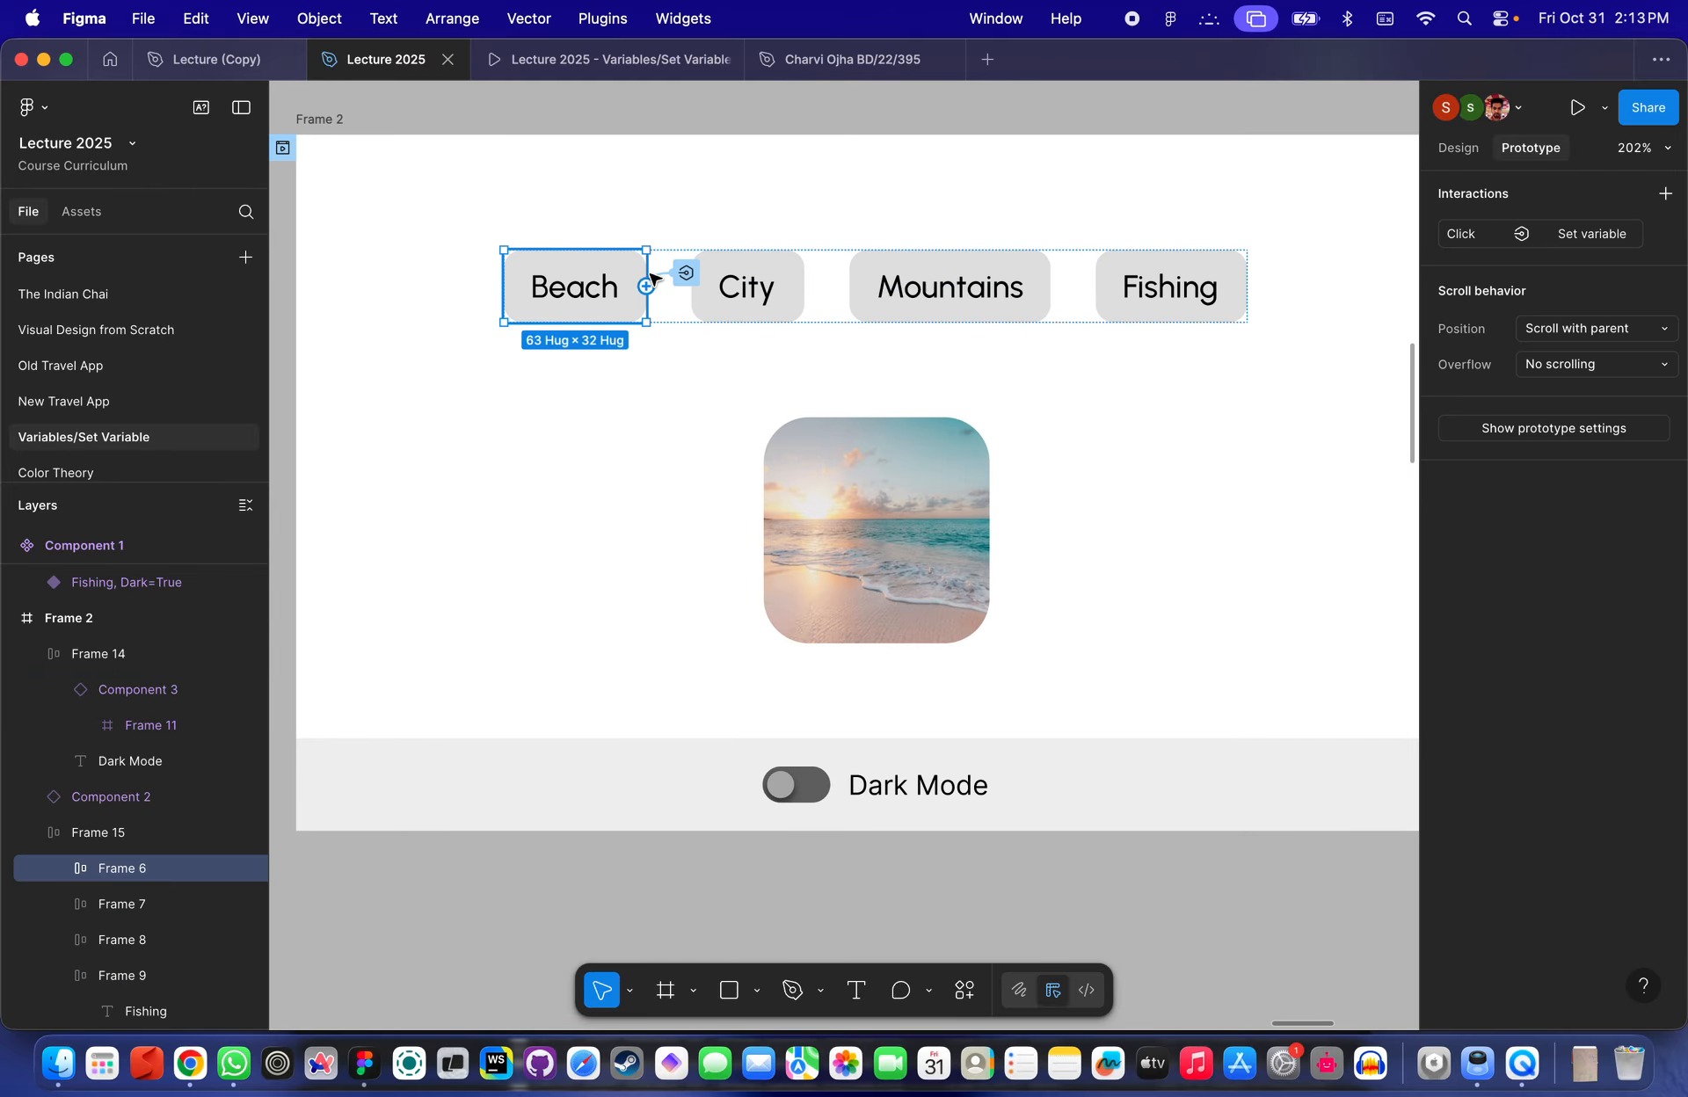
{"action": "left_click", "coordinate": [686, 274]}
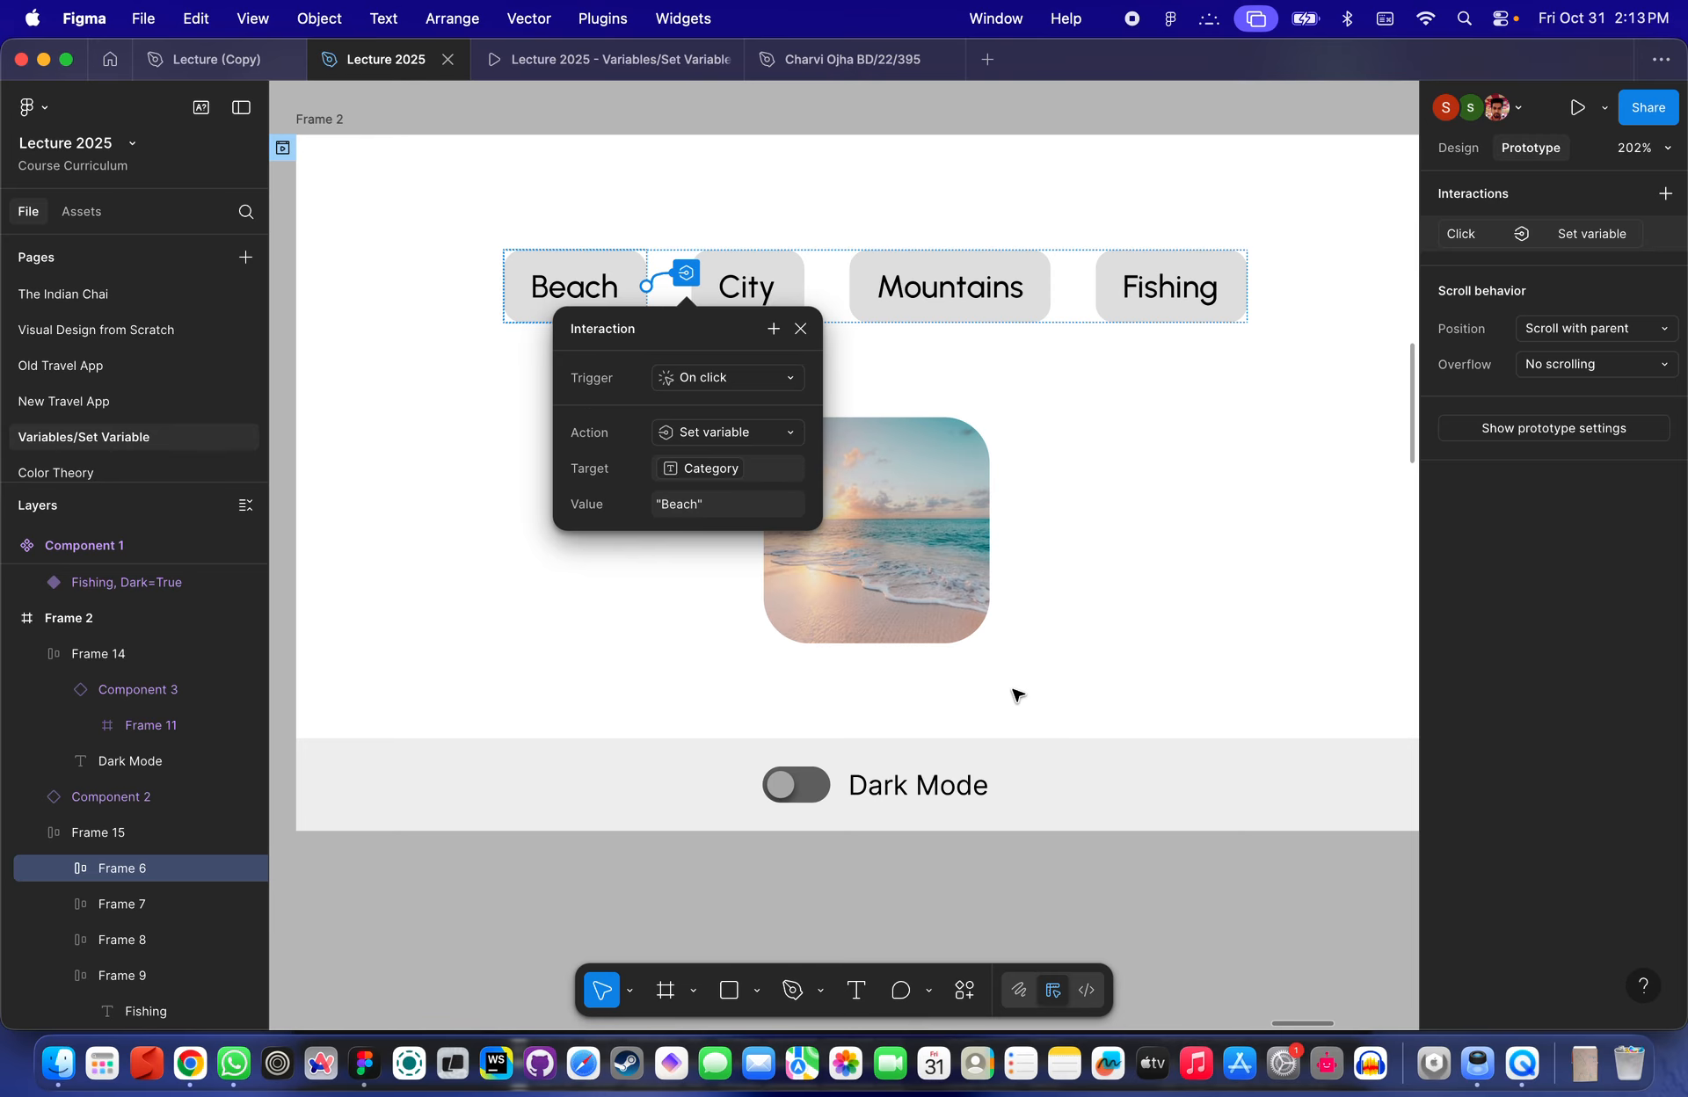
{"action": "left_click", "coordinate": [968, 733]}
{"action": "left_click", "coordinate": [802, 780]}
{"action": "left_click", "coordinate": [810, 784]}
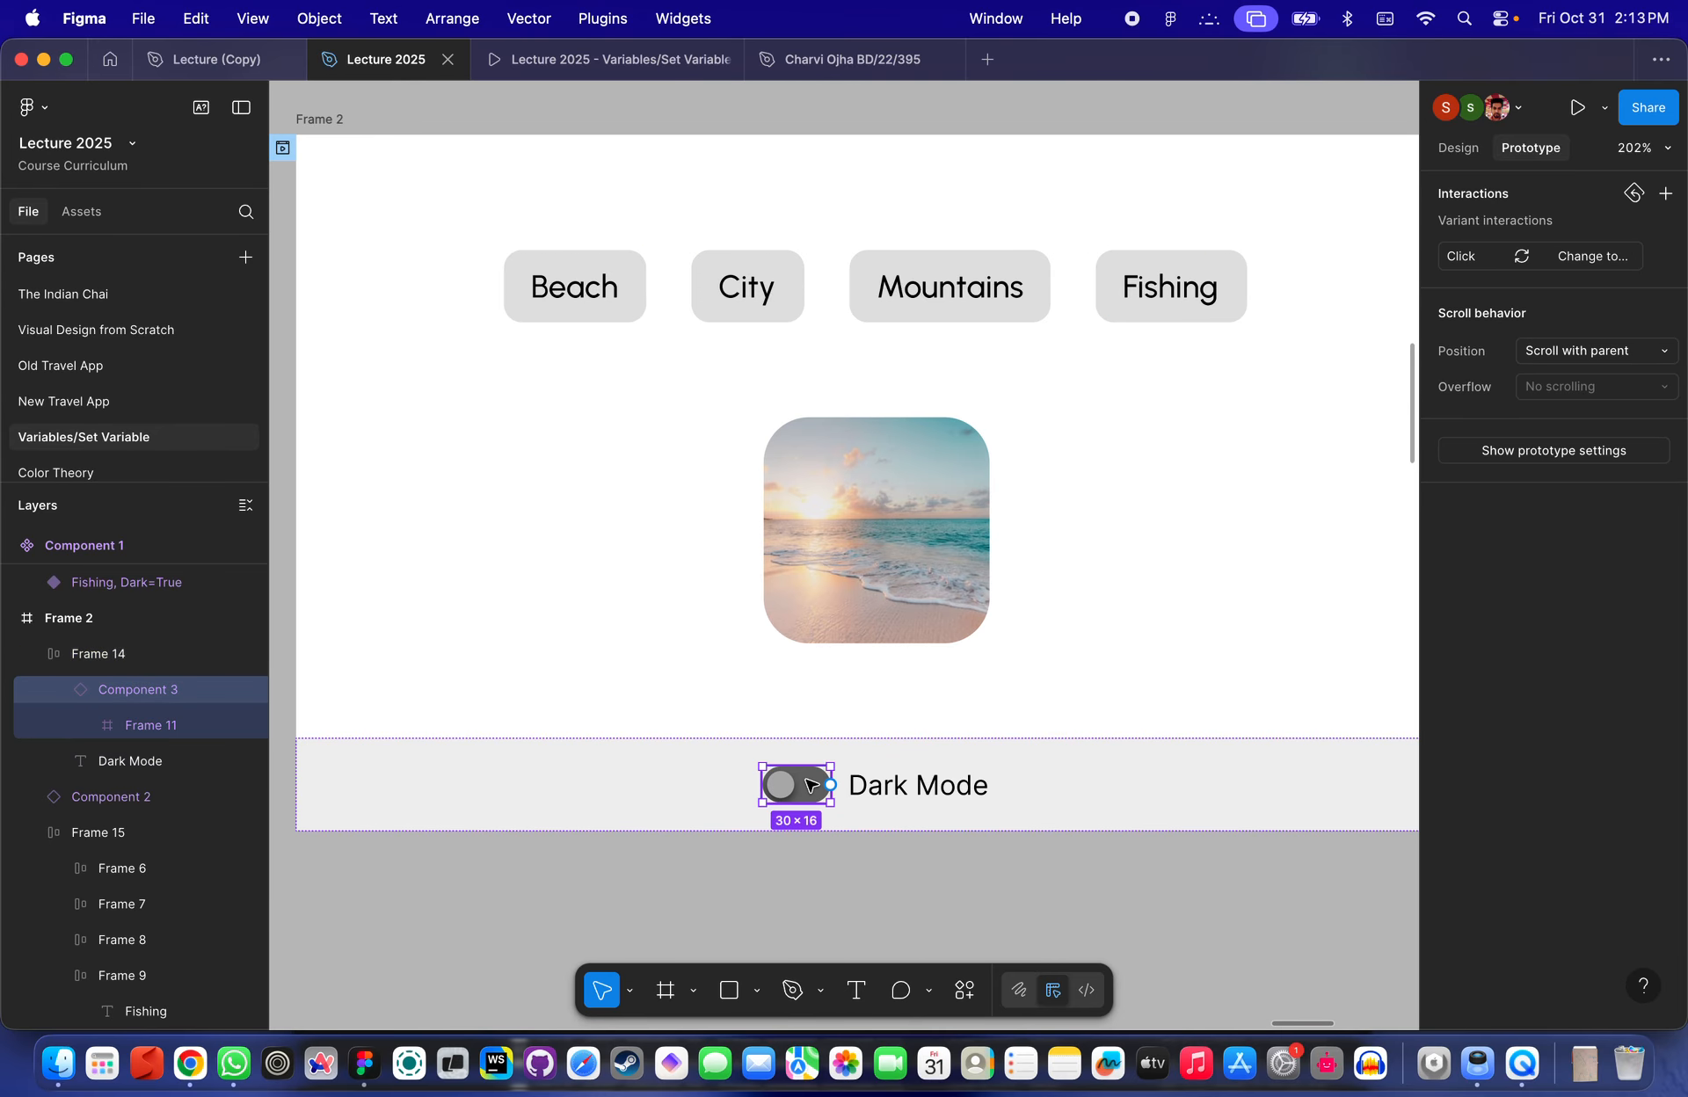
- Preview Flow 2 and switch the Dark Mode toggle on and off to test the interaction
{"action": "scroll", "coordinate": [810, 784], "scroll_direction": "down", "scroll_amount": 5}
{"action": "left_click", "coordinate": [671, 418]}
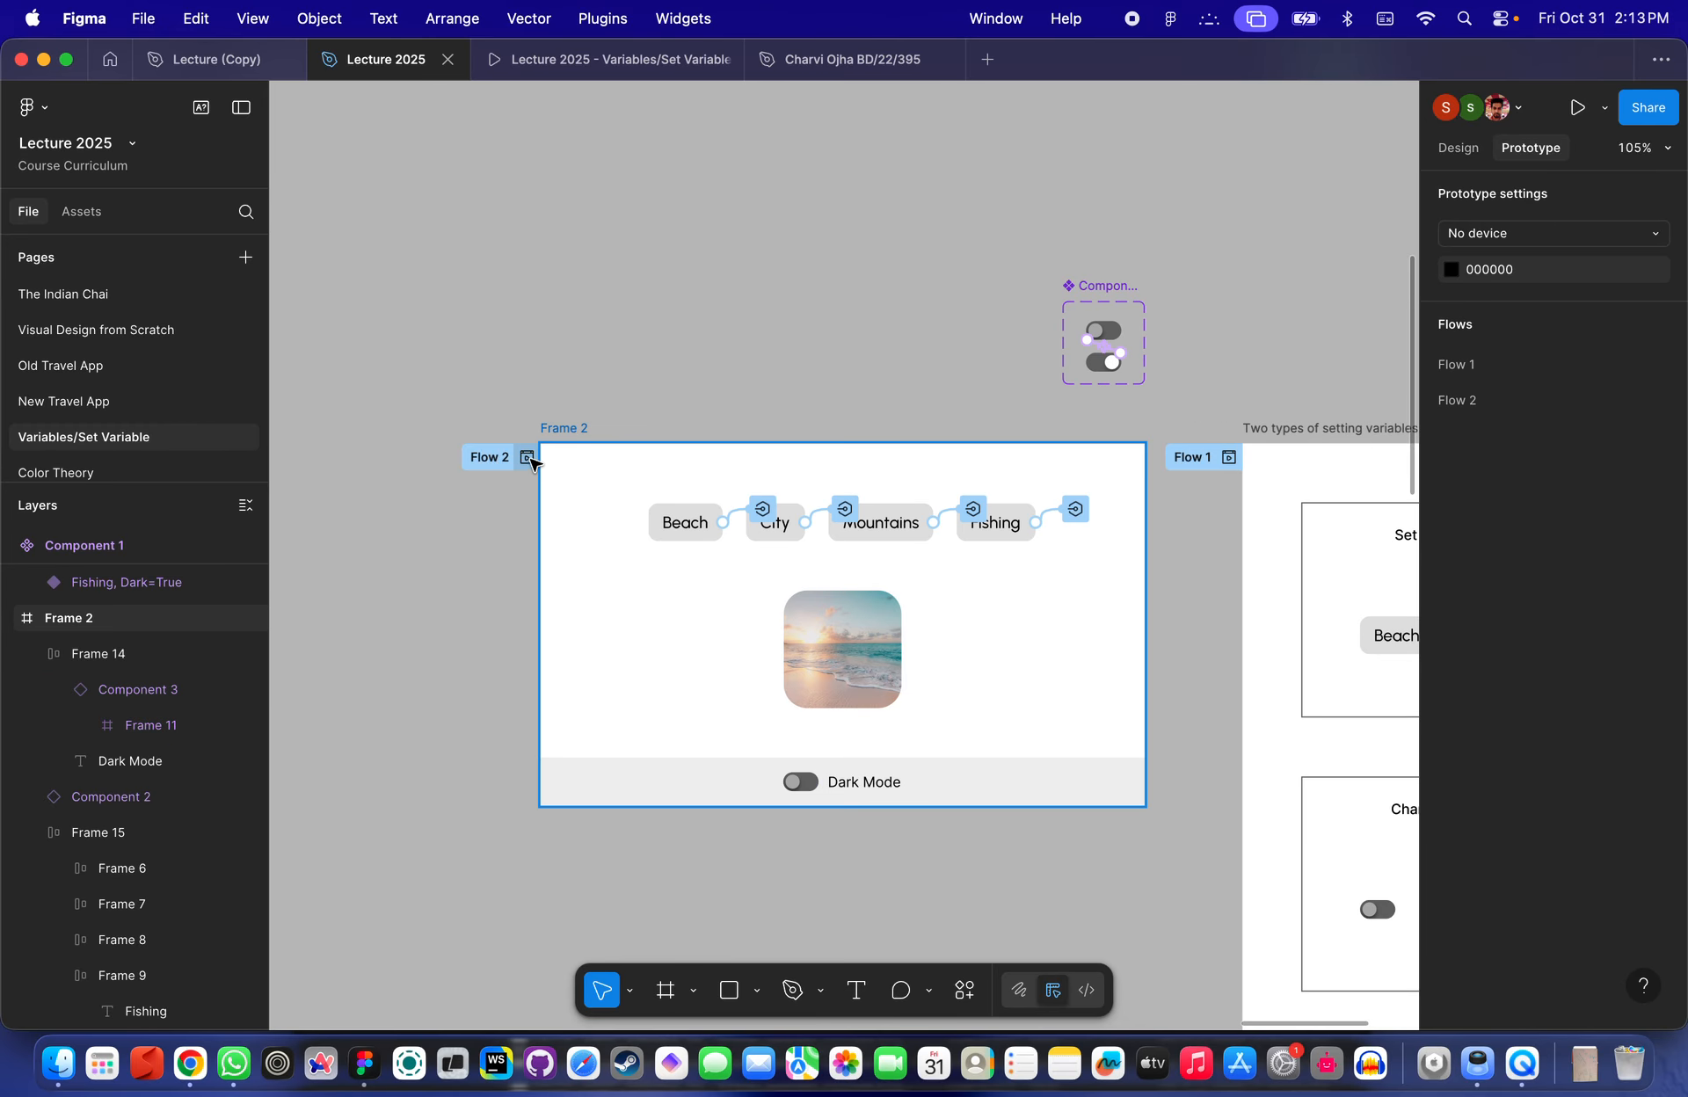
{"action": "left_click", "coordinate": [530, 465]}
{"action": "left_click", "coordinate": [636, 324]}
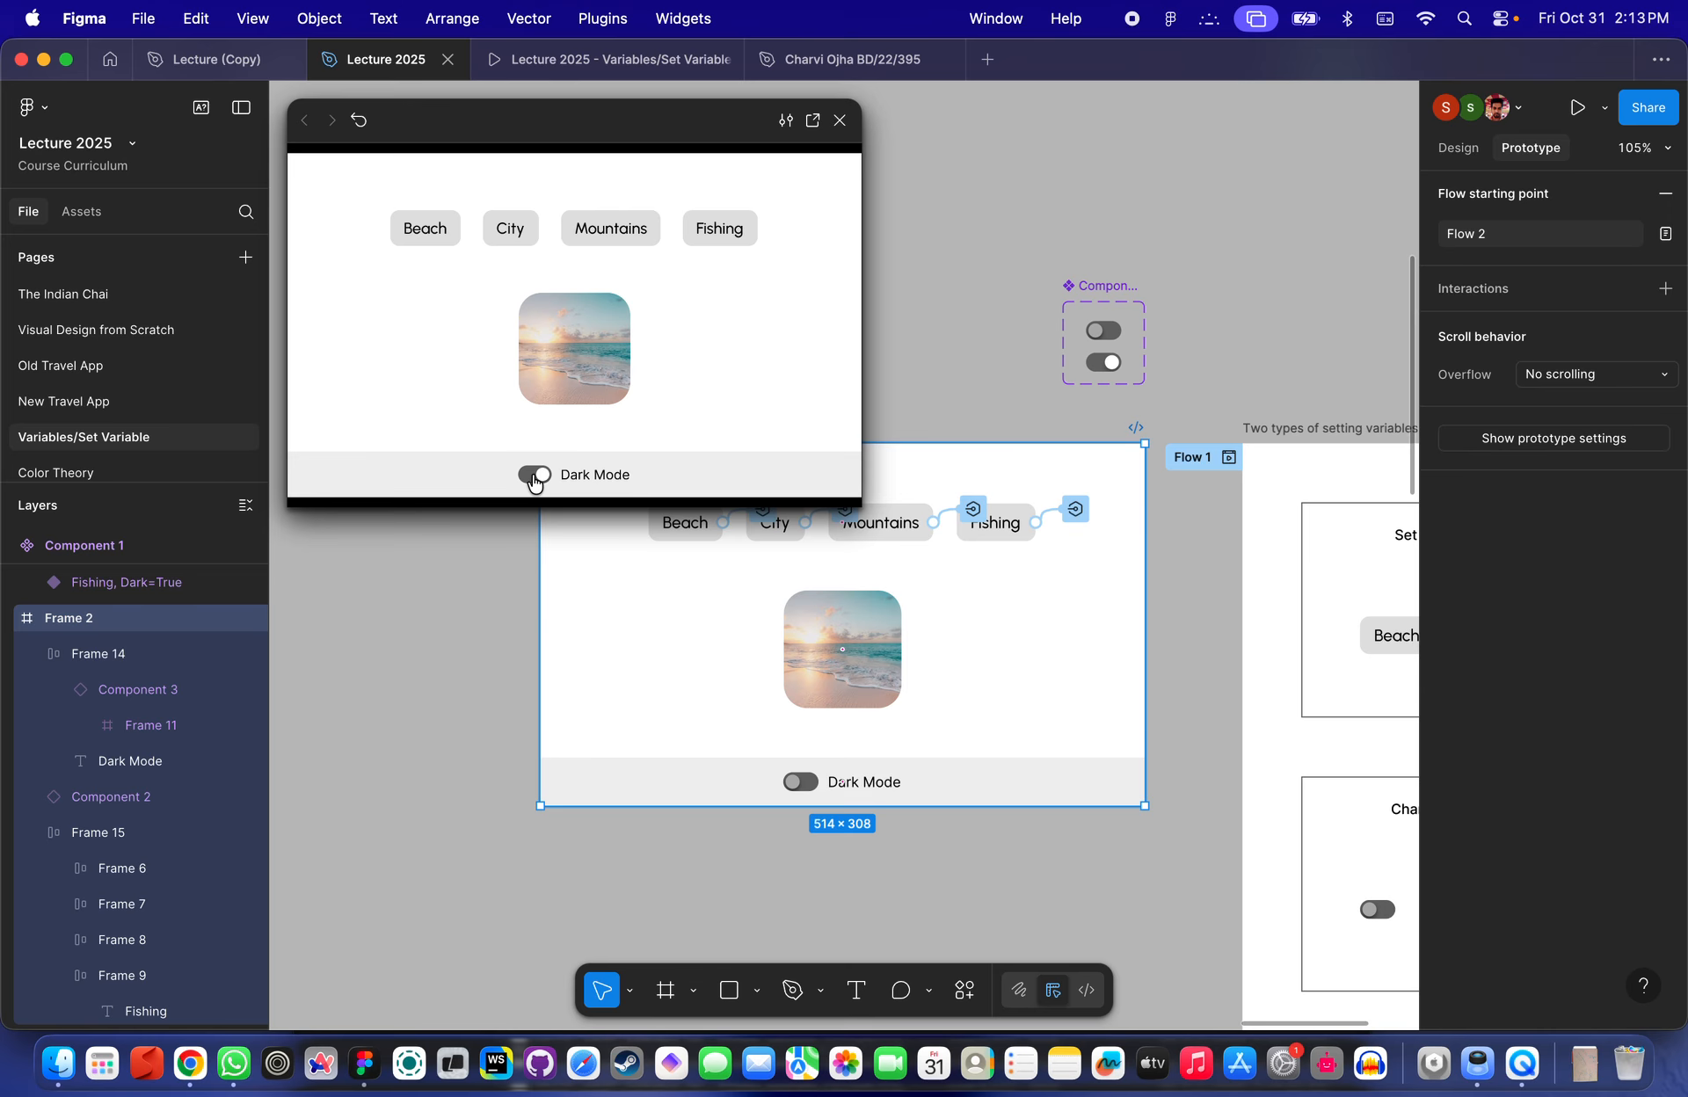
{"action": "left_click", "coordinate": [545, 478]}
{"action": "left_click", "coordinate": [545, 478]}
{"action": "left_click", "coordinate": [840, 121]}
{"action": "left_click", "coordinate": [847, 140]}
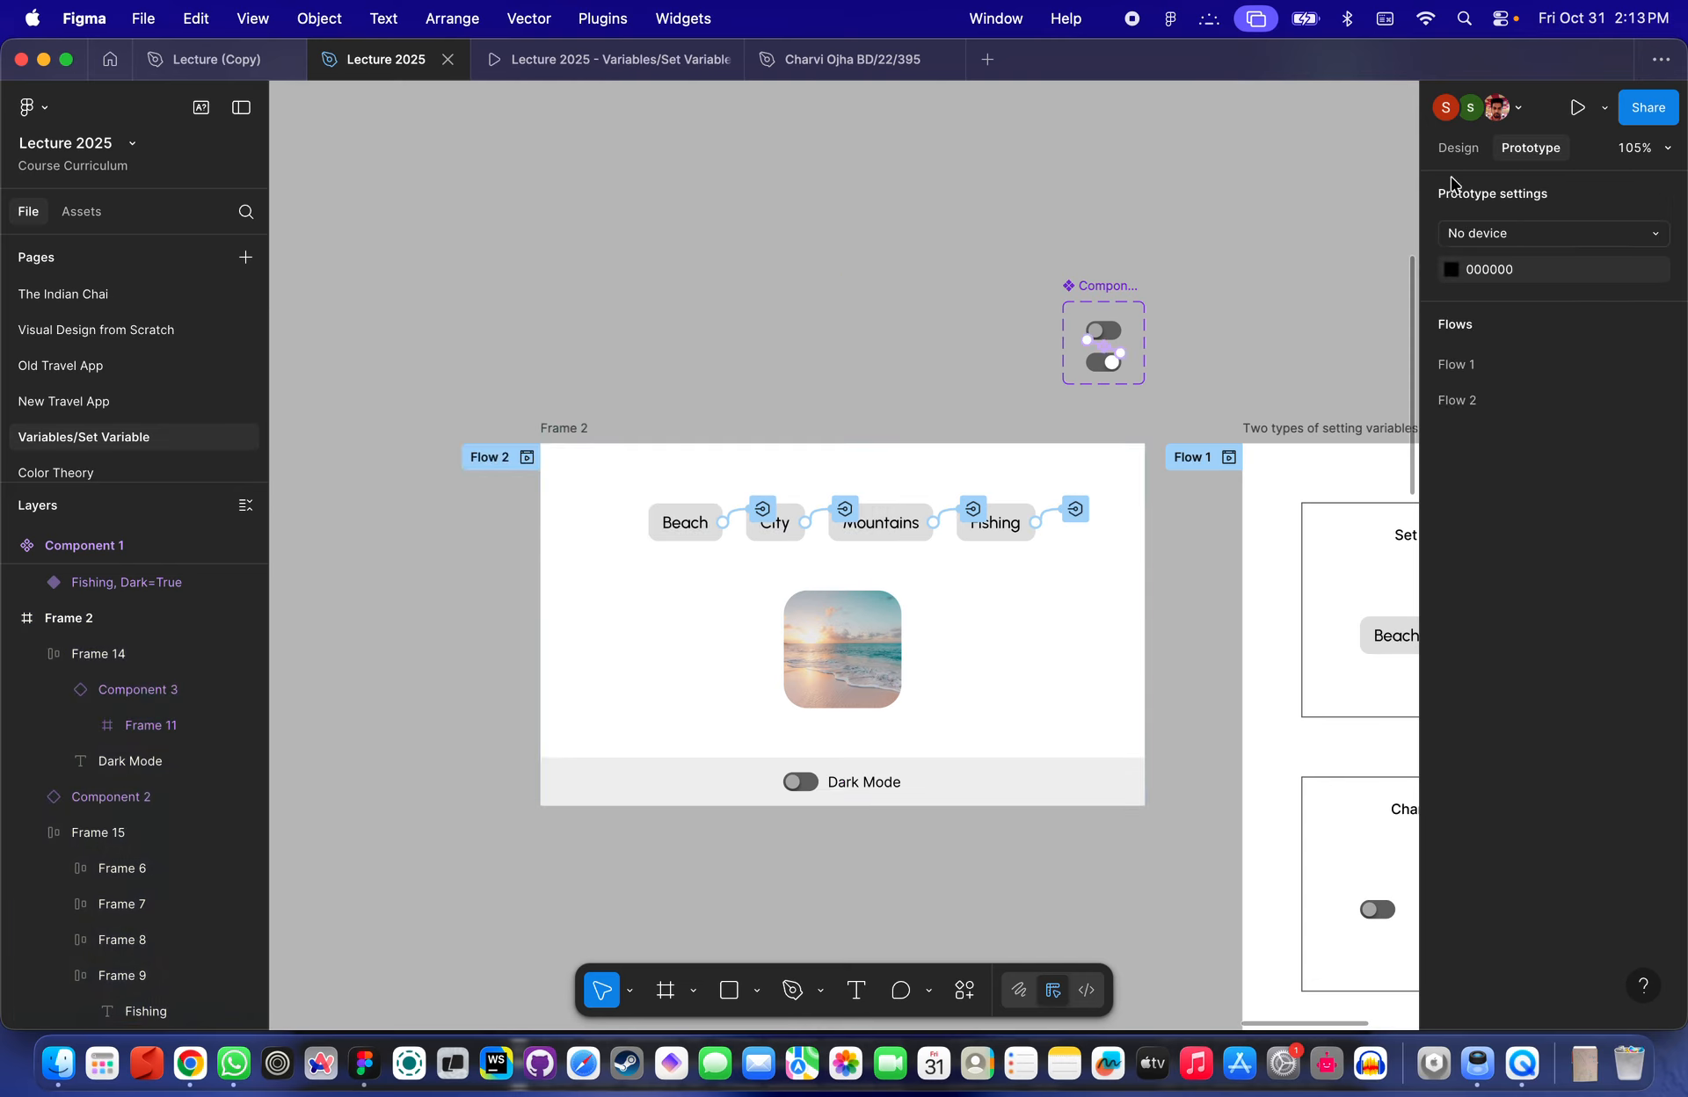
- Open the local variables to check DarkModeSwitch's value and reselect the Dark Mode toggle instance
{"action": "left_click", "coordinate": [1457, 147]}
{"action": "left_click", "coordinate": [1446, 325]}
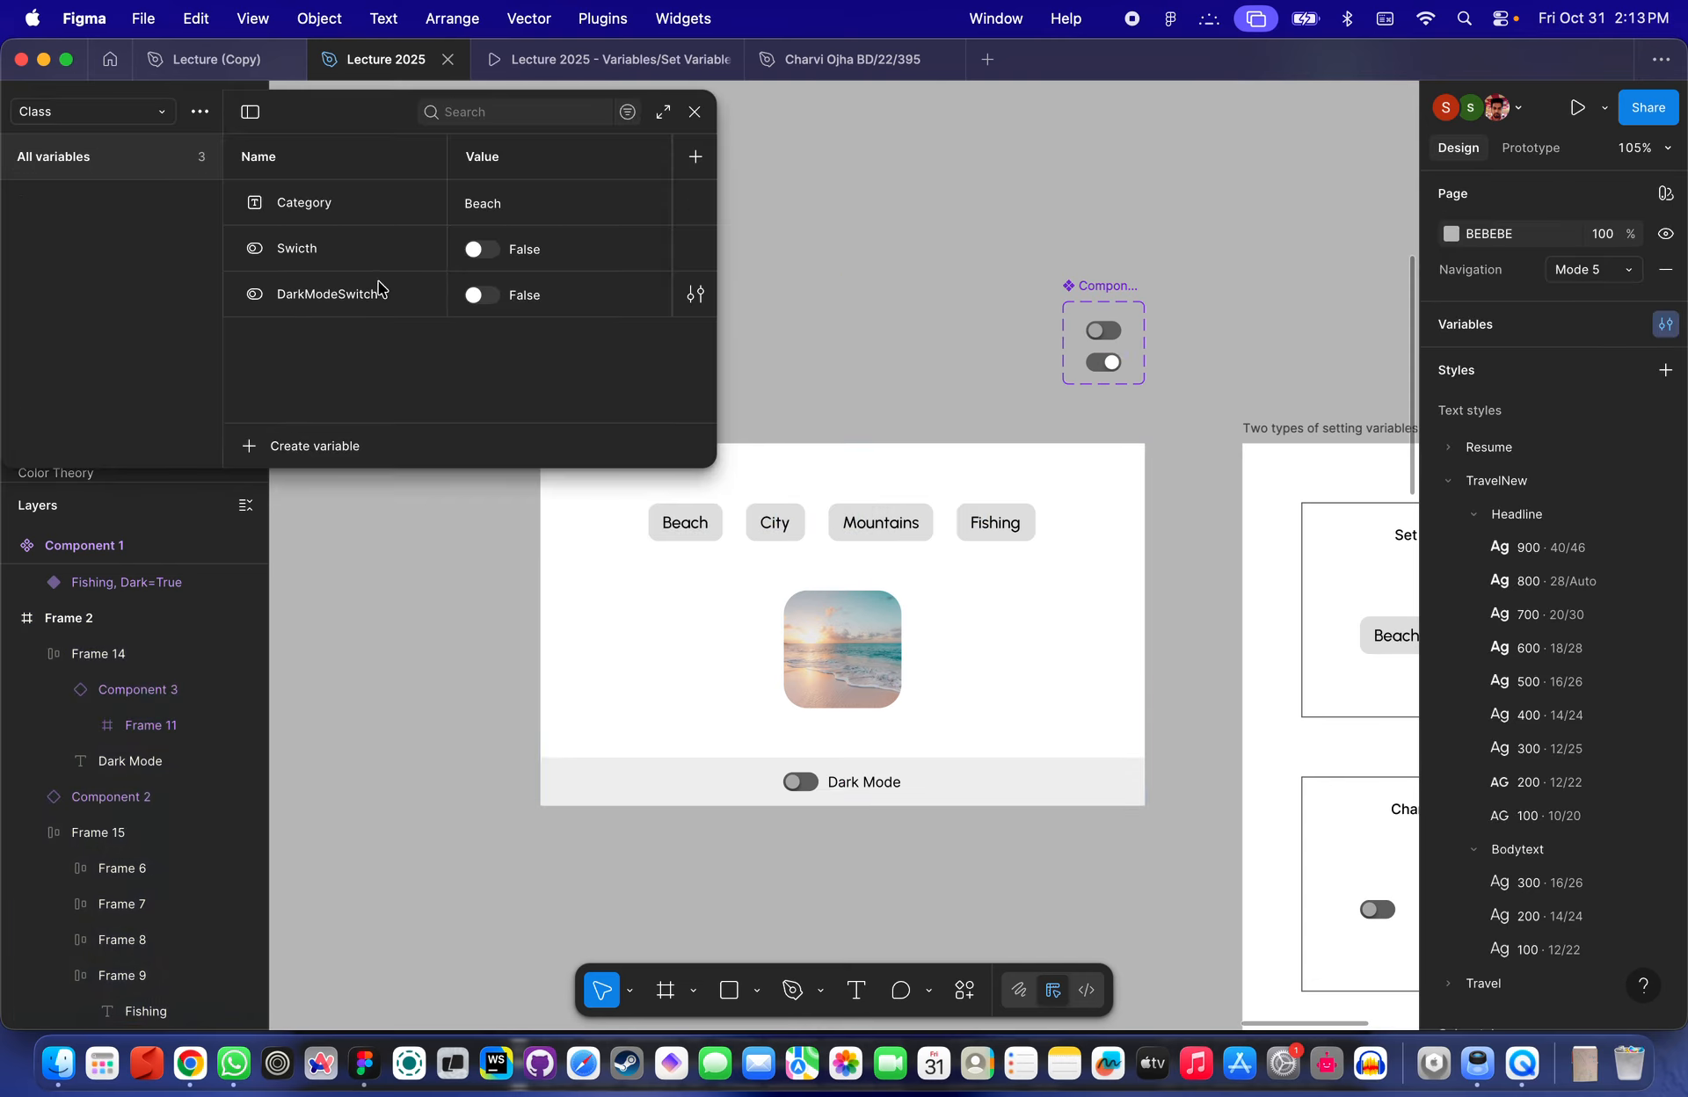
{"action": "left_click", "coordinate": [478, 295]}
{"action": "left_click", "coordinate": [480, 295]}
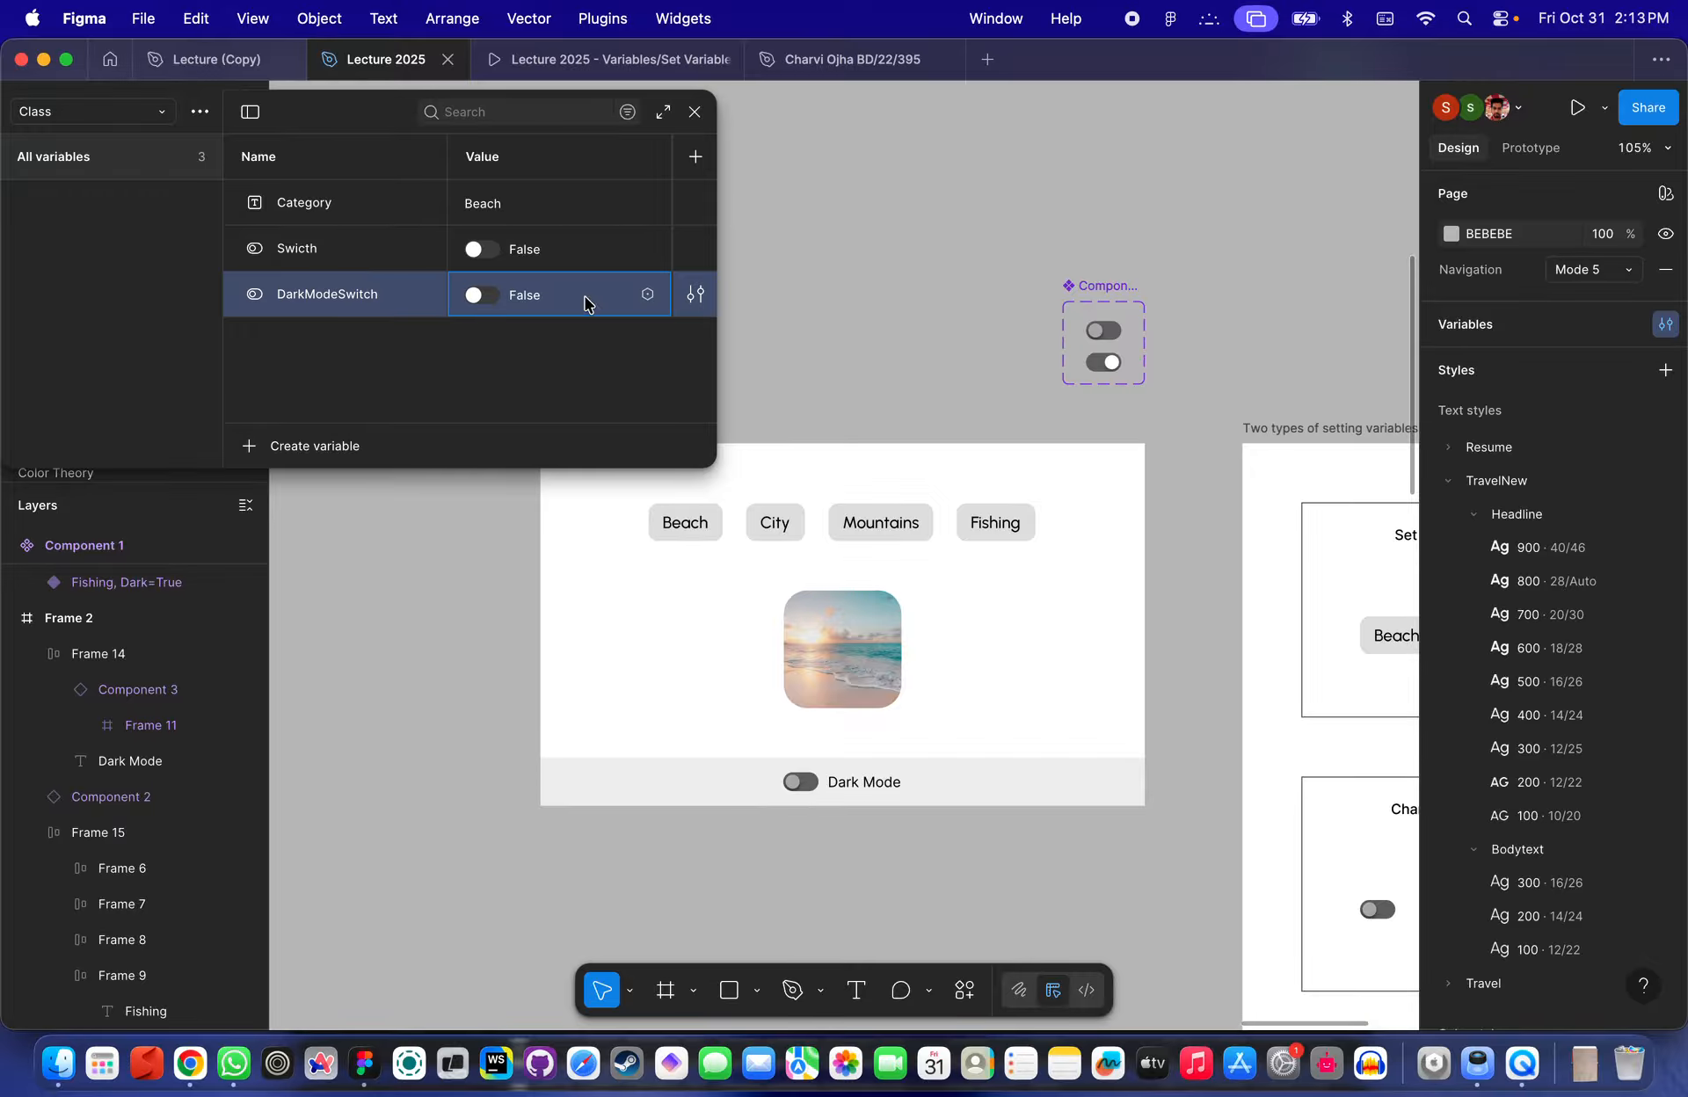
{"action": "scroll", "coordinate": [862, 802], "scroll_direction": "up", "scroll_amount": 5}
{"action": "double_click", "coordinate": [777, 770]}
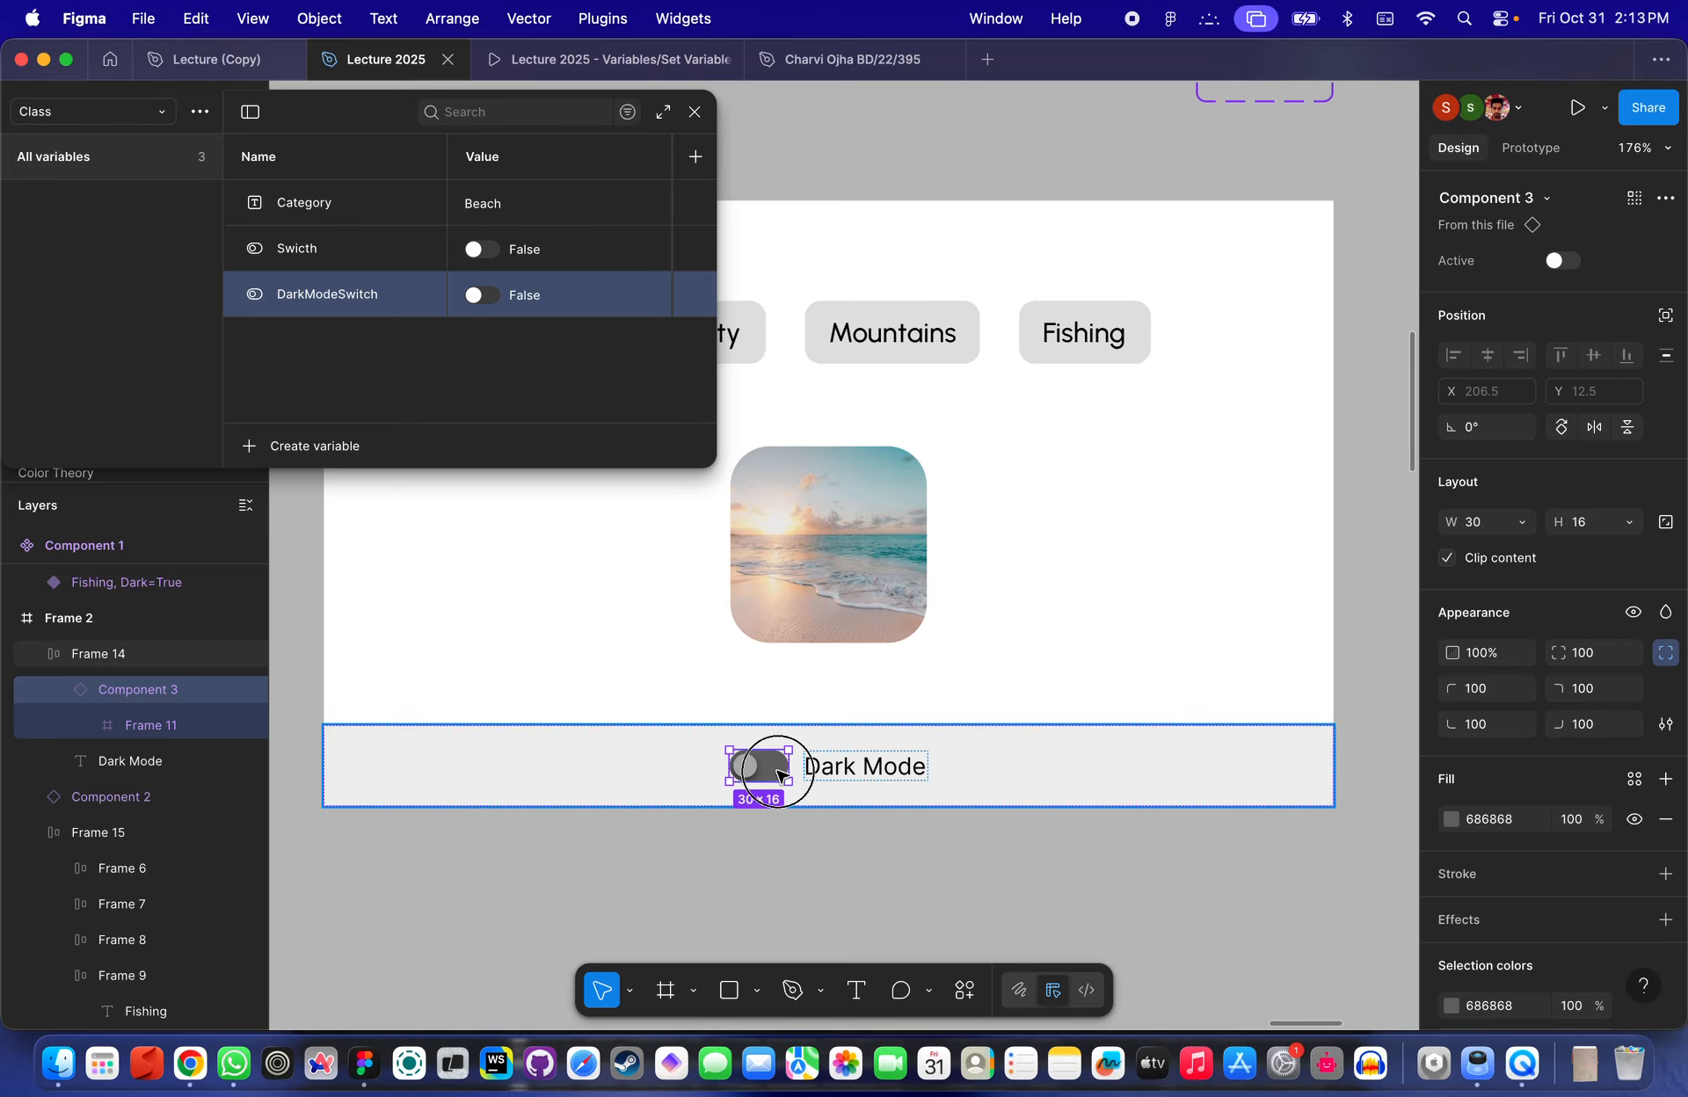
- Bind the toggle instance's Active property to the DarkModeSwitch variable
{"action": "scroll", "coordinate": [777, 770], "scroll_direction": "up", "scroll_amount": 5}
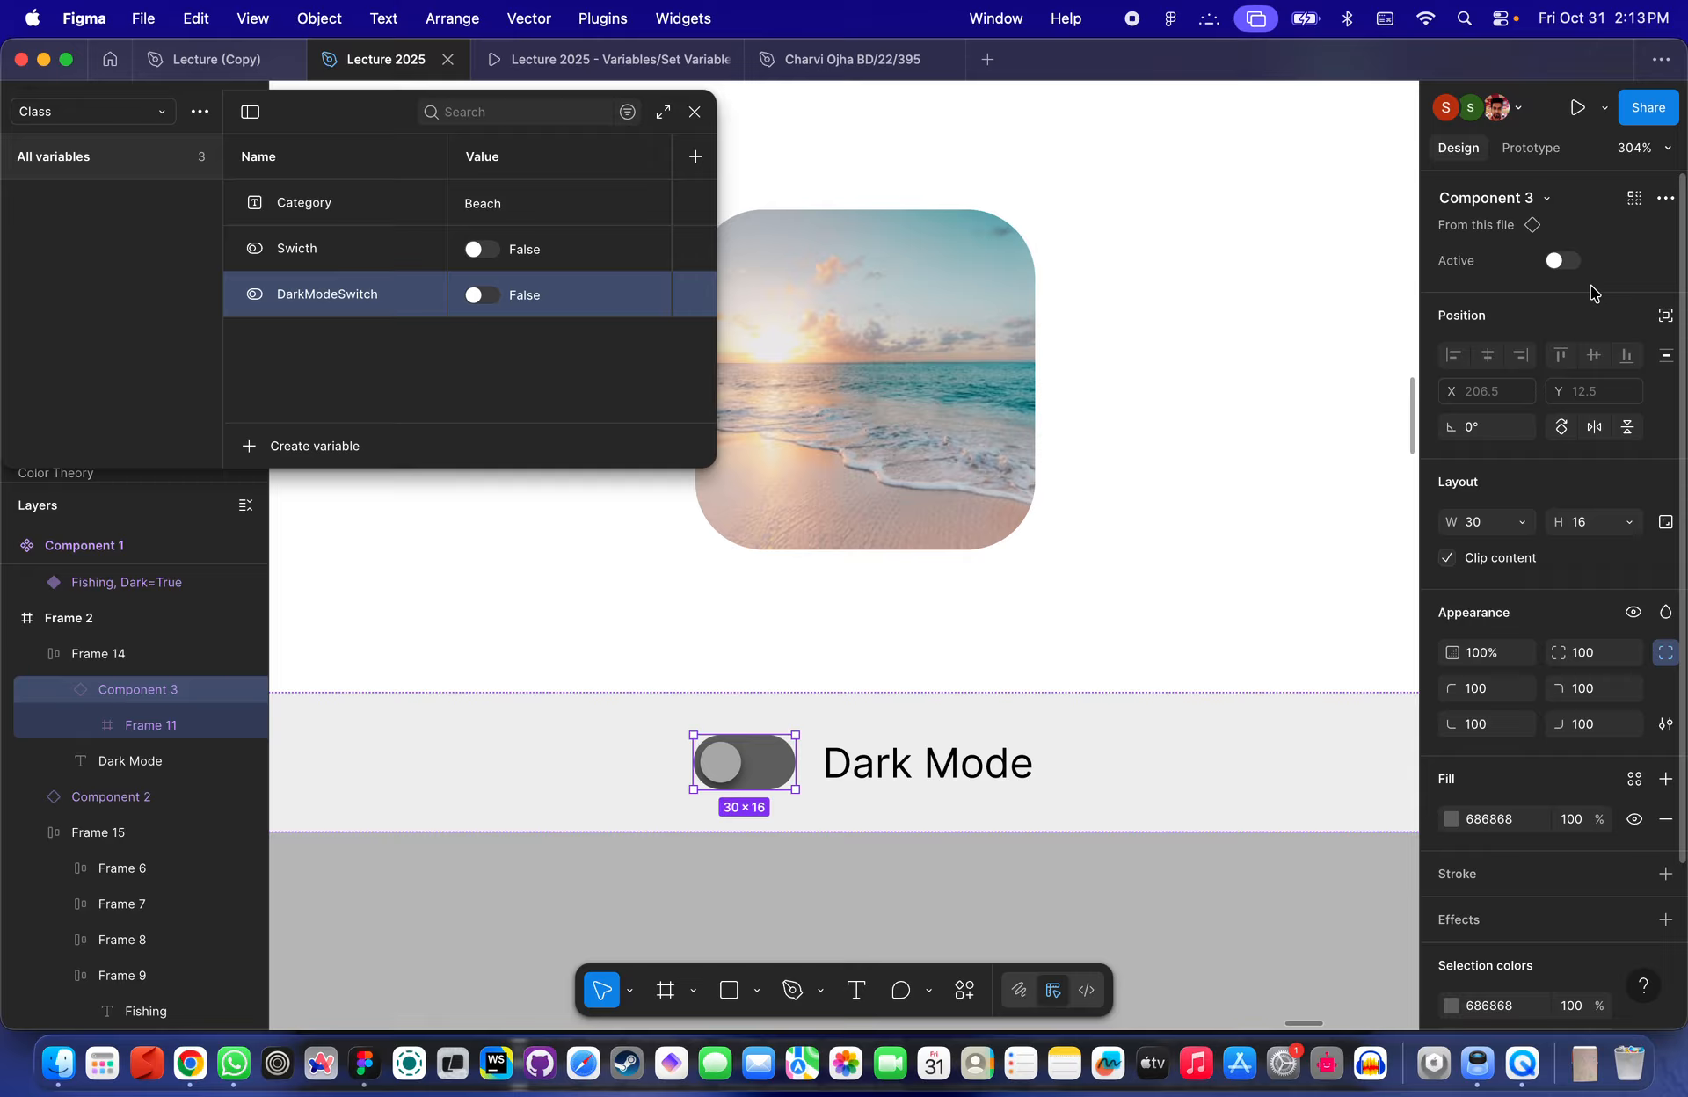
{"action": "left_click", "coordinate": [1664, 260]}
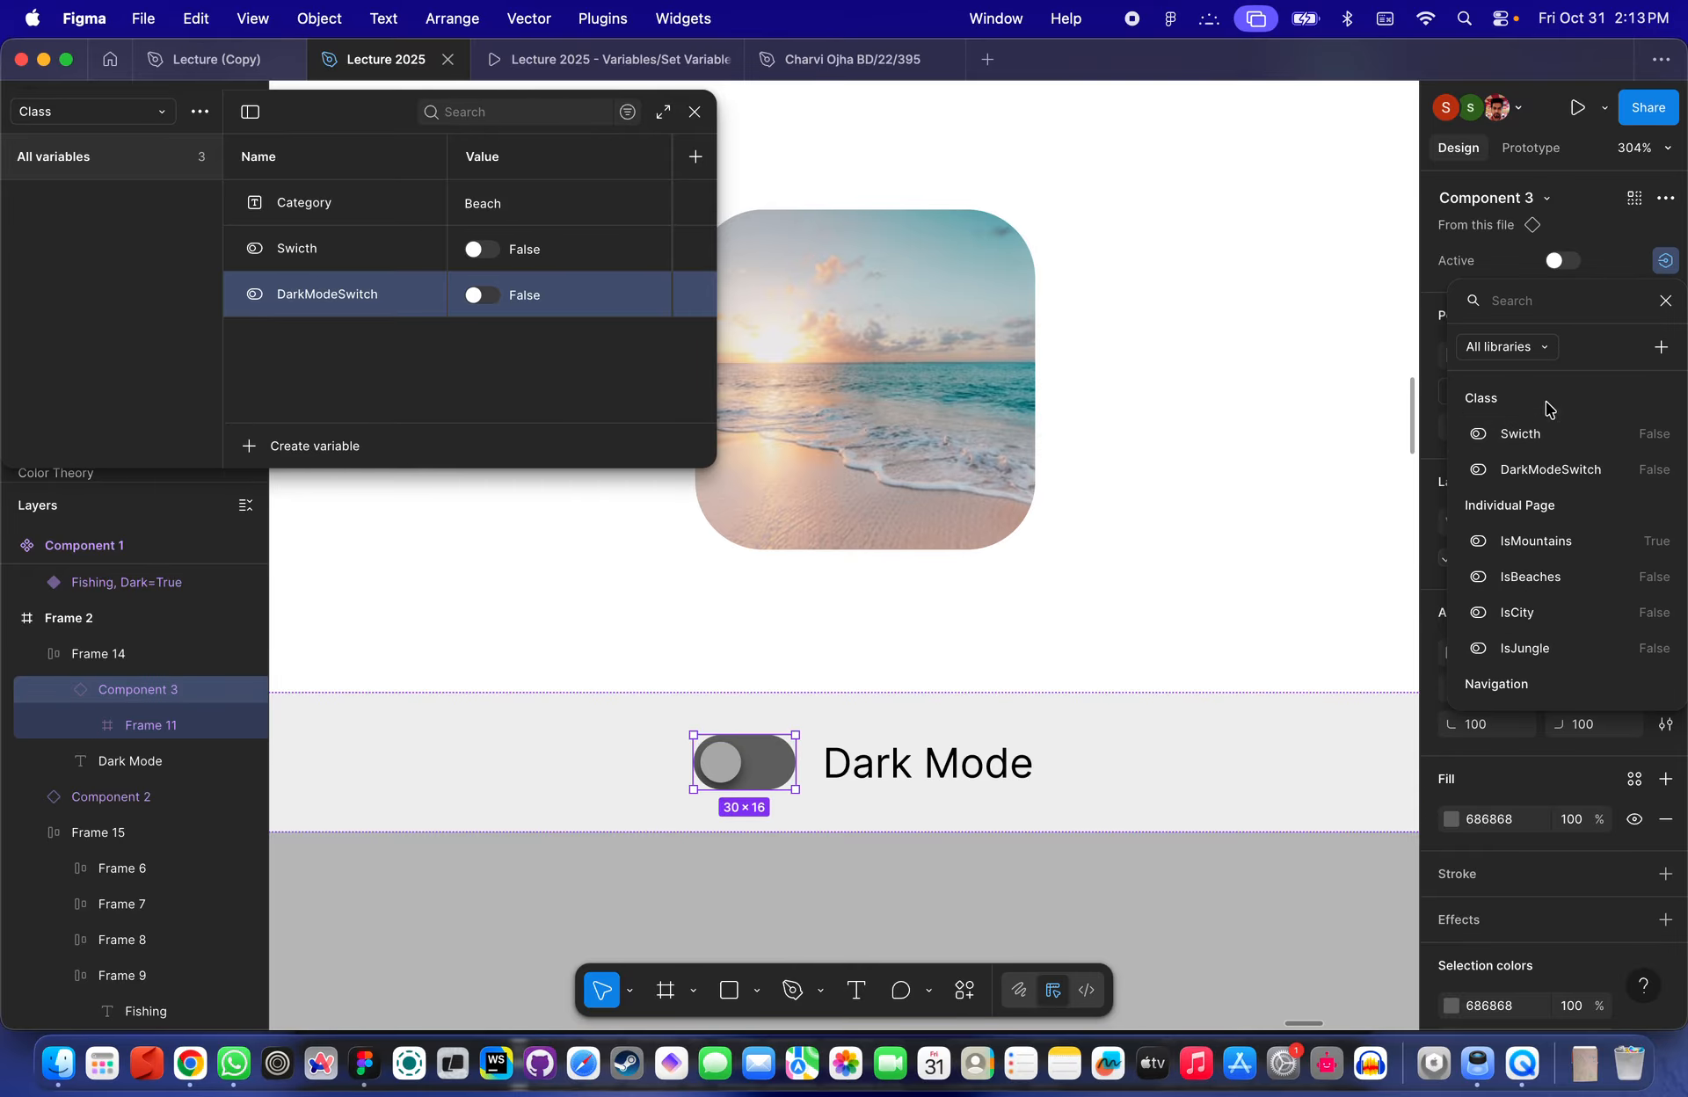
{"action": "left_click", "coordinate": [1547, 473]}
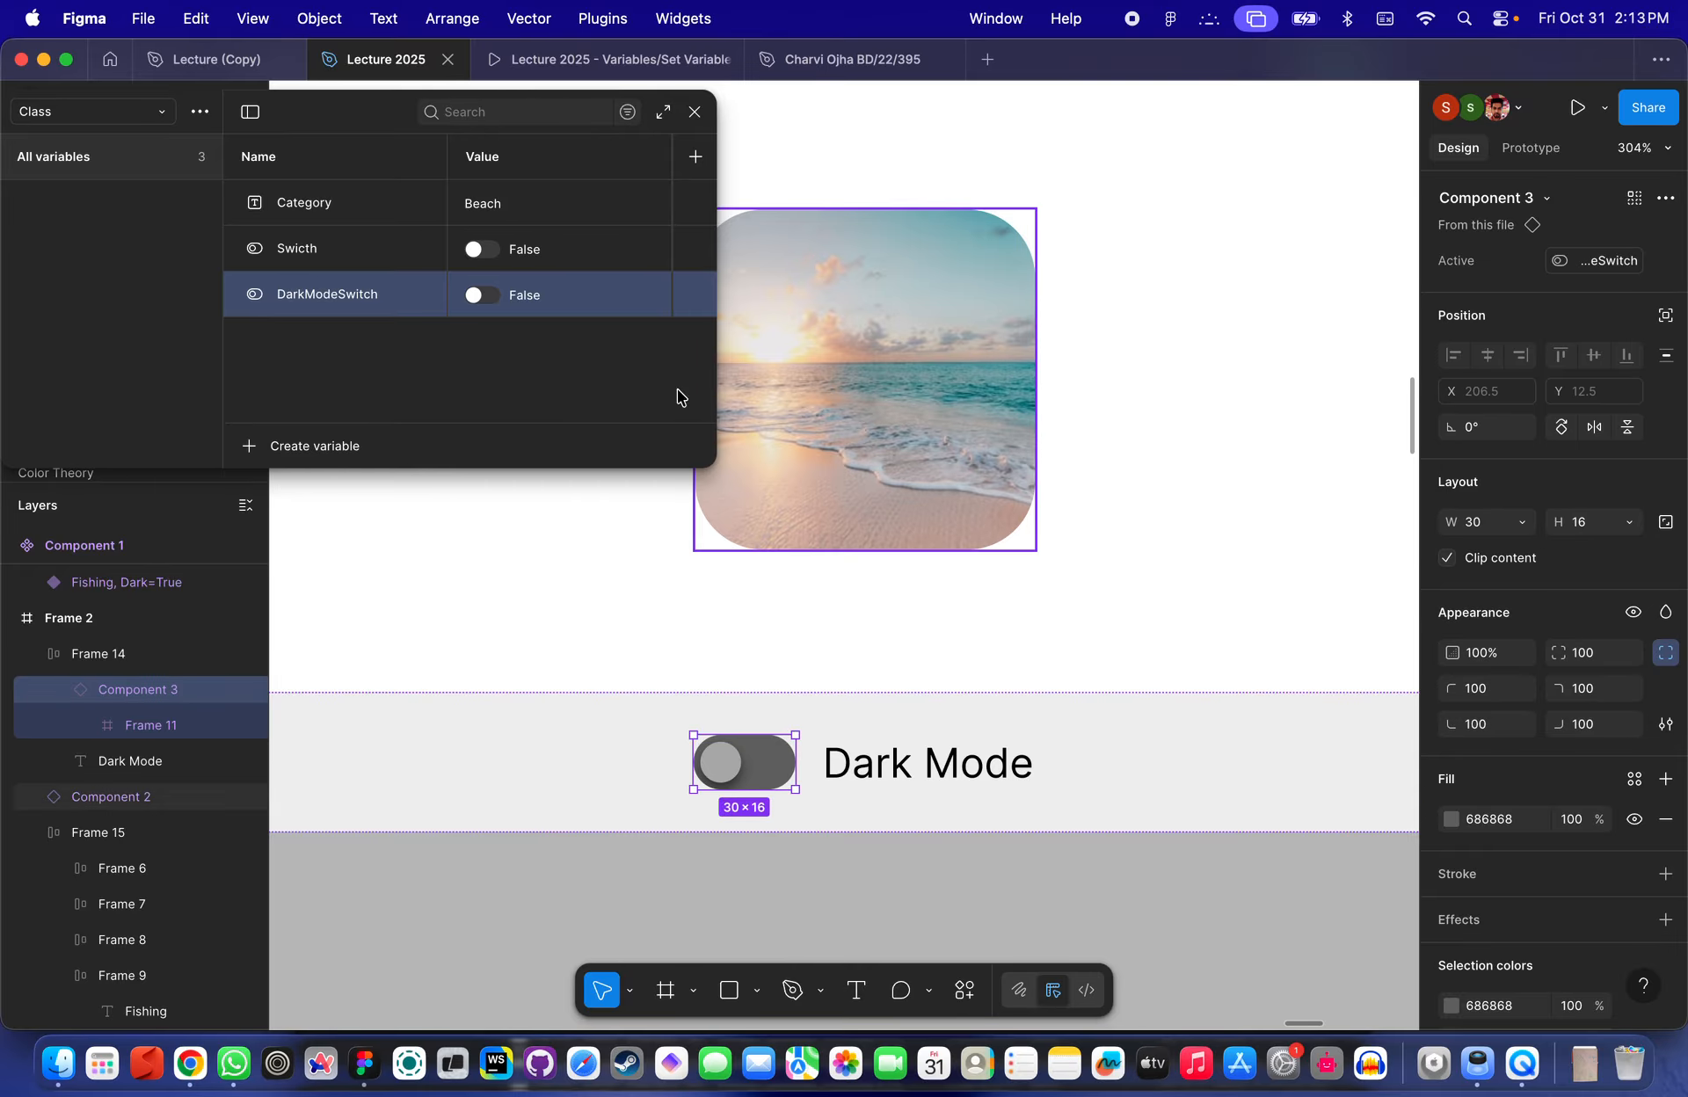
- Switch DarkModeSwitch's value on and off in the local variables and close the panel
{"action": "left_click", "coordinate": [479, 296]}
{"action": "left_click", "coordinate": [479, 296]}
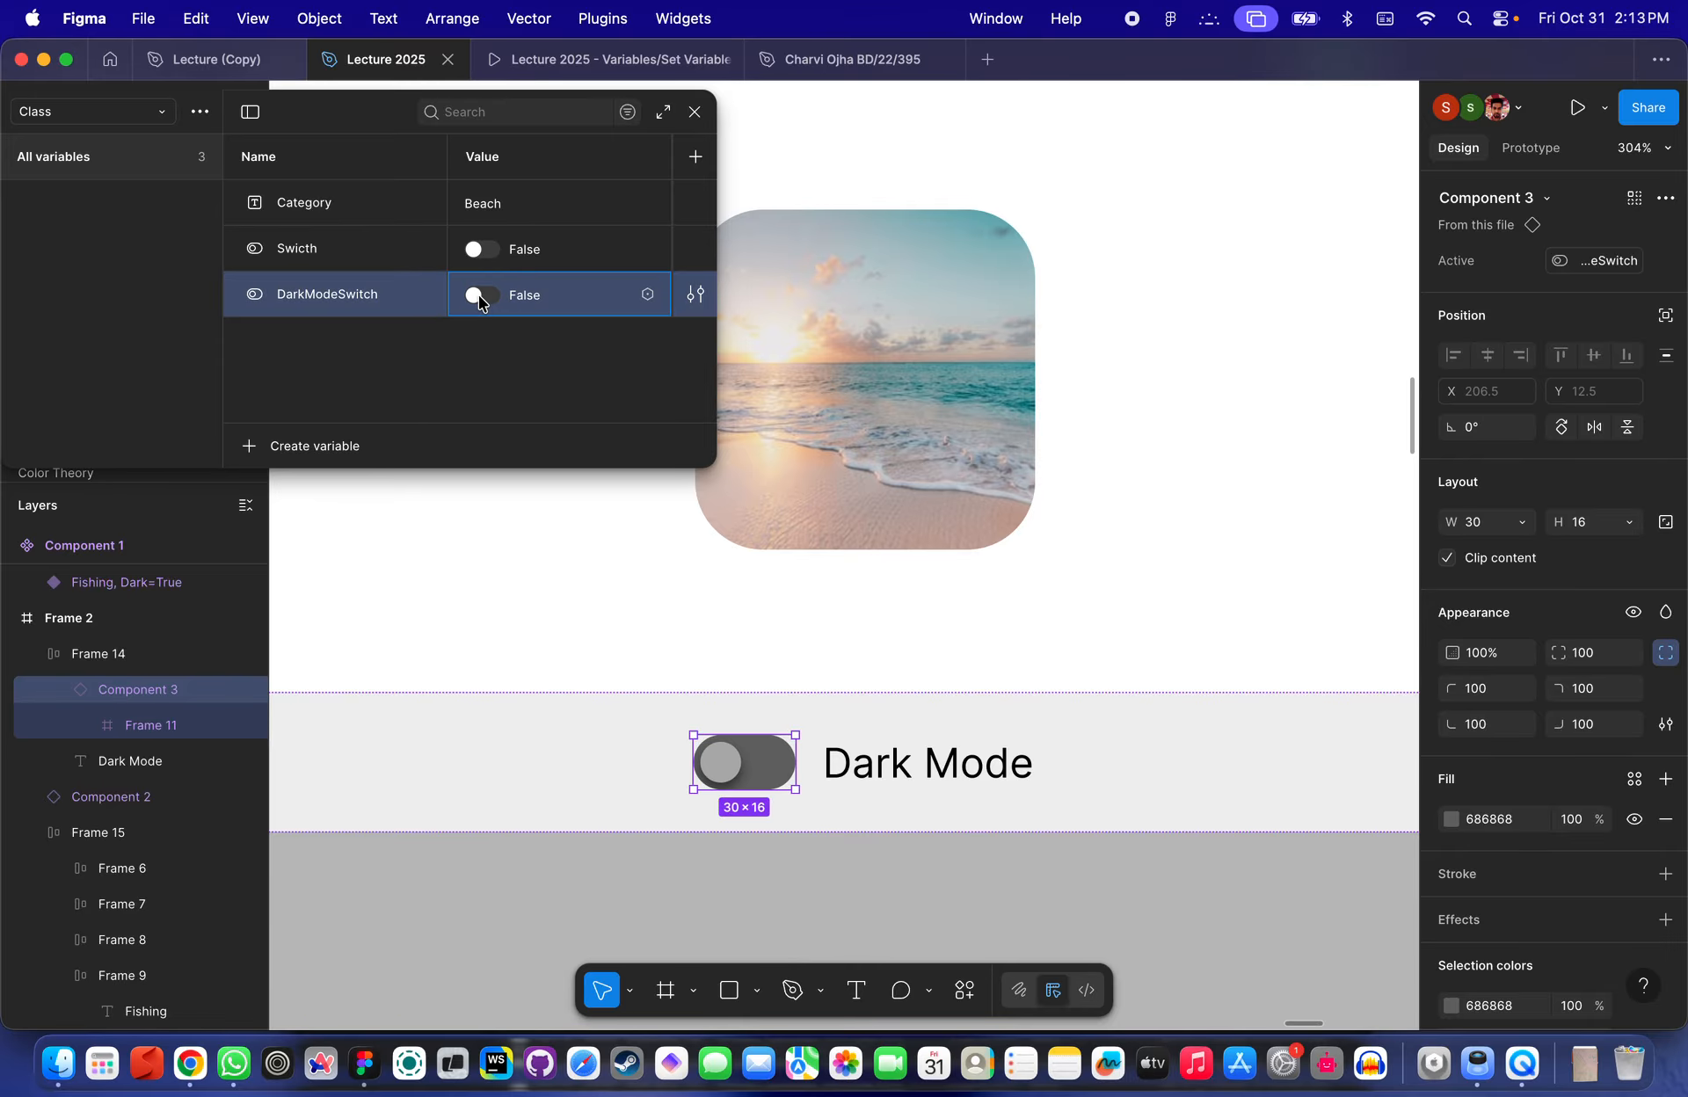
{"action": "scroll", "coordinate": [938, 304], "scroll_direction": "down", "scroll_amount": 5}
{"action": "left_click", "coordinate": [694, 112]}
{"action": "scroll", "coordinate": [693, 170], "scroll_direction": "up", "scroll_amount": 5}
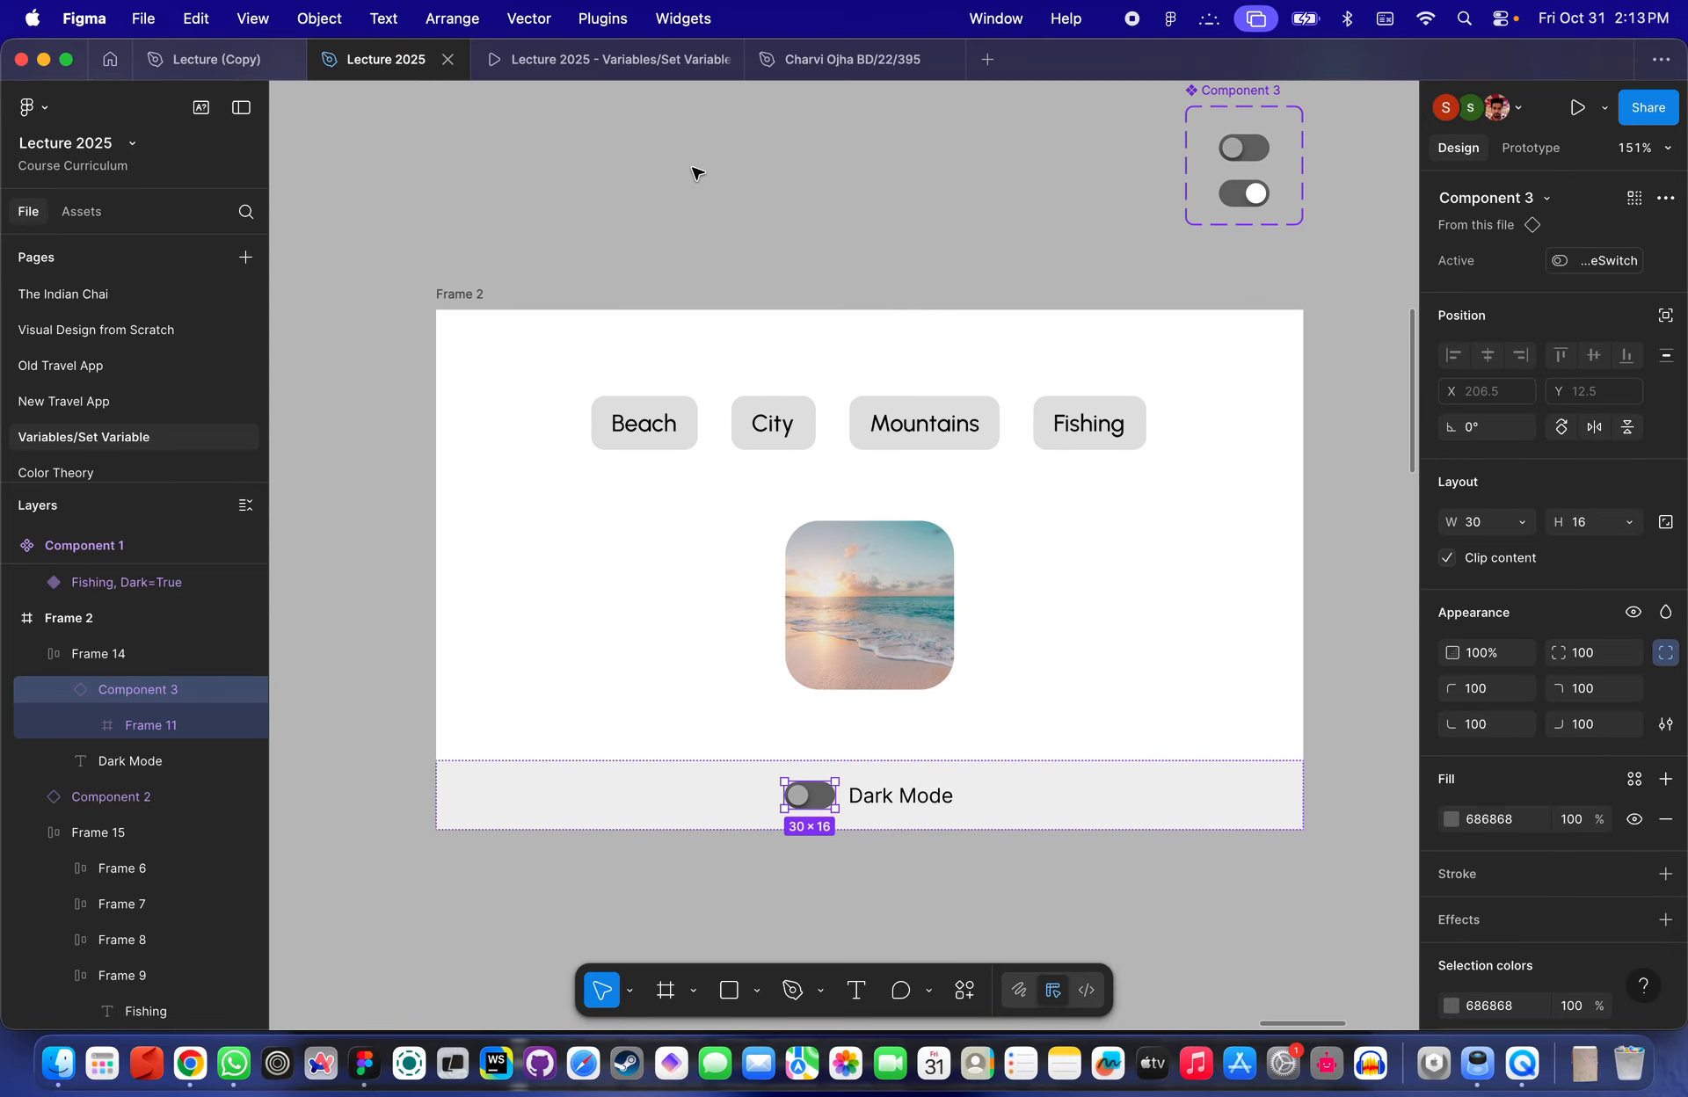
{"action": "left_click", "coordinate": [458, 352]}
{"action": "left_click", "coordinate": [1577, 109]}
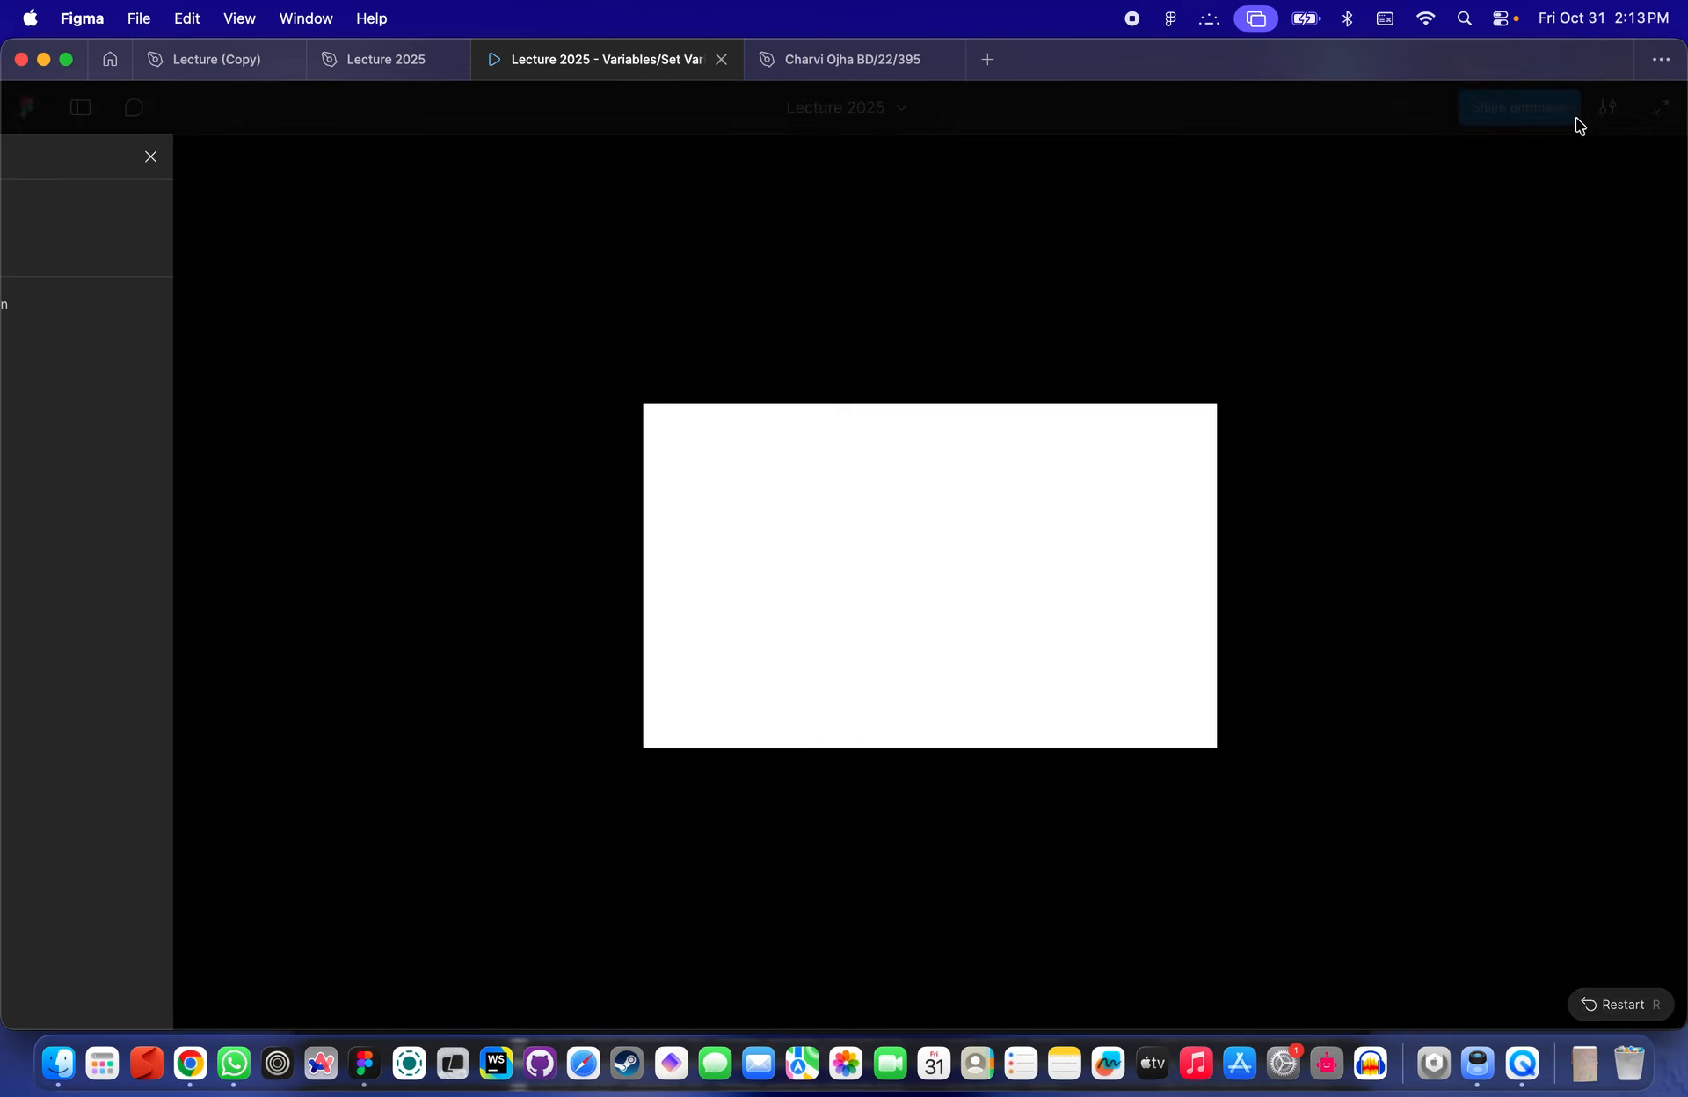
{"action": "left_click", "coordinate": [723, 60]}
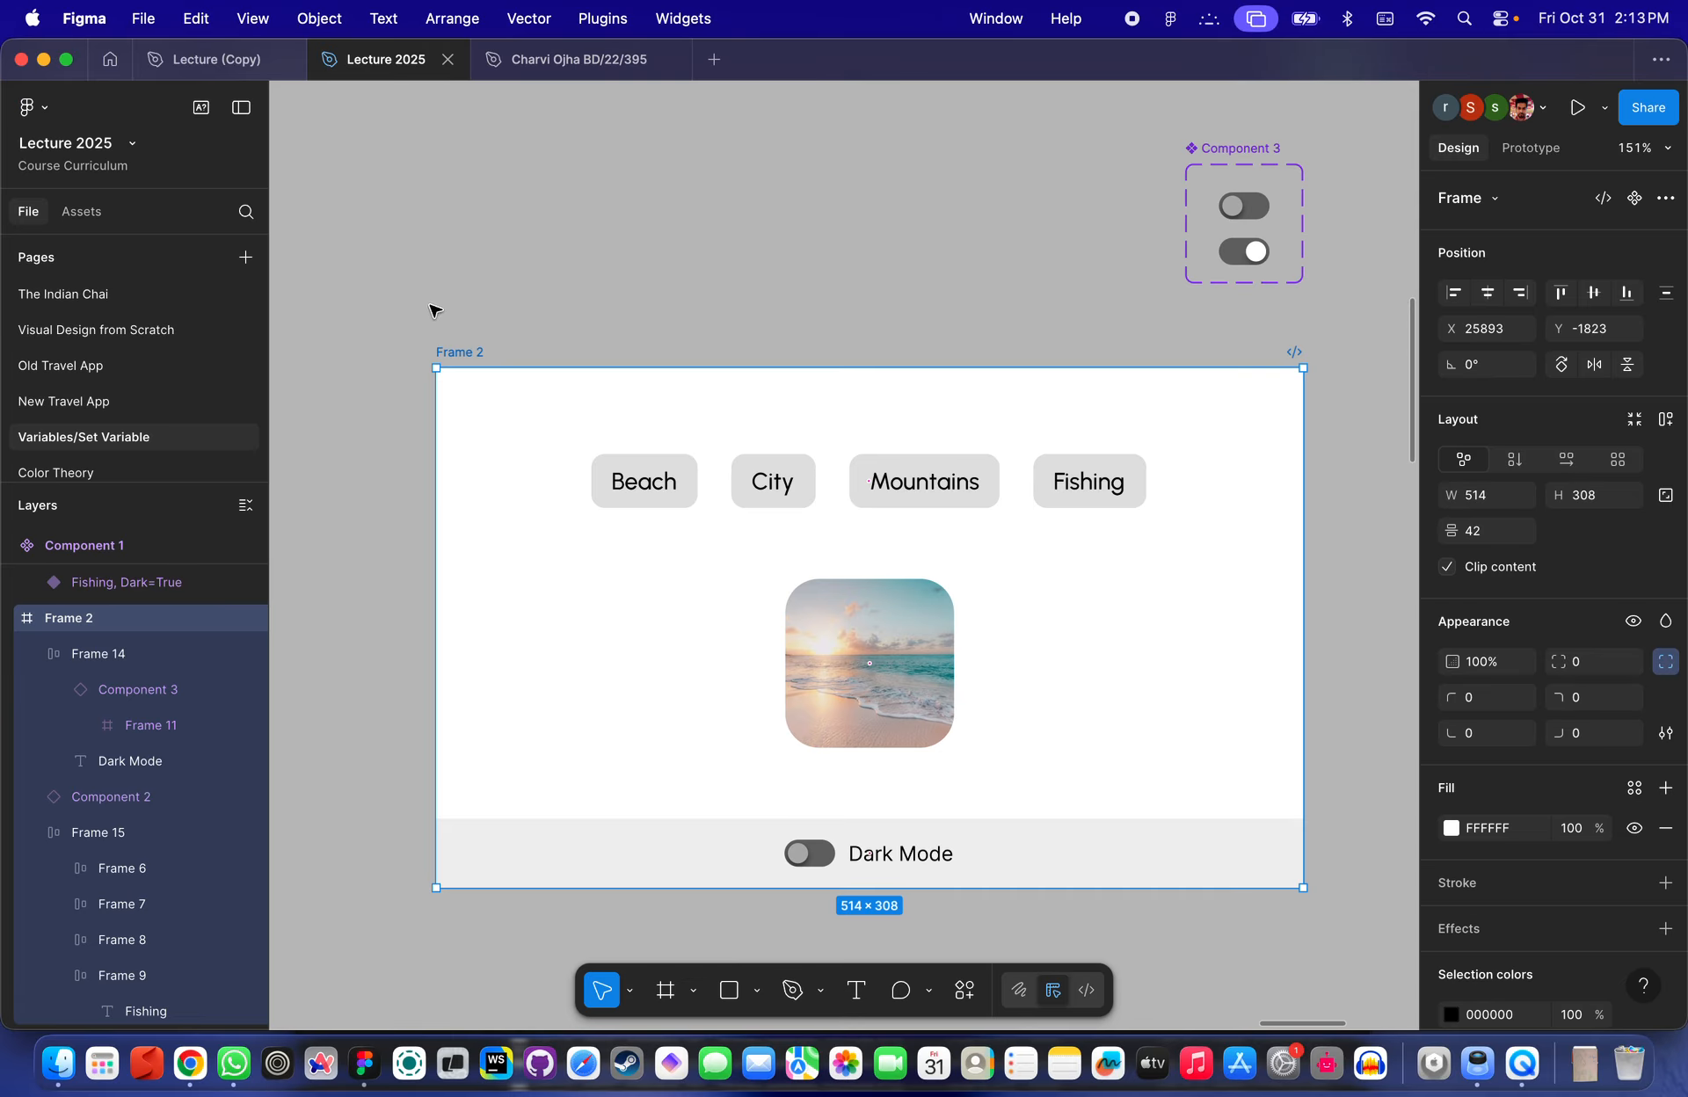
- Preview Frame 2 and switch its Dark Mode toggle
{"action": "key", "text": "shift+space"}
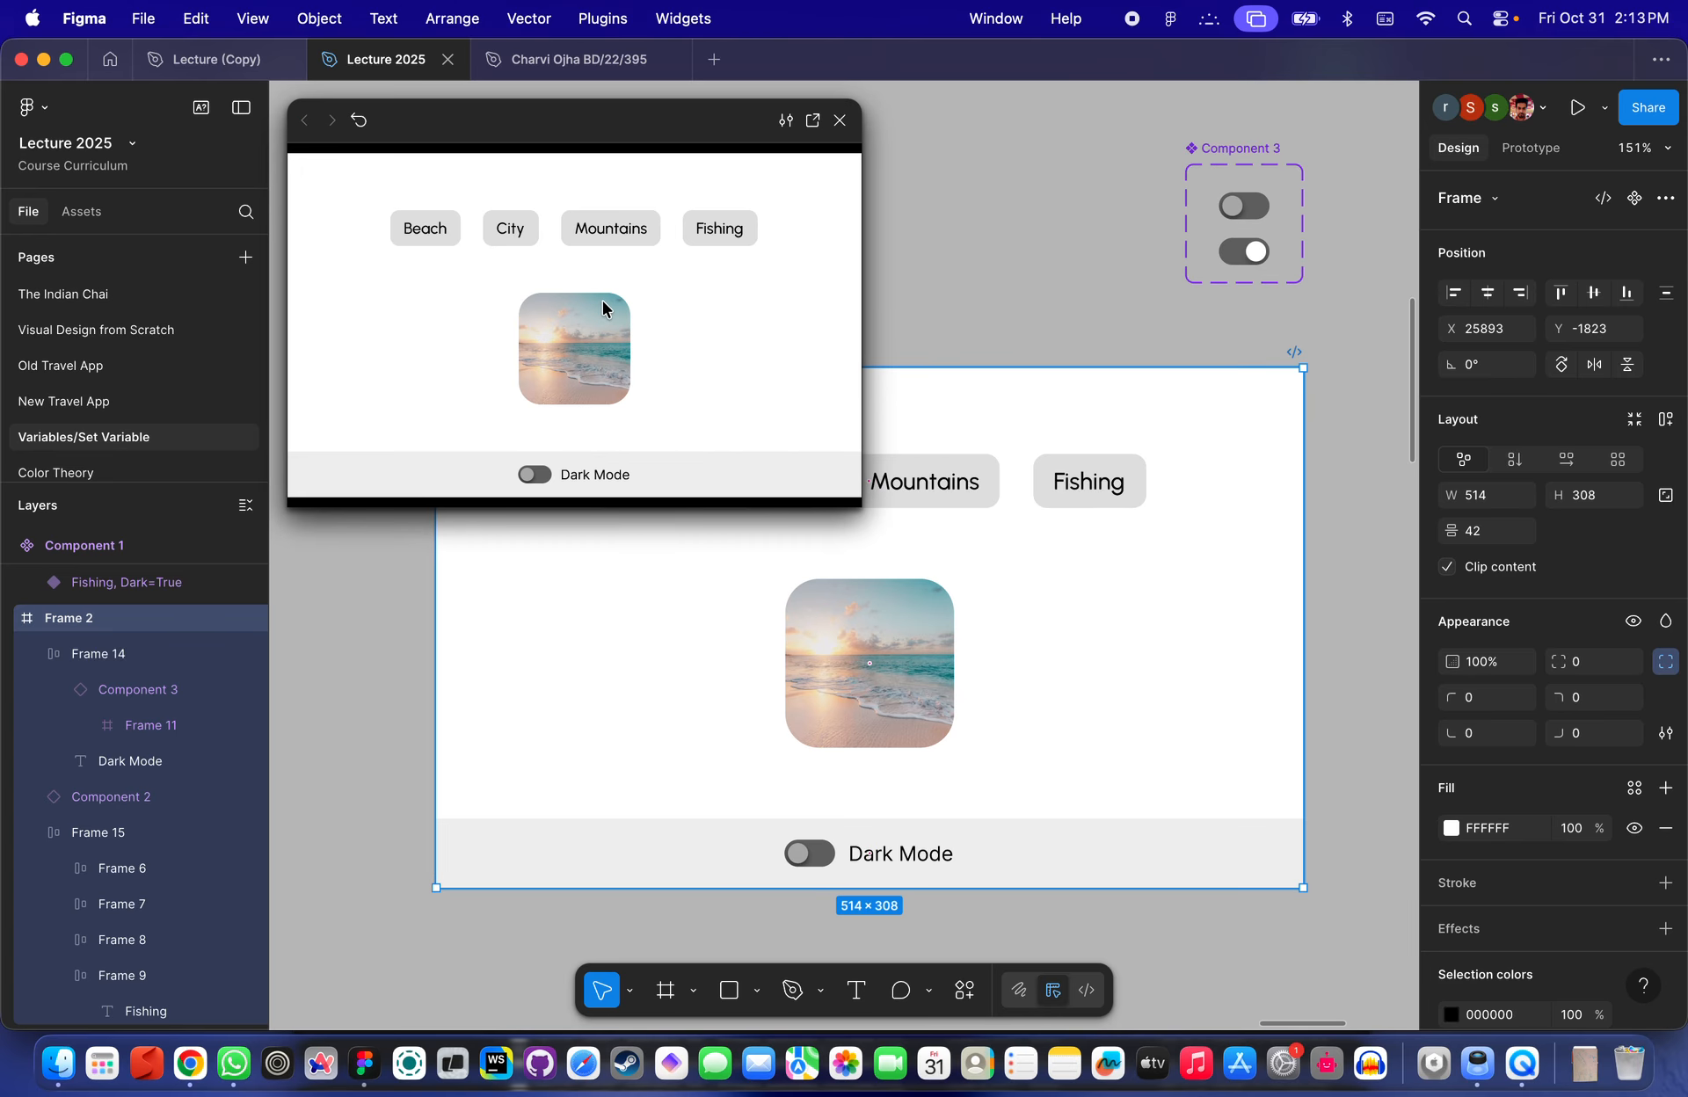
{"action": "left_click", "coordinate": [535, 476]}
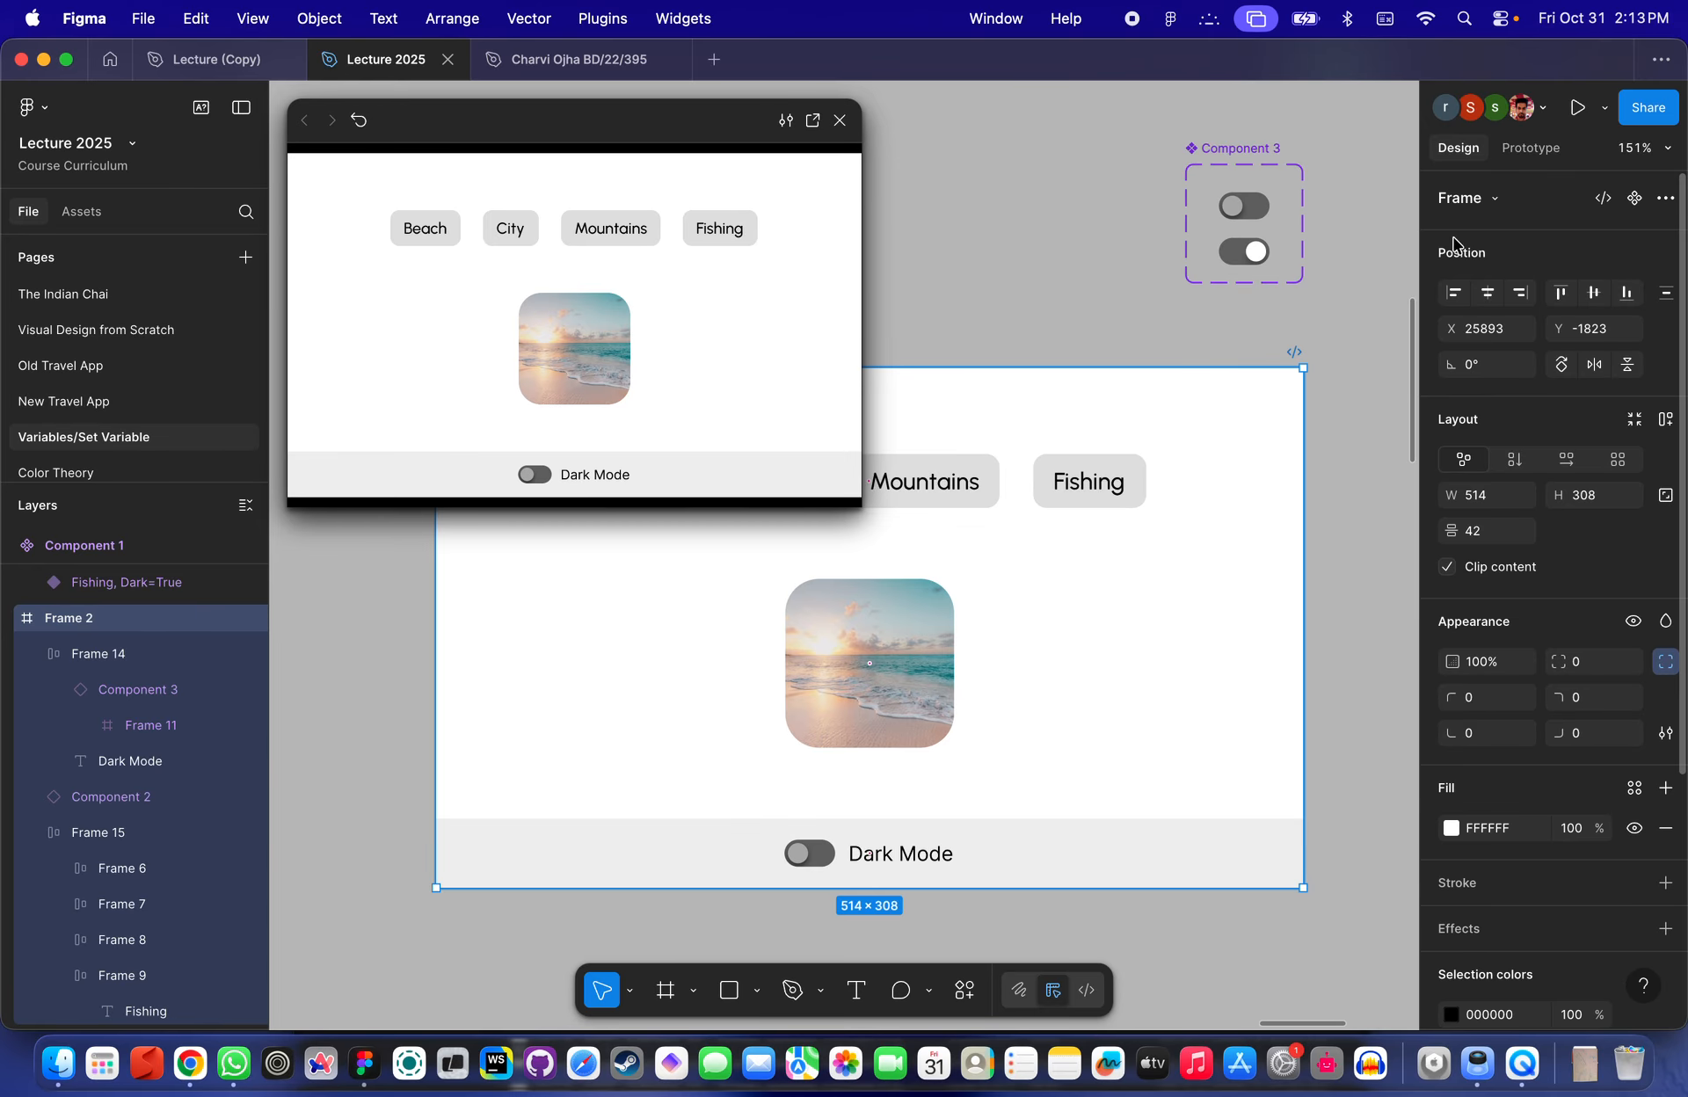
- Check DarkModeSwitch's value in the local variables, then close the variables panel and the preview
{"action": "left_click", "coordinate": [1530, 148]}
{"action": "left_click", "coordinate": [1458, 148]}
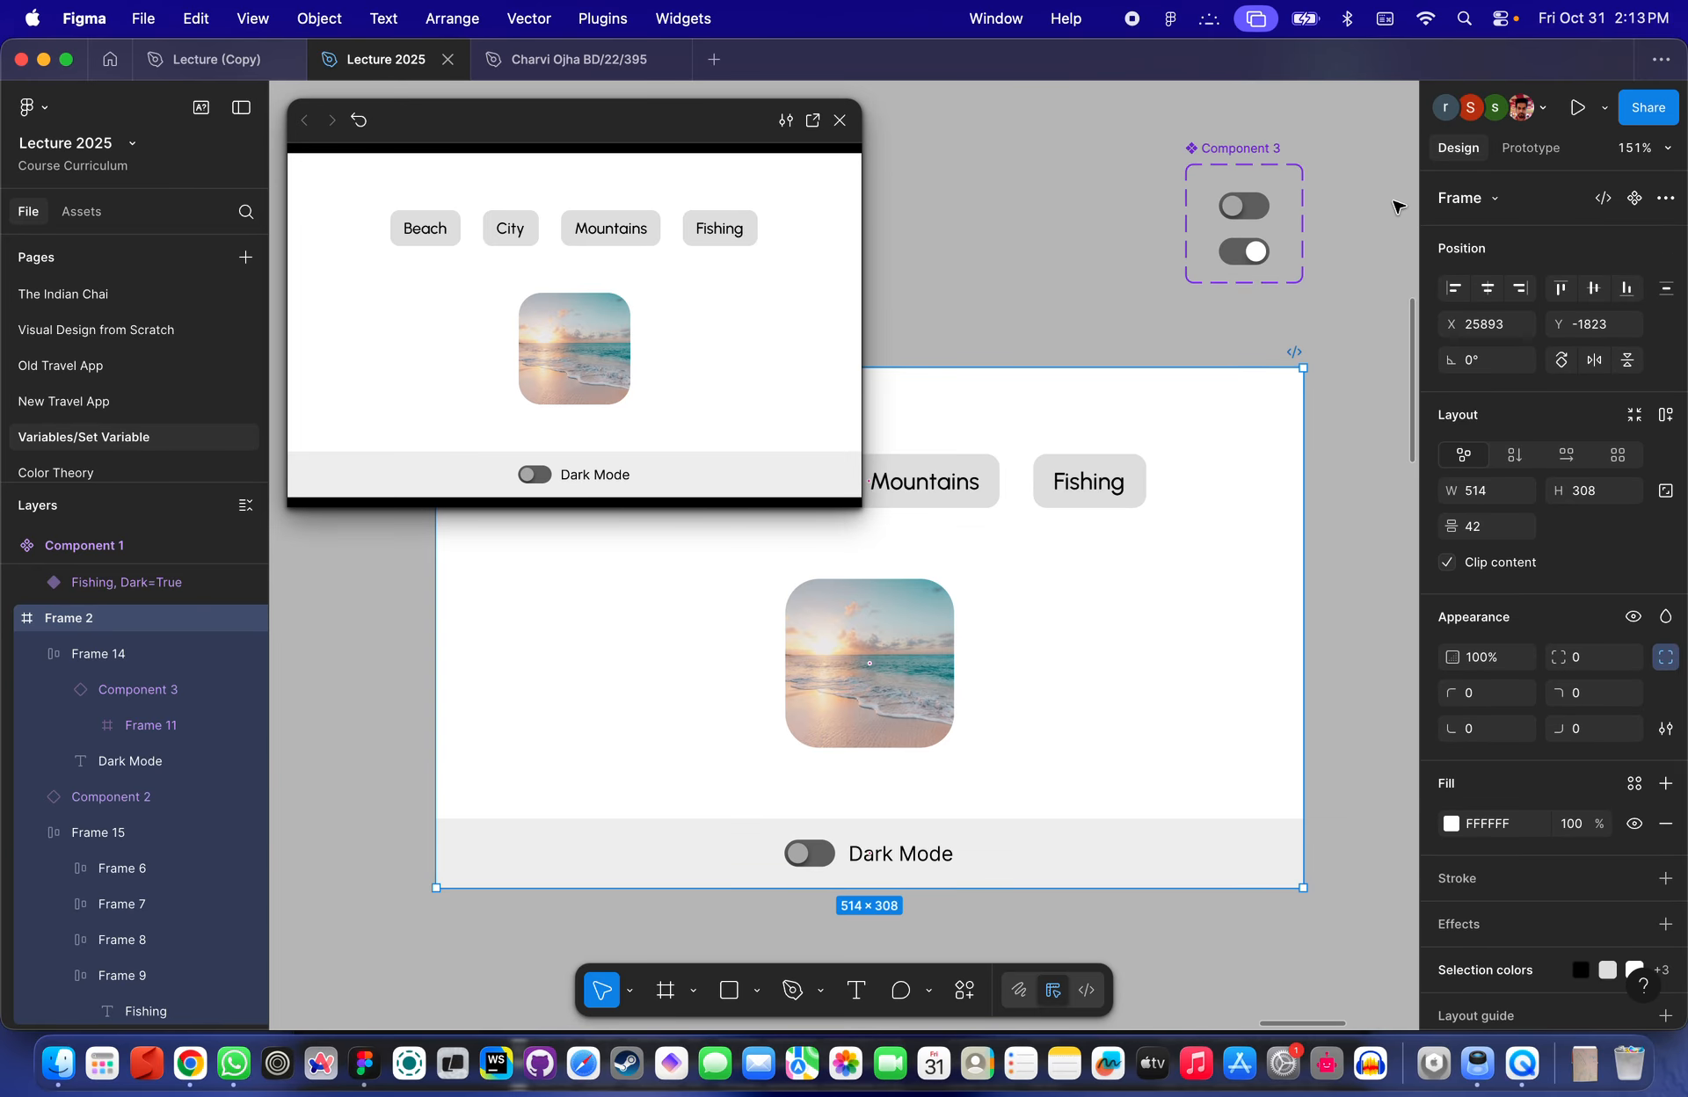
{"action": "key", "text": "Escape"}
{"action": "left_click", "coordinate": [1468, 324]}
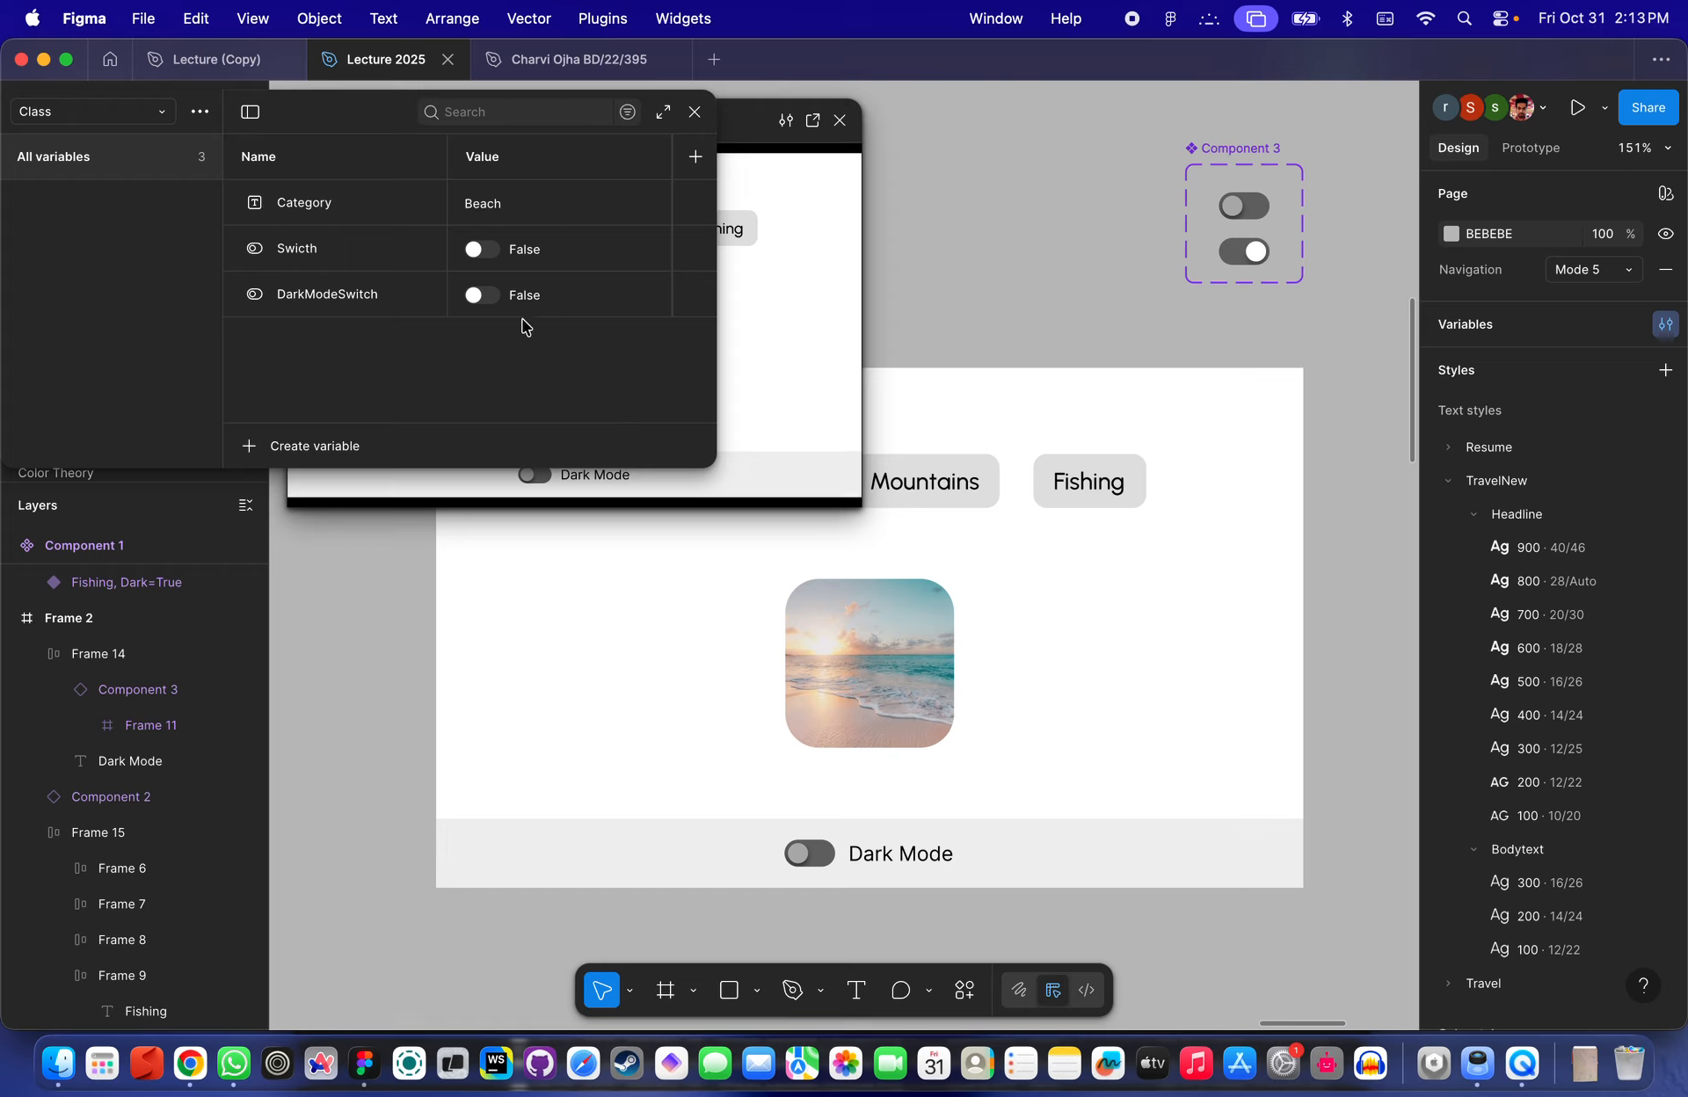
{"action": "left_click", "coordinate": [482, 298]}
{"action": "left_click", "coordinate": [483, 298]}
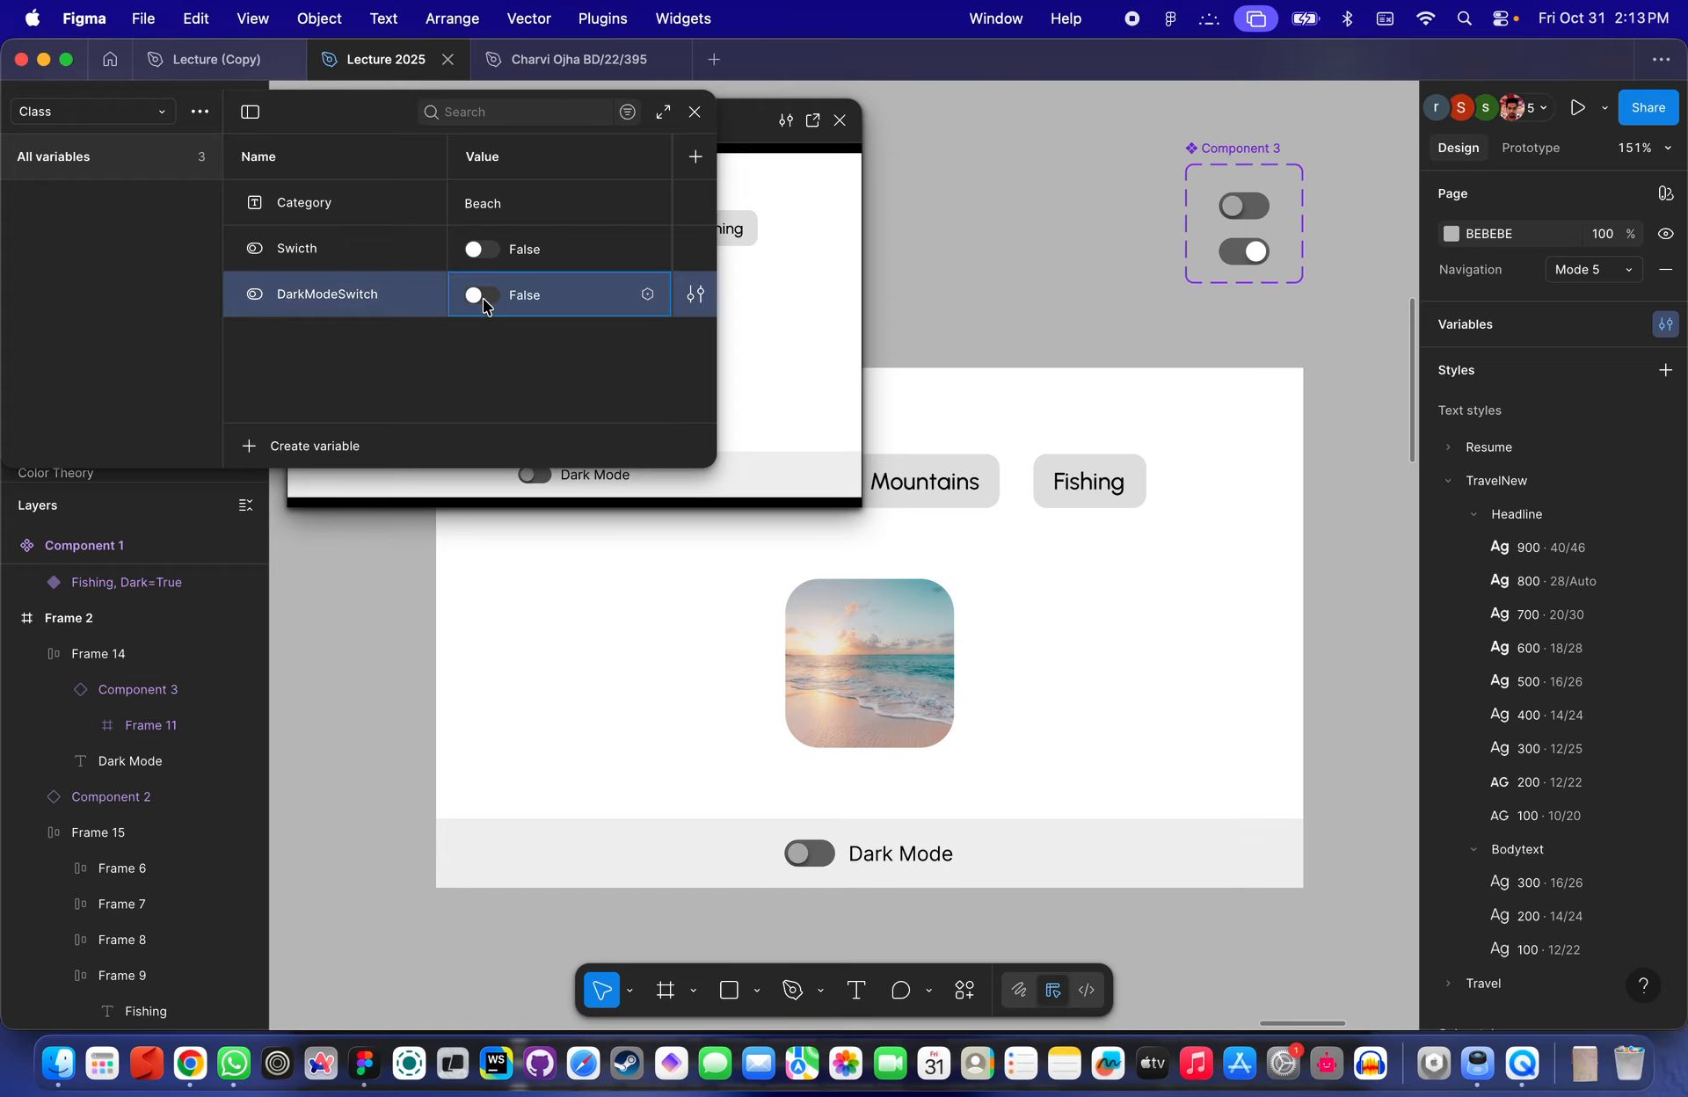
{"action": "left_click", "coordinate": [694, 112]}
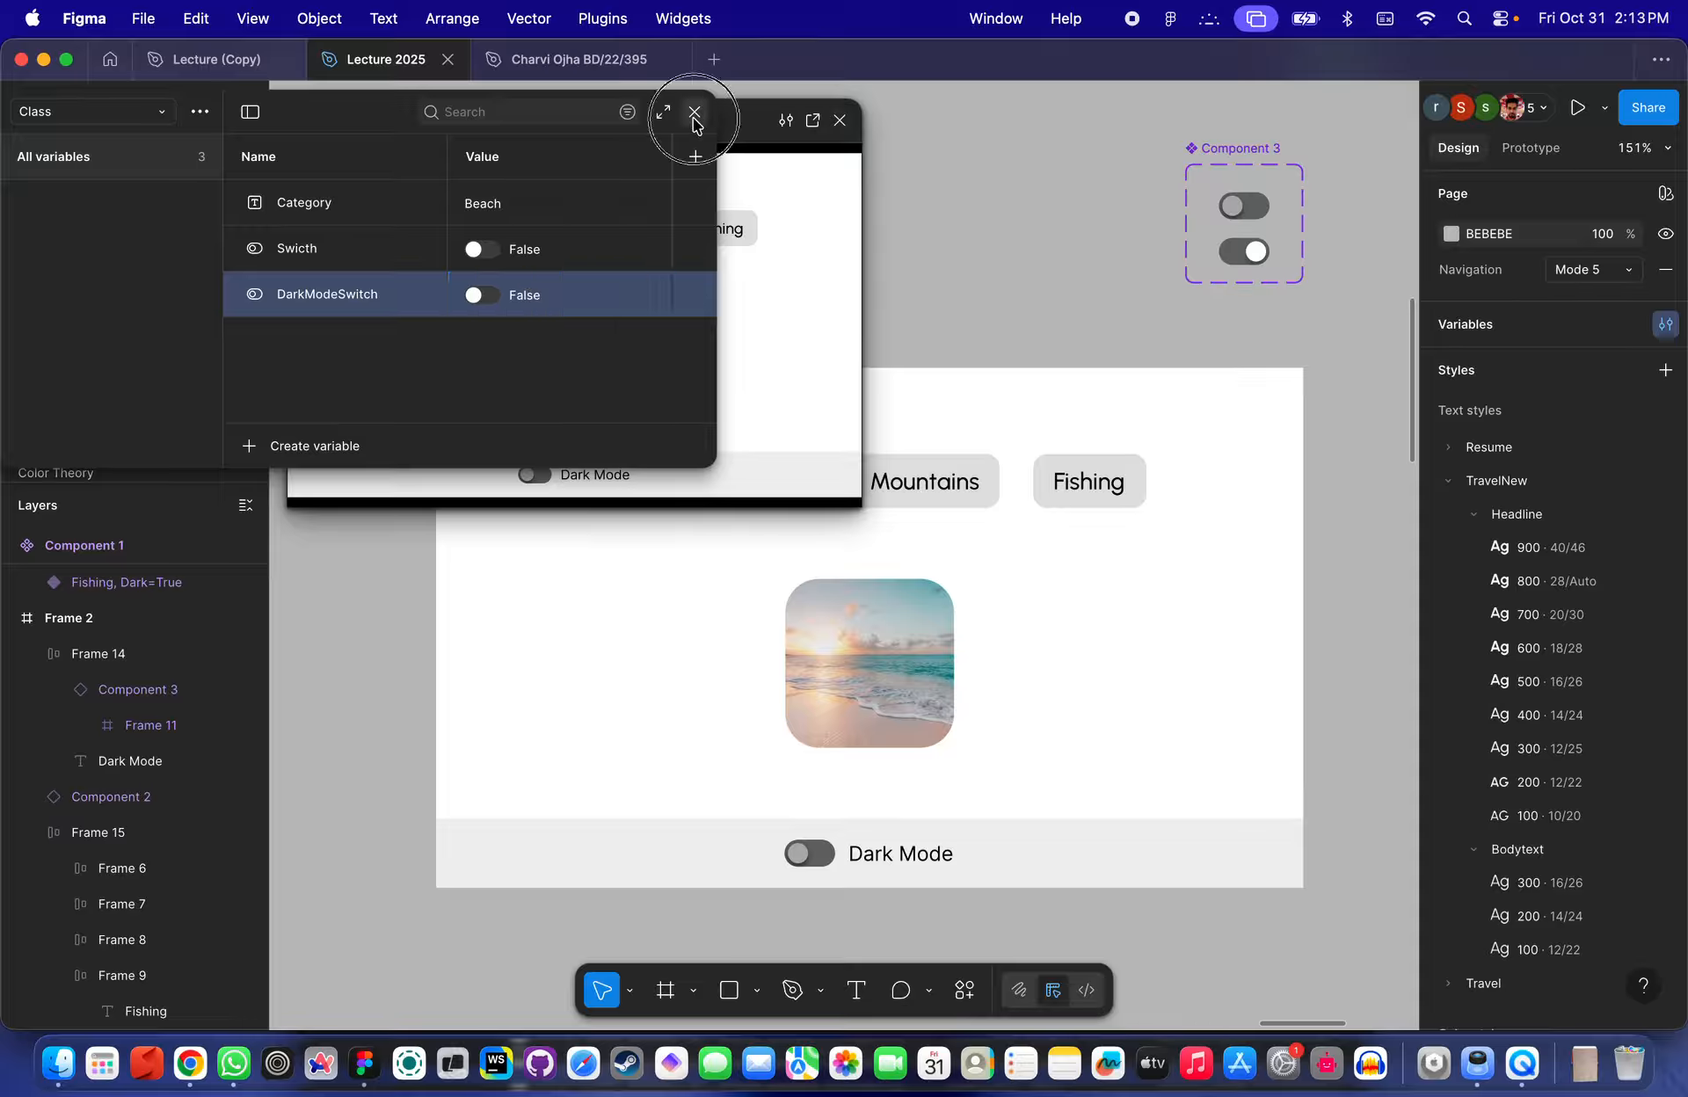
{"action": "left_click", "coordinate": [840, 120]}
{"action": "scroll", "coordinate": [936, 739], "scroll_direction": "down", "scroll_amount": 5}
{"action": "scroll", "coordinate": [936, 738], "scroll_direction": "right", "scroll_amount": 2}
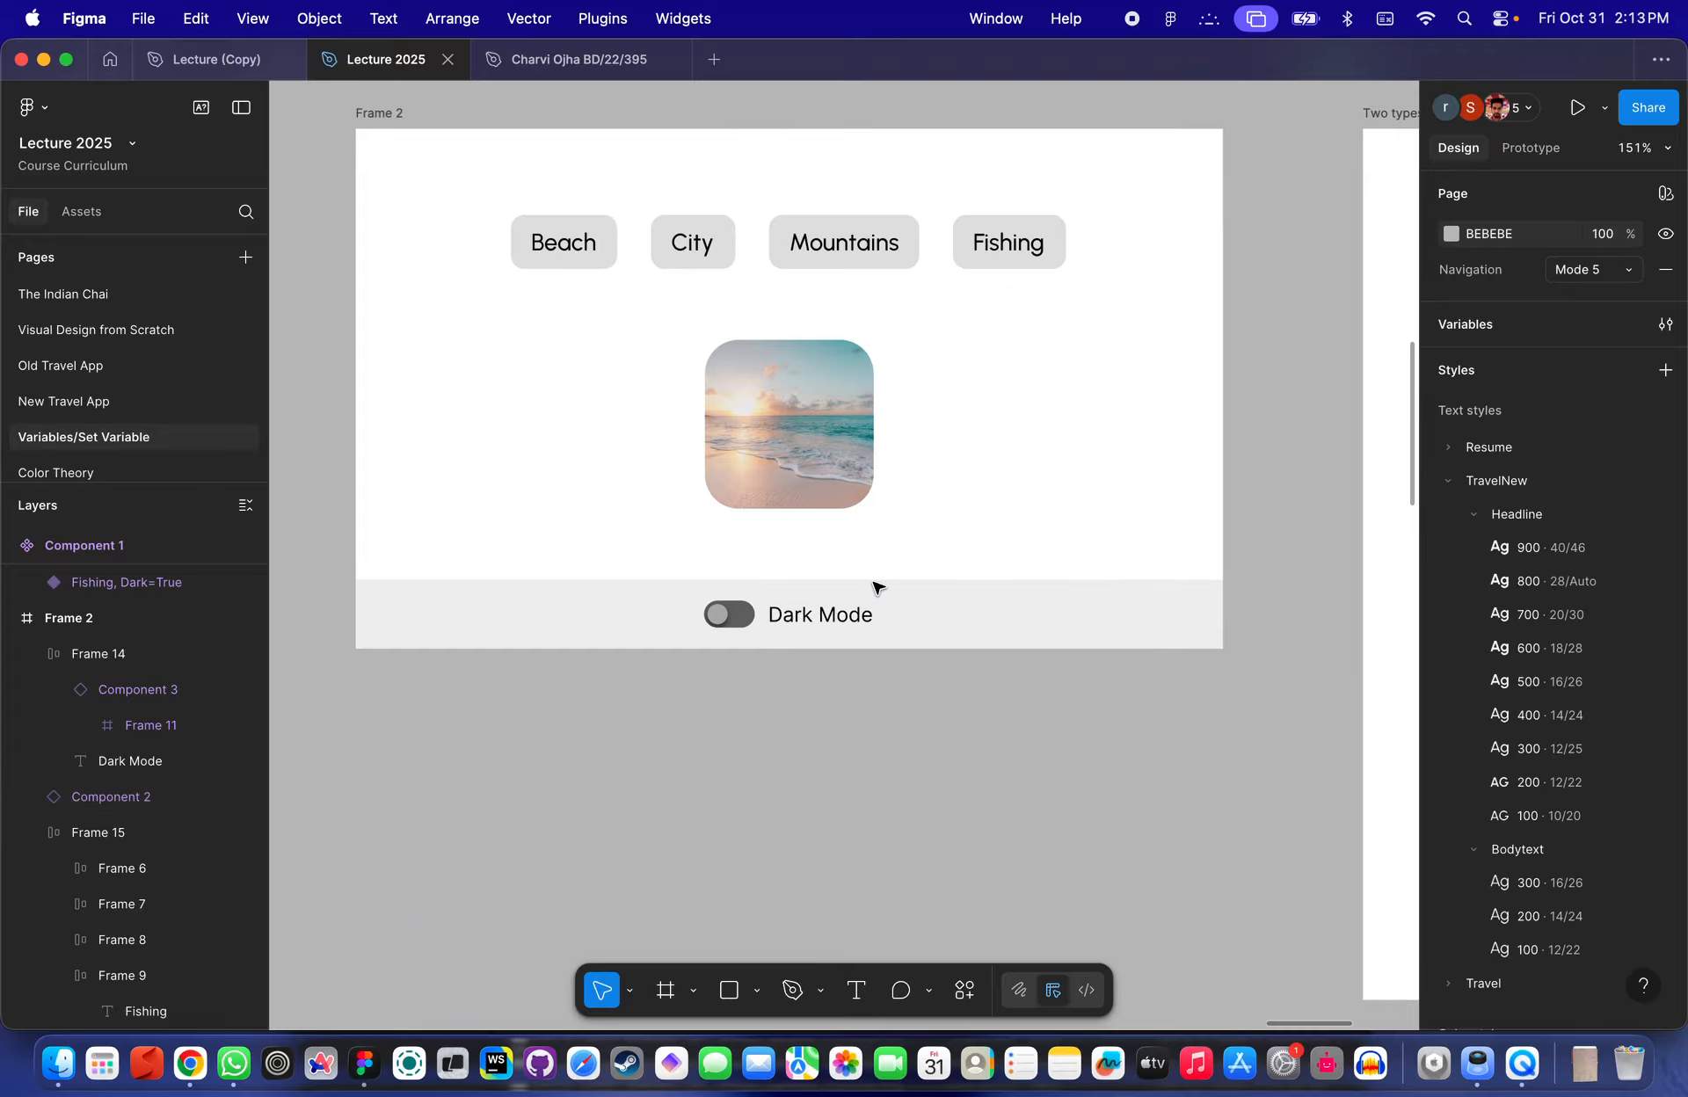
- Bind the beach image instance's Dark property to the DarkModeSwitch variable
{"action": "left_click", "coordinate": [752, 411]}
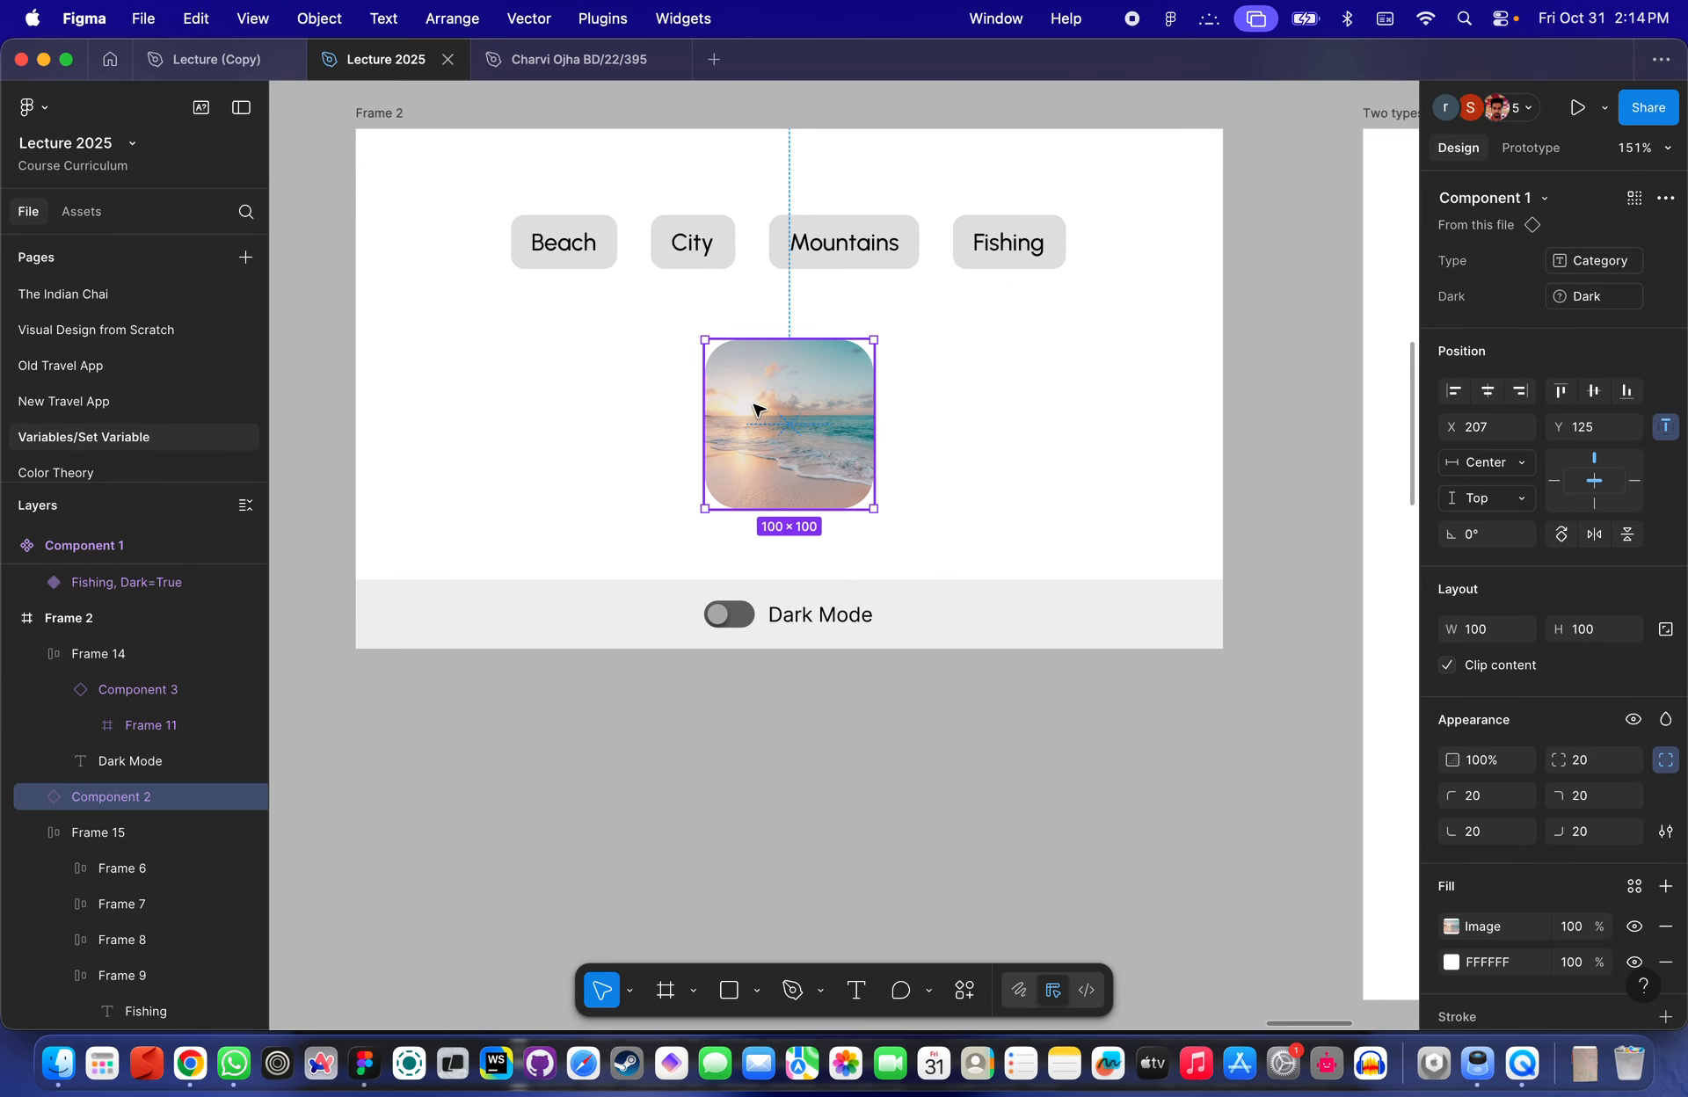
{"action": "scroll", "coordinate": [758, 409], "scroll_direction": "up", "scroll_amount": 3}
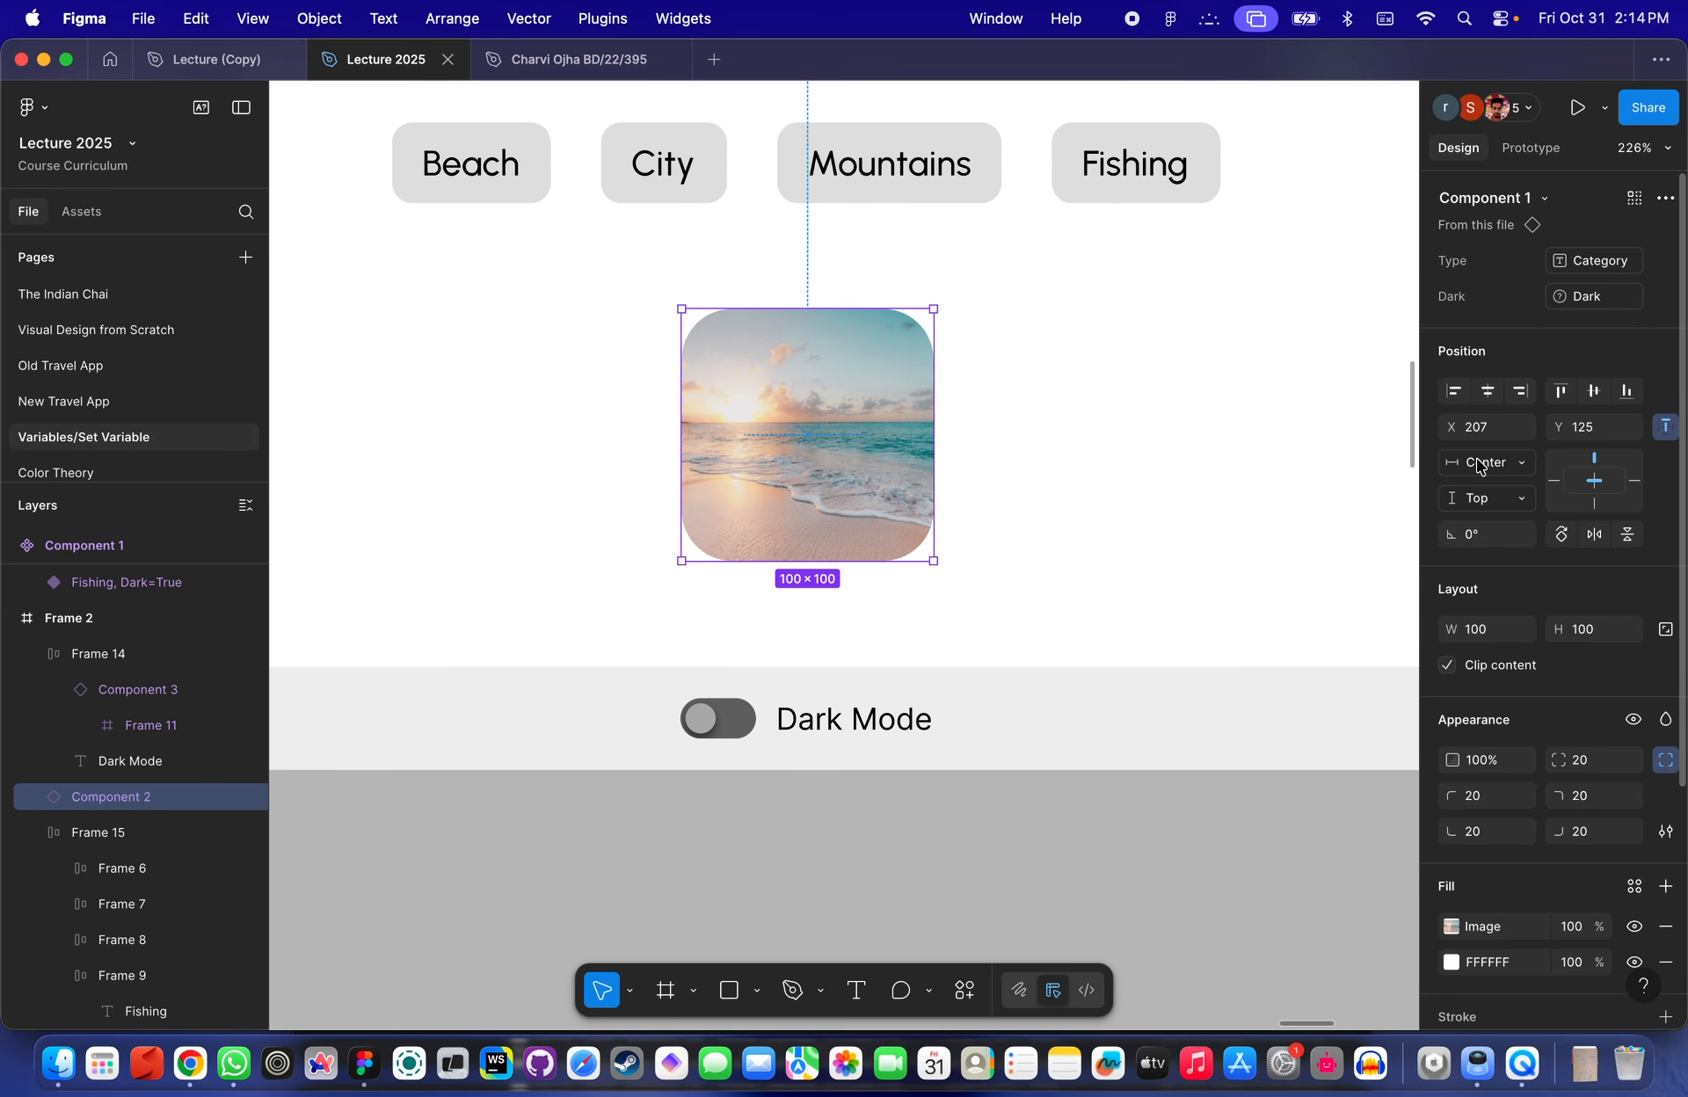
{"action": "left_click", "coordinate": [1665, 297]}
{"action": "left_click", "coordinate": [1665, 297]}
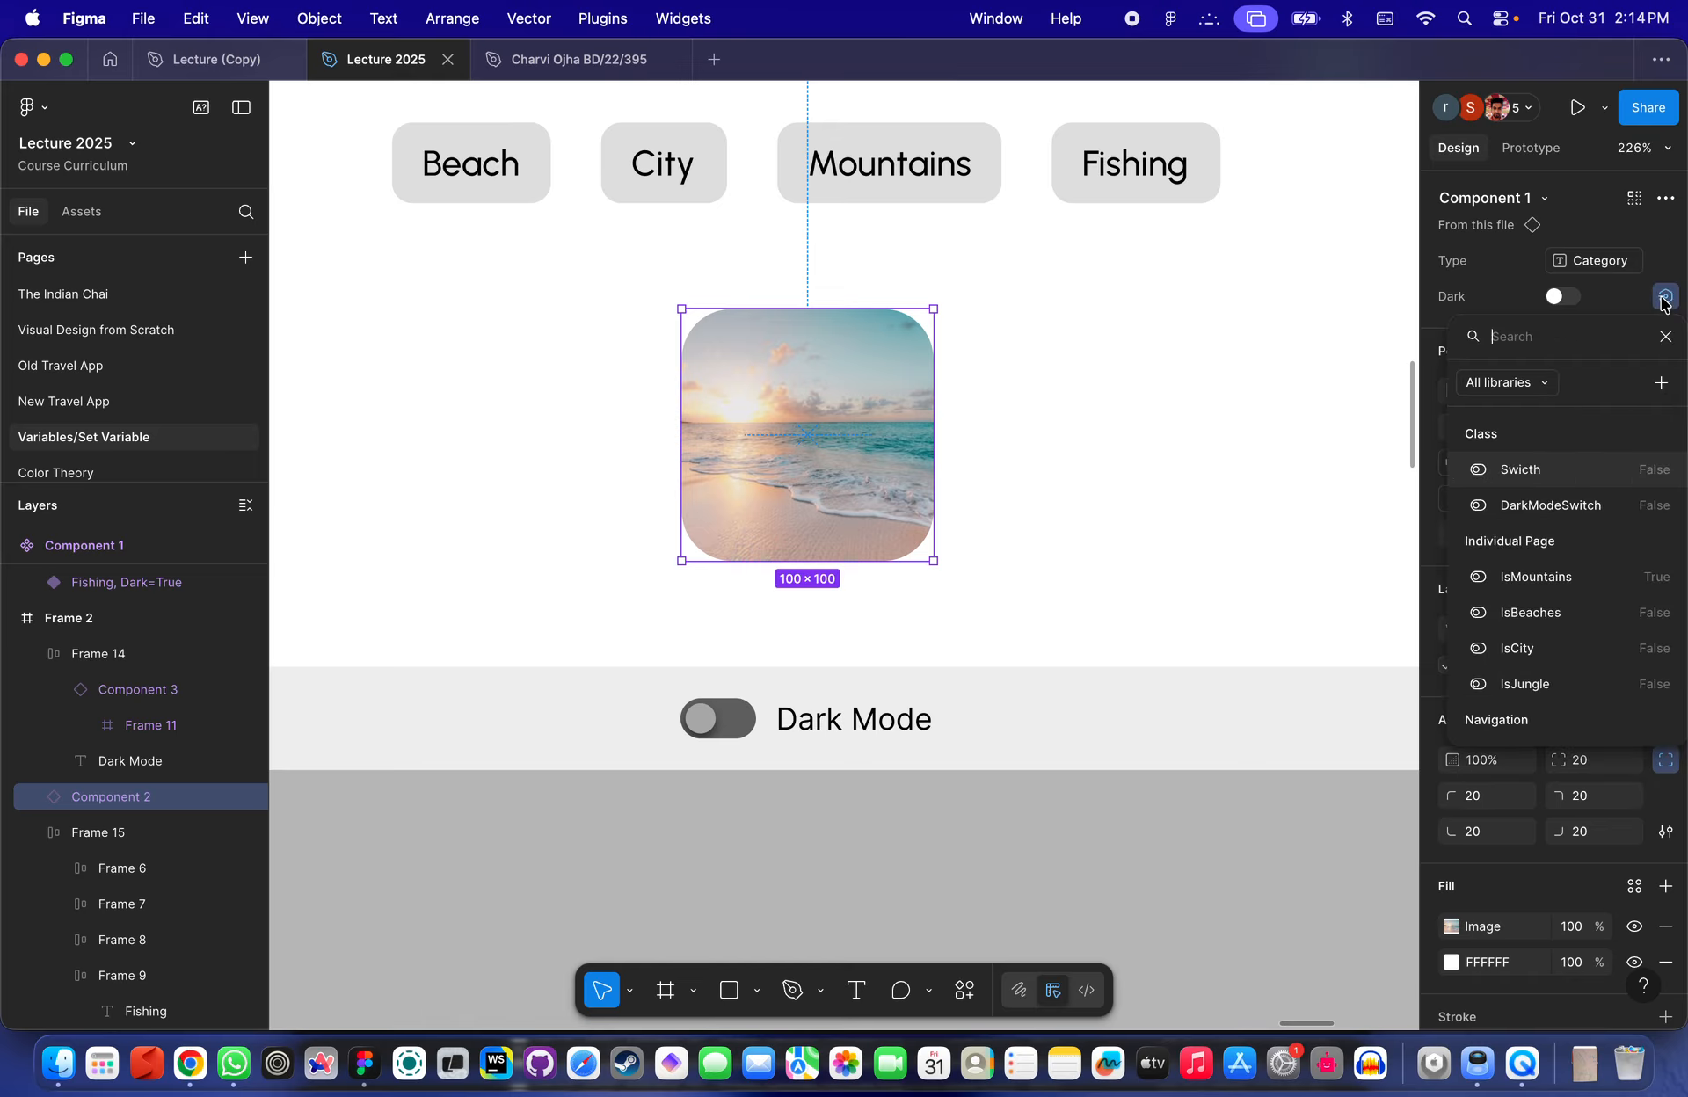
{"action": "left_click", "coordinate": [1551, 507]}
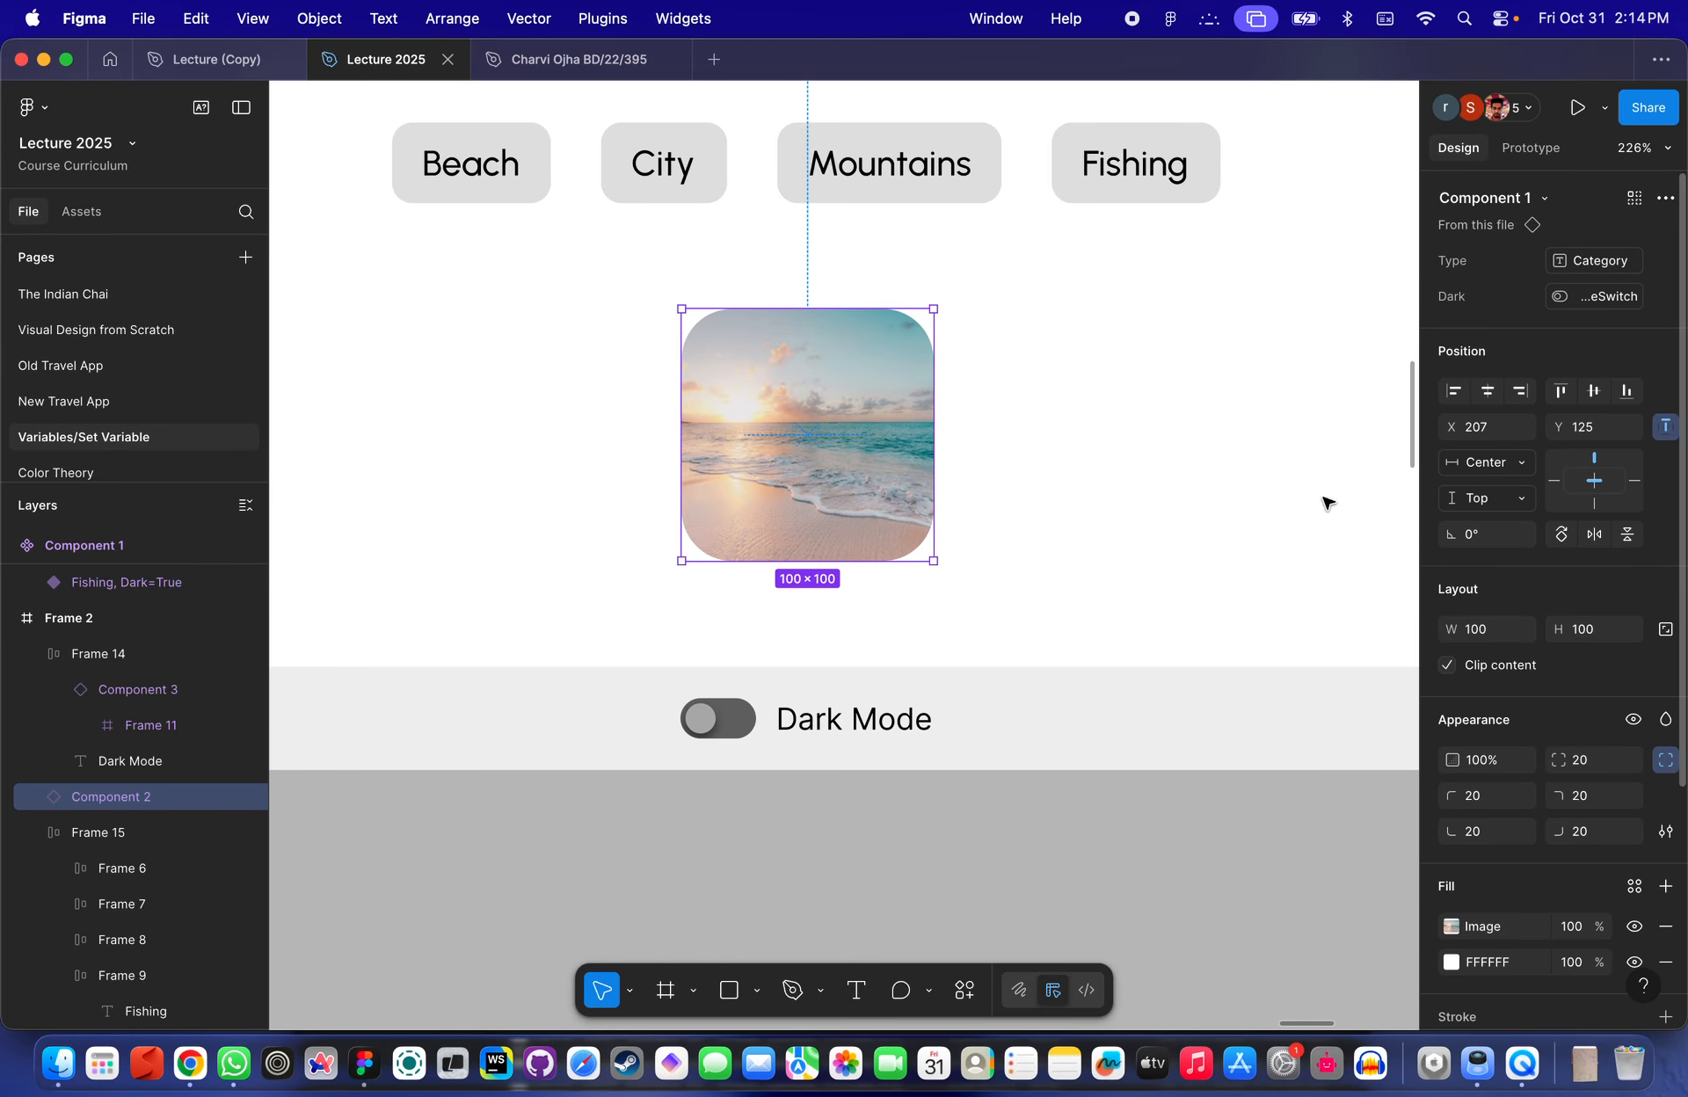
- Preview Frame 2 and switch the Dark Mode toggle on and off repeatedly to test the image change
{"action": "scroll", "coordinate": [1073, 580], "scroll_direction": "down", "scroll_amount": 5}
{"action": "left_click", "coordinate": [772, 234]}
{"action": "left_click", "coordinate": [594, 231]}
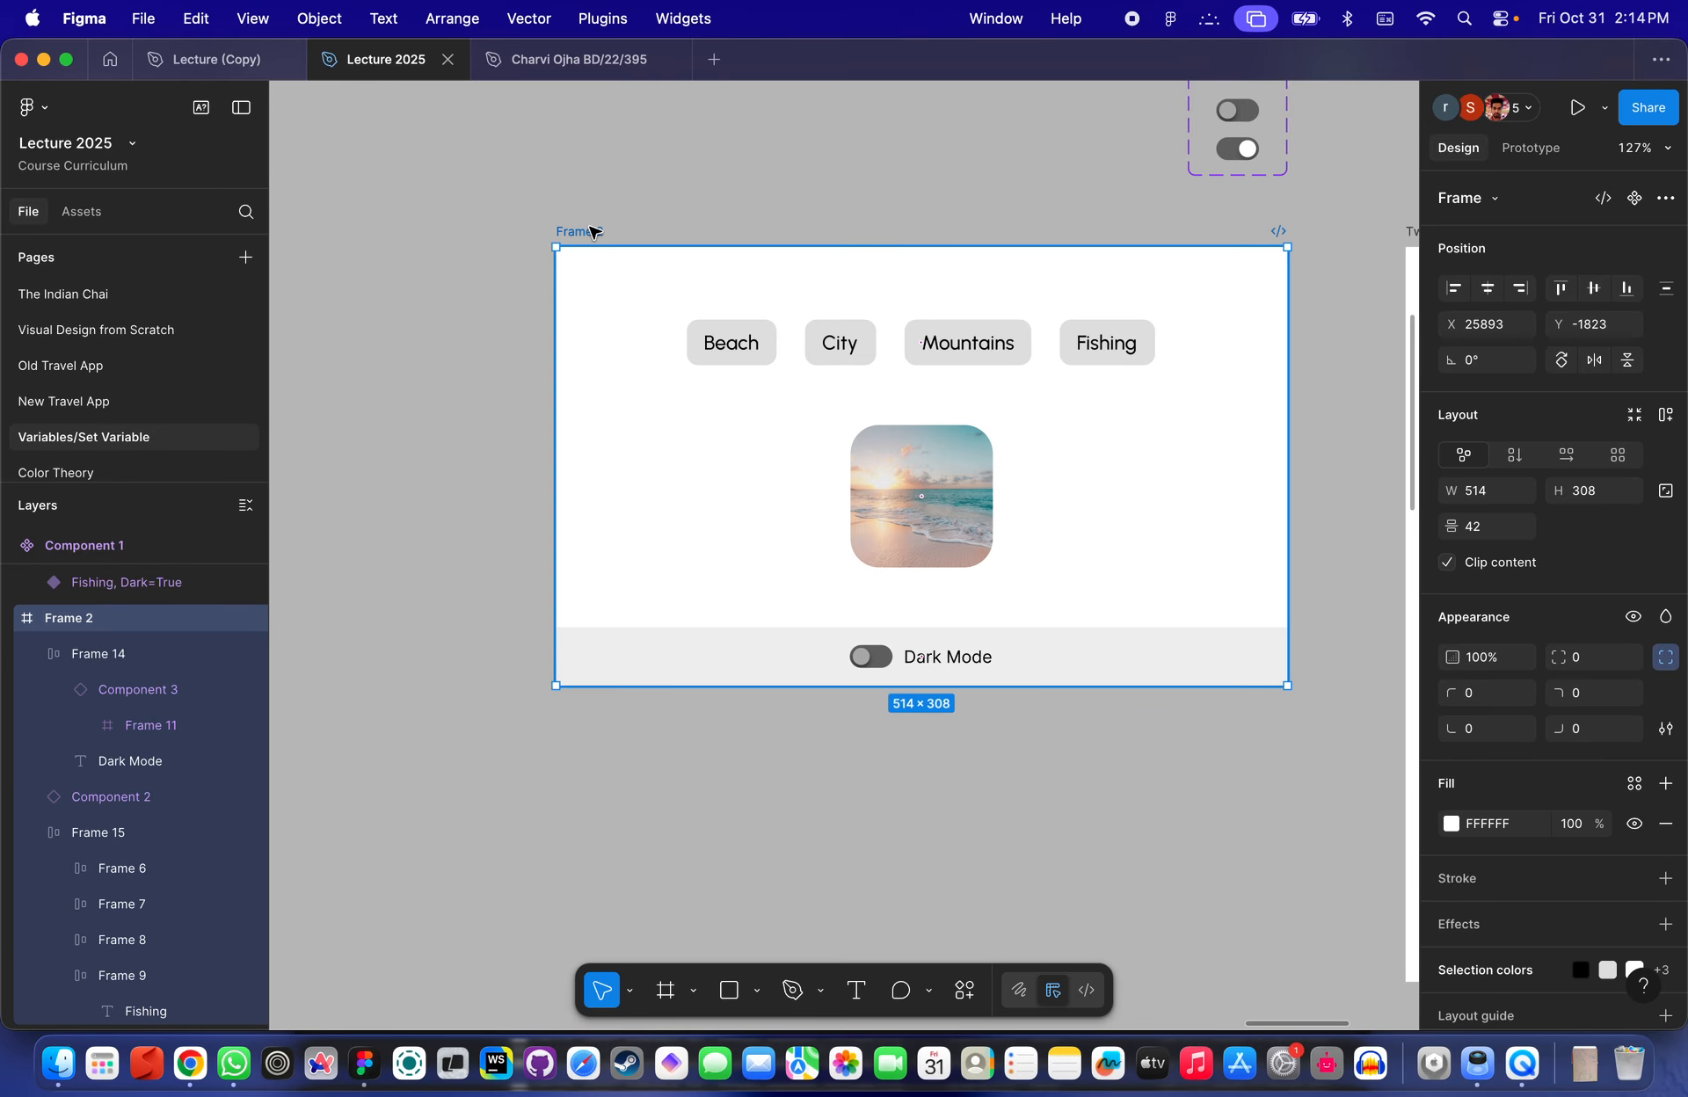
{"action": "key", "text": "shift+space"}
{"action": "left_click", "coordinate": [539, 480]}
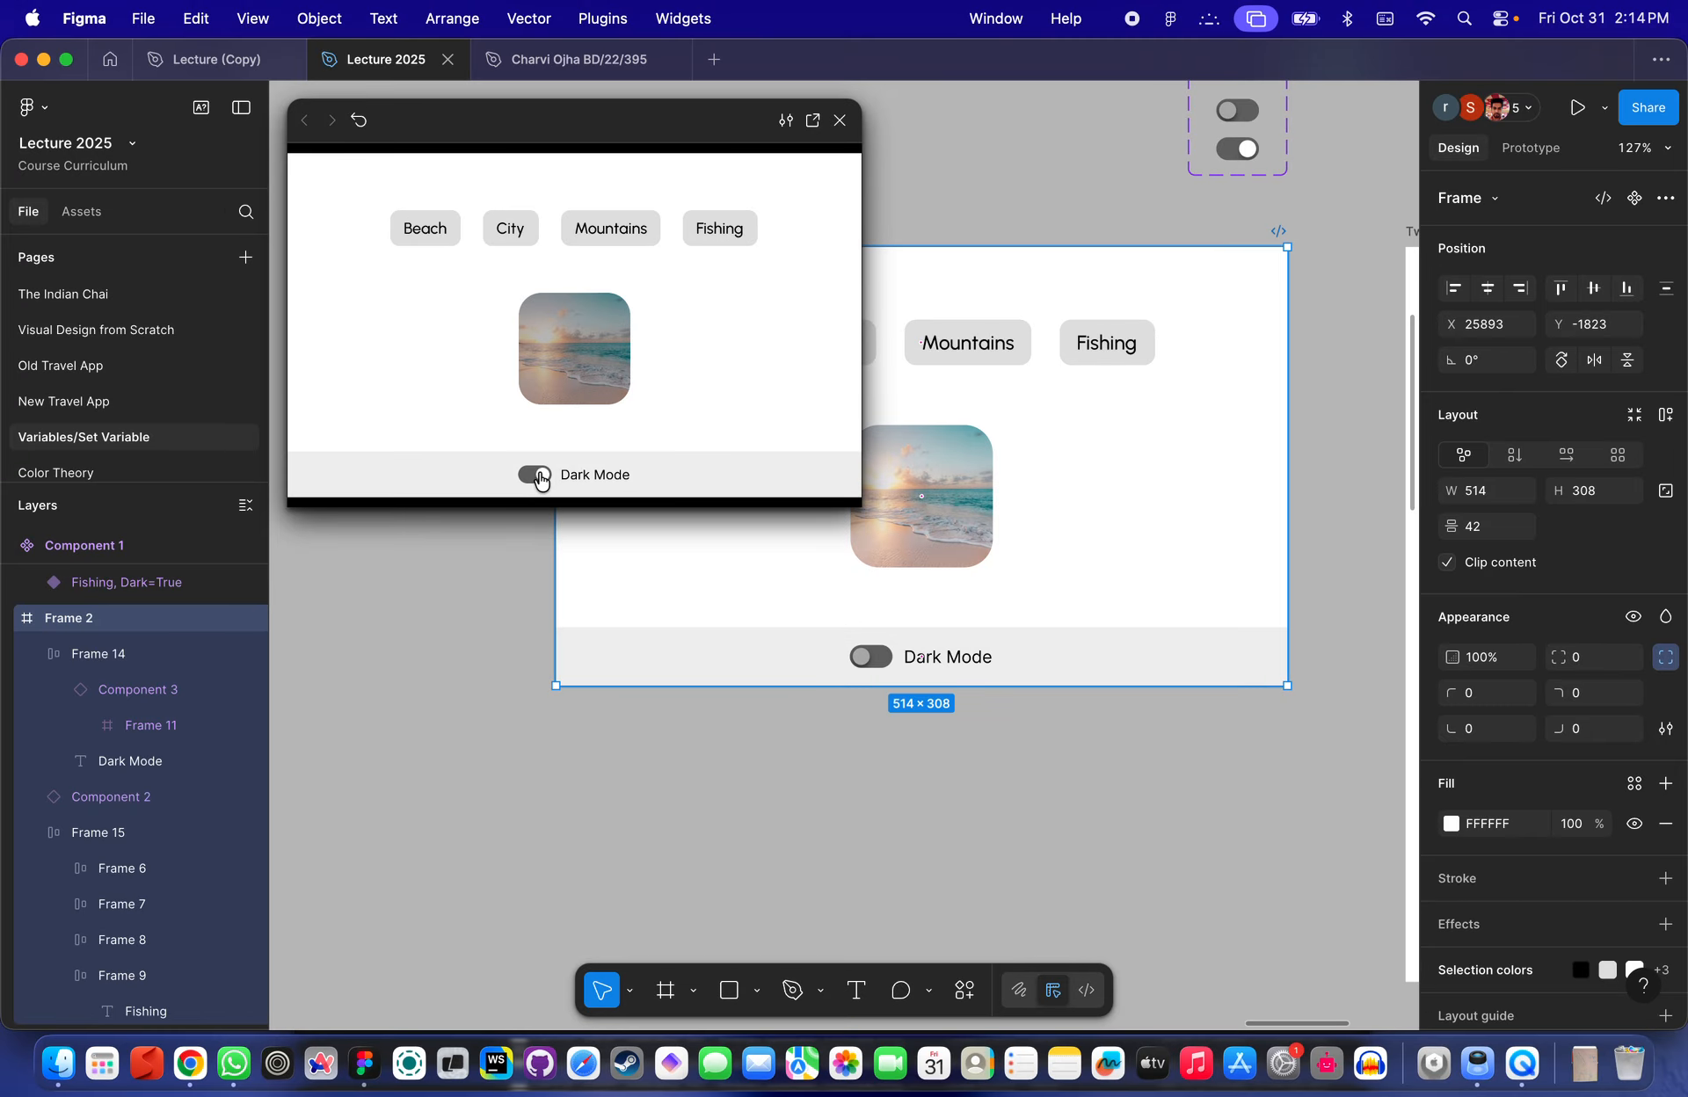
{"action": "left_click", "coordinate": [539, 480]}
{"action": "left_click", "coordinate": [538, 480]}
{"action": "left_click", "coordinate": [524, 480]}
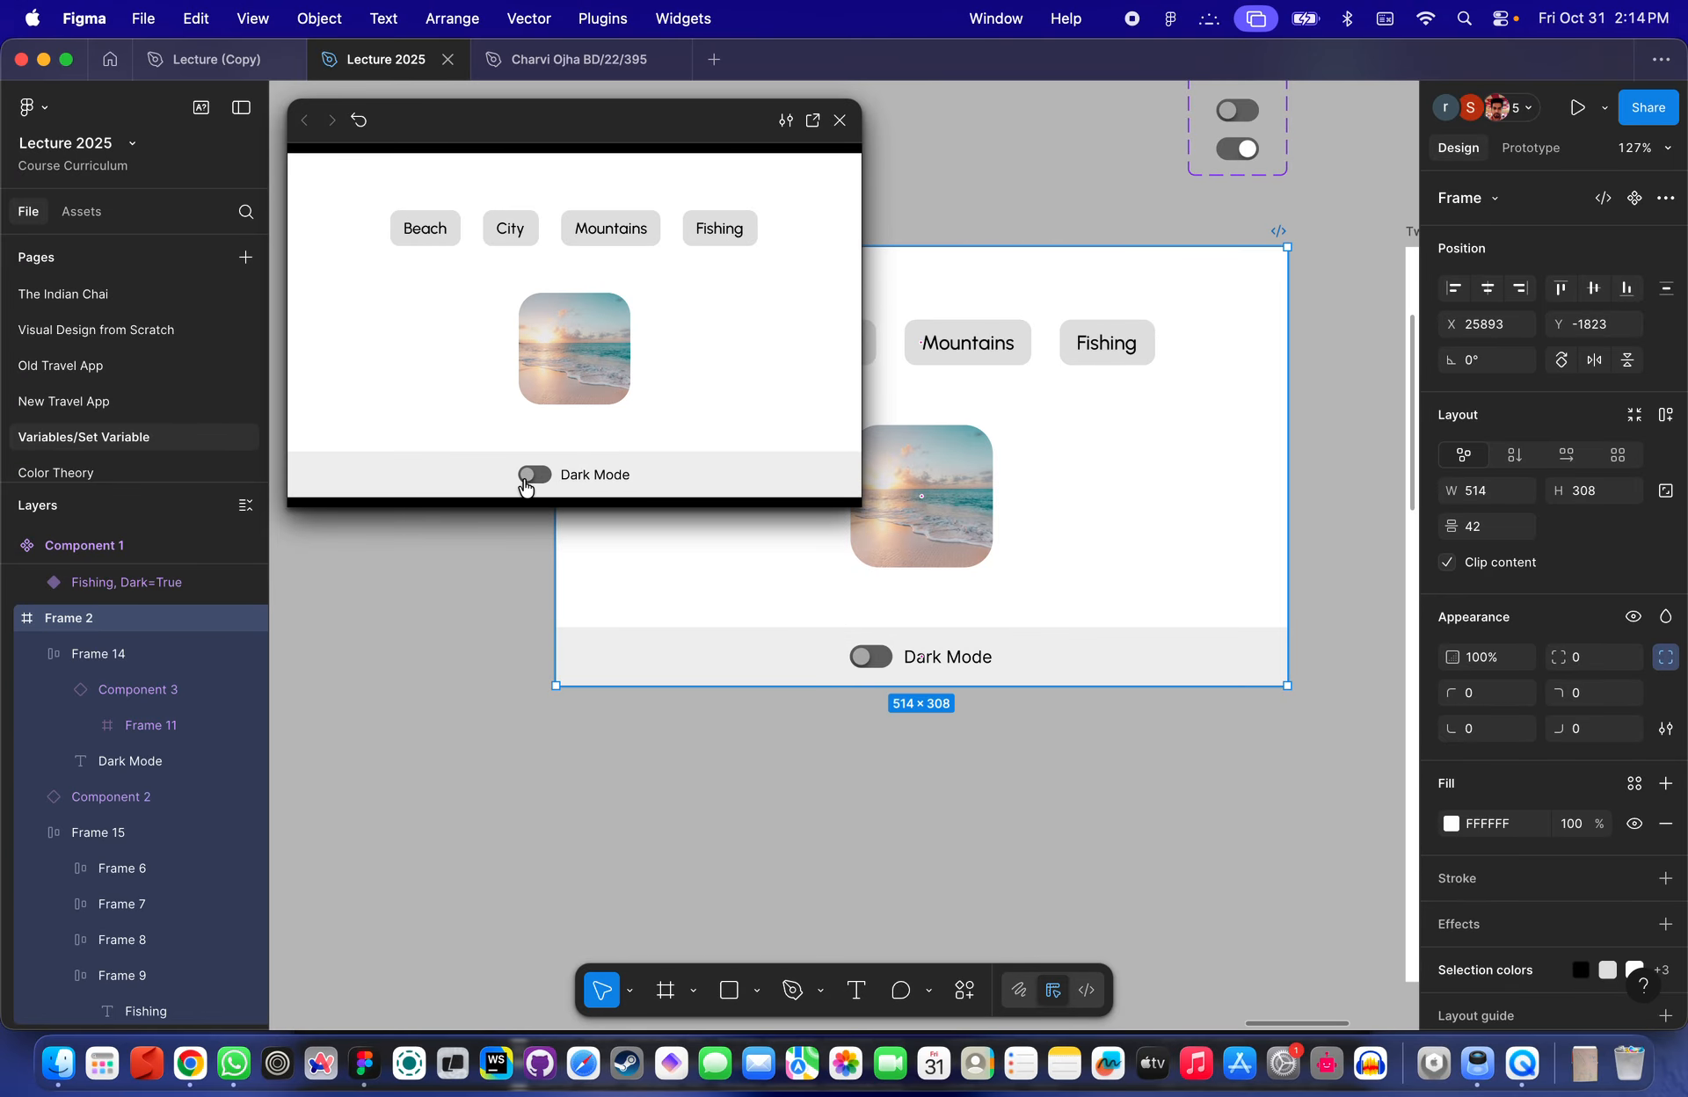
{"action": "left_click", "coordinate": [530, 480]}
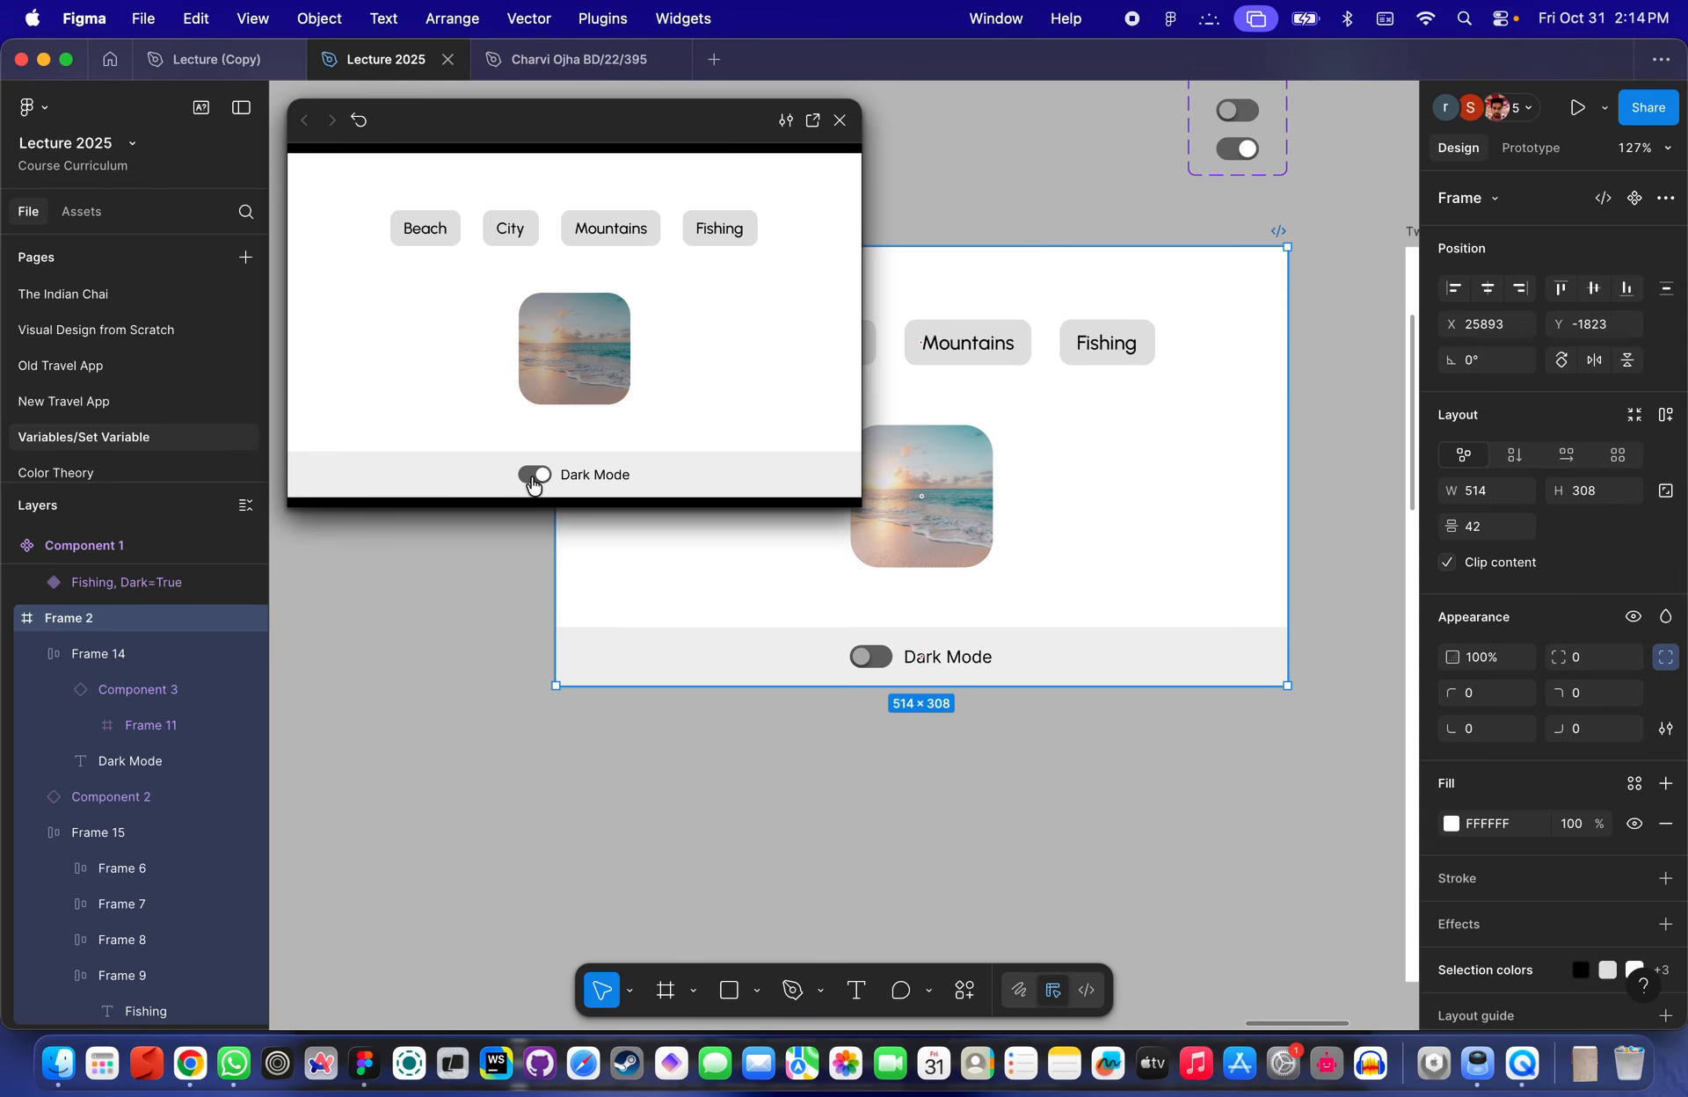
{"action": "left_click", "coordinate": [532, 480]}
{"action": "left_click", "coordinate": [536, 480]}
{"action": "left_click", "coordinate": [541, 480]}
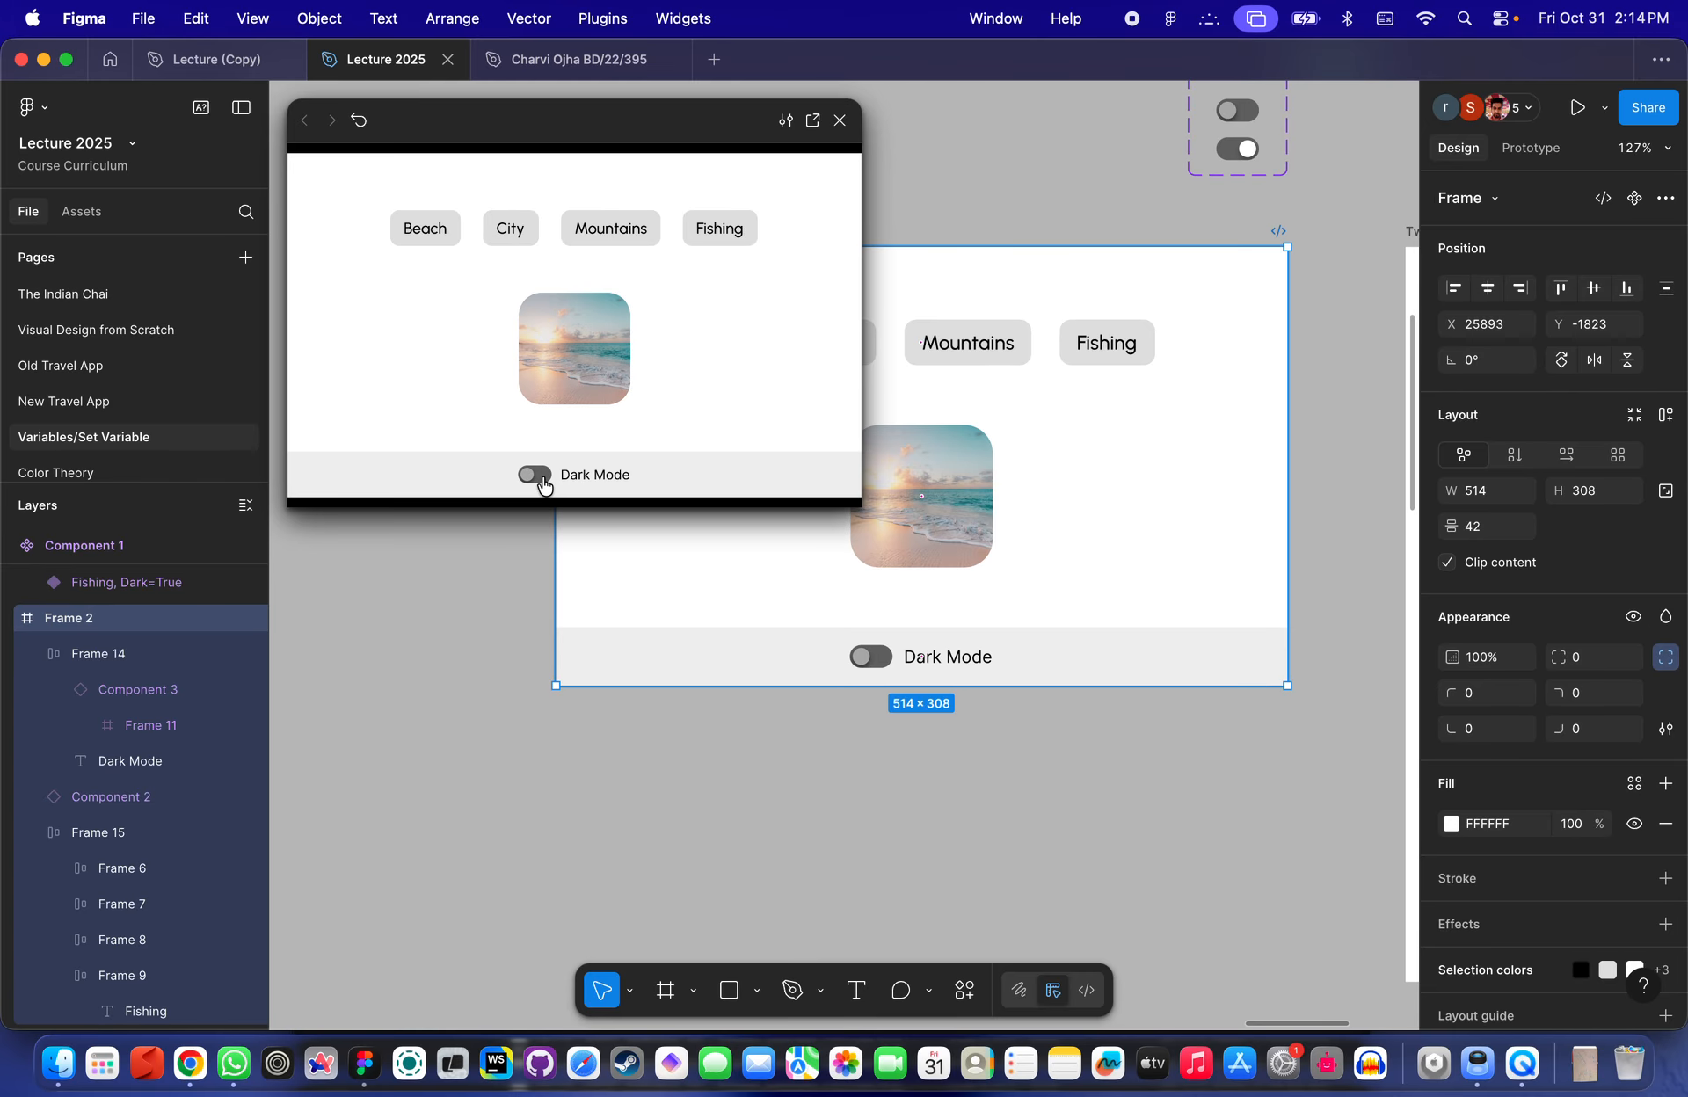
{"action": "left_click", "coordinate": [541, 480]}
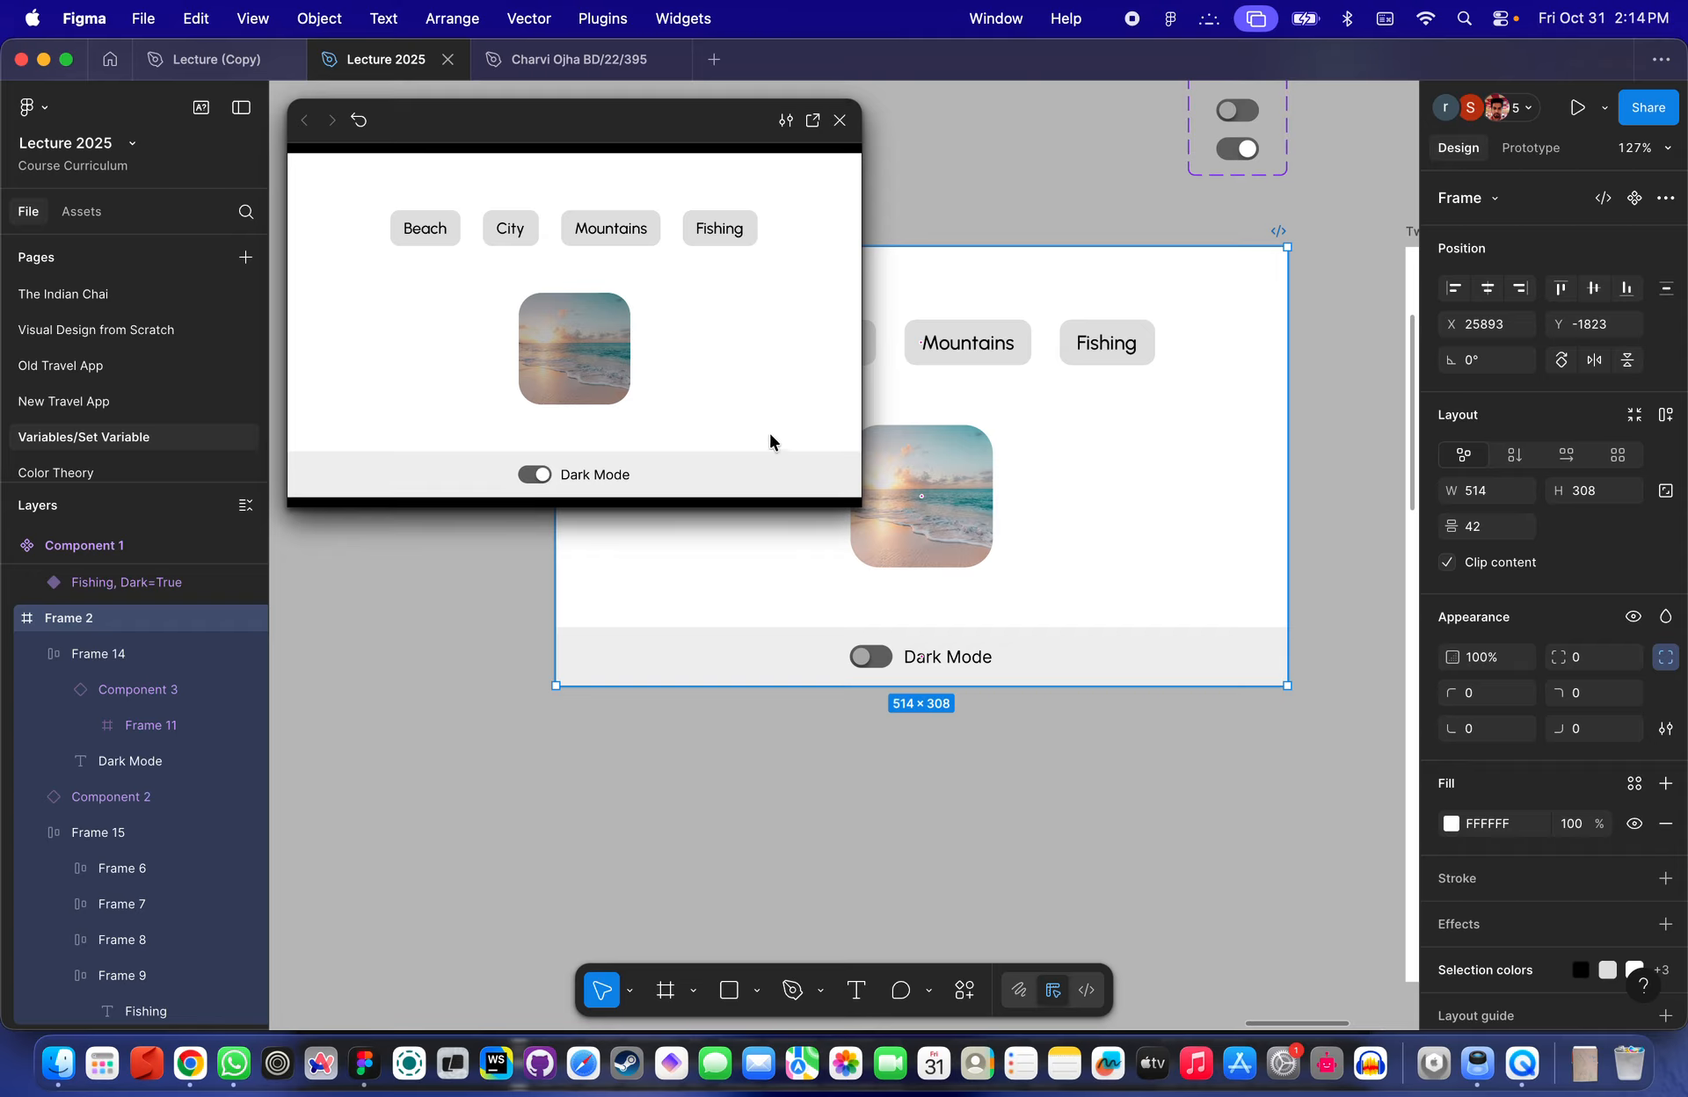
{"action": "left_click", "coordinate": [898, 743]}
{"action": "left_click", "coordinate": [840, 120]}
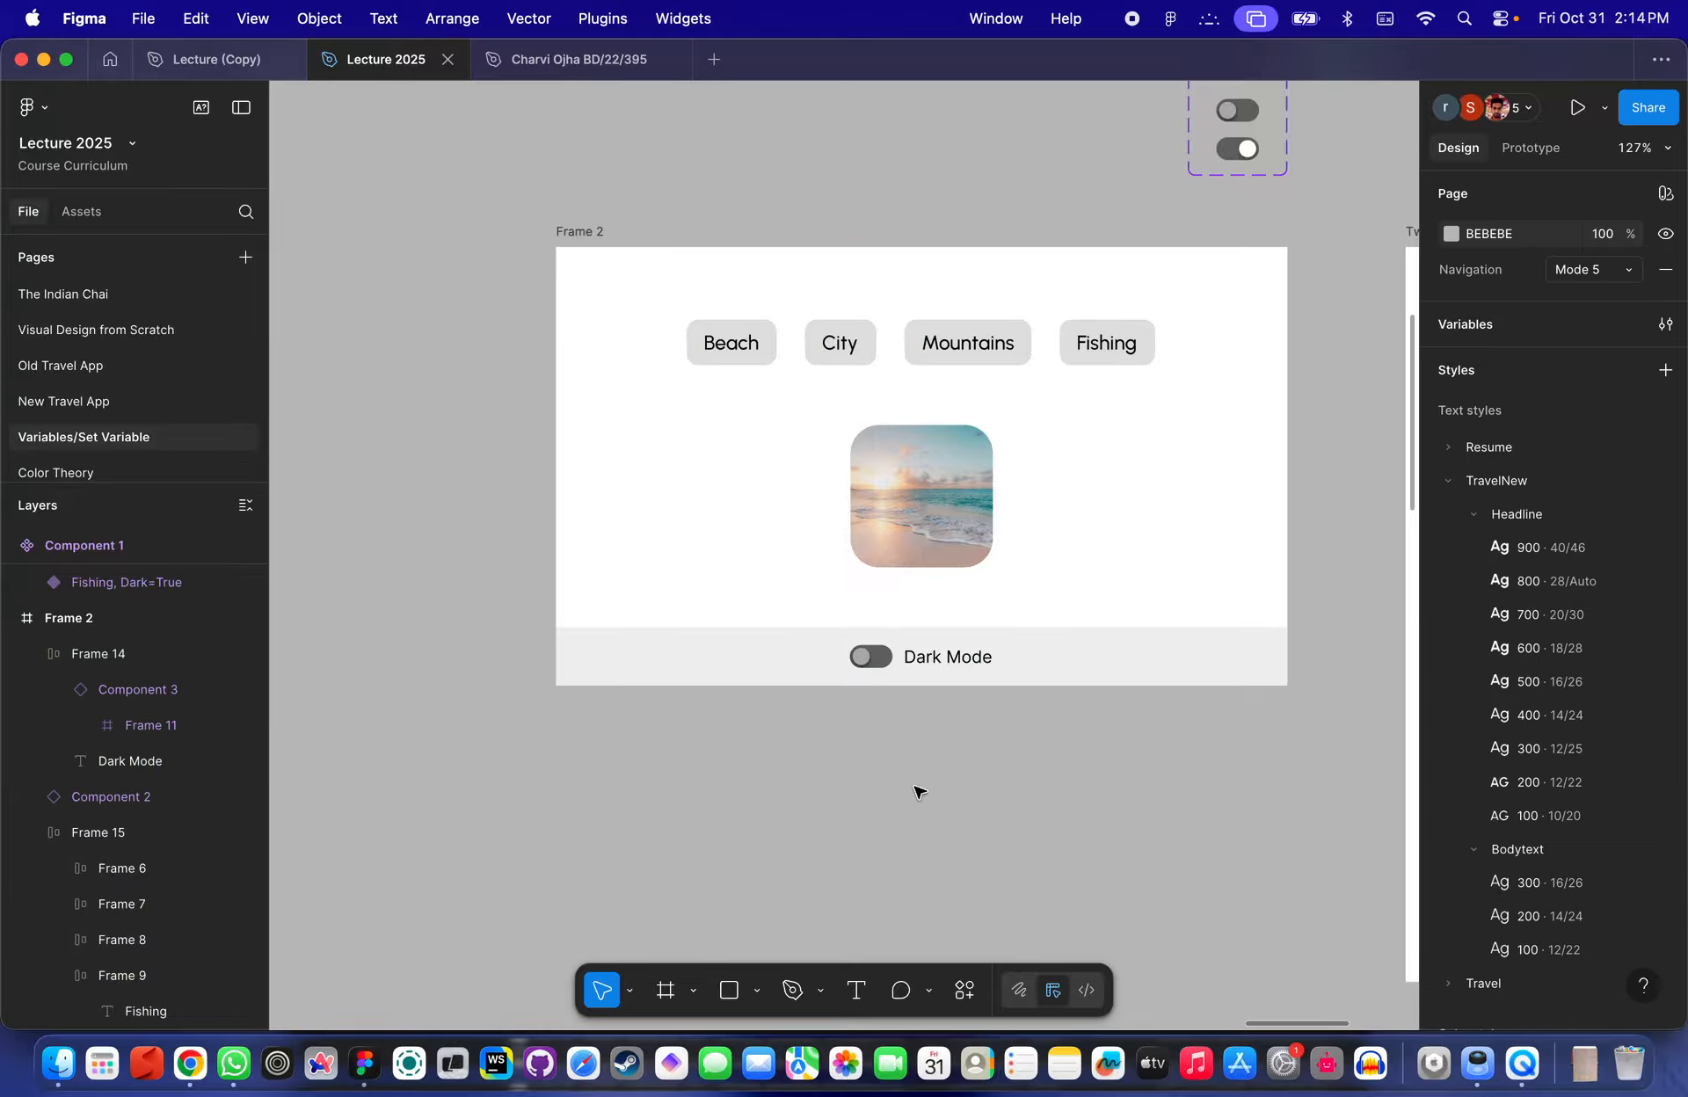
- Remove the Set DarkModeSwitch action from the toggle's click interaction, keeping only the Change to Active=True action
{"action": "scroll", "coordinate": [918, 791], "scroll_direction": "up", "scroll_amount": 4}
{"action": "scroll", "coordinate": [921, 773], "scroll_direction": "down", "scroll_amount": 6}
{"action": "left_click", "coordinate": [915, 589]}
{"action": "scroll", "coordinate": [915, 589], "scroll_direction": "down", "scroll_amount": 3}
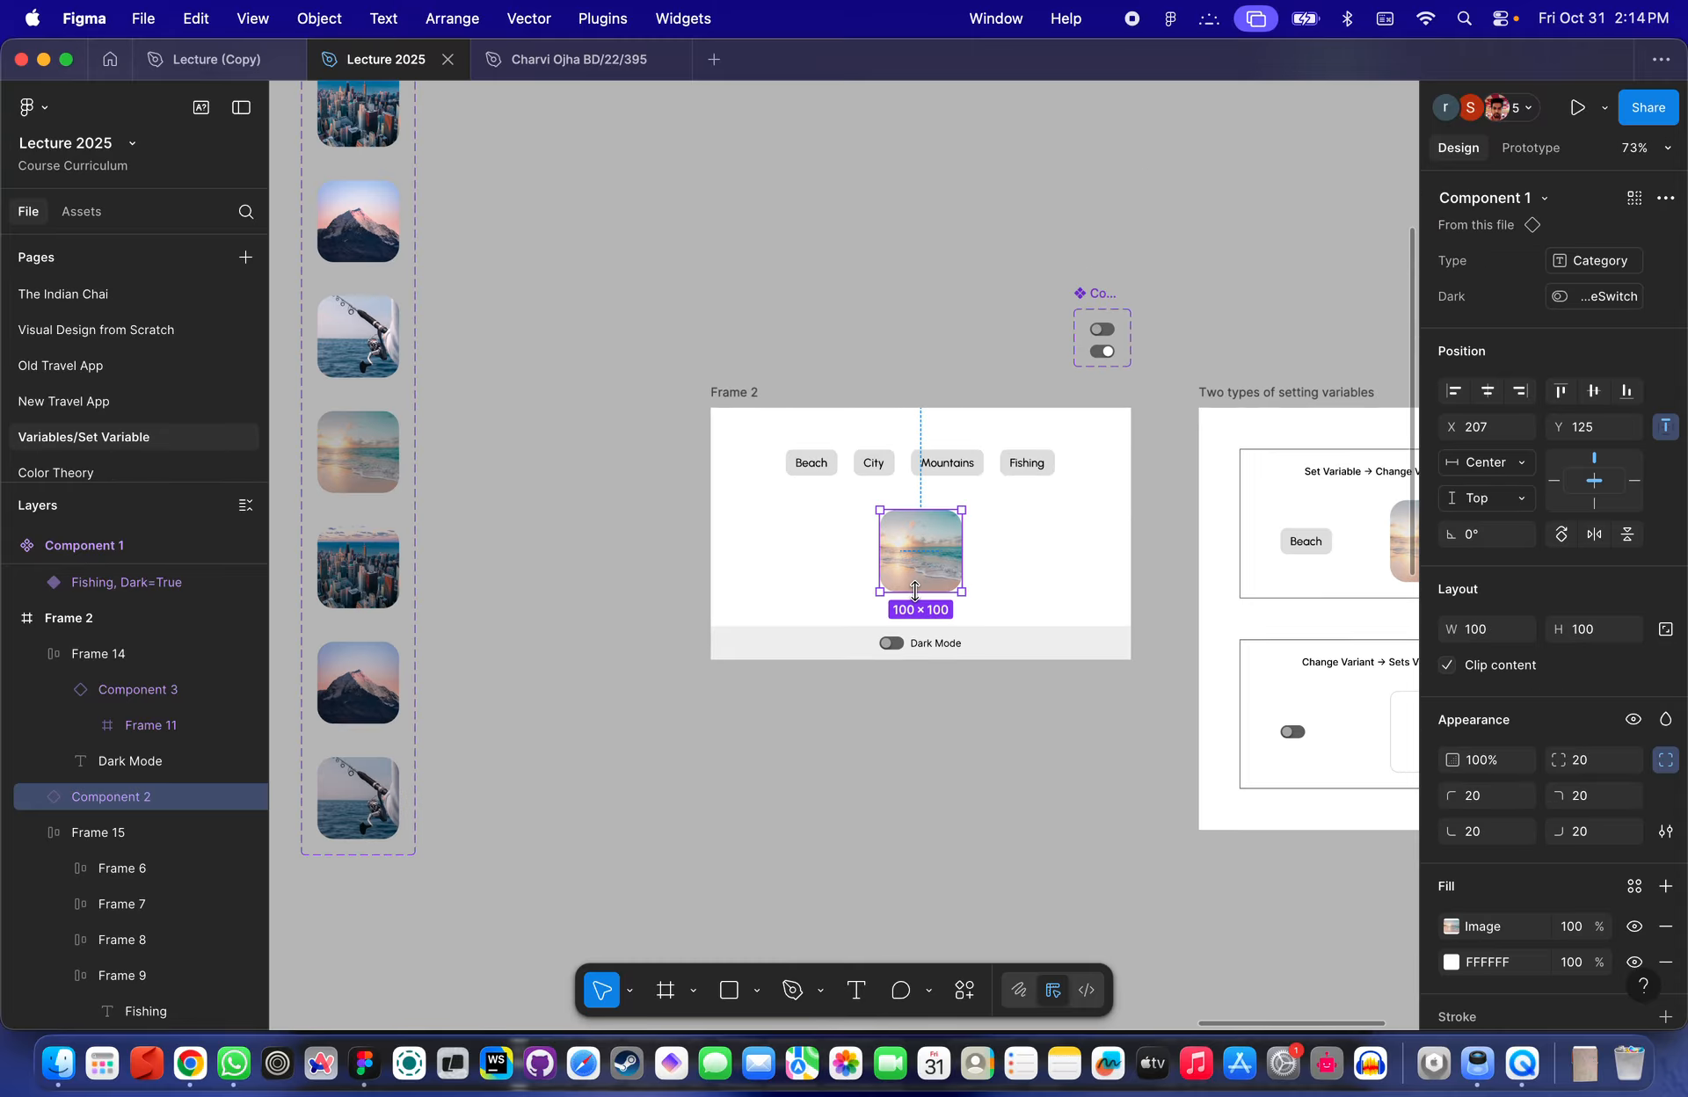
{"action": "scroll", "coordinate": [911, 685], "scroll_direction": "up", "scroll_amount": 4}
{"action": "left_click", "coordinate": [872, 689]}
{"action": "scroll", "coordinate": [871, 689], "scroll_direction": "up", "scroll_amount": 3}
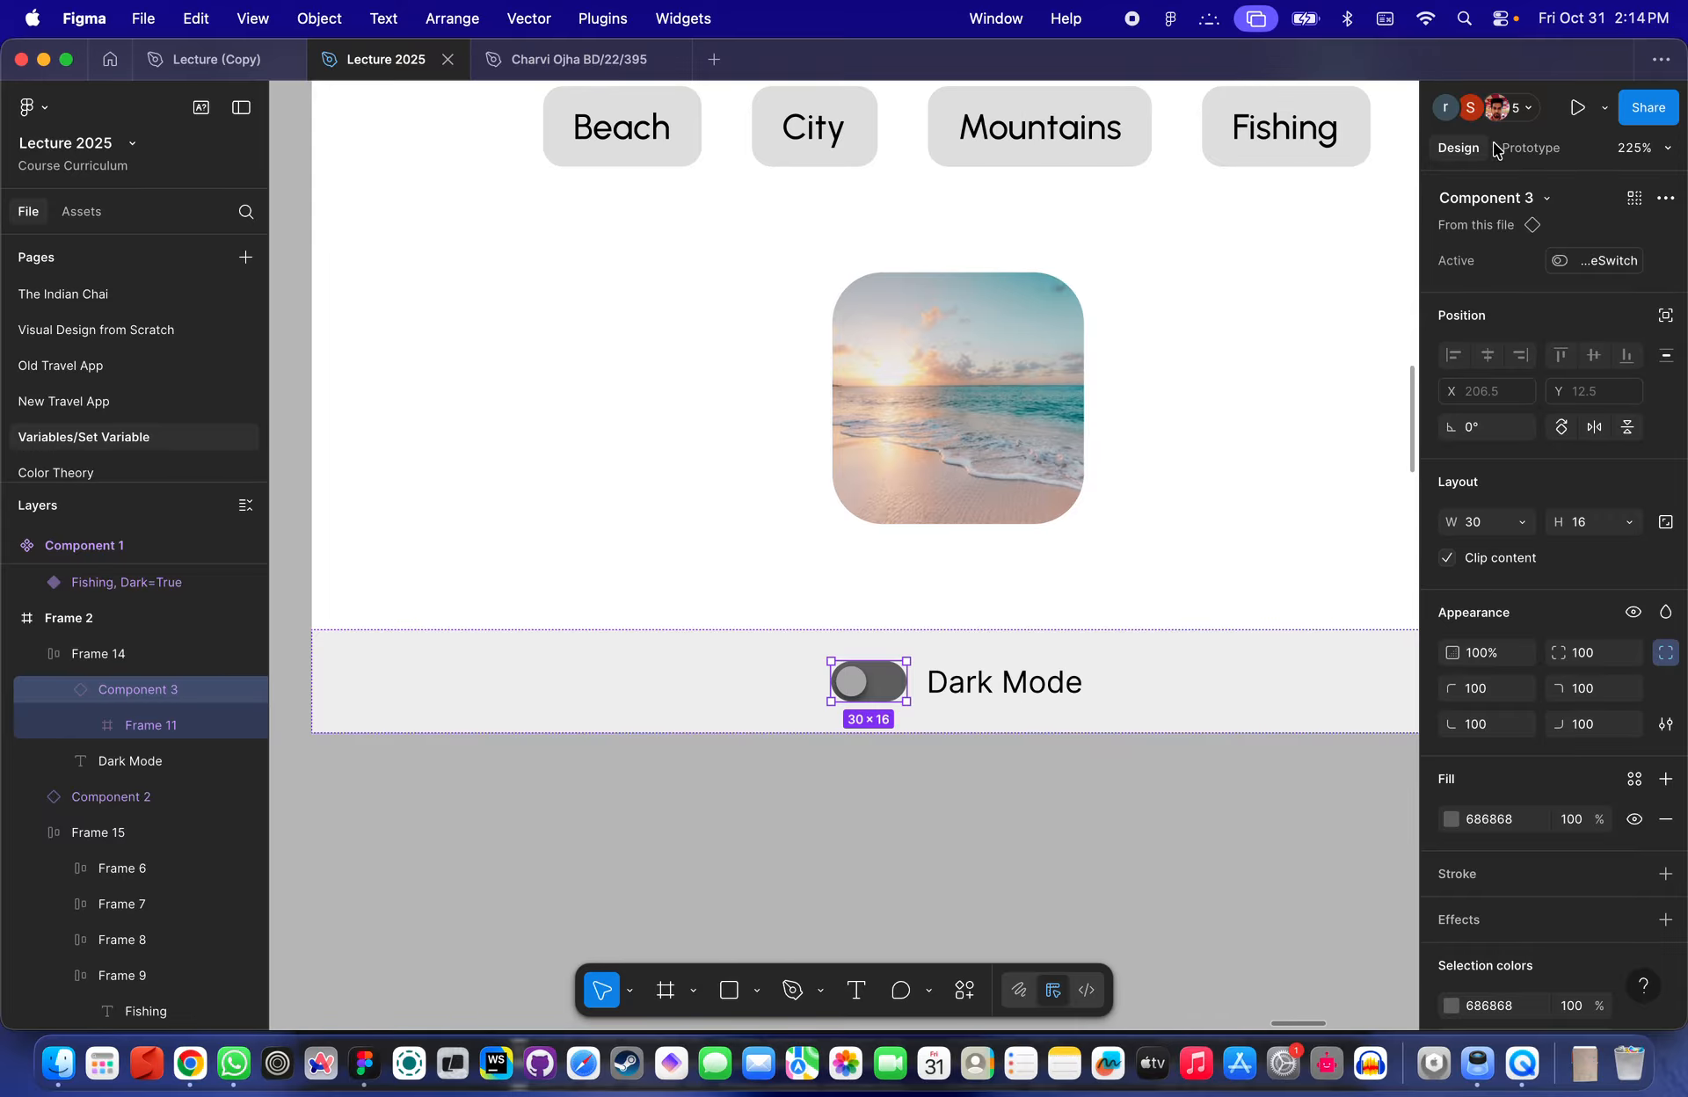
{"action": "left_click", "coordinate": [1529, 147]}
{"action": "left_click", "coordinate": [1472, 255]}
{"action": "left_click", "coordinate": [1064, 391]}
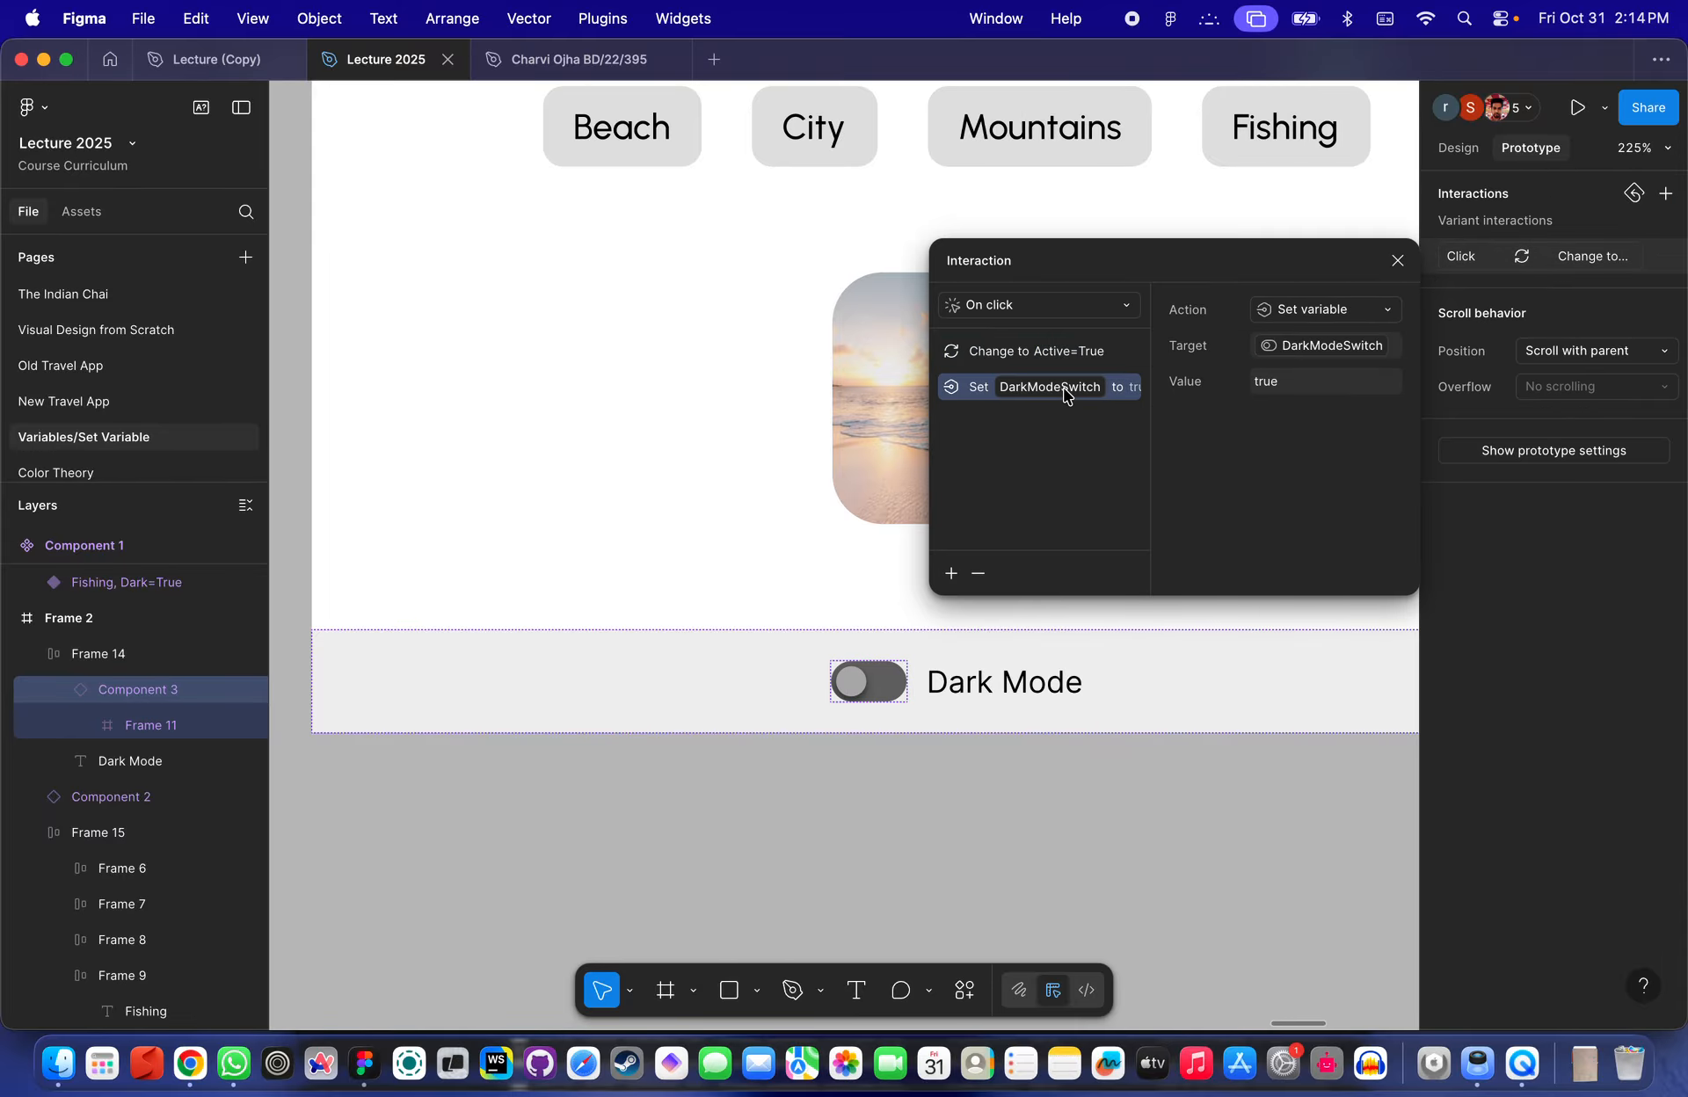
{"action": "left_click", "coordinate": [977, 575]}
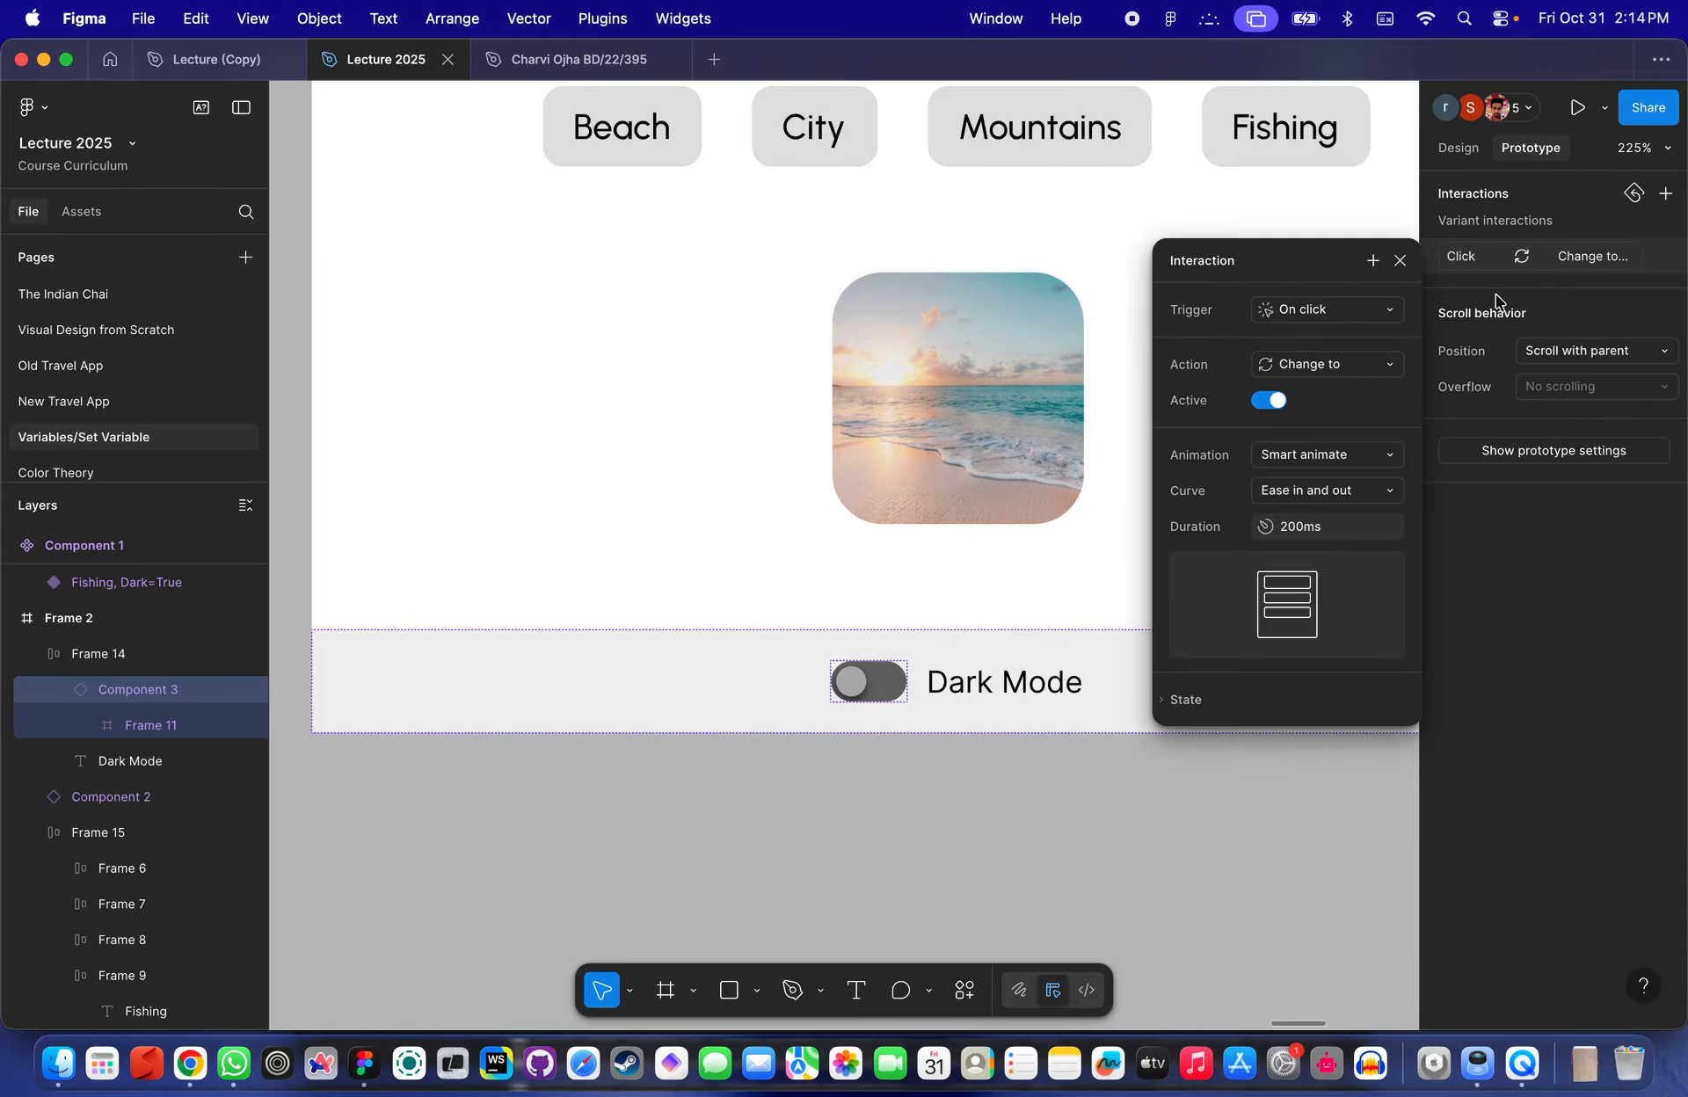
{"action": "left_click", "coordinate": [952, 785]}
{"action": "left_click", "coordinate": [866, 682]}
{"action": "left_click", "coordinate": [867, 682]}
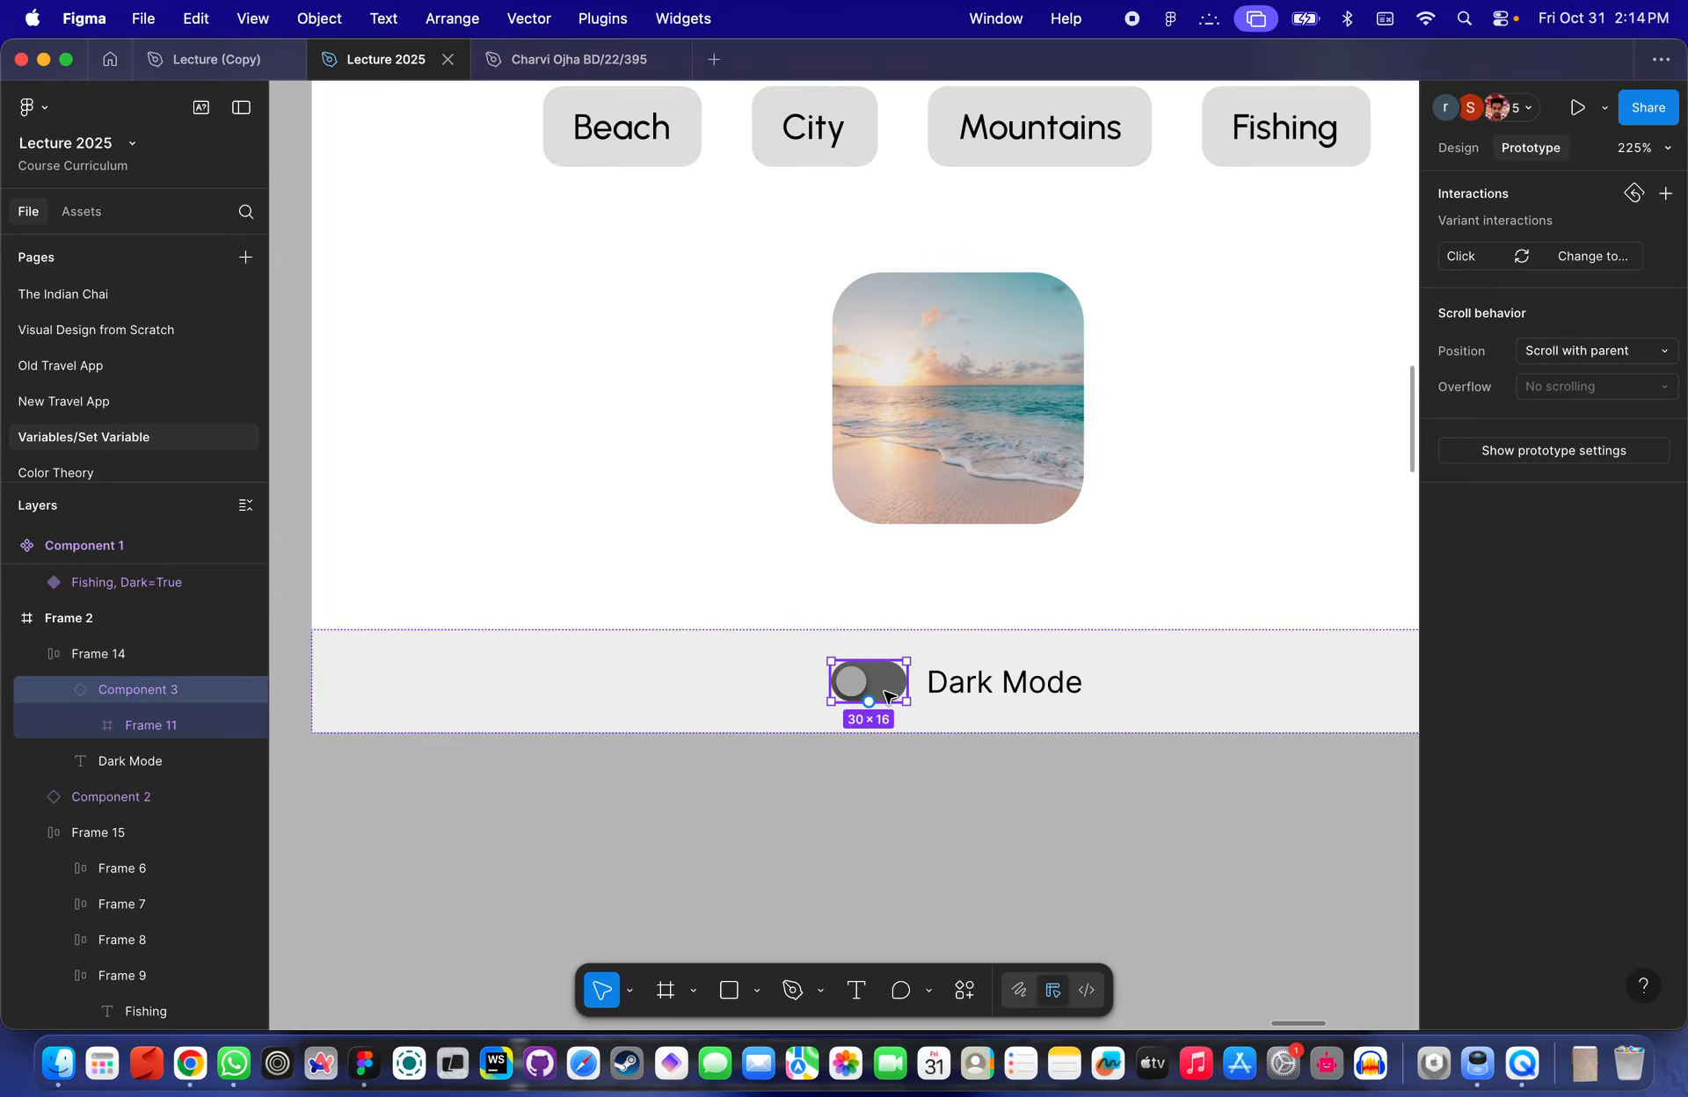
{"action": "scroll", "coordinate": [879, 683], "scroll_direction": "up", "scroll_amount": 2}
{"action": "left_click", "coordinate": [1445, 107]}
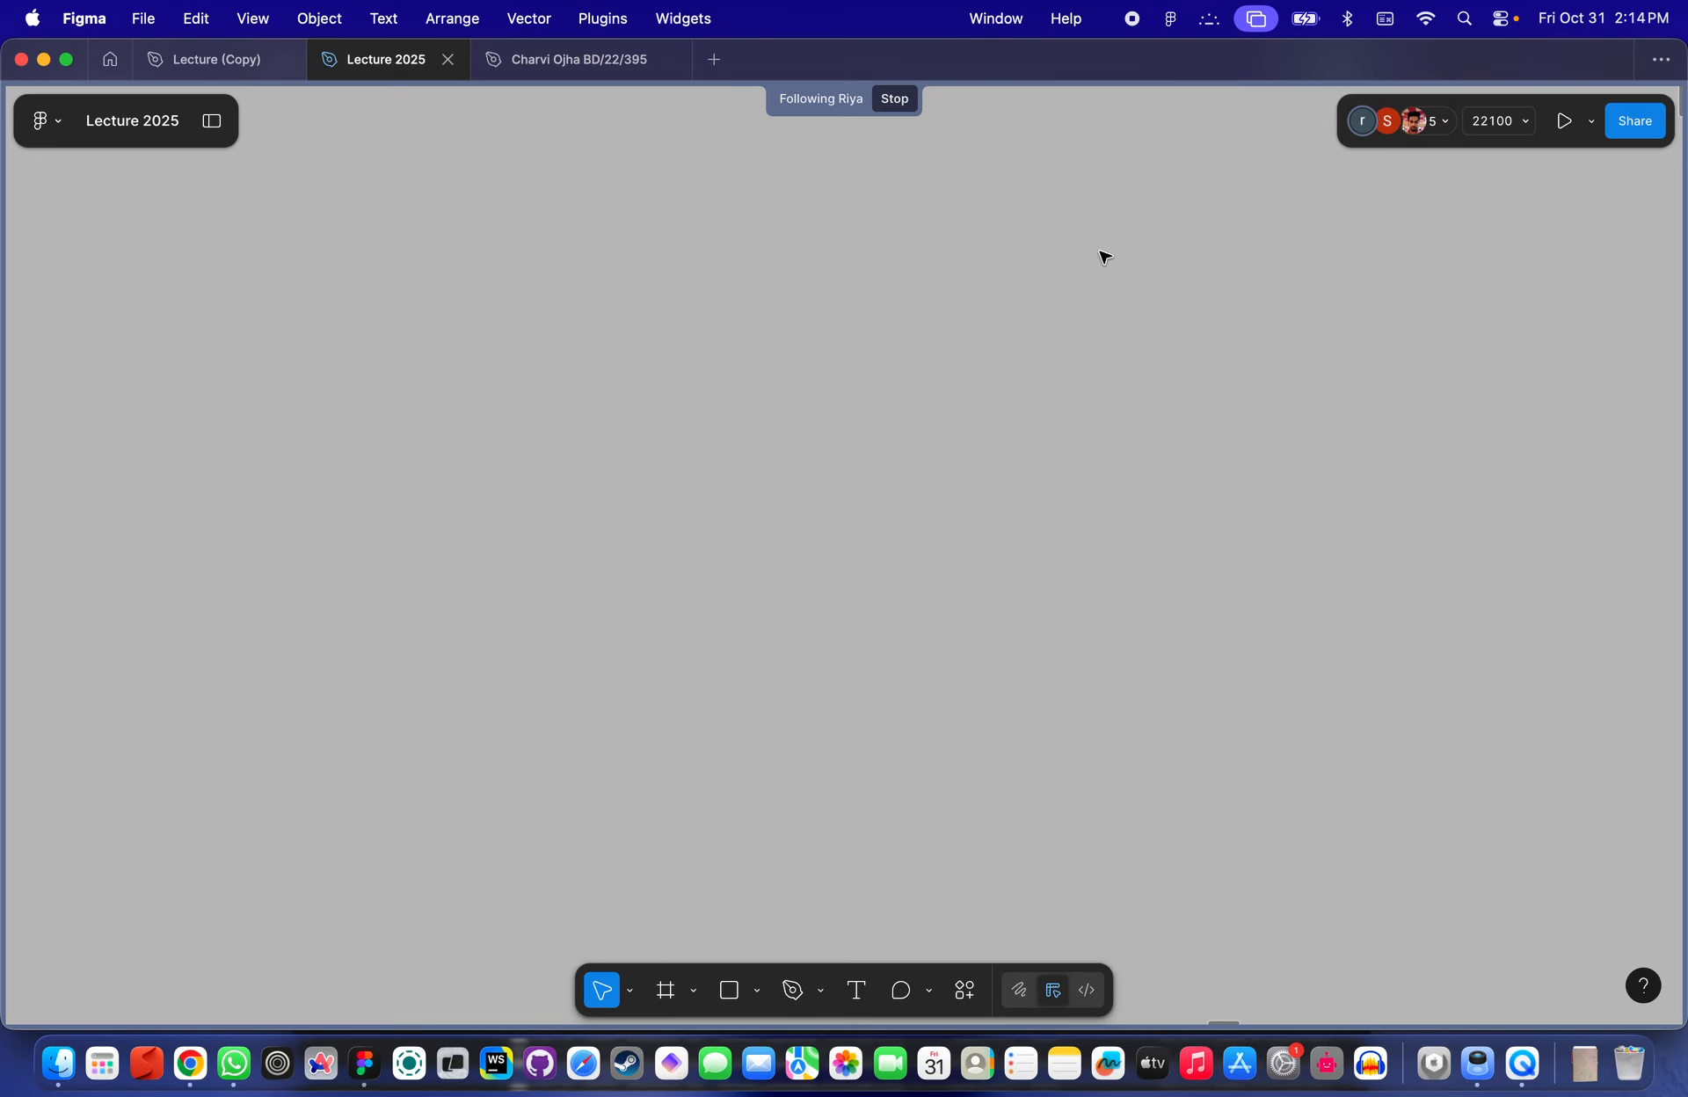
{"action": "left_click", "coordinate": [879, 102]}
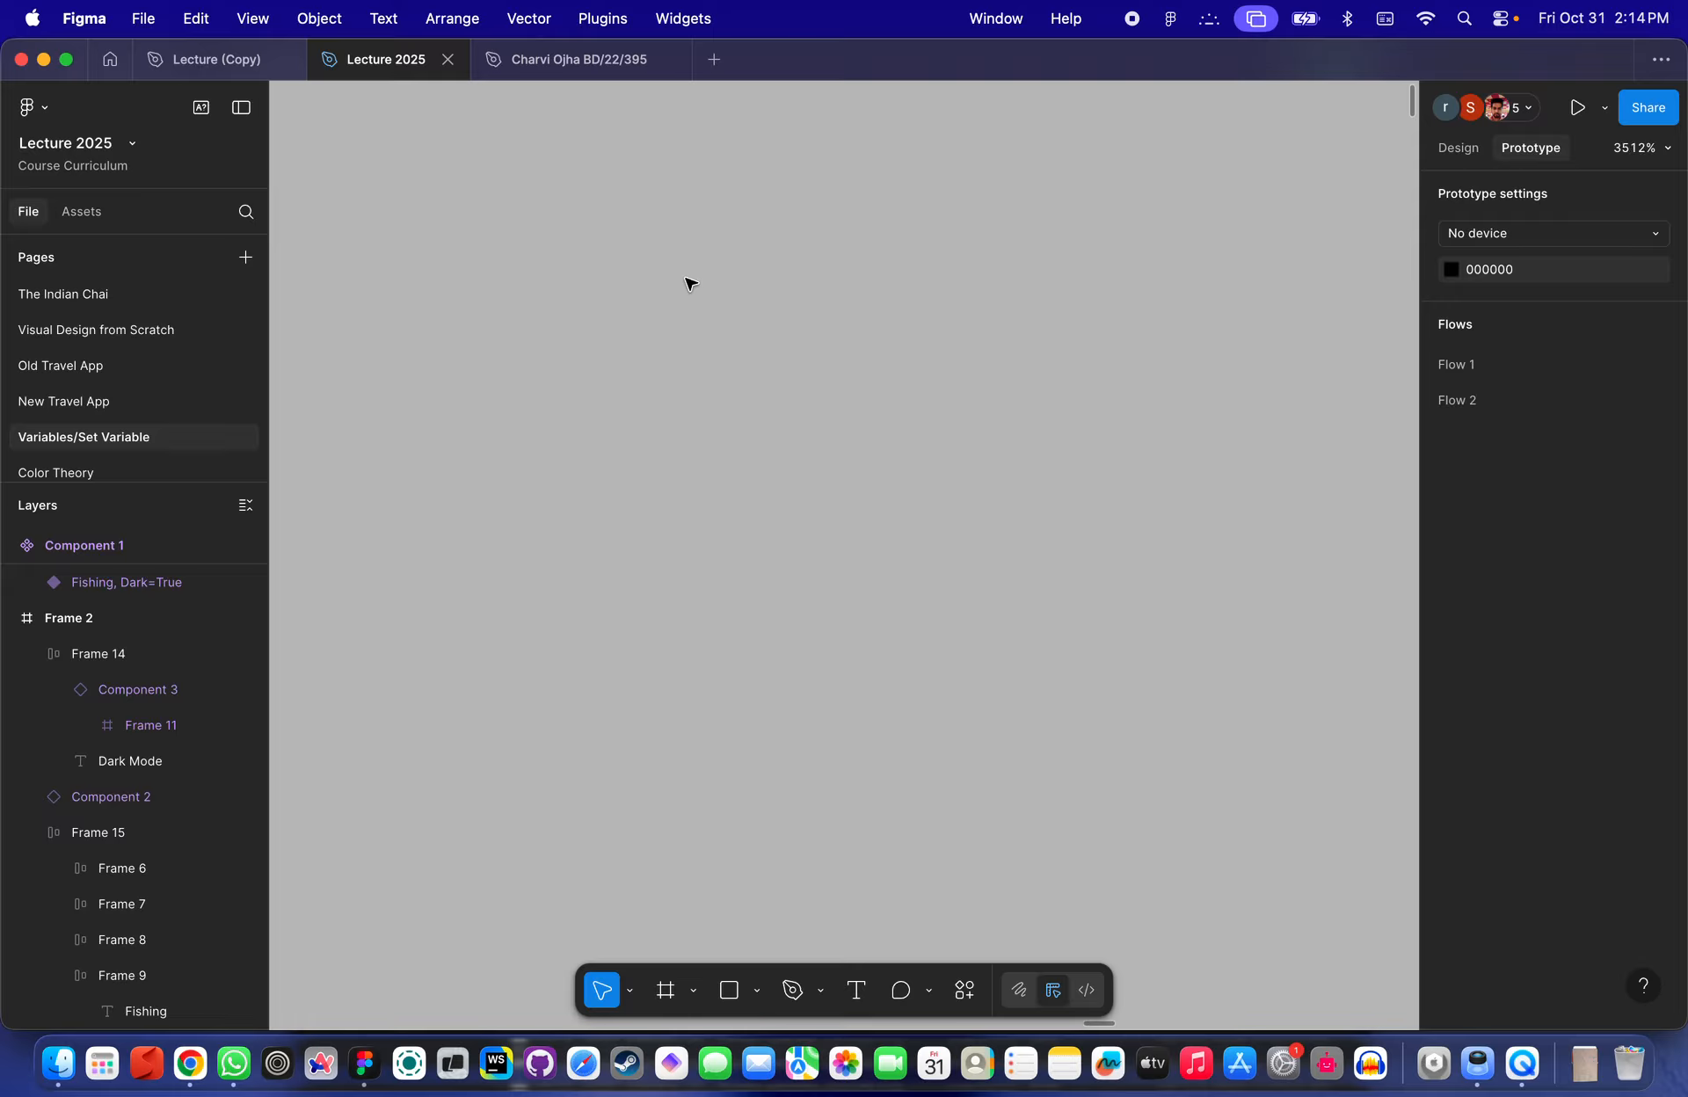
- Reselect the Dark Mode toggle instance and review its Active variable binding in the design properties
{"action": "scroll", "coordinate": [690, 284], "scroll_direction": "down", "scroll_amount": 15}
{"action": "scroll", "coordinate": [975, 580], "scroll_direction": "up", "scroll_amount": 3}
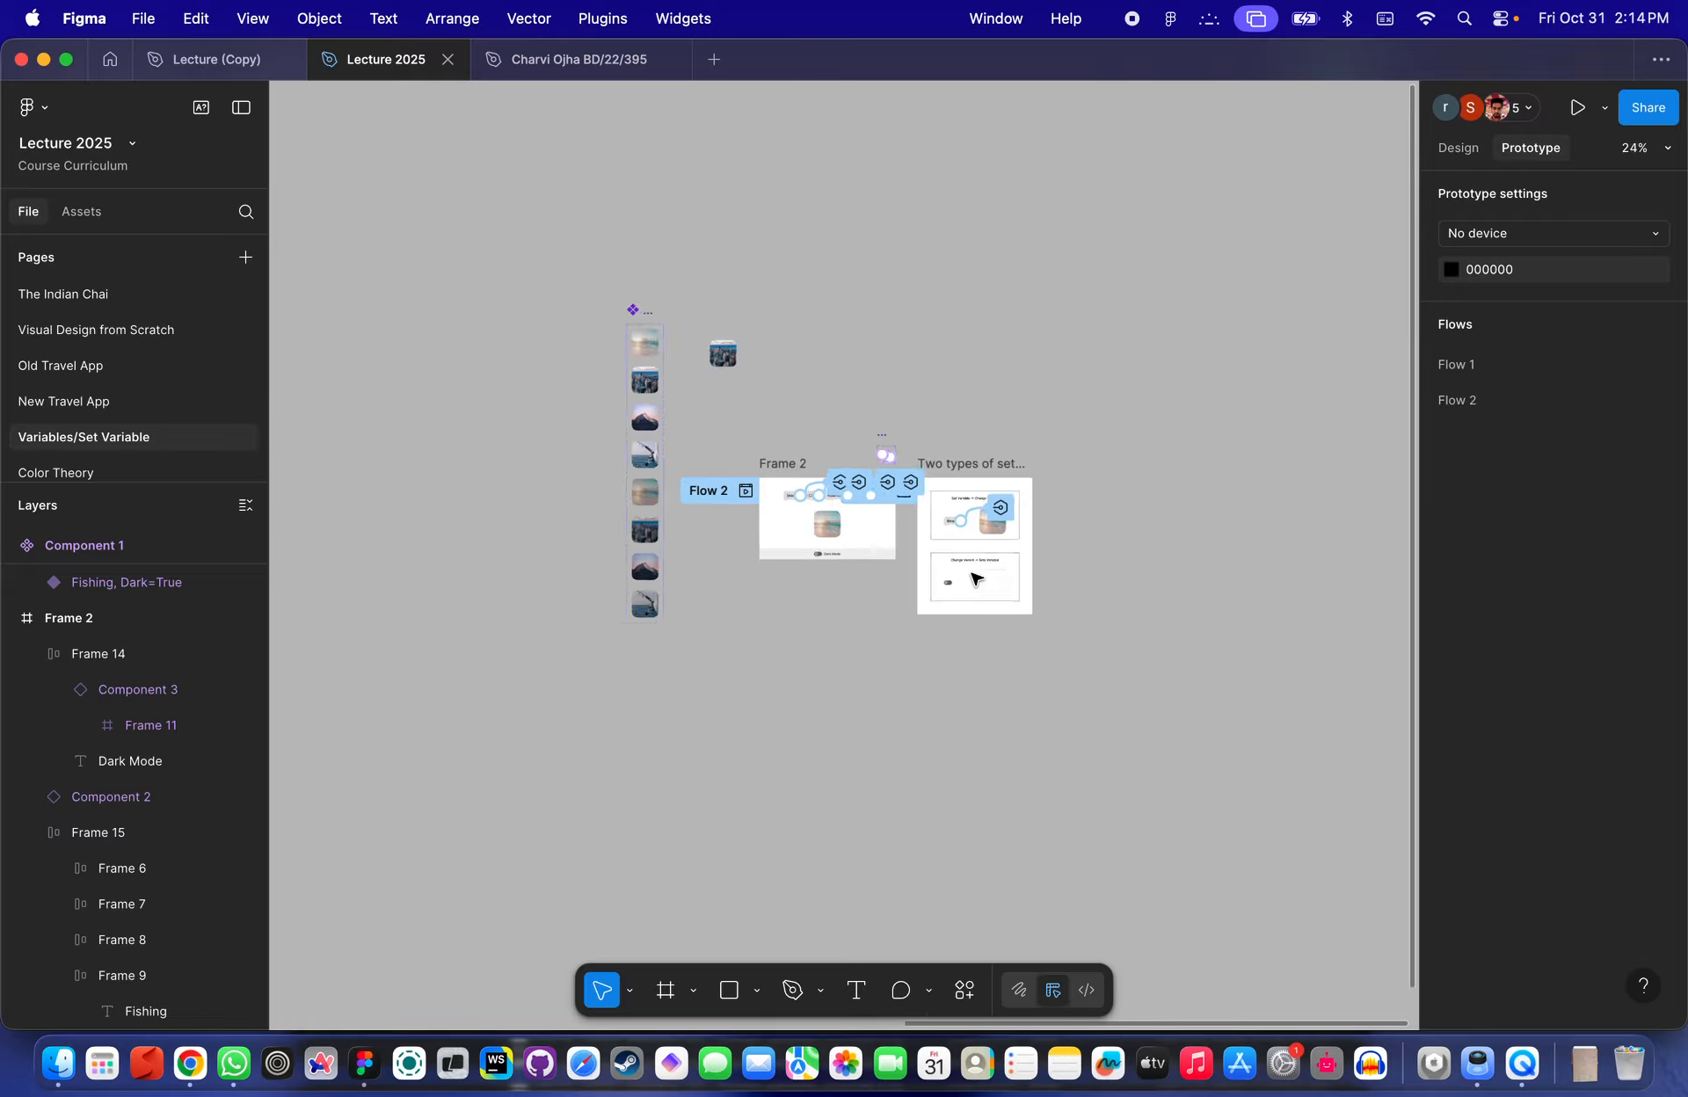
{"action": "scroll", "coordinate": [976, 579], "scroll_direction": "up", "scroll_amount": 5}
{"action": "scroll", "coordinate": [972, 577], "scroll_direction": "left", "scroll_amount": 5}
{"action": "scroll", "coordinate": [863, 667], "scroll_direction": "down", "scroll_amount": 2}
{"action": "scroll", "coordinate": [785, 493], "scroll_direction": "up", "scroll_amount": 3}
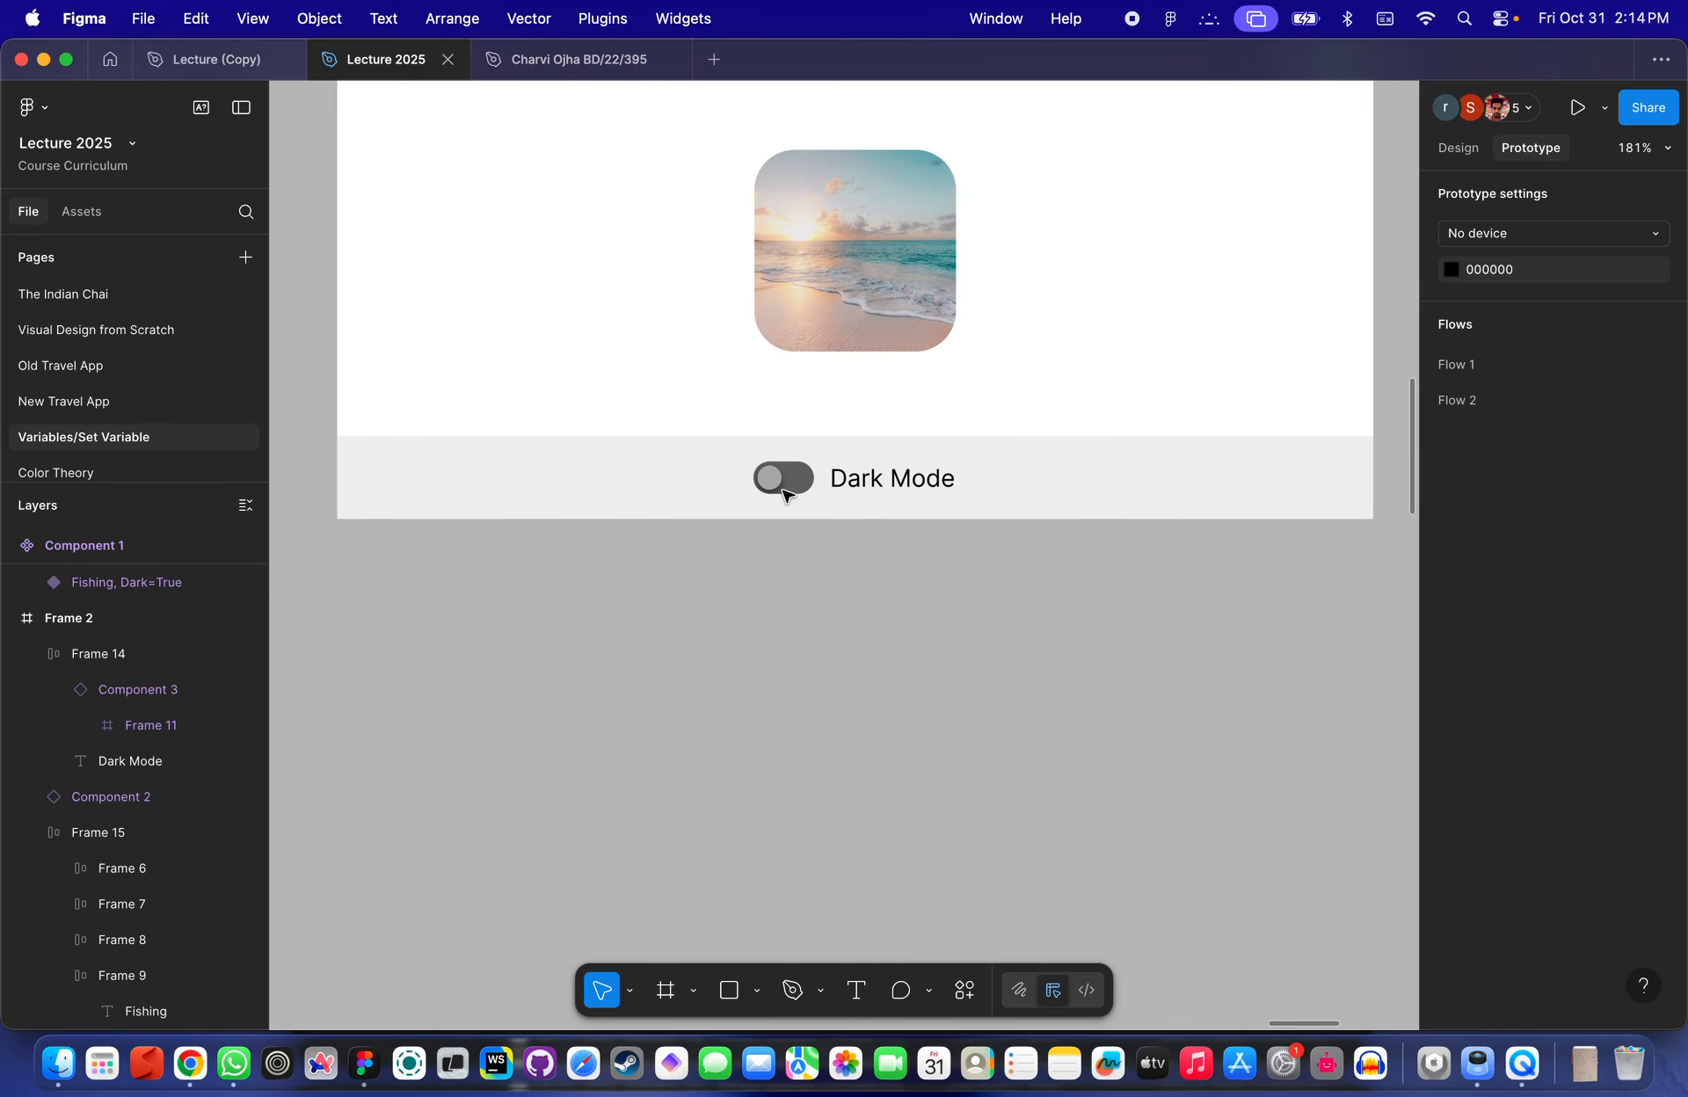
{"action": "left_click", "coordinate": [785, 484]}
{"action": "scroll", "coordinate": [783, 479], "scroll_direction": "up", "scroll_amount": 3}
{"action": "left_click", "coordinate": [1477, 148]}
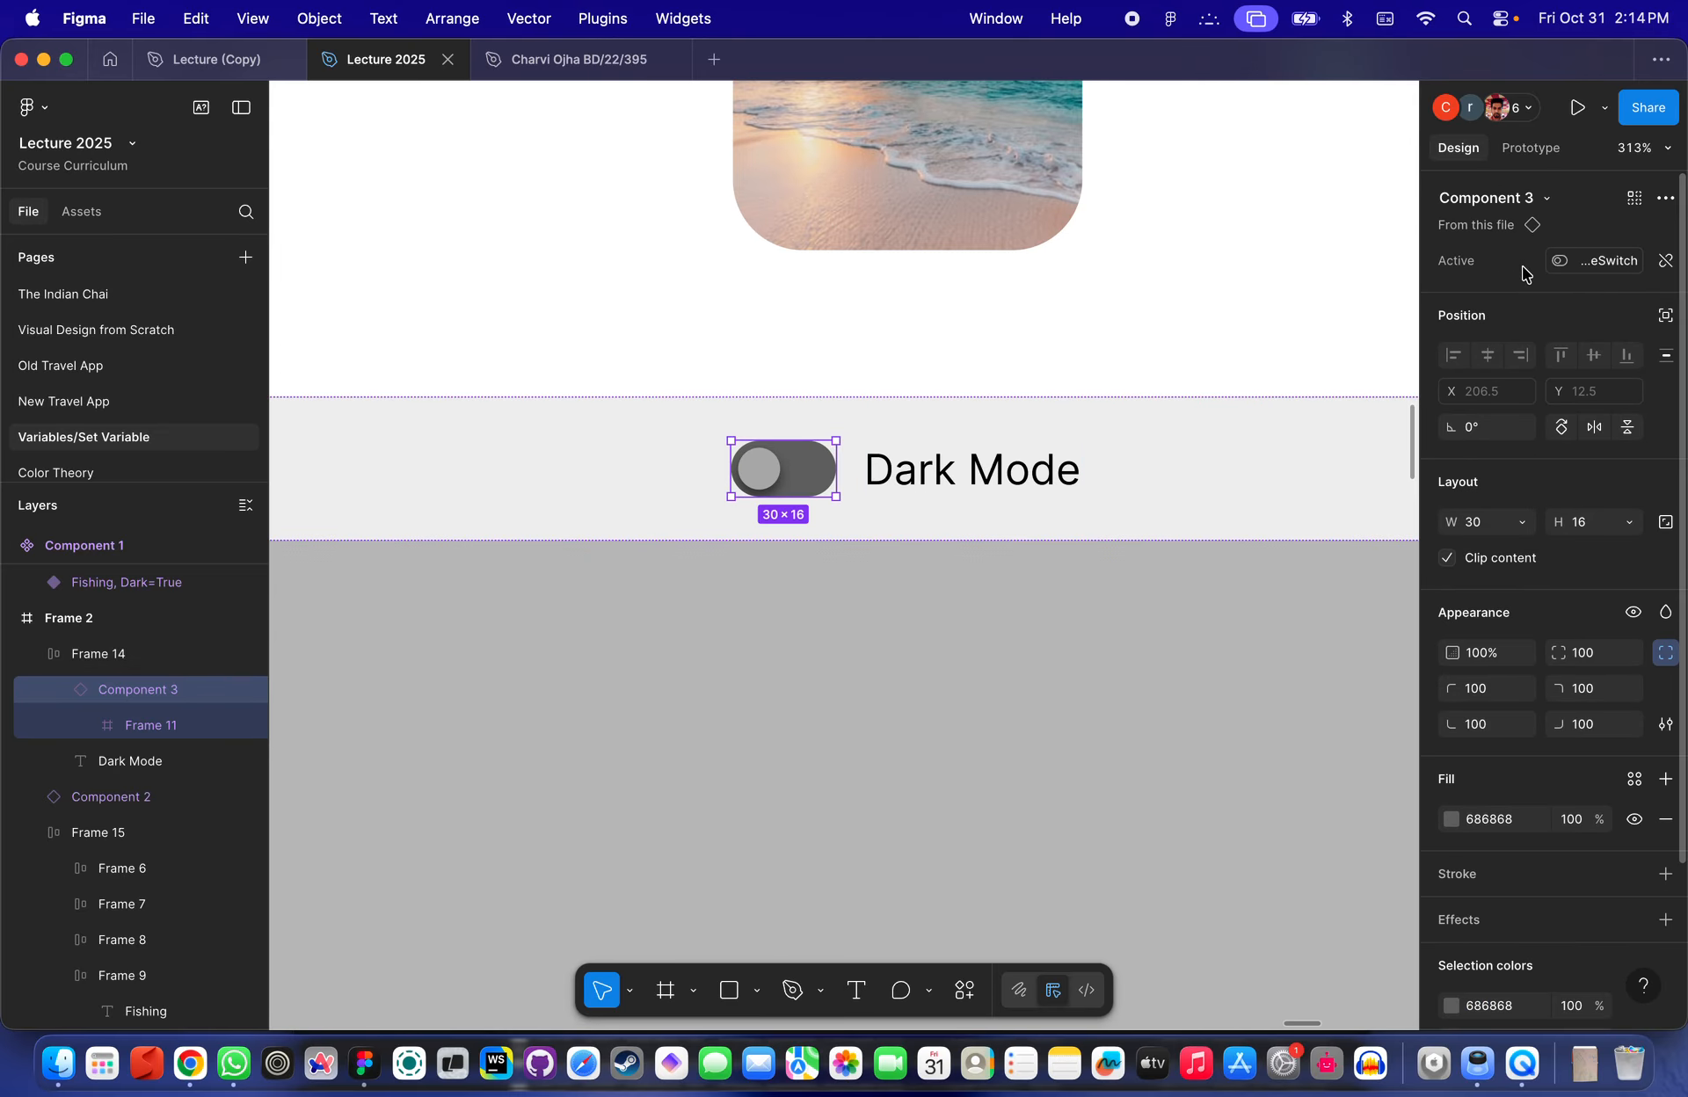
- Detach the DarkModeSwitch variable from the toggle instance's Active property
{"action": "scroll", "coordinate": [1146, 443], "scroll_direction": "down", "scroll_amount": 10}
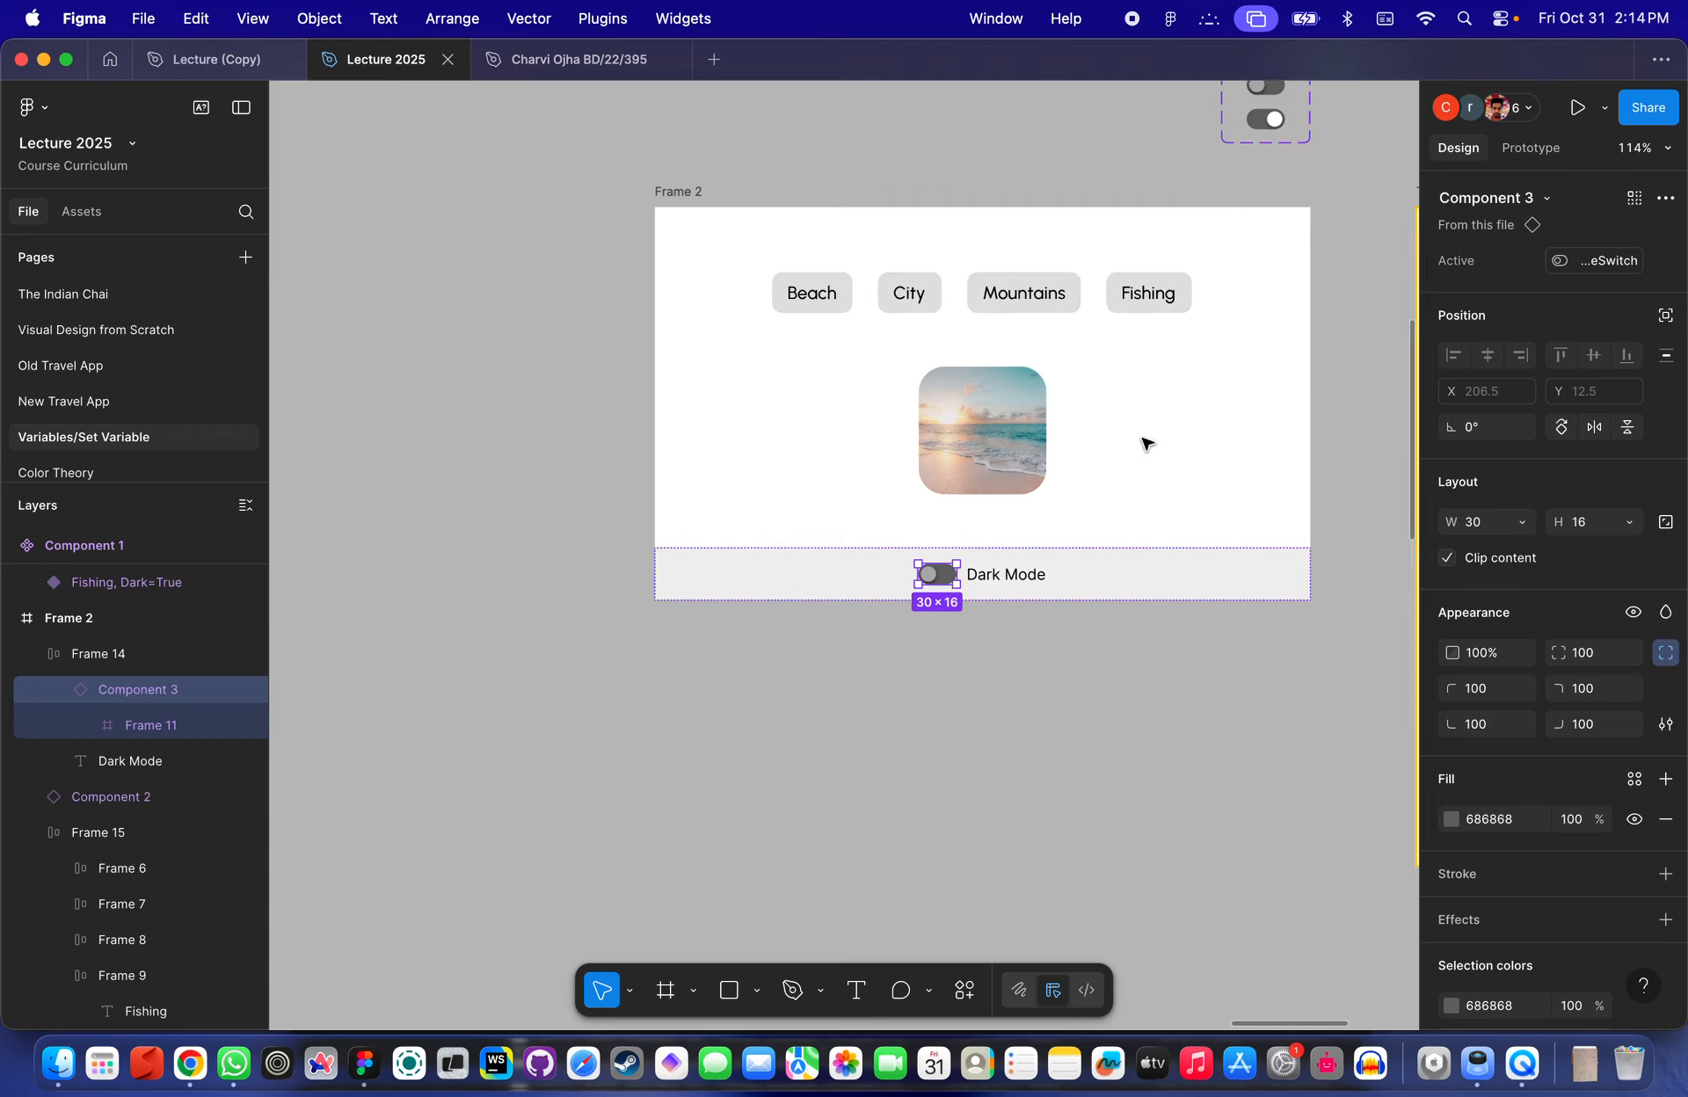
{"action": "scroll", "coordinate": [1145, 443], "scroll_direction": "up", "scroll_amount": 1}
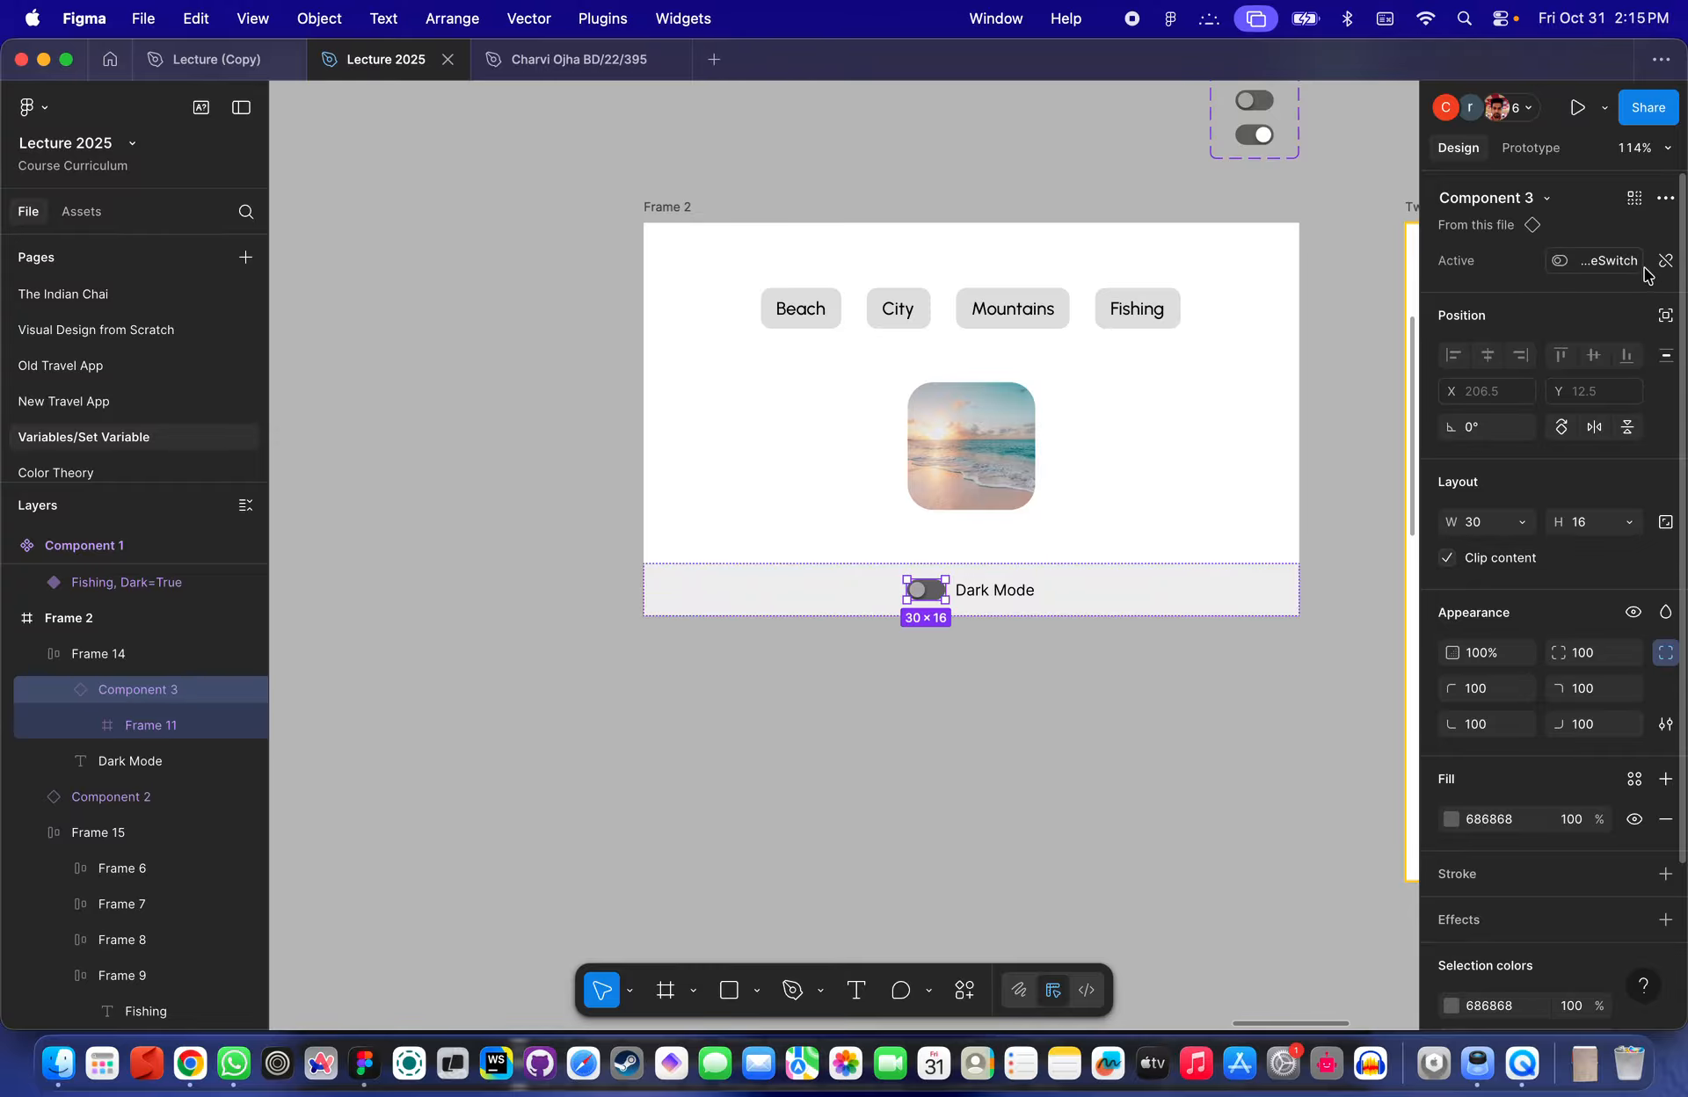
{"action": "left_click", "coordinate": [1665, 261]}
- Reselect the toggle instance and add a Set variable action to its click interaction, setting DarkModeSwitch to true
{"action": "scroll", "coordinate": [1173, 470], "scroll_direction": "down", "scroll_amount": 2}
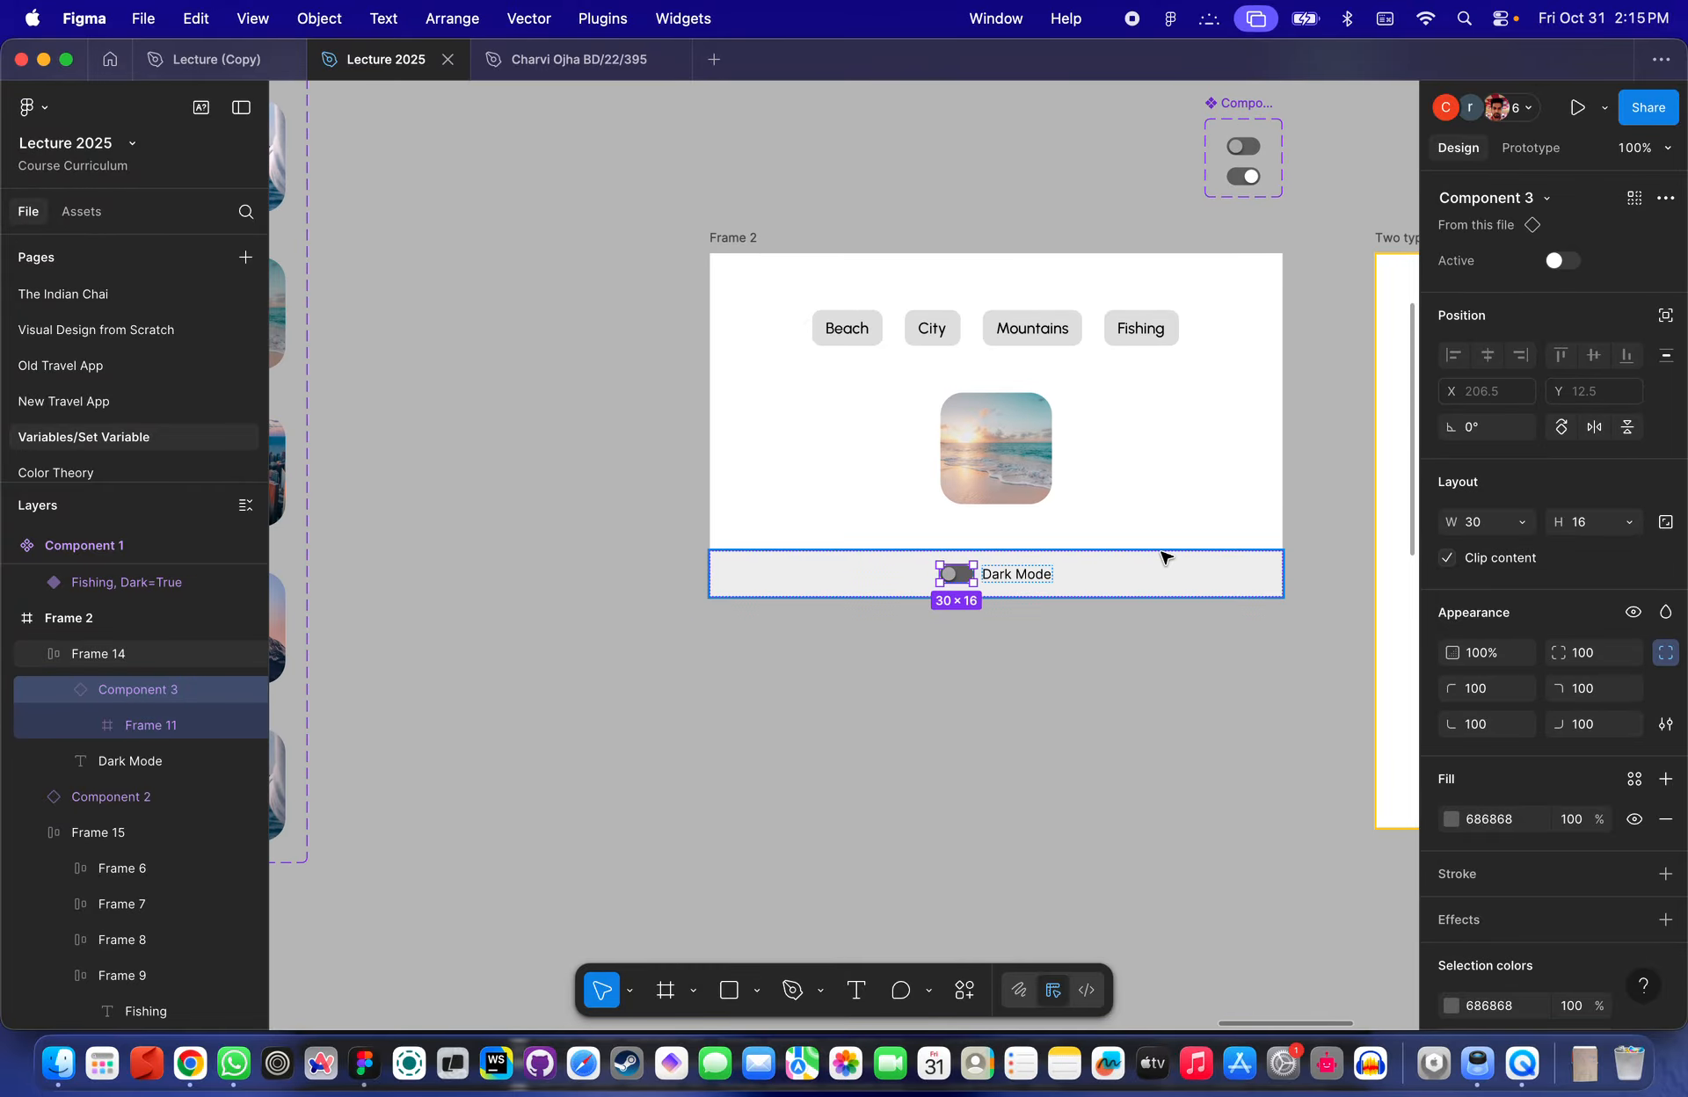
{"action": "scroll", "coordinate": [1143, 519], "scroll_direction": "up", "scroll_amount": 5}
{"action": "scroll", "coordinate": [1143, 519], "scroll_direction": "right", "scroll_amount": 4}
{"action": "left_click", "coordinate": [1162, 450]}
{"action": "scroll", "coordinate": [1020, 506], "scroll_direction": "up", "scroll_amount": 2}
{"action": "scroll", "coordinate": [879, 351], "scroll_direction": "down", "scroll_amount": 4}
{"action": "scroll", "coordinate": [879, 352], "scroll_direction": "left", "scroll_amount": 2}
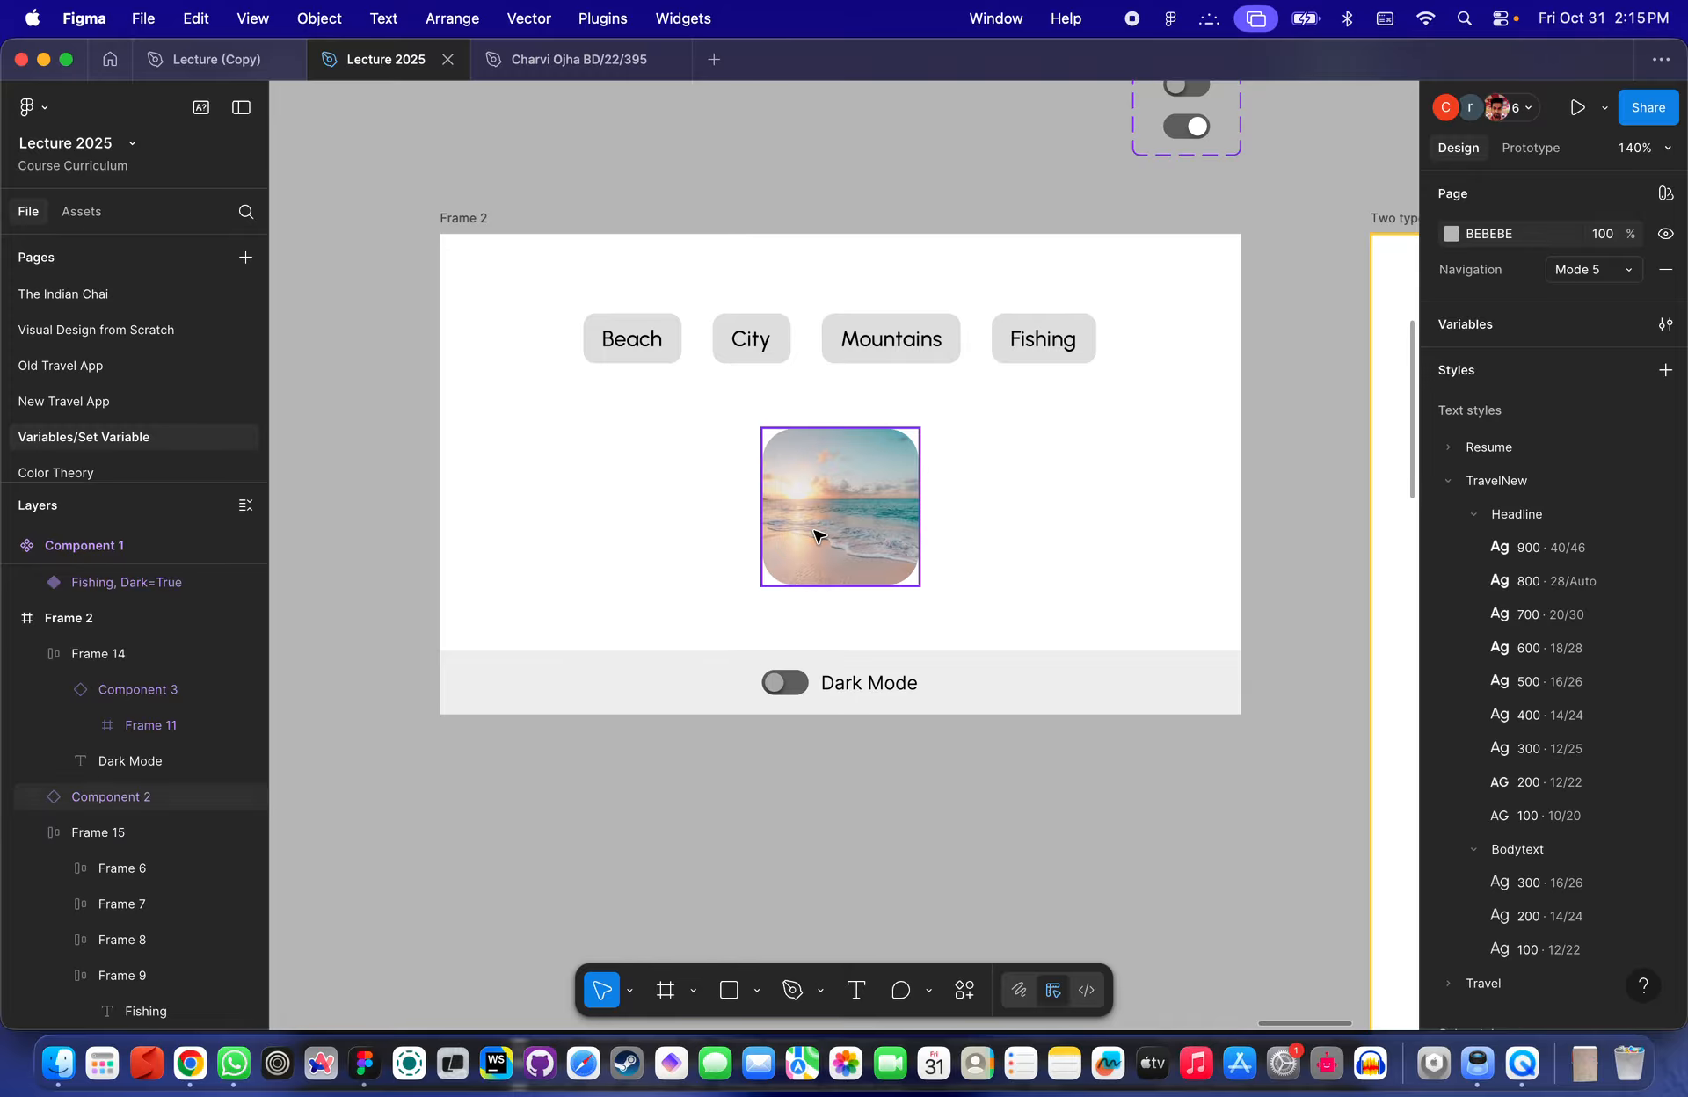
{"action": "scroll", "coordinate": [815, 527], "scroll_direction": "down", "scroll_amount": 3}
{"action": "double_click", "coordinate": [794, 646]}
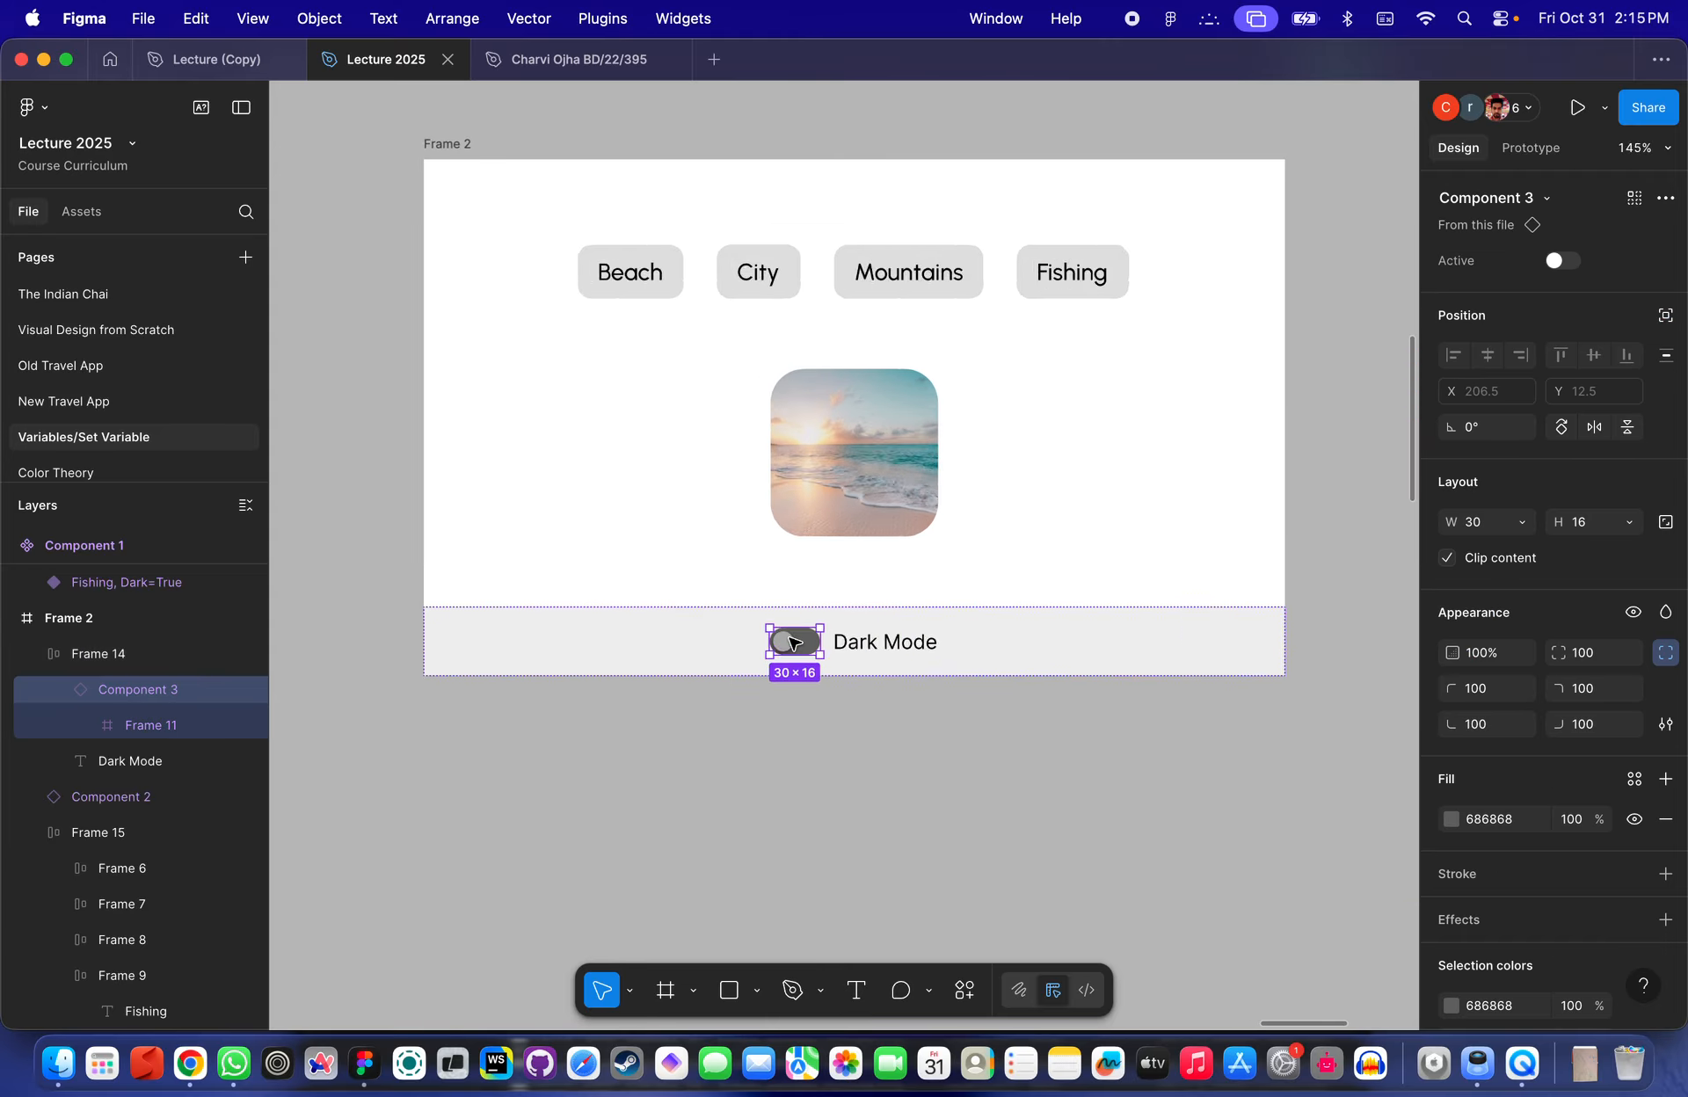
{"action": "scroll", "coordinate": [794, 646], "scroll_direction": "up", "scroll_amount": 6}
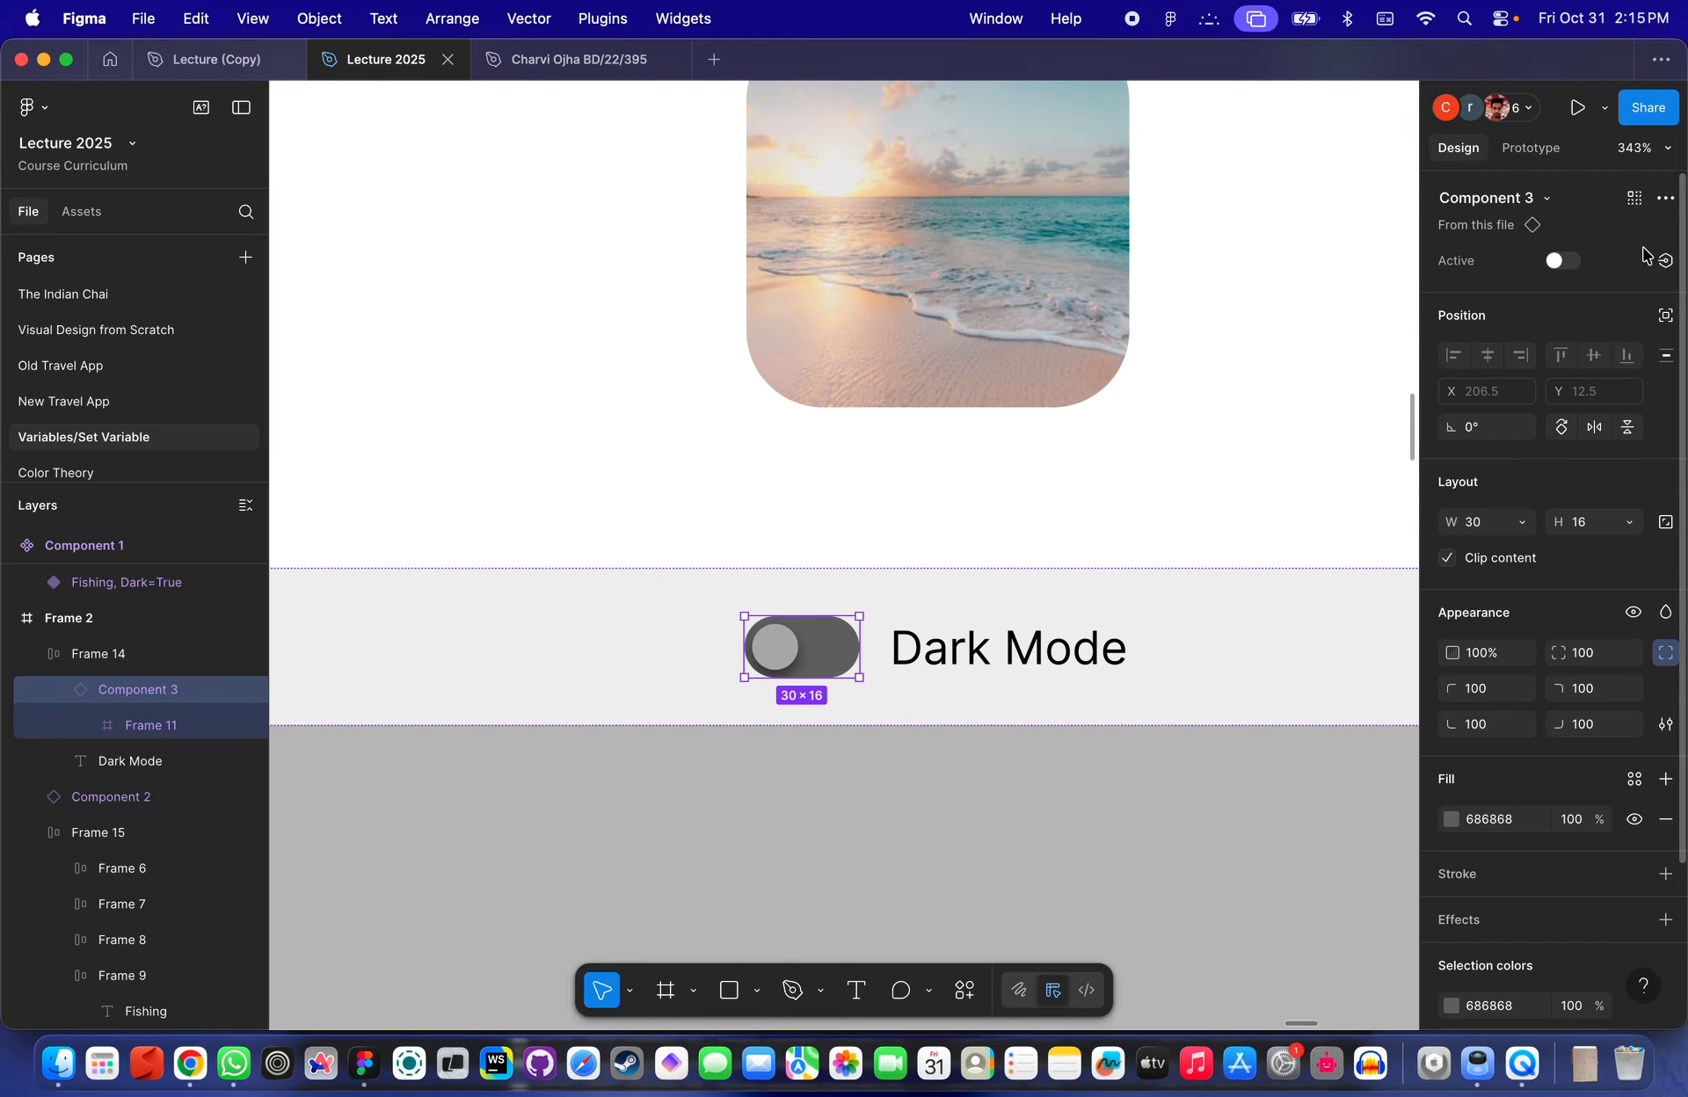
{"action": "left_click", "coordinate": [1533, 150]}
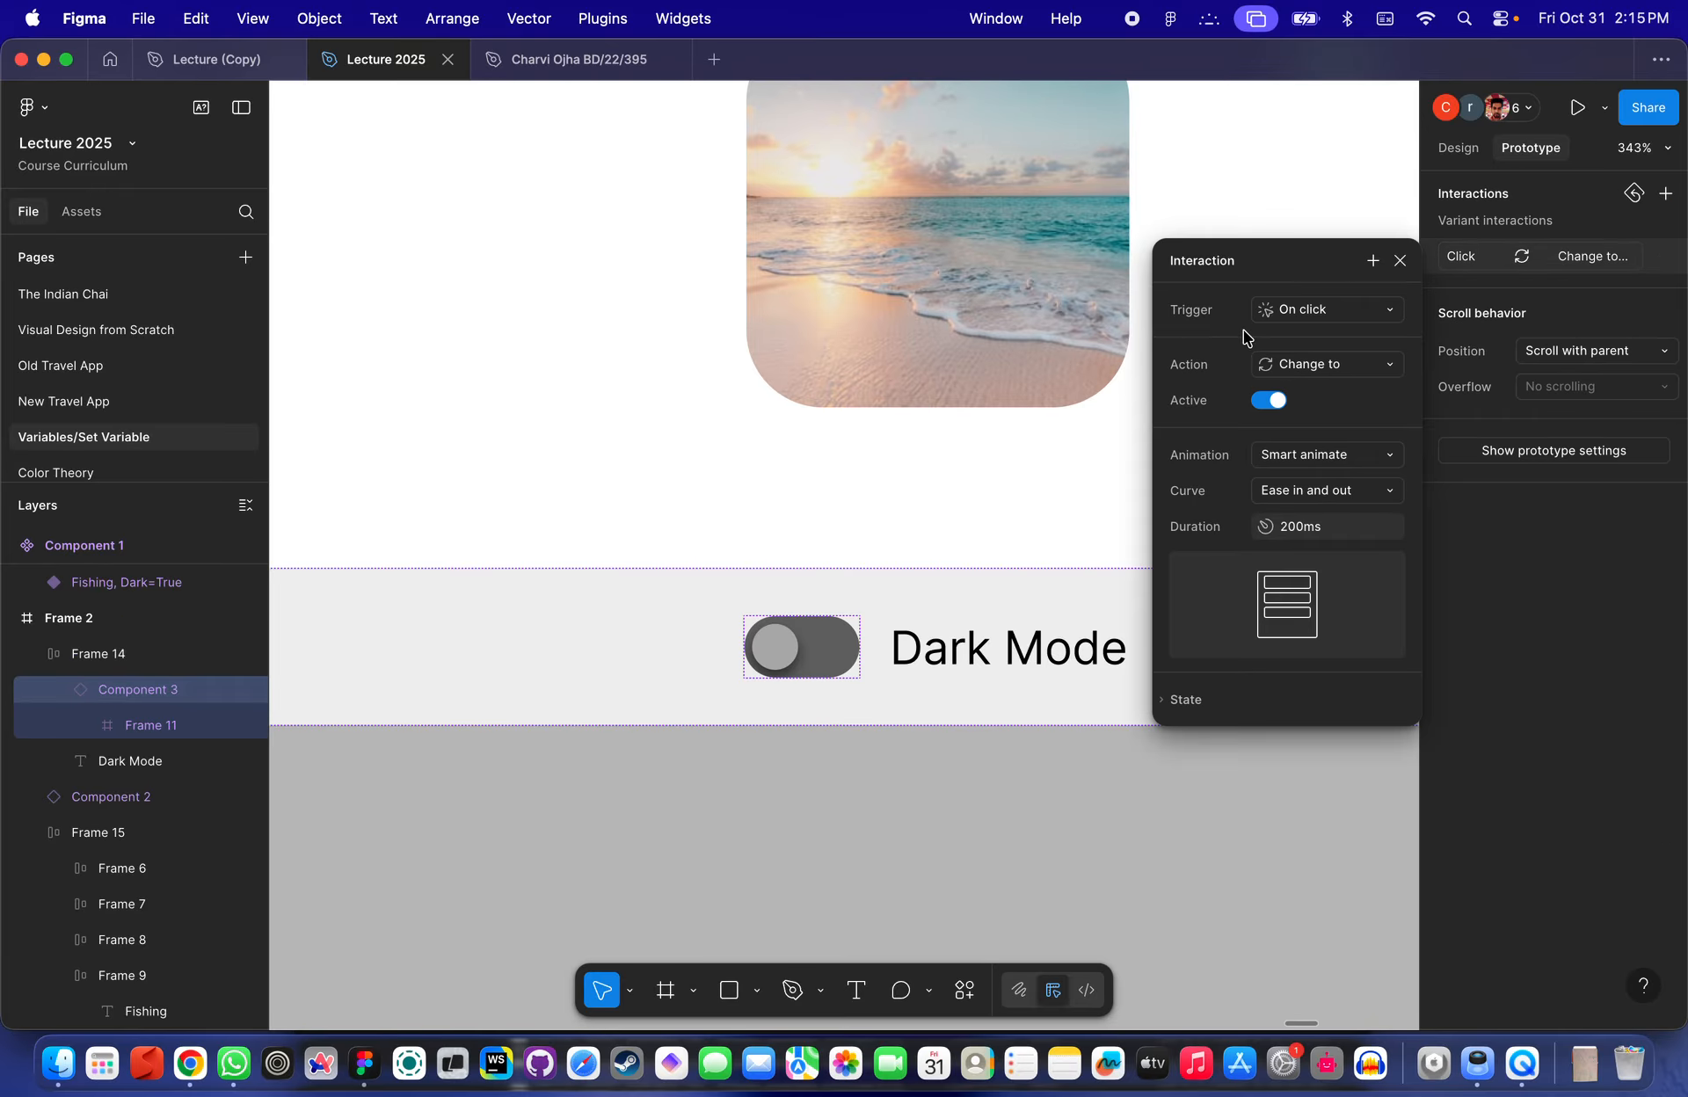
{"action": "left_click", "coordinate": [1373, 260]}
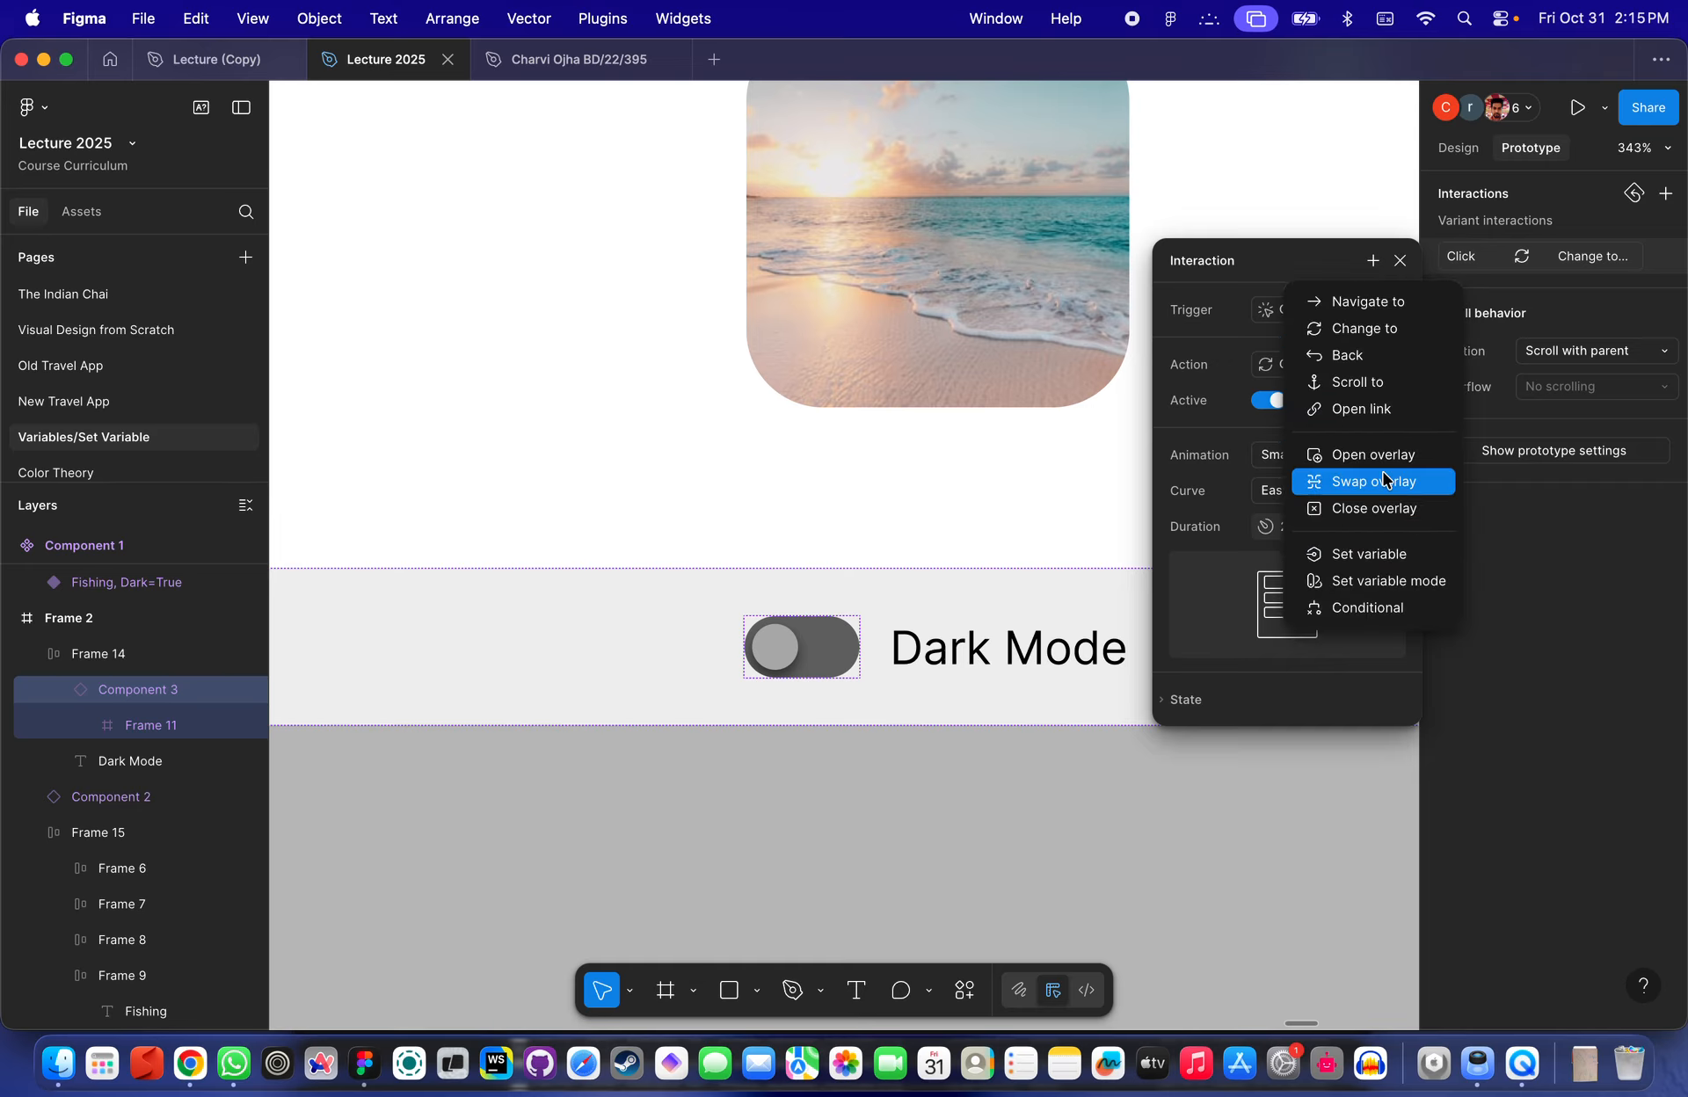
{"action": "left_click", "coordinate": [1371, 559]}
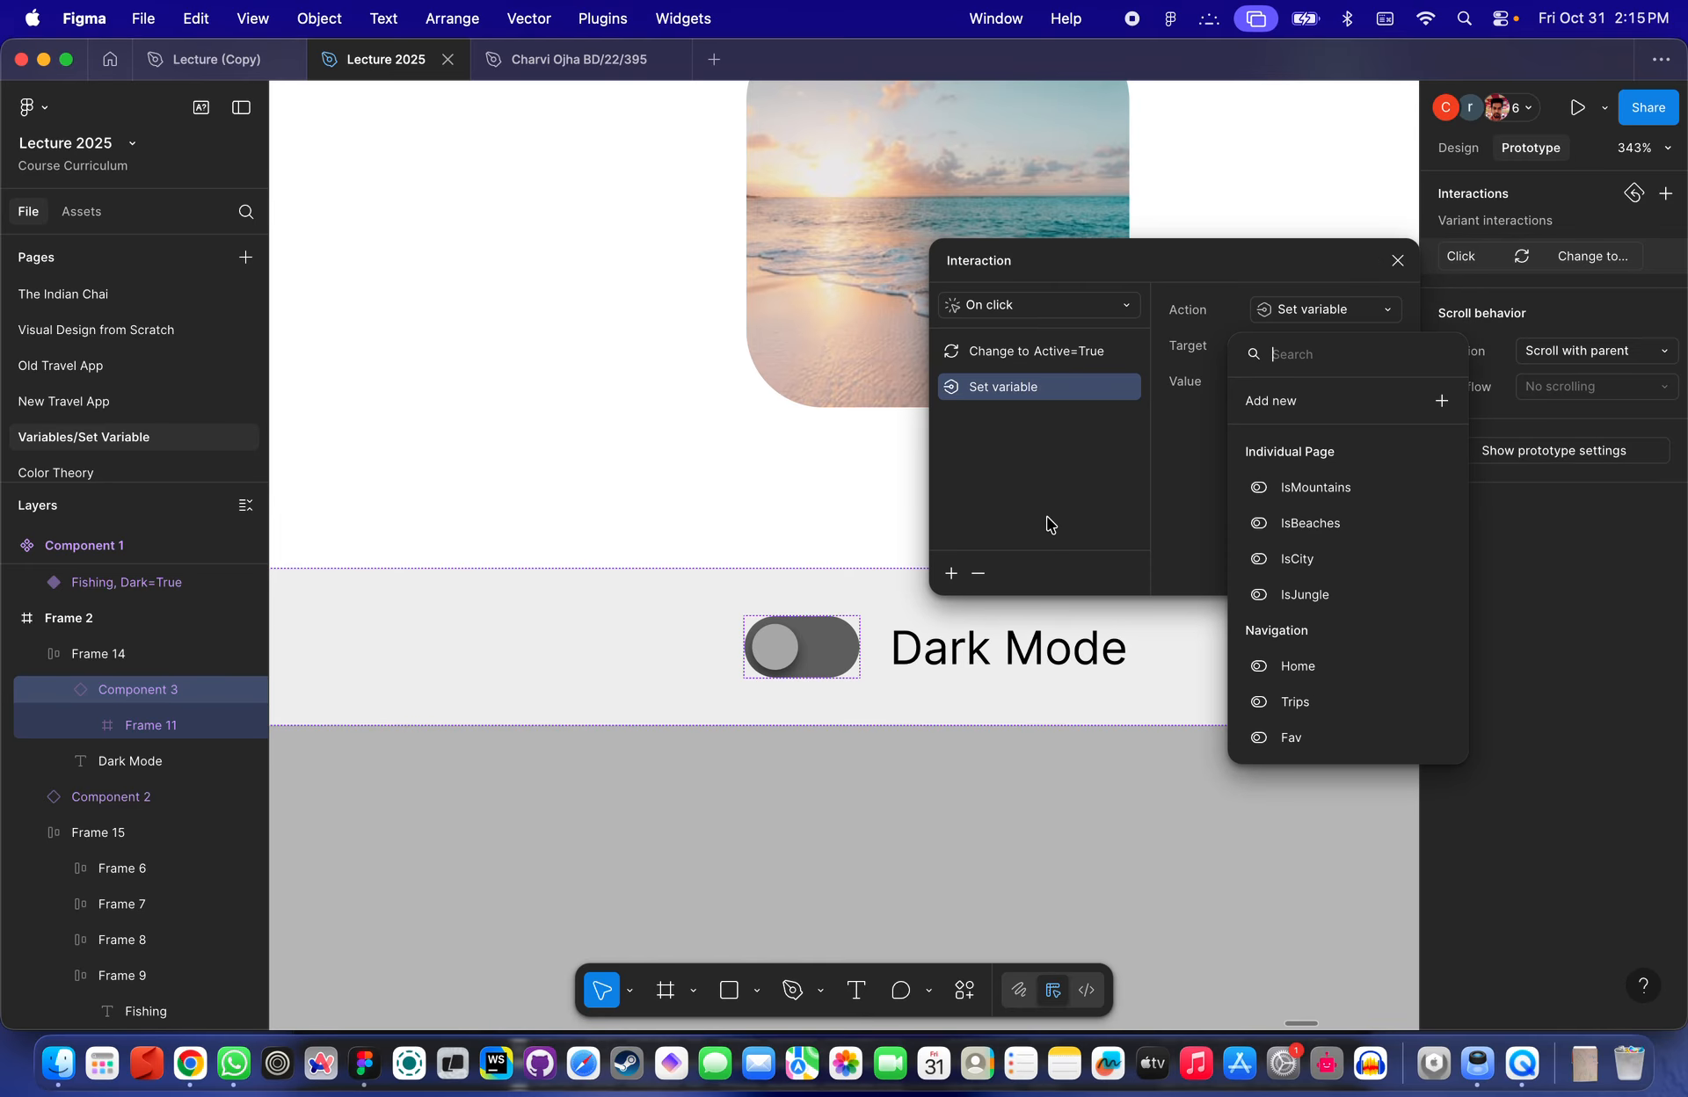
{"action": "type", "text": "dar"}
{"action": "left_click", "coordinate": [1336, 452]}
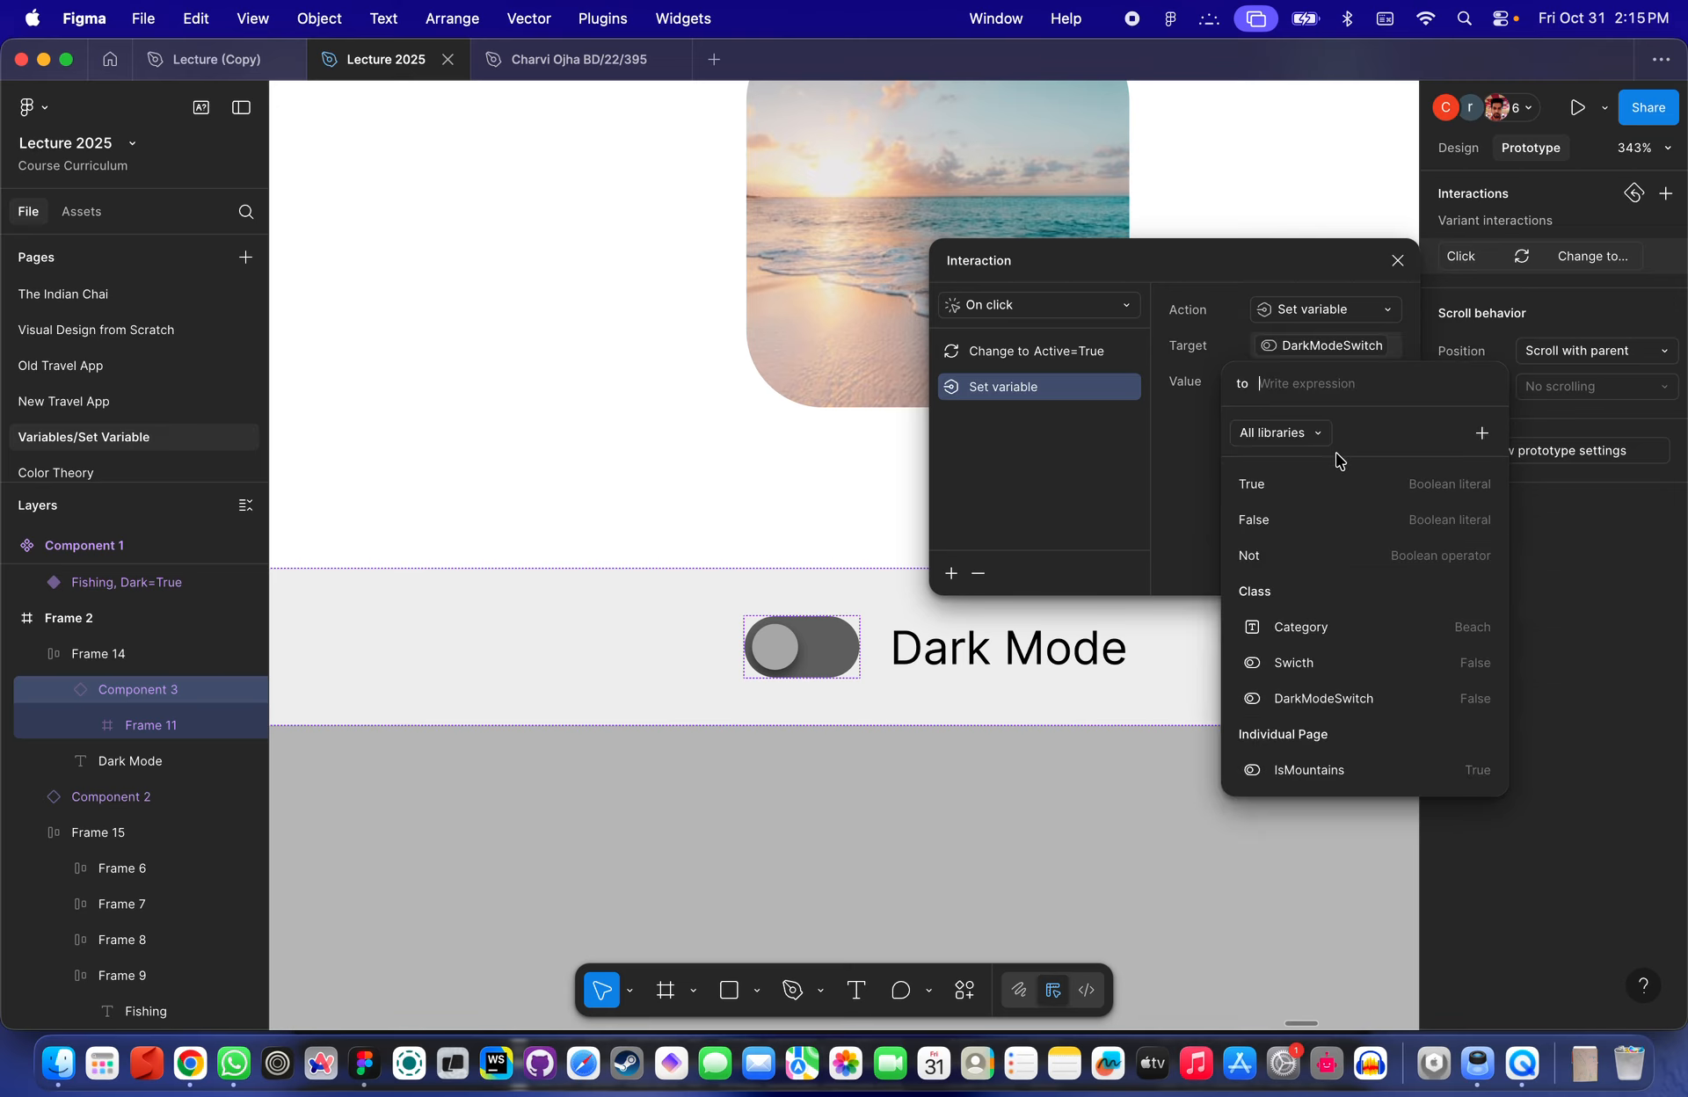
{"action": "type", "text": "true"}
{"action": "key", "text": "Return"}
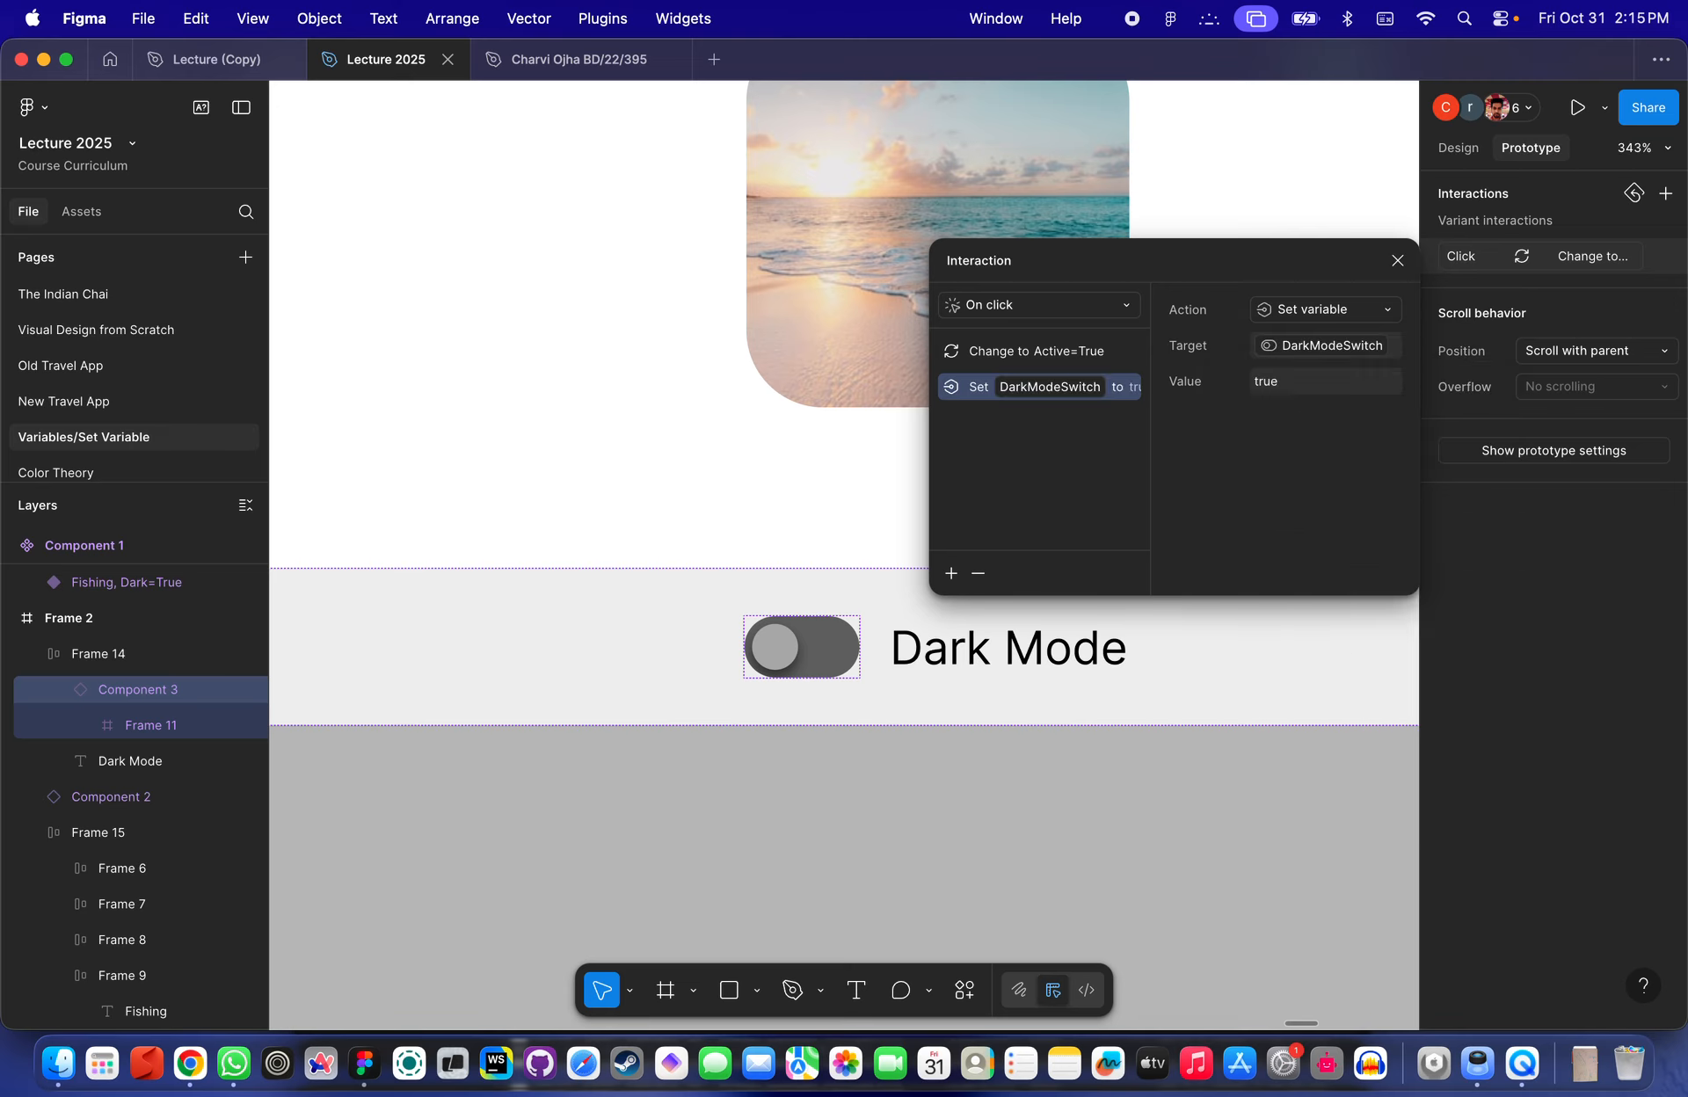
- Preview Frame 2 and switch the Dark Mode toggle on and off several times to test it
{"action": "left_click", "coordinate": [1007, 741]}
{"action": "scroll", "coordinate": [972, 775], "scroll_direction": "down", "scroll_amount": 5}
{"action": "left_click", "coordinate": [896, 717]}
{"action": "scroll", "coordinate": [894, 725], "scroll_direction": "down", "scroll_amount": 2}
{"action": "left_click", "coordinate": [895, 723]}
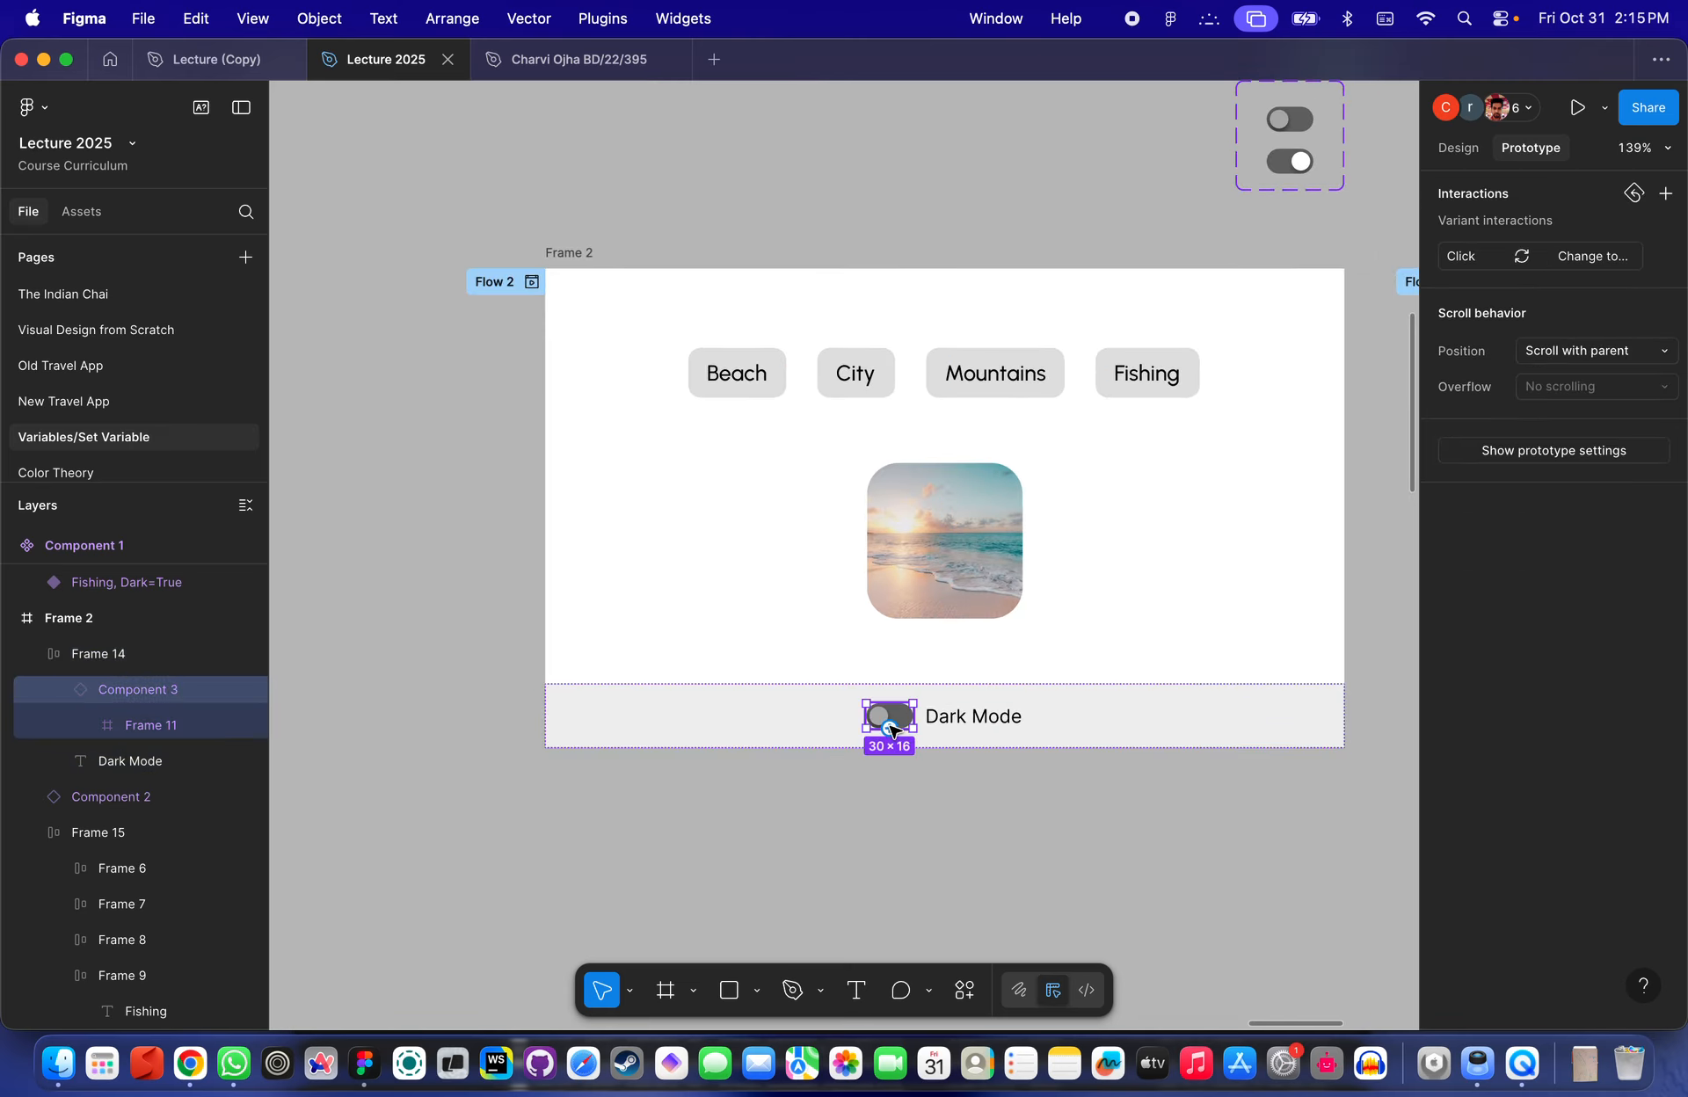
{"action": "left_click", "coordinate": [567, 254]}
{"action": "key", "text": "shift+space"}
{"action": "left_click", "coordinate": [546, 486]}
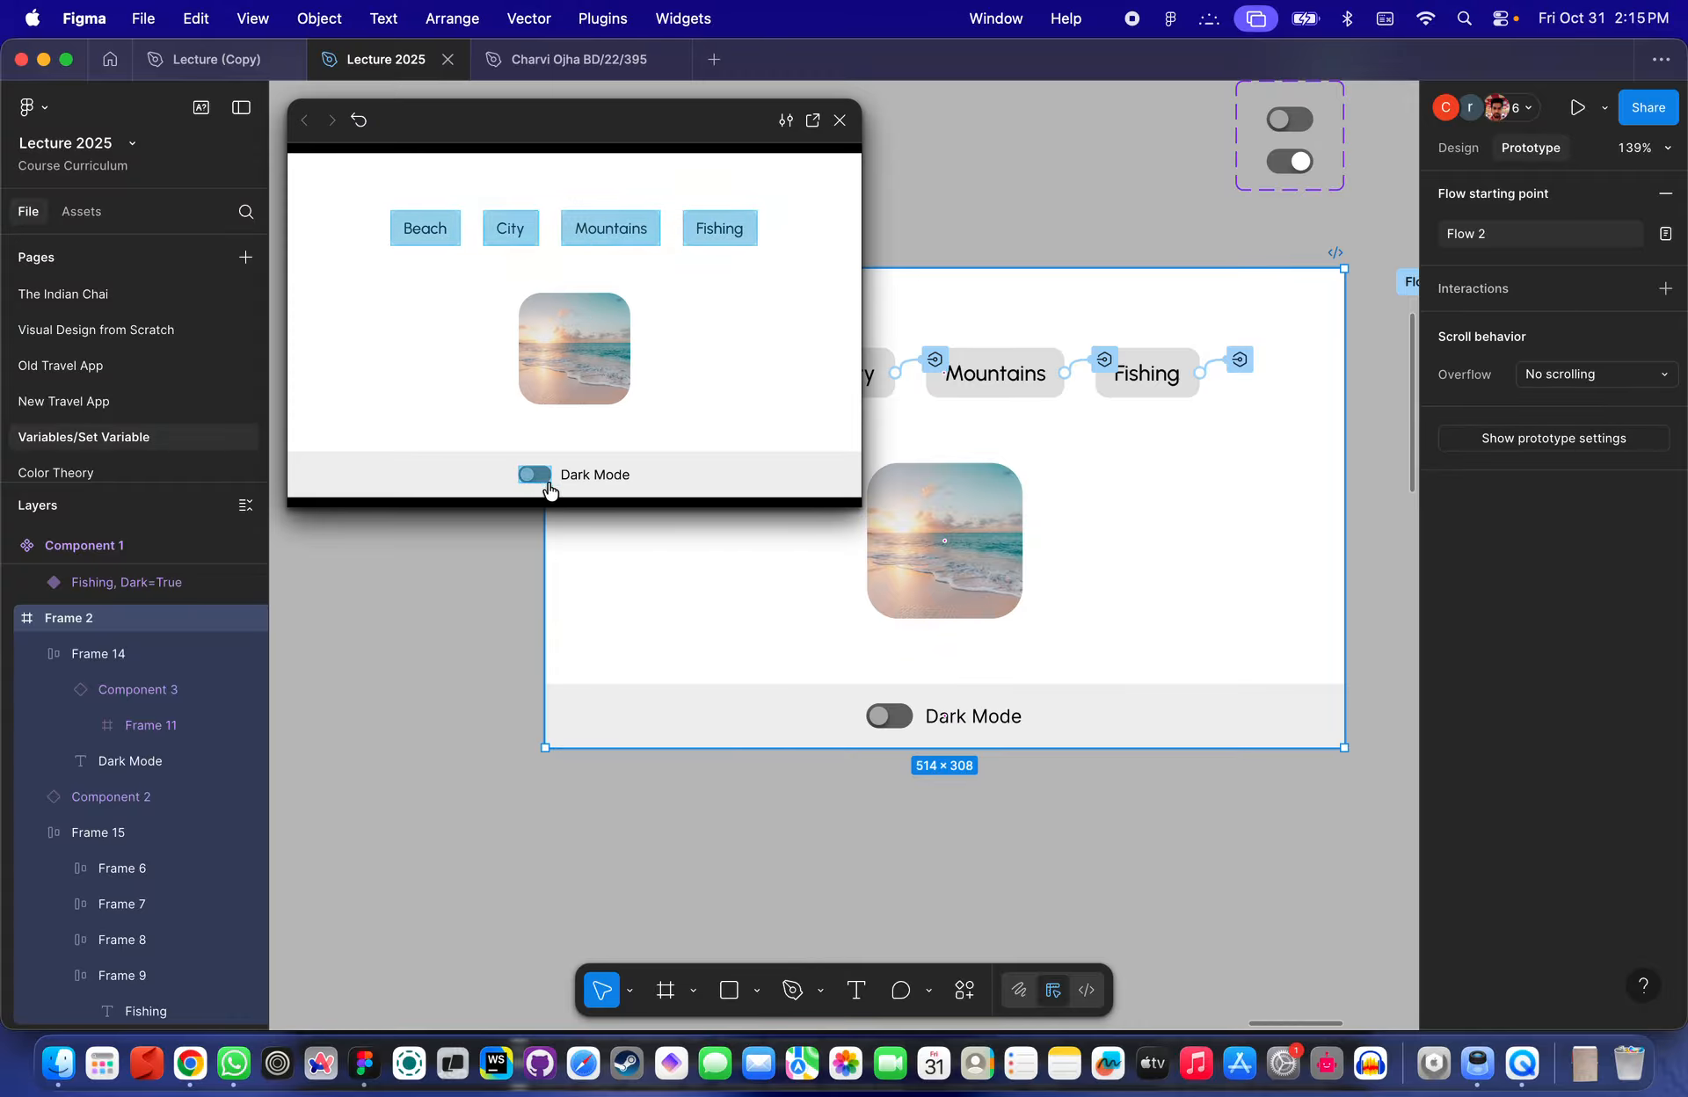
{"action": "left_click", "coordinate": [531, 477]}
{"action": "left_click", "coordinate": [531, 477]}
{"action": "left_click", "coordinate": [531, 477]}
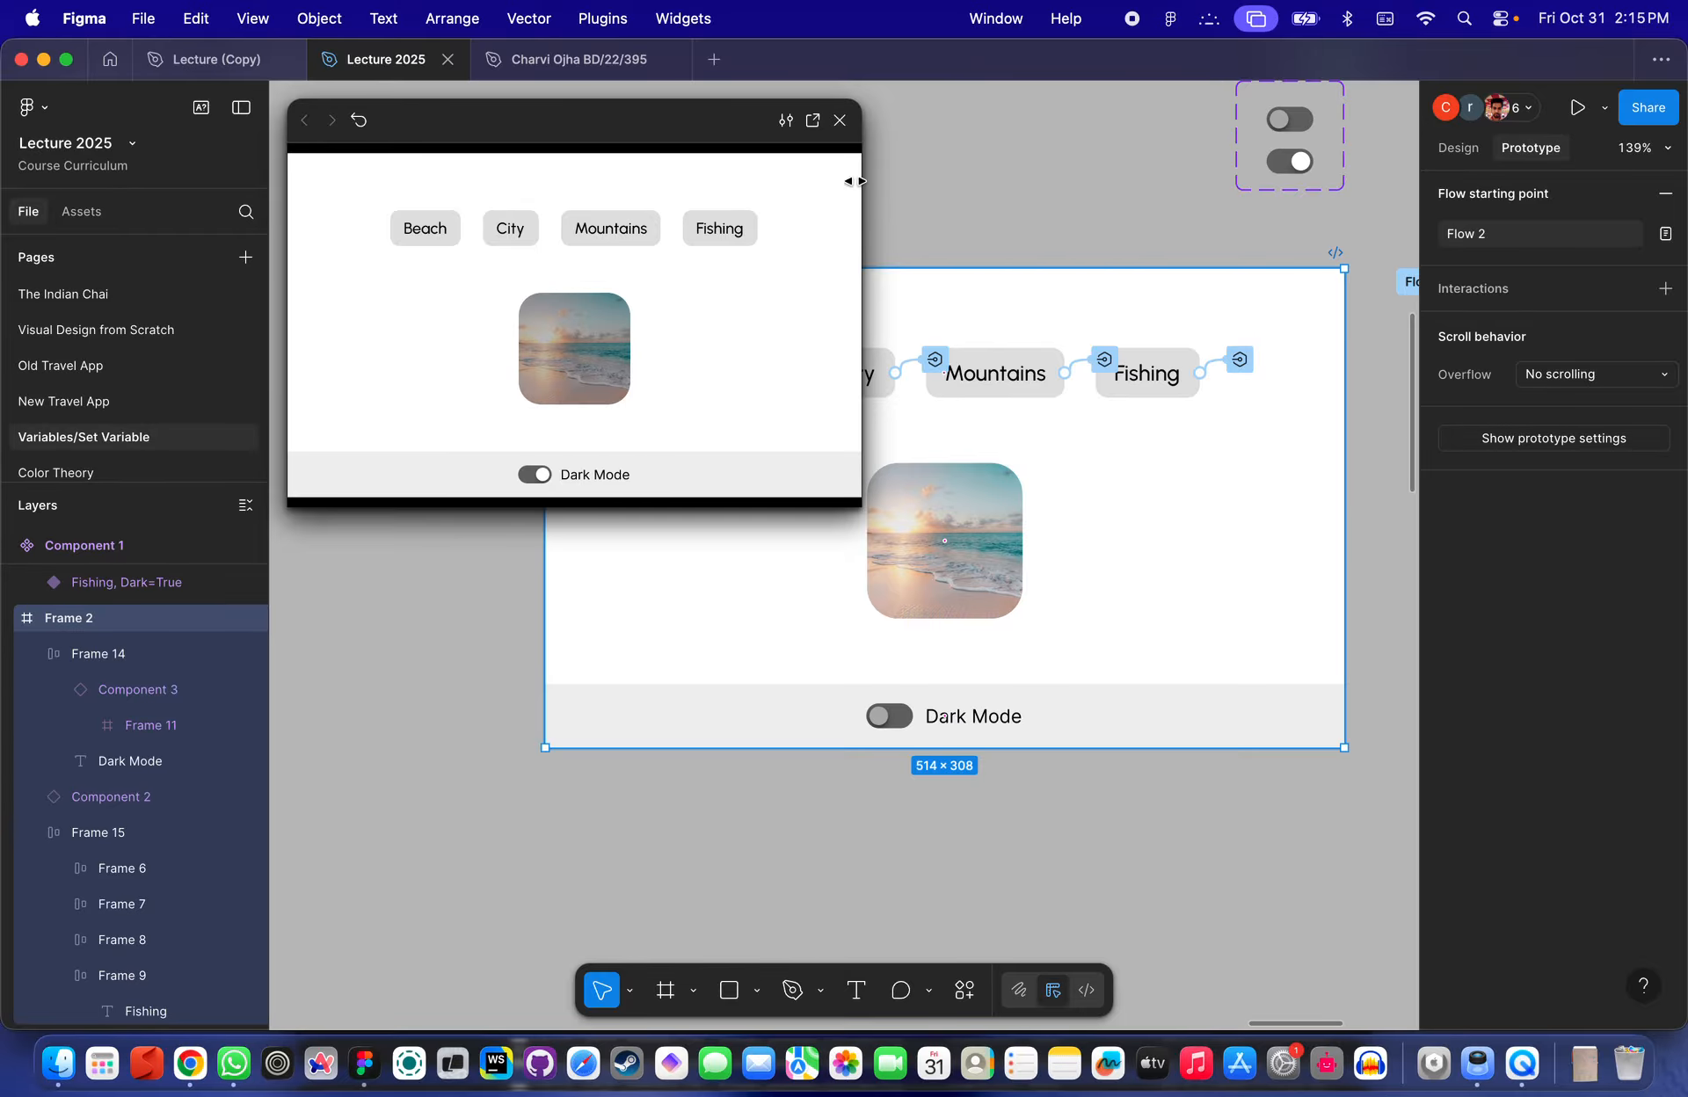
{"action": "left_click", "coordinate": [840, 120]}
- Select the beach image instance and inspect its Dark property binding in the design properties
{"action": "scroll", "coordinate": [906, 395], "scroll_direction": "up", "scroll_amount": 5}
{"action": "scroll", "coordinate": [905, 395], "scroll_direction": "down", "scroll_amount": 3}
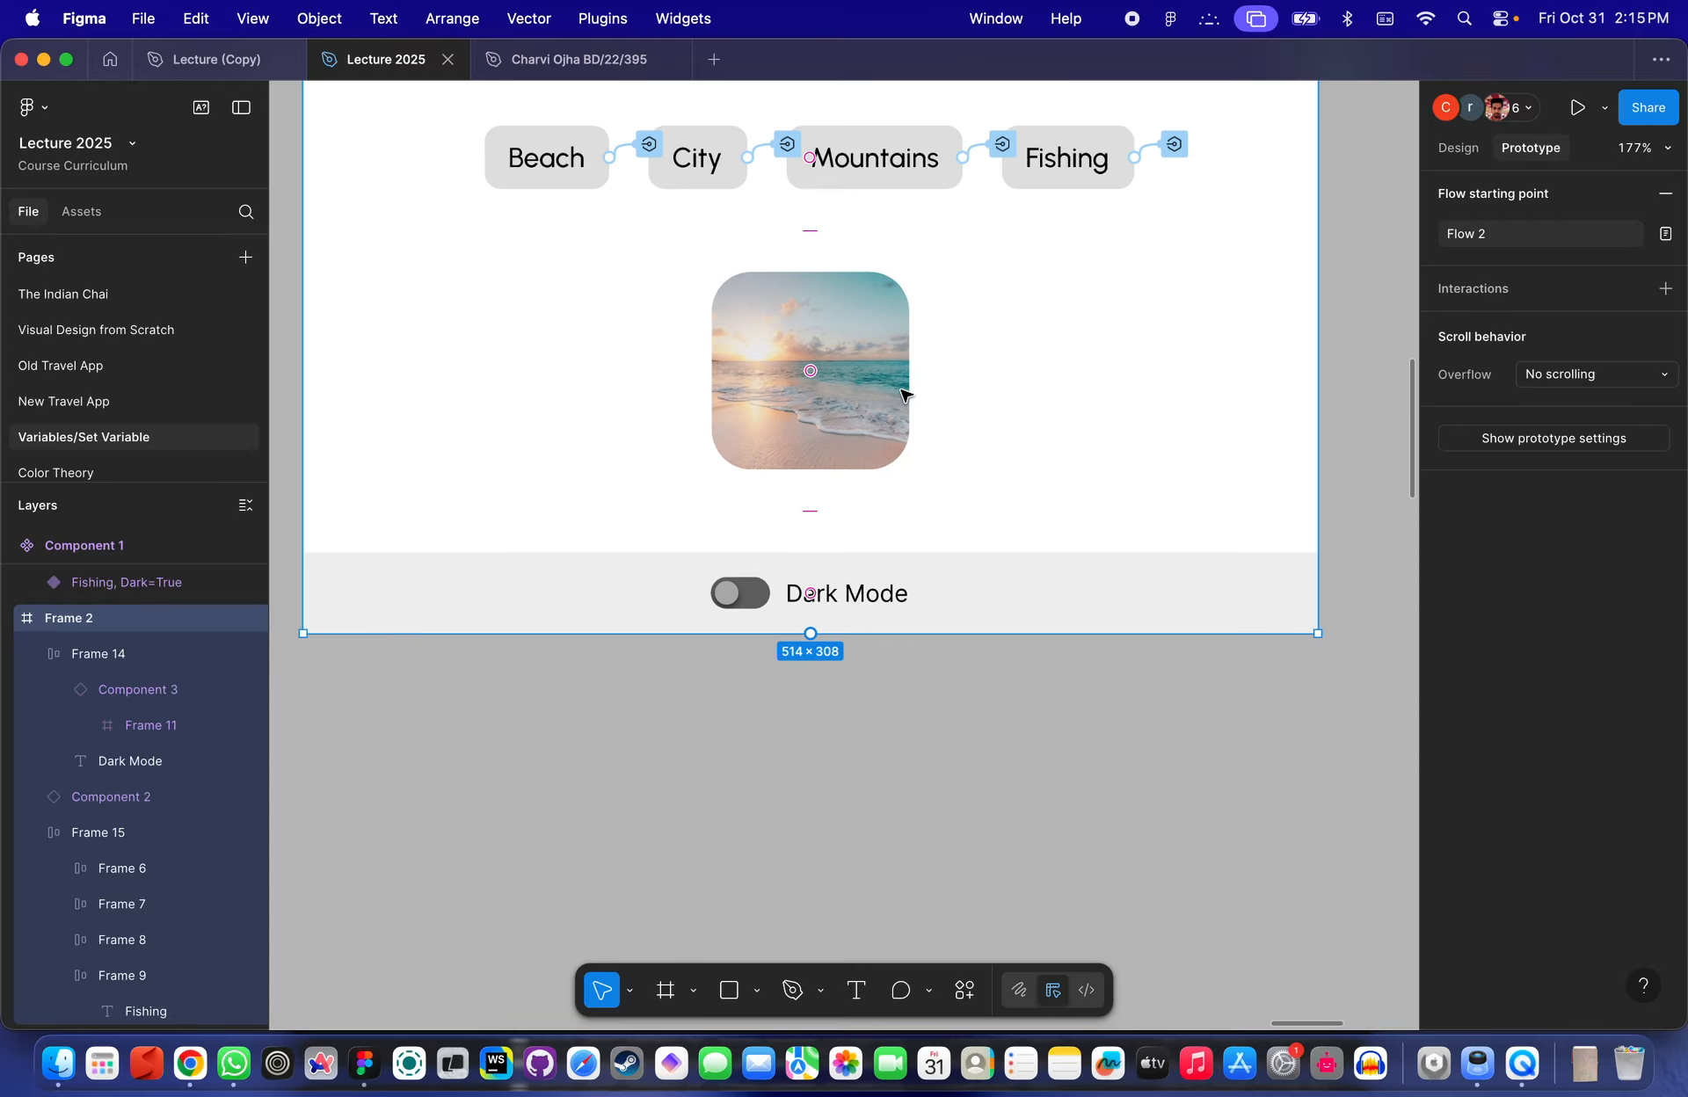
{"action": "left_click", "coordinate": [858, 422]}
{"action": "scroll", "coordinate": [859, 420], "scroll_direction": "up", "scroll_amount": 2}
{"action": "left_click", "coordinate": [1456, 149]}
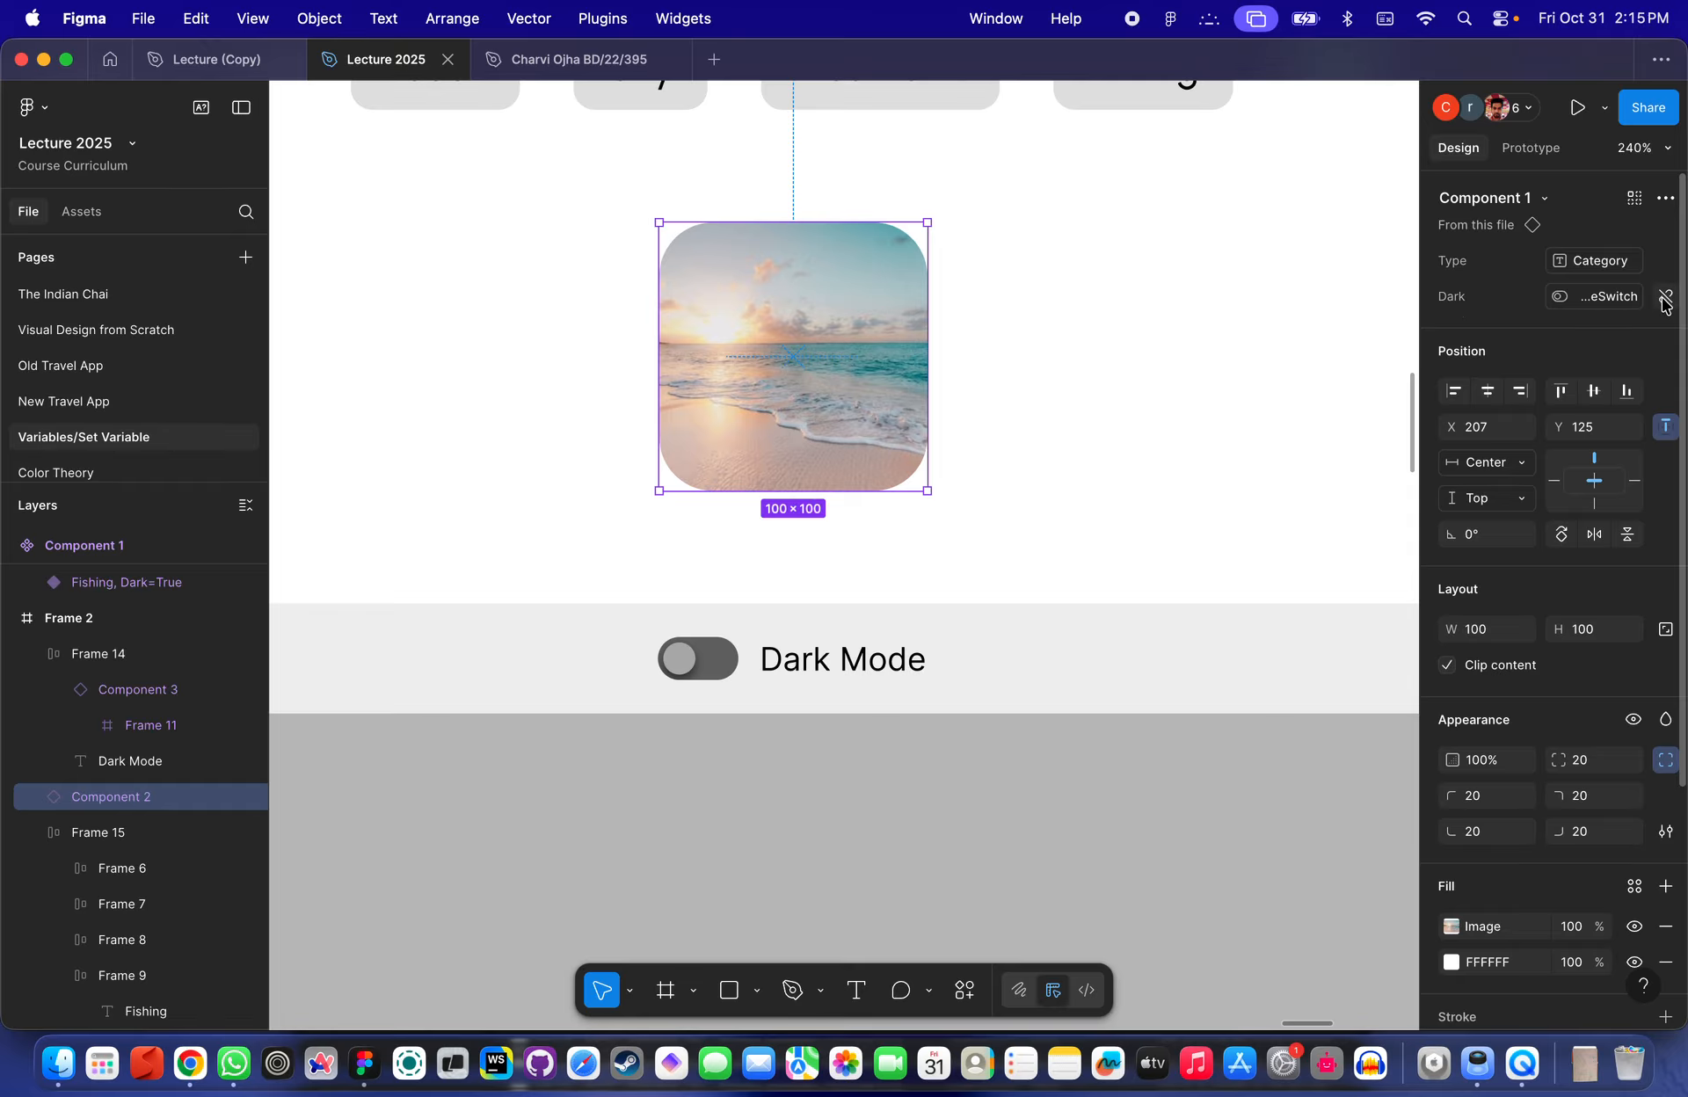
{"action": "mouse_move", "coordinate": [1614, 312]}
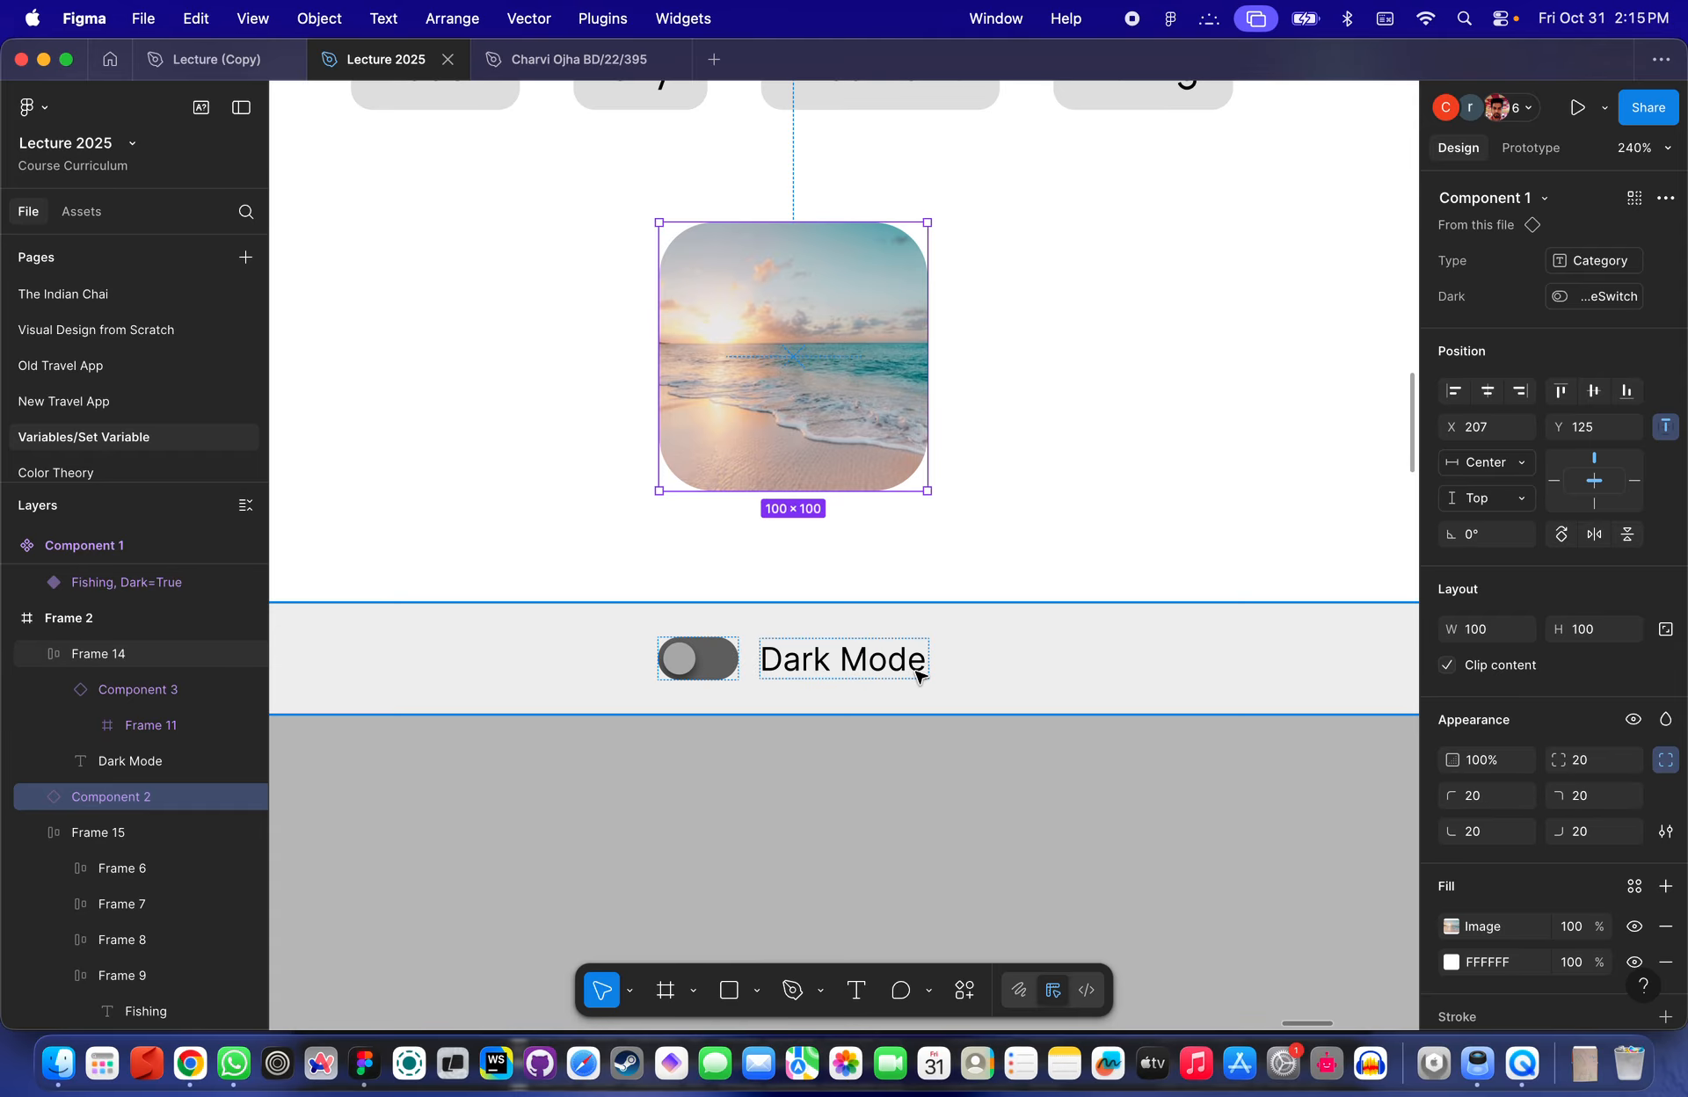
- Reselect the Dark Mode toggle instance and review both actions in its click interaction
{"action": "scroll", "coordinate": [916, 675], "scroll_direction": "up", "scroll_amount": 5}
{"action": "left_click", "coordinate": [603, 660]}
{"action": "scroll", "coordinate": [603, 661], "scroll_direction": "down", "scroll_amount": 5}
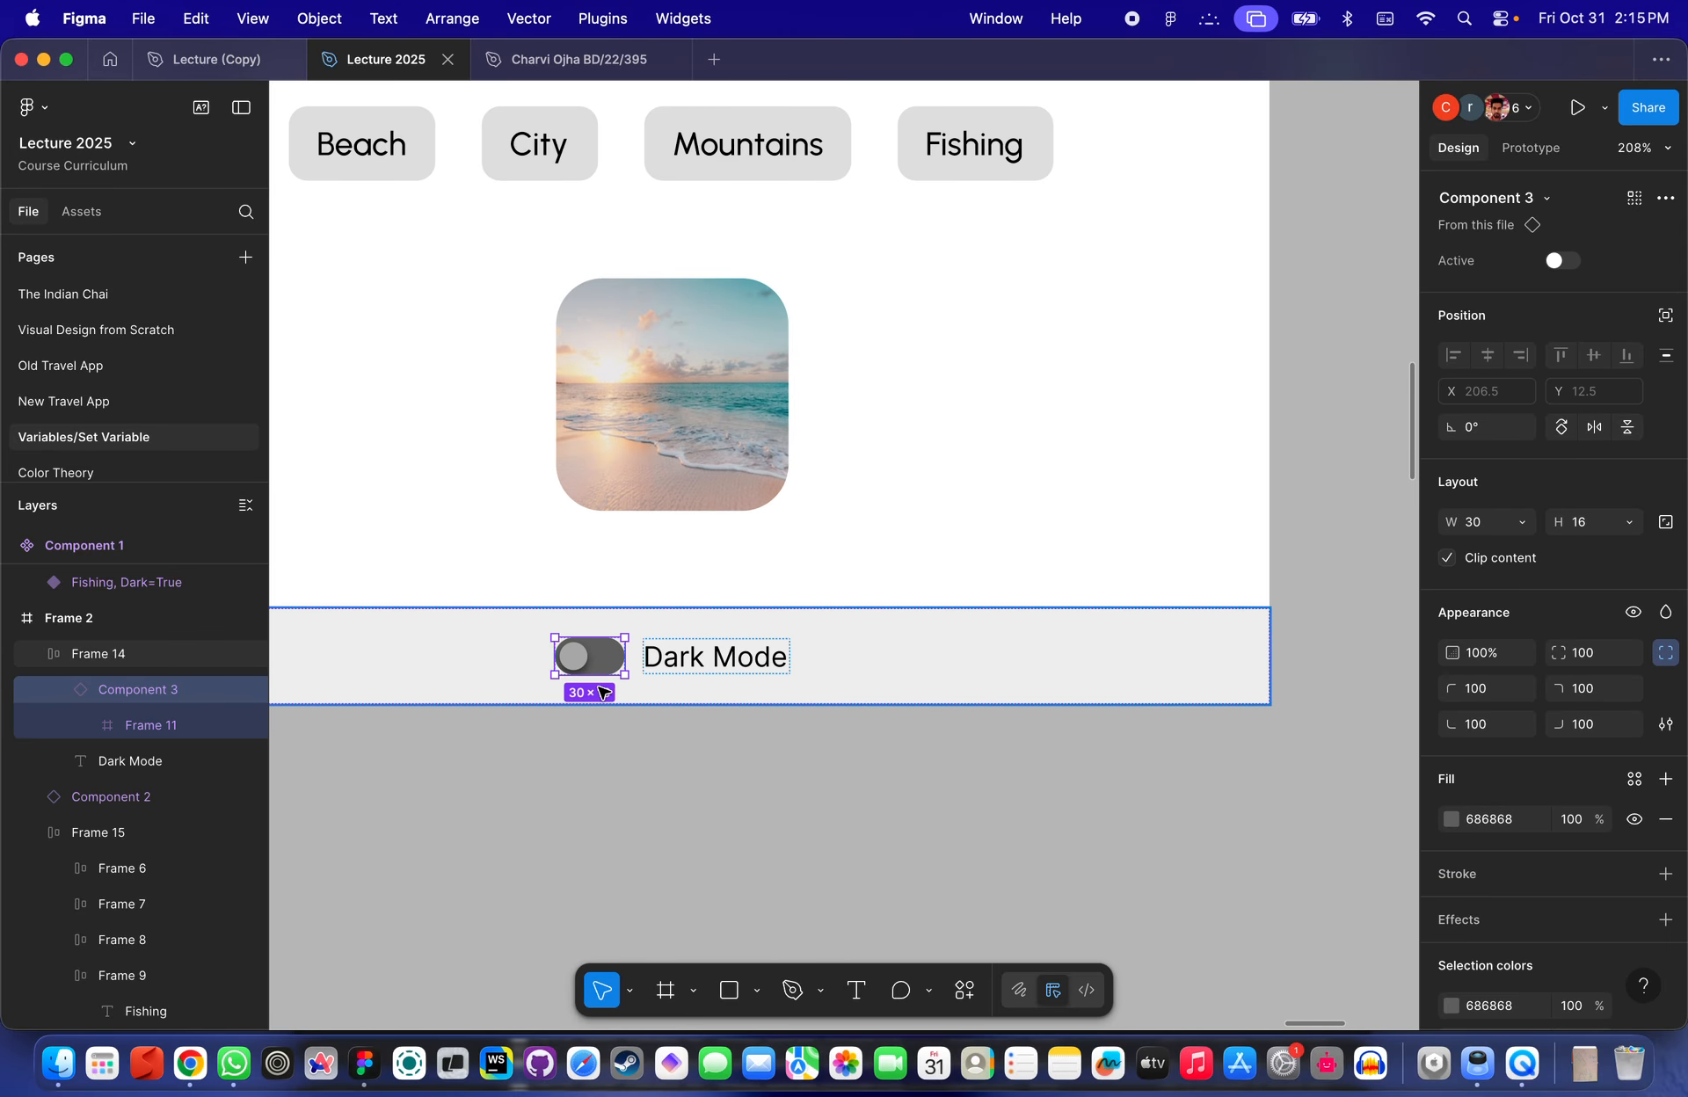
{"action": "scroll", "coordinate": [648, 572], "scroll_direction": "up", "scroll_amount": 5}
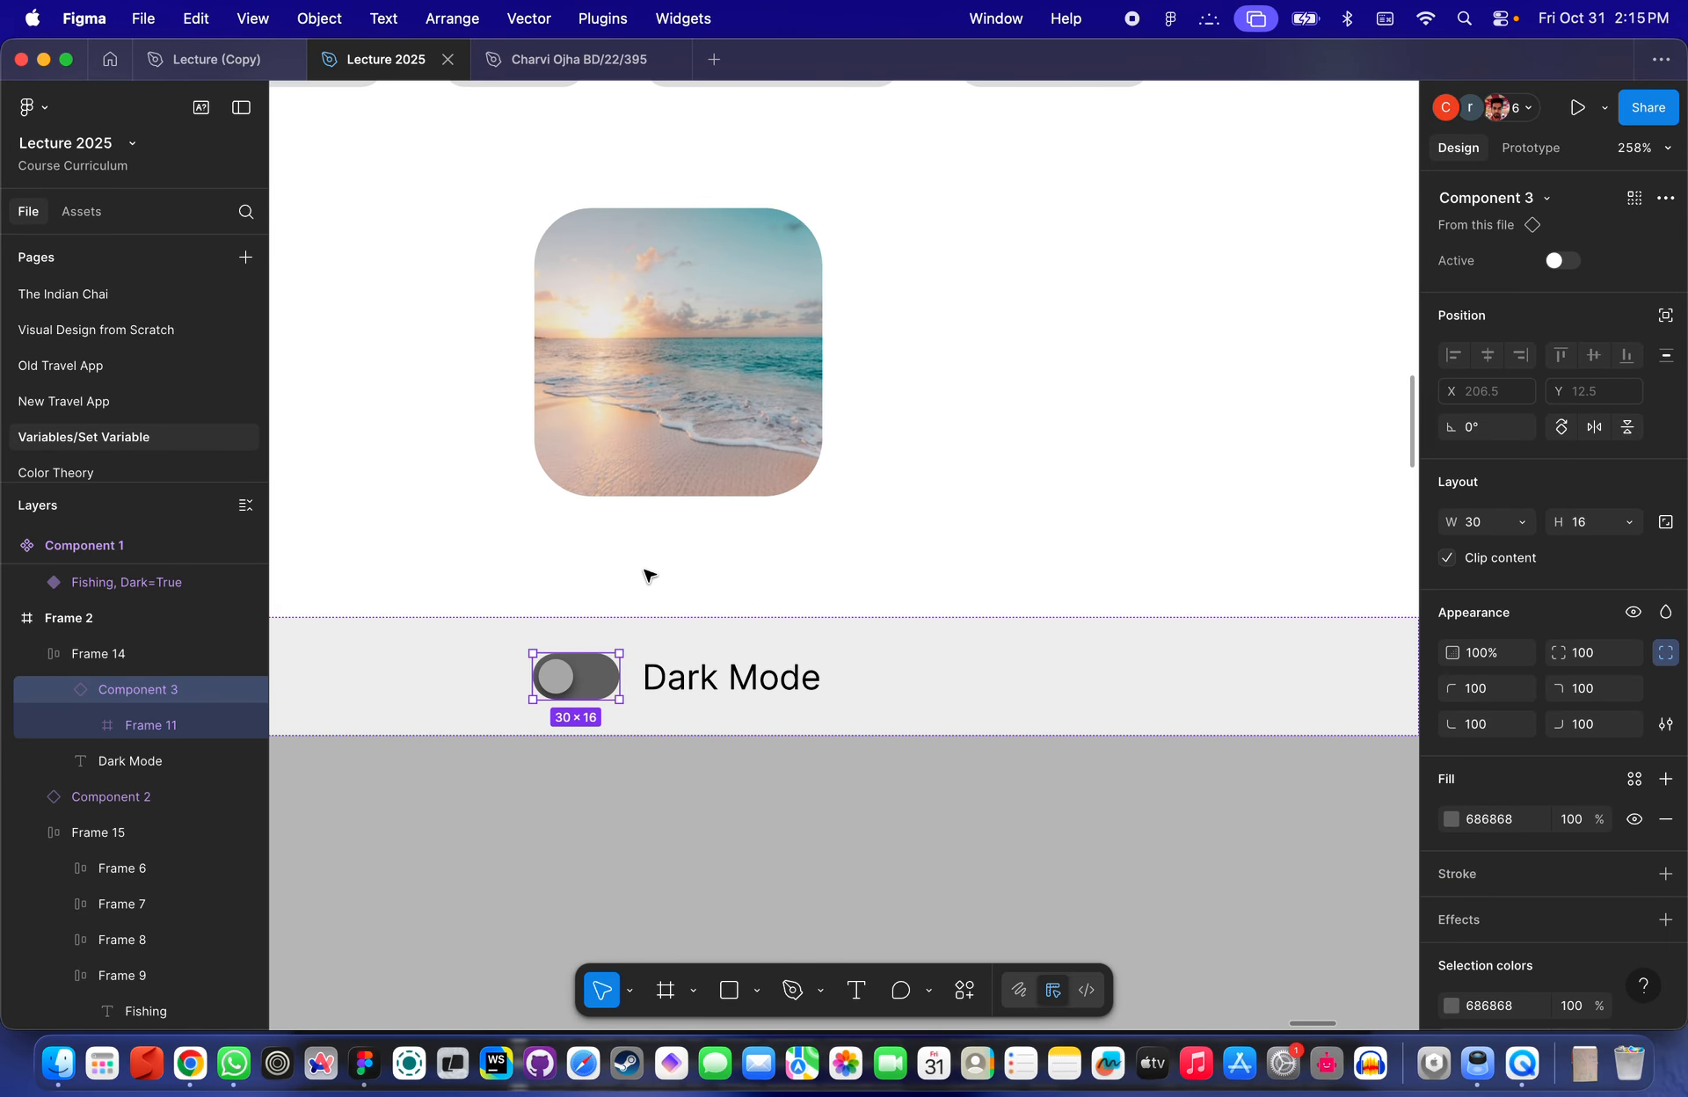
{"action": "scroll", "coordinate": [648, 572], "scroll_direction": "down", "scroll_amount": 3}
{"action": "left_click", "coordinate": [607, 419]}
{"action": "scroll", "coordinate": [604, 417], "scroll_direction": "up", "scroll_amount": 2}
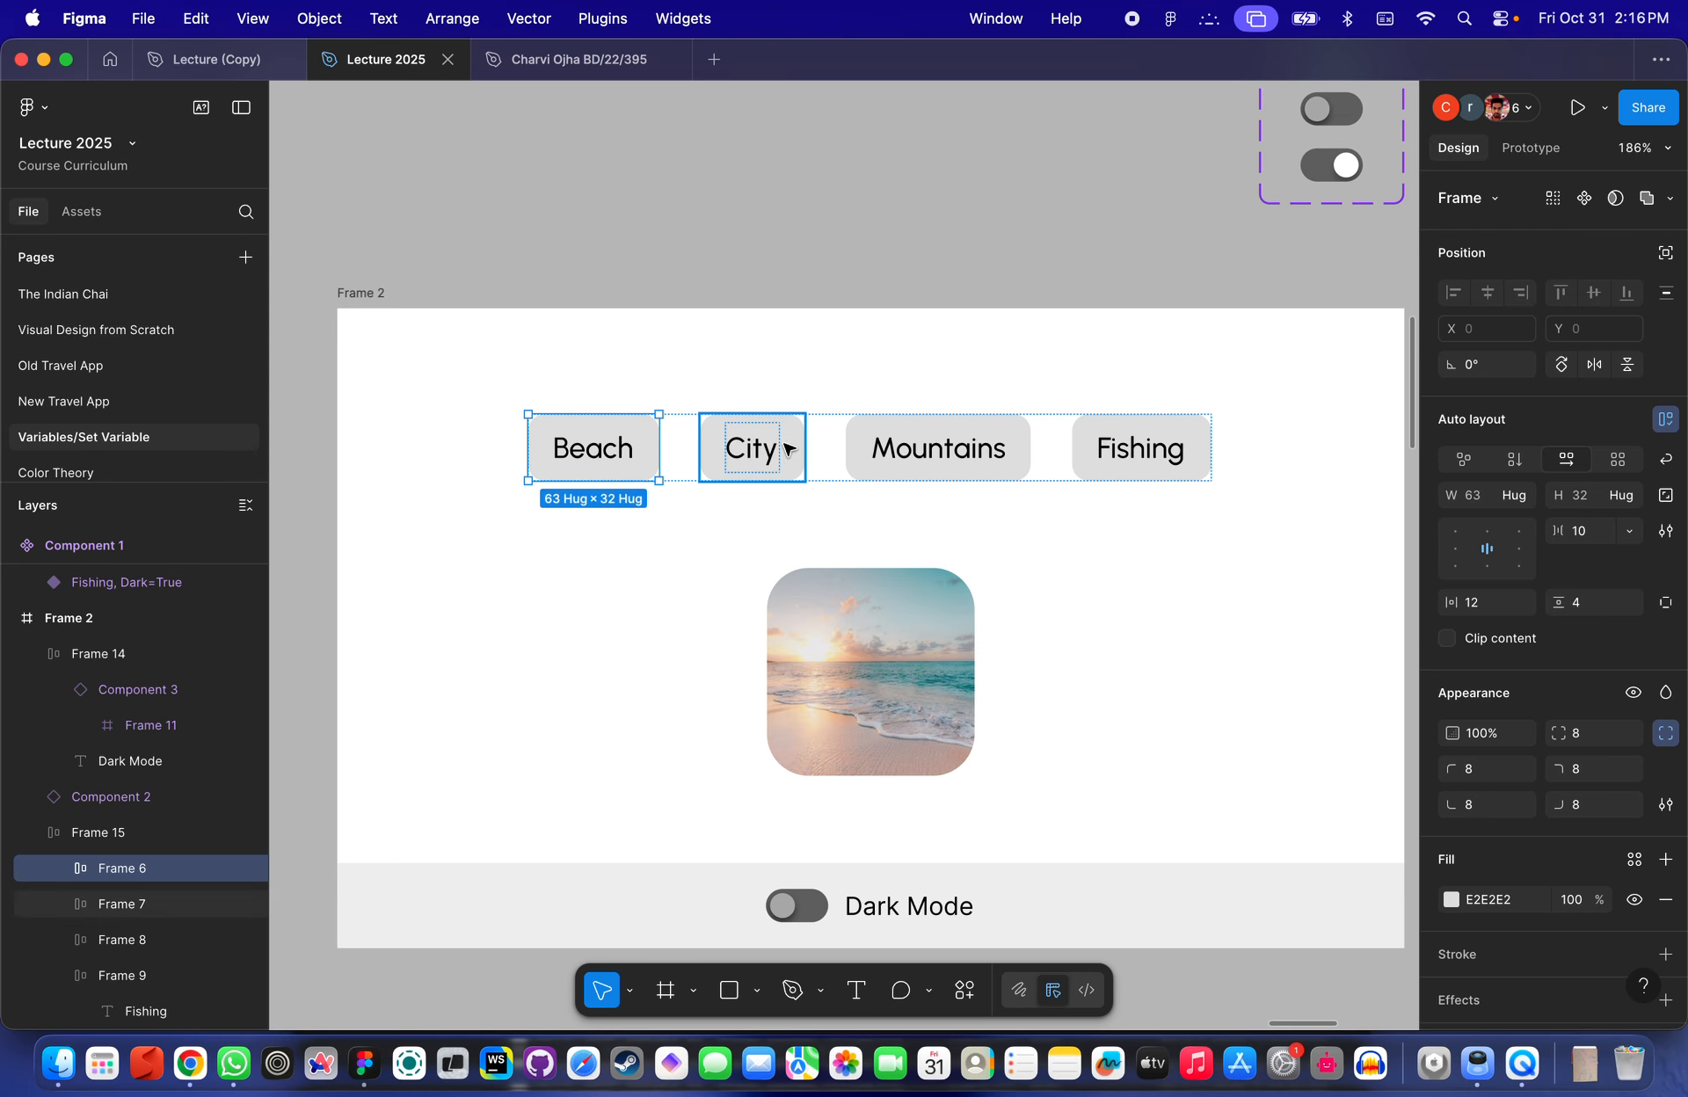
{"action": "scroll", "coordinate": [792, 459], "scroll_direction": "down", "scroll_amount": 4}
{"action": "double_click", "coordinate": [741, 573]}
{"action": "scroll", "coordinate": [741, 576], "scroll_direction": "up", "scroll_amount": 2}
{"action": "scroll", "coordinate": [741, 577], "scroll_direction": "up", "scroll_amount": 2}
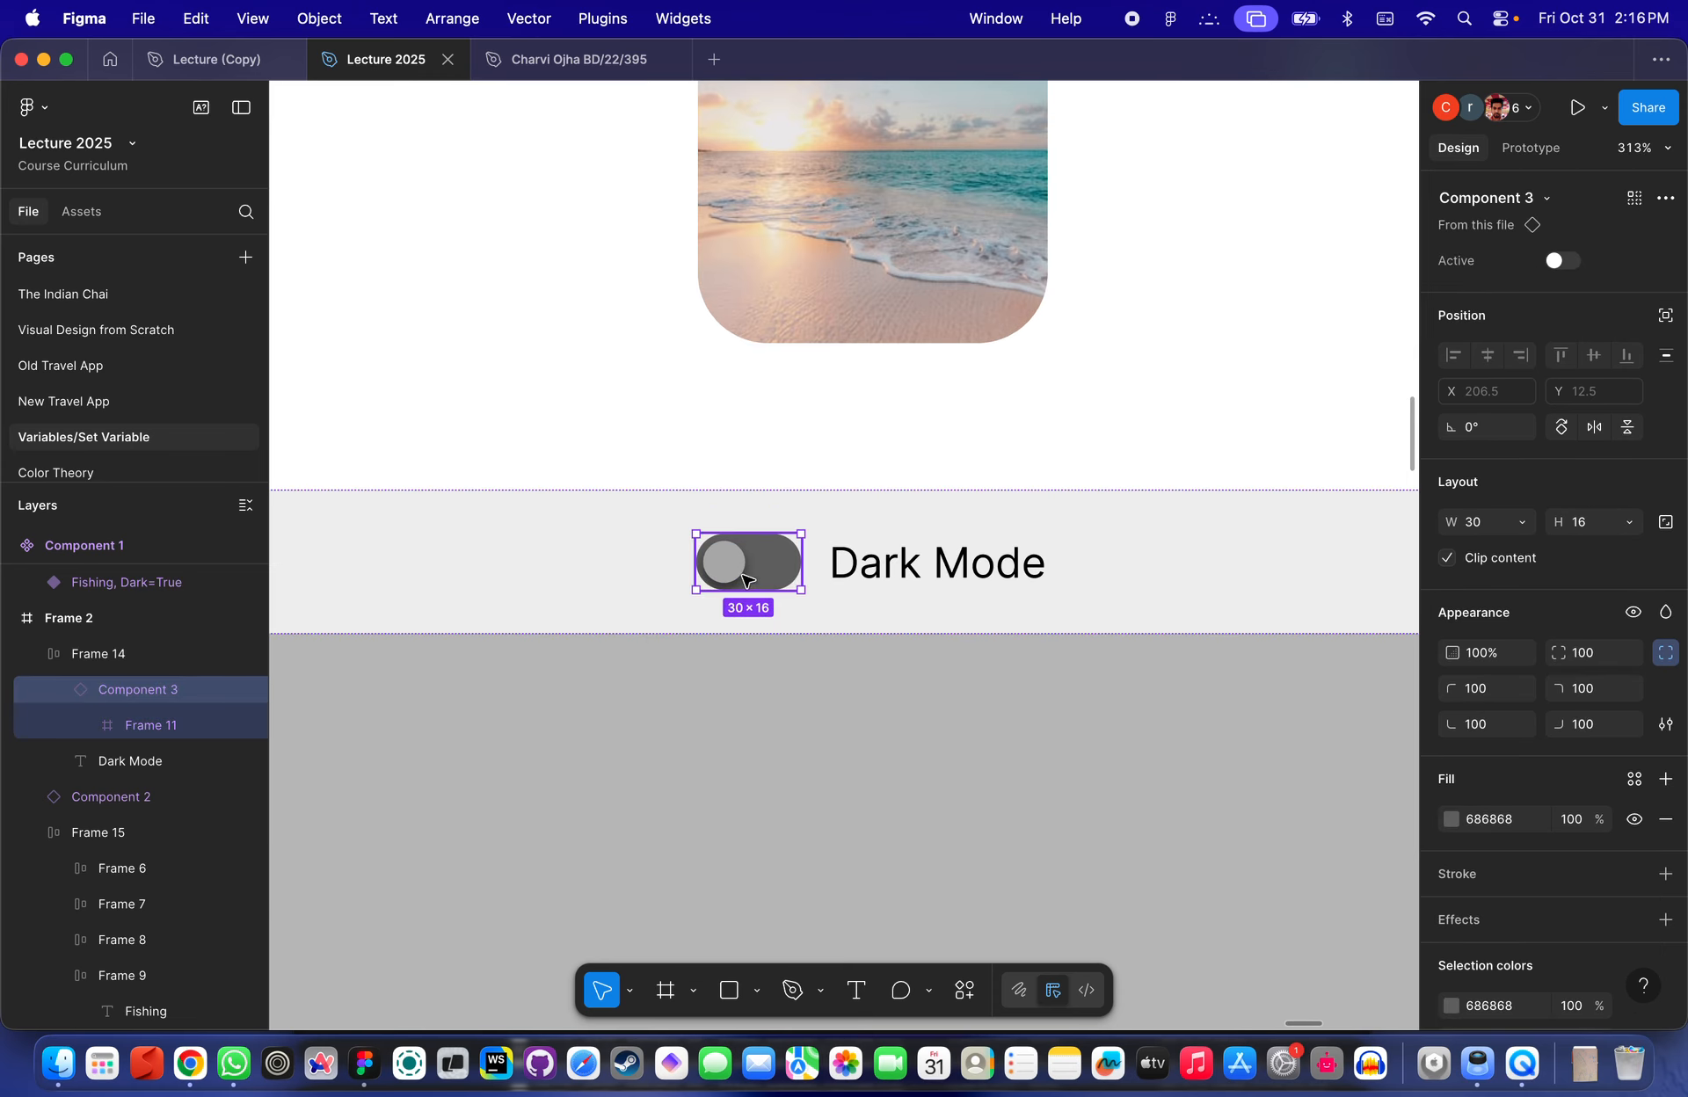
{"action": "left_click", "coordinate": [1530, 148]}
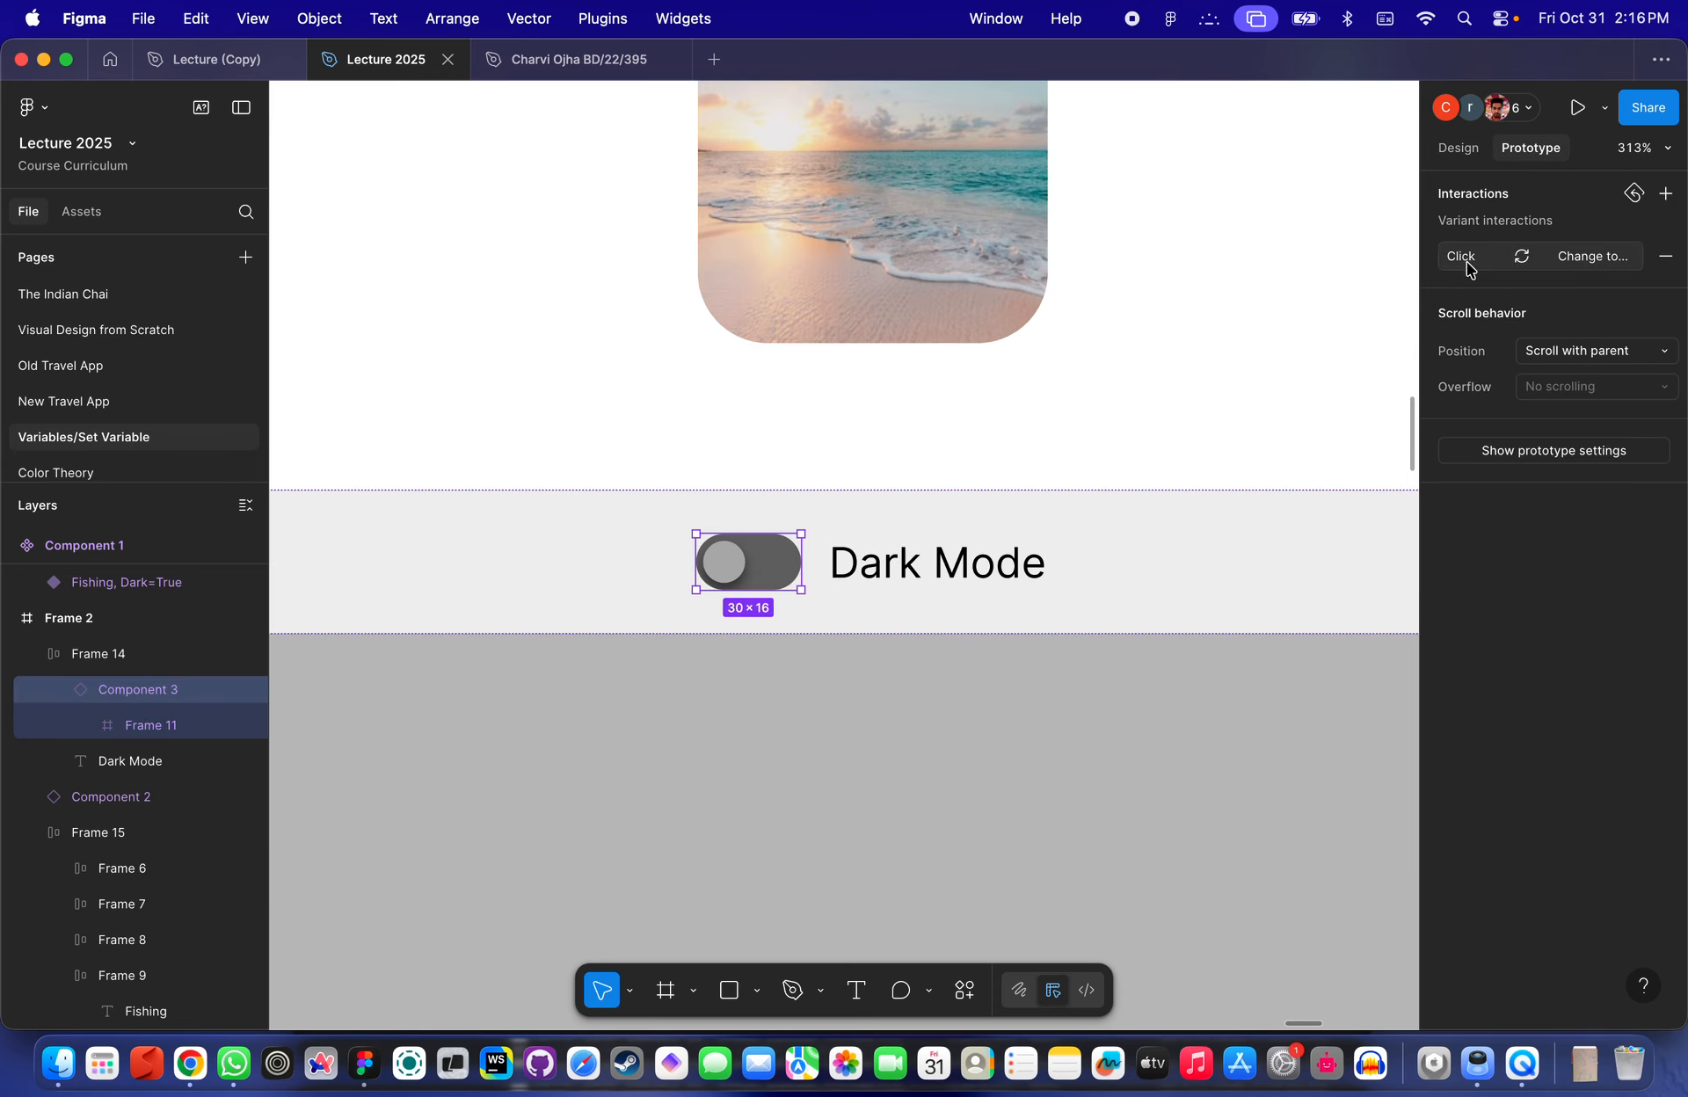
{"action": "left_click", "coordinate": [1467, 261]}
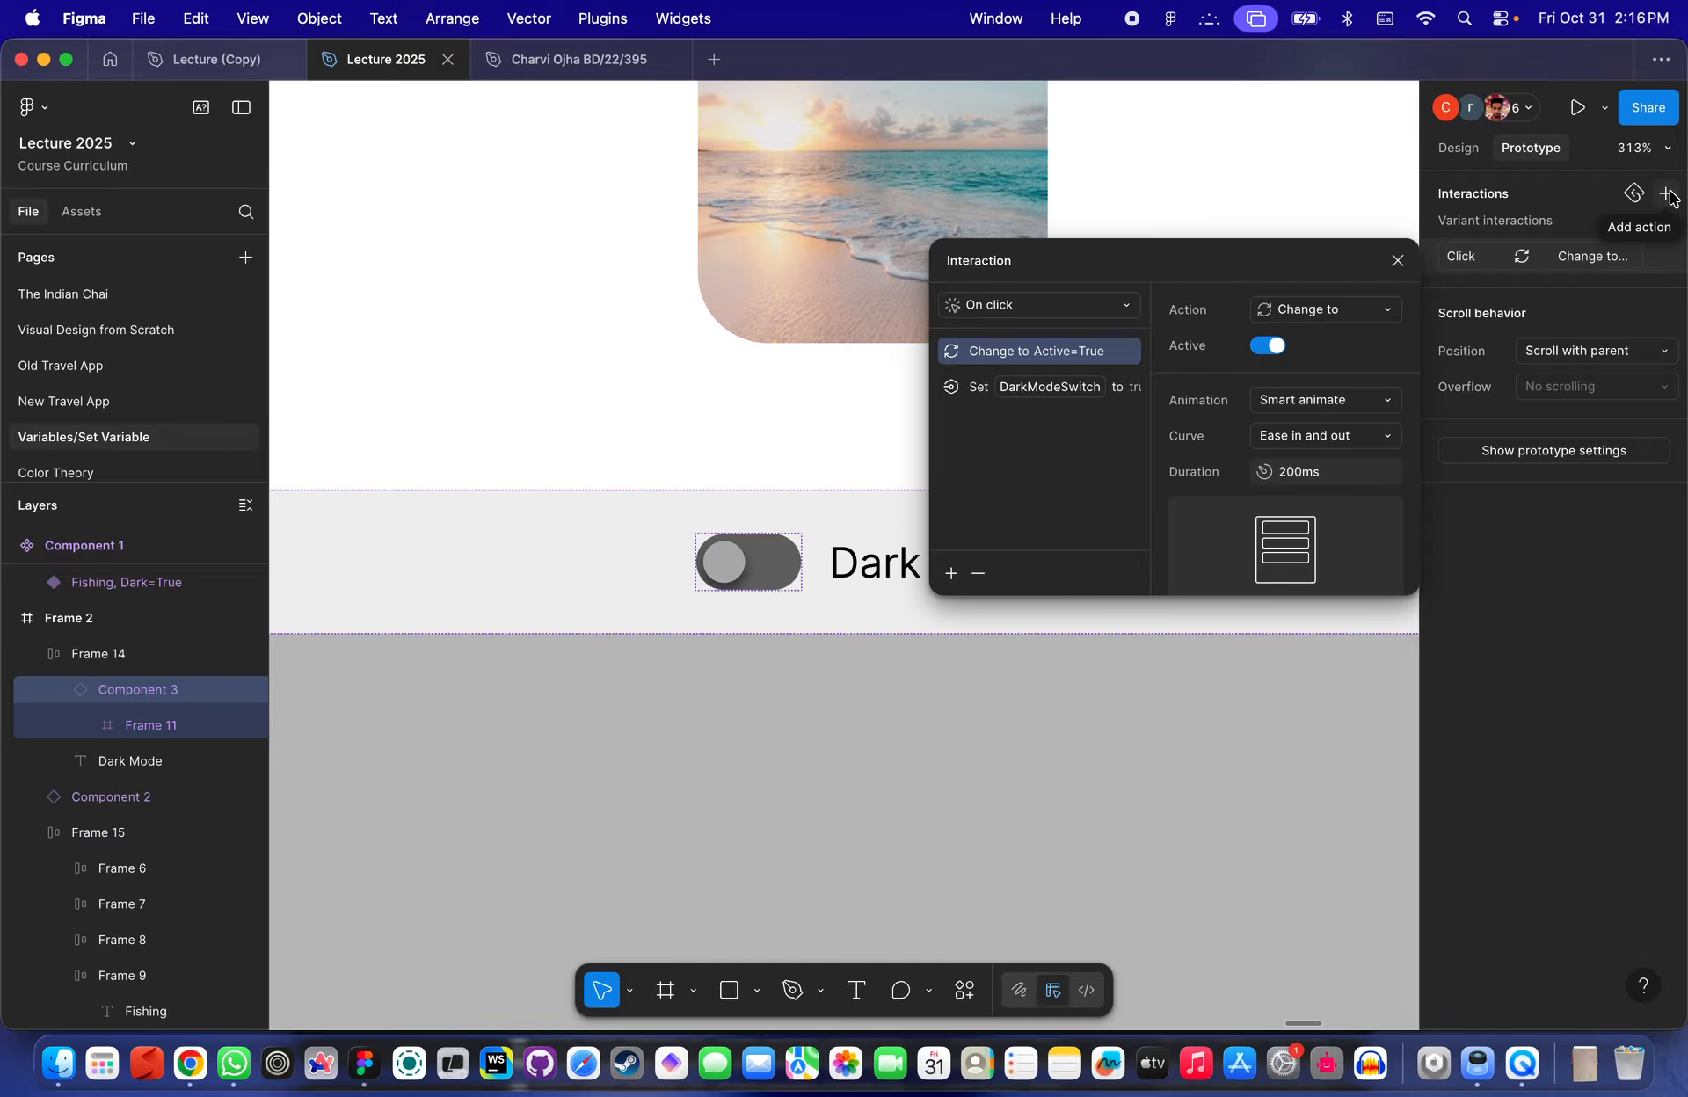
{"action": "left_click", "coordinate": [1049, 391]}
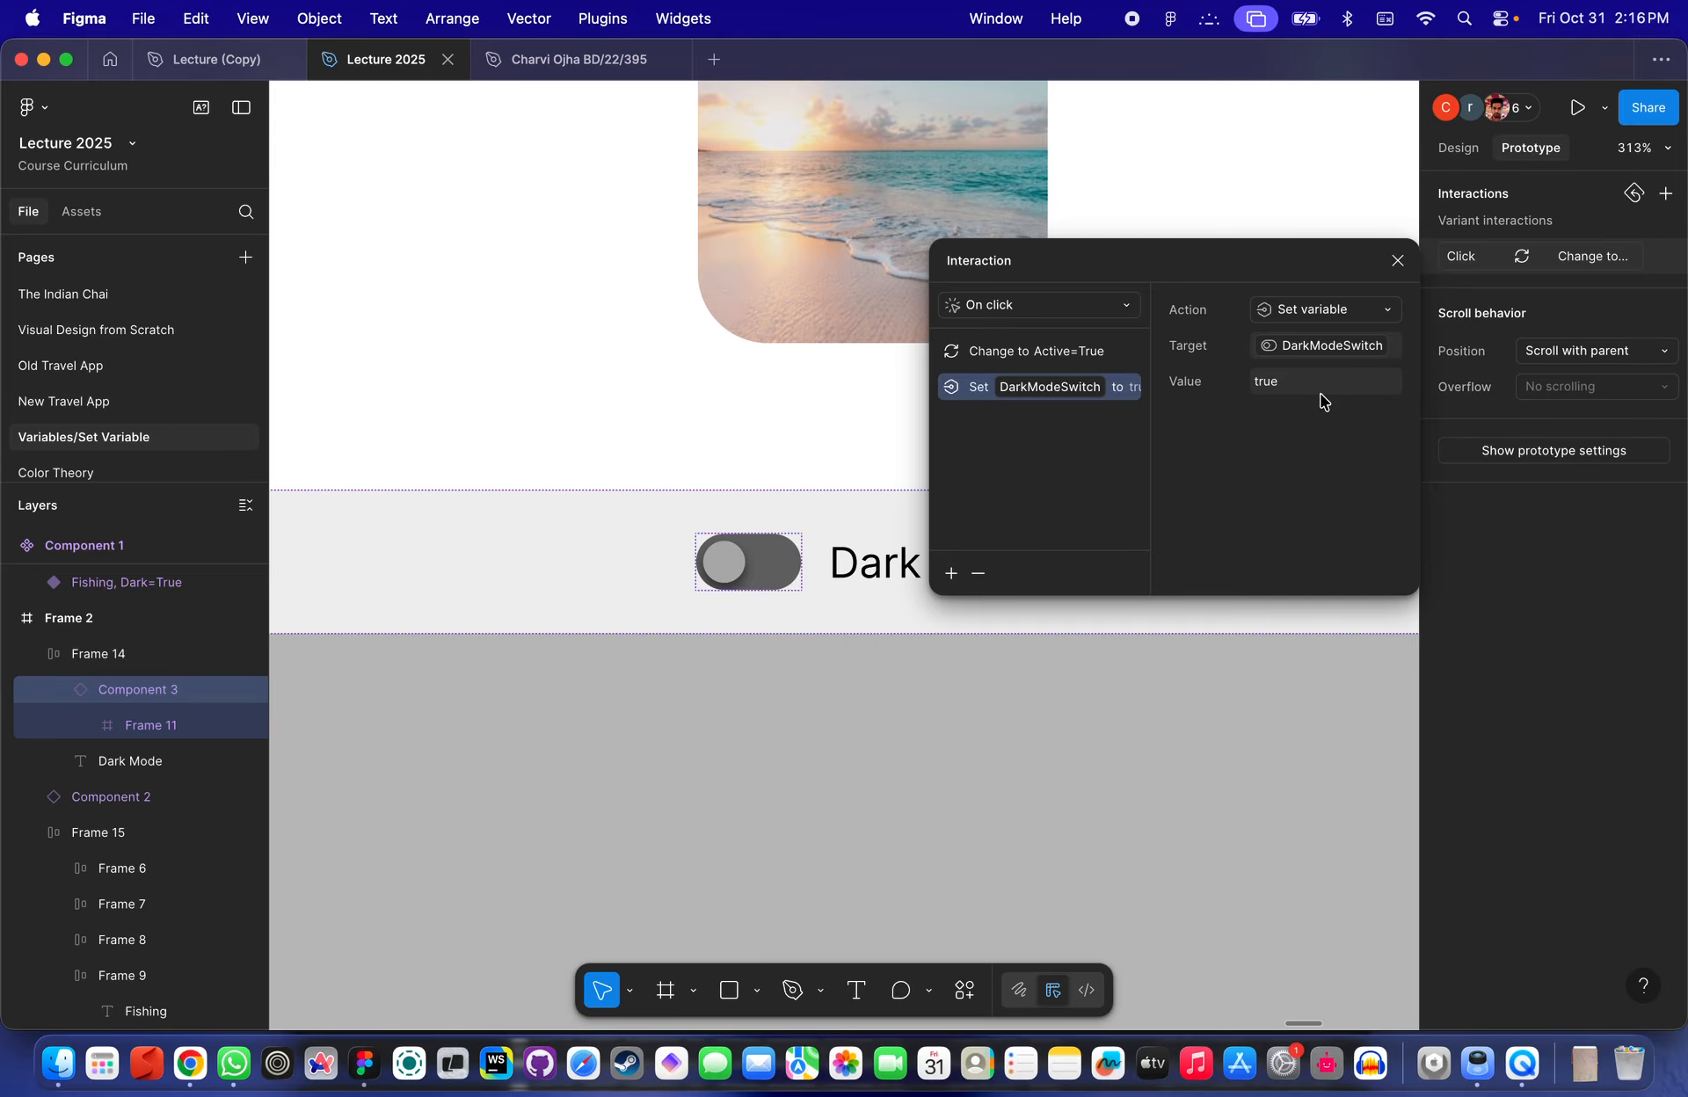
{"action": "left_click", "coordinate": [1397, 262]}
- Preview Frame 2 again and switch the Dark Mode toggle a few times
{"action": "scroll", "coordinate": [1053, 634], "scroll_direction": "up", "scroll_amount": 3}
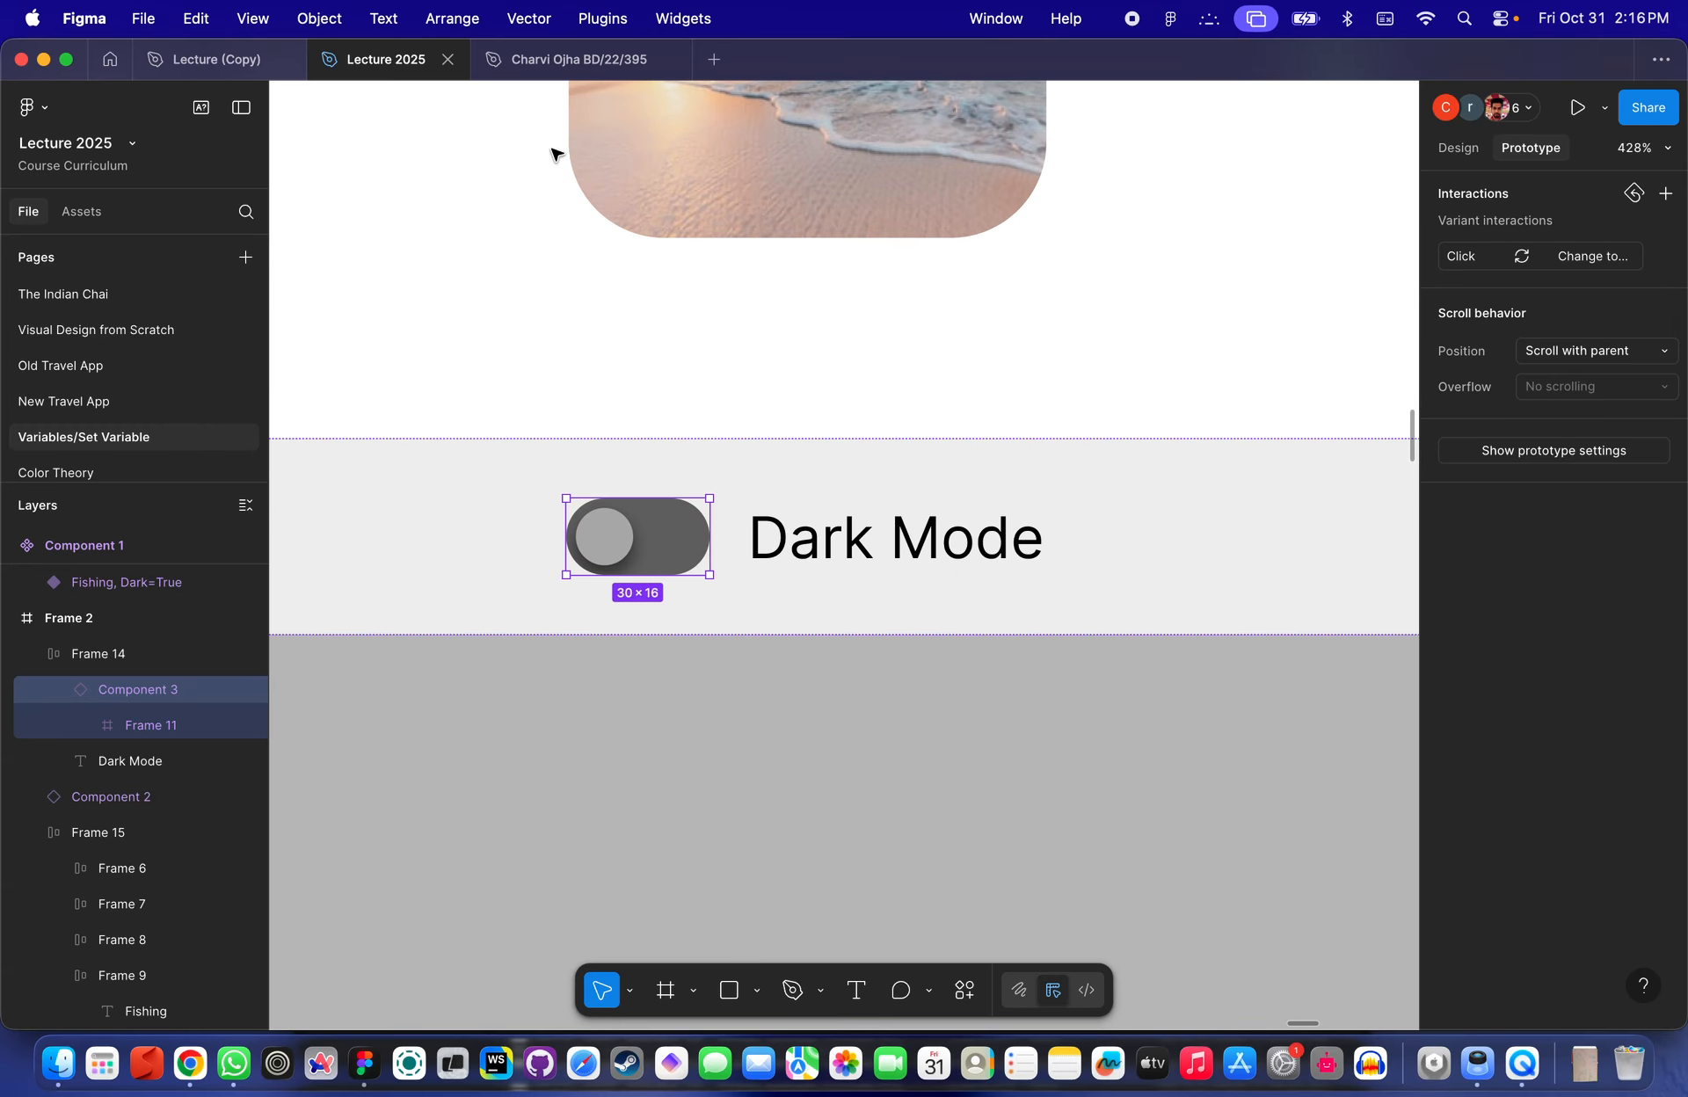
{"action": "scroll", "coordinate": [555, 232], "scroll_direction": "down", "scroll_amount": 5}
{"action": "scroll", "coordinate": [556, 233], "scroll_direction": "down", "scroll_amount": 2}
{"action": "left_click", "coordinate": [519, 196]}
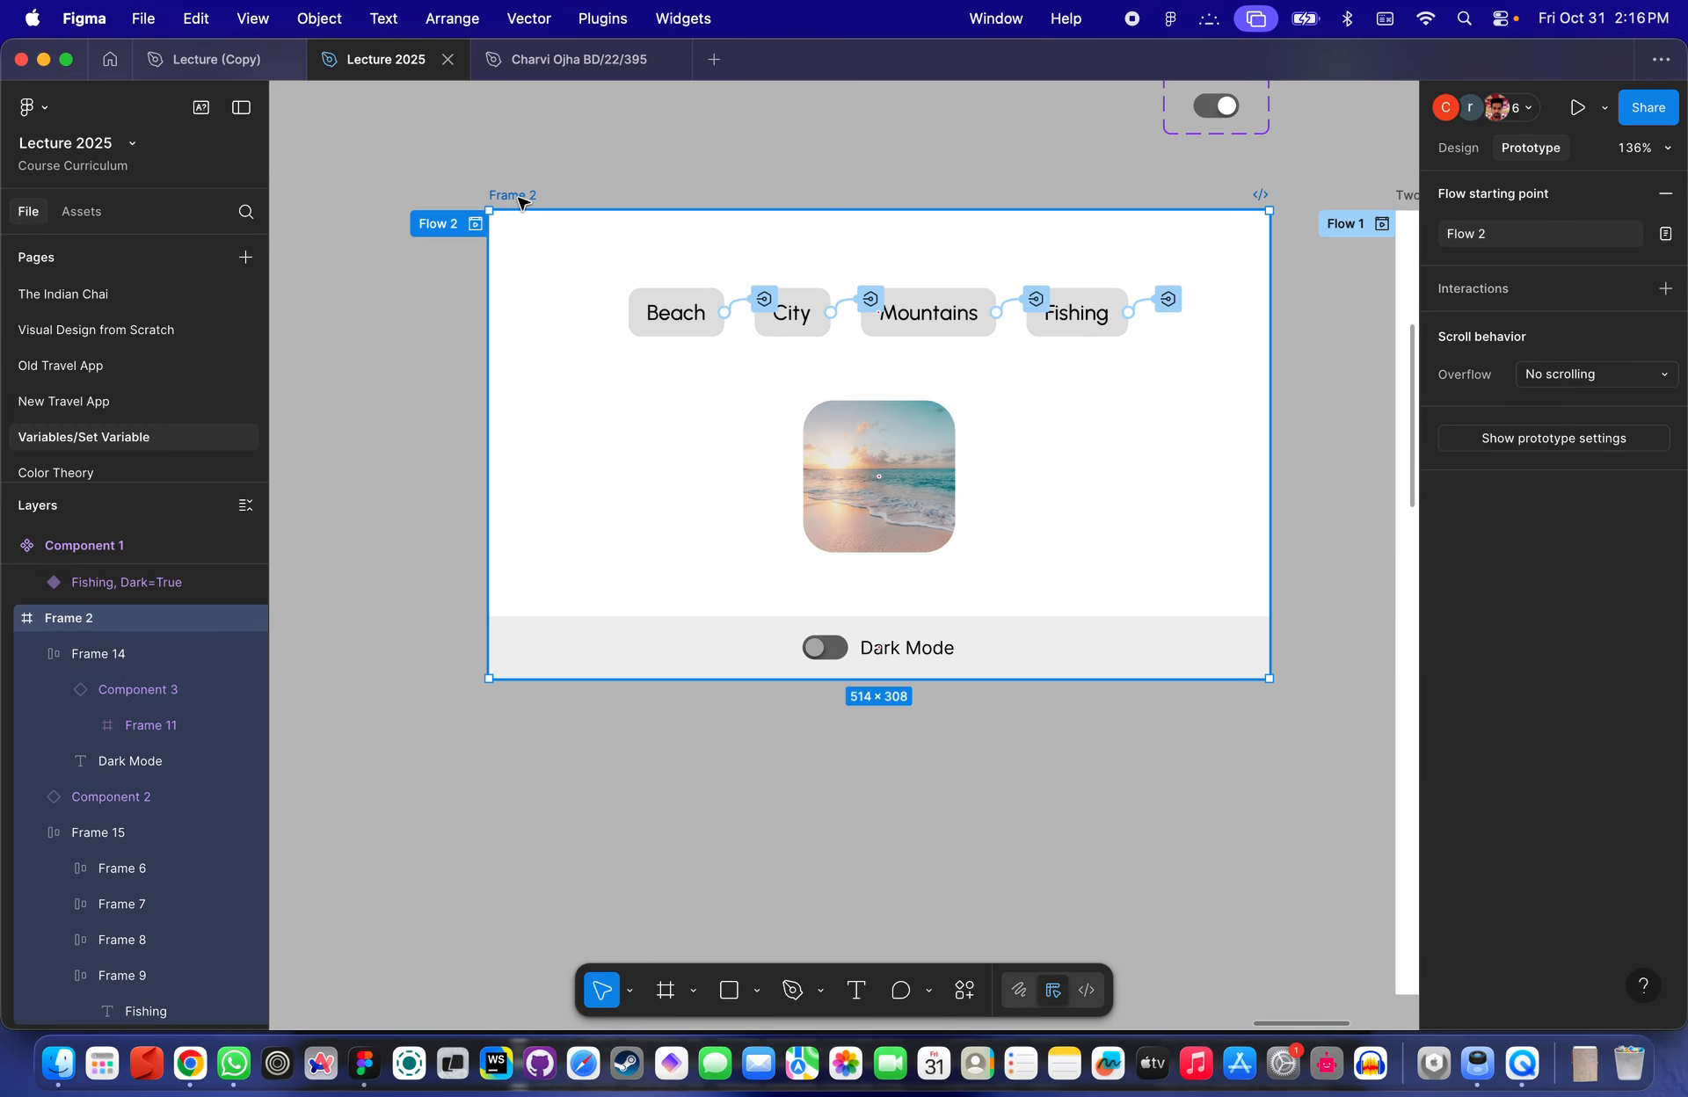
{"action": "key", "text": "shift+space"}
{"action": "left_click", "coordinate": [534, 472]}
{"action": "left_click", "coordinate": [530, 480]}
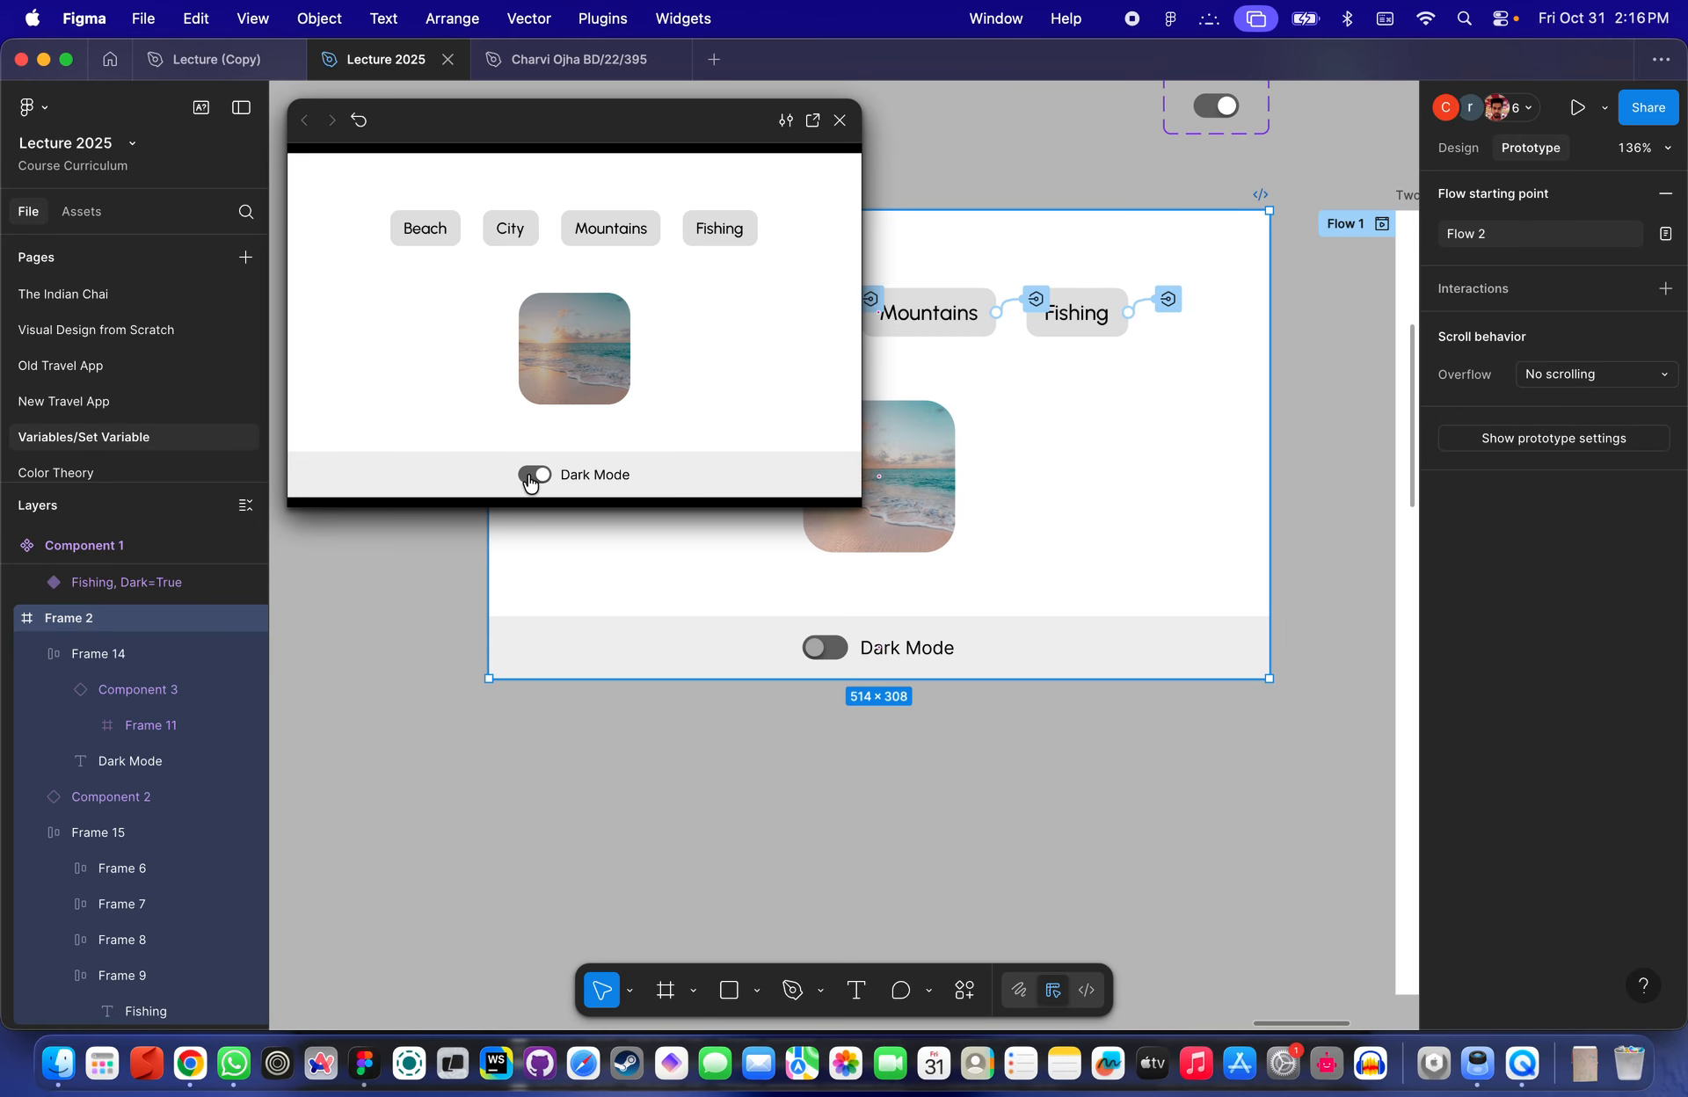
{"action": "left_click", "coordinate": [531, 480]}
{"action": "left_click", "coordinate": [839, 120]}
- Select the beach image and open its Dark property binding options to check the assigned variable
{"action": "left_click", "coordinate": [911, 444]}
{"action": "left_click", "coordinate": [1459, 149]}
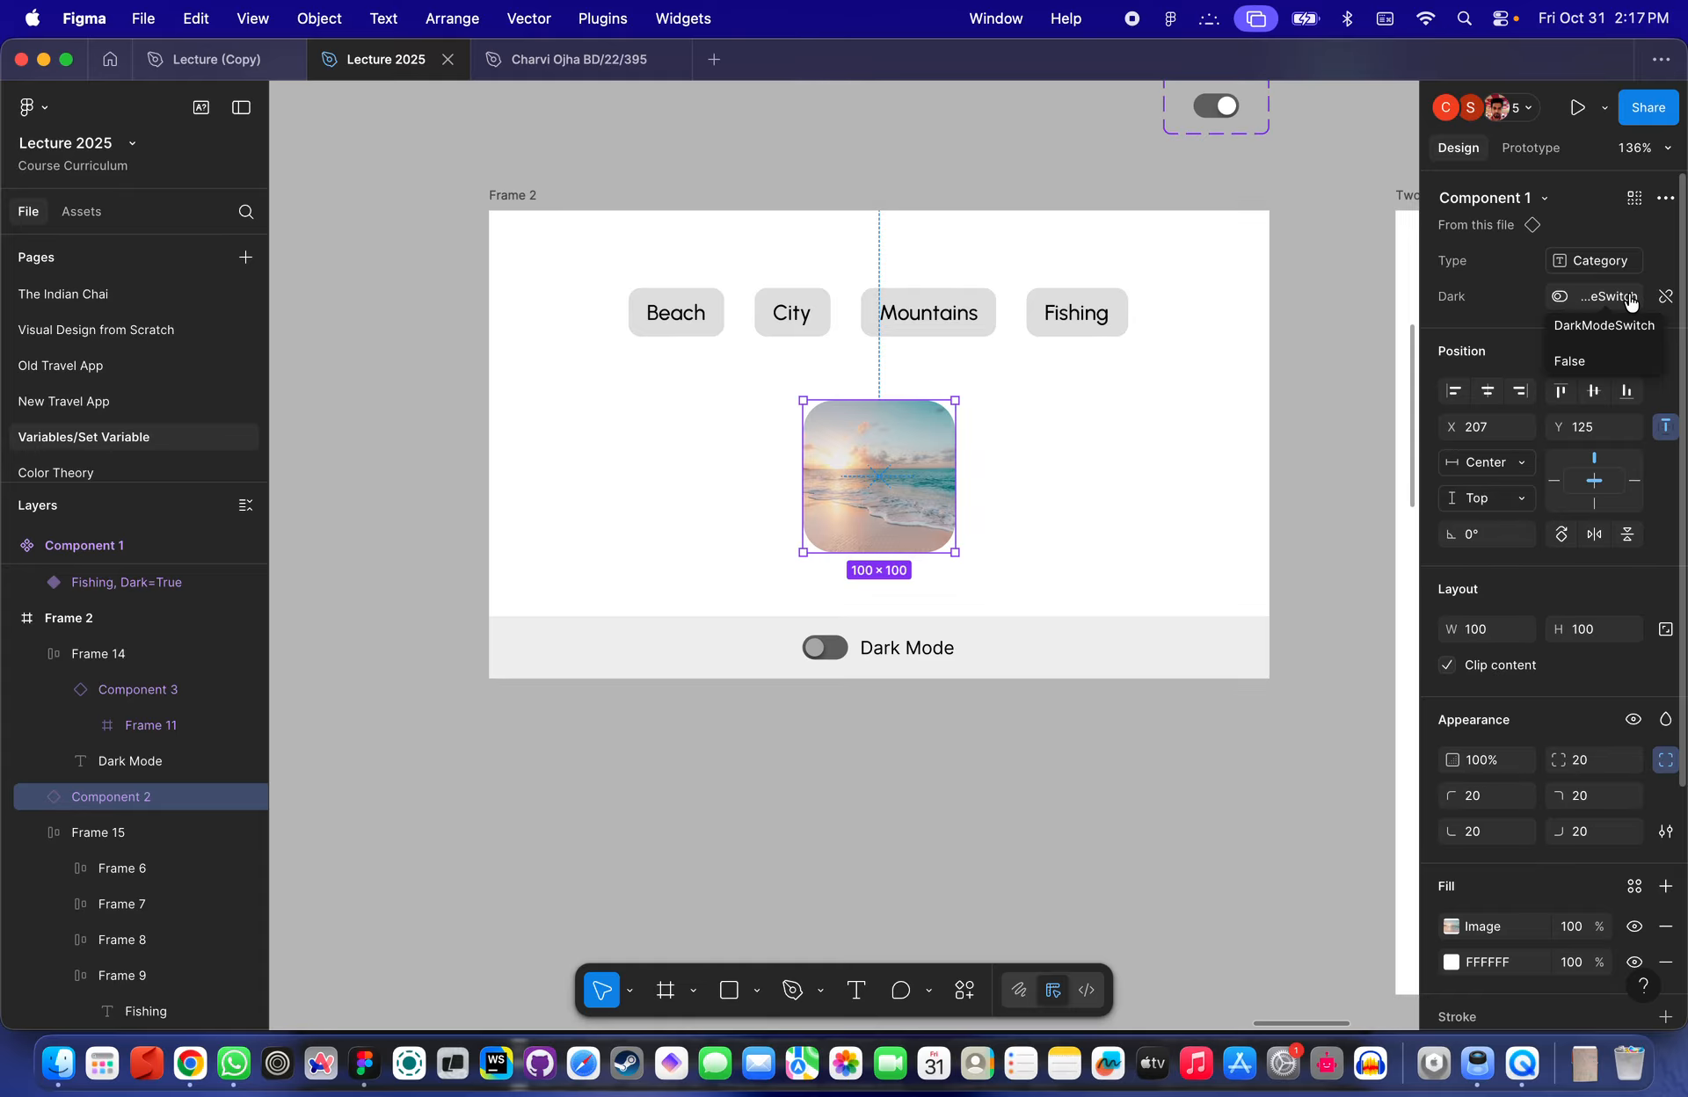
{"action": "left_click", "coordinate": [838, 651]}
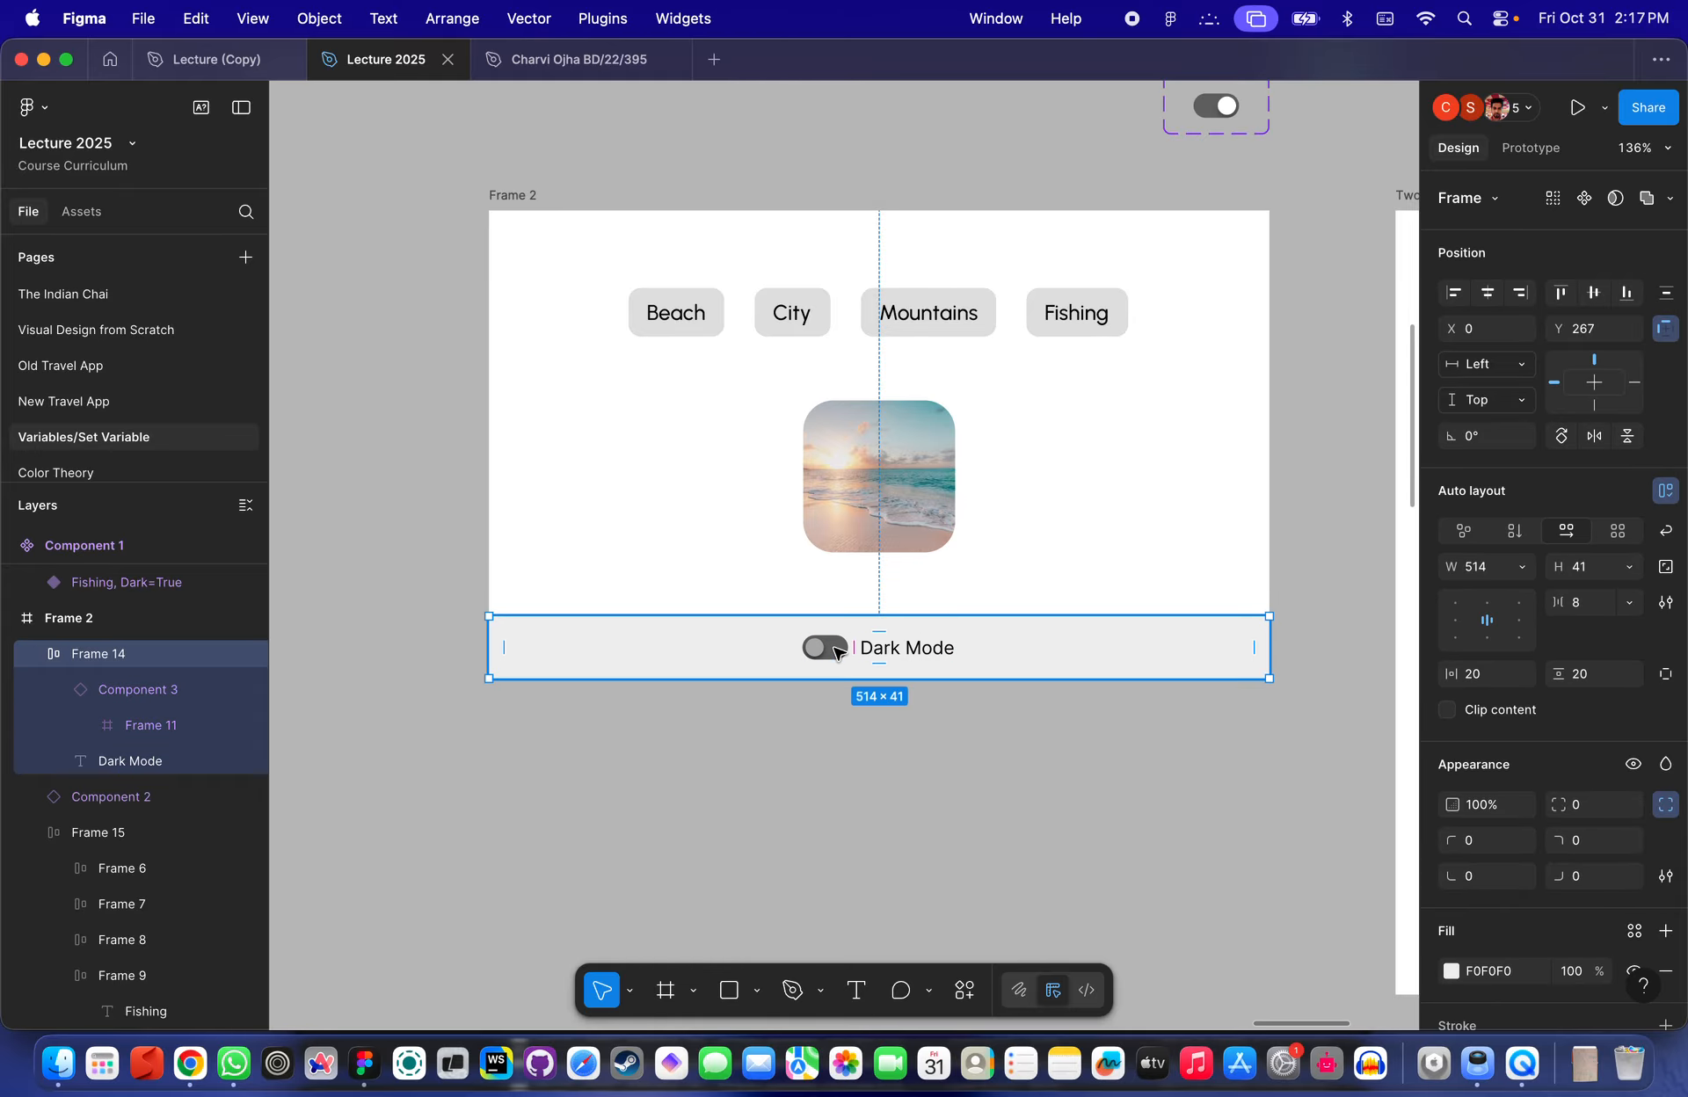
{"action": "scroll", "coordinate": [838, 650], "scroll_direction": "down", "scroll_amount": 10}
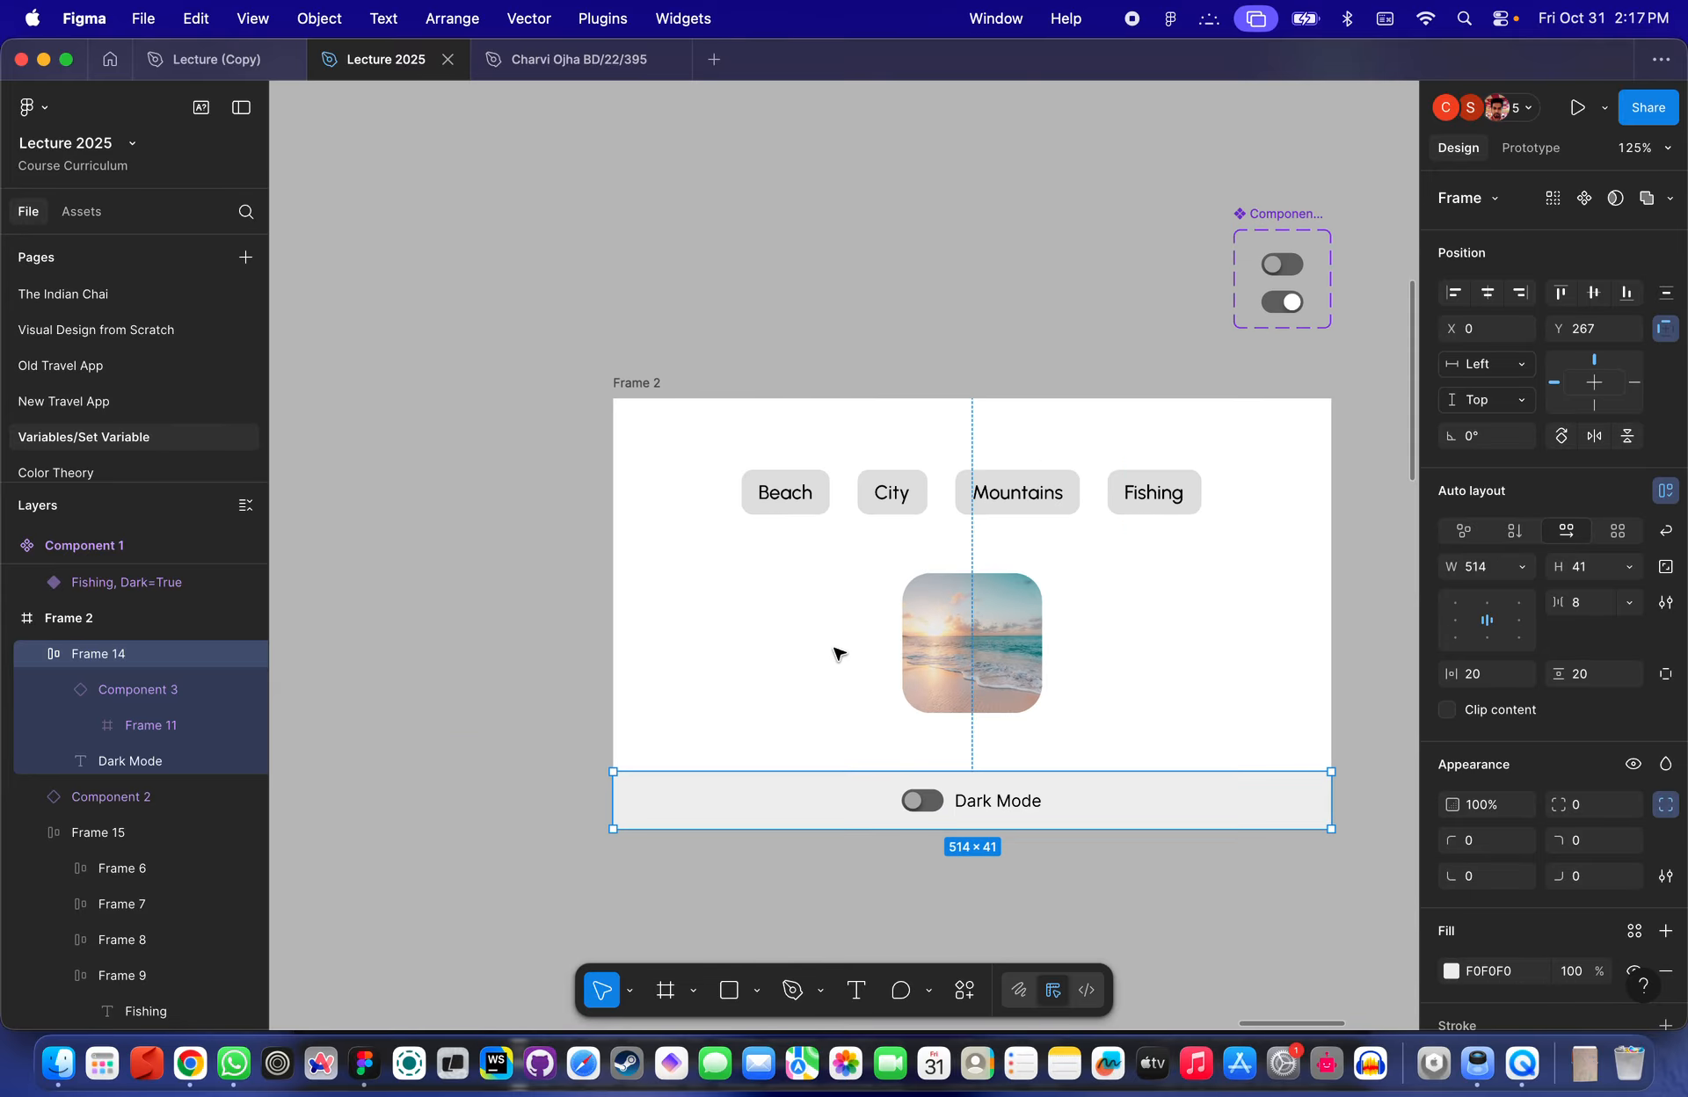
{"action": "scroll", "coordinate": [857, 458], "scroll_direction": "up", "scroll_amount": 5}
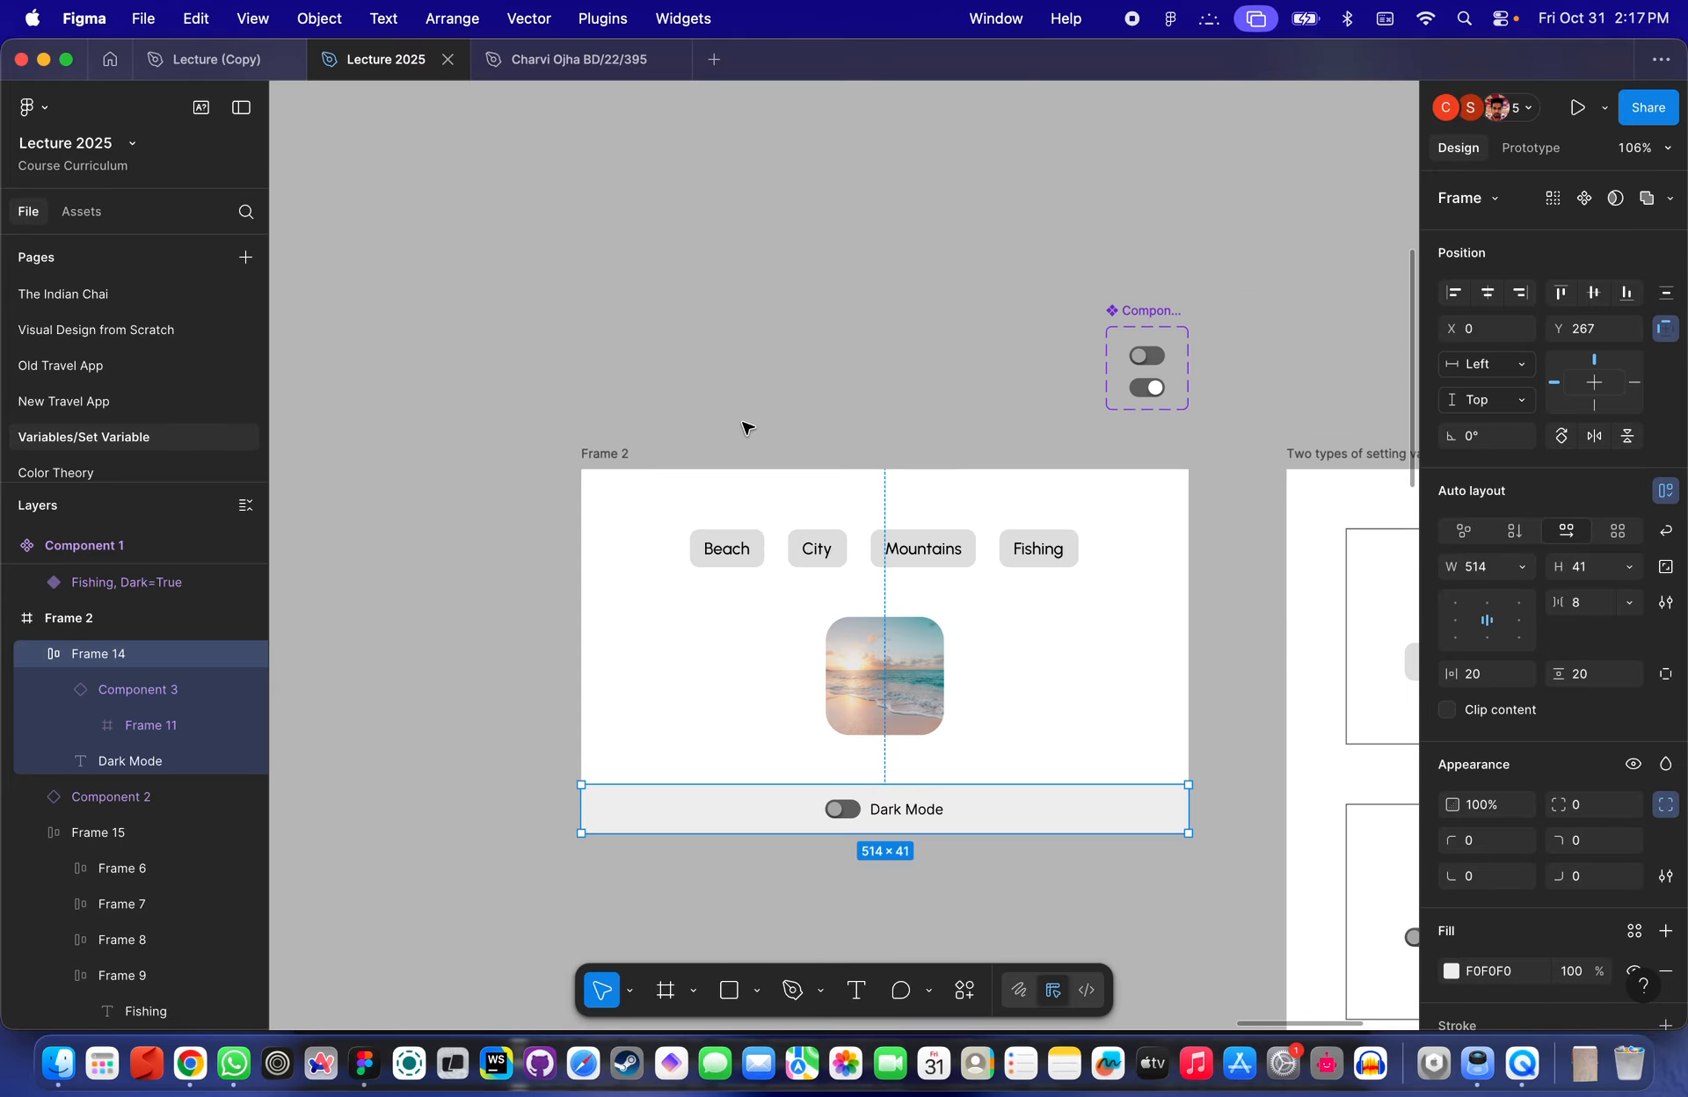
- Preview Frame 2 and switch through the City, Mountains and Fishing categories to test the image changes
{"action": "left_click", "coordinate": [594, 456]}
{"action": "left_click", "coordinate": [1530, 146]}
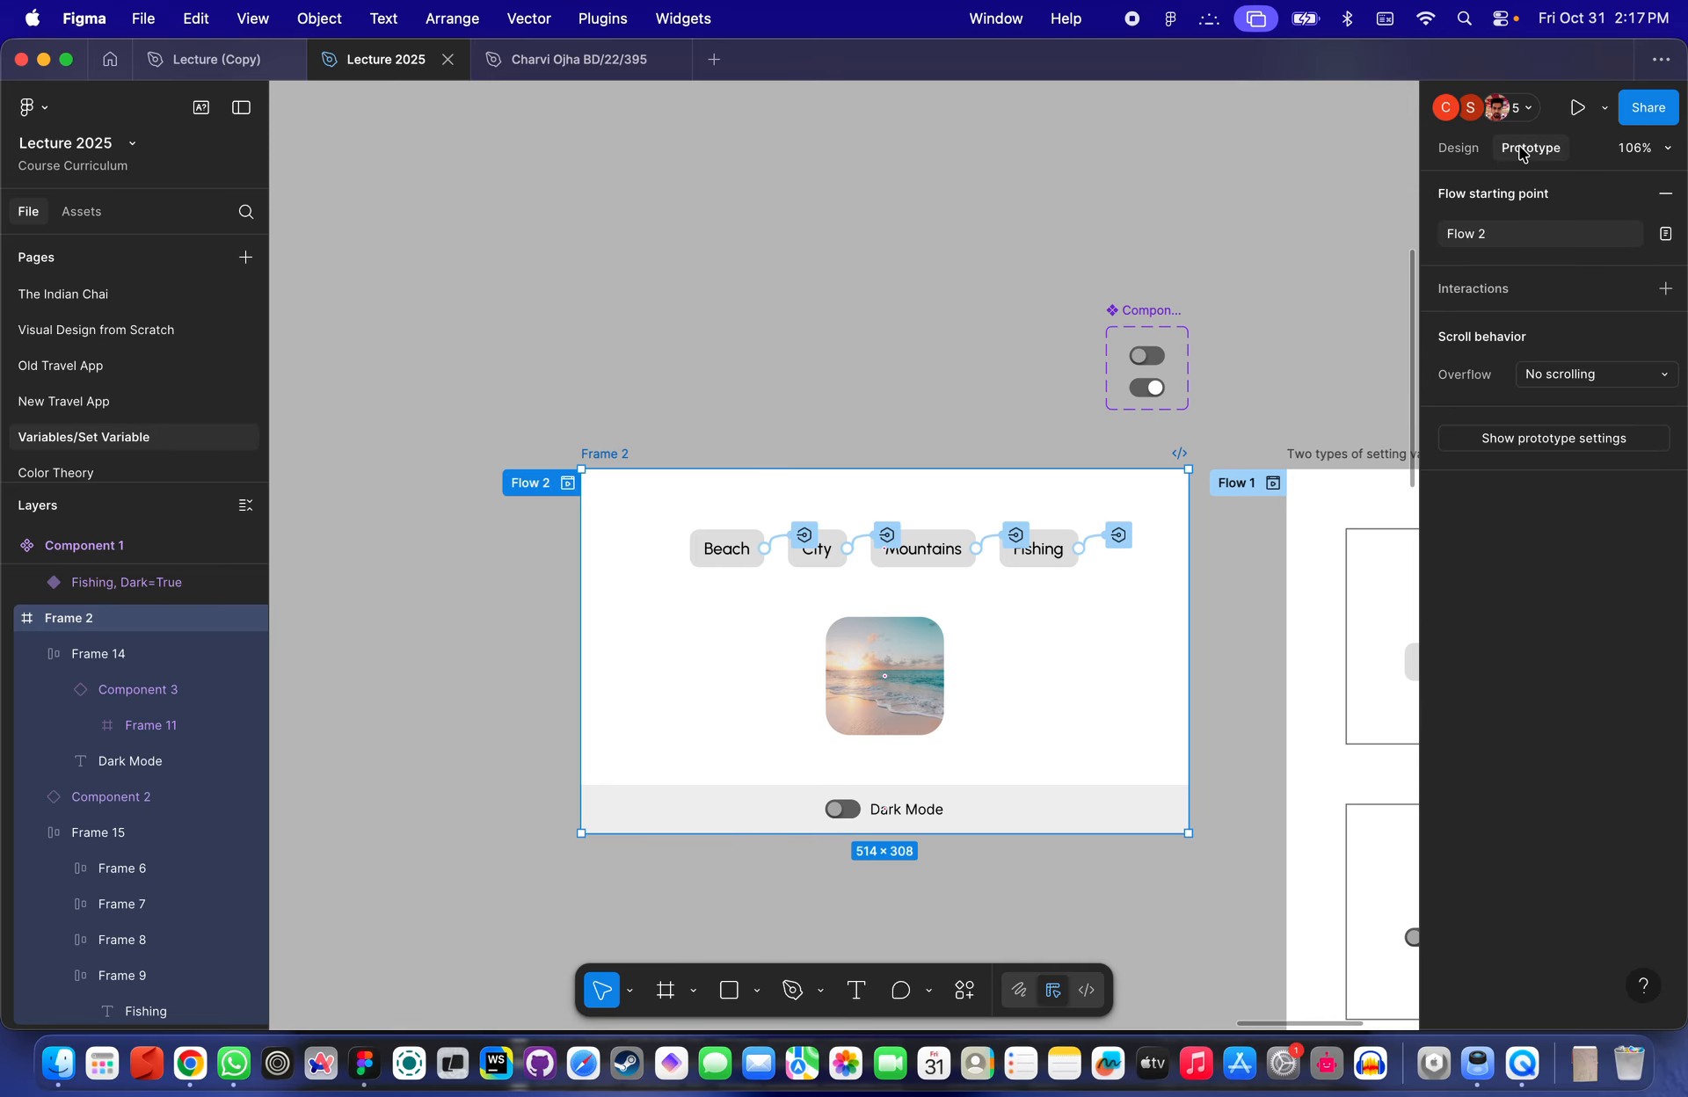
{"action": "left_click", "coordinate": [568, 483]}
{"action": "left_click", "coordinate": [592, 271]}
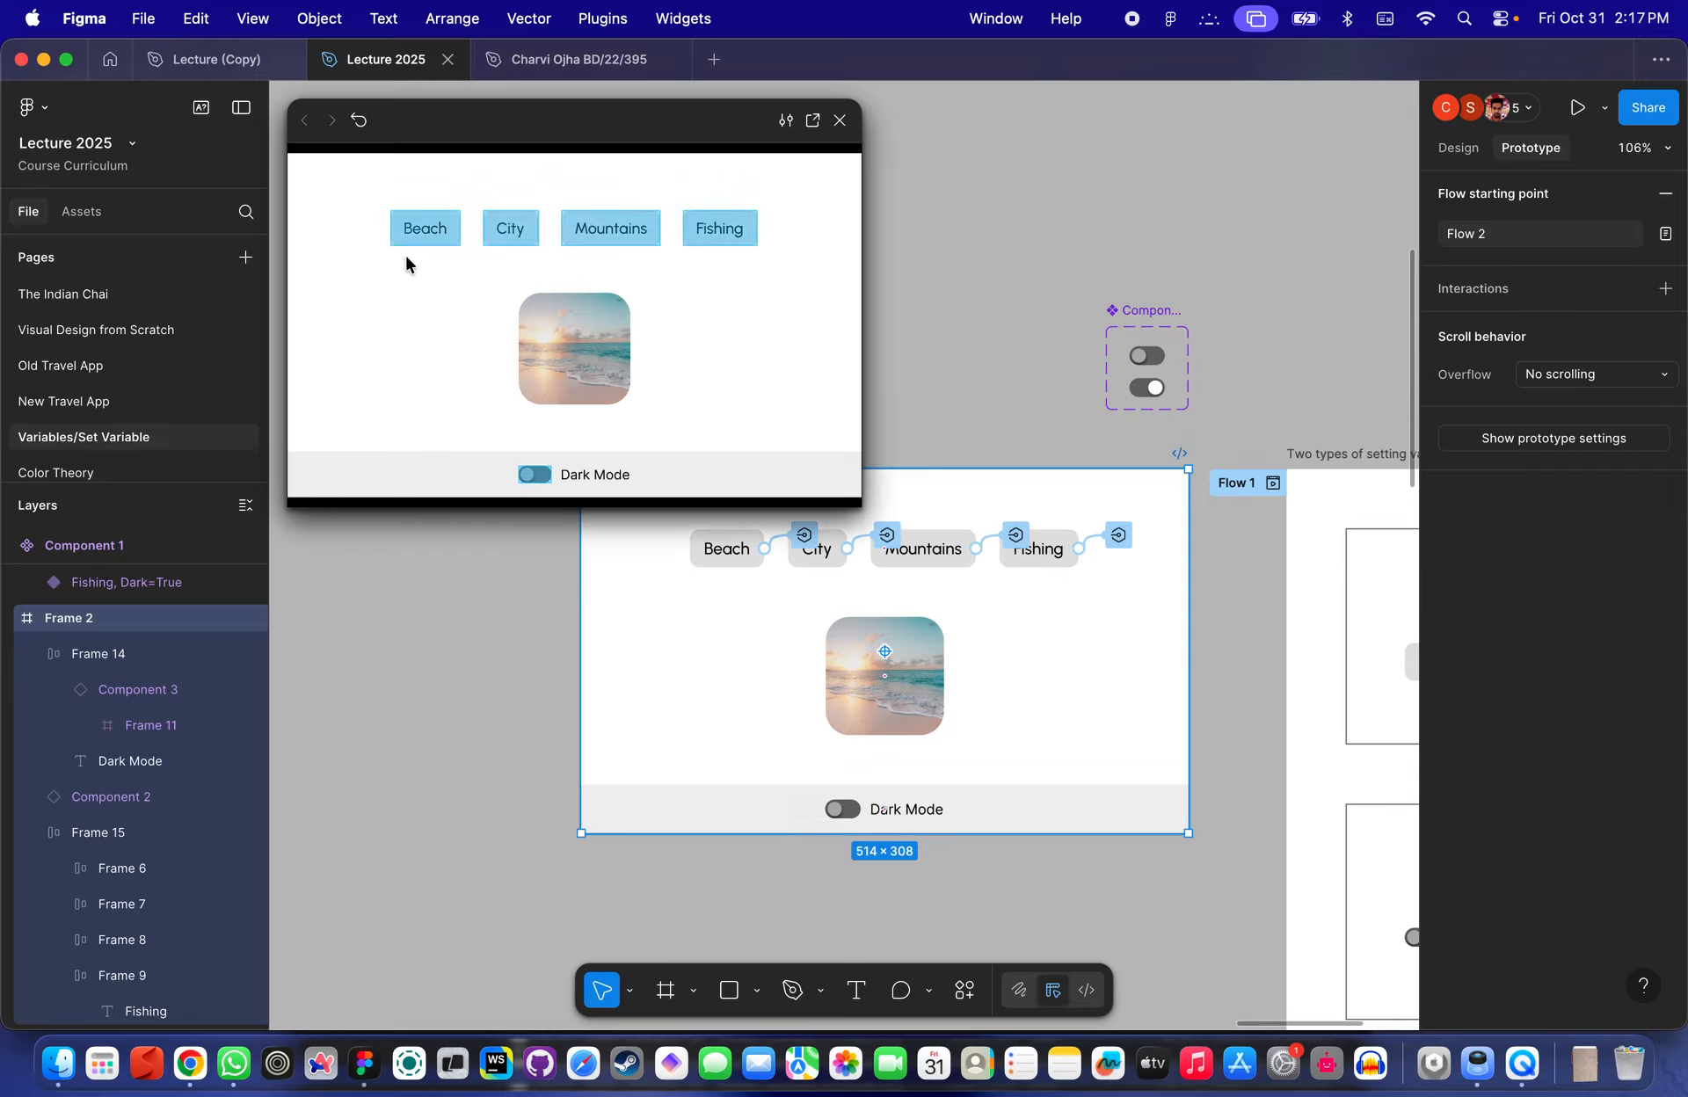
{"action": "left_click", "coordinate": [511, 230]}
{"action": "left_click", "coordinate": [621, 230]}
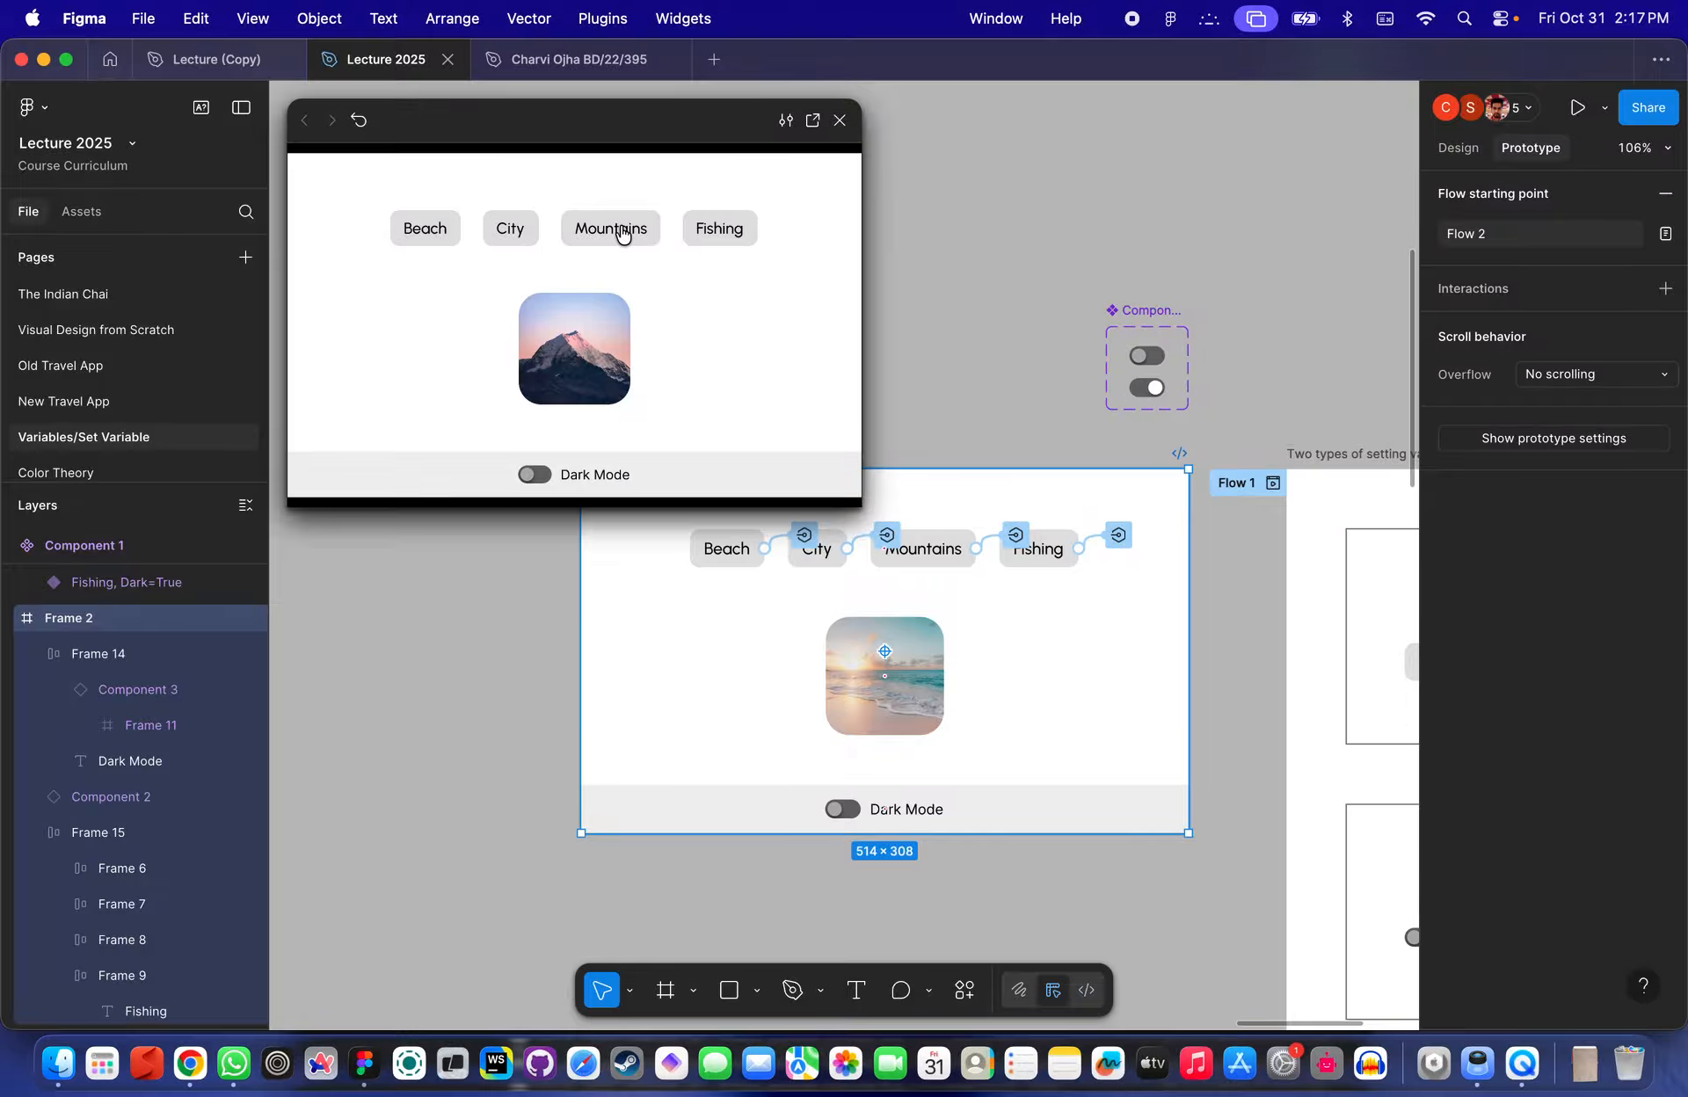
{"action": "left_click", "coordinate": [708, 229]}
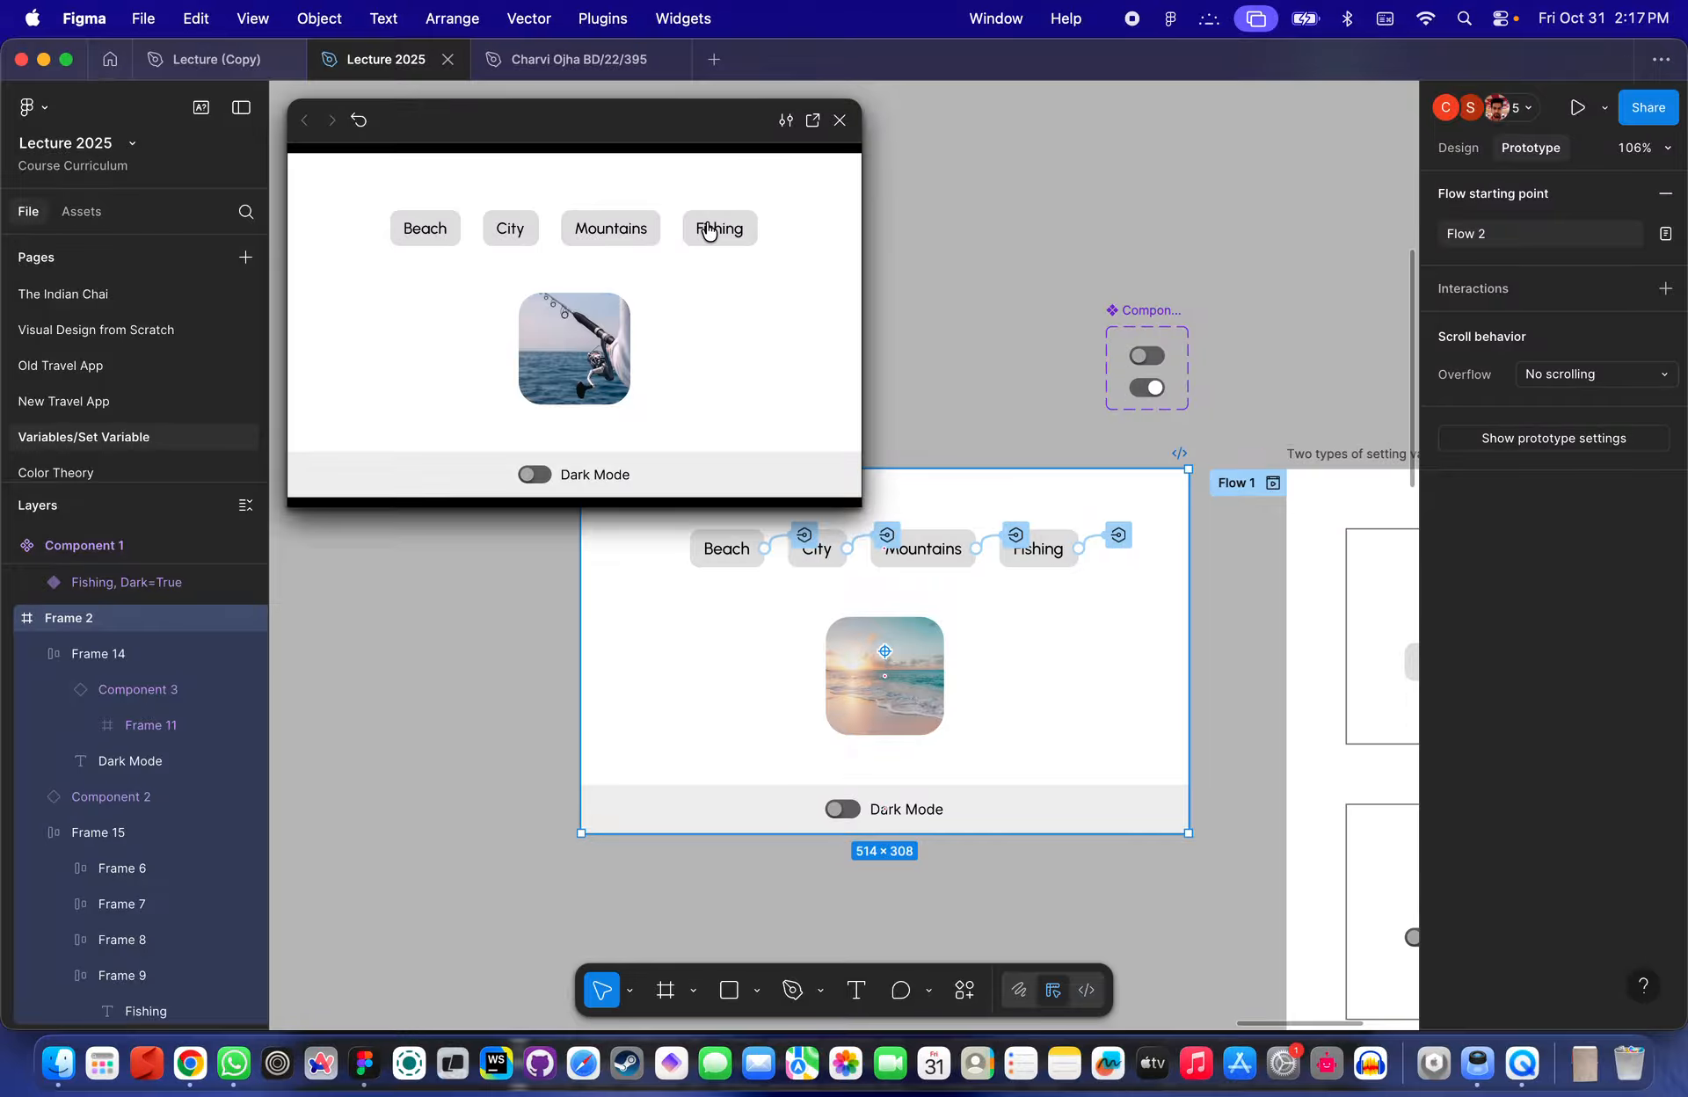
- Switch the preview to the Mountains category, then close the prototype preview
{"action": "left_click", "coordinate": [605, 230]}
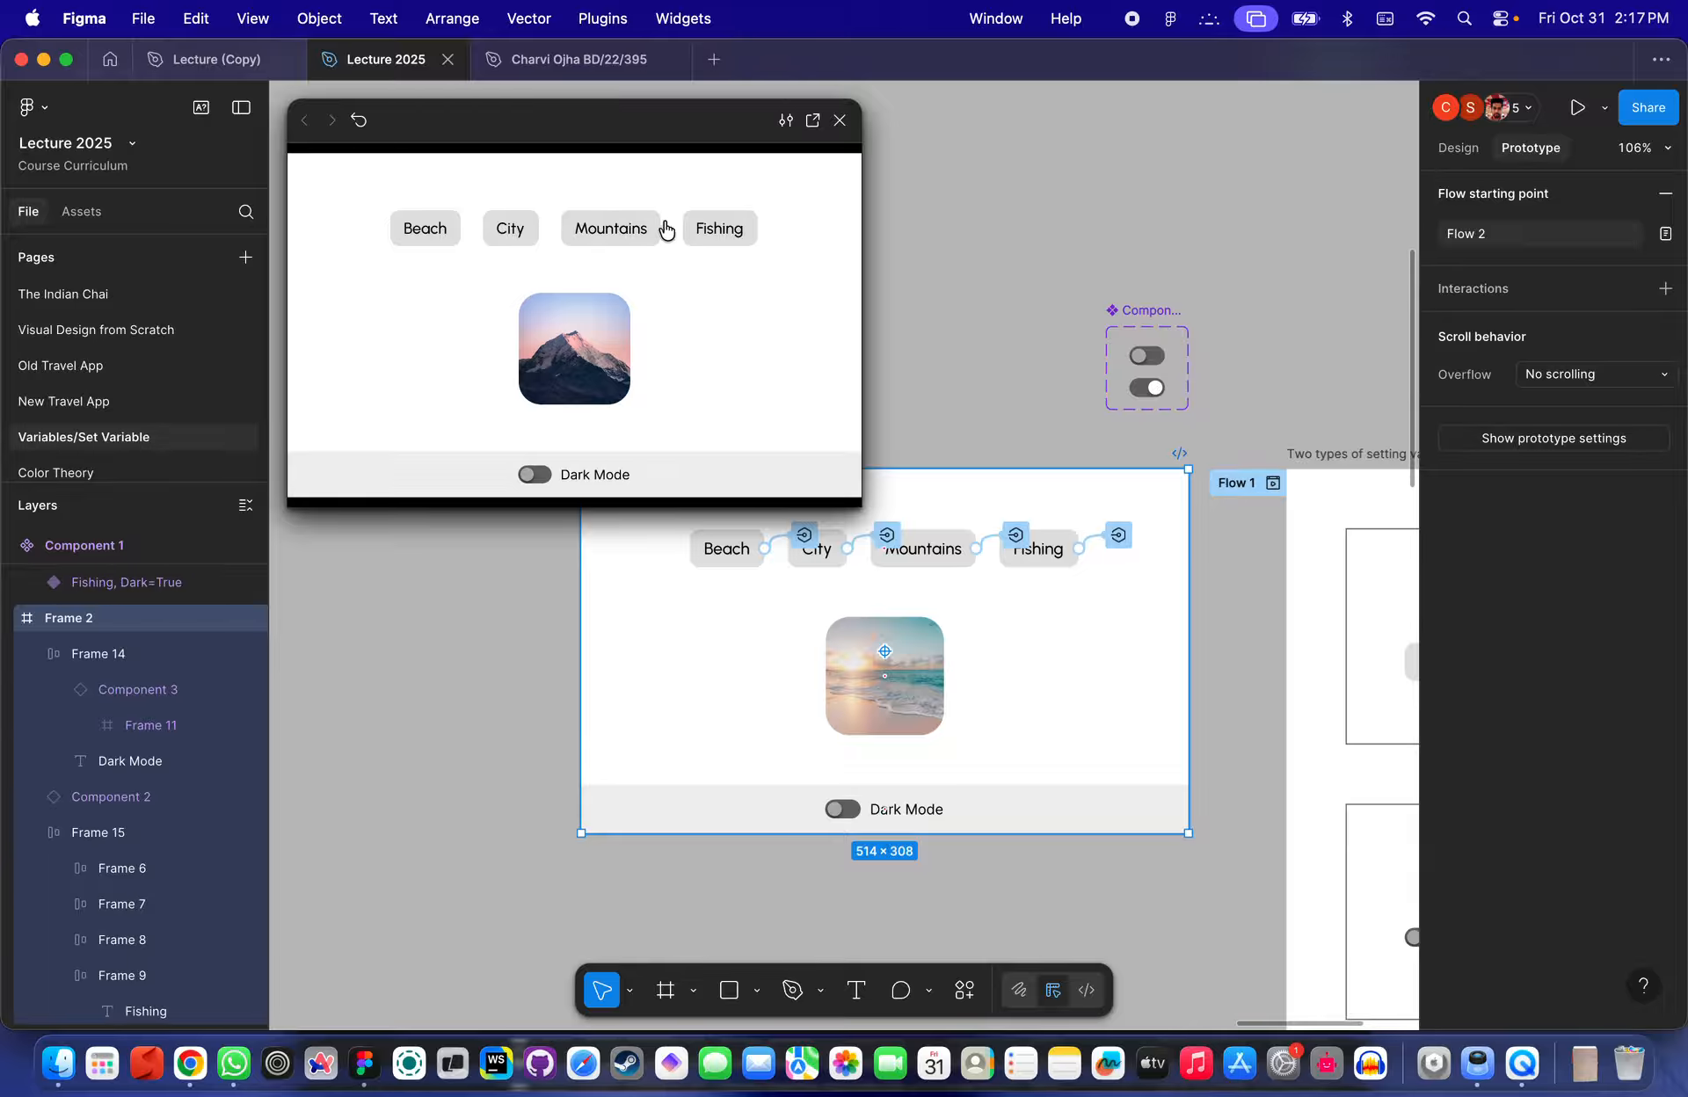
{"action": "left_click", "coordinate": [840, 120]}
- Select Frame 2, open its prototype preview and turn the Dark Mode toggle on
{"action": "scroll", "coordinate": [872, 886], "scroll_direction": "up", "scroll_amount": 5}
{"action": "left_click", "coordinate": [824, 765]}
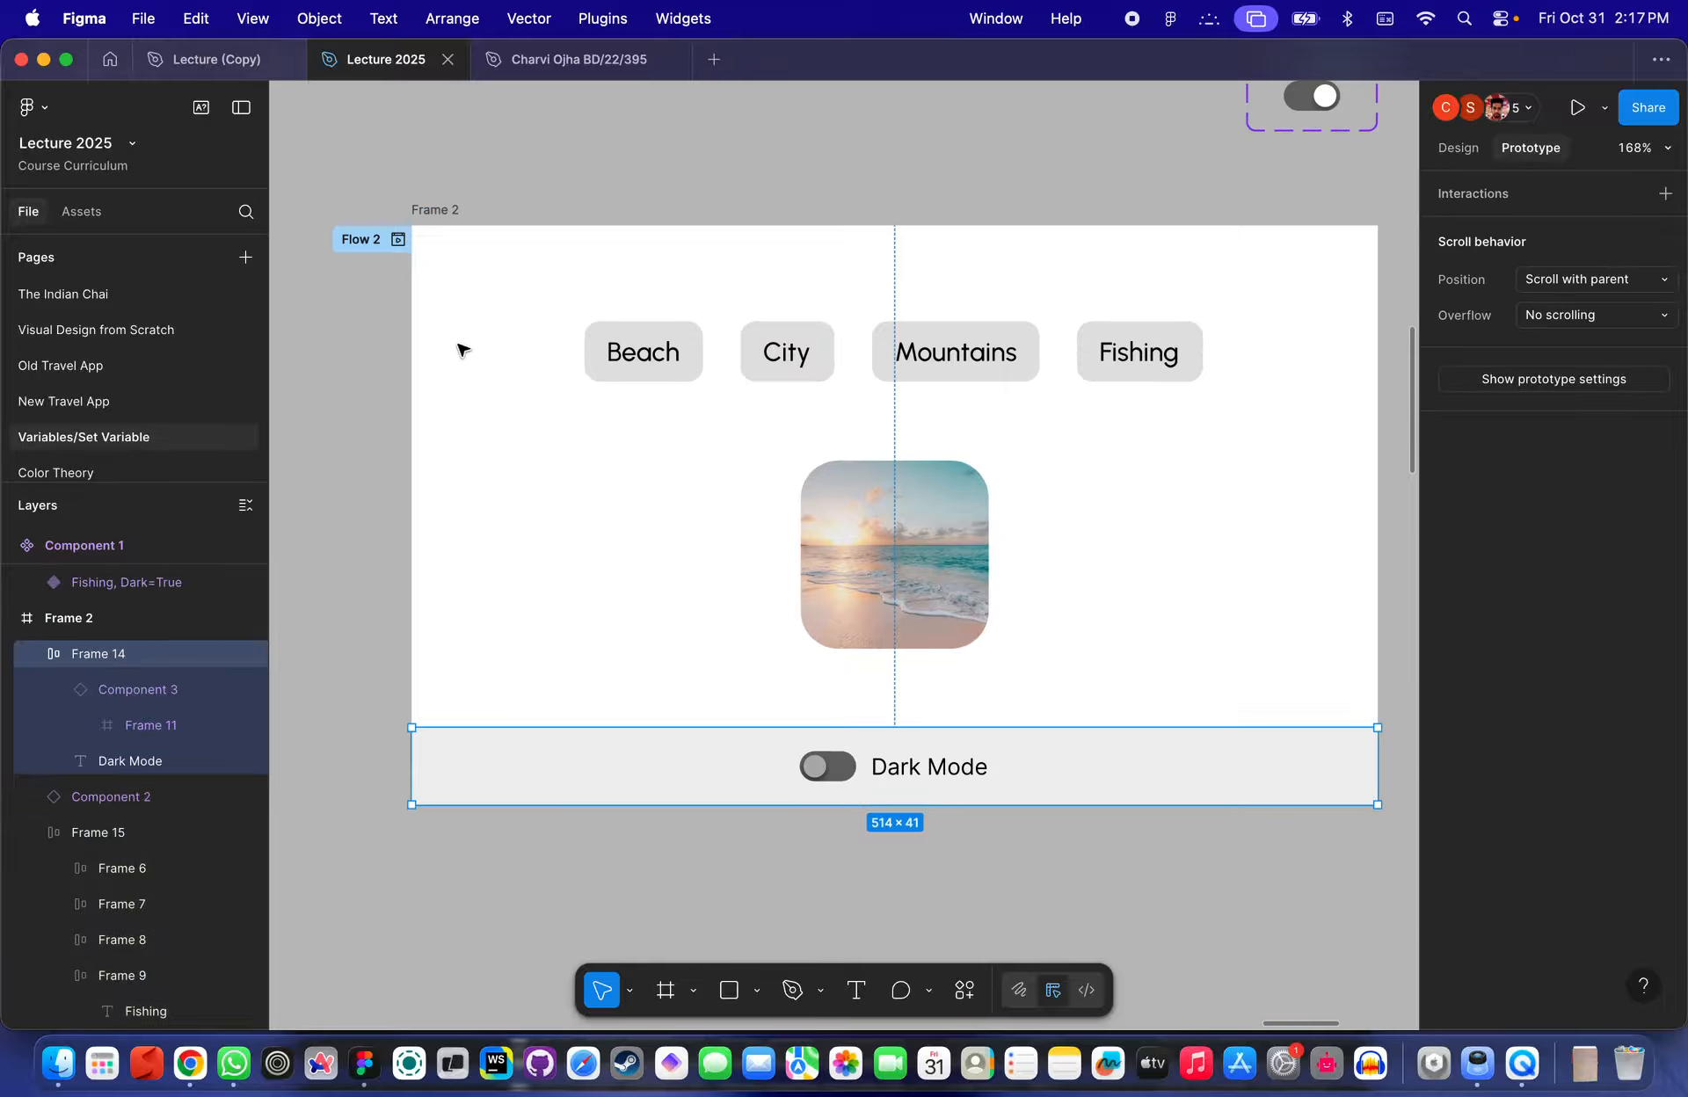
{"action": "left_click", "coordinate": [416, 212]}
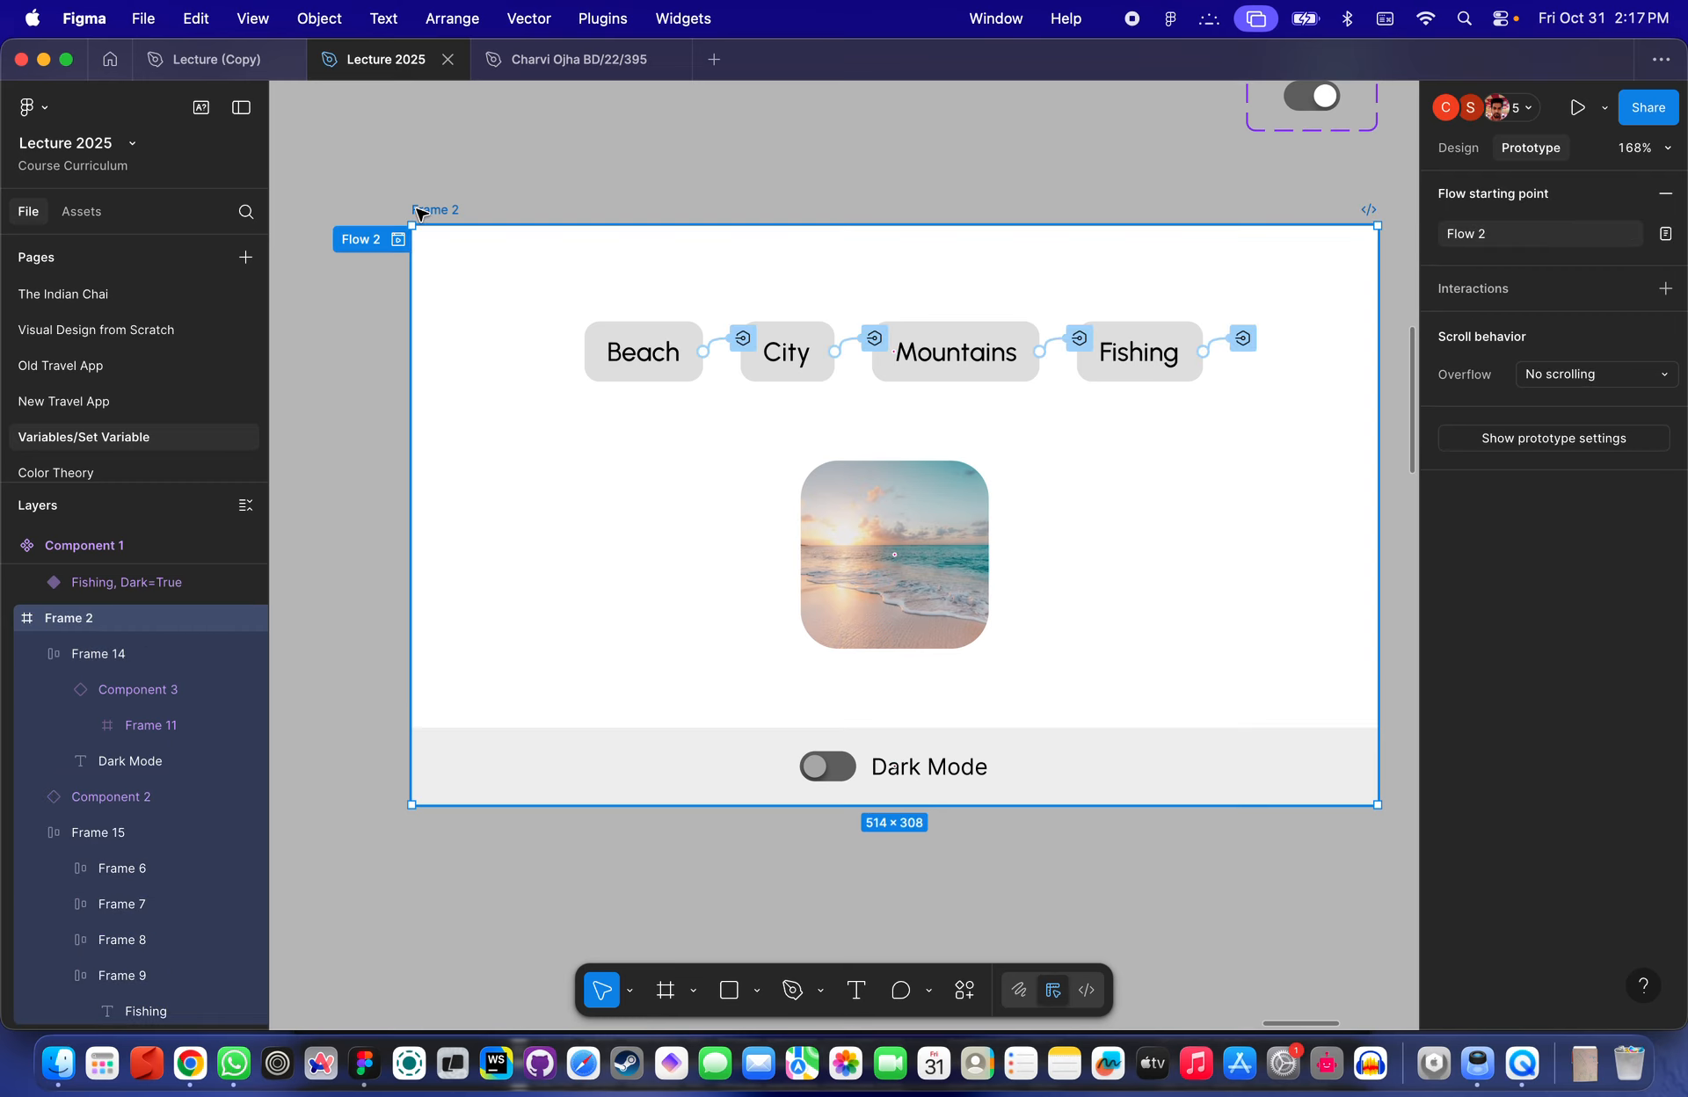
{"action": "key", "text": "shift+space"}
{"action": "left_click", "coordinate": [524, 476]}
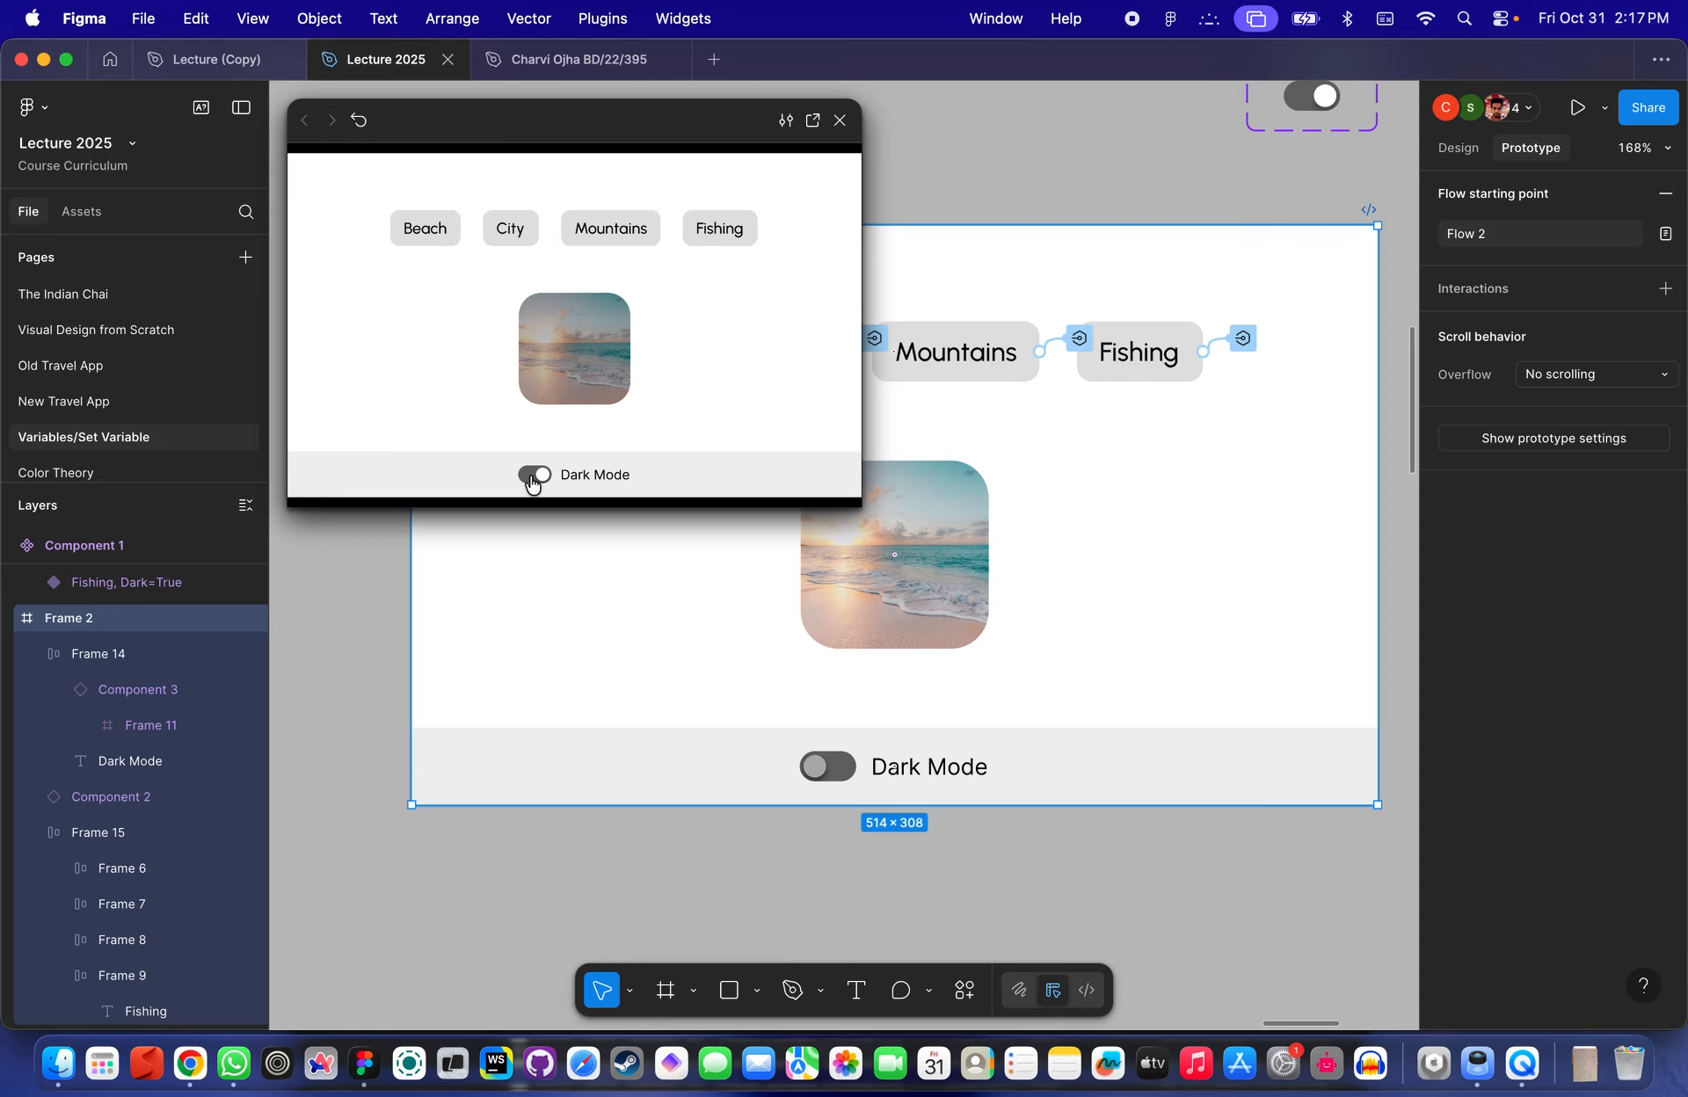
- Toggle the Dark Mode switch repeatedly in the preview while comparing it with the beach image on the canvas
{"action": "scroll", "coordinate": [923, 545], "scroll_direction": "down", "scroll_amount": 3}
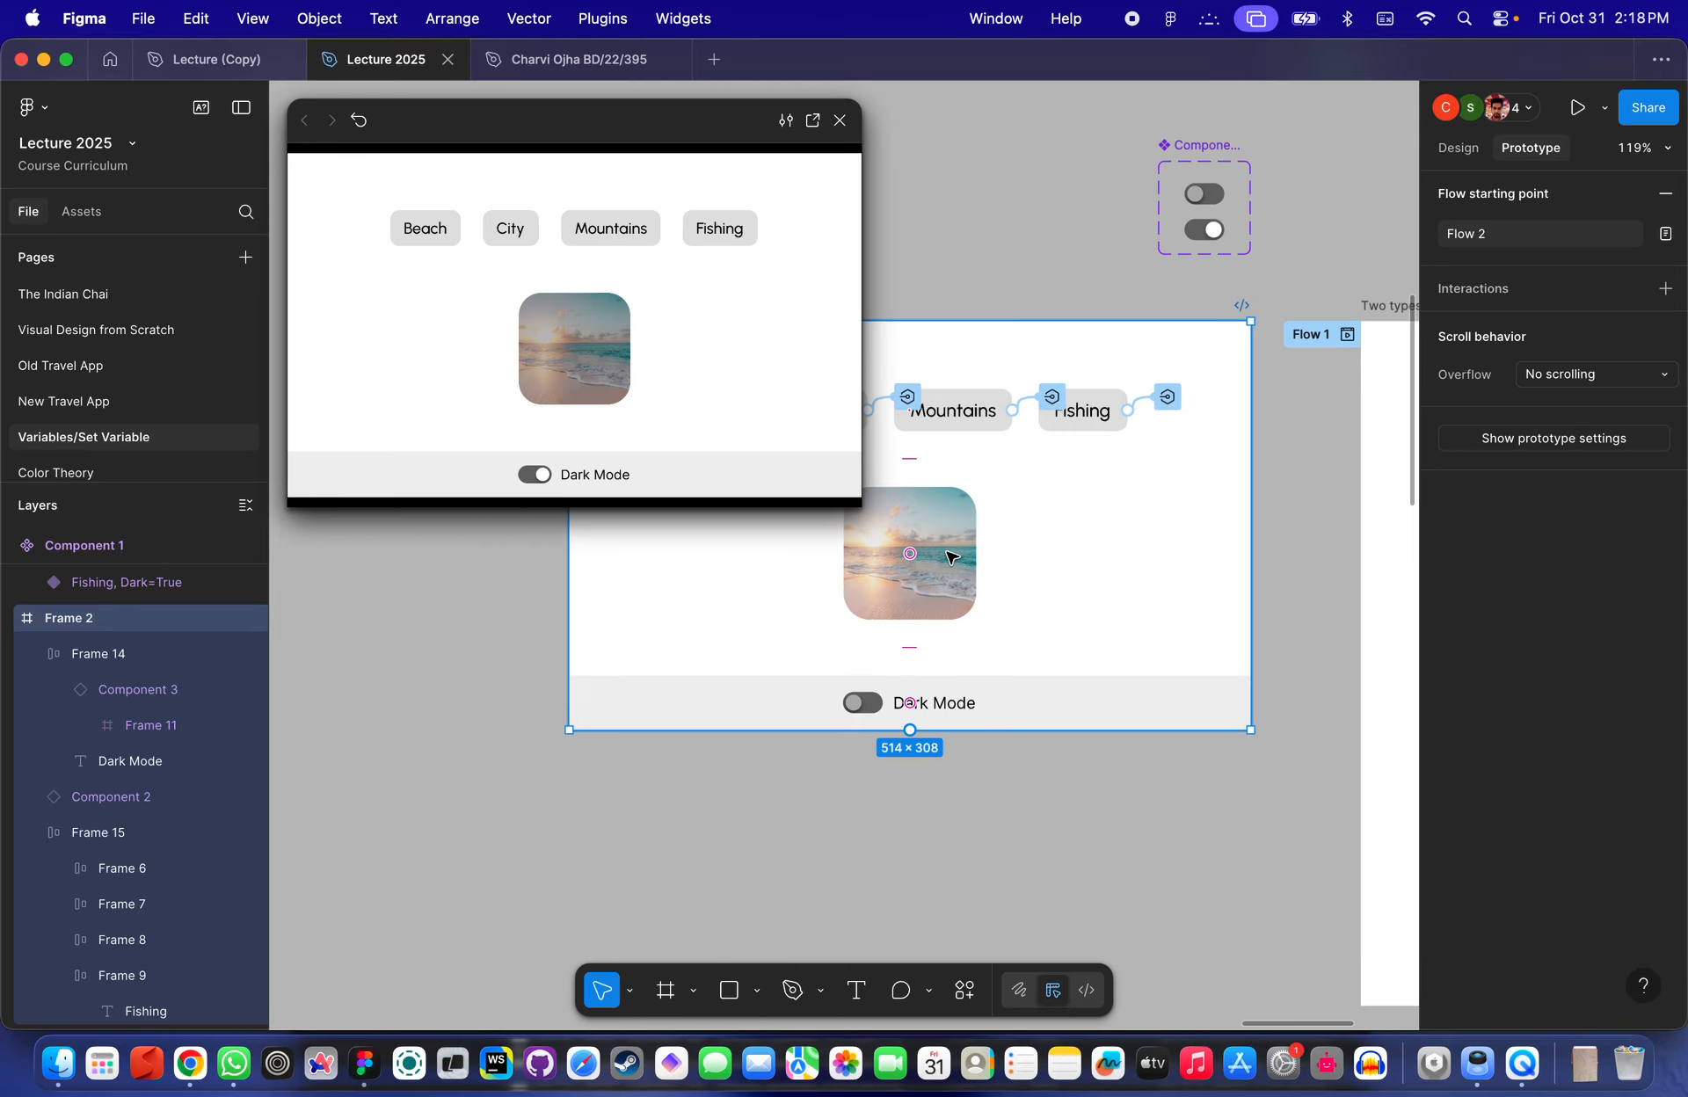
{"action": "scroll", "coordinate": [976, 684], "scroll_direction": "up", "scroll_amount": 1}
{"action": "scroll", "coordinate": [976, 684], "scroll_direction": "up", "scroll_amount": 3}
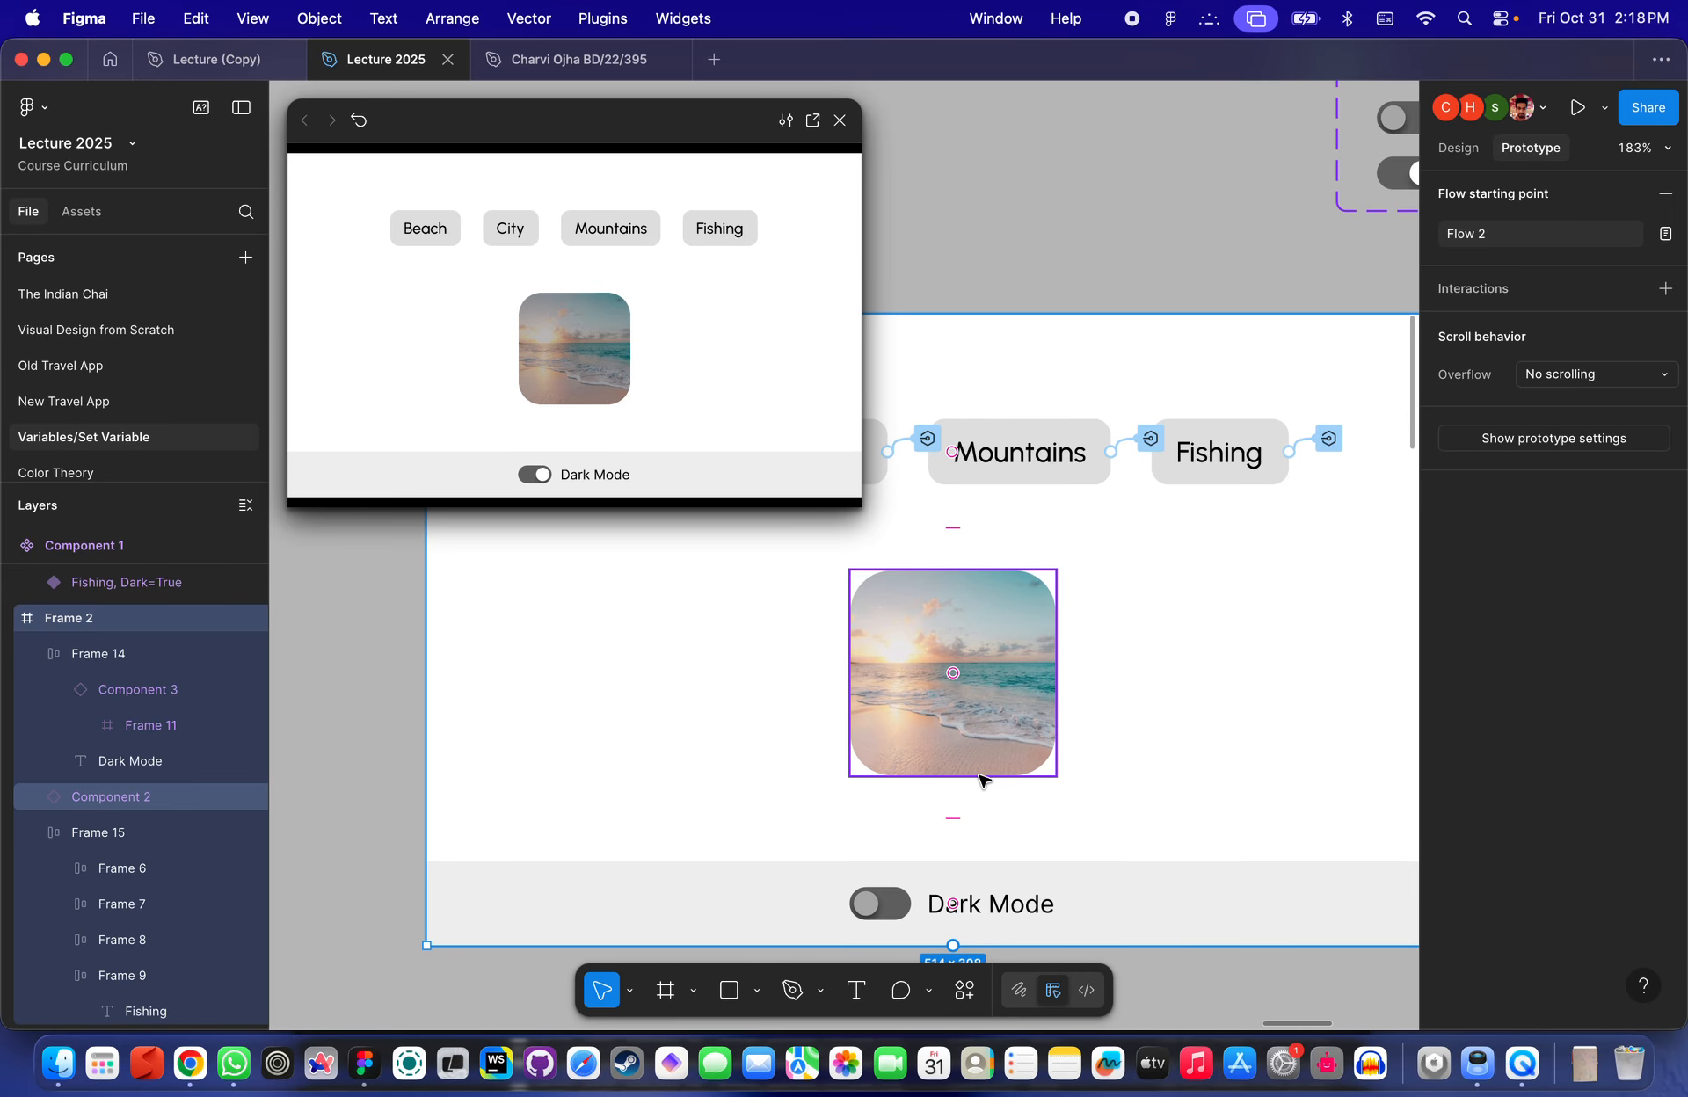
{"action": "scroll", "coordinate": [982, 781], "scroll_direction": "up", "scroll_amount": 5}
{"action": "scroll", "coordinate": [982, 781], "scroll_direction": "up", "scroll_amount": 5}
{"action": "scroll", "coordinate": [982, 778], "scroll_direction": "down", "scroll_amount": 10}
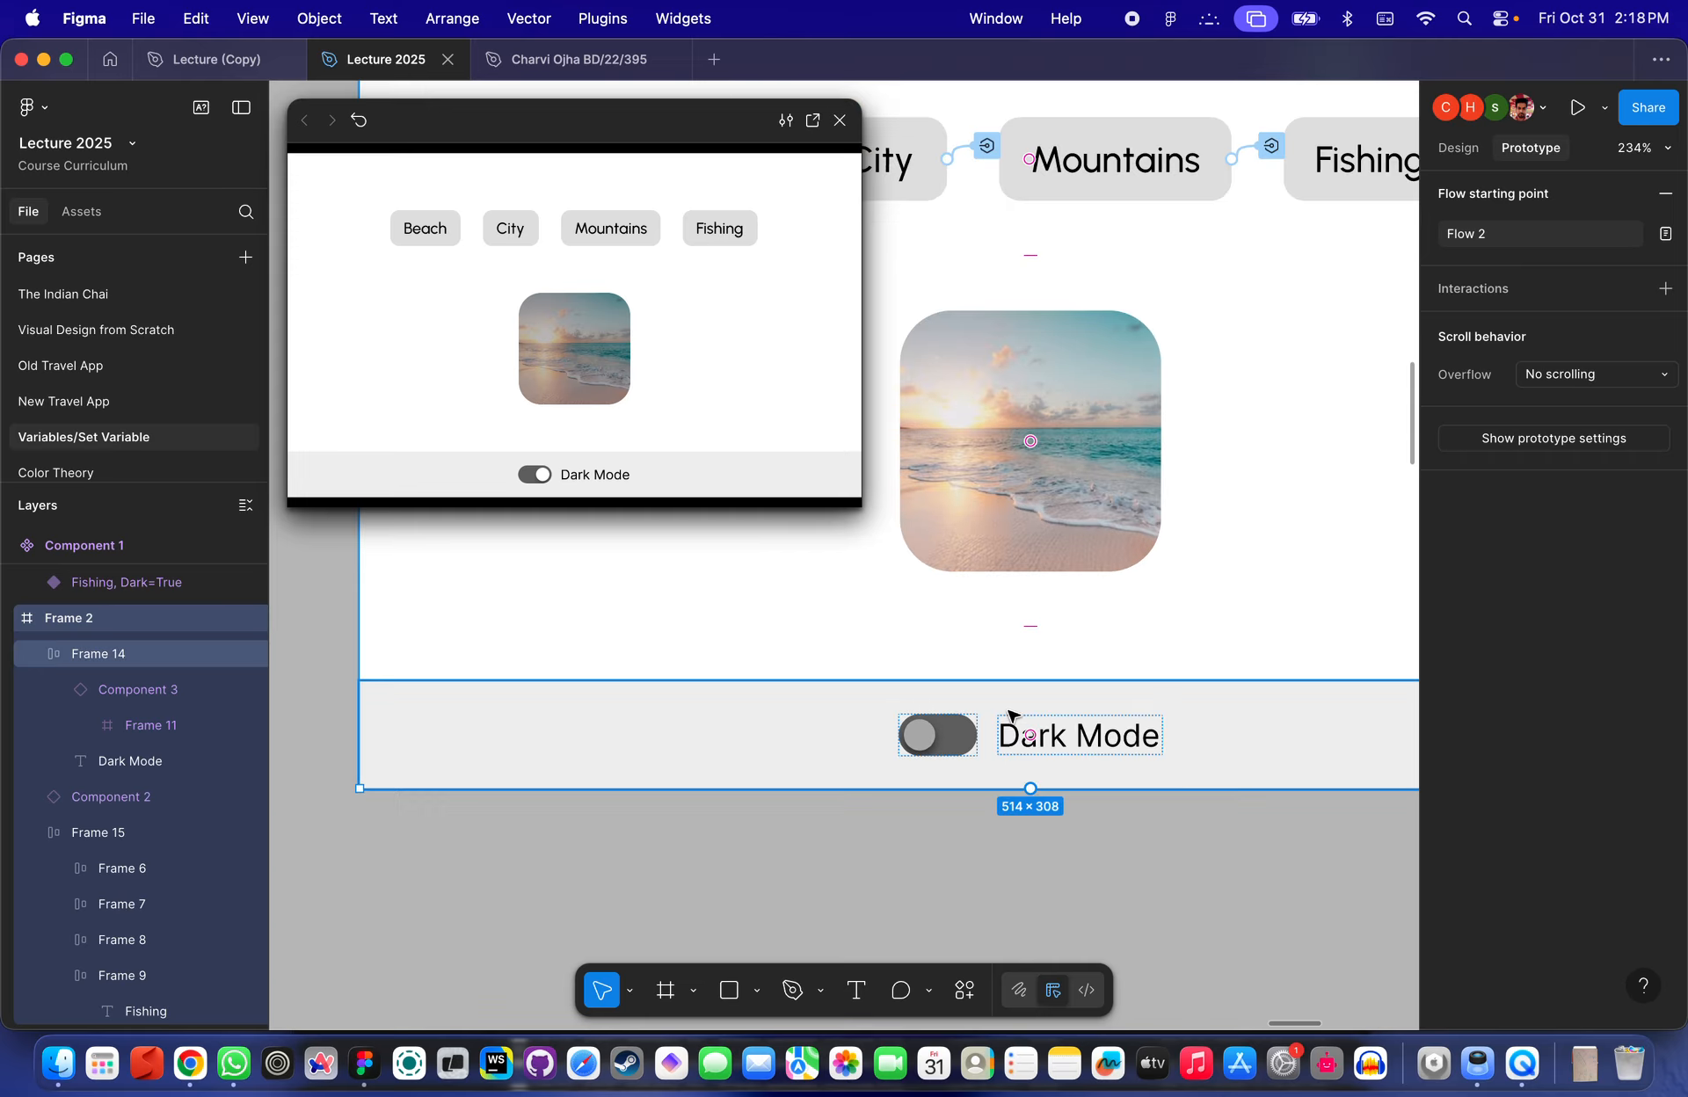
{"action": "scroll", "coordinate": [996, 742], "scroll_direction": "up", "scroll_amount": 5}
{"action": "scroll", "coordinate": [1033, 714], "scroll_direction": "up", "scroll_amount": 5}
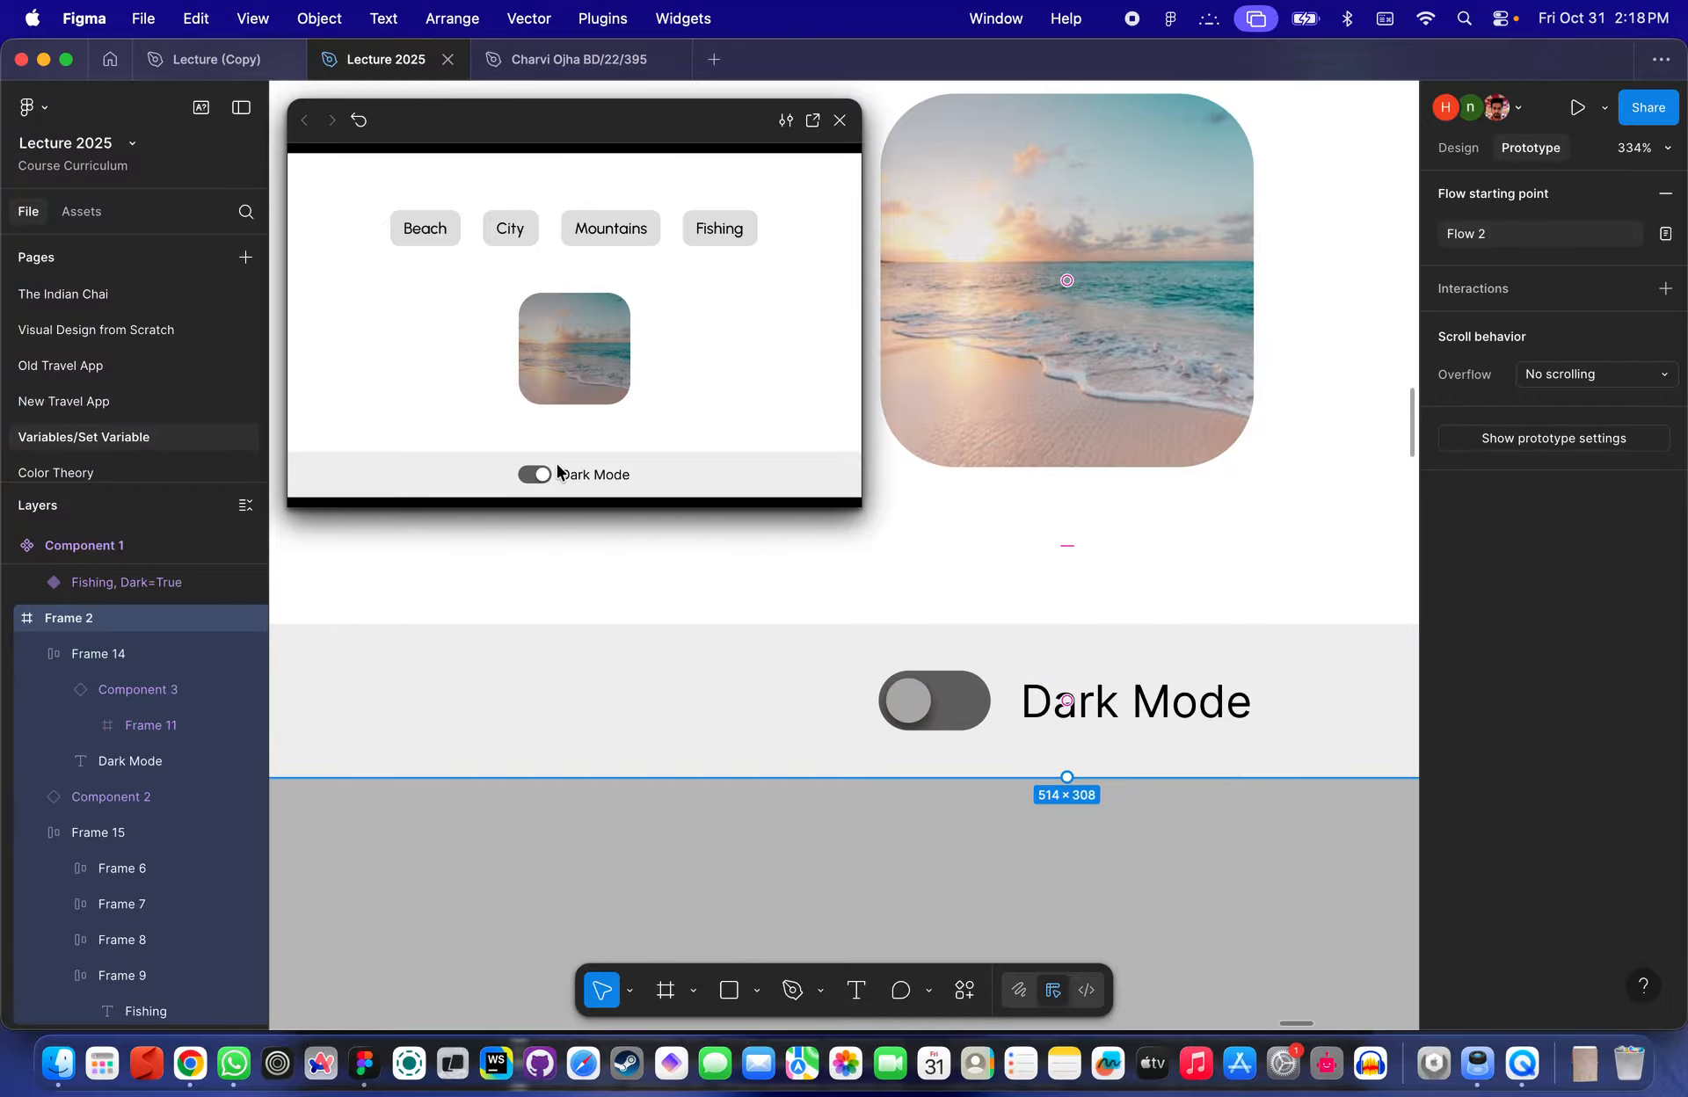
{"action": "left_click", "coordinate": [594, 447]}
{"action": "left_click", "coordinate": [540, 478]}
{"action": "left_click", "coordinate": [540, 478]}
{"action": "left_click", "coordinate": [541, 479]}
{"action": "left_click", "coordinate": [542, 478]}
{"action": "left_click", "coordinate": [541, 478]}
{"action": "left_click", "coordinate": [541, 478]}
{"action": "left_click", "coordinate": [542, 478]}
{"action": "left_click", "coordinate": [541, 478]}
{"action": "left_click", "coordinate": [541, 478]}
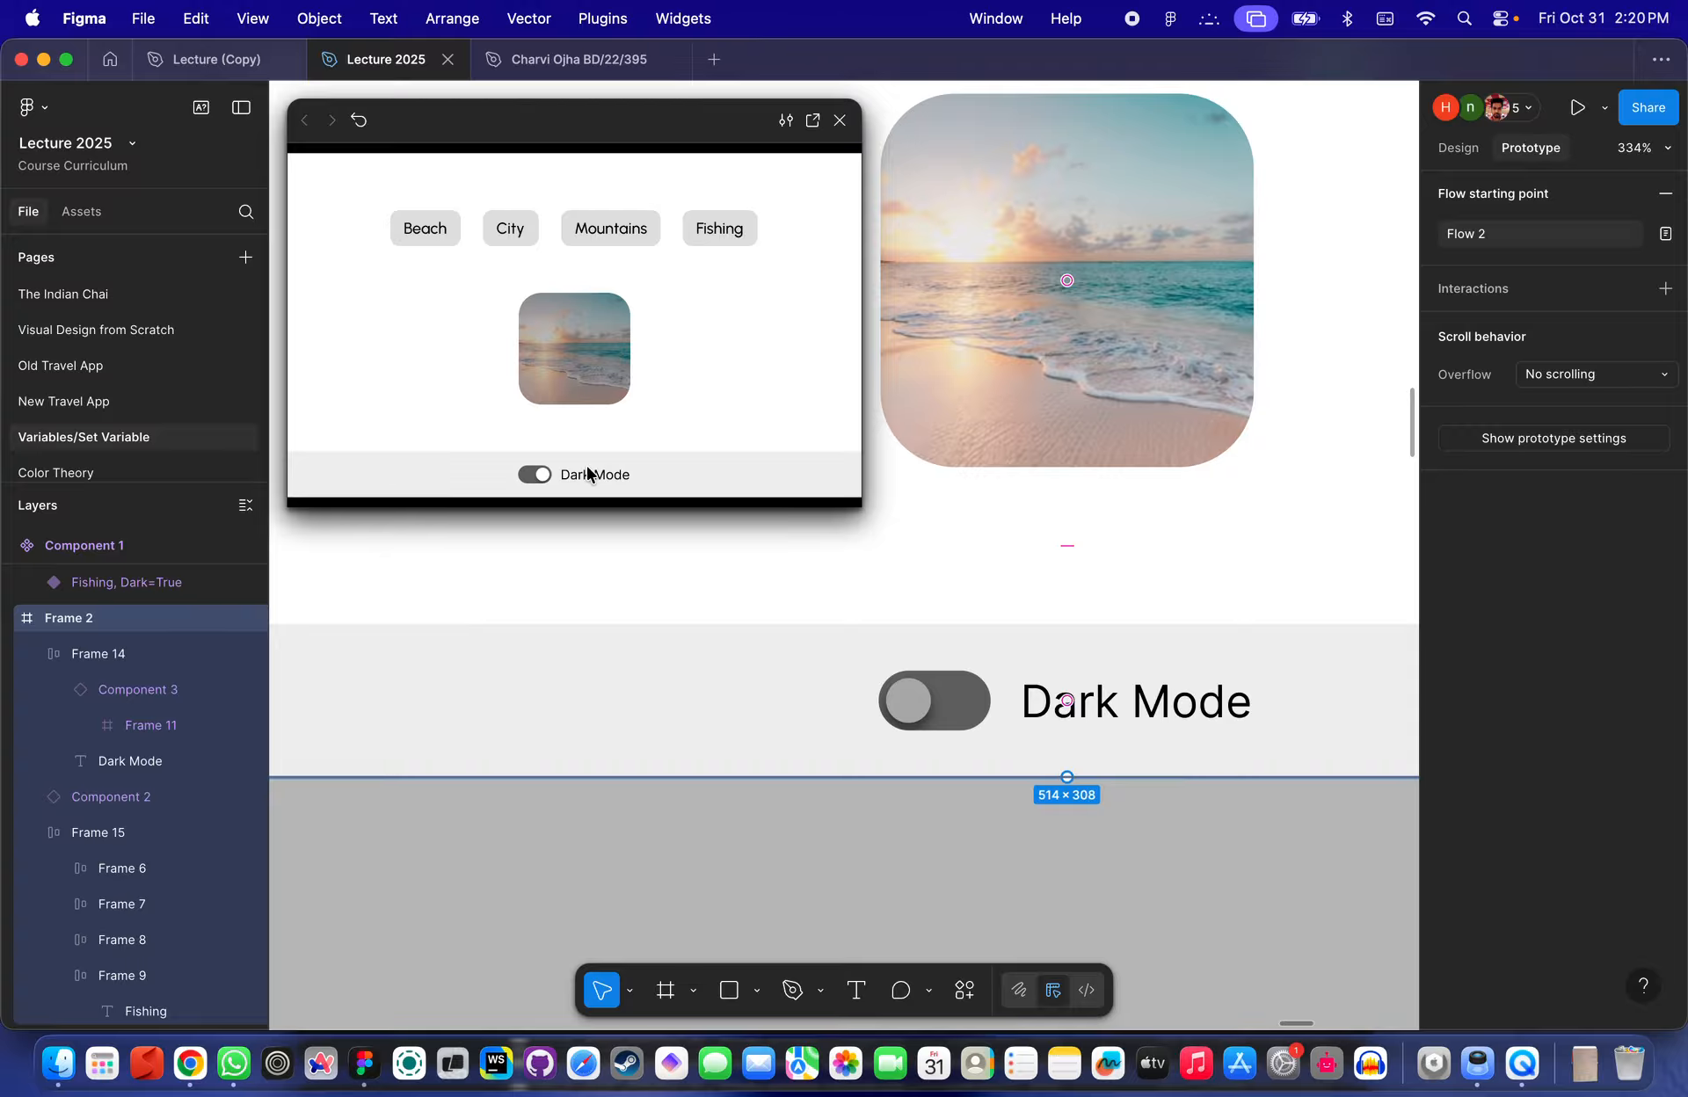
- Select the Dark Mode toggle instance and open its click interaction to review its actions
{"action": "left_click", "coordinate": [967, 700]}
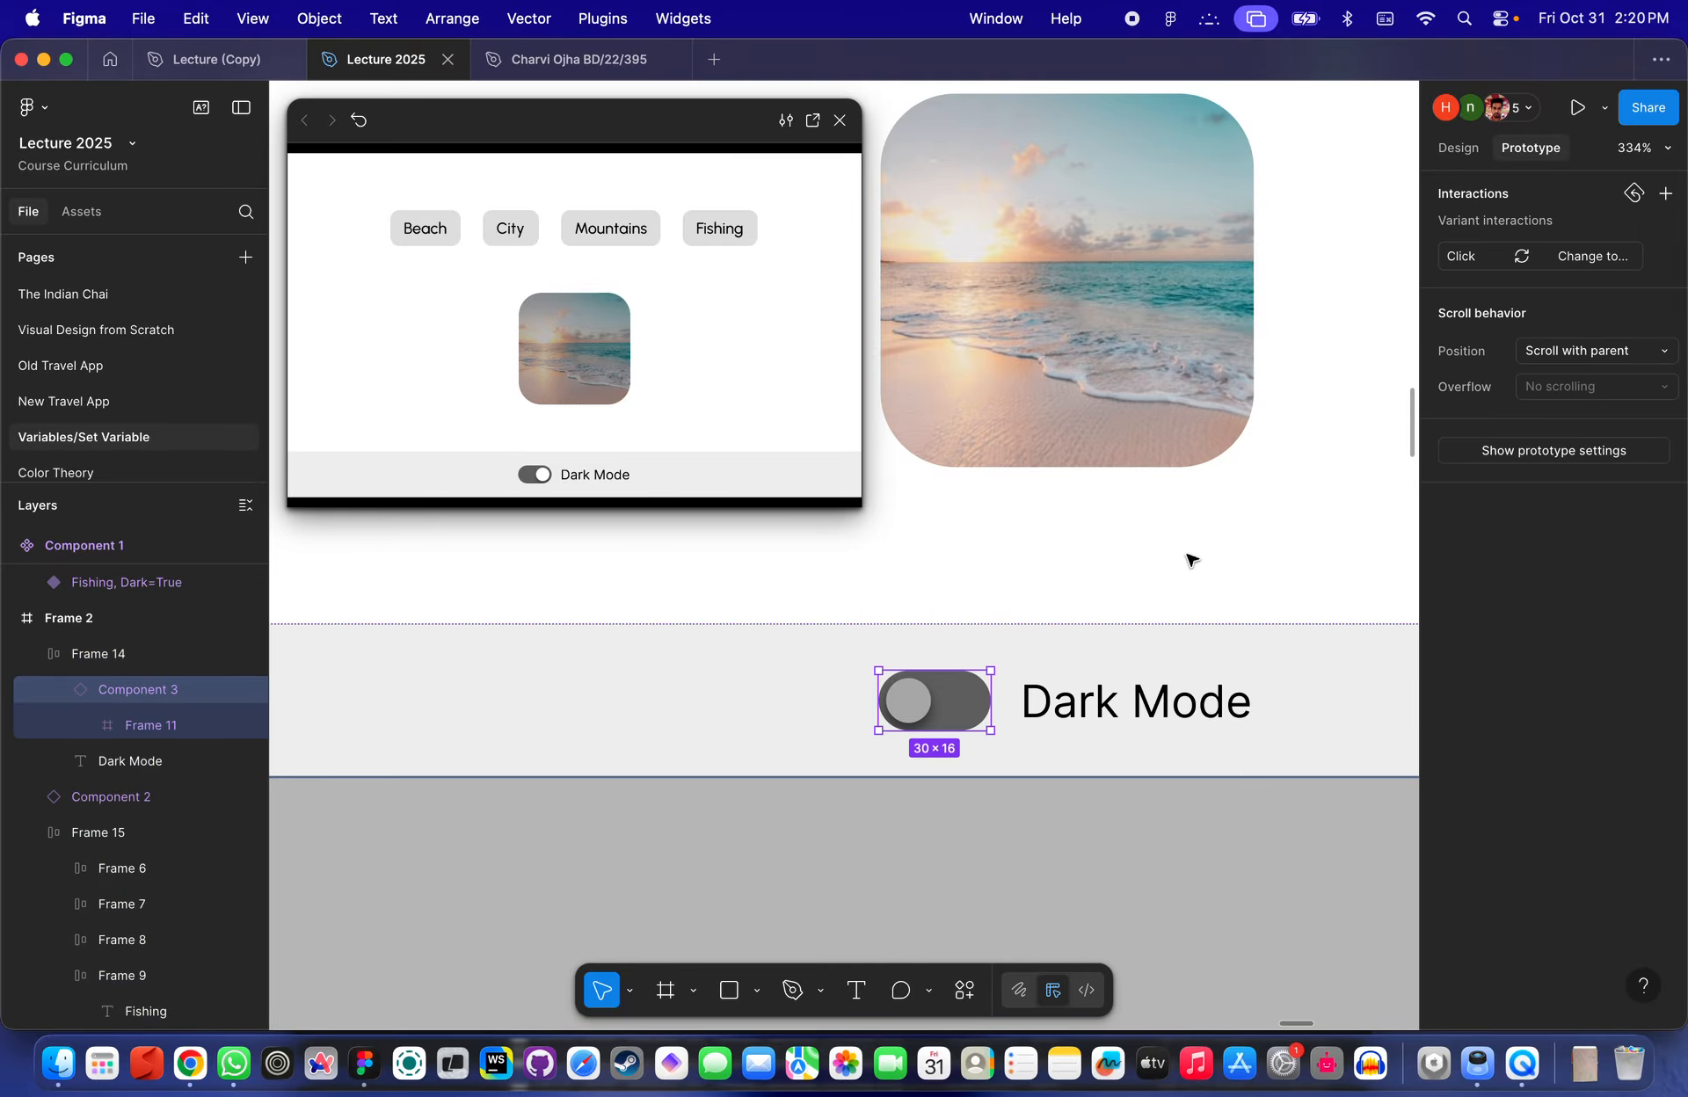
{"action": "left_click", "coordinate": [1471, 256]}
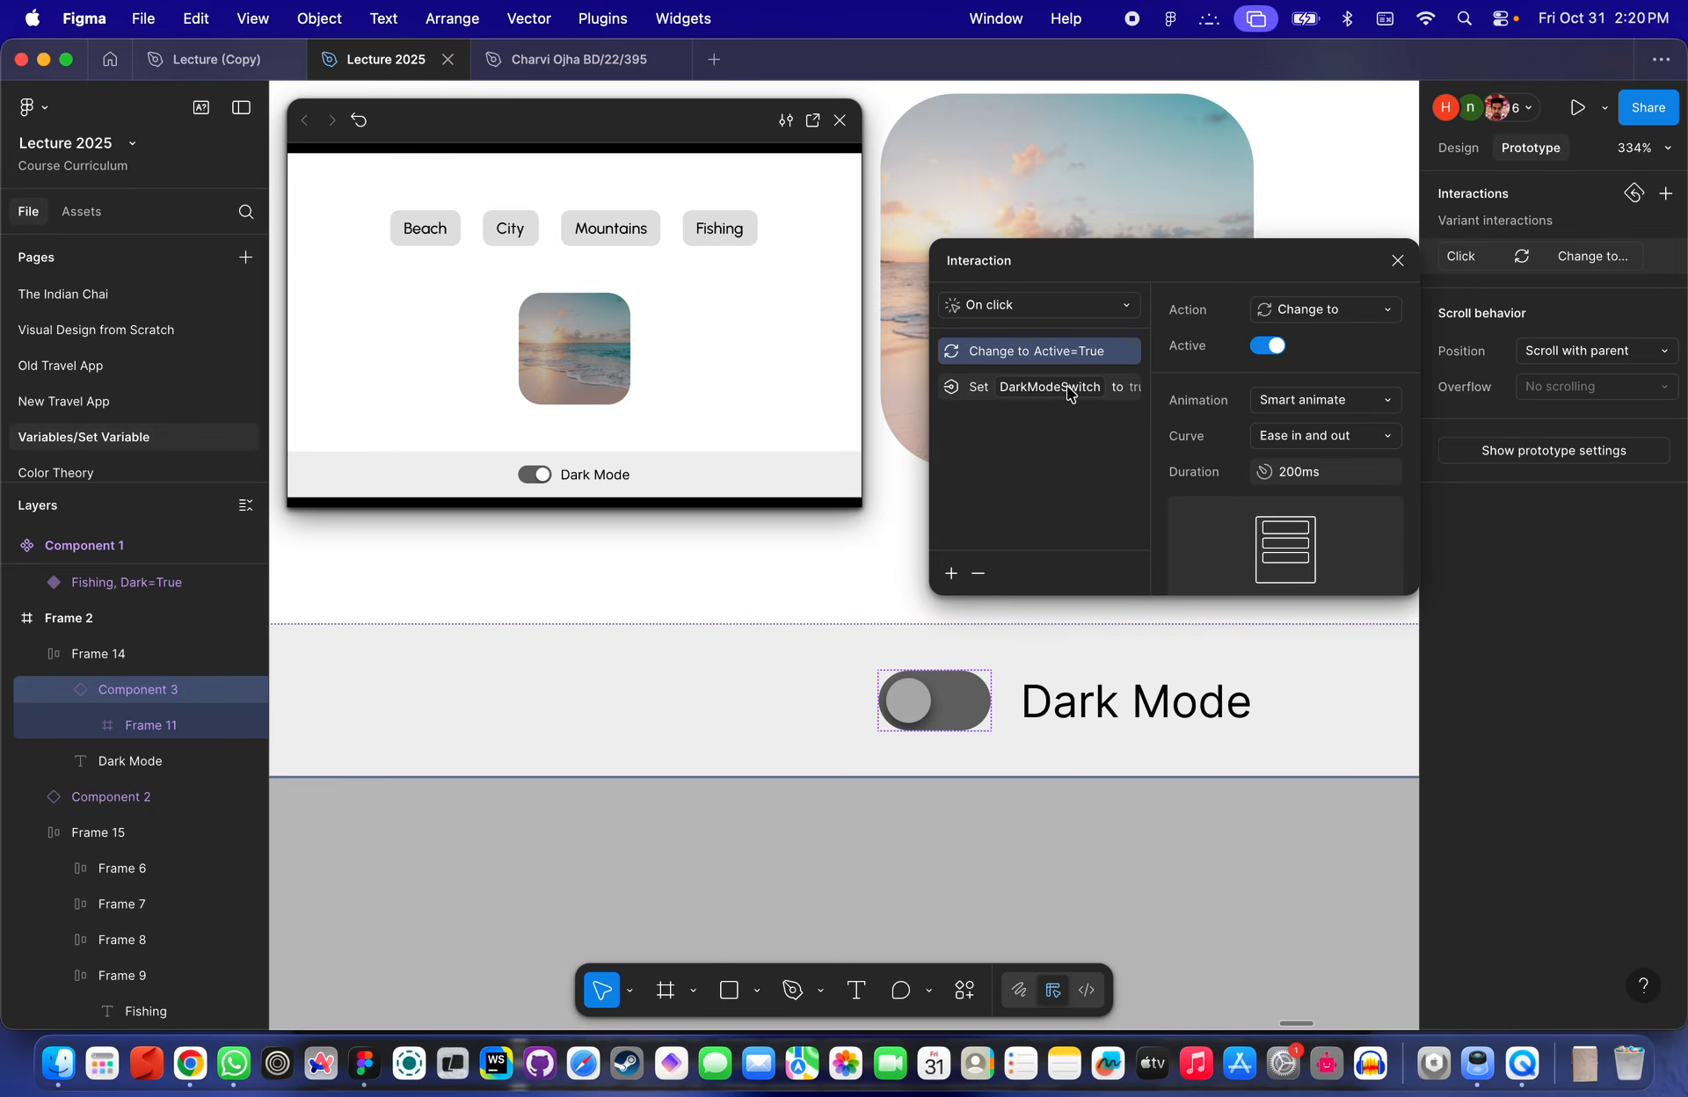
{"action": "scroll", "coordinate": [1069, 393], "scroll_direction": "down", "scroll_amount": 5}
{"action": "left_click", "coordinate": [999, 647]}
{"action": "scroll", "coordinate": [999, 648], "scroll_direction": "down", "scroll_amount": 5}
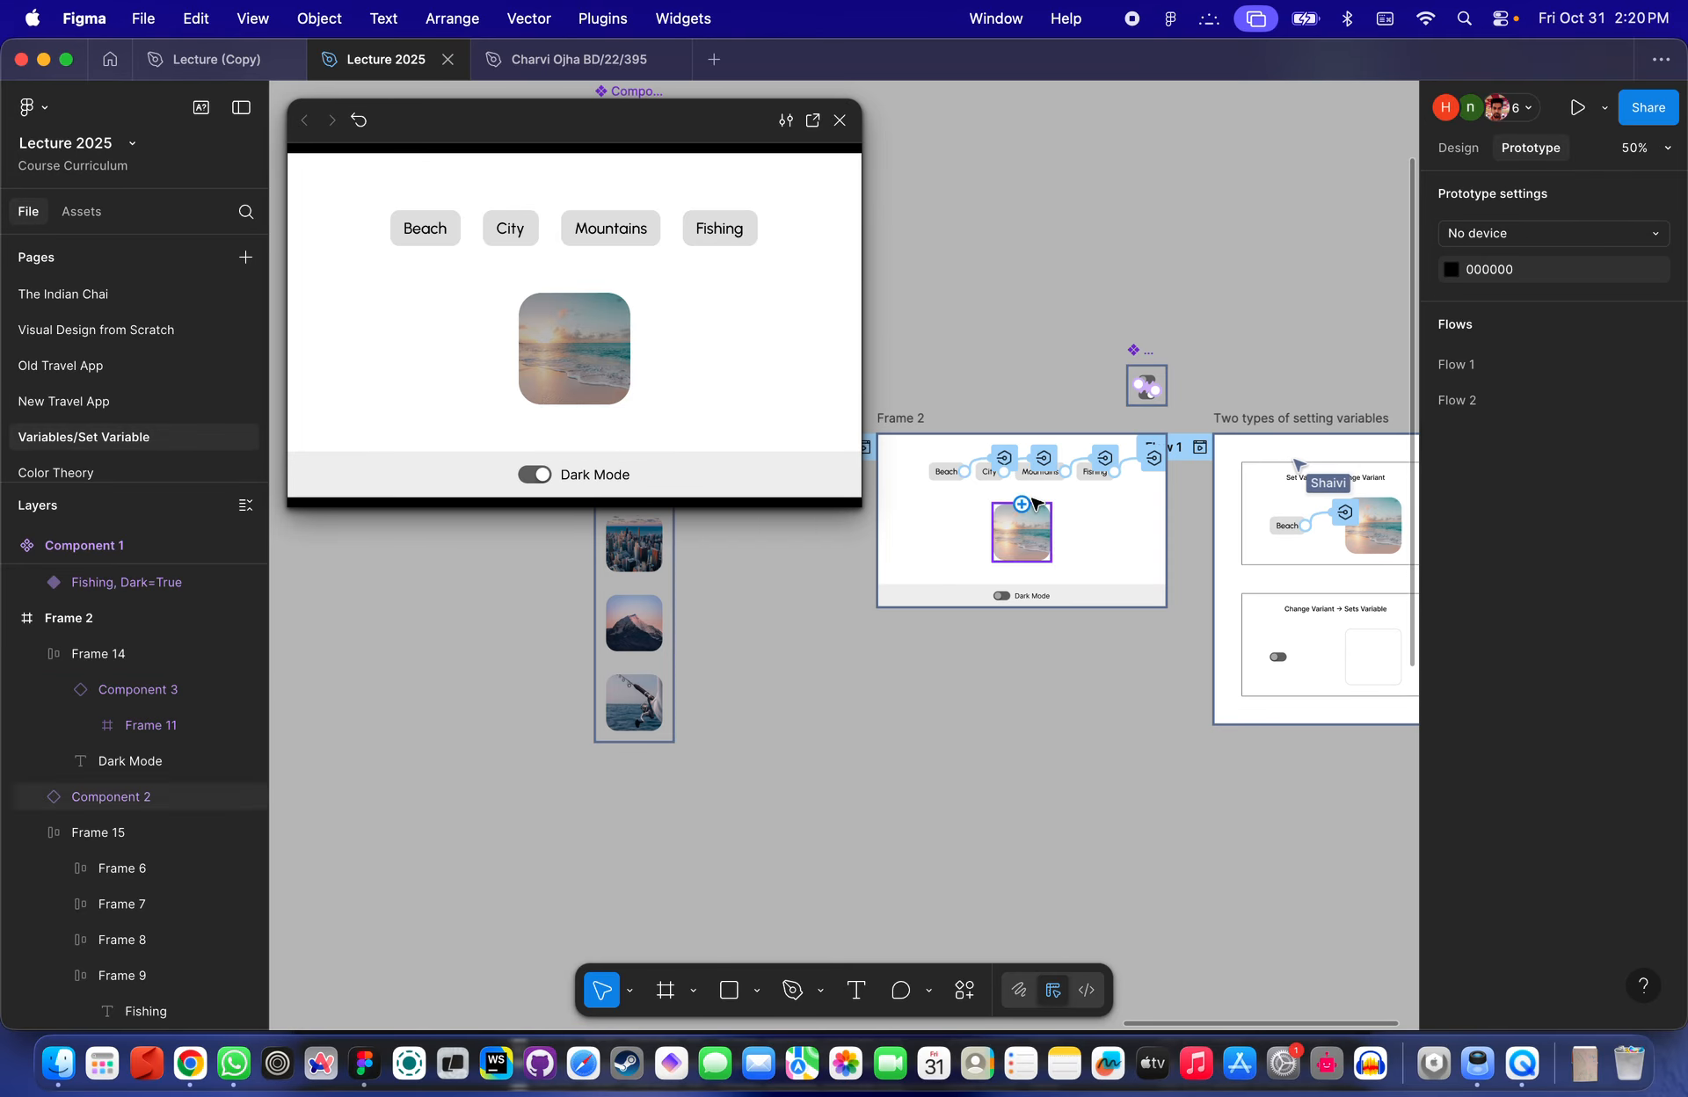
- Duplicate Frame 2 and place the copy below the original frame
{"action": "left_click", "coordinate": [911, 420]}
{"action": "left_click_drag", "start_coordinate": [910, 420], "coordinate": [860, 883]}
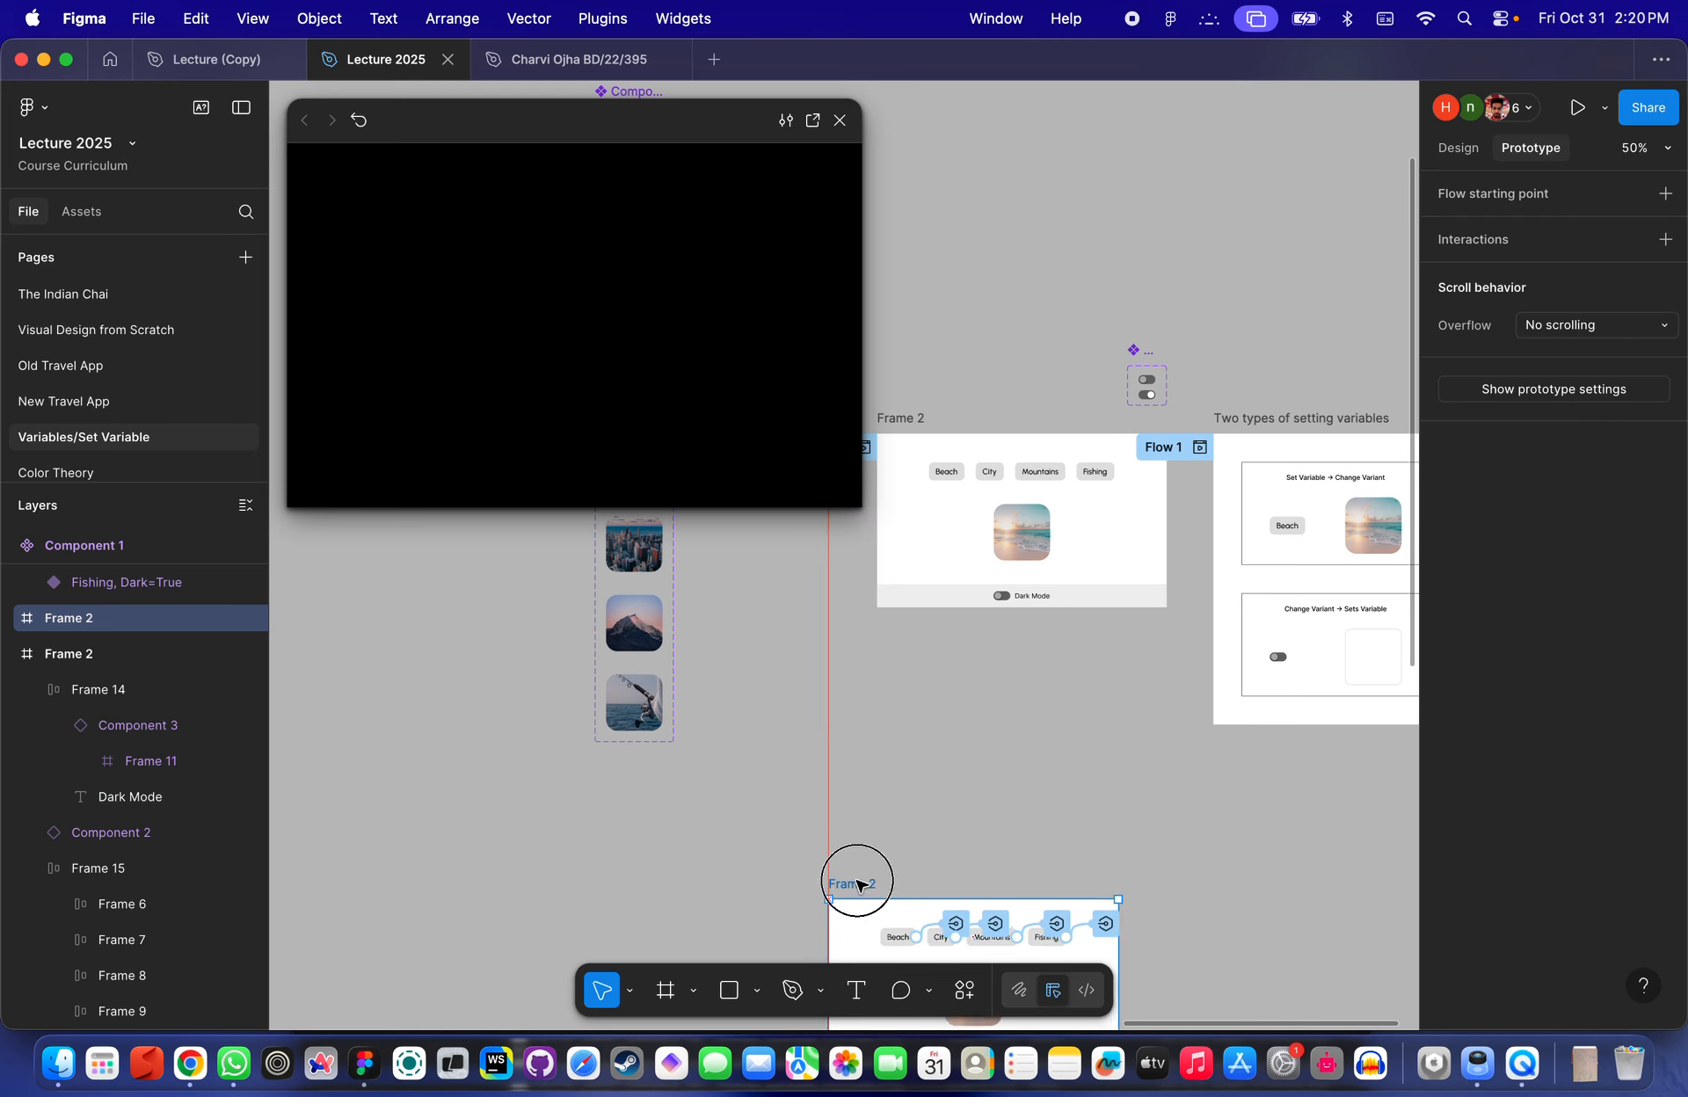
{"action": "scroll", "coordinate": [860, 884], "scroll_direction": "down", "scroll_amount": 5}
{"action": "scroll", "coordinate": [907, 667], "scroll_direction": "up", "scroll_amount": 4}
{"action": "scroll", "coordinate": [906, 668], "scroll_direction": "up", "scroll_amount": 8}
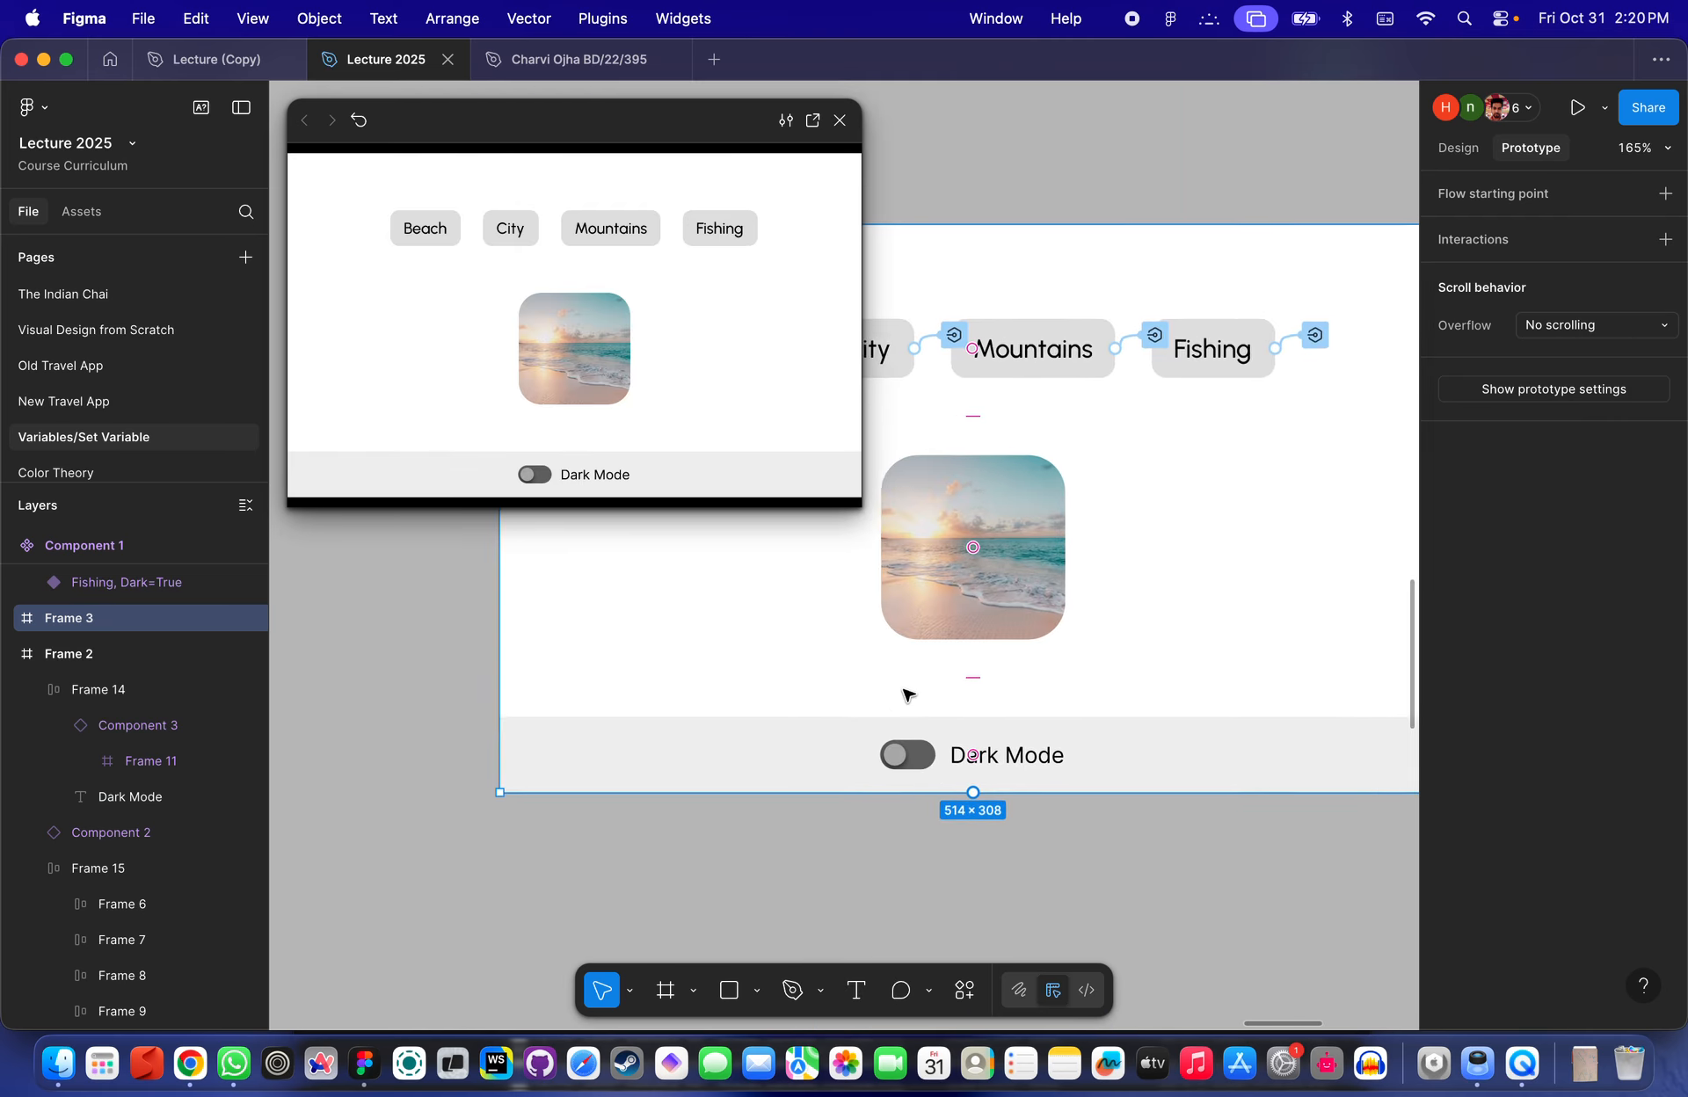
- In the copied frame, open the toggle's click interaction and remove the Set DarkModeSwitch action
{"action": "double_click", "coordinate": [912, 774]}
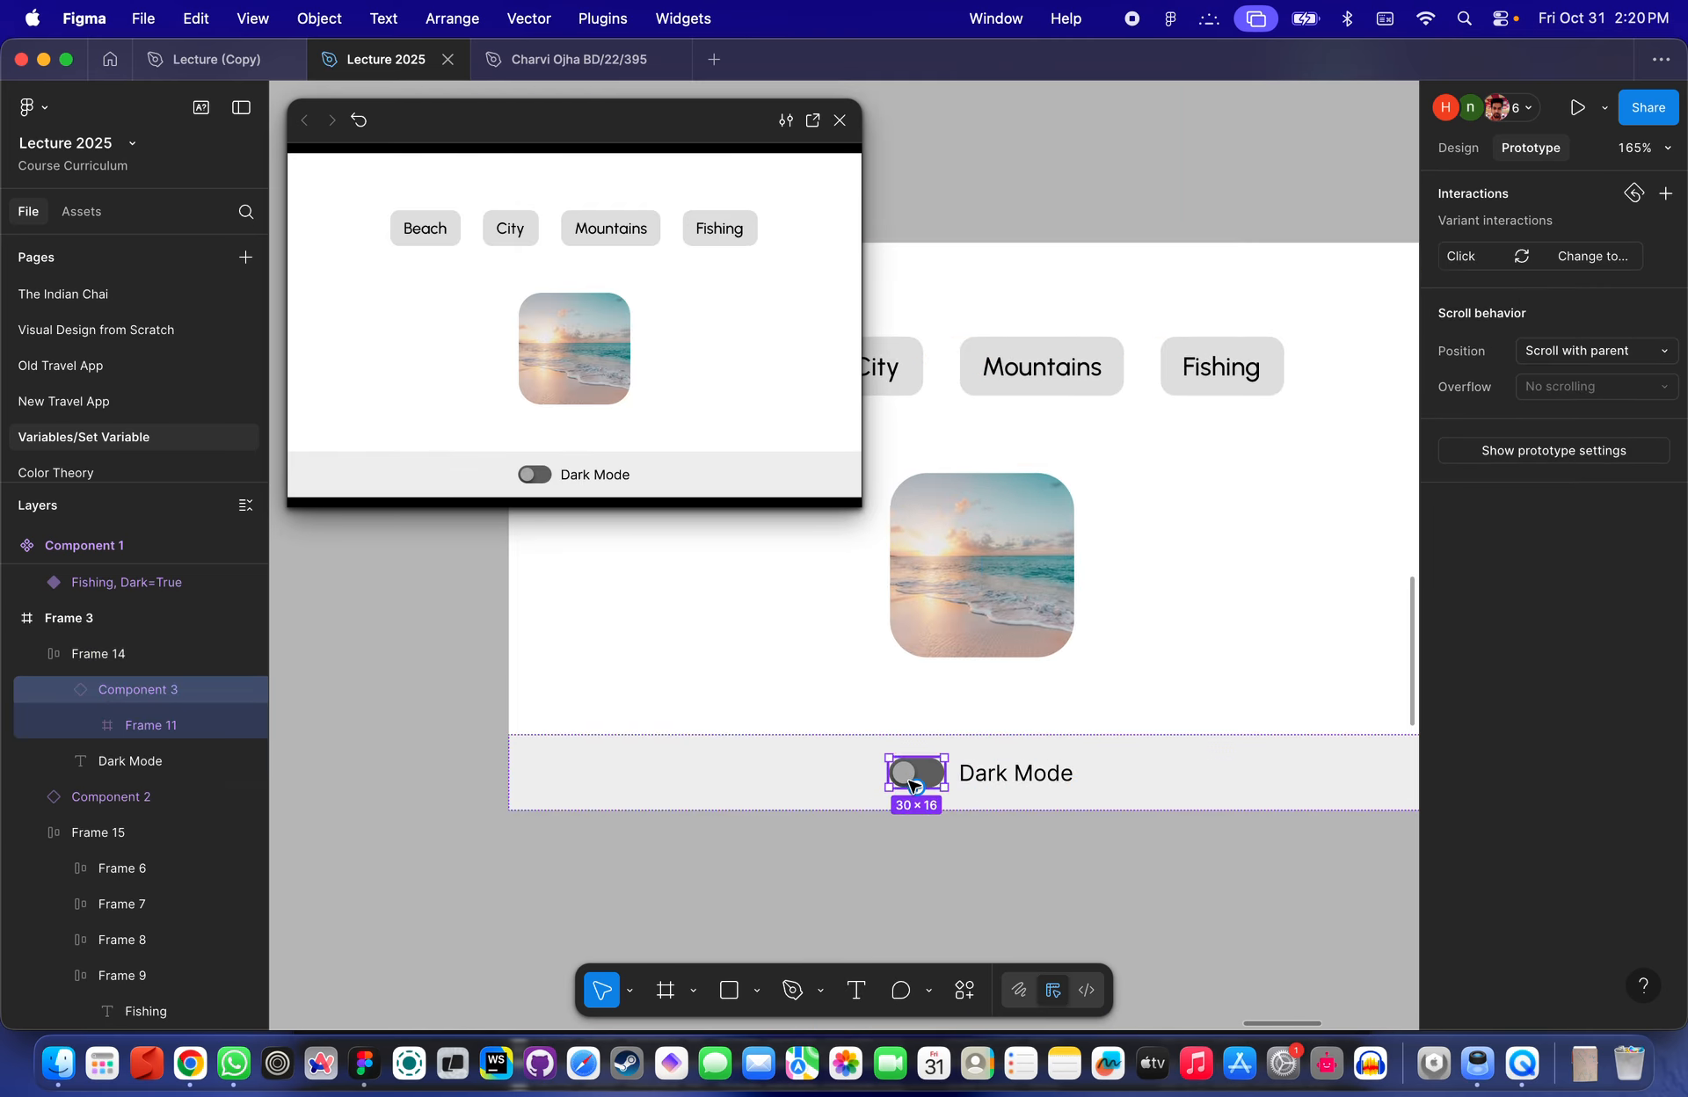
{"action": "left_click", "coordinate": [1463, 255]}
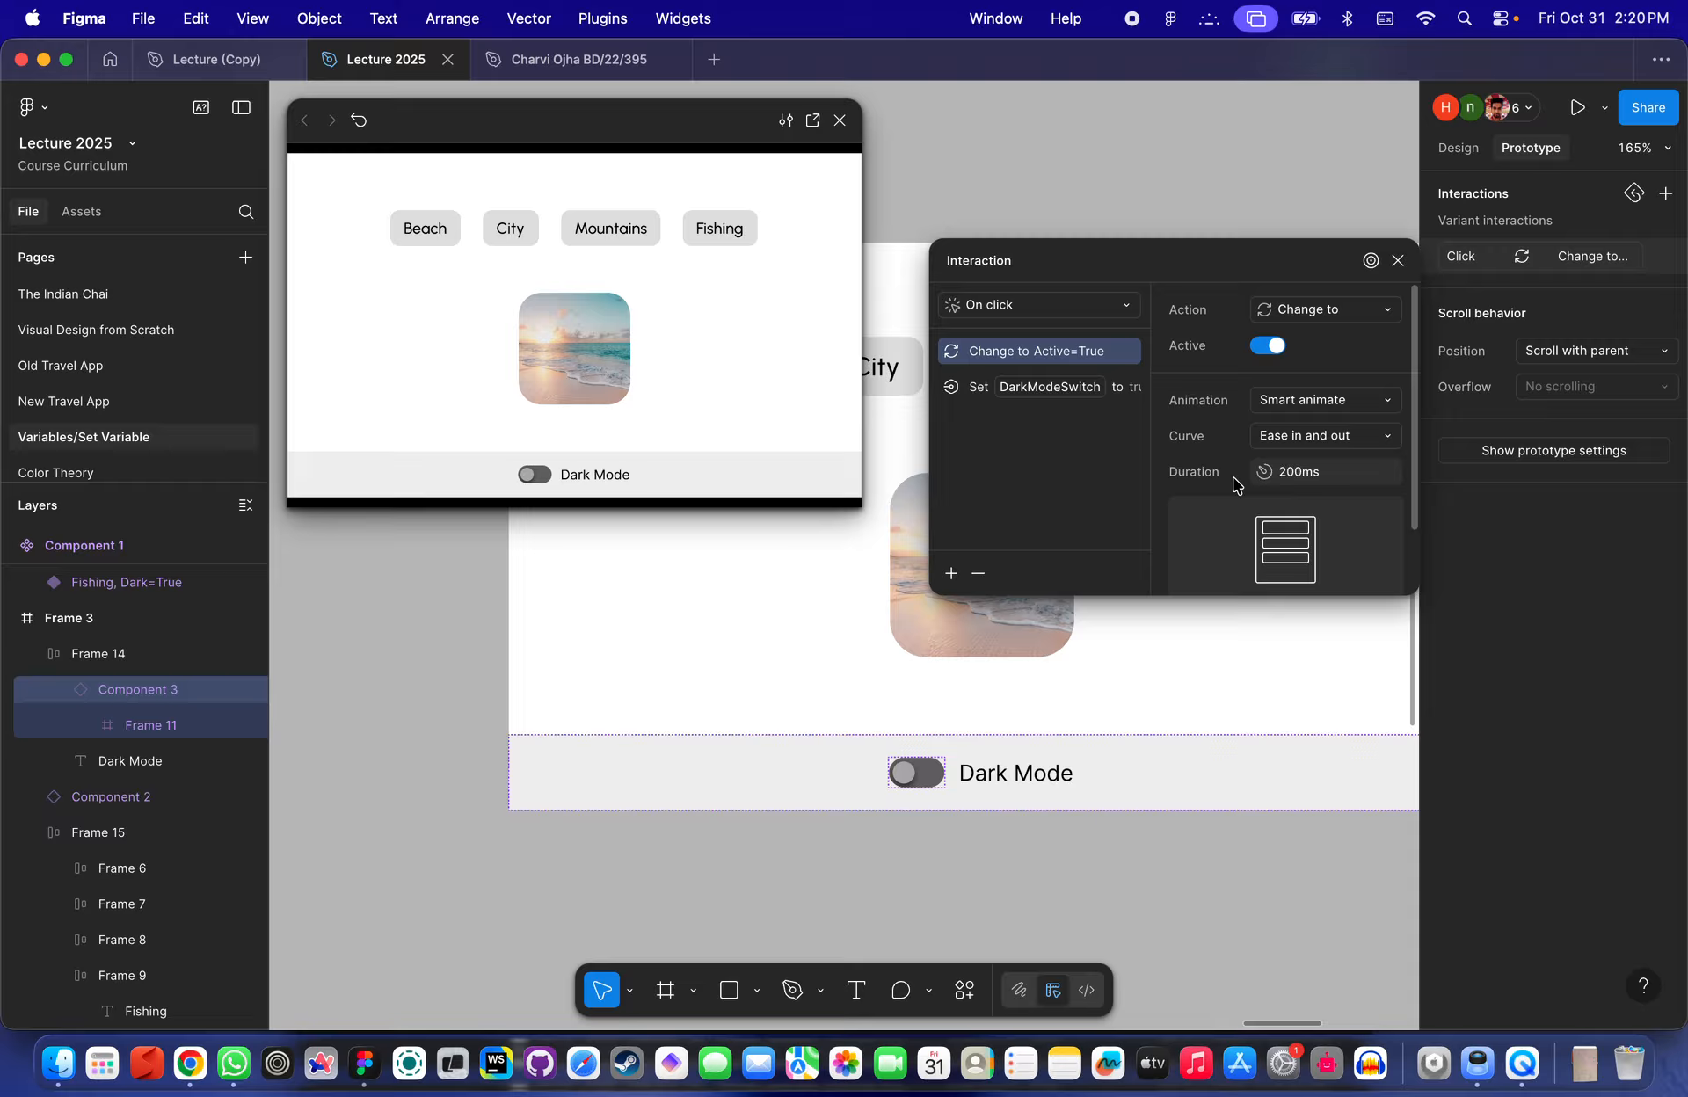
{"action": "left_click", "coordinate": [1046, 394]}
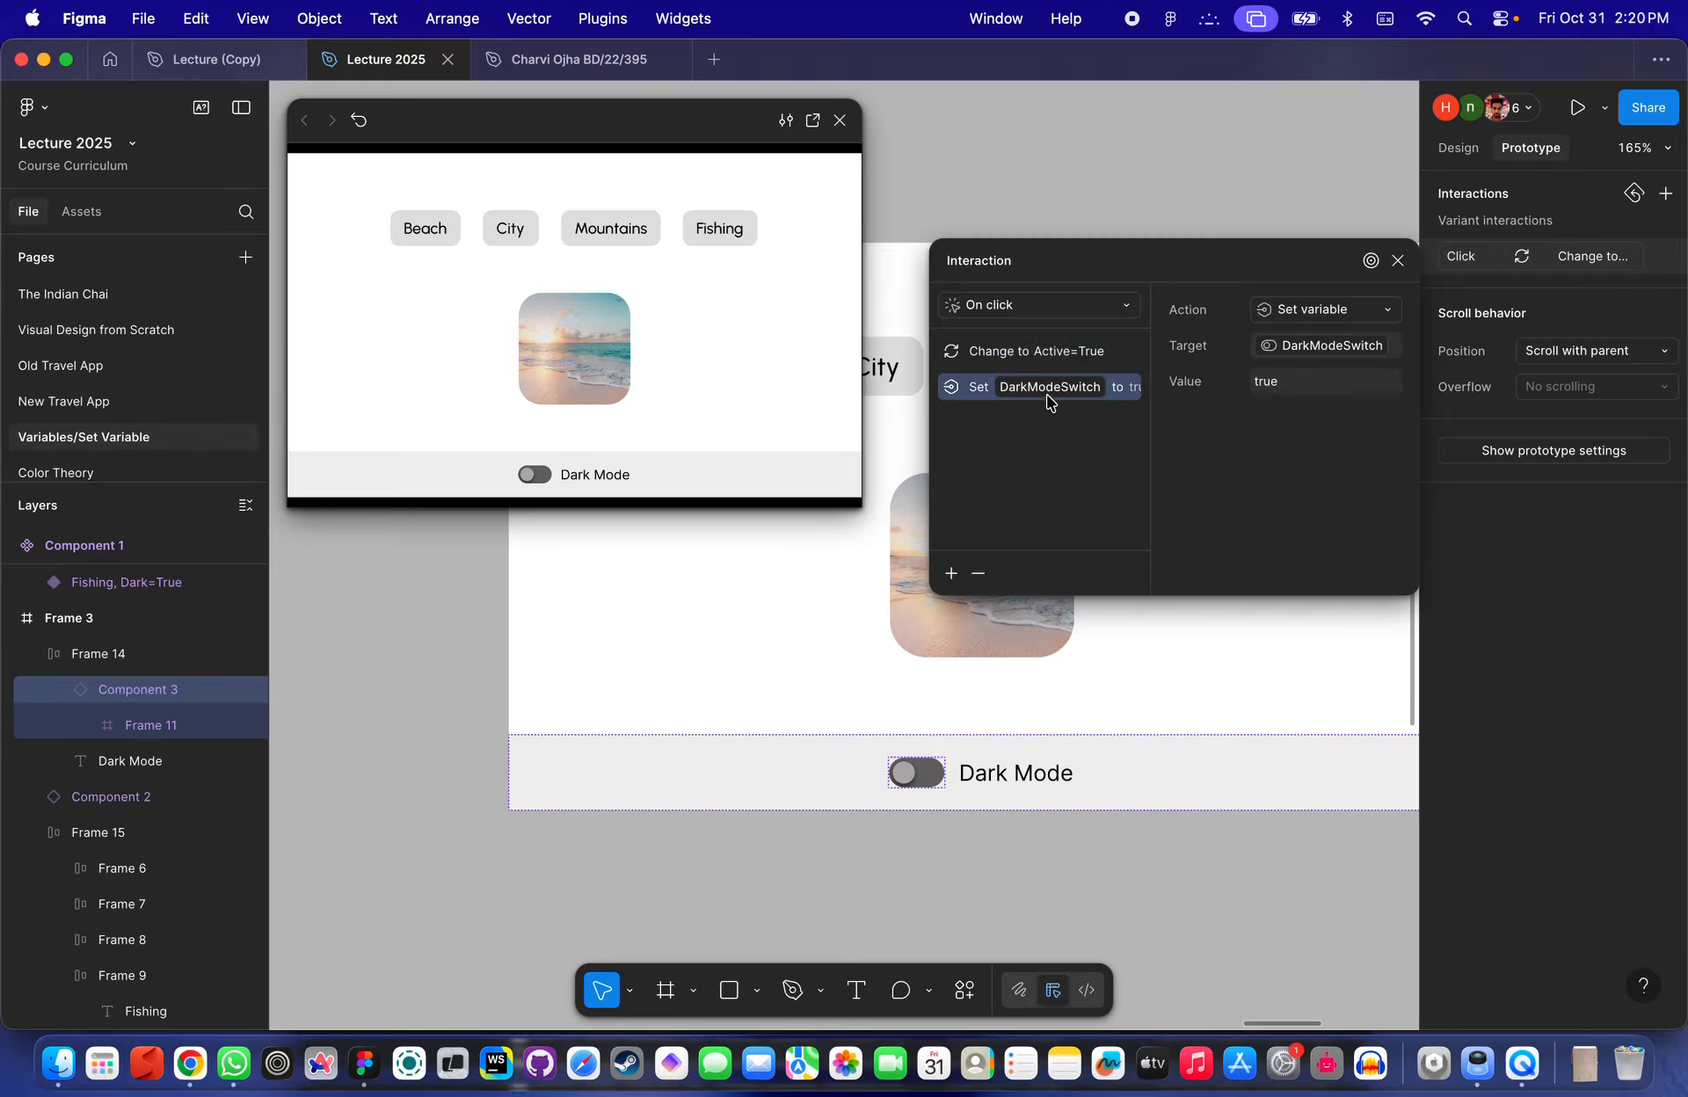
{"action": "left_click", "coordinate": [977, 572]}
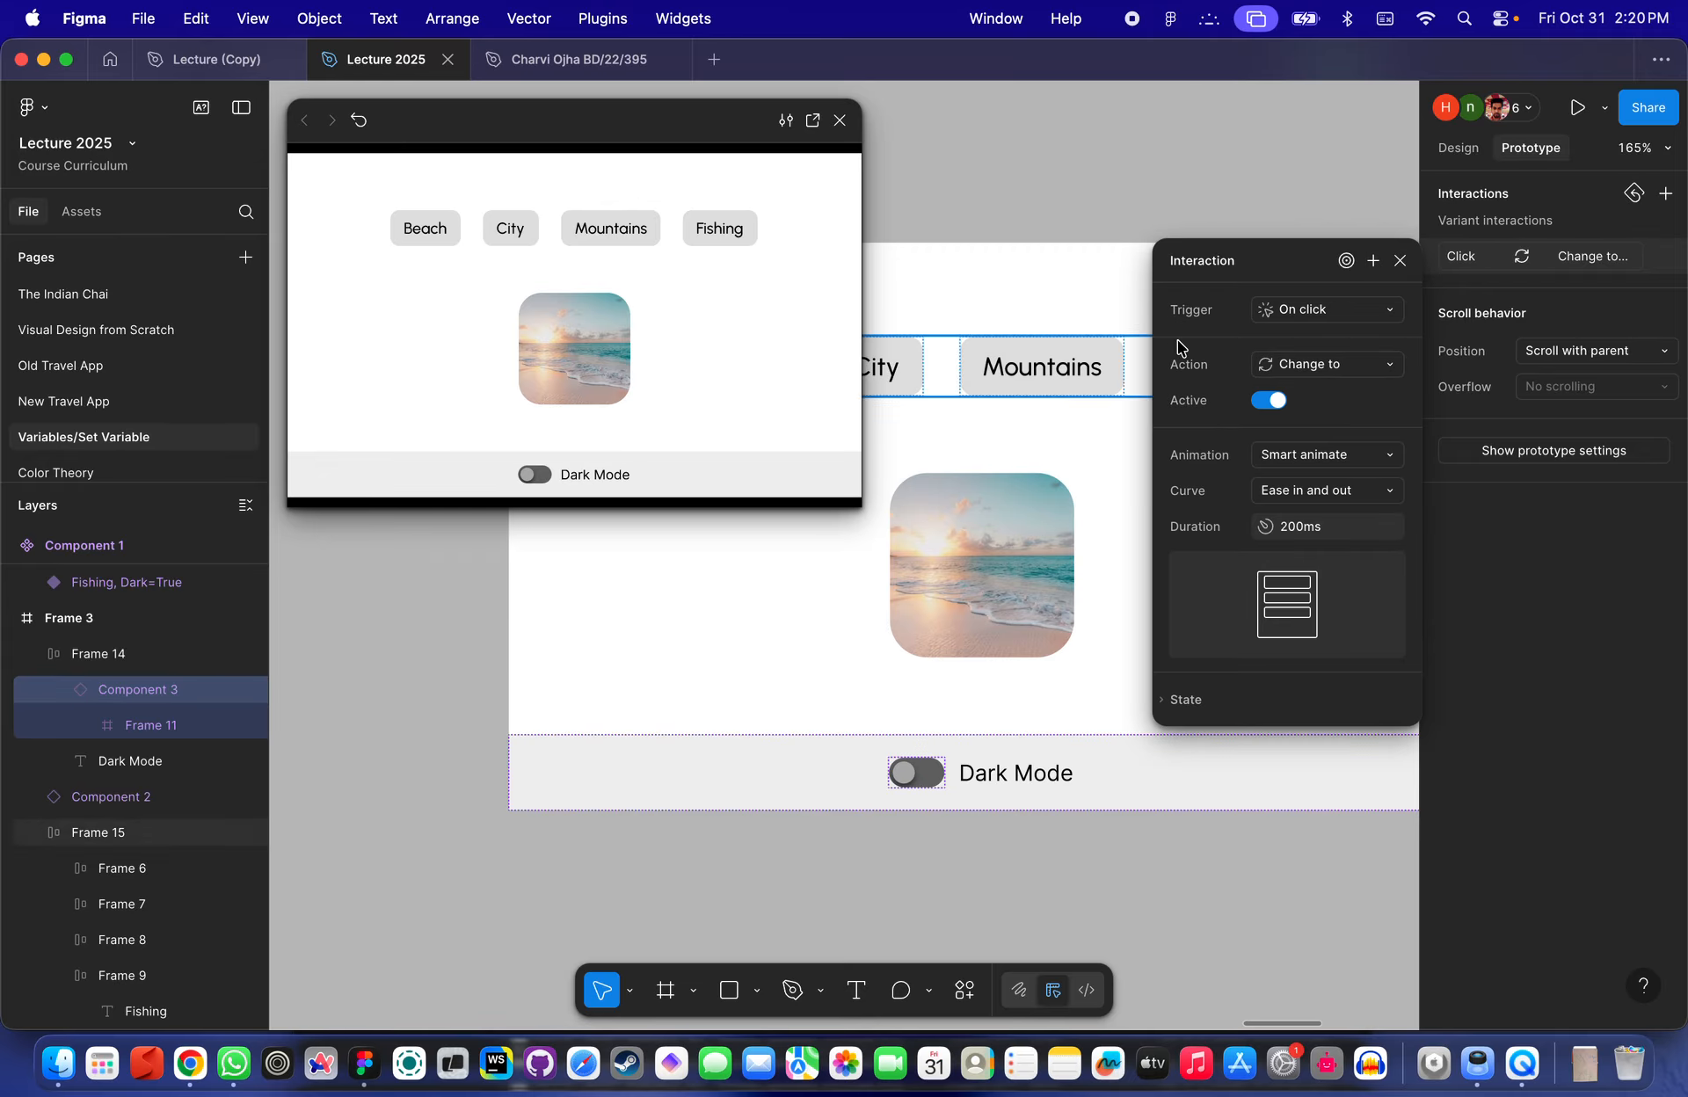
- Add a Conditional action to the click interaction with the condition DarkModeSwitch == true
{"action": "left_click", "coordinate": [1374, 261]}
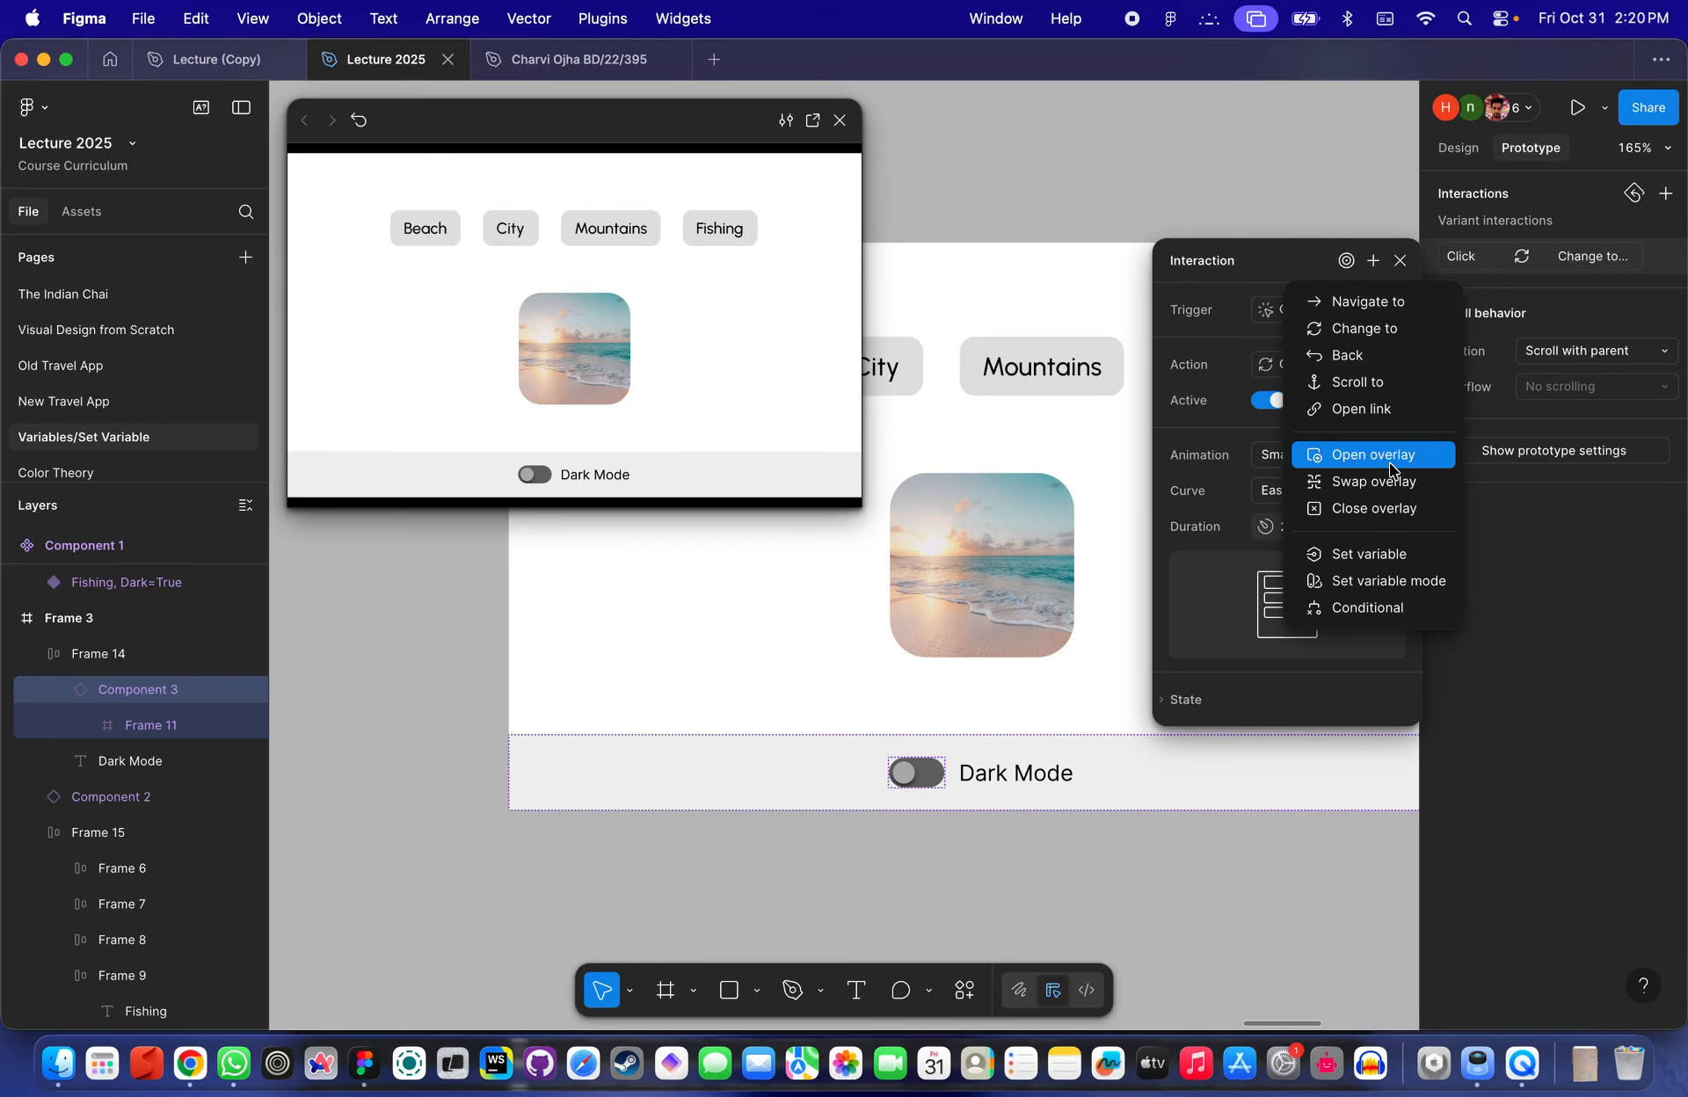
{"action": "left_click", "coordinate": [1380, 609]}
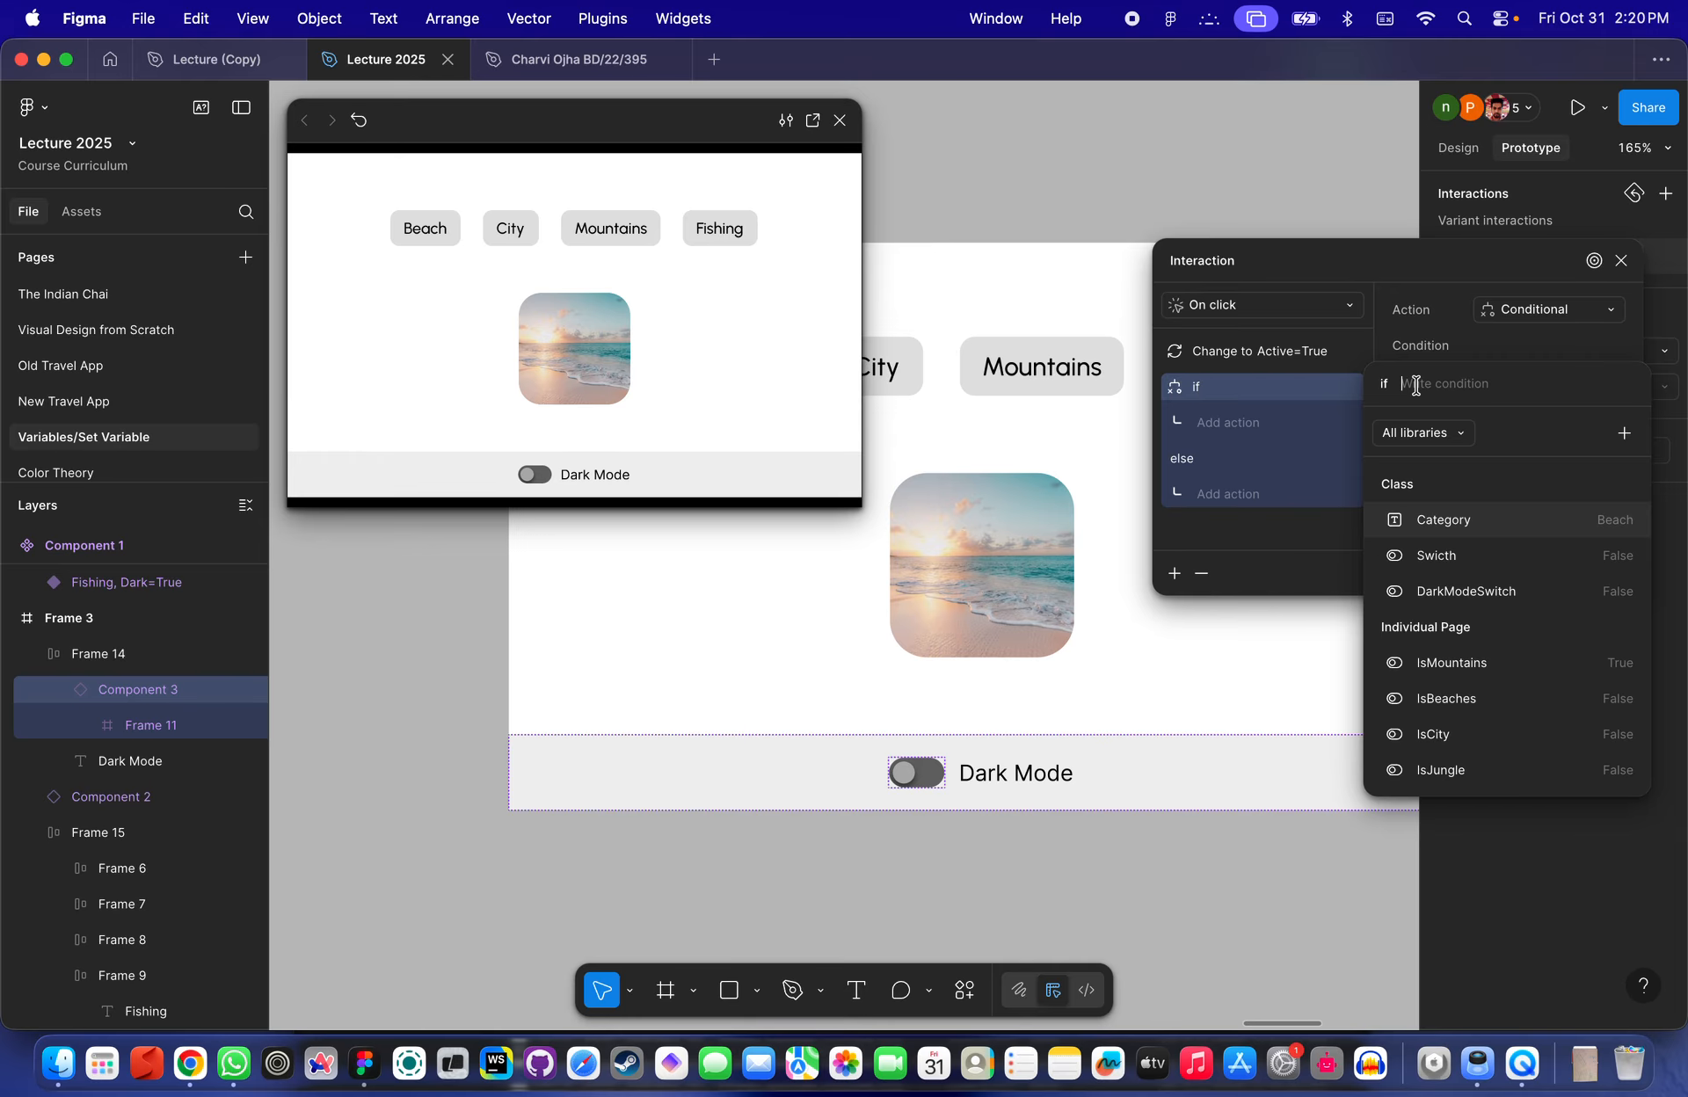
{"action": "type", "text": "dar"}
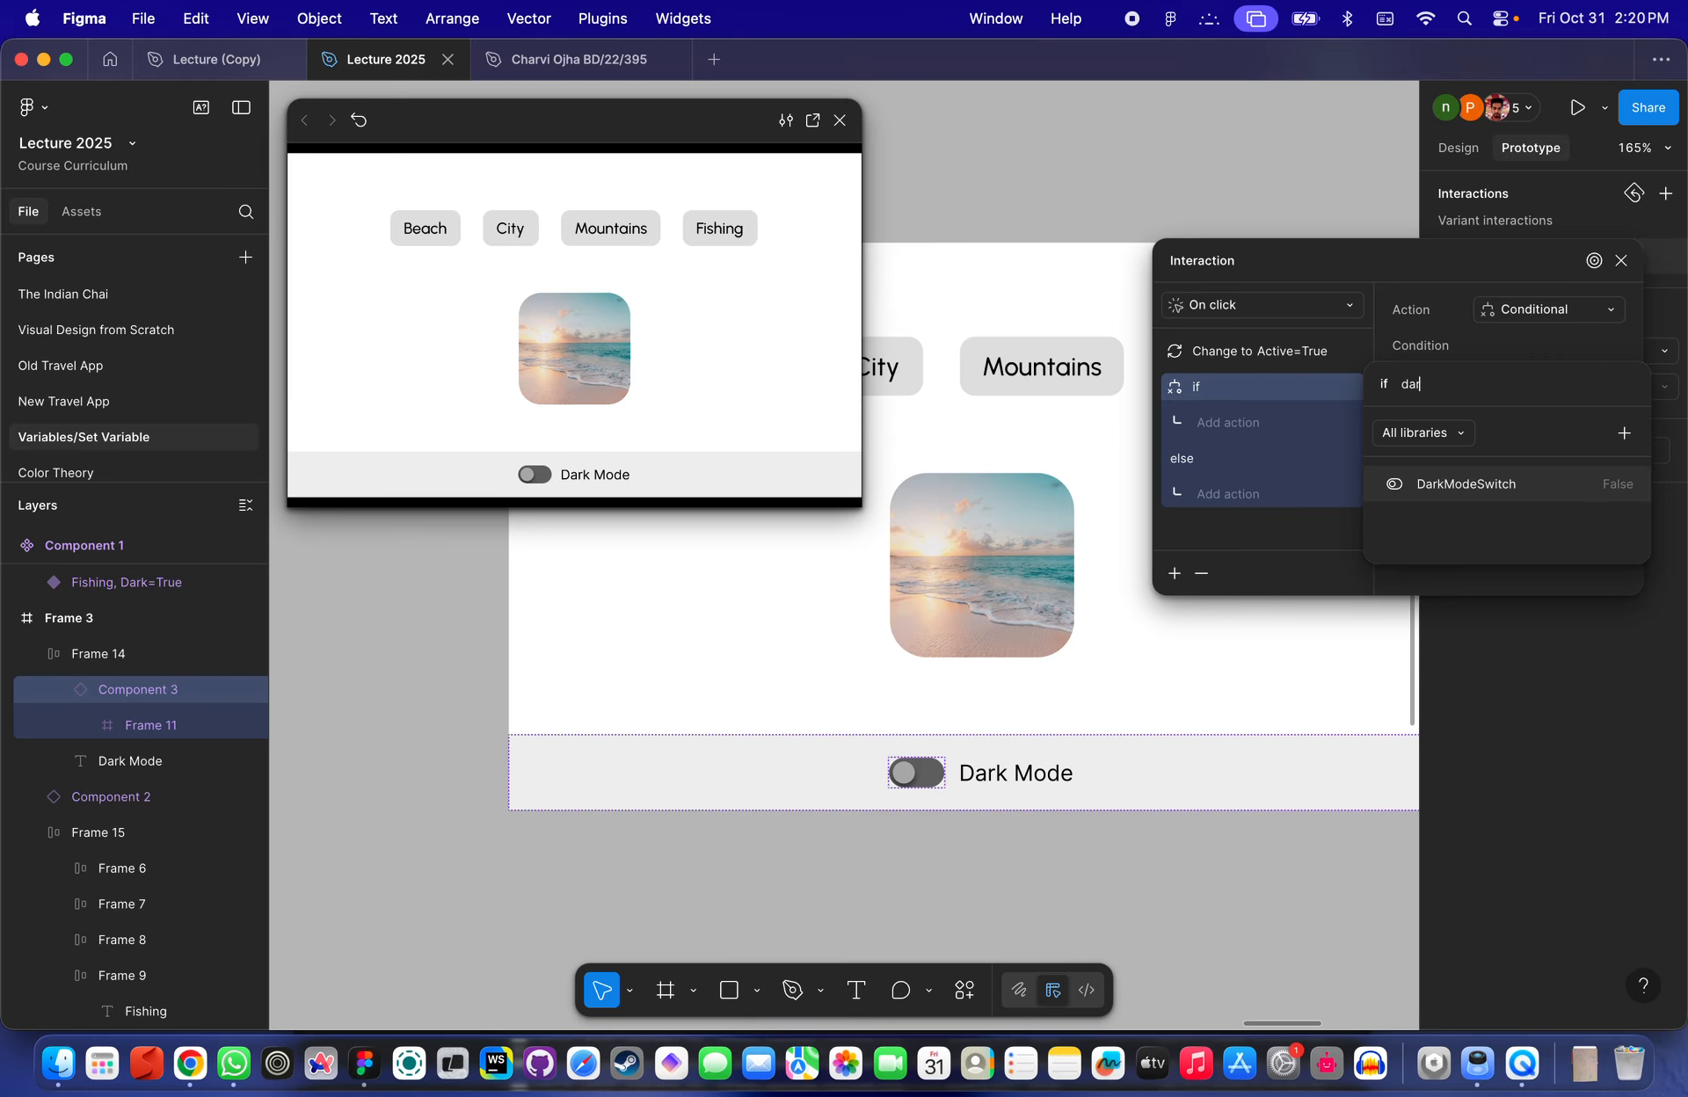
{"action": "left_click", "coordinate": [1474, 483]}
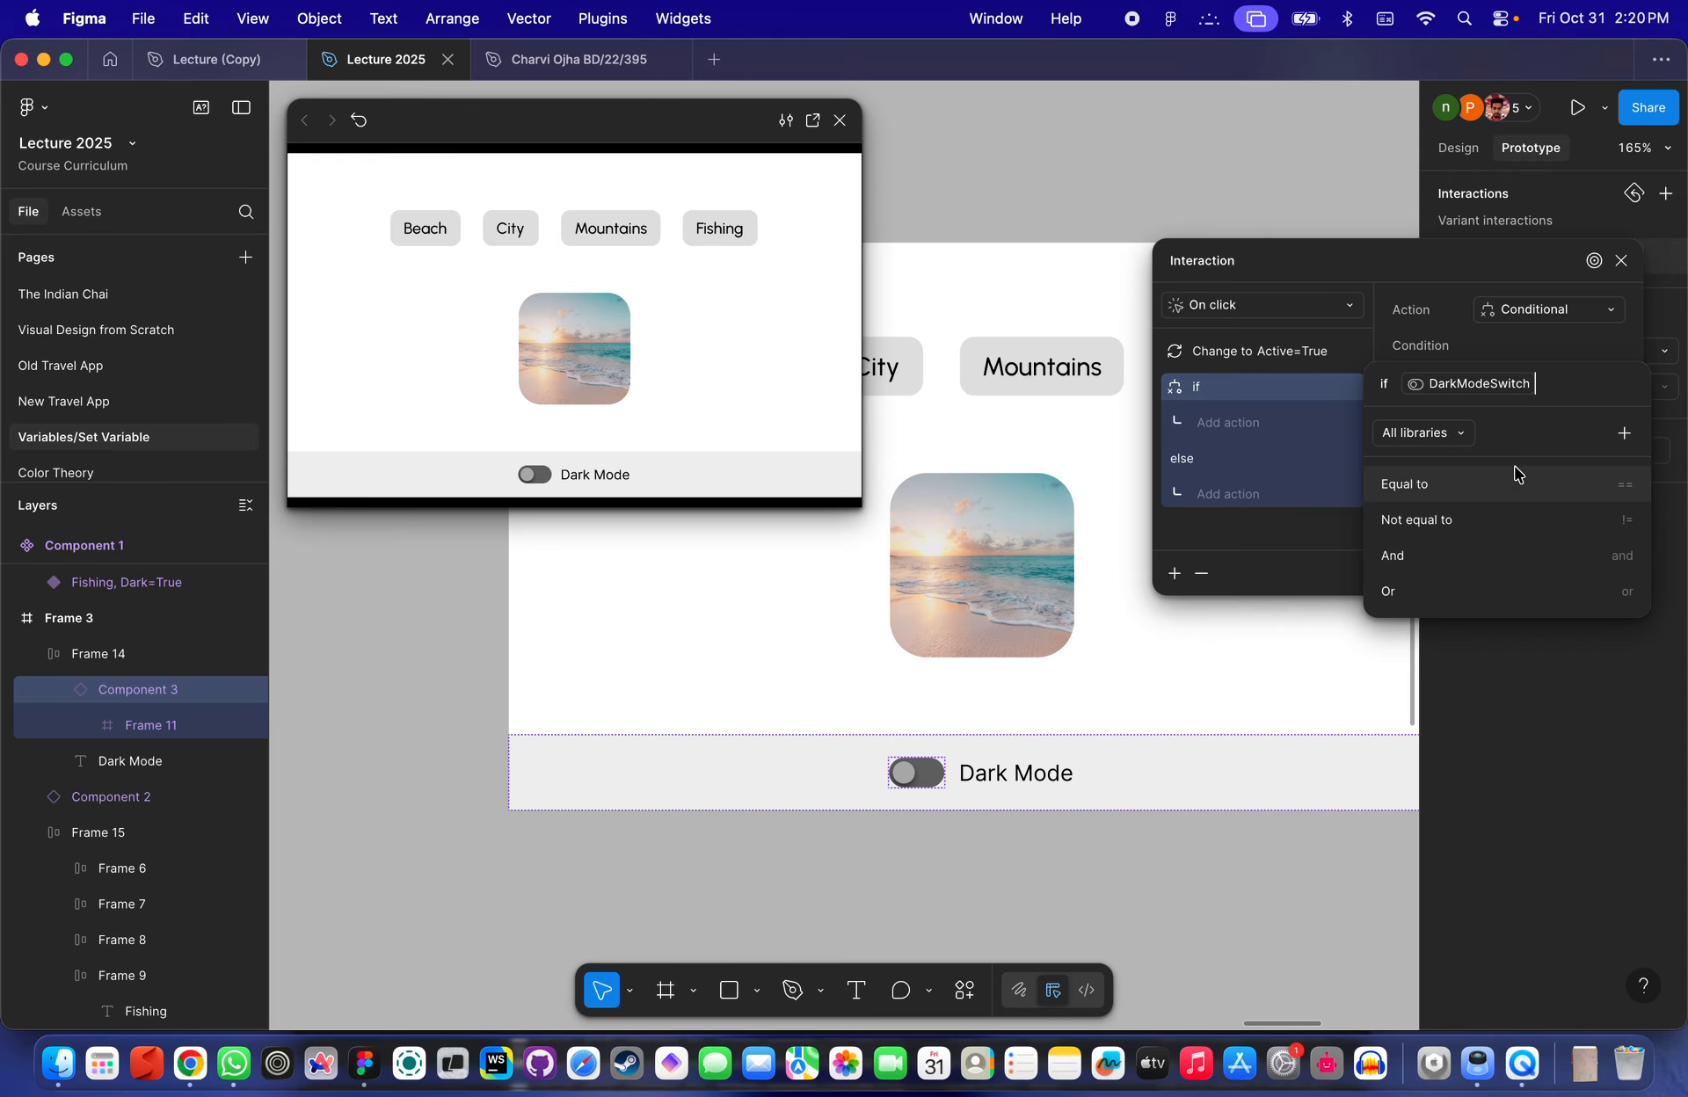
{"action": "left_click", "coordinate": [1504, 485]}
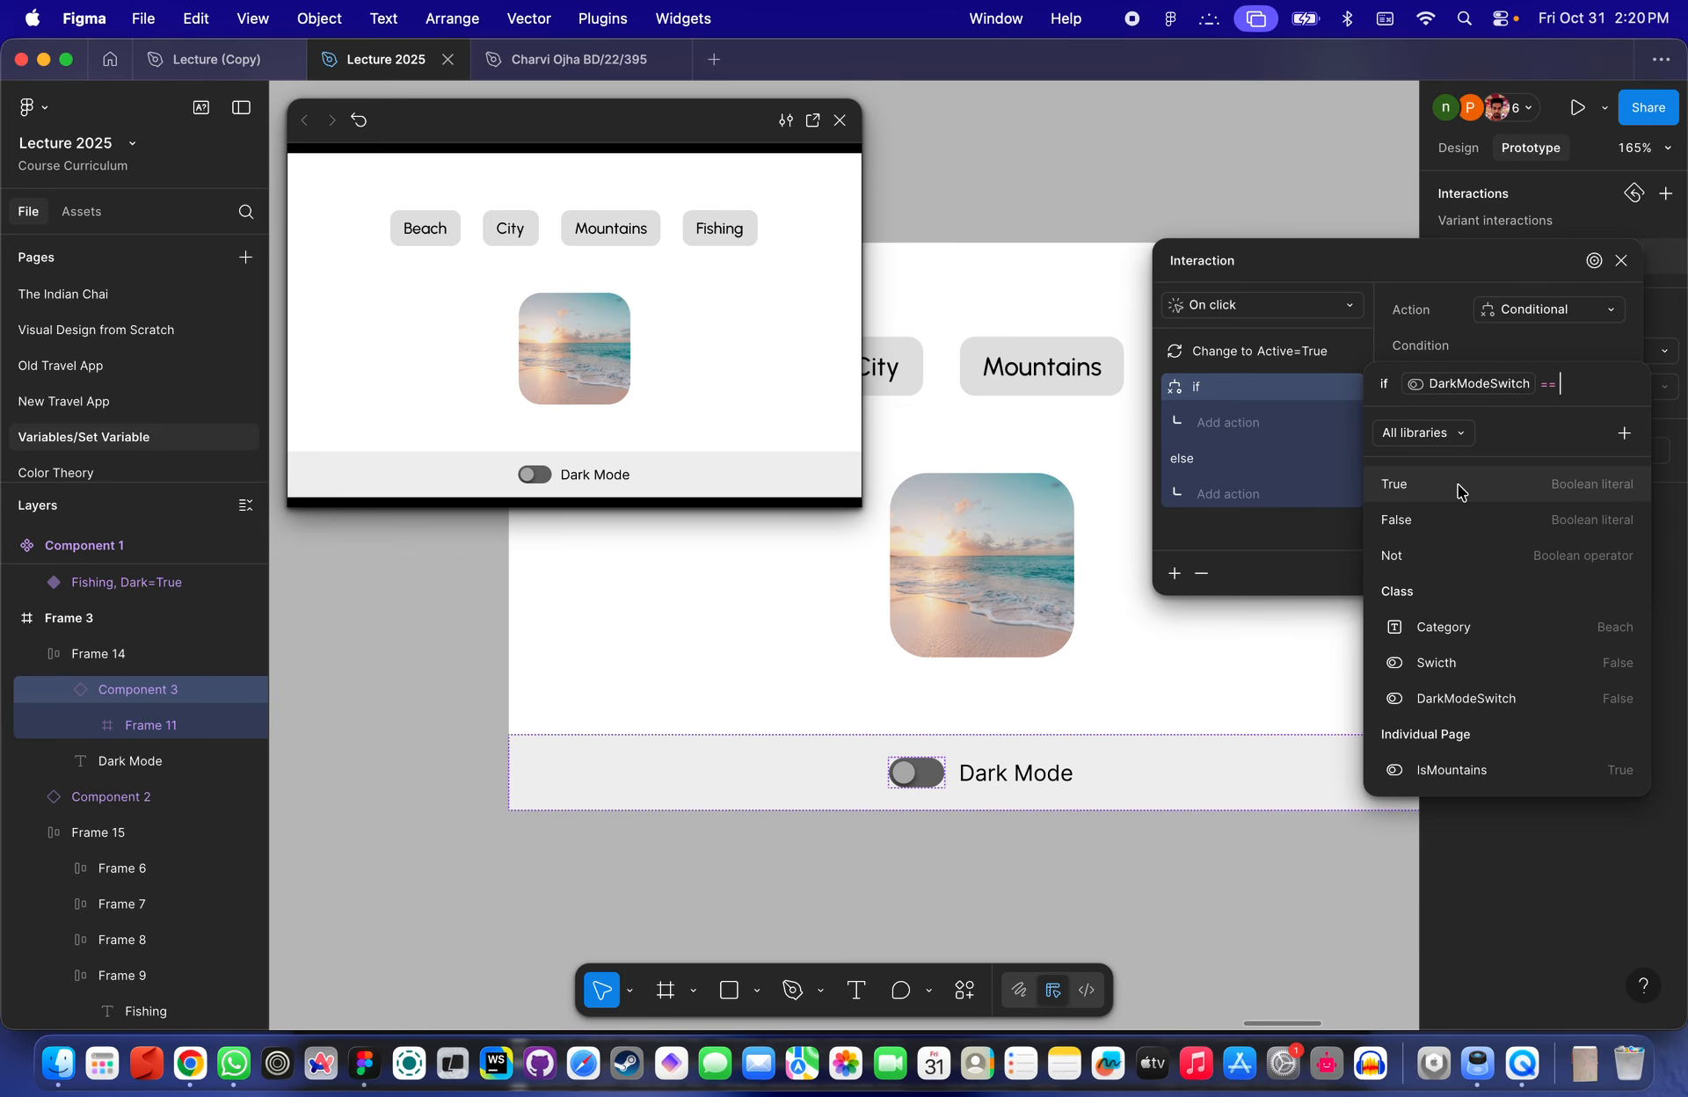
{"action": "left_click", "coordinate": [1503, 484]}
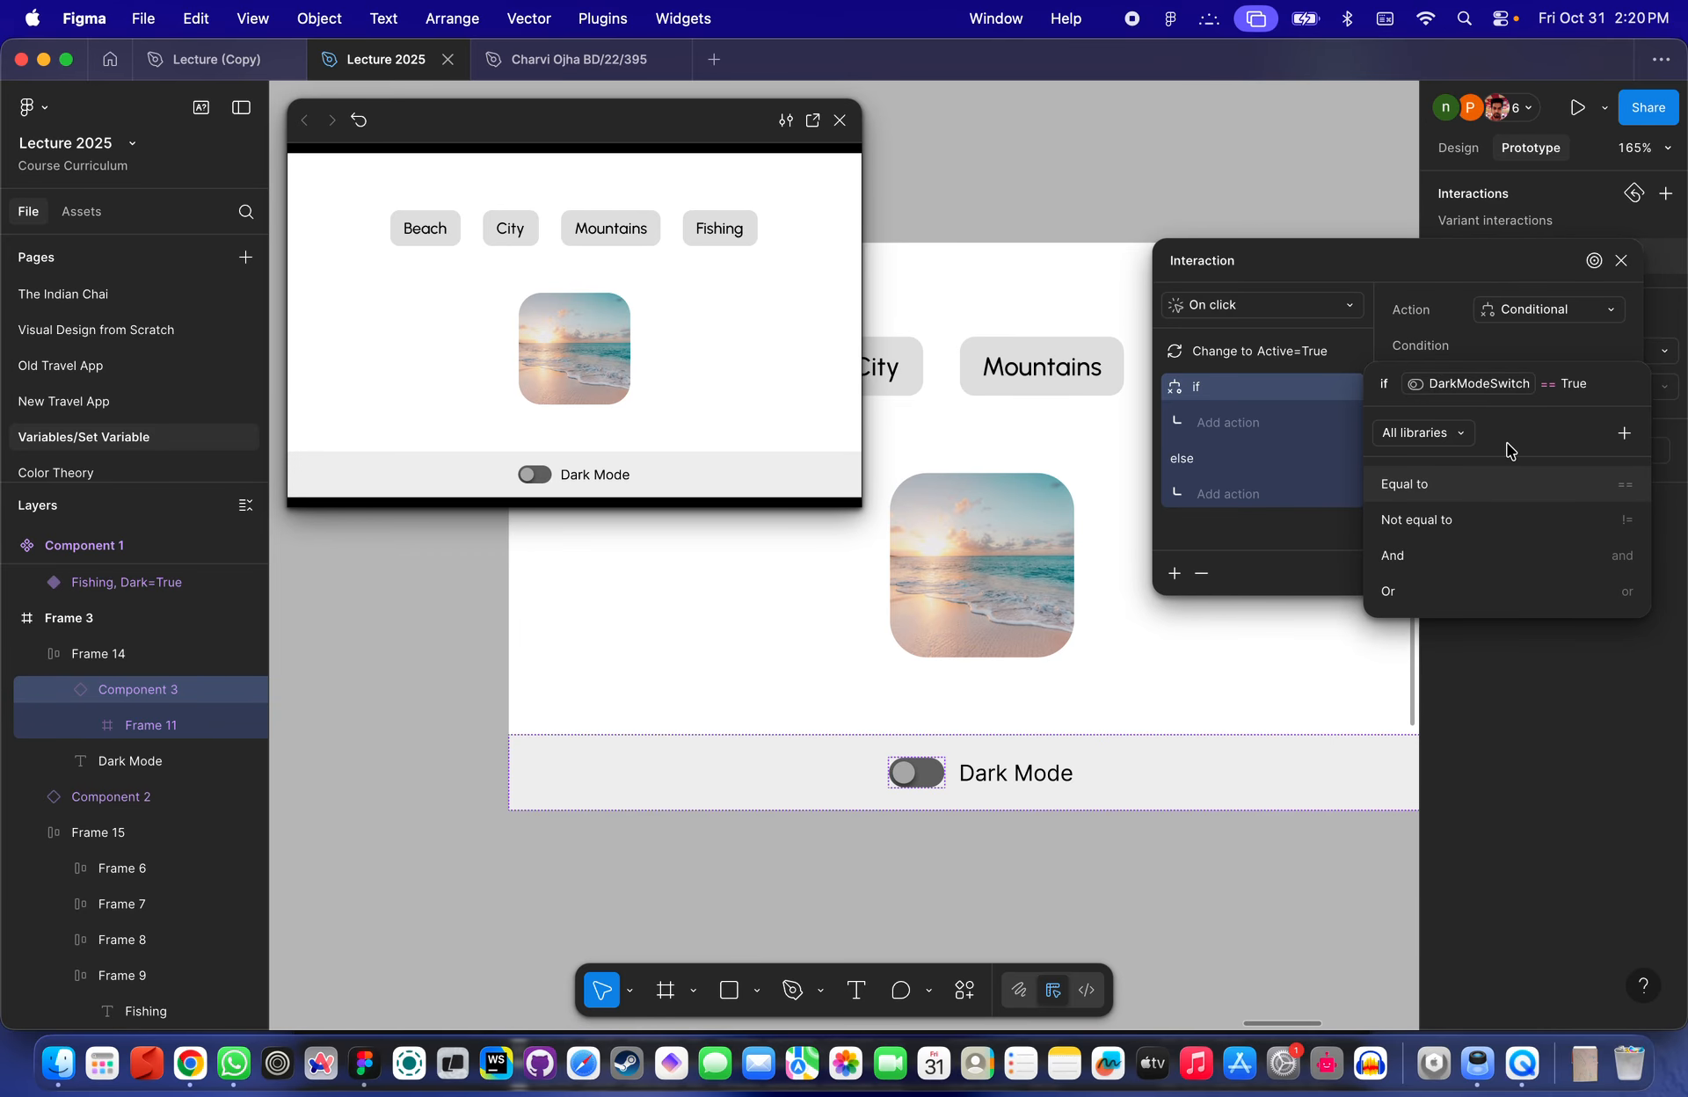
{"action": "key", "text": "Return"}
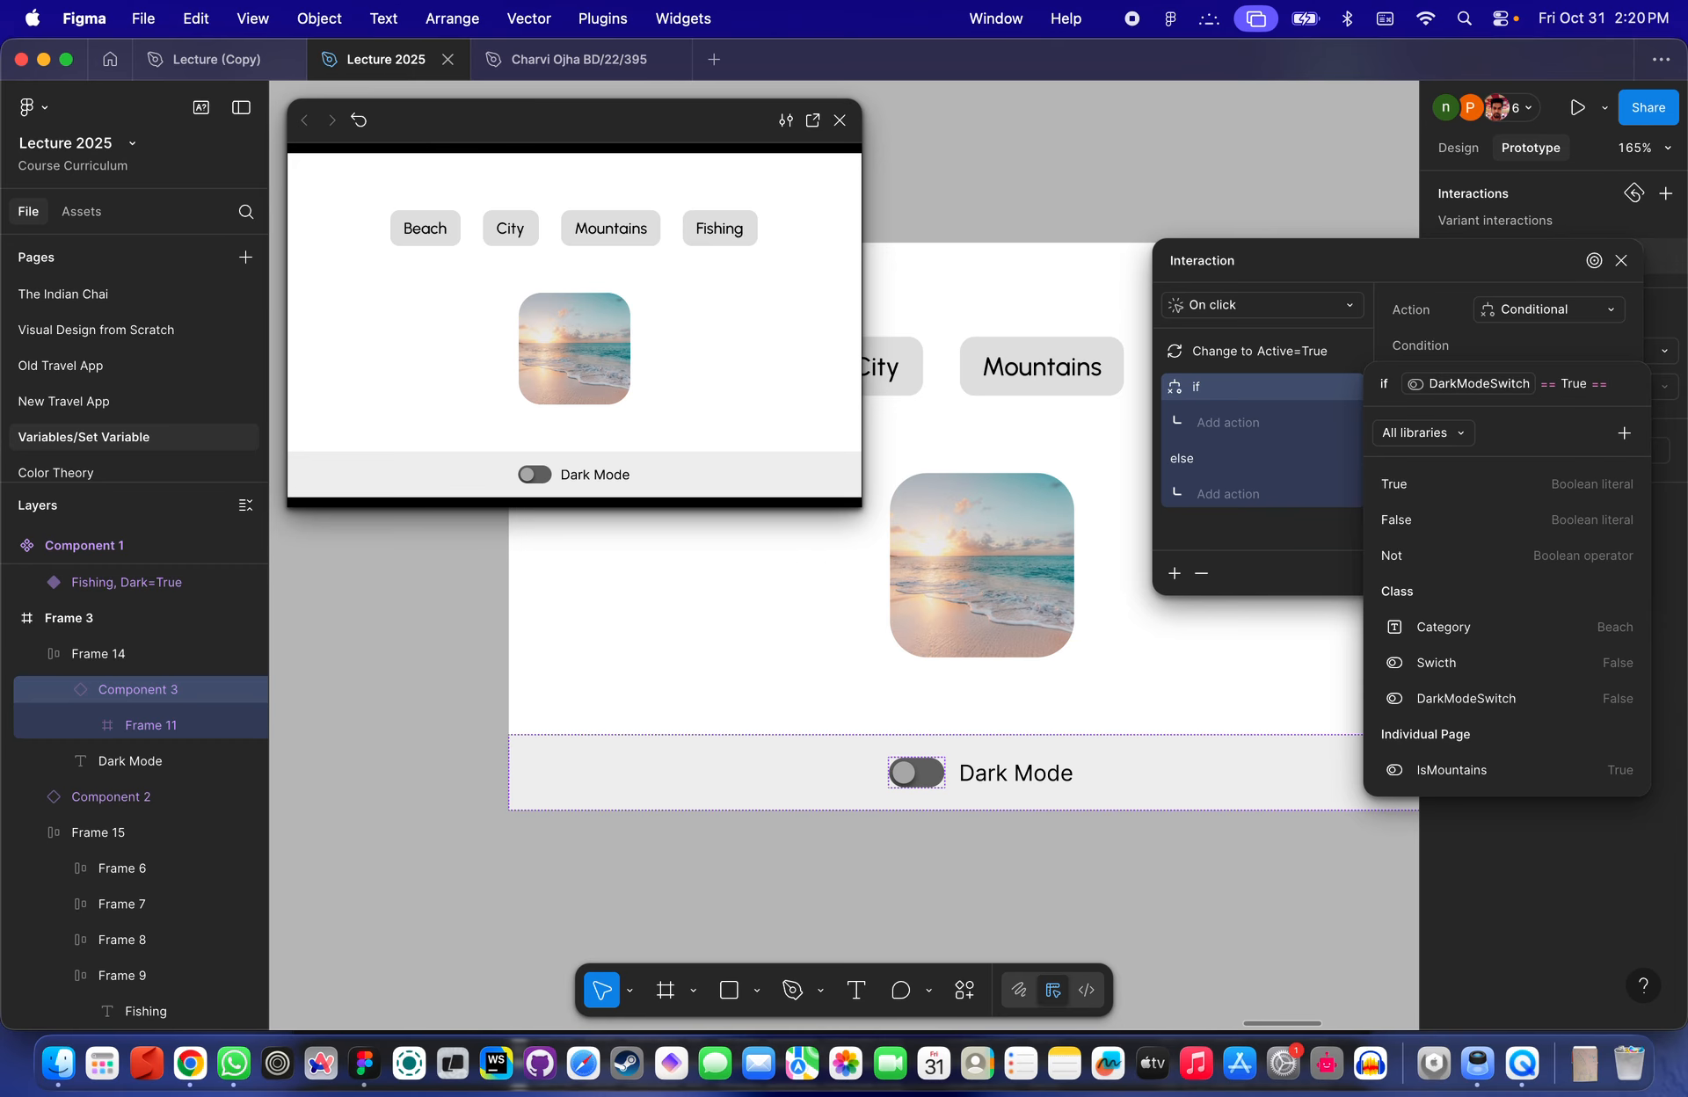
{"action": "key", "text": "BackSpace"}
{"action": "key", "text": "Escape"}
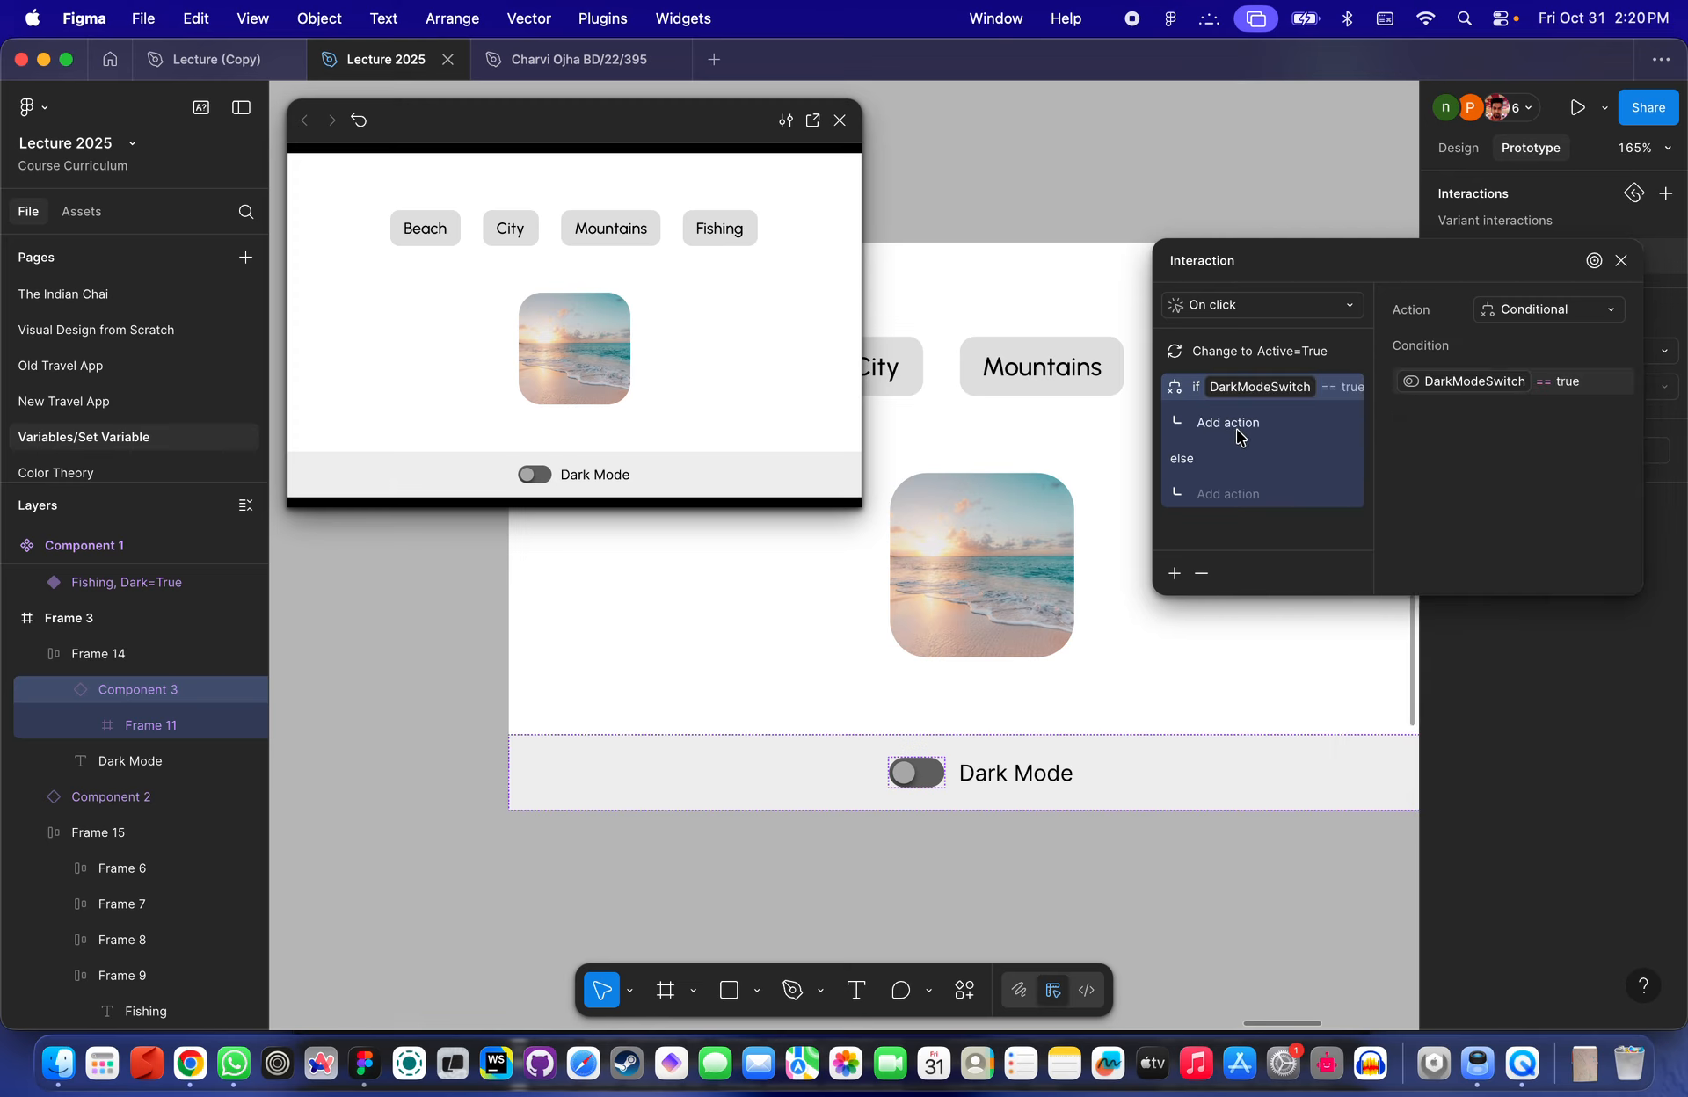
- Under the if branch, add a Set variable action setting DarkModeSwitch to false
{"action": "left_click", "coordinate": [1235, 429]}
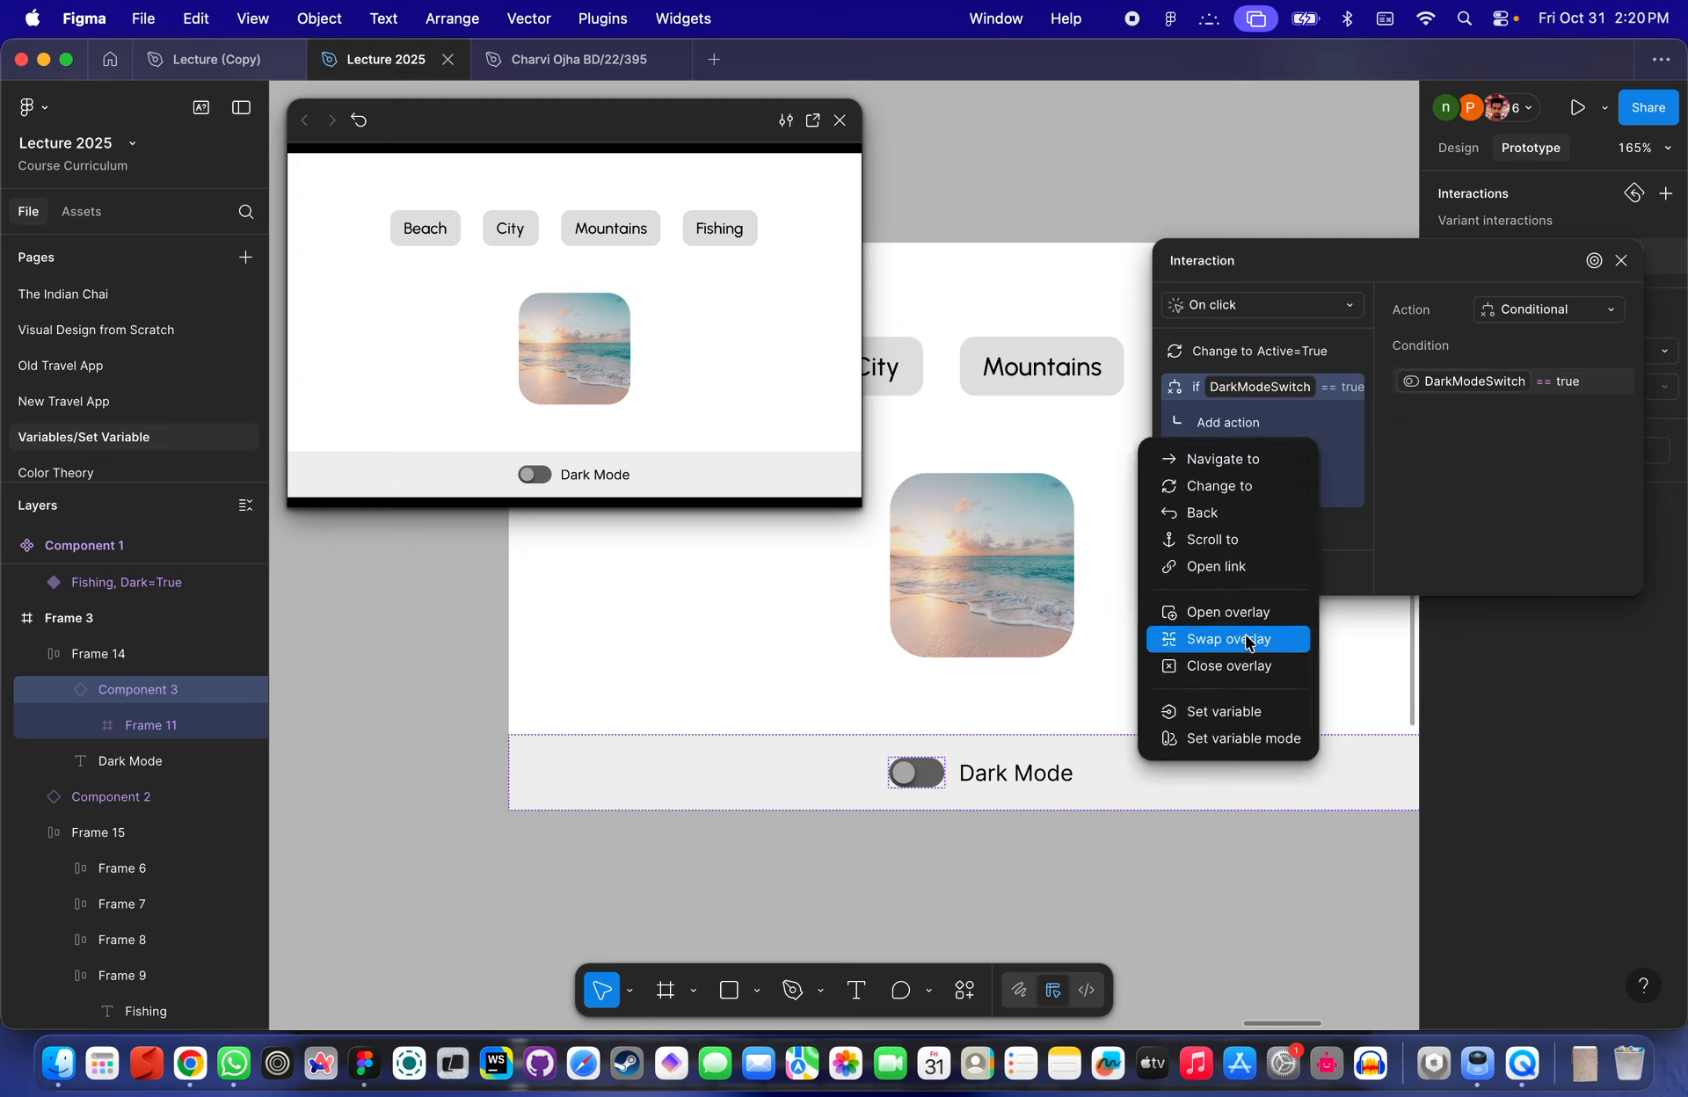
{"action": "left_click", "coordinate": [1238, 712]}
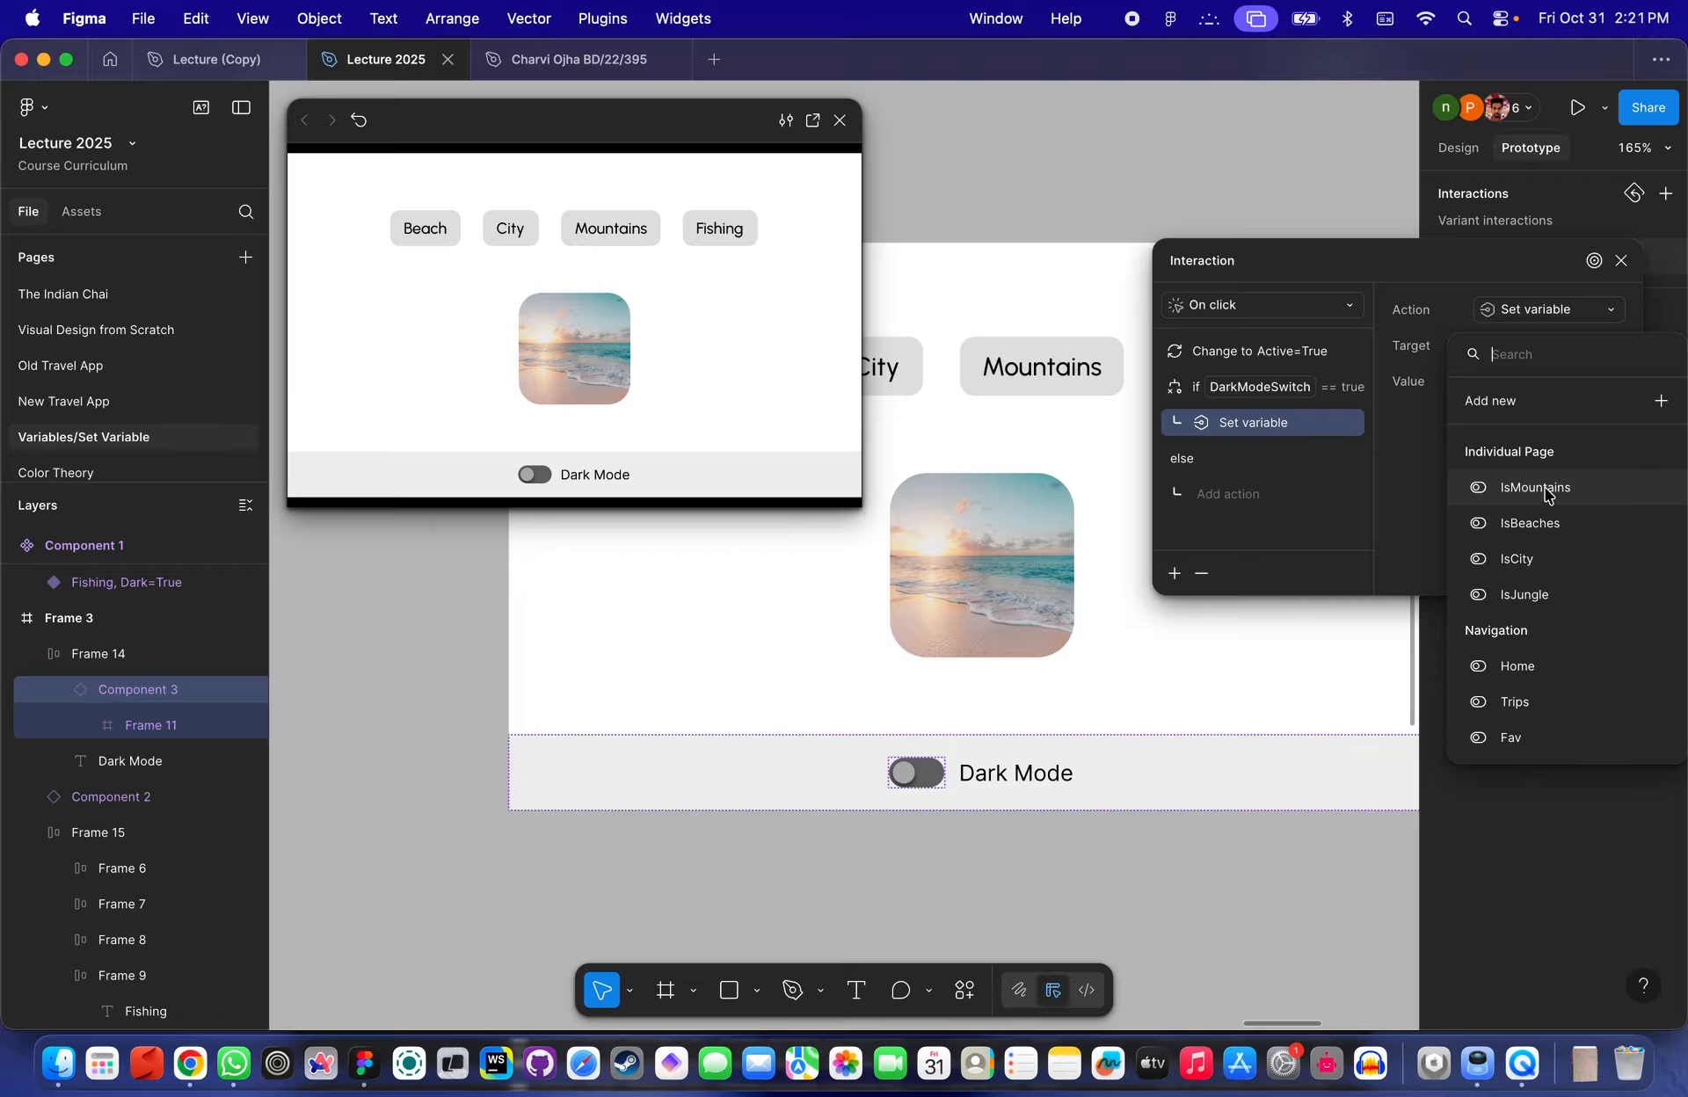
{"action": "scroll", "coordinate": [1582, 565], "scroll_direction": "down", "scroll_amount": 4}
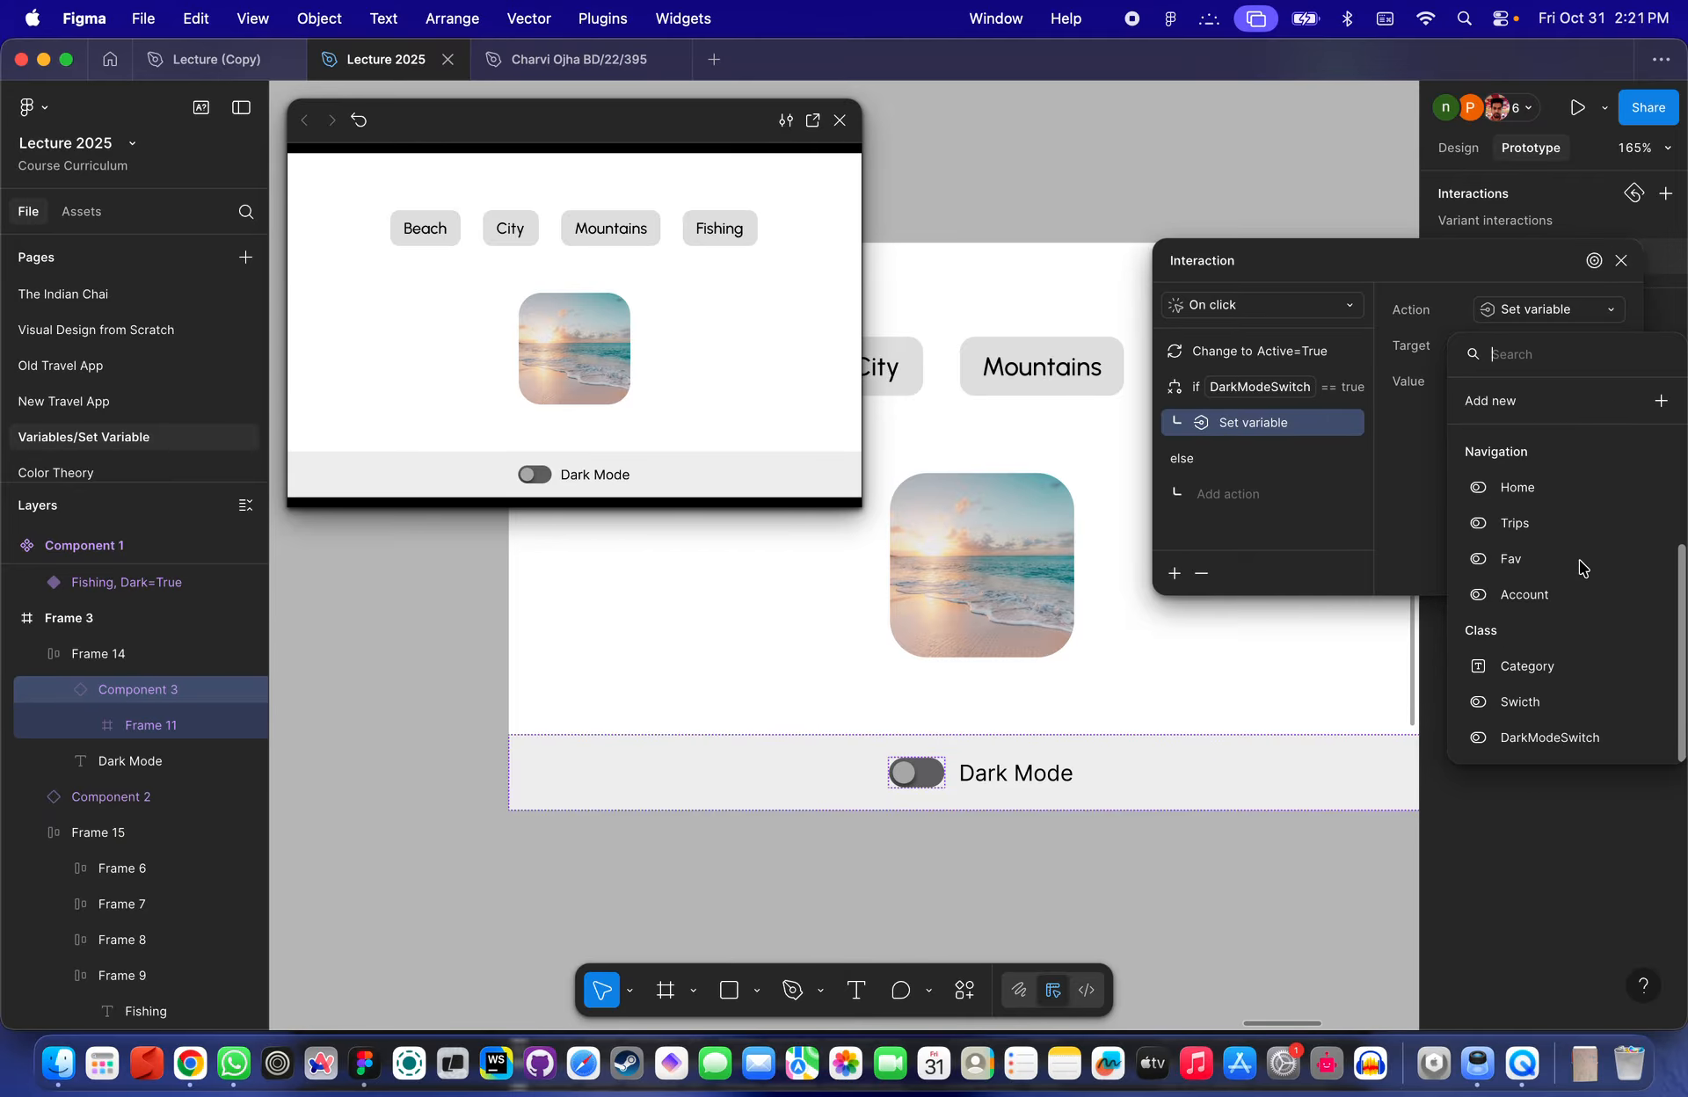
{"action": "left_click", "coordinate": [1556, 735]}
{"action": "type", "text": "fa"}
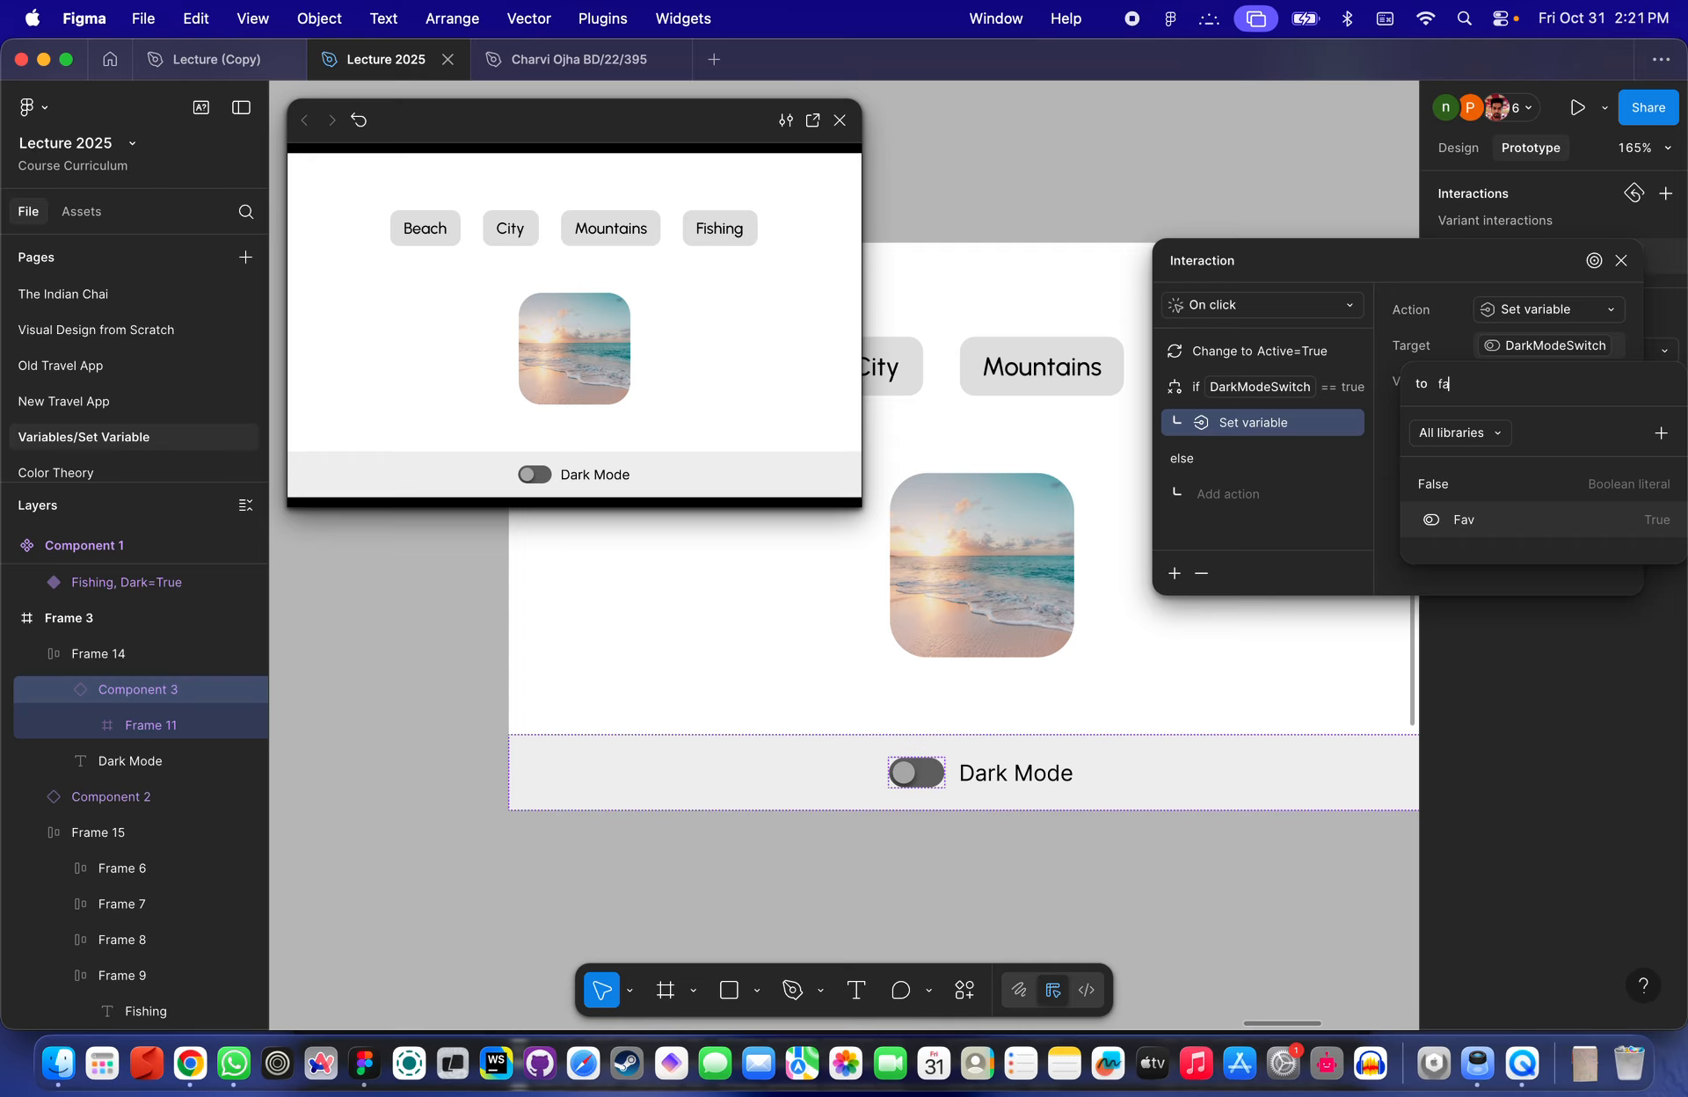
{"action": "left_click", "coordinate": [1561, 485]}
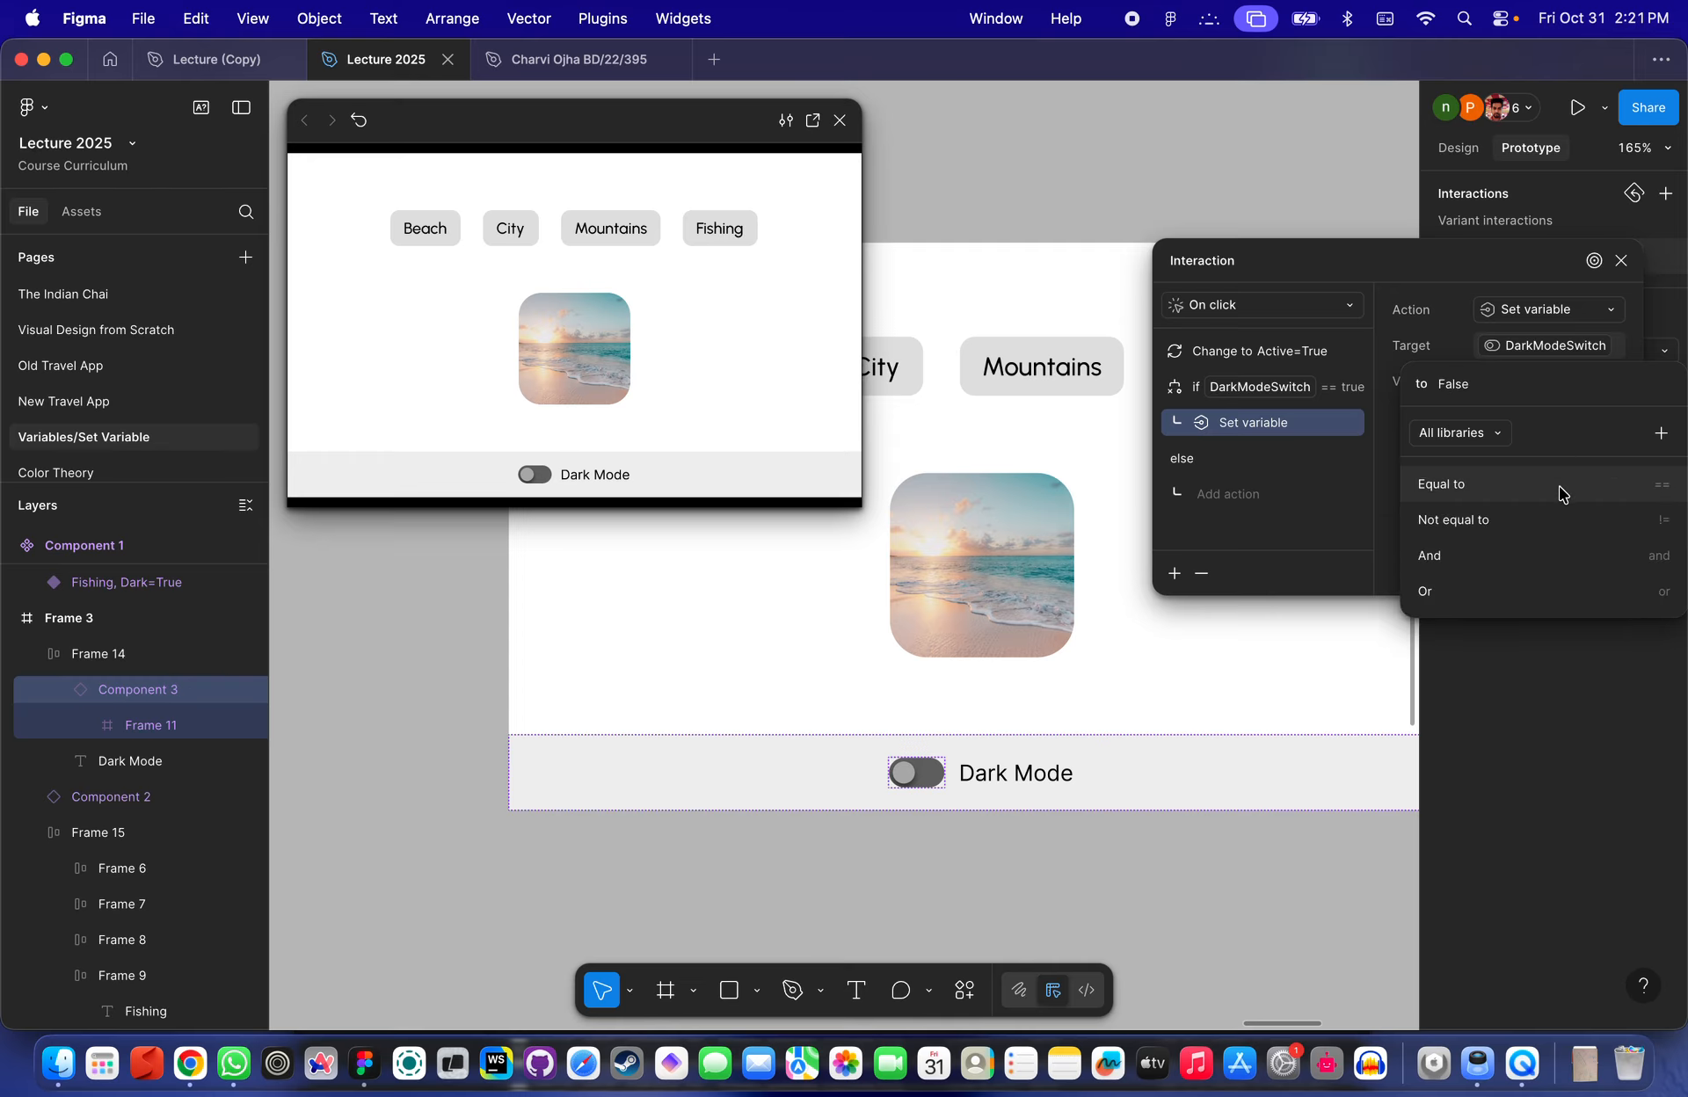
{"action": "key", "text": "Return"}
{"action": "key", "text": "BackSpace"}
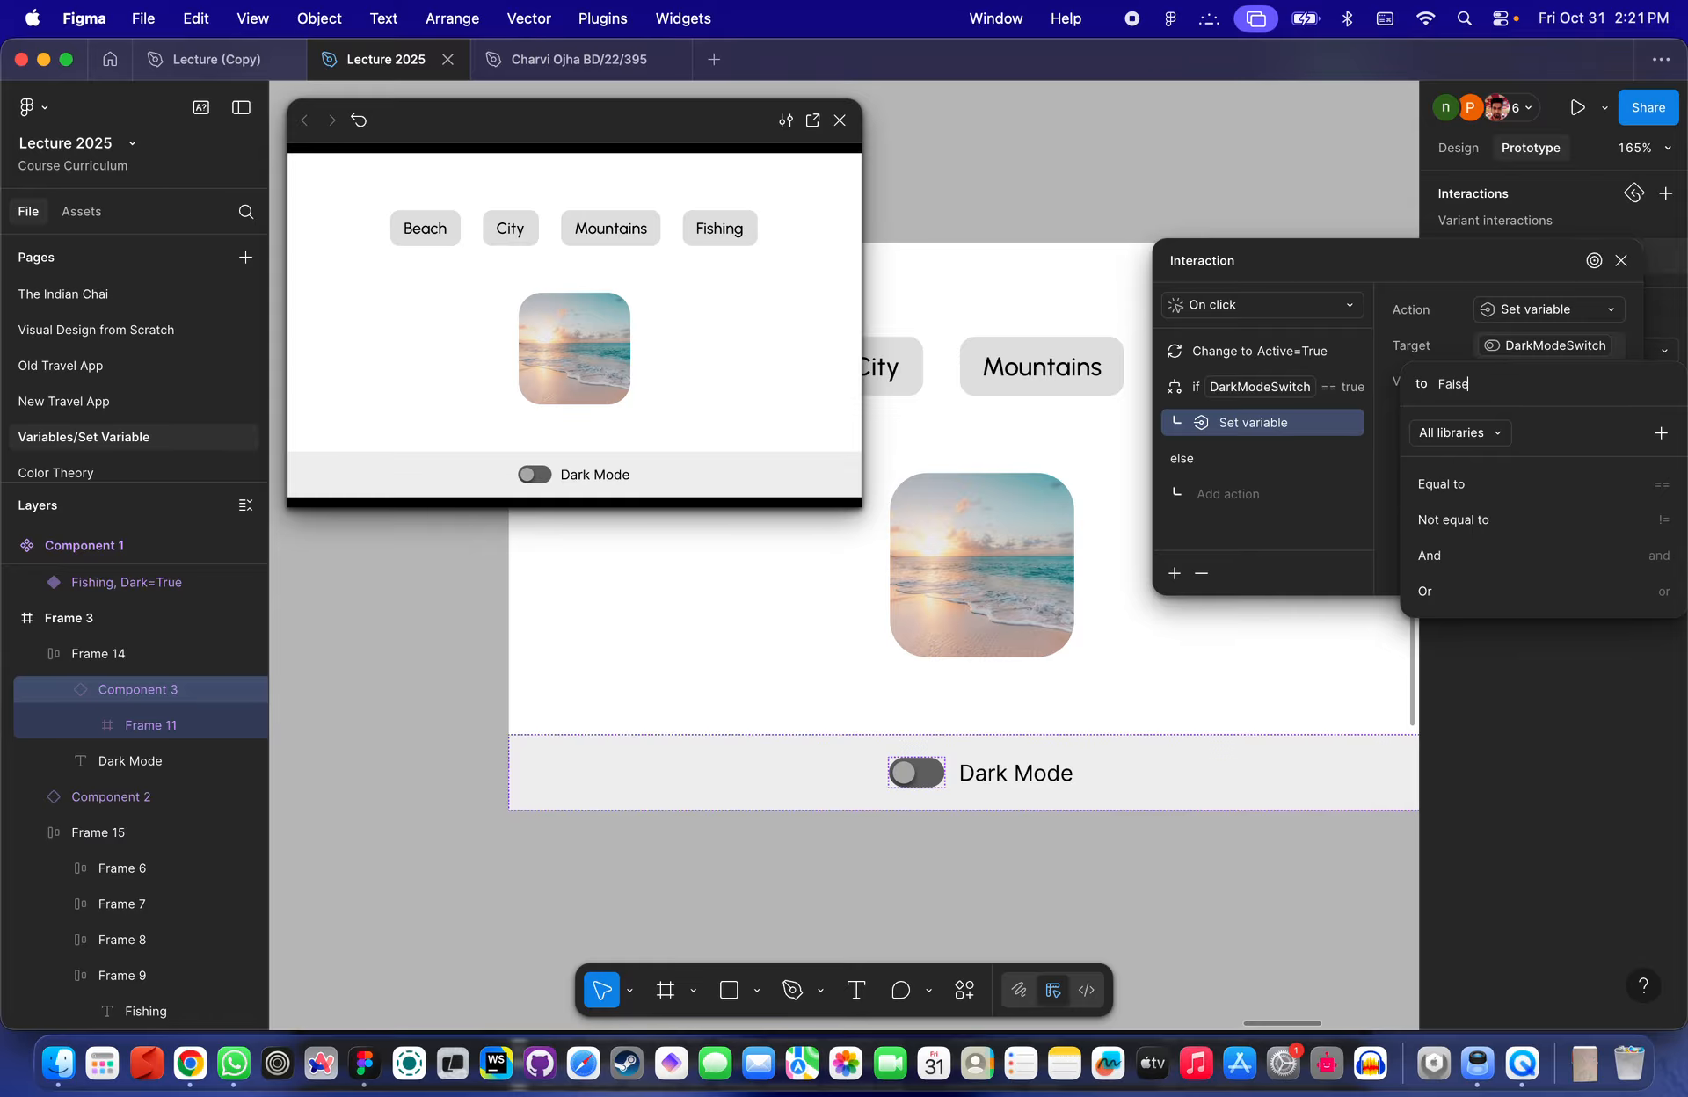
{"action": "key", "text": "Return"}
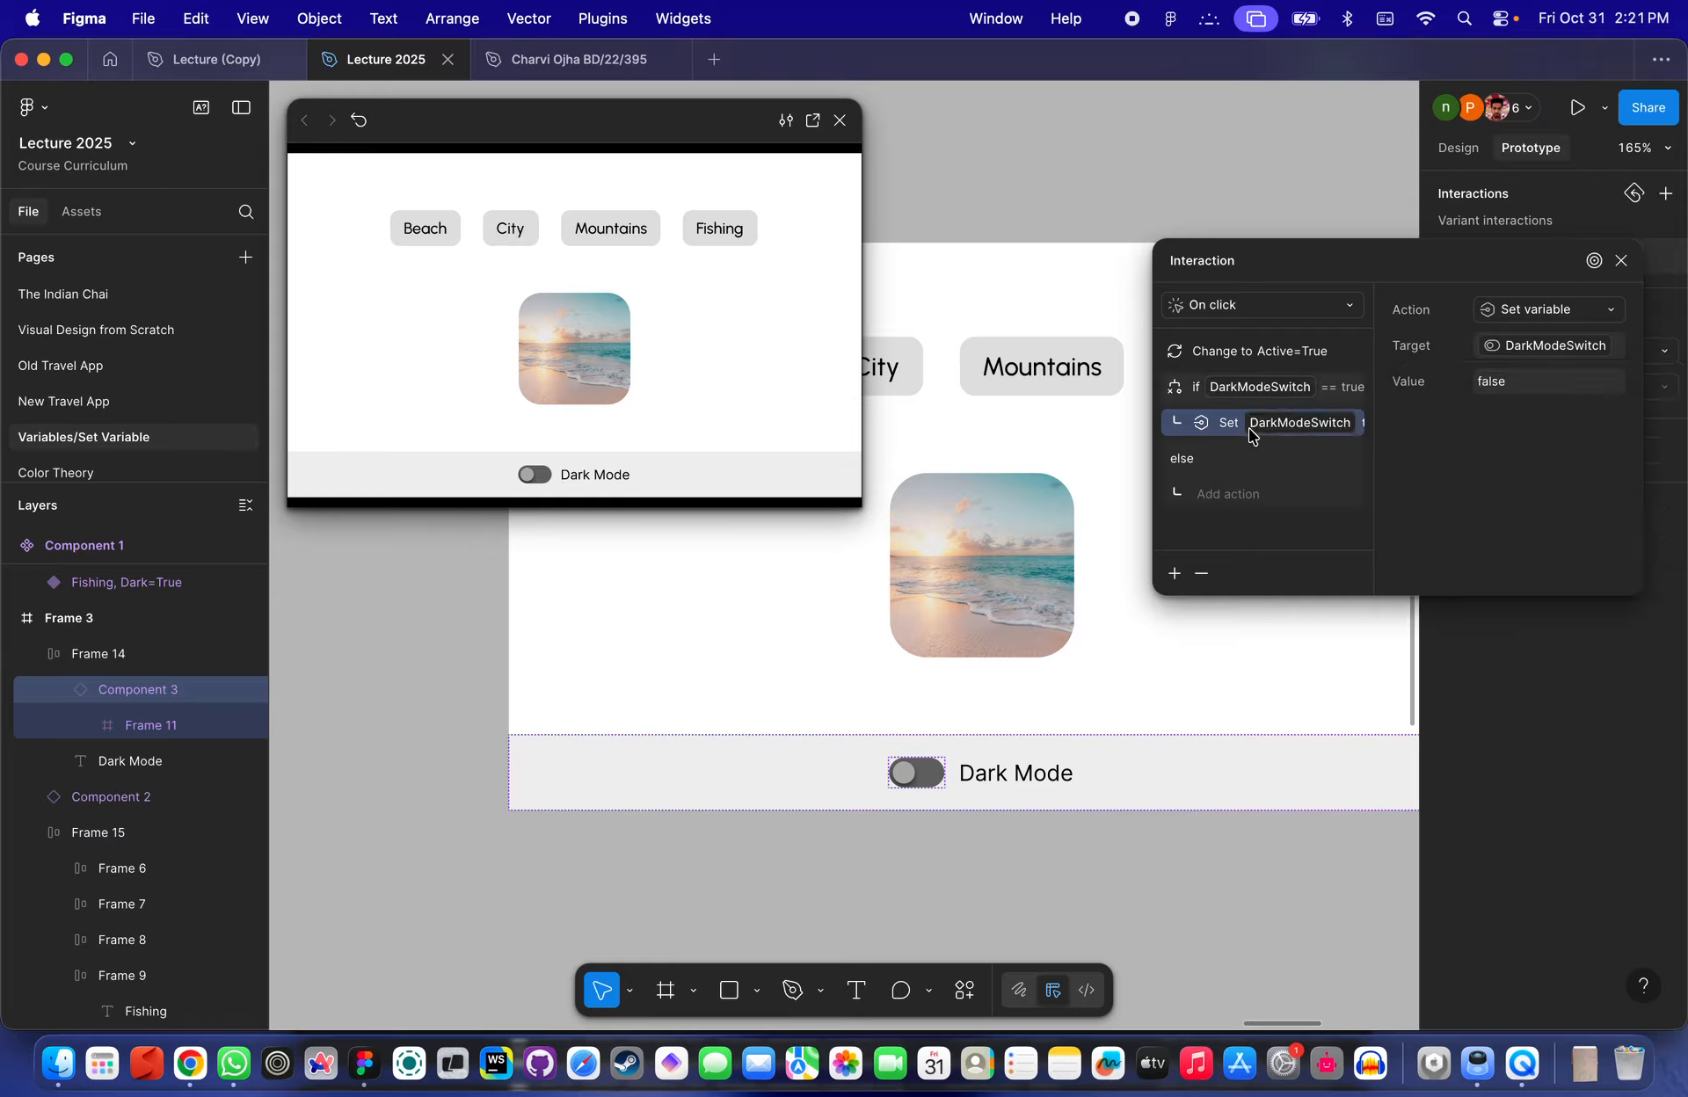
- Under the else branch, add a Set variable action setting DarkModeSwitch to true
{"action": "left_click", "coordinate": [1231, 498]}
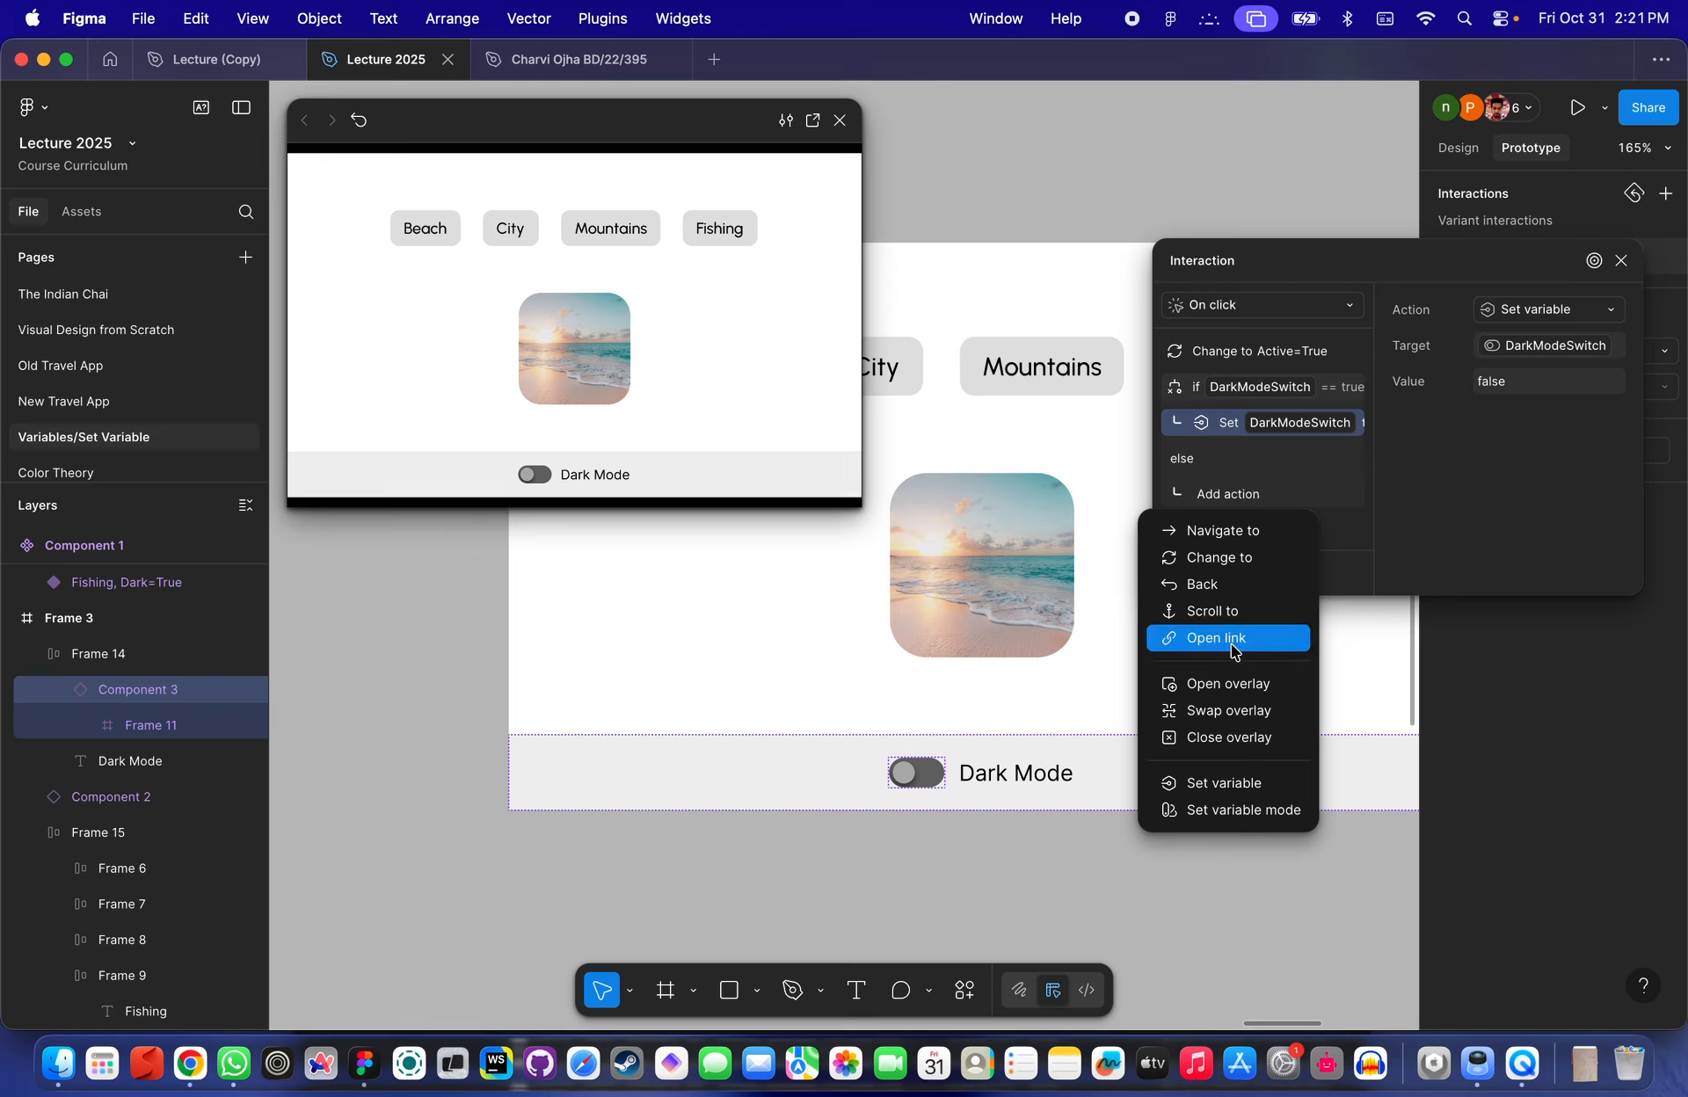
{"action": "left_click", "coordinate": [1237, 784]}
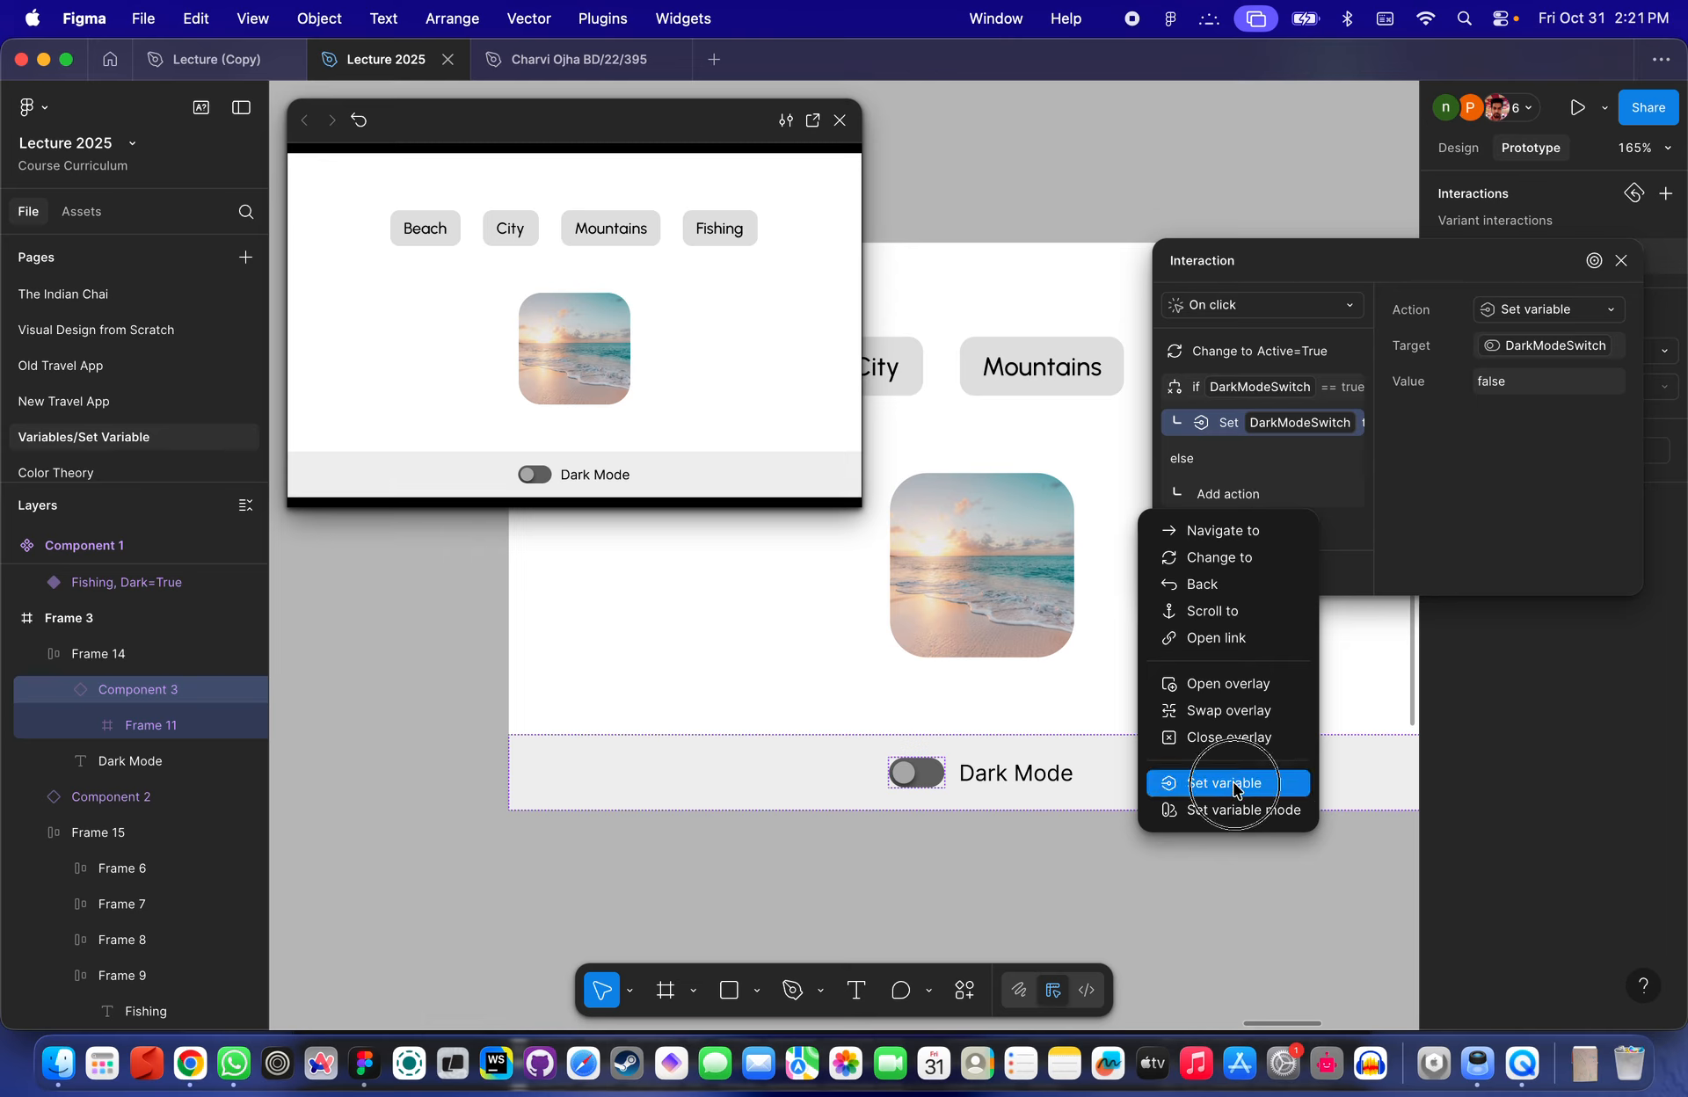
{"action": "left_click", "coordinate": [1525, 349]}
{"action": "scroll", "coordinate": [1556, 633], "scroll_direction": "down", "scroll_amount": 1}
{"action": "scroll", "coordinate": [1563, 743], "scroll_direction": "down", "scroll_amount": 2}
{"action": "left_click", "coordinate": [1574, 735]}
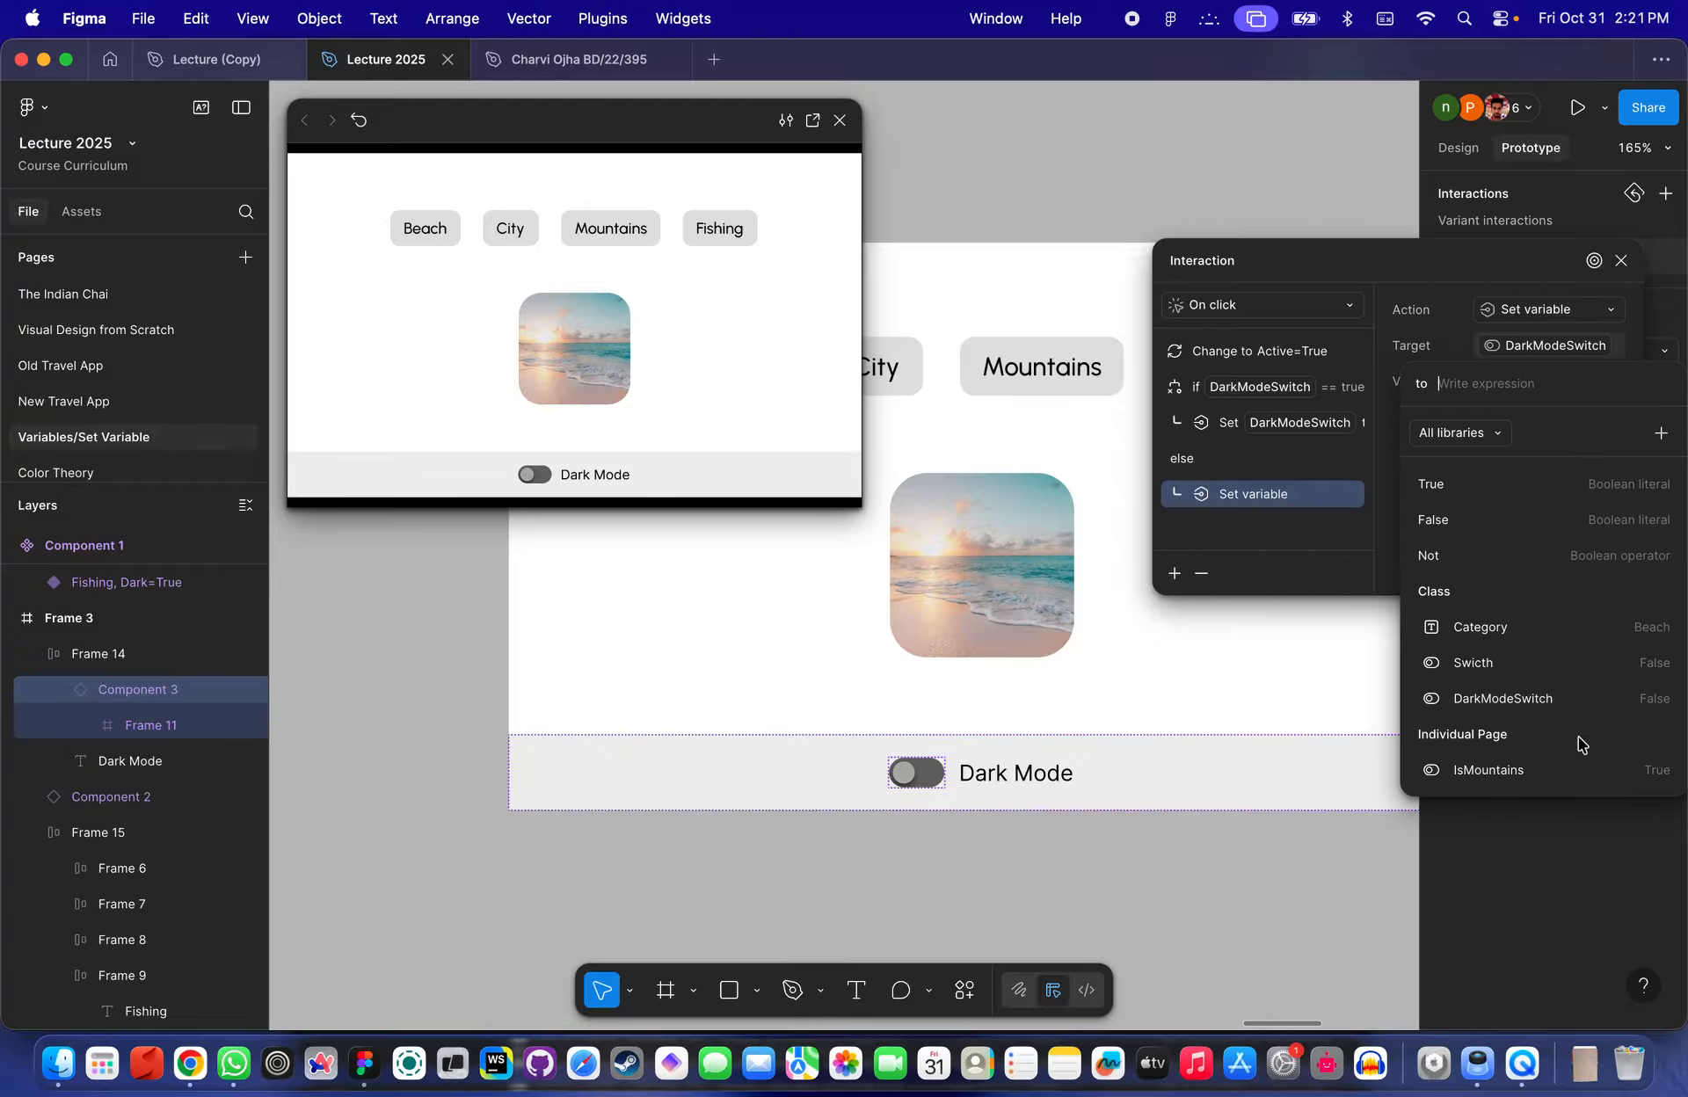
{"action": "type", "text": "Tr"}
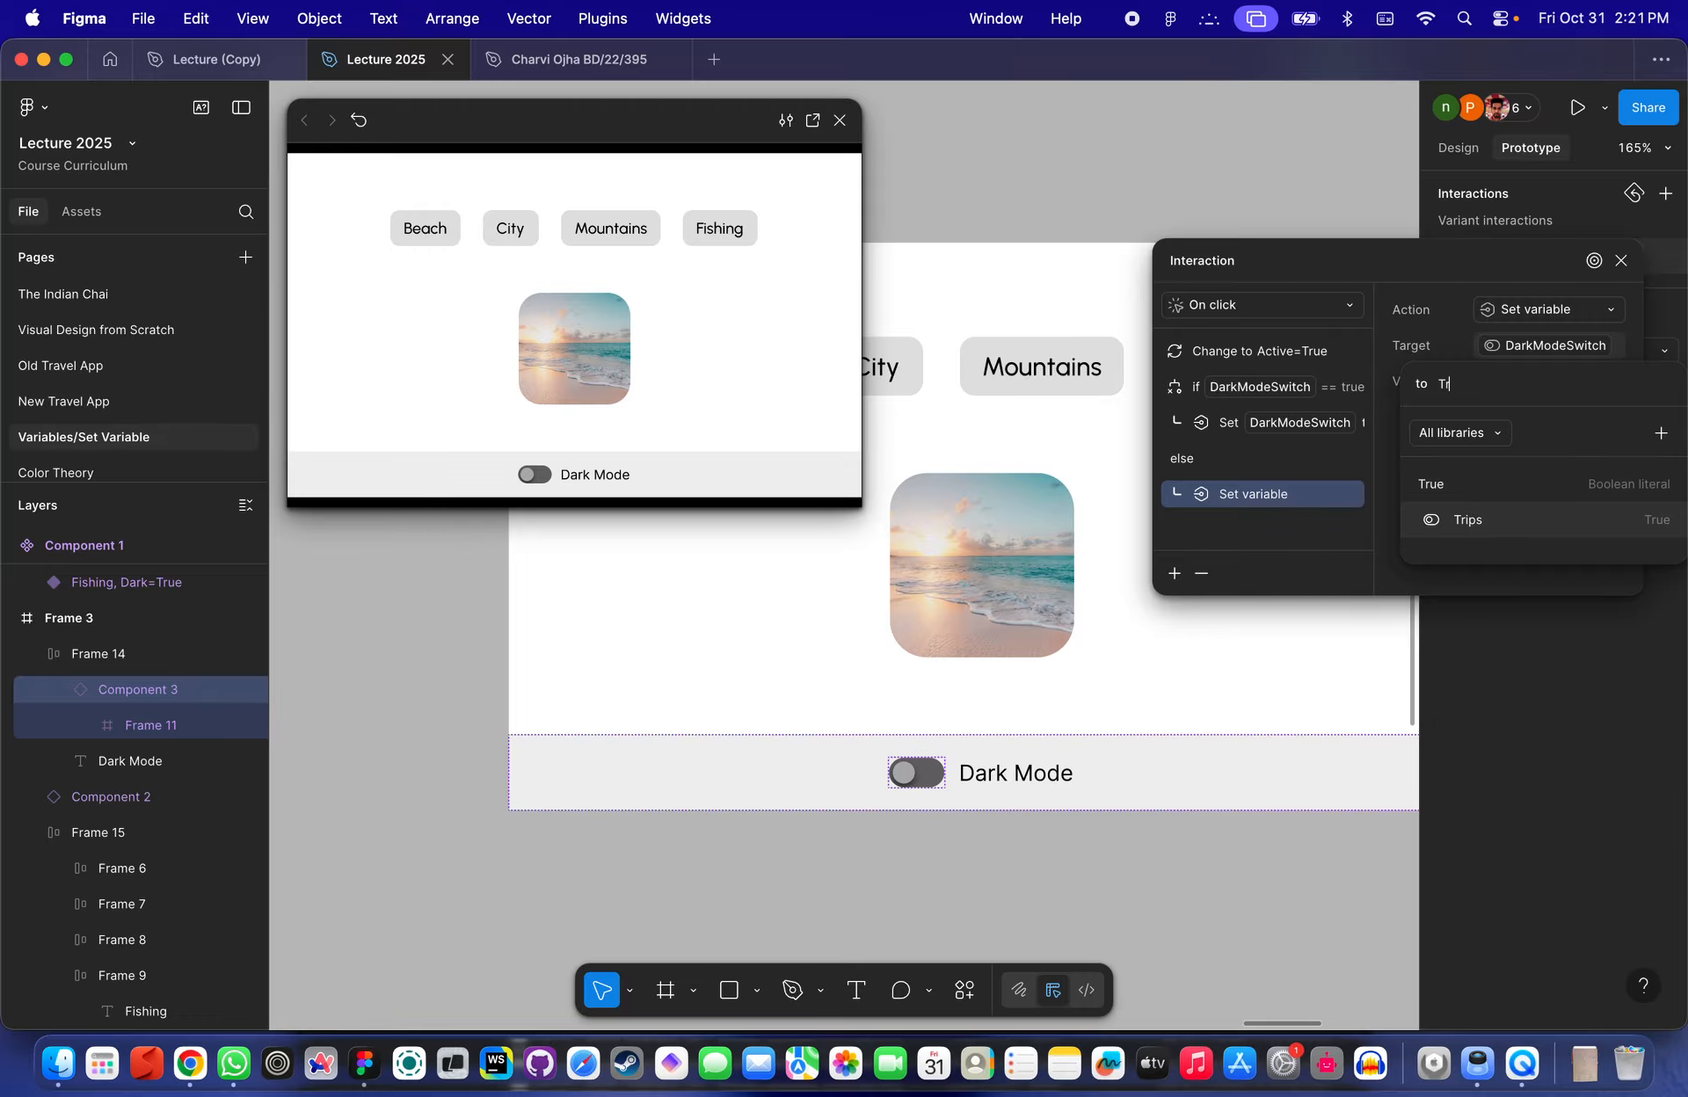
{"action": "type", "text": "ue"}
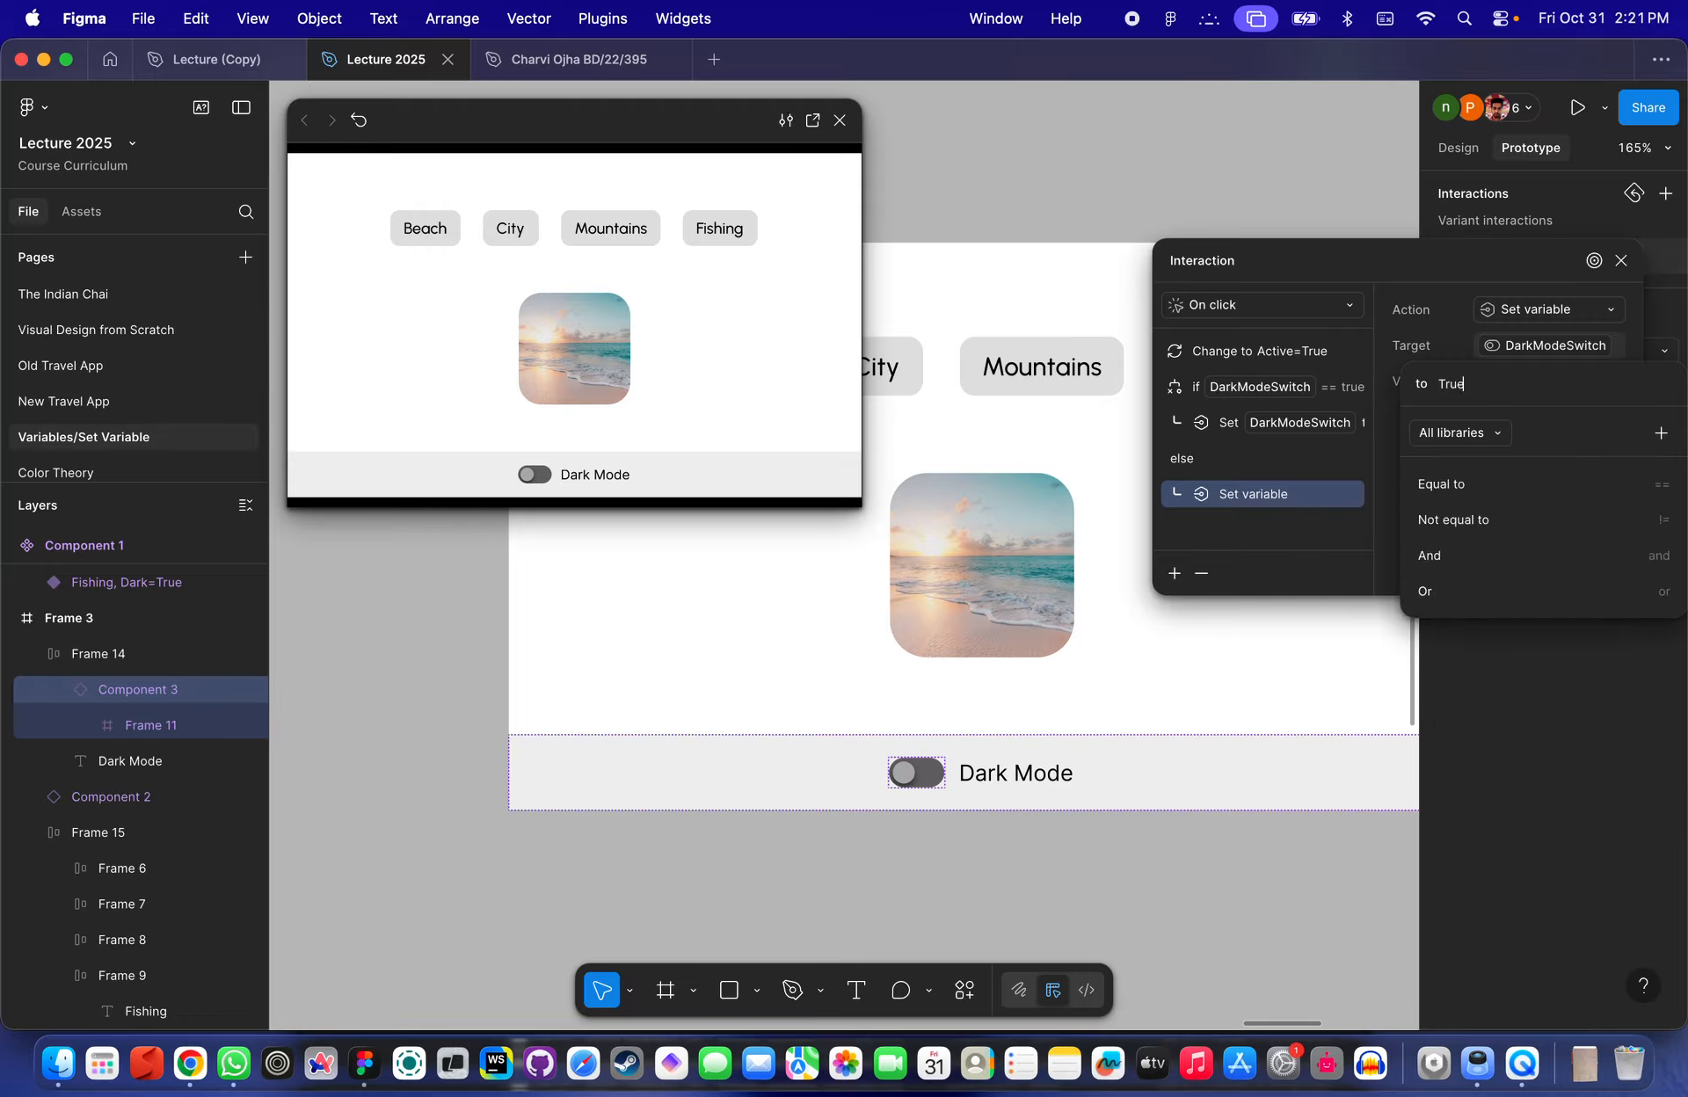
{"action": "key", "text": "BackSpace"}
{"action": "left_click", "coordinate": [1473, 493]}
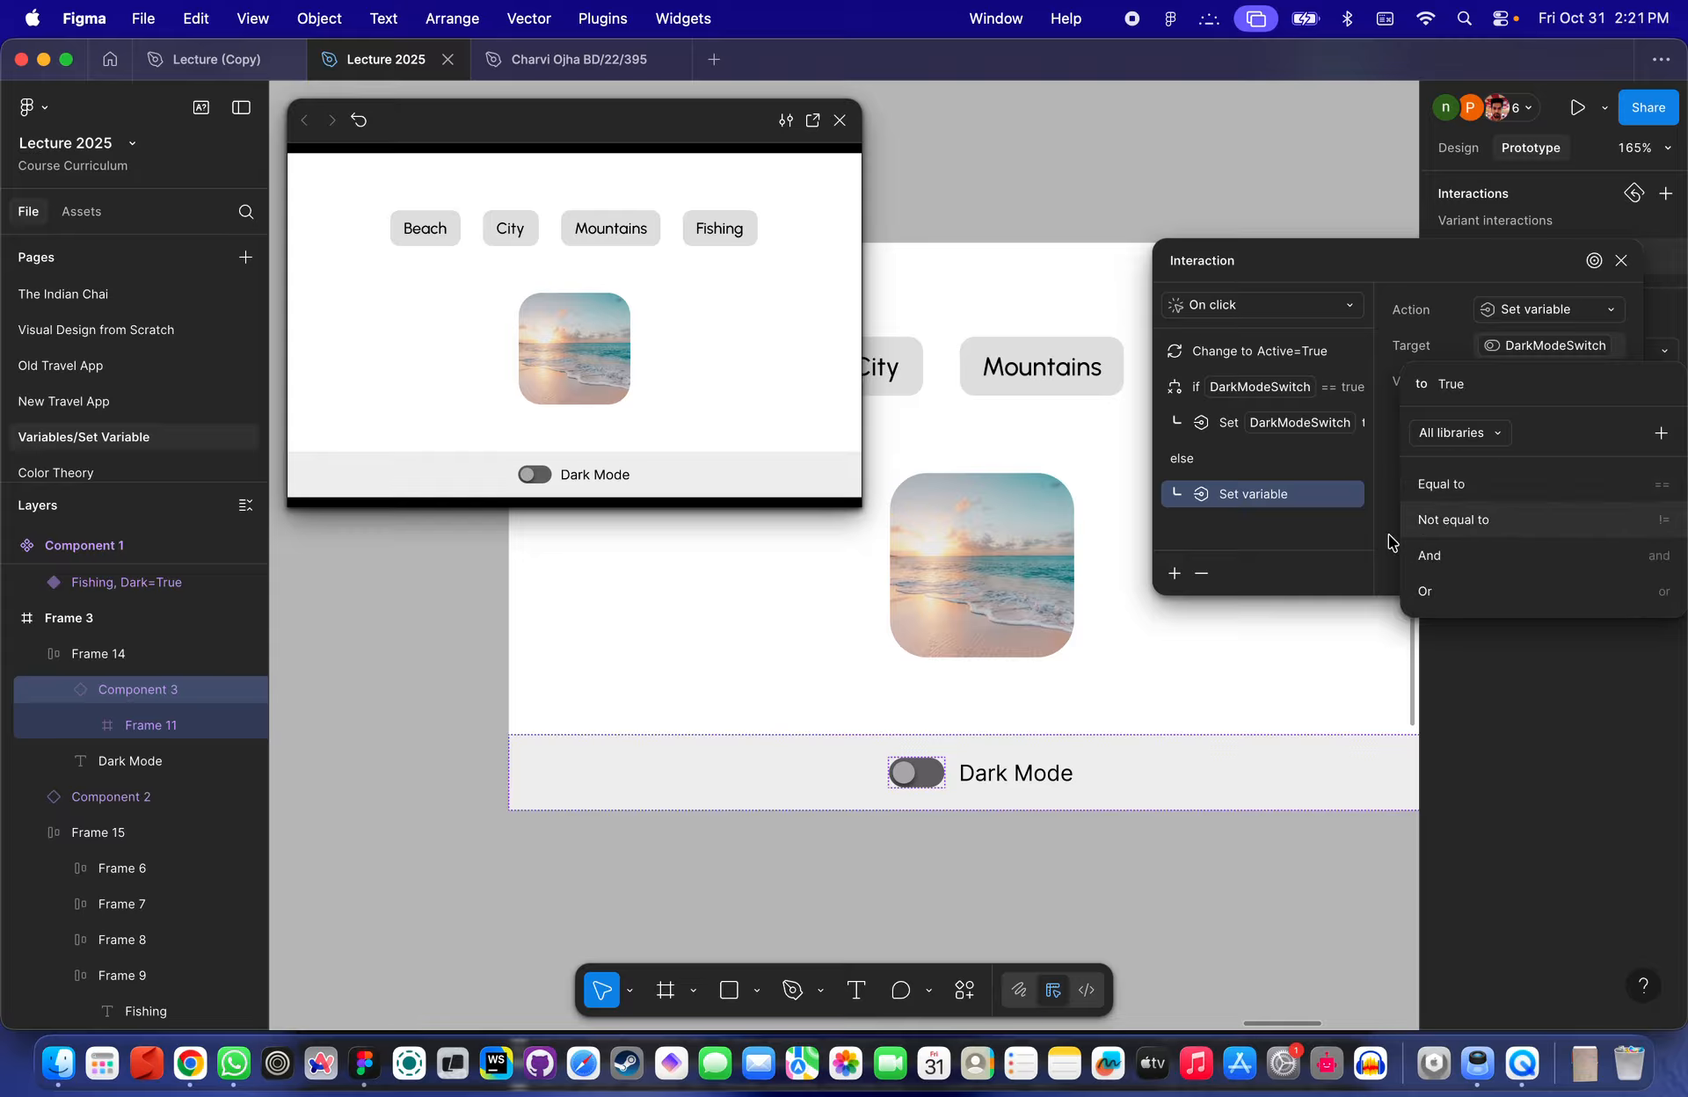
{"action": "left_click", "coordinate": [1332, 591]}
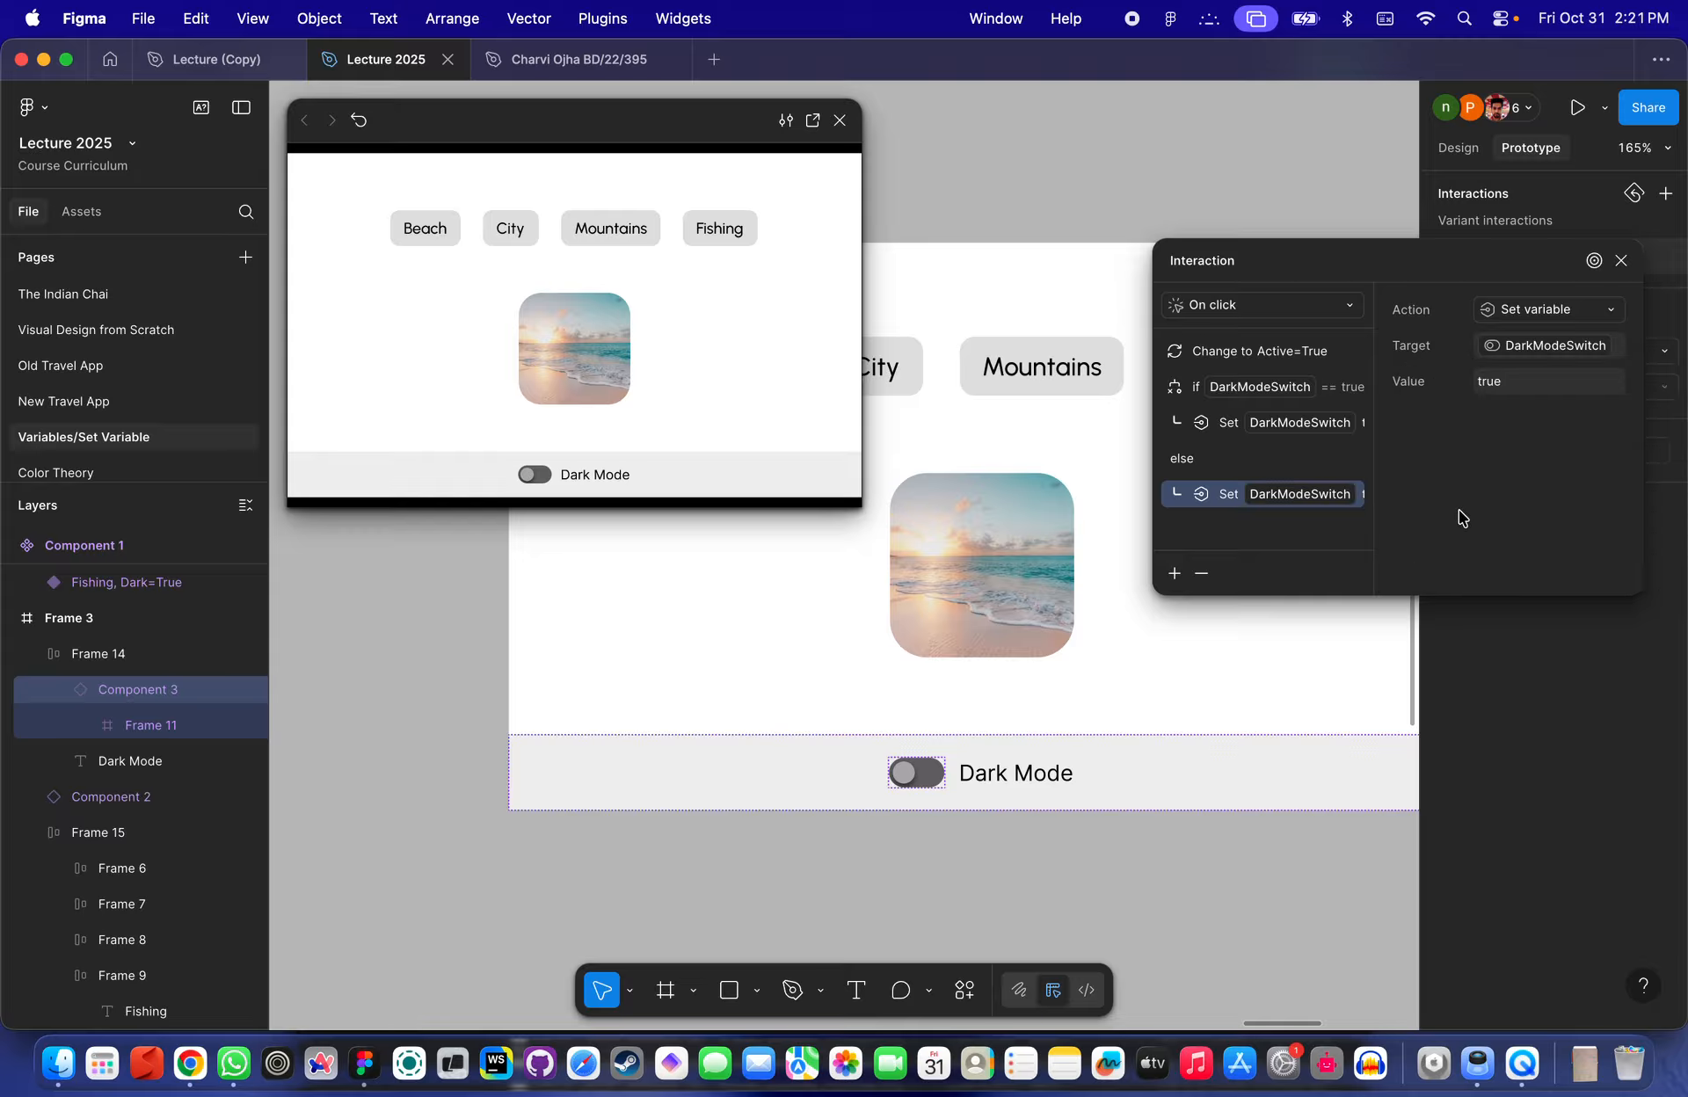
{"action": "left_click", "coordinate": [1278, 735]}
- Preview Frame 3 and switch the dark mode toggle on and off repeatedly to test the conditional interaction
{"action": "scroll", "coordinate": [1278, 732], "scroll_direction": "down", "scroll_amount": 5}
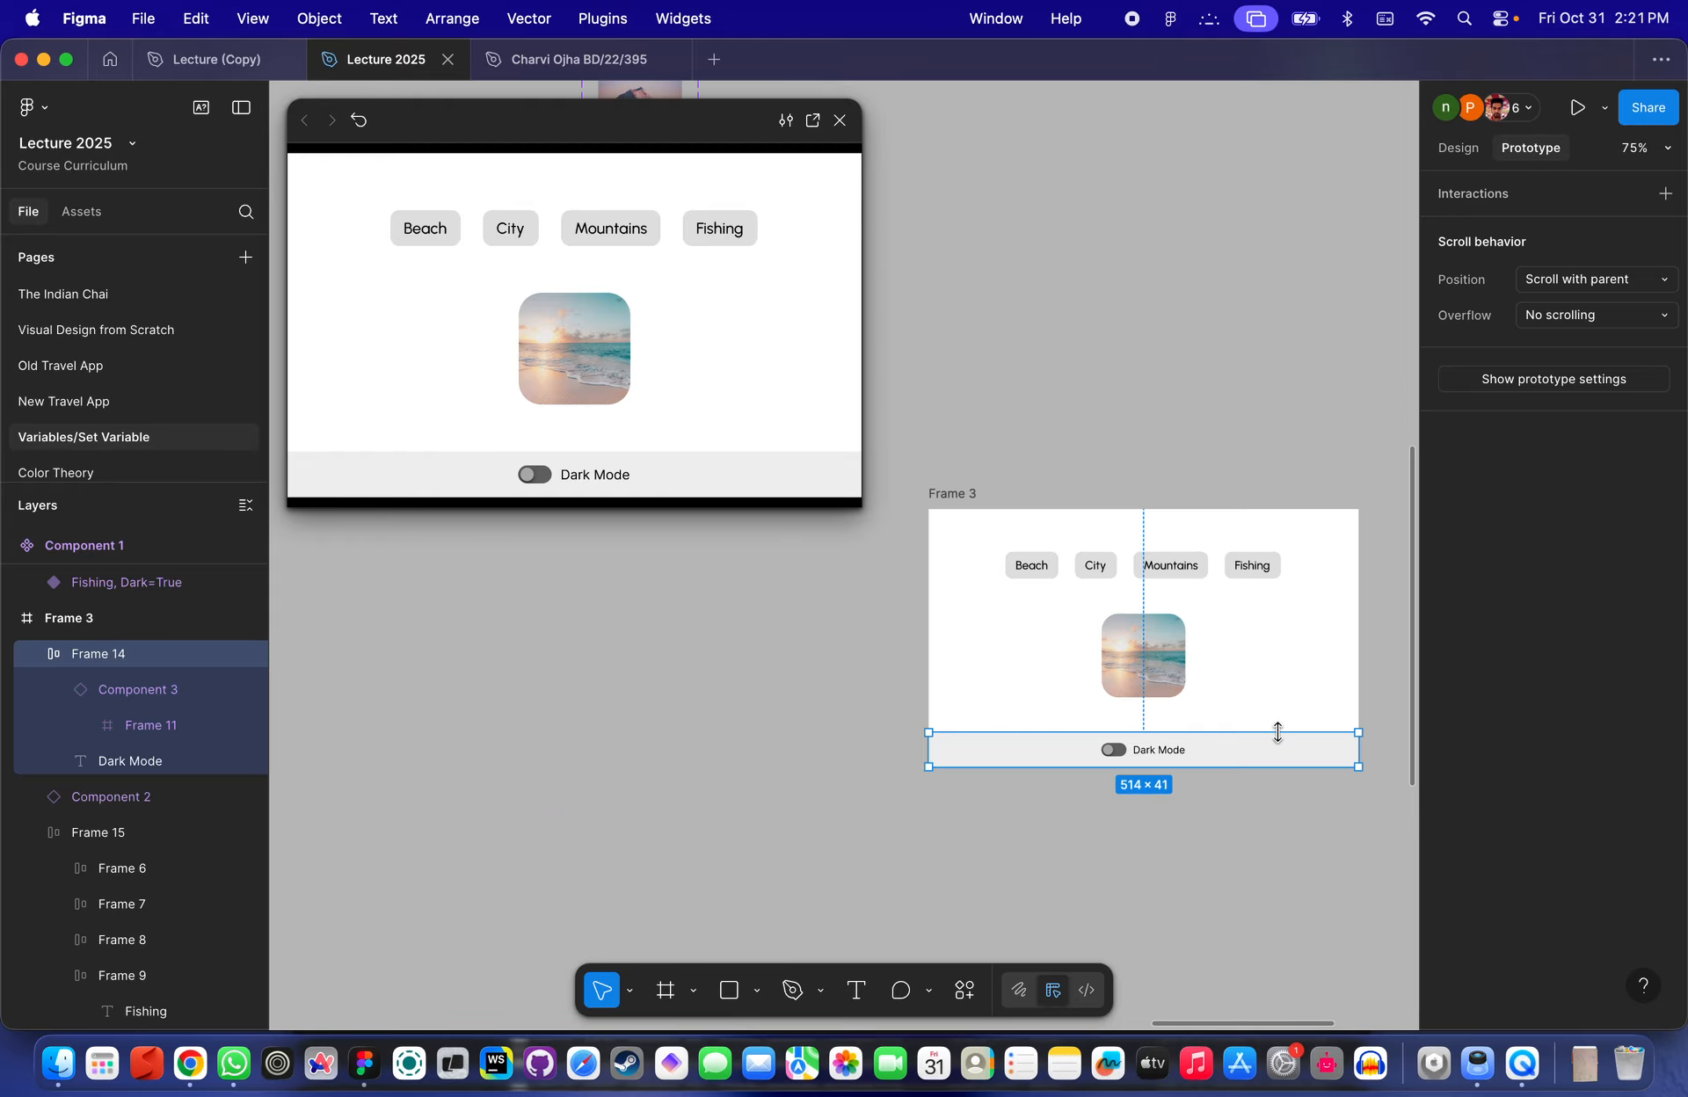
{"action": "left_click", "coordinate": [942, 494]}
{"action": "left_click", "coordinate": [840, 120]}
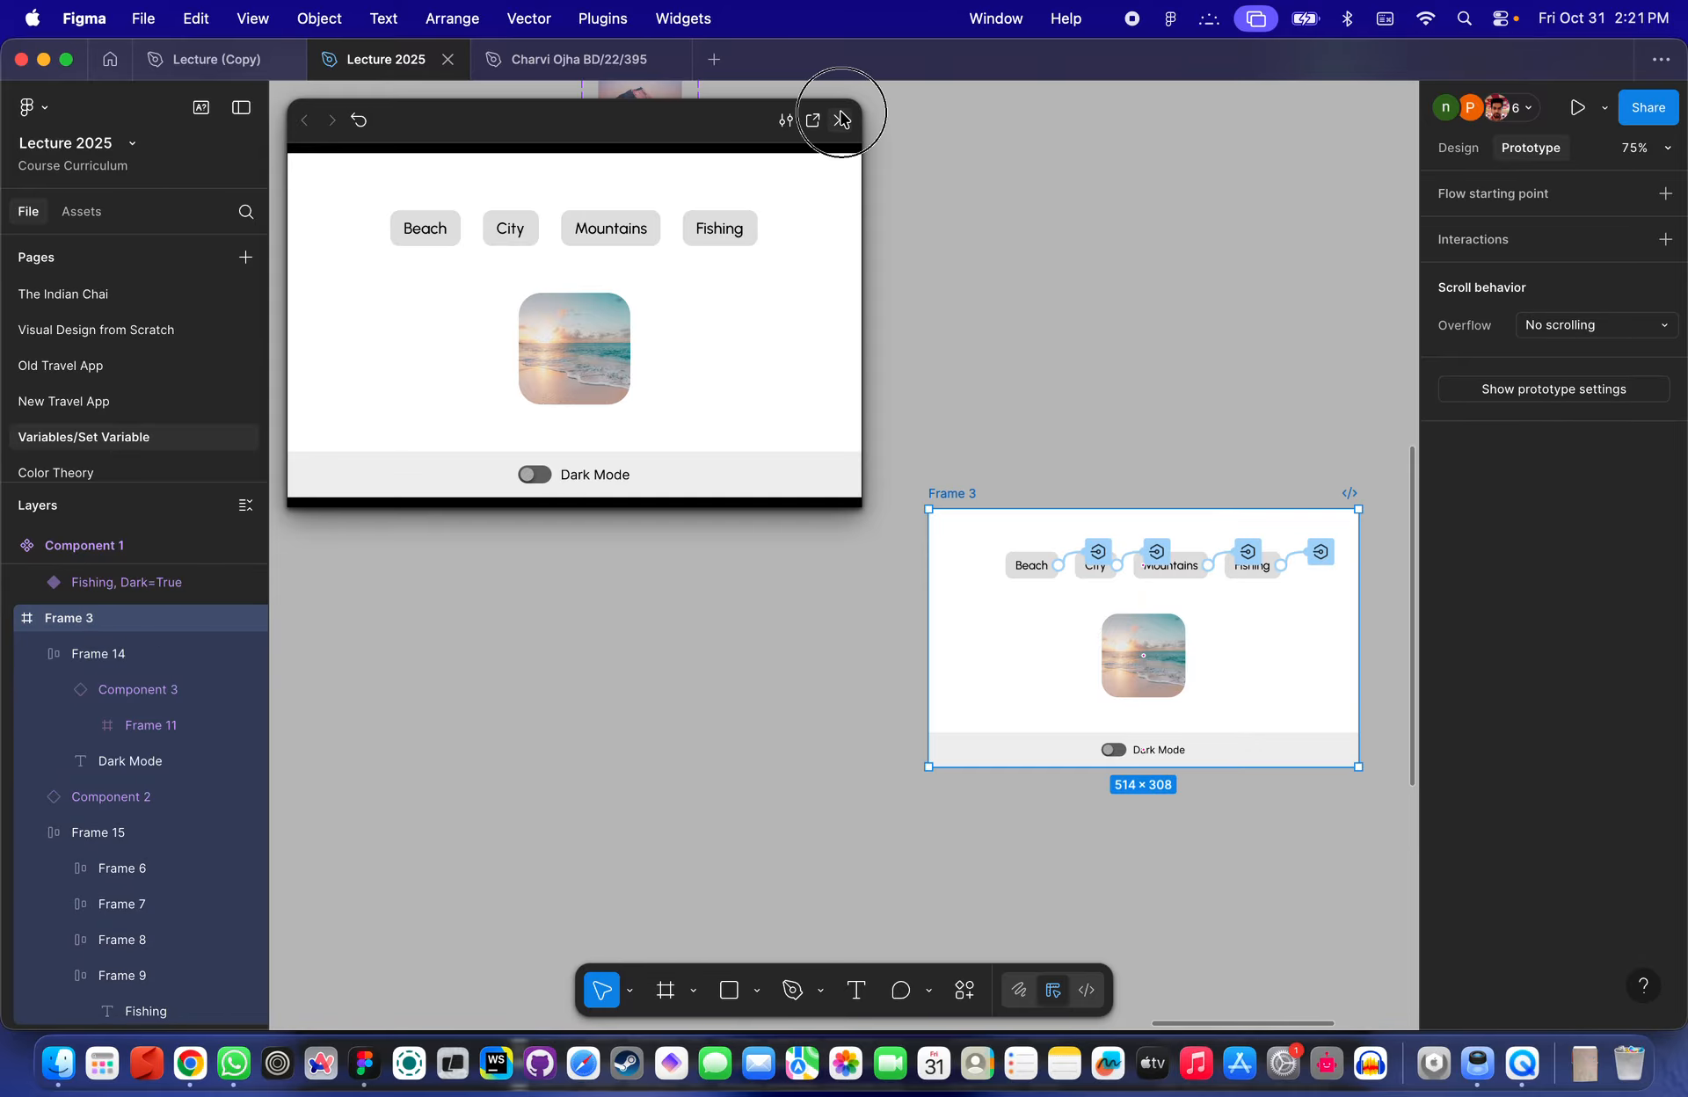
{"action": "left_click", "coordinate": [959, 493]}
{"action": "key", "text": "shift+space"}
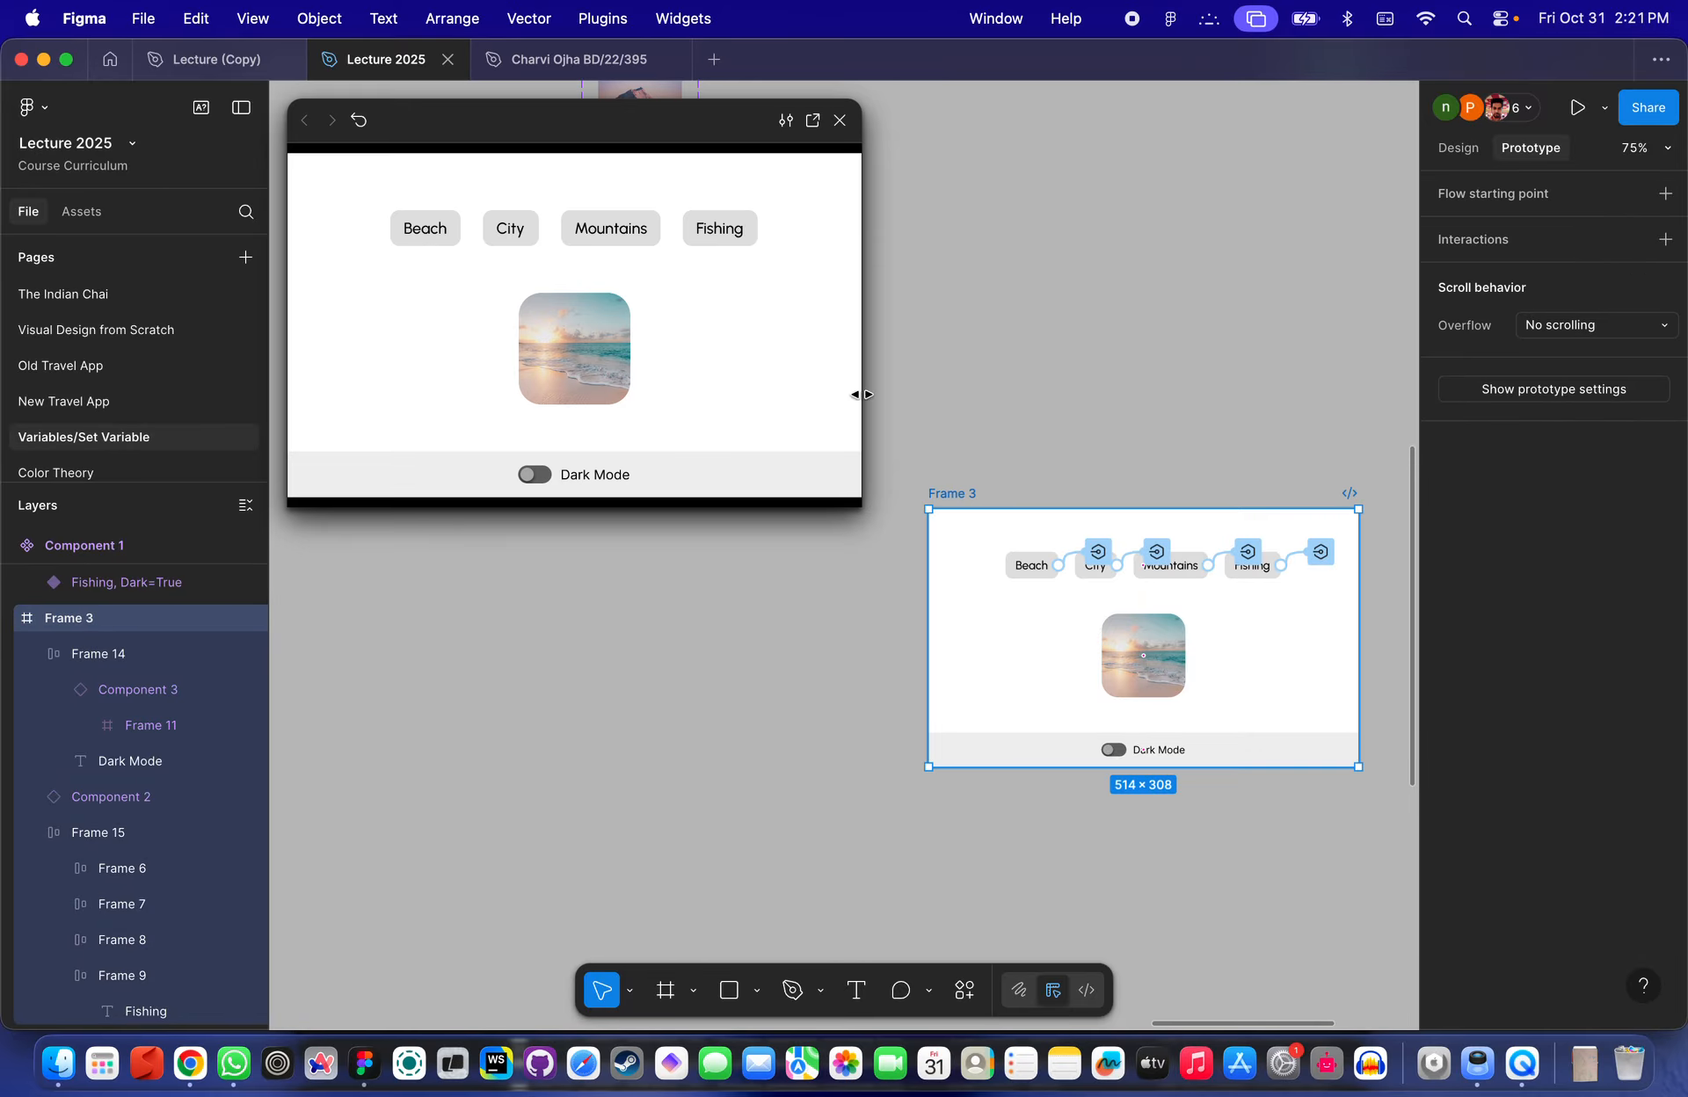
{"action": "left_click", "coordinate": [538, 475]}
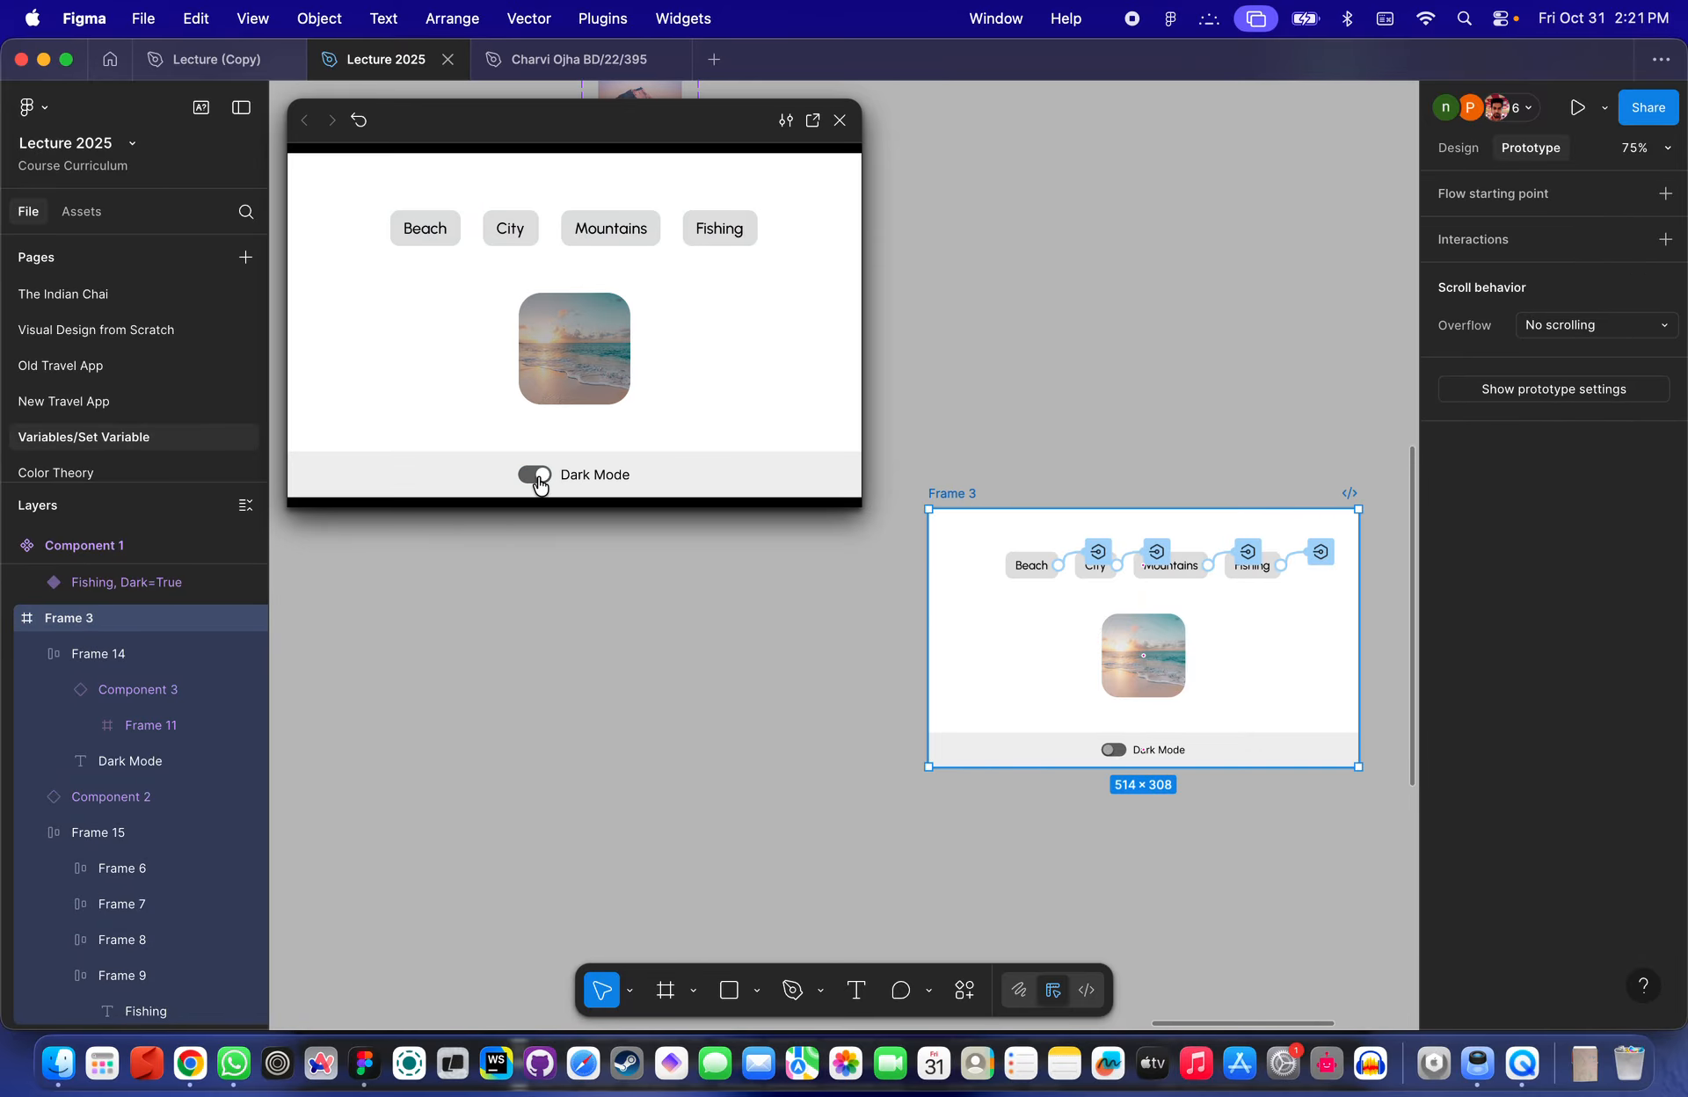
{"action": "left_click", "coordinate": [538, 475]}
{"action": "left_click", "coordinate": [655, 460]}
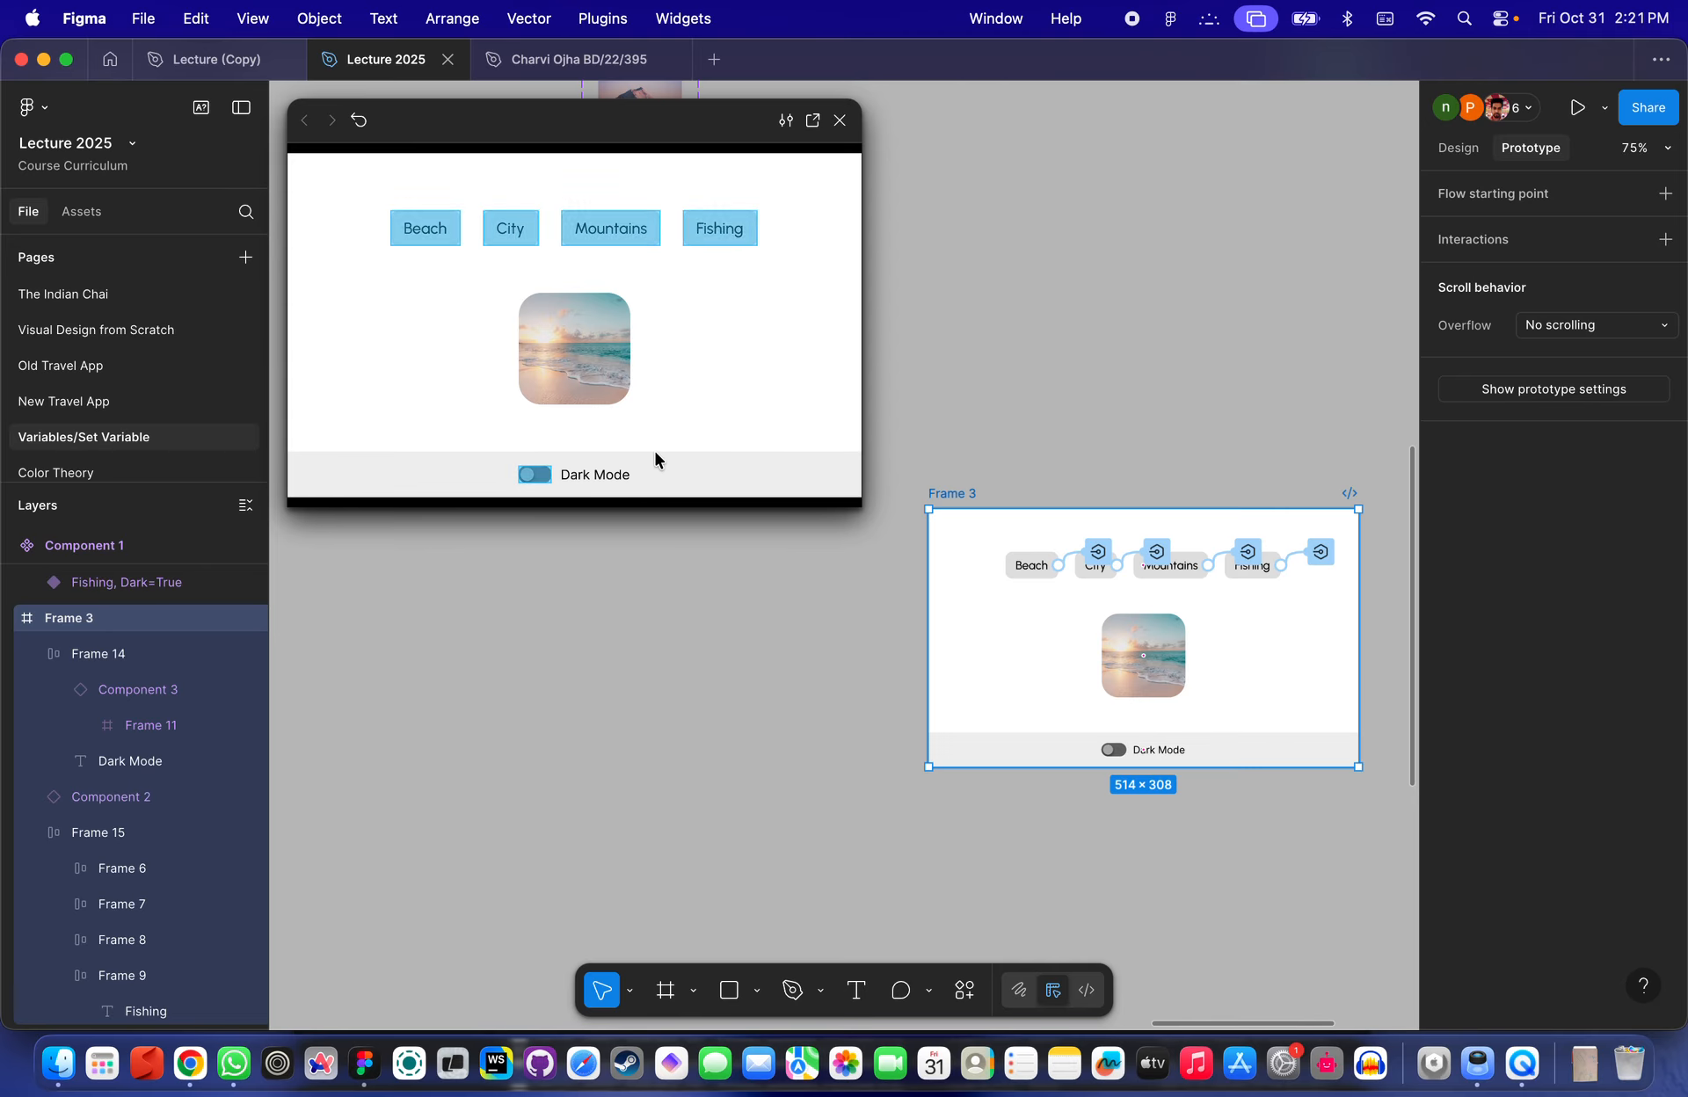
{"action": "left_click", "coordinate": [538, 479]}
{"action": "left_click", "coordinate": [542, 476]}
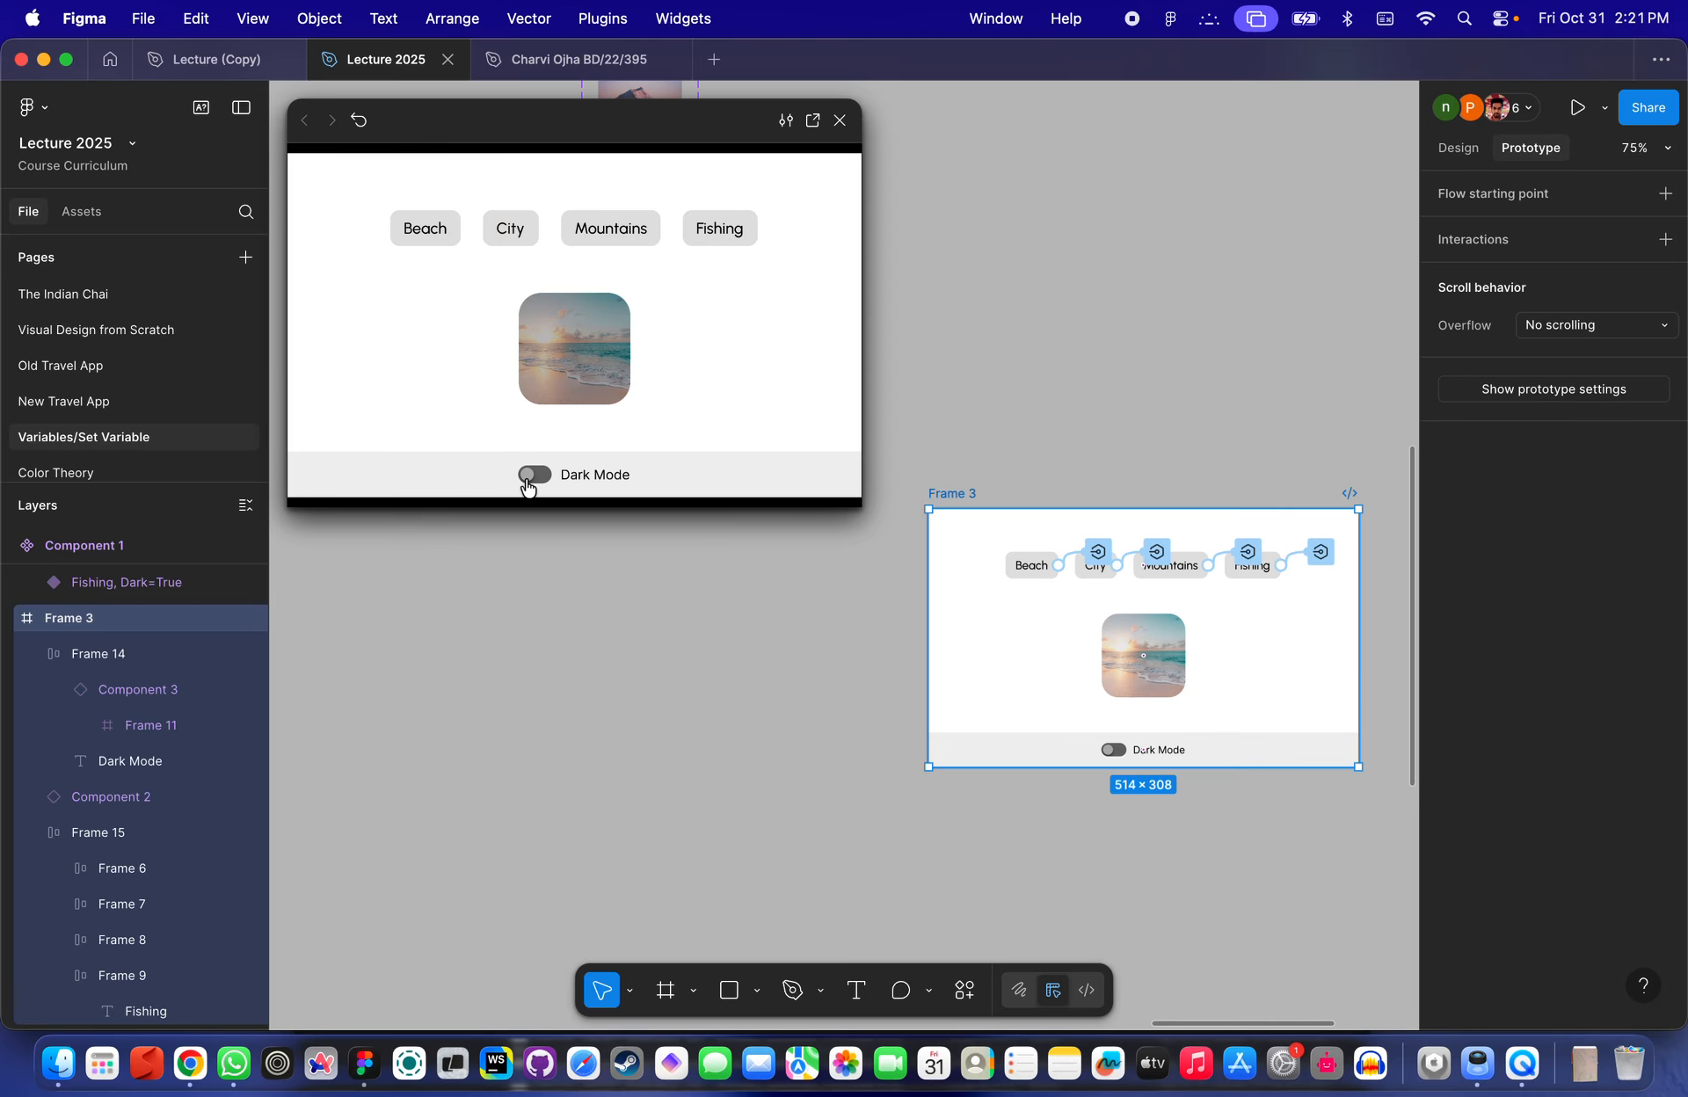
{"action": "left_click", "coordinate": [533, 479]}
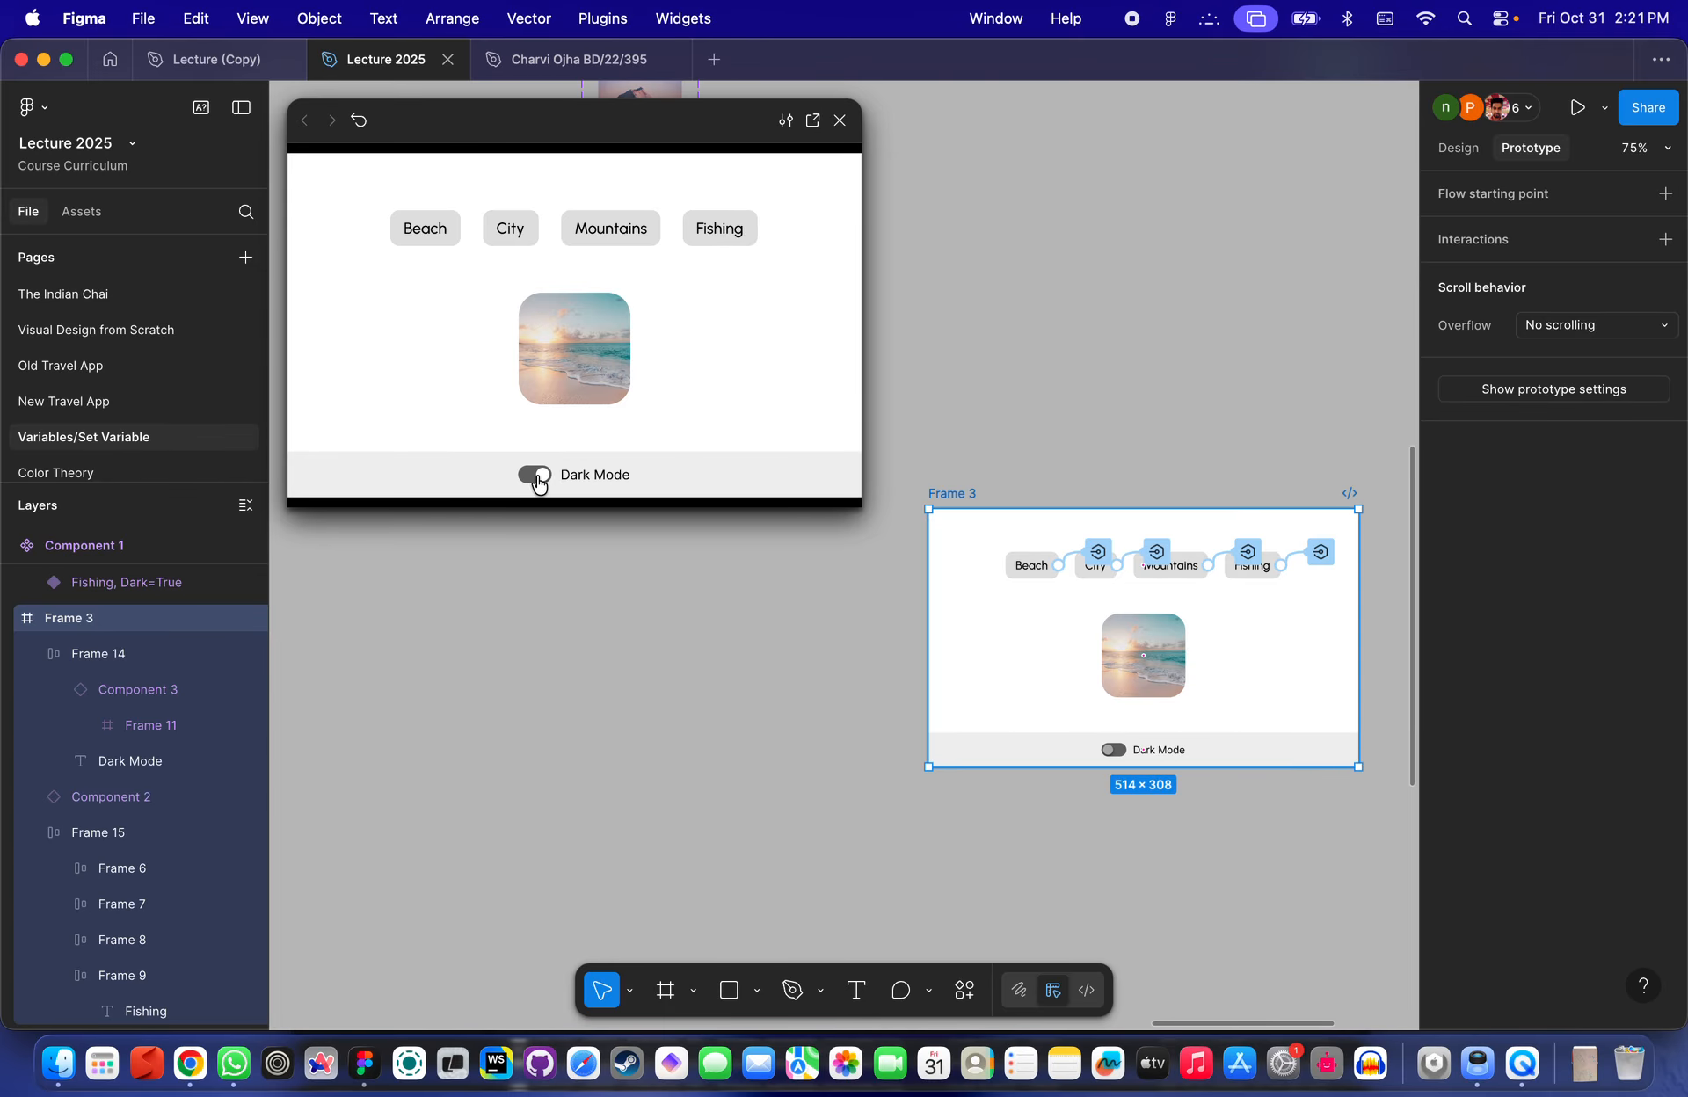
{"action": "left_click", "coordinate": [539, 481]}
{"action": "left_click", "coordinate": [537, 479]}
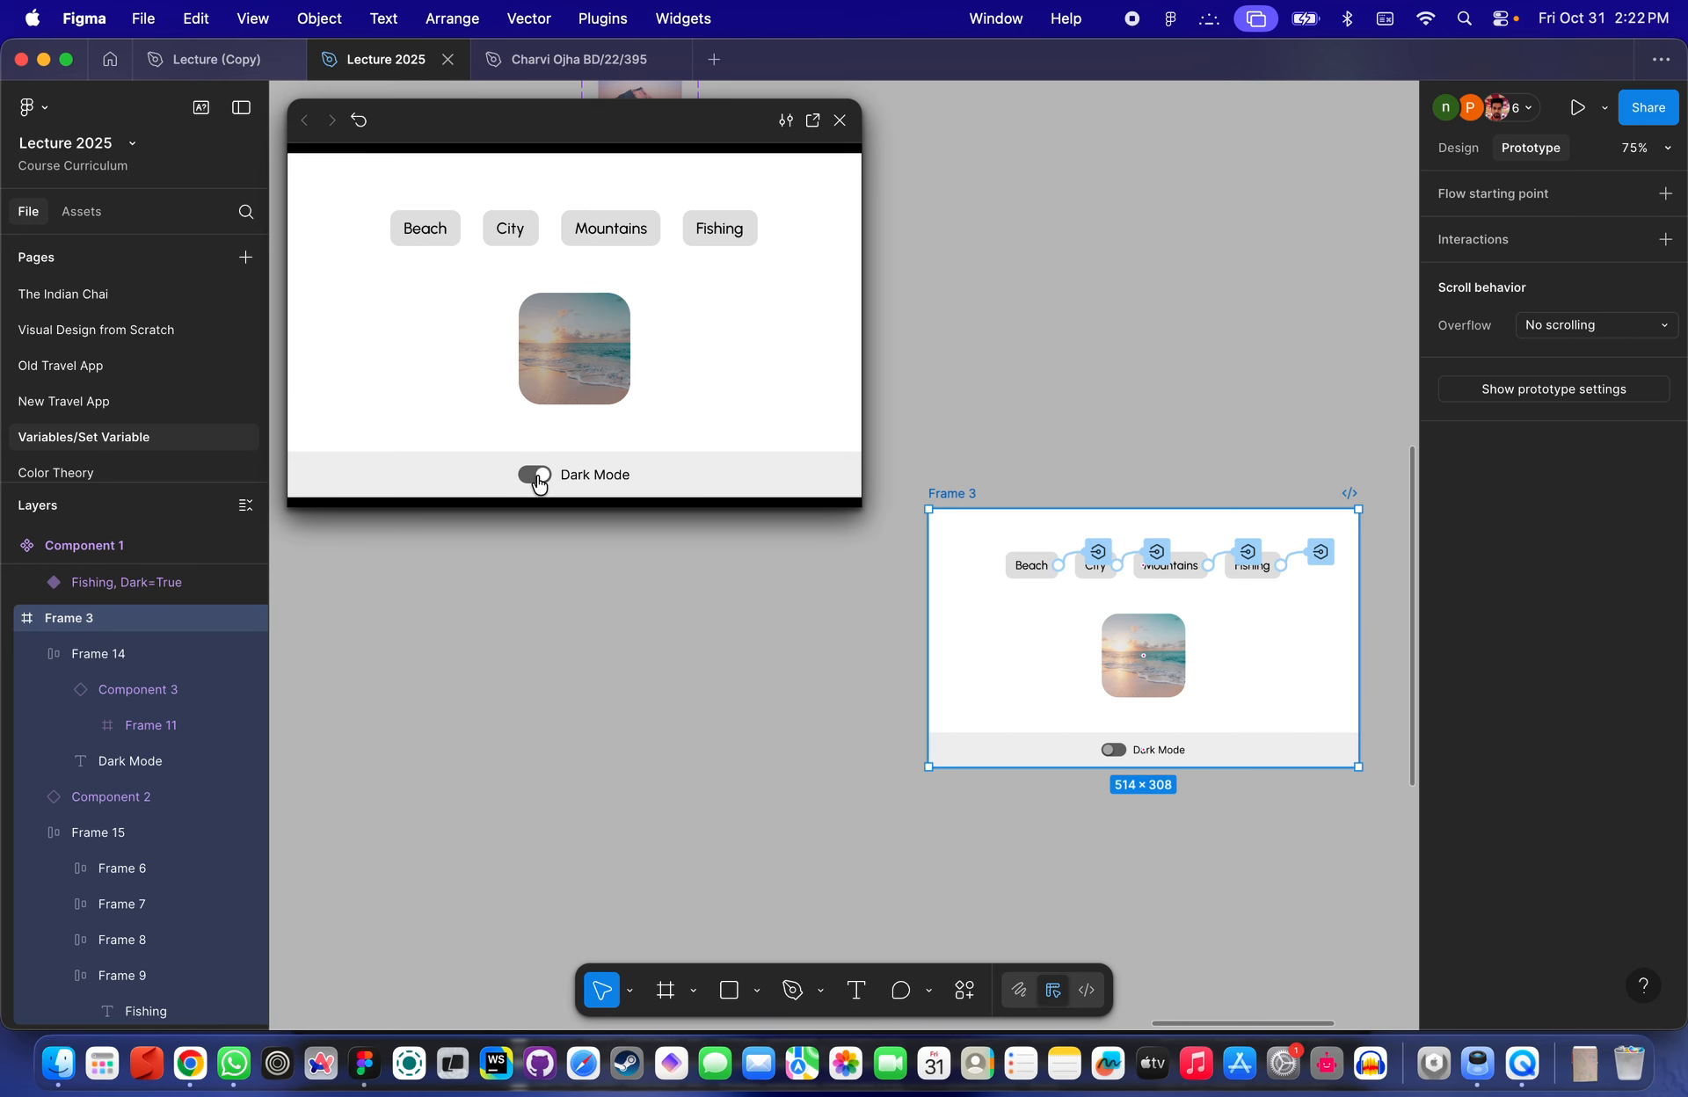
{"action": "left_click", "coordinate": [538, 479]}
{"action": "left_click", "coordinate": [538, 479]}
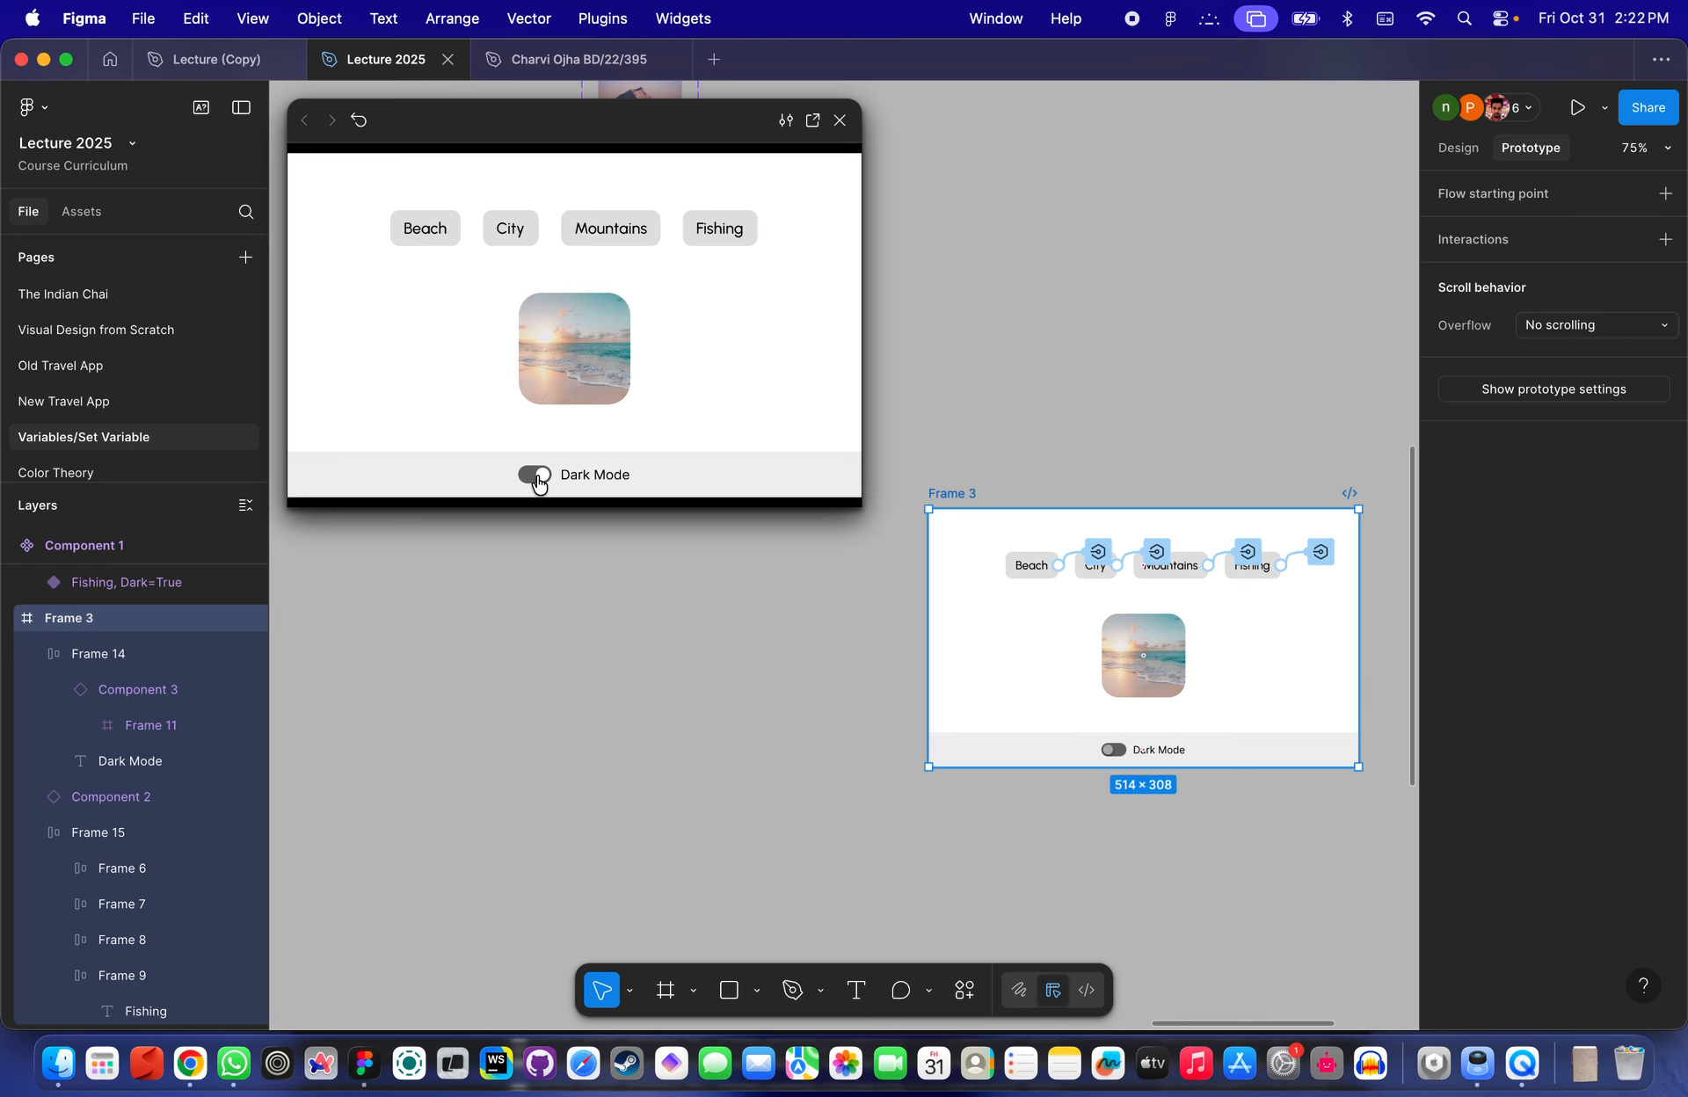
{"action": "left_click", "coordinate": [538, 479]}
{"action": "left_click", "coordinate": [538, 479]}
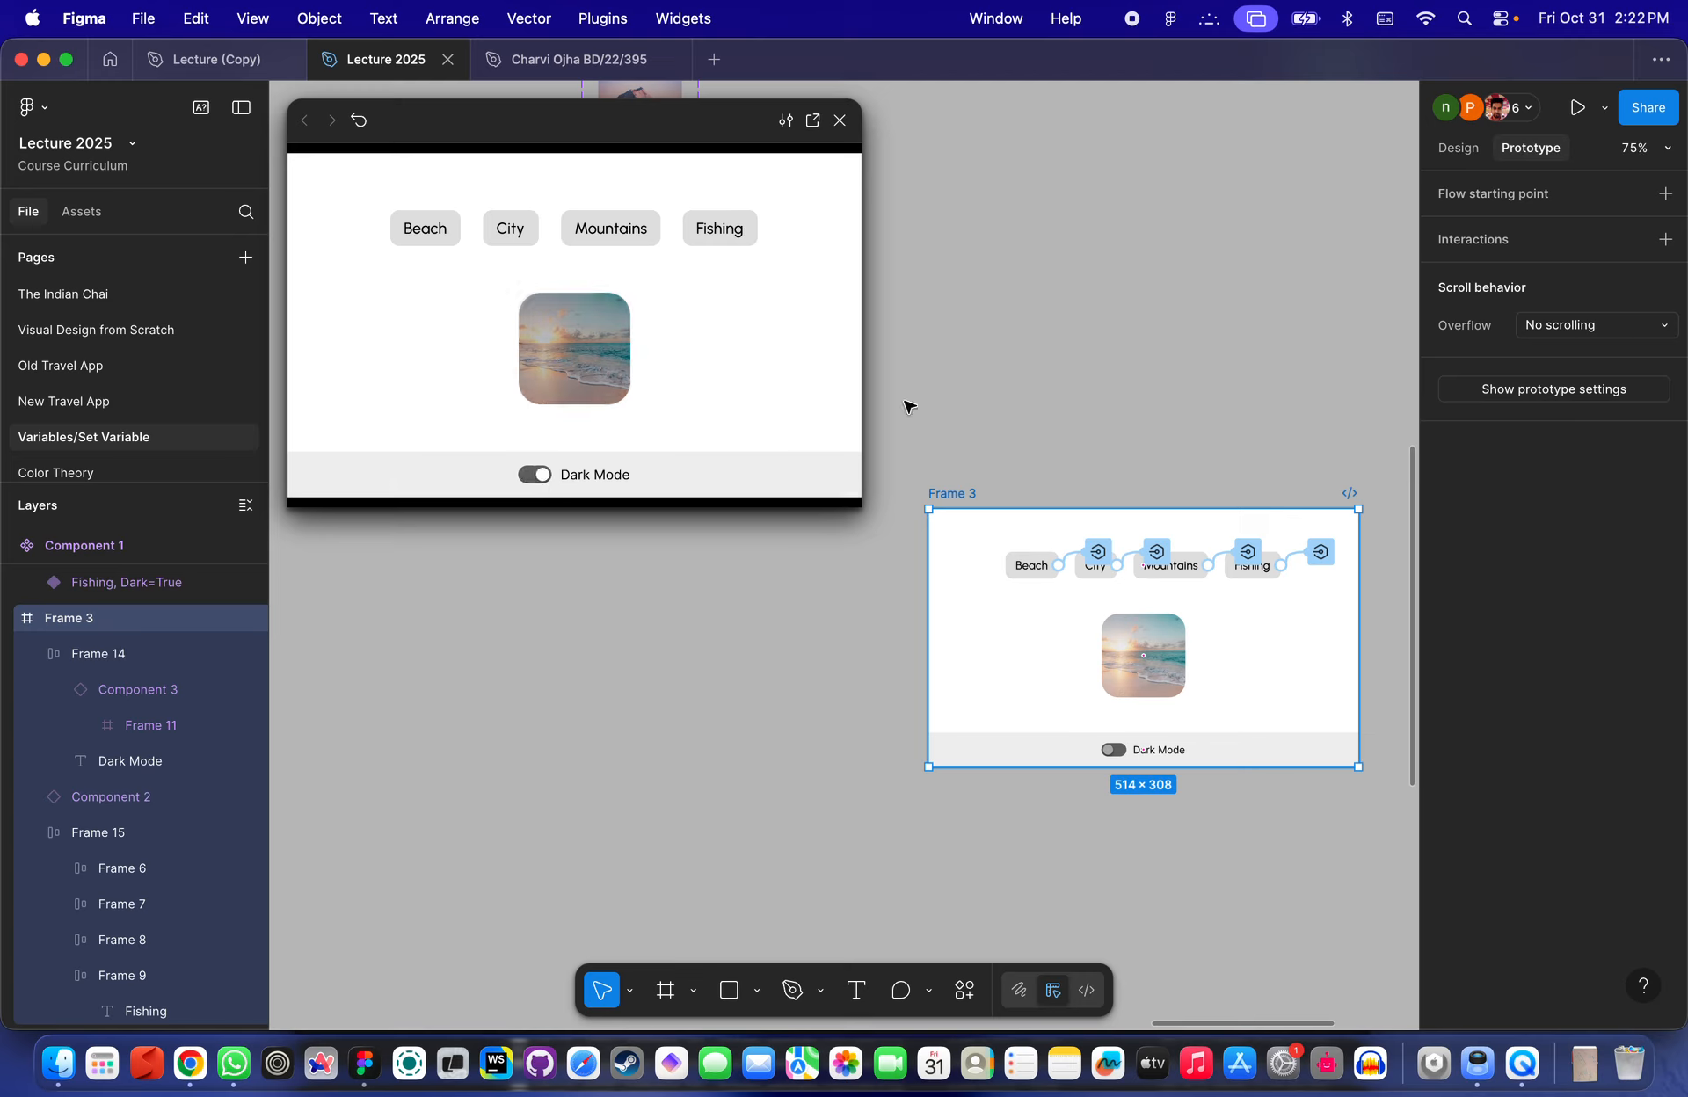
{"action": "scroll", "coordinate": [894, 303], "scroll_direction": "up", "scroll_amount": 3}
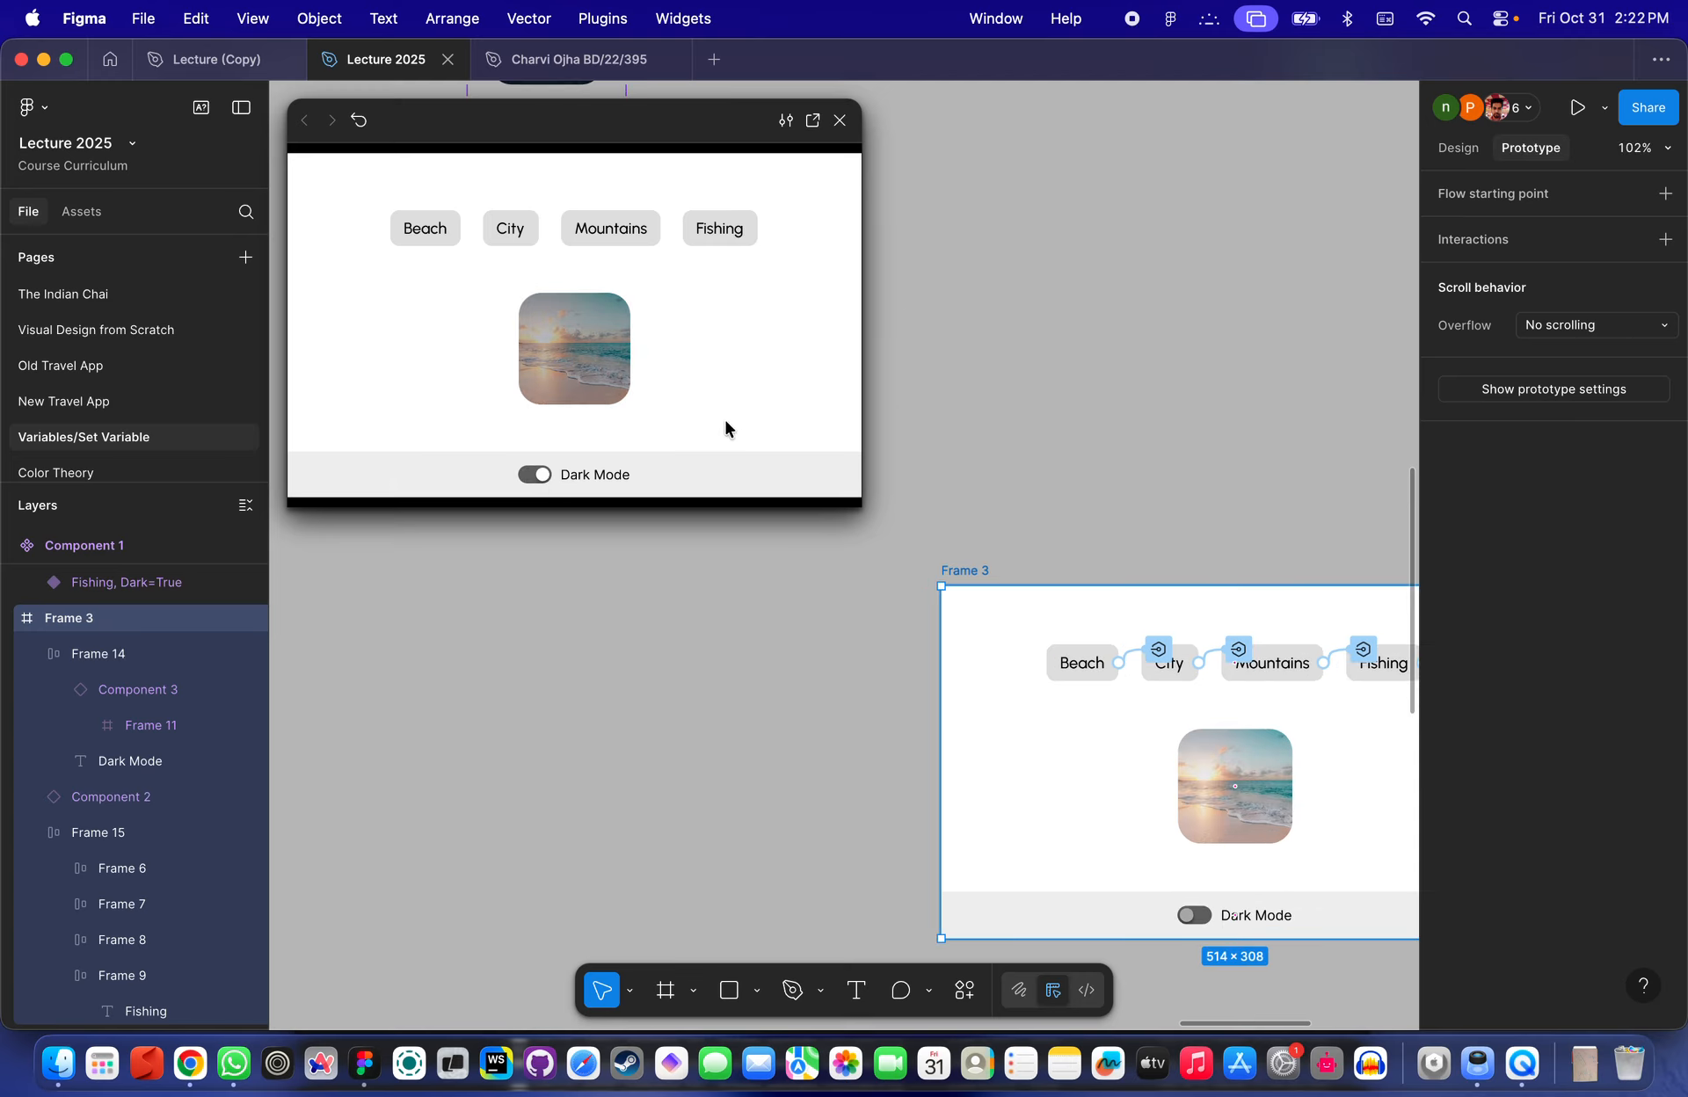
{"action": "left_click", "coordinate": [544, 487]}
{"action": "left_click", "coordinate": [544, 483]}
{"action": "left_click", "coordinate": [543, 479]}
{"action": "left_click", "coordinate": [1087, 531]}
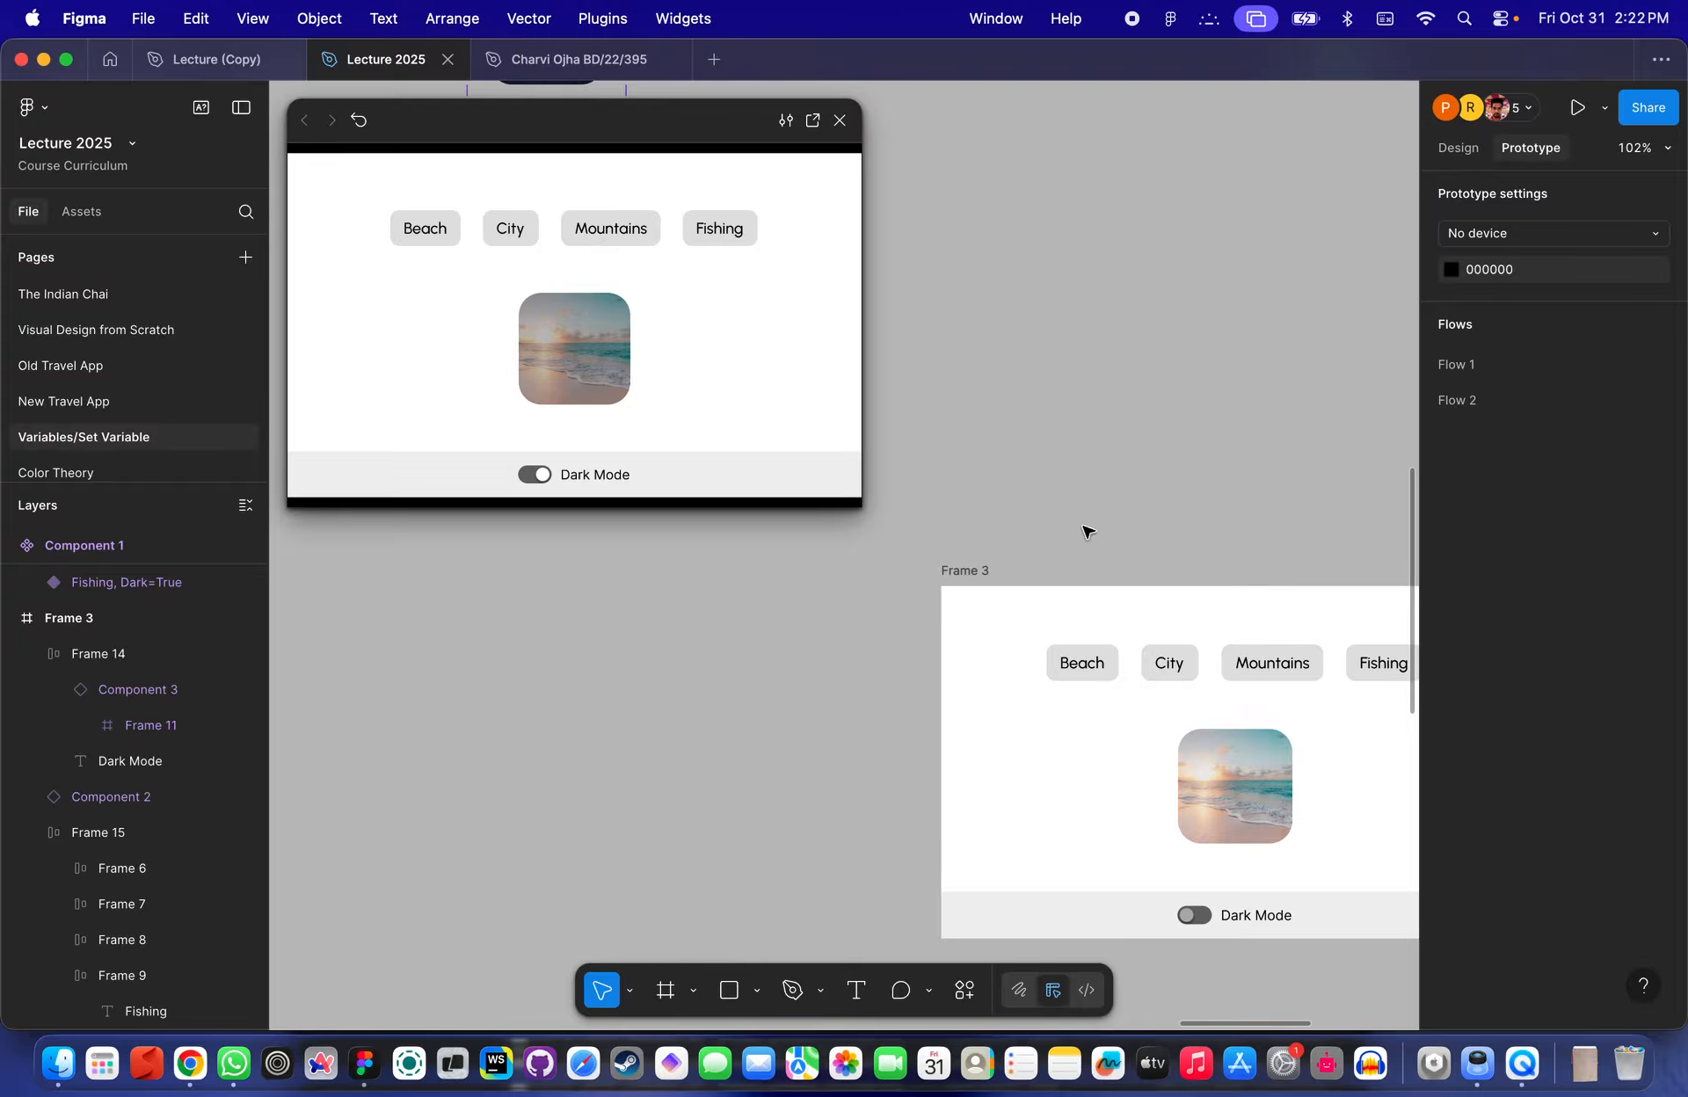
- Delete Frame 3 and close the prototype preview window
{"action": "left_click", "coordinate": [967, 571]}
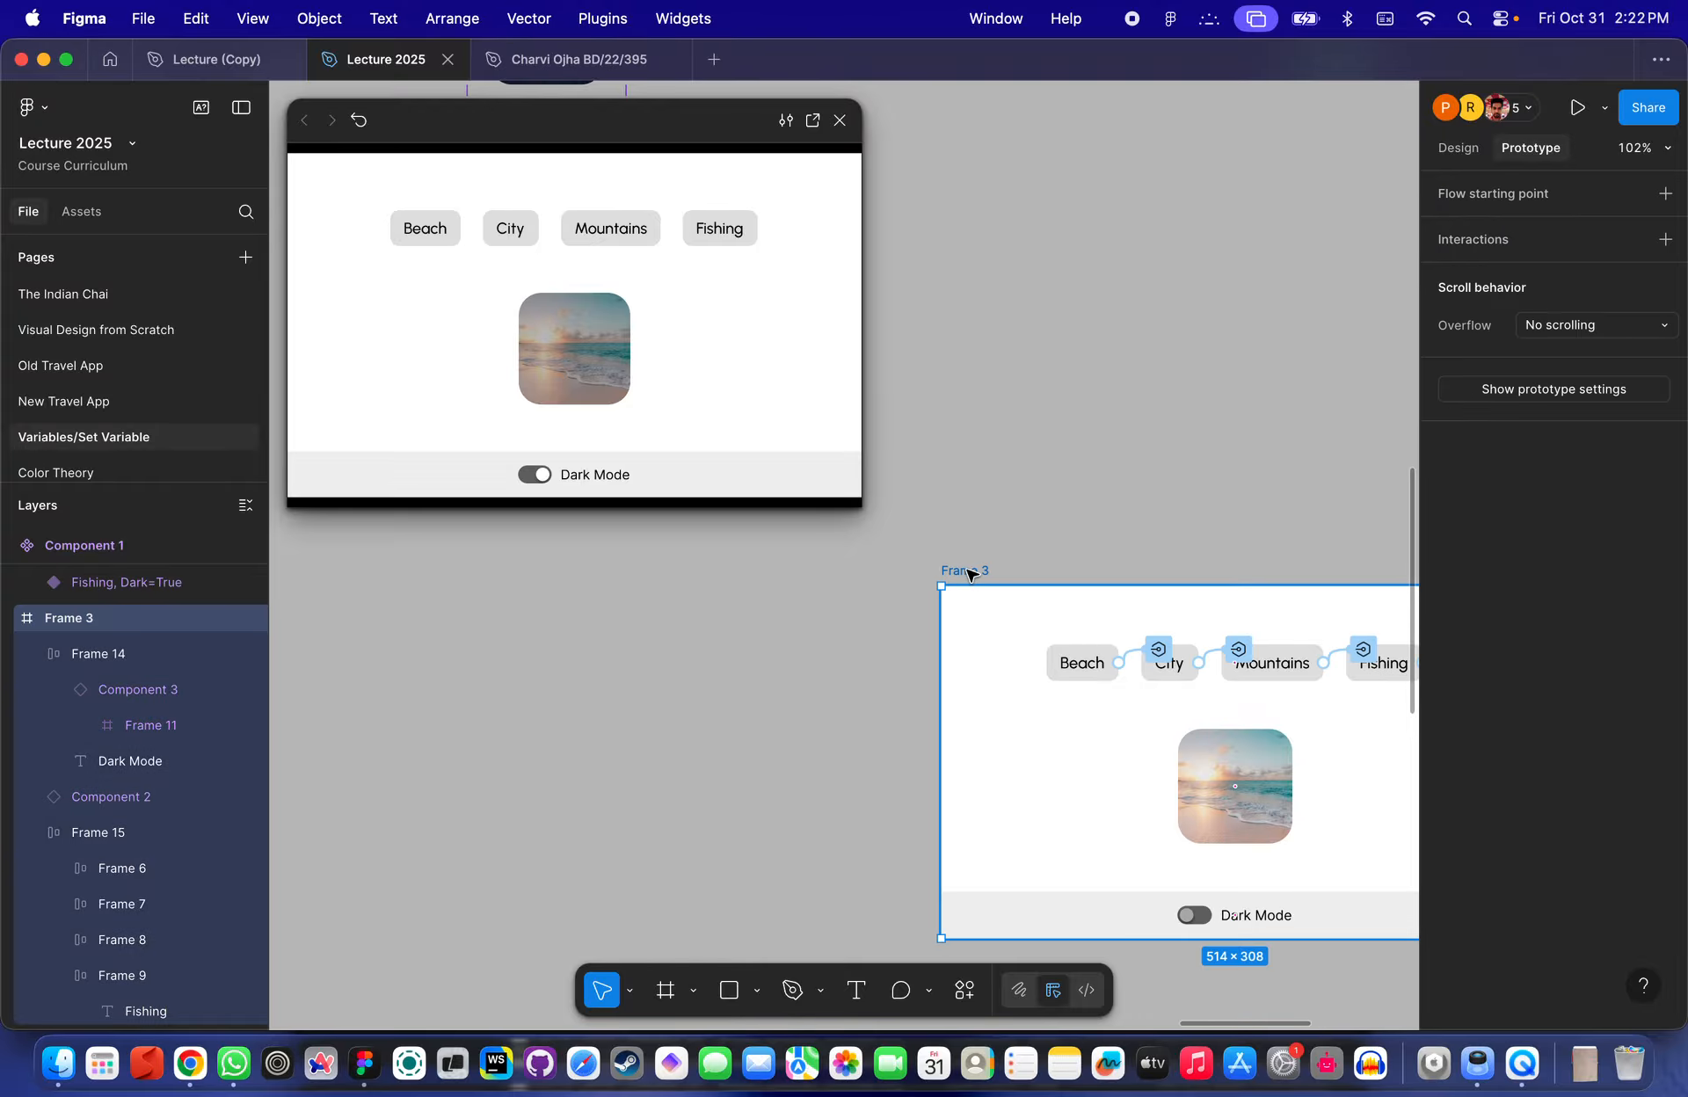
{"action": "key", "text": "Delete"}
{"action": "left_click", "coordinate": [840, 120]}
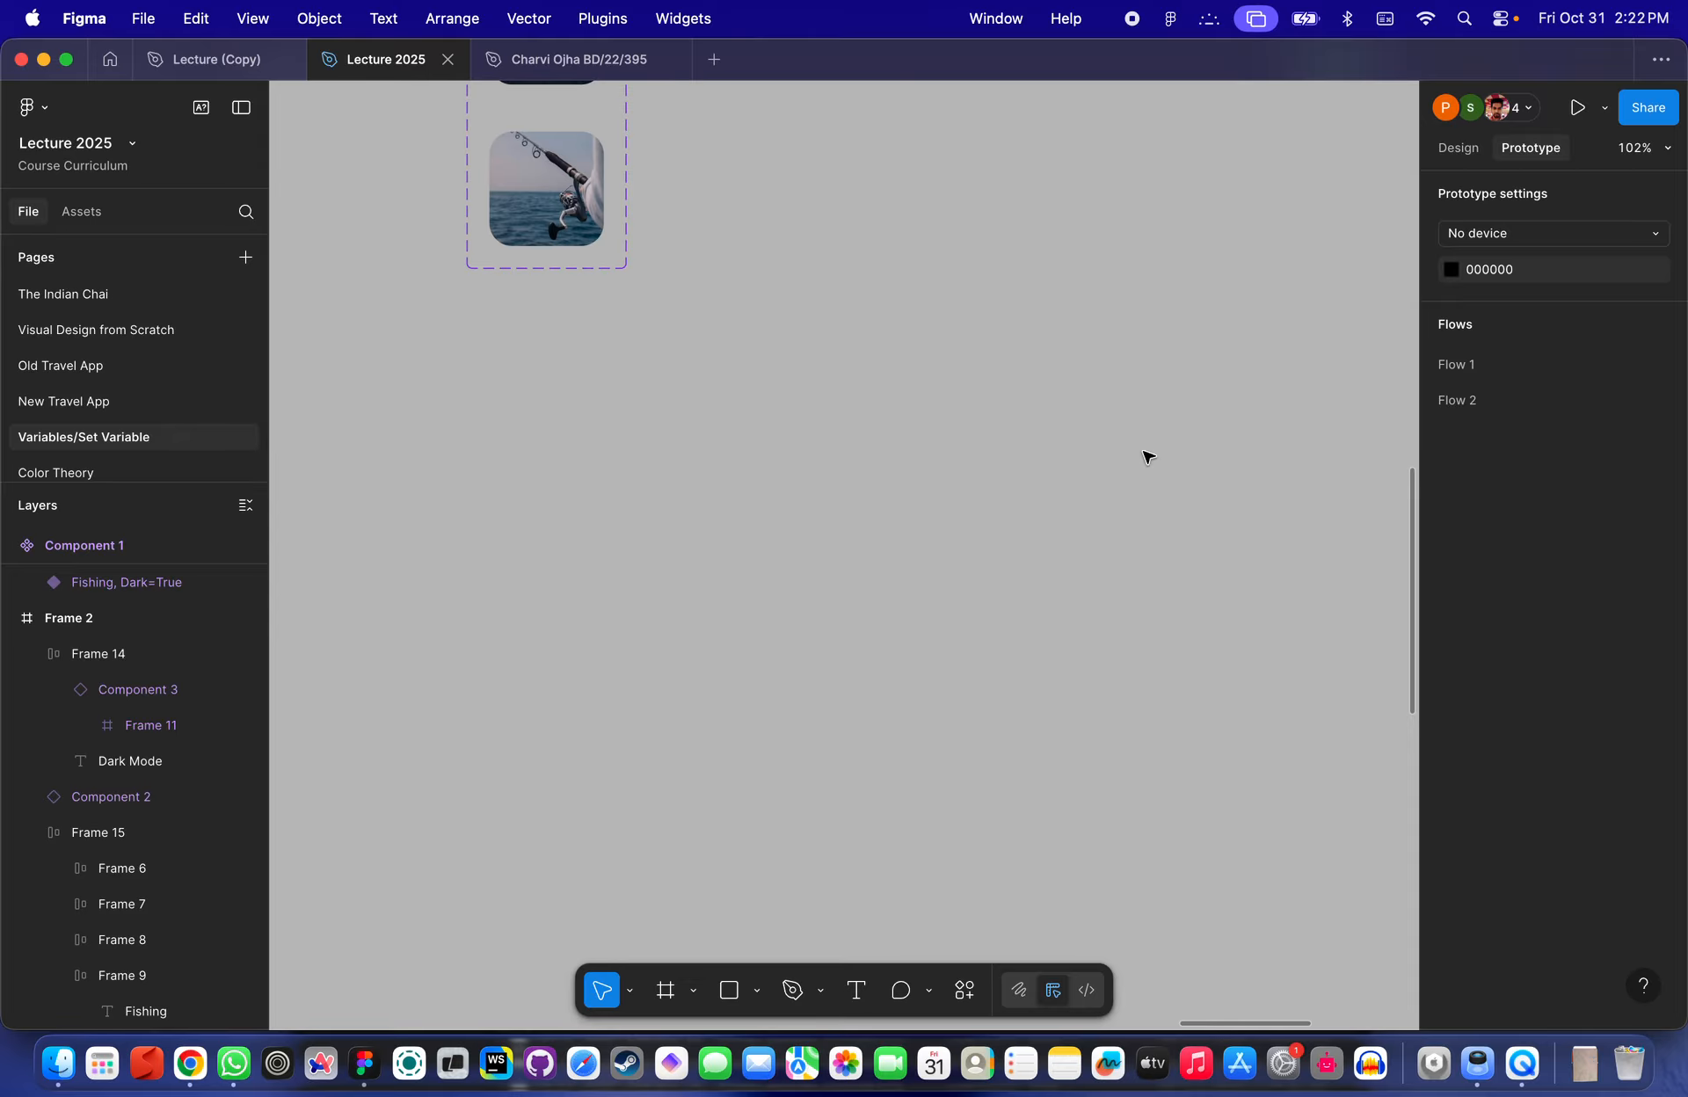
- Zoom in to examine the dark mode toggle bar in Frame 2
{"action": "scroll", "coordinate": [1147, 459], "scroll_direction": "up", "scroll_amount": 3}
{"action": "scroll", "coordinate": [1147, 466], "scroll_direction": "up", "scroll_amount": 3}
{"action": "scroll", "coordinate": [1142, 486], "scroll_direction": "down", "scroll_amount": 5}
{"action": "scroll", "coordinate": [1142, 486], "scroll_direction": "up", "scroll_amount": 4}
{"action": "scroll", "coordinate": [1140, 488], "scroll_direction": "down", "scroll_amount": 3}
{"action": "scroll", "coordinate": [1140, 488], "scroll_direction": "right", "scroll_amount": 2}
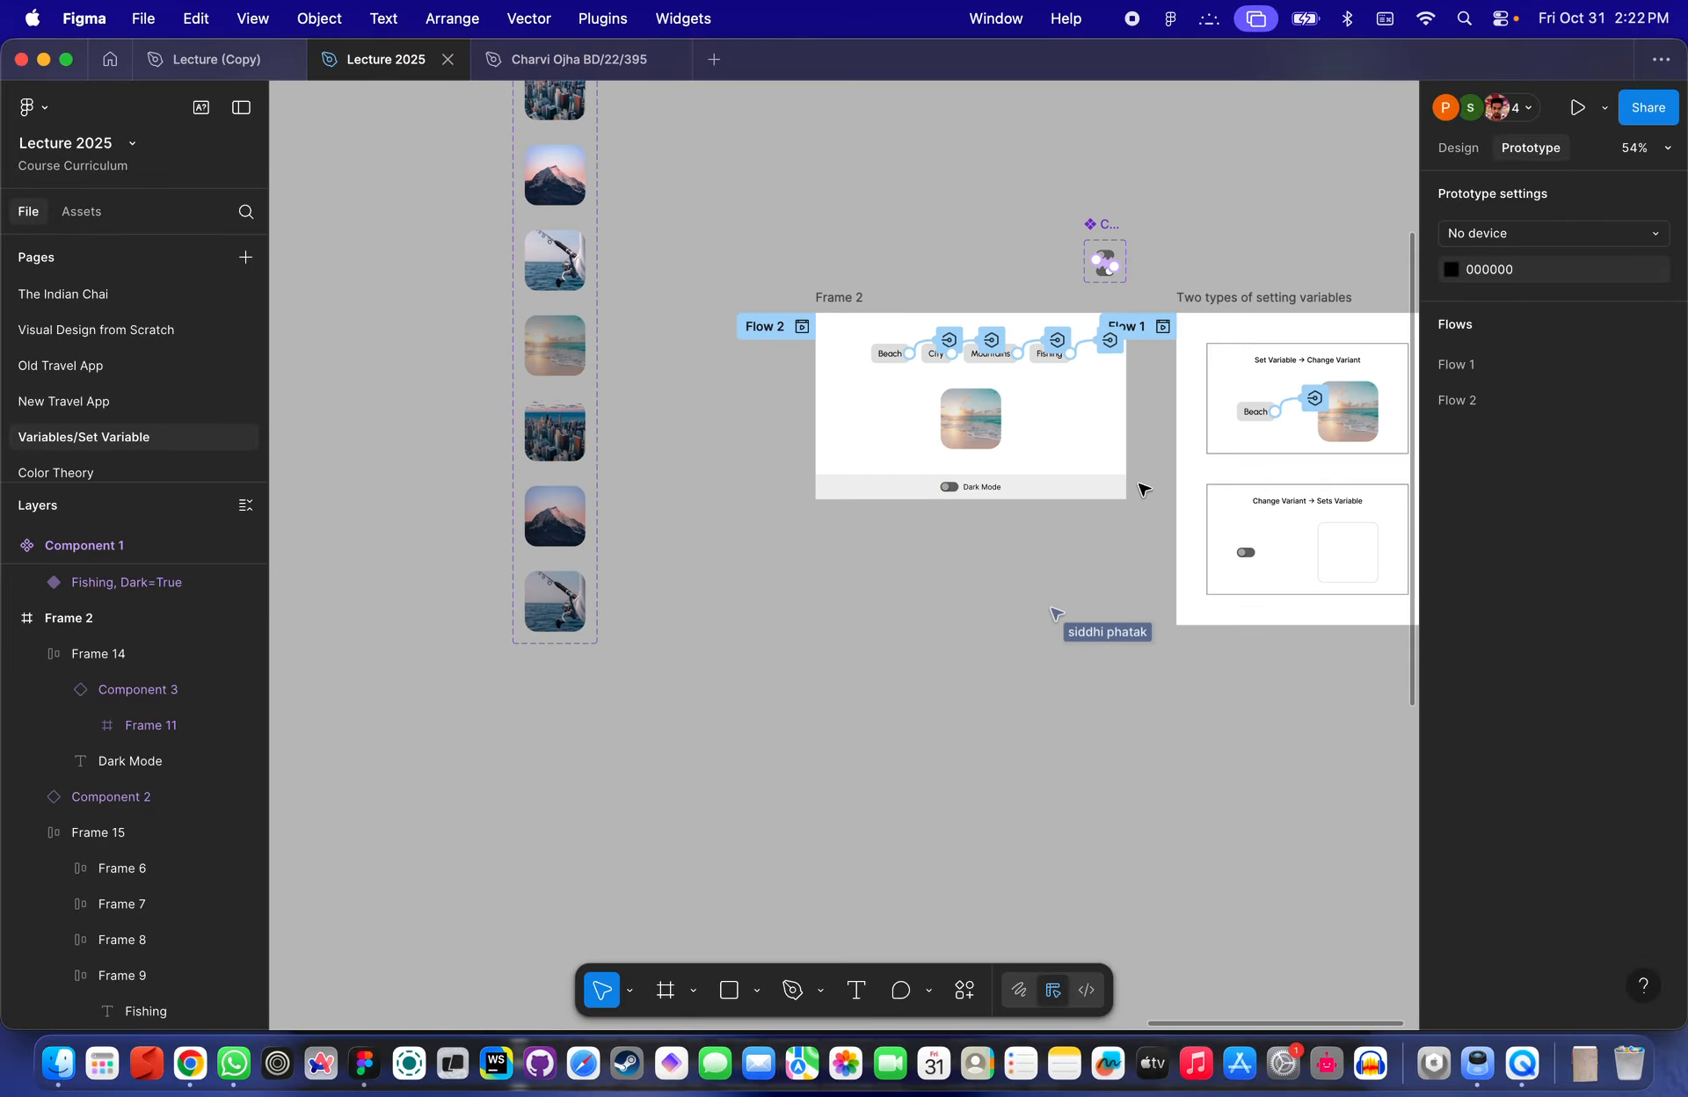
{"action": "scroll", "coordinate": [1139, 488], "scroll_direction": "up", "scroll_amount": 5}
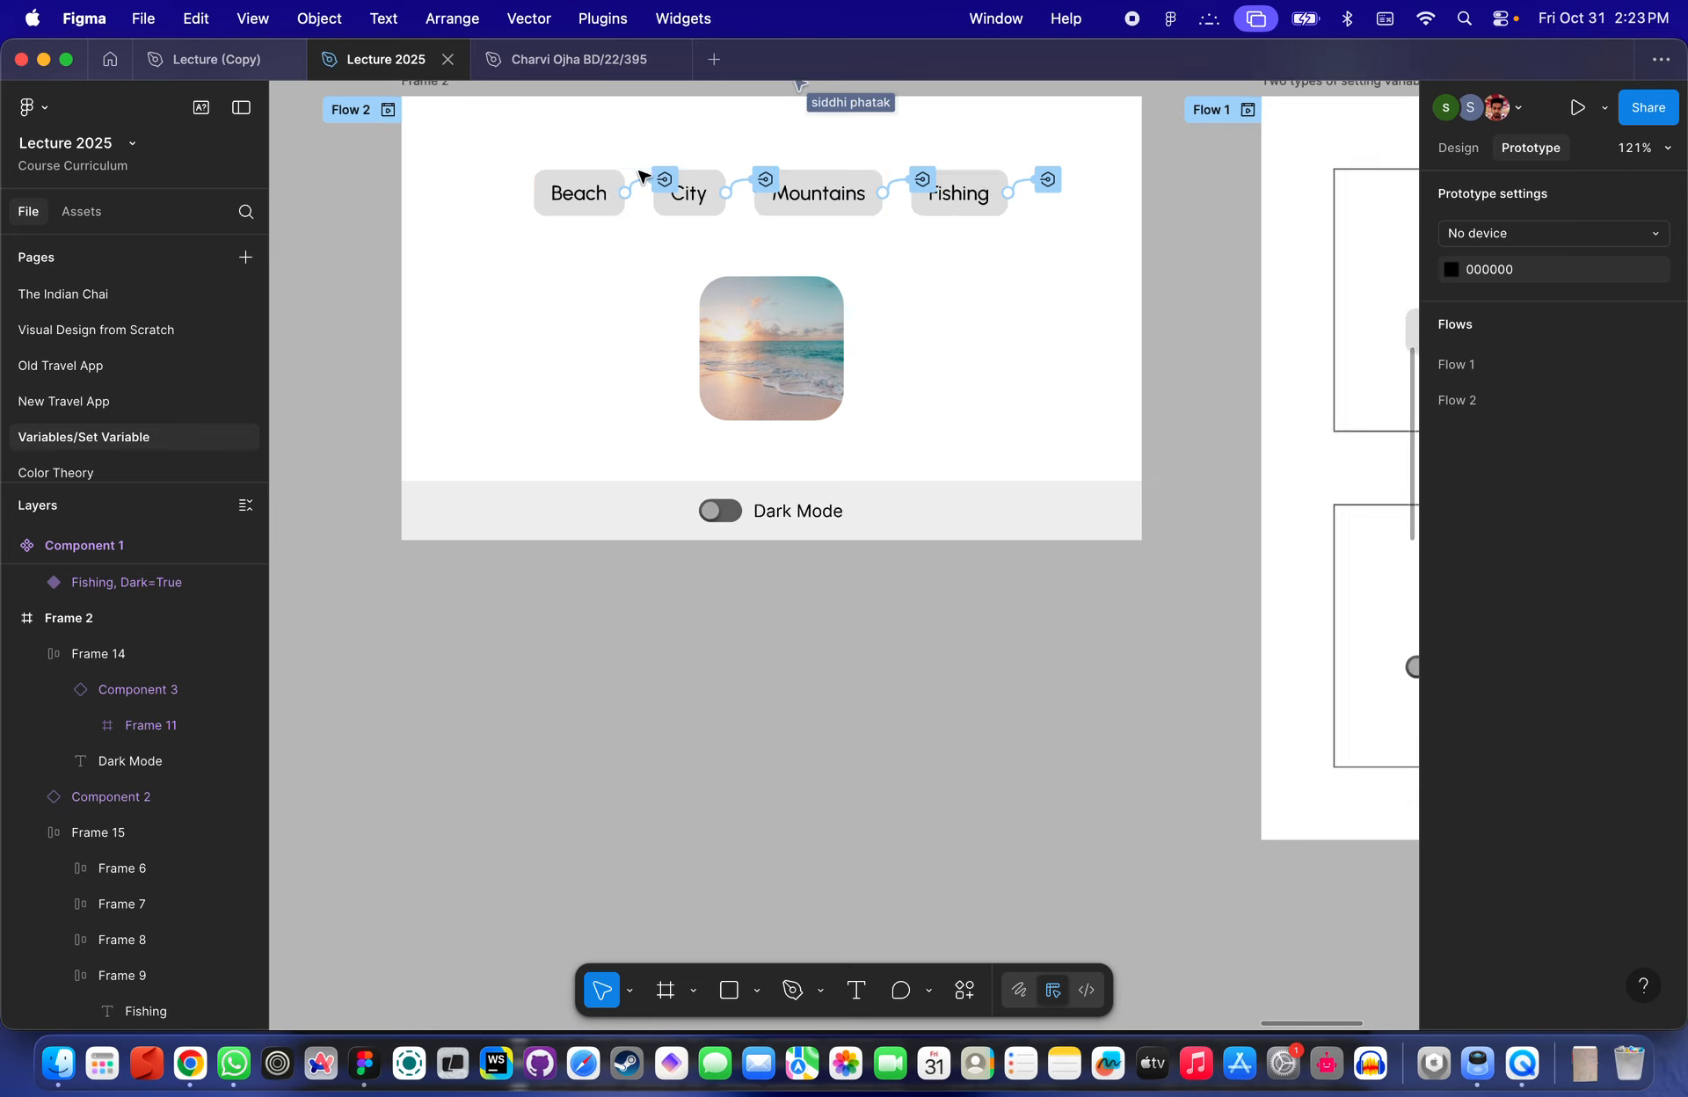
{"action": "scroll", "coordinate": [641, 169], "scroll_direction": "up", "scroll_amount": 5}
{"action": "scroll", "coordinate": [677, 167], "scroll_direction": "down", "scroll_amount": 5}
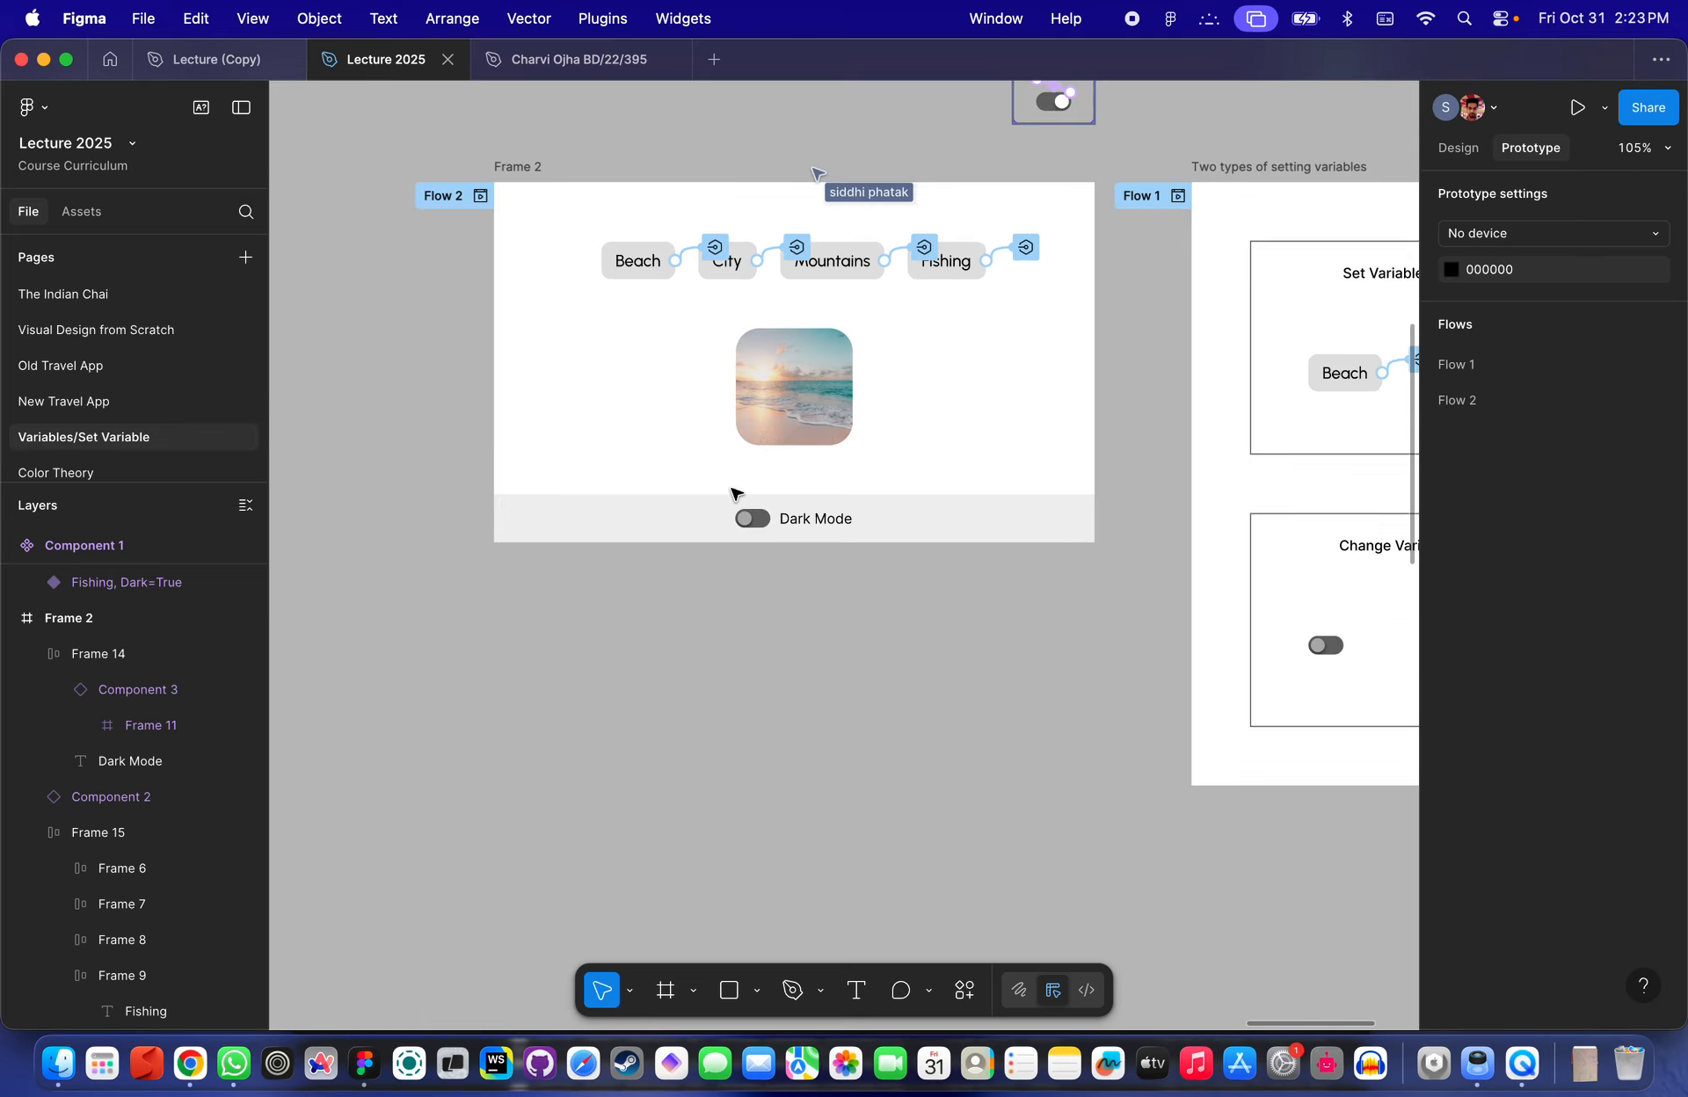
{"action": "scroll", "coordinate": [735, 489], "scroll_direction": "up", "scroll_amount": 5}
{"action": "scroll", "coordinate": [796, 507], "scroll_direction": "up", "scroll_amount": 2}
{"action": "scroll", "coordinate": [797, 507], "scroll_direction": "down", "scroll_amount": 2}
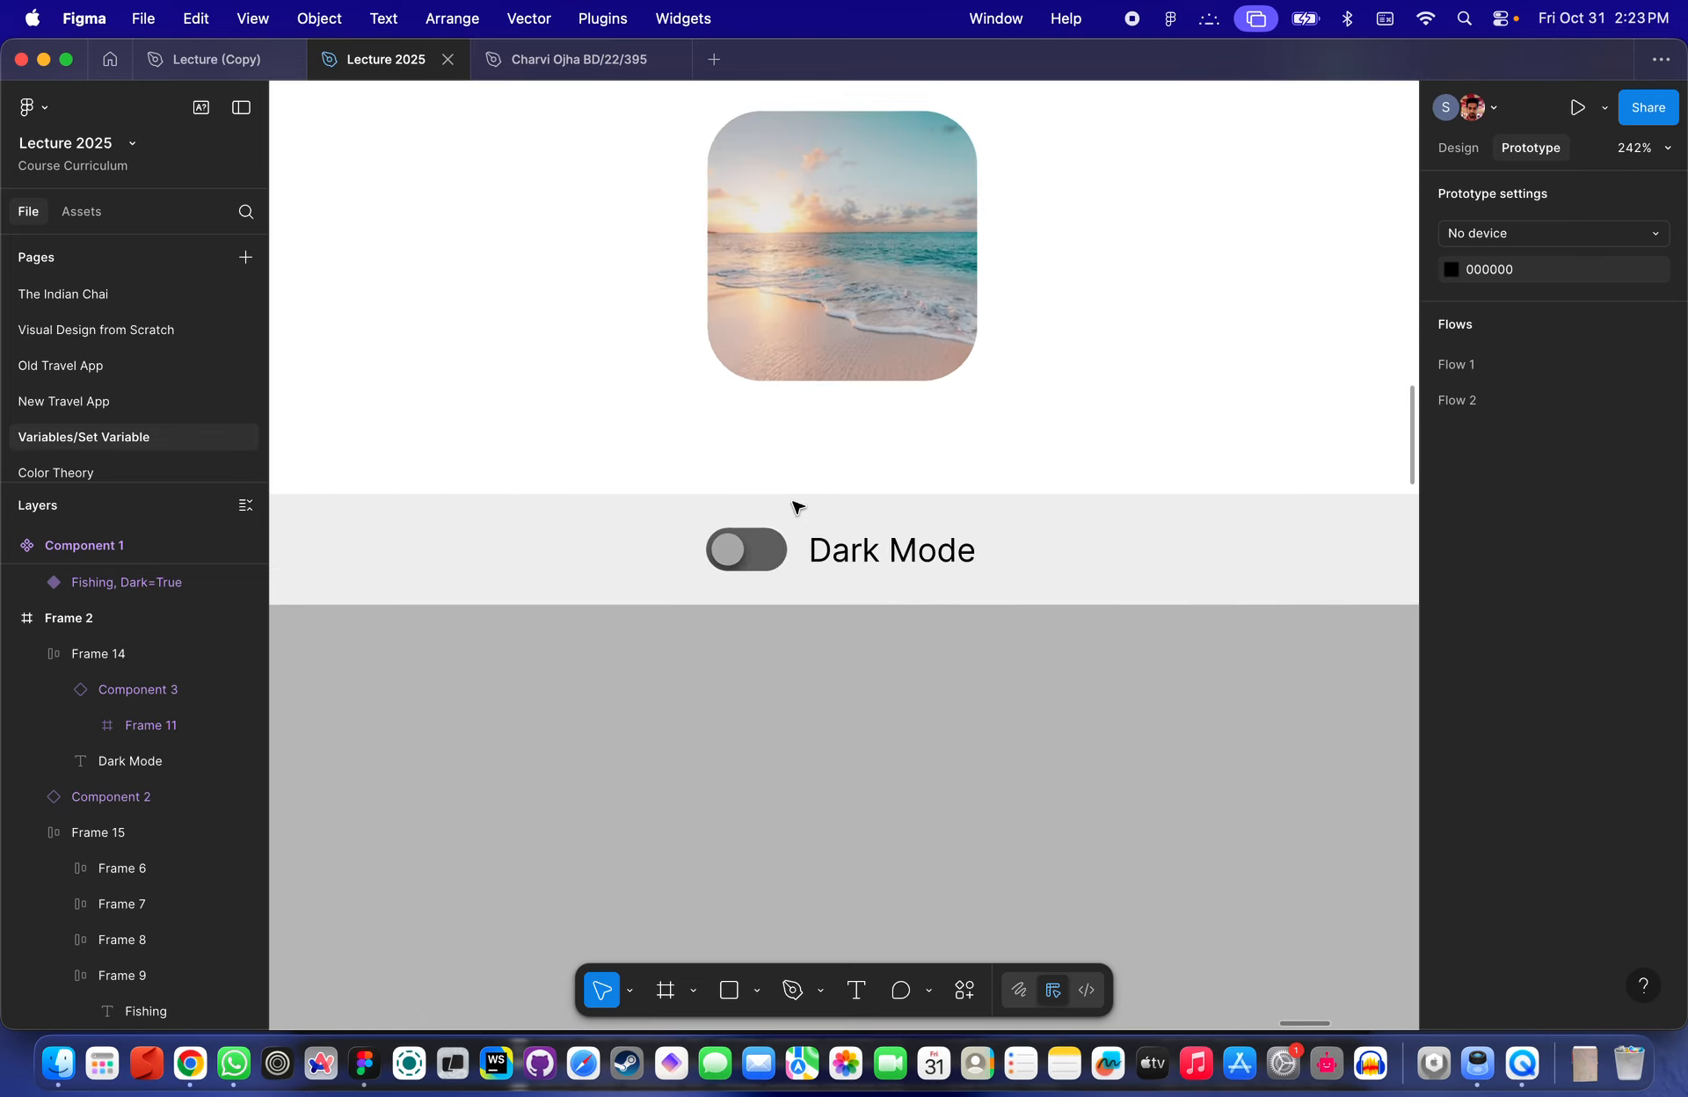
{"action": "scroll", "coordinate": [796, 507], "scroll_direction": "up", "scroll_amount": 3}
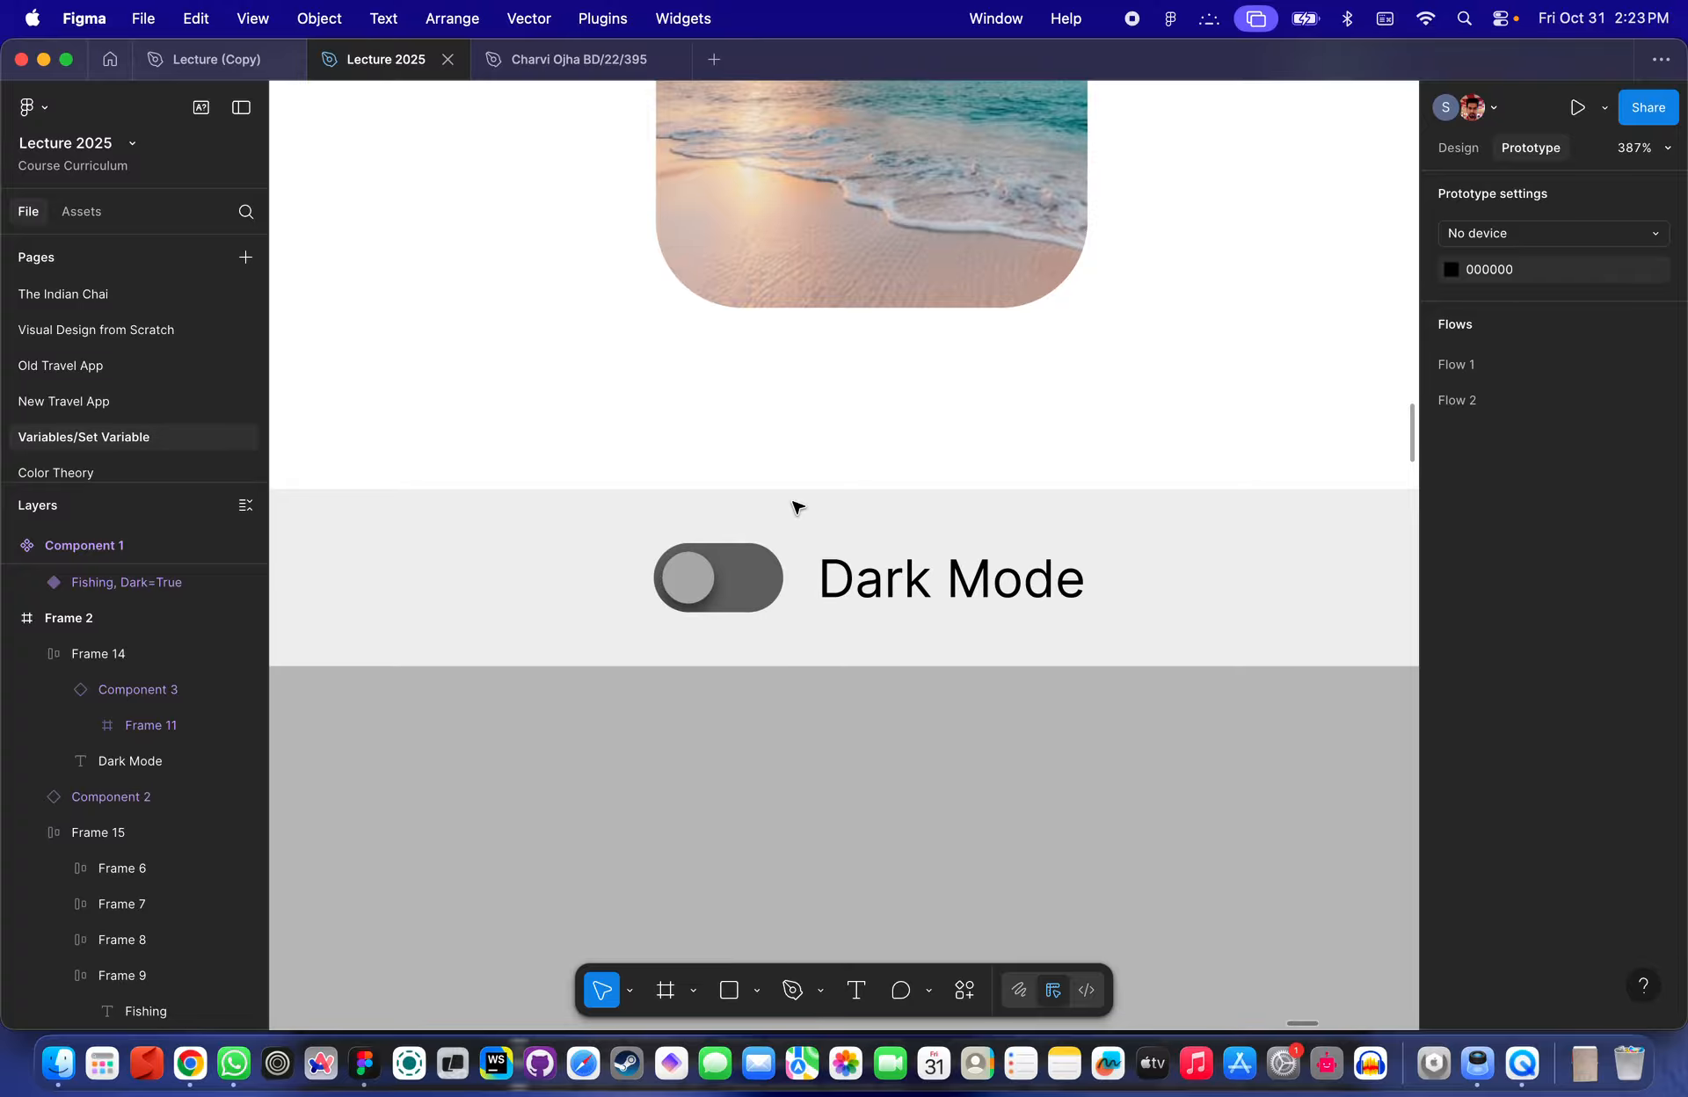
{"action": "scroll", "coordinate": [797, 507], "scroll_direction": "up", "scroll_amount": 2}
{"action": "scroll", "coordinate": [794, 501], "scroll_direction": "down", "scroll_amount": 2}
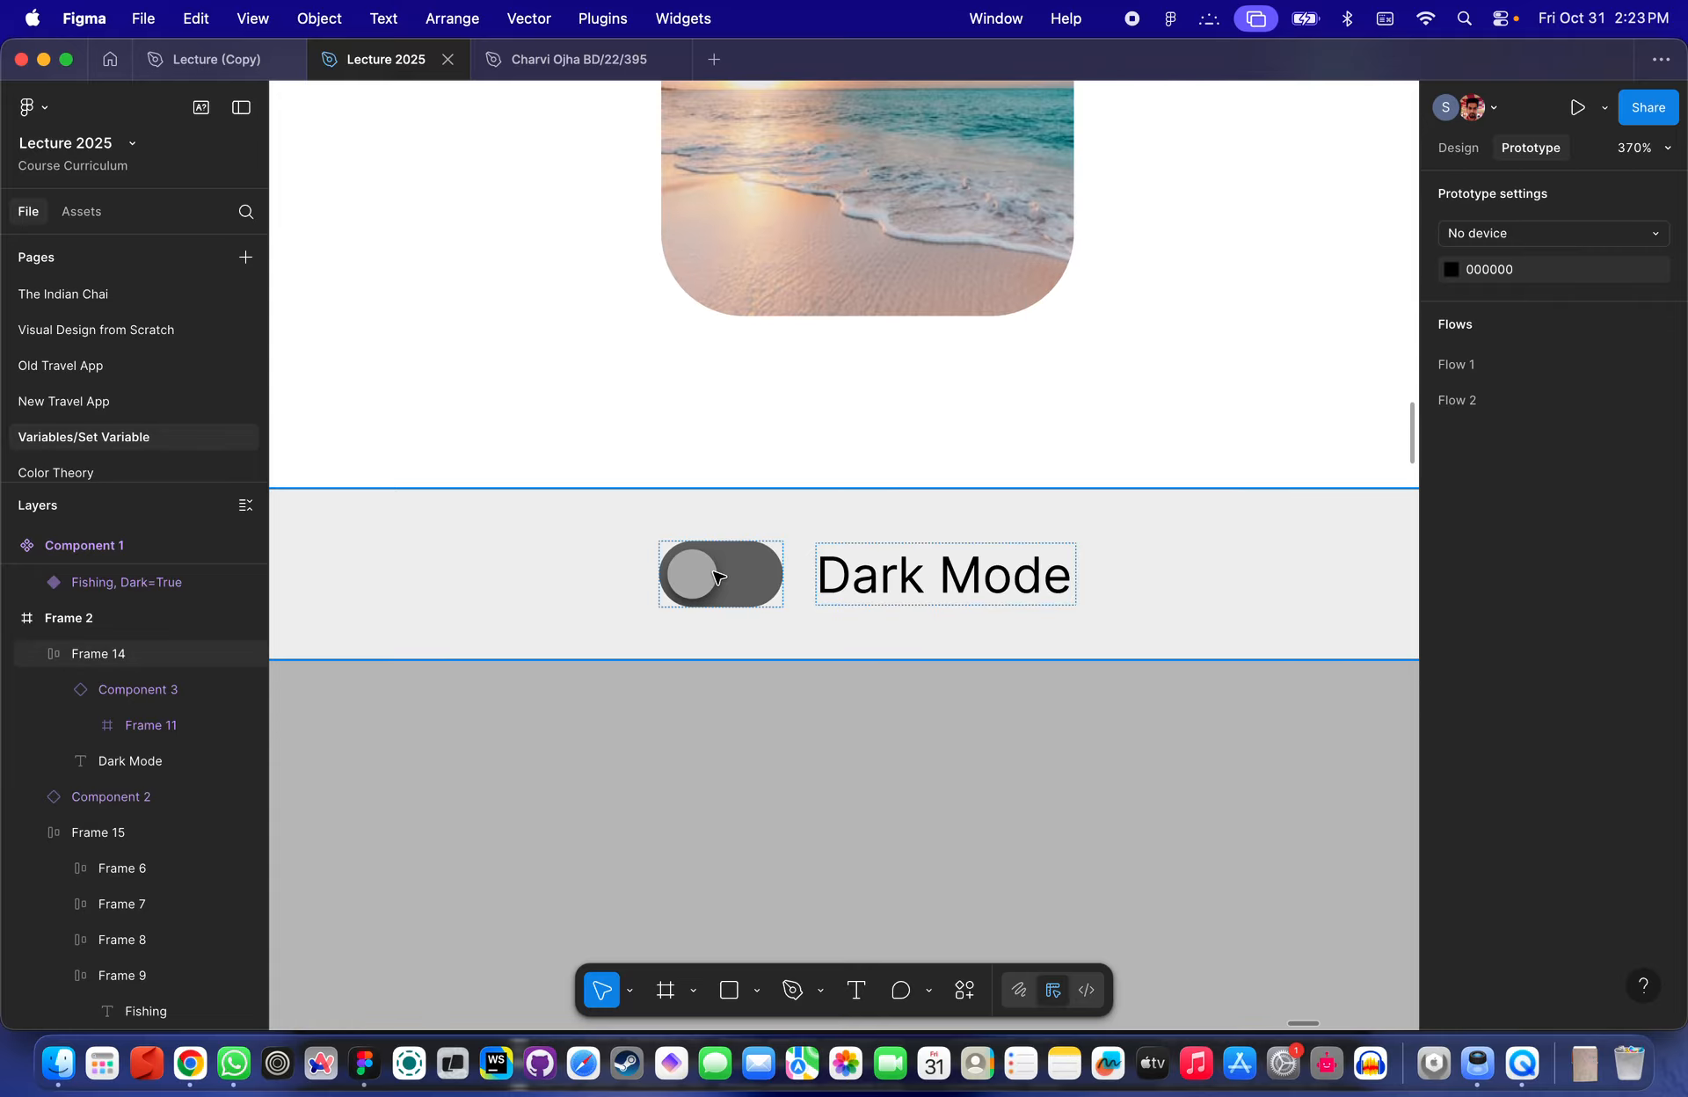
{"action": "scroll", "coordinate": [718, 577], "scroll_direction": "down", "scroll_amount": 5}
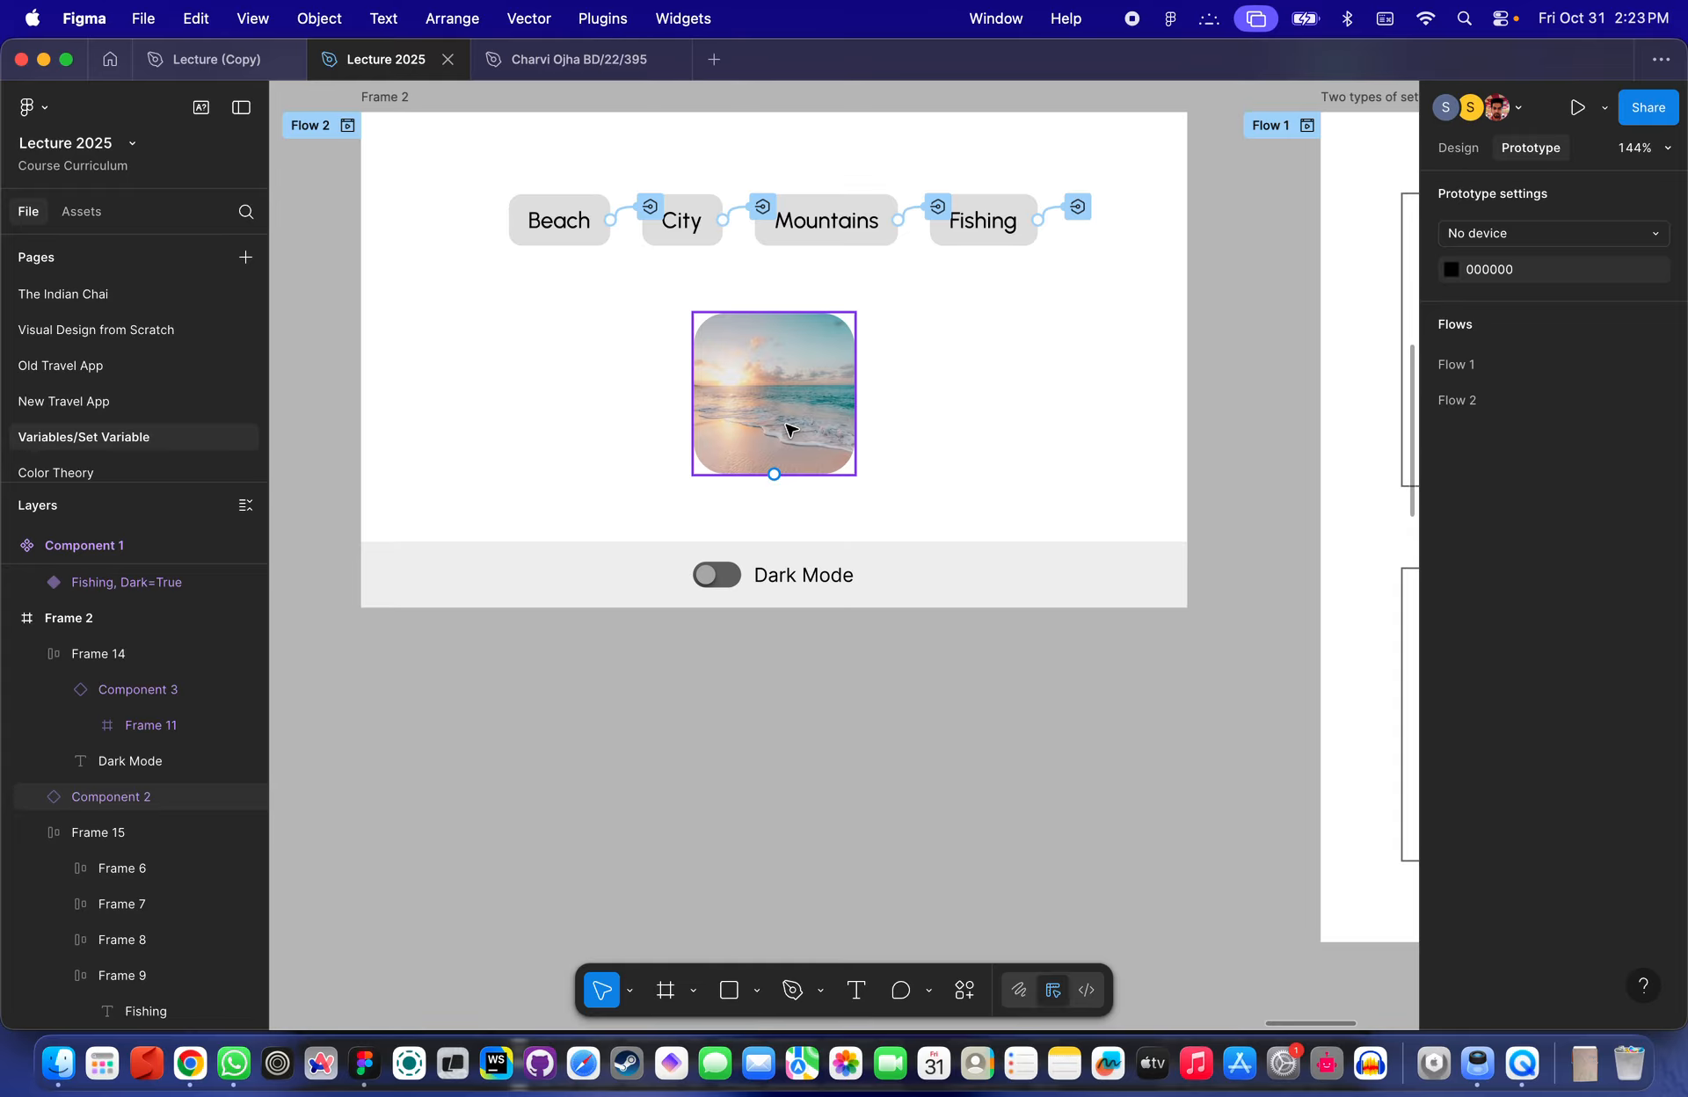
{"action": "scroll", "coordinate": [788, 428], "scroll_direction": "up", "scroll_amount": 3}
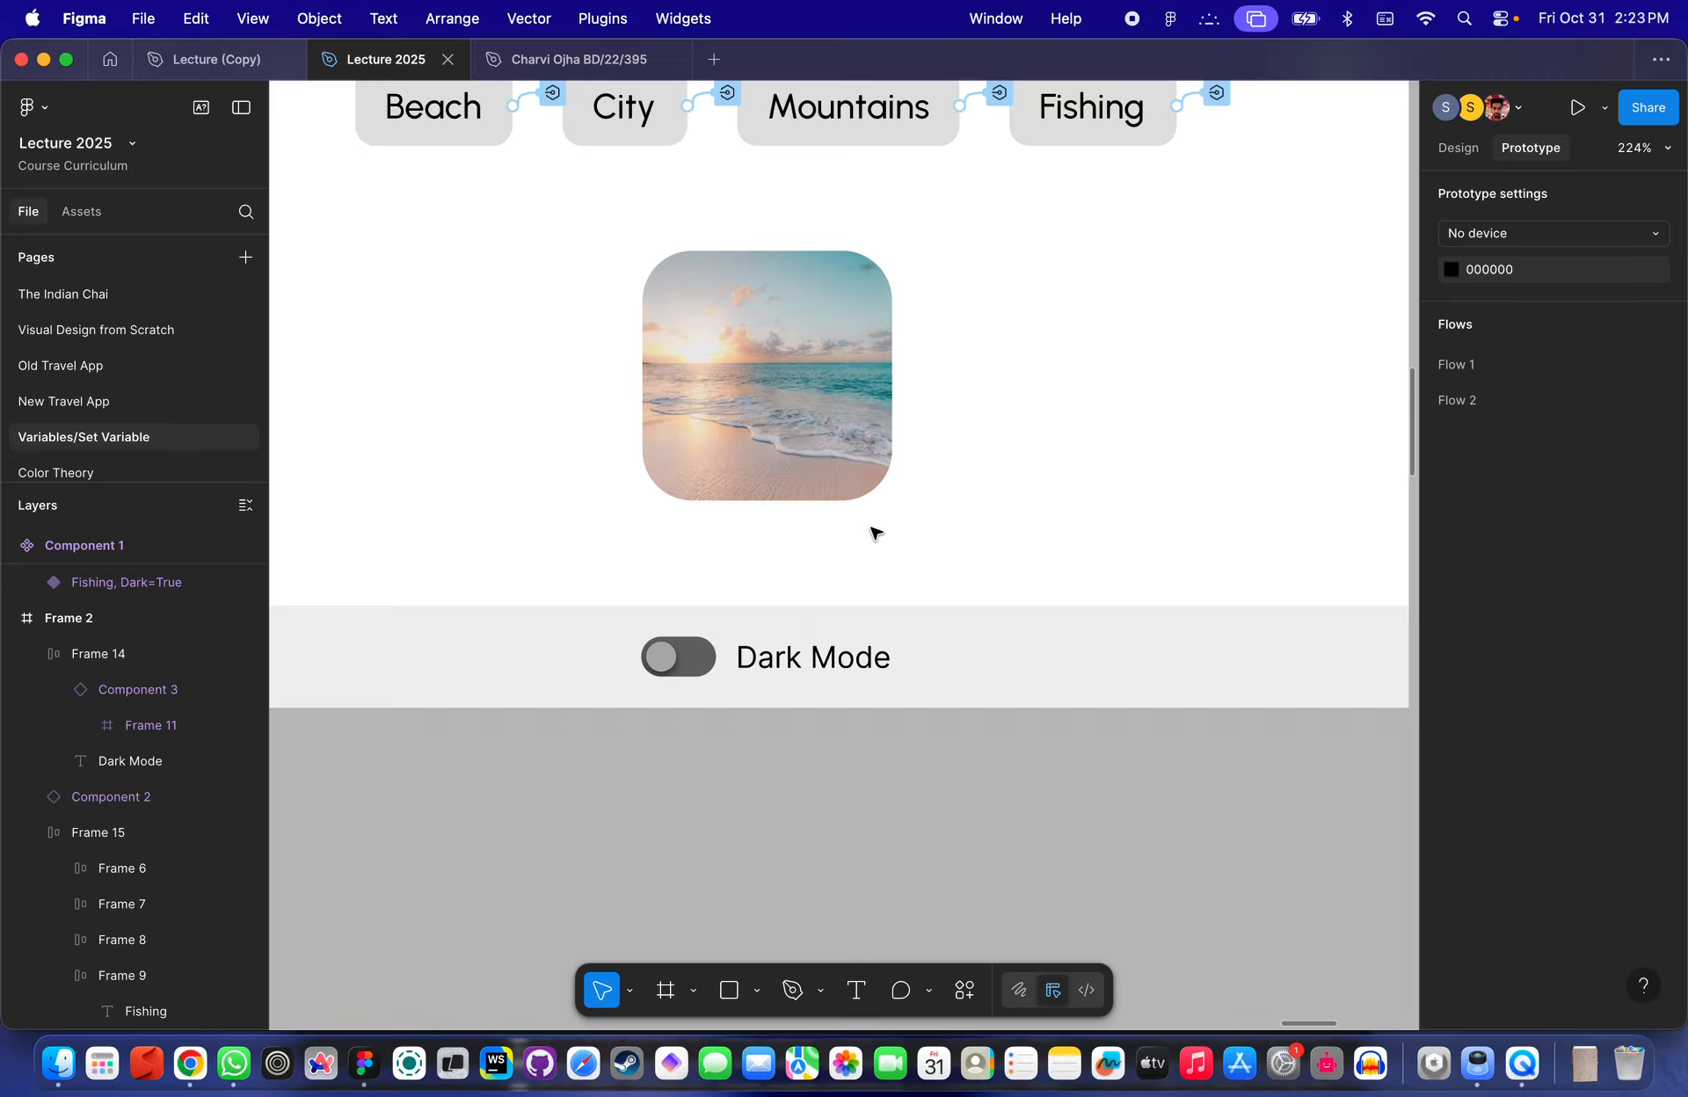
{"action": "left_click", "coordinate": [684, 659]}
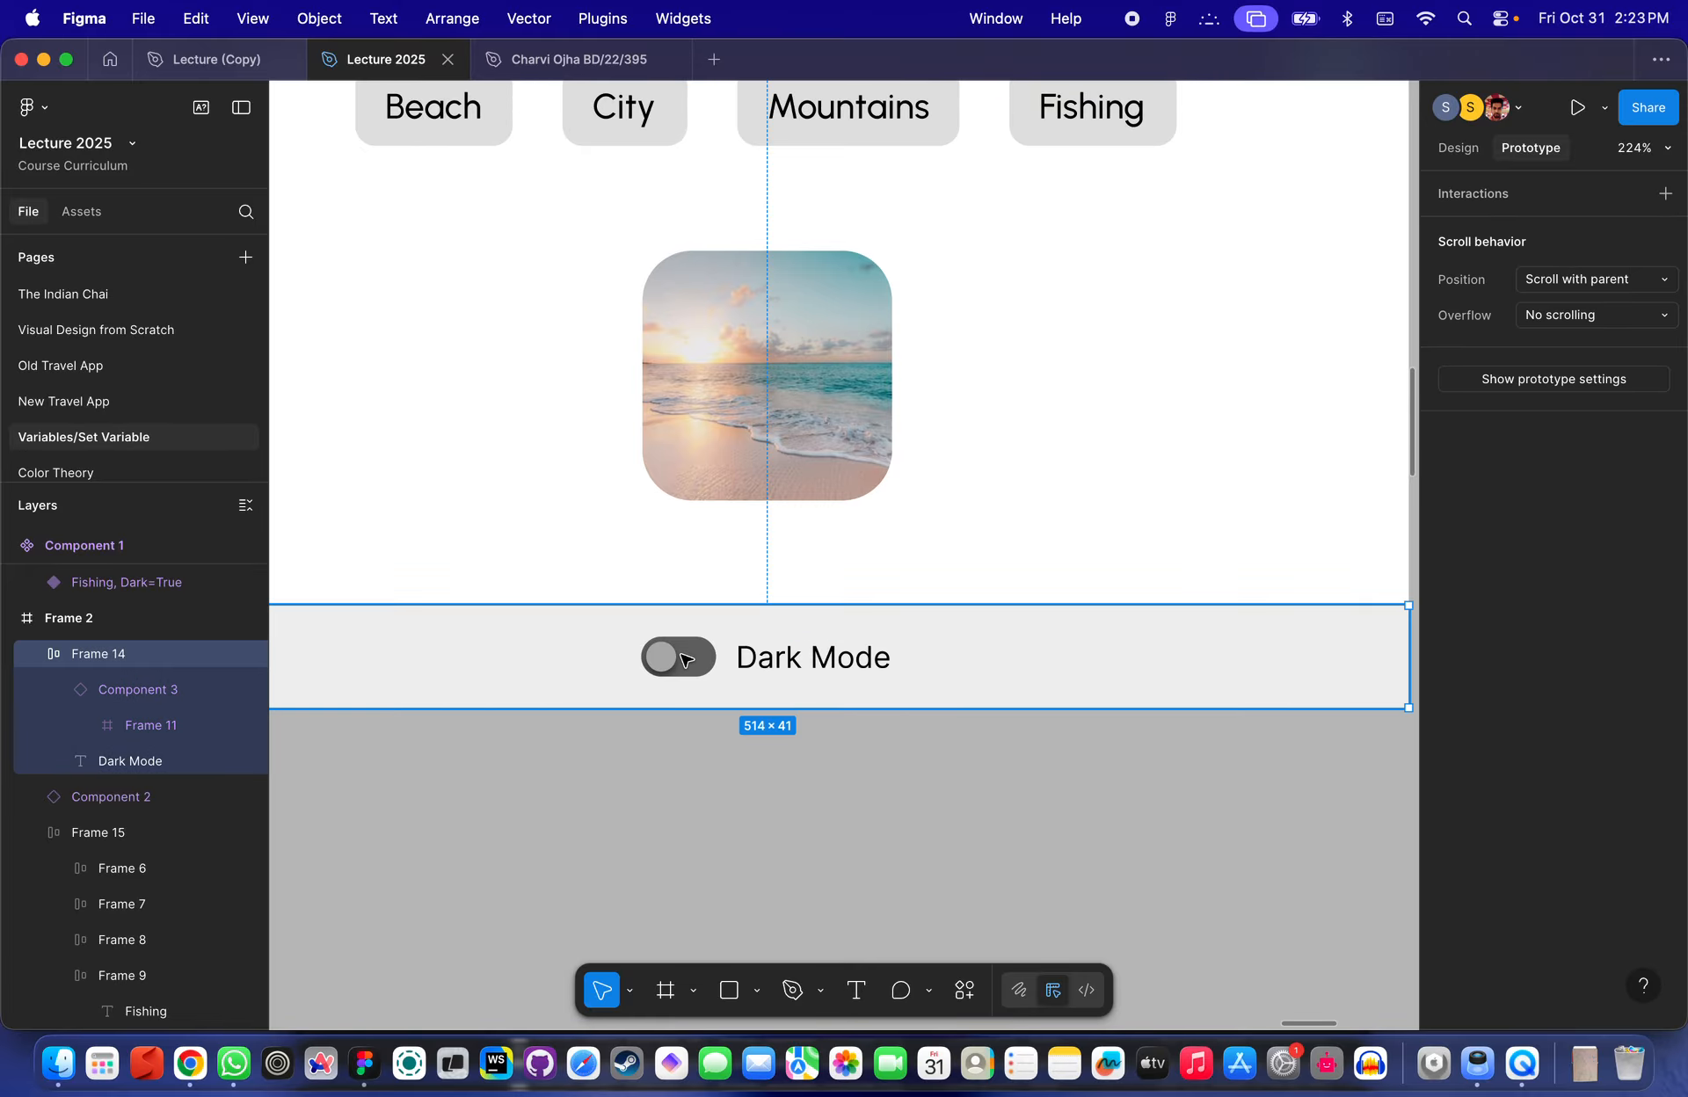
{"action": "scroll", "coordinate": [685, 659], "scroll_direction": "down", "scroll_amount": 10}
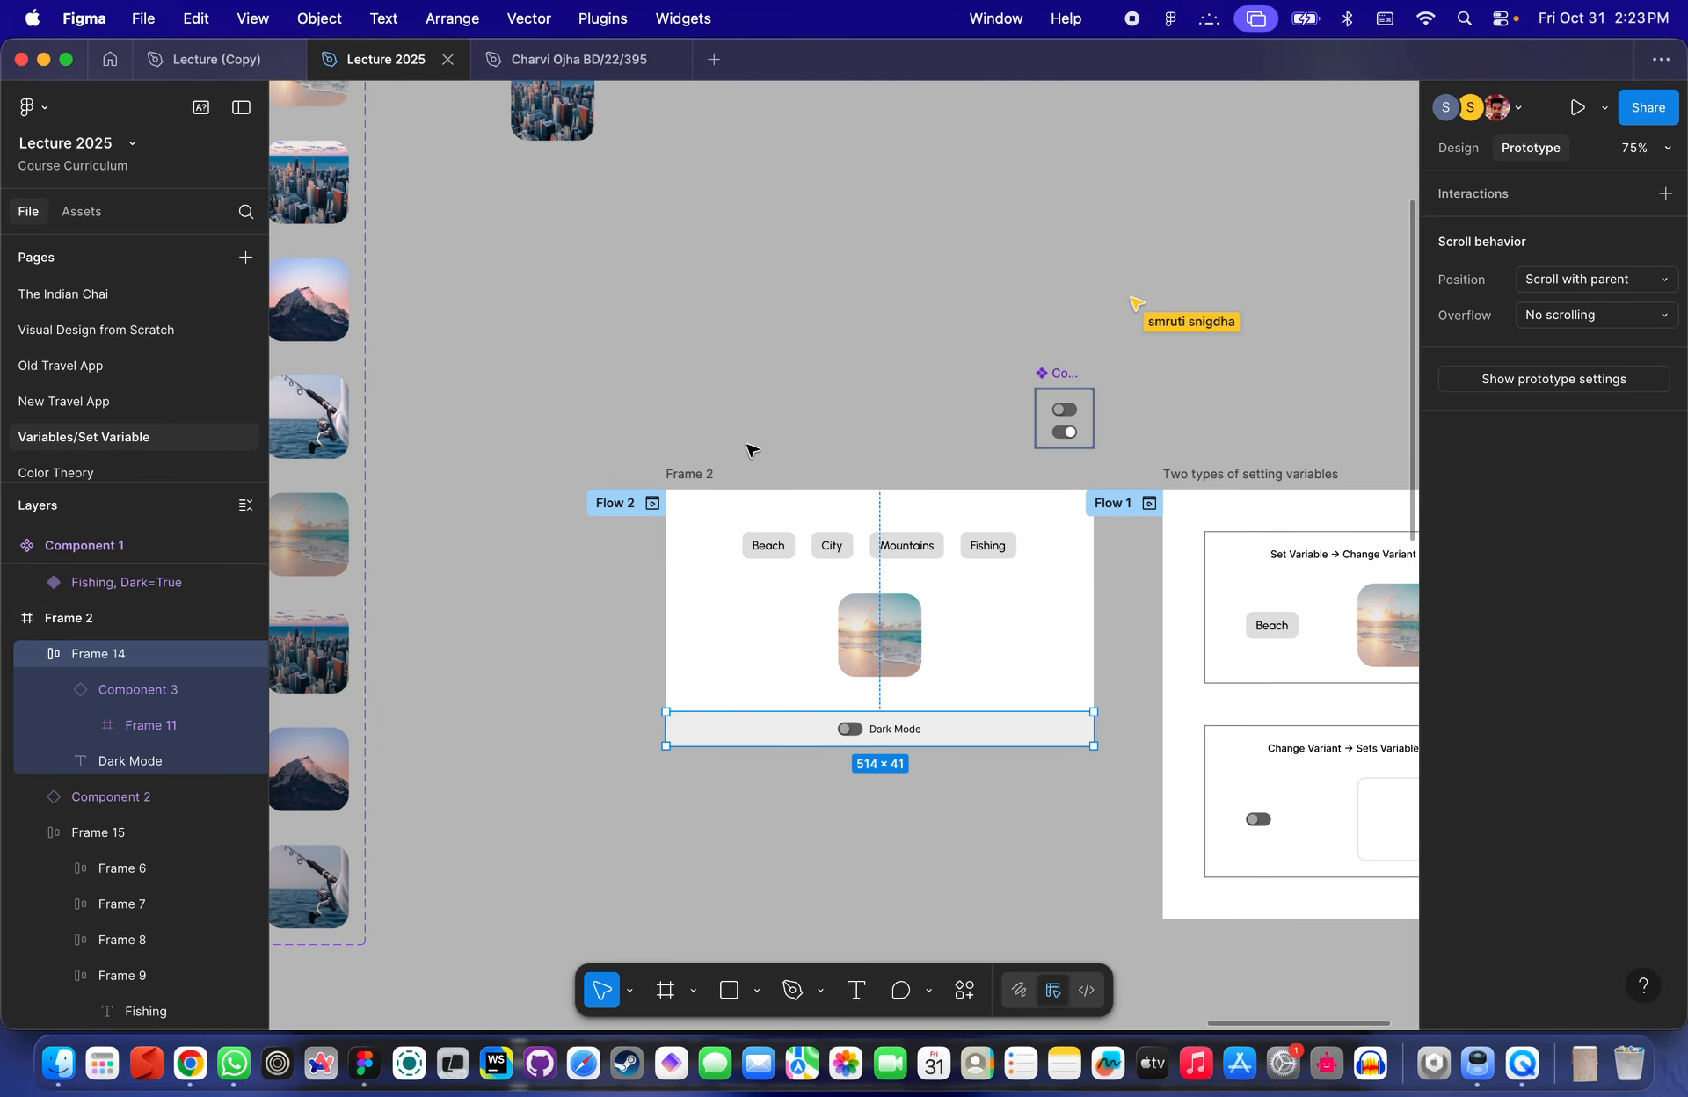
- Duplicate Frame 2 below the original and rename the copy Conditionals
{"action": "left_click", "coordinate": [668, 475]}
{"action": "scroll", "coordinate": [709, 456], "scroll_direction": "down", "scroll_amount": 5}
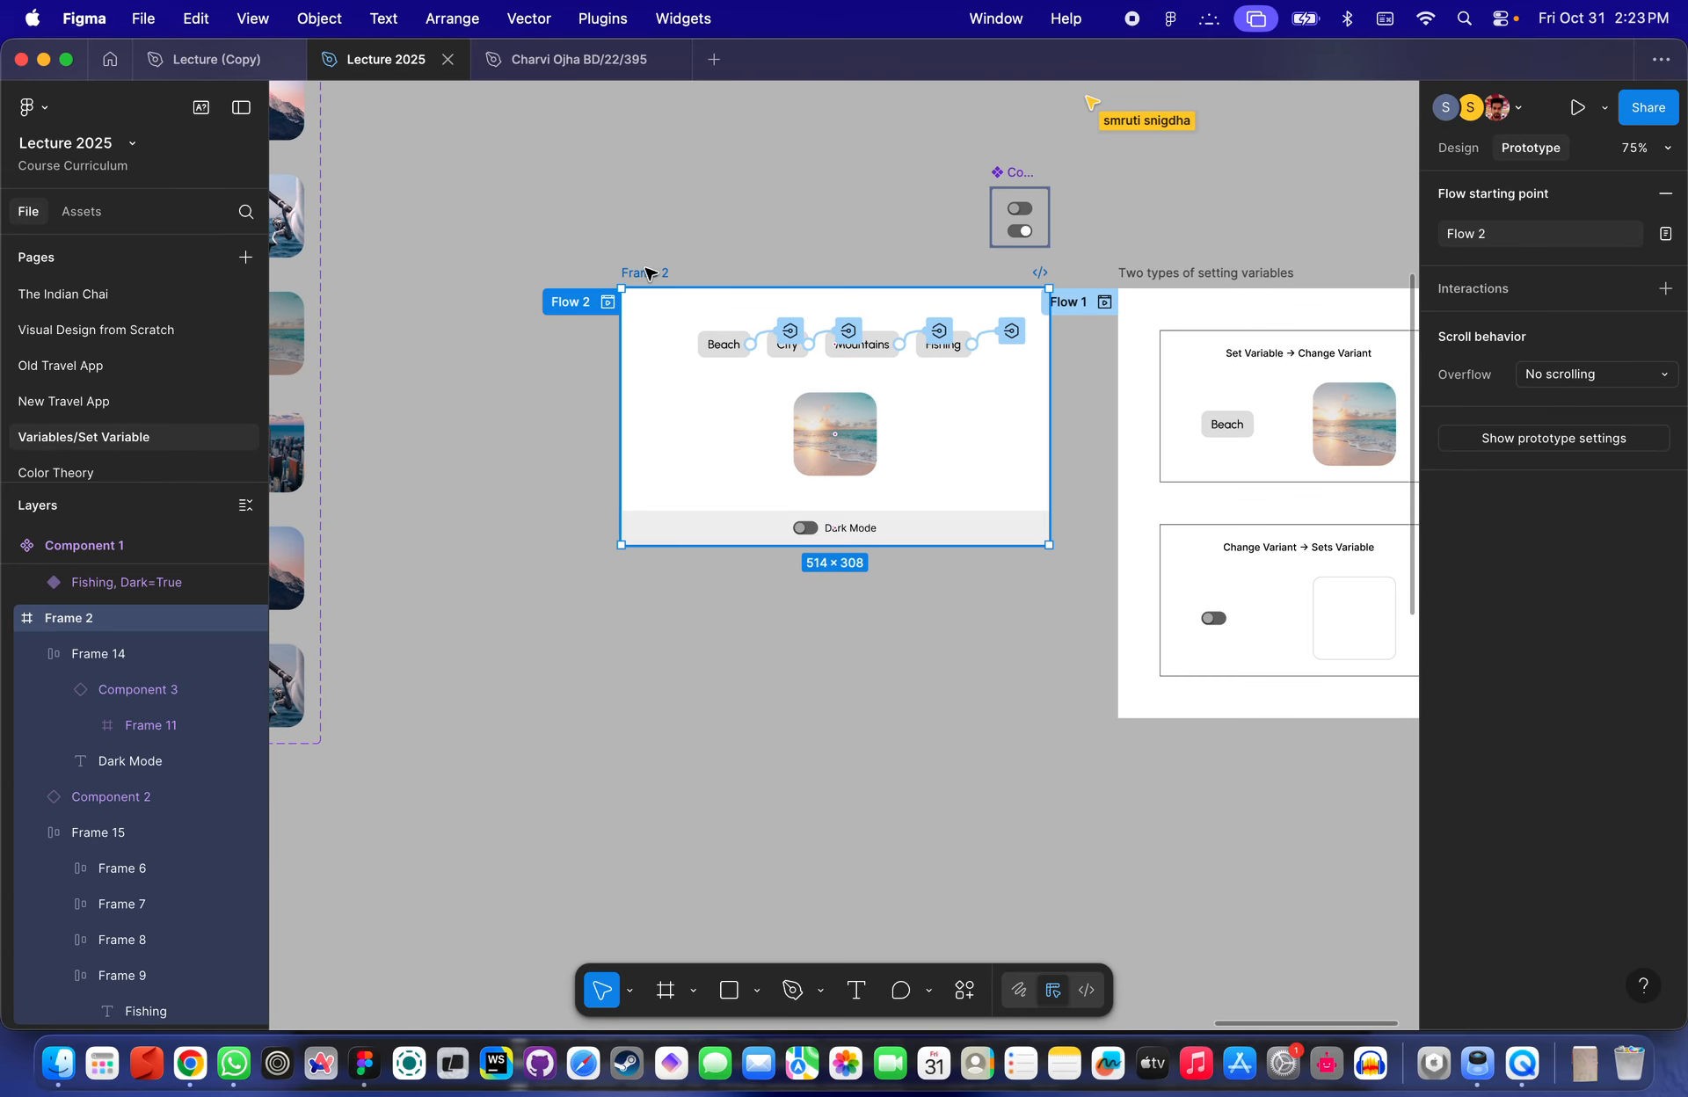
{"action": "left_click_drag", "start_coordinate": [647, 273], "coordinate": [652, 791]}
{"action": "scroll", "coordinate": [667, 682], "scroll_direction": "down", "scroll_amount": 5}
{"action": "double_click", "coordinate": [603, 529]}
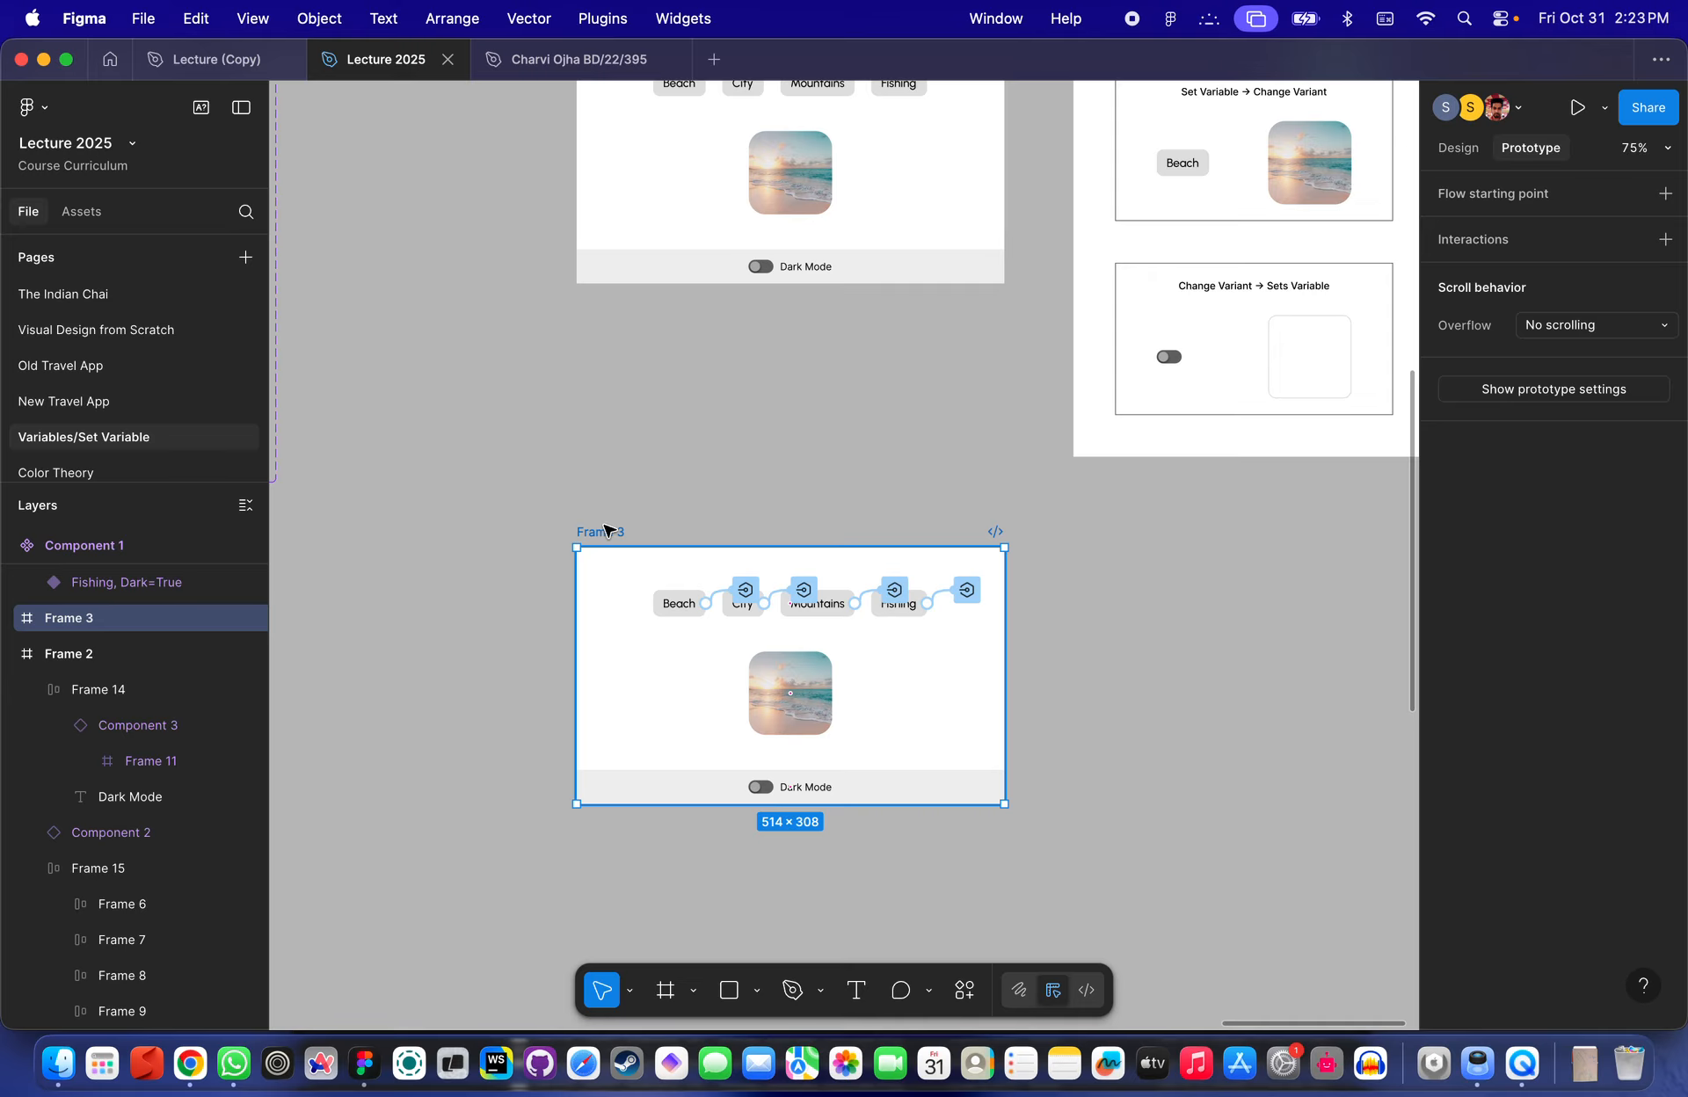
{"action": "type", "text": "Con"}
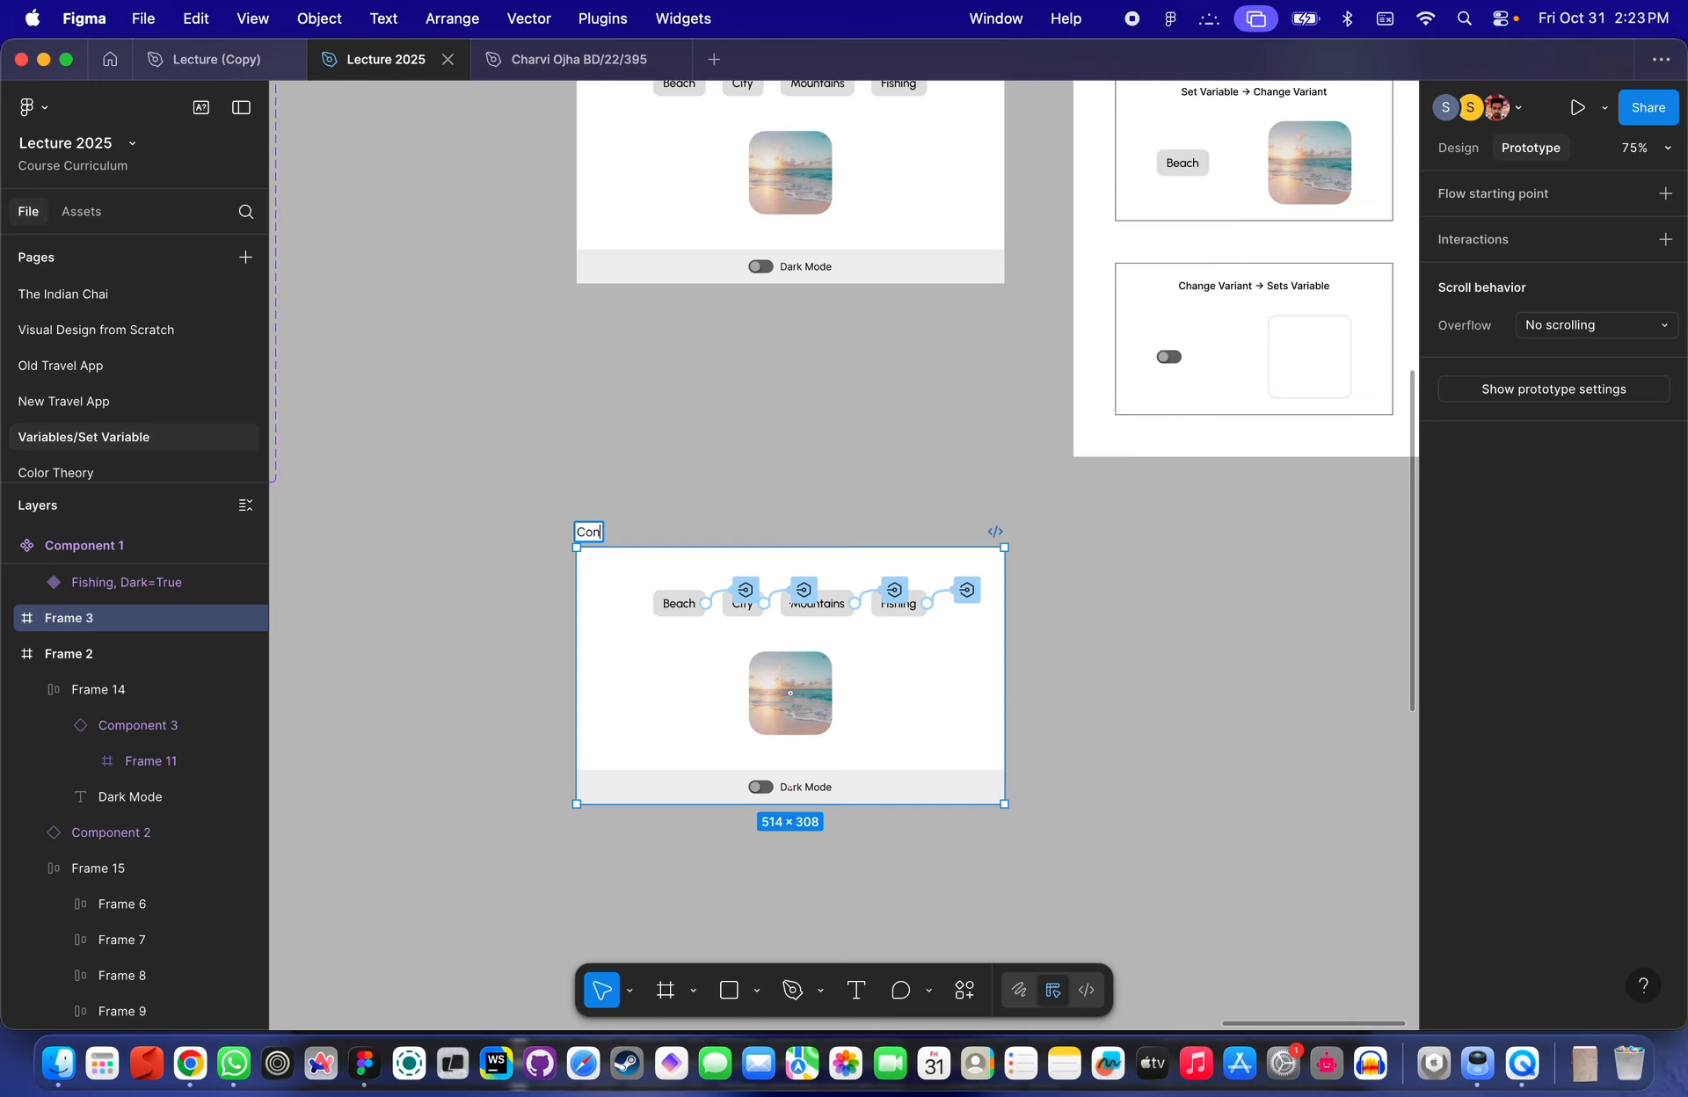
{"action": "type", "text": "ditionals"}
{"action": "left_click", "coordinate": [819, 538]}
{"action": "scroll", "coordinate": [866, 754], "scroll_direction": "up", "scroll_amount": 6}
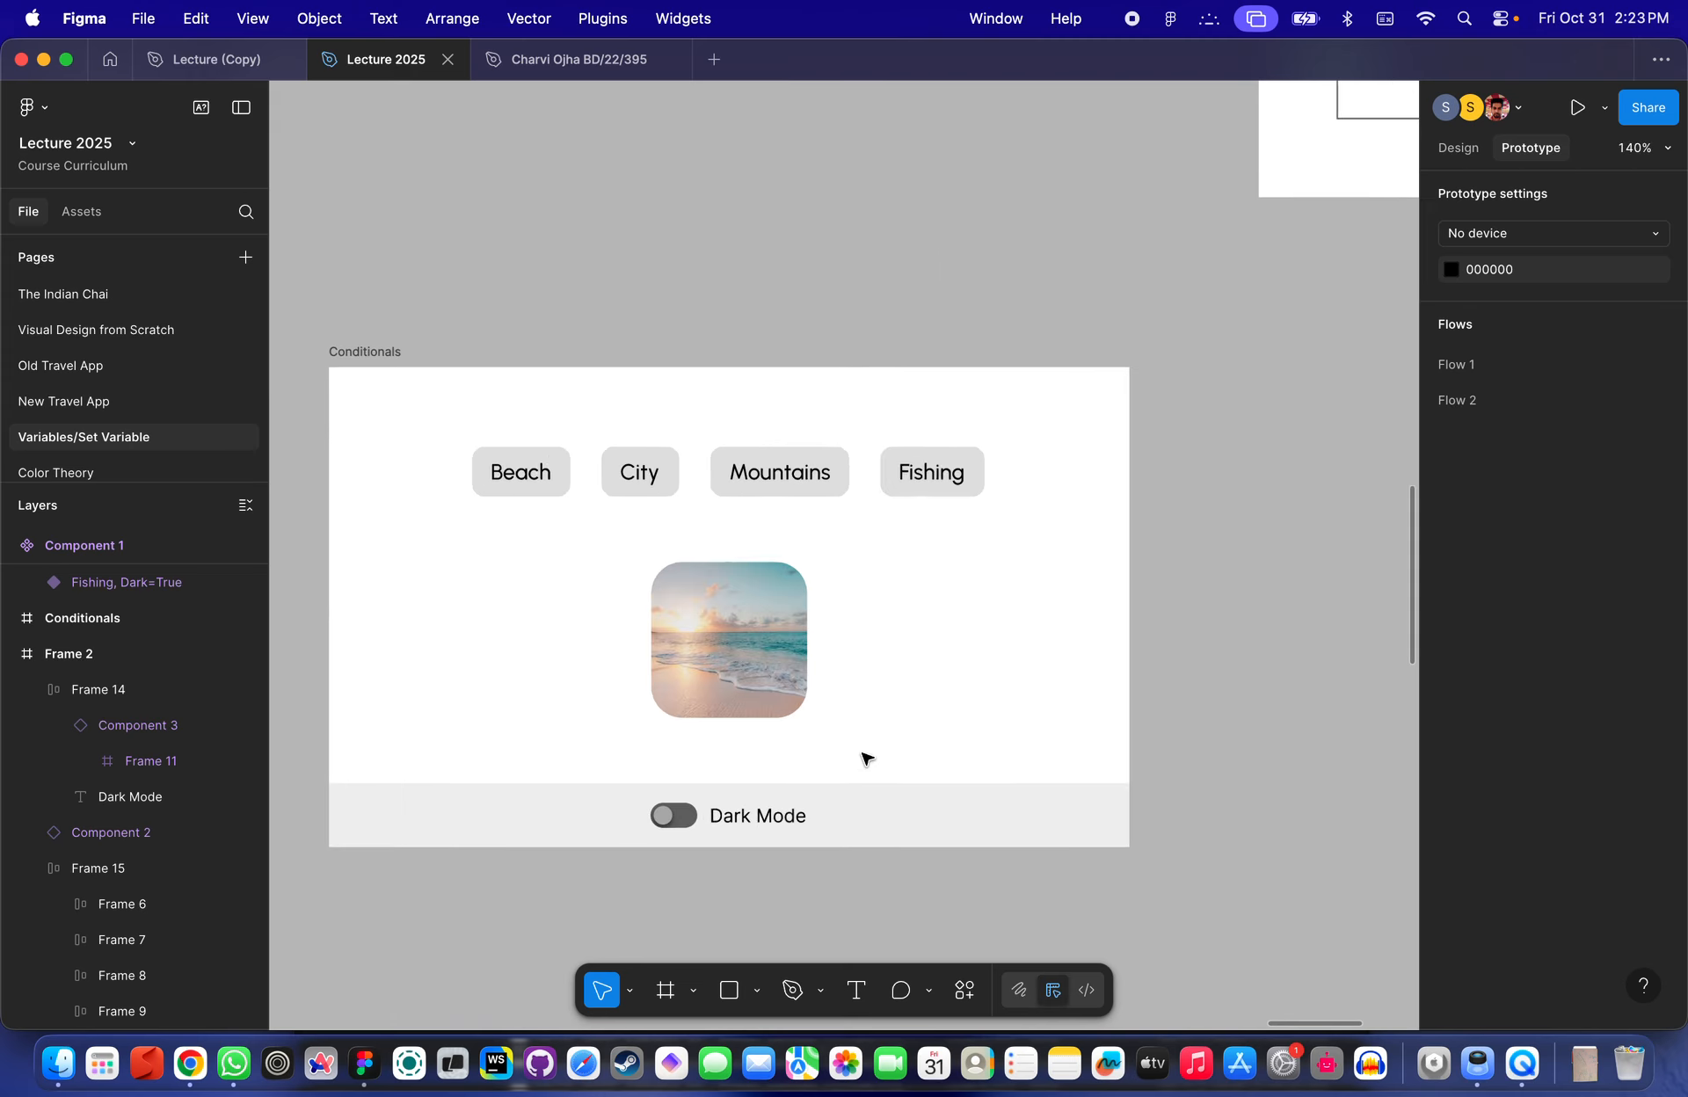
- Delete the toggle switch from the dark mode bar in the Conditionals frame
{"action": "scroll", "coordinate": [879, 704], "scroll_direction": "down", "scroll_amount": 5}
{"action": "scroll", "coordinate": [1036, 490], "scroll_direction": "up", "scroll_amount": 1}
{"action": "left_click", "coordinate": [979, 516]}
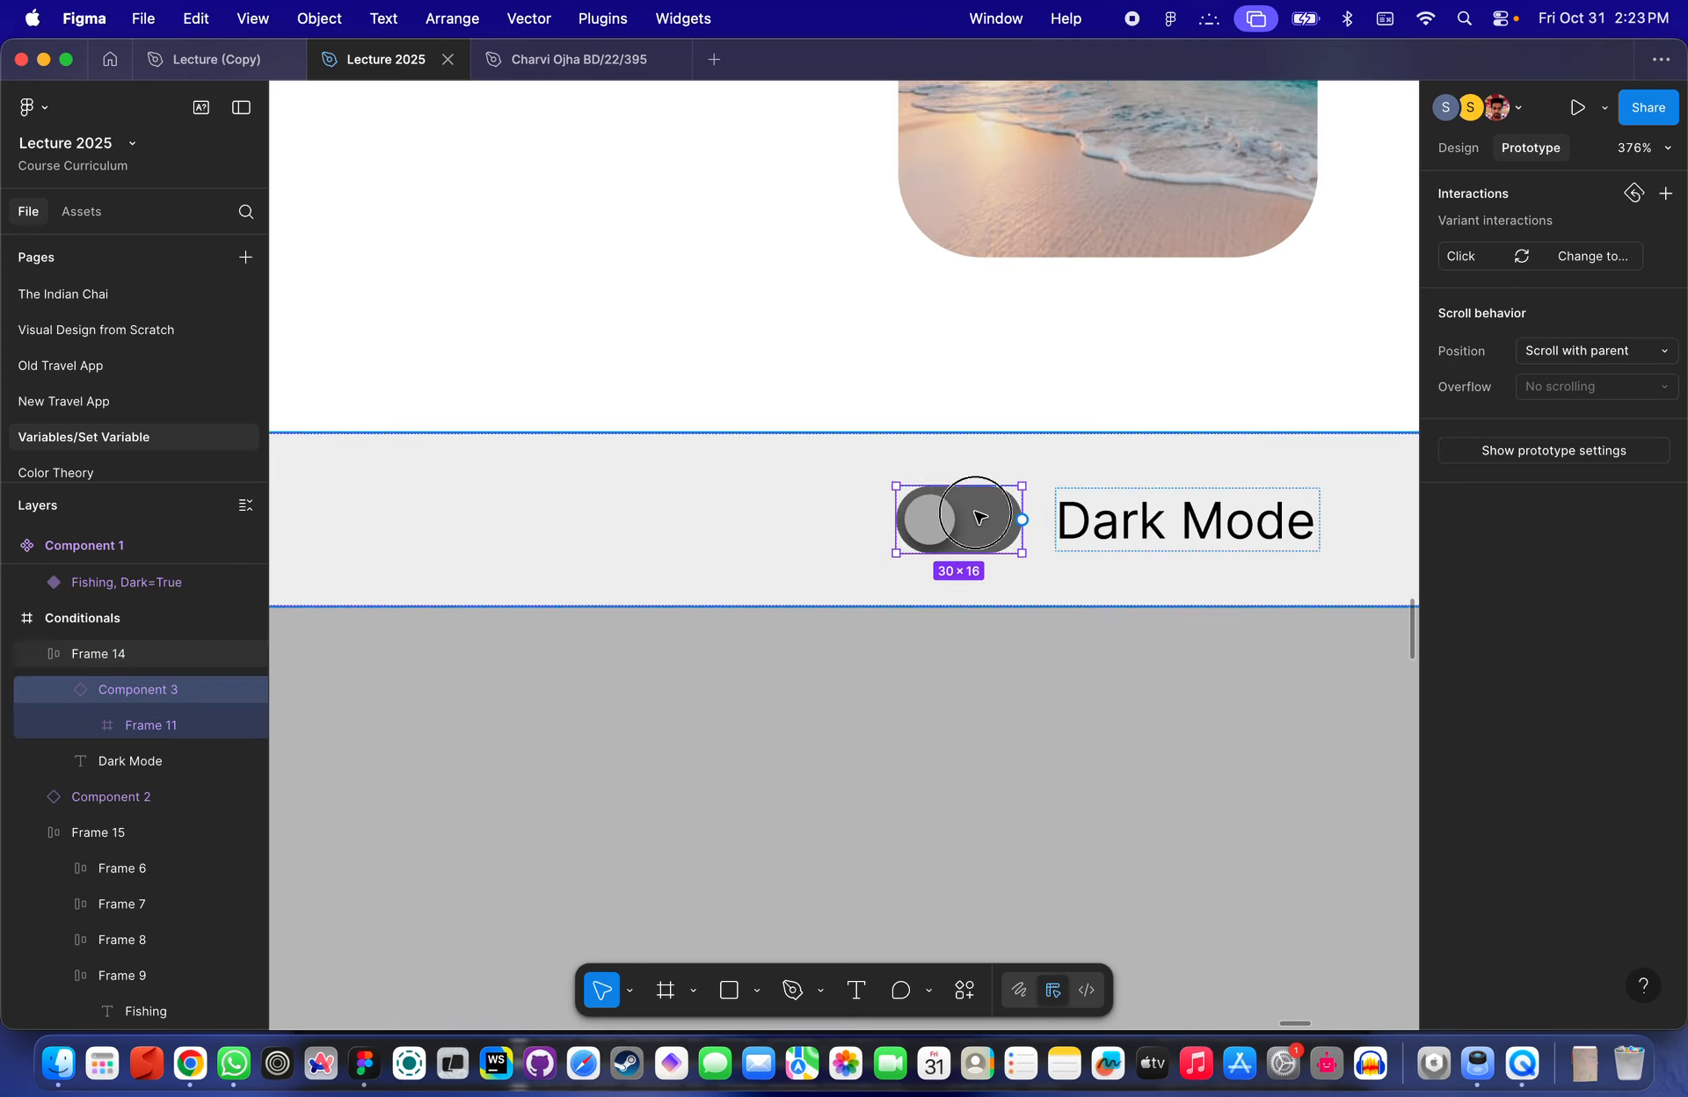
{"action": "scroll", "coordinate": [979, 516], "scroll_direction": "right", "scroll_amount": 3}
{"action": "left_click", "coordinate": [1459, 147]}
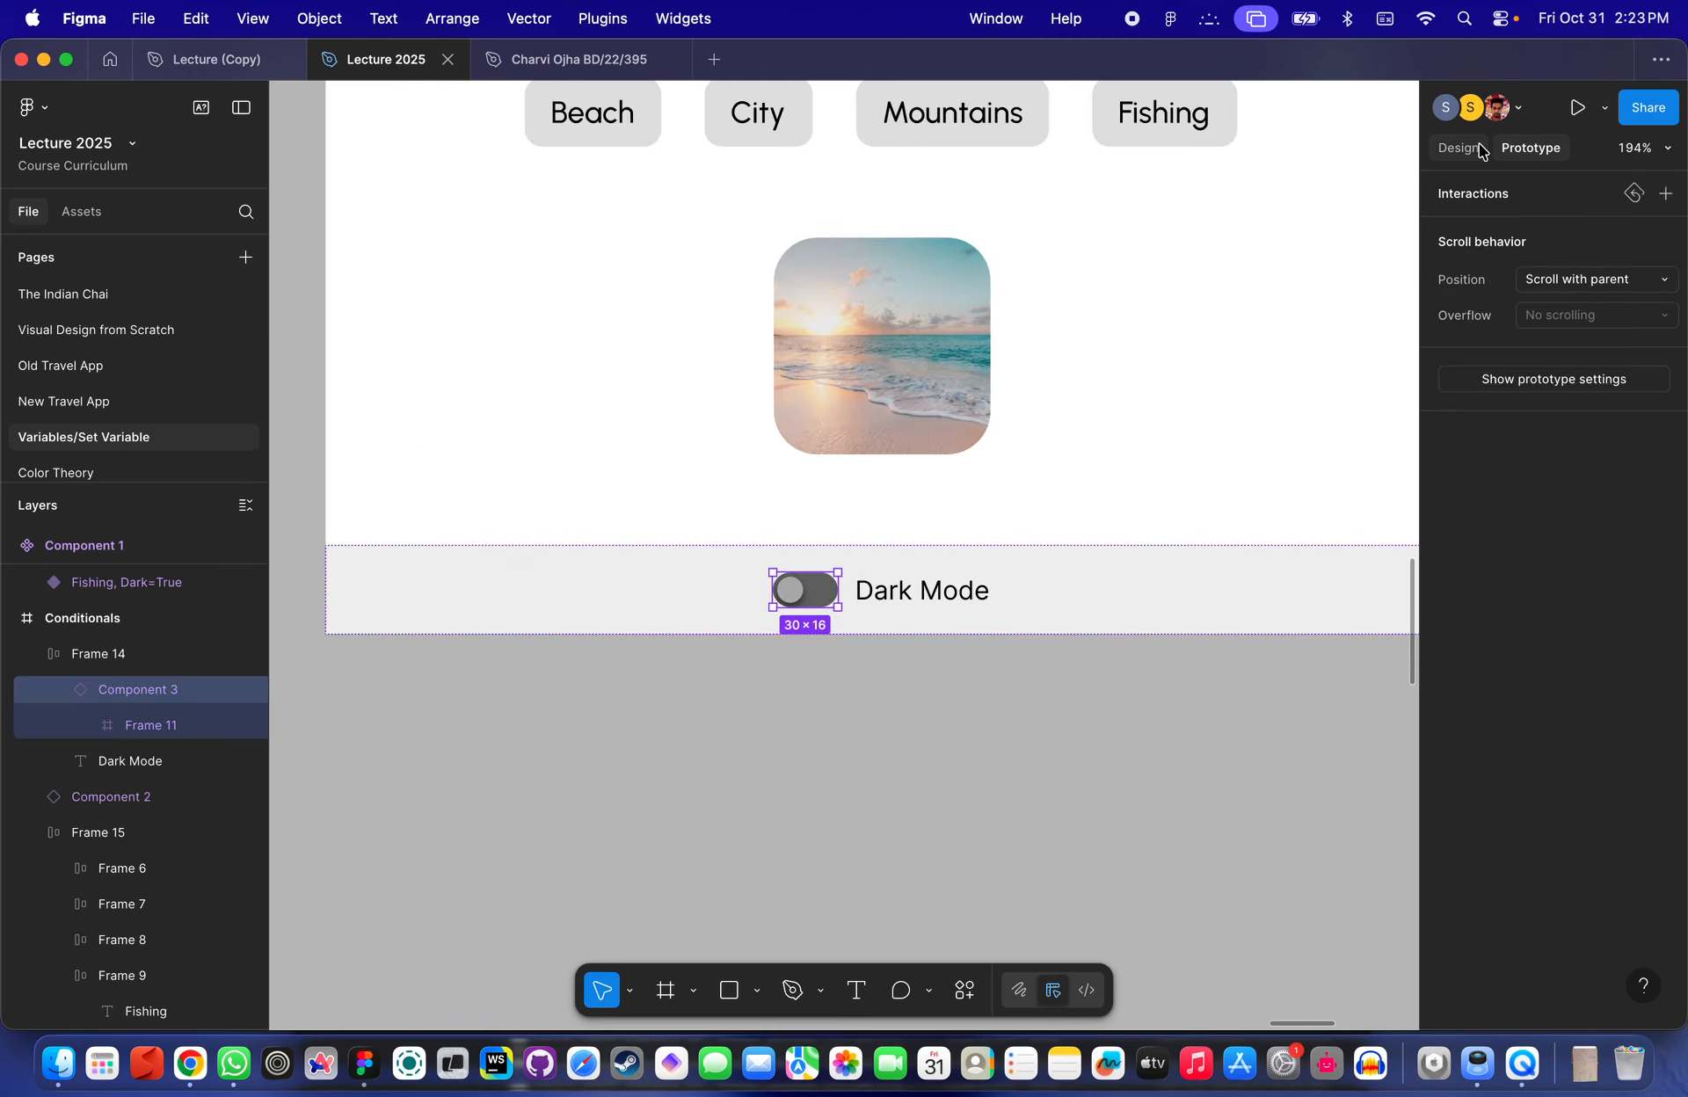
{"action": "key", "text": "Delete"}
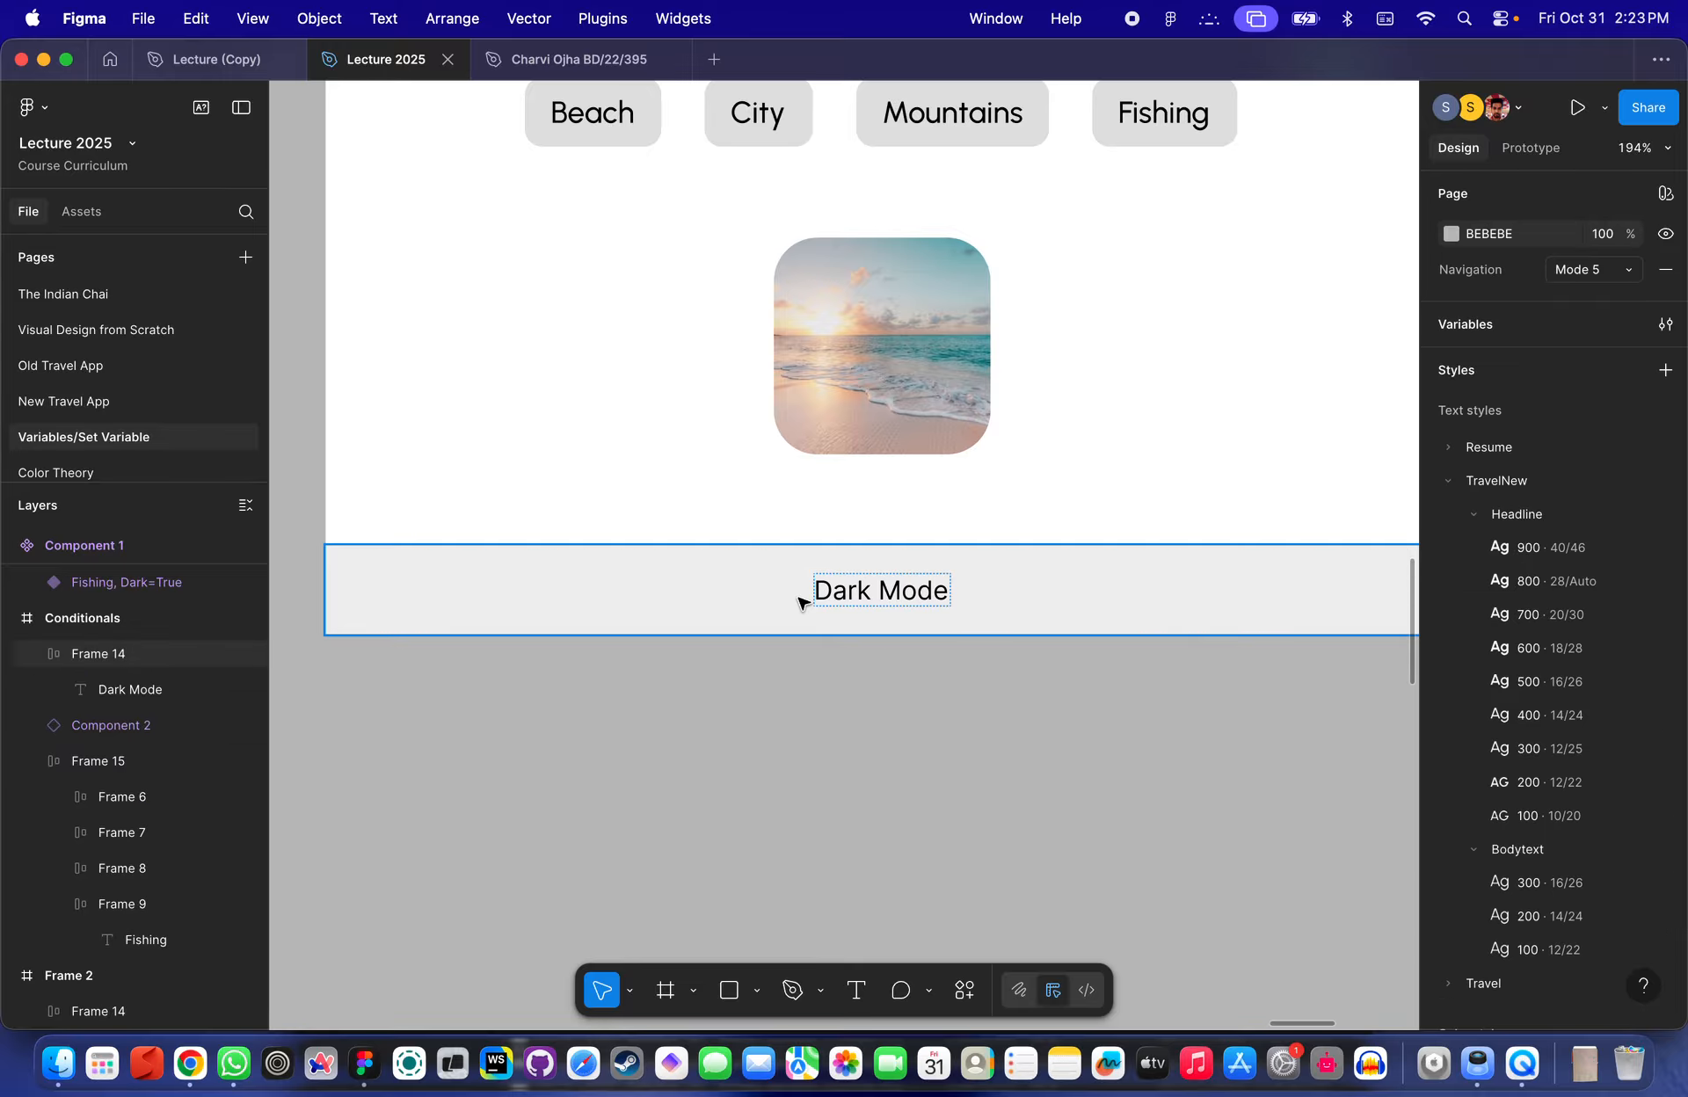
- Wrap the Dark Mode text label in a new auto layout frame
{"action": "scroll", "coordinate": [848, 582], "scroll_direction": "up", "scroll_amount": 3}
{"action": "left_click", "coordinate": [885, 596]}
{"action": "left_click", "coordinate": [886, 596]}
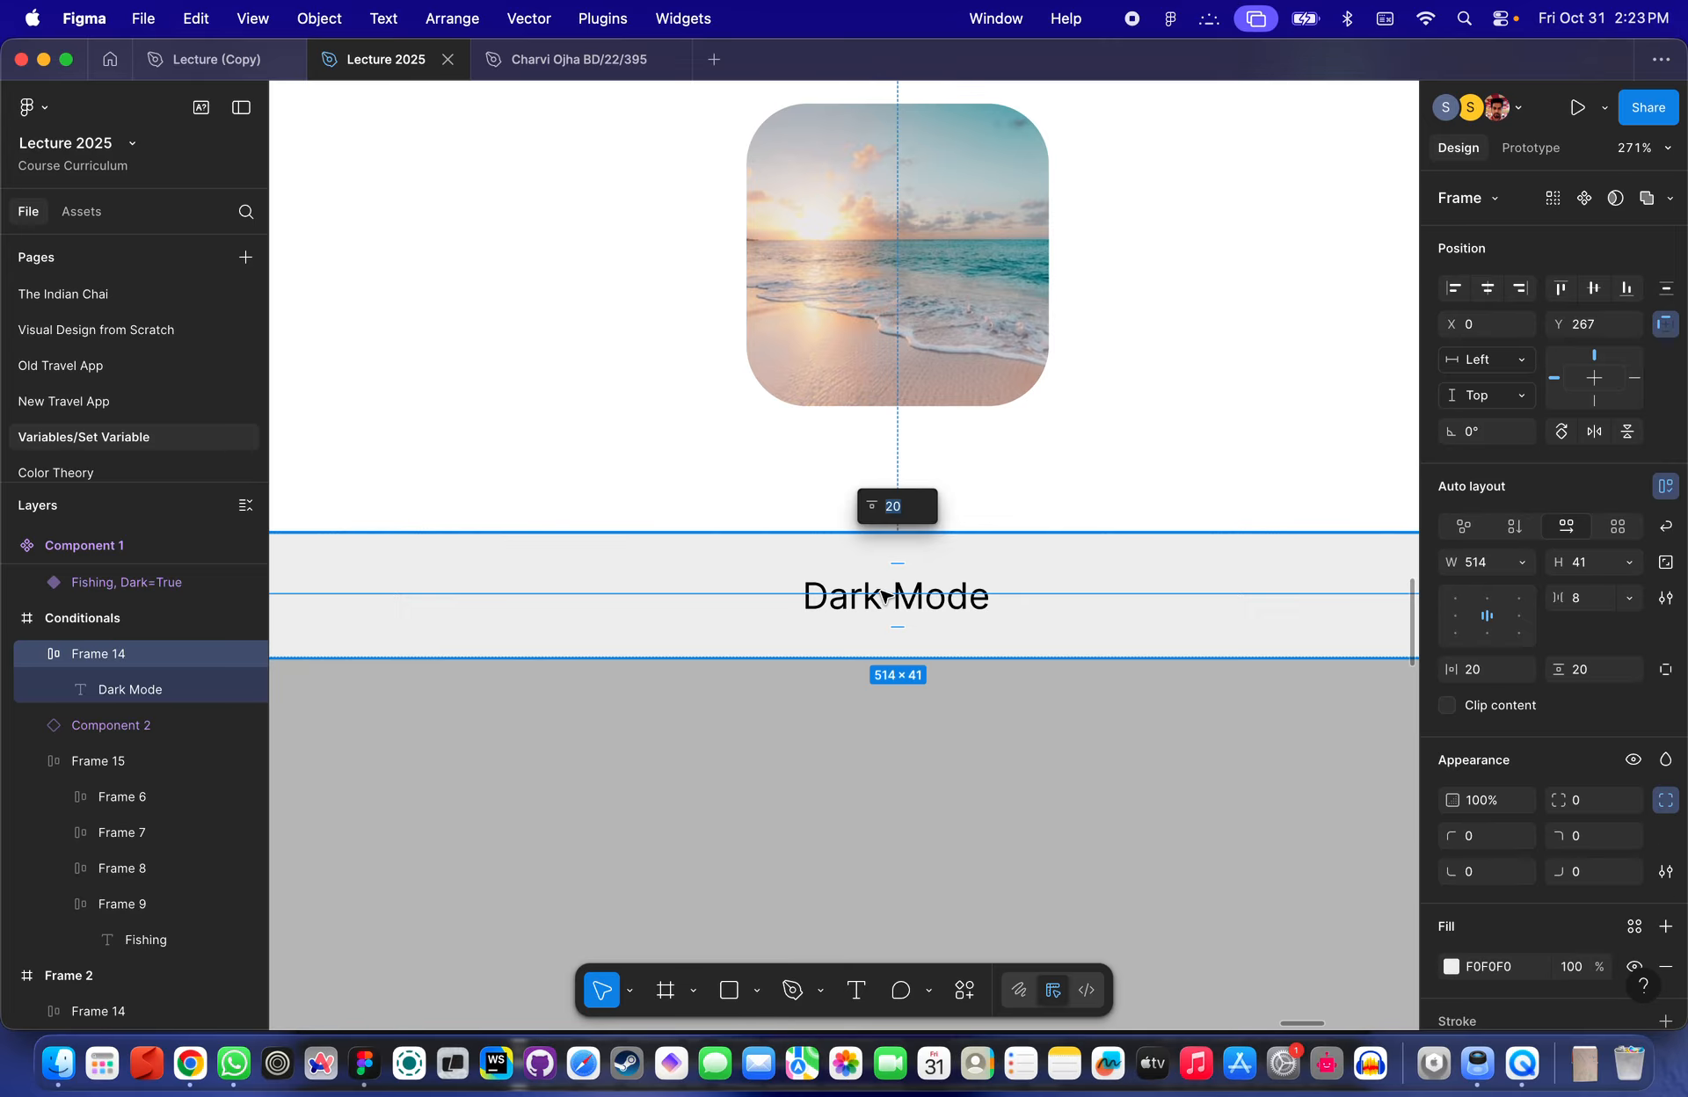
{"action": "double_click", "coordinate": [885, 596]}
{"action": "scroll", "coordinate": [885, 596], "scroll_direction": "down", "scroll_amount": 5}
{"action": "scroll", "coordinate": [885, 596], "scroll_direction": "up", "scroll_amount": 5}
{"action": "scroll", "coordinate": [905, 594], "scroll_direction": "down", "scroll_amount": 5}
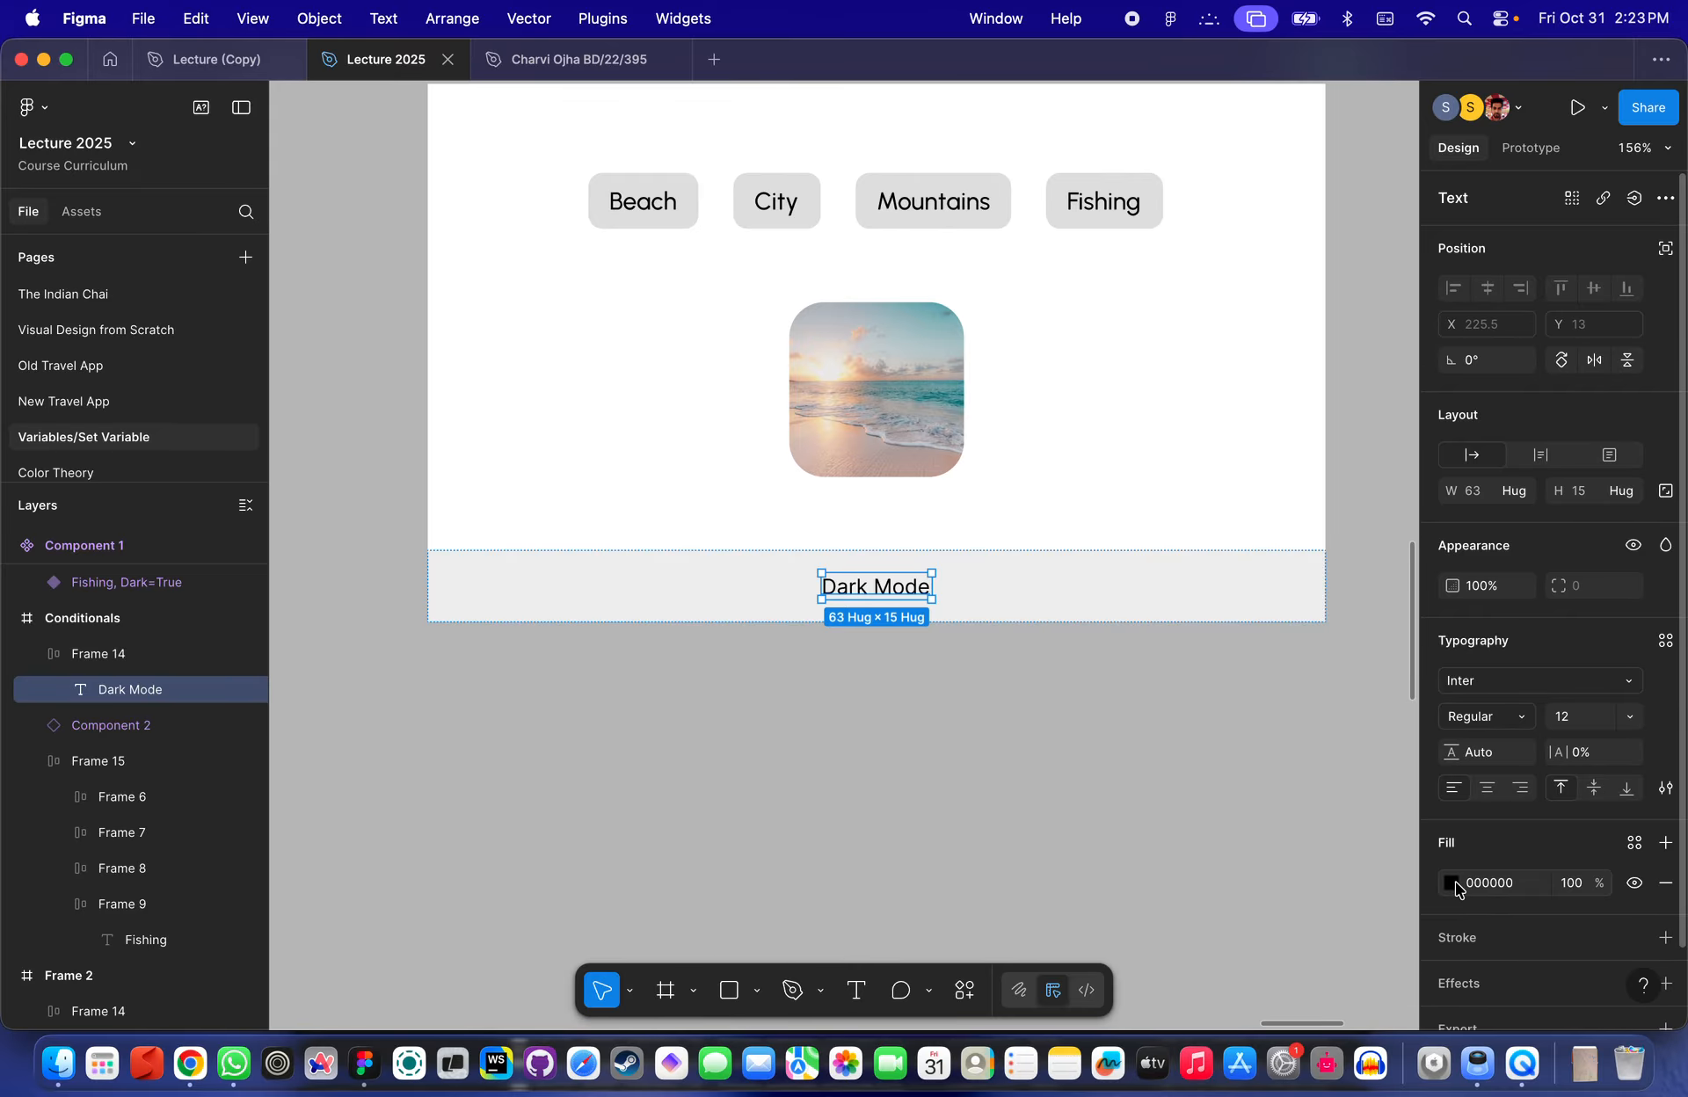
{"action": "scroll", "coordinate": [859, 678], "scroll_direction": "up", "scroll_amount": 3}
{"action": "left_click", "coordinate": [113, 665]}
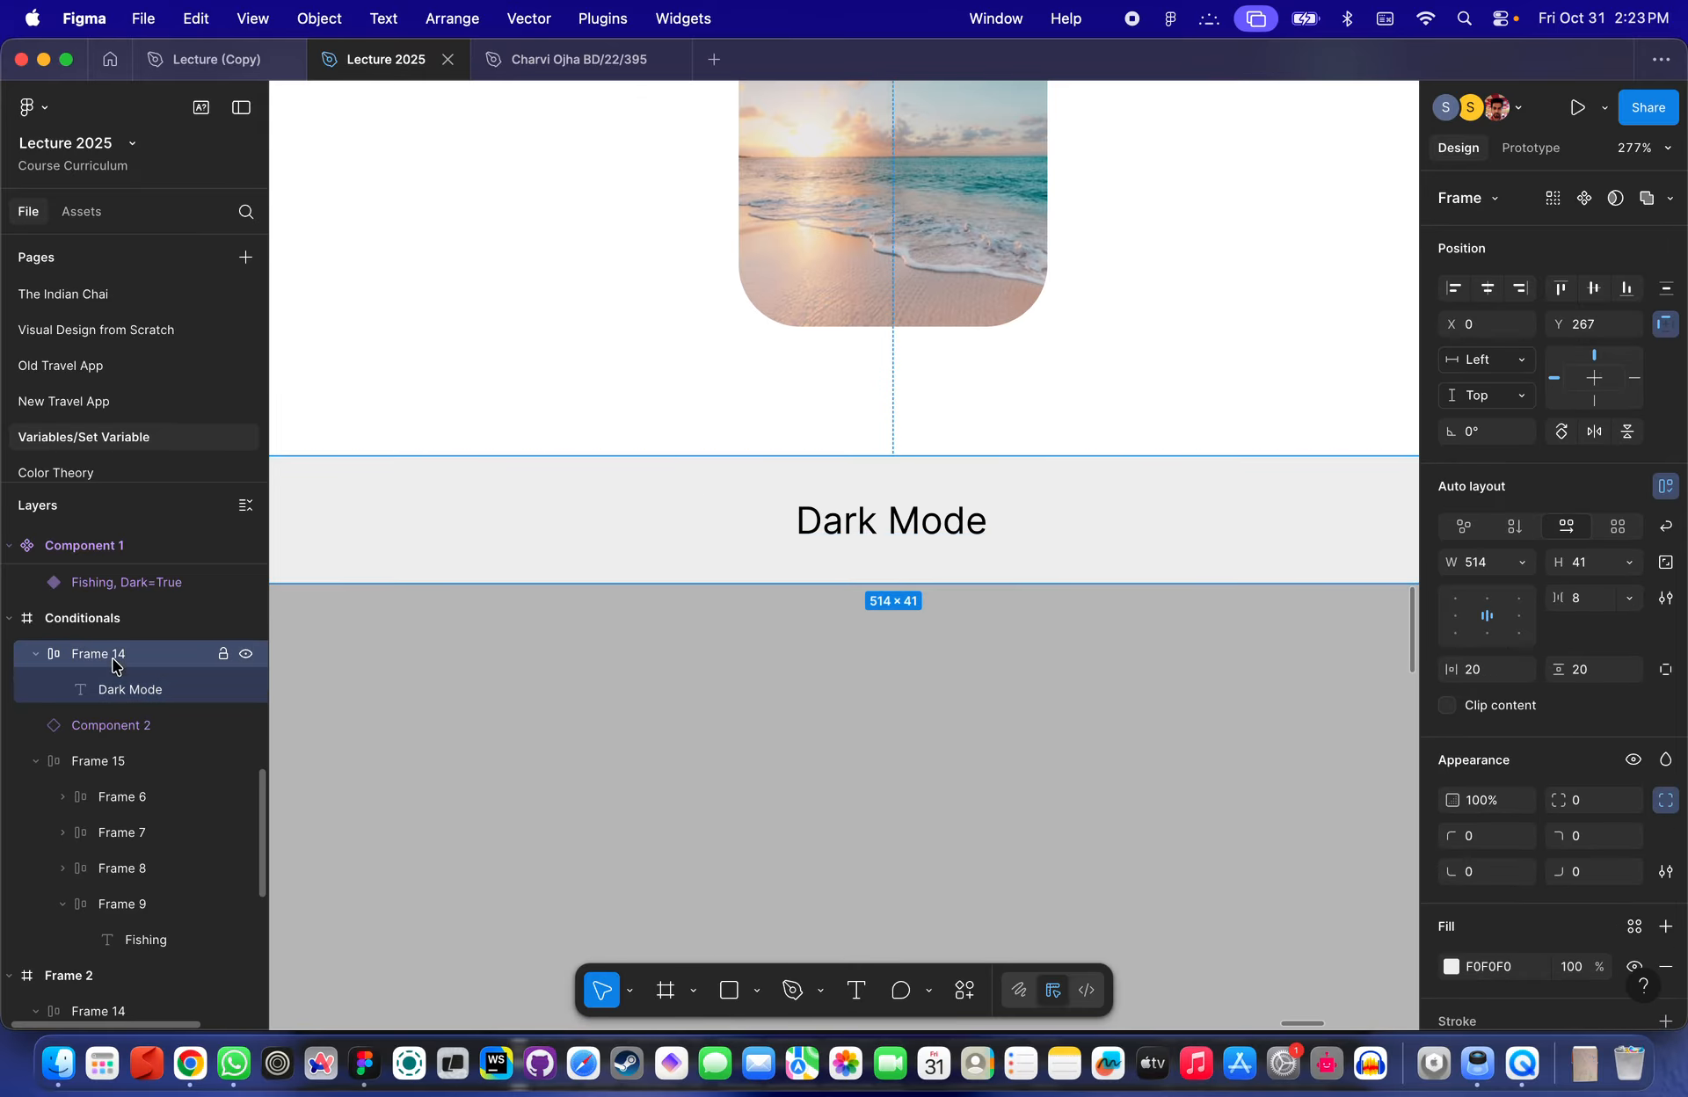
{"action": "left_click", "coordinate": [907, 520]}
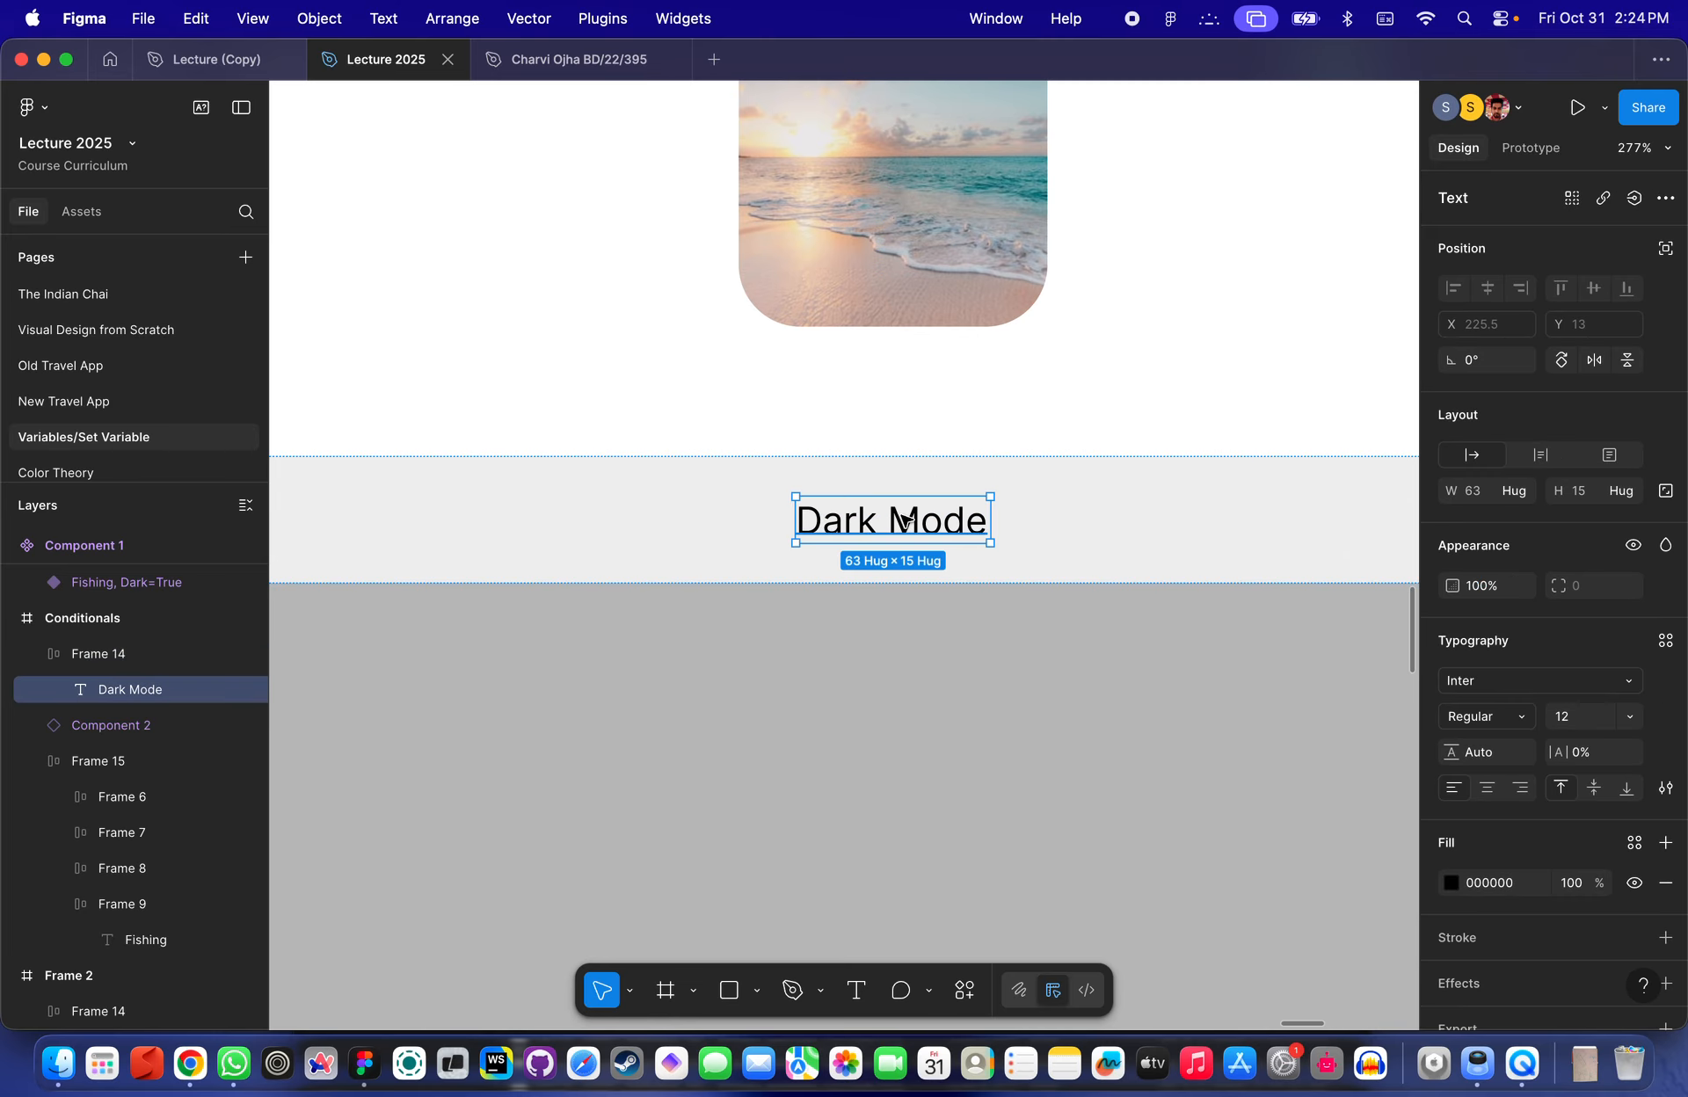
{"action": "key", "text": "shift+a"}
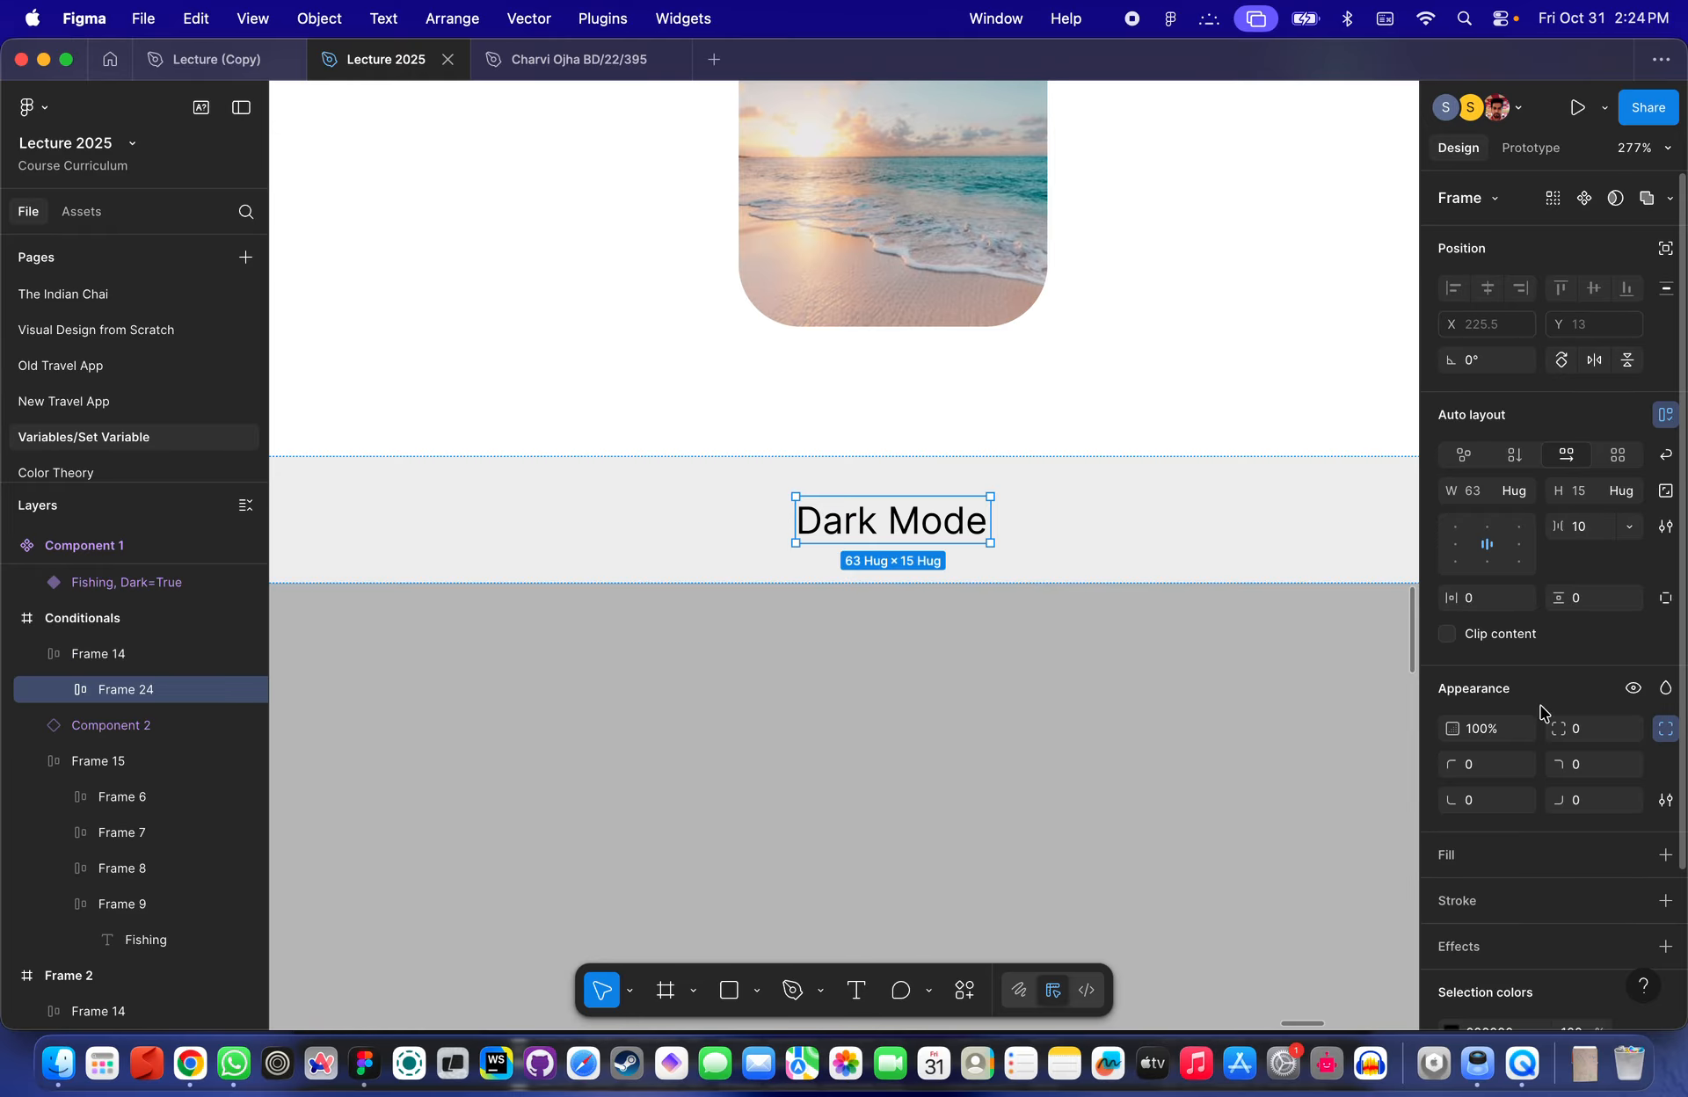
- Add a light grey fill C6C6C6 to the new label frame
{"action": "left_click", "coordinate": [1451, 893]}
{"action": "left_click_drag", "start_coordinate": [1266, 667], "coordinate": [1160, 603]}
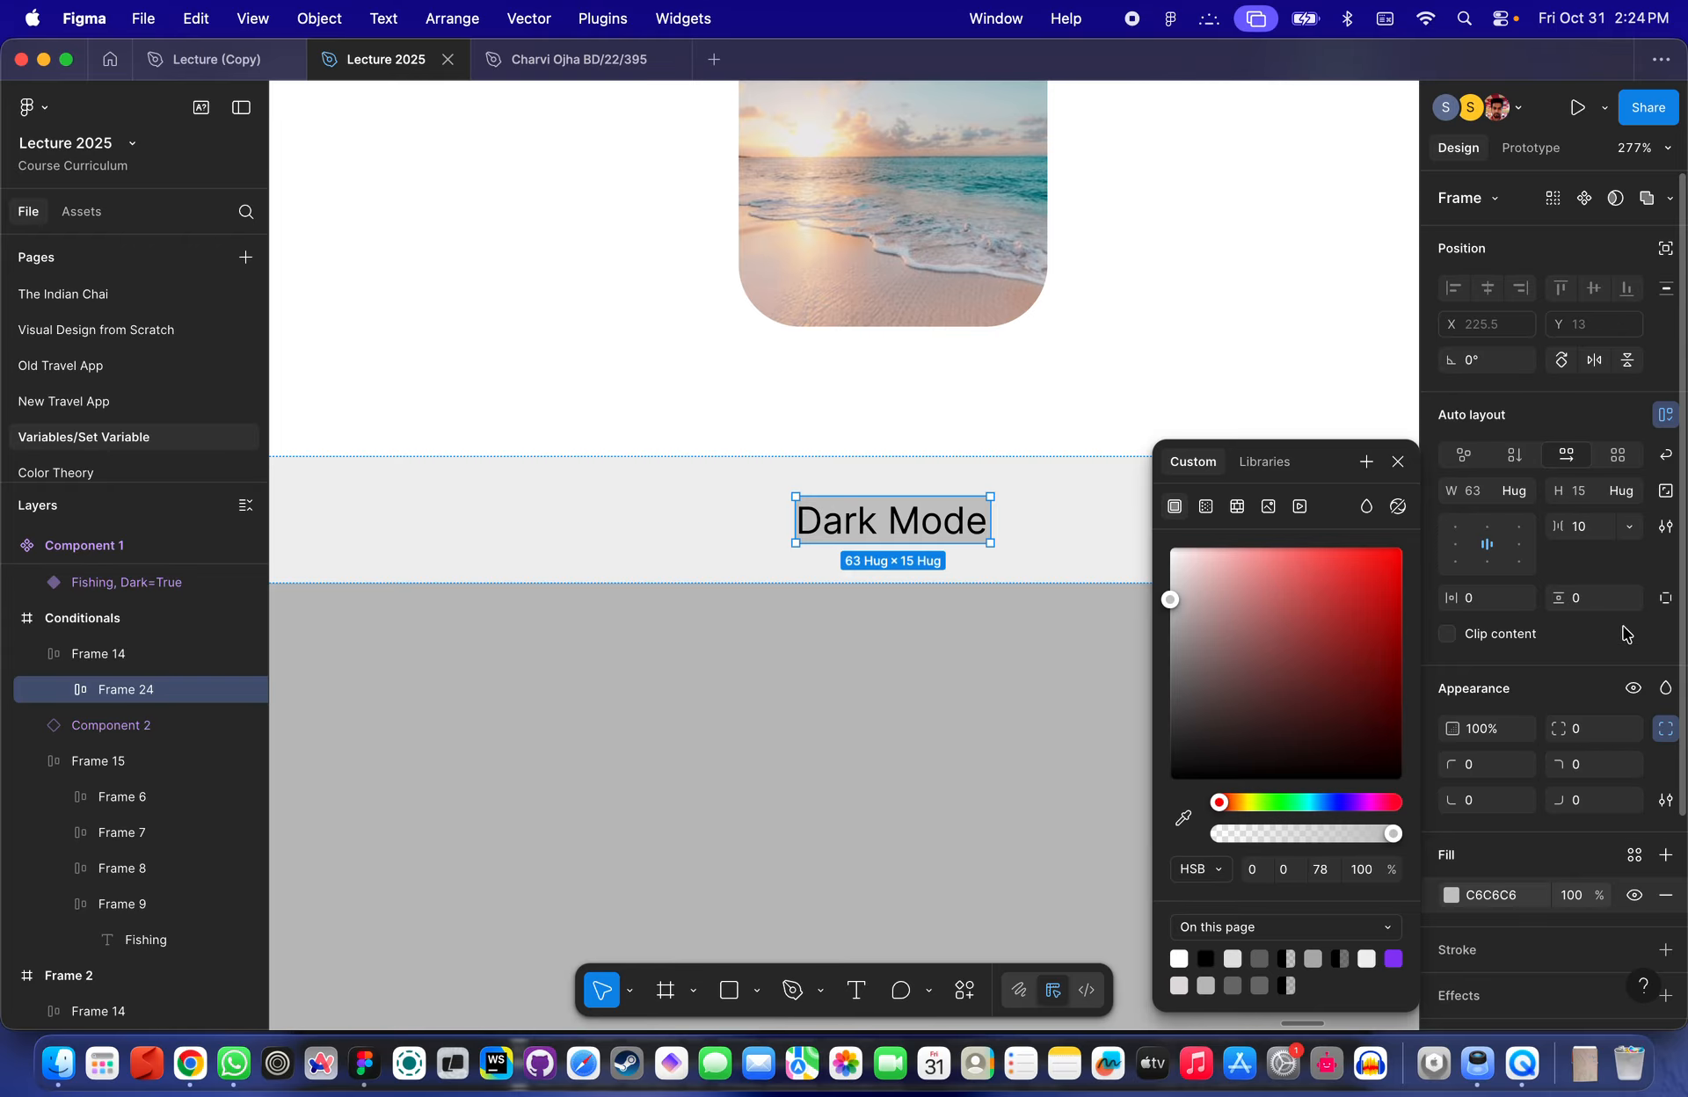
- Set the label frame's vertical padding to 4 and horizontal padding to 8
{"action": "left_click", "coordinate": [1581, 607]}
{"action": "type", "text": "4"}
{"action": "key", "text": "Return"}
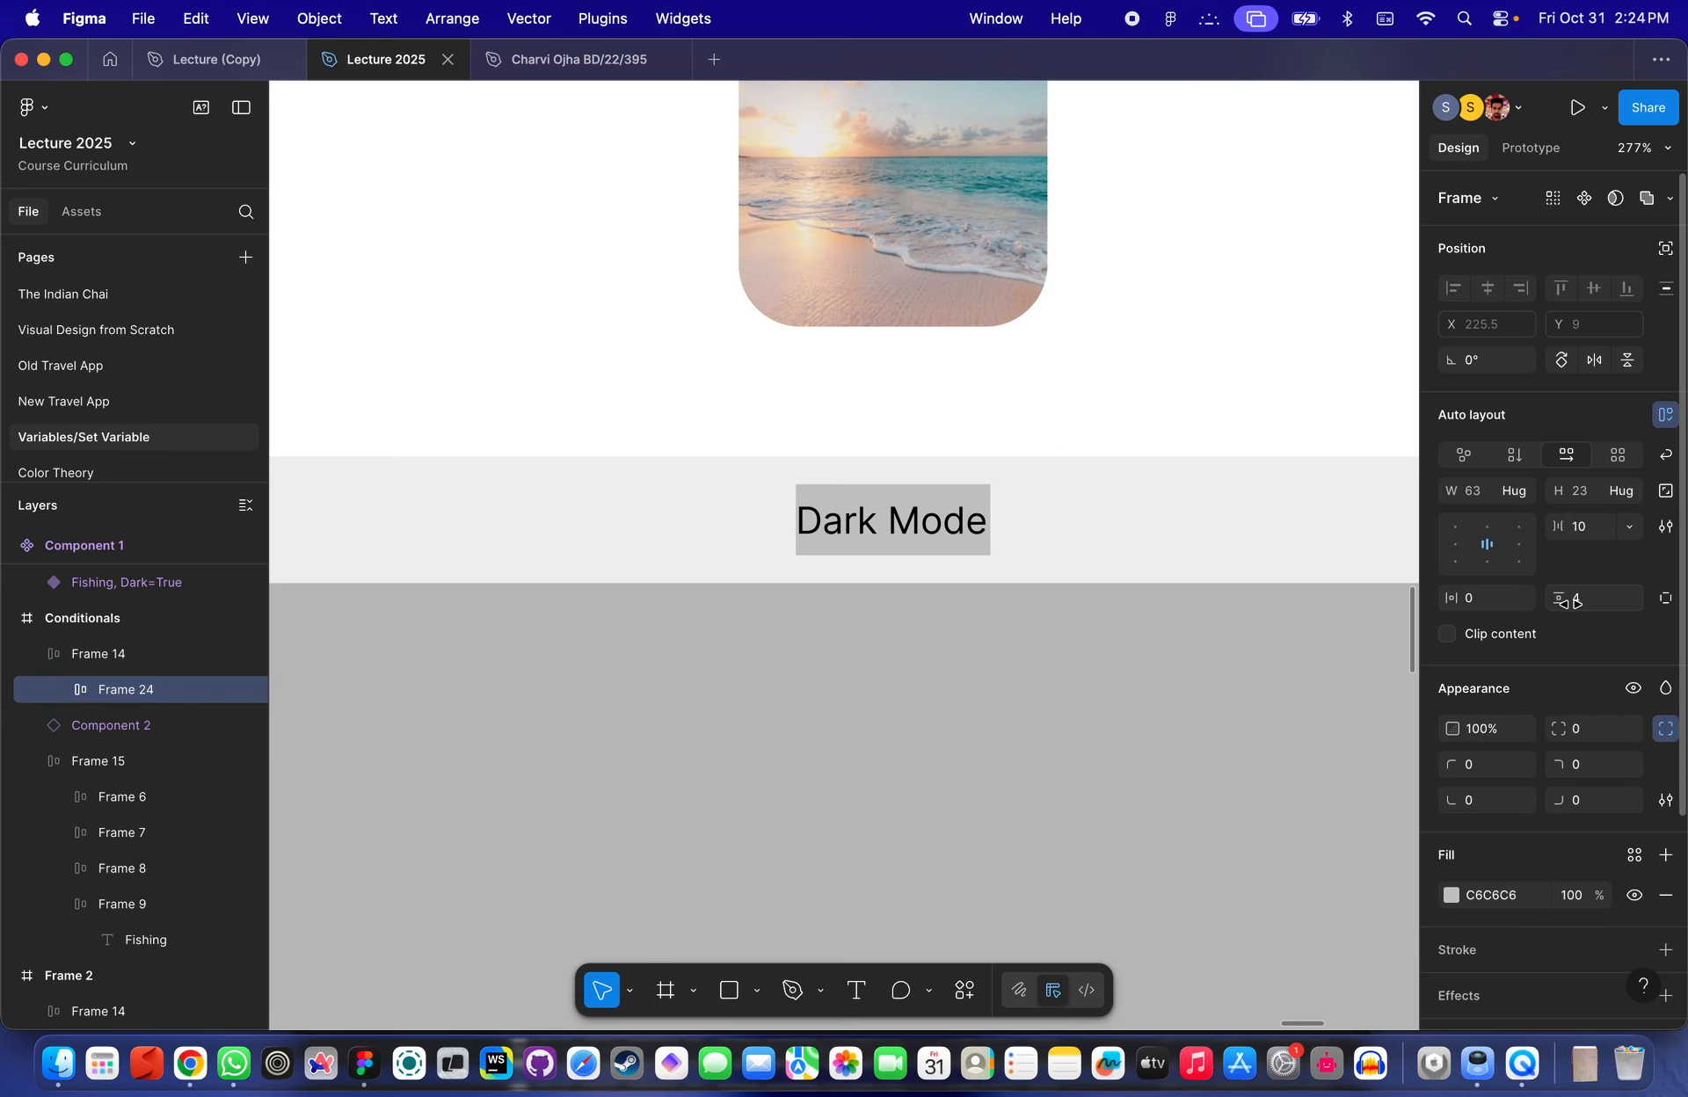
{"action": "left_click", "coordinate": [1494, 609]}
{"action": "type", "text": "8"}
{"action": "key", "text": "Return"}
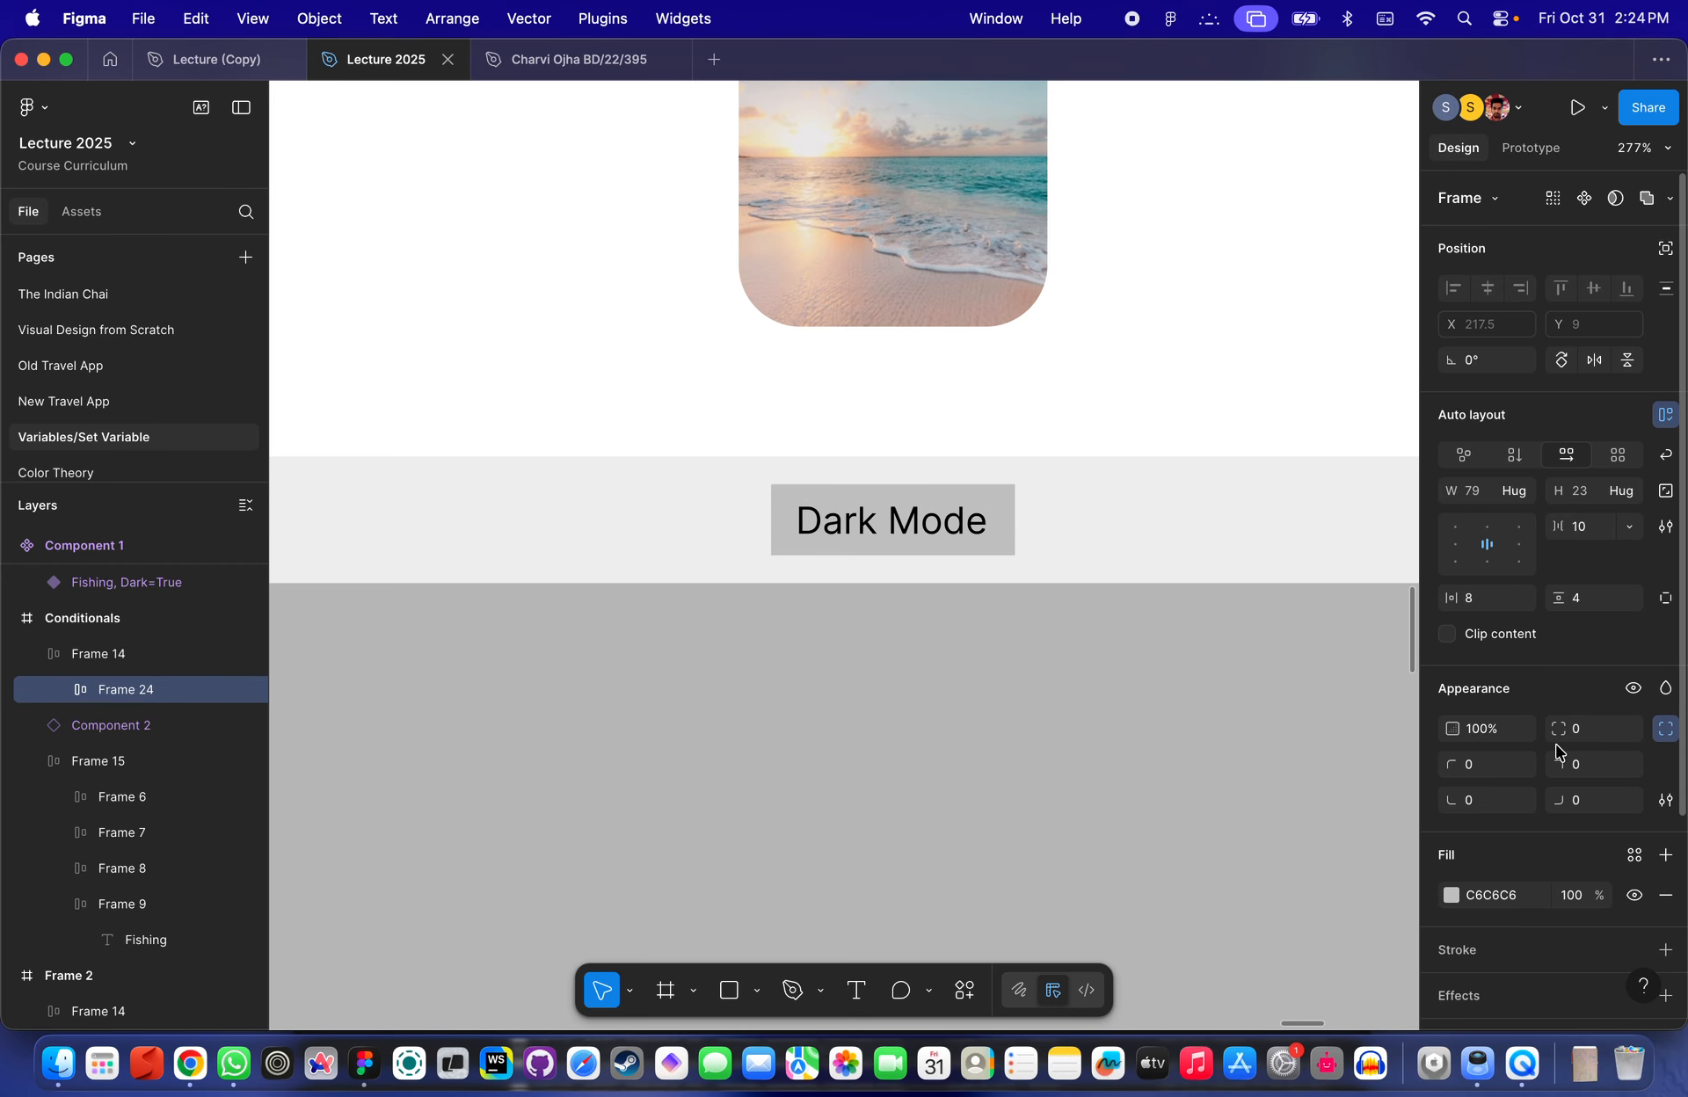
- Round the label frame's corners to a radius of 10
{"action": "scroll", "coordinate": [1565, 853], "scroll_direction": "down", "scroll_amount": 3}
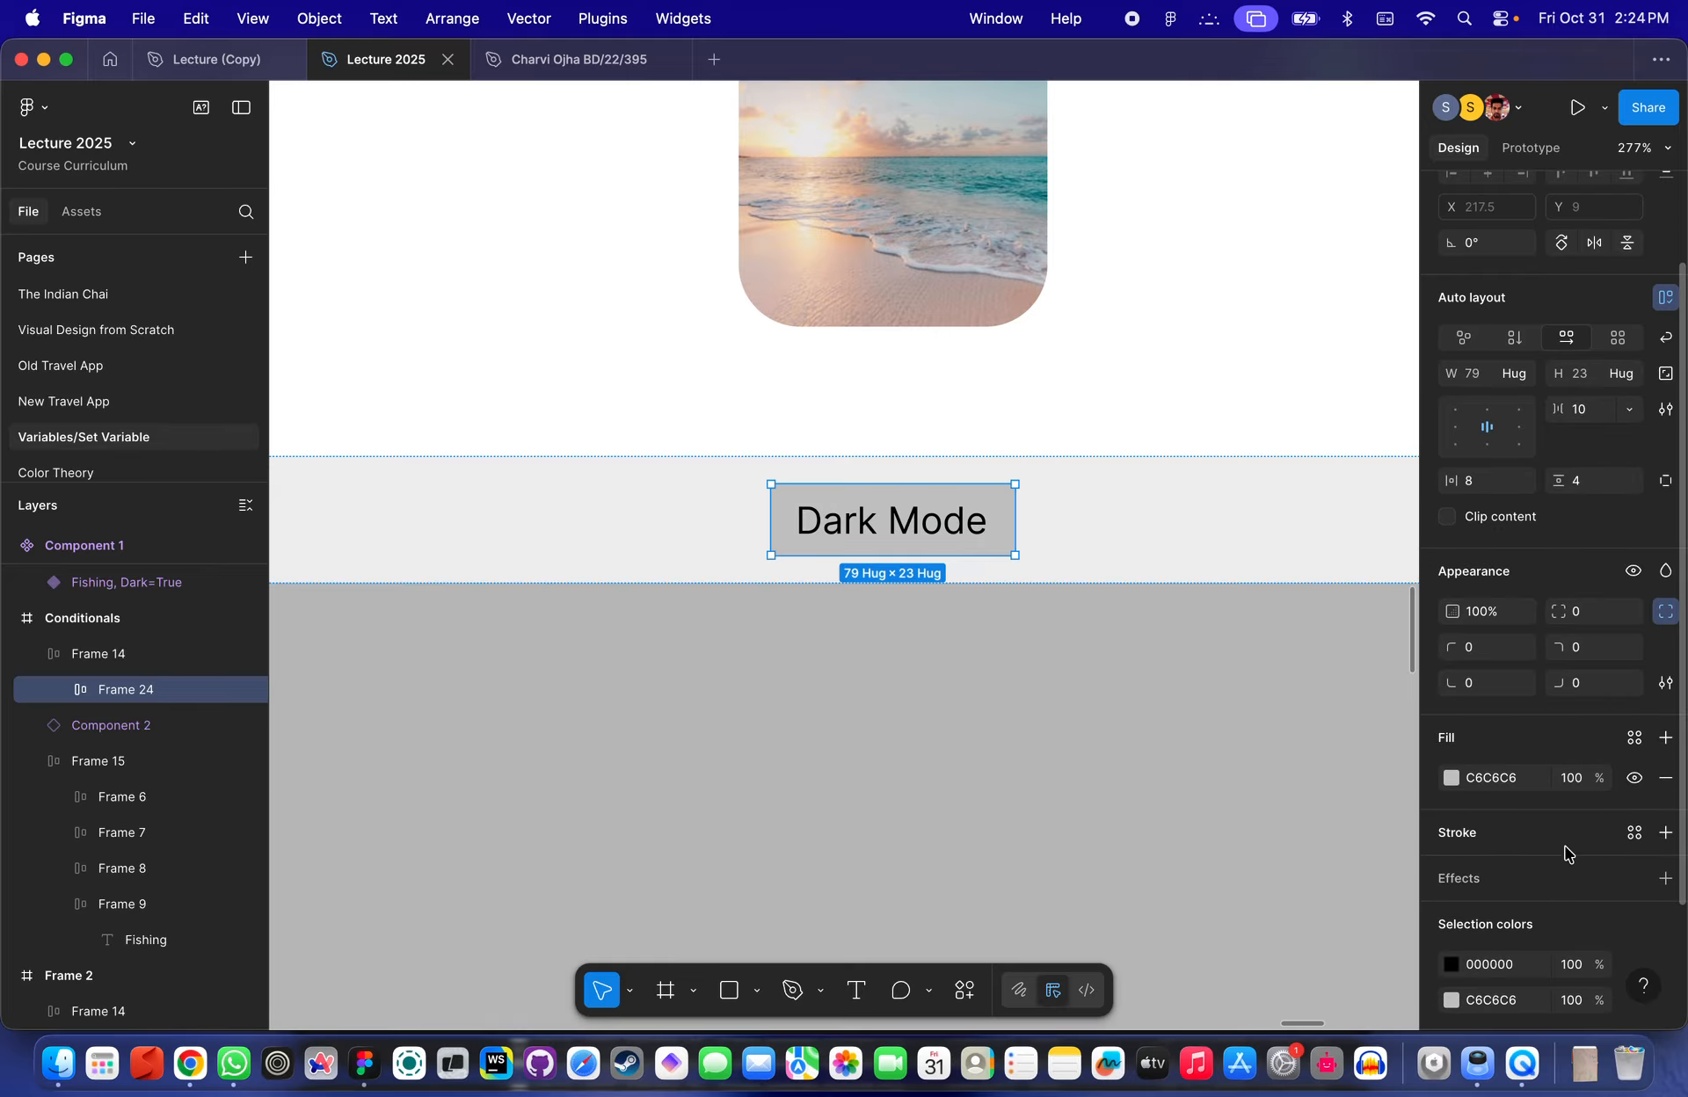
{"action": "scroll", "coordinate": [1567, 774], "scroll_direction": "up", "scroll_amount": 1}
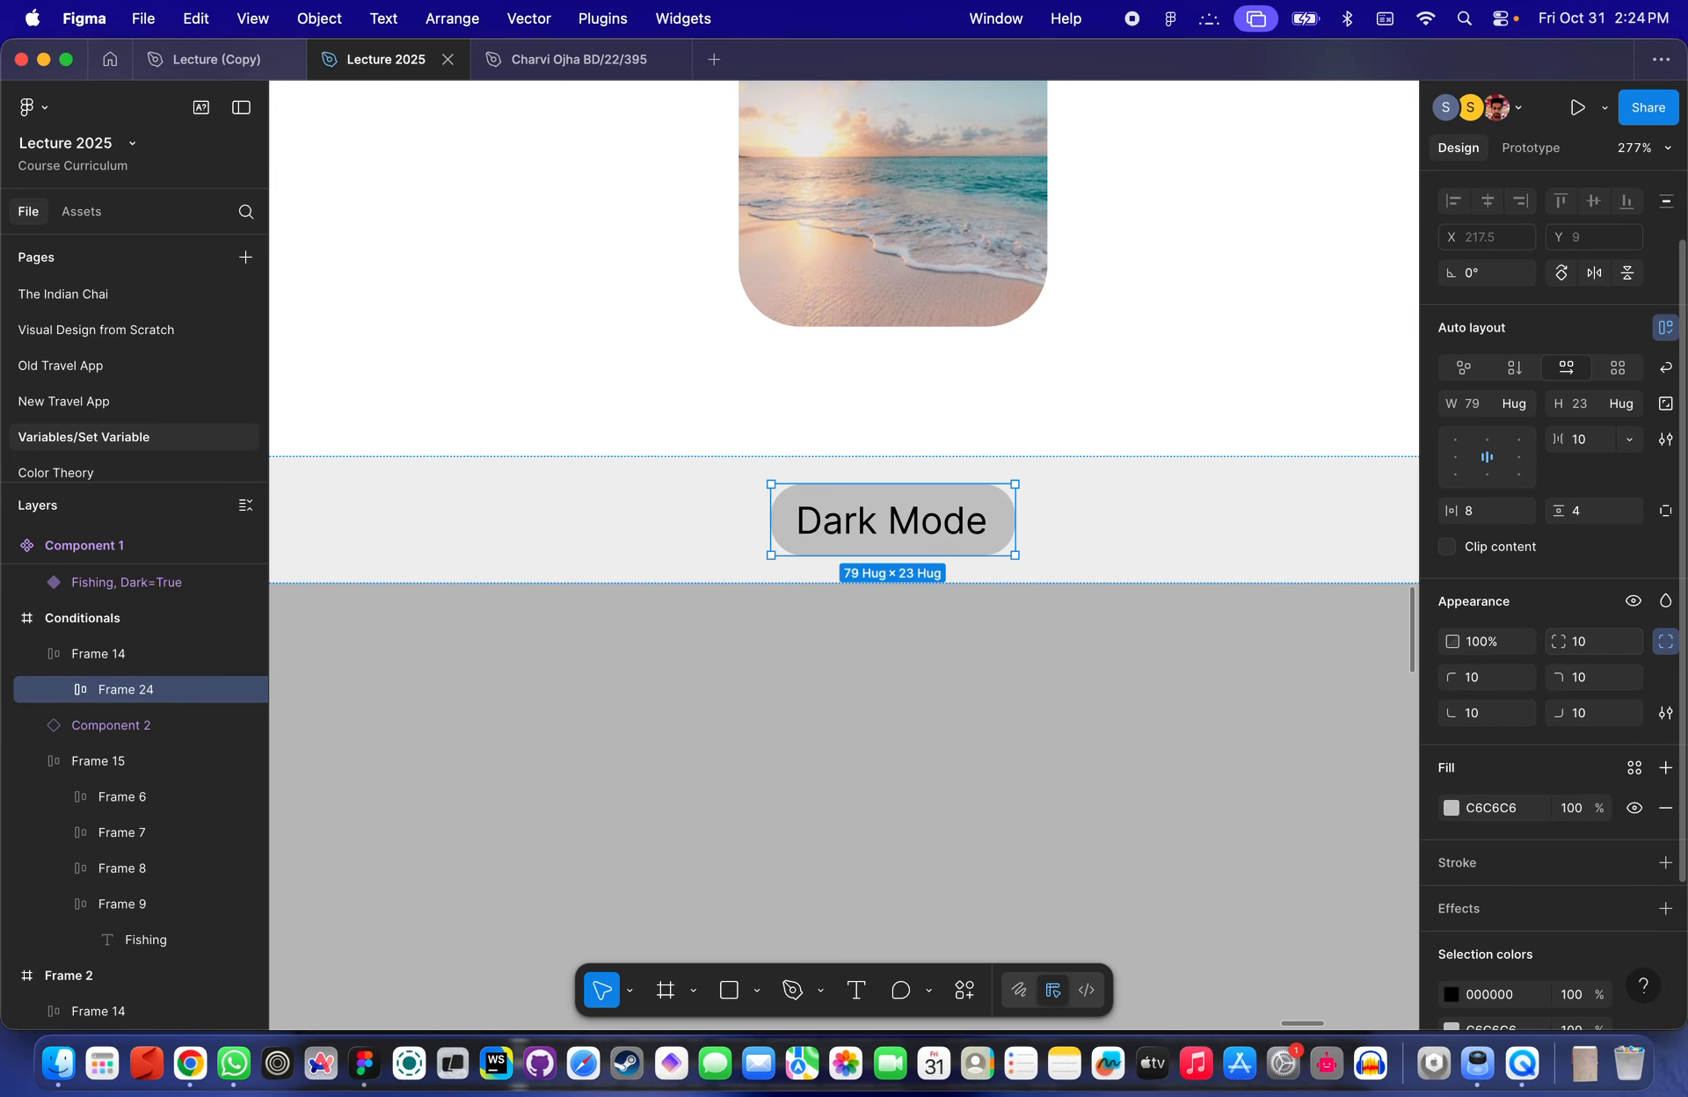
{"action": "left_click", "coordinate": [1077, 679]}
- Add an On click interaction to the Dark Mode label frame
{"action": "scroll", "coordinate": [1078, 679], "scroll_direction": "down", "scroll_amount": 5}
{"action": "scroll", "coordinate": [1078, 679], "scroll_direction": "up", "scroll_amount": 4}
{"action": "scroll", "coordinate": [1077, 680], "scroll_direction": "up", "scroll_amount": 2}
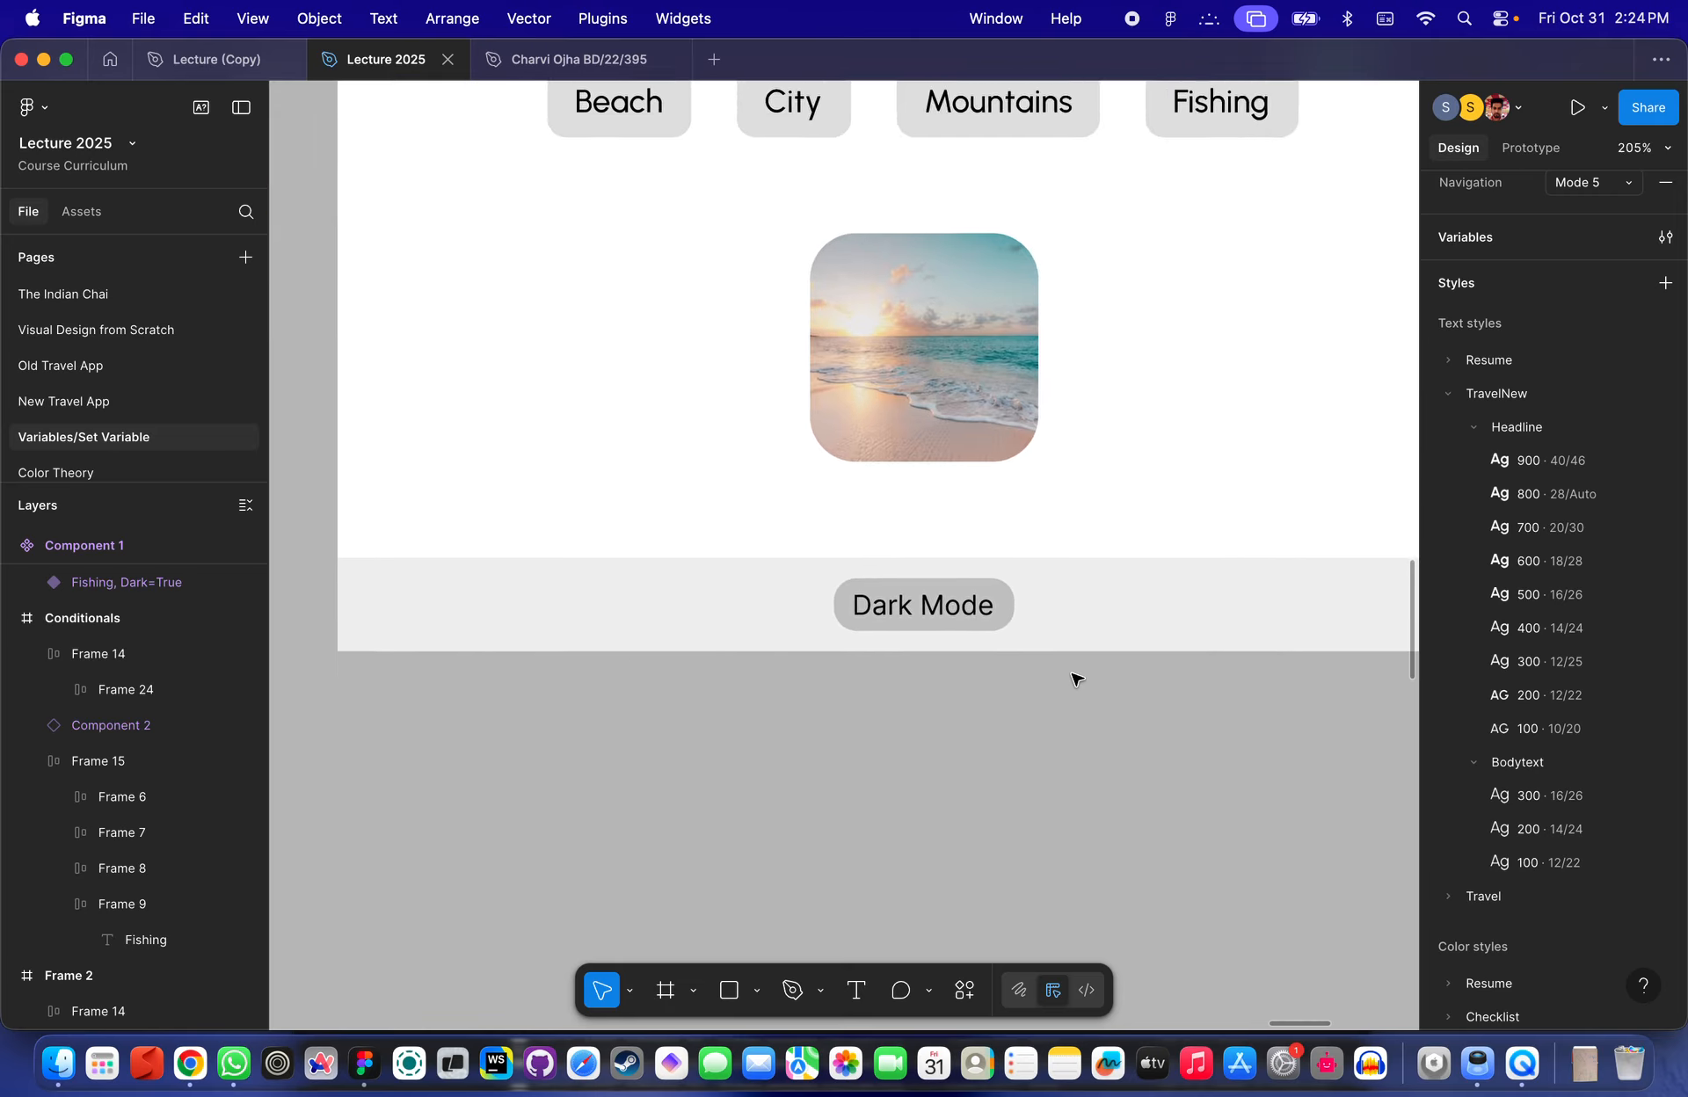
{"action": "scroll", "coordinate": [1076, 680], "scroll_direction": "up", "scroll_amount": 12}
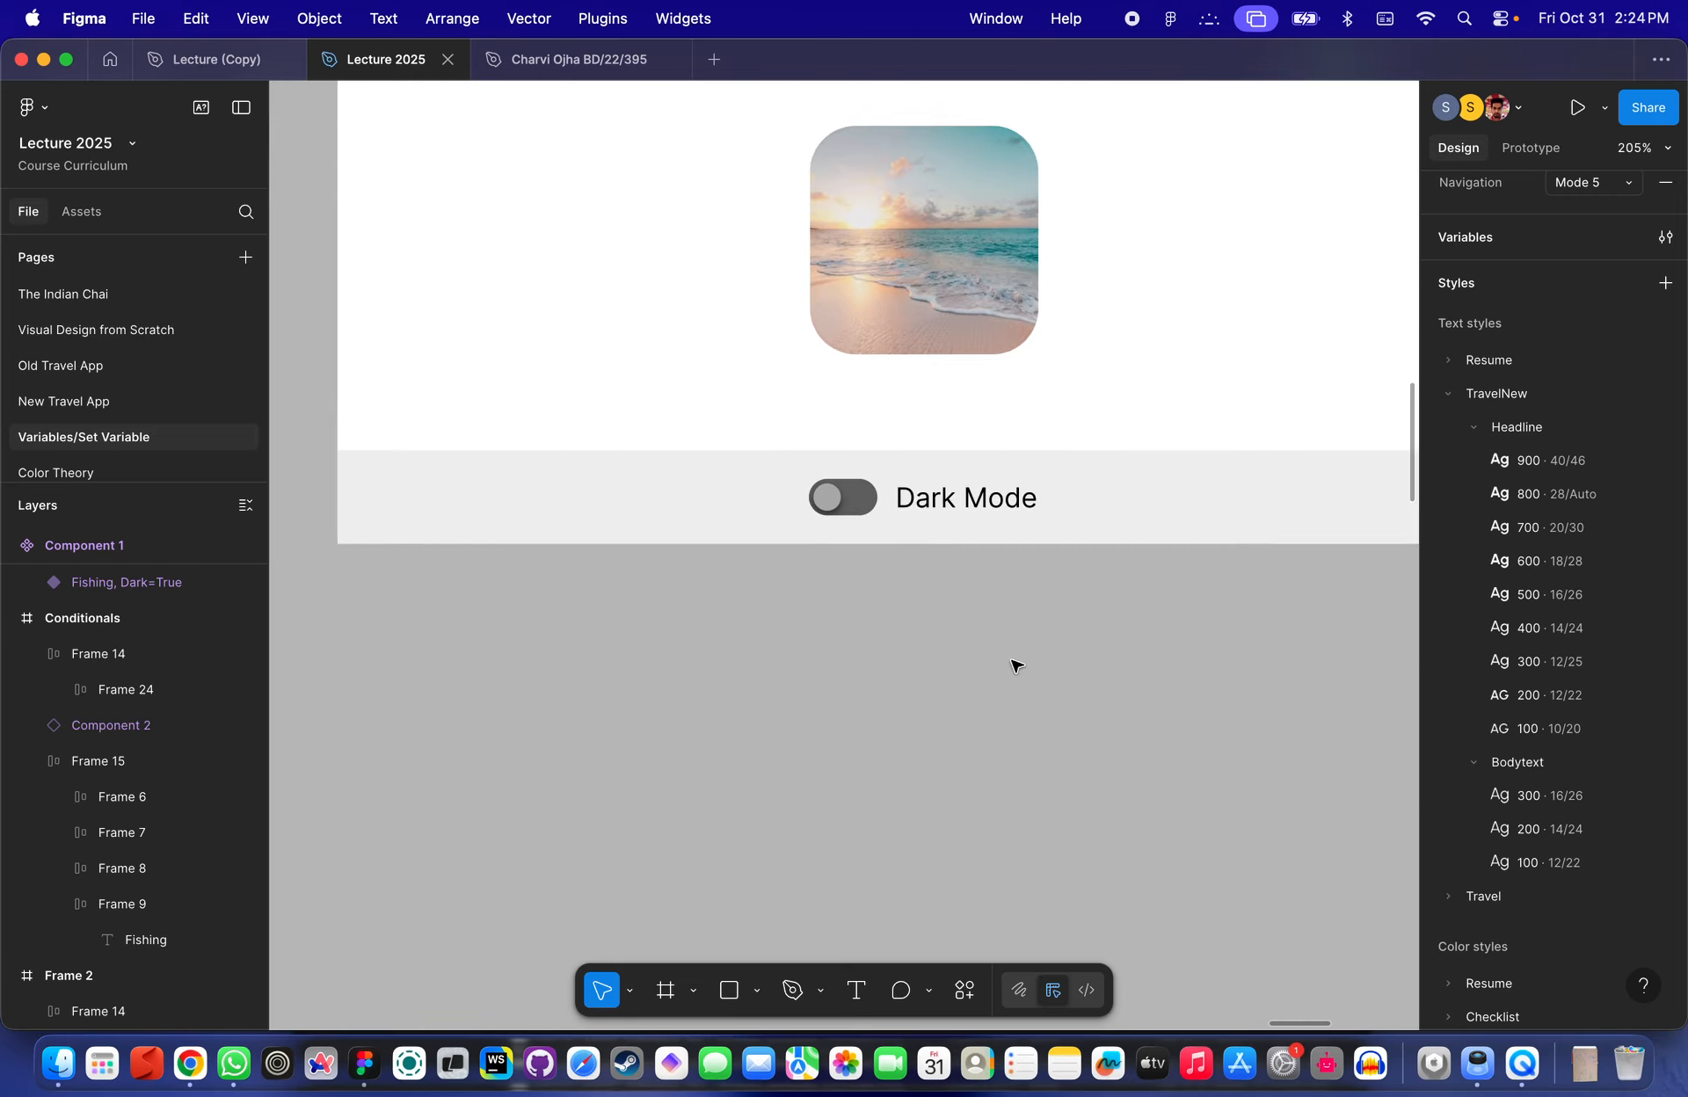
{"action": "left_click", "coordinate": [837, 510]}
{"action": "scroll", "coordinate": [836, 512], "scroll_direction": "down", "scroll_amount": 2}
{"action": "scroll", "coordinate": [836, 512], "scroll_direction": "up", "scroll_amount": 7}
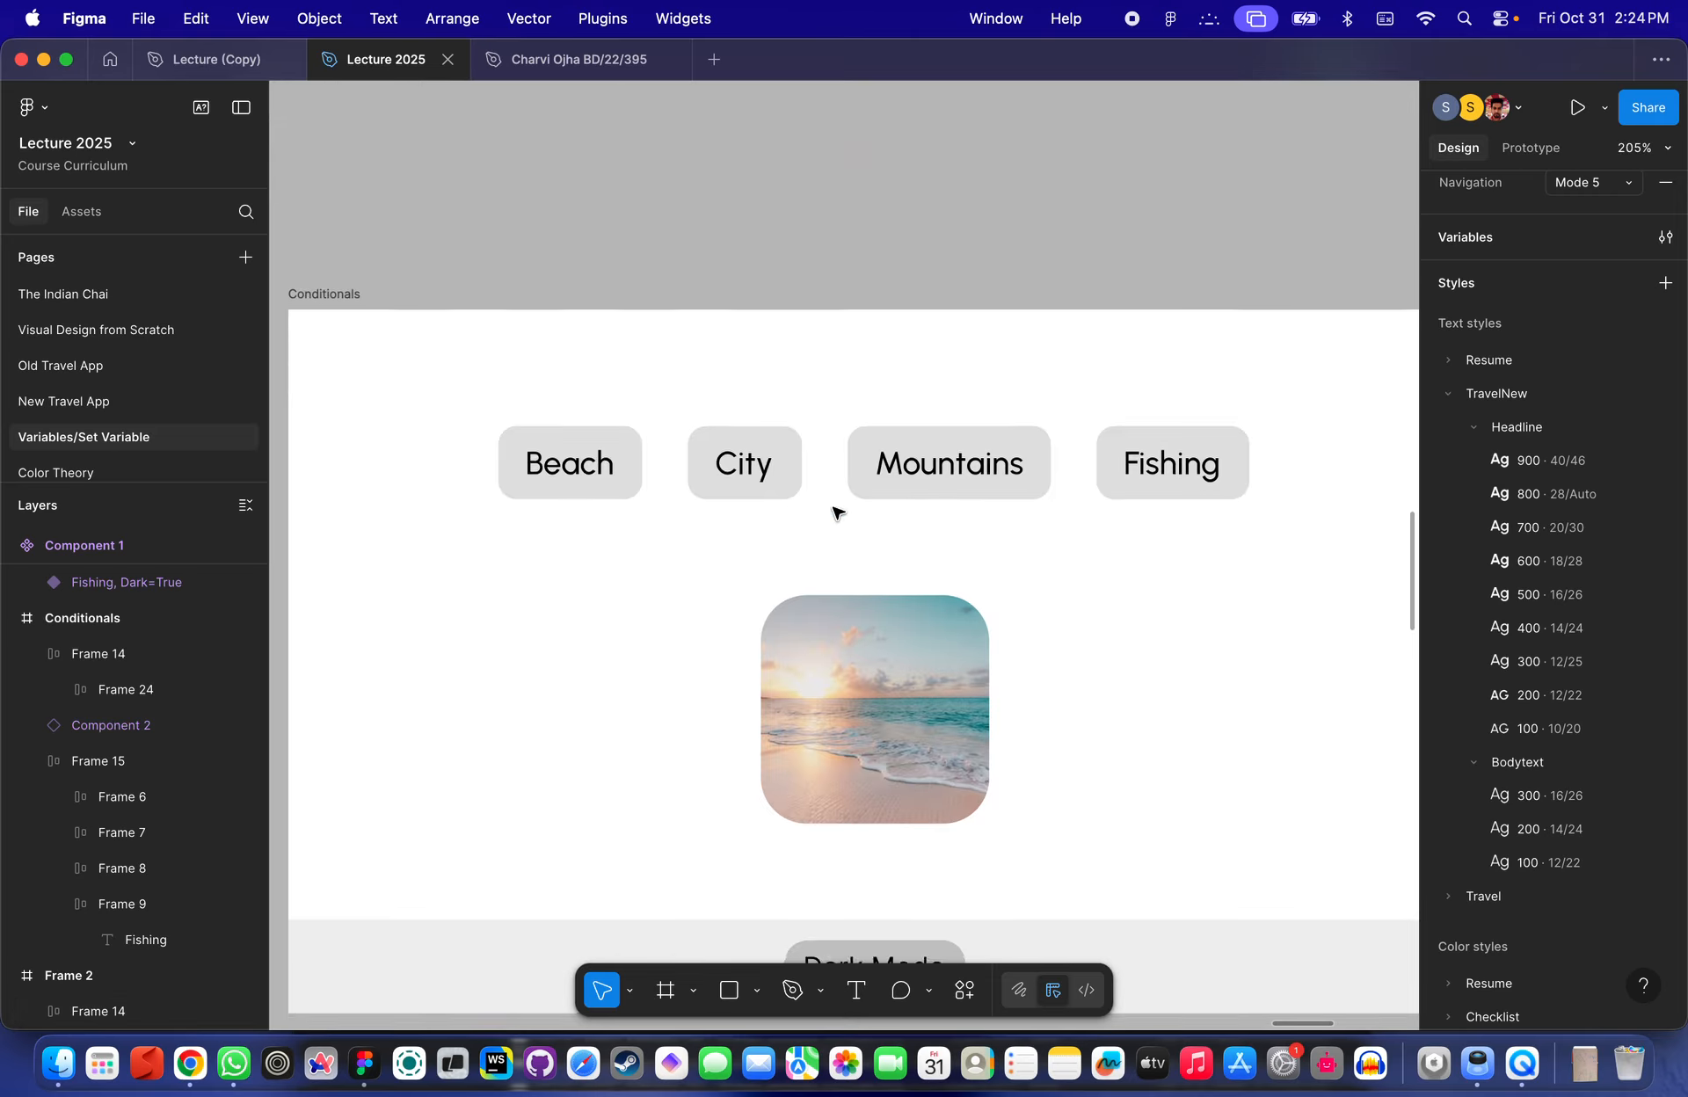
{"action": "scroll", "coordinate": [836, 700], "scroll_direction": "down", "scroll_amount": 3}
{"action": "scroll", "coordinate": [835, 701], "scroll_direction": "right", "scroll_amount": 1}
{"action": "scroll", "coordinate": [826, 712], "scroll_direction": "up", "scroll_amount": 3}
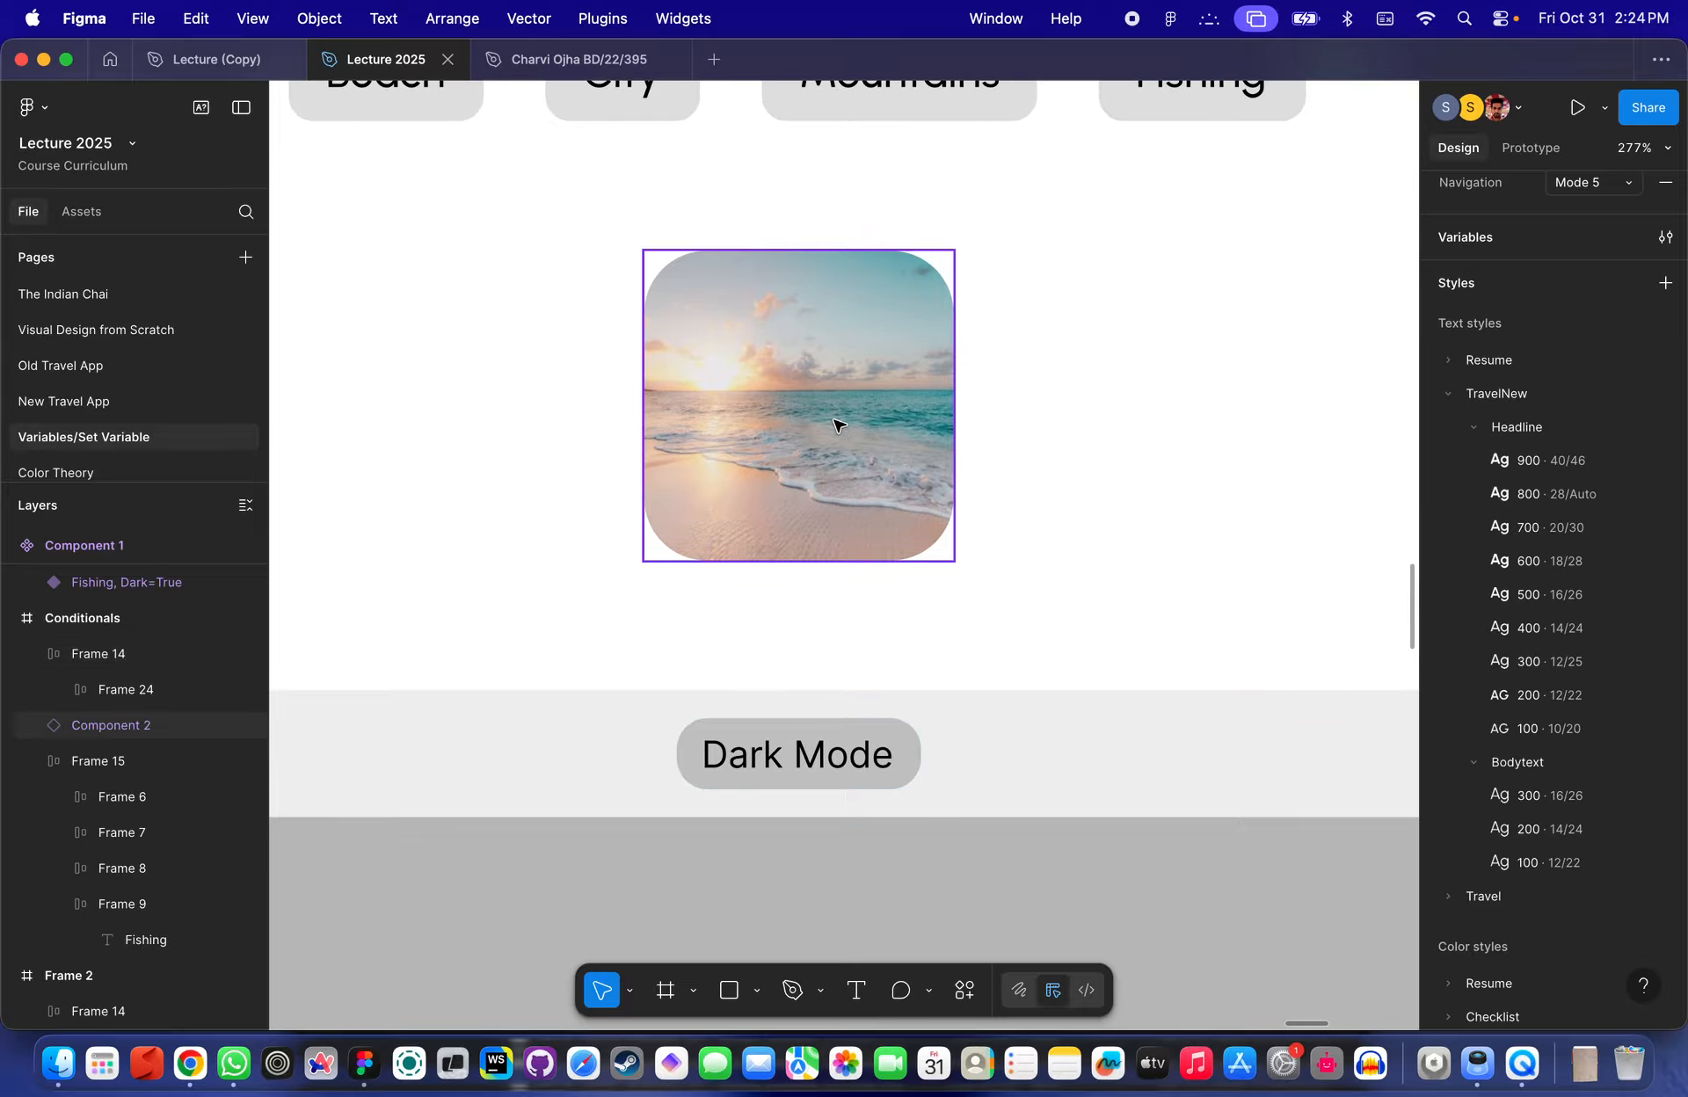
{"action": "left_click", "coordinate": [812, 771]}
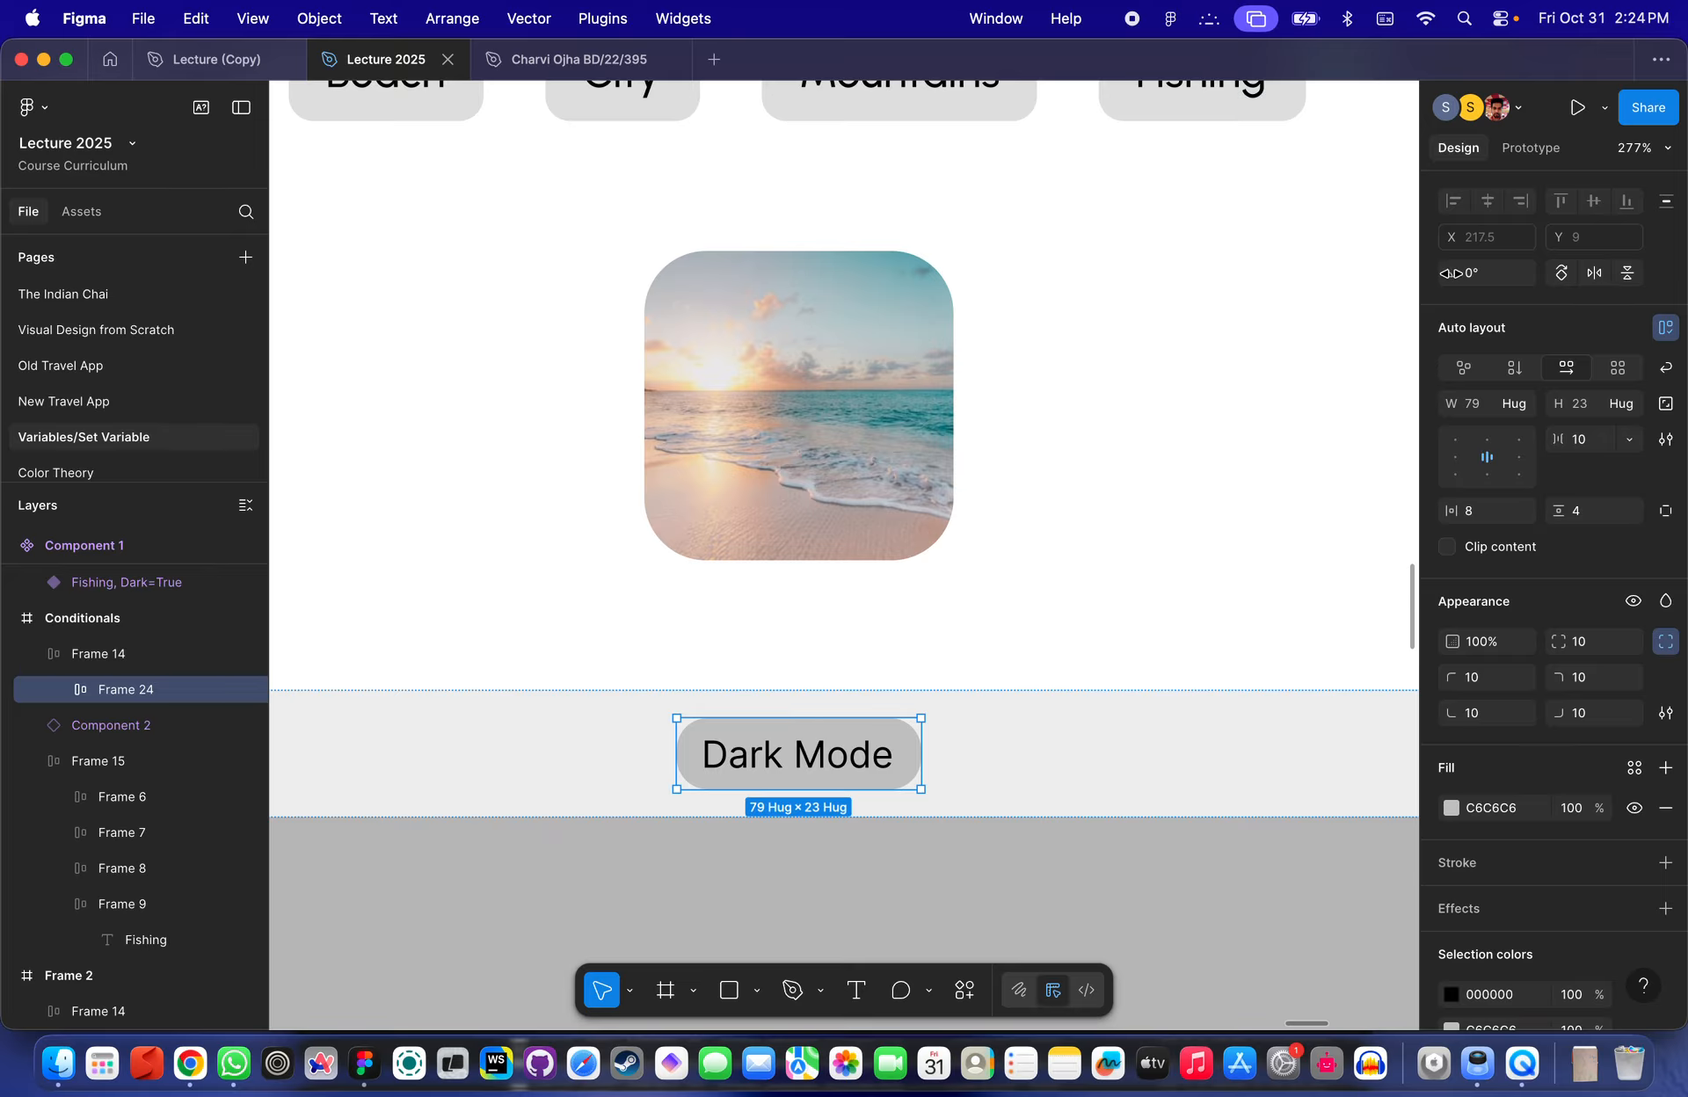
{"action": "left_click", "coordinate": [1531, 147]}
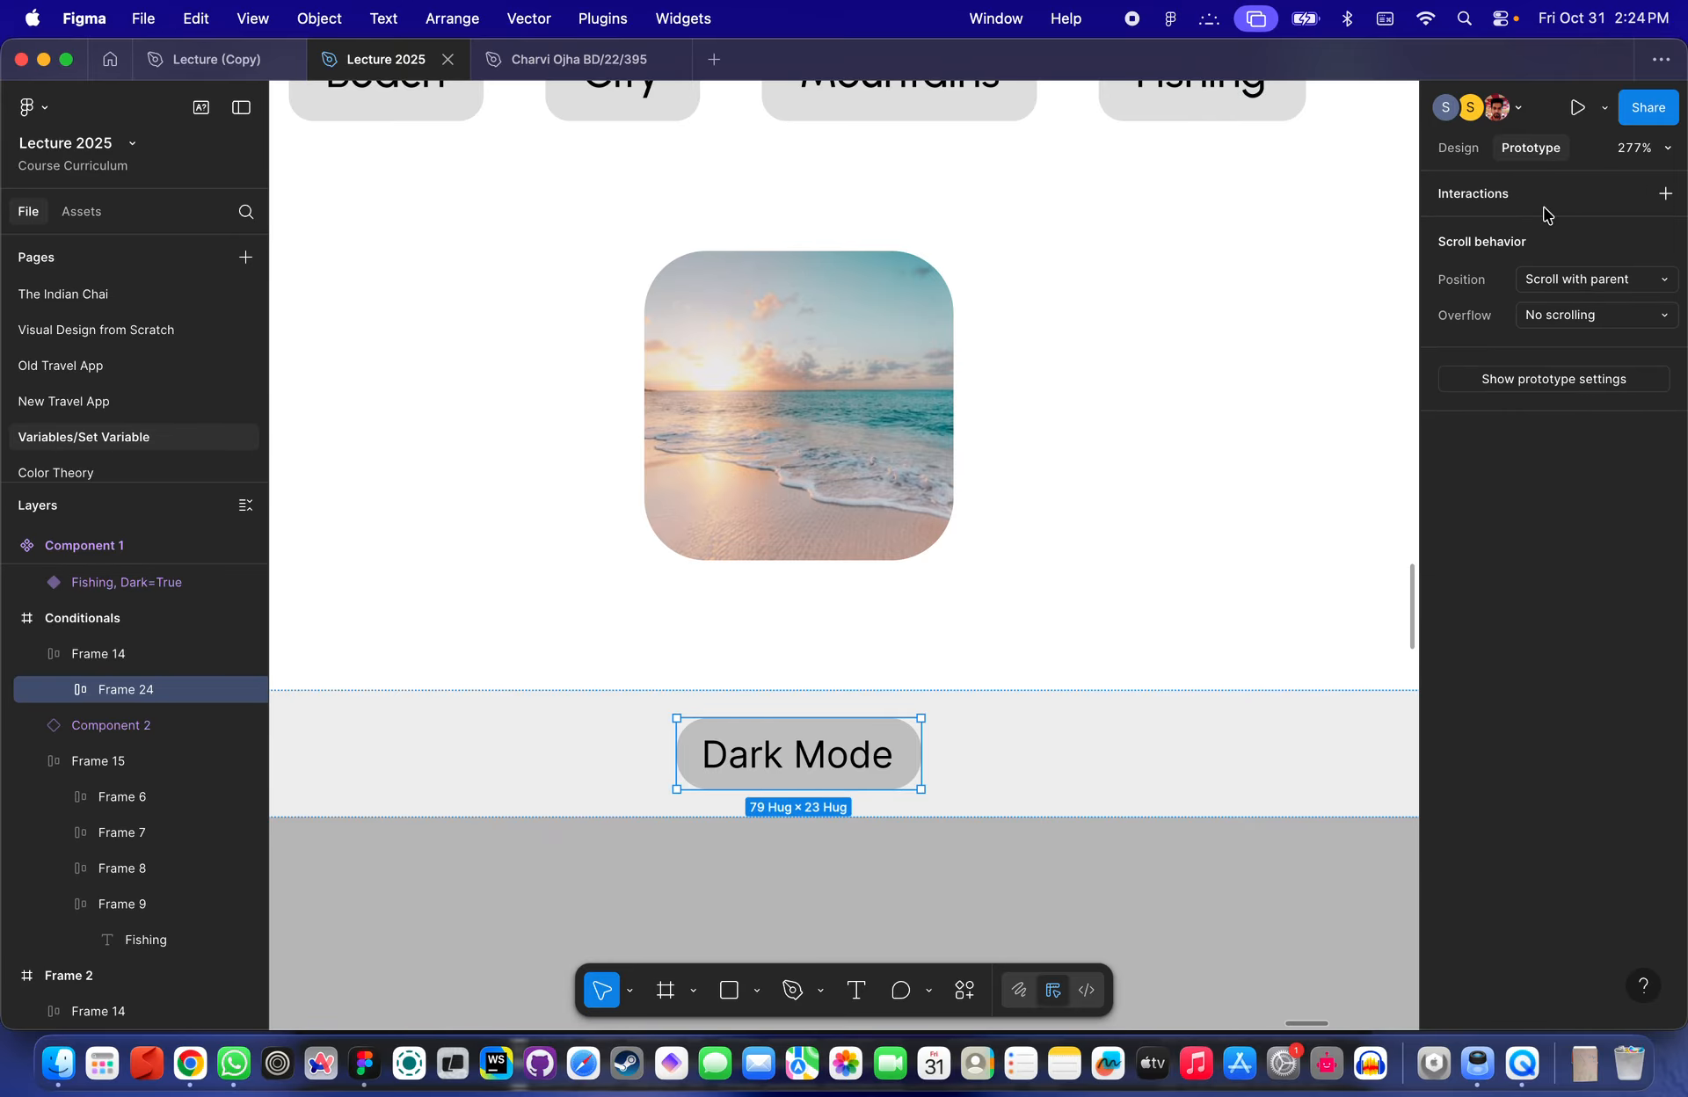
{"action": "left_click", "coordinate": [1494, 196]}
{"action": "left_click", "coordinate": [1473, 234]}
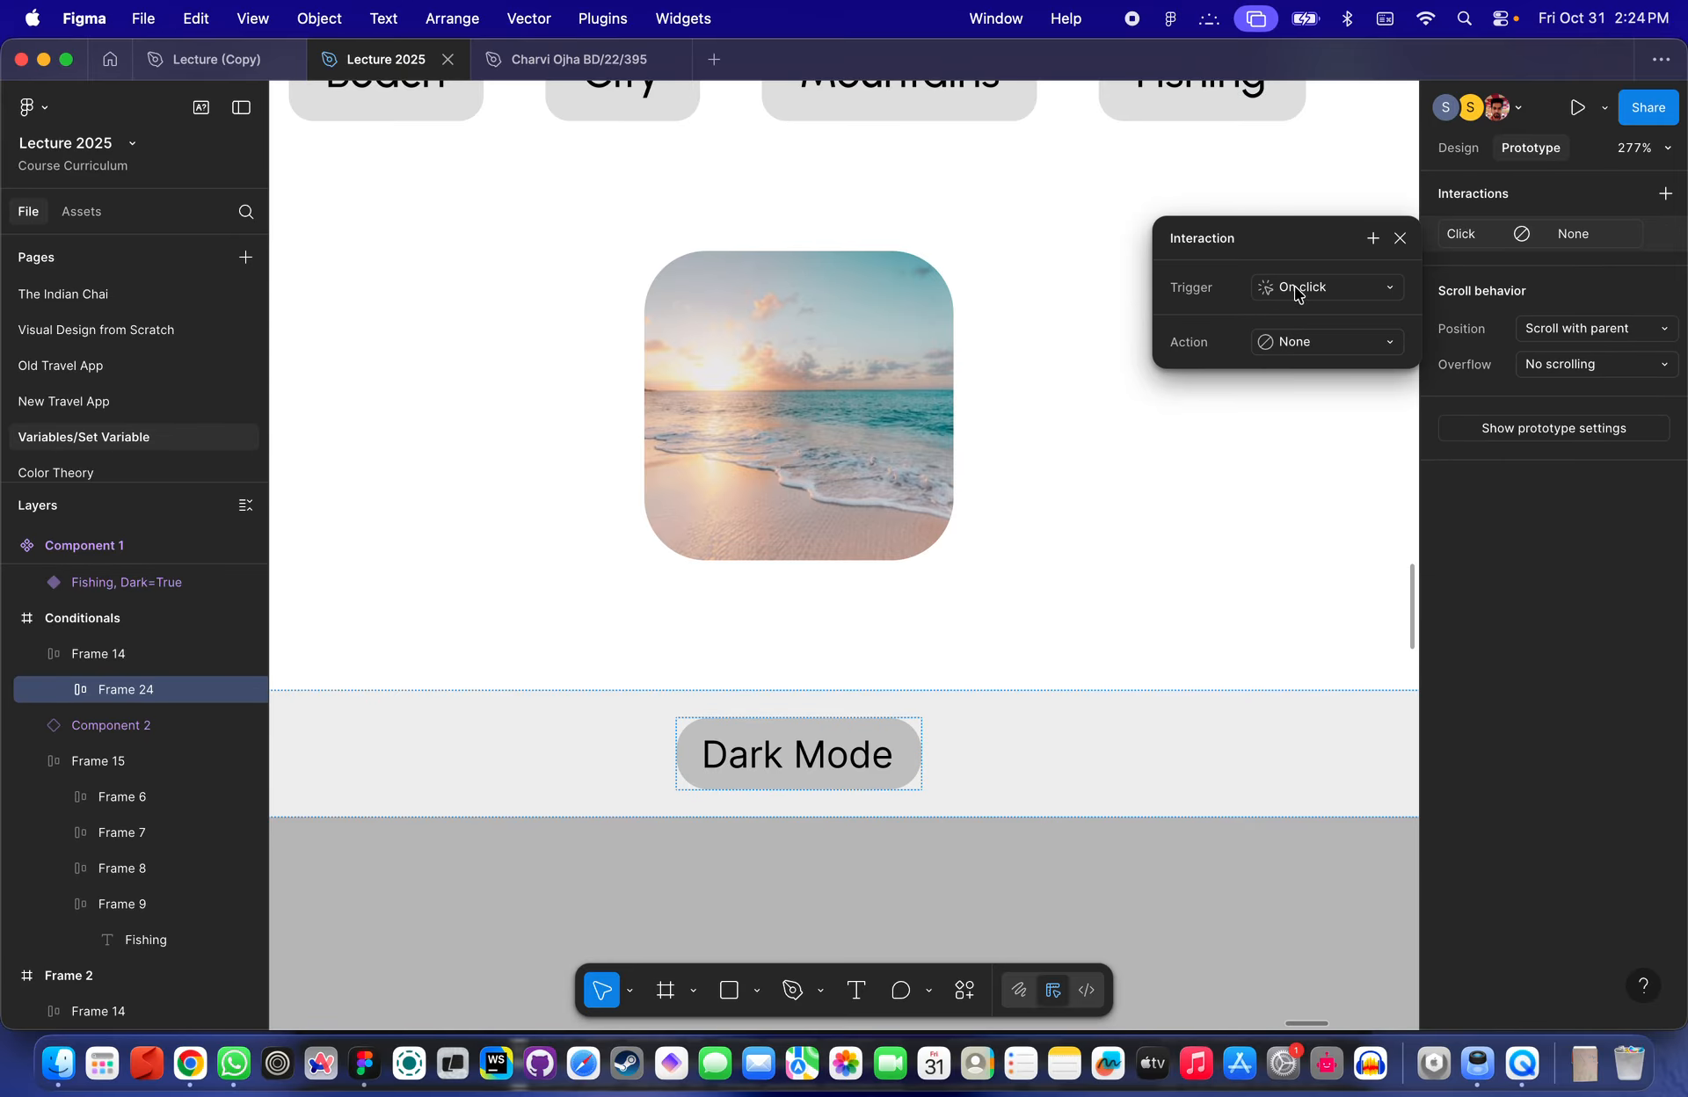
- Set the interaction's action to Set variable, targeting DarkModeSwitch with the value true
{"action": "left_click", "coordinate": [1299, 342]}
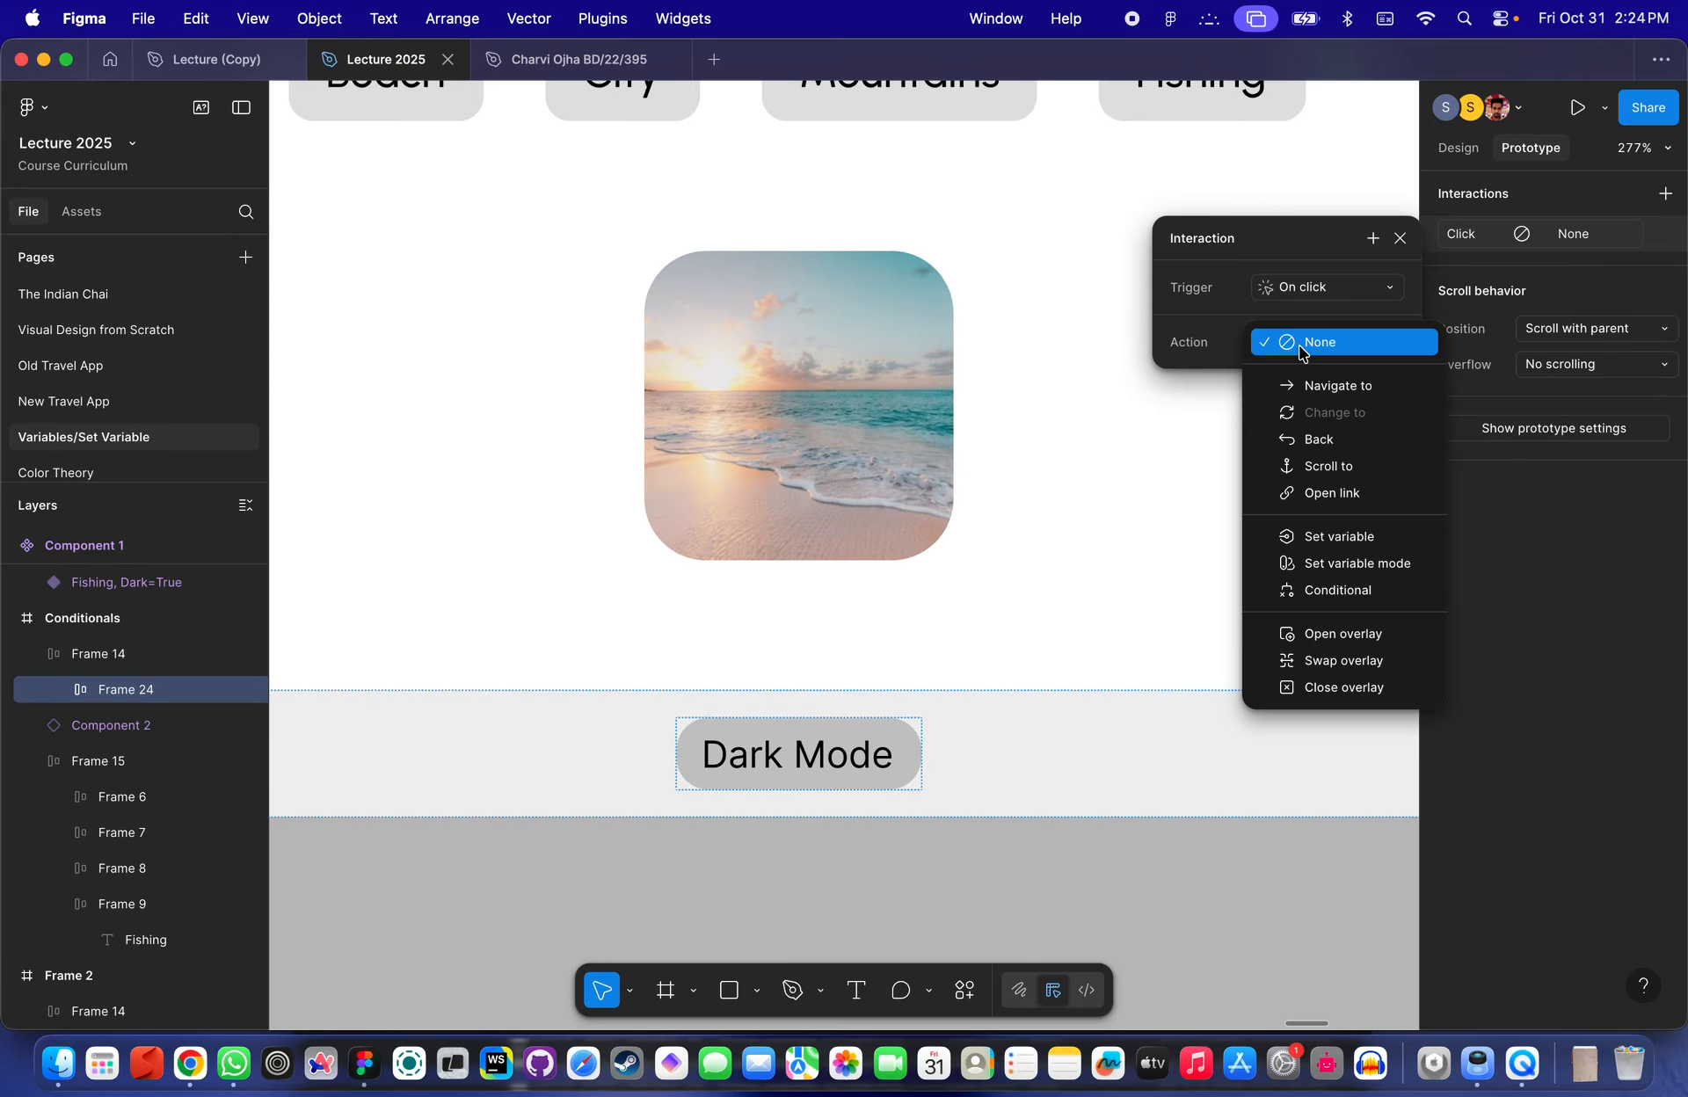
{"action": "left_click", "coordinate": [1351, 545]}
{"action": "scroll", "coordinate": [1340, 694], "scroll_direction": "down", "scroll_amount": 5}
{"action": "left_click", "coordinate": [1318, 769]}
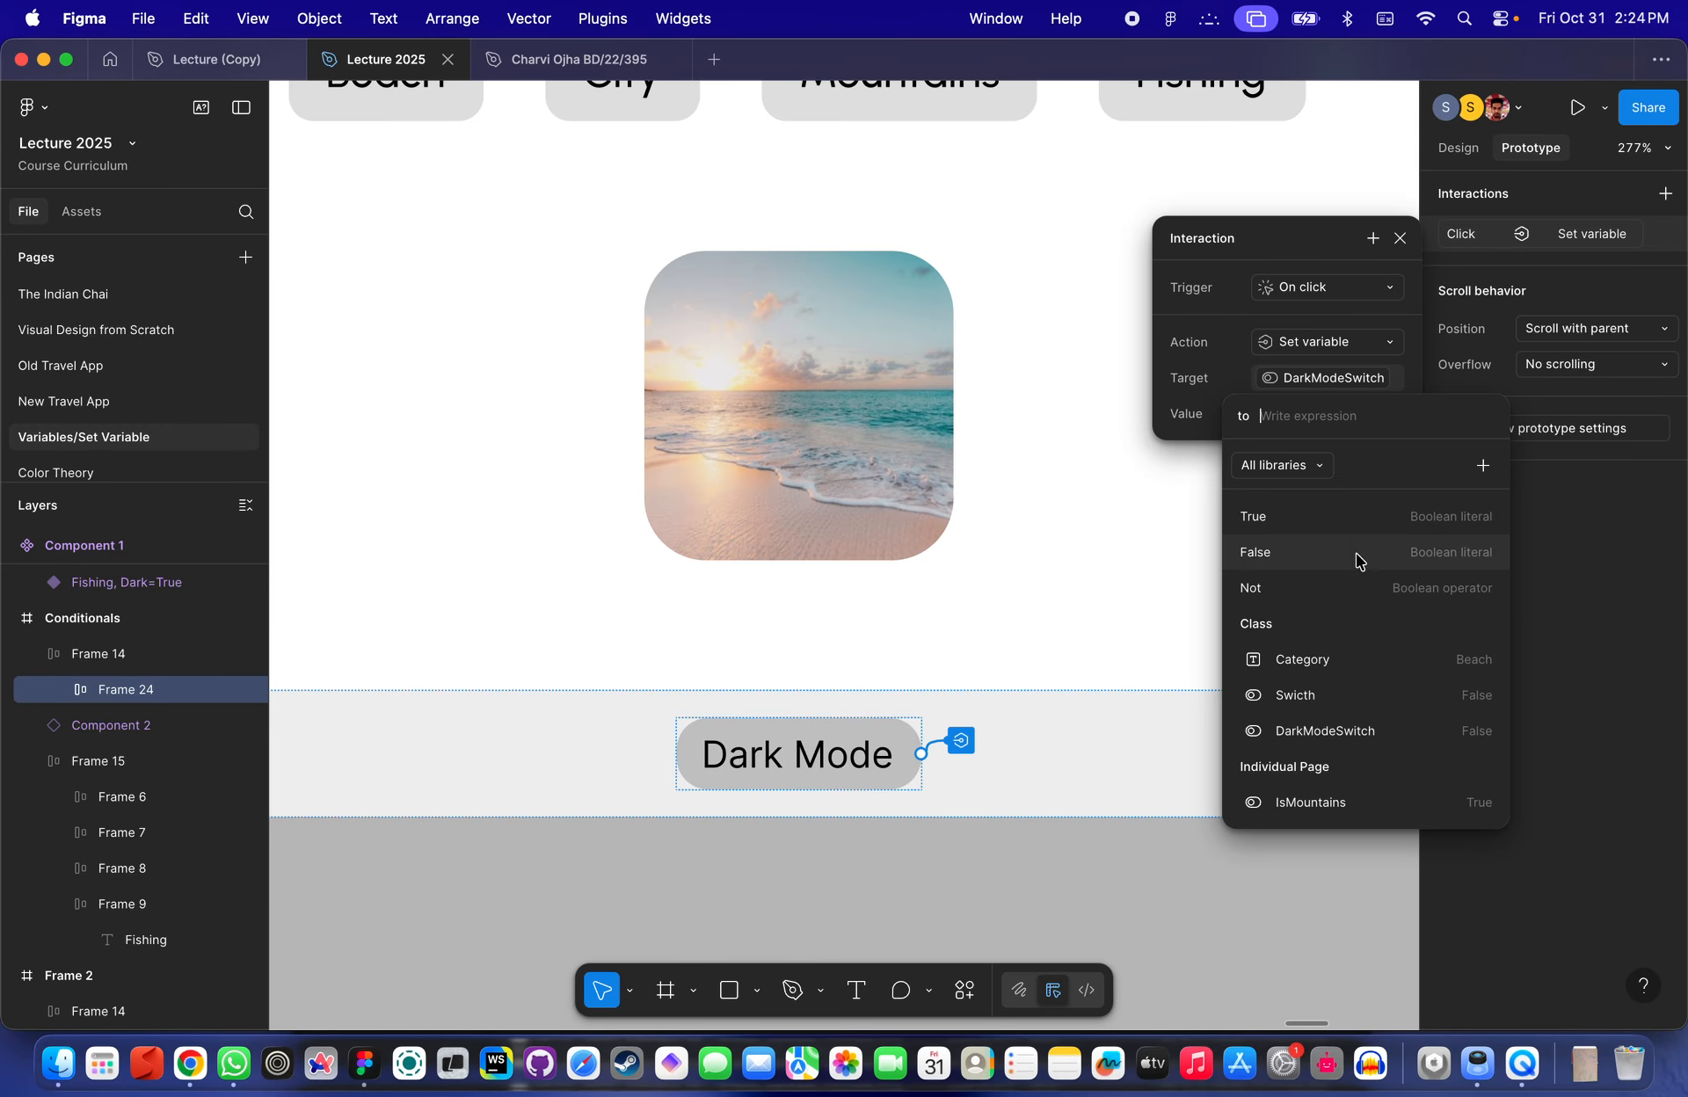
{"action": "type", "text": "T"}
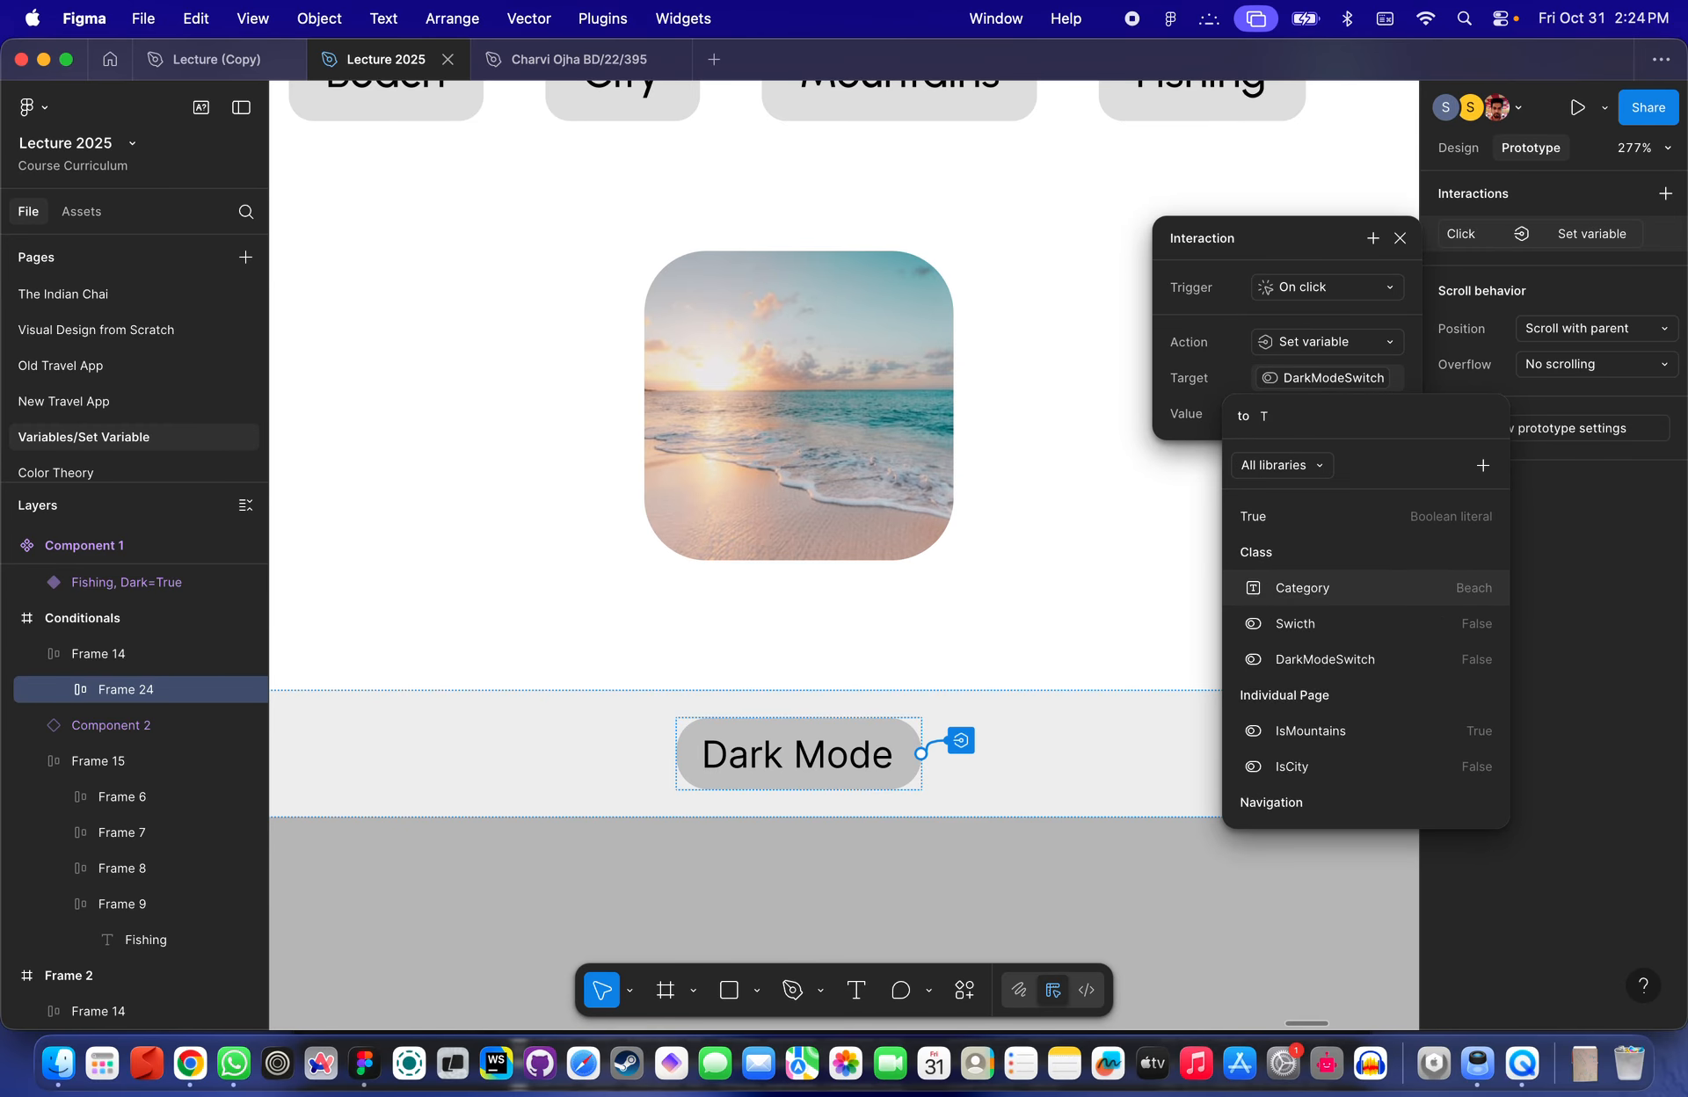
{"action": "left_click", "coordinate": [1300, 519]}
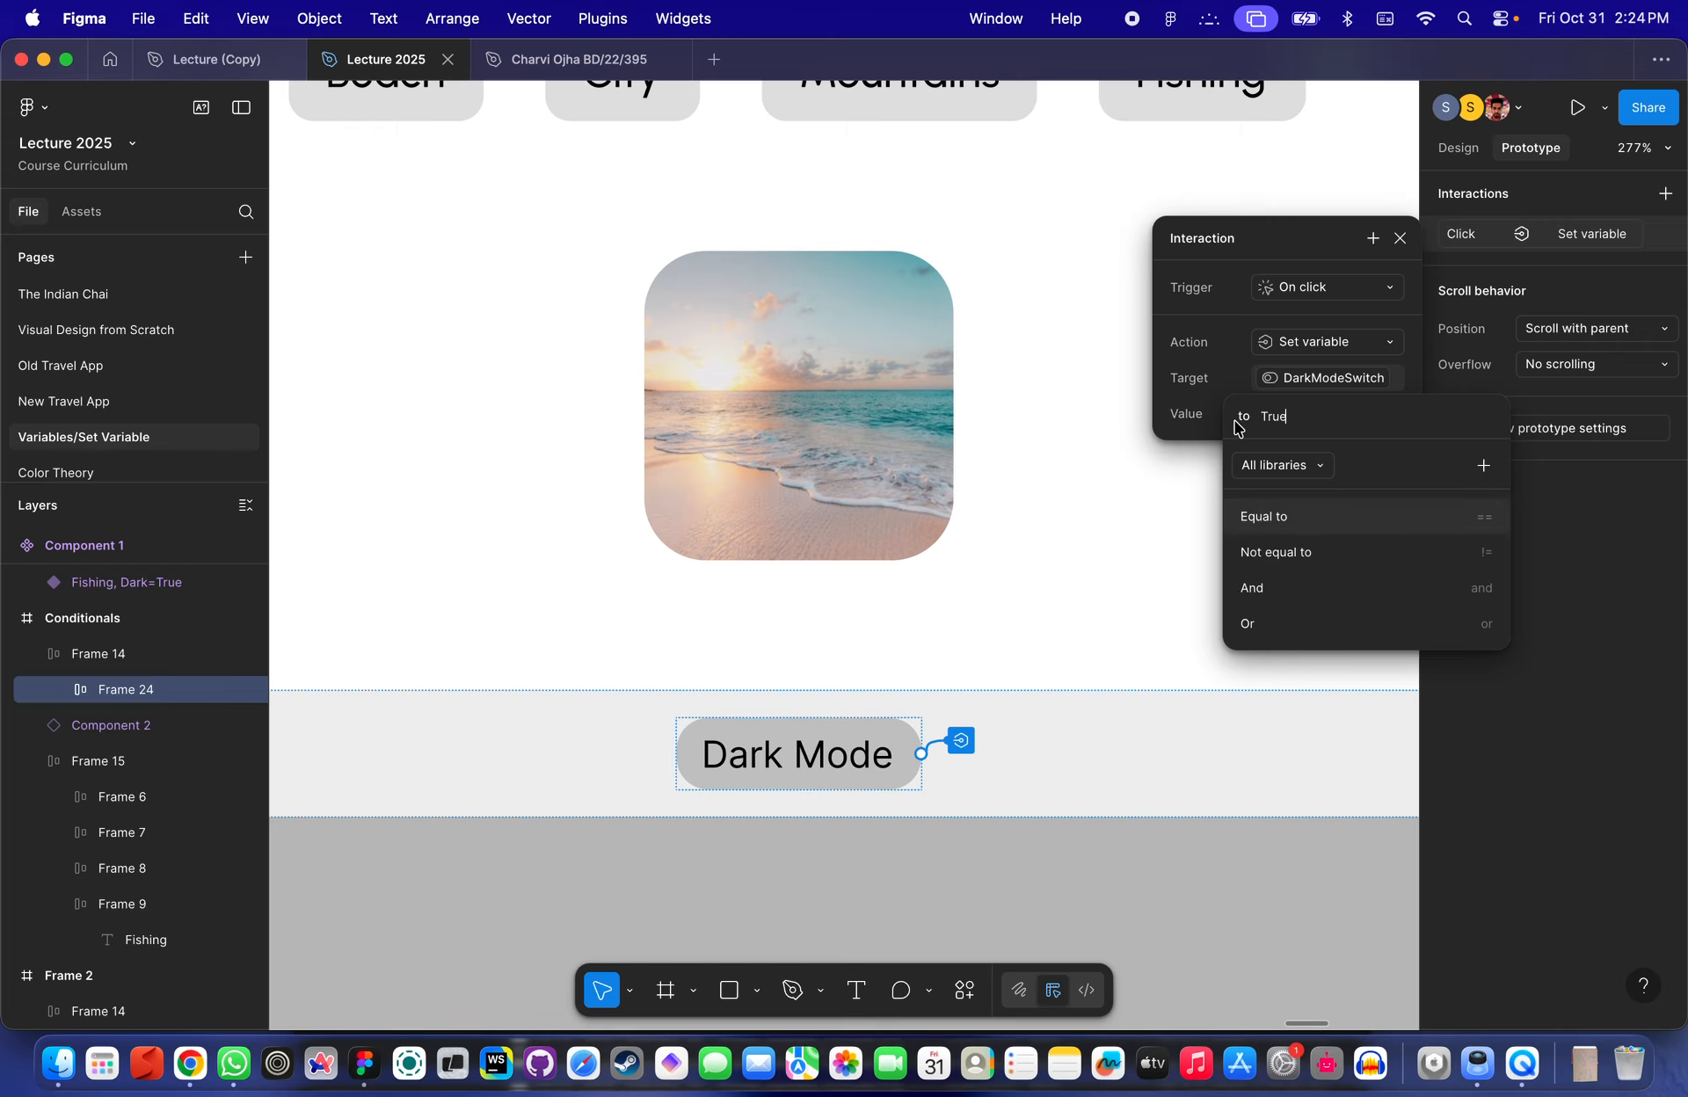
{"action": "left_click", "coordinate": [1206, 413]}
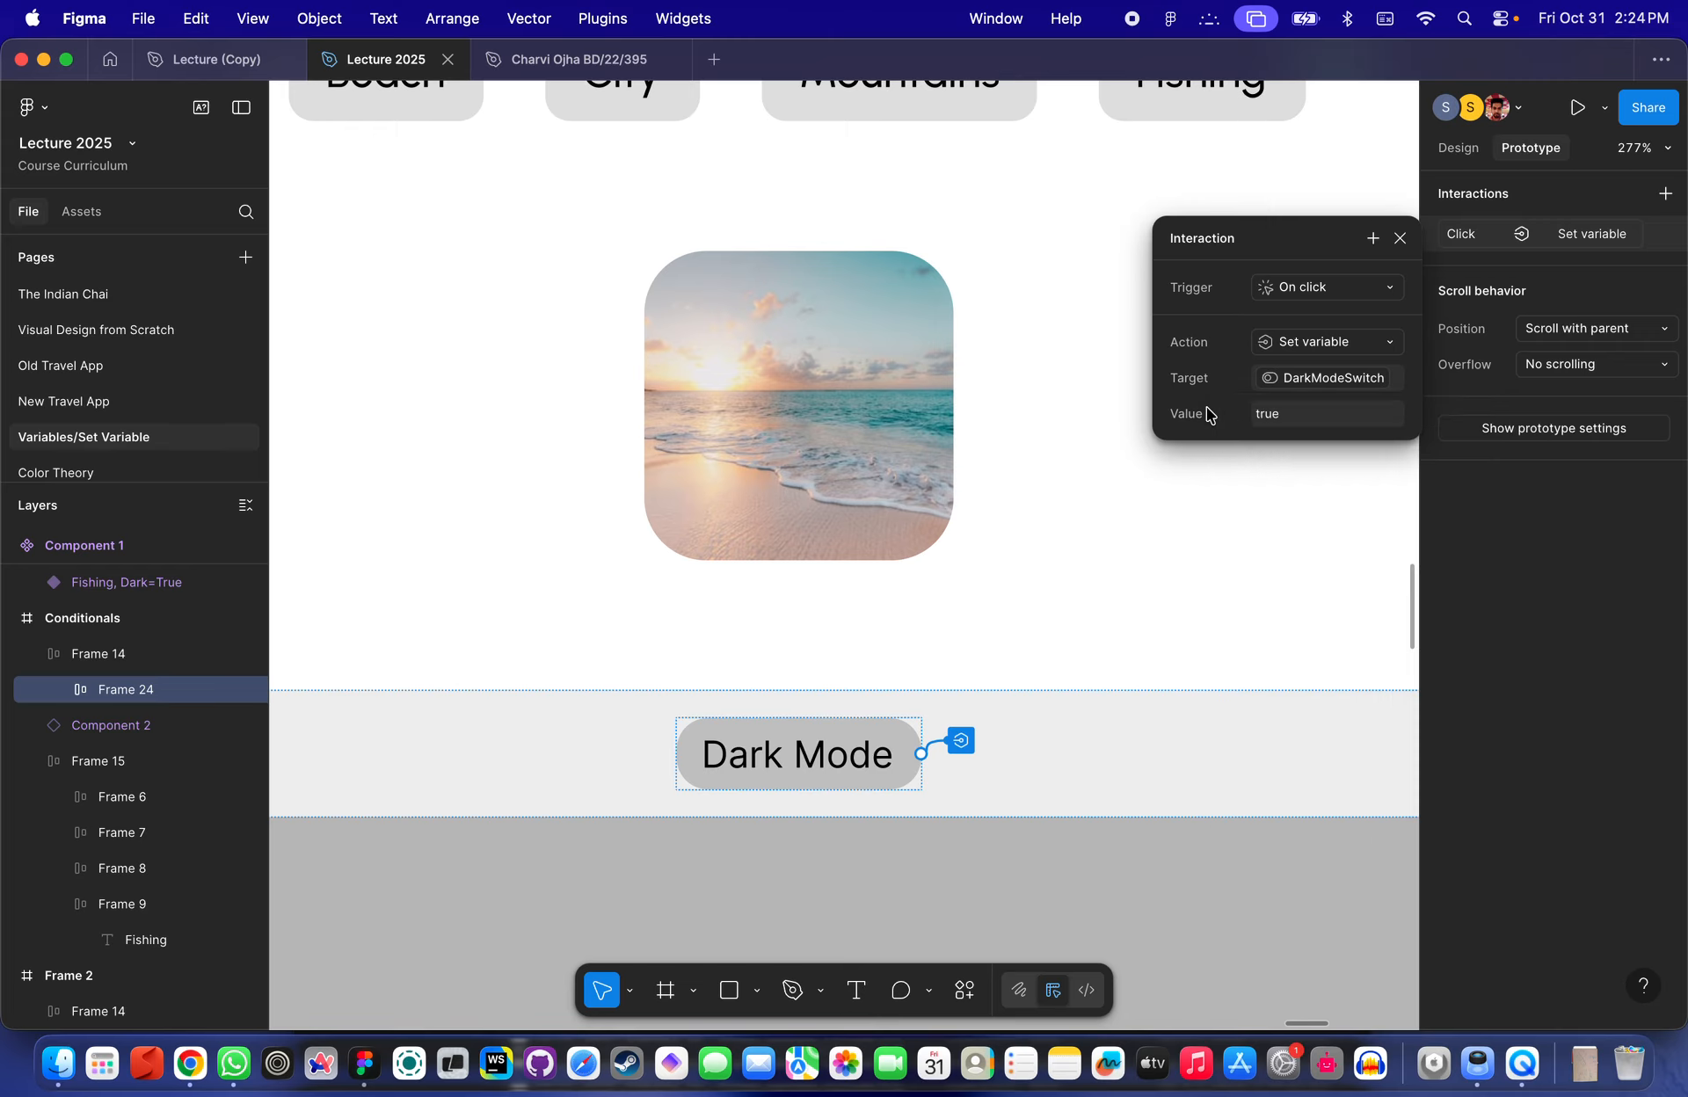
{"action": "left_click", "coordinate": [1146, 641]}
- Preview the Conditionals frame and test the Dark Mode button, then close the preview
{"action": "scroll", "coordinate": [1148, 637], "scroll_direction": "down", "scroll_amount": 5}
{"action": "left_click", "coordinate": [607, 255]}
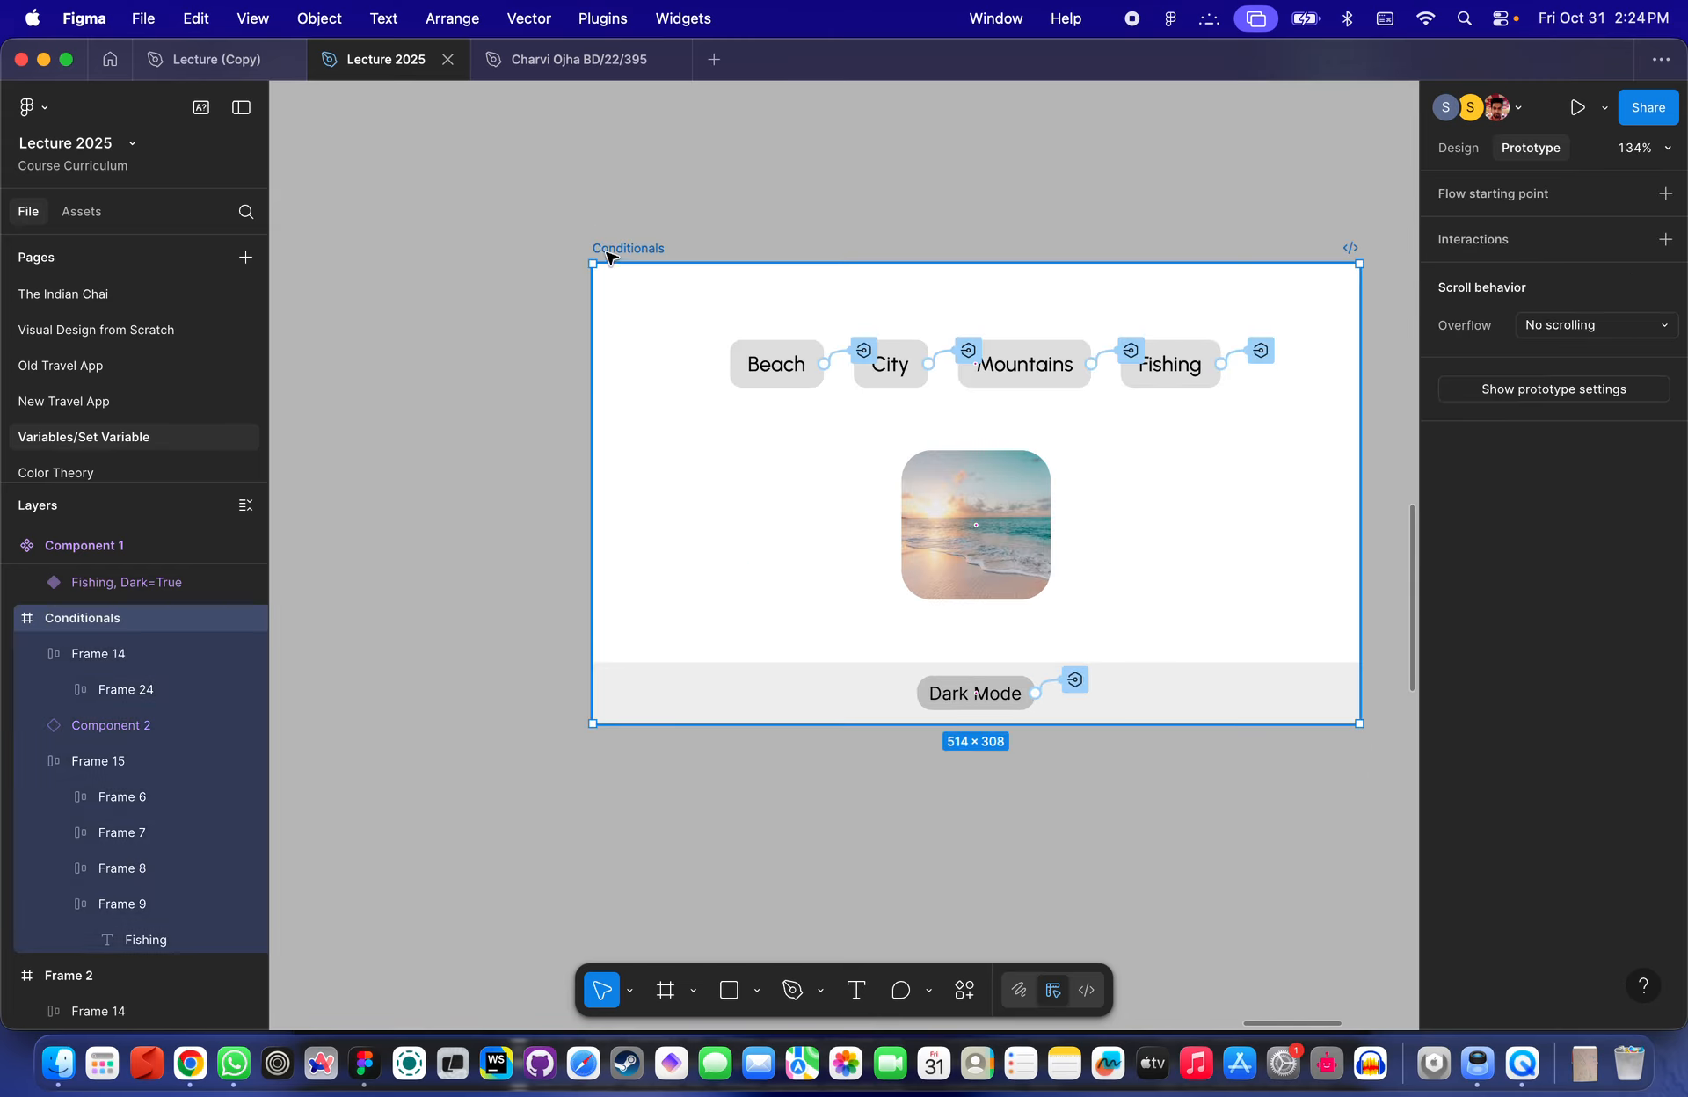
{"action": "left_click", "coordinate": [1577, 107]}
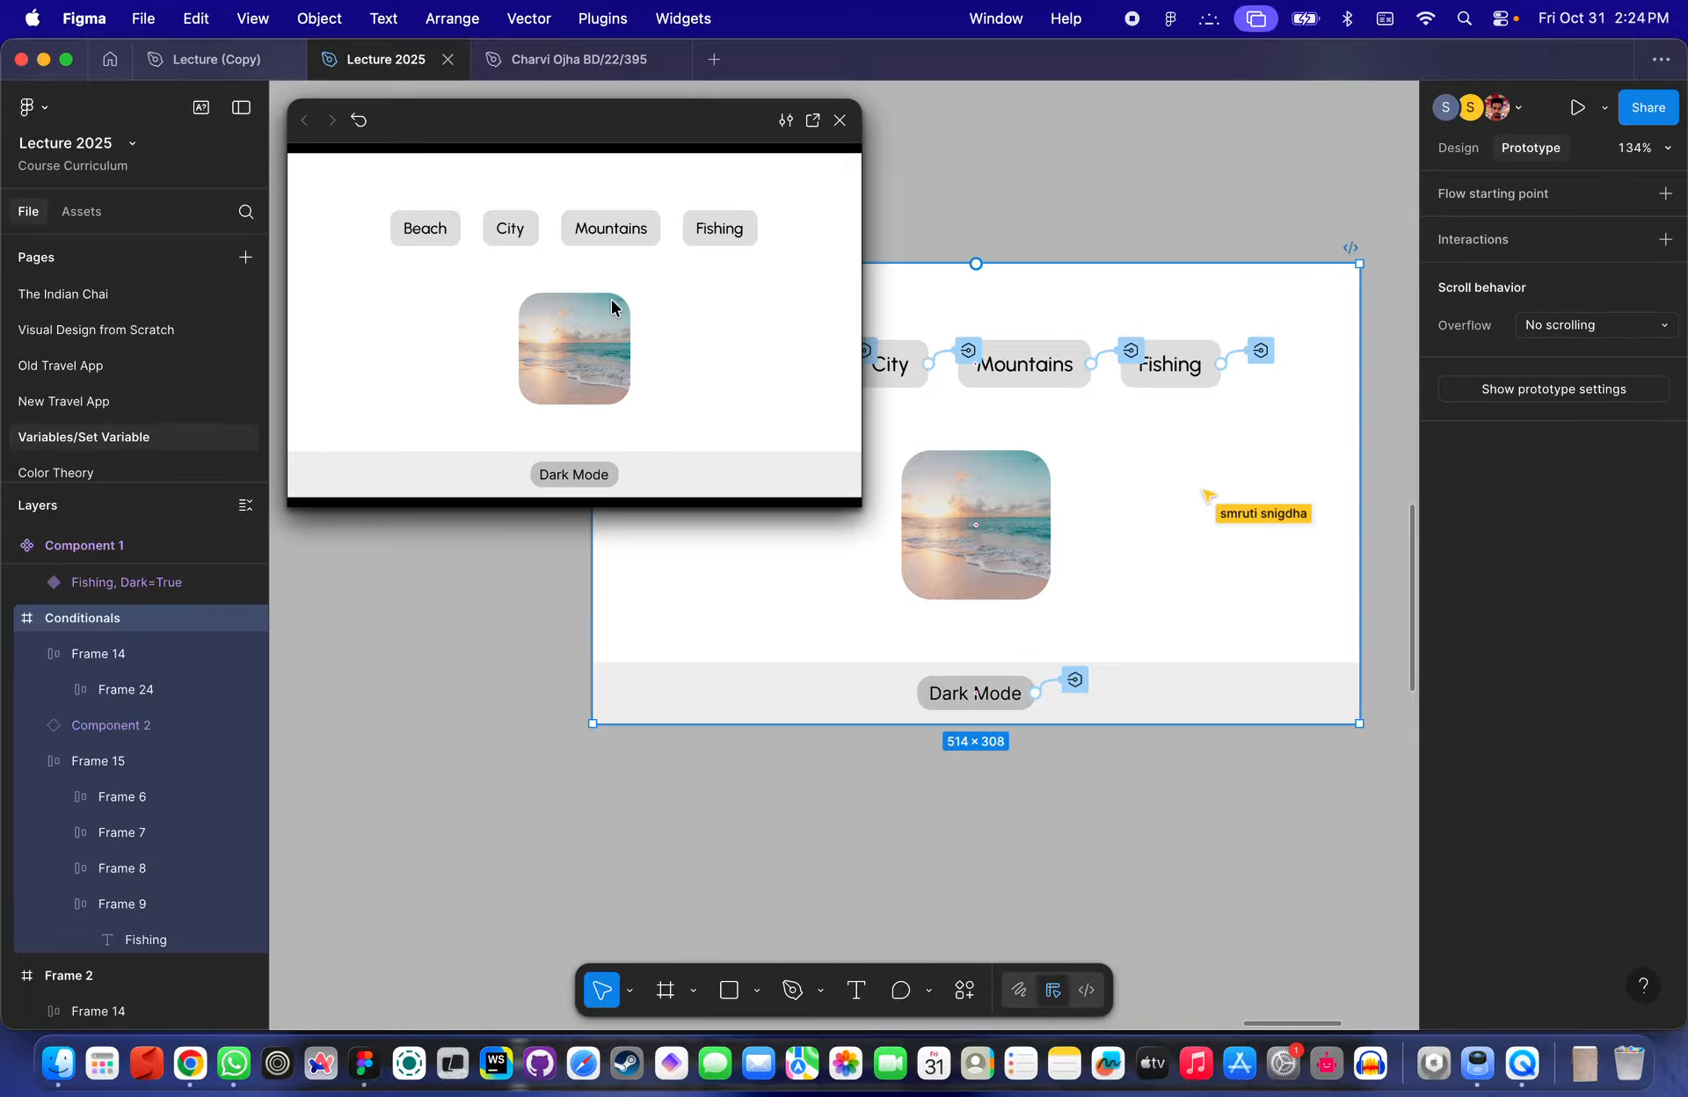
{"action": "left_click", "coordinate": [613, 306]}
{"action": "left_click", "coordinate": [580, 473]}
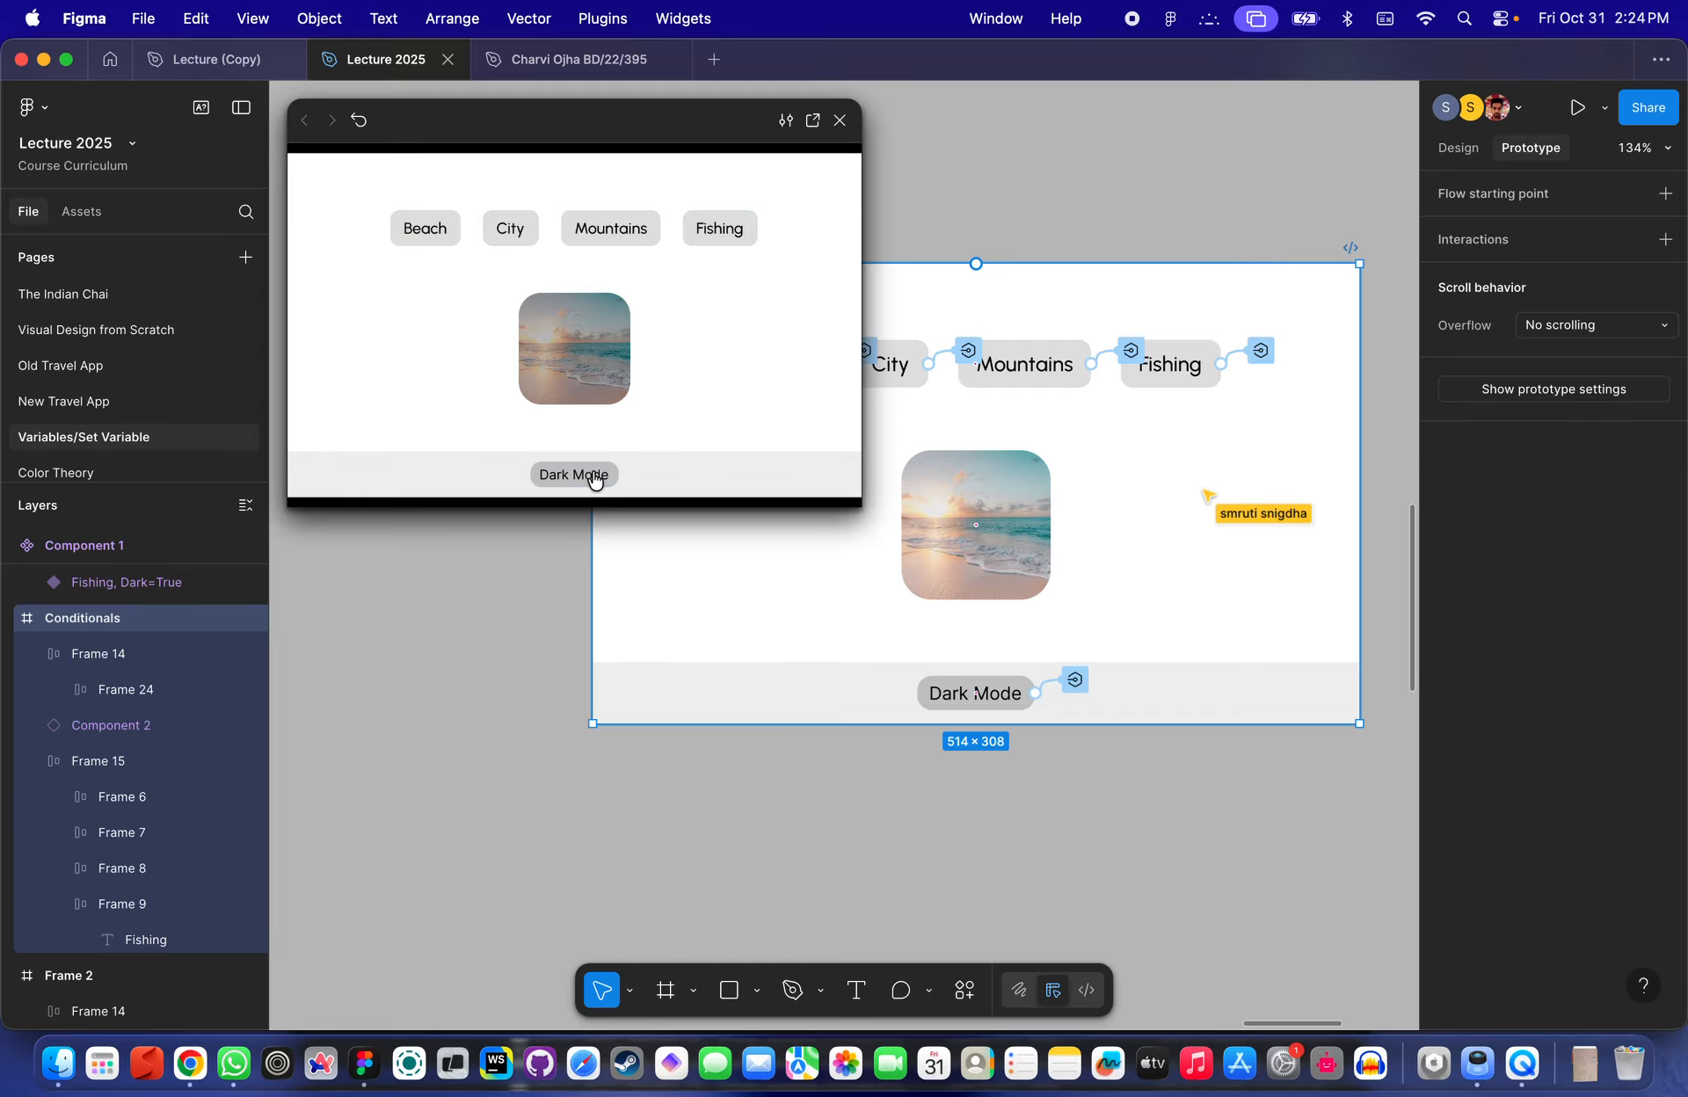
{"action": "left_click", "coordinate": [581, 485]}
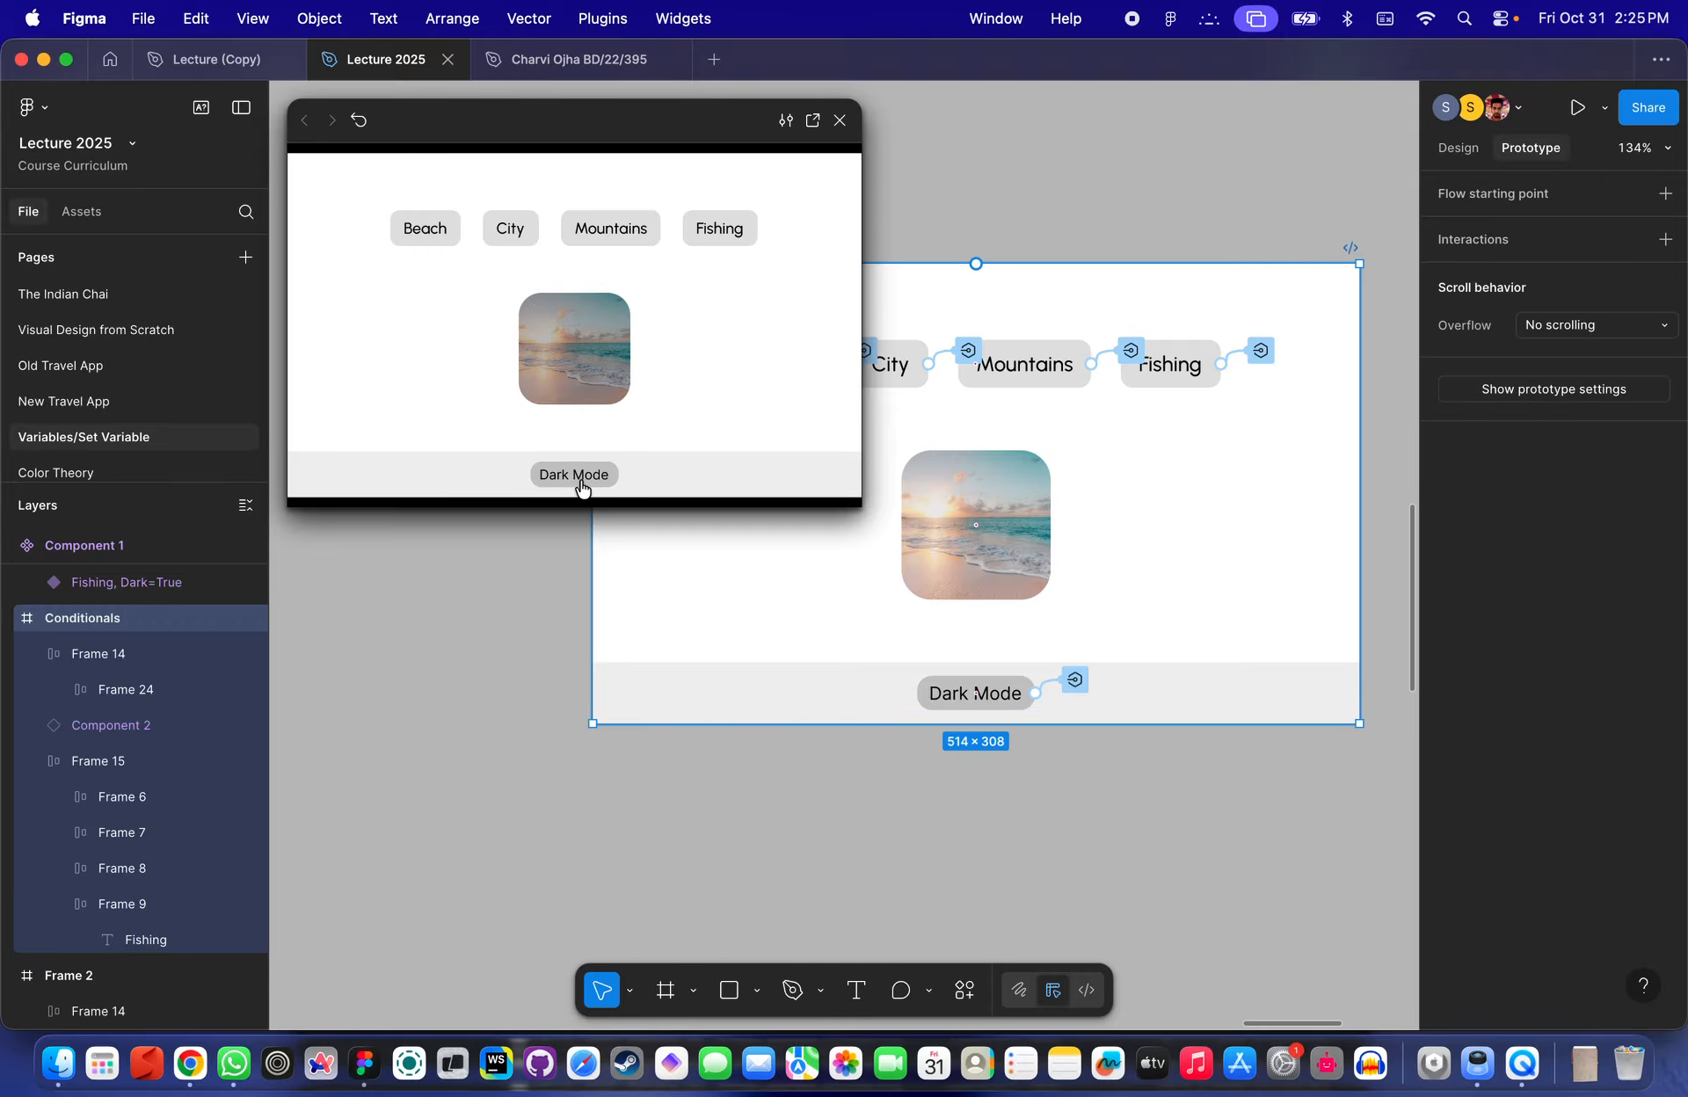
{"action": "left_click", "coordinate": [839, 119]}
- Change the Dark Mode label's click interaction action from Set variable to Conditional
{"action": "scroll", "coordinate": [978, 723], "scroll_direction": "up", "scroll_amount": 5}
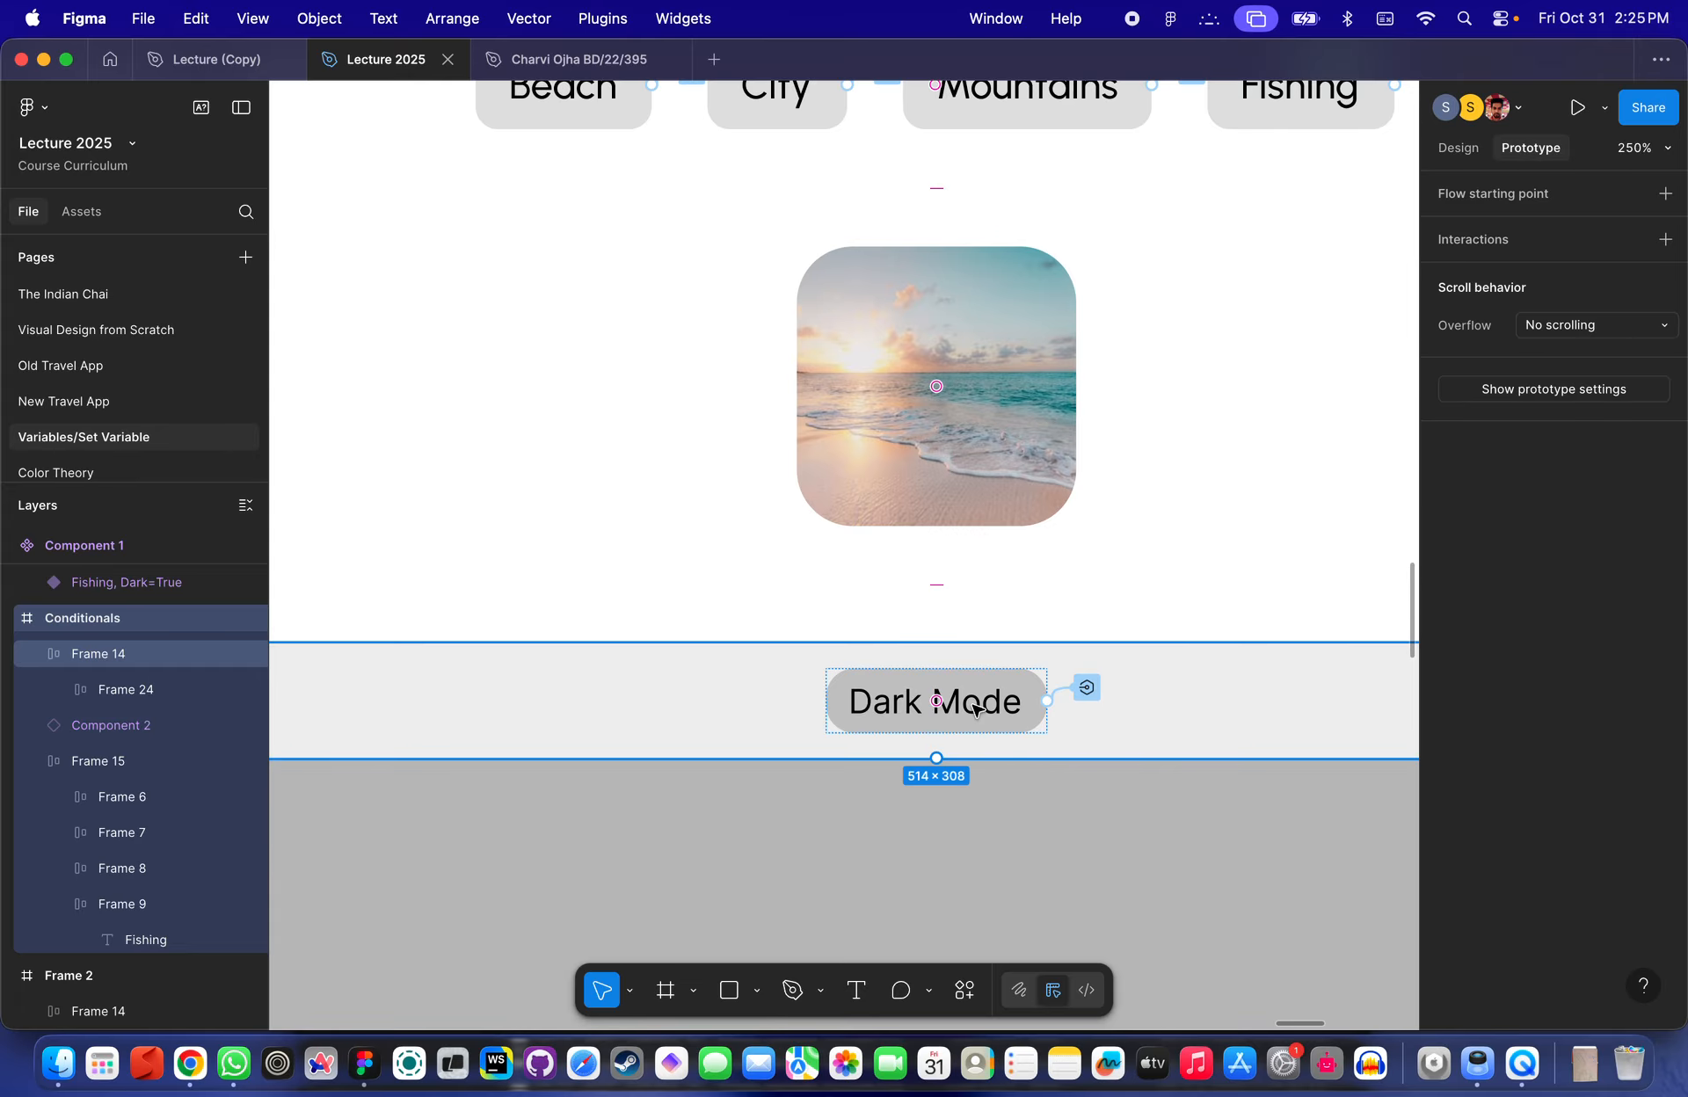
{"action": "scroll", "coordinate": [976, 708], "scroll_direction": "down", "scroll_amount": 3}
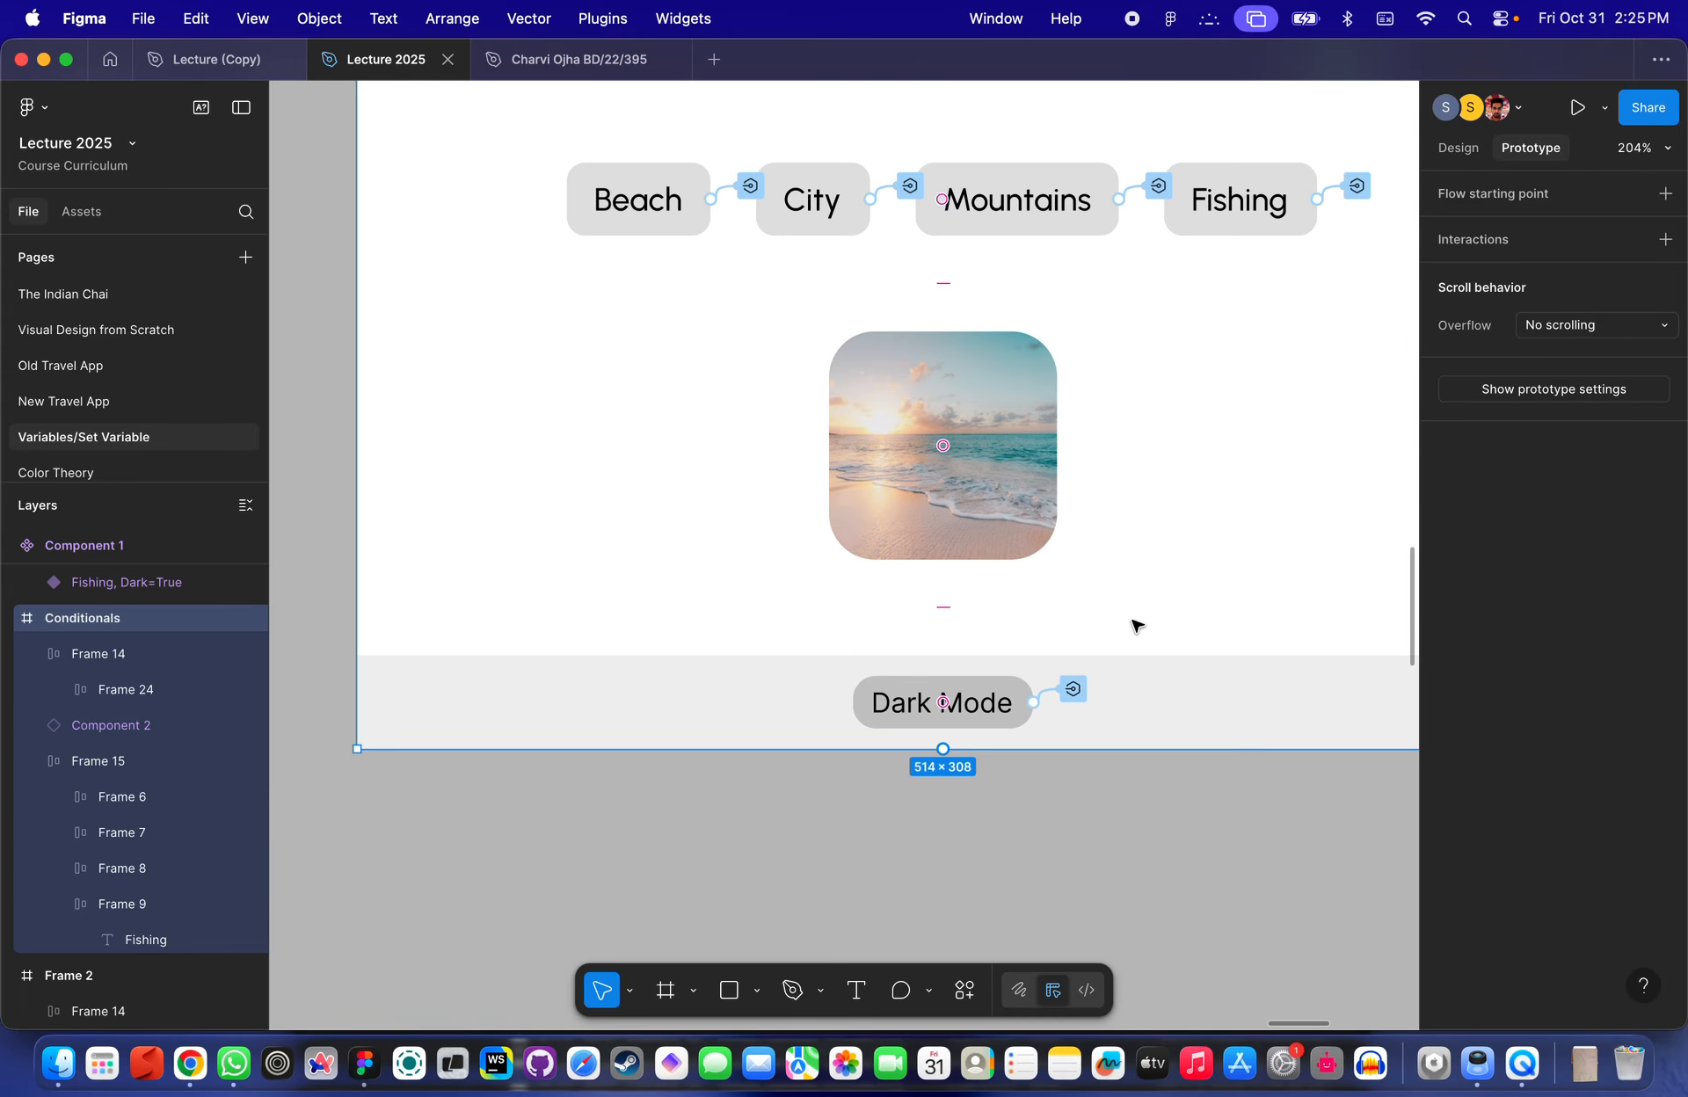
{"action": "scroll", "coordinate": [1010, 681], "scroll_direction": "up", "scroll_amount": 5}
{"action": "left_click", "coordinate": [1030, 710]}
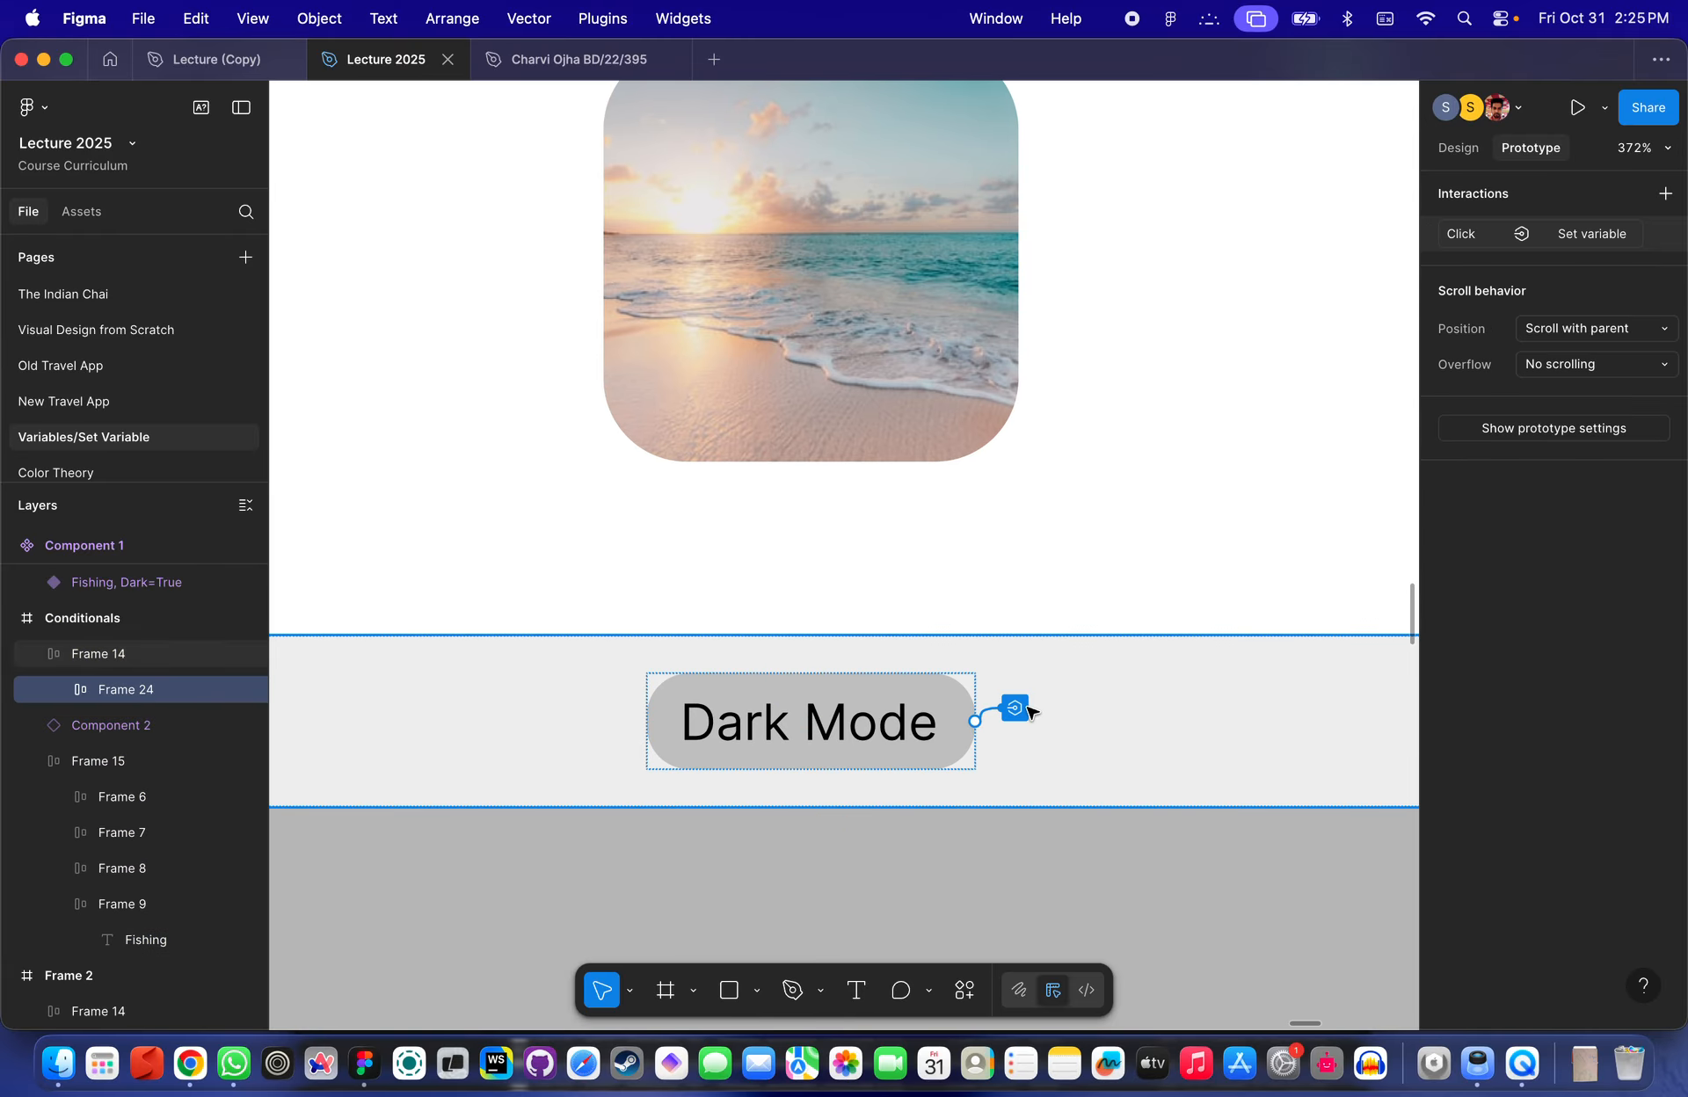
{"action": "left_click", "coordinate": [1019, 708]}
{"action": "left_click", "coordinate": [1455, 234]}
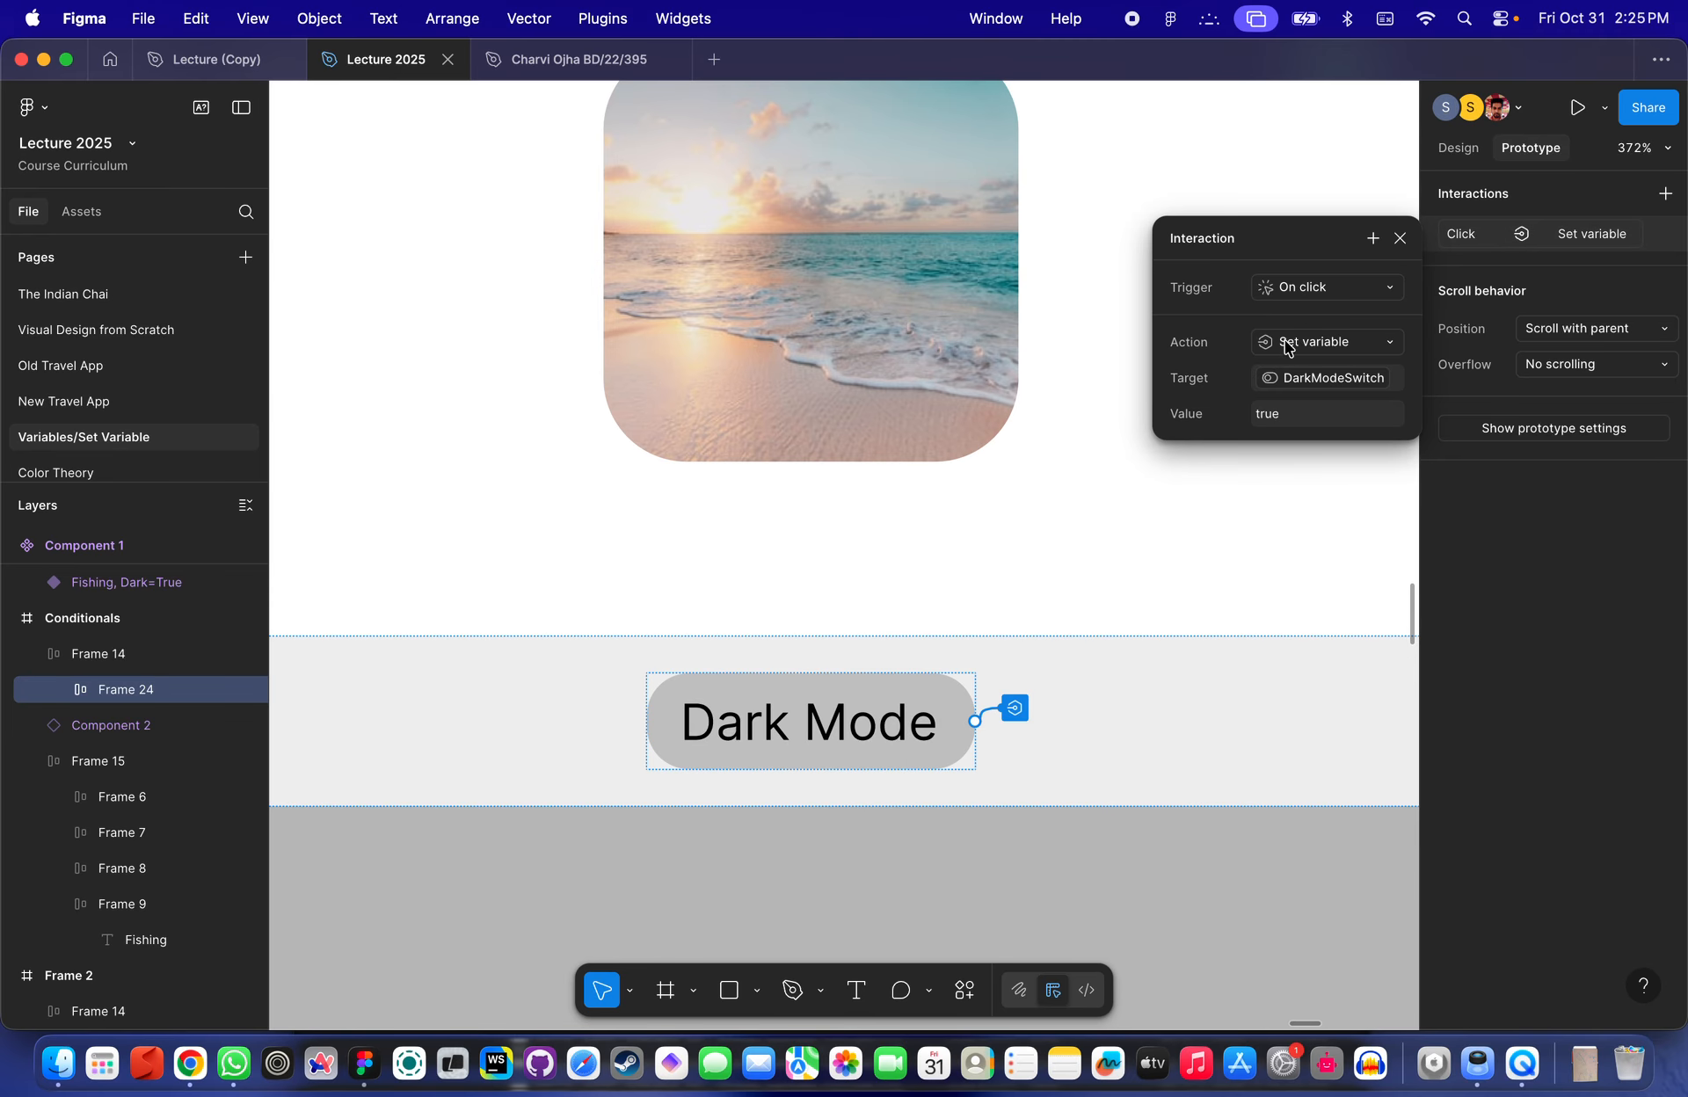
{"action": "left_click", "coordinate": [1317, 351]}
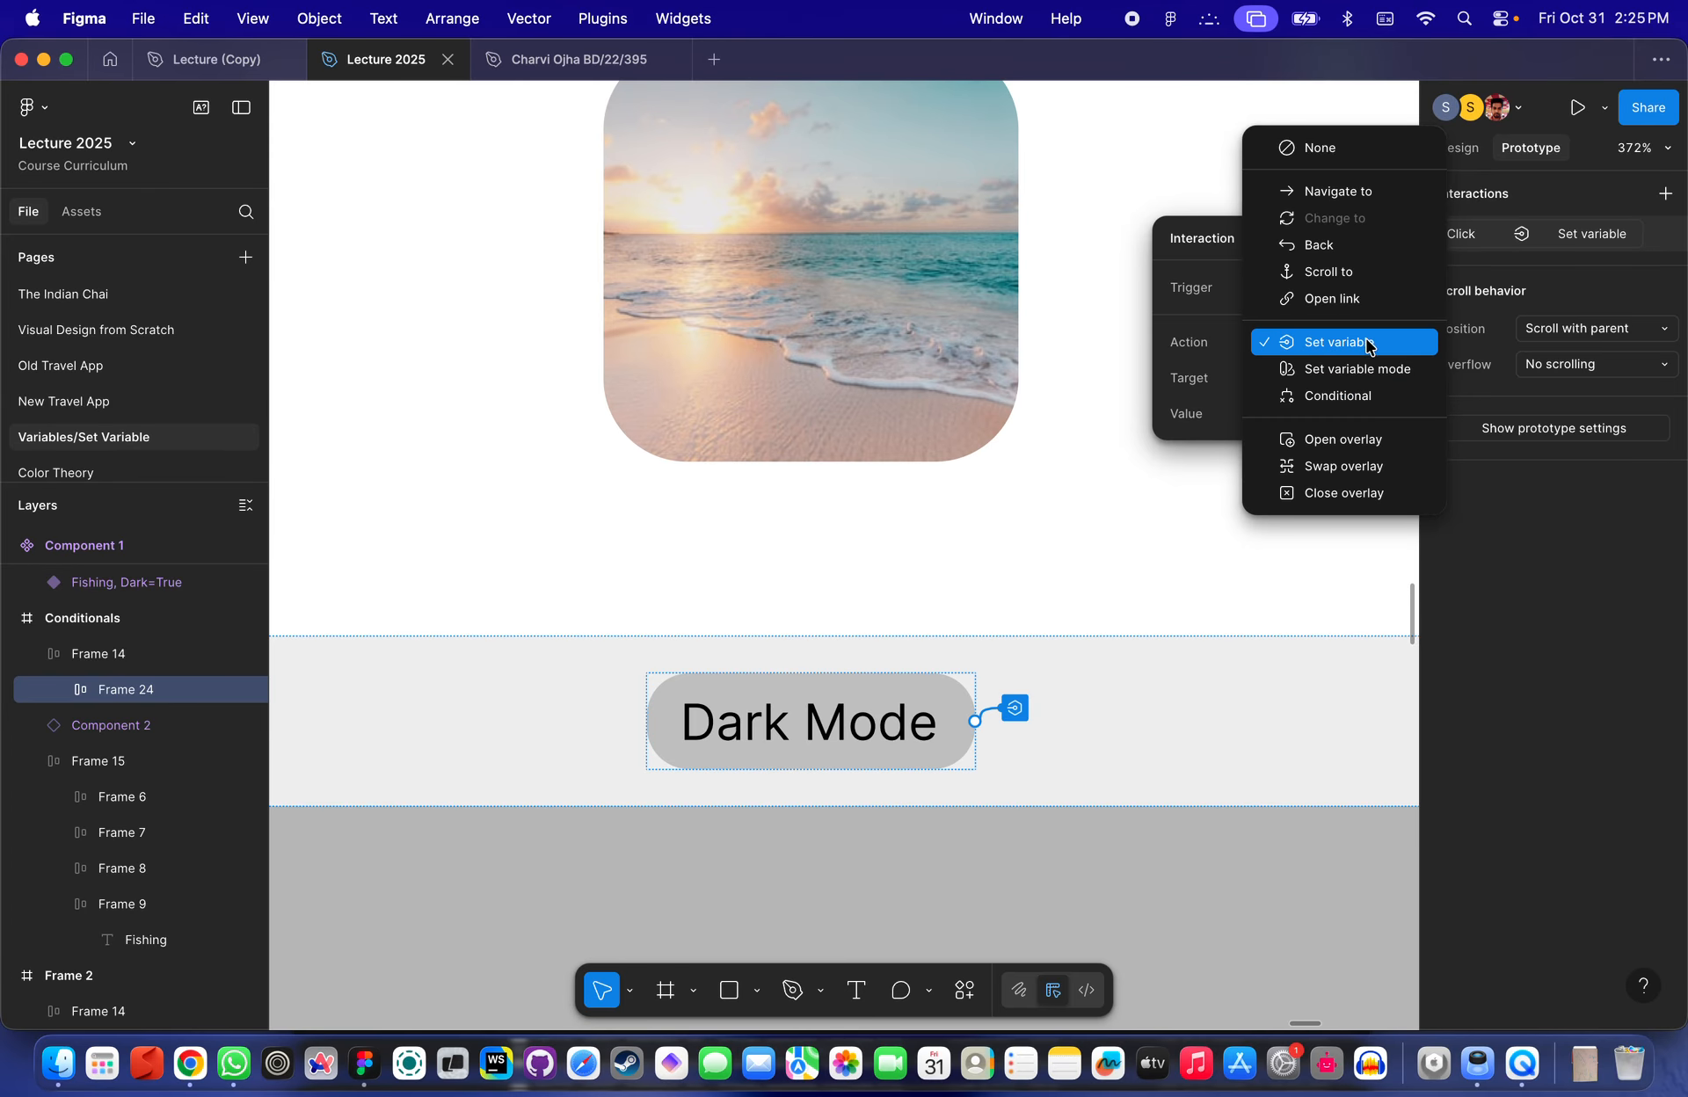
{"action": "left_click", "coordinate": [1354, 394]}
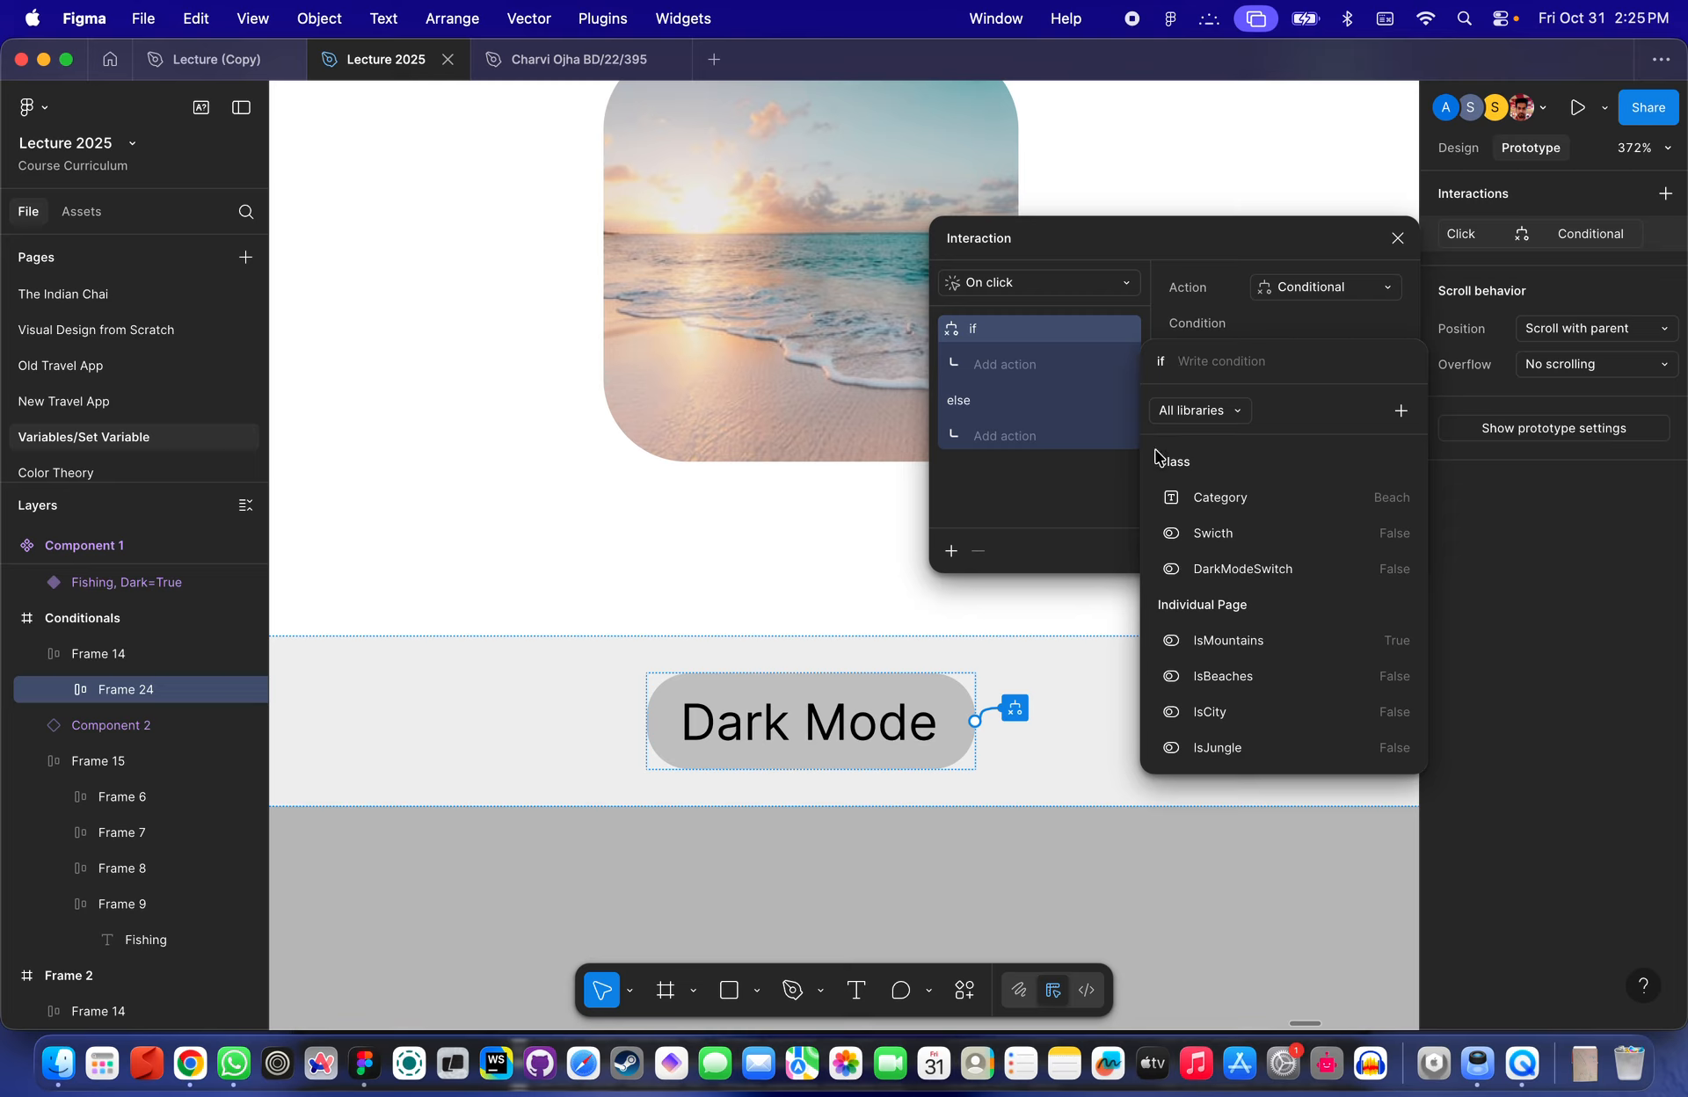
- Write the if condition DarkModeSwitch == False for the conditional interaction
{"action": "left_click", "coordinate": [1240, 569]}
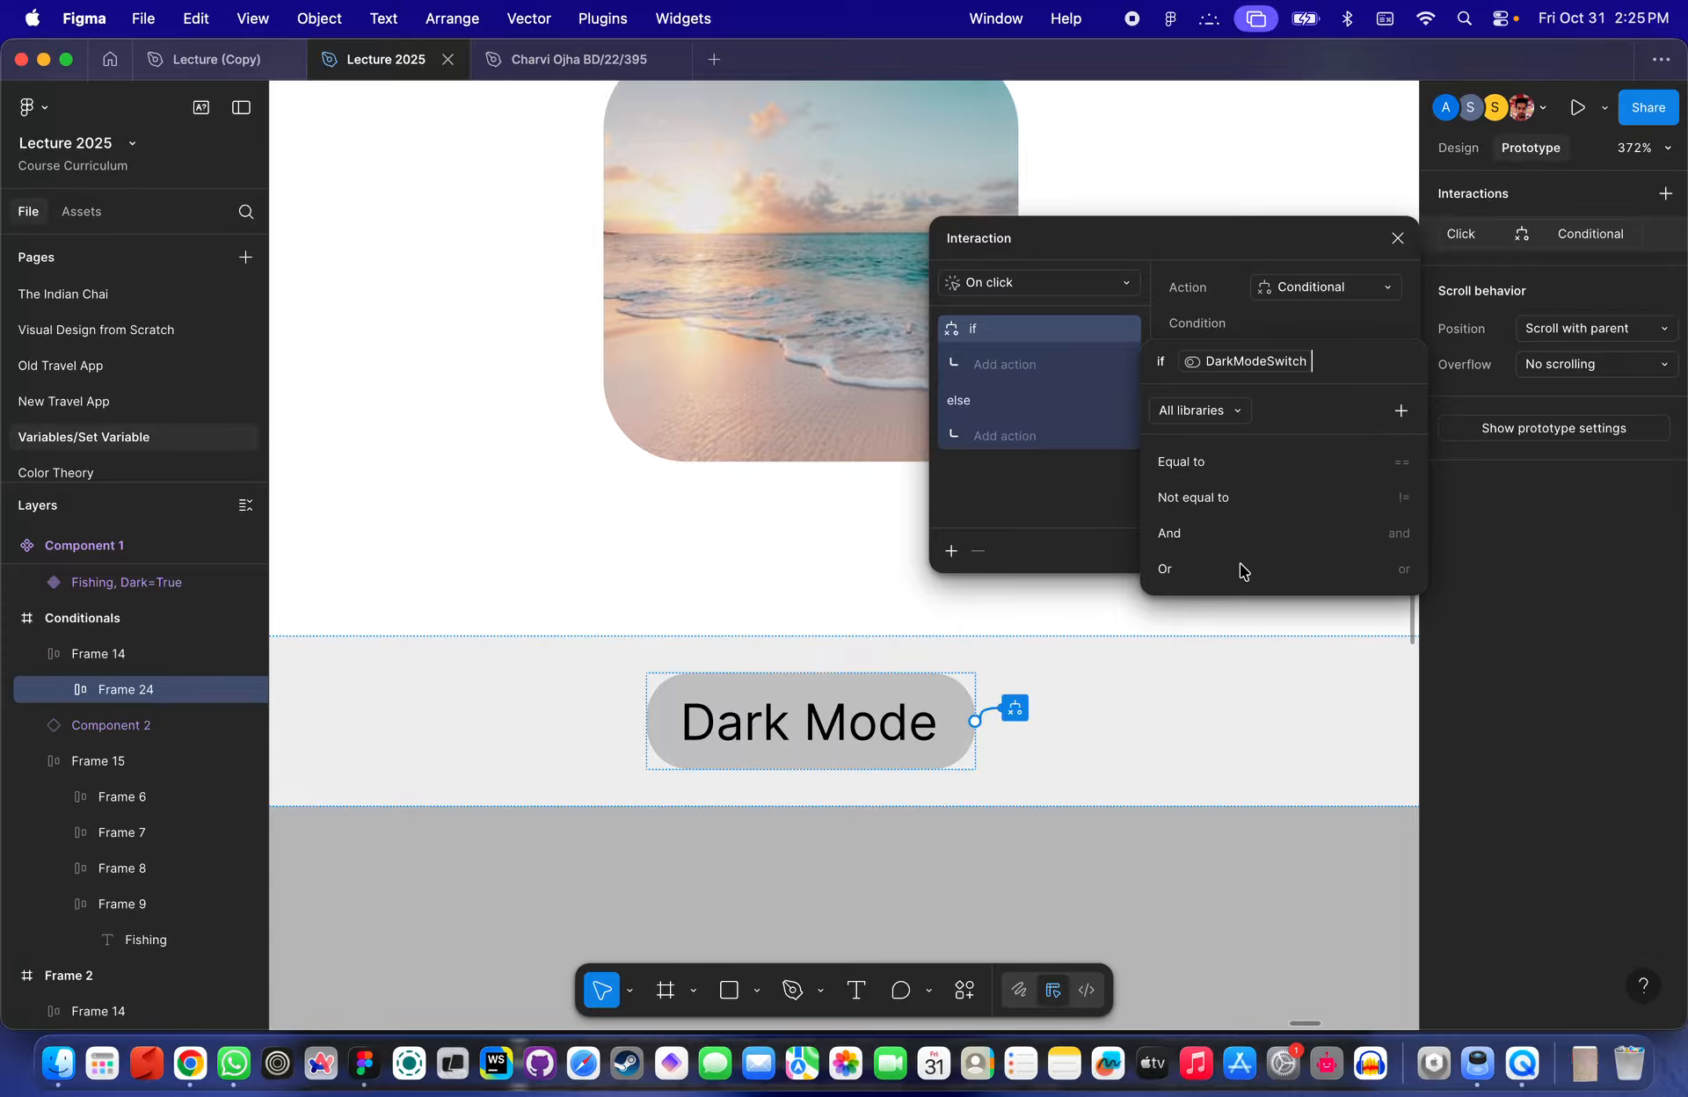
{"action": "type", "text": "=="}
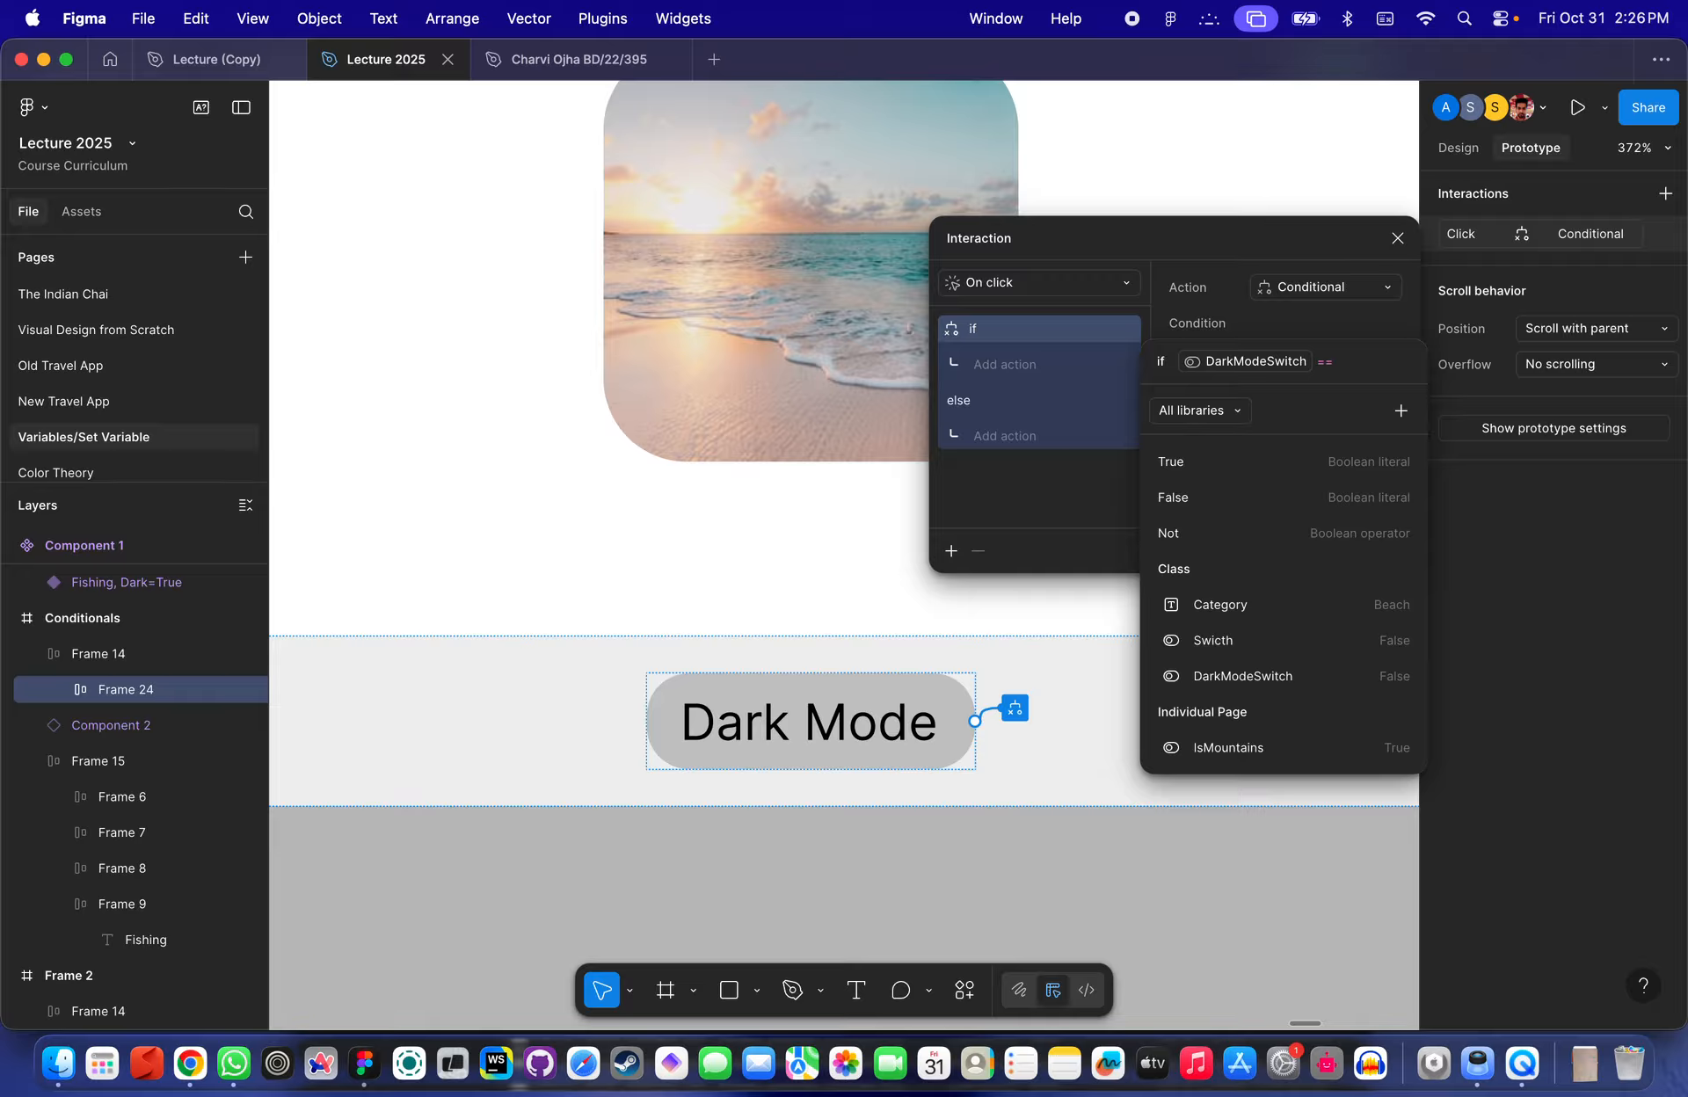
{"action": "type", "text": "f"}
{"action": "key", "text": "BackSpace"}
{"action": "type", "text": "Fal"}
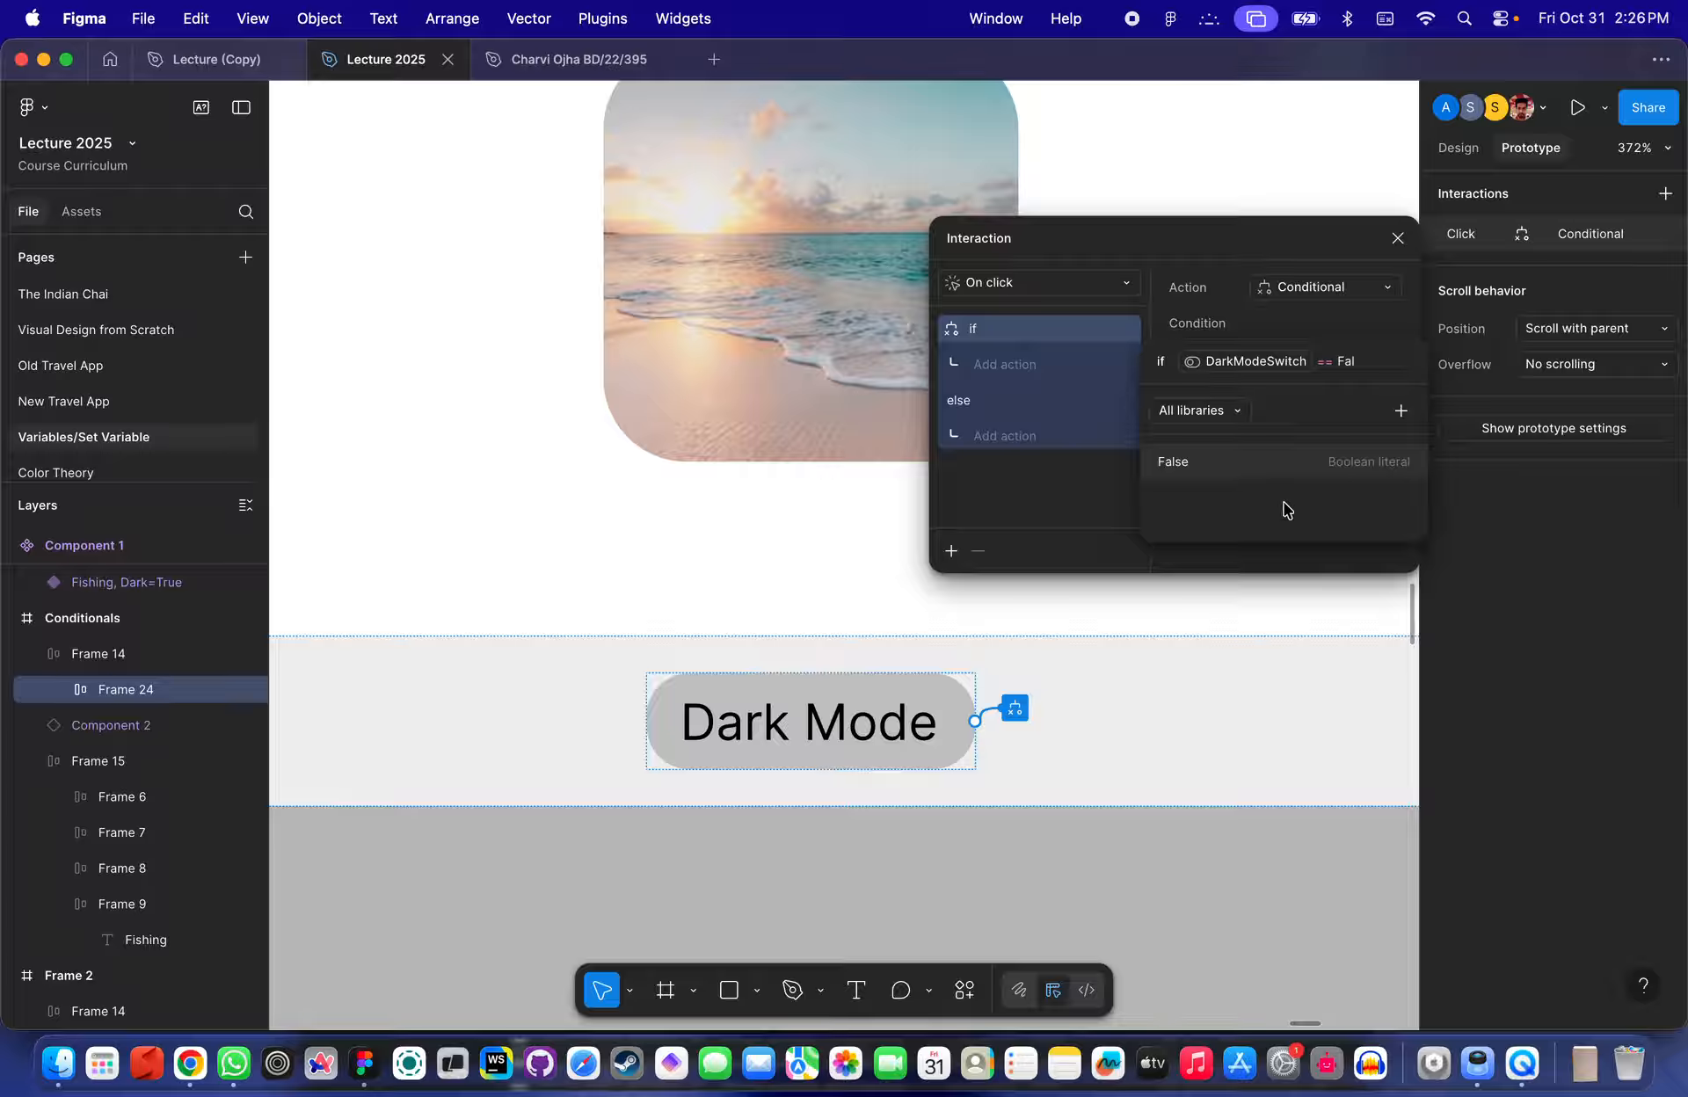
{"action": "left_click", "coordinate": [1228, 470]}
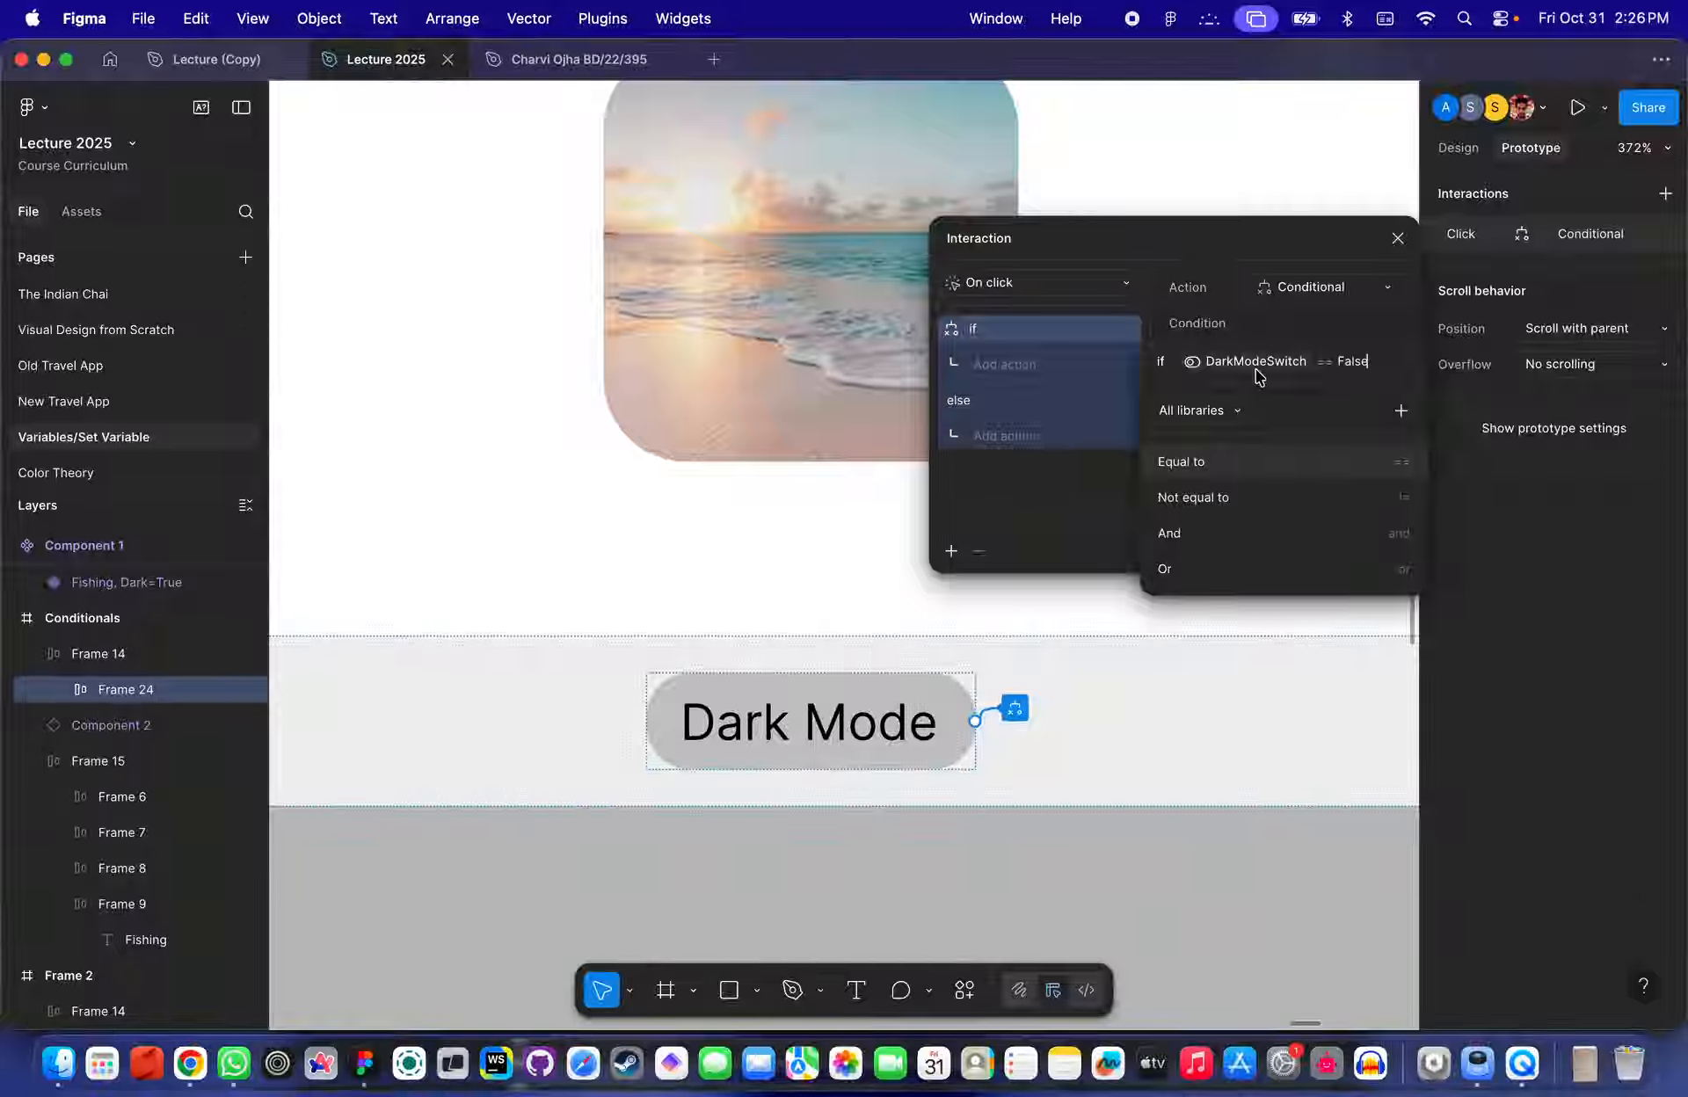
{"action": "left_click", "coordinate": [1049, 359]}
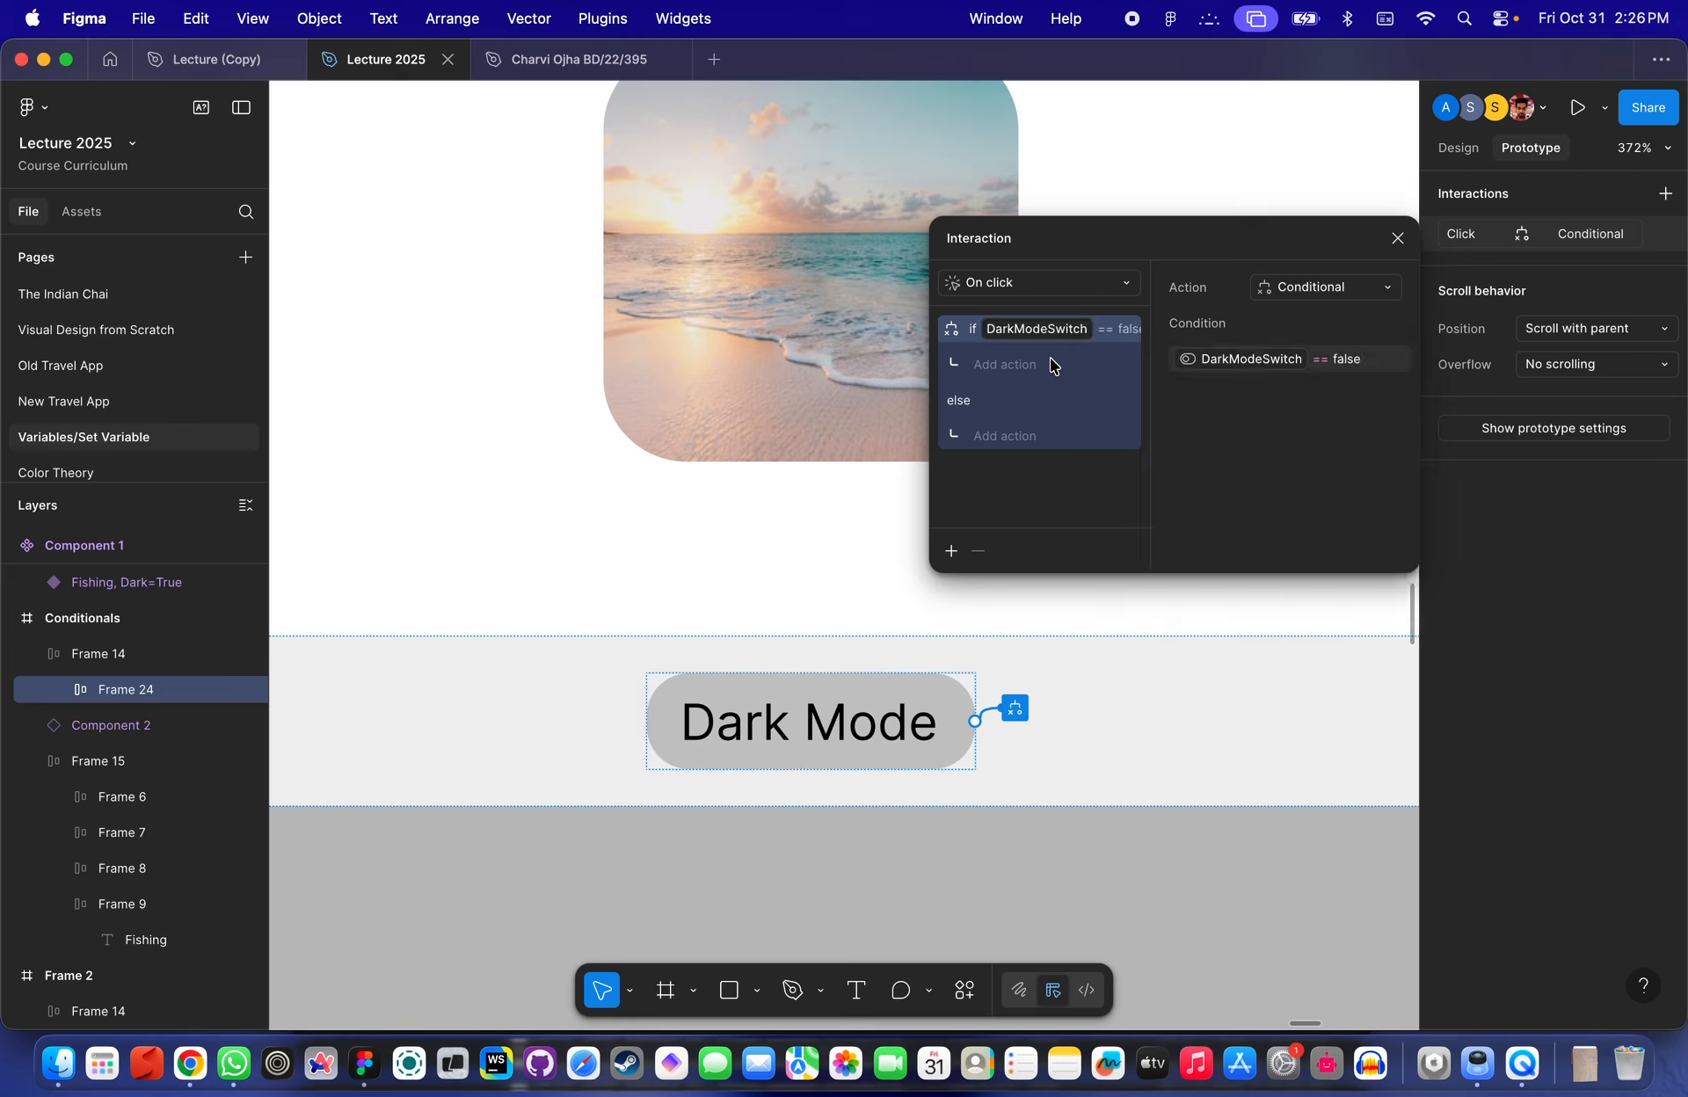
- Add a Set variable action under the if branch that sets DarkModeSwitch to True
{"action": "left_click", "coordinate": [1005, 364]}
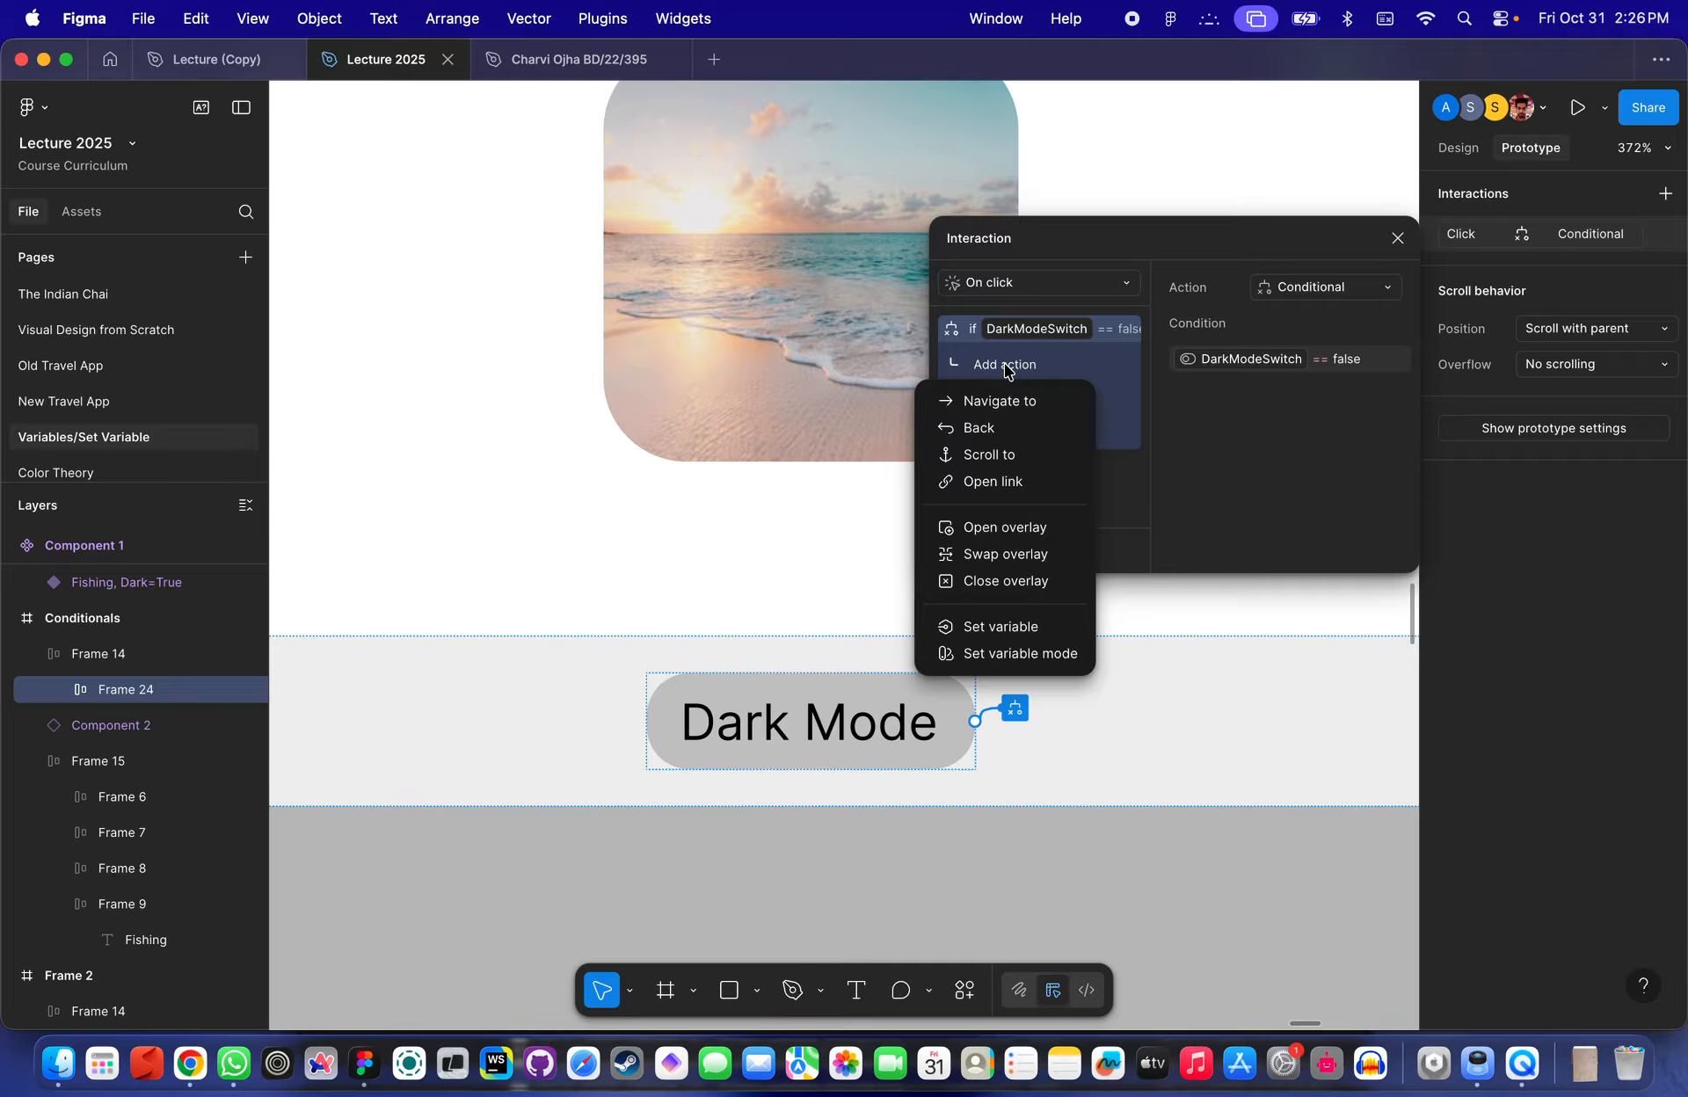
{"action": "left_click", "coordinate": [1018, 627]}
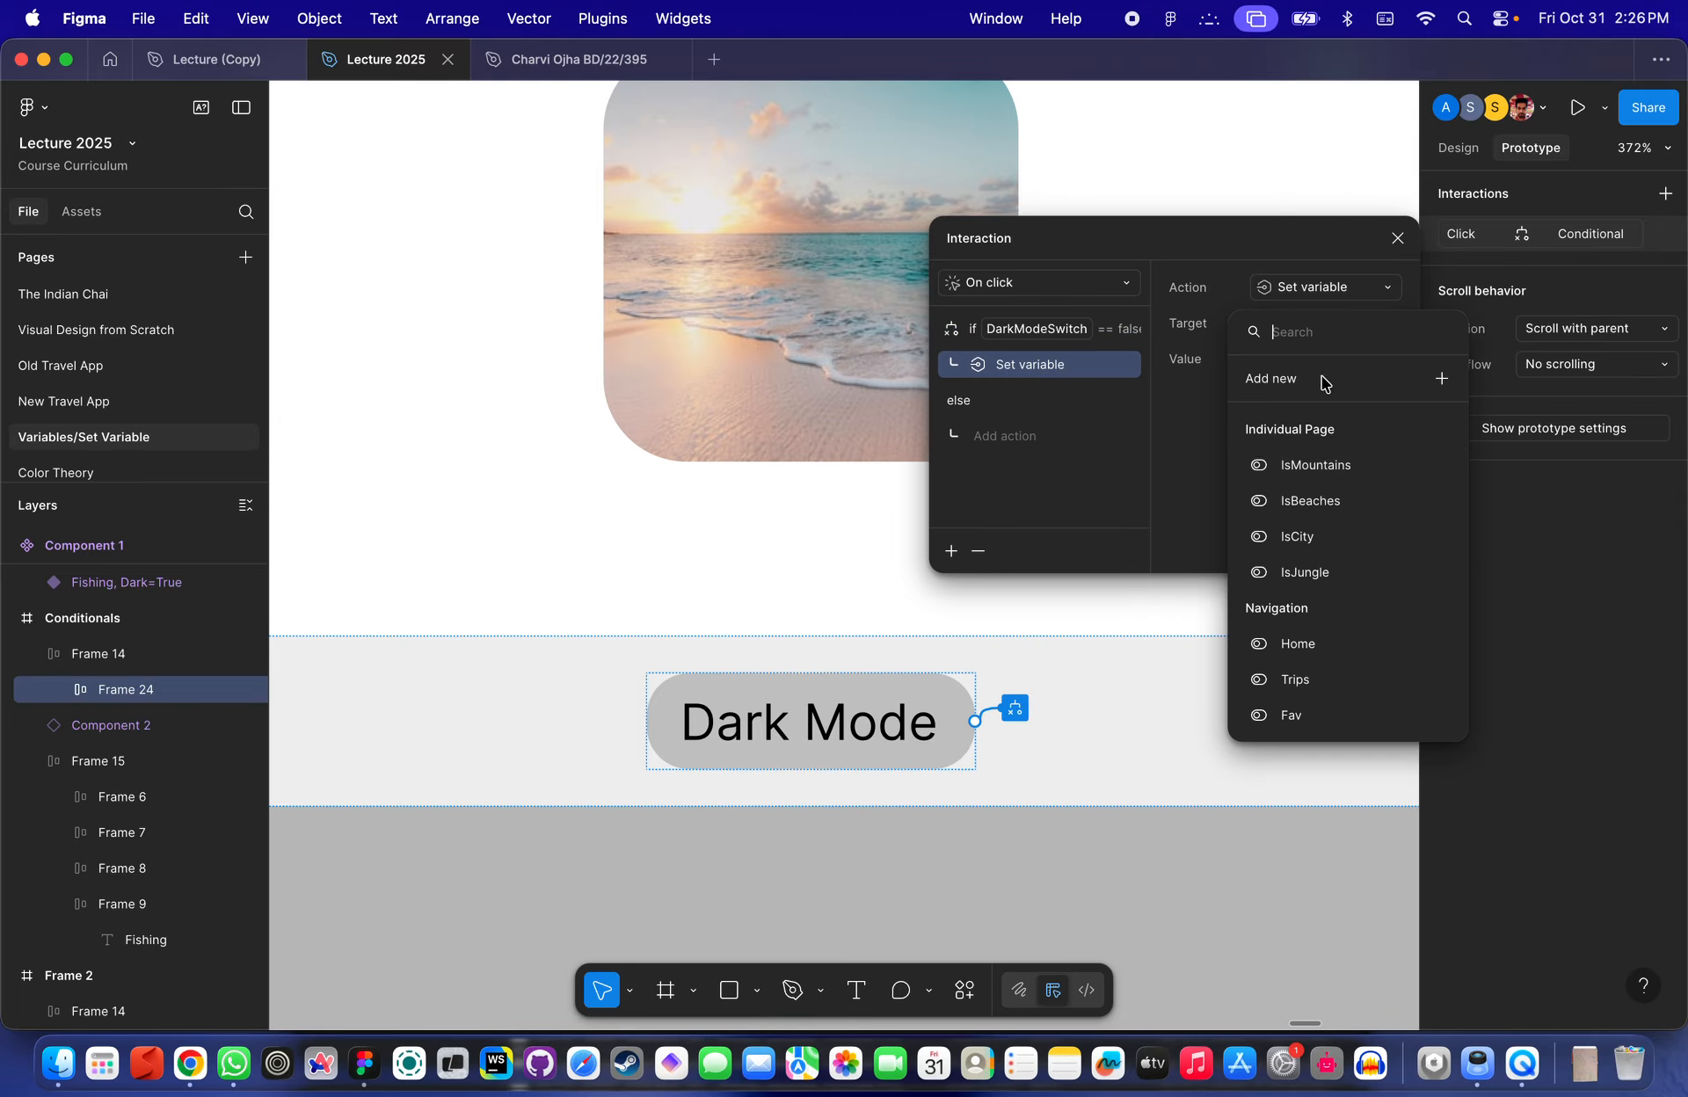
{"action": "type", "text": "da"}
{"action": "left_click", "coordinate": [1330, 431]}
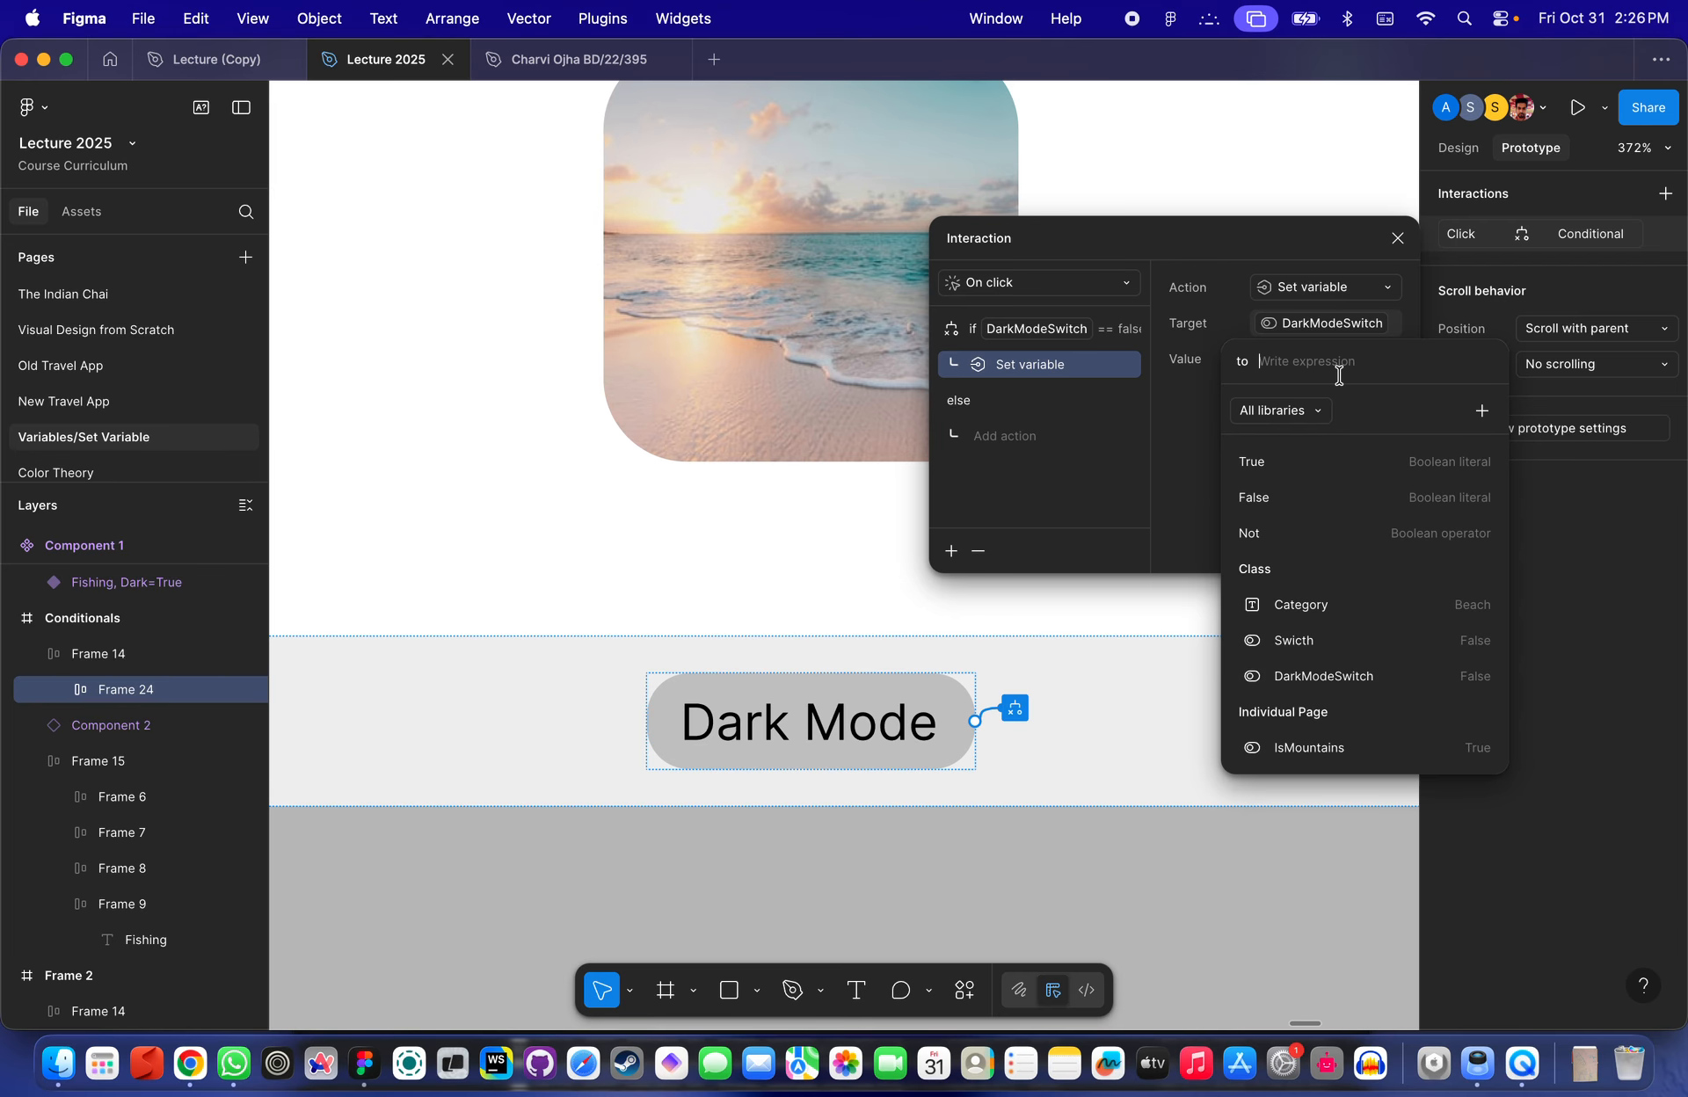
{"action": "left_click", "coordinate": [1287, 455]}
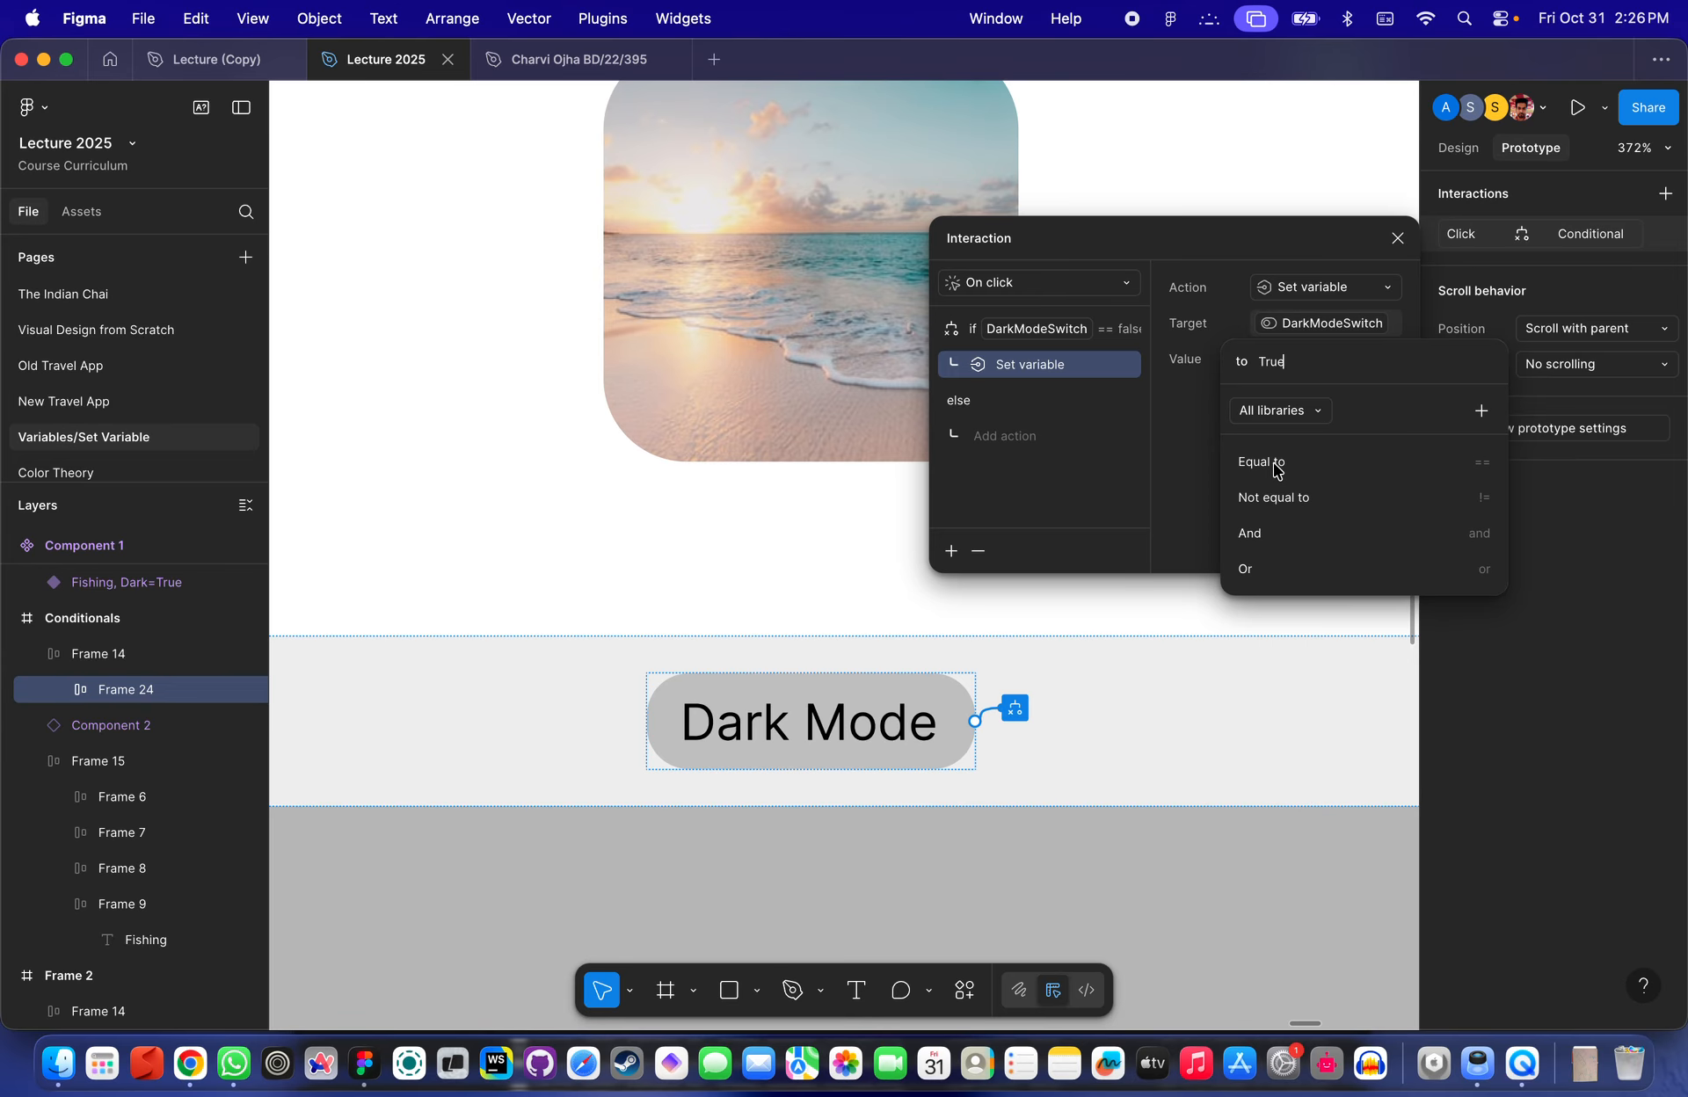
{"action": "left_click", "coordinate": [1055, 467]}
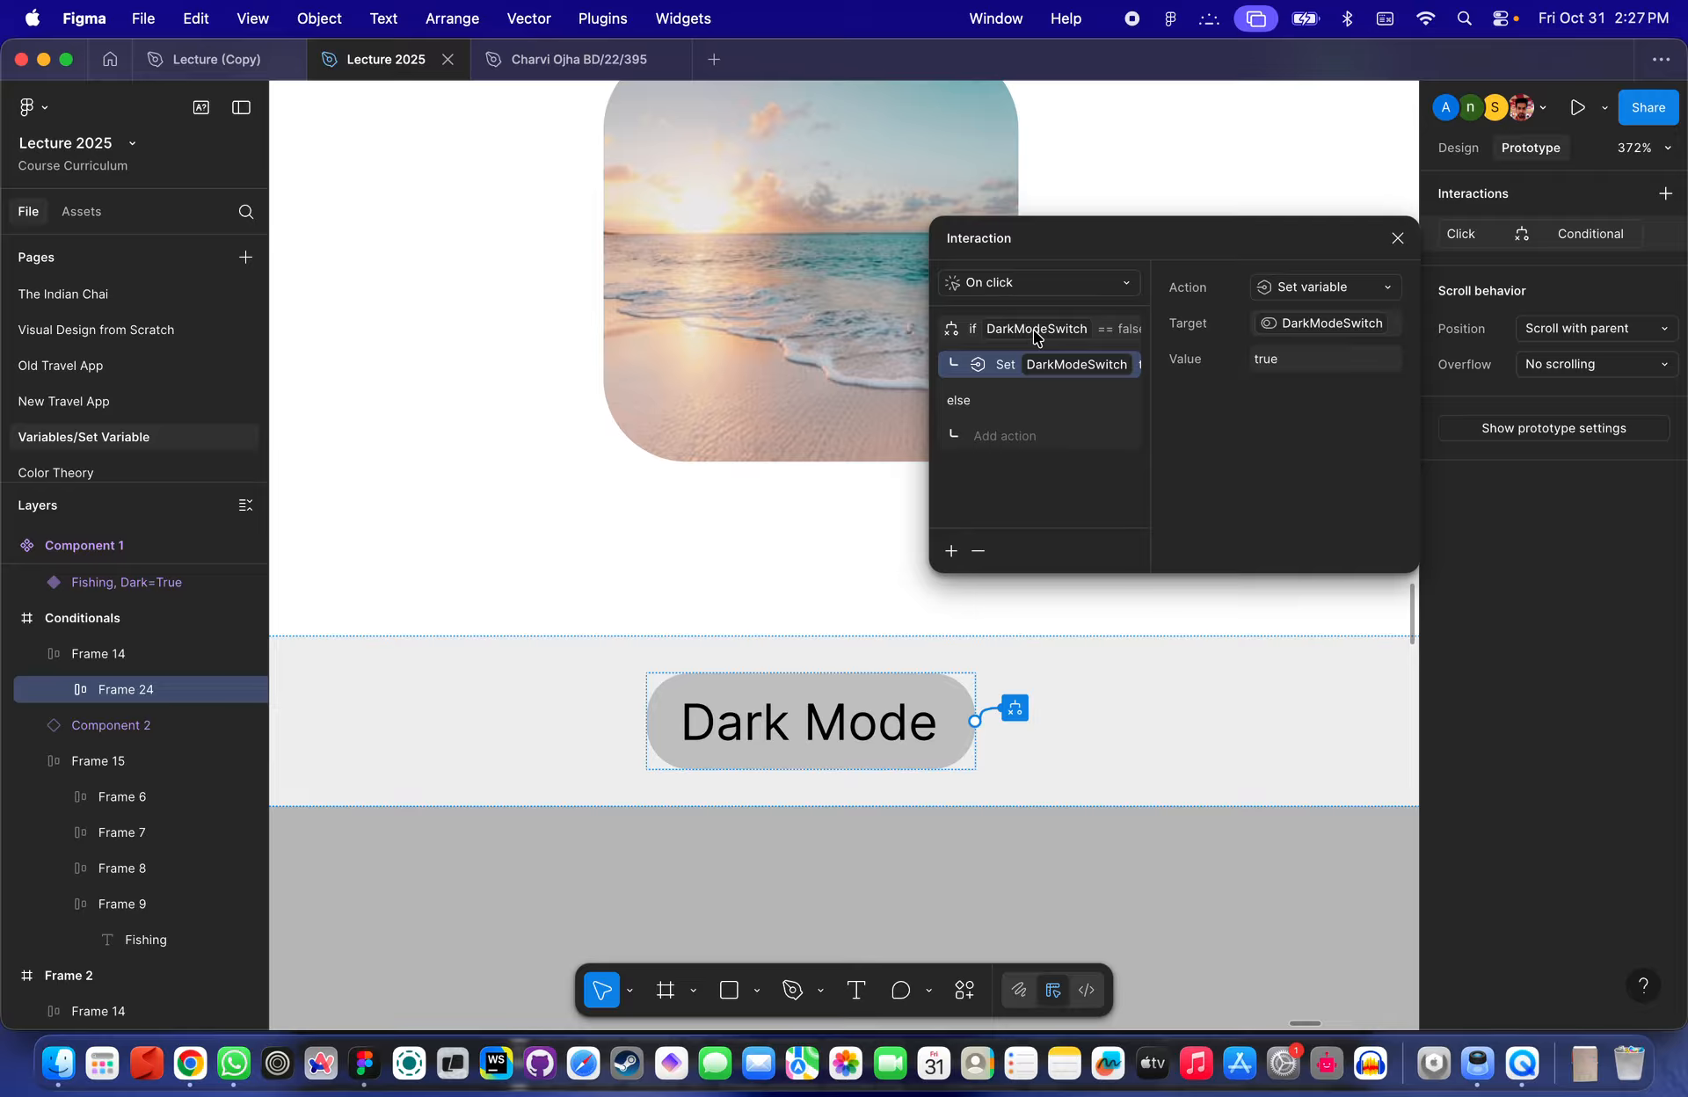
- Delete the existing conditional click interaction from the Dark Mode label
{"action": "left_click", "coordinate": [1053, 382]}
{"action": "left_click", "coordinate": [1059, 376]}
{"action": "left_click", "coordinate": [1039, 324]}
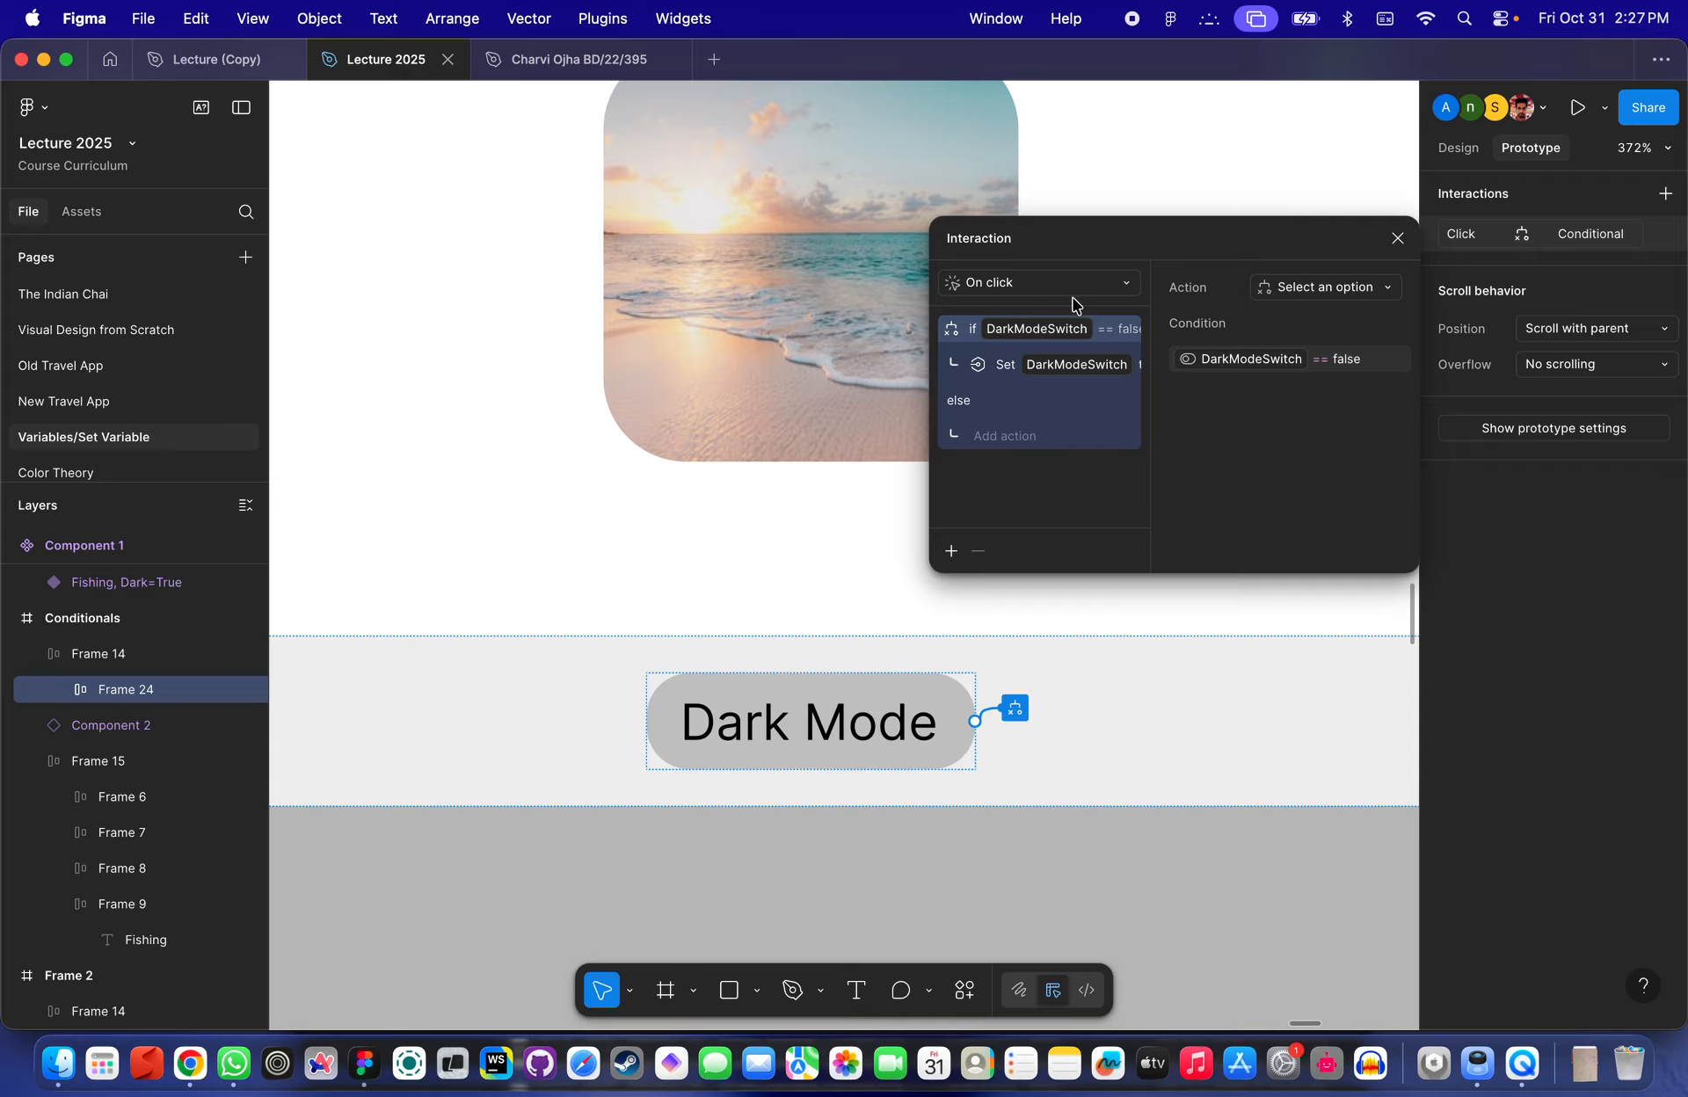
{"action": "left_click", "coordinate": [1057, 343]}
{"action": "left_click", "coordinate": [1397, 239]}
{"action": "left_click", "coordinate": [1542, 233]}
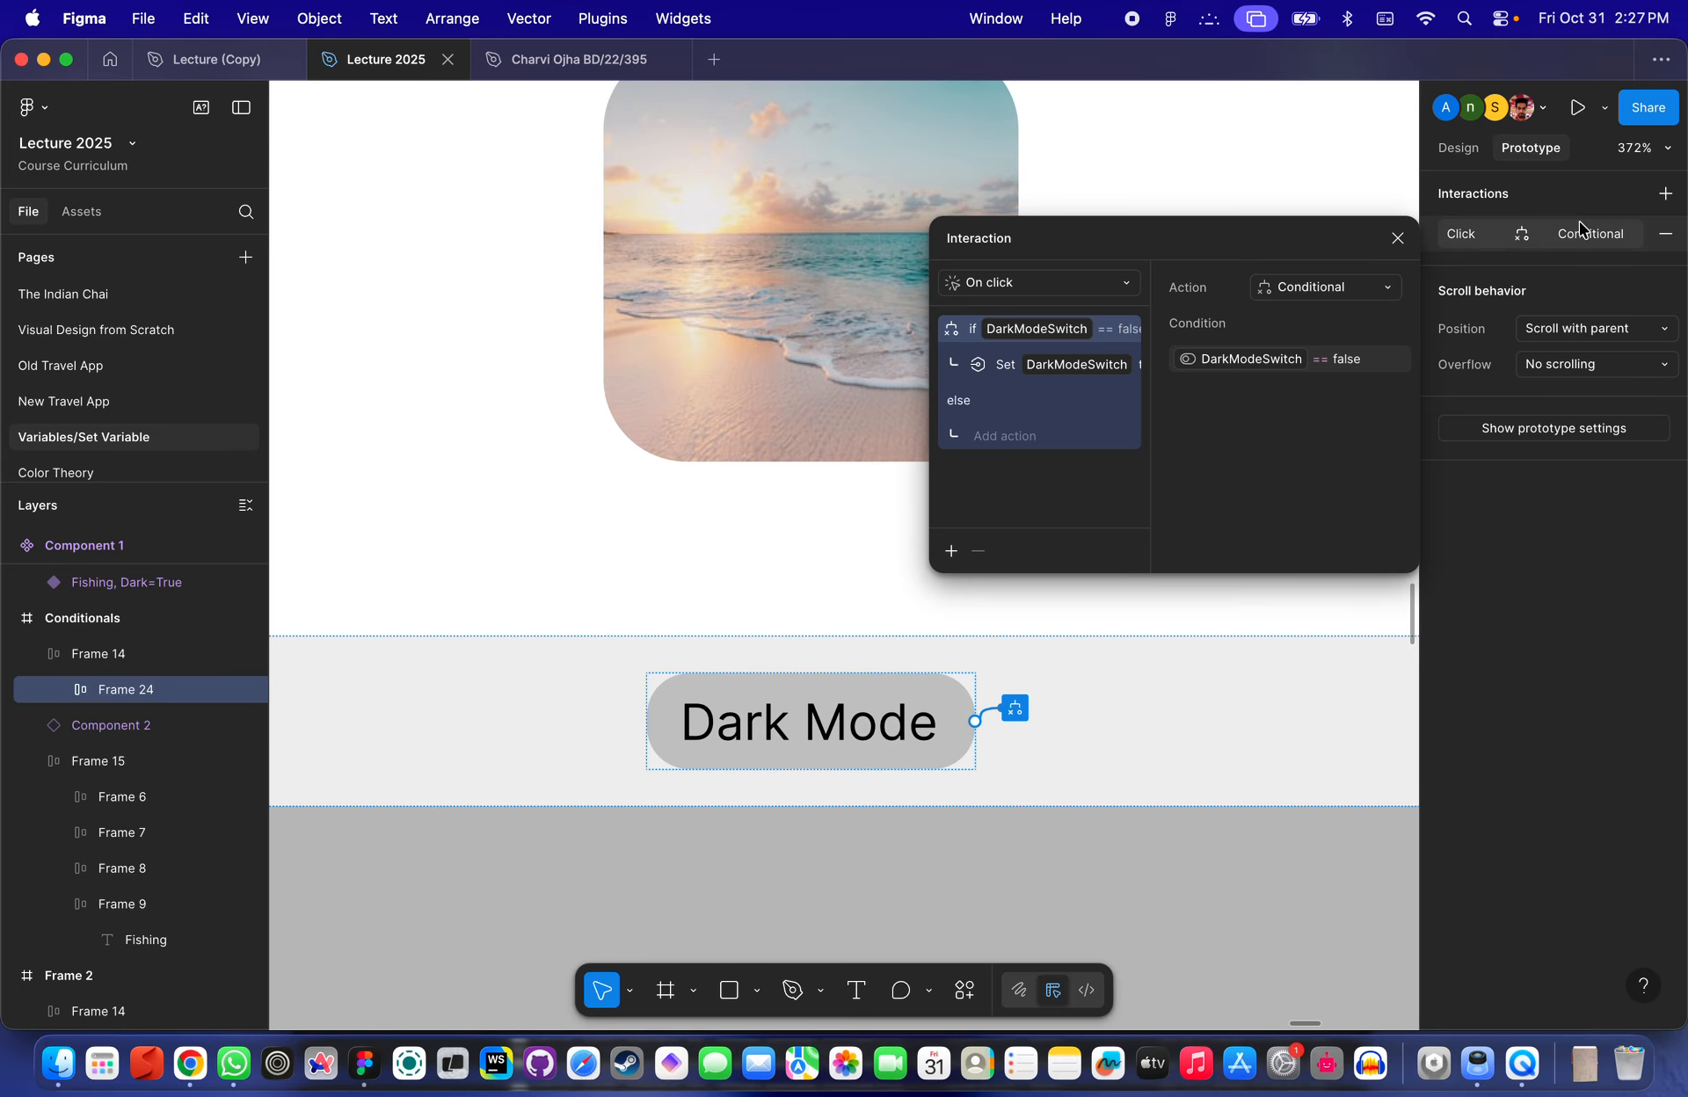
{"action": "left_click", "coordinate": [1663, 238]}
{"action": "key", "text": "Escape"}
{"action": "left_click", "coordinate": [822, 703]}
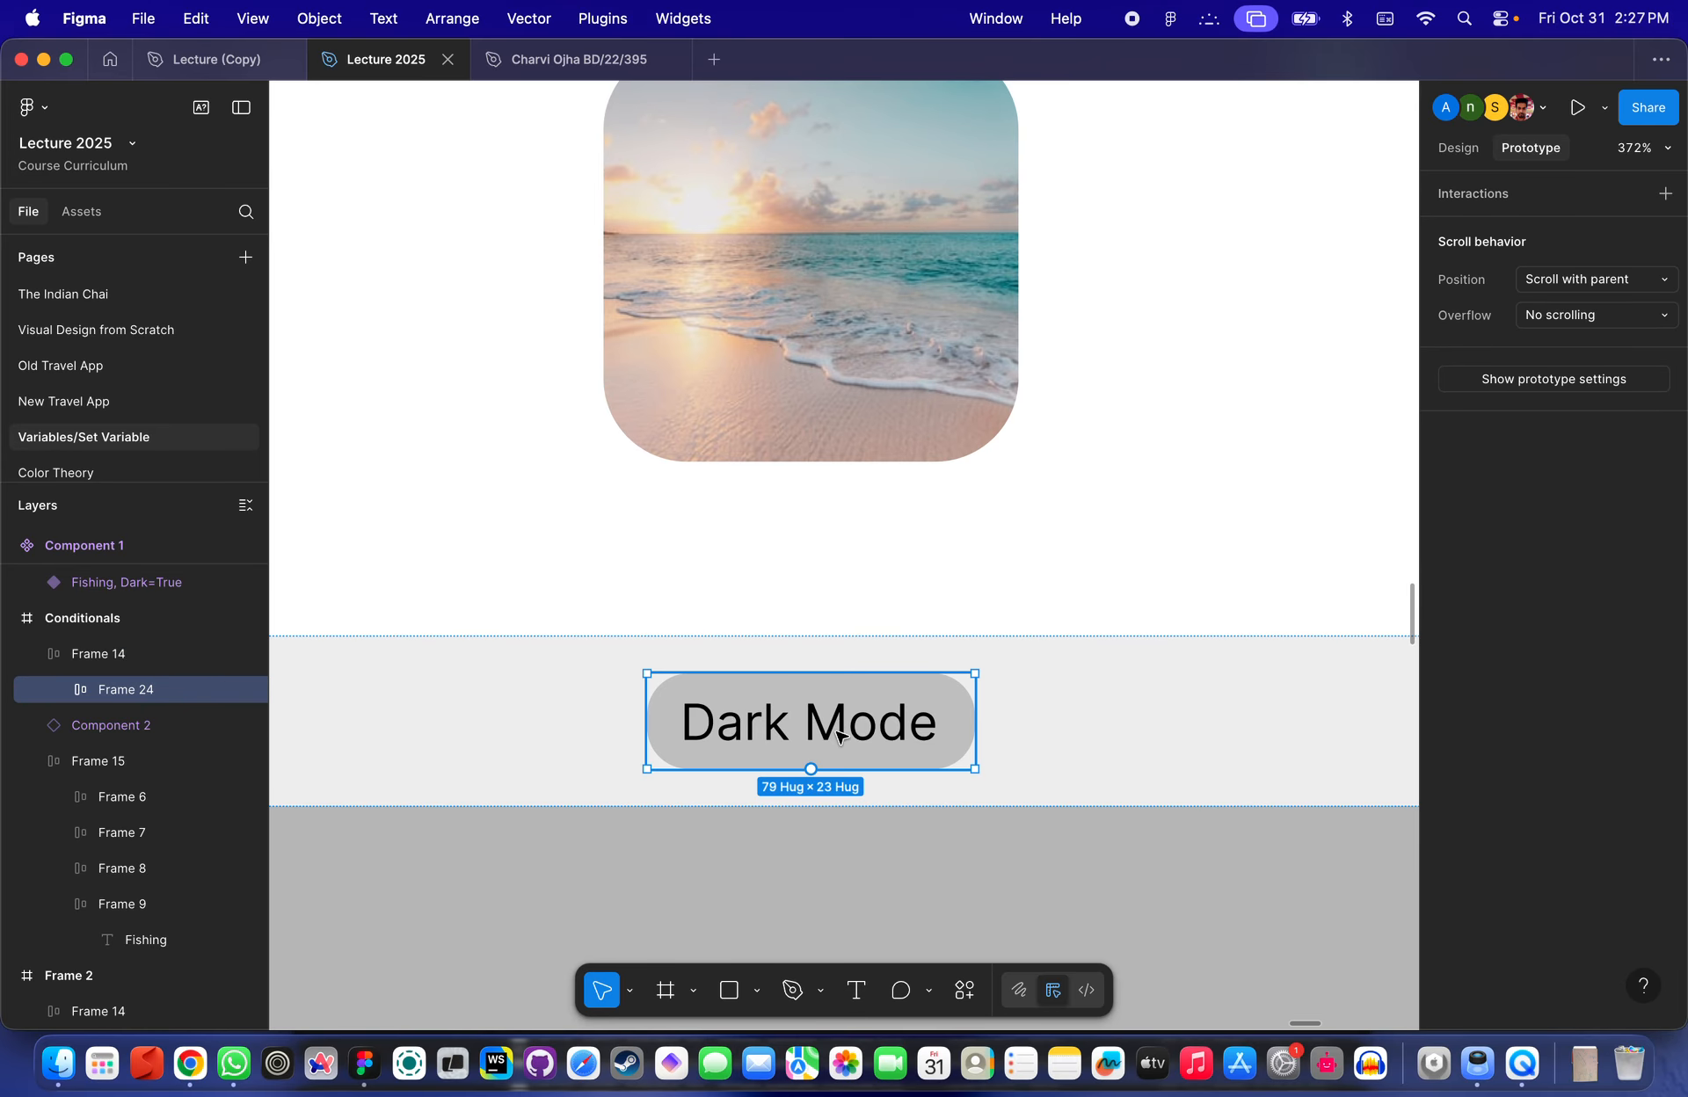
- Add a new On click interaction to the Dark Mode label with a Conditional action
{"action": "left_click", "coordinate": [1489, 197]}
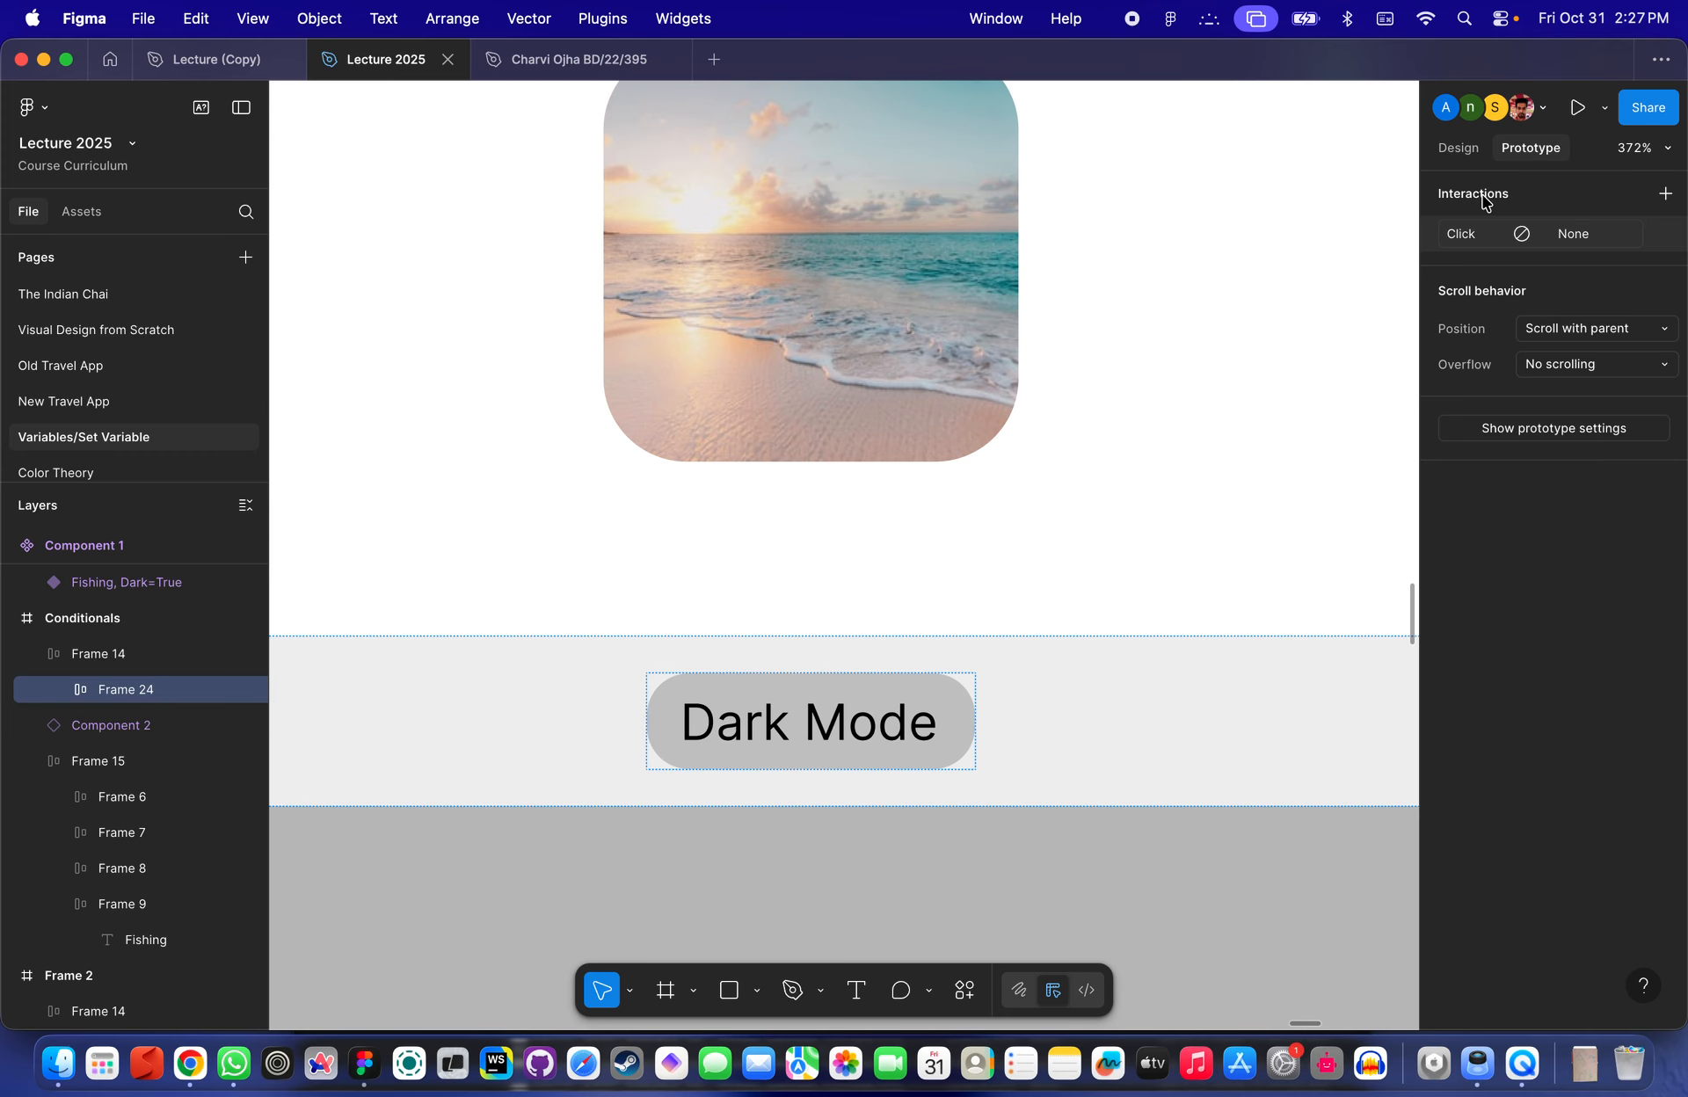
{"action": "left_click", "coordinate": [1463, 236]}
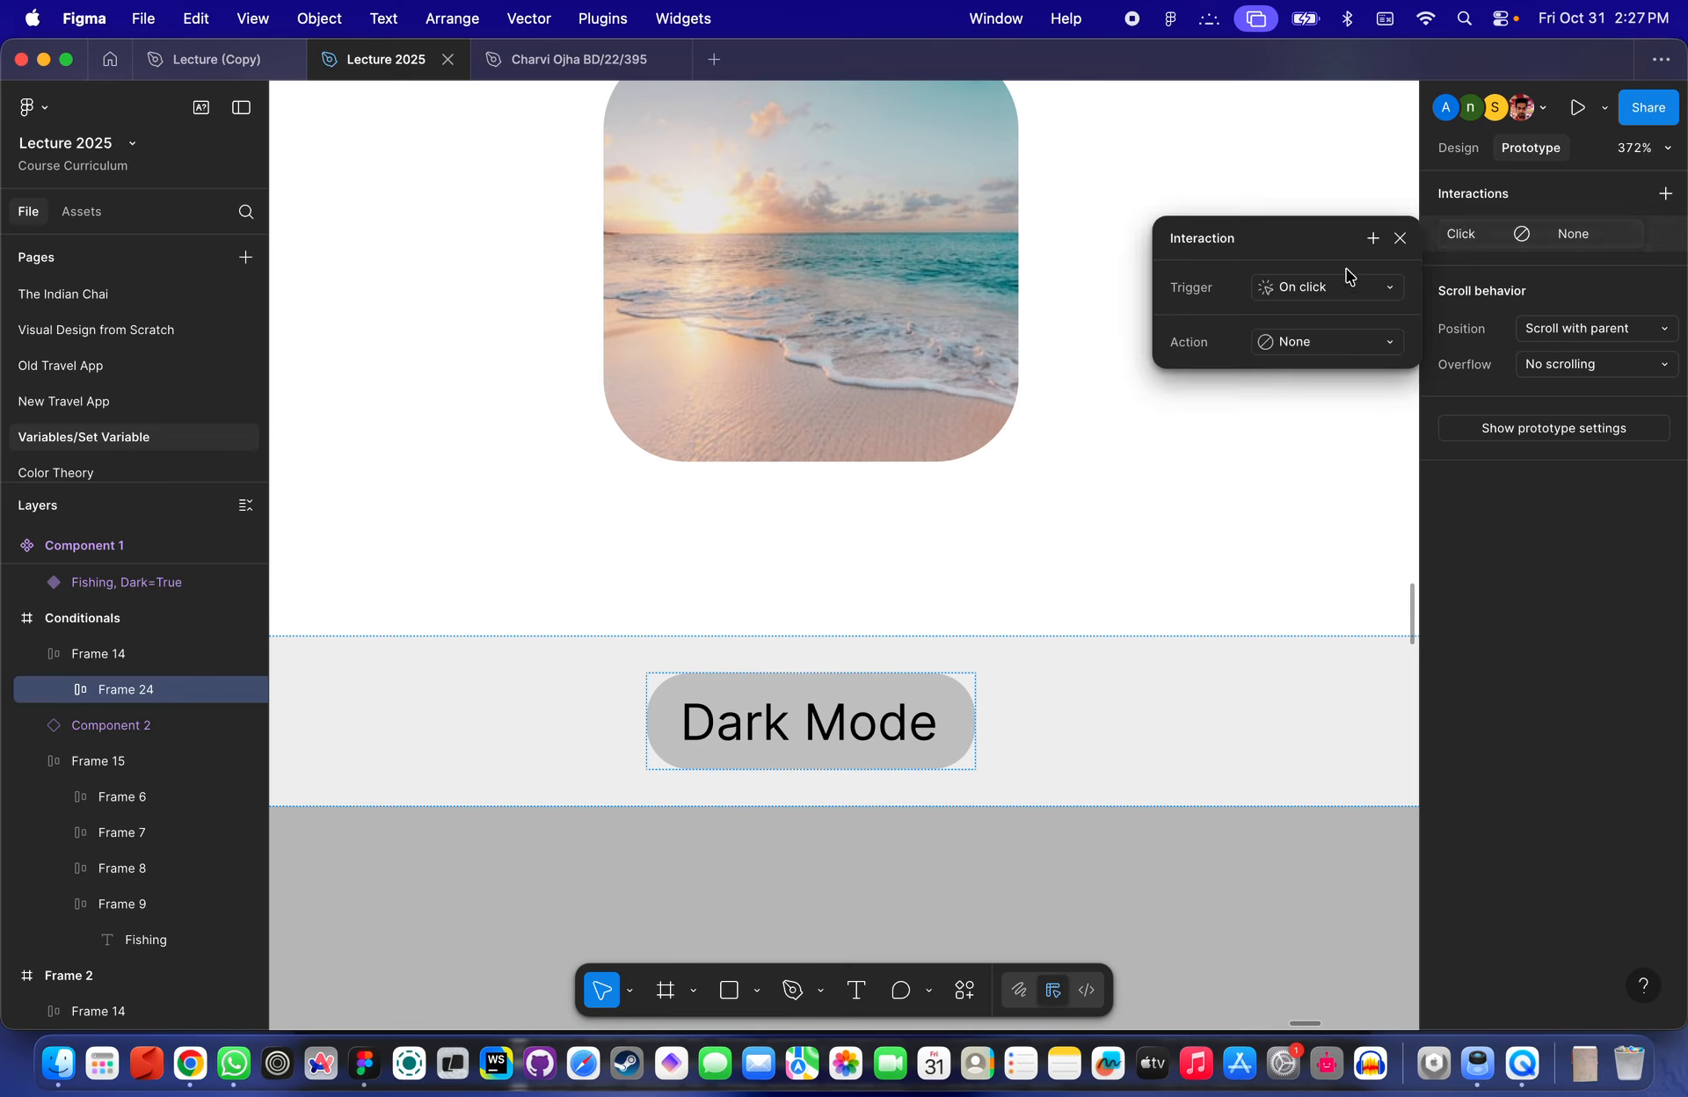
{"action": "left_click", "coordinate": [1319, 287]}
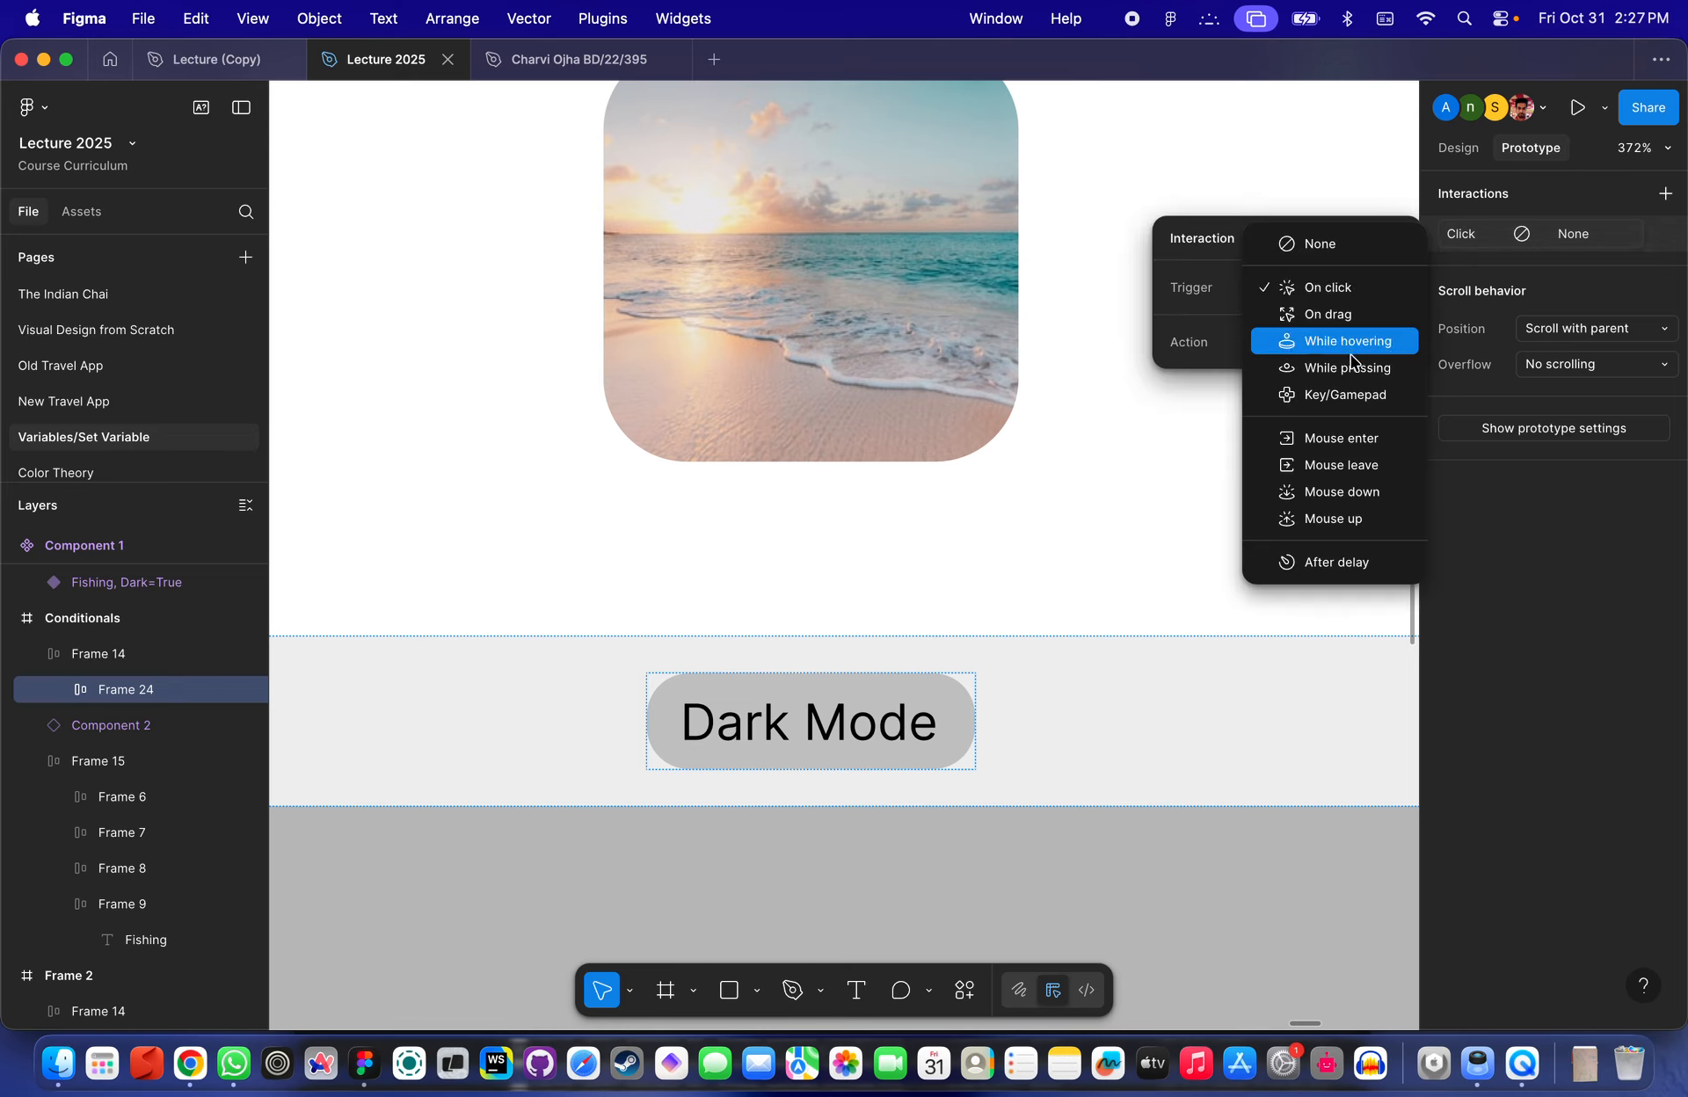
{"action": "left_click", "coordinate": [1197, 323]}
{"action": "left_click", "coordinate": [1323, 341]}
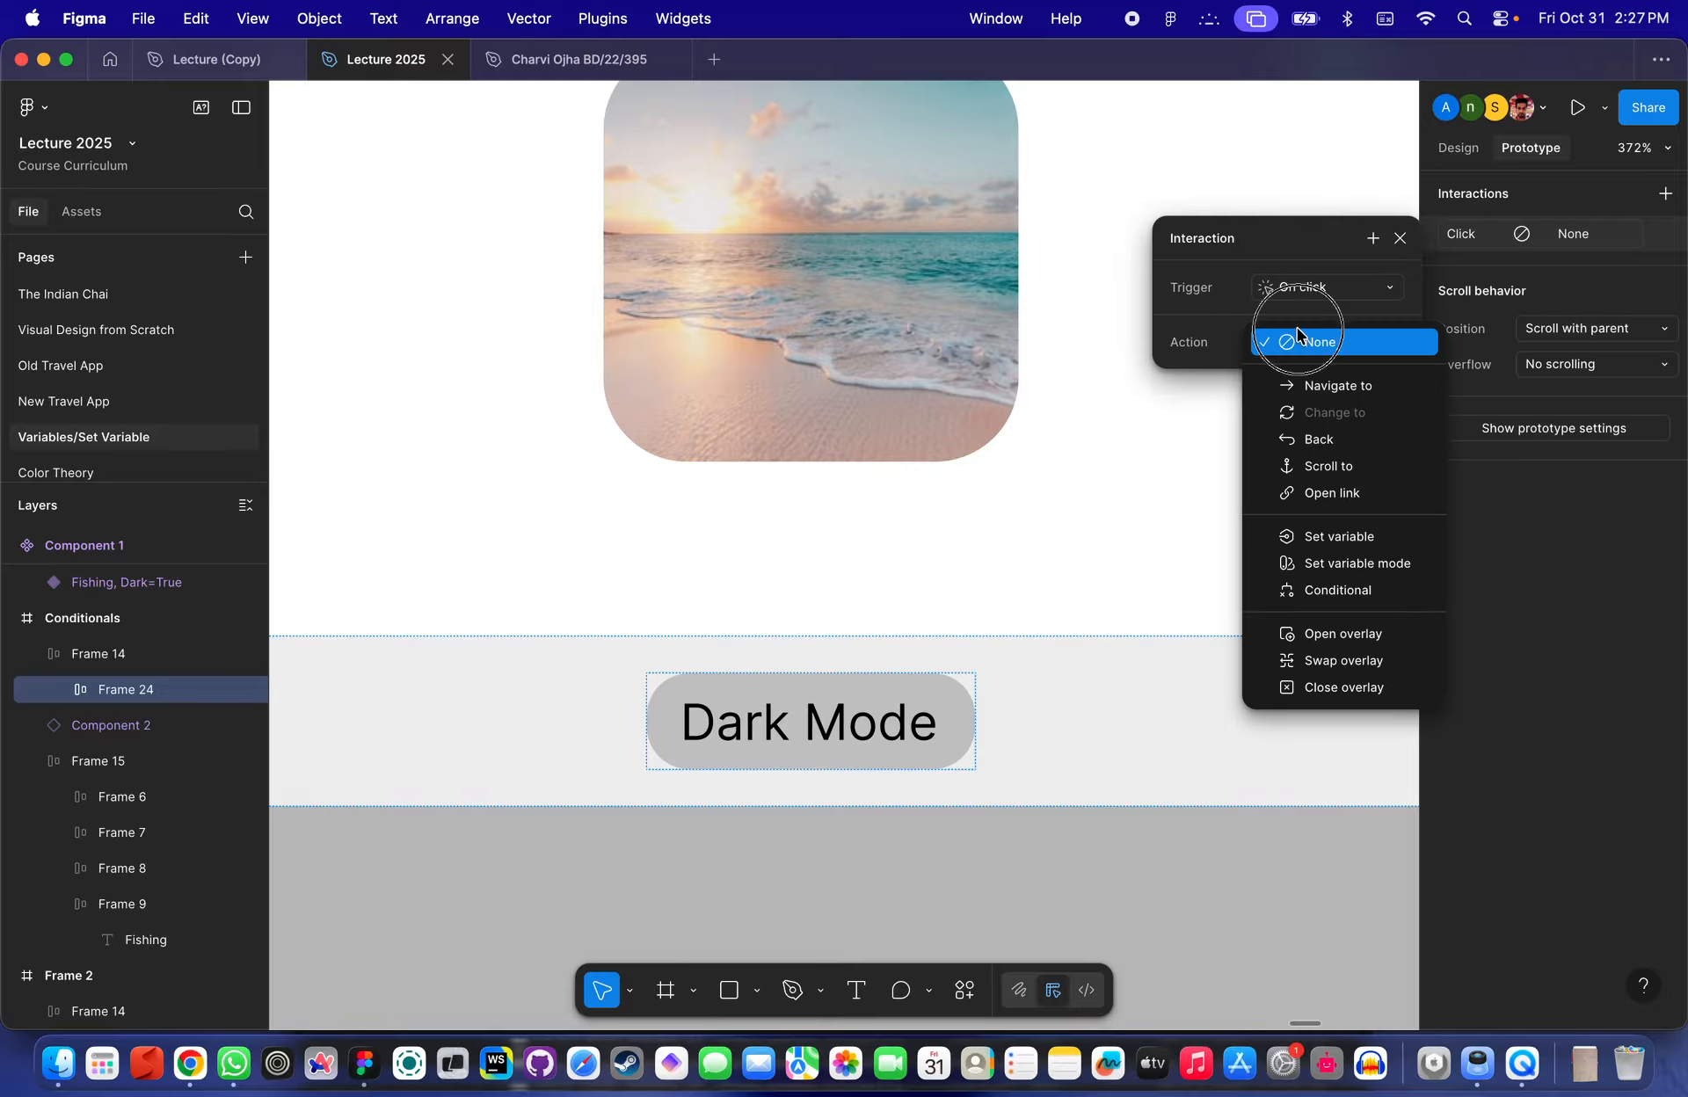
{"action": "left_click", "coordinate": [1366, 590]}
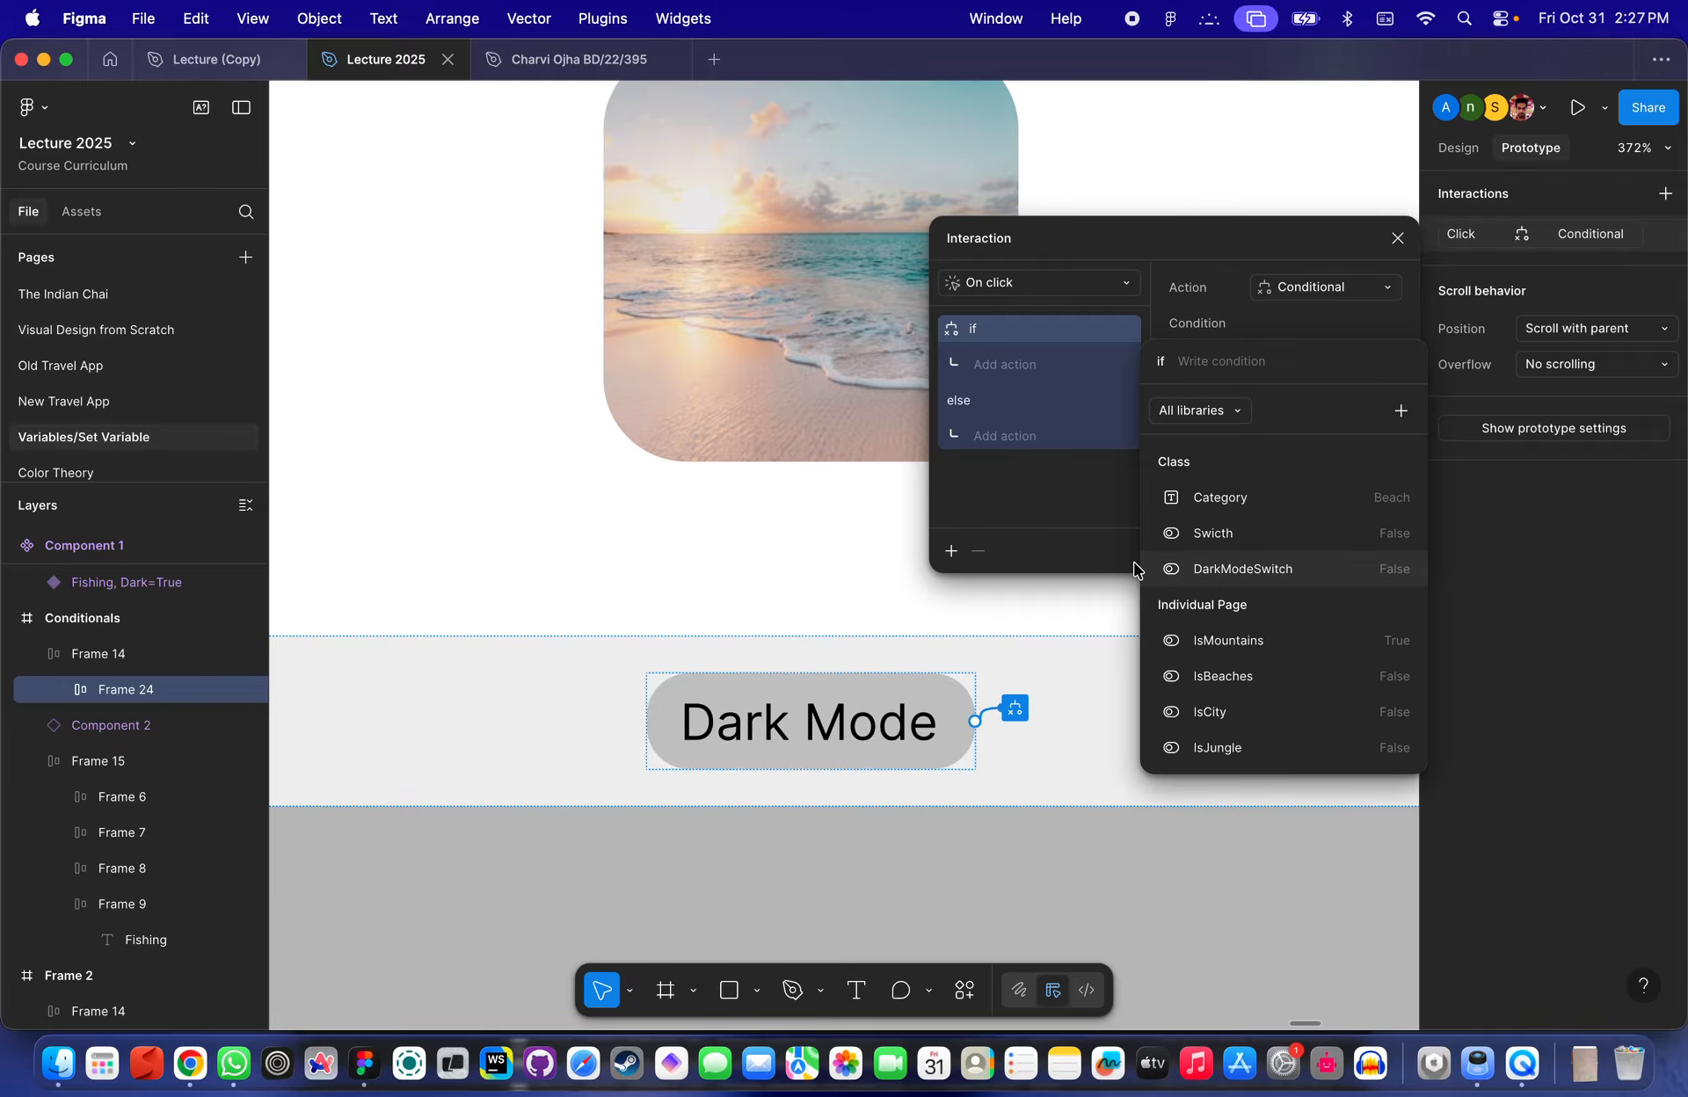
{"action": "scroll", "coordinate": [866, 598], "scroll_direction": "down", "scroll_amount": 5}
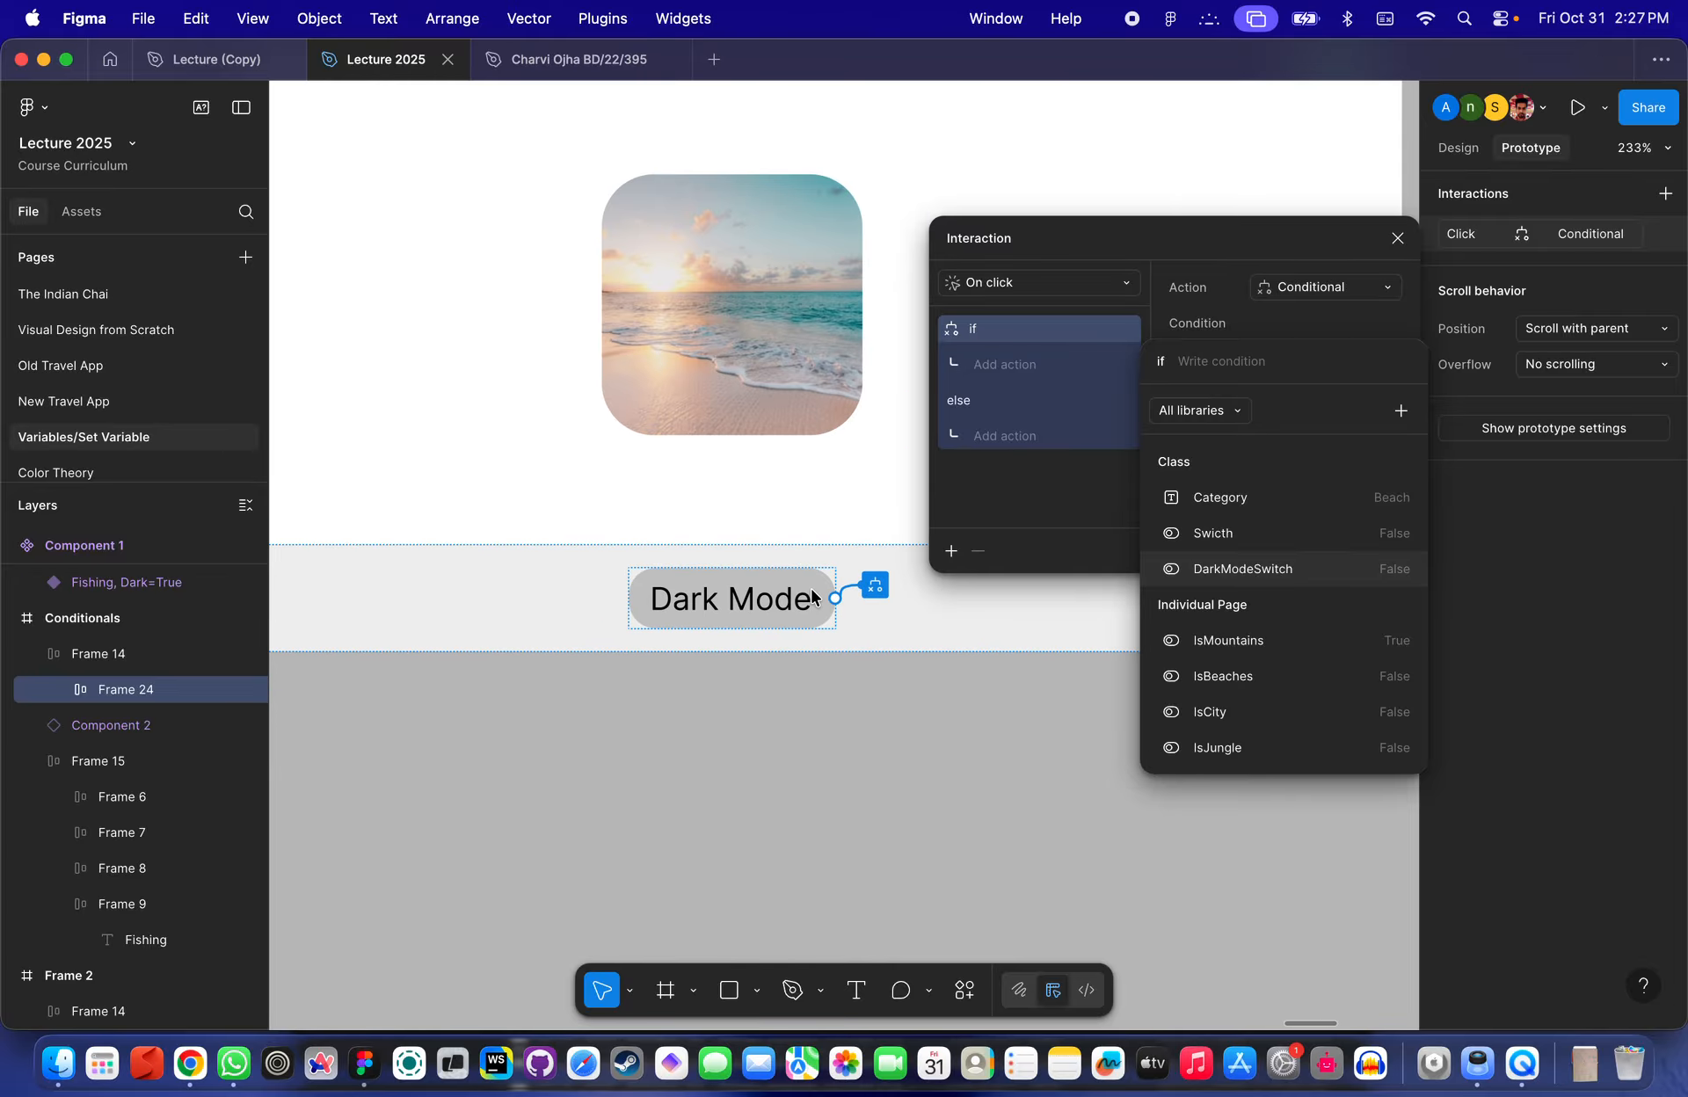
{"action": "scroll", "coordinate": [813, 598], "scroll_direction": "up", "scroll_amount": 3}
{"action": "scroll", "coordinate": [813, 598], "scroll_direction": "right", "scroll_amount": 1}
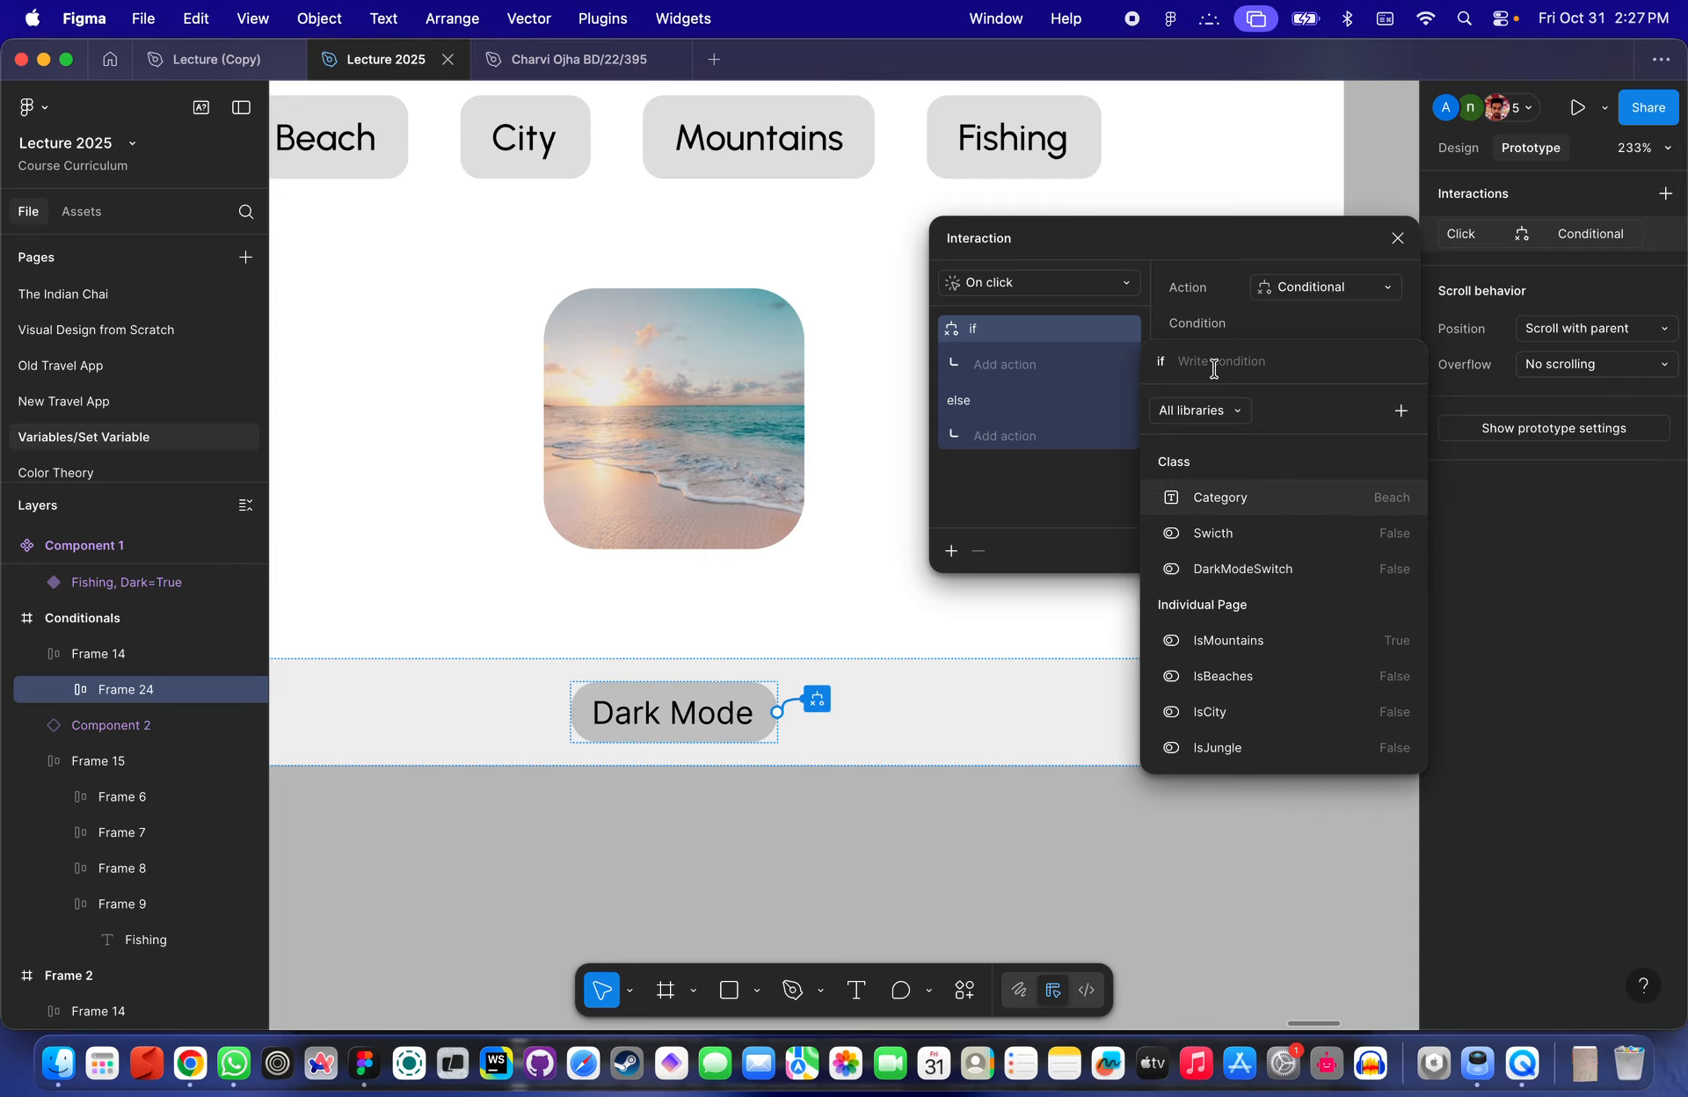
{"action": "type", "text": "da"}
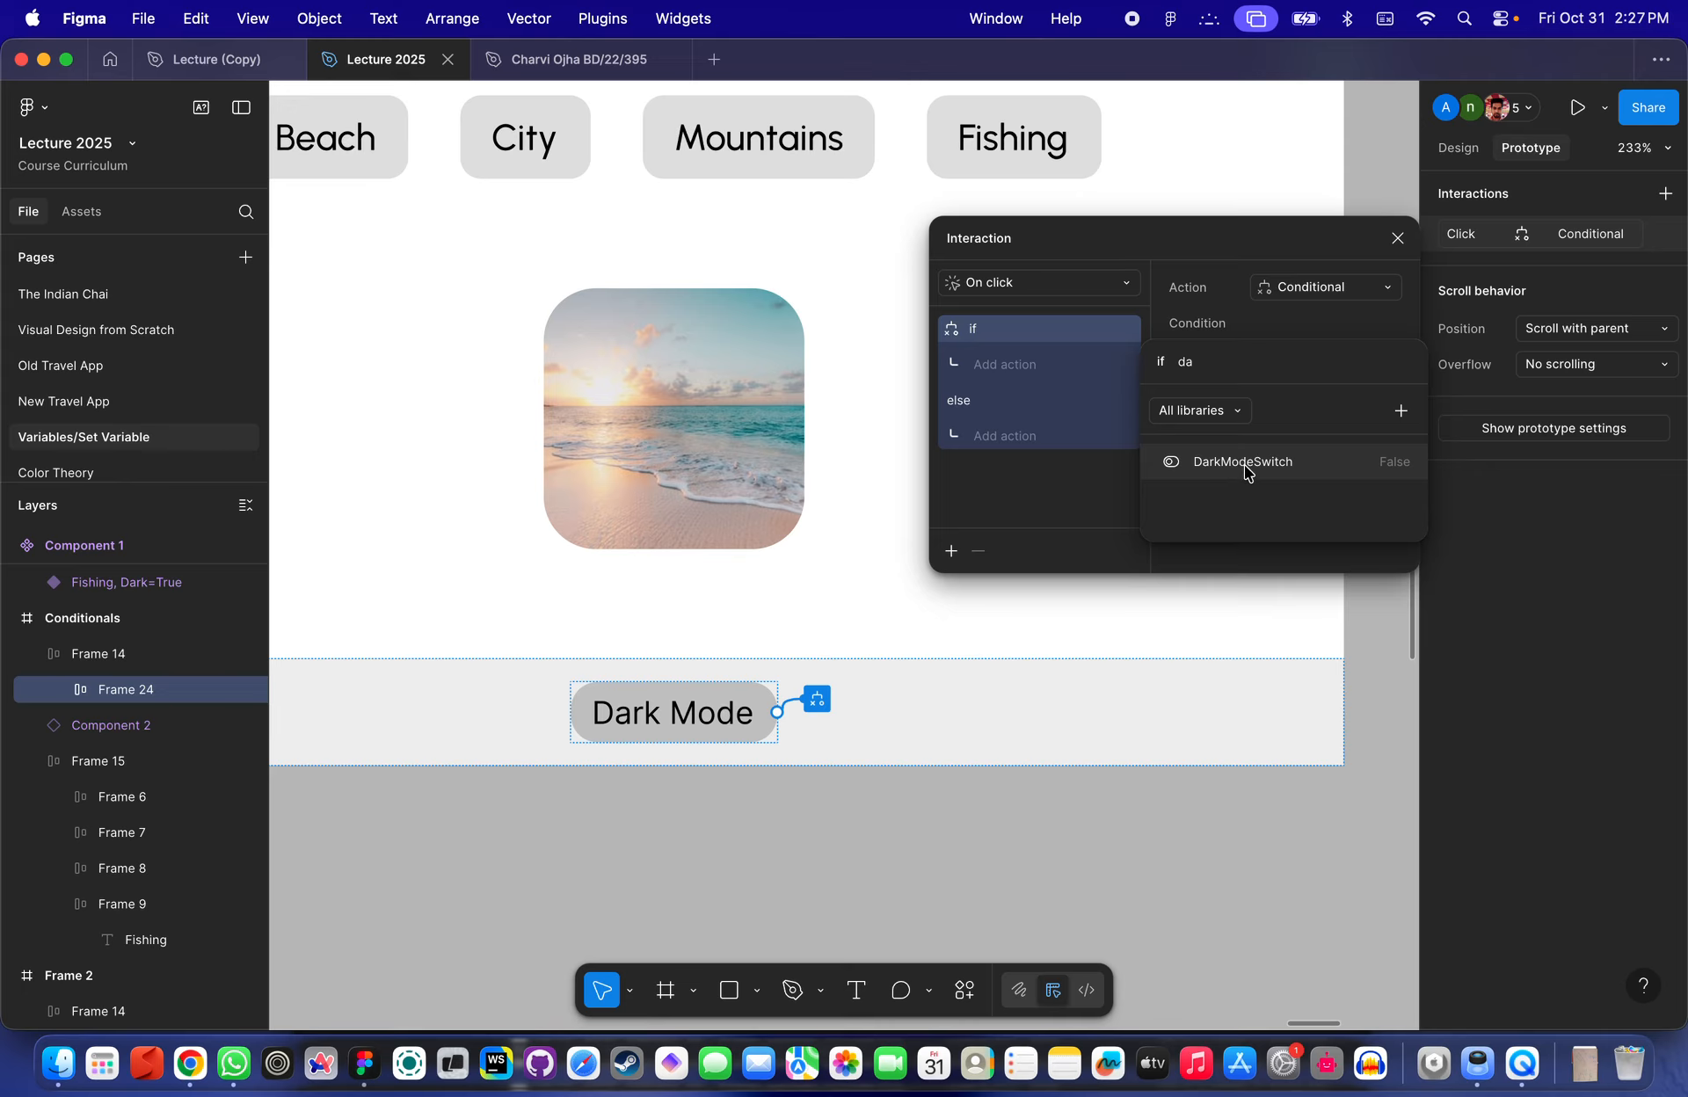
{"action": "left_click", "coordinate": [1243, 464]}
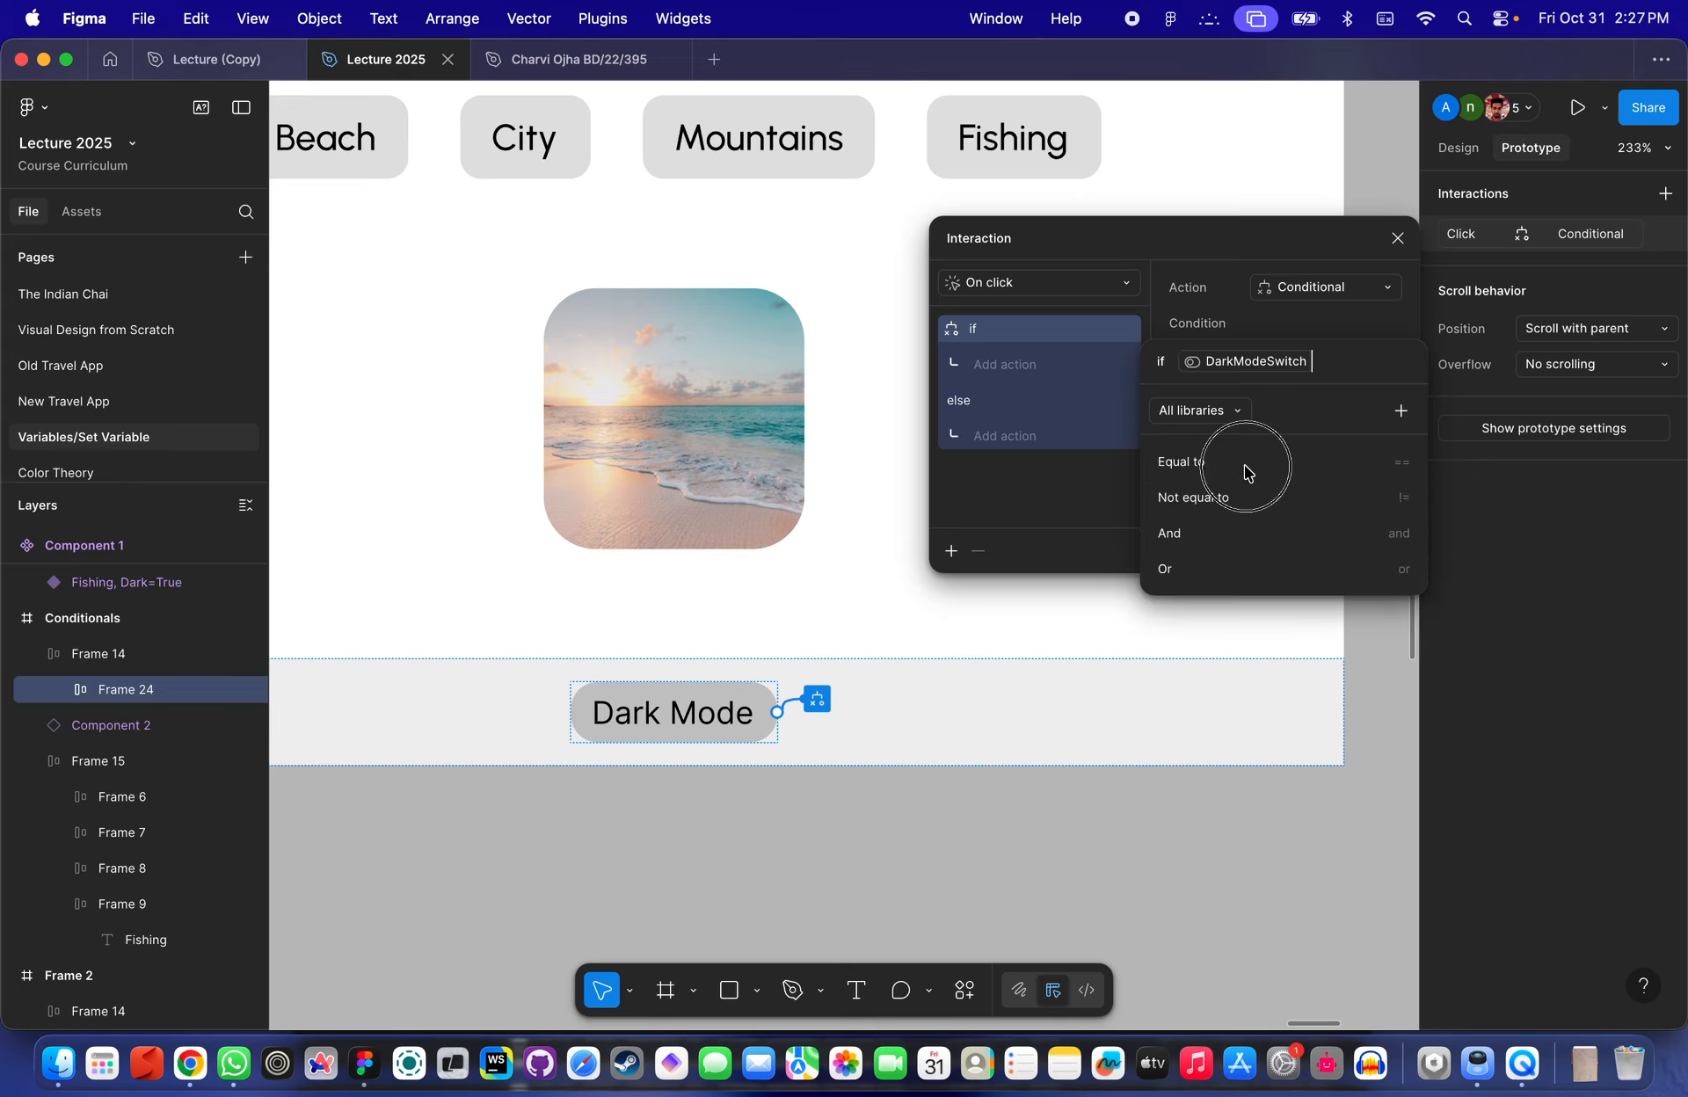
{"action": "left_click", "coordinate": [1246, 466]}
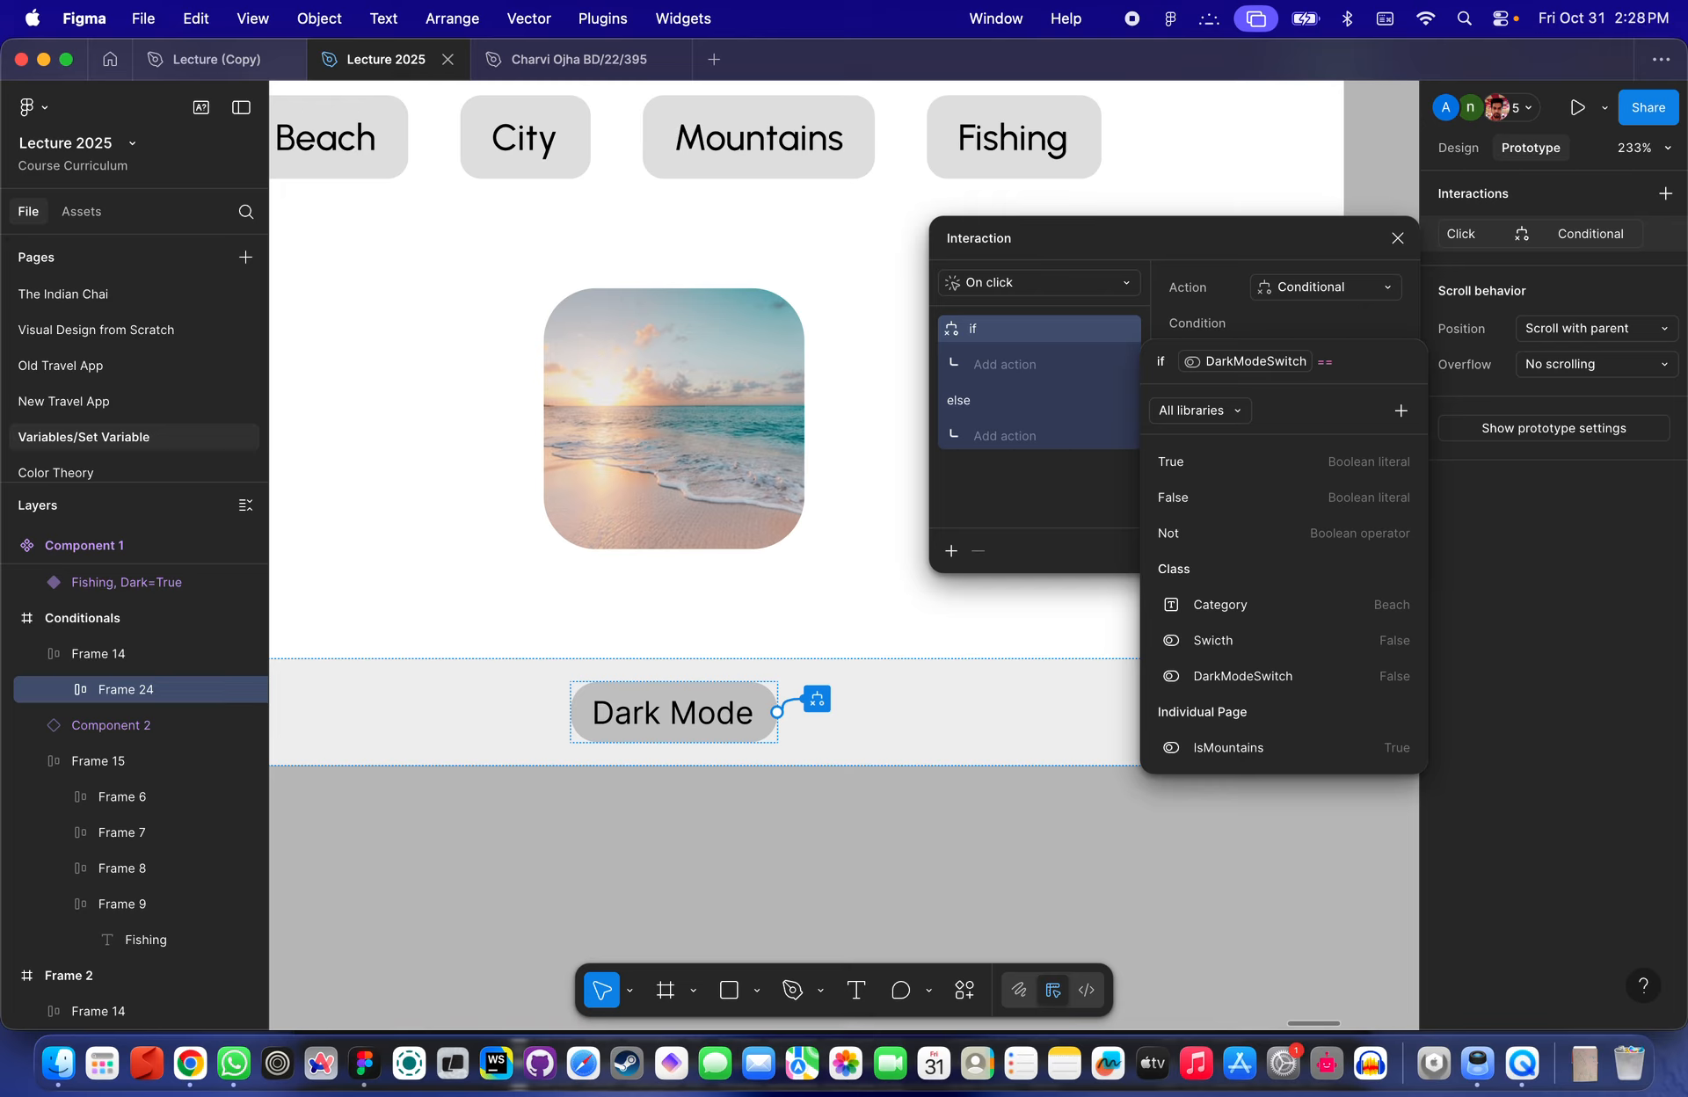
{"action": "key", "text": "BackSpace"}
{"action": "key", "text": "BackSpace"}
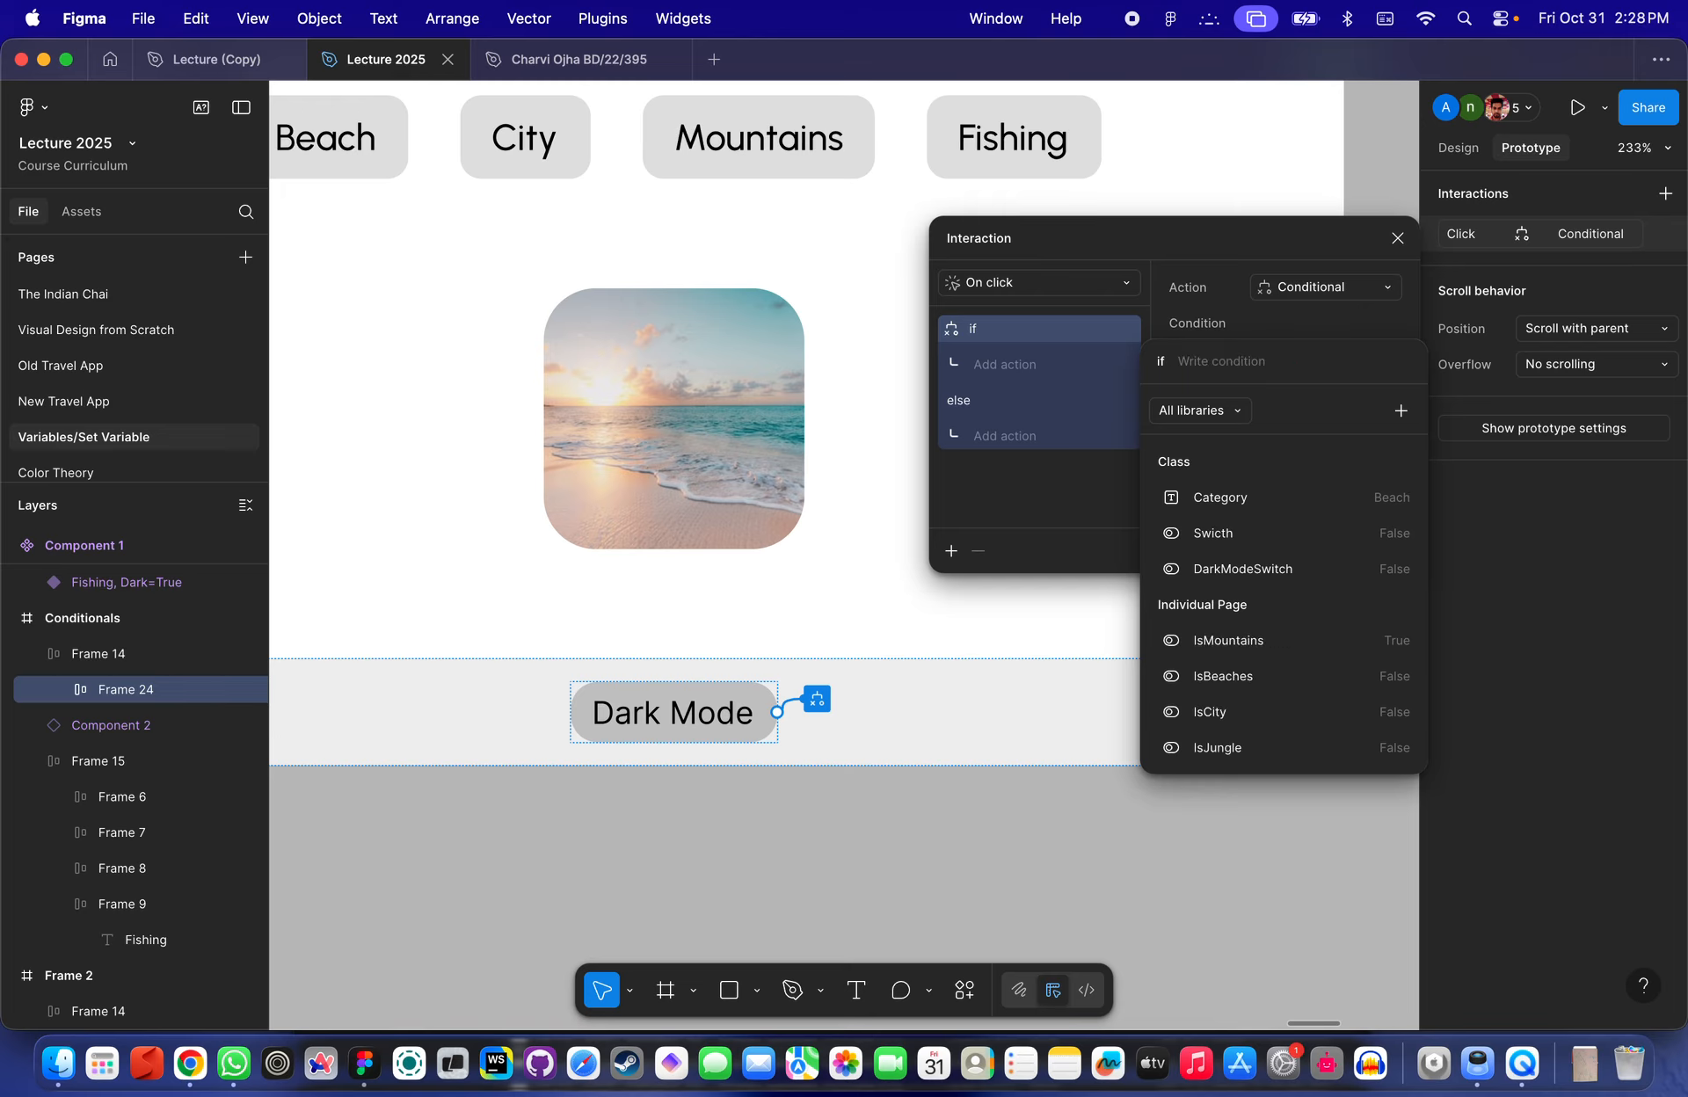
- Write the if condition DarkModeSwitch == False for the conditional interaction
{"action": "type", "text": "dark"}
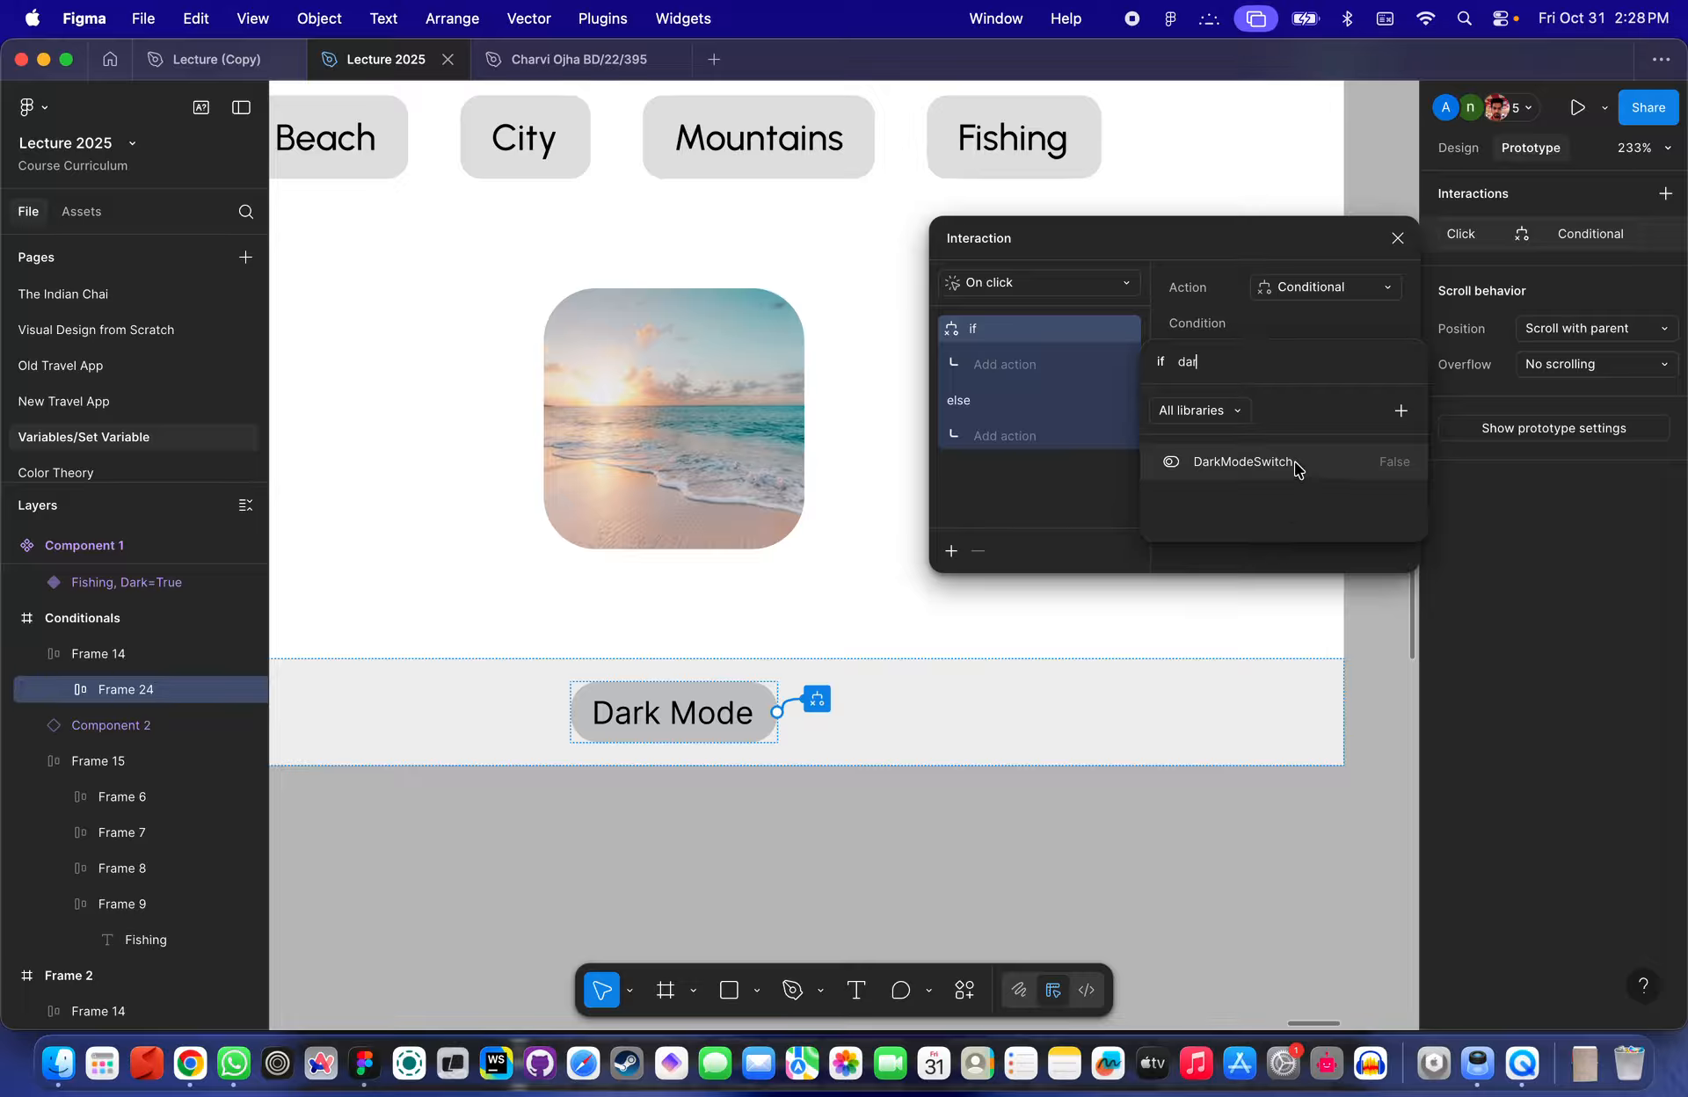
{"action": "left_click", "coordinate": [1294, 460]}
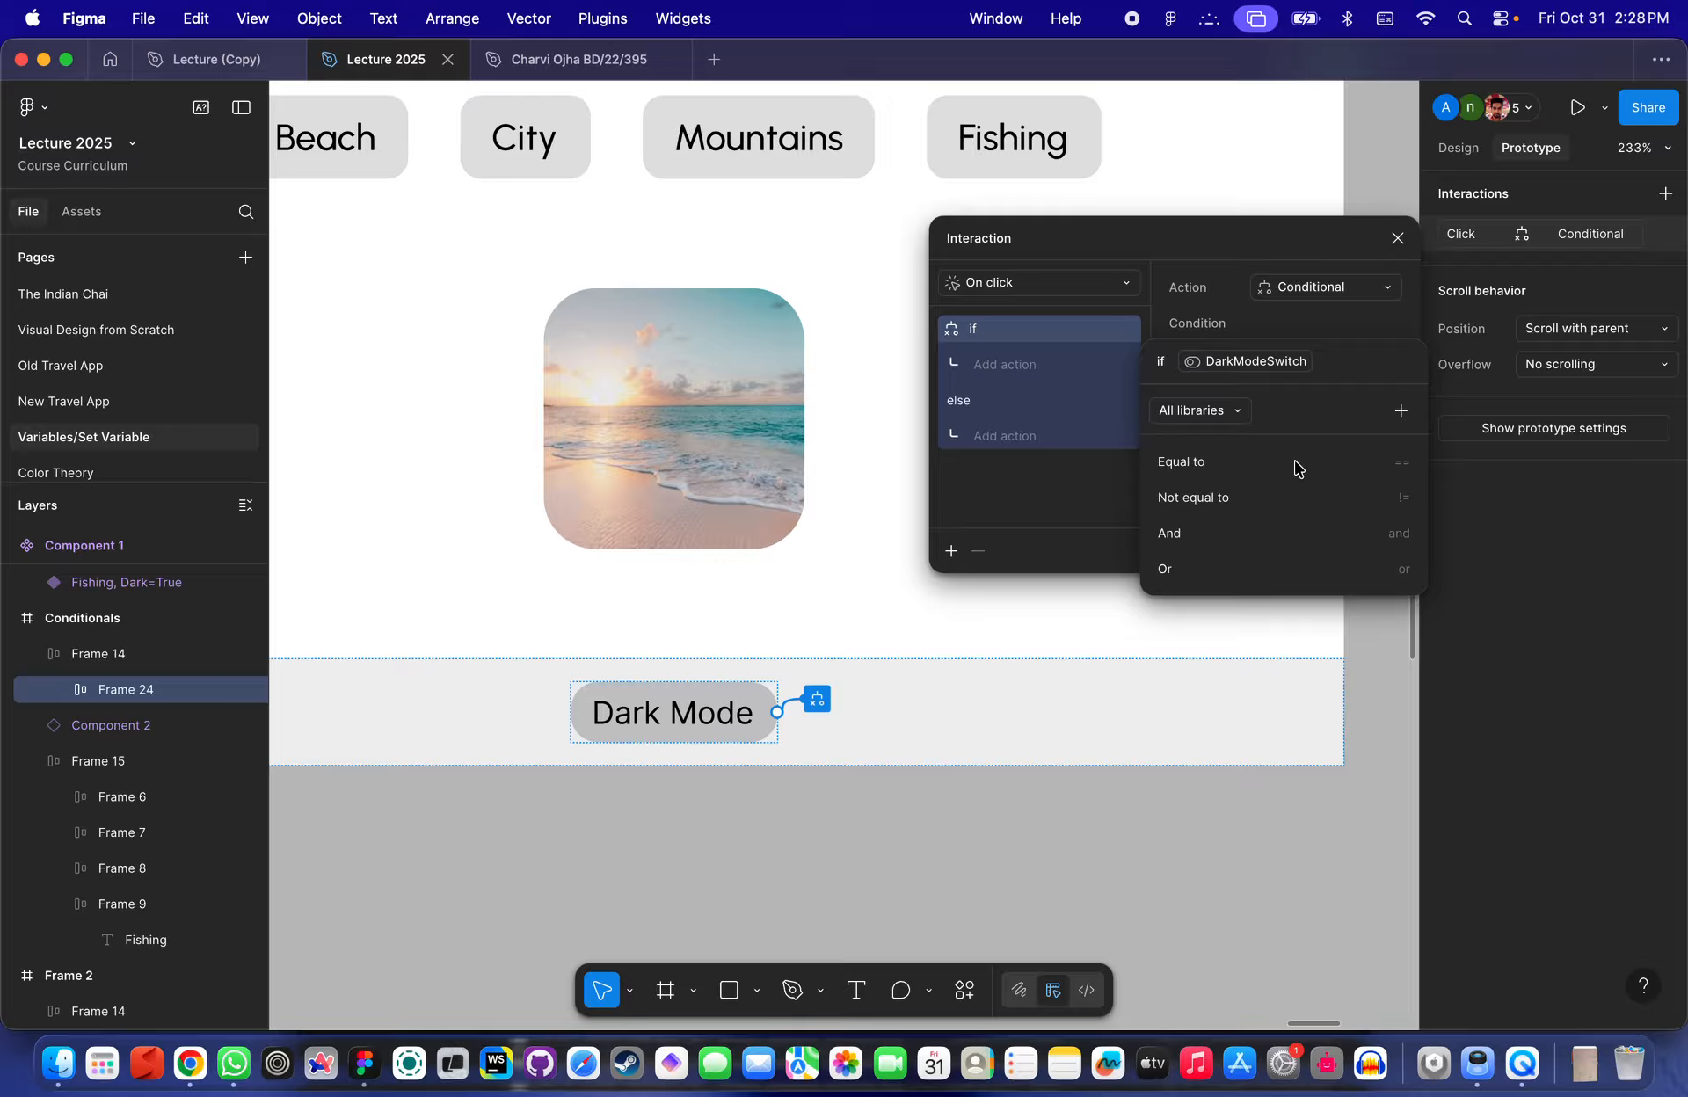
{"action": "left_click", "coordinate": [1239, 463]}
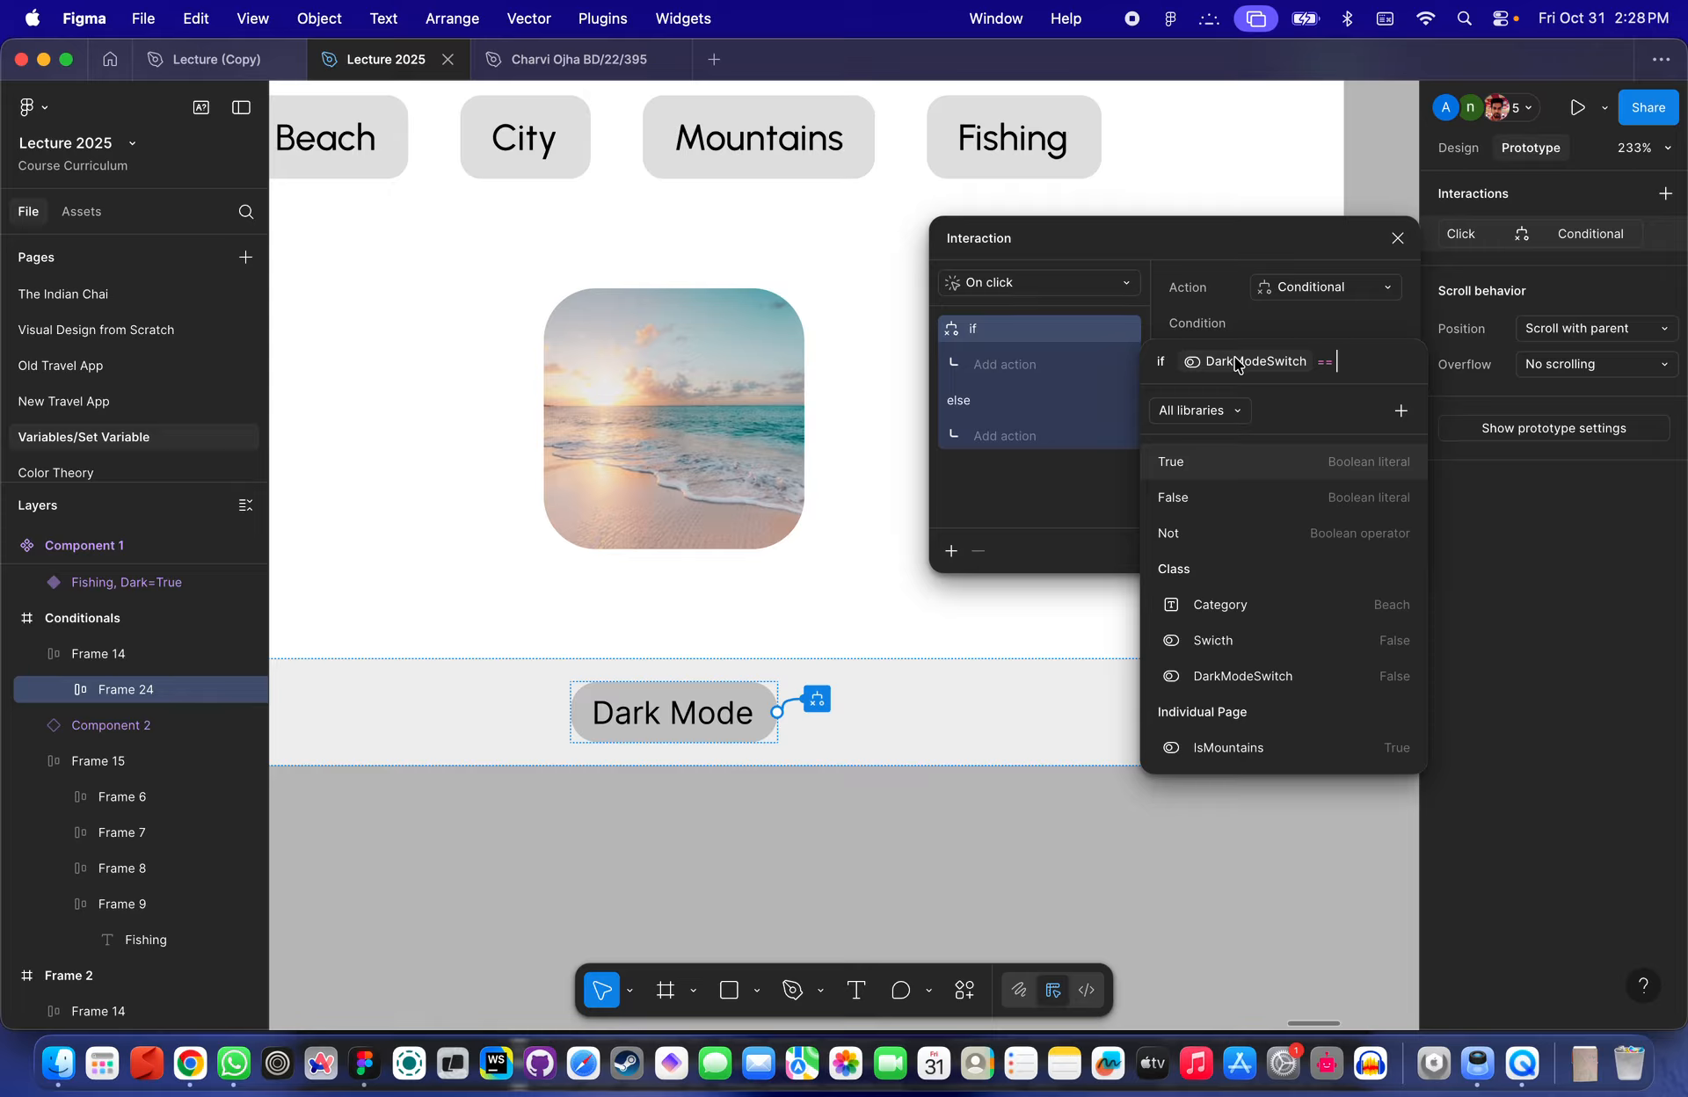
{"action": "type", "text": "Fa"}
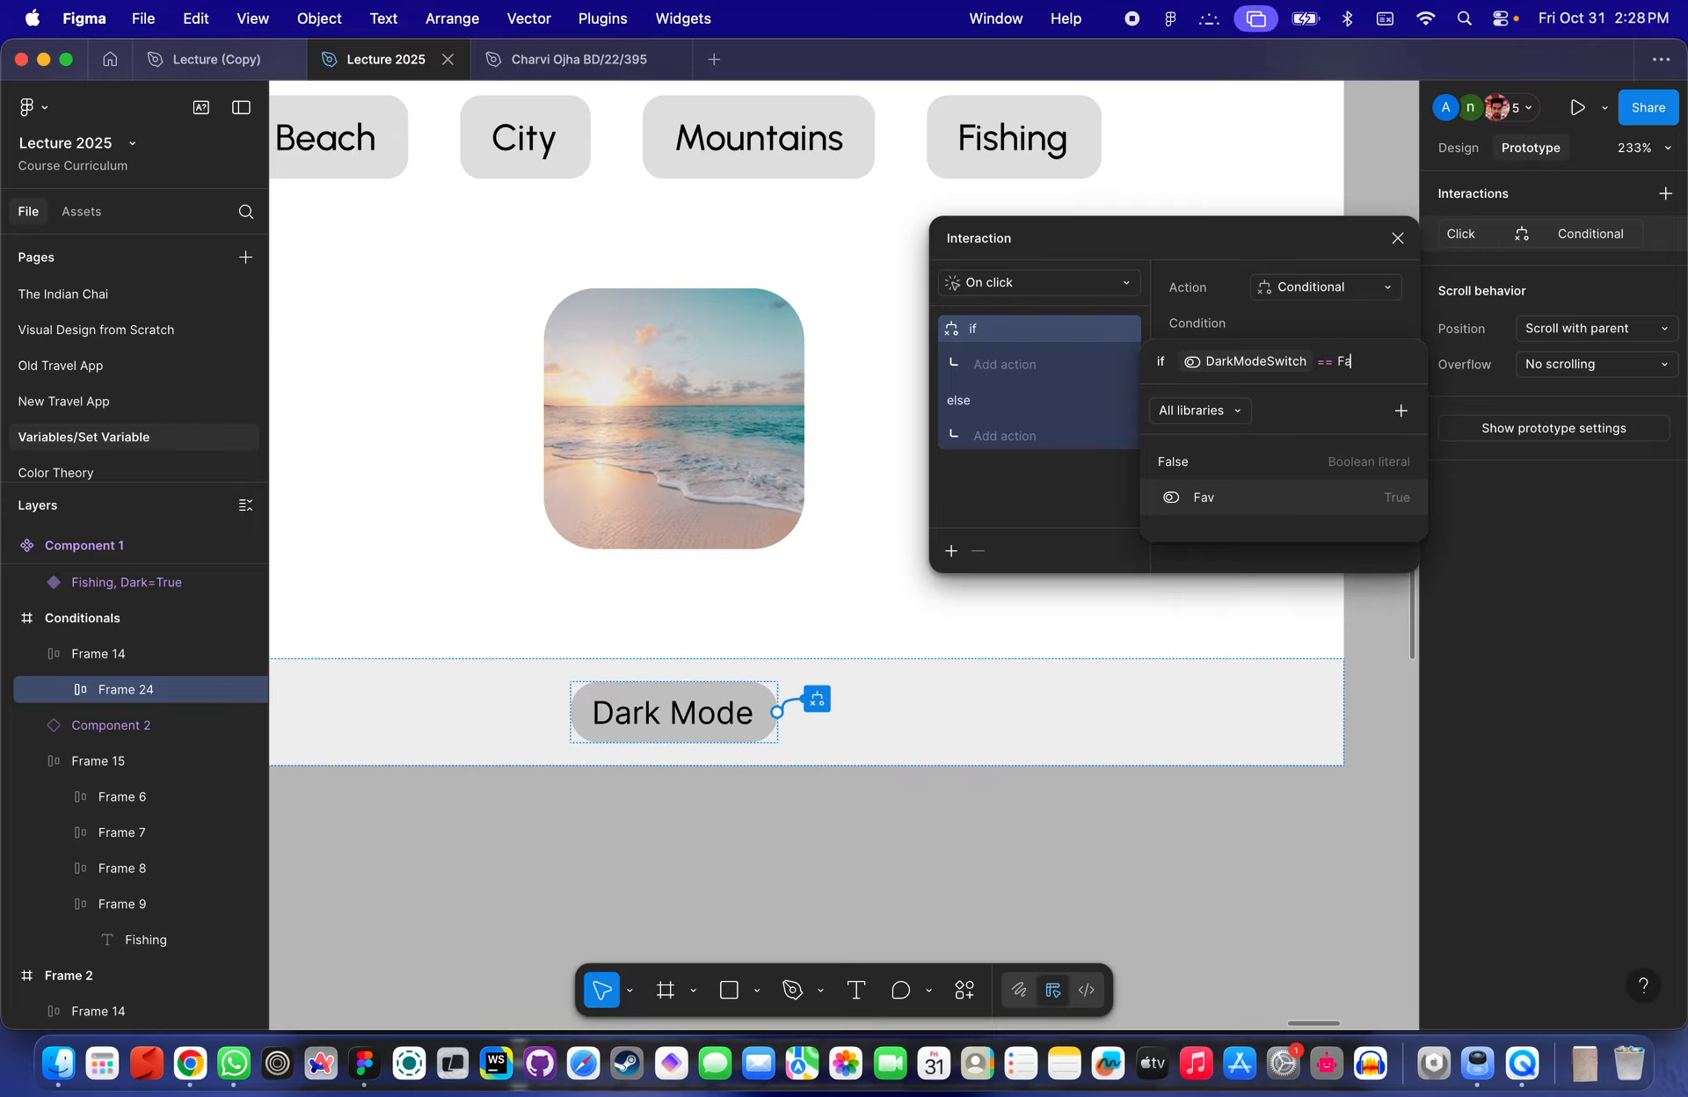
{"action": "left_click", "coordinate": [1189, 458]}
- Add a Set variable action under the if branch that sets DarkModeSwitch to True
{"action": "left_click", "coordinate": [1011, 373]}
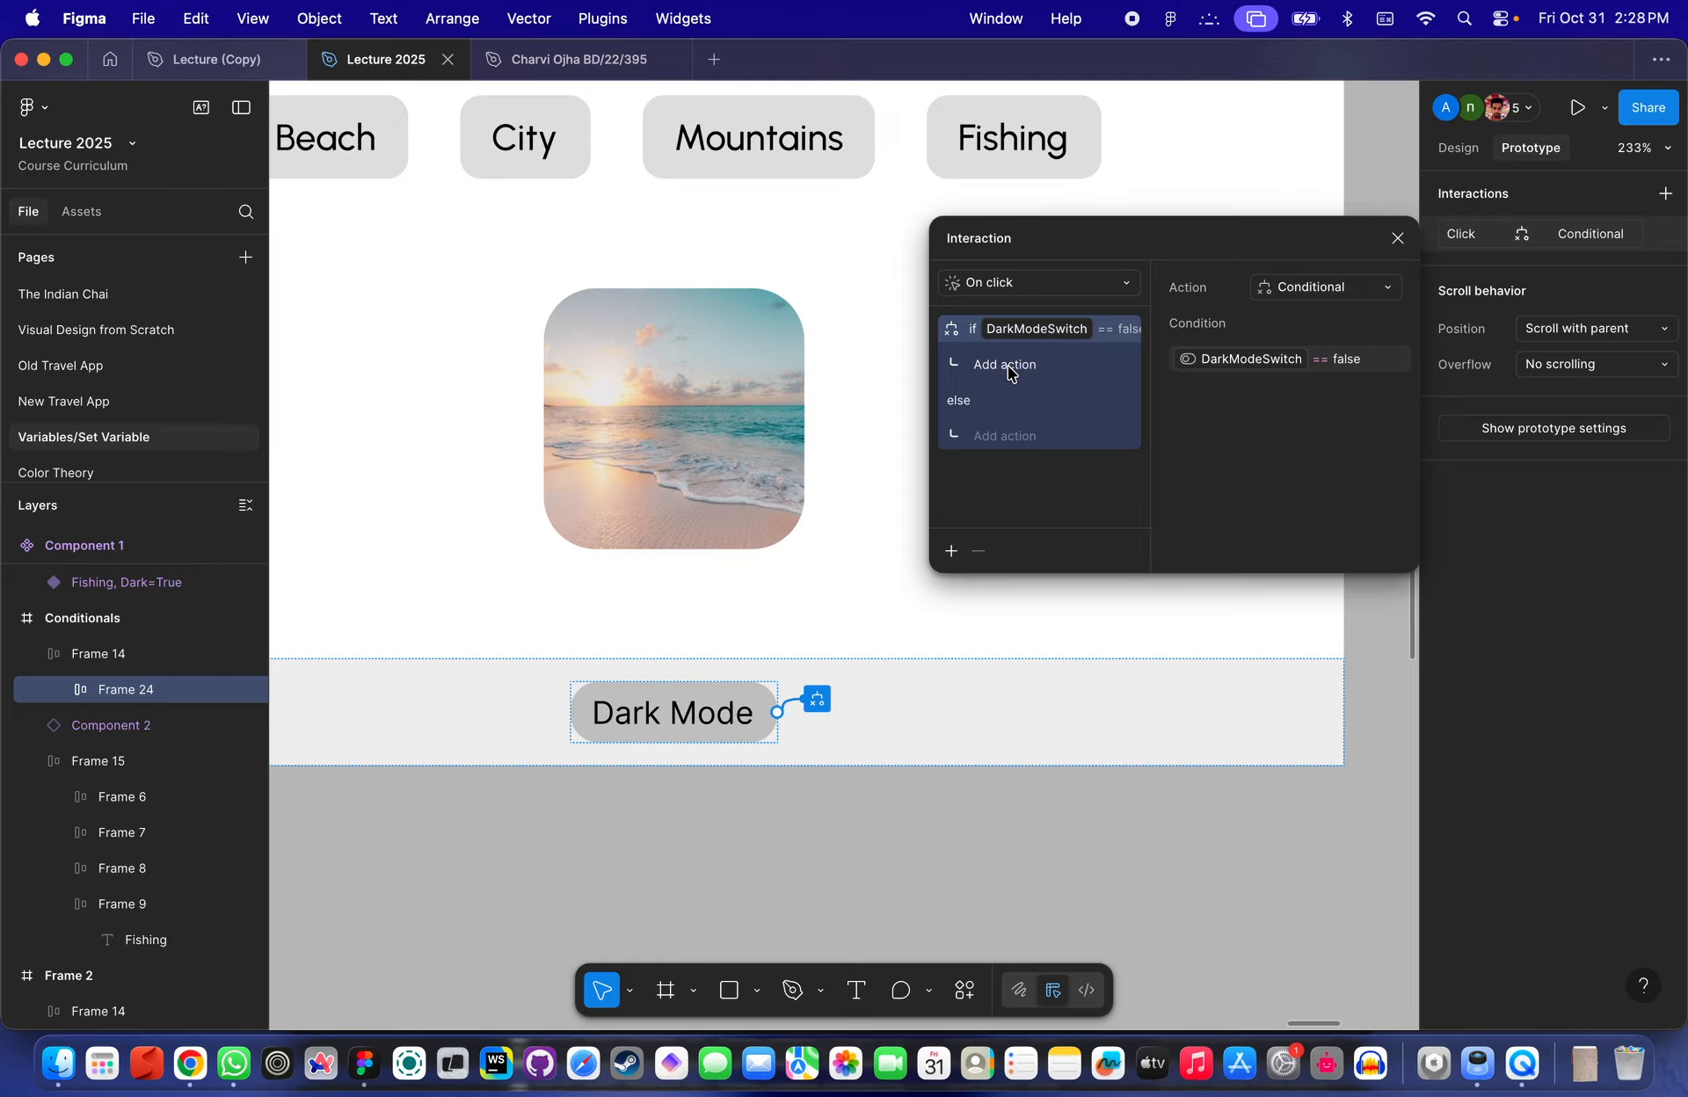
{"action": "left_click", "coordinate": [1013, 372]}
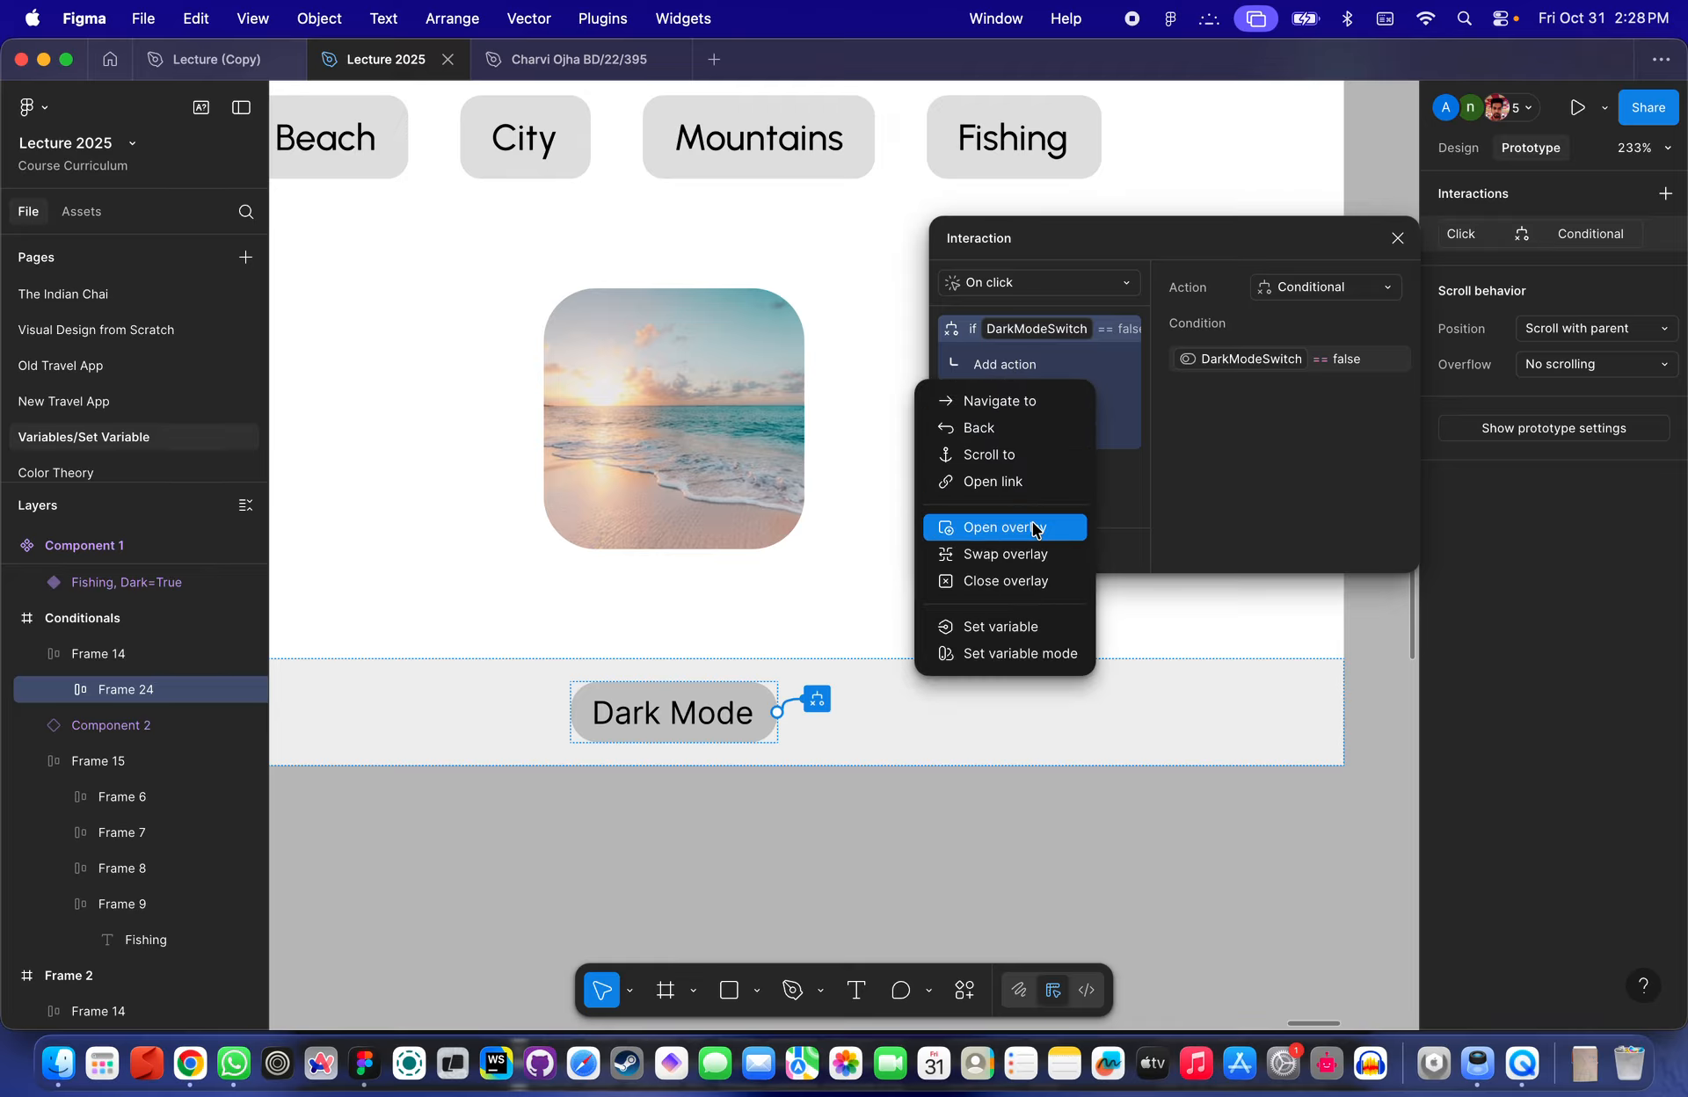
{"action": "left_click", "coordinate": [1010, 627]}
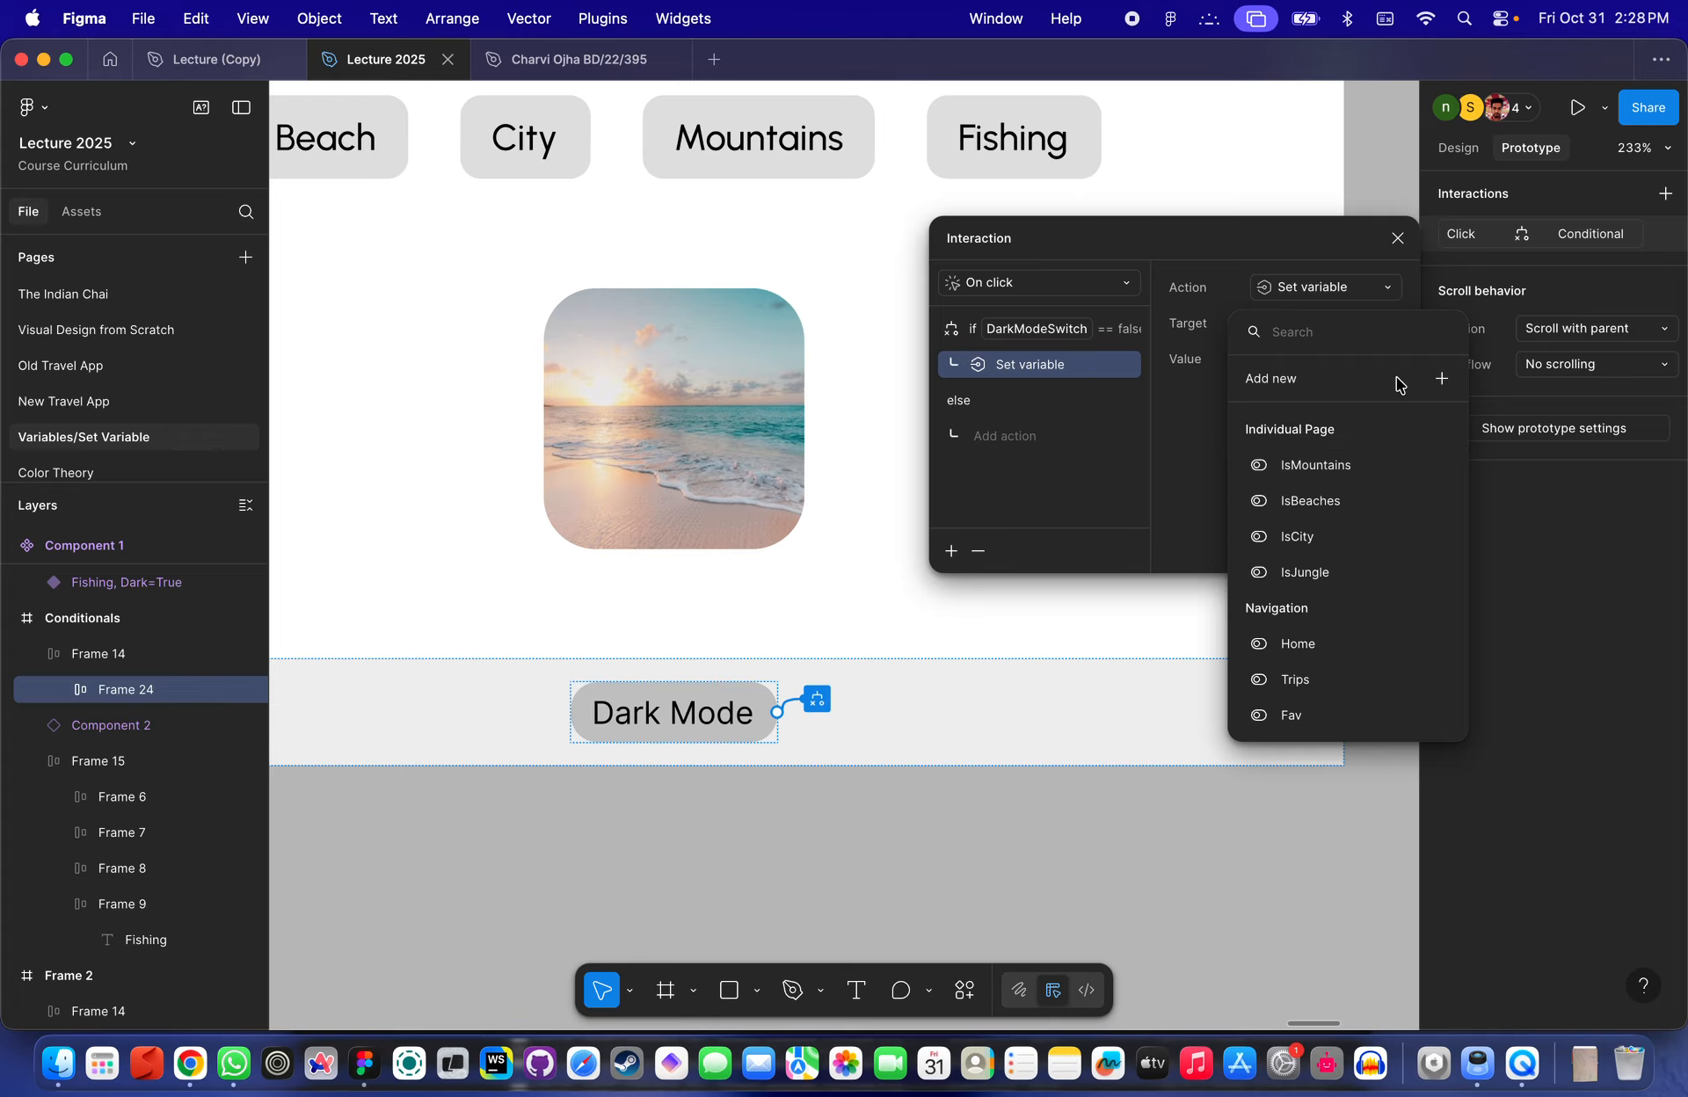
{"action": "type", "text": "da"}
{"action": "left_click", "coordinate": [1345, 440]}
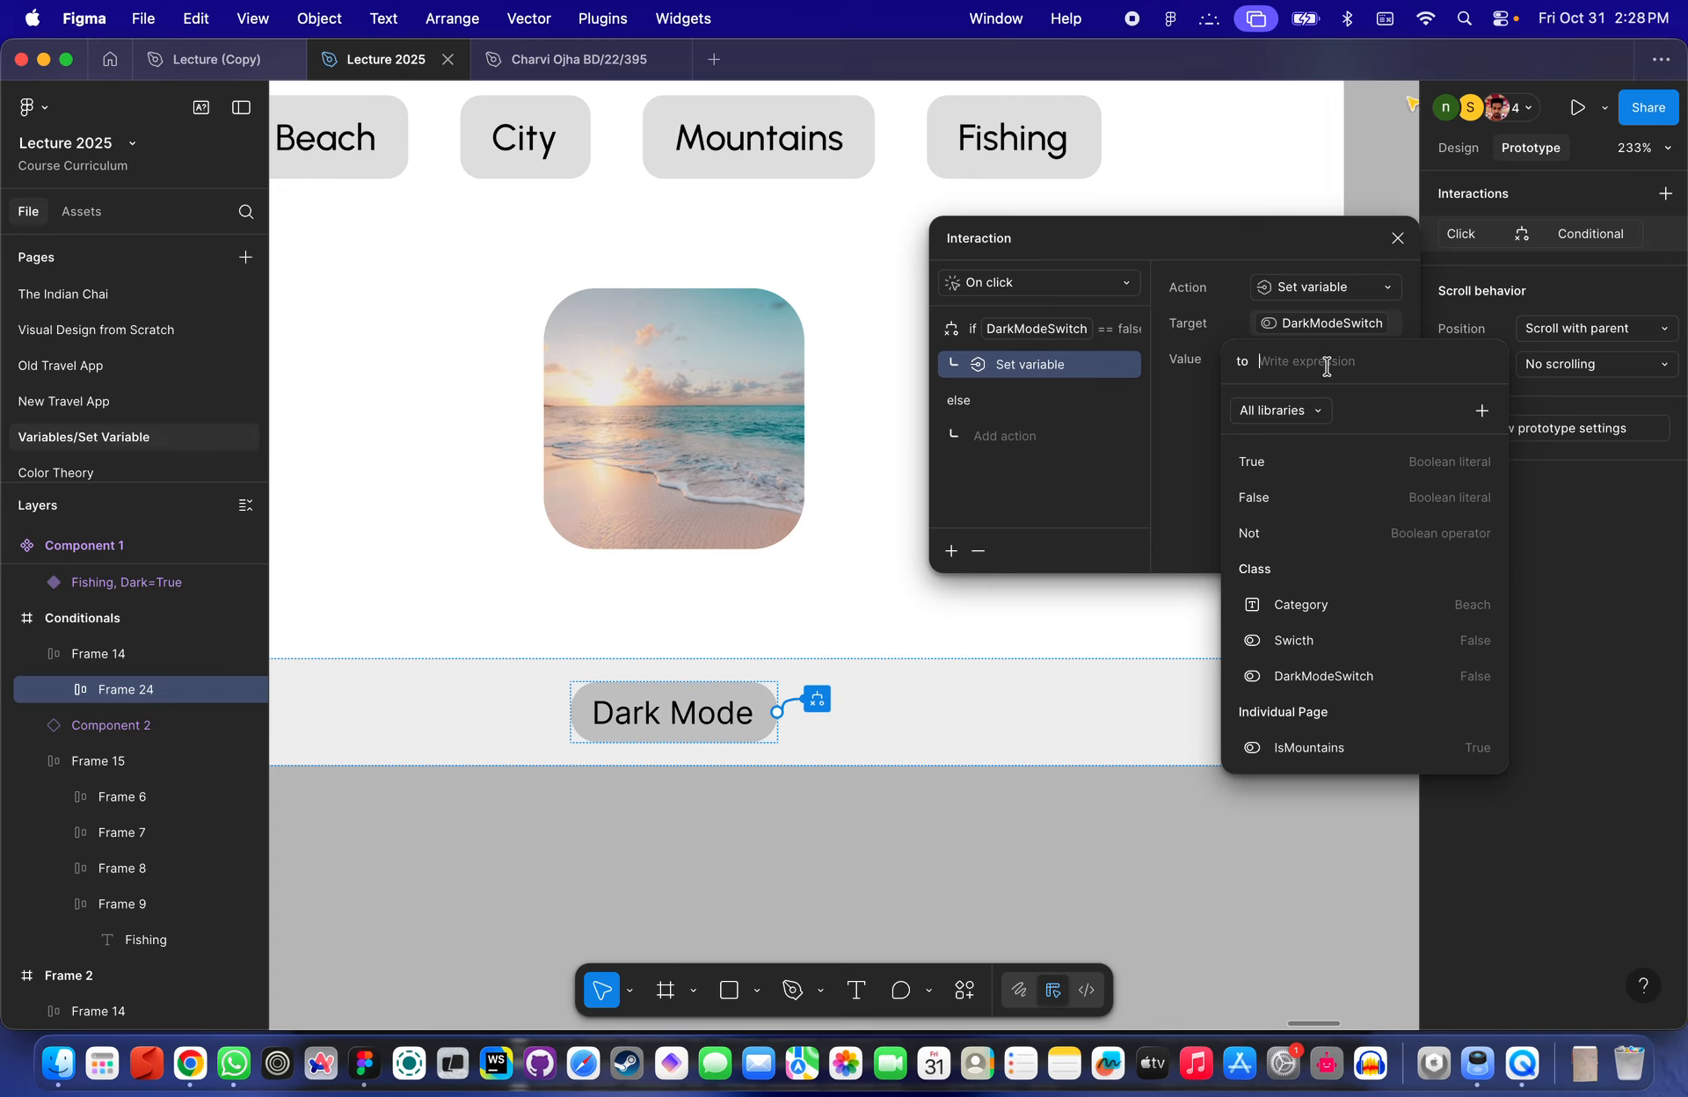
{"action": "type", "text": "Tr"}
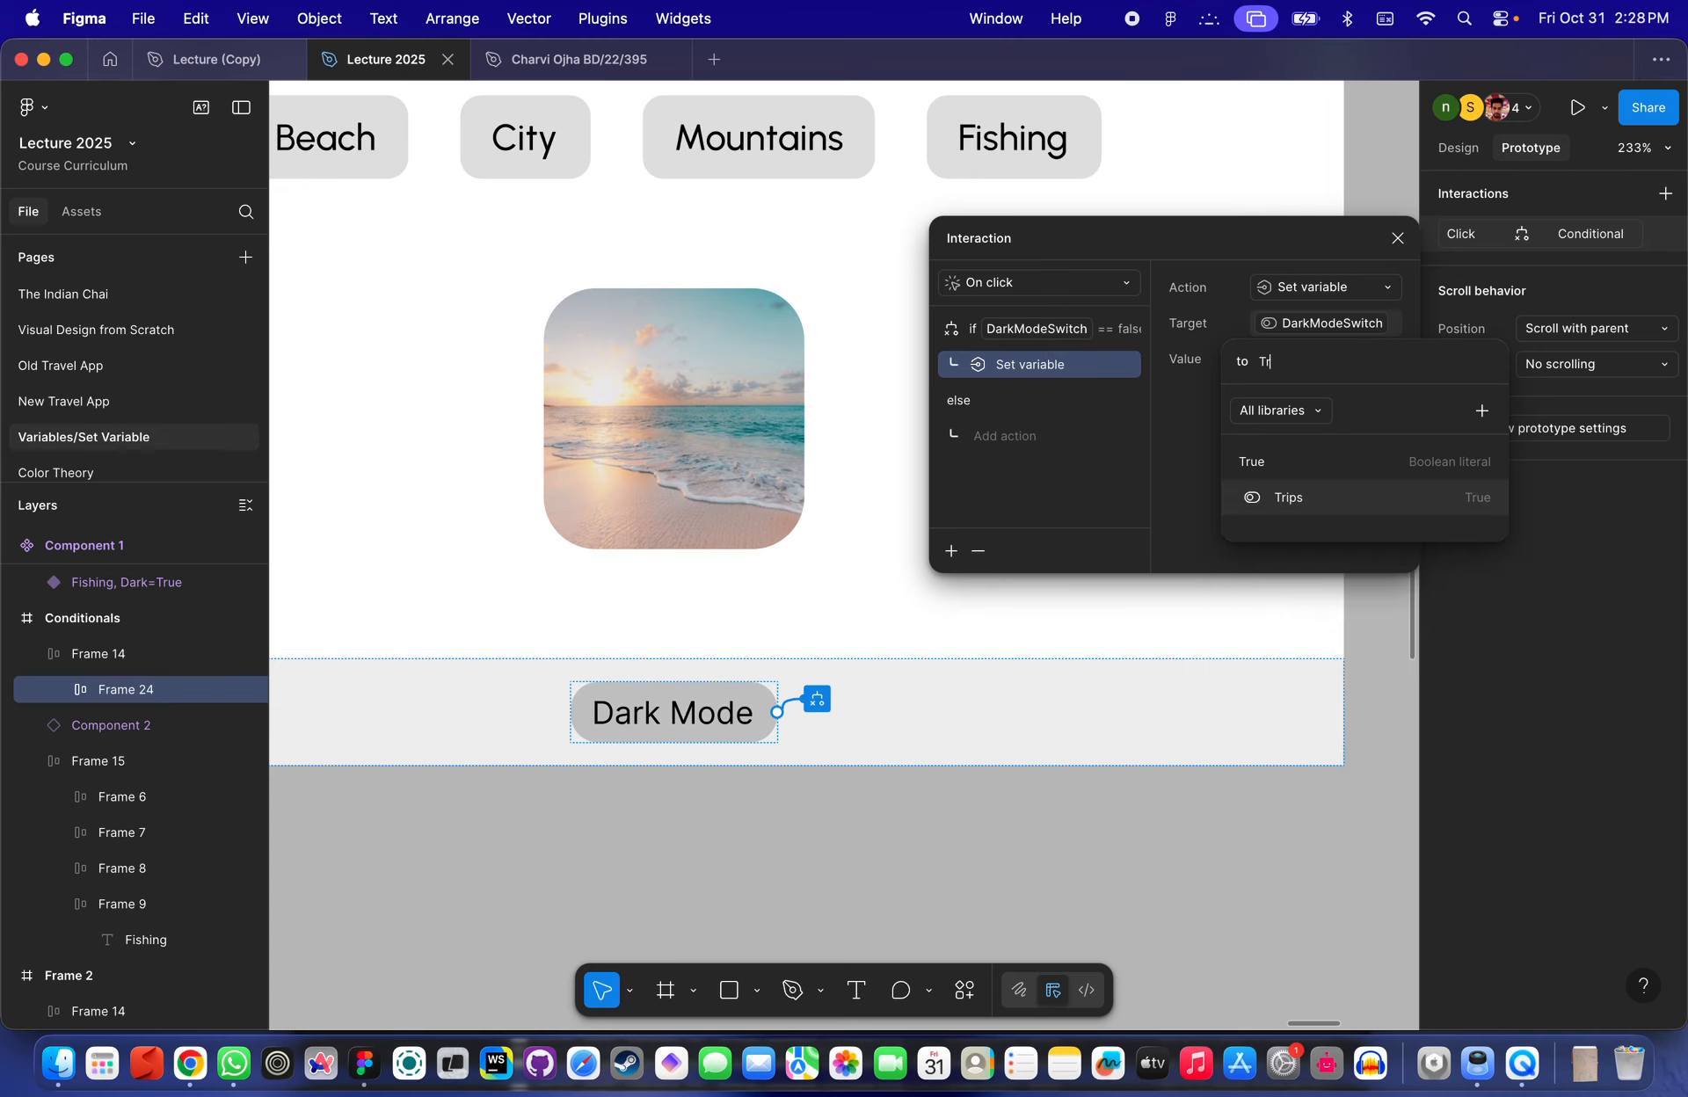
{"action": "left_click", "coordinate": [1288, 462]}
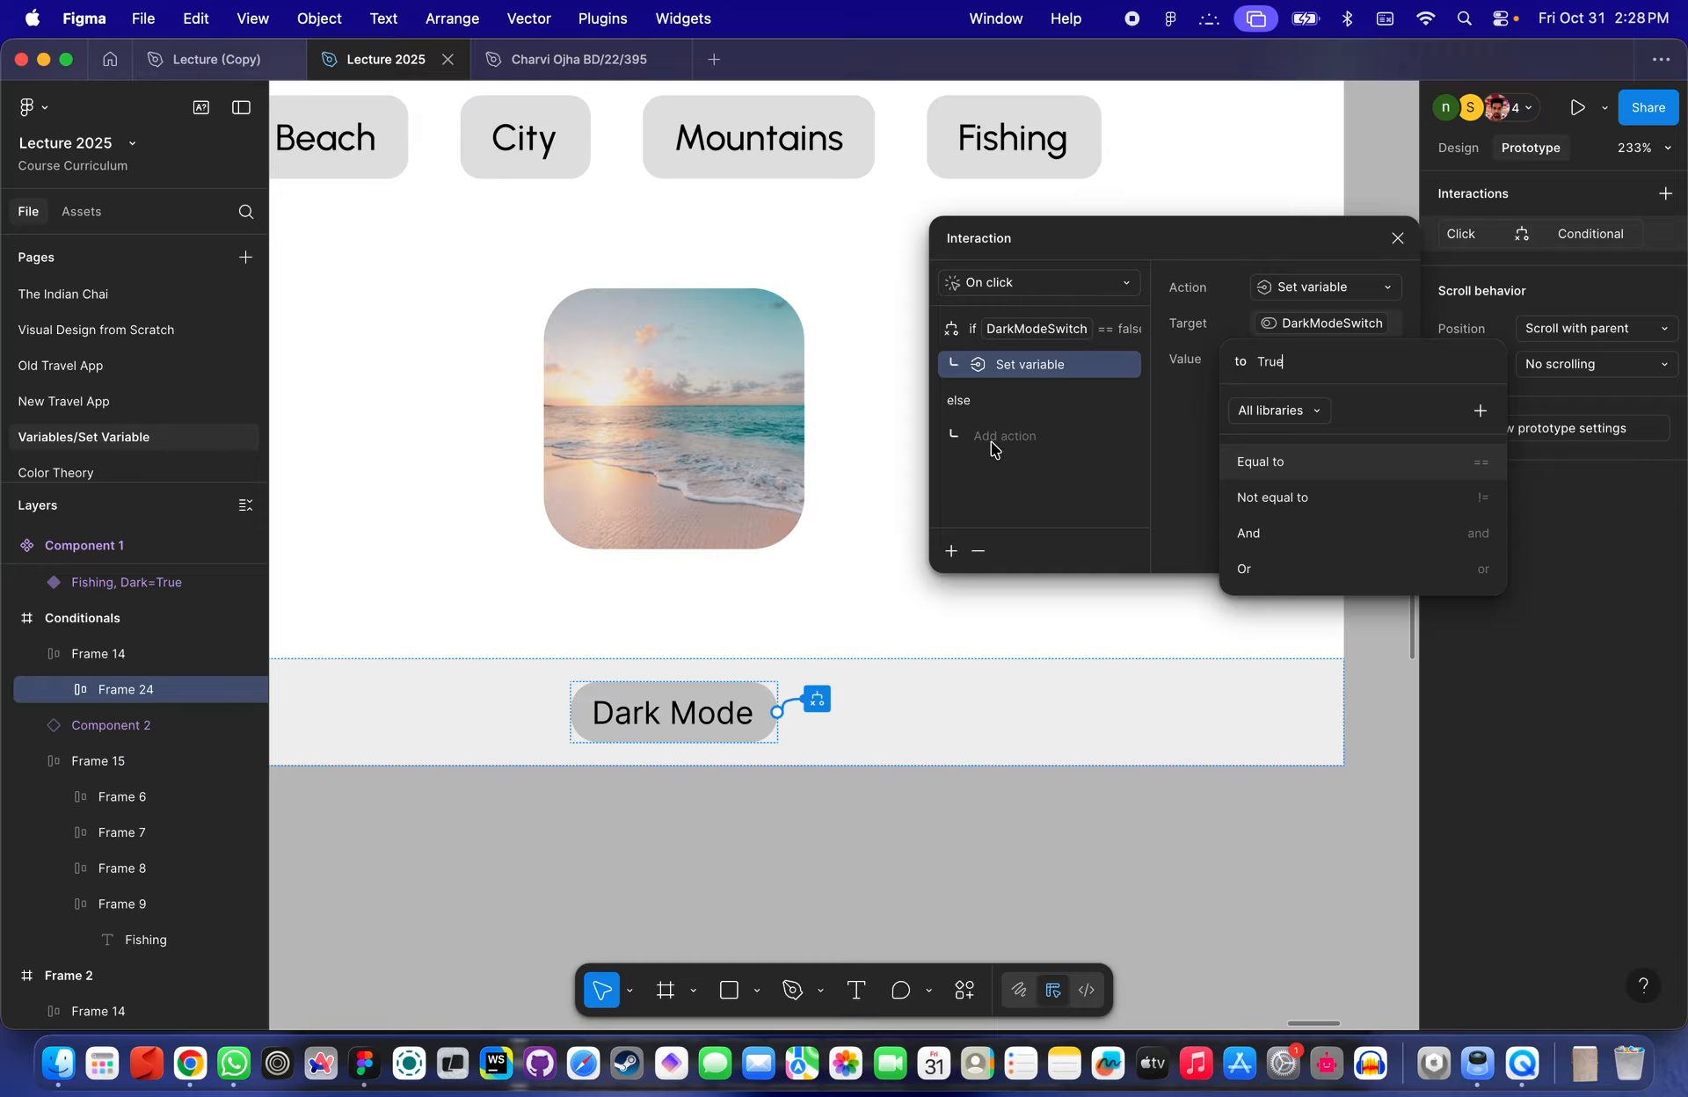
- Add a Set variable action under the else branch that sets DarkModeSwitch to False
{"action": "left_click", "coordinate": [1011, 437]}
{"action": "left_click", "coordinate": [1024, 439]}
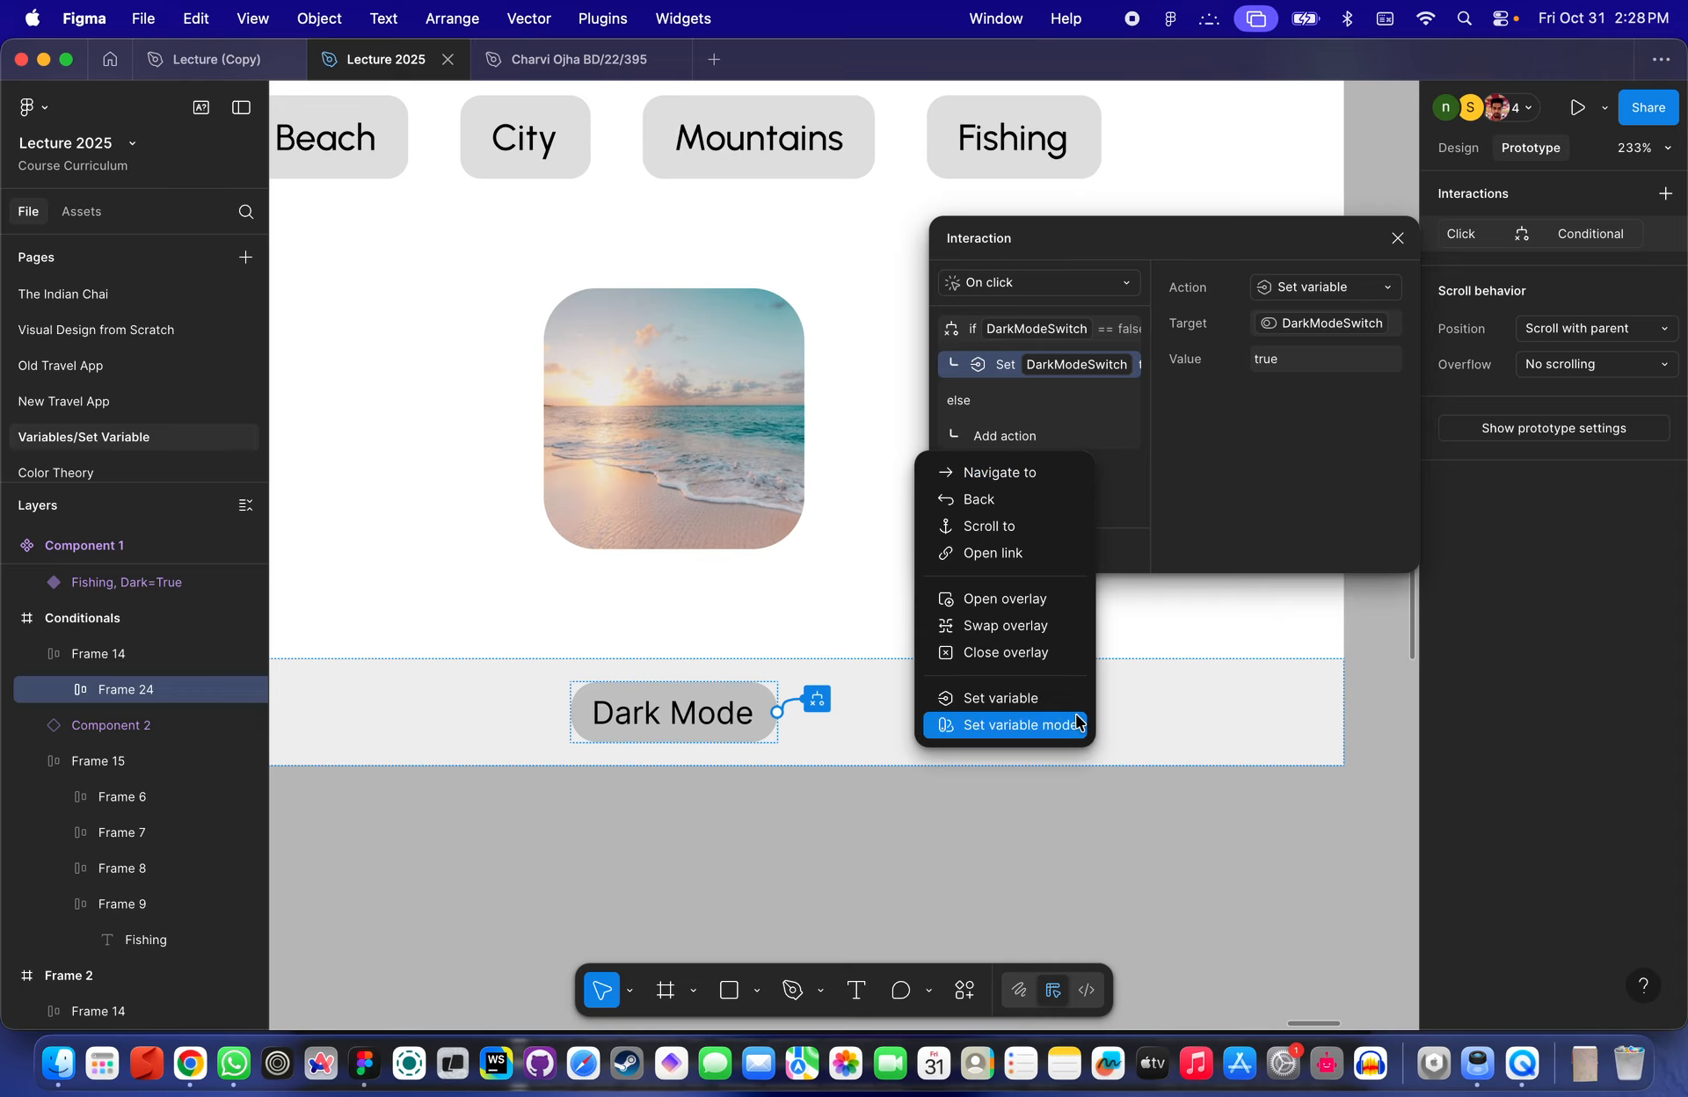
{"action": "left_click", "coordinate": [1001, 697]}
{"action": "left_click", "coordinate": [1333, 325]}
{"action": "type", "text": "darl"}
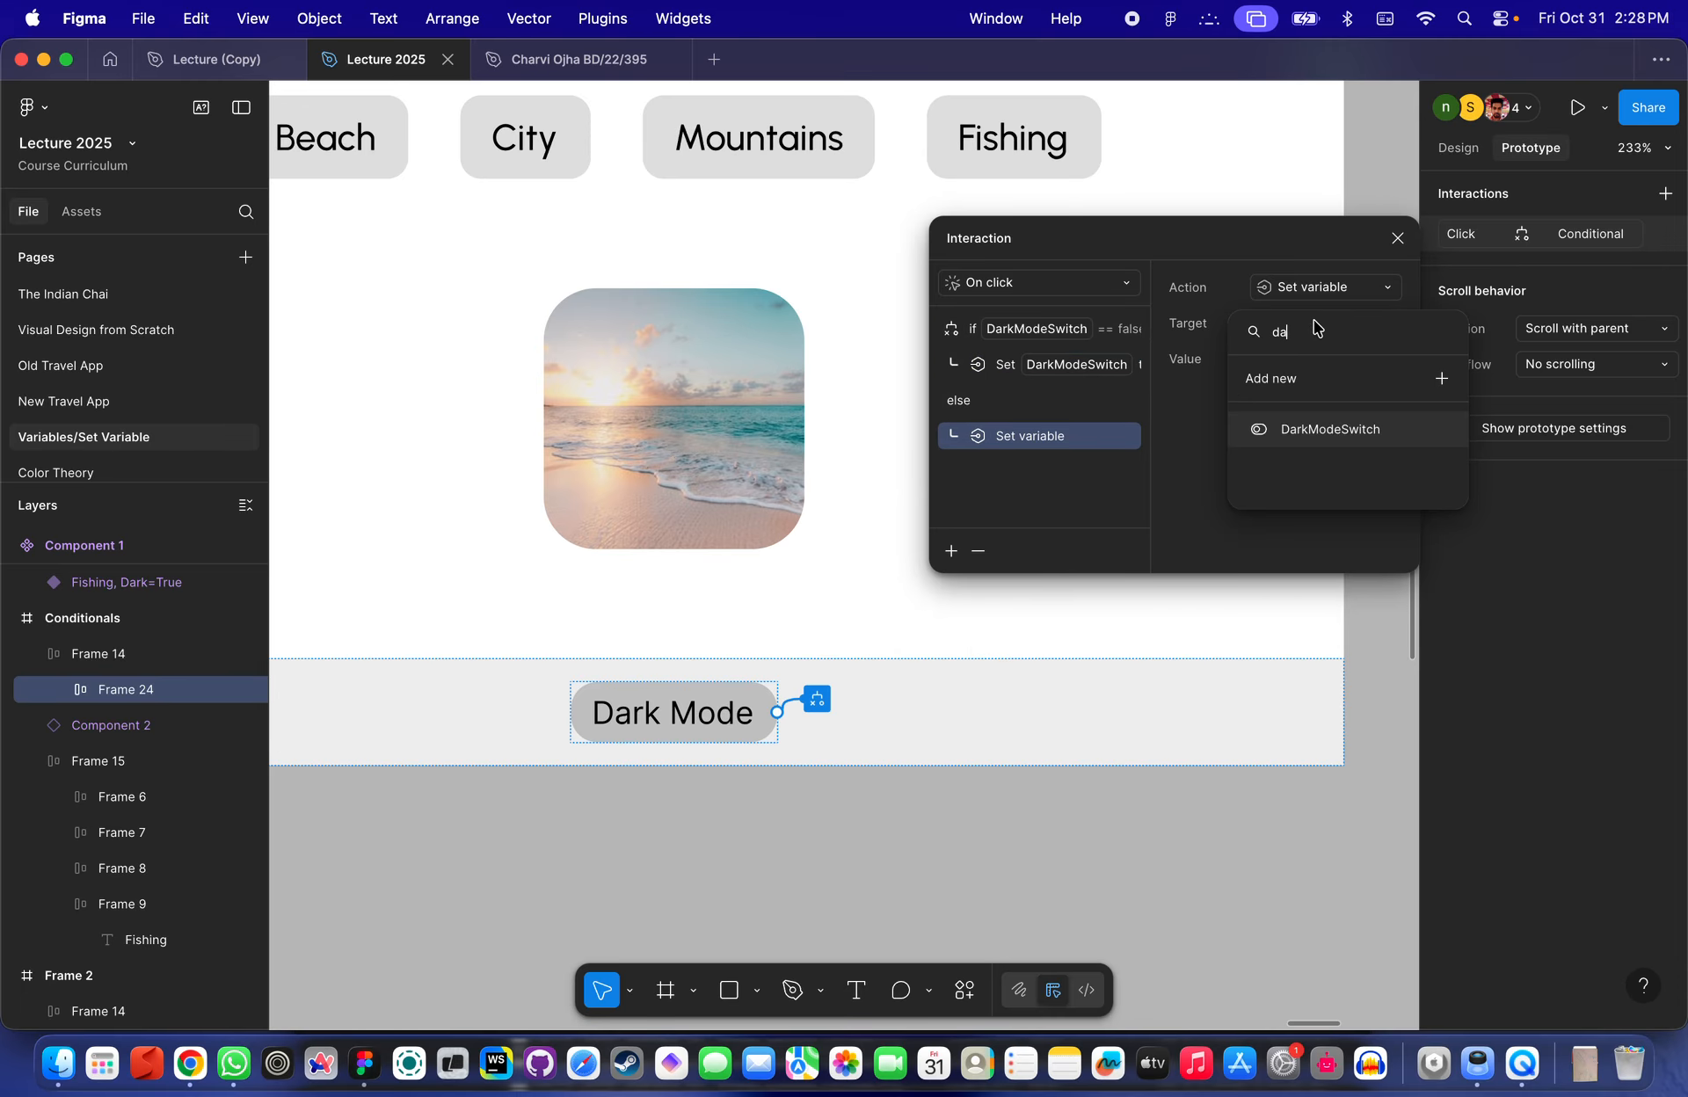
{"action": "key", "text": "BackSpace"}
{"action": "left_click", "coordinate": [1305, 430]}
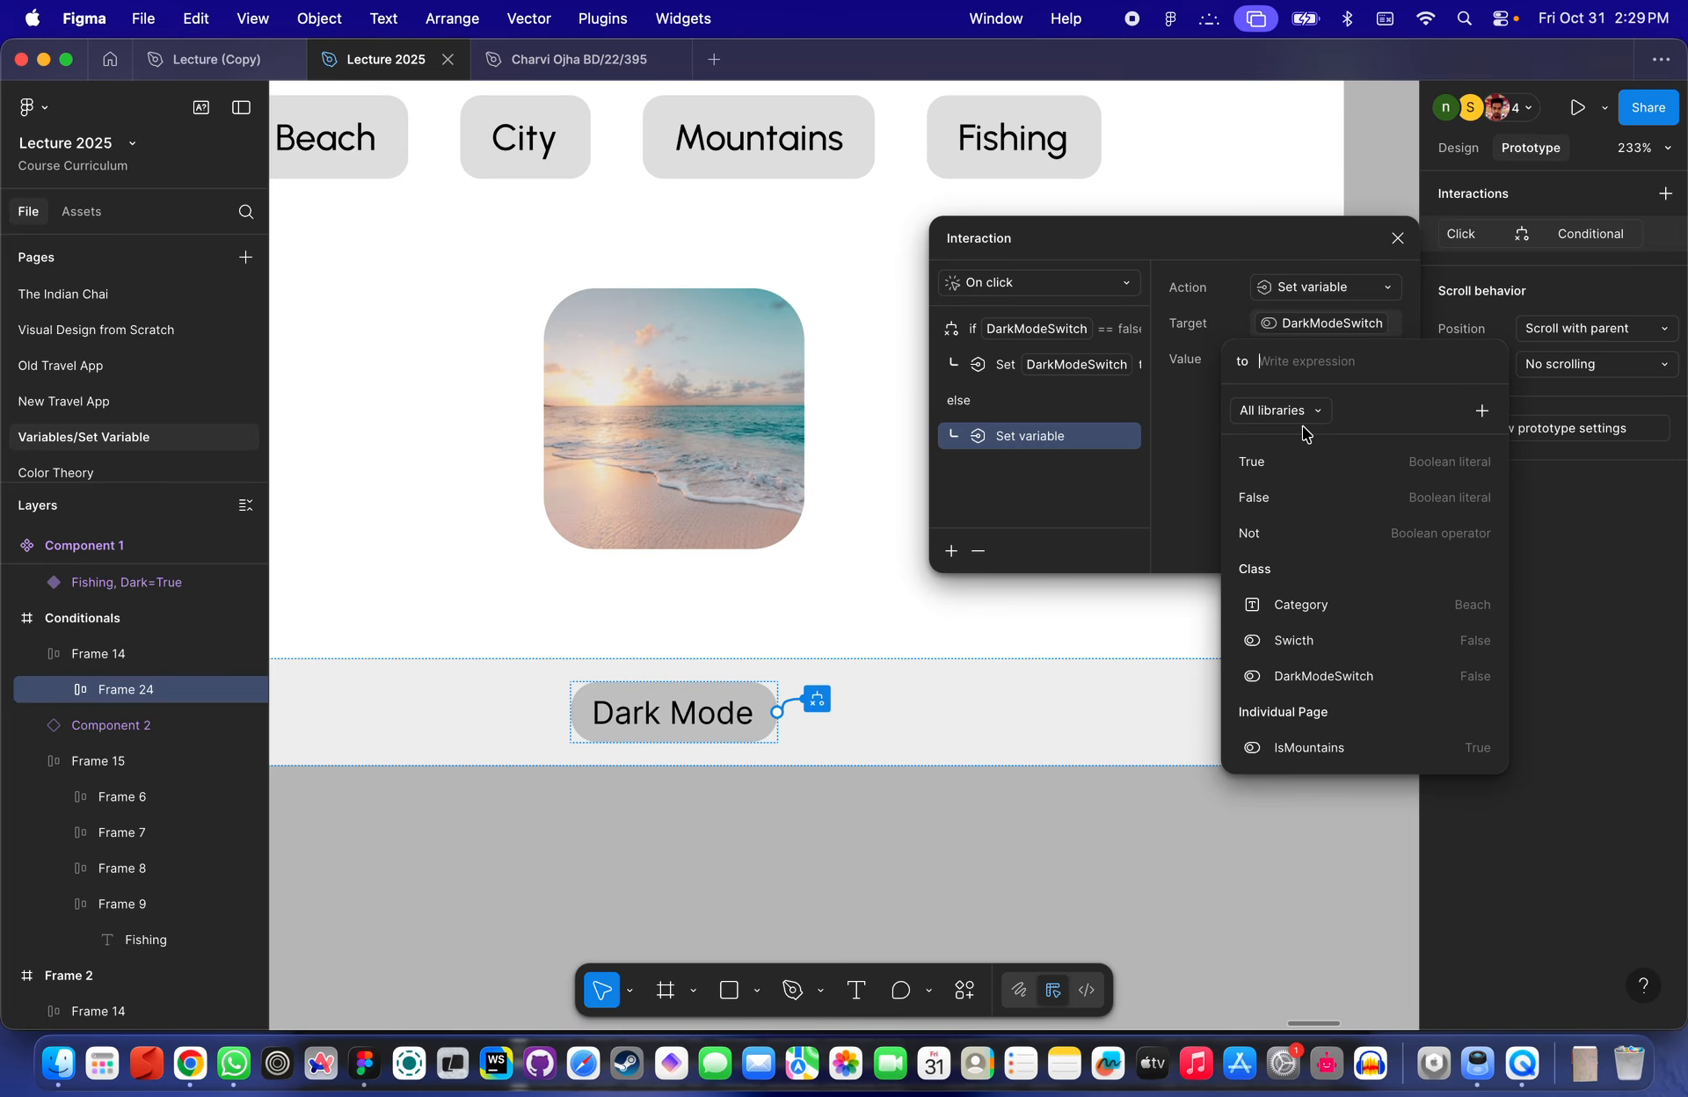
{"action": "type", "text": "f"}
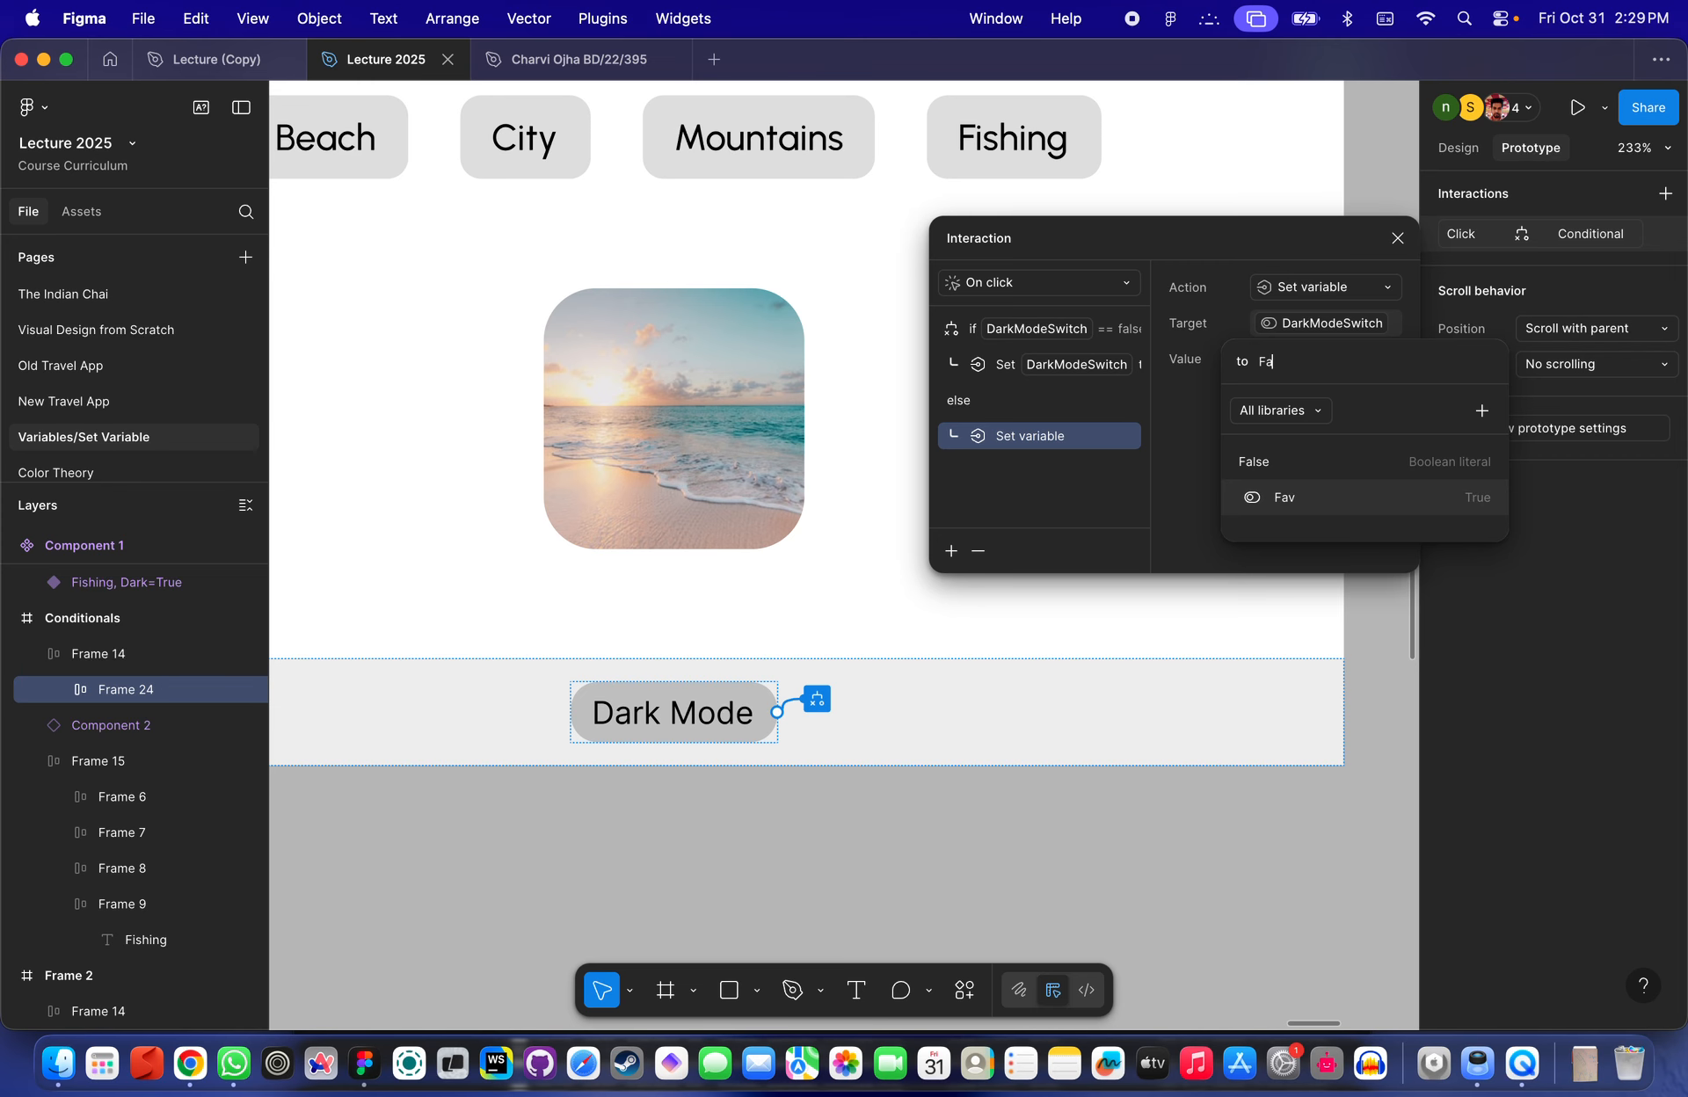
{"action": "left_click", "coordinate": [1316, 472]}
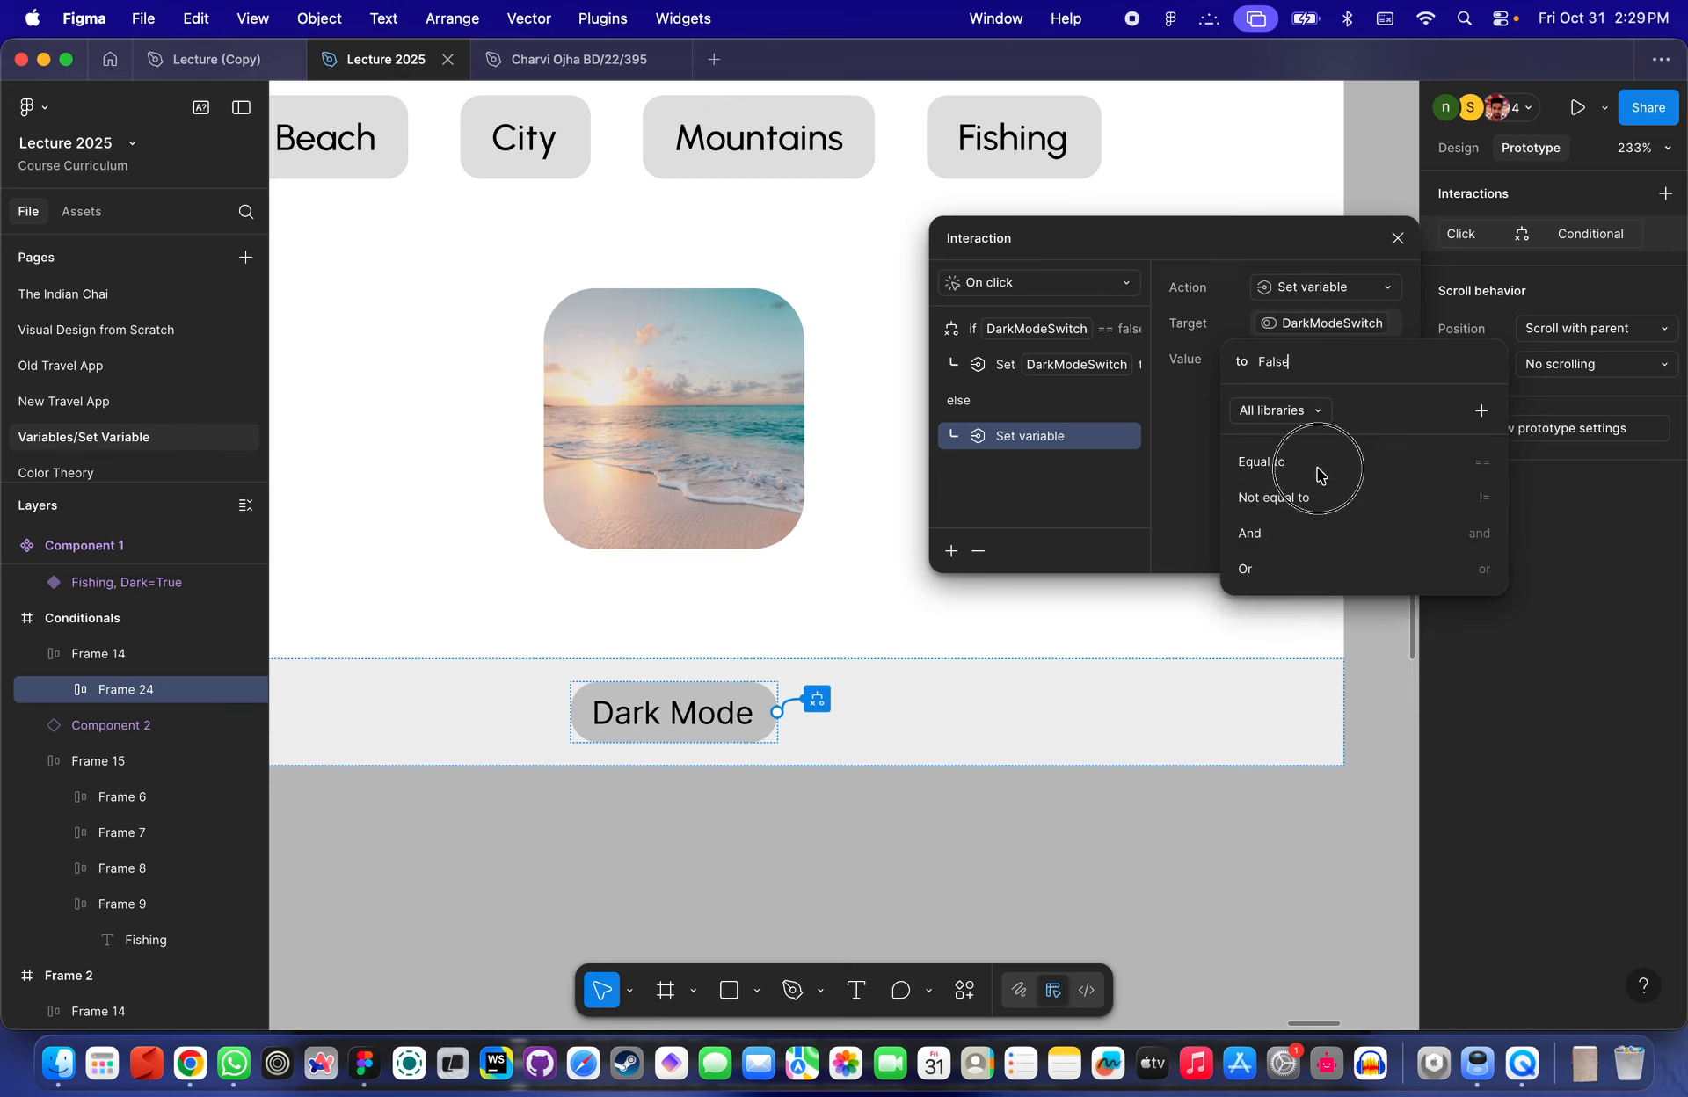
{"action": "left_click", "coordinate": [1083, 546]}
- Preview the Conditionals frame and toggle the Dark Mode button repeatedly to test the conditional interaction
{"action": "scroll", "coordinate": [901, 610], "scroll_direction": "down", "scroll_amount": 5}
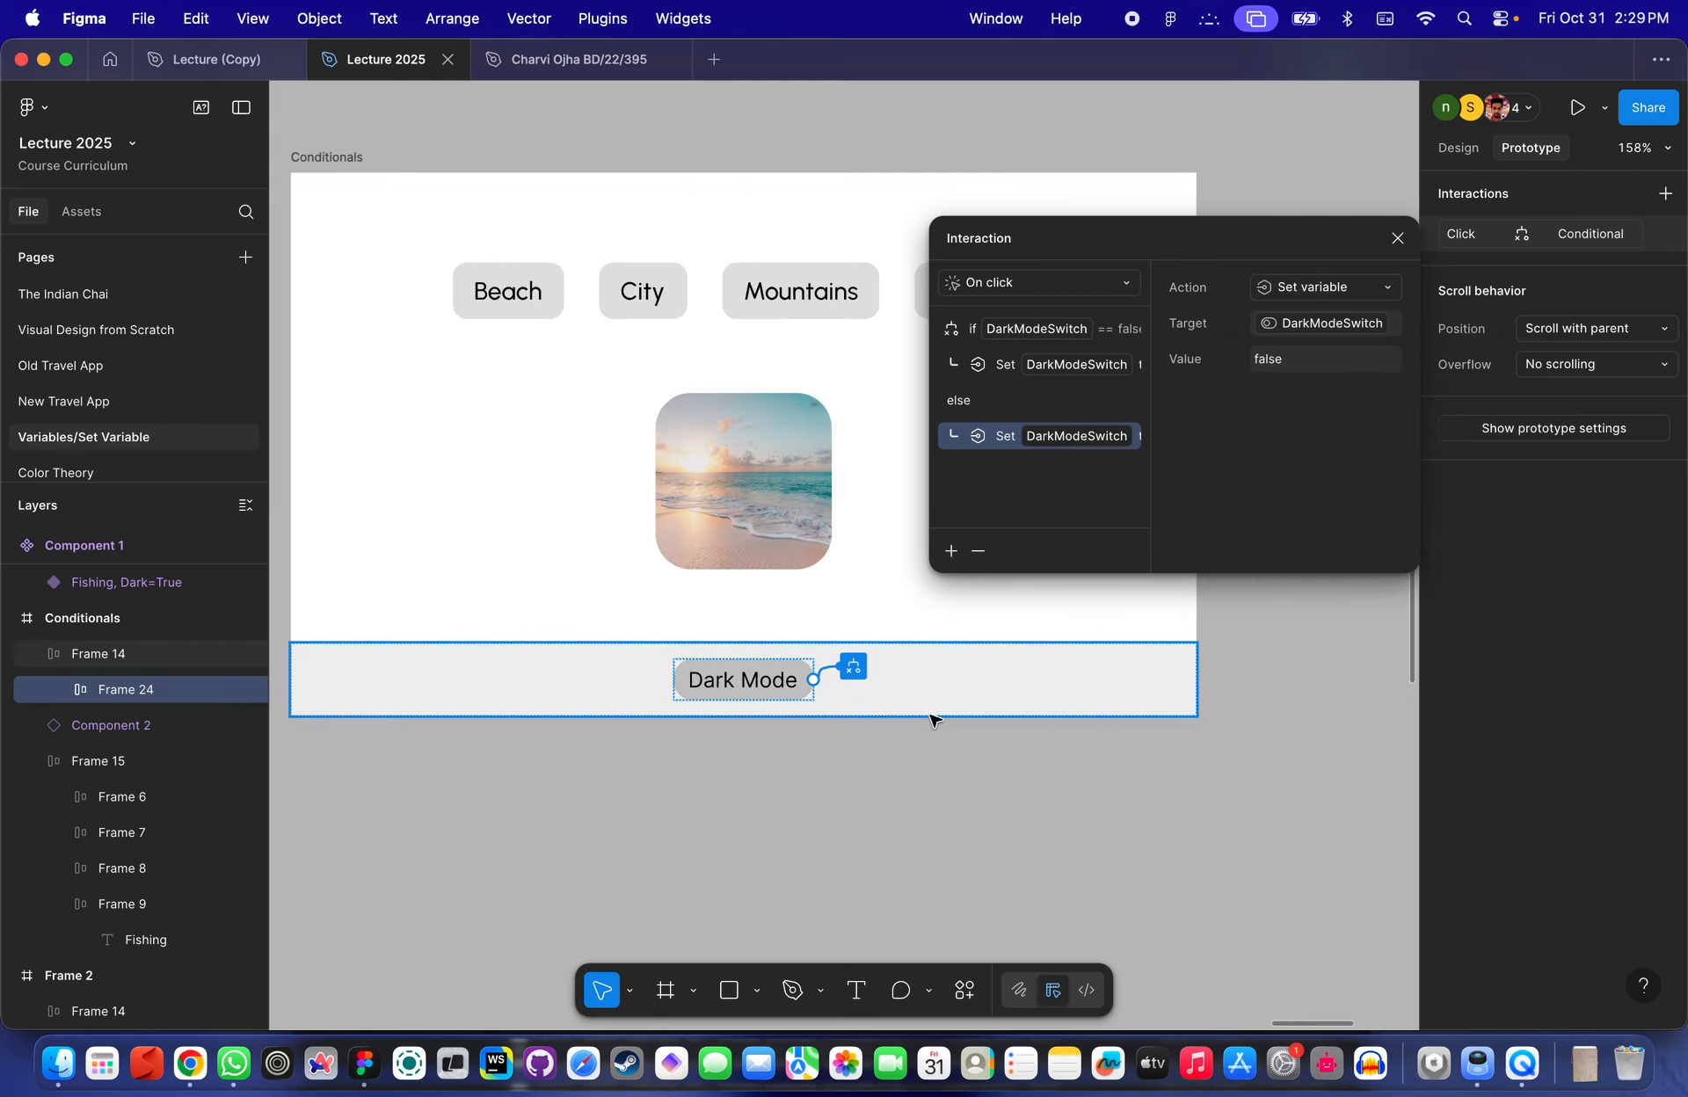
{"action": "left_click", "coordinate": [931, 712]}
{"action": "left_click", "coordinate": [592, 380]}
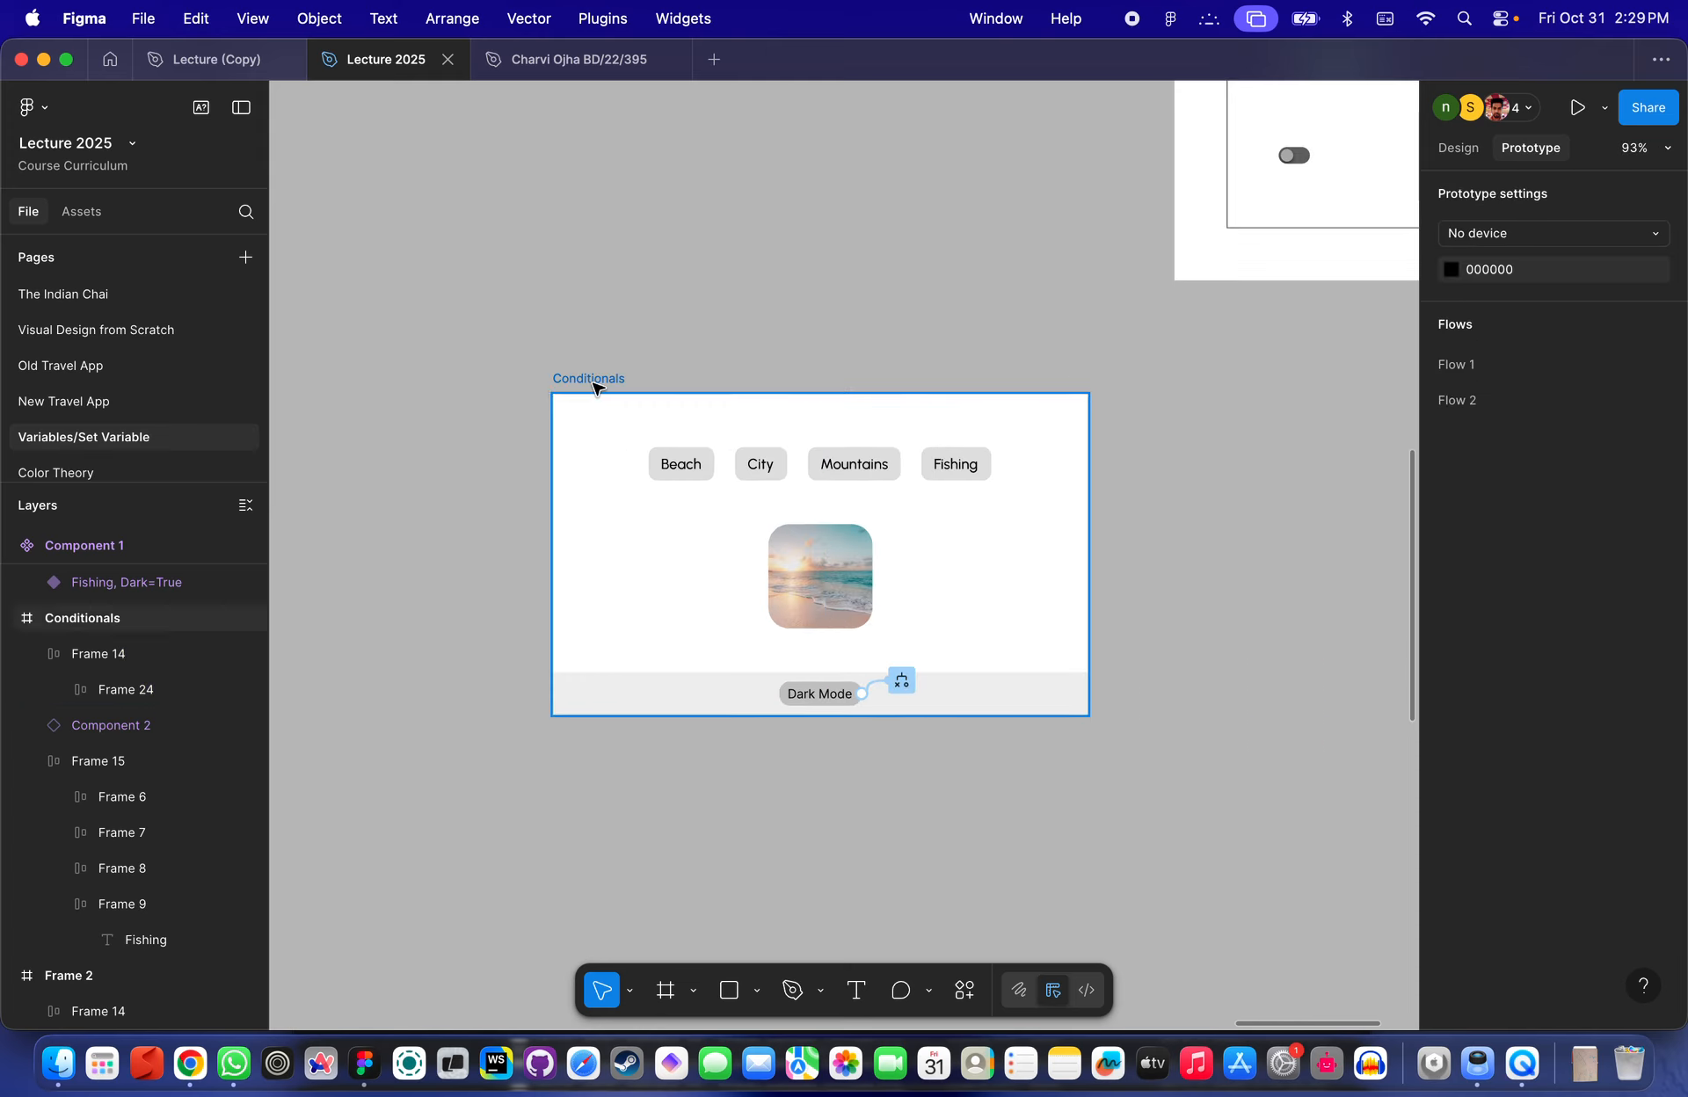
{"action": "key", "text": "shift+space"}
{"action": "left_click", "coordinate": [625, 462]}
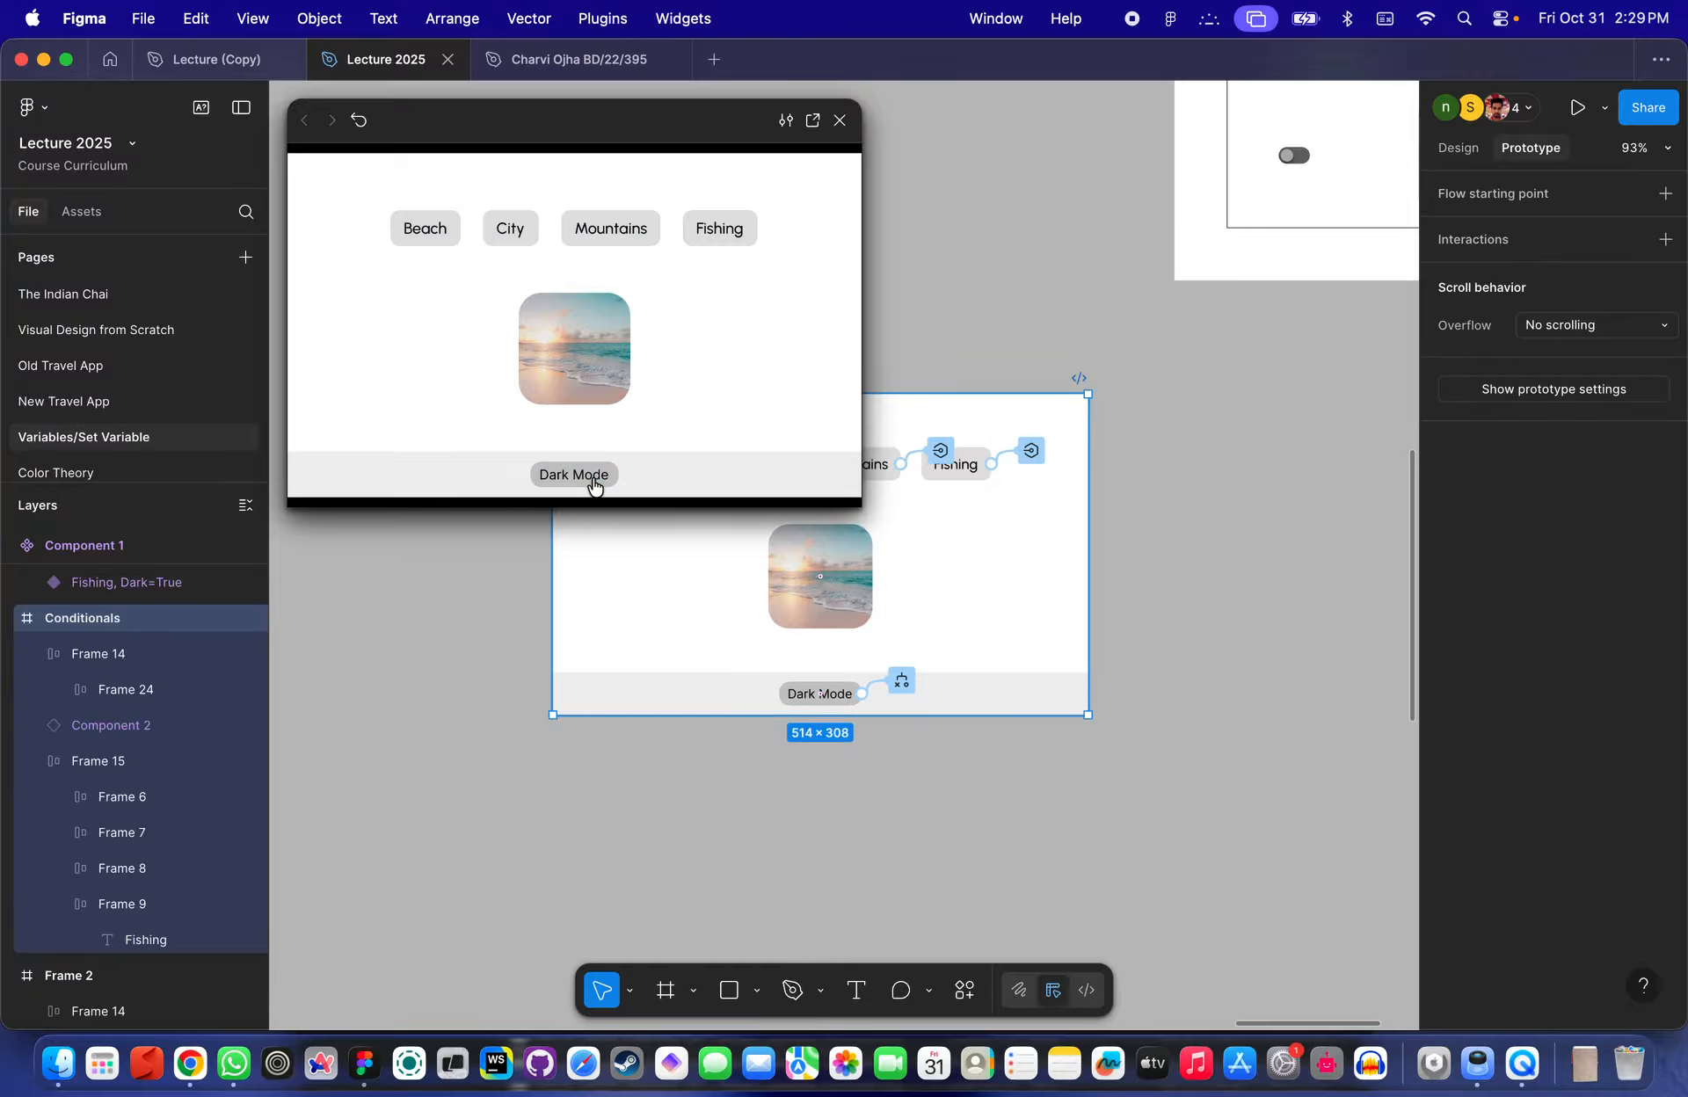
{"action": "left_click", "coordinate": [594, 482]}
{"action": "left_click", "coordinate": [594, 481]}
{"action": "left_click", "coordinate": [594, 482]}
{"action": "left_click", "coordinate": [595, 481]}
{"action": "left_click", "coordinate": [594, 482]}
{"action": "left_click", "coordinate": [594, 482]}
{"action": "left_click", "coordinate": [589, 489]}
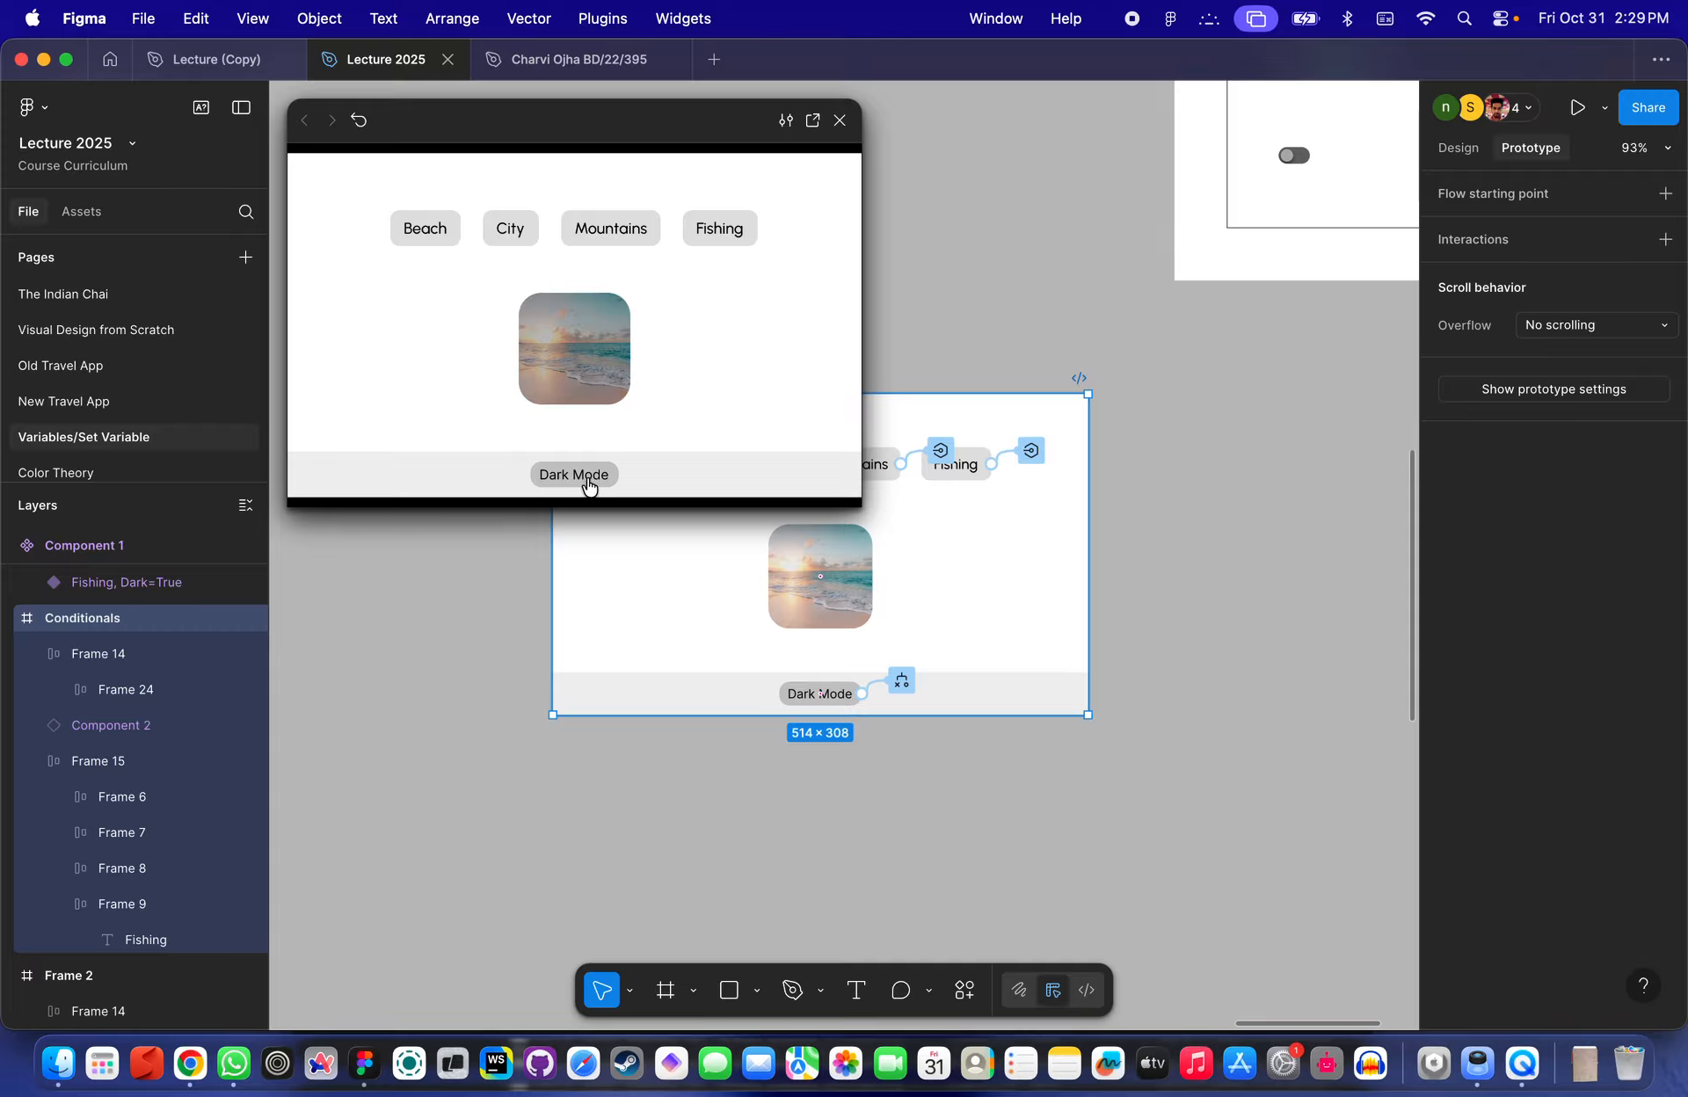
{"action": "left_click", "coordinate": [592, 487]}
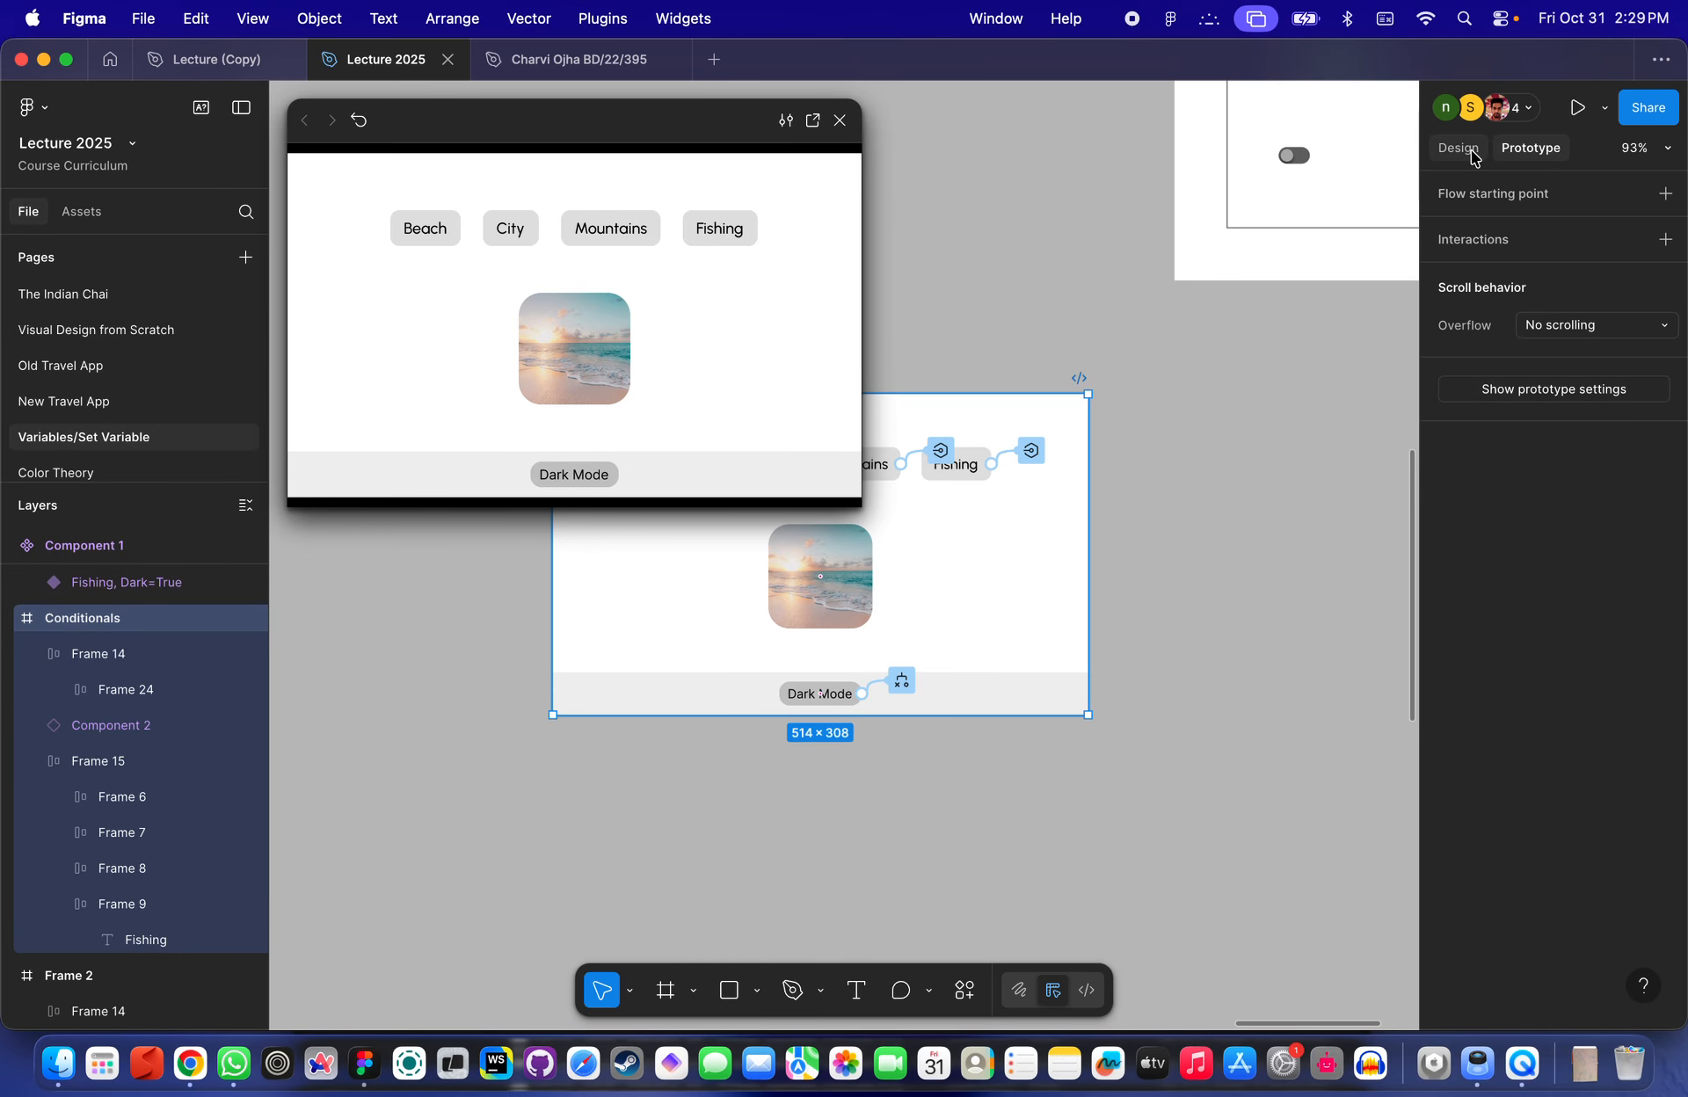
{"action": "left_click", "coordinate": [817, 693]}
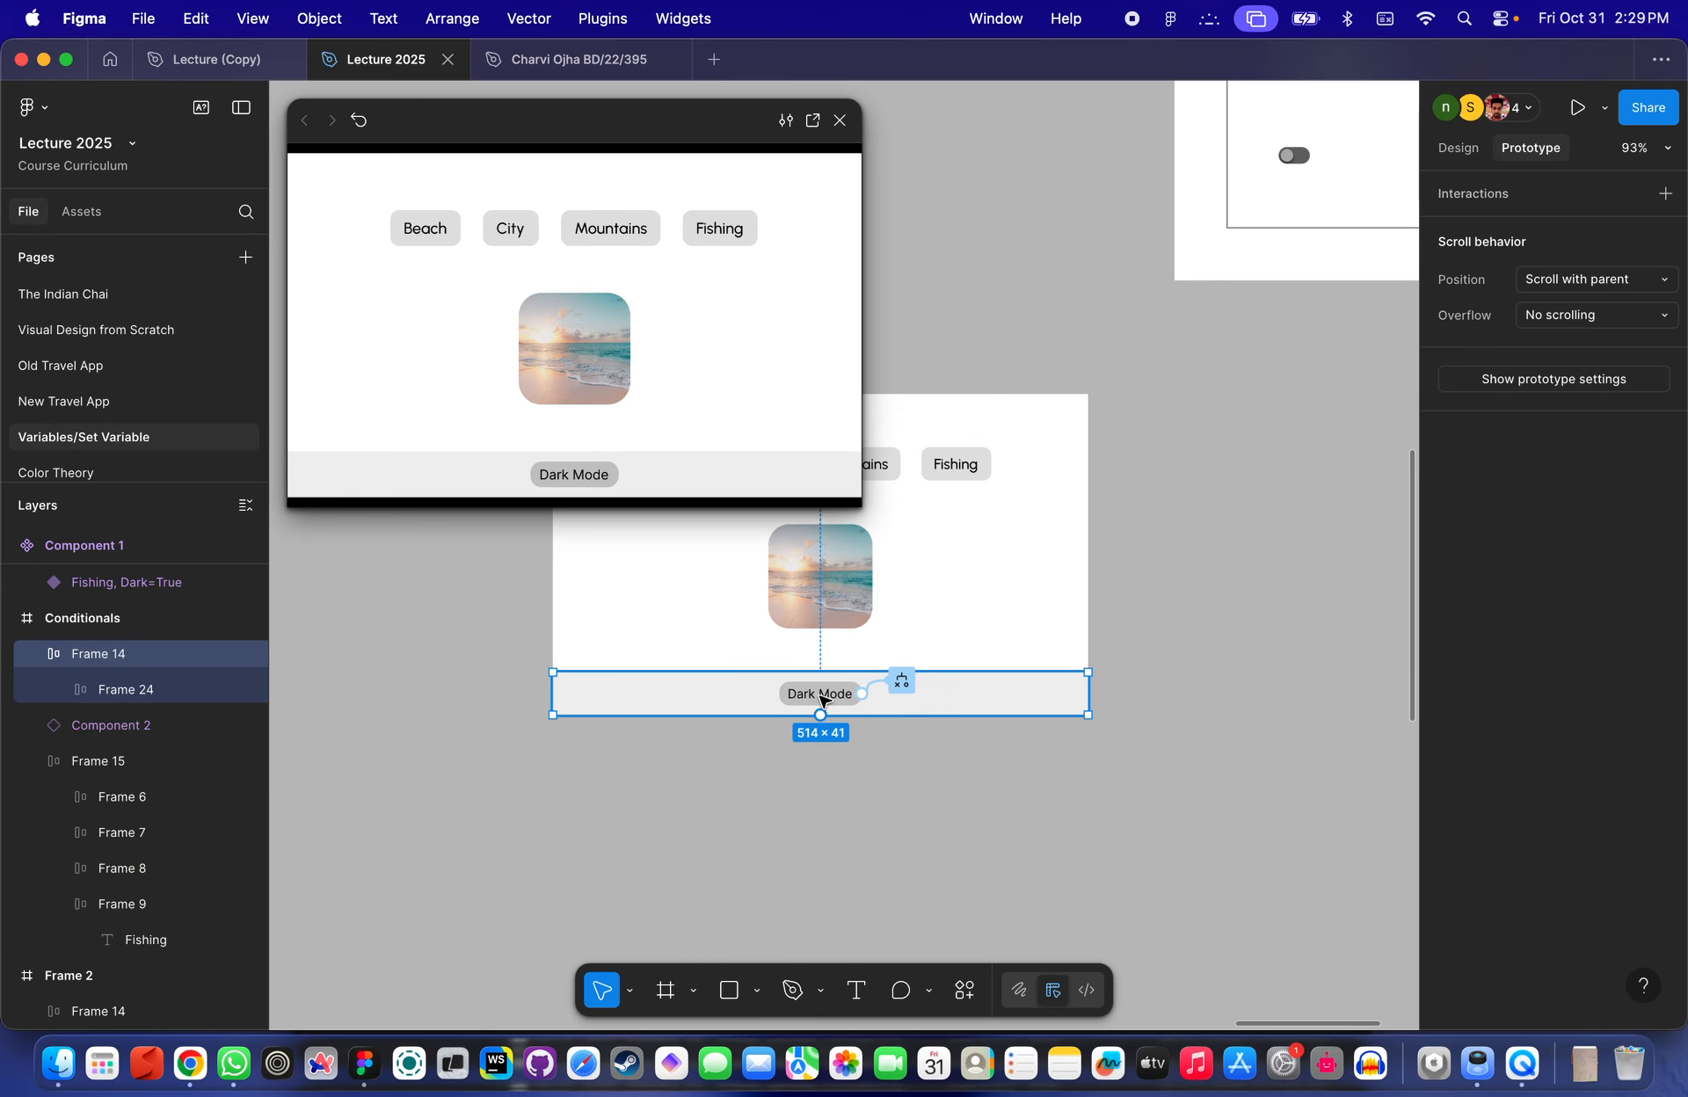
- Review the Dark Mode button's conditional interaction, then close the prototype preview and the interaction dialog
{"action": "scroll", "coordinate": [826, 696], "scroll_direction": "up", "scroll_amount": 5}
{"action": "left_click", "coordinate": [831, 701]}
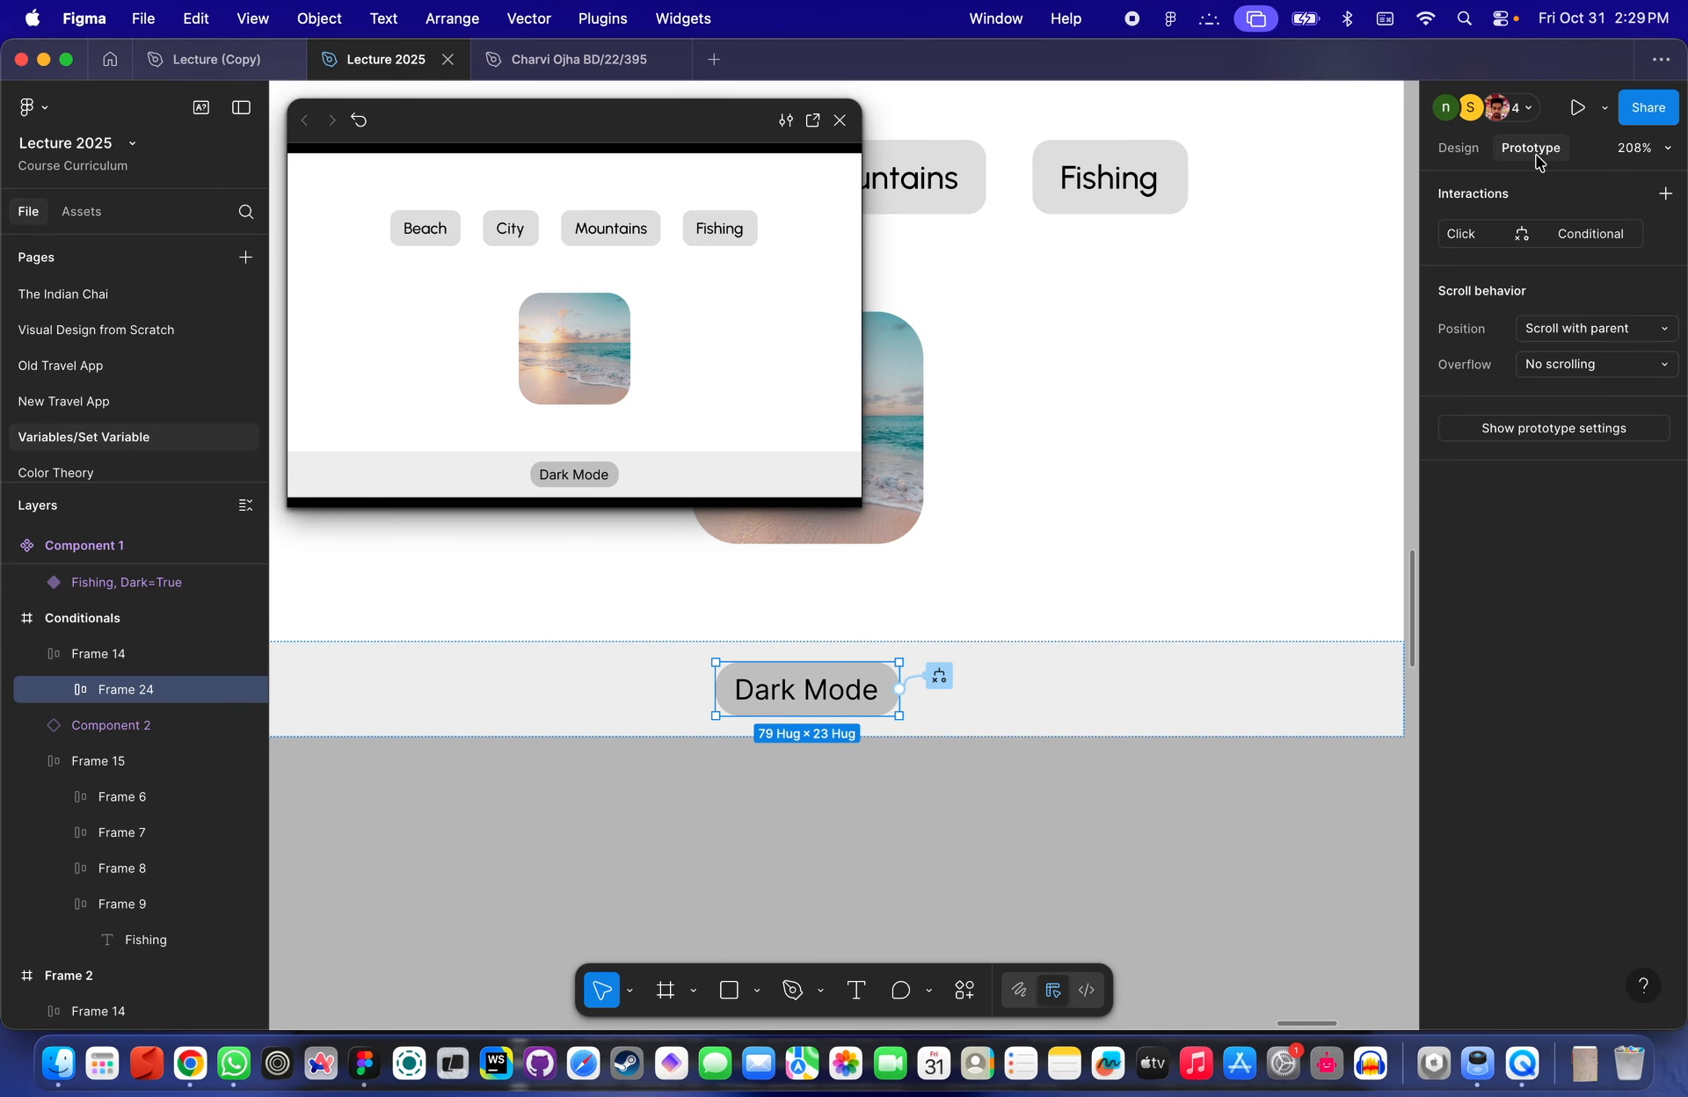
{"action": "left_click", "coordinate": [1474, 237]}
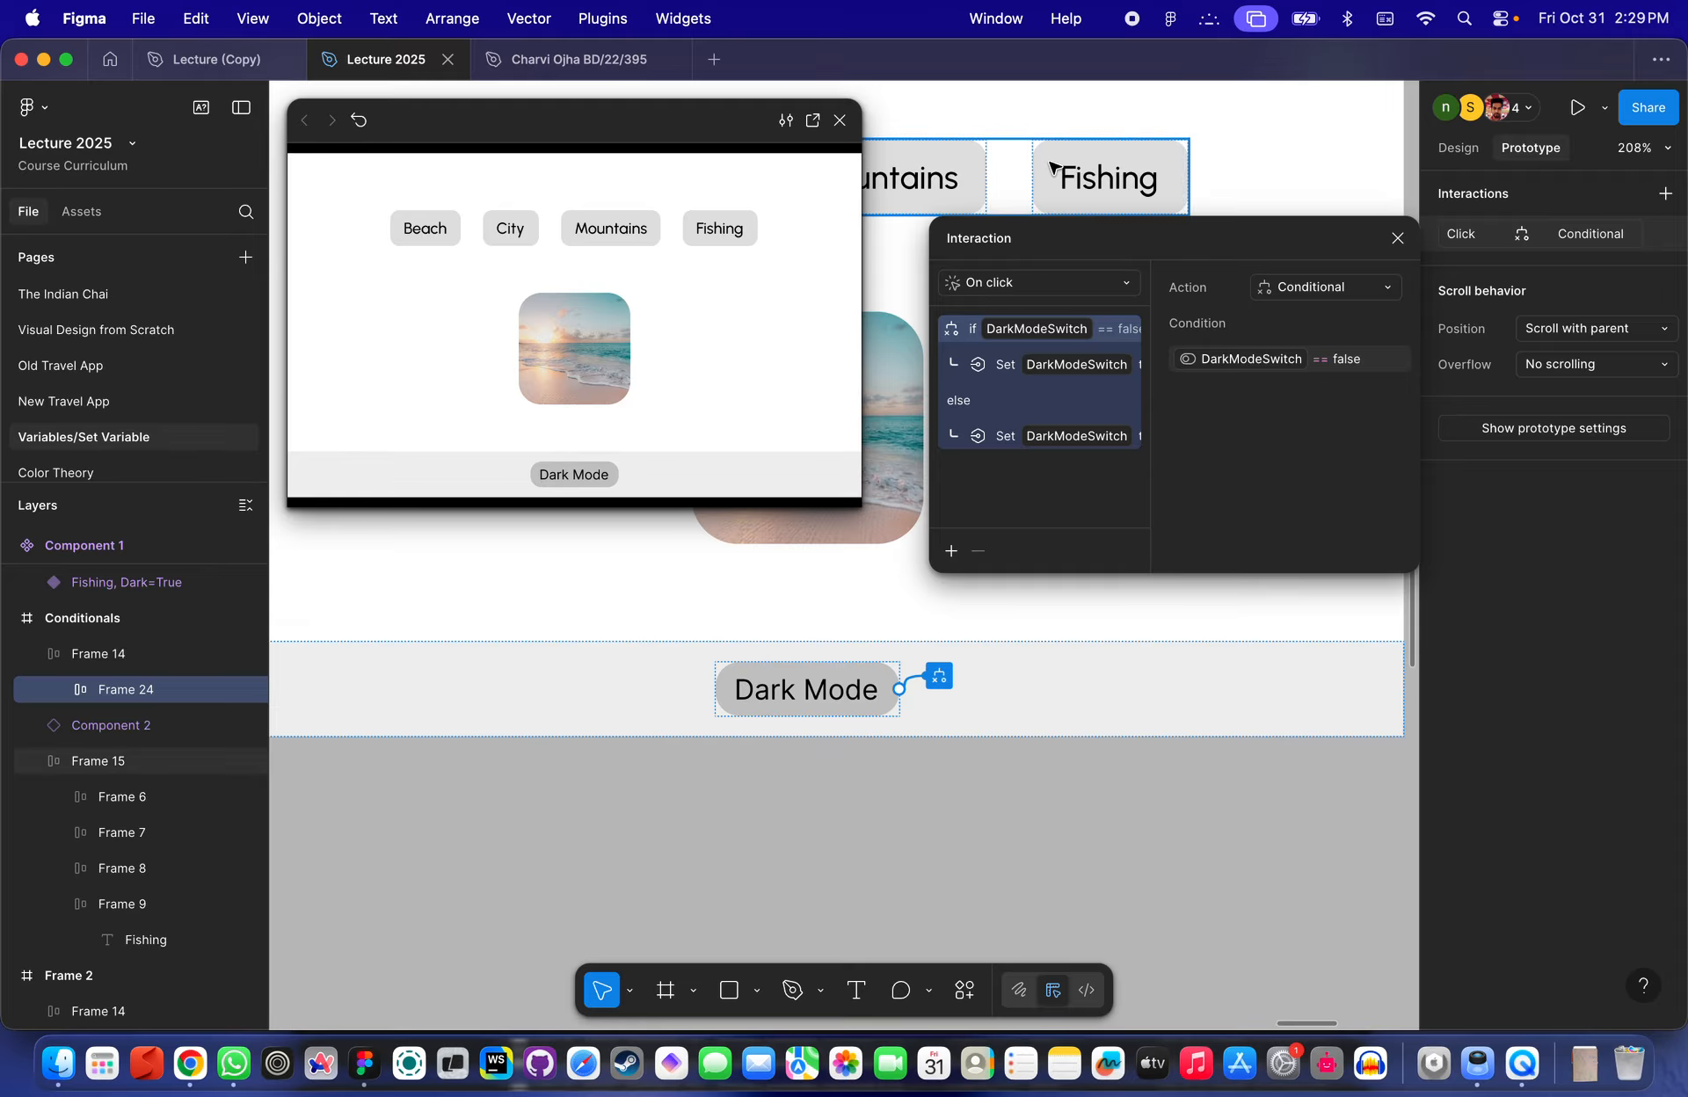
{"action": "left_click", "coordinate": [839, 120]}
{"action": "key", "text": "shift+0"}
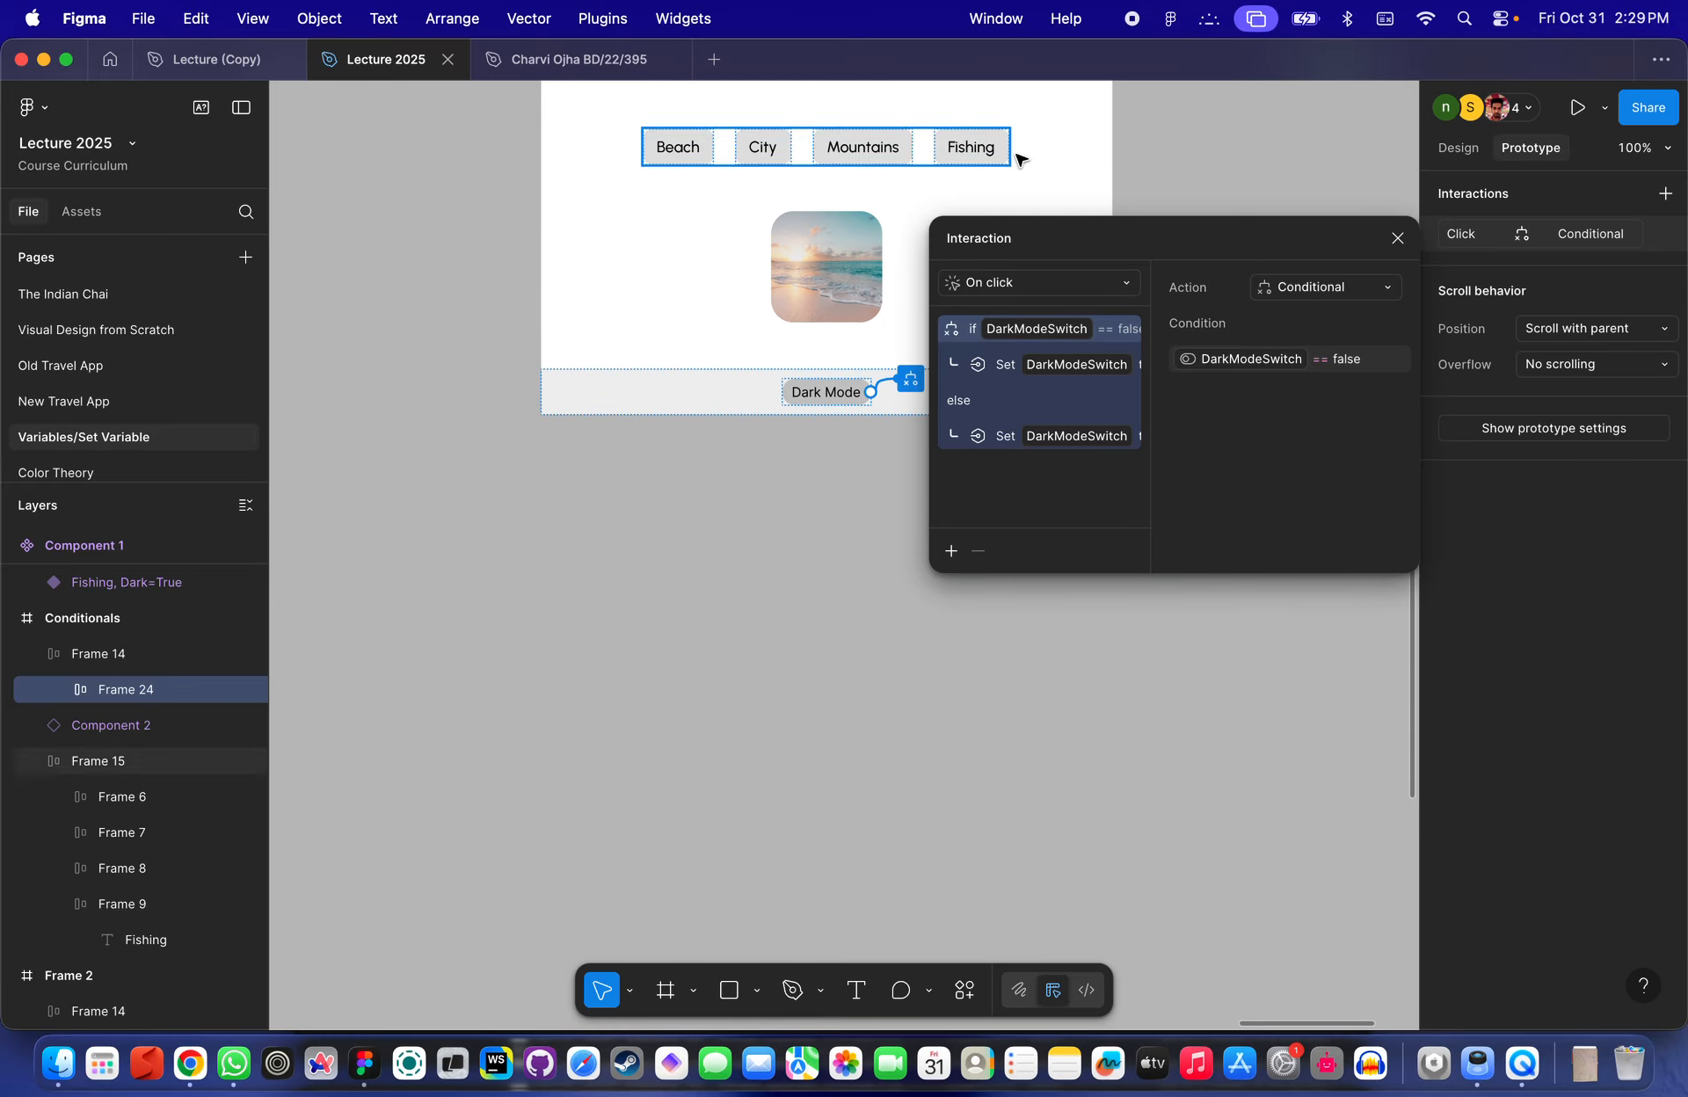
{"action": "left_click", "coordinate": [1397, 239]}
{"action": "left_click", "coordinate": [1220, 218]}
{"action": "scroll", "coordinate": [1220, 218], "scroll_direction": "up", "scroll_amount": 2}
{"action": "scroll", "coordinate": [1220, 218], "scroll_direction": "up", "scroll_amount": 4}
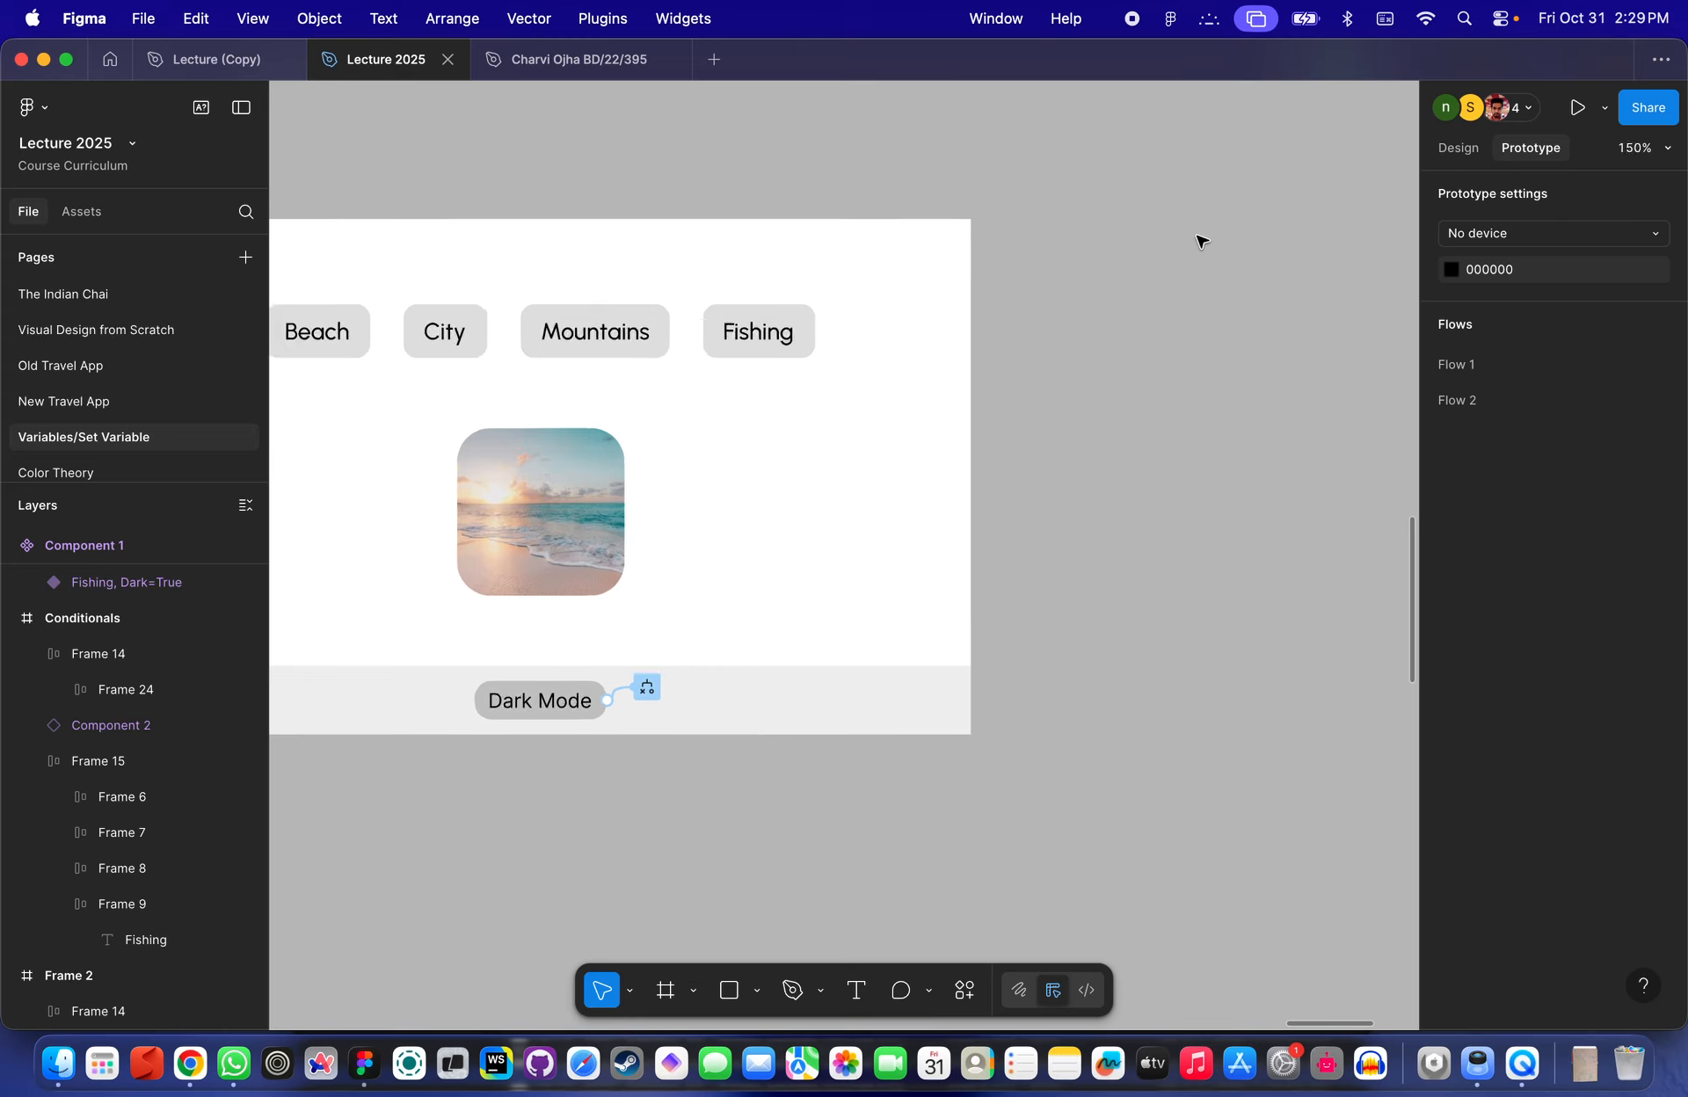
{"action": "scroll", "coordinate": [1187, 264], "scroll_direction": "down", "scroll_amount": 2}
{"action": "scroll", "coordinate": [1172, 278], "scroll_direction": "down", "scroll_amount": 1}
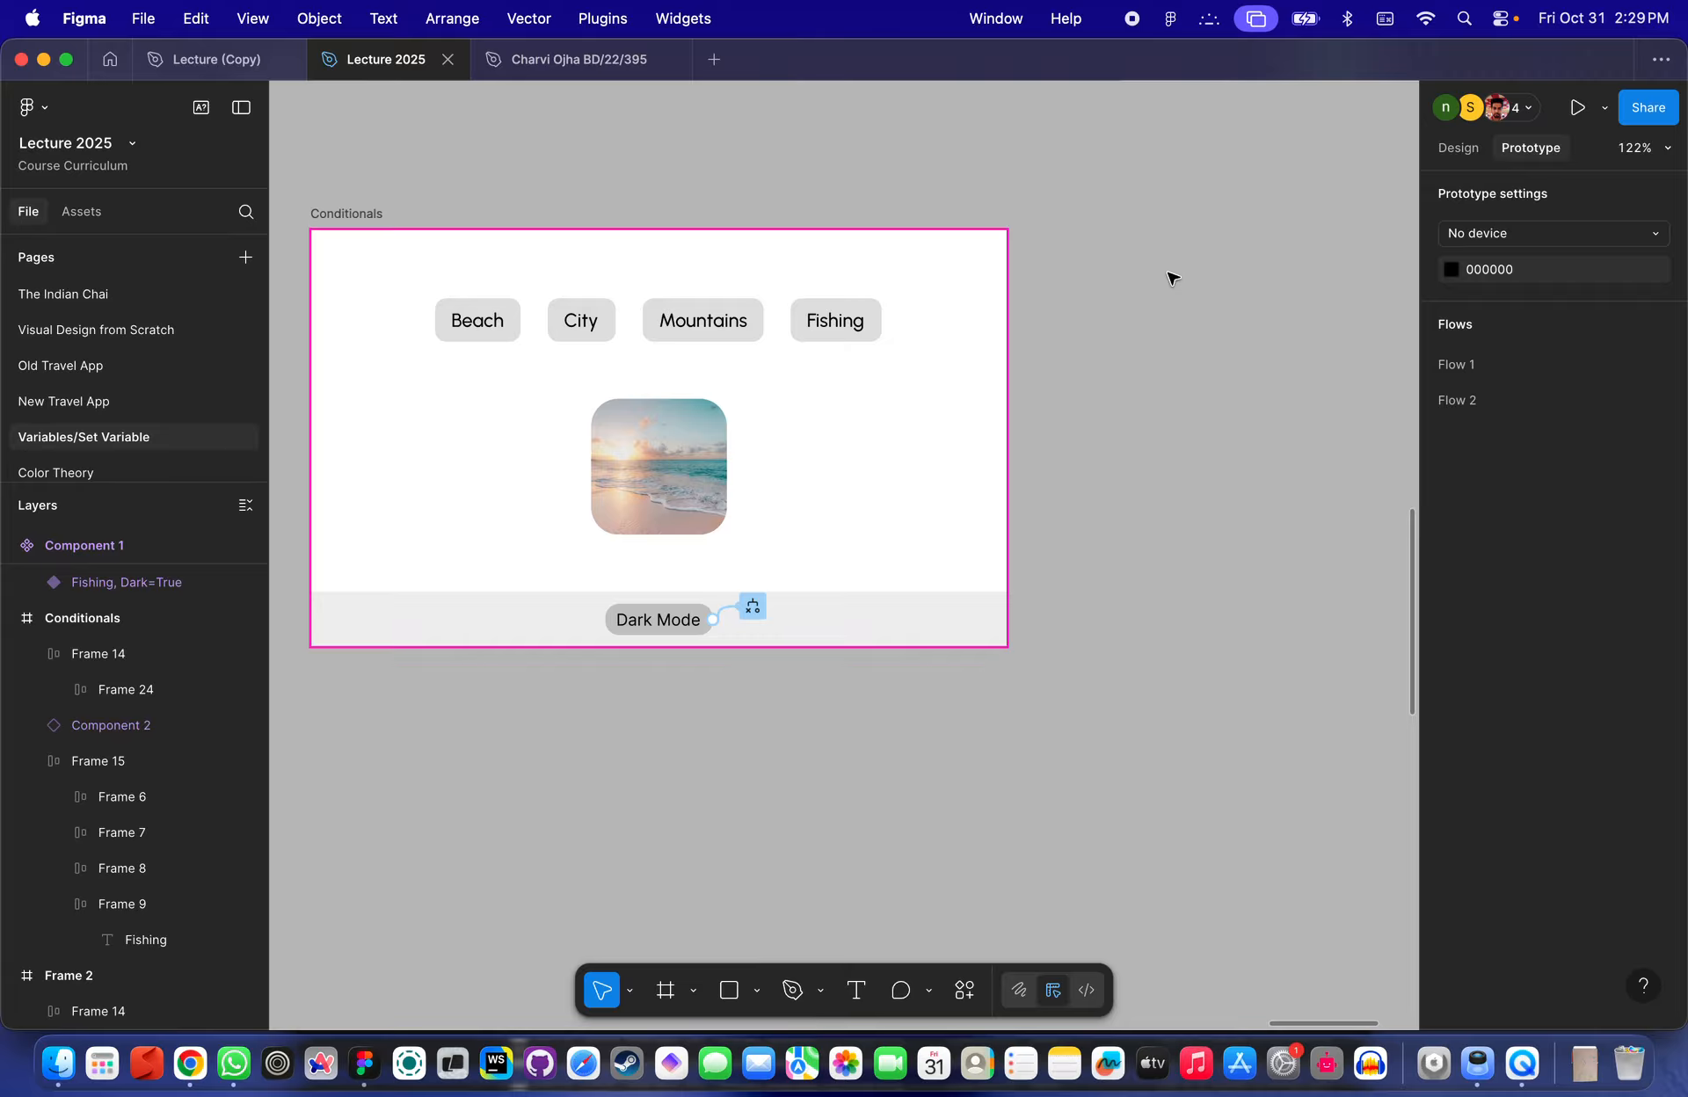
- Rename the Conditionals frame to Conditional Logic Triggerd by a button
{"action": "double_click", "coordinate": [348, 213]}
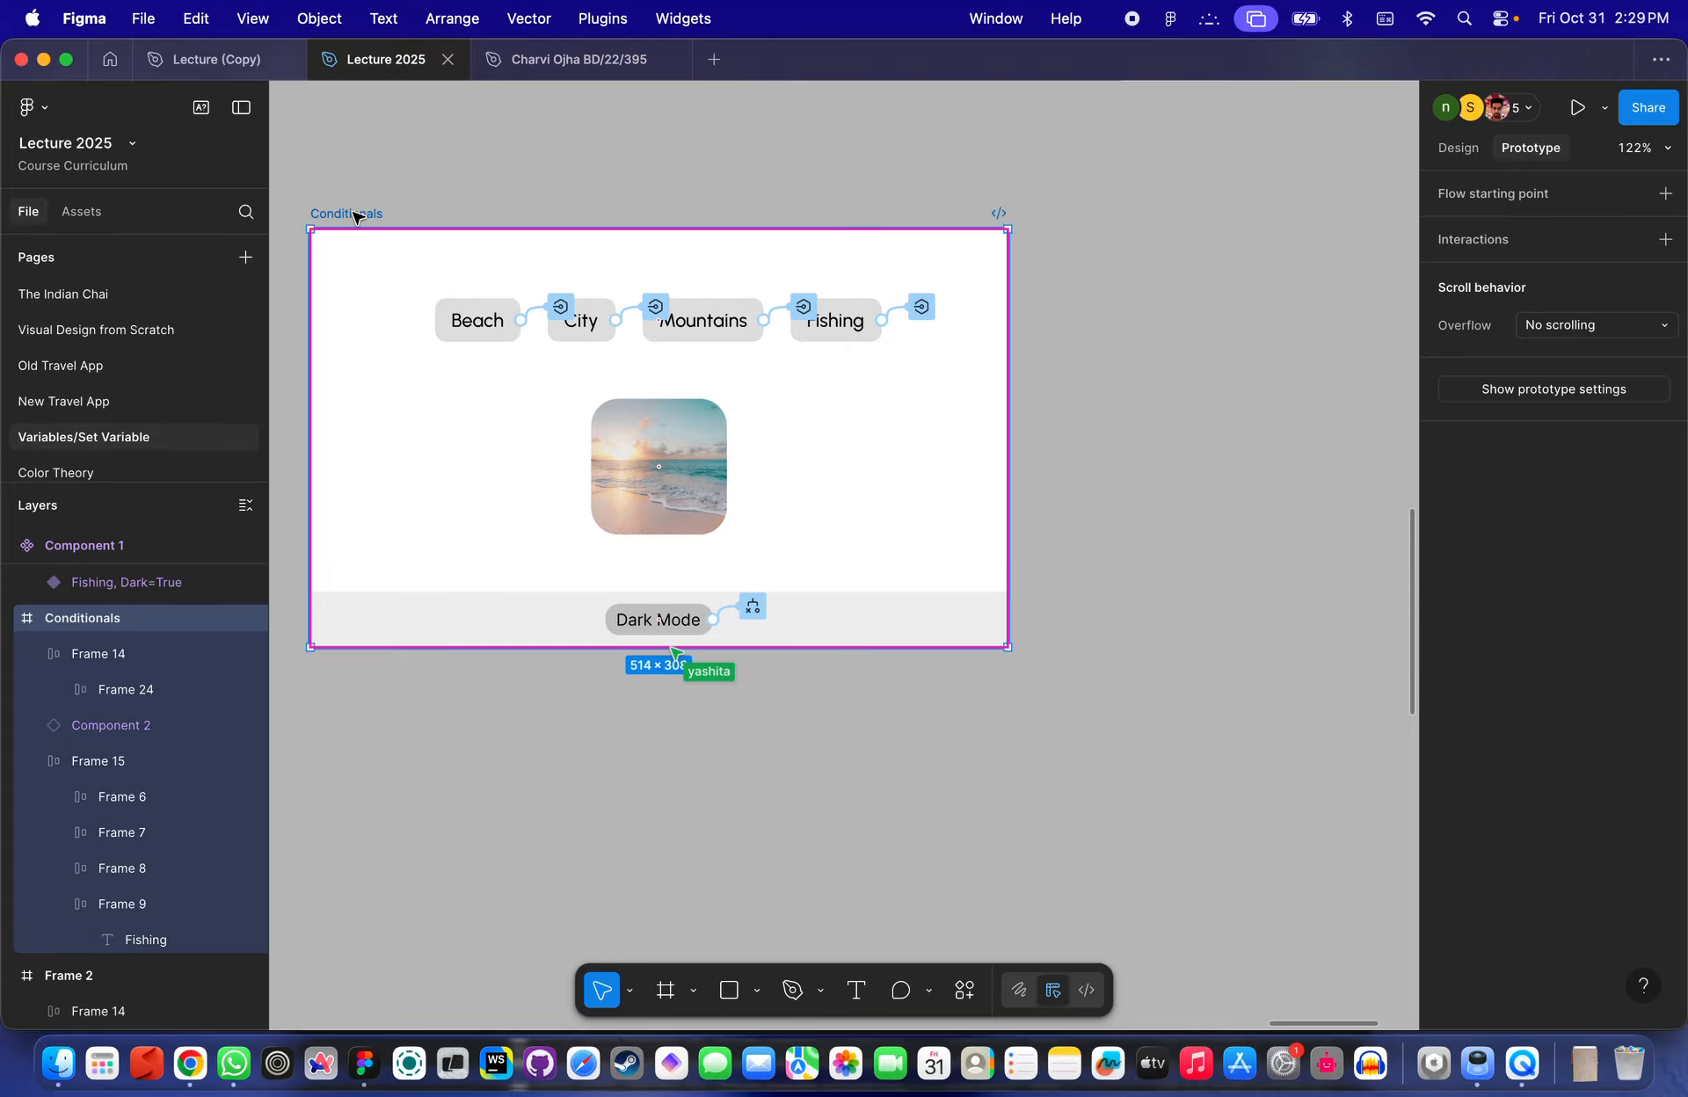
{"action": "key", "text": "BackSpace"}
{"action": "type", "text": "Logic"}
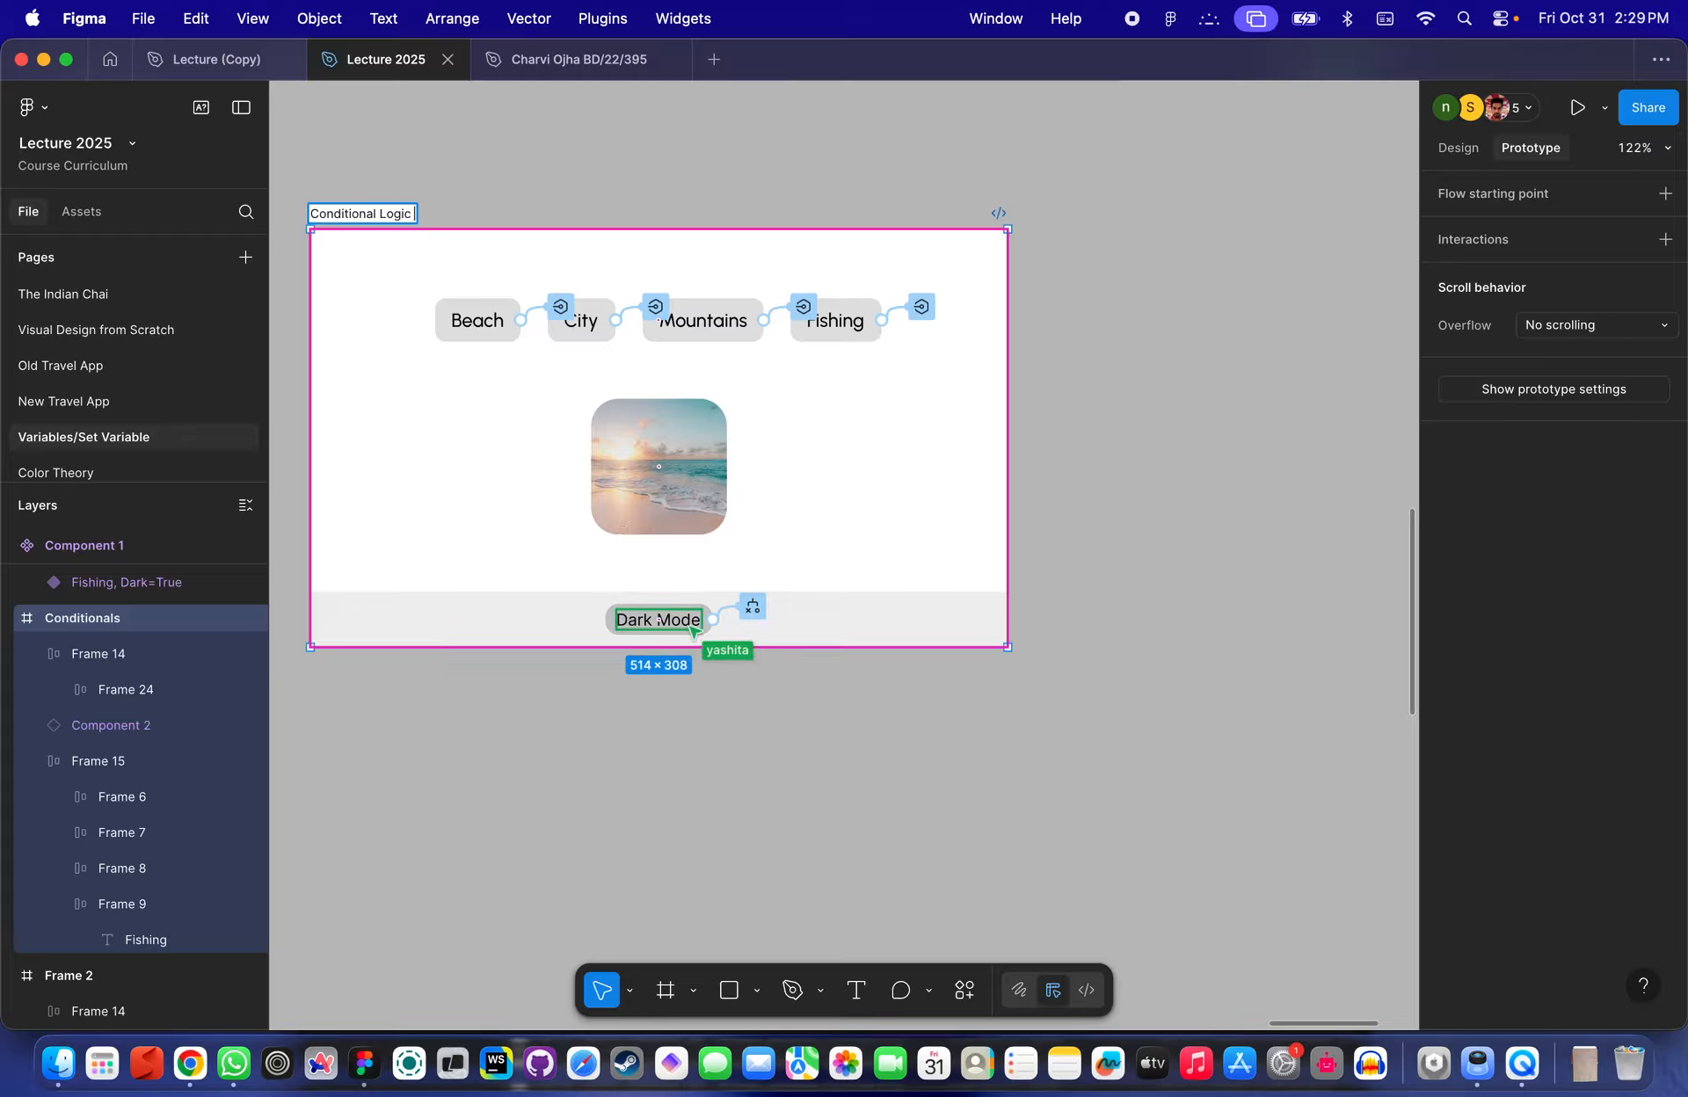
{"action": "type", "text": " on a"}
{"action": "key", "text": "BackSpace"}
{"action": "key", "text": "BackSpace"}
{"action": "key", "text": "BackSpace"}
{"action": "key", "text": "BackSpace"}
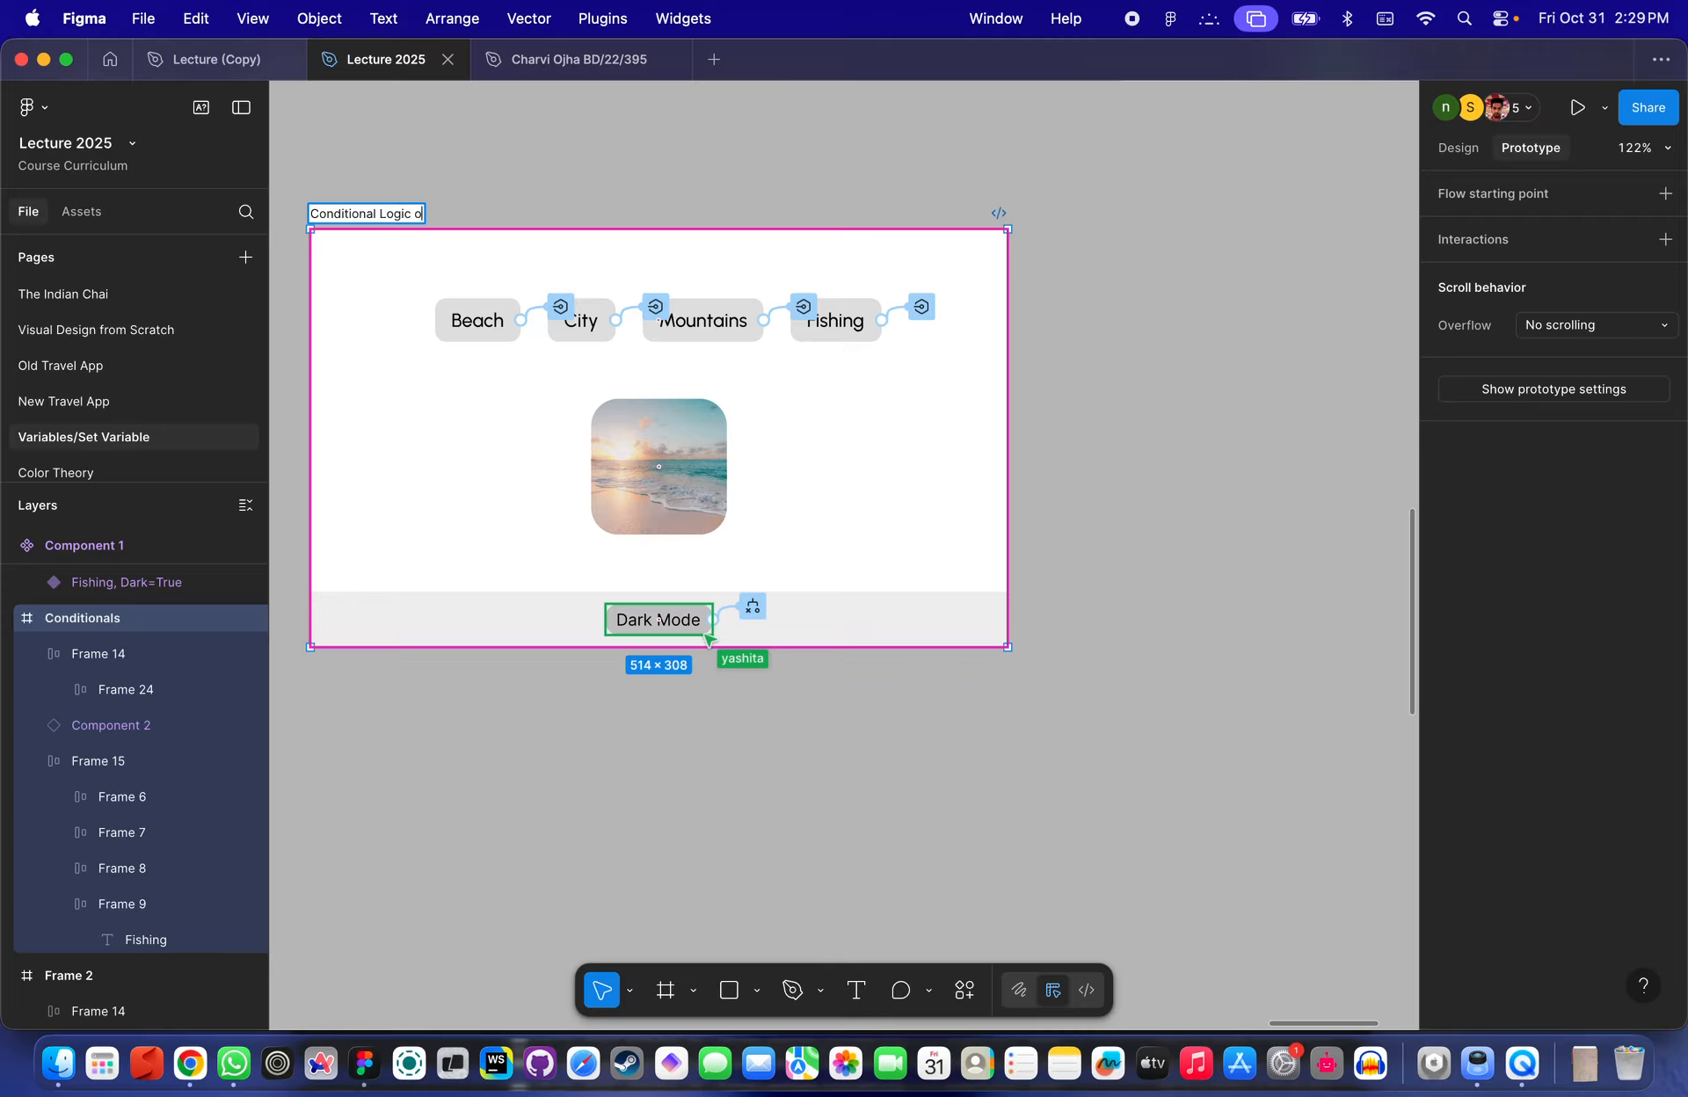
{"action": "type", "text": "Triggerd"}
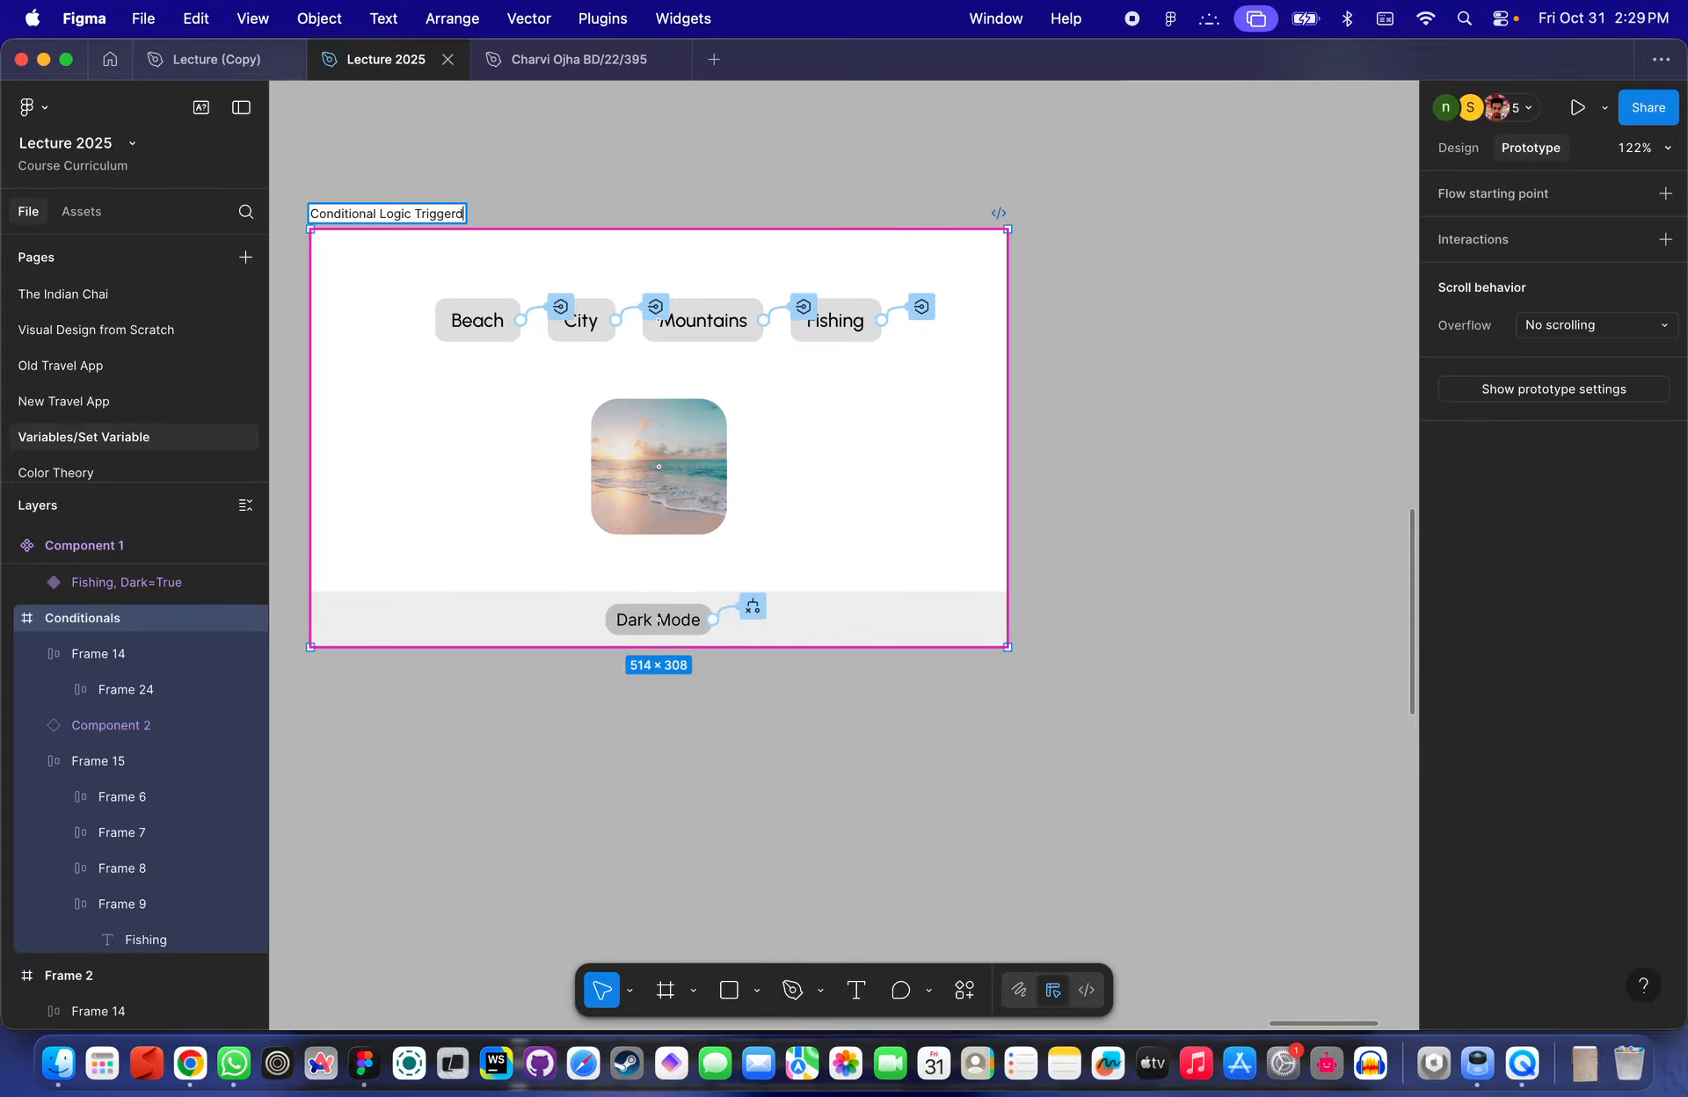
{"action": "type", "text": " by a button"}
{"action": "key", "text": "Return"}
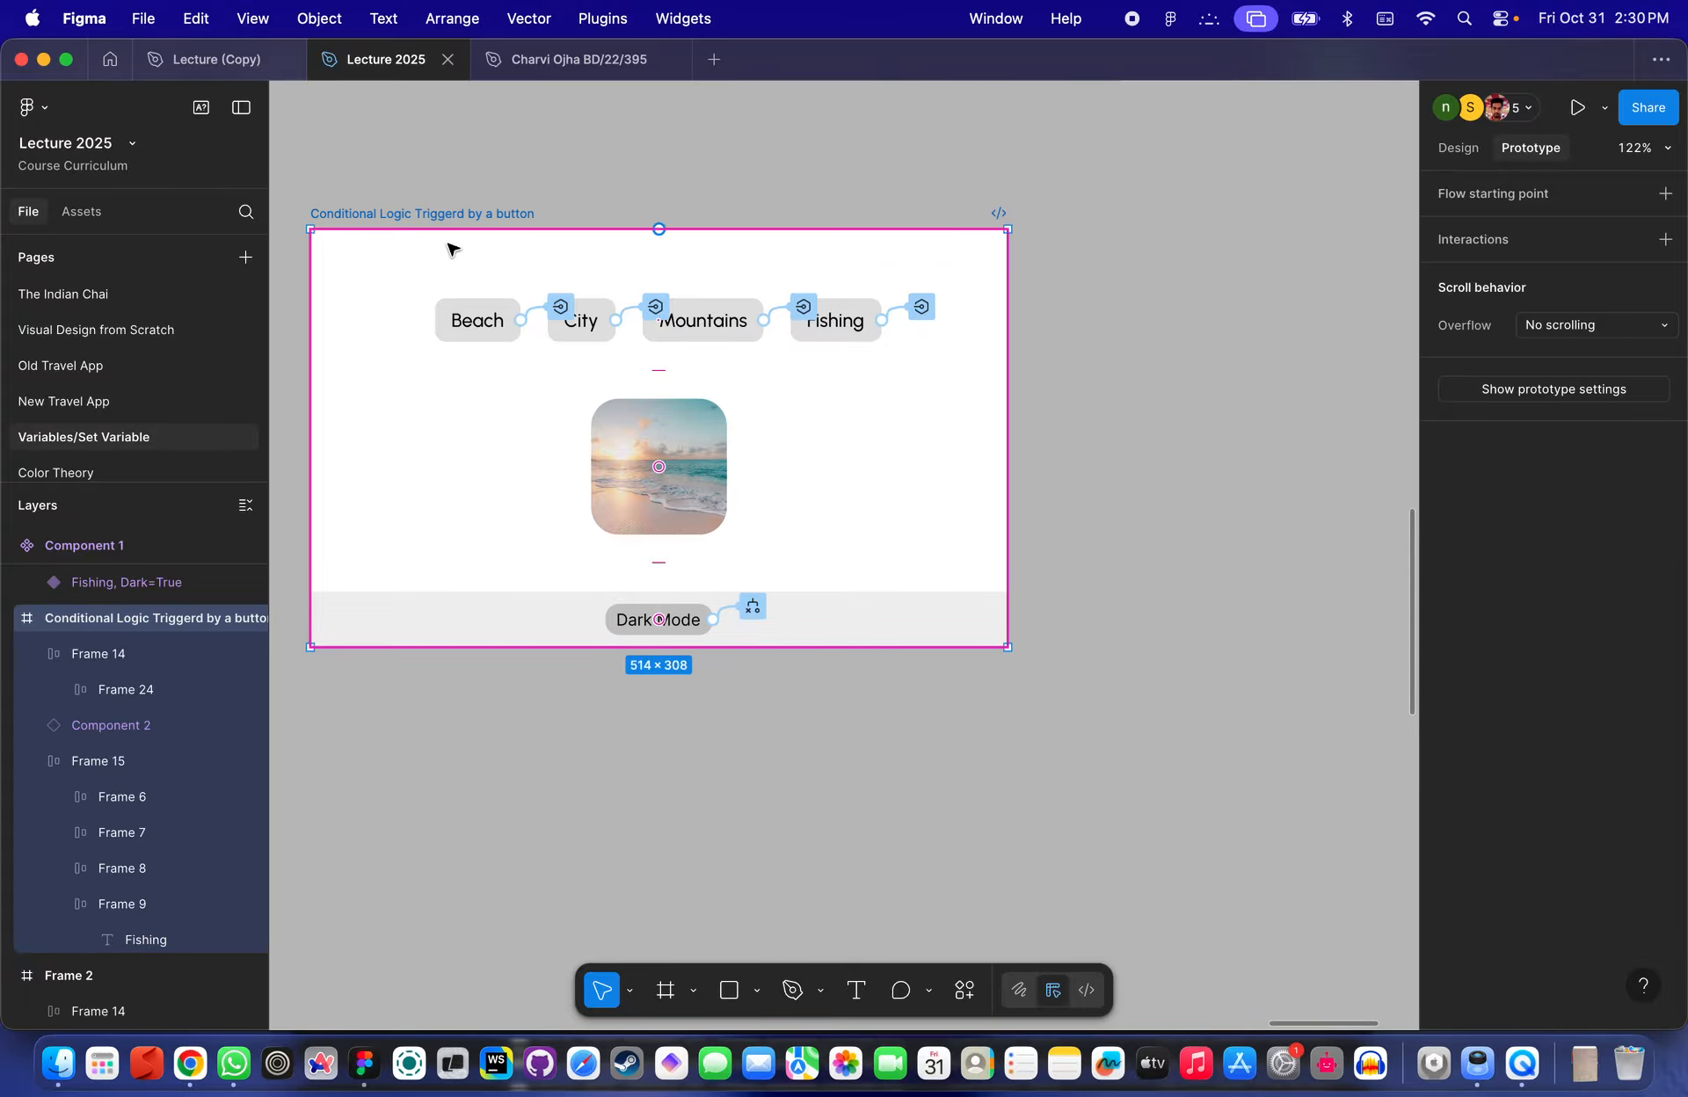
- Move the Conditional Logic Triggerd by a button frame up beneath Frame 2
{"action": "left_click", "coordinate": [615, 147]}
{"action": "scroll", "coordinate": [614, 147], "scroll_direction": "down", "scroll_amount": 5, "text": "ctrl"}
{"action": "scroll", "coordinate": [697, 211], "scroll_direction": "up", "scroll_amount": 5}
{"action": "scroll", "coordinate": [697, 211], "scroll_direction": "down", "scroll_amount": 5, "text": "ctrl"}
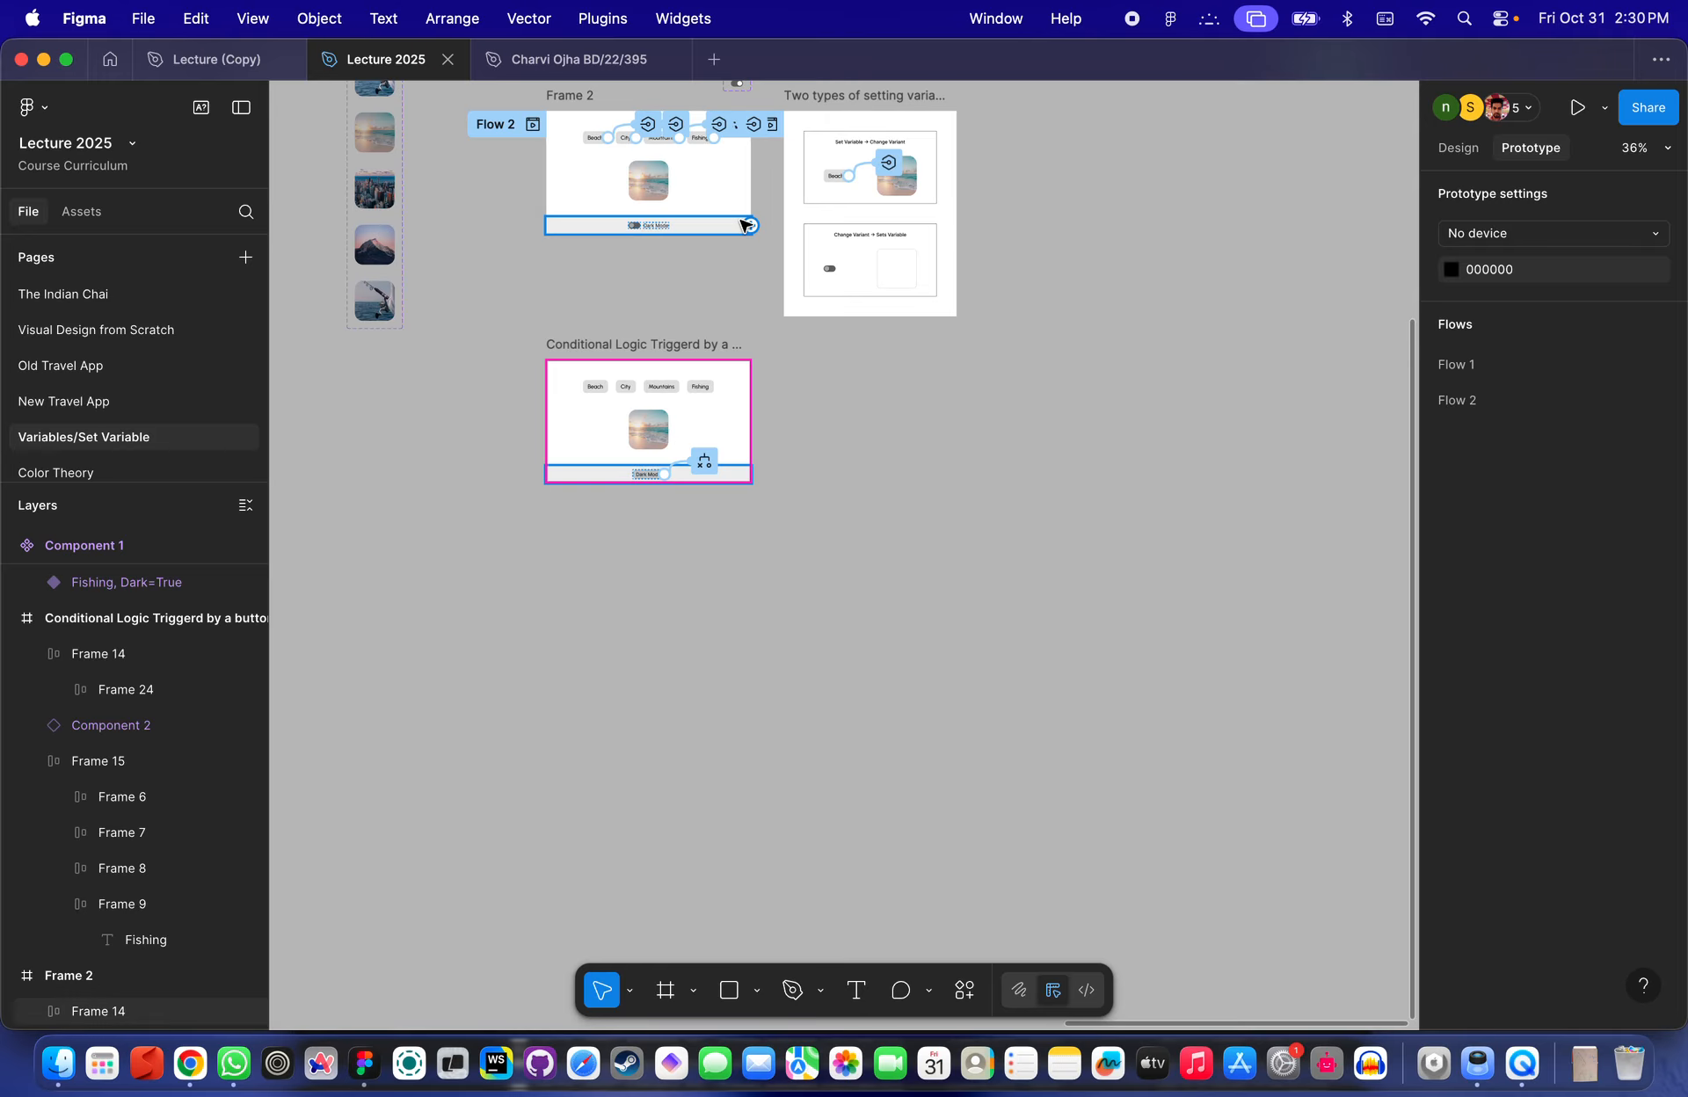
{"action": "scroll", "coordinate": [708, 90], "scroll_direction": "up", "scroll_amount": 3, "text": "ctrl"}
{"action": "left_click_drag", "start_coordinate": [533, 447], "coordinate": [534, 348]}
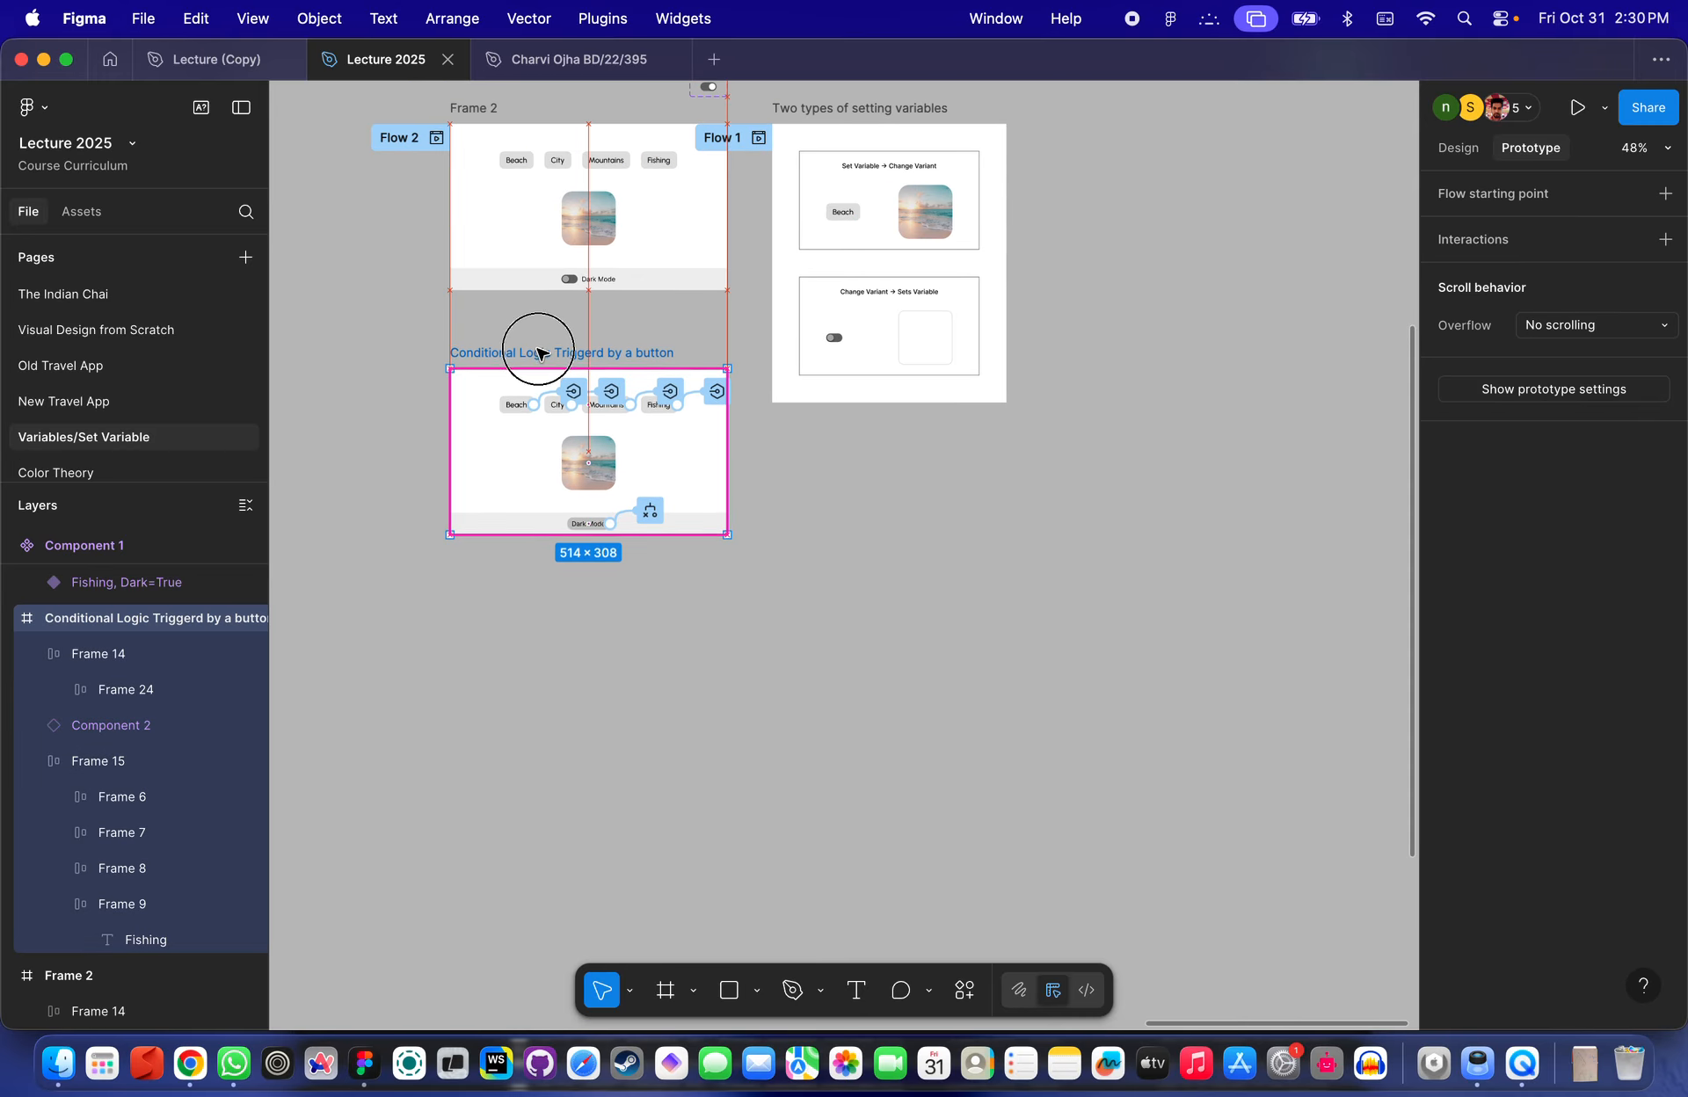
{"action": "left_click", "coordinate": [582, 313]}
{"action": "scroll", "coordinate": [580, 313], "scroll_direction": "up", "scroll_amount": 3, "text": "ctrl"}
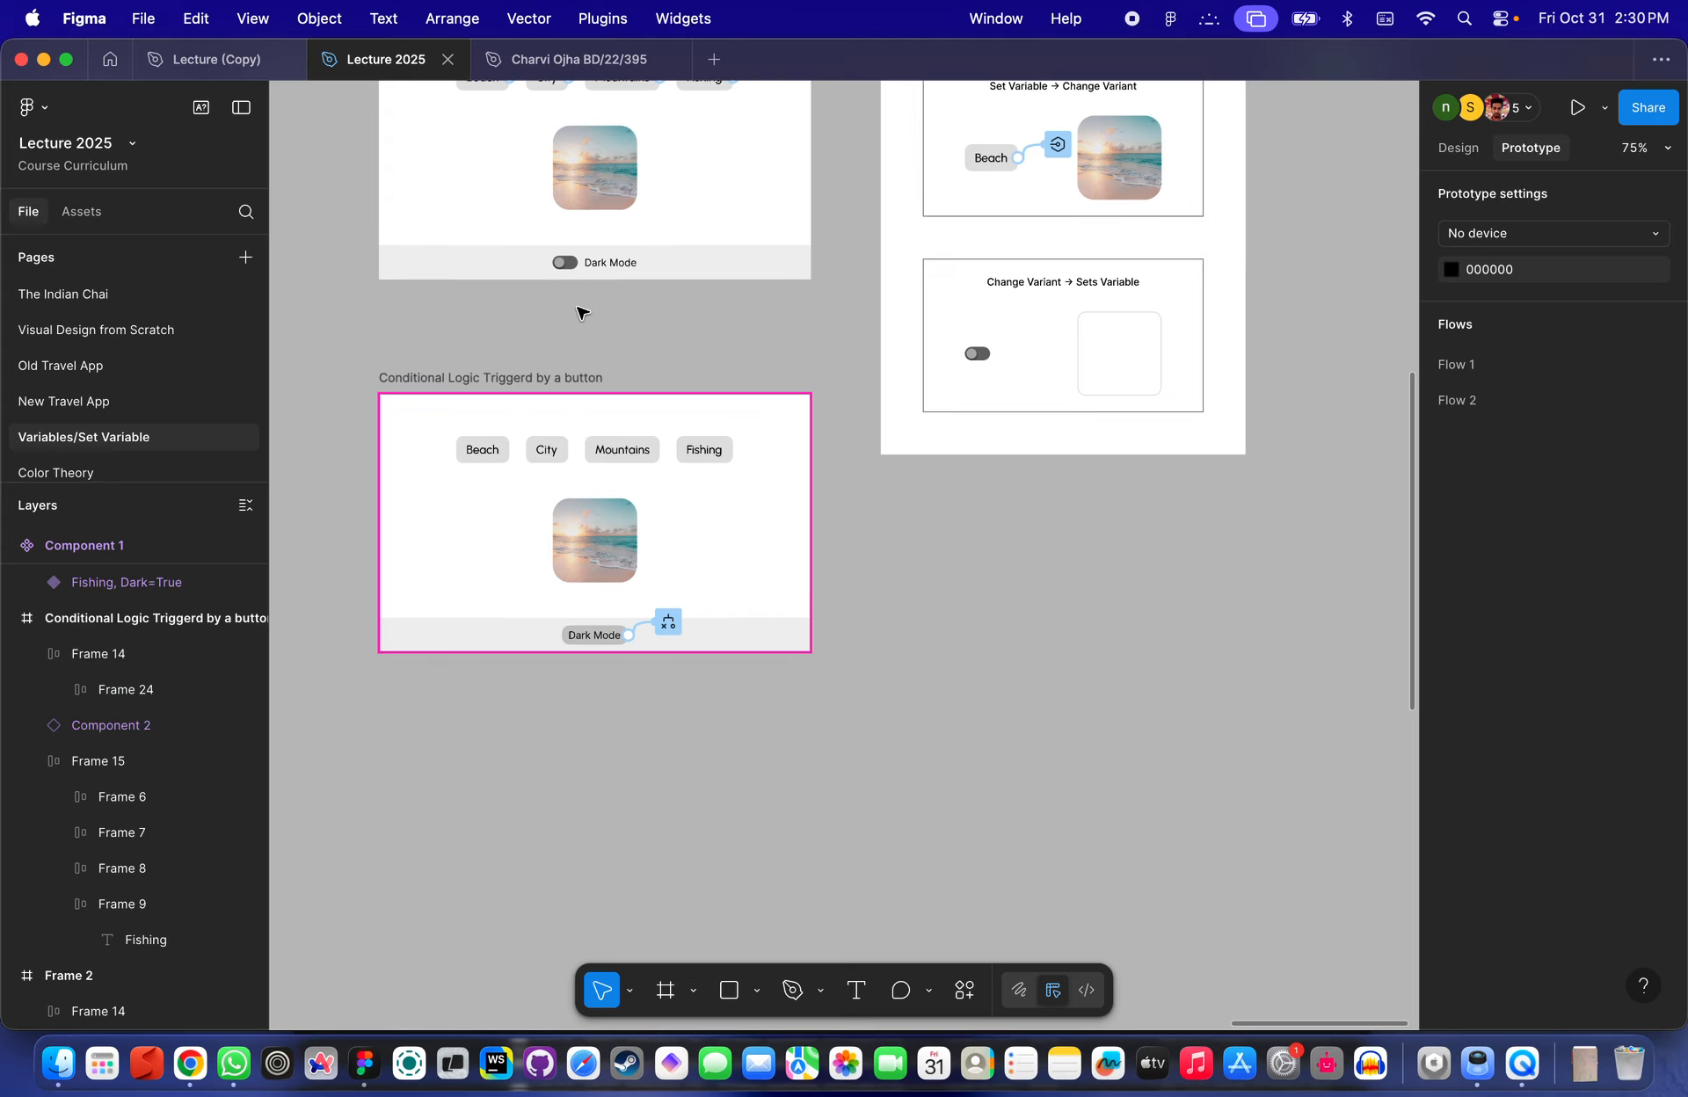
{"action": "scroll", "coordinate": [580, 313], "scroll_direction": "down", "scroll_amount": 3, "text": "ctrl"}
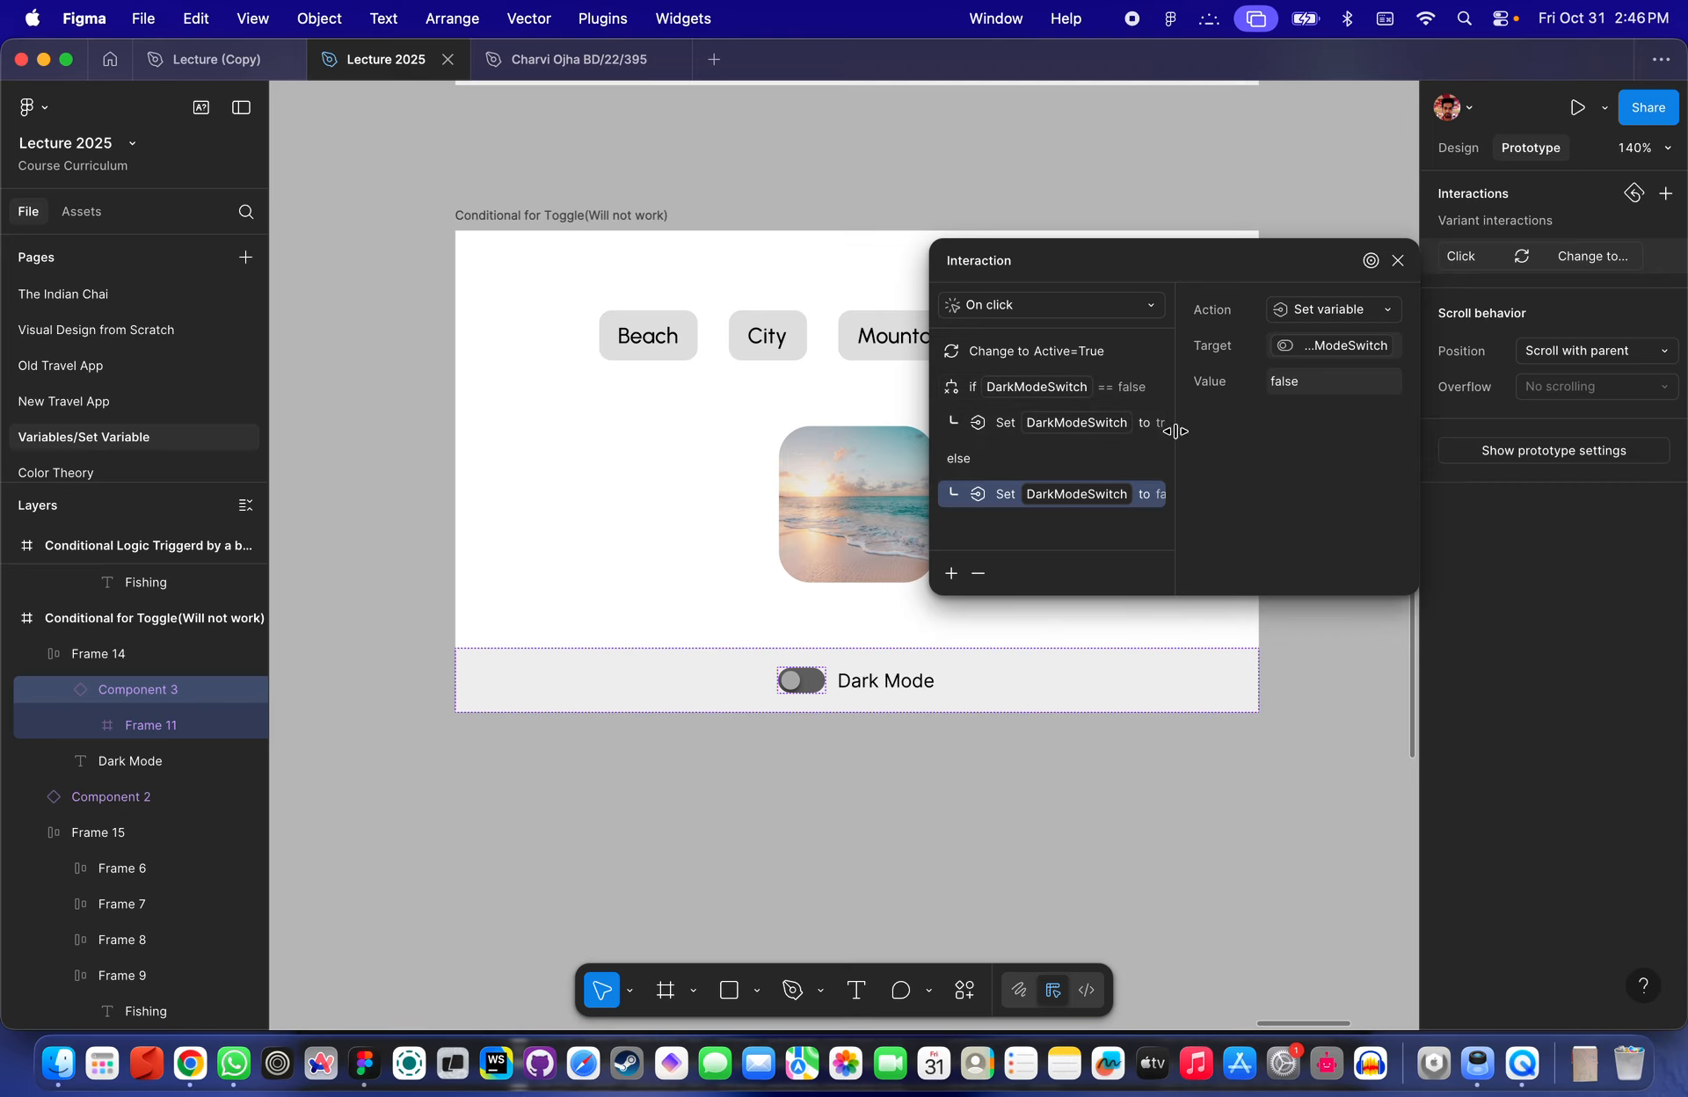
- Preview the Conditional for Toggle(Will not work) frame and switch its Dark Mode toggle repeatedly to test it
{"action": "left_click", "coordinate": [1398, 260]}
{"action": "left_click", "coordinate": [1179, 249]}
{"action": "left_click", "coordinate": [558, 216]}
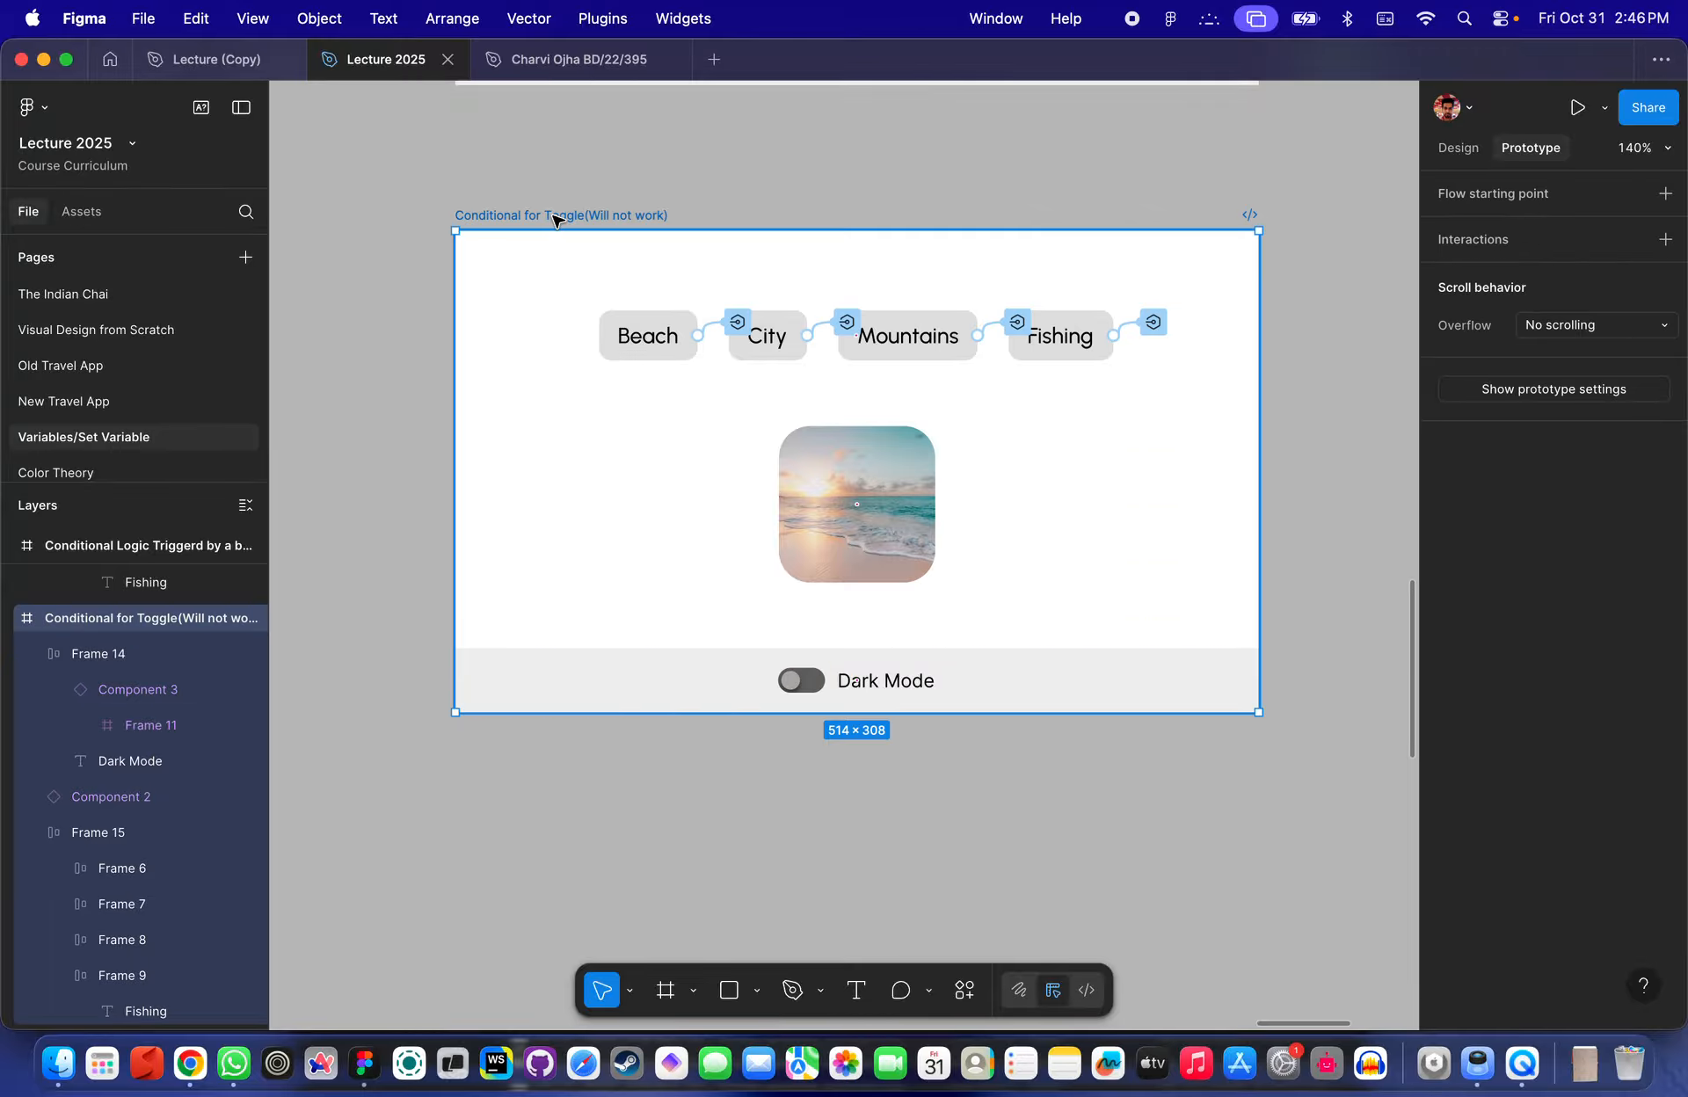
{"action": "key", "text": "shift+space"}
{"action": "left_click", "coordinate": [696, 359]}
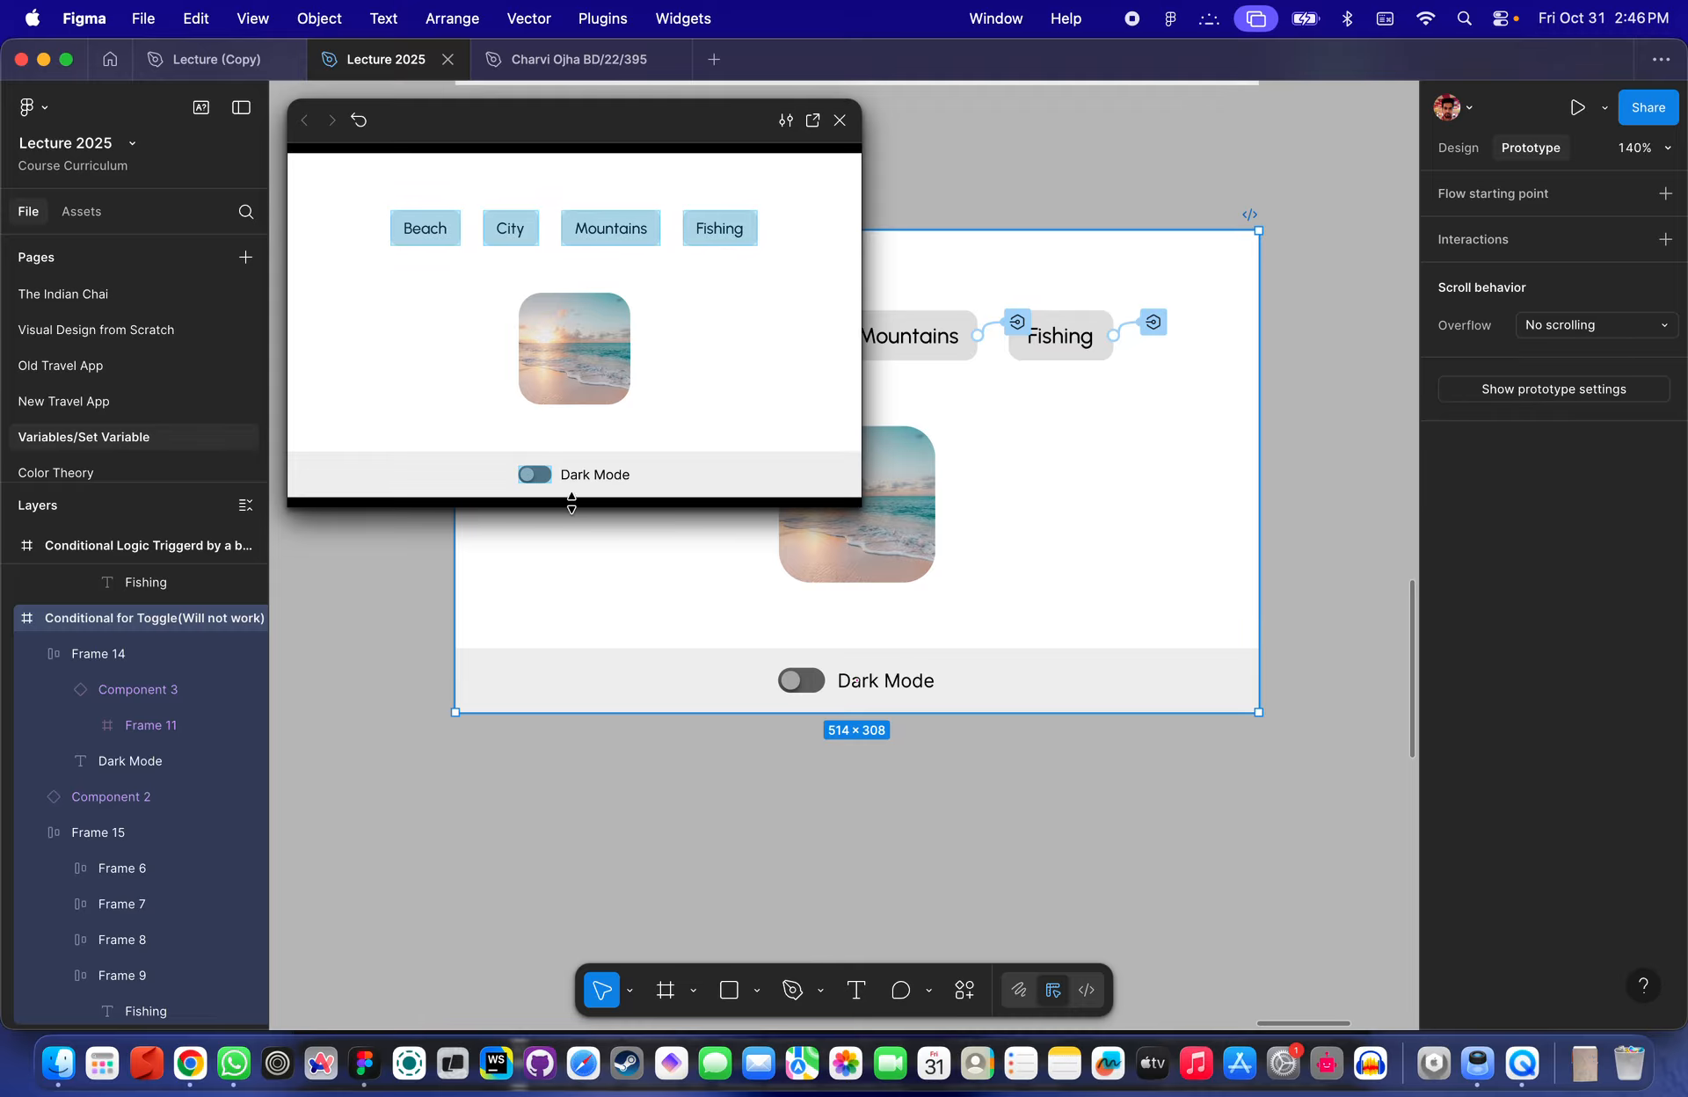
{"action": "left_click", "coordinate": [534, 484]}
{"action": "left_click", "coordinate": [536, 484]}
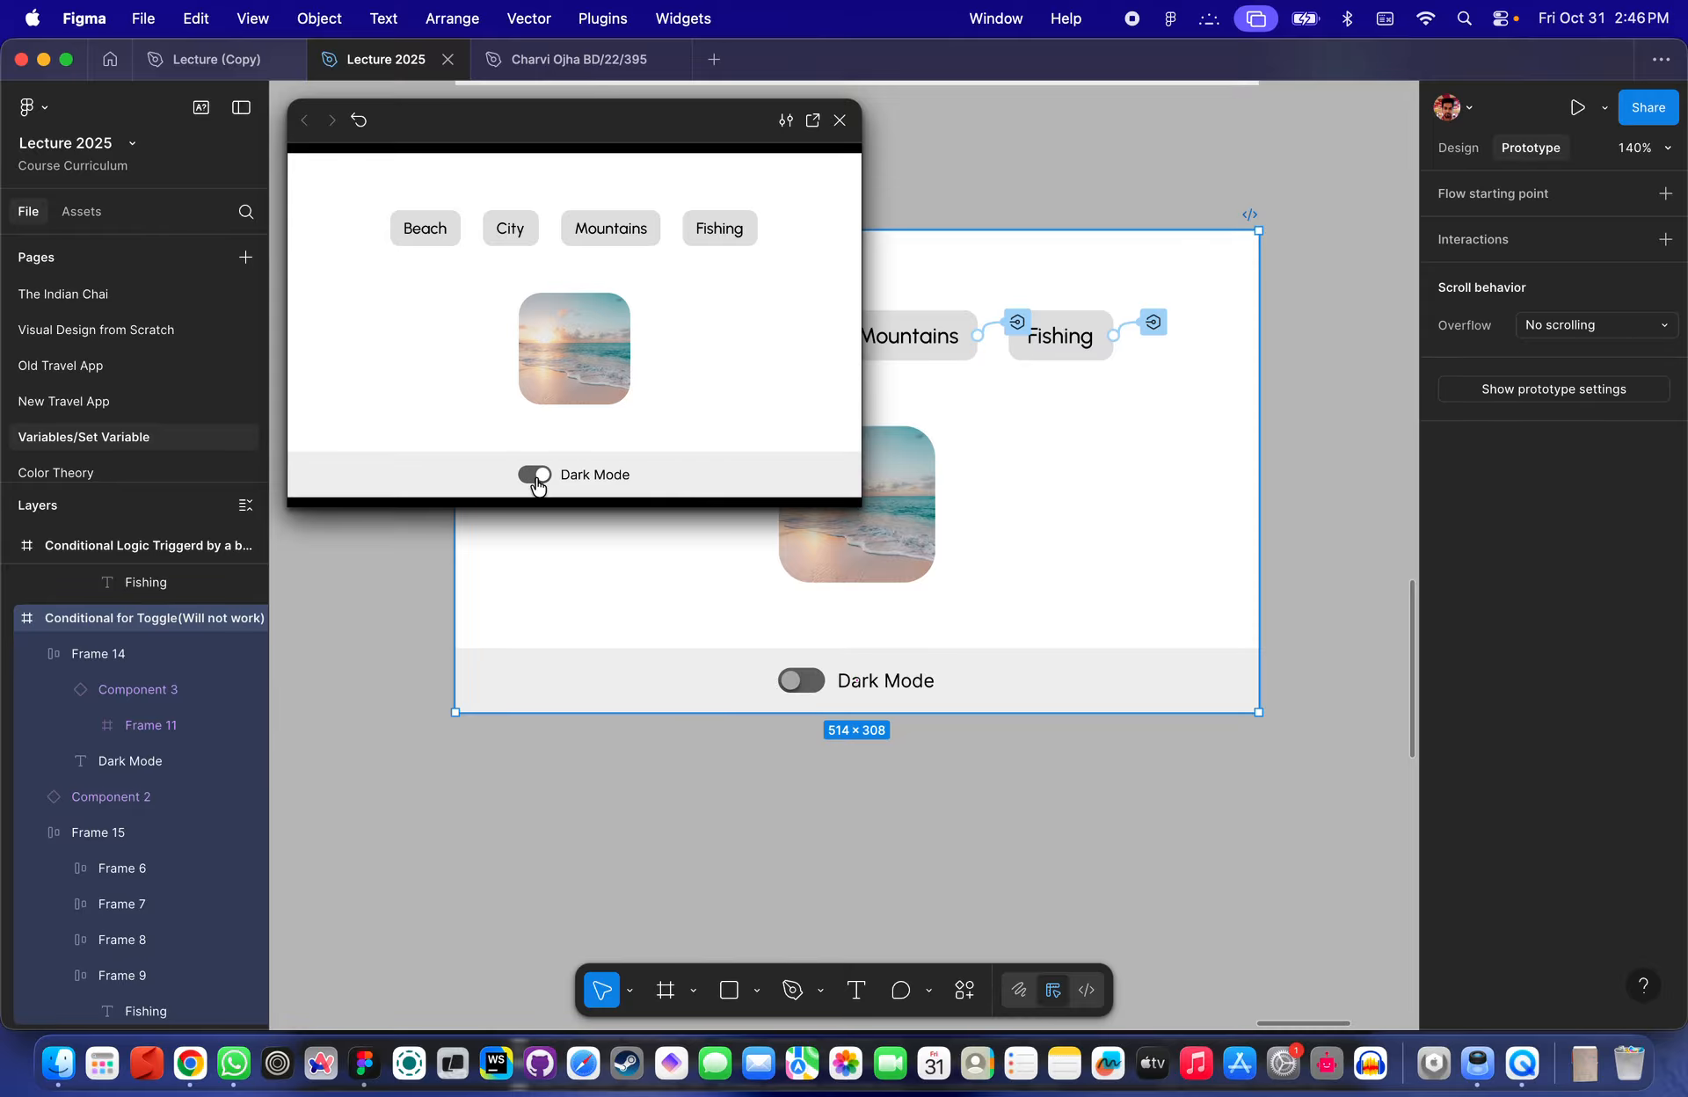
{"action": "left_click", "coordinate": [536, 484]}
{"action": "left_click", "coordinate": [536, 484]}
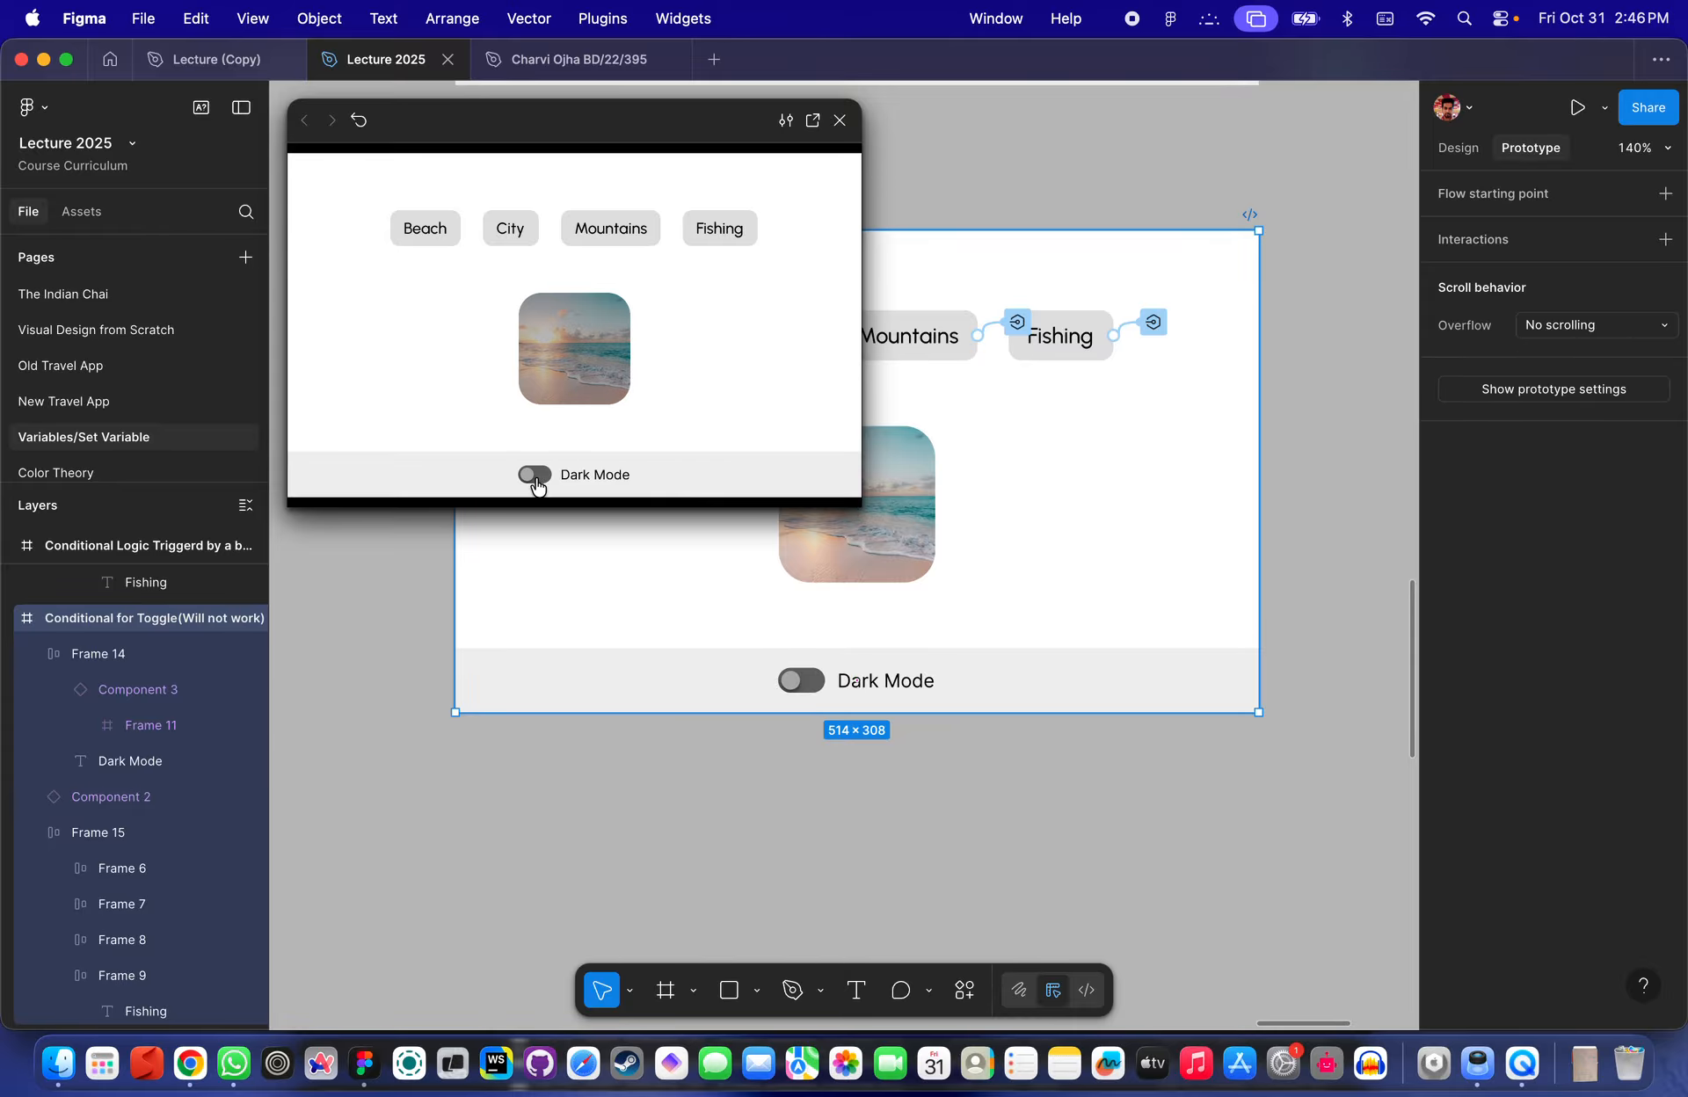
{"action": "left_click", "coordinate": [536, 484]}
{"action": "left_click", "coordinate": [536, 484]}
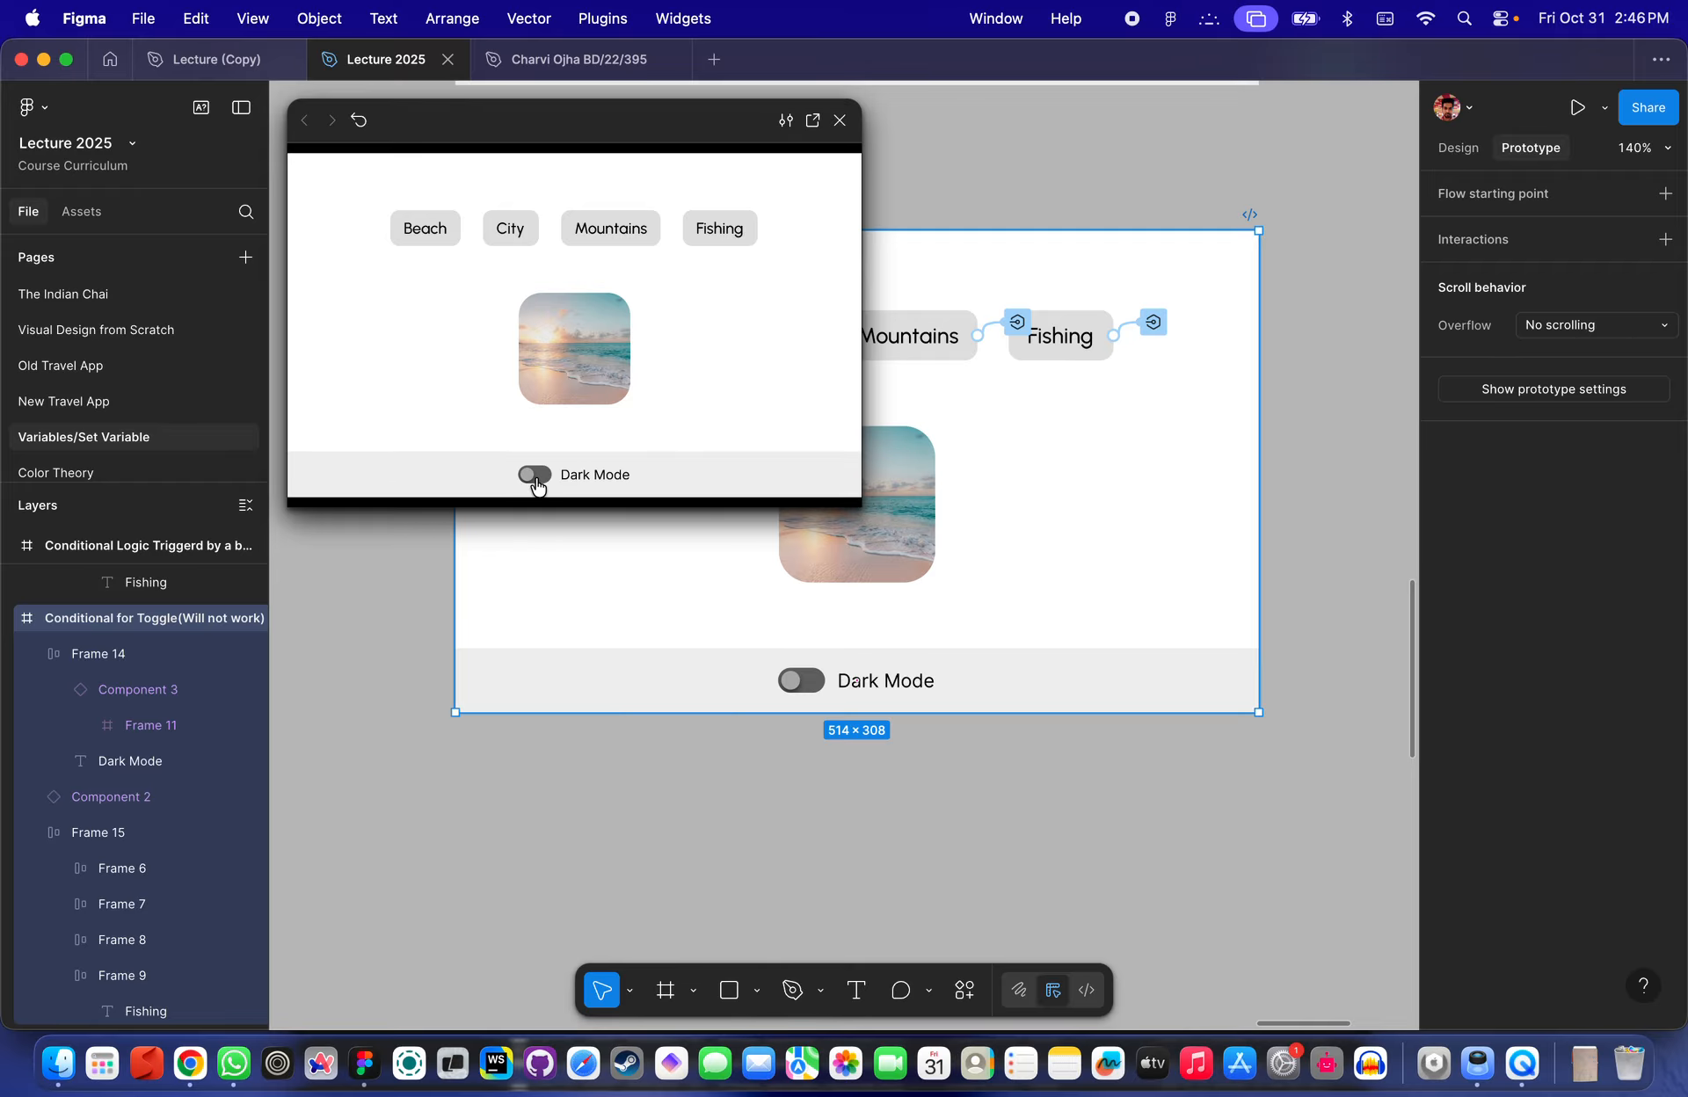
{"action": "left_click", "coordinate": [536, 484]}
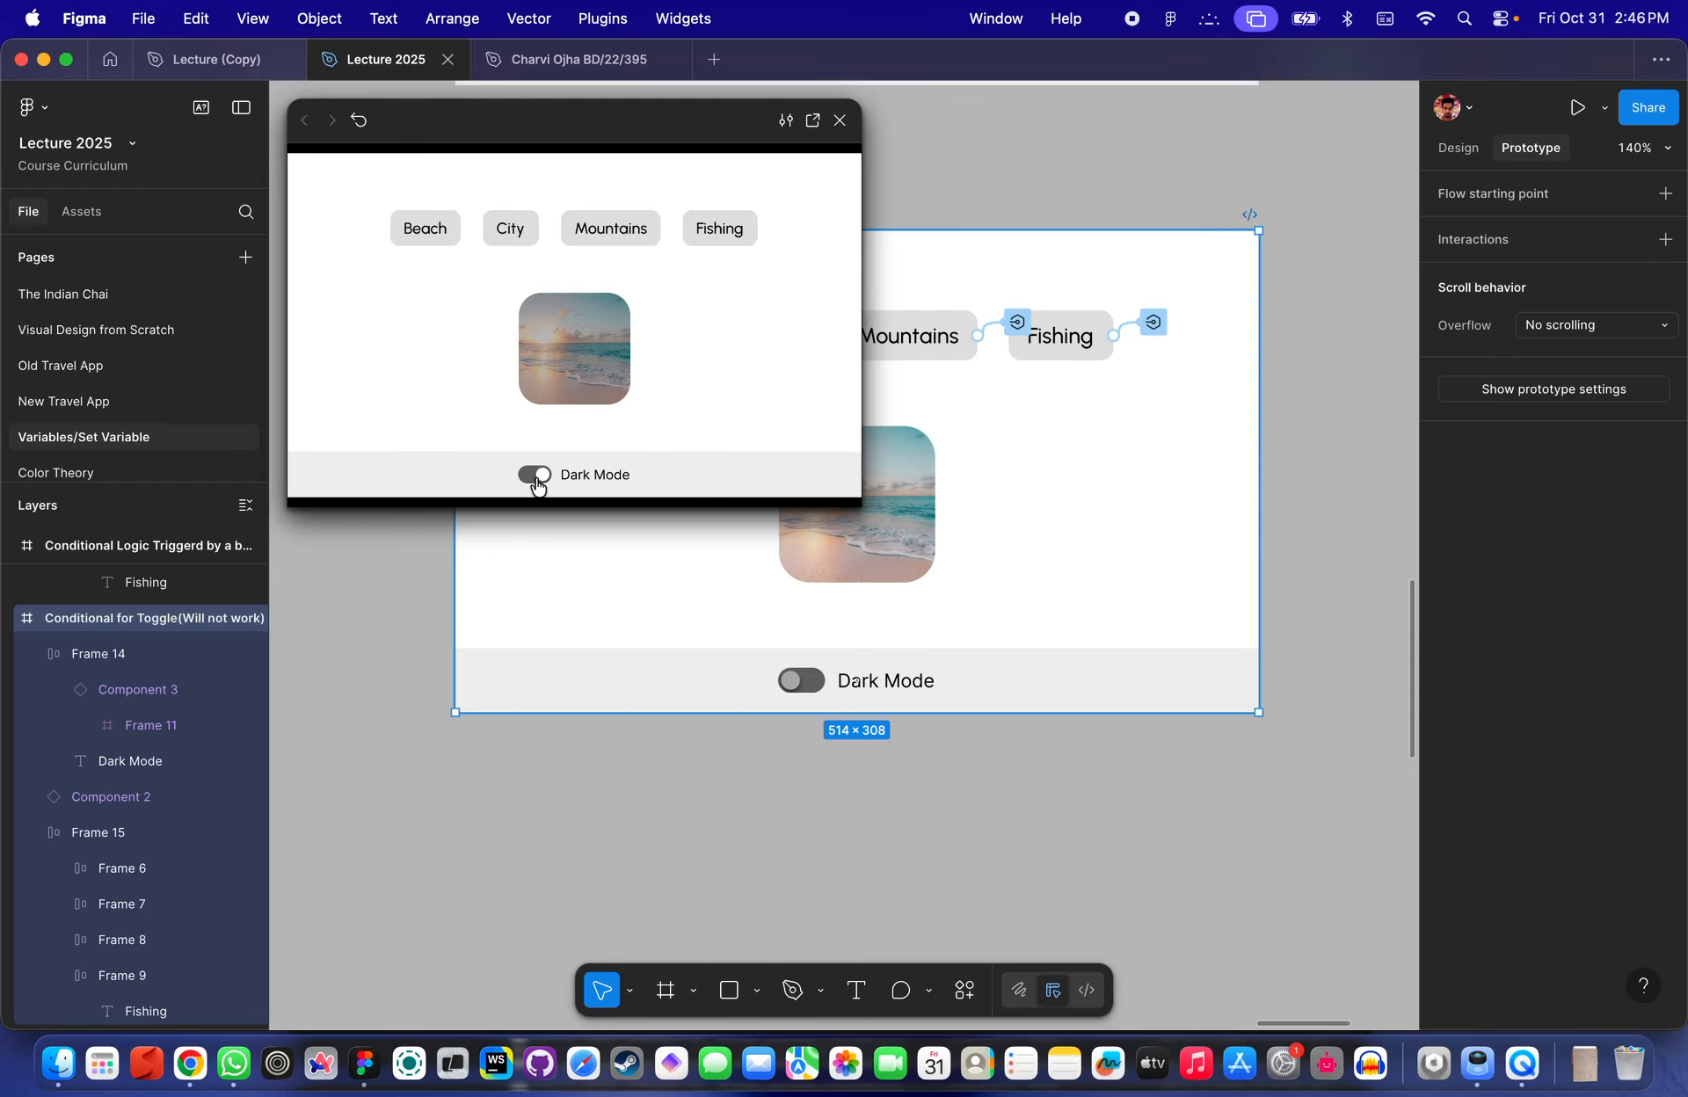
{"action": "left_click", "coordinate": [536, 484]}
{"action": "left_click", "coordinate": [536, 479]}
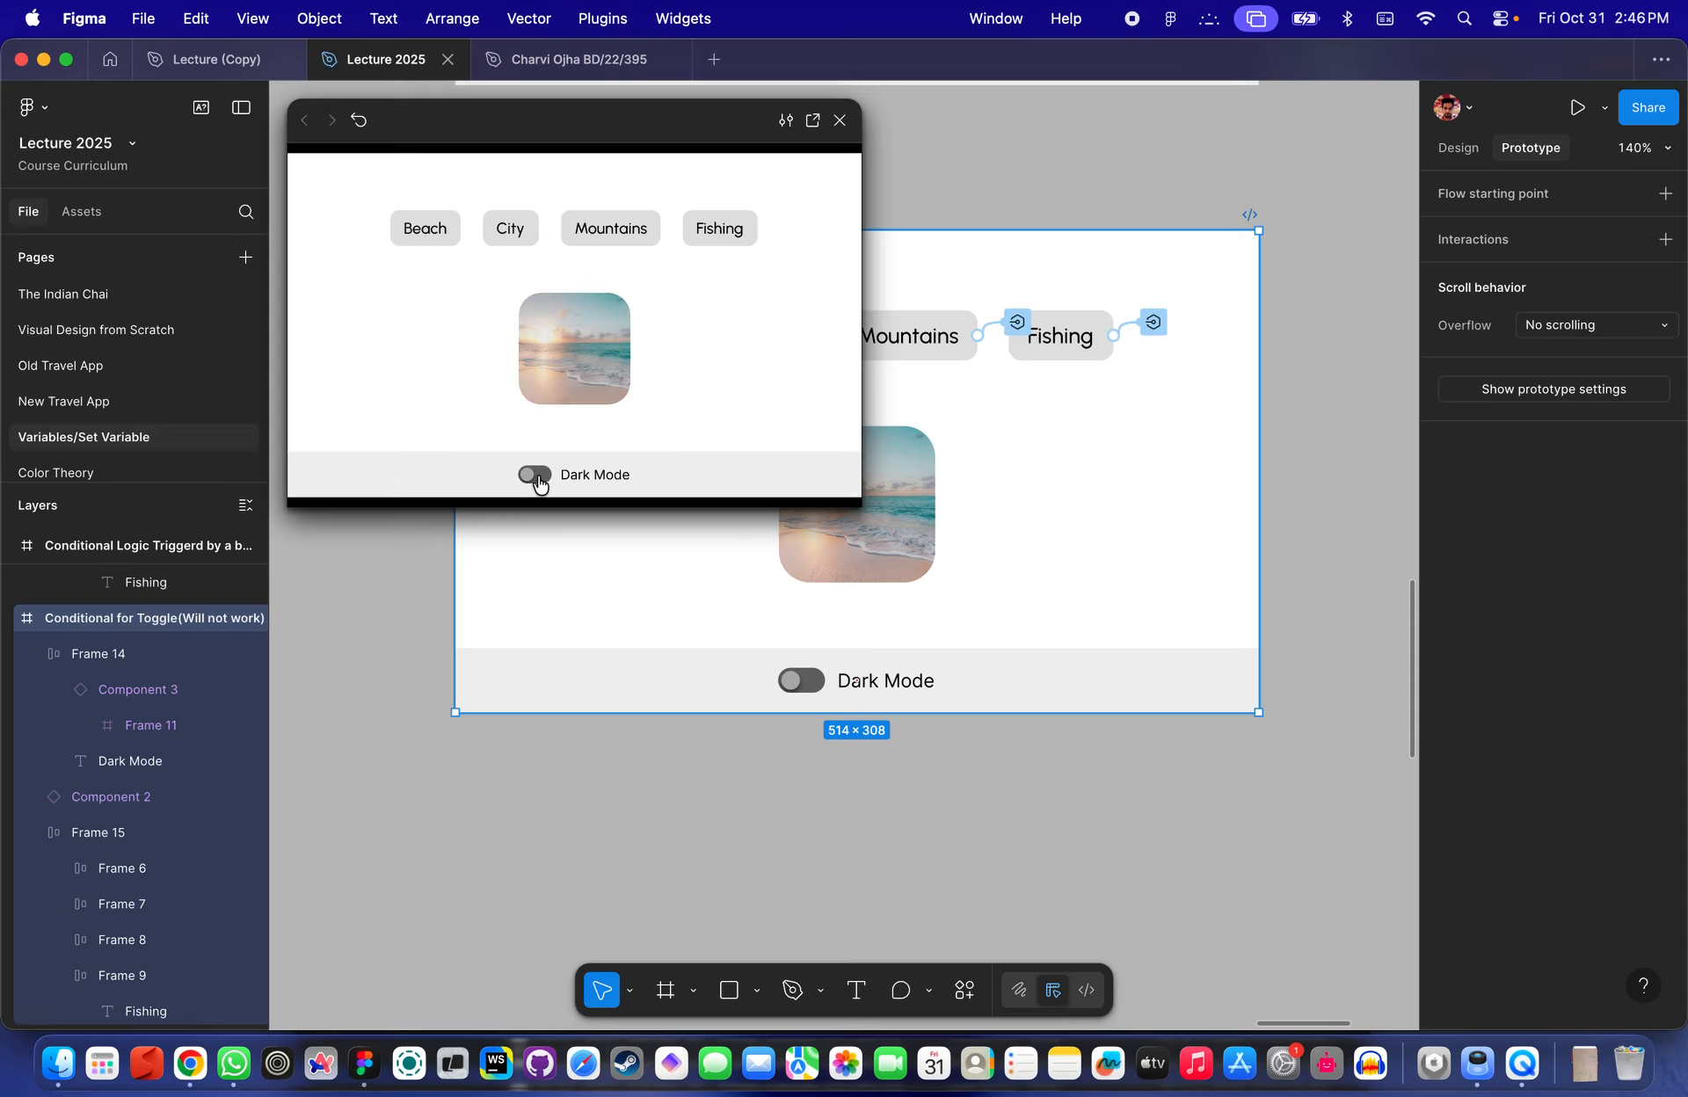
{"action": "left_click", "coordinate": [536, 477]}
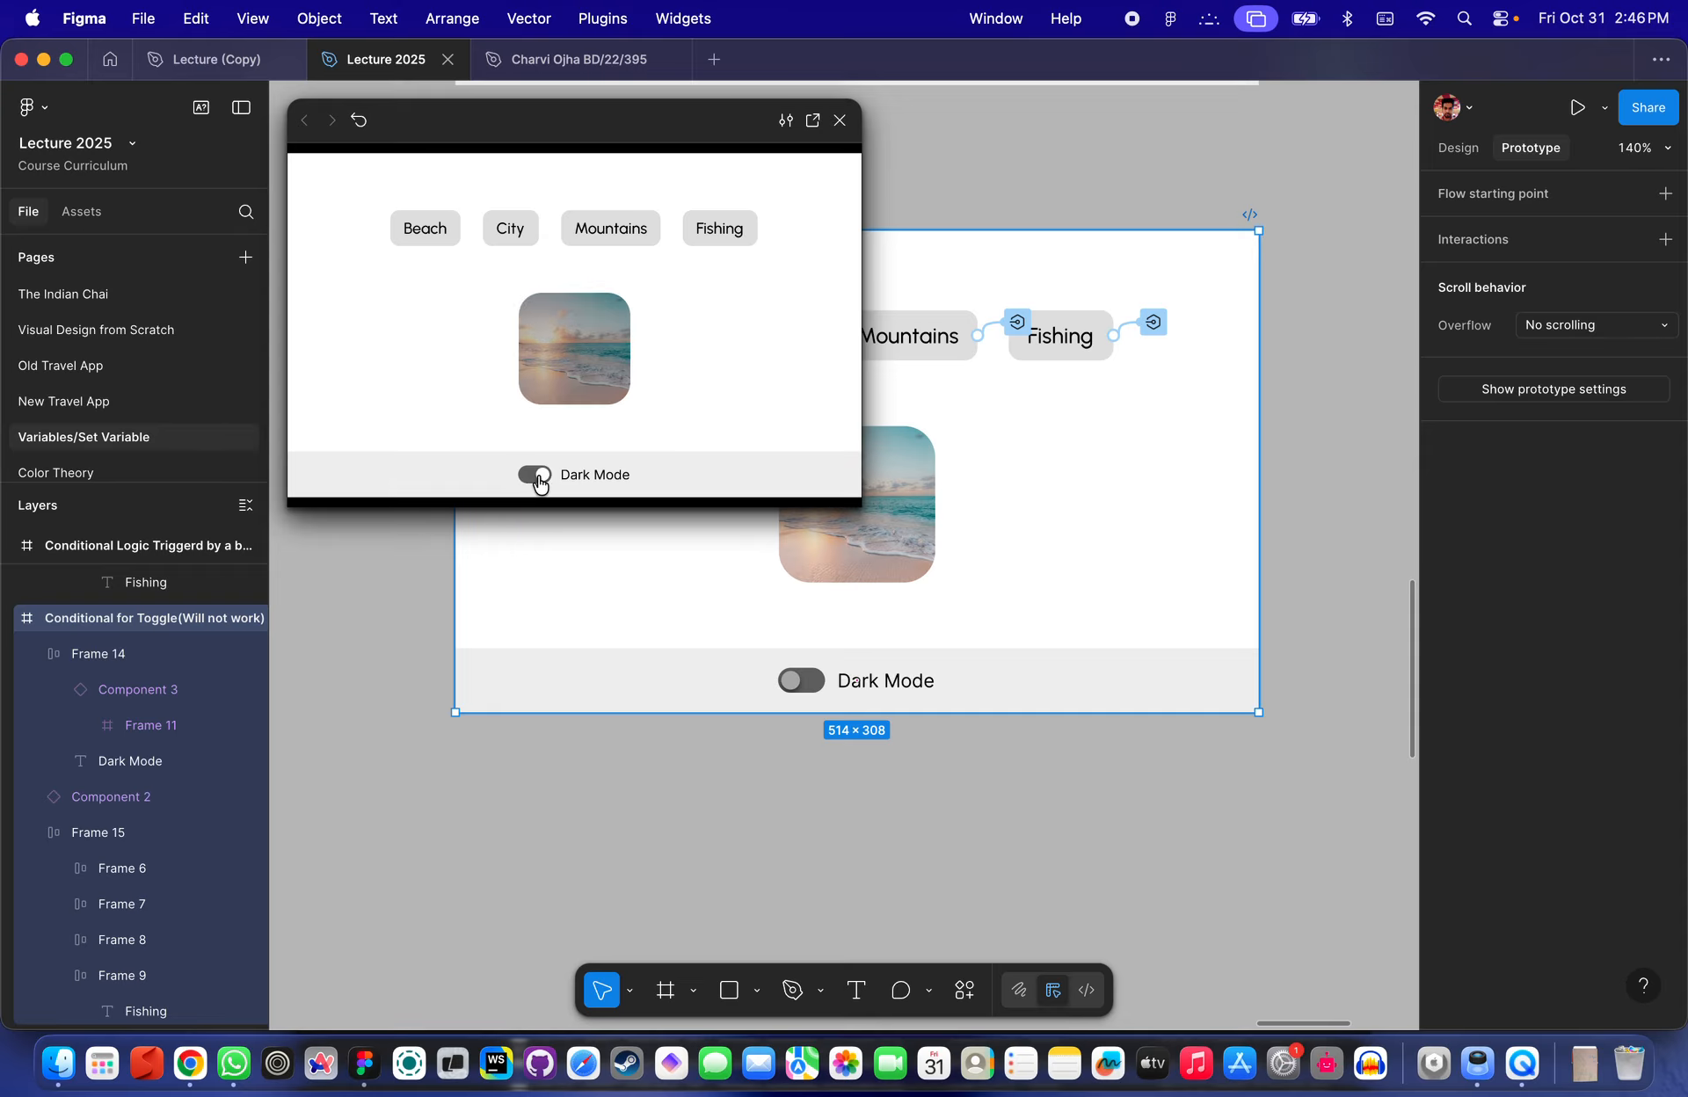
- Hide the interface and inspect the Dark Mode button in the Conditional Logic Triggerd by a button frame
{"action": "scroll", "coordinate": [991, 712], "scroll_direction": "down", "scroll_amount": 5}
{"action": "scroll", "coordinate": [1121, 587], "scroll_direction": "up", "scroll_amount": 3}
{"action": "key", "text": "super+backslash"}
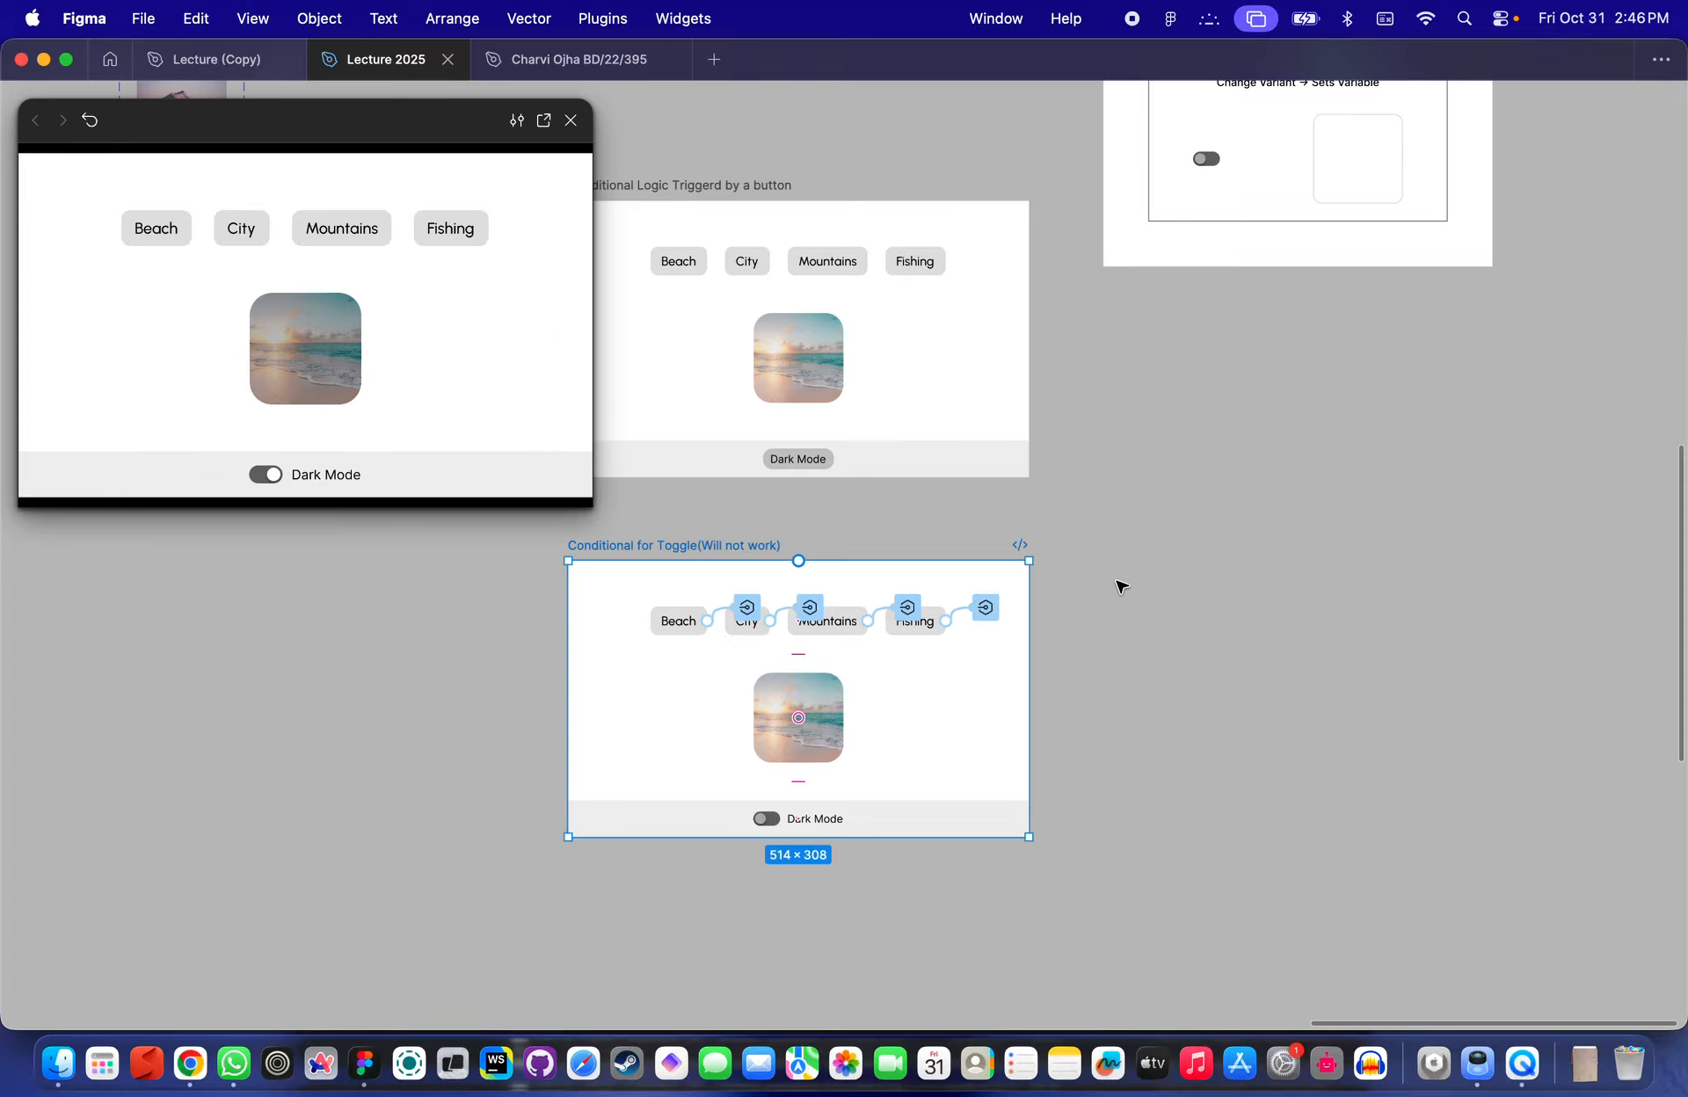
{"action": "scroll", "coordinate": [1119, 585], "scroll_direction": "up", "scroll_amount": 8}
{"action": "scroll", "coordinate": [1204, 361], "scroll_direction": "up", "scroll_amount": 5}
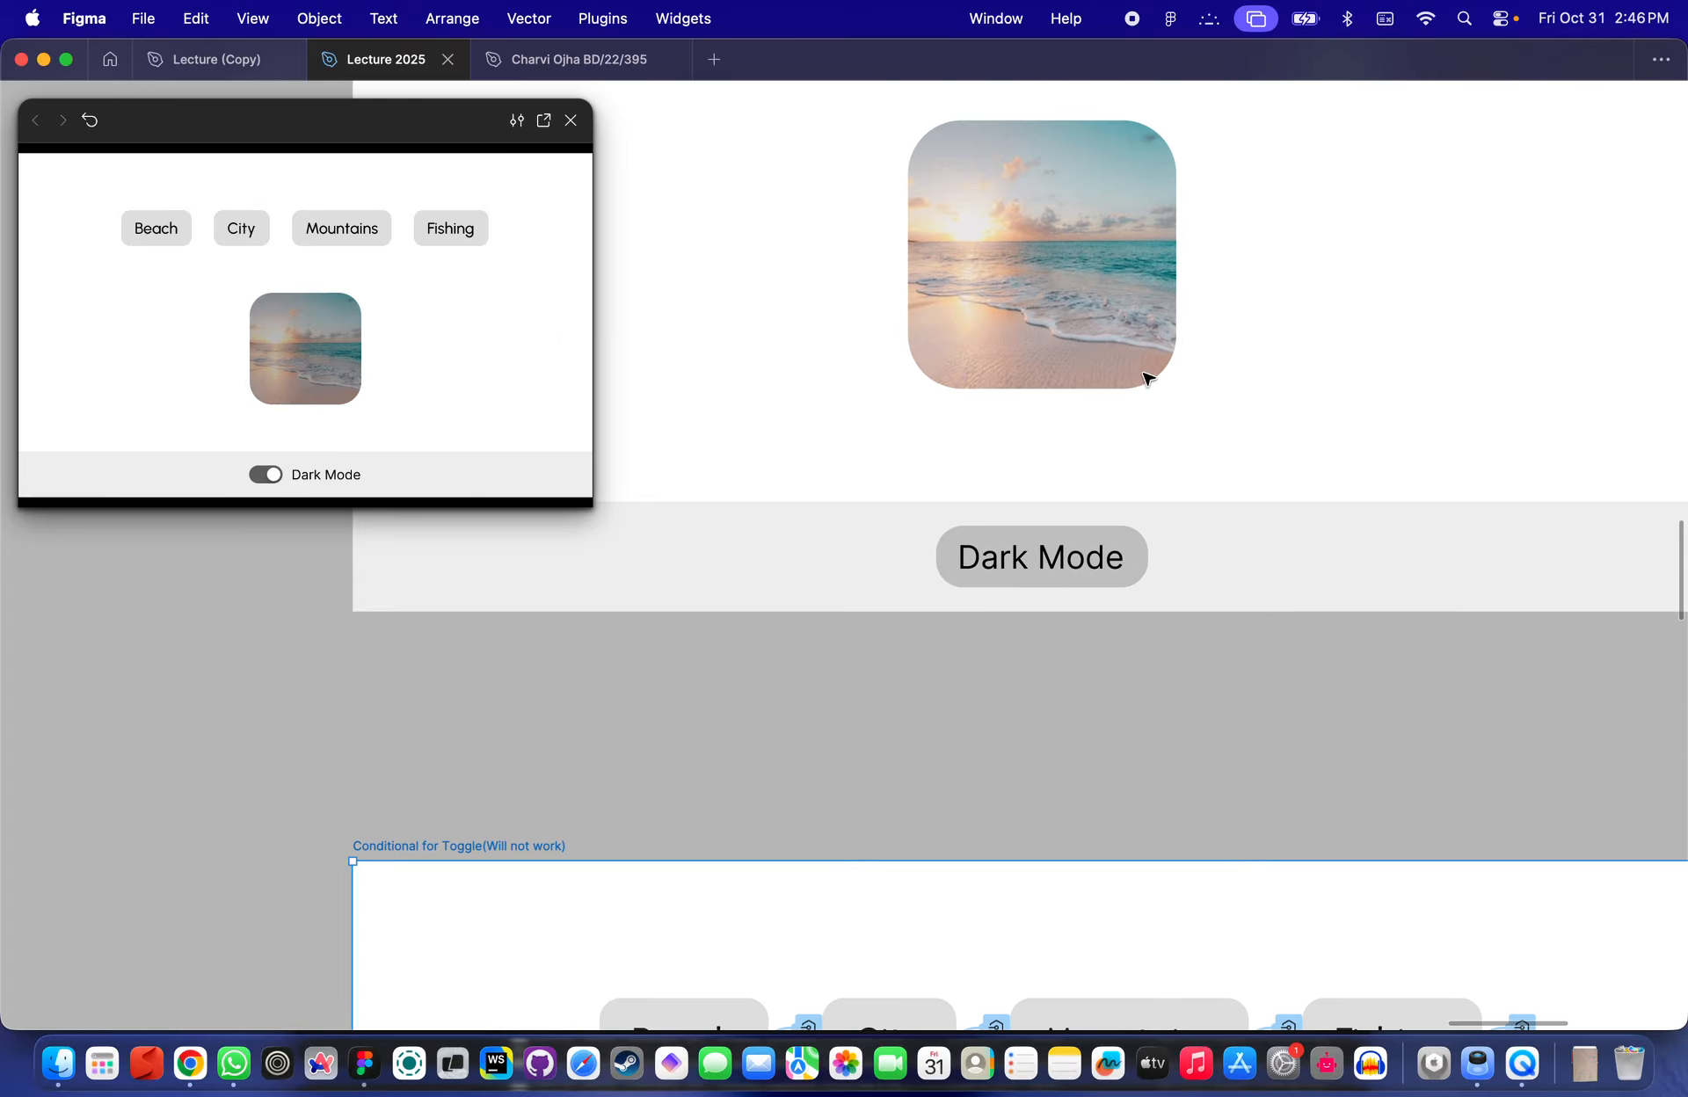
{"action": "left_click", "coordinate": [1043, 585]}
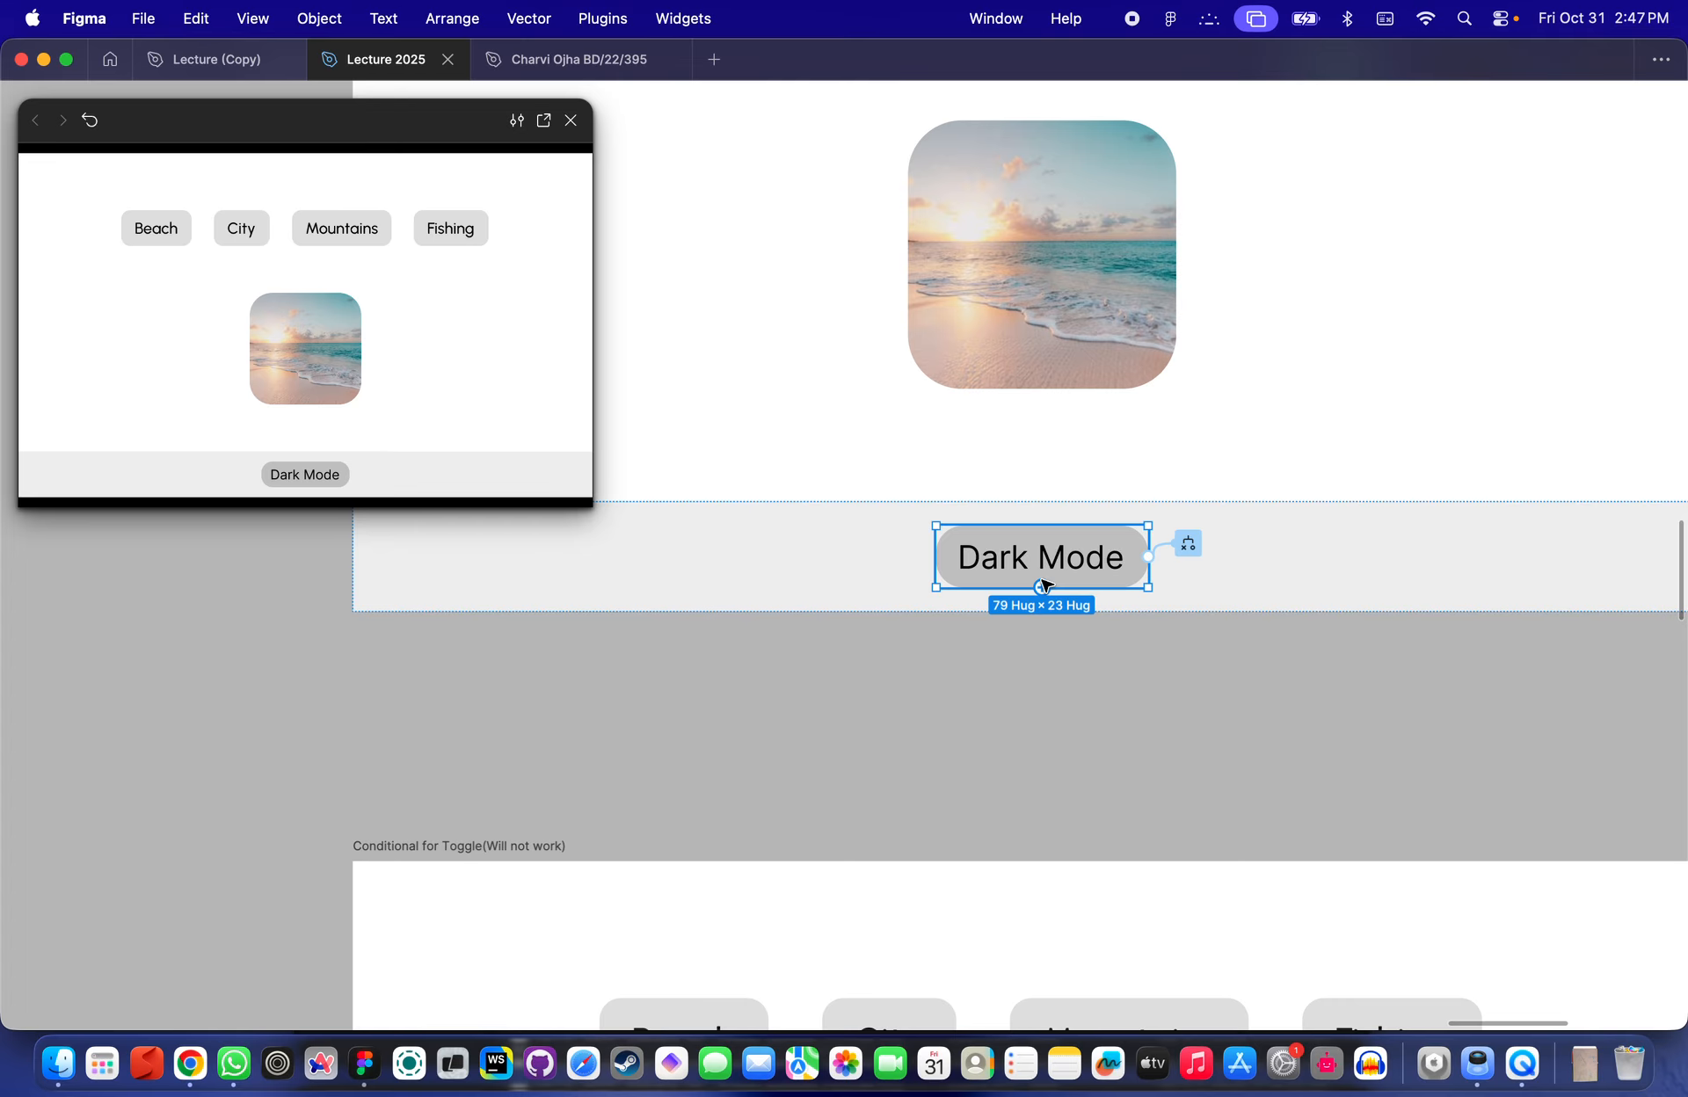
{"action": "scroll", "coordinate": [1034, 578], "scroll_direction": "down", "scroll_amount": 5}
{"action": "scroll", "coordinate": [1171, 505], "scroll_direction": "up", "scroll_amount": 3}
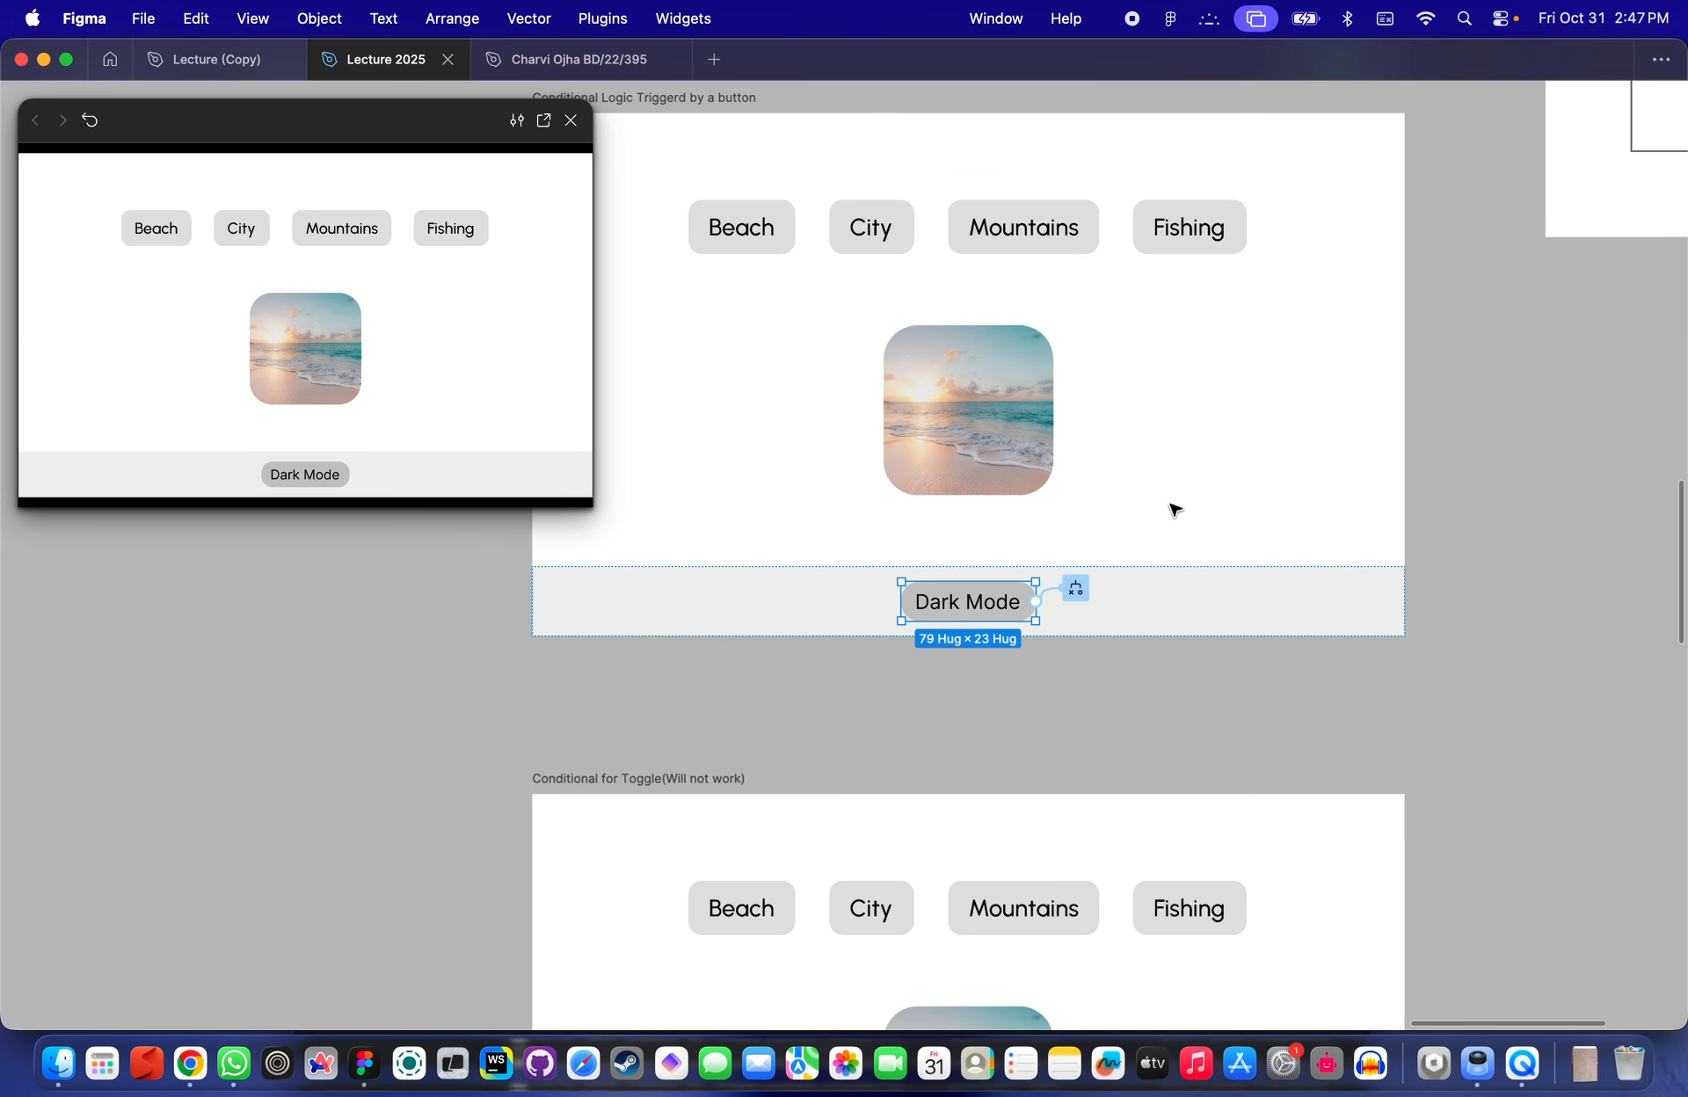
- Pan across the canvas to examine the two toggle variants of Component 3
{"action": "scroll", "coordinate": [1171, 505], "scroll_direction": "right", "scroll_amount": 4}
{"action": "scroll", "coordinate": [1171, 504], "scroll_direction": "up", "scroll_amount": 3}
{"action": "scroll", "coordinate": [1174, 508], "scroll_direction": "up", "scroll_amount": 4}
{"action": "scroll", "coordinate": [1174, 509], "scroll_direction": "right", "scroll_amount": 6}
{"action": "scroll", "coordinate": [1172, 498], "scroll_direction": "down", "scroll_amount": 4}
{"action": "scroll", "coordinate": [1171, 498], "scroll_direction": "up", "scroll_amount": 1}
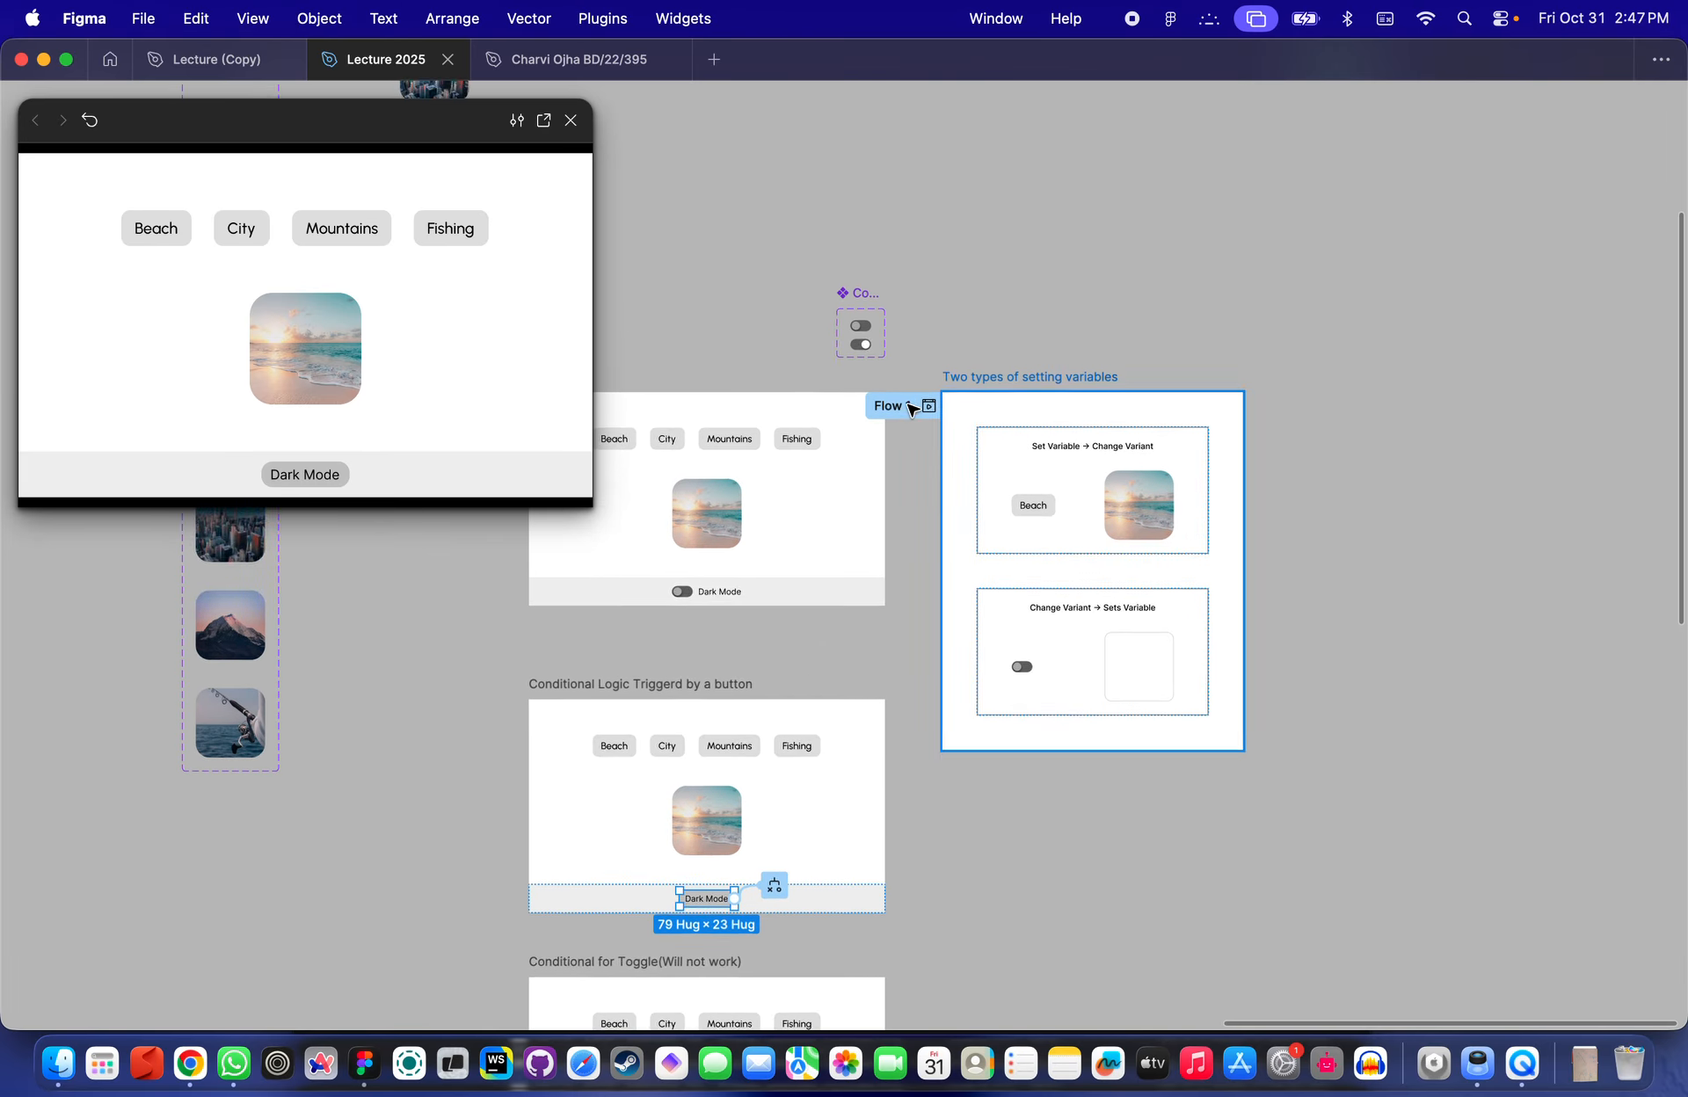
{"action": "scroll", "coordinate": [911, 409], "scroll_direction": "up", "scroll_amount": 6}
{"action": "scroll", "coordinate": [863, 450], "scroll_direction": "up", "scroll_amount": 2}
{"action": "scroll", "coordinate": [863, 450], "scroll_direction": "left", "scroll_amount": 5}
{"action": "scroll", "coordinate": [864, 450], "scroll_direction": "up", "scroll_amount": 5}
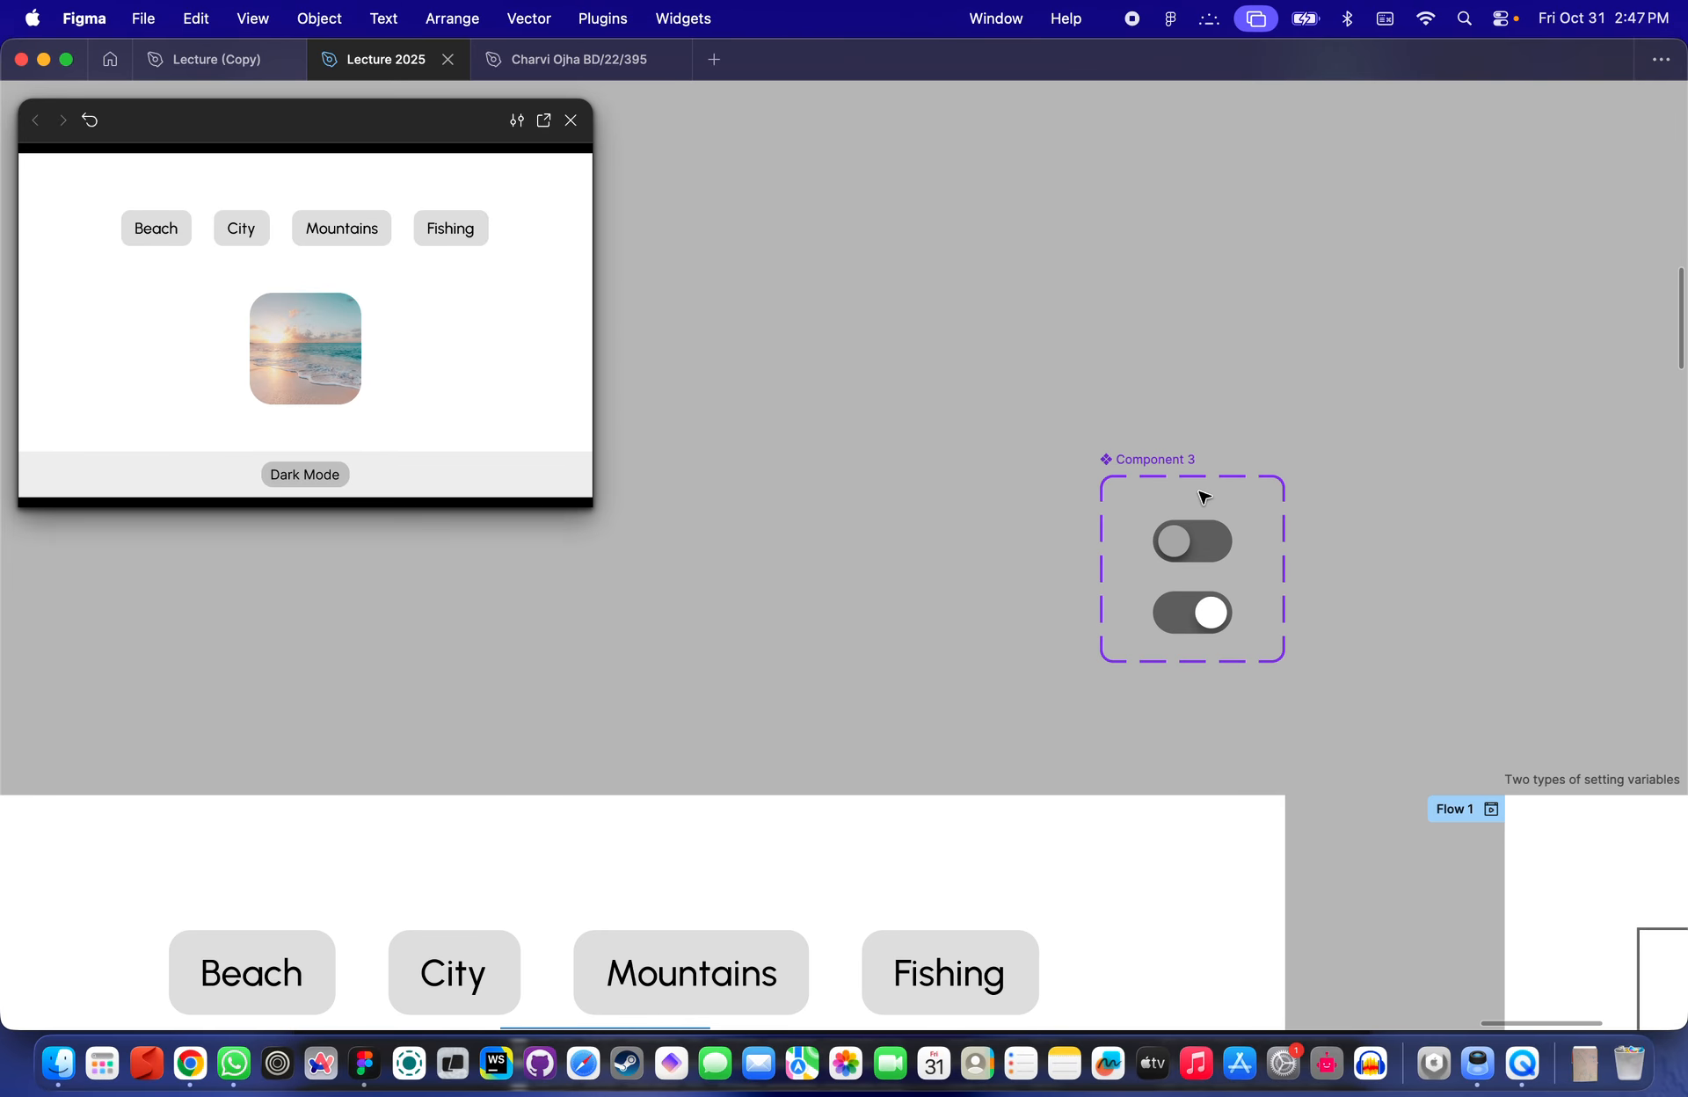
{"action": "scroll", "coordinate": [1204, 498], "scroll_direction": "up", "scroll_amount": 4}
{"action": "scroll", "coordinate": [1203, 498], "scroll_direction": "down", "scroll_amount": 3}
{"action": "scroll", "coordinate": [1203, 498], "scroll_direction": "right", "scroll_amount": 2}
{"action": "scroll", "coordinate": [1202, 493], "scroll_direction": "up", "scroll_amount": 3}
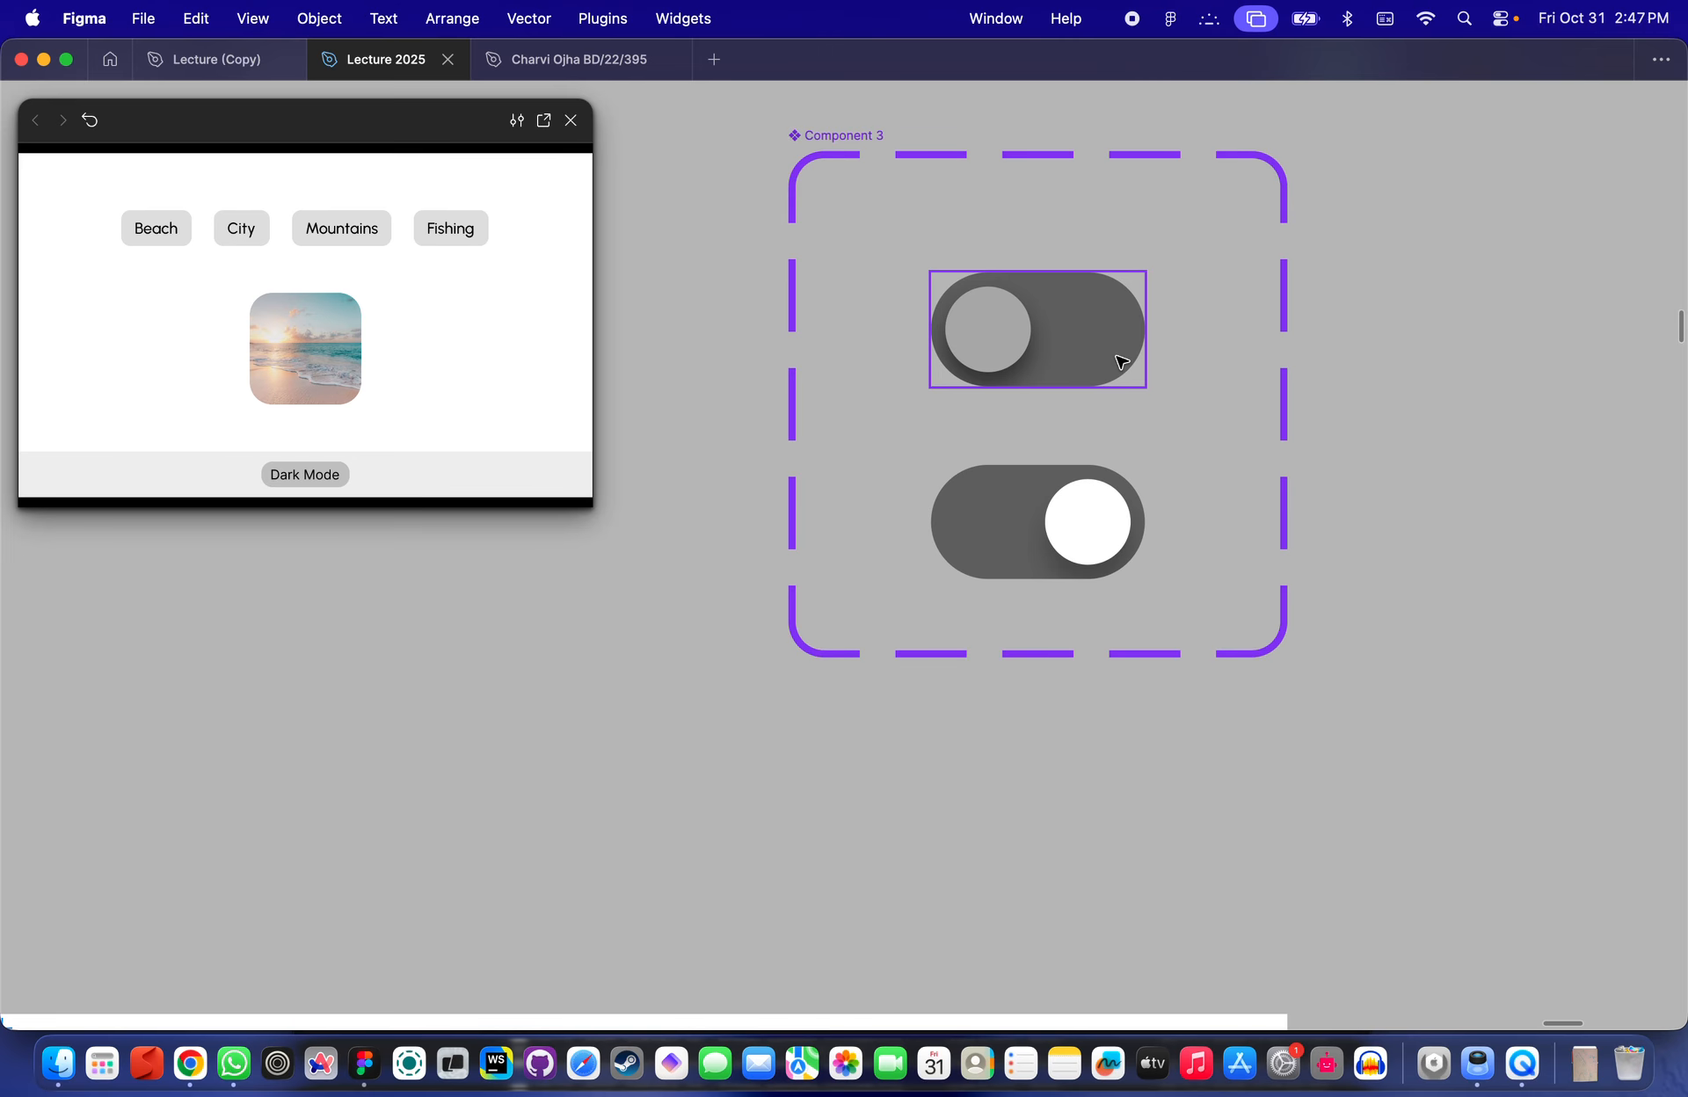
{"action": "scroll", "coordinate": [1194, 248], "scroll_direction": "down", "scroll_amount": 4}
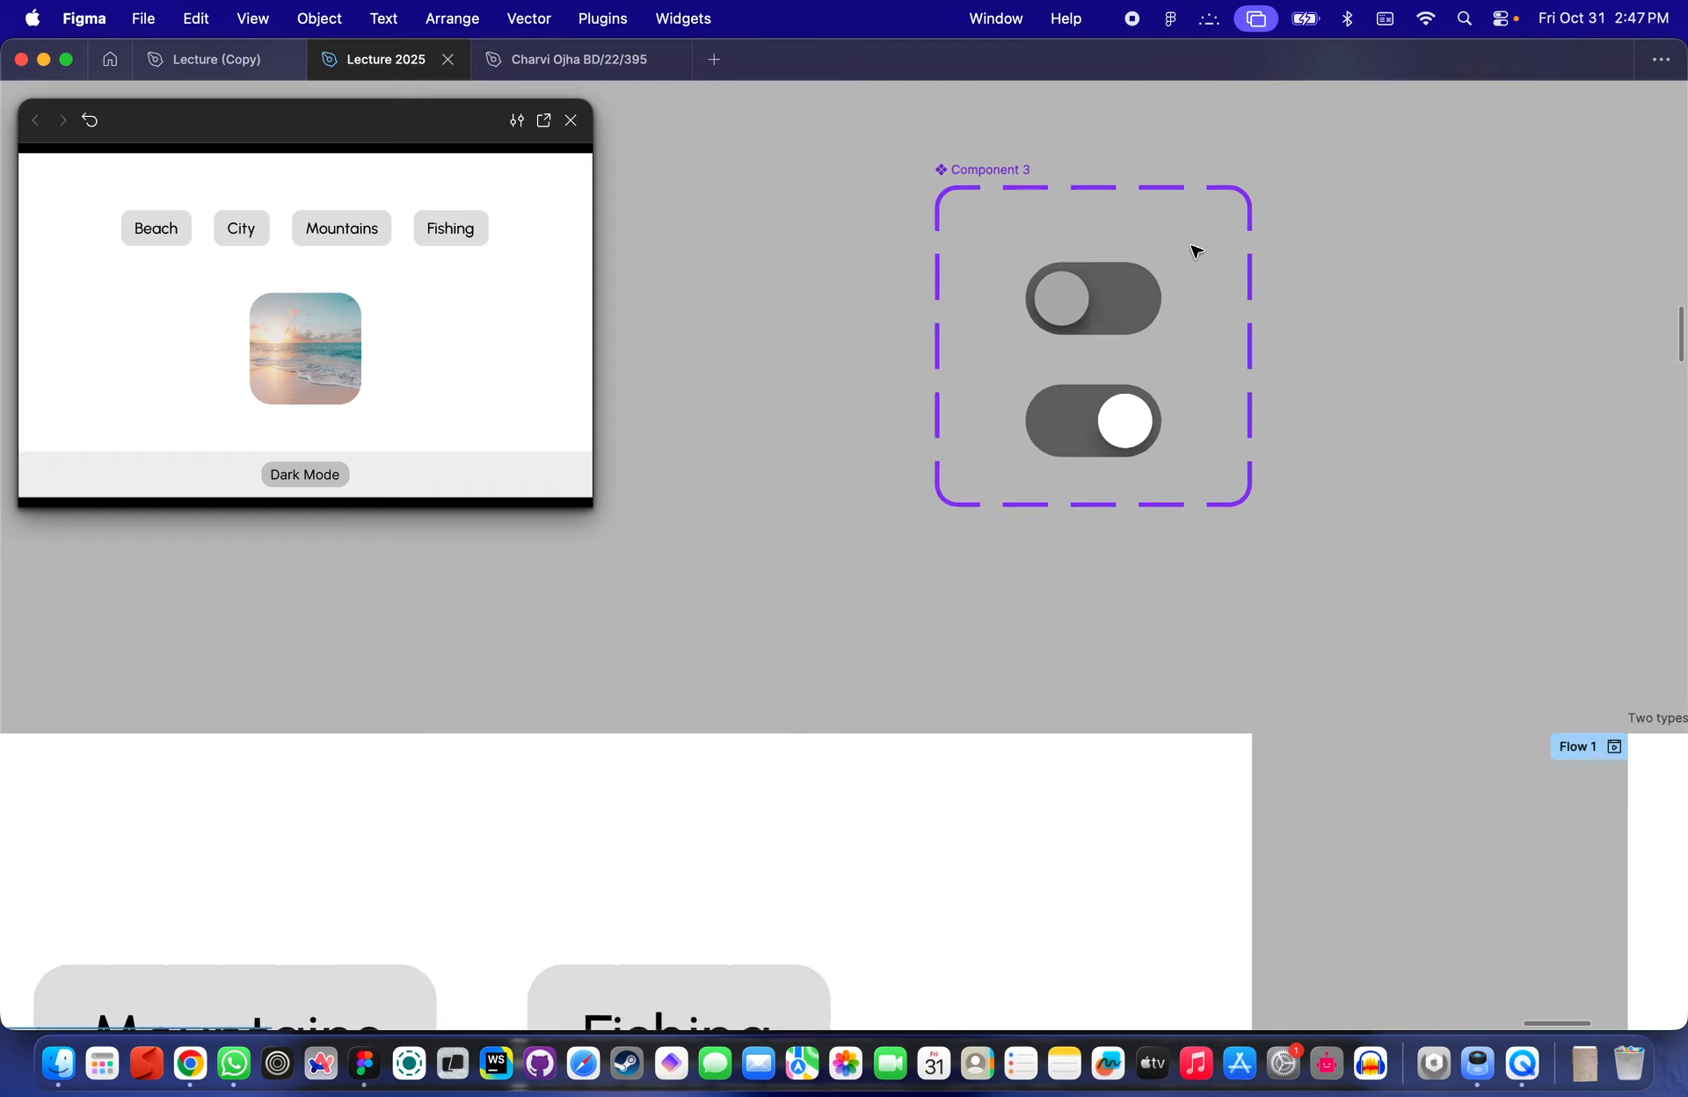
{"action": "scroll", "coordinate": [1178, 264], "scroll_direction": "down", "scroll_amount": 1}
{"action": "scroll", "coordinate": [1145, 289], "scroll_direction": "up", "scroll_amount": 2}
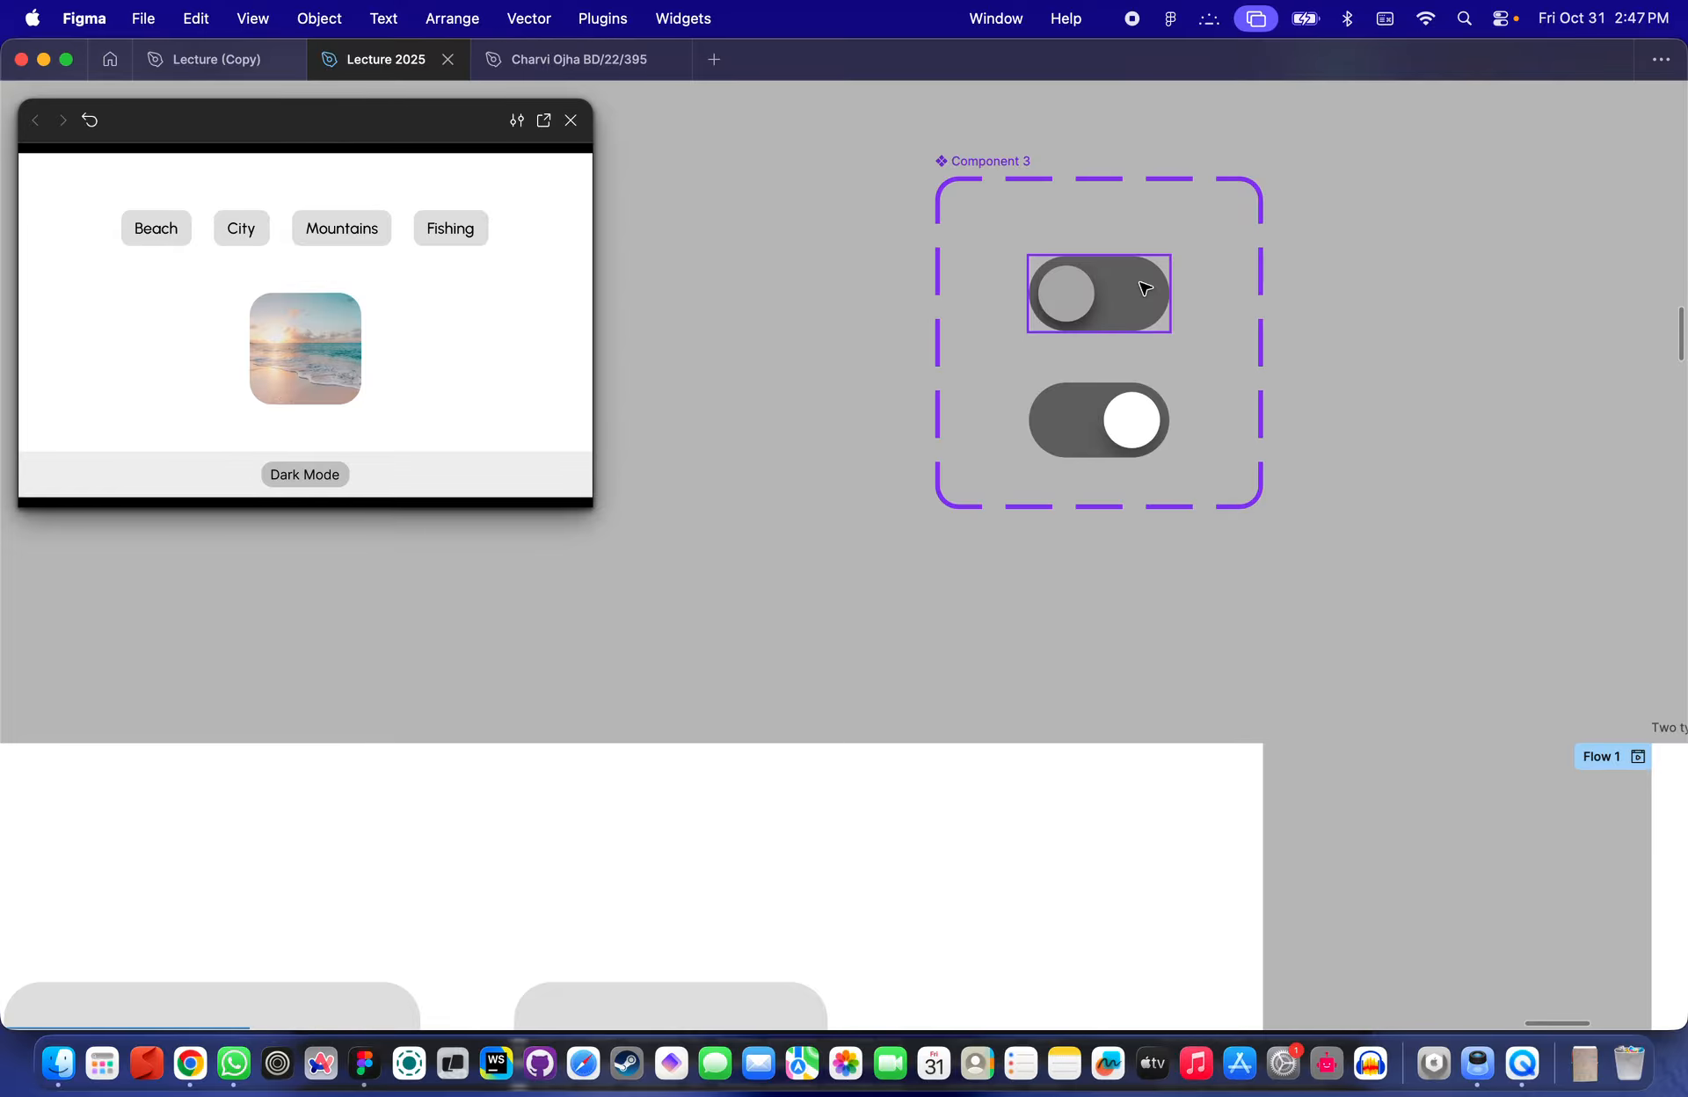
{"action": "scroll", "coordinate": [813, 220], "scroll_direction": "down", "scroll_amount": 5}
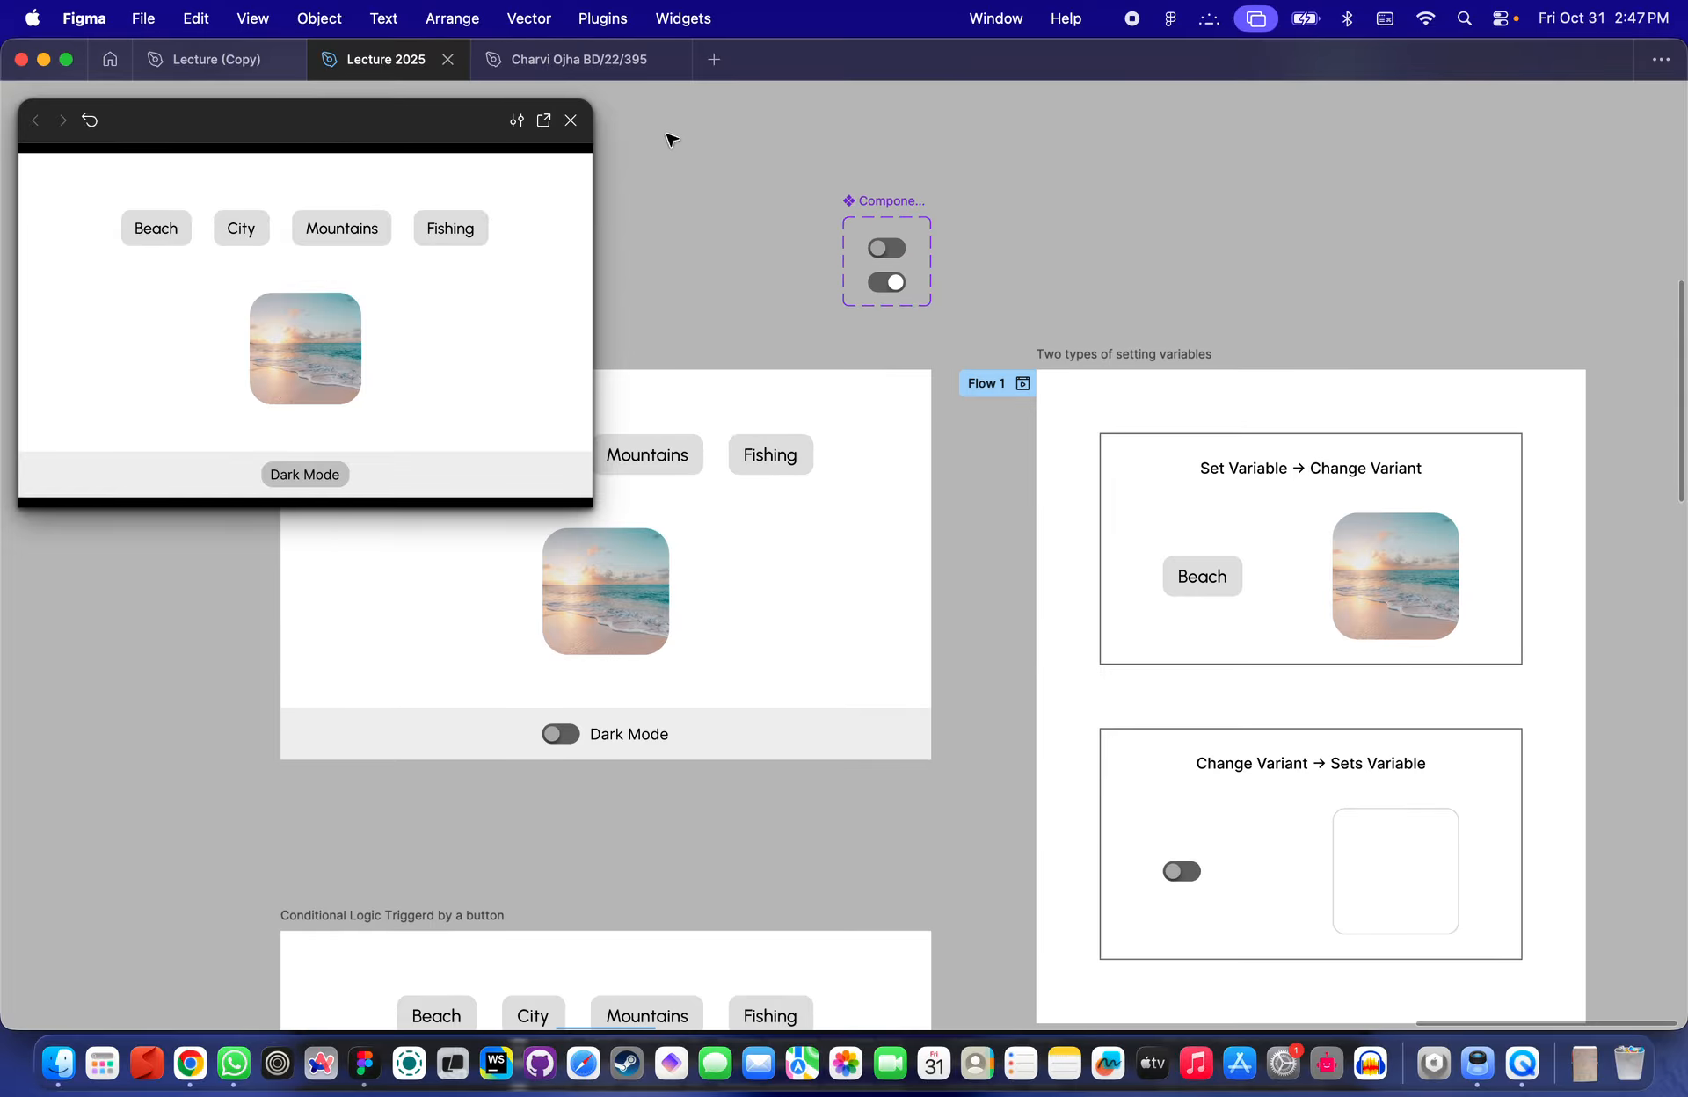
- Close the prototype preview and review the prototype frames on the canvas
{"action": "left_click", "coordinate": [571, 119]}
{"action": "scroll", "coordinate": [652, 234], "scroll_direction": "down", "scroll_amount": 5}
{"action": "scroll", "coordinate": [879, 369], "scroll_direction": "down", "scroll_amount": 3}
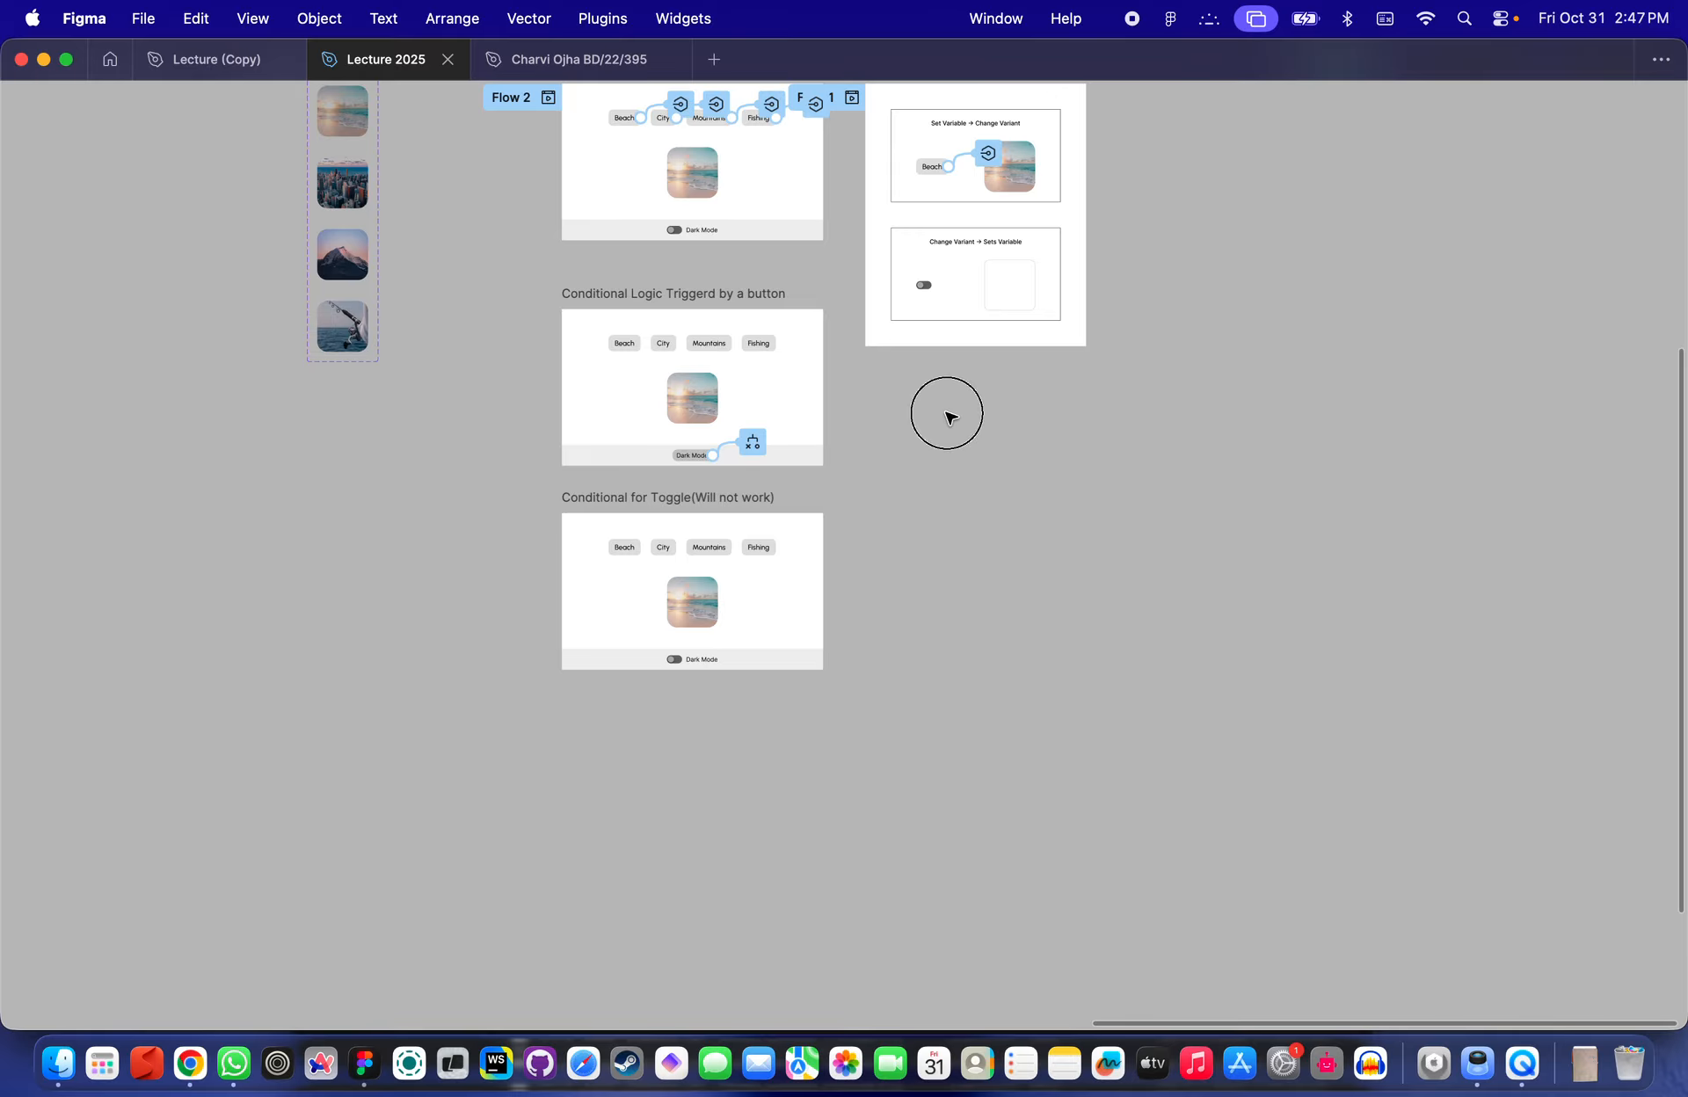
{"action": "scroll", "coordinate": [724, 429], "scroll_direction": "up", "scroll_amount": 5}
{"action": "scroll", "coordinate": [723, 430], "scroll_direction": "up", "scroll_amount": 3}
{"action": "scroll", "coordinate": [723, 430], "scroll_direction": "down", "scroll_amount": 3}
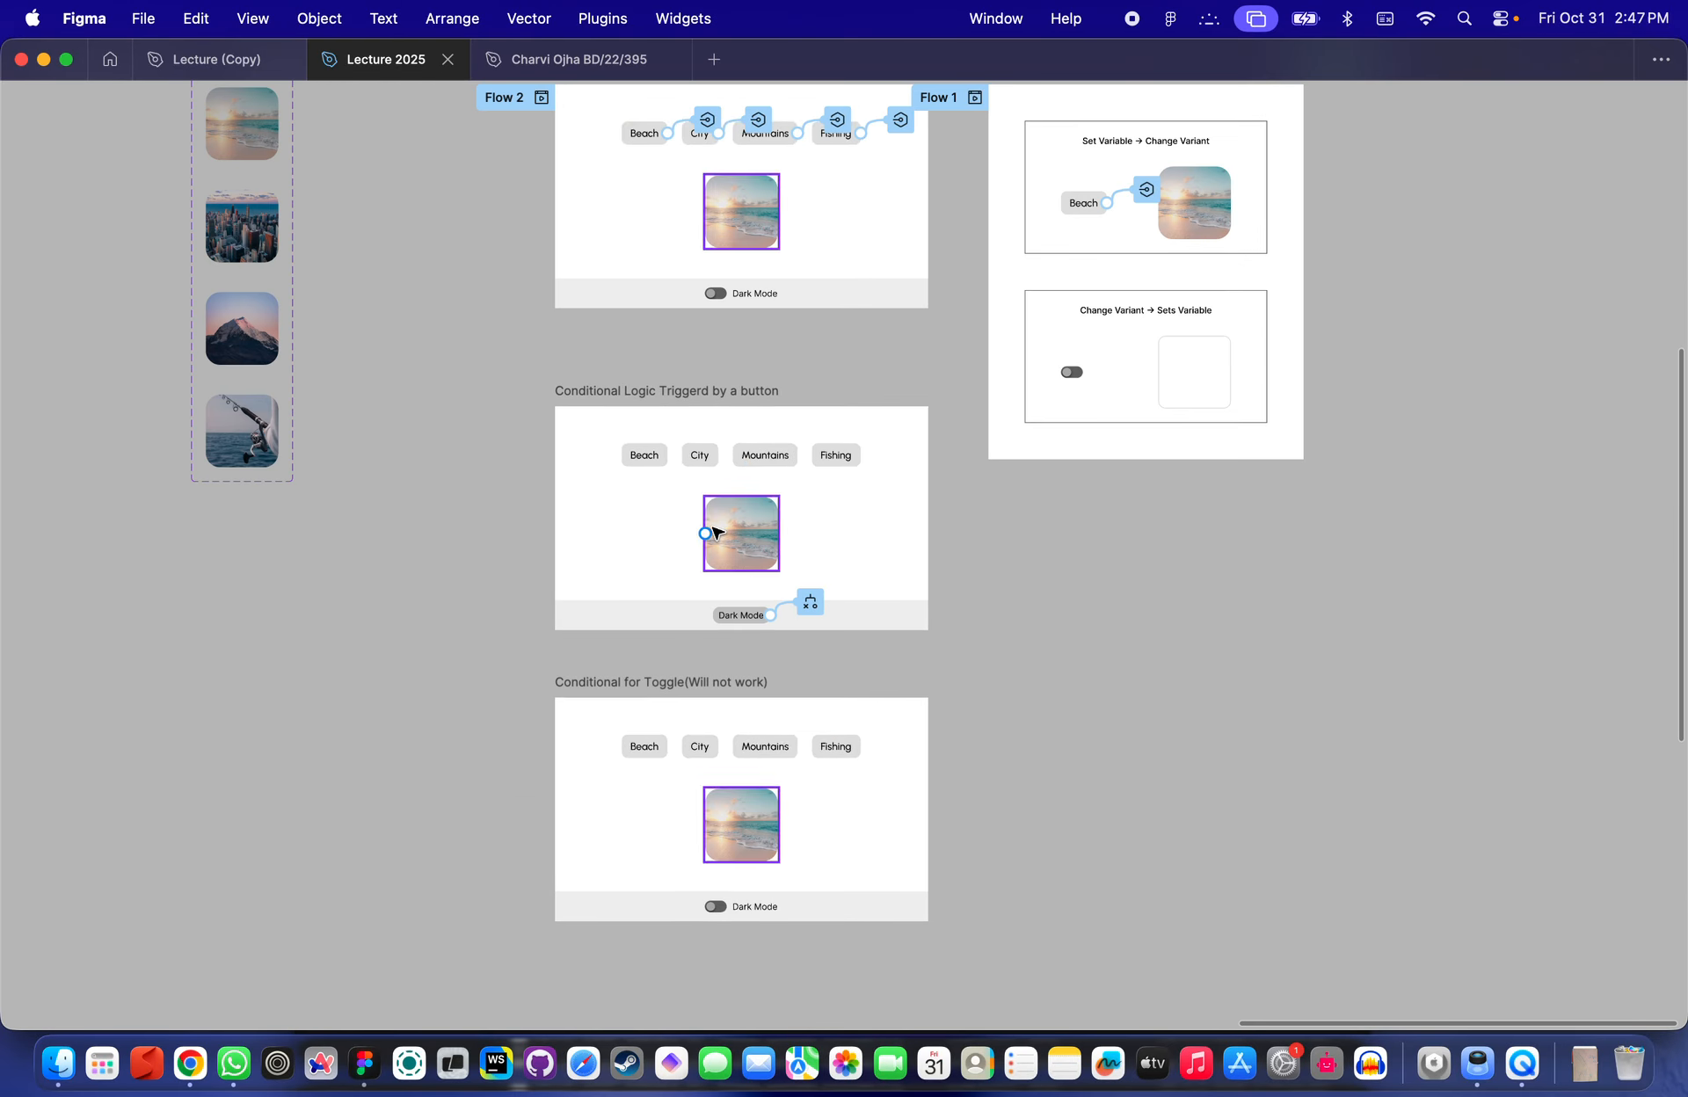
{"action": "scroll", "coordinate": [779, 353], "scroll_direction": "up", "scroll_amount": 10}
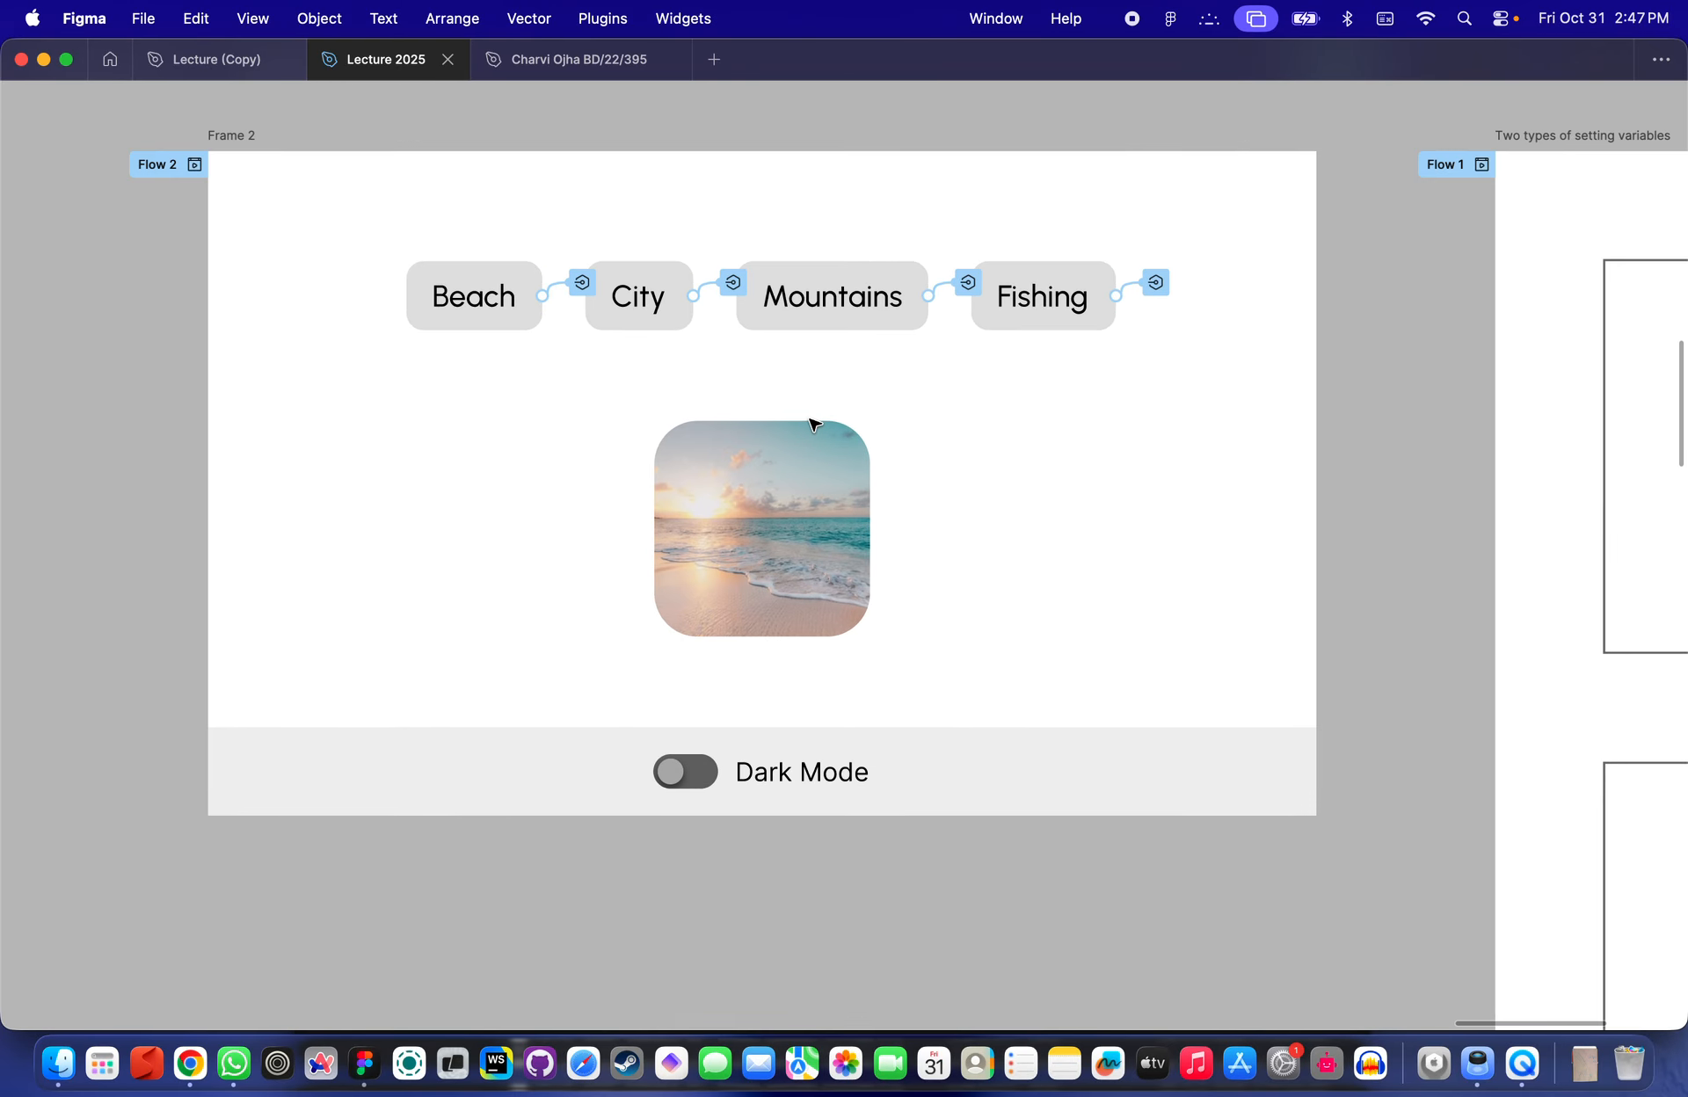
- Bind the Active property of the toggle component in Frame 2's Dark Mode bar to the DarkModeSwitch variable
{"action": "scroll", "coordinate": [810, 425], "scroll_direction": "down", "scroll_amount": 3}
{"action": "left_click", "coordinate": [784, 645]}
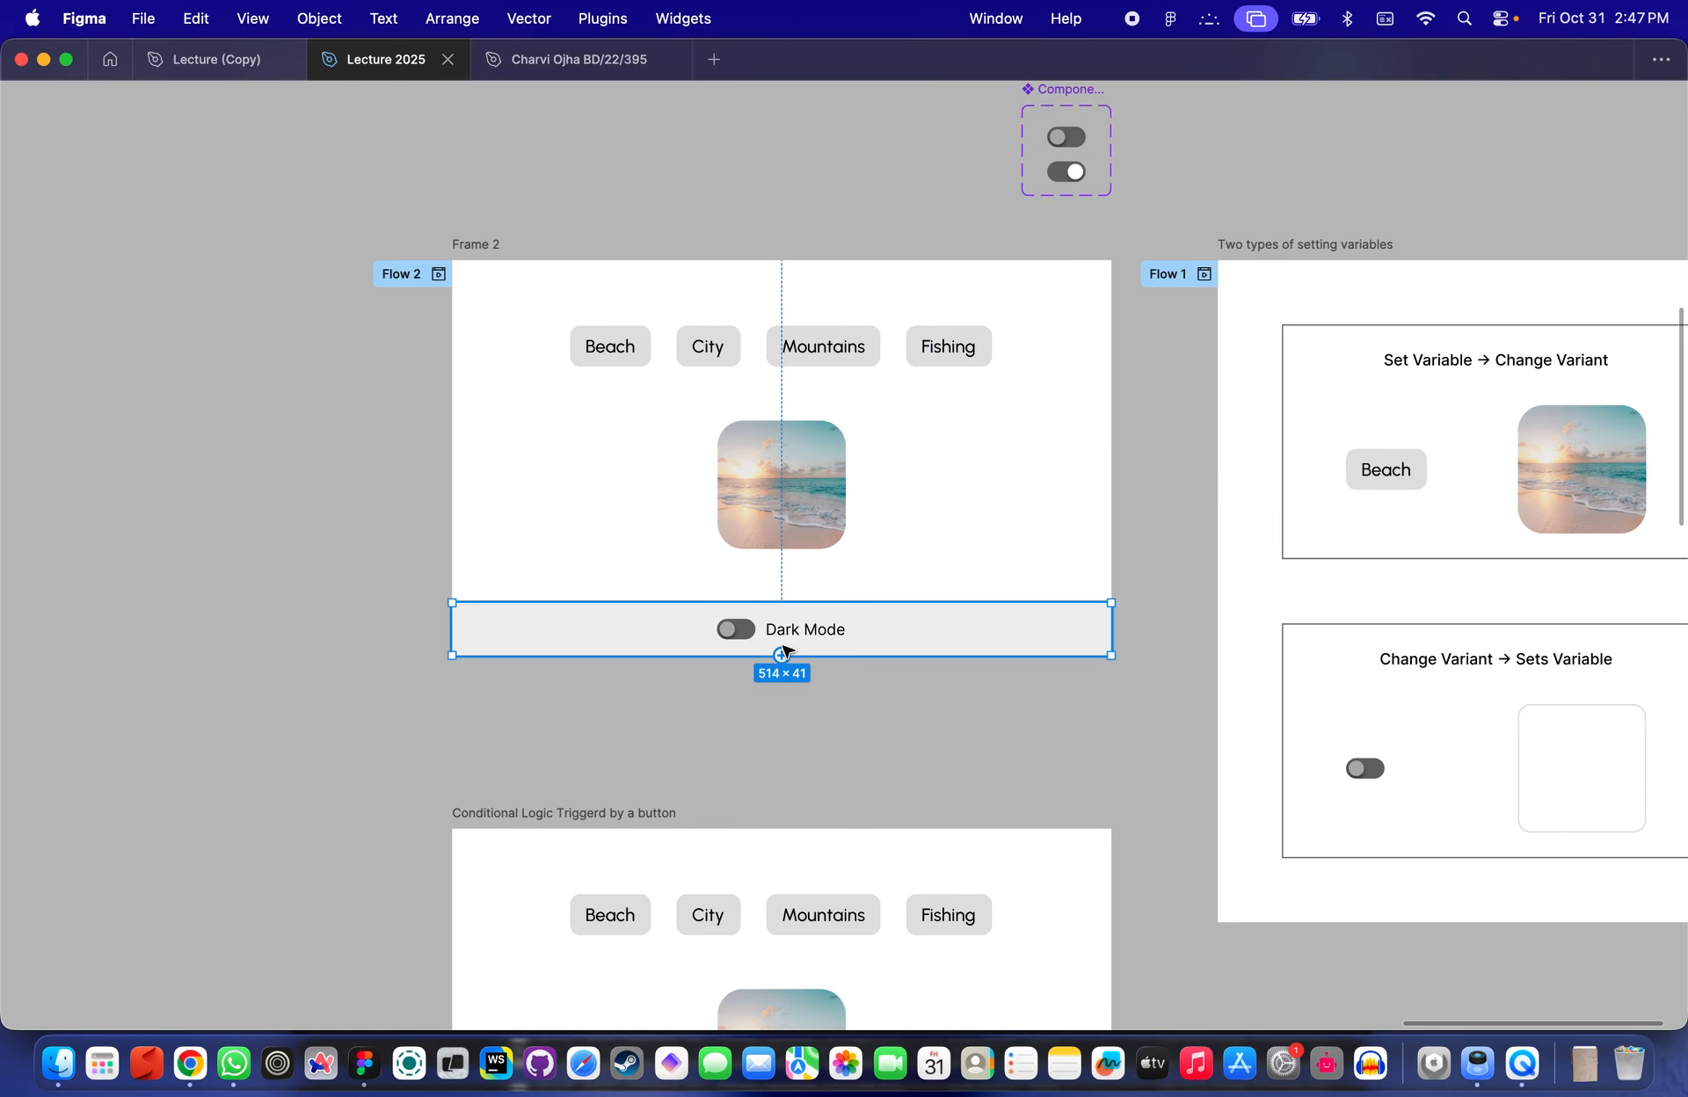
{"action": "scroll", "coordinate": [821, 621], "scroll_direction": "down", "scroll_amount": 10}
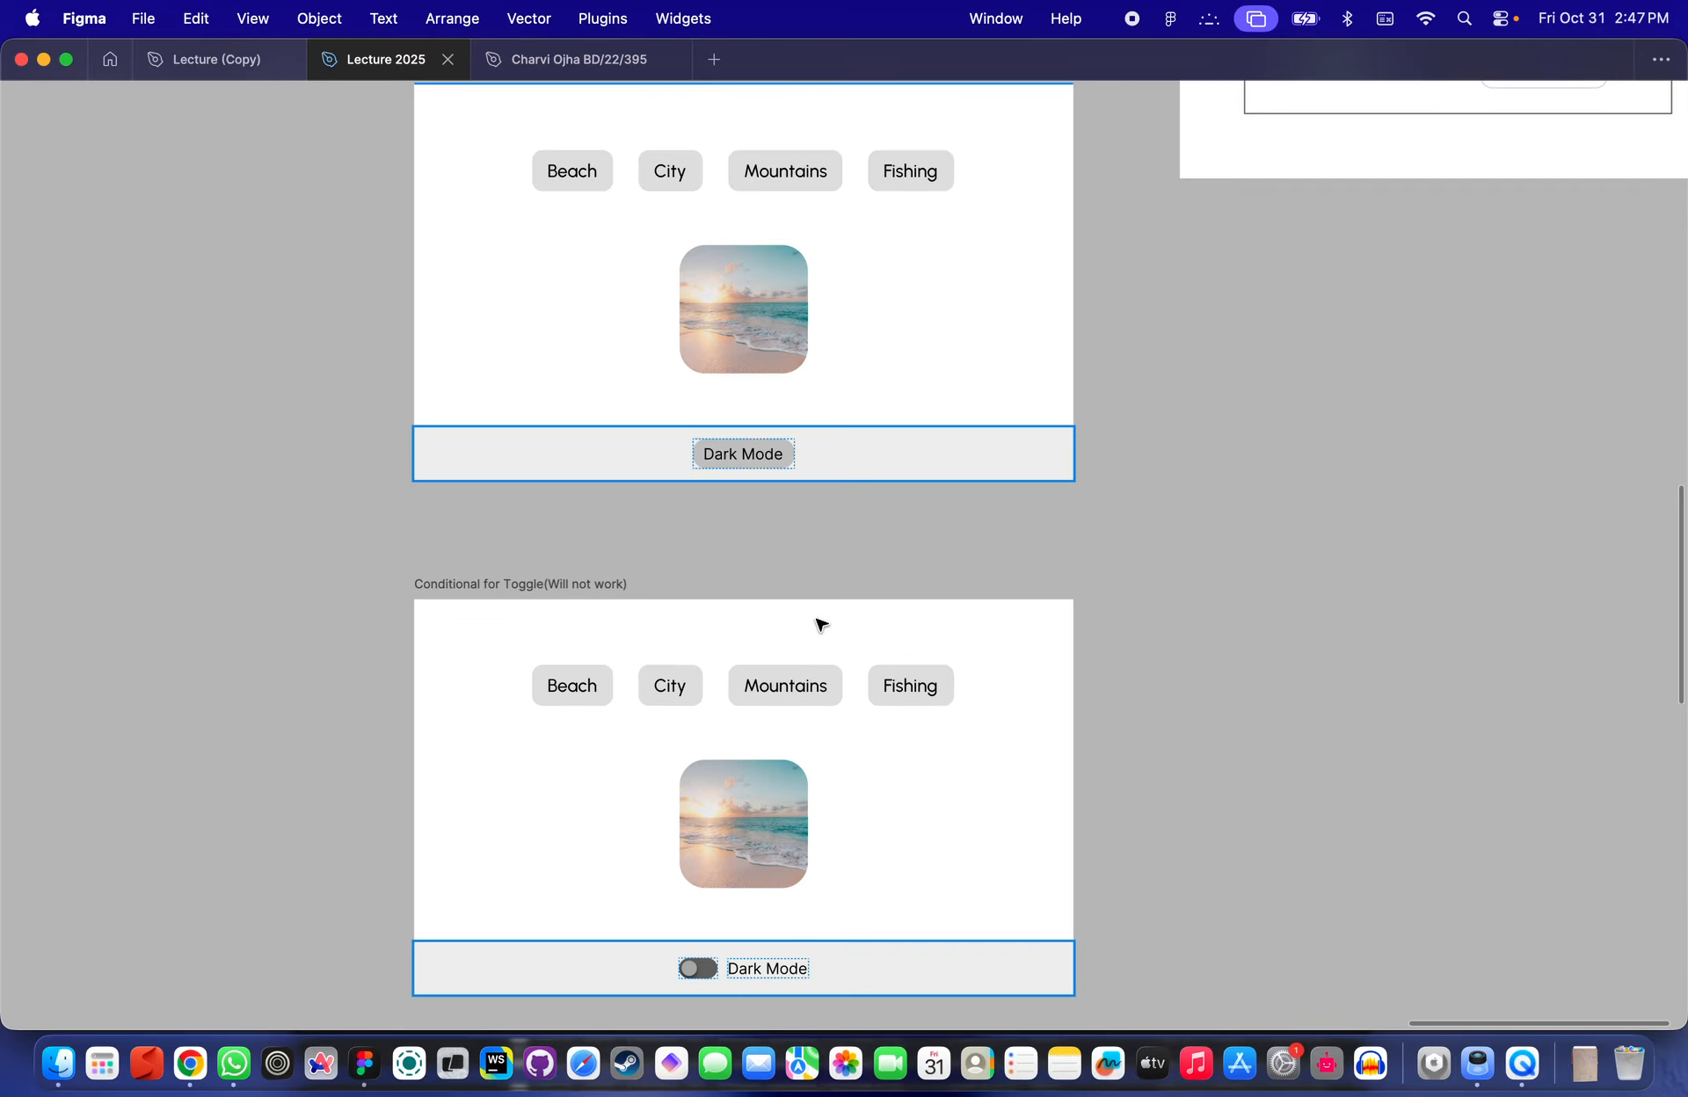
{"action": "scroll", "coordinate": [860, 445], "scroll_direction": "up", "scroll_amount": 8}
{"action": "scroll", "coordinate": [833, 573], "scroll_direction": "up", "scroll_amount": 5}
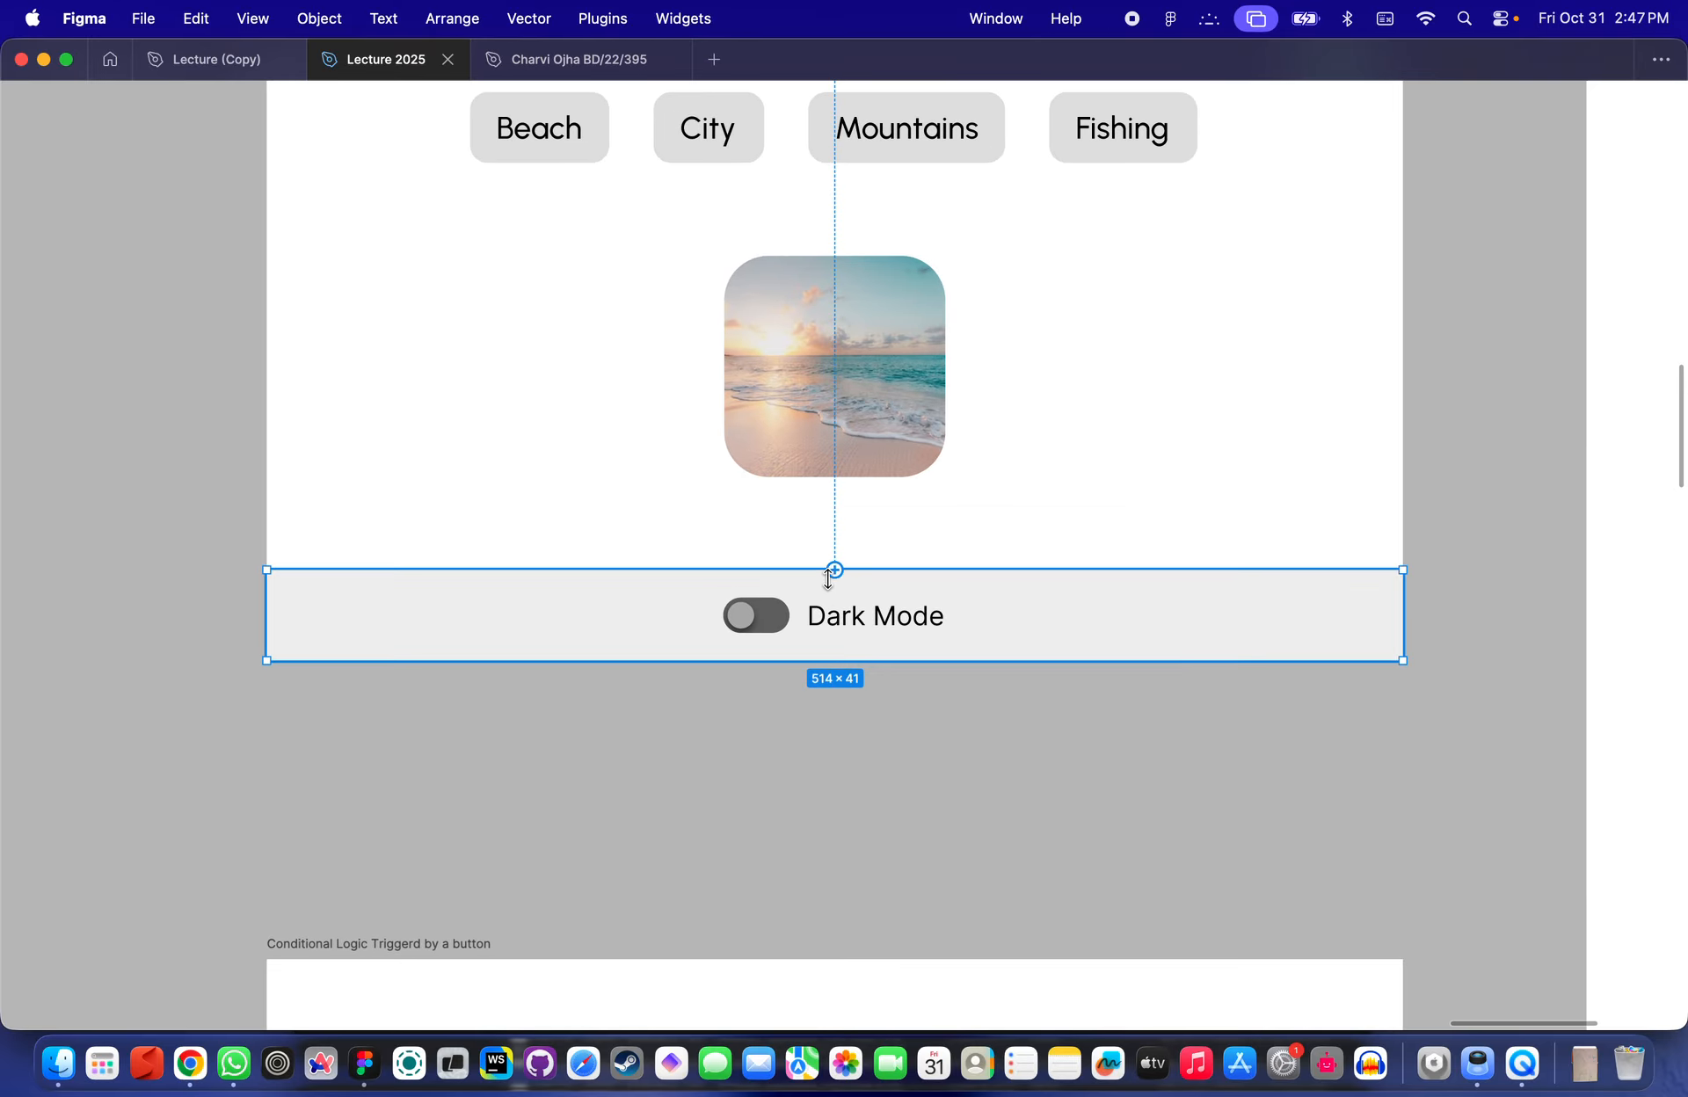
{"action": "key", "text": "super+backslash"}
{"action": "left_click", "coordinate": [755, 613]}
{"action": "left_click", "coordinate": [1467, 153]}
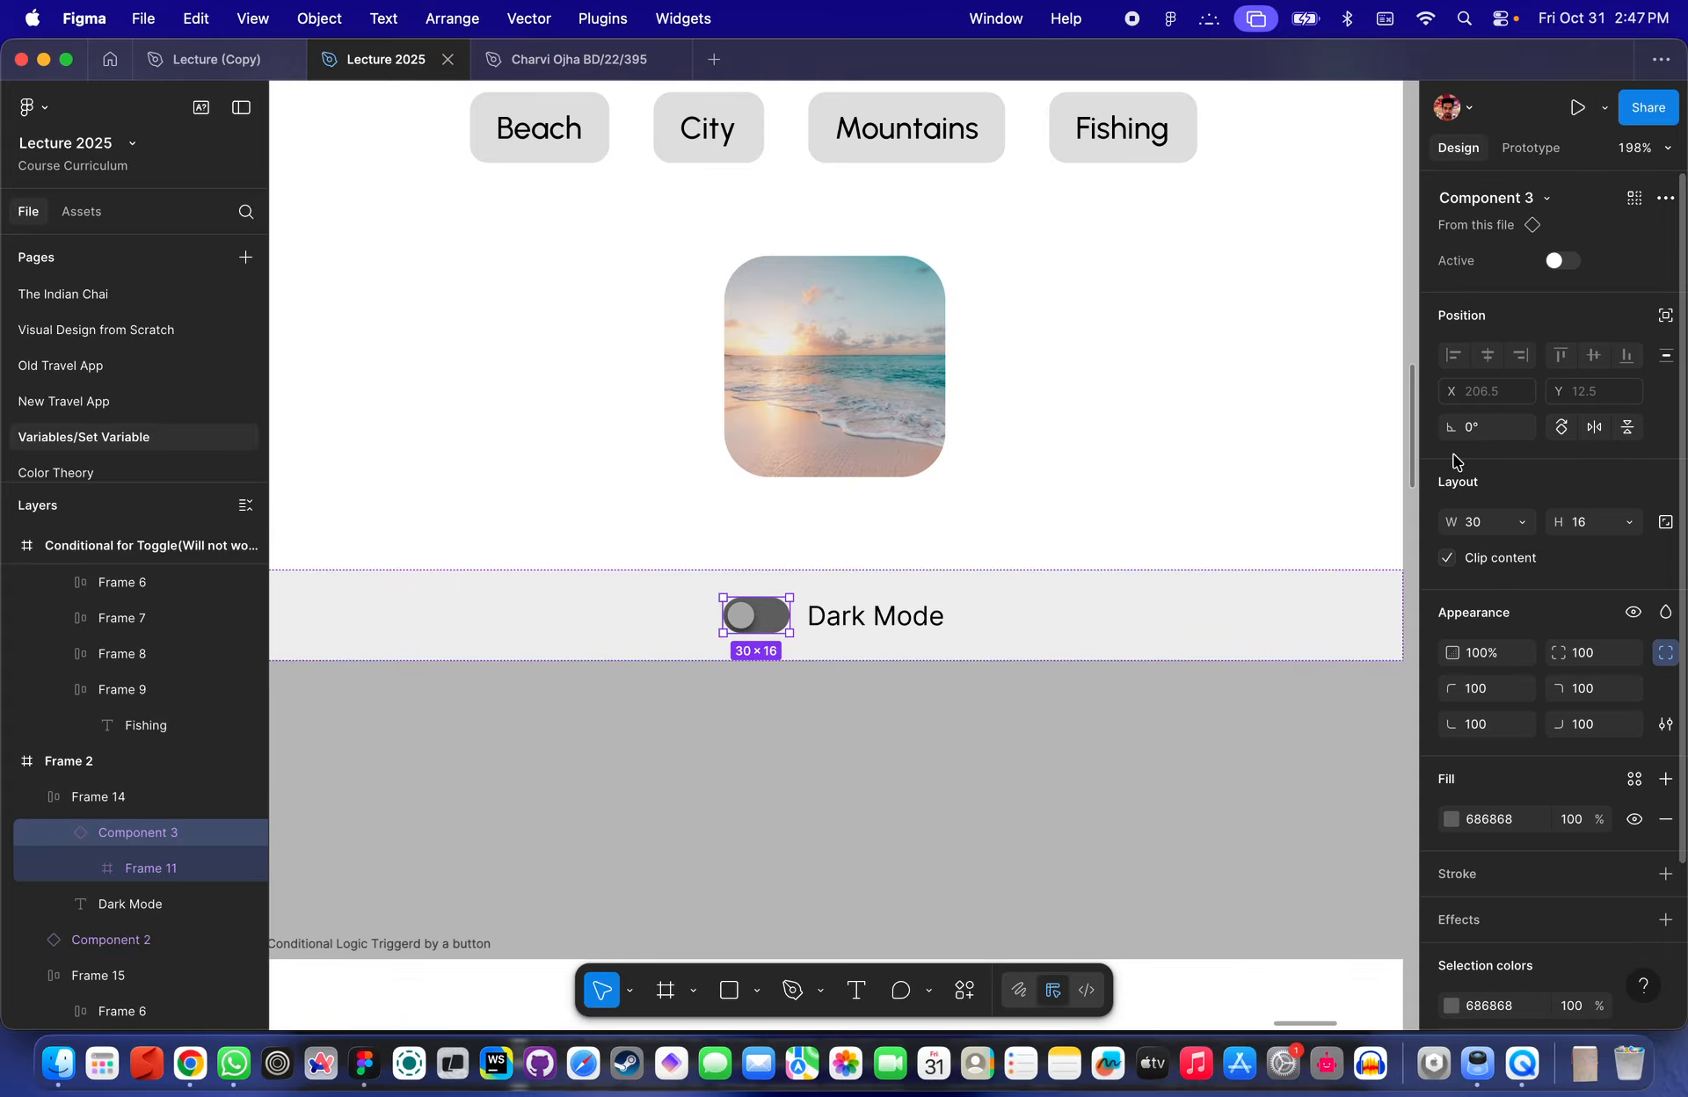
{"action": "left_click", "coordinate": [1659, 257]}
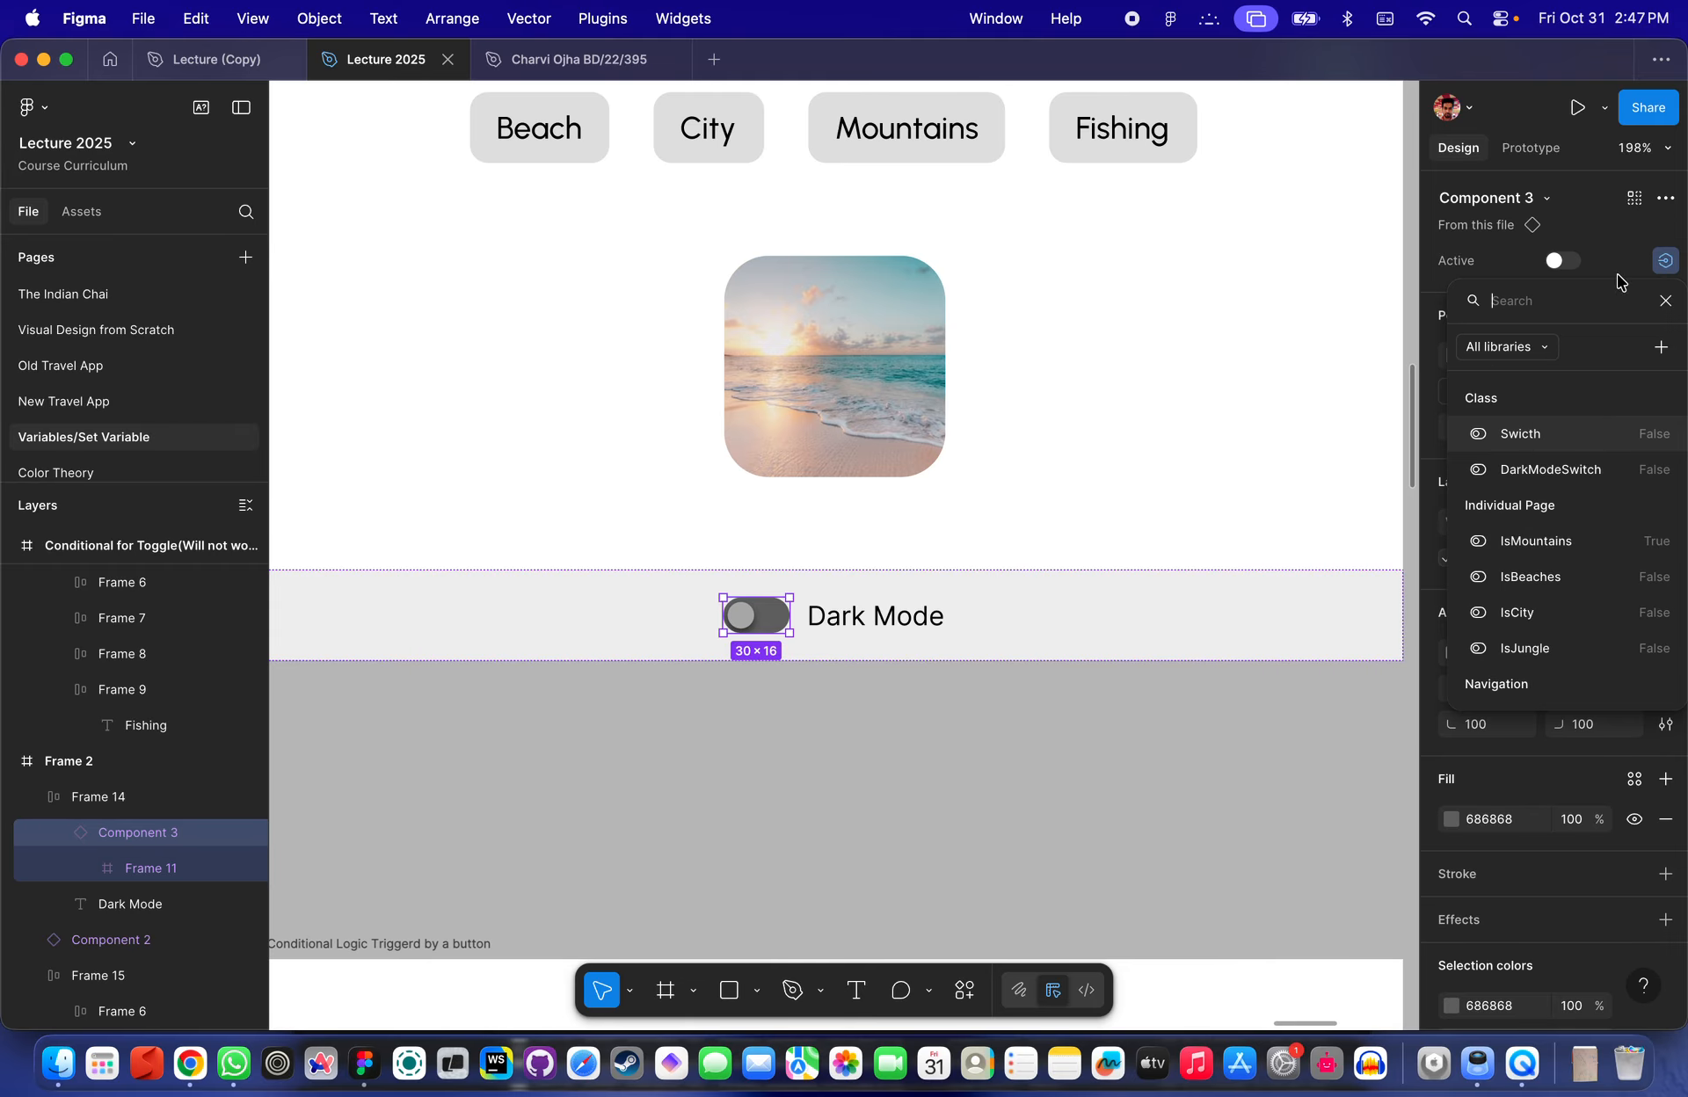
{"action": "left_click", "coordinate": [1540, 466]}
- Preview Frame 2 and switch its Dark Mode toggle on and off repeatedly to test it
{"action": "scroll", "coordinate": [1111, 596], "scroll_direction": "down", "scroll_amount": 5}
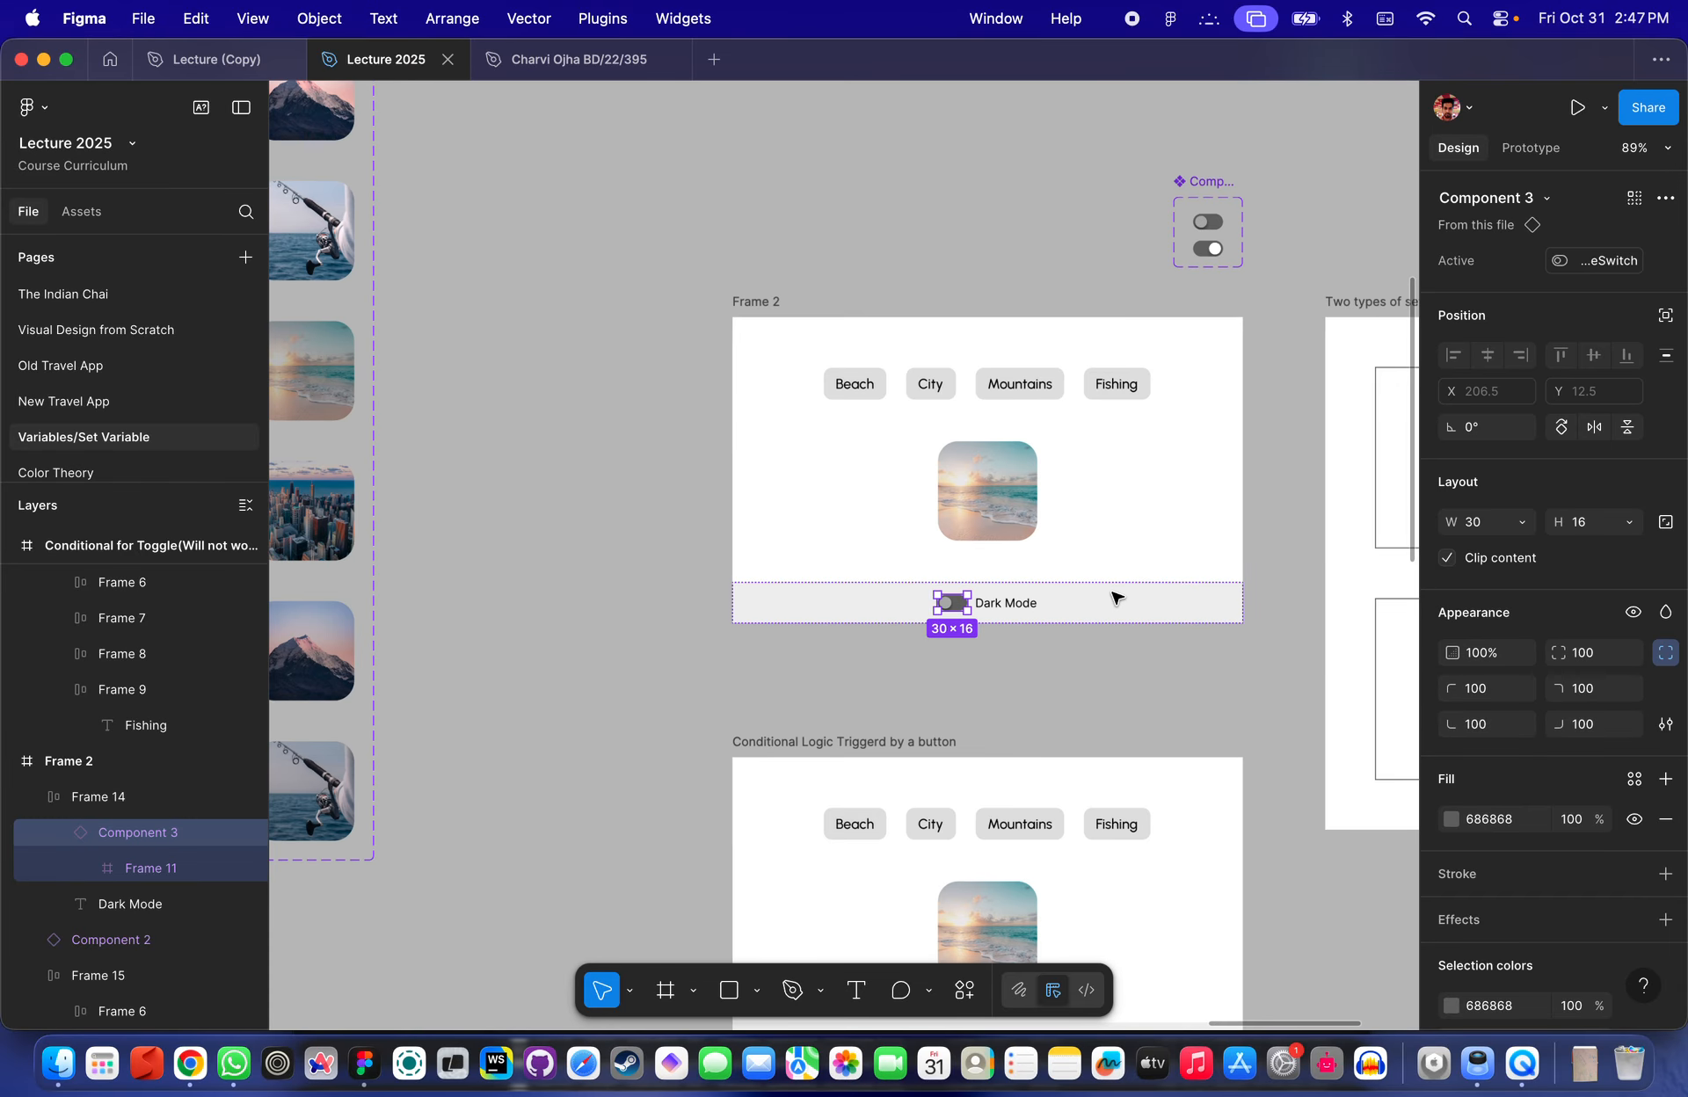
{"action": "left_click", "coordinate": [741, 303]}
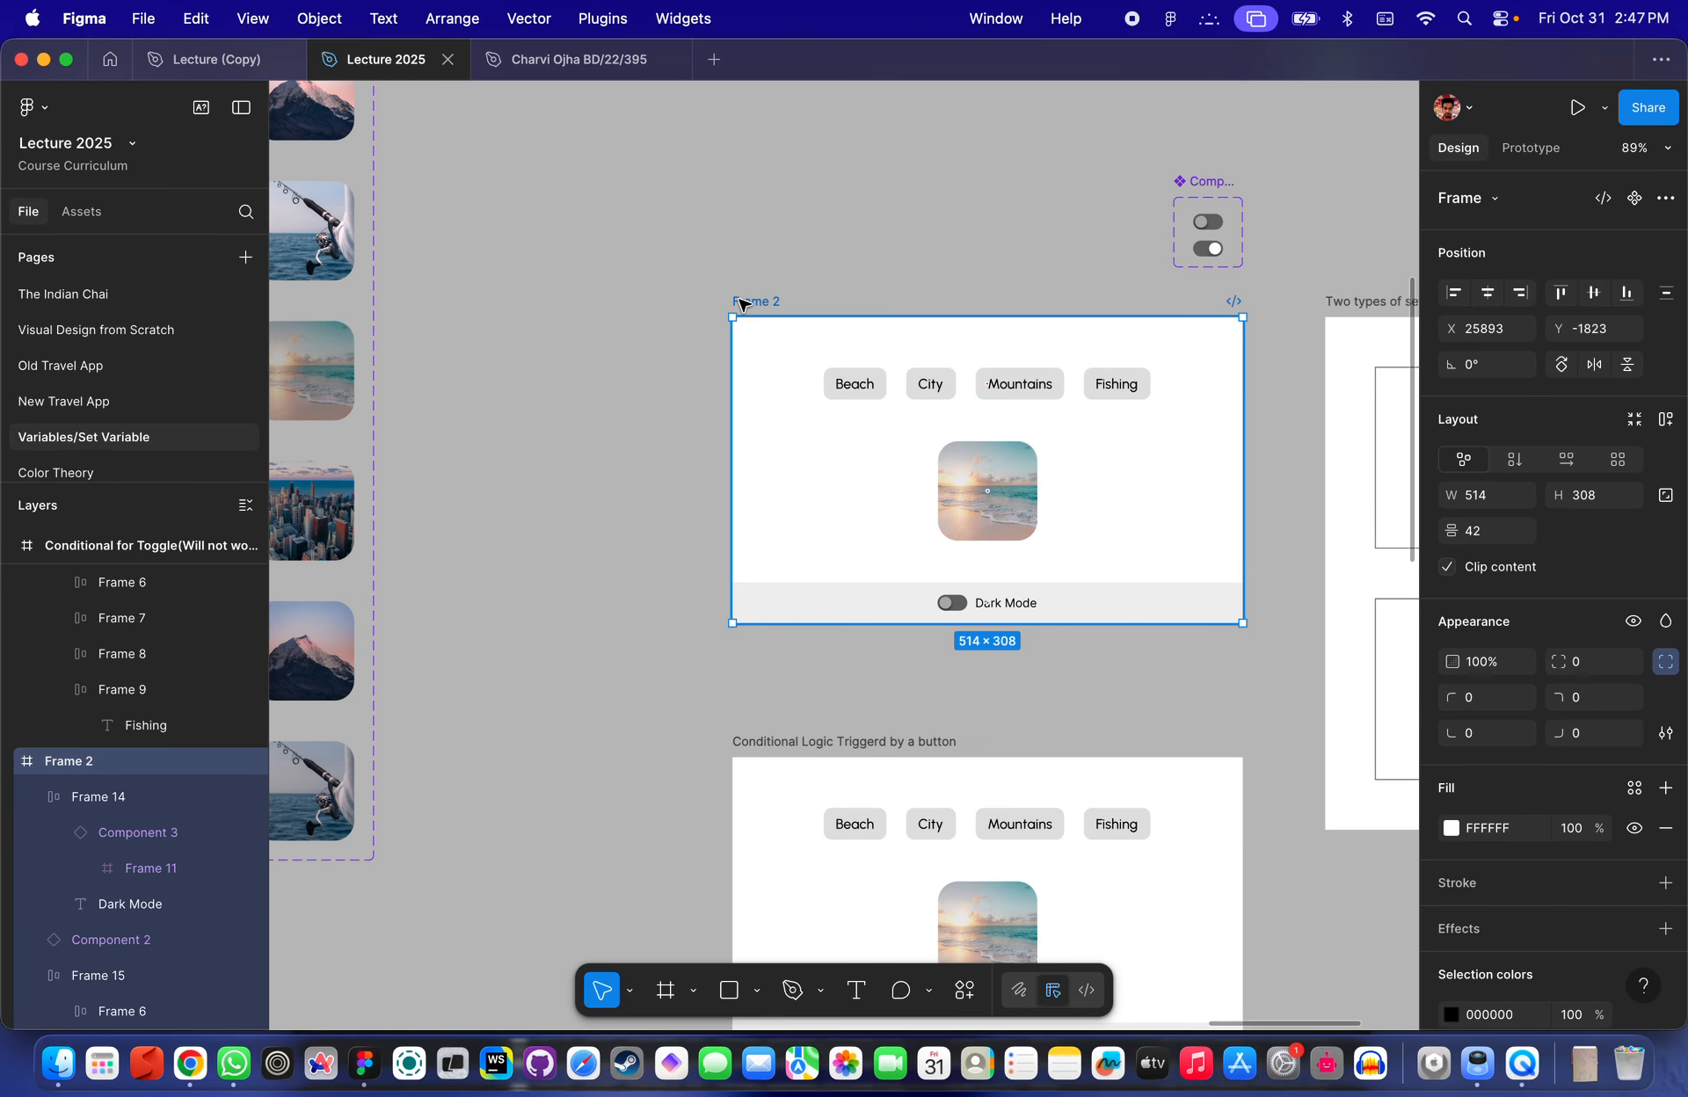
{"action": "key", "text": "shift+space"}
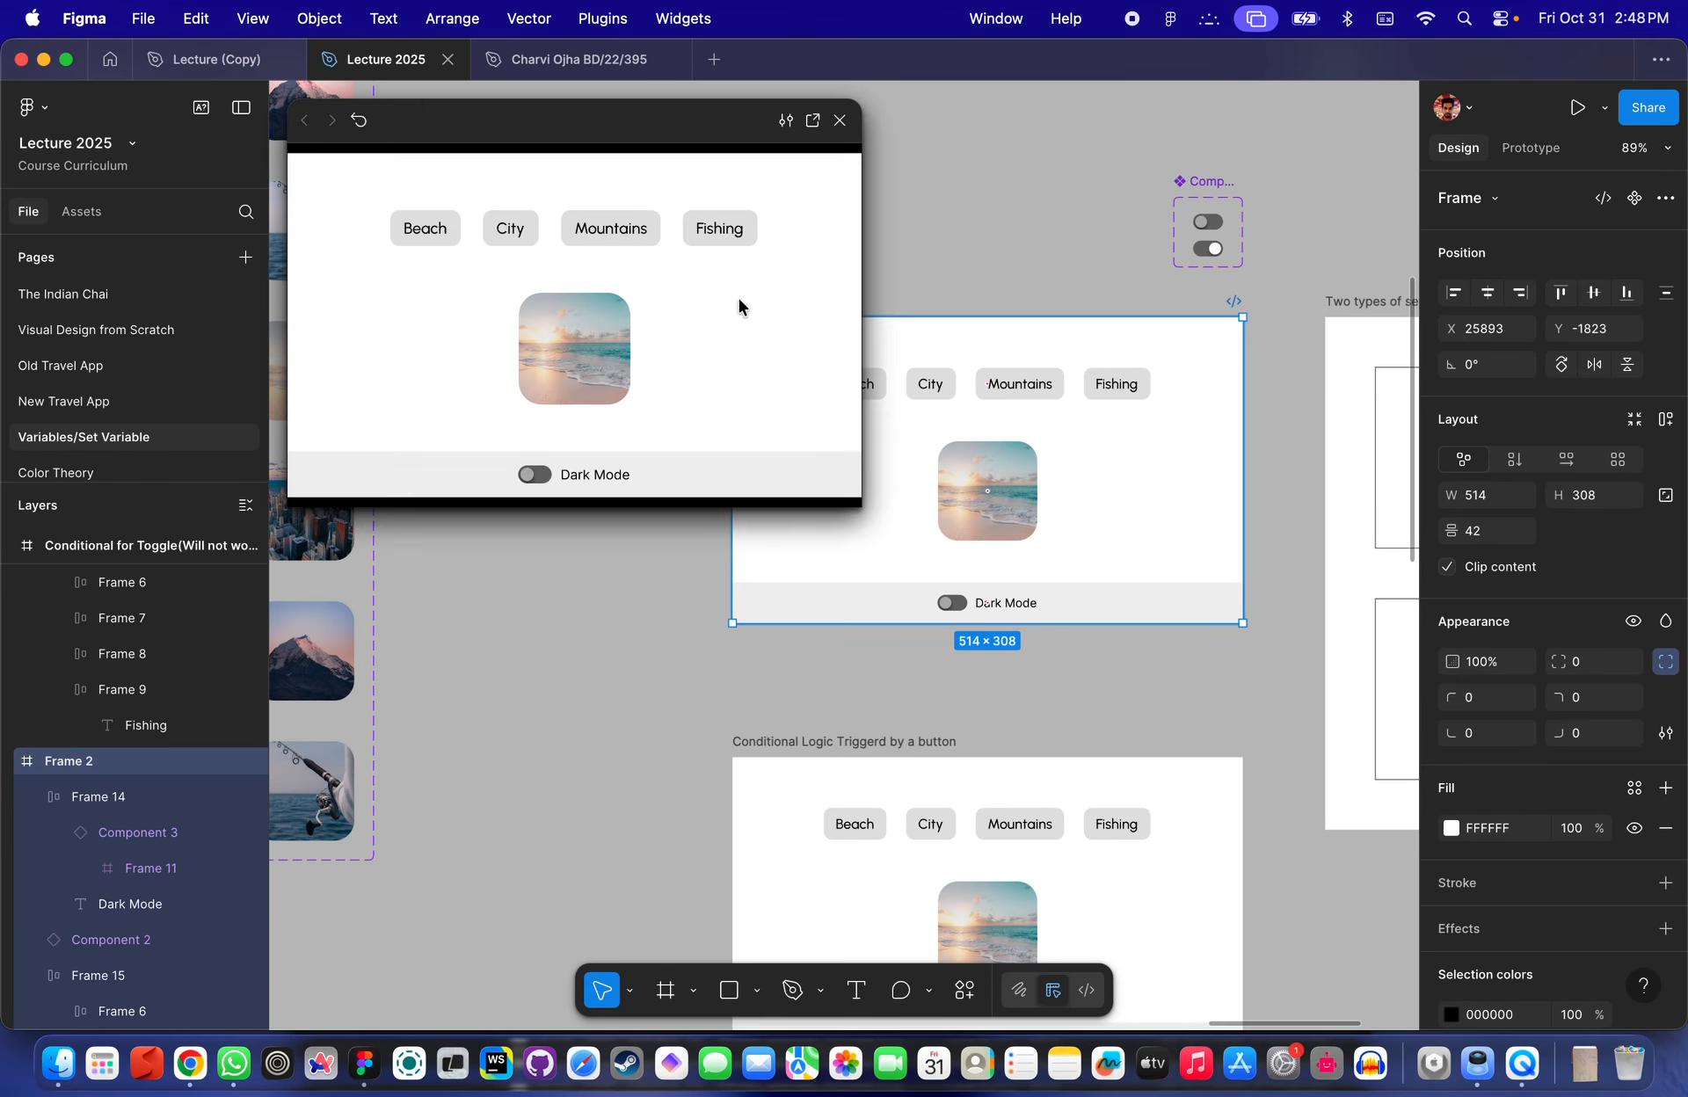
{"action": "left_click", "coordinate": [705, 379]}
{"action": "left_click", "coordinate": [529, 477]}
{"action": "left_click", "coordinate": [529, 476]}
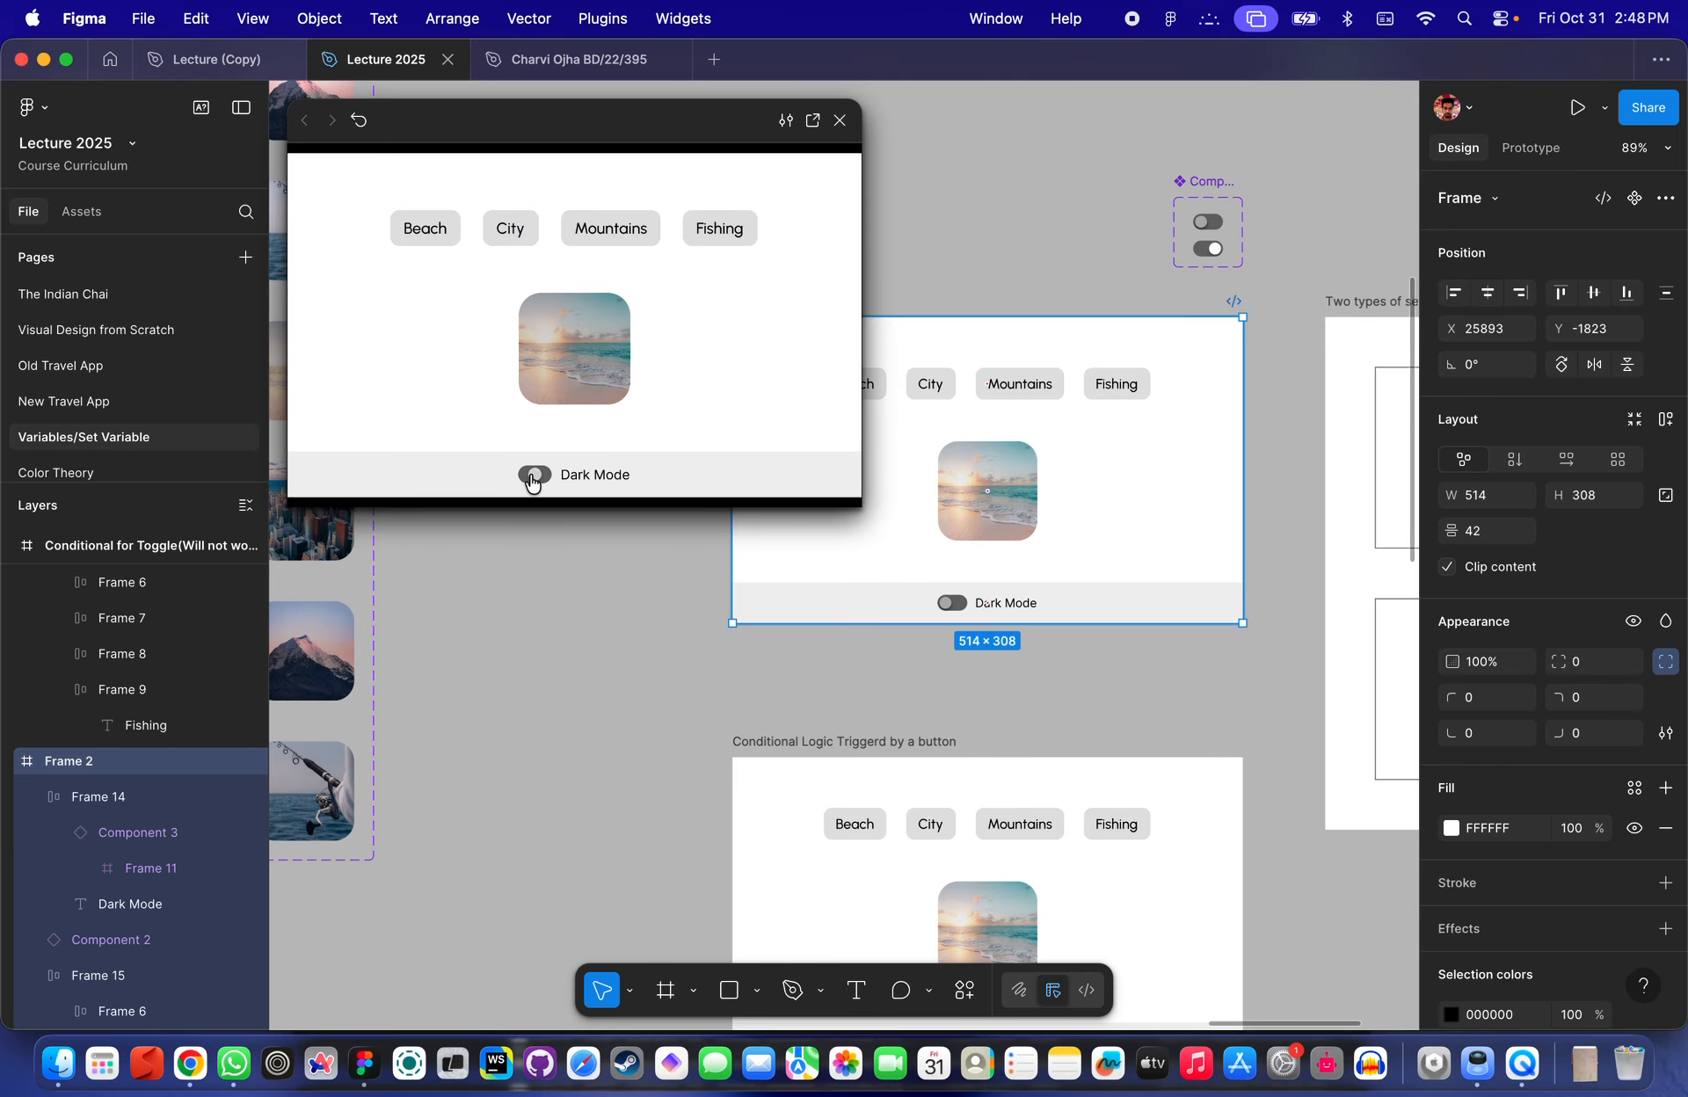
{"action": "left_click", "coordinate": [529, 477]}
{"action": "left_click", "coordinate": [529, 476]}
{"action": "left_click", "coordinate": [531, 476]}
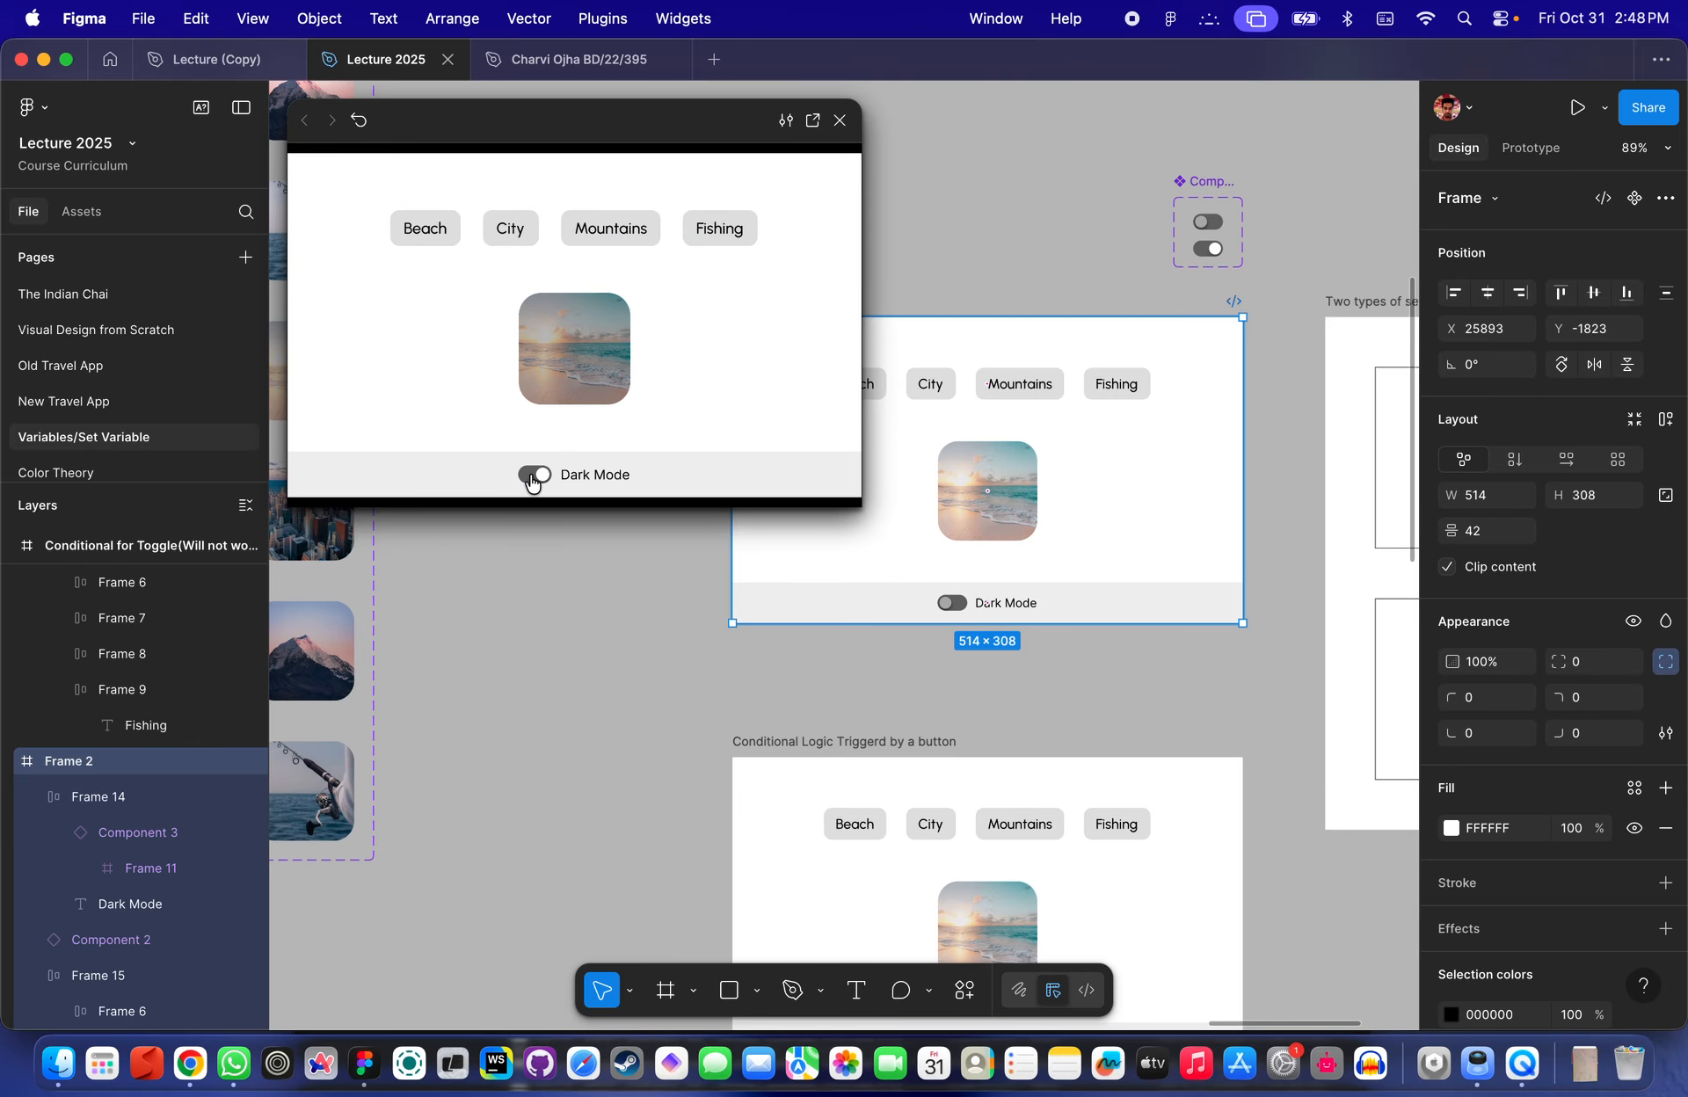
{"action": "left_click", "coordinate": [531, 476]}
{"action": "key", "text": "Escape"}
- Pan and zoom around the canvas to review the Frame 2, conditional logic and Filters frames
{"action": "scroll", "coordinate": [940, 378], "scroll_direction": "down", "scroll_amount": 5}
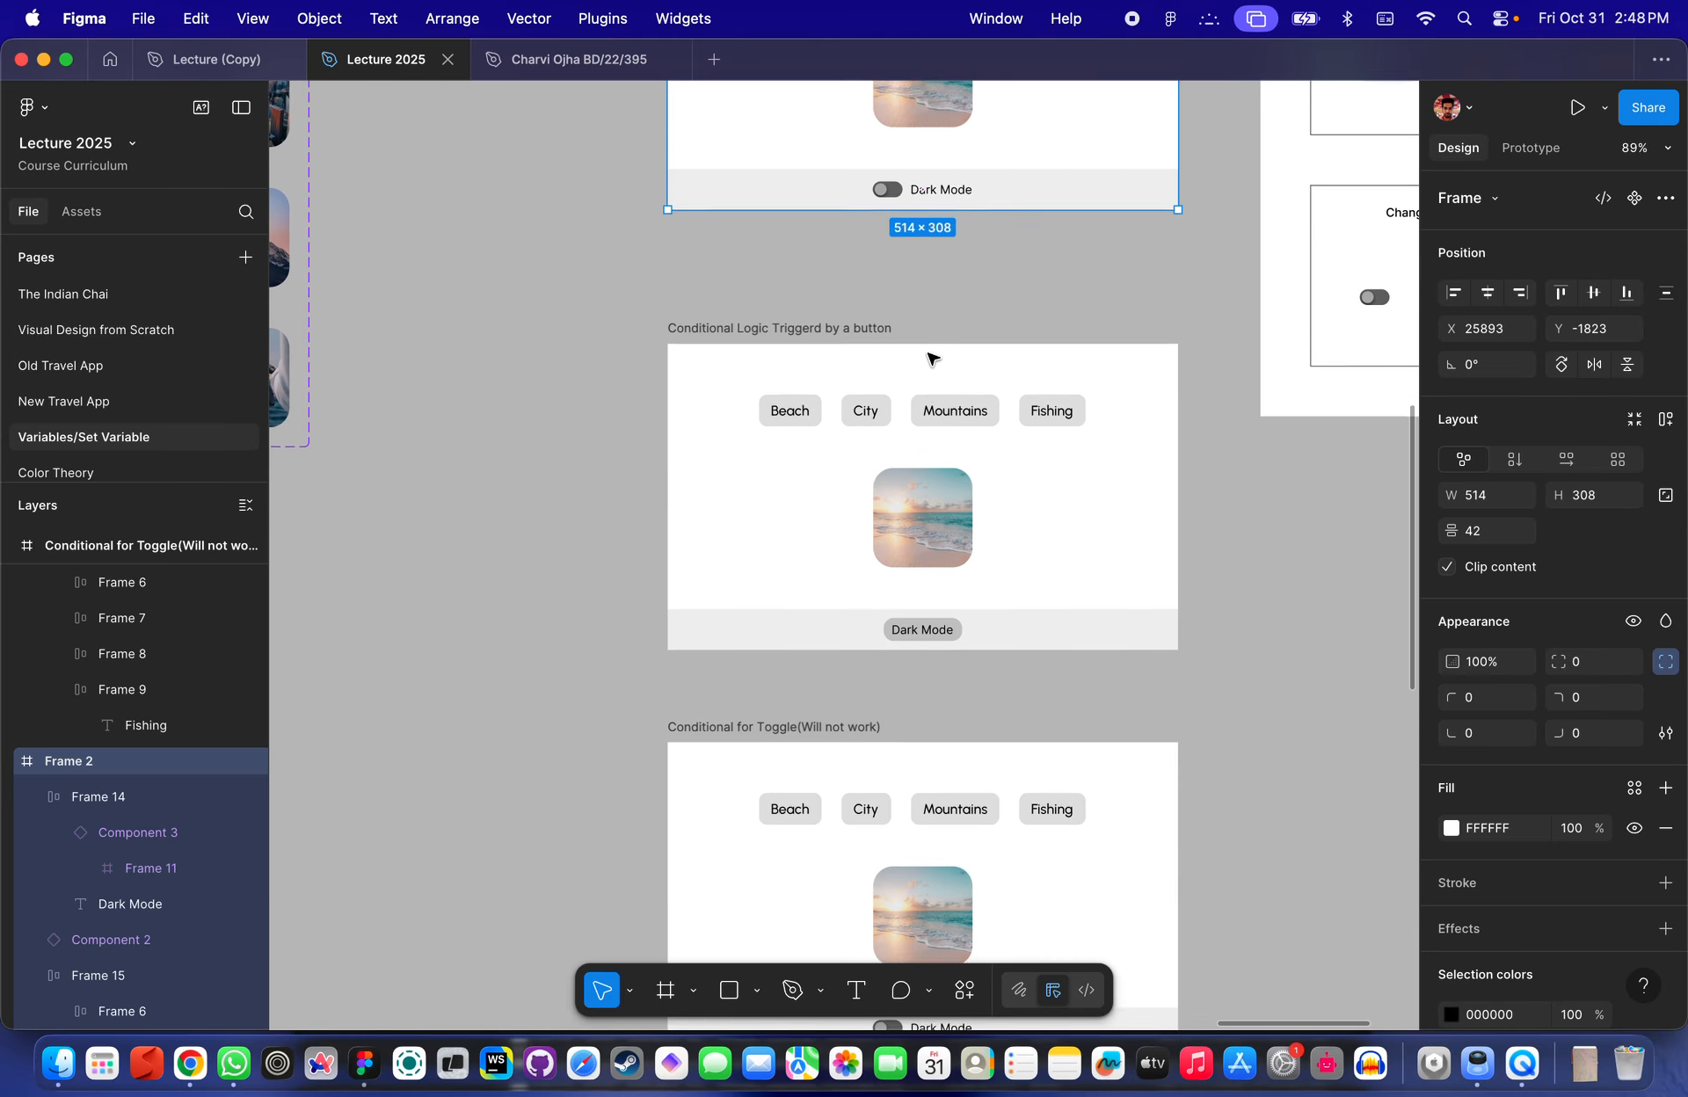
{"action": "scroll", "coordinate": [932, 365], "scroll_direction": "up", "scroll_amount": 10}
{"action": "scroll", "coordinate": [974, 479], "scroll_direction": "down", "scroll_amount": 4}
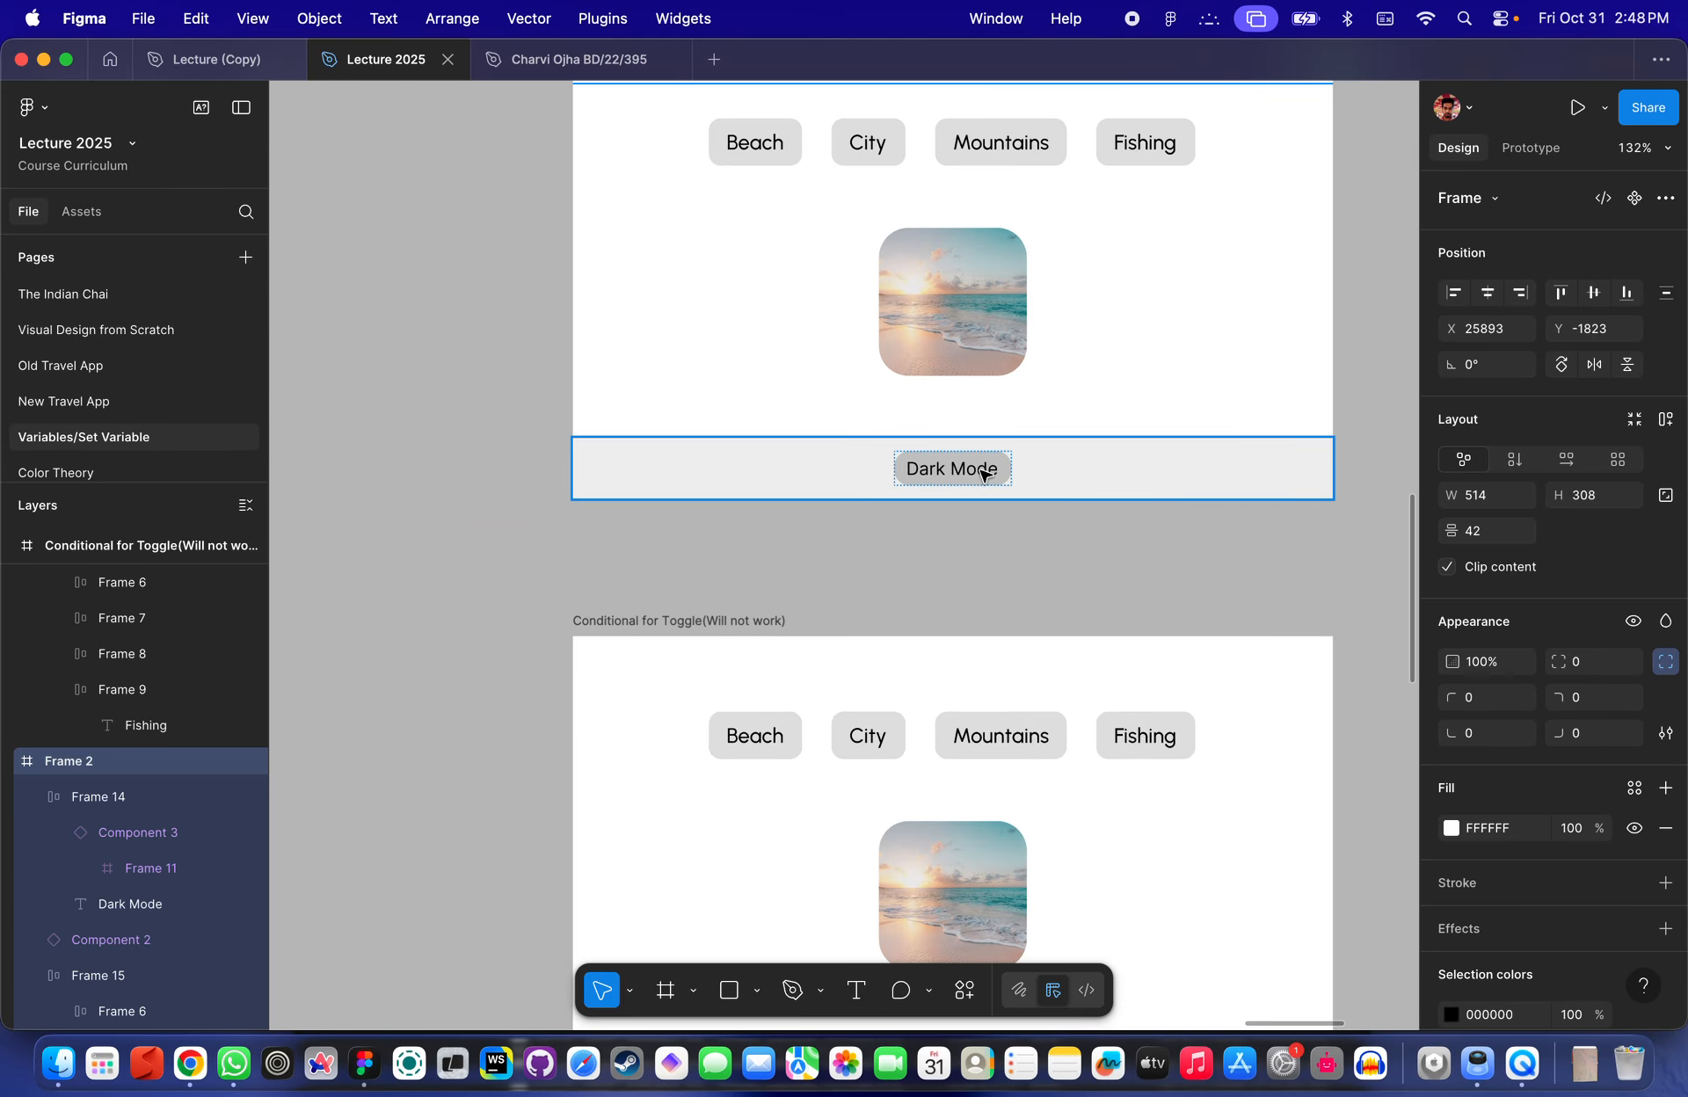
{"action": "scroll", "coordinate": [978, 479], "scroll_direction": "down", "scroll_amount": 5}
{"action": "scroll", "coordinate": [932, 351], "scroll_direction": "up", "scroll_amount": 5}
{"action": "scroll", "coordinate": [931, 352], "scroll_direction": "right", "scroll_amount": 2}
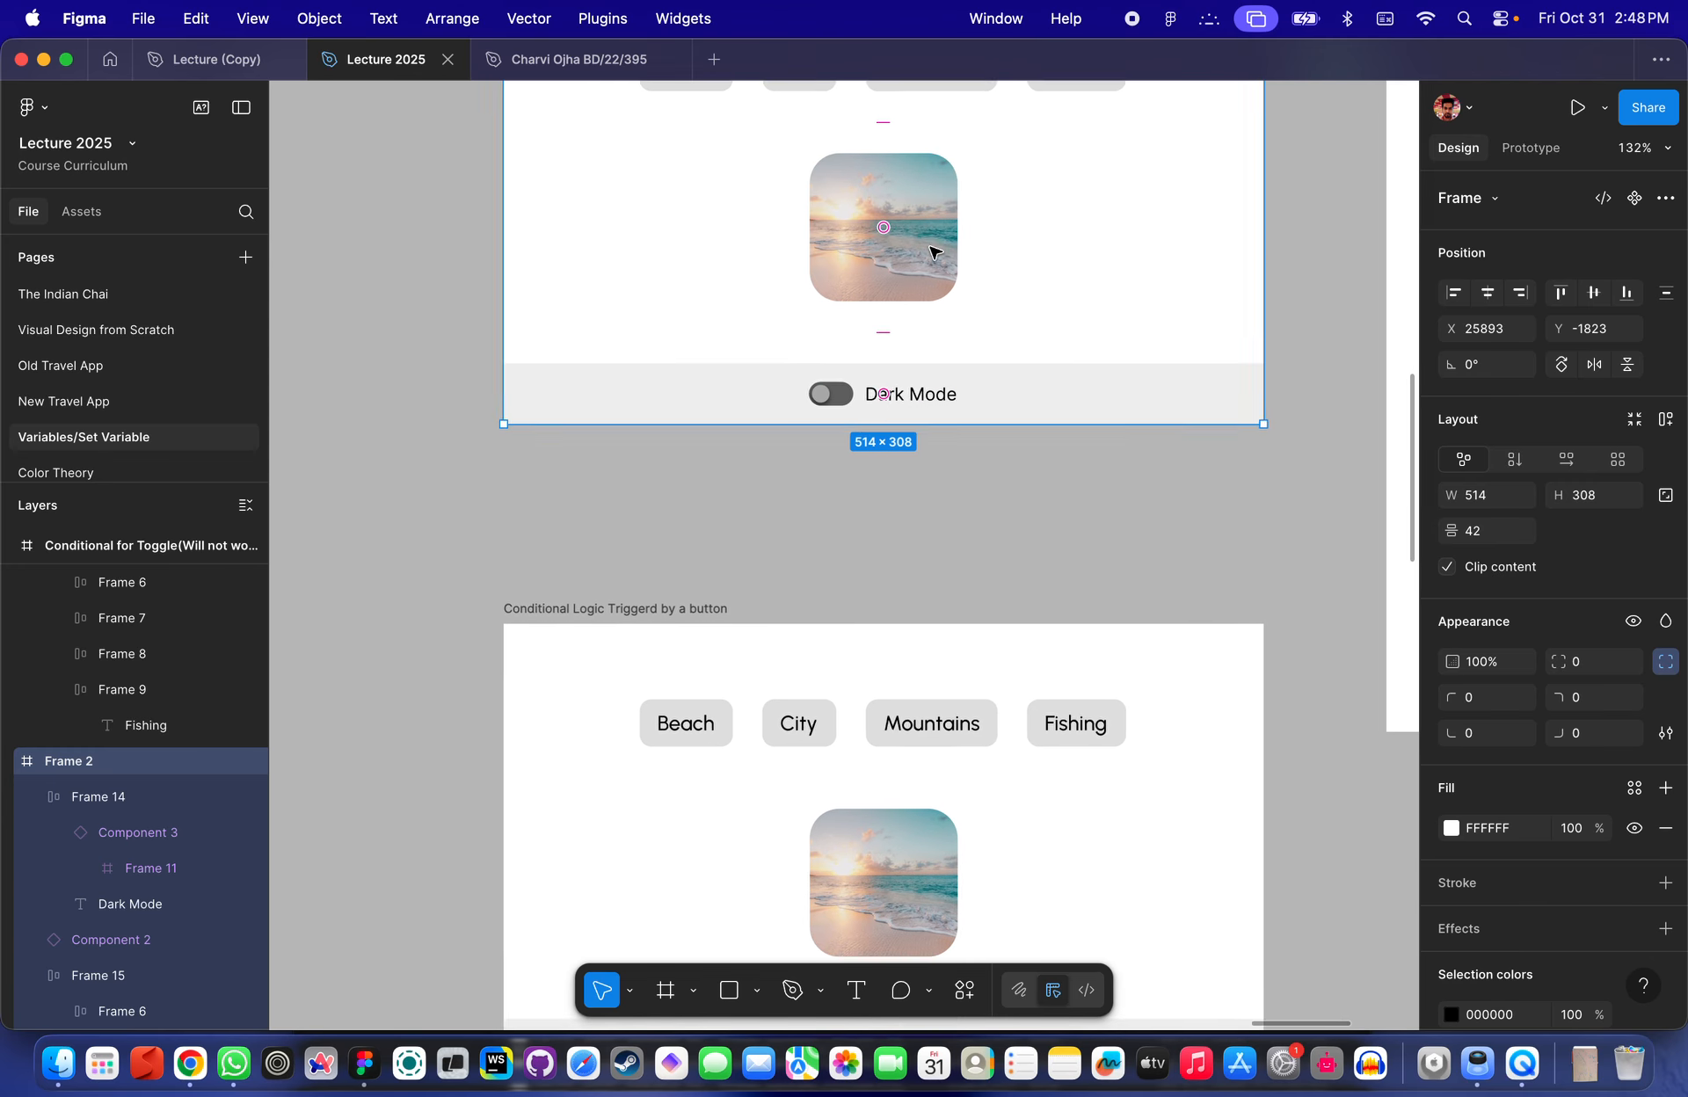
{"action": "scroll", "coordinate": [899, 474], "scroll_direction": "down", "scroll_amount": 3}
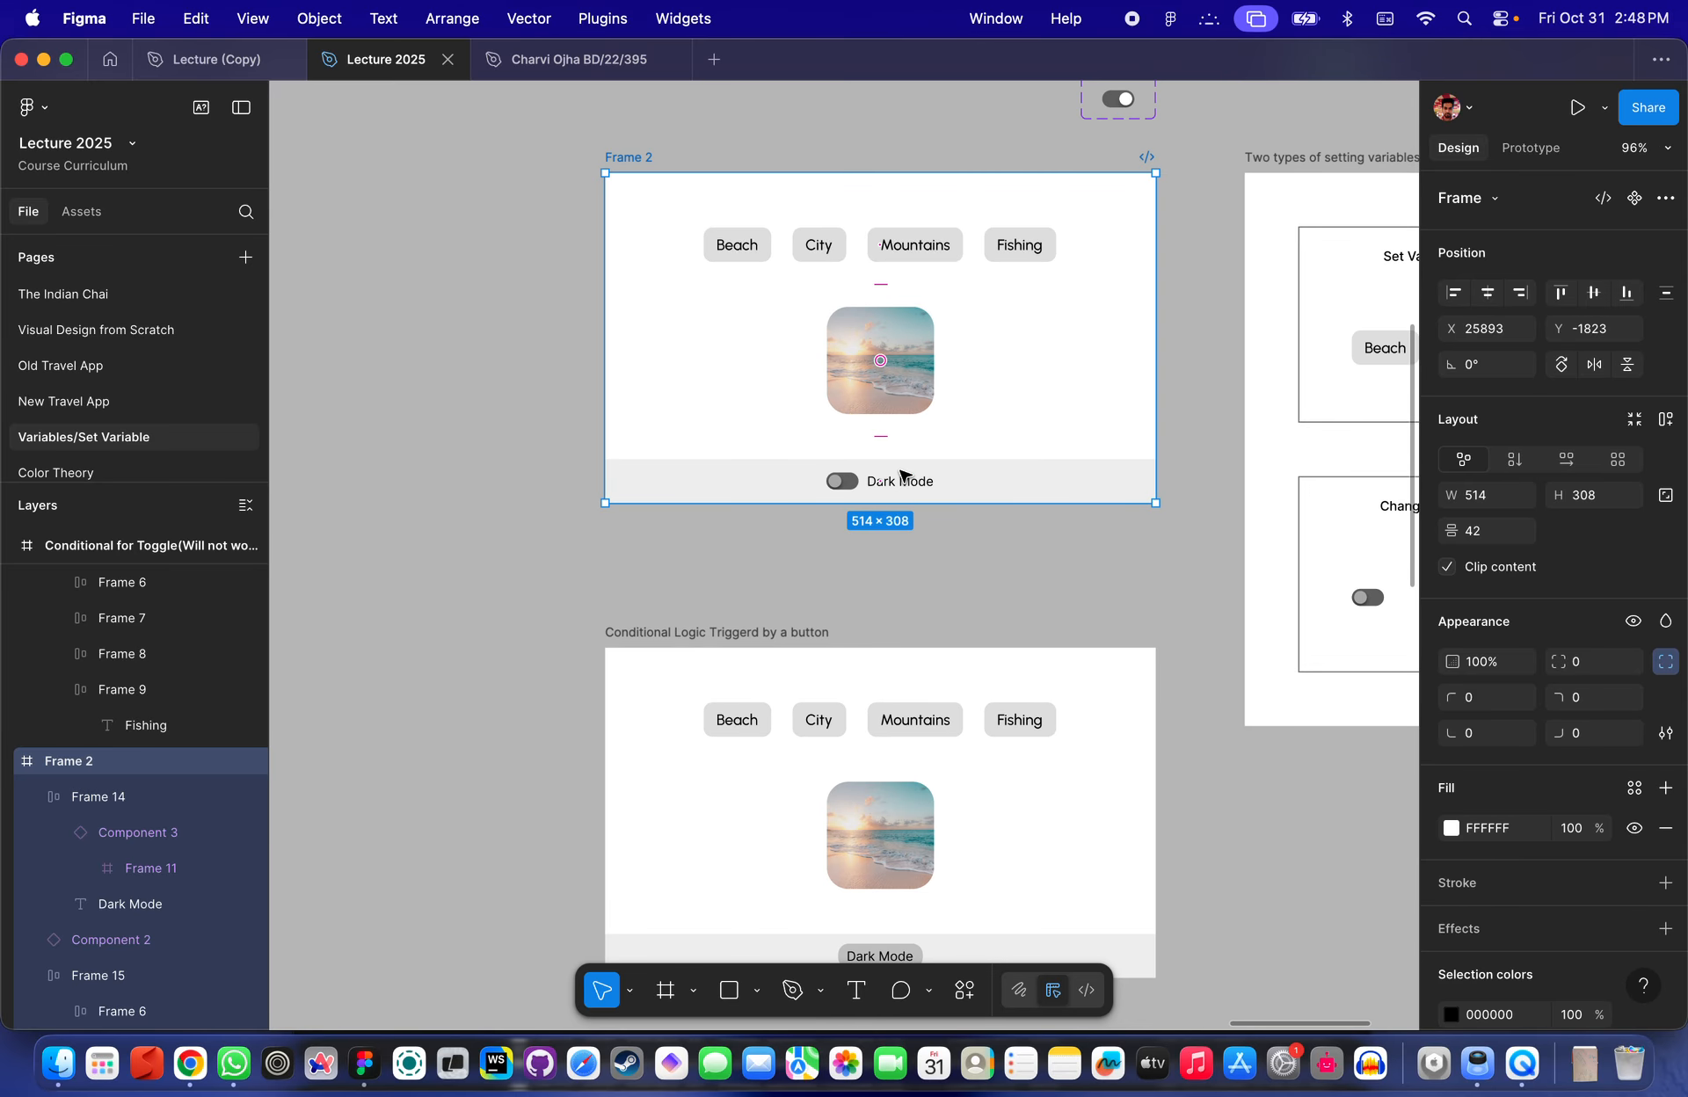
{"action": "scroll", "coordinate": [900, 475], "scroll_direction": "down", "scroll_amount": 3}
{"action": "scroll", "coordinate": [994, 407], "scroll_direction": "down", "scroll_amount": 3}
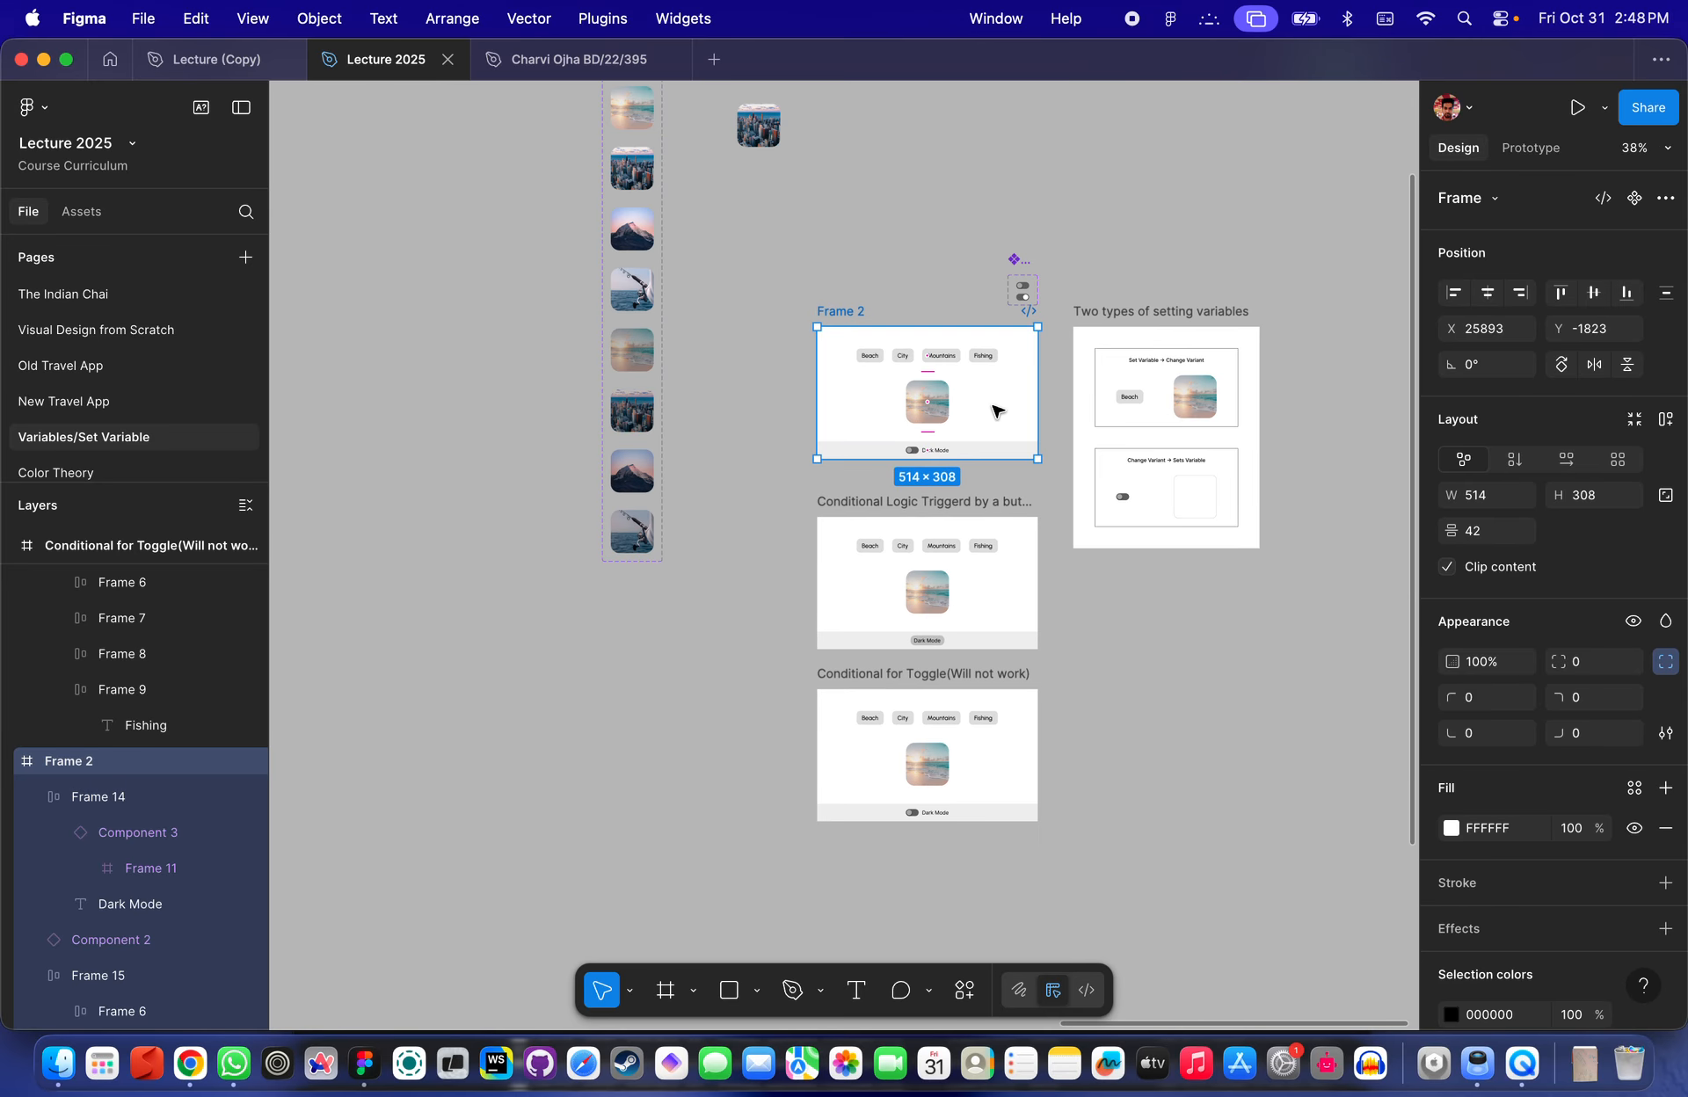
{"action": "left_click", "coordinate": [1059, 382]}
{"action": "scroll", "coordinate": [1059, 383], "scroll_direction": "up", "scroll_amount": 1}
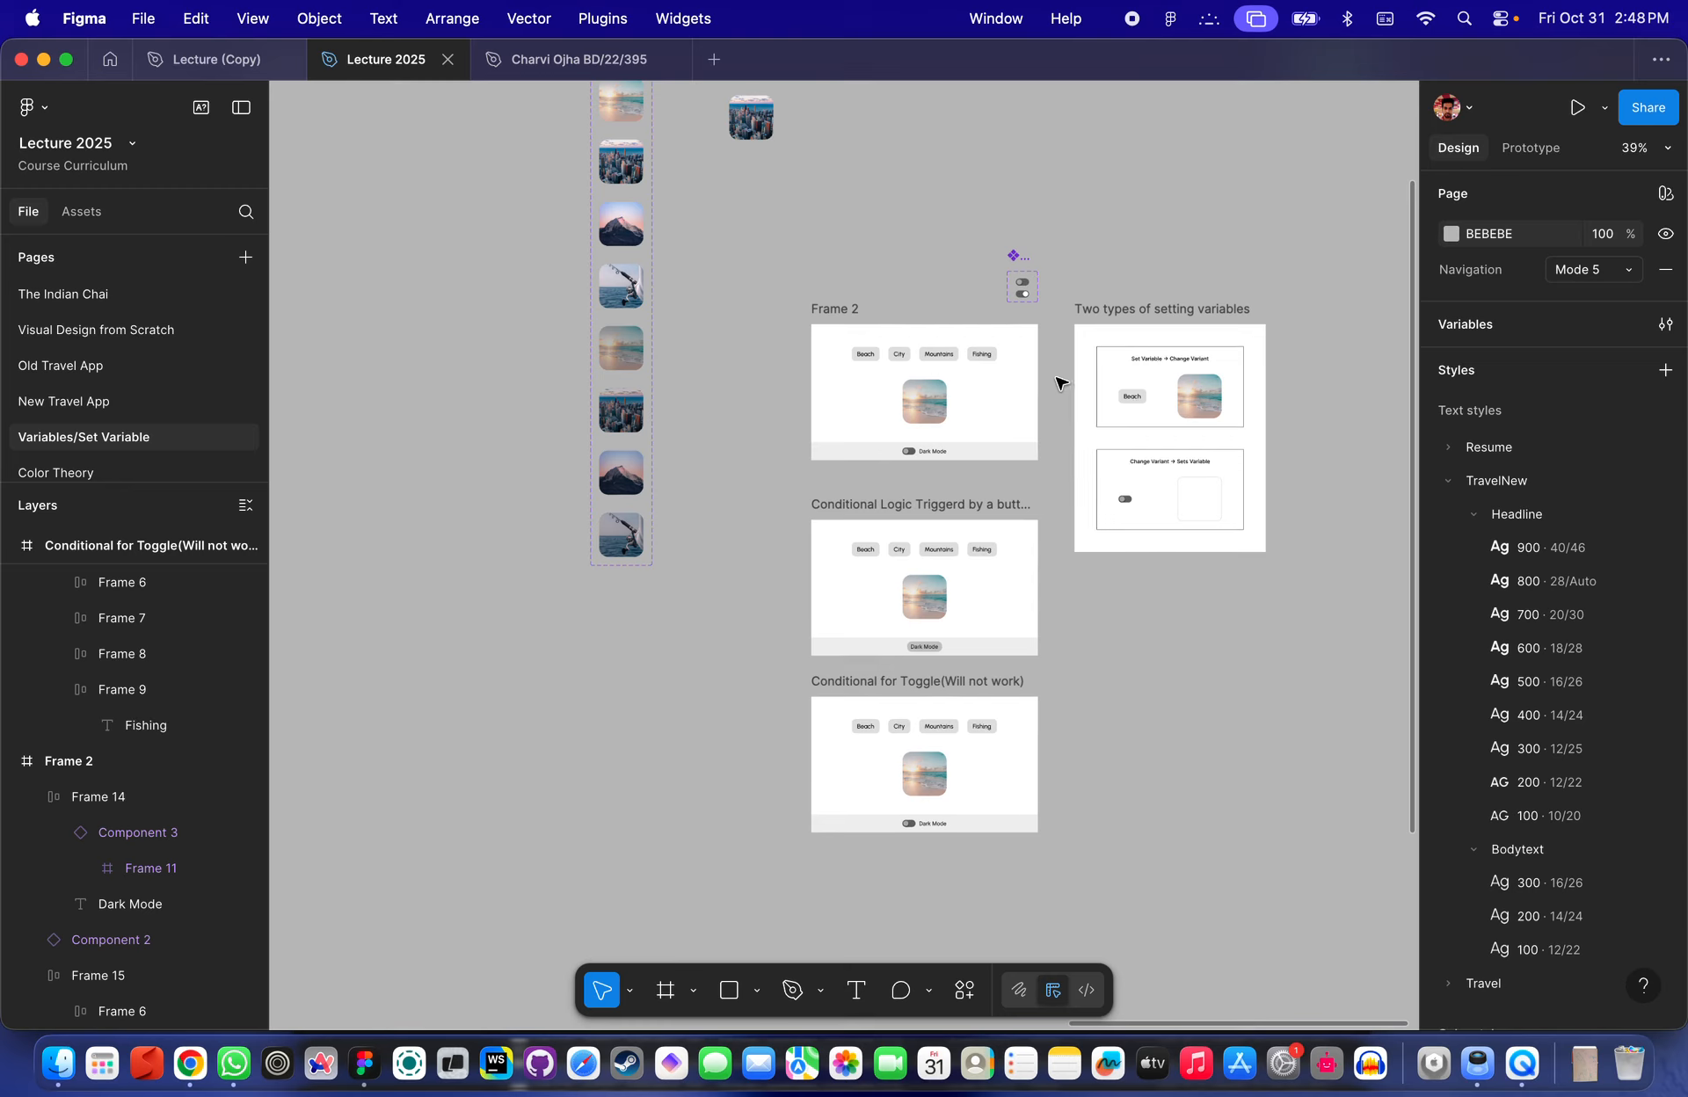
{"action": "scroll", "coordinate": [980, 369], "scroll_direction": "down", "scroll_amount": 5}
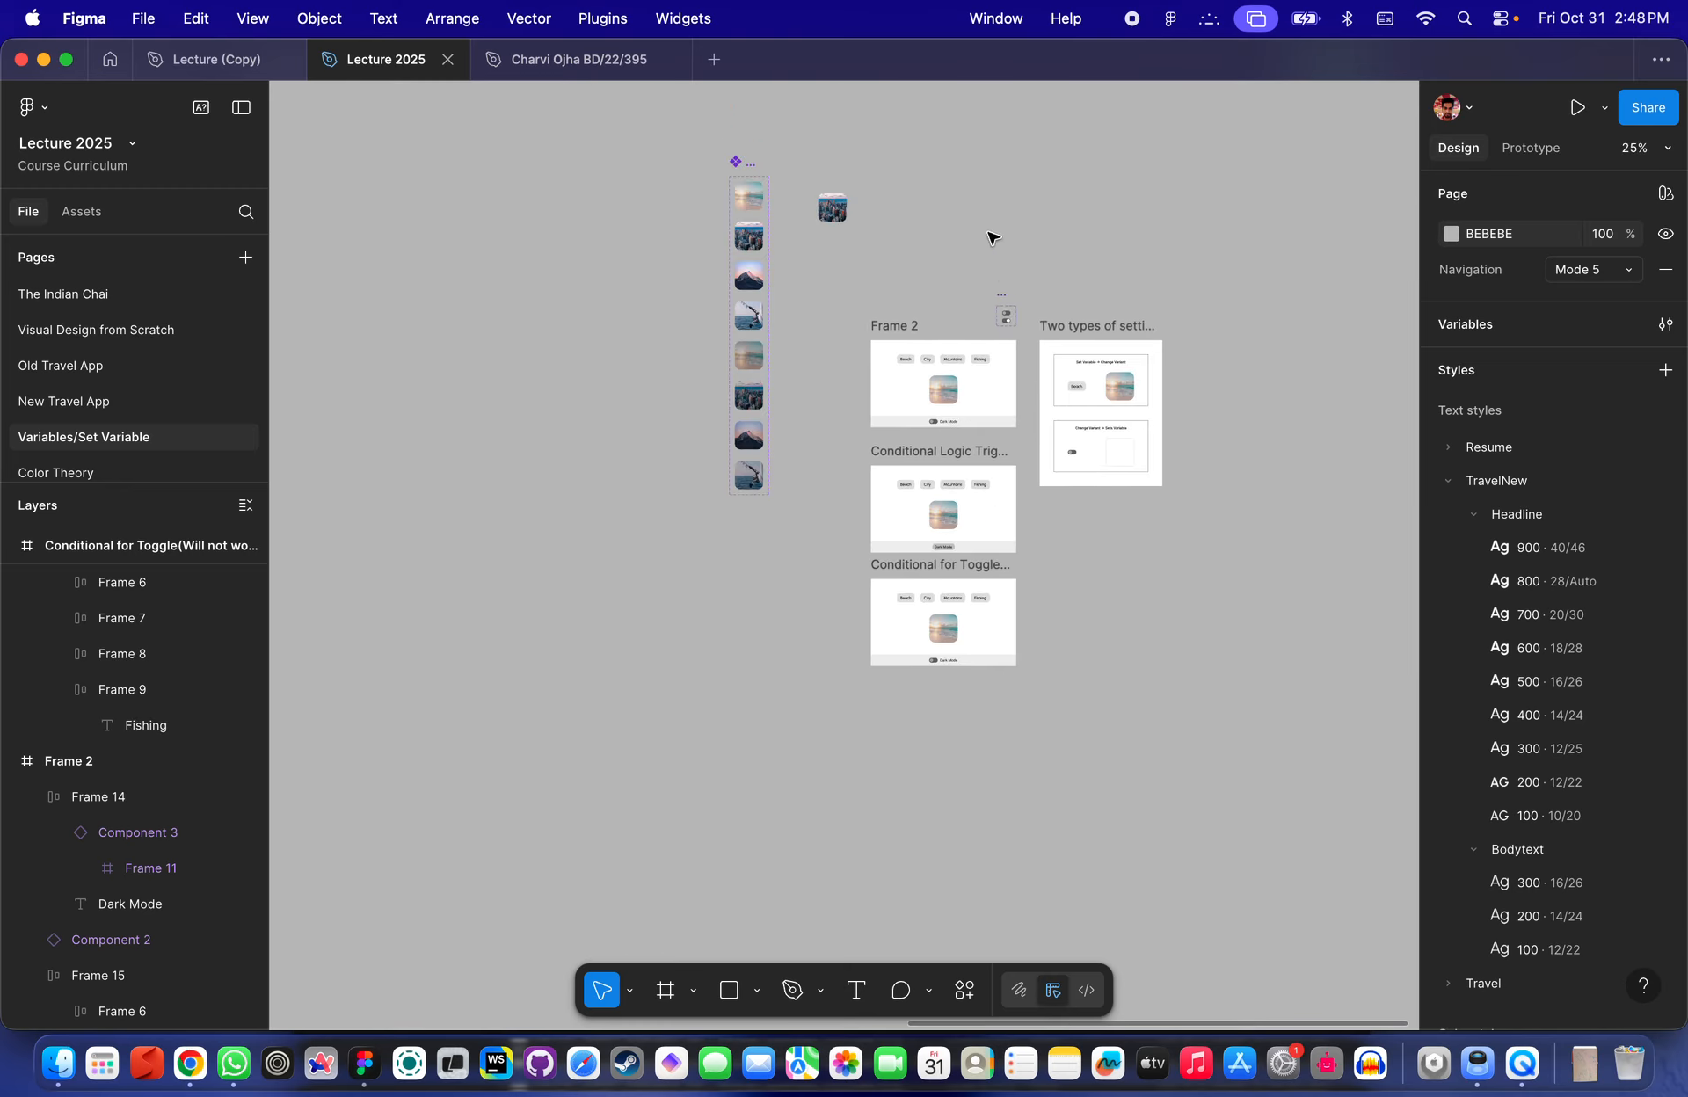
{"action": "left_click", "coordinate": [1495, 156]}
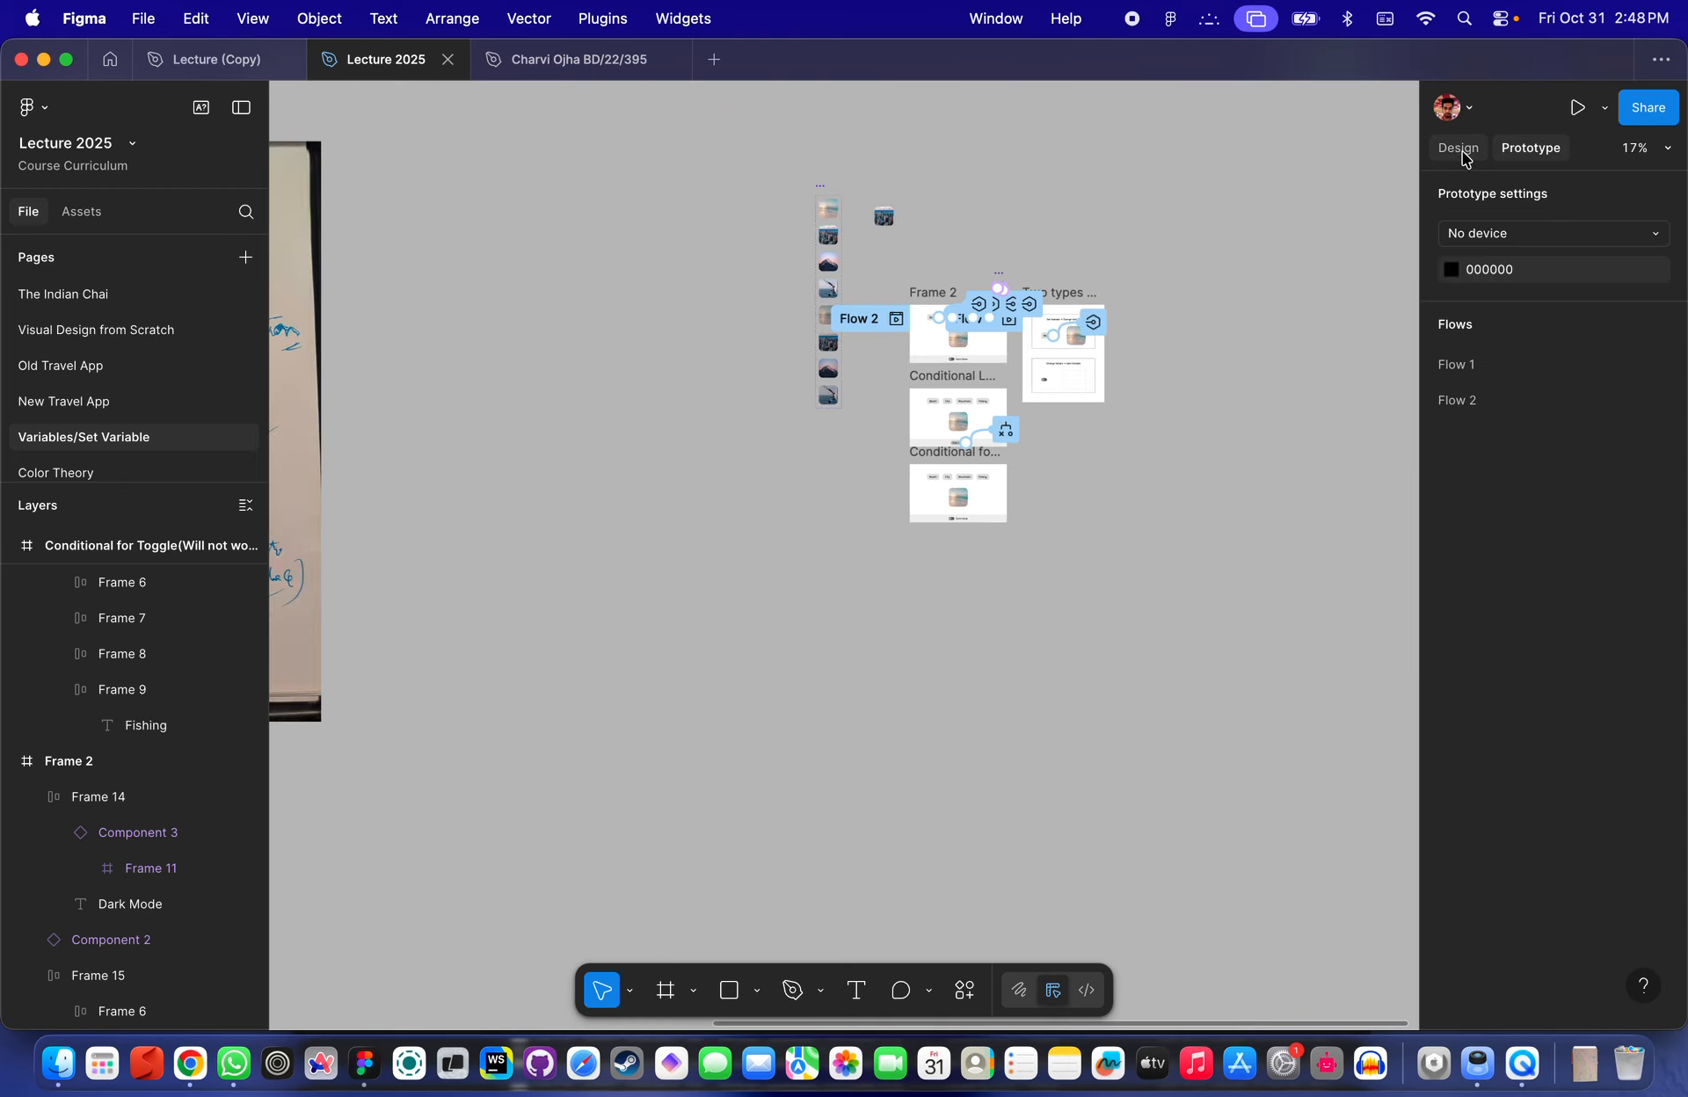
{"action": "left_click", "coordinate": [1463, 149]}
{"action": "scroll", "coordinate": [1293, 187], "scroll_direction": "down", "scroll_amount": 2}
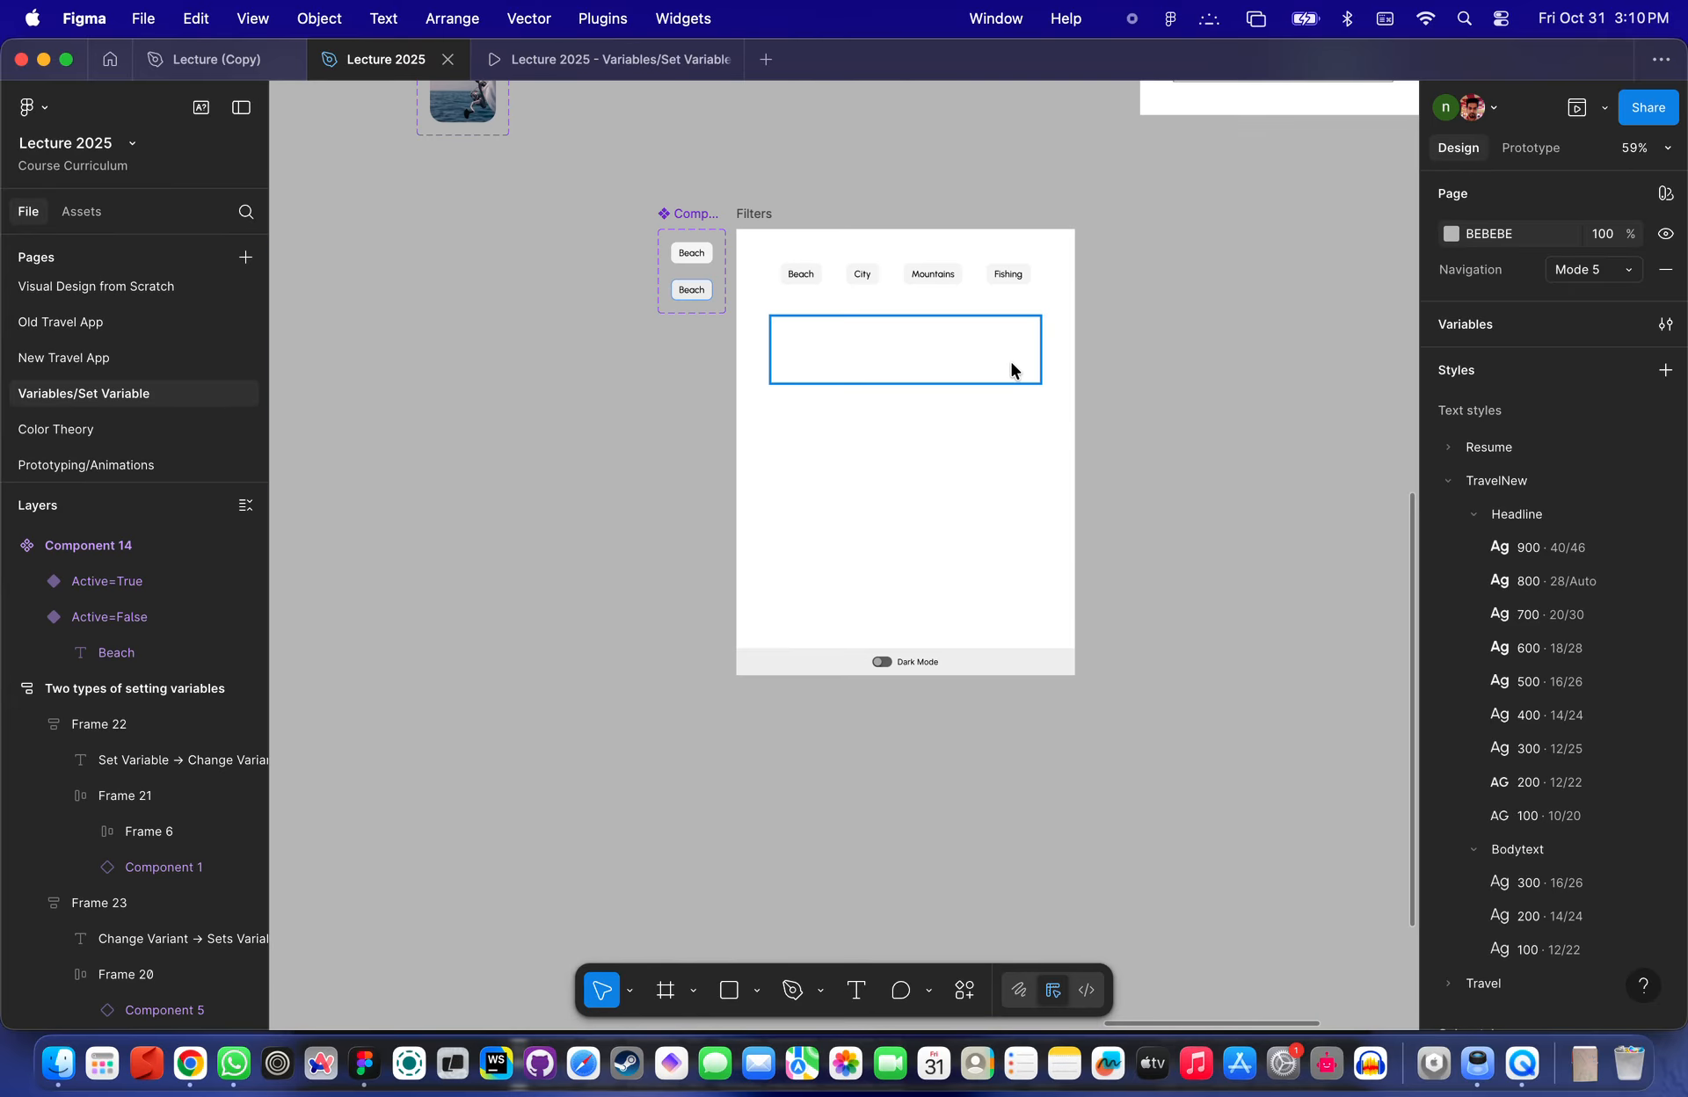
{"action": "scroll", "coordinate": [1009, 357], "scroll_direction": "up", "scroll_amount": 3}
{"action": "scroll", "coordinate": [939, 123], "scroll_direction": "down", "scroll_amount": 4}
{"action": "scroll", "coordinate": [932, 139], "scroll_direction": "up", "scroll_amount": 5}
{"action": "scroll", "coordinate": [879, 220], "scroll_direction": "right", "scroll_amount": 4}
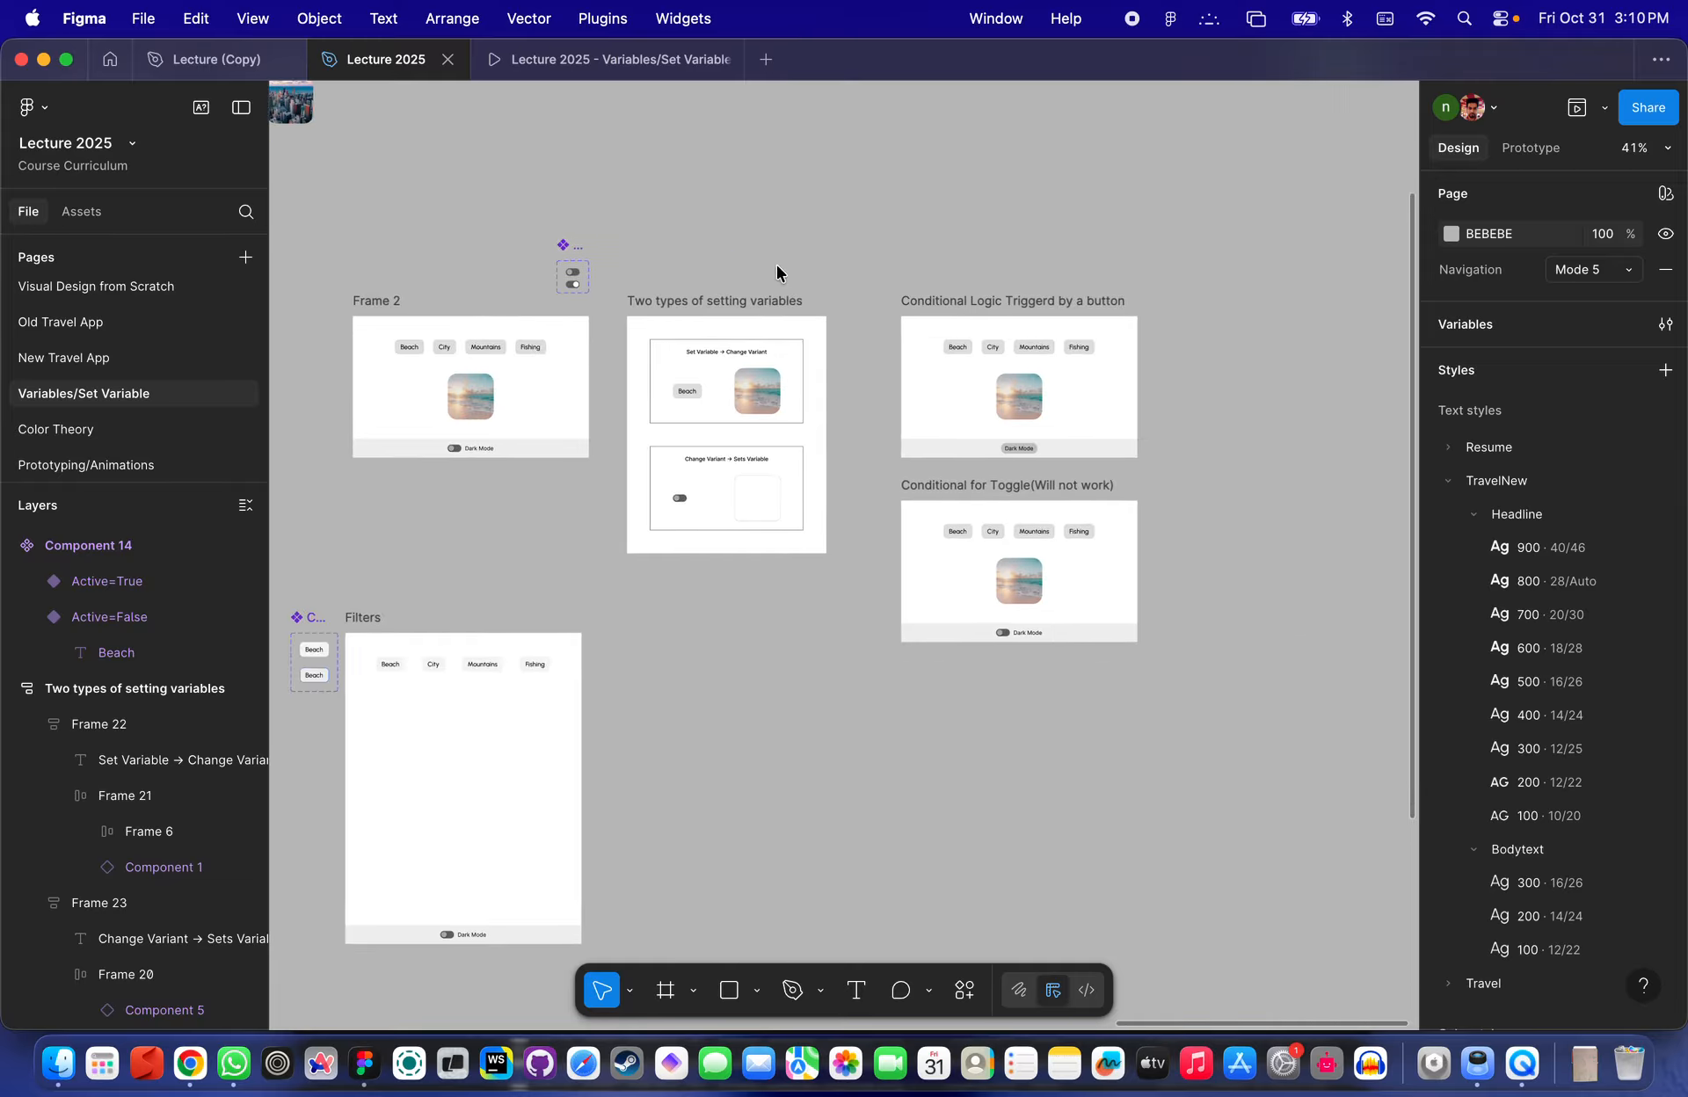
{"action": "scroll", "coordinate": [777, 265], "scroll_direction": "up", "scroll_amount": 3}
- Hide the interface and start screen mirroring to GoogleTV6814
{"action": "key", "text": "super+backslash"}
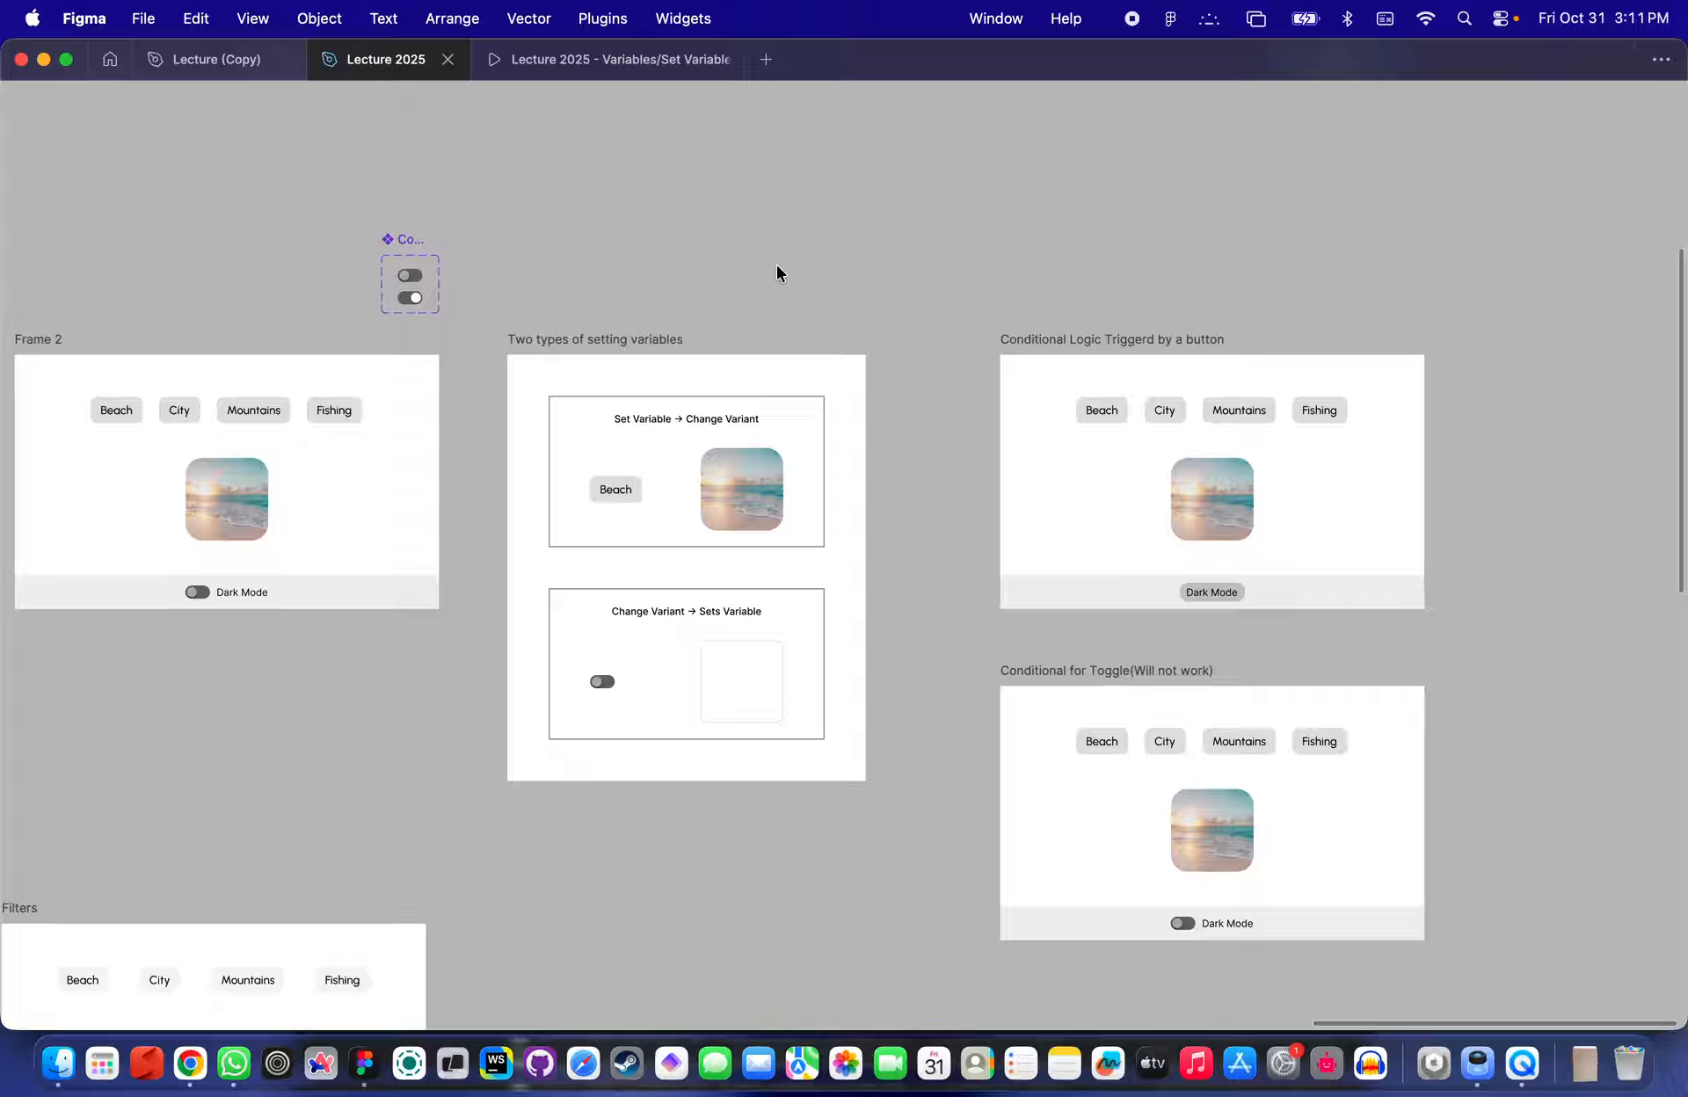
{"action": "left_click", "coordinate": [1257, 18]}
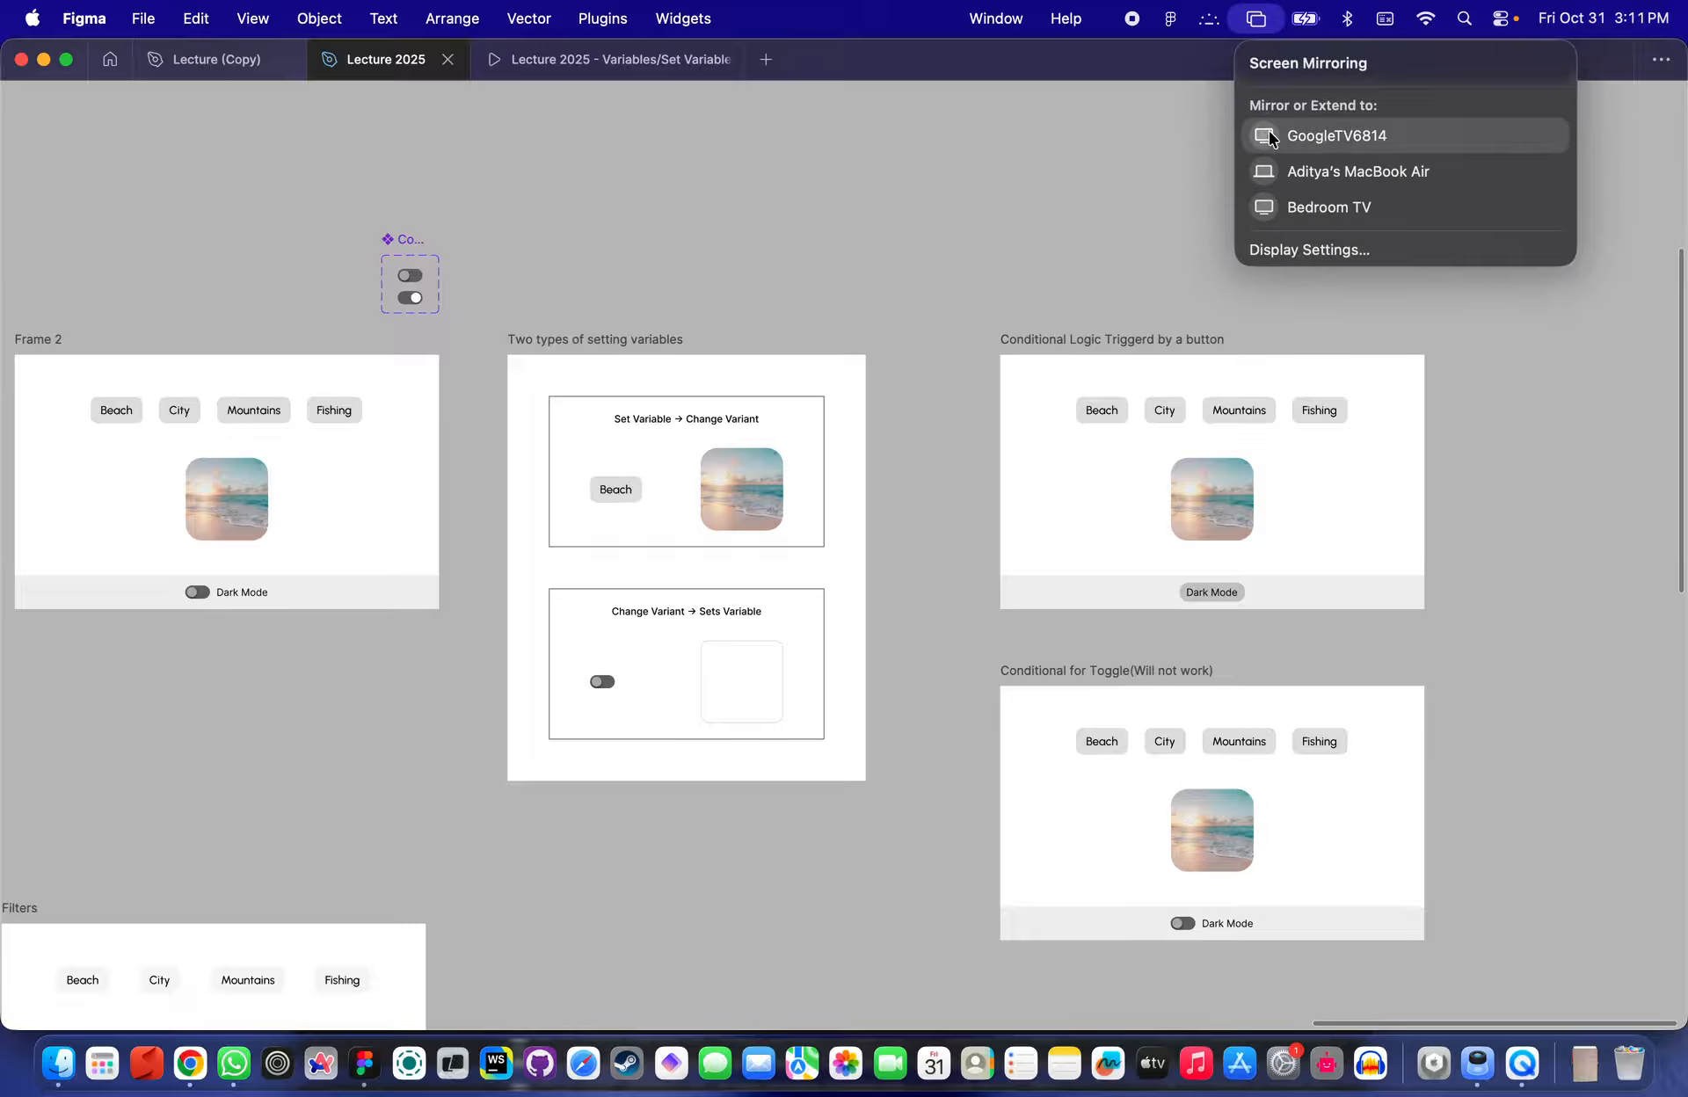
{"action": "left_click", "coordinate": [1269, 137]}
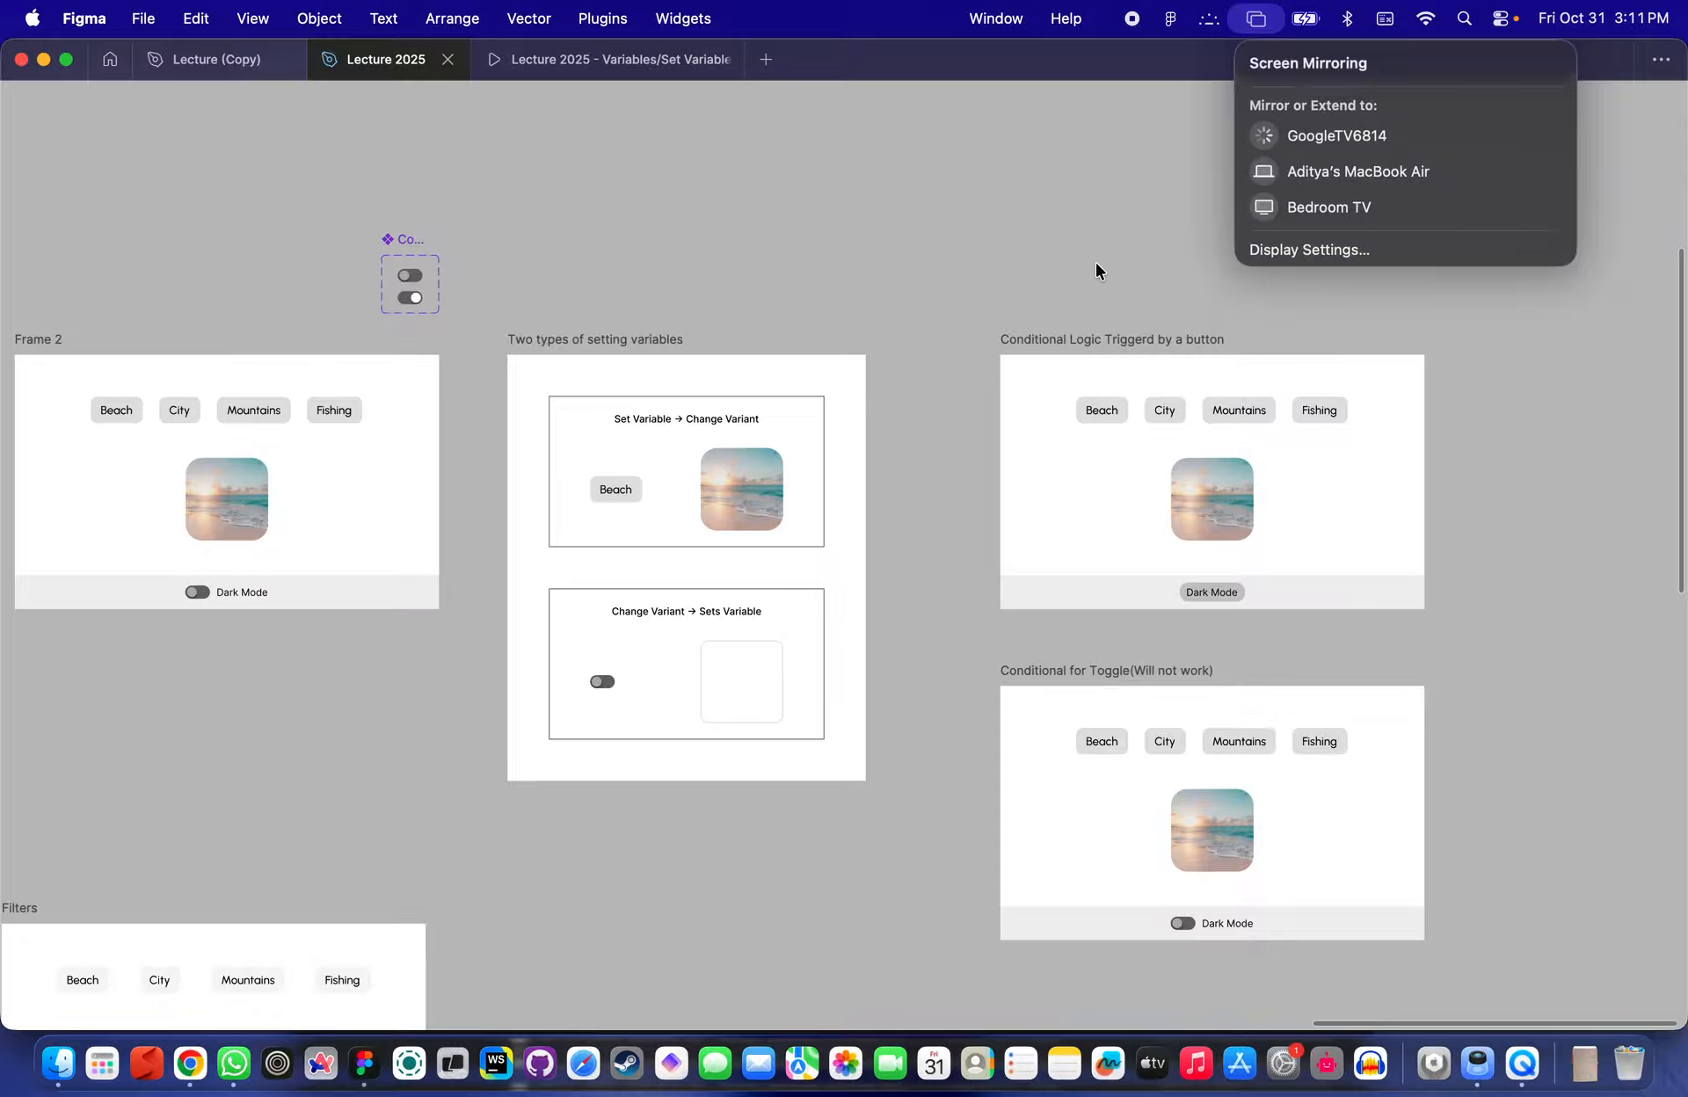
{"action": "left_click", "coordinate": [893, 467]}
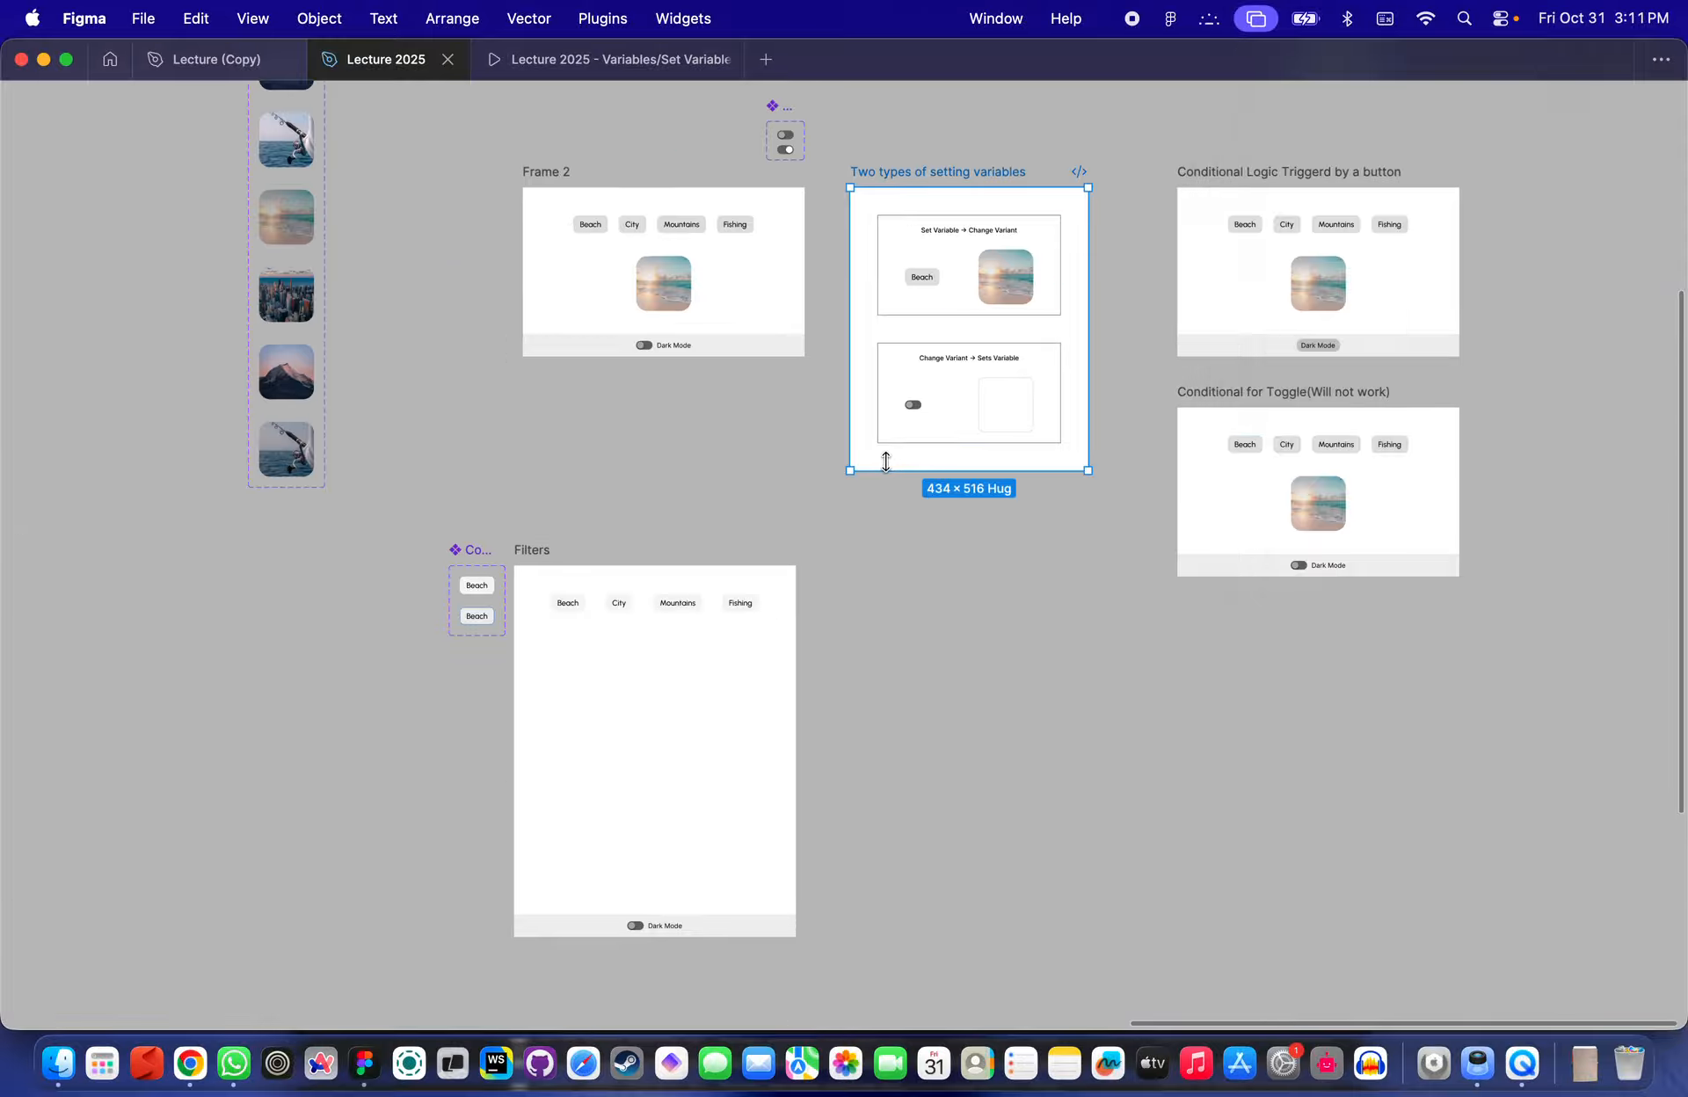
- Pan across the canvas to examine the Two types of setting variables frame and its two examples
{"action": "left_click", "coordinate": [742, 467]}
{"action": "scroll", "coordinate": [742, 467], "scroll_direction": "down", "scroll_amount": 3}
{"action": "scroll", "coordinate": [742, 467], "scroll_direction": "up", "scroll_amount": 5}
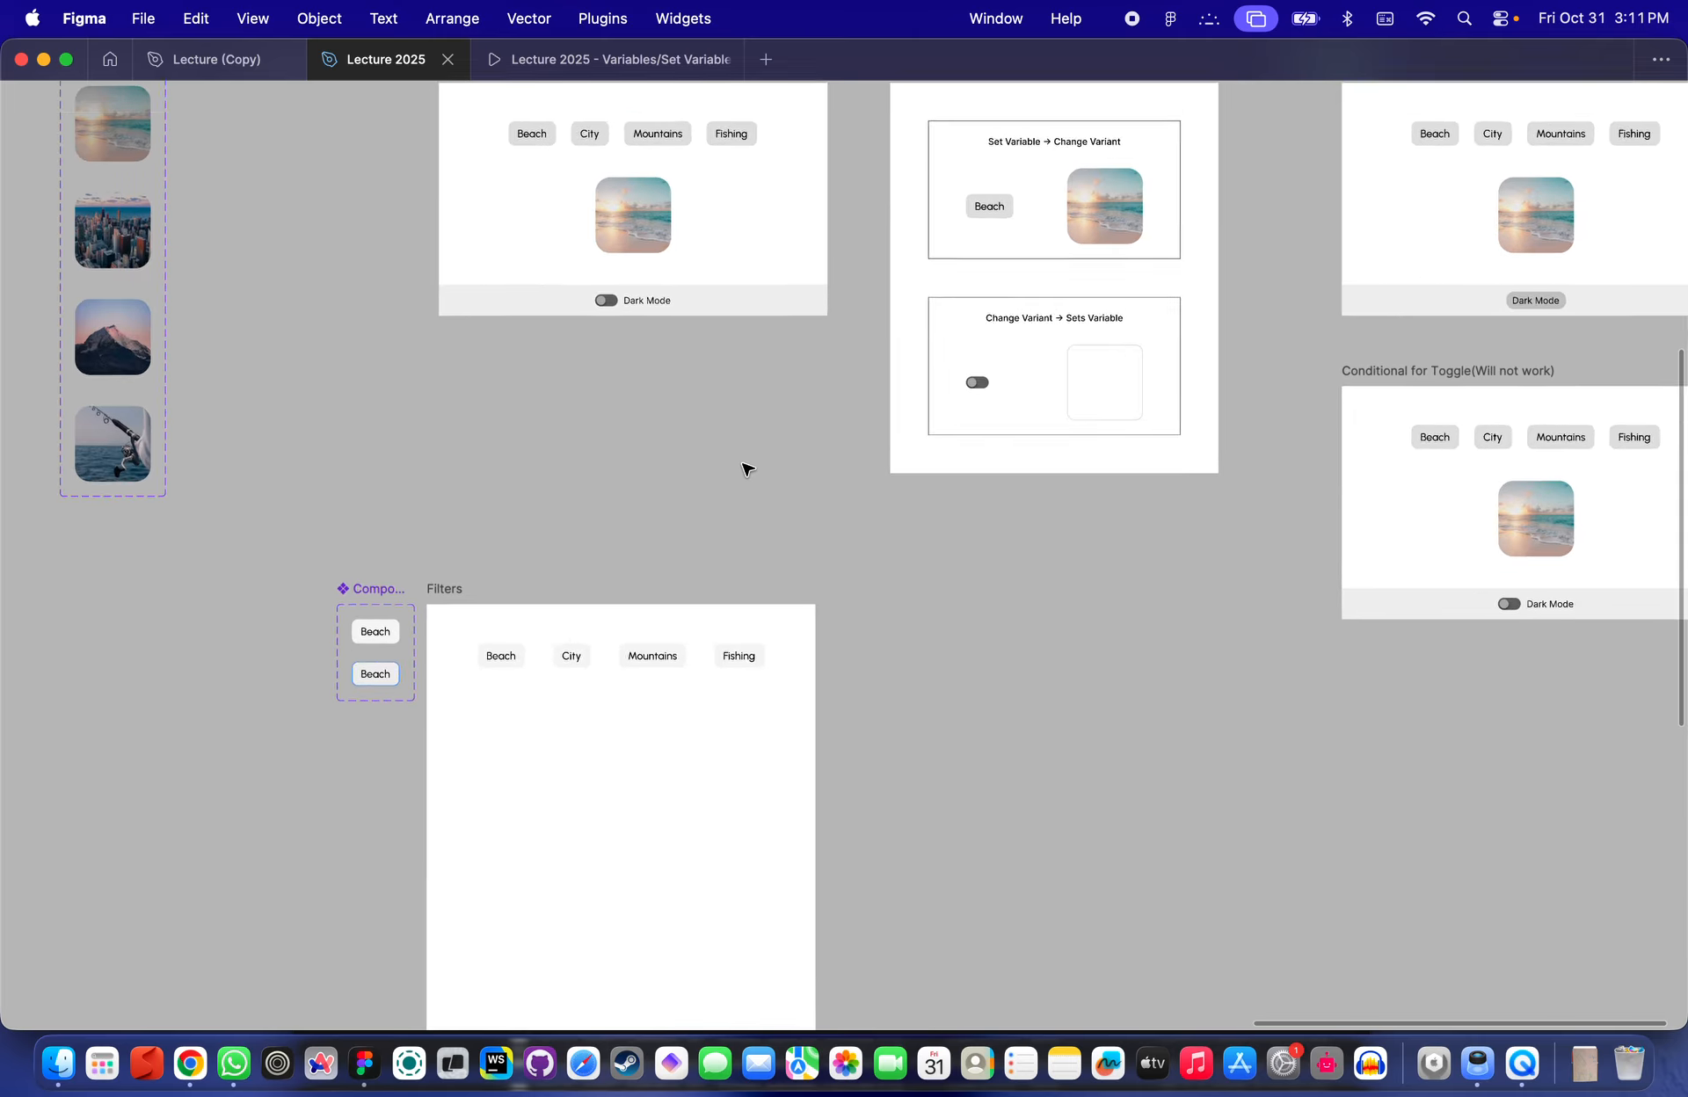
{"action": "scroll", "coordinate": [745, 468], "scroll_direction": "down", "scroll_amount": 4}
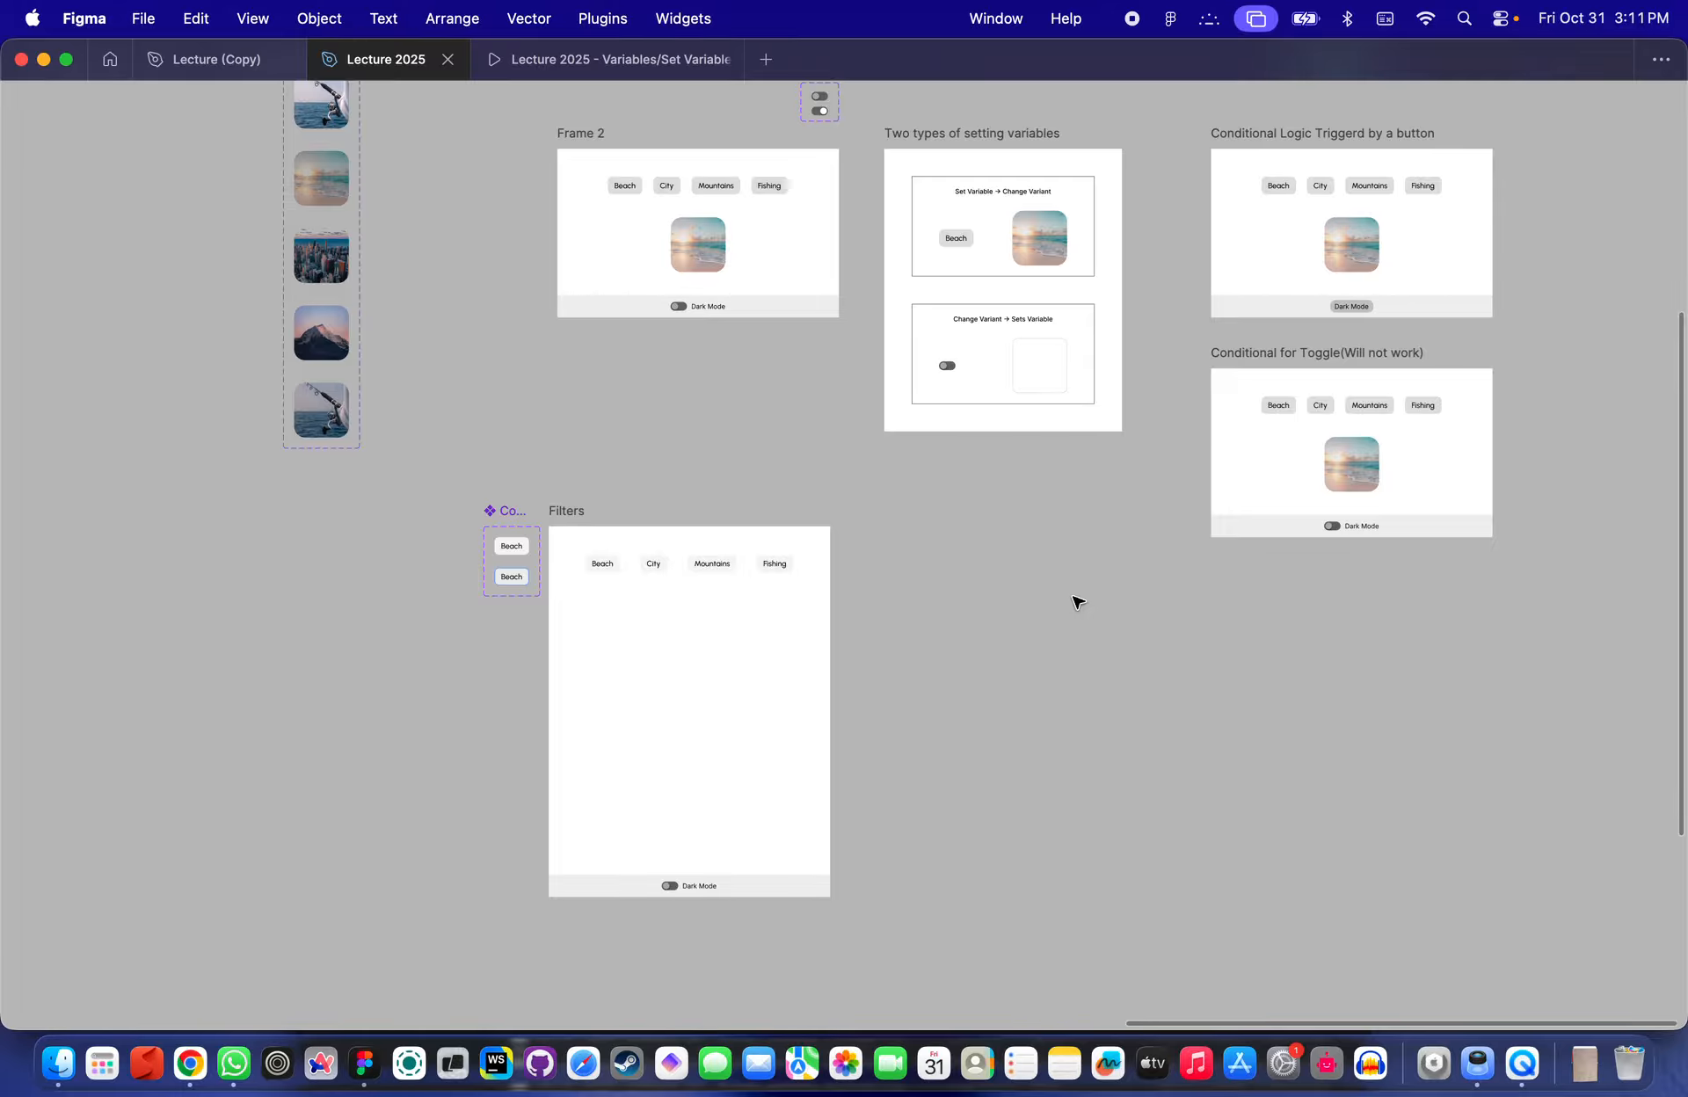
{"action": "scroll", "coordinate": [972, 591], "scroll_direction": "up", "scroll_amount": 4}
{"action": "scroll", "coordinate": [972, 592], "scroll_direction": "up", "scroll_amount": 5}
{"action": "scroll", "coordinate": [972, 592], "scroll_direction": "down", "scroll_amount": 3}
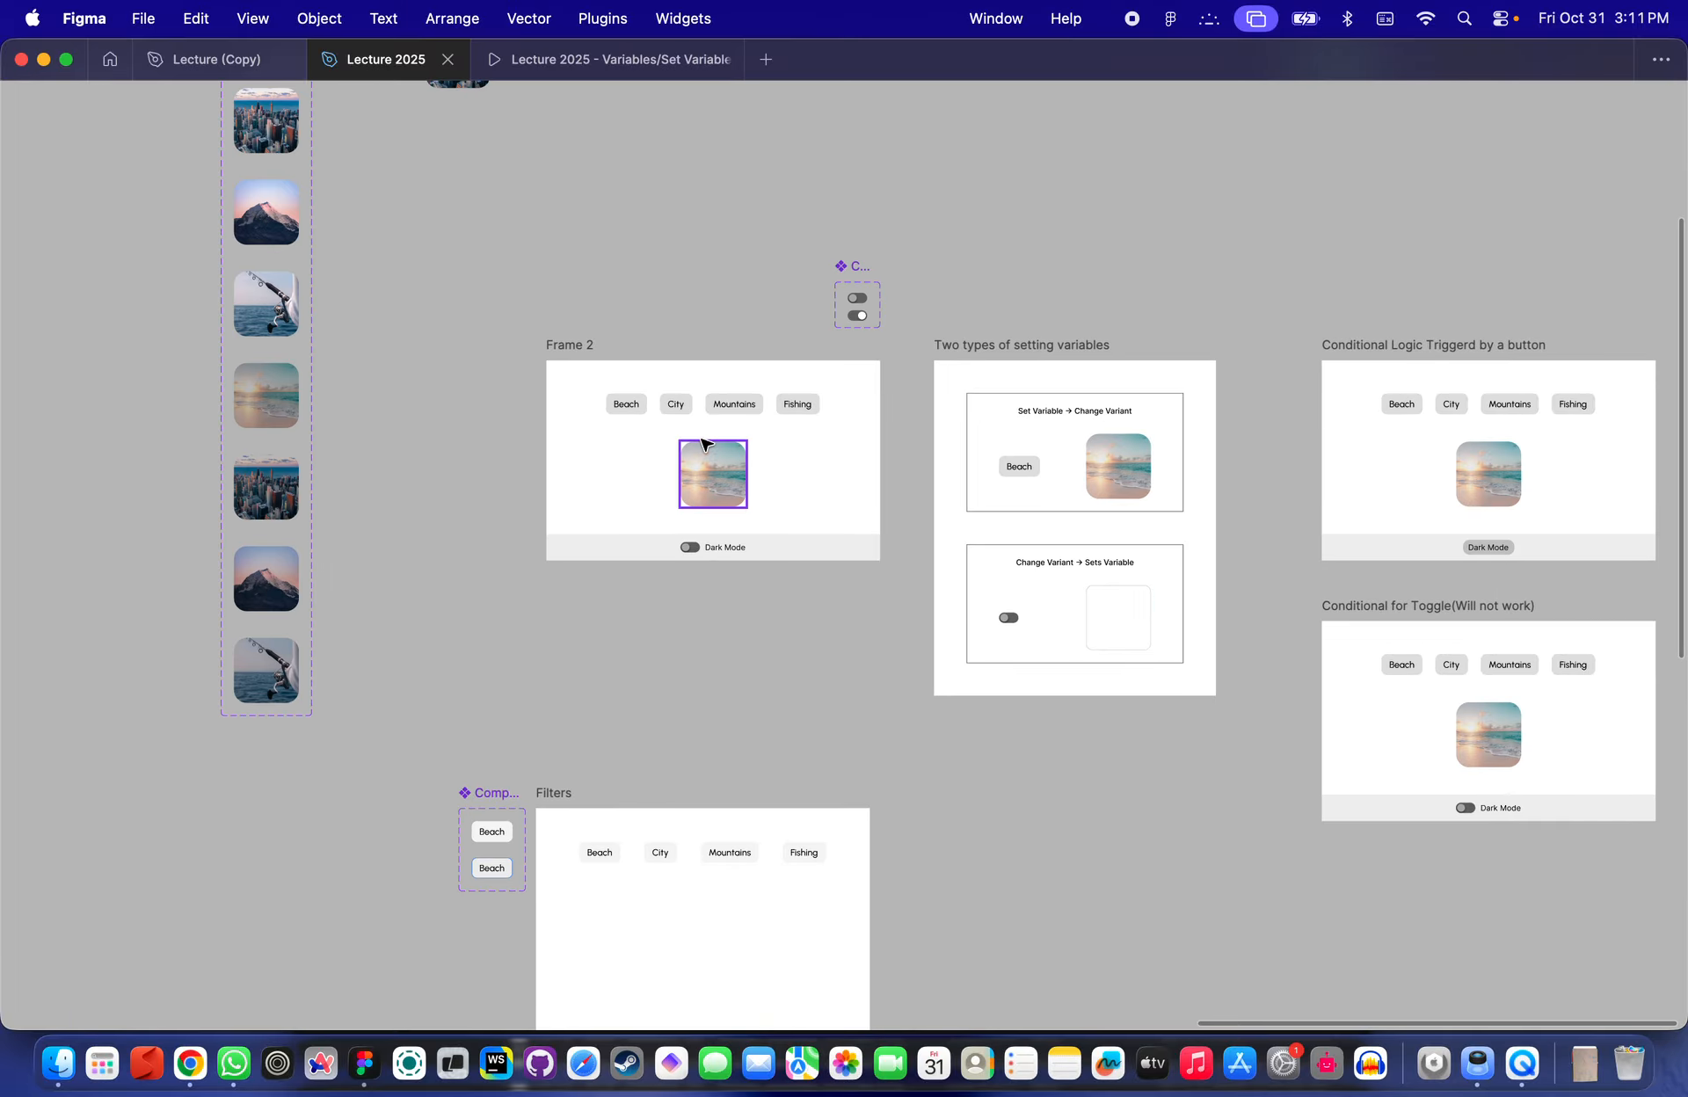
{"action": "scroll", "coordinate": [703, 444], "scroll_direction": "up", "scroll_amount": 3}
{"action": "scroll", "coordinate": [821, 384], "scroll_direction": "right", "scroll_amount": 5}
{"action": "scroll", "coordinate": [800, 356], "scroll_direction": "up", "scroll_amount": 3}
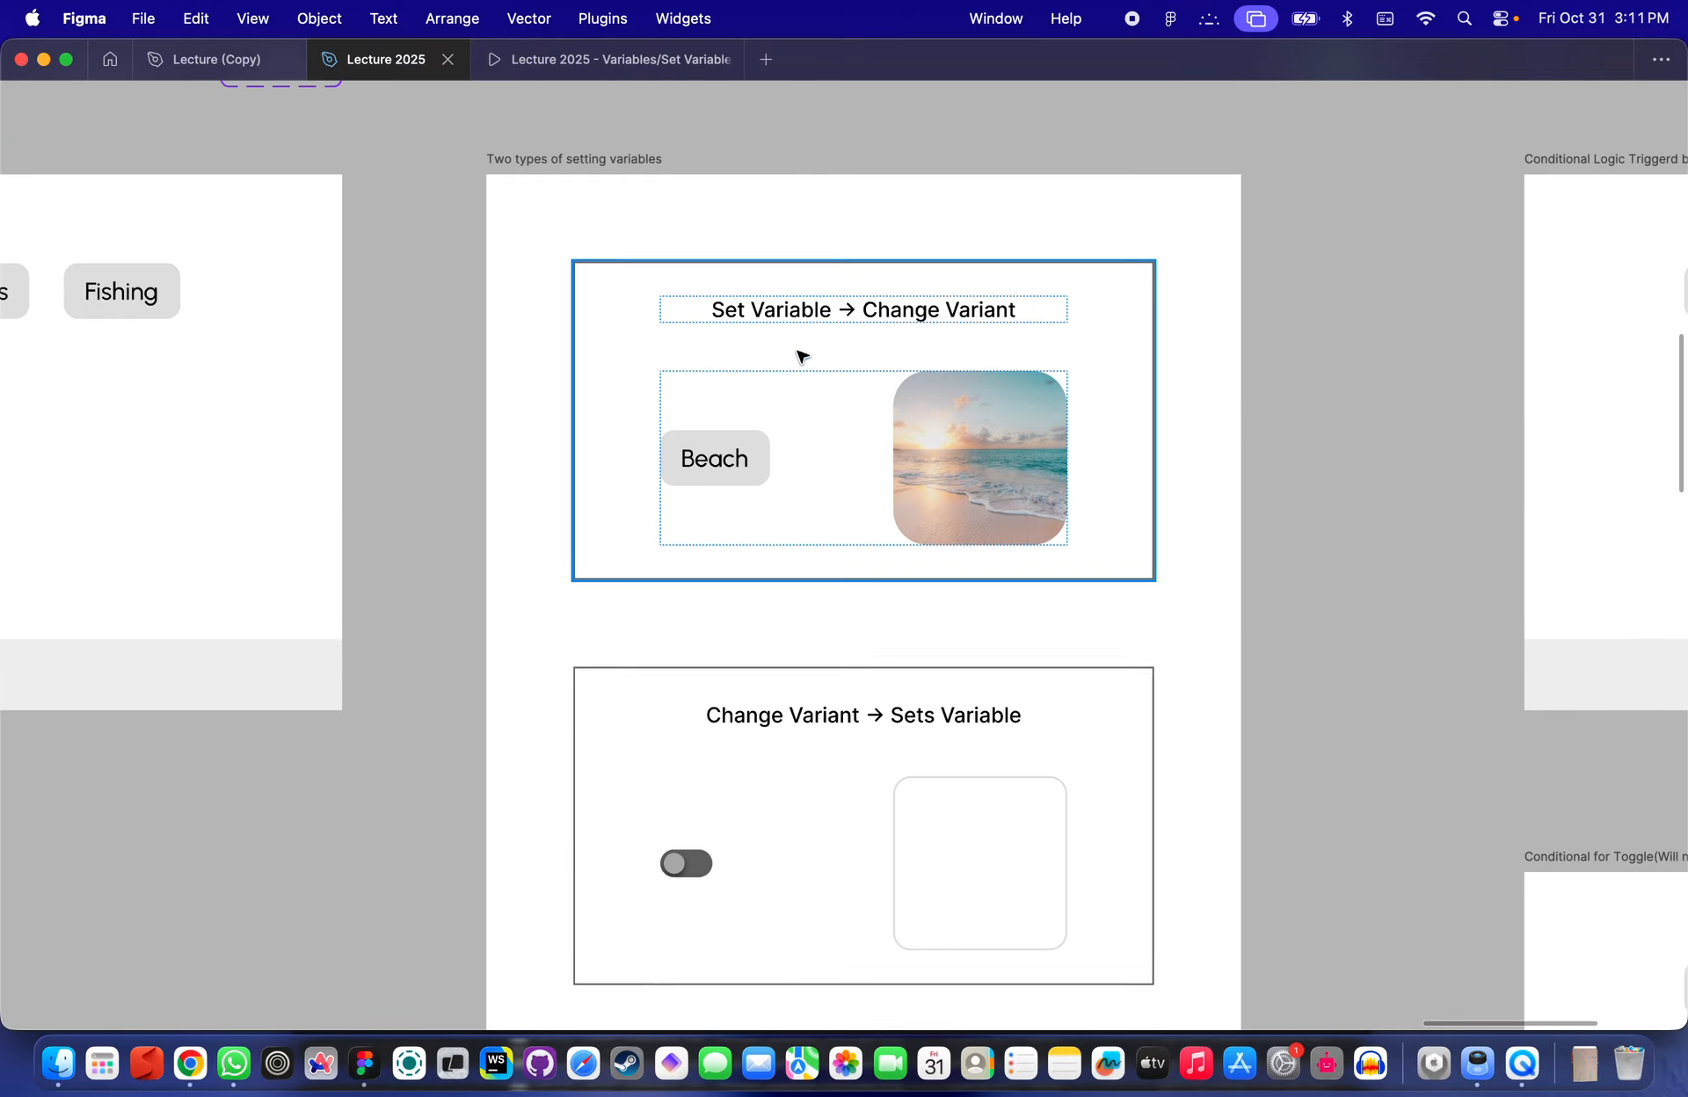
{"action": "scroll", "coordinate": [802, 328], "scroll_direction": "down", "scroll_amount": 3}
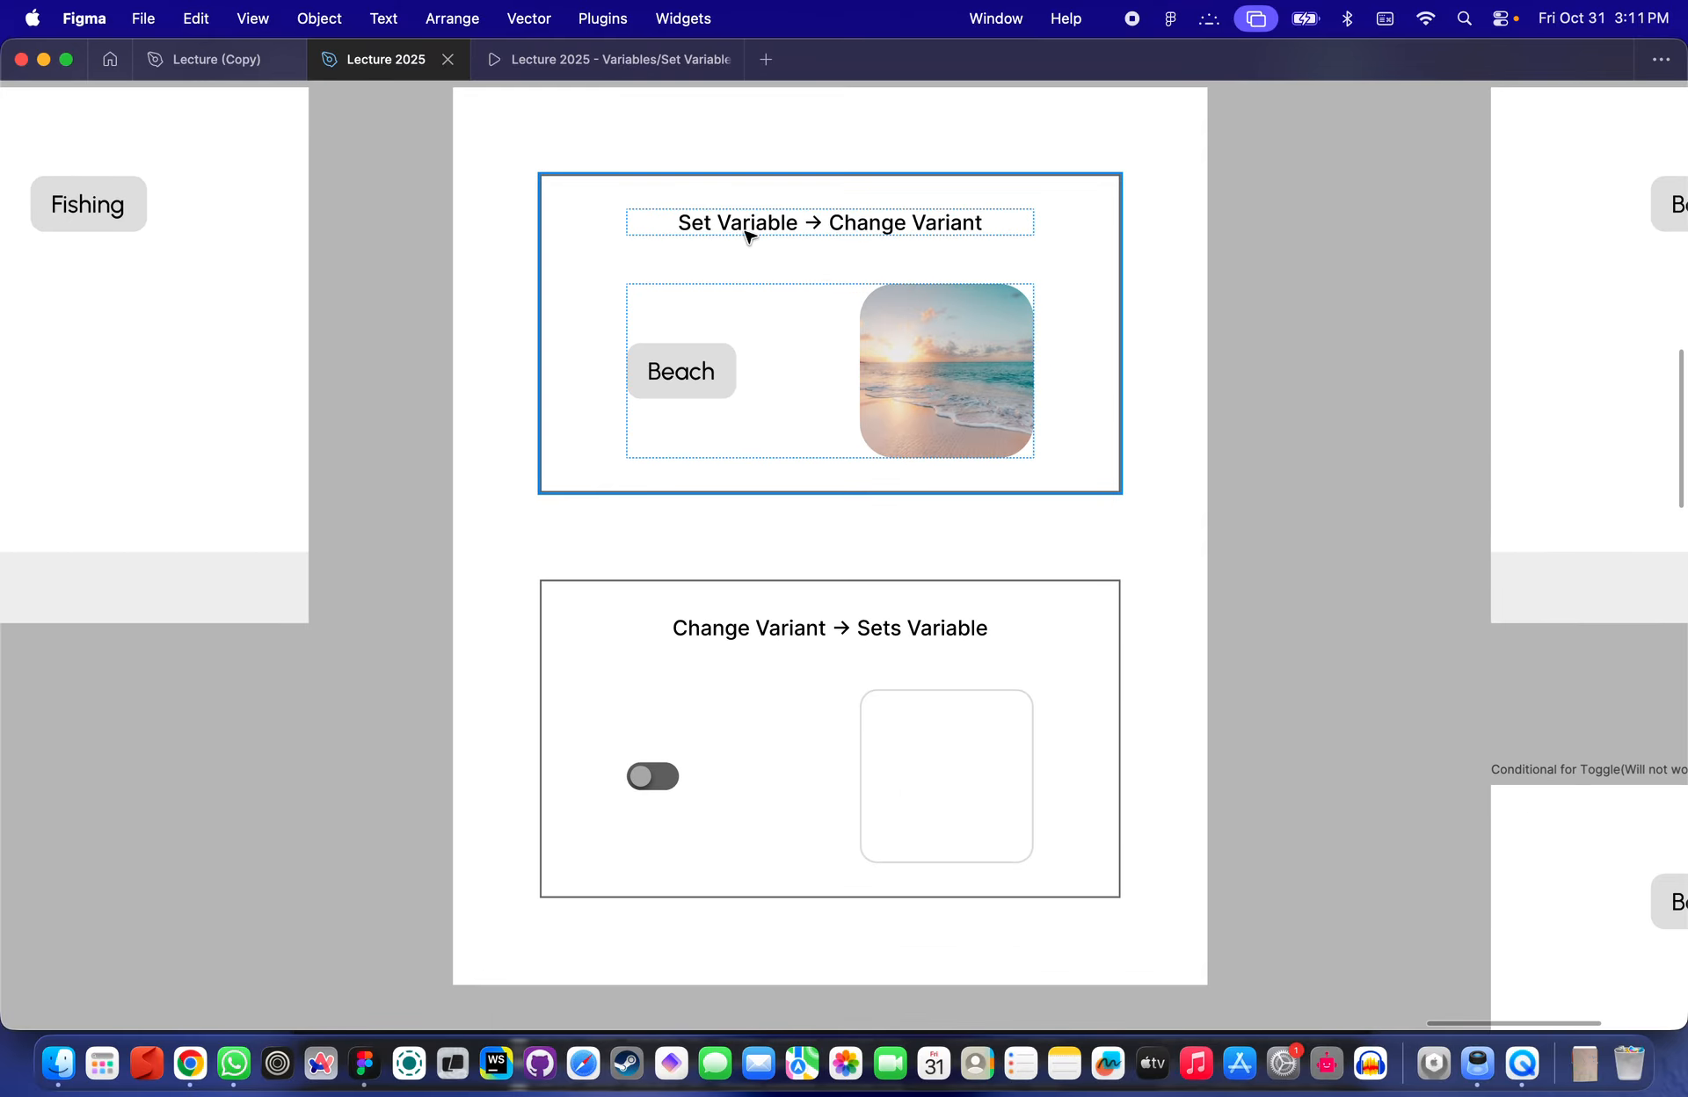
{"action": "scroll", "coordinate": [914, 198], "scroll_direction": "down", "scroll_amount": 6}
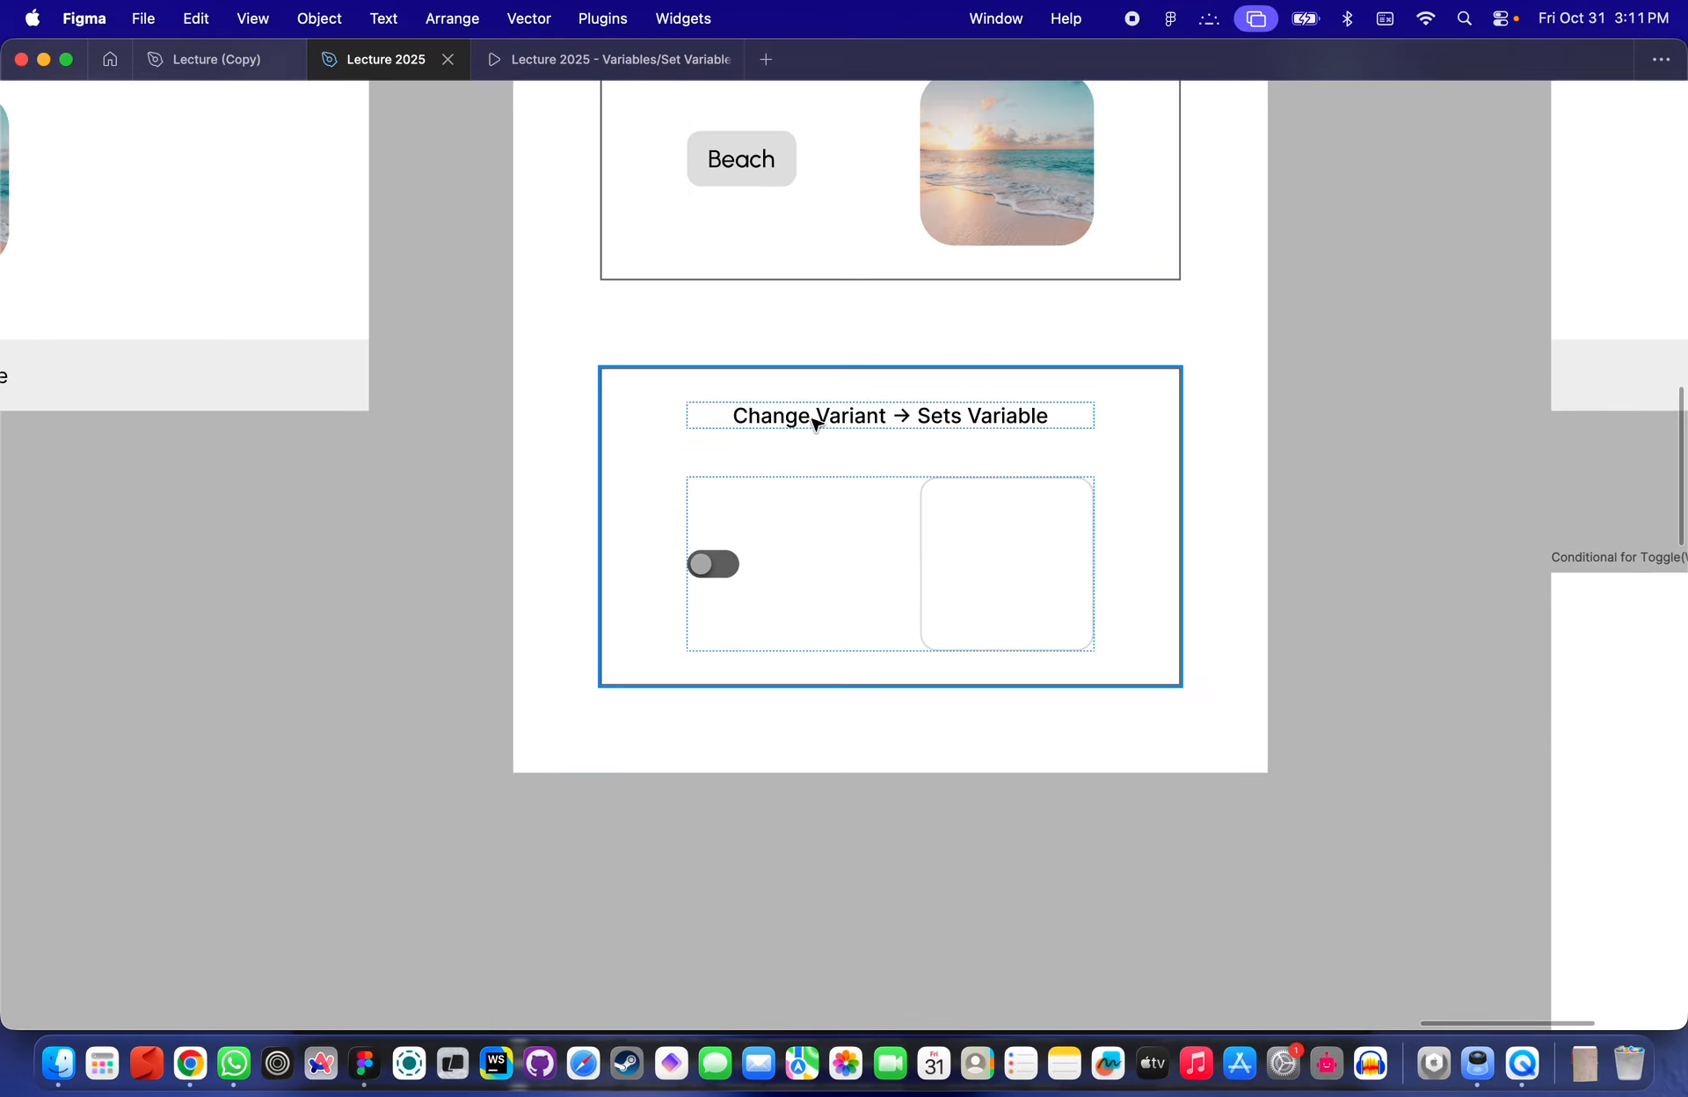
{"action": "scroll", "coordinate": [987, 400], "scroll_direction": "down", "scroll_amount": 4}
{"action": "scroll", "coordinate": [614, 279], "scroll_direction": "left", "scroll_amount": 4}
{"action": "scroll", "coordinate": [615, 278], "scroll_direction": "up", "scroll_amount": 3}
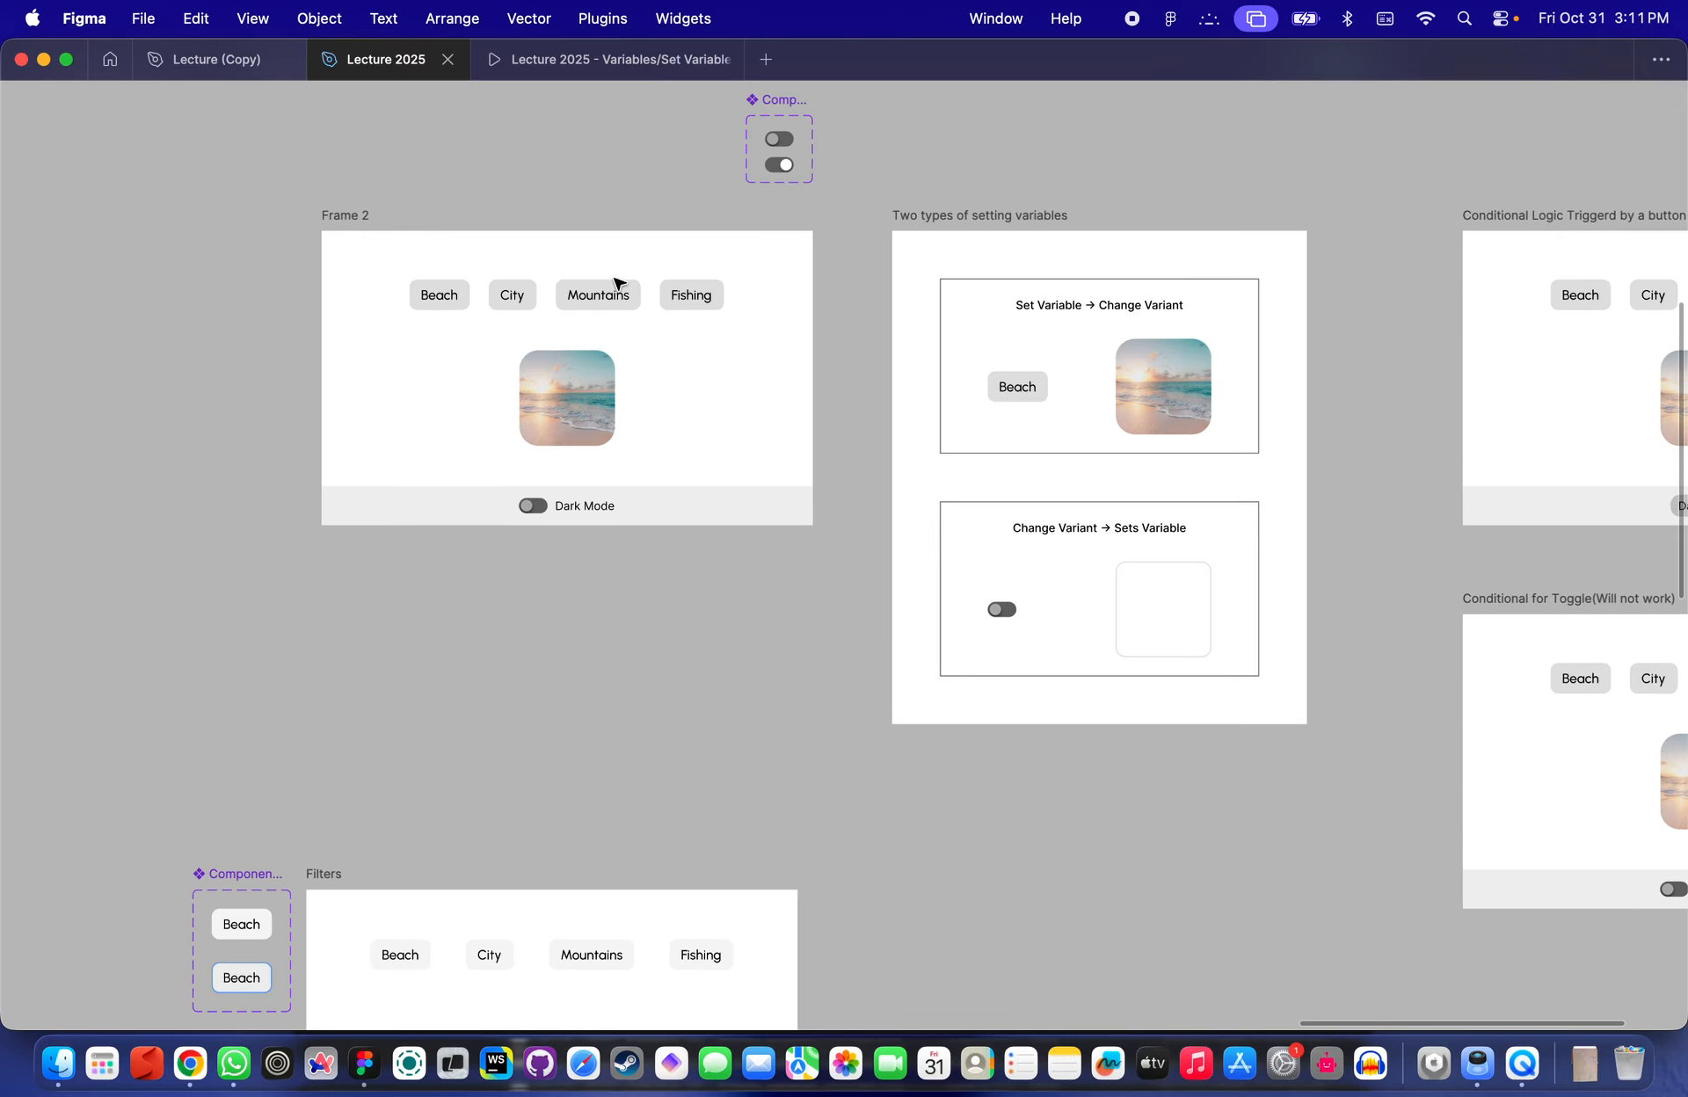
{"action": "scroll", "coordinate": [524, 320], "scroll_direction": "right", "scroll_amount": 15}
{"action": "scroll", "coordinate": [524, 320], "scroll_direction": "down", "scroll_amount": 3}
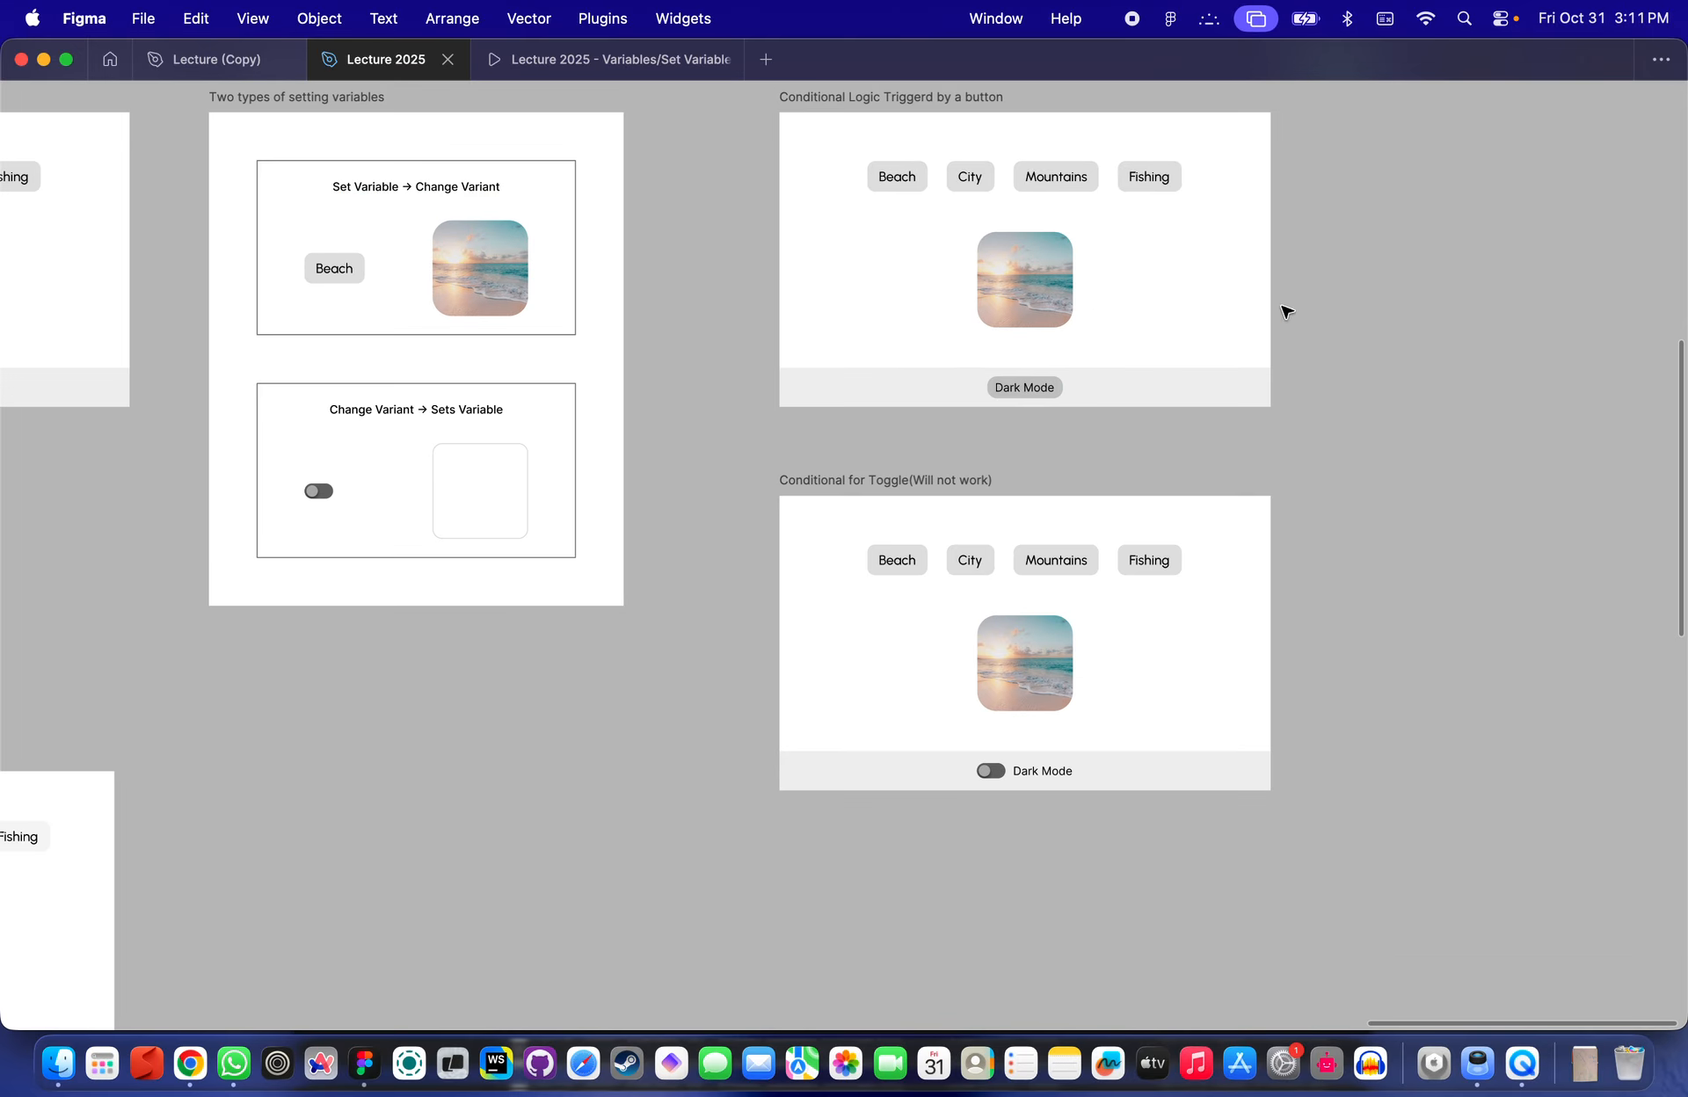
{"action": "scroll", "coordinate": [1123, 441], "scroll_direction": "left", "scroll_amount": 15}
{"action": "scroll", "coordinate": [1123, 440], "scroll_direction": "up", "scroll_amount": 3}
{"action": "scroll", "coordinate": [825, 361], "scroll_direction": "up", "scroll_amount": 1}
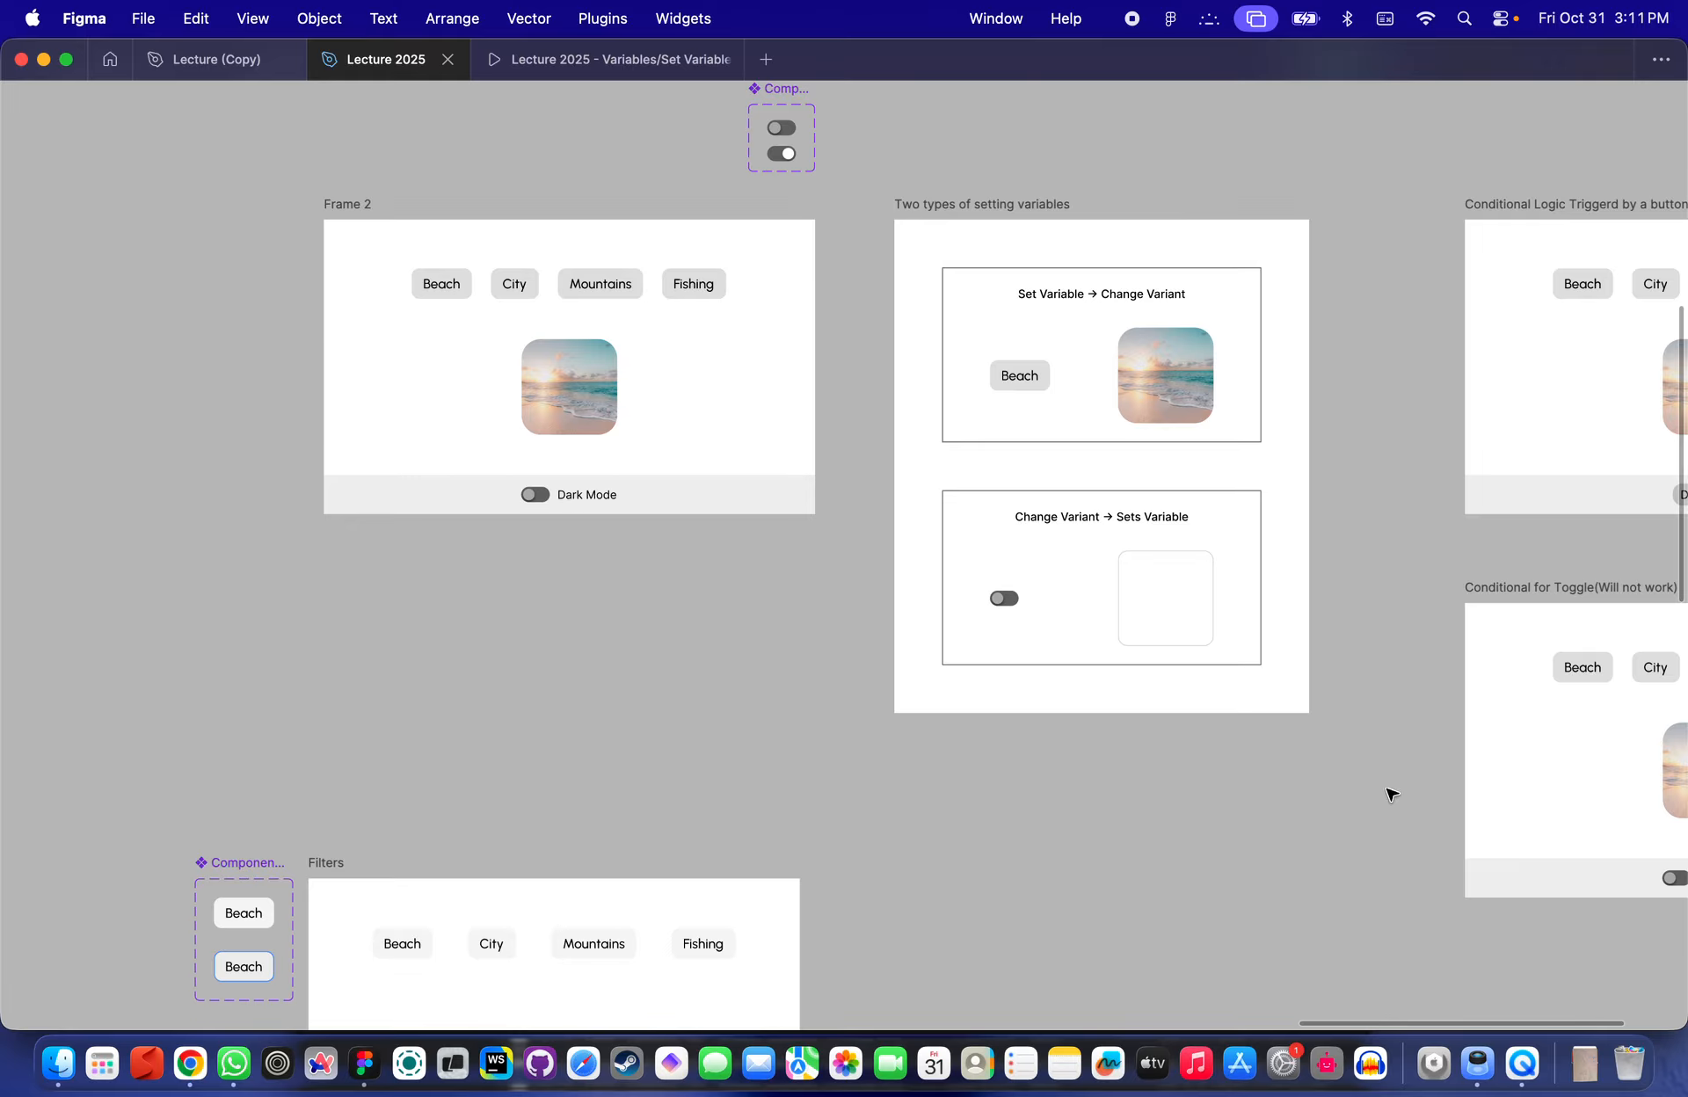
- Select the Filters frame with its category buttons and Dark Mode bar
{"action": "left_click_drag", "start_coordinate": [1386, 789], "coordinate": [308, 196]}
{"action": "left_click", "coordinate": [222, 245]}
{"action": "scroll", "coordinate": [655, 517], "scroll_direction": "down", "scroll_amount": 8}
{"action": "scroll", "coordinate": [655, 517], "scroll_direction": "left", "scroll_amount": 6}
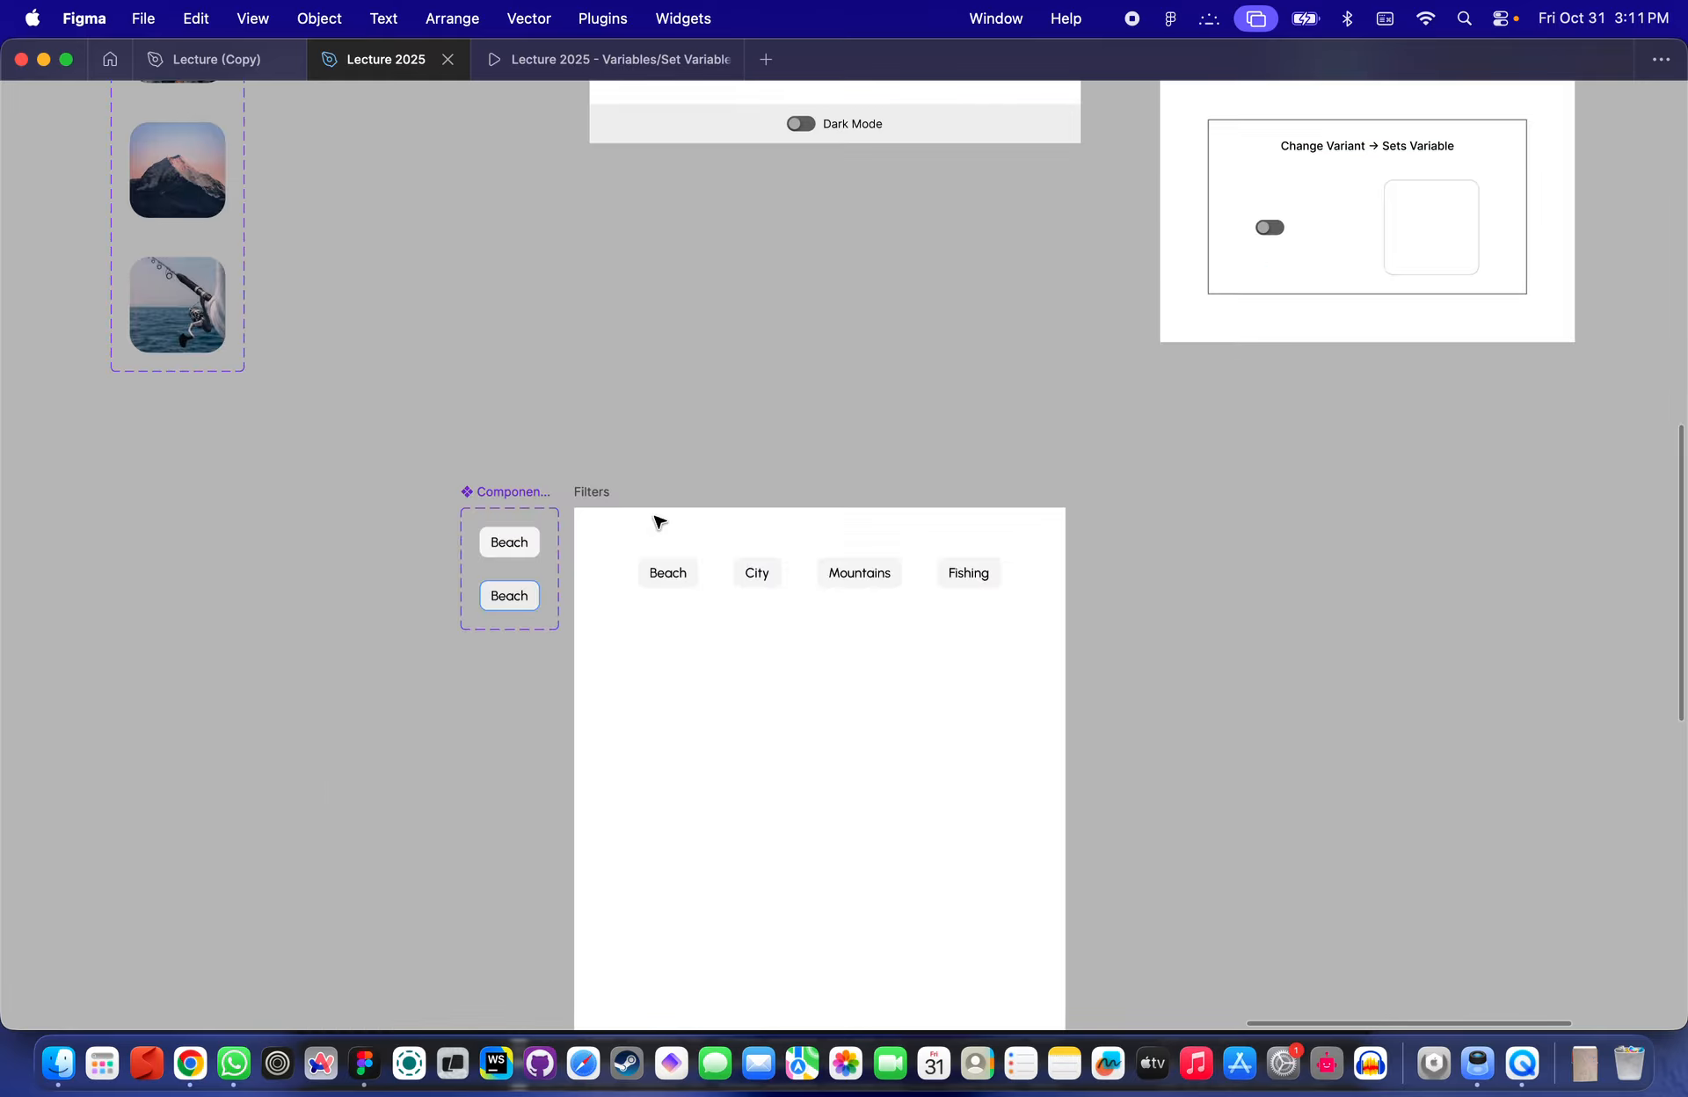
{"action": "scroll", "coordinate": [659, 522], "scroll_direction": "down", "scroll_amount": 5}
{"action": "scroll", "coordinate": [659, 522], "scroll_direction": "left", "scroll_amount": 1}
{"action": "left_click", "coordinate": [643, 285]}
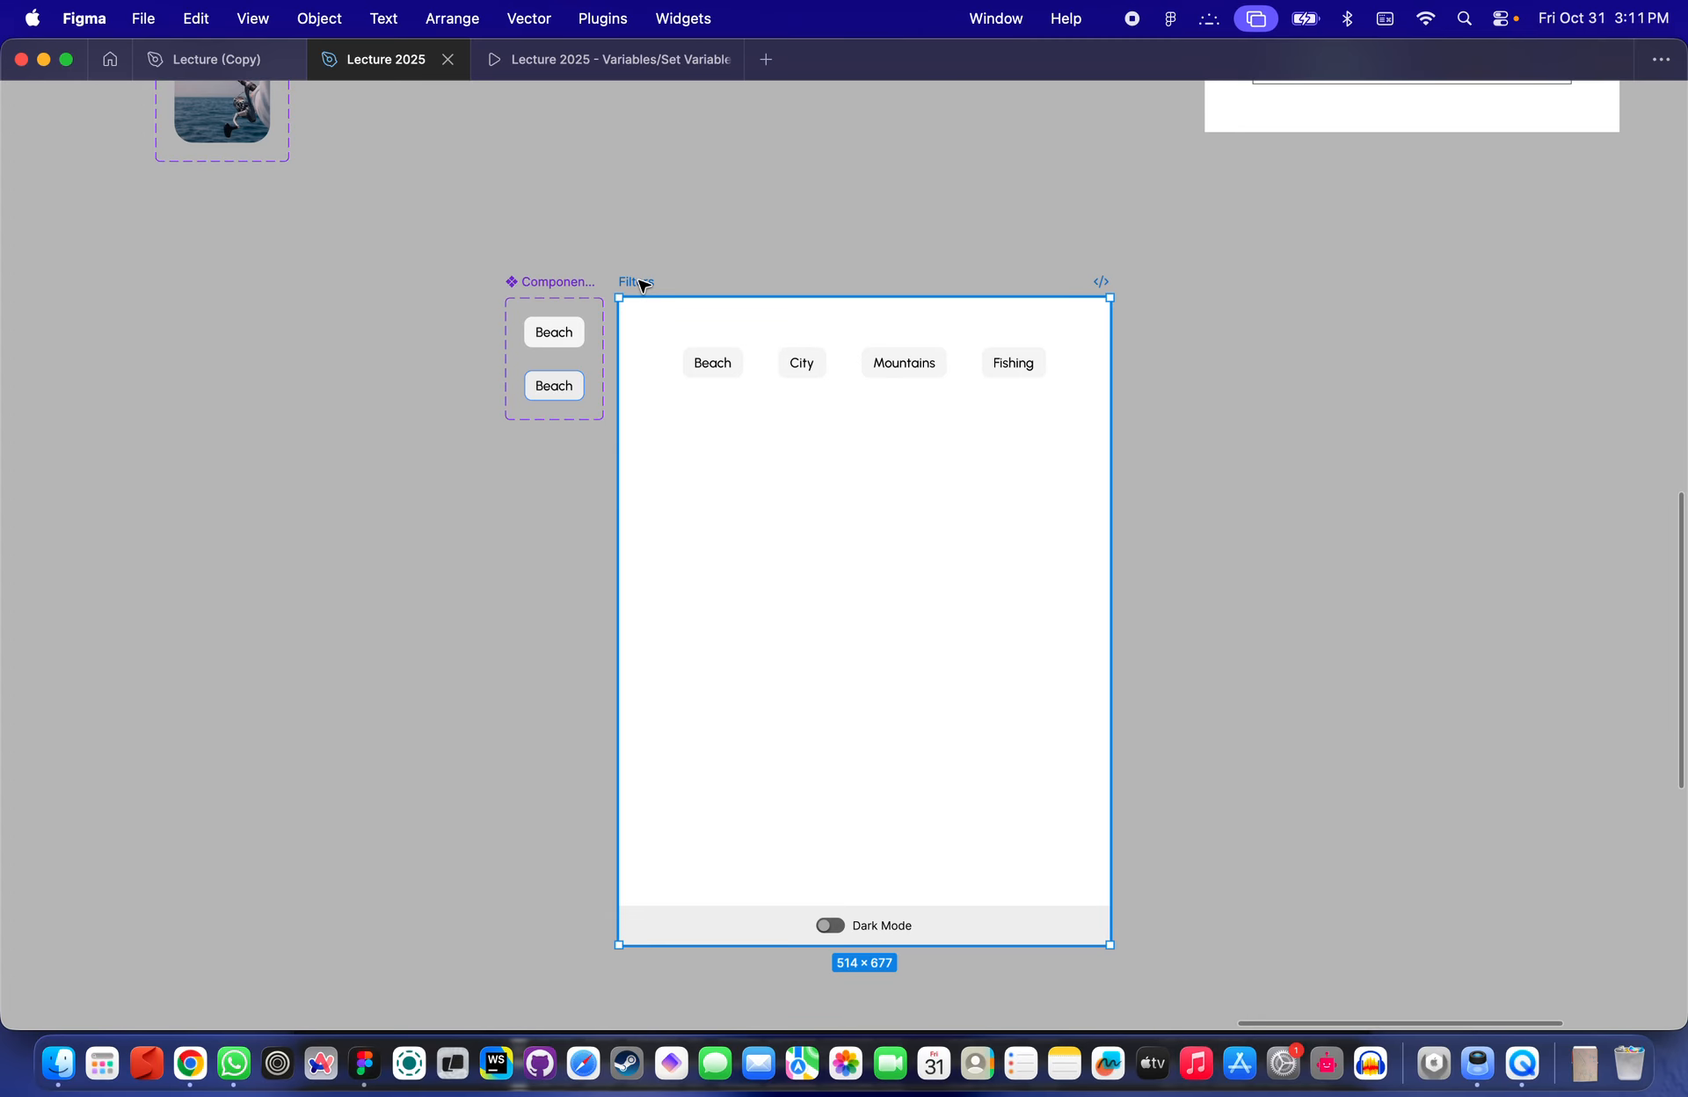
- Open the Filters frame's Flow 3 in the prototype presentation view
{"action": "key", "text": "super+backslash"}
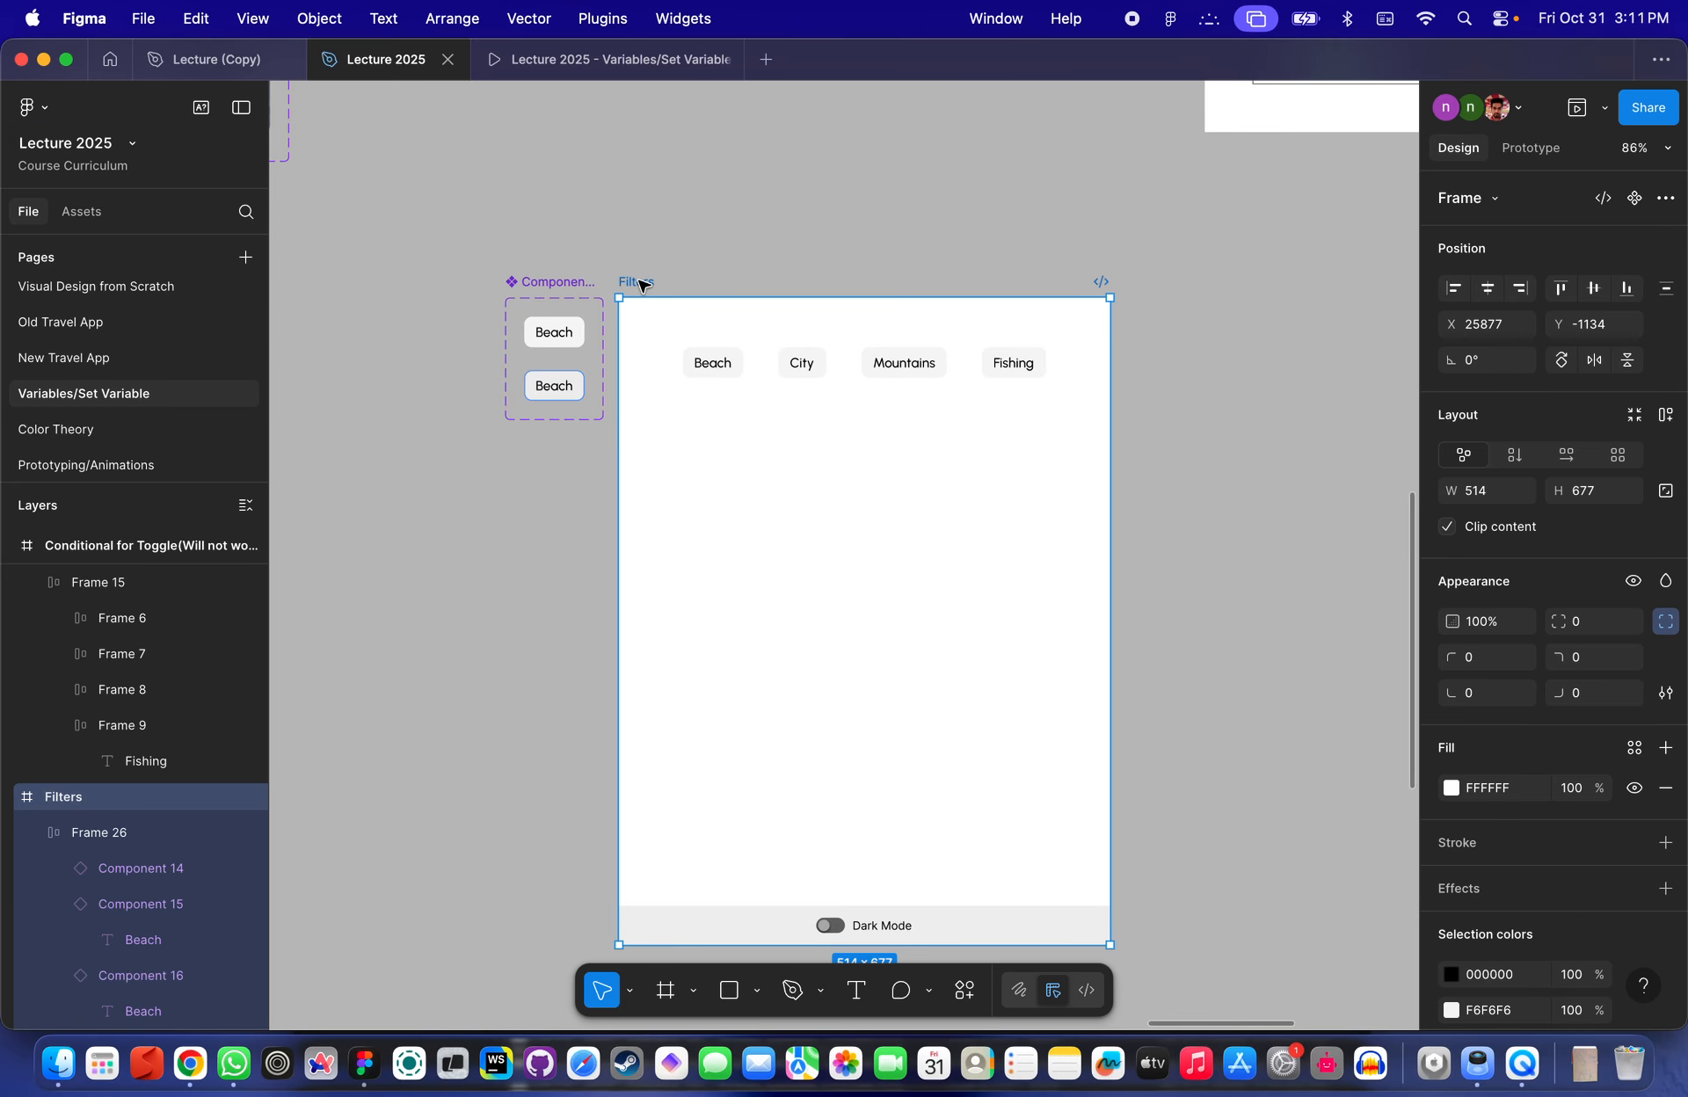
{"action": "key", "text": "super+backslash"}
{"action": "key", "text": "super+backslash"}
{"action": "left_click", "coordinate": [1531, 150]}
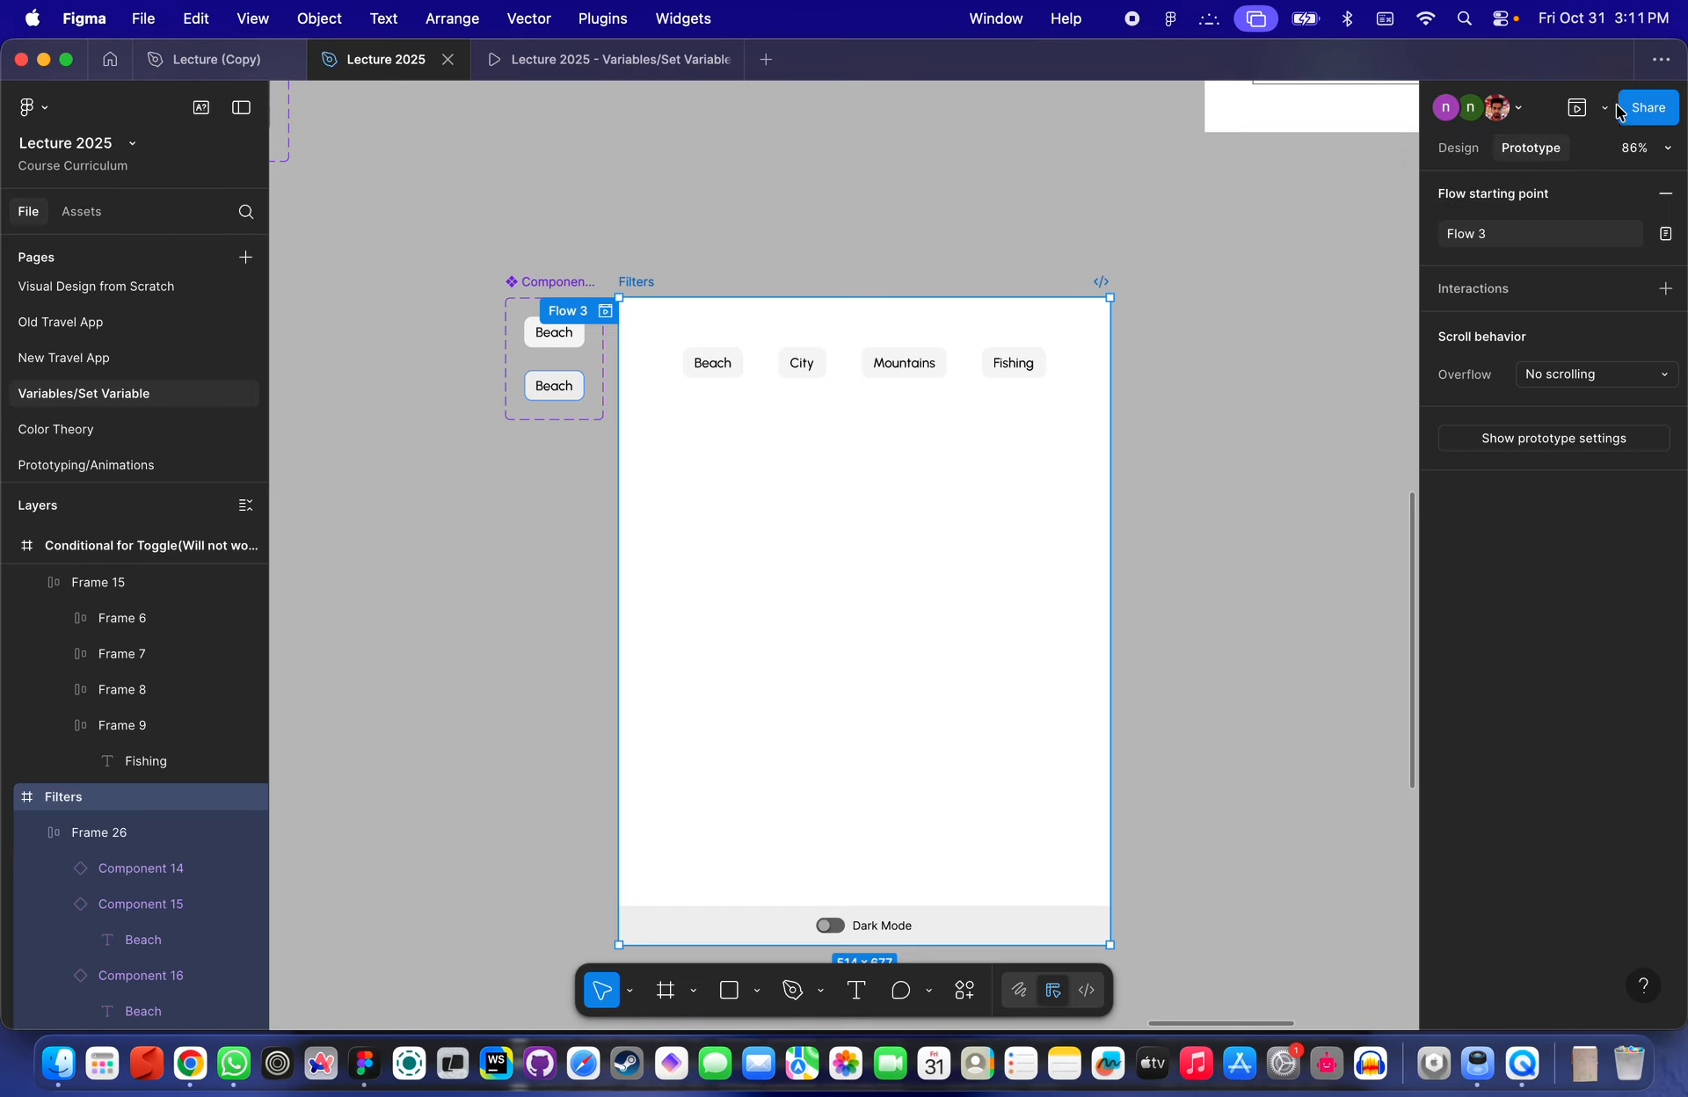
{"action": "left_click", "coordinate": [1604, 108]}
{"action": "left_click", "coordinate": [1499, 154]}
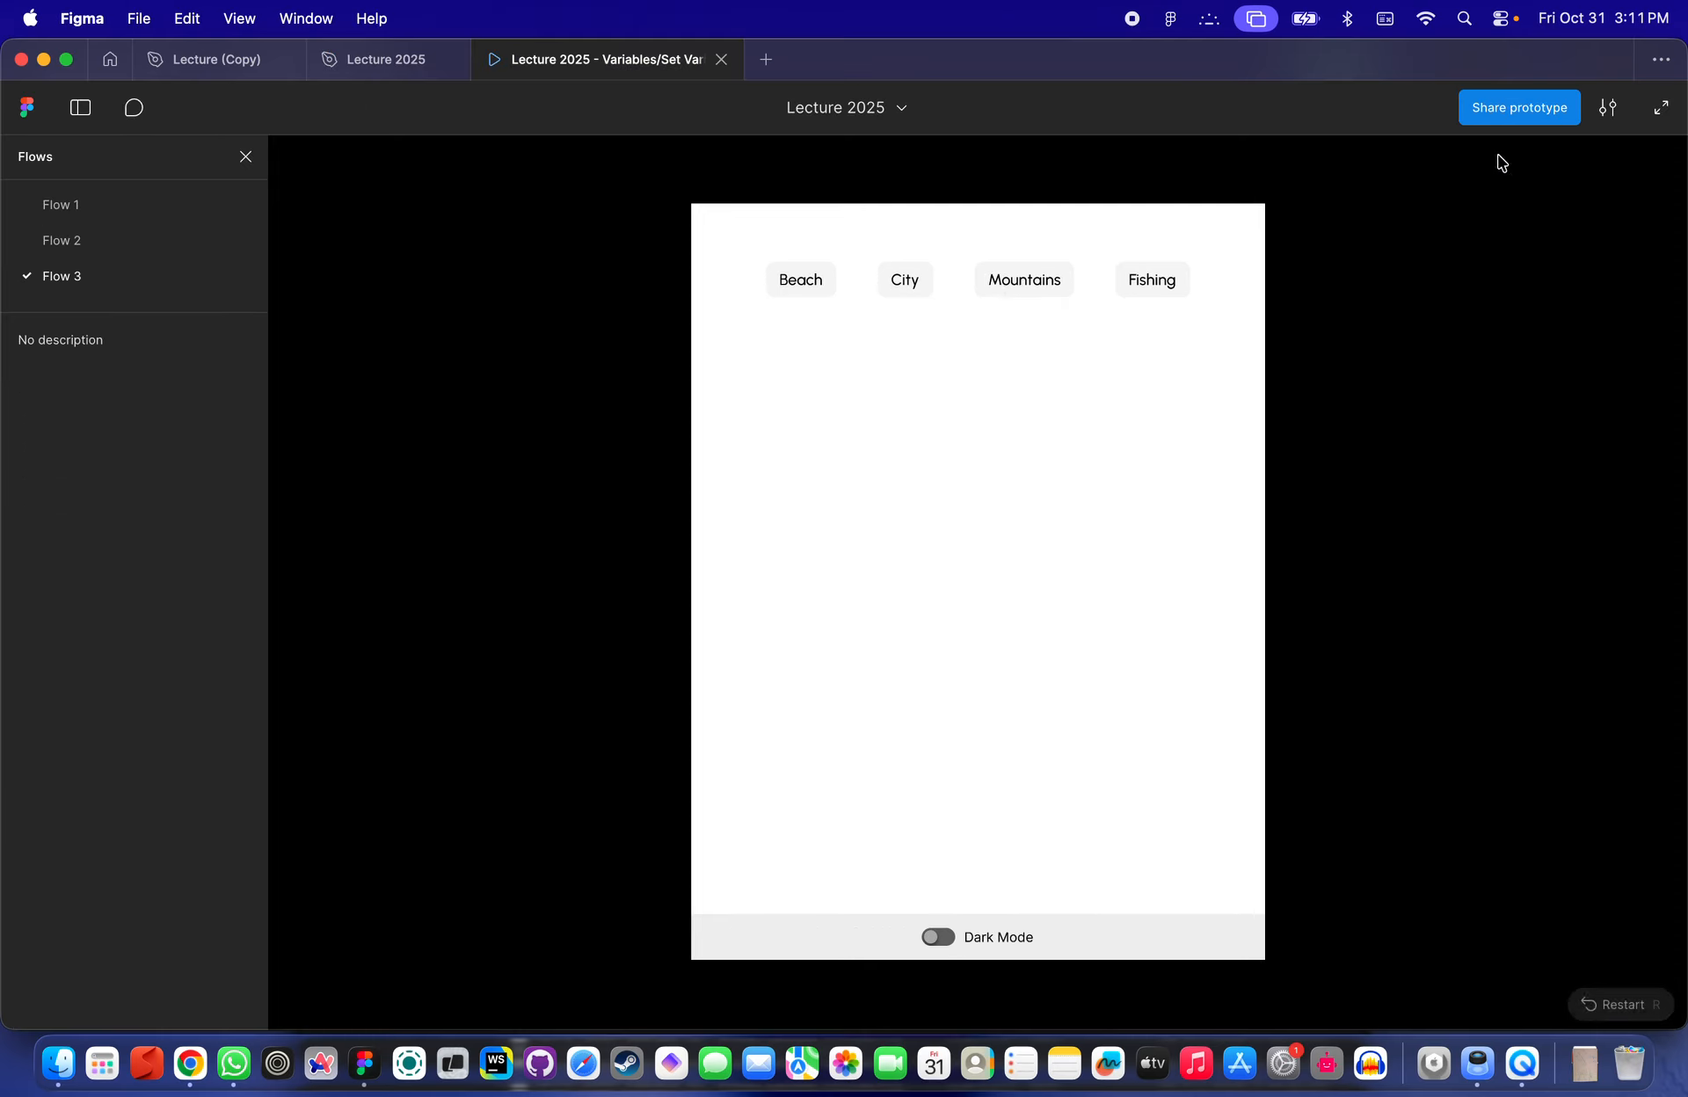
- Set the preview scaling to Fill screen and hide the presentation interface
{"action": "left_click", "coordinate": [929, 451]}
{"action": "left_click", "coordinate": [1608, 107]}
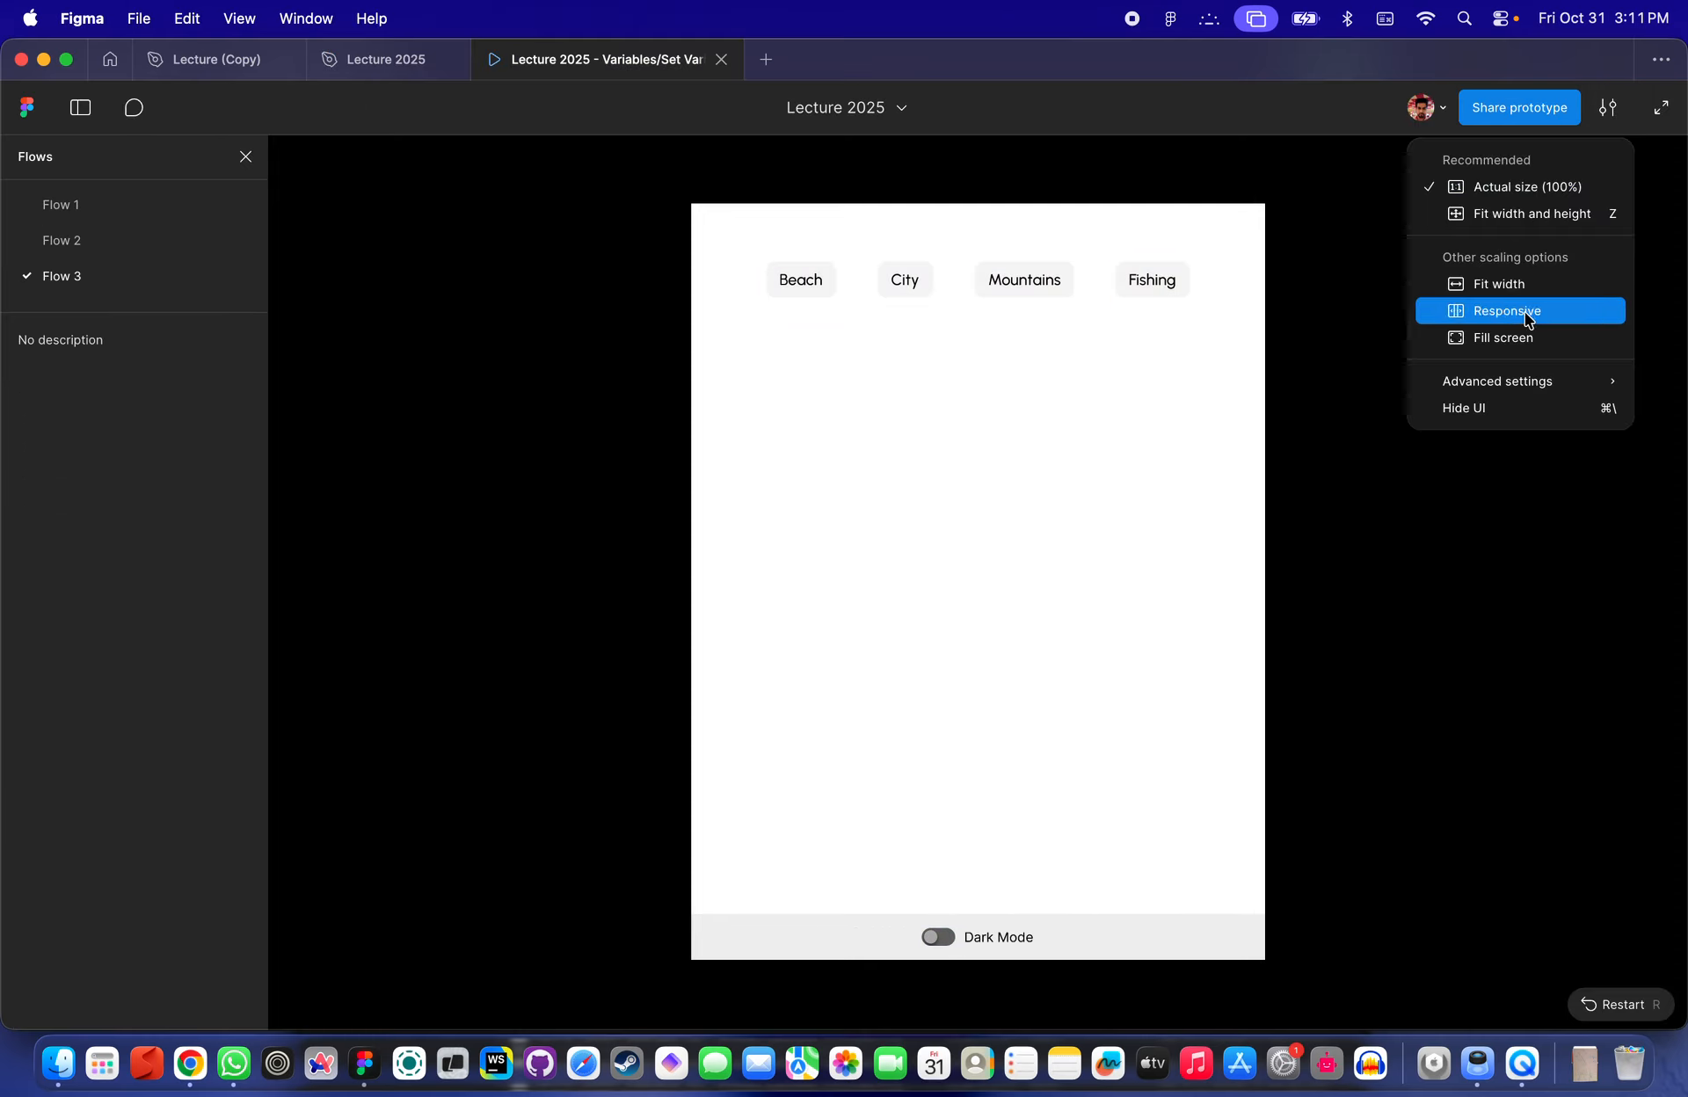
{"action": "left_click", "coordinate": [1515, 335]}
{"action": "left_click", "coordinate": [1132, 418]}
{"action": "key", "text": "super+backslash"}
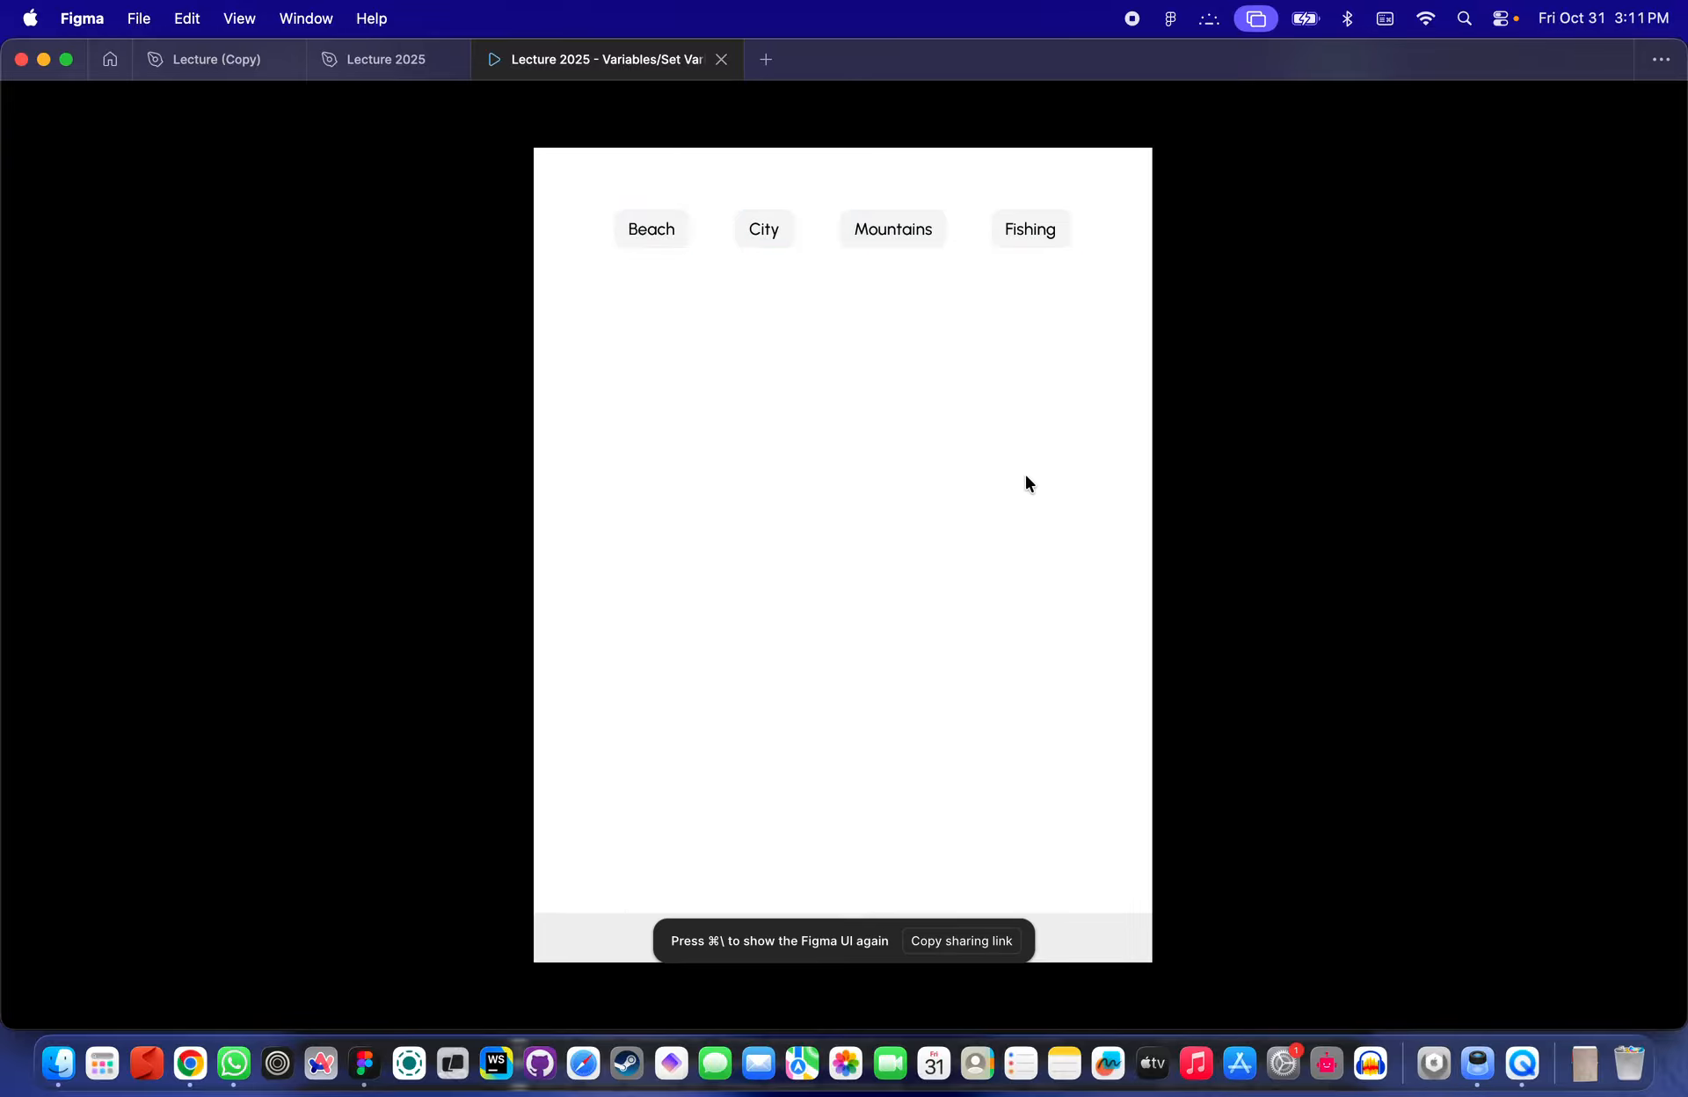
- Test the Beach, City and Mountains filters in the preview and switch Dark Mode on and off
{"action": "left_click", "coordinate": [1025, 478]}
{"action": "left_click", "coordinate": [843, 598]}
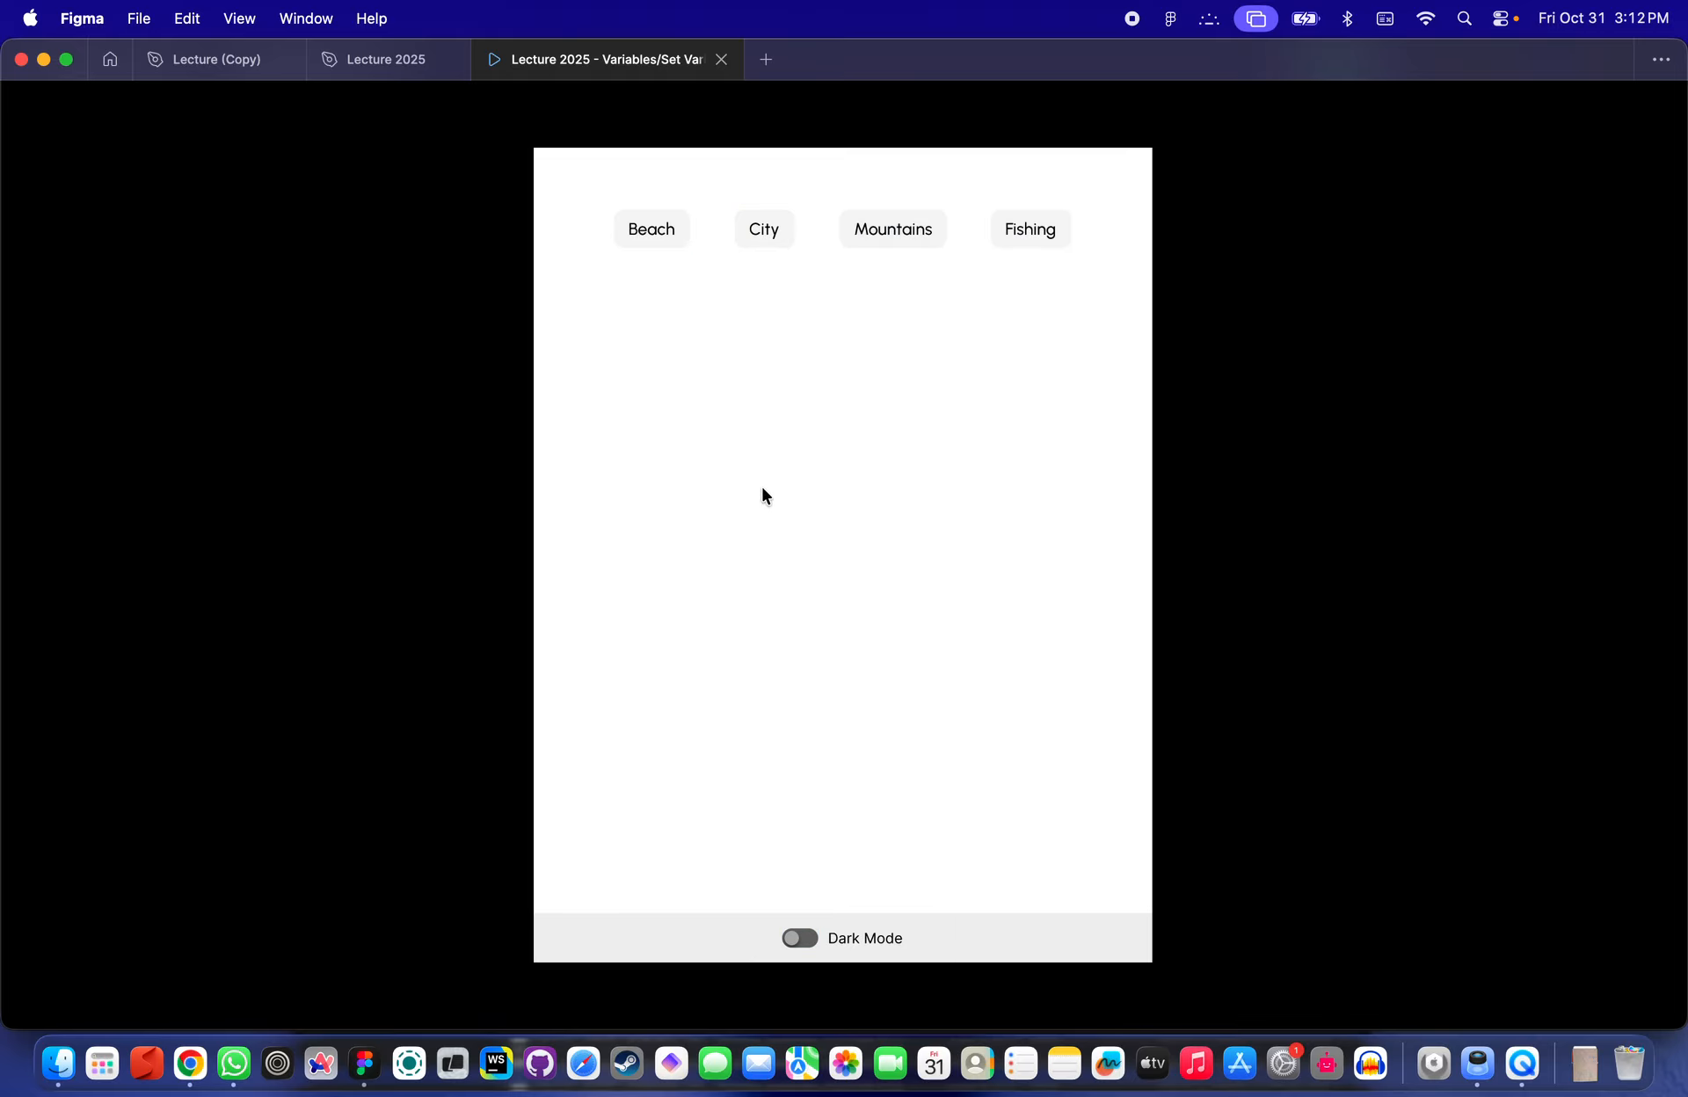
{"action": "left_click", "coordinate": [655, 244]}
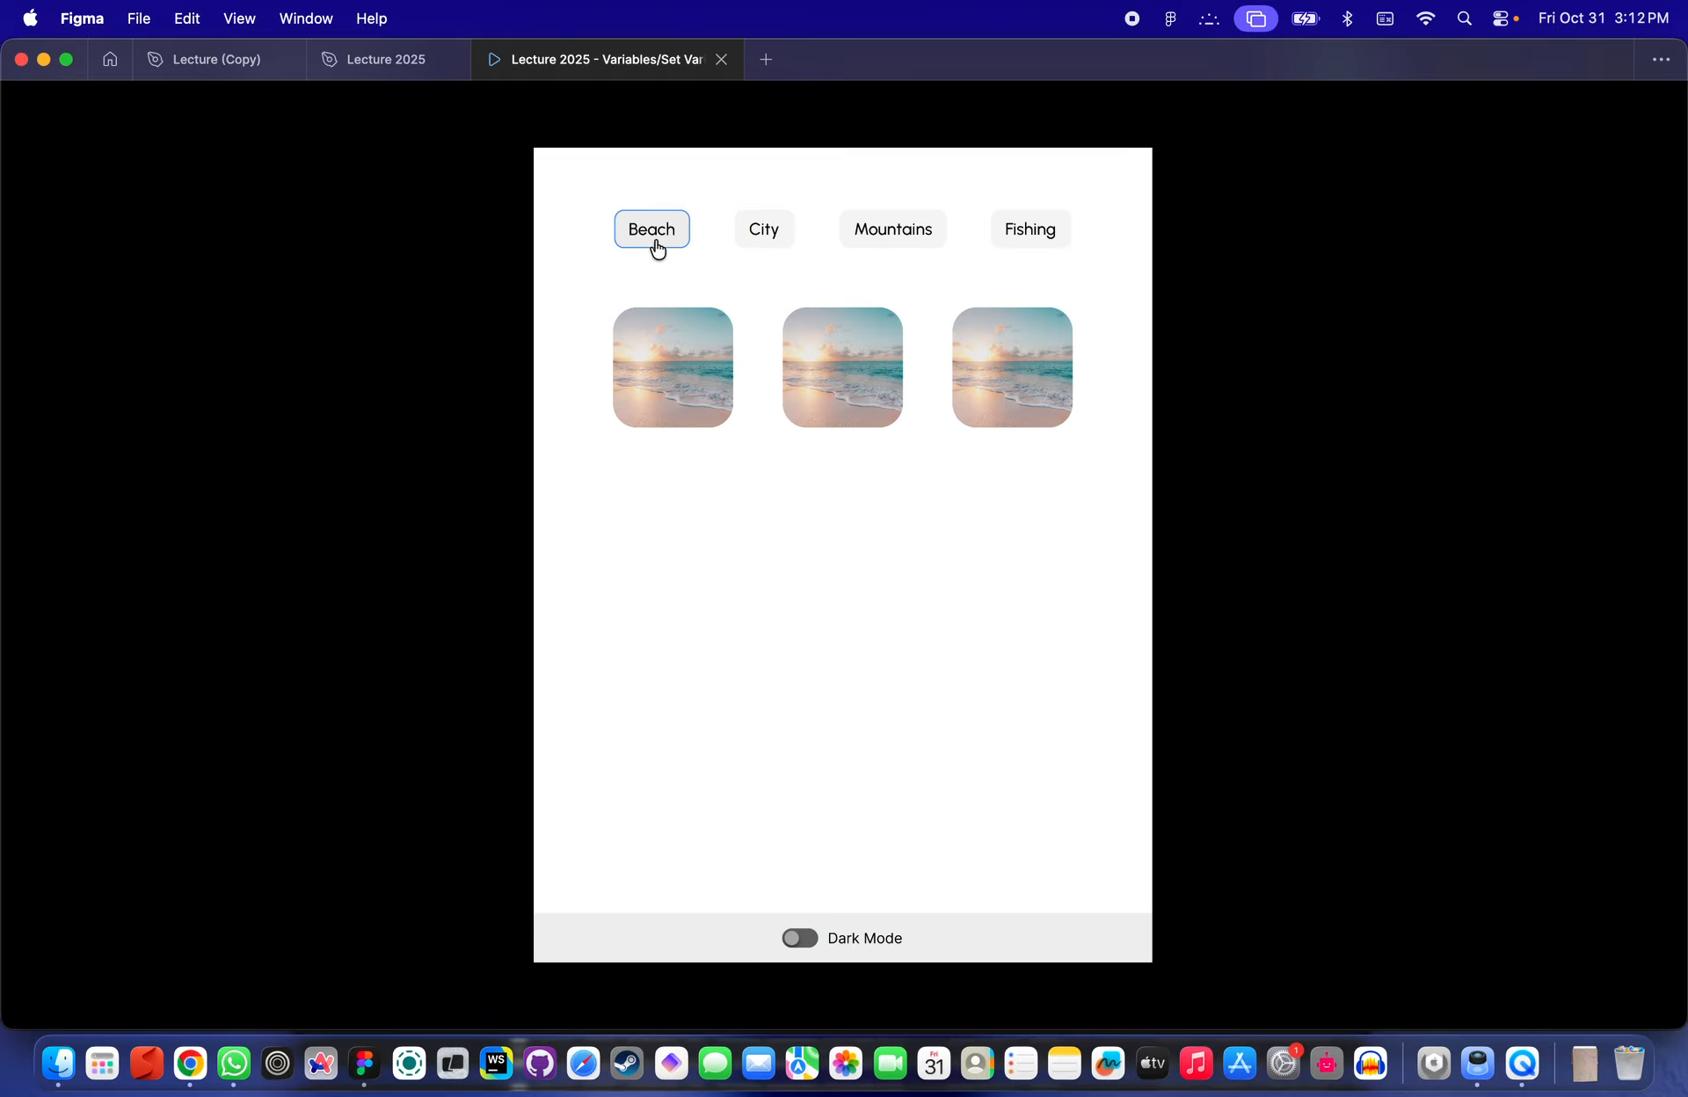
{"action": "left_click", "coordinate": [766, 234]}
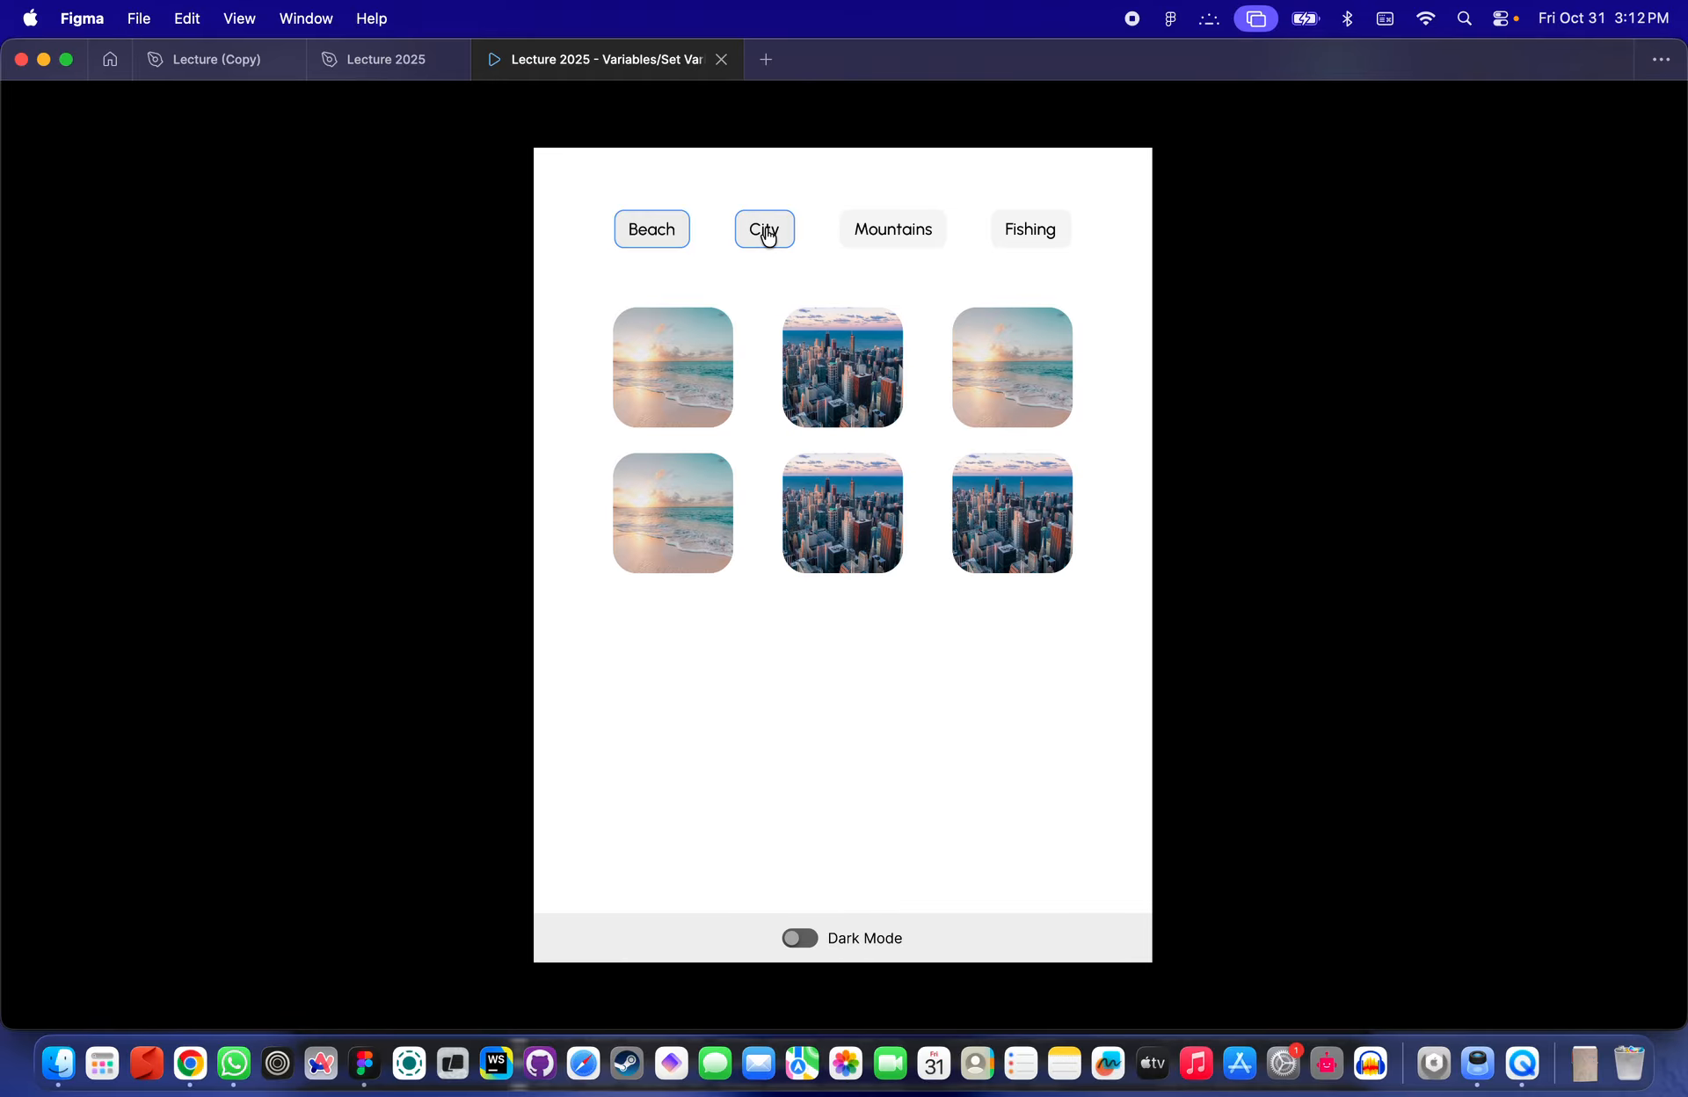
{"action": "left_click", "coordinate": [905, 249]}
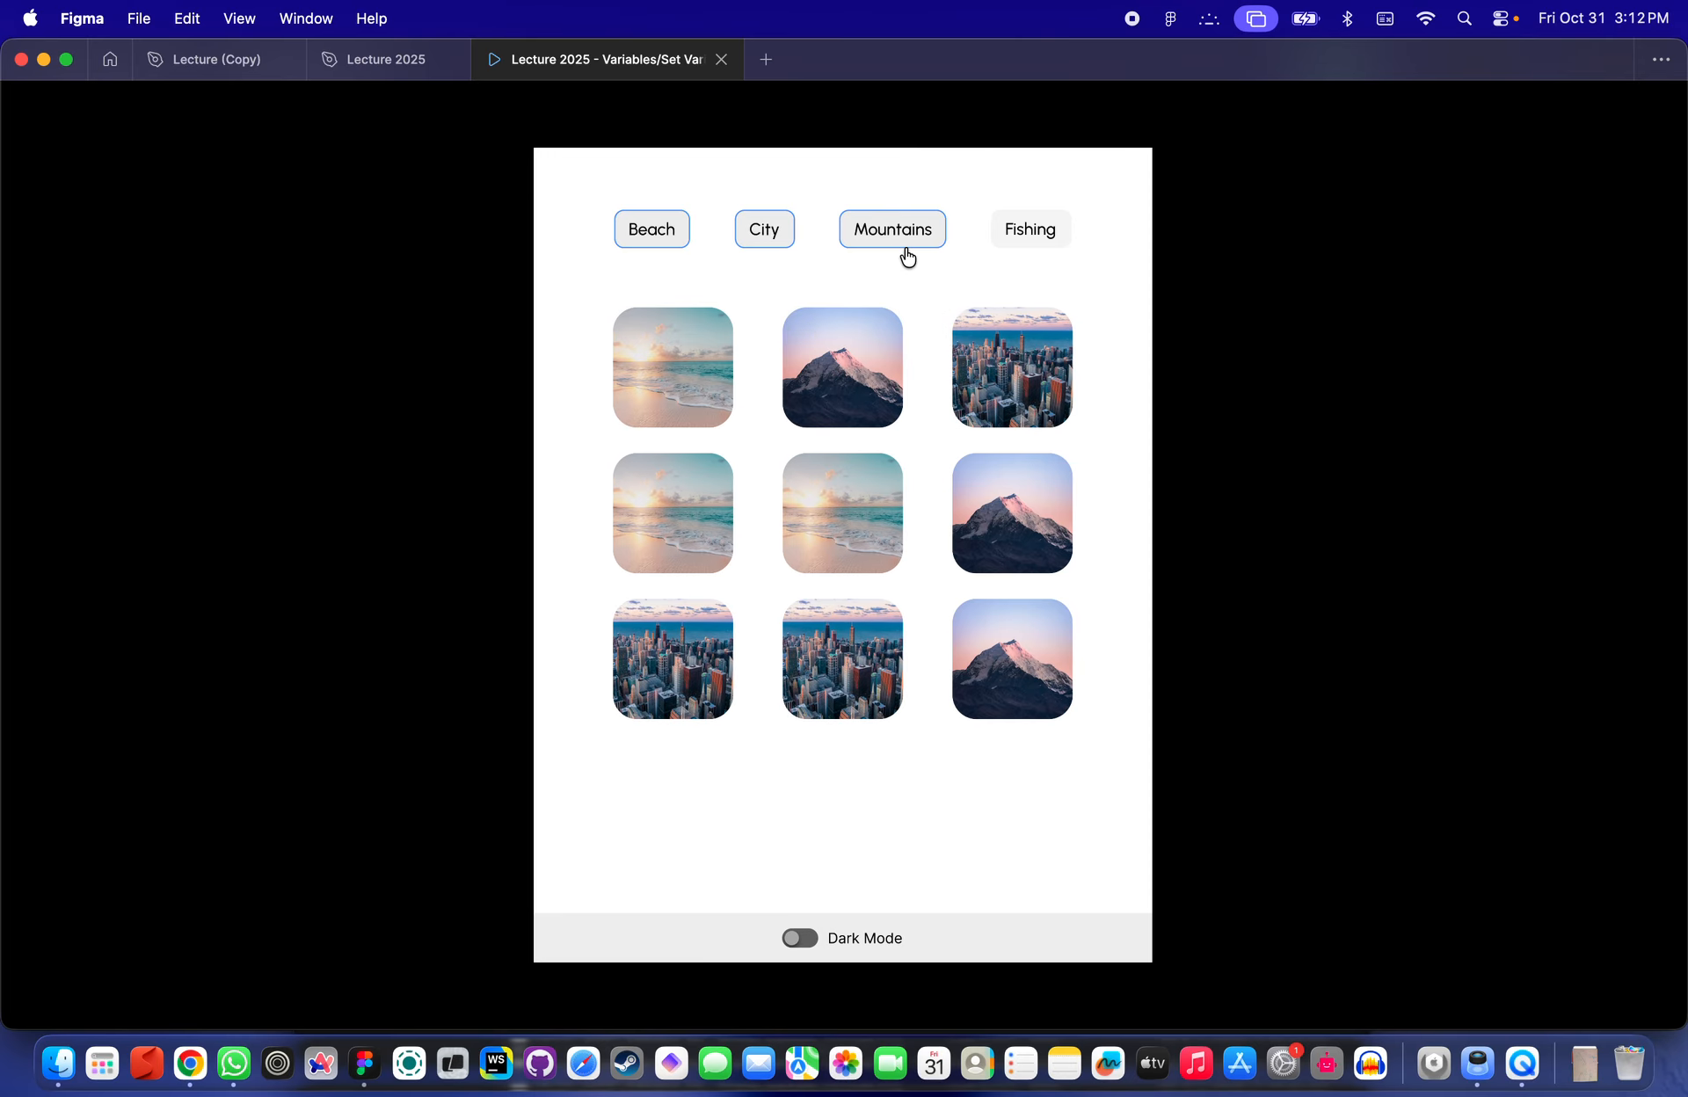
{"action": "left_click", "coordinate": [814, 940]}
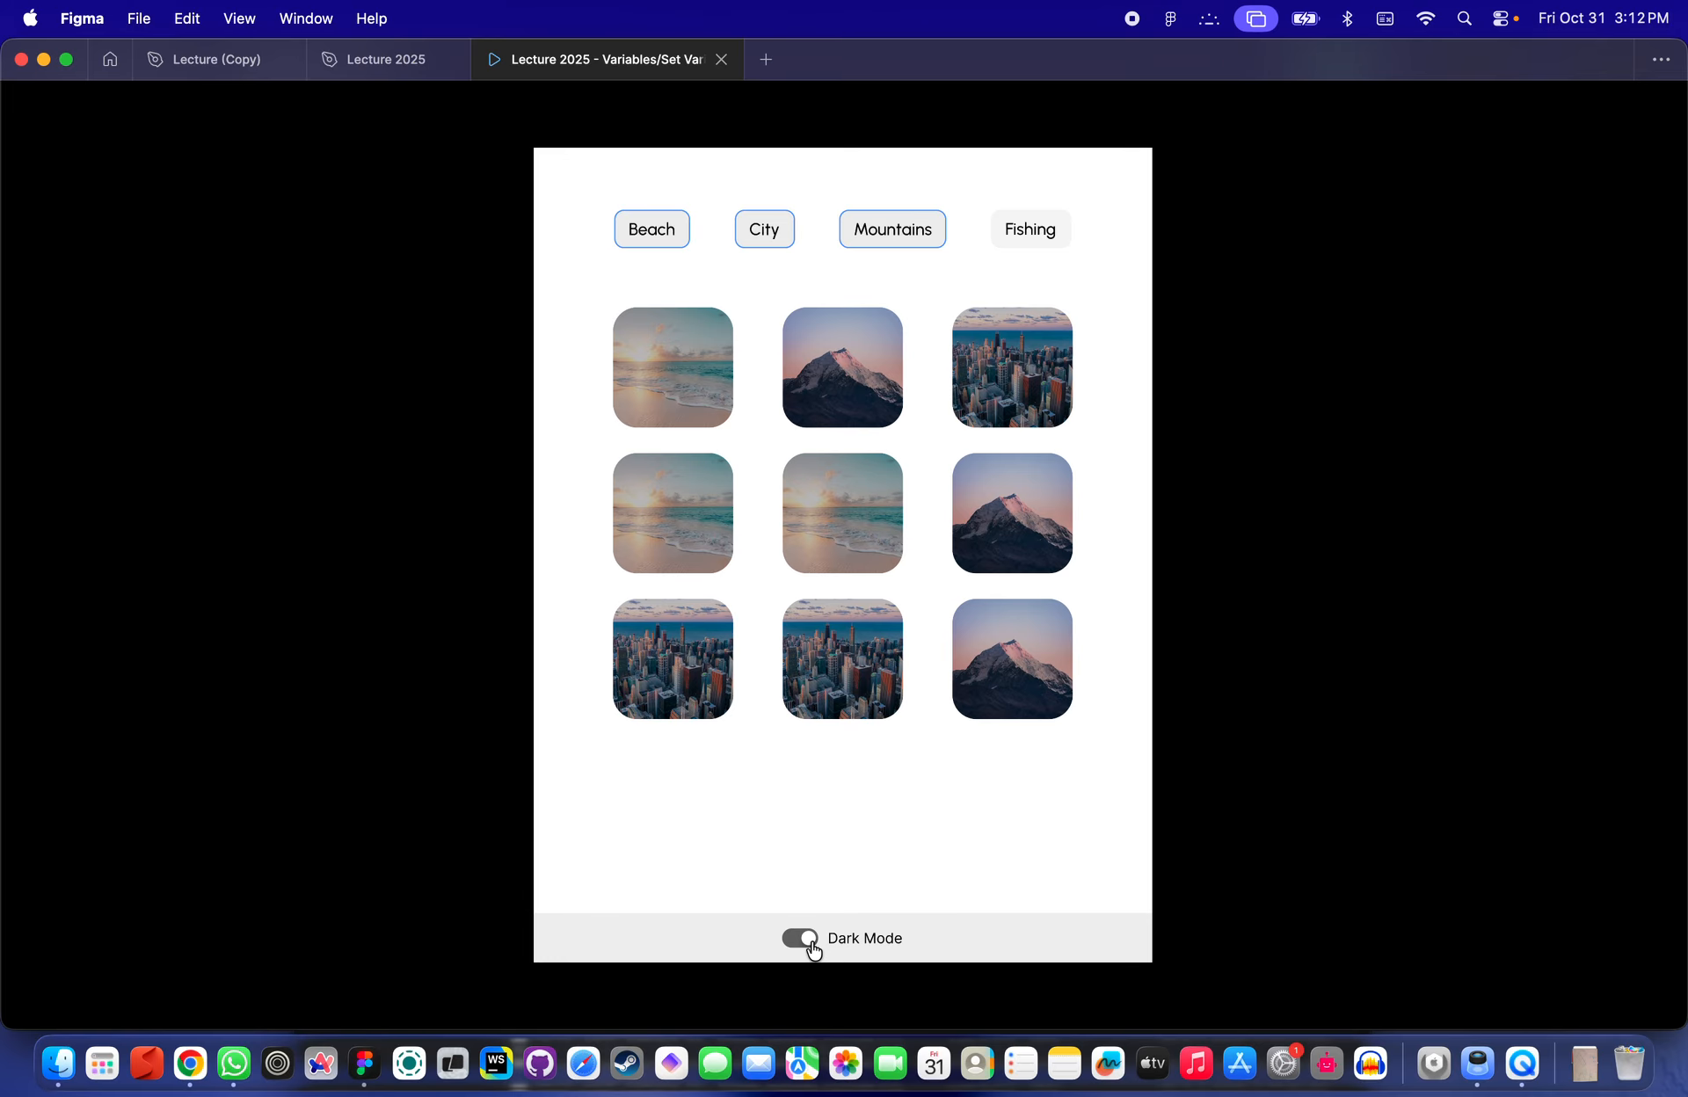
{"action": "left_click", "coordinate": [814, 940]}
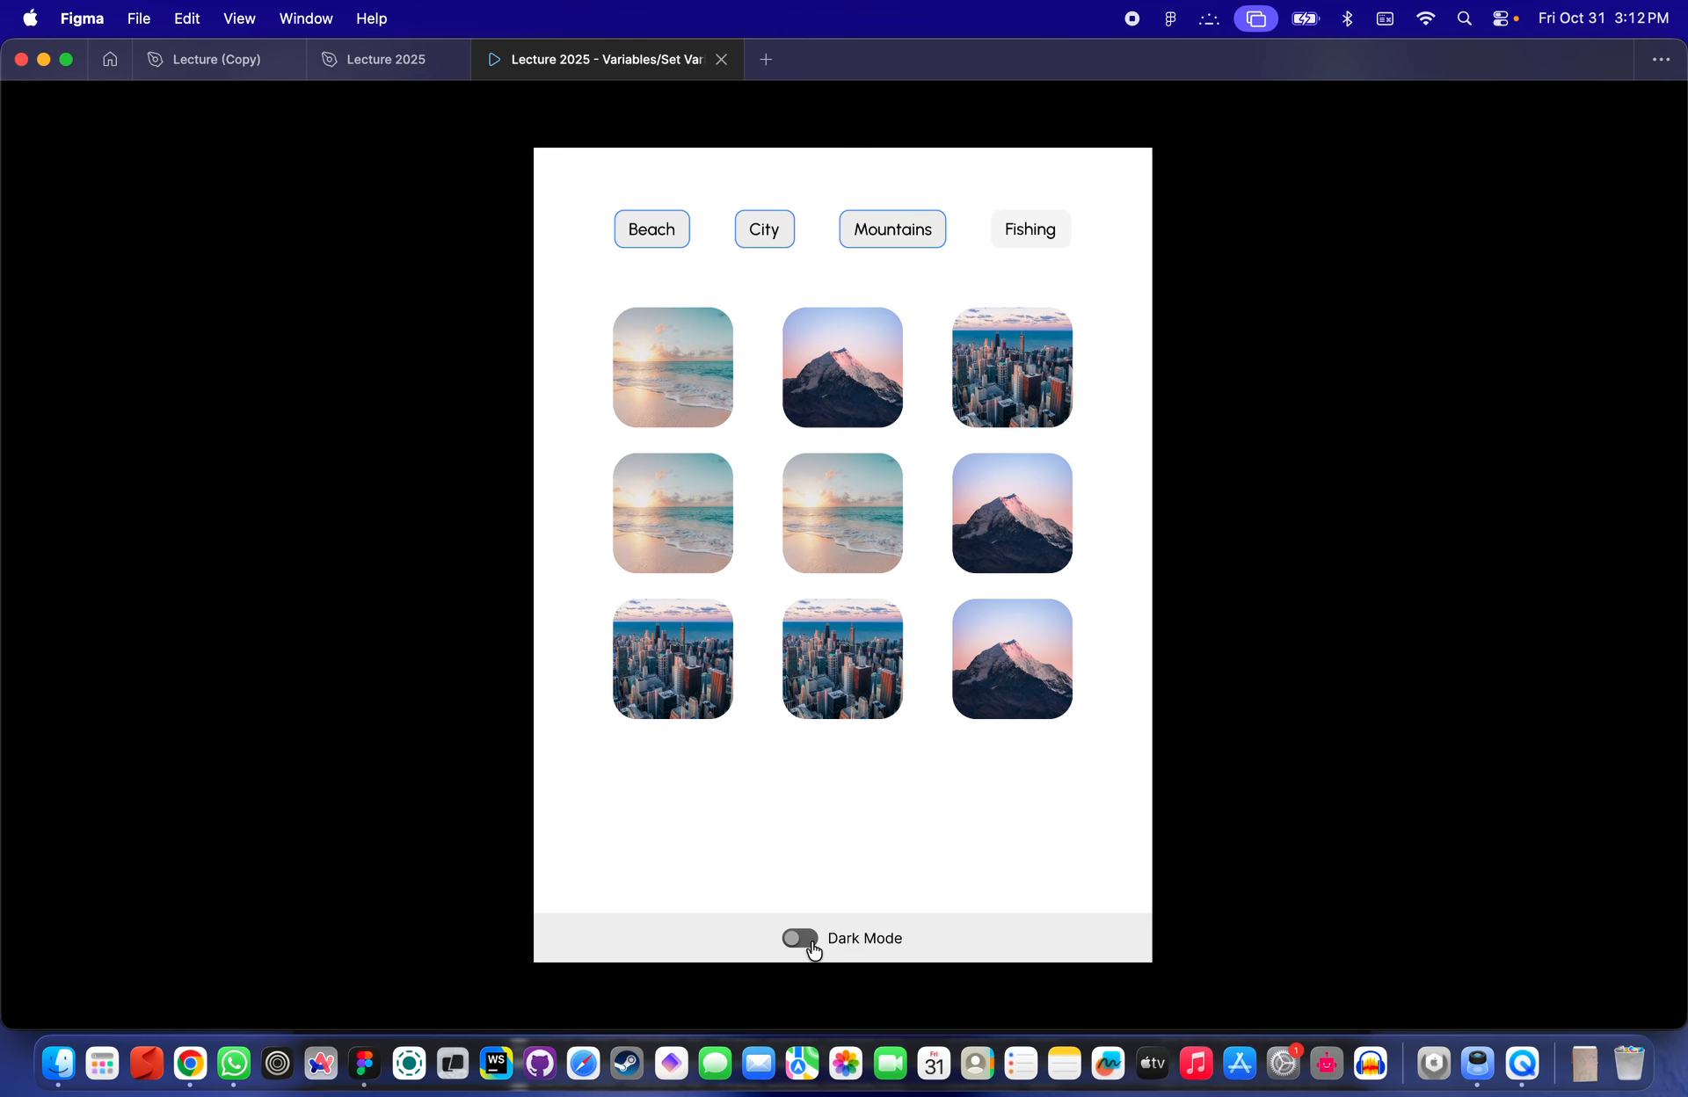
- Deselect Mountains and City, then select Fishing, Mountains and City to test combined filtering
{"action": "left_click", "coordinate": [896, 239]}
{"action": "left_click", "coordinate": [770, 237]}
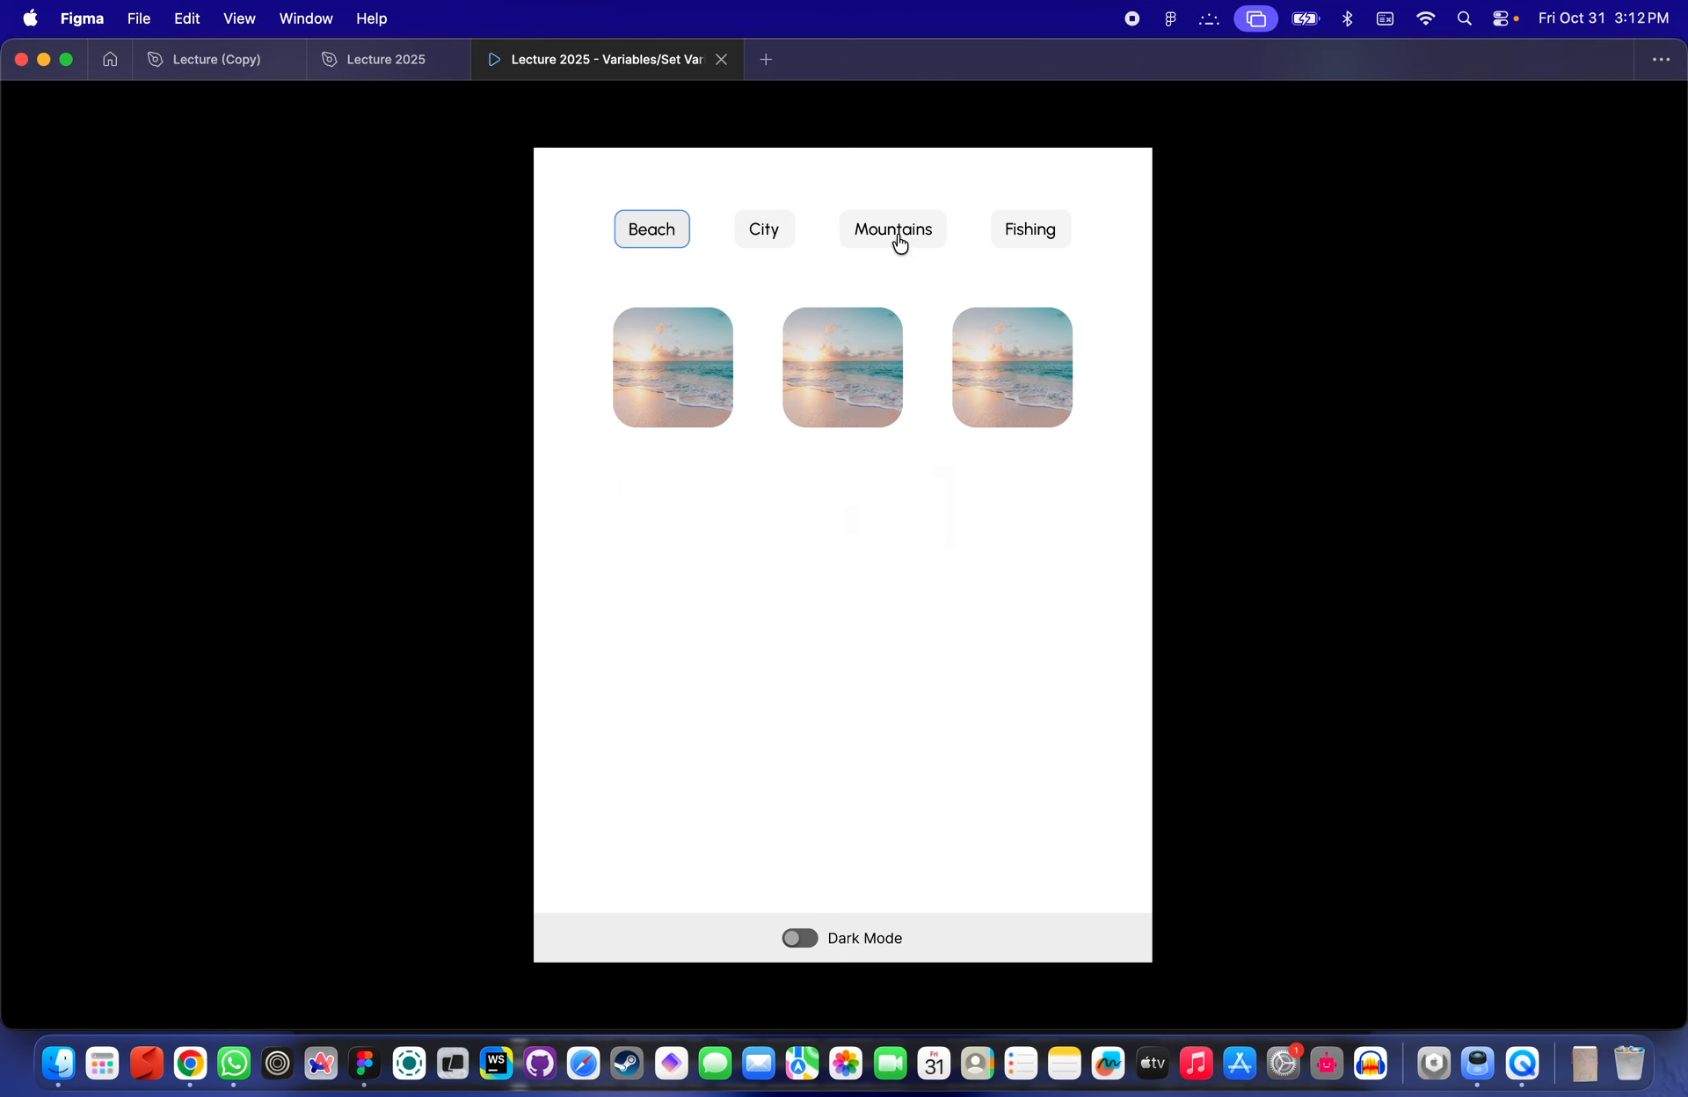
{"action": "left_click", "coordinate": [1023, 228]}
{"action": "left_click", "coordinate": [857, 228]}
{"action": "left_click", "coordinate": [768, 230]}
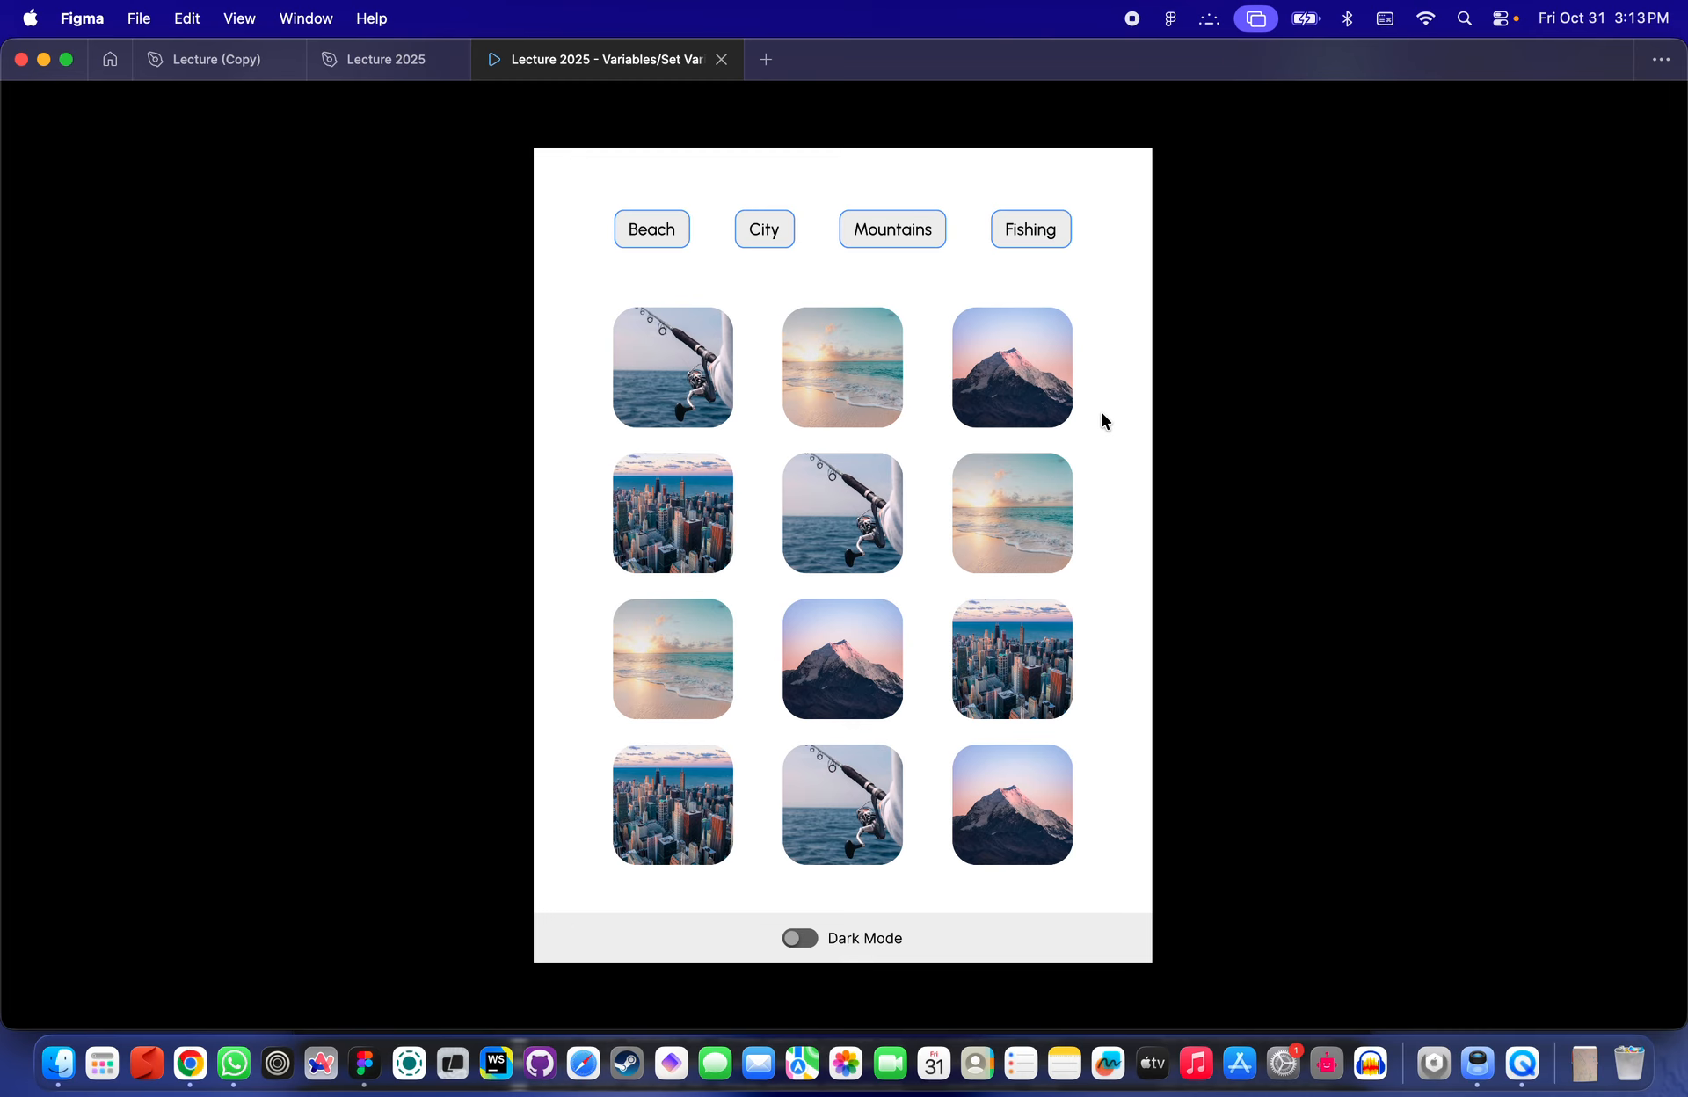
- Return to the Lecture 2025 editor and switch to the New Travel App page
{"action": "left_click", "coordinate": [397, 64]}
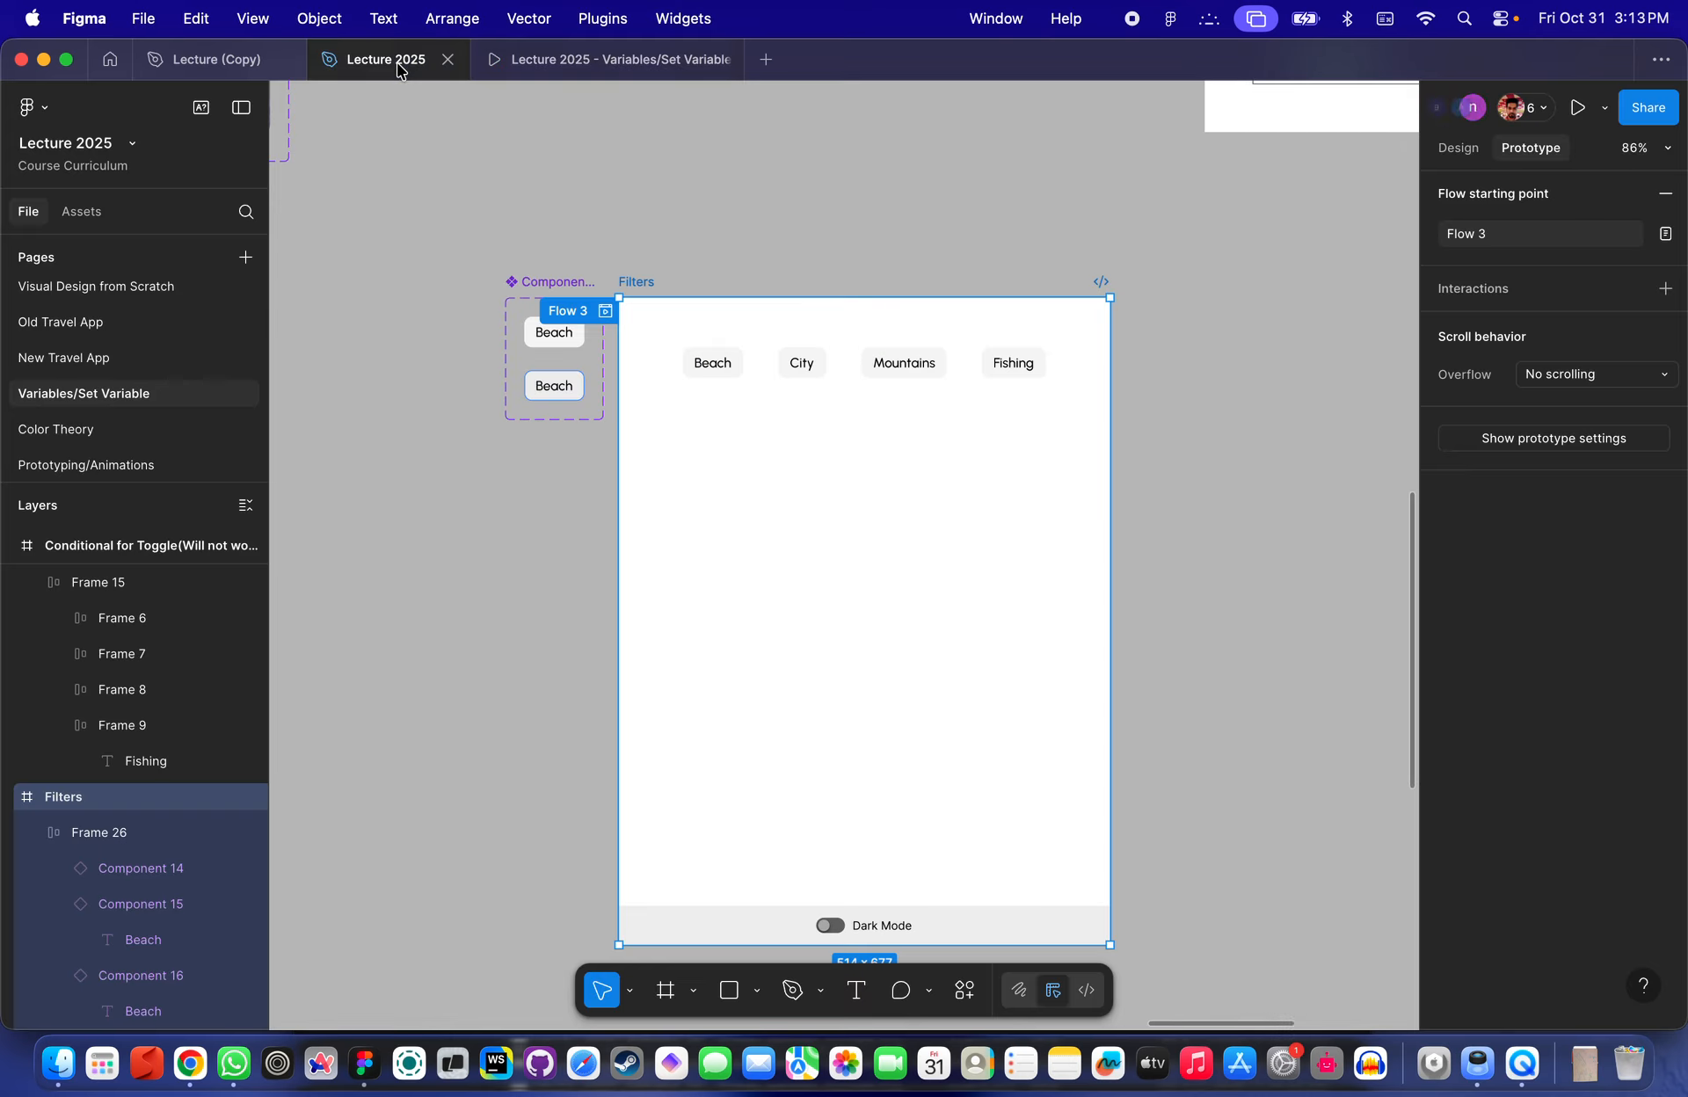
{"action": "left_click", "coordinate": [217, 58]}
{"action": "left_click", "coordinate": [385, 59]}
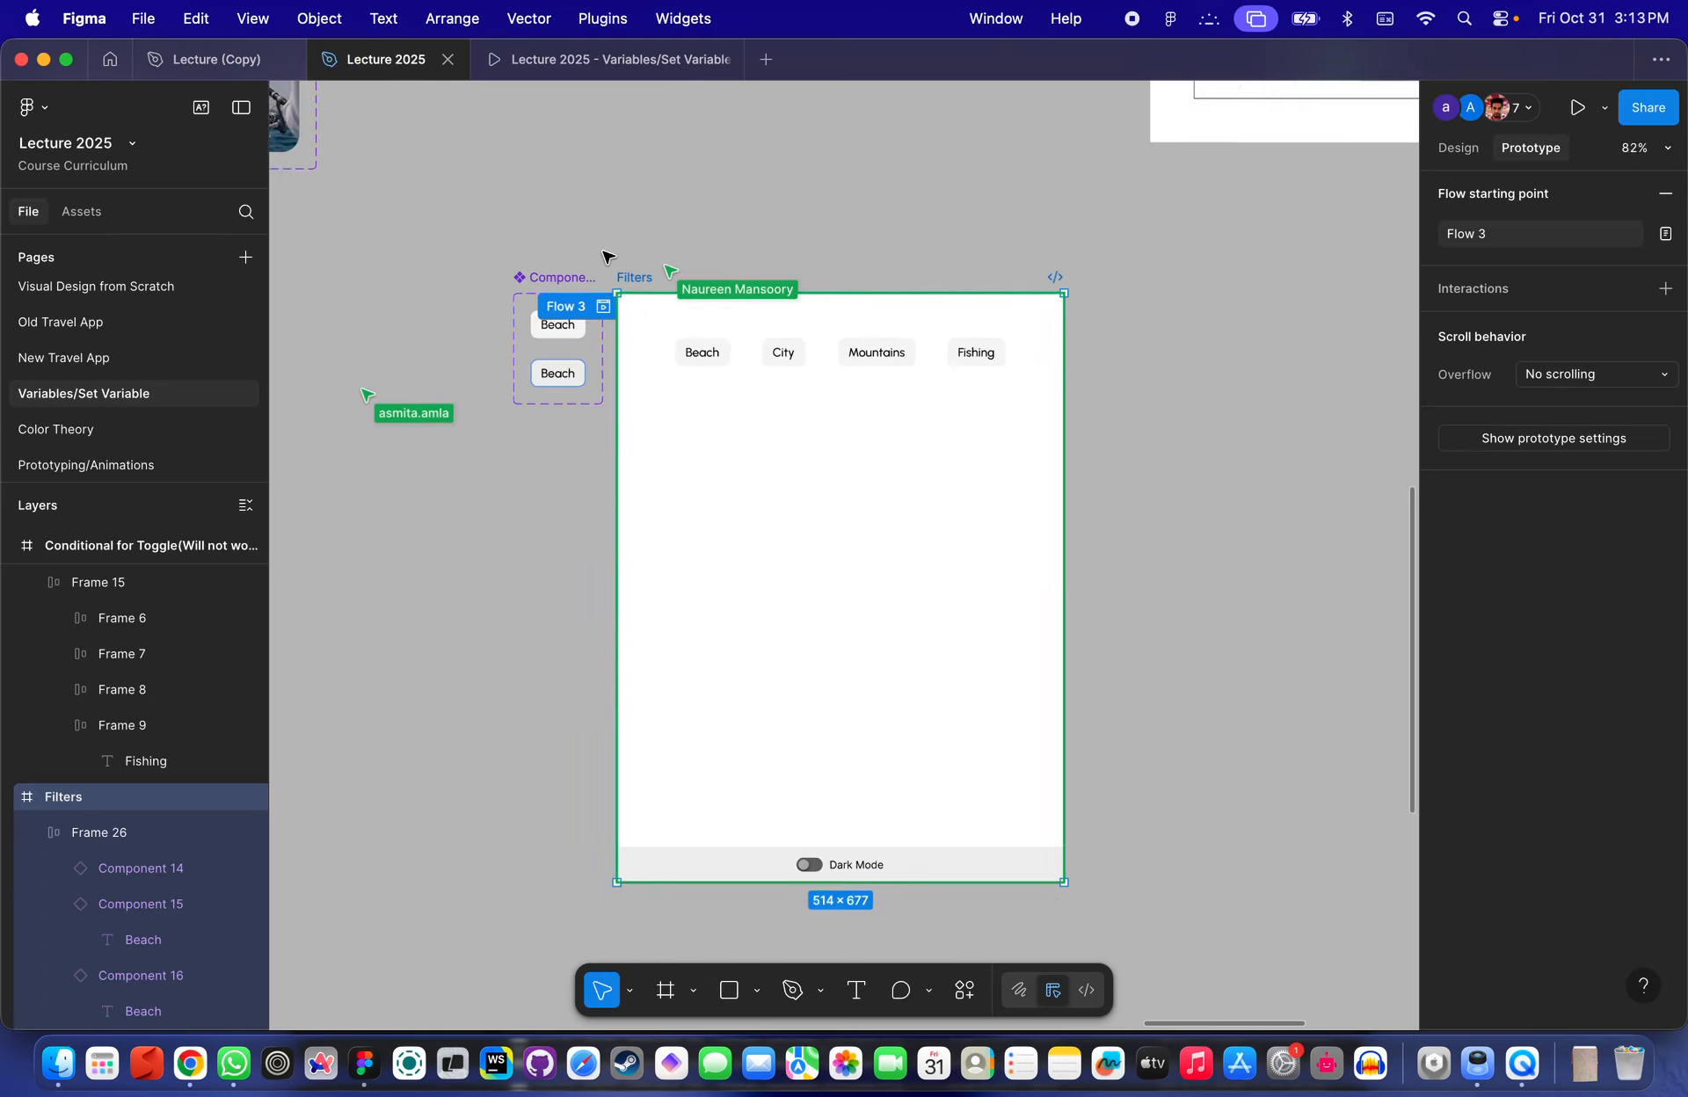
{"action": "scroll", "coordinate": [606, 257], "scroll_direction": "down", "scroll_amount": 10}
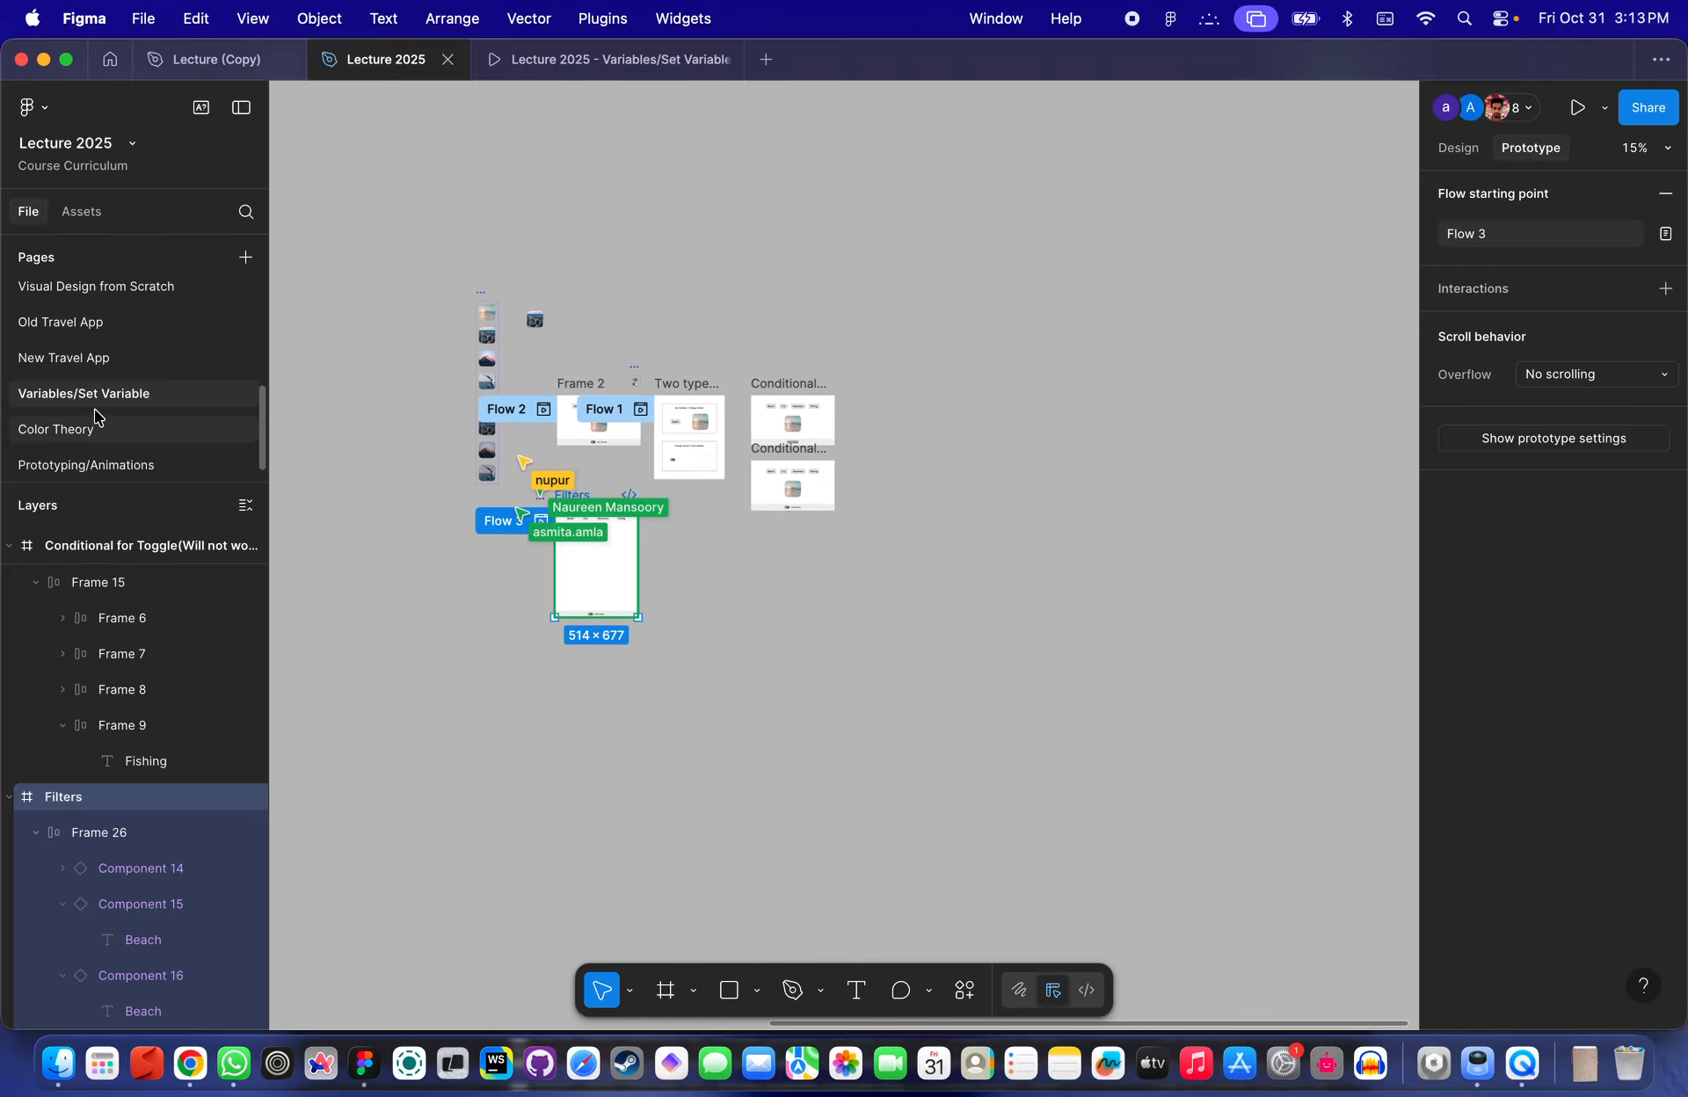
{"action": "left_click", "coordinate": [70, 357]}
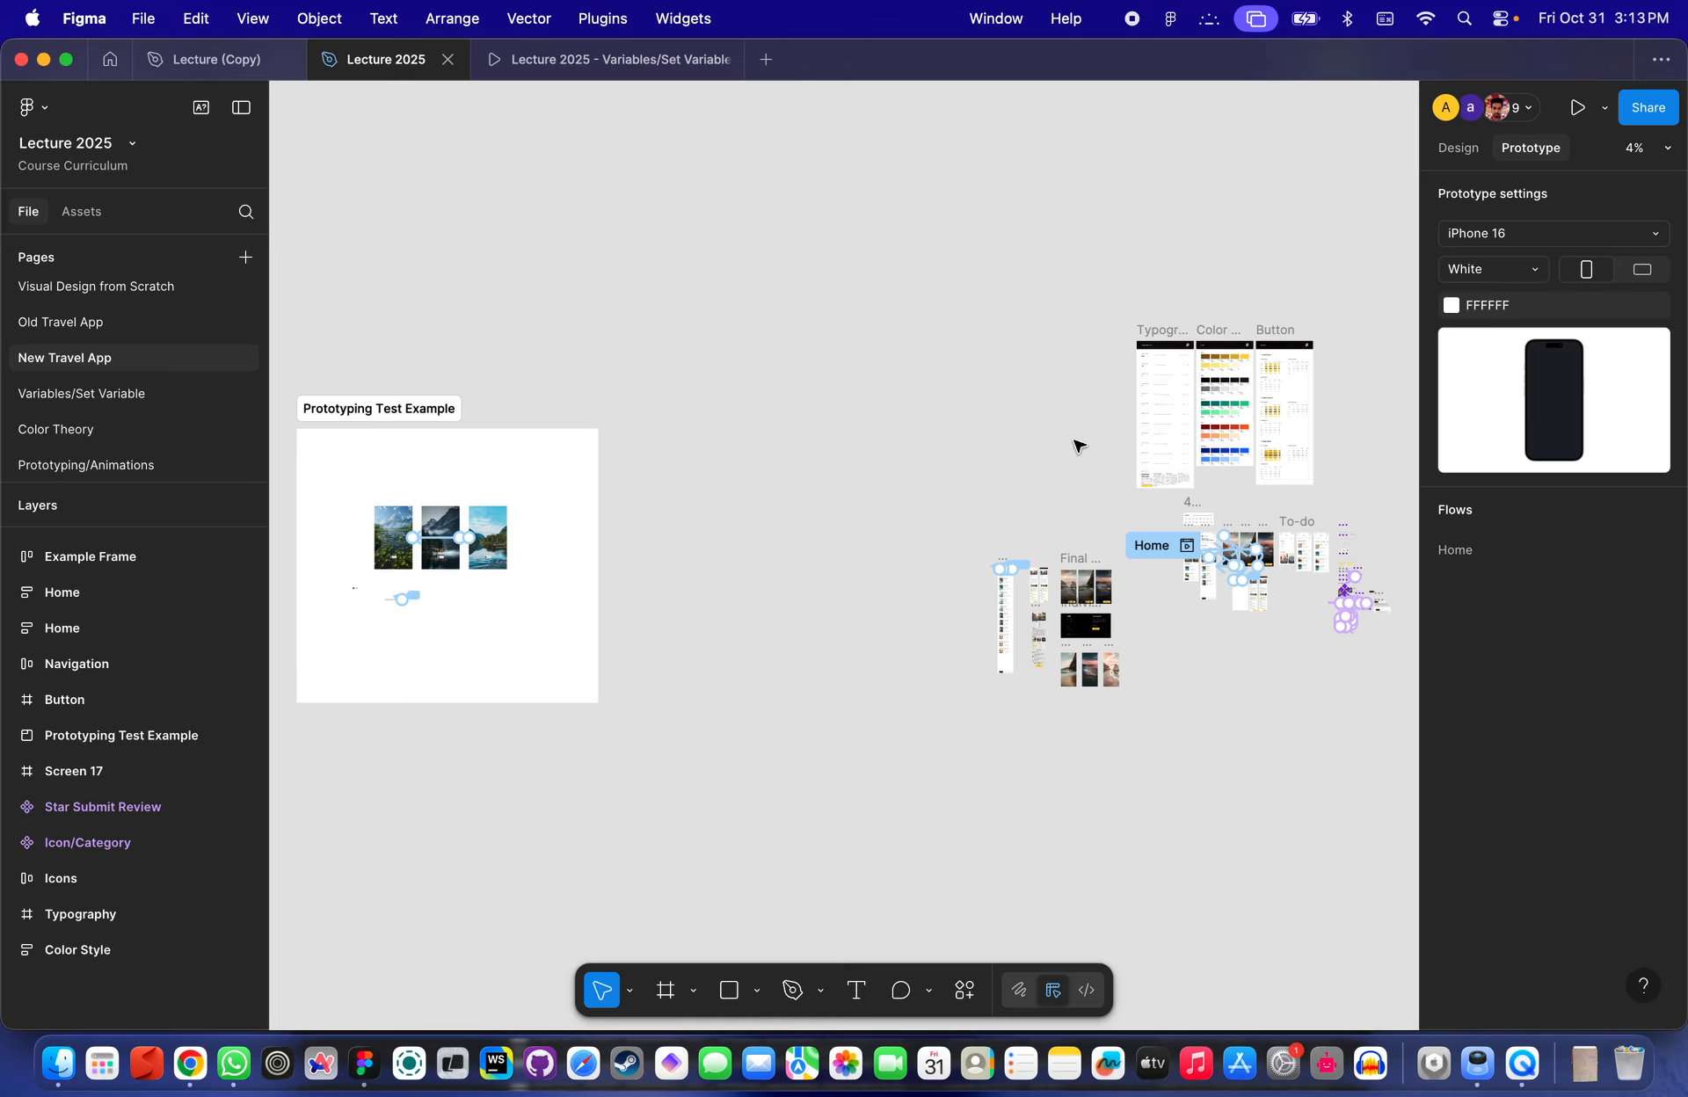
- Pan and zoom across the New Travel App designs to review the search and category screens
{"action": "scroll", "coordinate": [1078, 445], "scroll_direction": "up", "scroll_amount": 15}
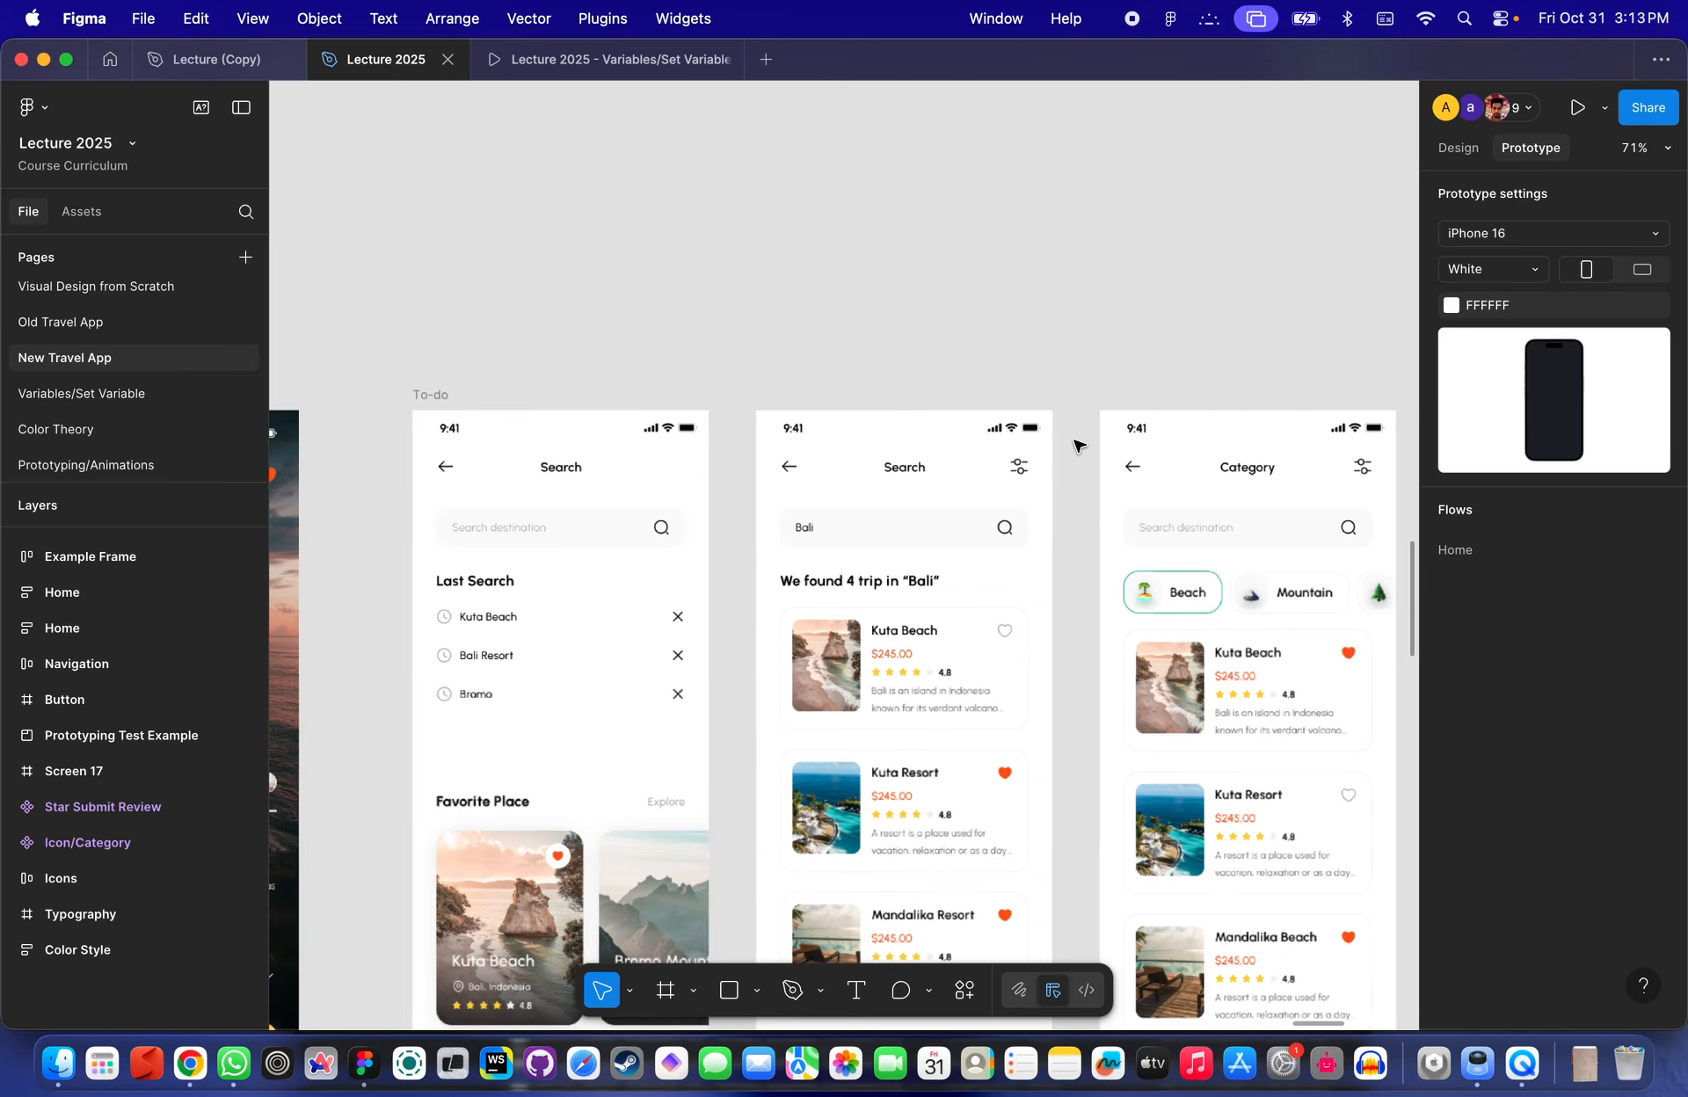
{"action": "scroll", "coordinate": [1044, 472], "scroll_direction": "down", "scroll_amount": 4}
{"action": "scroll", "coordinate": [1046, 472], "scroll_direction": "up", "scroll_amount": 3}
{"action": "scroll", "coordinate": [1047, 473], "scroll_direction": "down", "scroll_amount": 5}
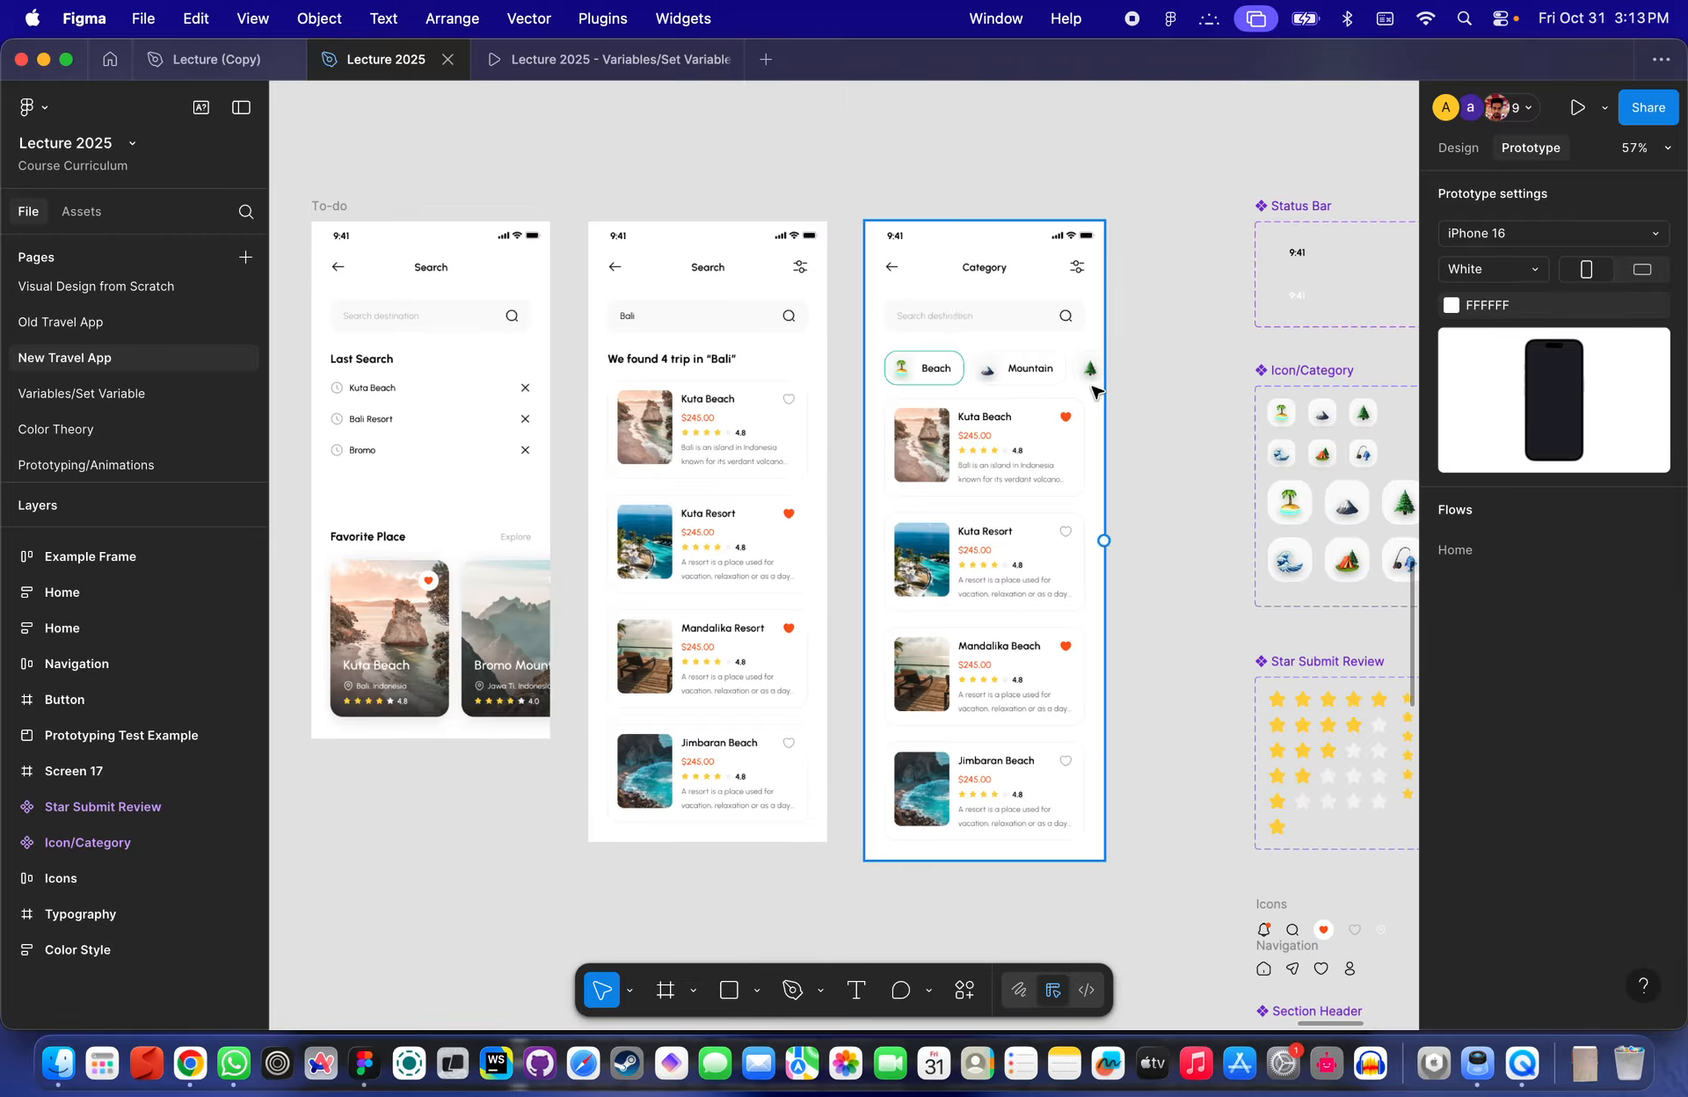
{"action": "scroll", "coordinate": [1024, 317], "scroll_direction": "left", "scroll_amount": 10}
{"action": "scroll", "coordinate": [1024, 316], "scroll_direction": "down", "scroll_amount": 2}
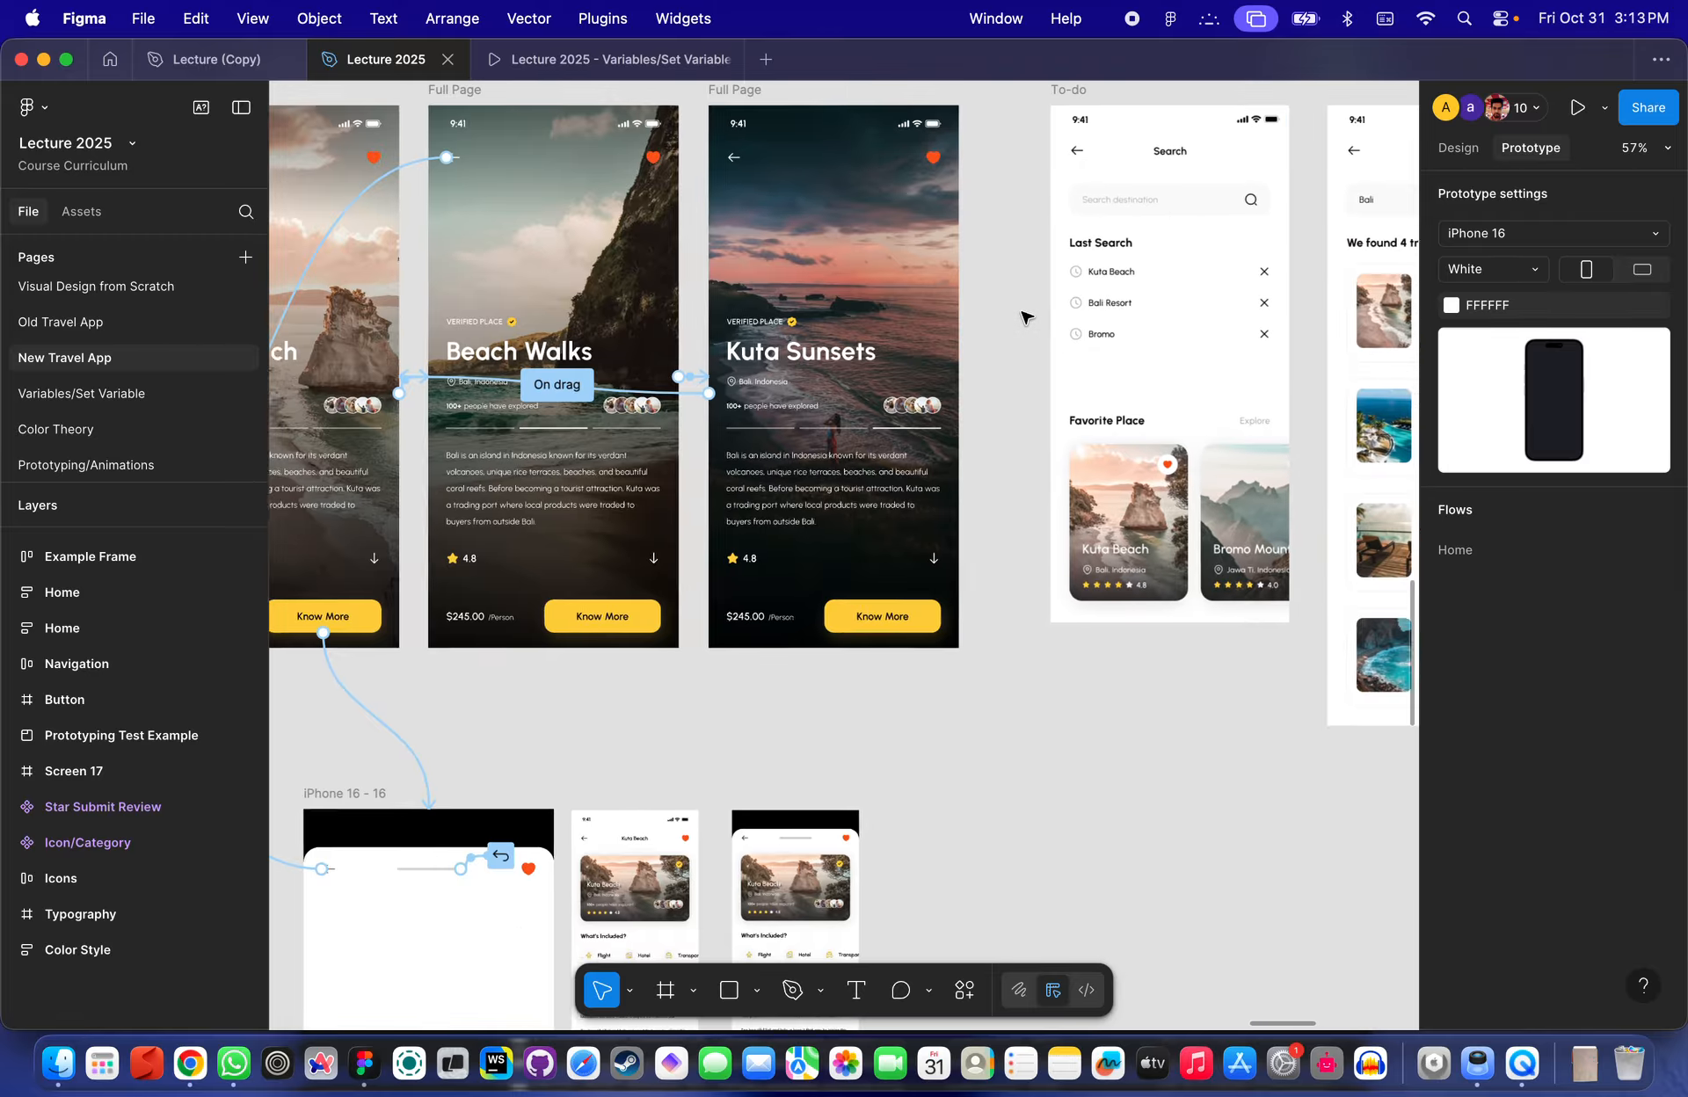
{"action": "key", "text": "super+backslash"}
{"action": "scroll", "coordinate": [1025, 317], "scroll_direction": "left", "scroll_amount": 8}
{"action": "scroll", "coordinate": [320, 434], "scroll_direction": "up", "scroll_amount": 5}
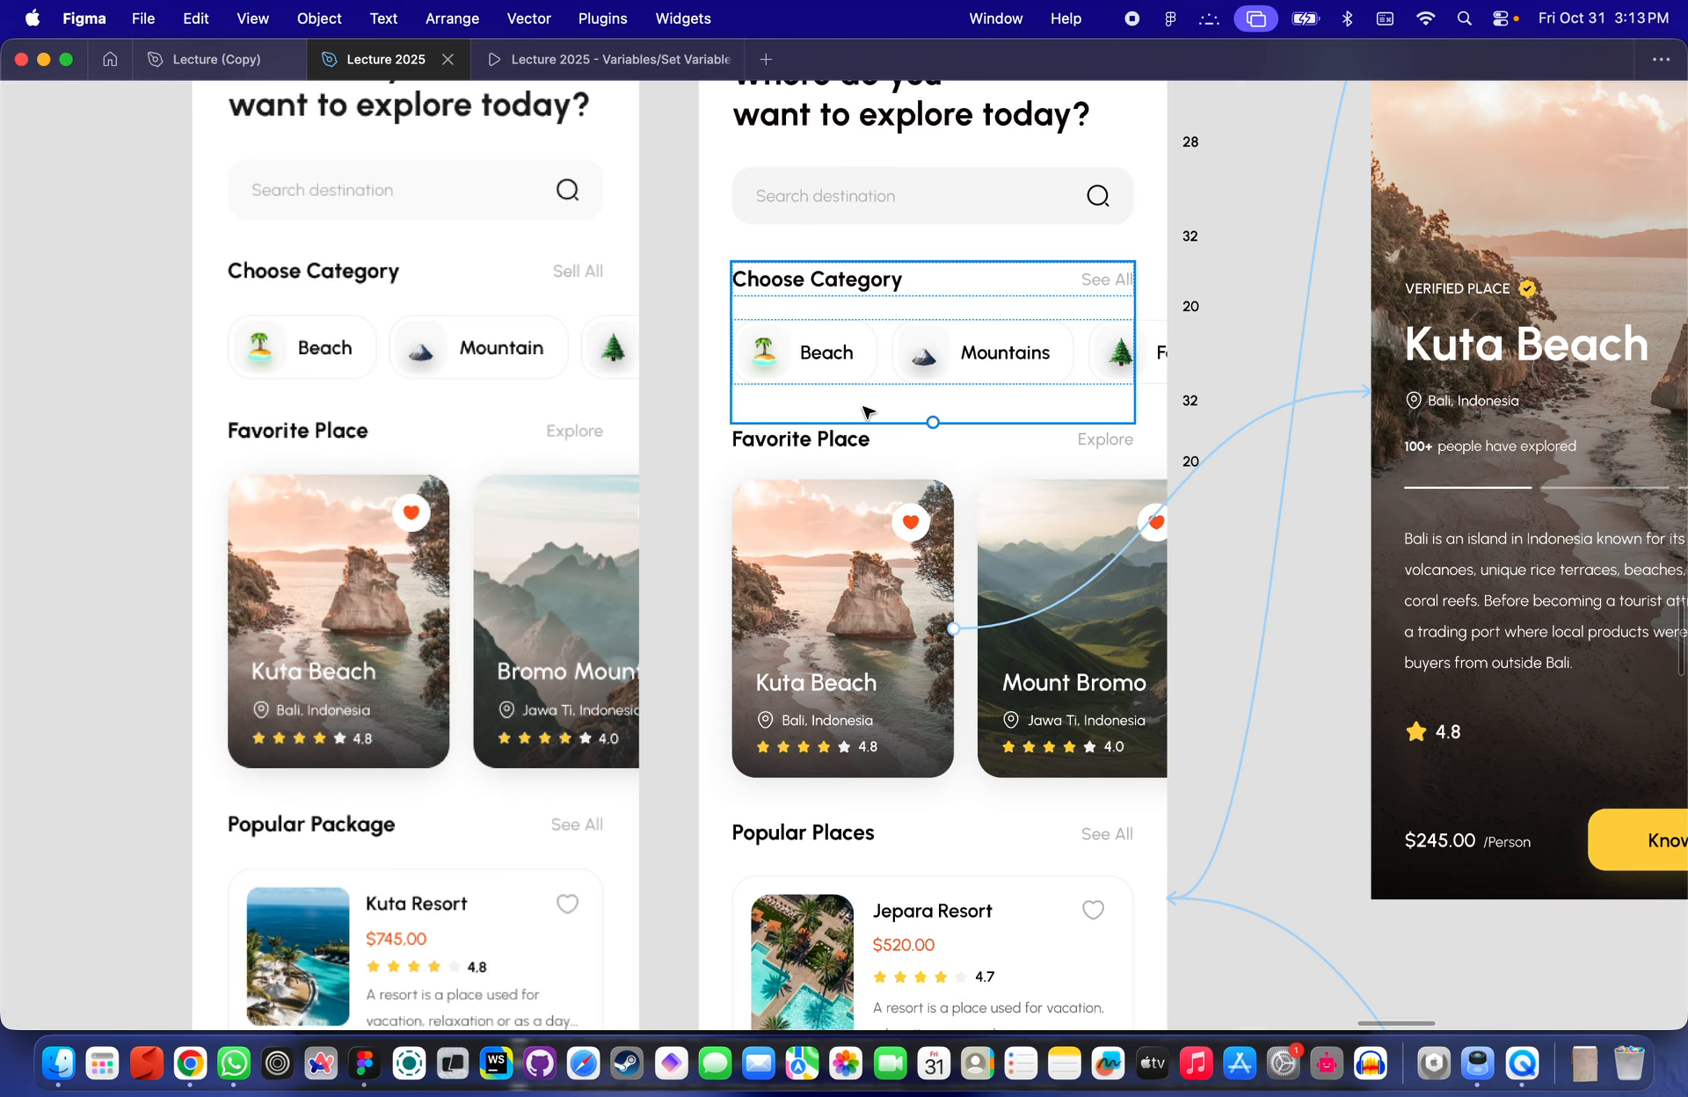
{"action": "scroll", "coordinate": [855, 351], "scroll_direction": "right", "scroll_amount": 15}
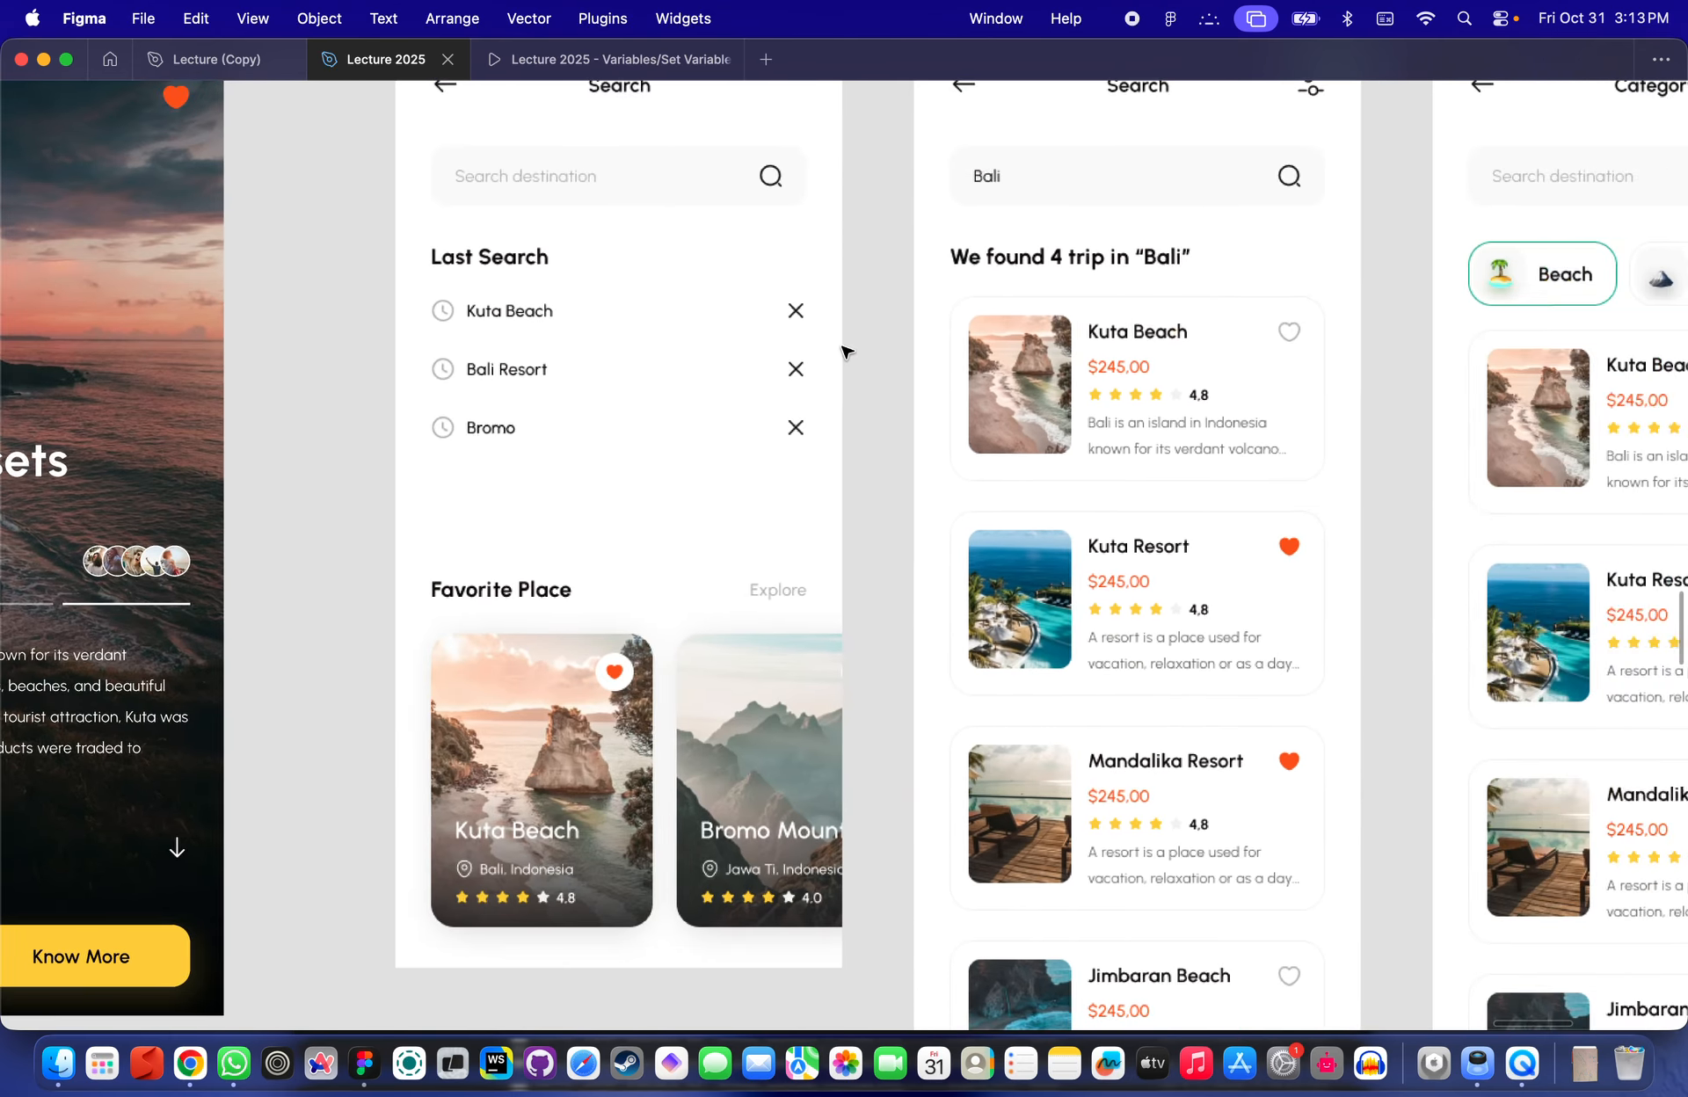
{"action": "scroll", "coordinate": [1055, 329], "scroll_direction": "right", "scroll_amount": 10}
{"action": "scroll", "coordinate": [1055, 326], "scroll_direction": "up", "scroll_amount": 5}
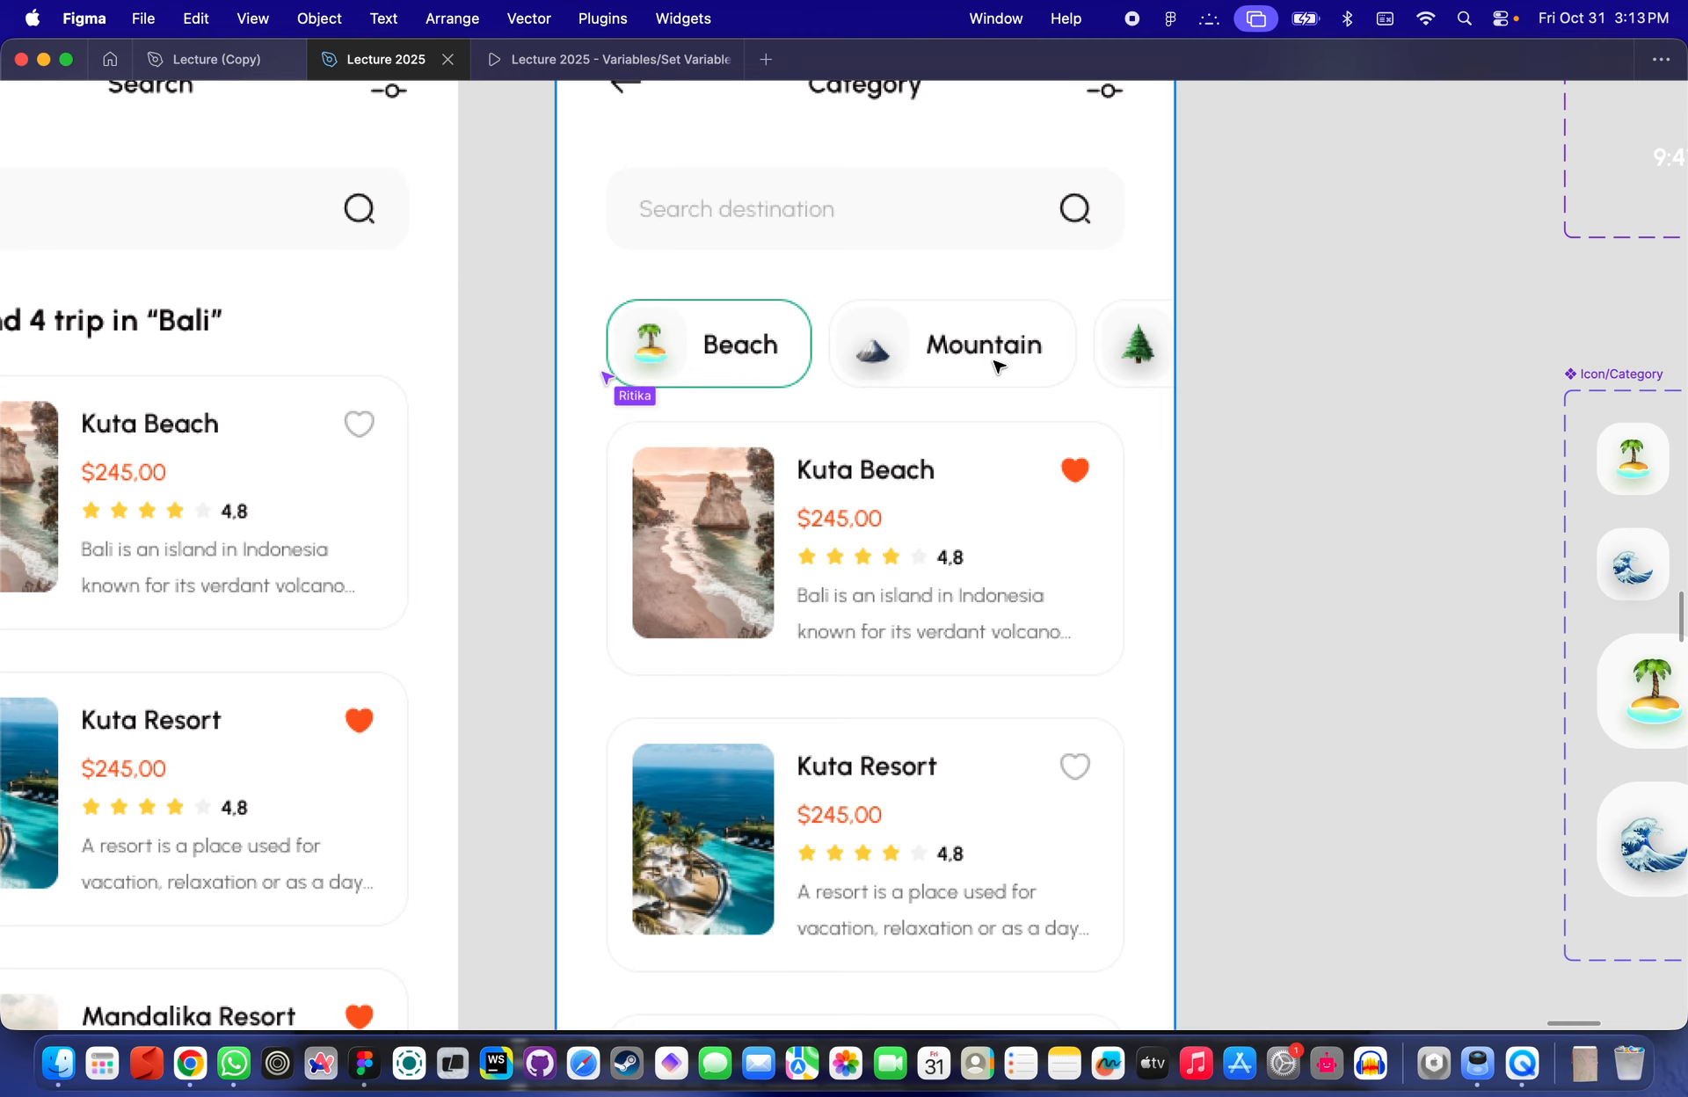
{"action": "scroll", "coordinate": [997, 365], "scroll_direction": "down", "scroll_amount": 5}
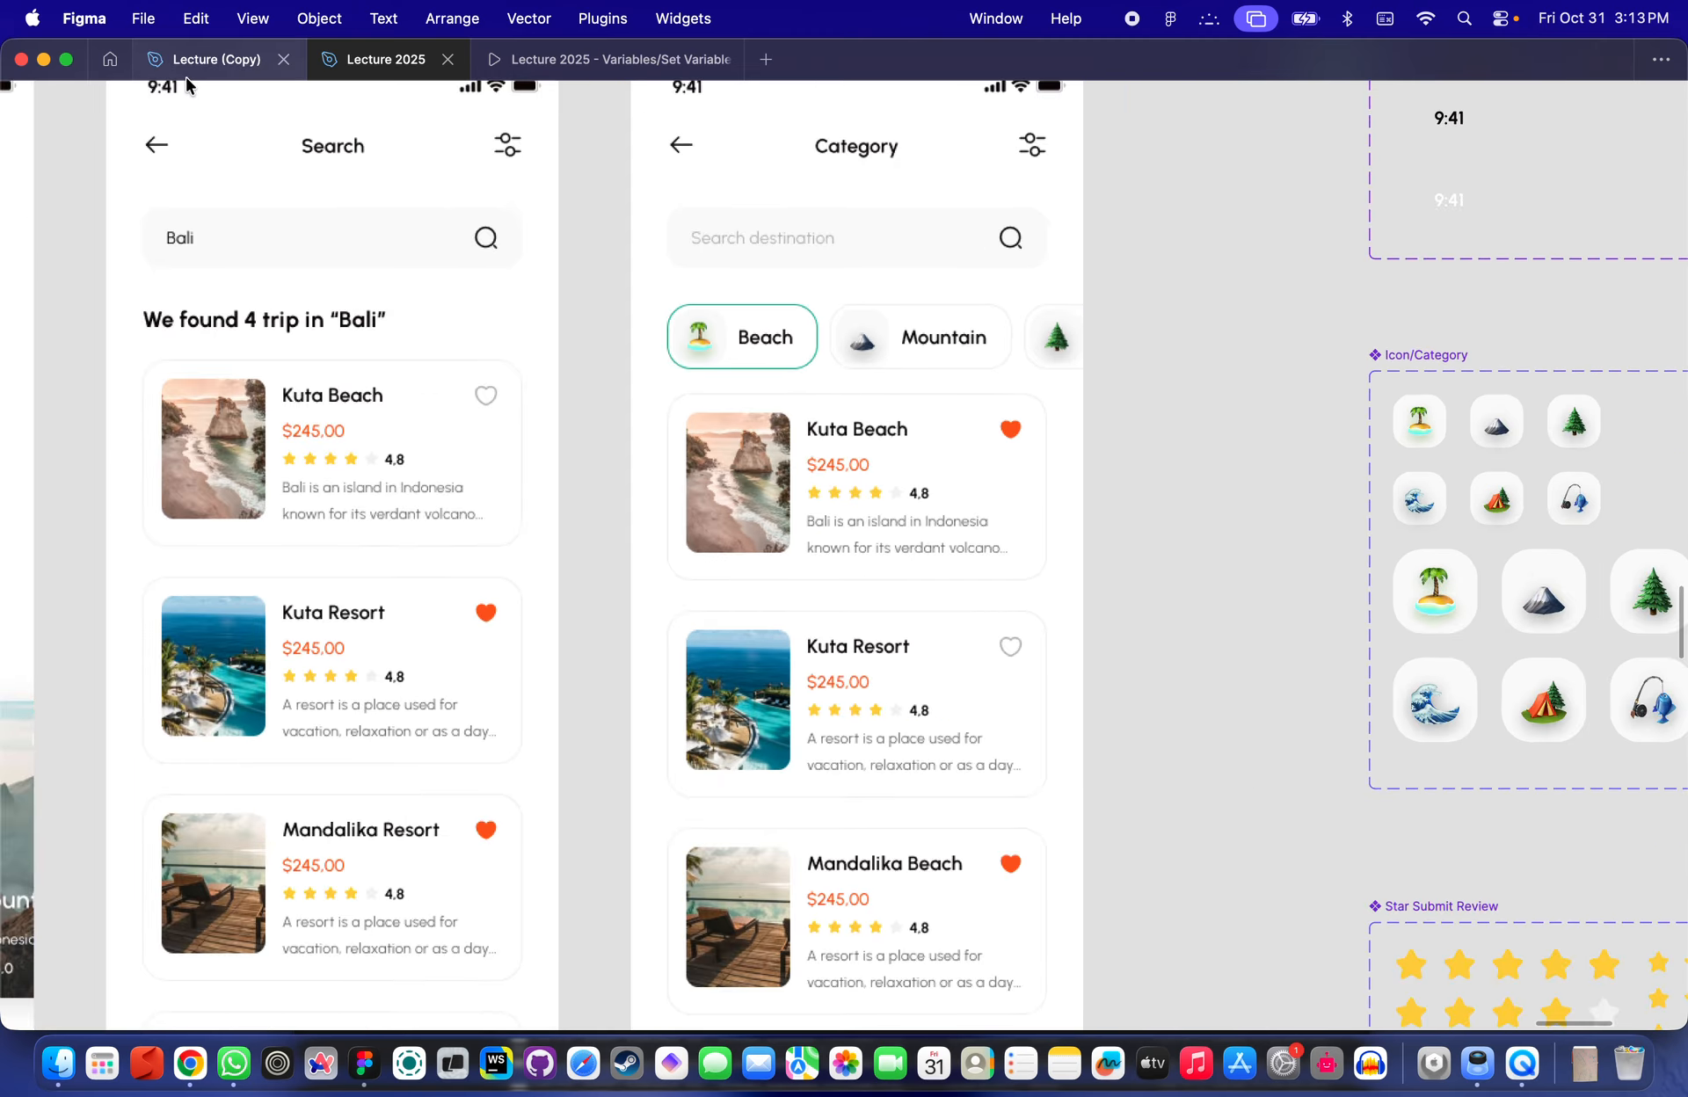
- Switch to the Lecture (Copy) file to view its icon components, then return to Lecture 2025
{"action": "left_click", "coordinate": [197, 71]}
{"action": "scroll", "coordinate": [497, 433], "scroll_direction": "down", "scroll_amount": 5}
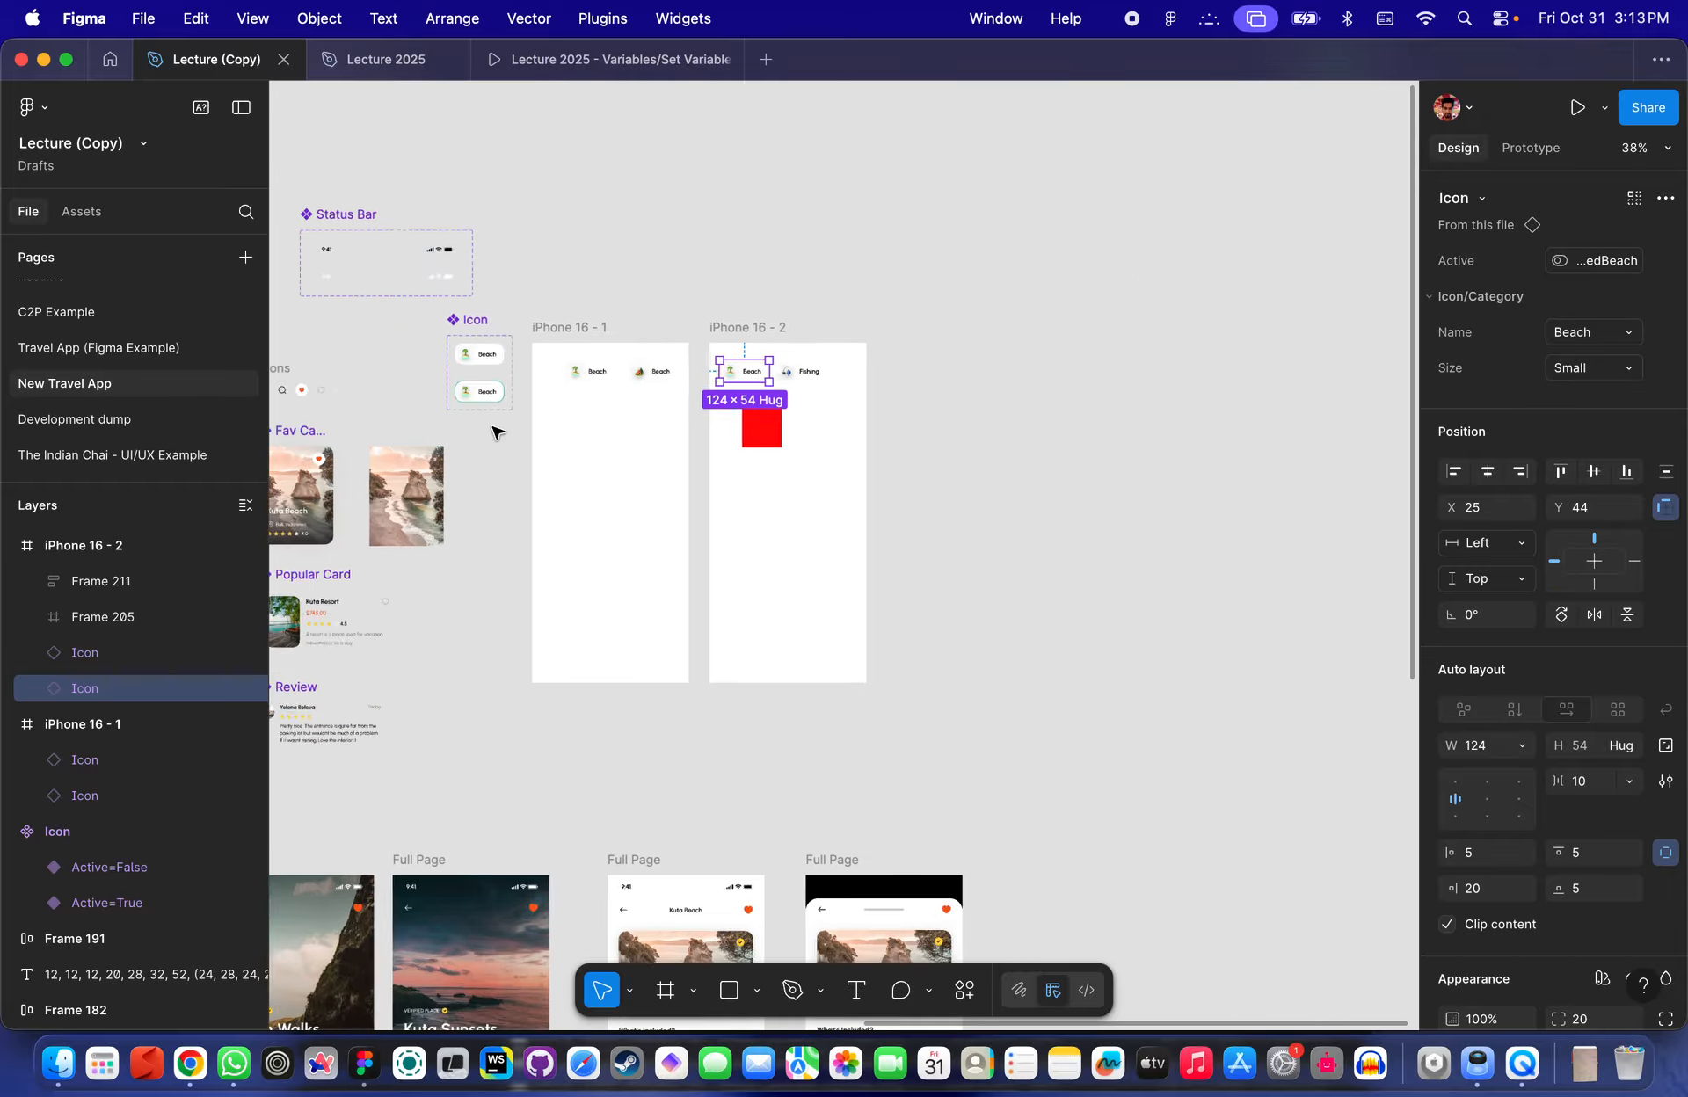
{"action": "scroll", "coordinate": [710, 429], "scroll_direction": "left", "scroll_amount": 5}
{"action": "left_click", "coordinate": [361, 57]}
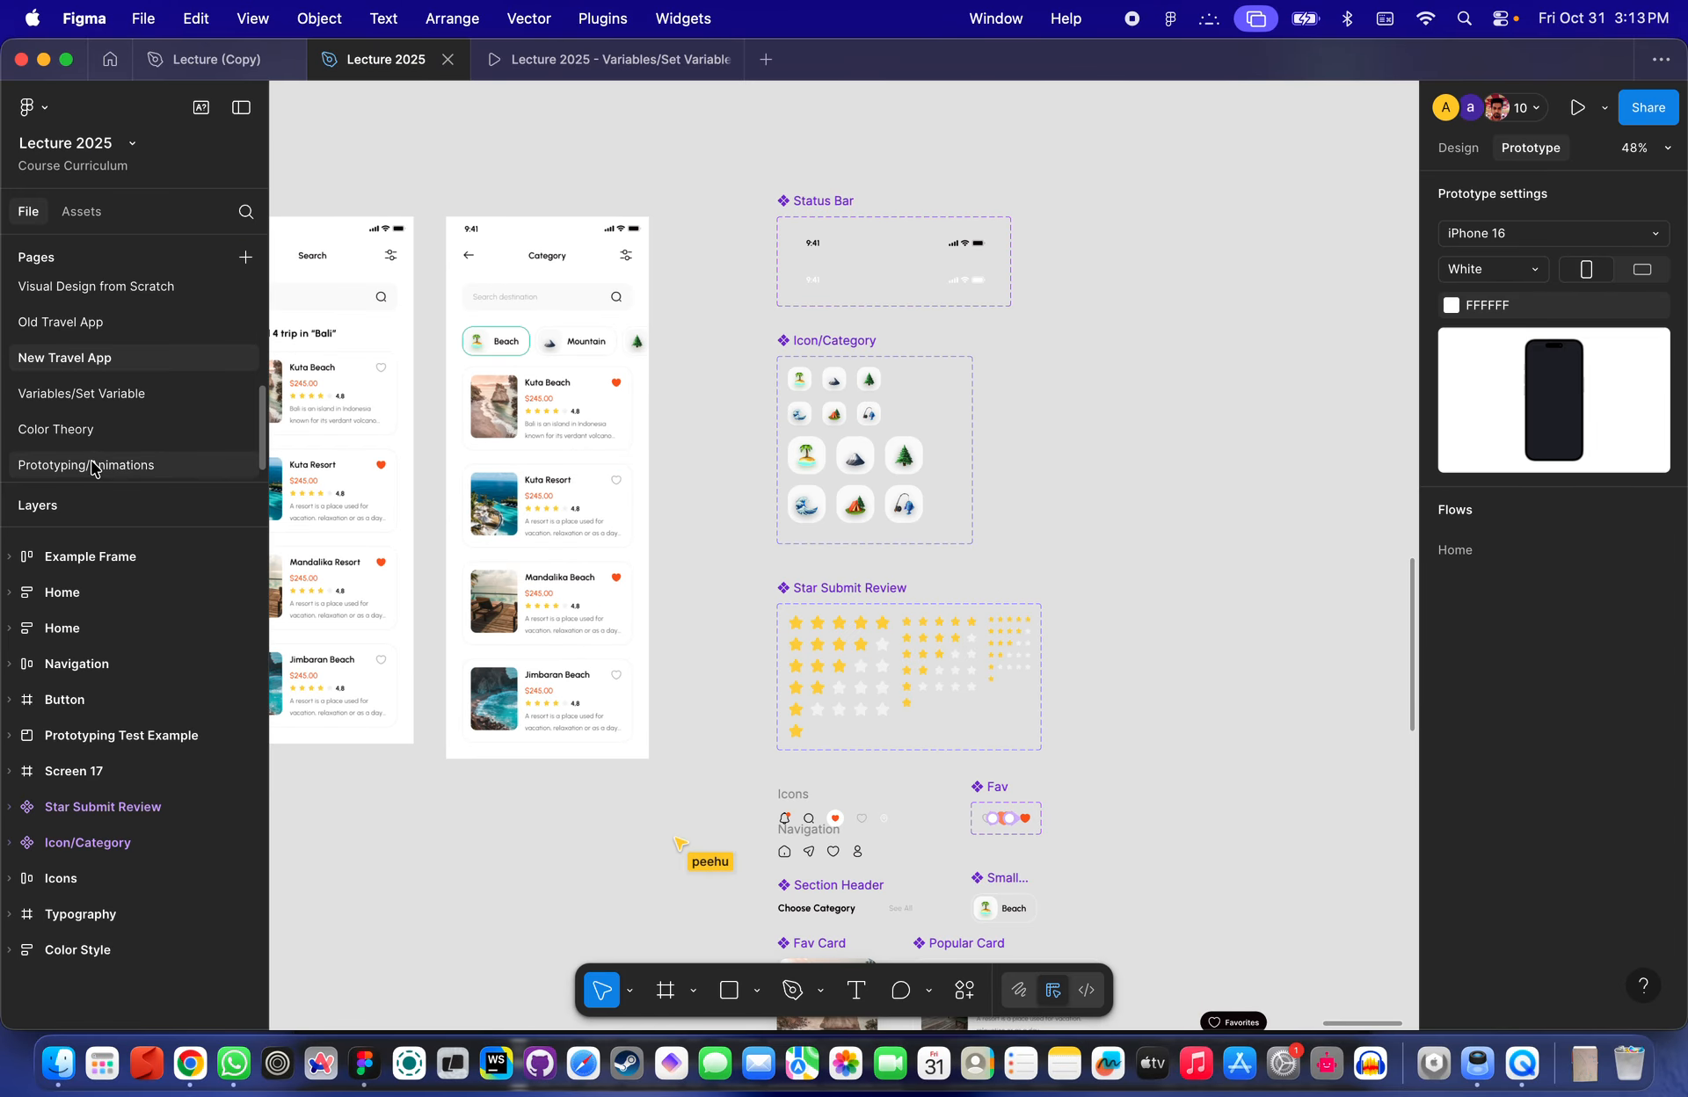
- Browse the Prototyping/Animations, Color Theory, Variables/Set Variable and New Travel App pages
{"action": "left_click", "coordinate": [111, 451]}
{"action": "left_click", "coordinate": [104, 431]}
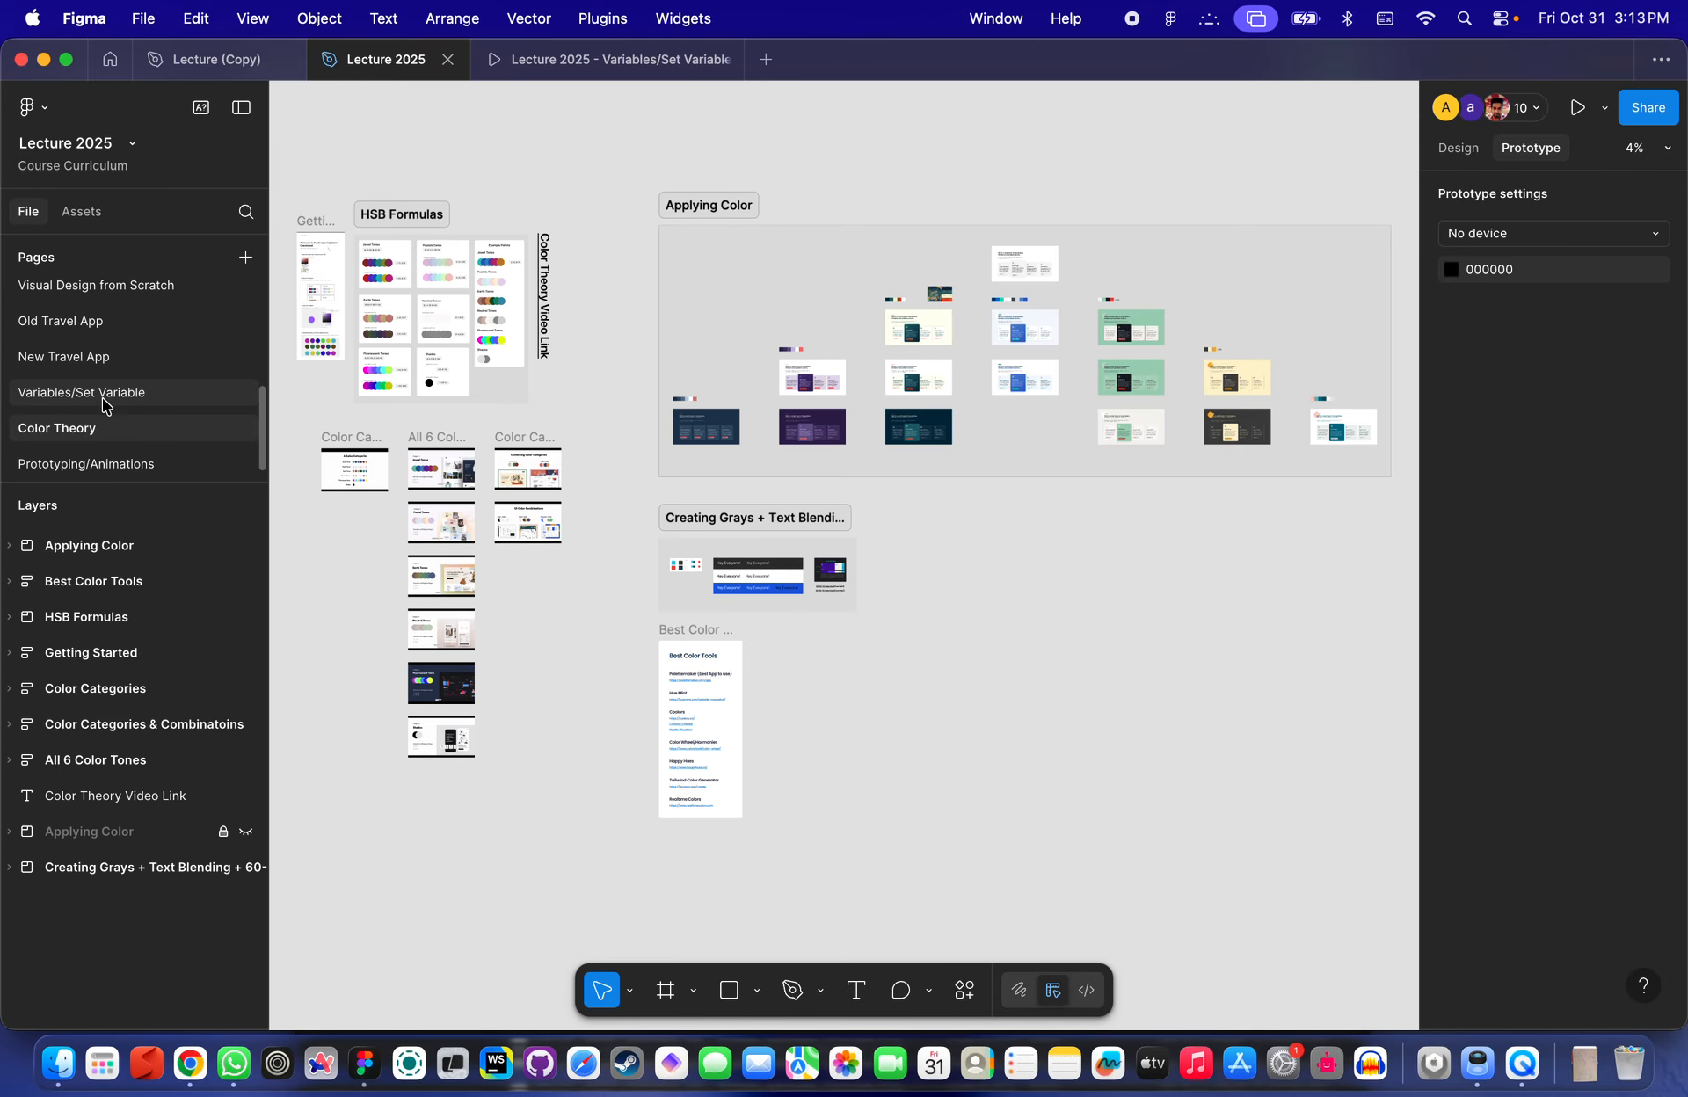
{"action": "left_click", "coordinate": [102, 394]}
{"action": "left_click", "coordinate": [104, 359]}
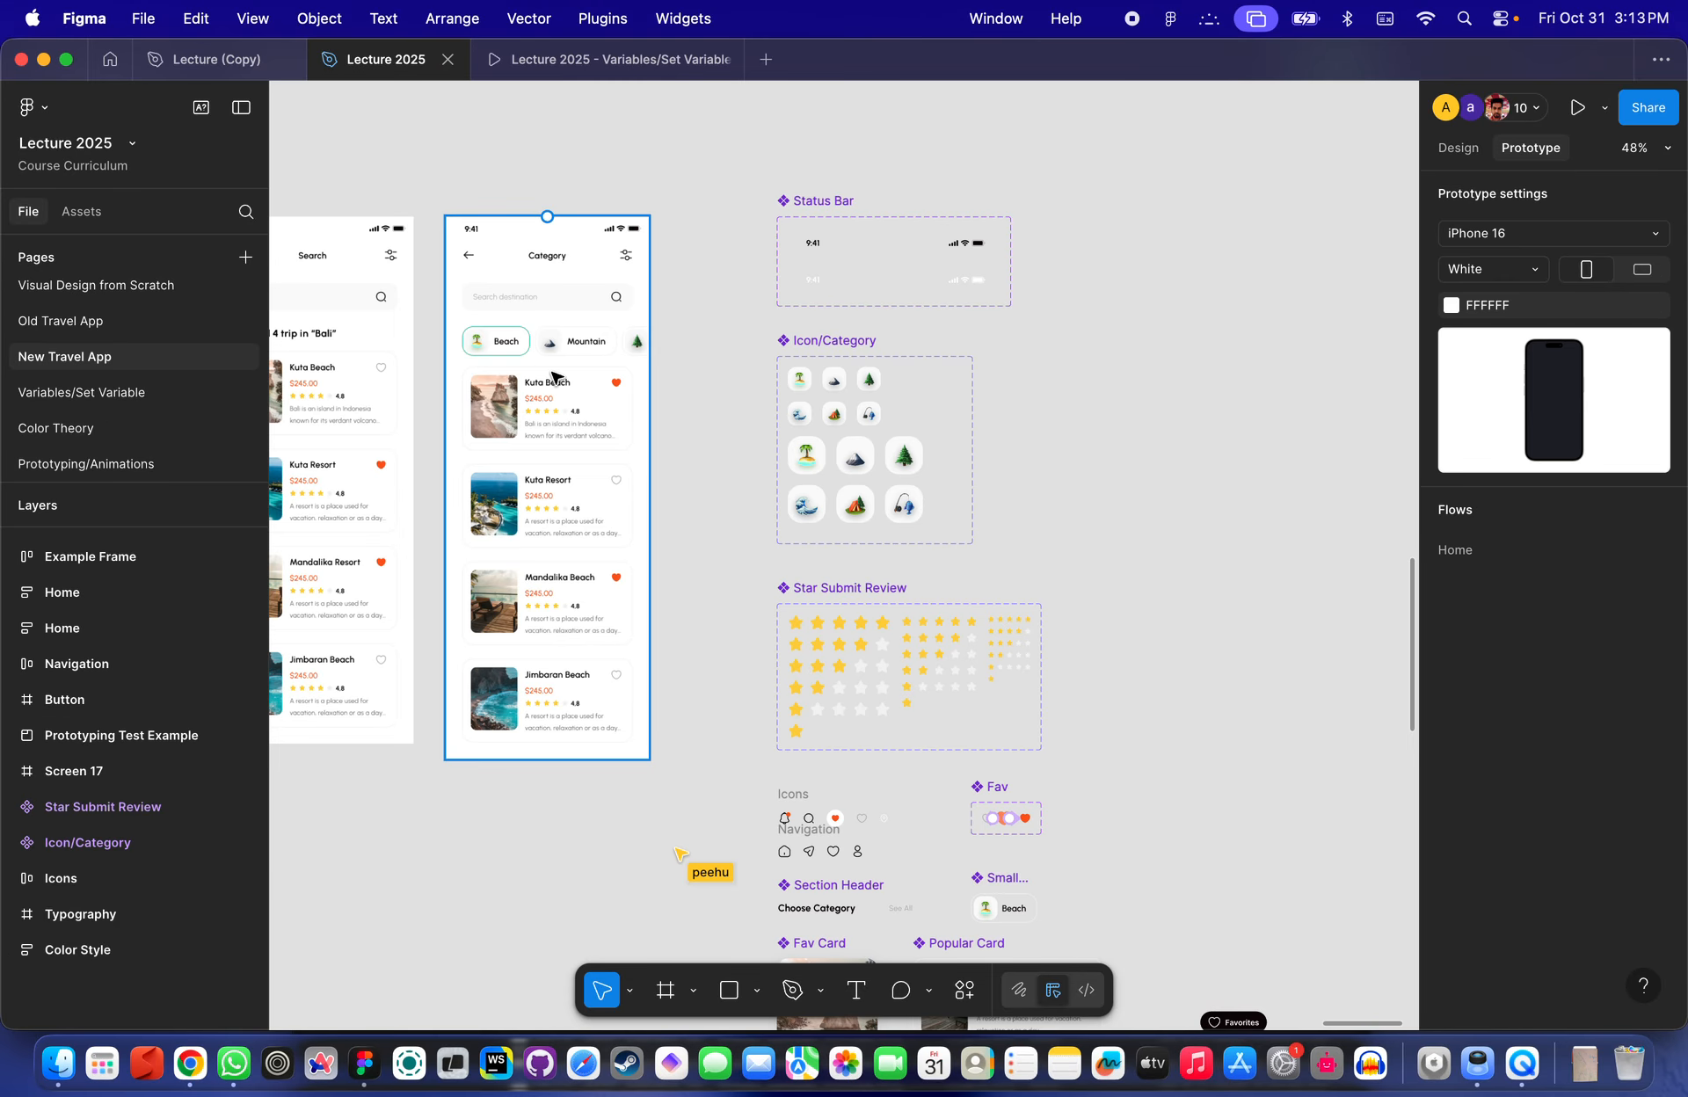
{"action": "scroll", "coordinate": [552, 356], "scroll_direction": "down", "scroll_amount": 5}
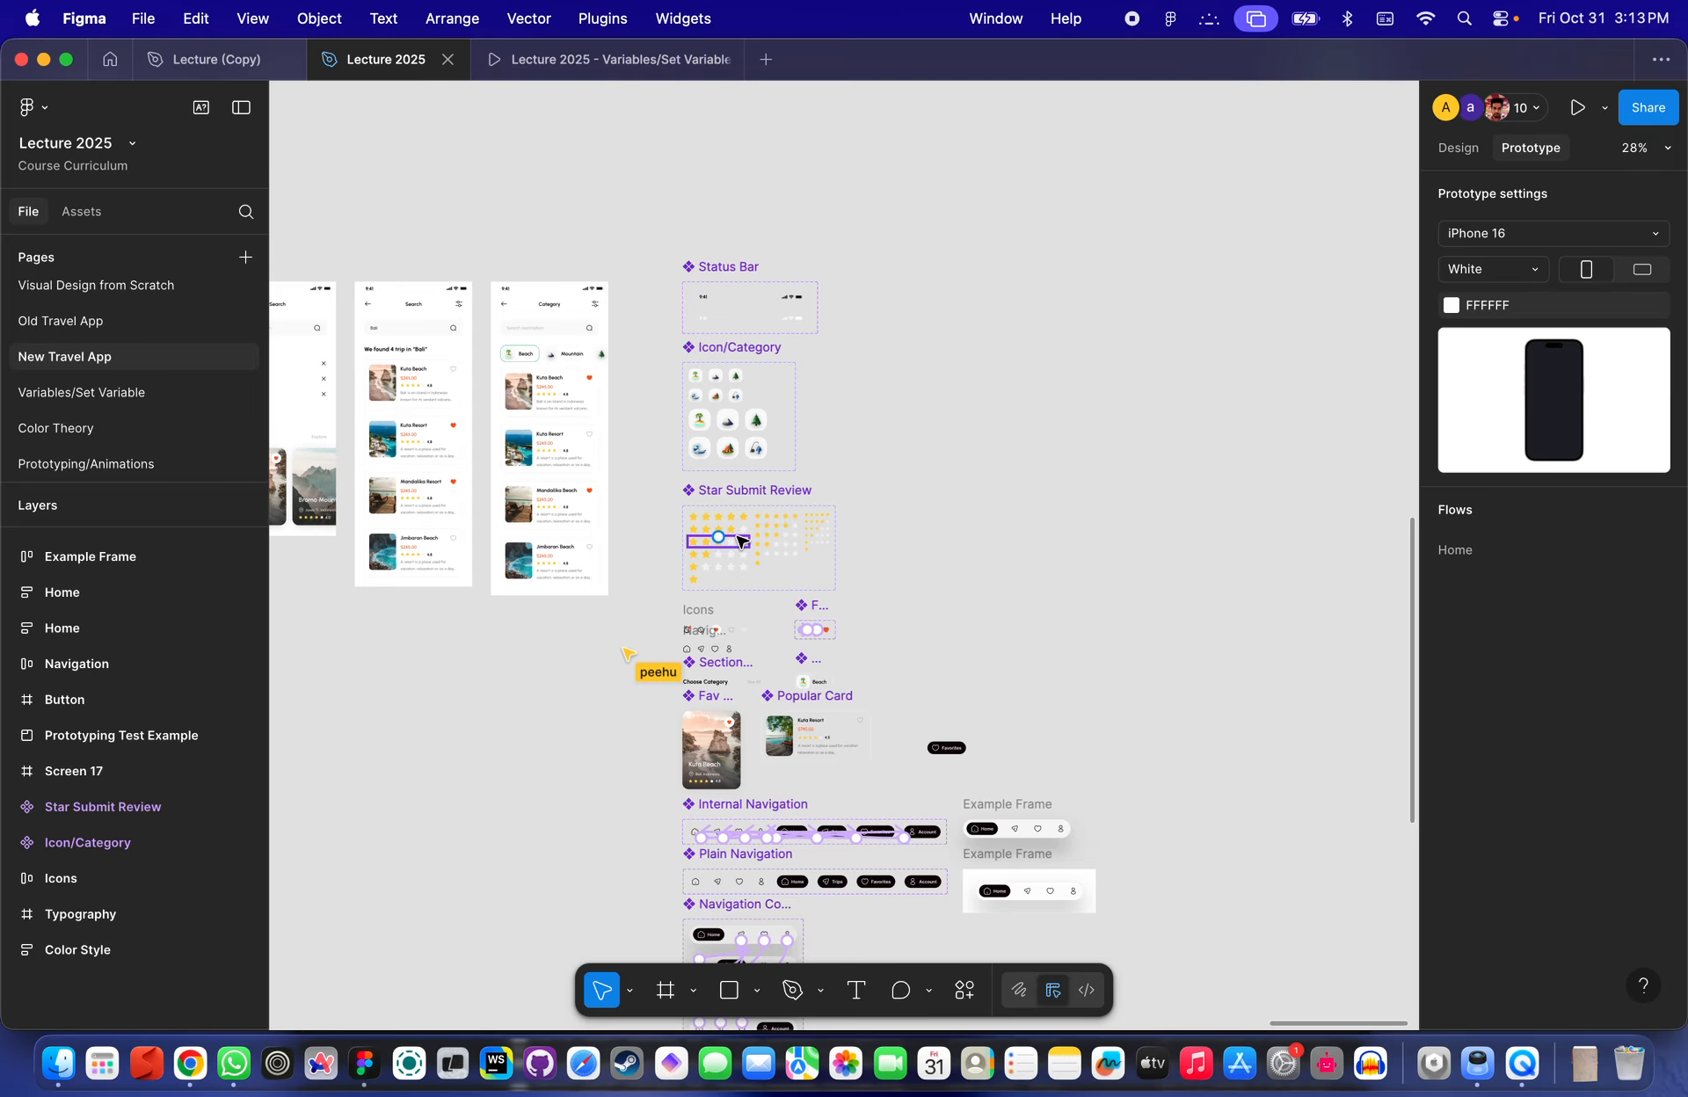
{"action": "scroll", "coordinate": [741, 541], "scroll_direction": "down", "scroll_amount": 5}
{"action": "scroll", "coordinate": [741, 540], "scroll_direction": "left", "scroll_amount": 2}
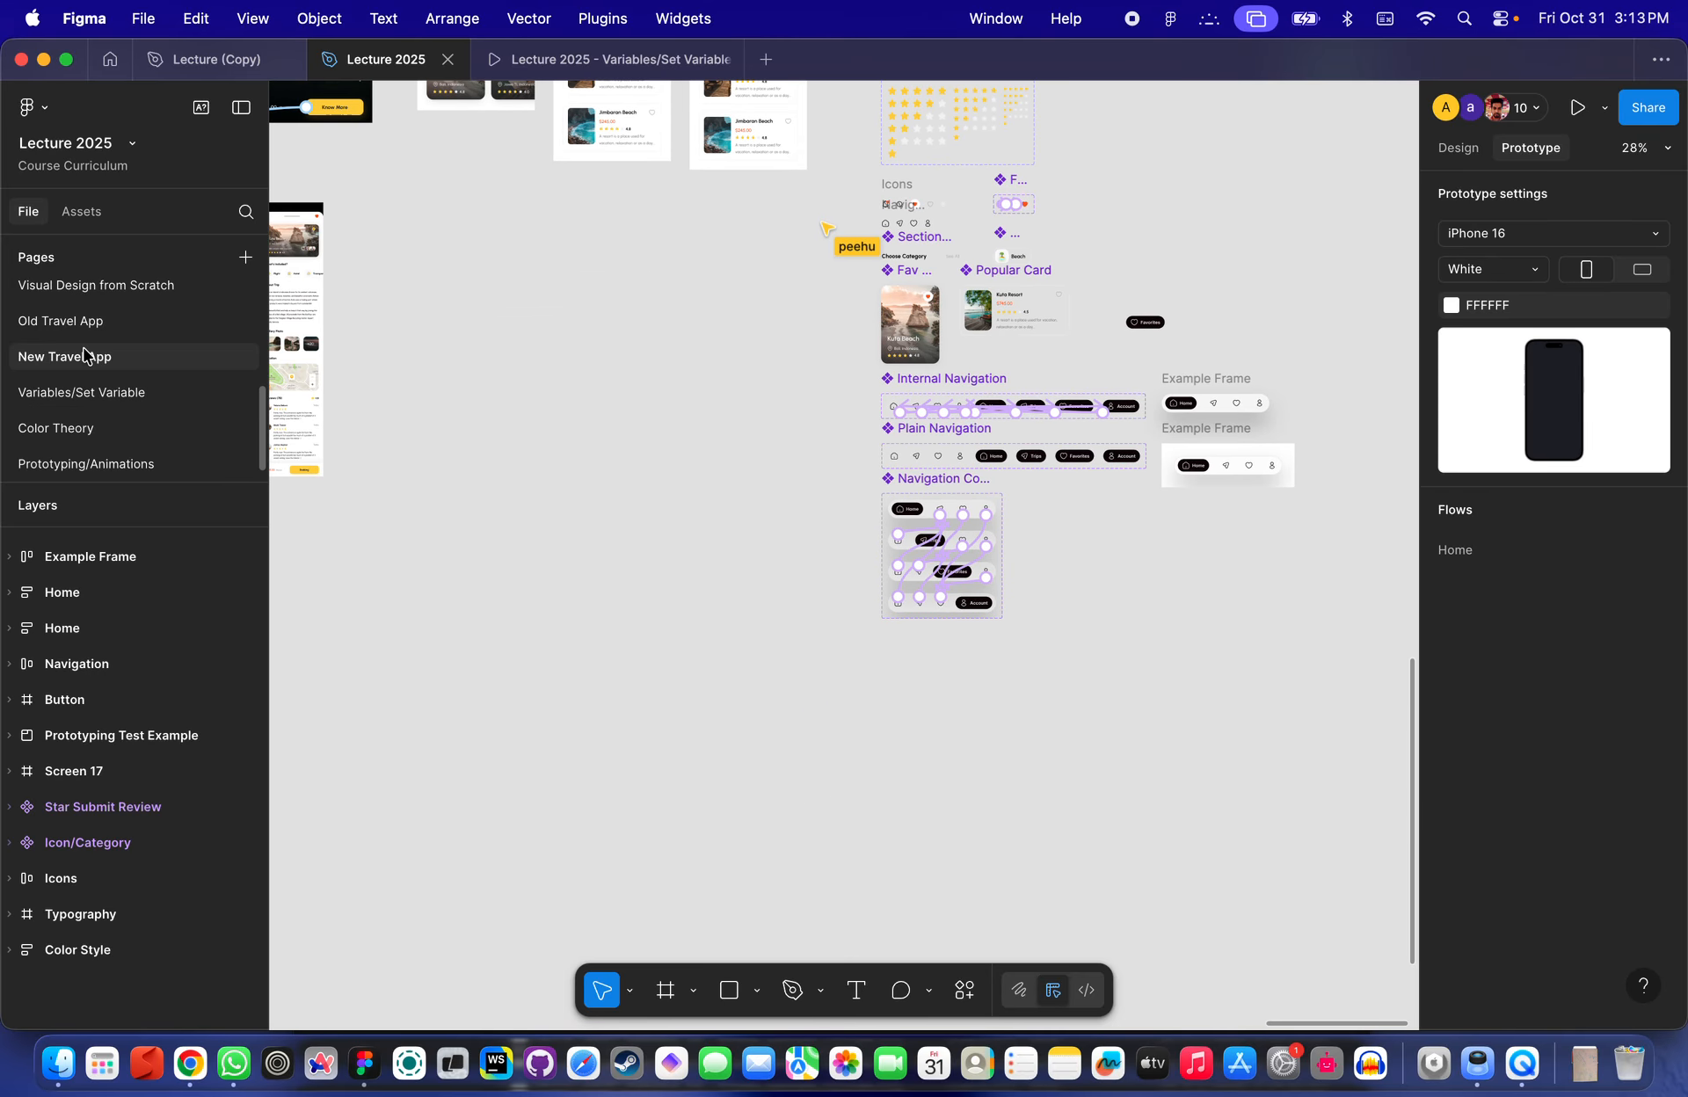
- Return to the Variables/Set Variable page and examine the image component set and the Filters frame
{"action": "left_click", "coordinate": [77, 394]}
{"action": "scroll", "coordinate": [672, 490], "scroll_direction": "up", "scroll_amount": 5}
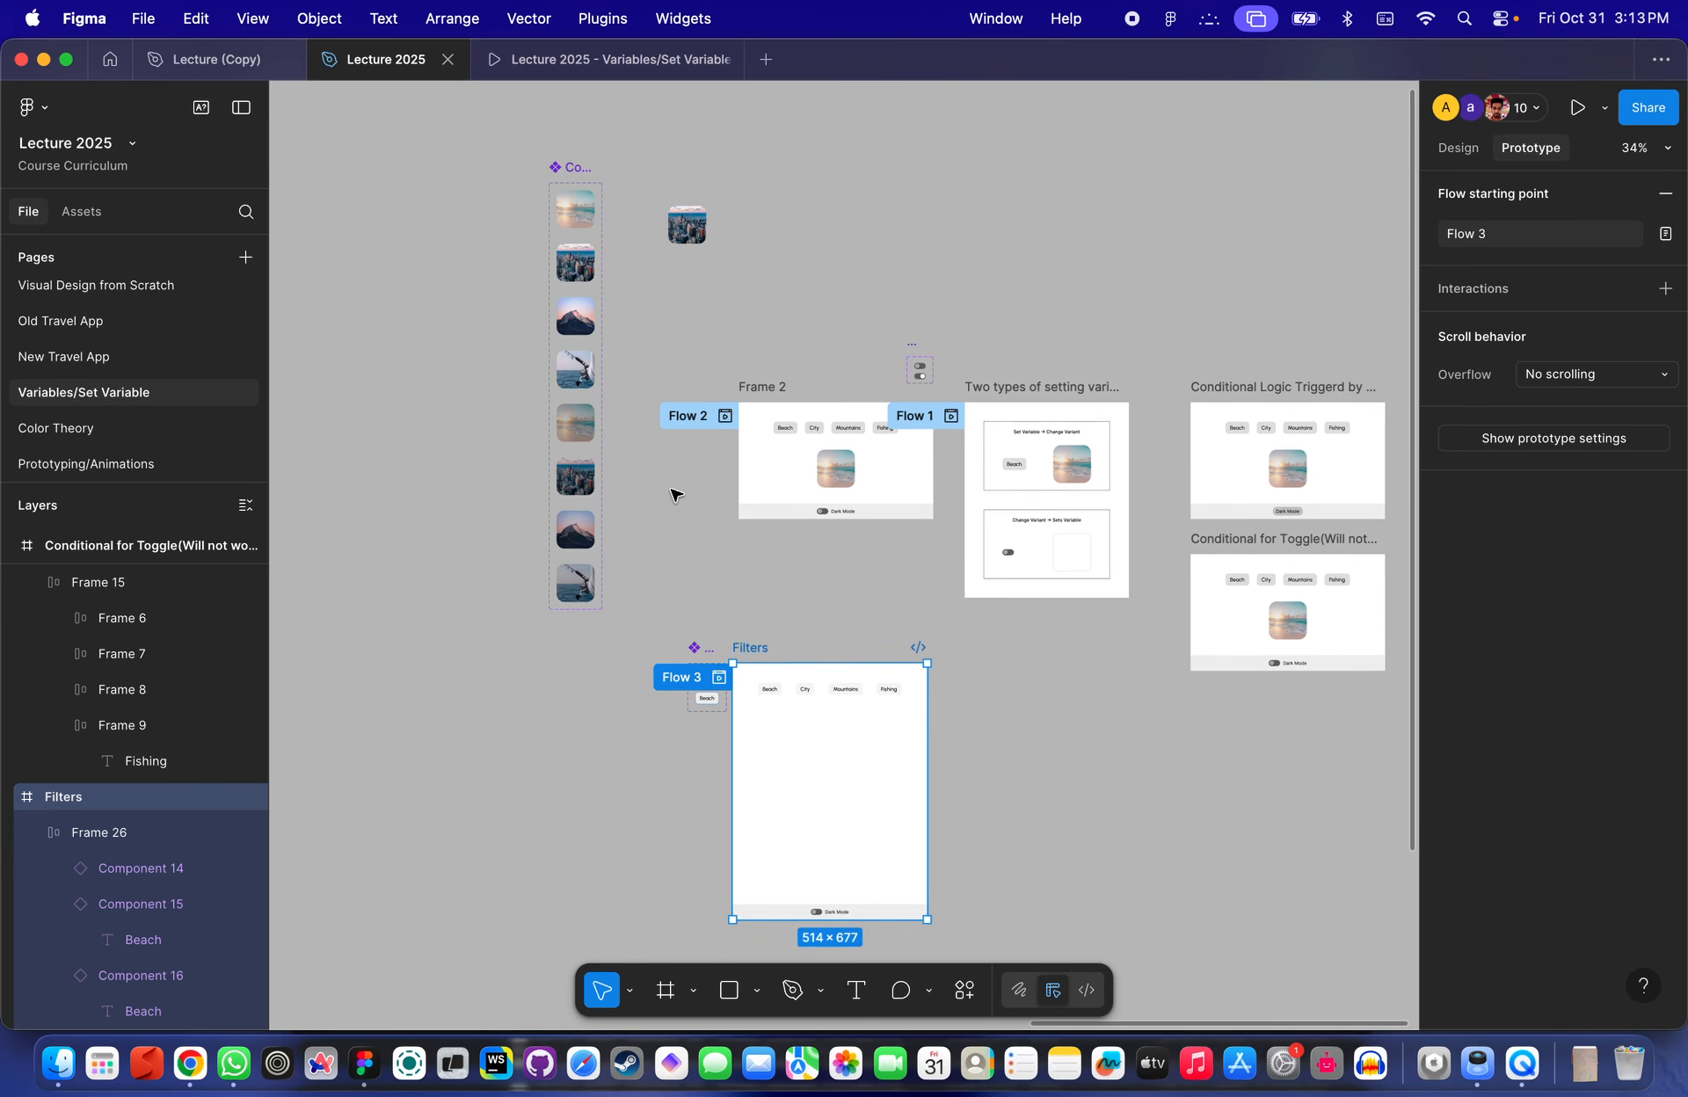
{"action": "scroll", "coordinate": [690, 244], "scroll_direction": "up", "scroll_amount": 5}
{"action": "key", "text": "Escape"}
{"action": "scroll", "coordinate": [684, 251], "scroll_direction": "down", "scroll_amount": 5}
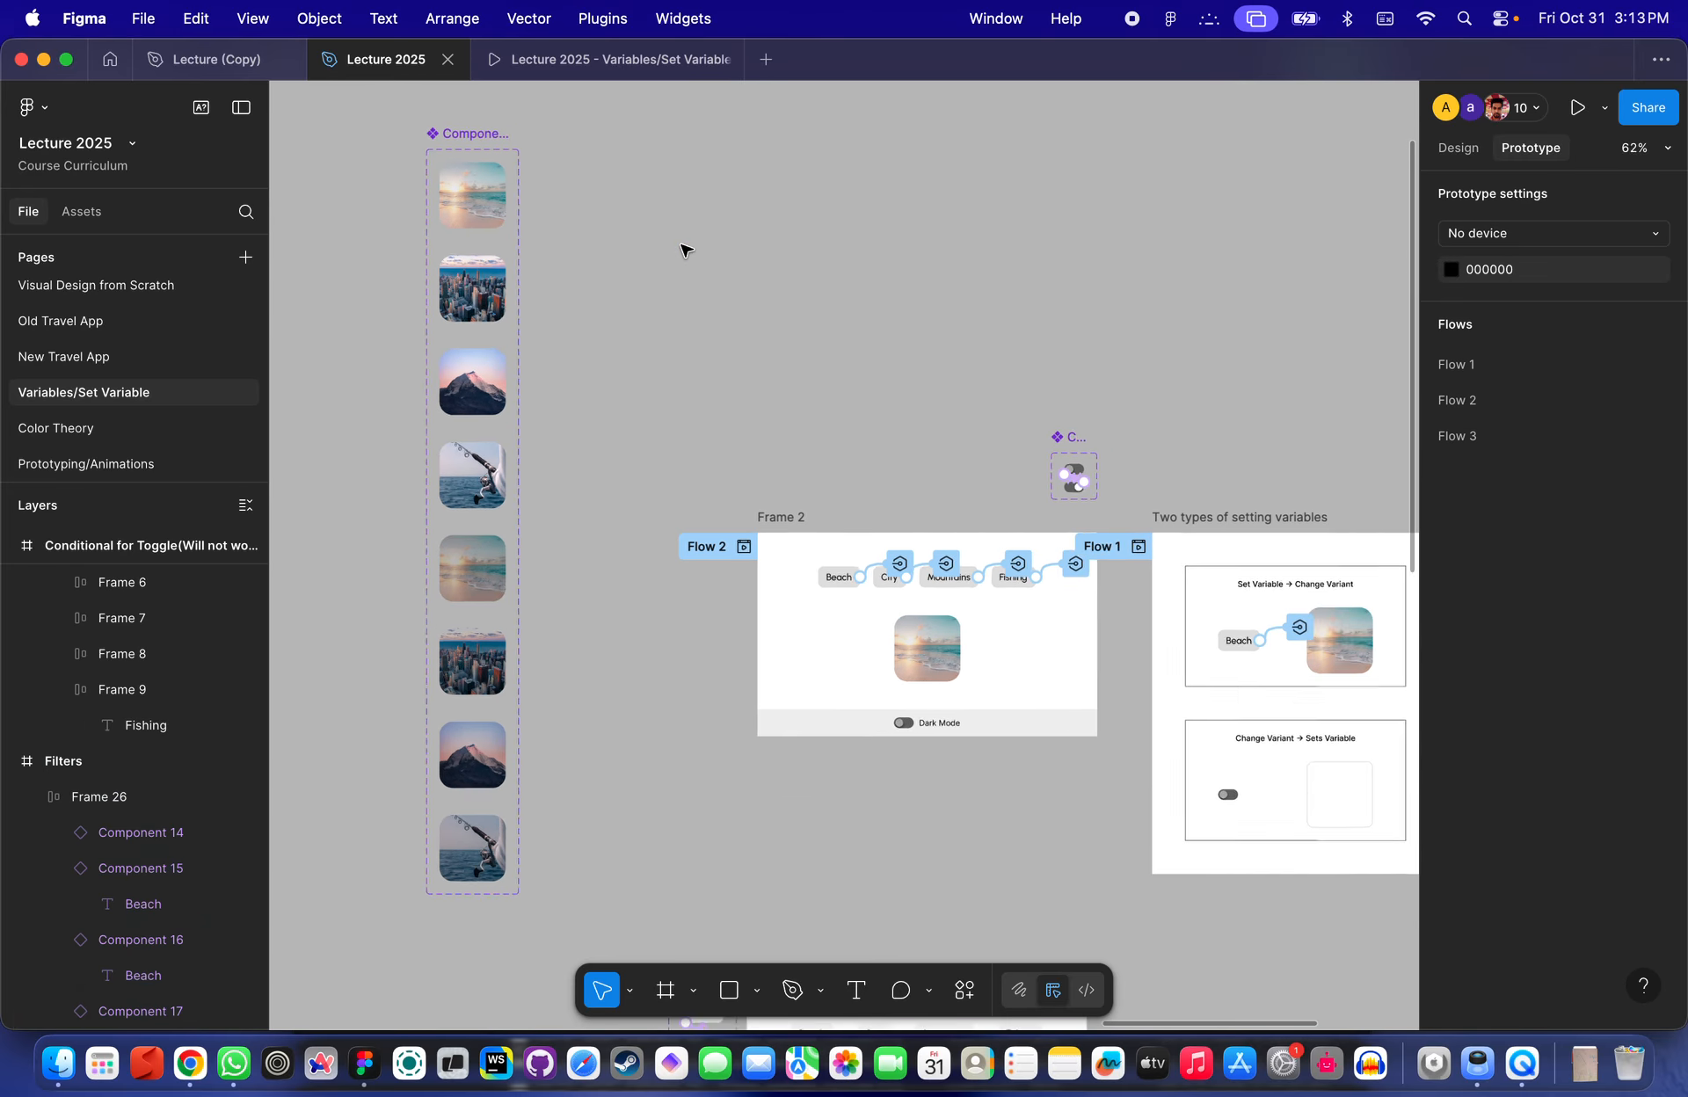
{"action": "left_click", "coordinate": [454, 458]}
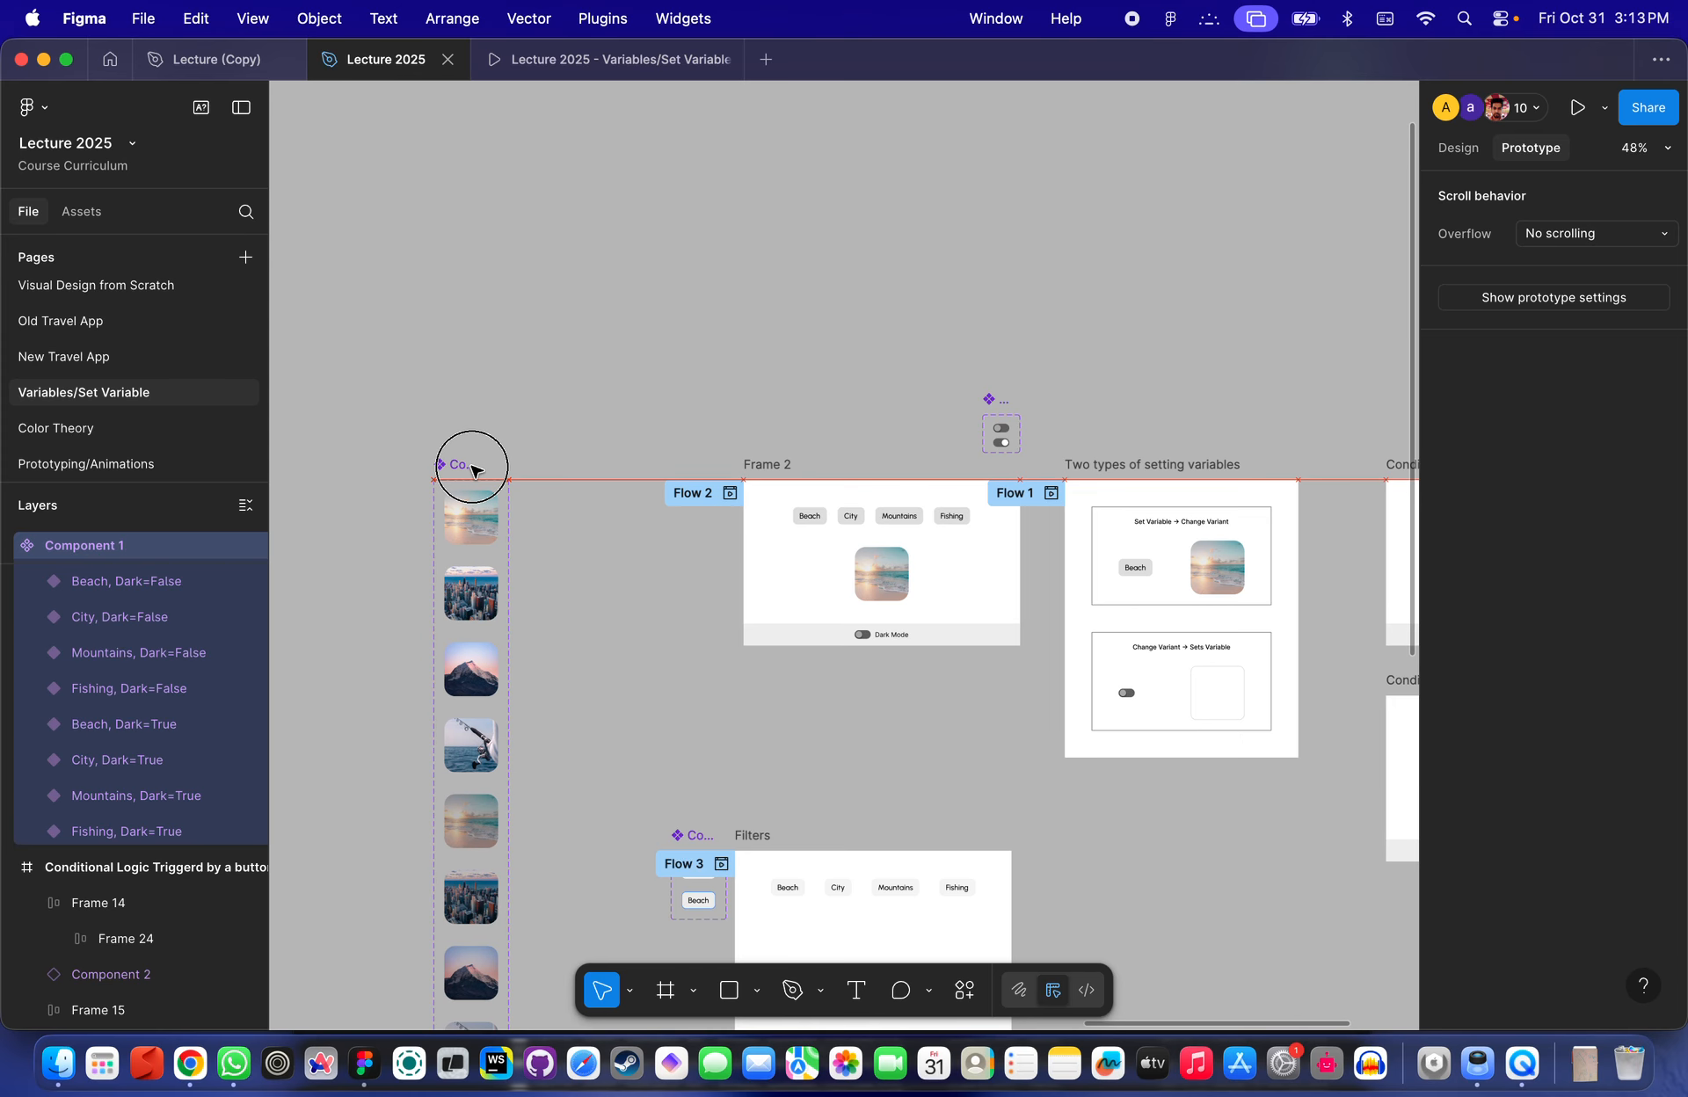
{"action": "scroll", "coordinate": [621, 489], "scroll_direction": "down", "scroll_amount": 10}
{"action": "scroll", "coordinate": [633, 557], "scroll_direction": "up", "scroll_amount": 5}
{"action": "scroll", "coordinate": [651, 449], "scroll_direction": "down", "scroll_amount": 3}
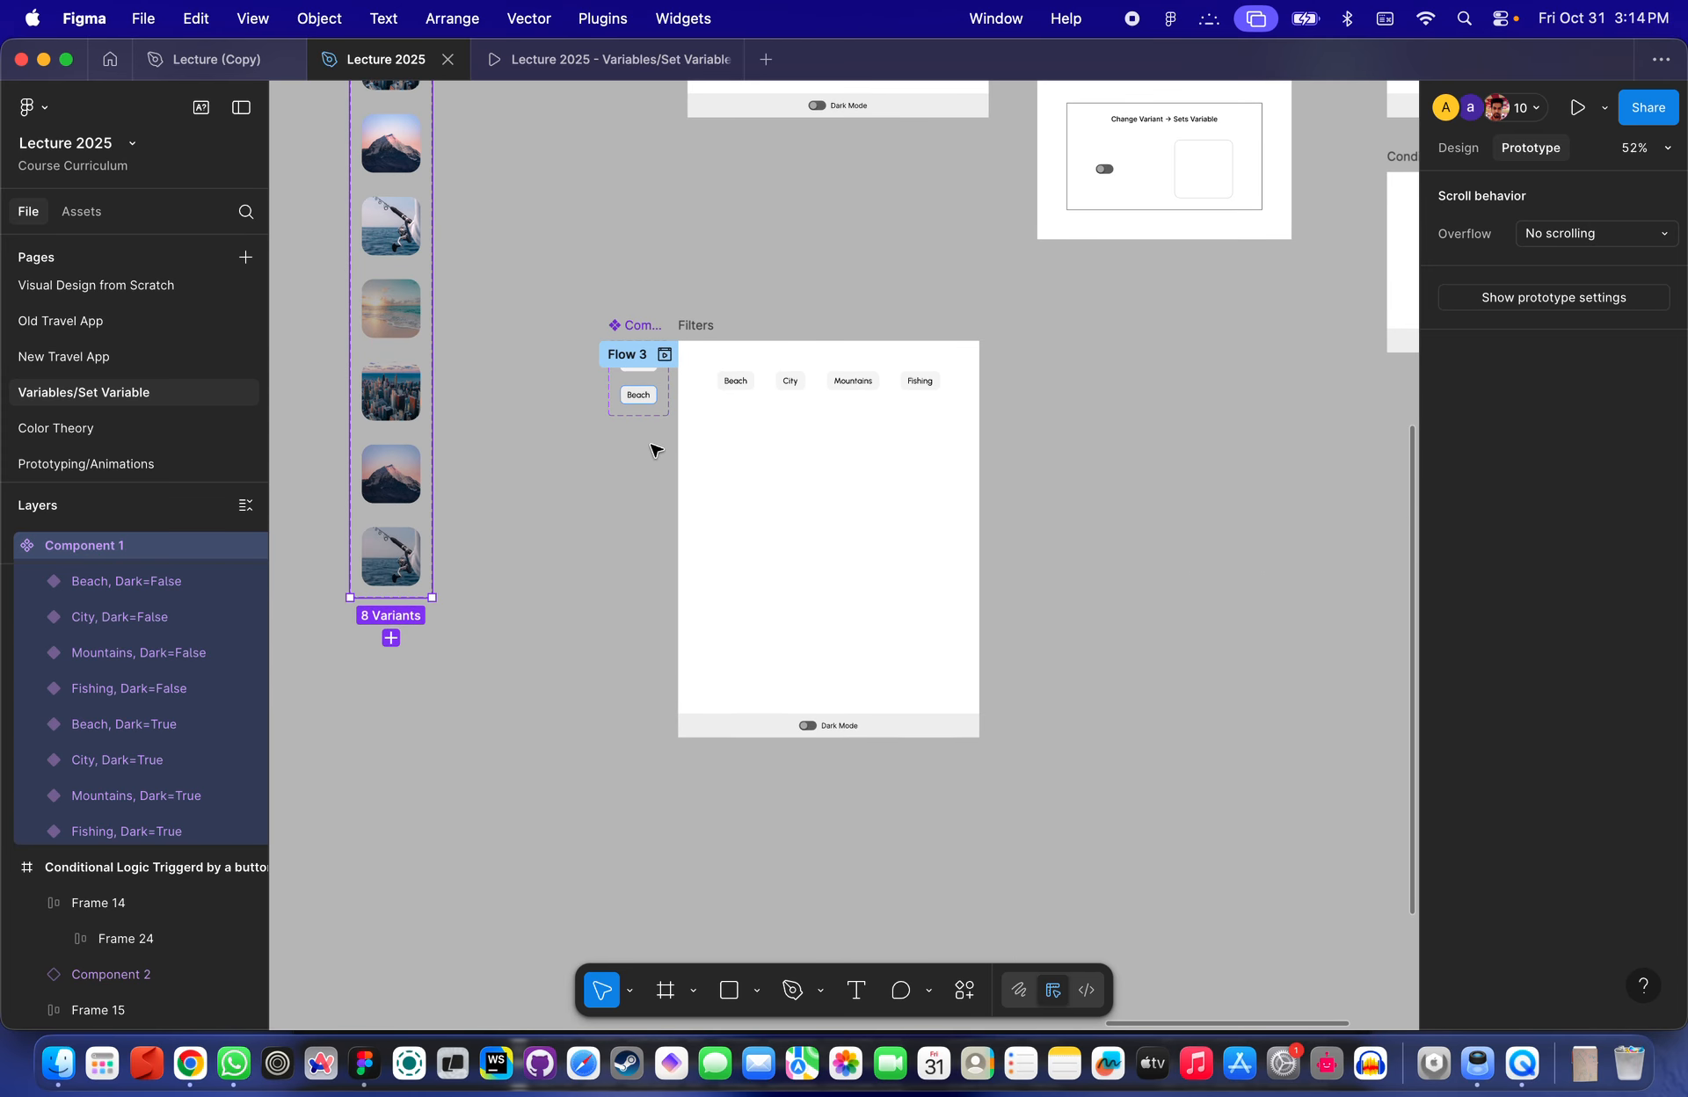
{"action": "scroll", "coordinate": [648, 264], "scroll_direction": "up", "scroll_amount": 5}
{"action": "left_click", "coordinate": [617, 288]}
{"action": "scroll", "coordinate": [615, 286], "scroll_direction": "right", "scroll_amount": 3}
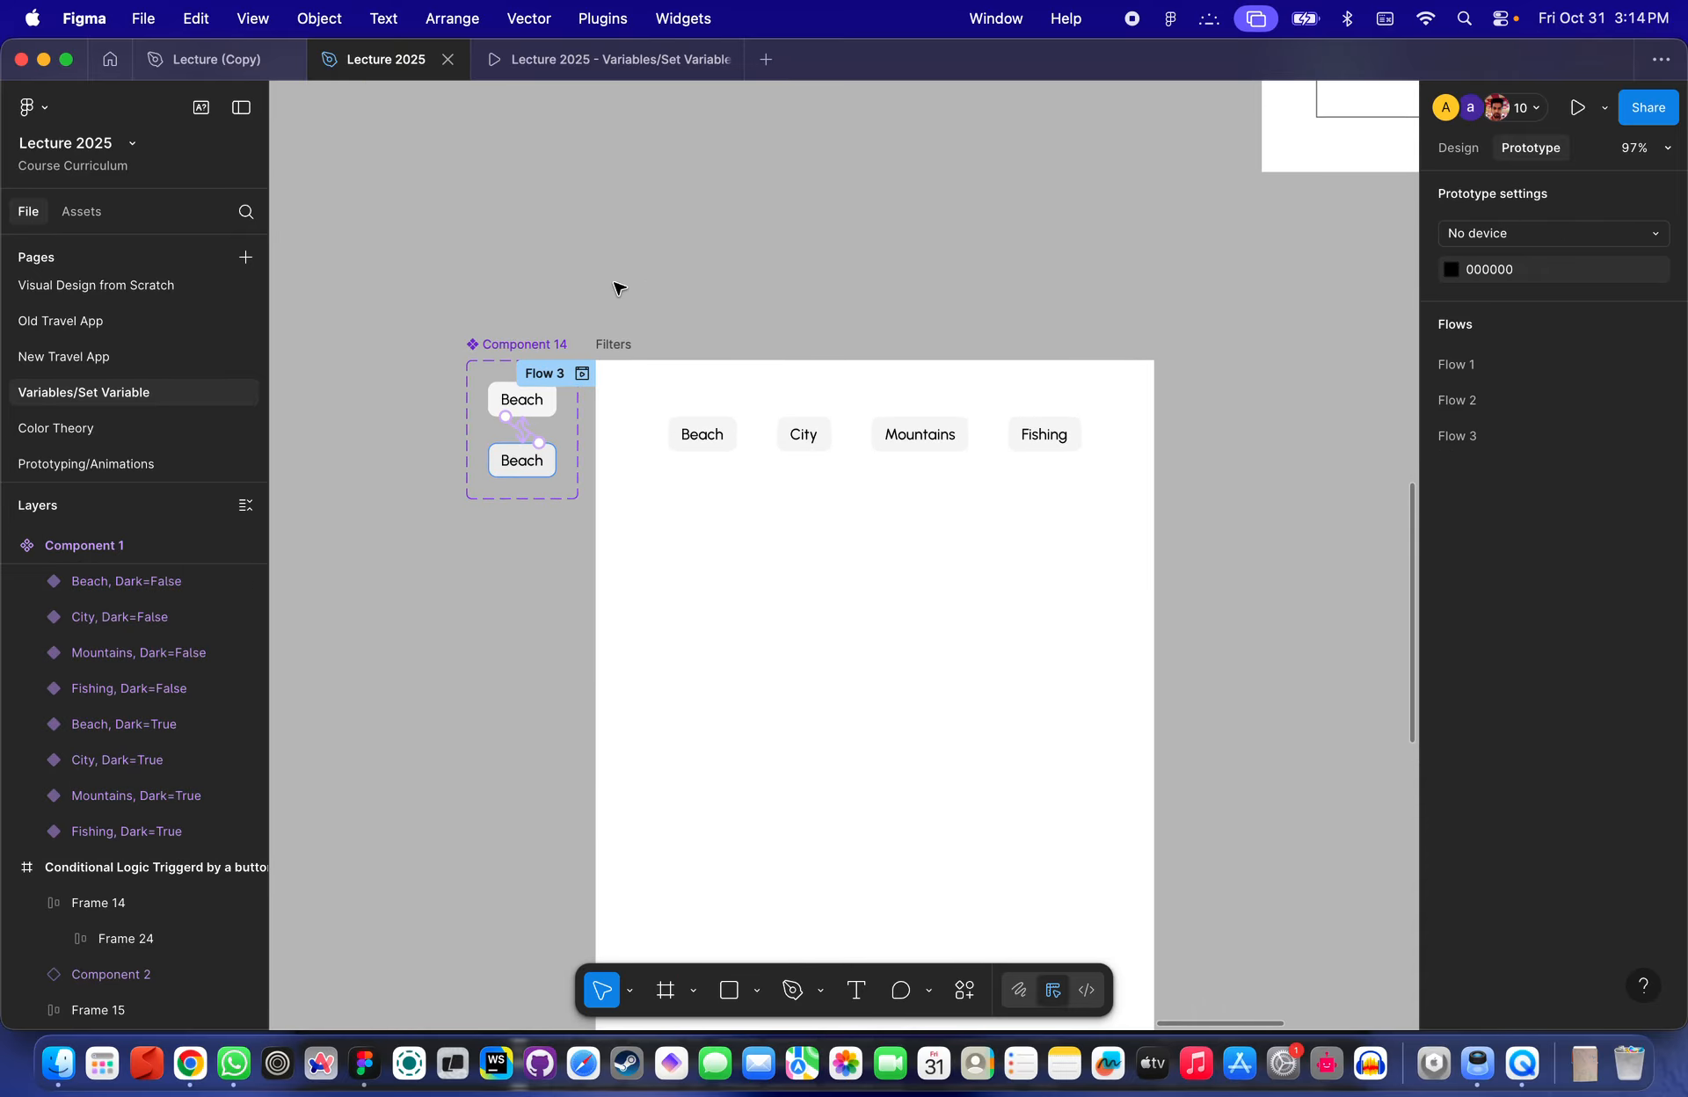
- Open the prototype preview and test the category filter buttons by toggling City and Mountains on and off
{"action": "scroll", "coordinate": [738, 437], "scroll_direction": "down", "scroll_amount": 3}
{"action": "scroll", "coordinate": [741, 441], "scroll_direction": "up", "scroll_amount": 5}
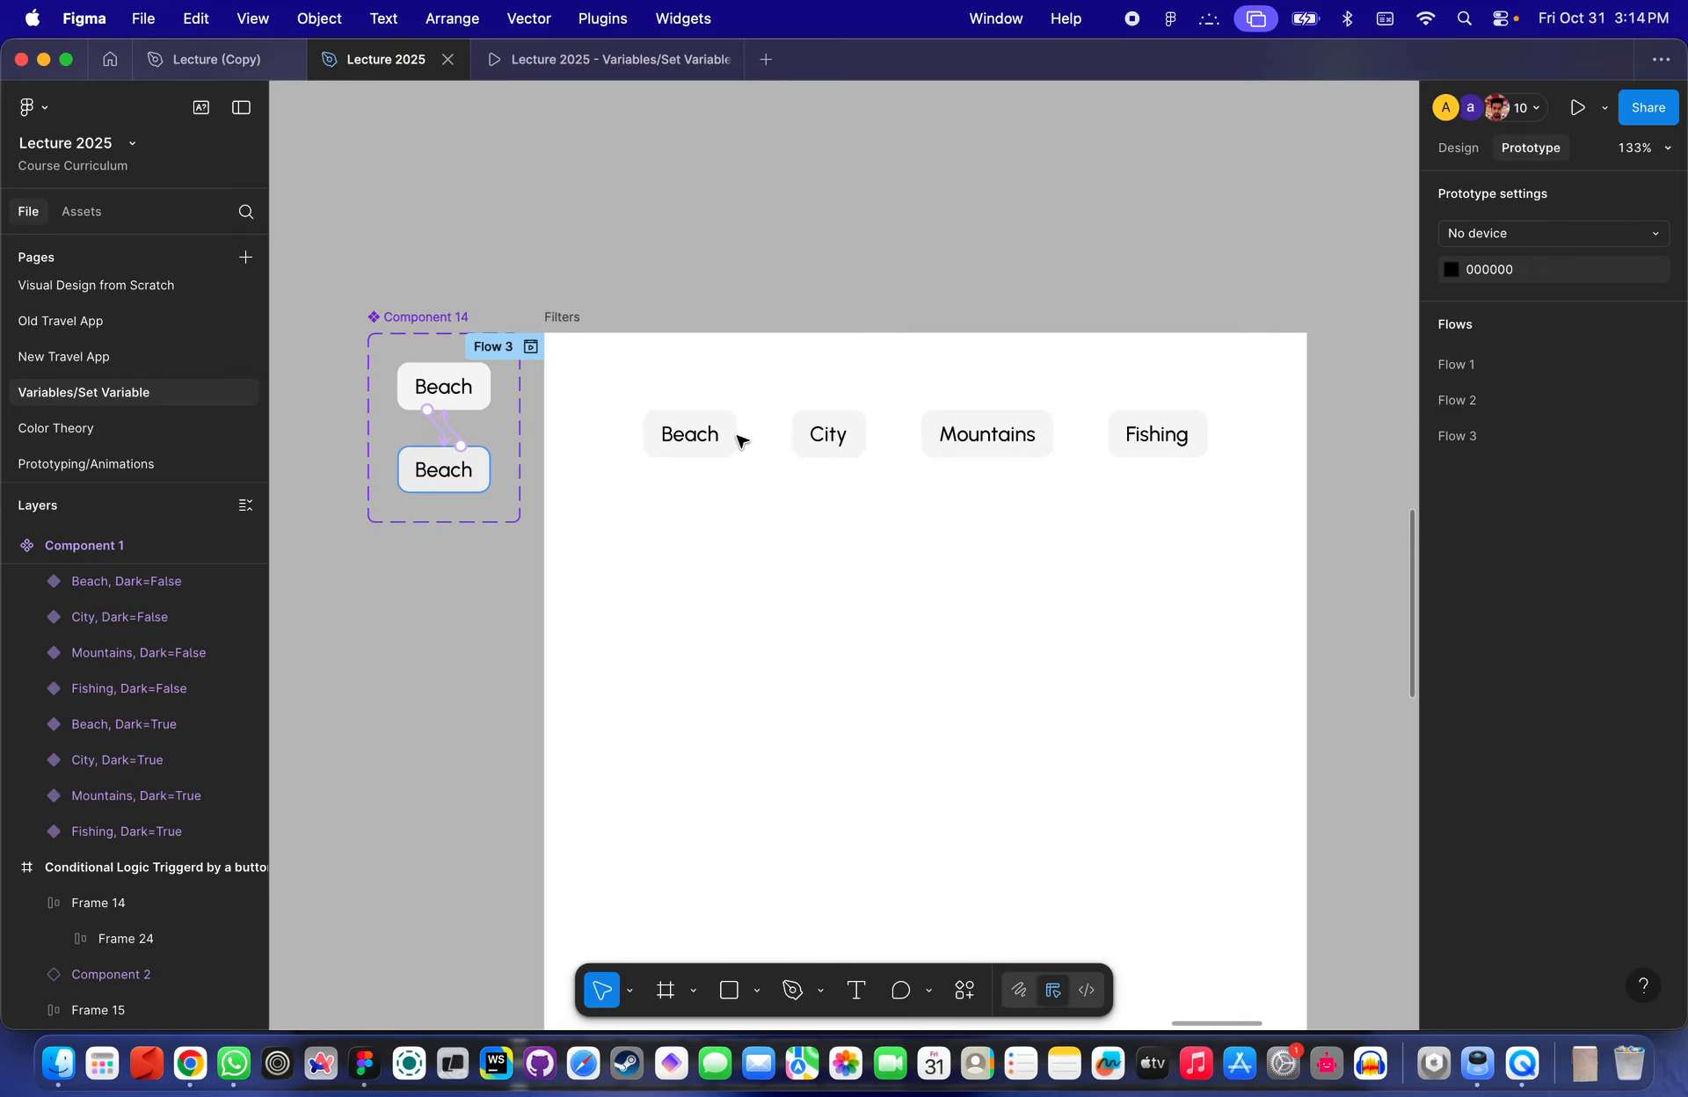
{"action": "key", "text": "super+backslash"}
{"action": "key", "text": "super+backslash"}
{"action": "left_click", "coordinate": [557, 75]}
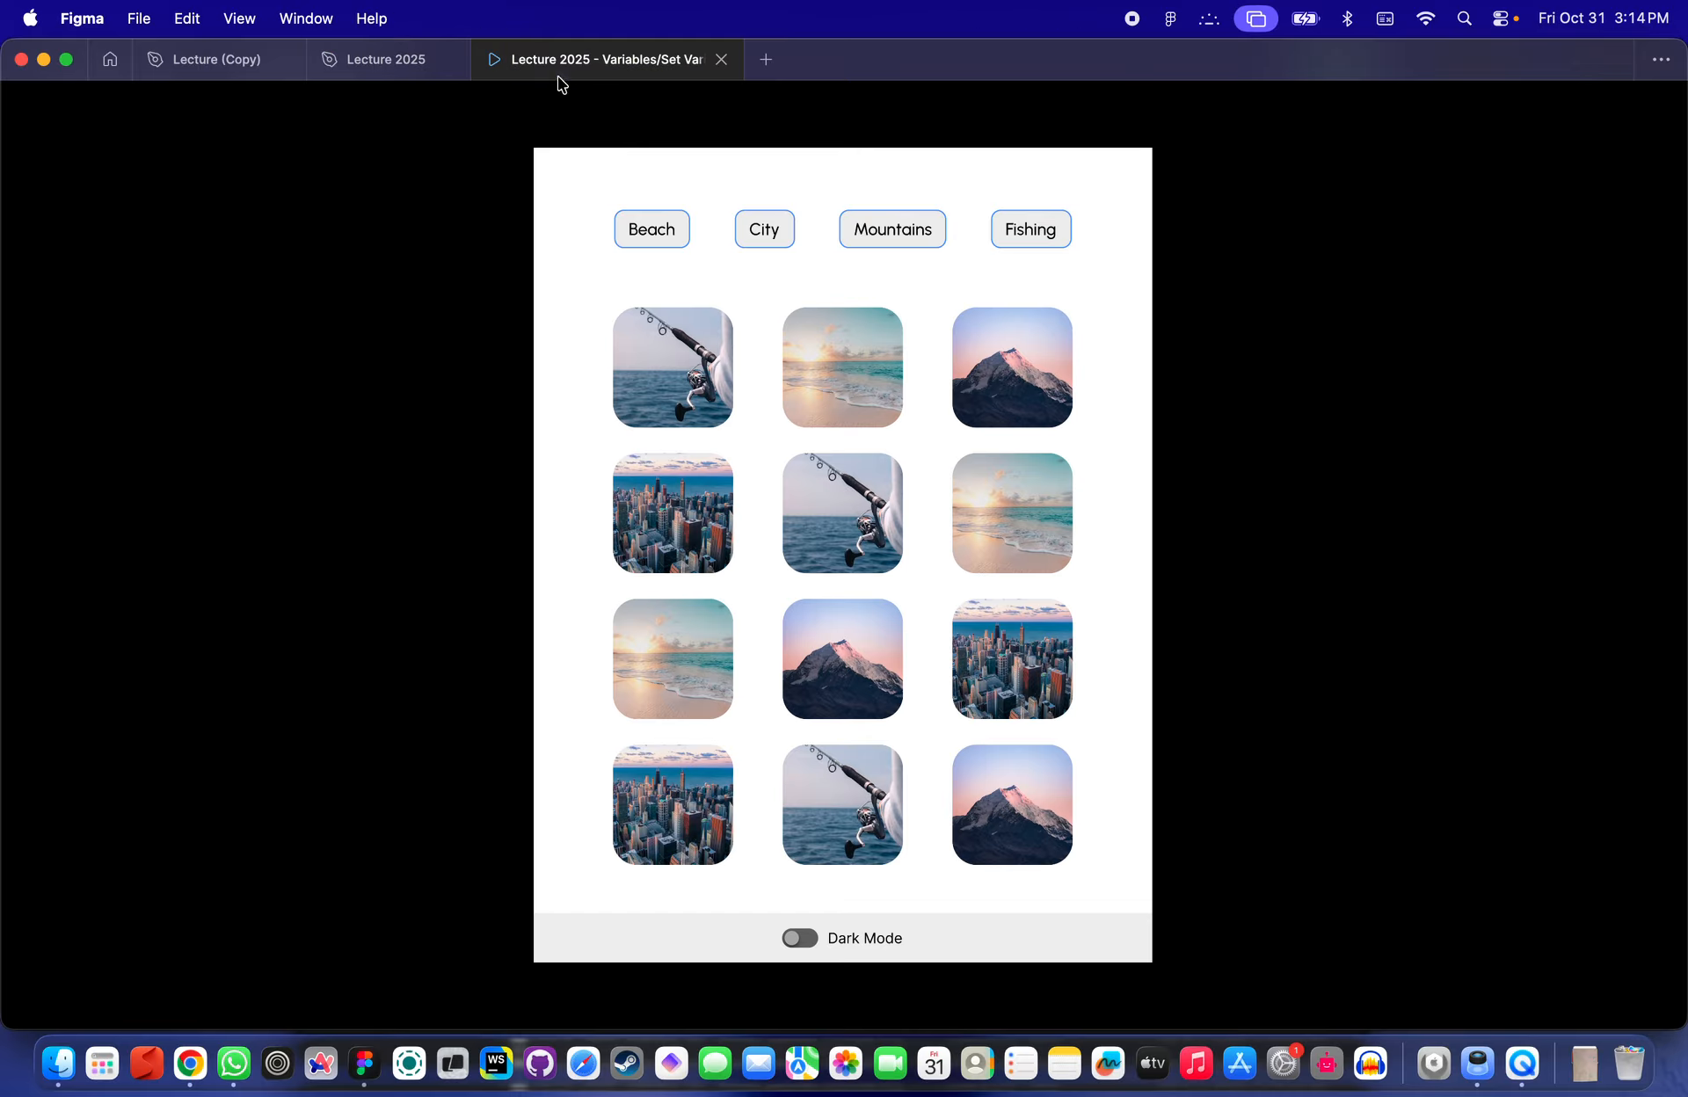
{"action": "left_click", "coordinate": [789, 262]}
{"action": "left_click", "coordinate": [770, 237]}
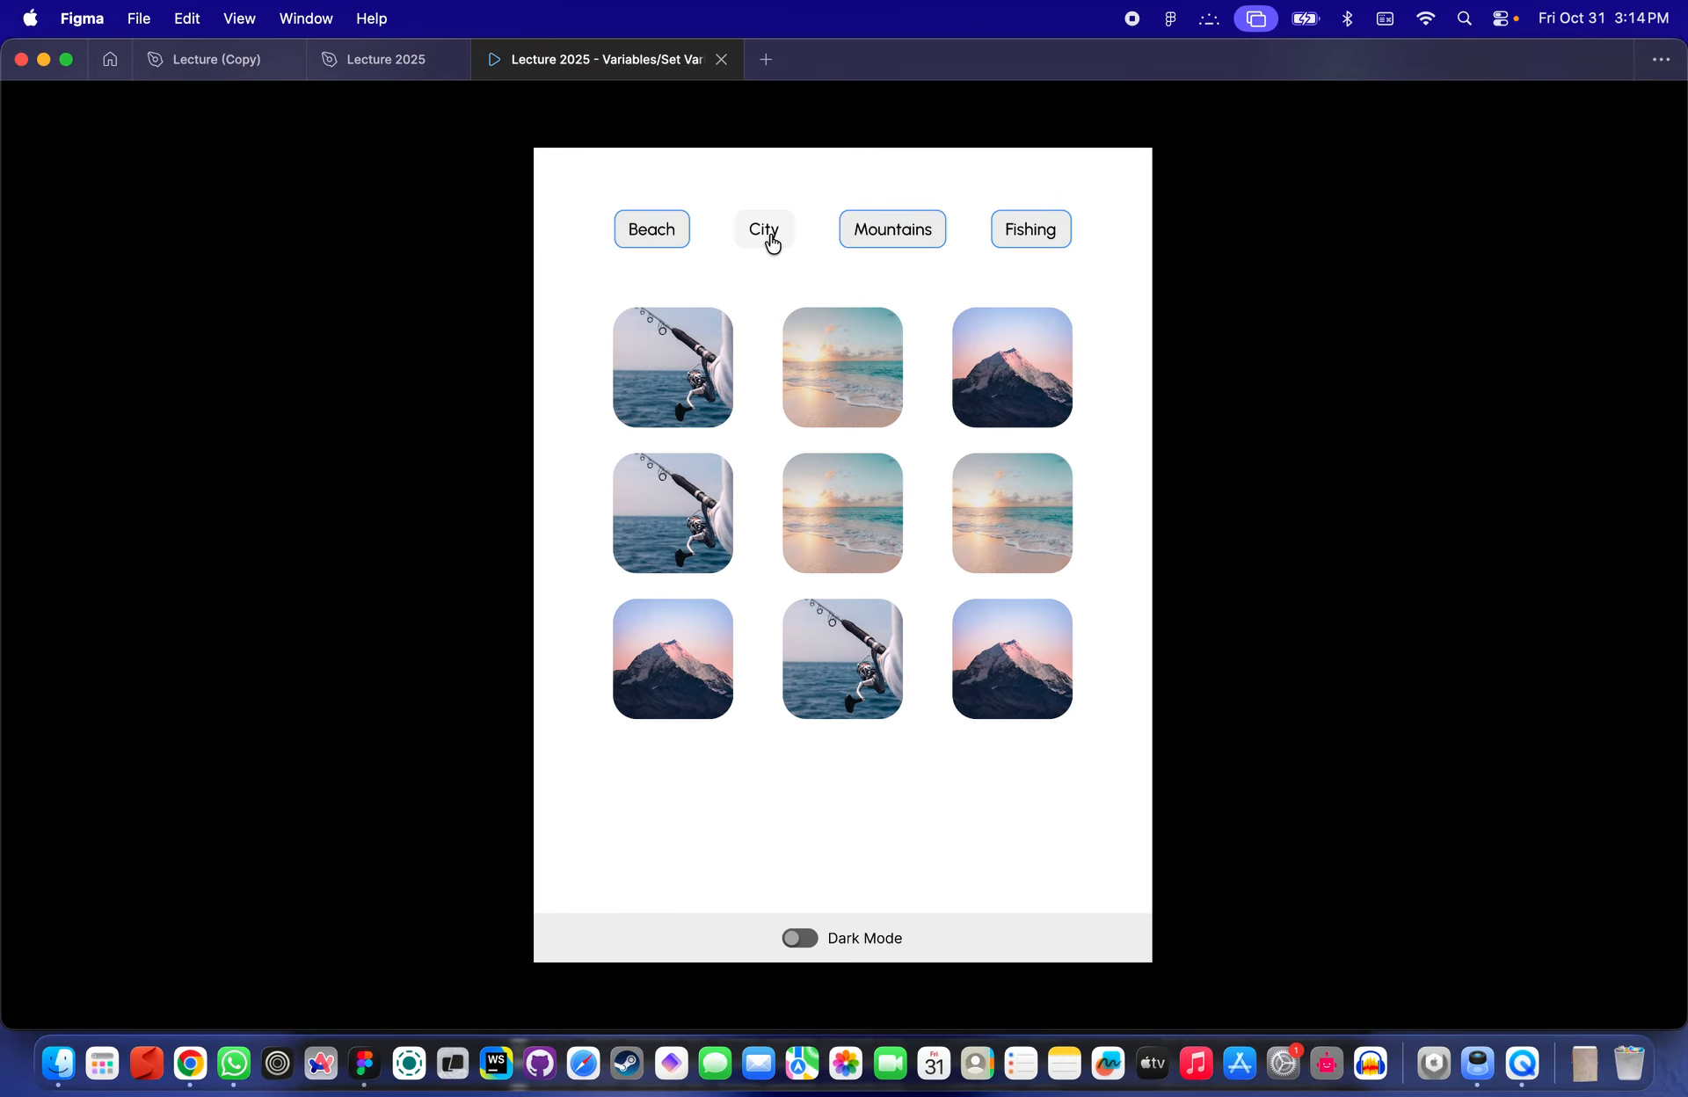
{"action": "left_click", "coordinate": [903, 241]}
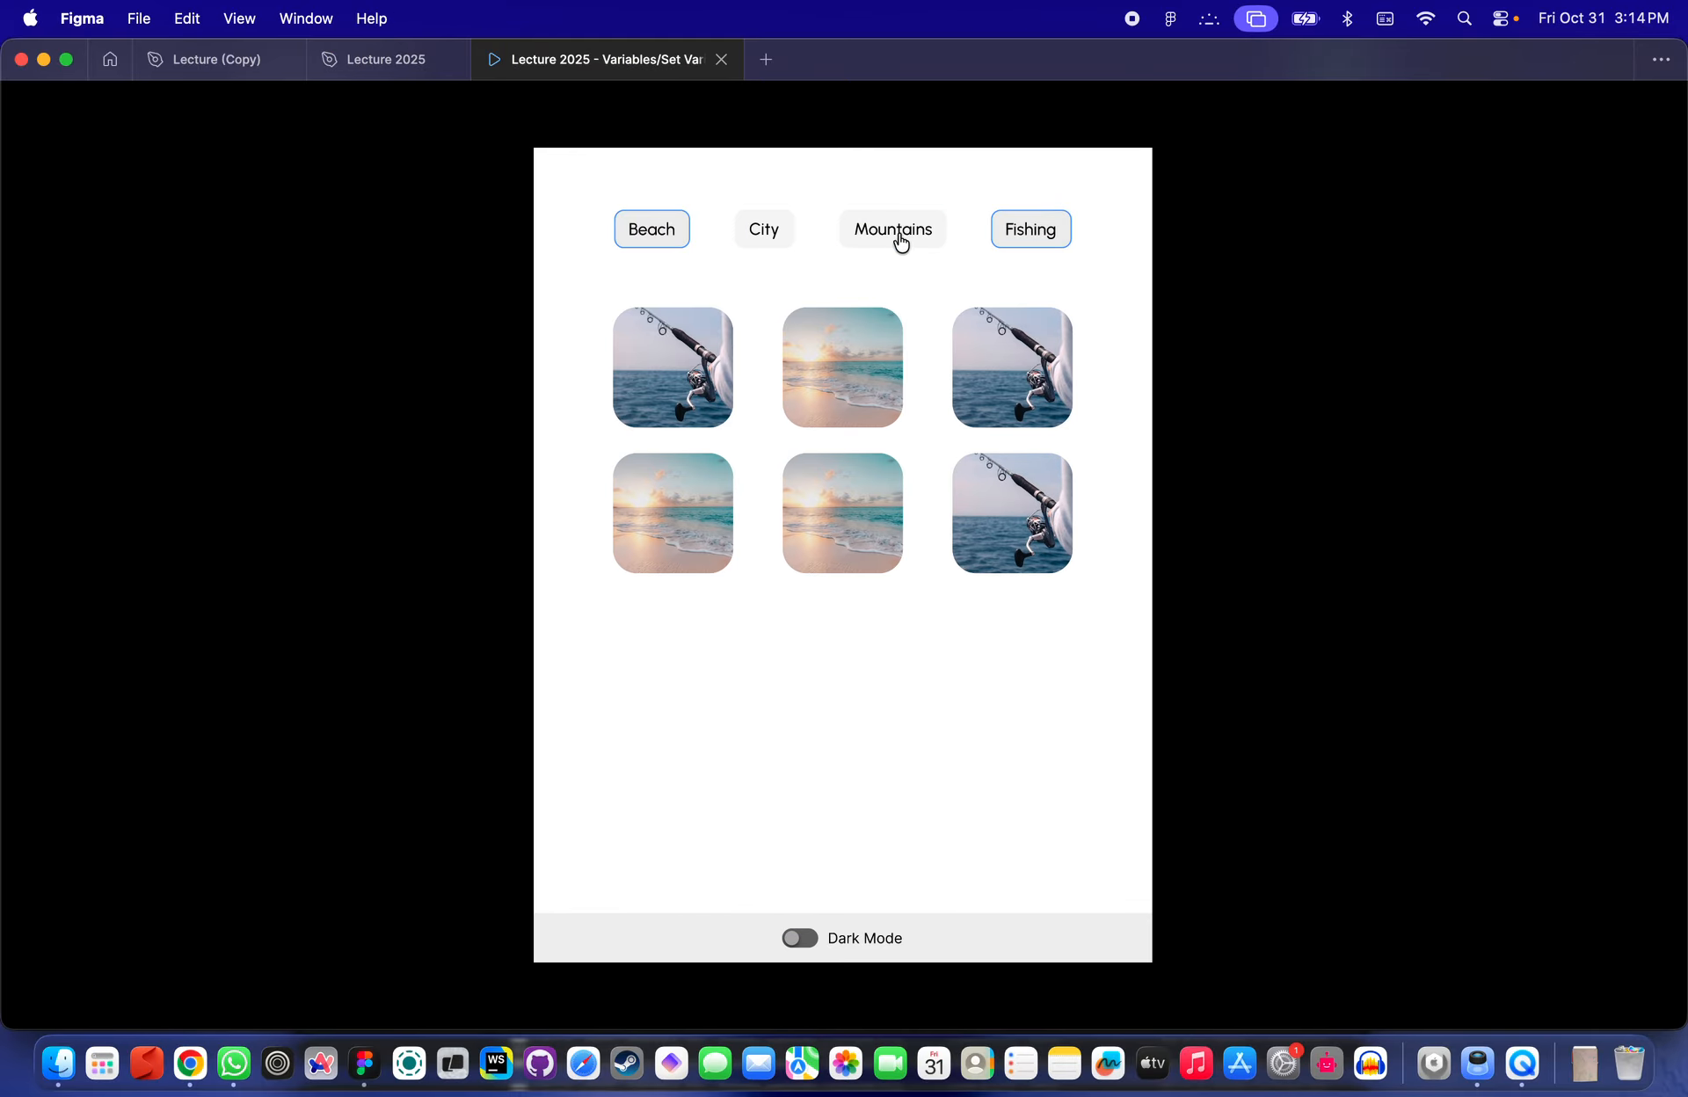
{"action": "left_click", "coordinate": [895, 241]}
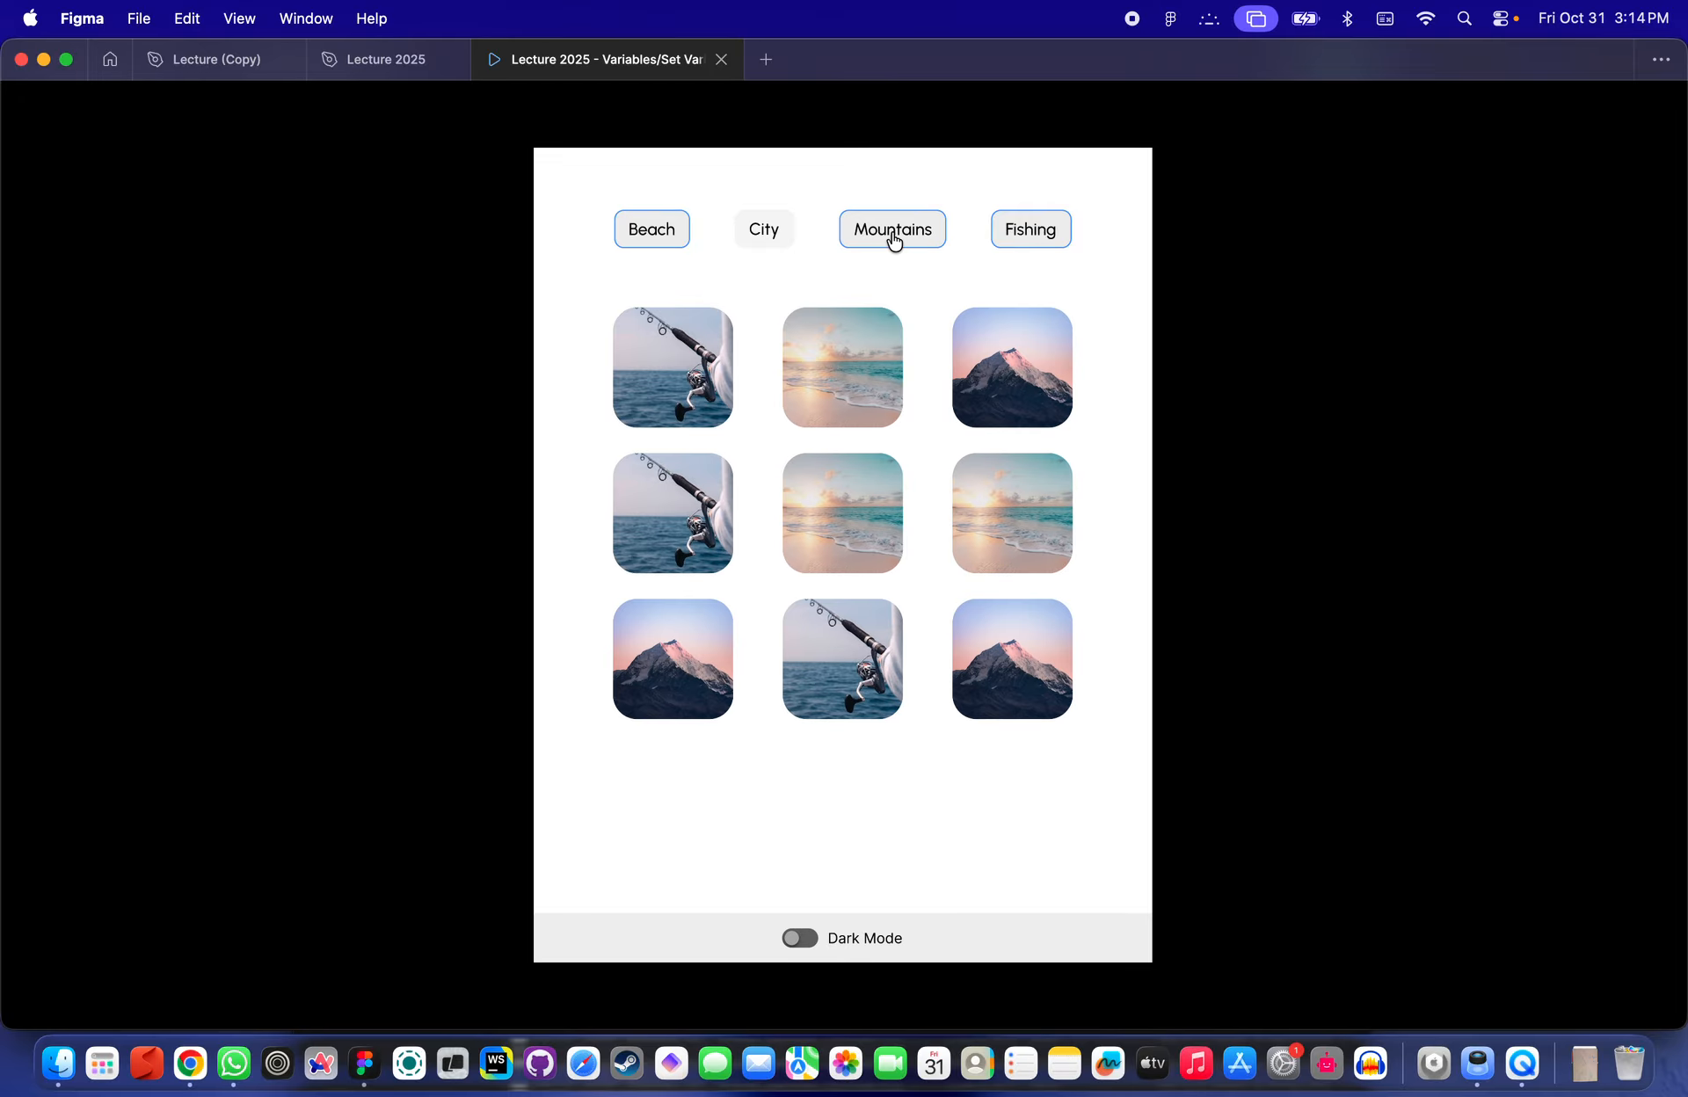
{"action": "left_click", "coordinate": [790, 230]}
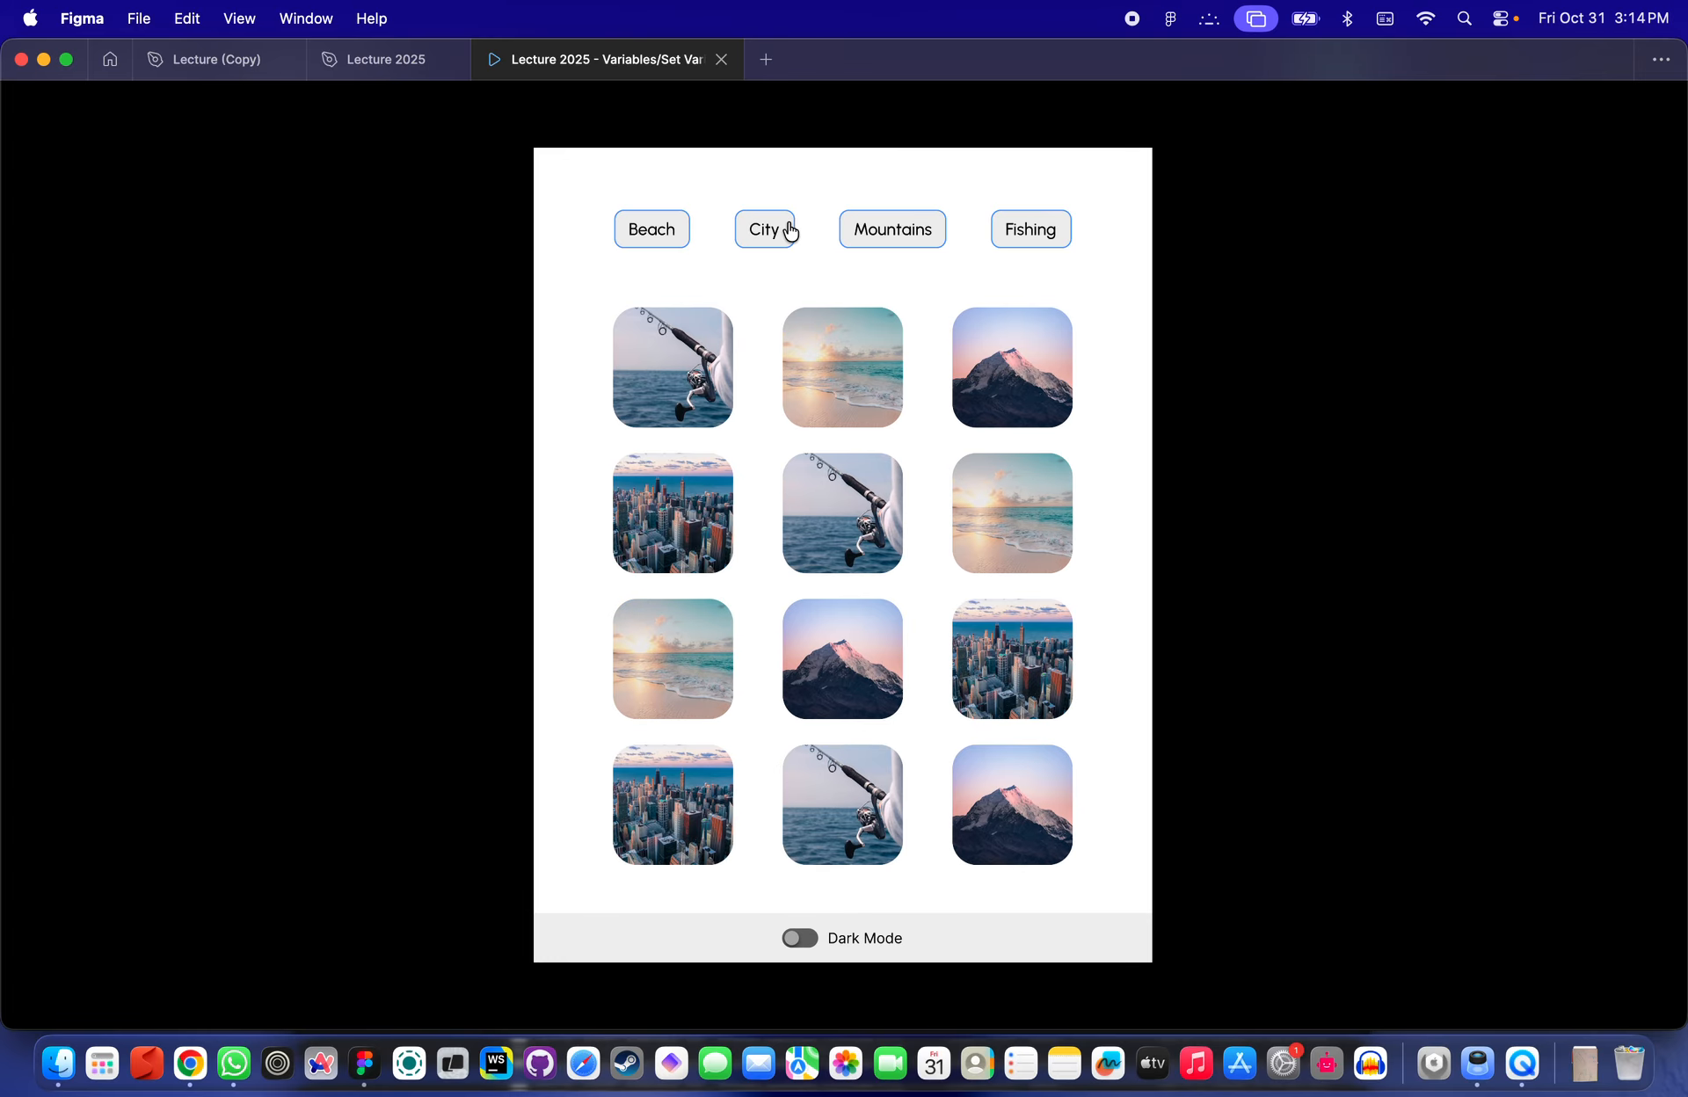
- Return to the design file and examine the Filters frame with its filter button component
{"action": "left_click", "coordinate": [379, 63]}
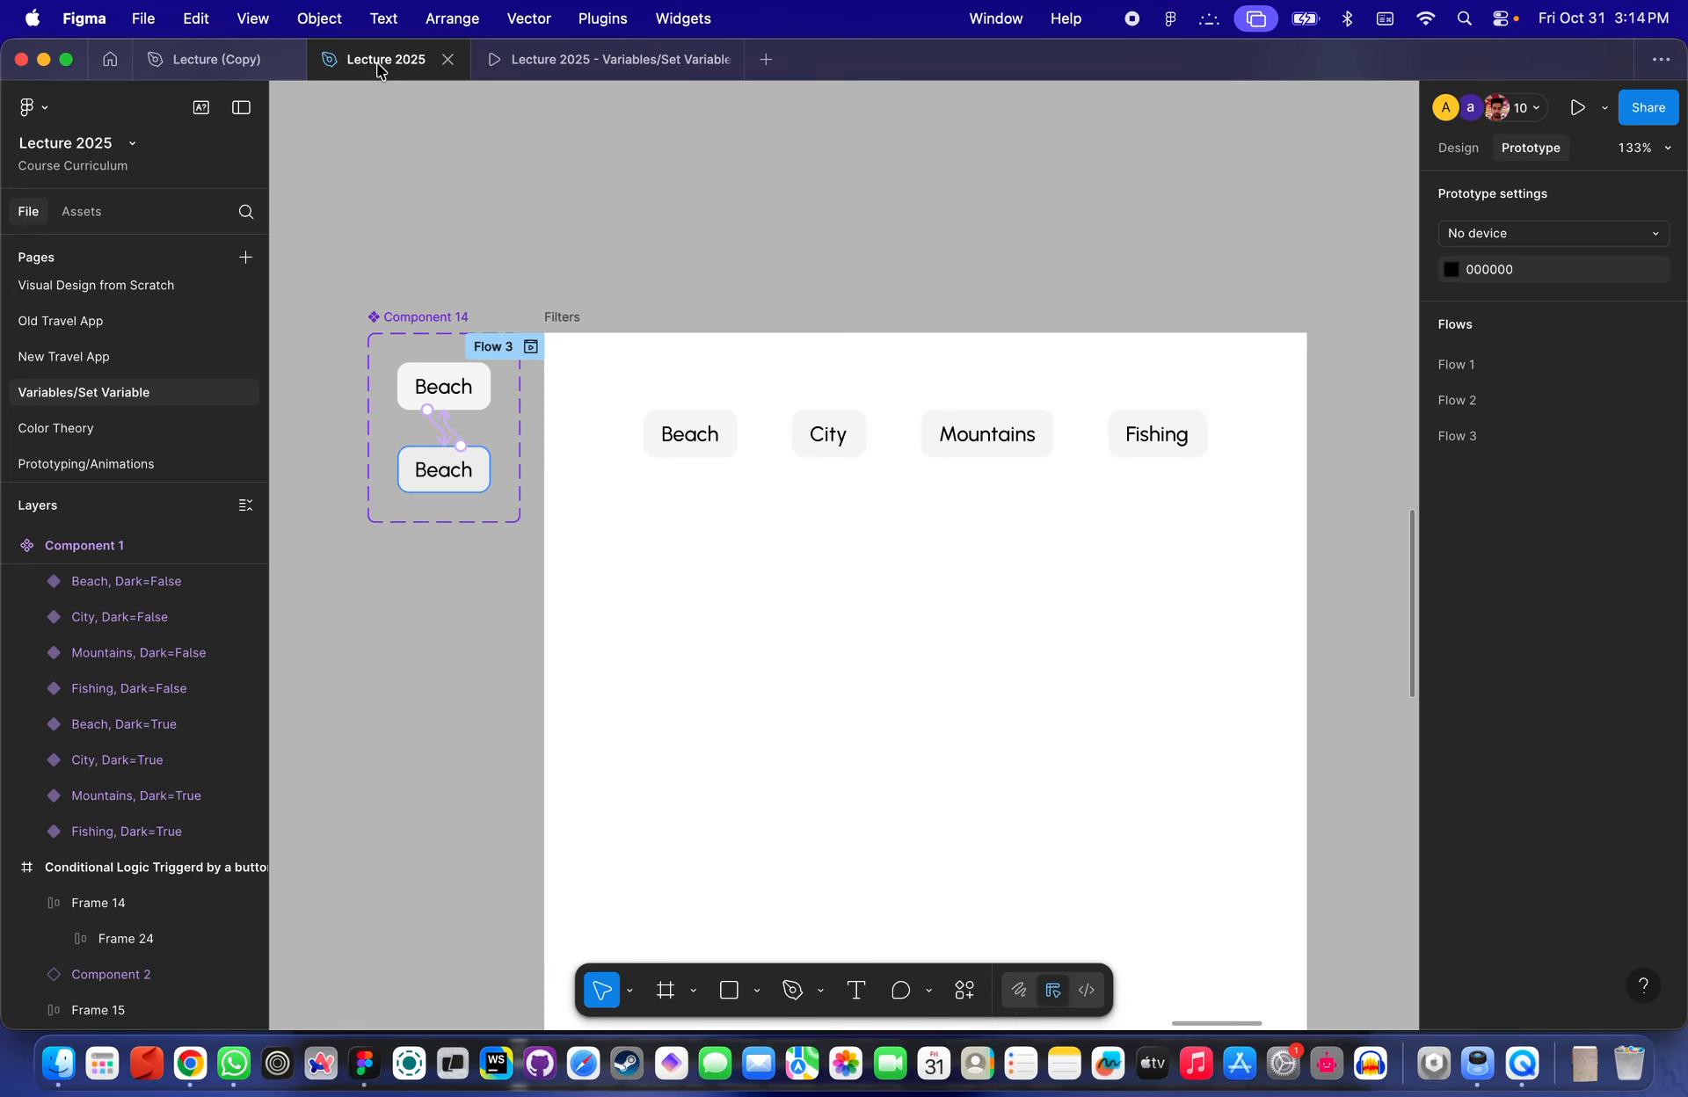
{"action": "scroll", "coordinate": [750, 280], "scroll_direction": "down", "scroll_amount": 5}
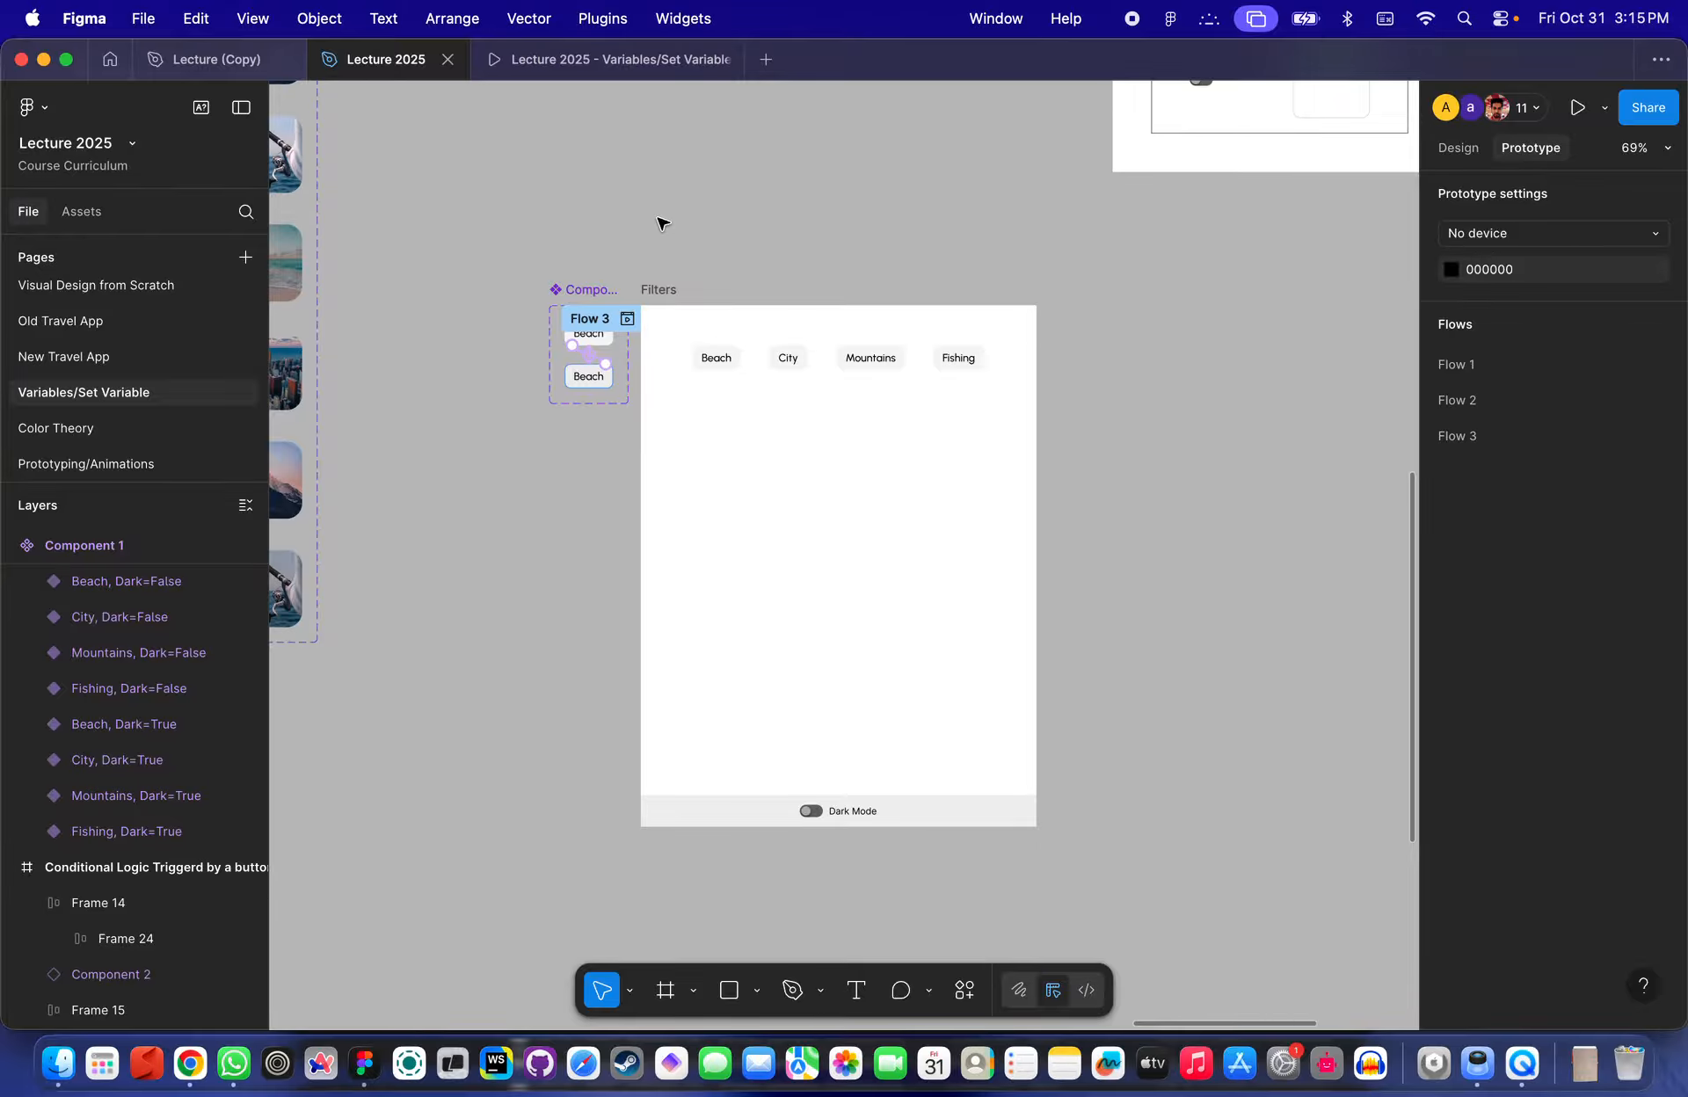
{"action": "left_click", "coordinate": [1134, 13]}
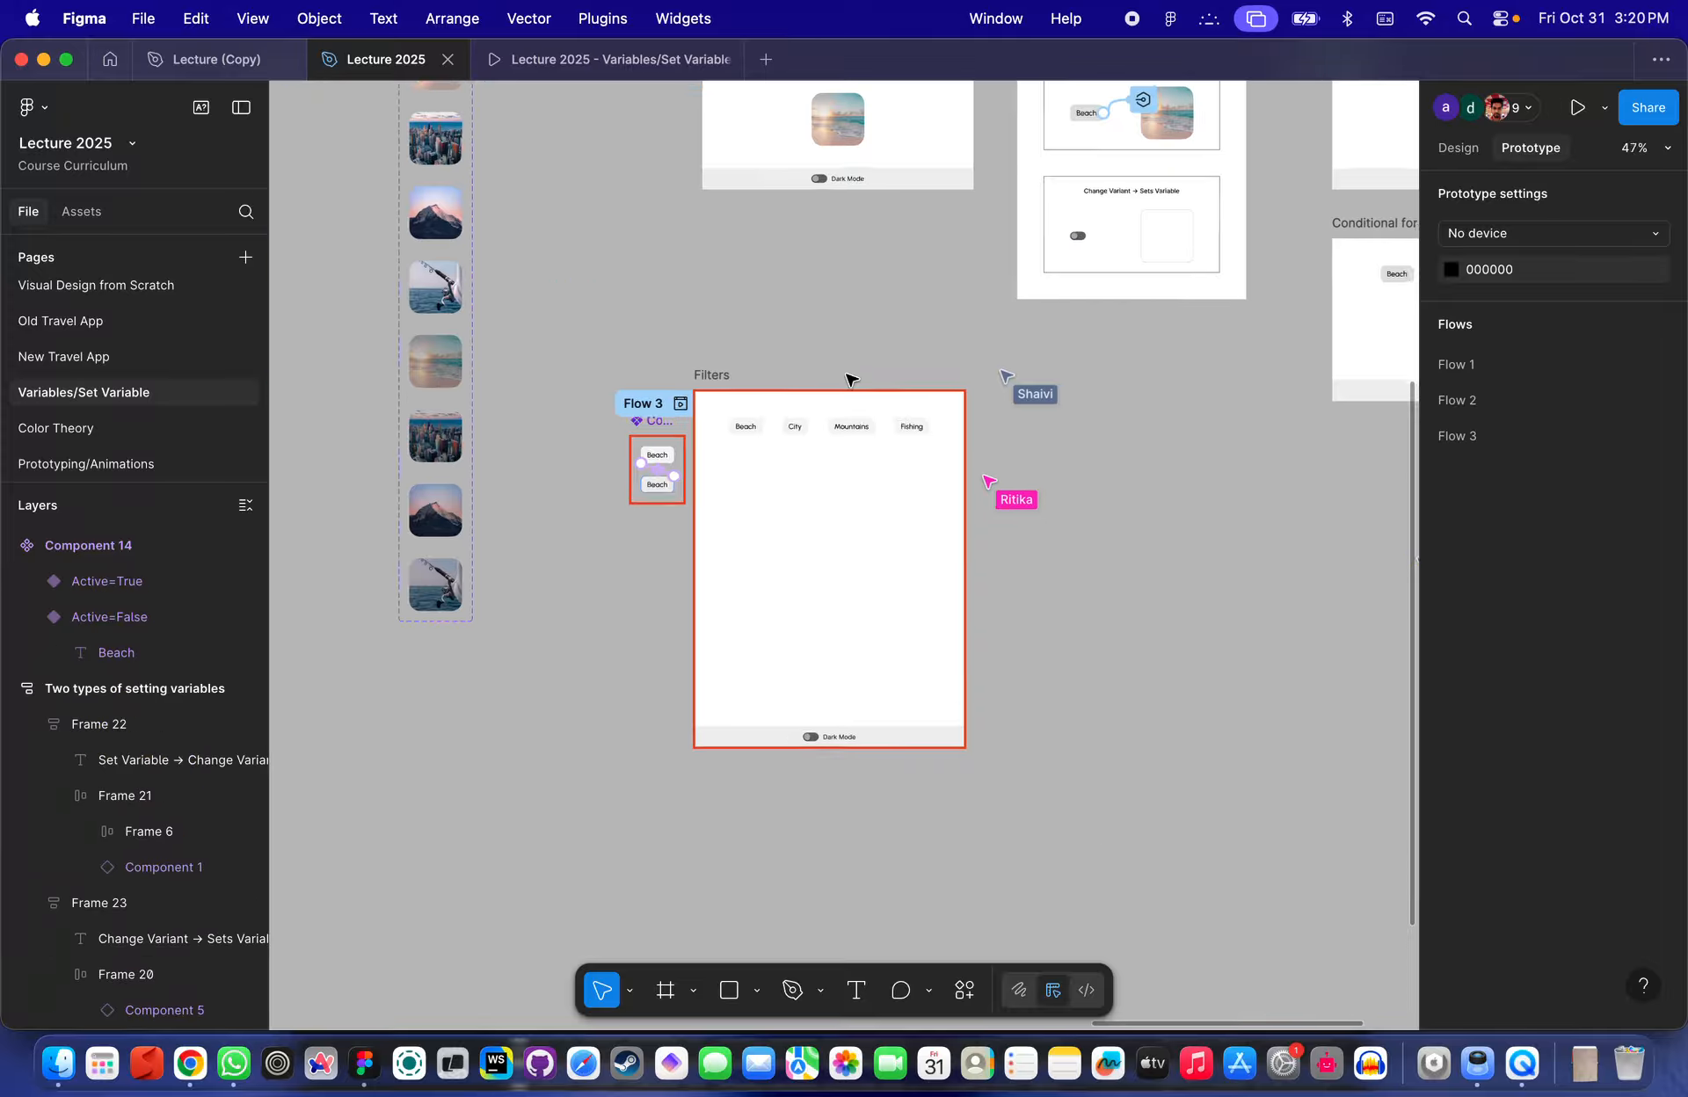
{"action": "scroll", "coordinate": [851, 378], "scroll_direction": "up", "scroll_amount": 5}
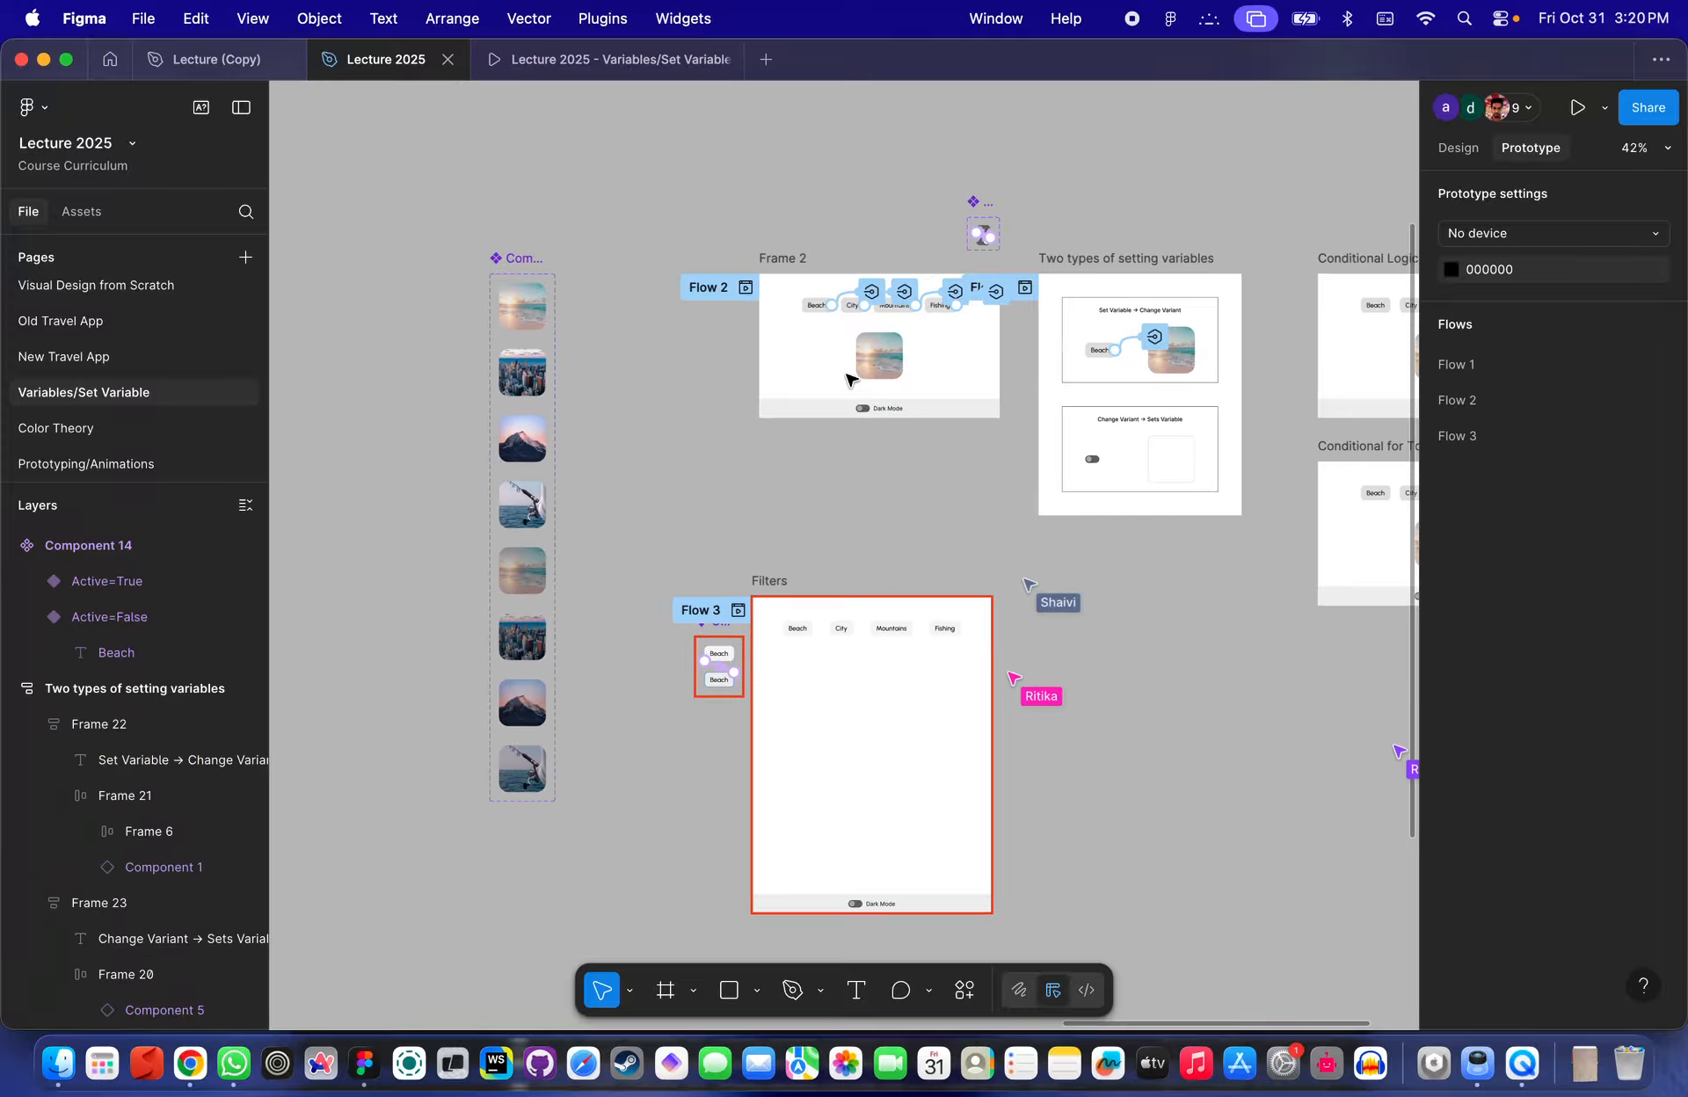
{"action": "scroll", "coordinate": [851, 378], "scroll_direction": "up", "scroll_amount": 10}
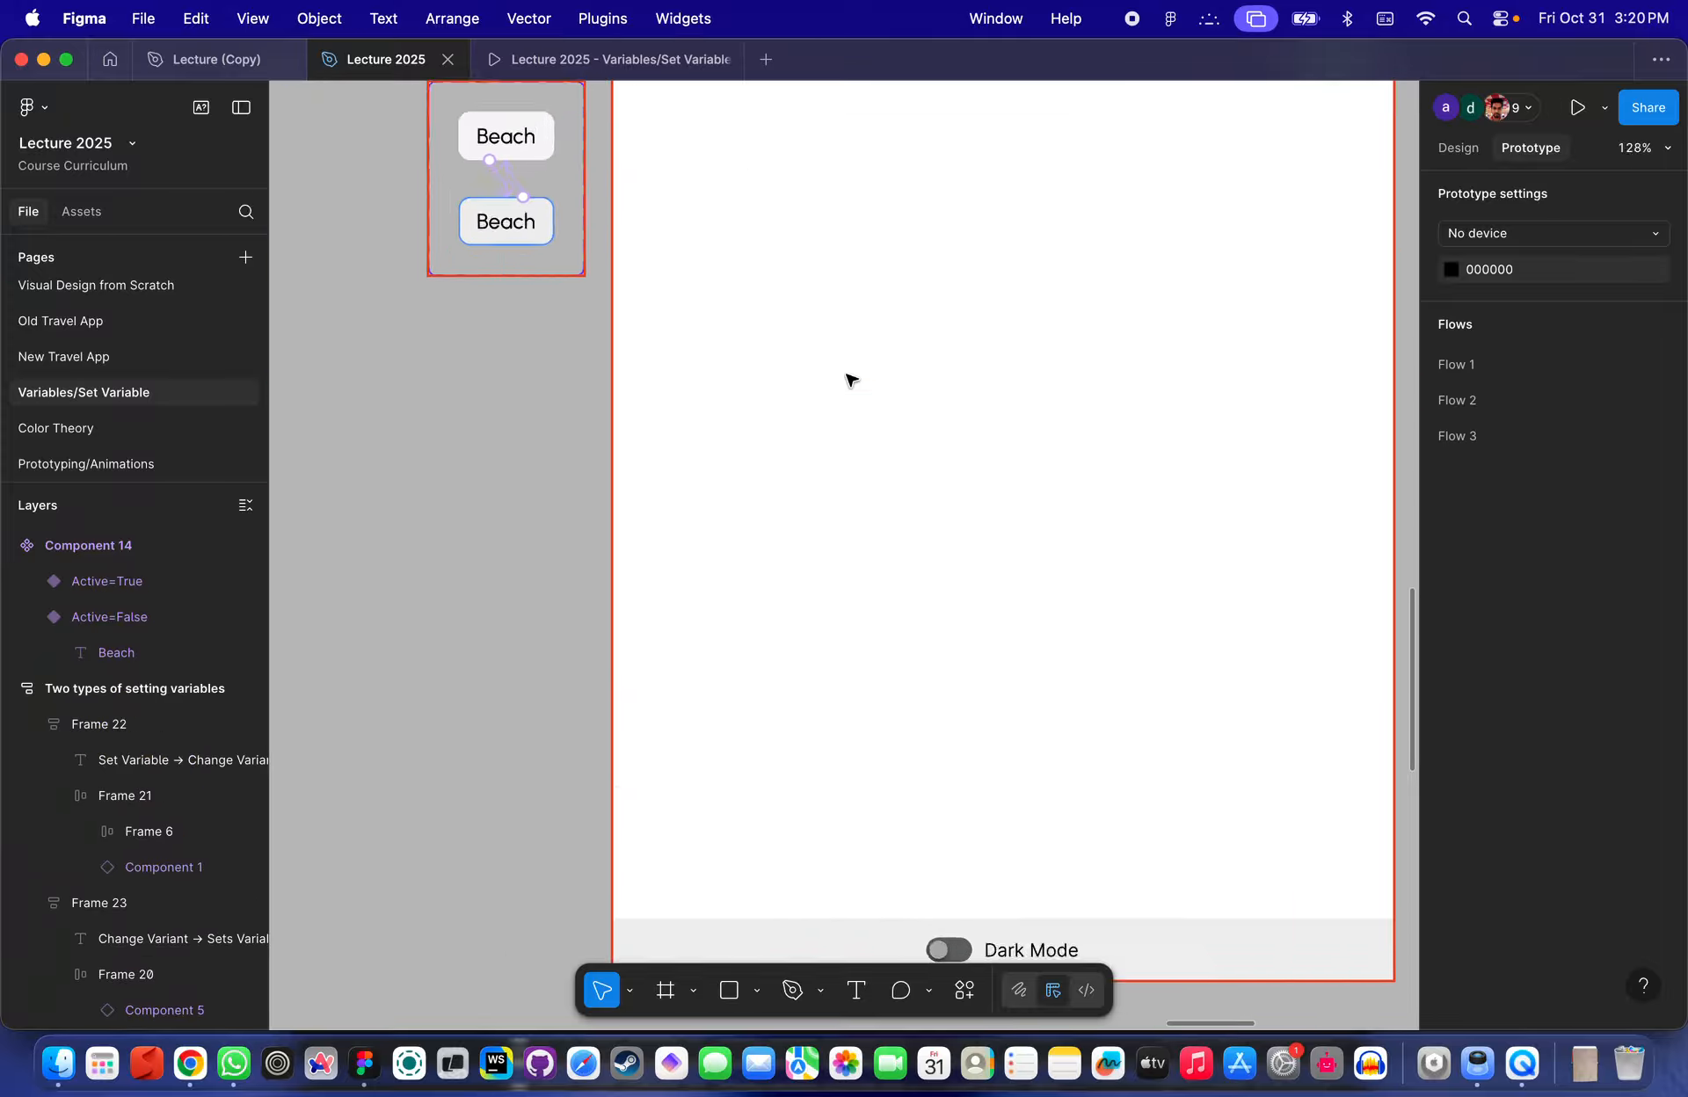
{"action": "scroll", "coordinate": [851, 378], "scroll_direction": "down", "scroll_amount": 5}
{"action": "scroll", "coordinate": [539, 358], "scroll_direction": "up", "scroll_amount": 3}
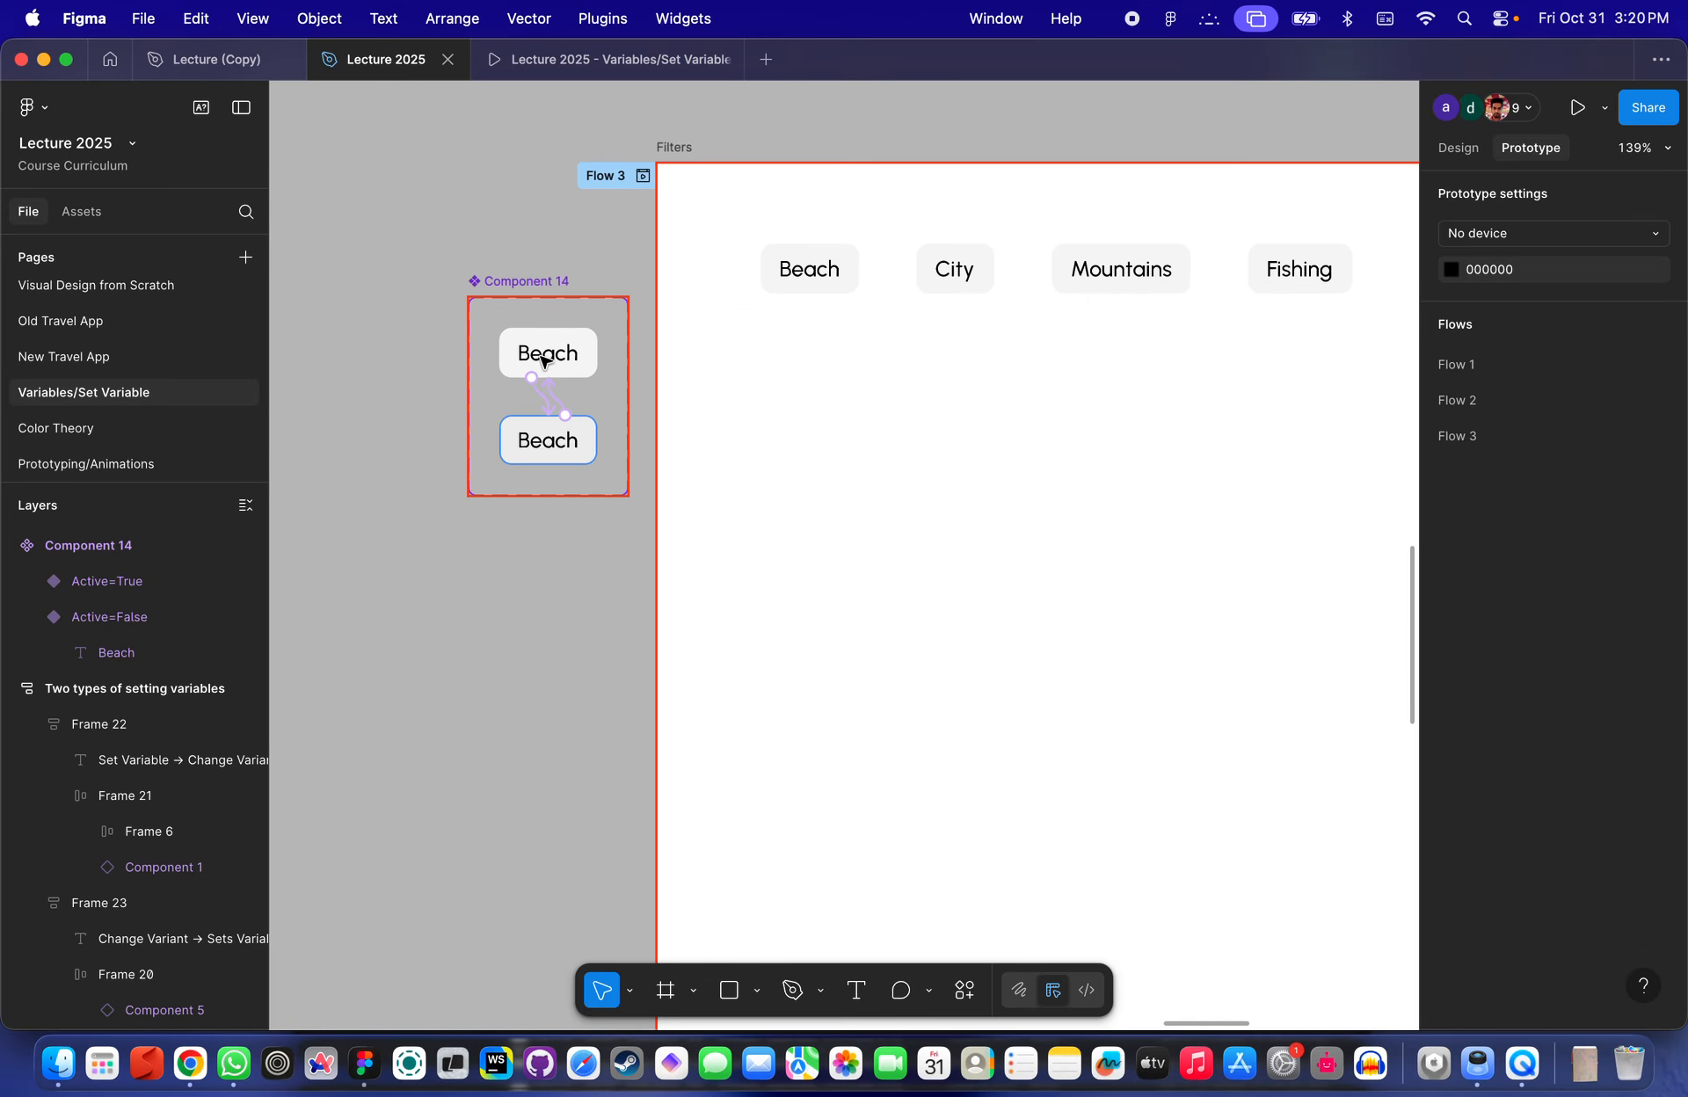
{"action": "left_click", "coordinate": [818, 293]}
{"action": "scroll", "coordinate": [1412, 173], "scroll_direction": "down", "scroll_amount": 5}
{"action": "scroll", "coordinate": [1368, 151], "scroll_direction": "right", "scroll_amount": 5}
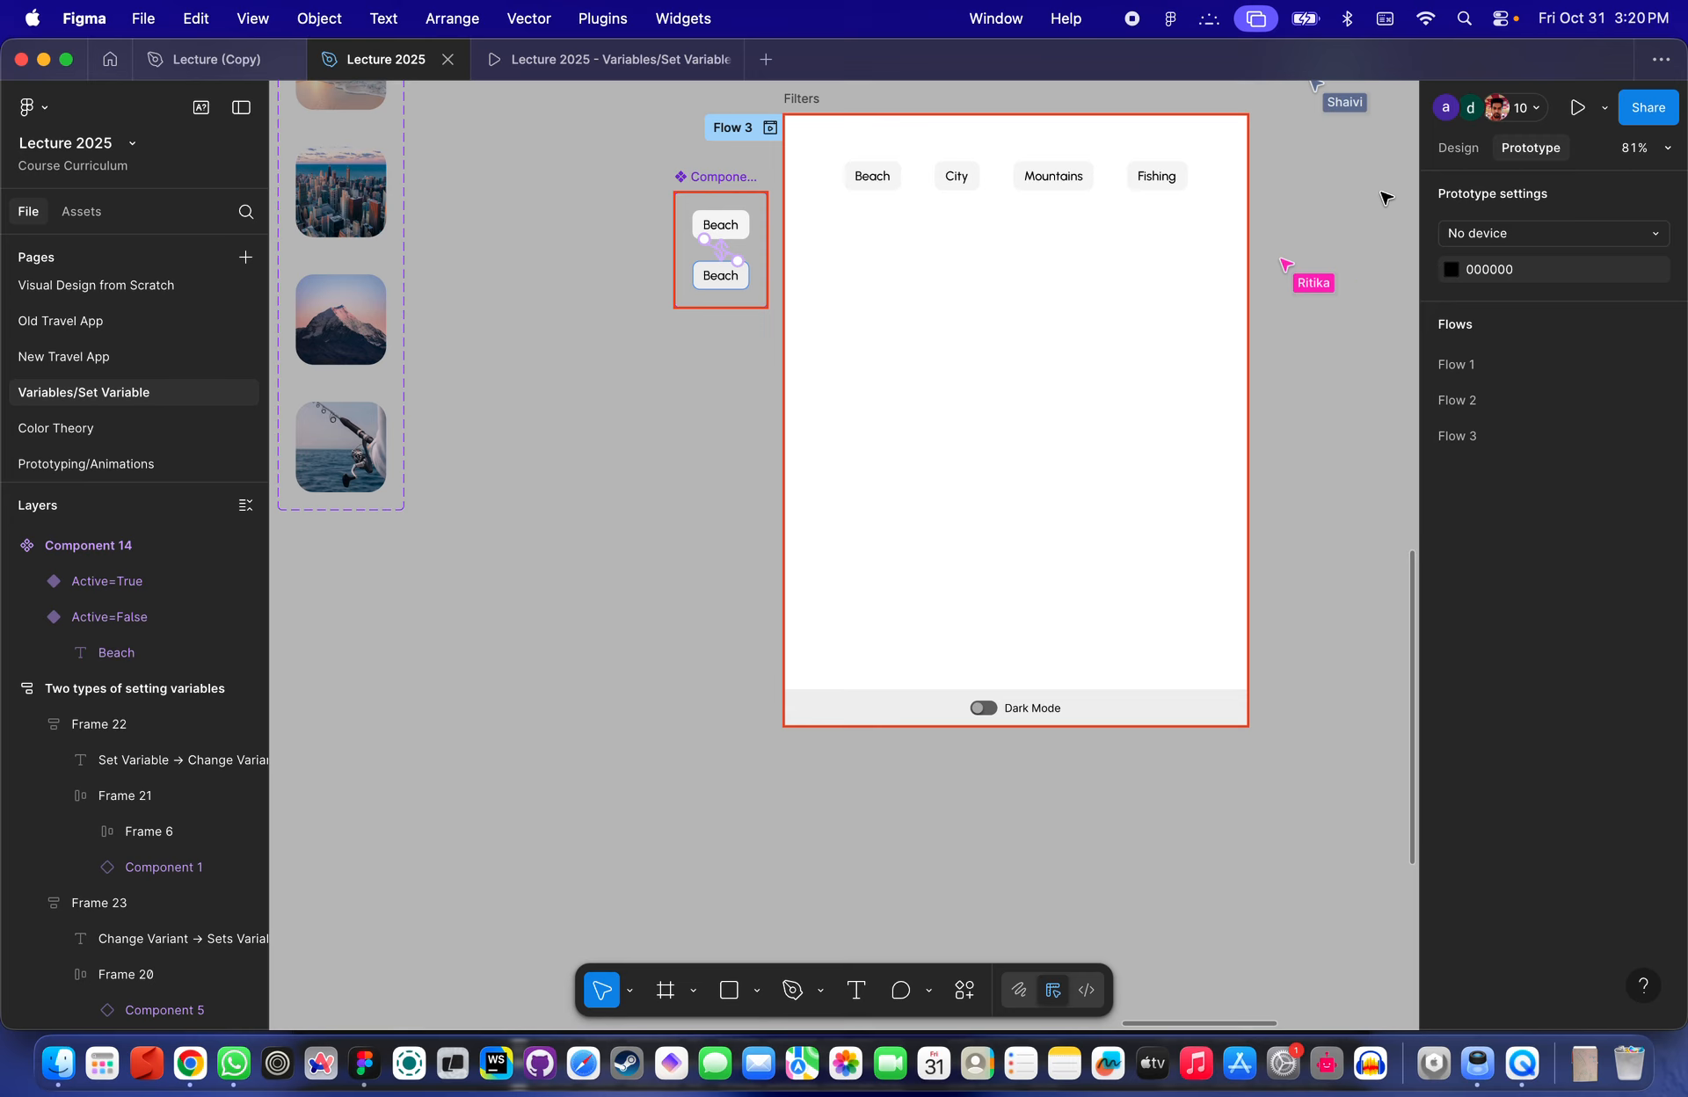
- Open the local variables and set BeachFilter, CityFilter, MountainsFilter and FishingFilter all to True, then close the panel
{"action": "left_click", "coordinate": [1468, 150]}
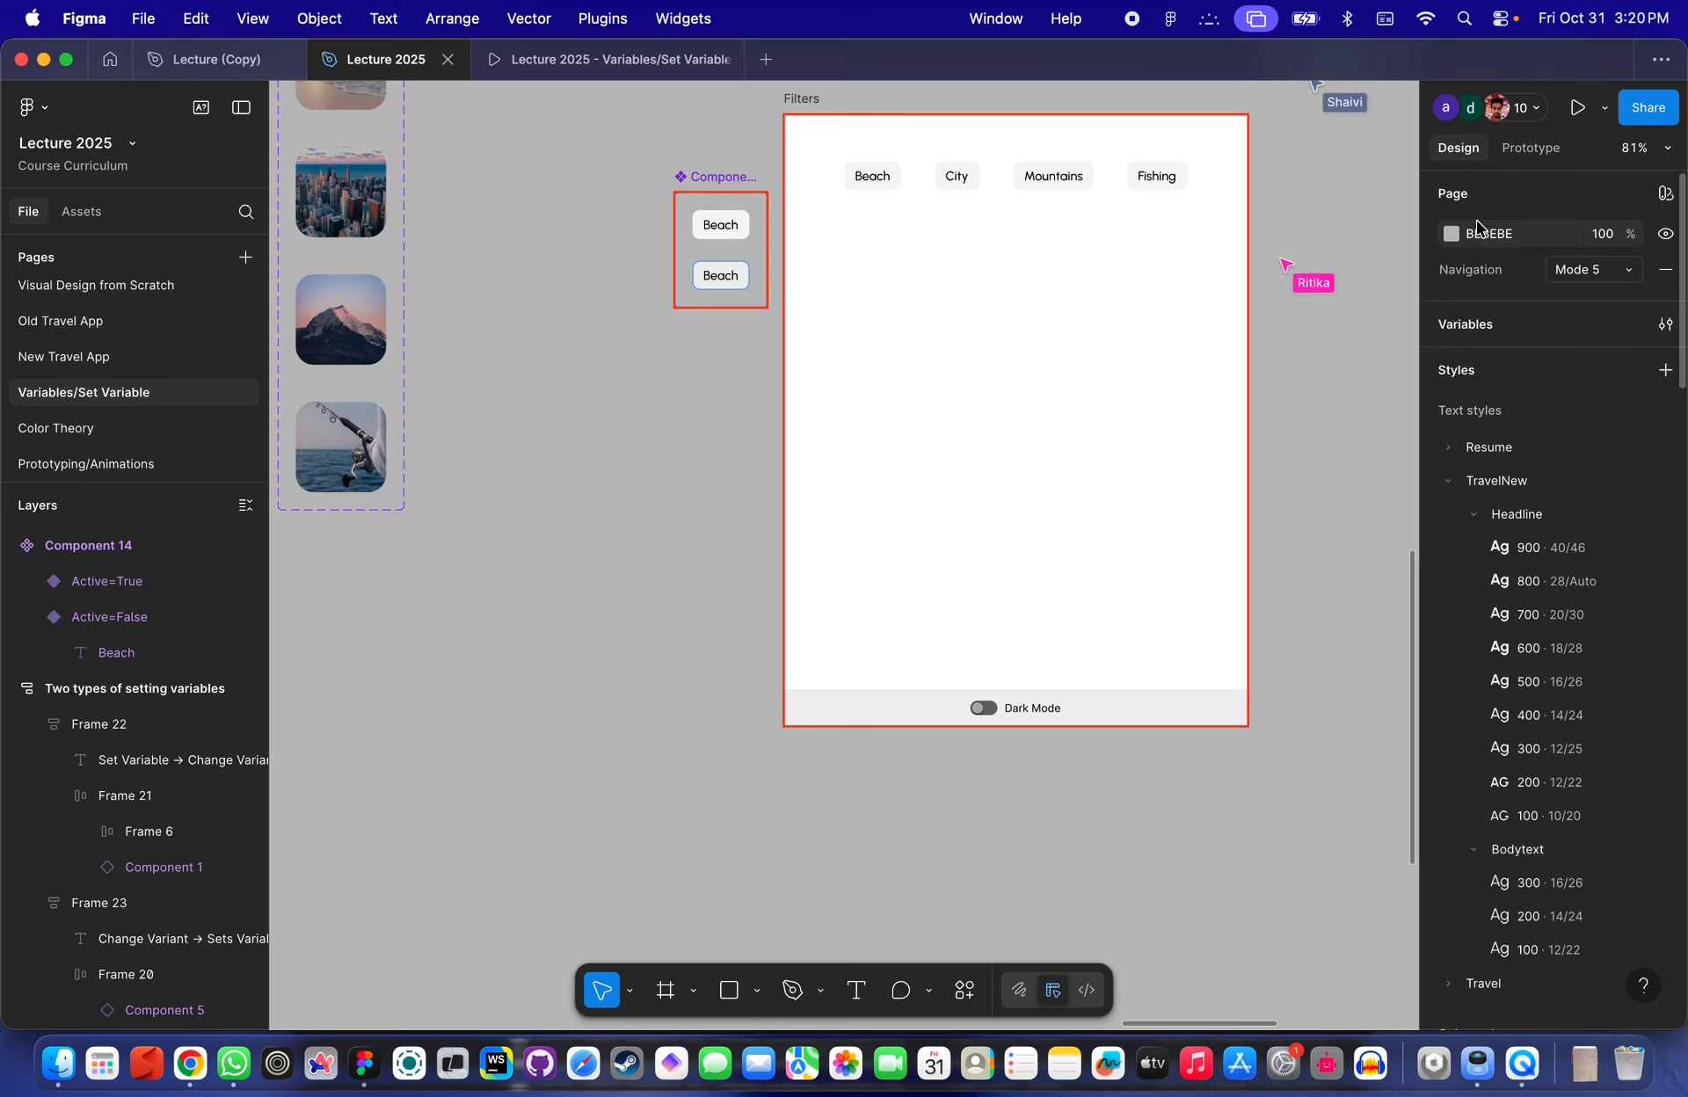
{"action": "left_click", "coordinate": [1466, 333]}
{"action": "left_click", "coordinate": [603, 838]}
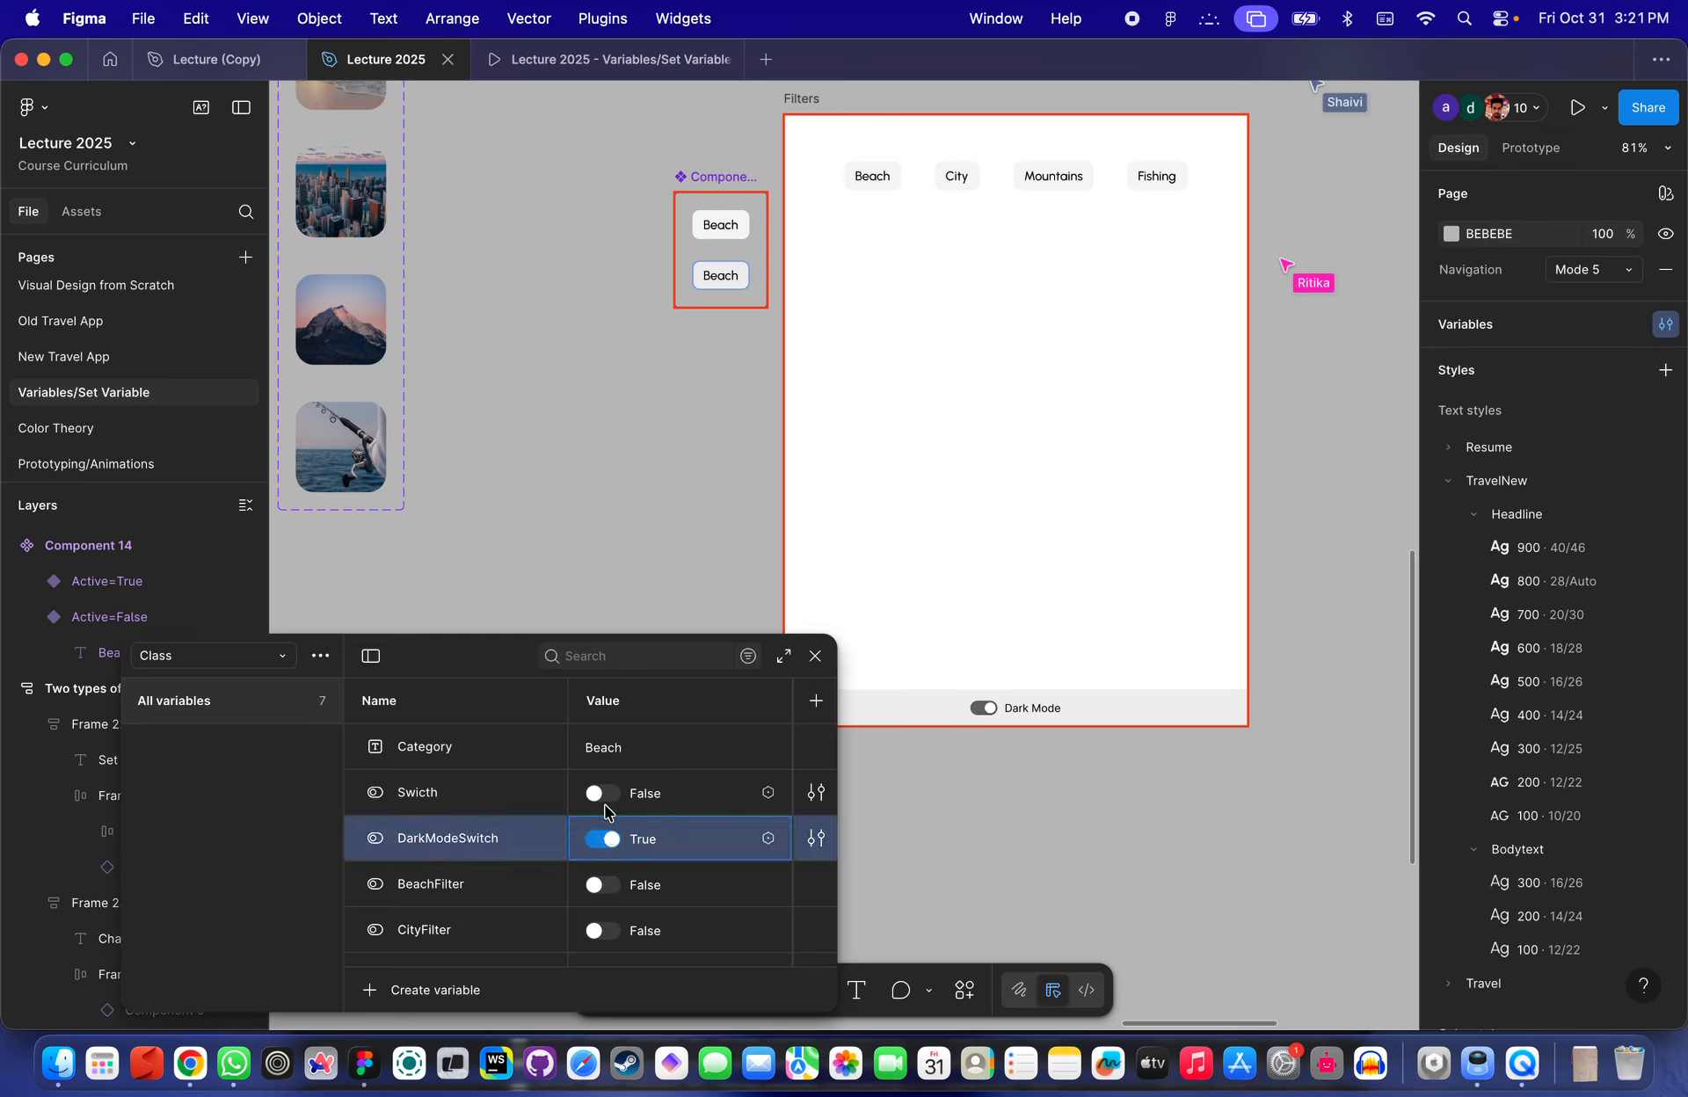
{"action": "left_click", "coordinate": [604, 838]}
{"action": "left_click", "coordinate": [603, 884]}
{"action": "scroll", "coordinate": [604, 899], "scroll_direction": "down", "scroll_amount": 2}
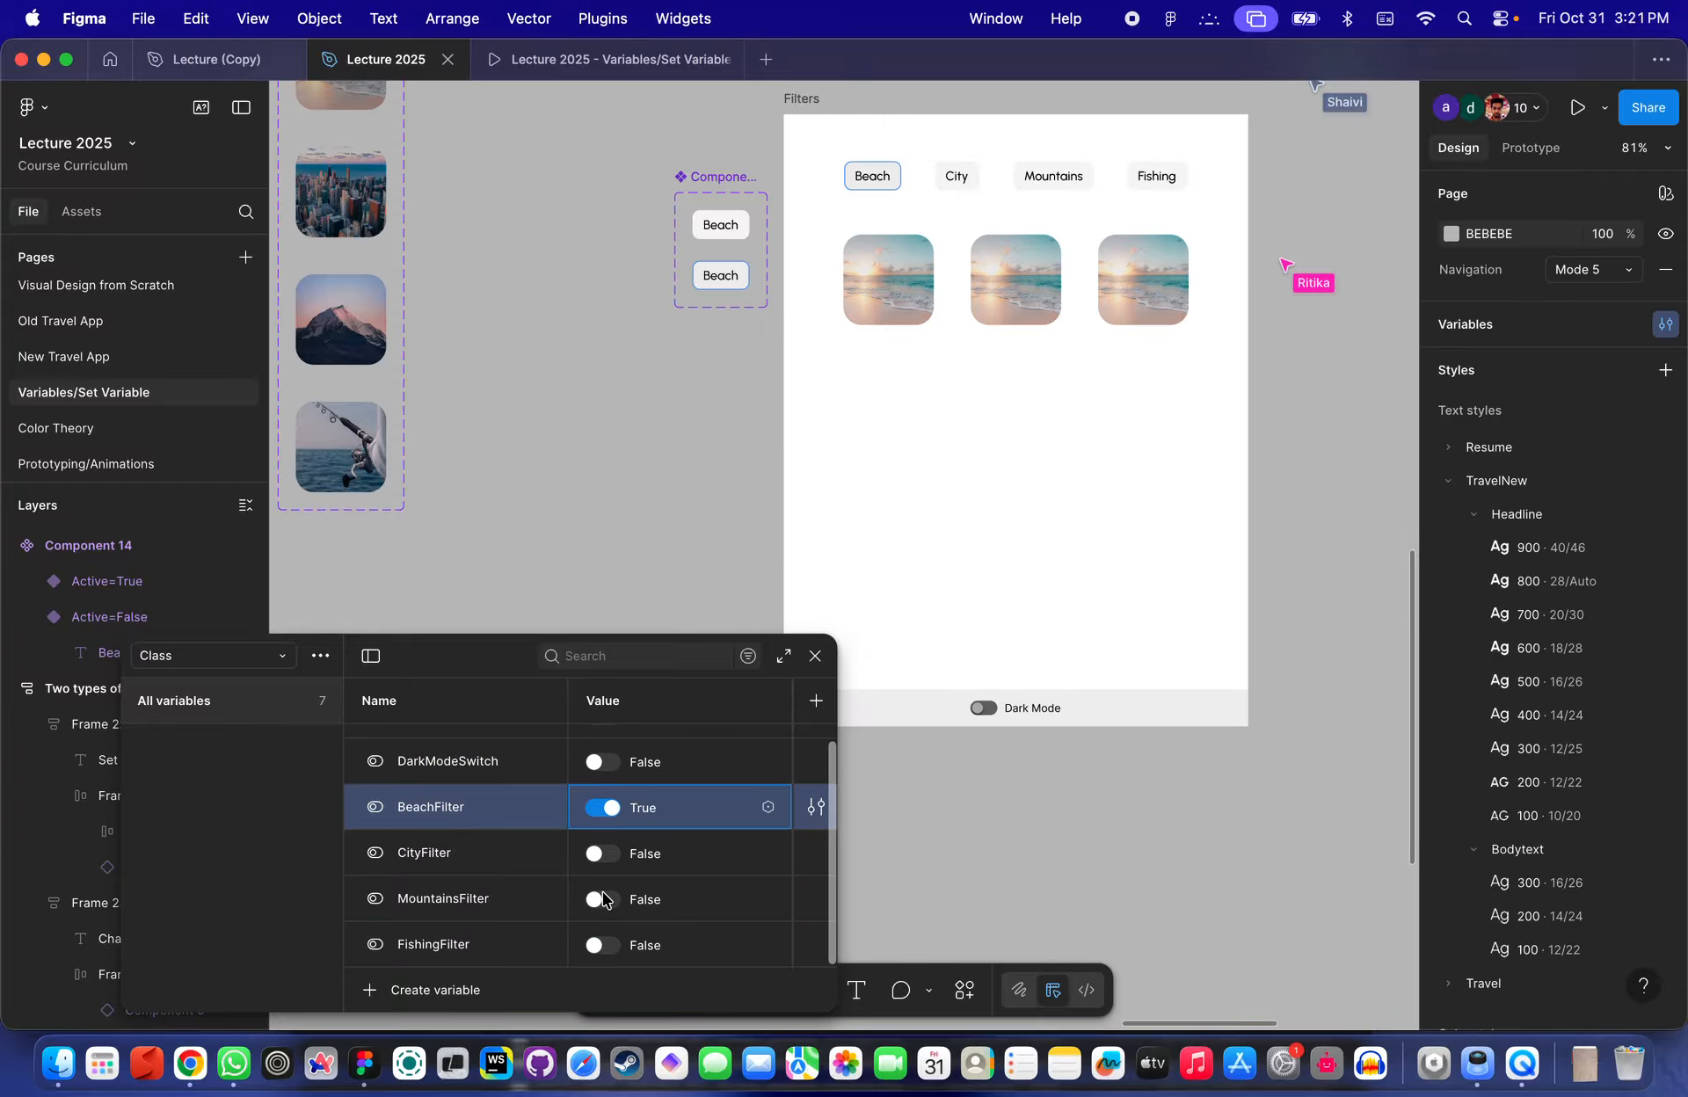
{"action": "left_click", "coordinate": [603, 853]}
{"action": "left_click", "coordinate": [603, 900]}
{"action": "left_click", "coordinate": [603, 945]}
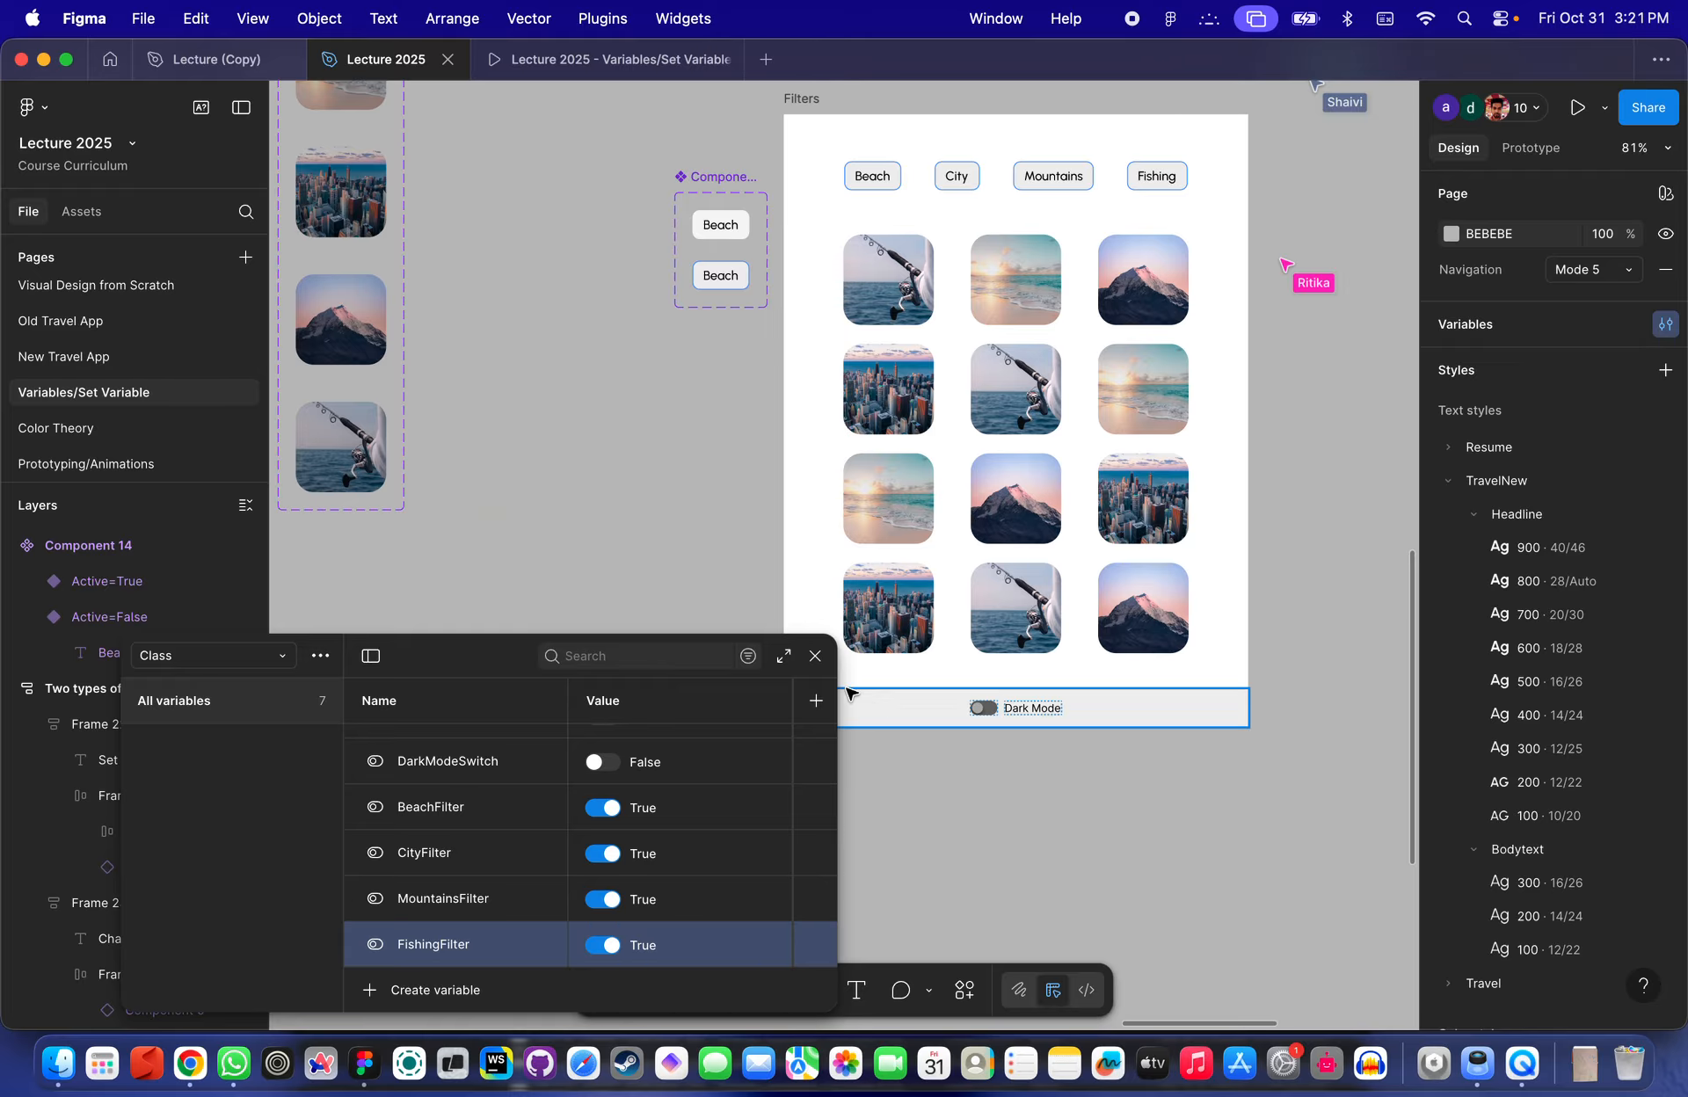
{"action": "left_click", "coordinate": [814, 656]}
{"action": "scroll", "coordinate": [697, 493], "scroll_direction": "up", "scroll_amount": 5}
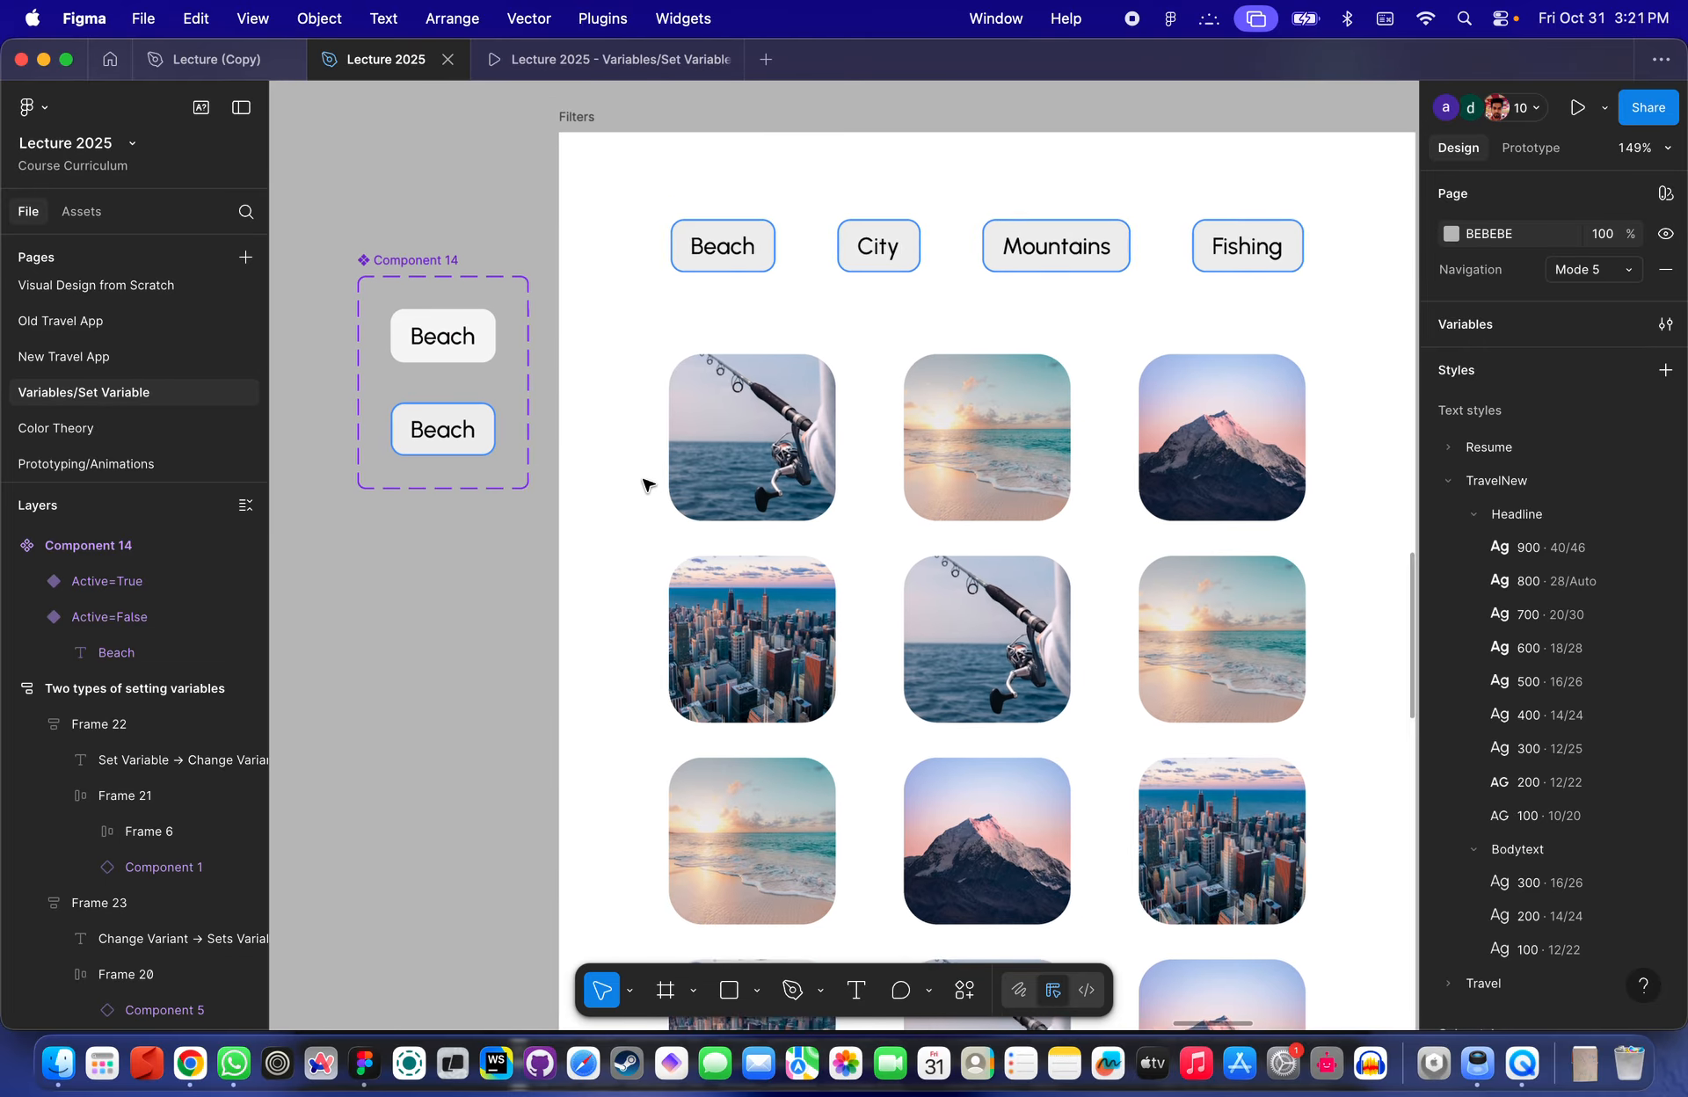
- Hide the interface and examine the Filters frame, its image grid and the image component set
{"action": "key", "text": "super+backslash"}
{"action": "scroll", "coordinate": [643, 492], "scroll_direction": "up", "scroll_amount": 2}
{"action": "scroll", "coordinate": [641, 510], "scroll_direction": "down", "scroll_amount": 5}
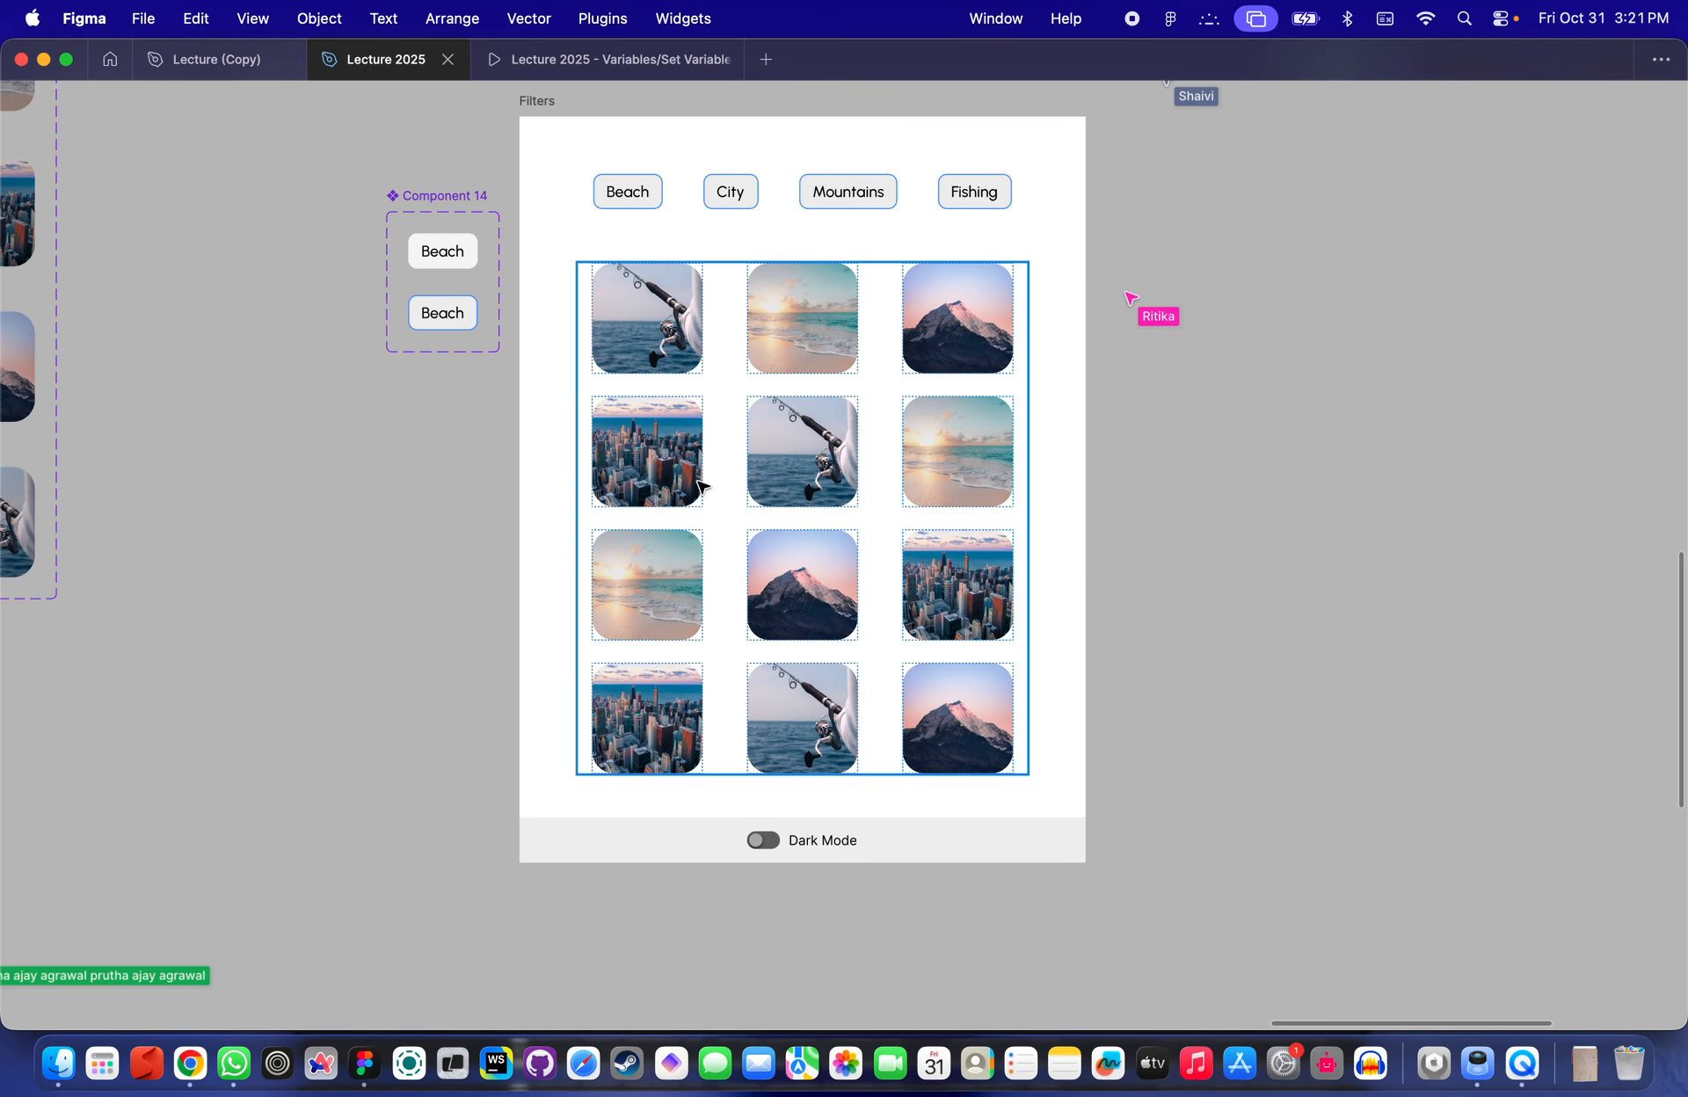
{"action": "scroll", "coordinate": [802, 457], "scroll_direction": "down", "scroll_amount": 3}
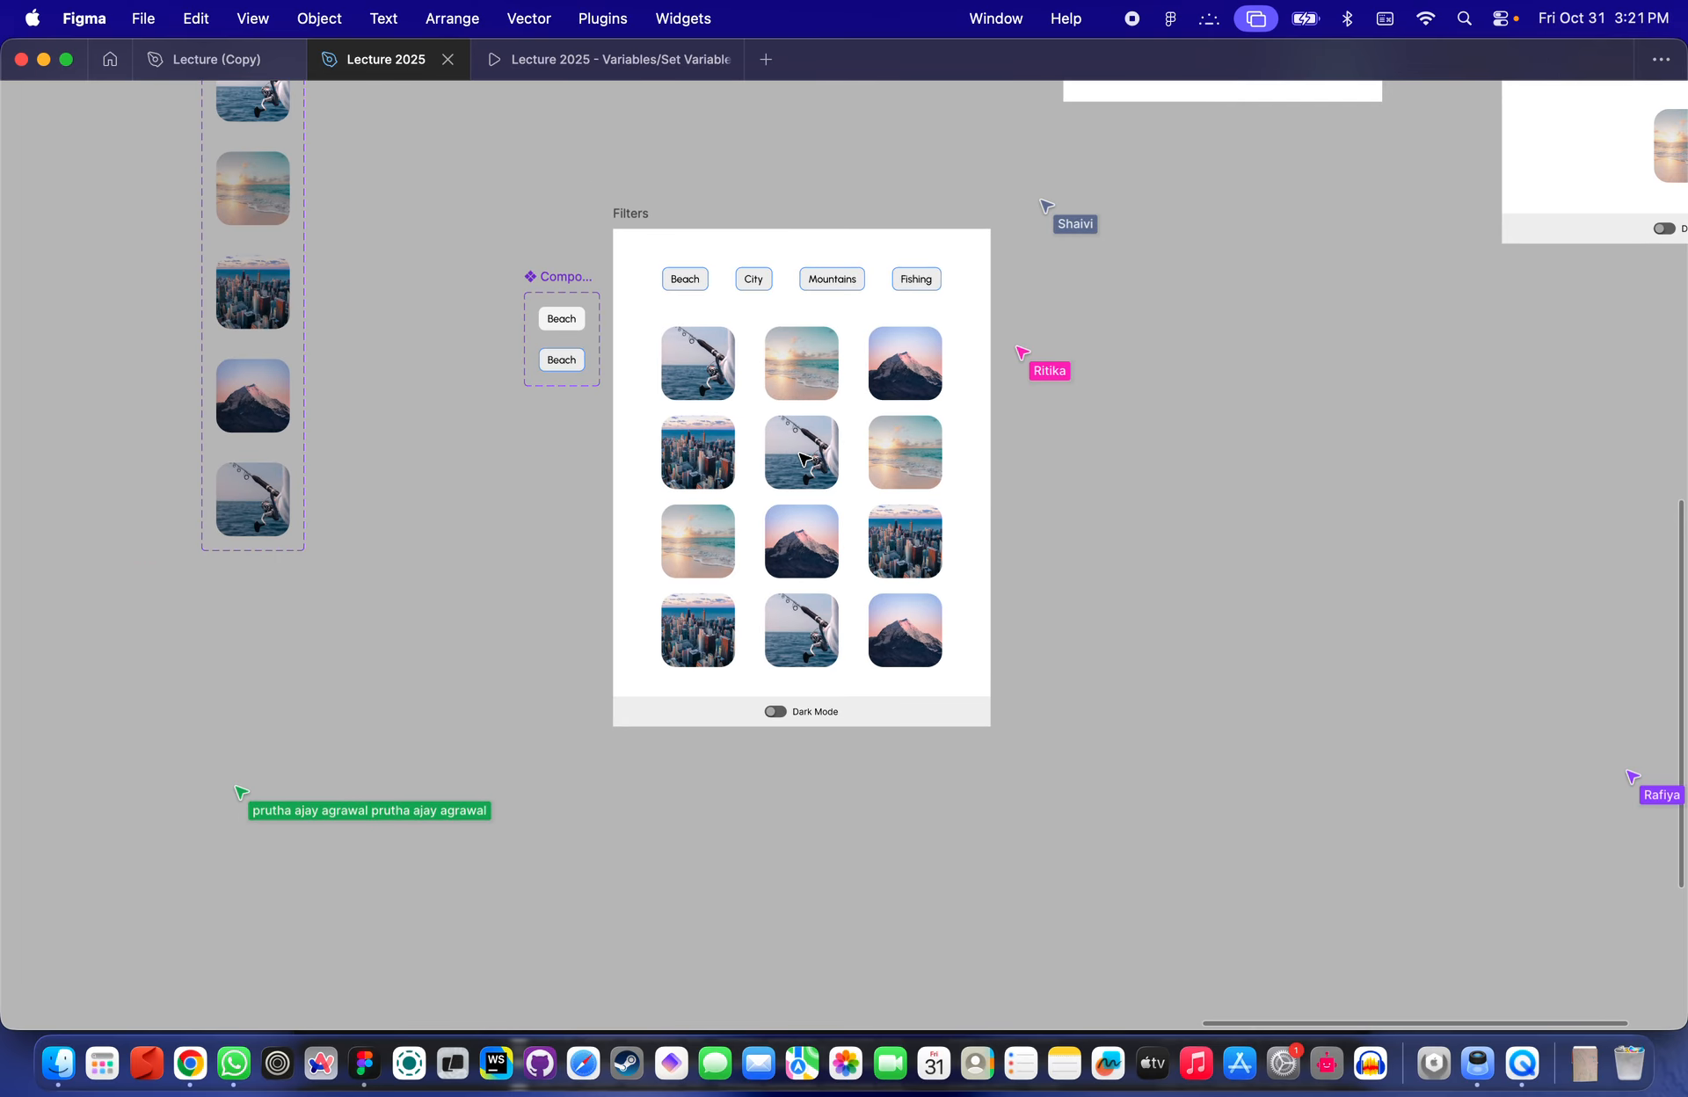
{"action": "scroll", "coordinate": [803, 459], "scroll_direction": "down", "scroll_amount": 2}
{"action": "scroll", "coordinate": [803, 459], "scroll_direction": "up", "scroll_amount": 3}
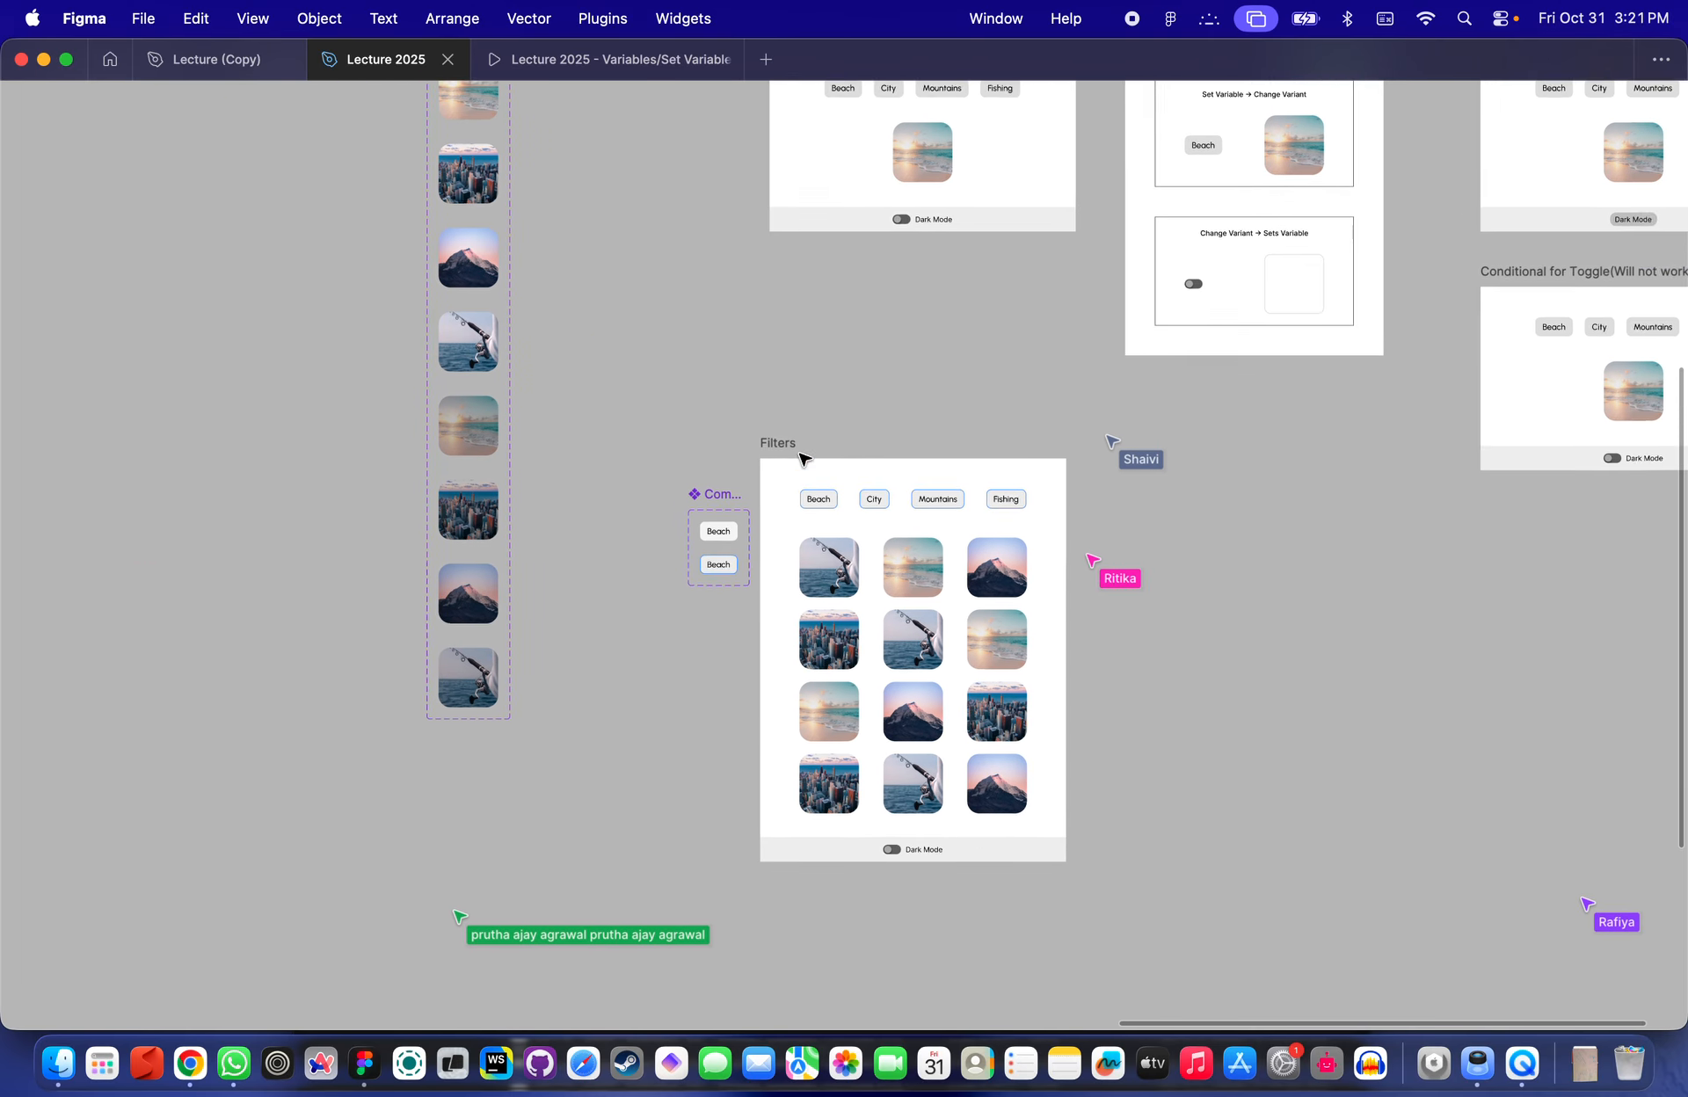
{"action": "scroll", "coordinate": [530, 230], "scroll_direction": "up", "scroll_amount": 3}
{"action": "left_click", "coordinate": [487, 379]}
{"action": "scroll", "coordinate": [487, 383], "scroll_direction": "up", "scroll_amount": 3}
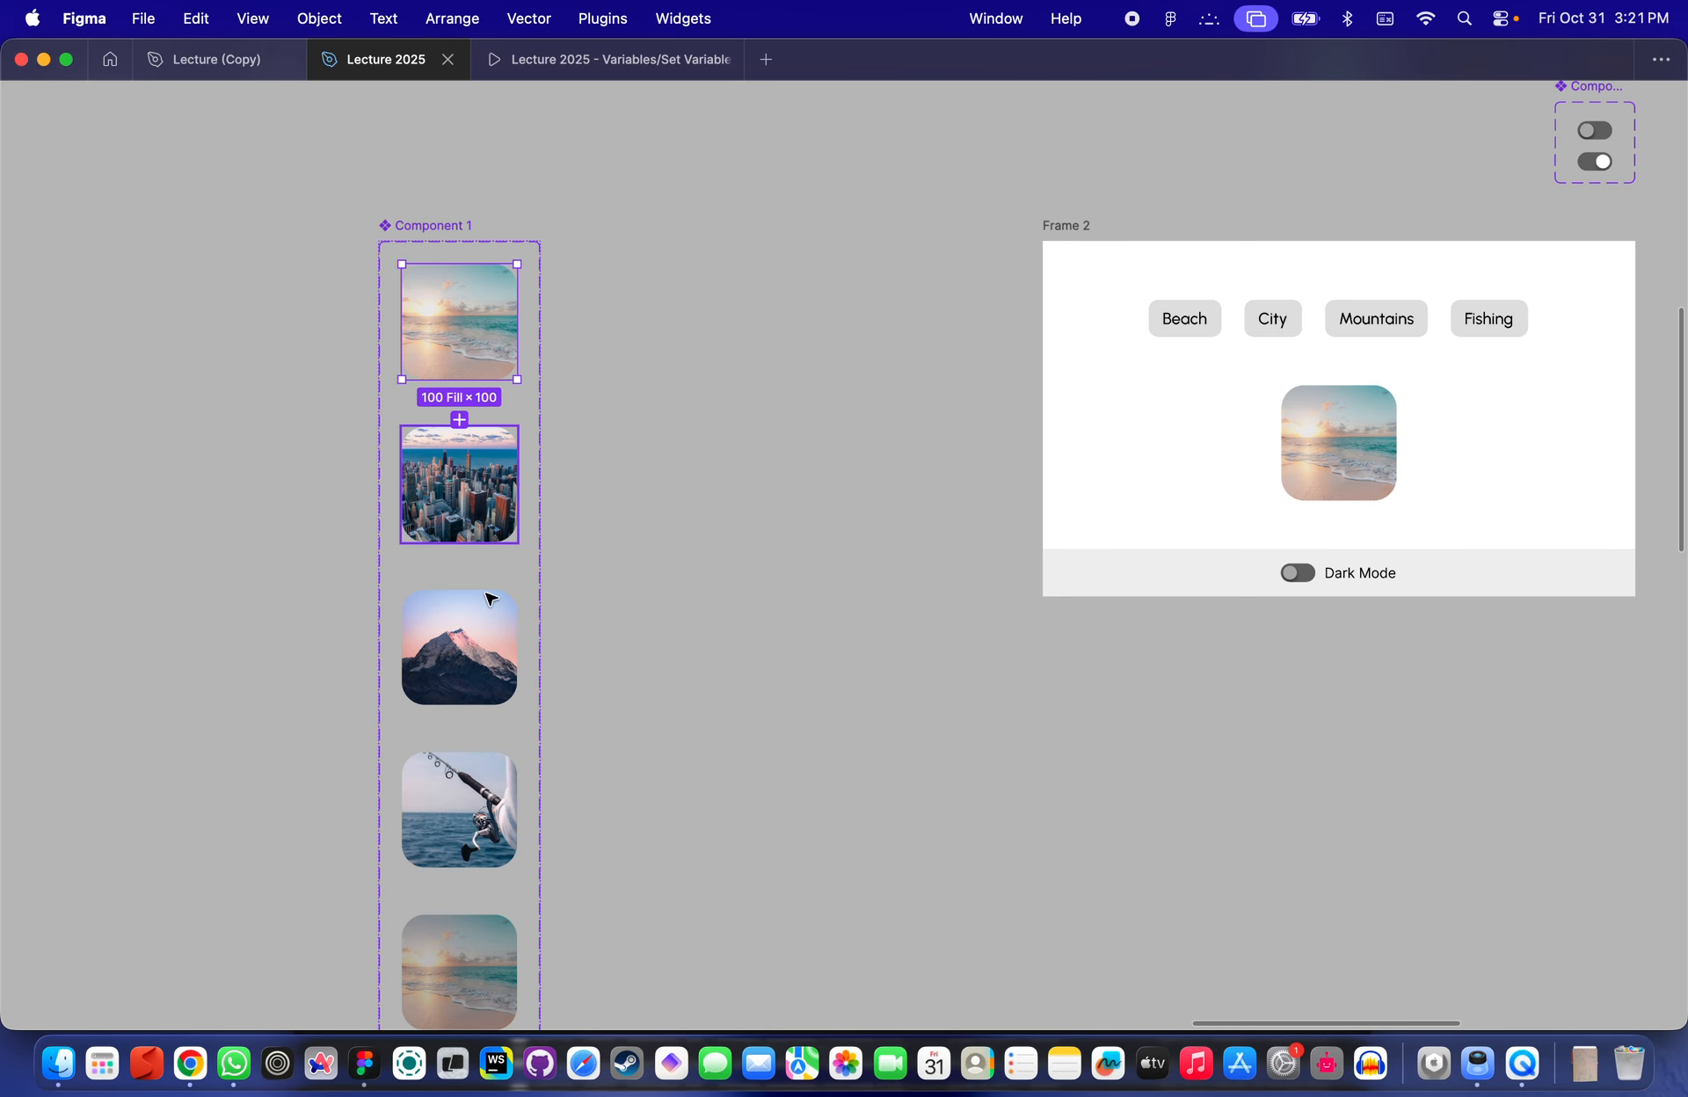
{"action": "scroll", "coordinate": [483, 615], "scroll_direction": "down", "scroll_amount": 5}
{"action": "scroll", "coordinate": [450, 731], "scroll_direction": "down", "scroll_amount": 3}
{"action": "scroll", "coordinate": [449, 730], "scroll_direction": "right", "scroll_amount": 1}
{"action": "scroll", "coordinate": [449, 730], "scroll_direction": "down", "scroll_amount": 2}
{"action": "scroll", "coordinate": [449, 731], "scroll_direction": "right", "scroll_amount": 1}
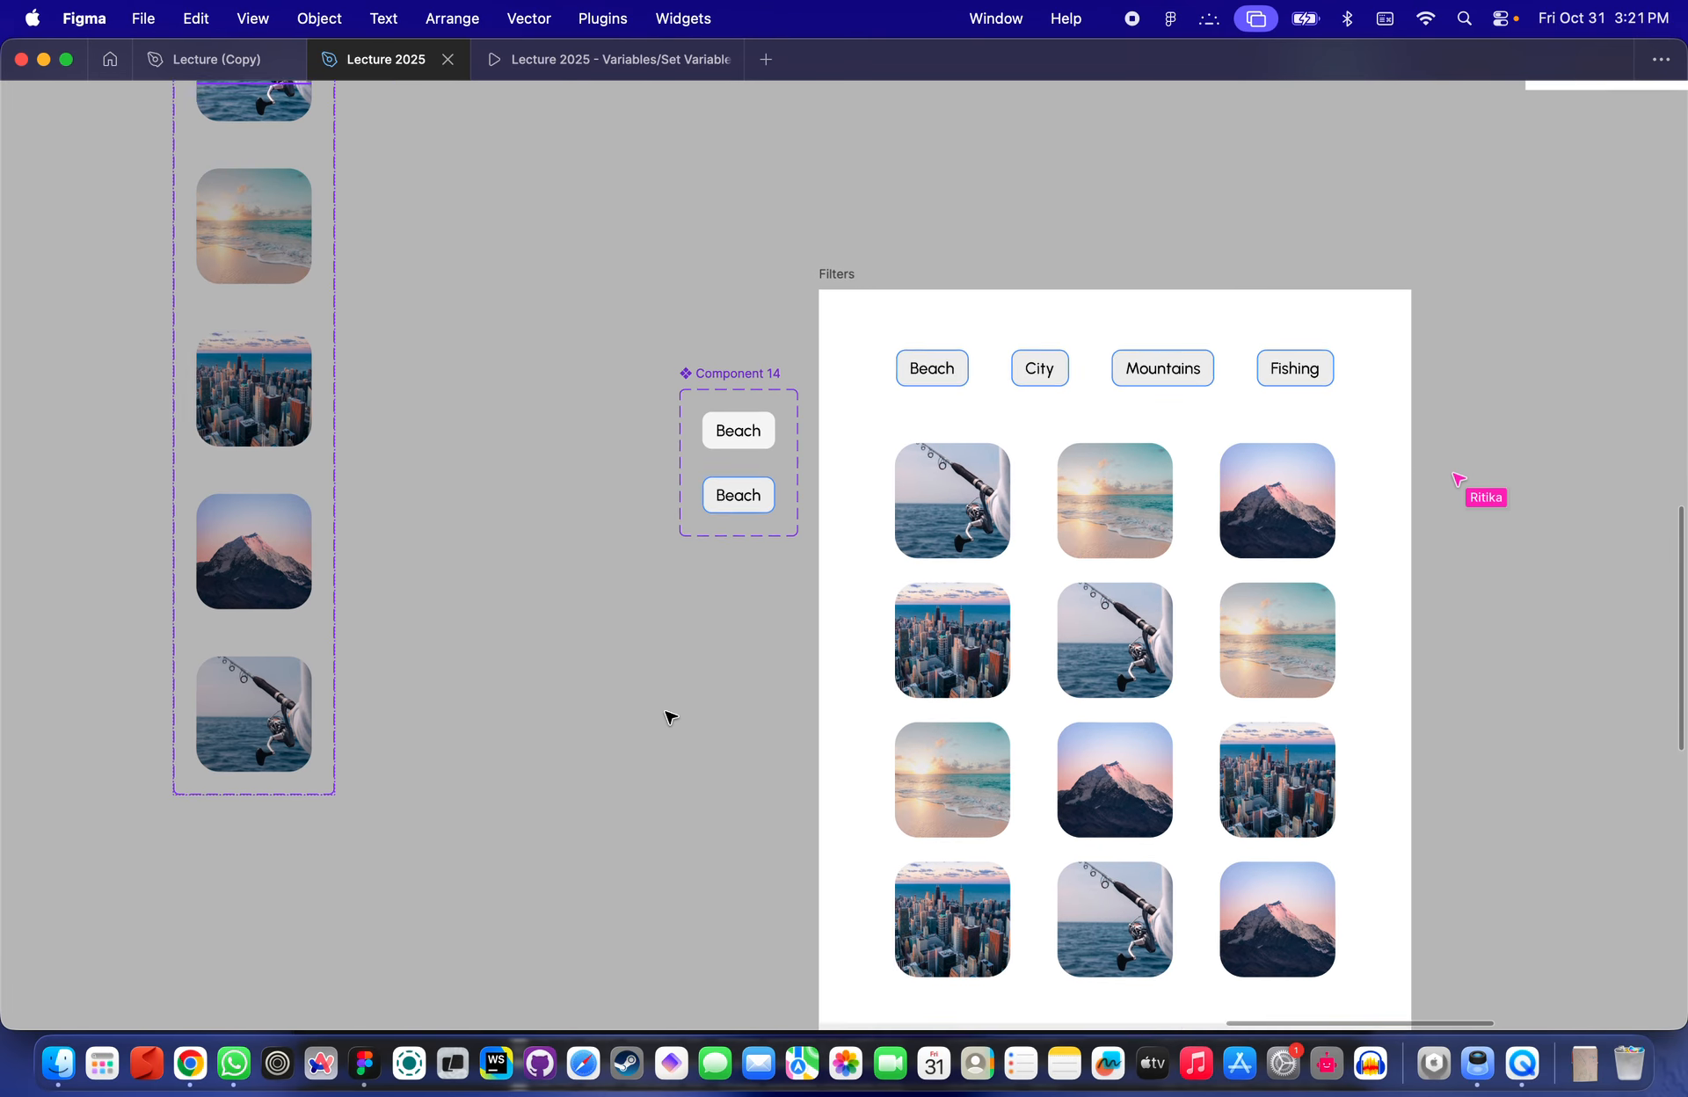
{"action": "scroll", "coordinate": [670, 712], "scroll_direction": "down", "scroll_amount": 2}
{"action": "scroll", "coordinate": [671, 712], "scroll_direction": "right", "scroll_amount": 2}
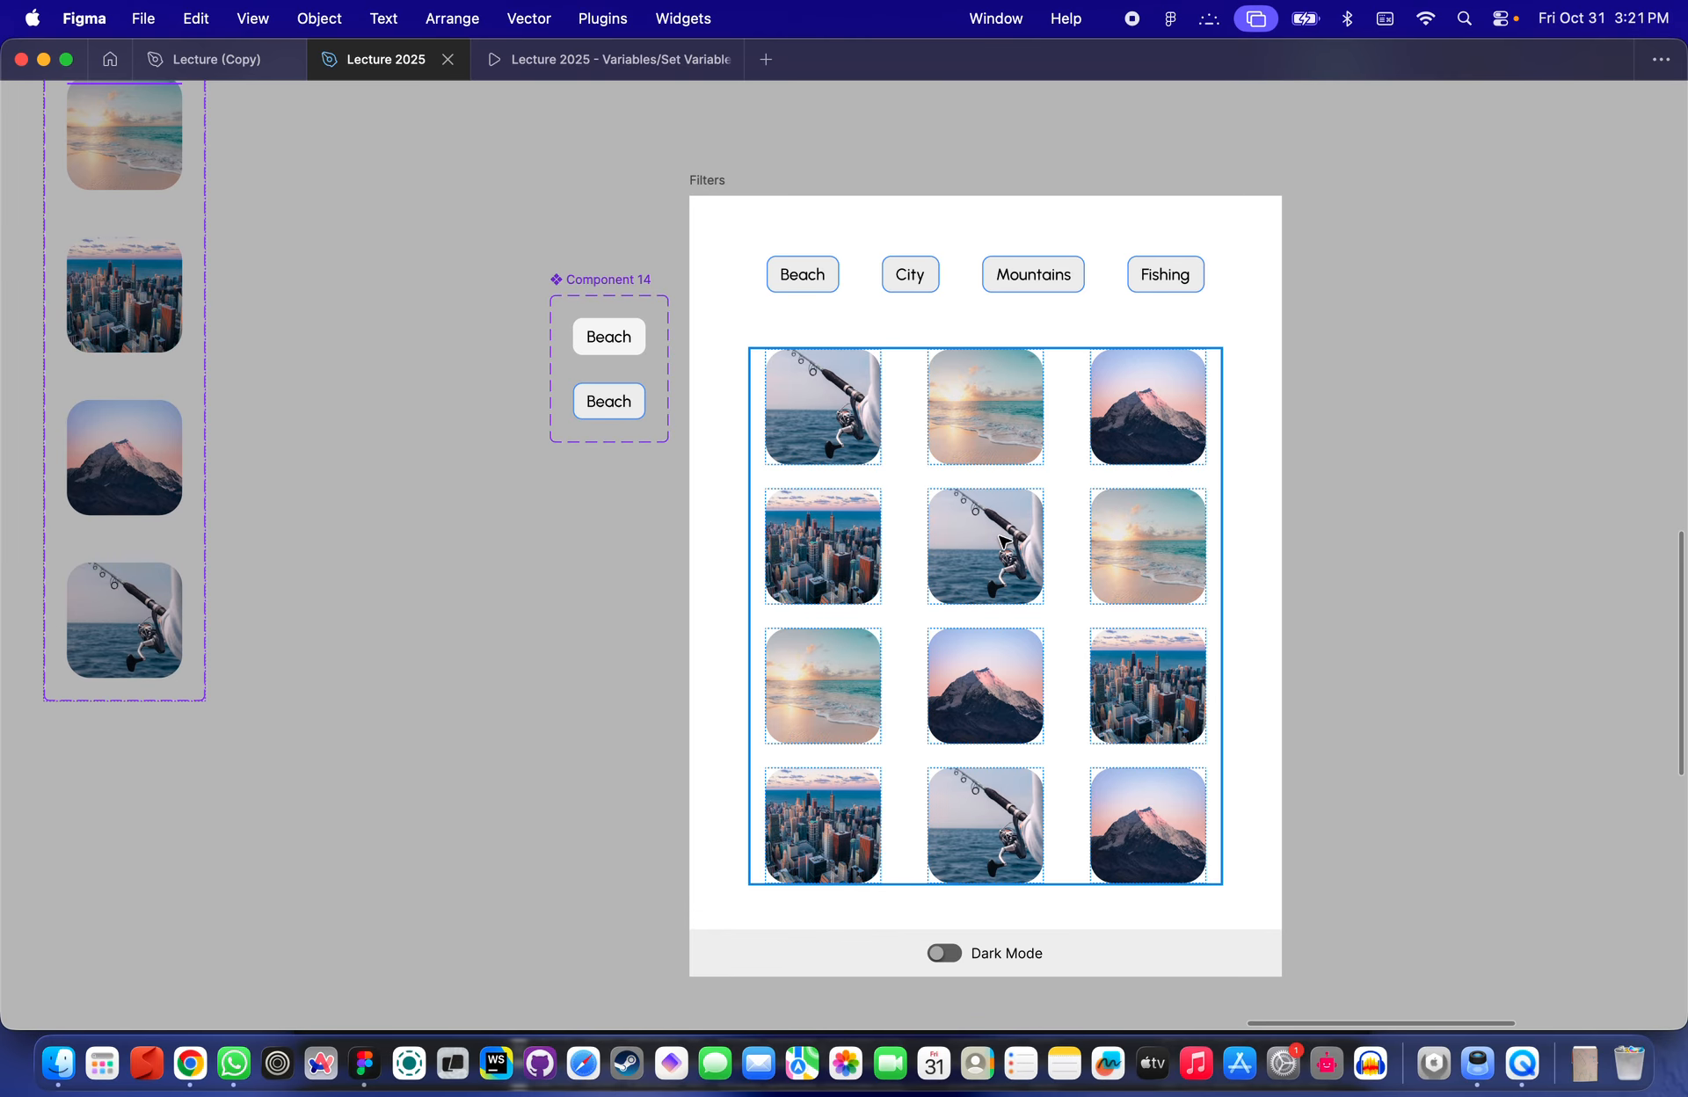
{"action": "scroll", "coordinate": [791, 332], "scroll_direction": "down", "scroll_amount": 2}
{"action": "scroll", "coordinate": [787, 304], "scroll_direction": "down", "scroll_amount": 2}
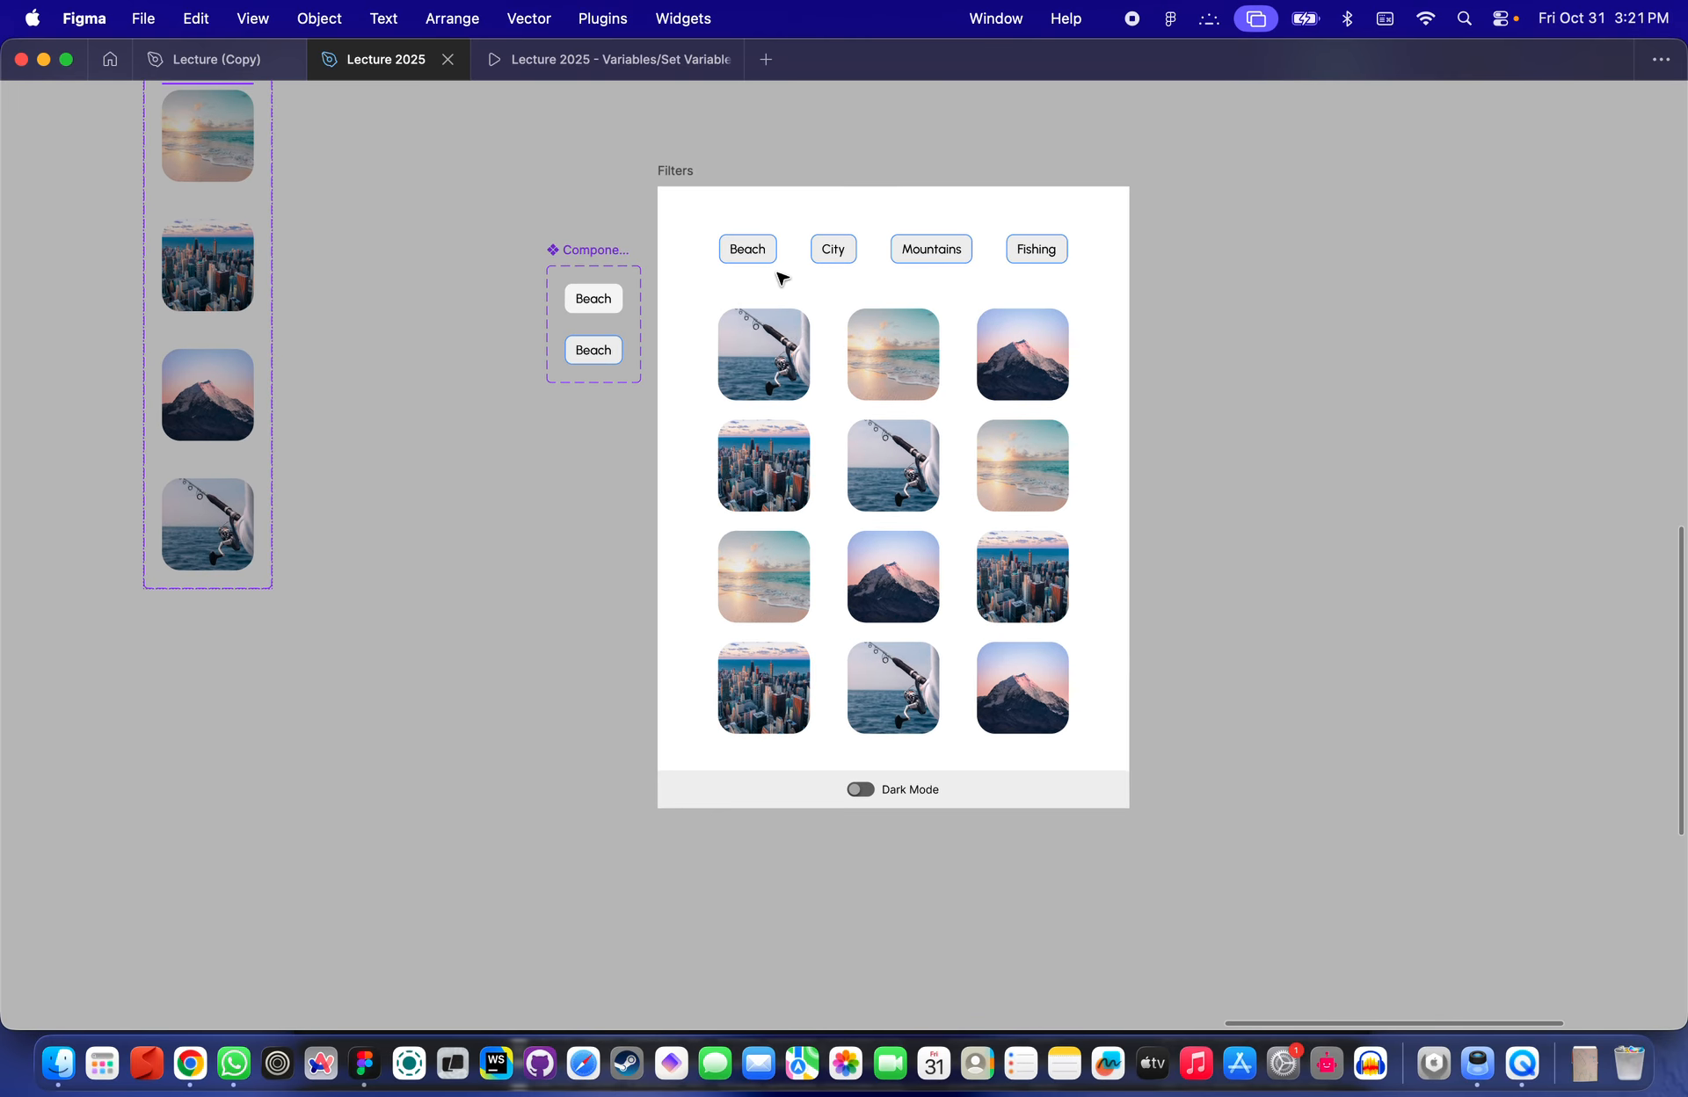
{"action": "scroll", "coordinate": [782, 264], "scroll_direction": "up", "scroll_amount": 3}
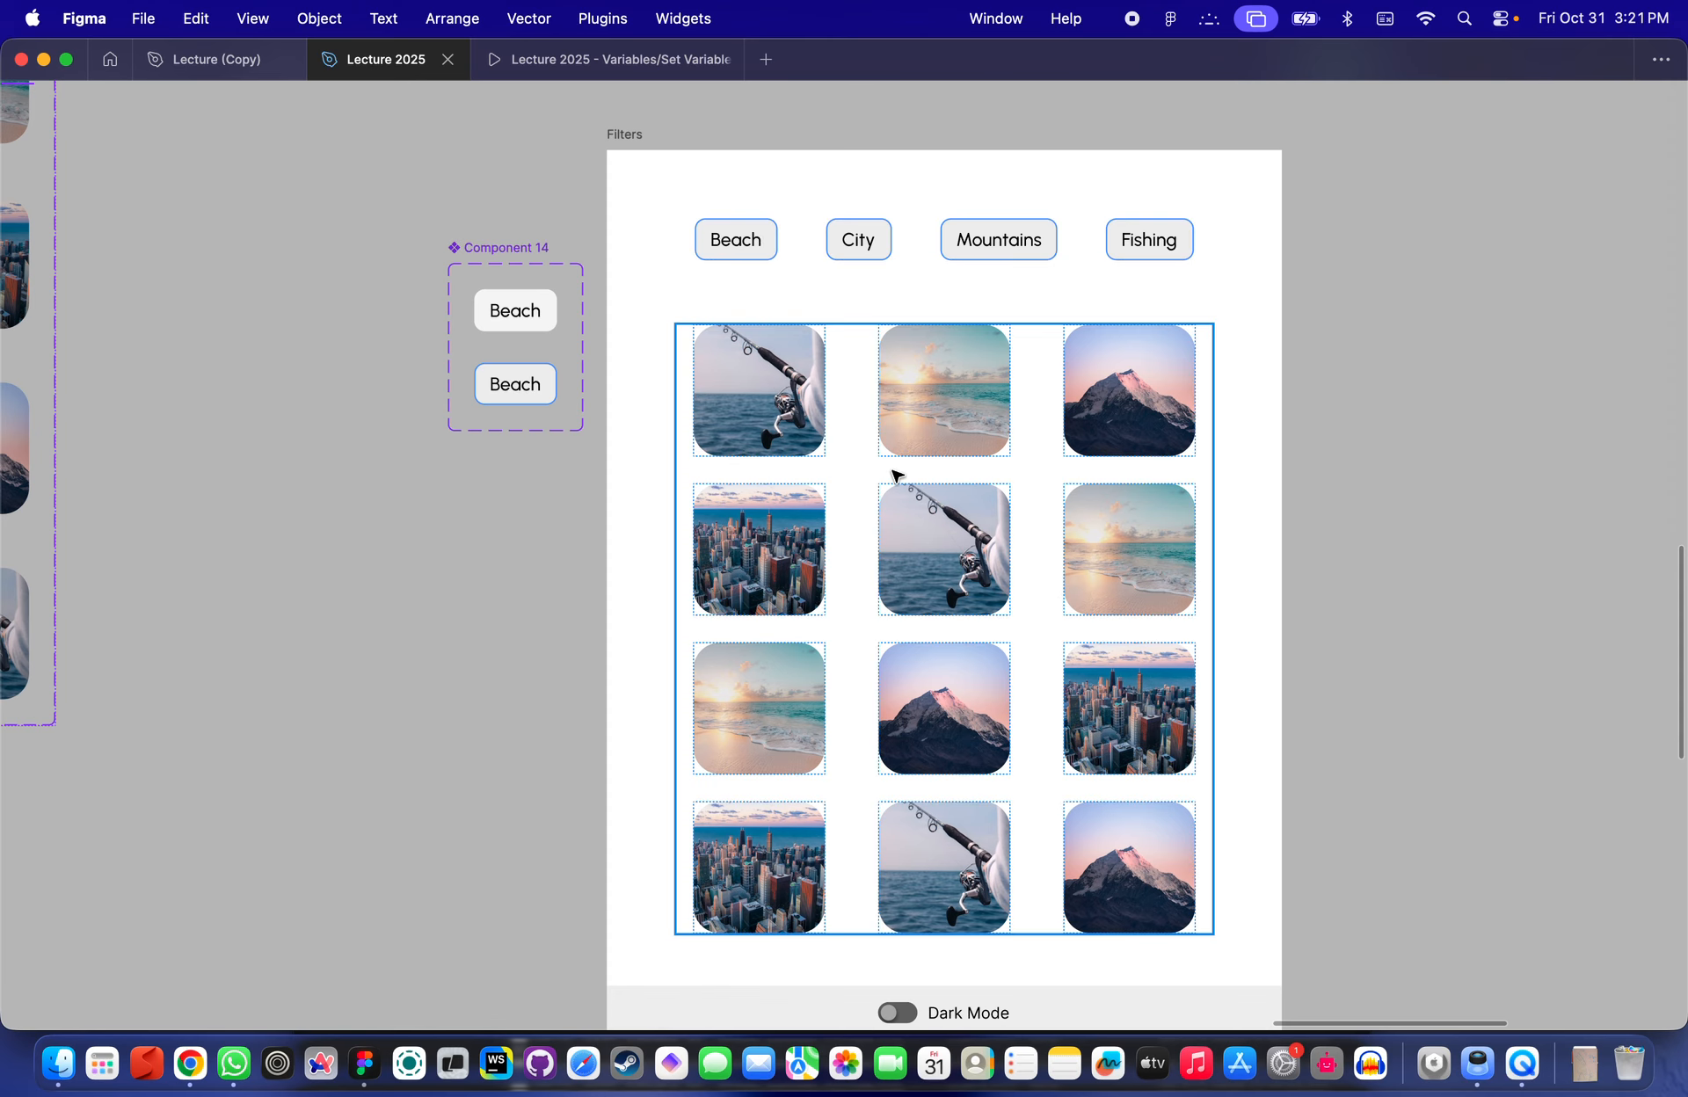
{"action": "scroll", "coordinate": [783, 290], "scroll_direction": "down", "scroll_amount": 2}
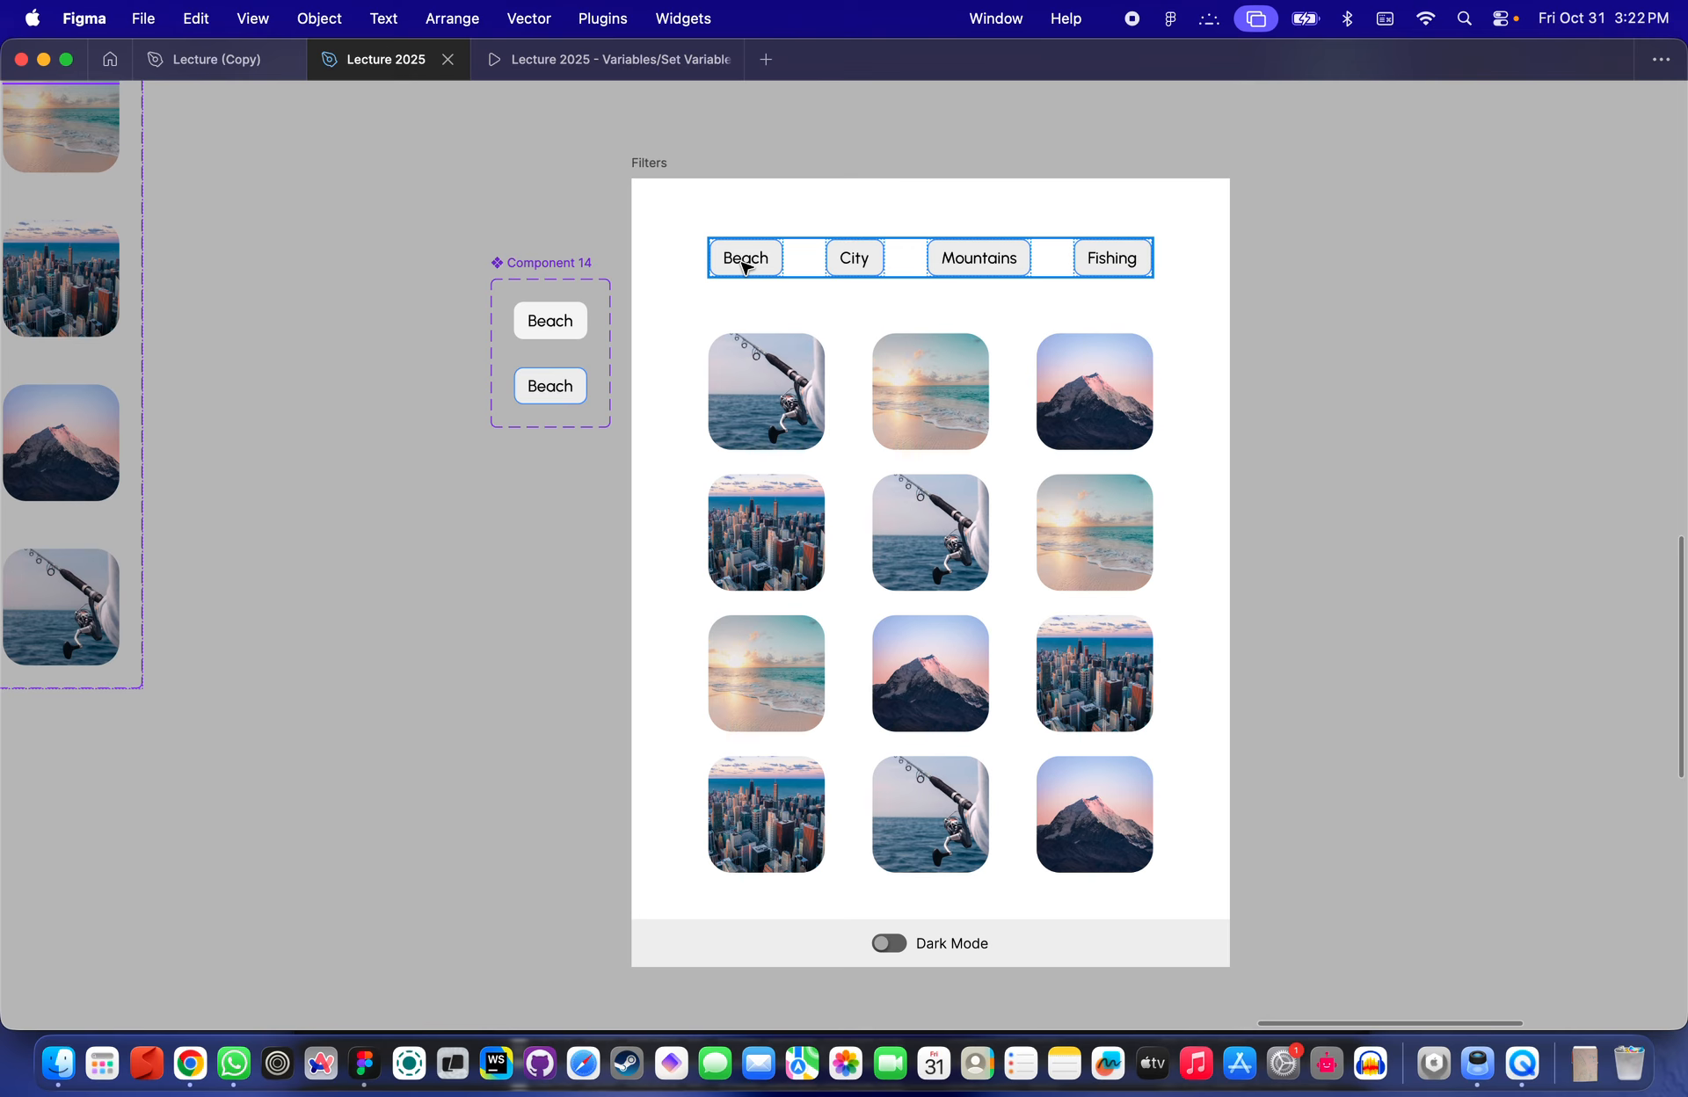
{"action": "scroll", "coordinate": [730, 259], "scroll_direction": "up", "scroll_amount": 5}
{"action": "scroll", "coordinate": [717, 255], "scroll_direction": "down", "scroll_amount": 5}
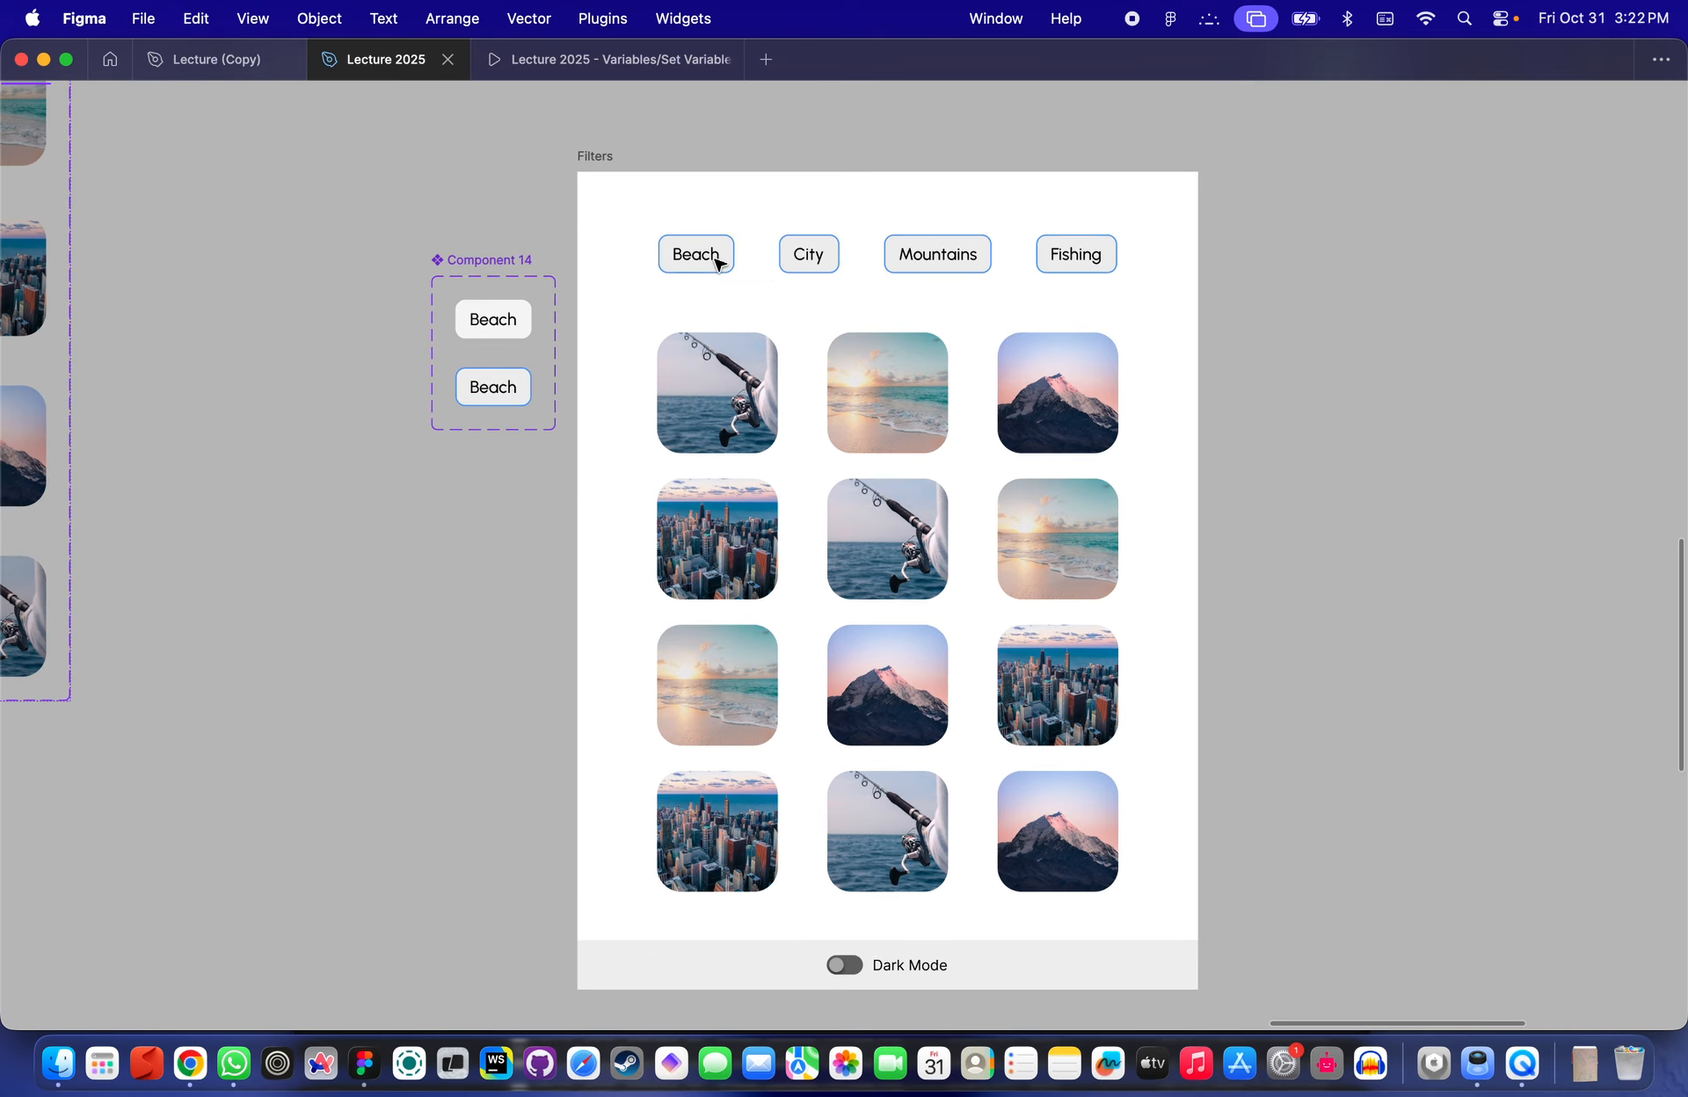
{"action": "scroll", "coordinate": [719, 264], "scroll_direction": "up", "scroll_amount": 5}
{"action": "scroll", "coordinate": [717, 260], "scroll_direction": "down", "scroll_amount": 4}
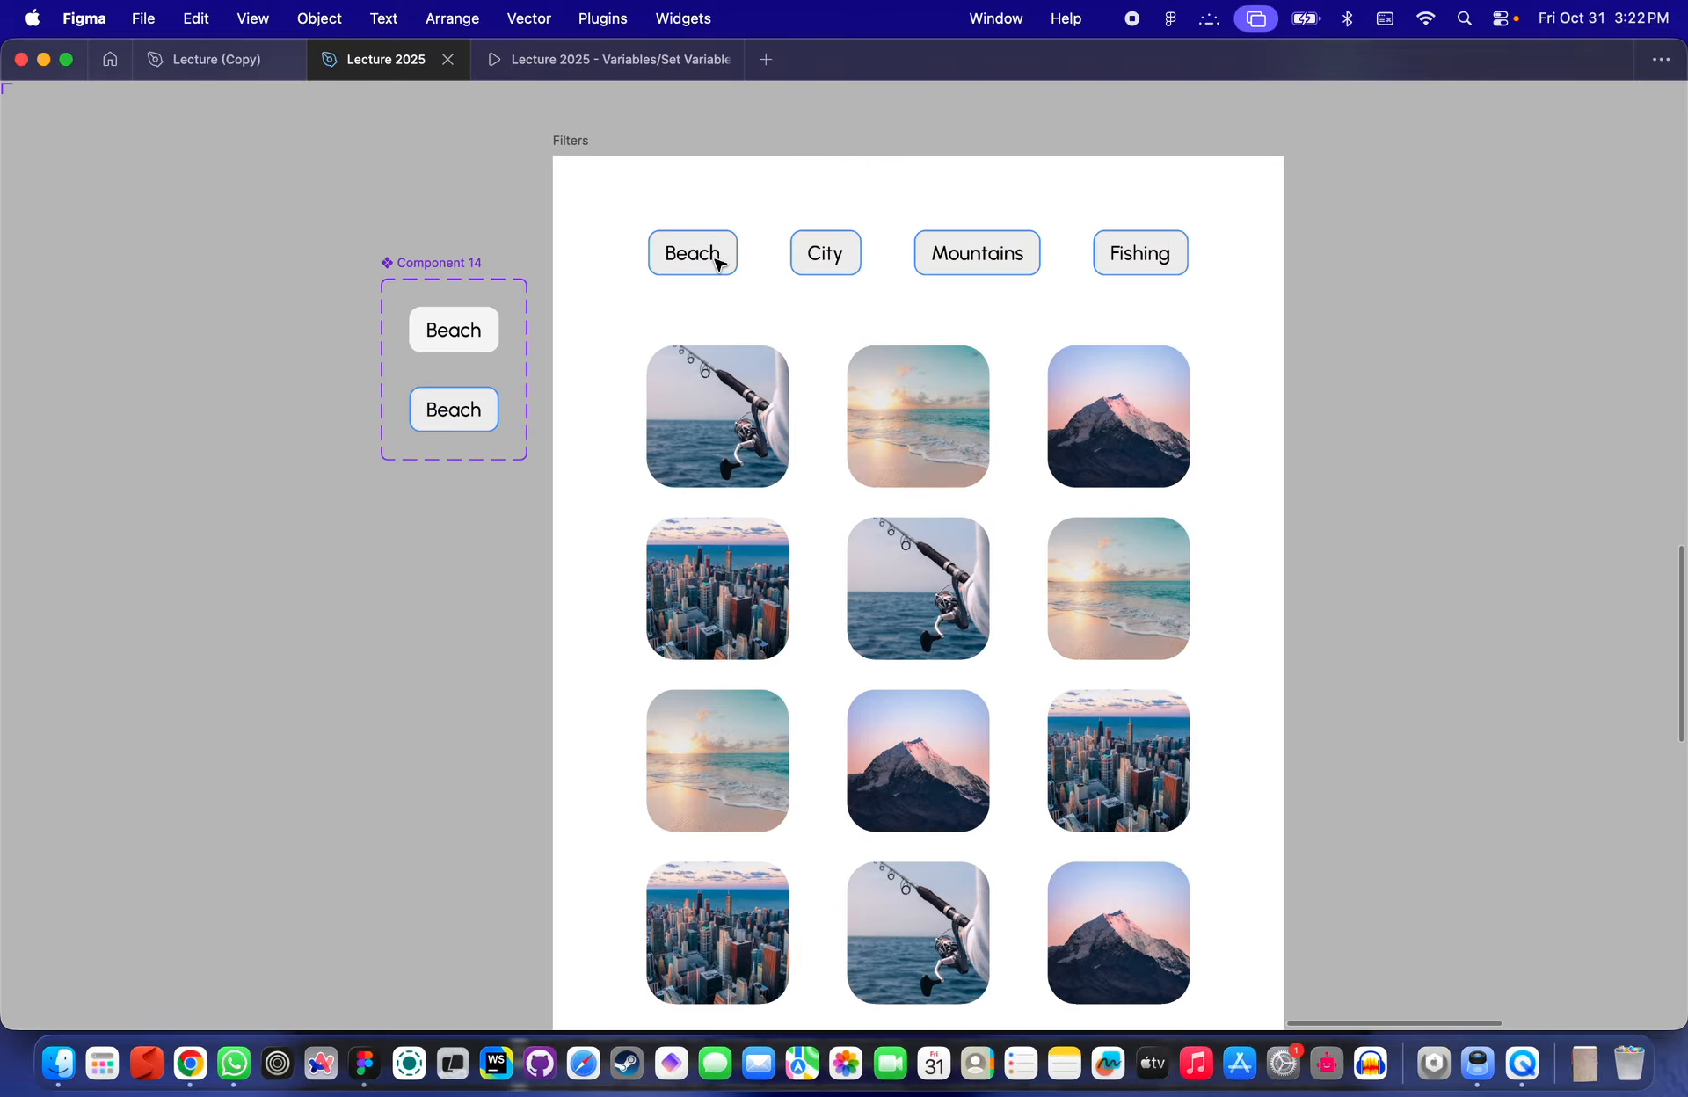
{"action": "scroll", "coordinate": [717, 261], "scroll_direction": "down", "scroll_amount": 2}
{"action": "scroll", "coordinate": [717, 260], "scroll_direction": "right", "scroll_amount": 2}
{"action": "scroll", "coordinate": [719, 264], "scroll_direction": "down", "scroll_amount": 1}
{"action": "scroll", "coordinate": [719, 264], "scroll_direction": "right", "scroll_amount": 1}
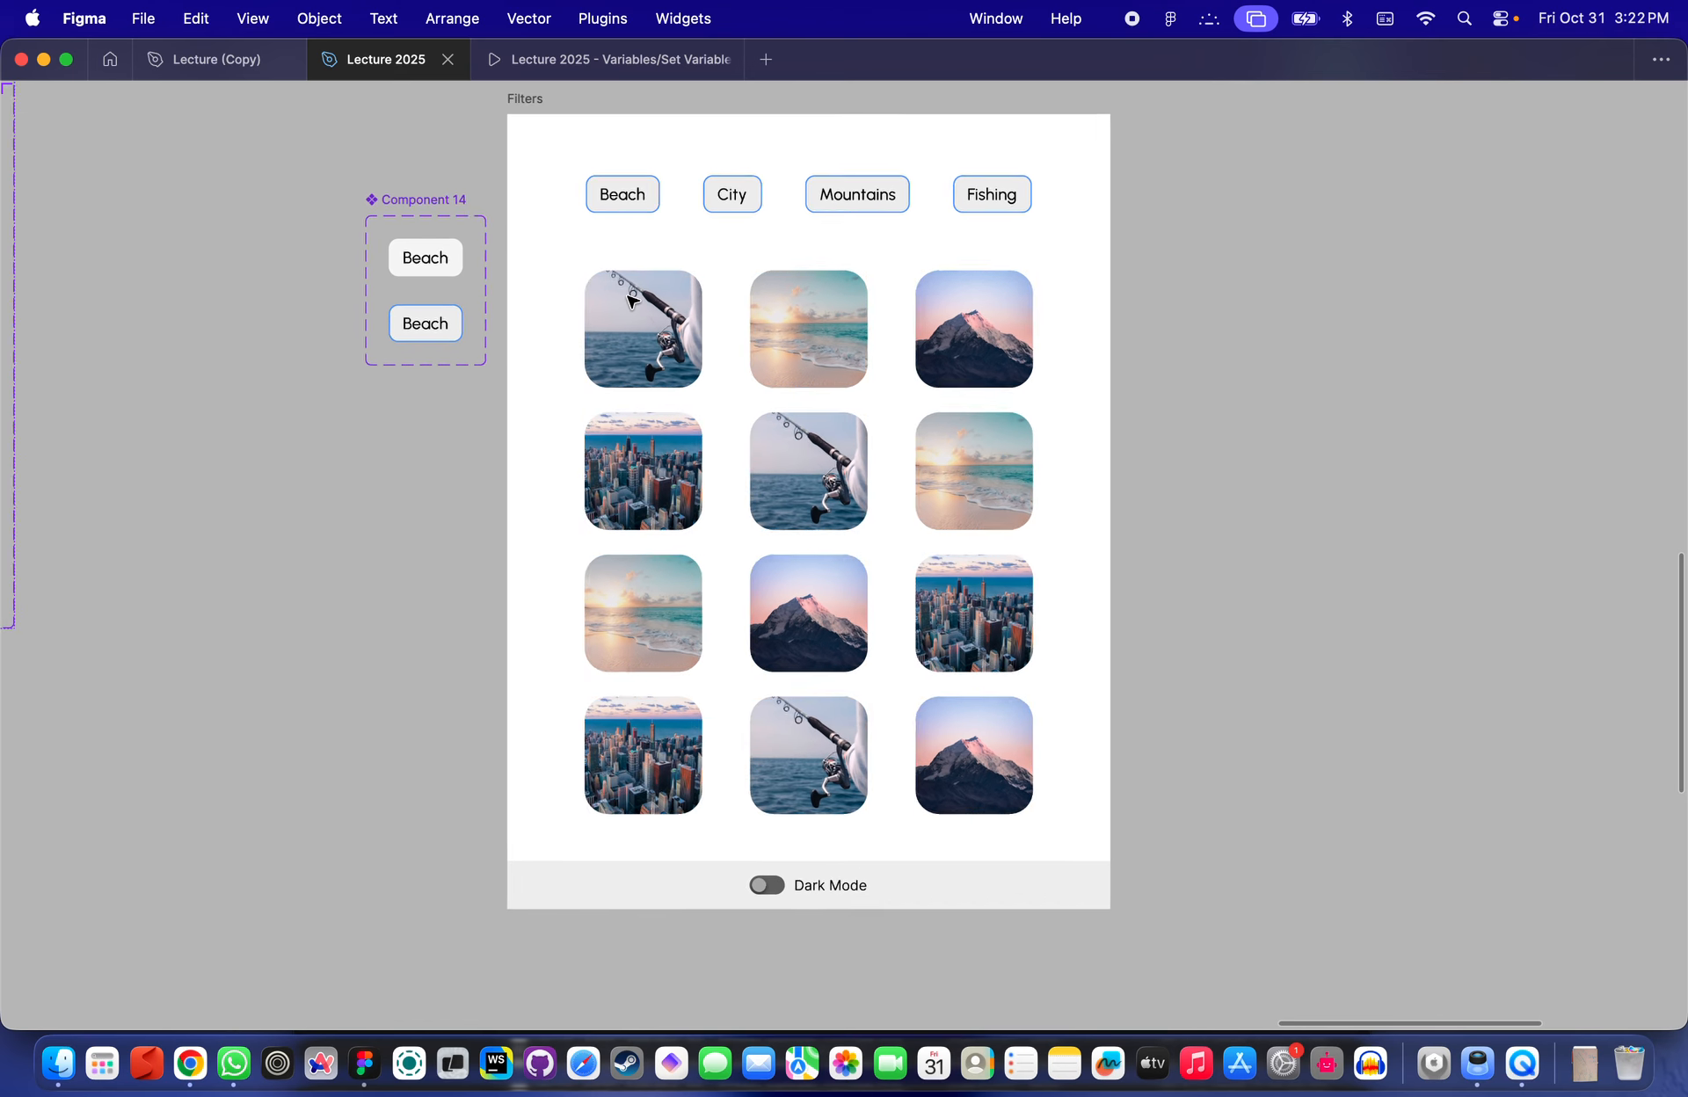
{"action": "scroll", "coordinate": [630, 299], "scroll_direction": "down", "scroll_amount": 2}
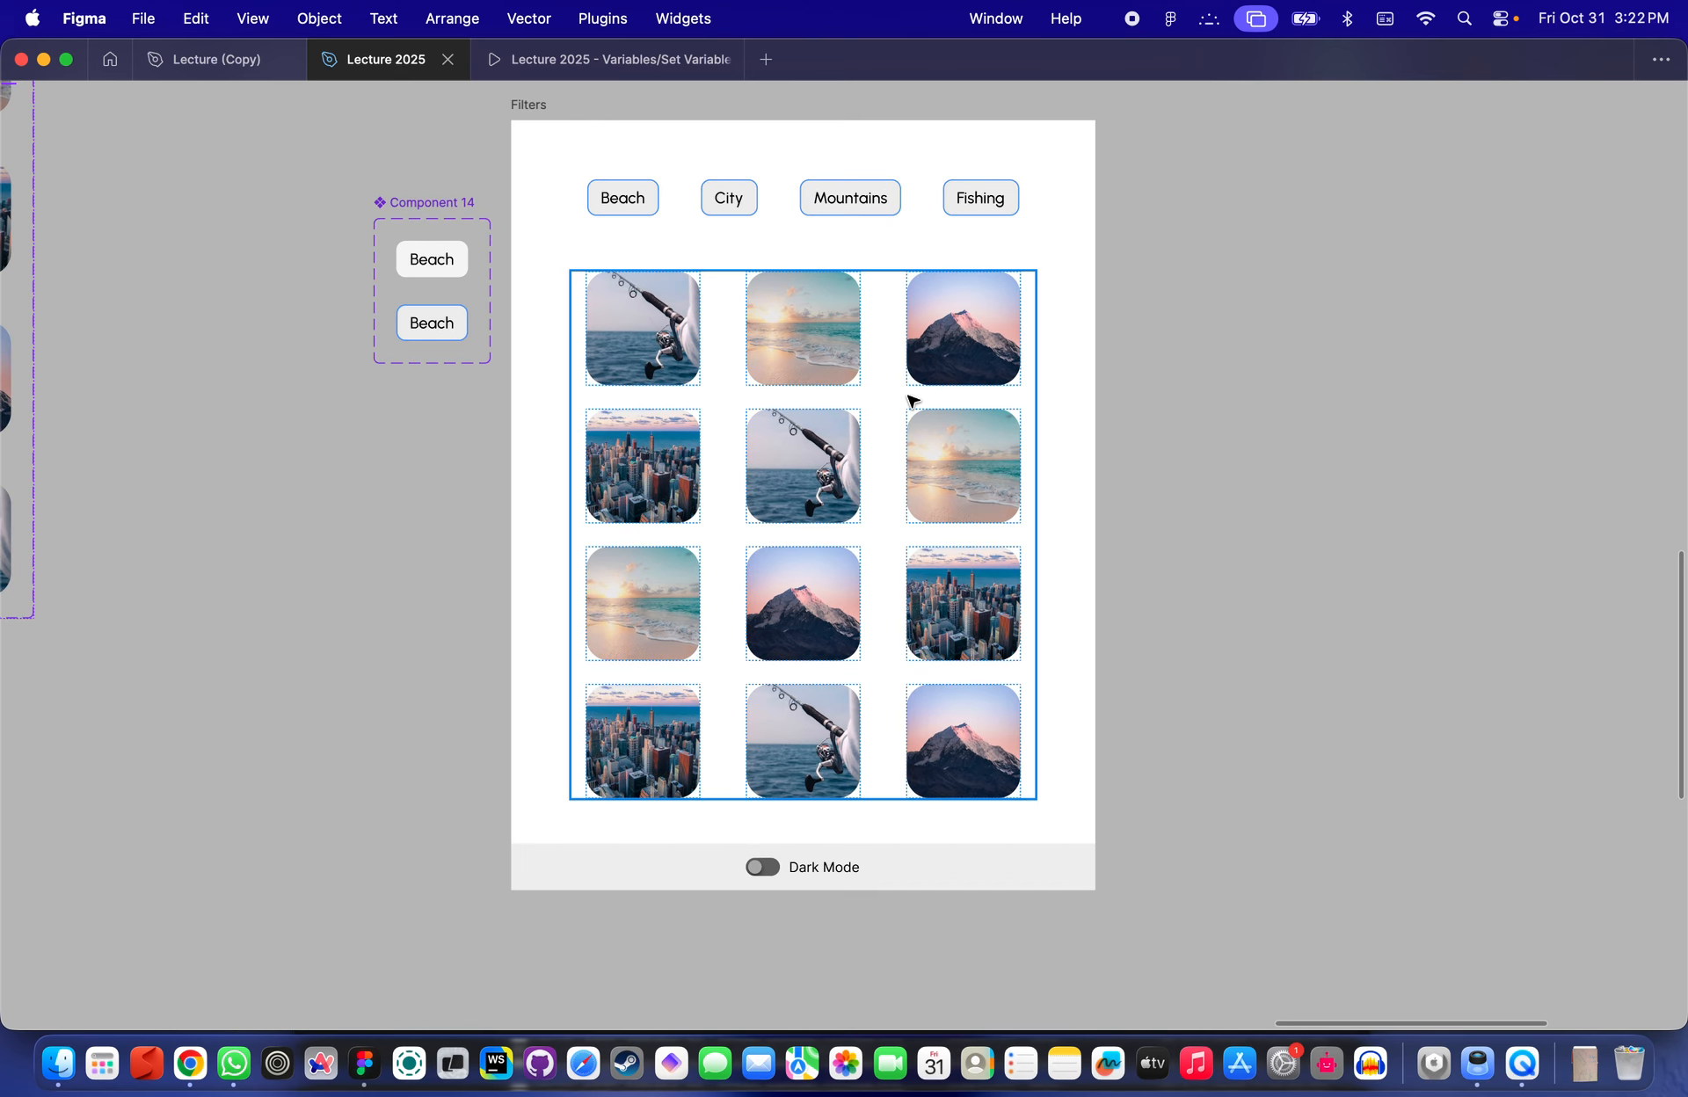
{"action": "scroll", "coordinate": [908, 395], "scroll_direction": "up", "scroll_amount": 2}
{"action": "scroll", "coordinate": [908, 395], "scroll_direction": "up", "scroll_amount": 3}
- Select the Beach, City and Mountains filter buttons in turn, then reopen the local variables panel
{"action": "left_click", "coordinate": [540, 273]}
{"action": "left_click_drag", "start_coordinate": [541, 274], "coordinate": [573, 295]}
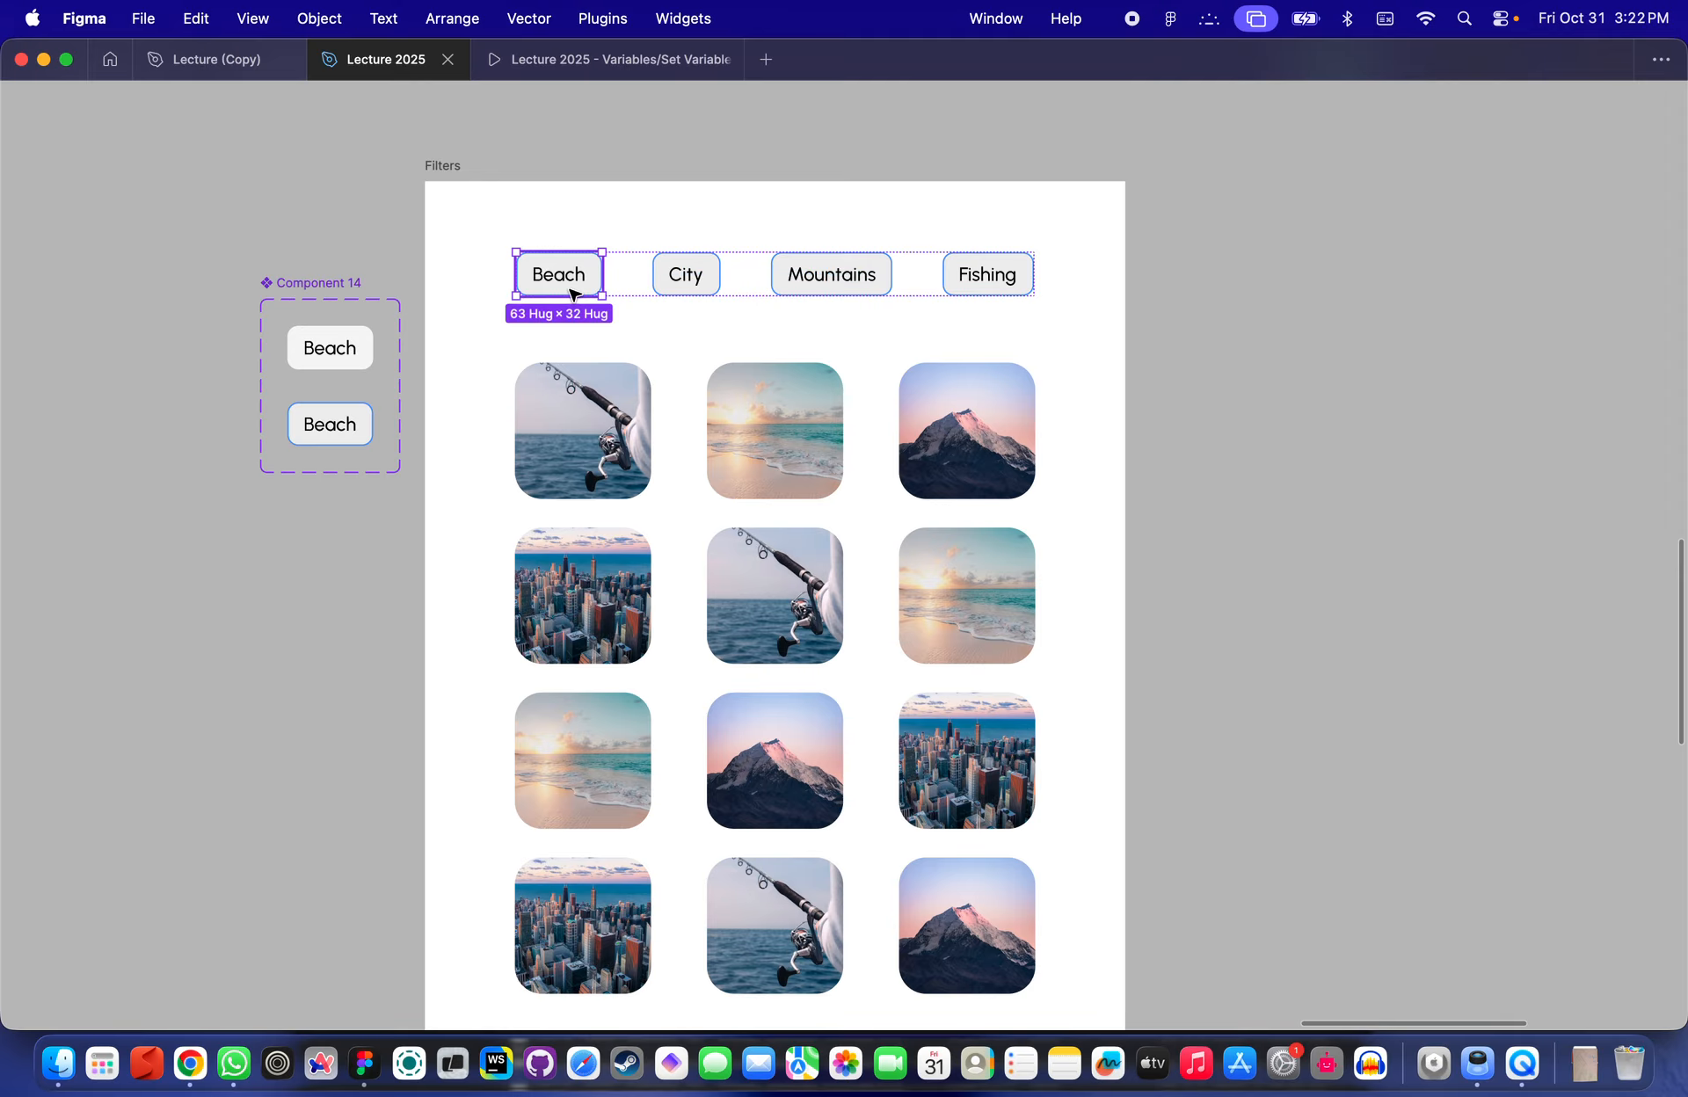
{"action": "left_click", "coordinate": [687, 275]}
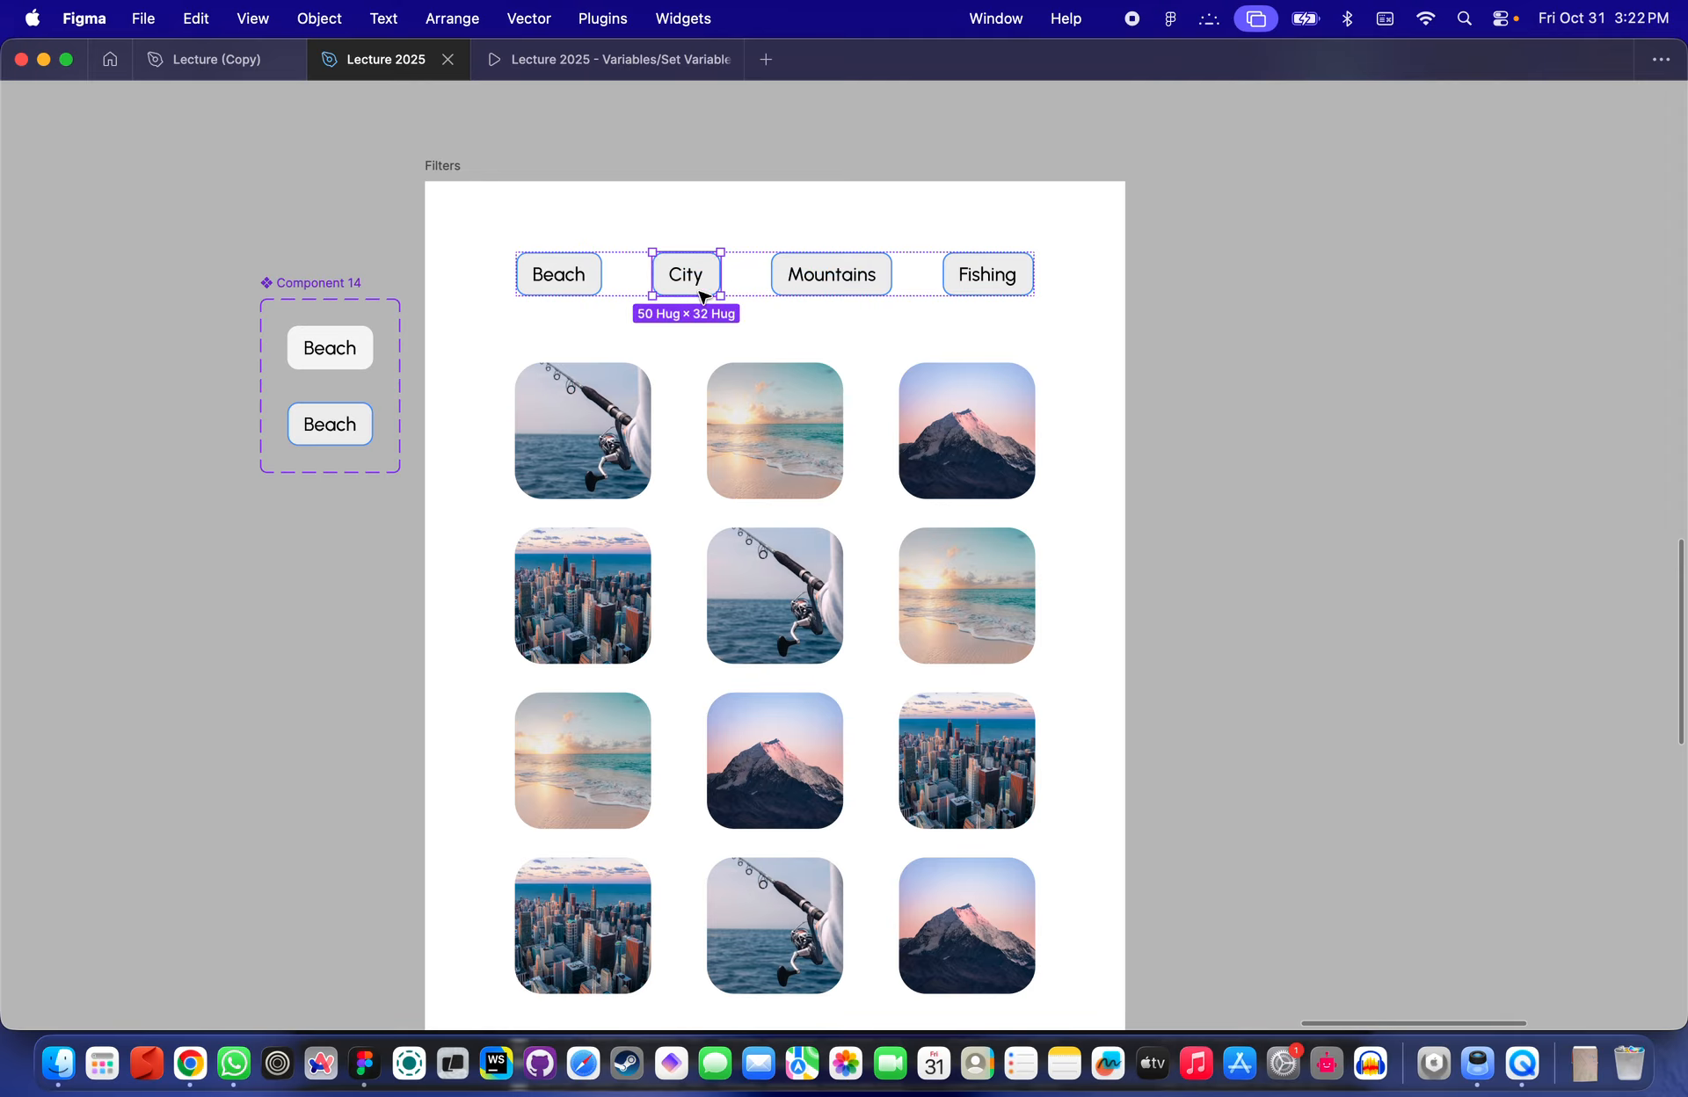
{"action": "left_click", "coordinate": [823, 280]}
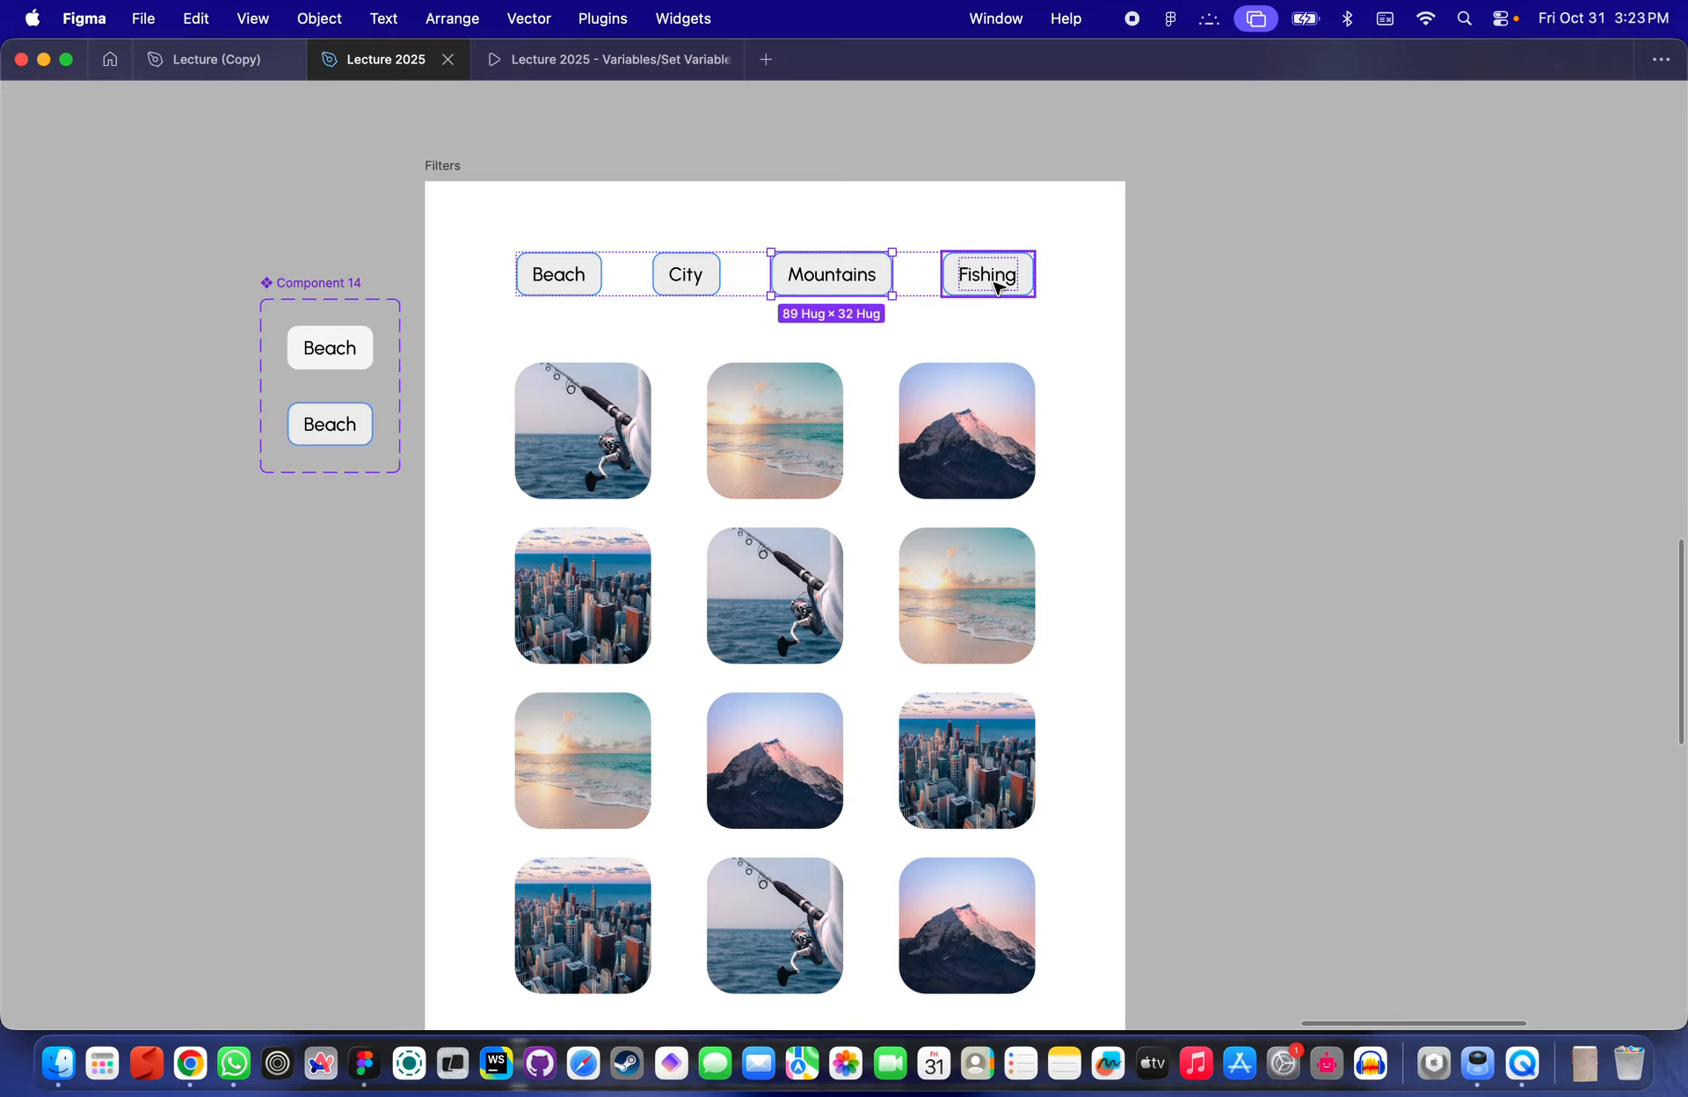
{"action": "left_click", "coordinate": [1541, 362]}
{"action": "key", "text": "super+backslash"}
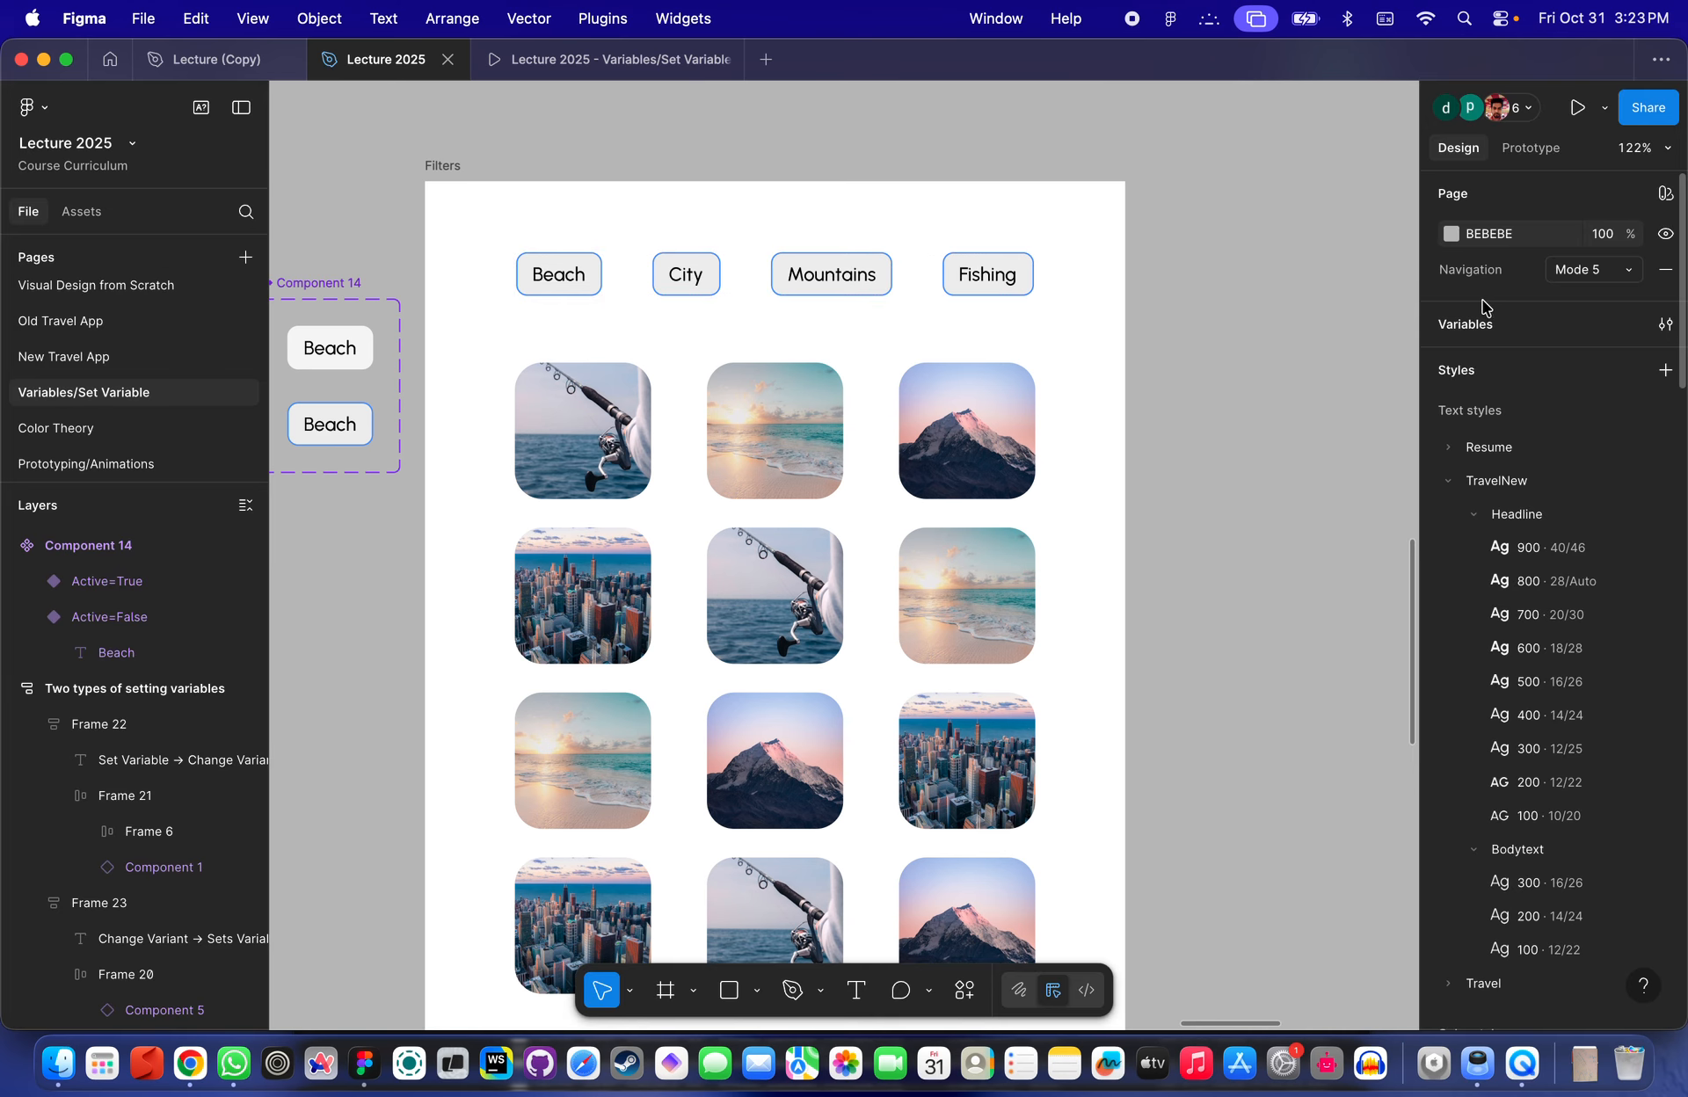
{"action": "left_click", "coordinate": [1472, 332]}
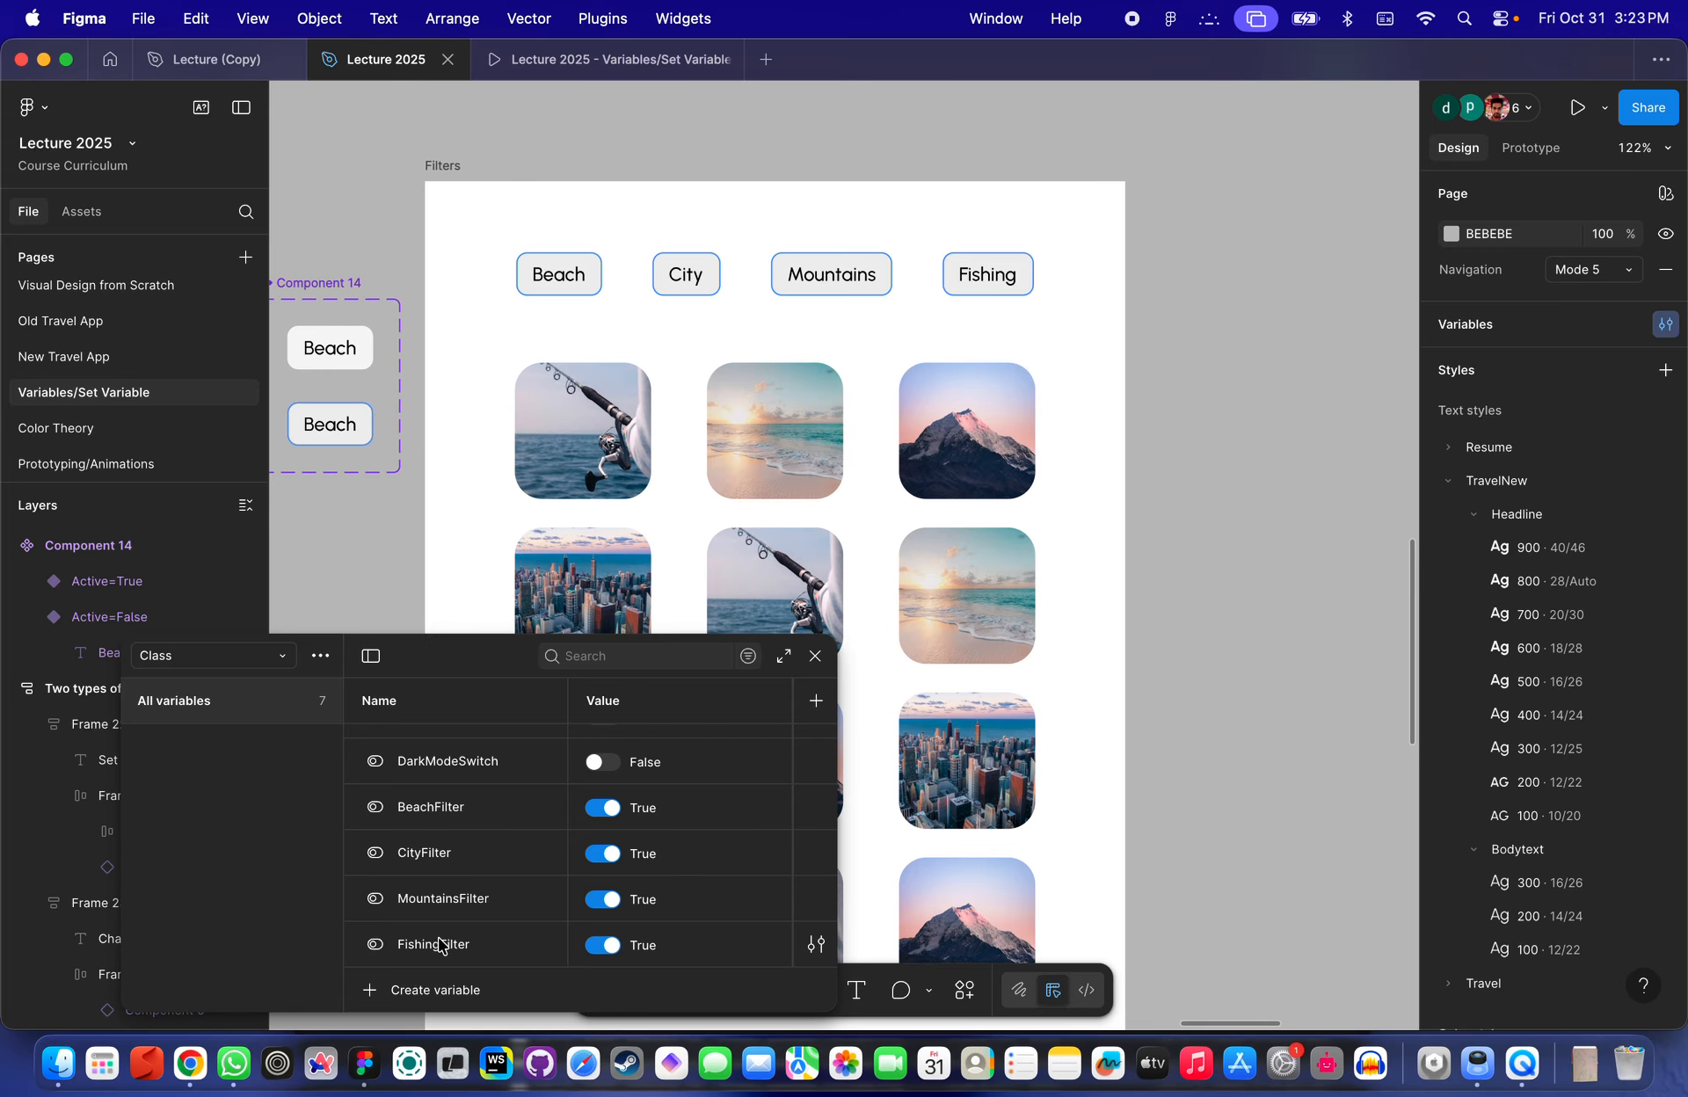
- Close the variables panel and inspect which filter variable controls the fishing image's visibility in the grid
{"action": "left_click", "coordinate": [816, 657]}
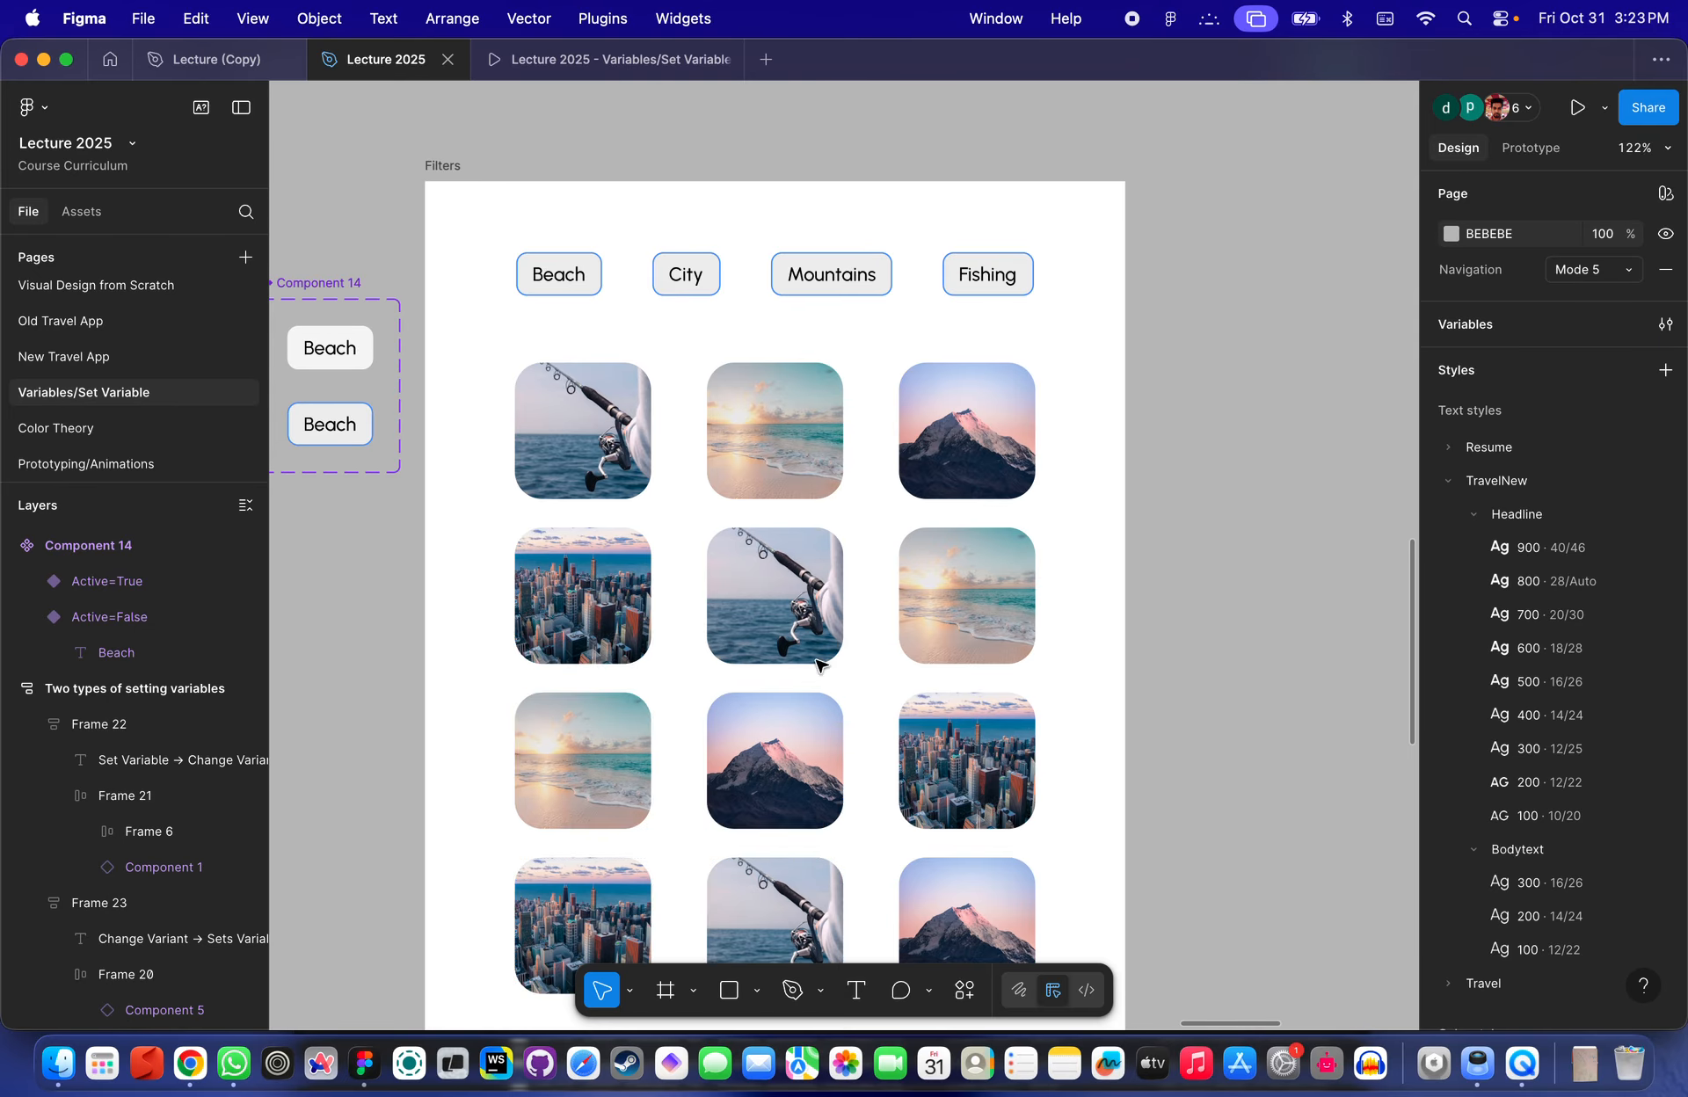
{"action": "left_click", "coordinate": [641, 425]}
{"action": "scroll", "coordinate": [628, 448], "scroll_direction": "up", "scroll_amount": 3}
{"action": "scroll", "coordinate": [621, 445], "scroll_direction": "up", "scroll_amount": 2}
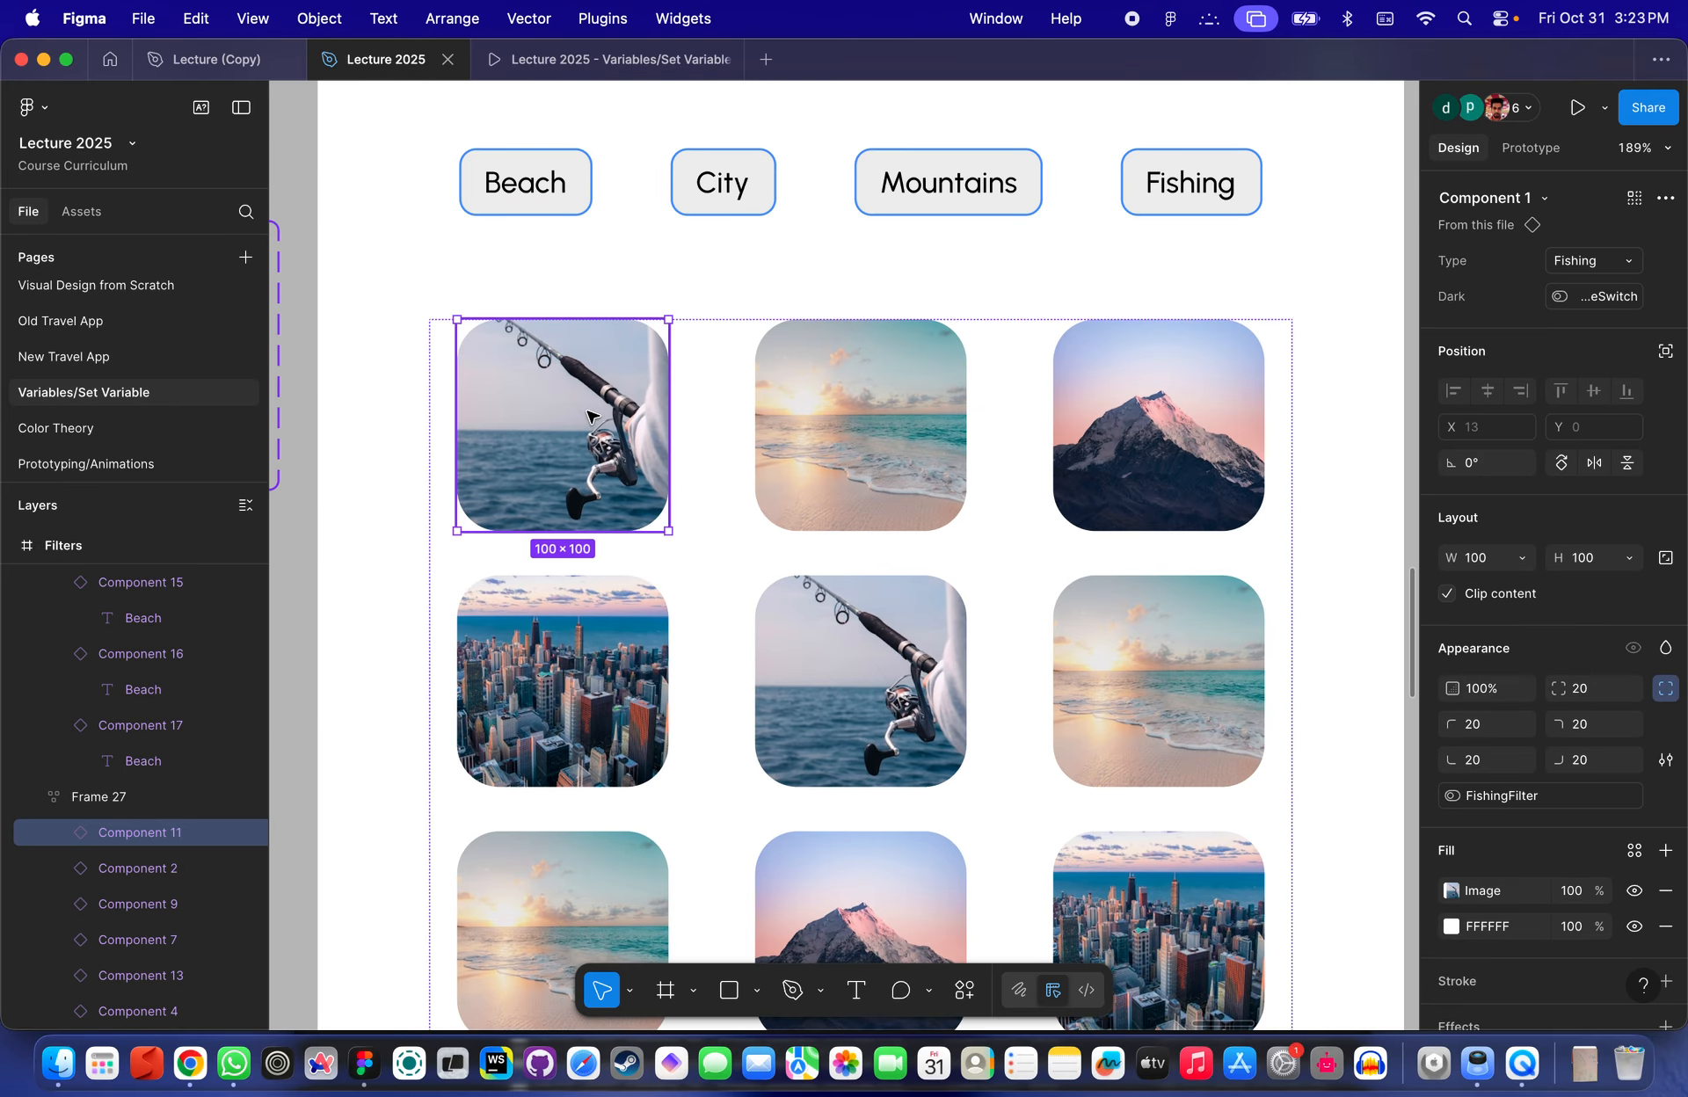
{"action": "scroll", "coordinate": [1548, 450], "scroll_direction": "down", "scroll_amount": 4}
{"action": "scroll", "coordinate": [1547, 695], "scroll_direction": "down", "scroll_amount": 2}
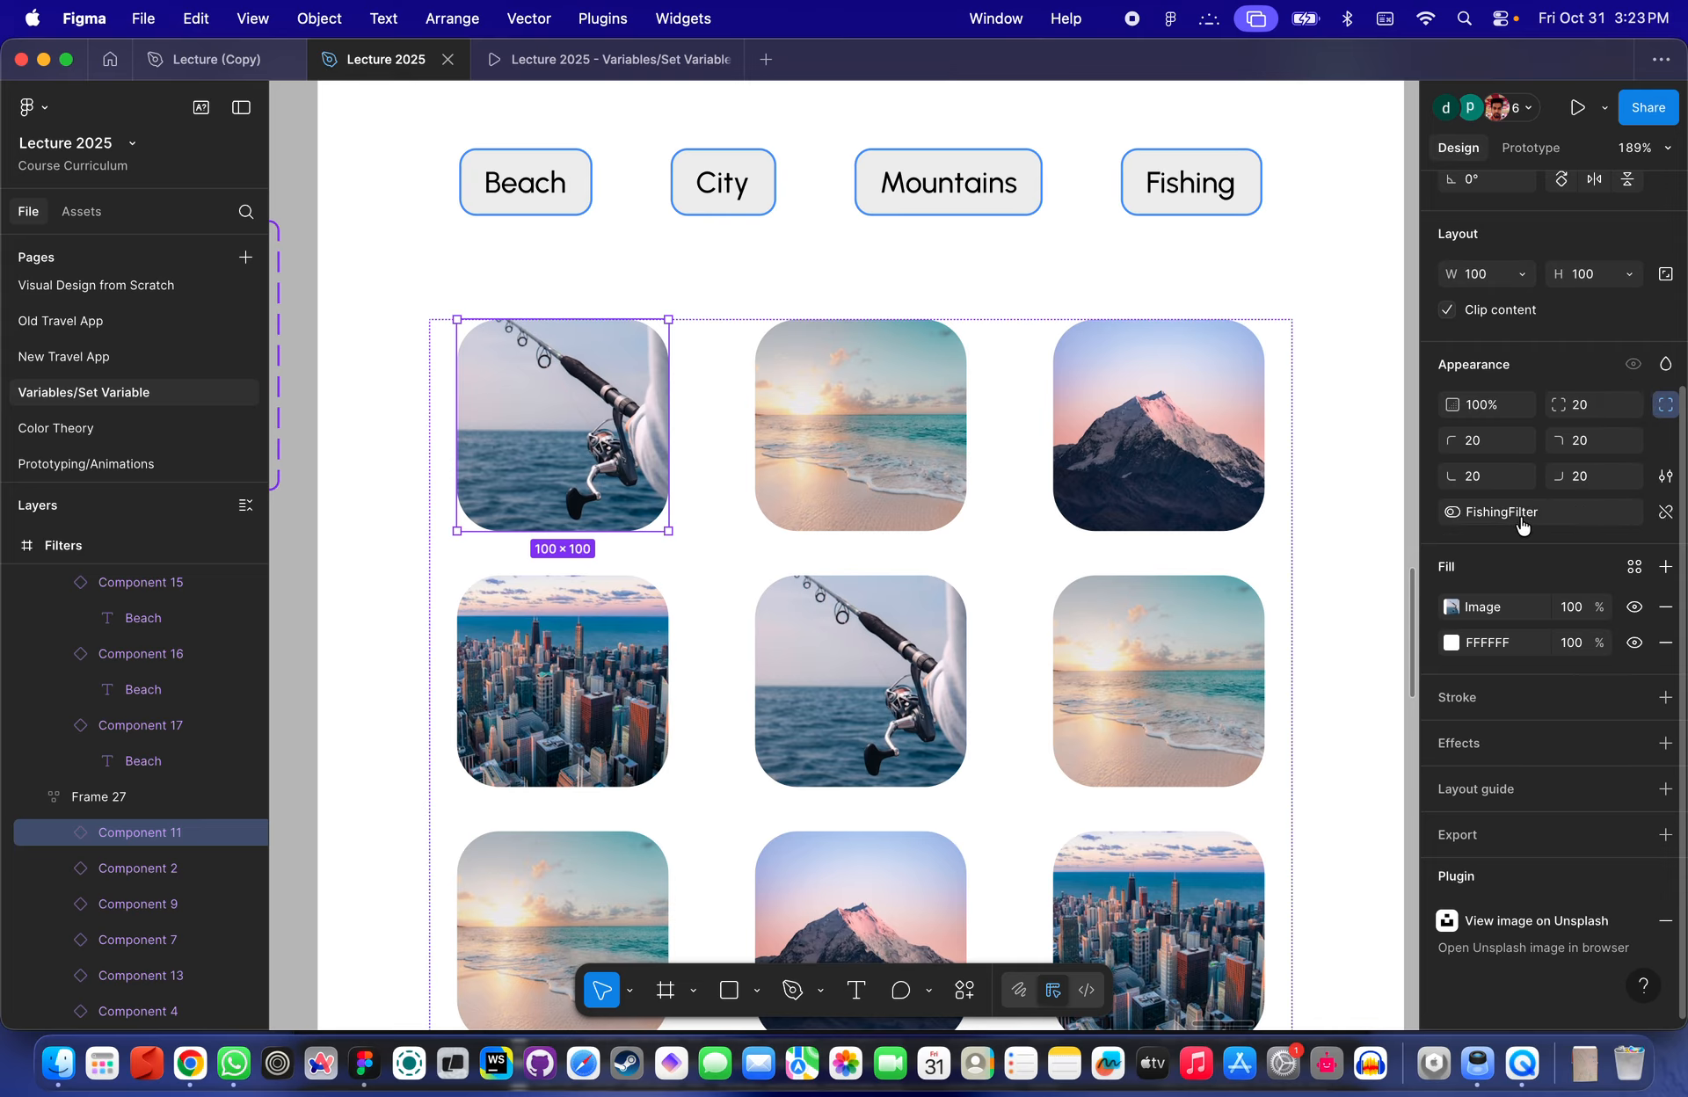
{"action": "left_click", "coordinate": [1665, 512]}
{"action": "left_click", "coordinate": [1633, 364]}
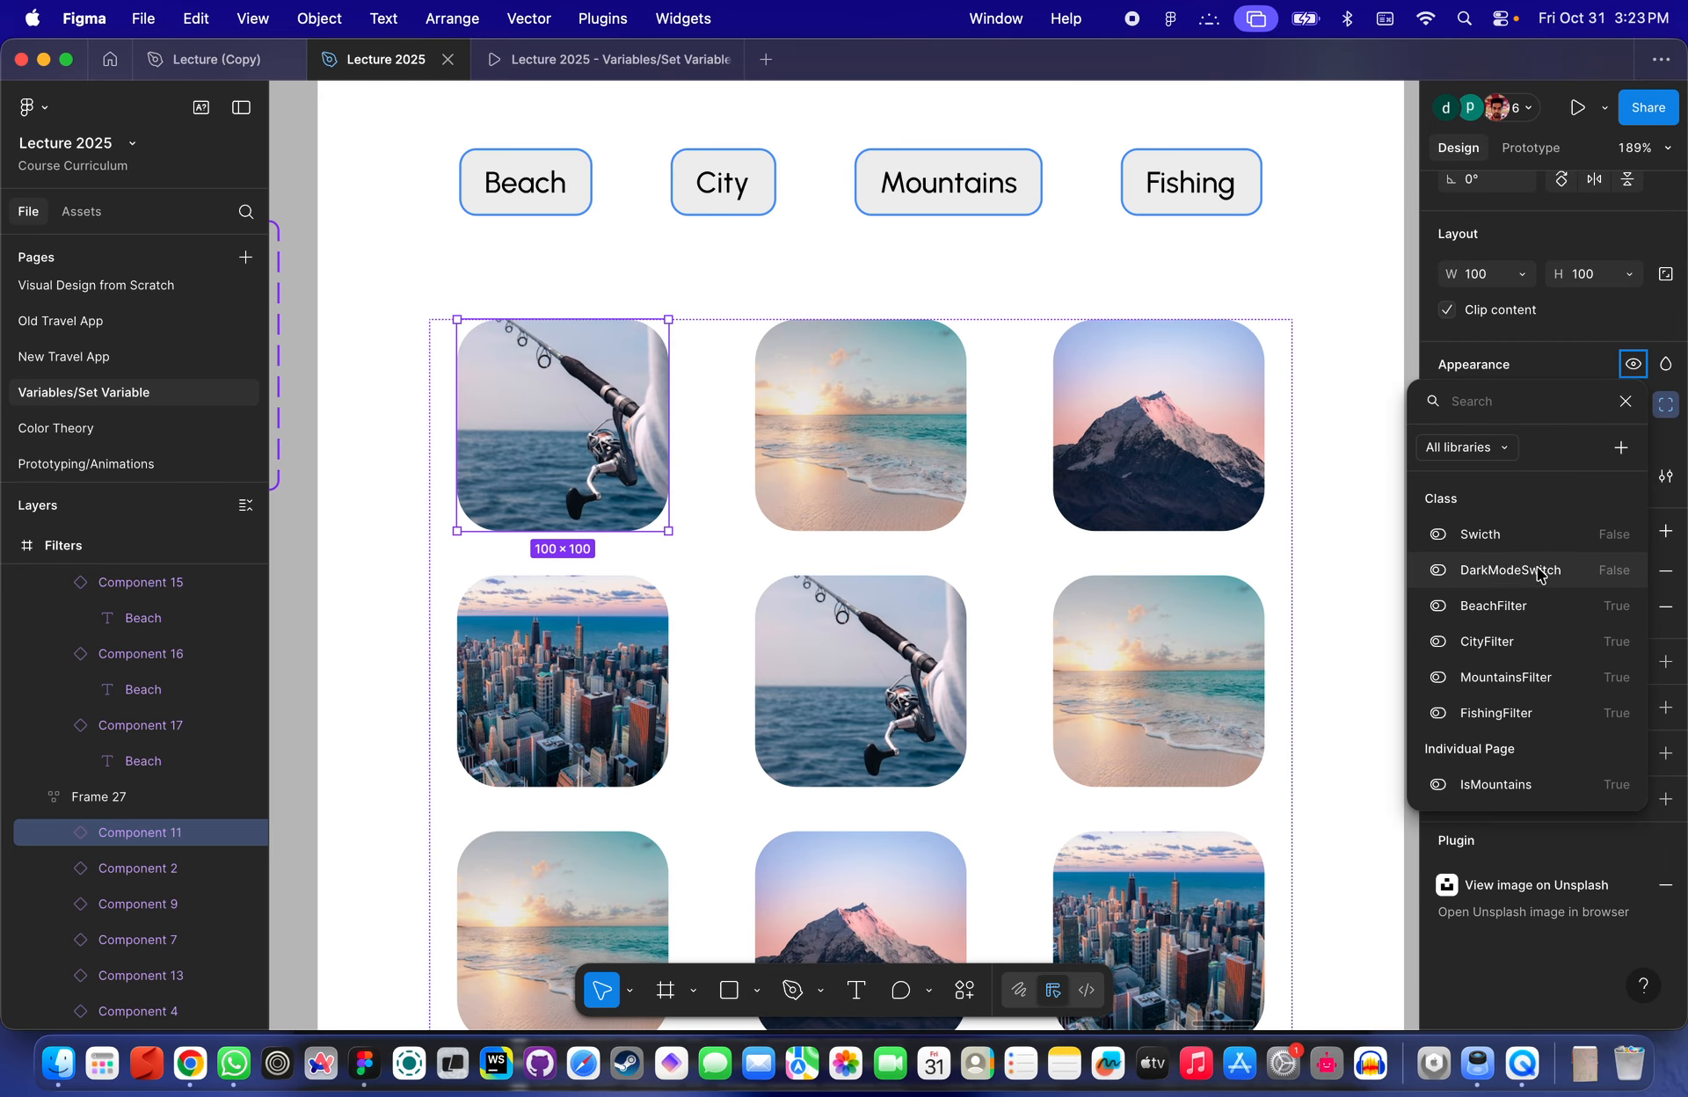
{"action": "scroll", "coordinate": [1527, 666], "scroll_direction": "down", "scroll_amount": 3}
{"action": "left_click", "coordinate": [1519, 605]}
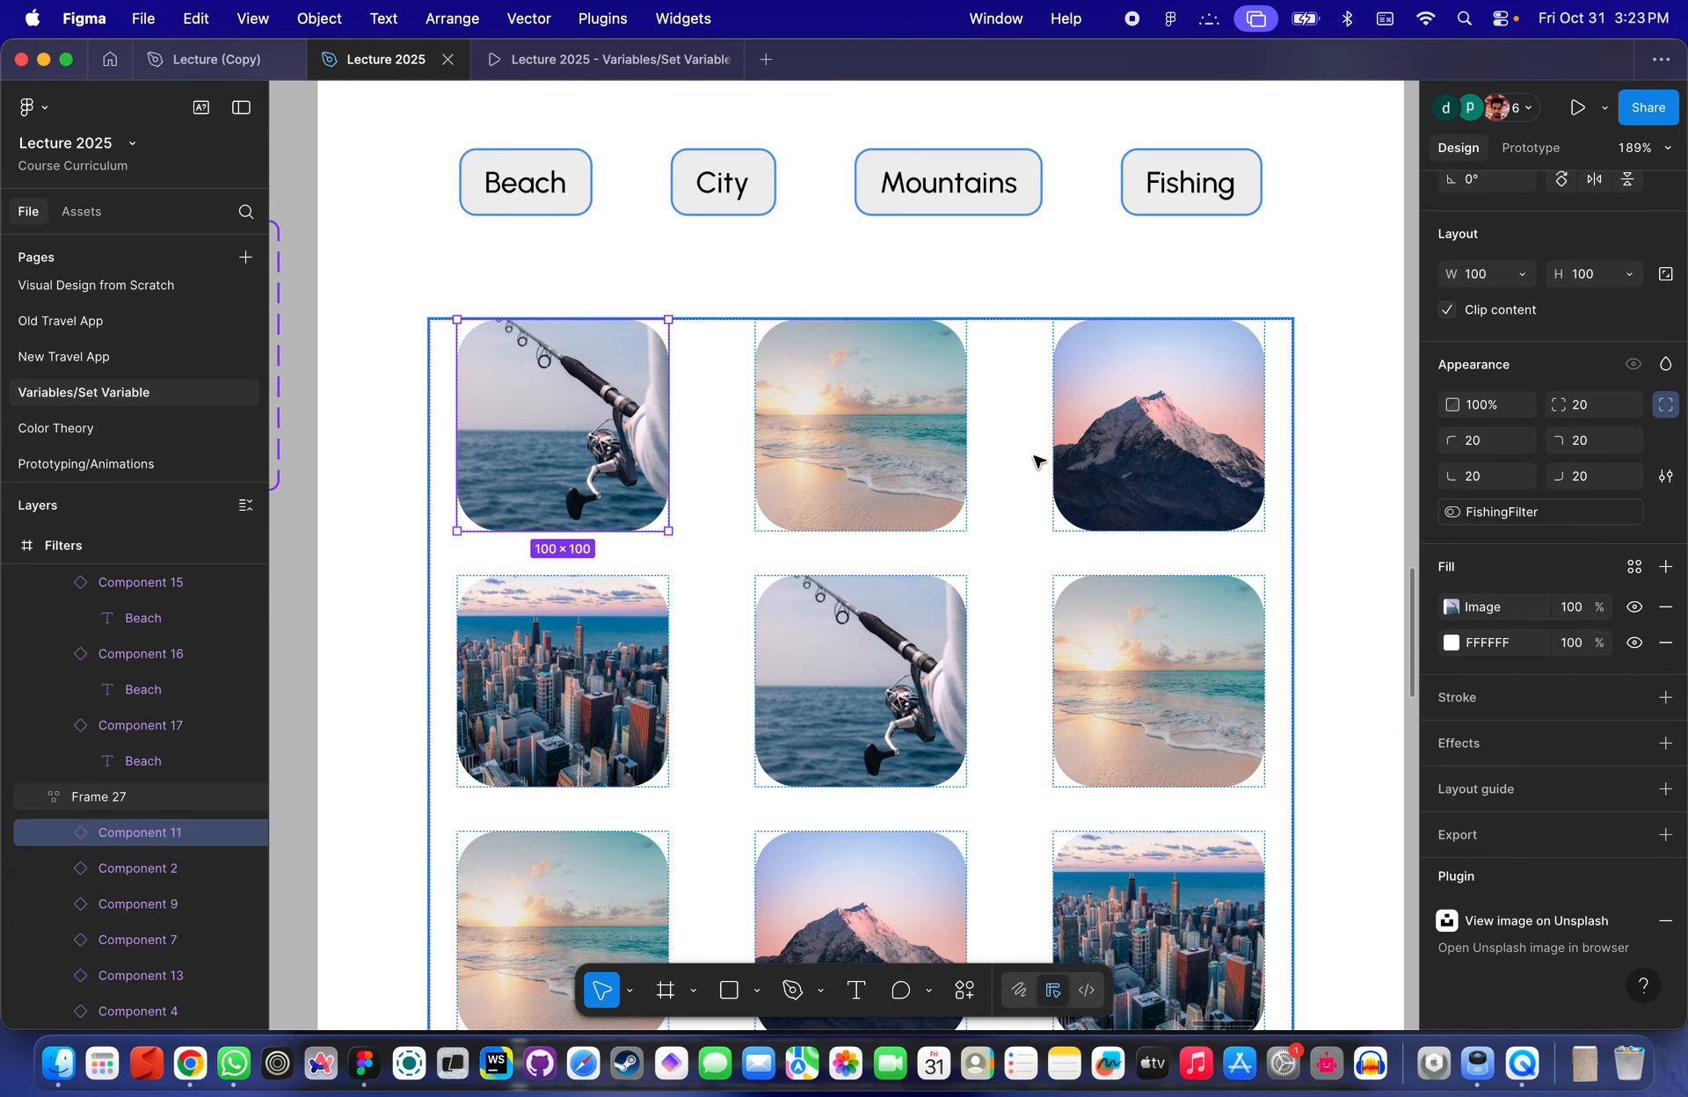
{"action": "scroll", "coordinate": [1037, 461], "scroll_direction": "down", "scroll_amount": 5}
{"action": "scroll", "coordinate": [1038, 461], "scroll_direction": "down", "scroll_amount": 3}
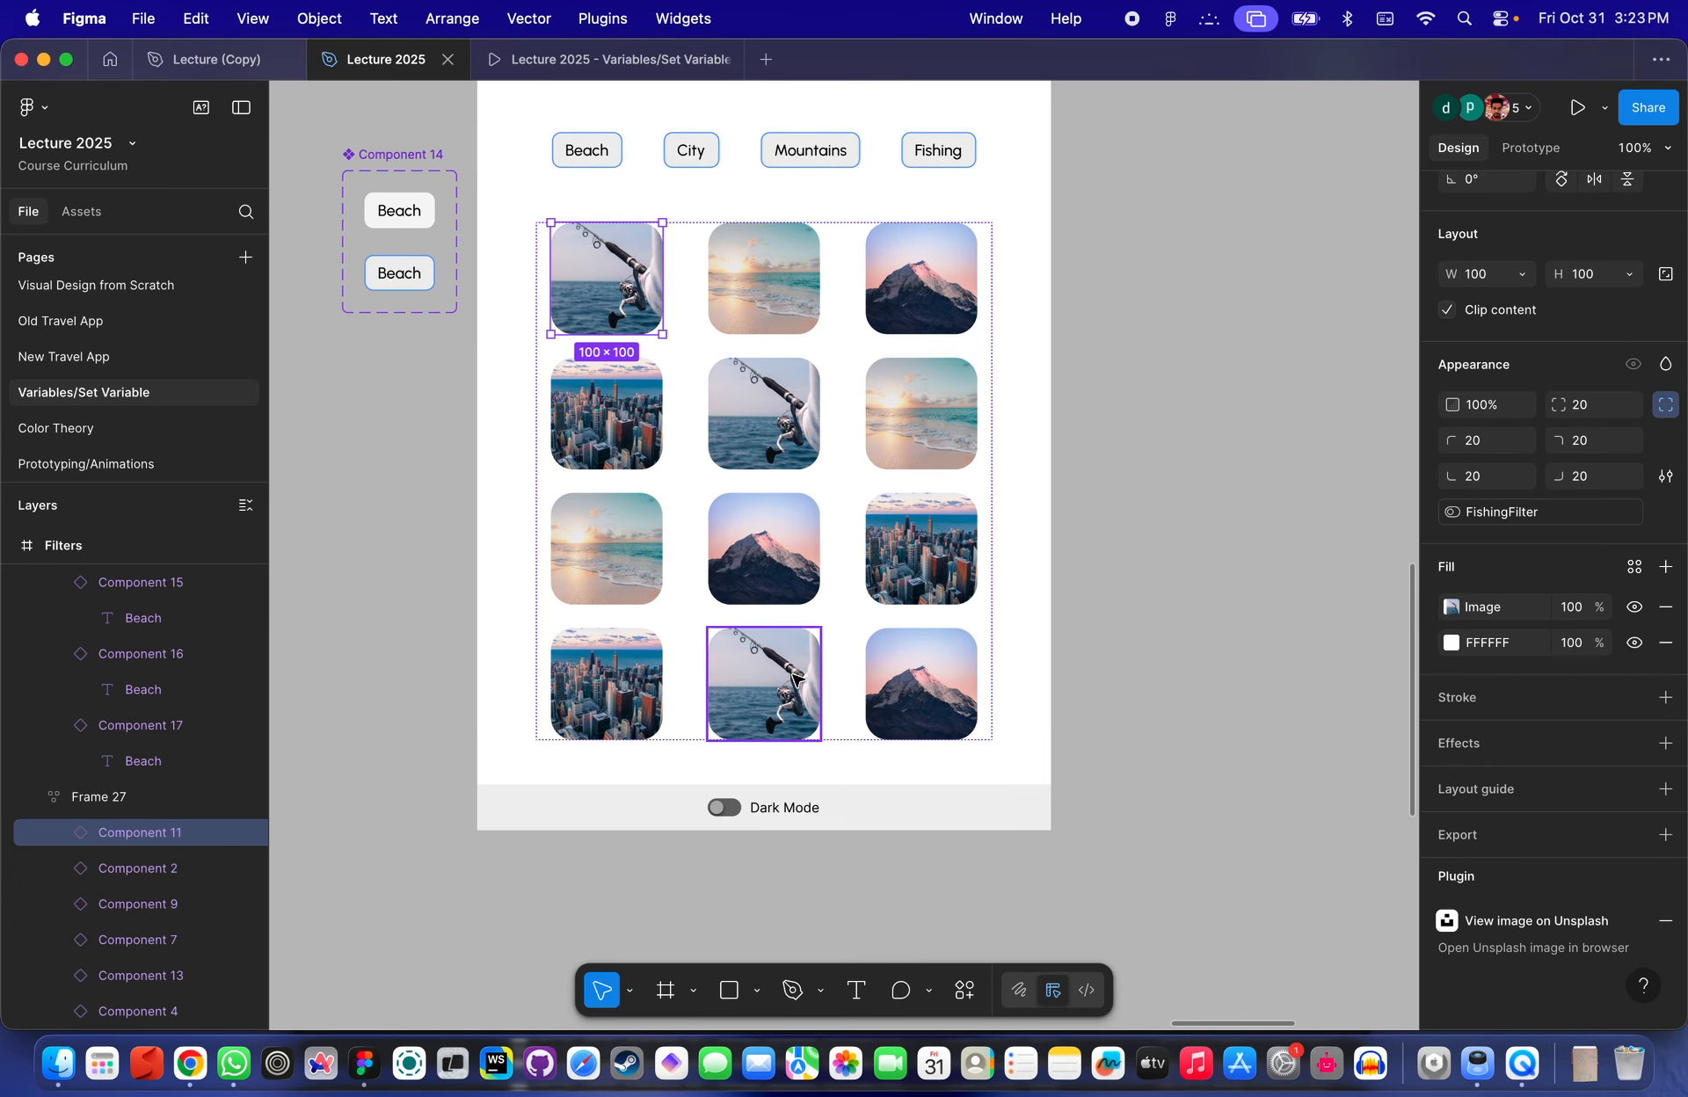
- Select the beach and mountain images in the grid to check their bound filter variables, toggling the interface off and on
{"action": "left_click", "coordinate": [915, 441]}
{"action": "left_click", "coordinate": [747, 281]}
{"action": "left_click", "coordinate": [611, 546]}
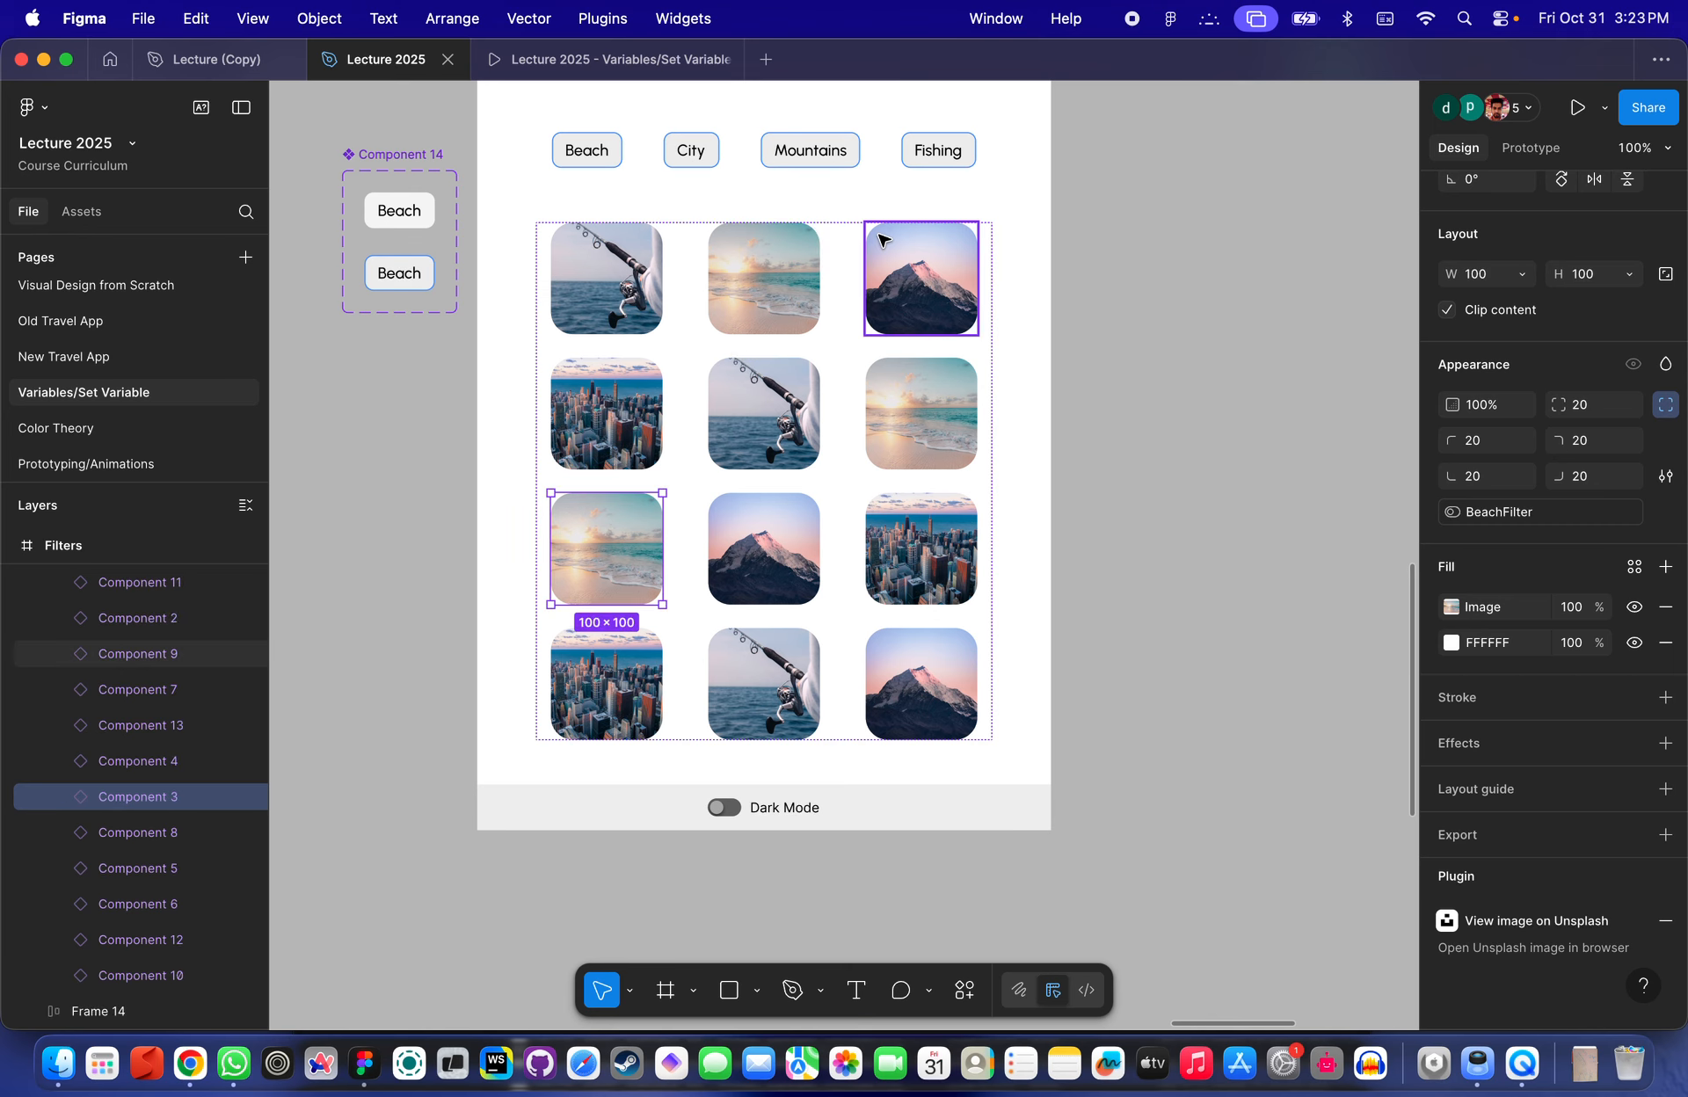
{"action": "left_click", "coordinate": [1076, 308]}
{"action": "scroll", "coordinate": [1079, 310], "scroll_direction": "up", "scroll_amount": 3}
{"action": "scroll", "coordinate": [1079, 309], "scroll_direction": "left", "scroll_amount": 2}
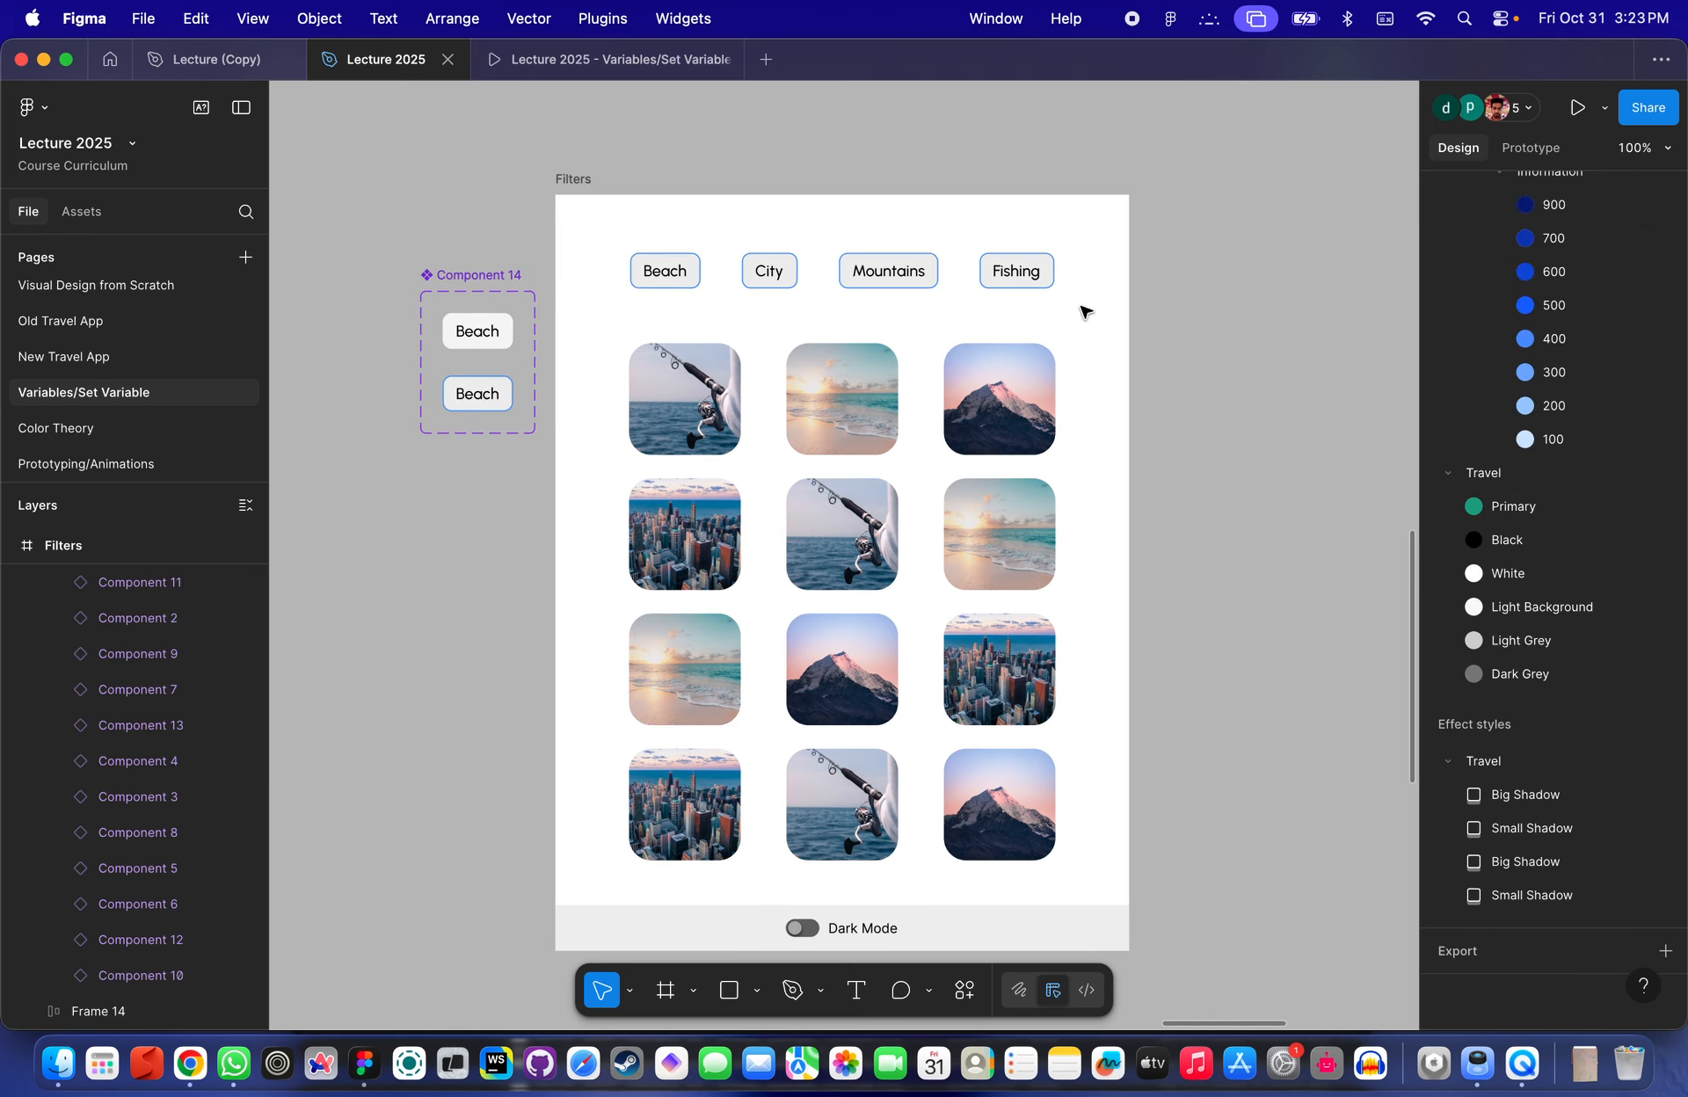
{"action": "key", "text": "super+backslash"}
{"action": "key", "text": "super+backslash"}
{"action": "scroll", "coordinate": [1487, 216], "scroll_direction": "up", "scroll_amount": 20}
{"action": "scroll", "coordinate": [1327, 231], "scroll_direction": "up", "scroll_amount": 3}
{"action": "scroll", "coordinate": [1276, 377], "scroll_direction": "down", "scroll_amount": 4}
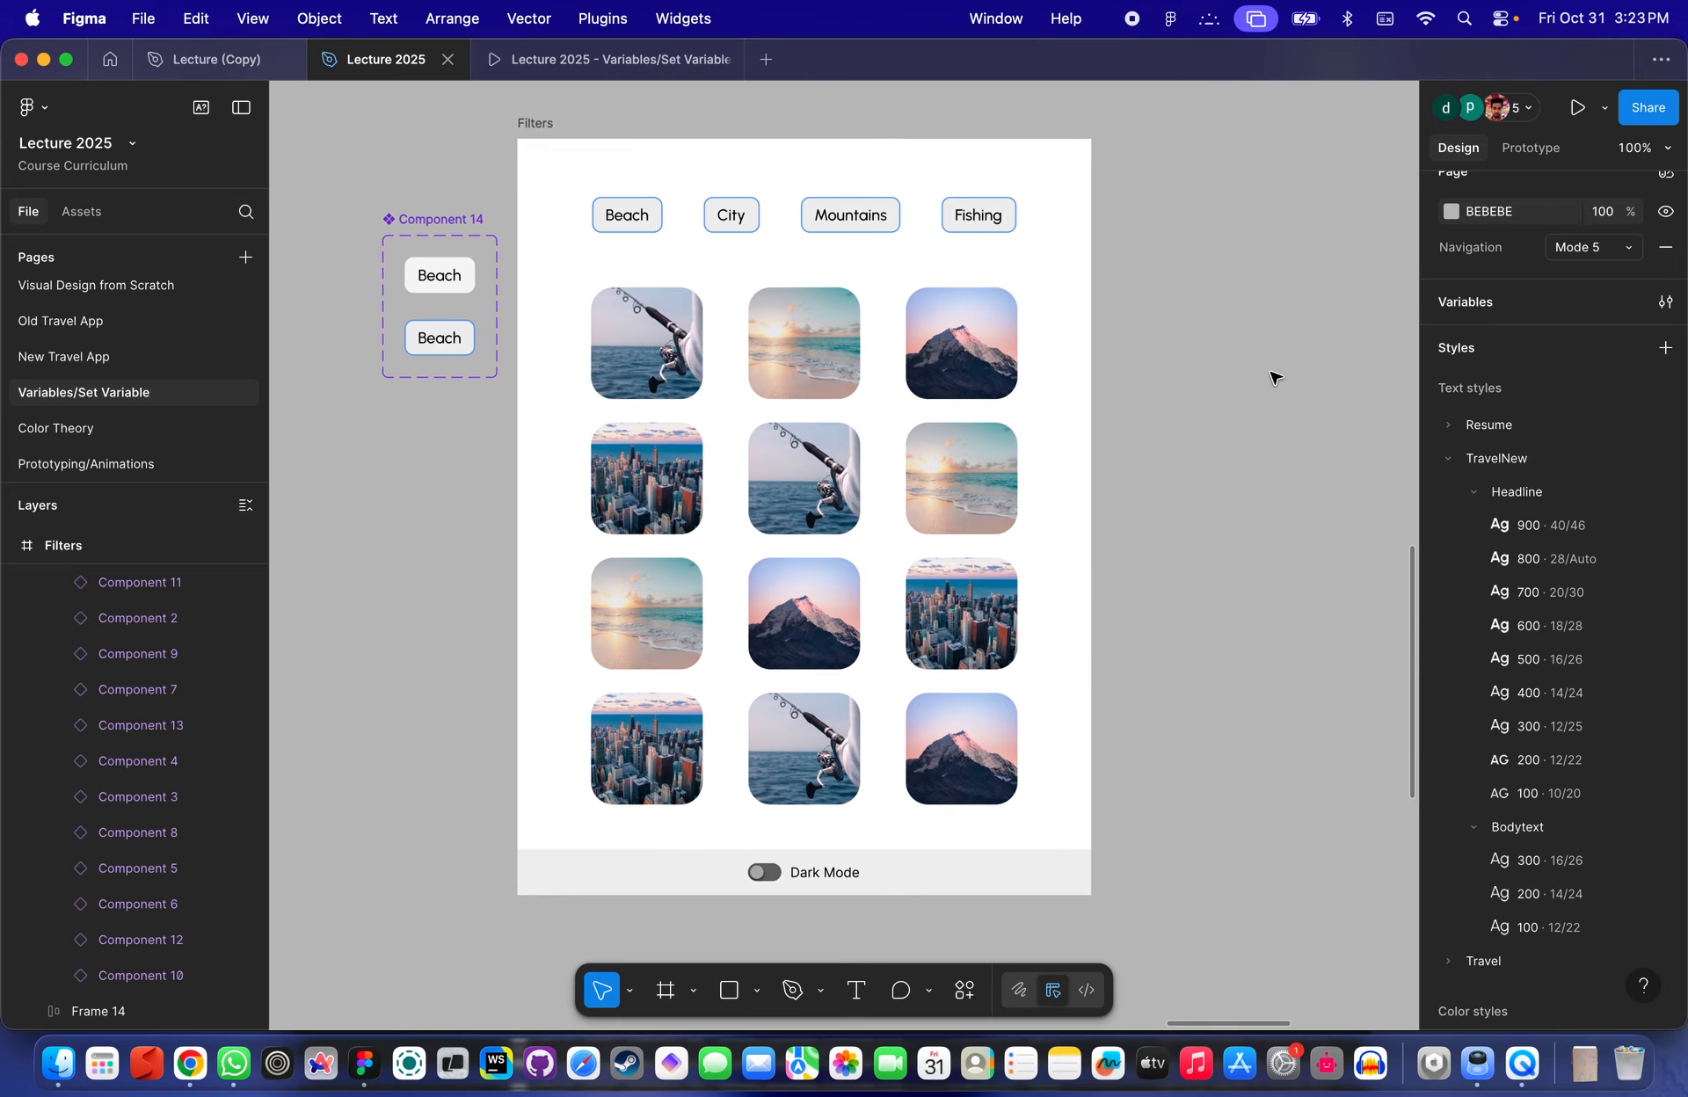
{"action": "scroll", "coordinate": [1274, 378], "scroll_direction": "down", "scroll_amount": 3}
{"action": "scroll", "coordinate": [1488, 340], "scroll_direction": "up", "scroll_amount": 1}
- Reopen the local variables, then switch BeachFilter, CityFilter, MountainsFilter and FishingFilter off and back on to test the image grid
{"action": "left_click", "coordinate": [1449, 324]}
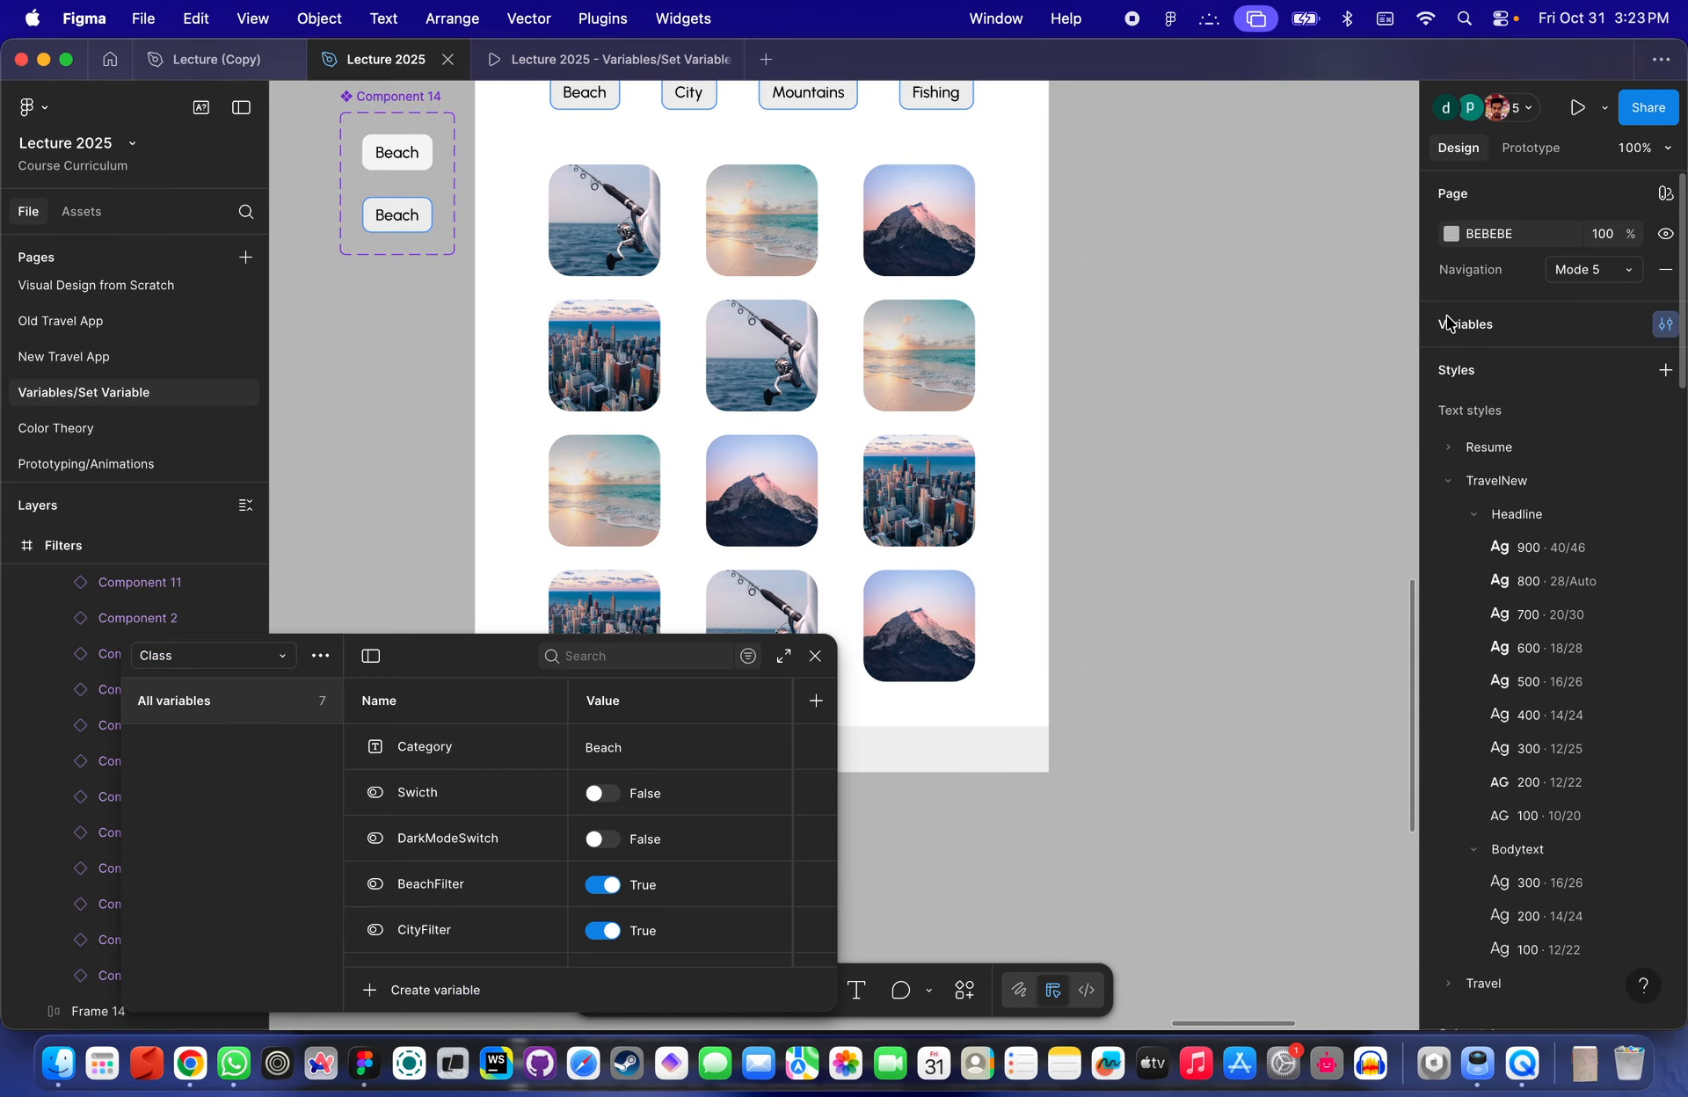
{"action": "scroll", "coordinate": [948, 401], "scroll_direction": "left", "scroll_amount": 5}
{"action": "scroll", "coordinate": [948, 402], "scroll_direction": "up", "scroll_amount": 4}
{"action": "scroll", "coordinate": [949, 402], "scroll_direction": "down", "scroll_amount": 4}
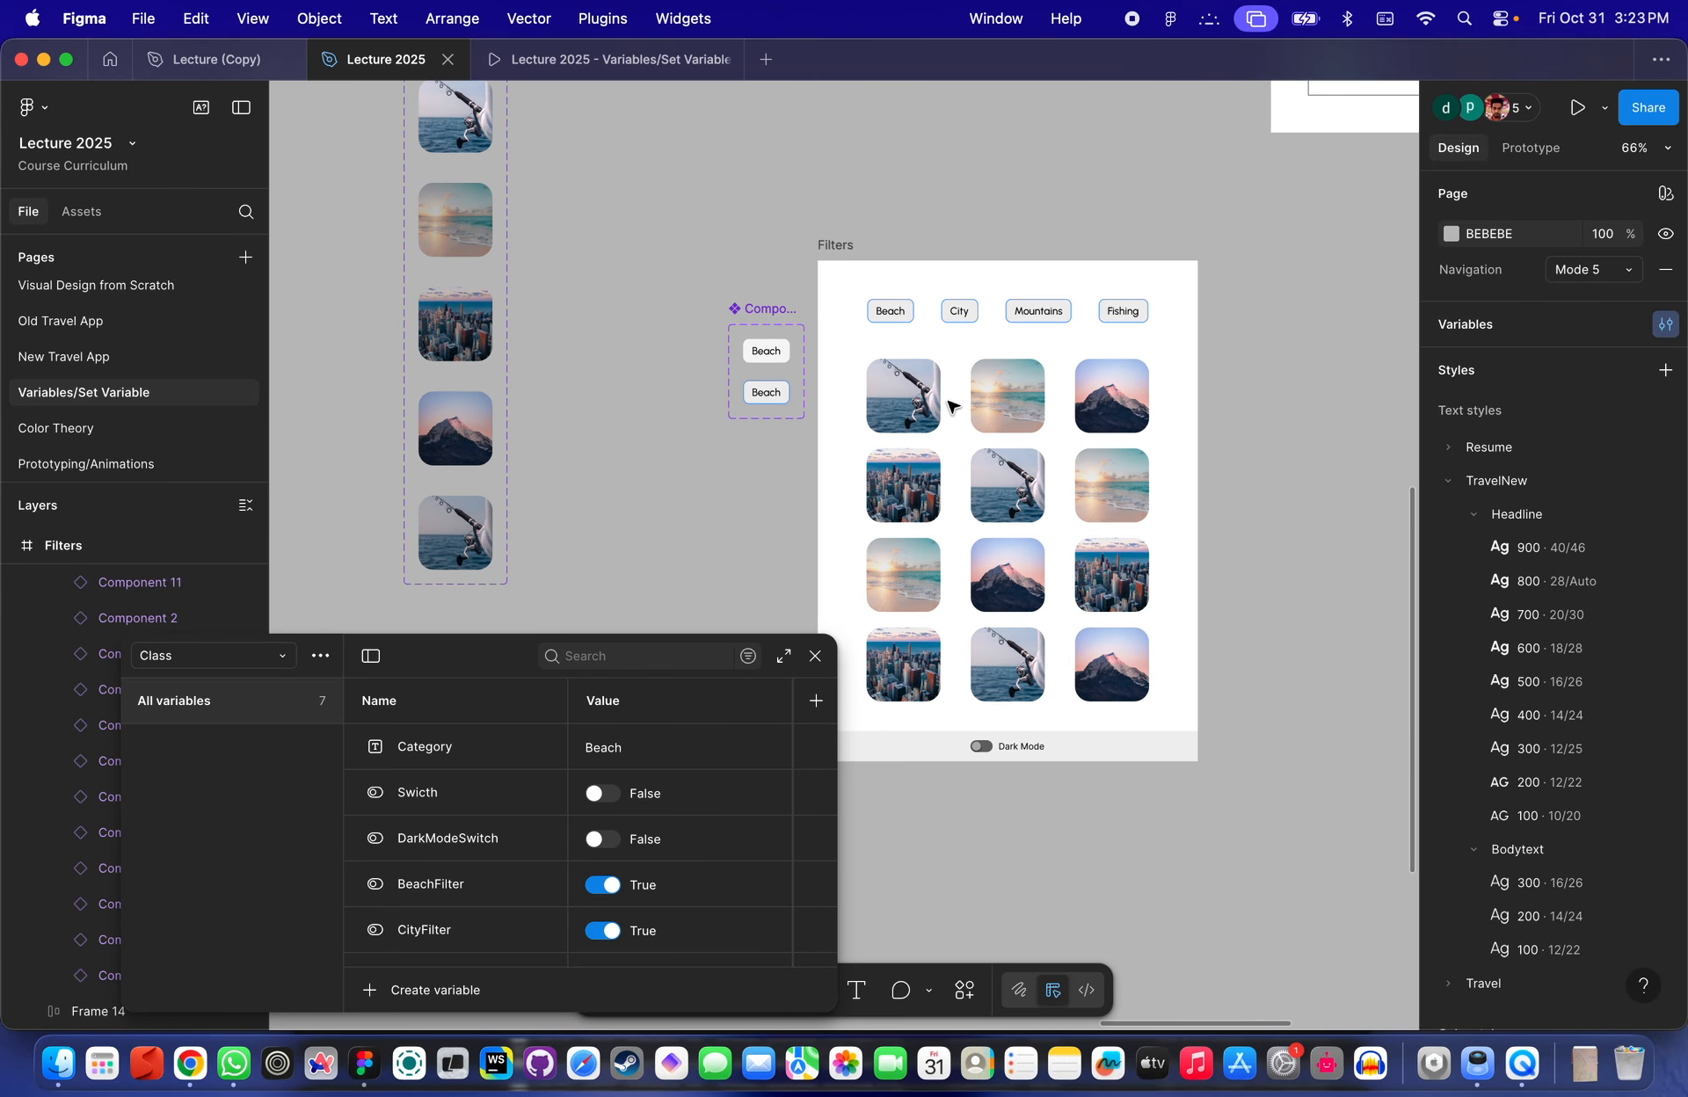
{"action": "left_click_drag", "start_coordinate": [461, 640], "coordinate": [422, 288]}
{"action": "scroll", "coordinate": [835, 407], "scroll_direction": "up", "scroll_amount": 2}
{"action": "scroll", "coordinate": [835, 406], "scroll_direction": "right", "scroll_amount": 1}
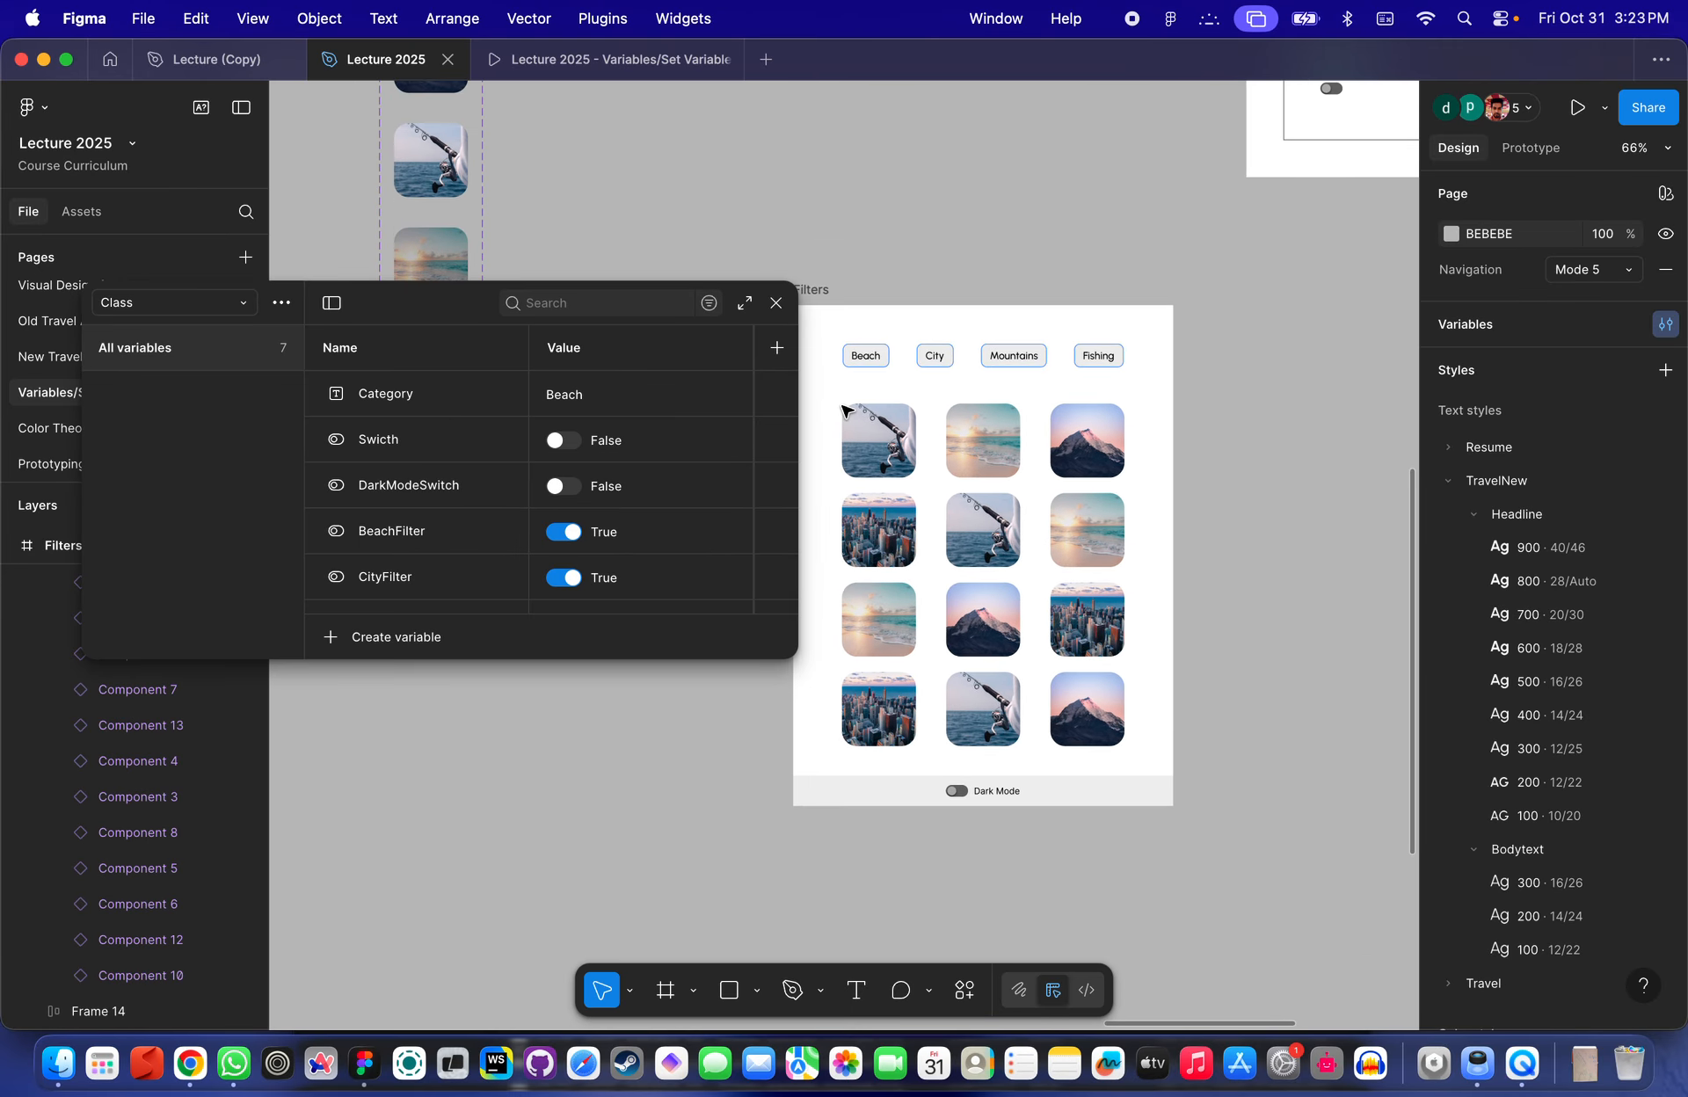
{"action": "scroll", "coordinate": [567, 528], "scroll_direction": "down", "scroll_amount": 2}
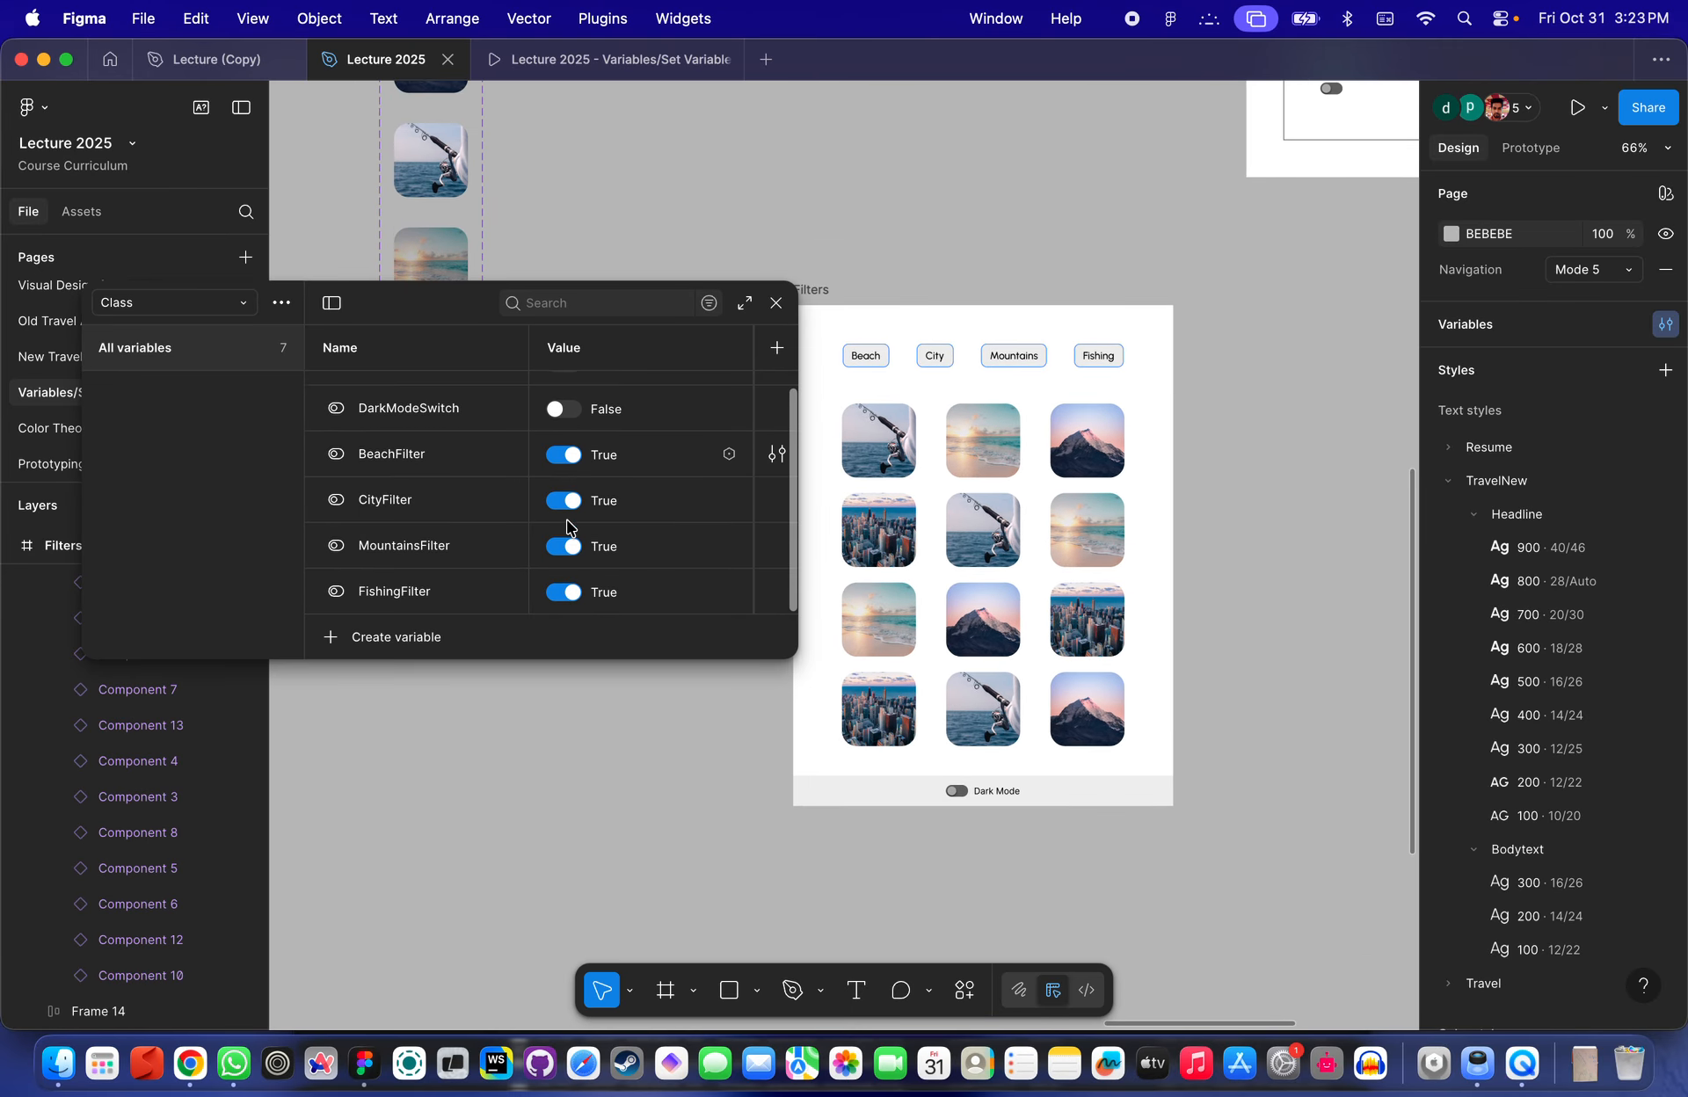
{"action": "left_click", "coordinate": [564, 454]}
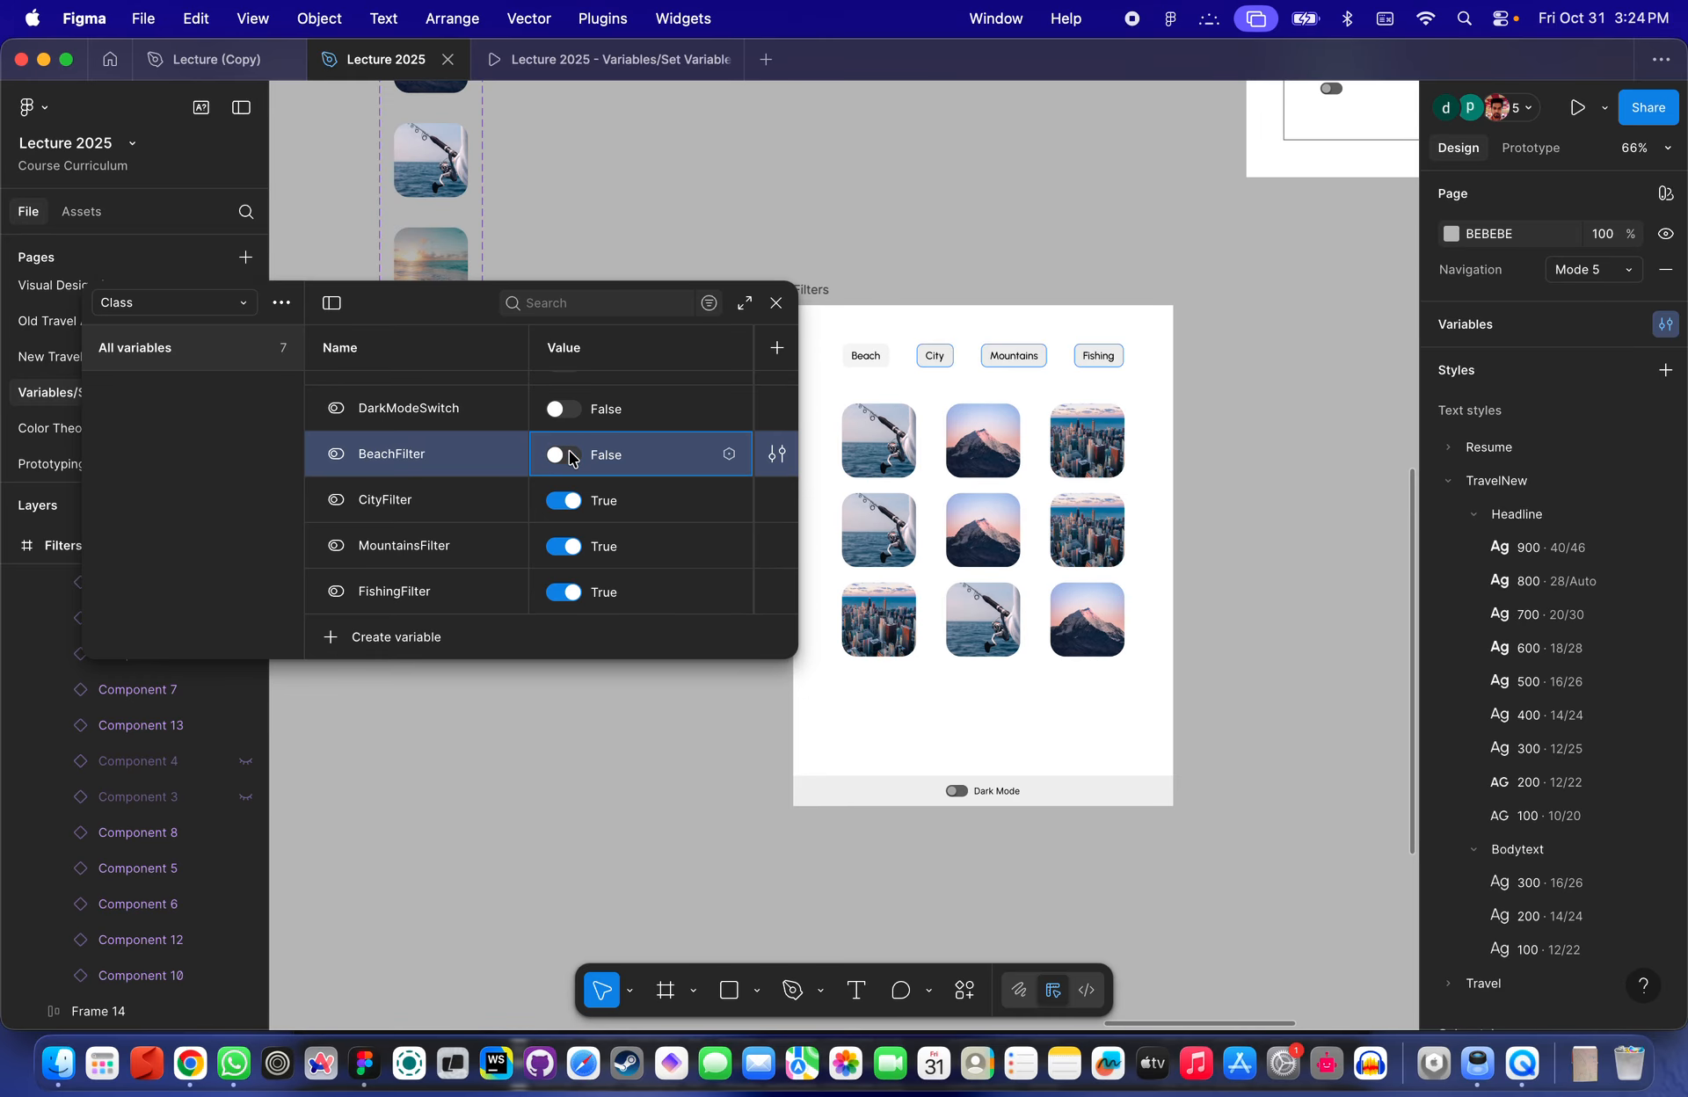
{"action": "left_click", "coordinate": [566, 501]}
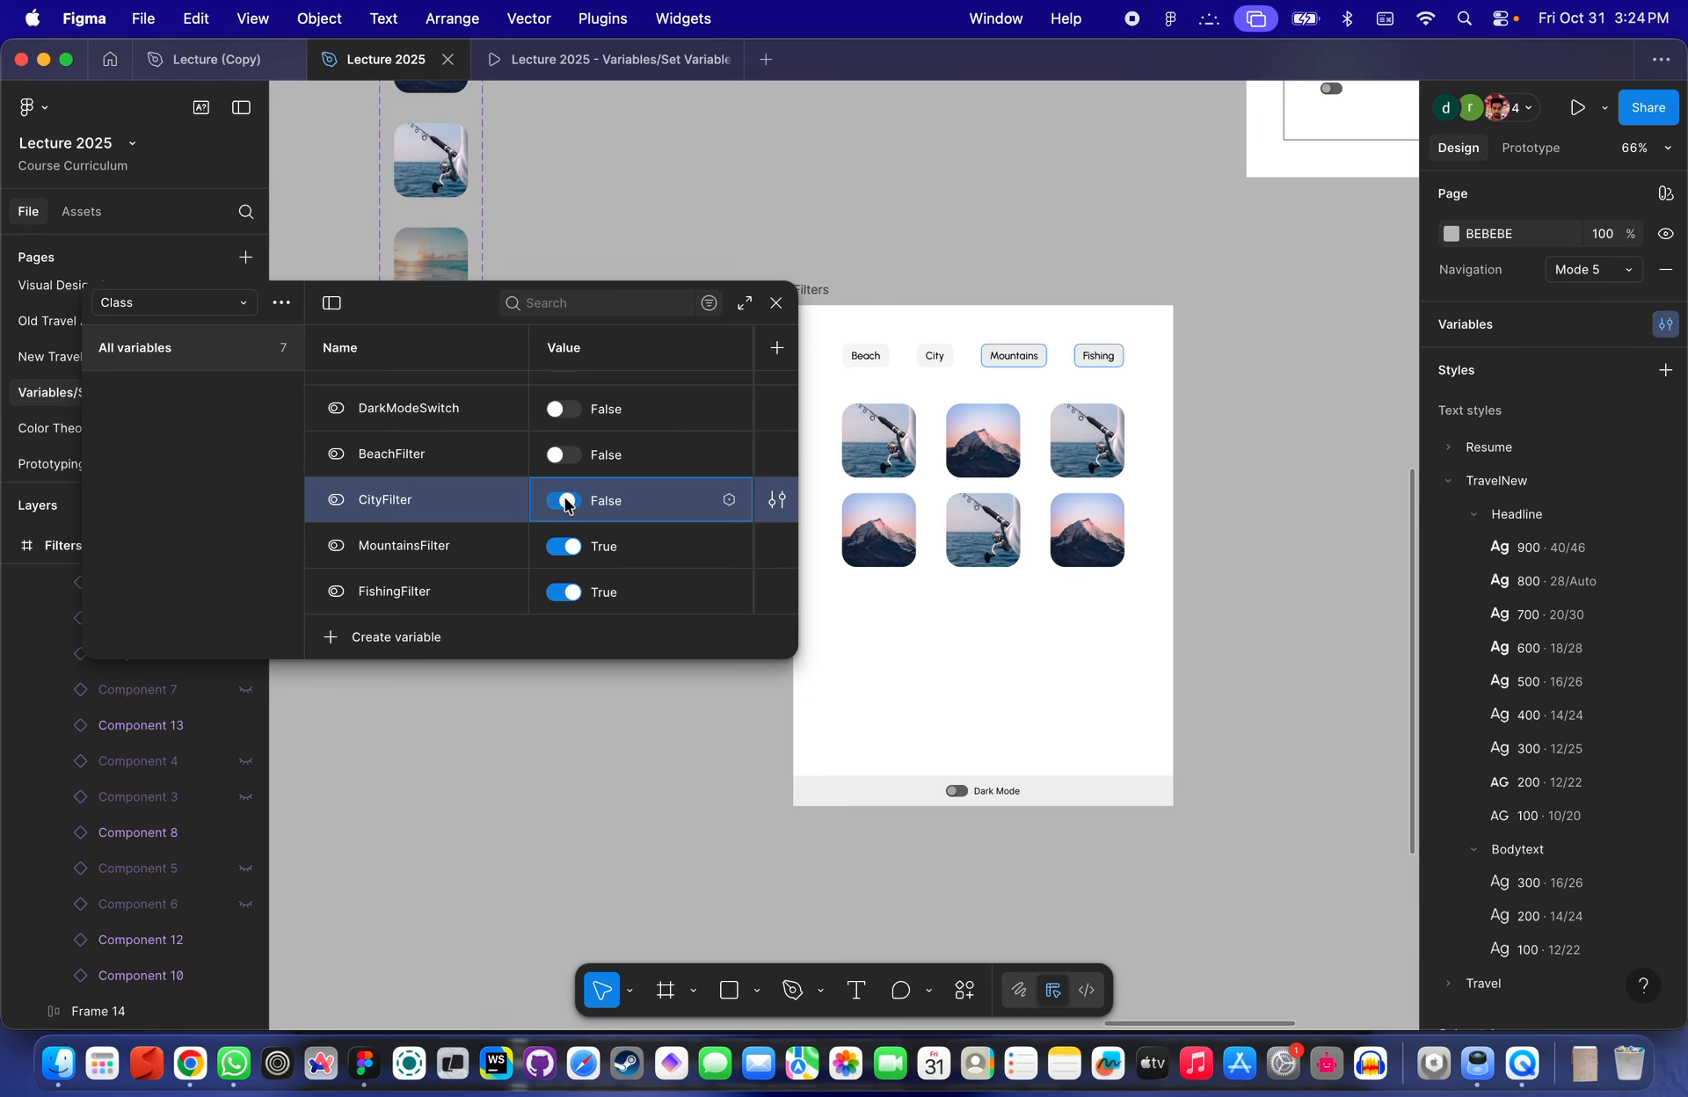
{"action": "left_click", "coordinate": [566, 501]}
{"action": "left_click", "coordinate": [566, 501]}
{"action": "left_click", "coordinate": [565, 546]}
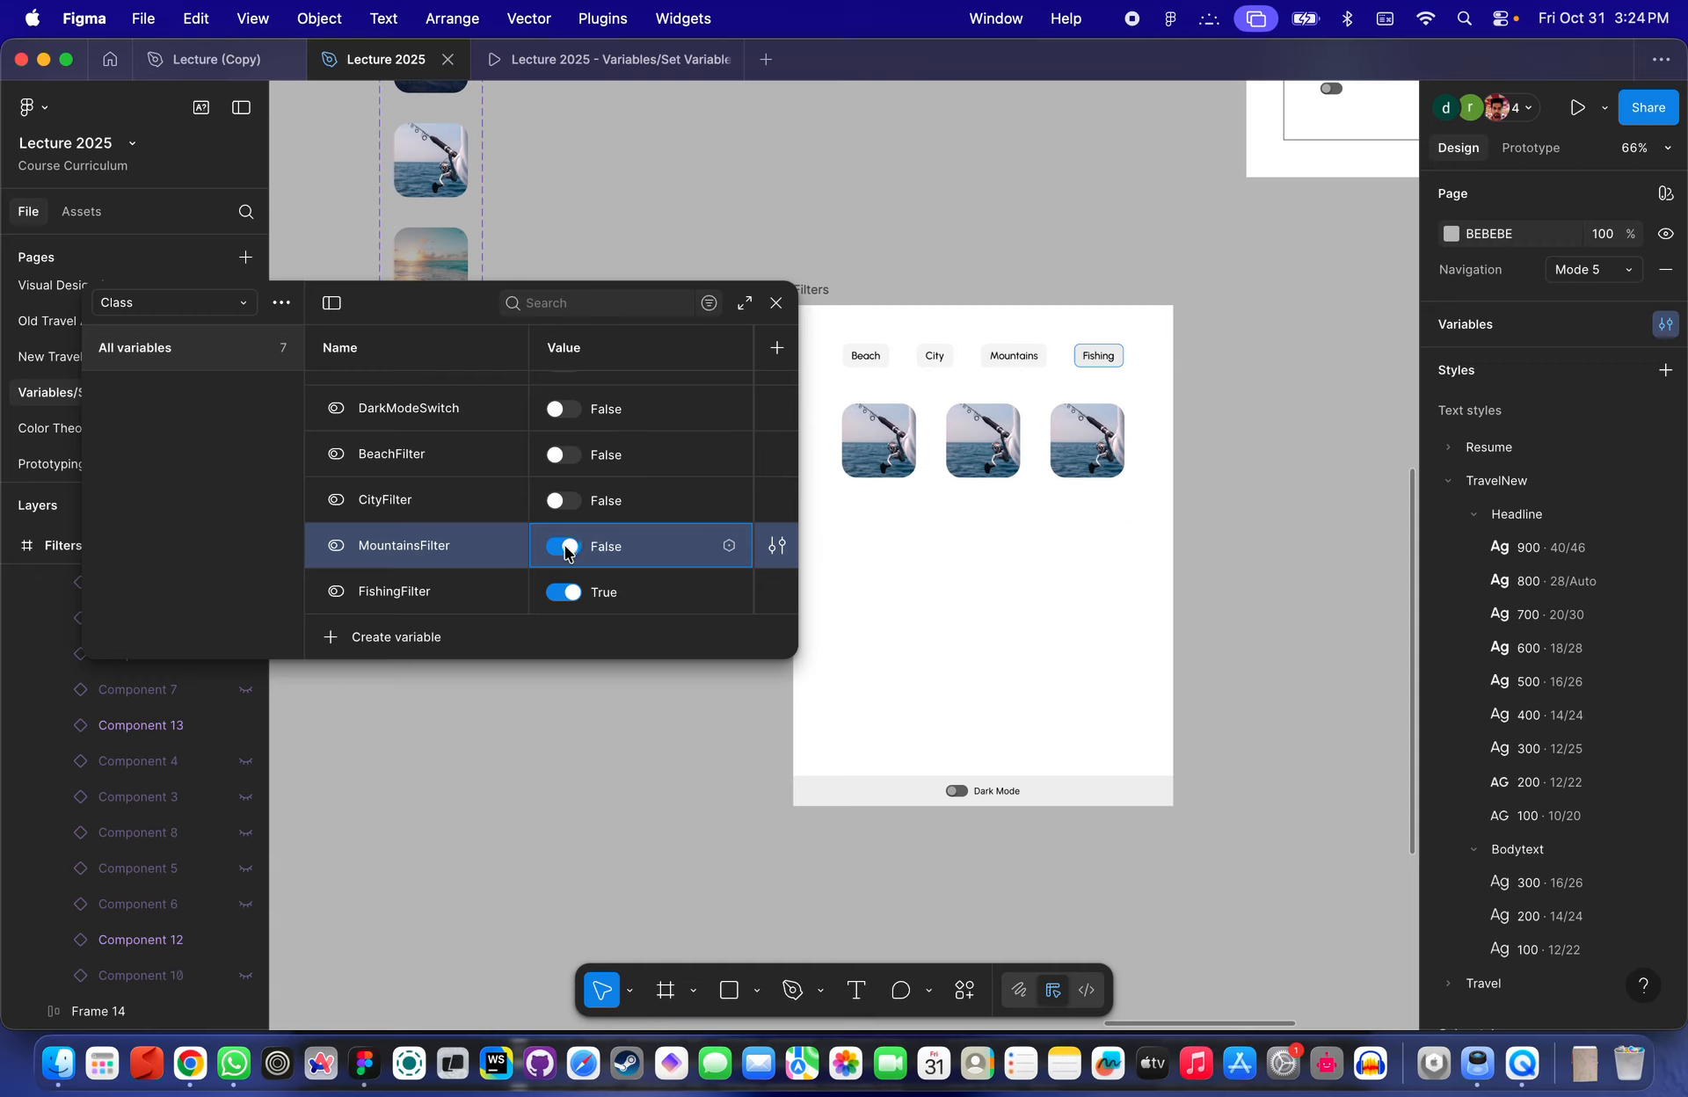
{"action": "left_click", "coordinate": [574, 595]}
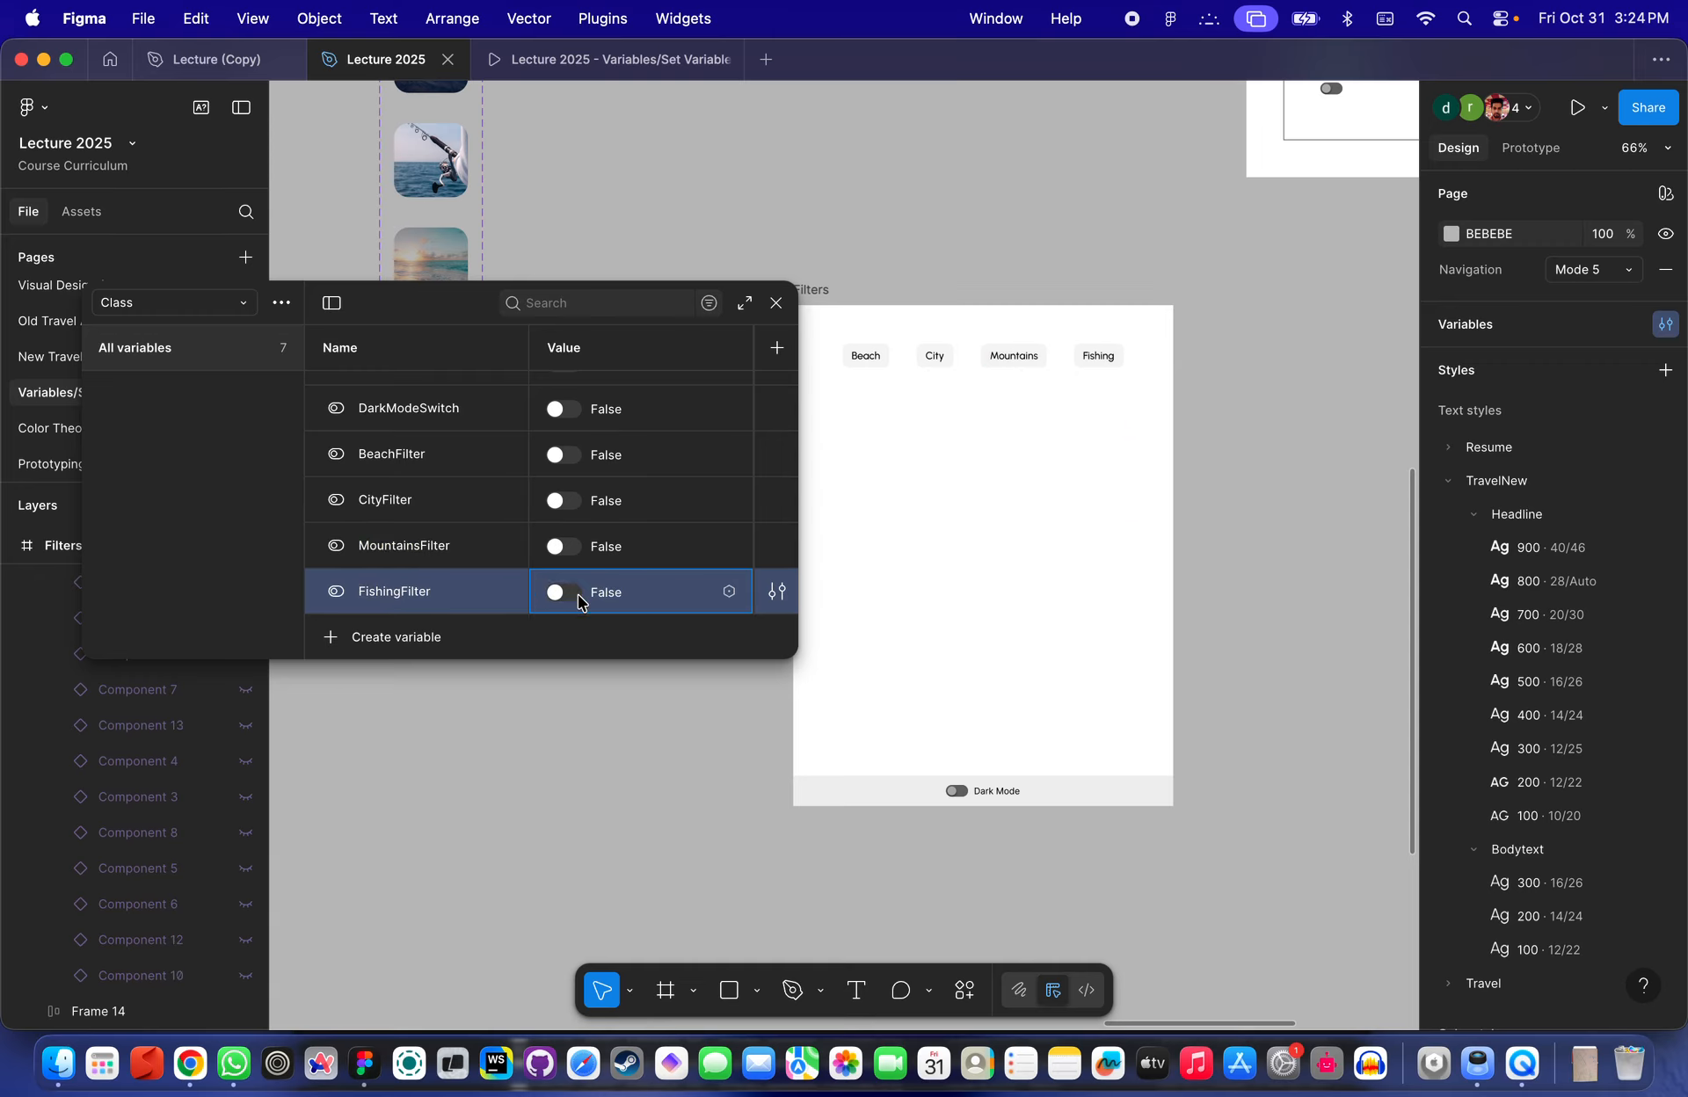
{"action": "left_click", "coordinate": [567, 591]}
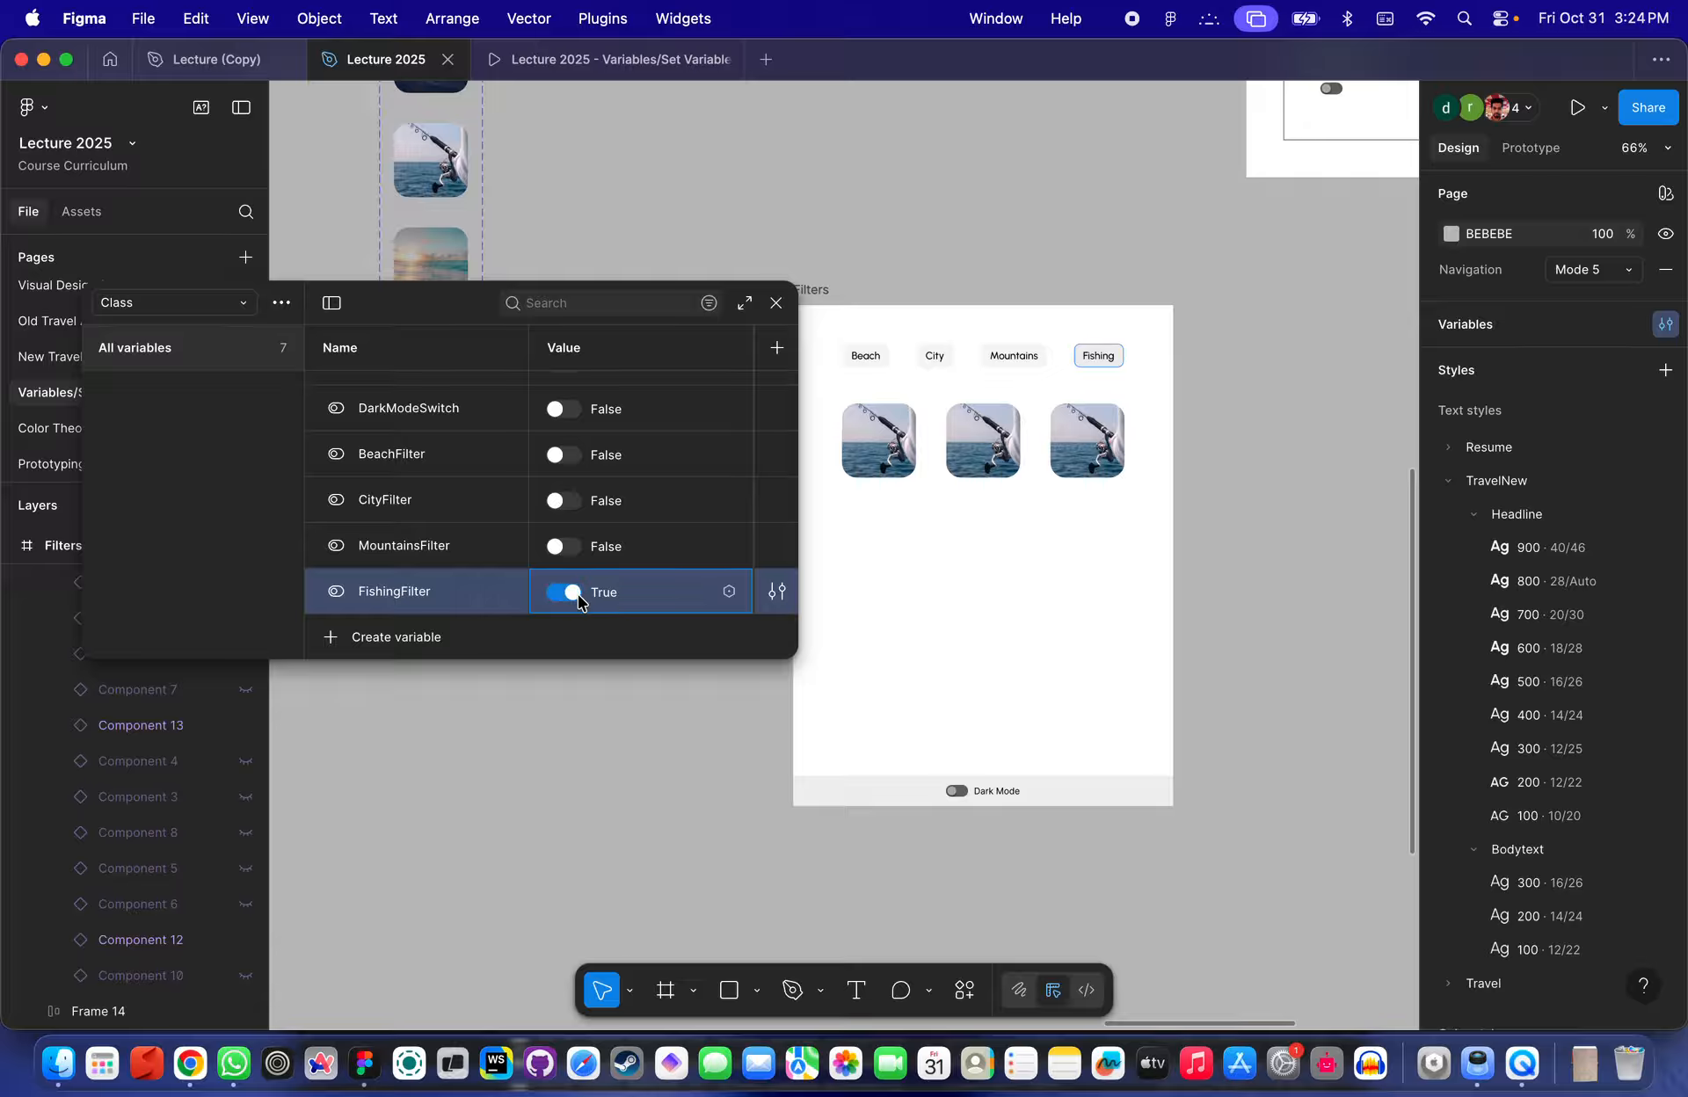
{"action": "left_click", "coordinate": [565, 547]}
{"action": "left_click", "coordinate": [561, 485]}
{"action": "left_click", "coordinate": [562, 454]}
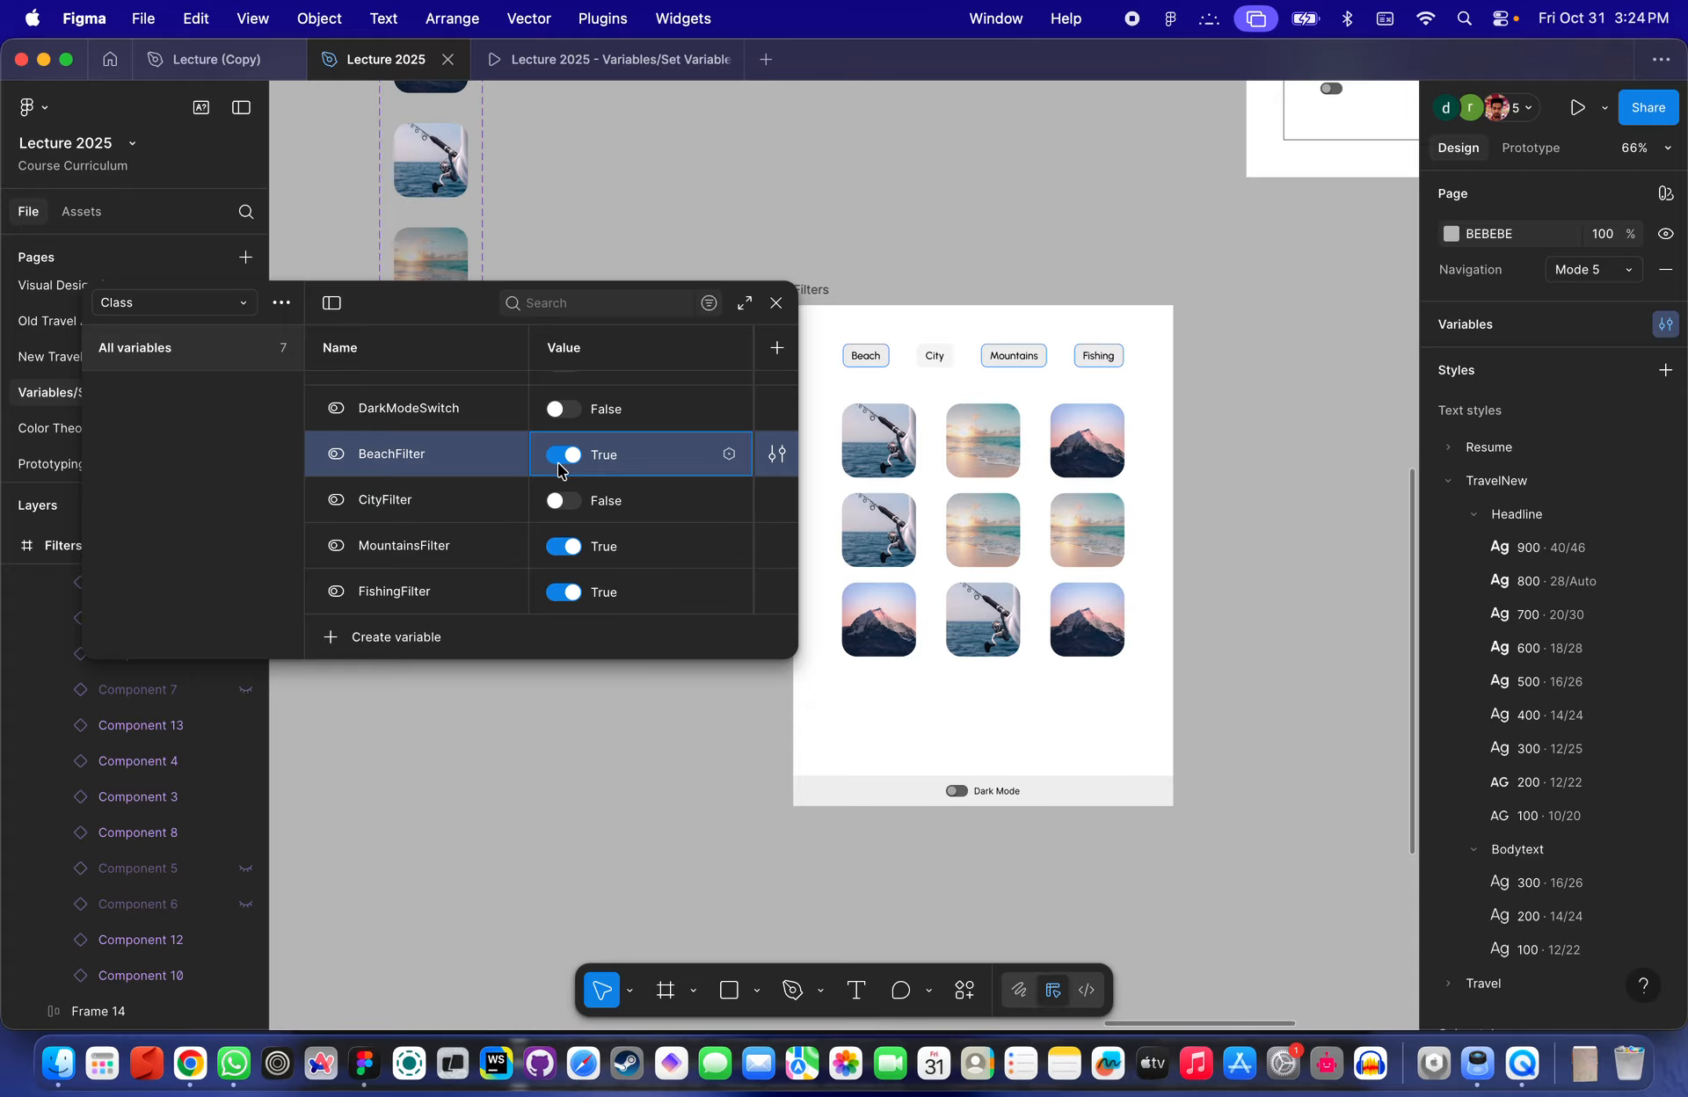
{"action": "left_click", "coordinate": [563, 500]}
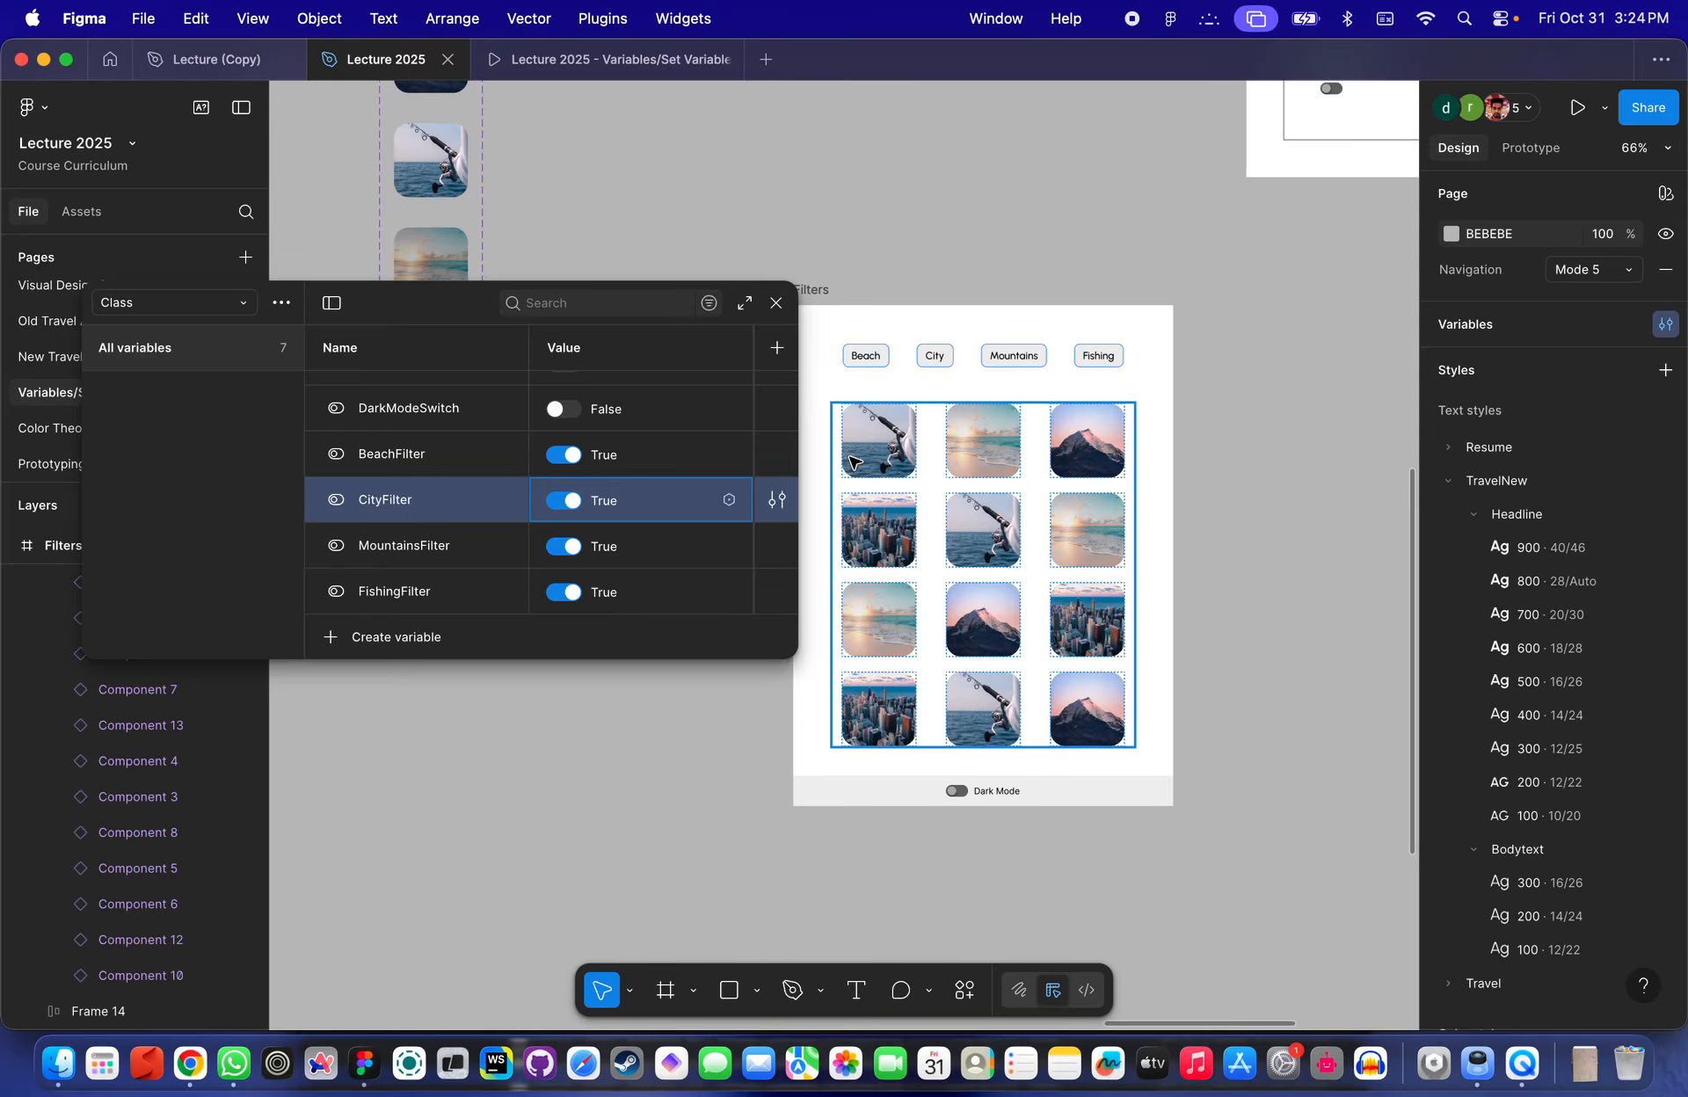
- Examine the Filters frame and the Set Variable → Change Variant and Change Variant → Sets Variable frames on the canvas
{"action": "scroll", "coordinate": [905, 378], "scroll_direction": "up", "scroll_amount": 5}
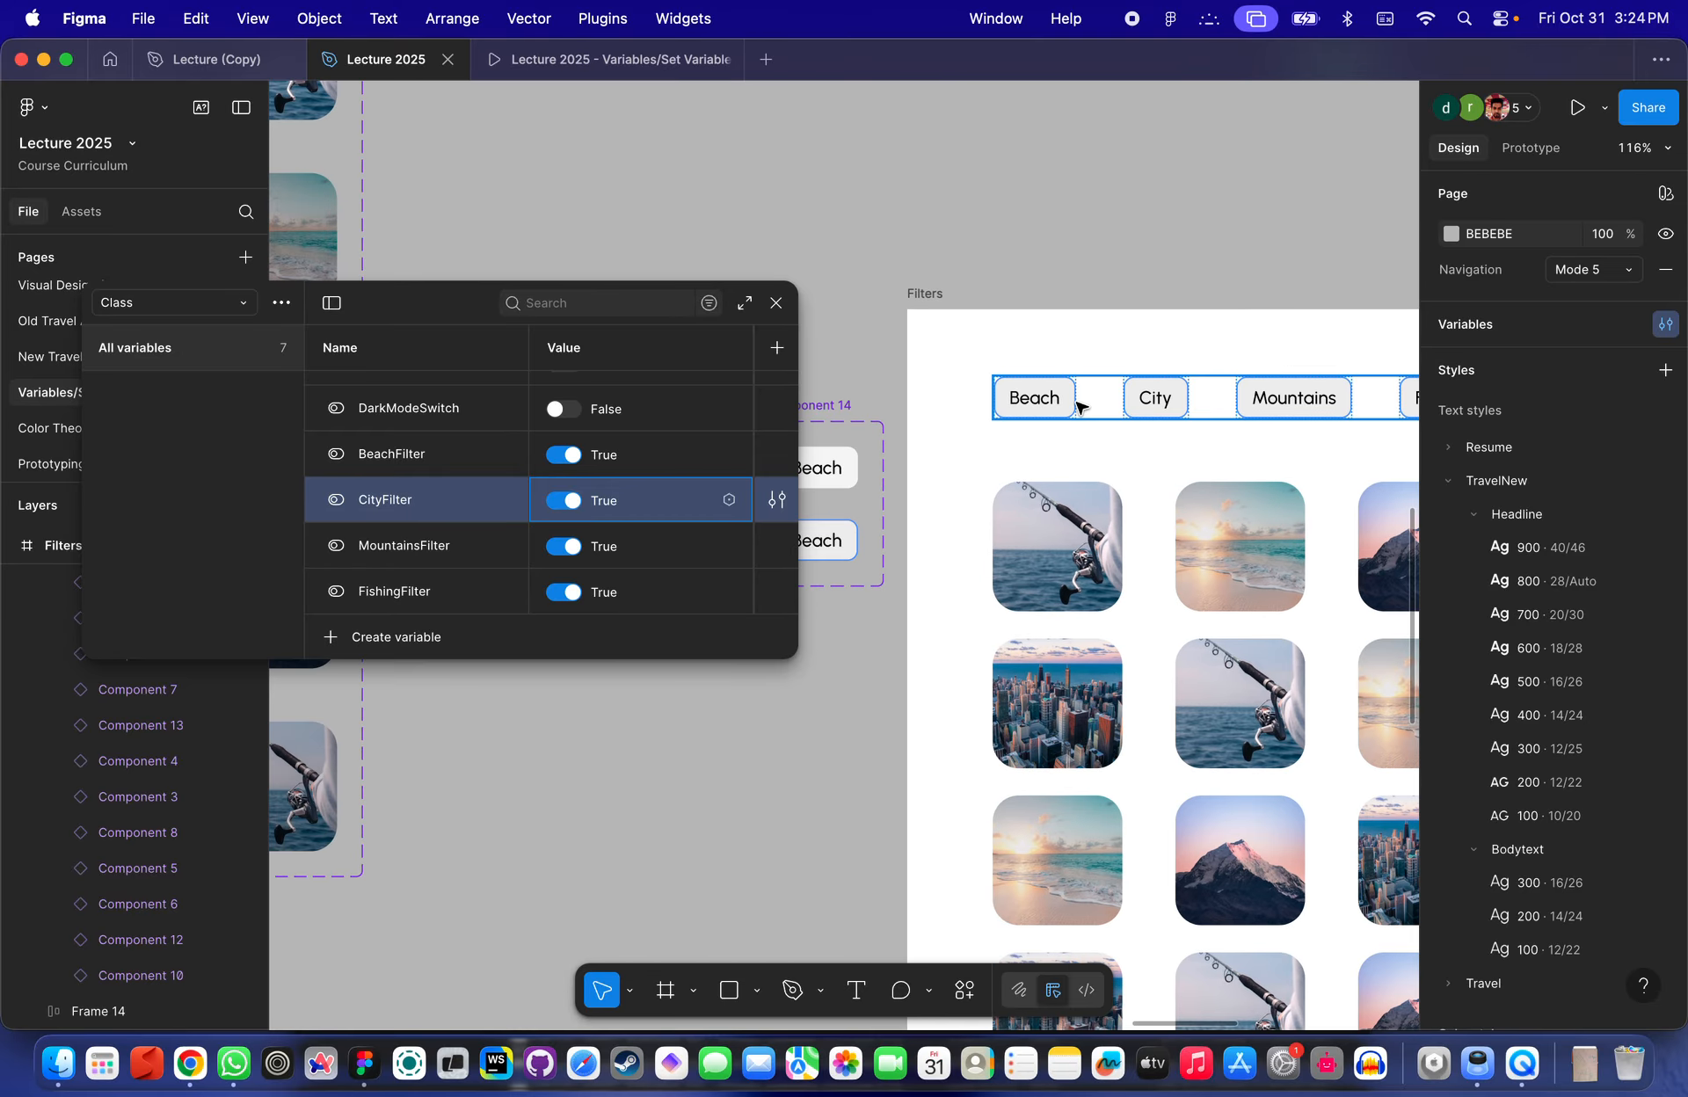
{"action": "scroll", "coordinate": [1080, 406], "scroll_direction": "up", "scroll_amount": 3}
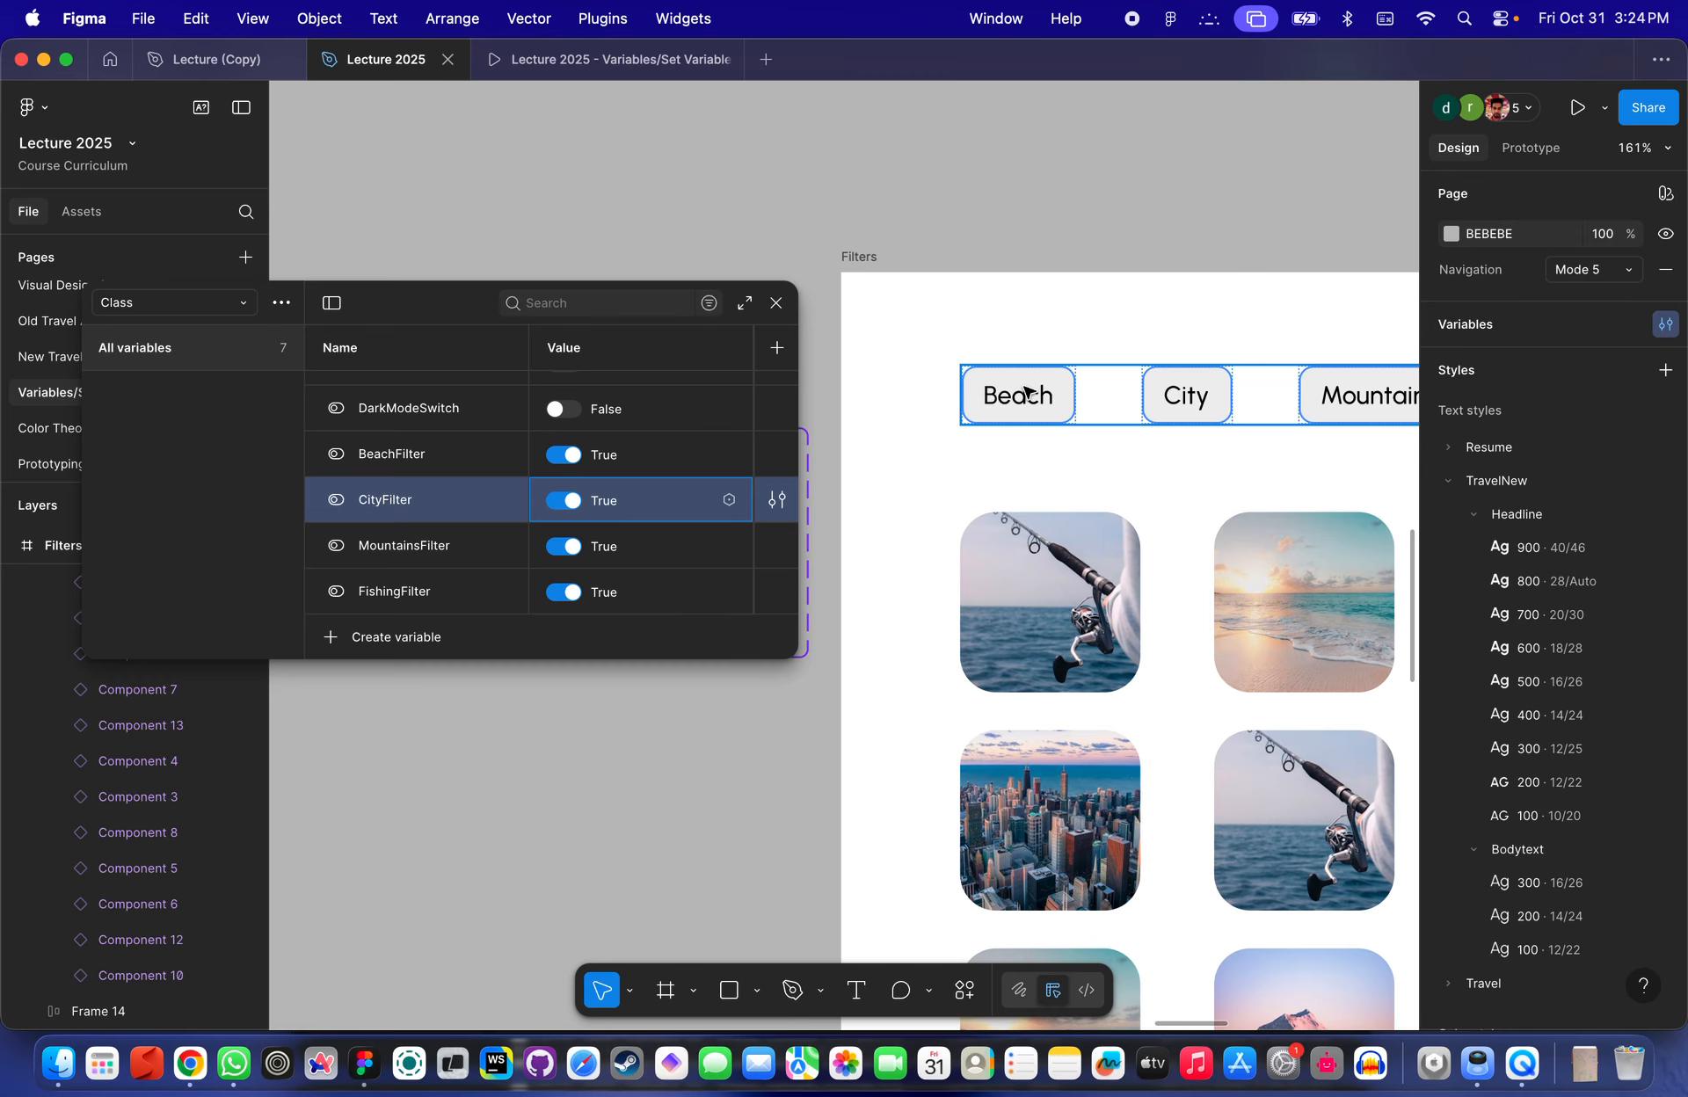
{"action": "scroll", "coordinate": [1009, 411], "scroll_direction": "left", "scroll_amount": 1}
{"action": "scroll", "coordinate": [1008, 411], "scroll_direction": "down", "scroll_amount": 1}
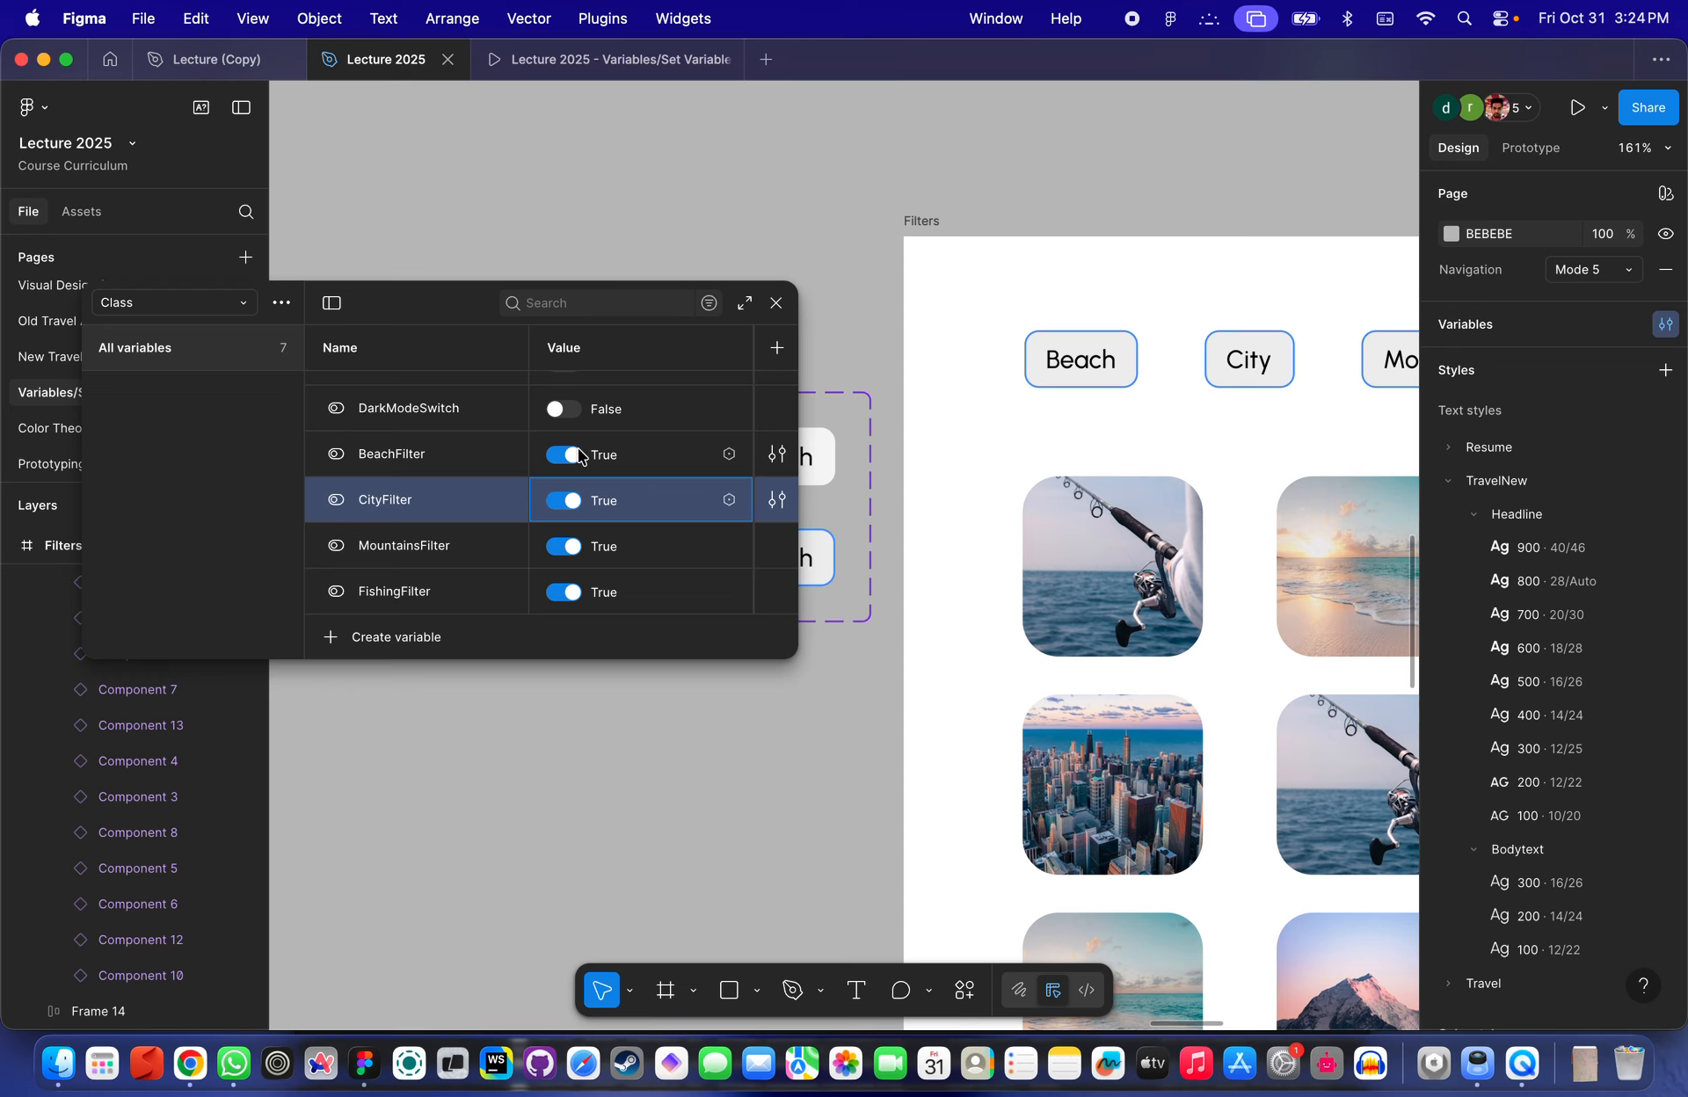
{"action": "scroll", "coordinate": [1020, 430], "scroll_direction": "down", "scroll_amount": 5}
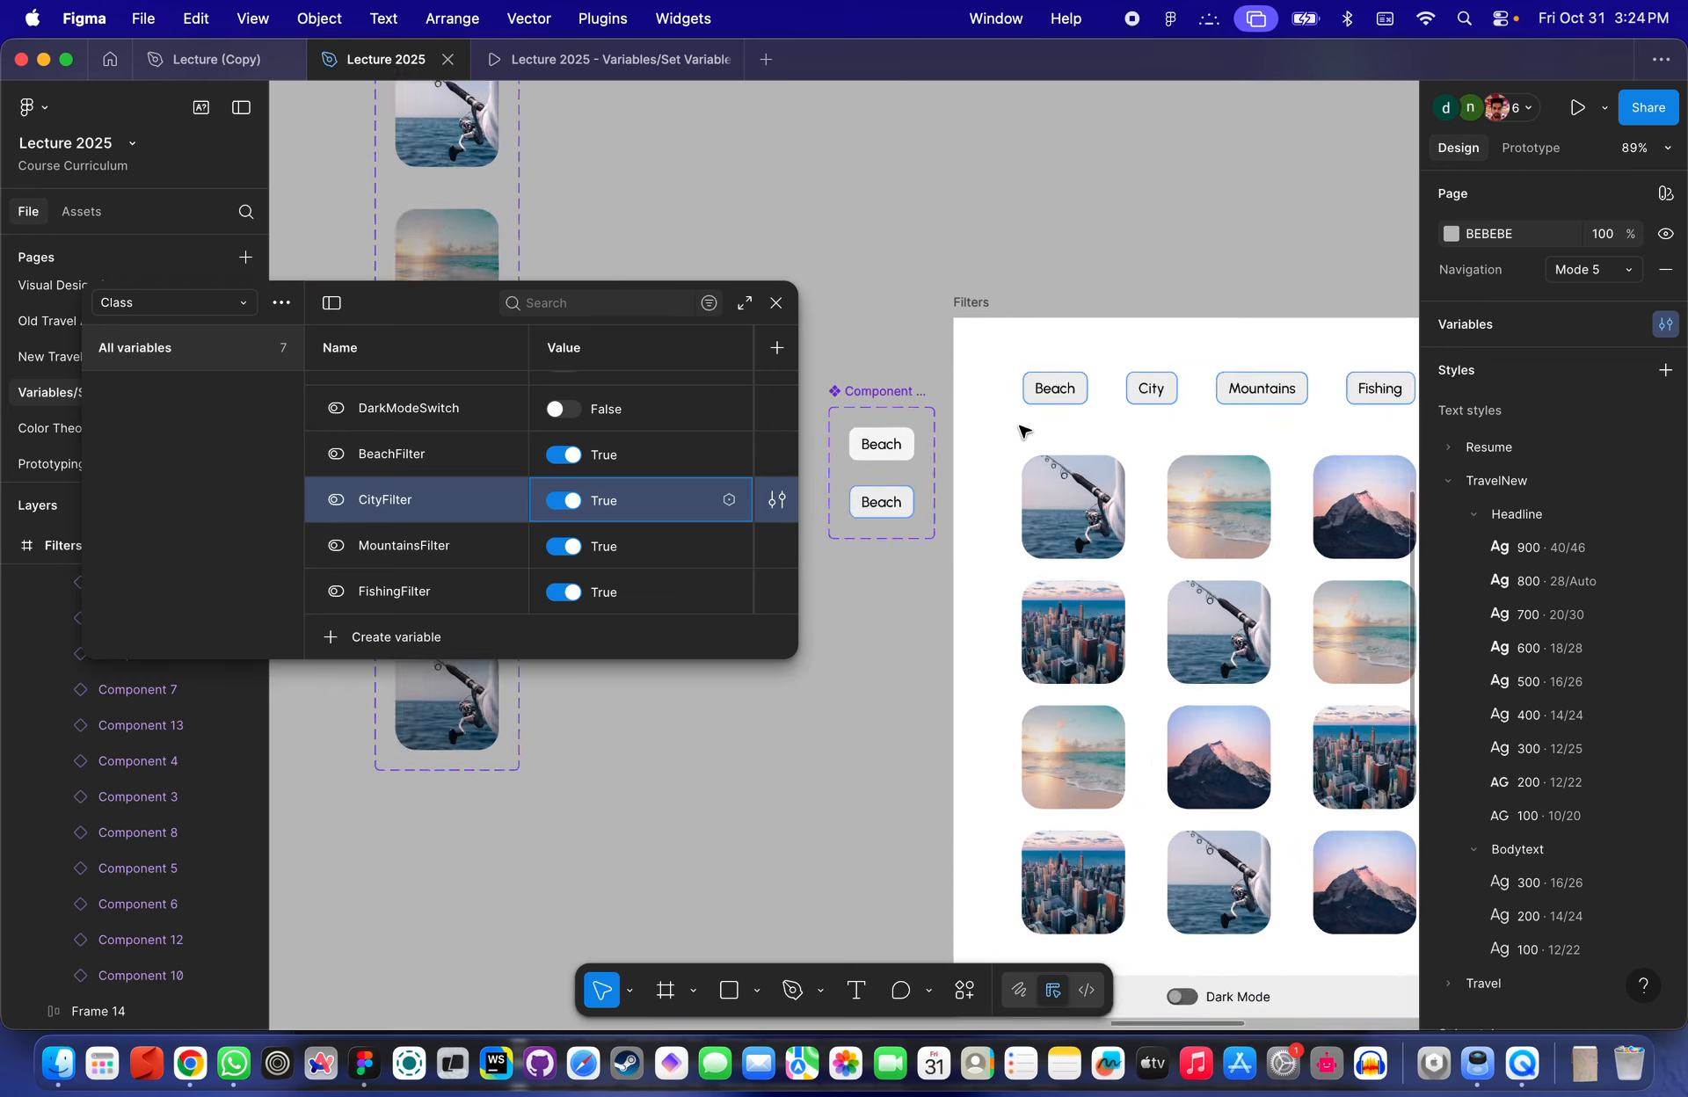
{"action": "scroll", "coordinate": [1022, 429], "scroll_direction": "up", "scroll_amount": 3}
{"action": "scroll", "coordinate": [1024, 431], "scroll_direction": "up", "scroll_amount": 4}
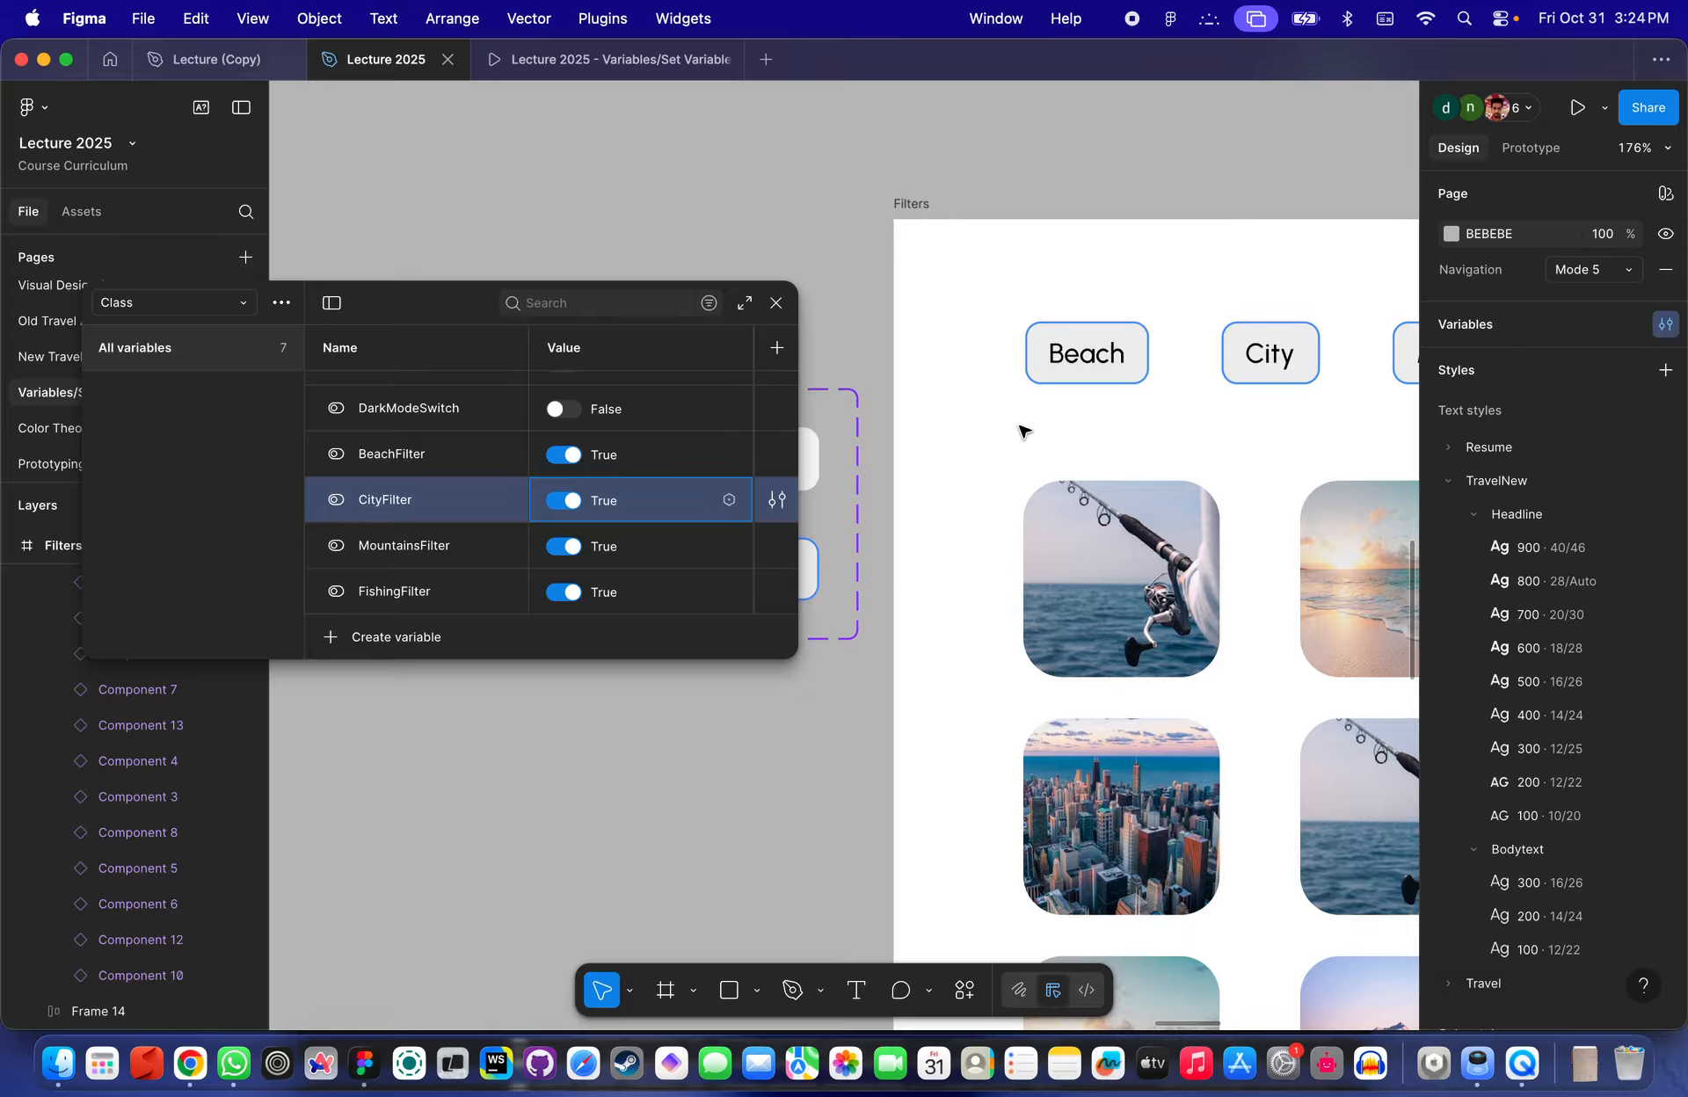
{"action": "scroll", "coordinate": [1024, 431], "scroll_direction": "down", "scroll_amount": 10}
{"action": "scroll", "coordinate": [1026, 432], "scroll_direction": "up", "scroll_amount": 5}
{"action": "scroll", "coordinate": [1025, 432], "scroll_direction": "right", "scroll_amount": 2}
{"action": "scroll", "coordinate": [1195, 453], "scroll_direction": "up", "scroll_amount": 6}
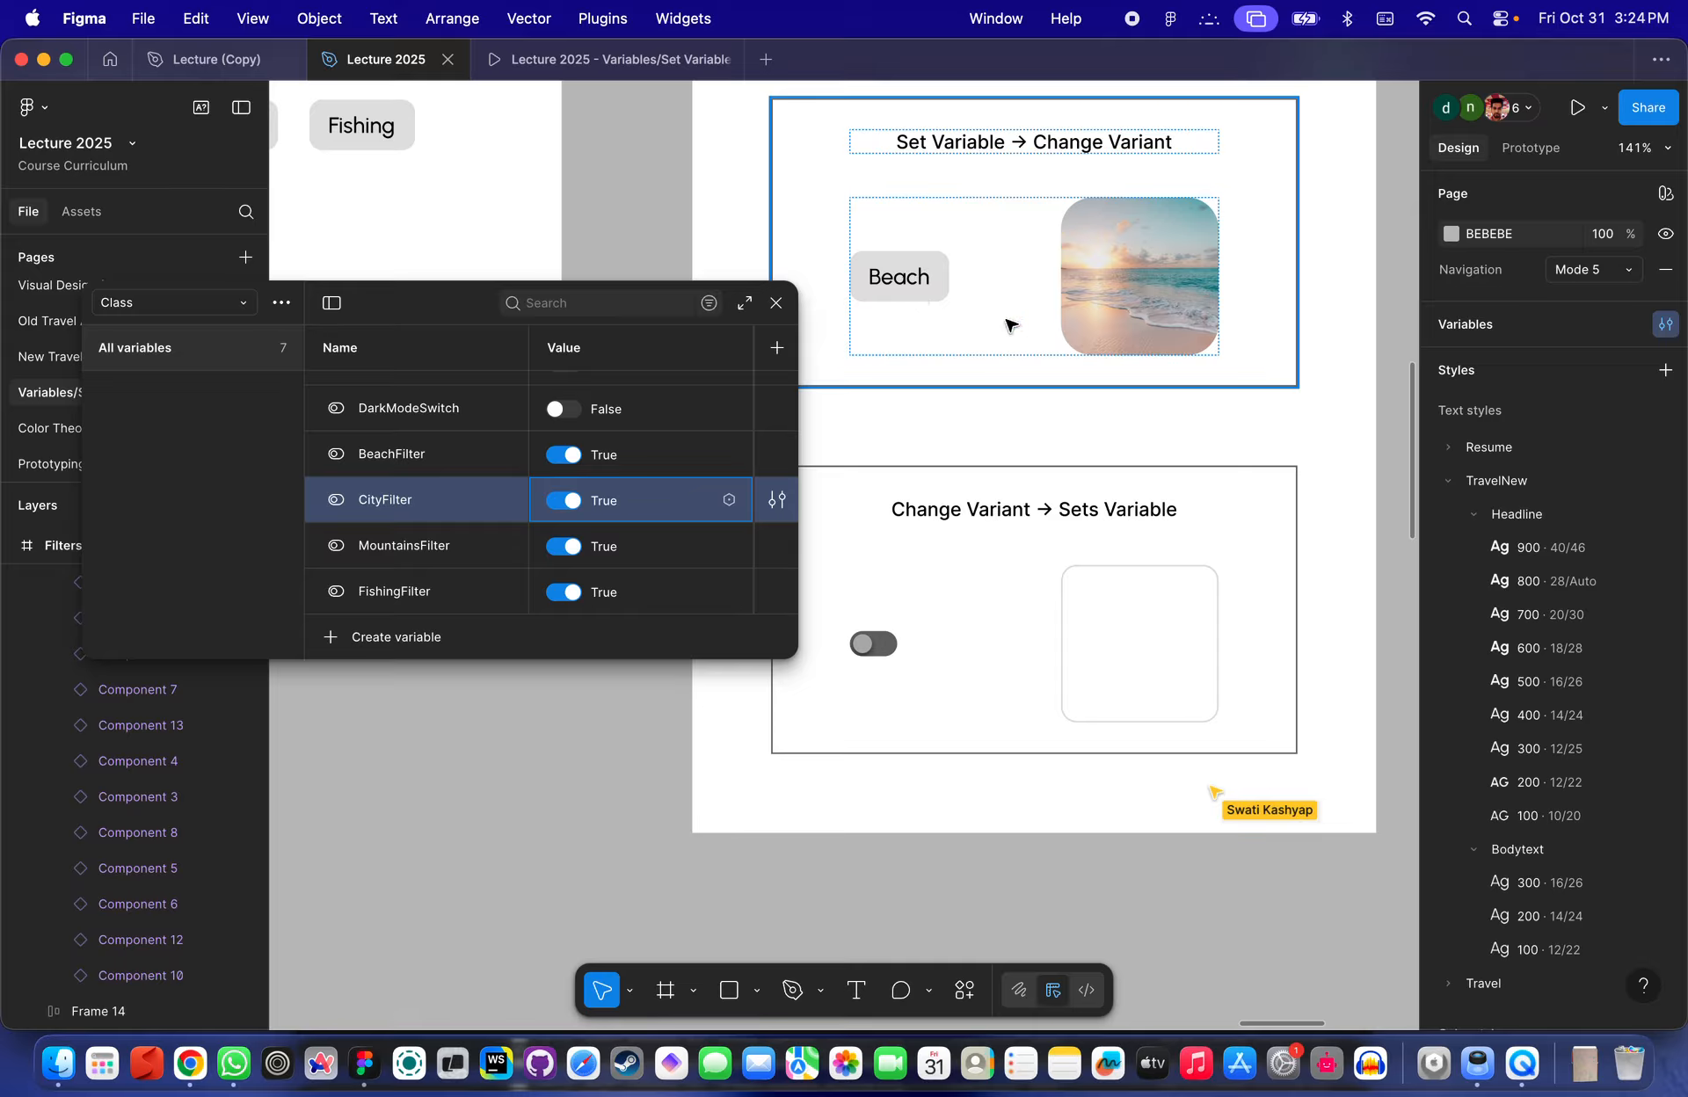
{"action": "scroll", "coordinate": [1008, 326], "scroll_direction": "down", "scroll_amount": 5}
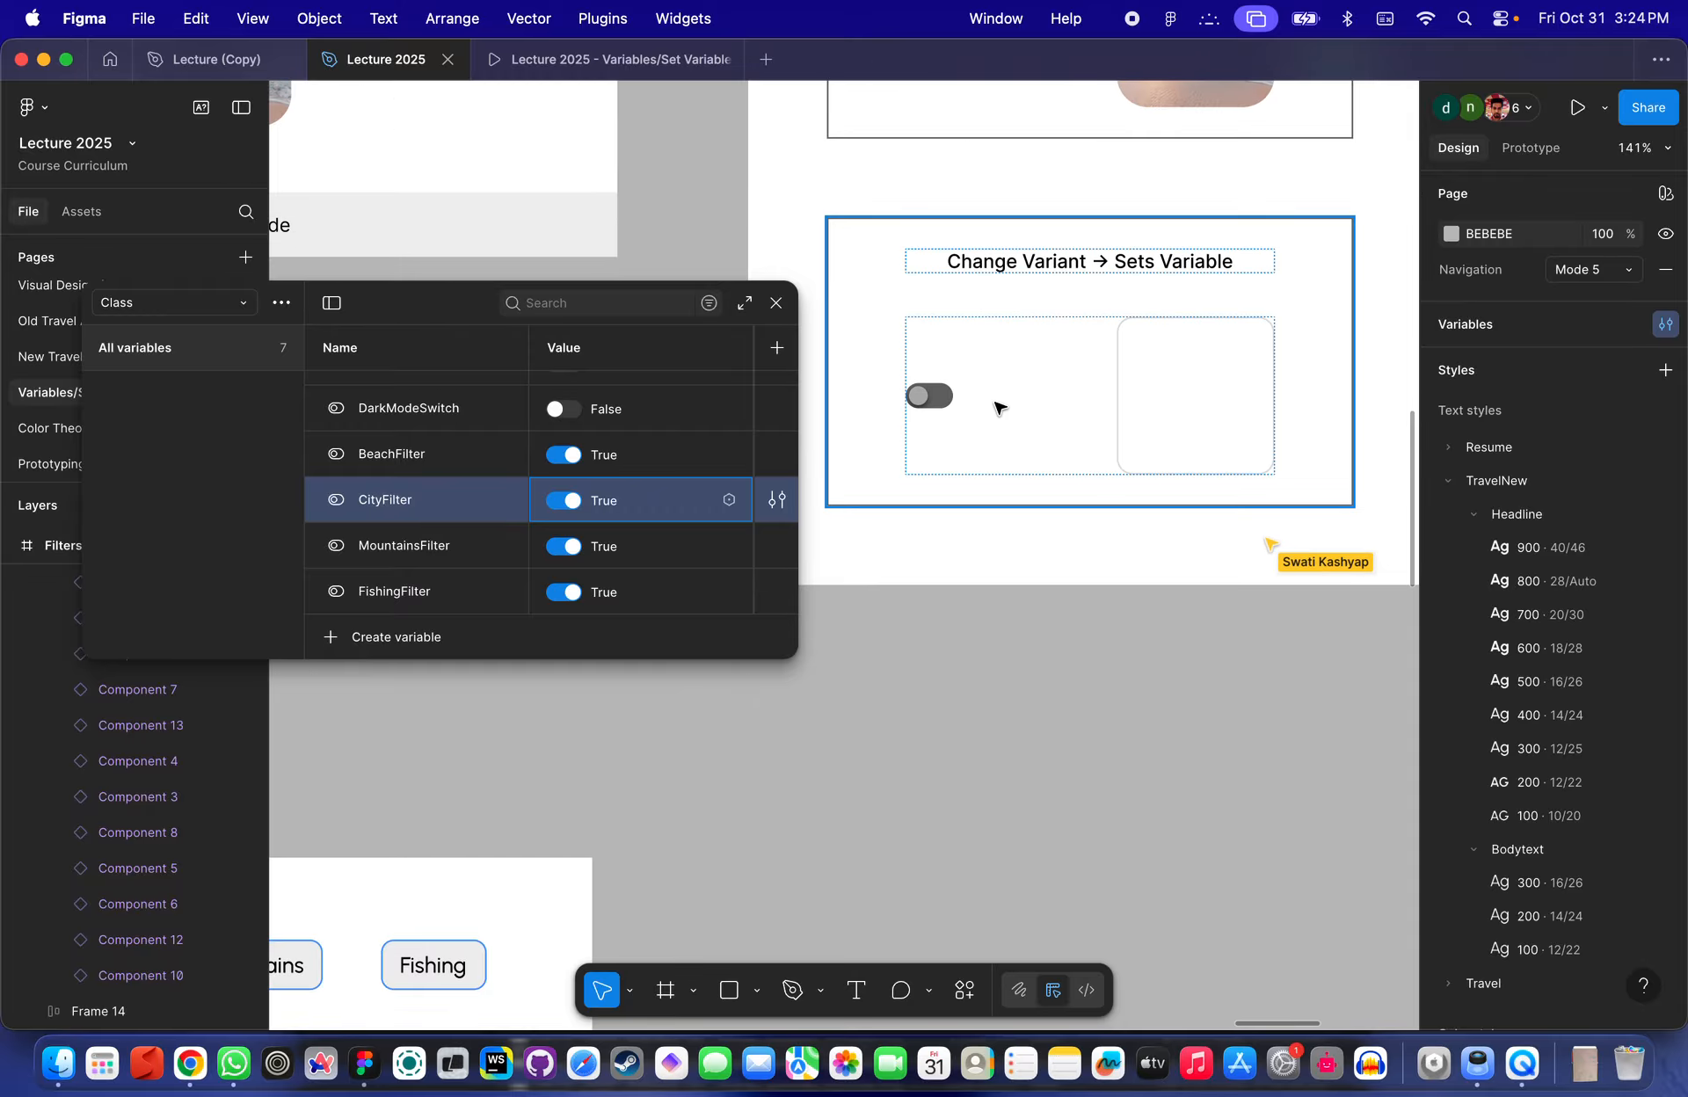
{"action": "scroll", "coordinate": [998, 407], "scroll_direction": "up", "scroll_amount": 1}
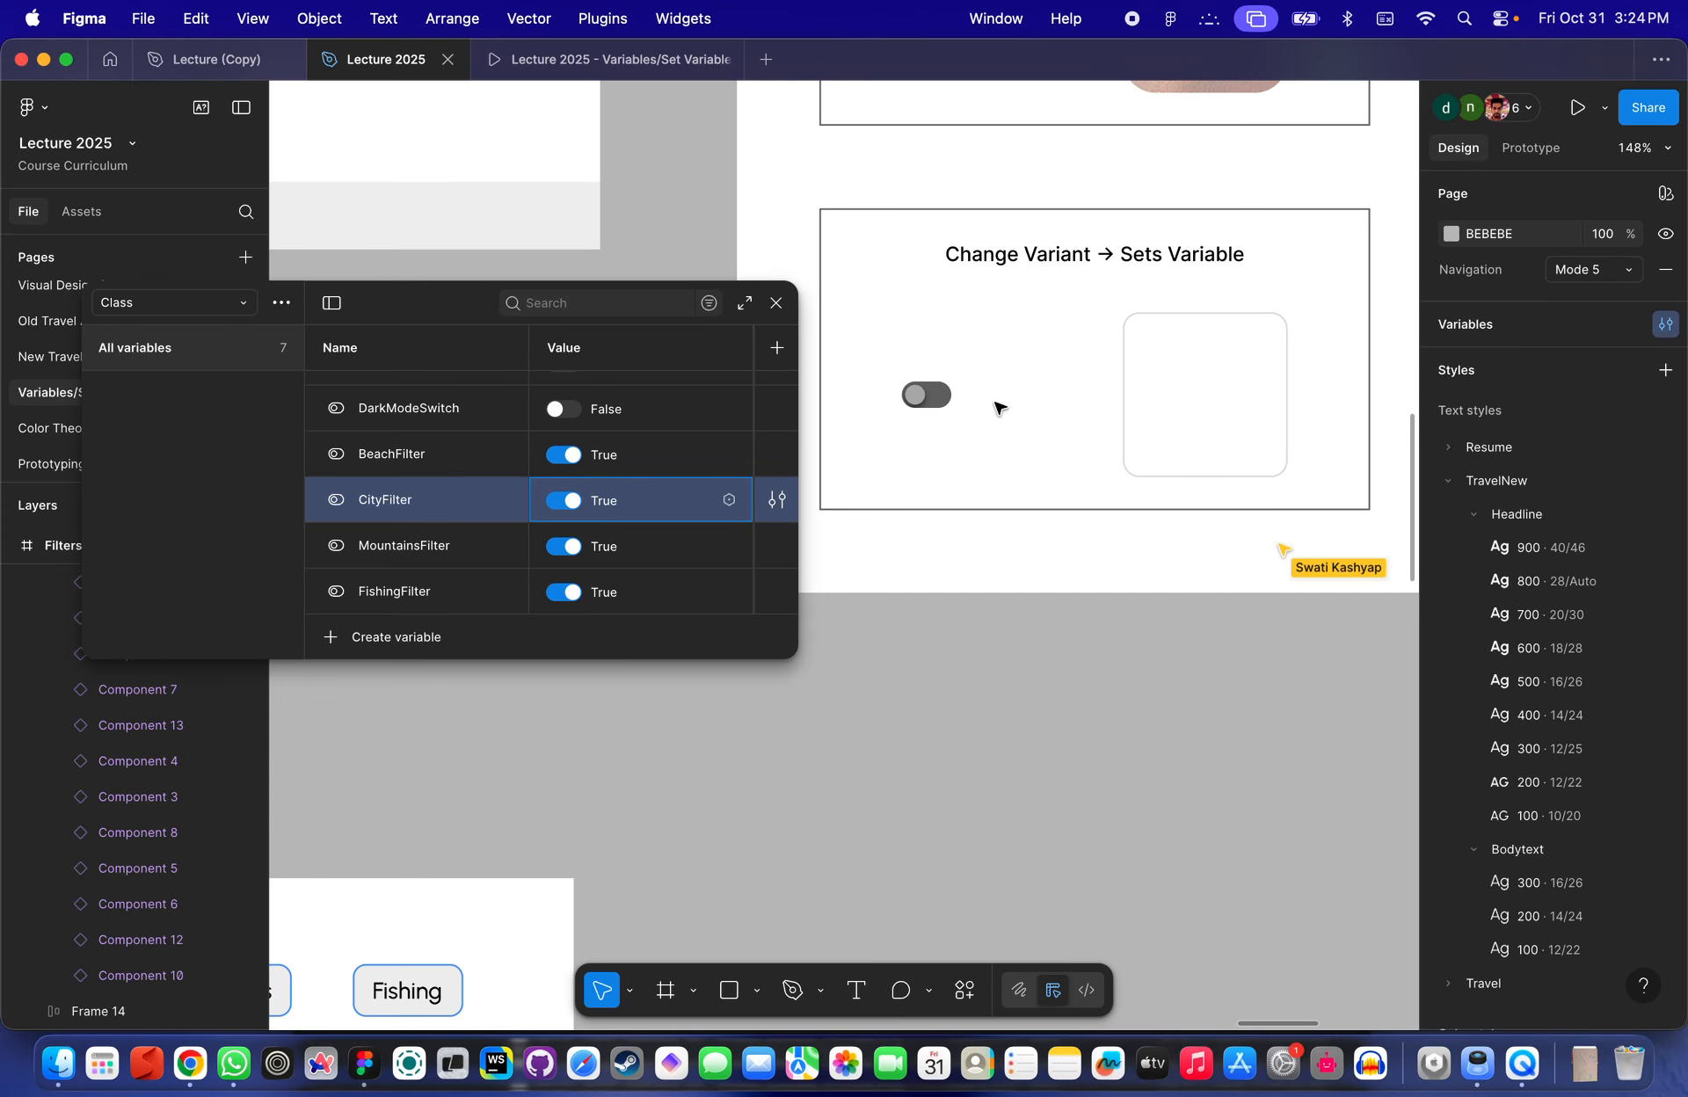
{"action": "scroll", "coordinate": [999, 407], "scroll_direction": "down", "scroll_amount": 5}
{"action": "scroll", "coordinate": [999, 407], "scroll_direction": "down", "scroll_amount": 3}
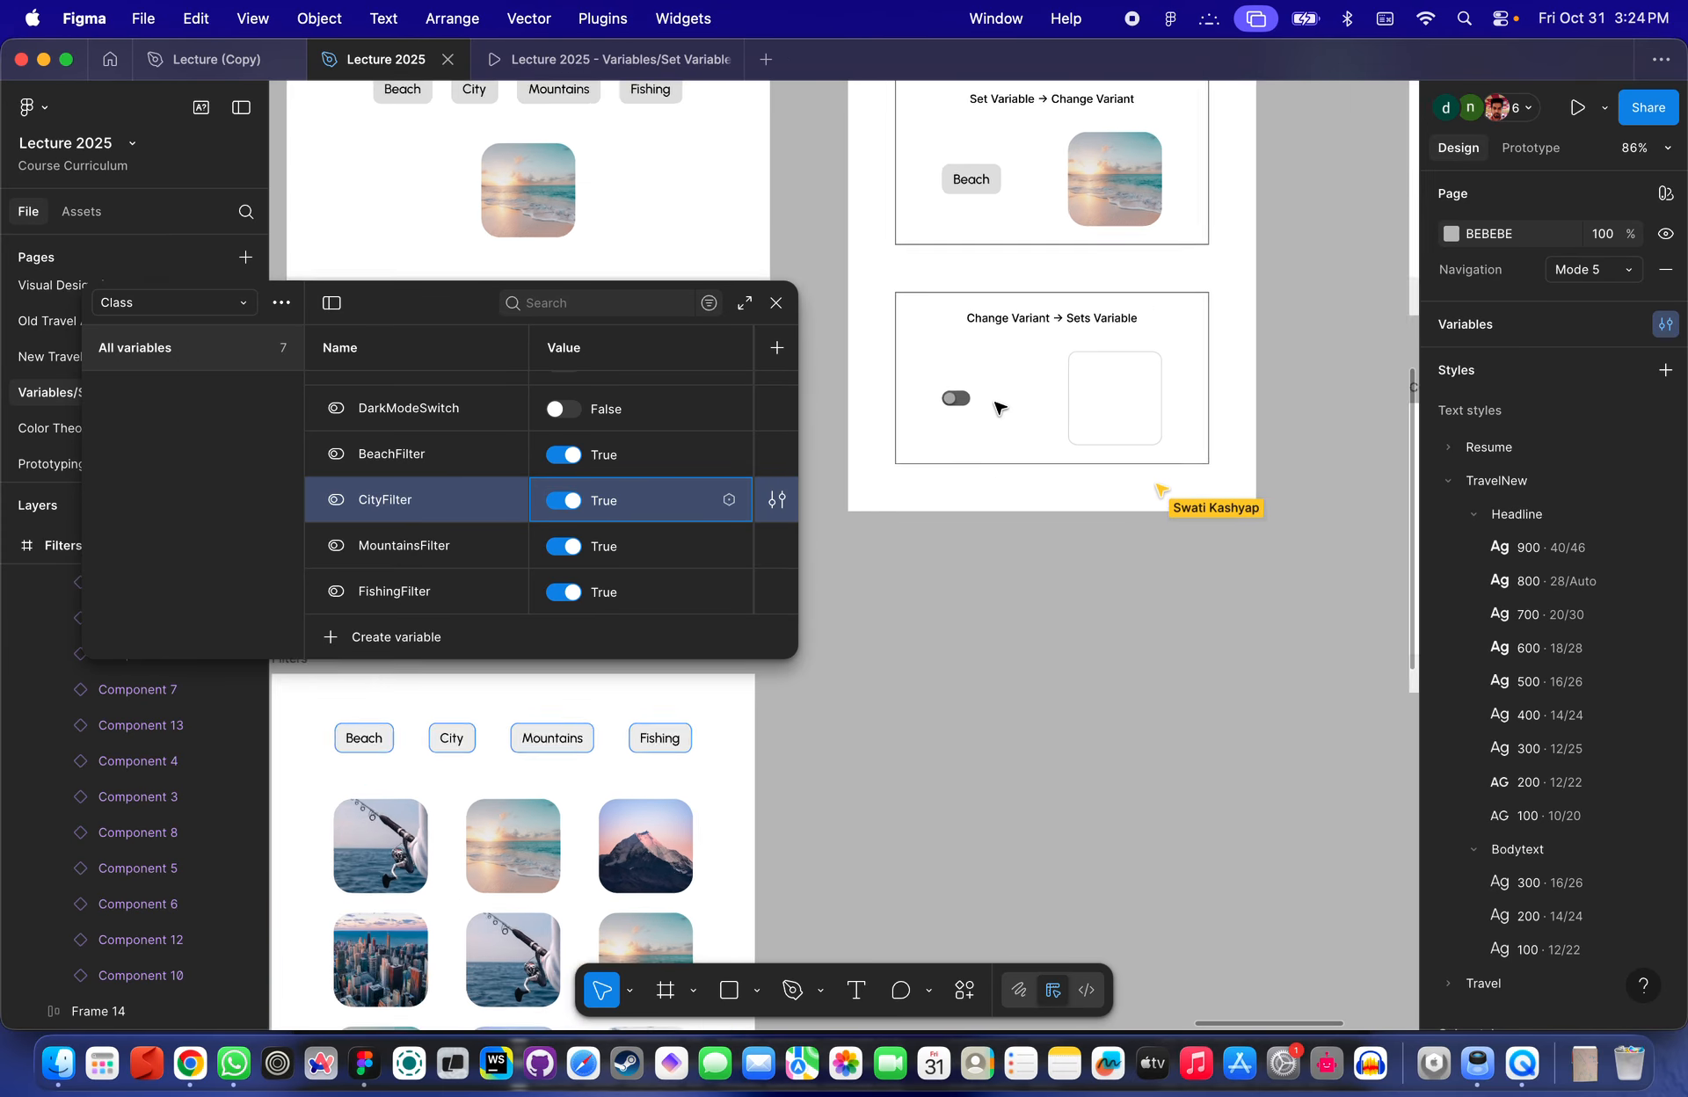
{"action": "scroll", "coordinate": [1000, 407], "scroll_direction": "up", "scroll_amount": 5}
{"action": "scroll", "coordinate": [999, 407], "scroll_direction": "down", "scroll_amount": 8}
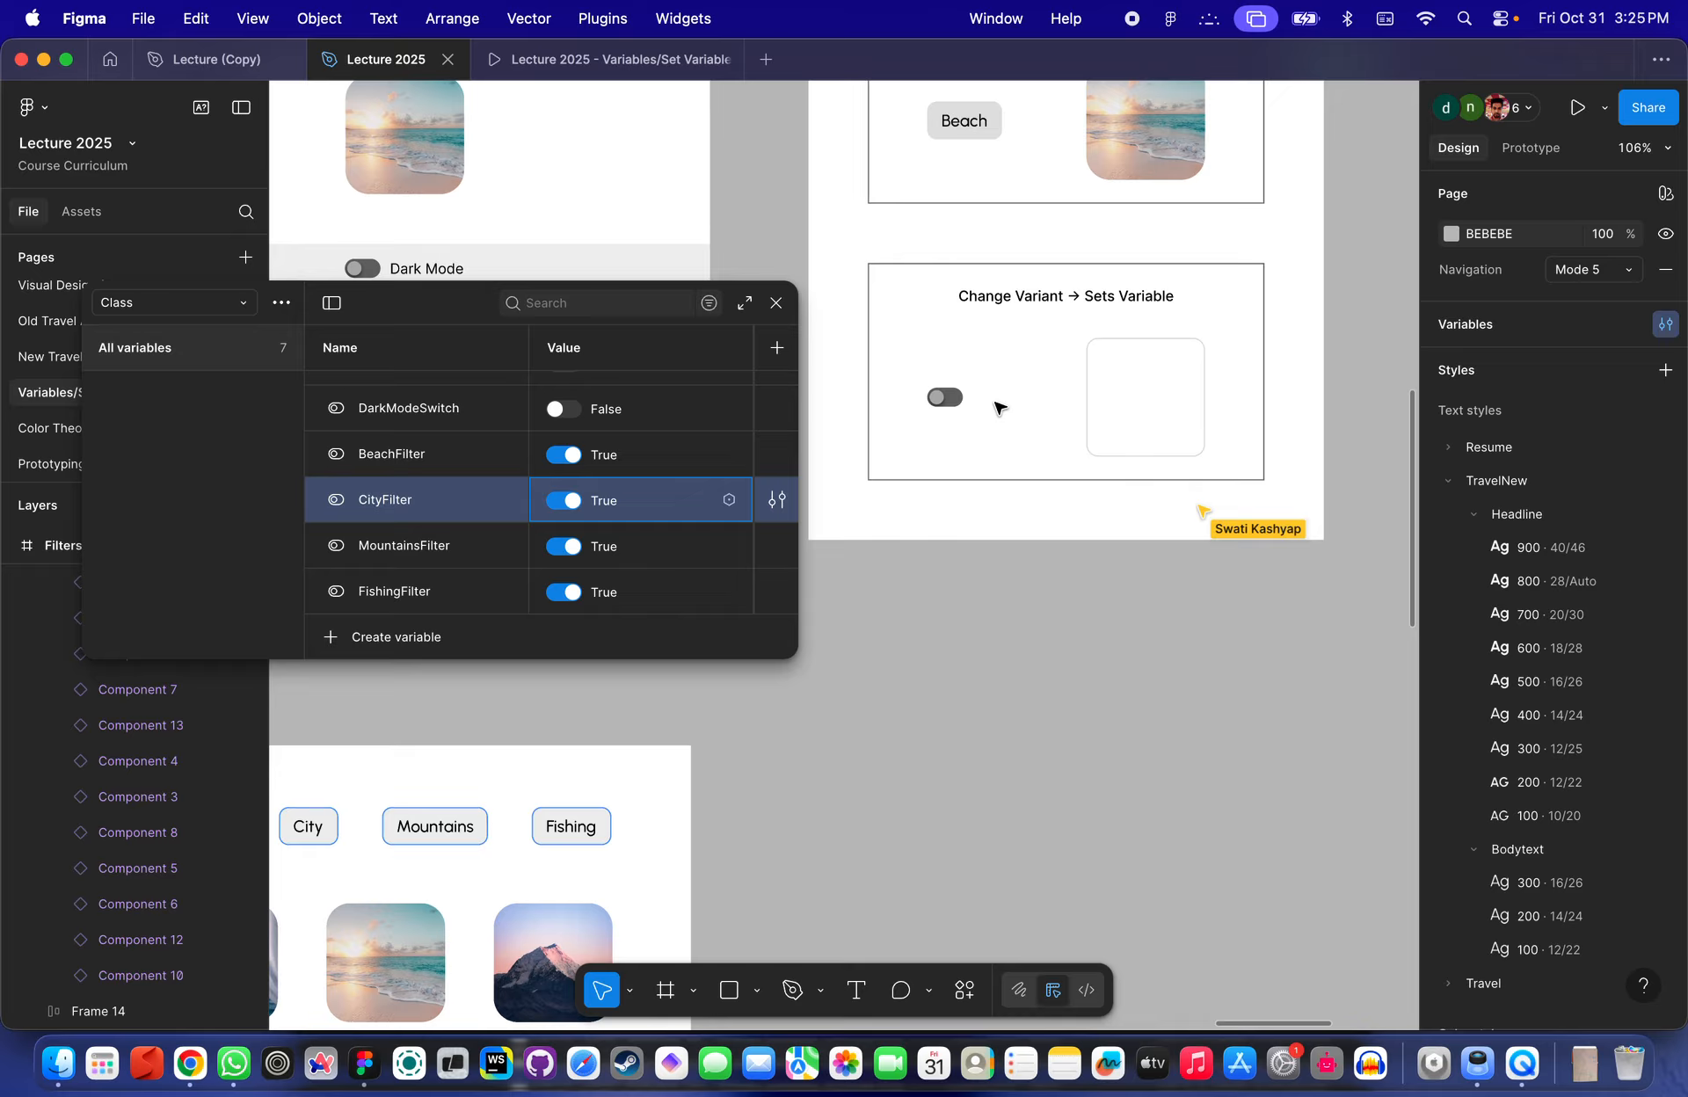
{"action": "scroll", "coordinate": [931, 340], "scroll_direction": "up", "scroll_amount": 5}
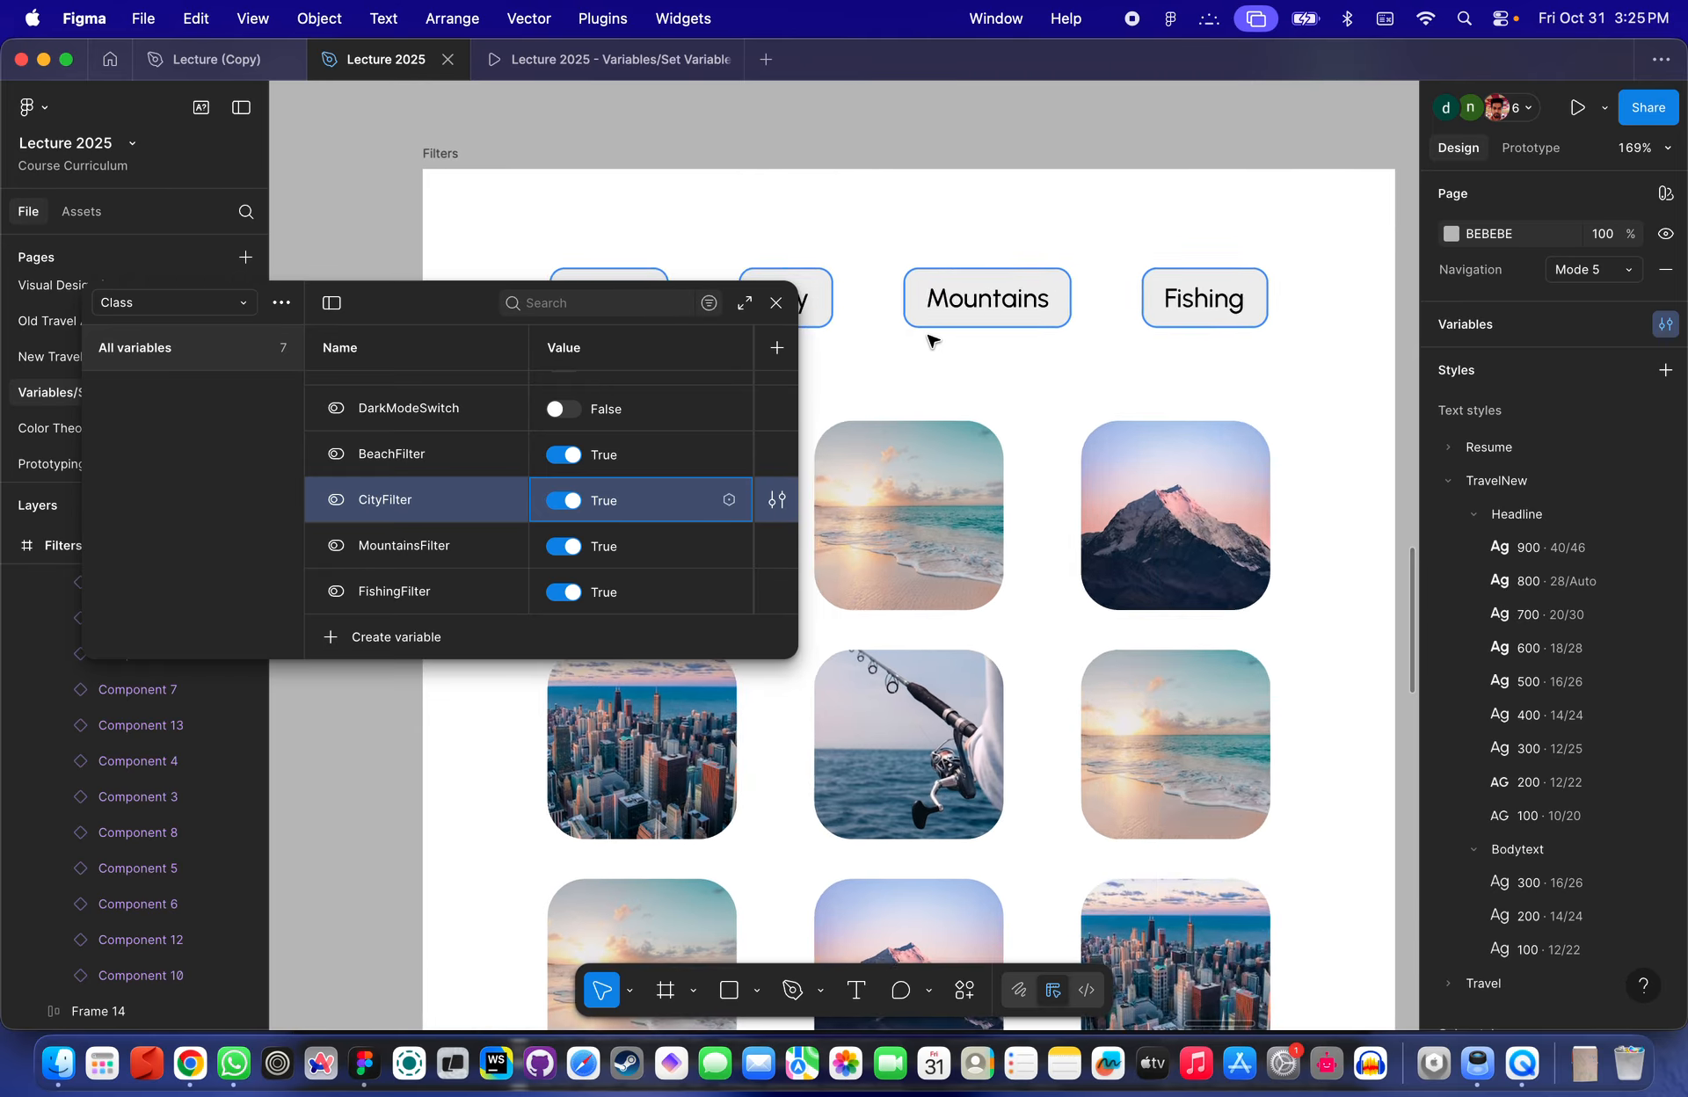
- Select the Beach filter button, view its prototype interactions, then deselect and close the variables panel
{"action": "left_click", "coordinate": [1103, 151]}
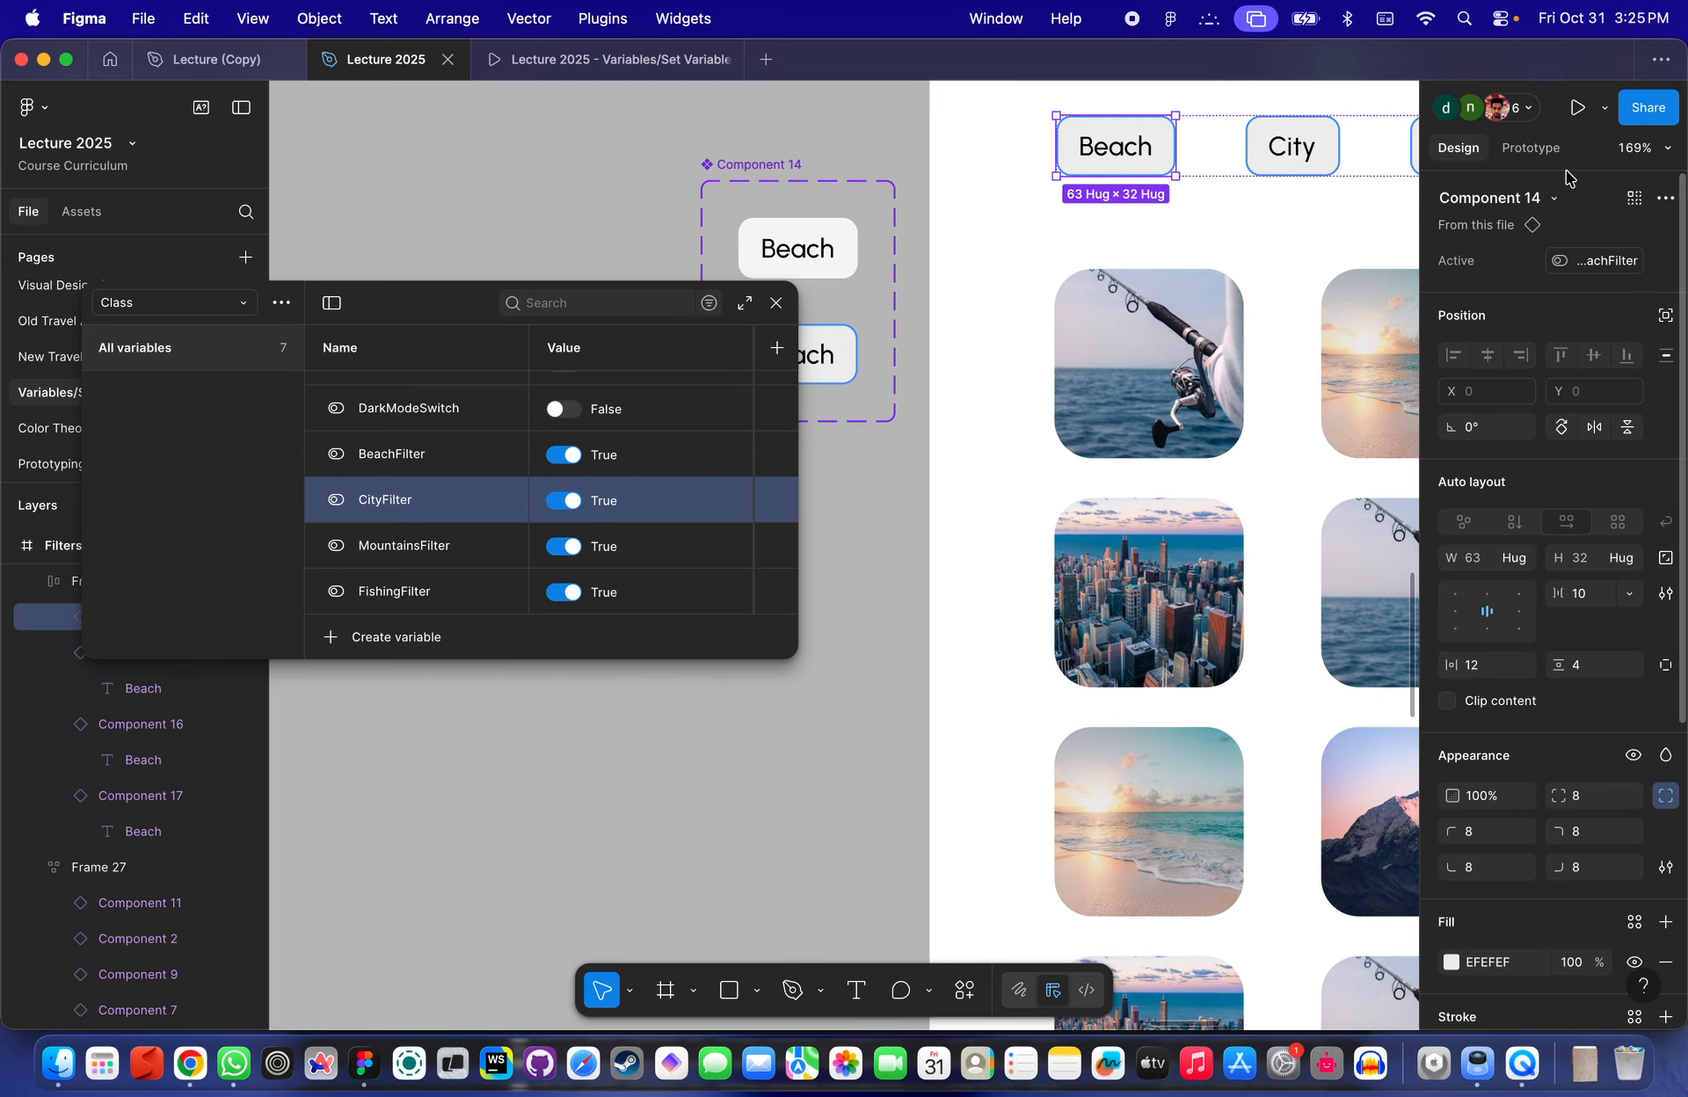
{"action": "left_click", "coordinate": [1530, 147]}
{"action": "scroll", "coordinate": [1119, 256], "scroll_direction": "right", "scroll_amount": 5}
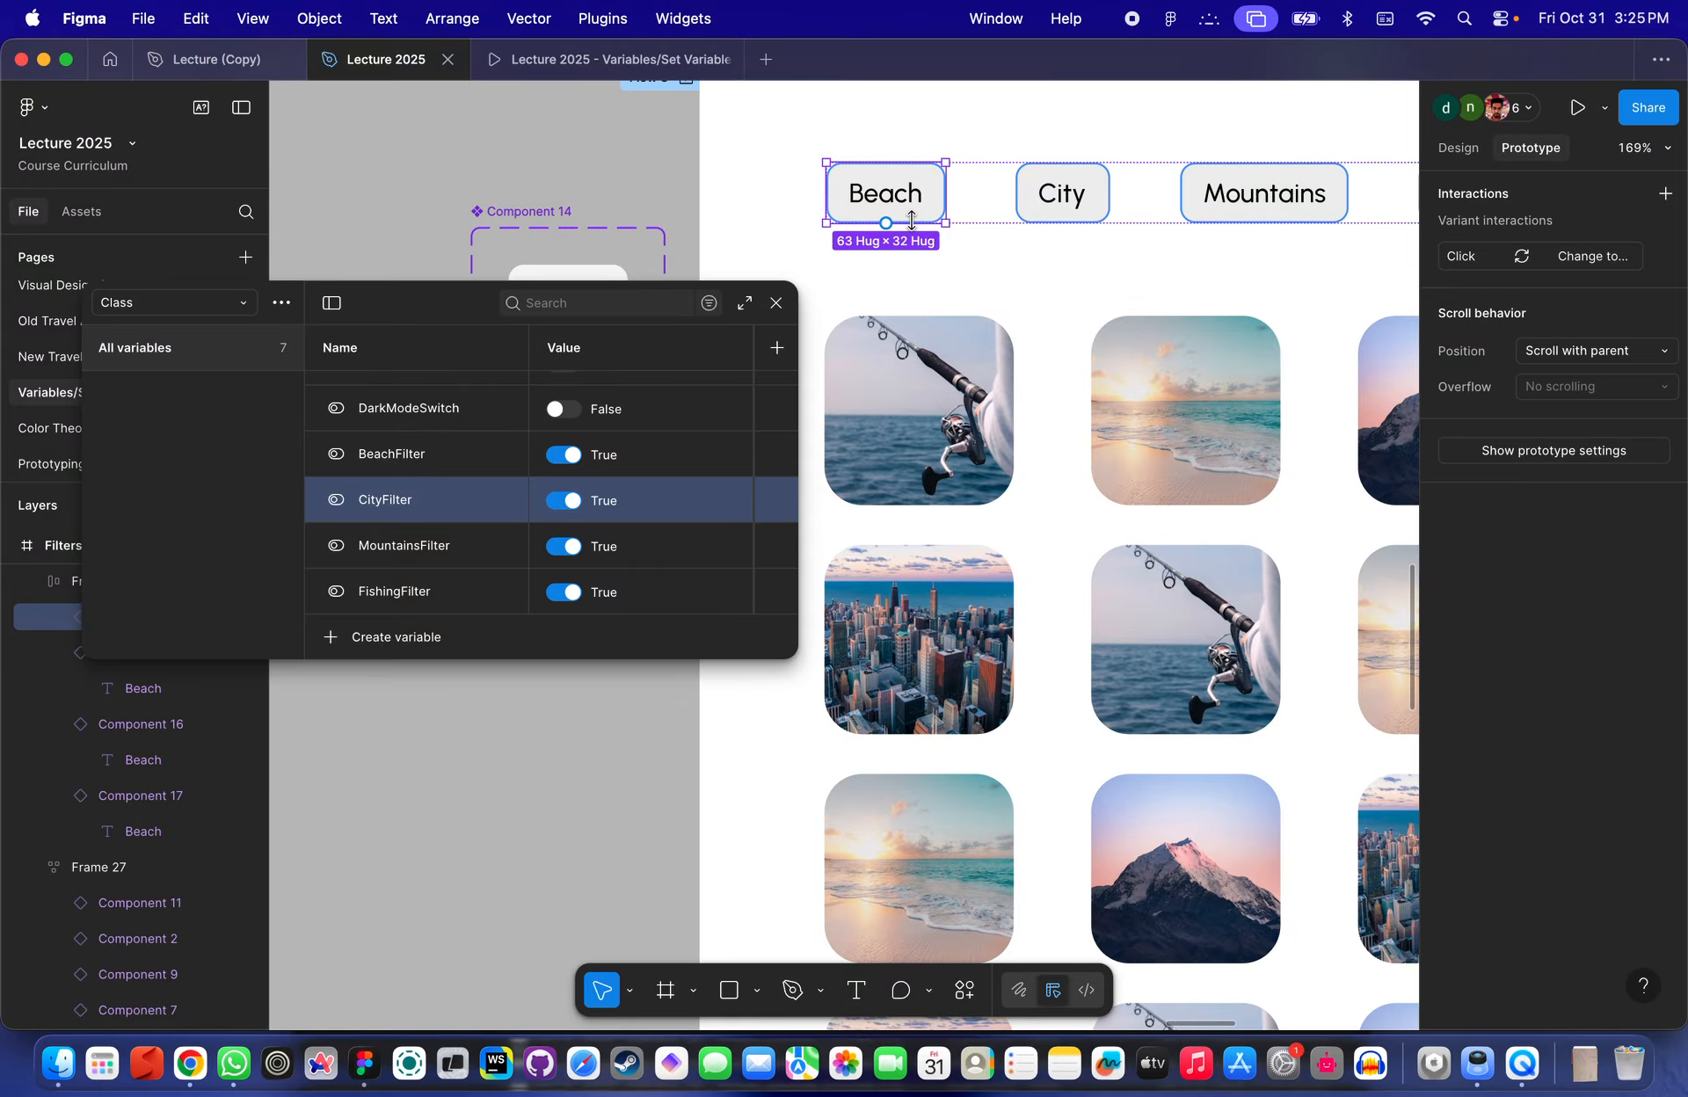
{"action": "scroll", "coordinate": [936, 321], "scroll_direction": "down", "scroll_amount": 5}
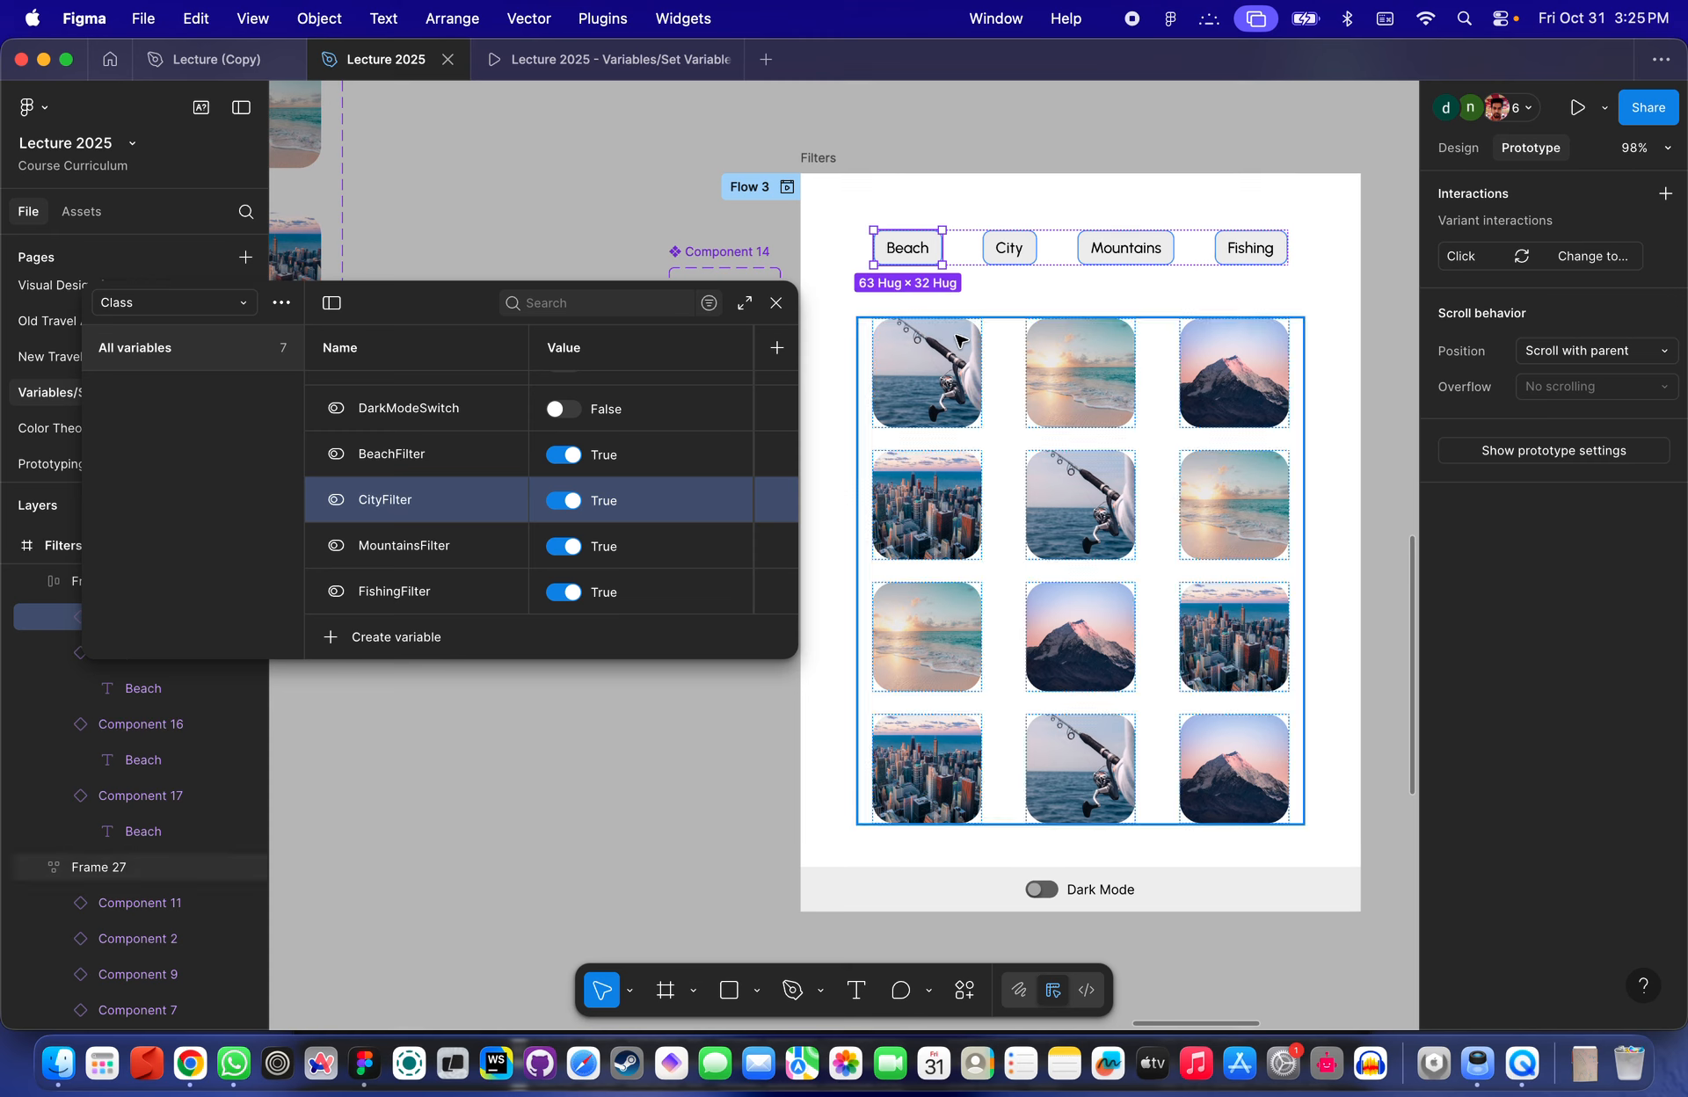
{"action": "left_click", "coordinate": [945, 153]}
{"action": "left_click", "coordinate": [775, 302]}
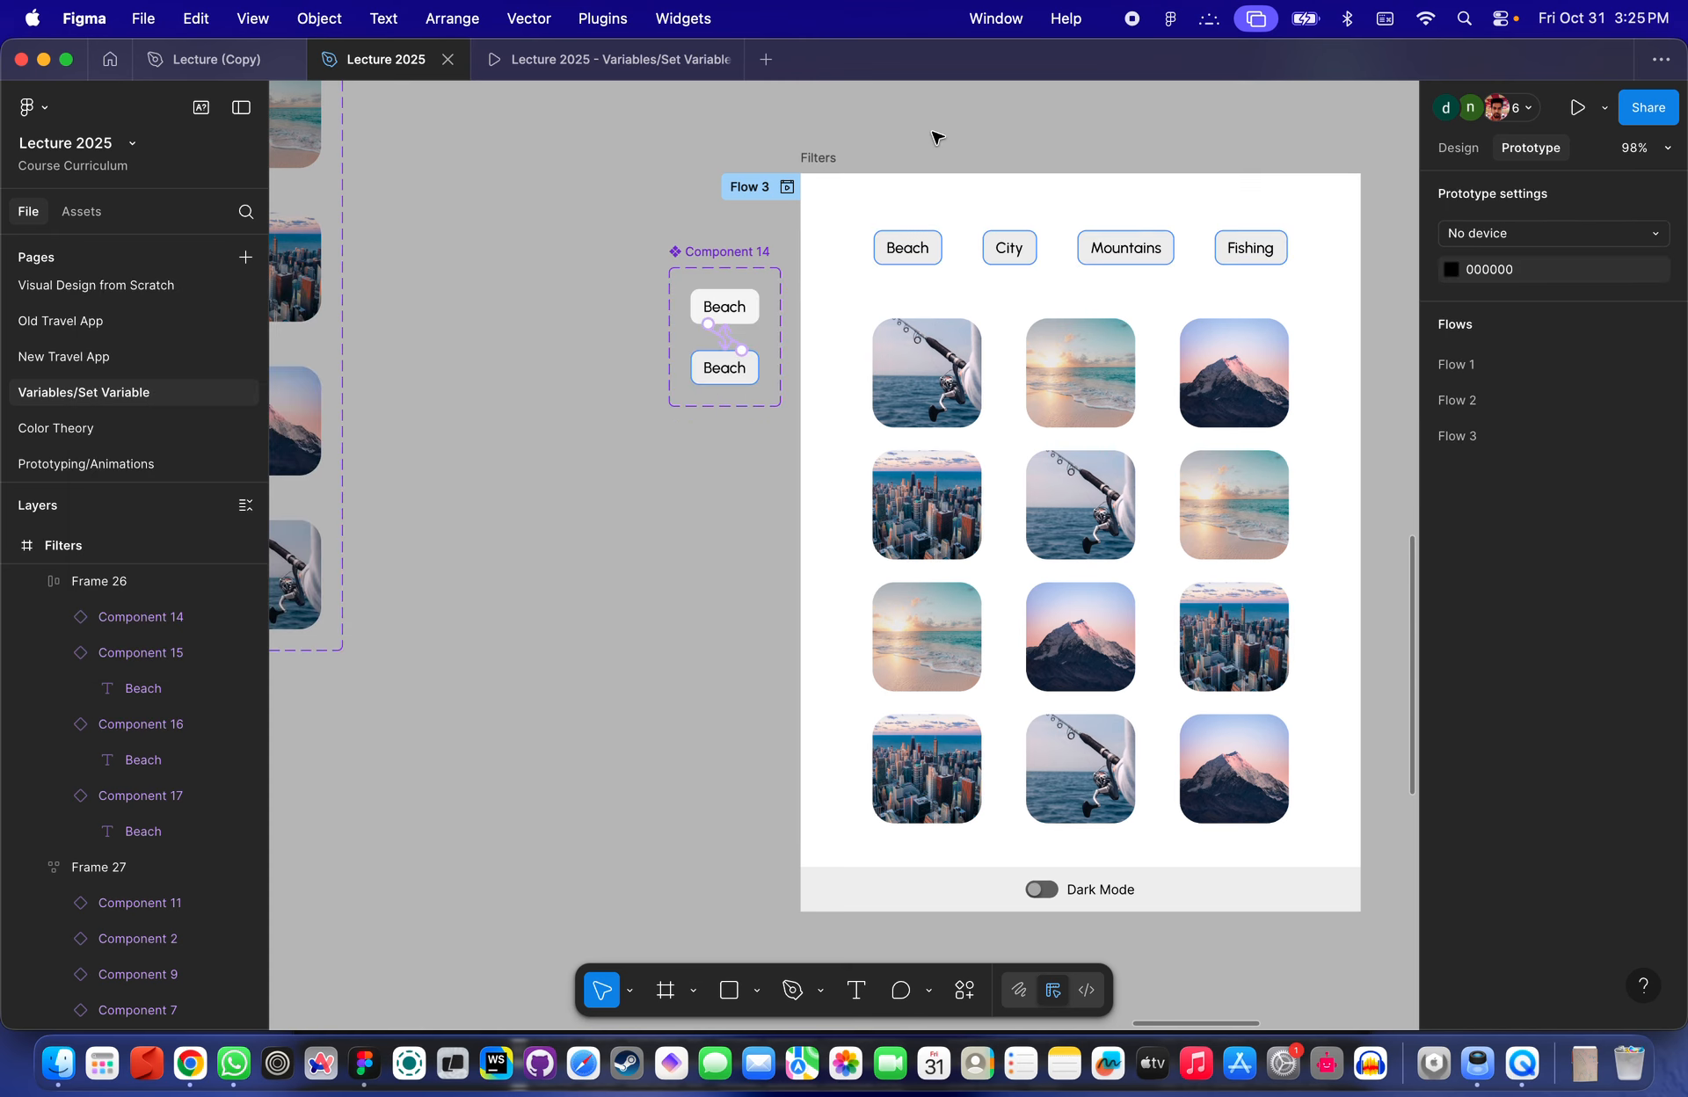
- Select the Beach button component set and step through its Active=False and Active=True variants
{"action": "scroll", "coordinate": [808, 305], "scroll_direction": "up", "scroll_amount": 5}
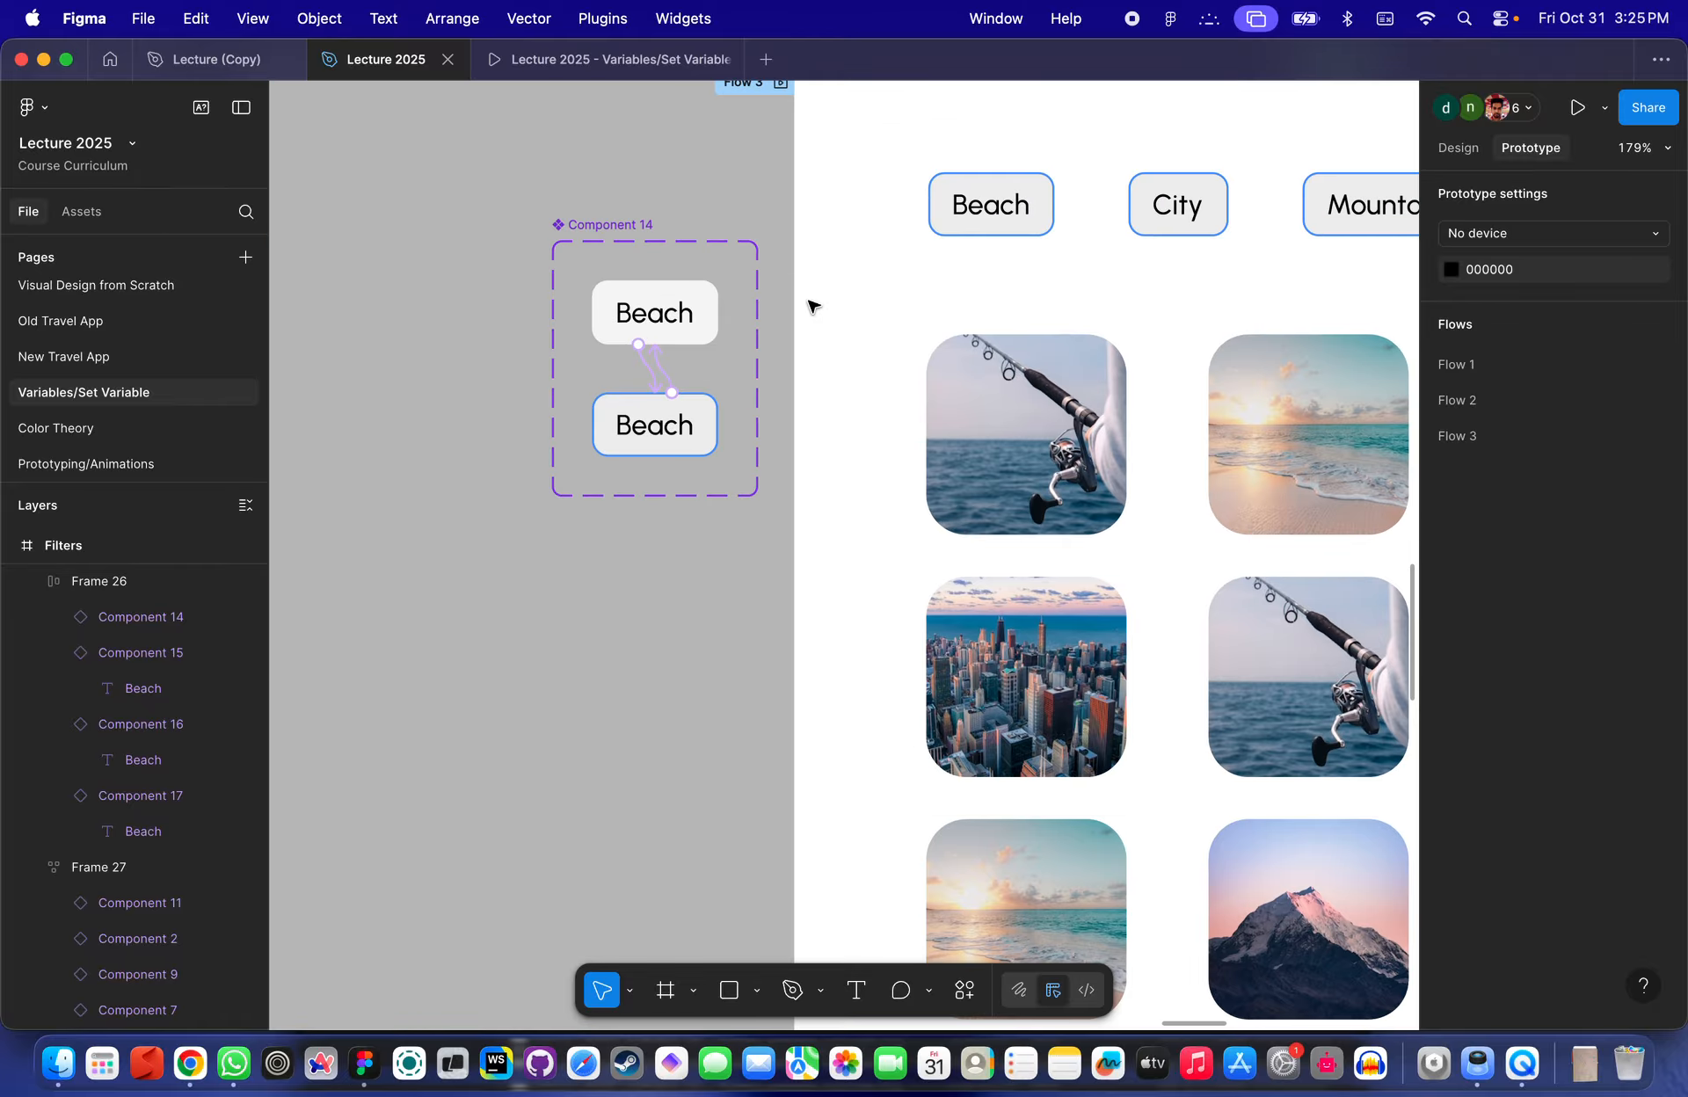
{"action": "scroll", "coordinate": [813, 307], "scroll_direction": "up", "scroll_amount": 1}
{"action": "scroll", "coordinate": [813, 307], "scroll_direction": "right", "scroll_amount": 1}
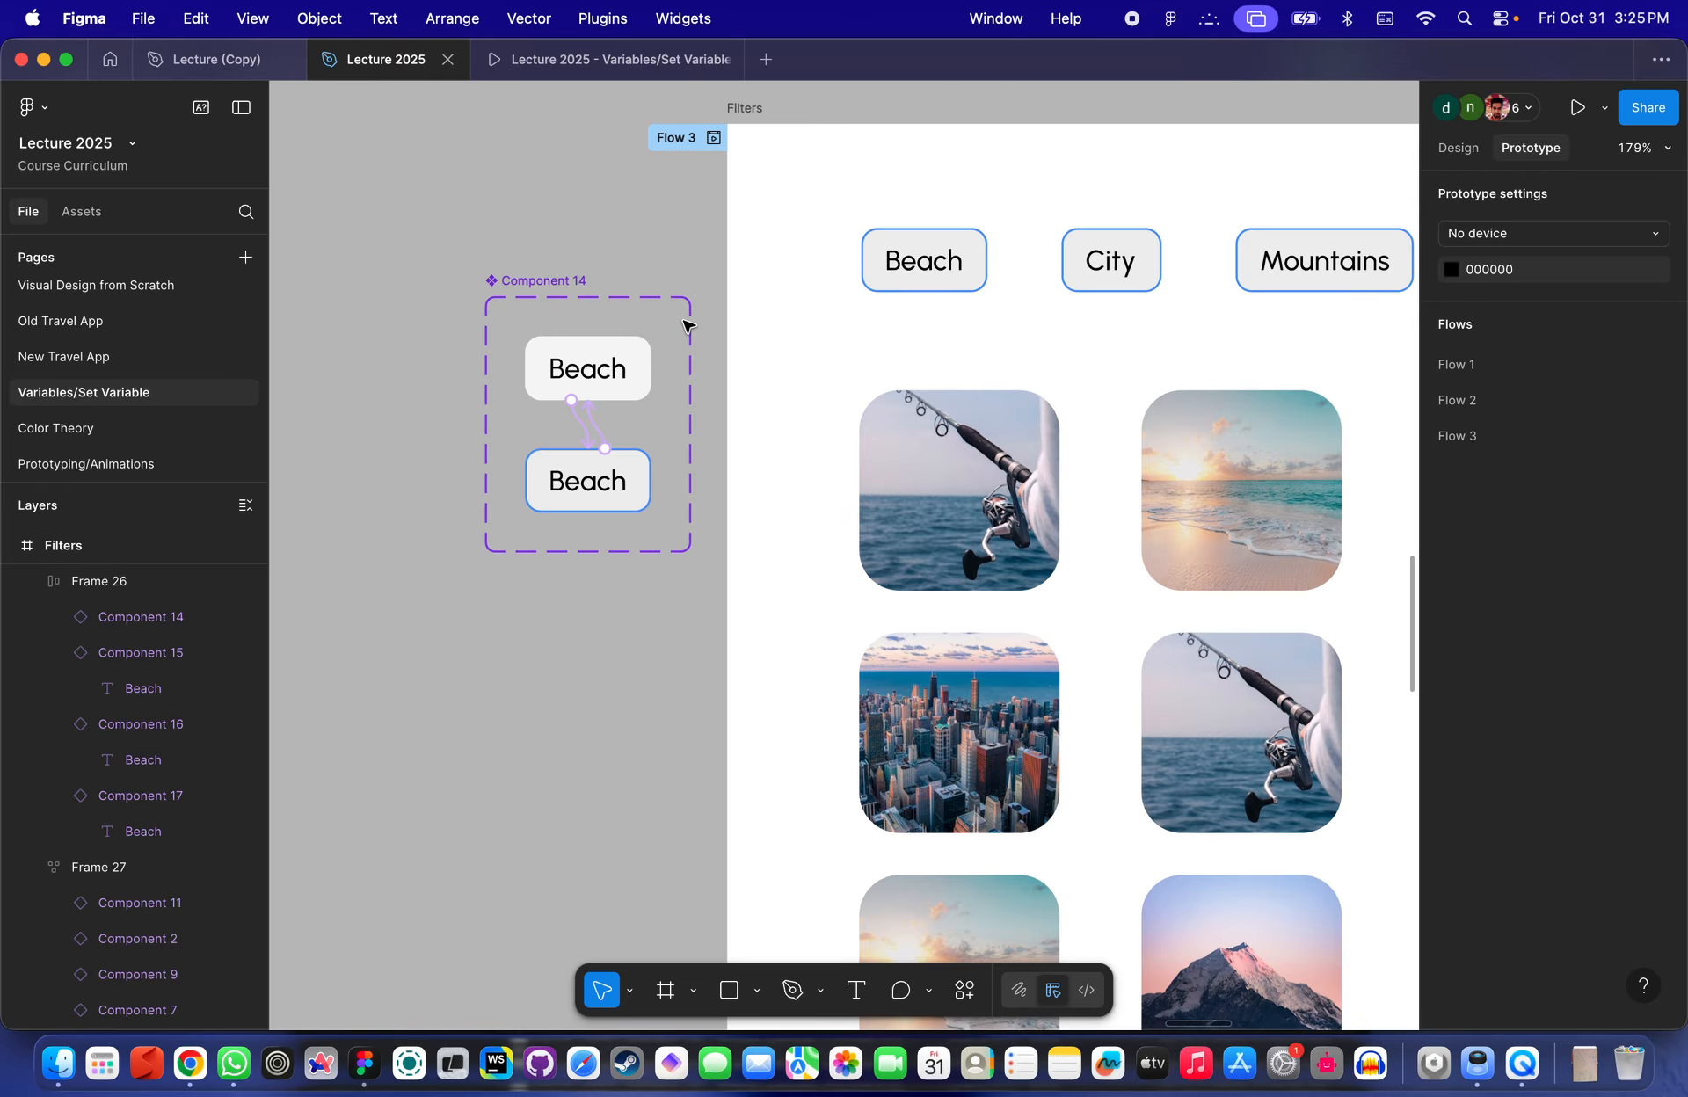
{"action": "scroll", "coordinate": [621, 384], "scroll_direction": "up", "scroll_amount": 4}
{"action": "scroll", "coordinate": [572, 297], "scroll_direction": "down", "scroll_amount": 4}
{"action": "scroll", "coordinate": [573, 296], "scroll_direction": "up", "scroll_amount": 3}
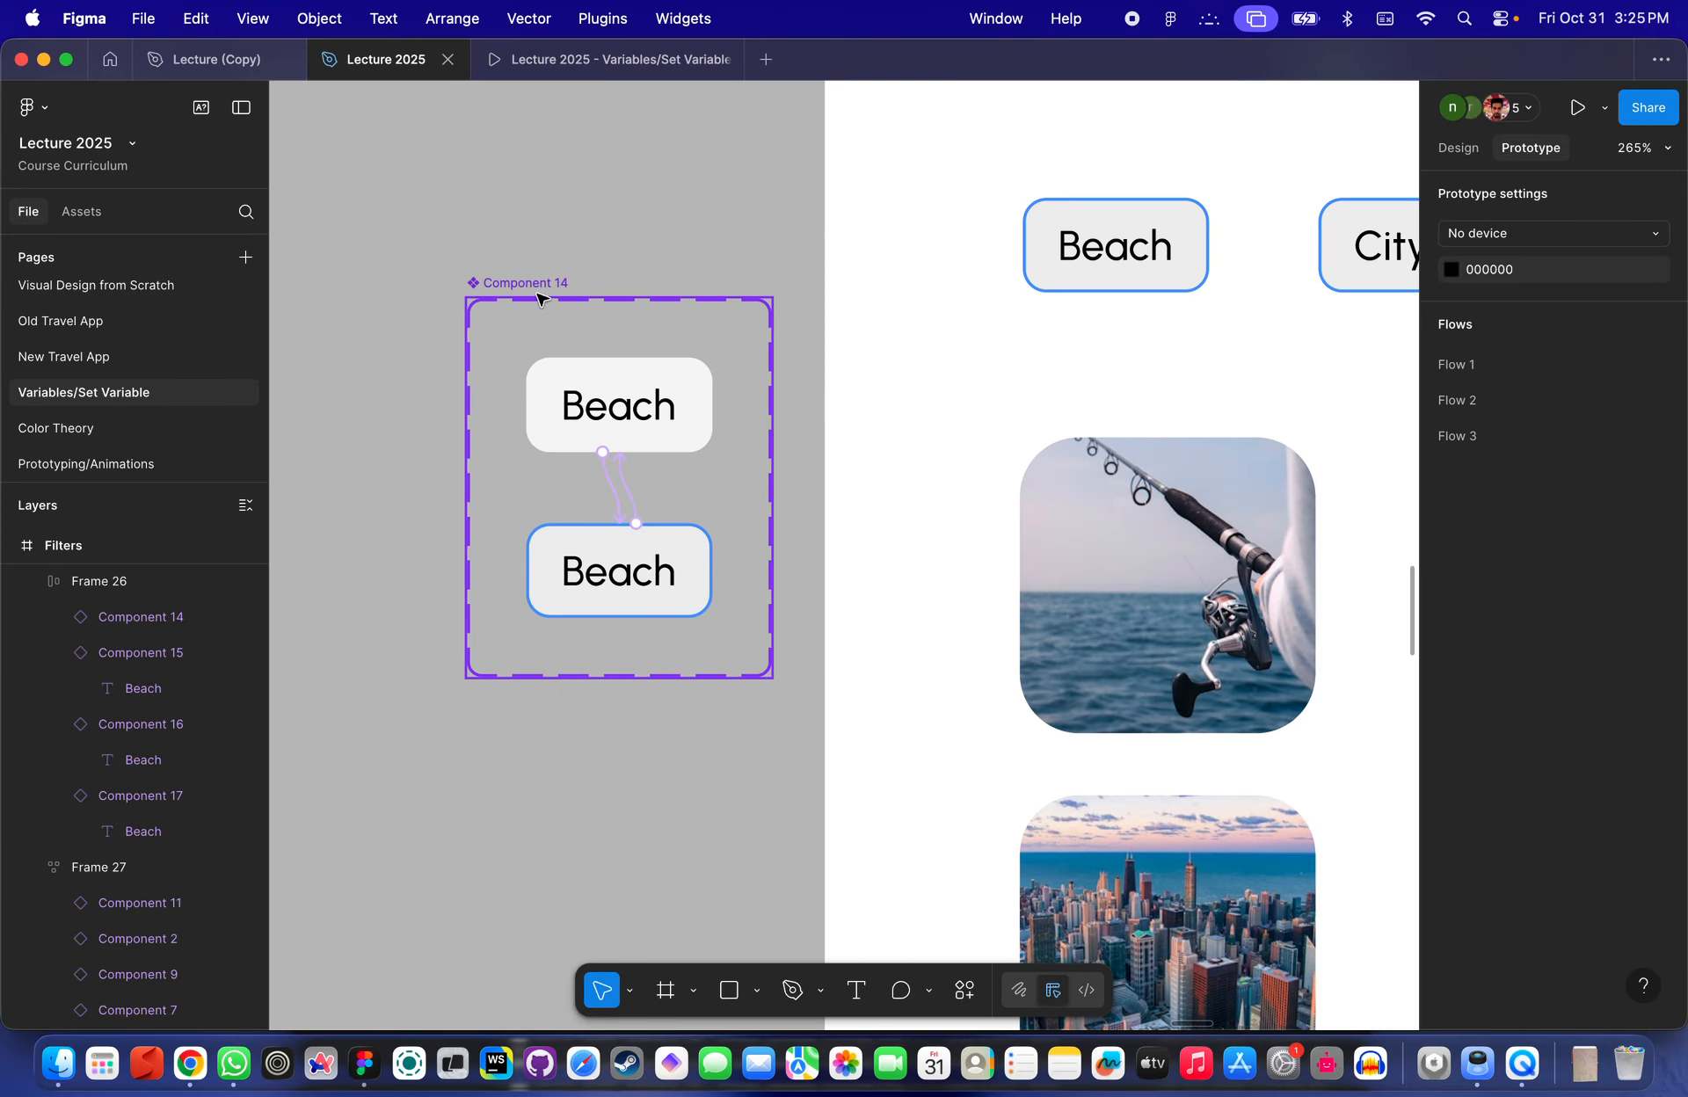
{"action": "left_click", "coordinate": [572, 296]}
{"action": "scroll", "coordinate": [576, 450], "scroll_direction": "down", "scroll_amount": 1}
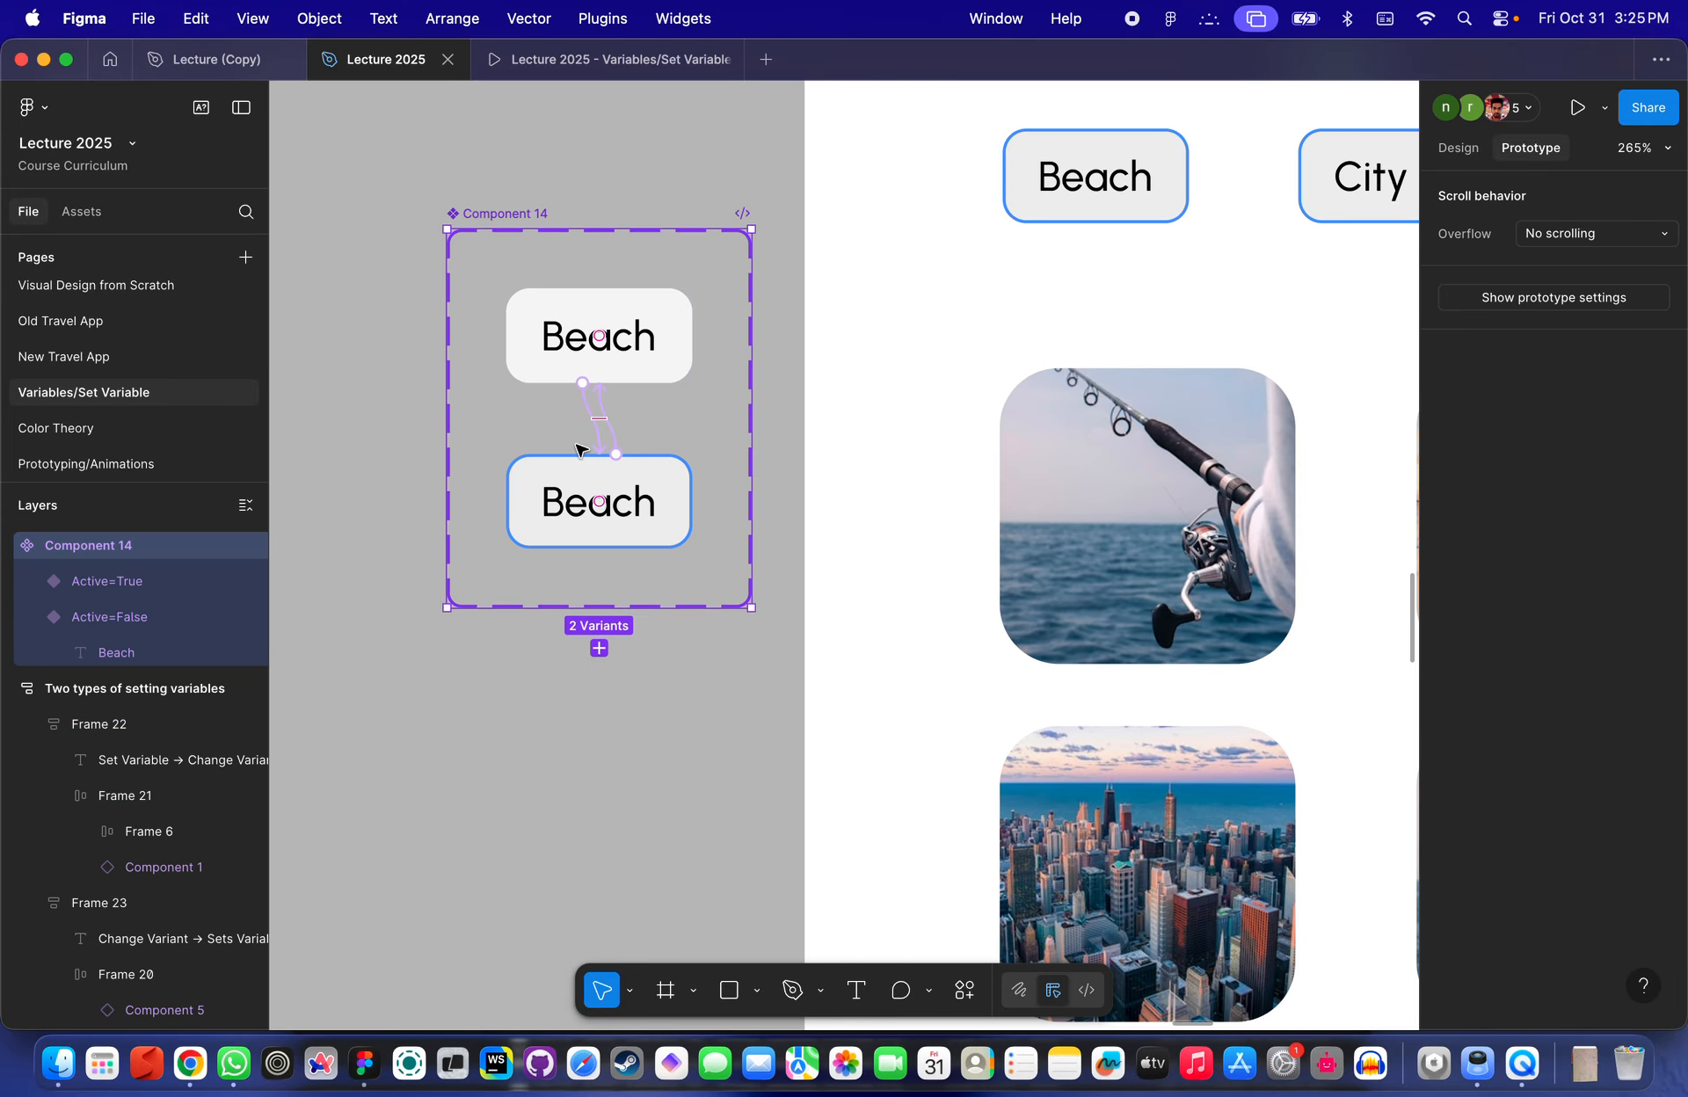
{"action": "scroll", "coordinate": [576, 449], "scroll_direction": "up", "scroll_amount": 2}
{"action": "left_click", "coordinate": [1459, 148]}
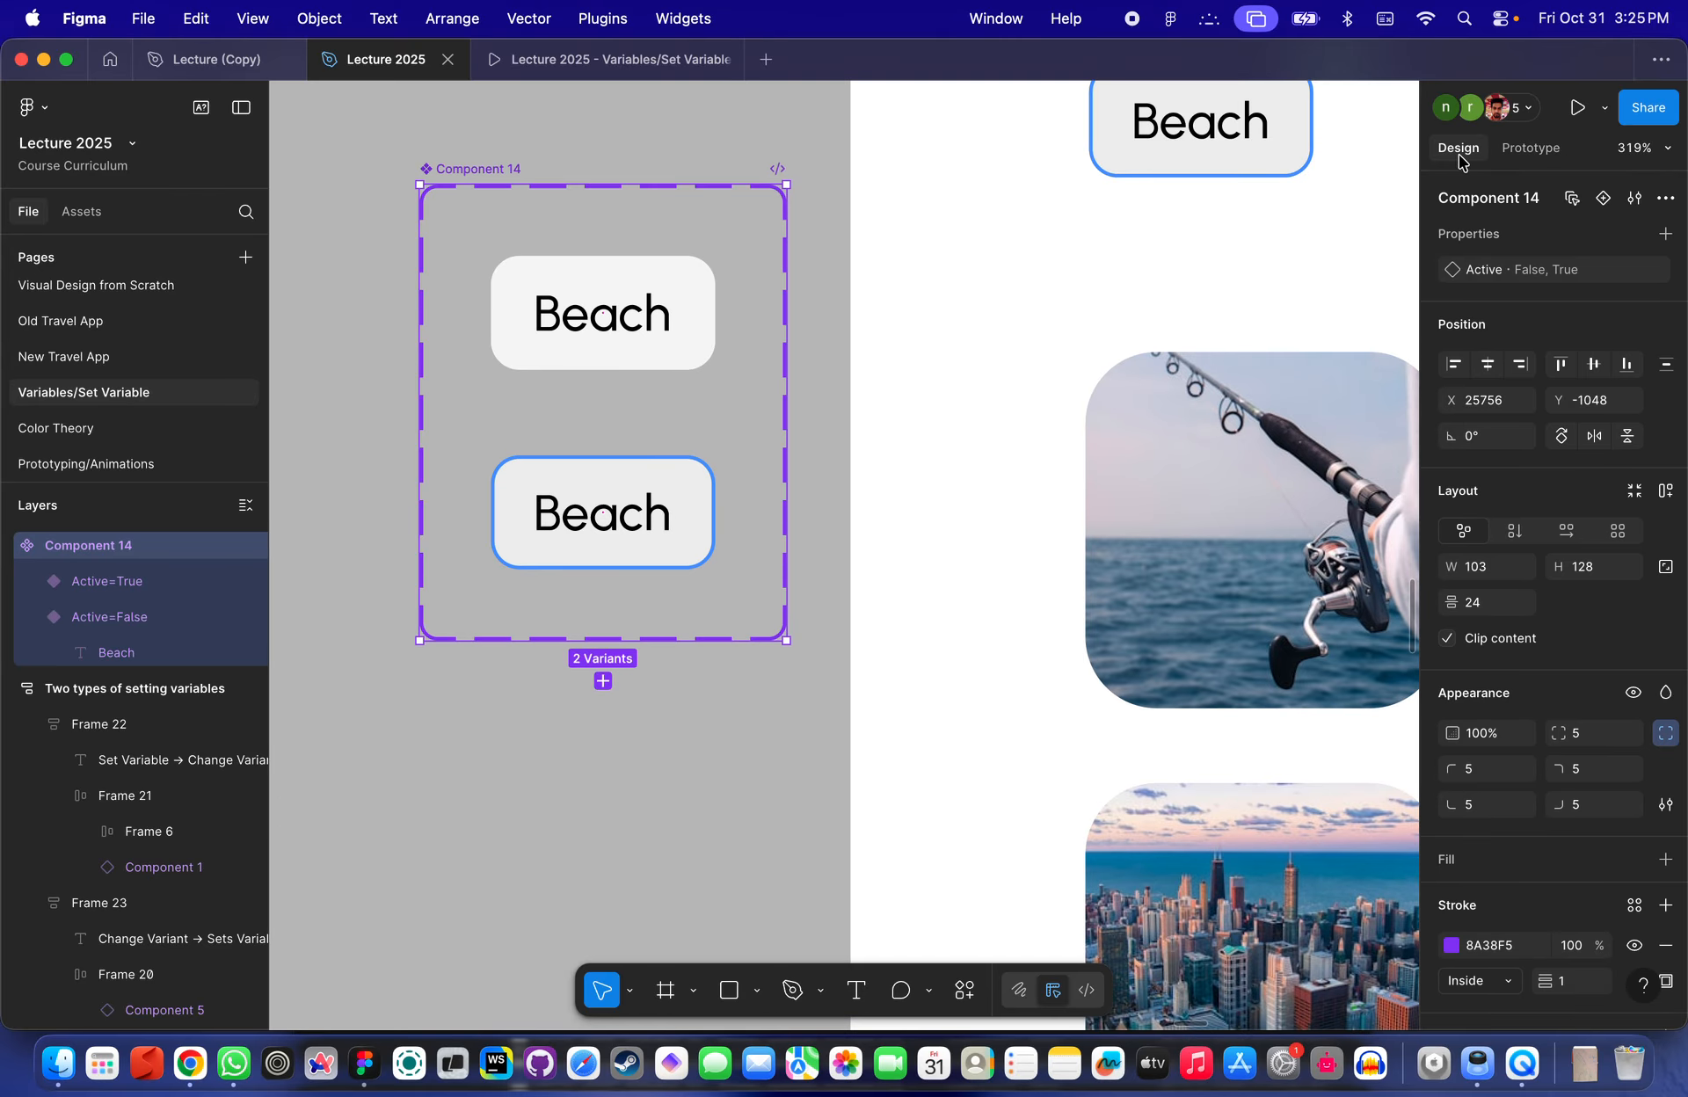
{"action": "left_click", "coordinate": [655, 321]}
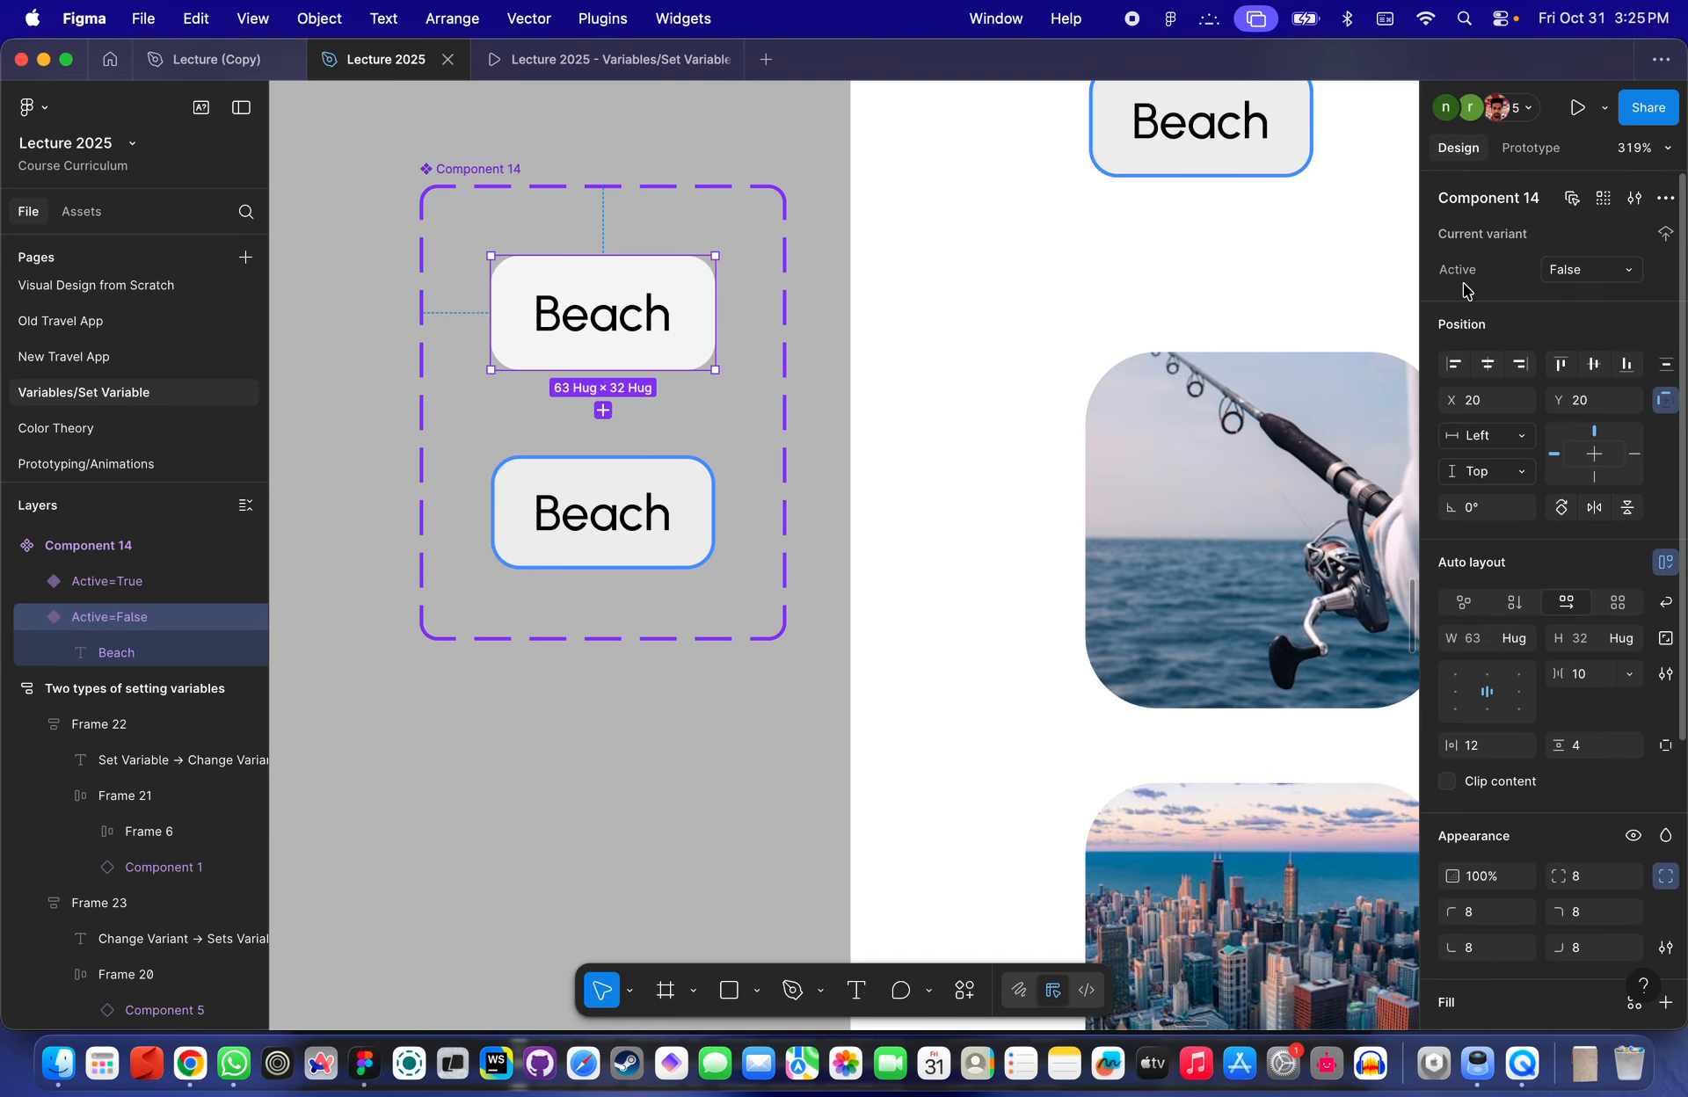
{"action": "left_click", "coordinate": [1594, 273]}
{"action": "left_click", "coordinate": [1549, 282]}
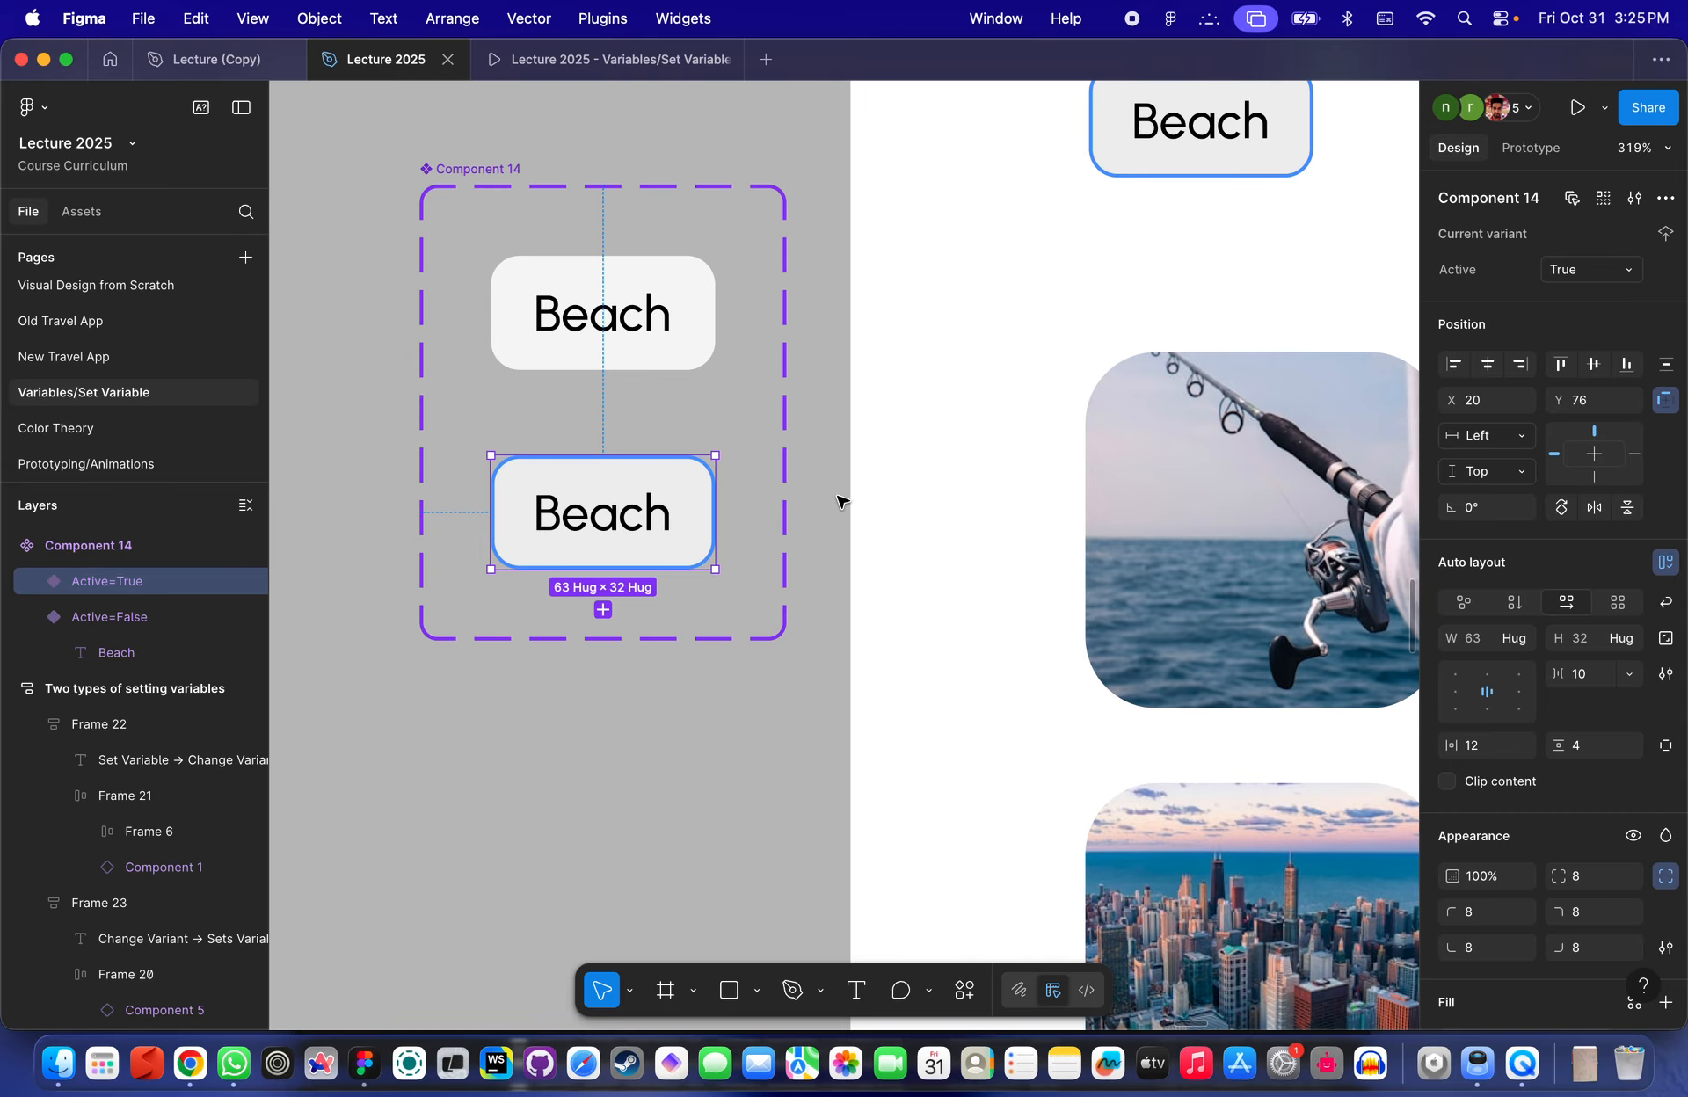
- Place a Beach button instance on the canvas above the component set
{"action": "scroll", "coordinate": [840, 498], "scroll_direction": "up", "scroll_amount": 3}
{"action": "scroll", "coordinate": [840, 498], "scroll_direction": "left", "scroll_amount": 2}
{"action": "left_click", "coordinate": [712, 454]}
{"action": "left_click_drag", "start_coordinate": [753, 293], "coordinate": [777, 161]}
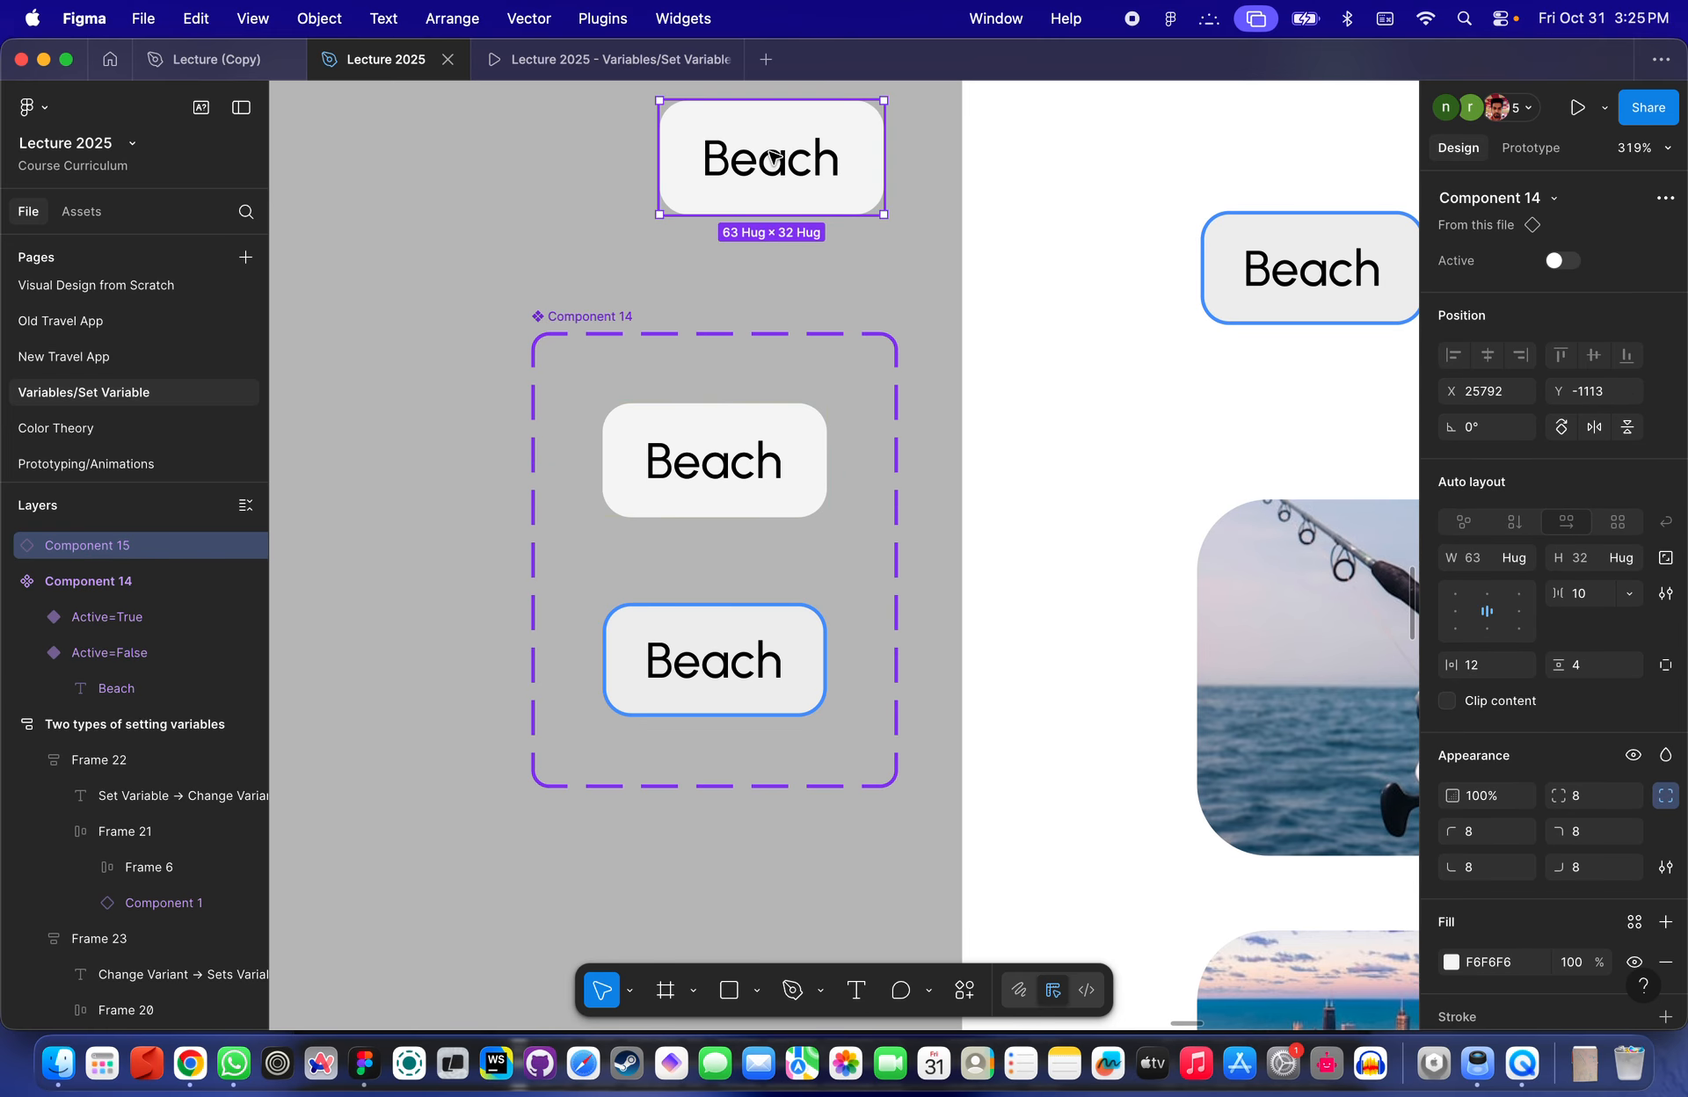
- Toggle the standalone Beach instance's Active property on and off a few times
{"action": "scroll", "coordinate": [777, 161], "scroll_direction": "up", "scroll_amount": 3}
{"action": "scroll", "coordinate": [777, 161], "scroll_direction": "right", "scroll_amount": 1}
{"action": "left_click", "coordinate": [1564, 262]}
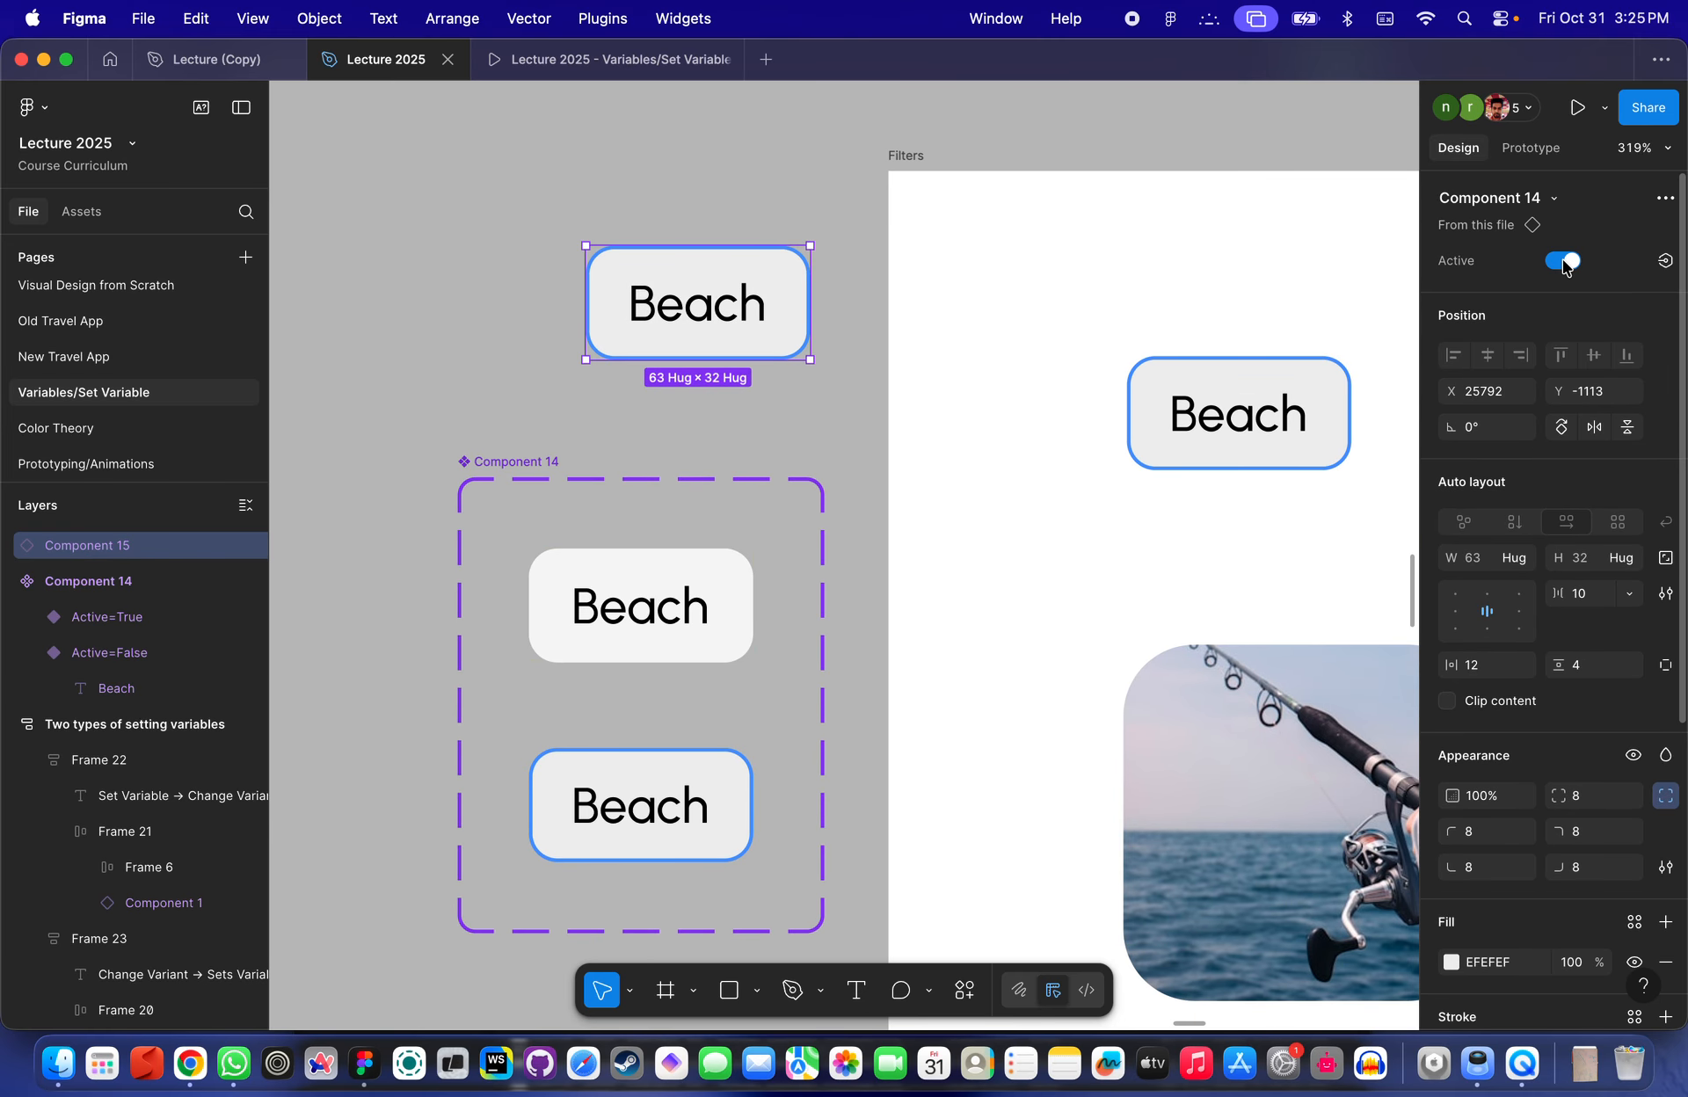
{"action": "left_click", "coordinate": [1563, 262]}
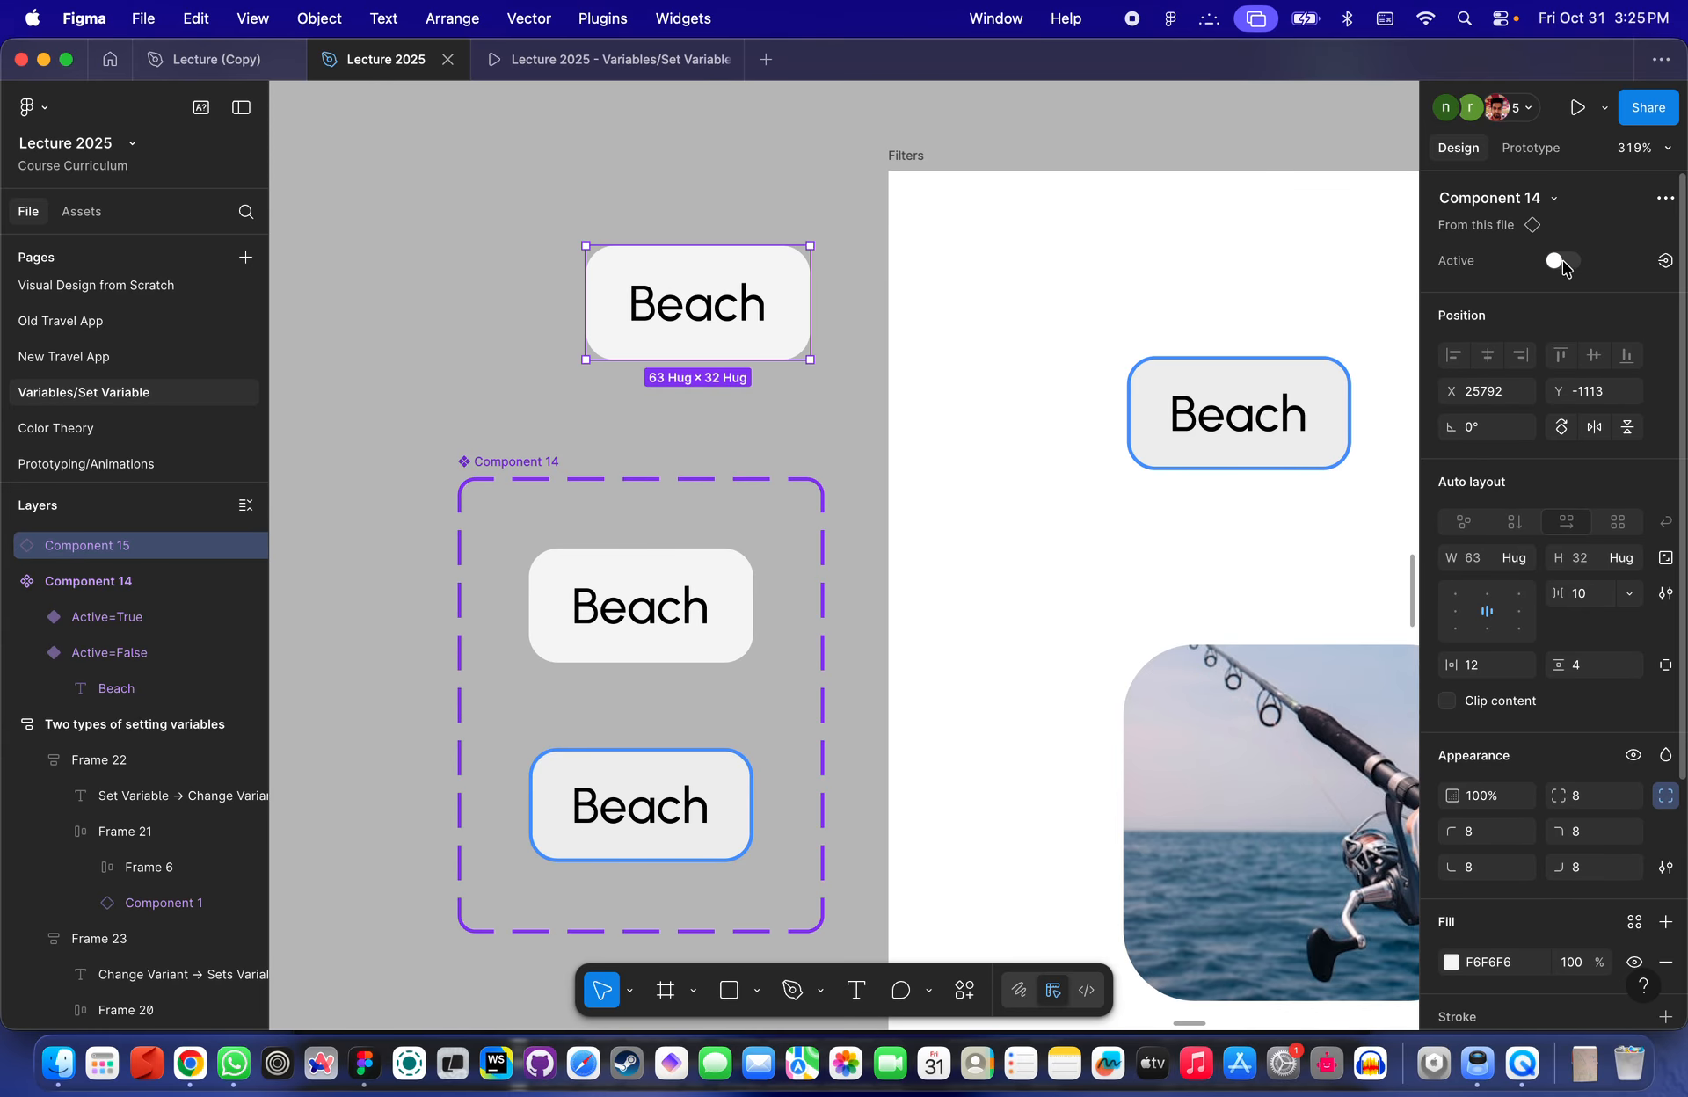
{"action": "left_click", "coordinate": [1563, 262]}
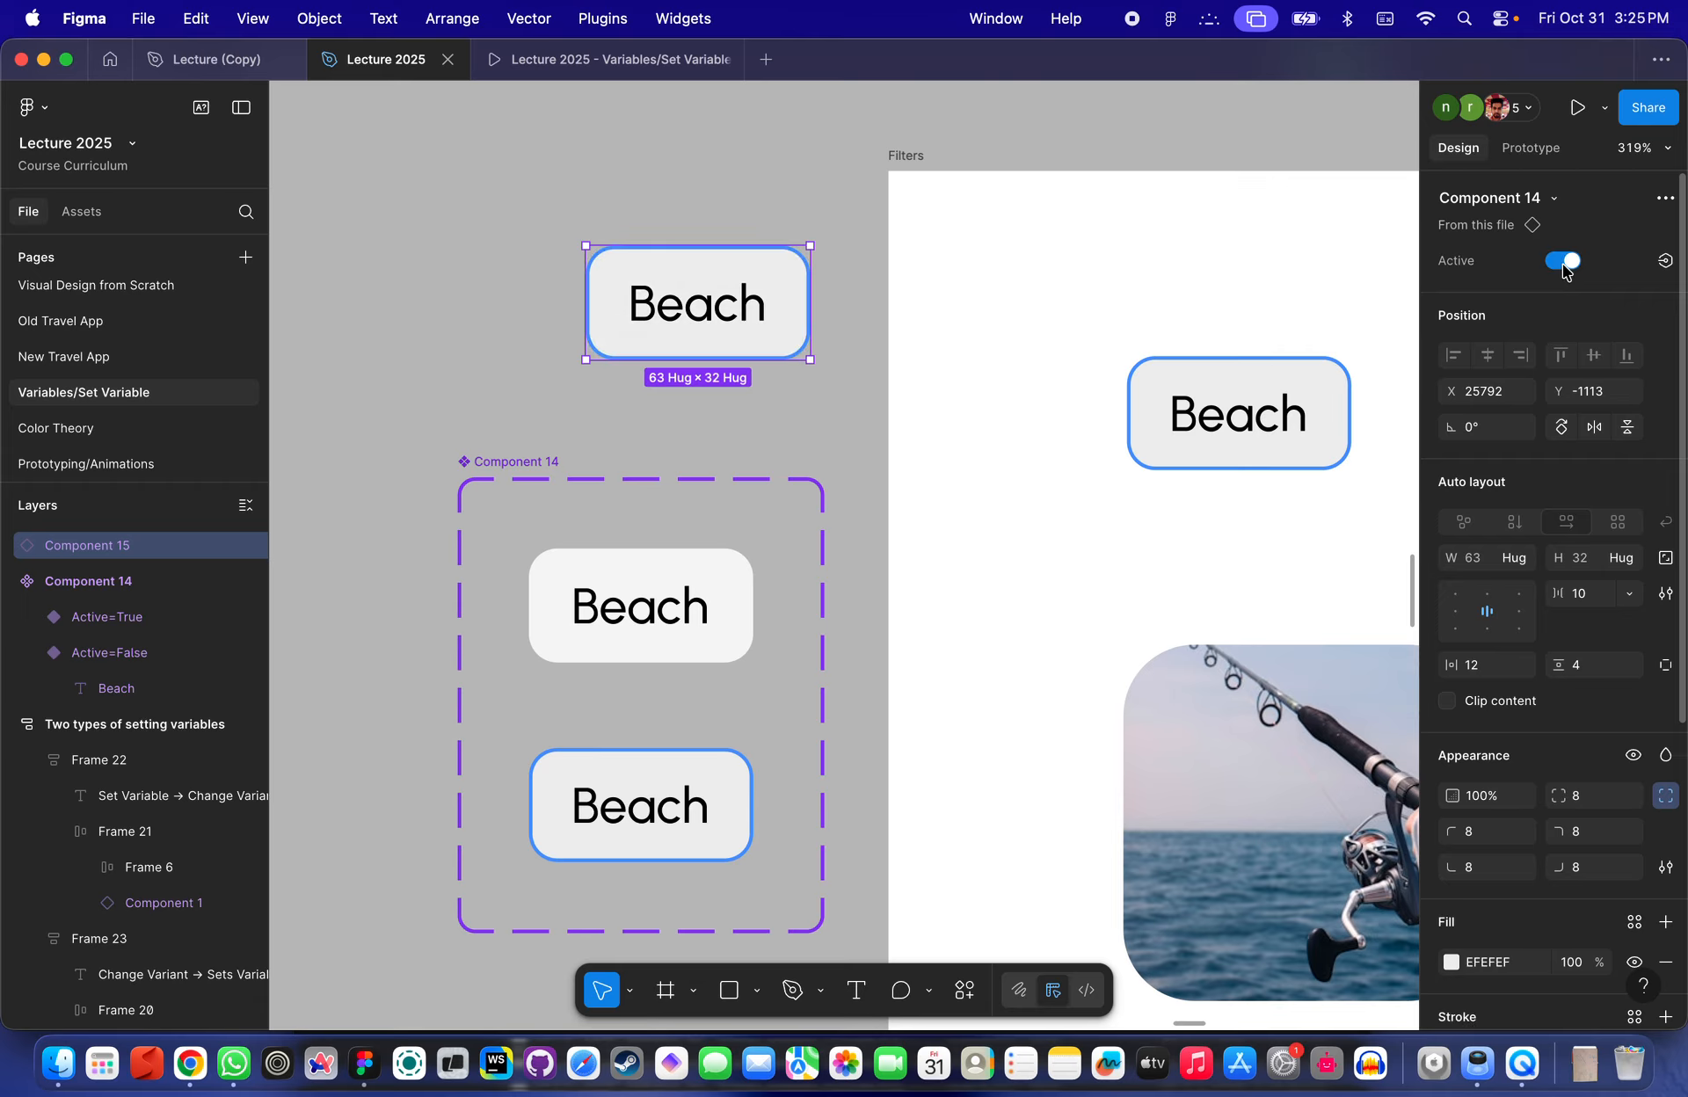
{"action": "left_click", "coordinate": [1562, 262]}
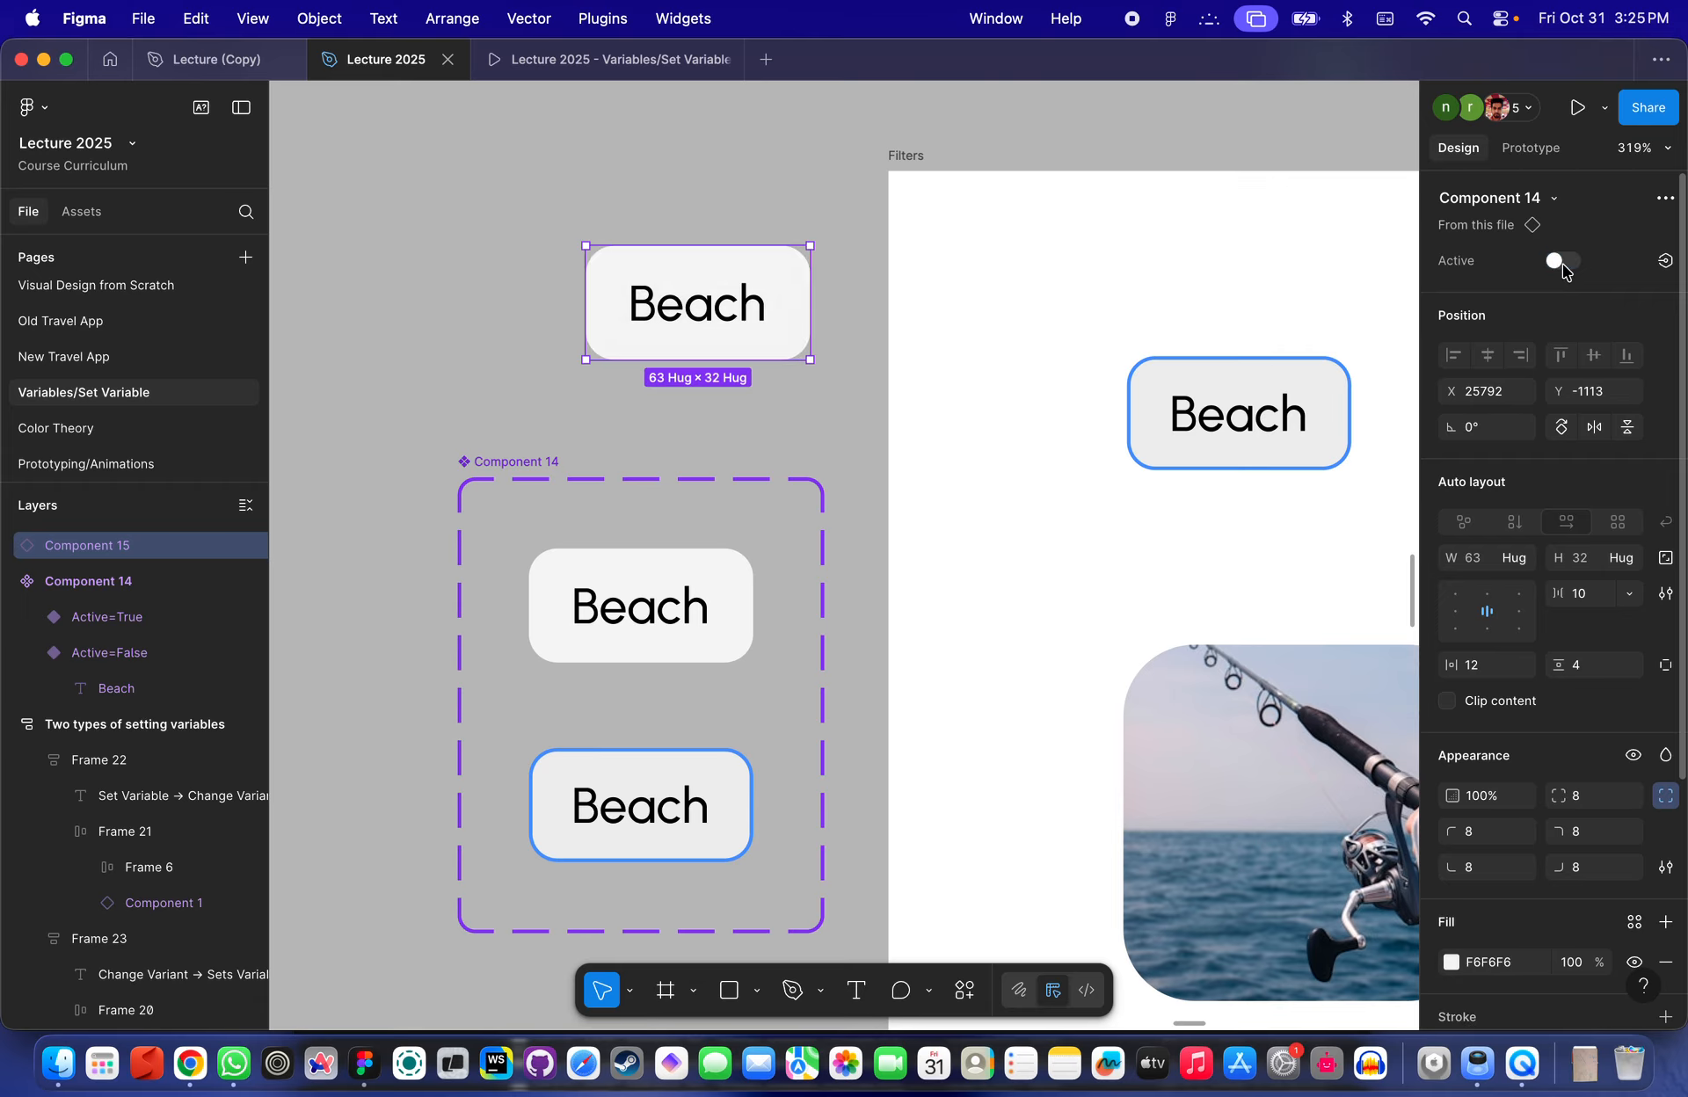
- Select the Beach filter button and bind its Active property to the BeachFilter variable
{"action": "scroll", "coordinate": [1170, 387], "scroll_direction": "down", "scroll_amount": 5}
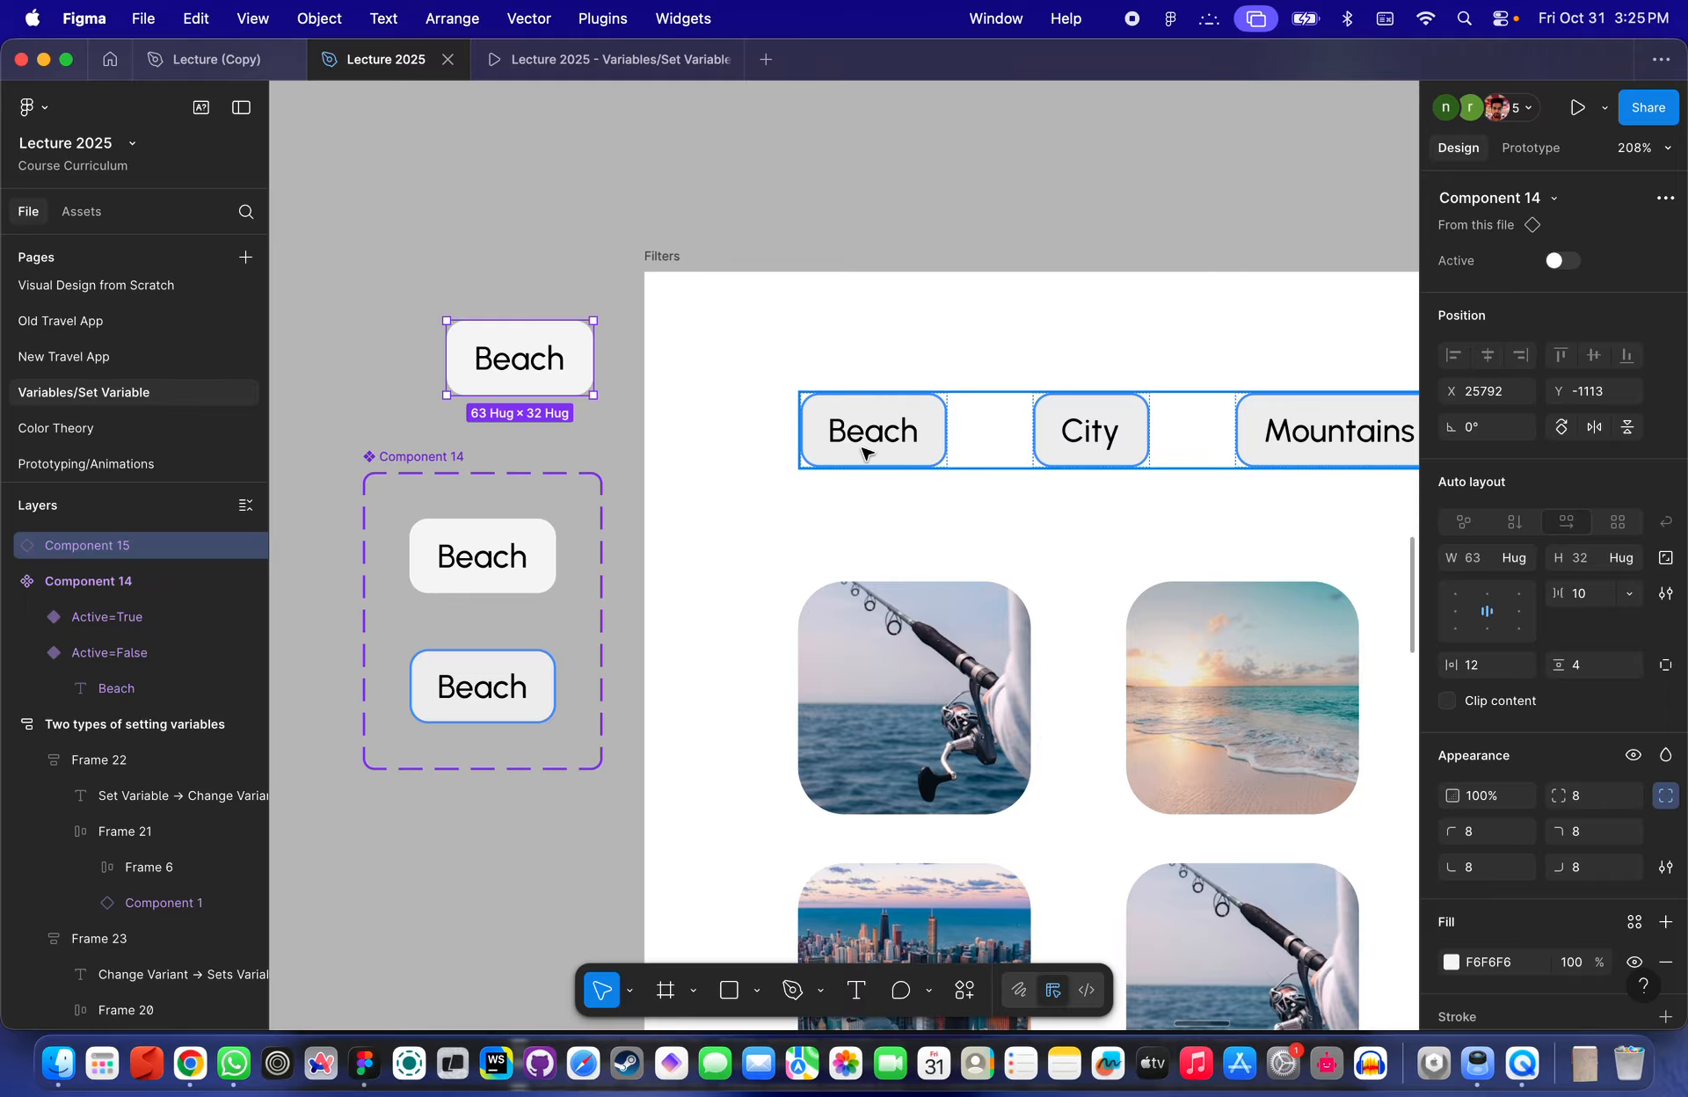
{"action": "left_click", "coordinate": [864, 450]}
{"action": "left_click", "coordinate": [871, 435]}
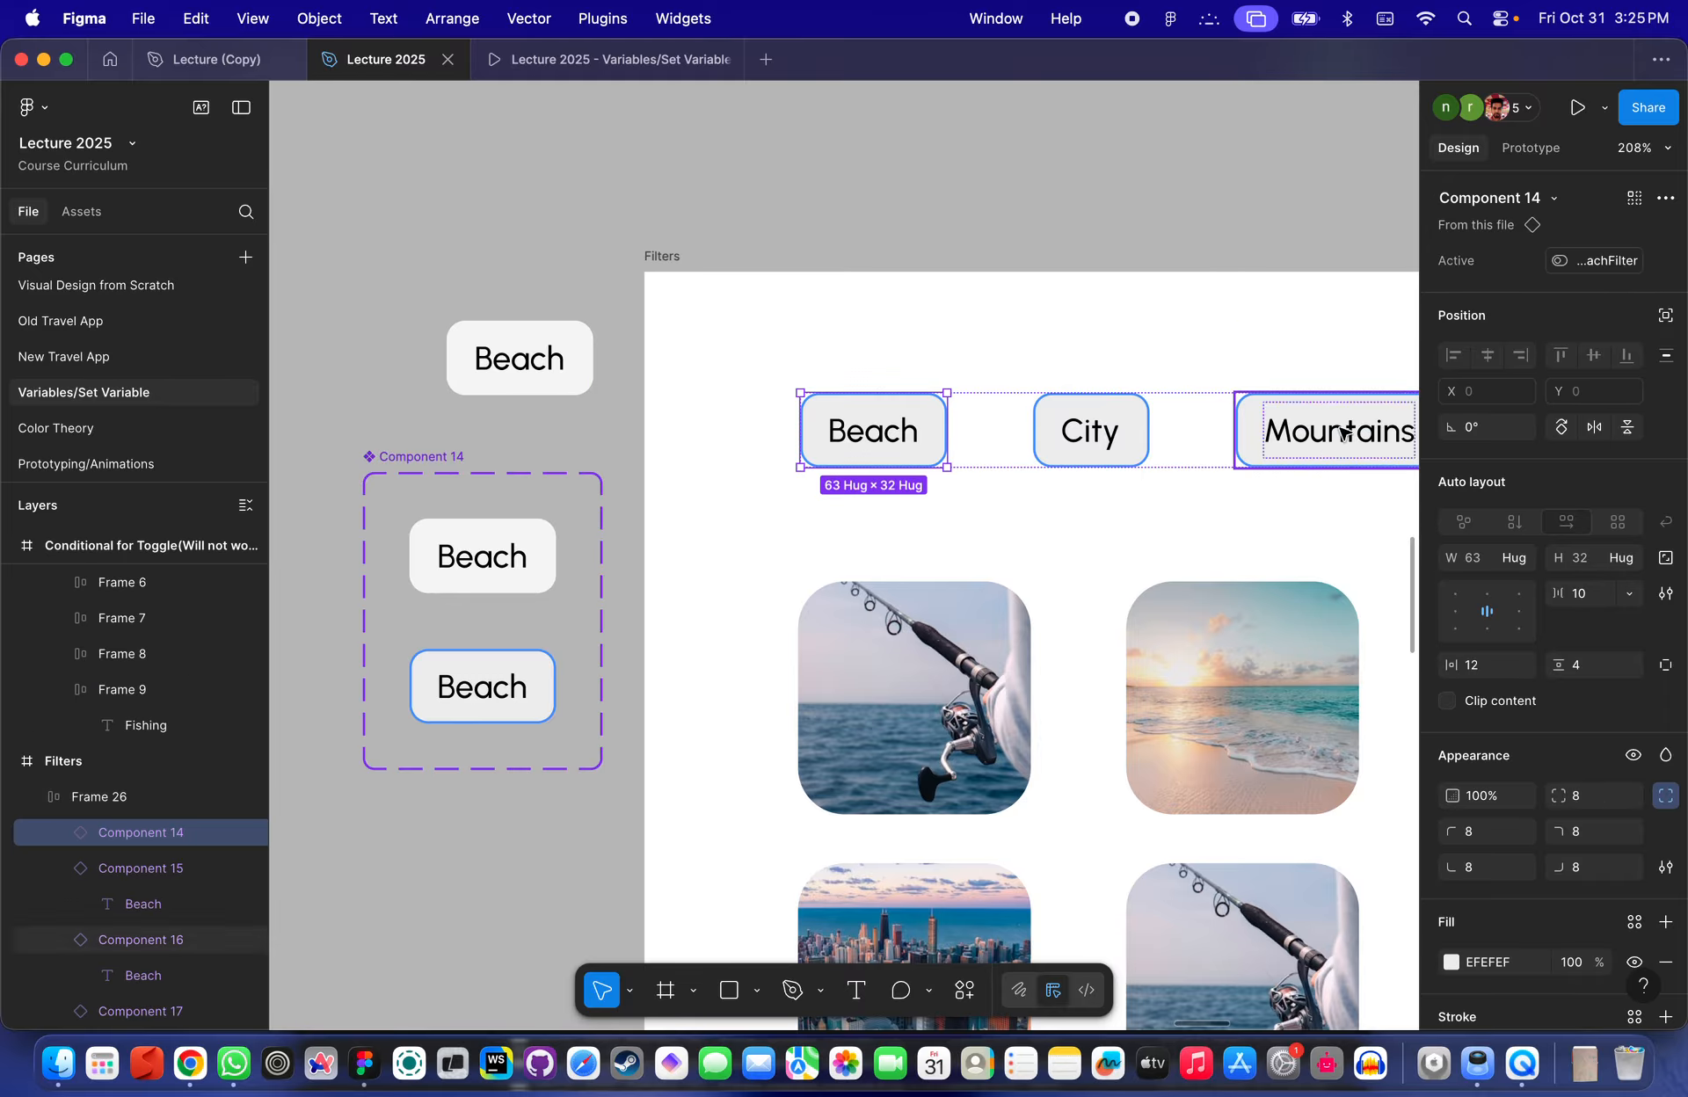
{"action": "left_click", "coordinate": [1664, 262]}
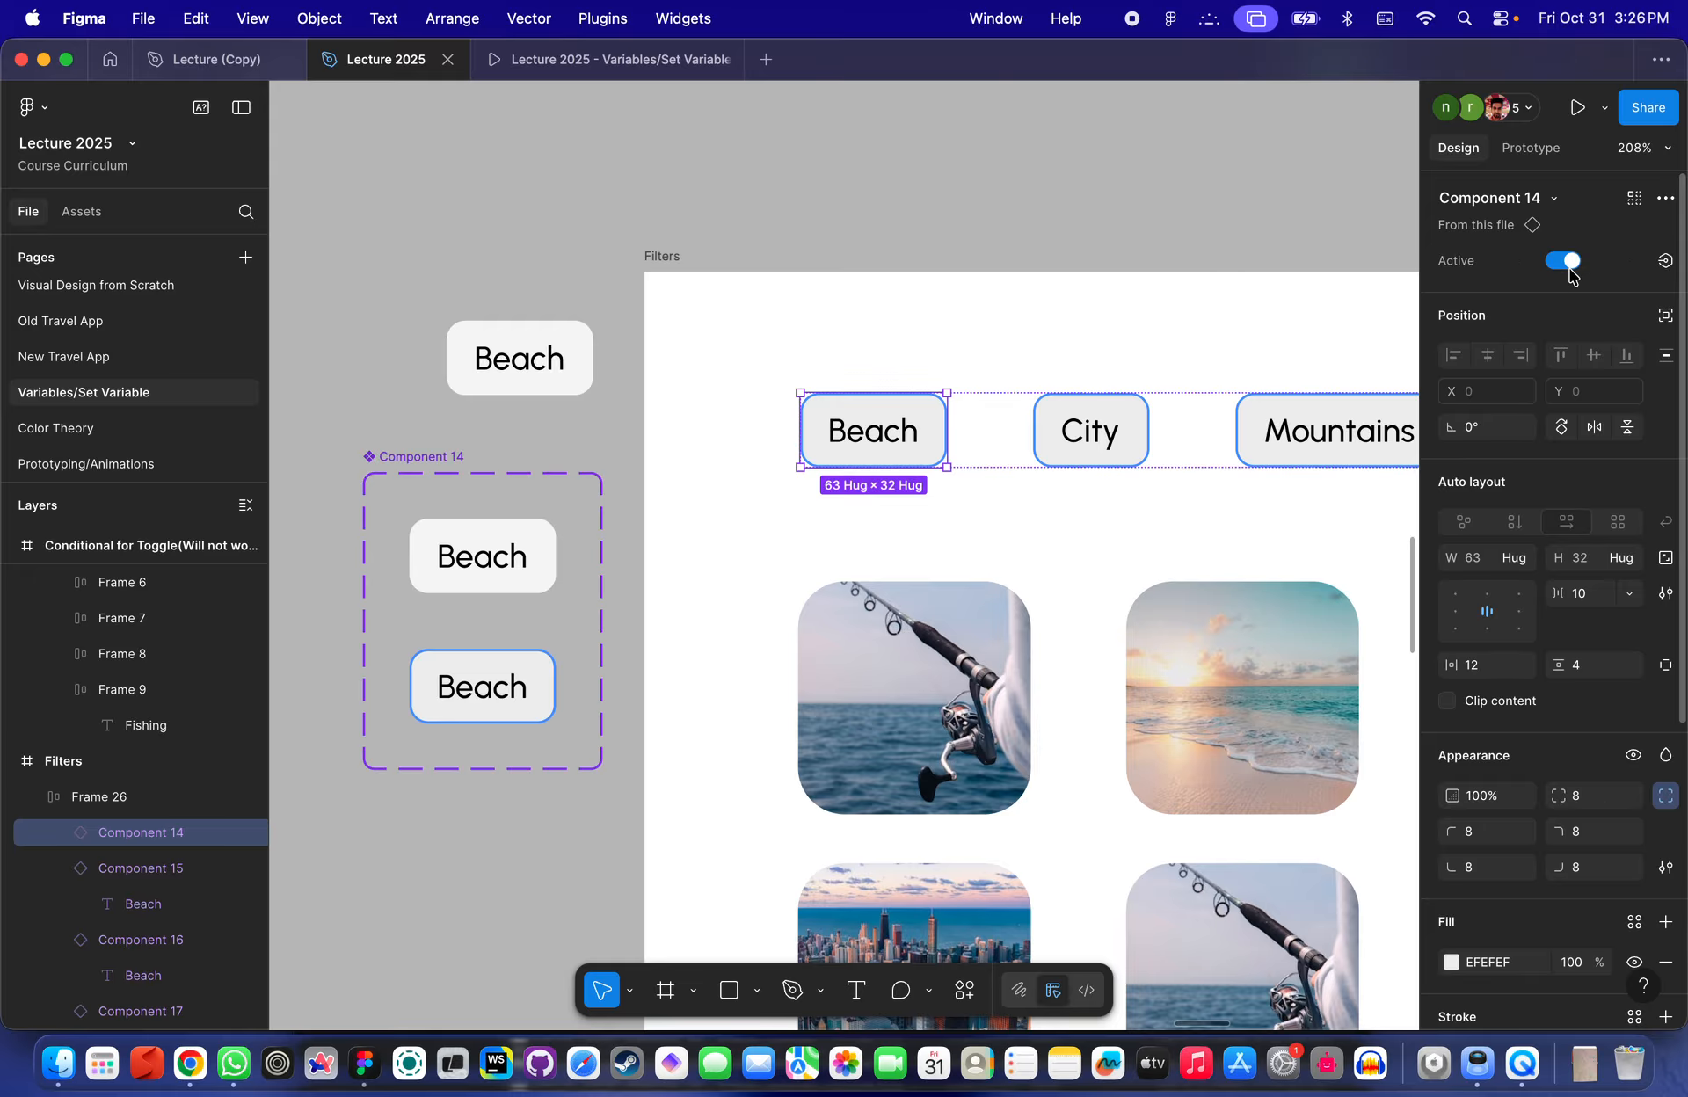
{"action": "left_click", "coordinate": [1664, 262]}
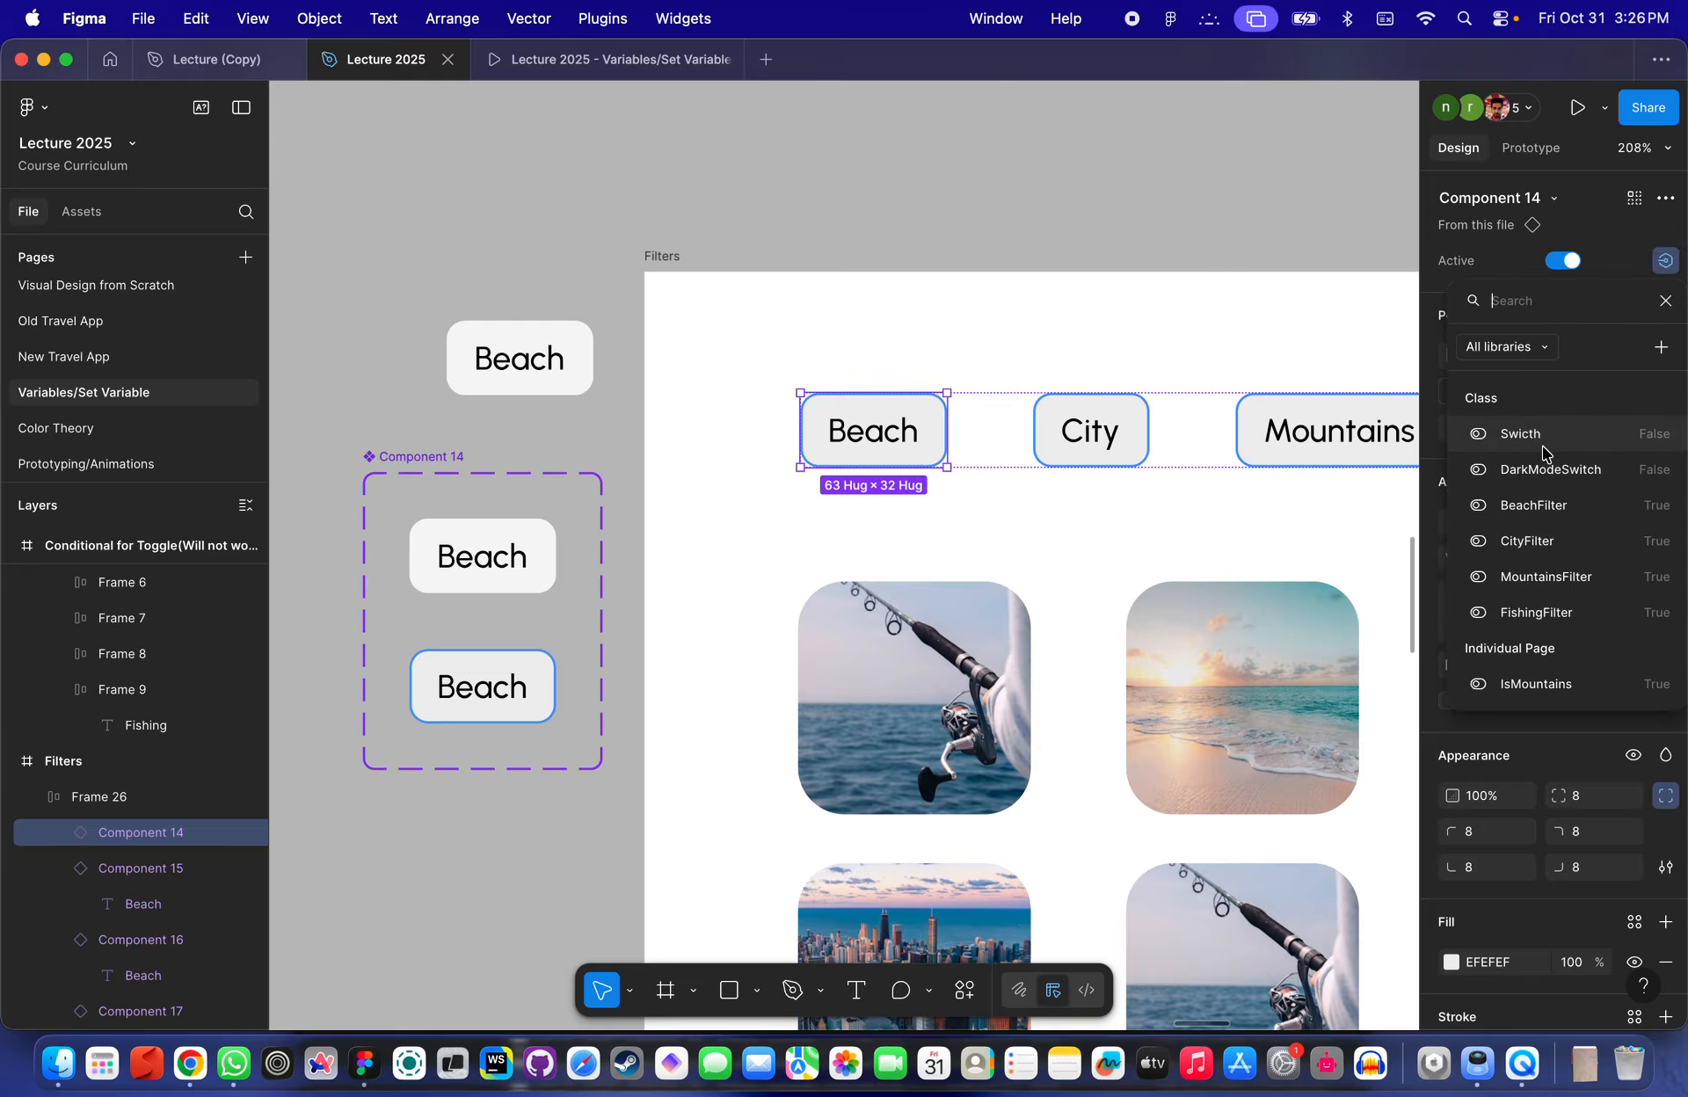
{"action": "scroll", "coordinate": [1543, 550], "scroll_direction": "down", "scroll_amount": 2}
{"action": "scroll", "coordinate": [1545, 549], "scroll_direction": "down", "scroll_amount": 5}
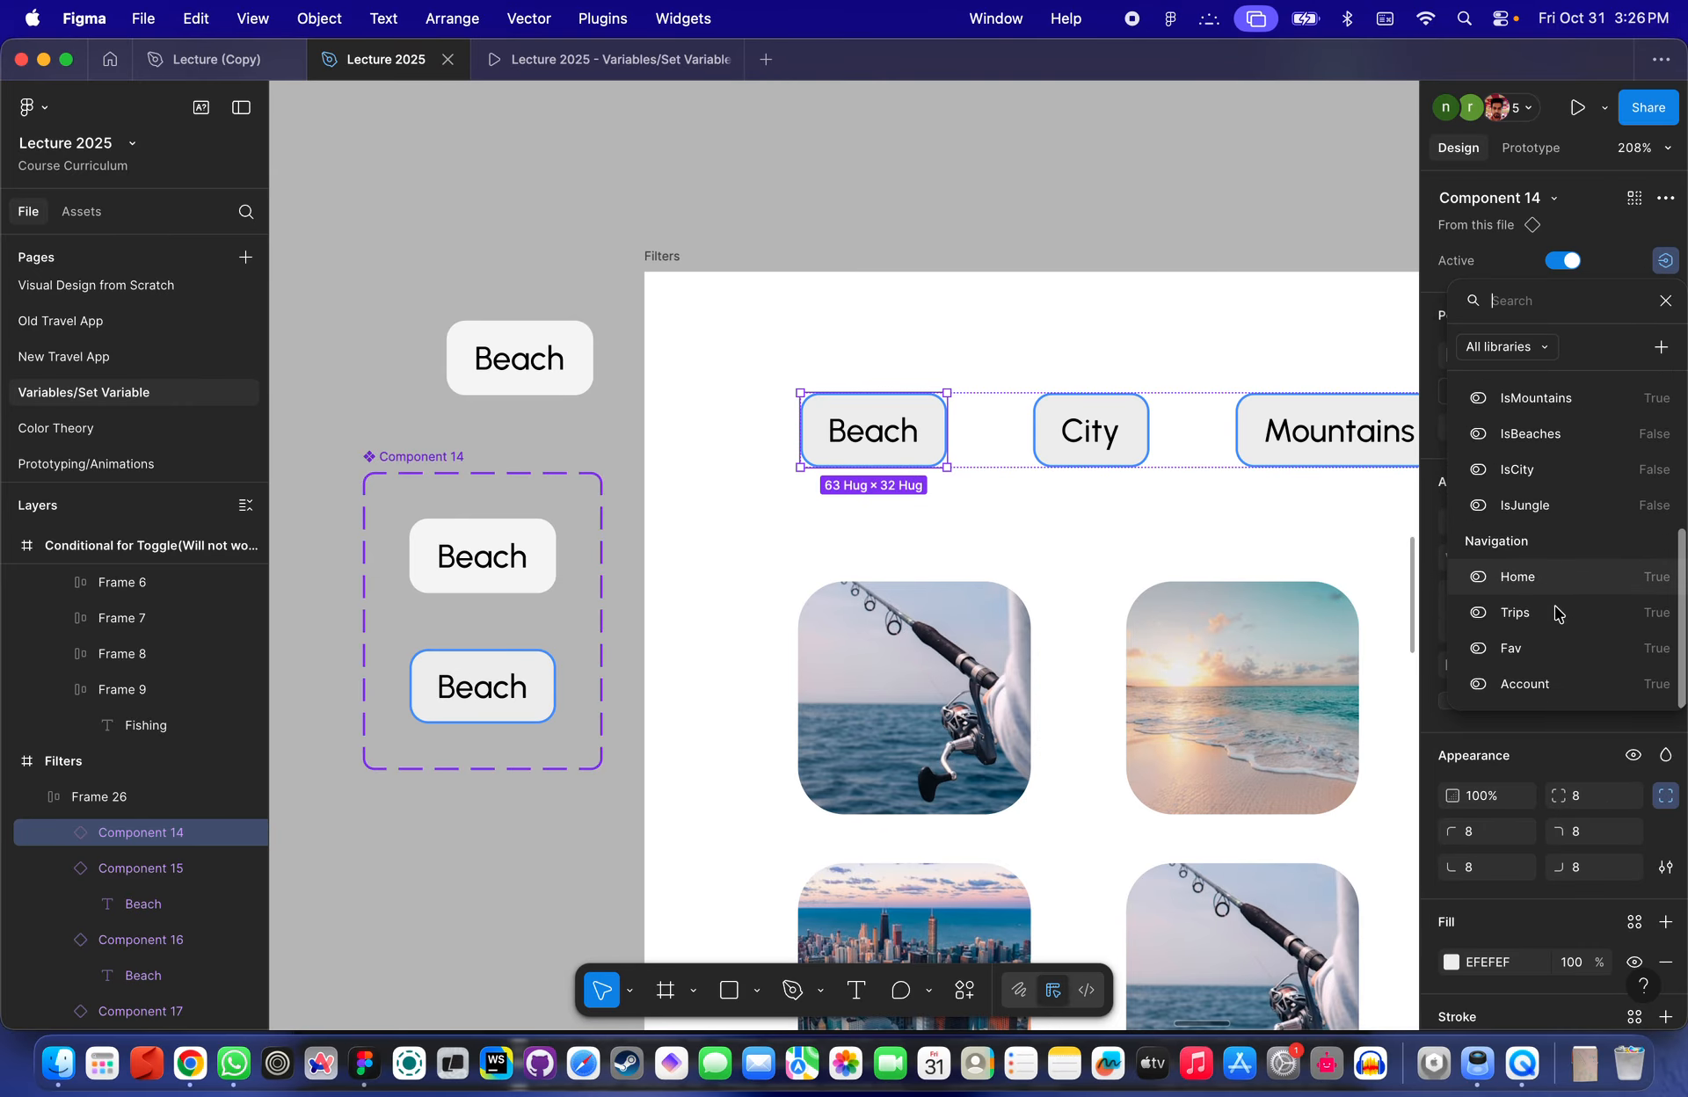
{"action": "scroll", "coordinate": [1556, 606], "scroll_direction": "up", "scroll_amount": 5}
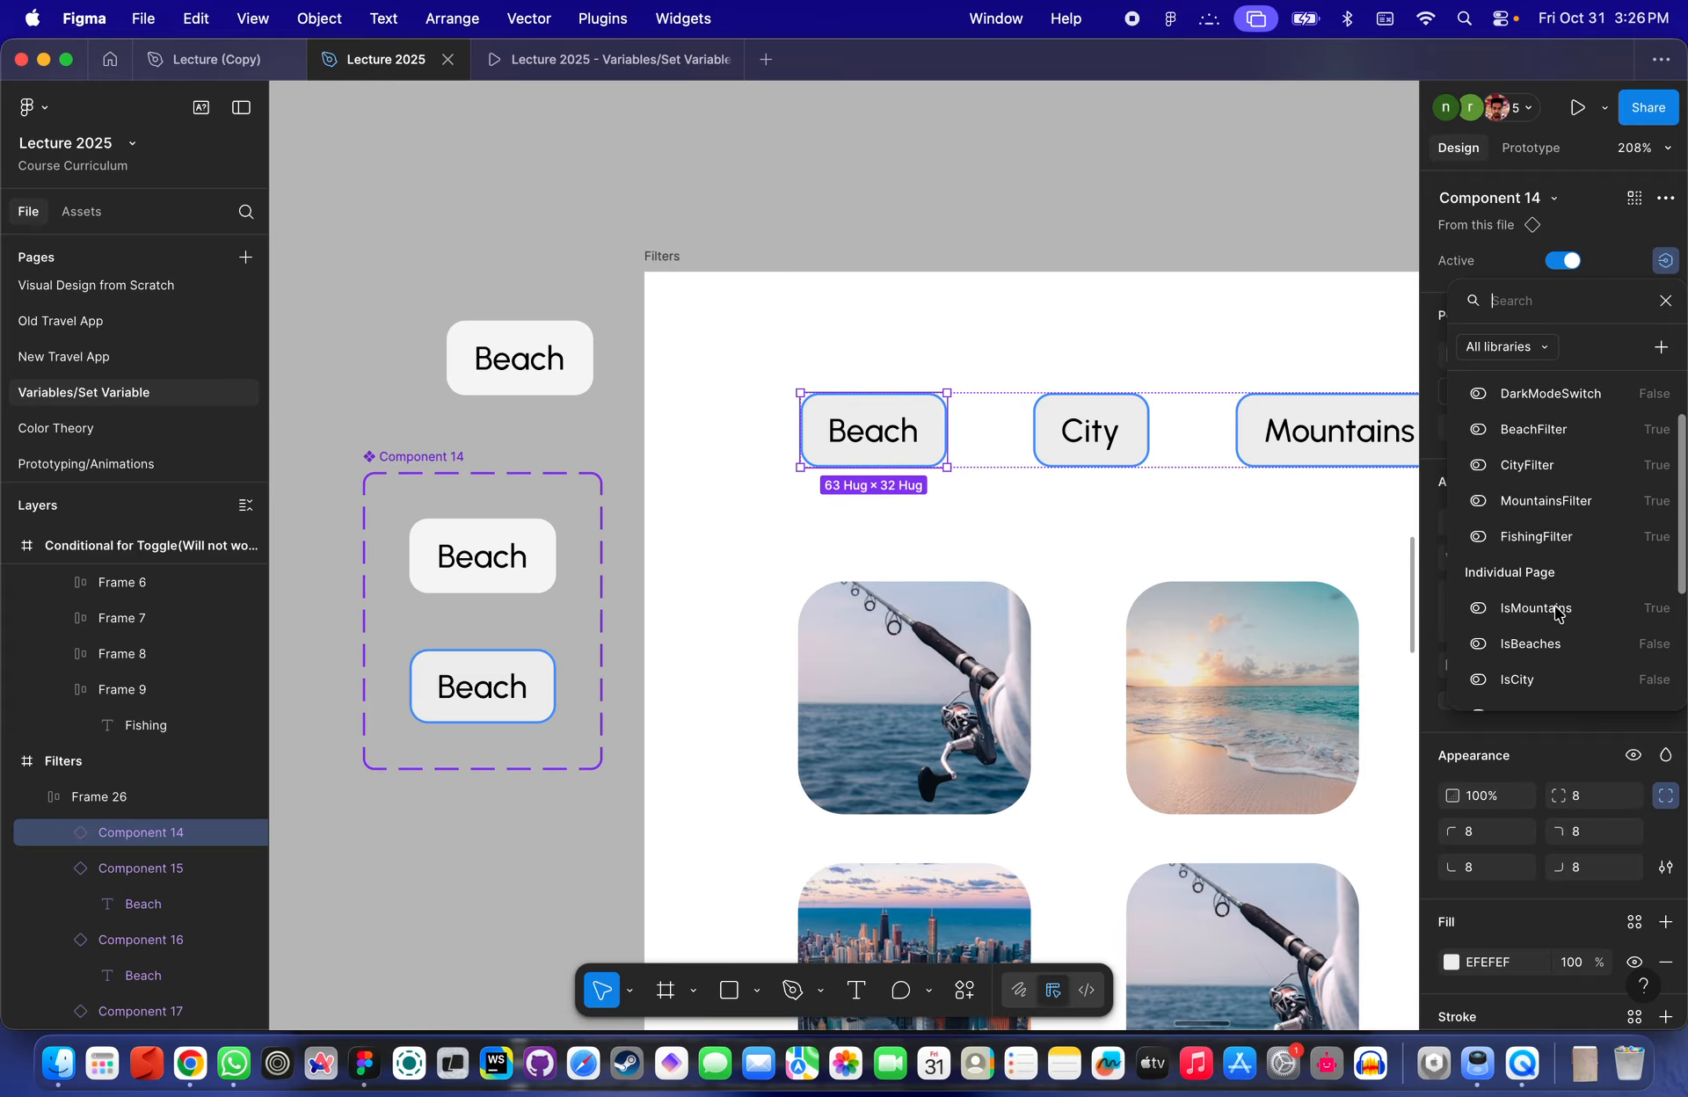
{"action": "left_click", "coordinate": [1543, 429]}
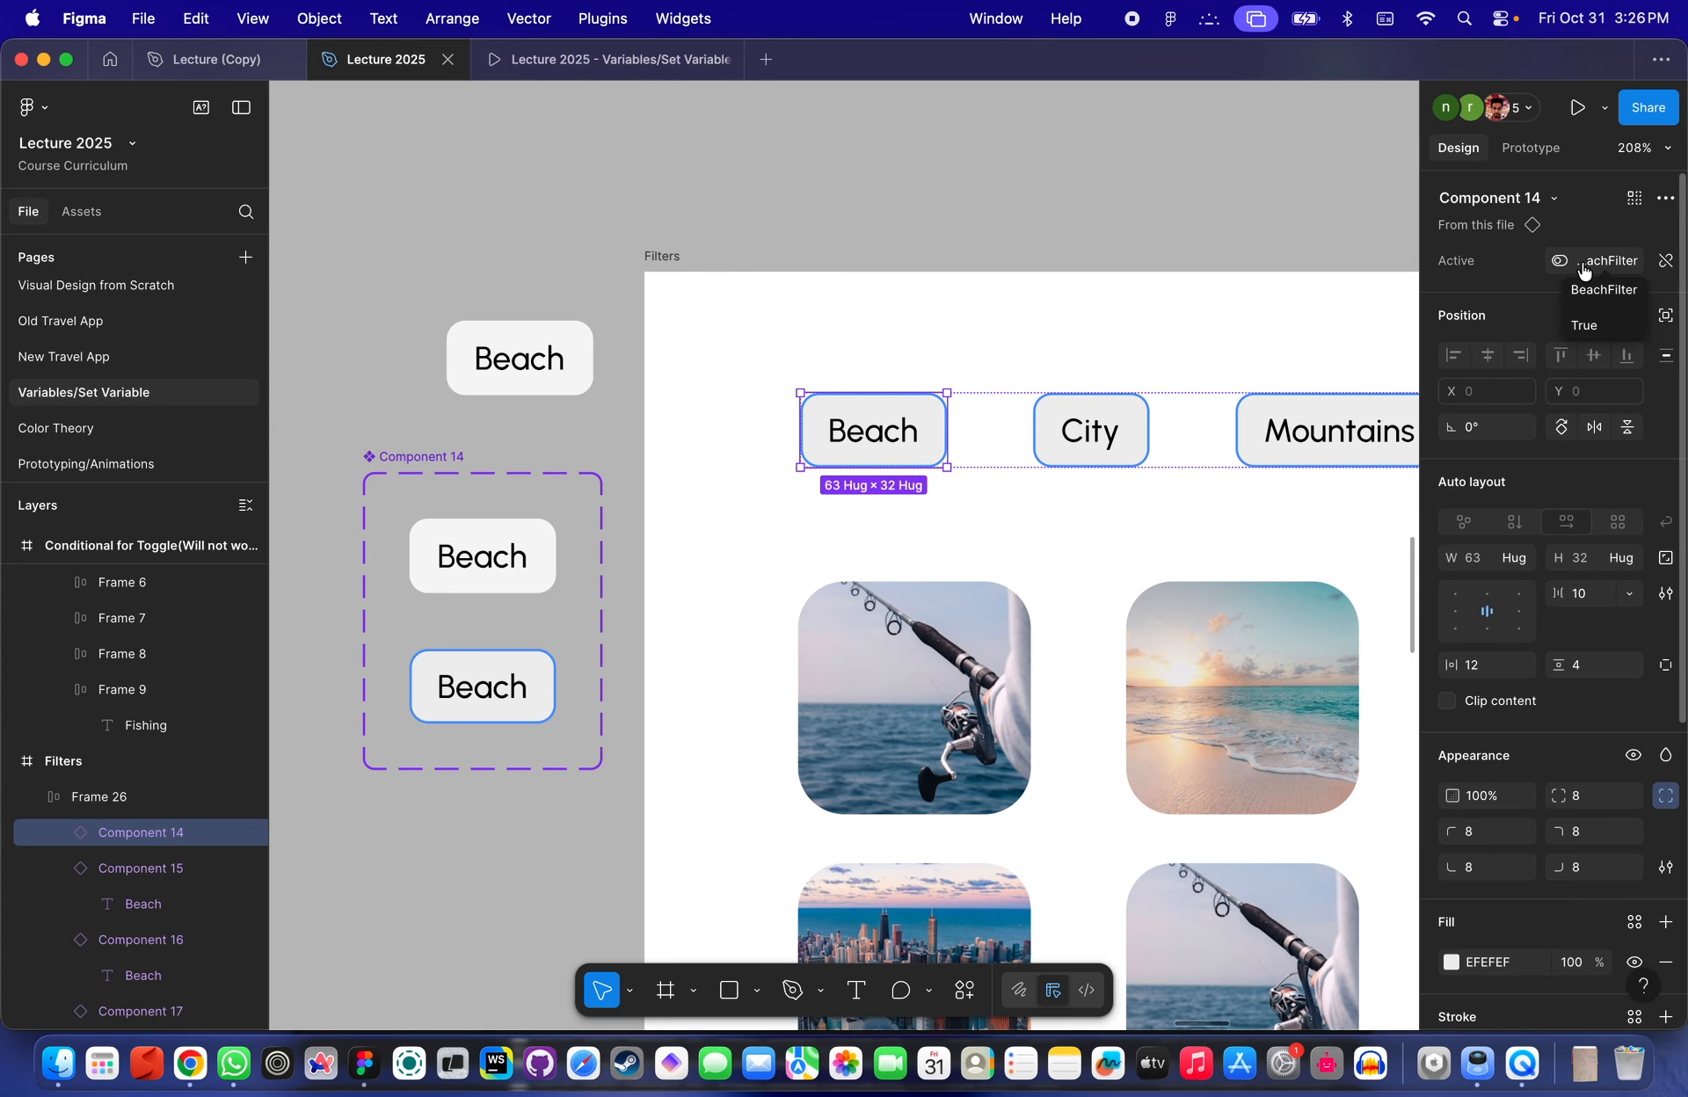
- Switch the standalone Beach instance's Active property on, then deselect
{"action": "scroll", "coordinate": [893, 473], "scroll_direction": "right", "scroll_amount": 4}
{"action": "scroll", "coordinate": [893, 473], "scroll_direction": "down", "scroll_amount": 2}
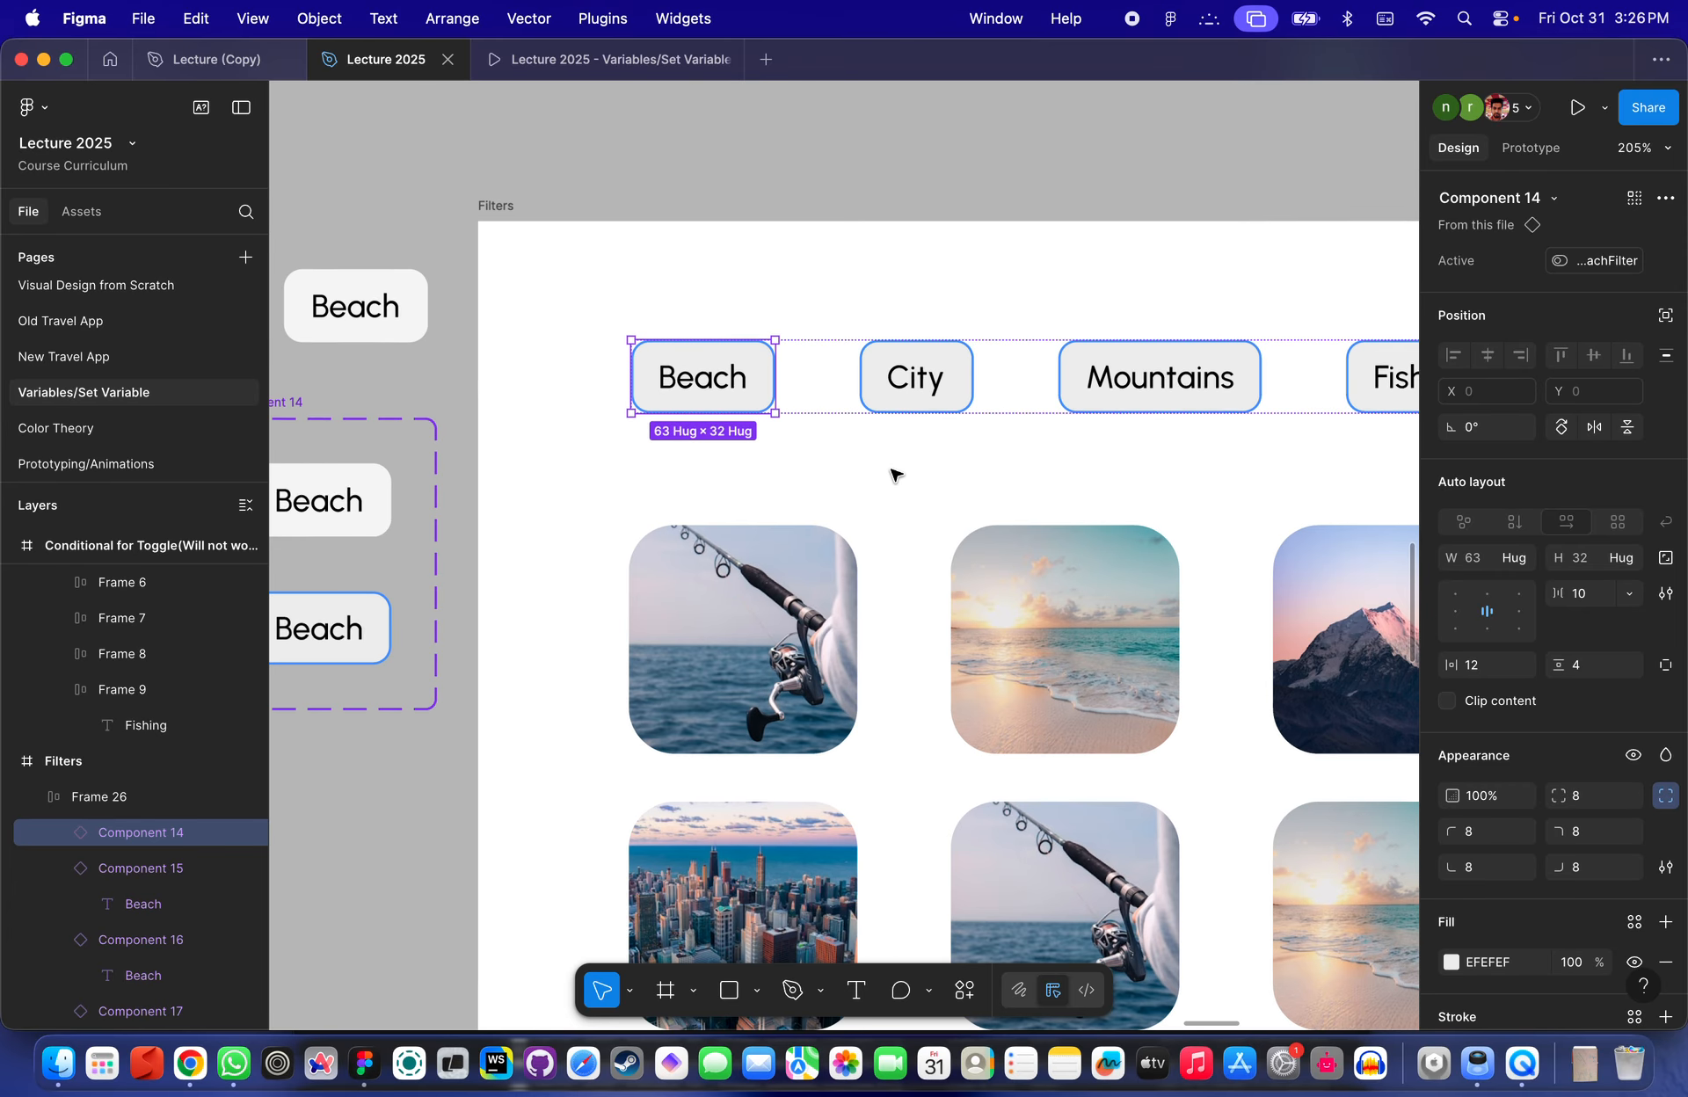
{"action": "left_click", "coordinate": [356, 305]}
{"action": "scroll", "coordinate": [361, 275], "scroll_direction": "left", "scroll_amount": 5}
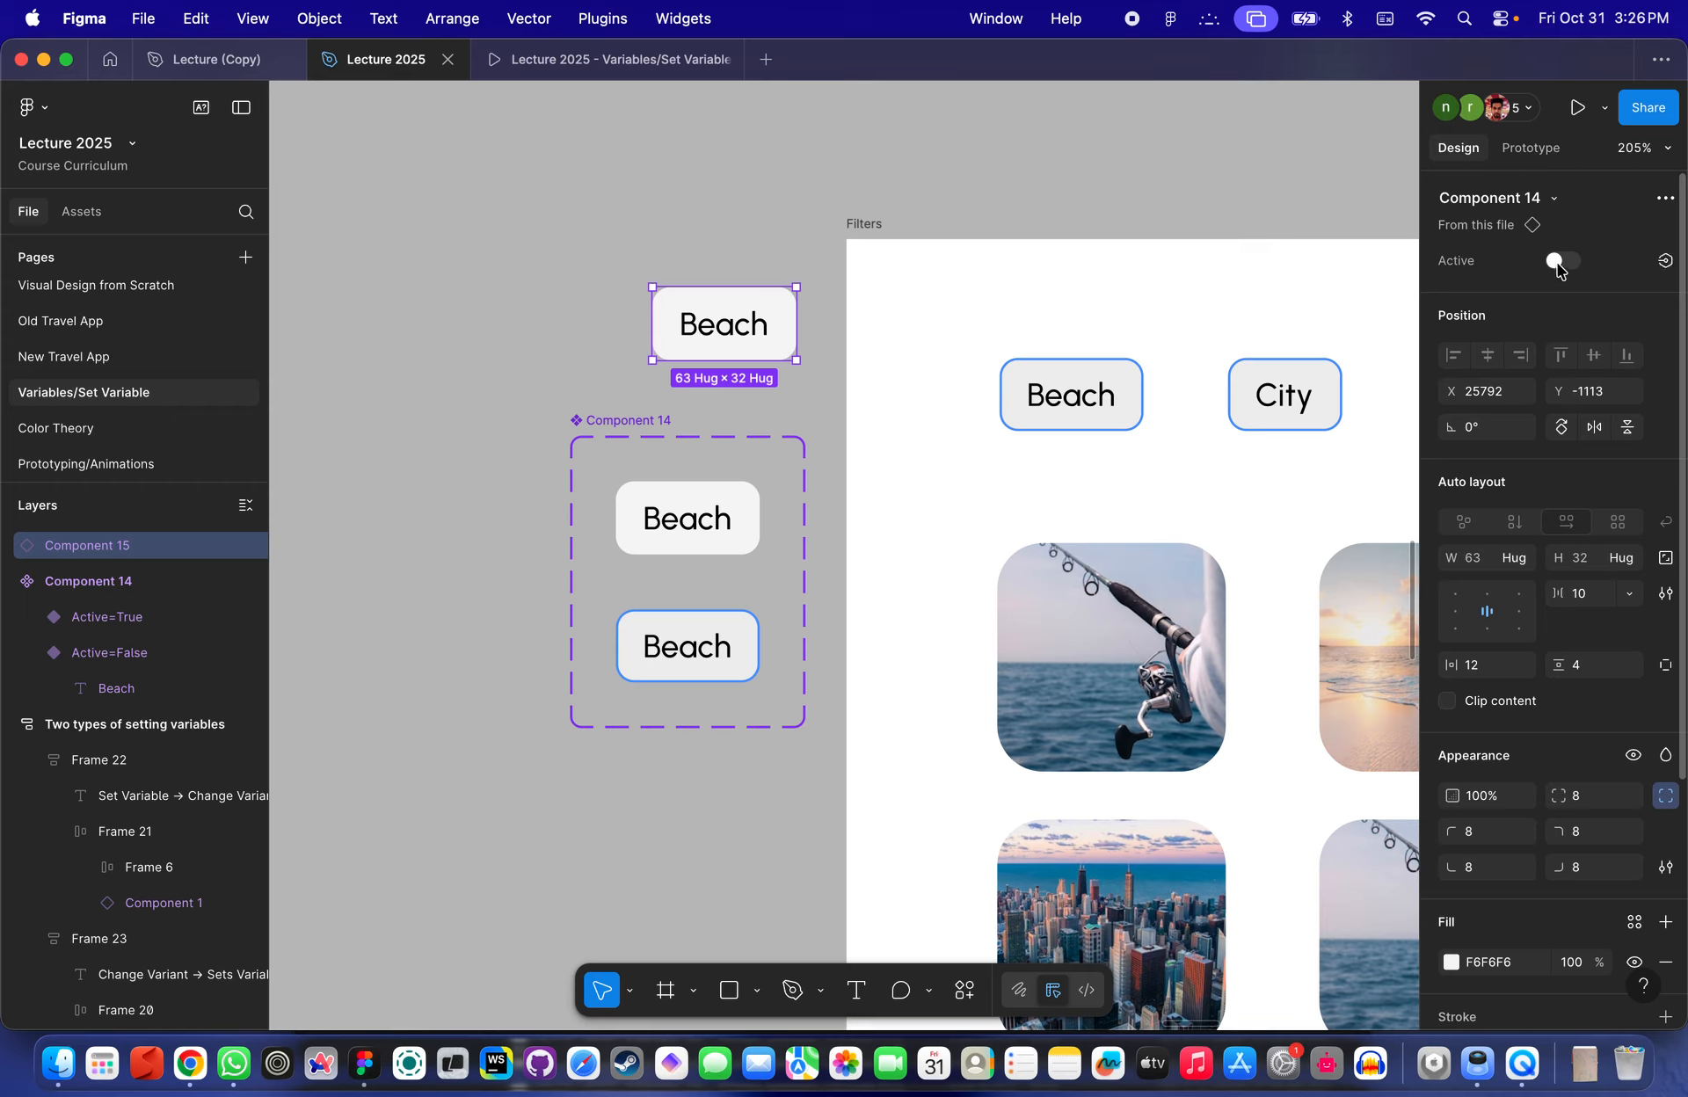
{"action": "left_click", "coordinate": [1556, 261]}
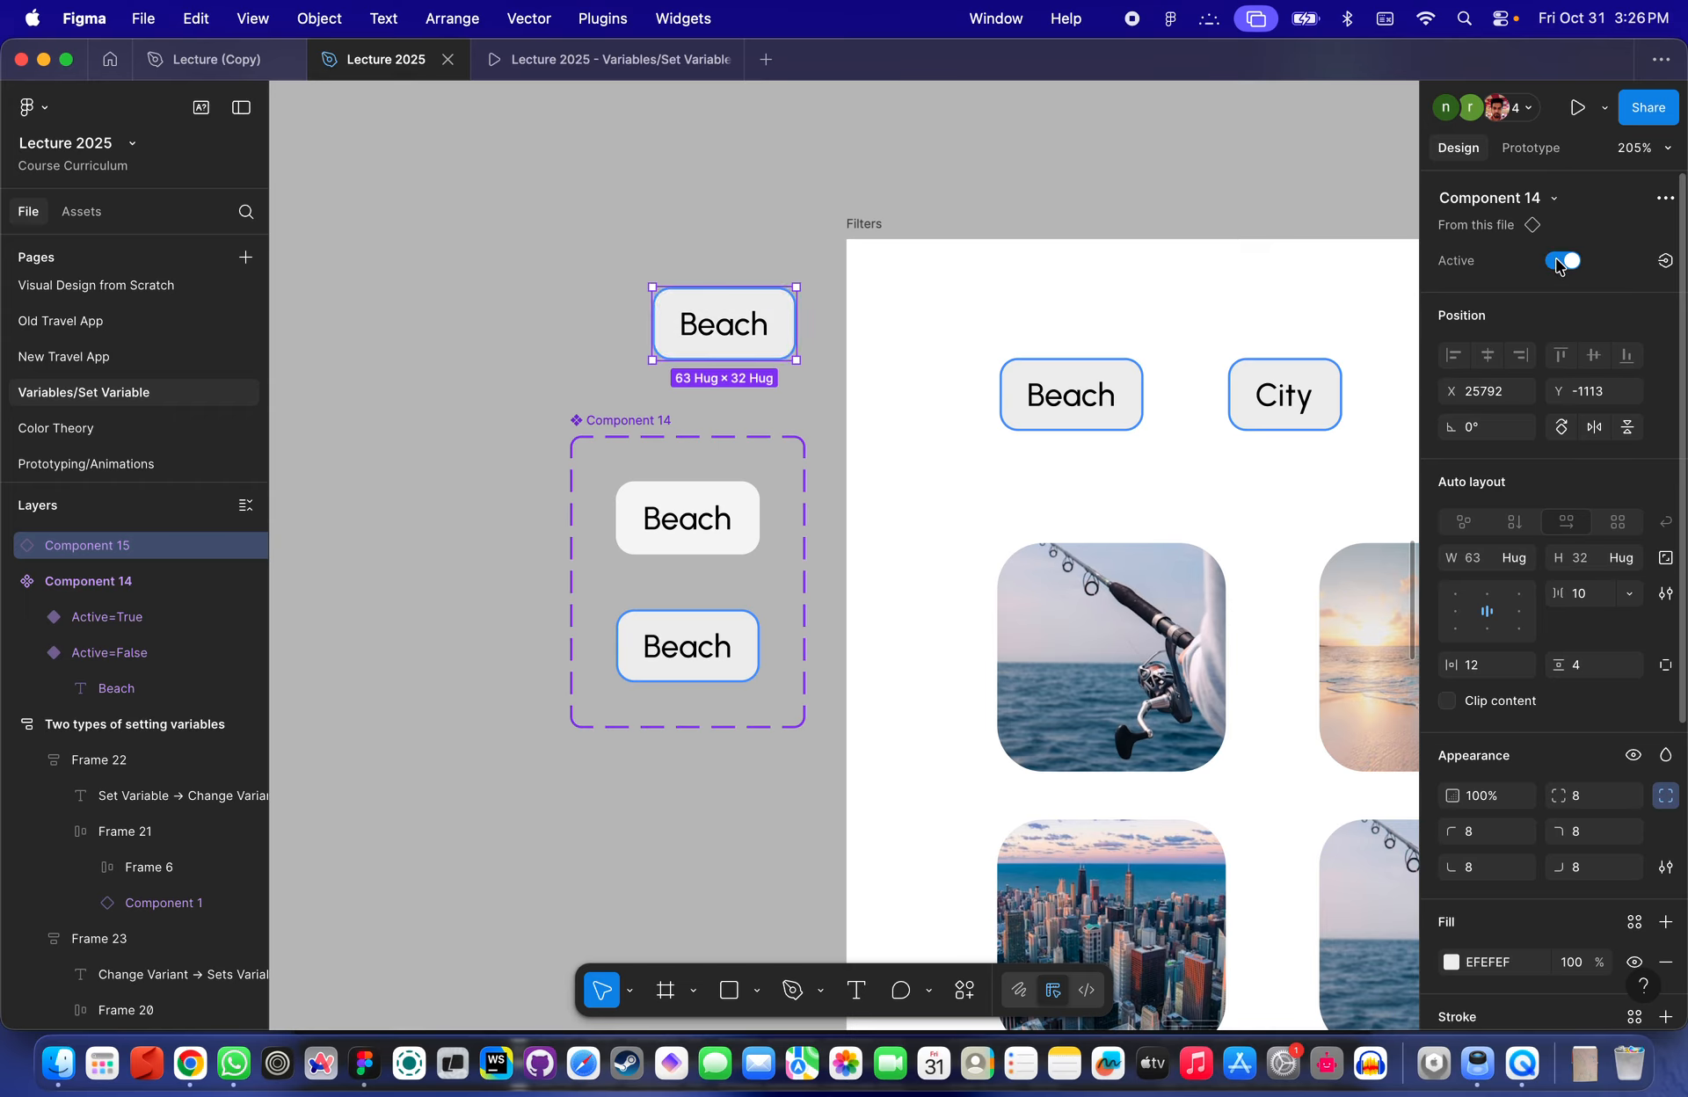
{"action": "left_click", "coordinate": [1187, 180]}
- Select the Dark Mode switch in Frame 2 and inspect its Active variable binding
{"action": "scroll", "coordinate": [1183, 177], "scroll_direction": "down", "scroll_amount": 5}
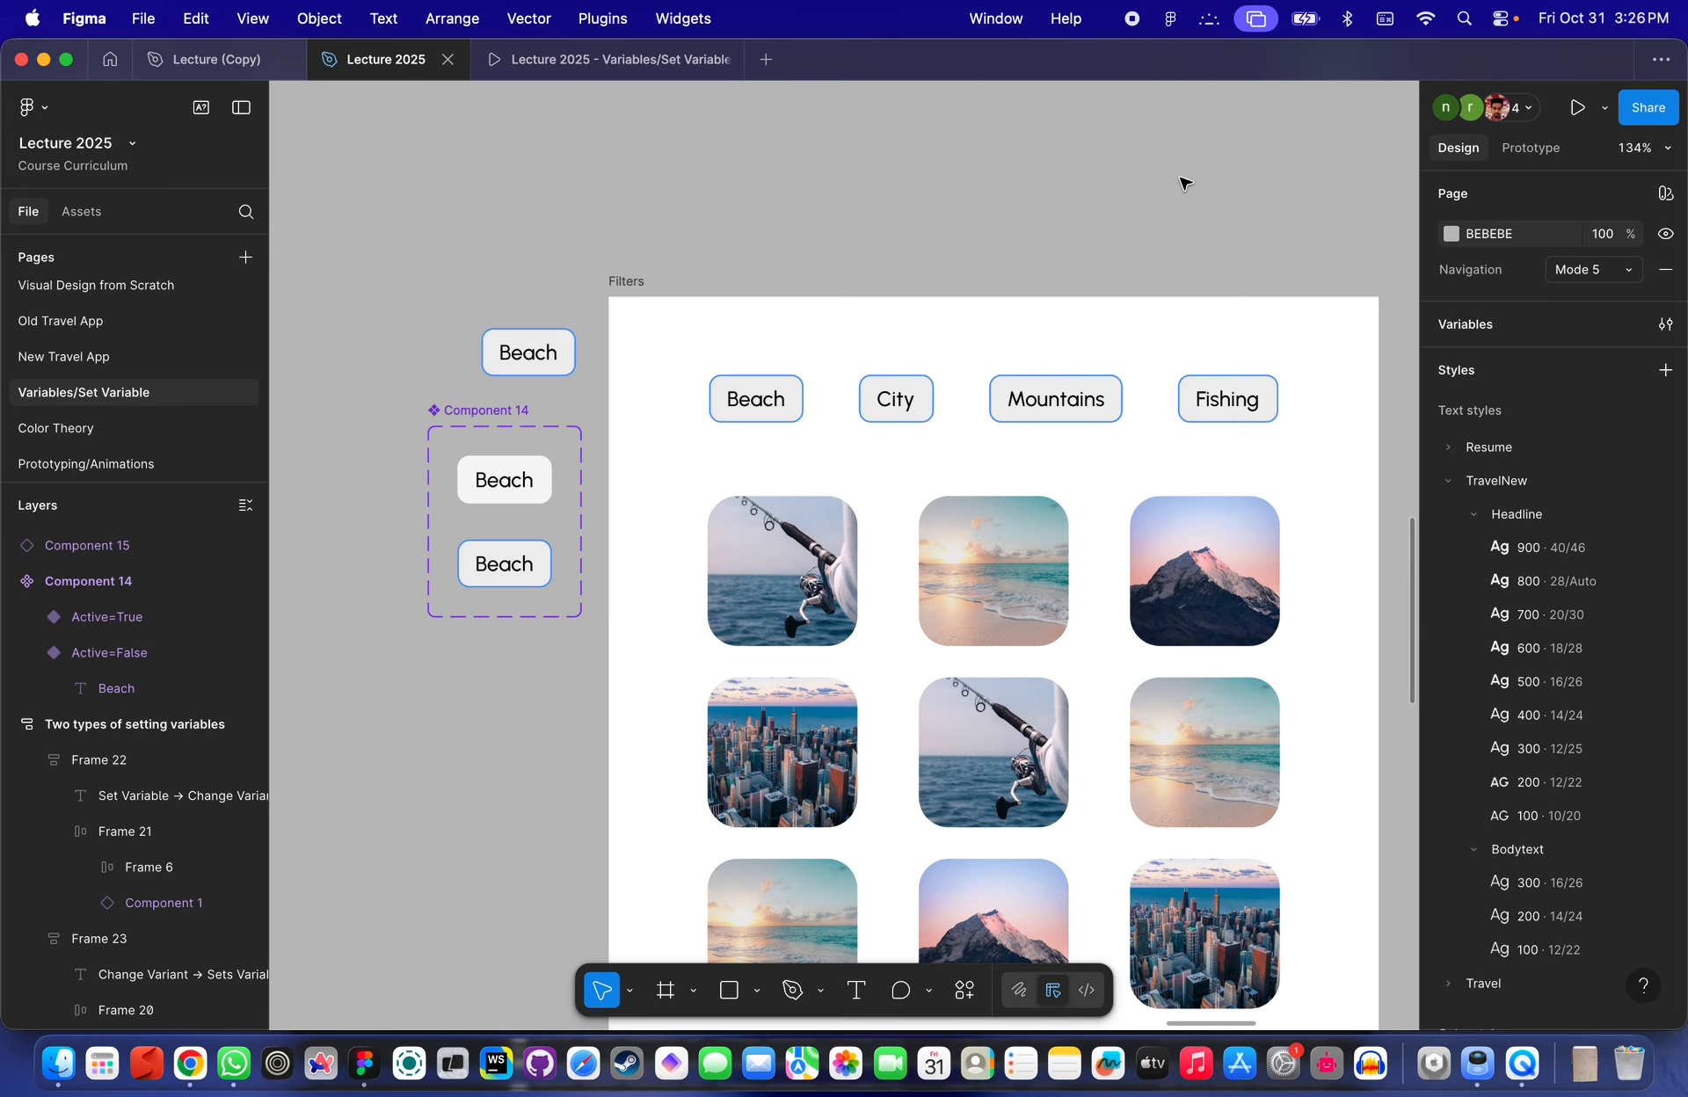
{"action": "scroll", "coordinate": [754, 351], "scroll_direction": "up", "scroll_amount": 3}
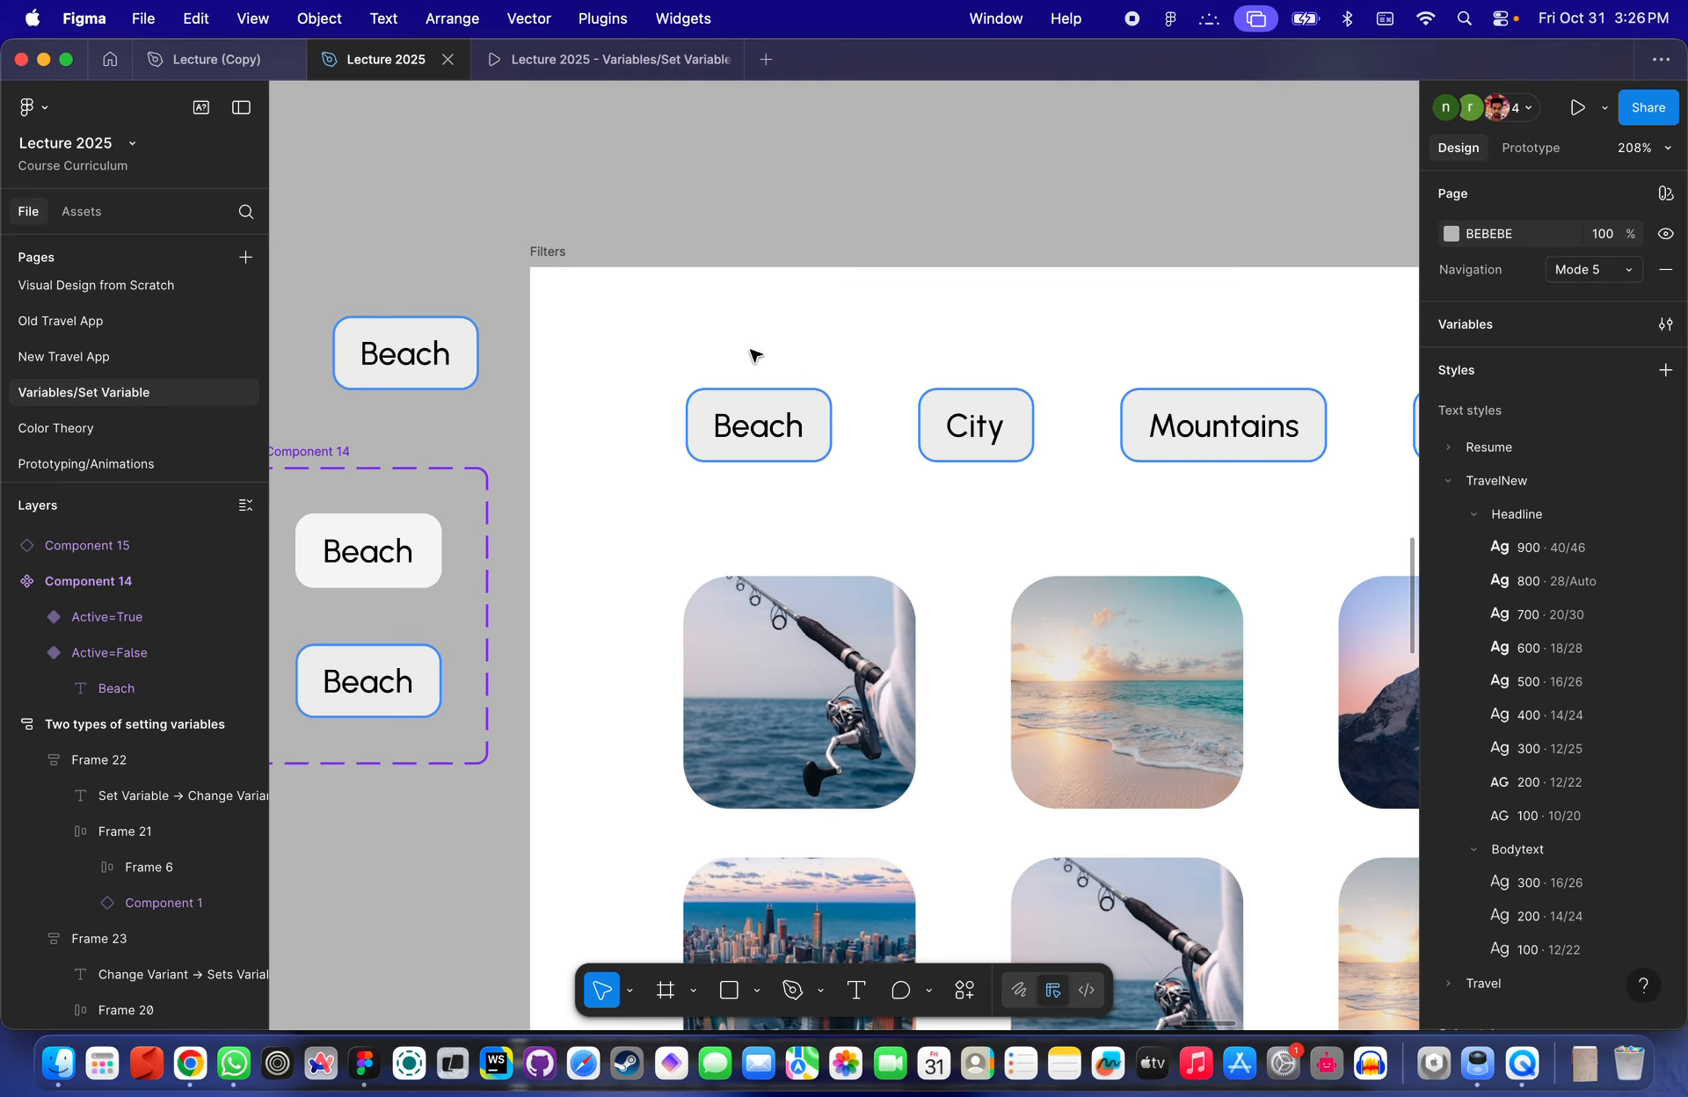
{"action": "scroll", "coordinate": [753, 350], "scroll_direction": "down", "scroll_amount": 4}
{"action": "left_click", "coordinate": [780, 396]}
{"action": "scroll", "coordinate": [776, 399], "scroll_direction": "up", "scroll_amount": 10}
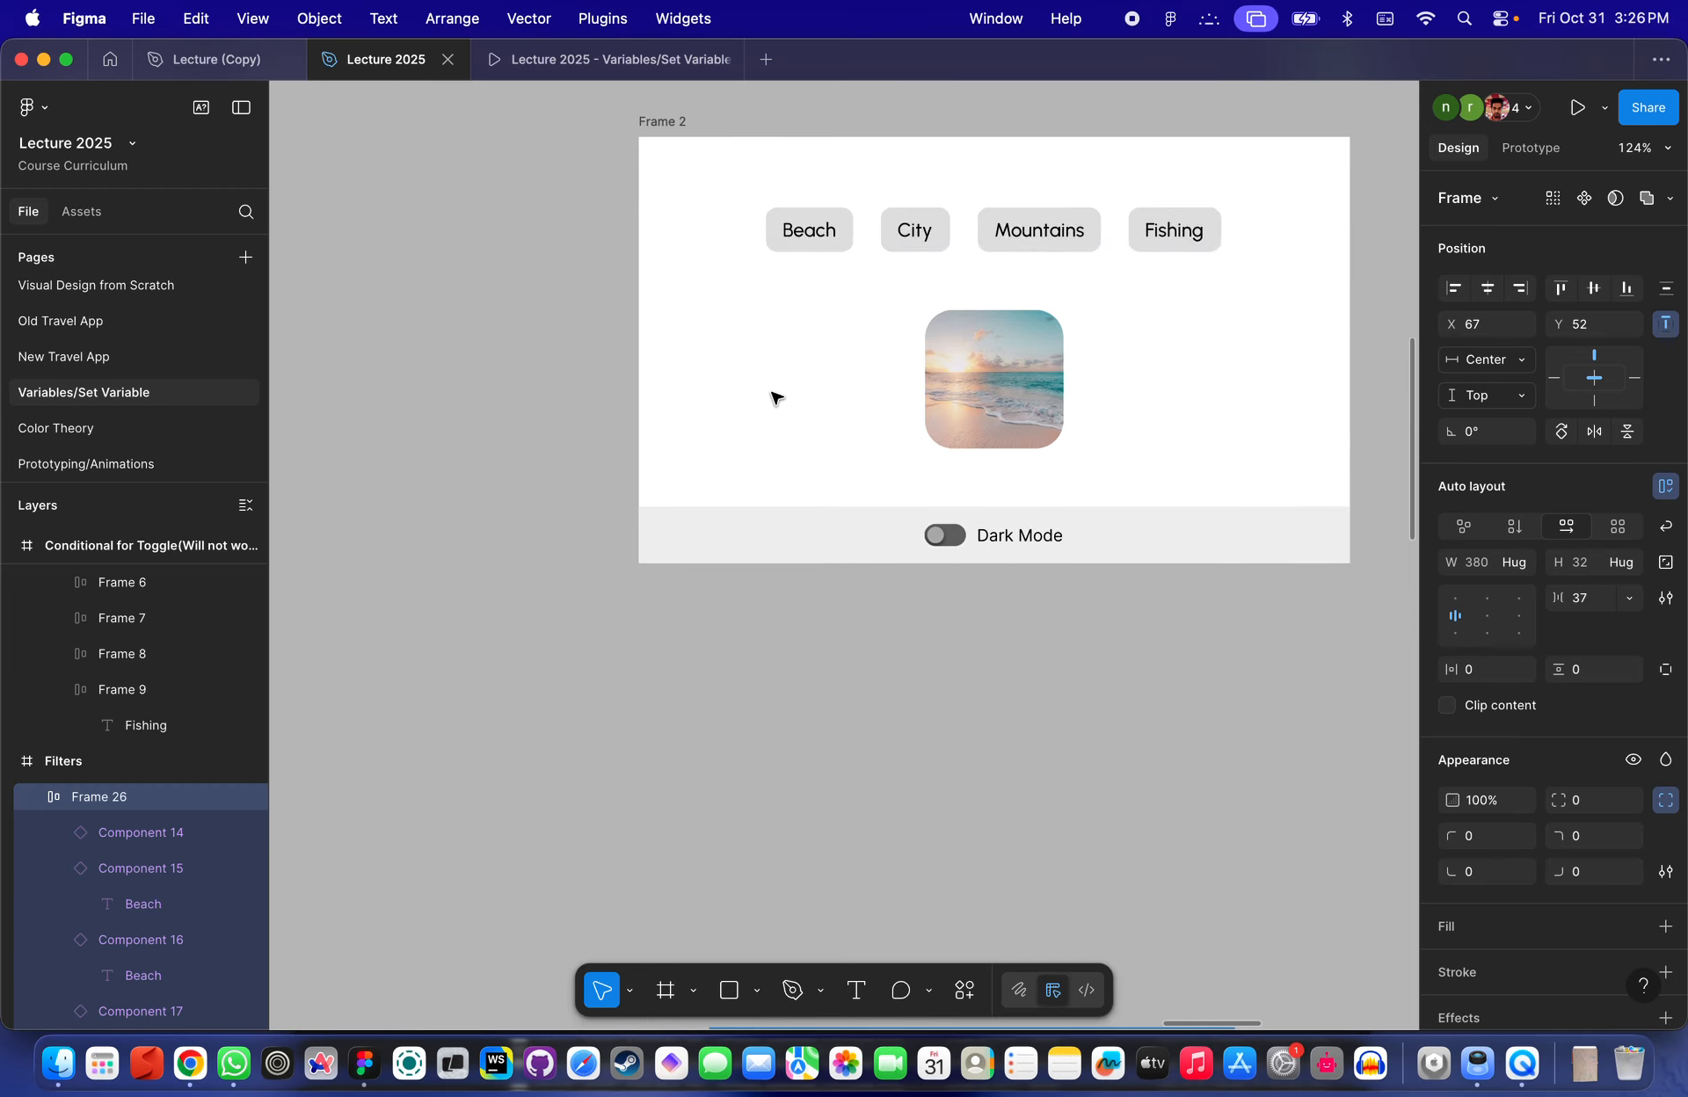
{"action": "scroll", "coordinate": [772, 395], "scroll_direction": "down", "scroll_amount": 2}
{"action": "scroll", "coordinate": [930, 504], "scroll_direction": "up", "scroll_amount": 3}
{"action": "scroll", "coordinate": [928, 501], "scroll_direction": "down", "scroll_amount": 4}
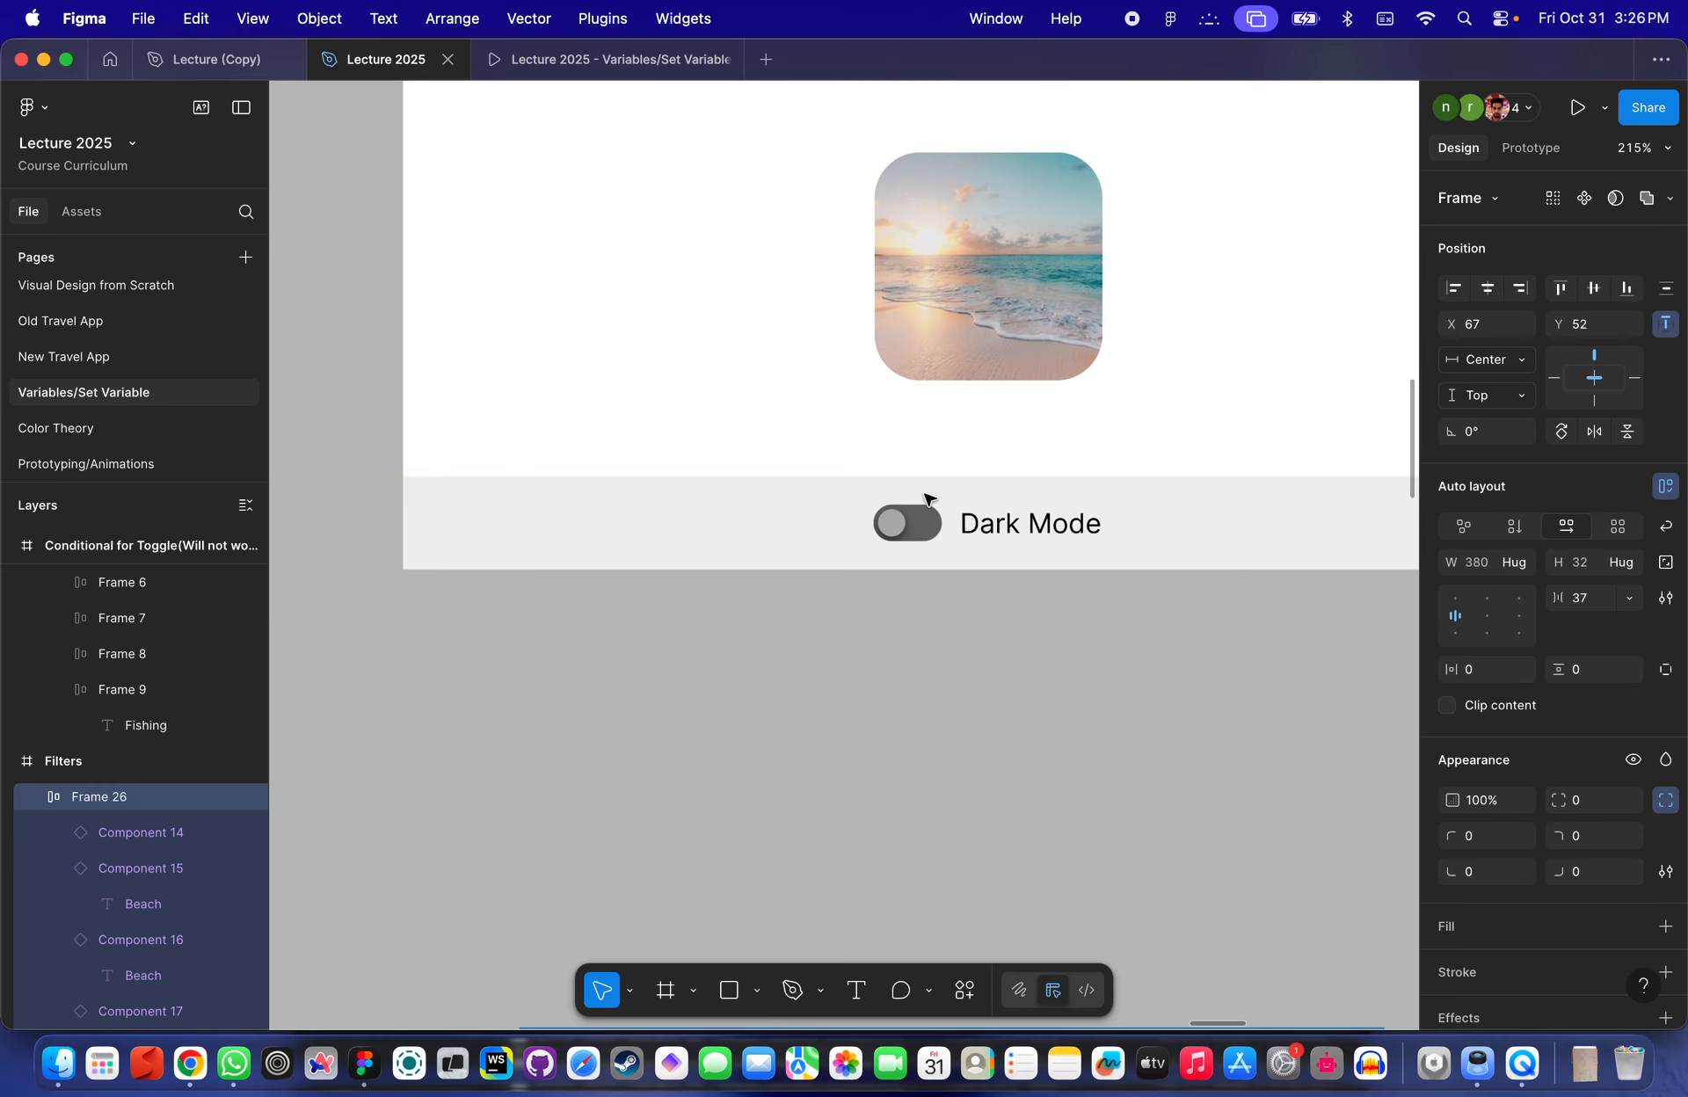
{"action": "left_click", "coordinate": [932, 508]}
{"action": "left_click", "coordinate": [921, 517]}
{"action": "scroll", "coordinate": [921, 516], "scroll_direction": "up", "scroll_amount": 5}
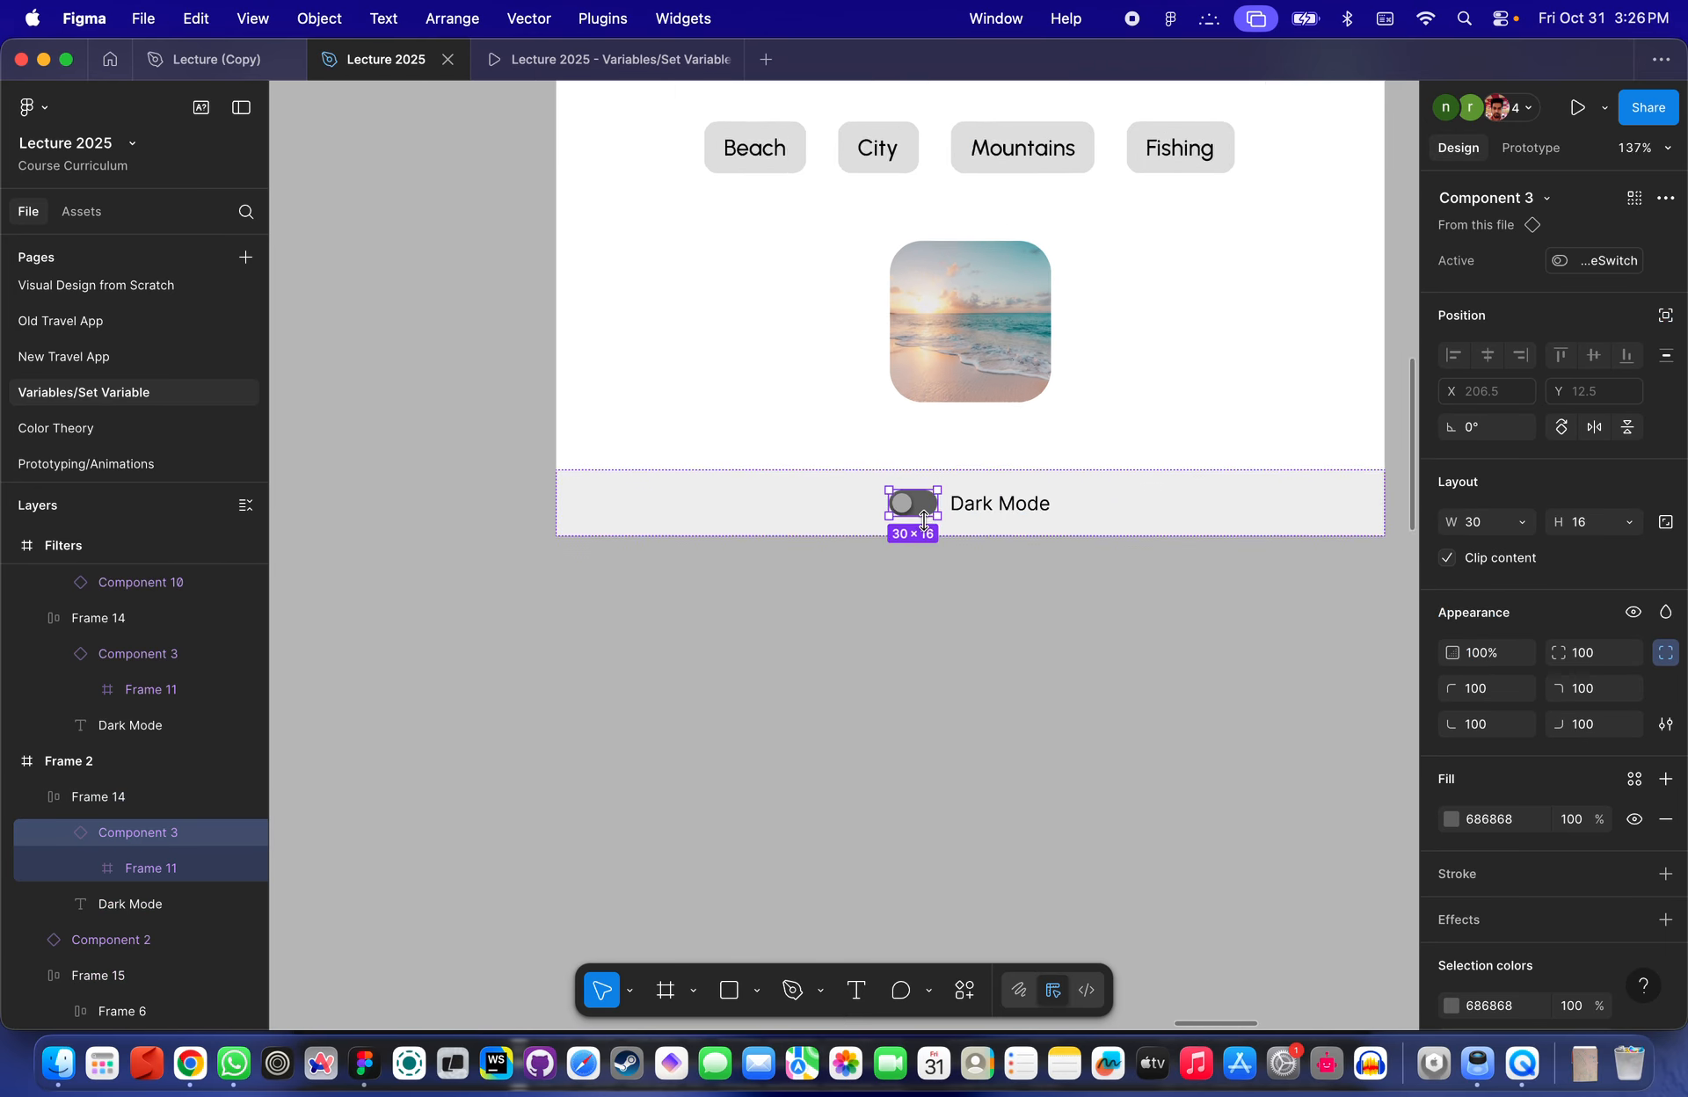
{"action": "scroll", "coordinate": [981, 471], "scroll_direction": "up", "scroll_amount": 4}
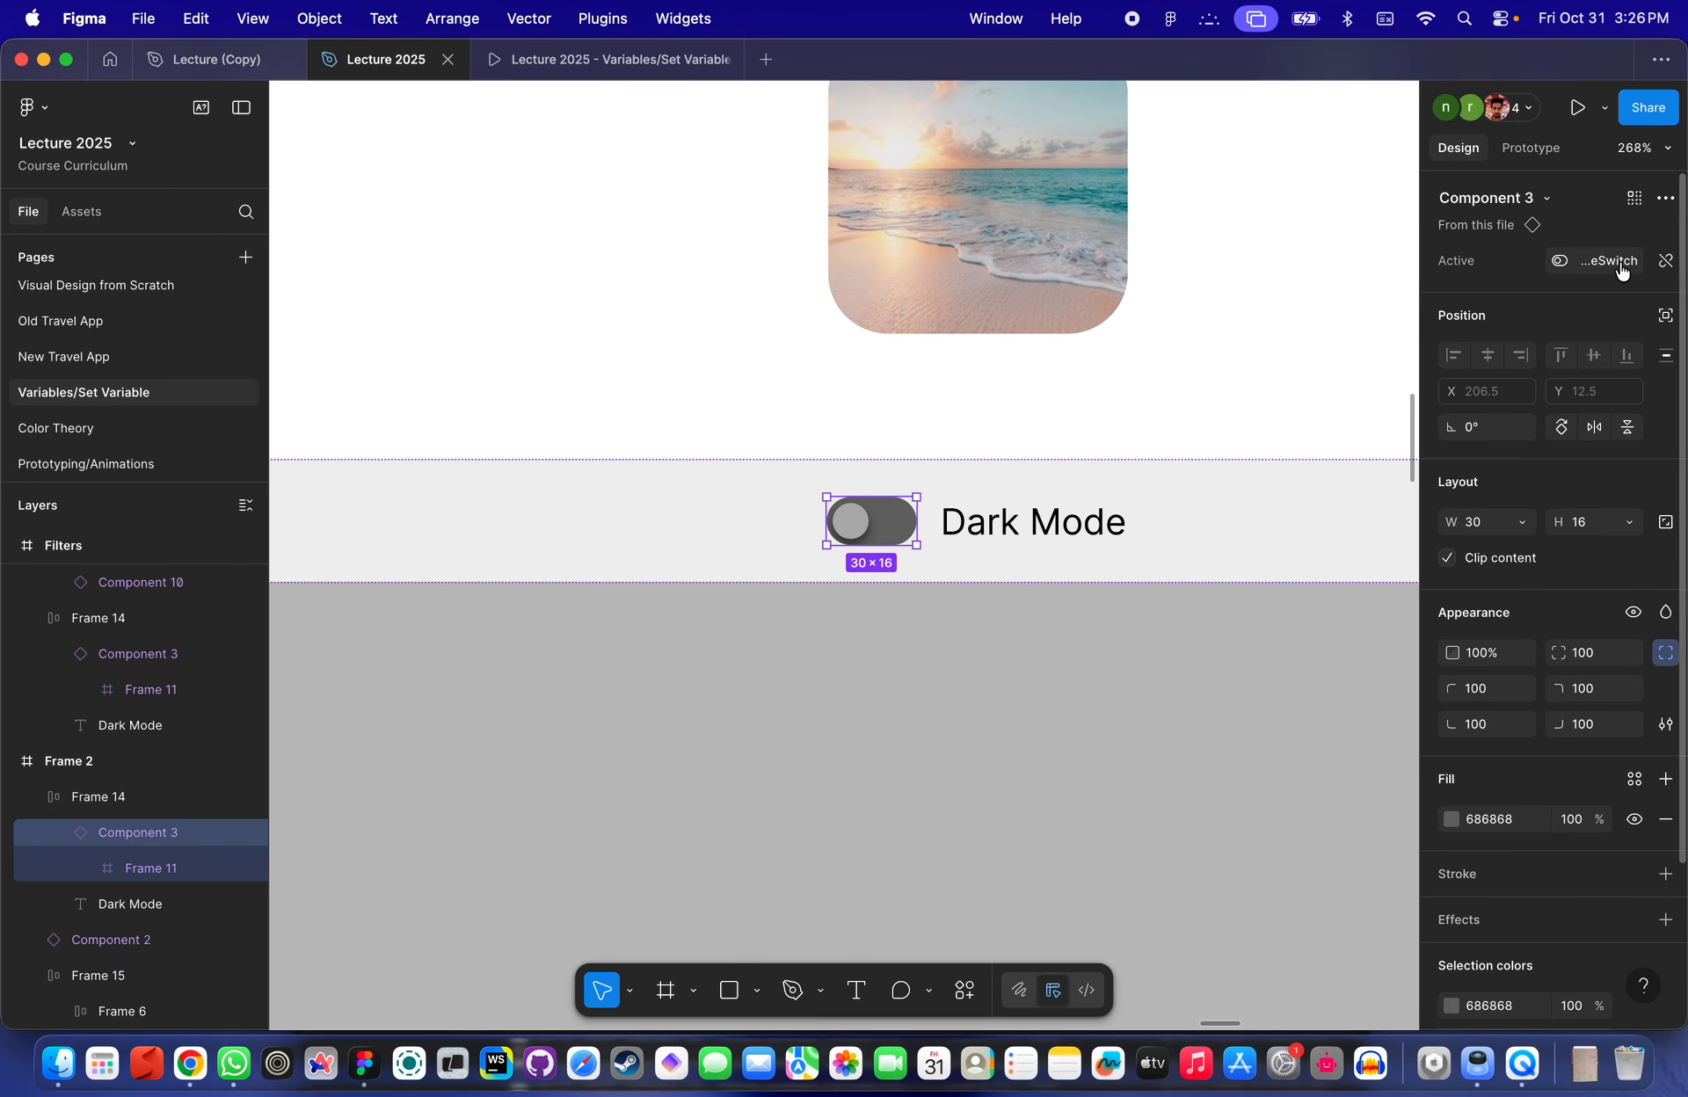
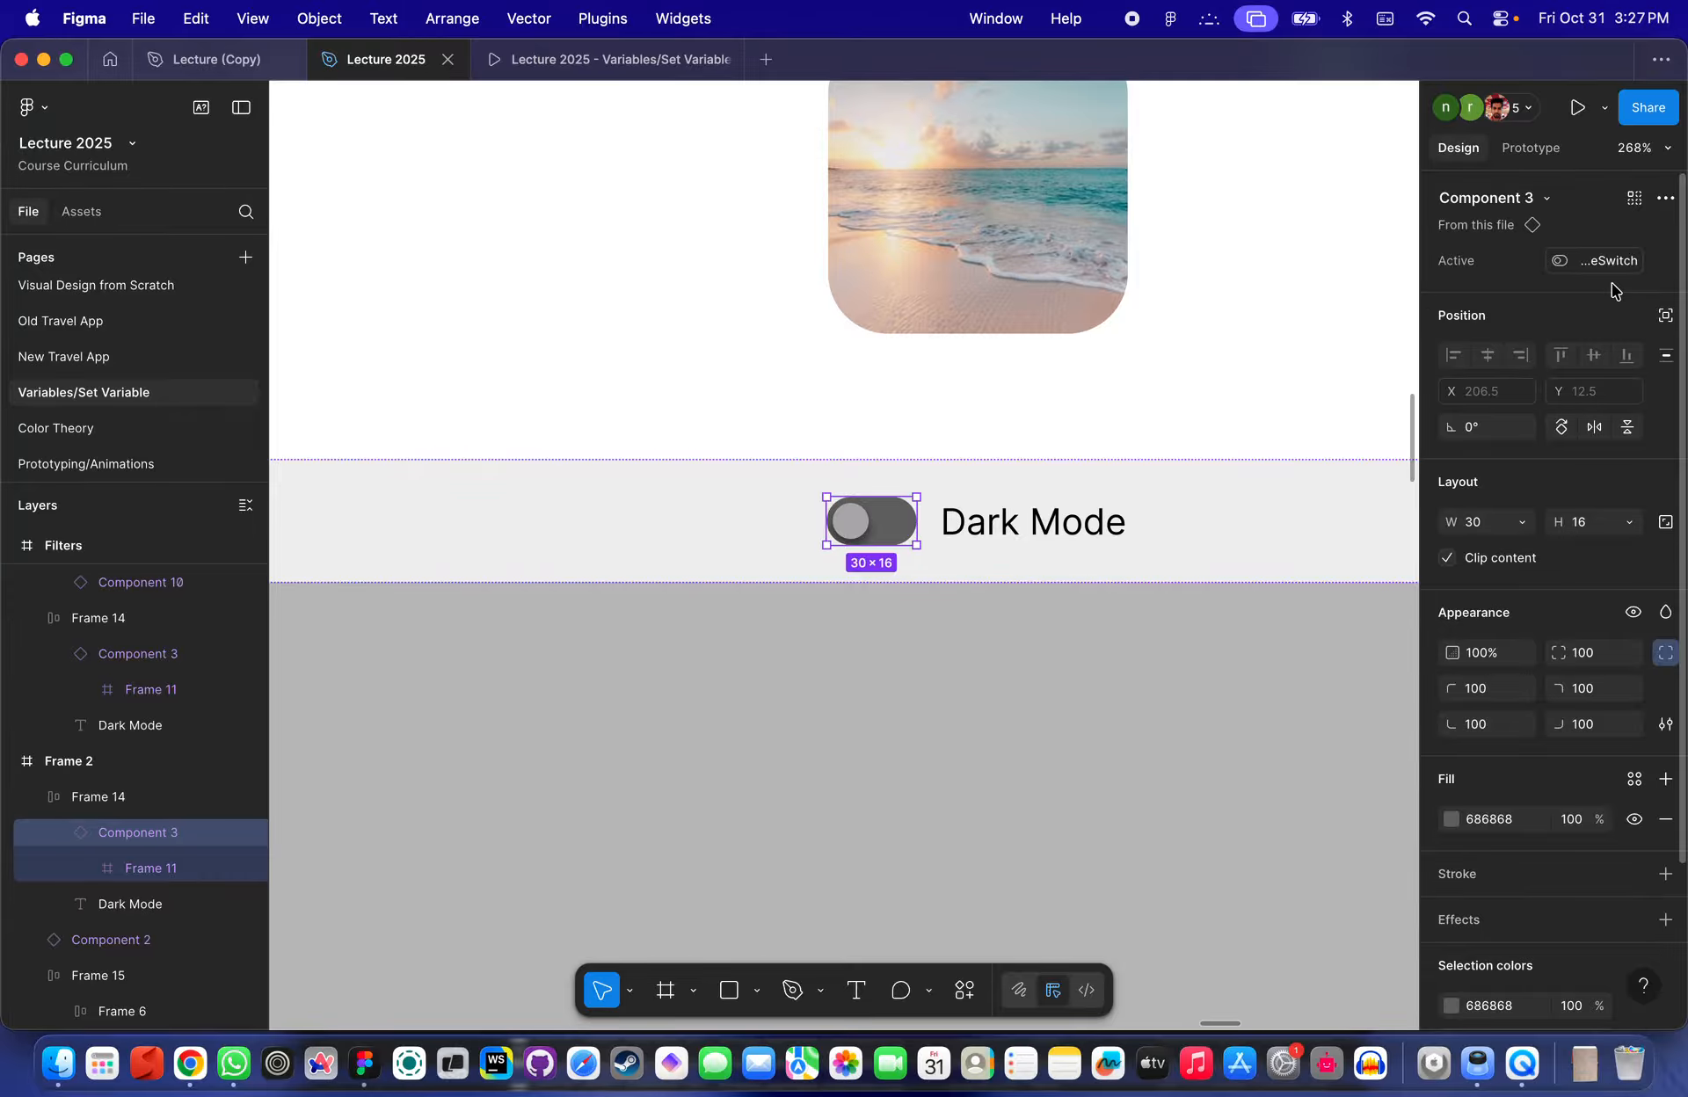
- Select the Filters frame and restart its prototype preview to check the filter buttons
{"action": "scroll", "coordinate": [1097, 622], "scroll_direction": "down", "scroll_amount": 5}
{"action": "scroll", "coordinate": [1097, 621], "scroll_direction": "down", "scroll_amount": 8}
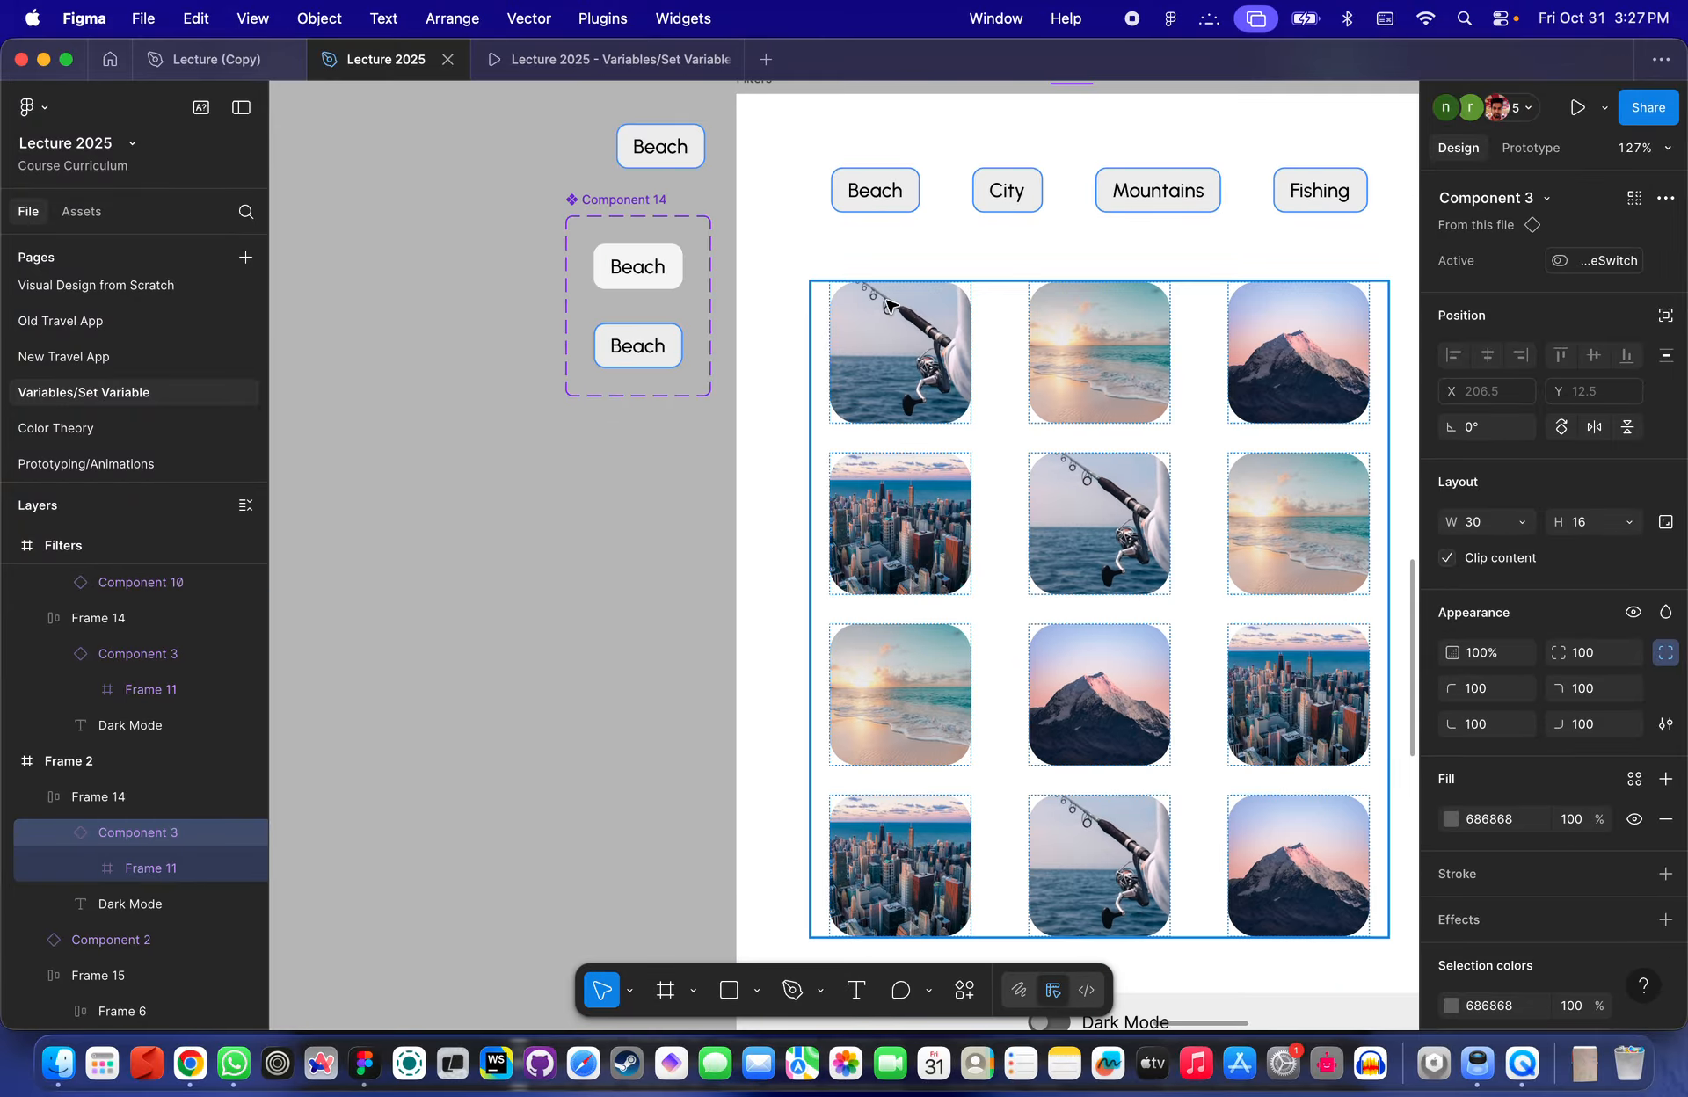
{"action": "scroll", "coordinate": [888, 304], "scroll_direction": "up", "scroll_amount": 3}
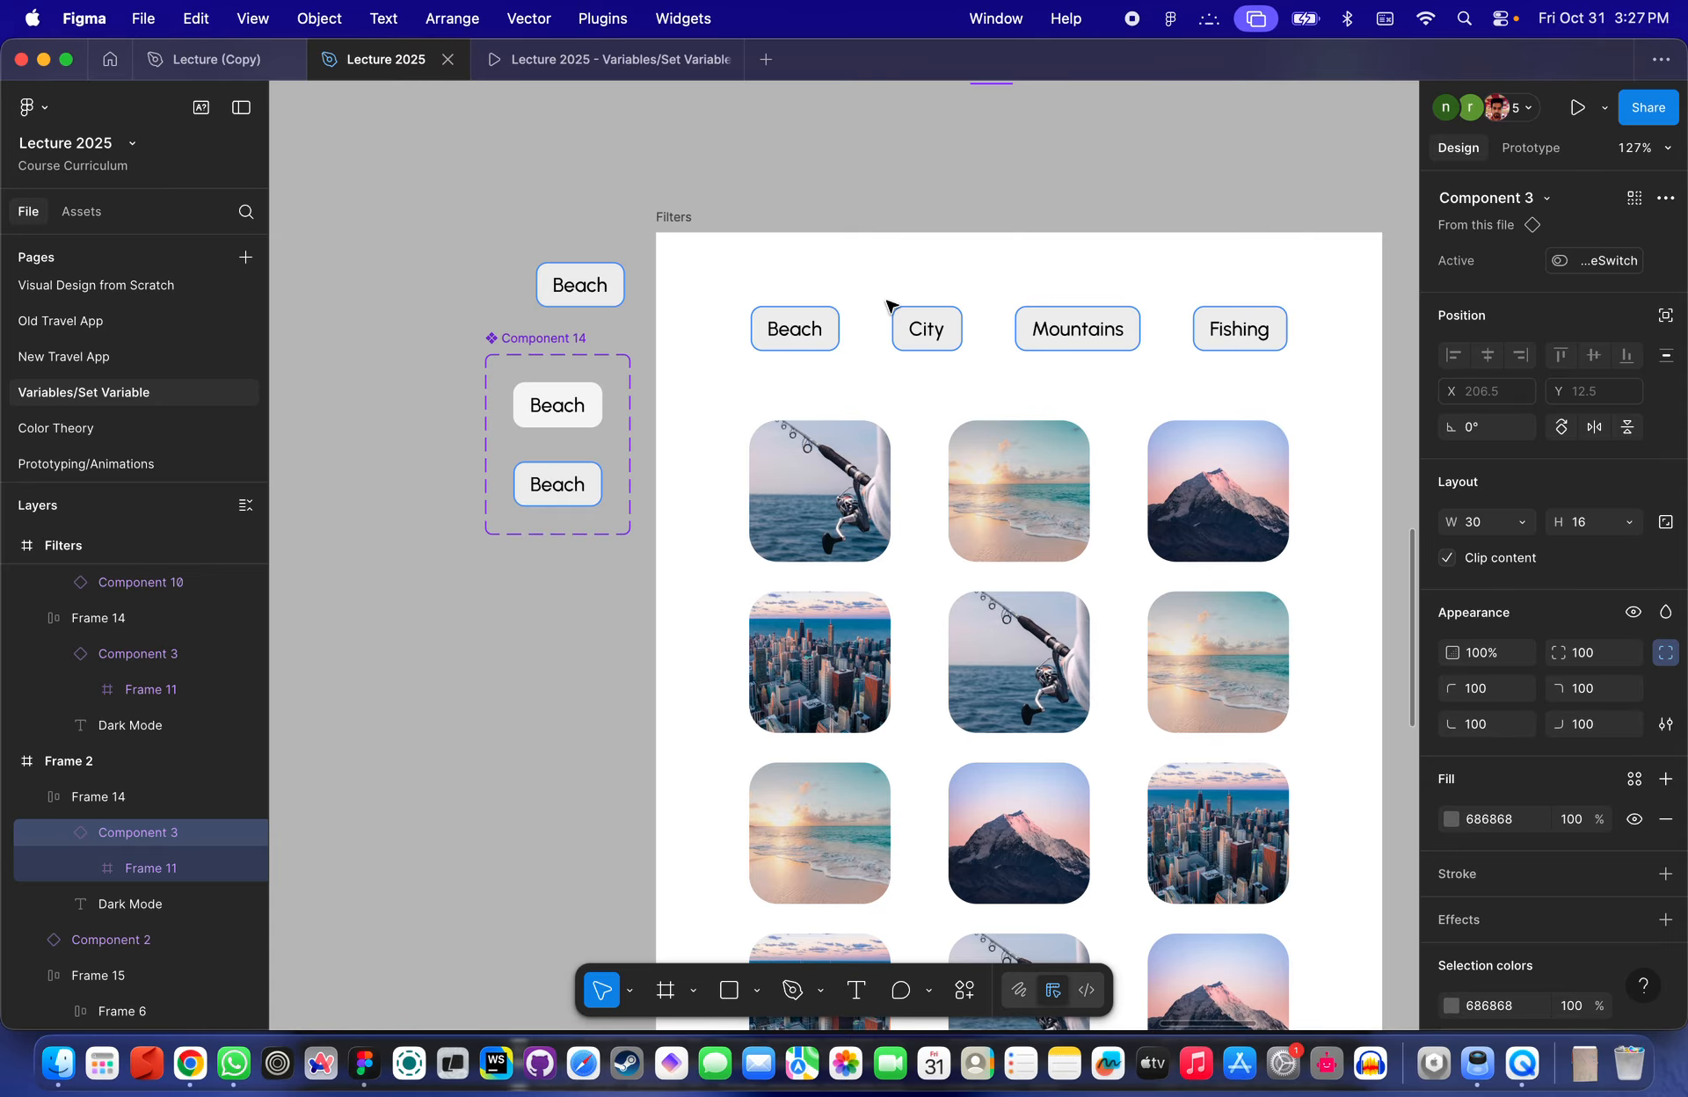
{"action": "scroll", "coordinate": [888, 303], "scroll_direction": "down", "scroll_amount": 3}
{"action": "left_click", "coordinate": [738, 215]}
{"action": "left_click", "coordinate": [714, 223]}
{"action": "scroll", "coordinate": [714, 236], "scroll_direction": "down", "scroll_amount": 5}
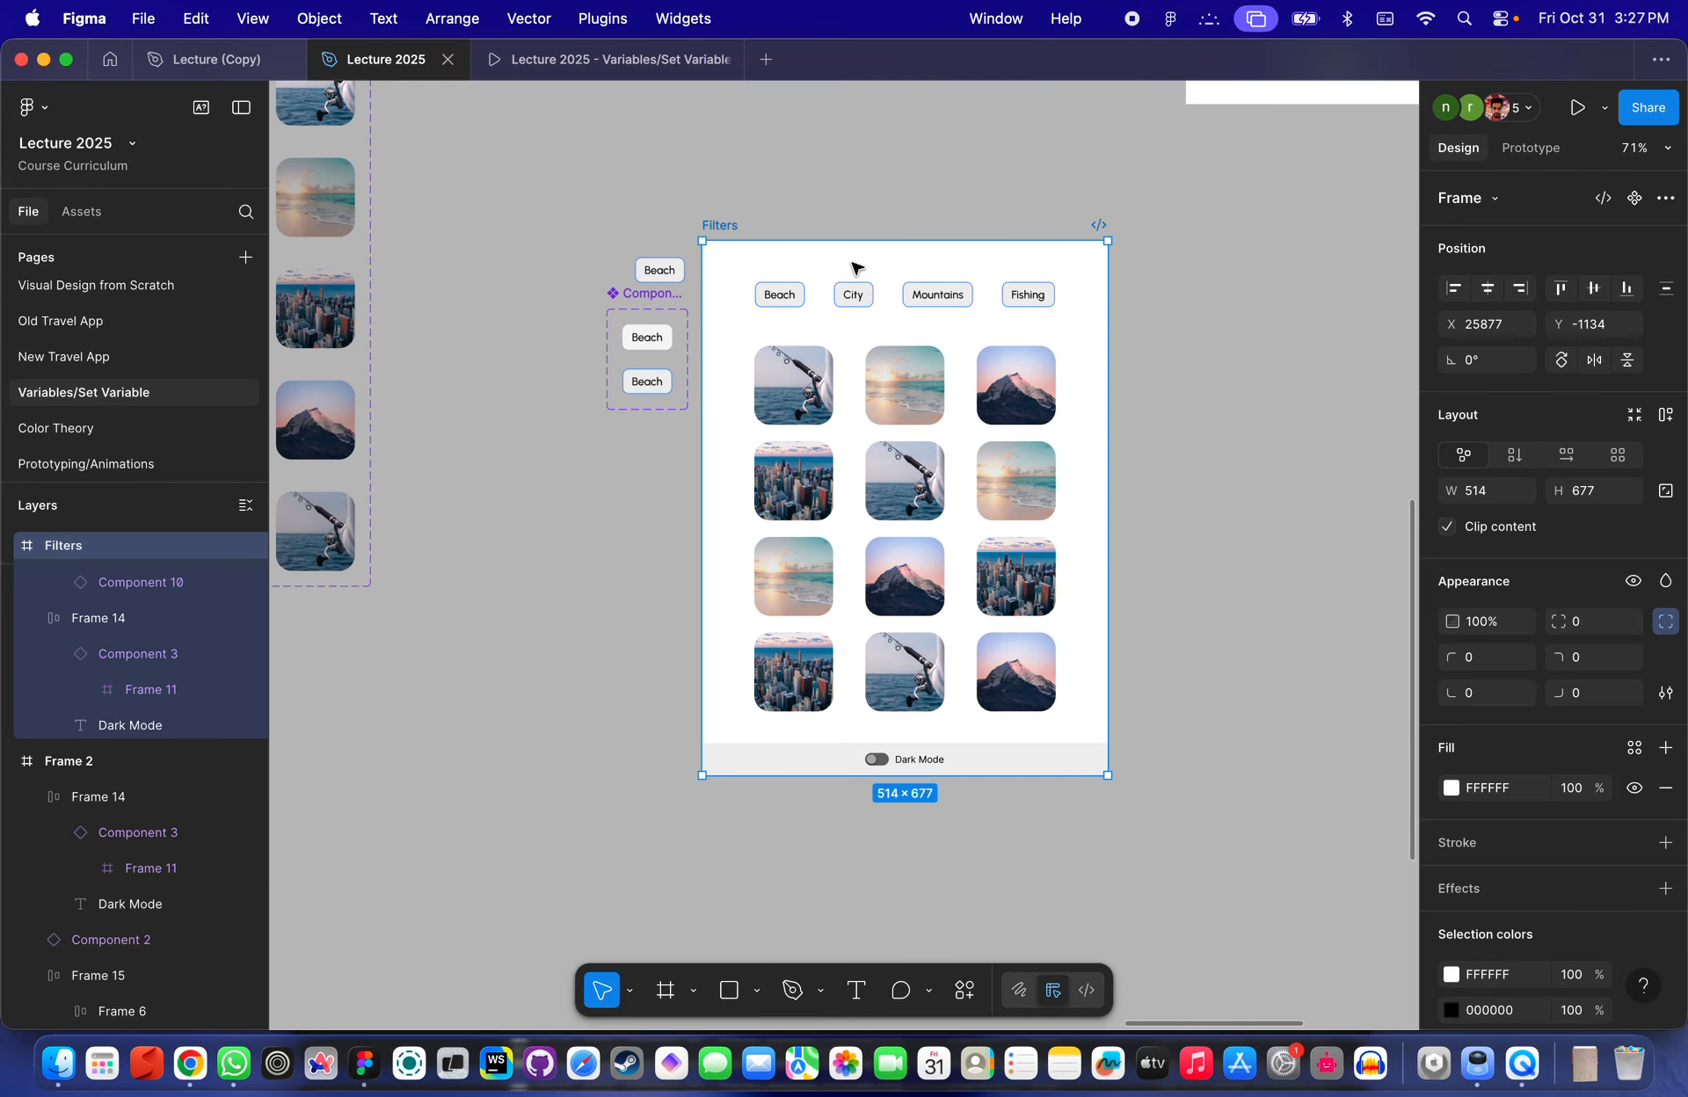
{"action": "left_click", "coordinate": [605, 59]}
{"action": "left_click", "coordinate": [1090, 273]}
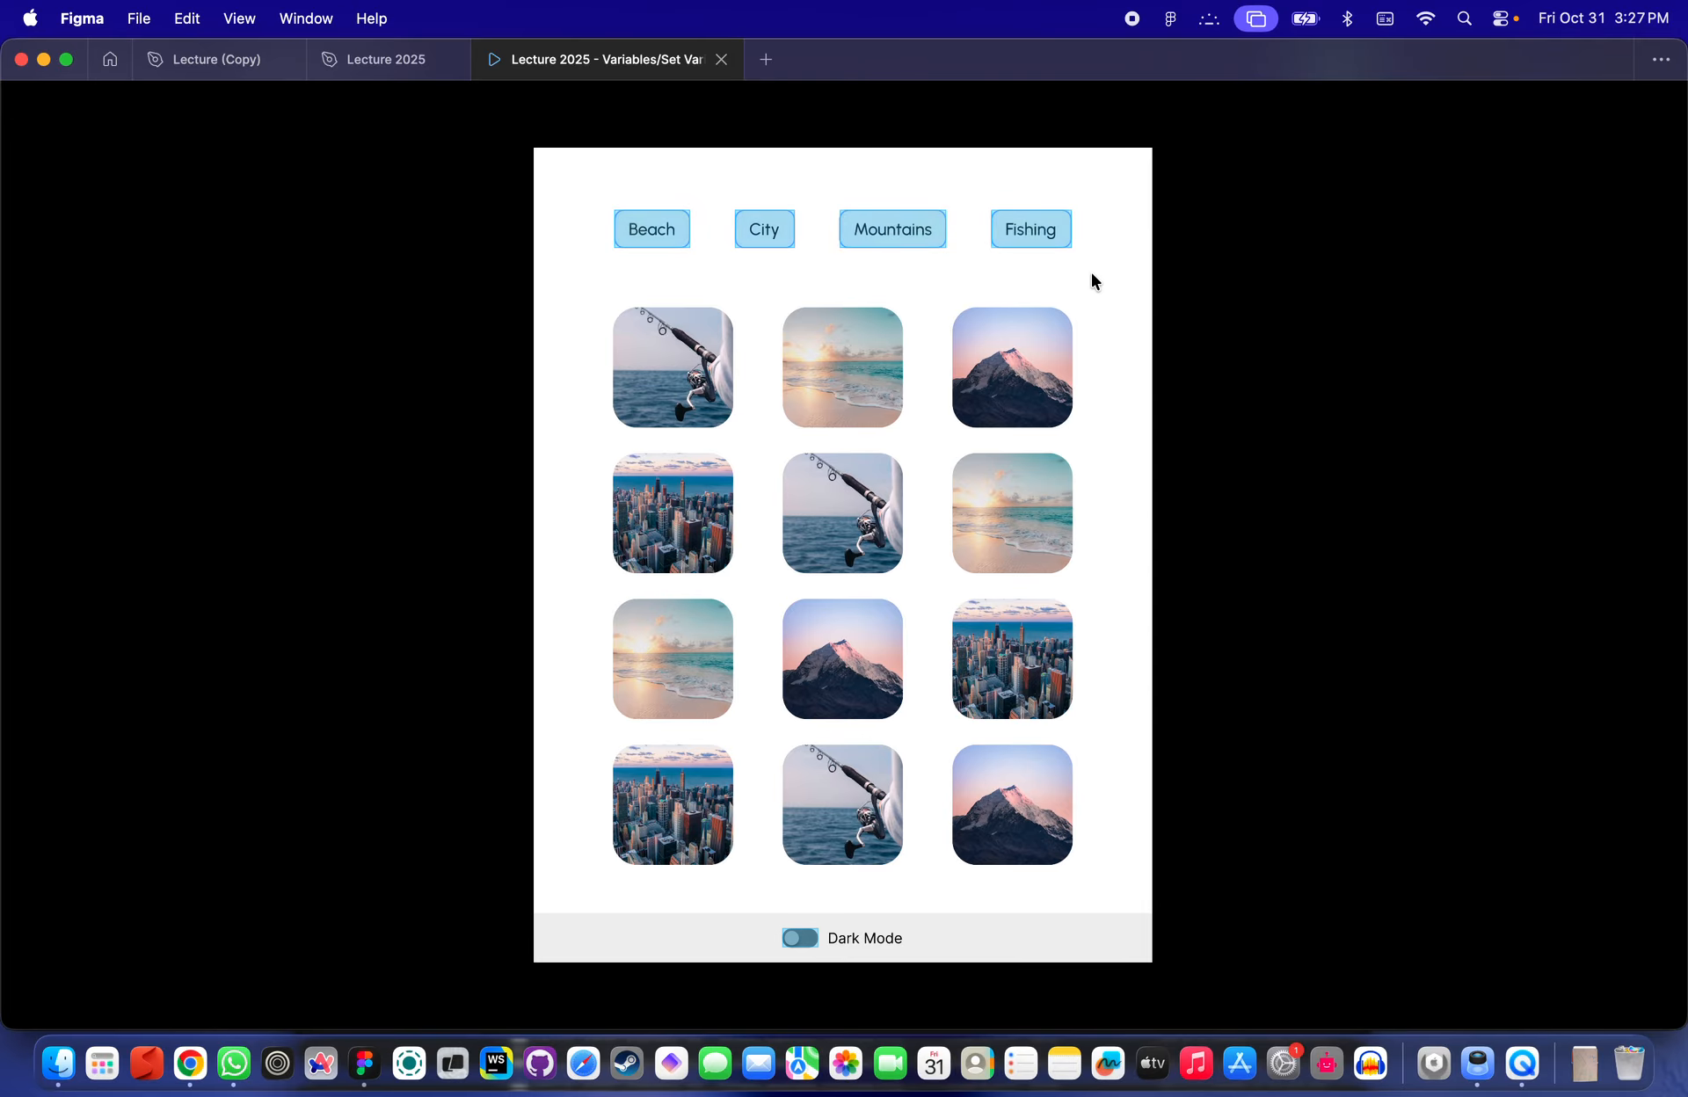
{"action": "key", "text": "r"}
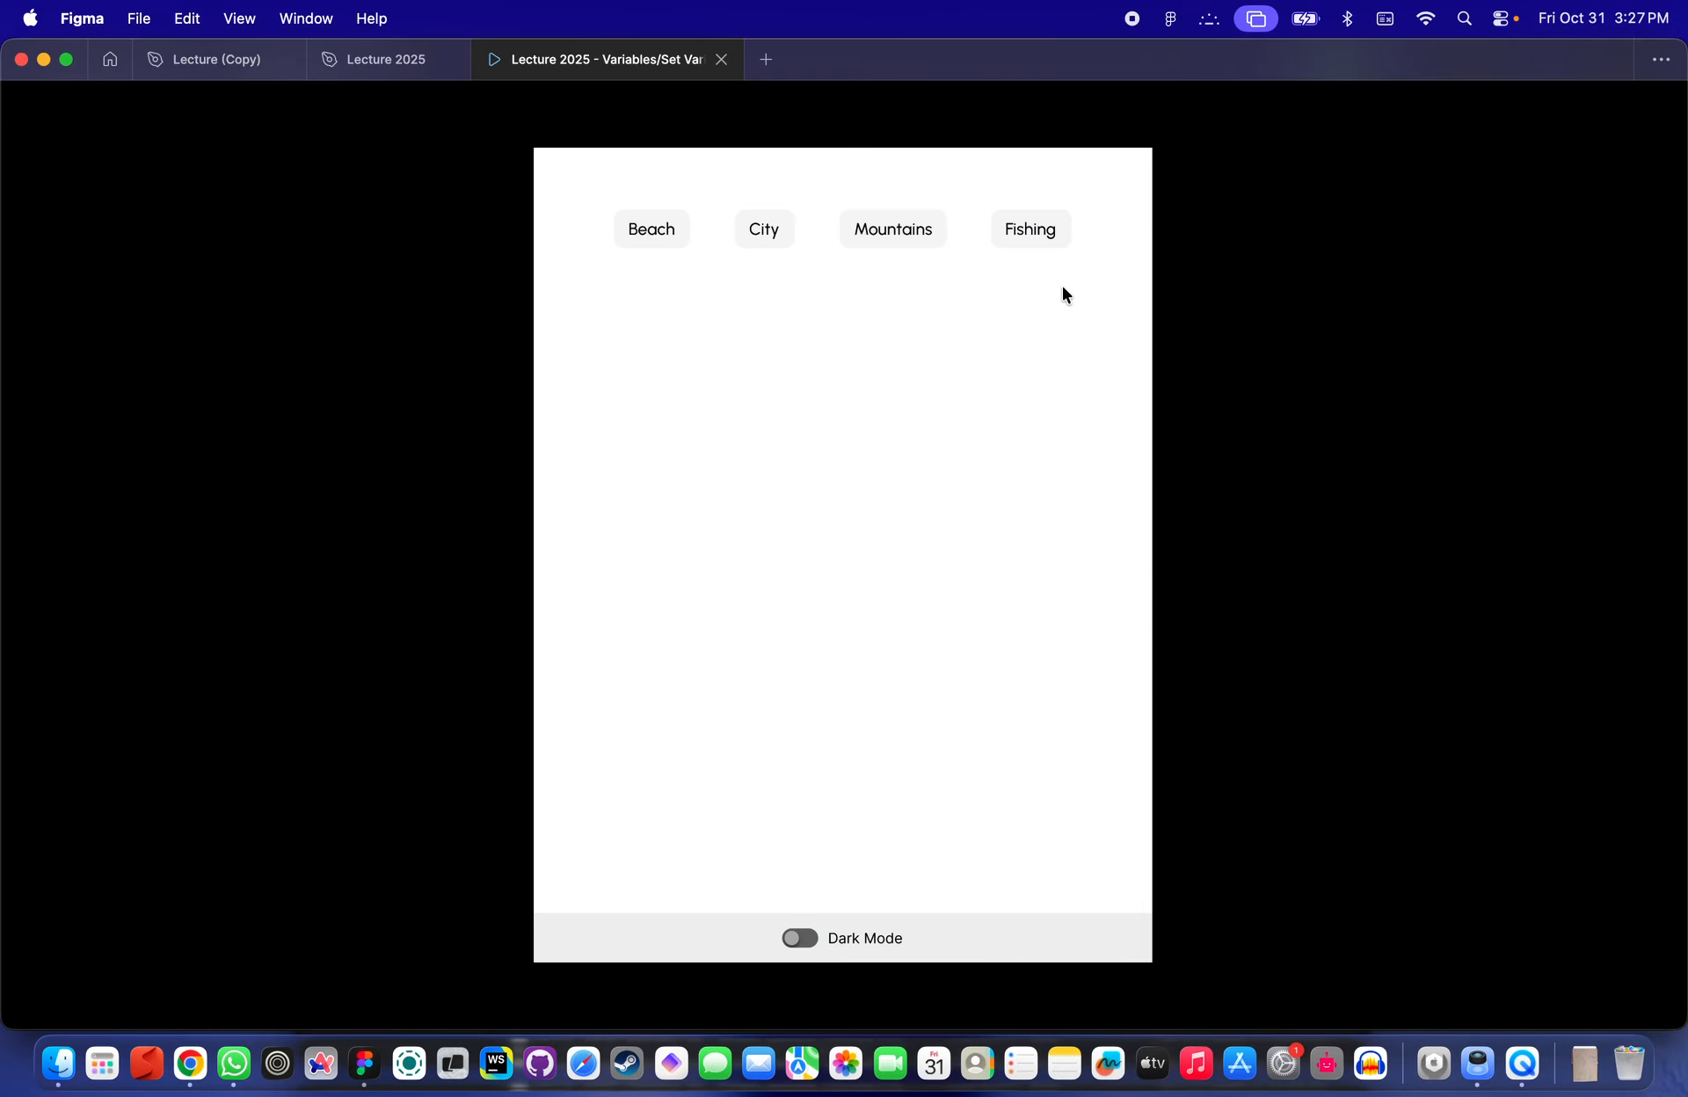
{"action": "left_click", "coordinate": [746, 334]}
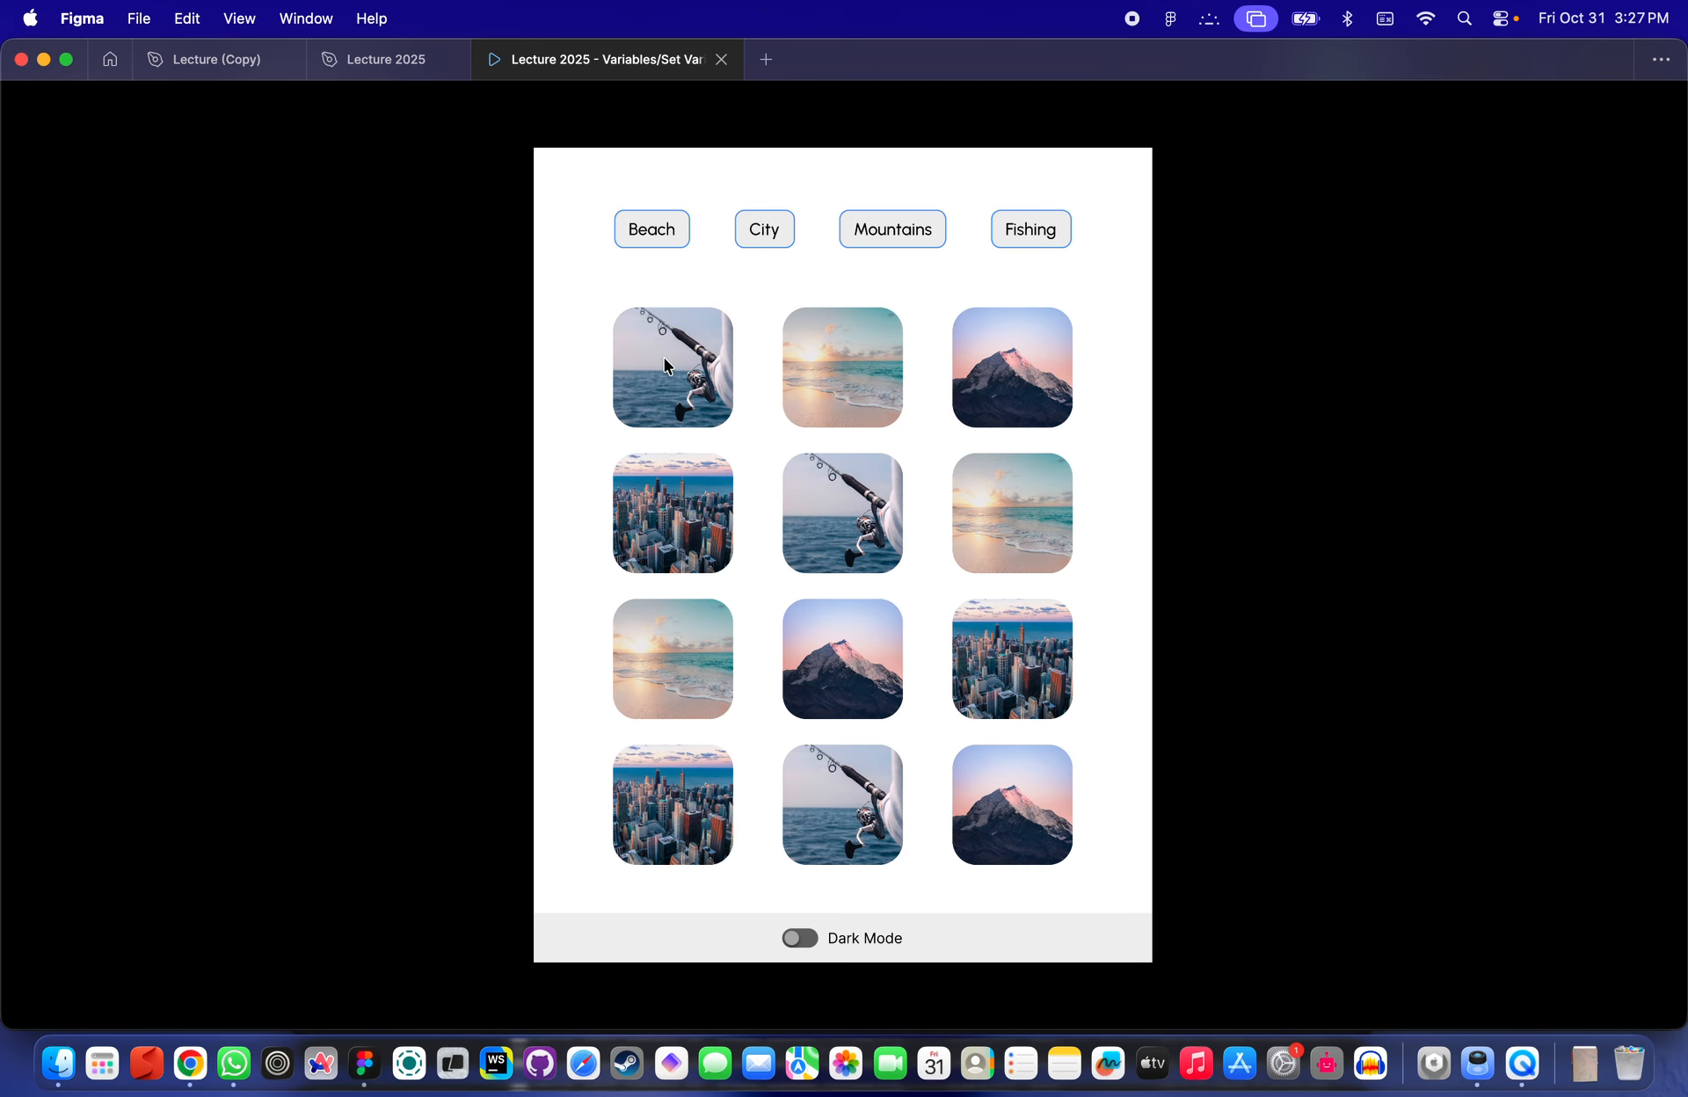
- Open the local variables table and hide the interface to view it beside the Filters frame
{"action": "left_click", "coordinate": [387, 59]}
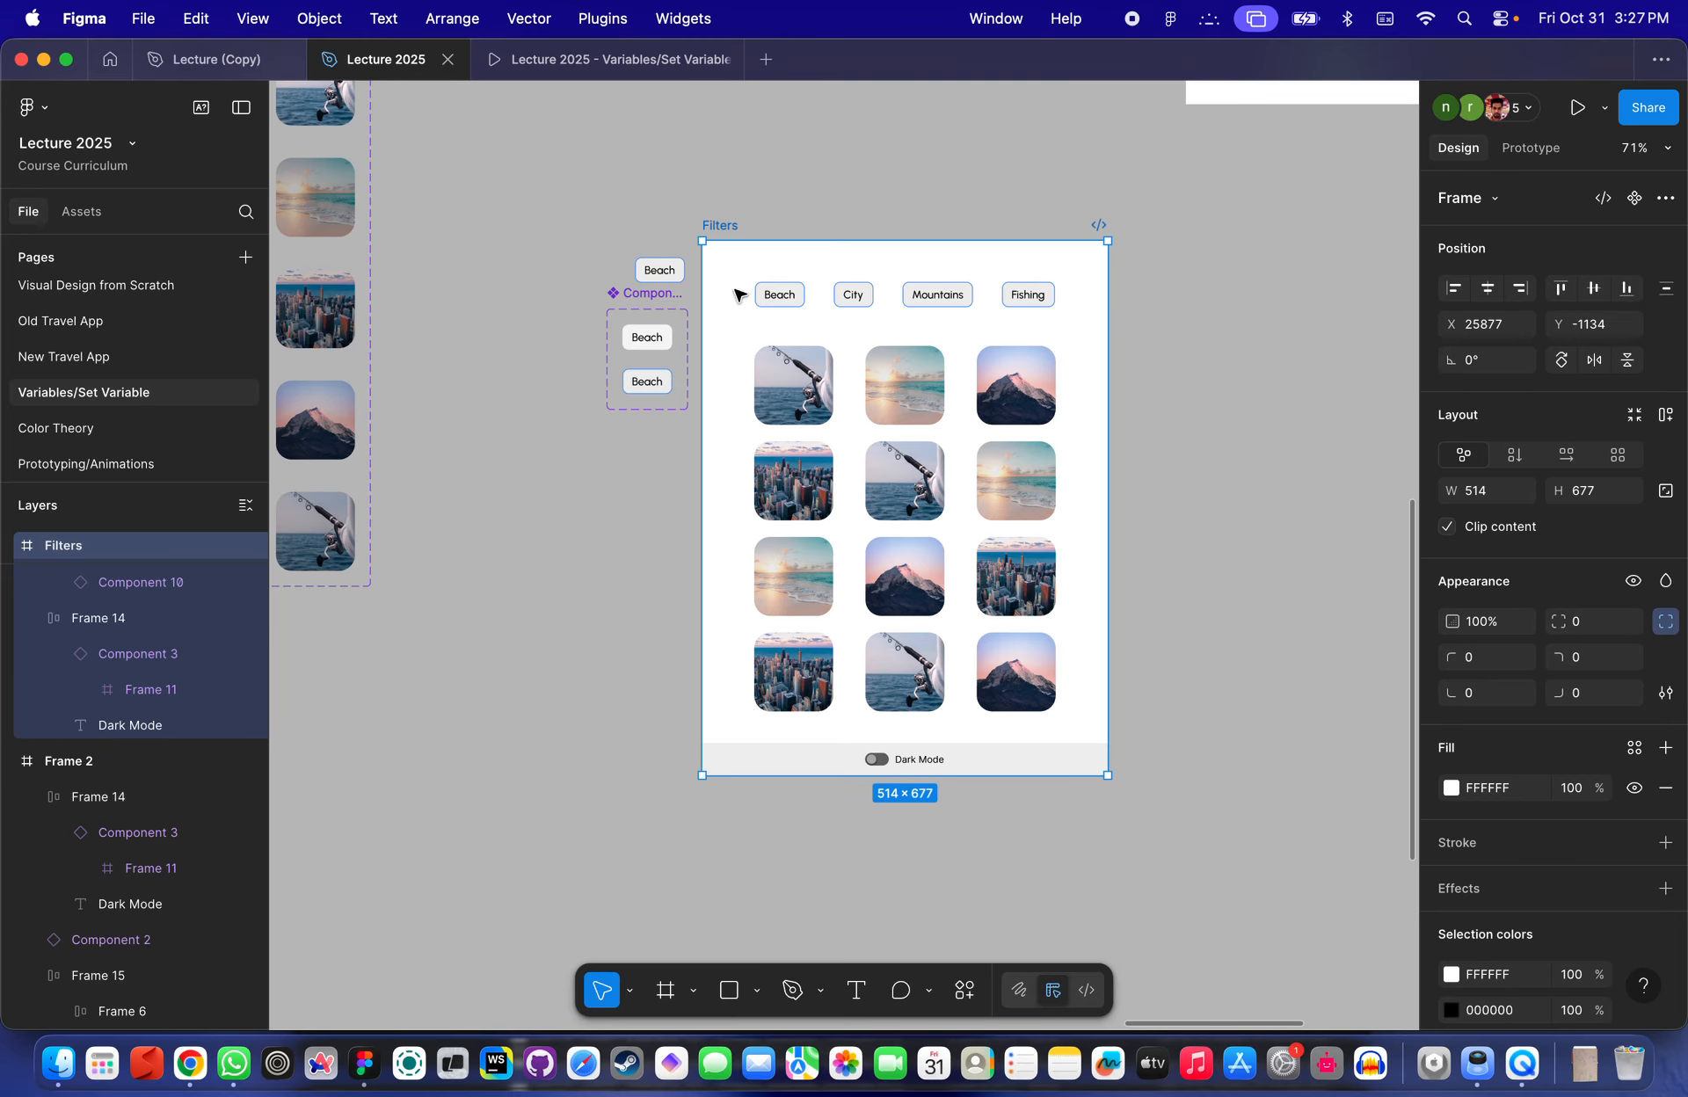
{"action": "left_click", "coordinate": [1549, 155]}
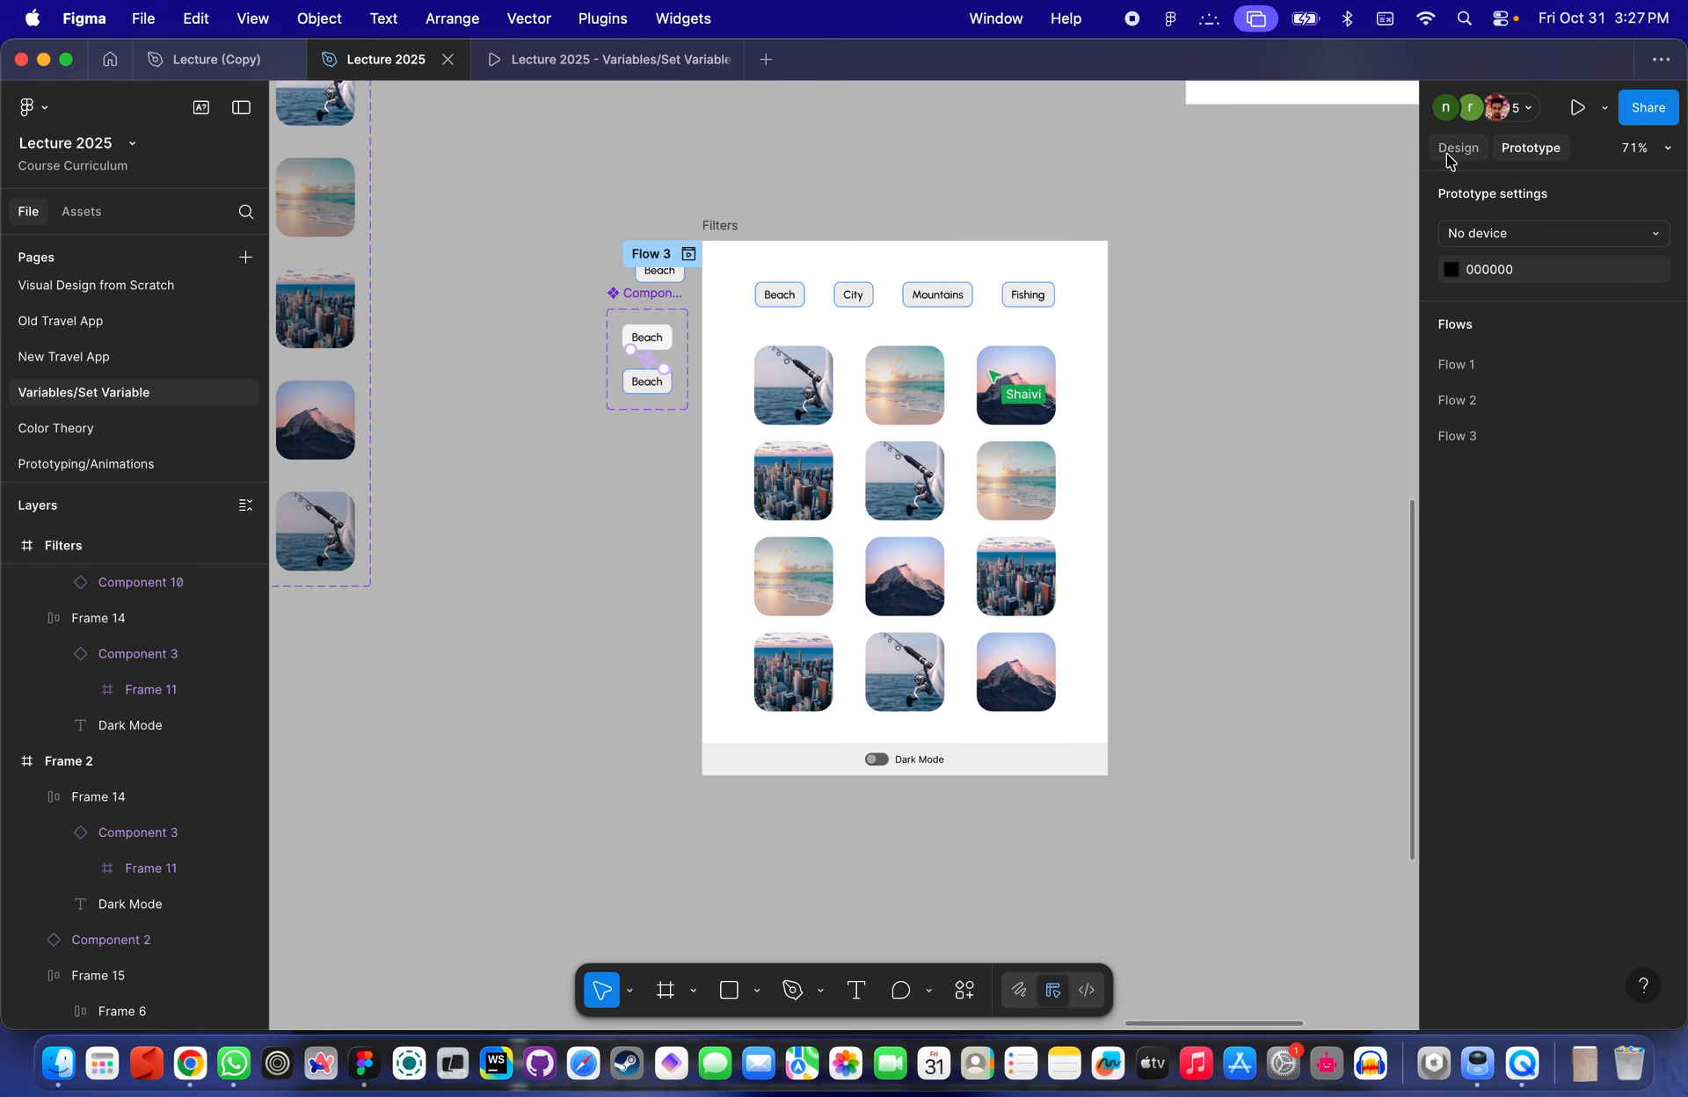
{"action": "scroll", "coordinate": [766, 156], "scroll_direction": "up", "scroll_amount": 1}
{"action": "scroll", "coordinate": [767, 157], "scroll_direction": "up", "scroll_amount": 5}
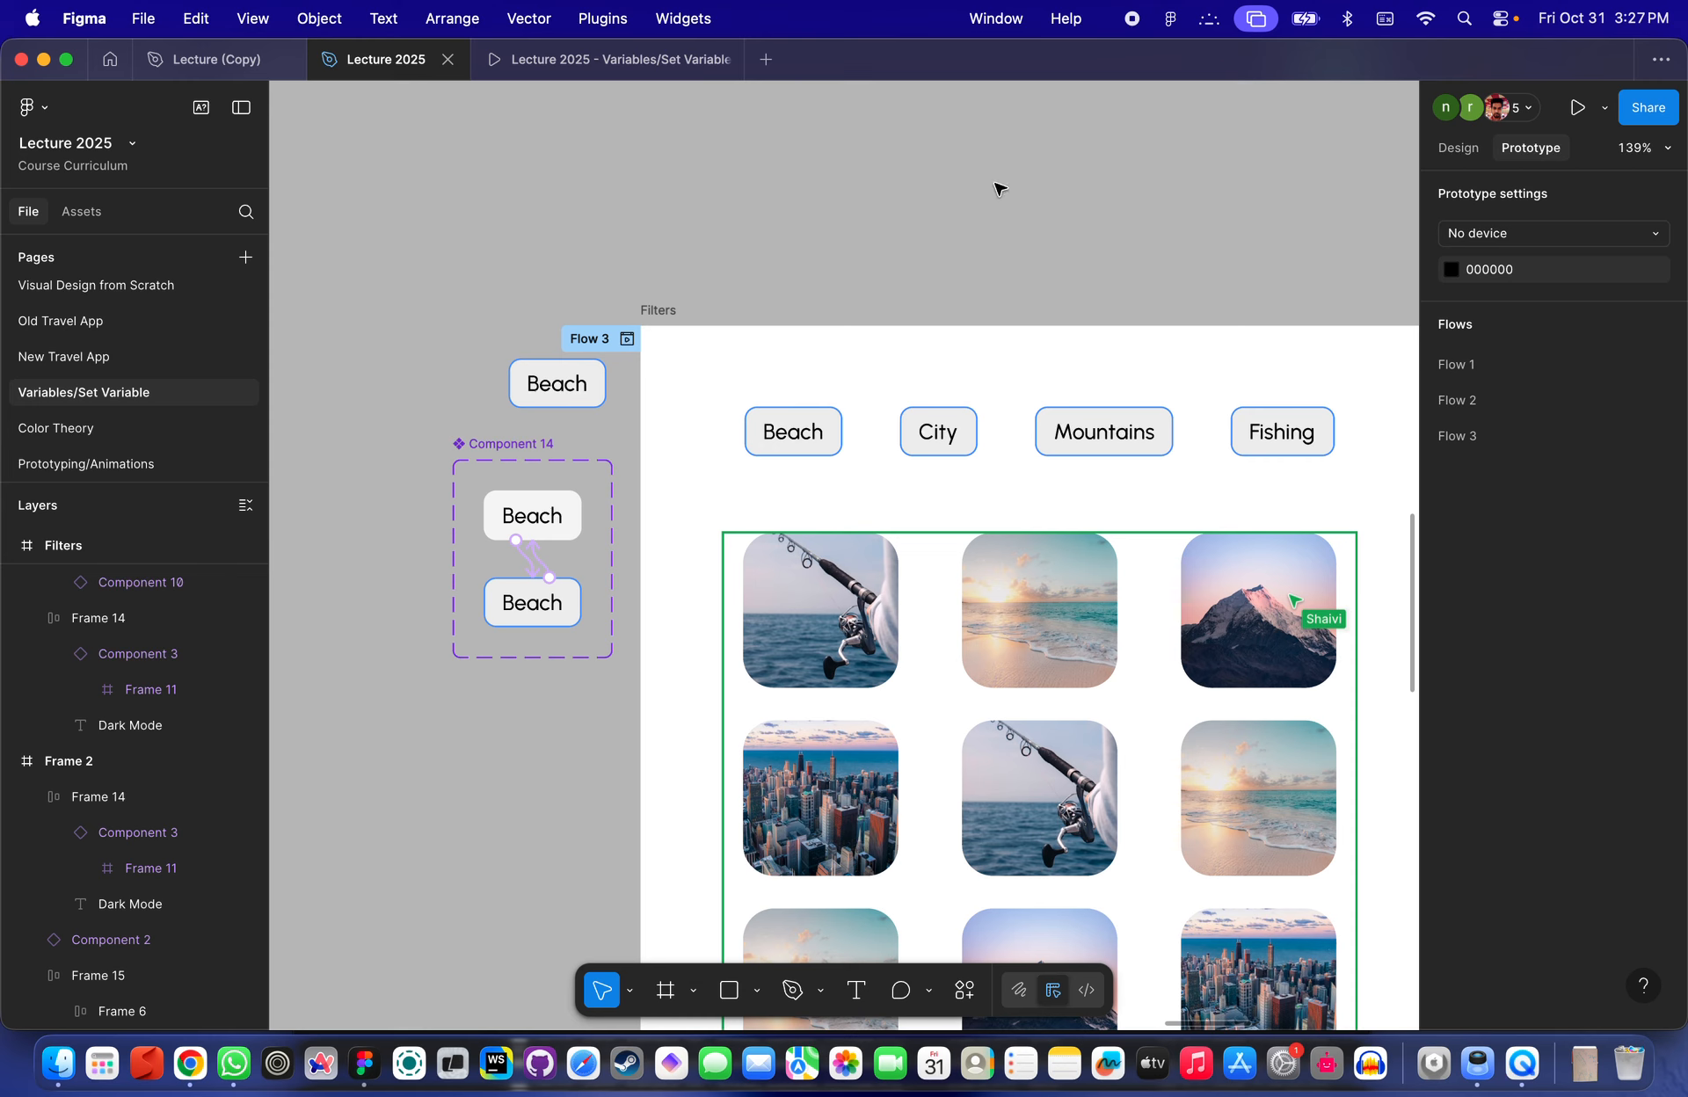
{"action": "left_click", "coordinate": [1457, 148]}
{"action": "left_click", "coordinate": [1476, 325]}
{"action": "scroll", "coordinate": [1007, 245], "scroll_direction": "down", "scroll_amount": 4}
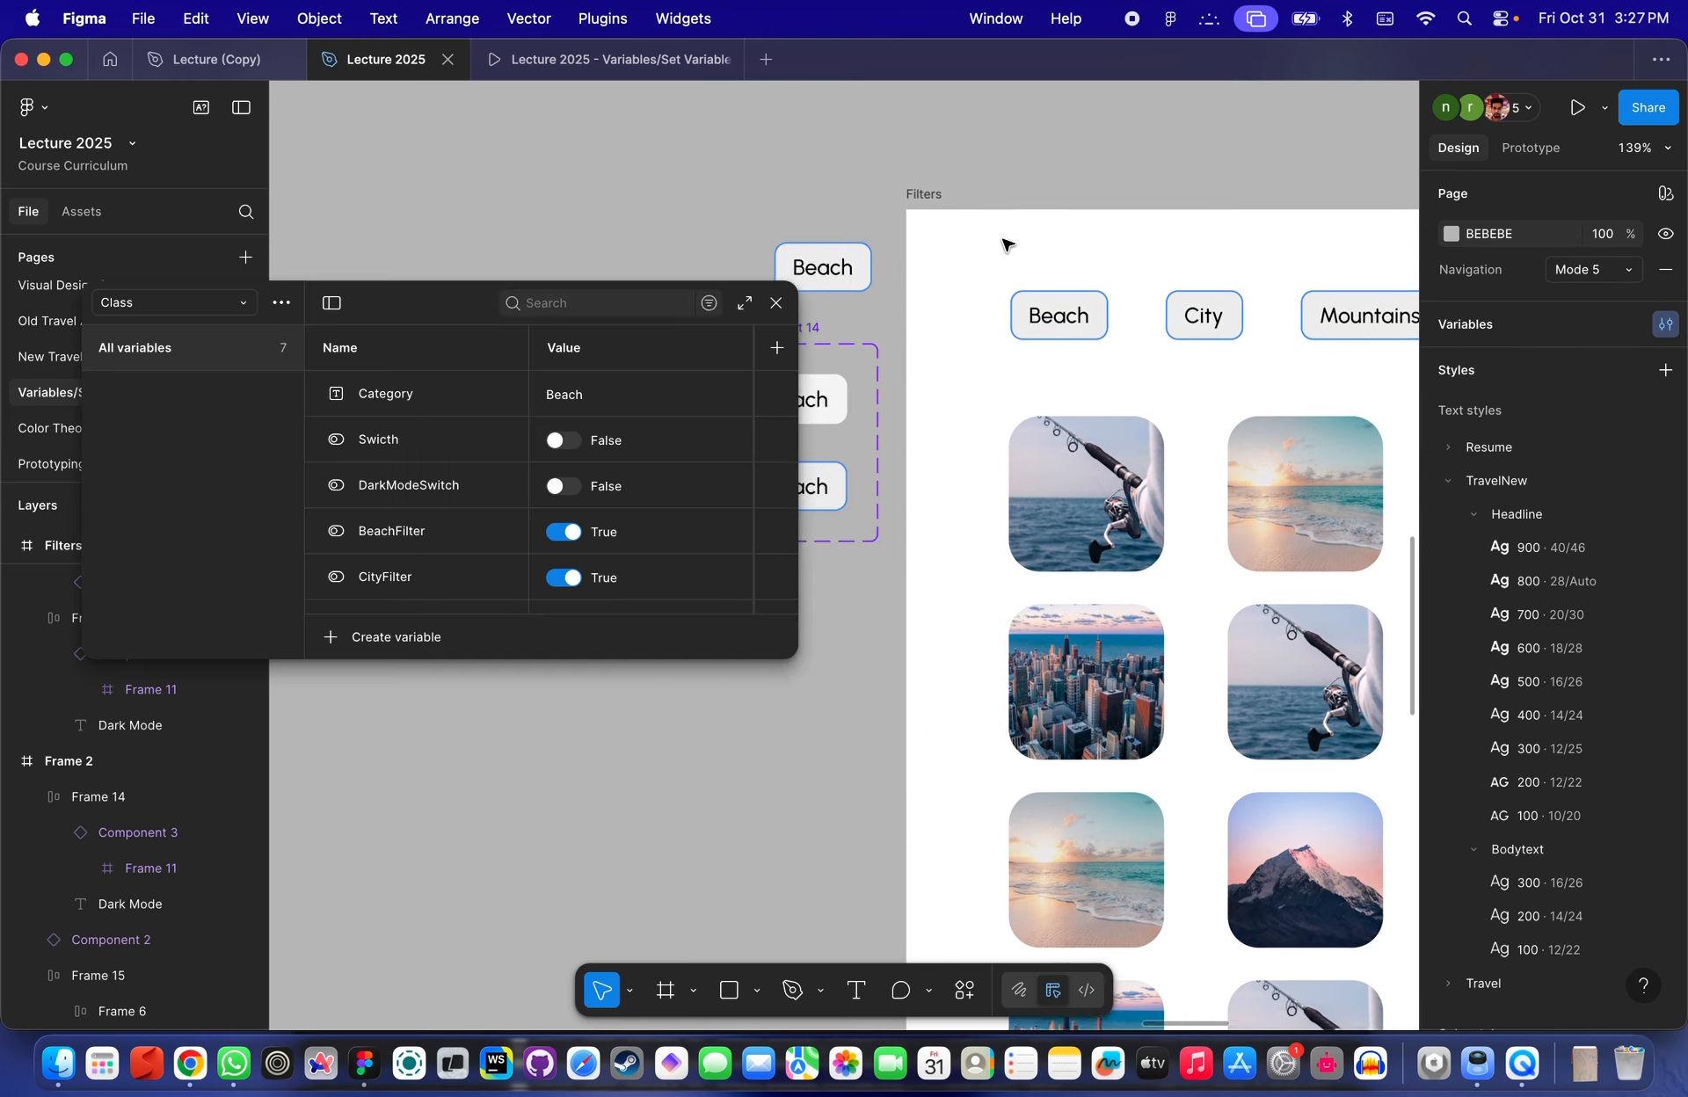
{"action": "key", "text": "super+backslash"}
{"action": "scroll", "coordinate": [1008, 245], "scroll_direction": "up", "scroll_amount": 5}
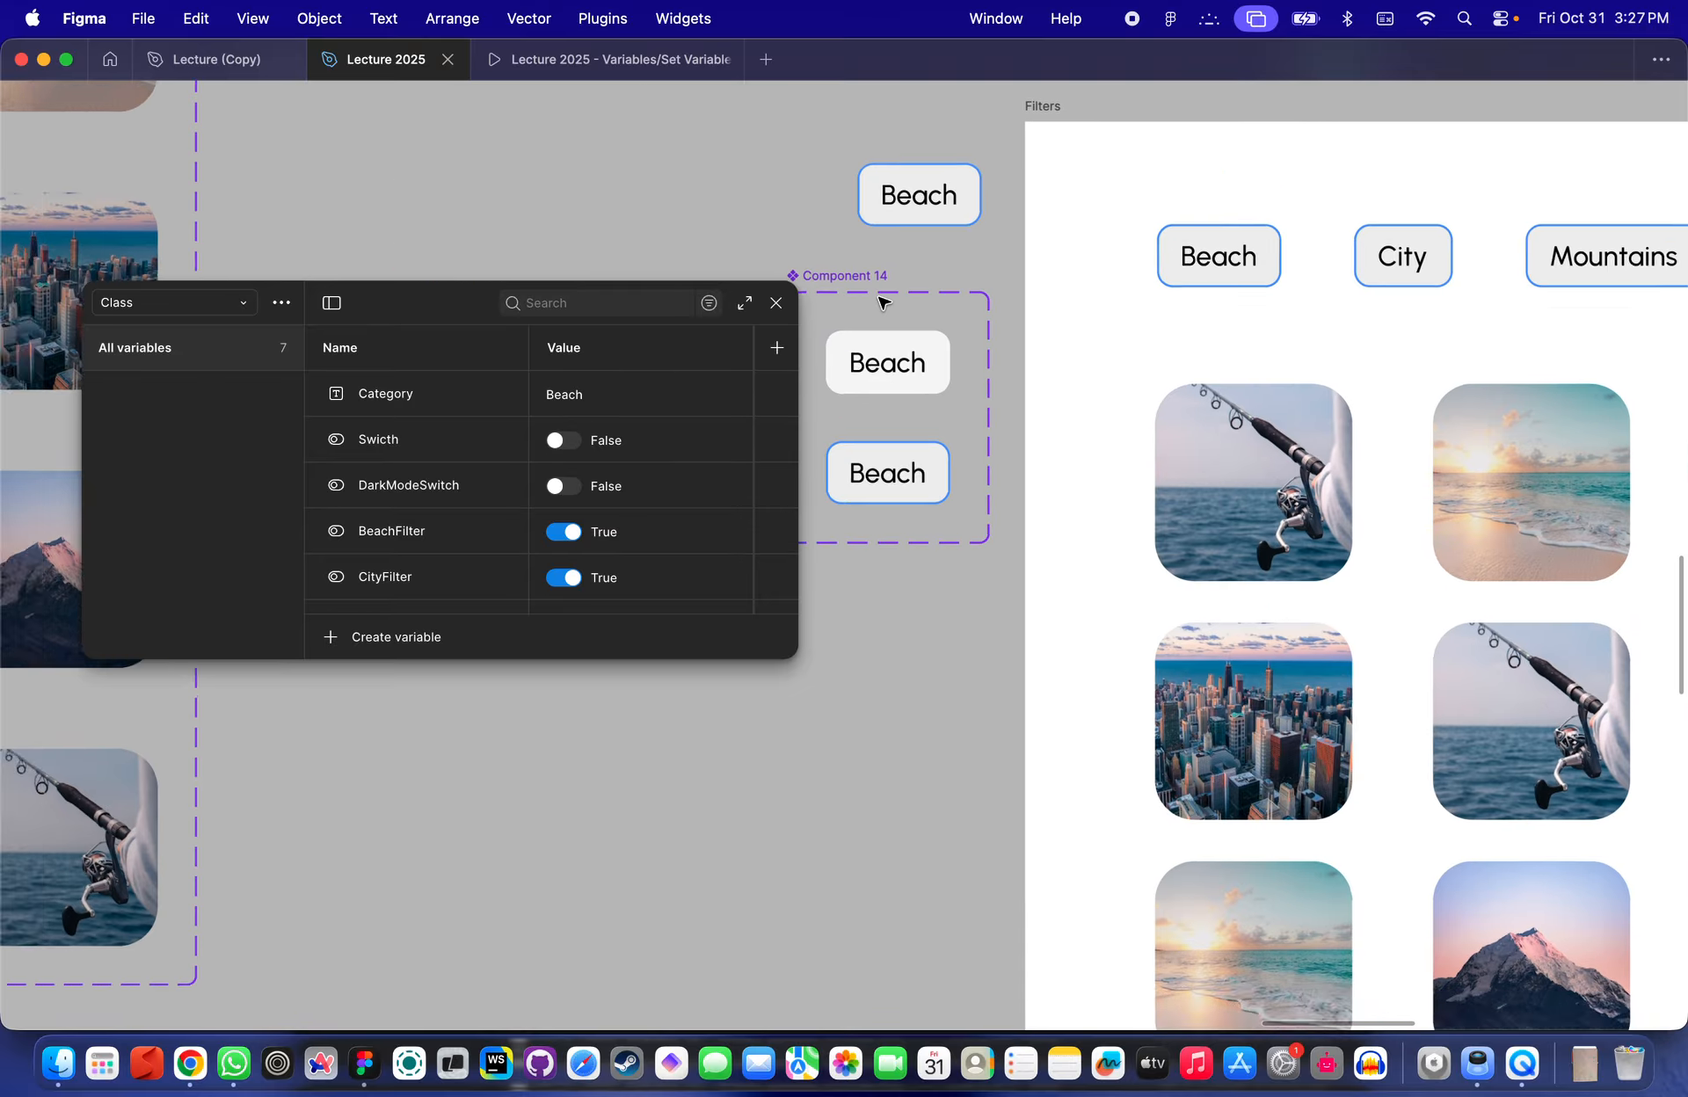
{"action": "scroll", "coordinate": [908, 275], "scroll_direction": "right", "scroll_amount": 2}
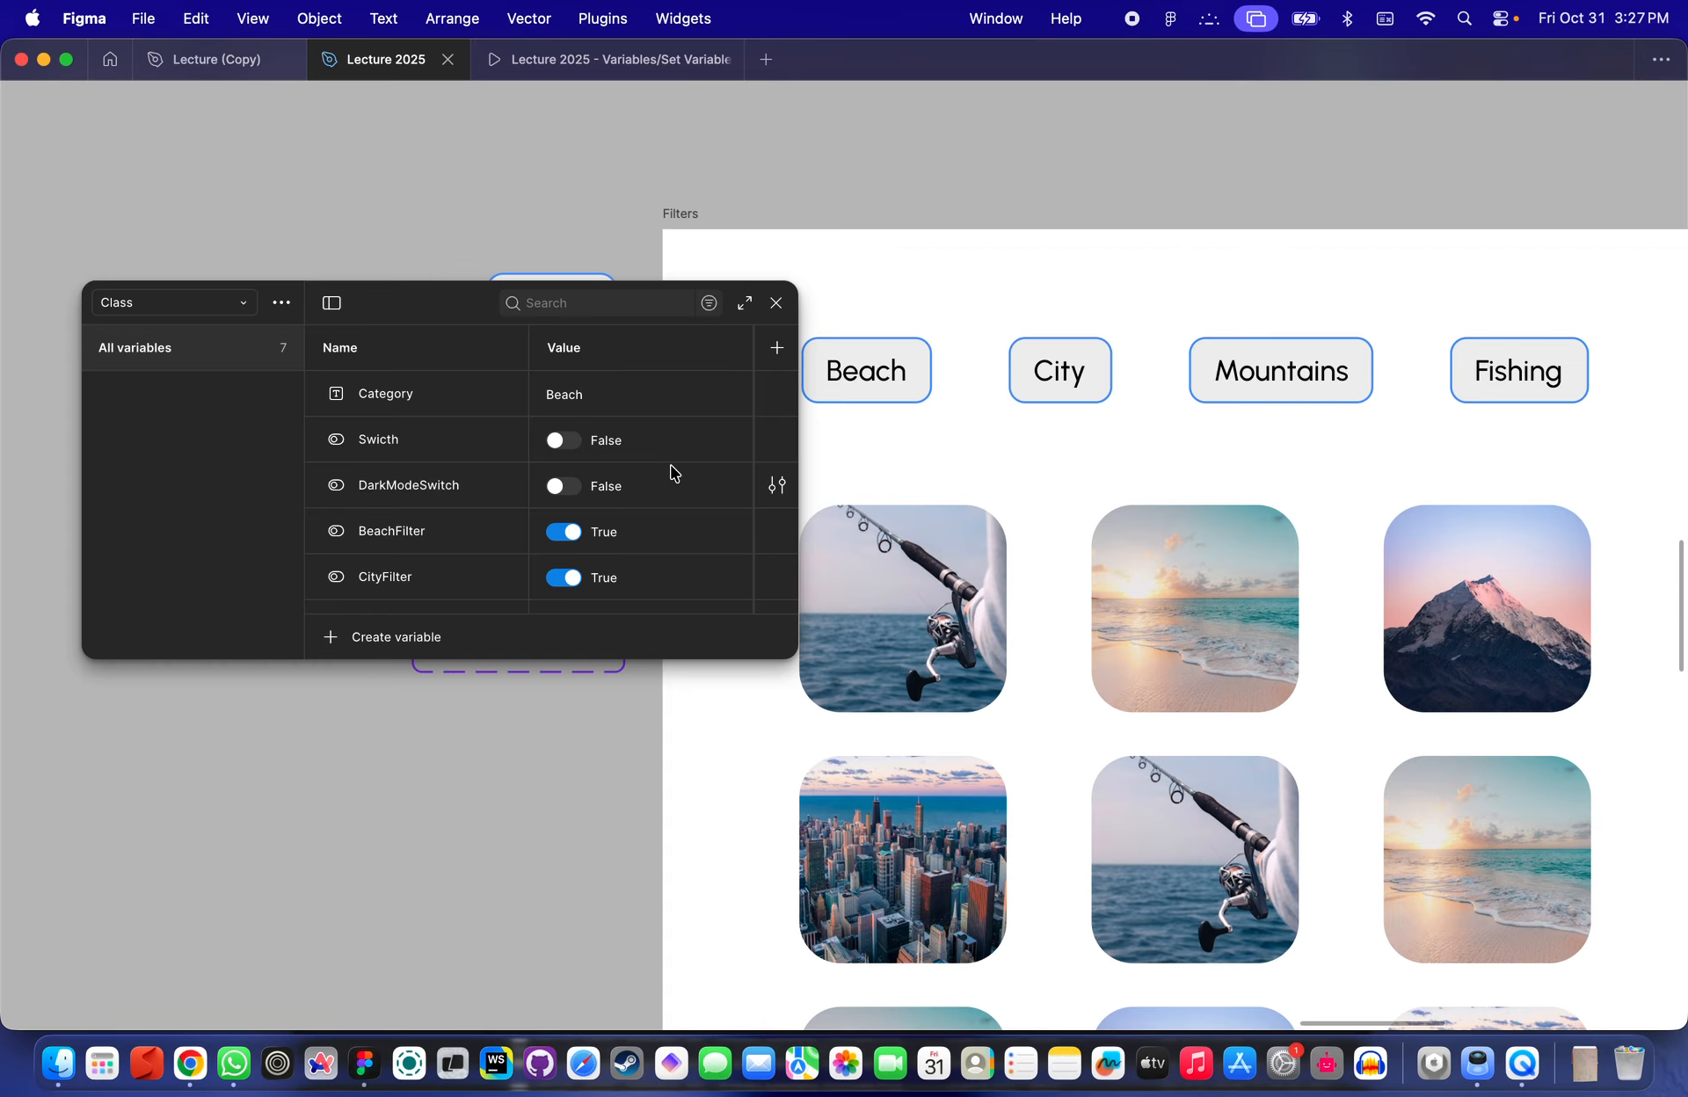
{"action": "scroll", "coordinate": [666, 479], "scroll_direction": "down", "scroll_amount": 2}
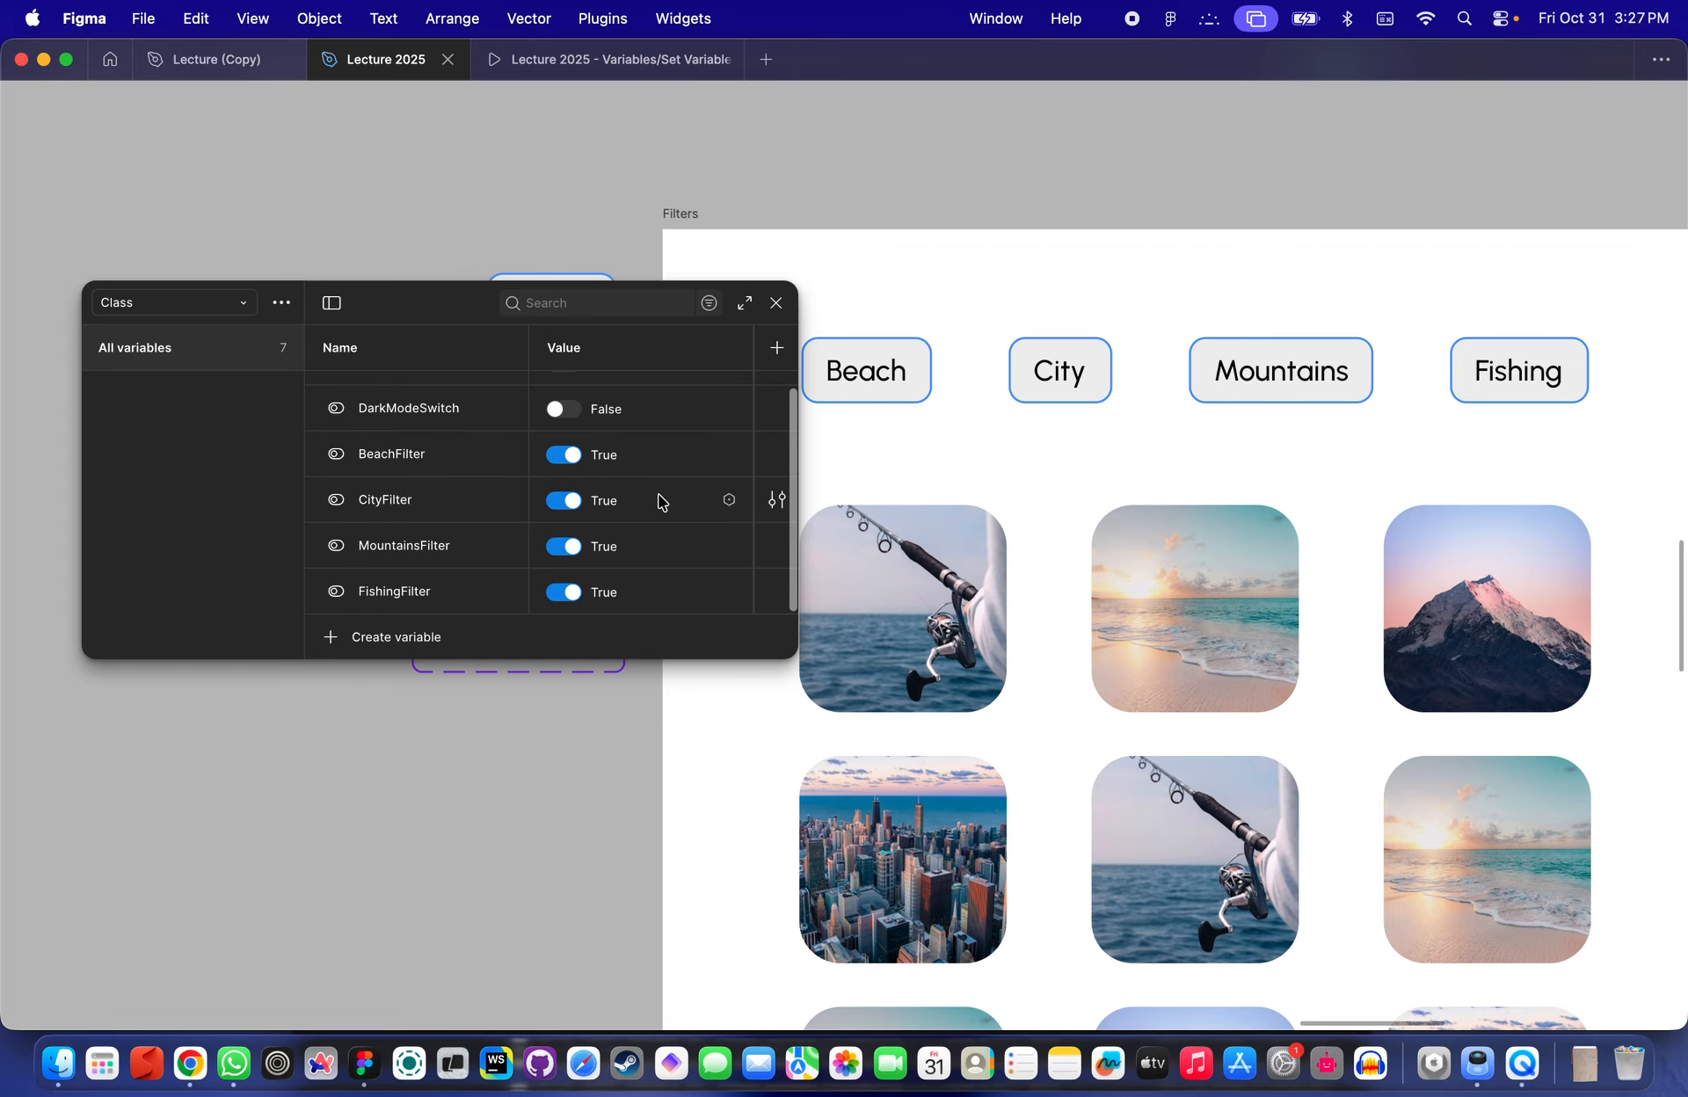
- Switch the BeachFilter and CityFilter variables to False and select the Beach filter button to inspect it
{"action": "left_click", "coordinate": [563, 455]}
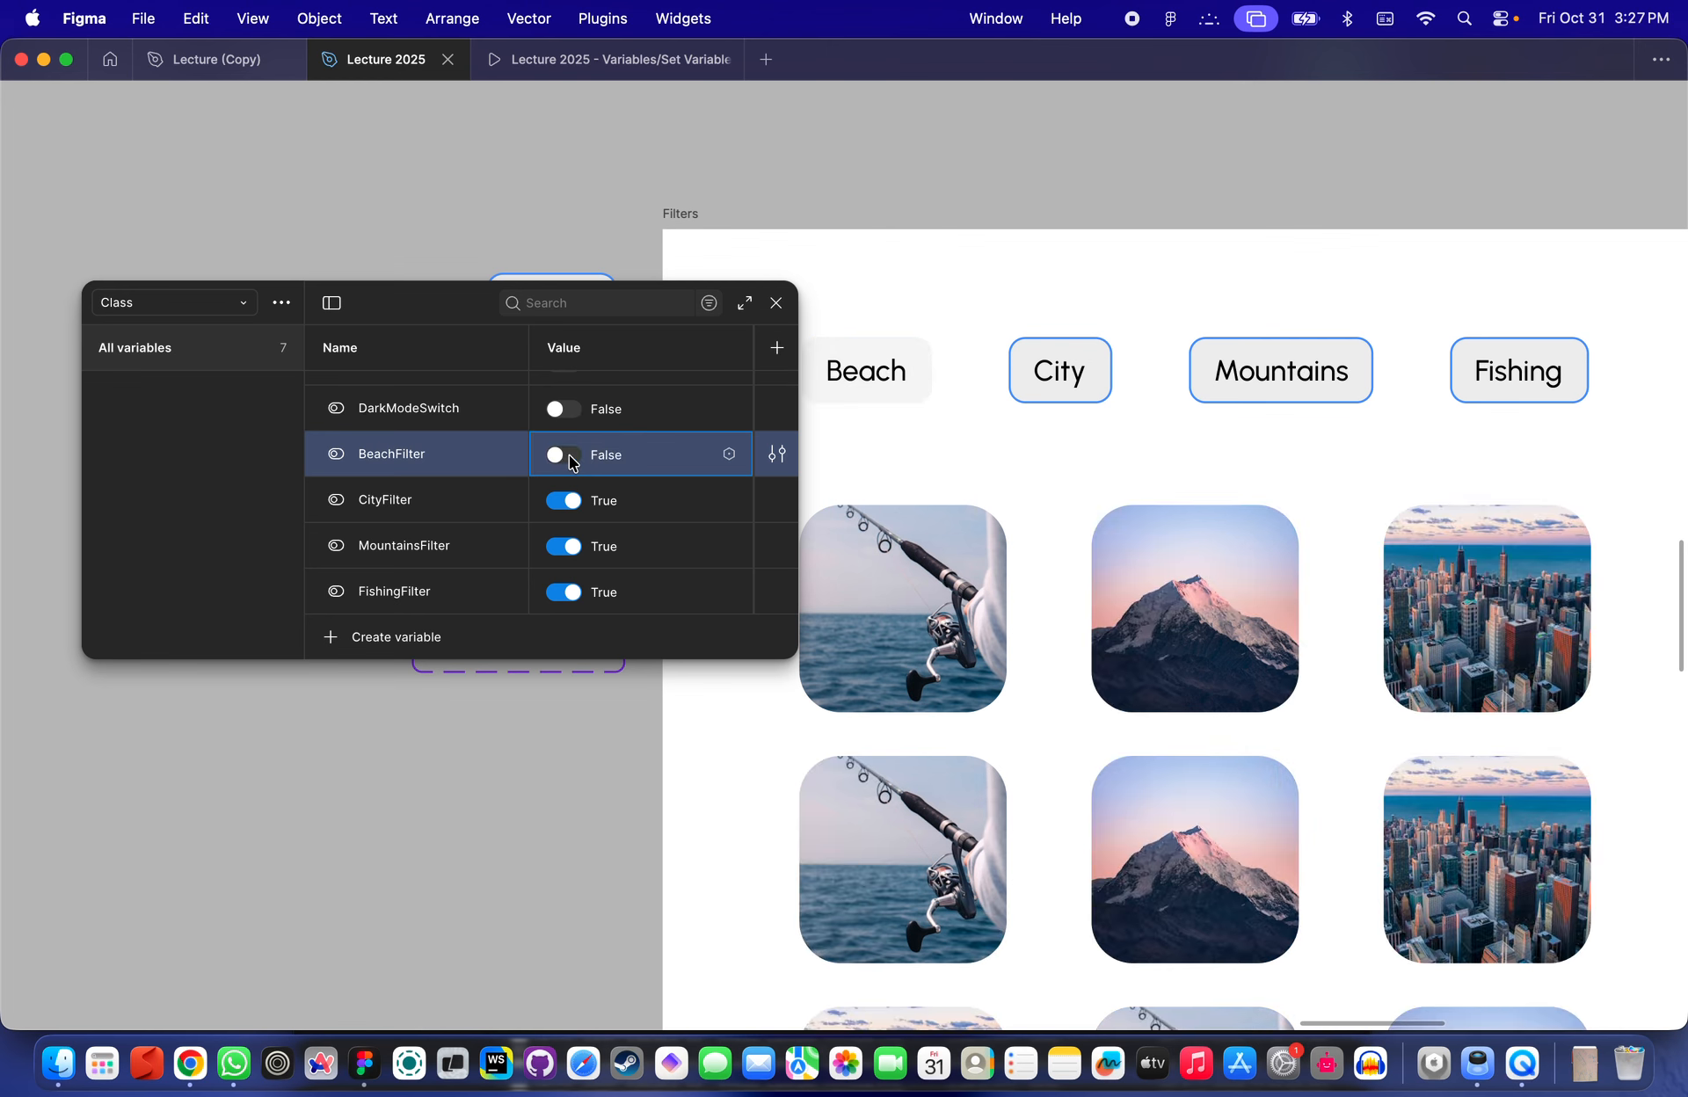
{"action": "left_click", "coordinate": [565, 507]}
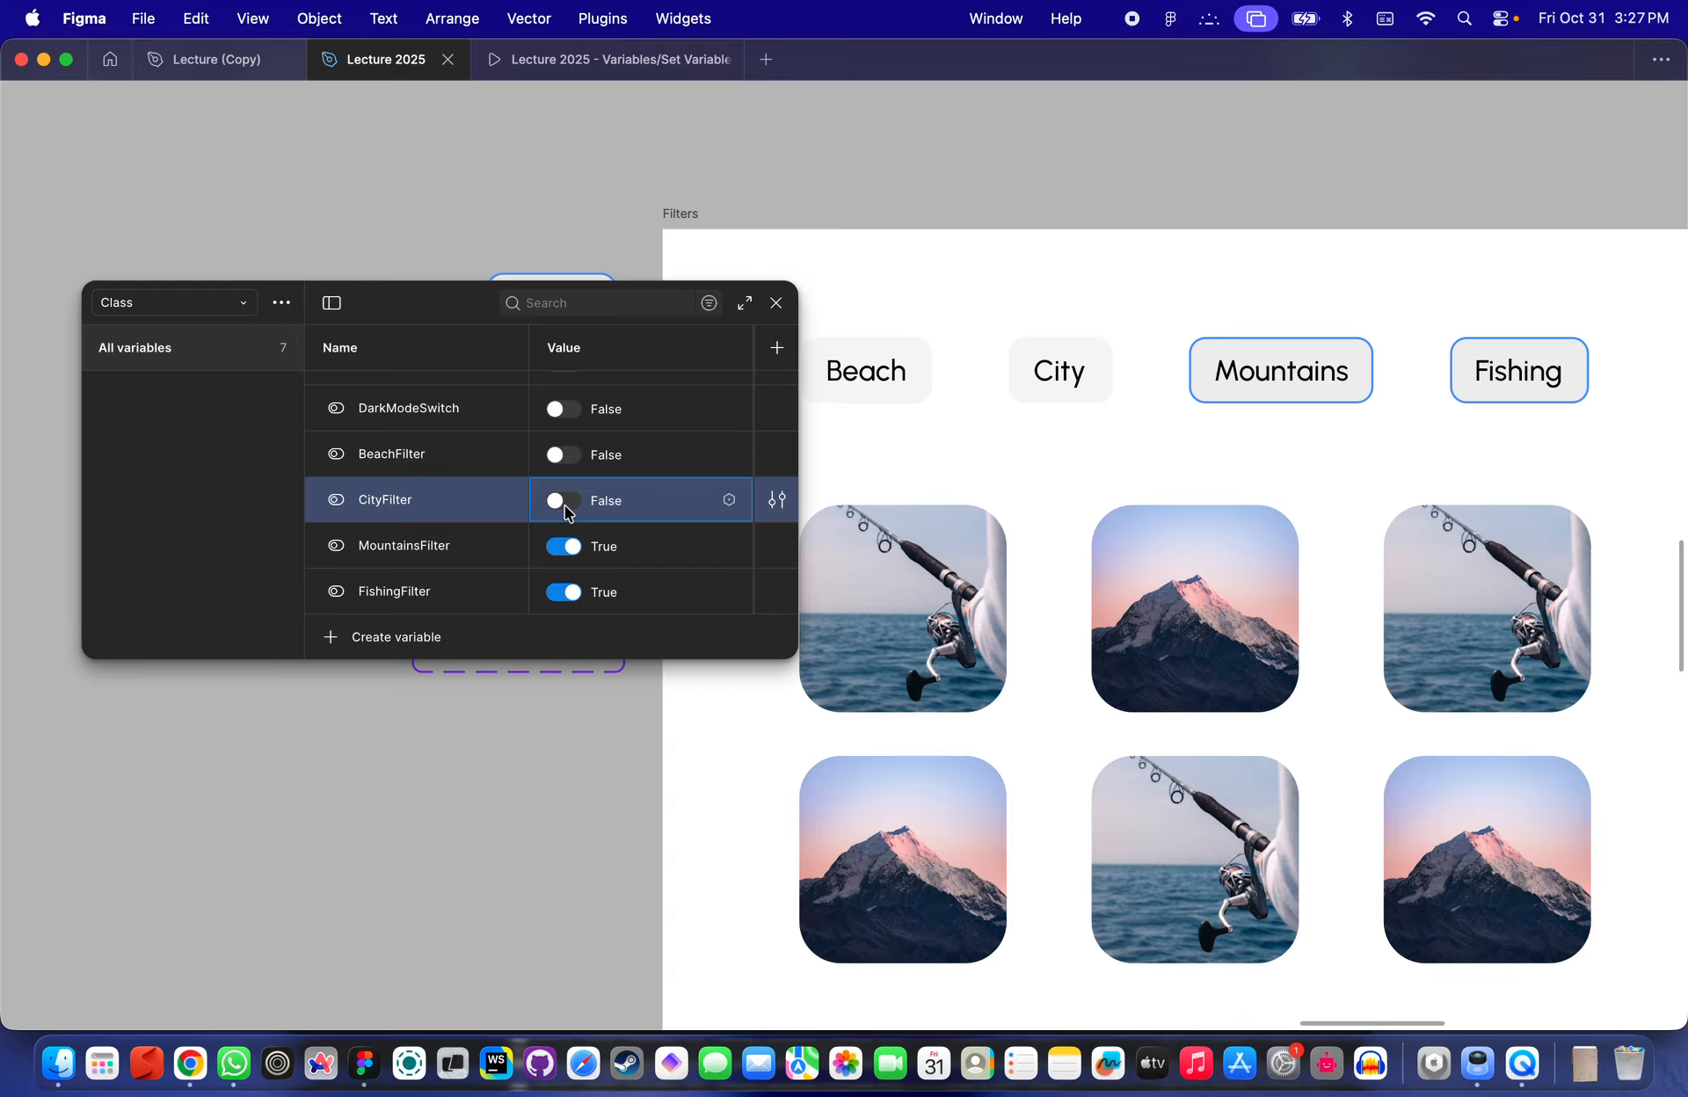
{"action": "left_click", "coordinate": [870, 376]}
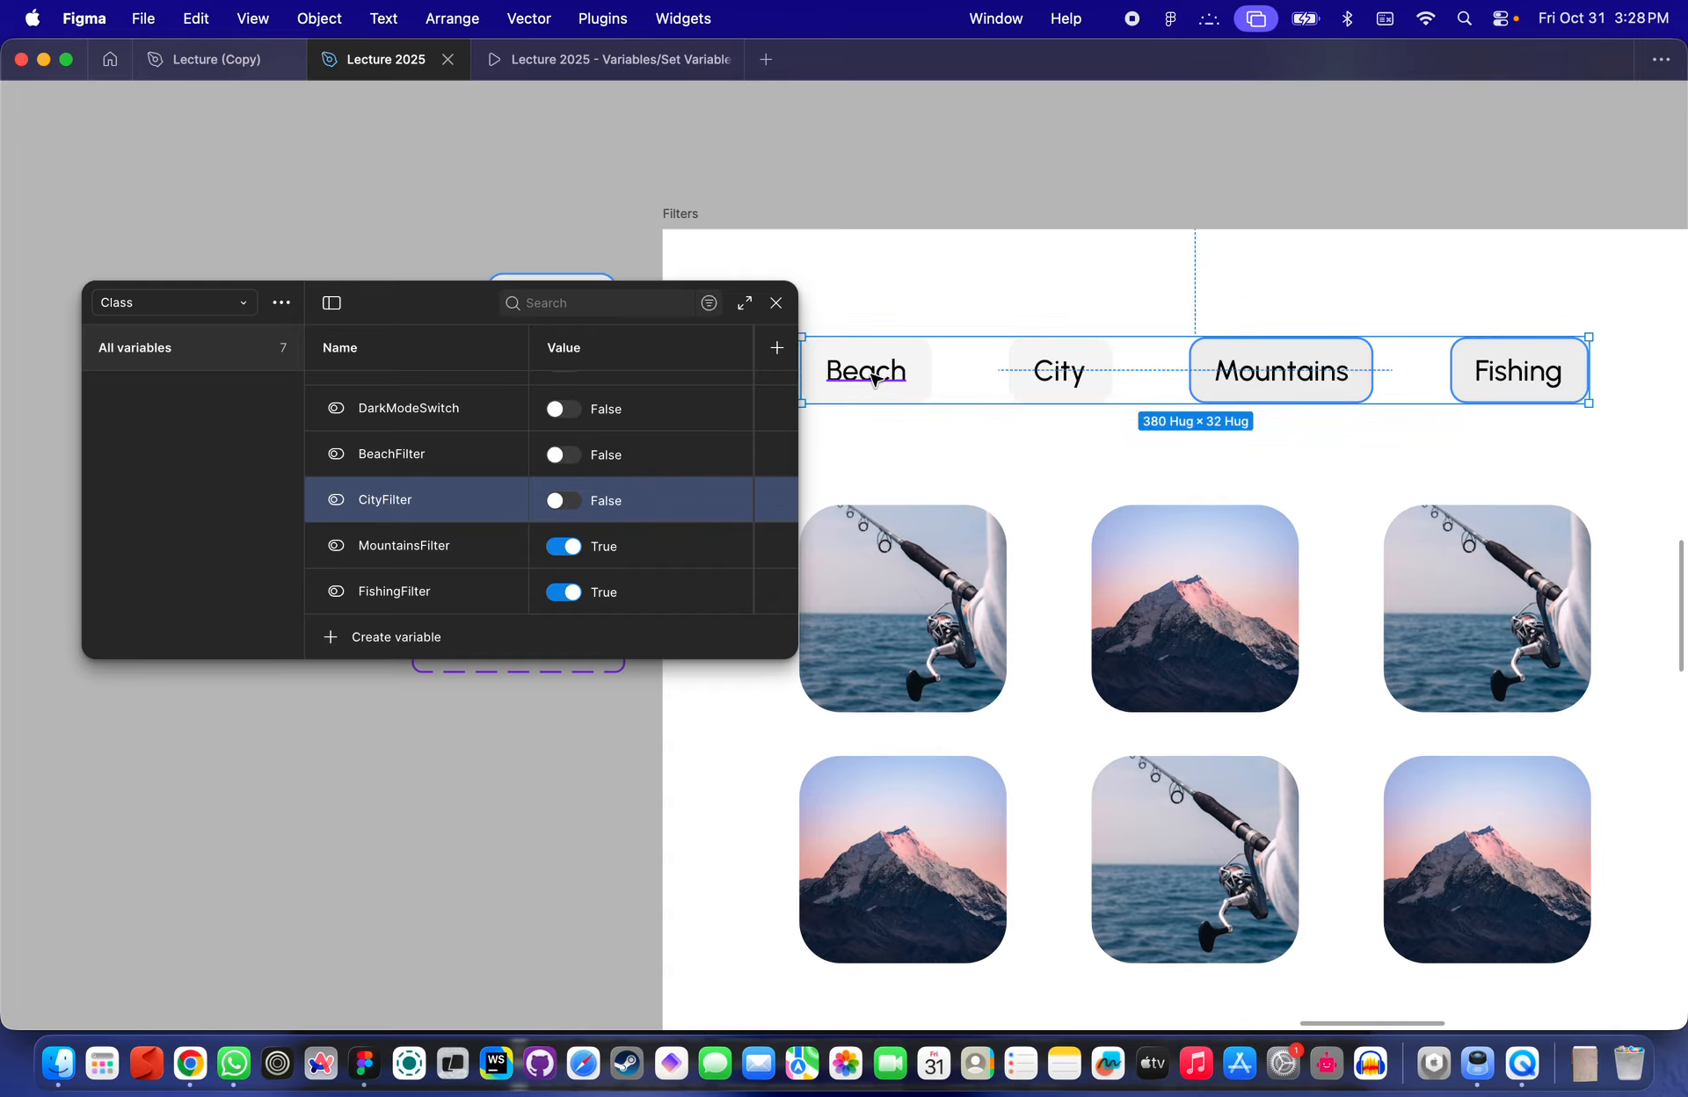
{"action": "key", "text": "super+backslash"}
{"action": "left_click", "coordinate": [873, 378]}
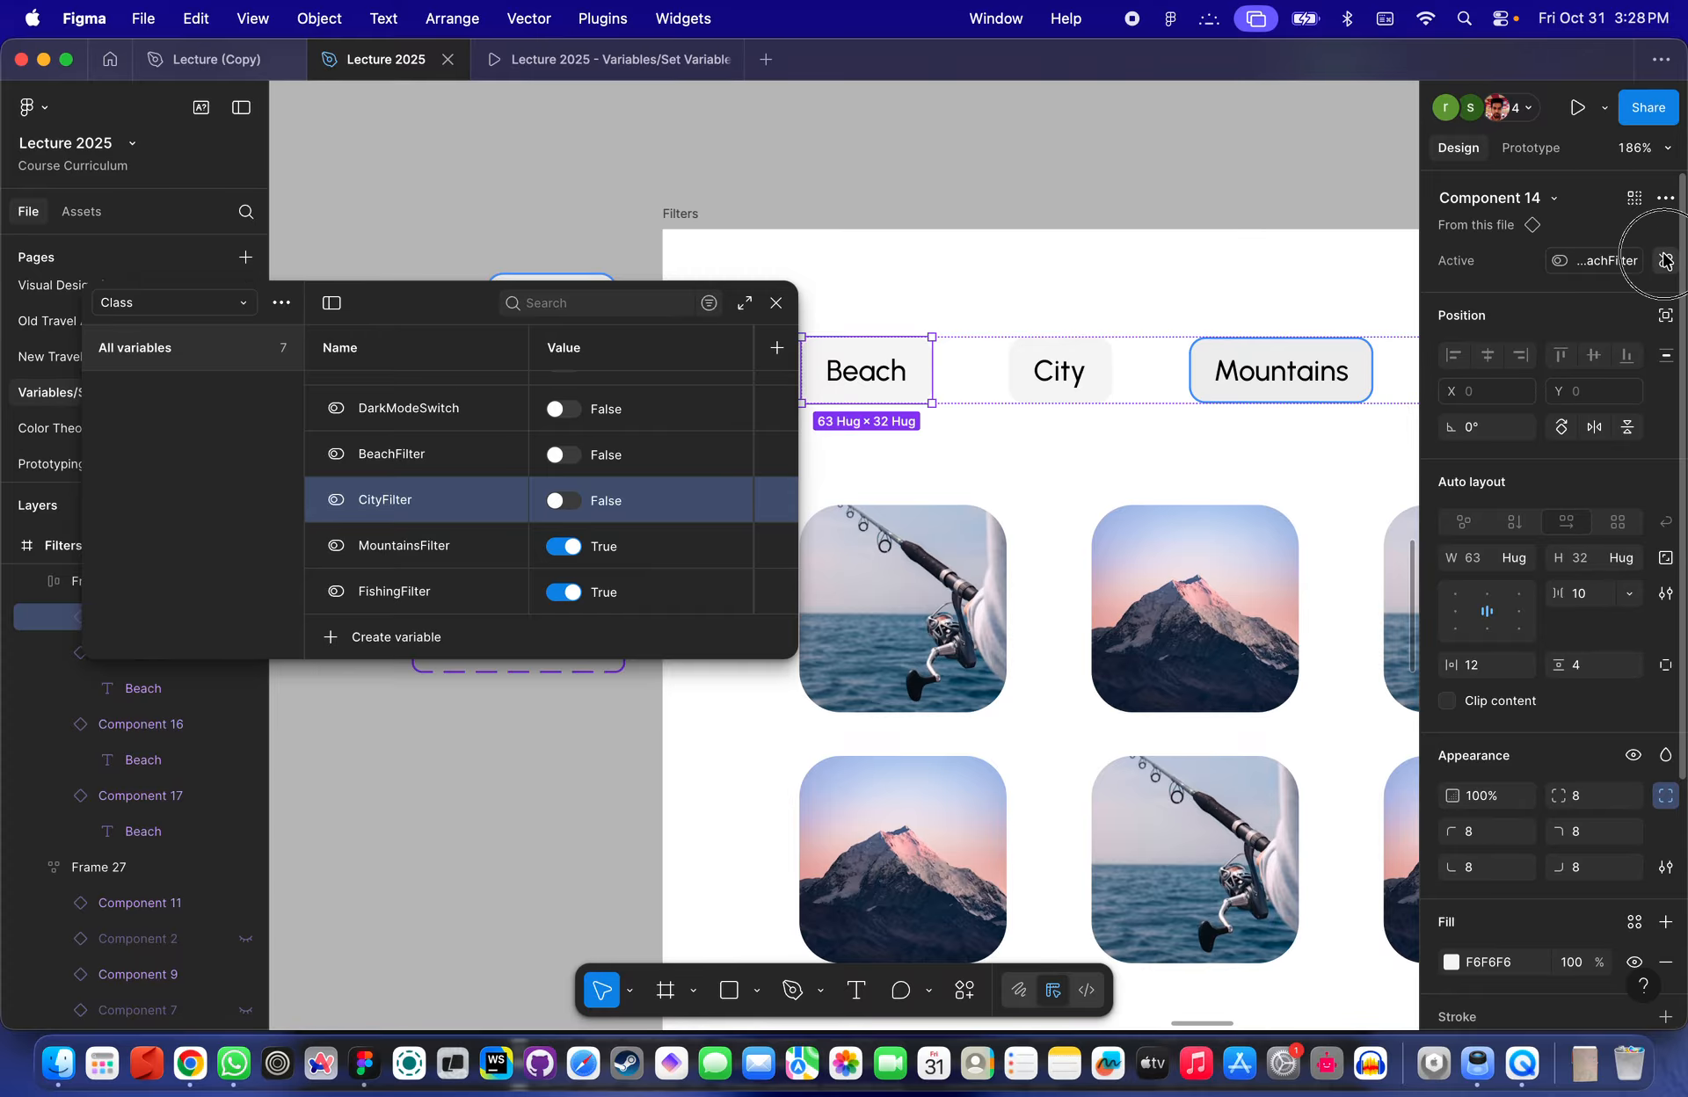
{"action": "left_click", "coordinate": [806, 144]}
{"action": "scroll", "coordinate": [877, 263], "scroll_direction": "left", "scroll_amount": 3}
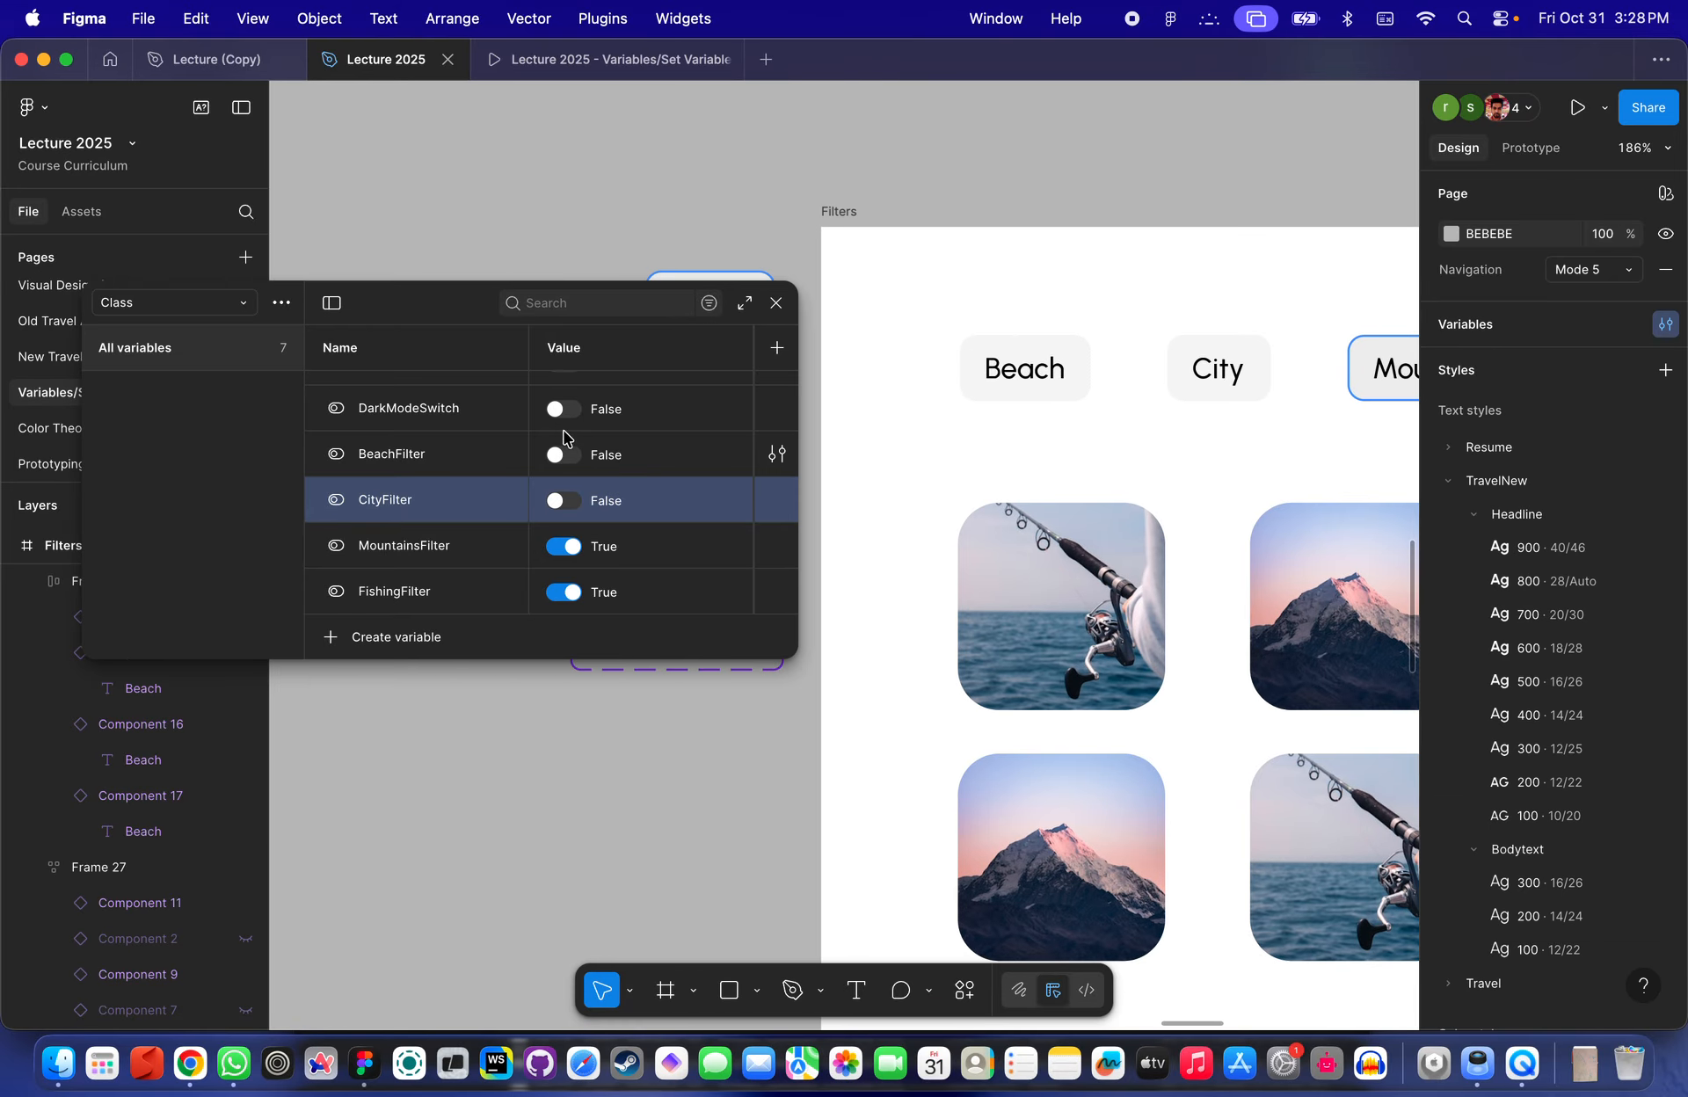
- Toggle the BeachFilter variable on and off several times
{"action": "left_click", "coordinate": [557, 458]}
{"action": "left_click", "coordinate": [557, 458]}
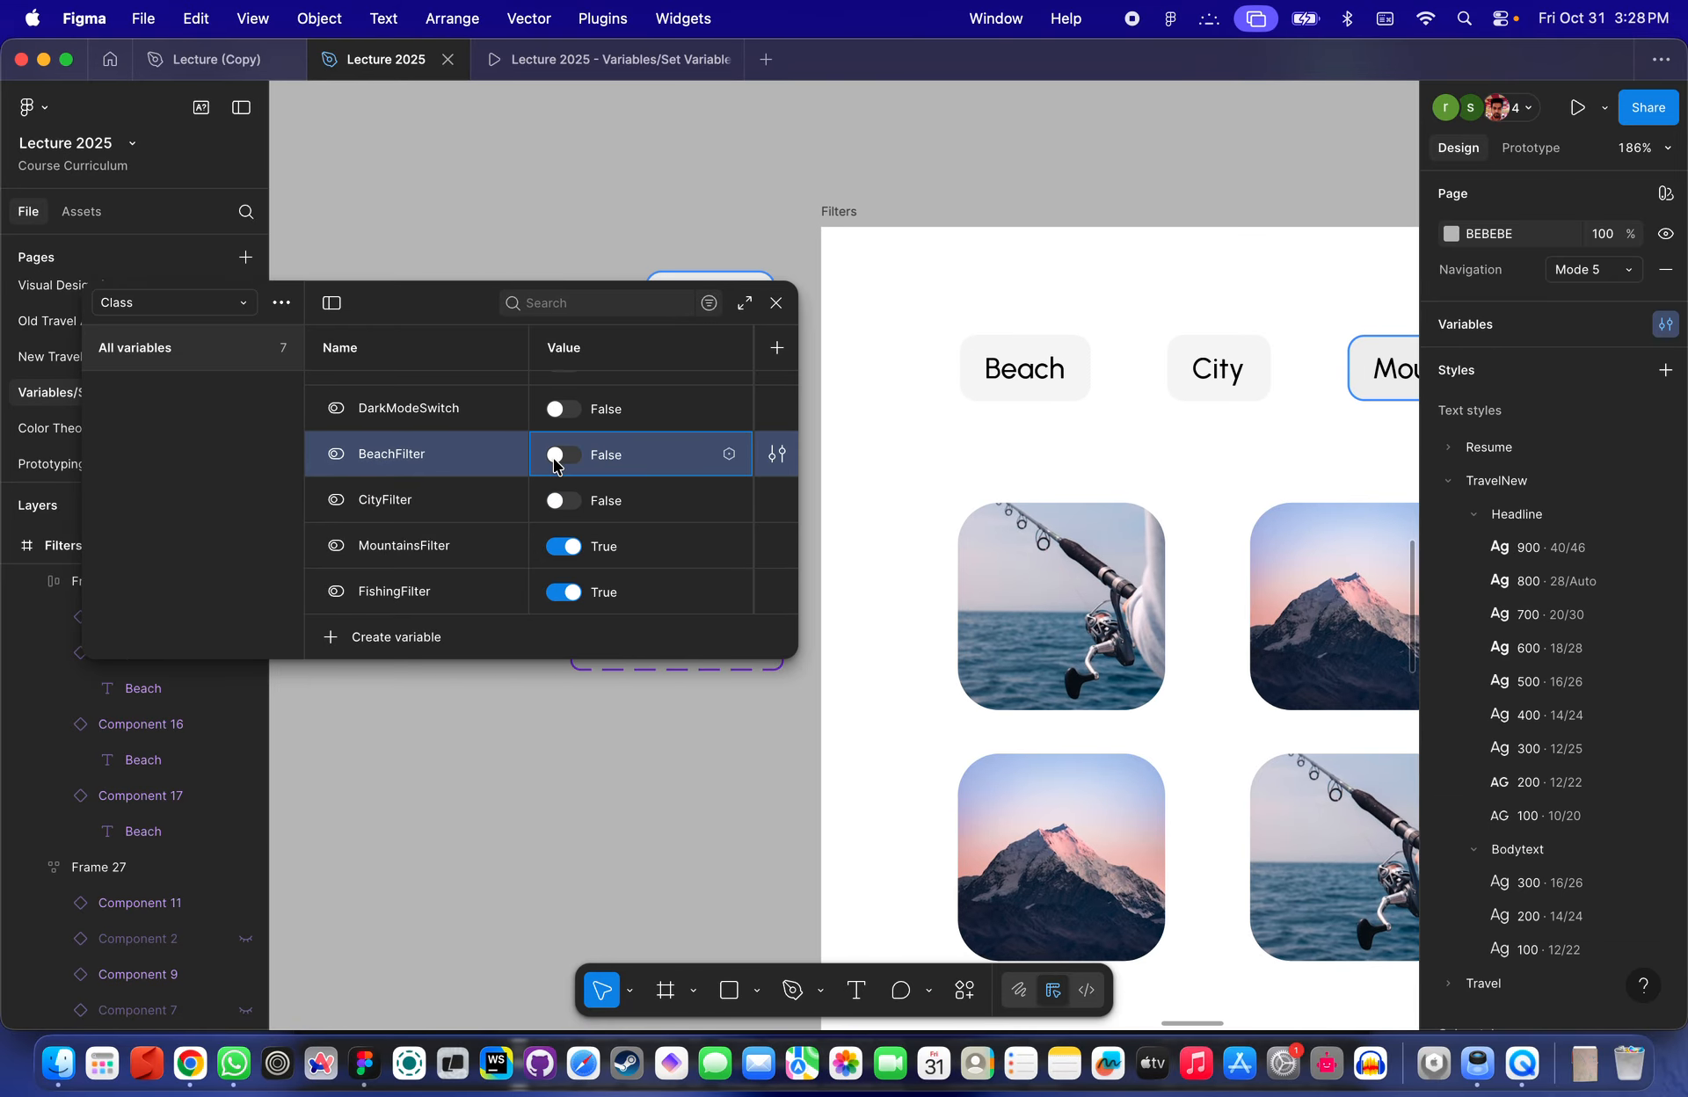
{"action": "left_click", "coordinate": [557, 458]}
{"action": "left_click", "coordinate": [558, 459]}
{"action": "left_click", "coordinate": [557, 459]}
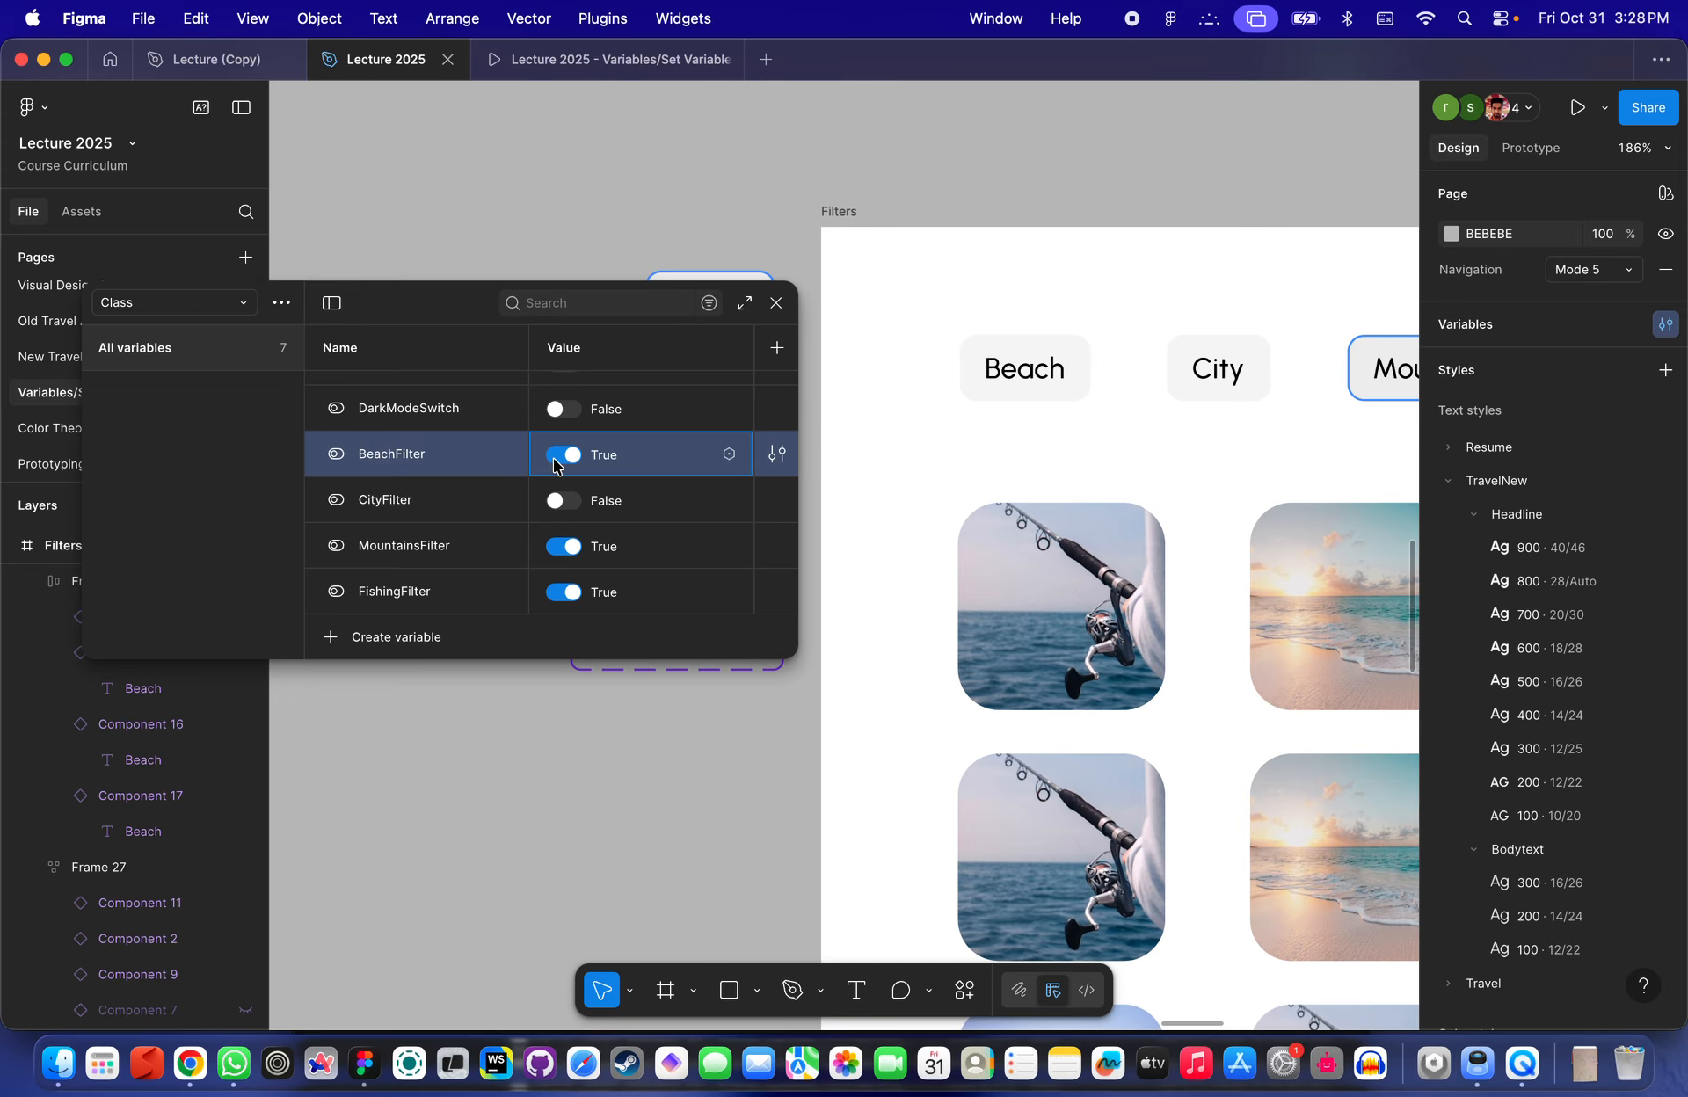
- Undo the recent variable toggles, then deselect
{"action": "key", "text": "super+z"}
{"action": "key", "text": "super+z"}
{"action": "key", "text": "super+z"}
{"action": "scroll", "coordinate": [1005, 279], "scroll_direction": "down", "scroll_amount": 5}
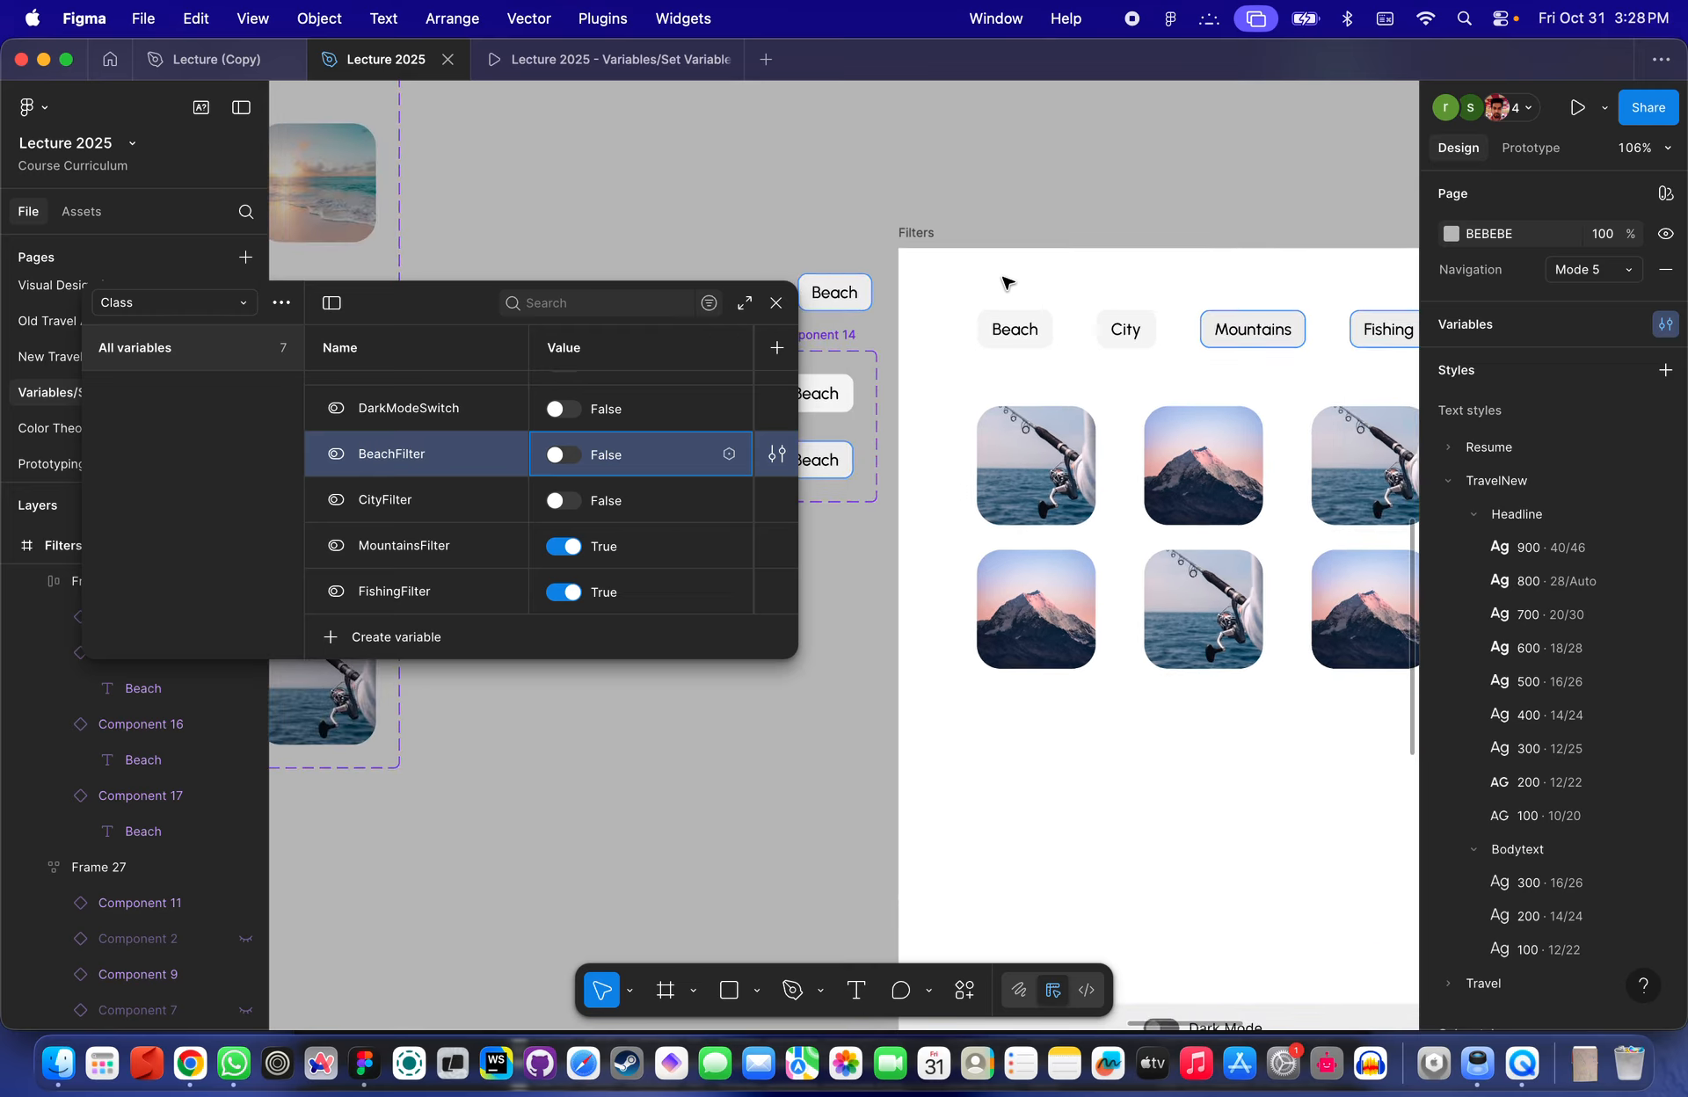
{"action": "key", "text": "super+z"}
{"action": "key", "text": "super+z"}
{"action": "key", "text": "super+z"}
{"action": "key", "text": "super+z"}
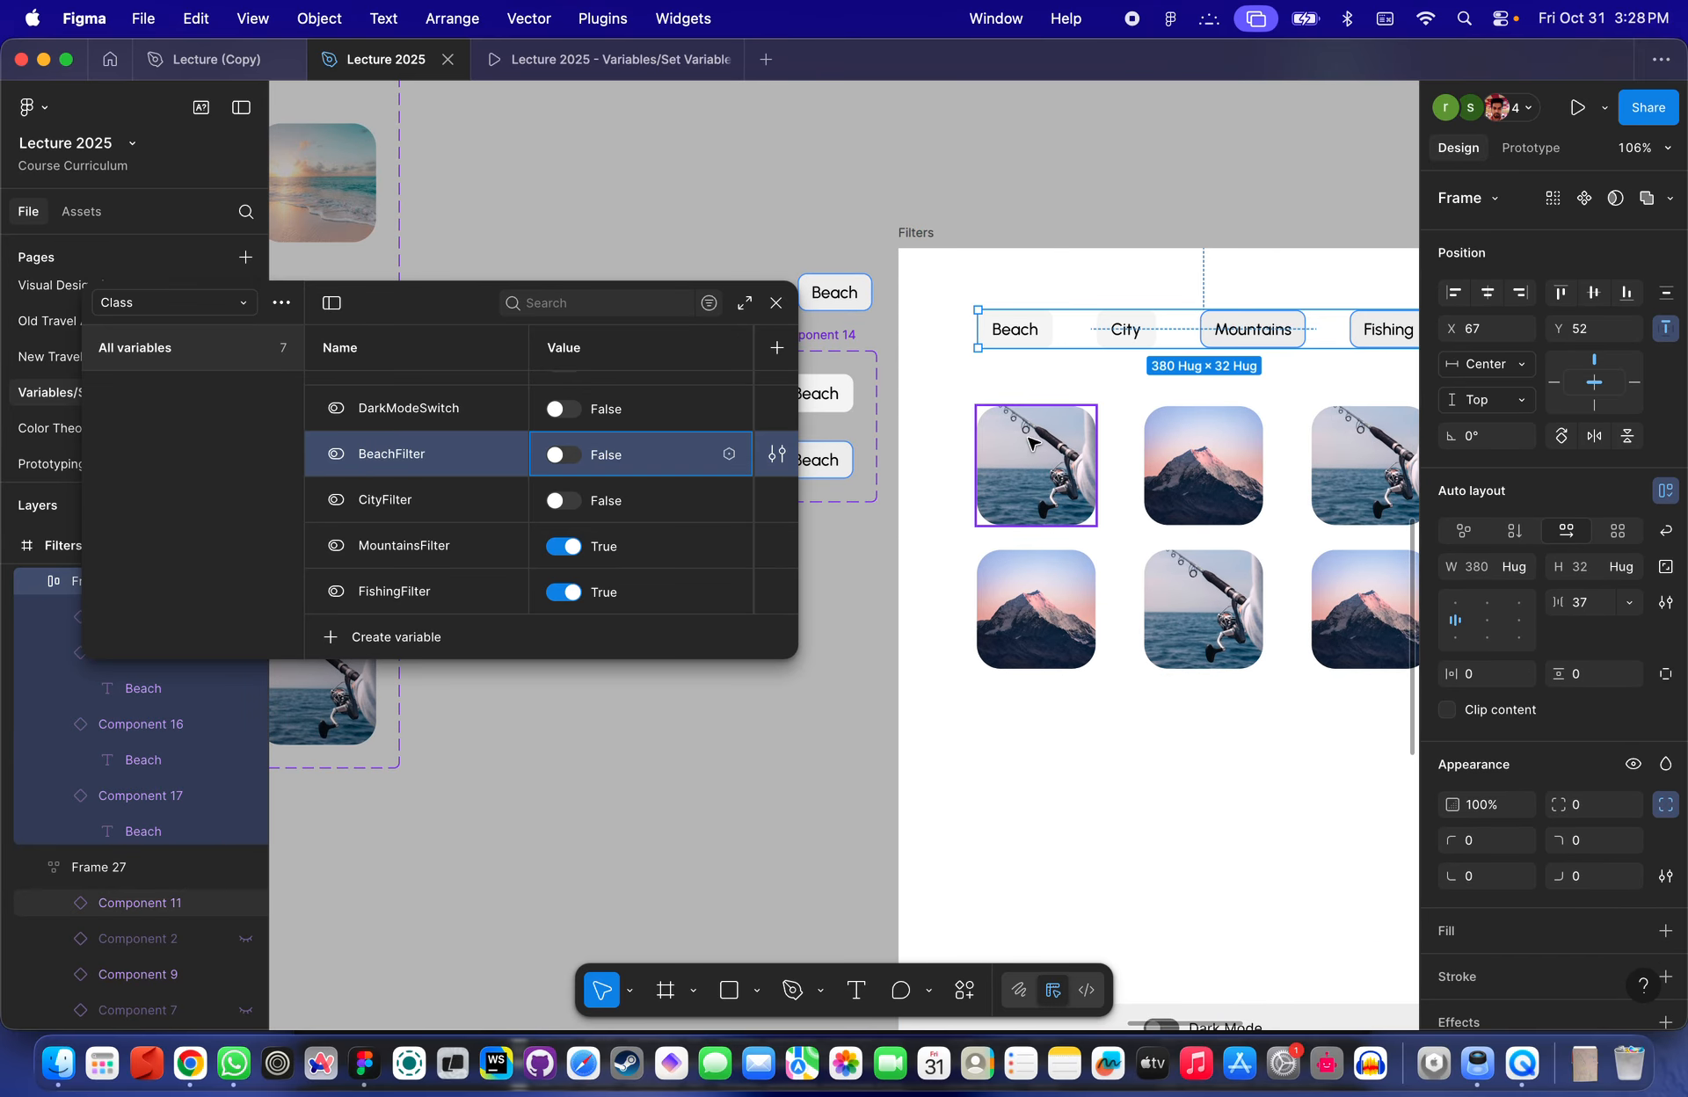
{"action": "key", "text": "super+z"}
{"action": "double_click", "coordinate": [1027, 332]}
{"action": "left_click", "coordinate": [1014, 240]}
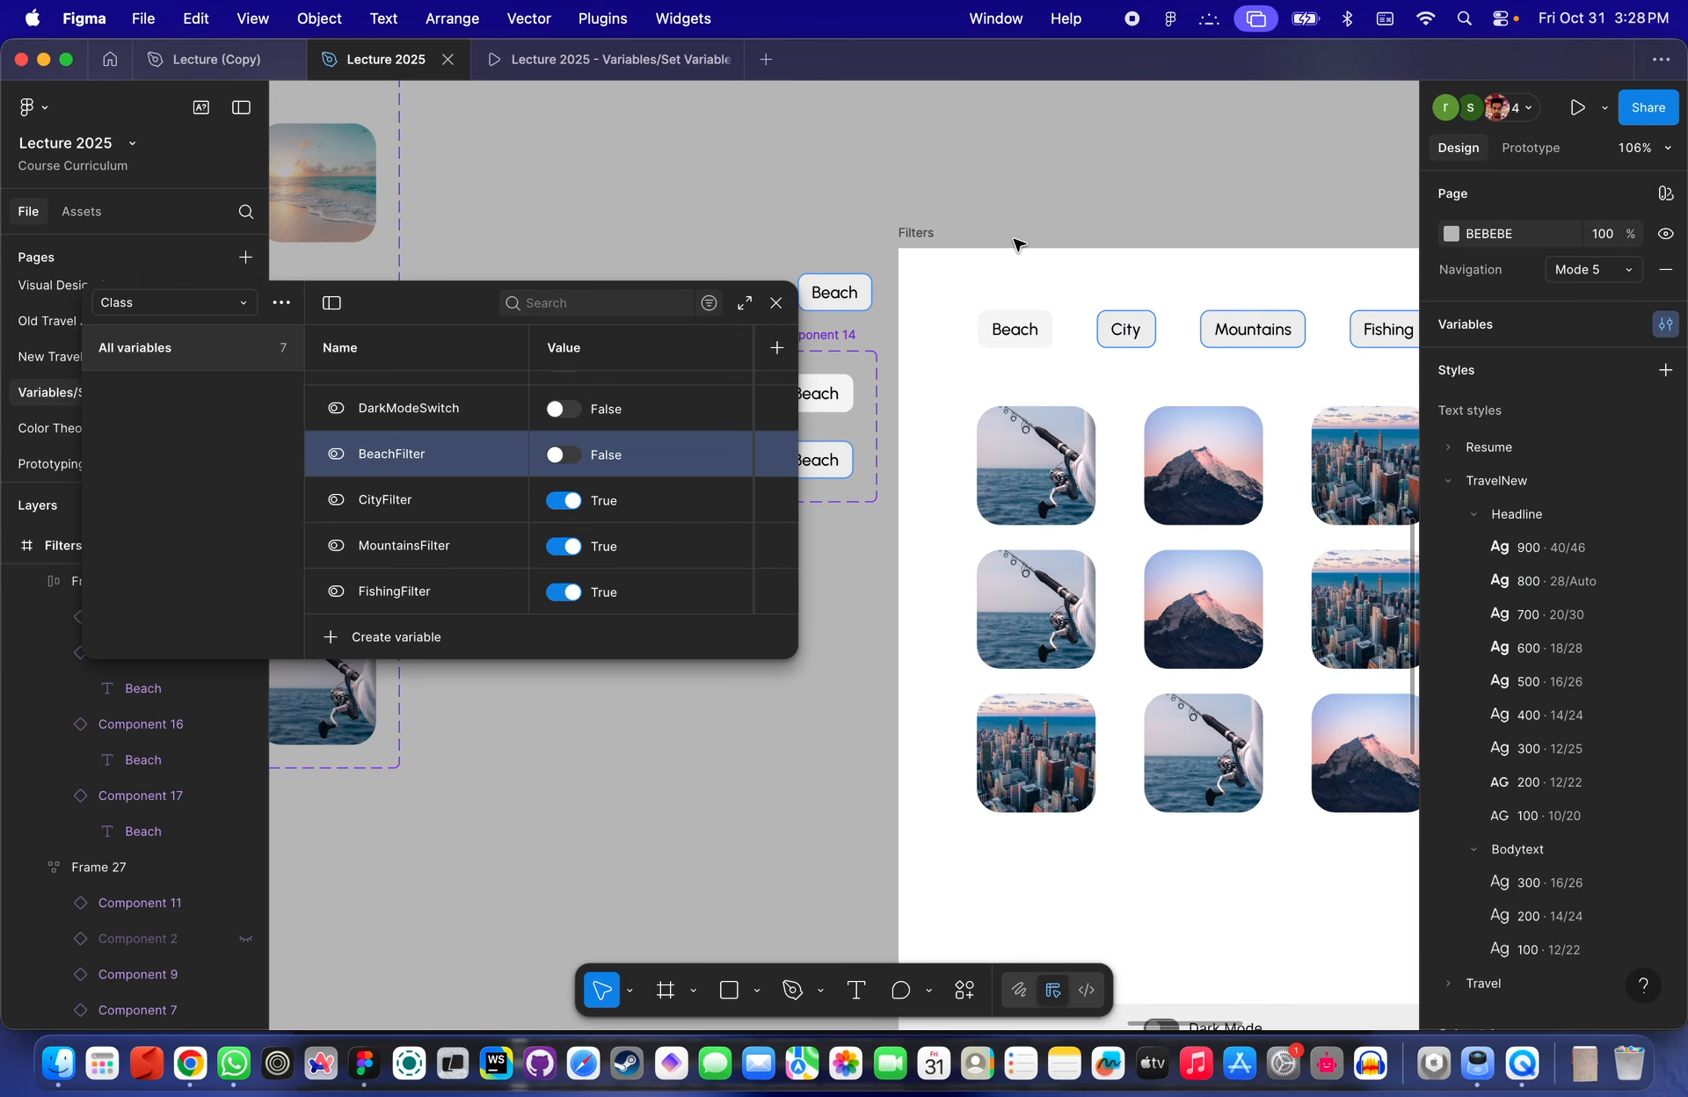
- Test the Beach, City and Mountains filter buttons and the Dark Mode switch in the prototype preview
{"action": "left_click", "coordinate": [553, 66]}
{"action": "left_click", "coordinate": [767, 549]}
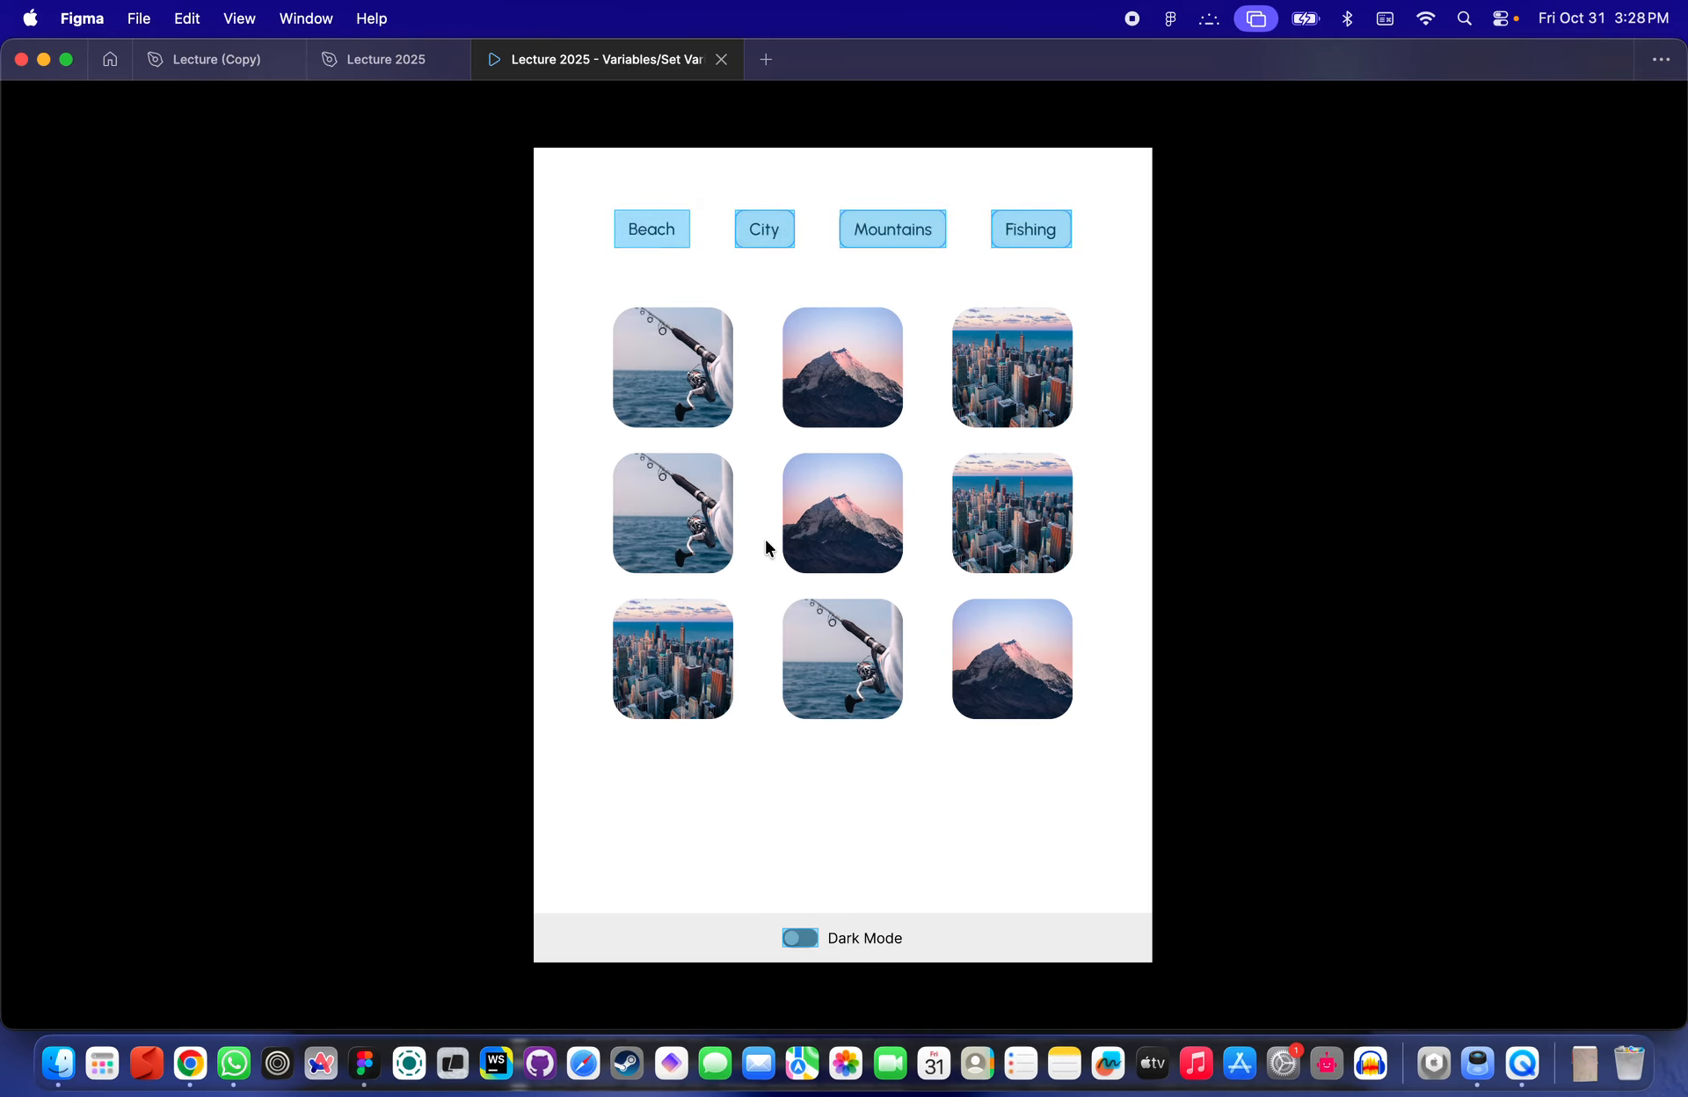
{"action": "left_click", "coordinate": [678, 244]}
{"action": "left_click", "coordinate": [761, 228]}
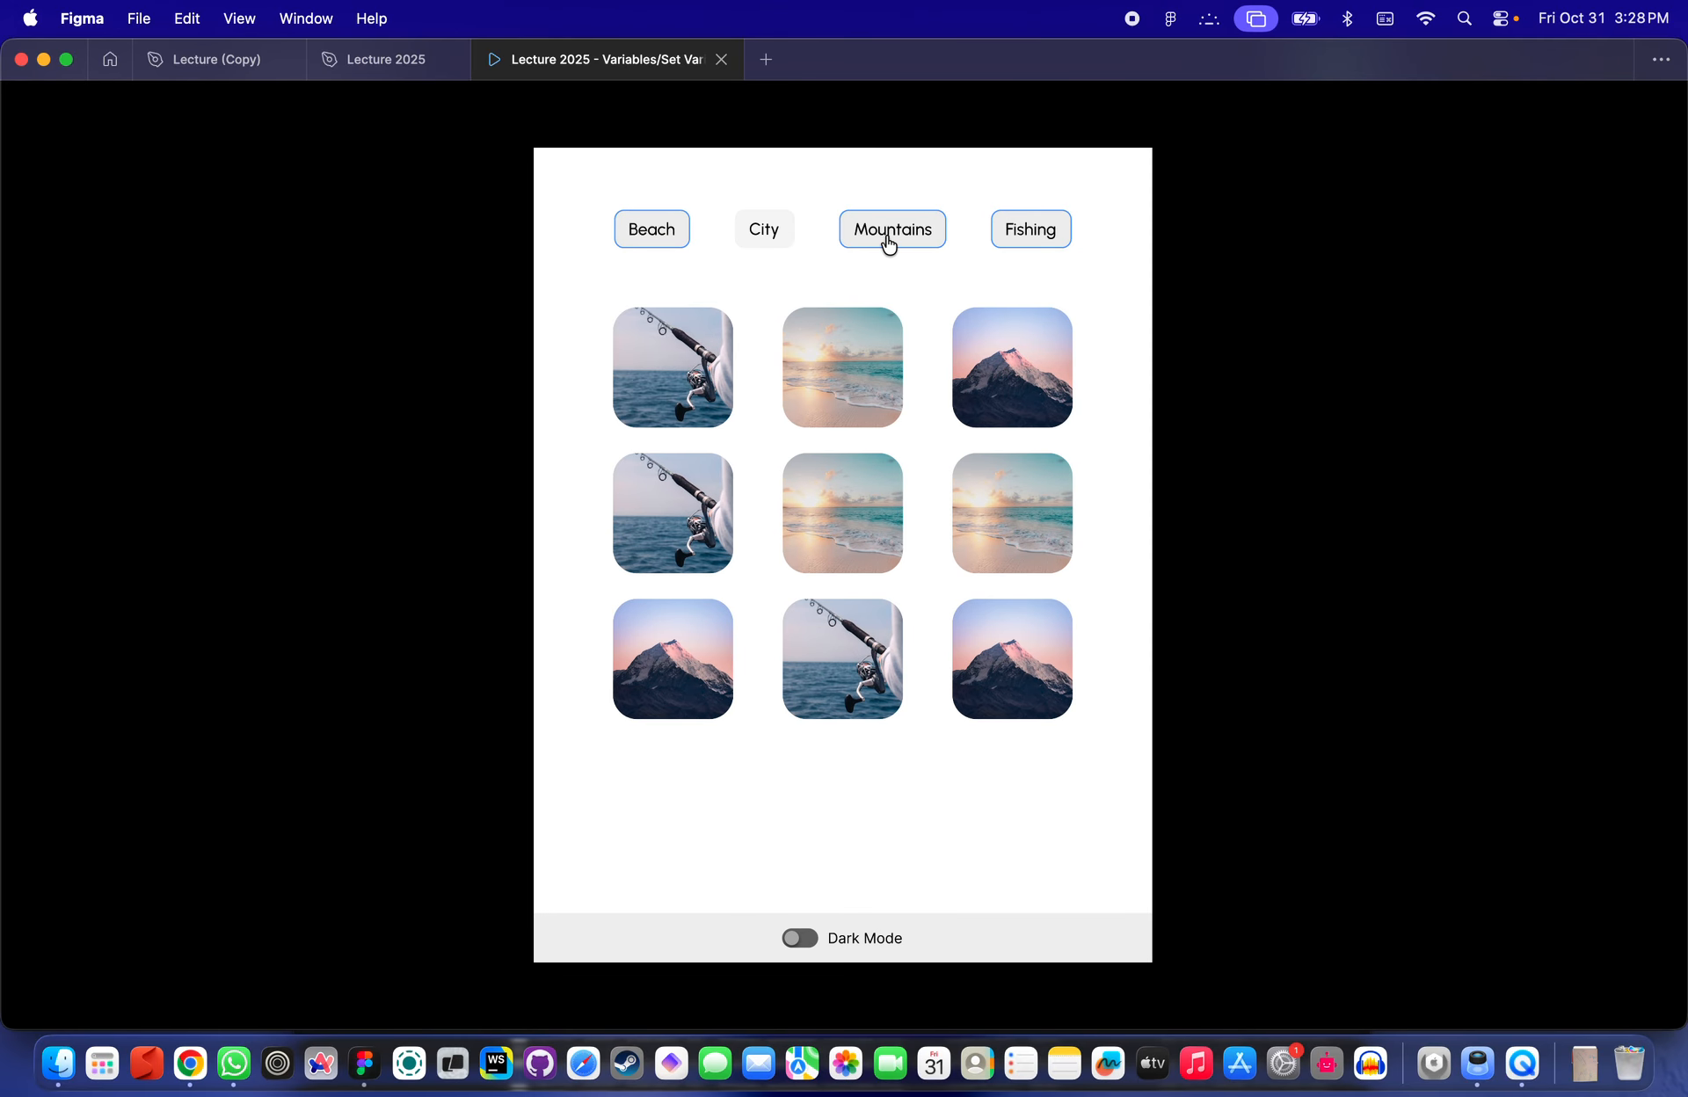
{"action": "left_click", "coordinate": [889, 243]}
{"action": "left_click", "coordinate": [807, 944]}
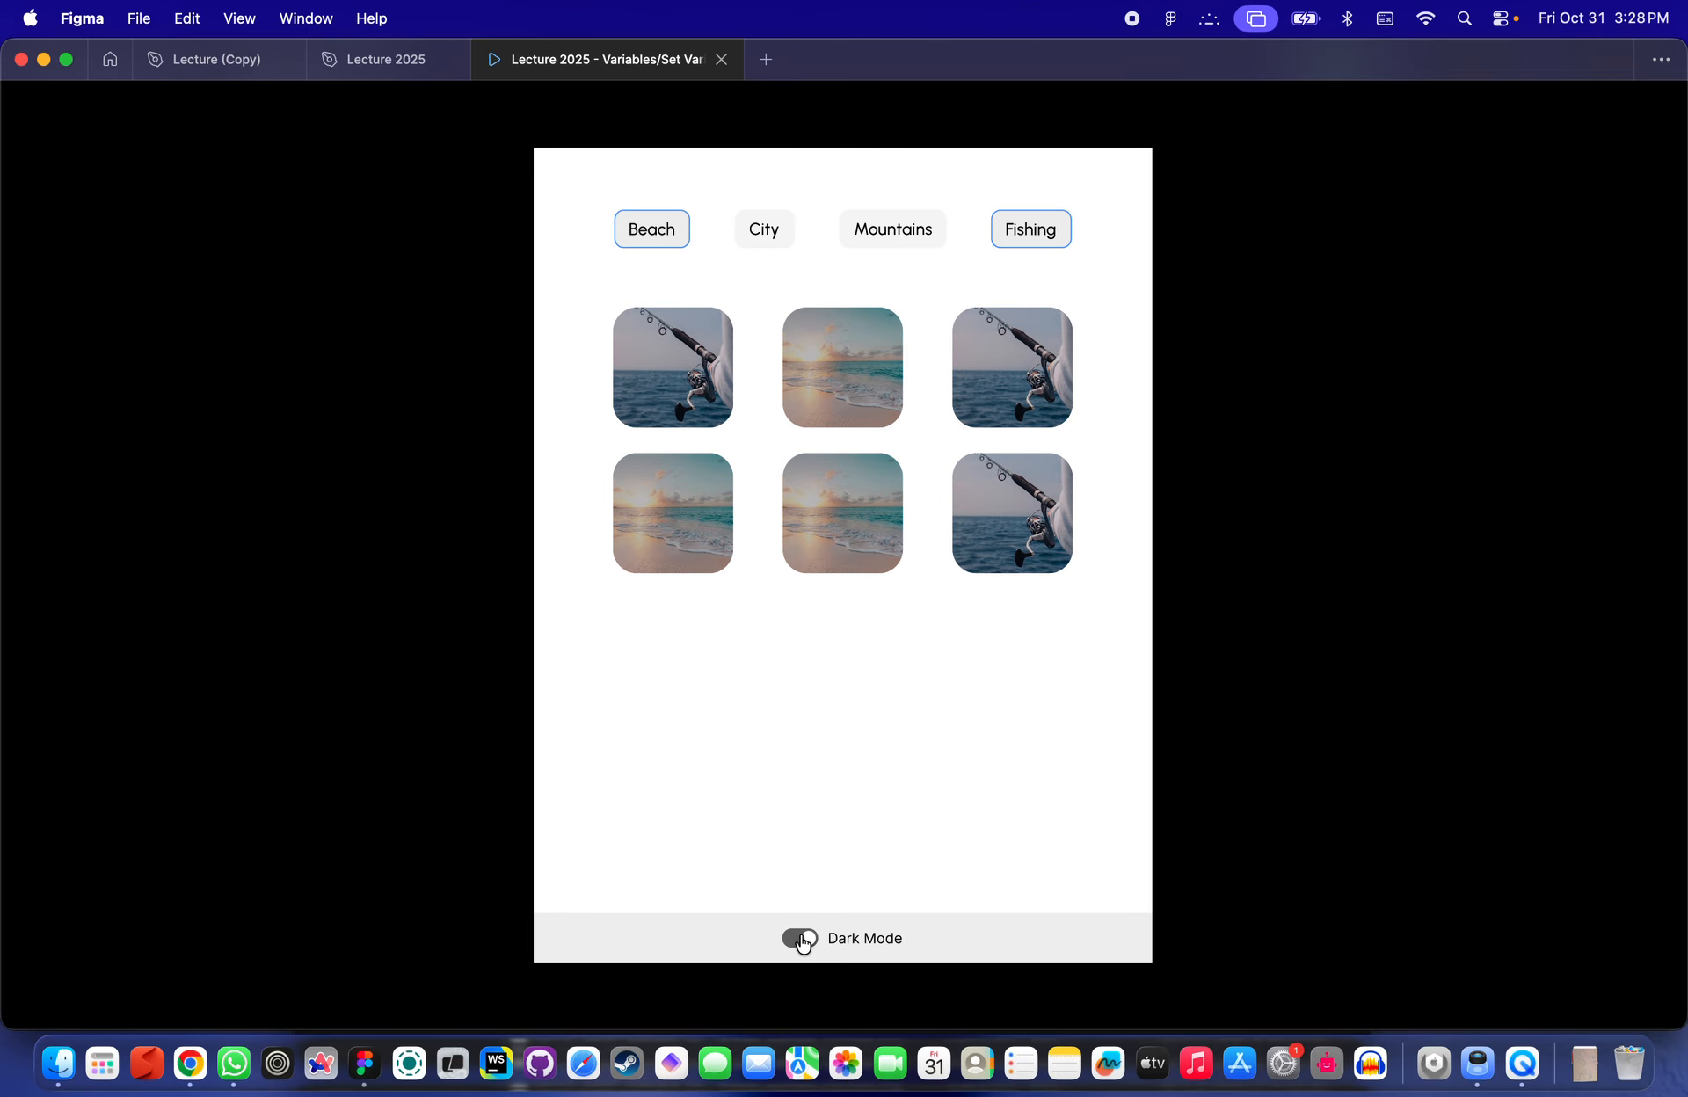
{"action": "left_click", "coordinate": [801, 943]}
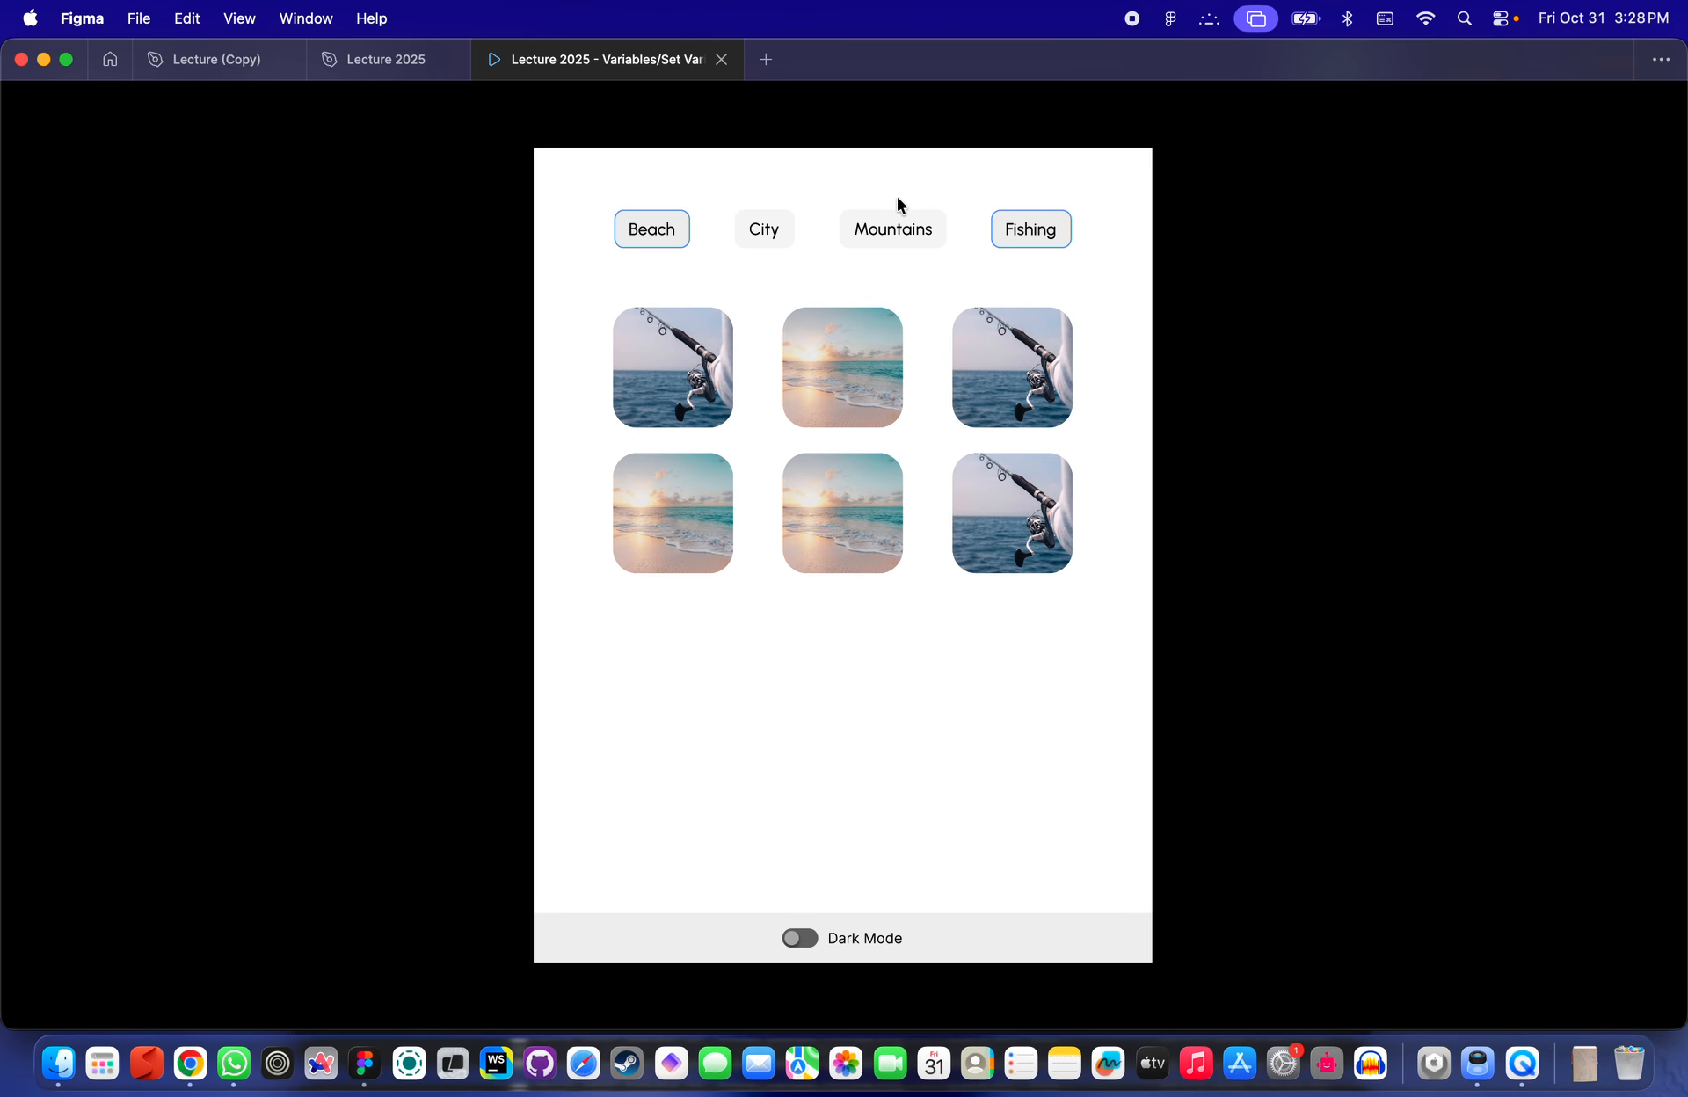
{"action": "left_click", "coordinate": [886, 236]}
- Close the variables table and delete the standalone Beach filter instance
{"action": "left_click", "coordinate": [384, 62]}
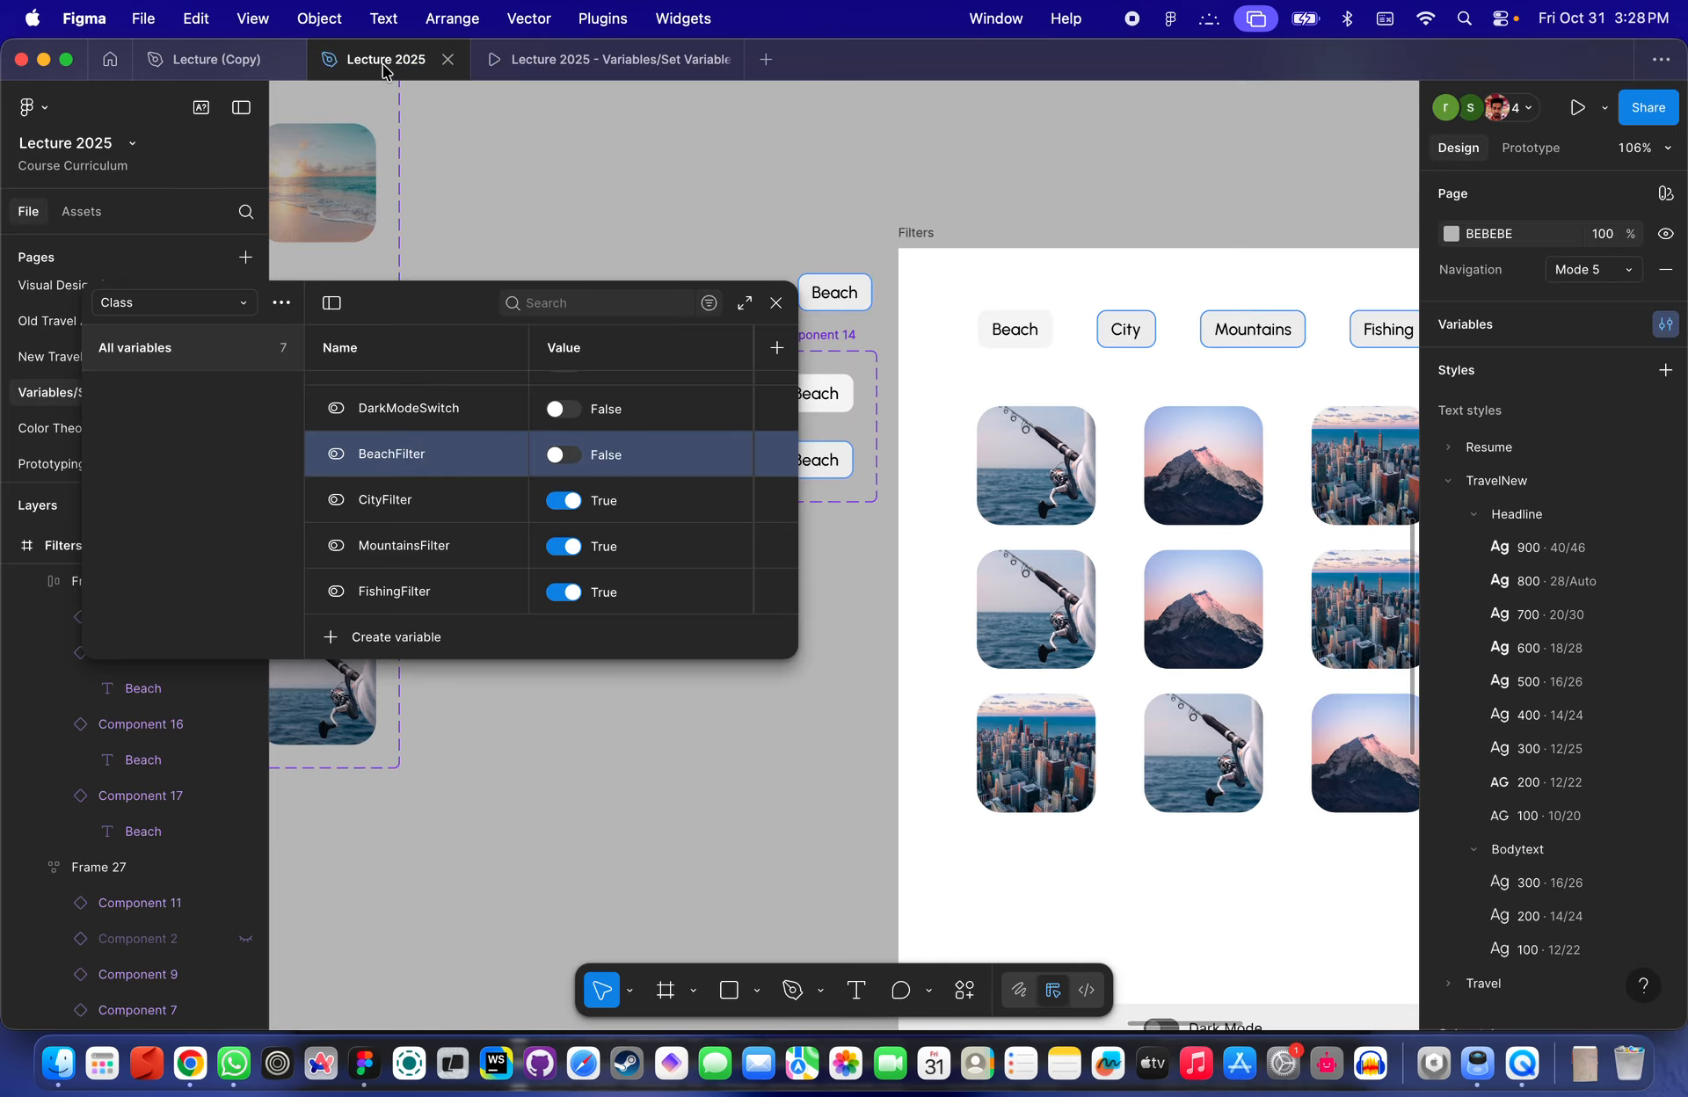
{"action": "left_click", "coordinate": [776, 303]}
{"action": "scroll", "coordinate": [968, 205], "scroll_direction": "down", "scroll_amount": 5}
{"action": "left_click", "coordinate": [901, 241]}
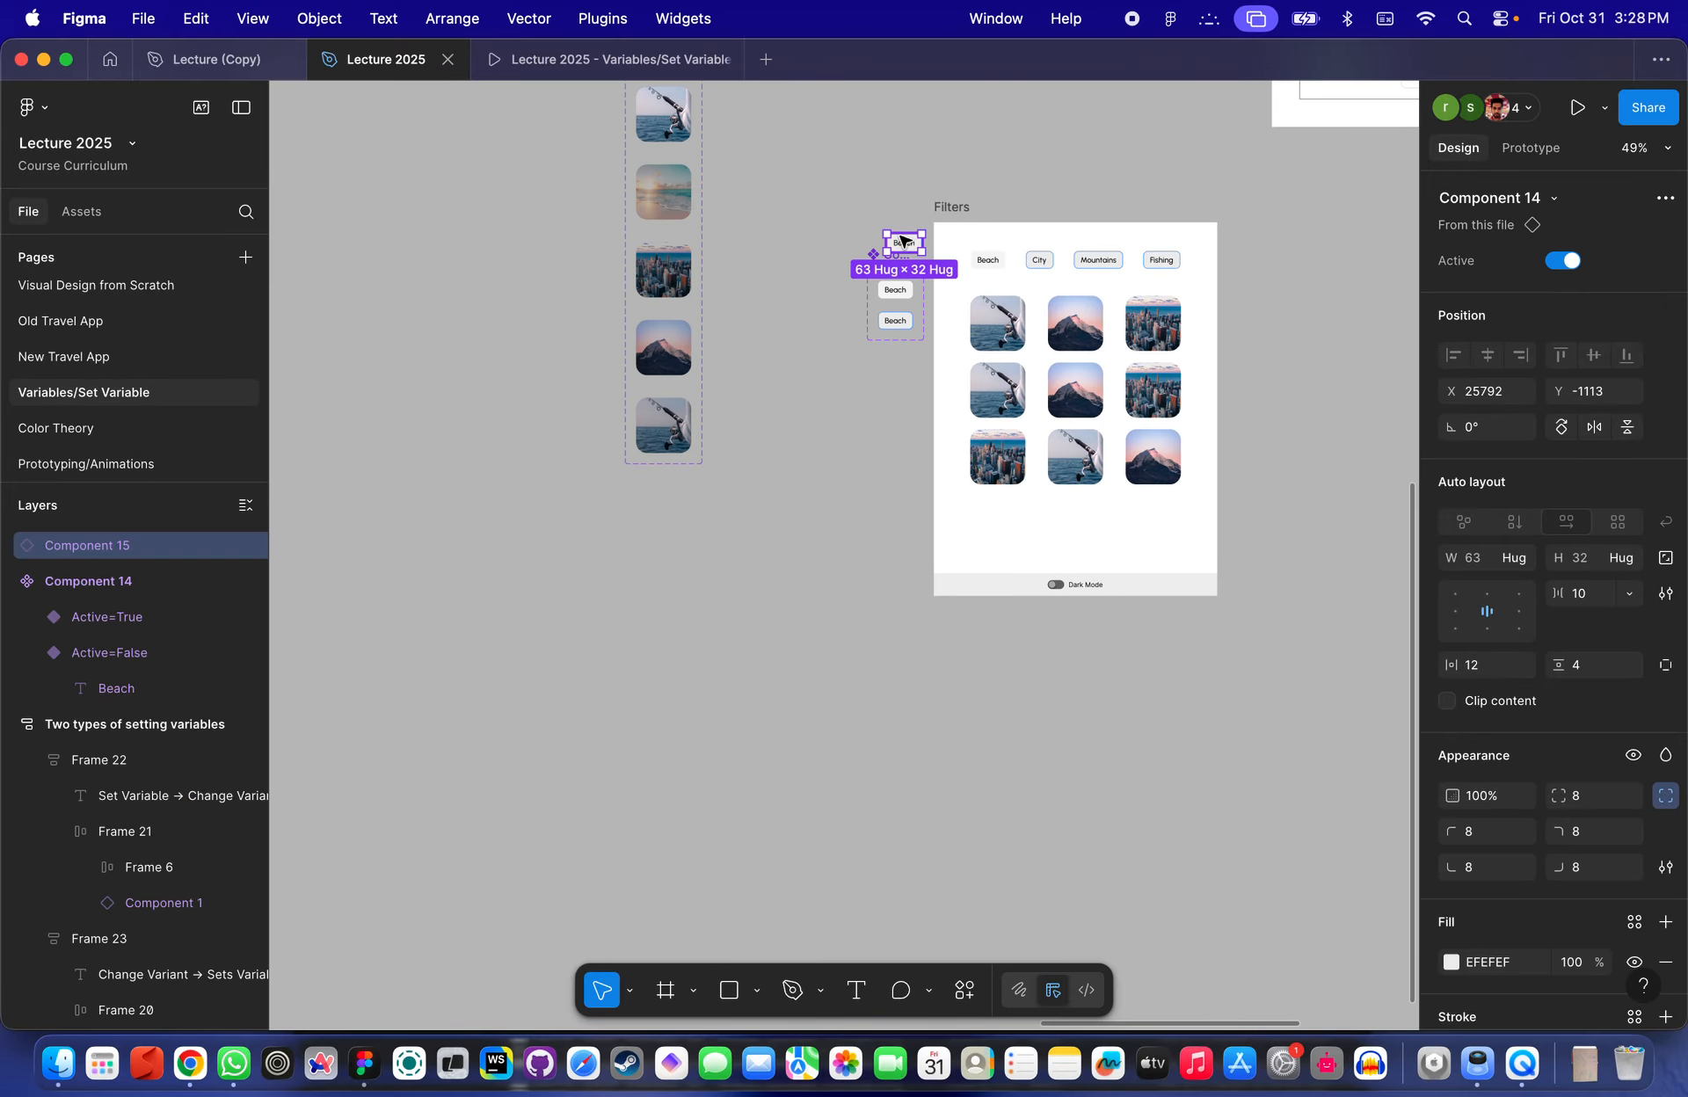
{"action": "key", "text": "Delete"}
- Move the Filters frame together with the Beach component set up beneath Frame 2
{"action": "scroll", "coordinate": [903, 240], "scroll_direction": "down", "scroll_amount": 3}
{"action": "scroll", "coordinate": [903, 240], "scroll_direction": "up", "scroll_amount": 5}
{"action": "left_click_drag", "start_coordinate": [719, 444], "coordinate": [1046, 835]}
{"action": "left_click_drag", "start_coordinate": [901, 629], "coordinate": [903, 513]}
- Switch to the Lecture (Copy) file and browse its travel app screens
{"action": "left_click", "coordinate": [231, 72]}
{"action": "scroll", "coordinate": [549, 268], "scroll_direction": "down", "scroll_amount": 3}
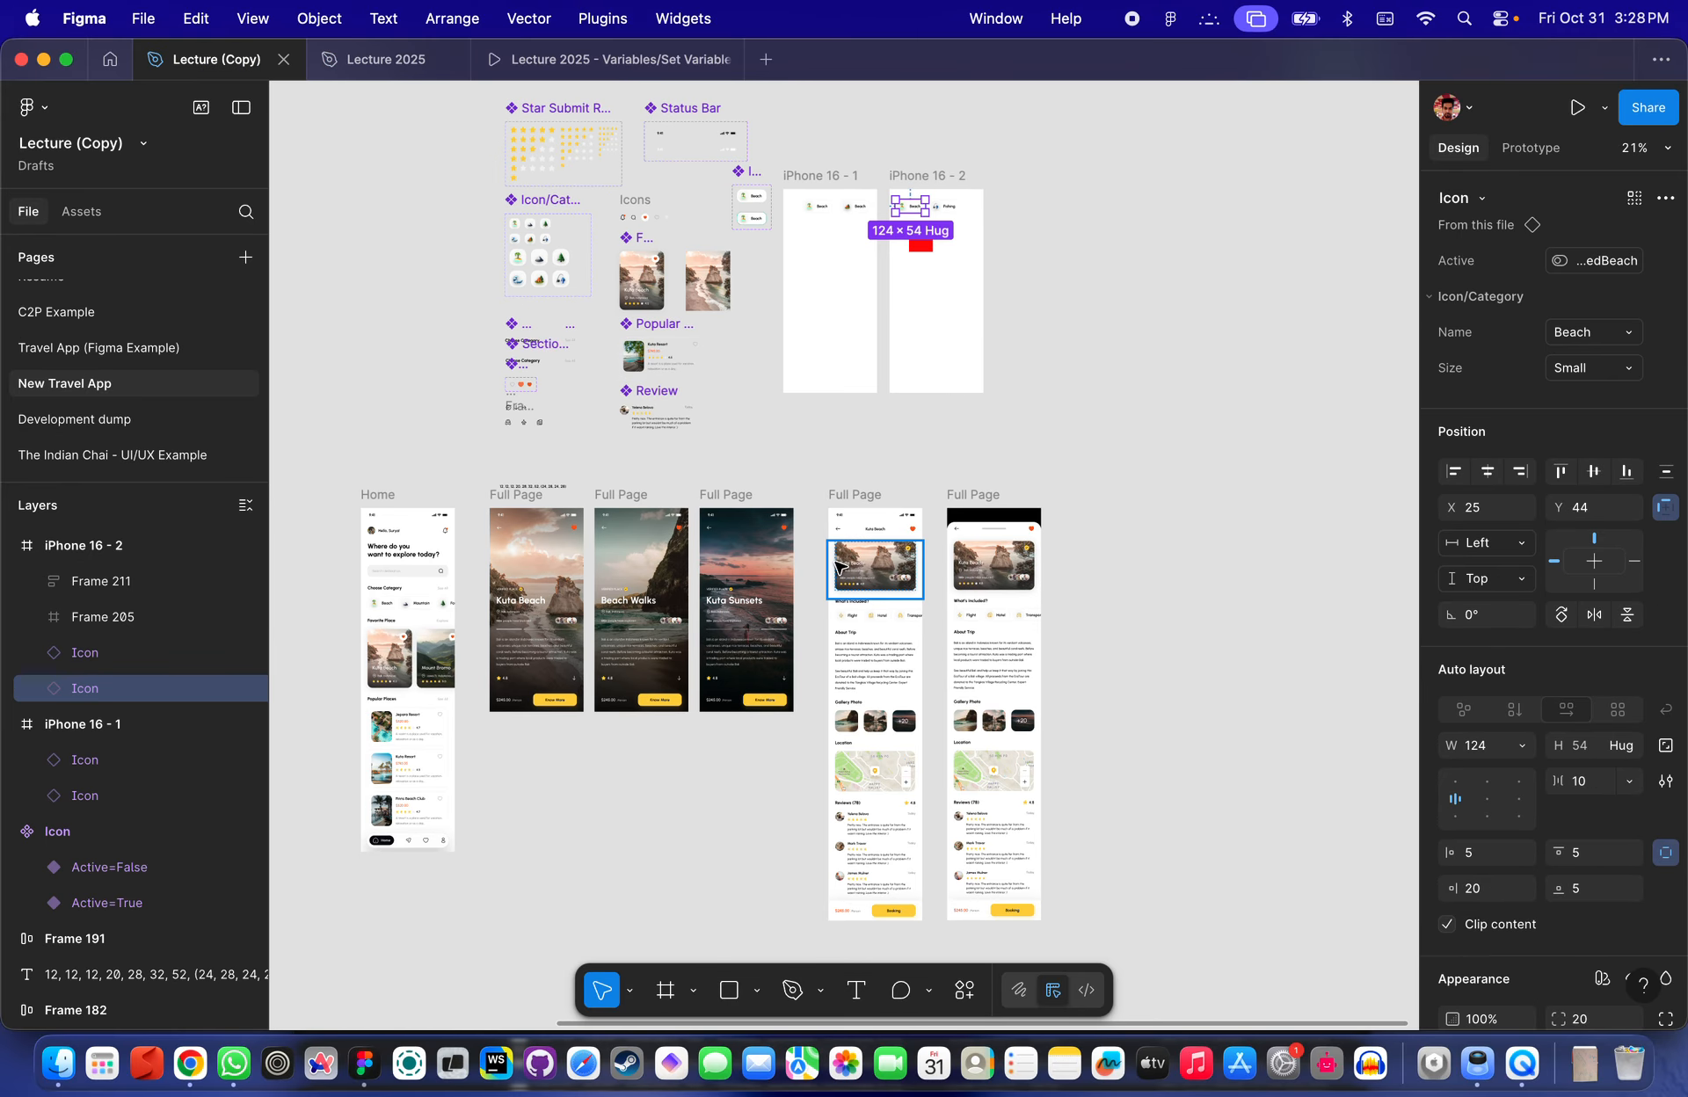
{"action": "scroll", "coordinate": [837, 565], "scroll_direction": "up", "scroll_amount": 4}
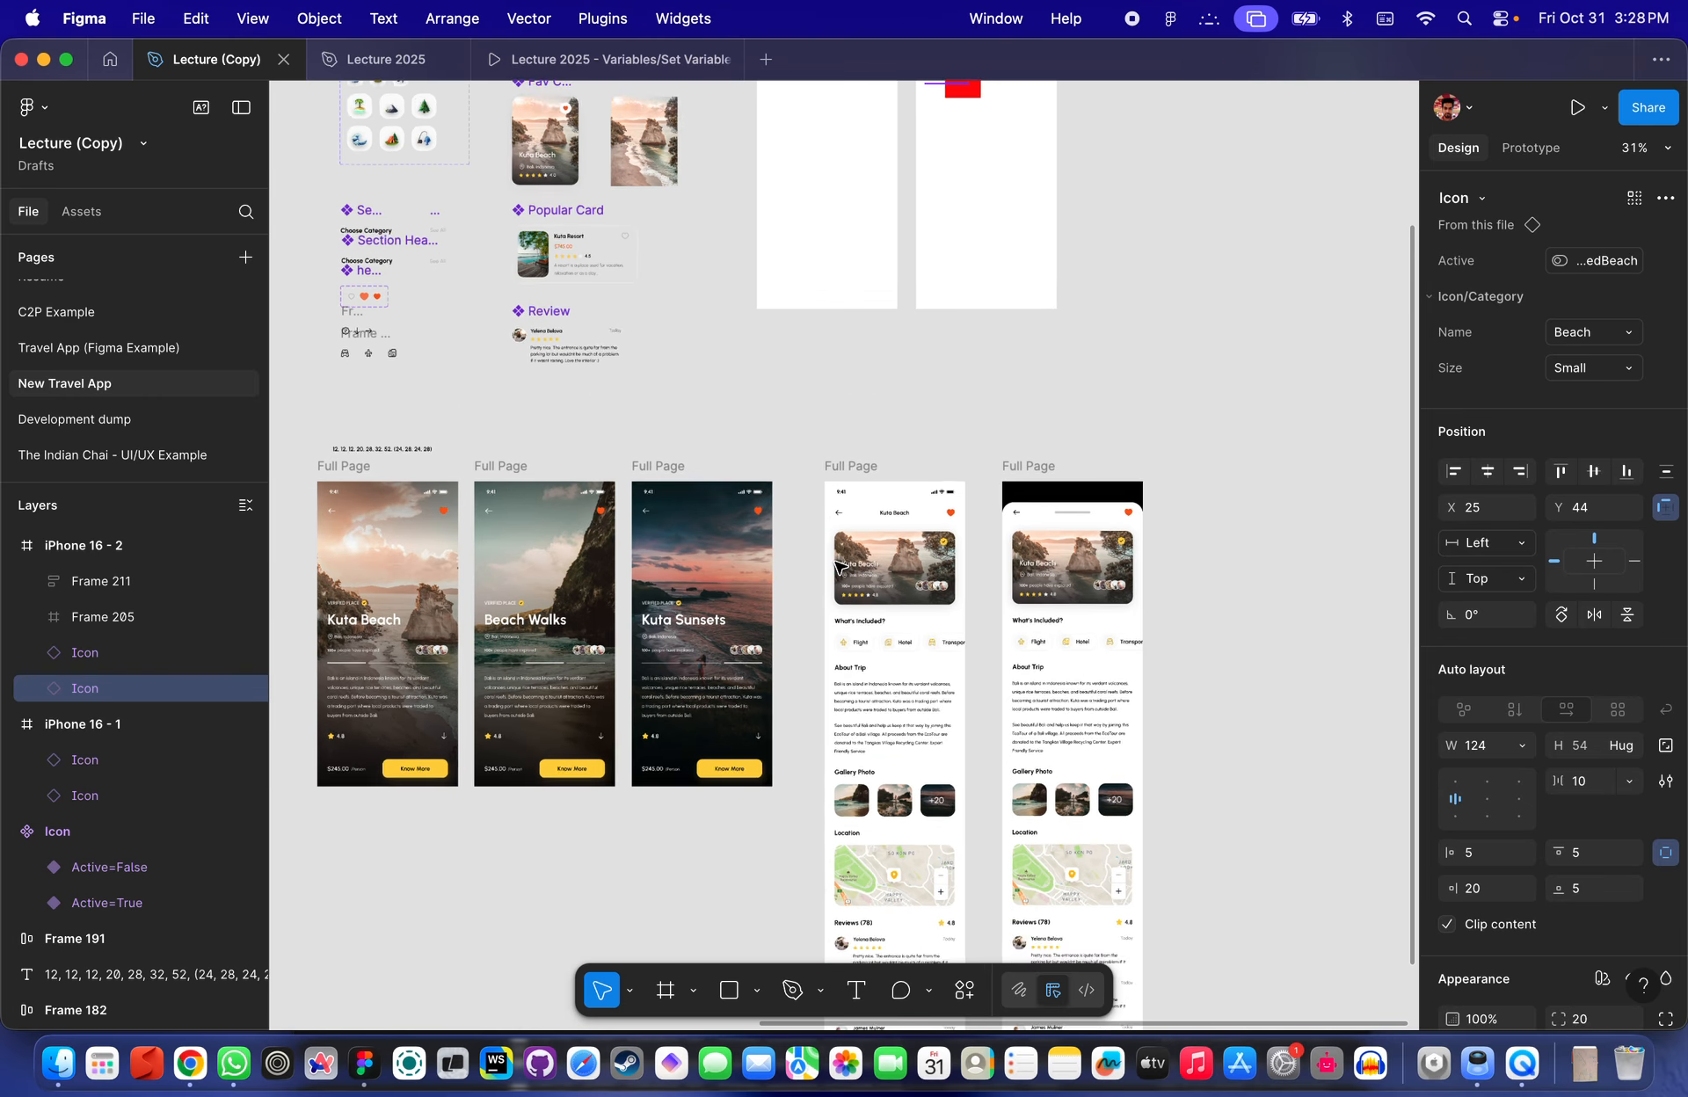
{"action": "scroll", "coordinate": [837, 565], "scroll_direction": "up", "scroll_amount": 4}
{"action": "scroll", "coordinate": [837, 565], "scroll_direction": "down", "scroll_amount": 4}
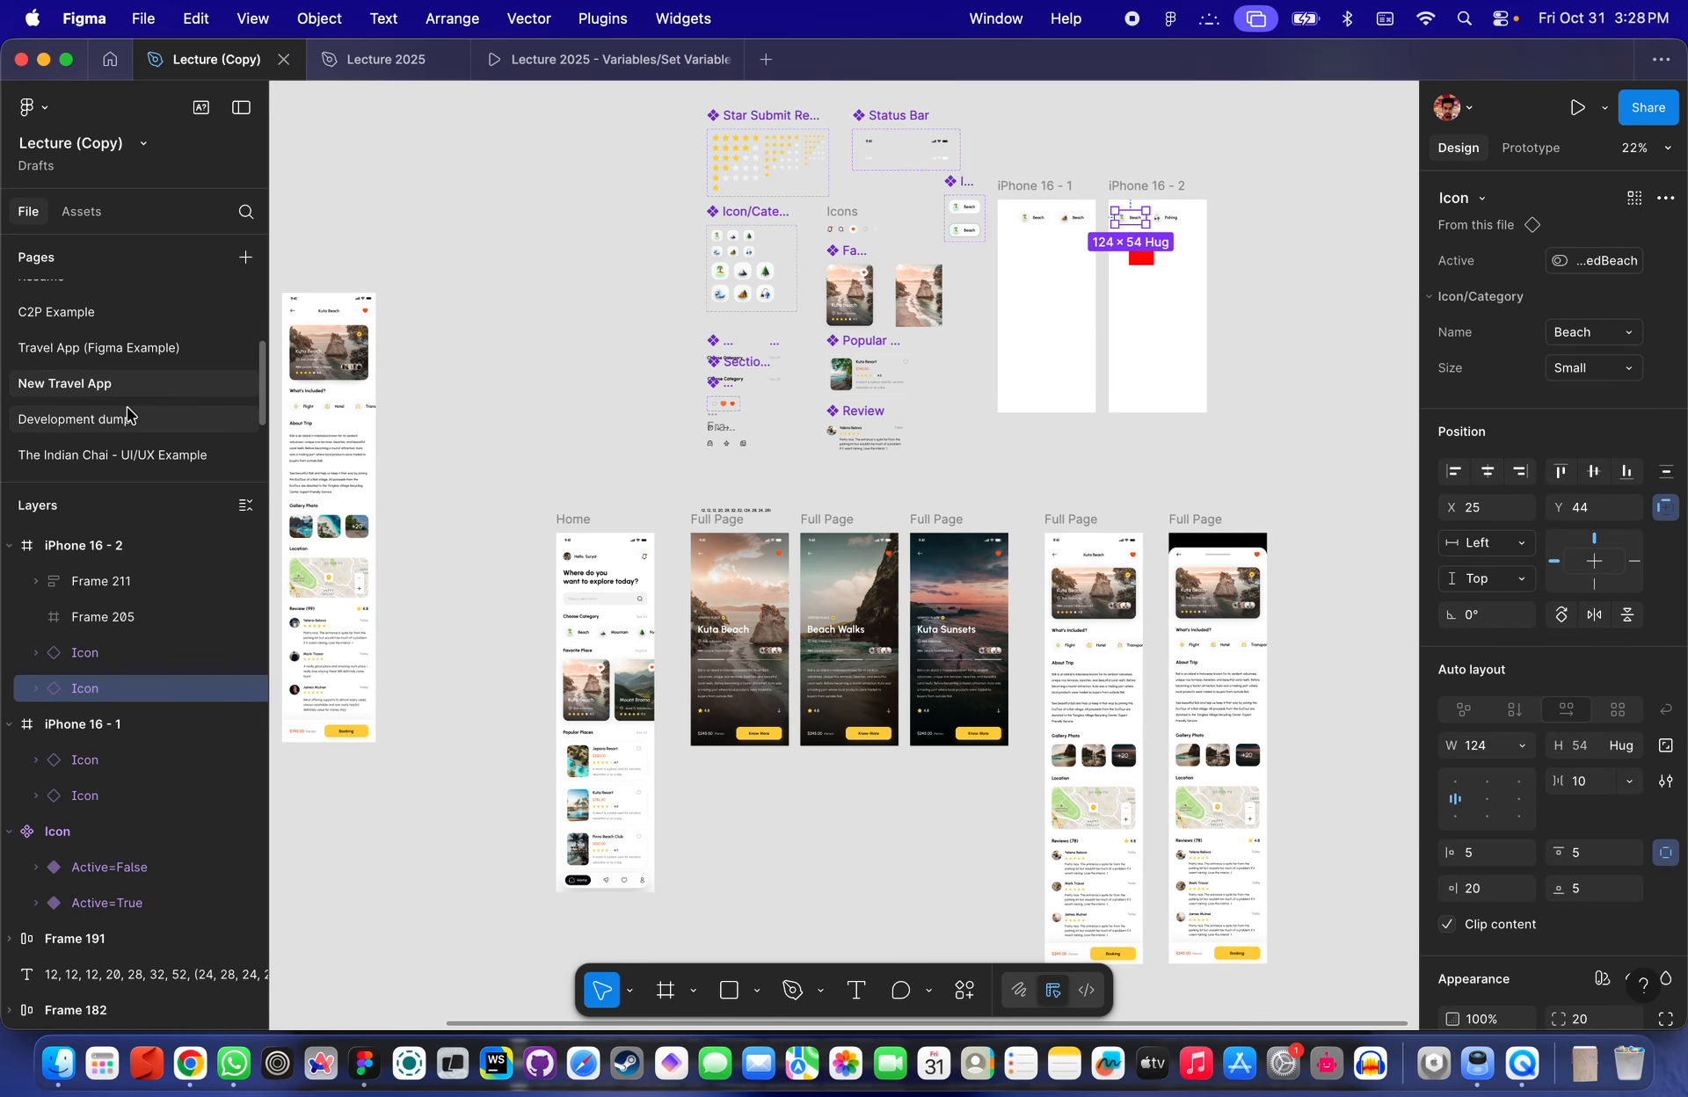
- Return to the course file and open the New Travel App page to browse its screens
{"action": "left_click", "coordinate": [374, 58]}
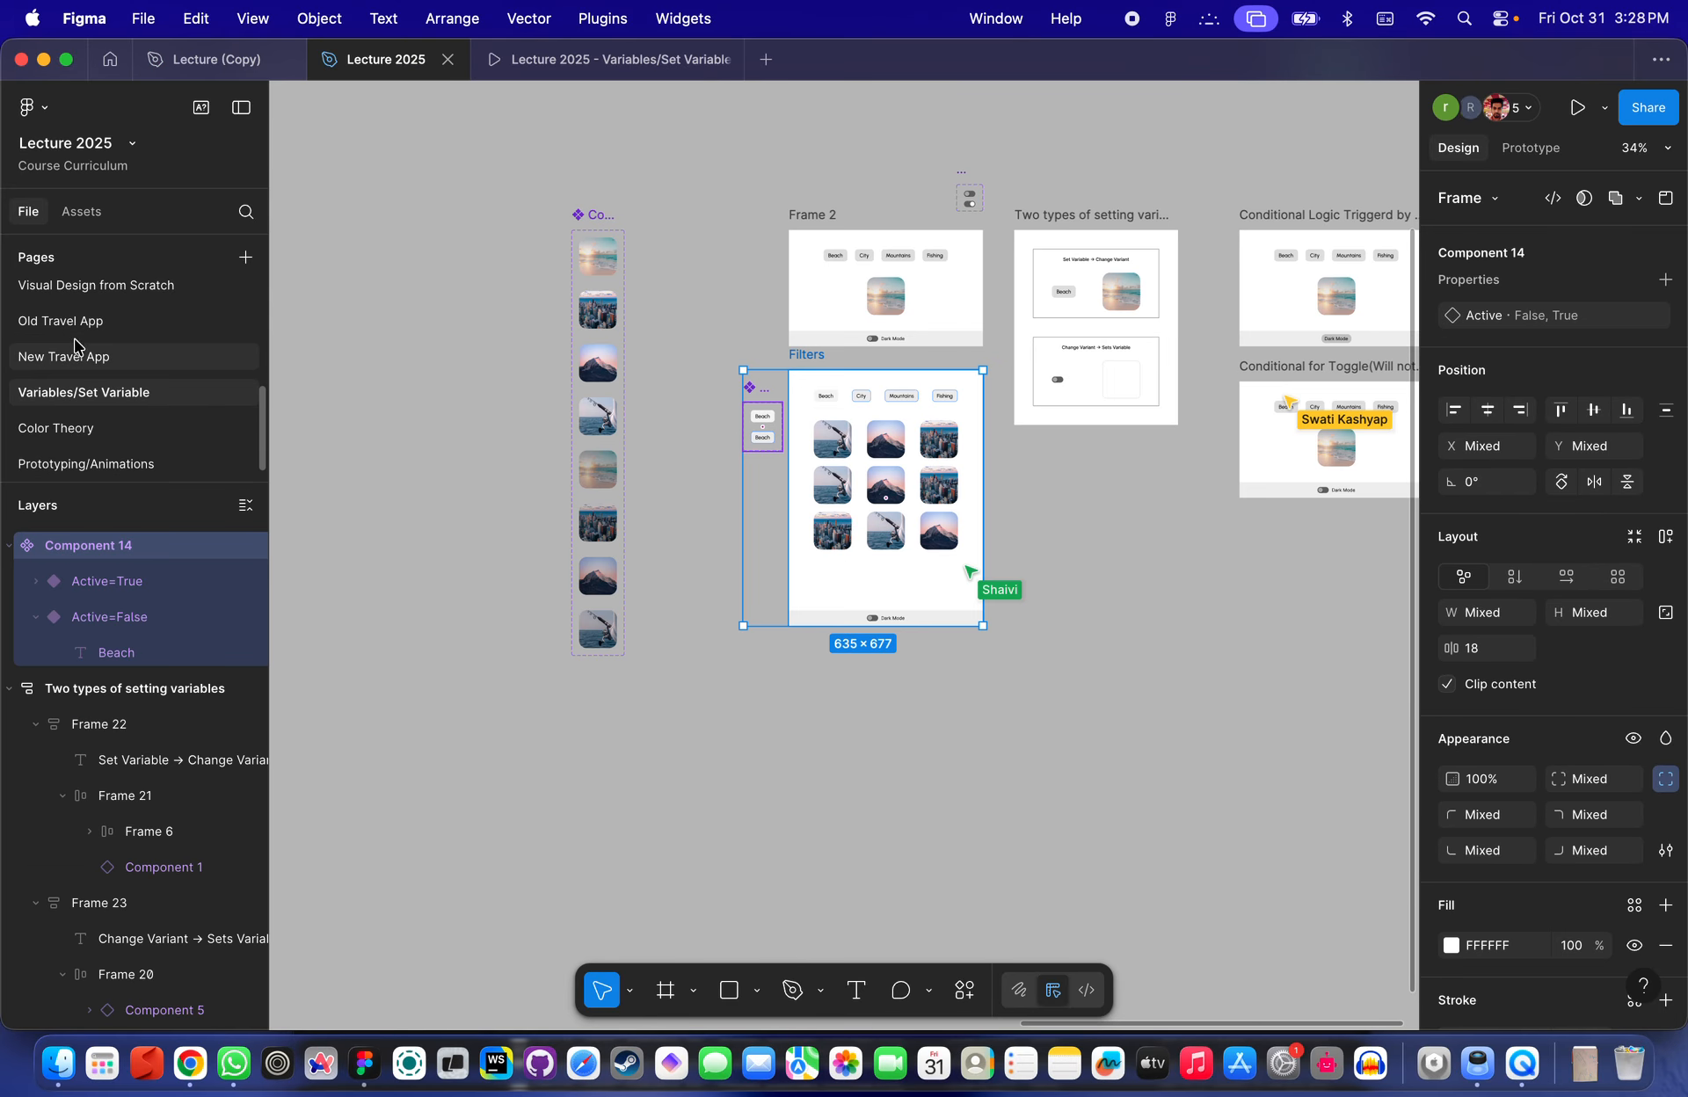
{"action": "left_click", "coordinate": [74, 356]}
{"action": "scroll", "coordinate": [797, 335], "scroll_direction": "up", "scroll_amount": 5}
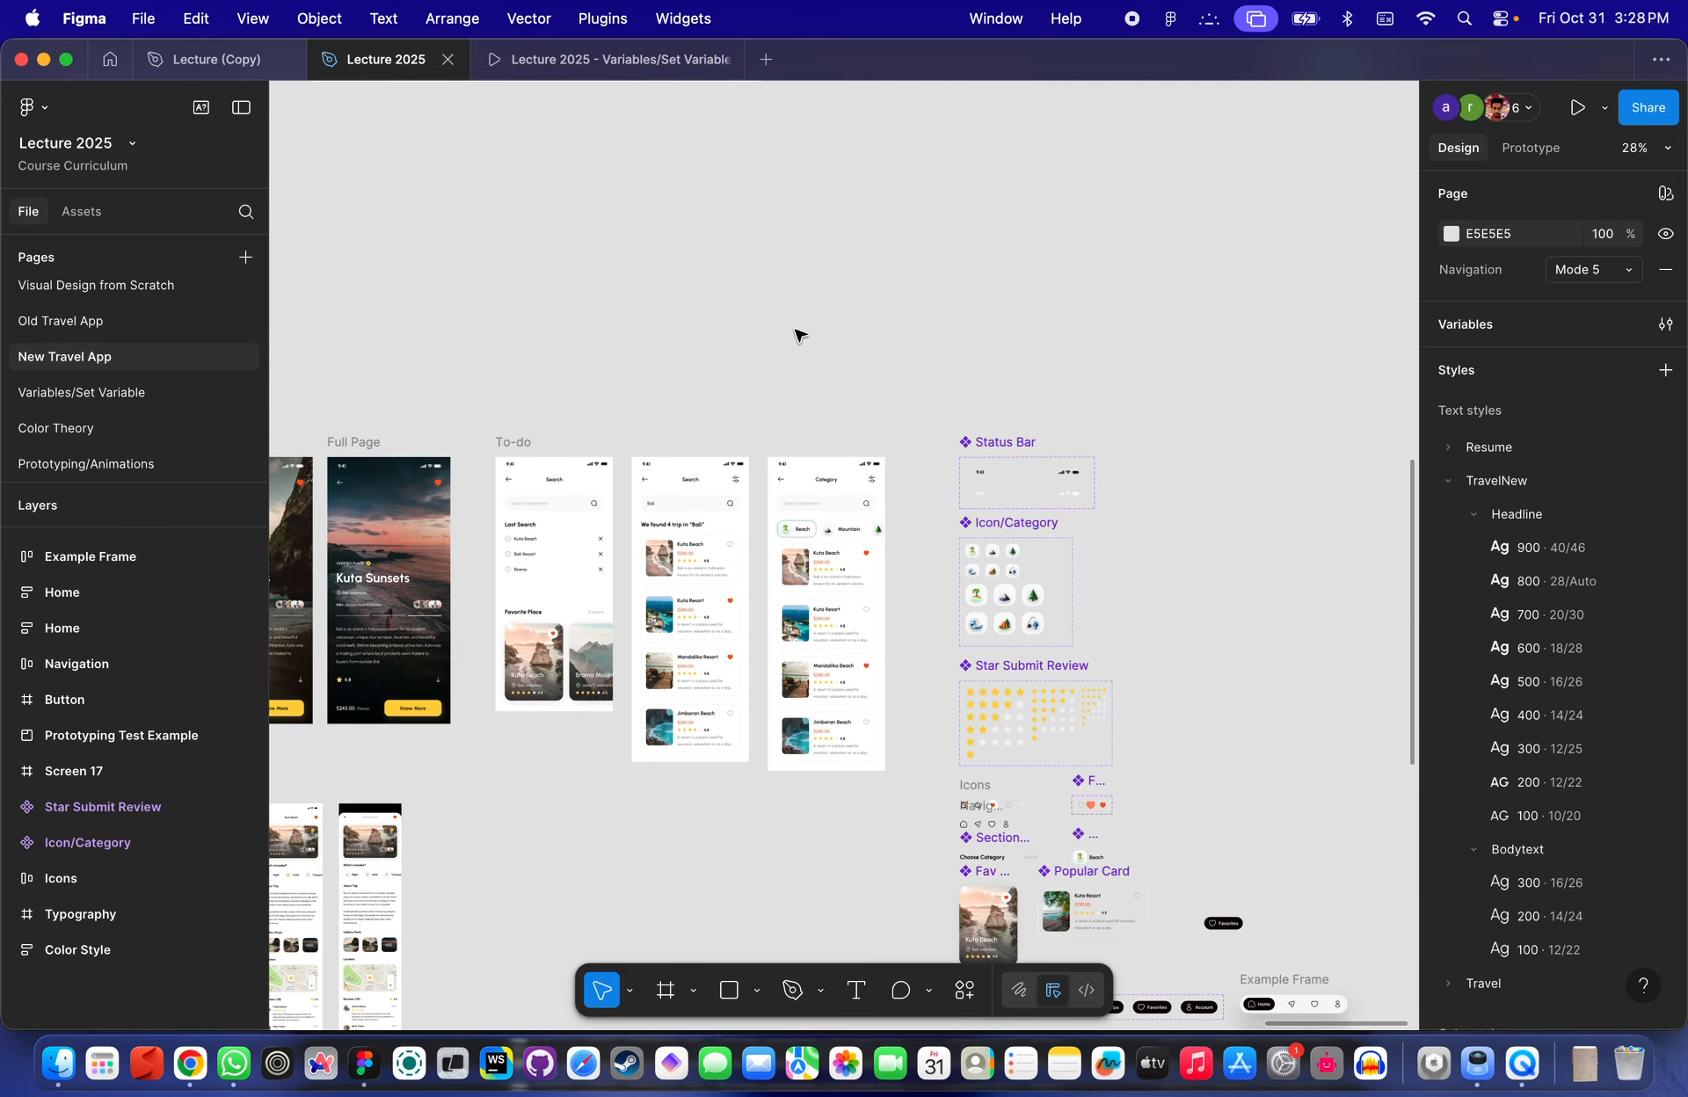
{"action": "scroll", "coordinate": [797, 335], "scroll_direction": "down", "scroll_amount": 3}
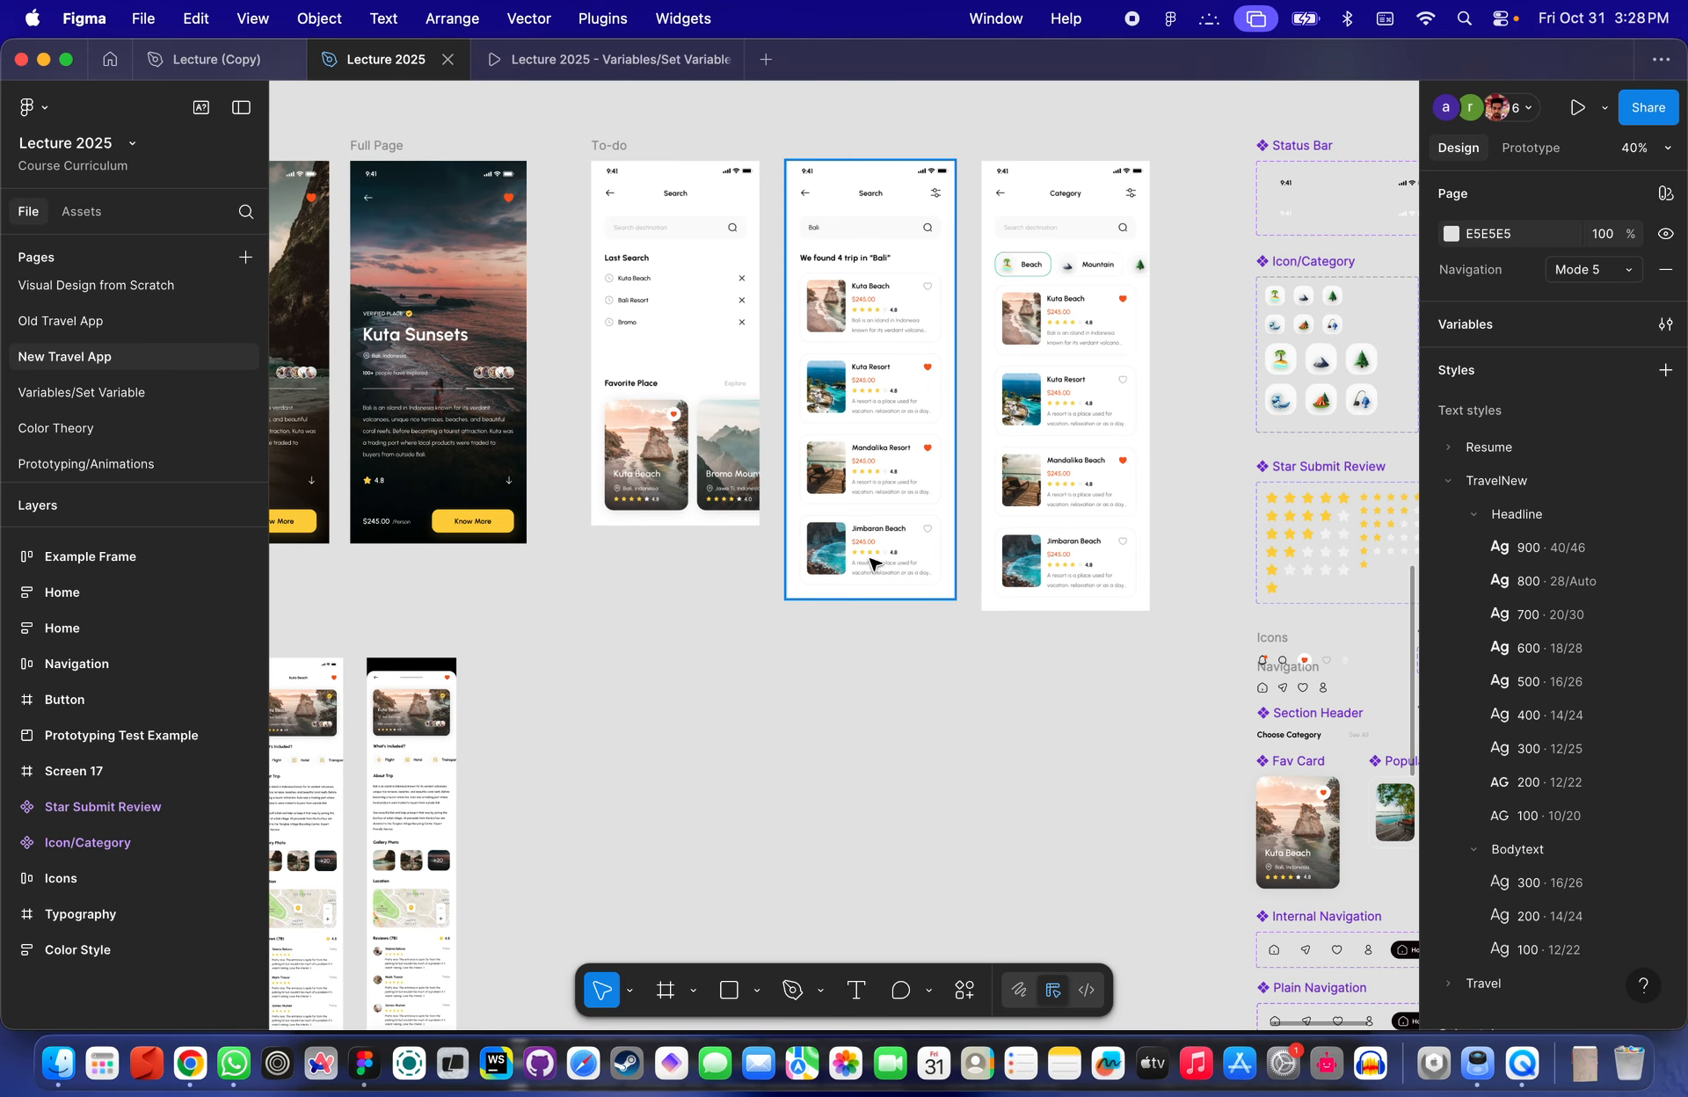
- Arrange the Category screen image from the To-do section and the Home screen side by side on the canvas
{"action": "left_click", "coordinate": [727, 234]}
{"action": "left_click", "coordinate": [931, 295]}
{"action": "scroll", "coordinate": [934, 298], "scroll_direction": "up", "scroll_amount": 3}
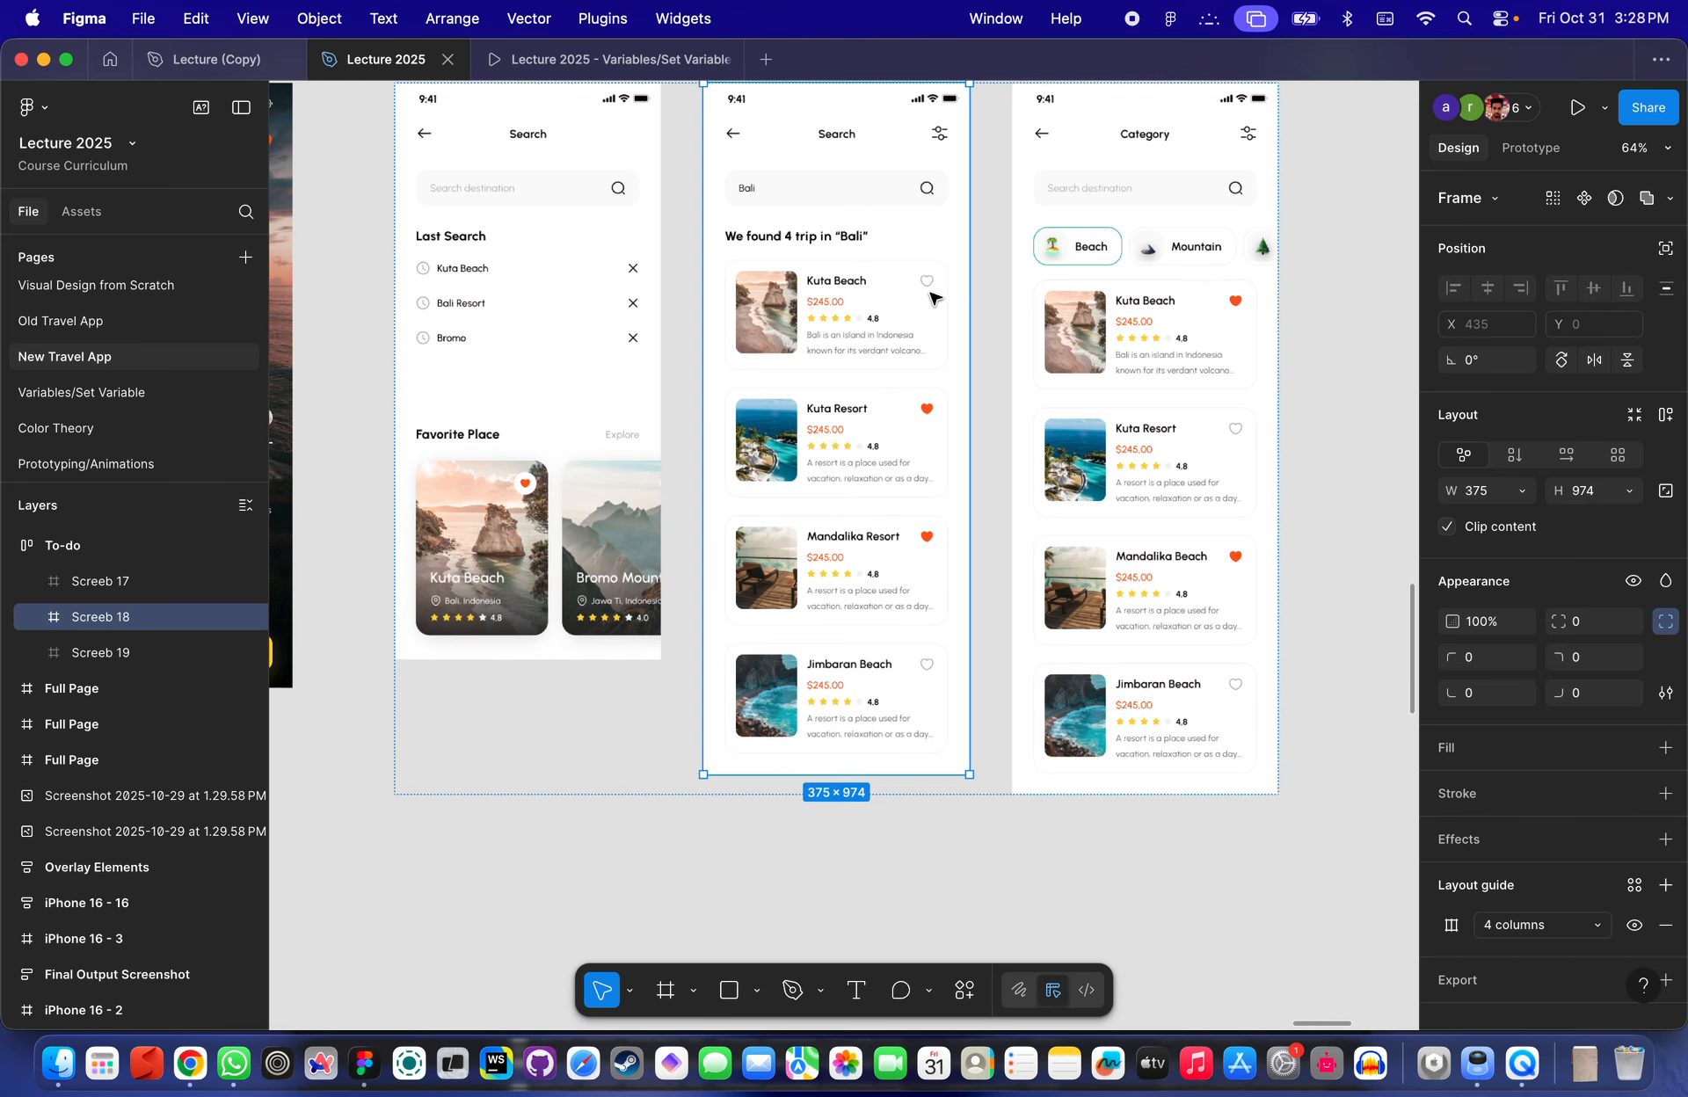
{"action": "scroll", "coordinate": [933, 316], "scroll_direction": "right", "scroll_amount": 3}
{"action": "scroll", "coordinate": [936, 348], "scroll_direction": "up", "scroll_amount": 3}
{"action": "scroll", "coordinate": [937, 348], "scroll_direction": "down", "scroll_amount": 5}
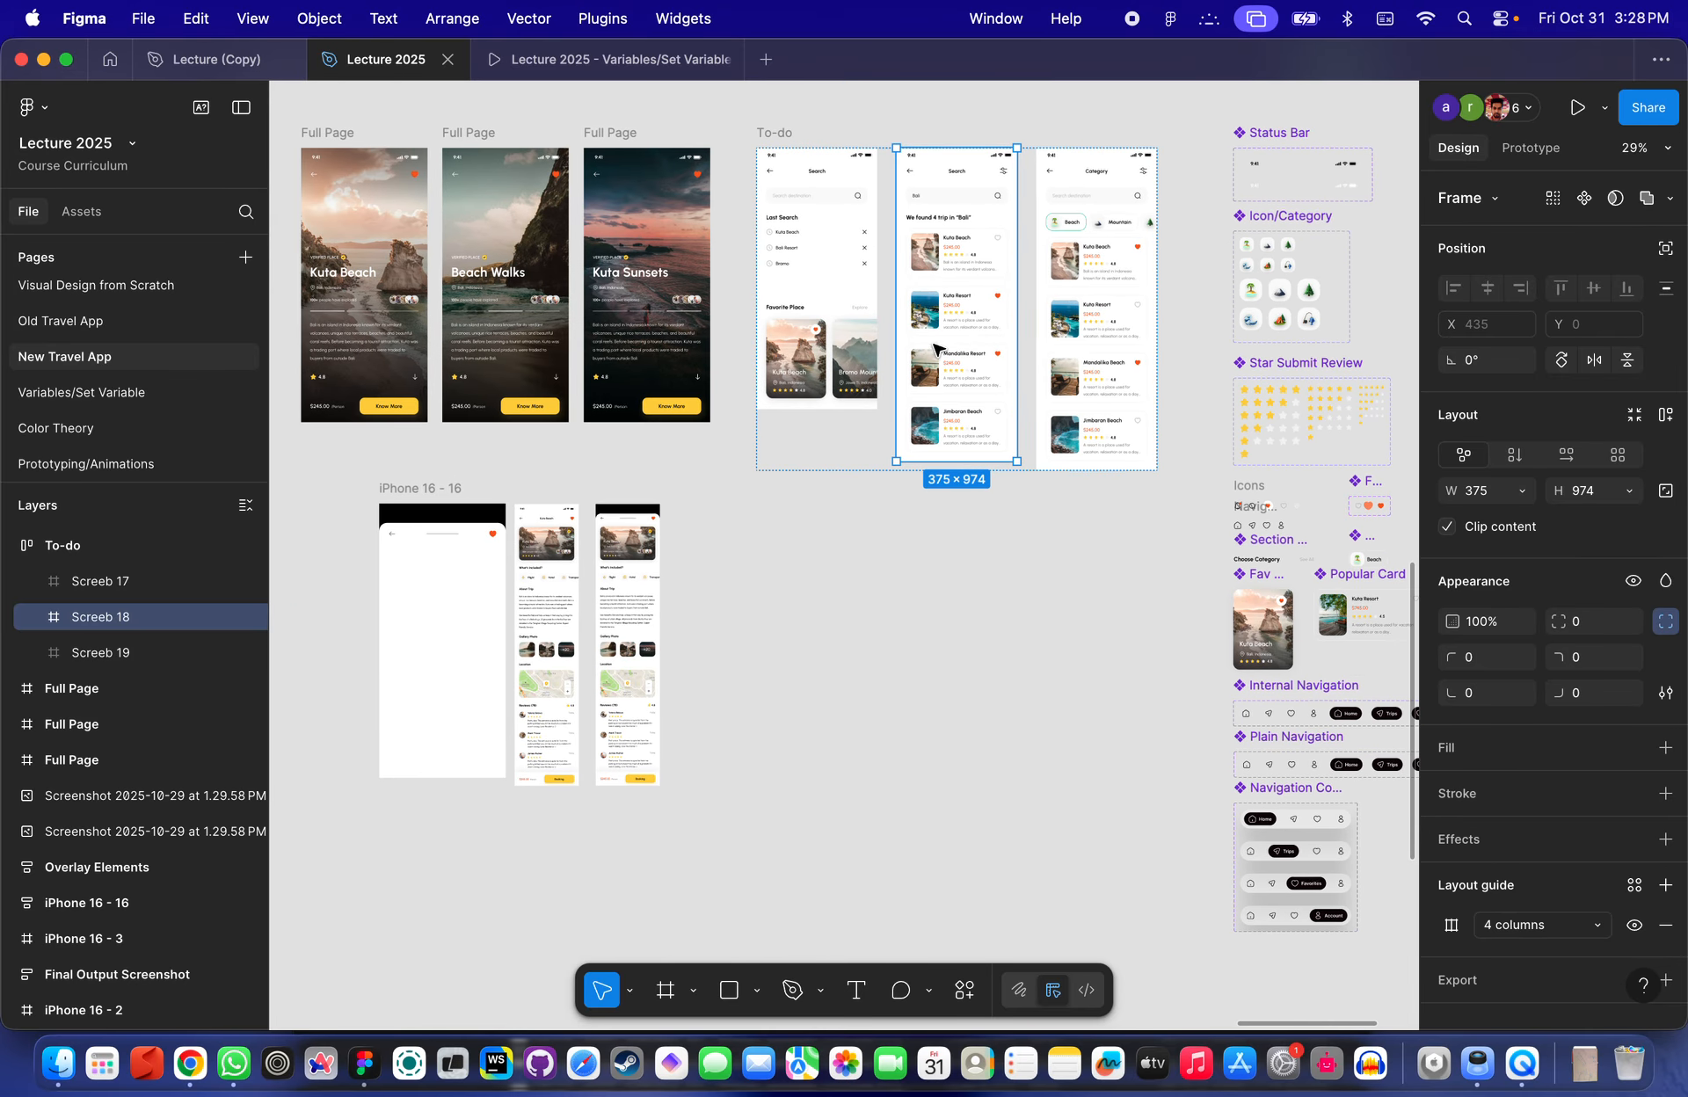
{"action": "double_click", "coordinate": [1155, 249]}
{"action": "scroll", "coordinate": [1155, 249], "scroll_direction": "down", "scroll_amount": 1}
{"action": "double_click", "coordinate": [1121, 259]}
{"action": "scroll", "coordinate": [1123, 262], "scroll_direction": "down", "scroll_amount": 2}
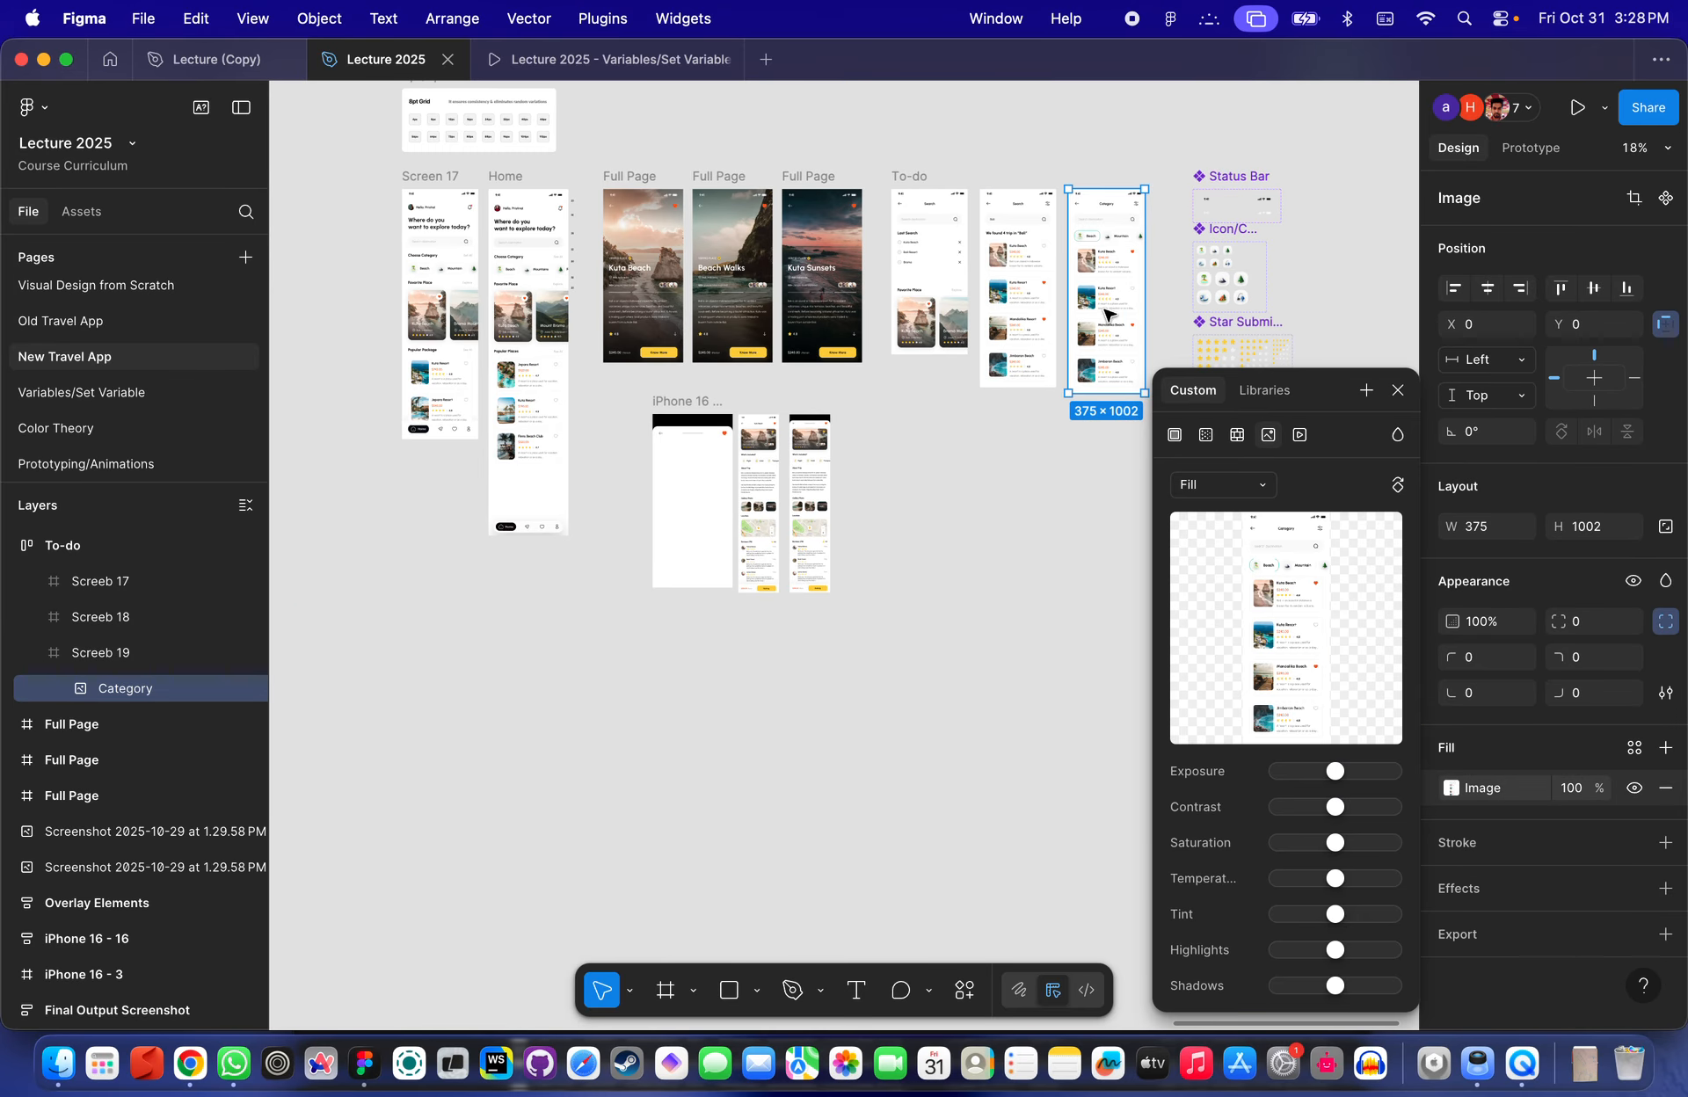
{"action": "left_click_drag", "start_coordinate": [1104, 272], "coordinate": [623, 763]}
{"action": "left_click", "coordinate": [512, 177]}
{"action": "left_click_drag", "start_coordinate": [512, 177], "coordinate": [510, 676]}
- Compare the Home screen with the Category screen in full-screen view, inspecting its category chips section
{"action": "scroll", "coordinate": [510, 675], "scroll_direction": "up", "scroll_amount": 6}
{"action": "scroll", "coordinate": [513, 679], "scroll_direction": "down", "scroll_amount": 5}
{"action": "key", "text": "super+backslash"}
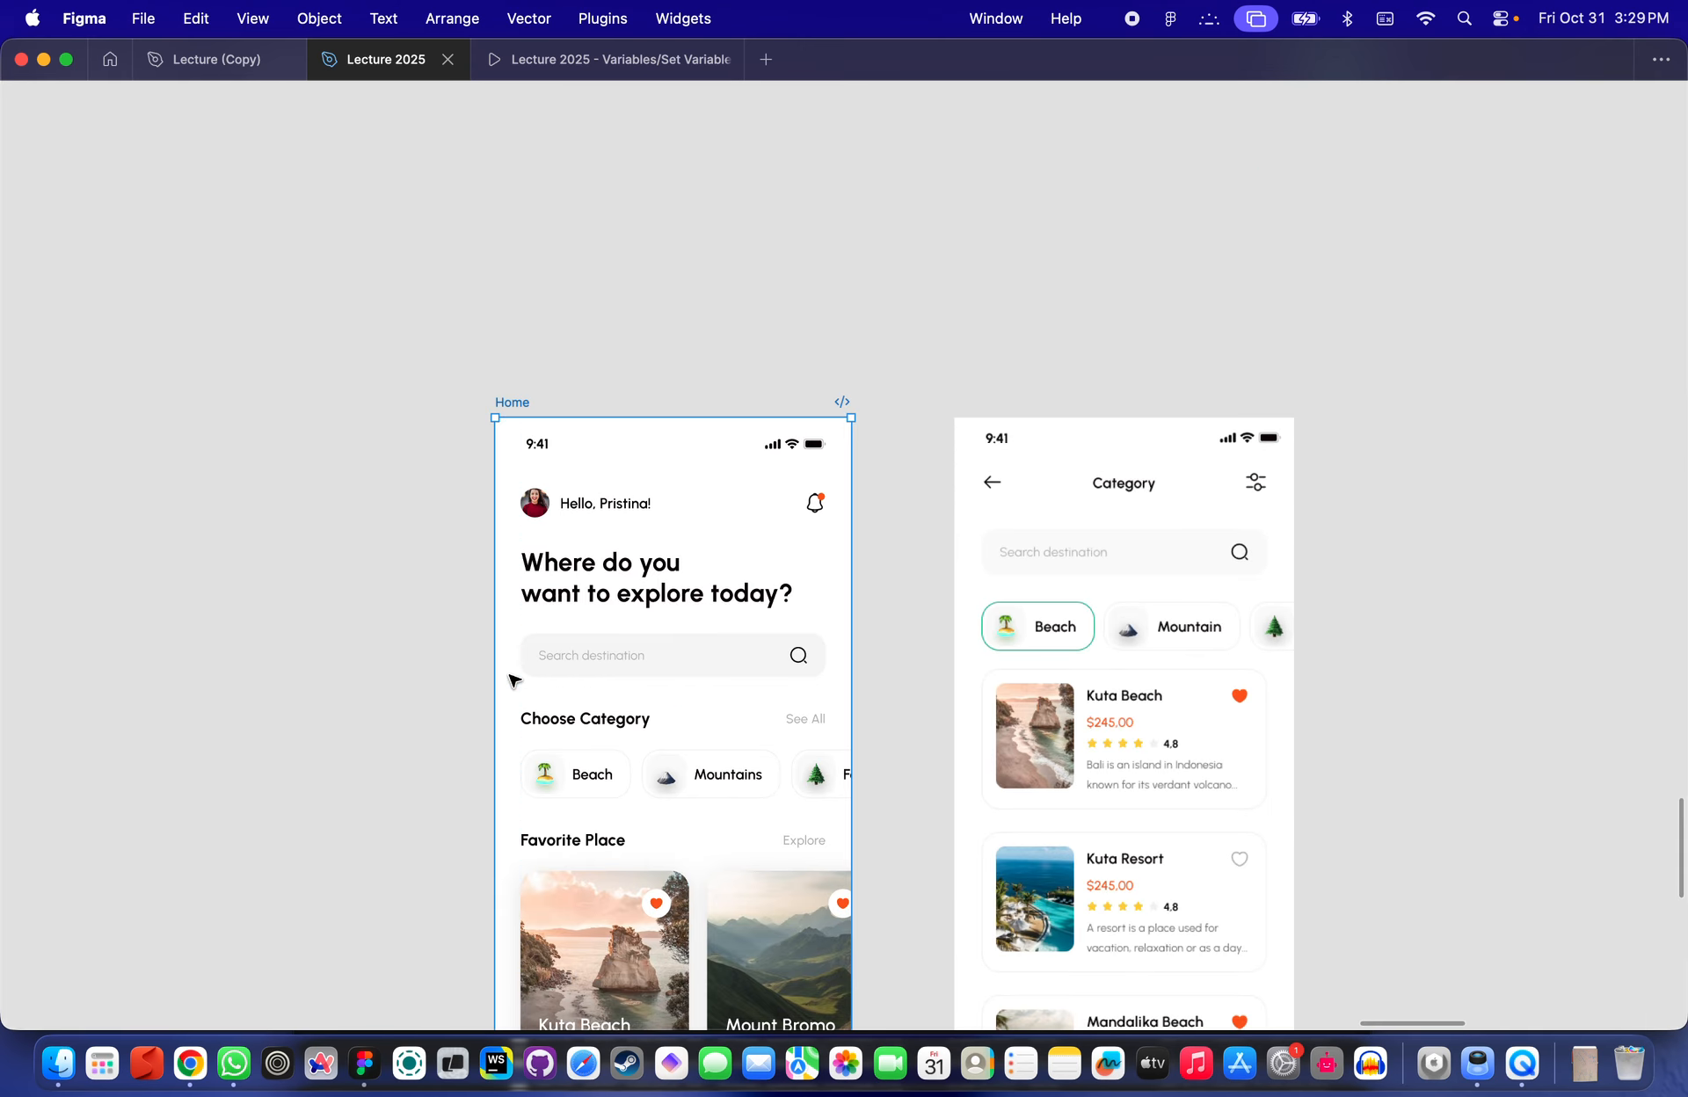
{"action": "scroll", "coordinate": [513, 679], "scroll_direction": "down", "scroll_amount": 3}
{"action": "scroll", "coordinate": [514, 679], "scroll_direction": "down", "scroll_amount": 3}
{"action": "scroll", "coordinate": [514, 679], "scroll_direction": "left", "scroll_amount": 2}
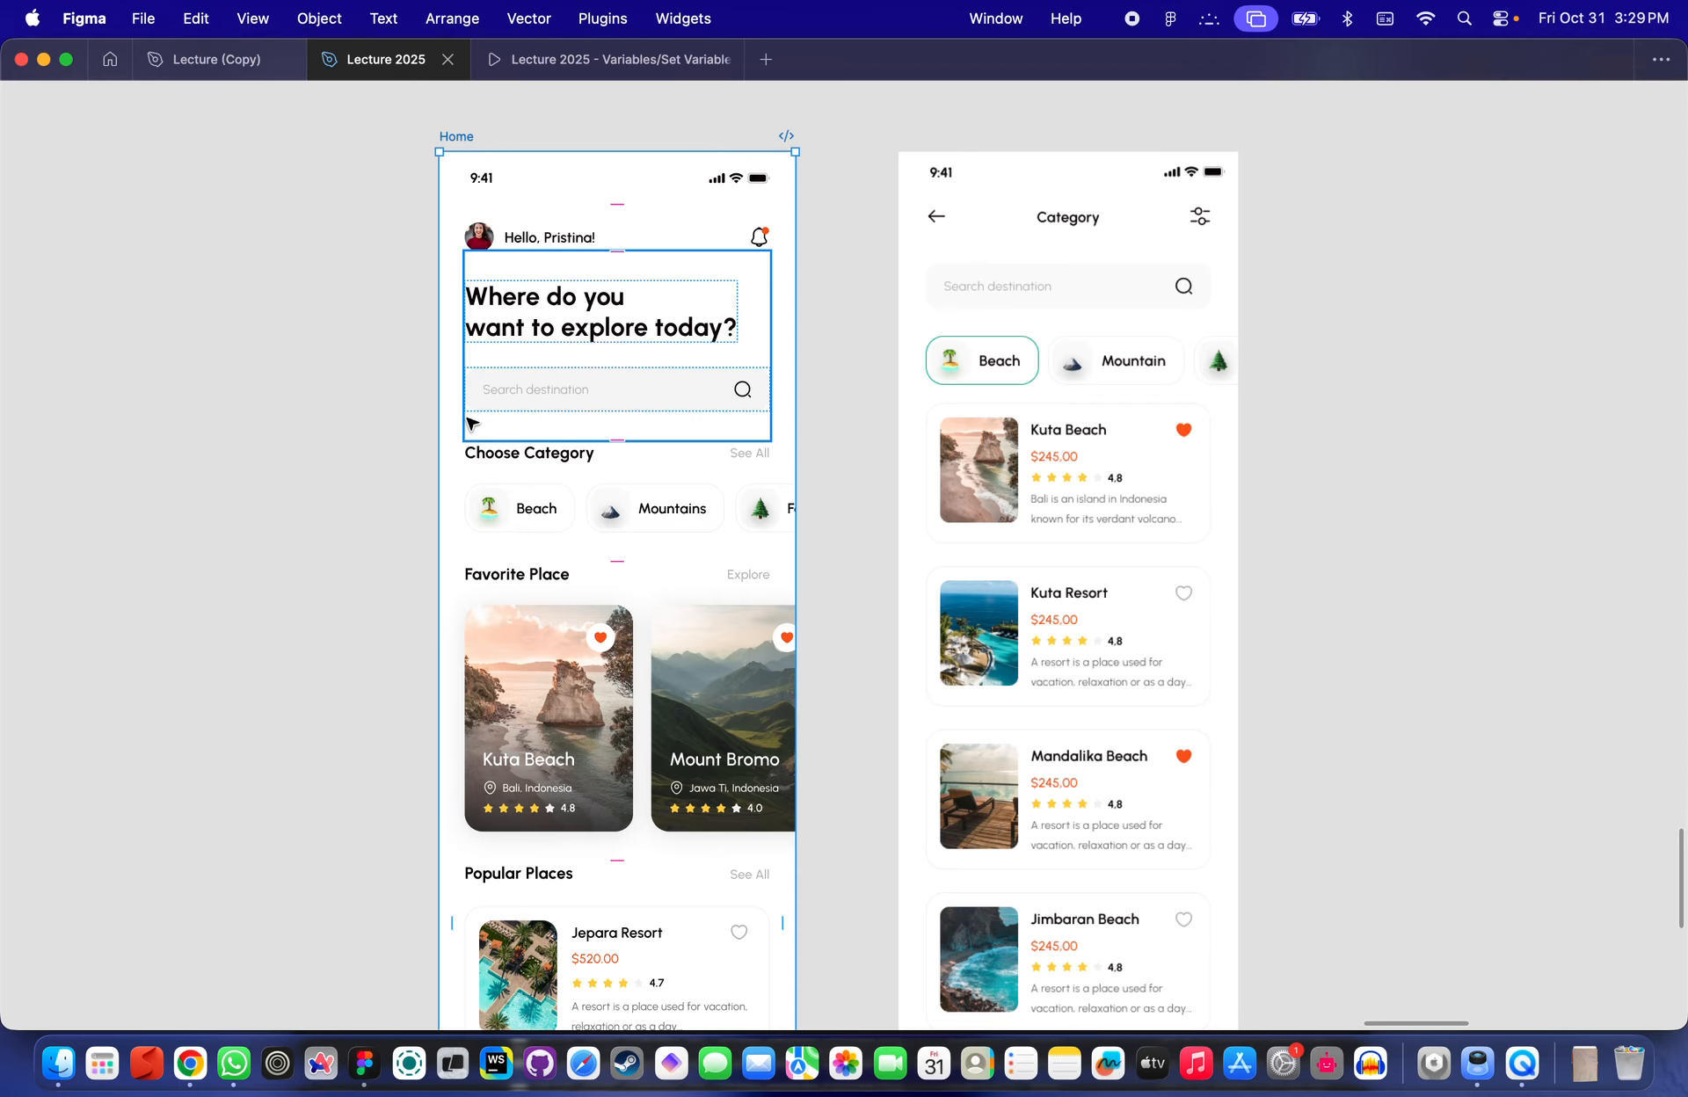
{"action": "scroll", "coordinate": [1011, 414], "scroll_direction": "down", "scroll_amount": 1}
{"action": "scroll", "coordinate": [1011, 413], "scroll_direction": "right", "scroll_amount": 1}
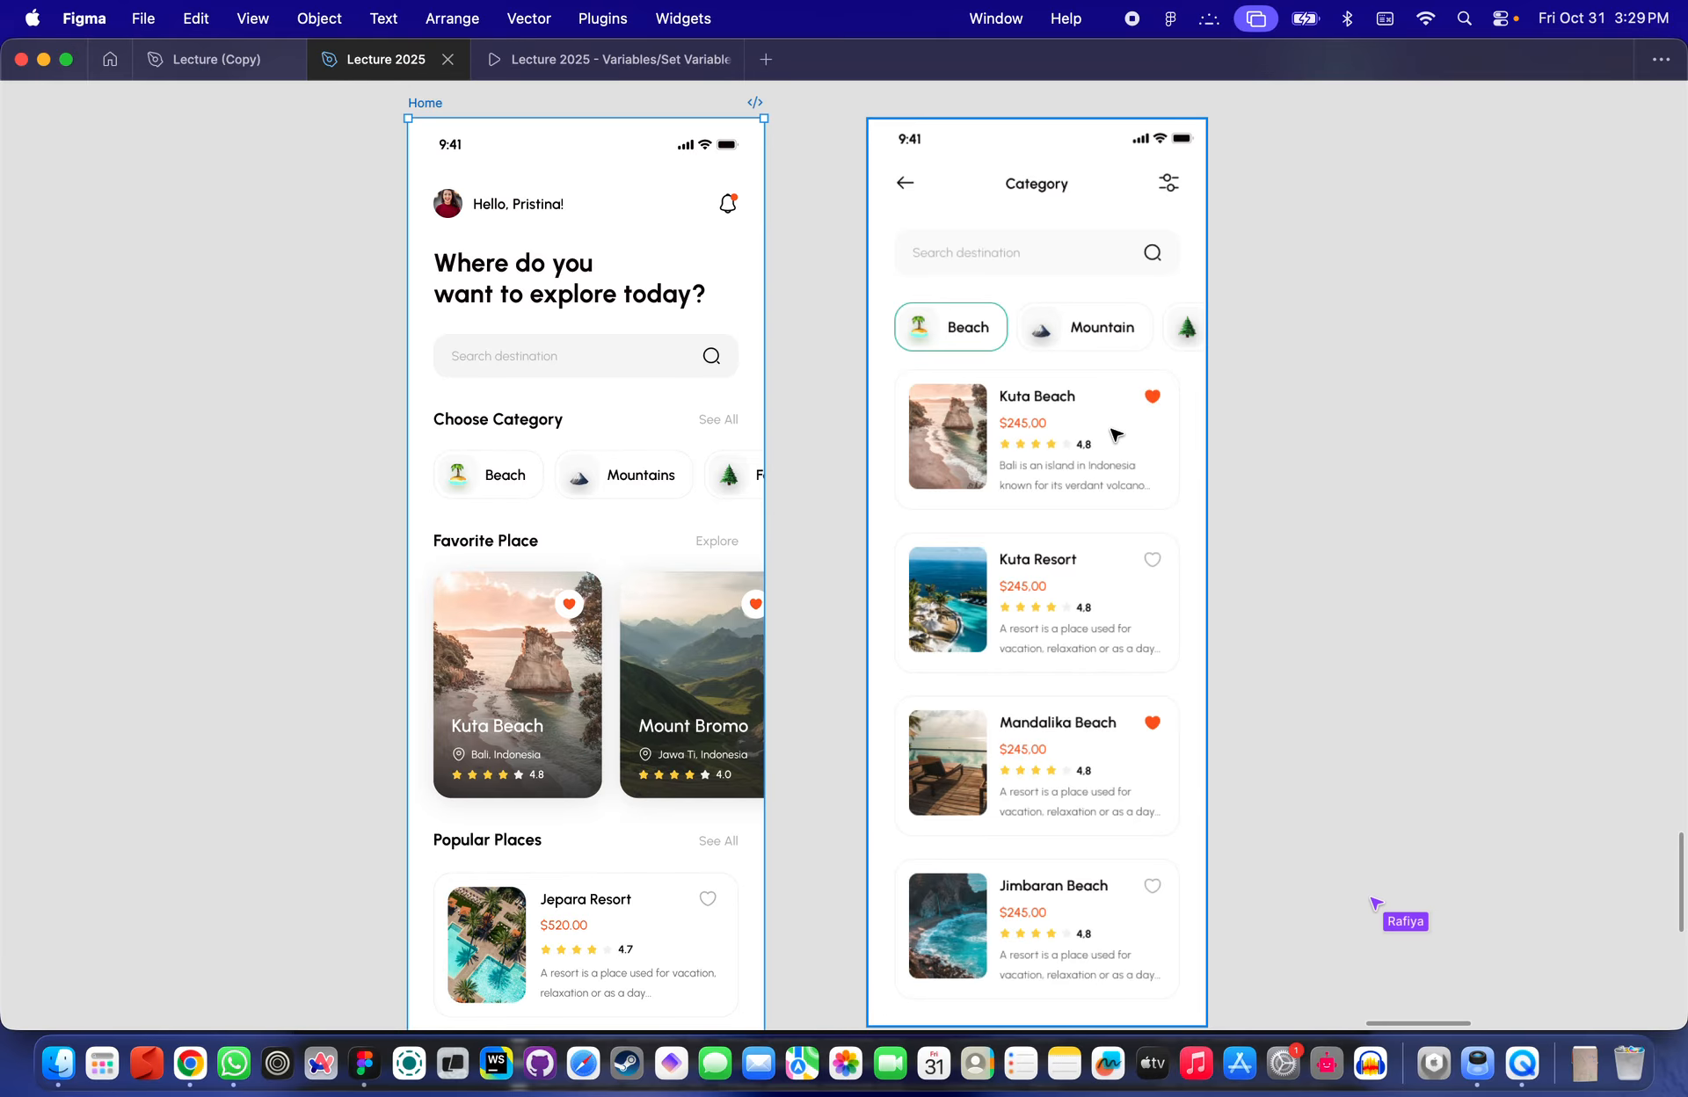
{"action": "scroll", "coordinate": [1114, 435], "scroll_direction": "down", "scroll_amount": 10}
{"action": "scroll", "coordinate": [1114, 434], "scroll_direction": "right", "scroll_amount": 2}
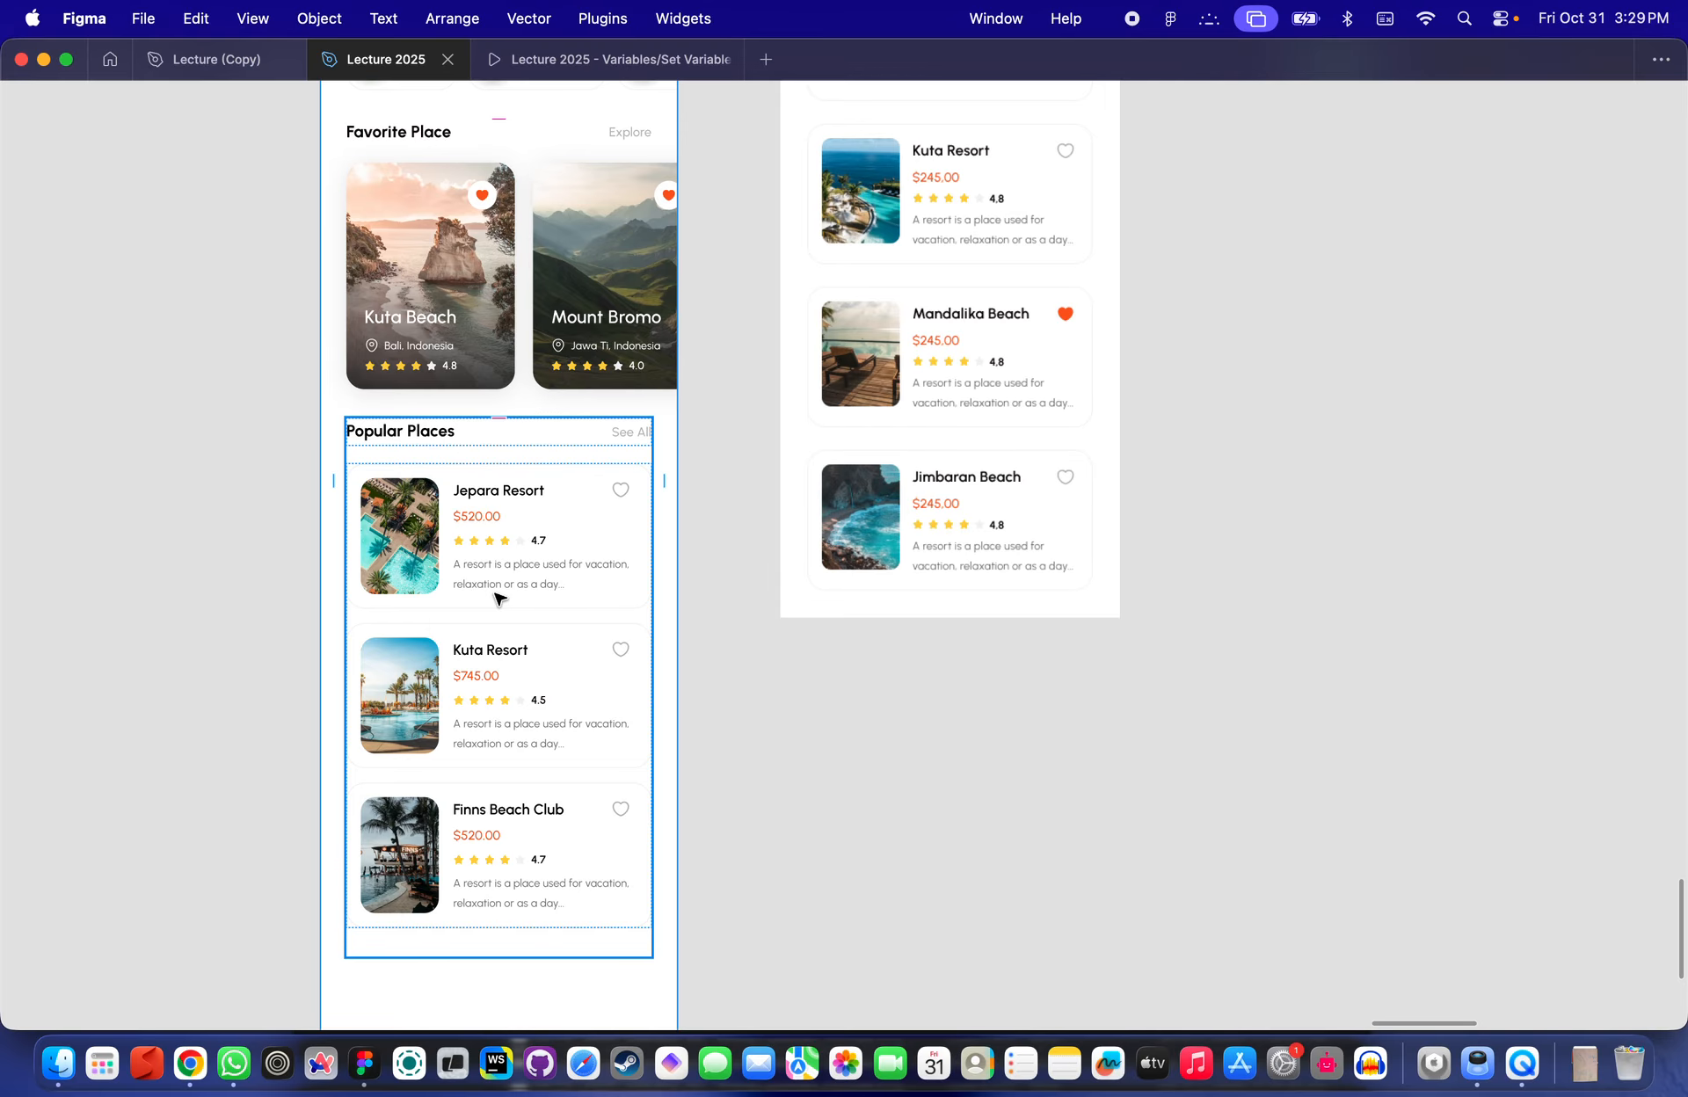
{"action": "scroll", "coordinate": [498, 600], "scroll_direction": "up", "scroll_amount": 12}
{"action": "scroll", "coordinate": [499, 601], "scroll_direction": "right", "scroll_amount": 3}
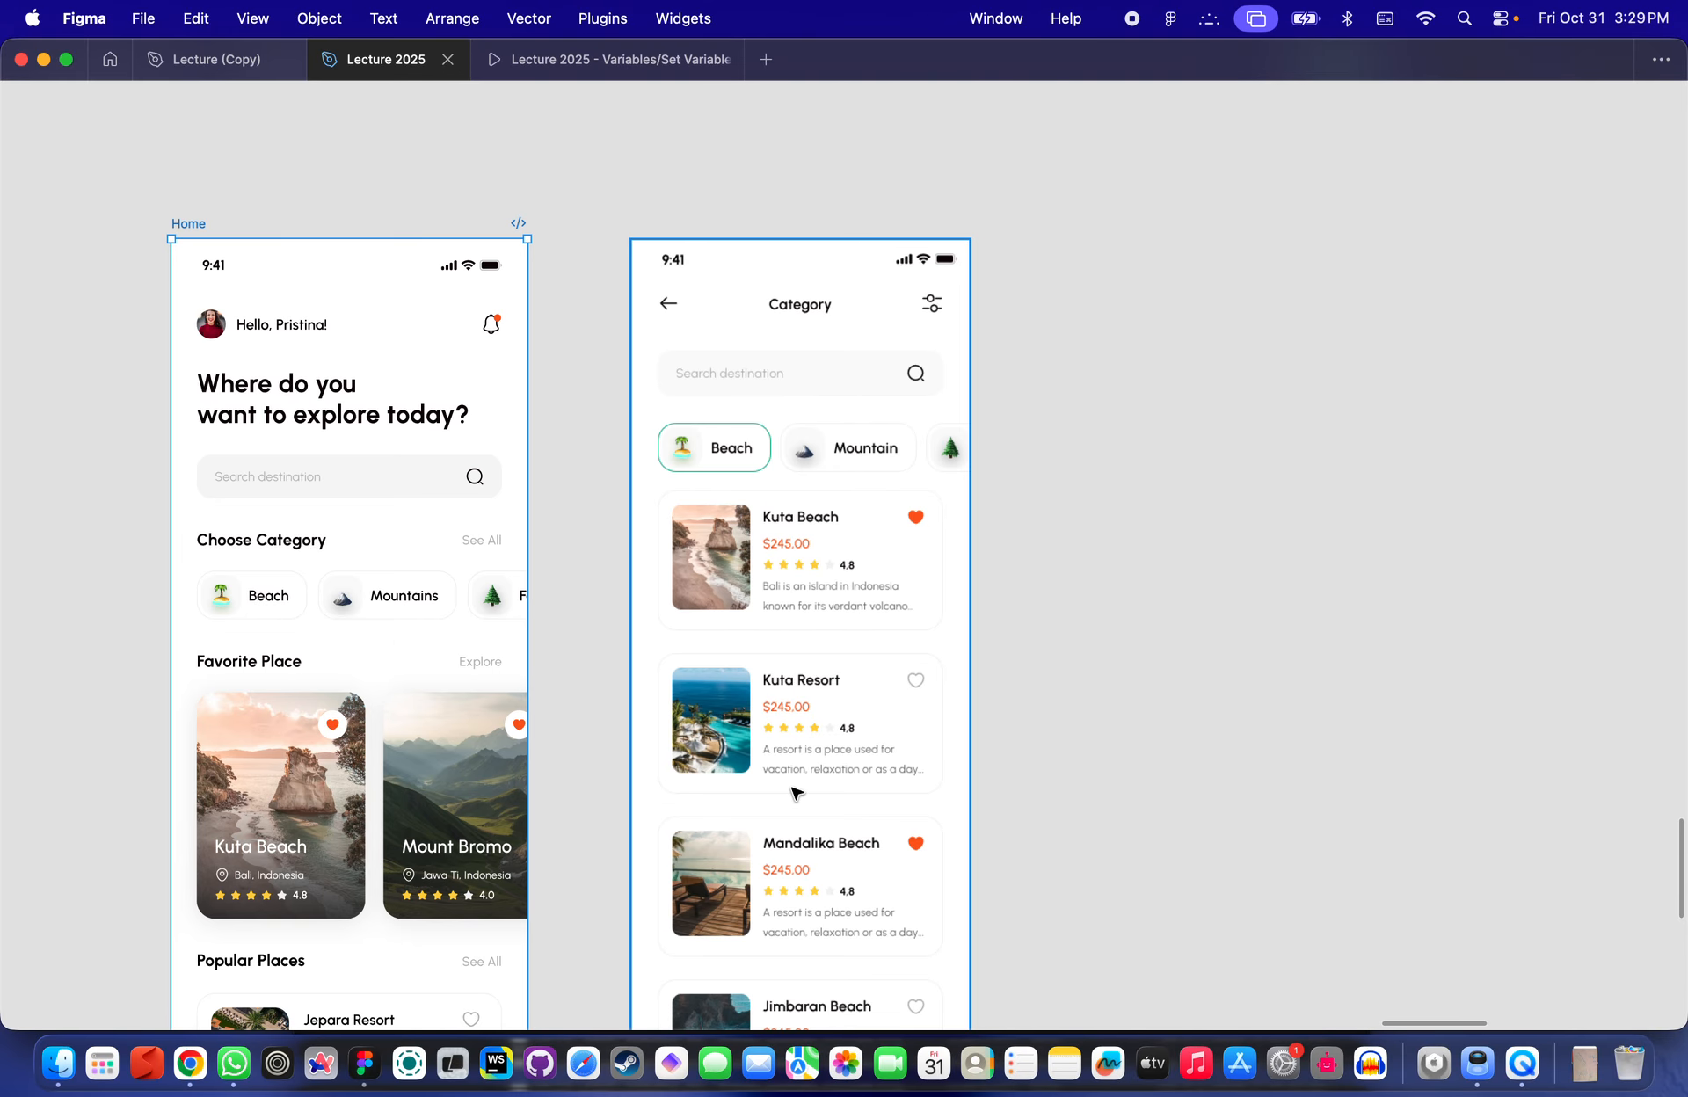
{"action": "scroll", "coordinate": [795, 793], "scroll_direction": "down", "scroll_amount": 8}
{"action": "scroll", "coordinate": [852, 466], "scroll_direction": "up", "scroll_amount": 3}
{"action": "scroll", "coordinate": [852, 466], "scroll_direction": "left", "scroll_amount": 1}
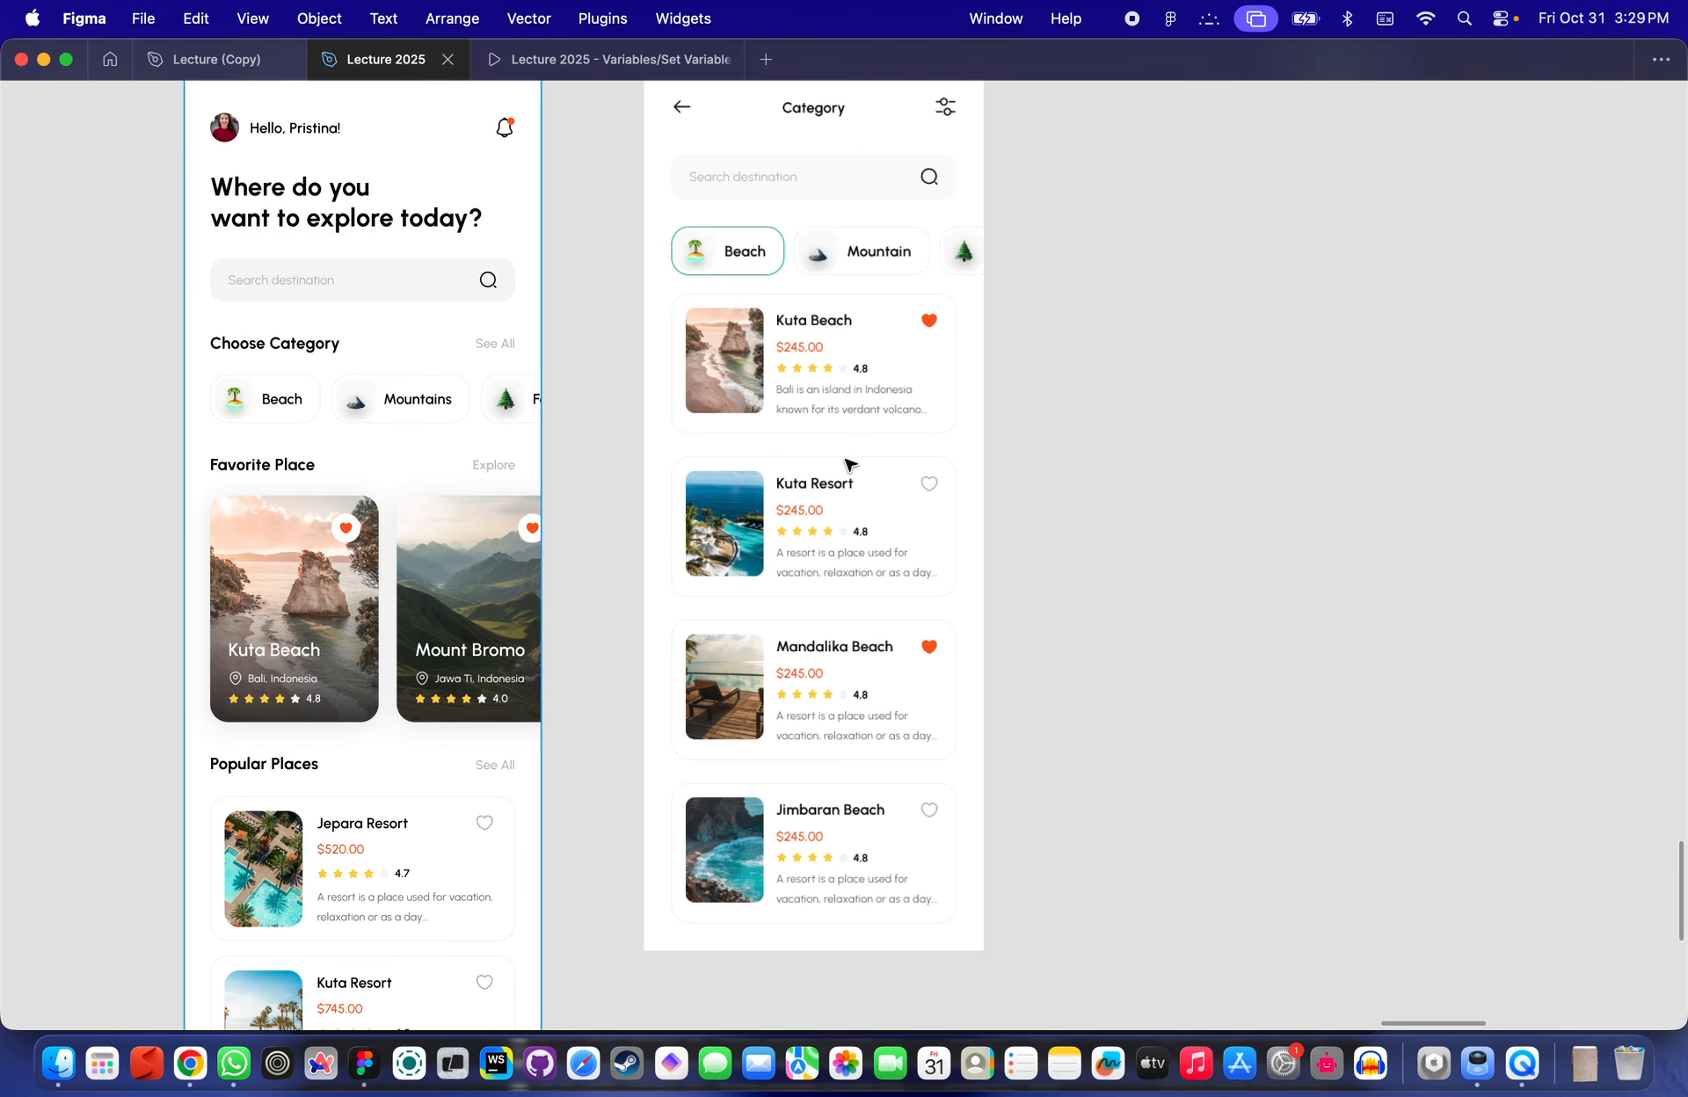
{"action": "scroll", "coordinate": [849, 464], "scroll_direction": "up", "scroll_amount": 3}
{"action": "scroll", "coordinate": [849, 464], "scroll_direction": "left", "scroll_amount": 1}
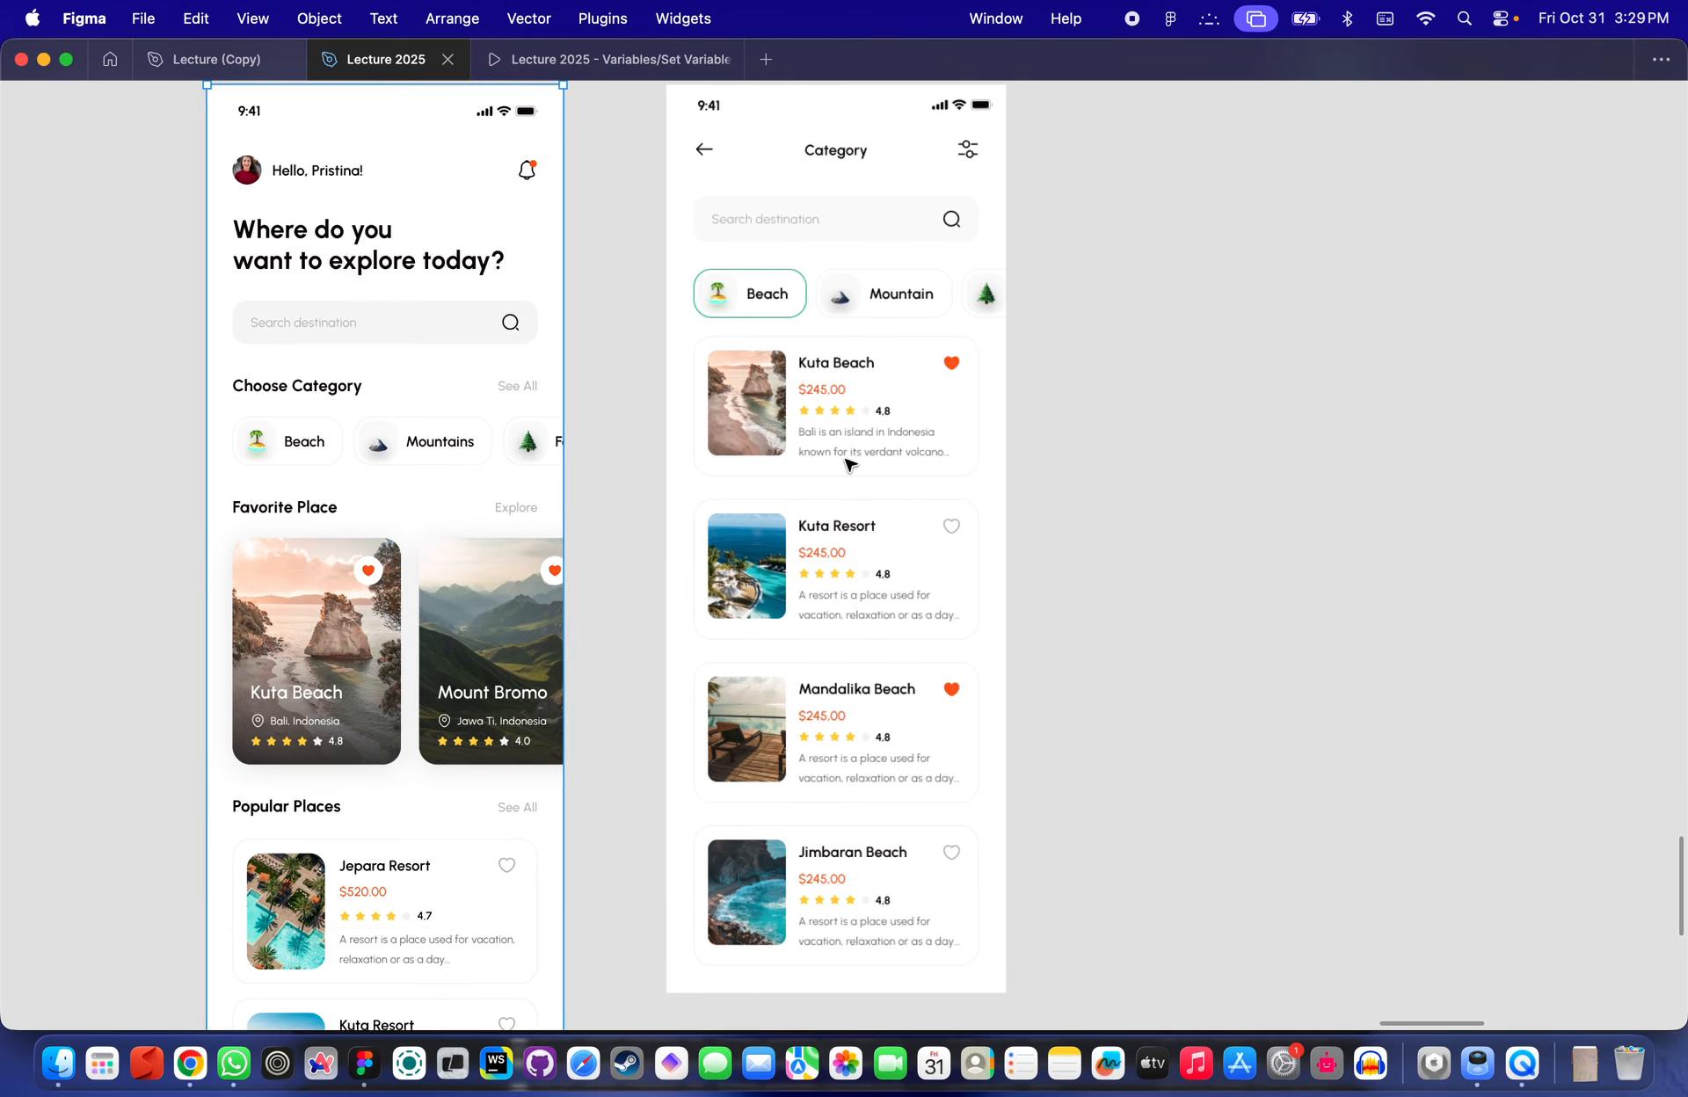
{"action": "double_click", "coordinate": [335, 550]}
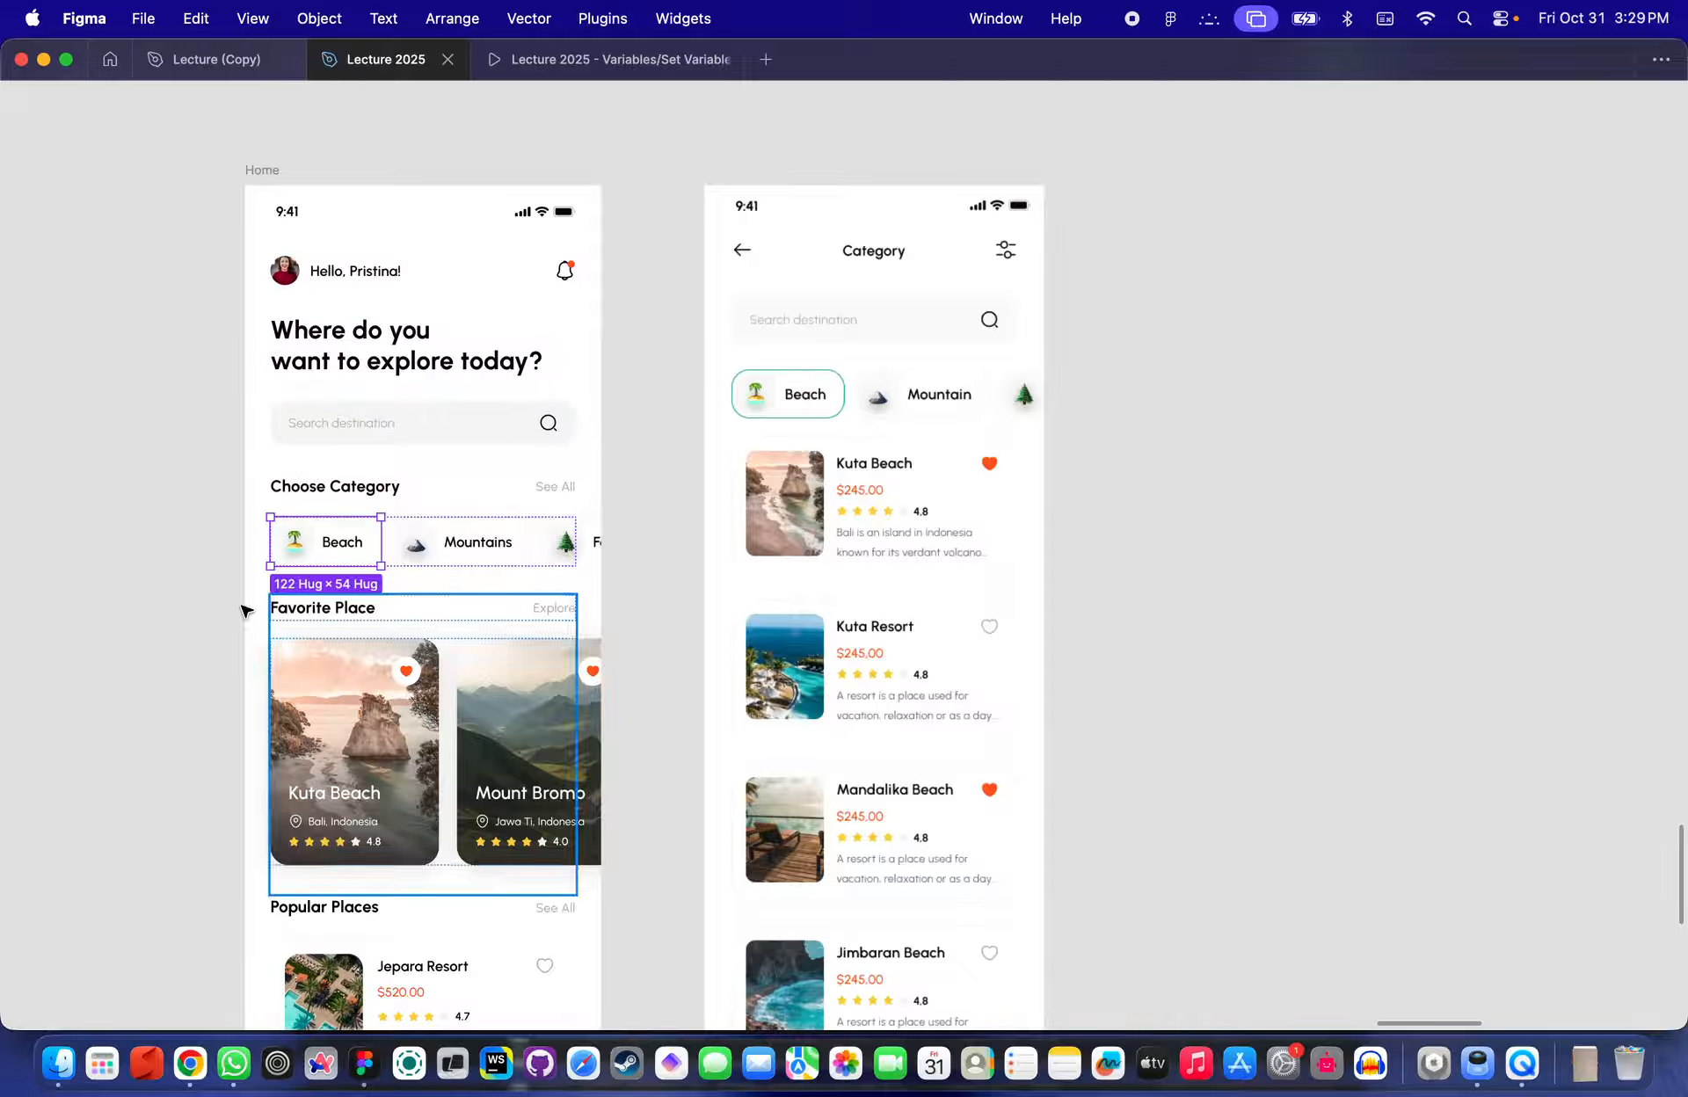
{"action": "left_click", "coordinate": [322, 562]}
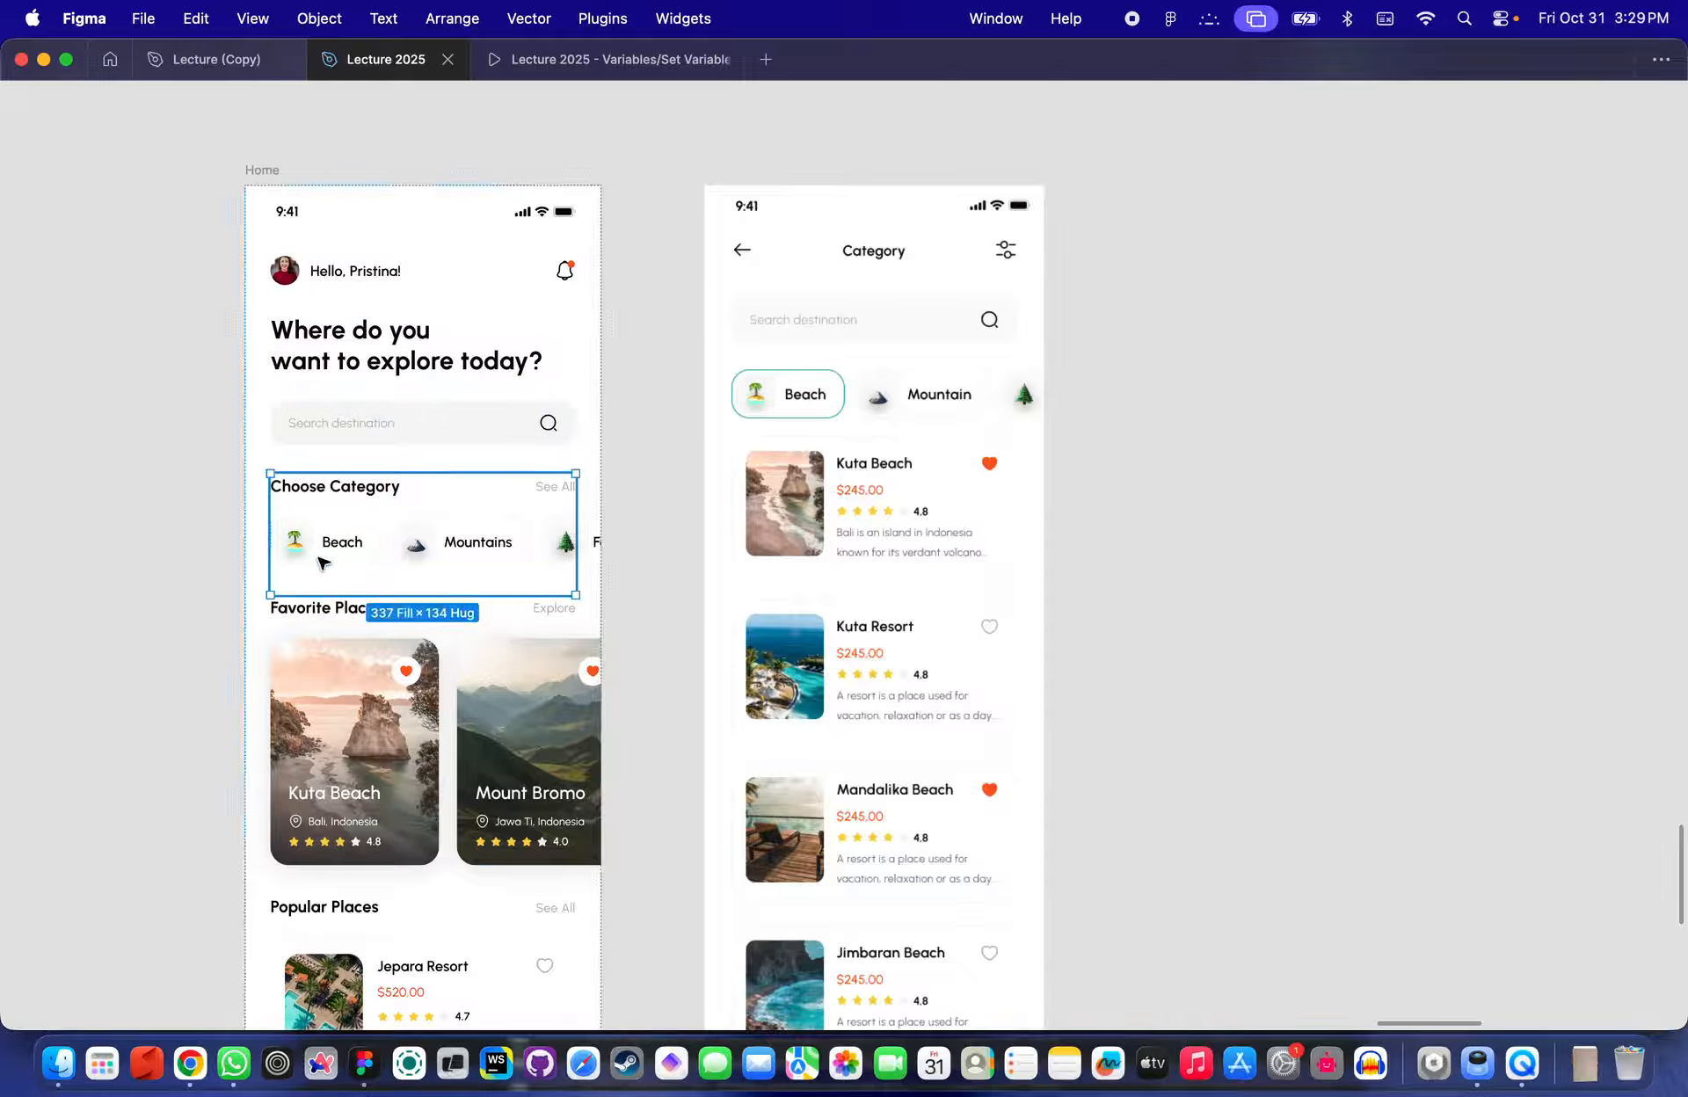
{"action": "left_click", "coordinate": [883, 296]}
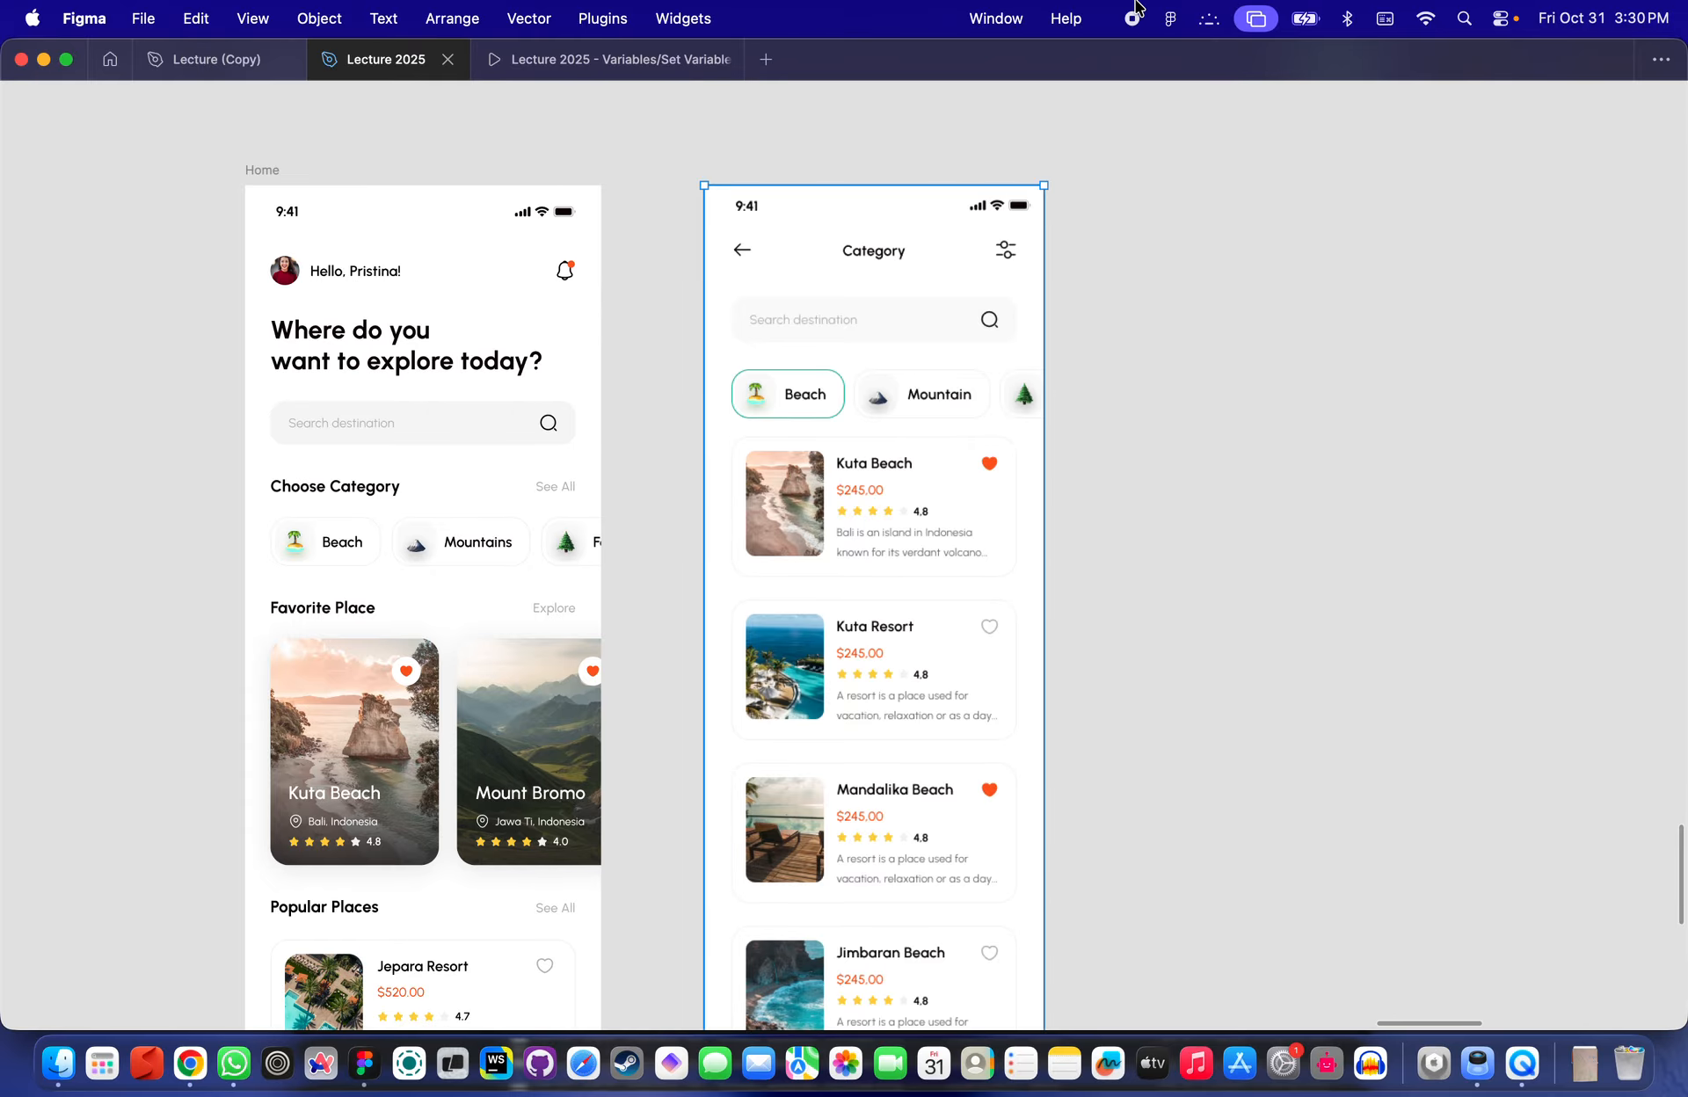
{"action": "scroll", "coordinate": [1011, 290], "scroll_direction": "down", "scroll_amount": 5}
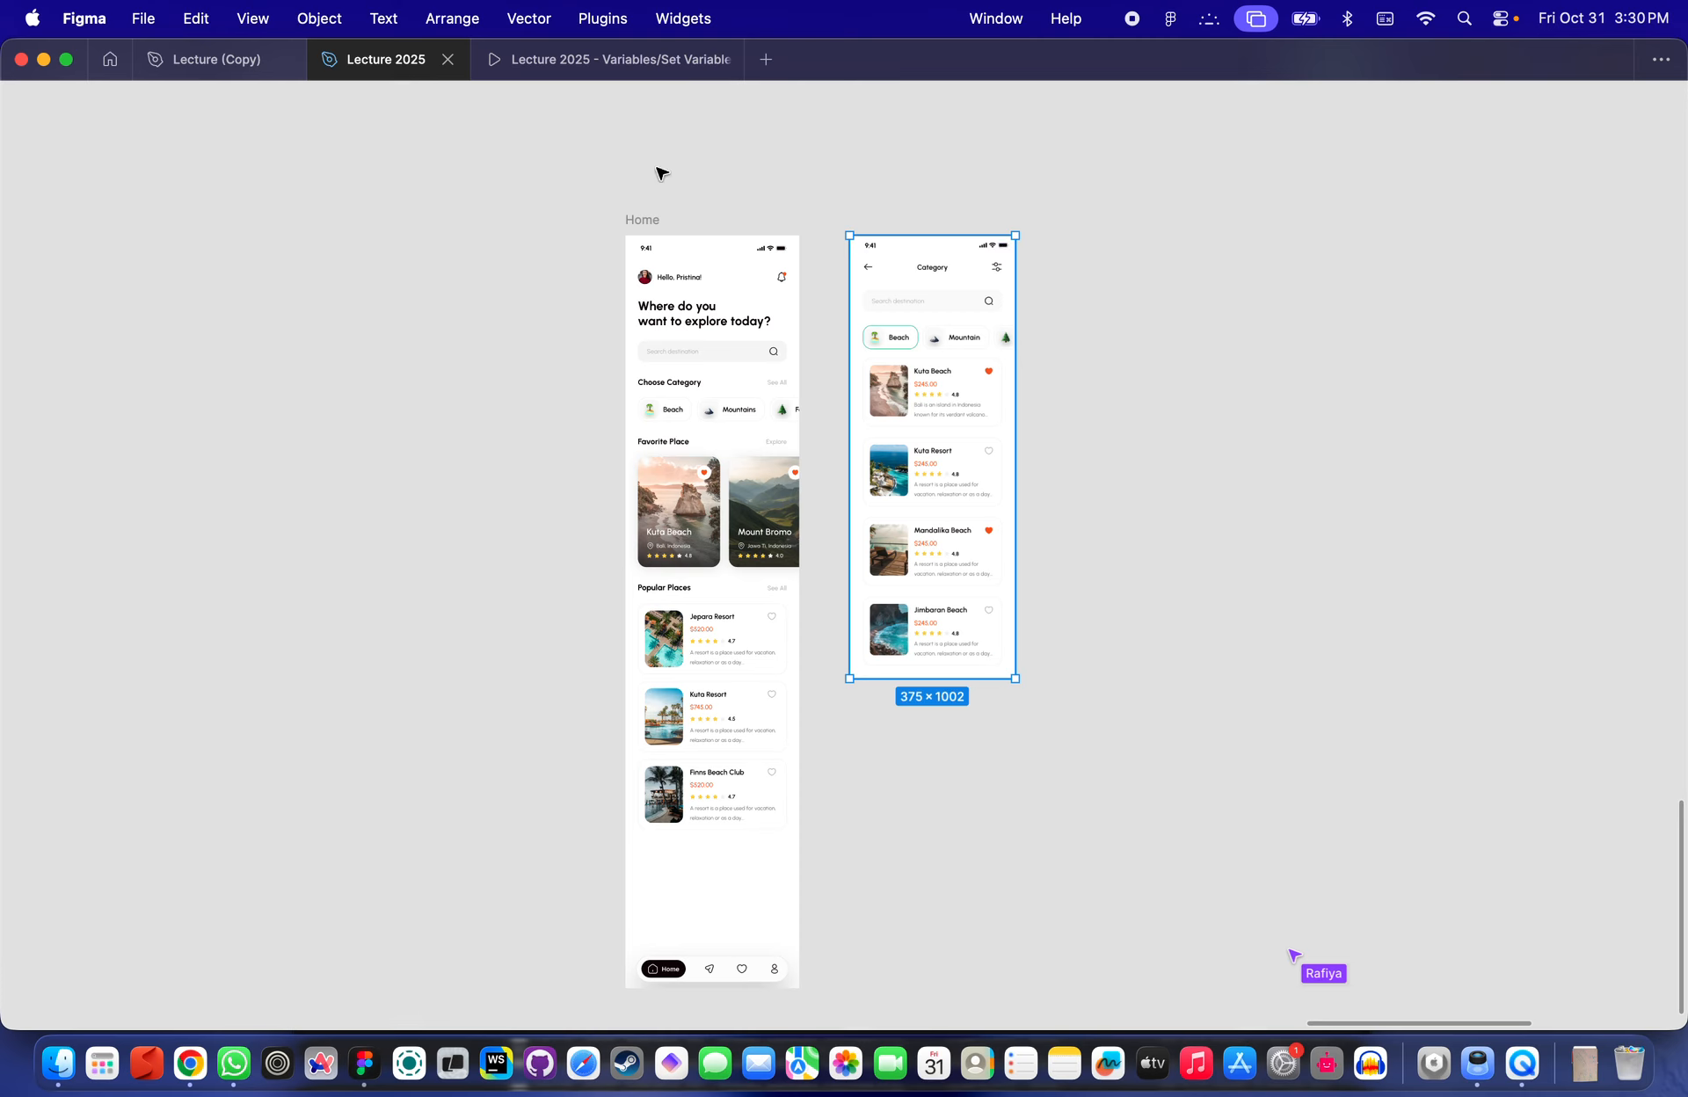
{"action": "left_click", "coordinate": [190, 59]}
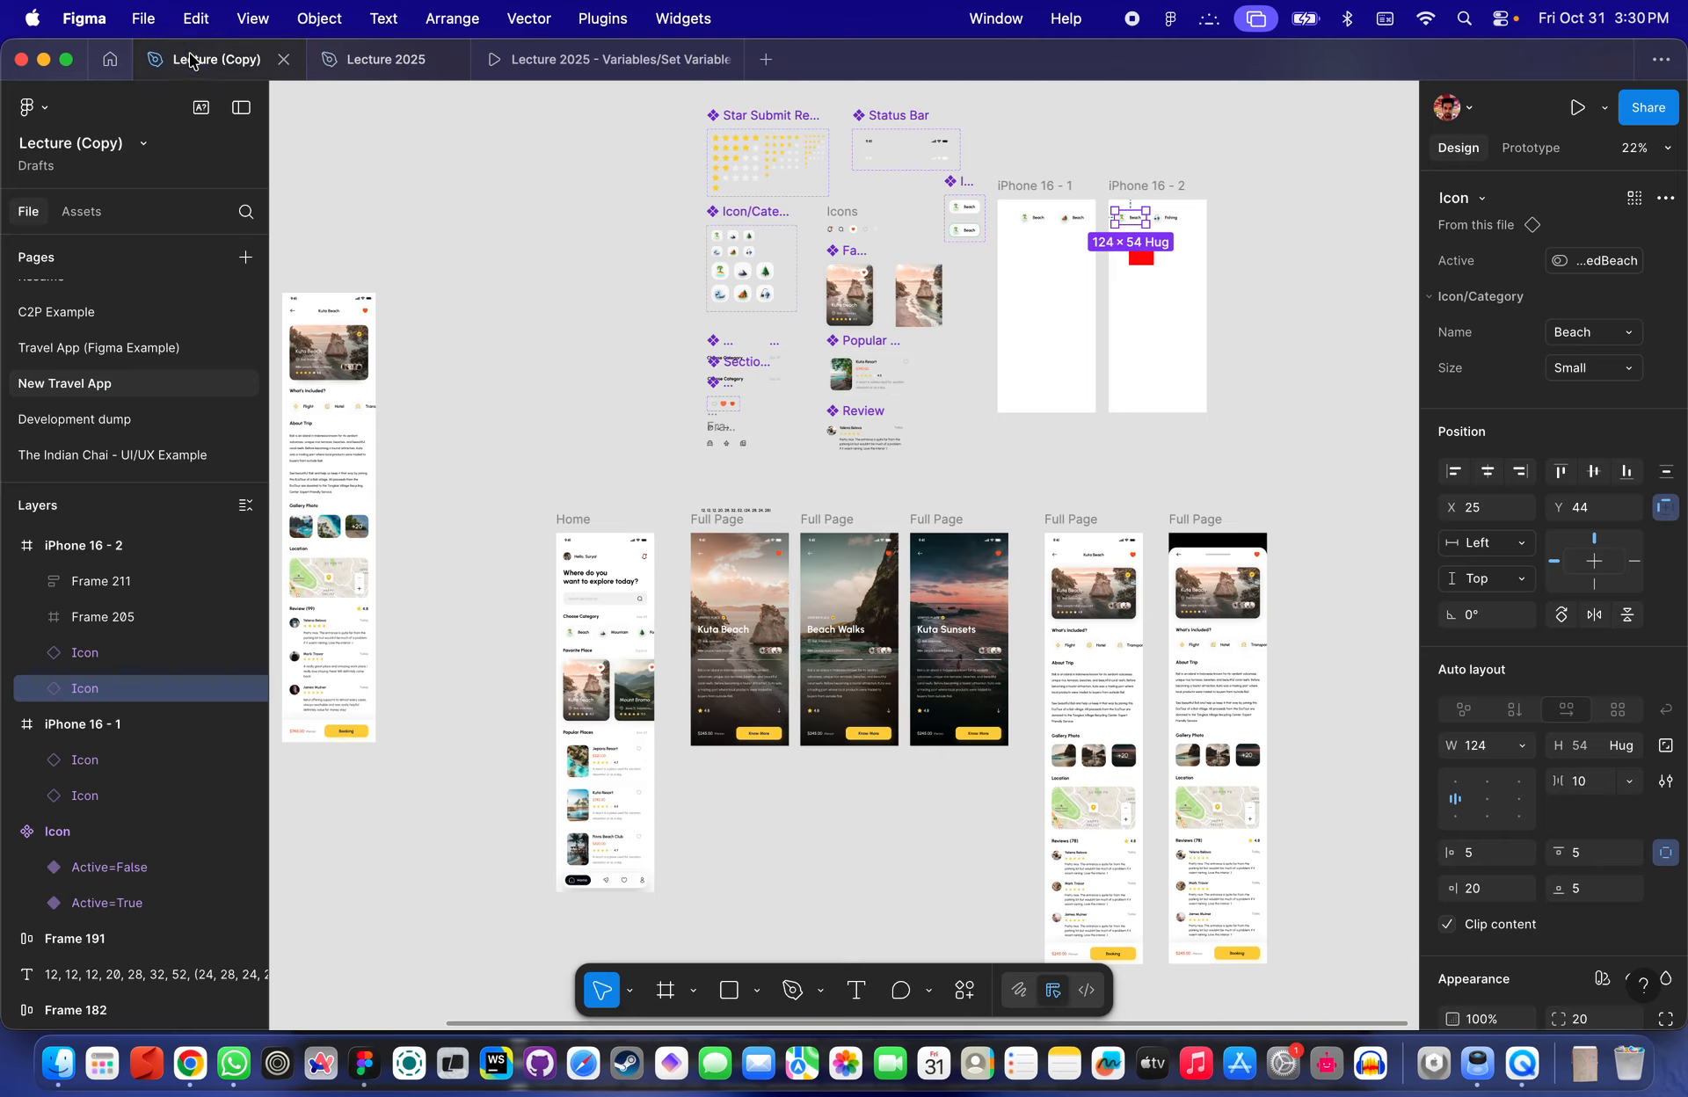
{"action": "left_click", "coordinate": [374, 61]}
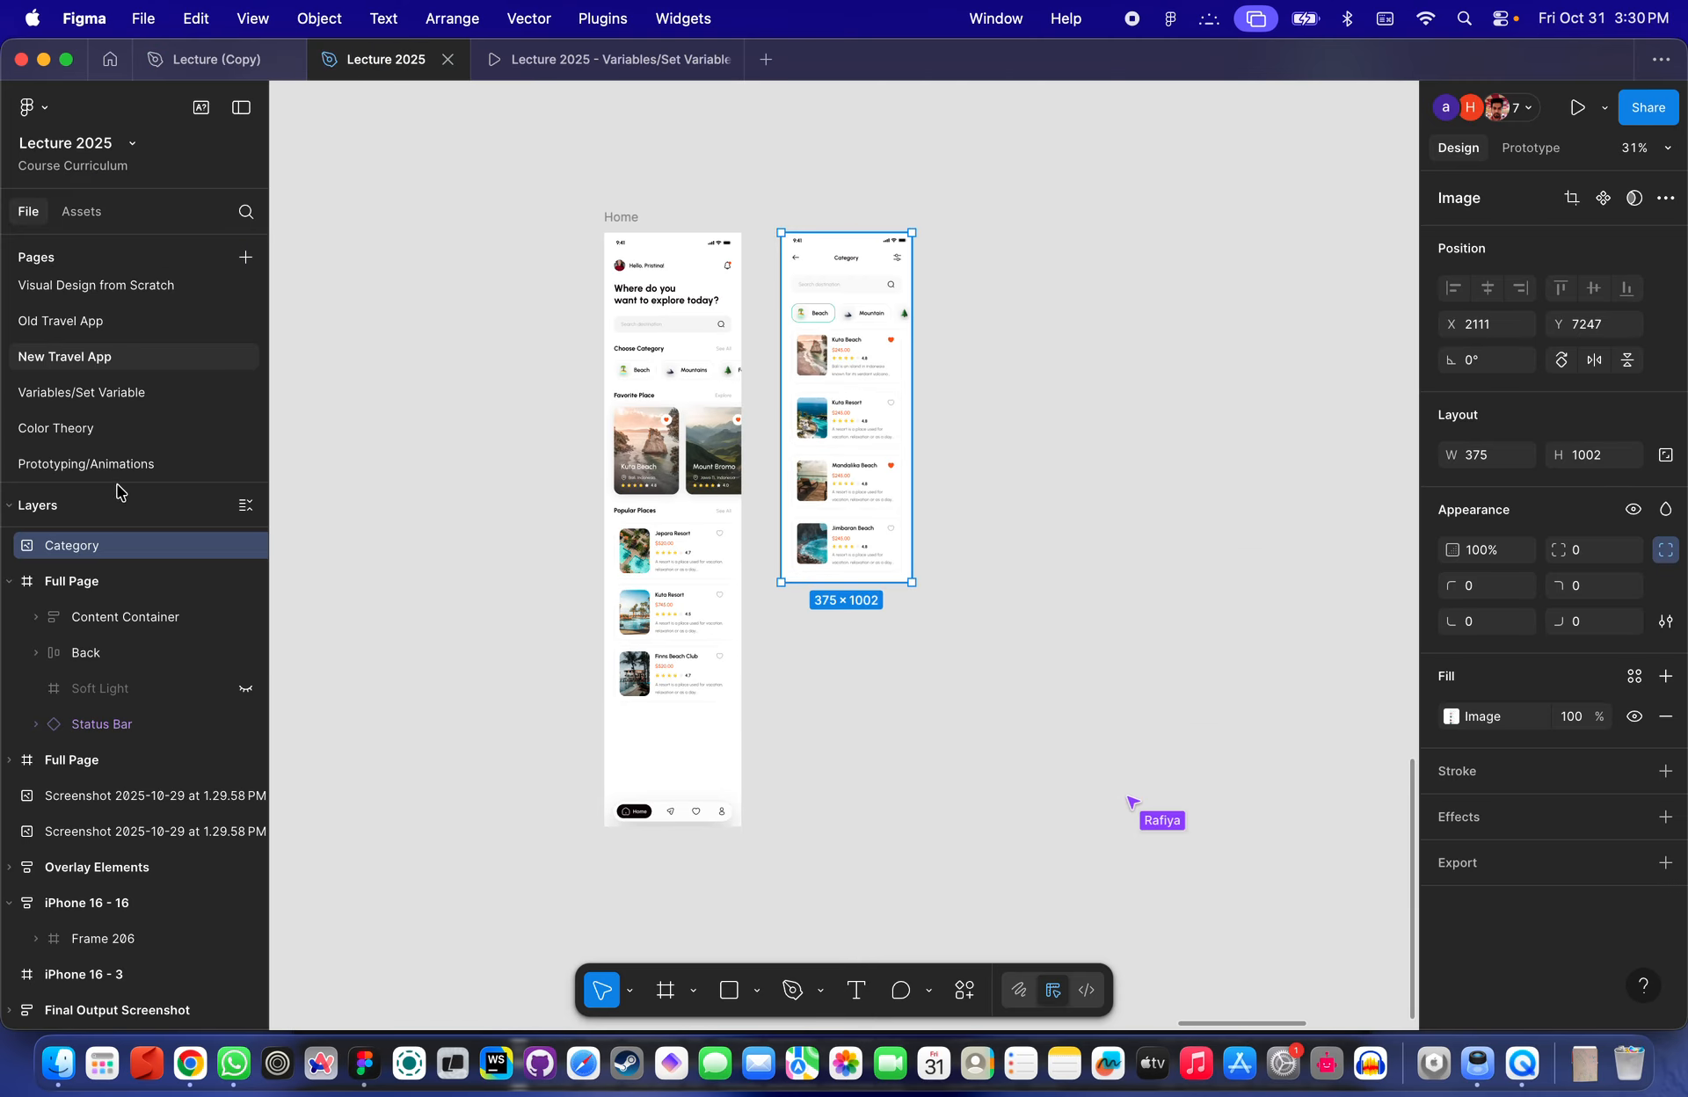
{"action": "scroll", "coordinate": [108, 440], "scroll_direction": "up", "scroll_amount": 5}
{"action": "scroll", "coordinate": [107, 439], "scroll_direction": "down", "scroll_amount": 5}
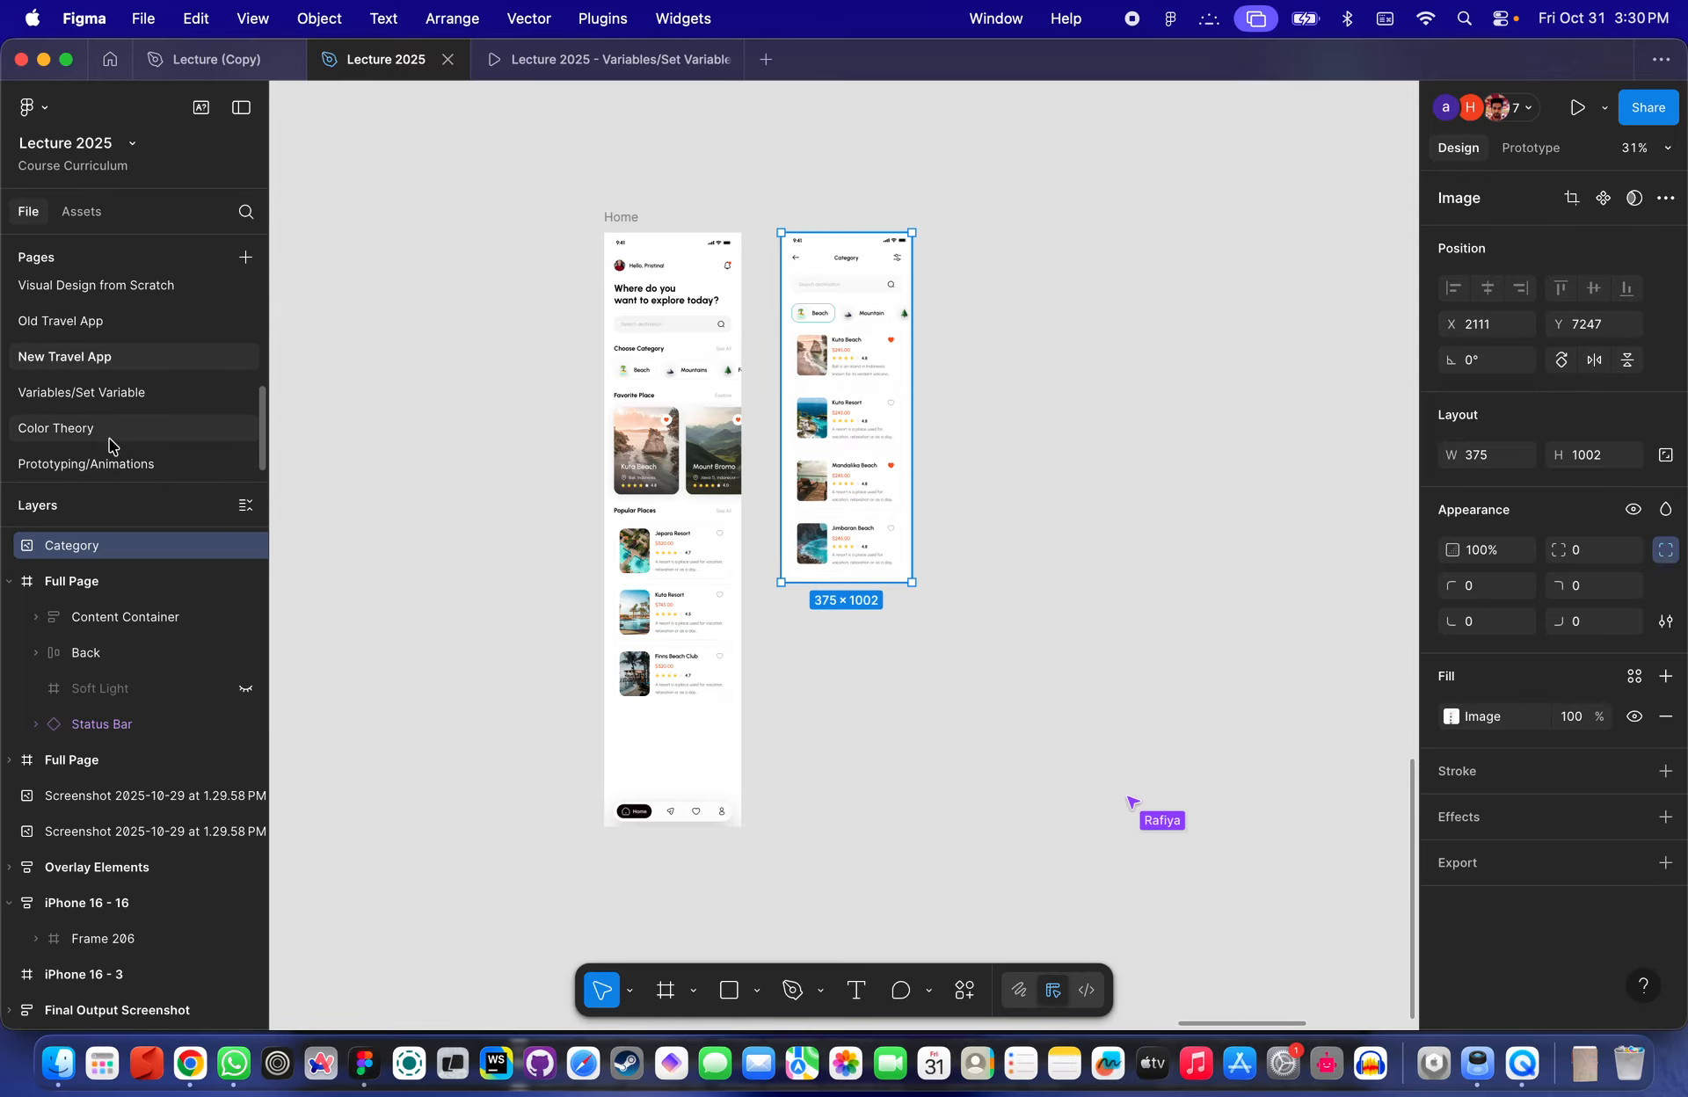
- Open the Variables/Set Variable page and view Frame 2 and the Filters frame
{"action": "left_click", "coordinate": [109, 439]}
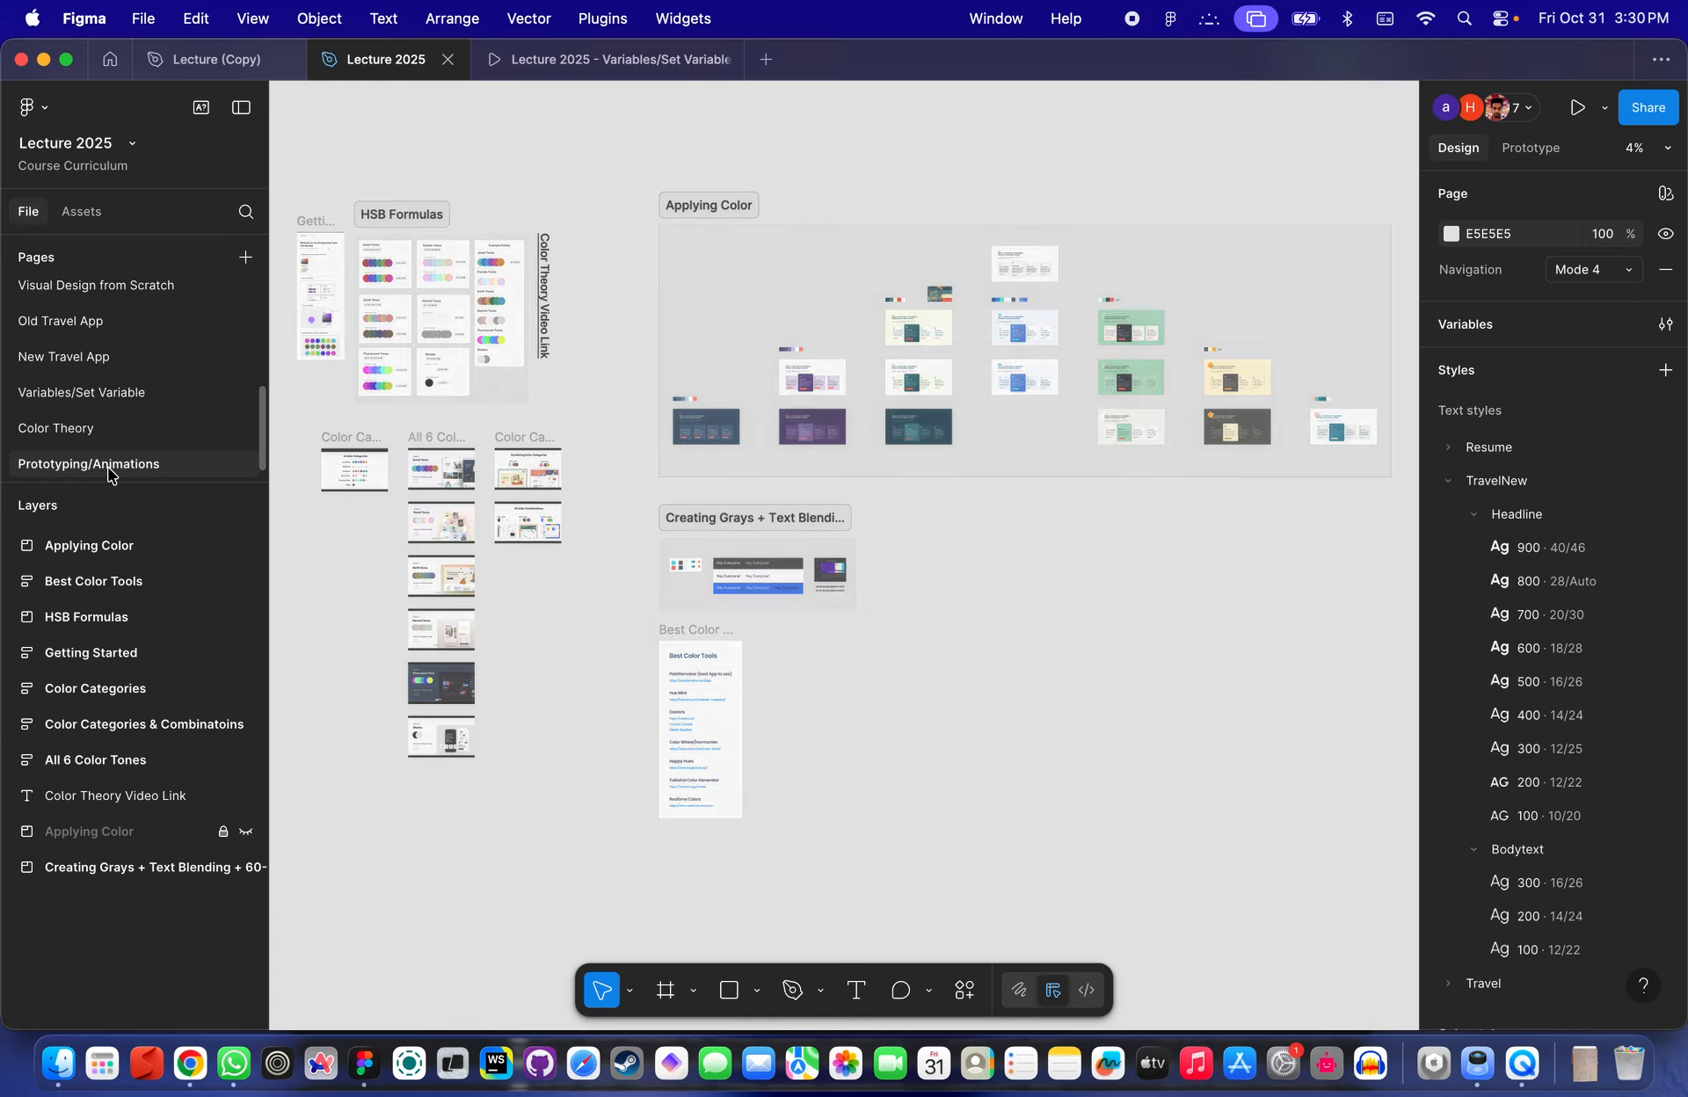
{"action": "left_click", "coordinate": [112, 466]}
{"action": "left_click", "coordinate": [103, 394]}
{"action": "scroll", "coordinate": [756, 444], "scroll_direction": "up", "scroll_amount": 10}
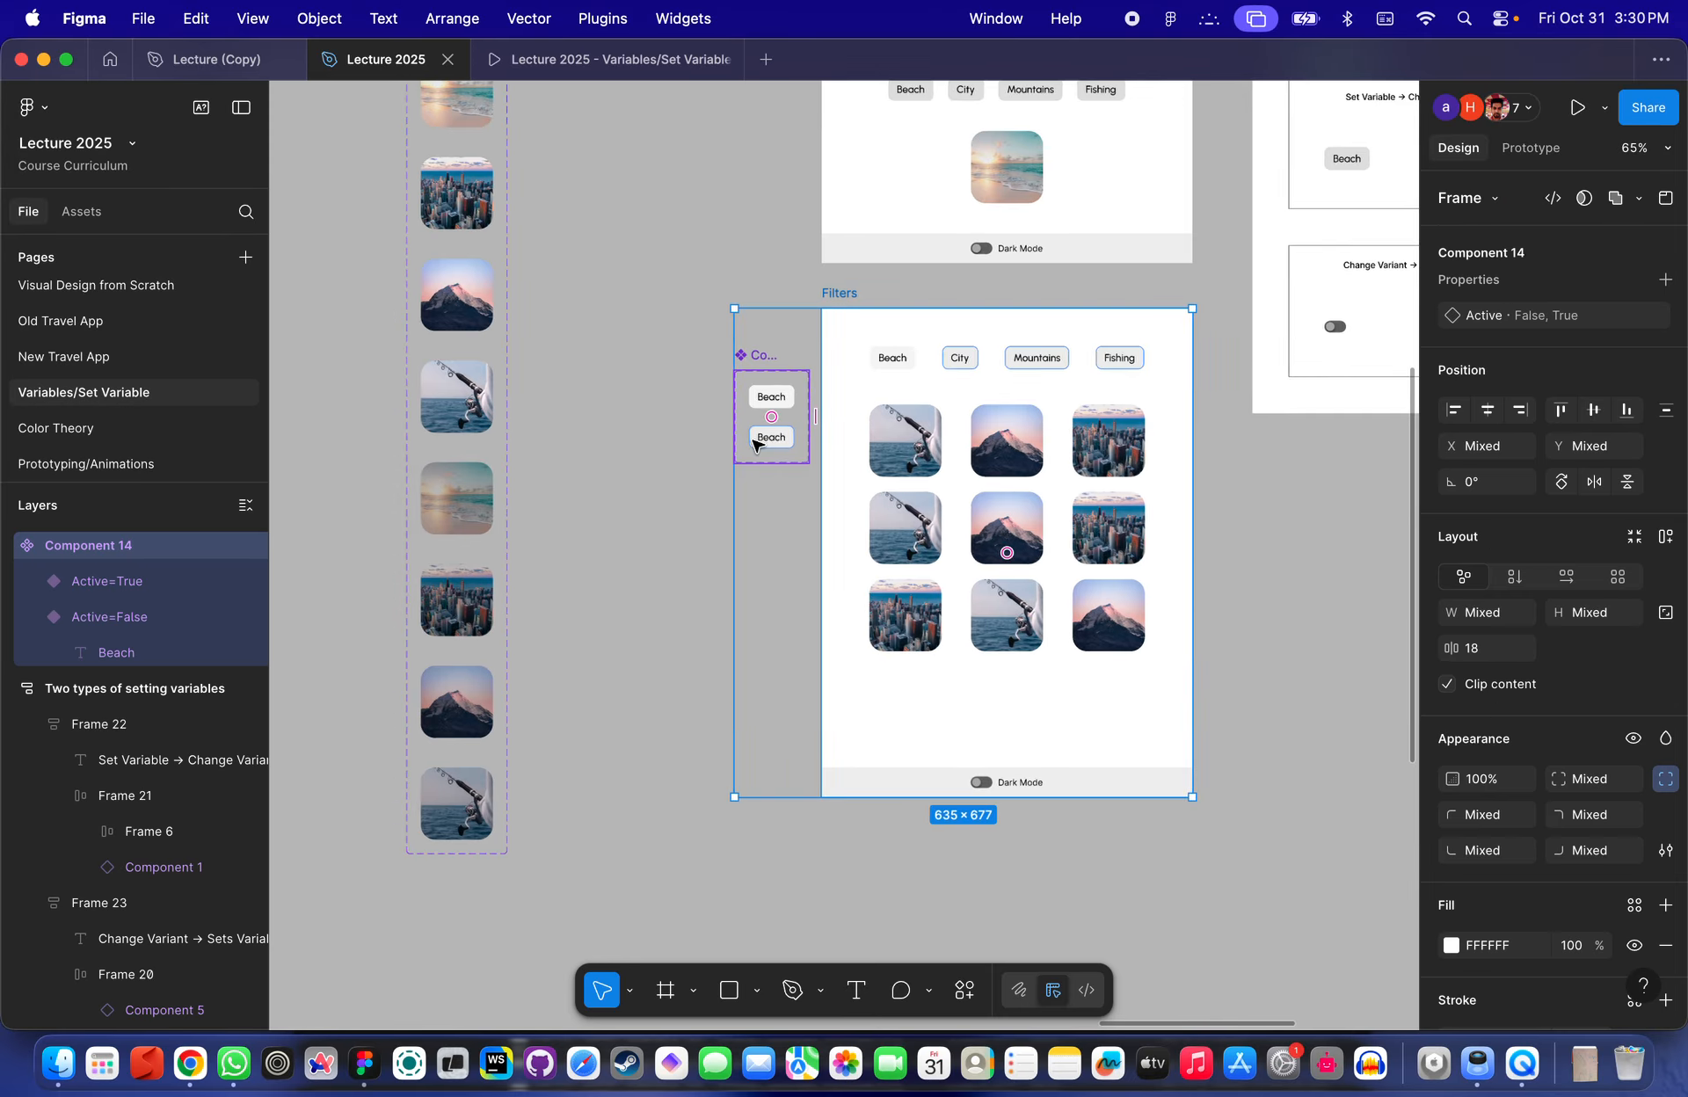
{"action": "scroll", "coordinate": [754, 446], "scroll_direction": "down", "scroll_amount": 10}
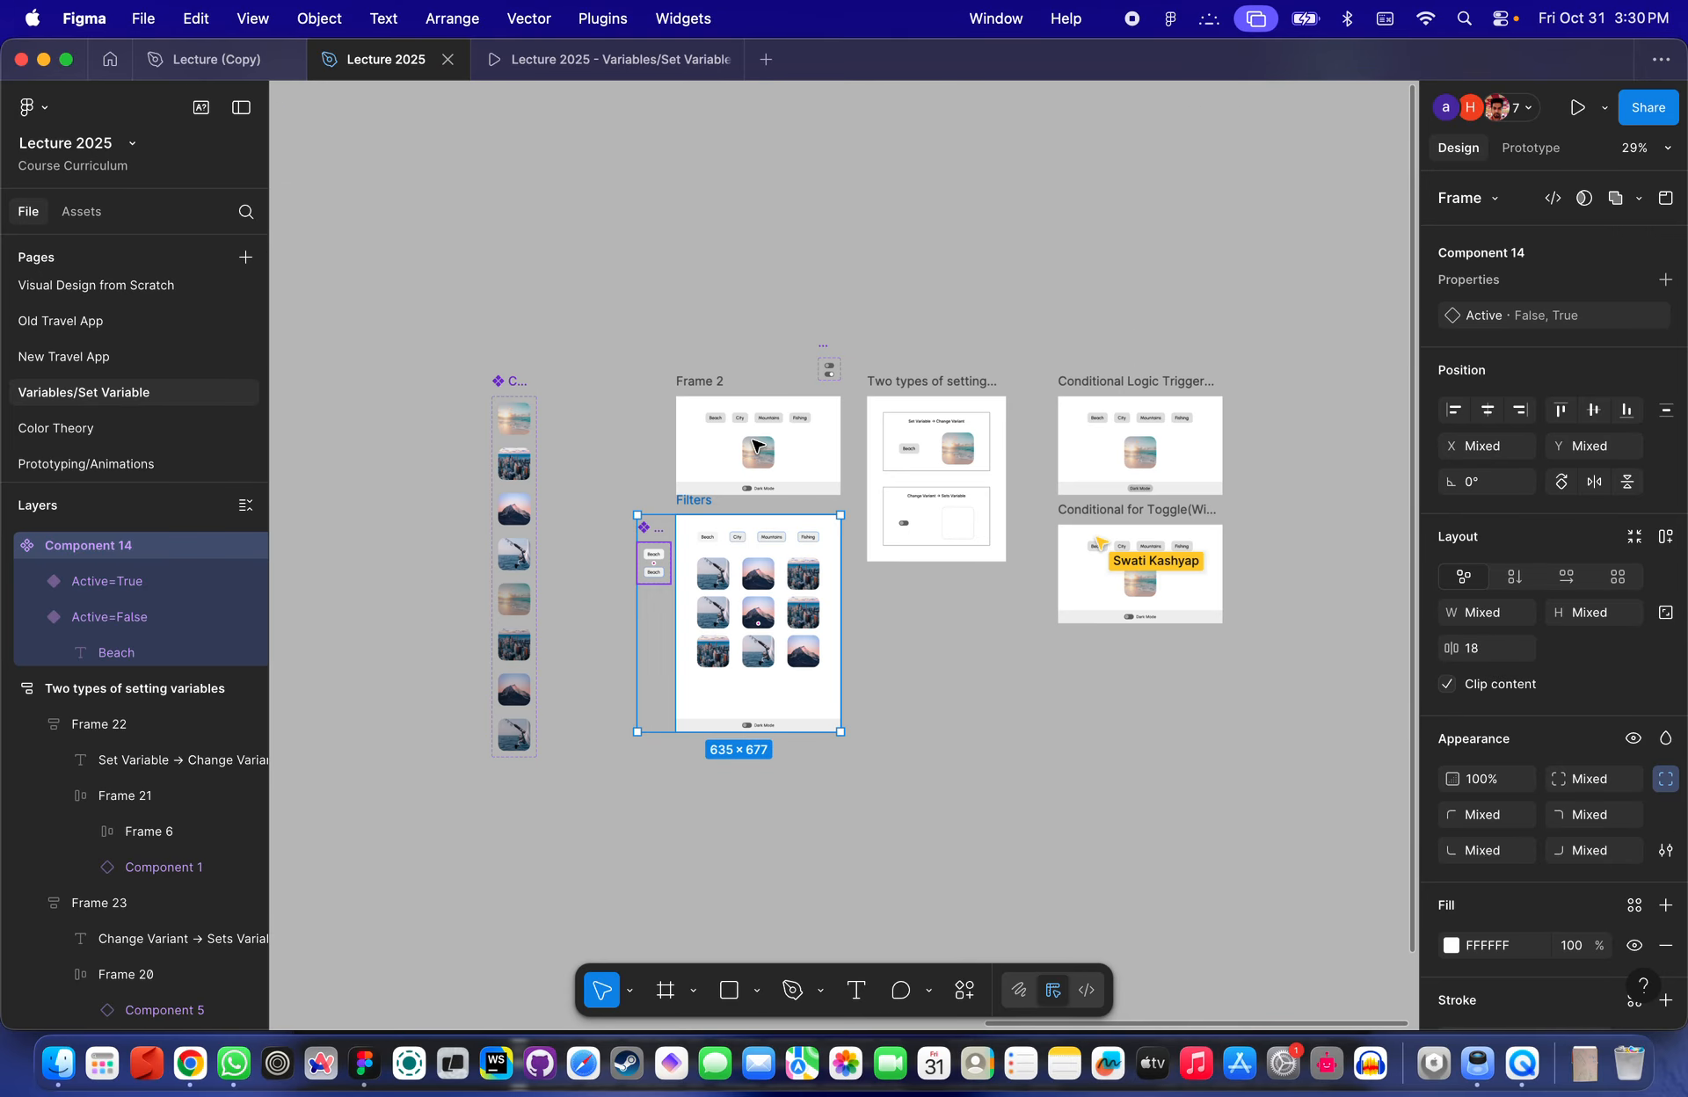
{"action": "scroll", "coordinate": [760, 448], "scroll_direction": "up", "scroll_amount": 12}
{"action": "scroll", "coordinate": [791, 370], "scroll_direction": "down", "scroll_amount": 3}
{"action": "scroll", "coordinate": [791, 369], "scroll_direction": "left", "scroll_amount": 8}
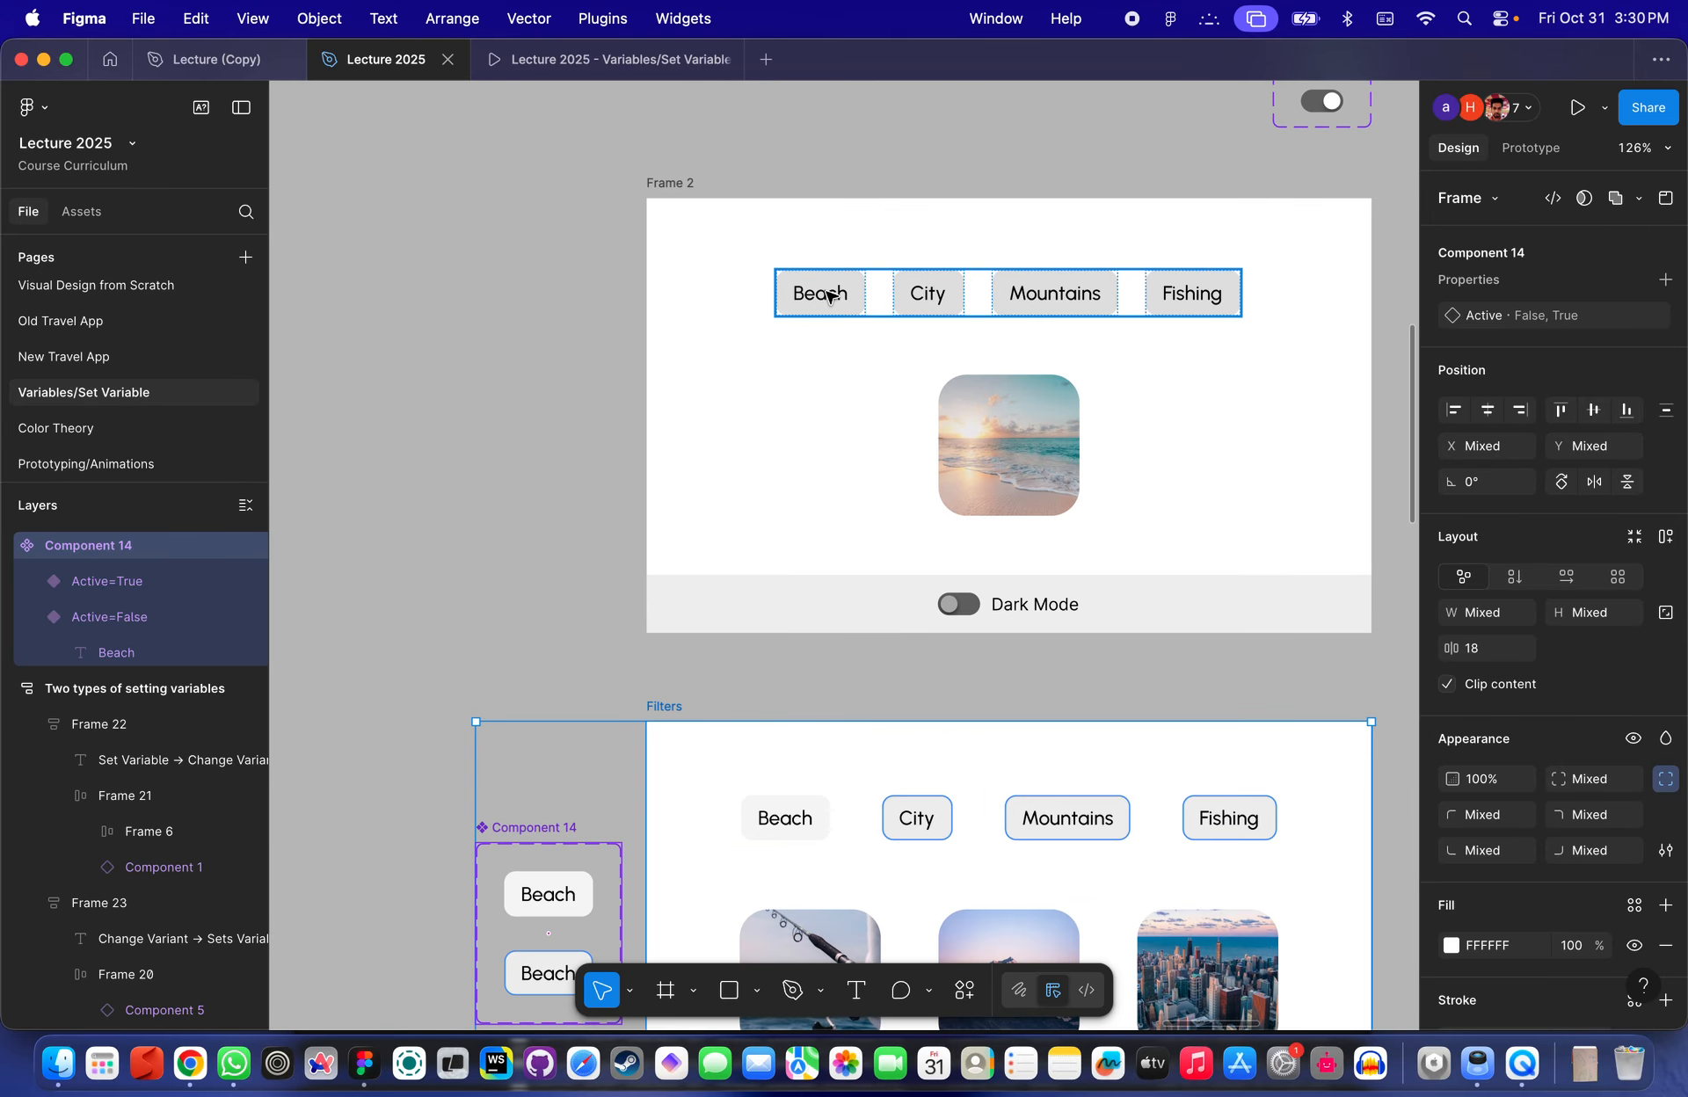
- Inspect the prototype interactions on the category chips in Frame 2
{"action": "double_click", "coordinate": [827, 295]}
{"action": "scroll", "coordinate": [828, 298], "scroll_direction": "down", "scroll_amount": 10}
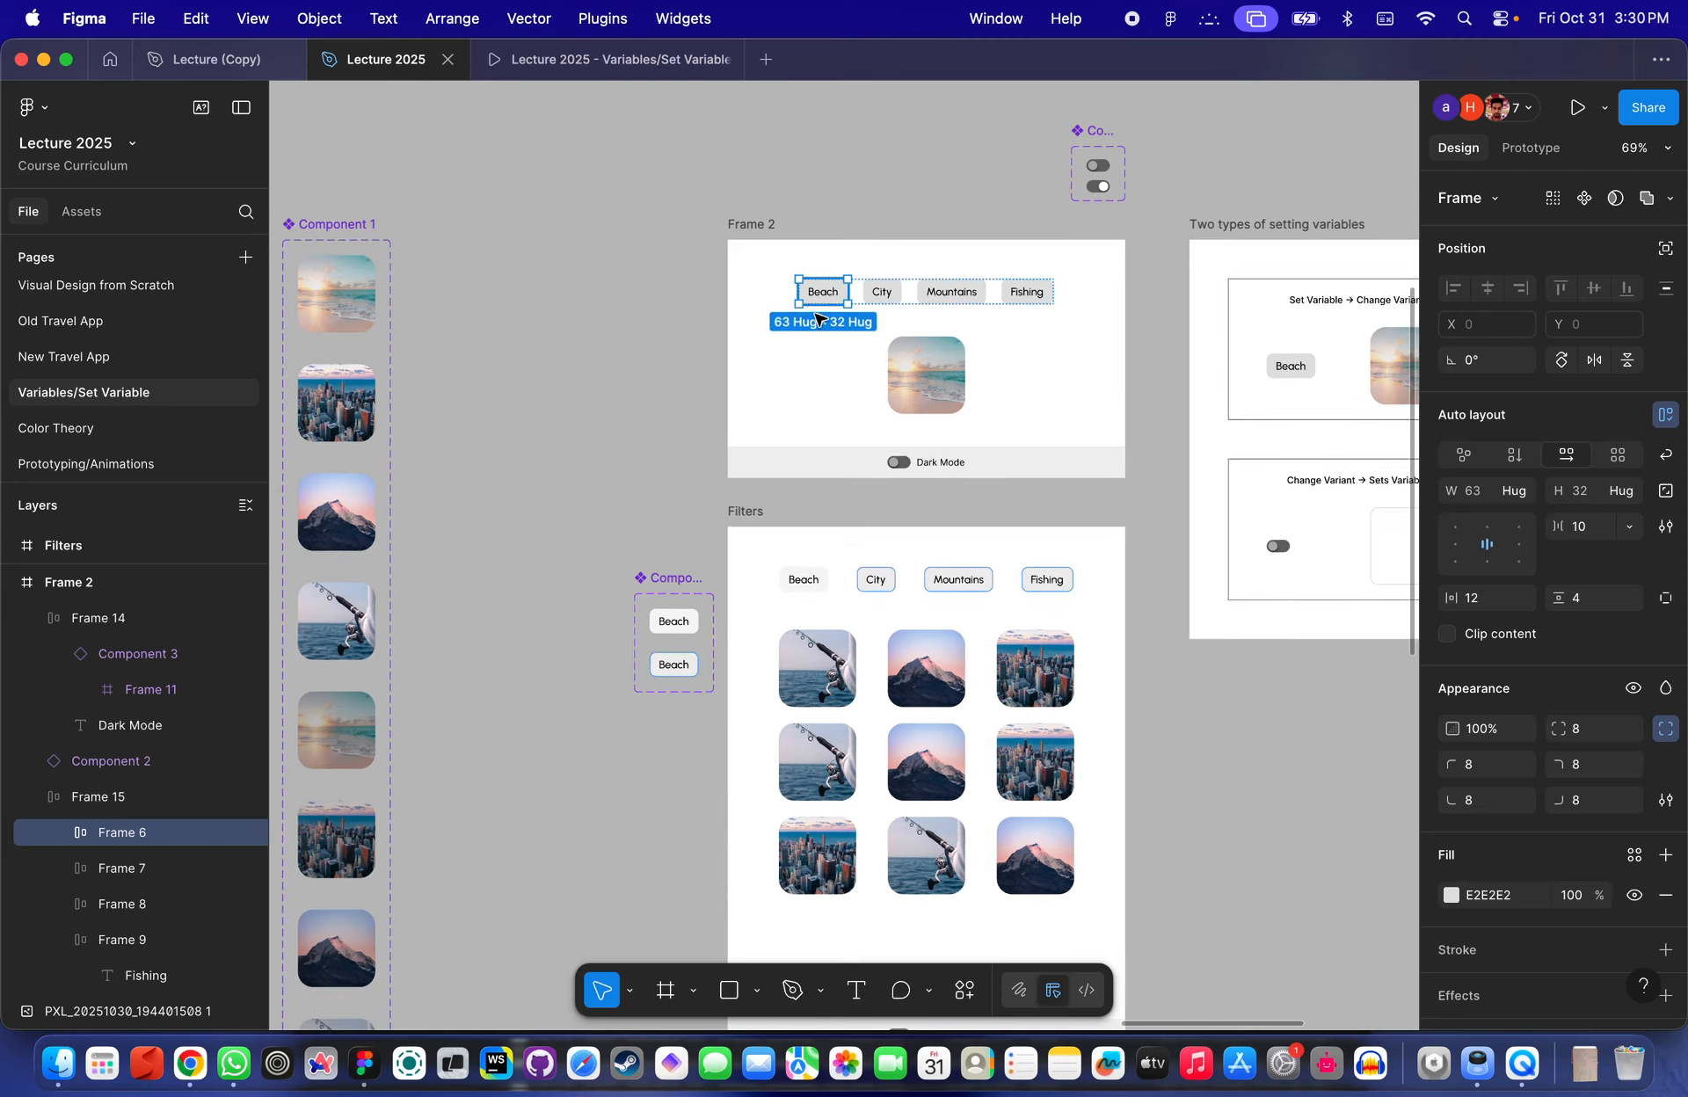
{"action": "scroll", "coordinate": [851, 294], "scroll_direction": "up", "scroll_amount": 10}
{"action": "scroll", "coordinate": [821, 287], "scroll_direction": "up", "scroll_amount": 4}
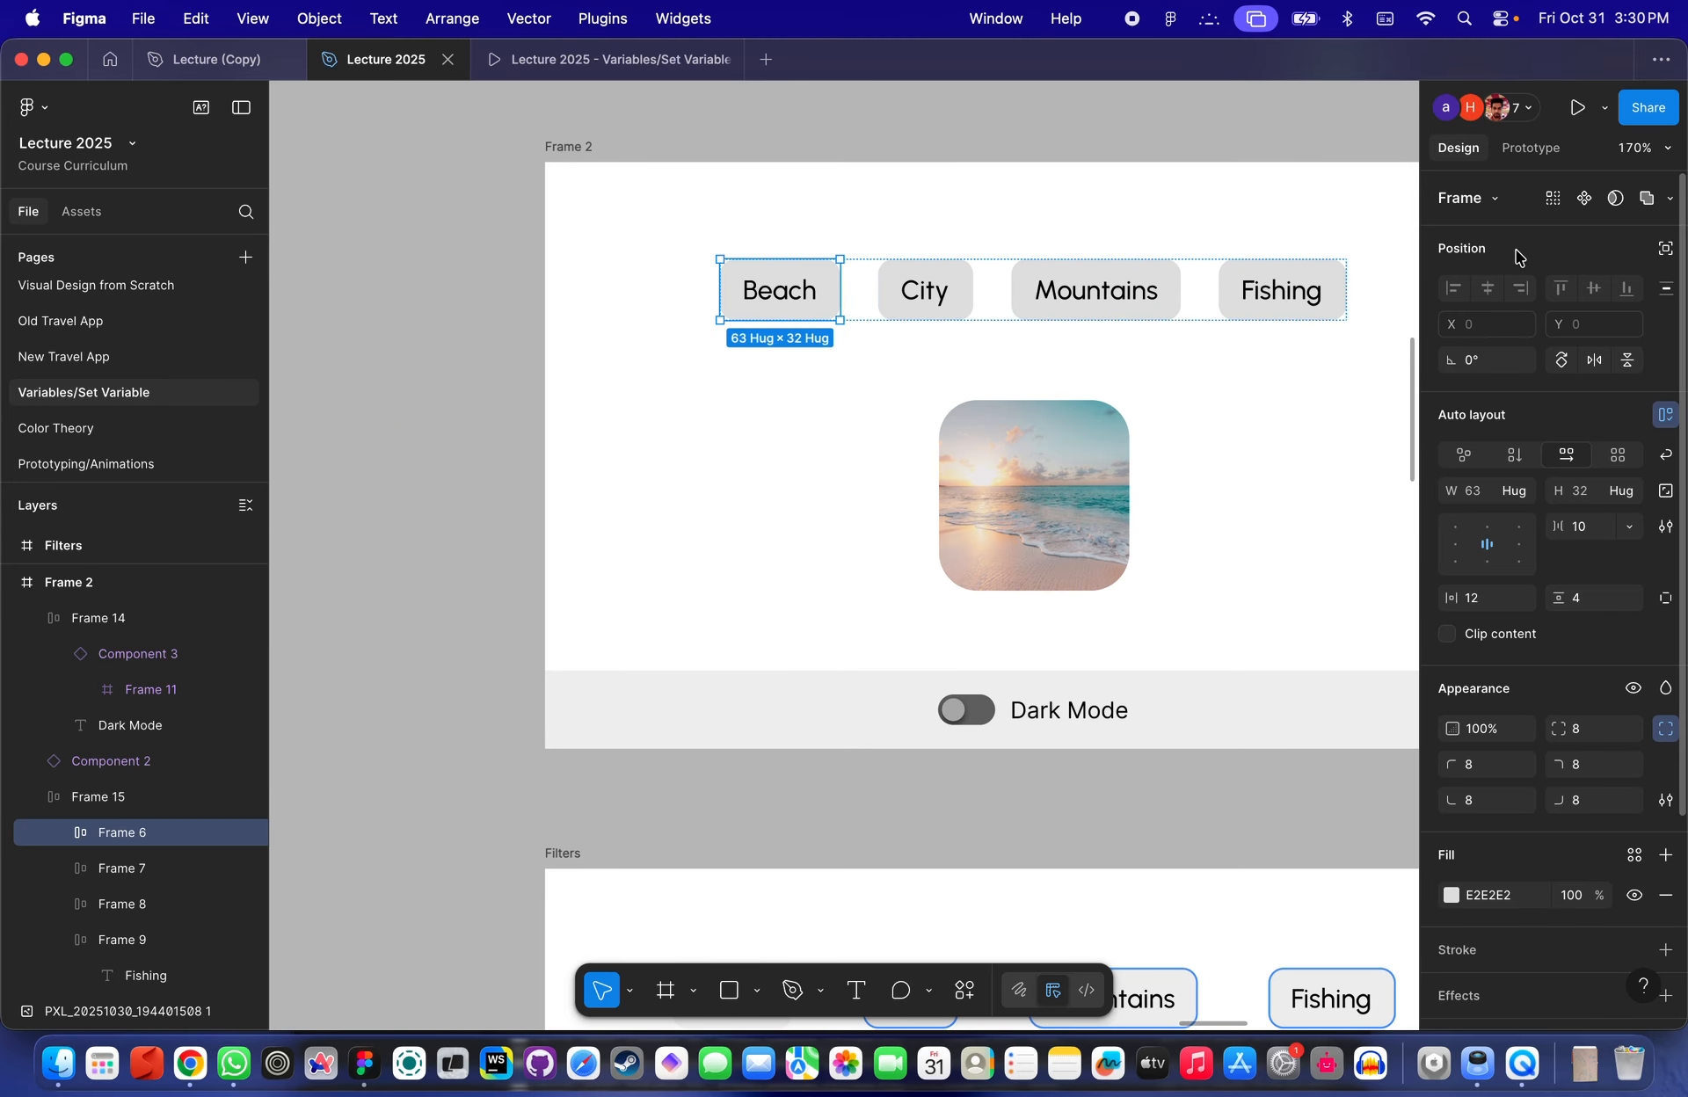
{"action": "scroll", "coordinate": [1094, 341], "scroll_direction": "down", "scroll_amount": 5}
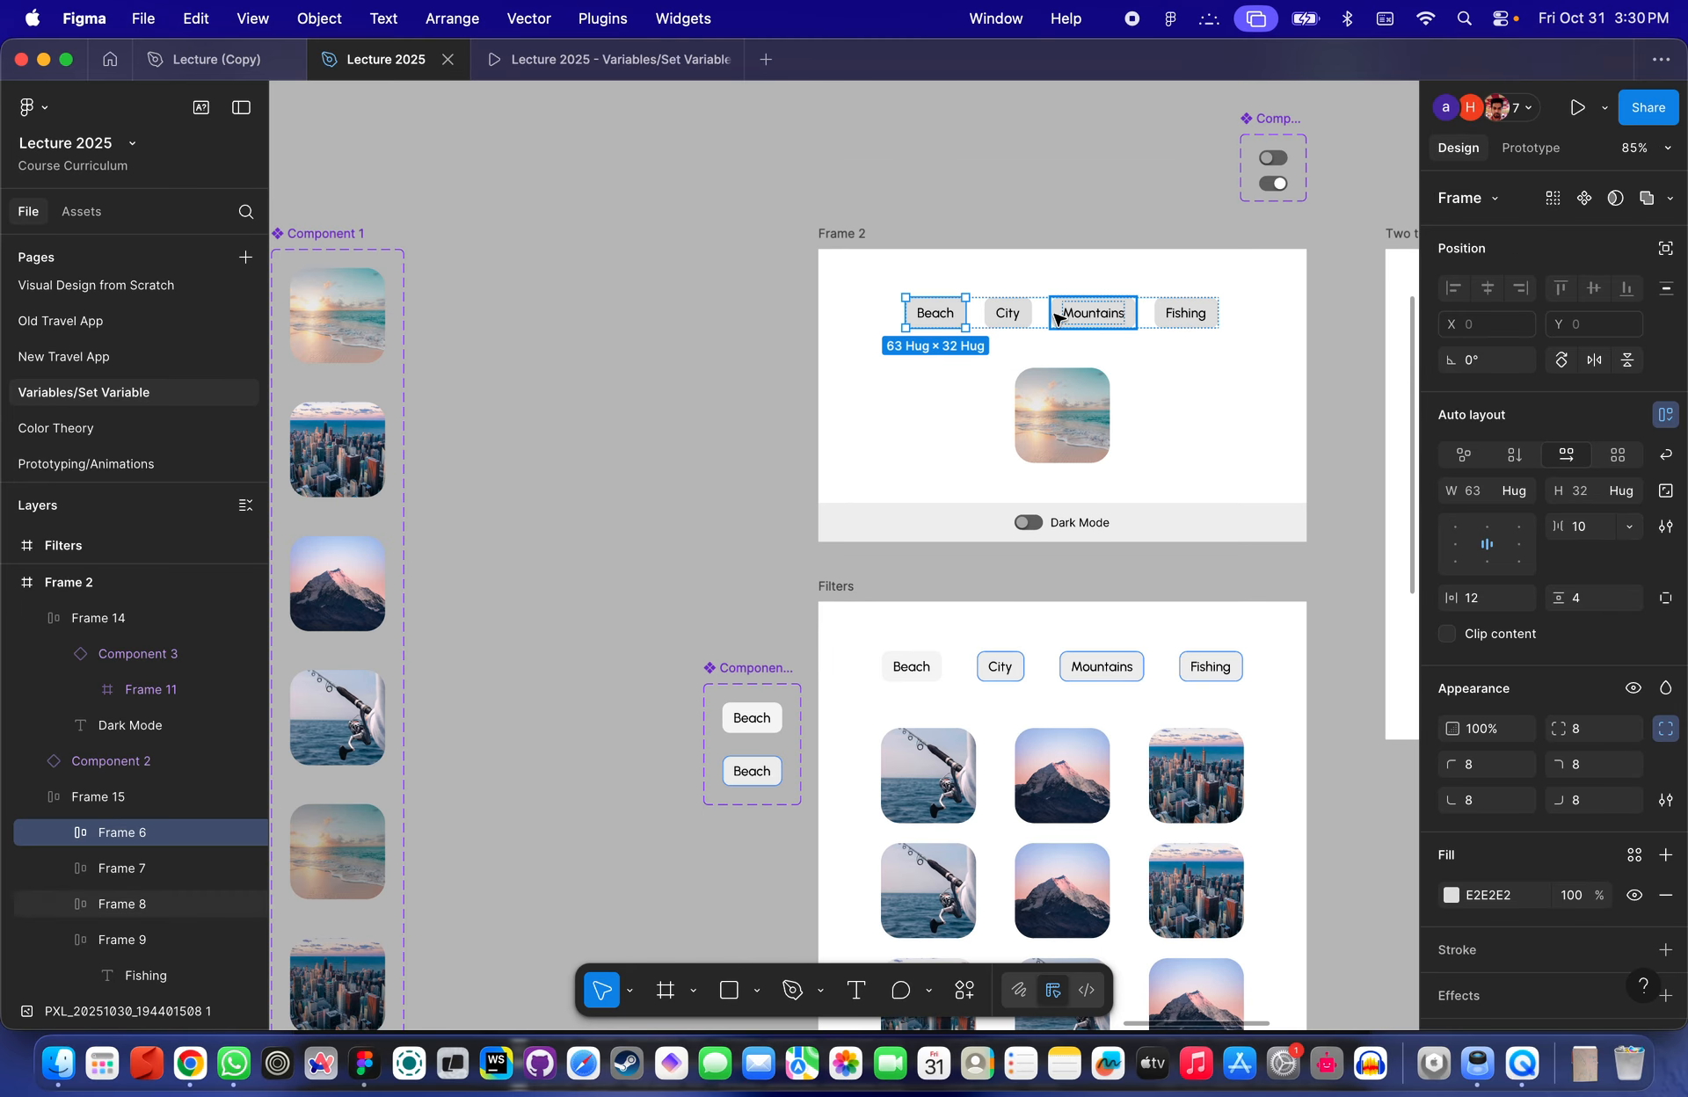
{"action": "left_click", "coordinate": [1007, 313]}
{"action": "left_click", "coordinate": [1534, 150]}
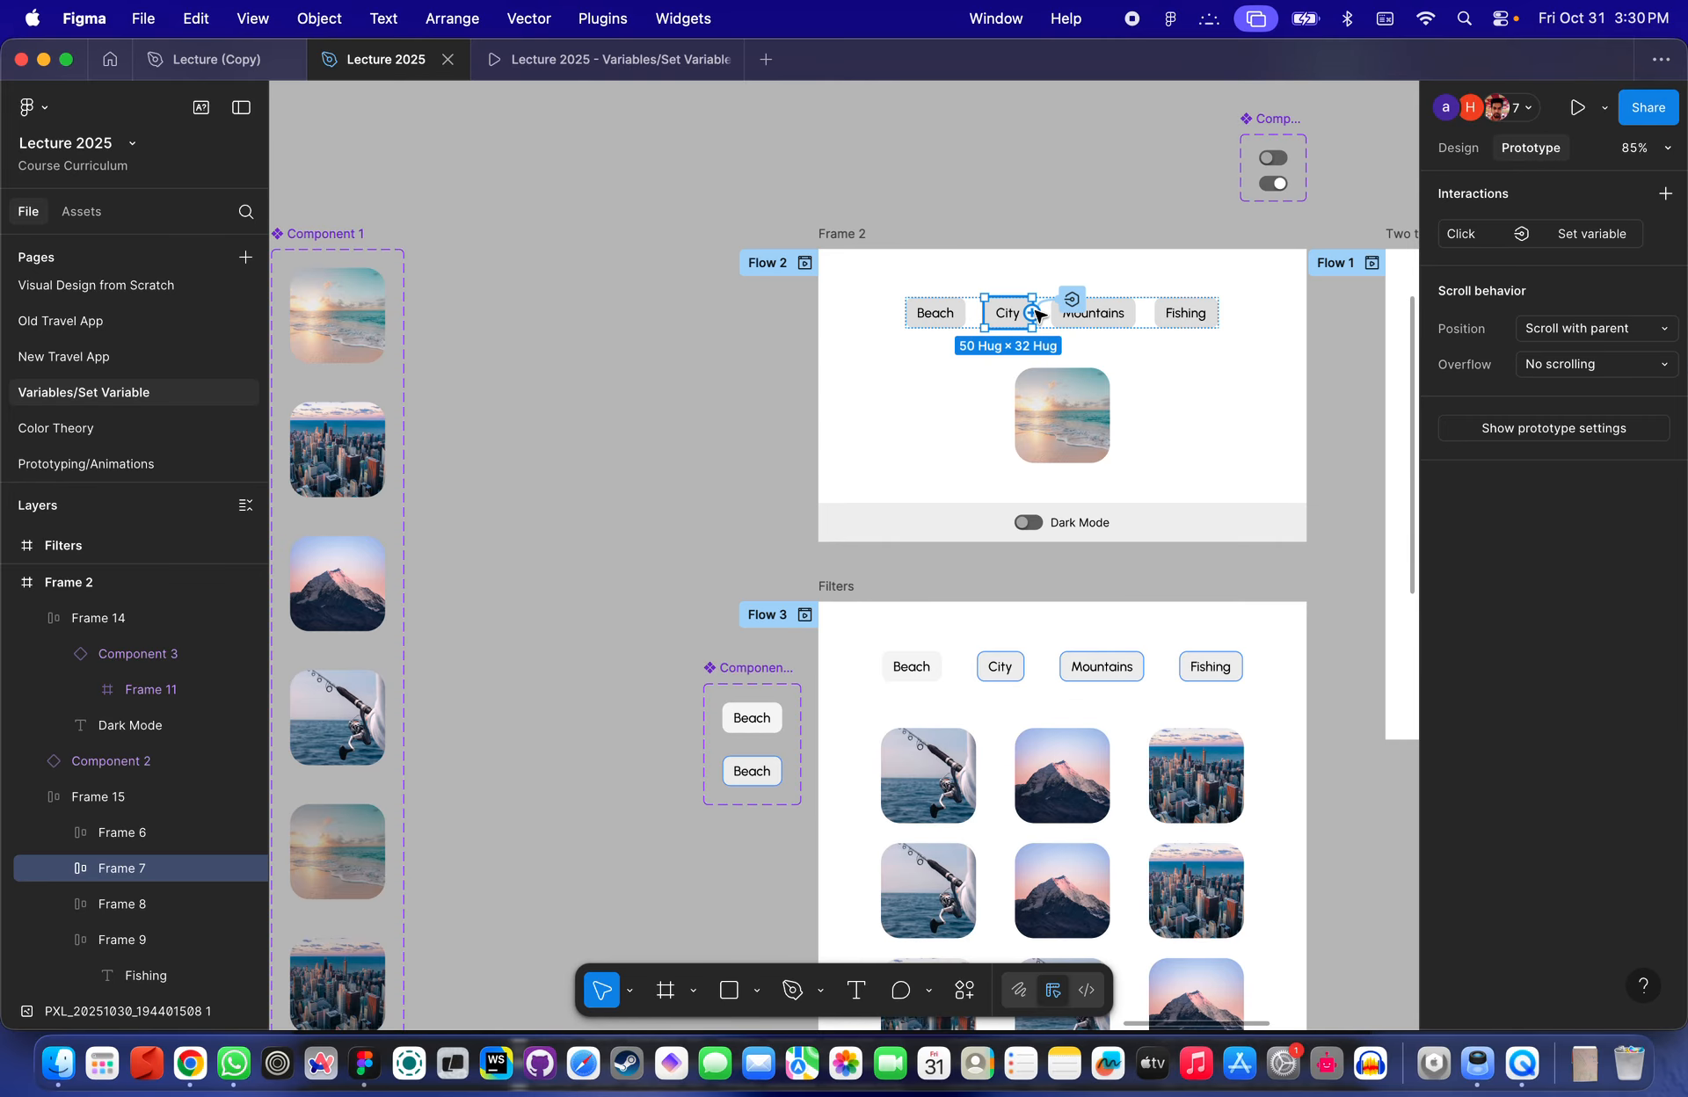
{"action": "scroll", "coordinate": [960, 346], "scroll_direction": "up", "scroll_amount": 5}
{"action": "left_click", "coordinate": [918, 377]}
{"action": "scroll", "coordinate": [919, 376], "scroll_direction": "down", "scroll_amount": 2}
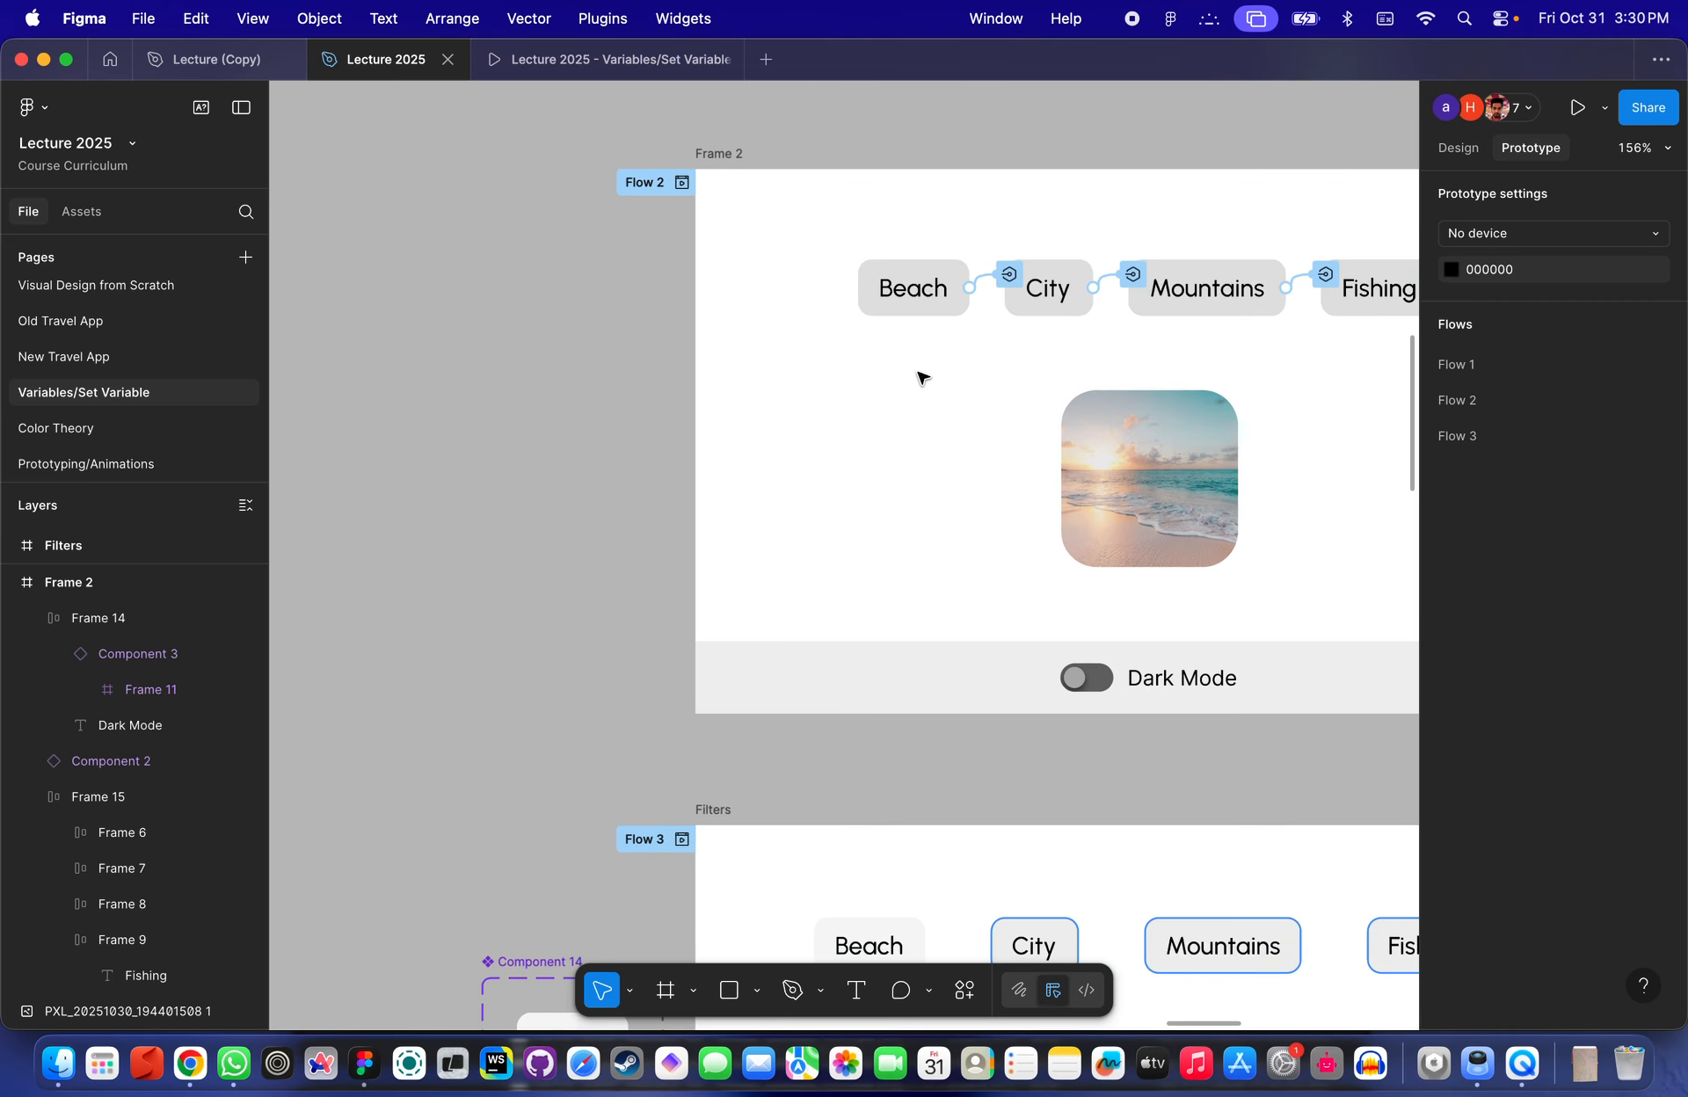
- Inspect the image instance in Frame 2, including its bound Type and Dark properties
{"action": "left_click", "coordinate": [1155, 503]}
{"action": "scroll", "coordinate": [1155, 505], "scroll_direction": "up", "scroll_amount": 2}
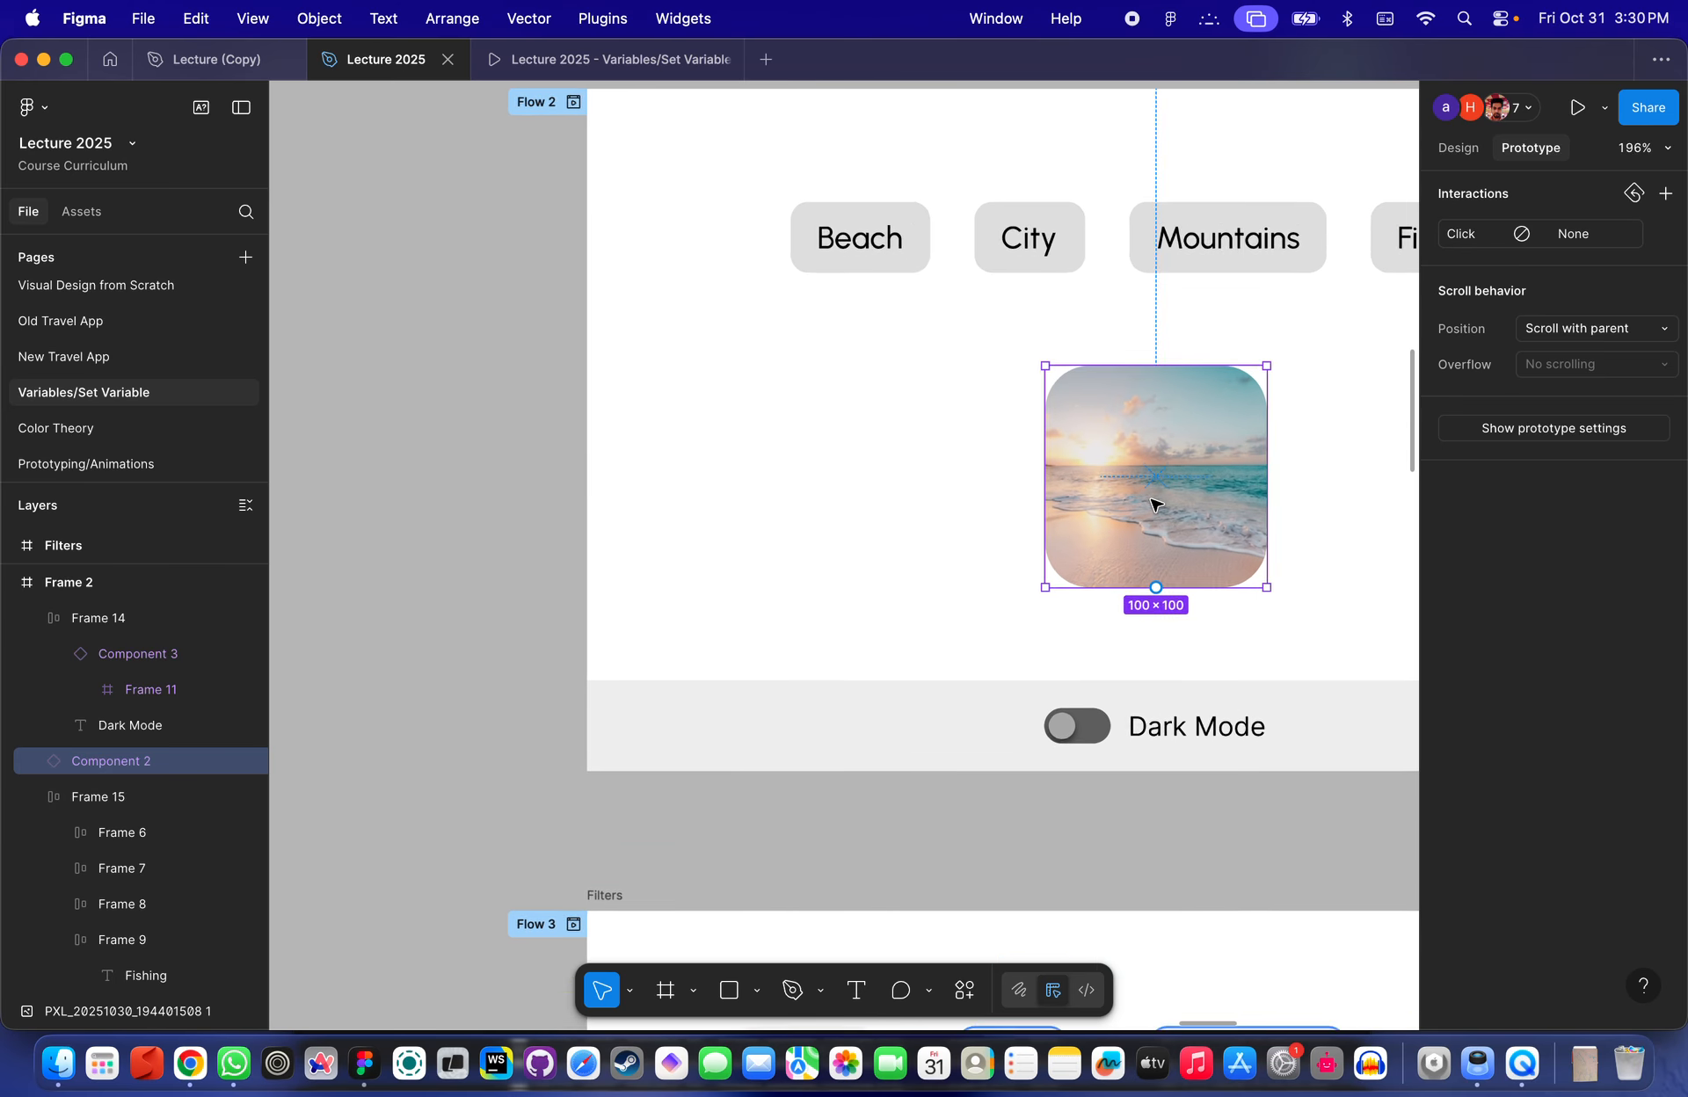
{"action": "scroll", "coordinate": [1156, 504], "scroll_direction": "down", "scroll_amount": 2}
{"action": "left_click", "coordinate": [1463, 148]}
{"action": "scroll", "coordinate": [1184, 371], "scroll_direction": "down", "scroll_amount": 4}
{"action": "scroll", "coordinate": [1185, 371], "scroll_direction": "down", "scroll_amount": 2}
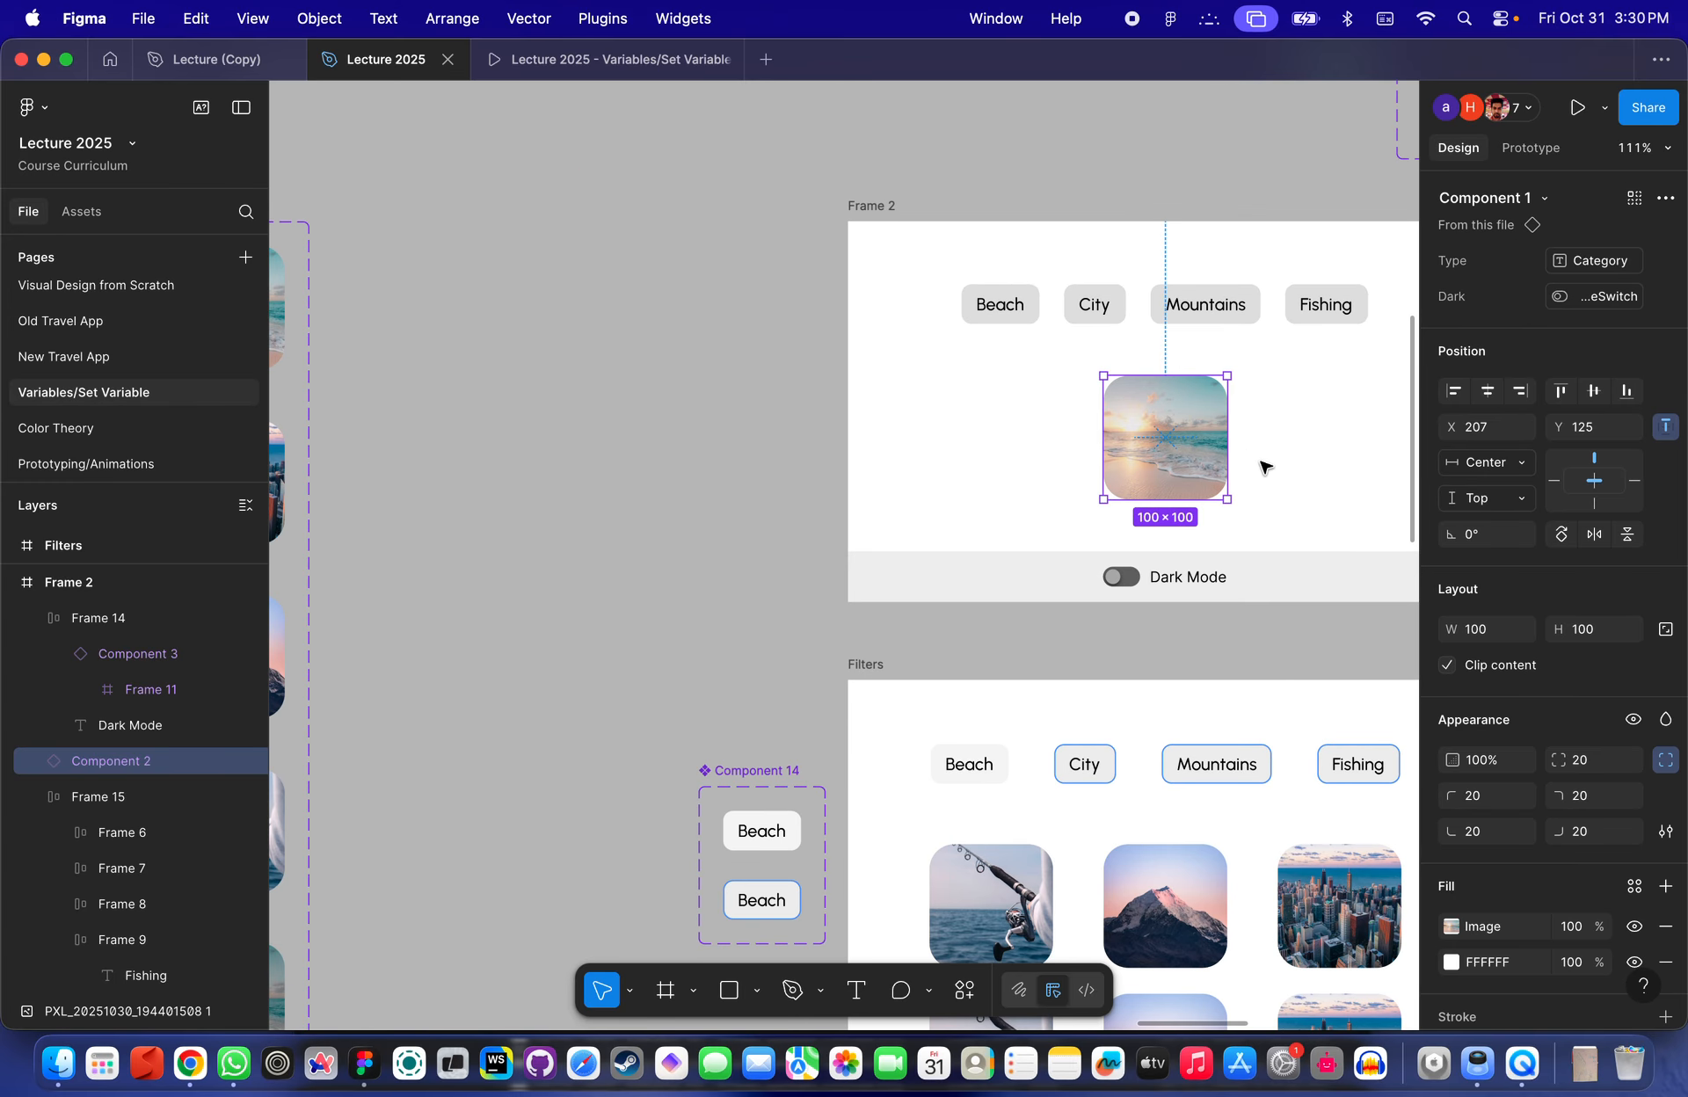
{"action": "scroll", "coordinate": [1604, 374], "scroll_direction": "down", "scroll_amount": 2}
{"action": "scroll", "coordinate": [1604, 374], "scroll_direction": "up", "scroll_amount": 2}
{"action": "scroll", "coordinate": [1035, 509], "scroll_direction": "up", "scroll_amount": 5}
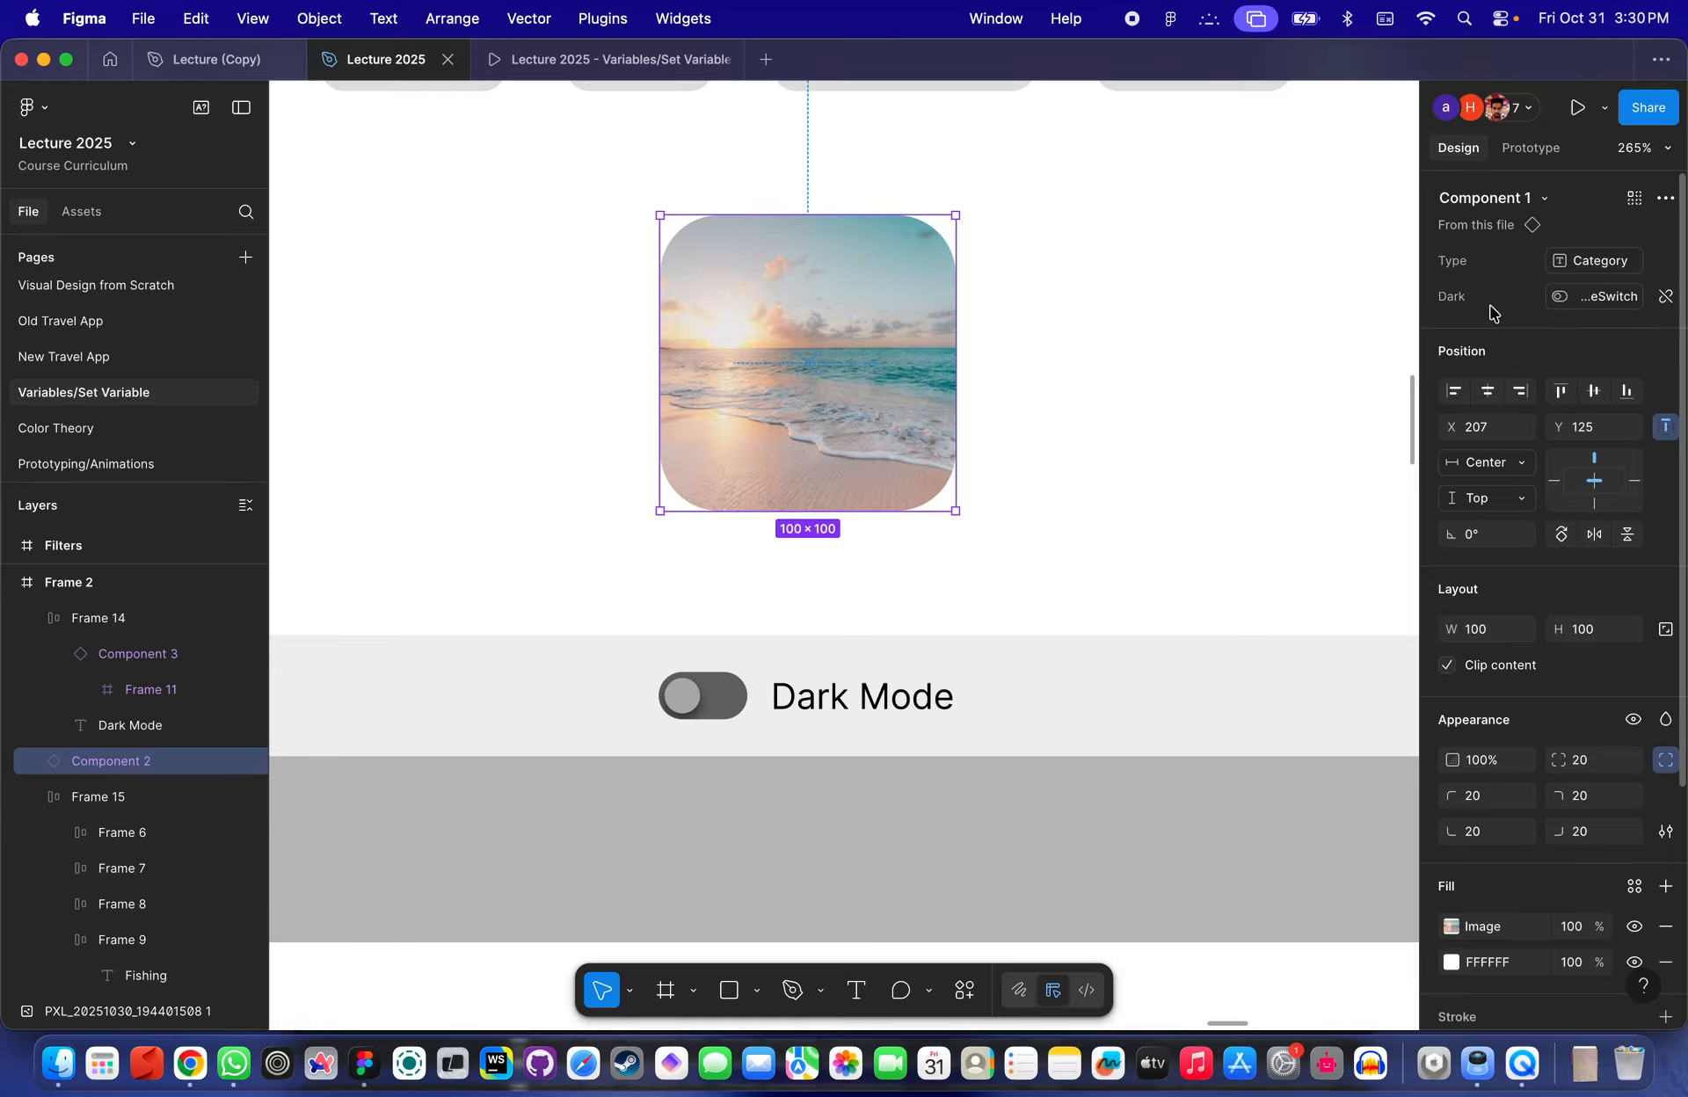
- Drag out an instance of the Beach image variant from Component 1 onto the empty canvas
{"action": "scroll", "coordinate": [1315, 342], "scroll_direction": "down", "scroll_amount": 5}
{"action": "scroll", "coordinate": [1316, 341], "scroll_direction": "left", "scroll_amount": 5}
{"action": "left_click", "coordinate": [500, 404]}
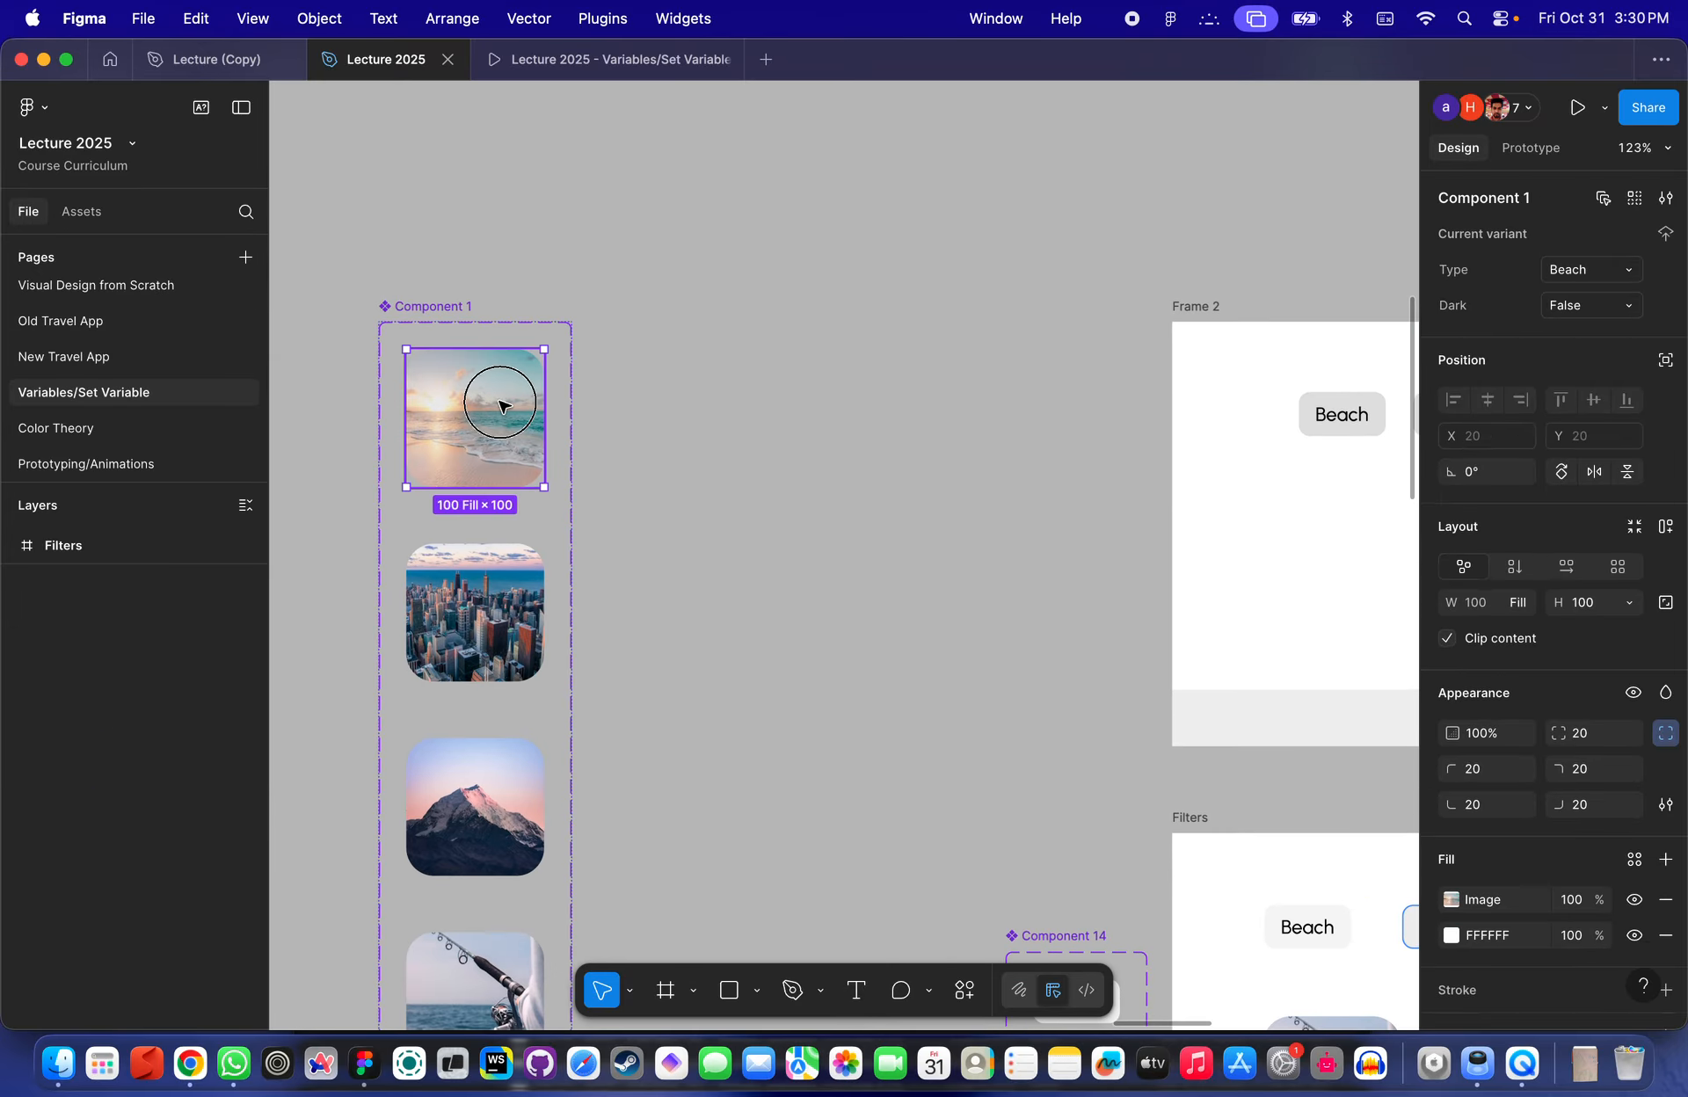
{"action": "left_click_drag", "start_coordinate": [481, 415], "coordinate": [846, 423]}
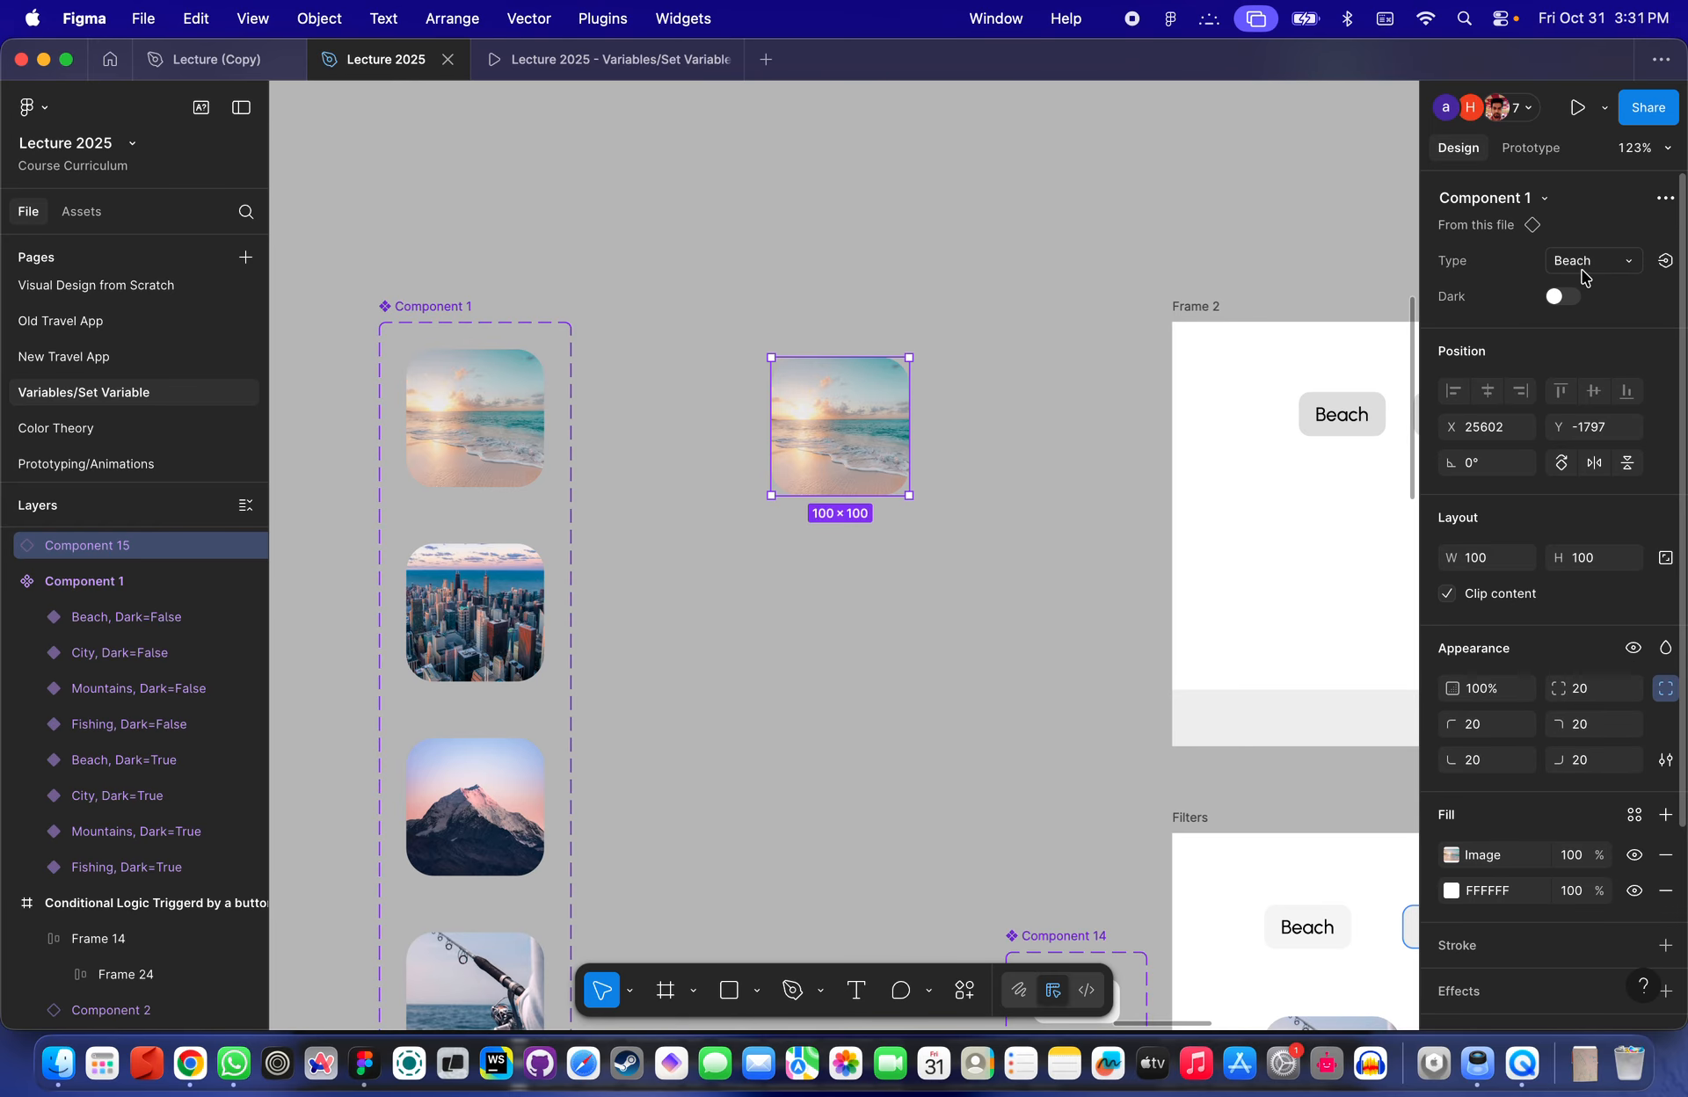
- Compare the loose image instance with the image in Frame 2, then delete the loose instance
{"action": "scroll", "coordinate": [934, 482], "scroll_direction": "right", "scroll_amount": 7}
{"action": "left_click", "coordinate": [908, 462]}
{"action": "scroll", "coordinate": [907, 461], "scroll_direction": "left", "scroll_amount": 5}
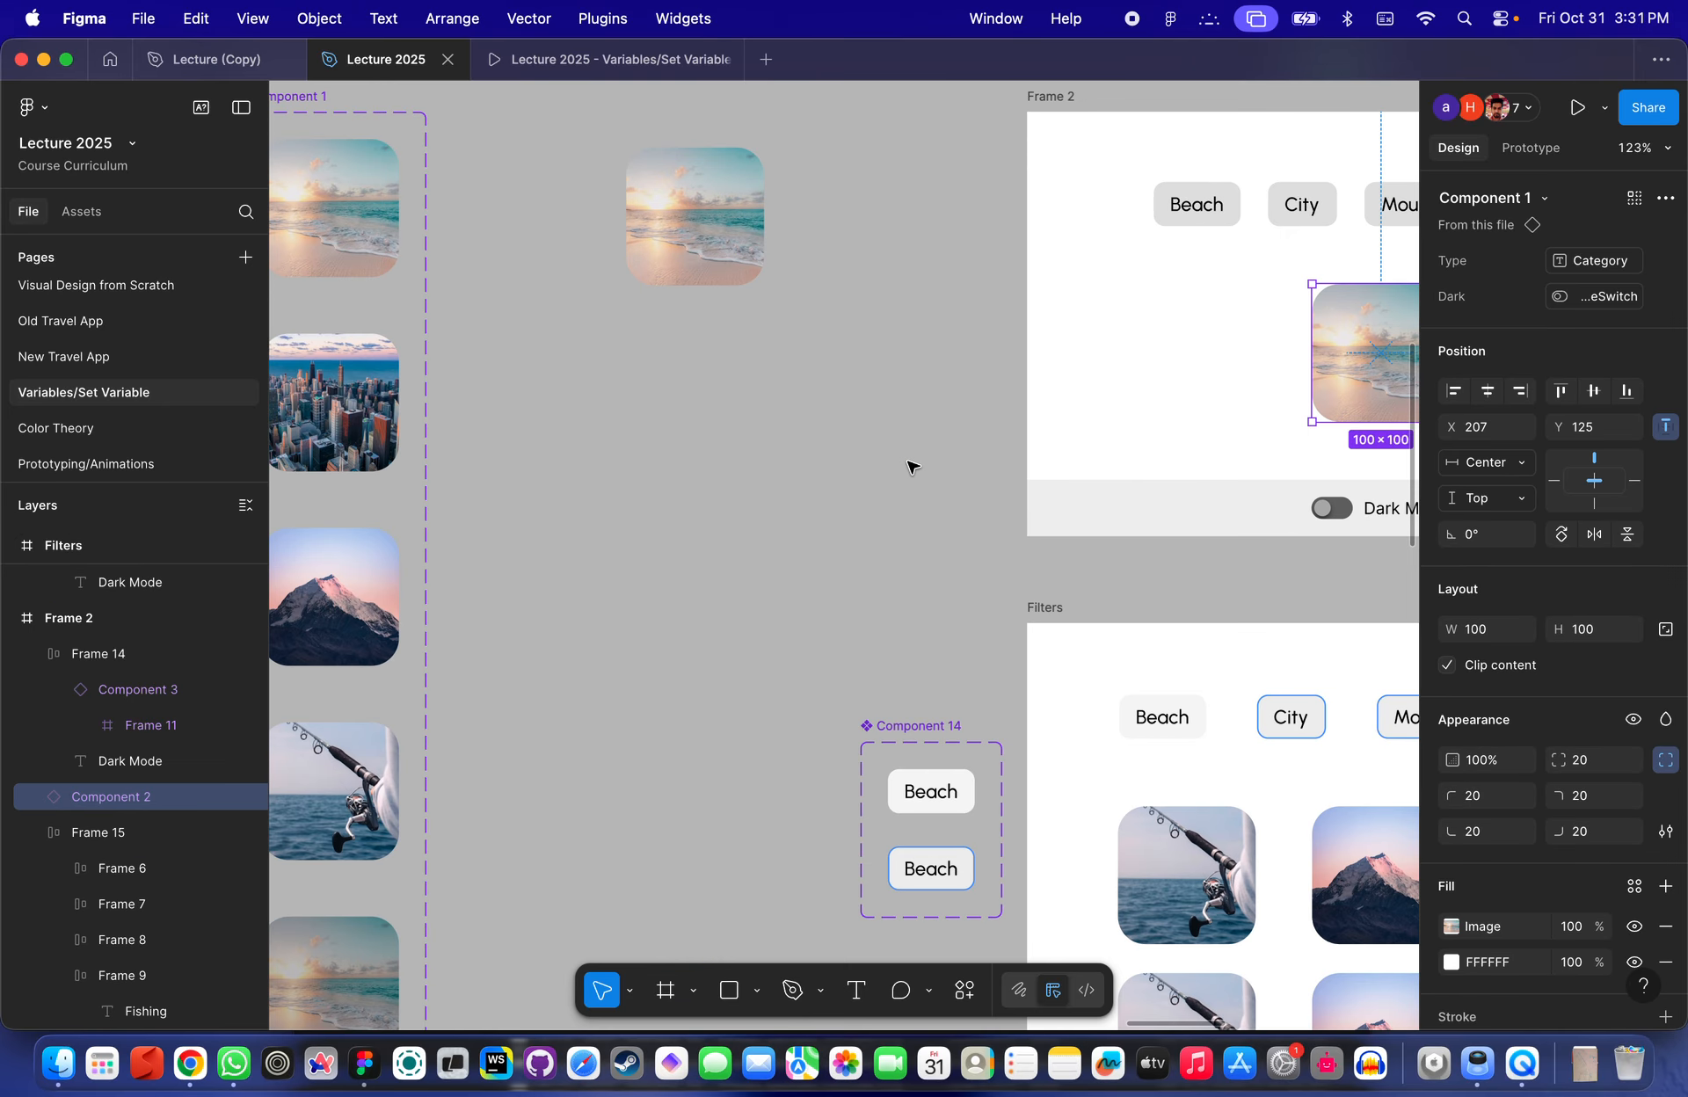
{"action": "left_click", "coordinate": [318, 212]}
{"action": "scroll", "coordinate": [339, 220], "scroll_direction": "left", "scroll_amount": 5}
{"action": "left_click", "coordinate": [996, 242]}
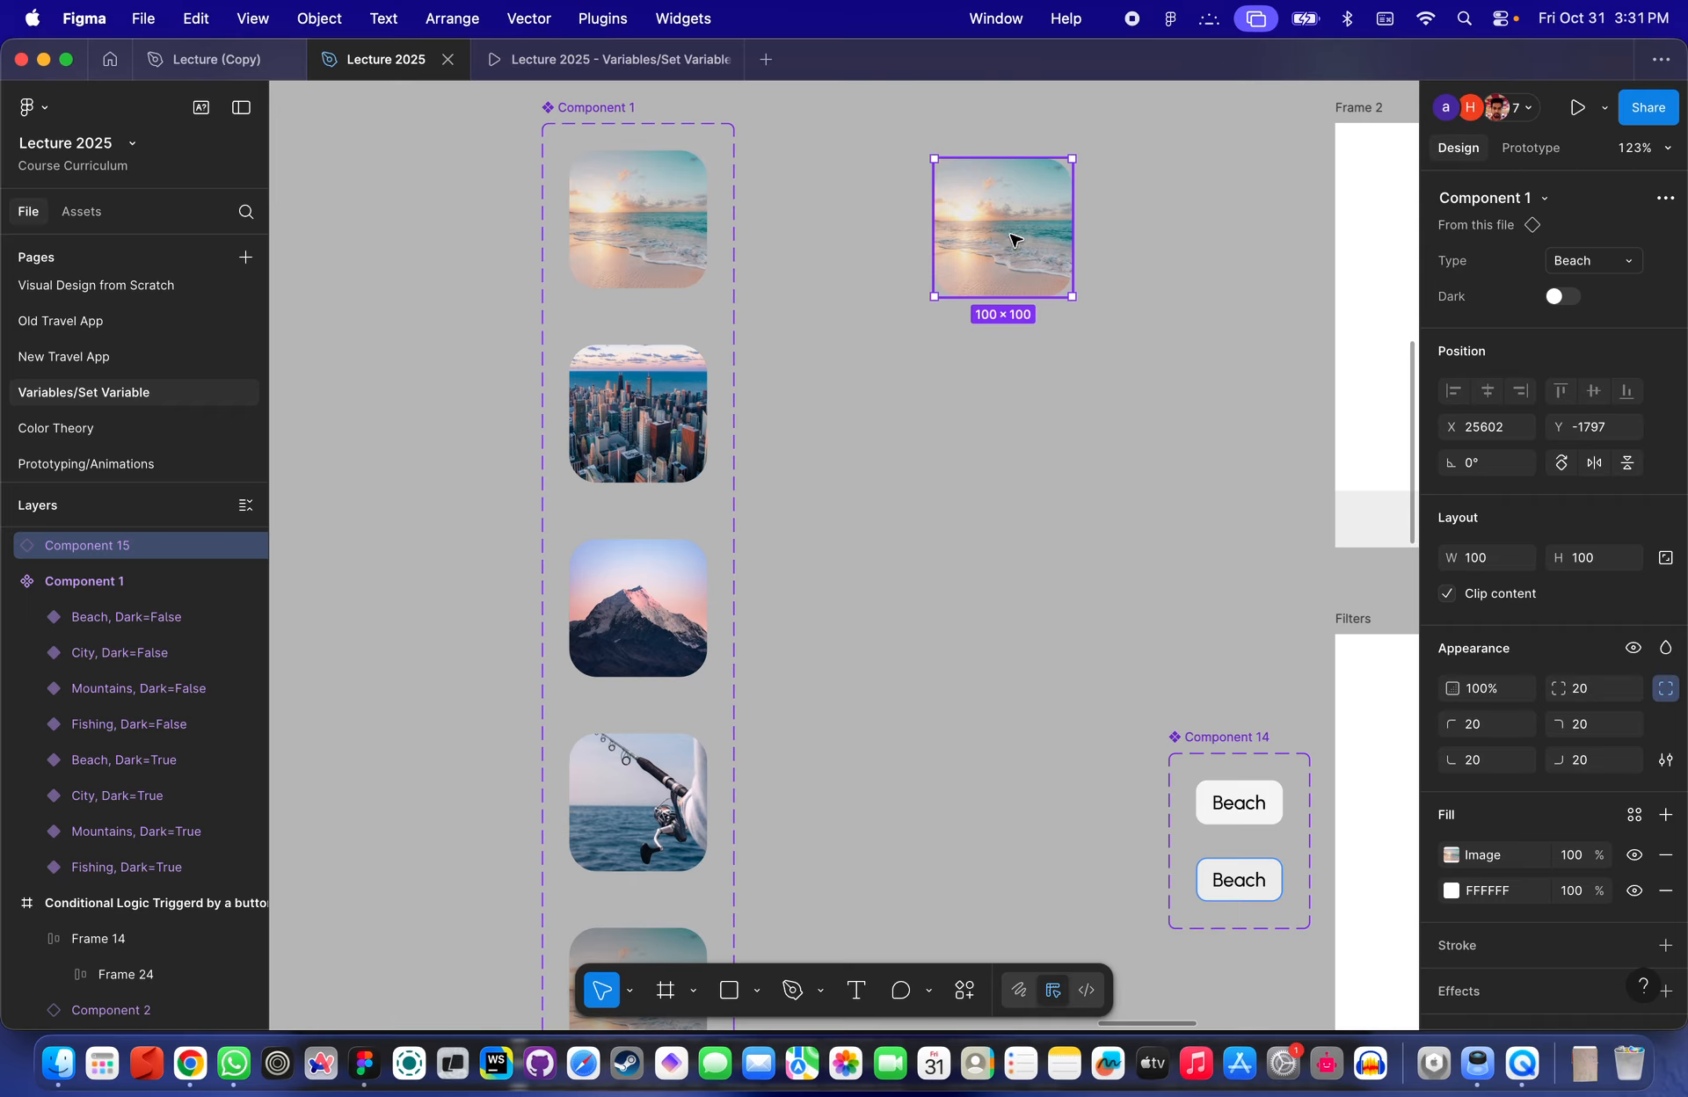
{"action": "scroll", "coordinate": [1012, 239], "scroll_direction": "down", "scroll_amount": 5}
{"action": "left_click", "coordinate": [1009, 396]}
{"action": "left_click", "coordinate": [976, 247]}
{"action": "key", "text": "Delete"}
{"action": "scroll", "coordinate": [971, 216], "scroll_direction": "down", "scroll_amount": 1}
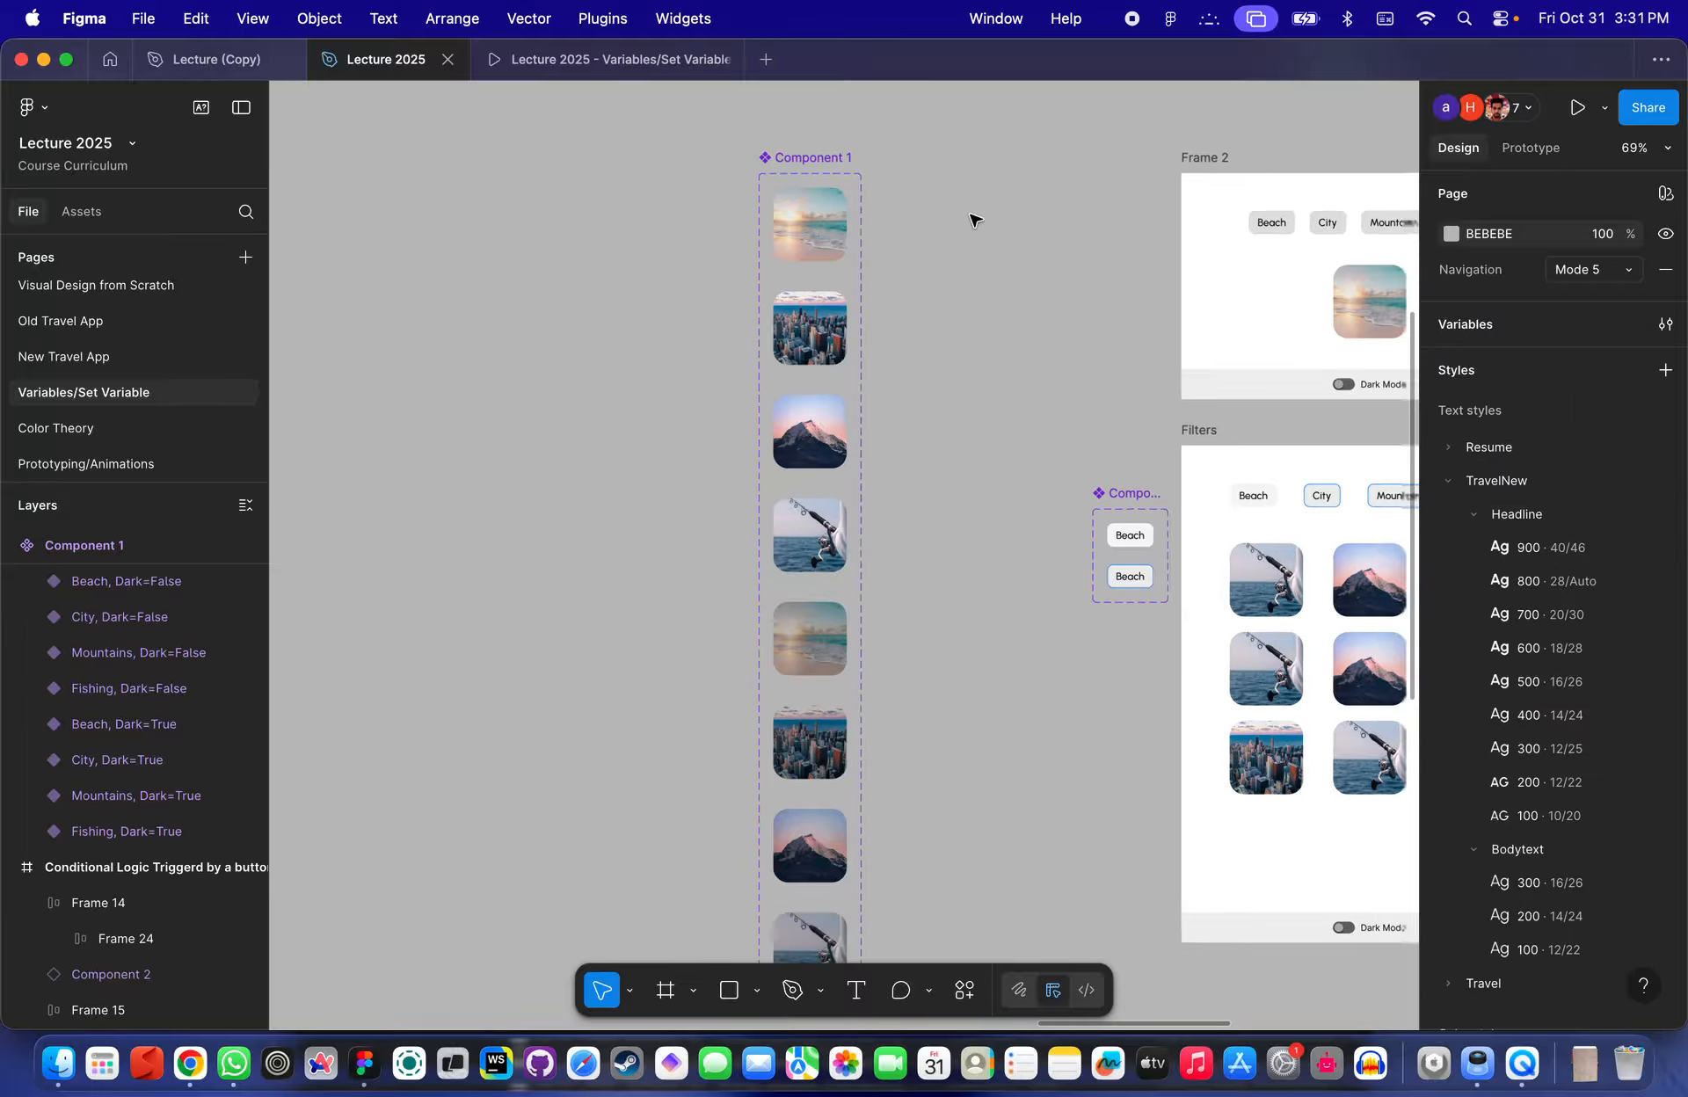
{"action": "scroll", "coordinate": [970, 215], "scroll_direction": "down", "scroll_amount": 3}
{"action": "left_click", "coordinate": [550, 61]}
{"action": "left_click", "coordinate": [404, 61]}
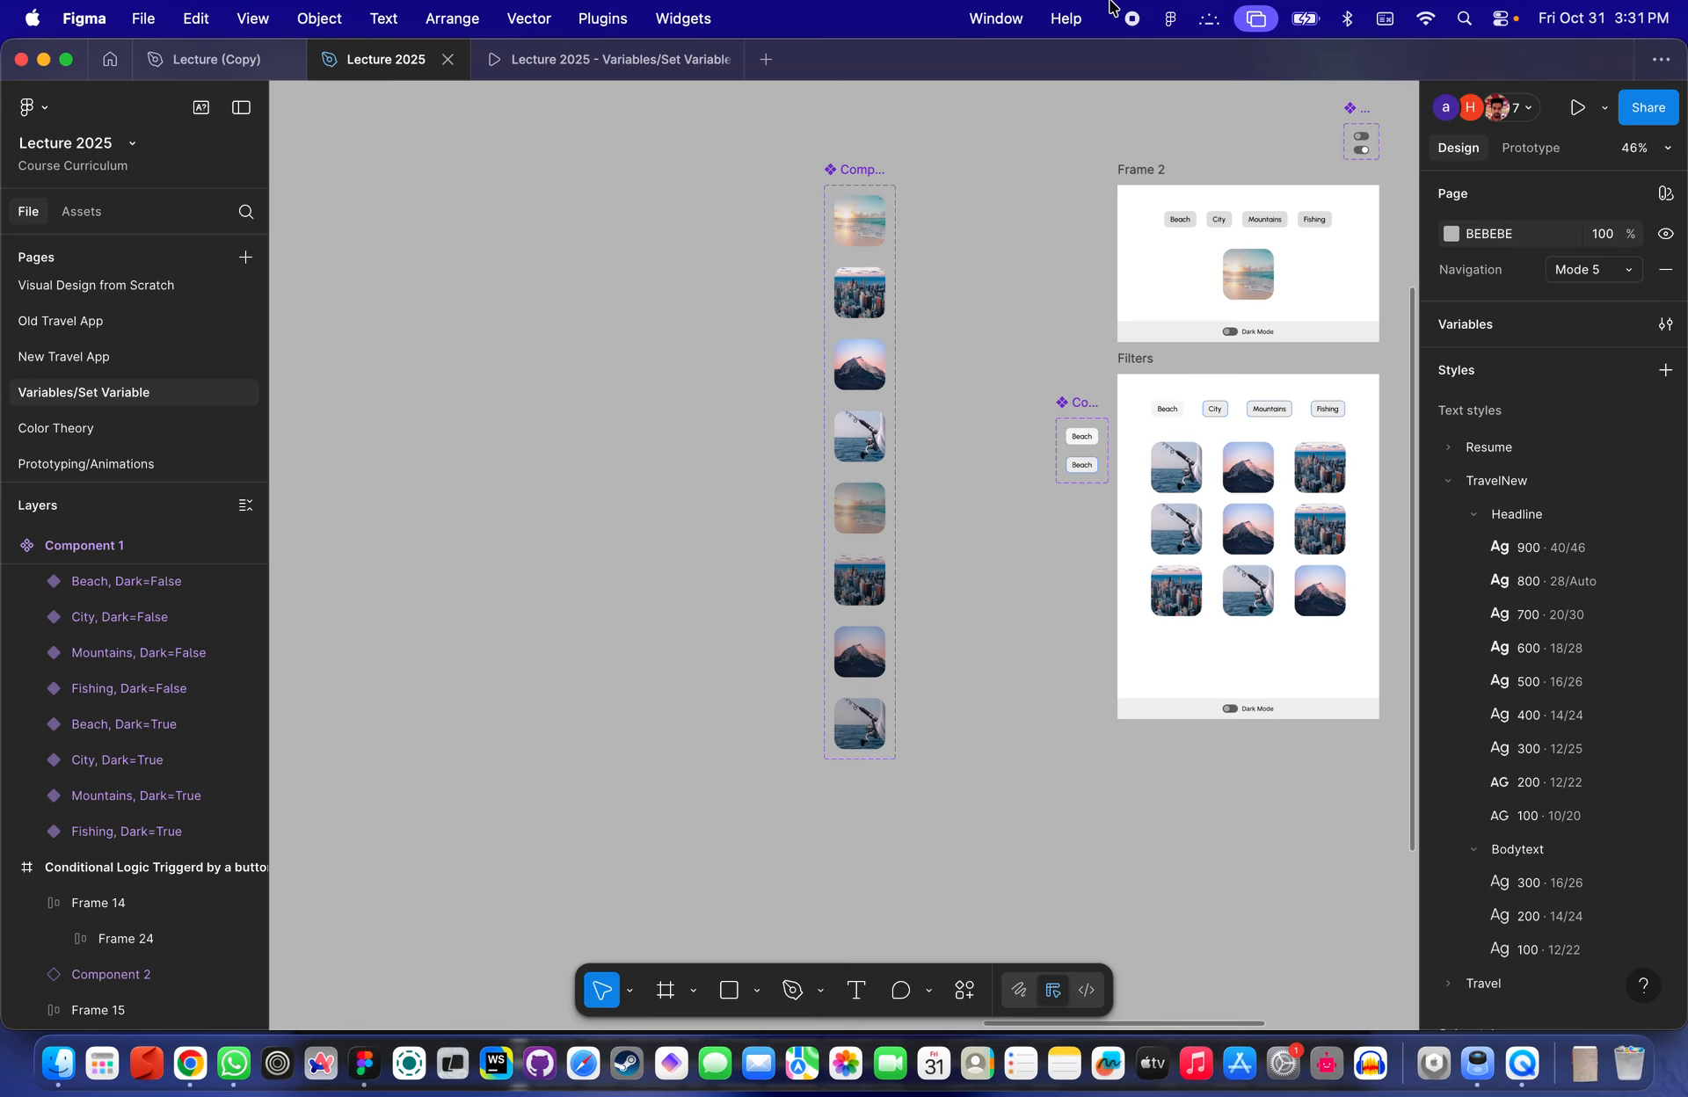